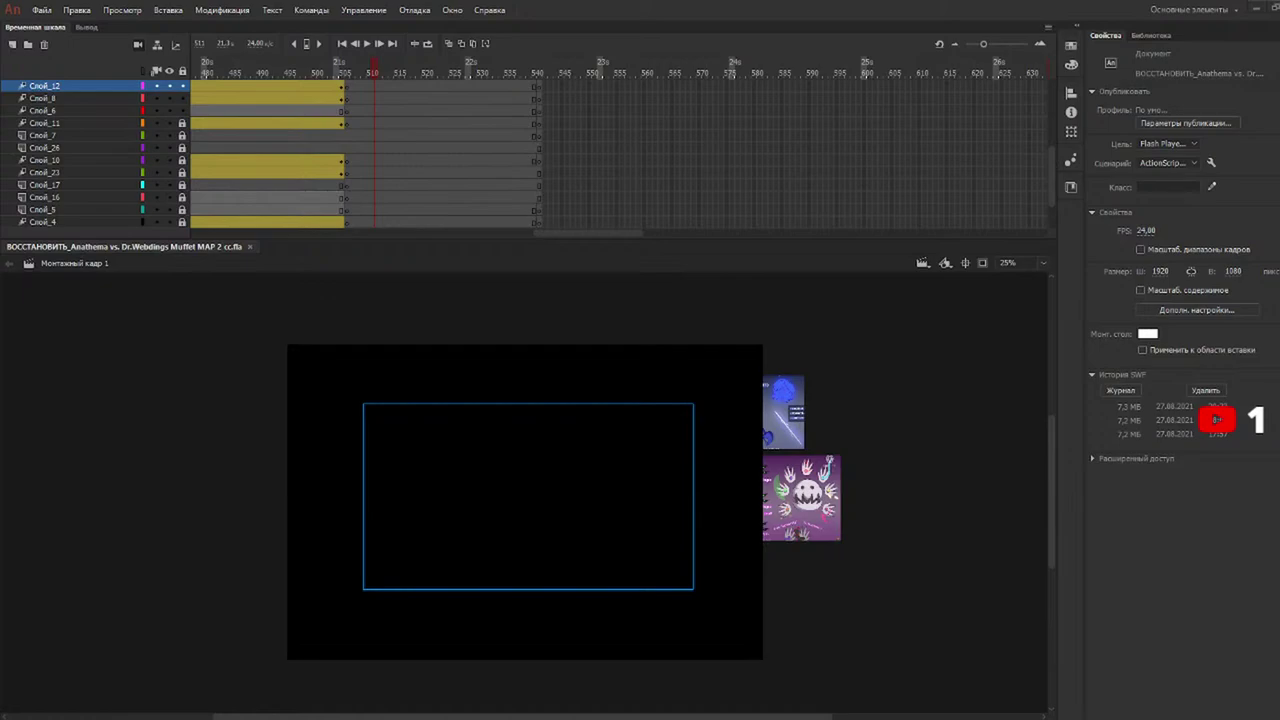
Shorten the motion tween on Слой_9 so that it ends at frame 280.
drag(331, 73, 299, 76)
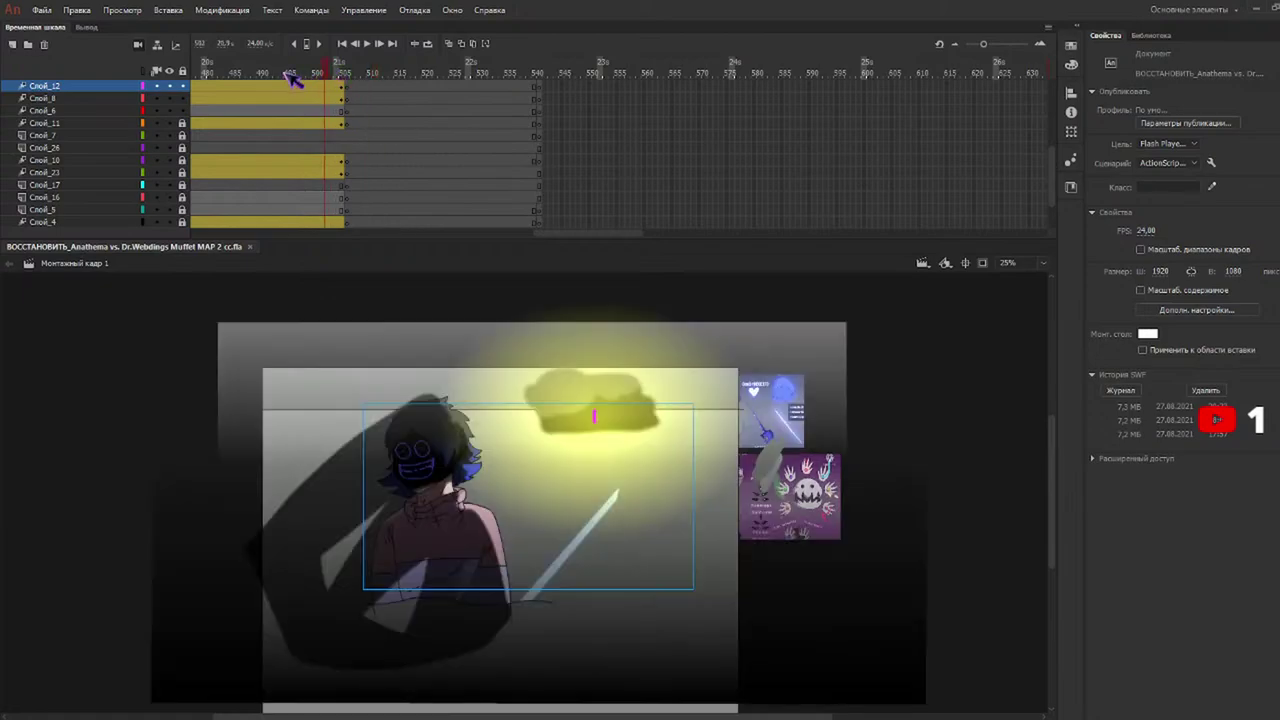
drag(564, 233, 431, 251)
click(370, 72)
scroll(400, 80, down, 3)
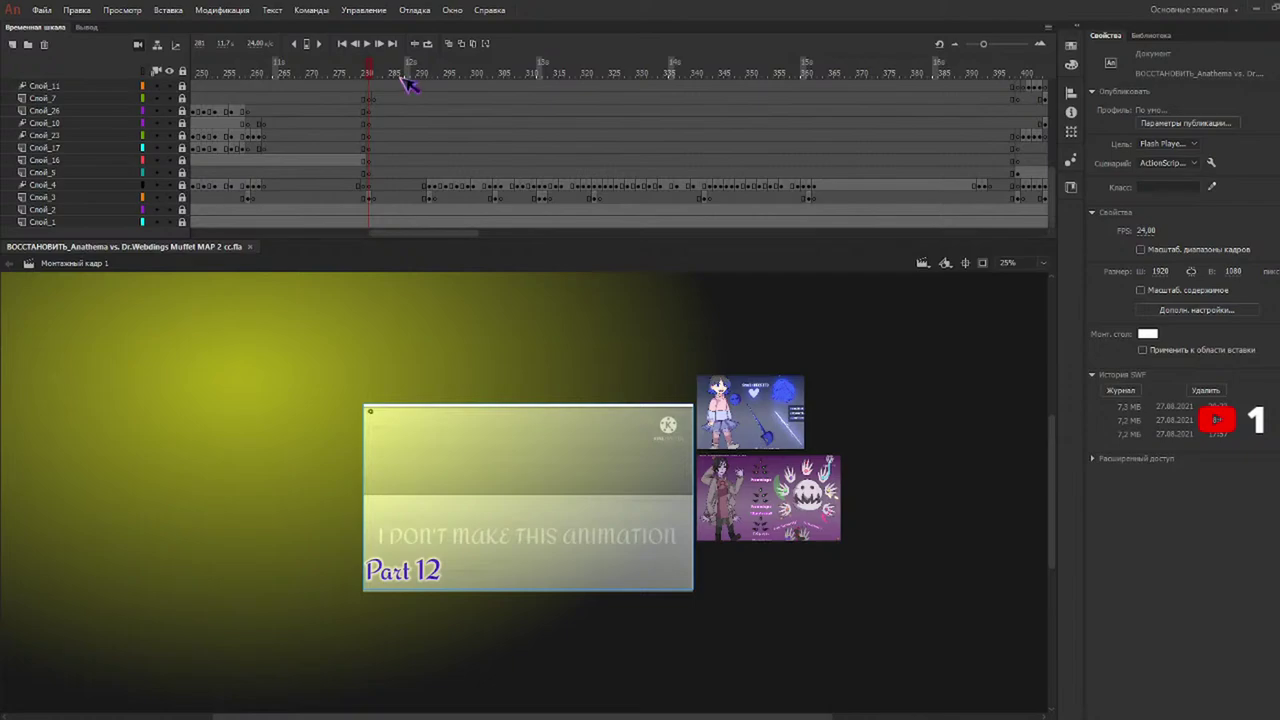
scroll(380, 149, up, 4)
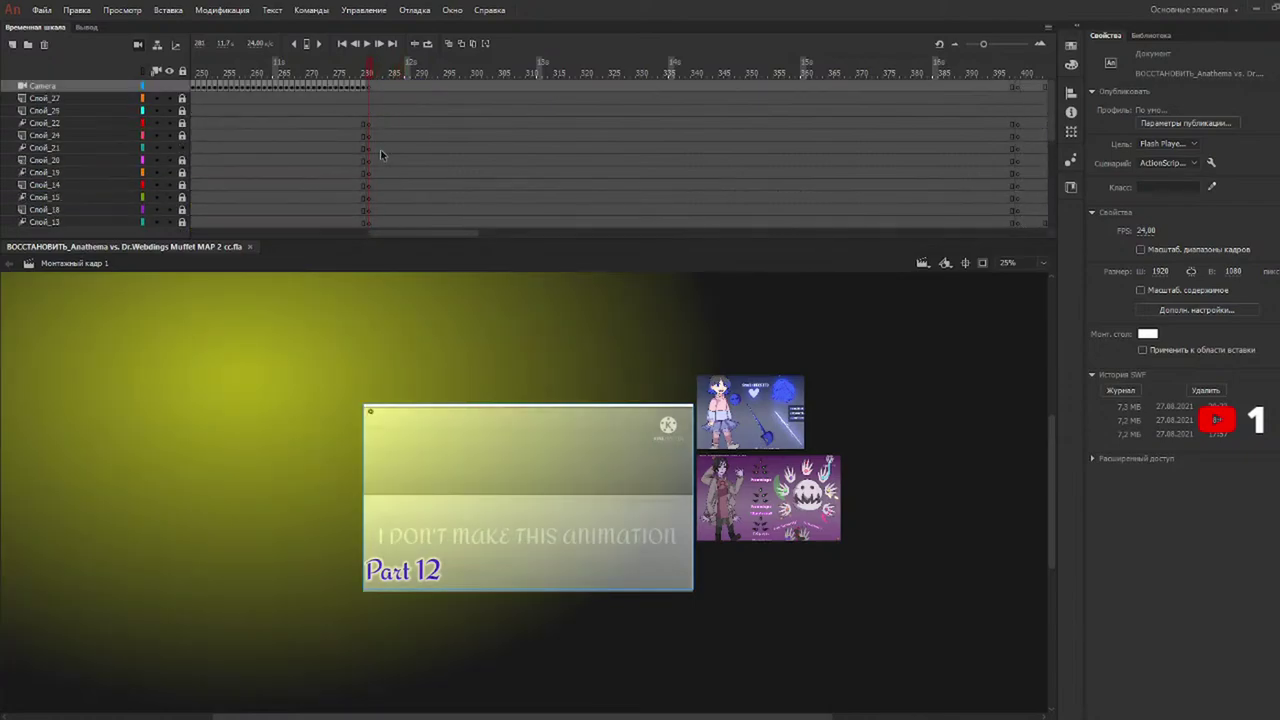
scroll(380, 146, down, 2)
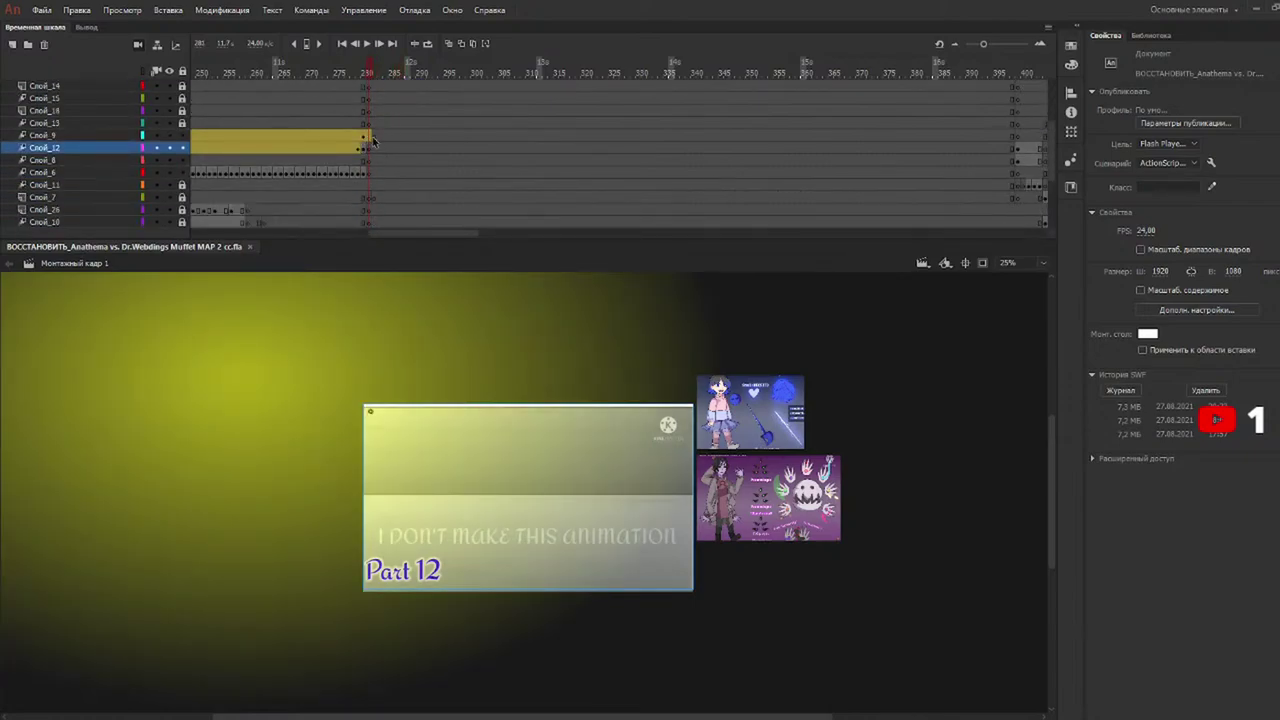
click(367, 136)
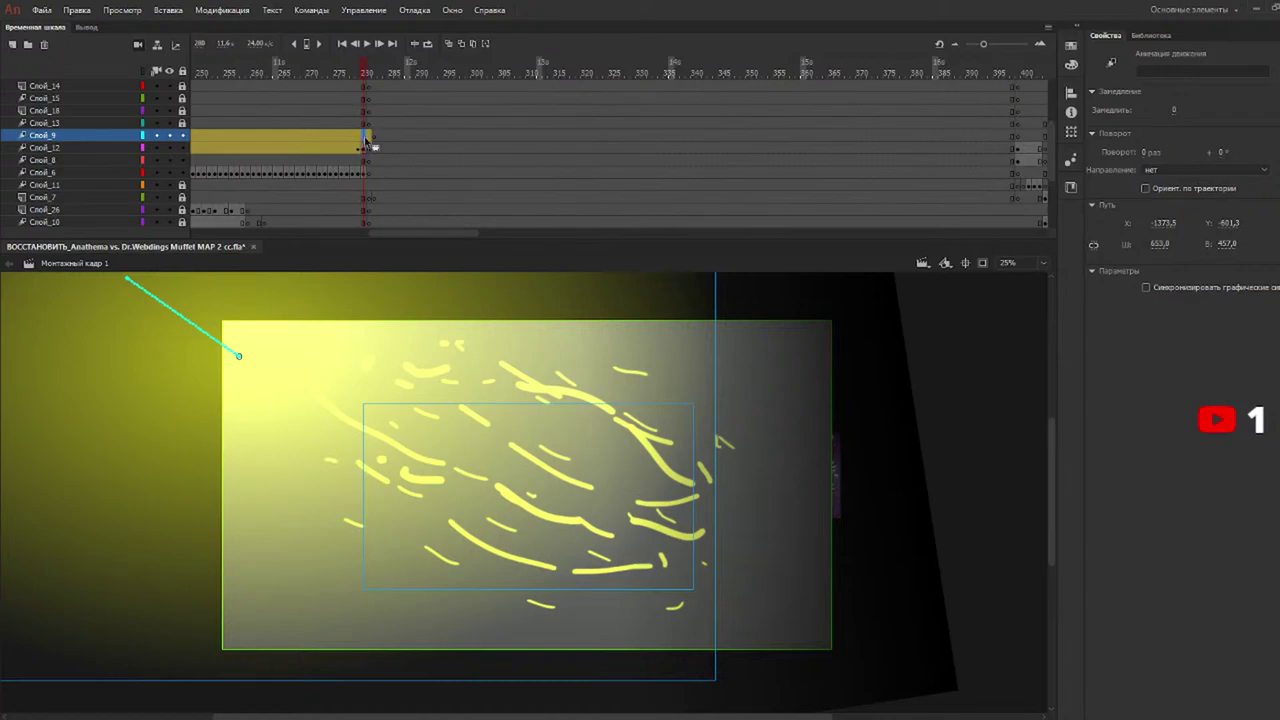
click(369, 137)
drag(369, 137, 364, 136)
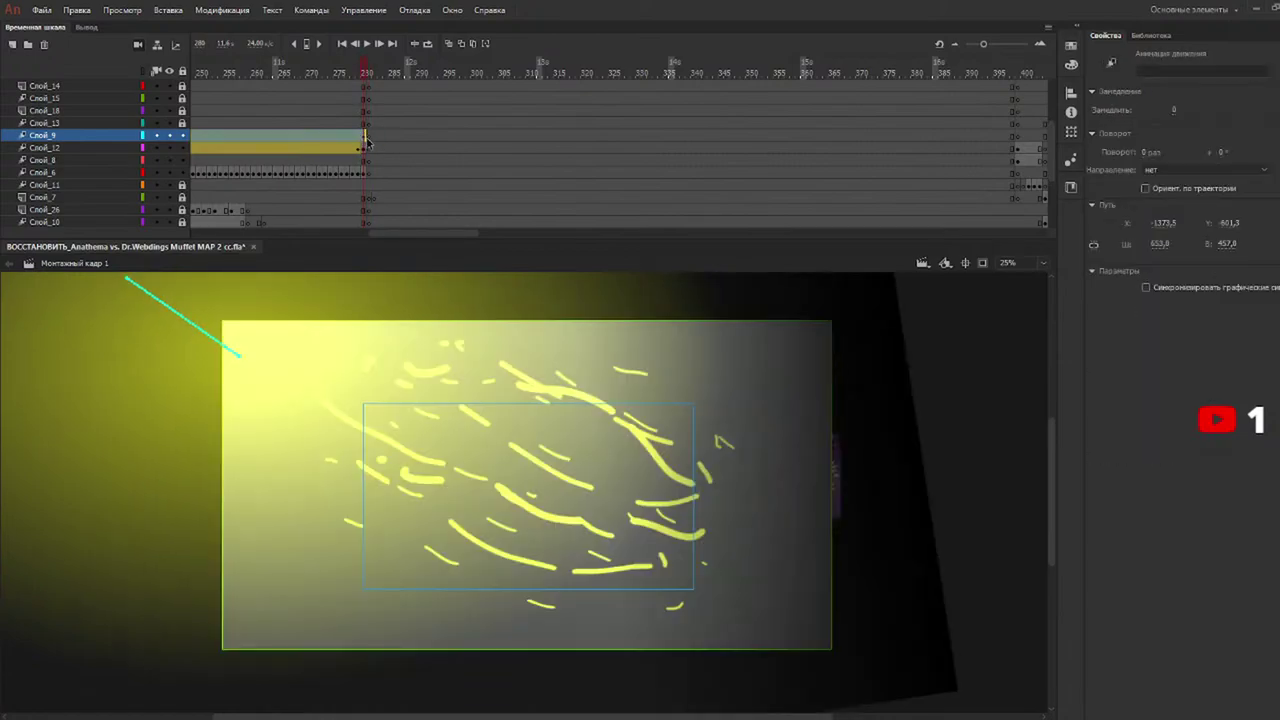
Hide Слой_1, the background layer at the bottom of the layer stack.
click(379, 136)
drag(343, 72, 83, 121)
mouse_move(260, 86)
mouse_down()
mouse_move(286, 99)
mouse_move(565, 103)
mouse_up()
scroll(565, 103, down, 3)
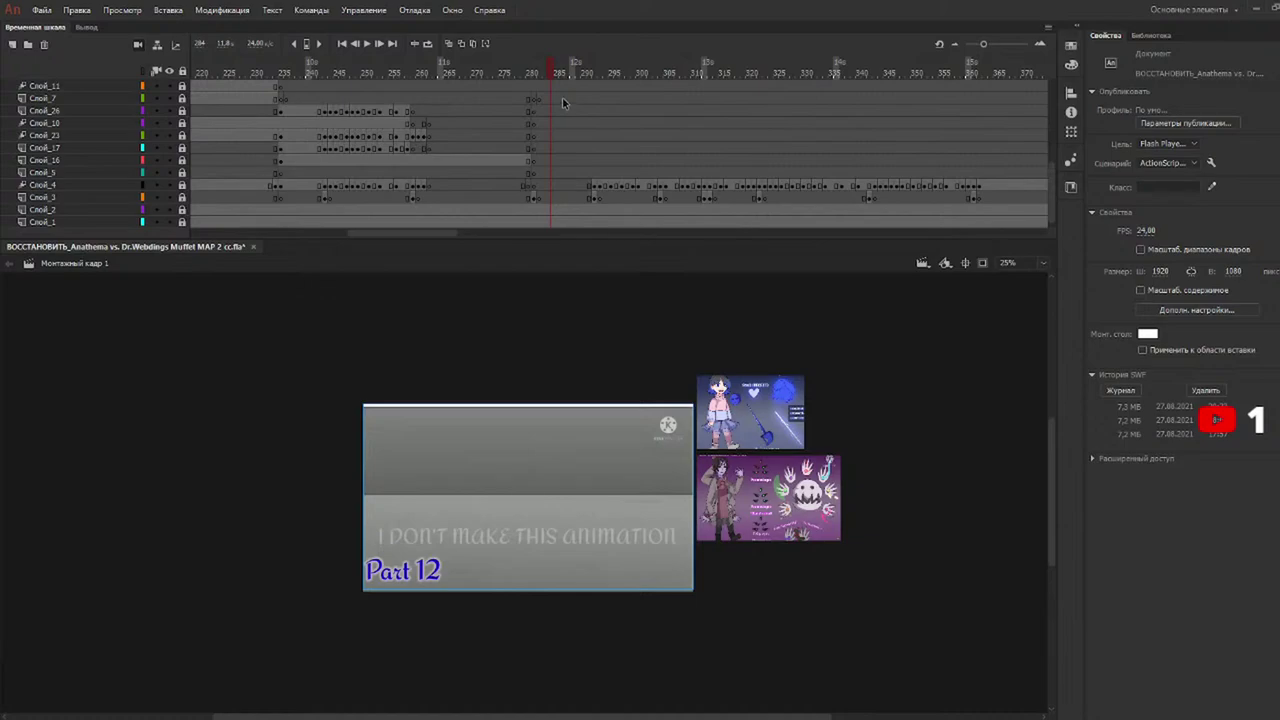
click(169, 209)
click(169, 209)
click(169, 222)
click(170, 222)
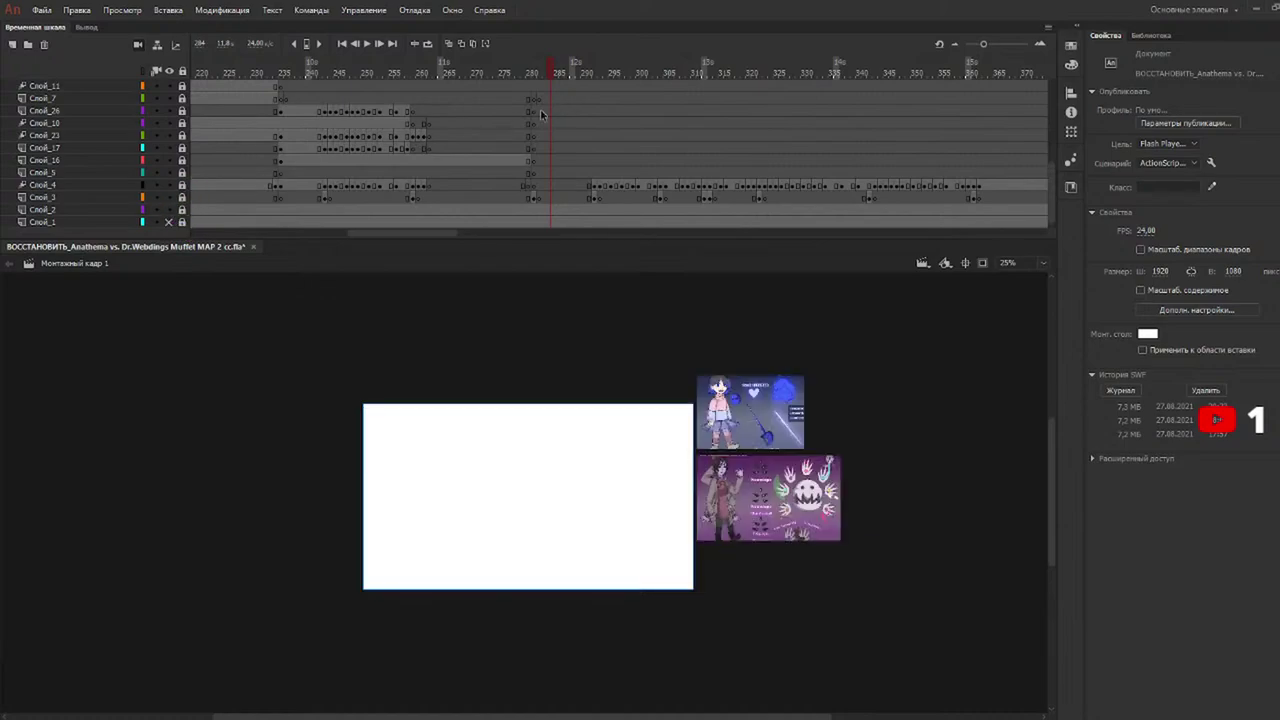
Apply an Alpha color effect of 19% to the sketch frames 292 to 393 on Слой_4.
click(594, 72)
mouse_move(595, 186)
mouse_down()
mouse_move(1040, 192)
mouse_move(352, 192)
mouse_up()
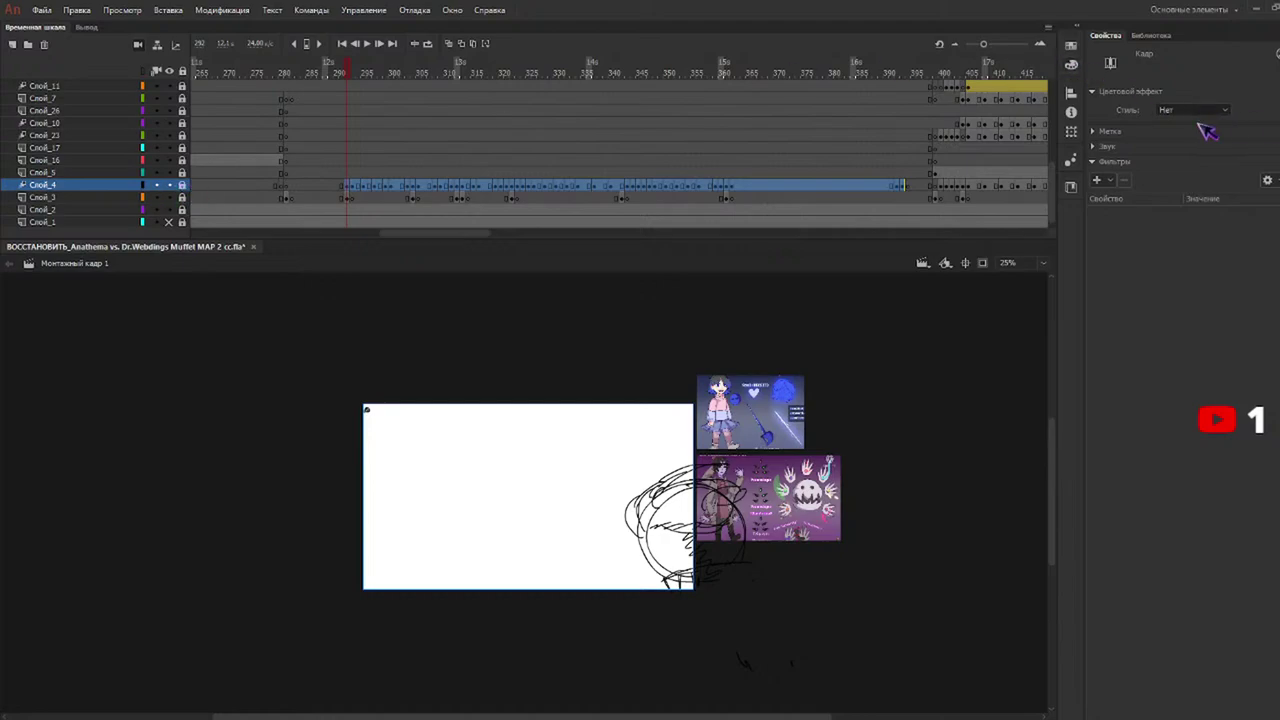
scroll(172, 120, up, 3)
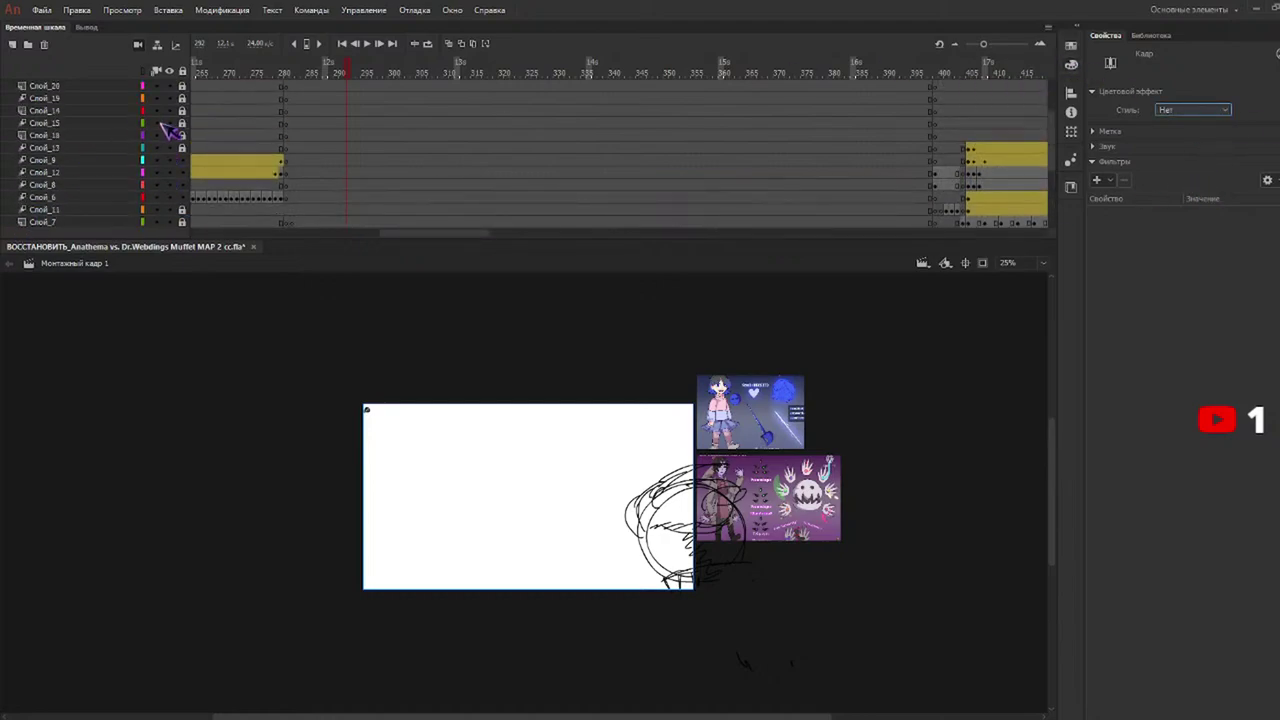
scroll(185, 128, down, 3)
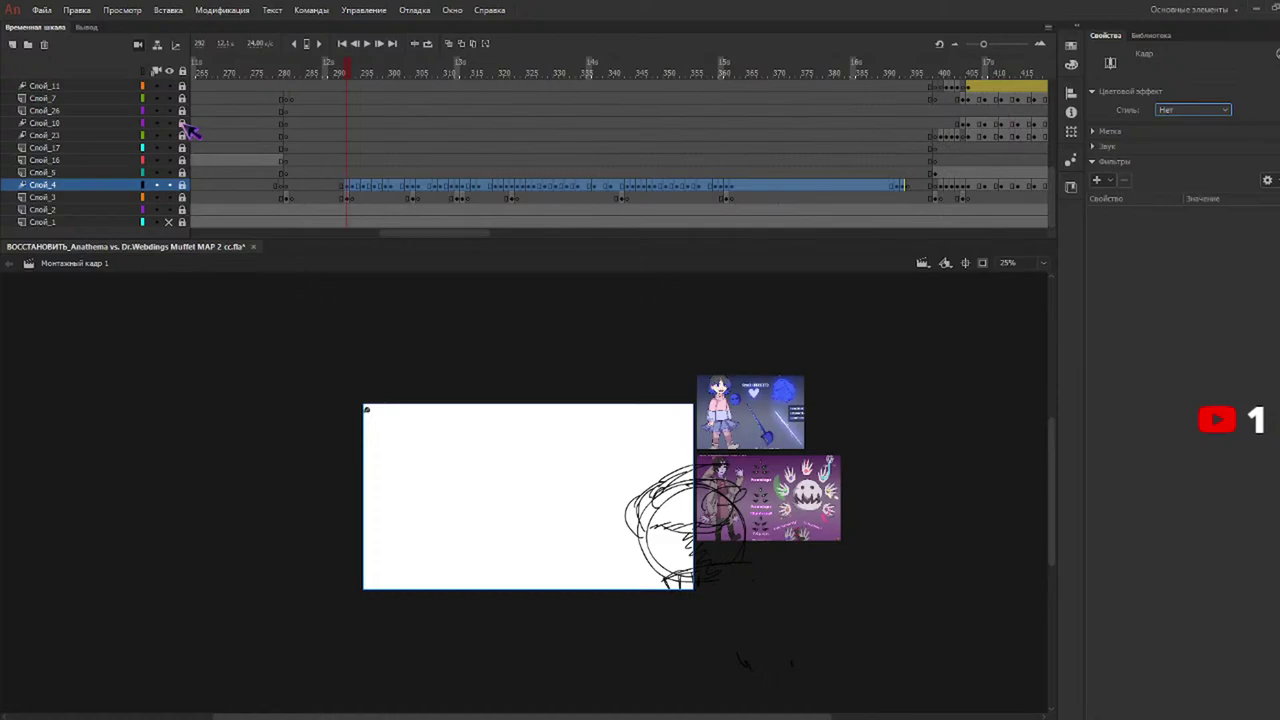
click(424, 186)
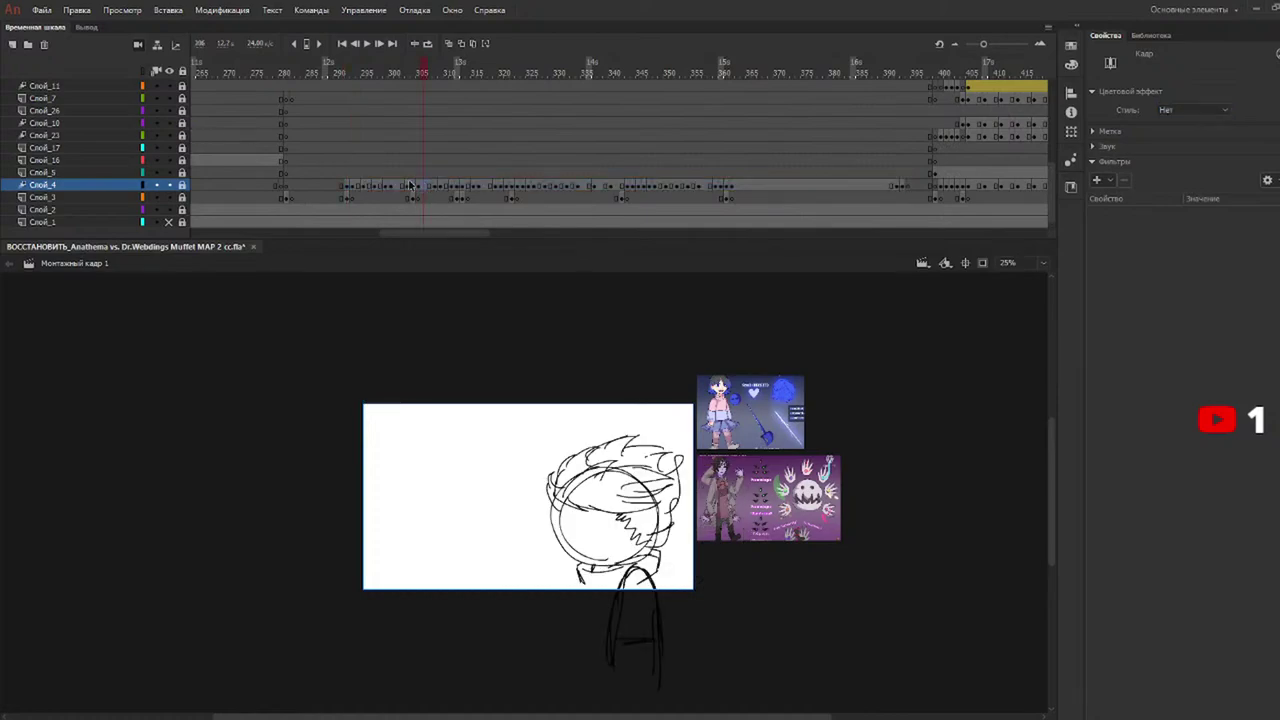
drag(347, 190, 900, 192)
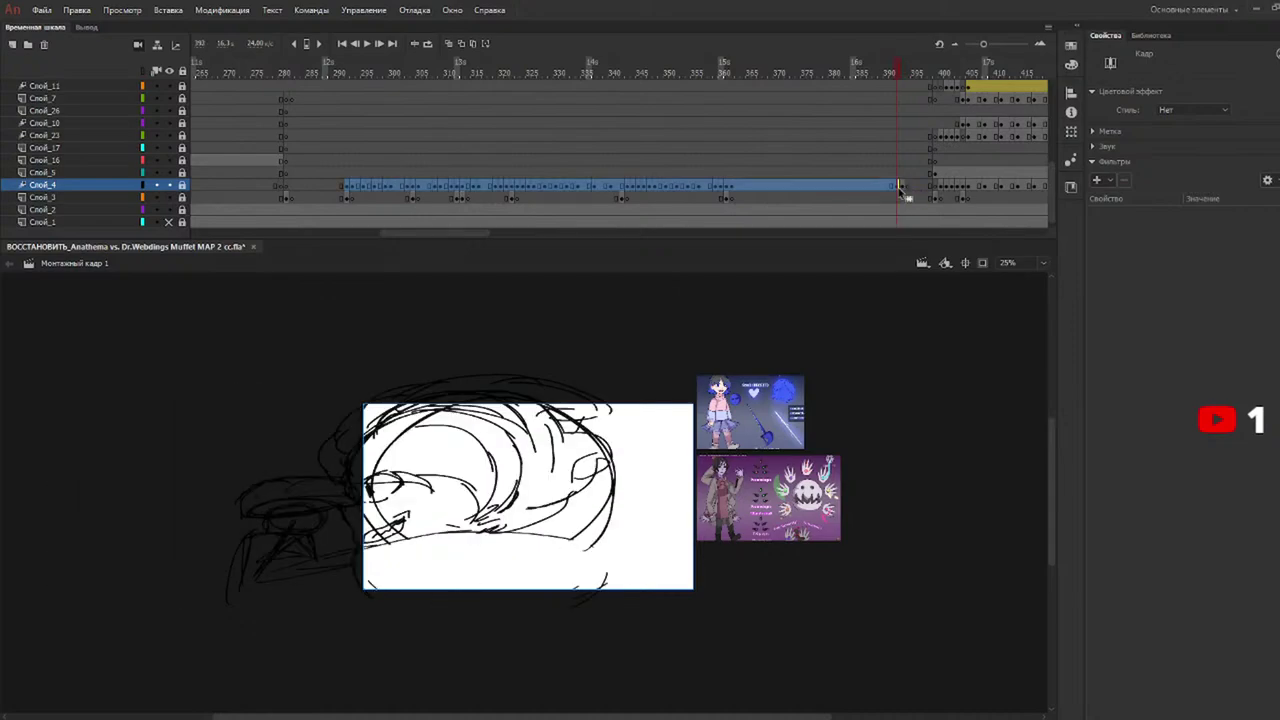
click(131, 189)
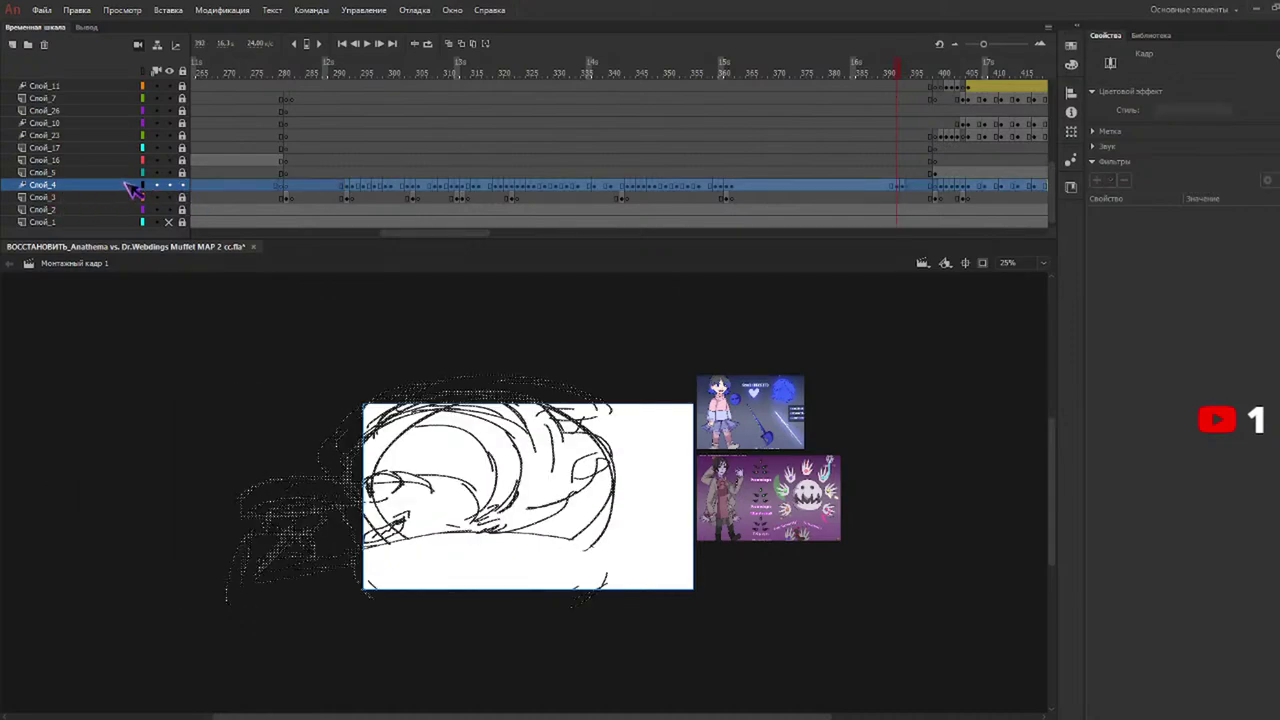
click(406, 148)
drag(346, 186, 904, 190)
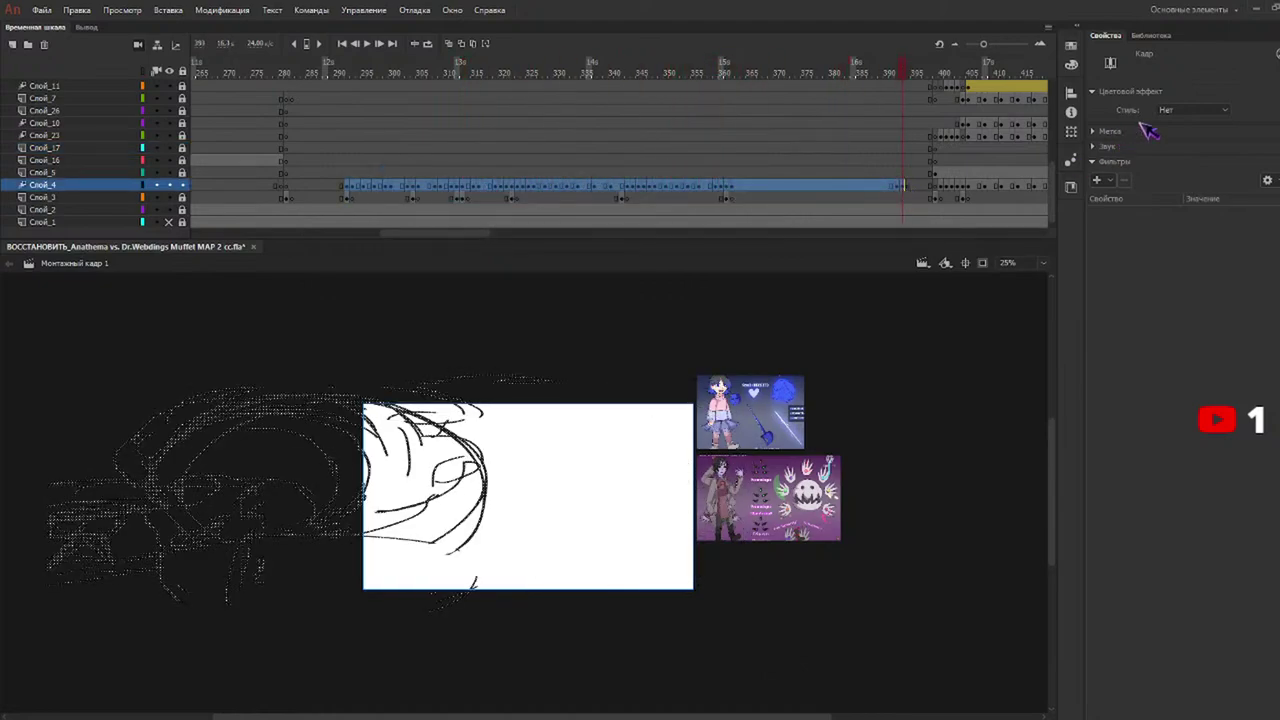
click(1208, 192)
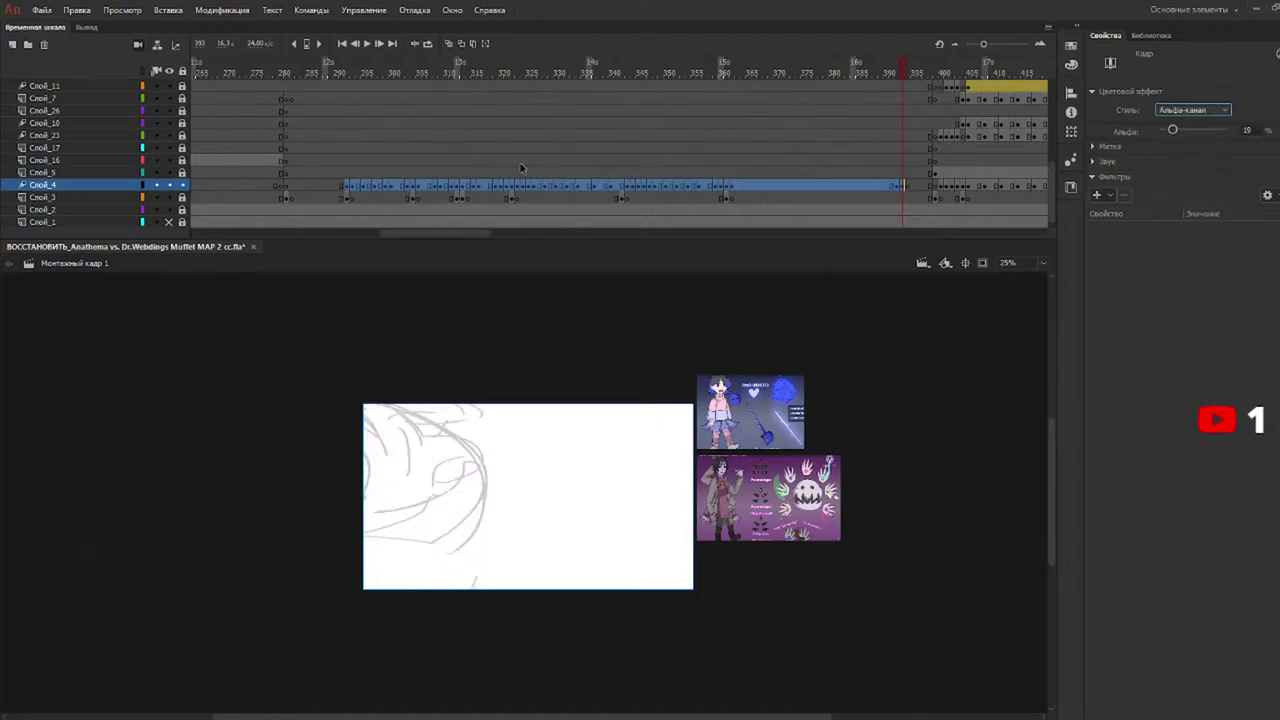
Add eight new layers directly above the sketch layer Слой_4.
drag(396, 73, 325, 92)
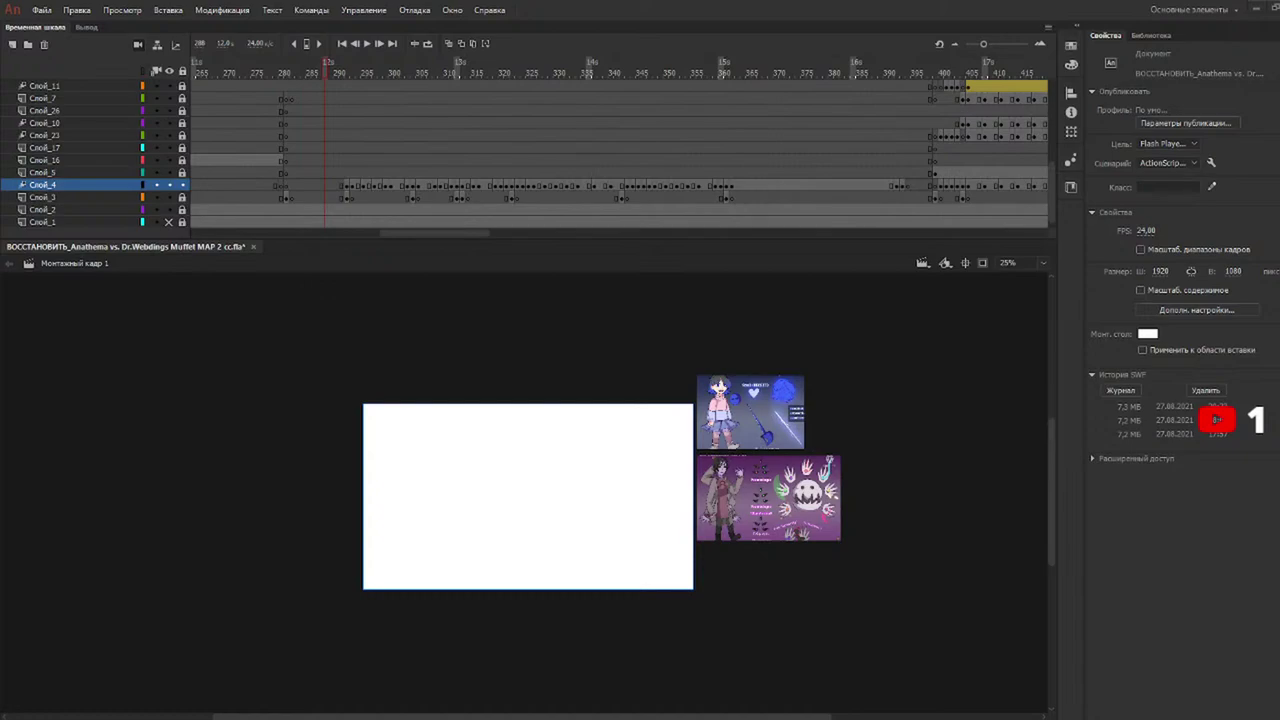
click(347, 80)
scroll(352, 139, up, 4)
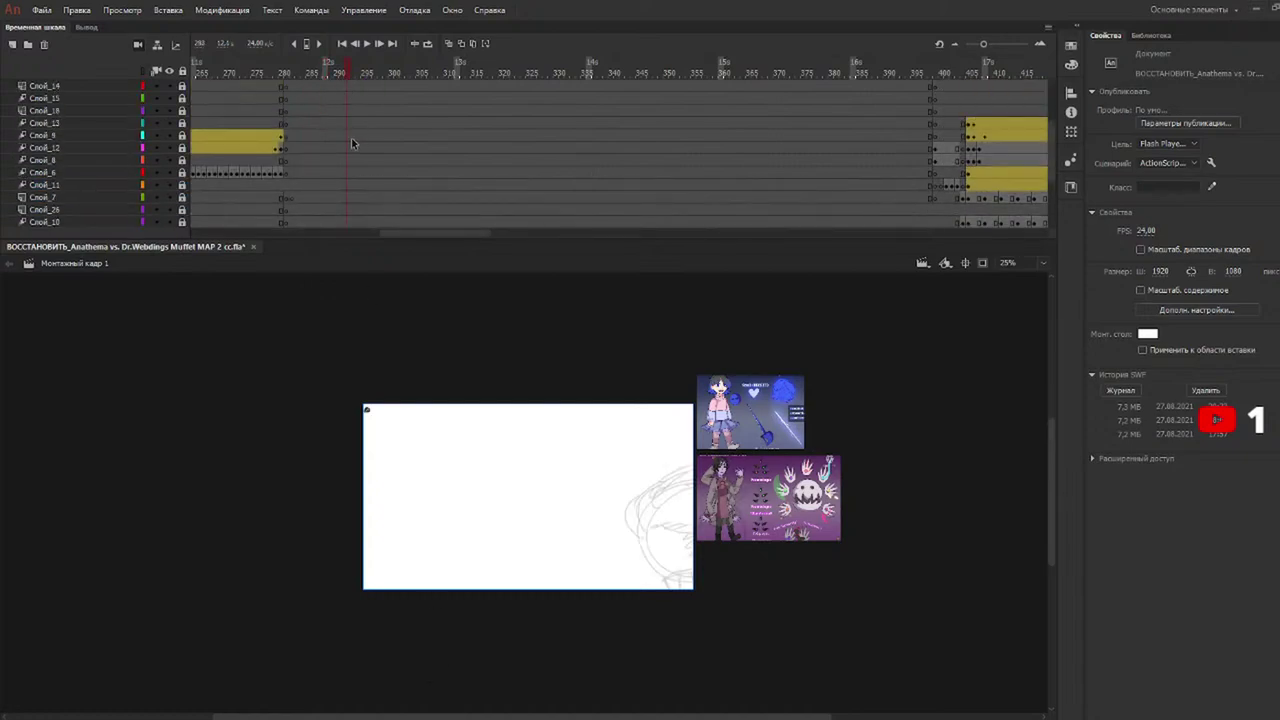
scroll(351, 142, down, 4)
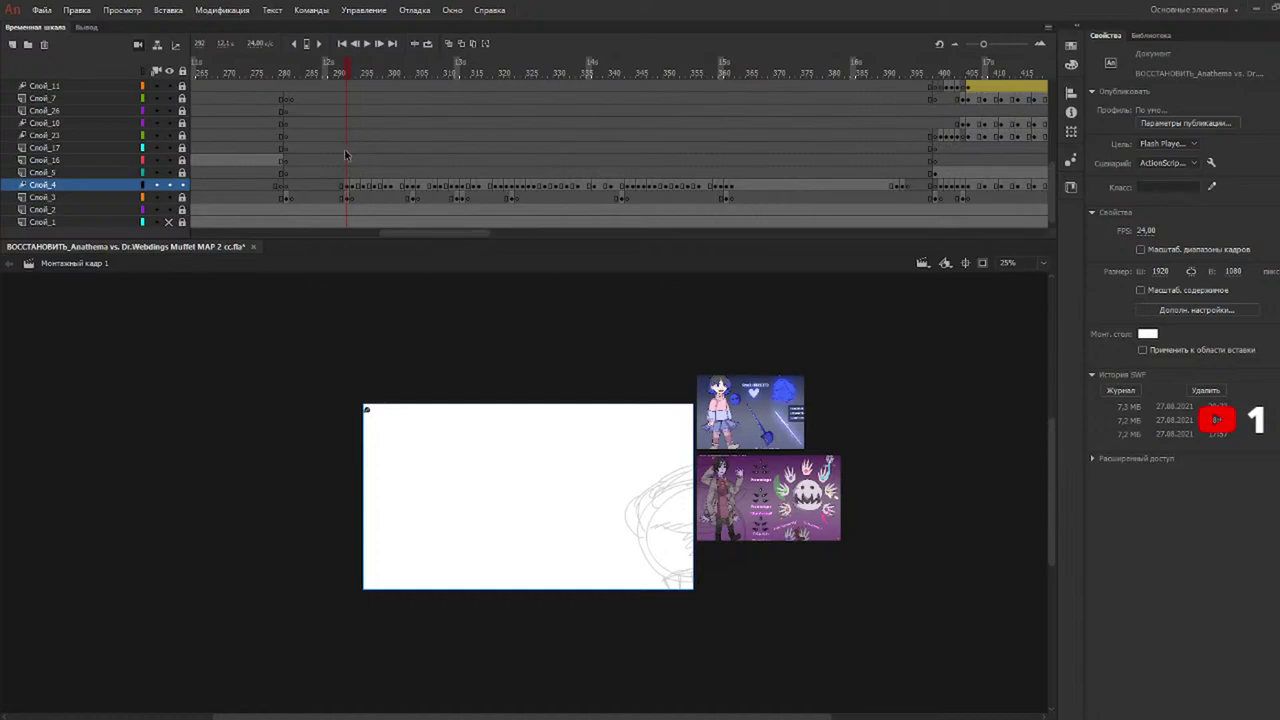
scroll(346, 152, up, 10)
scroll(345, 150, down, 10)
click(42, 184)
click(15, 46)
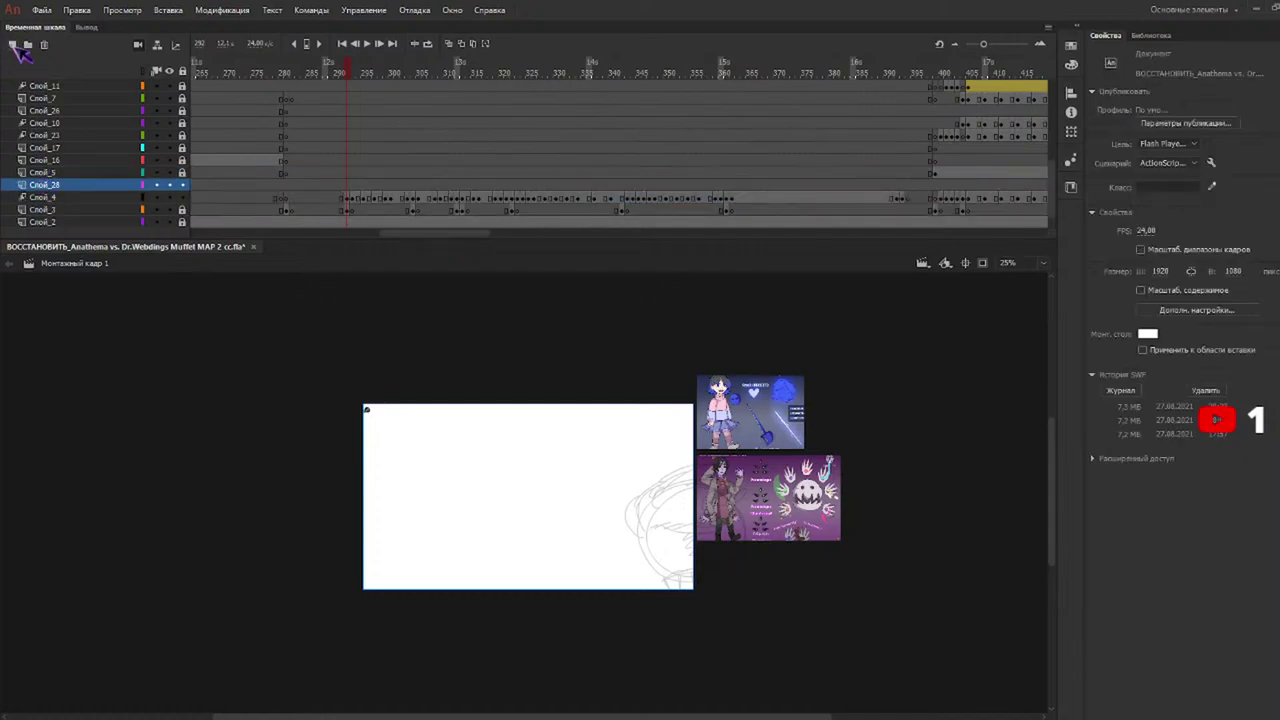
click(15, 46)
click(15, 46)
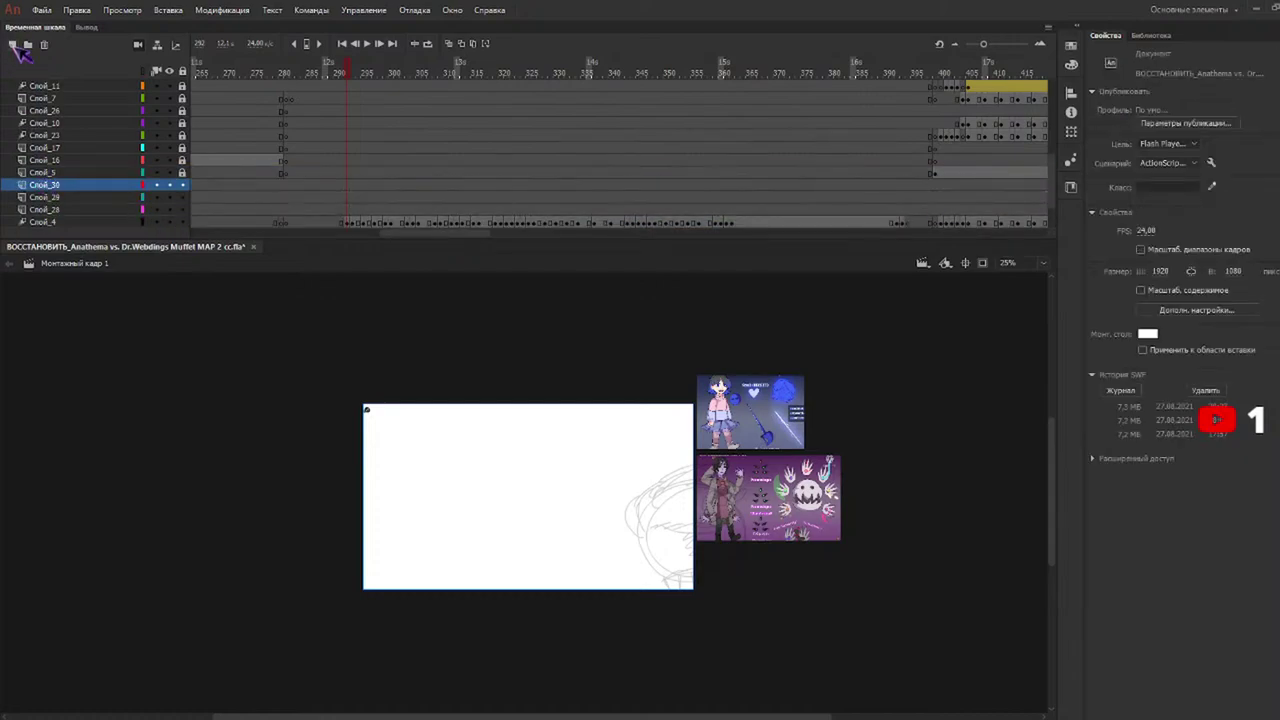
click(15, 46)
click(15, 46)
click(14, 46)
Lock the eight new layers and the sketch layer Слой_4, leaving only Слой_30 unlocked.
scroll(172, 178, down, 3)
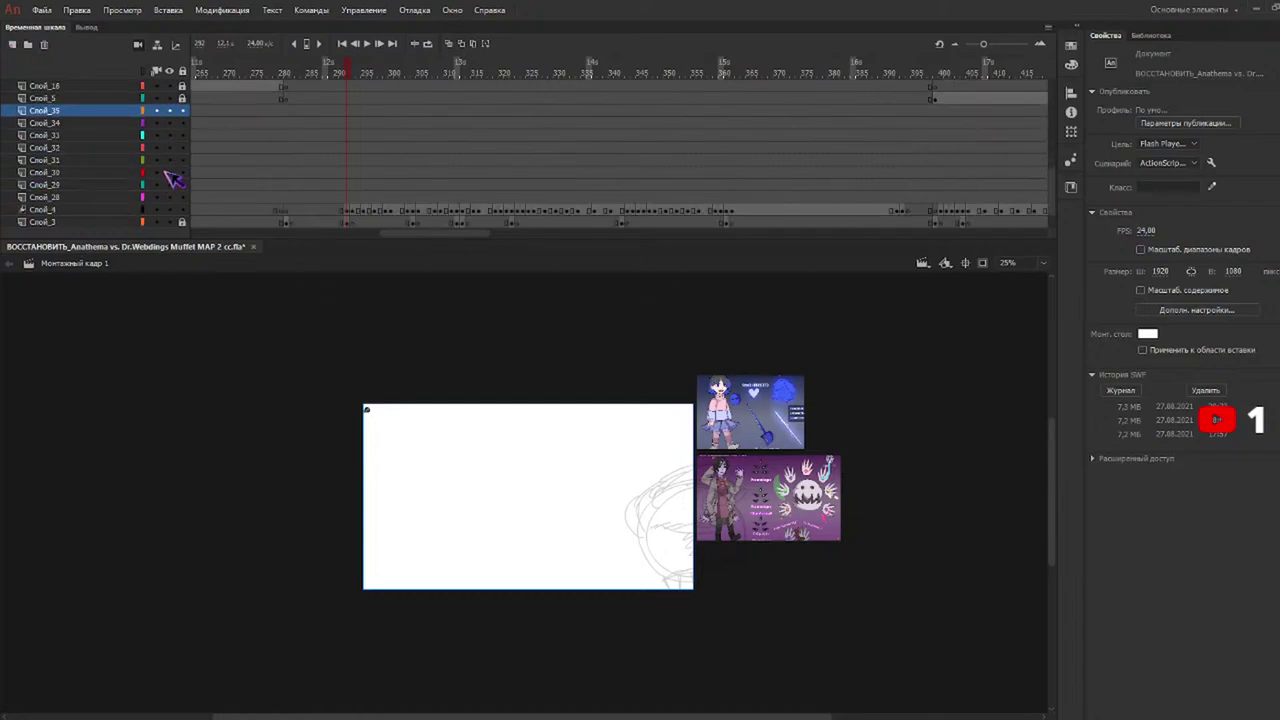
drag(182, 110, 193, 205)
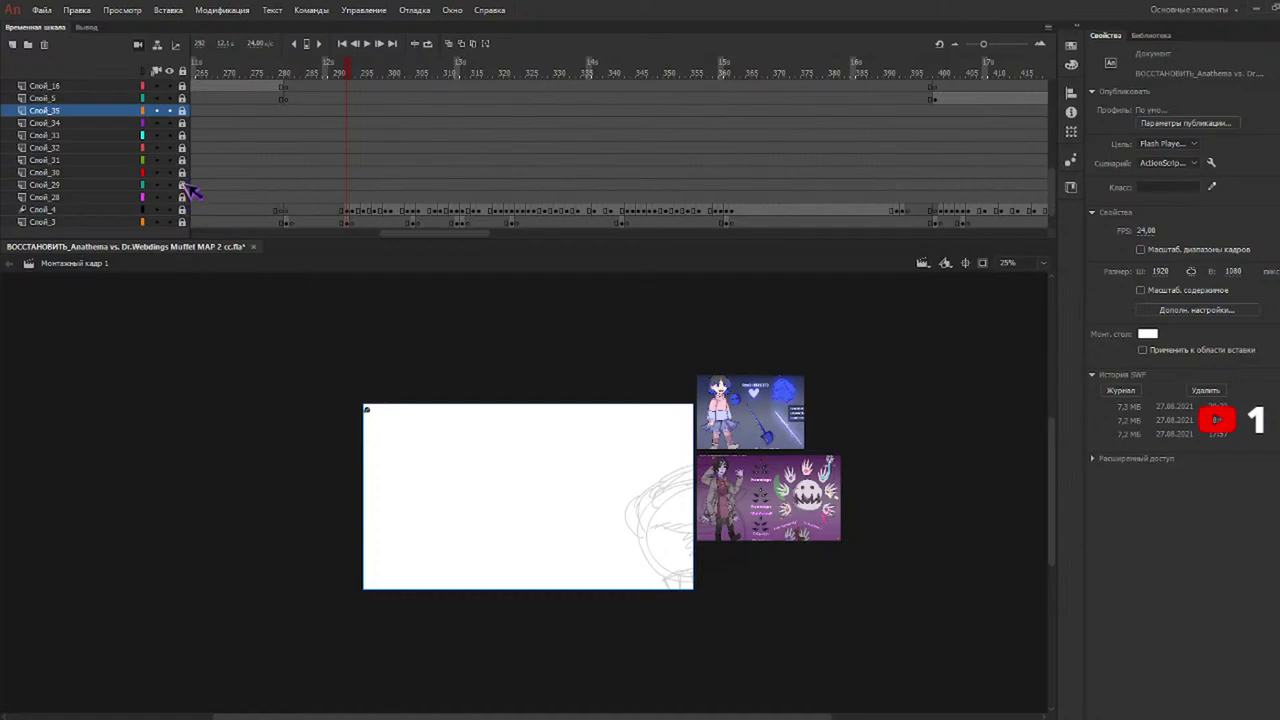
click(182, 172)
Insert keyframes at frame 281 on all the new layers and at frame 292 on Слой_30.
click(285, 72)
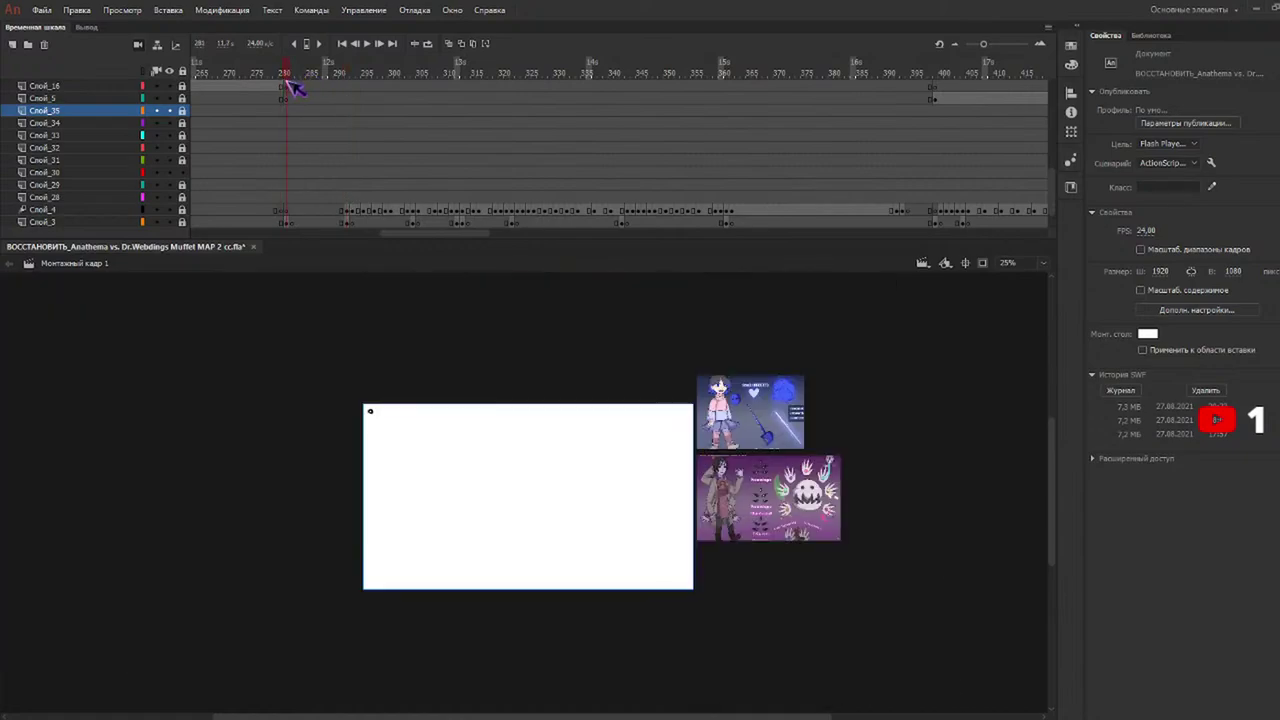
drag(287, 216, 297, 145)
click(290, 98)
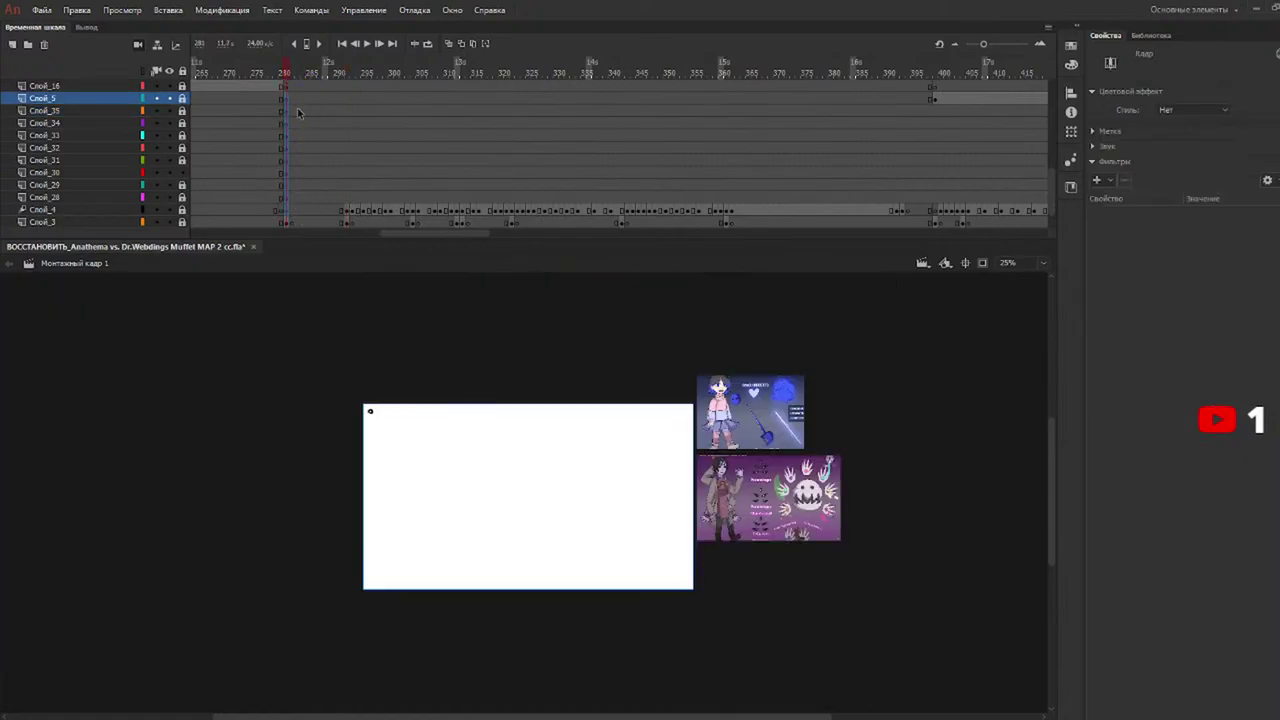
click(346, 172)
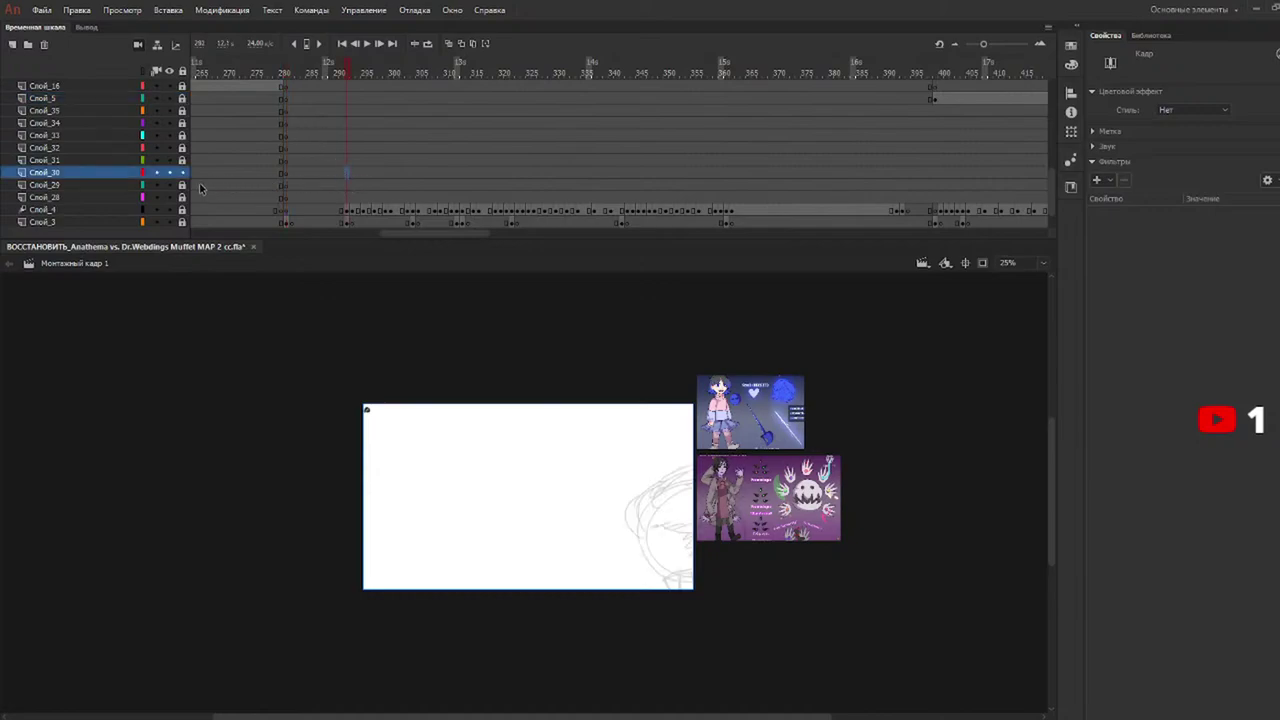
drag(350, 73, 349, 75)
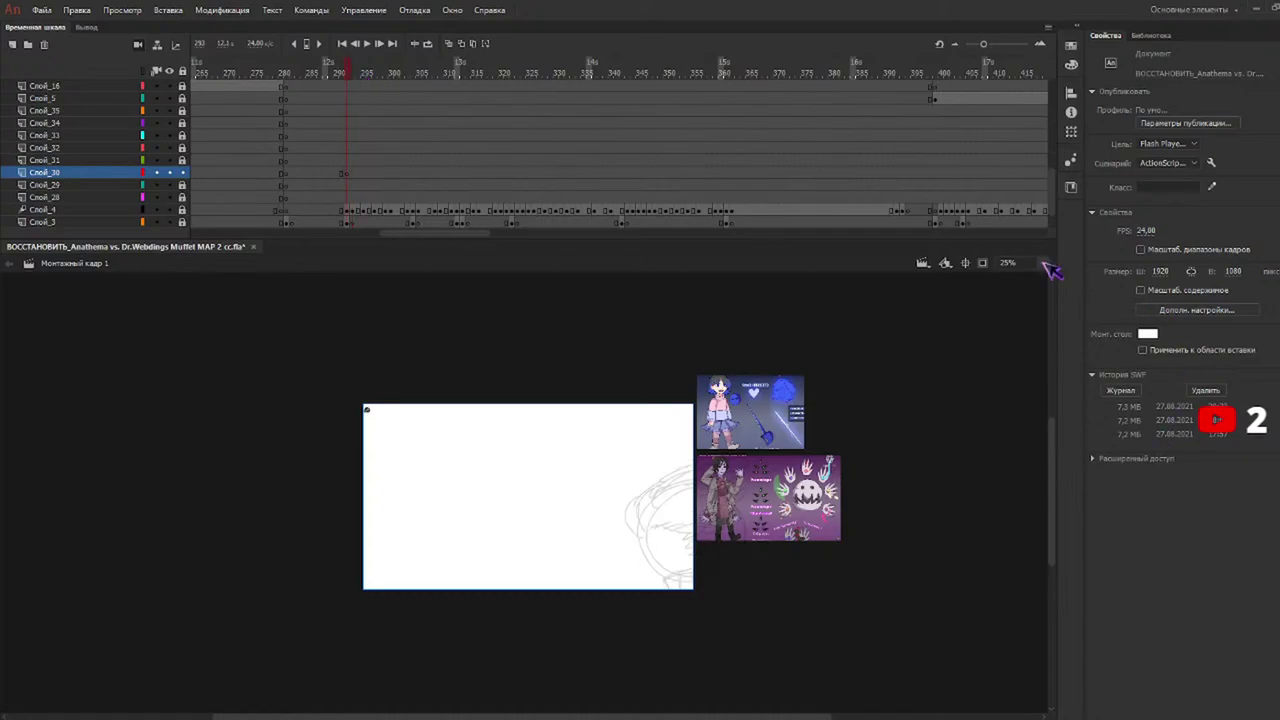
Set up the Brush tool with a black fill and a brush size of 2.
key(ctrl+equal)
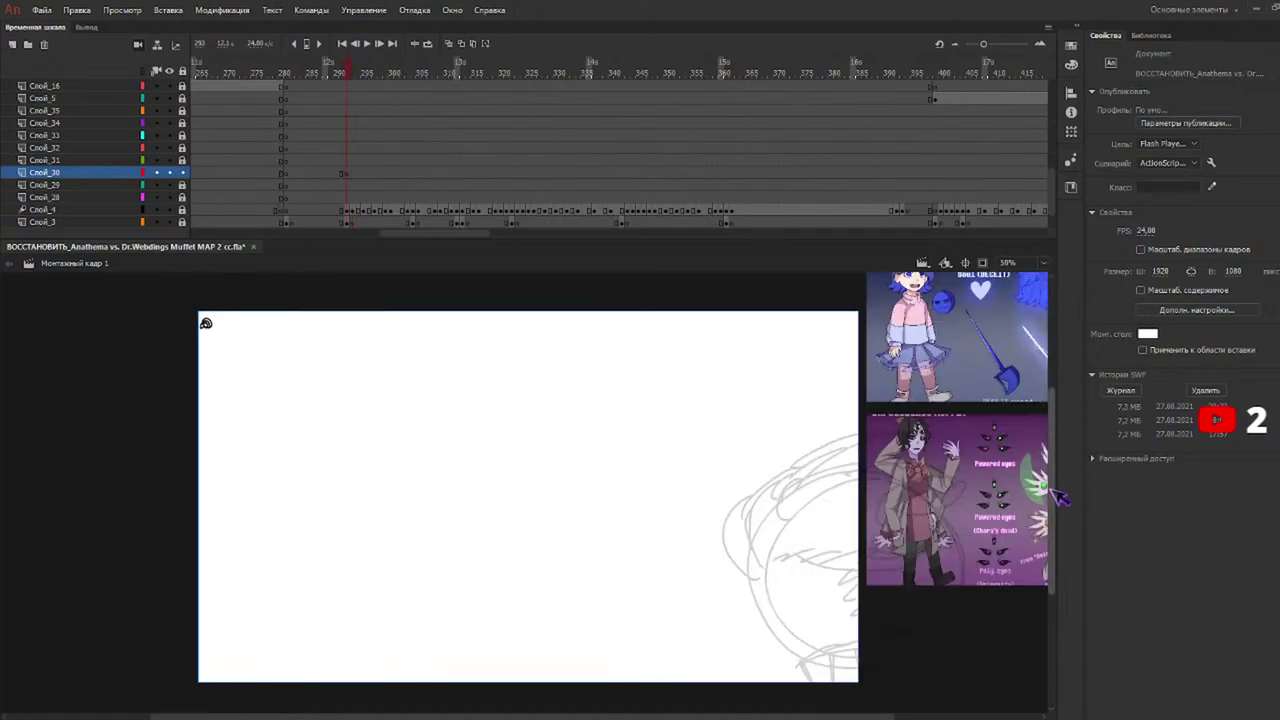
scroll(1050, 487, down, 3)
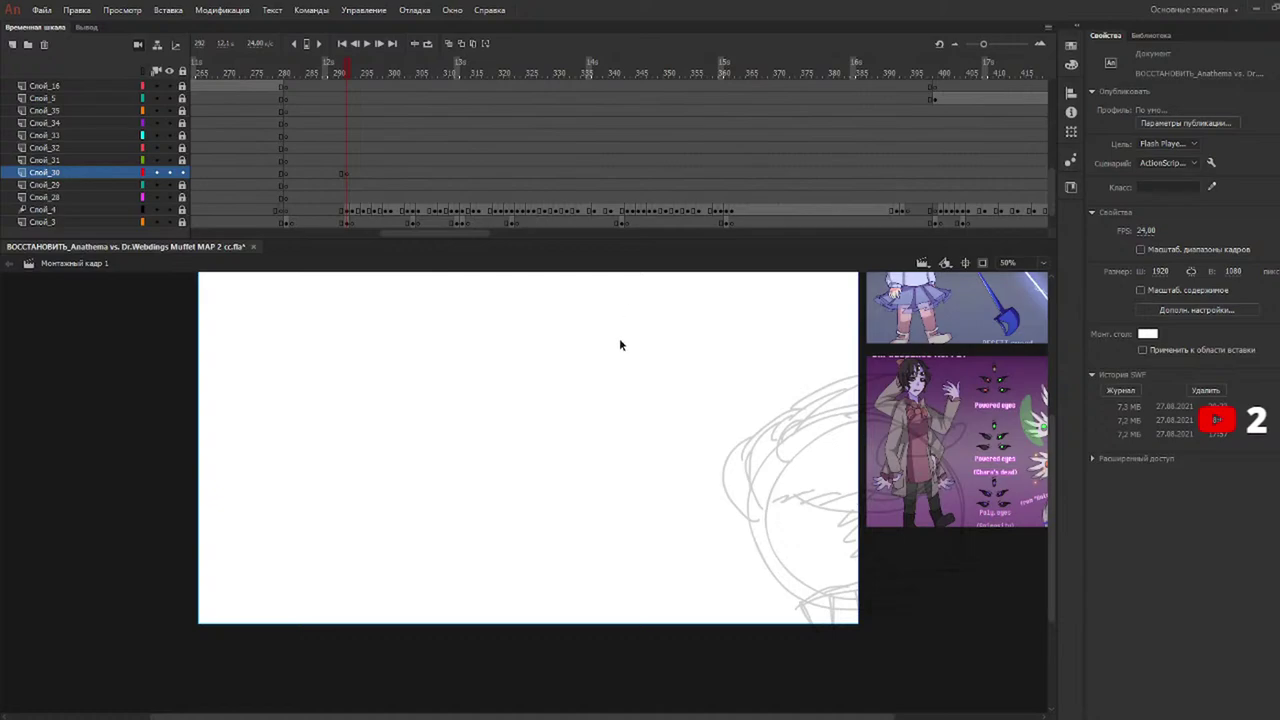
key(b)
click(1234, 110)
click(1020, 151)
click(1242, 349)
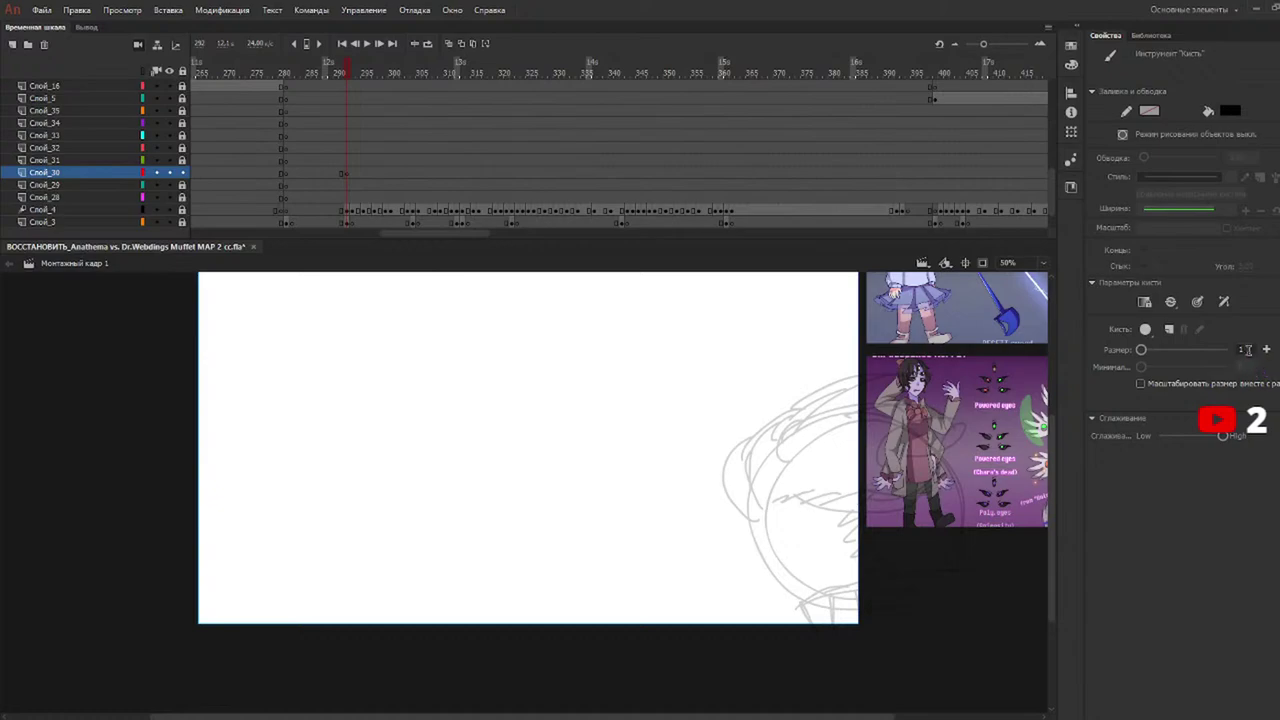
text(2)
click(1141, 384)
mouse_move(783, 444)
mouse_down()
mouse_move(748, 517)
mouse_move(767, 585)
mouse_move(795, 610)
mouse_move(817, 614)
mouse_move(877, 582)
mouse_move(918, 530)
mouse_up()
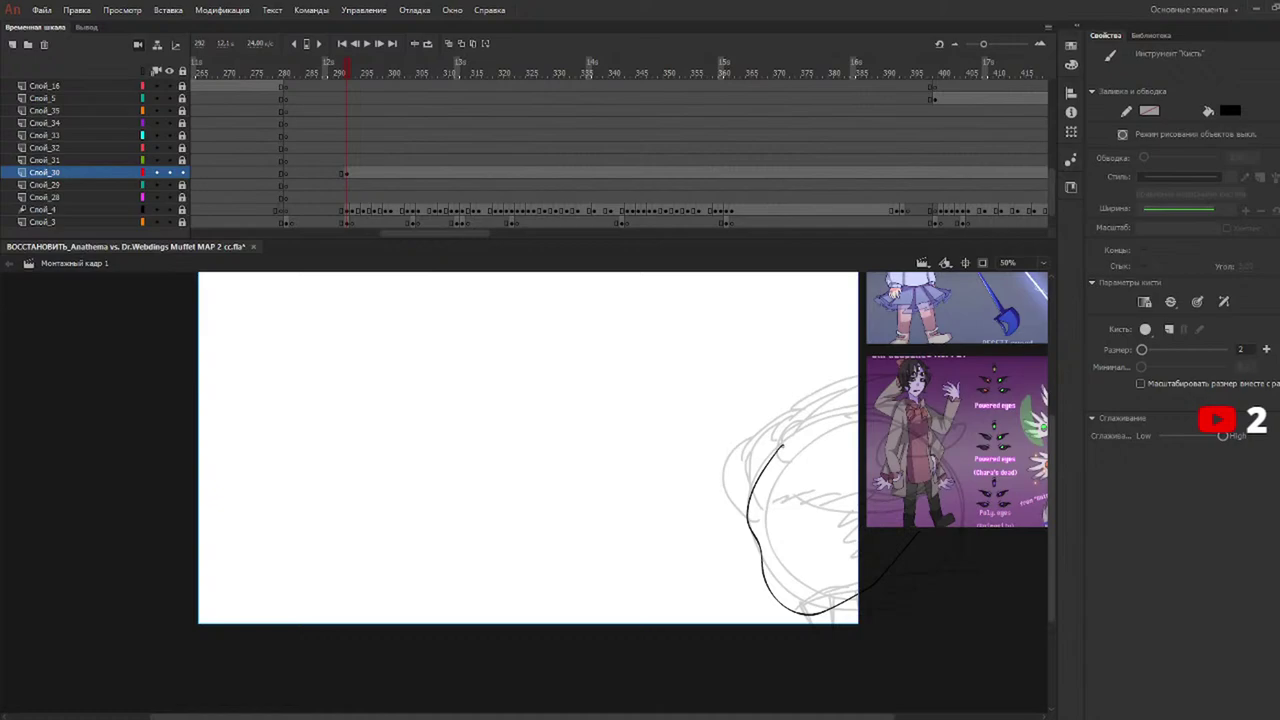
key(ctrl+z)
mouse_move(779, 450)
mouse_down()
mouse_move(747, 492)
mouse_move(745, 530)
mouse_move(779, 592)
mouse_up()
key(ctrl+z)
drag(775, 455, 743, 518)
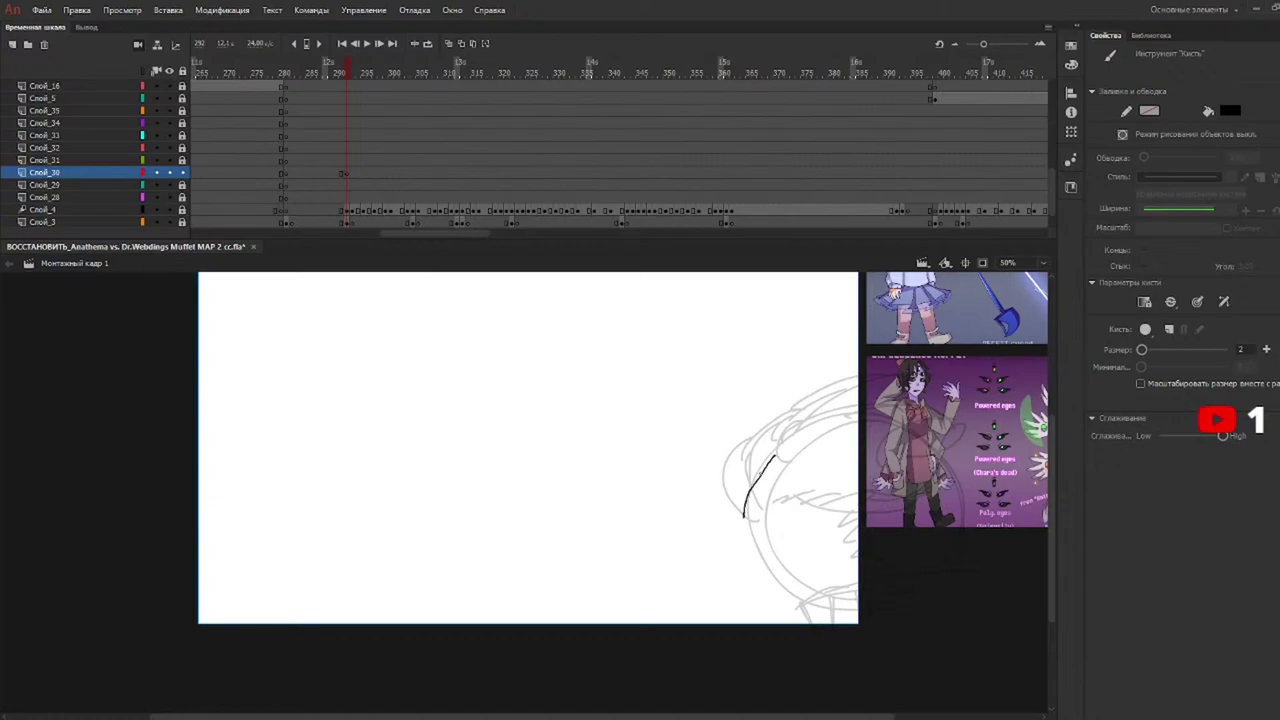
key(ctrl+z)
drag(783, 448, 748, 520)
drag(758, 578, 812, 596)
key(ctrl+z)
mouse_move(778, 450)
mouse_down()
mouse_move(755, 482)
mouse_move(744, 542)
mouse_up()
key(ctrl+z)
mouse_move(785, 440)
mouse_down()
mouse_move(748, 495)
mouse_move(767, 563)
mouse_move(817, 597)
mouse_move(853, 580)
mouse_up()
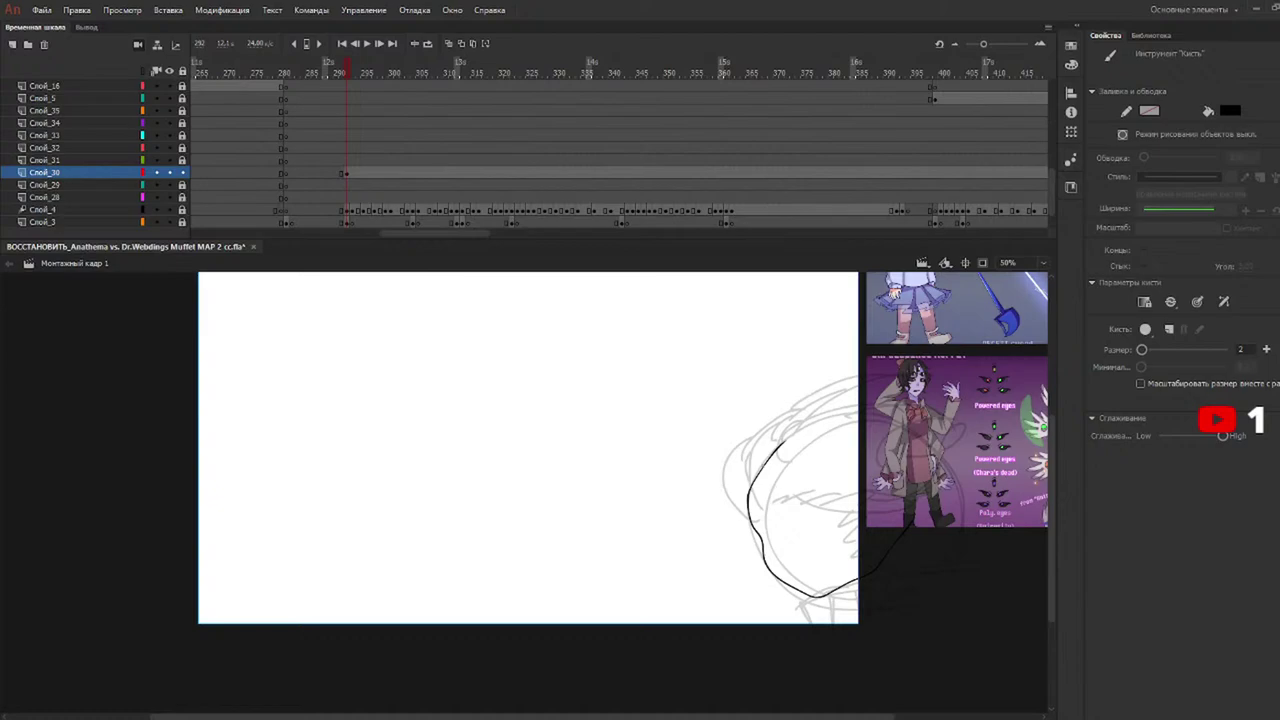
key(ctrl+z)
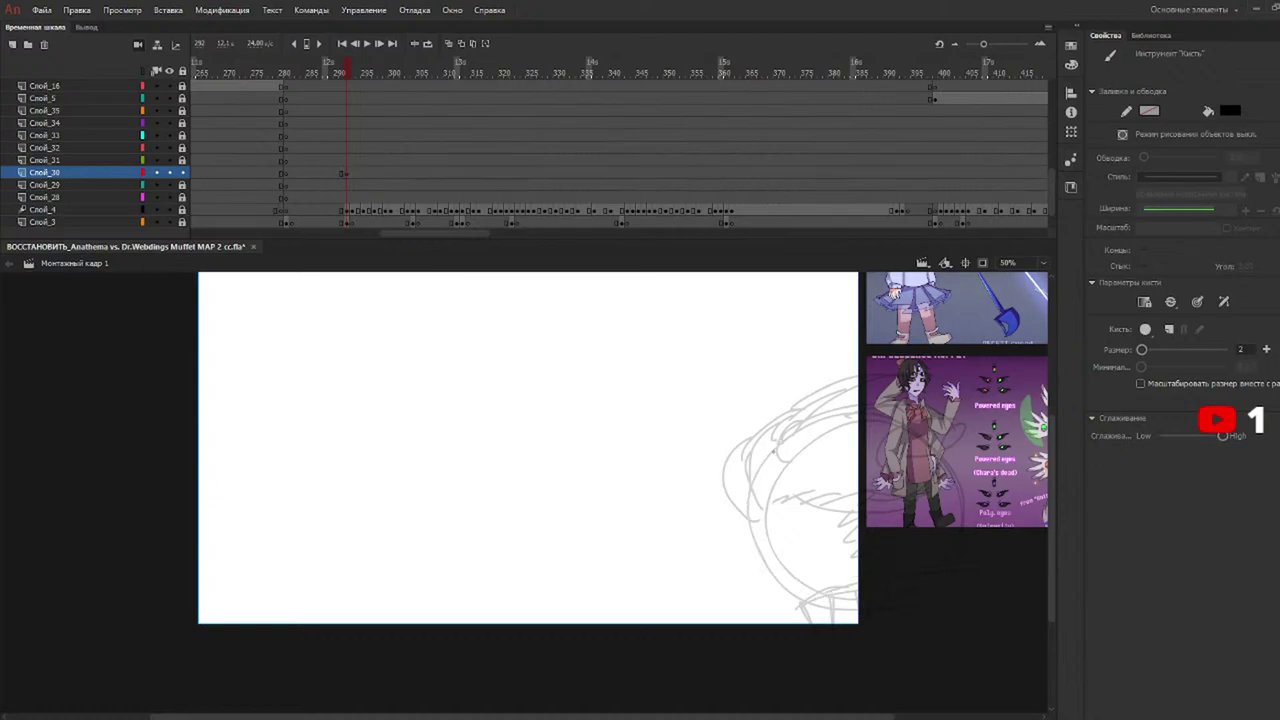
drag(766, 538, 755, 560)
drag(793, 601, 889, 546)
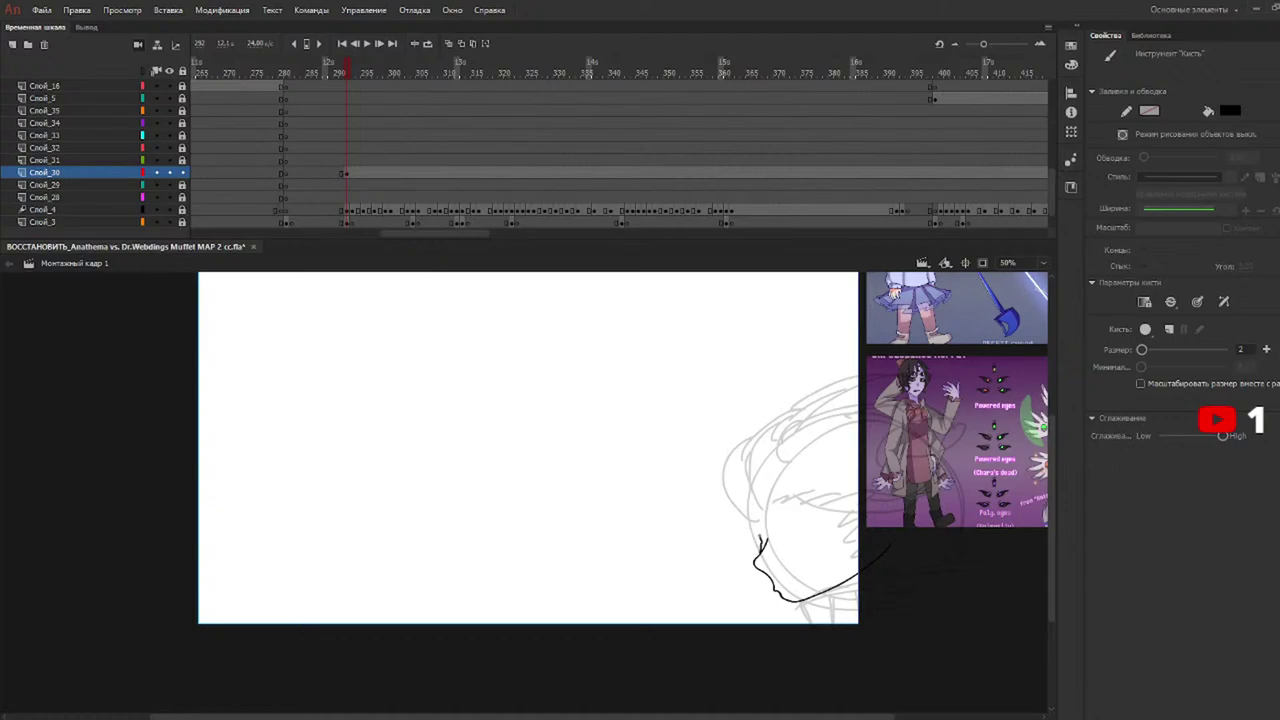
drag(753, 512, 828, 422)
key(ctrl+z)
mouse_move(750, 510)
mouse_down()
mouse_move(764, 476)
mouse_move(846, 418)
mouse_up()
key(ctrl+z)
key(ctrl+z)
mouse_move(745, 500)
mouse_down()
mouse_move(782, 438)
mouse_move(884, 420)
mouse_move(916, 507)
mouse_up()
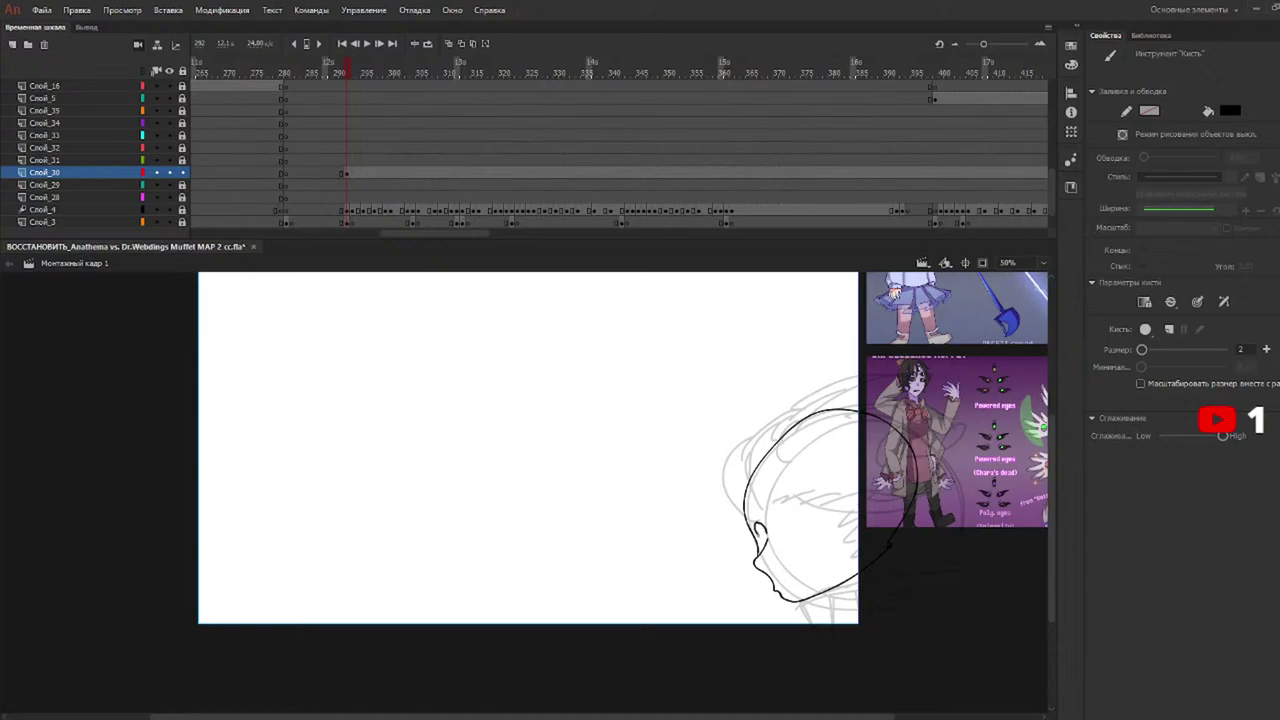
key(ctrl+z)
key(ctrl+z)
key(ctrl+z)
key(ctrl+z)
key(ctrl+z)
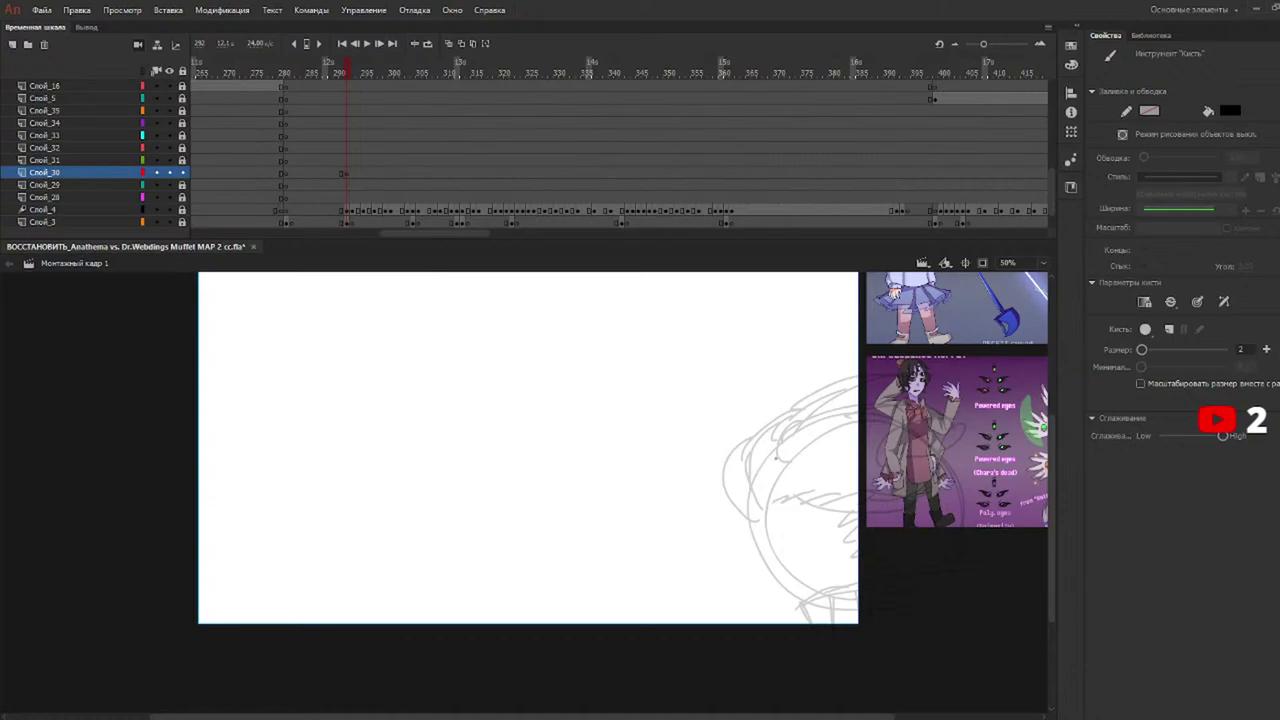
key(ctrl+z)
Draw the head in side profile facing left, with forehead, nose, lips, chin, jaw and rounded skull, on Слой_30.
mouse_move(762, 592)
mouse_down()
mouse_move(834, 574)
mouse_move(880, 538)
mouse_up()
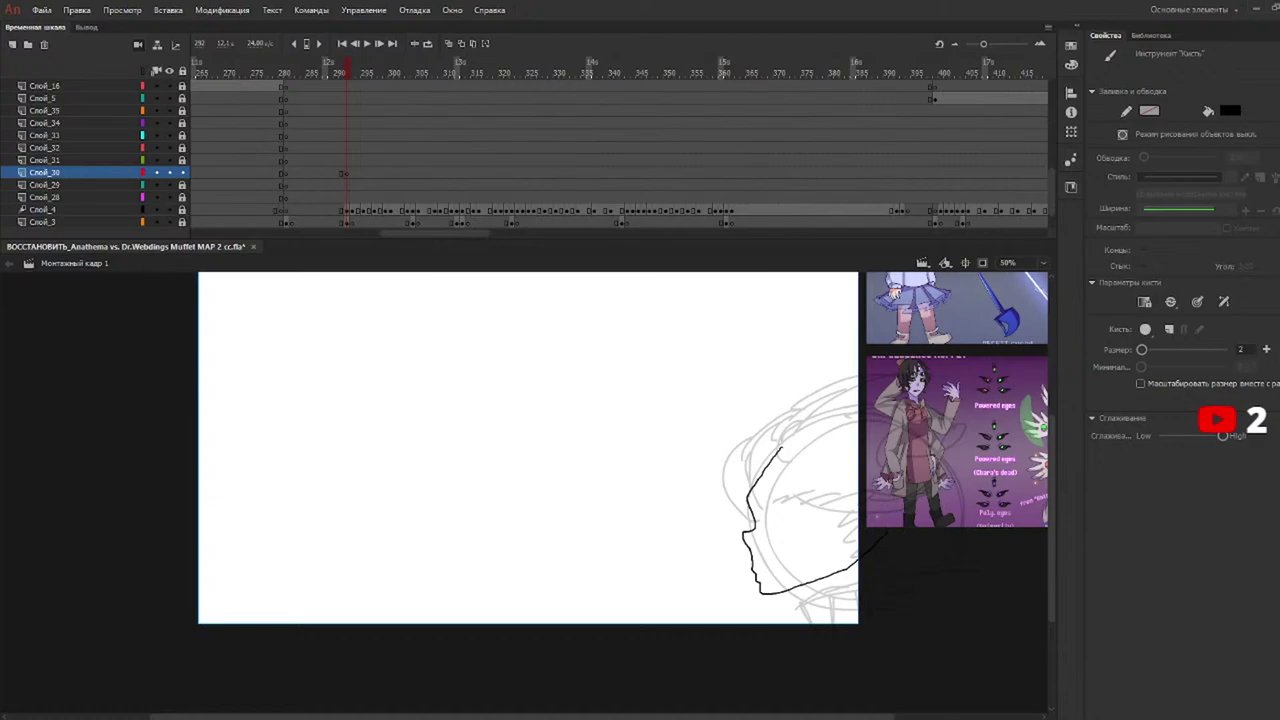
key(e)
mouse_move(786, 448)
mouse_down()
mouse_move(747, 487)
mouse_move(795, 444)
mouse_move(845, 431)
mouse_move(880, 531)
mouse_up()
key(b)
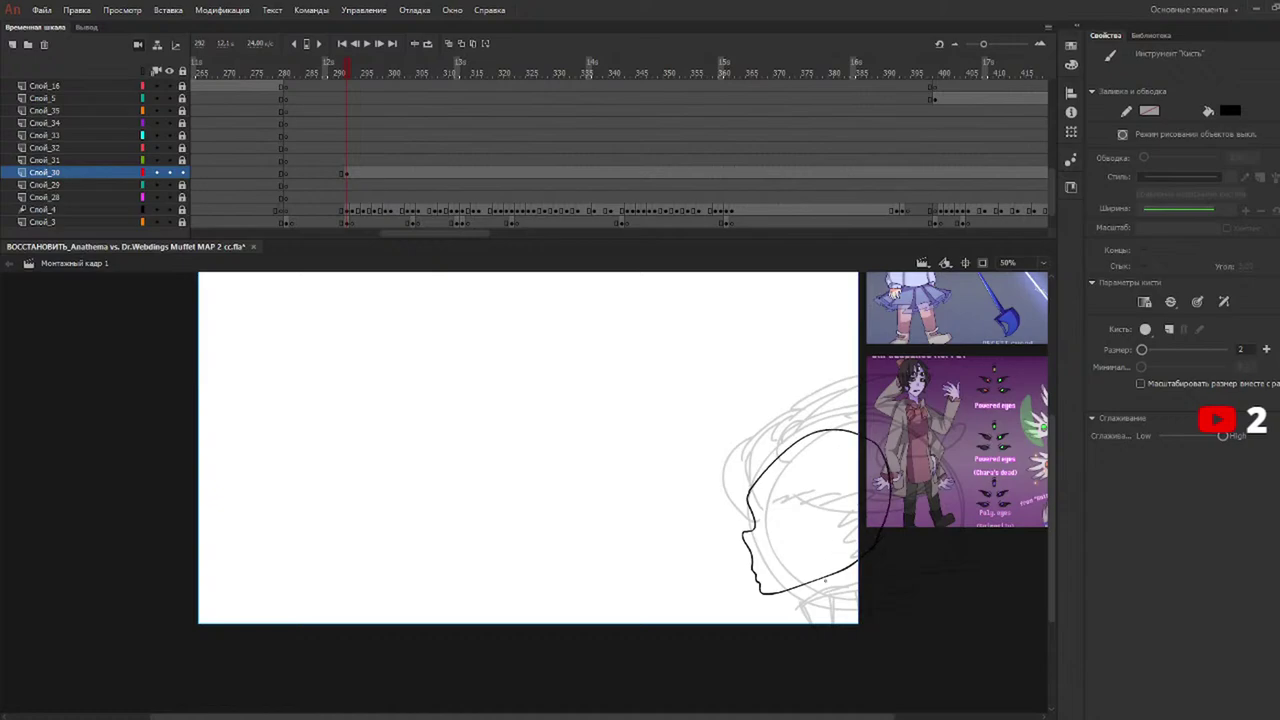
Enlarge the head outline, squash it slightly and position it over the rough sketch of the head.
key(v)
drag(943, 401, 580, 655)
drag(891, 594, 919, 623)
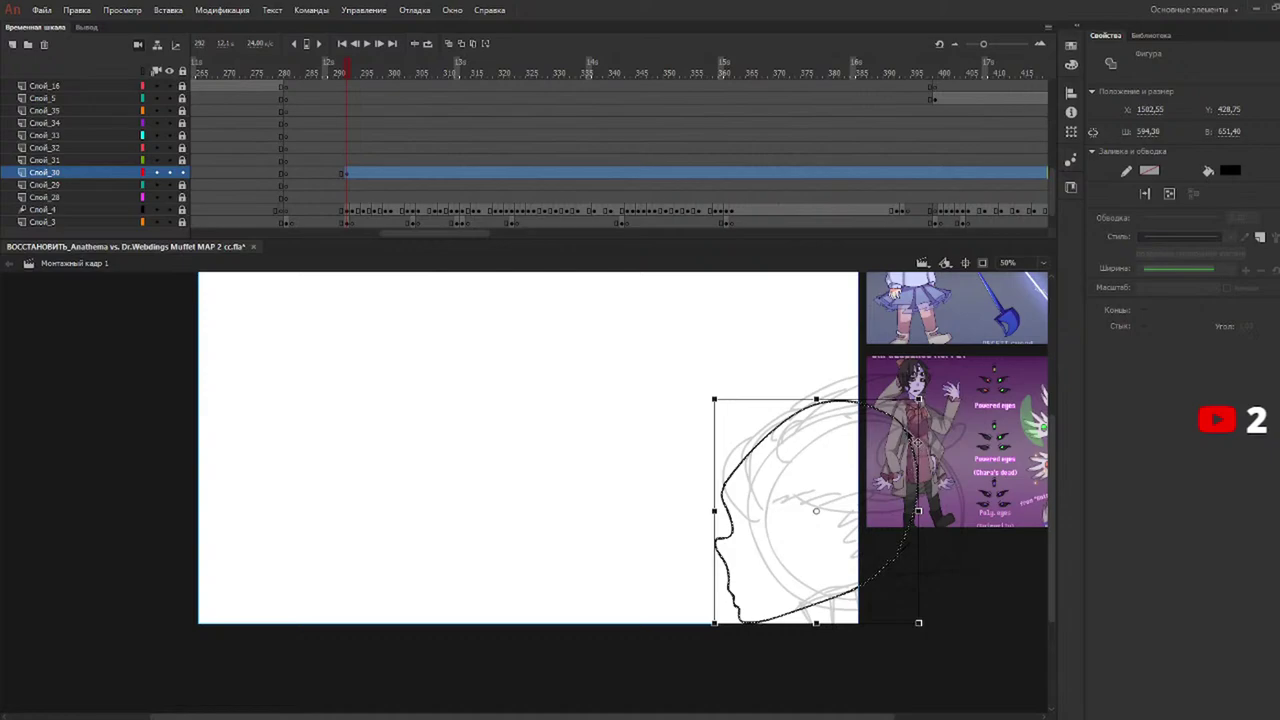
drag(910, 436, 951, 425)
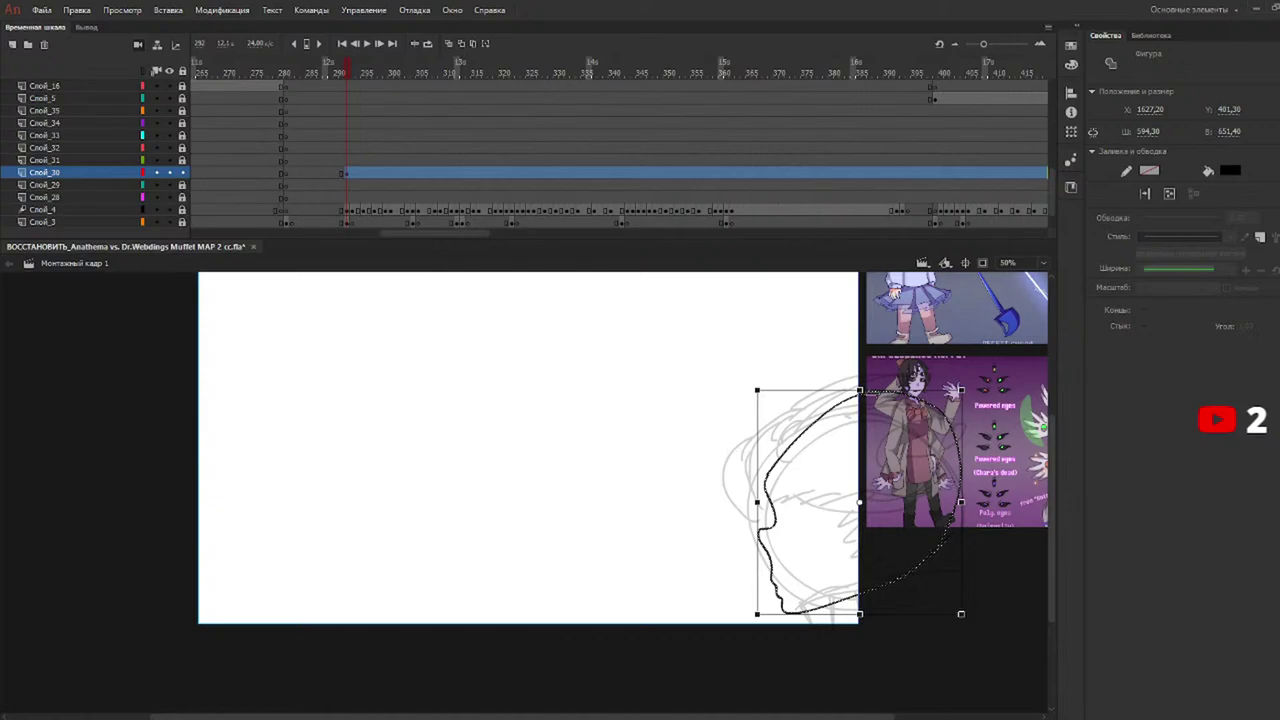
drag(858, 390, 858, 401)
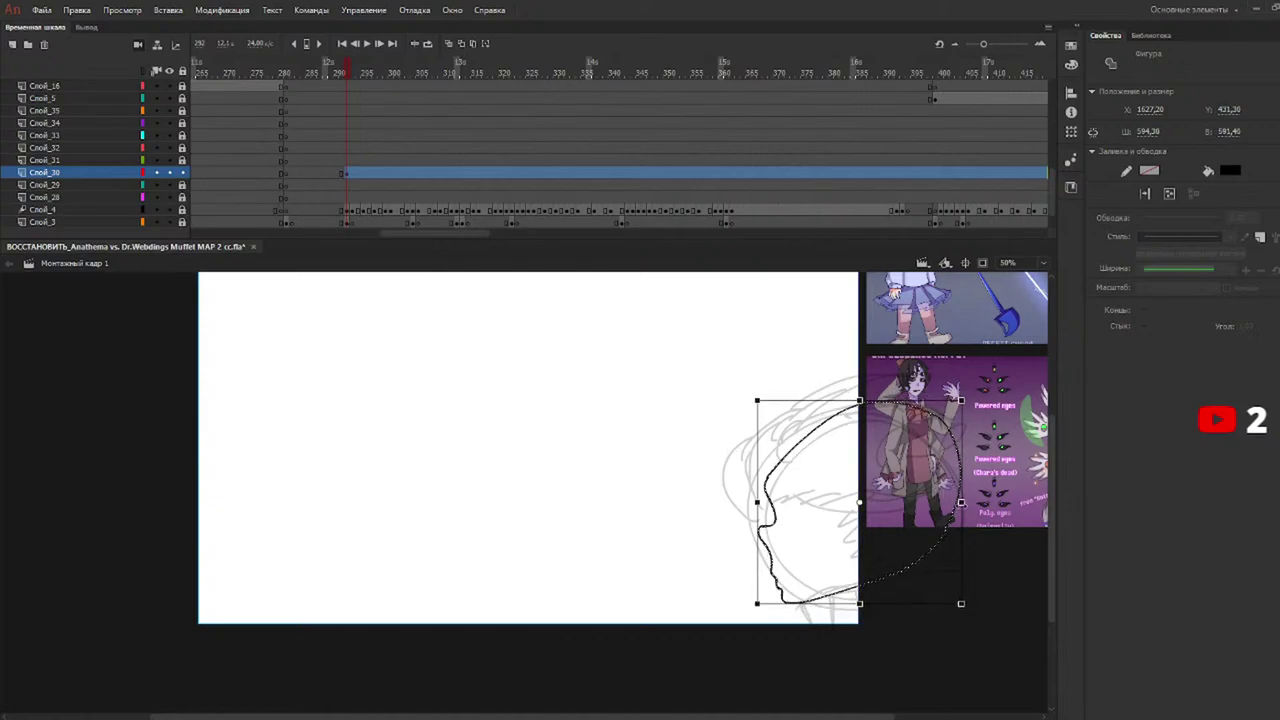
drag(963, 501, 956, 501)
drag(928, 550, 915, 547)
click(956, 554)
key(b)
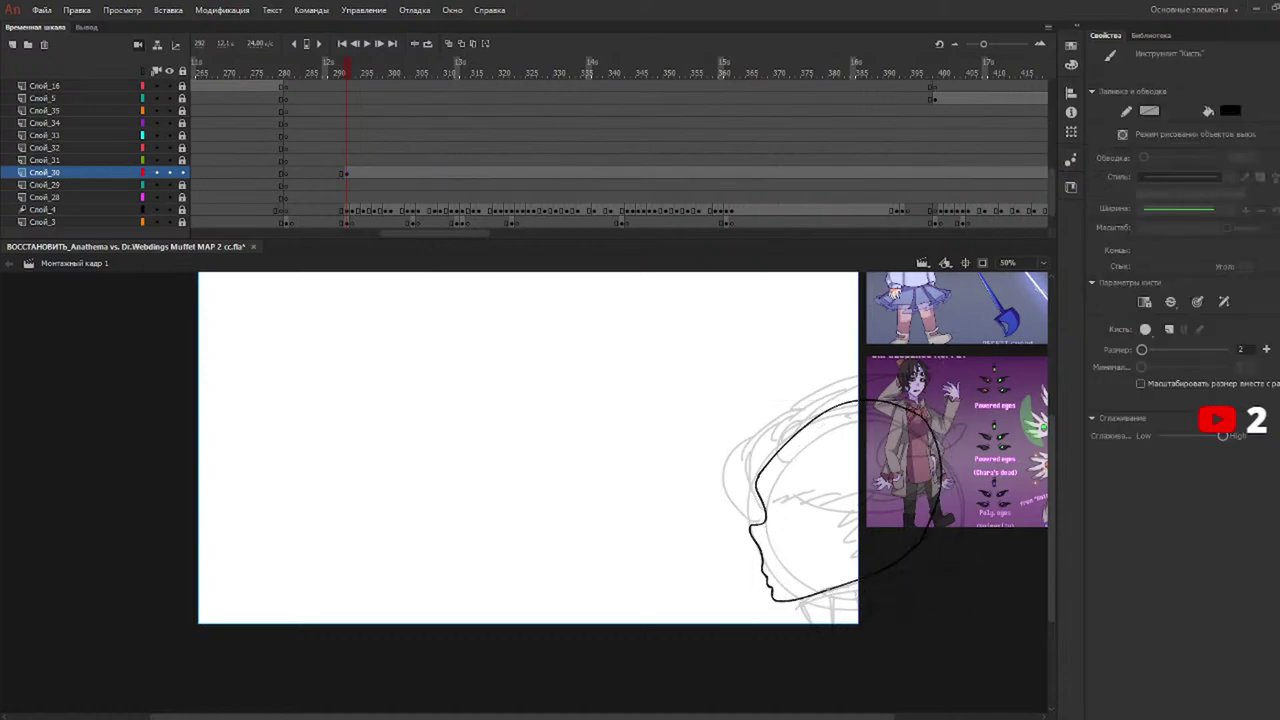
Draw the neck and shoulder lines below the head, closing off the base of the neck.
key(ctrl+z)
drag(828, 590, 822, 683)
drag(810, 660, 970, 612)
drag(1053, 480, 1059, 430)
key(i)
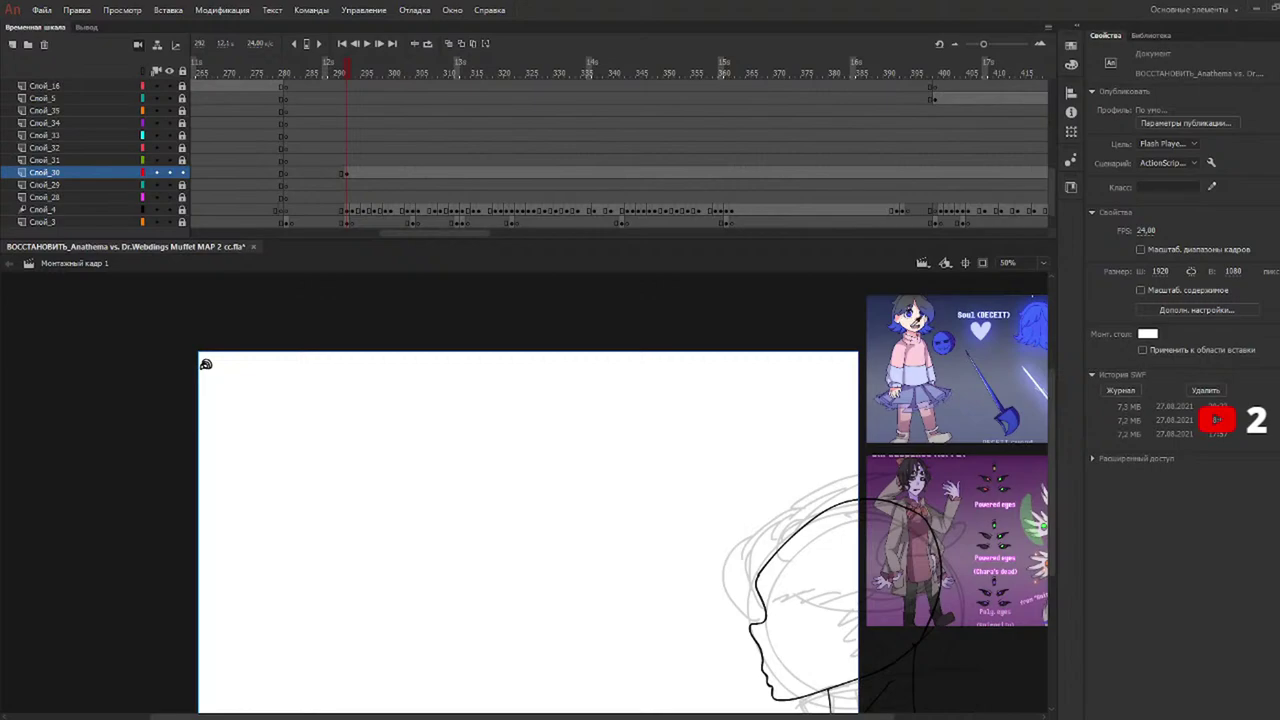
key(k)
click(846, 620)
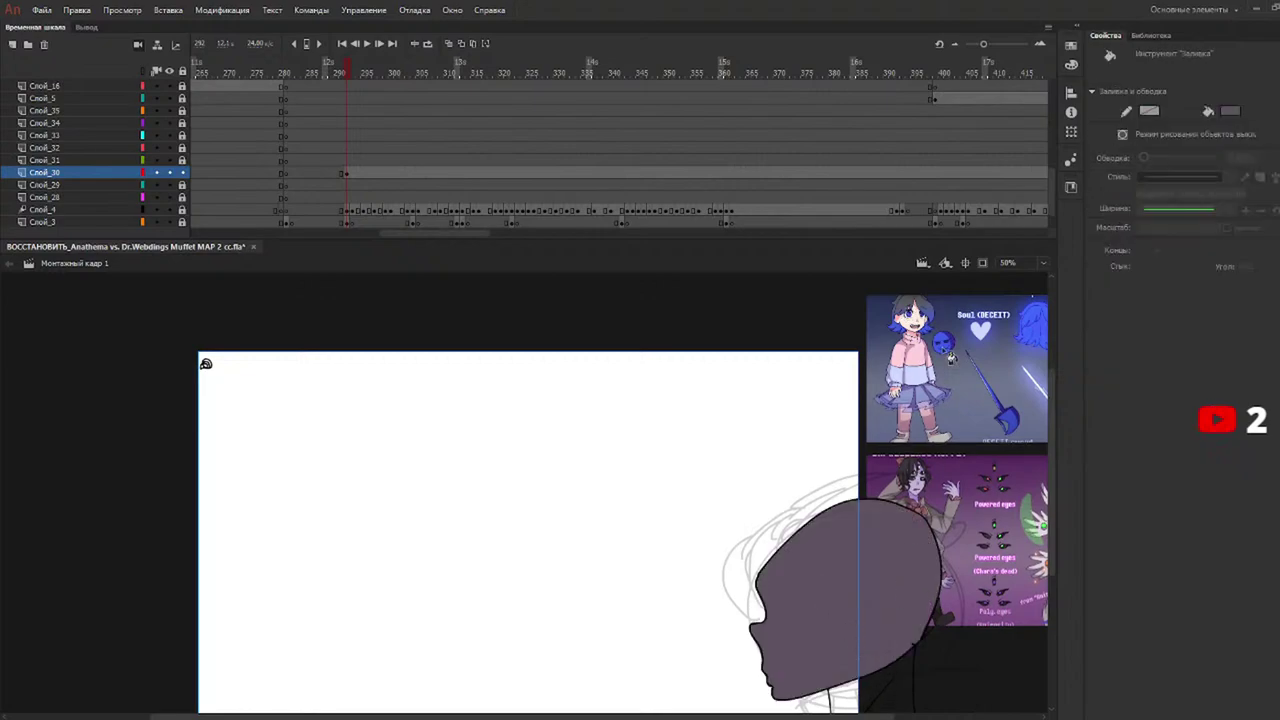
key(ctrl+z)
Fill the head and neck with a light peach skin colour.
key(v)
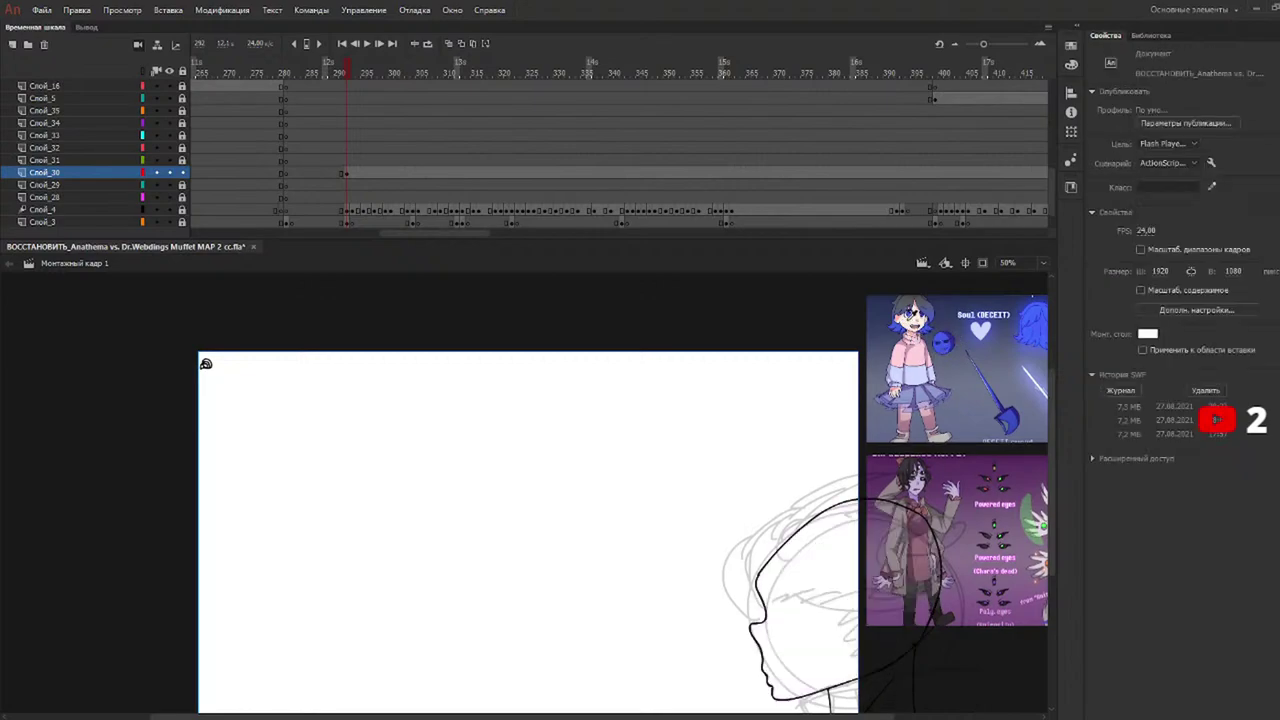
key(k)
click(816, 640)
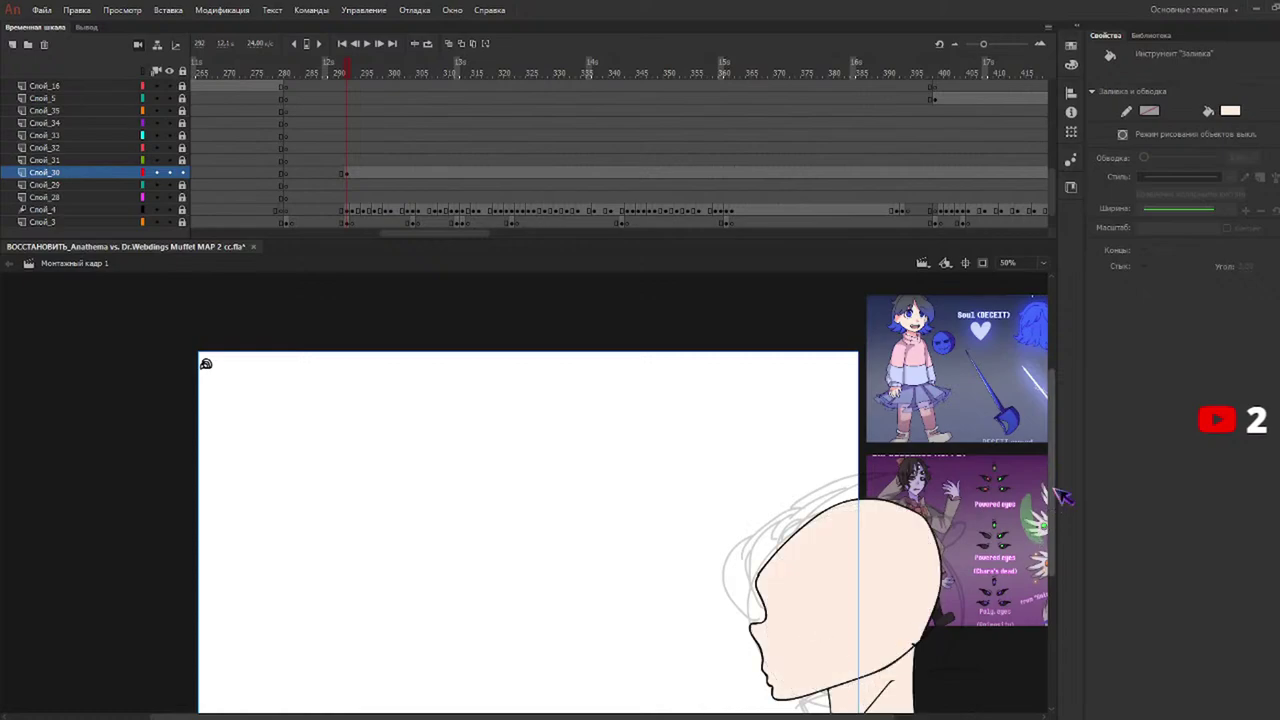
Set the paint brush stroke to red and draw shadow boundary lines across the face, mouth and neck.
drag(1049, 497, 1055, 555)
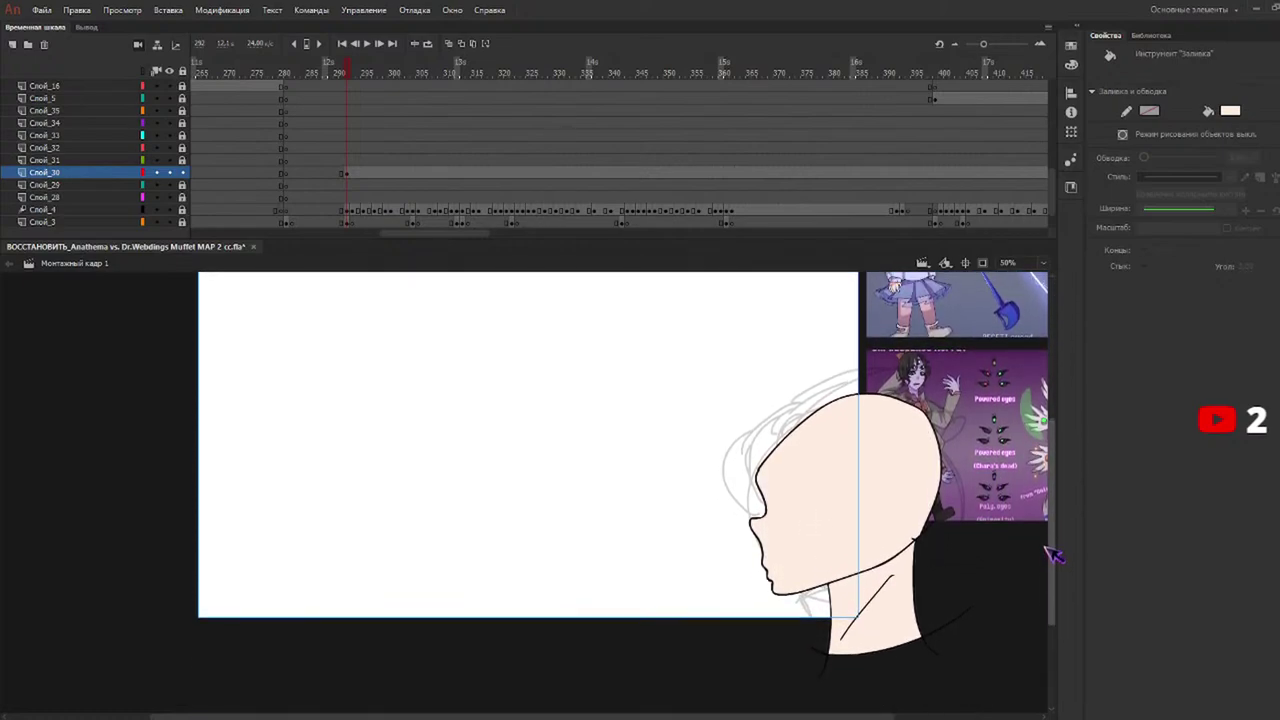
key(b)
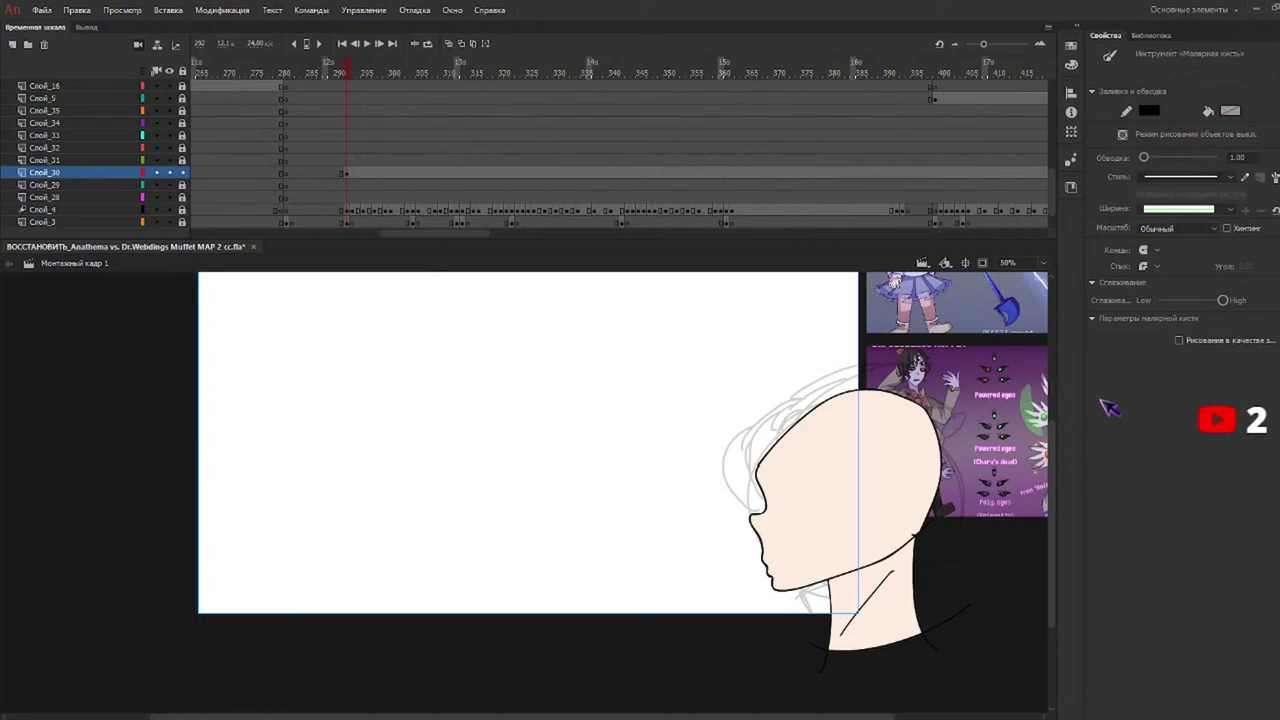
click(1149, 111)
click(1075, 225)
mouse_move(832, 522)
mouse_down()
mouse_move(847, 579)
mouse_move(771, 590)
mouse_move(839, 594)
mouse_move(827, 615)
mouse_move(866, 602)
mouse_up()
Fill the shadow area of the upper head with mauve, and replace it with a lighter pink.
drag(1054, 536, 1062, 480)
key(i)
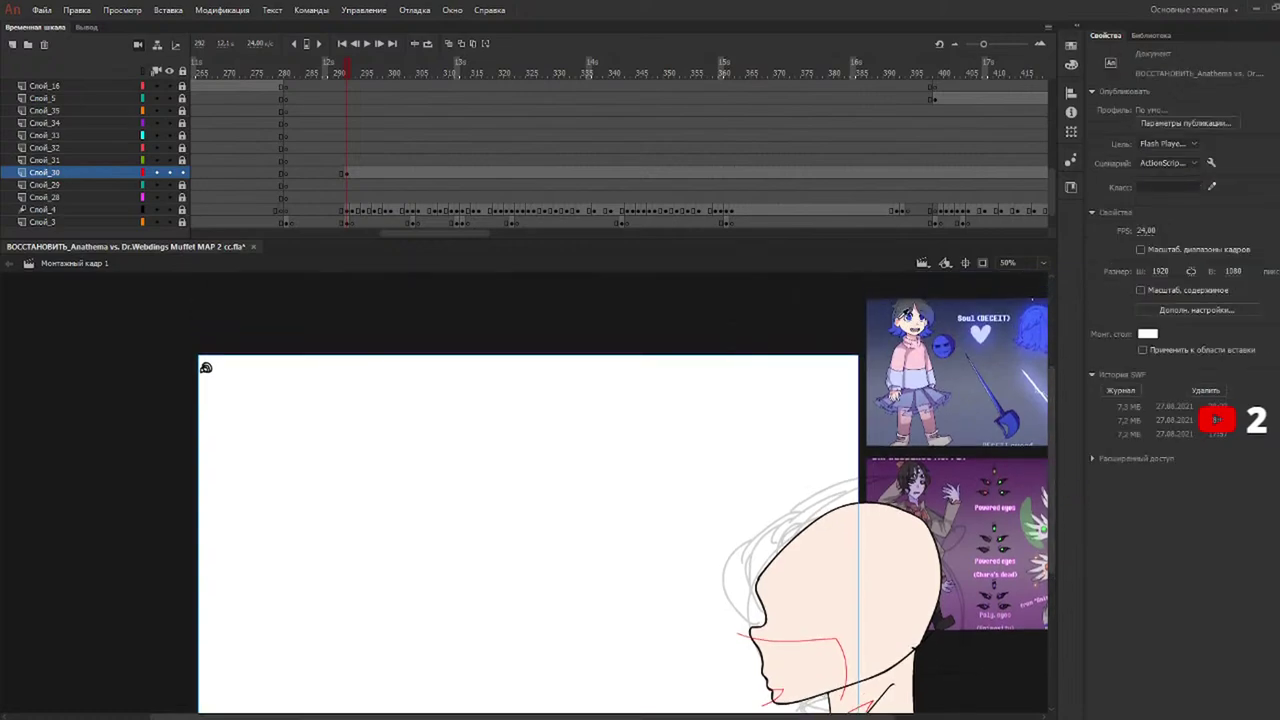
key(k)
click(853, 584)
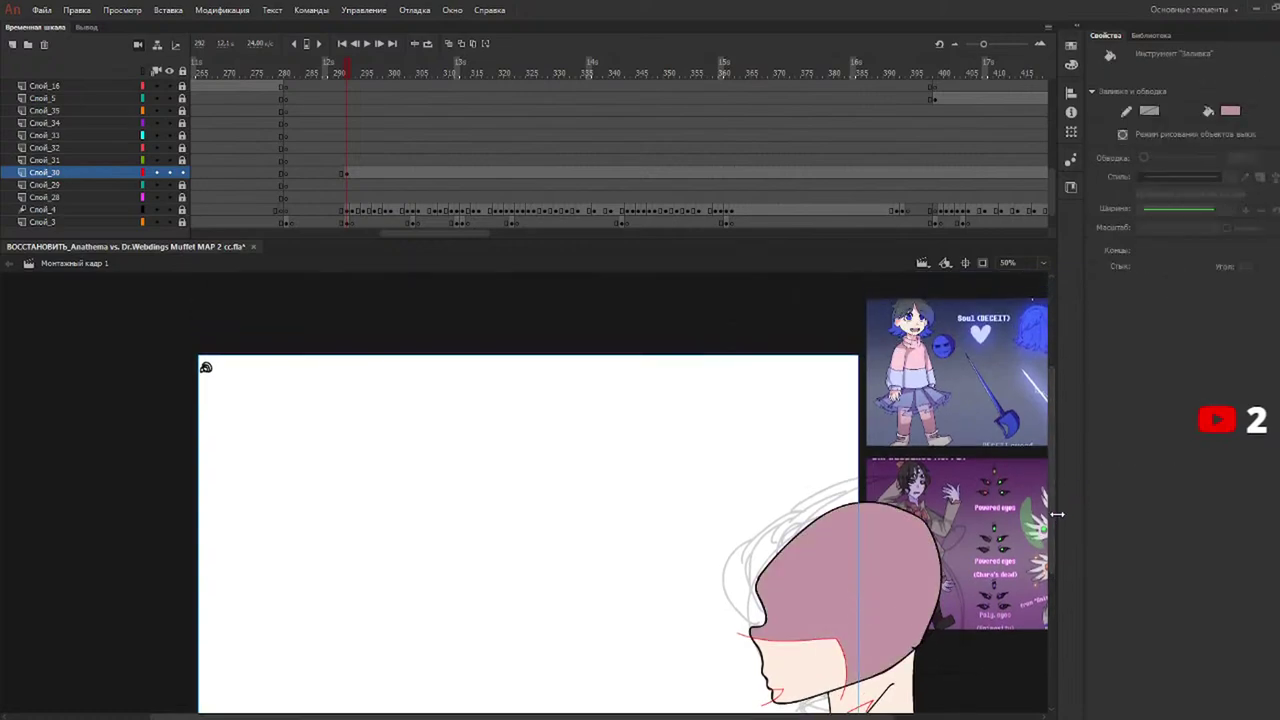
scroll(1057, 514, down, 2)
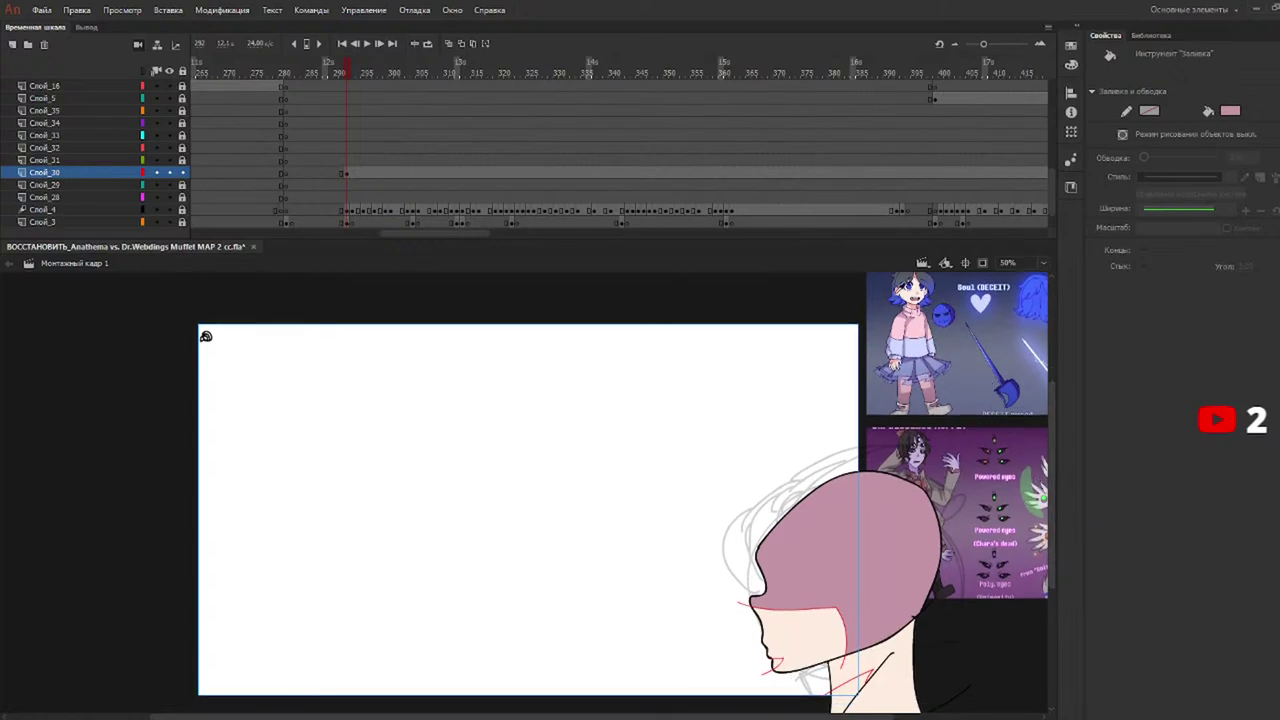
key(h)
key(k)
click(863, 557)
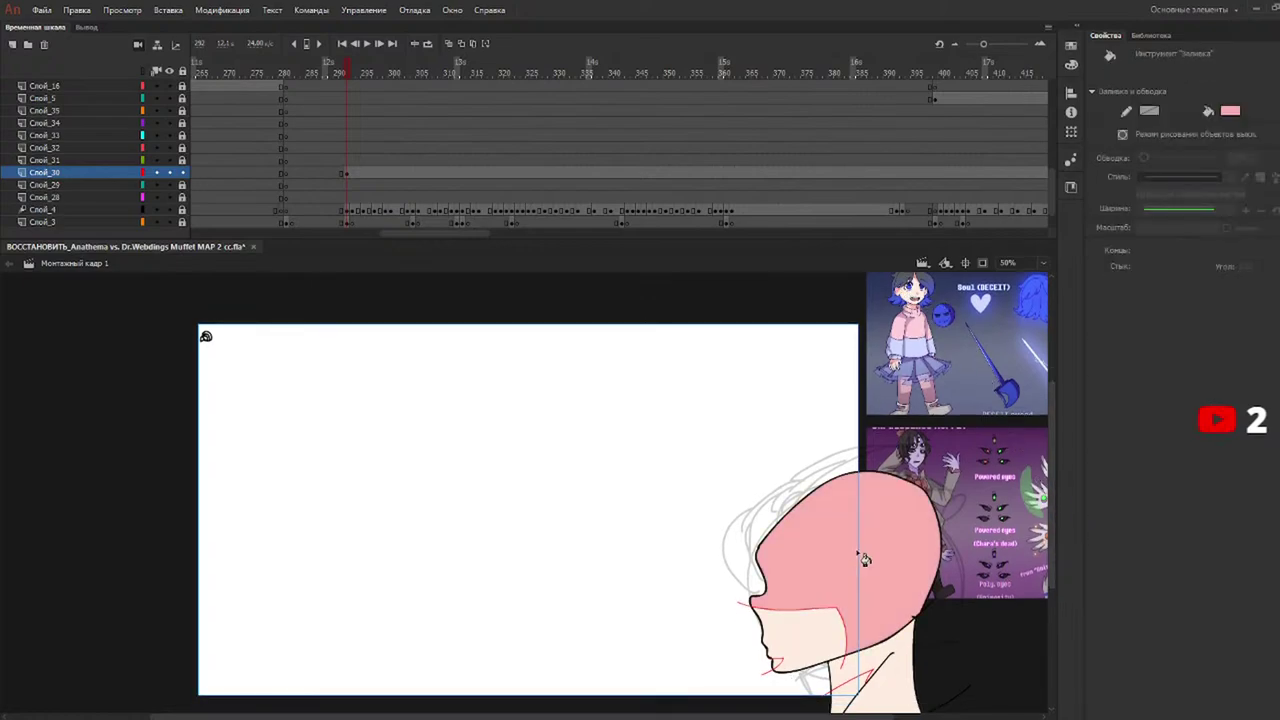
Try to fill the shadow area of the neck with pink, retouching the red boundary line on the neck.
click(892, 660)
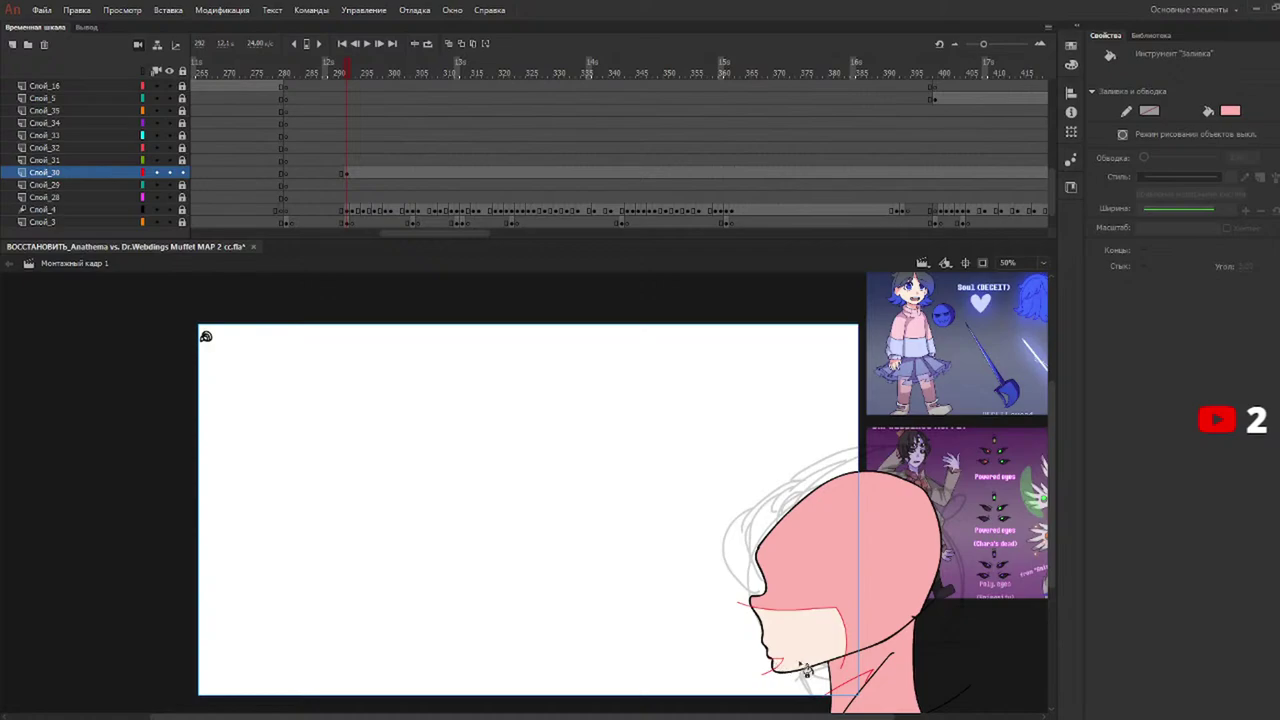
key(ctrl+z)
scroll(1051, 583, down, 3)
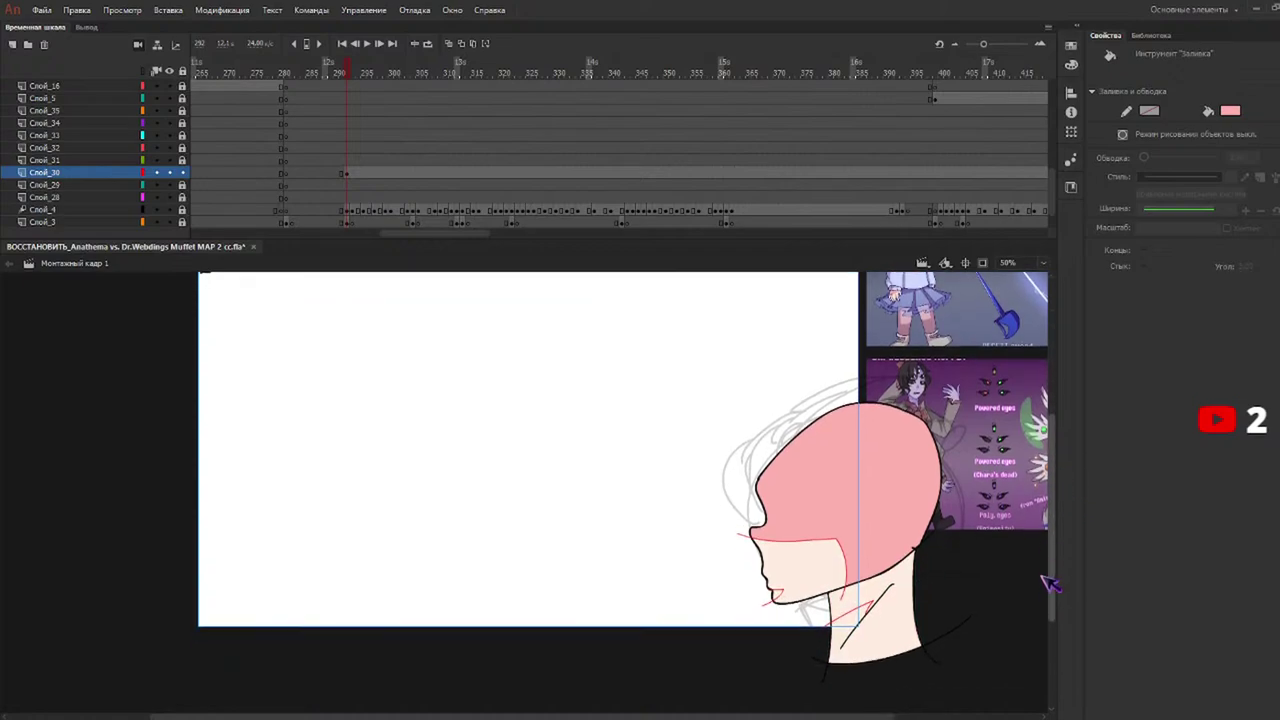
key(b)
key(y)
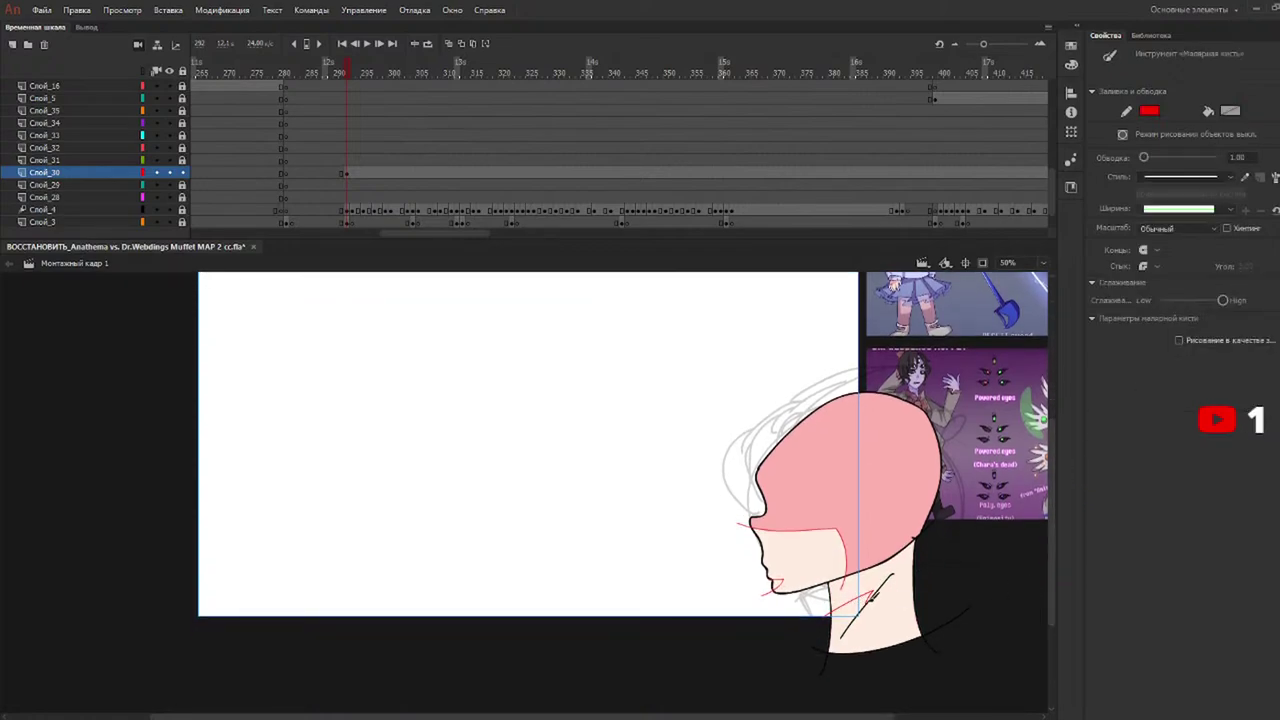
key(k)
click(882, 615)
key(ctrl+z)
key(v)
drag(900, 572, 818, 664)
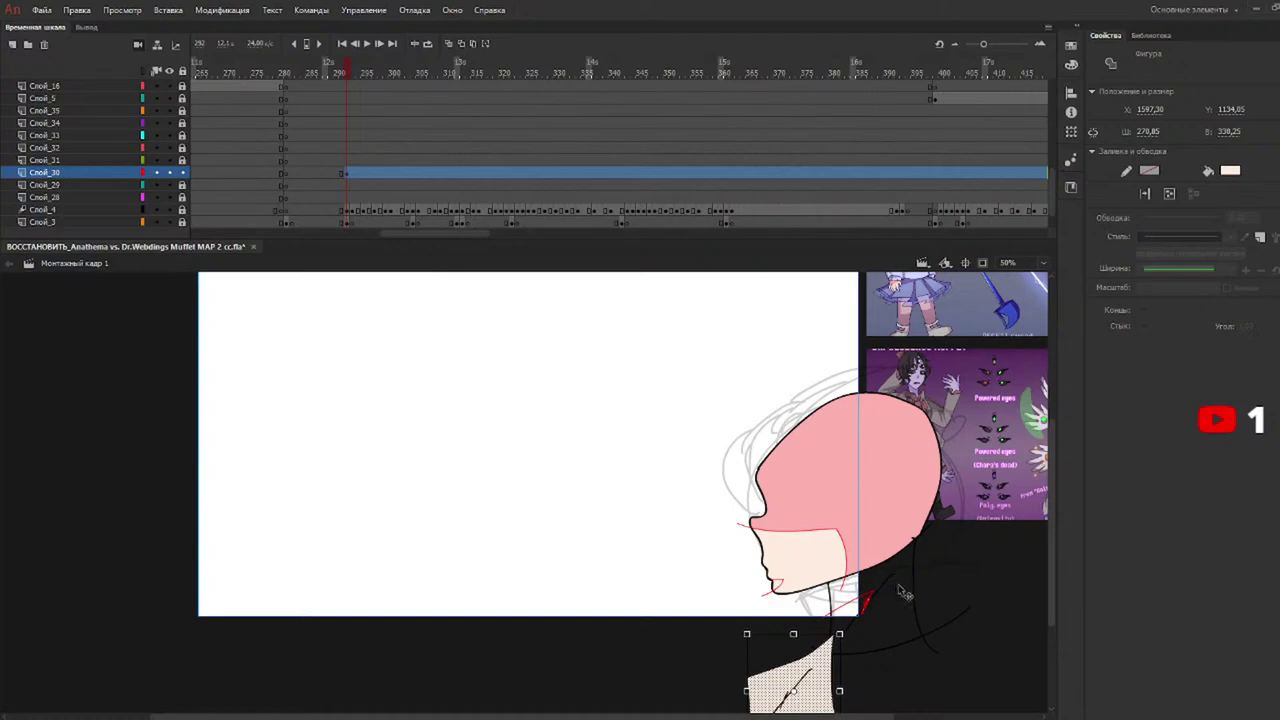
key(ctrl+z)
drag(953, 553, 789, 672)
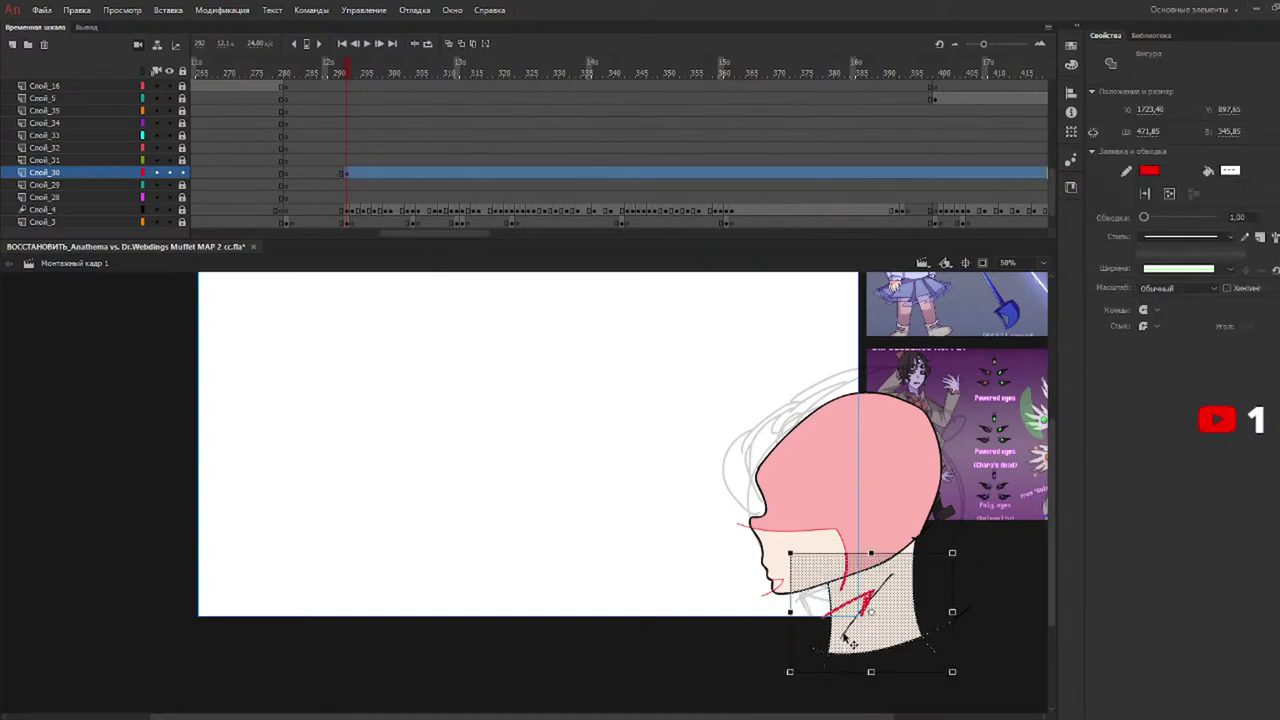
click(992, 544)
key(b)
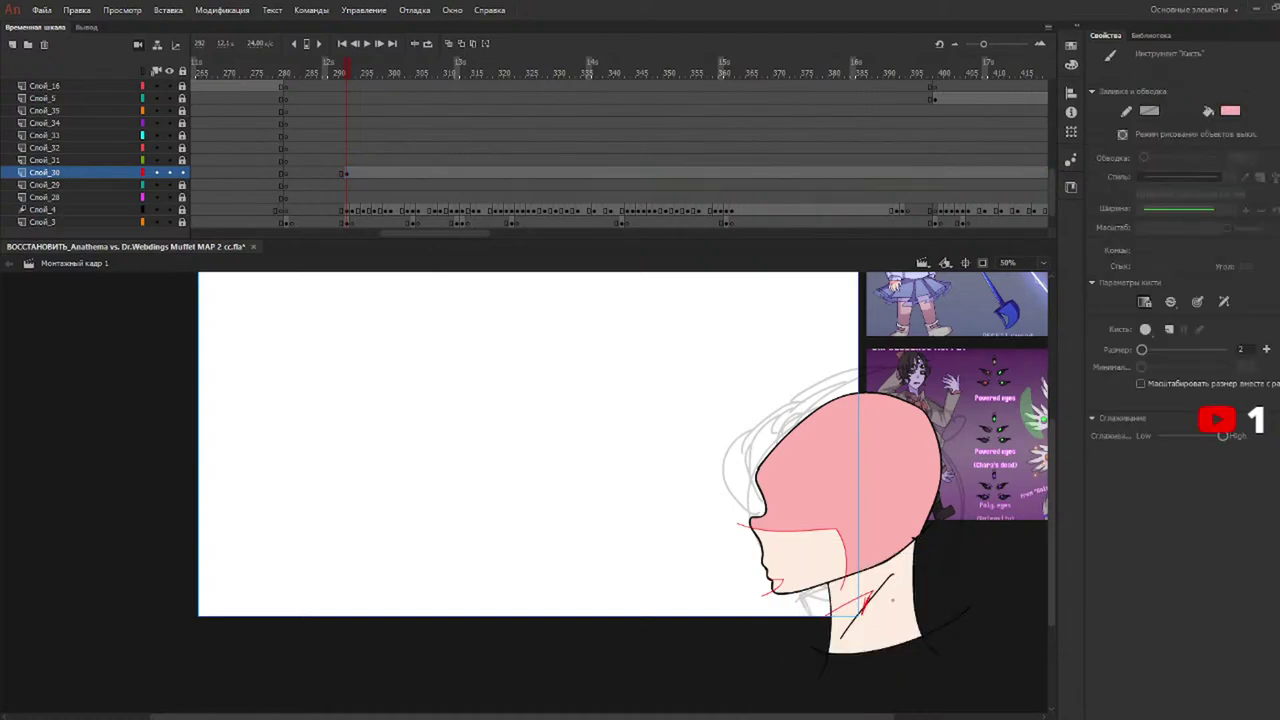
key(k)
click(893, 617)
Undo the head shadow fills and the red mouth and neck boundary lines.
key(ctrl+z)
key(ctrl+z)
key(ctrl+z)
key(ctrl+z)
key(ctrl+z)
key(ctrl+z)
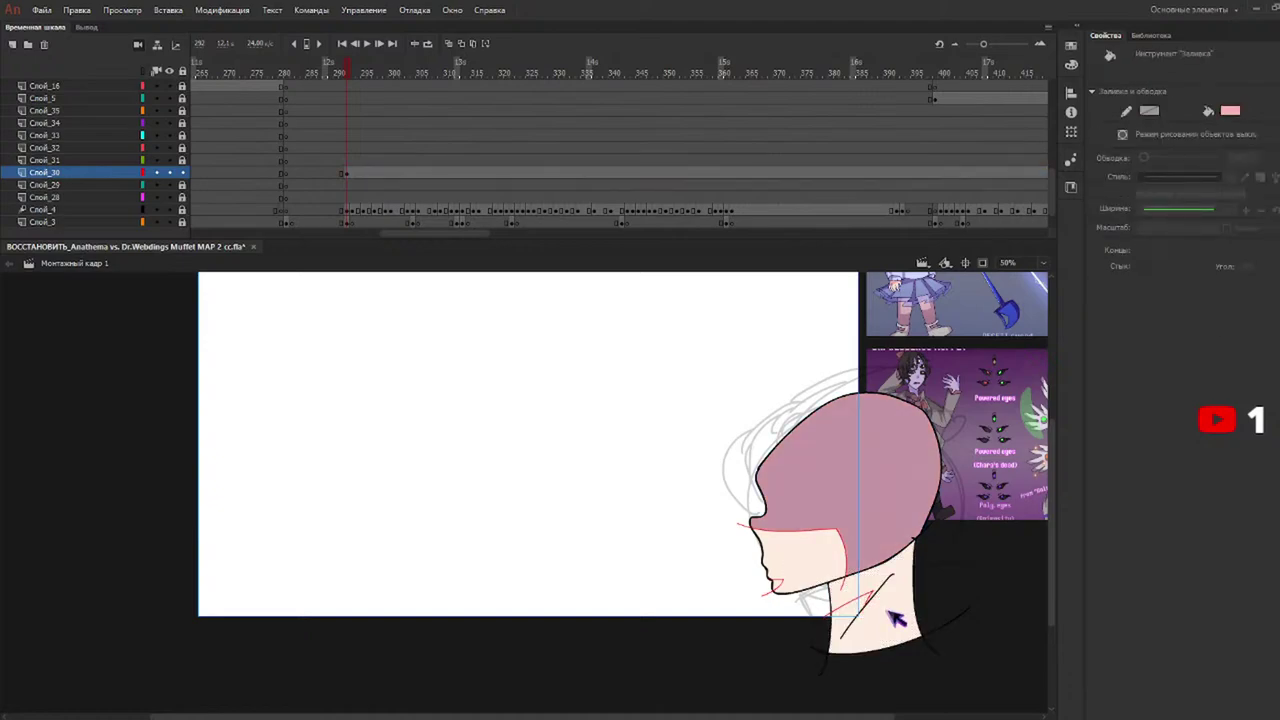
key(ctrl+z)
key(ctrl+z)
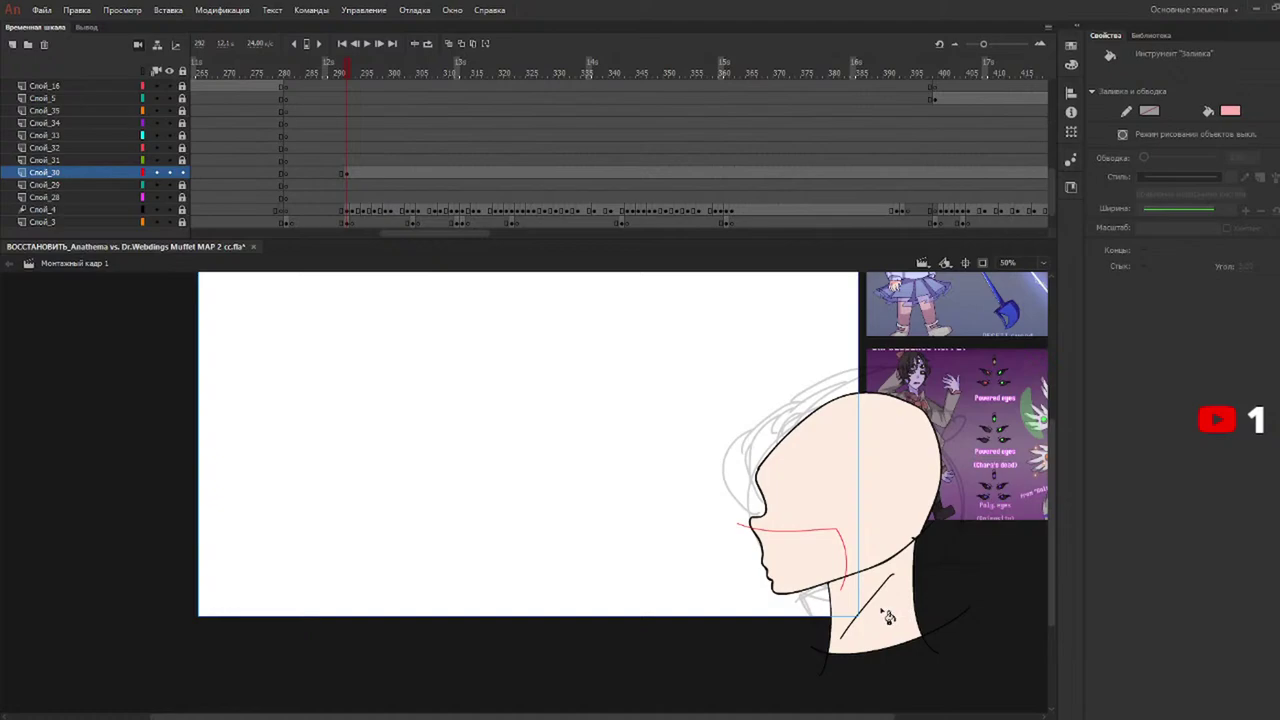
Draw red shadow boundary lines around the chin and down the neck to its base.
key(y)
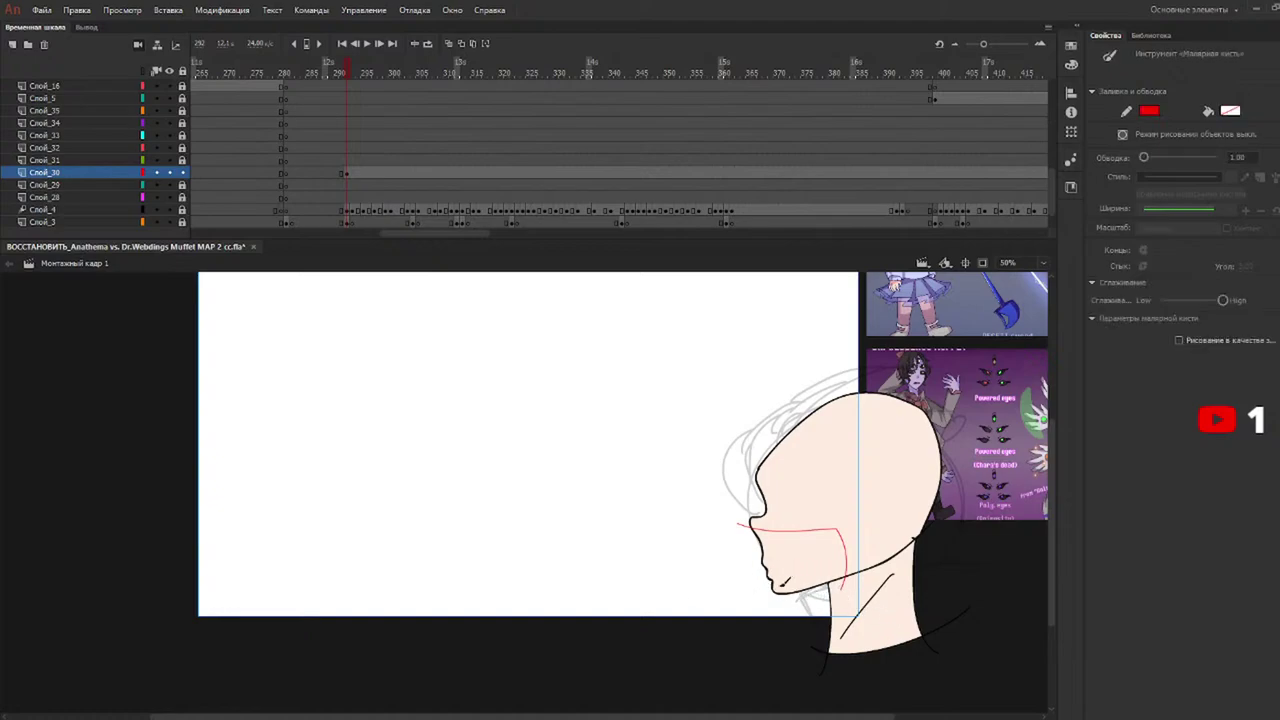
drag(785, 577, 748, 605)
mouse_move(824, 615)
mouse_down()
mouse_move(869, 597)
mouse_move(846, 660)
mouse_up()
Fill the shadow areas of the neck, upper head and chin with pink.
key(k)
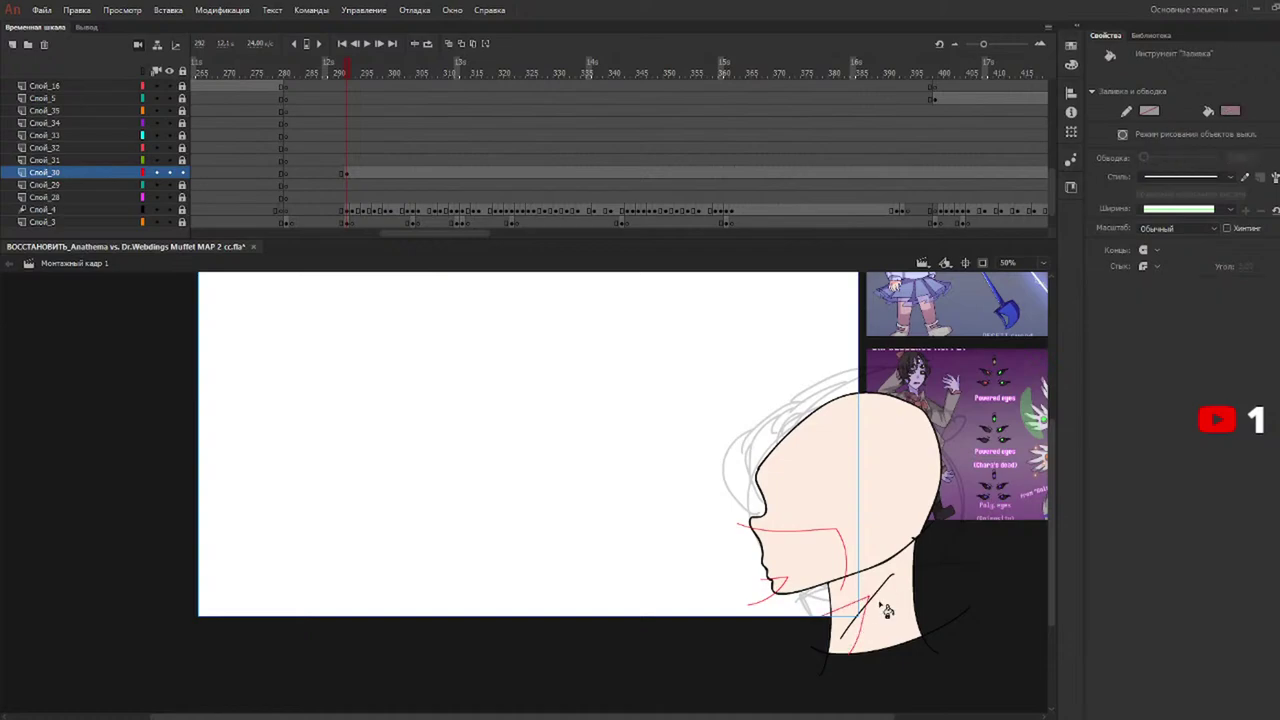
click(880, 638)
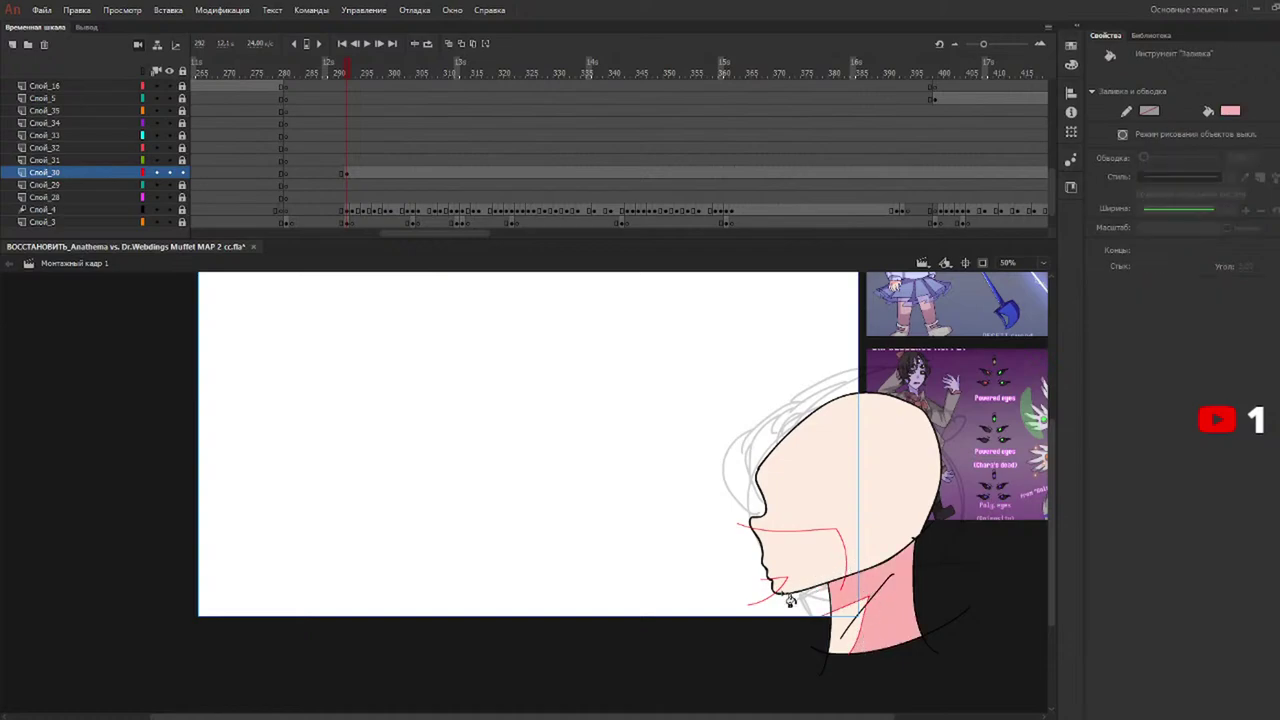
click(900, 525)
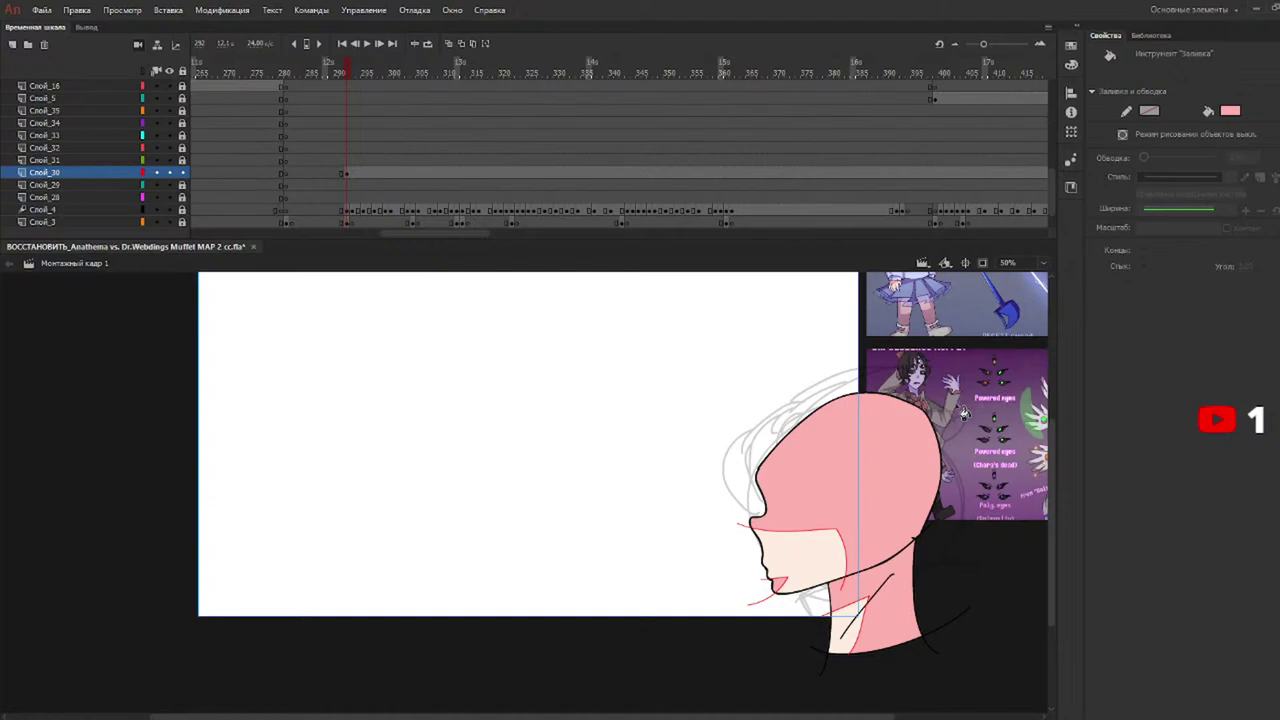
Remove the red boundary strokes from the whole frame 292 drawing on Слой_30, and advance to frame 293.
click(347, 175)
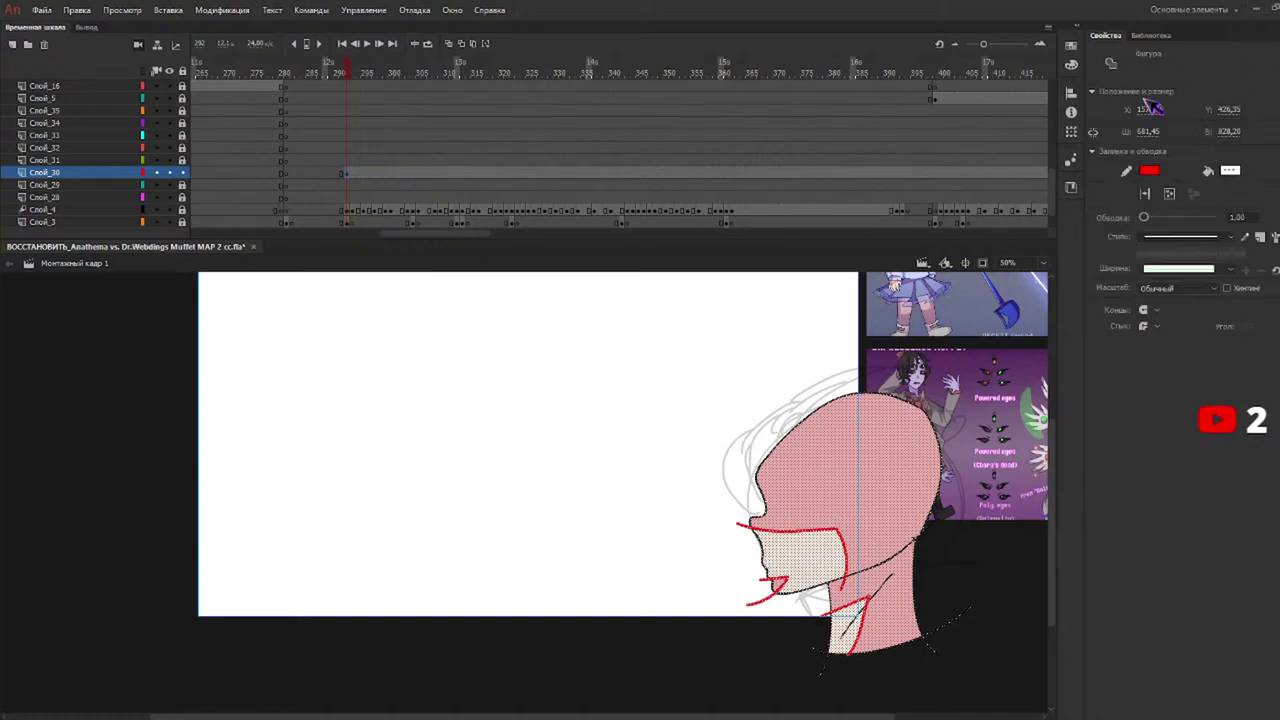
click(1120, 184)
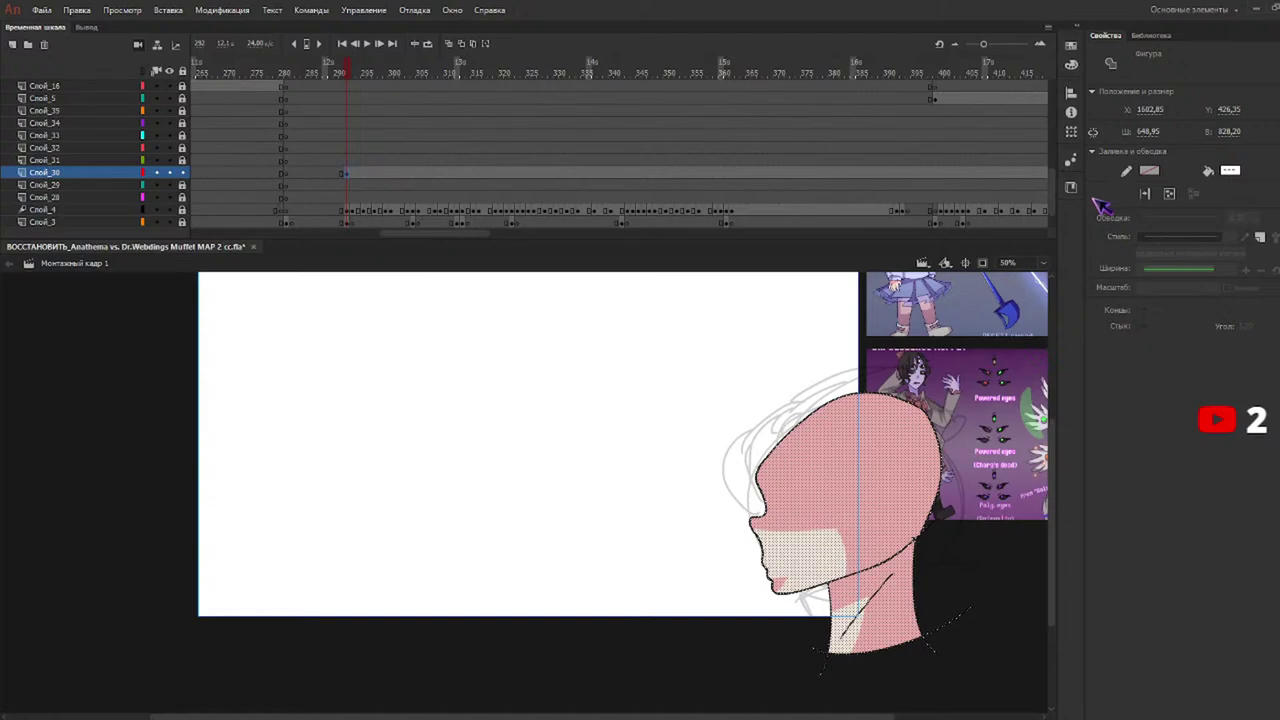
drag(370, 72, 350, 77)
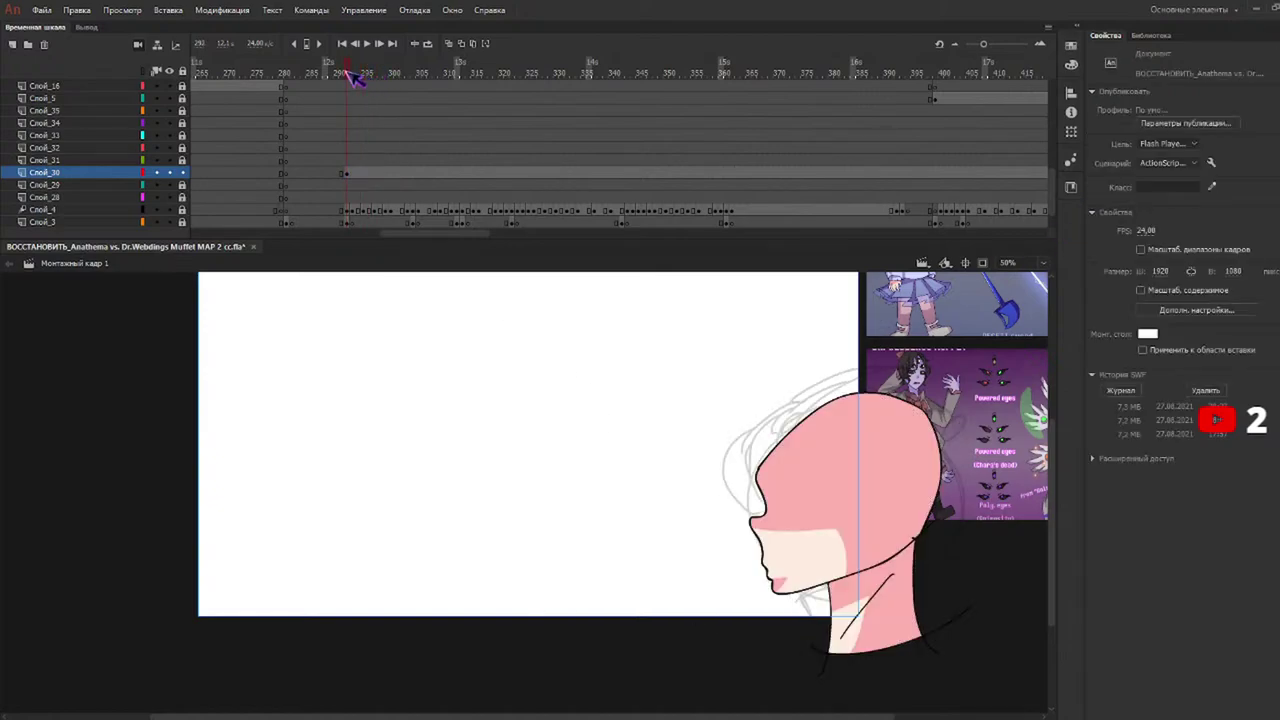
click(352, 74)
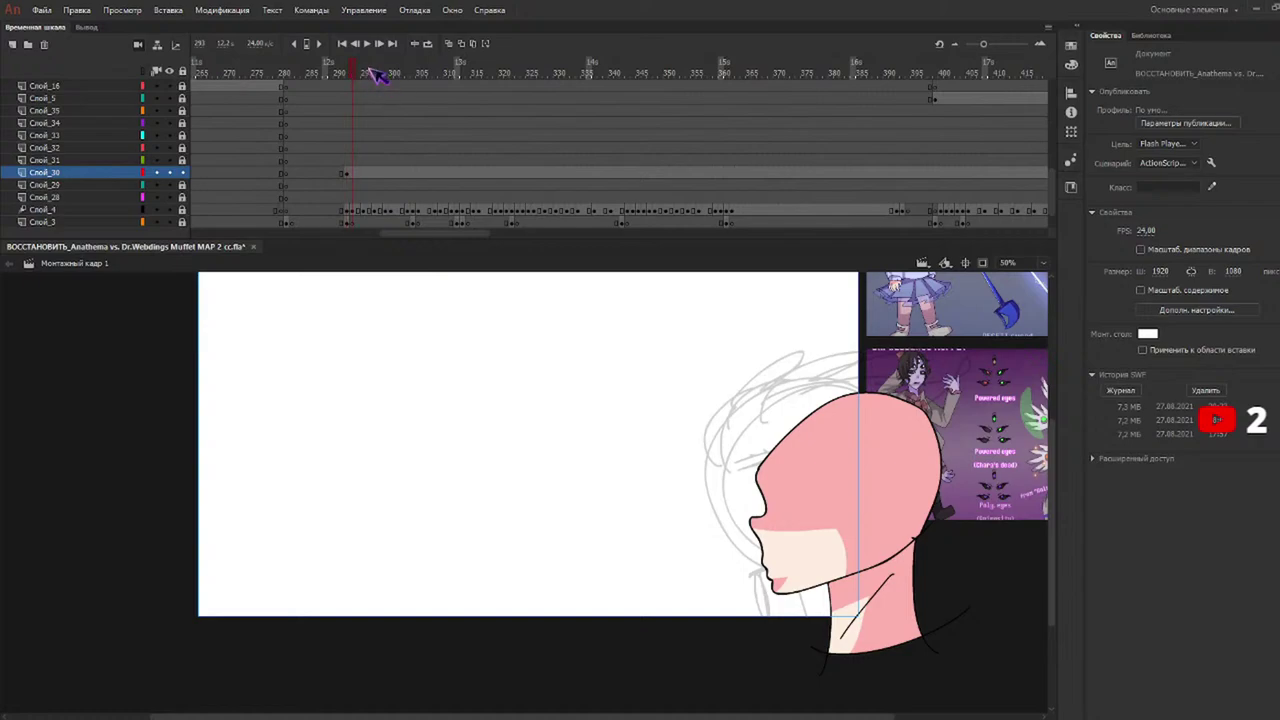
Insert blank keyframes on Слой_30 between frames 293 and 316, matching the timing of the sketch keyframes on Слой_4.
drag(369, 71, 392, 74)
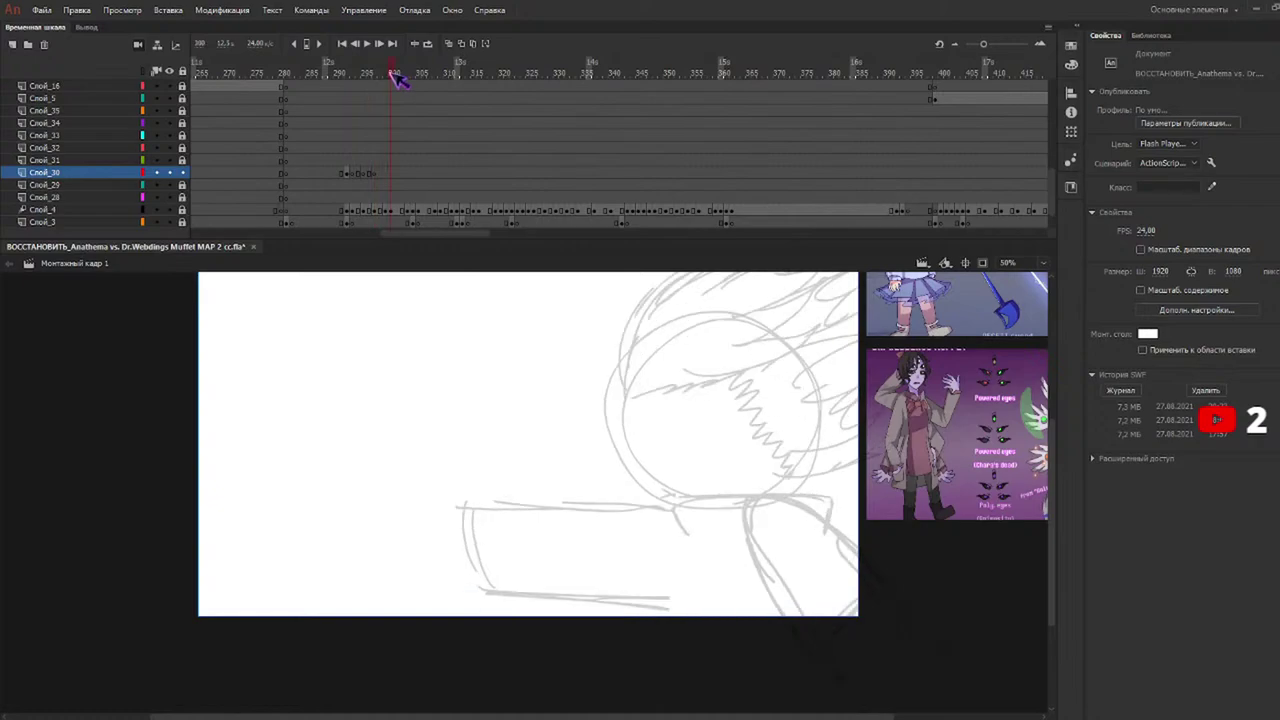
click(386, 73)
key(F7)
click(392, 73)
key(F7)
drag(413, 76, 472, 80)
key(F7)
click(479, 86)
key(F7)
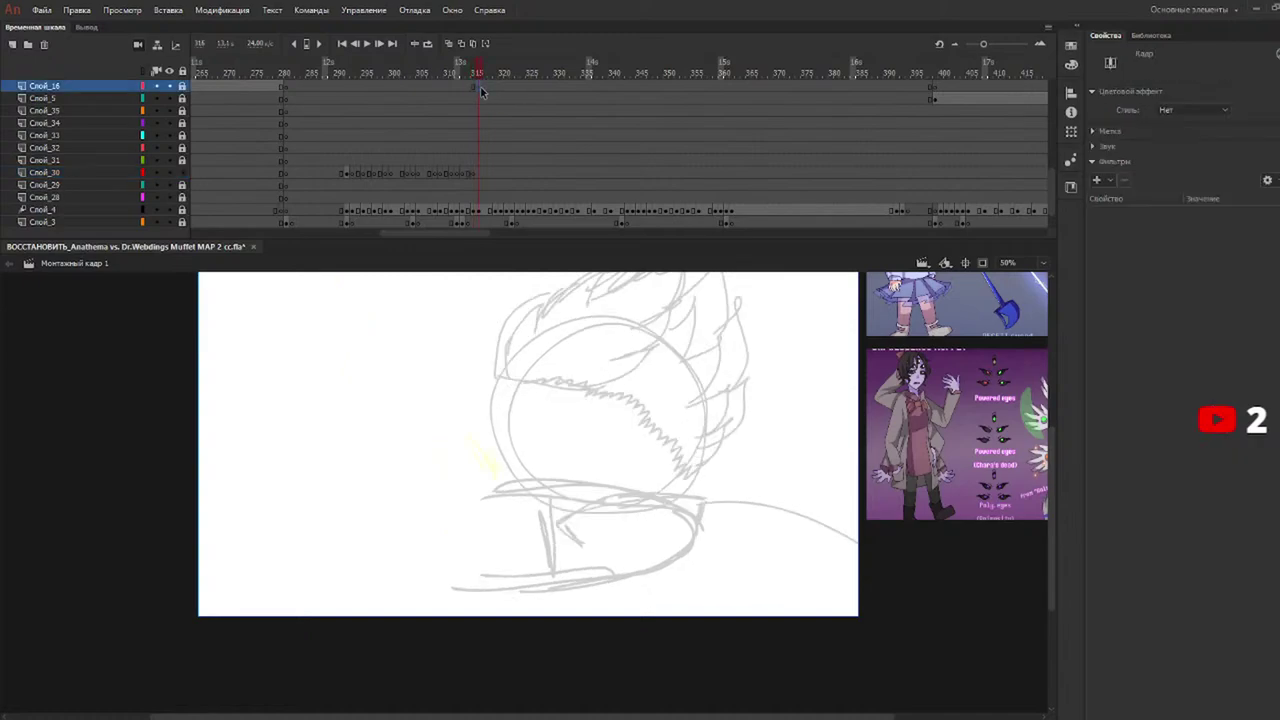
click(480, 175)
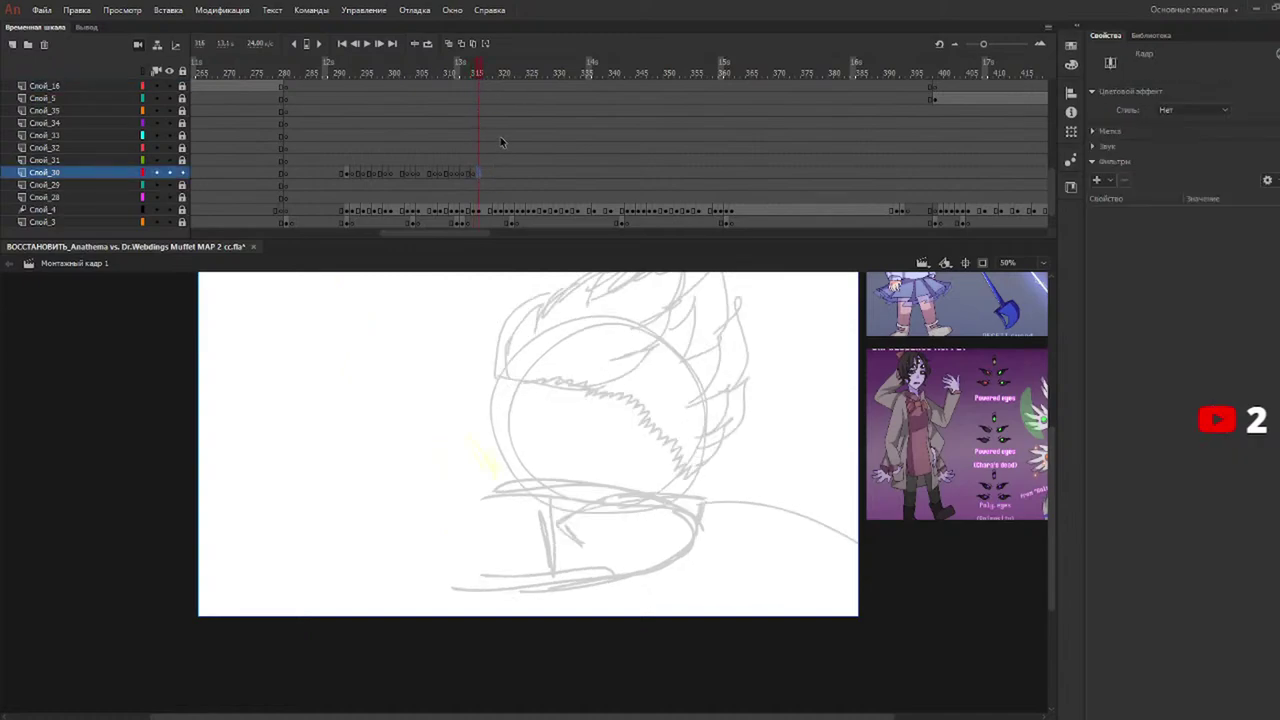
Continue adding blank keyframes on Слой_30 up to about frame 350, following the sketch keyframes on Слой_4.
click(498, 76)
key(F7)
key(F7)
key(F7)
key(F7)
drag(509, 86, 645, 82)
drag(646, 82, 668, 86)
scroll(1050, 205, down, 4)
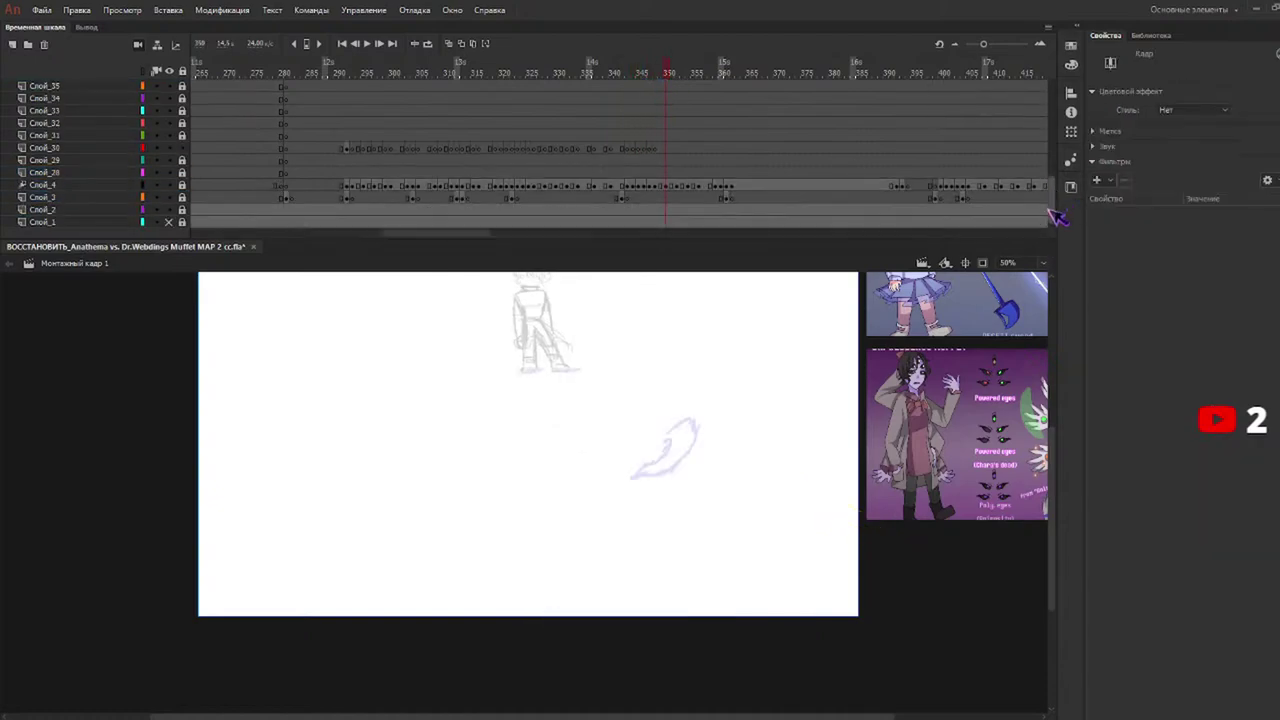
Add blank keyframes on Слой_30 from frame 350 to 361 and around frame 392, matching the sketch keyframes.
click(667, 150)
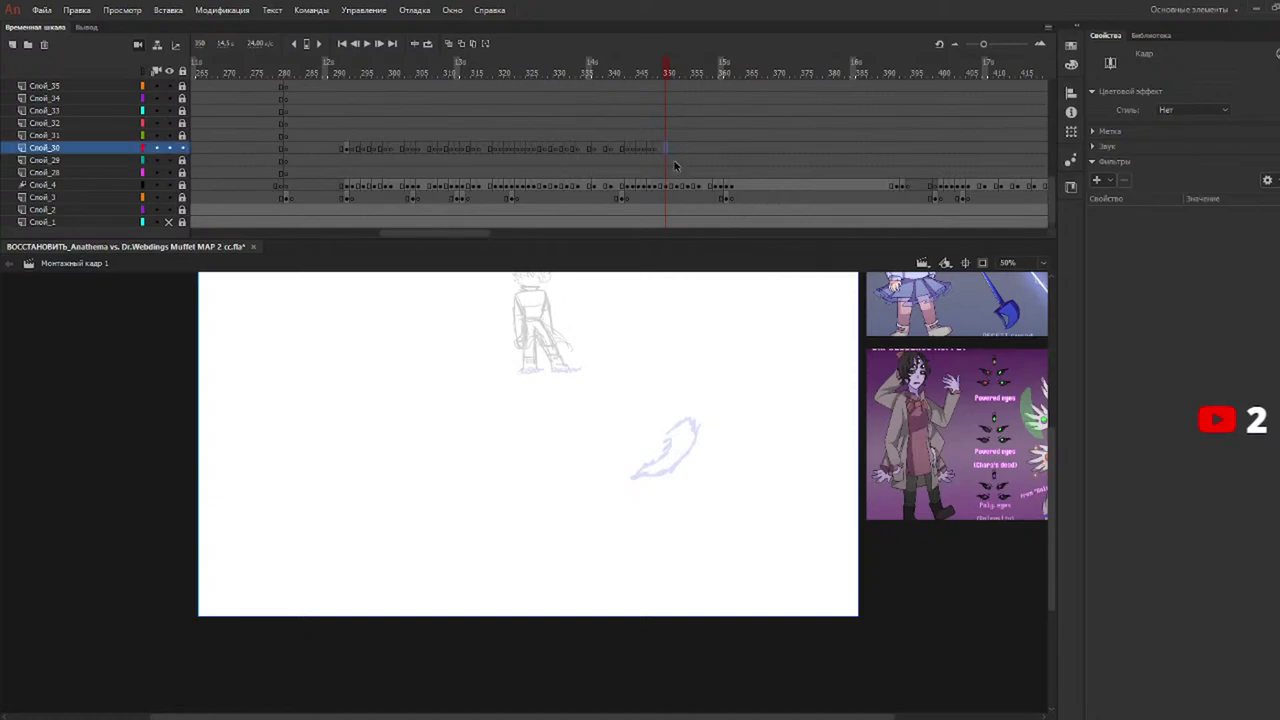
click(676, 150)
key(F7)
click(687, 149)
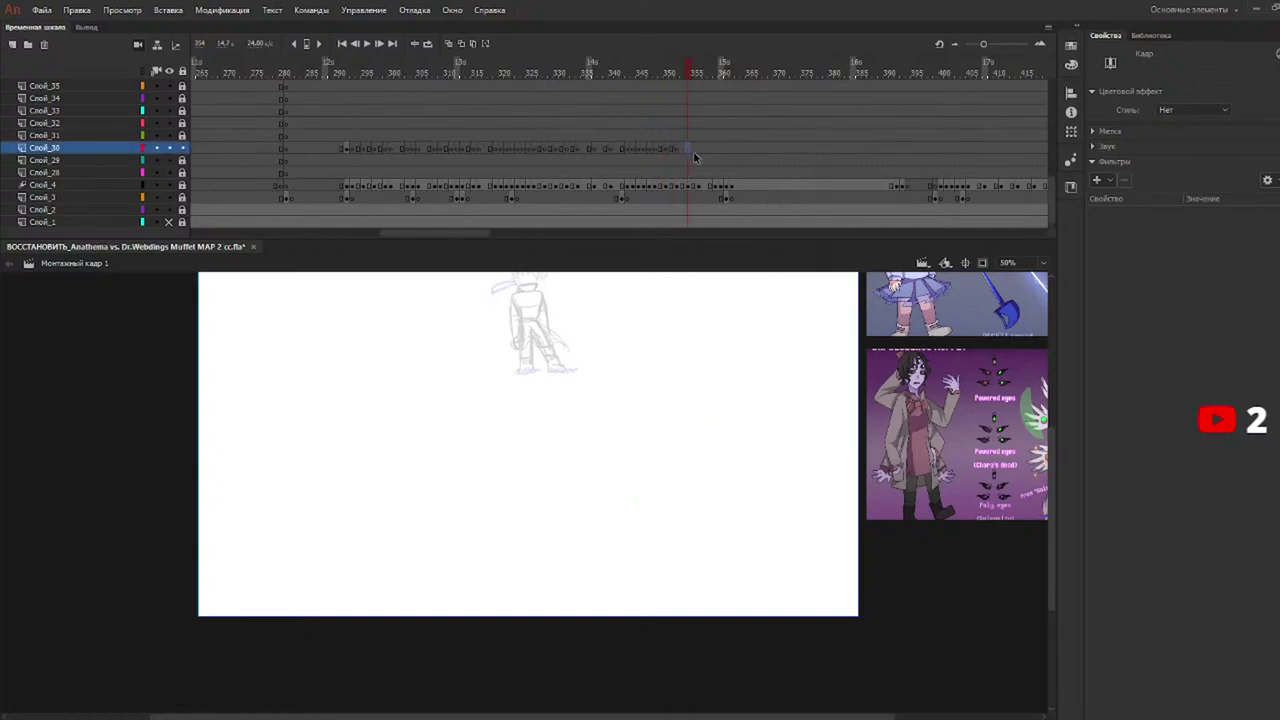
click(724, 72)
key(period)
key(period)
key(period)
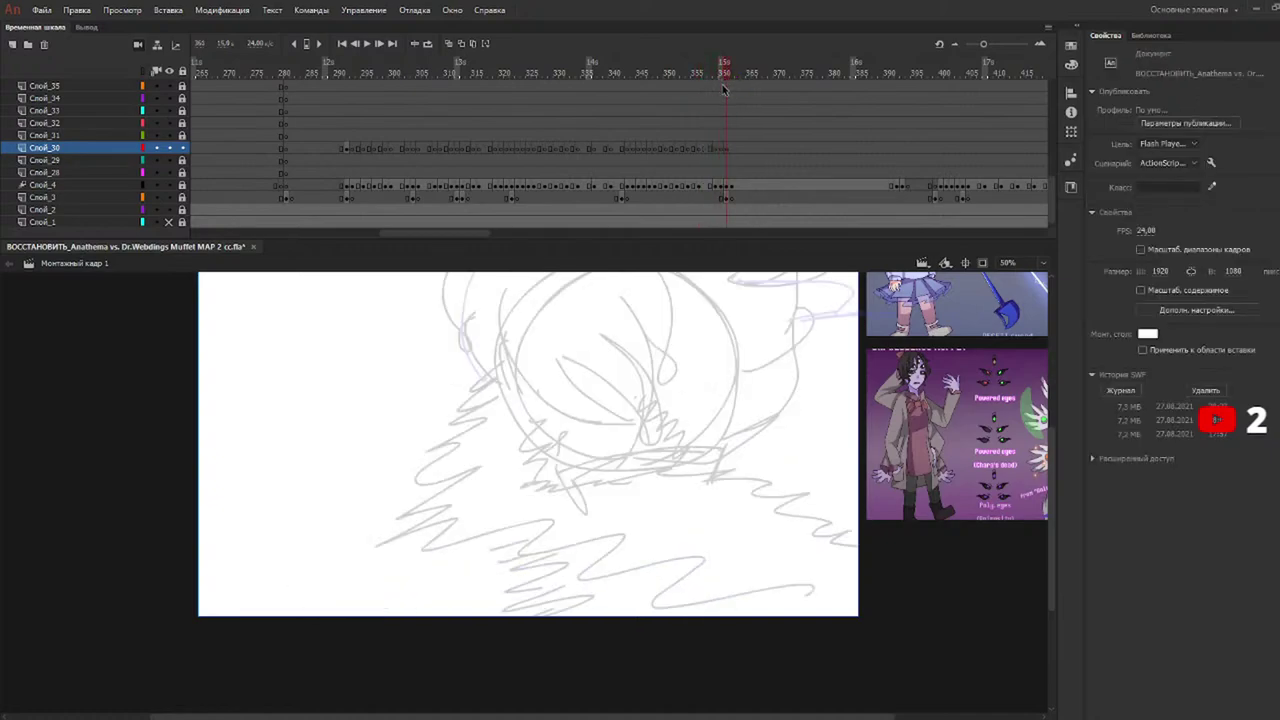
click(897, 76)
click(899, 78)
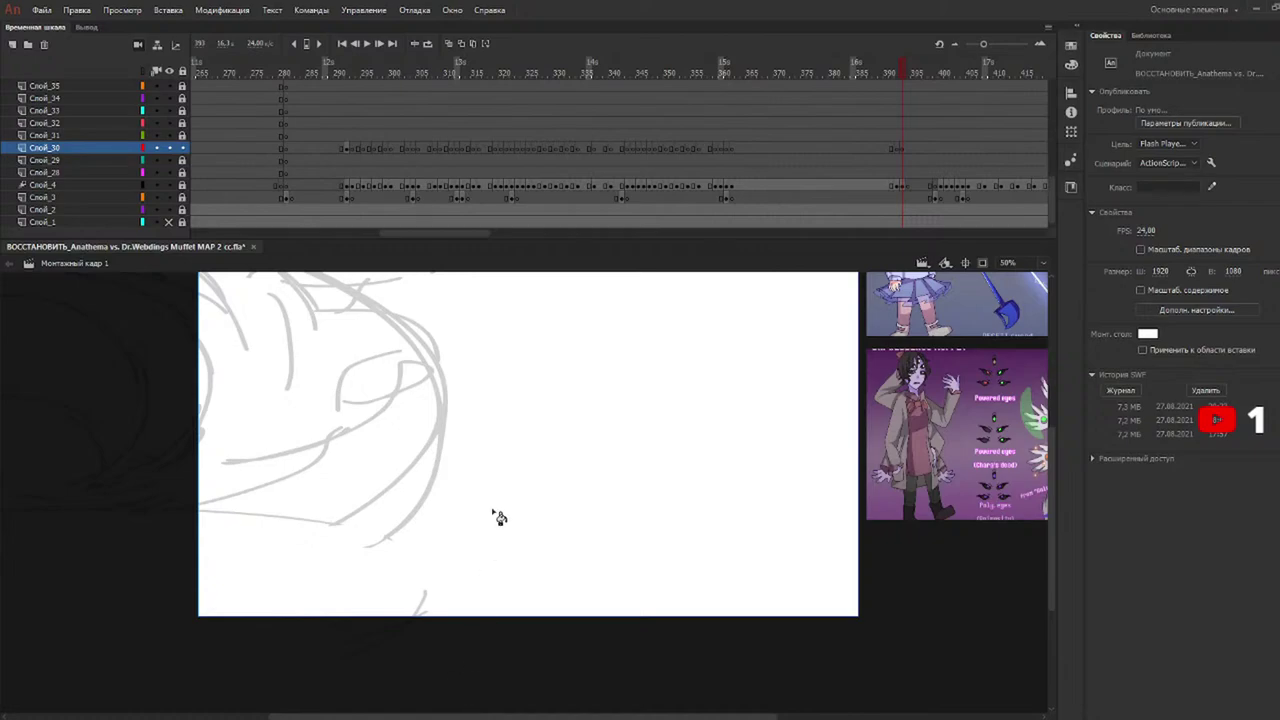
Copy the whole head and neck drawing from frame 292 to frame 293, turn on onion skinning, and align it with the sketch.
drag(368, 76, 349, 72)
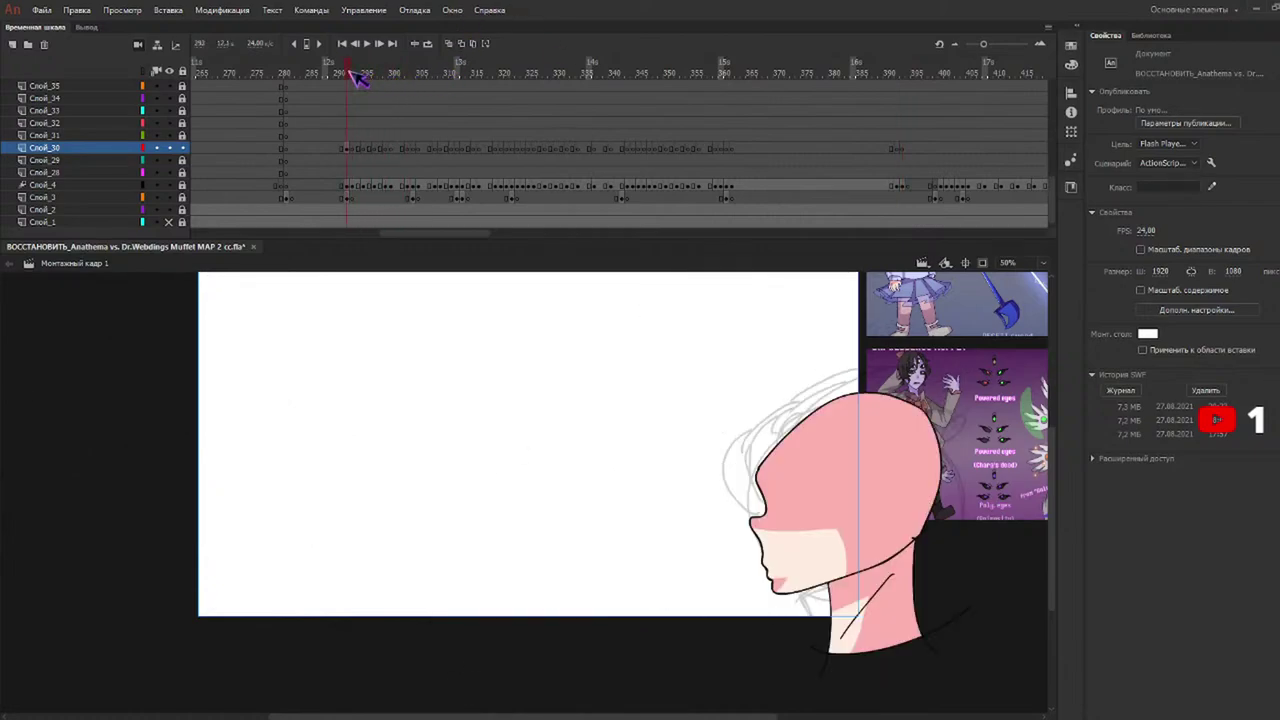
drag(1015, 370, 655, 700)
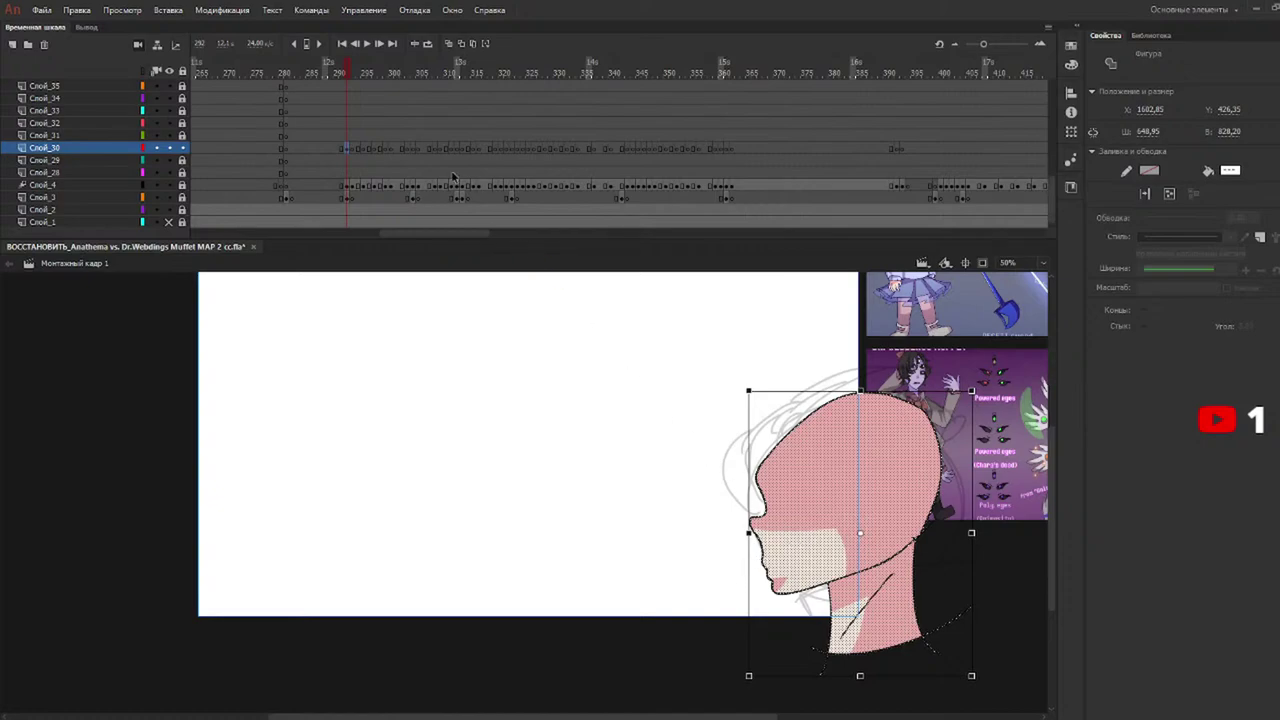
click(362, 76)
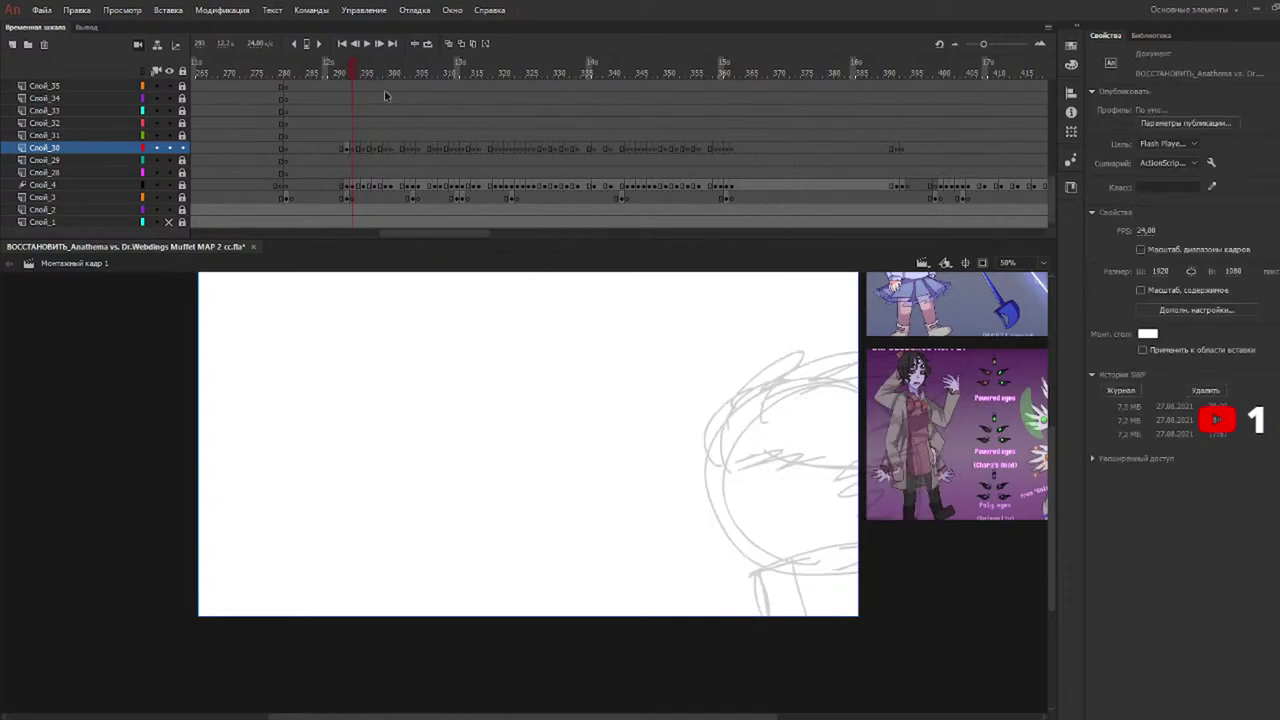
key(ctrl+v)
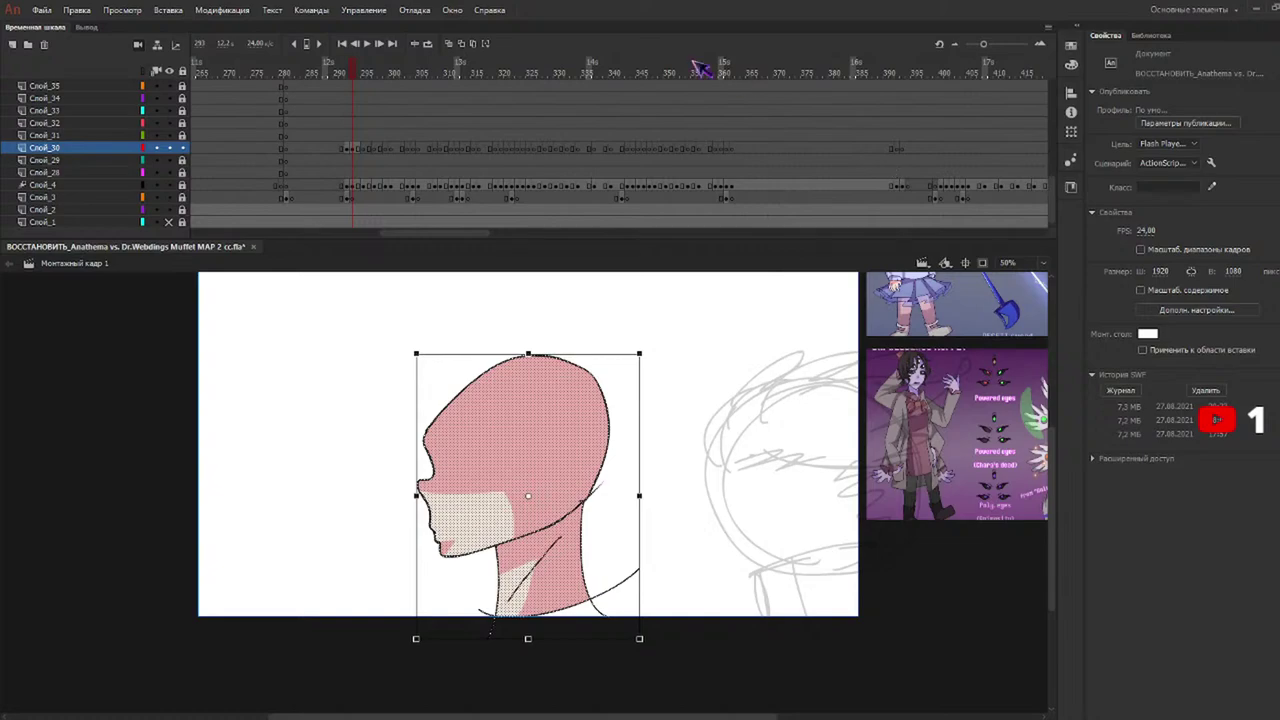
click(448, 44)
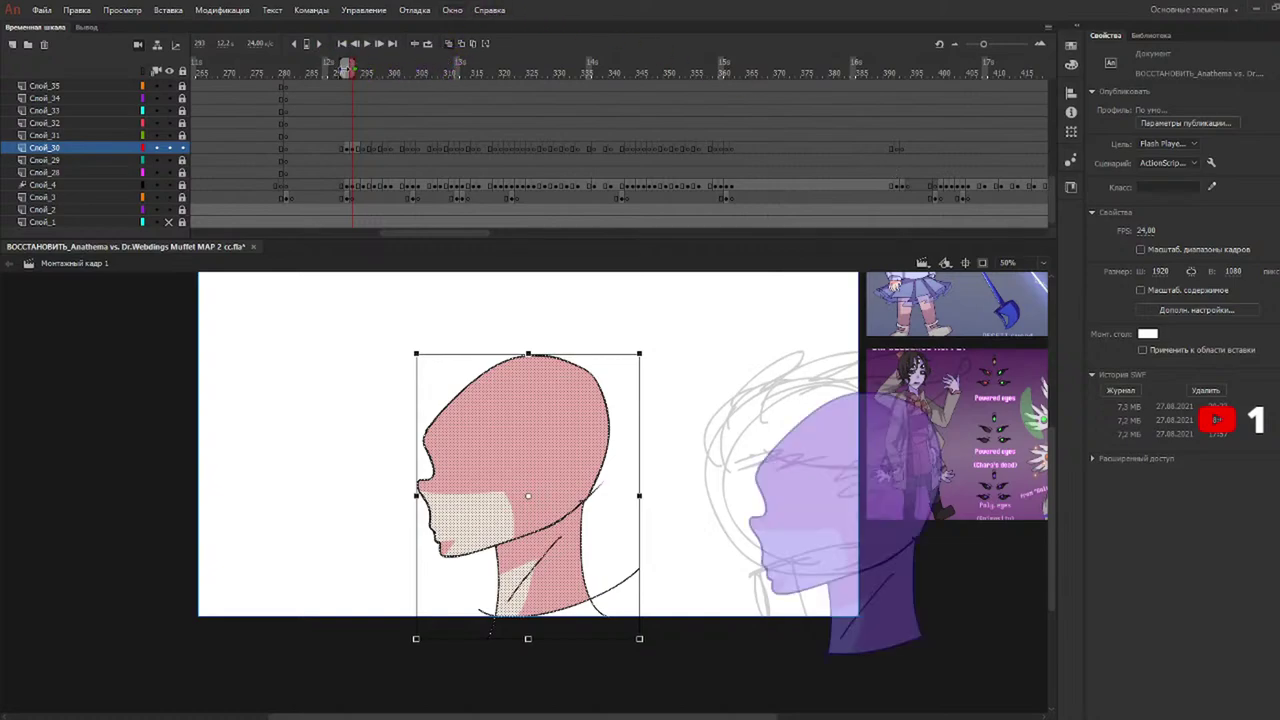
drag(536, 456, 820, 461)
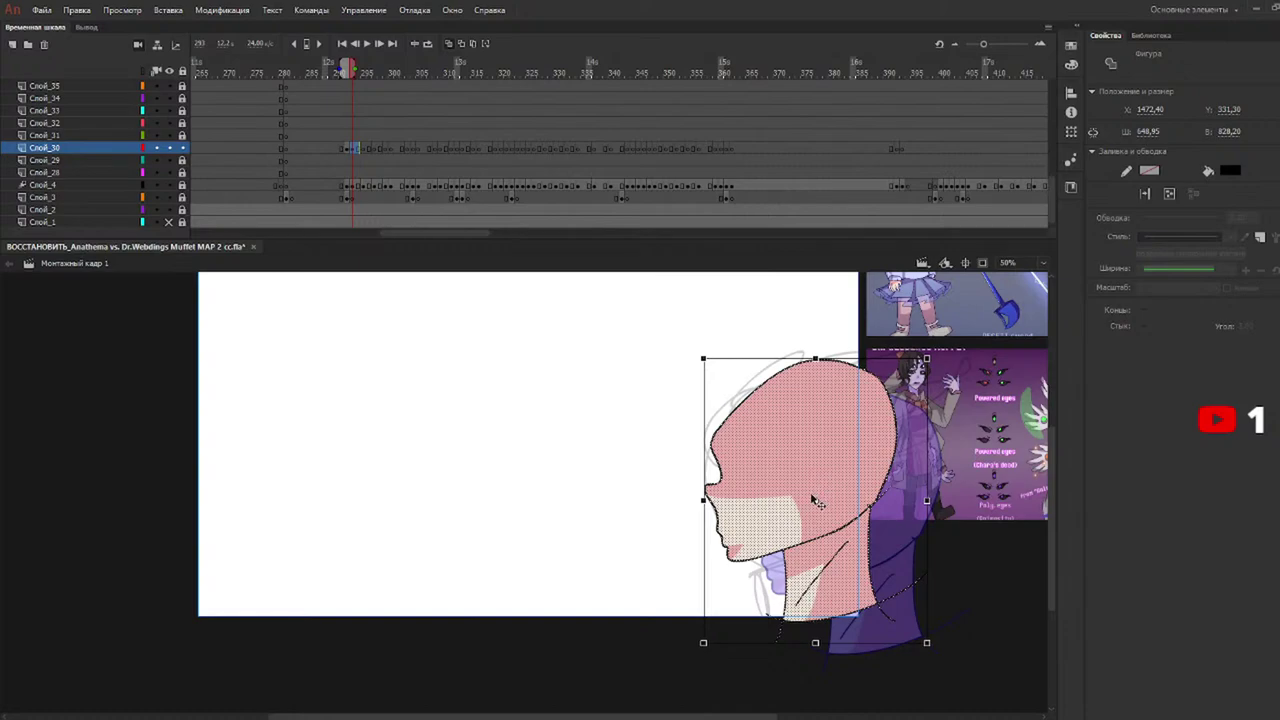
Erase the excess shoulder lines beyond the base of the neck in frame 293.
click(1002, 505)
key(e)
drag(934, 568, 885, 610)
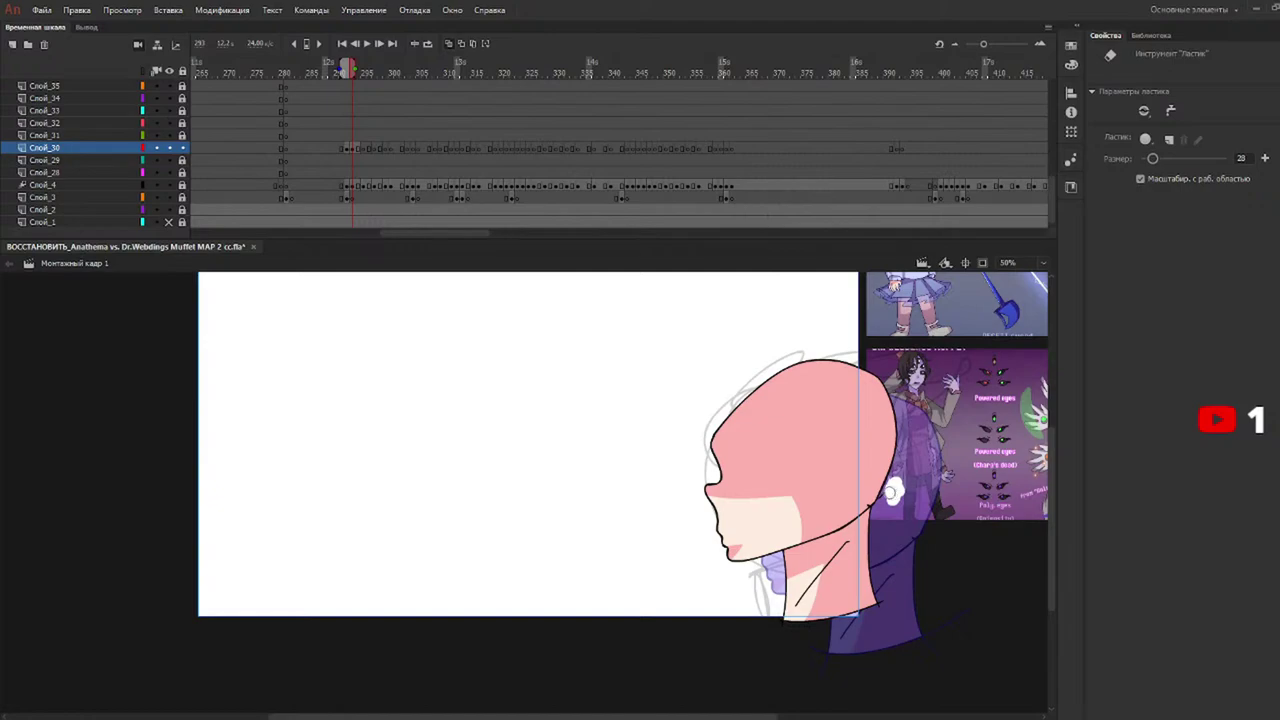
Copy the cleaned head and neck drawing from frame 293 into frame 295 and align it with the sketch.
key(q)
drag(972, 334, 572, 691)
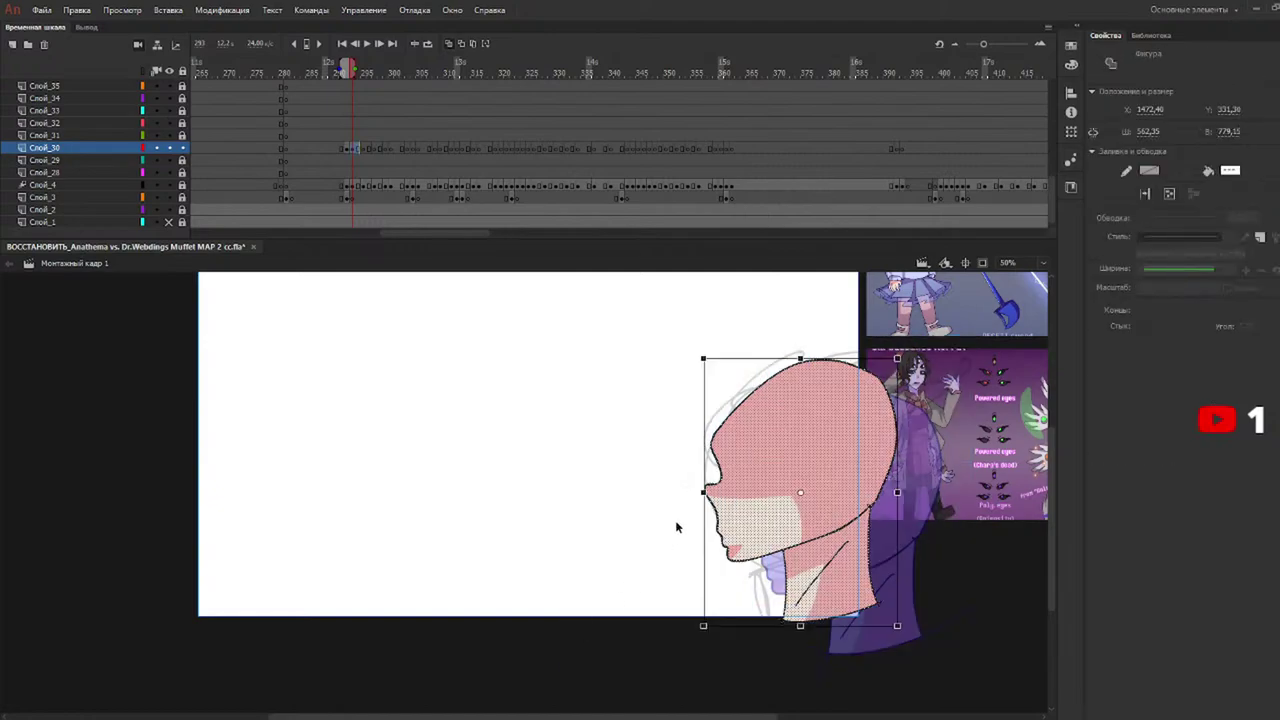
drag(369, 74, 364, 74)
key(ctrl+shift+v)
drag(574, 459, 777, 423)
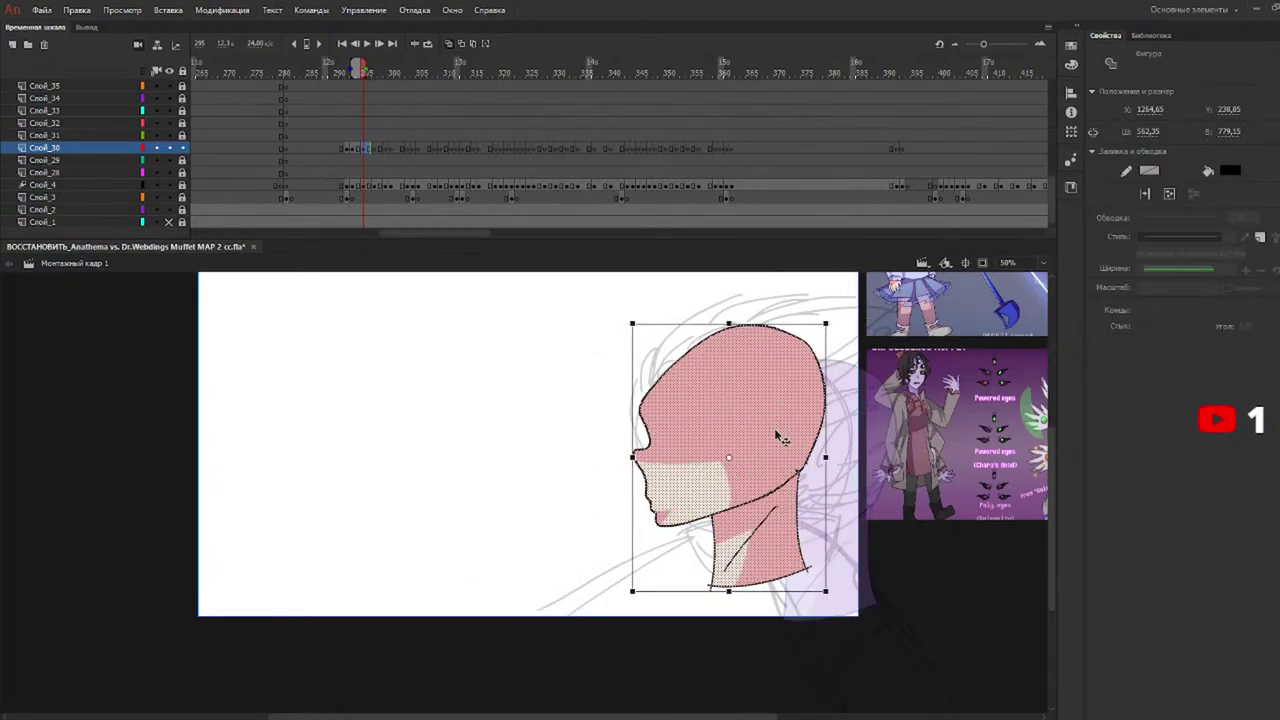
Paste the head and neck into frames 297 and 299, positioning each copy over its sketch.
click(375, 73)
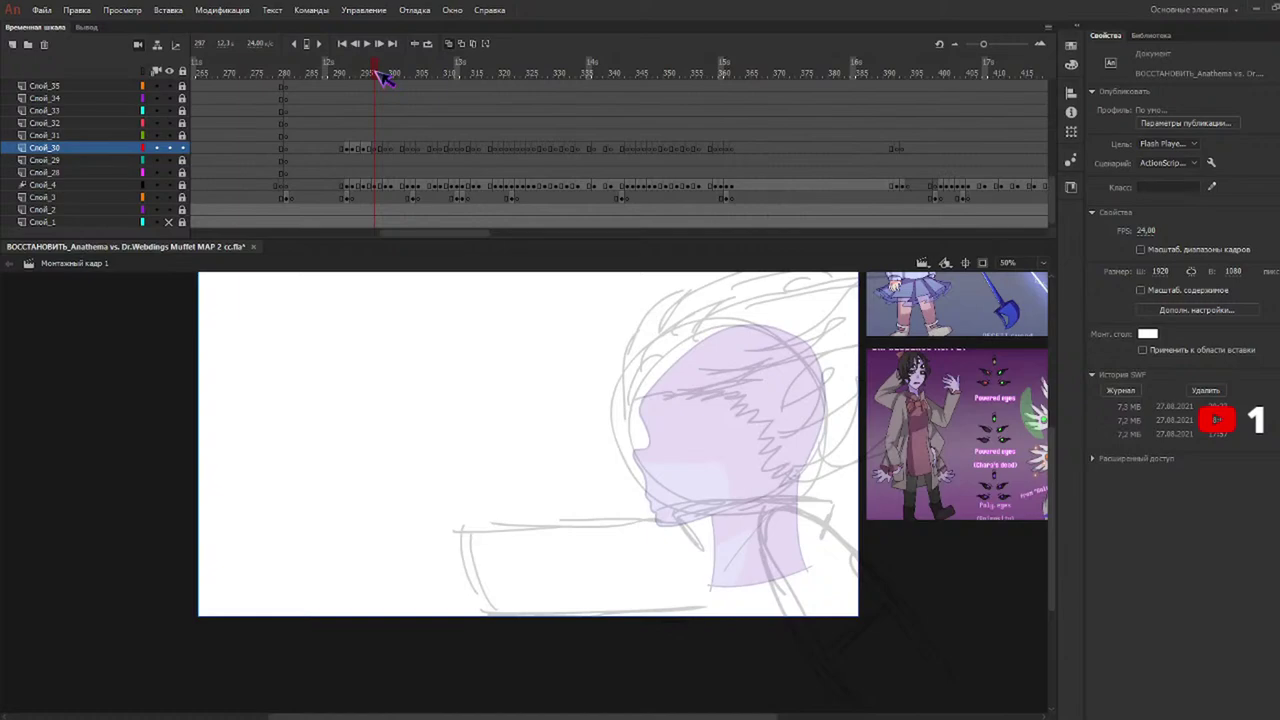
key(ctrl+shift+v)
drag(577, 444, 758, 386)
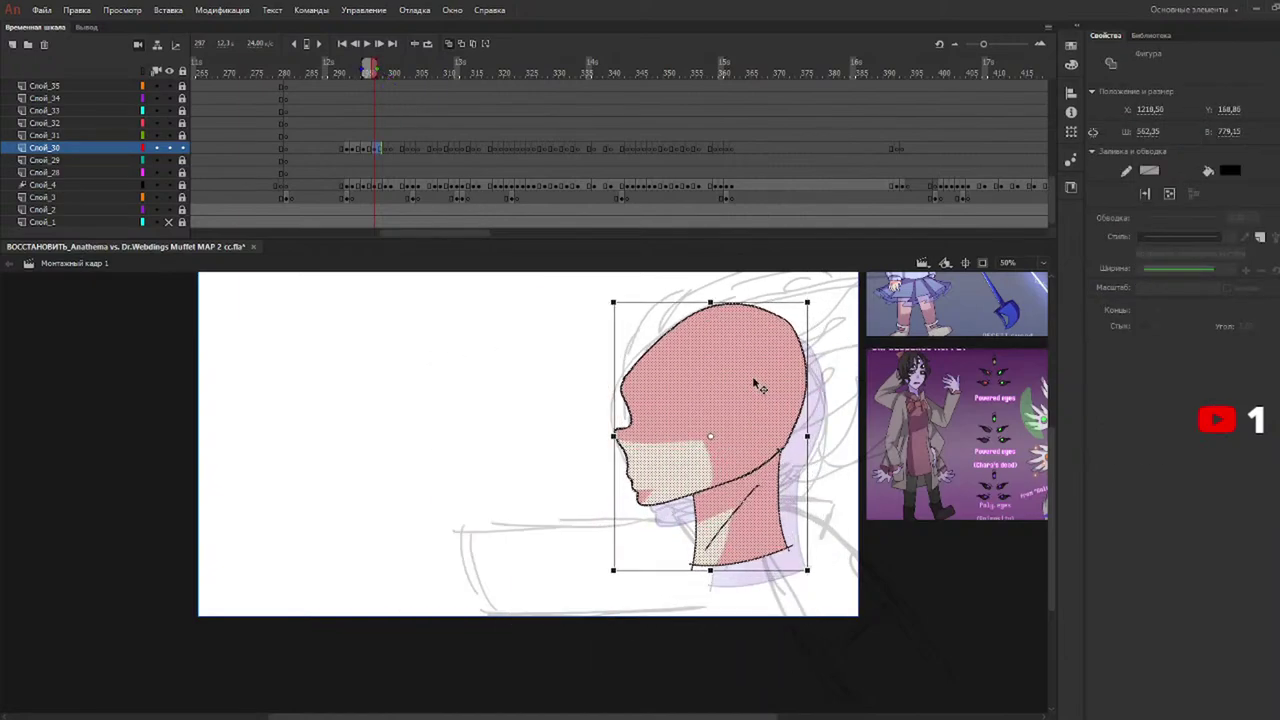
drag(393, 79, 389, 74)
key(ctrl+v)
drag(582, 454, 756, 388)
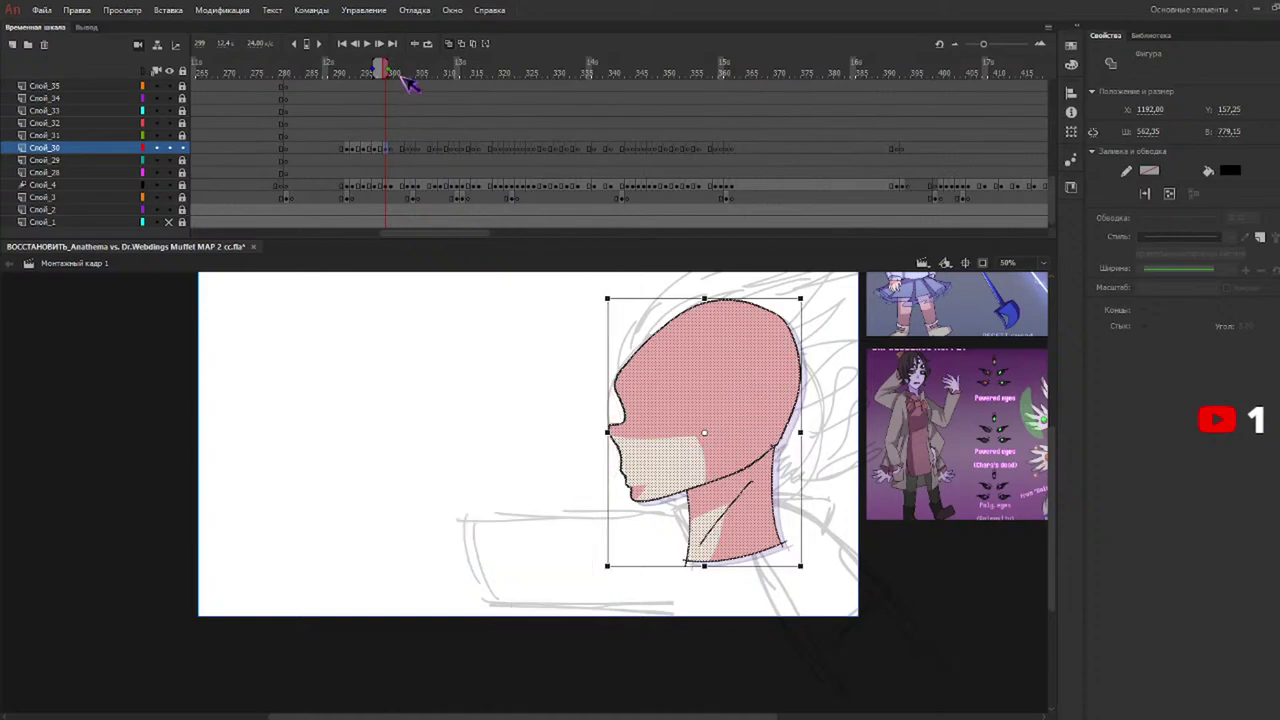
Paste the head and neck into frames 300 and 303, positioning each copy over its sketch.
click(394, 74)
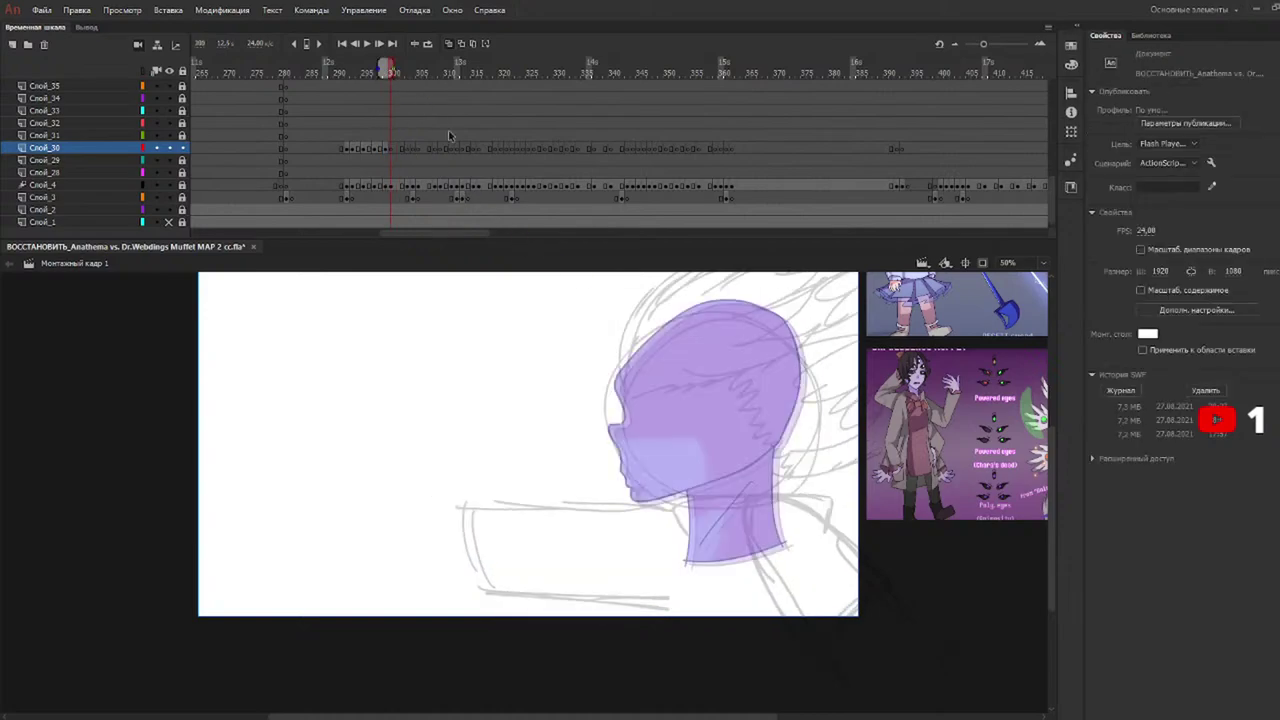
key(ctrl+v)
drag(565, 447, 739, 377)
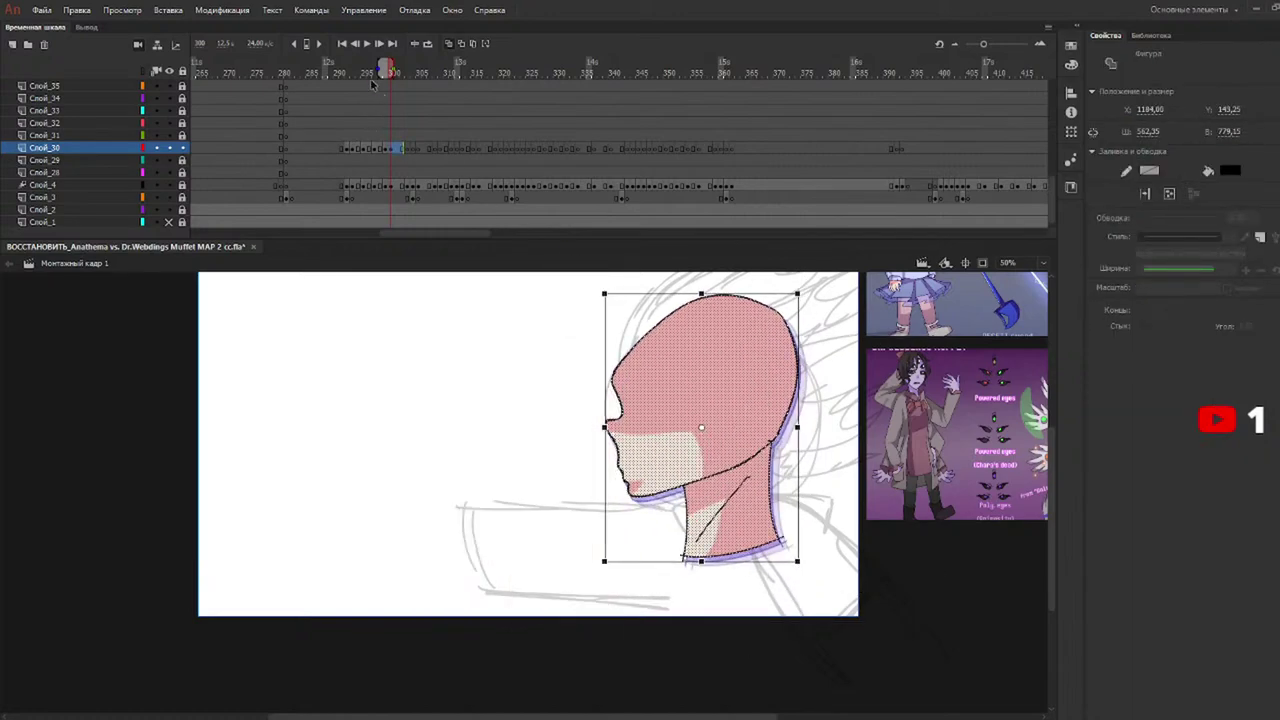
drag(366, 70, 418, 84)
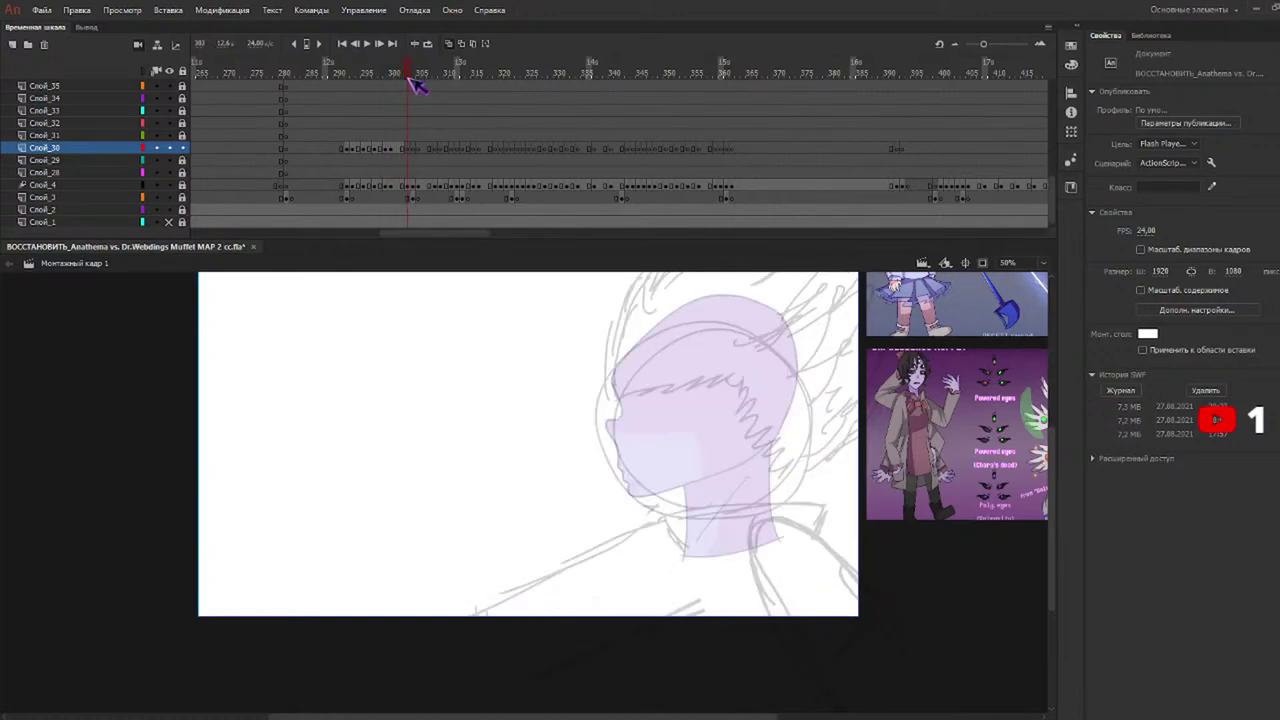
drag(430, 76, 408, 76)
key(ctrl+v)
drag(568, 446, 738, 376)
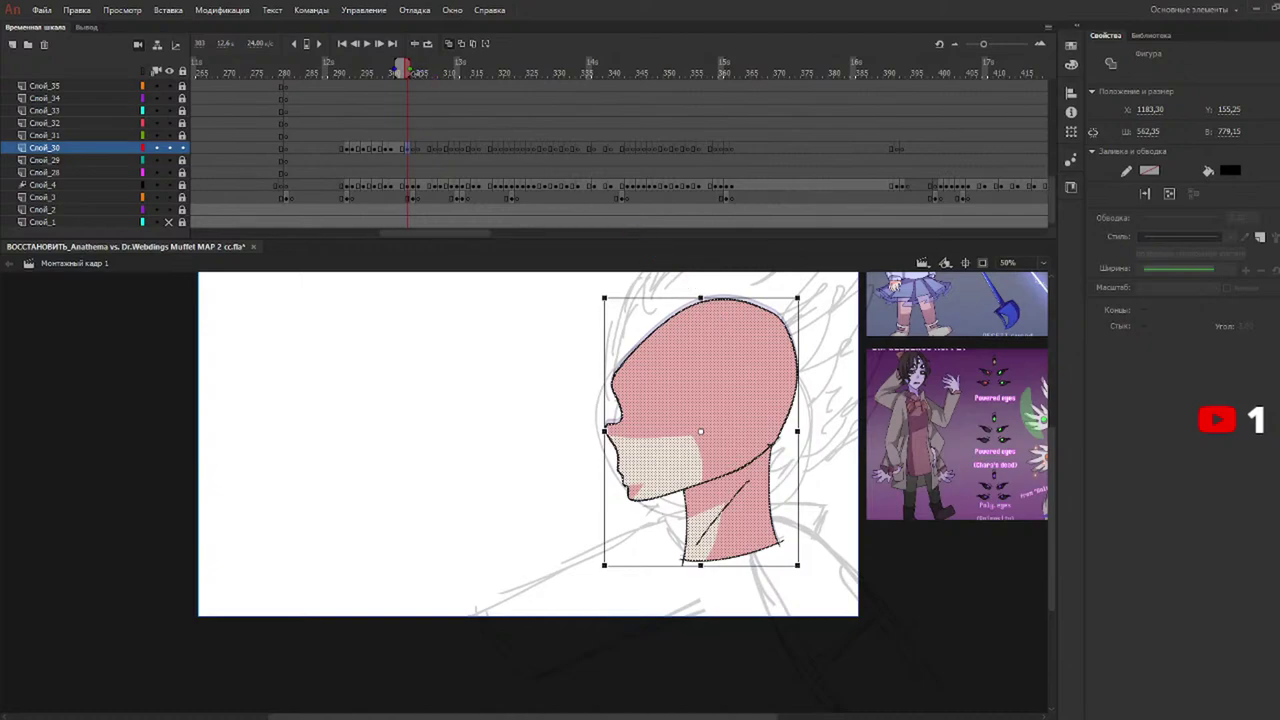
Paste the head and neck into frames 304 and 305, lowering each copy to follow the sketched head.
click(418, 72)
key(ctrl+v)
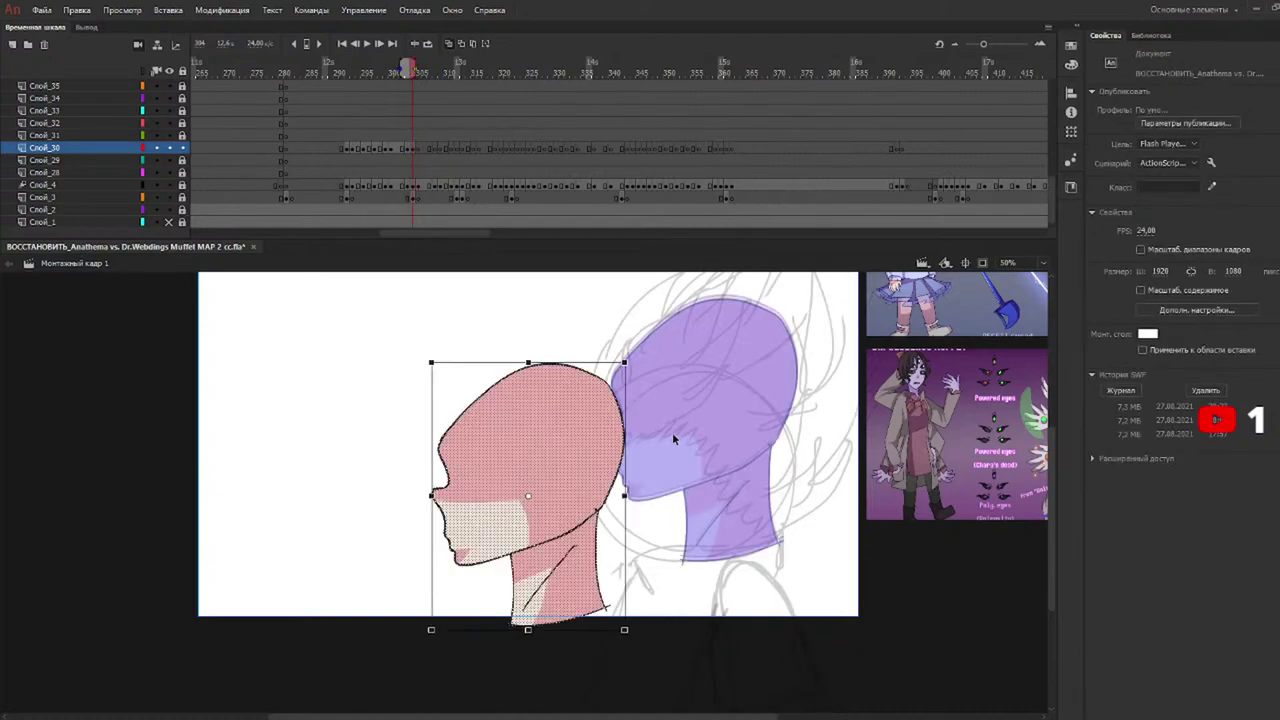
drag(600, 445, 711, 428)
mouse_move(413, 70)
mouse_down()
mouse_move(443, 74)
mouse_move(425, 80)
mouse_up()
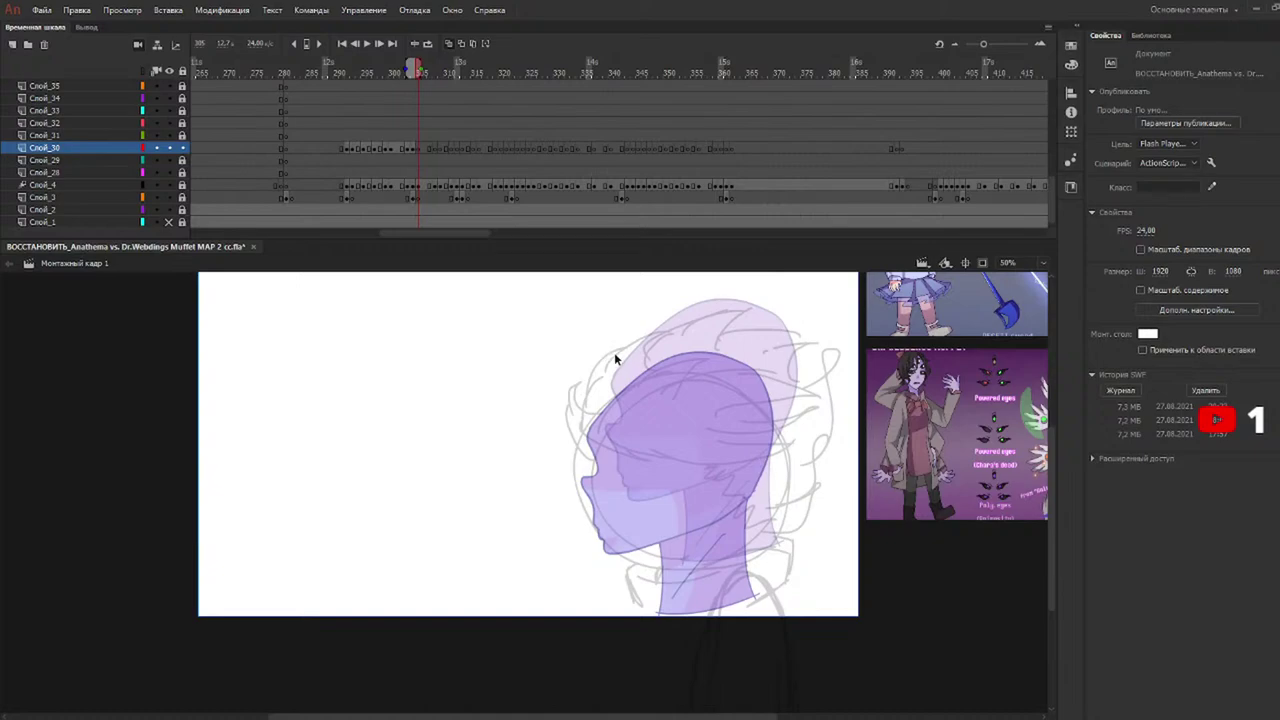
key(ctrl+v)
drag(605, 447, 747, 433)
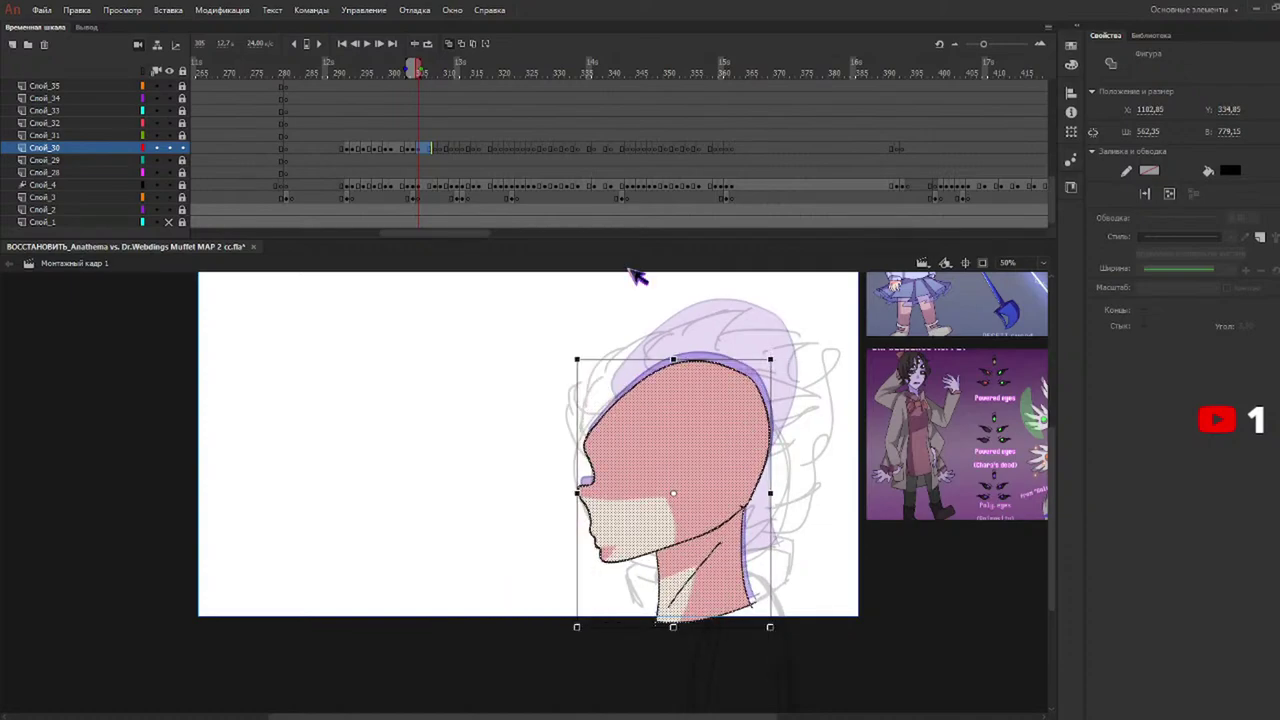
Place copies of the head and neck in frames 308 and 309, aligned with the sketch.
mouse_move(426, 71)
mouse_down()
mouse_move(408, 73)
mouse_move(428, 76)
mouse_up()
drag(630, 447, 717, 447)
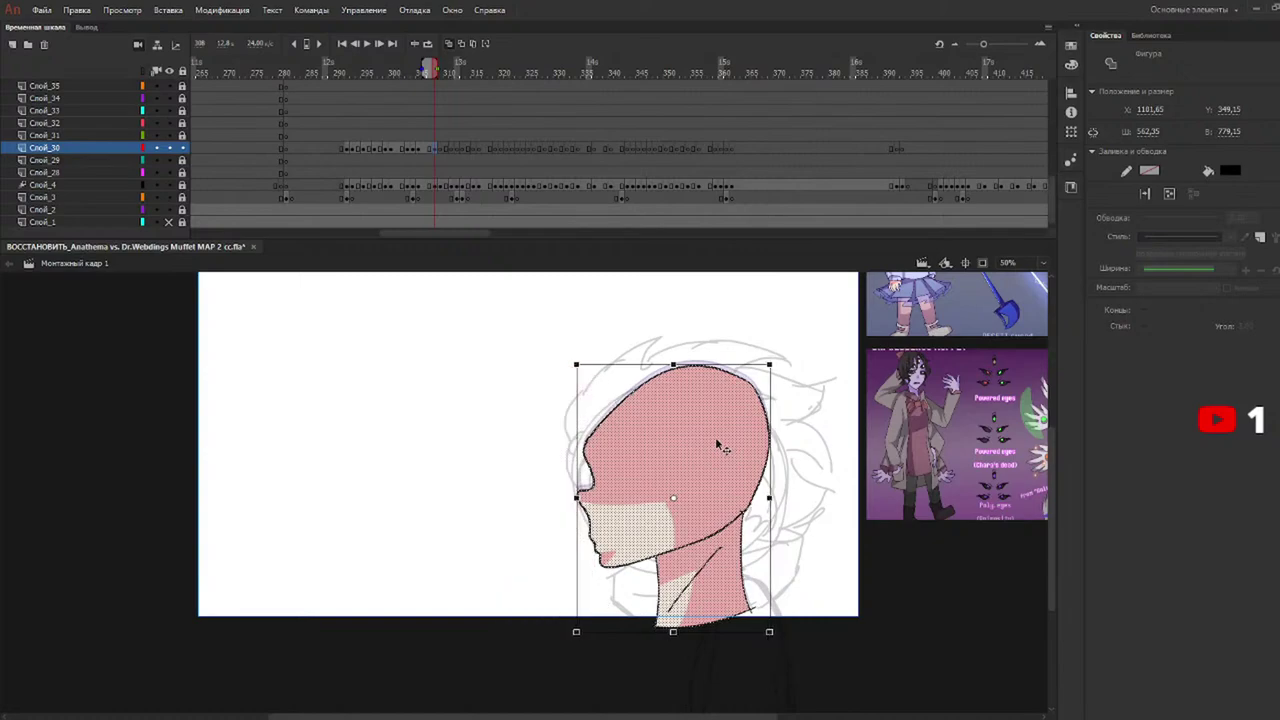
mouse_move(451, 75)
mouse_down()
mouse_move(439, 75)
mouse_move(453, 80)
mouse_up()
drag(580, 460, 716, 466)
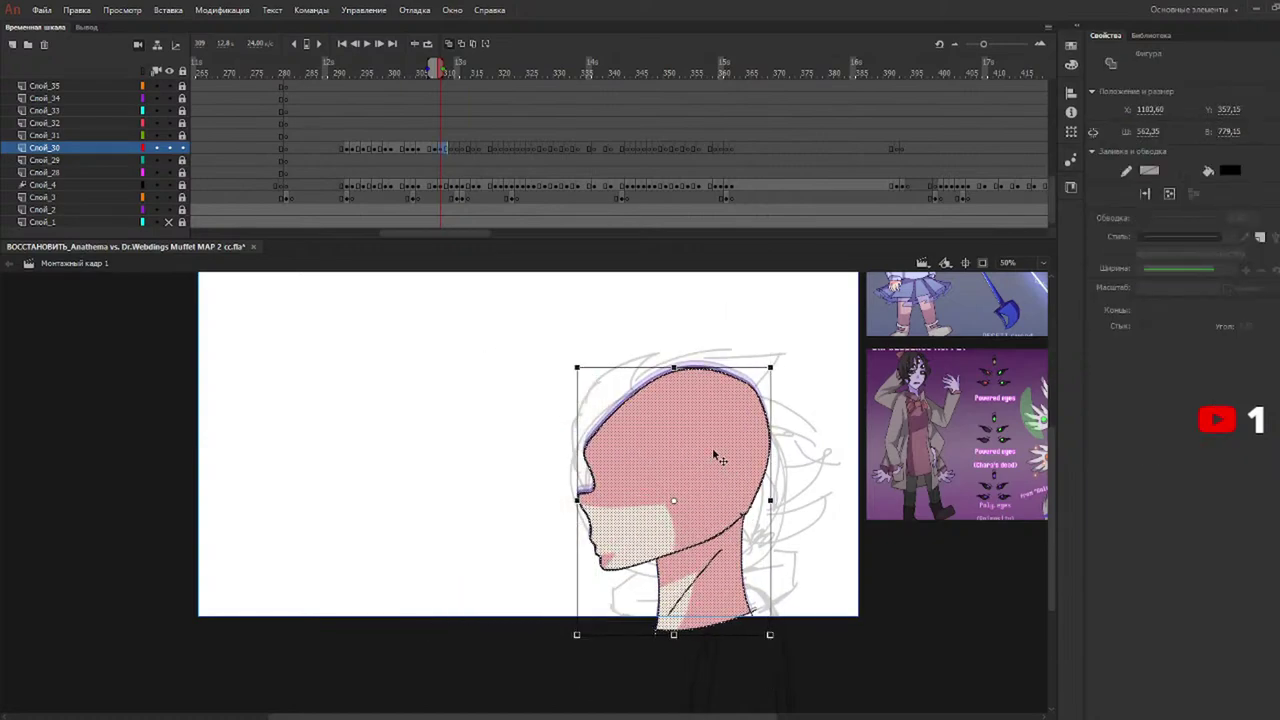
Paste the head and neck into the keyframes after 309 up to frame 312, matching each copy to the sketched head position.
click(447, 76)
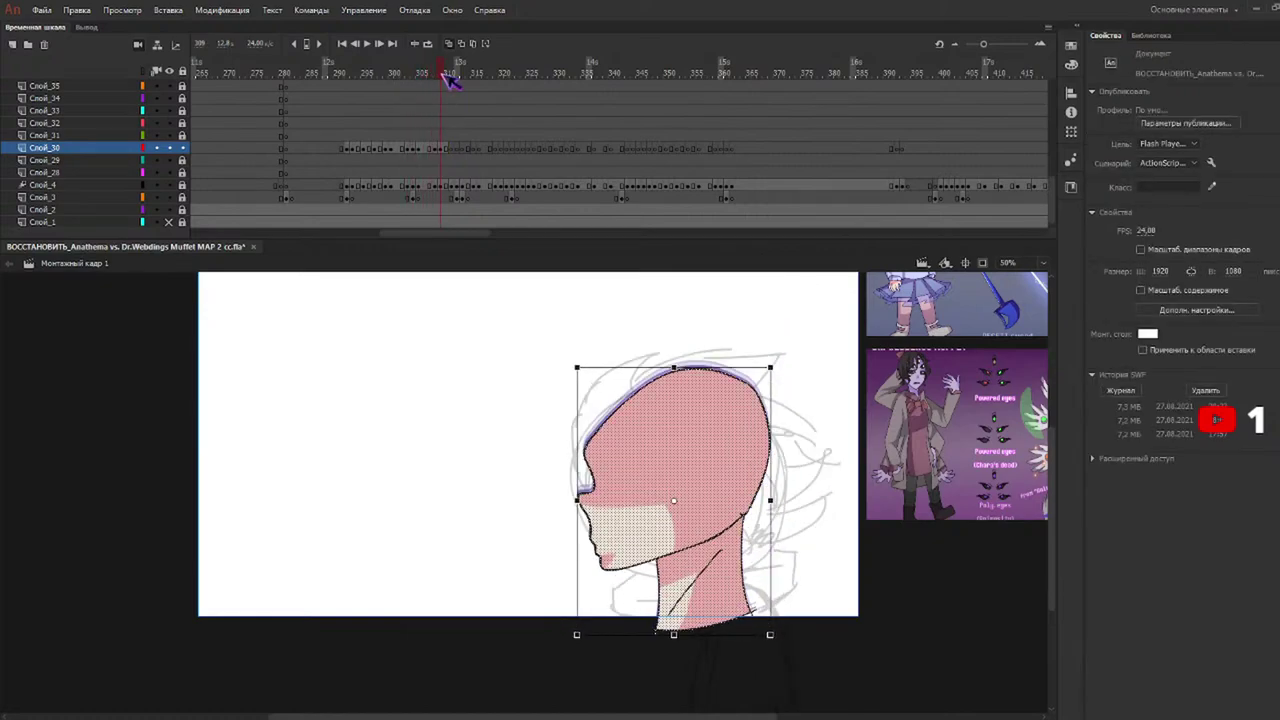
mouse_move(453, 80)
mouse_down()
mouse_move(438, 80)
mouse_move(450, 80)
mouse_up()
drag(581, 459, 726, 458)
click(457, 74)
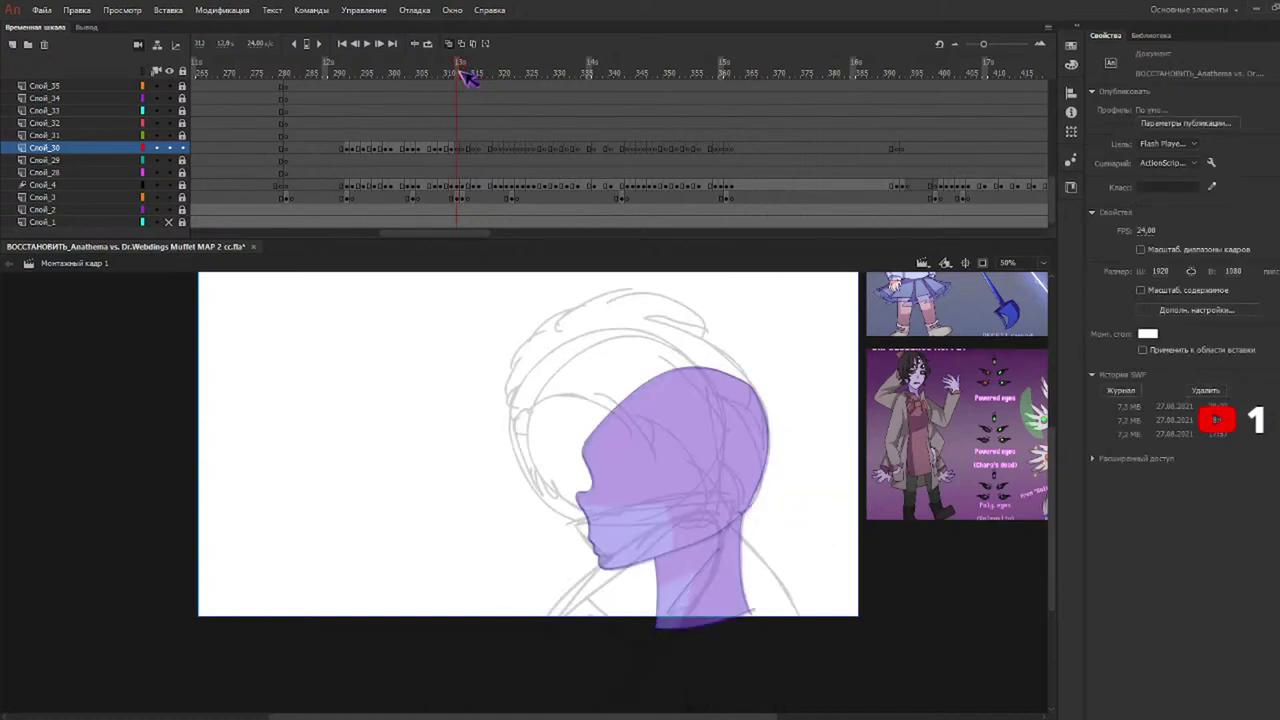
key(ctrl+v)
drag(578, 462, 652, 411)
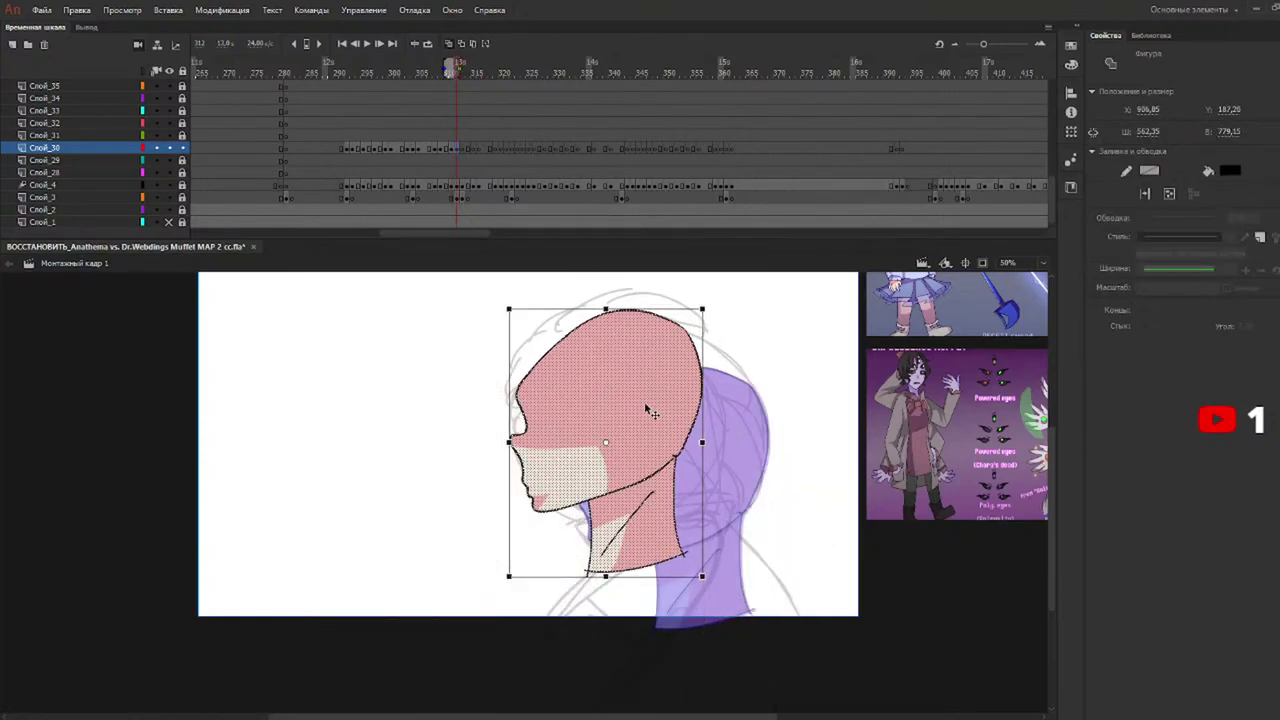
Paste the head and neck into frames 313 and 315, aligning each copy with the sketch.
click(466, 74)
key(ctrl+v)
drag(560, 453, 616, 396)
mouse_move(478, 76)
mouse_down()
mouse_move(460, 69)
mouse_move(502, 81)
mouse_move(480, 81)
mouse_up()
key(ctrl+v)
drag(550, 436, 621, 362)
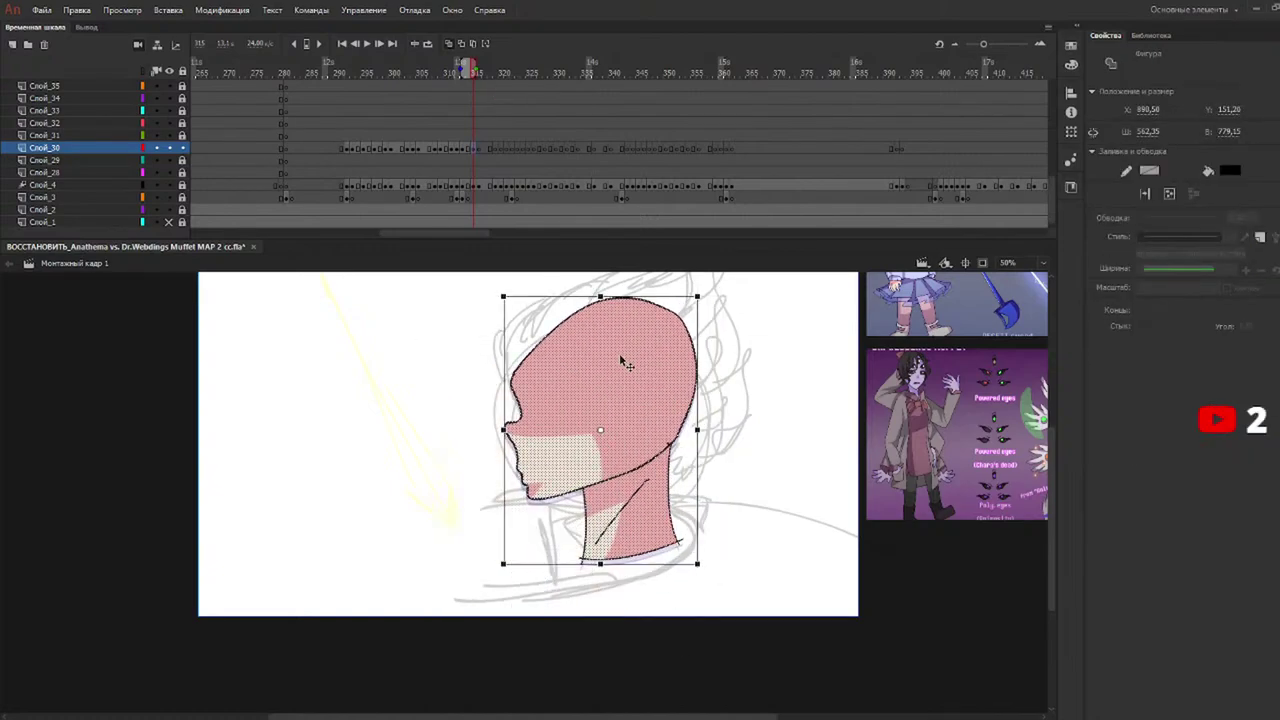
Paste the head and neck into the keyframes after 315 up to frame 319, aligning each copy with the sketch.
click(491, 70)
key(ctrl+v)
drag(534, 457, 613, 393)
mouse_move(500, 80)
mouse_down()
mouse_move(534, 91)
mouse_move(500, 84)
mouse_up()
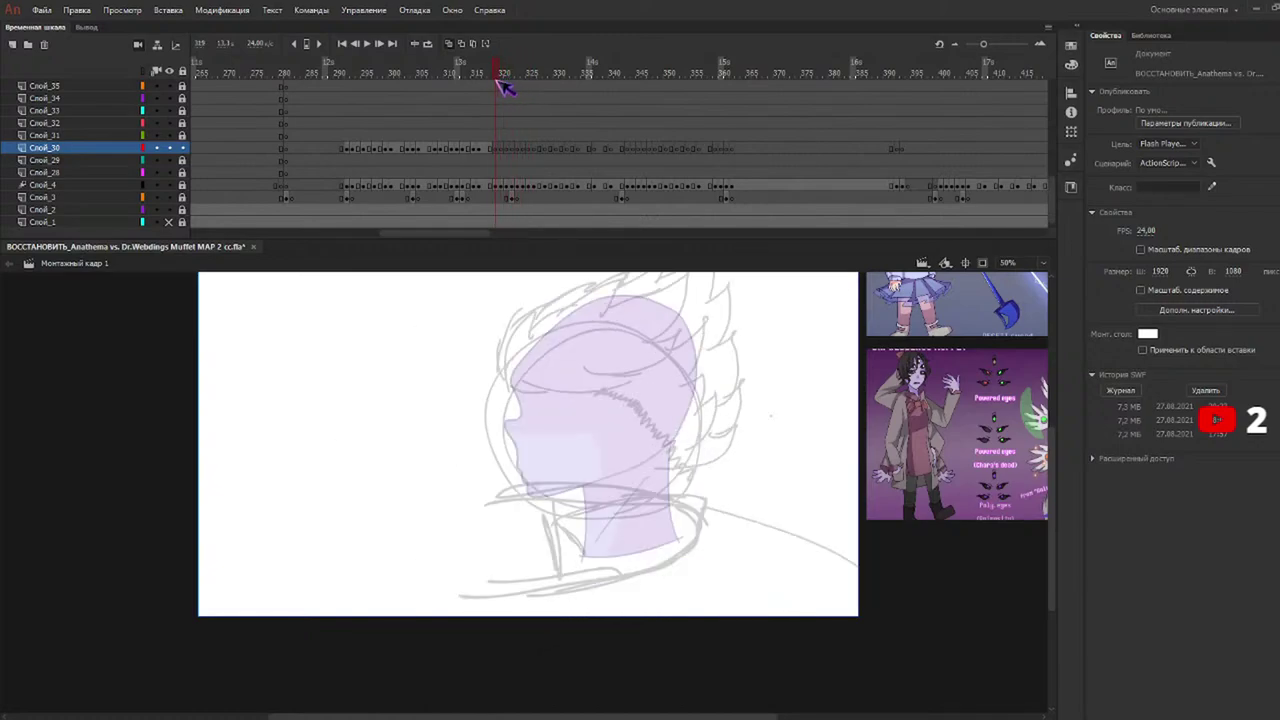
click(578, 434)
mouse_move(578, 434)
mouse_down()
mouse_move(655, 352)
mouse_move(634, 382)
mouse_up()
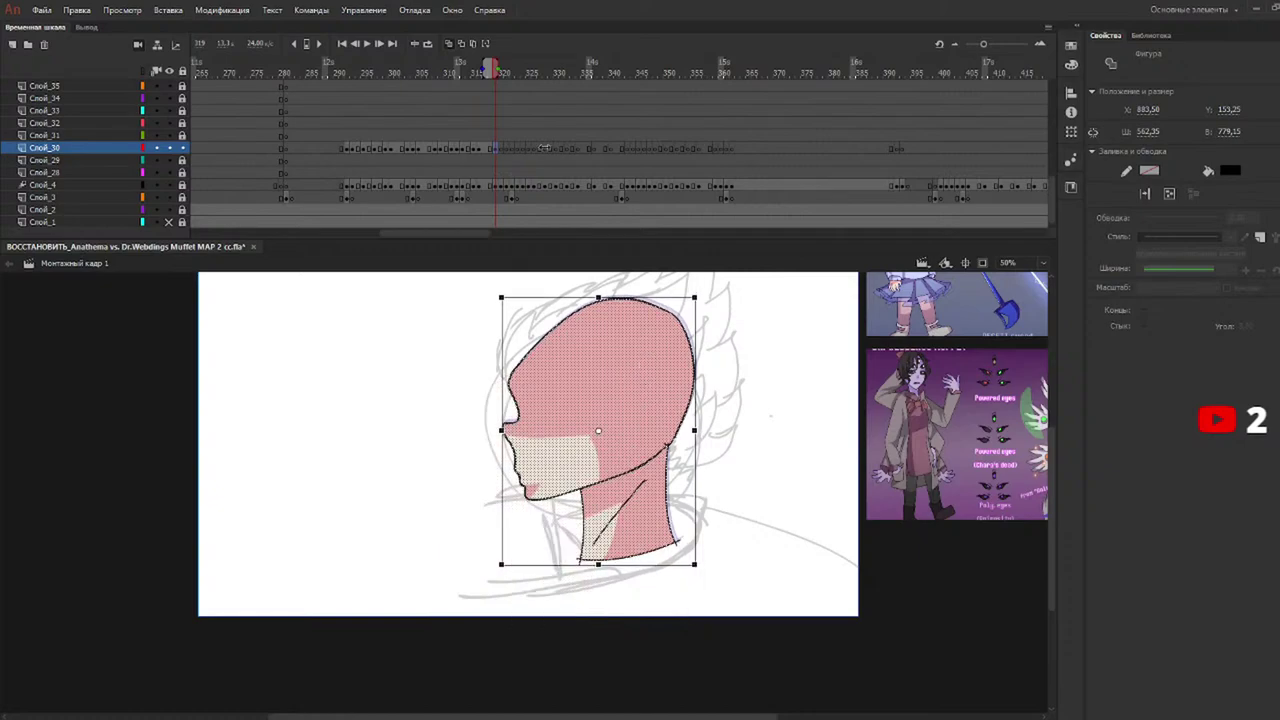
Paste the head and neck into frames 320 and 321 of Слой_30, aligning each copy with the sketched head position.
click(498, 70)
mouse_move(498, 70)
mouse_down()
mouse_move(524, 80)
mouse_move(502, 76)
mouse_up()
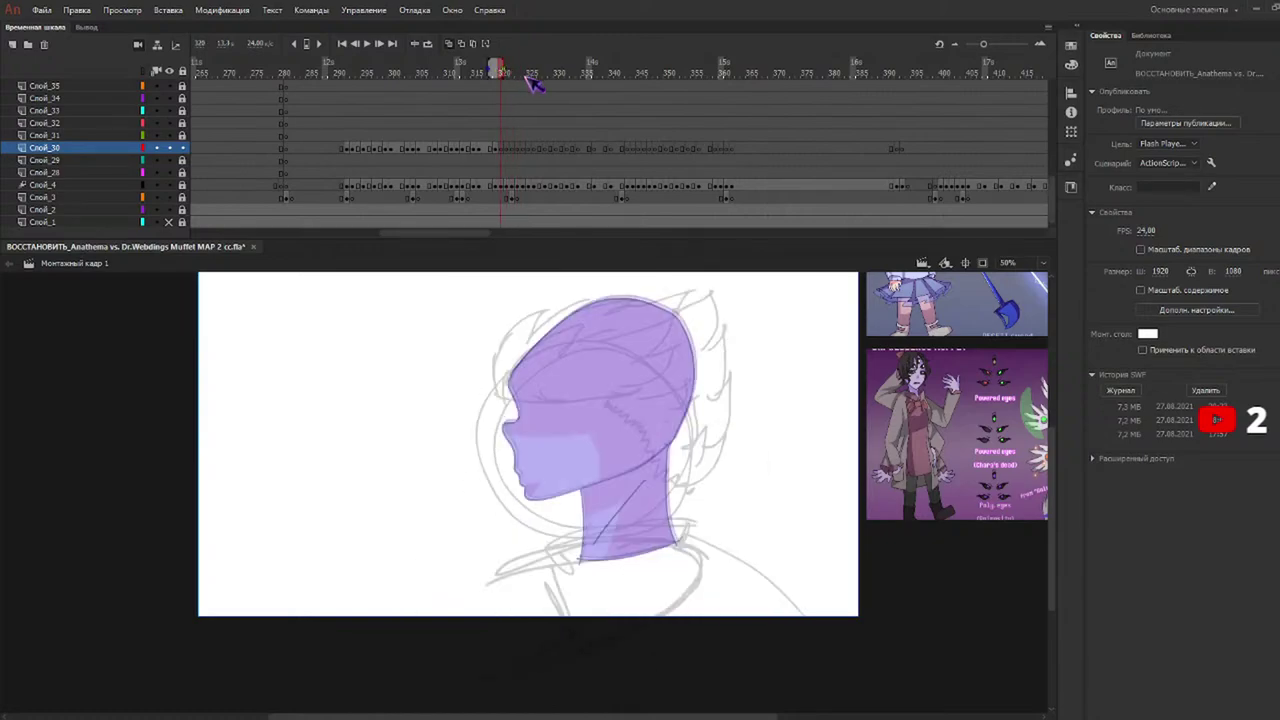
key(ctrl+v)
drag(590, 437, 642, 400)
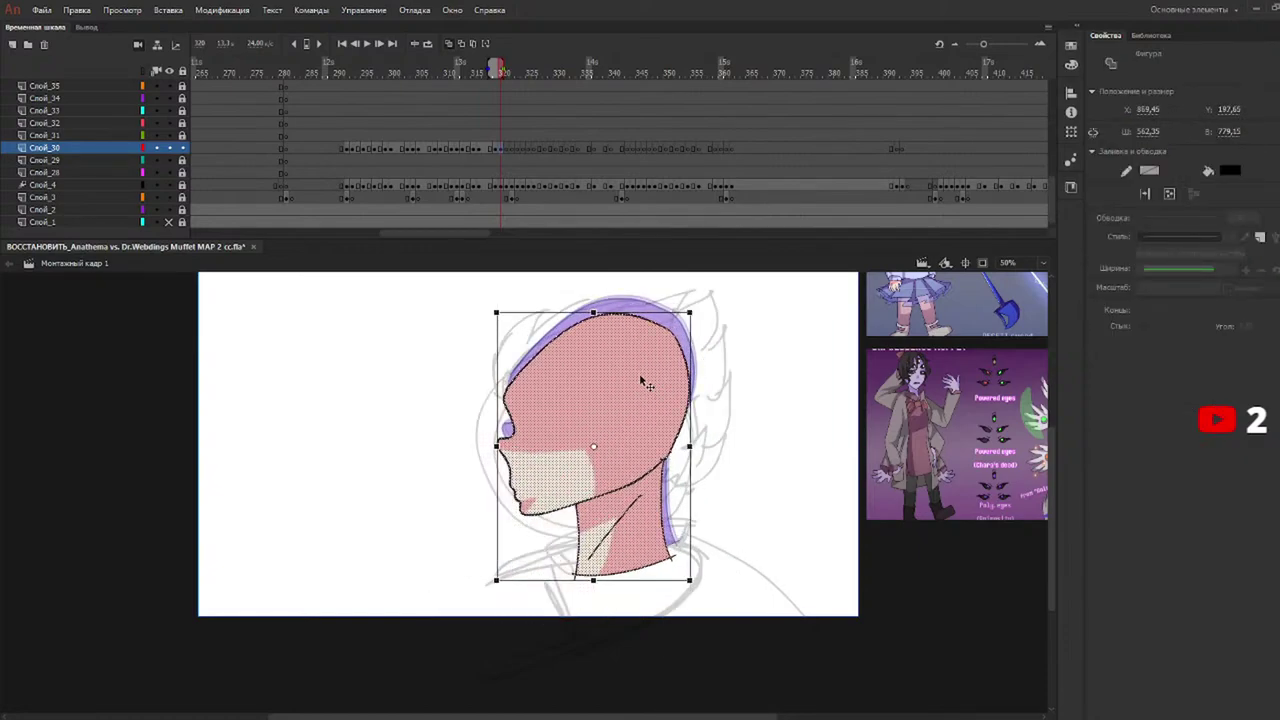
click(503, 72)
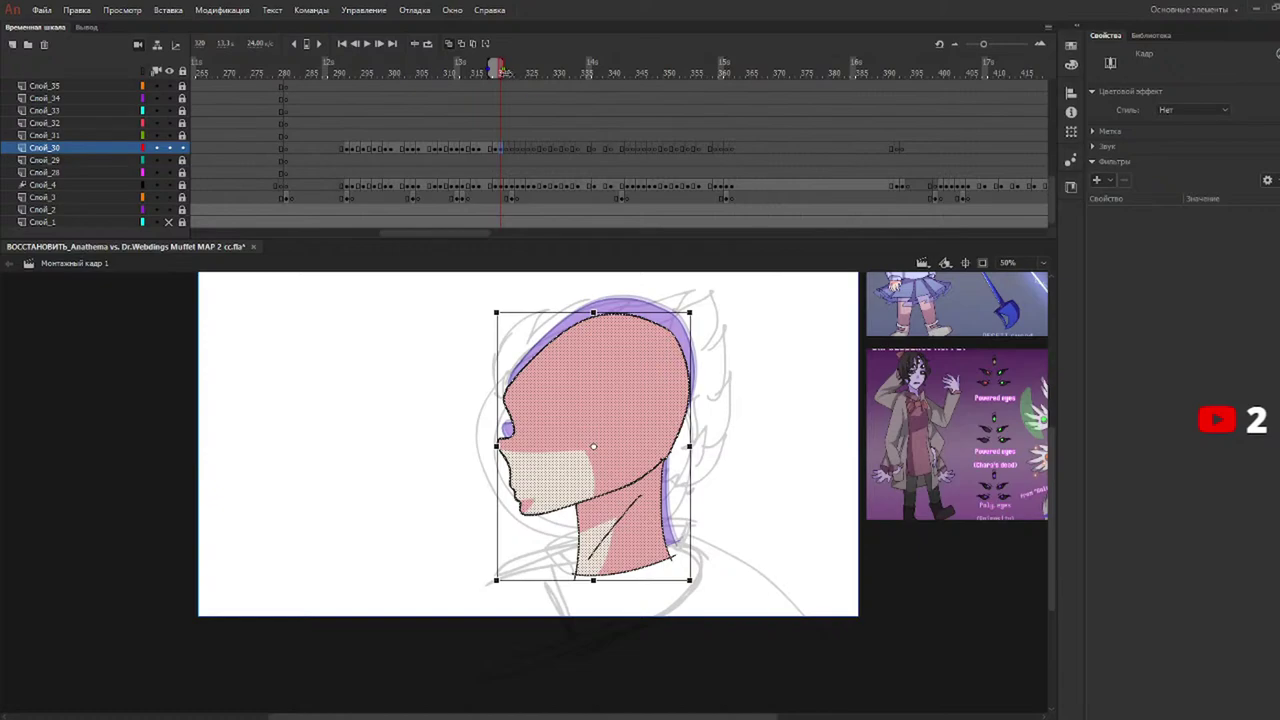
click(507, 72)
key(ctrl+v)
drag(588, 440, 623, 428)
Paste the head and neck into frame 322, then enlarge, tilt slightly and move the copy to fit the sketch.
drag(519, 71, 514, 73)
key(ctrl+v)
drag(595, 460, 617, 454)
drag(653, 367, 651, 326)
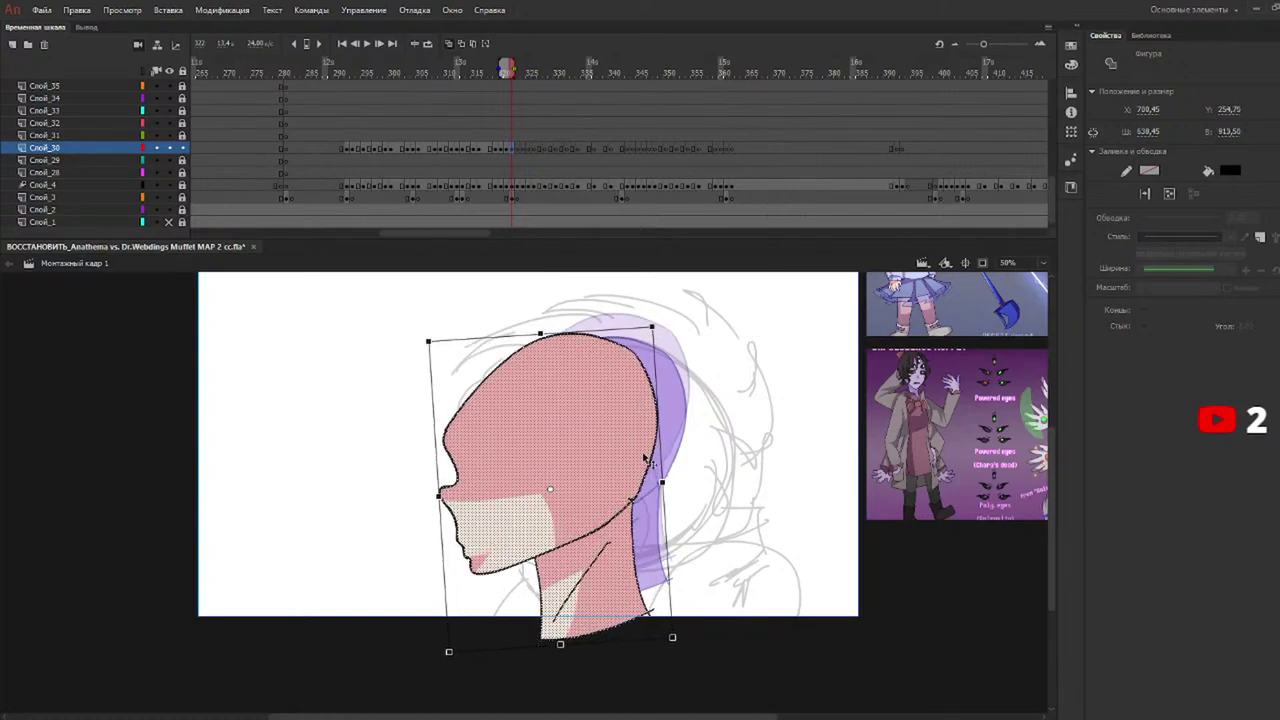
drag(642, 498, 704, 496)
Play back the head animation from before frame 292 and step through its keyframes to examine the head's motion.
drag(463, 73, 325, 70)
key(Return)
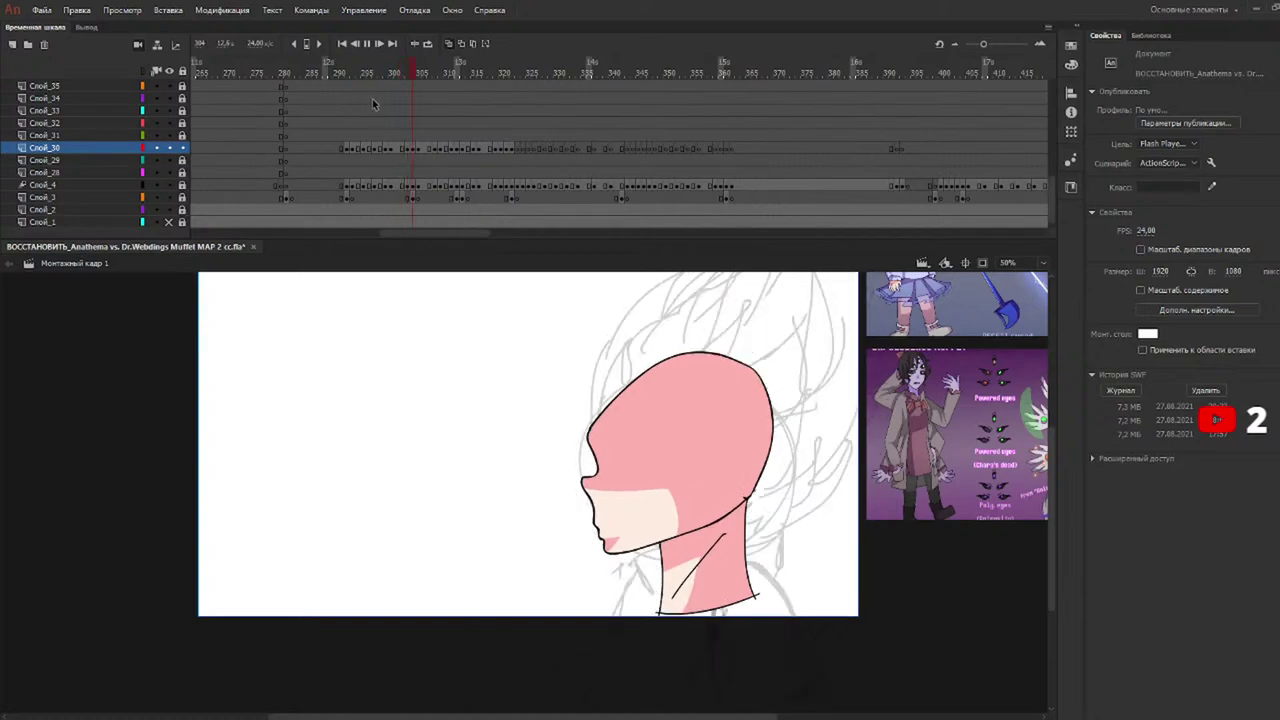
click(348, 64)
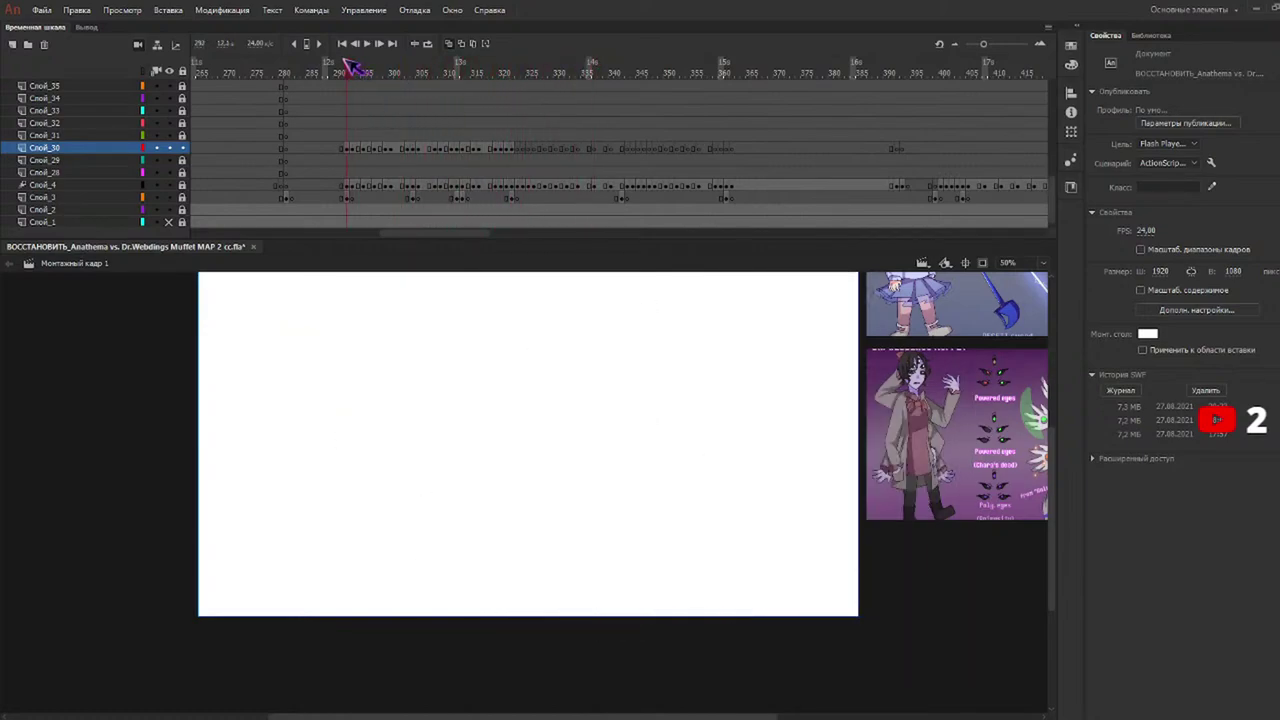
click(352, 64)
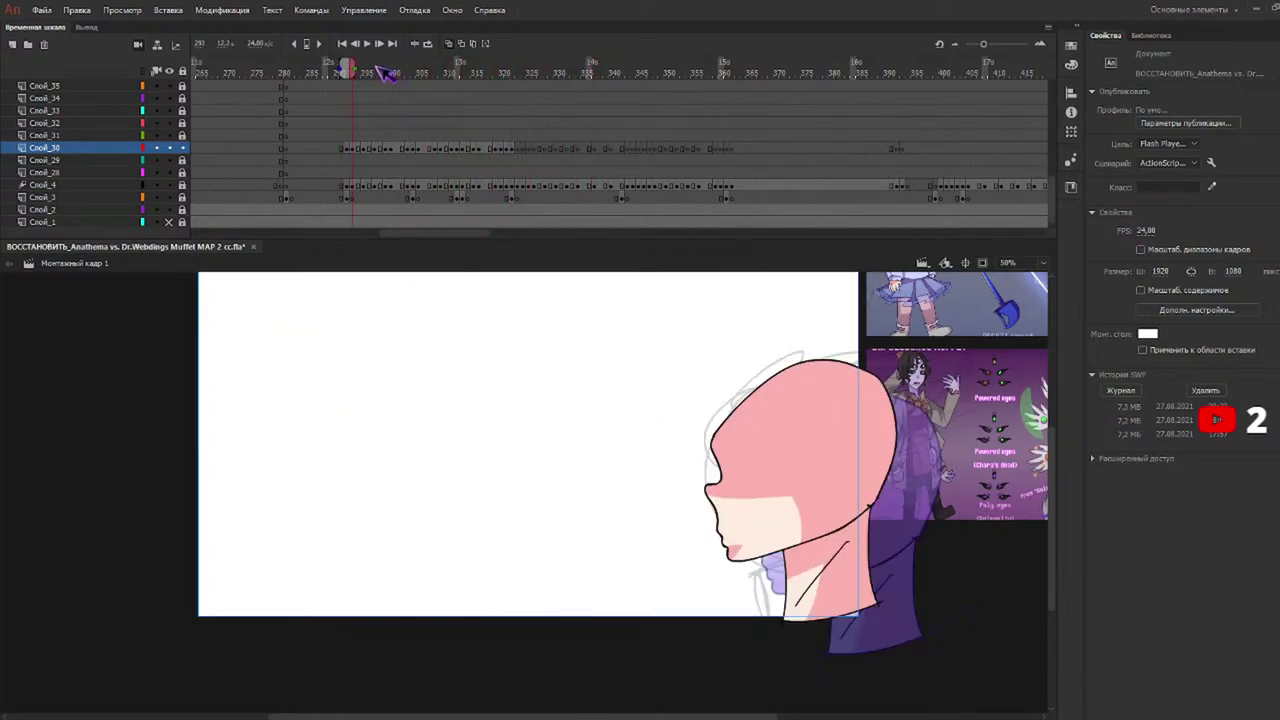
click(368, 71)
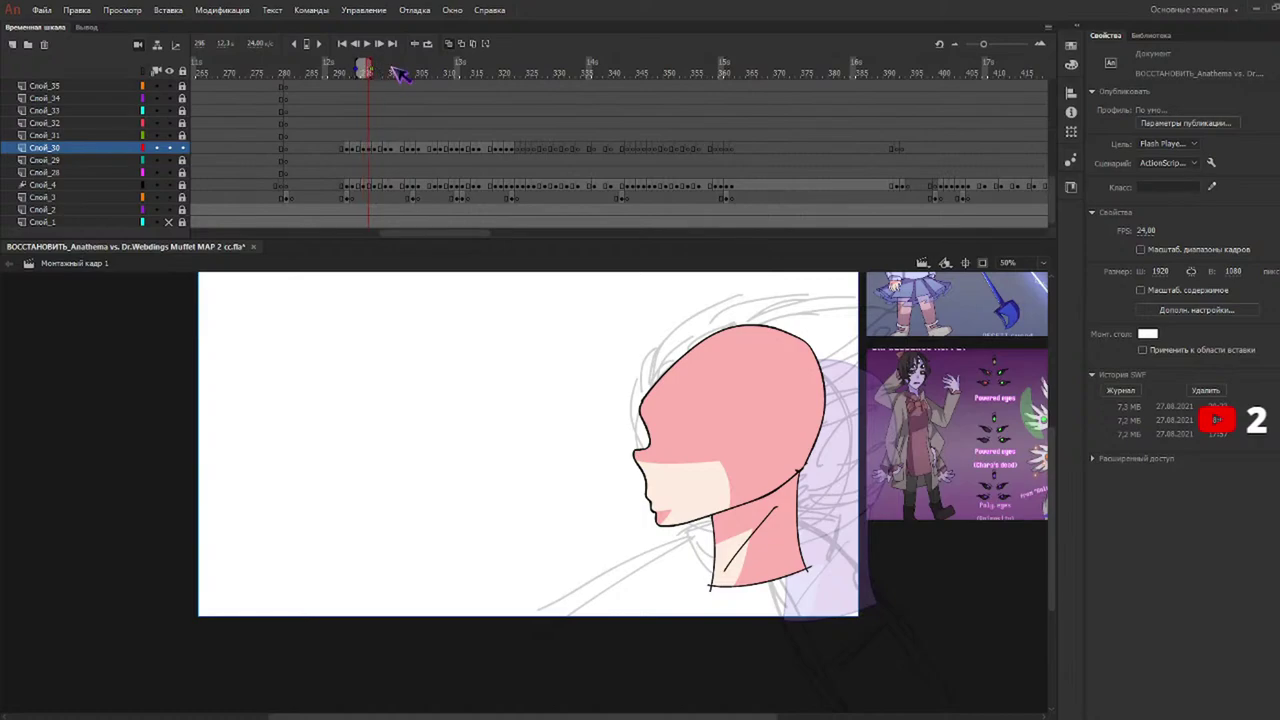
click(376, 67)
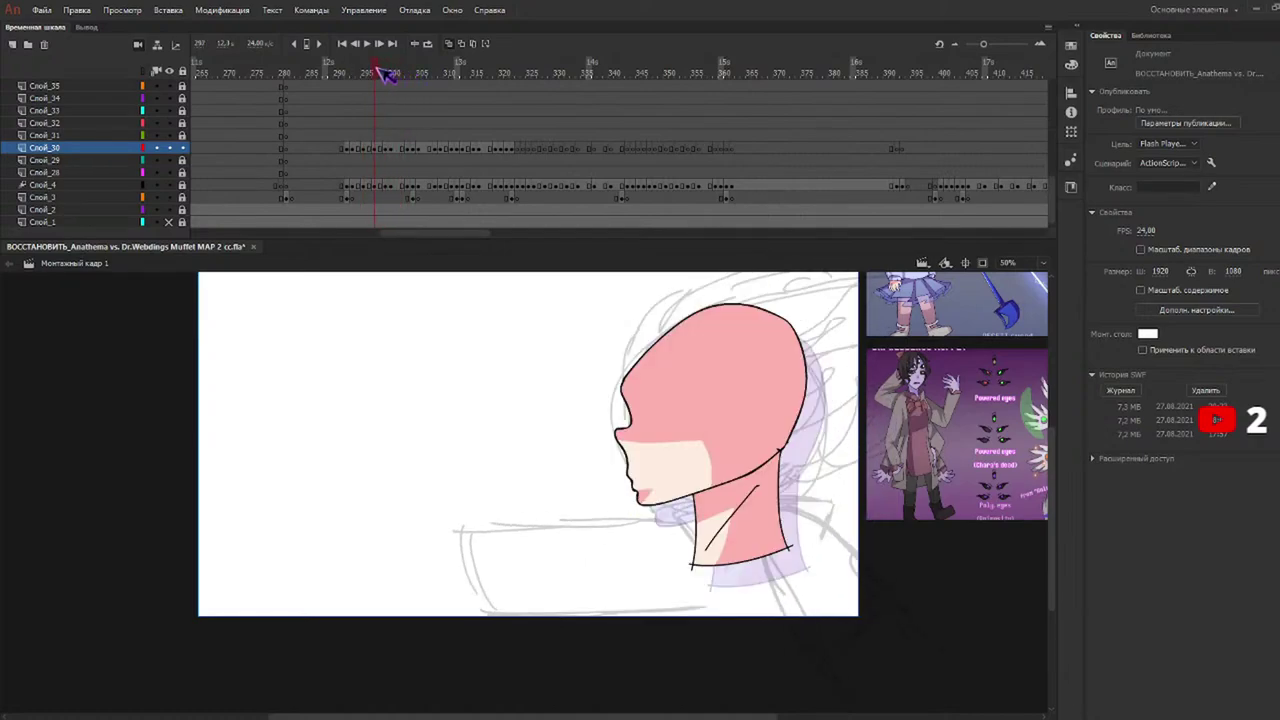
click(391, 71)
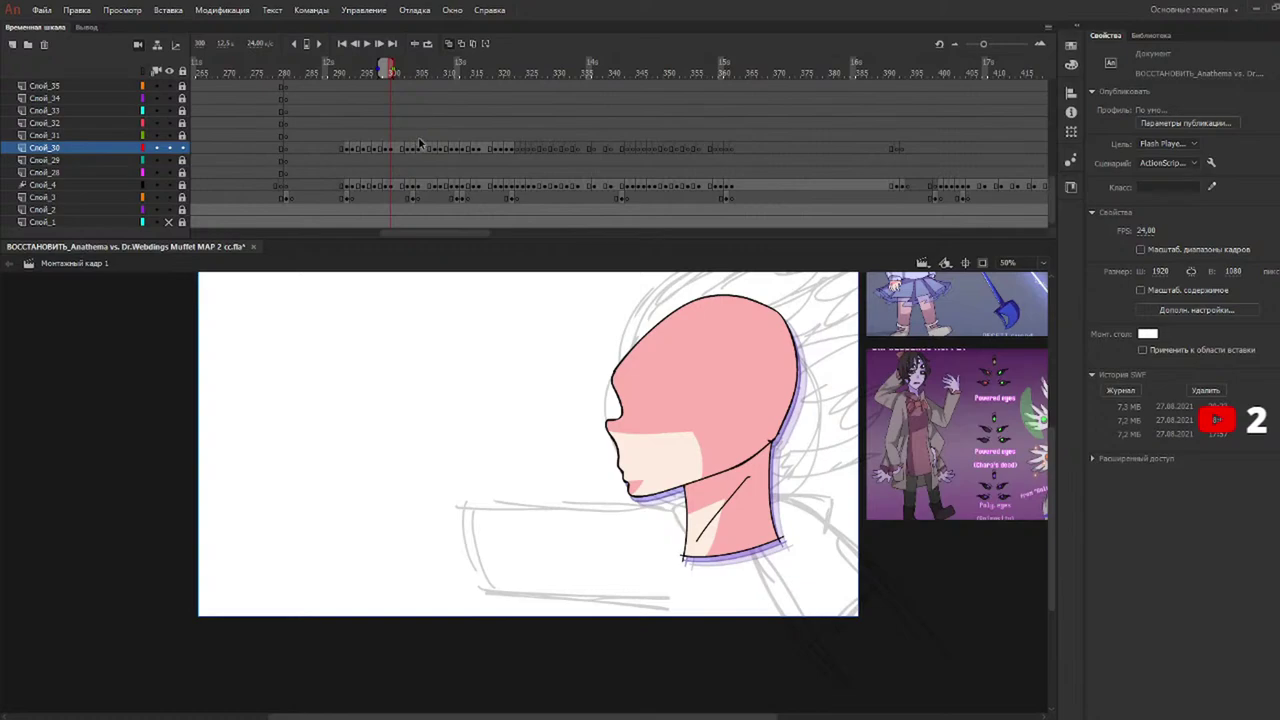
click(387, 73)
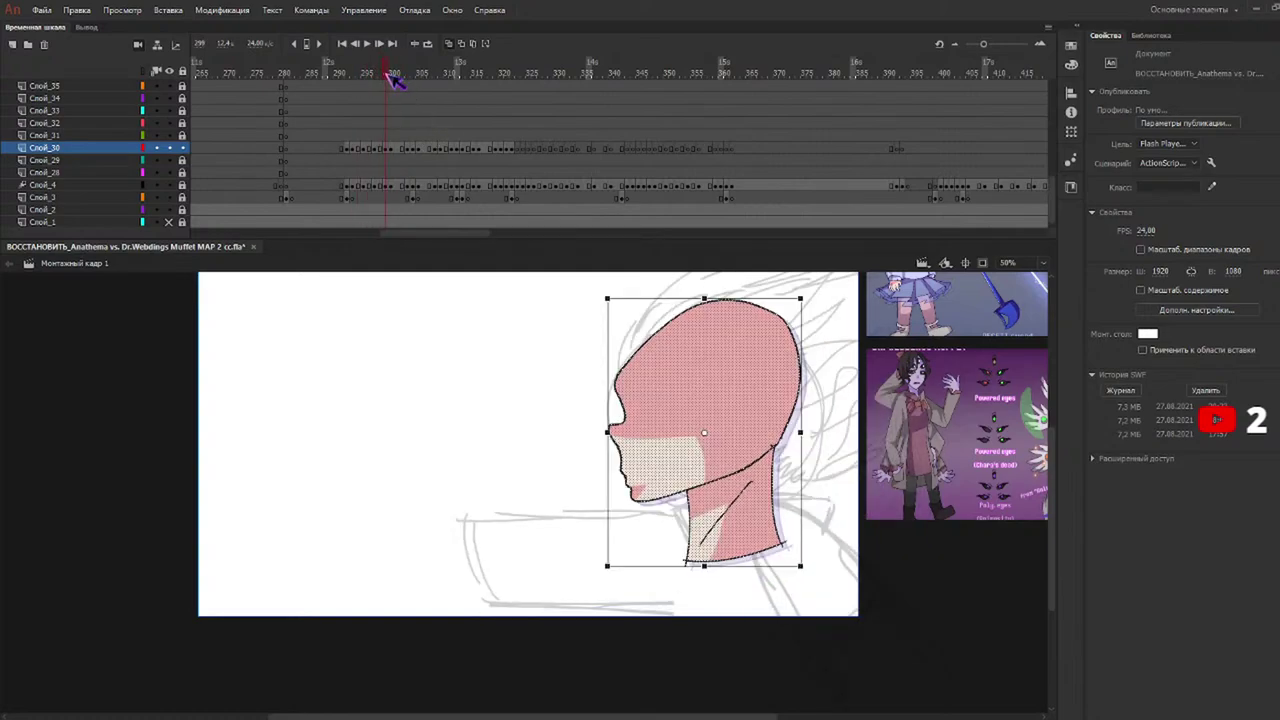
drag(387, 73, 458, 72)
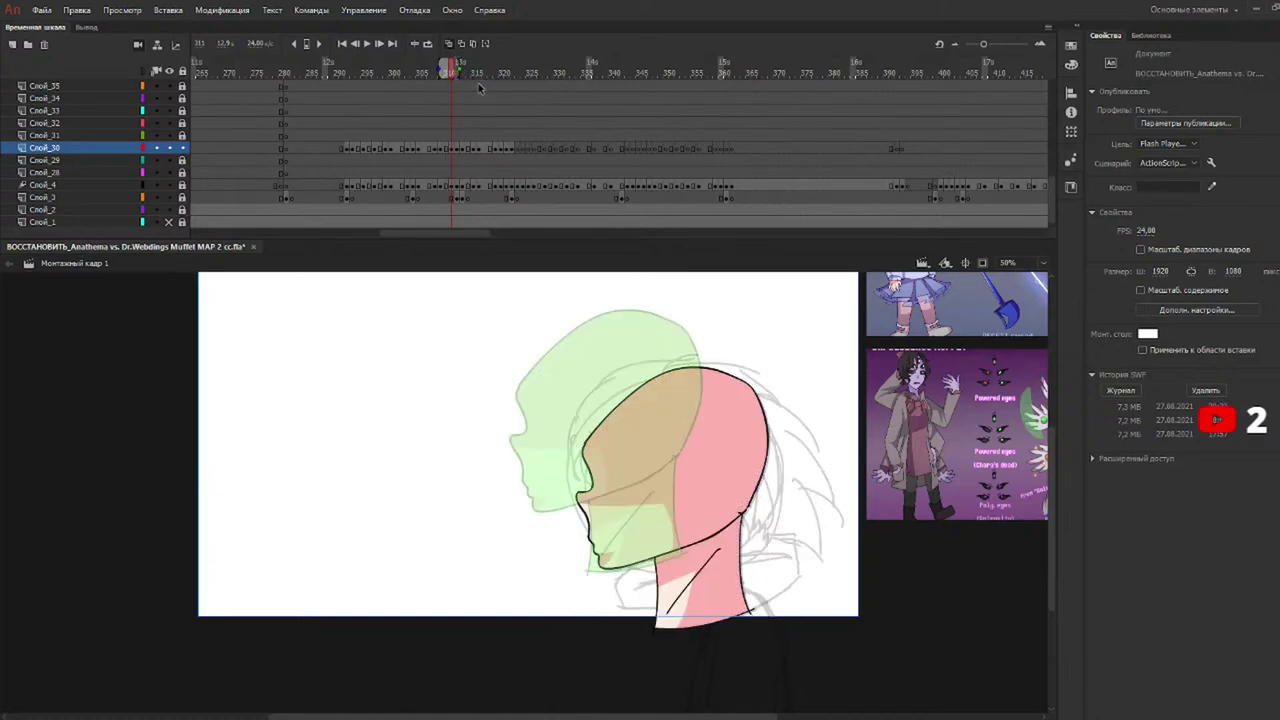
click(465, 71)
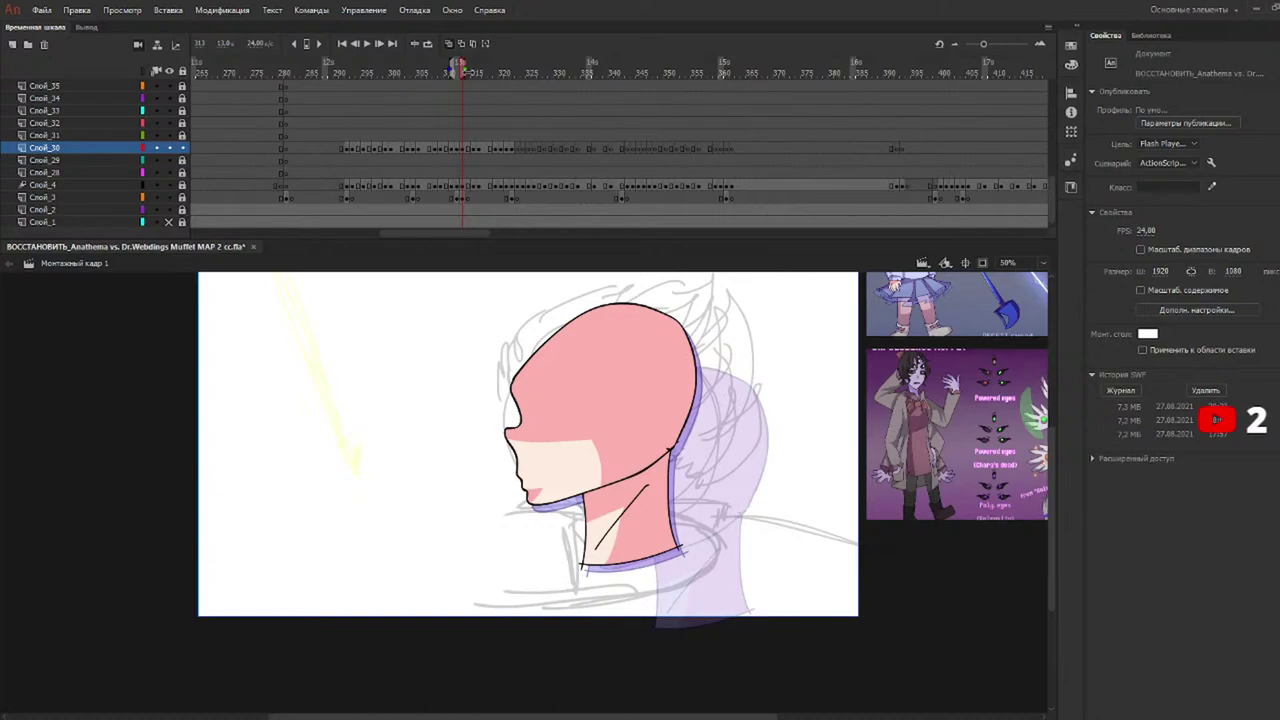
click(476, 72)
mouse_move(483, 79)
mouse_down()
mouse_move(505, 76)
mouse_move(311, 69)
mouse_up()
key(Return)
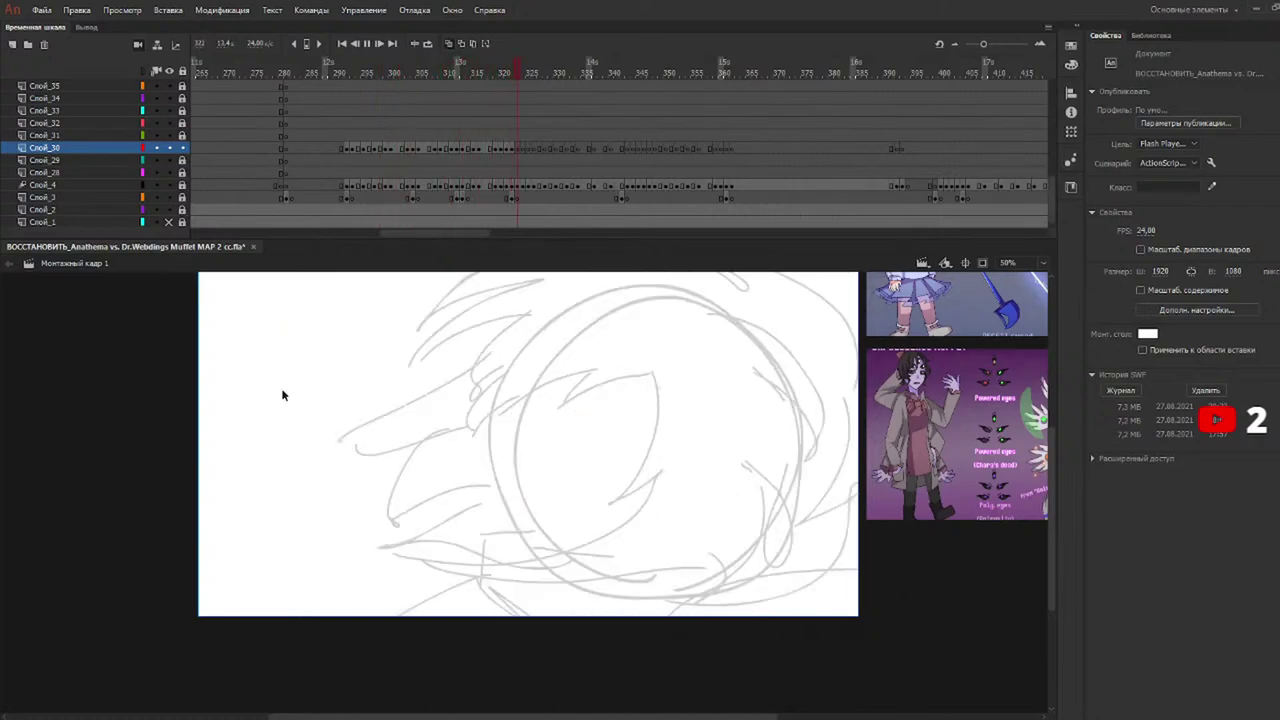
key(Return)
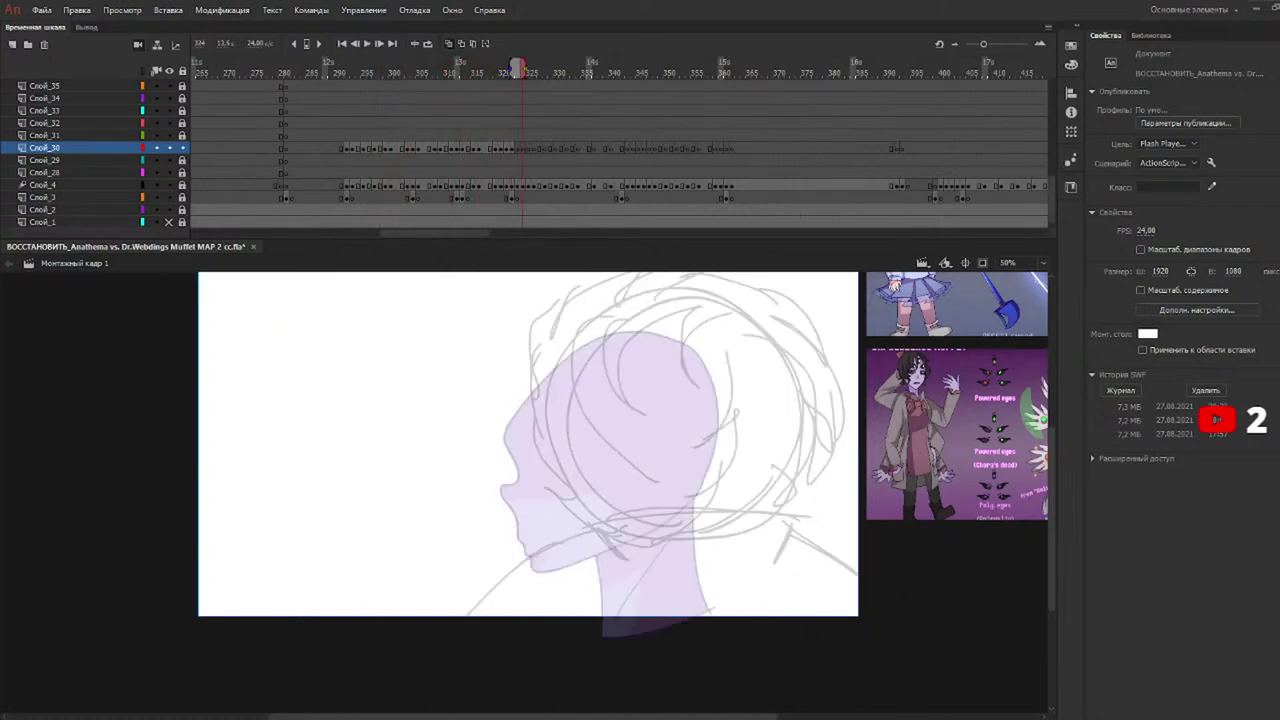
Unlock Слой_31 and add blank keyframes from frame 292 to 299, matching the keyframes of Слой_30.
drag(362, 72, 348, 72)
click(347, 135)
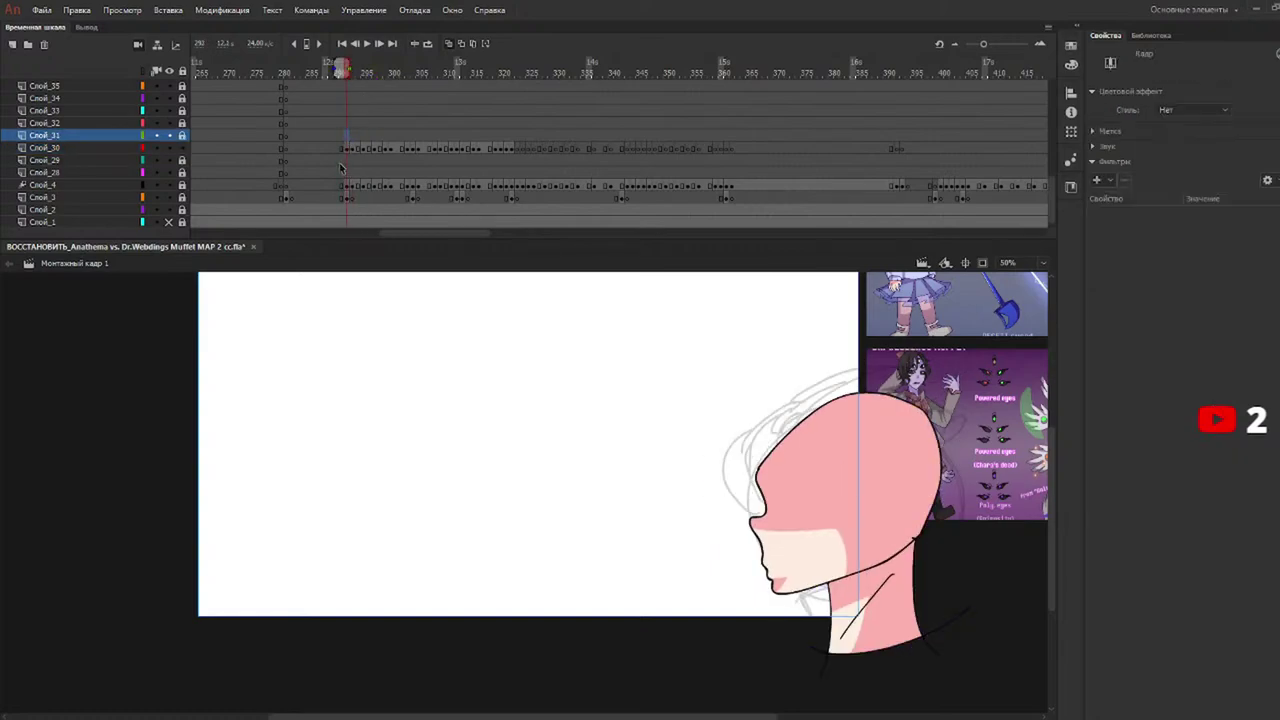
click(182, 137)
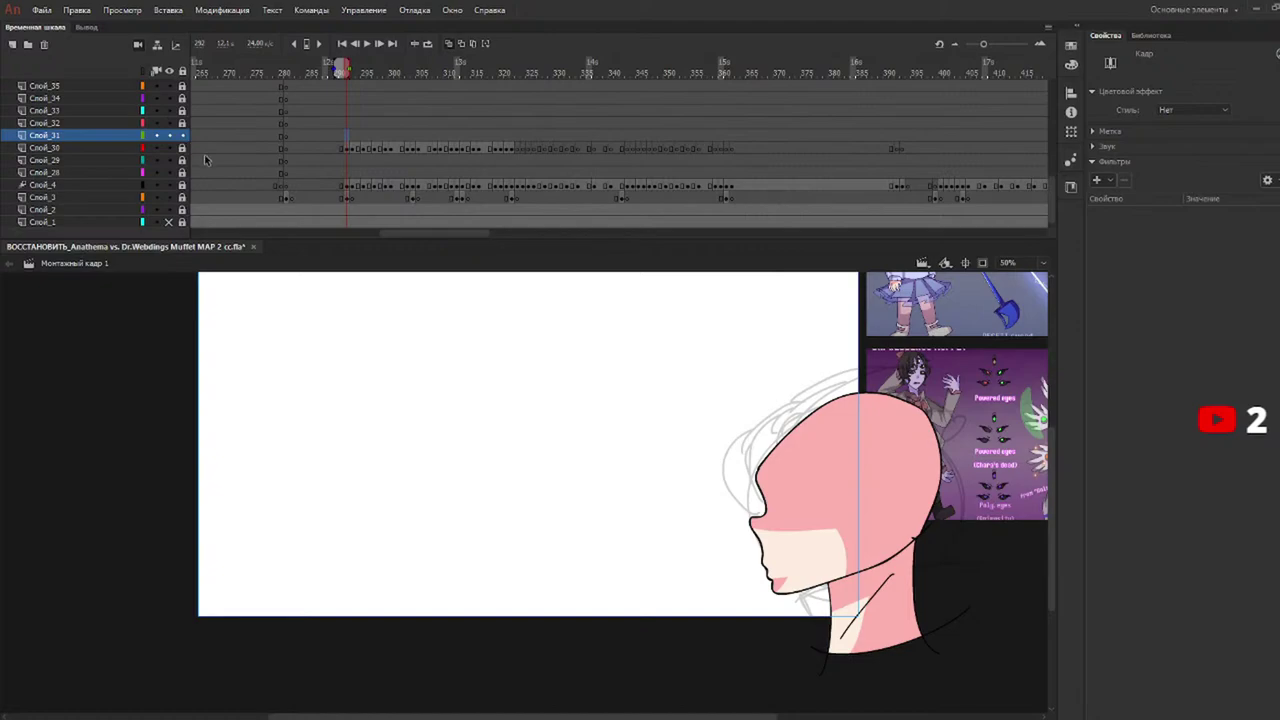
click(357, 137)
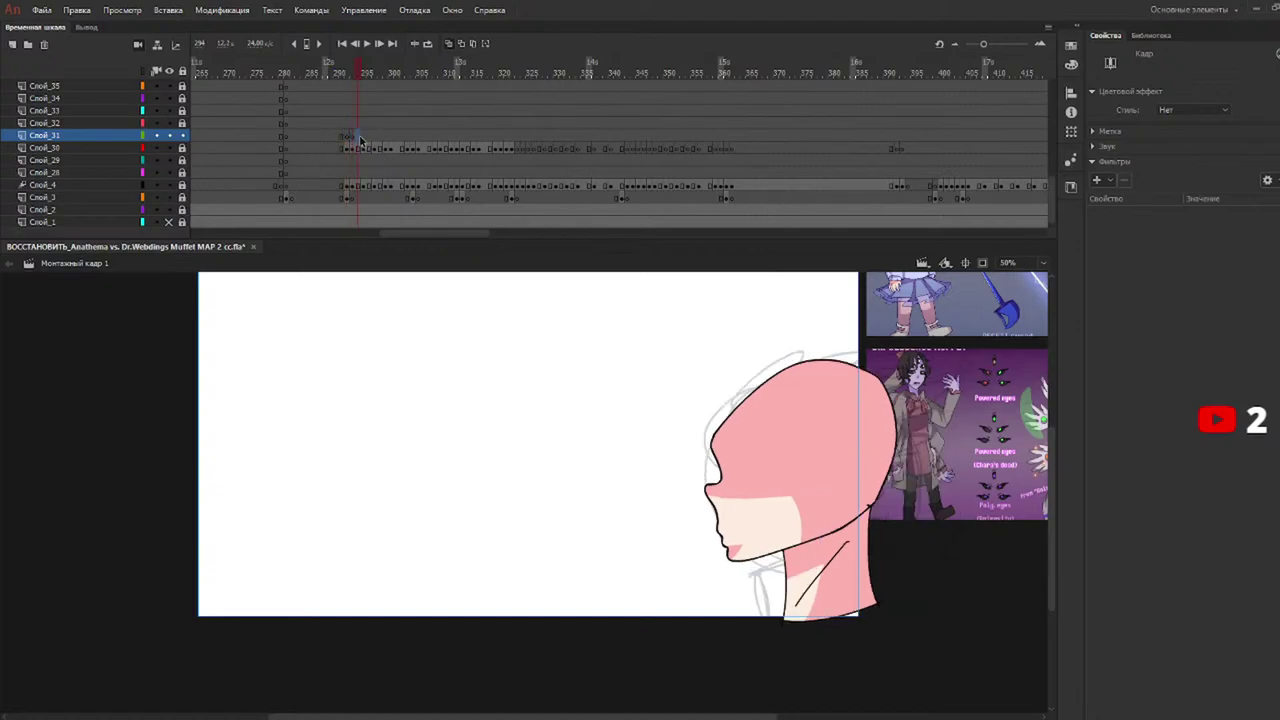
click(374, 136)
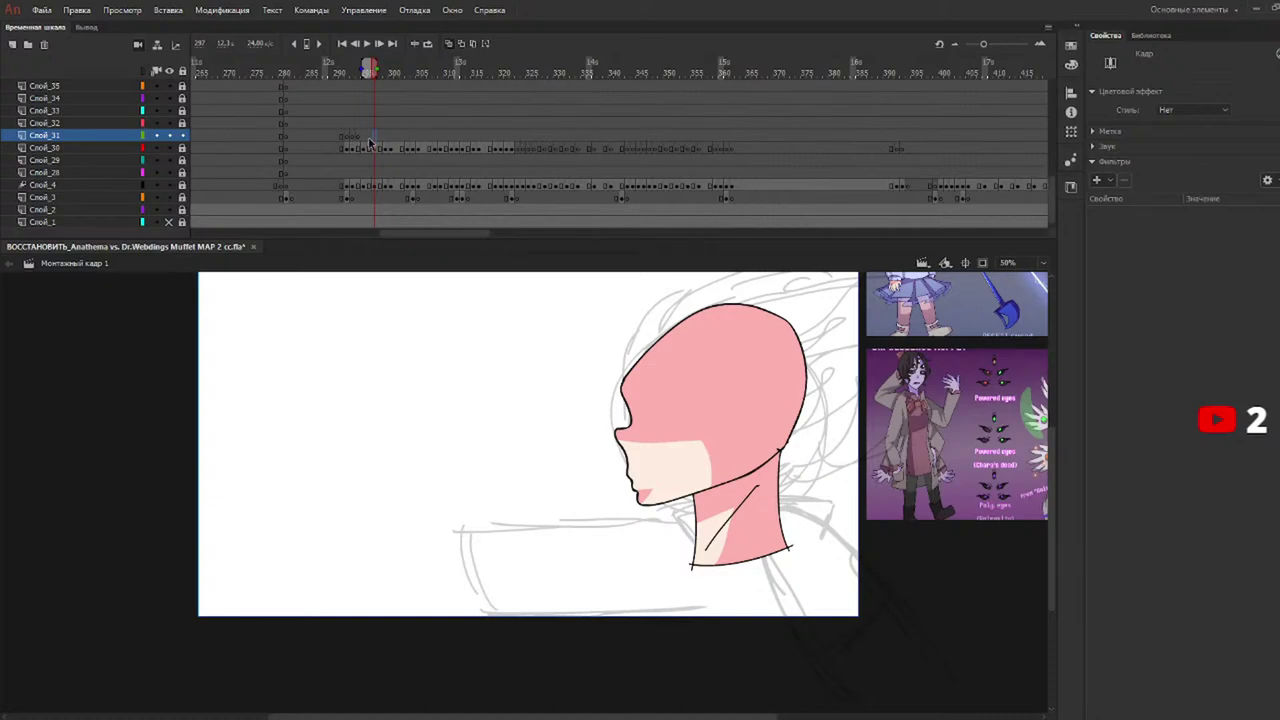
click(357, 137)
click(364, 141)
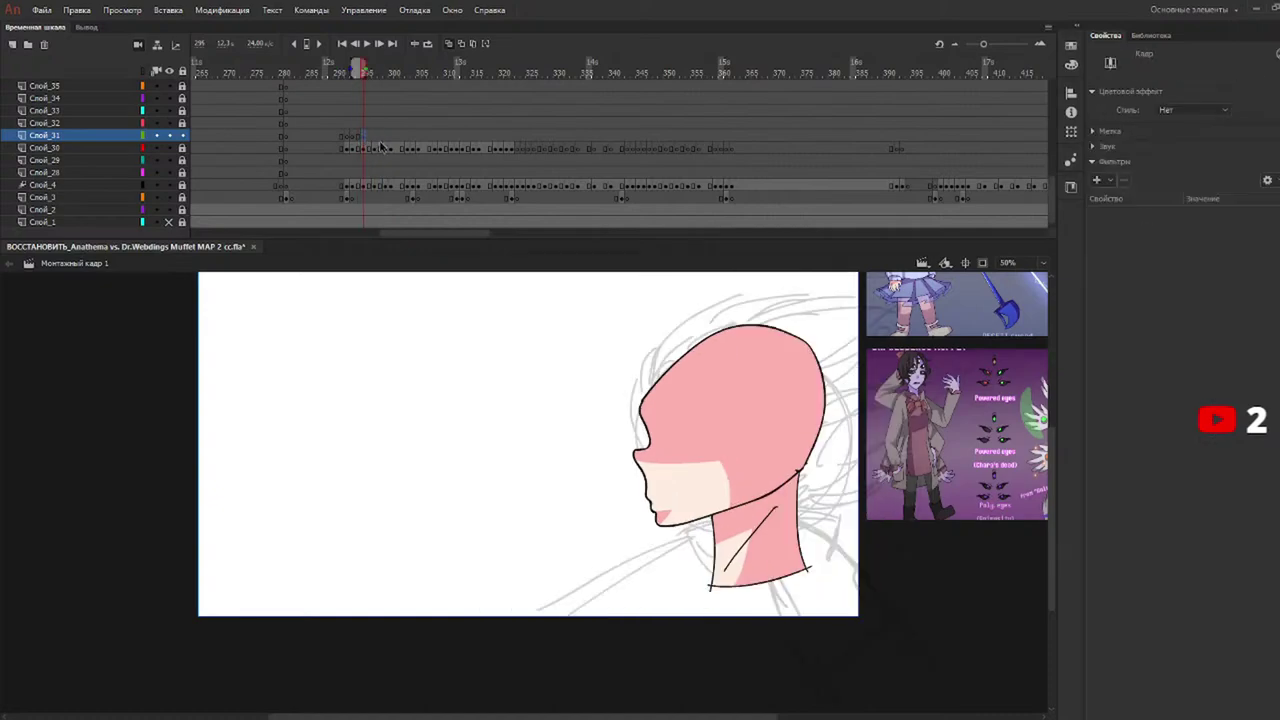
click(374, 140)
click(386, 140)
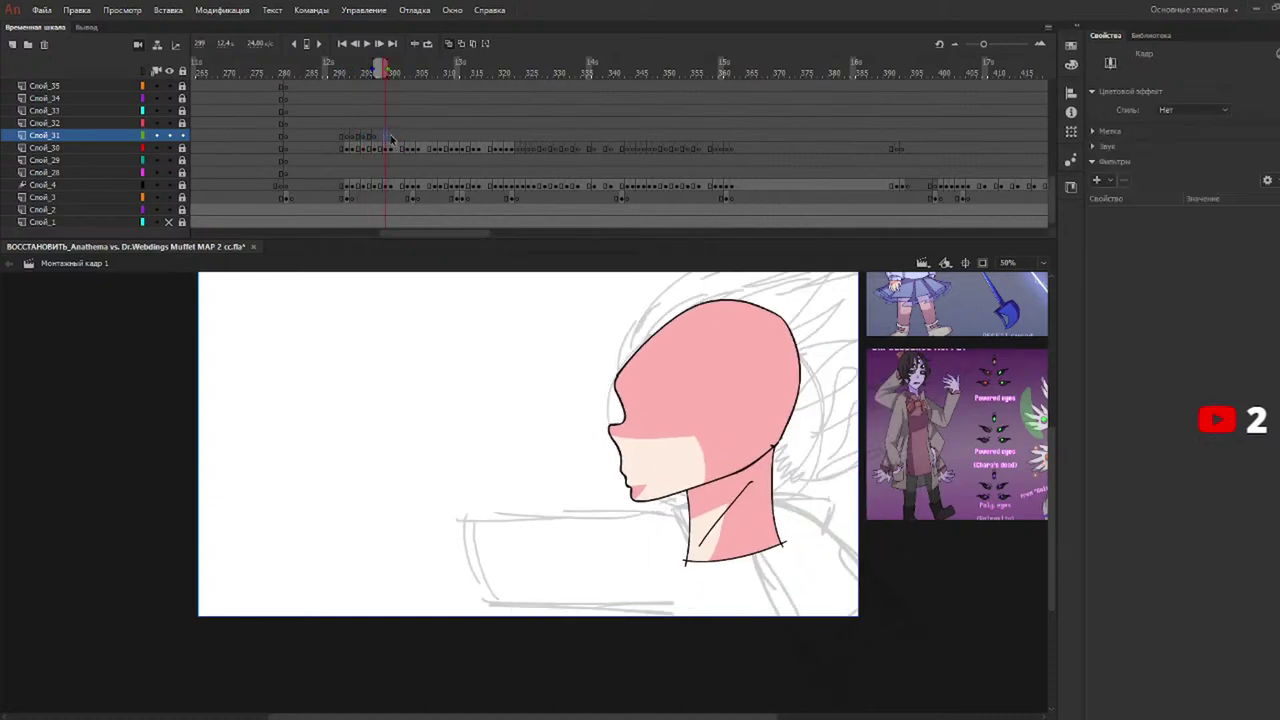
Continue the blank keyframes on Слой_31 from frame 302 to 322, matching the head keyframes on Слой_30.
click(401, 140)
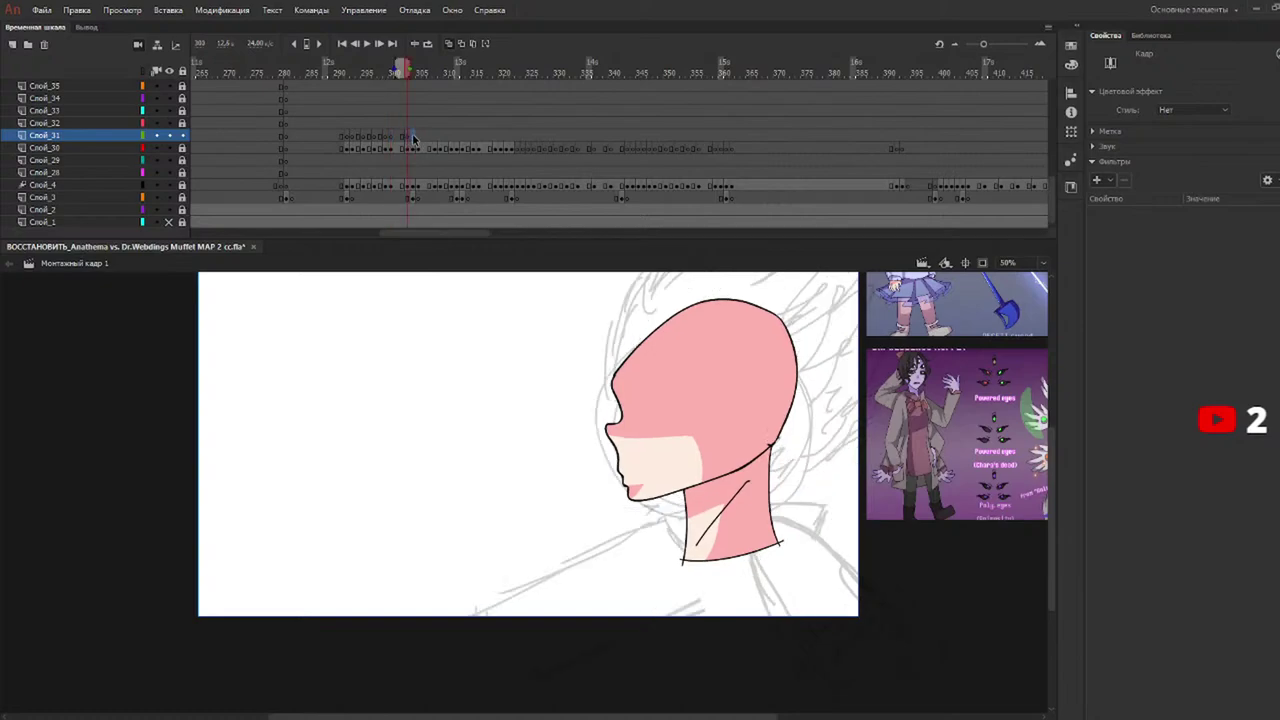
click(414, 140)
click(419, 140)
click(431, 140)
click(441, 140)
click(451, 140)
click(456, 140)
click(462, 140)
click(472, 137)
click(483, 137)
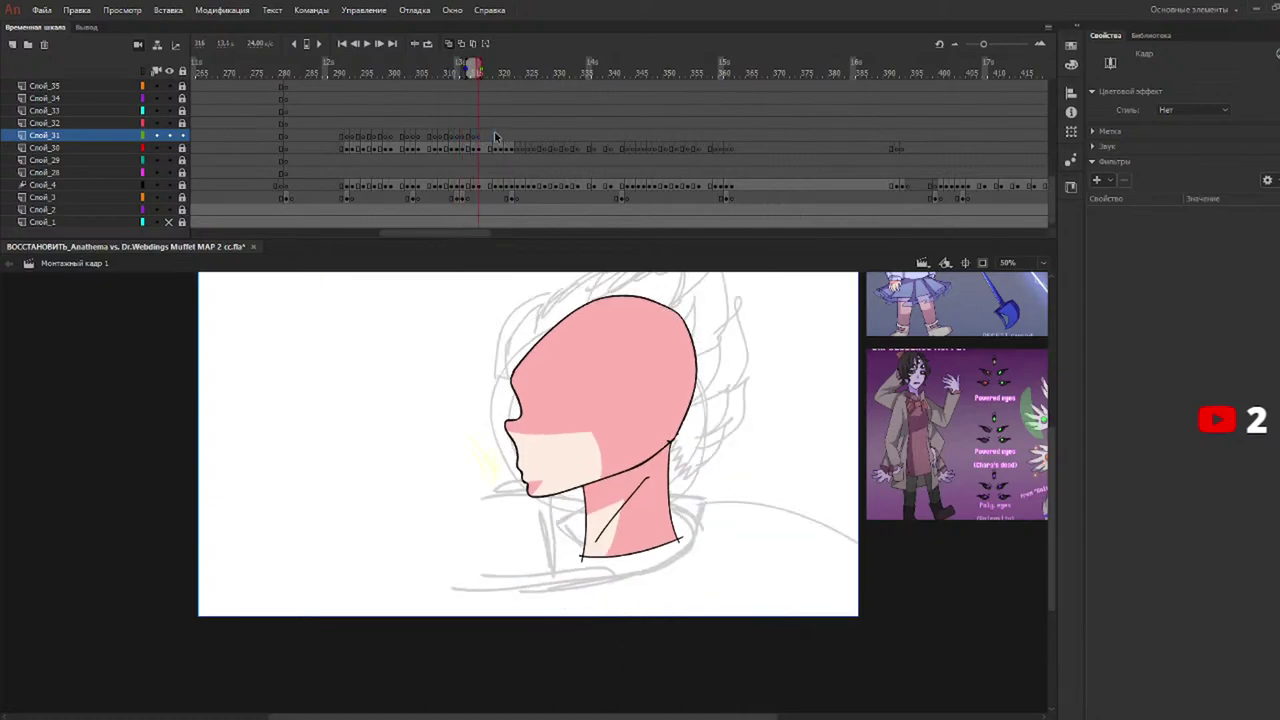
click(494, 137)
click(501, 137)
click(505, 137)
click(511, 137)
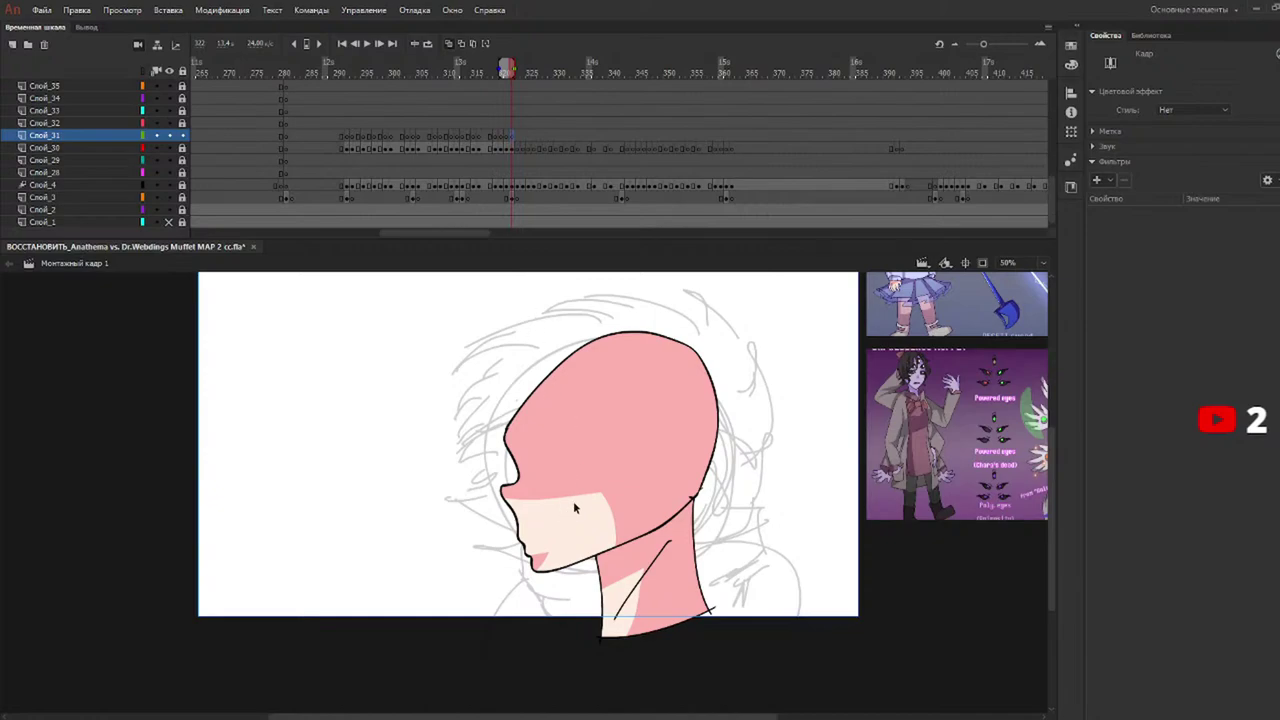
Draw the eye, pupil, eyelashes and eyebrow with the black size 2 Brush on frame 292 of Слой_31.
drag(360, 63, 349, 63)
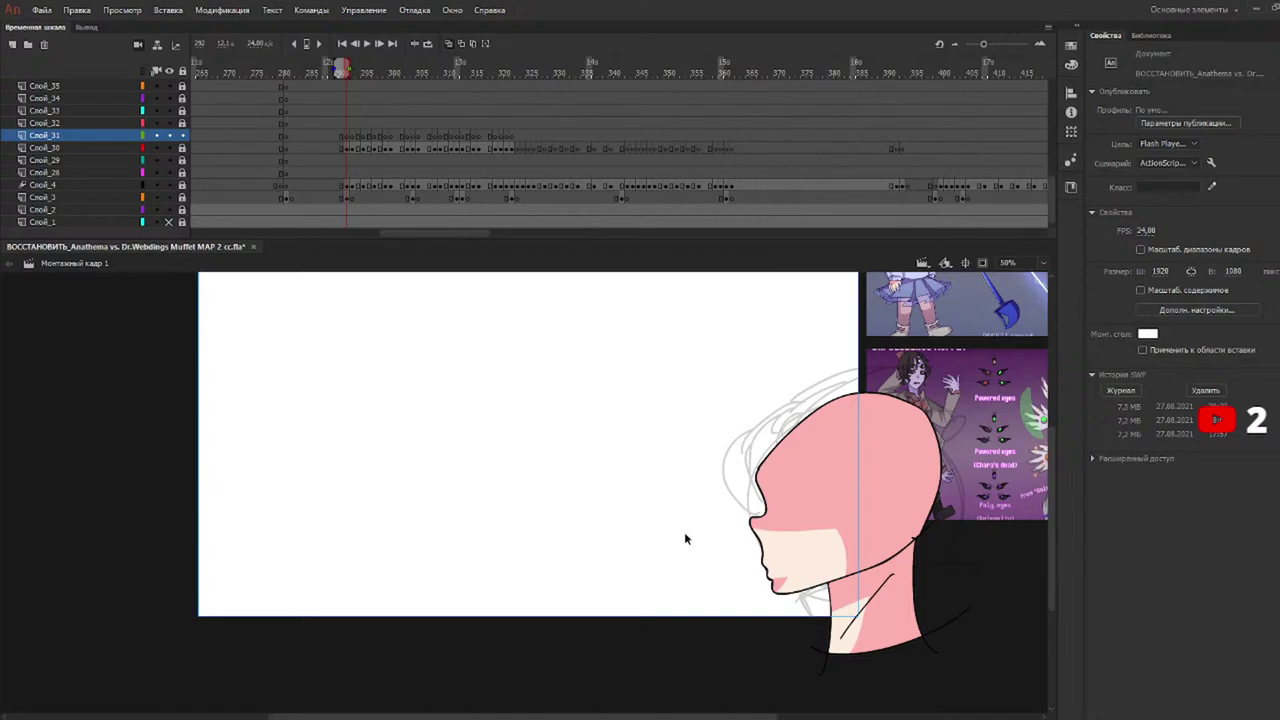
key(b)
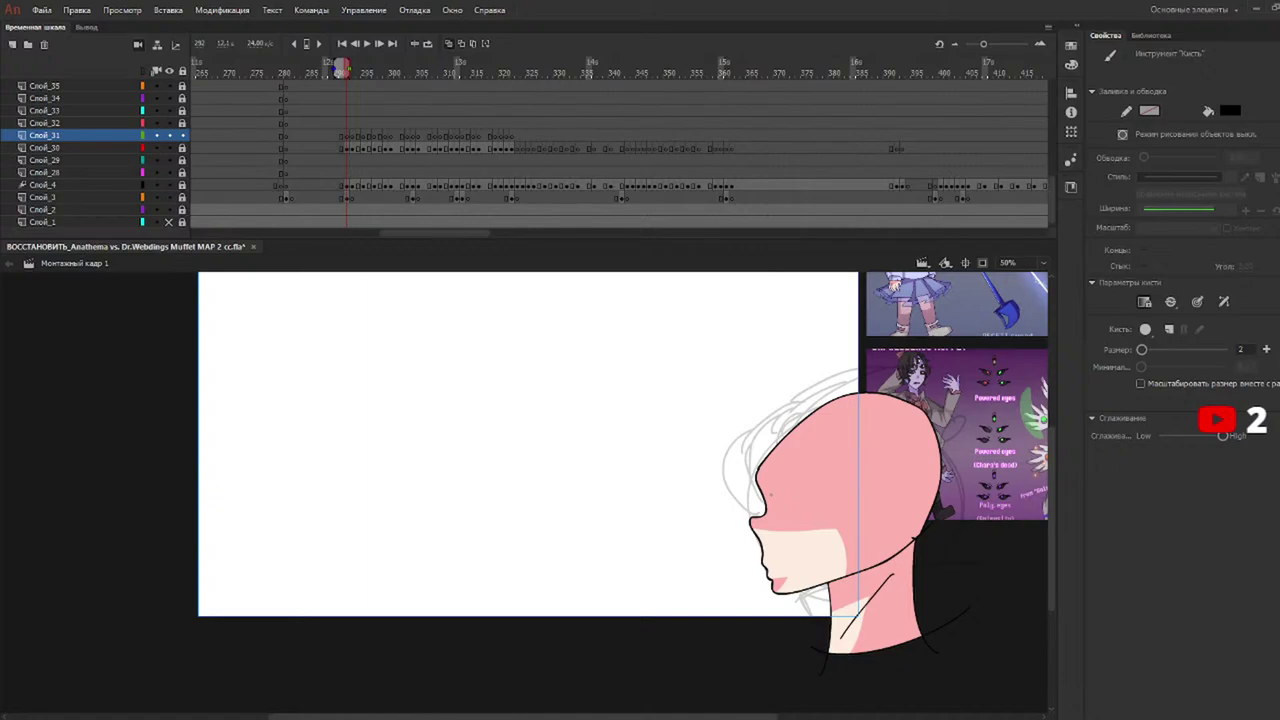
mouse_move(769, 494)
mouse_down()
mouse_move(792, 478)
mouse_move(810, 490)
mouse_move(788, 509)
mouse_up()
key(ctrl+z)
drag(777, 510, 790, 509)
key(ctrl+z)
key(ctrl+z)
key(ctrl+z)
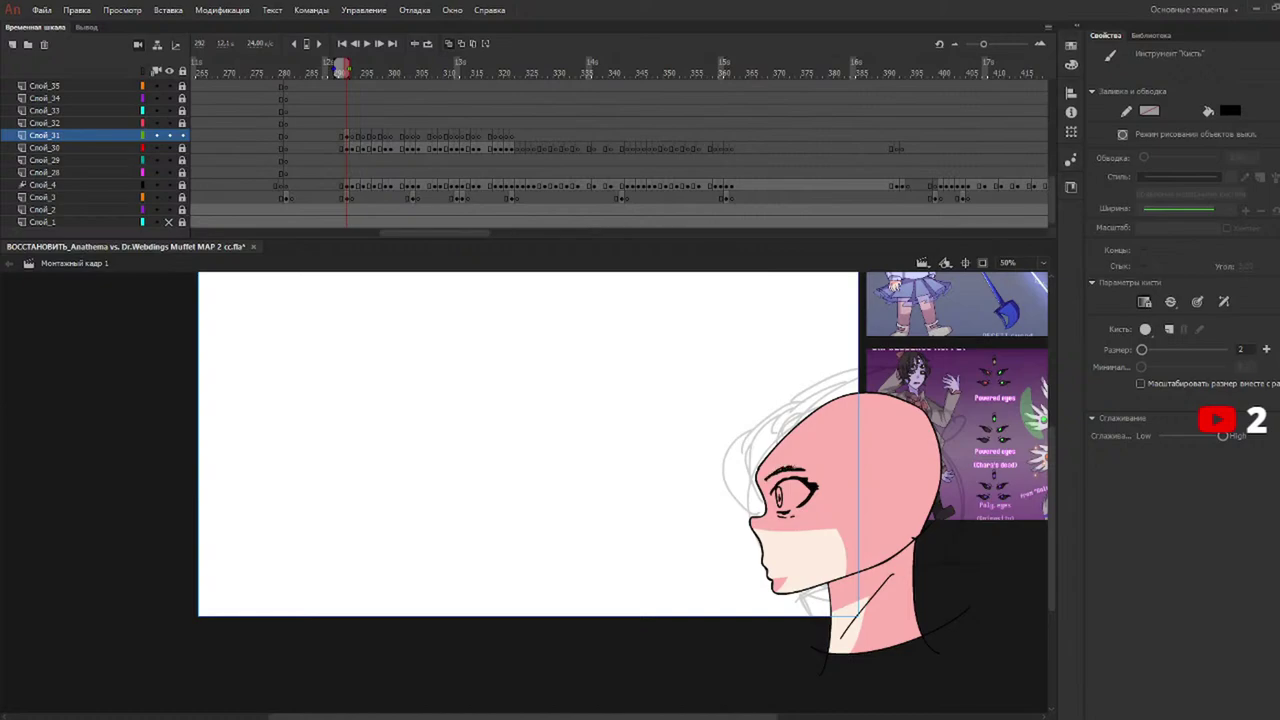
key(ctrl+z)
Close the eye outline with red strokes, fill the iris with blue sampled from the character reference and the eyeball with white.
key(y)
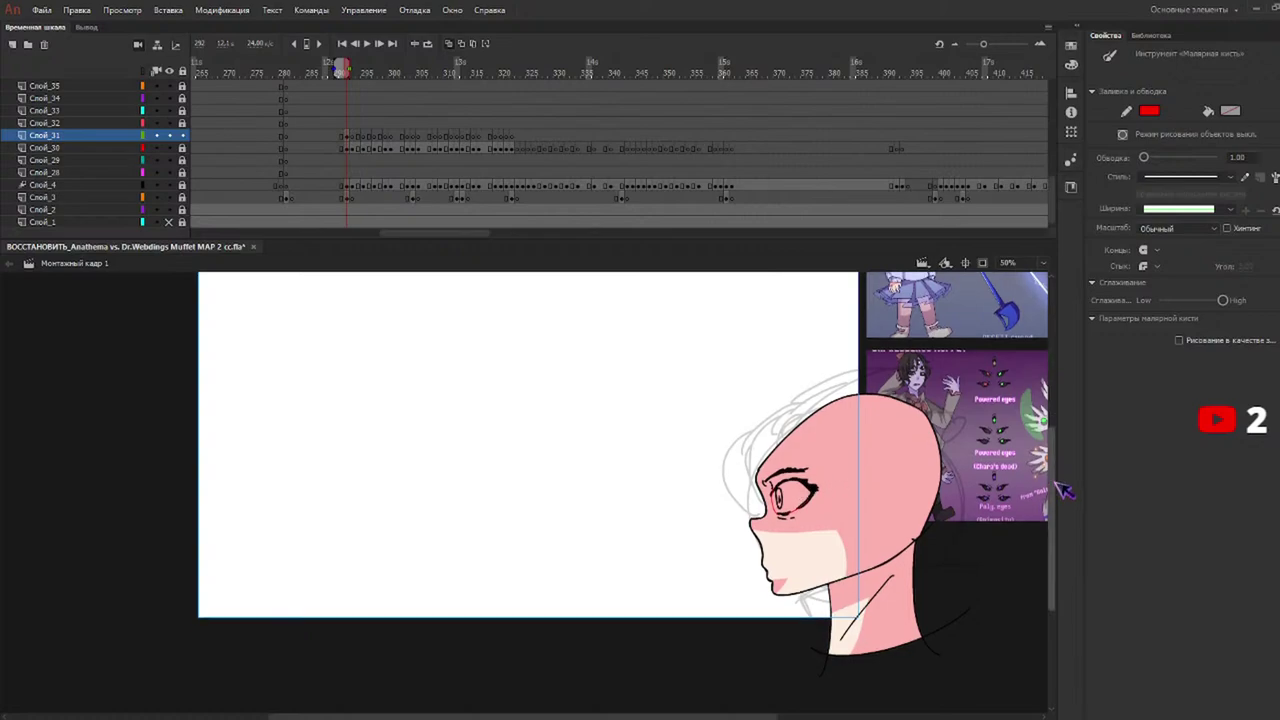
scroll(1063, 451, up, 3)
key(i)
click(947, 320)
click(786, 596)
click(1236, 110)
click(1017, 205)
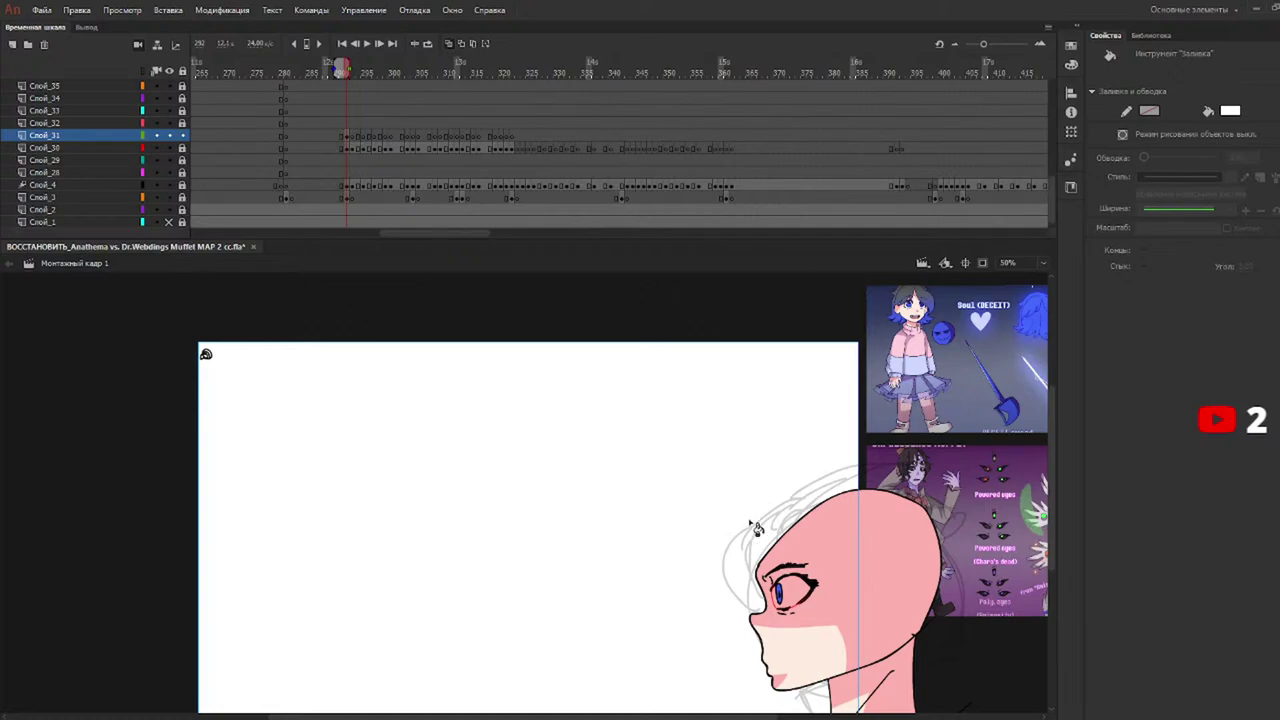
click(800, 593)
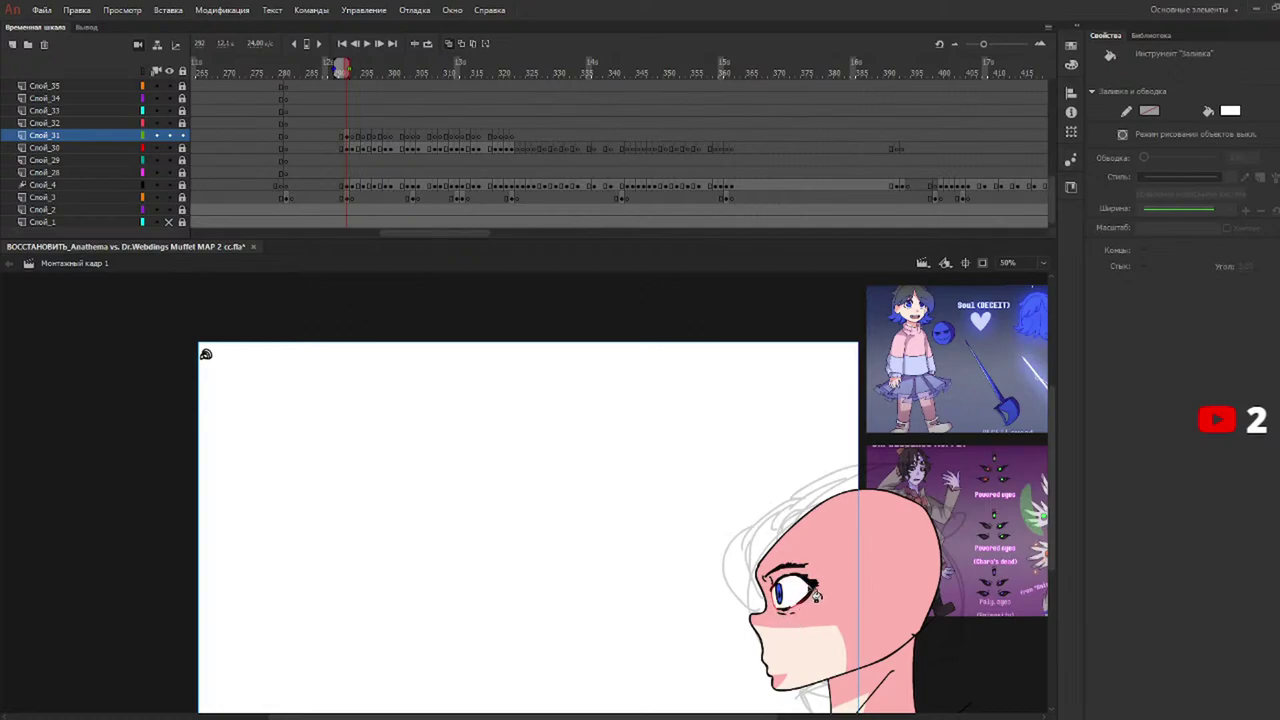
Select the eye drawing on frame 292 and remove its red closing strokes.
key(v)
click(349, 138)
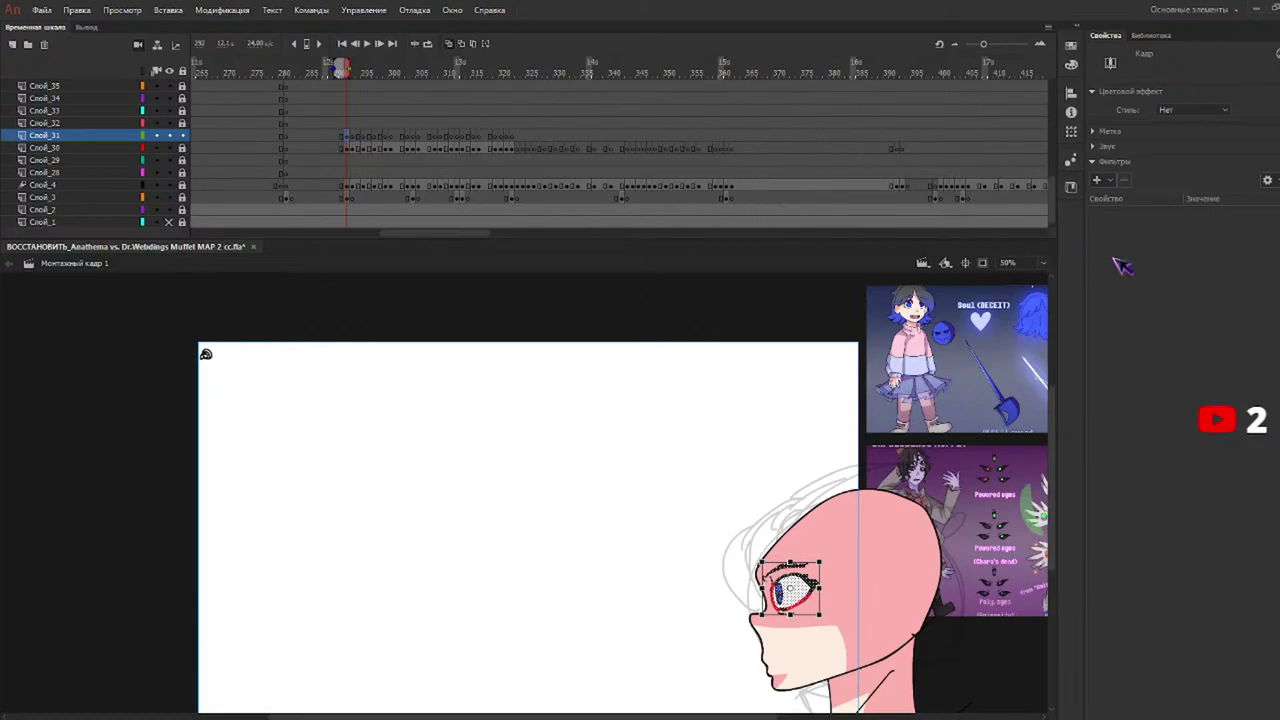
key(v)
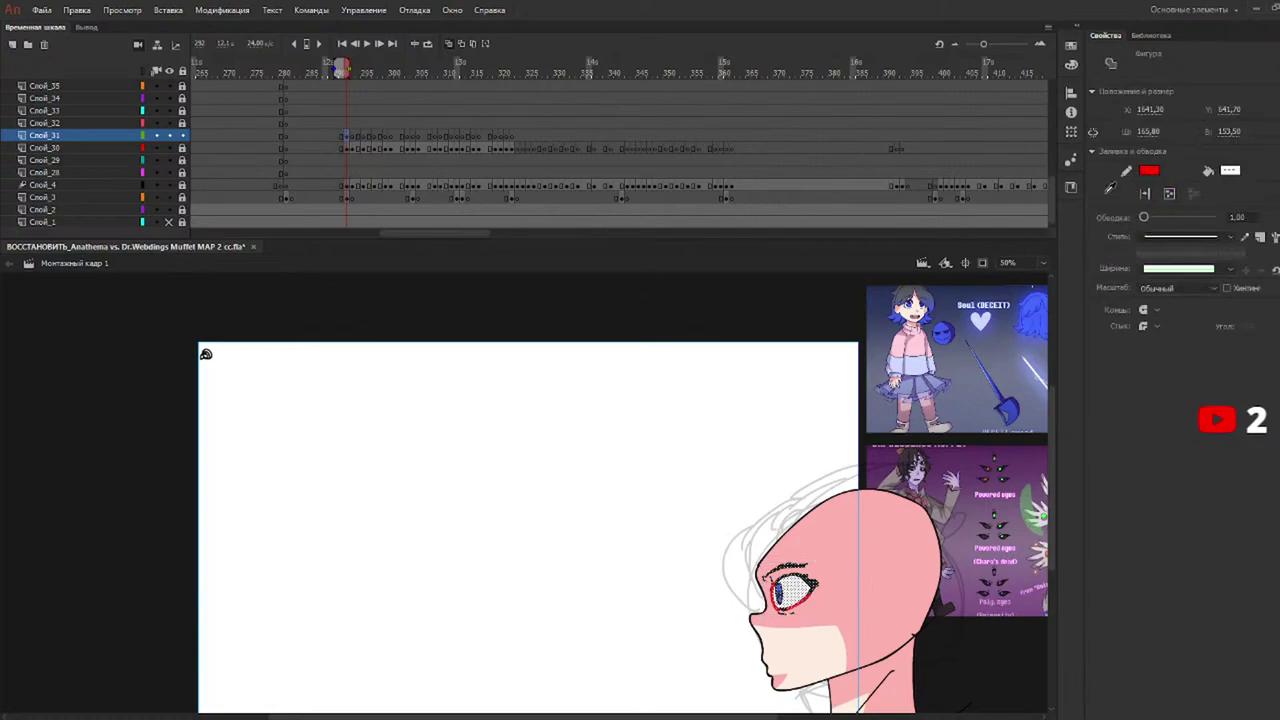
click(388, 78)
drag(388, 78, 343, 74)
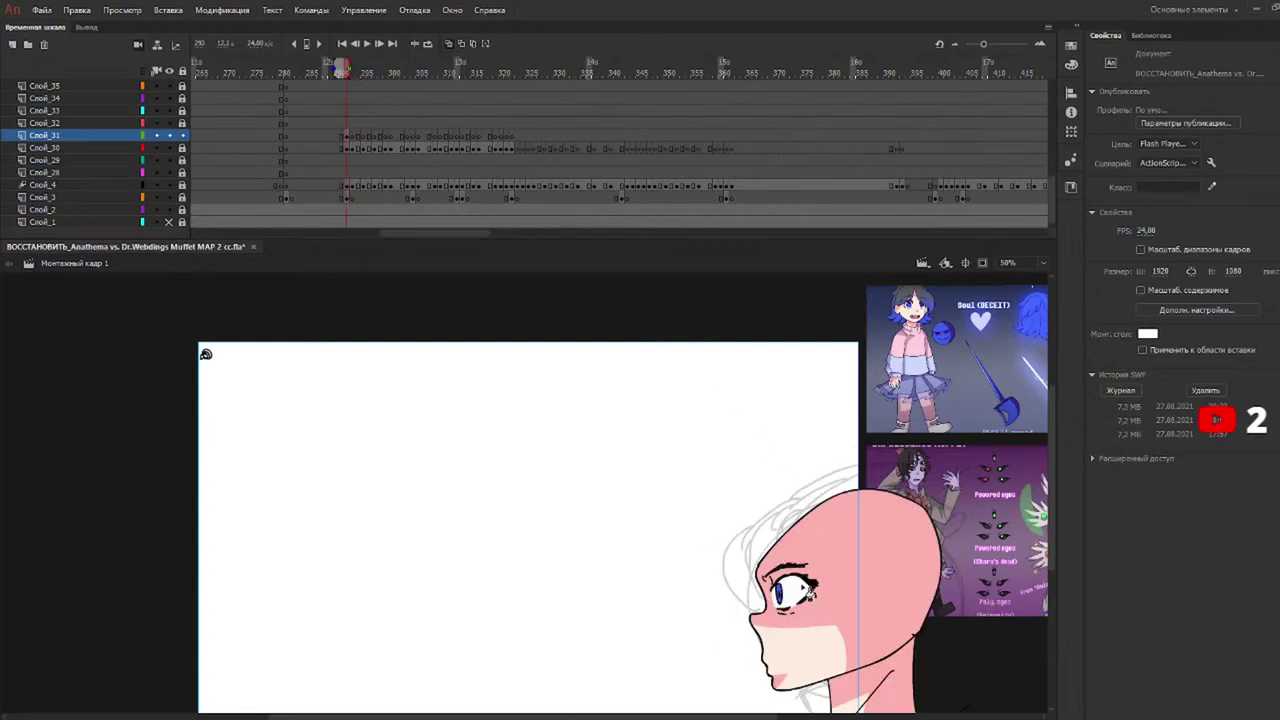
Draw a straight red stroke across the eye on frame 292 of Слой_31 as the boundary for the eyeball's shading.
key(y)
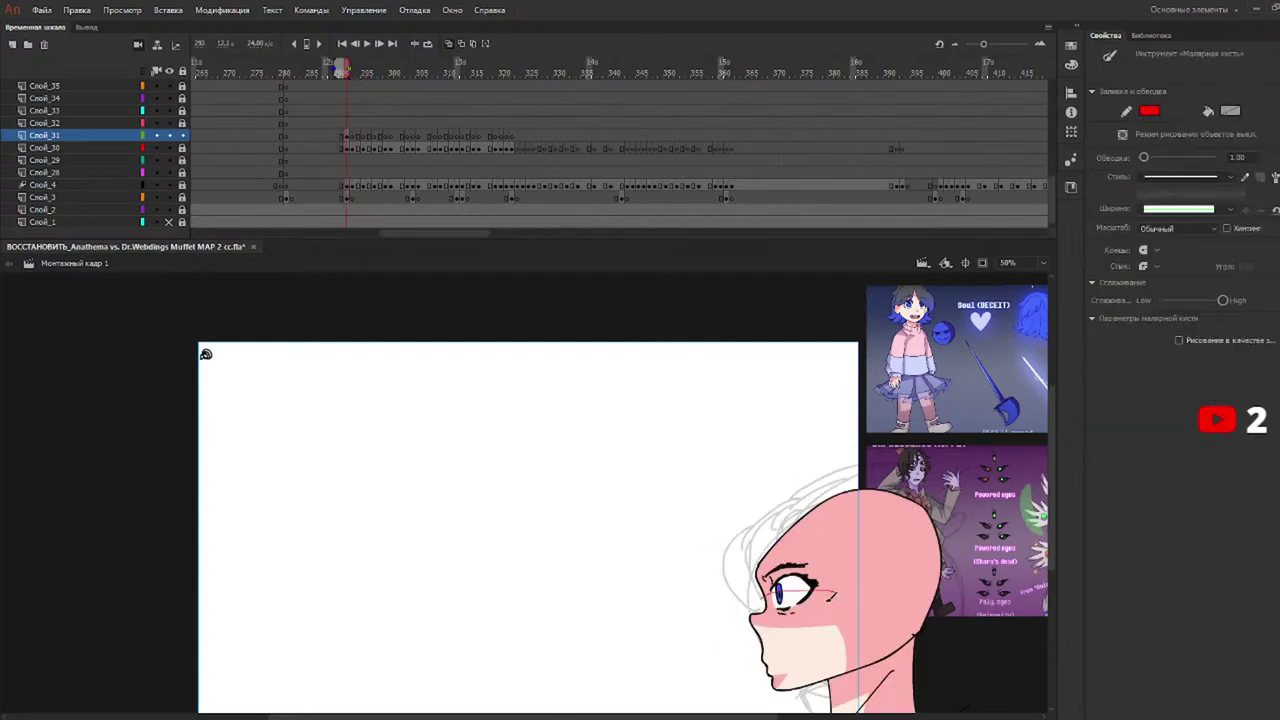
key(ctrl+z)
drag(768, 598, 835, 586)
key(v)
key(k)
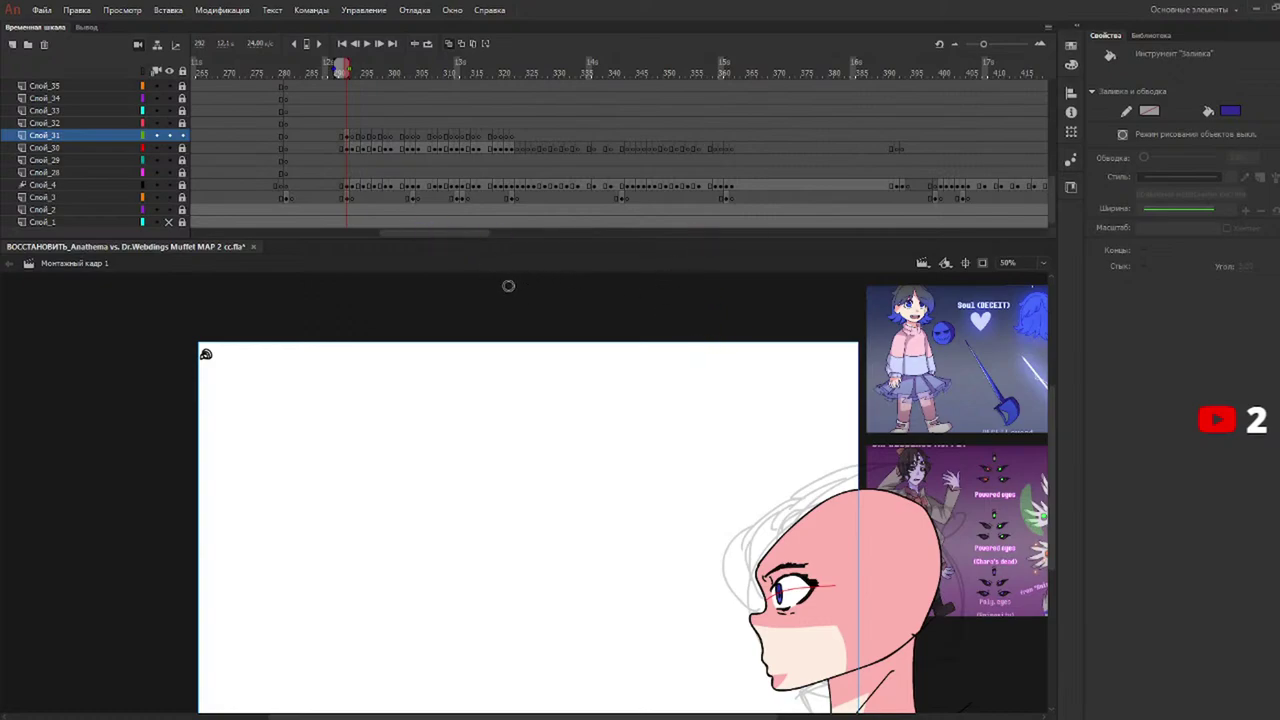
Fill the eye's upper part with darker shadow tones and remove the red boundary stroke.
click(806, 288)
click(797, 585)
click(790, 605)
key(v)
click(810, 598)
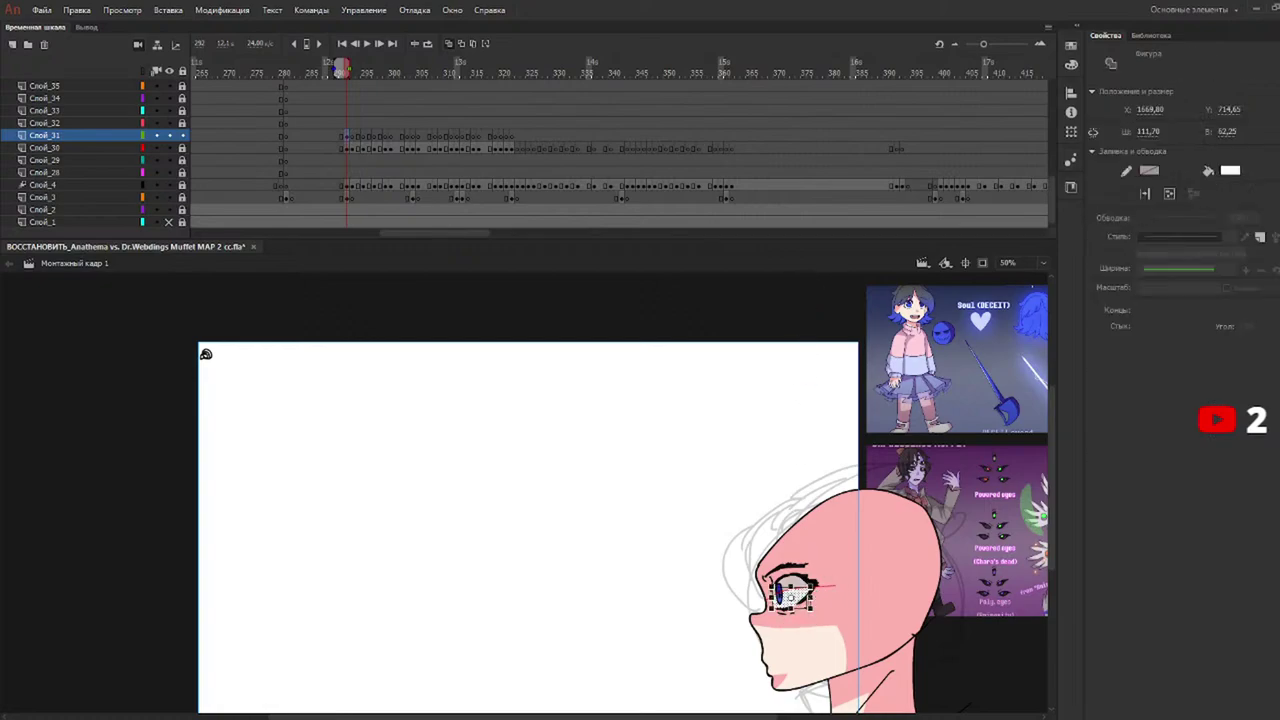
click(829, 593)
click(822, 592)
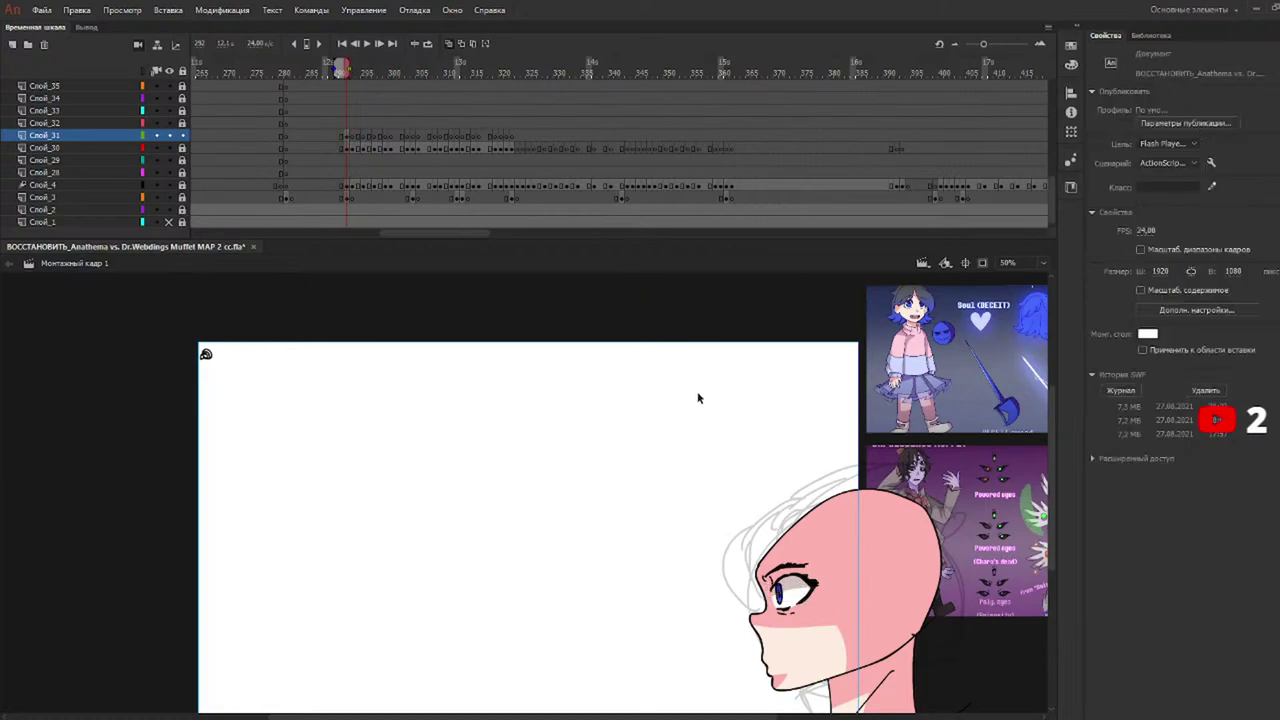
Draw a black smile line beside the mouth on frame 292 with the Brush, undoing unsuccessful strokes.
key(b)
scroll(1054, 508, down, 3)
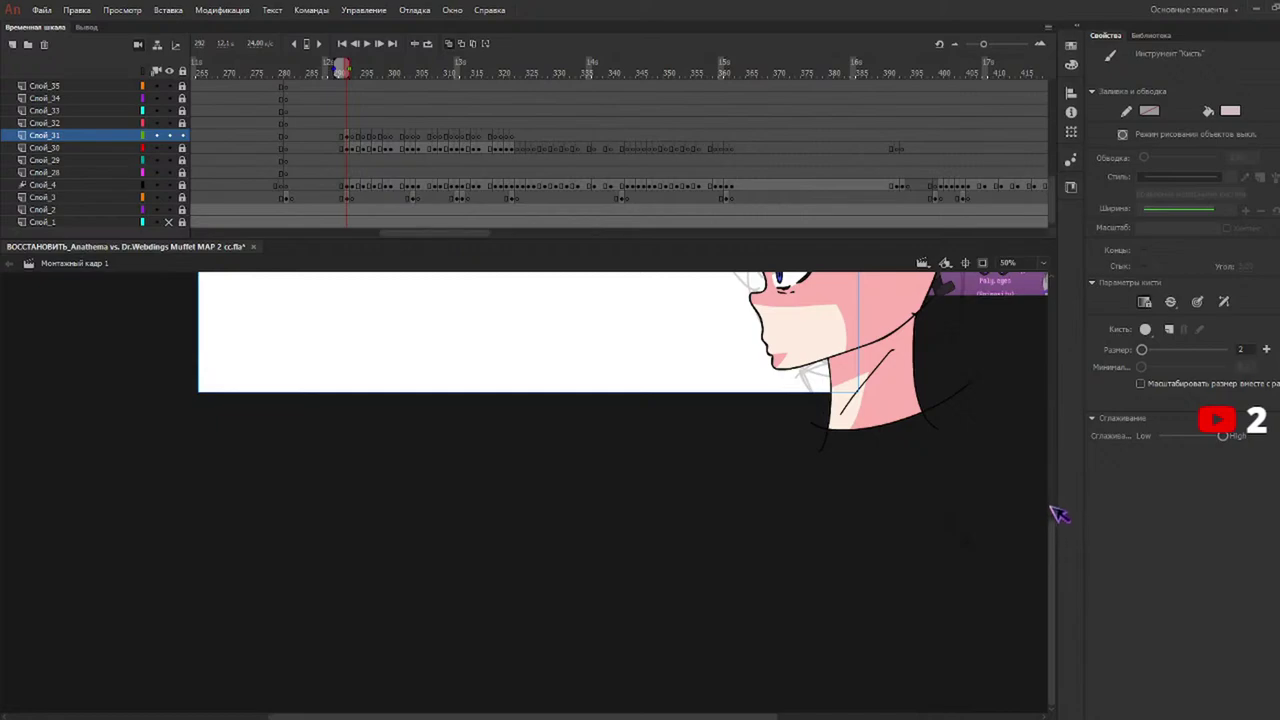
drag(1053, 539, 1067, 463)
key(k)
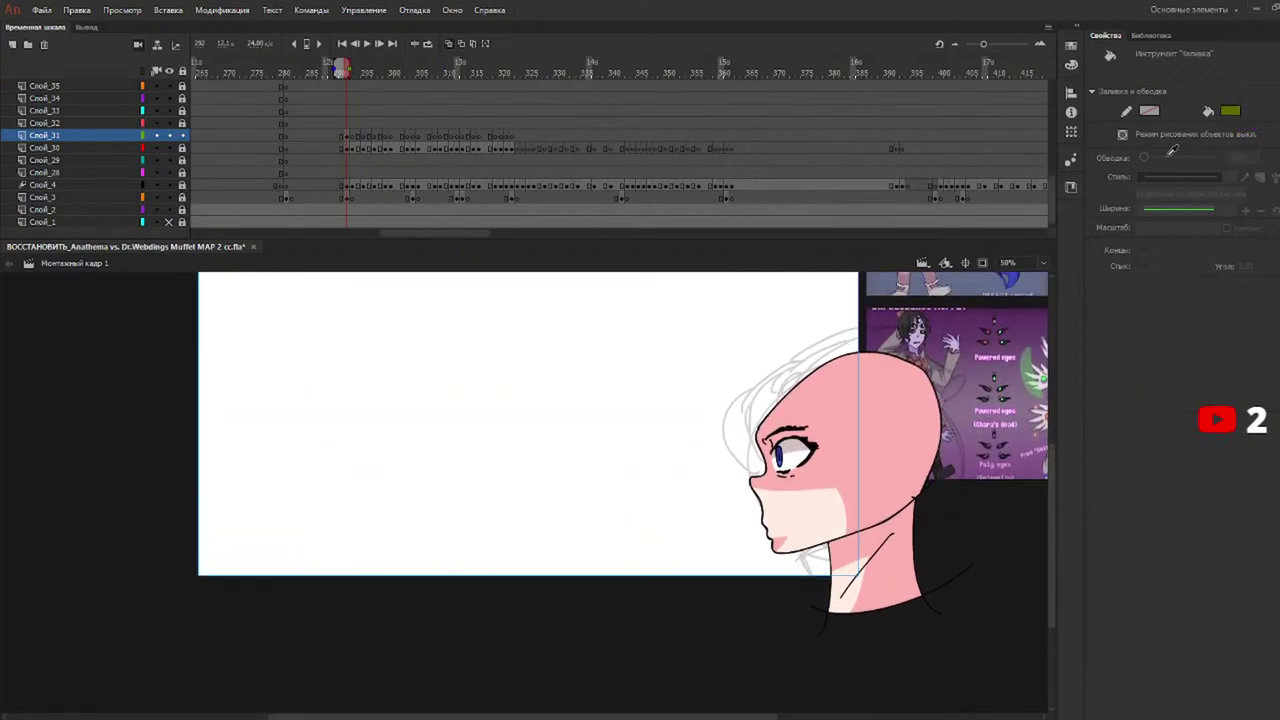
key(b)
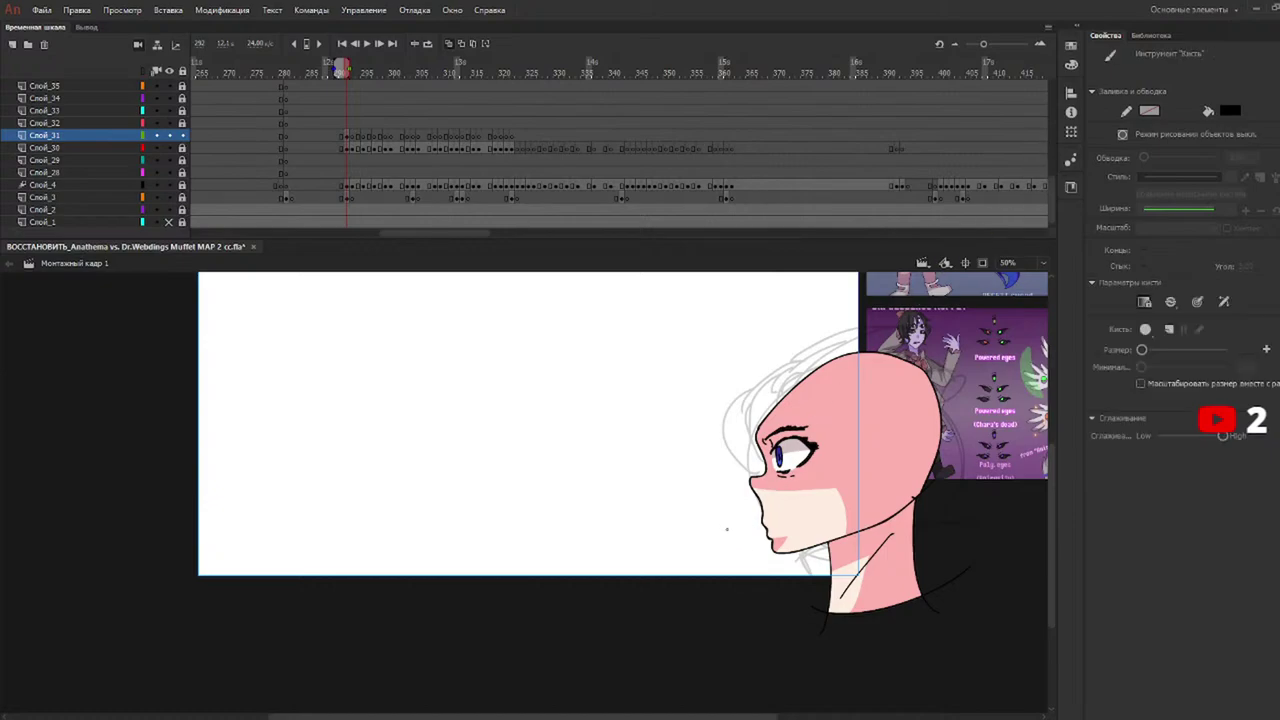
key(ctrl+z)
key(ctrl+z)
key(ctrl+z)
key(ctrl+z)
key(ctrl+z)
Copy the eye and smile line from frame 292, paste them on frame 293 and align them with the head.
key(v)
mouse_move(872, 418)
mouse_down()
mouse_move(831, 439)
mouse_move(718, 551)
mouse_up()
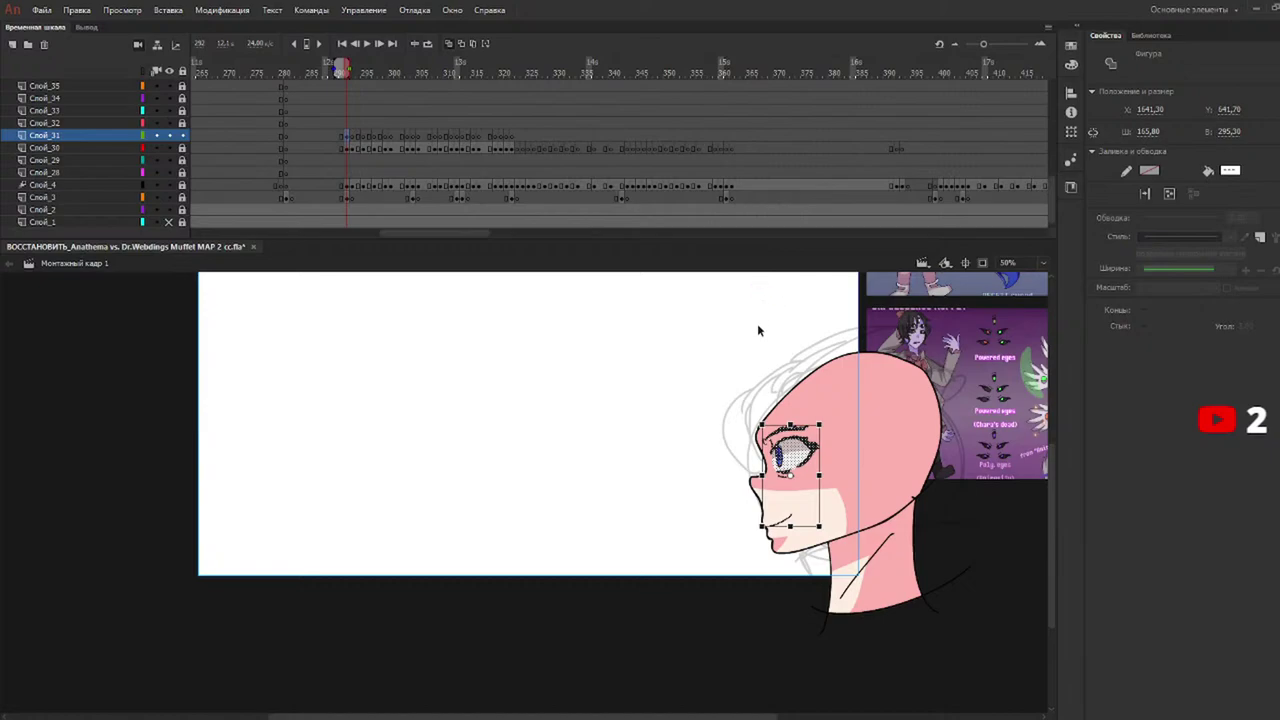
drag(363, 77, 352, 75)
key(ctrl+v)
drag(540, 485, 752, 428)
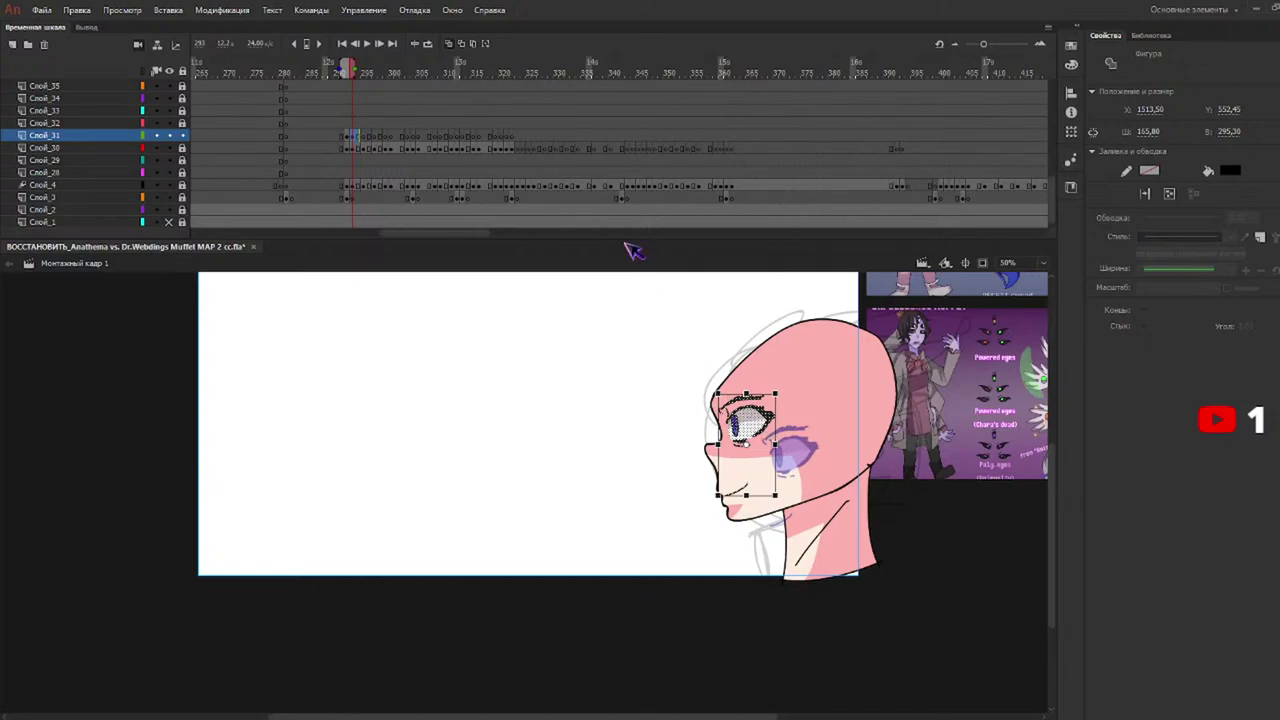
Paste the eye and smile line on frames 295 and 297 of Слой_31 and position them on the face.
click(366, 74)
key(ctrl+v)
drag(530, 490, 684, 393)
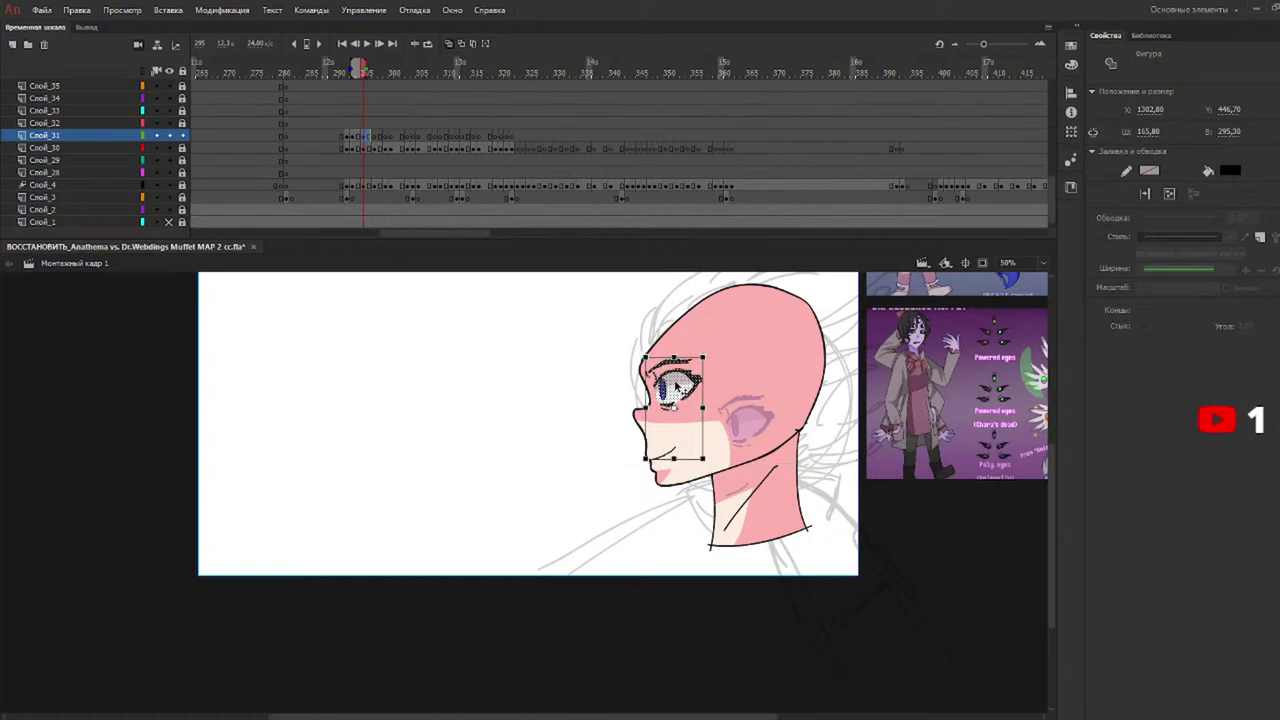
click(381, 72)
drag(381, 69, 375, 70)
key(ctrl+v)
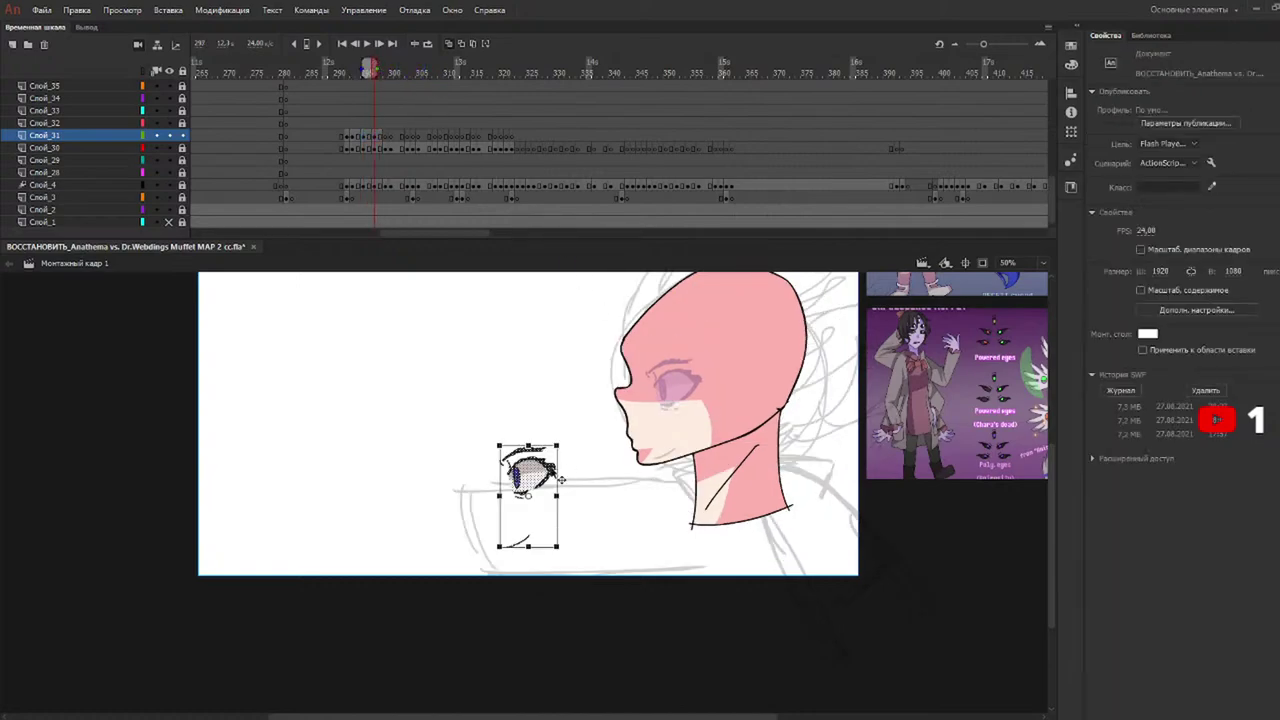
drag(535, 479, 657, 373)
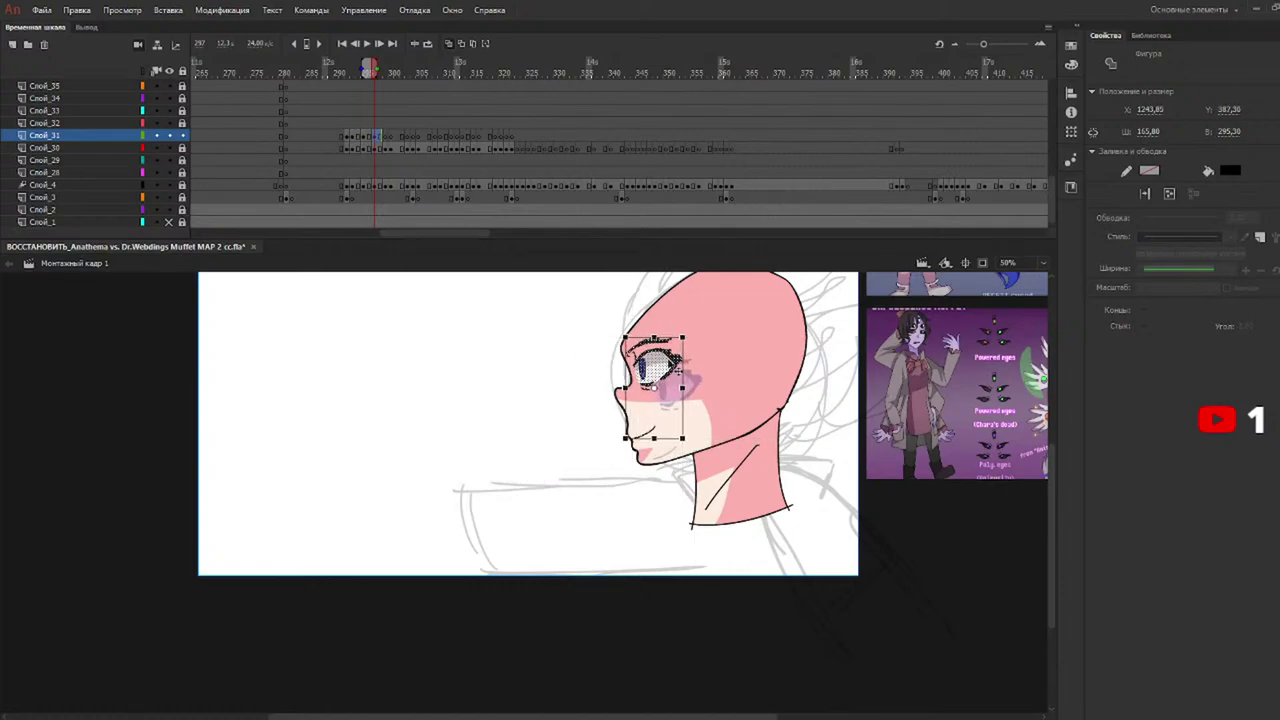
Paste the eye and smile line on frames 299 and 300 of Слой_31 and position them on the face.
click(386, 68)
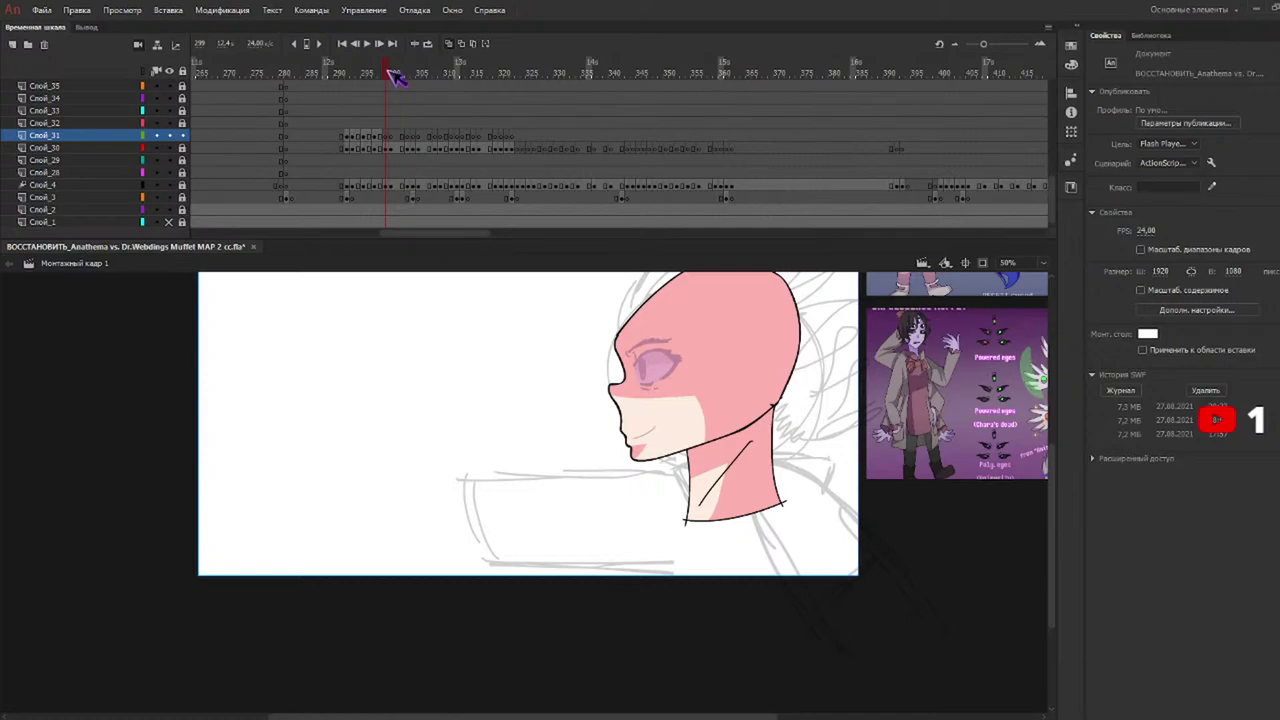
drag(539, 473, 652, 367)
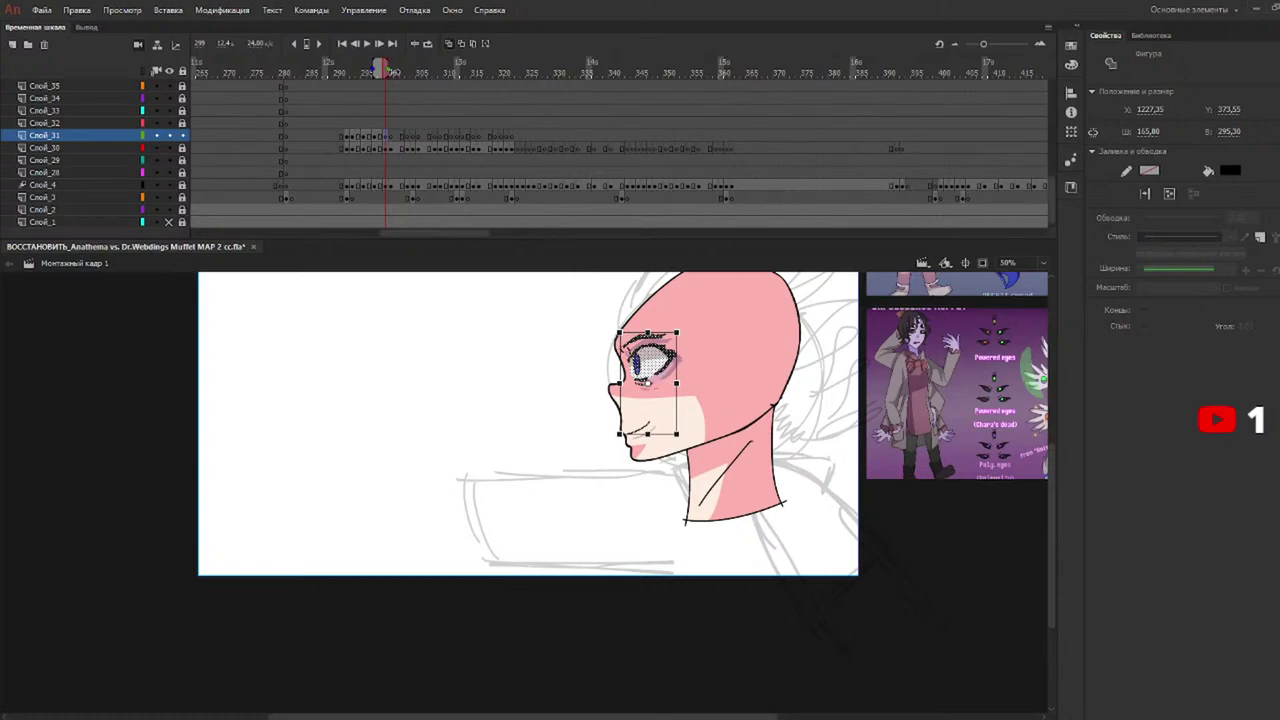
click(393, 74)
key(ctrl+v)
mouse_move(540, 484)
mouse_down()
mouse_move(634, 413)
mouse_move(657, 363)
mouse_up()
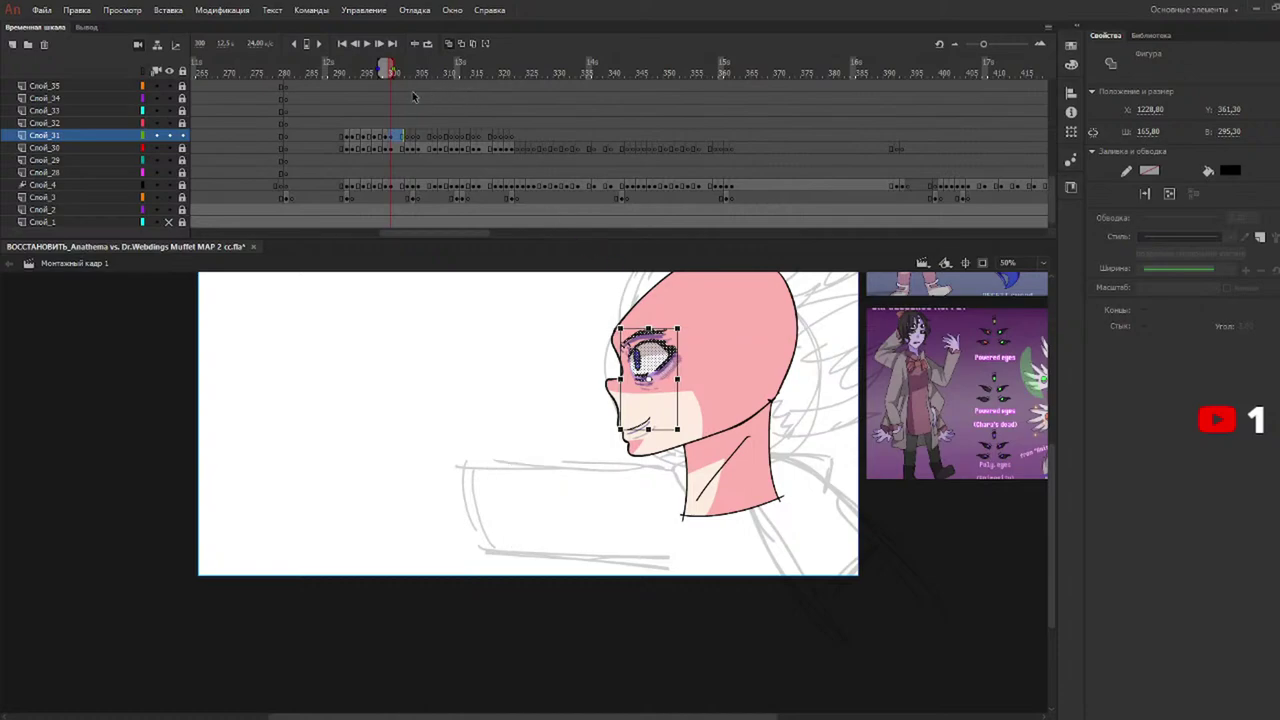
Paste the eye and smile line on frames 303 and 304 of Слой_31, following the head's position.
click(408, 74)
key(ctrl+v)
drag(565, 469, 662, 372)
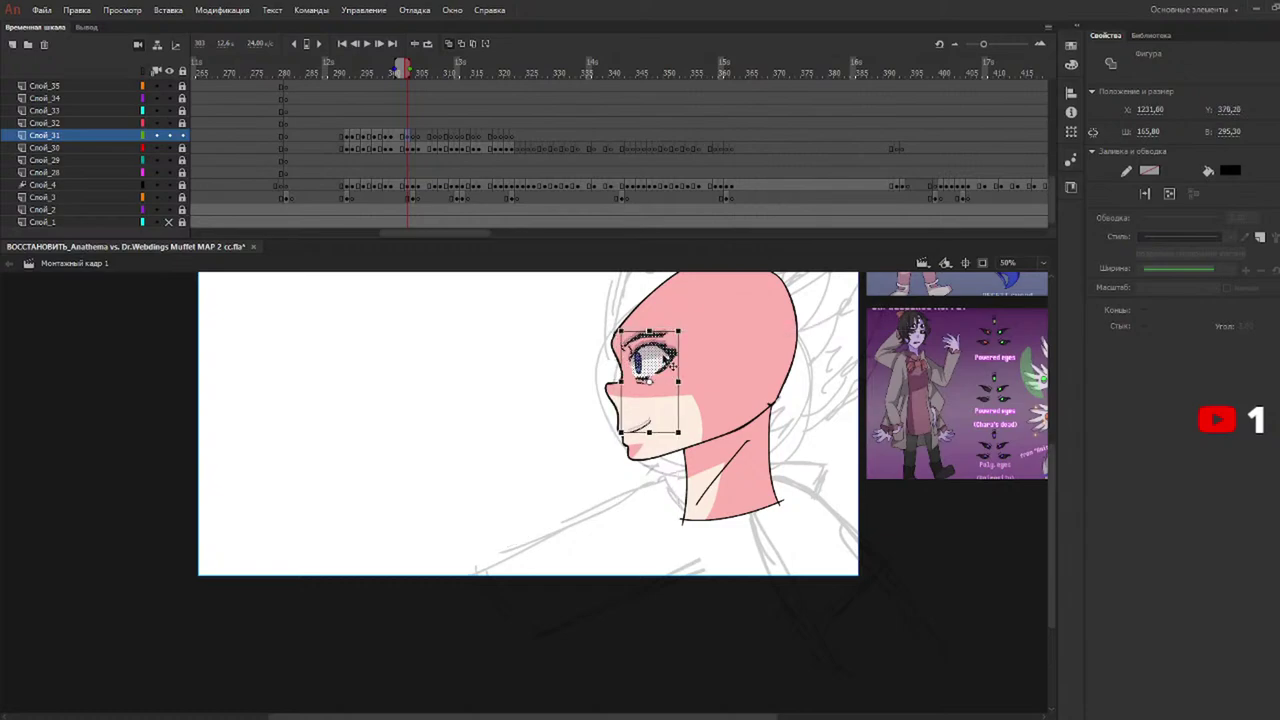
click(416, 70)
click(420, 72)
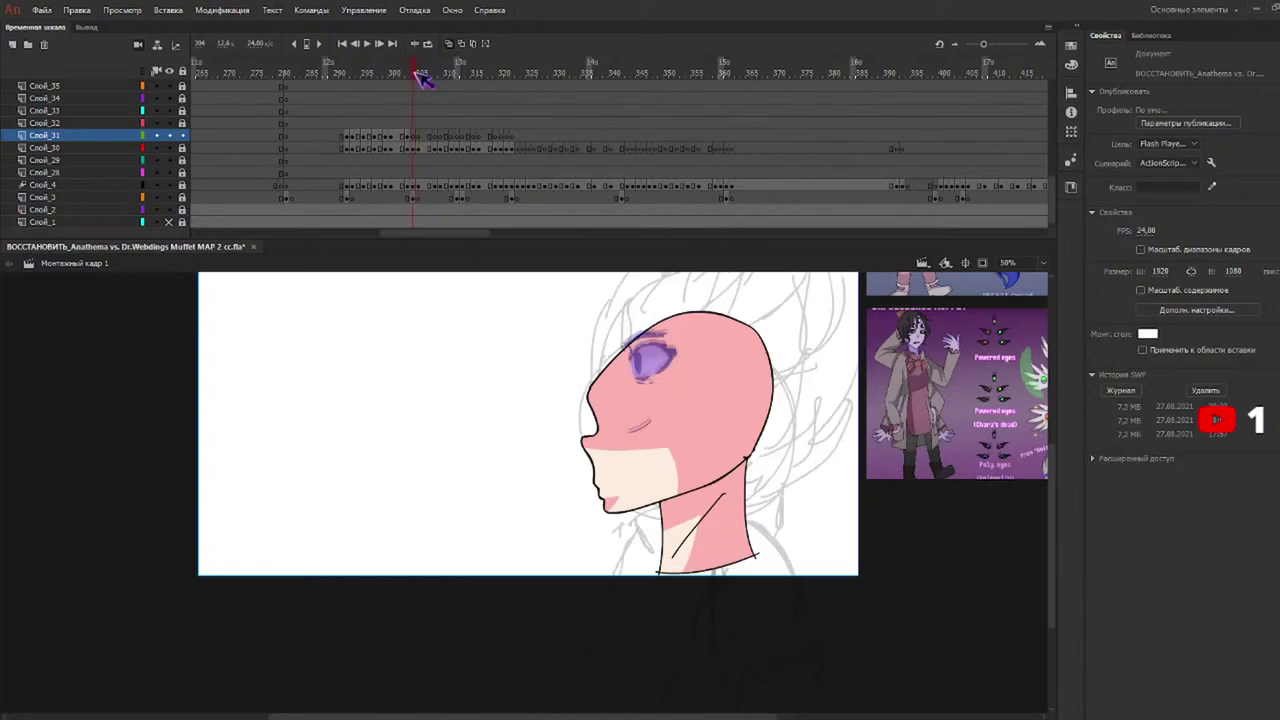
key(ctrl+v)
mouse_move(551, 484)
mouse_down()
mouse_move(648, 415)
mouse_move(645, 432)
mouse_move(632, 418)
mouse_up()
Paste the eye and smile line on frames 305 and 308 of Слой_31 and fit them to the face.
click(421, 76)
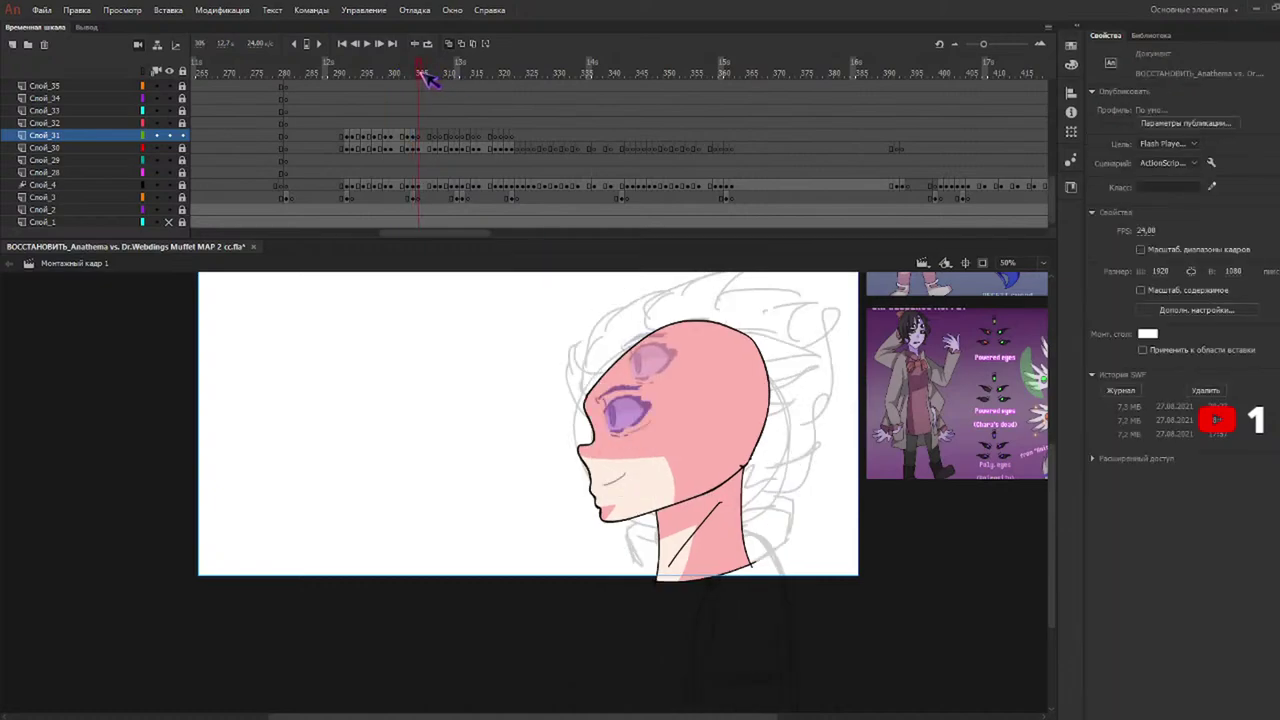
key(ctrl+v)
mouse_move(545, 485)
mouse_down()
mouse_move(635, 420)
mouse_move(632, 430)
mouse_up()
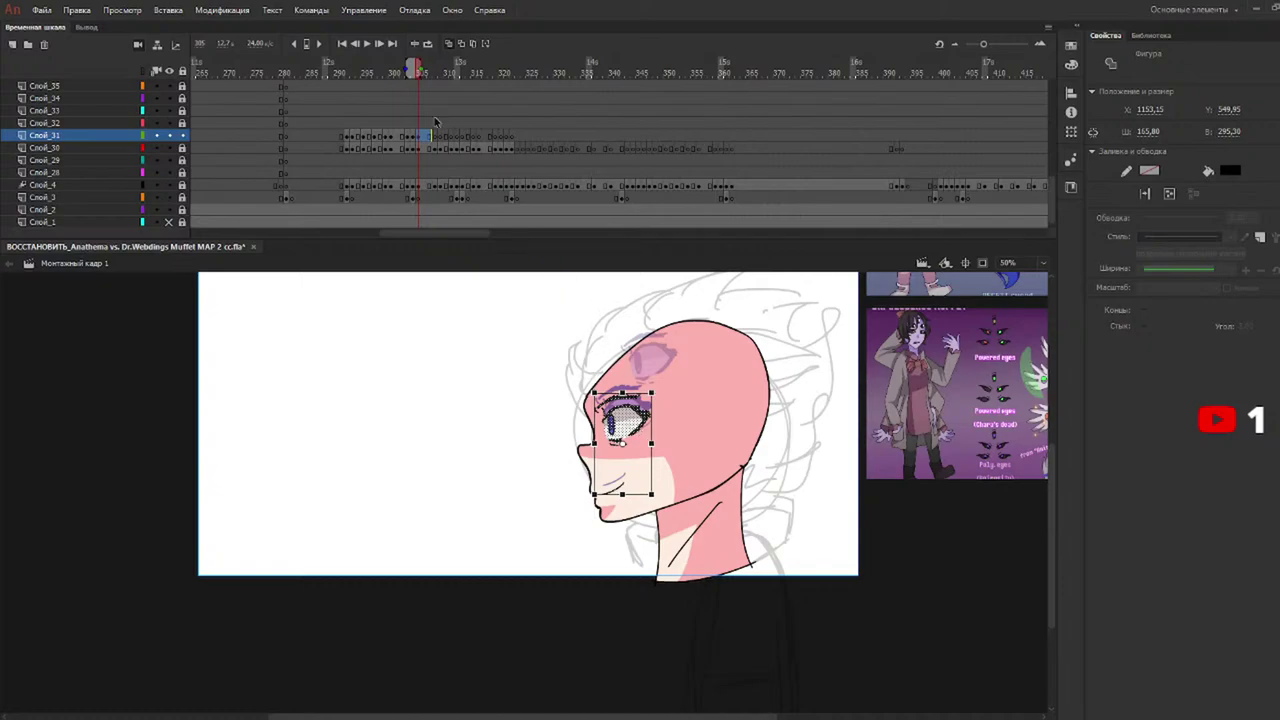
click(440, 72)
key(ctrl+v)
mouse_move(540, 472)
mouse_down()
mouse_move(630, 426)
mouse_move(645, 430)
mouse_move(635, 438)
mouse_up()
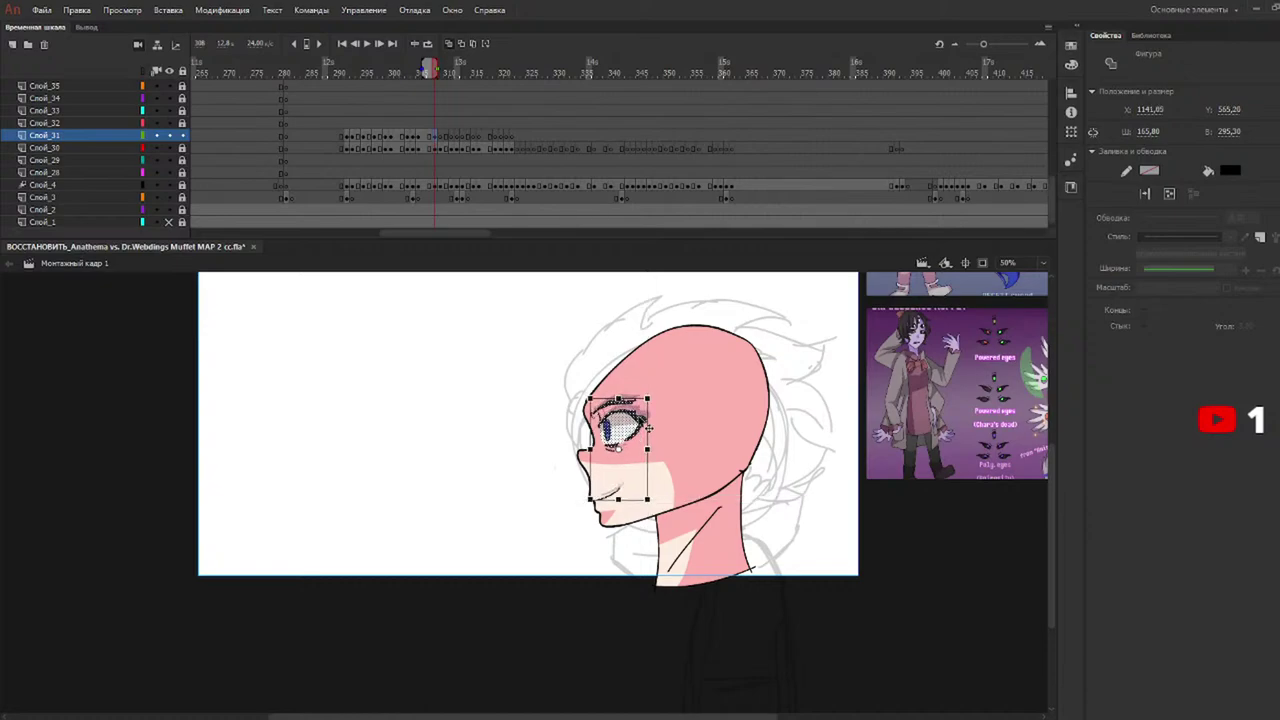
Paste the eye and smile line on frame 309, place them on the face and nudge them into alignment.
click(448, 74)
drag(448, 74, 442, 72)
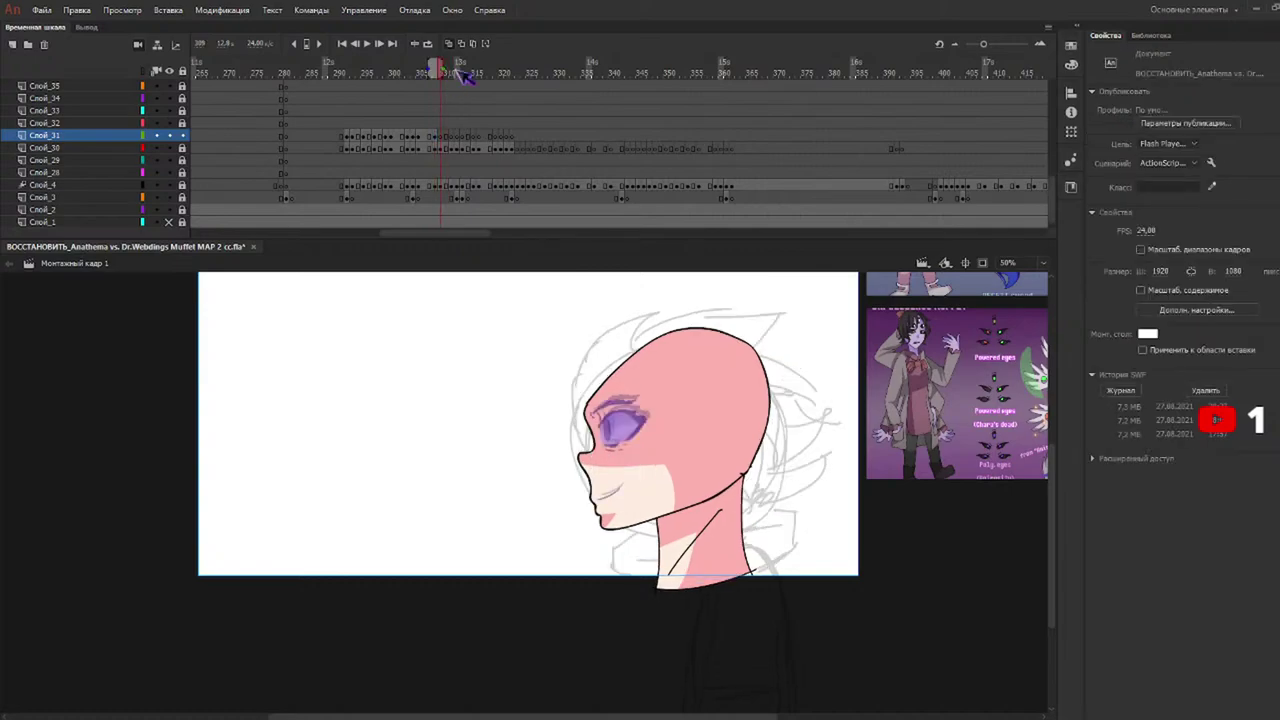
key(ctrl+v)
mouse_move(528, 480)
mouse_down()
mouse_move(614, 430)
mouse_move(625, 440)
mouse_up()
key(Left)
key(Left)
key(Left)
key(Left)
key(Left)
key(Left)
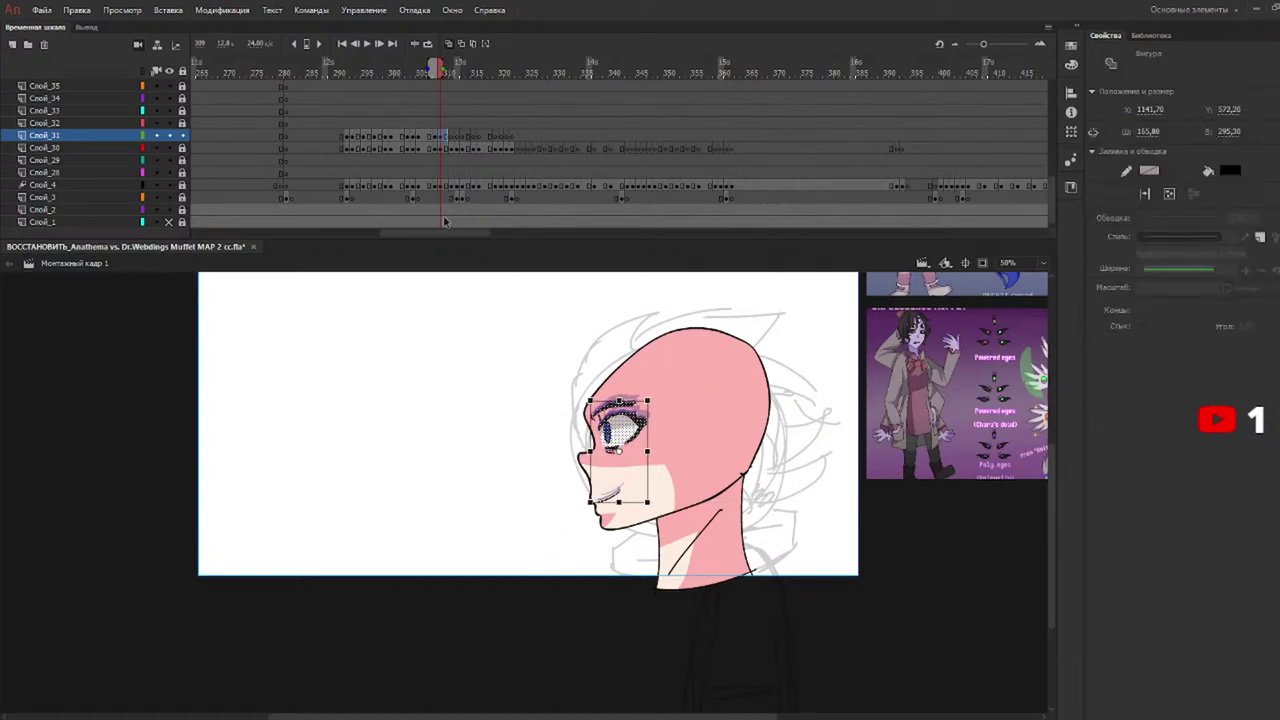
Paste the eye and smile line on frame 311, place them on the face and nudge them upward.
click(452, 68)
key(ctrl+v)
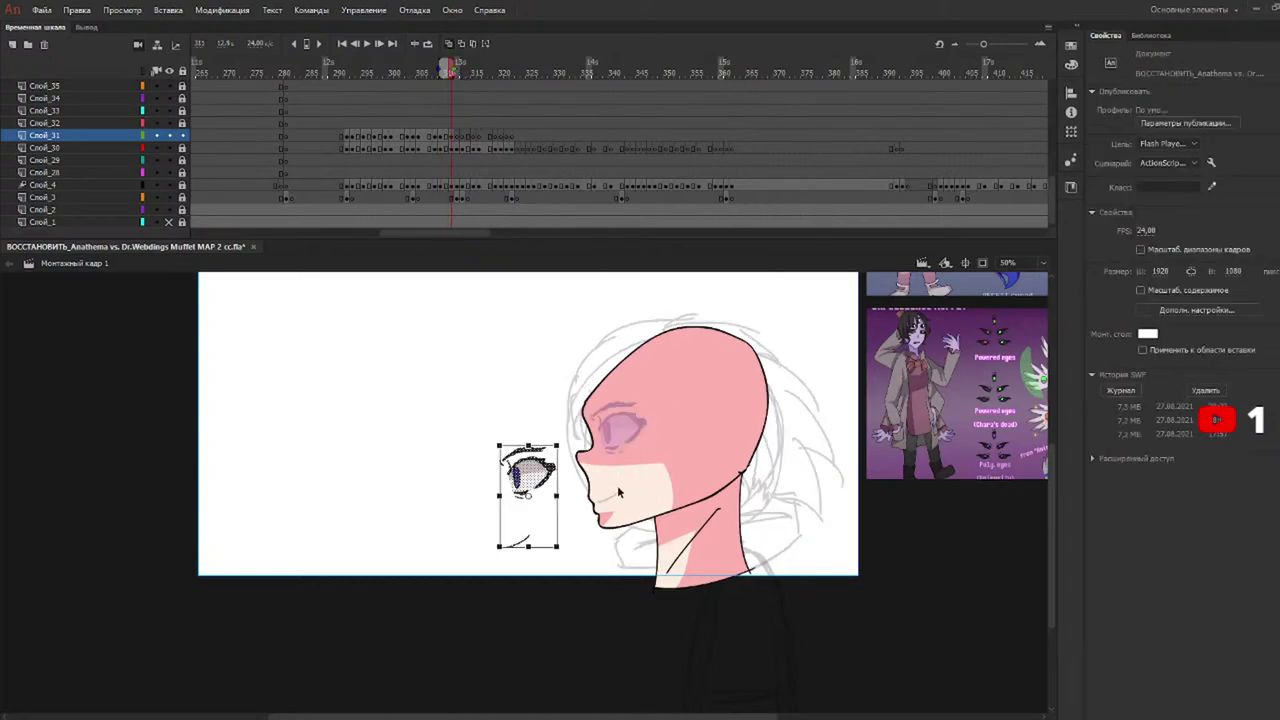
mouse_move(540, 480)
mouse_down()
mouse_move(630, 435)
mouse_move(618, 428)
mouse_up()
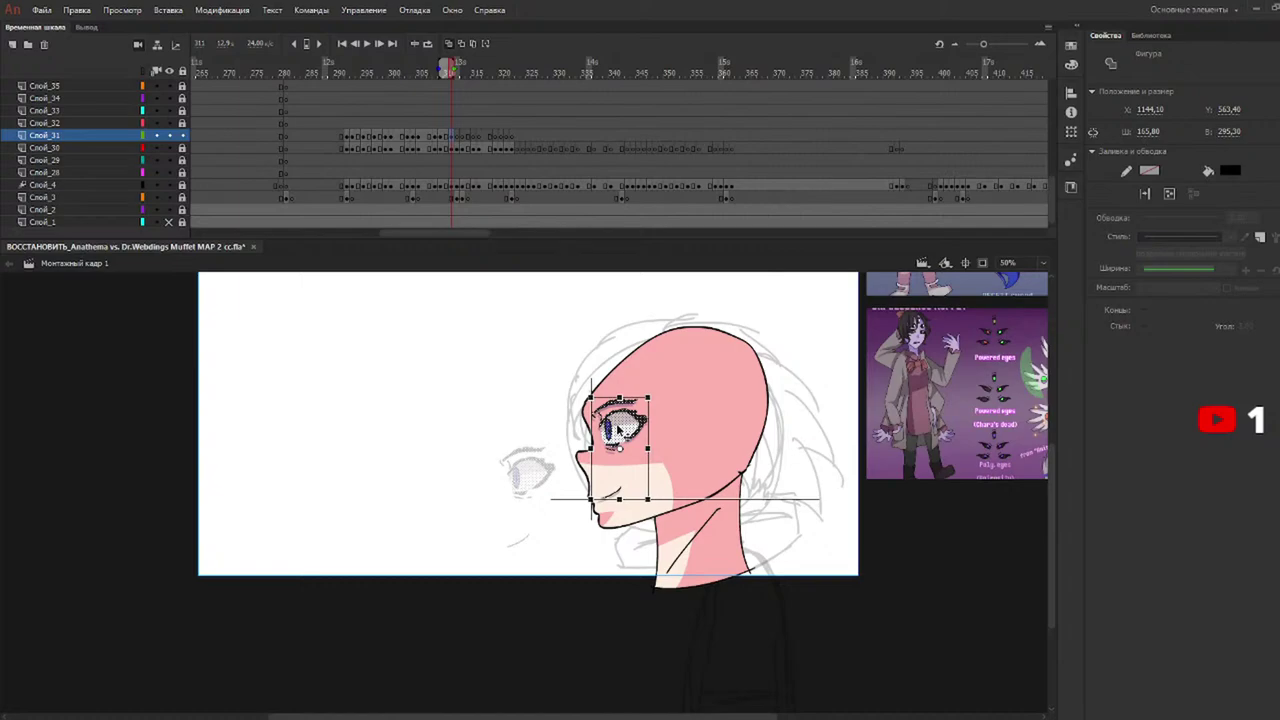
drag(618, 429, 619, 431)
key(Up)
key(Up)
key(Up)
key(Up)
key(Up)
key(Up)
key(Up)
key(Up)
key(Up)
key(Up)
key(Up)
key(Up)
key(Up)
key(Up)
key(Up)
Paste the eye and smile line on frames 312 and 313 of Слой_31 and align them with the shifted head.
click(463, 72)
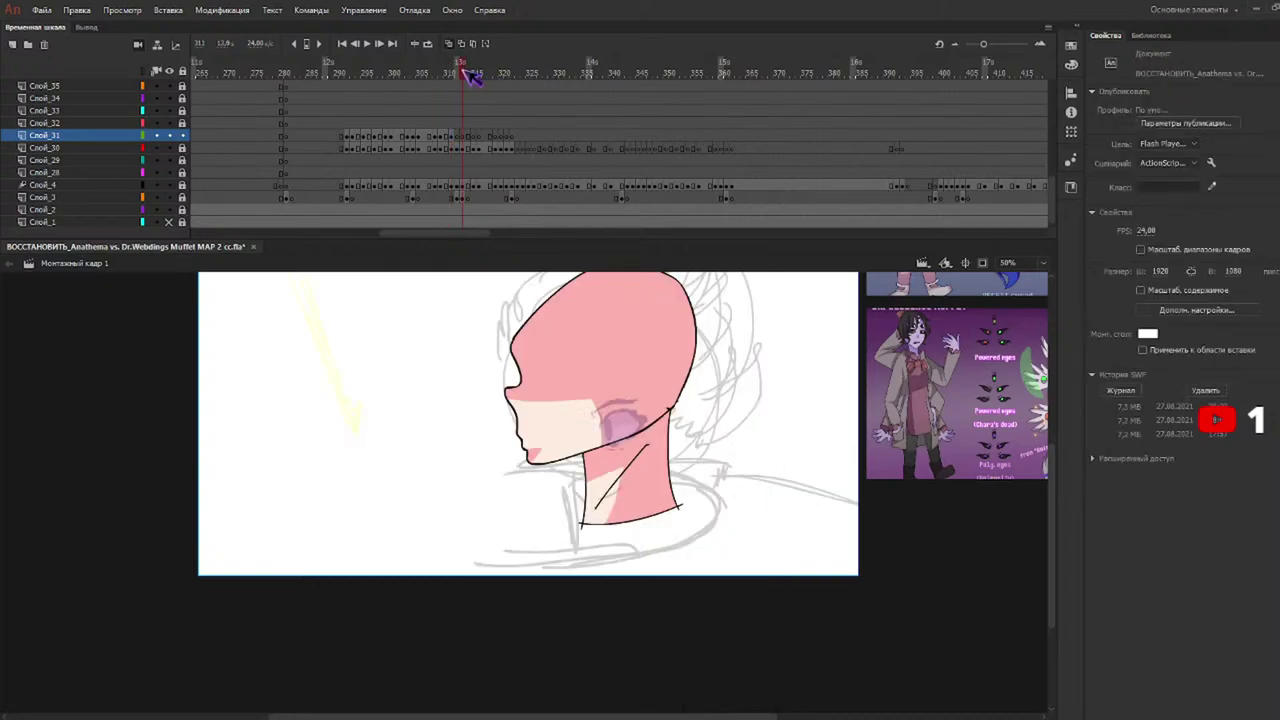
key(ctrl+v)
mouse_move(527, 492)
mouse_down()
mouse_move(550, 390)
mouse_move(571, 381)
mouse_up()
click(466, 67)
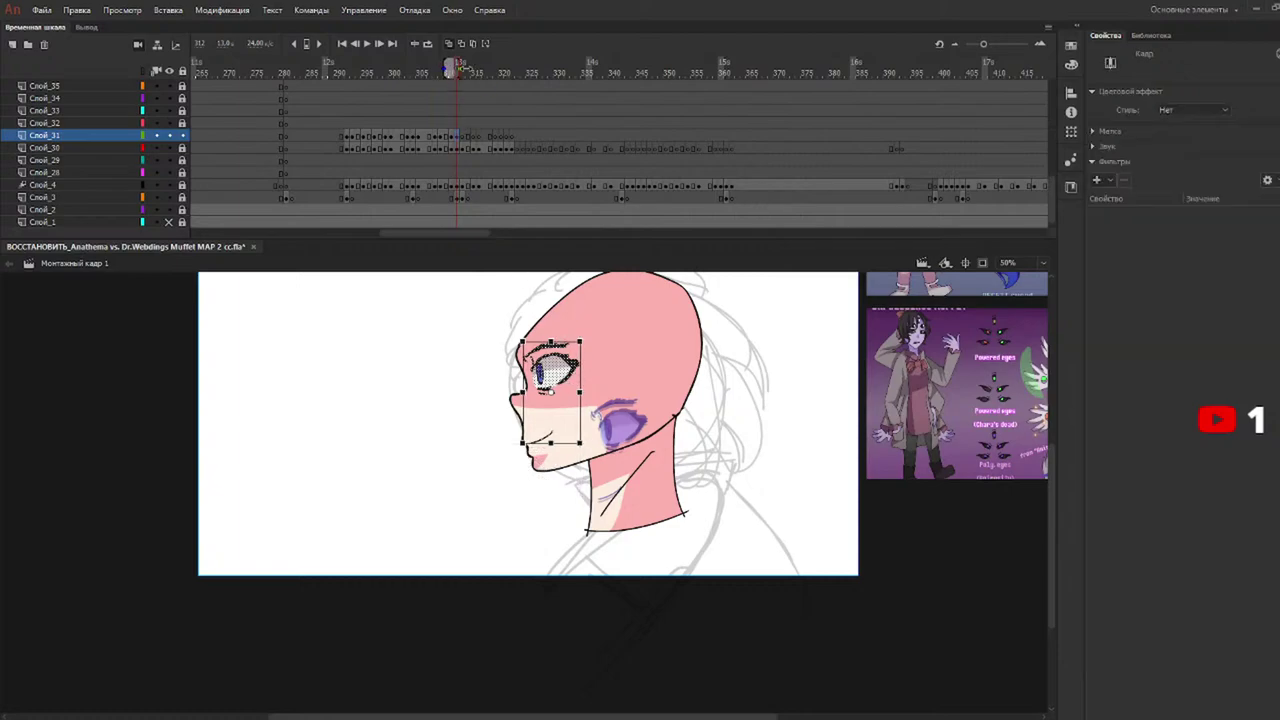
click(463, 67)
key(ctrl+v)
mouse_move(535, 497)
mouse_down()
mouse_move(560, 430)
mouse_move(553, 372)
mouse_up()
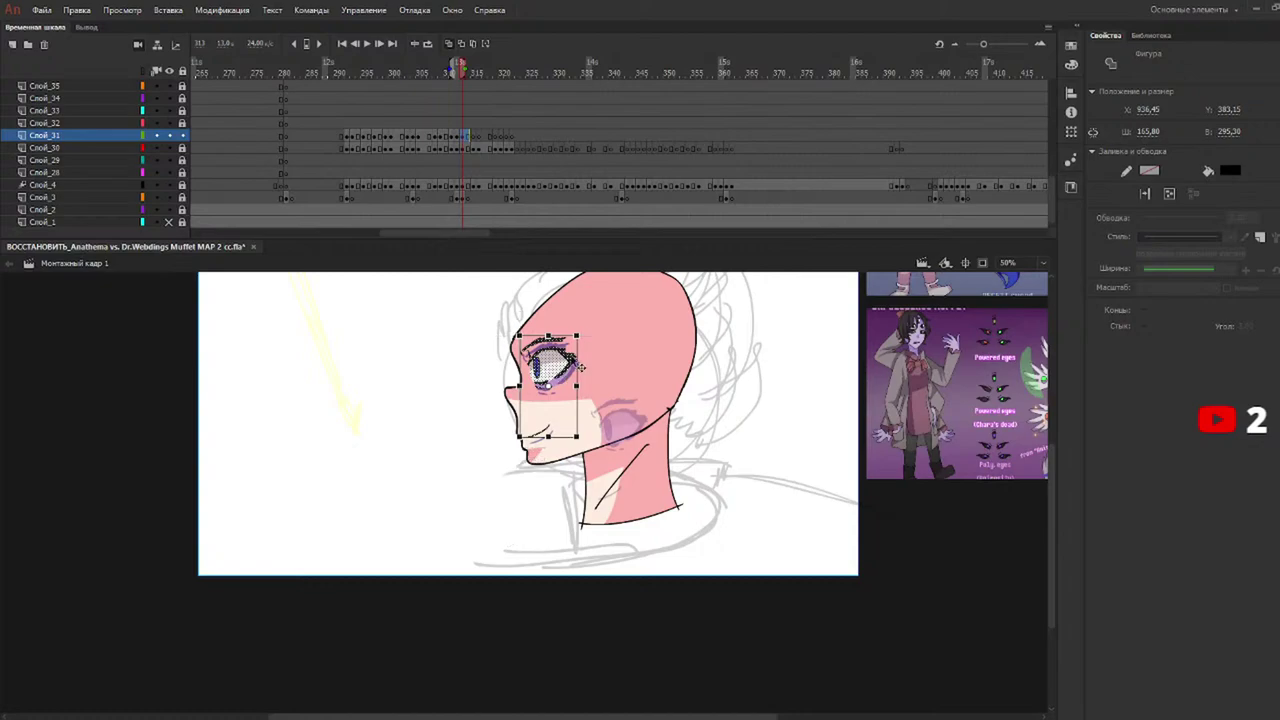
Paste the eye and smile line on frames 315 and 316 of Слой_31 and position them on the face.
click(478, 74)
key(ctrl+v)
mouse_move(541, 482)
mouse_down()
mouse_move(555, 368)
mouse_move(576, 366)
mouse_up()
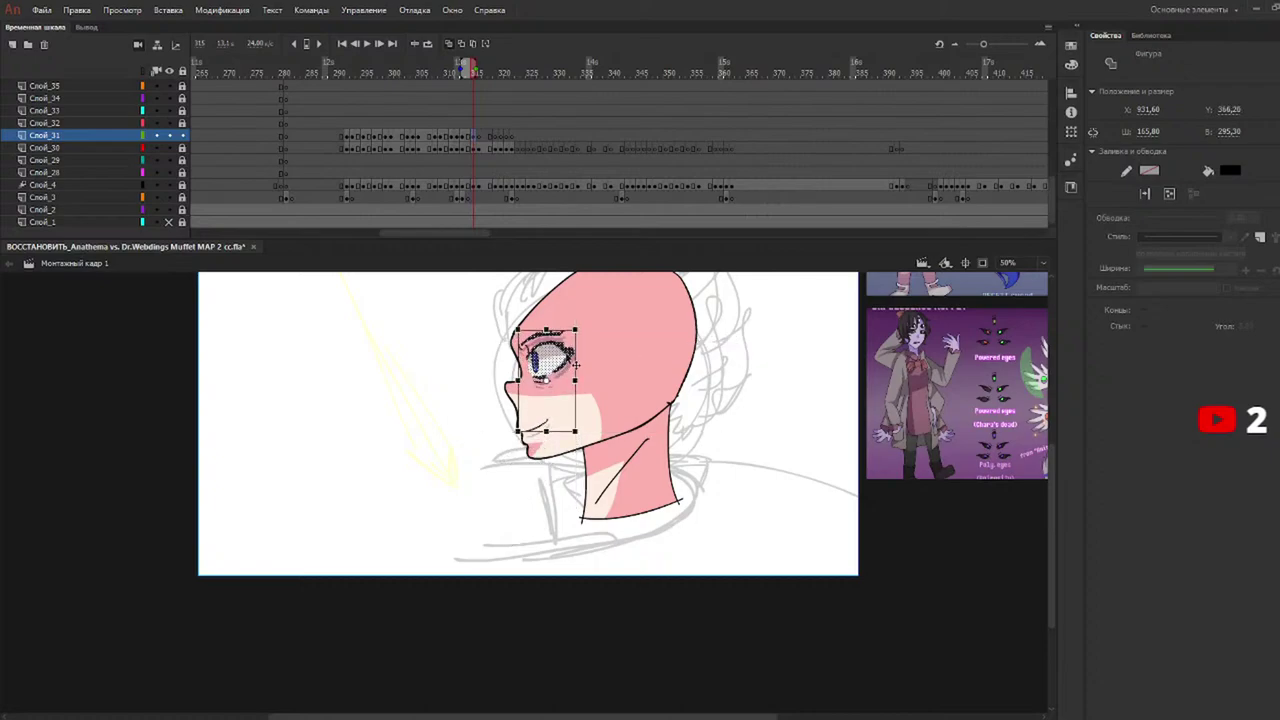
click(491, 72)
click(478, 70)
mouse_move(549, 473)
mouse_down()
mouse_move(555, 357)
mouse_move(570, 375)
mouse_up()
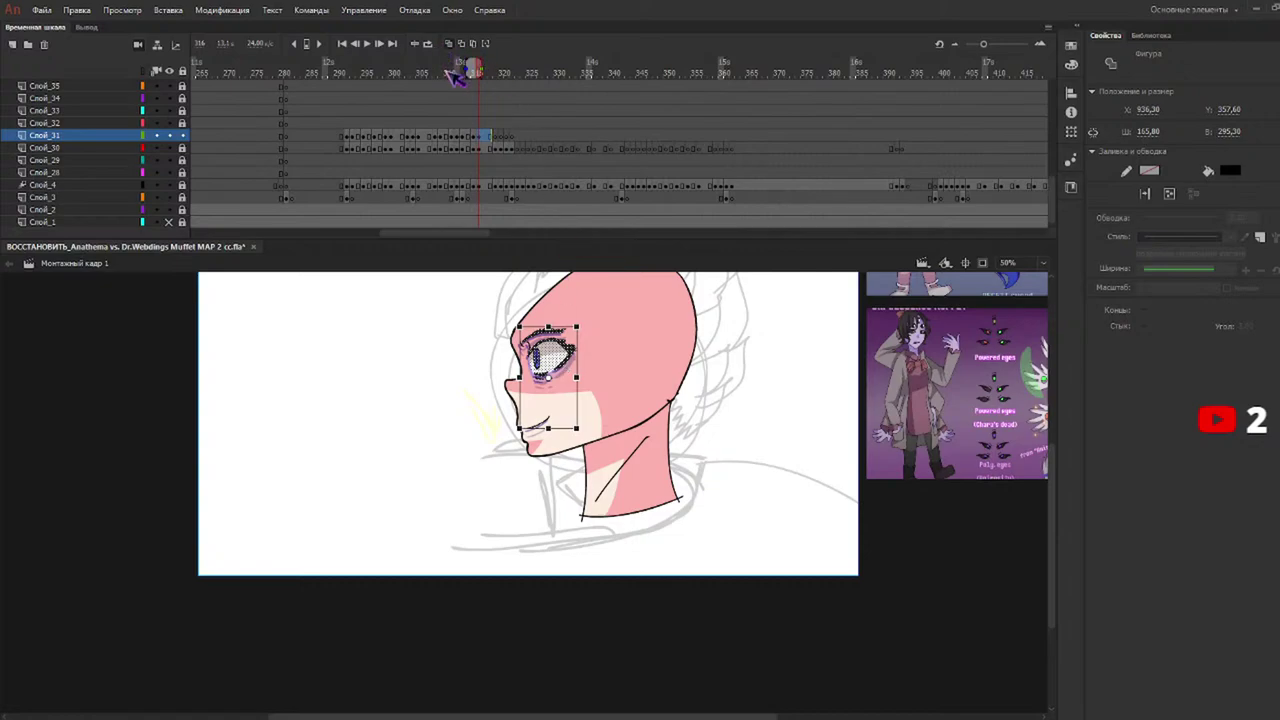
Play the animation from before frame 292 to check how the eye follows the head.
drag(445, 74, 350, 62)
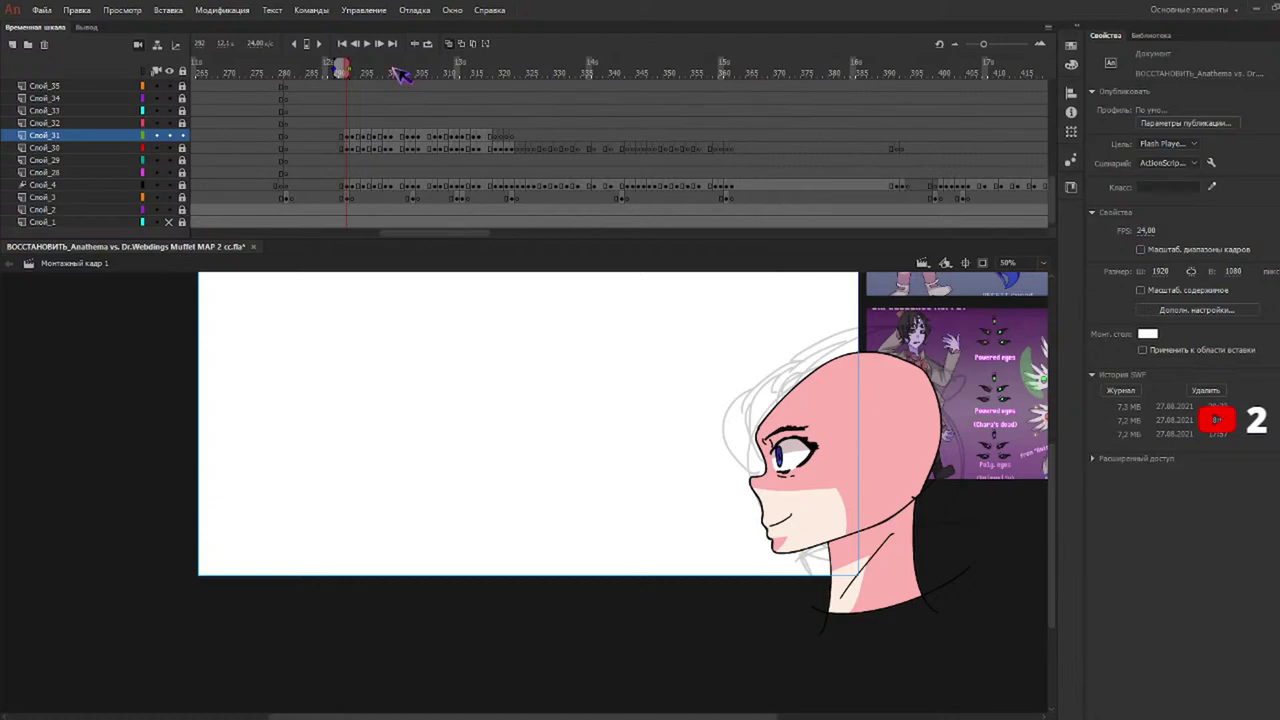
key(period)
drag(374, 82, 316, 72)
key(Return)
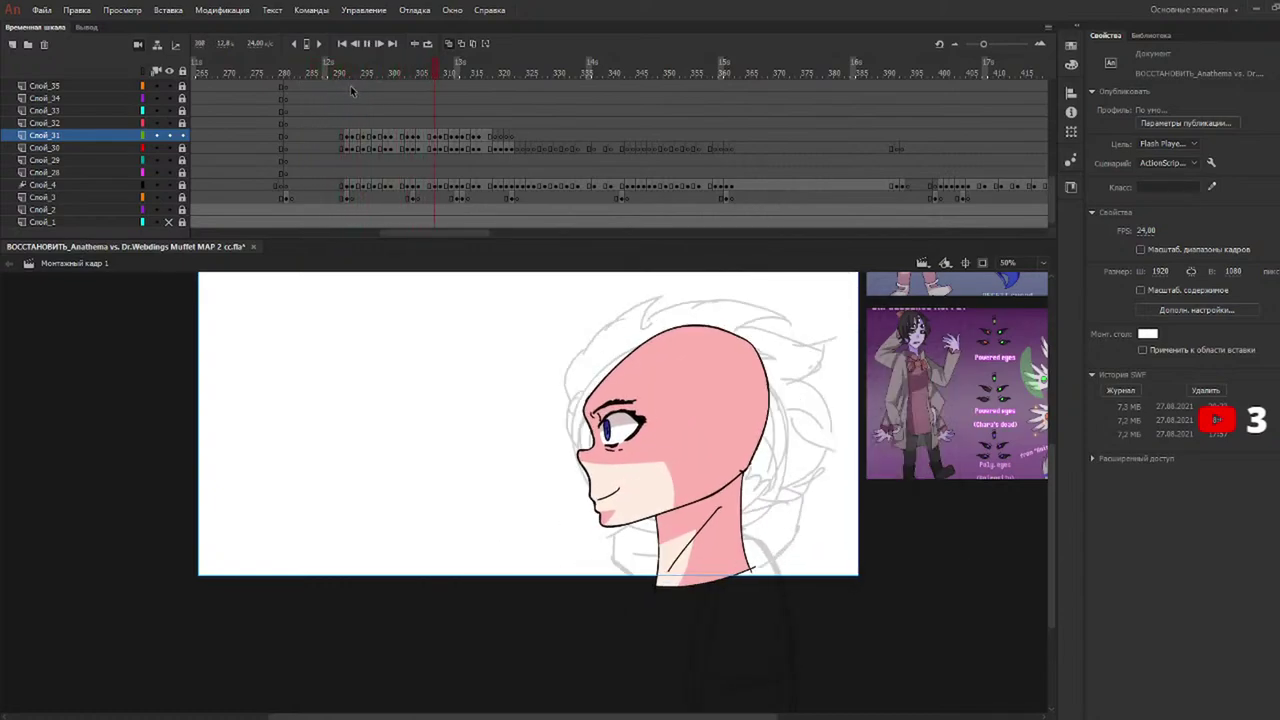
click(316, 76)
key(Return)
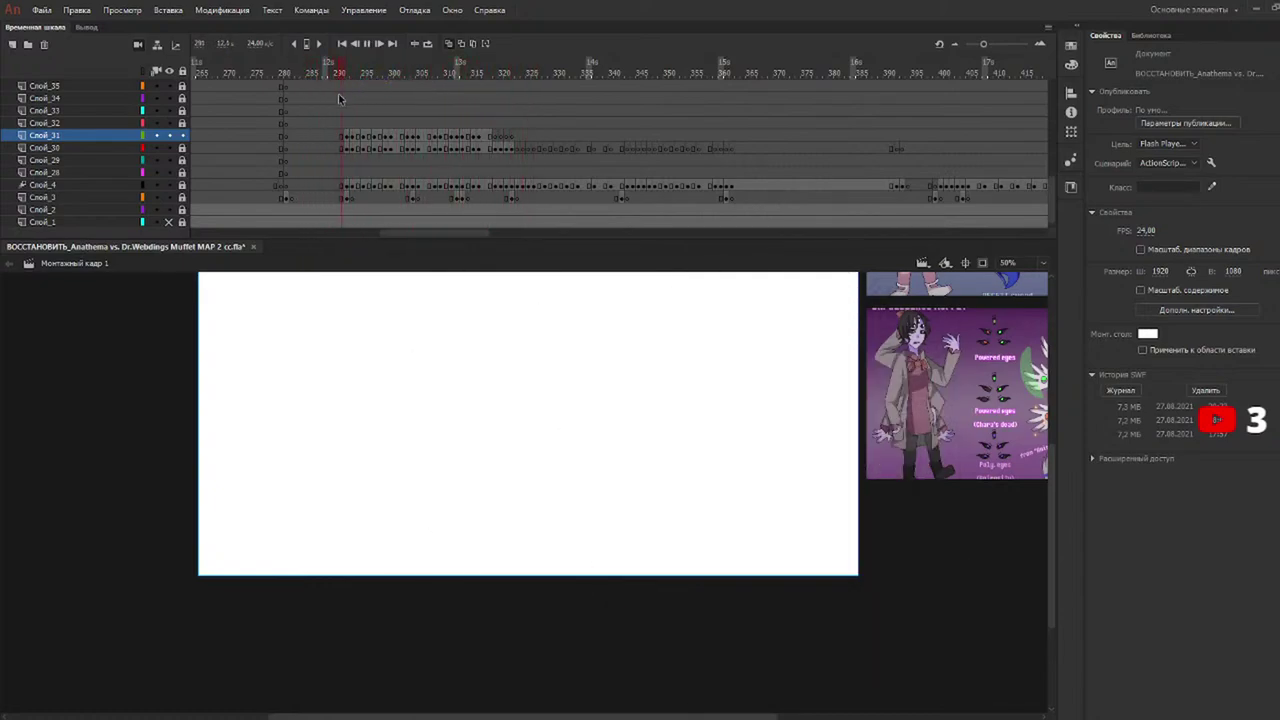
Select the eye and smile line on frame 316 and shift them slightly toward the front of the face.
mouse_move(452, 72)
mouse_down()
mouse_move(497, 78)
mouse_move(478, 73)
mouse_up()
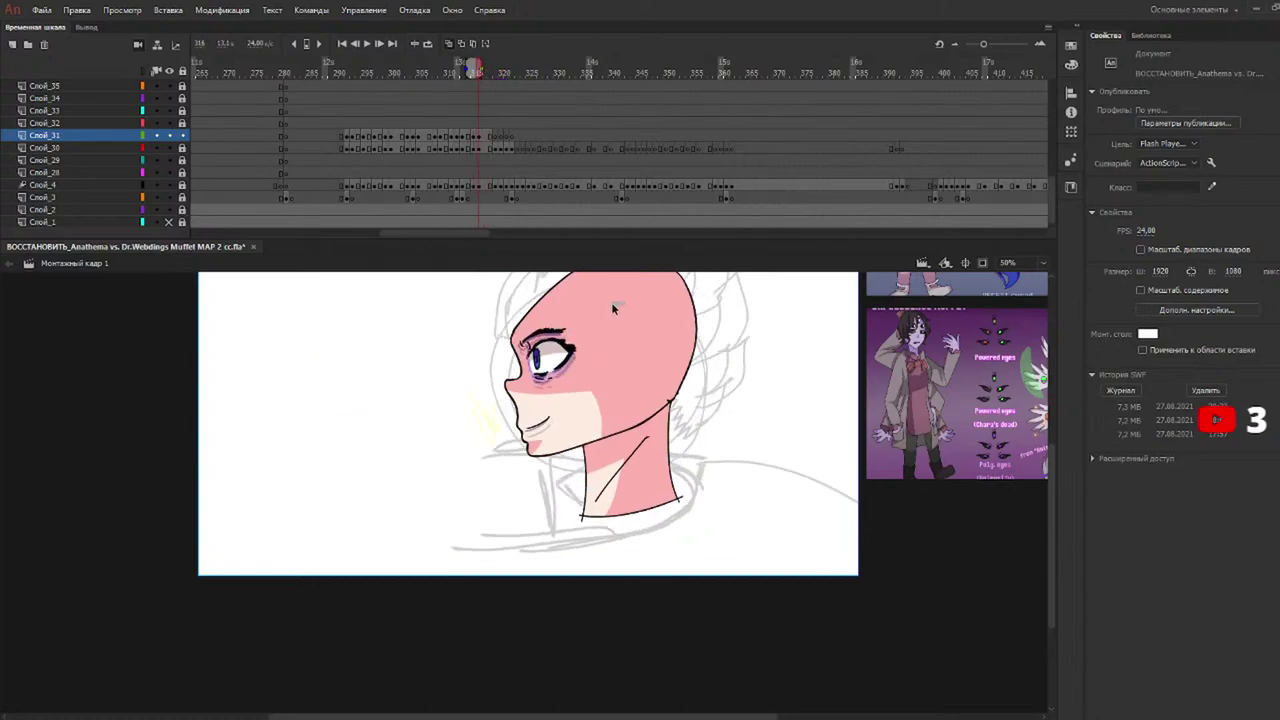
drag(618, 300, 443, 514)
drag(556, 360, 566, 370)
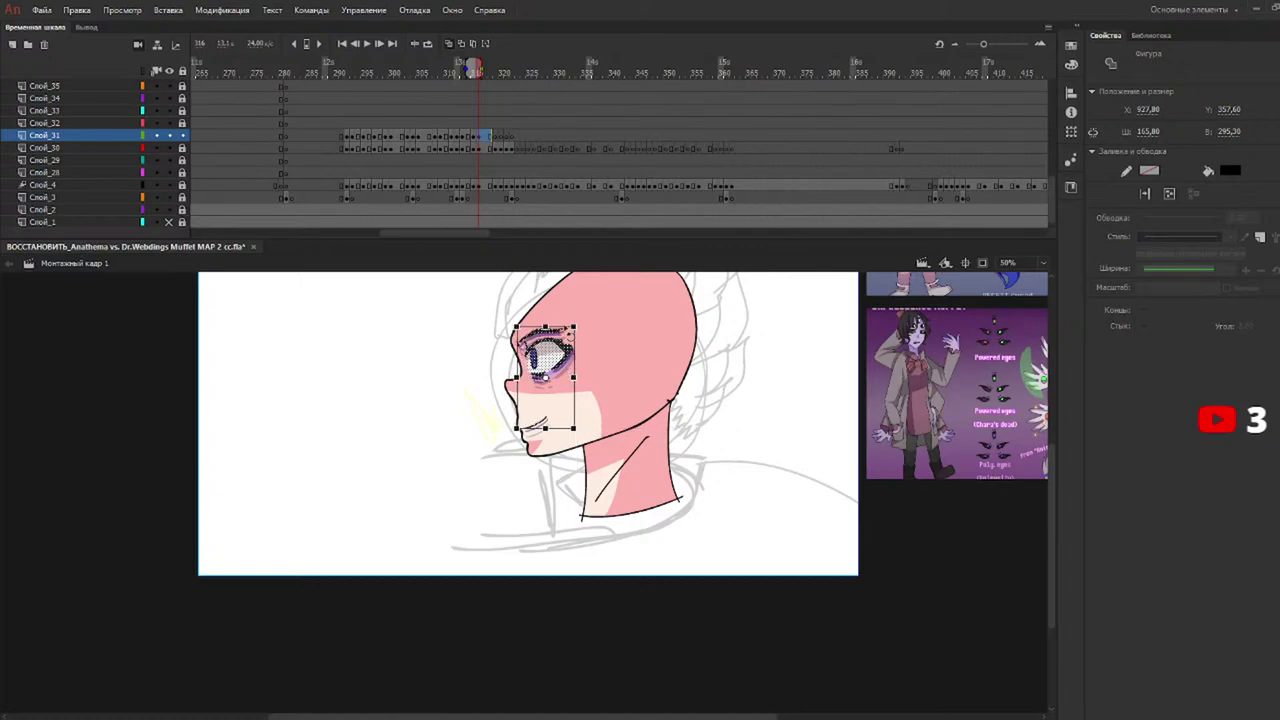
Paste the eye and smile line on frame 319 of Слой_31 and align them with the head.
mouse_move(466, 71)
mouse_down()
mouse_move(455, 71)
mouse_move(498, 72)
mouse_up()
key(ctrl+v)
drag(548, 487, 562, 364)
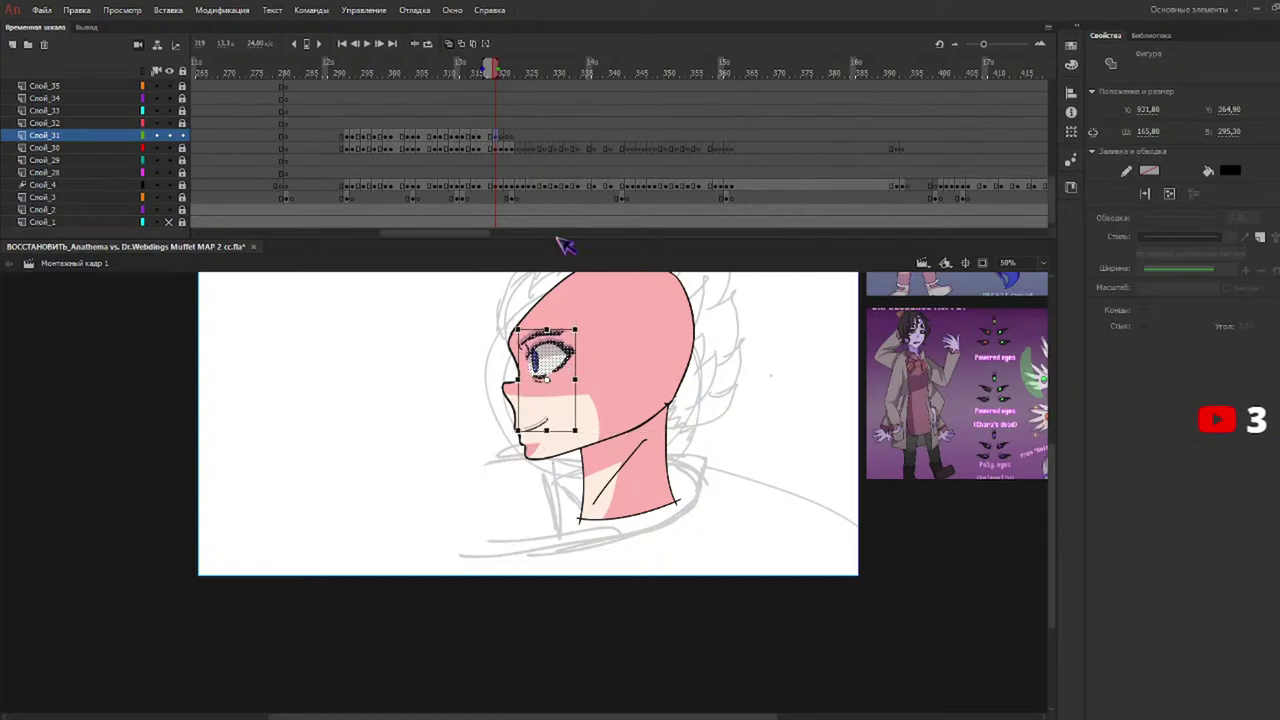
Paste the eye and smile line on frames 320 and 321 of Слой_31 and position them on the face.
click(502, 70)
drag(548, 487, 563, 383)
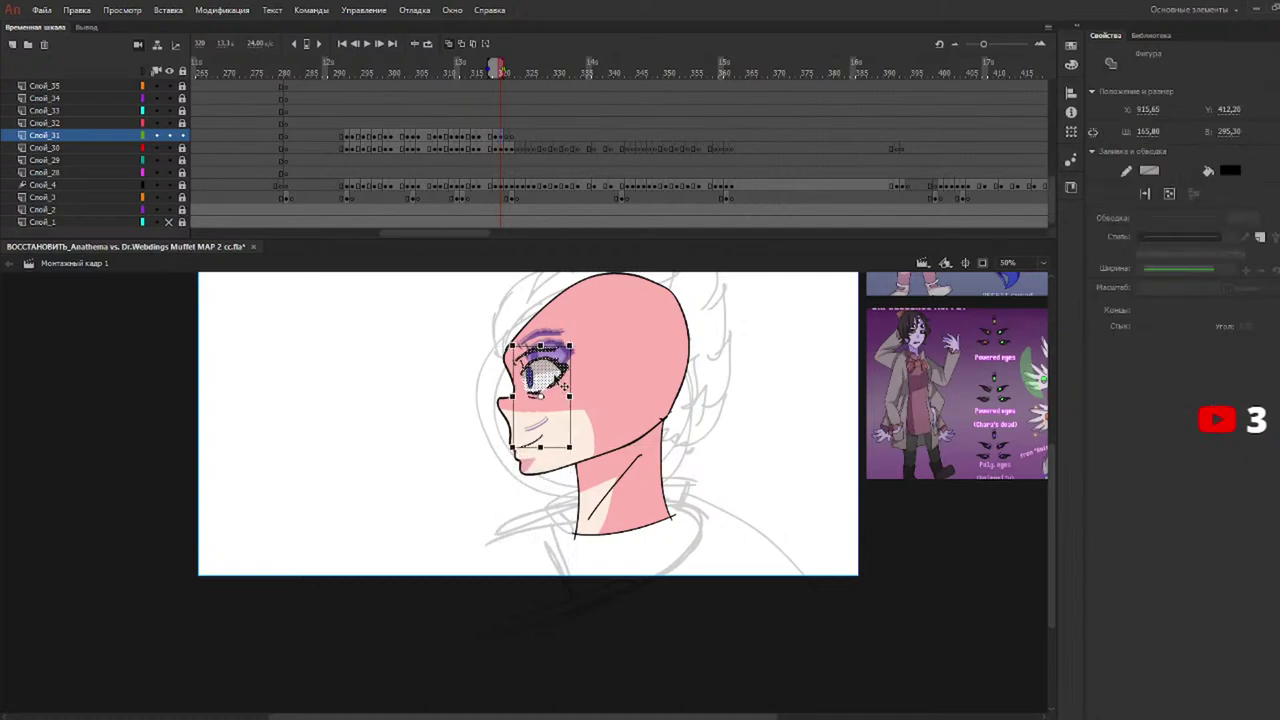
click(508, 72)
drag(541, 480, 553, 404)
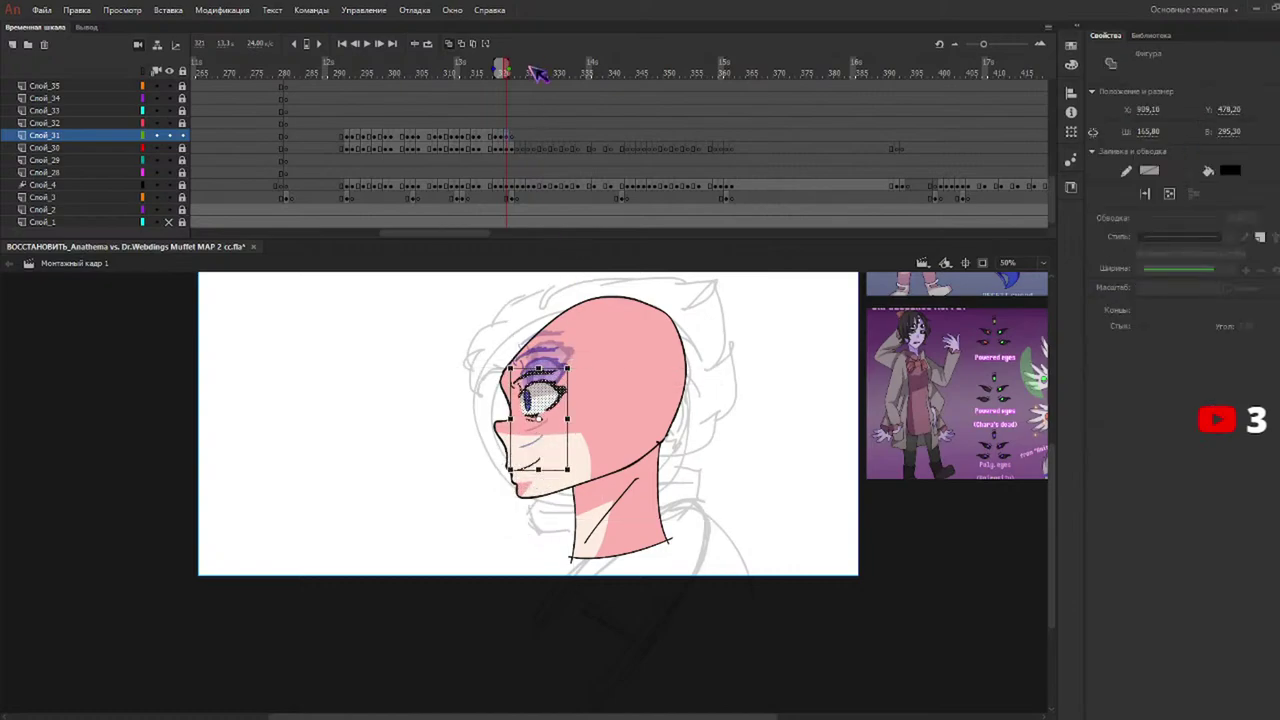
Paste the eye and smile line on frame 322 of Слой_31, then tilt and resize them to fit the larger face.
mouse_move(510, 80)
mouse_down()
mouse_move(523, 78)
mouse_move(512, 86)
mouse_up()
click(512, 135)
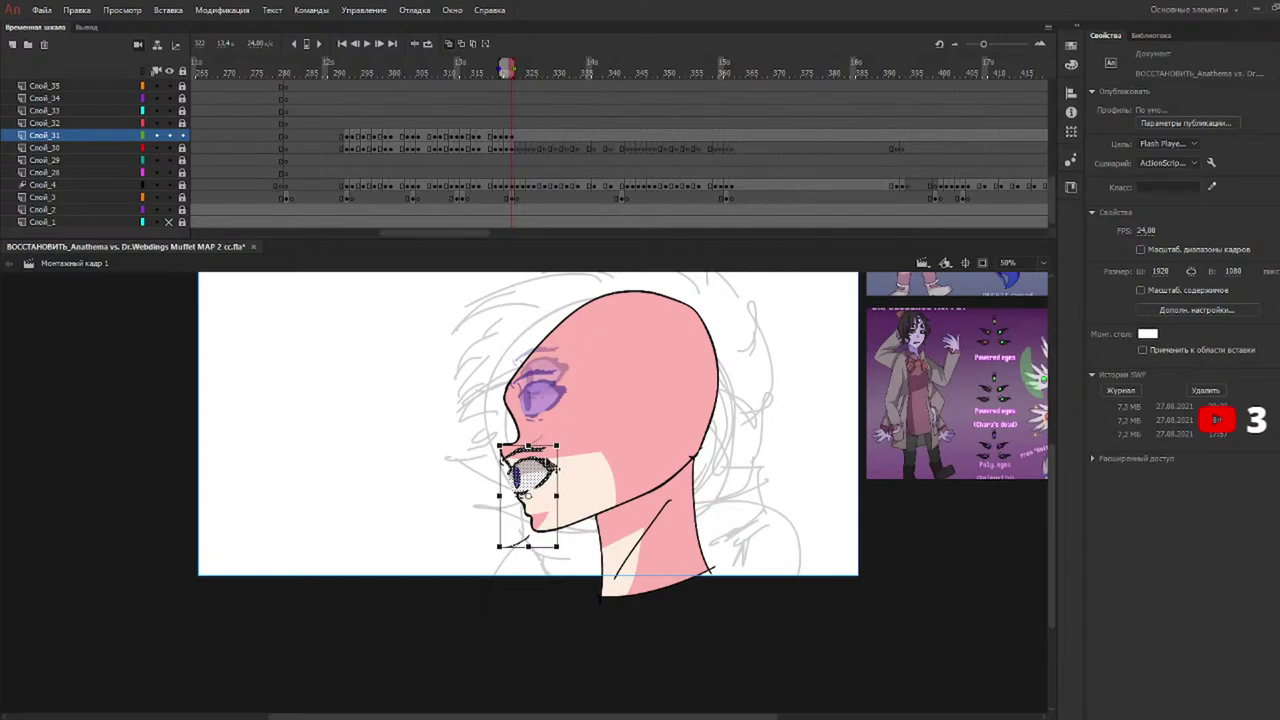
drag(548, 470, 577, 378)
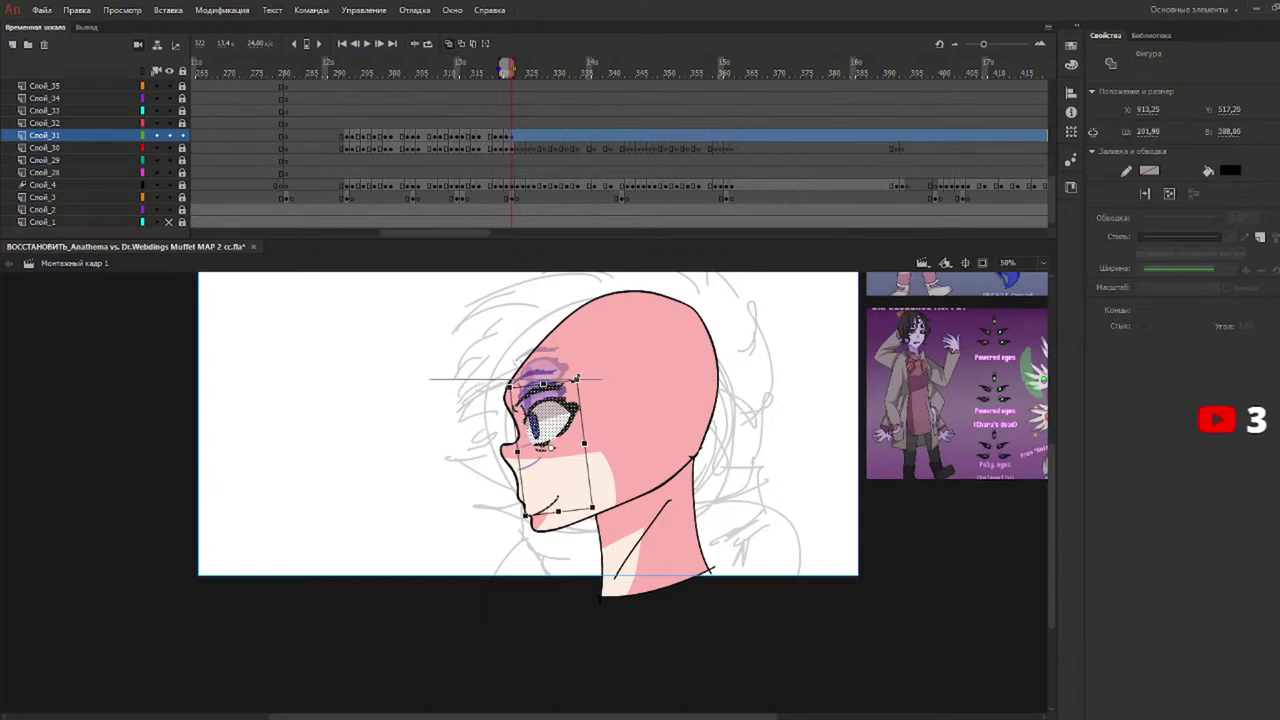
drag(583, 422, 555, 414)
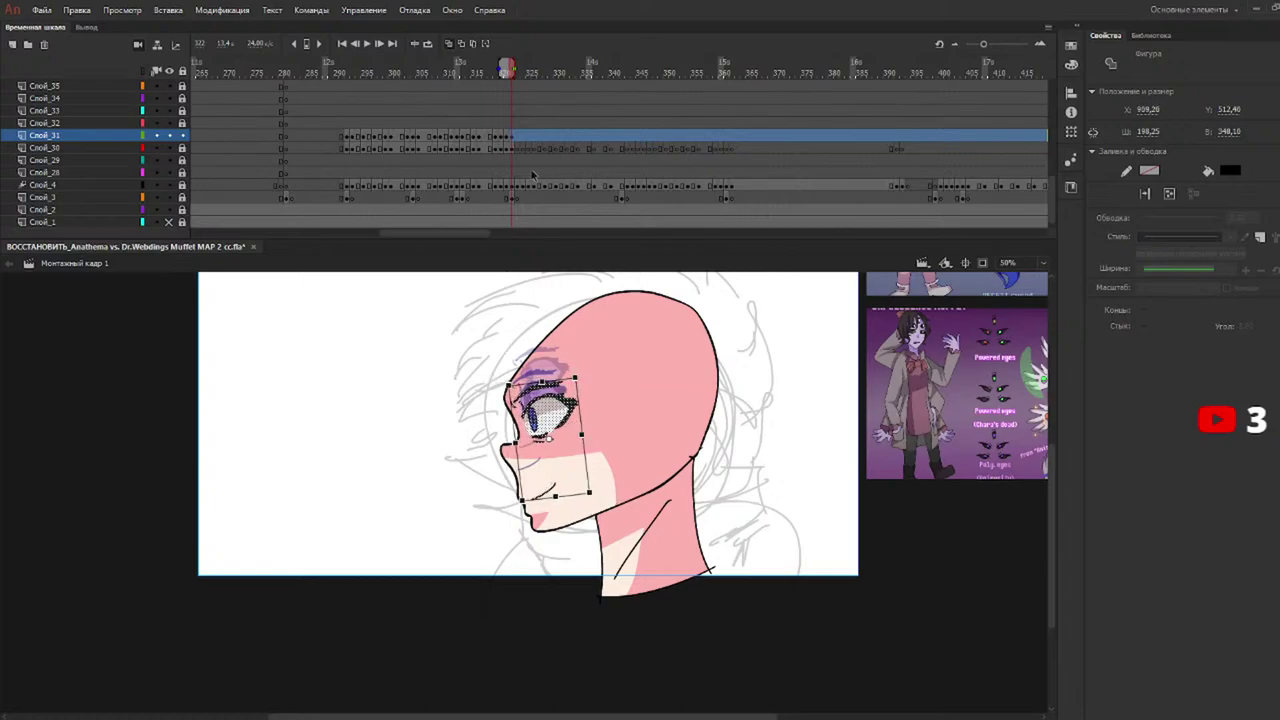
Insert a blank keyframe on frame 323 of Слой_31 to end the eye and smile line there.
key(End)
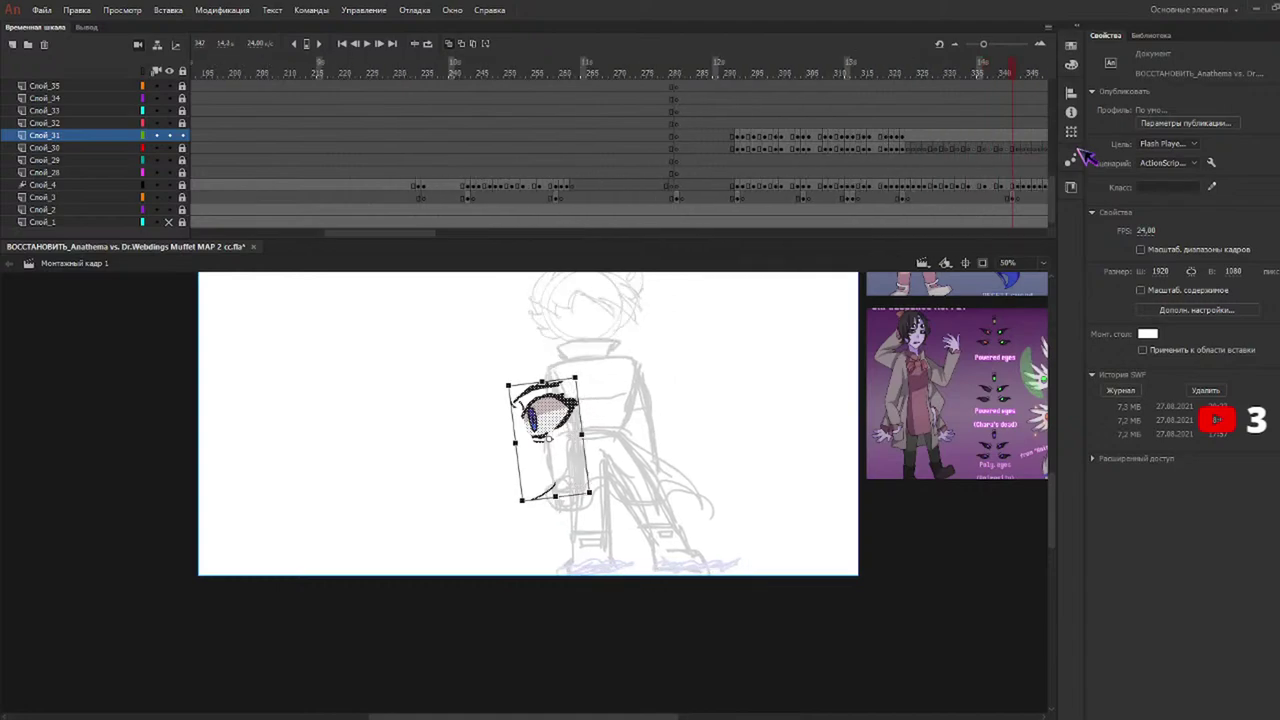
drag(1010, 128, 717, 139)
click(719, 140)
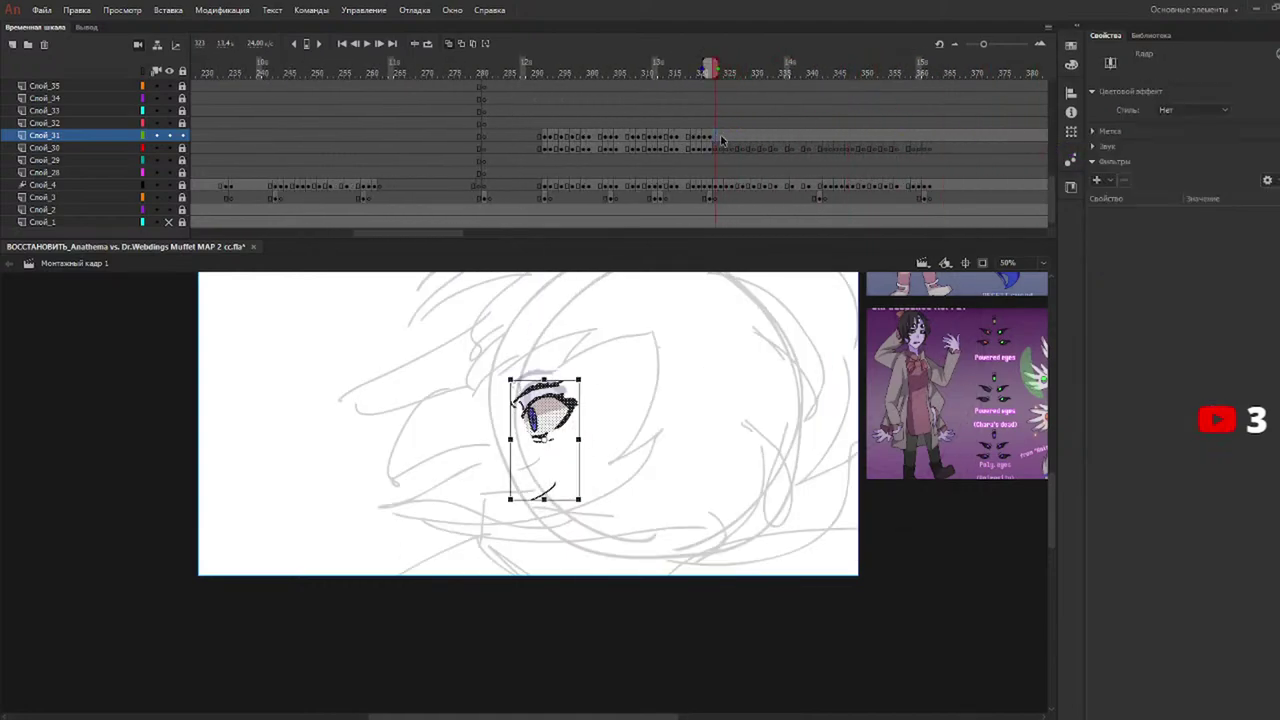
key(F7)
Play the animation from before frame 292 to check the eye and smile line on every head pose.
drag(692, 78, 530, 65)
key(Return)
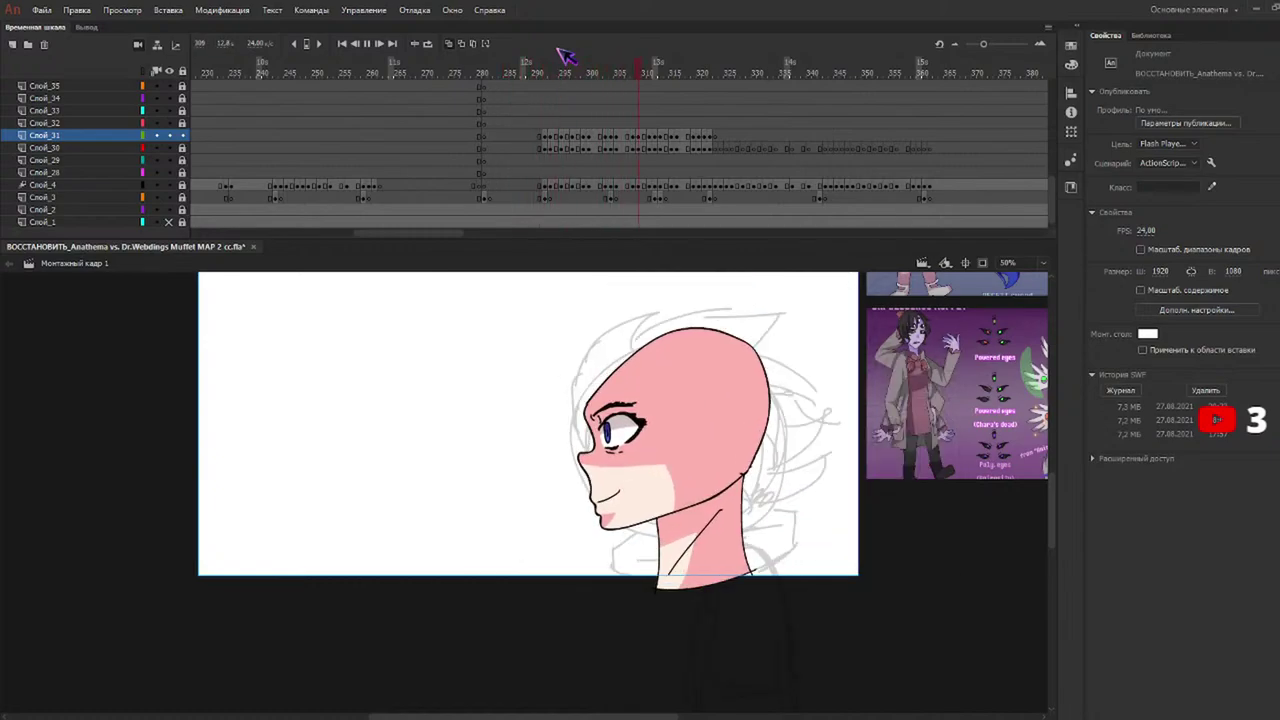
key(Return)
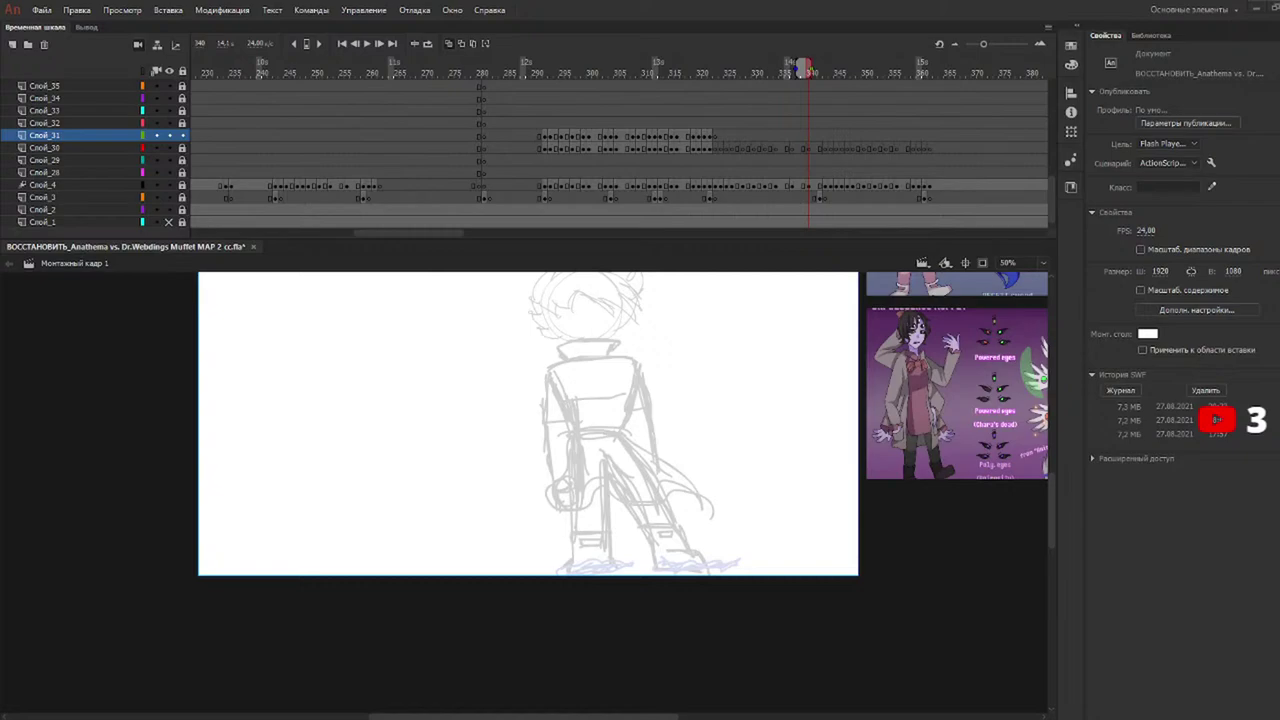
Unlock Слой_32 in place of Слой_31 and insert blank keyframes from frame 292 to 299, matching Слой_31's keyframes.
drag(586, 70, 548, 70)
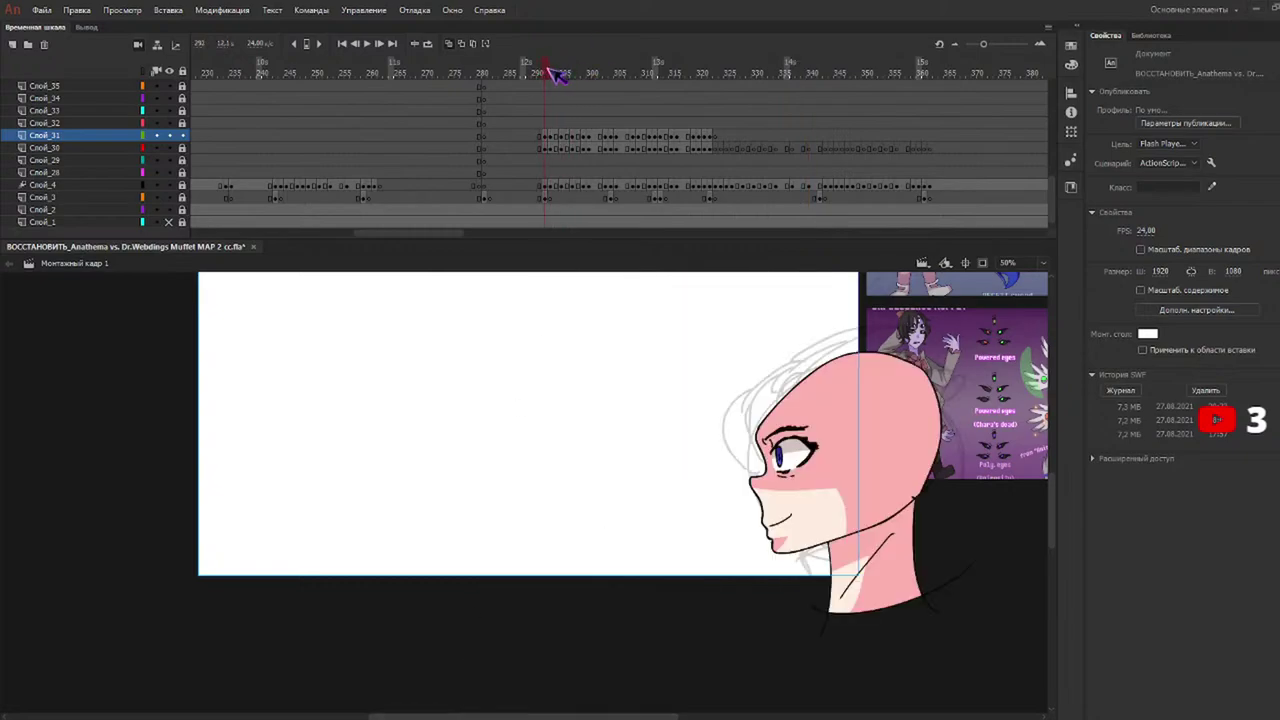
click(544, 124)
click(182, 122)
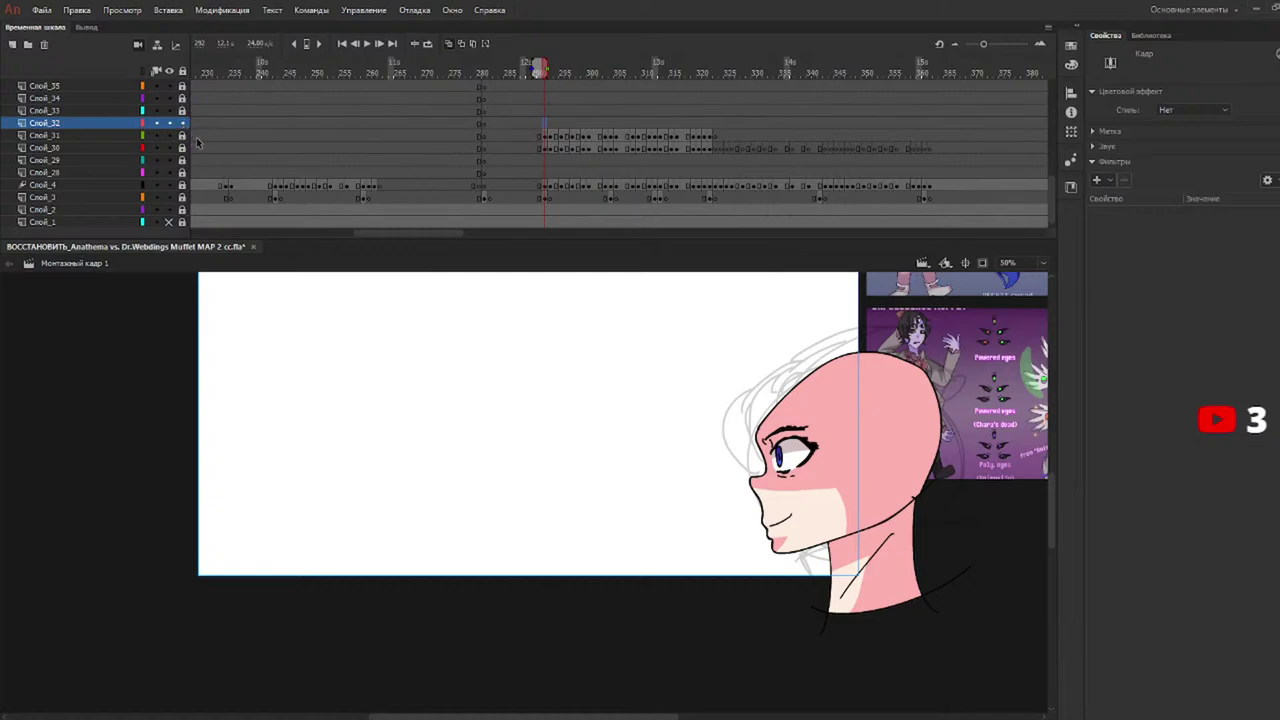
drag(559, 71, 550, 68)
click(563, 68)
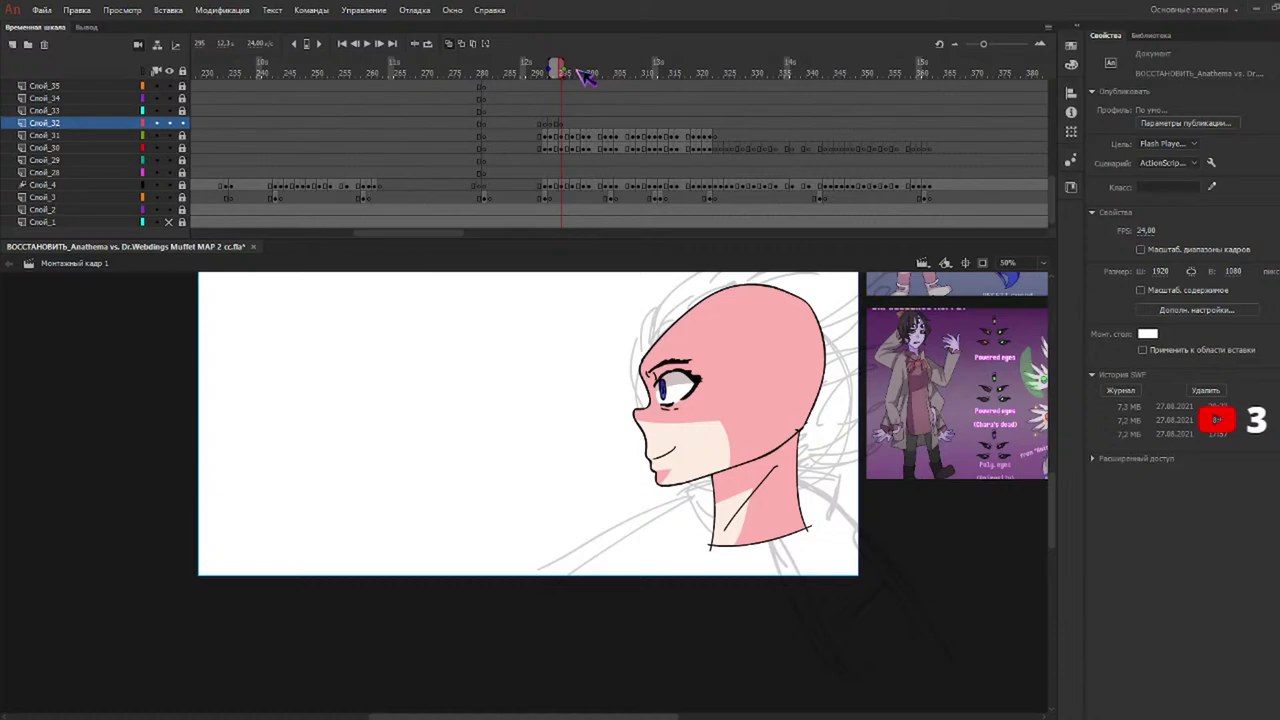
click(574, 72)
click(584, 71)
key(F7)
key(F7)
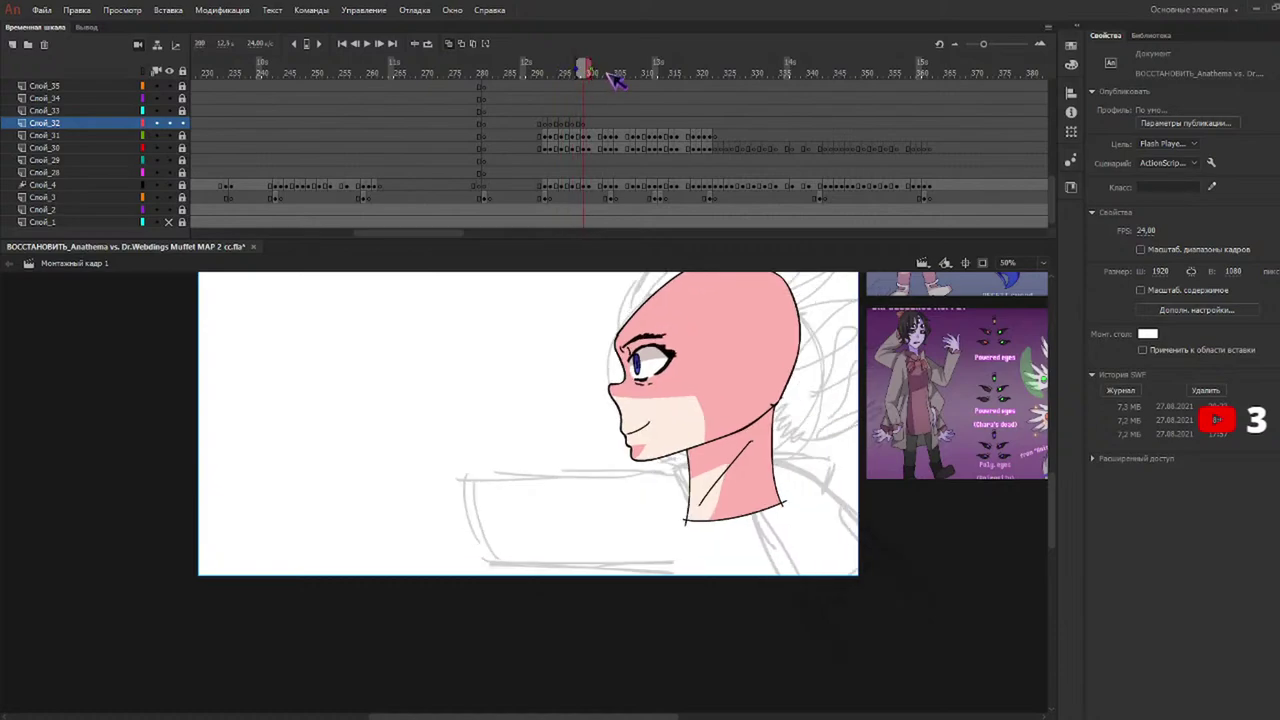
Insert blank keyframes on Слой_32 from frame 303 through frame 322, matching the keyframes of Слой_31.
click(606, 71)
key(F7)
key(F7)
click(631, 71)
key(F7)
key(F7)
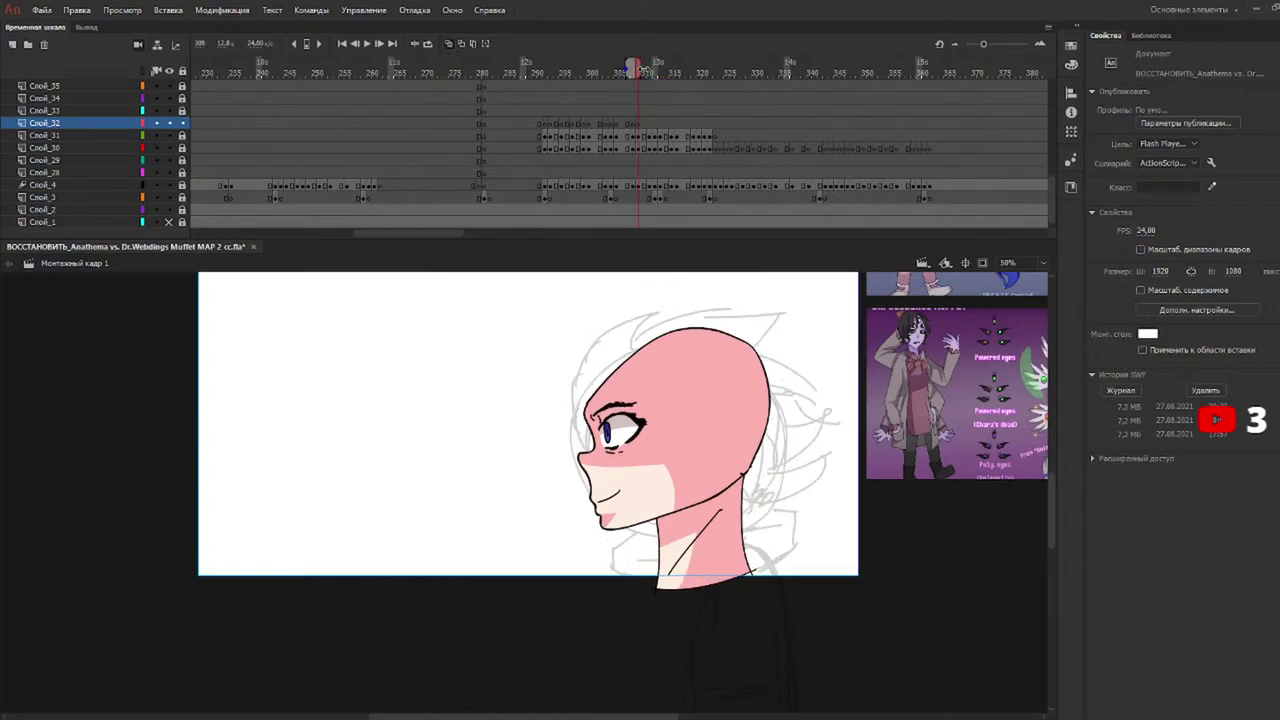
click(651, 72)
key(F7)
key(F7)
key(F7)
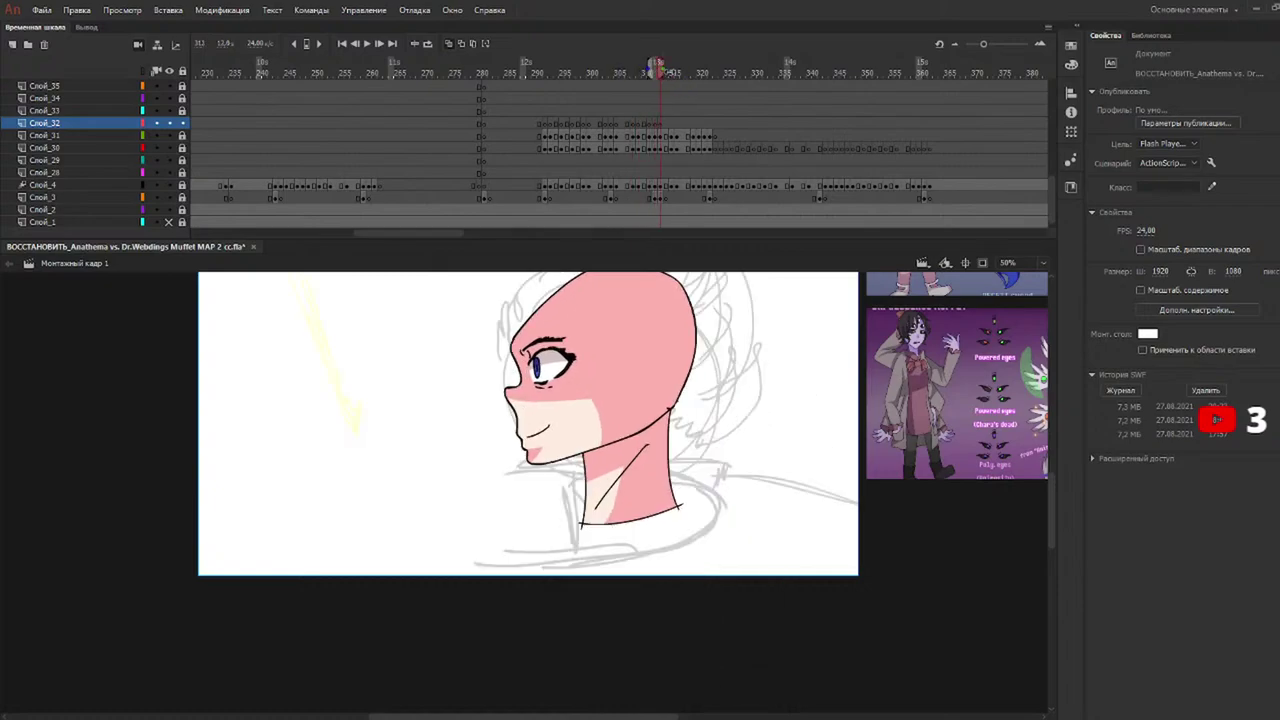
drag(664, 68, 707, 72)
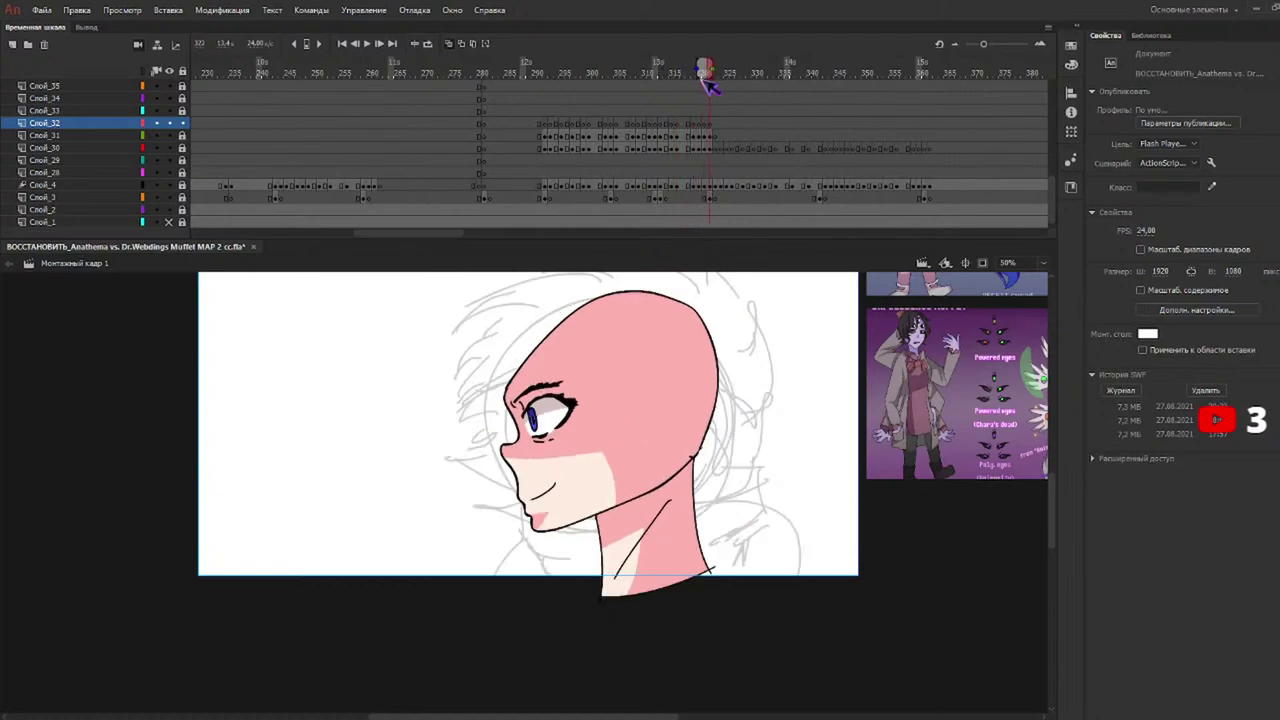
Outline the collar around the neck with its fold lines on frame 292 of Слой_32, using the size 2 black Brush.
mouse_move(542, 66)
mouse_down()
mouse_move(711, 86)
mouse_move(553, 70)
mouse_up()
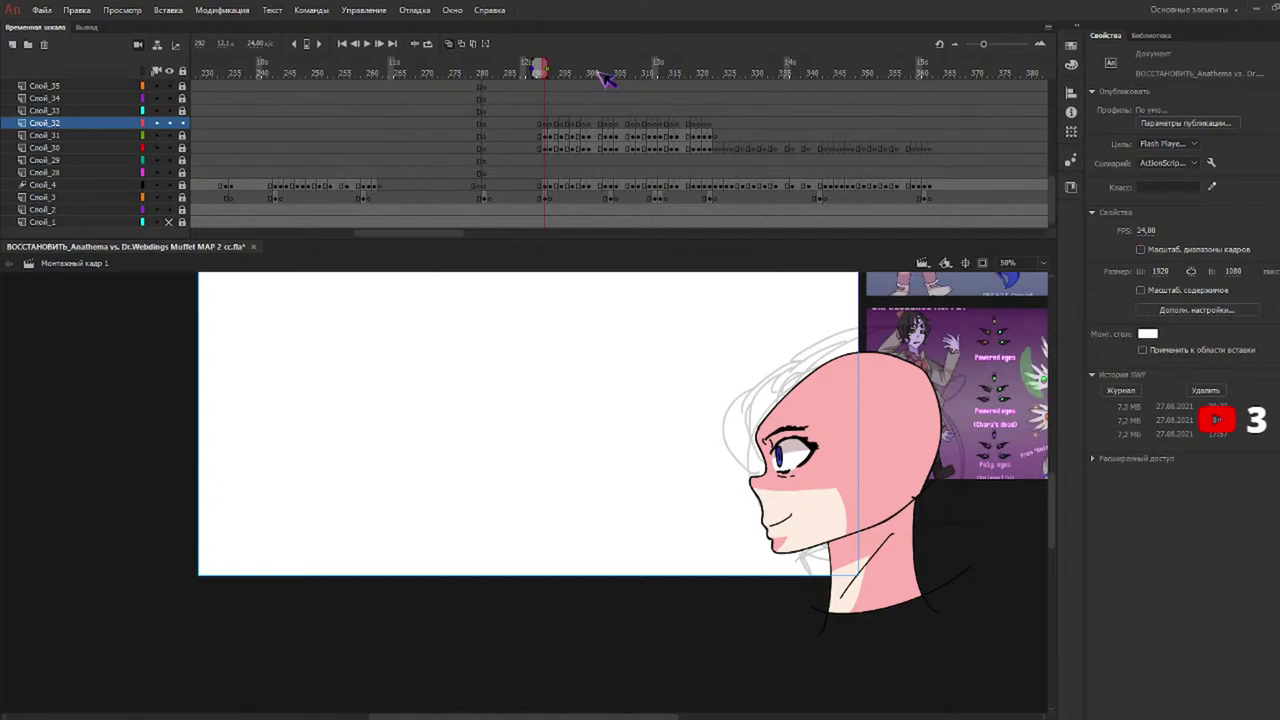
key(b)
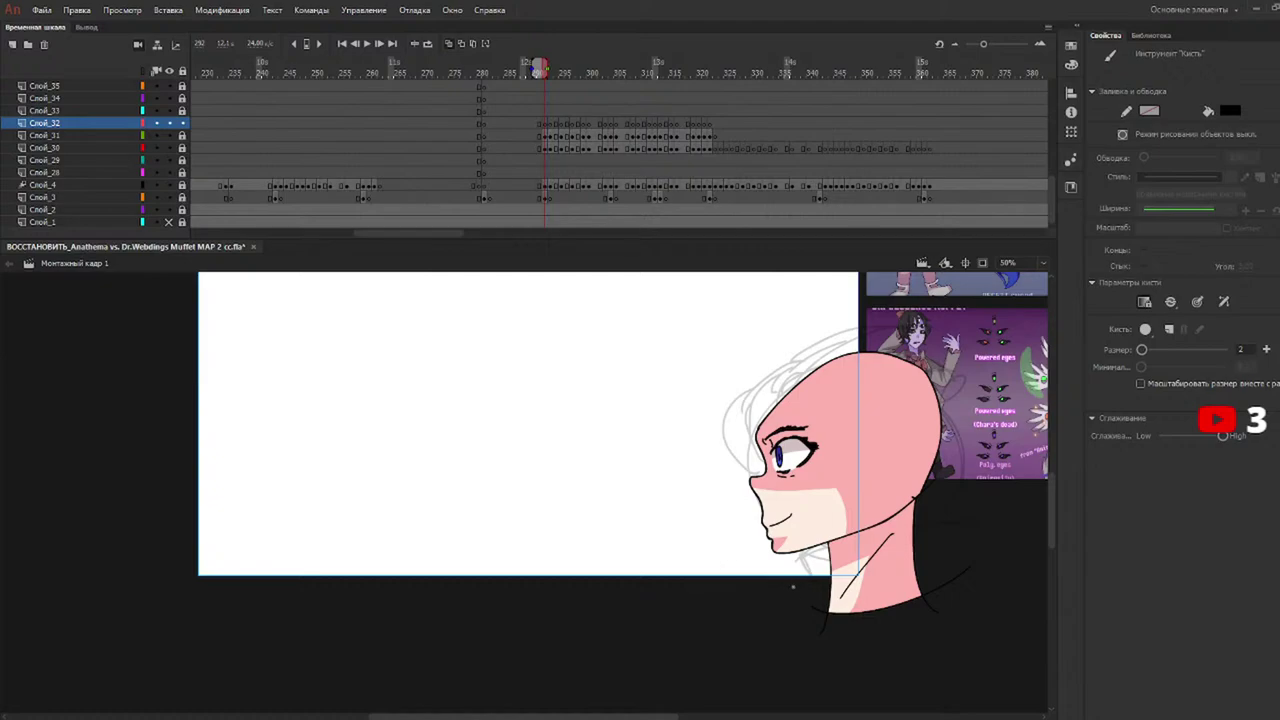
drag(852, 566, 984, 556)
key(ctrl+z)
mouse_move(795, 565)
mouse_down()
mouse_move(848, 548)
mouse_move(950, 541)
mouse_up()
drag(828, 604, 1000, 580)
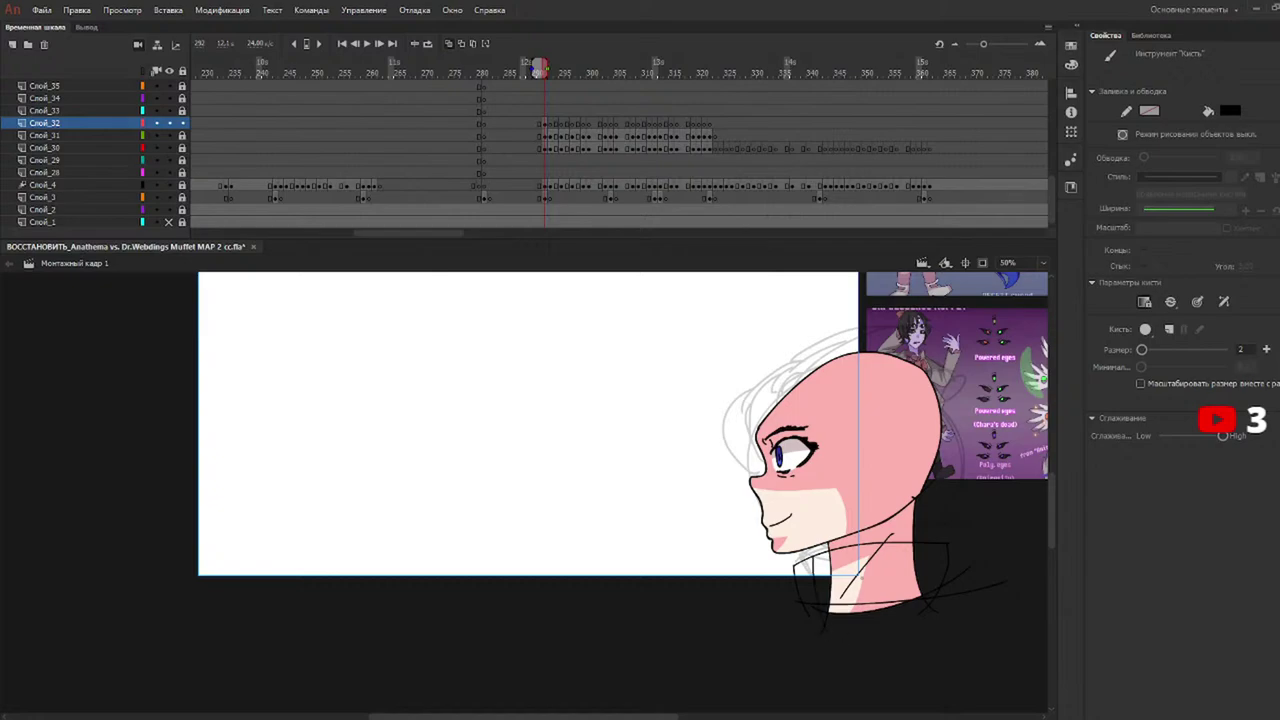
drag(848, 547, 856, 630)
Outline the collar around the neck with its lower edge and fold lines on frame 293 of Слой_32.
key(.)
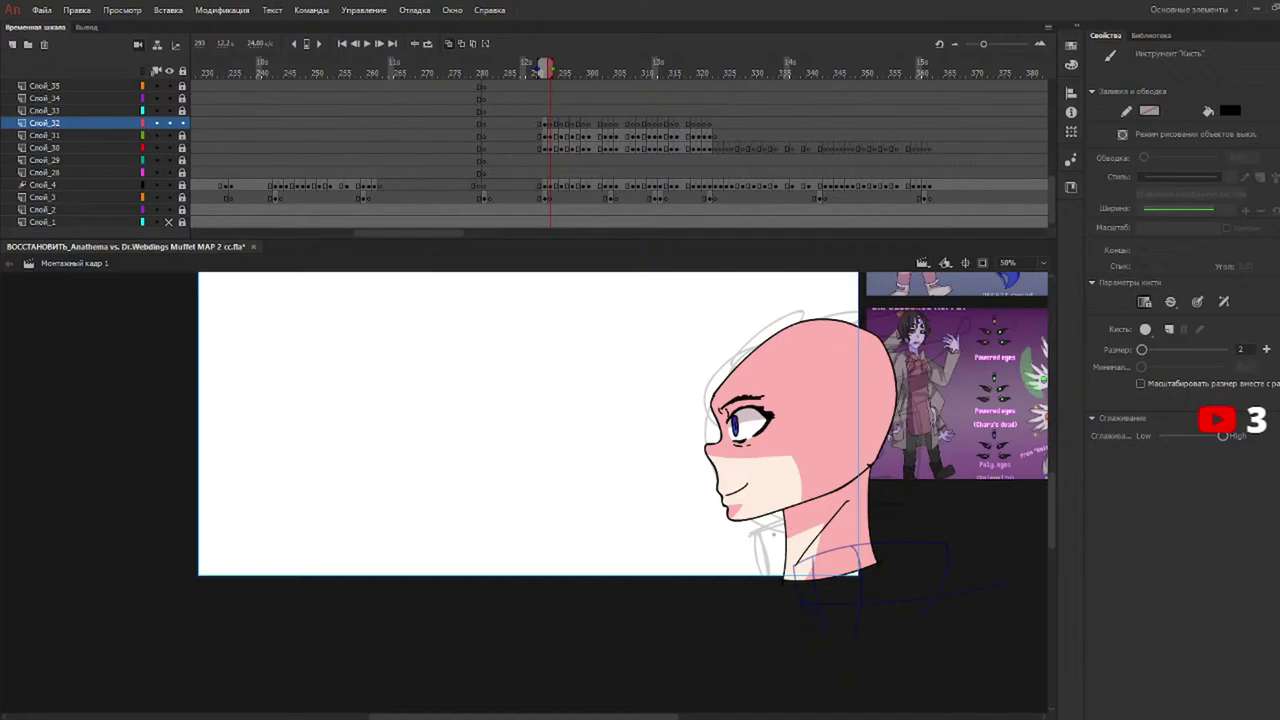
drag(755, 532, 894, 508)
key(ctrl+z)
drag(752, 534, 910, 508)
drag(755, 533, 760, 580)
drag(911, 508, 887, 611)
drag(746, 591, 940, 572)
drag(787, 527, 782, 578)
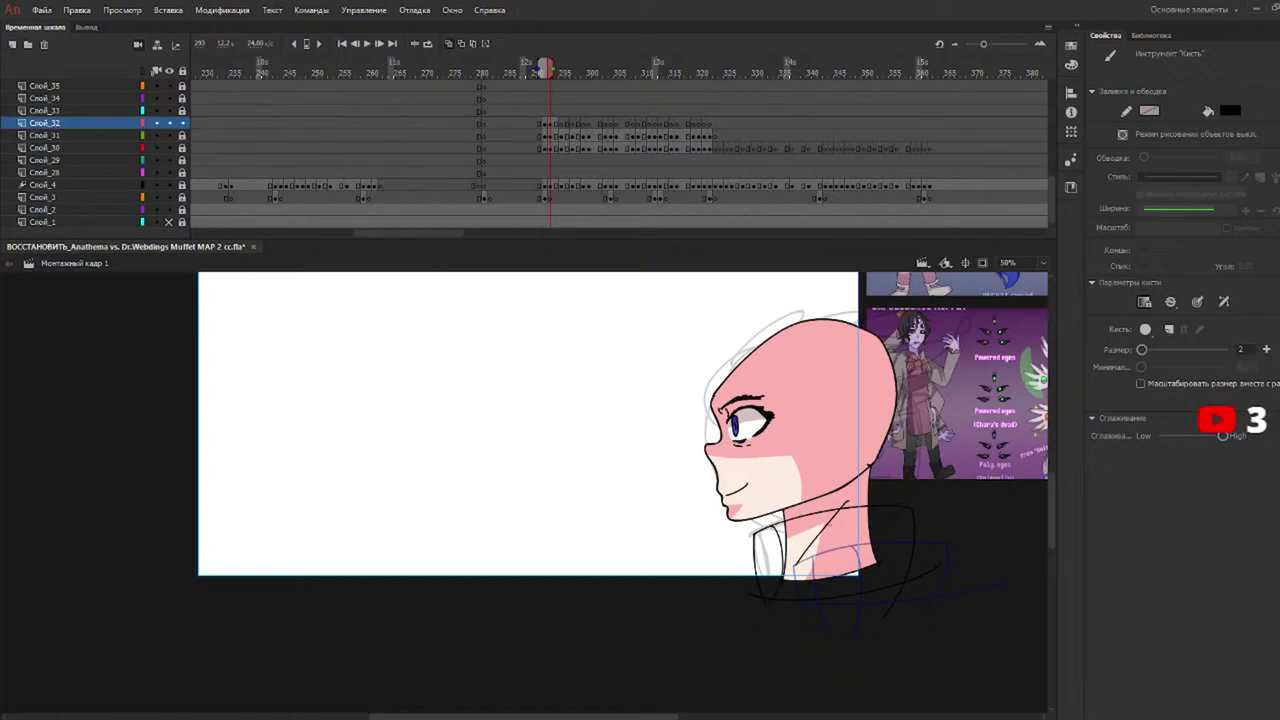
drag(834, 513, 826, 568)
Draw the collar's upper edge across the neck on frame 295 of Слой_32.
click(562, 71)
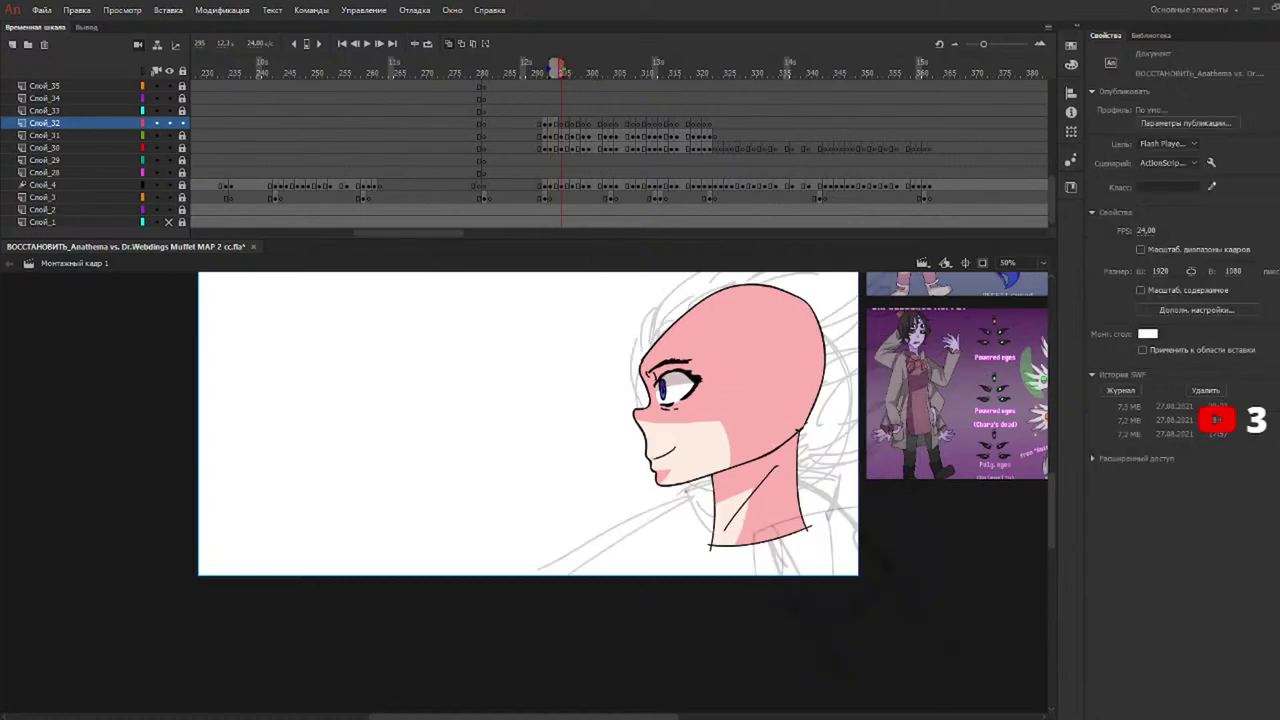
drag(684, 497, 838, 467)
key(ctrl+z)
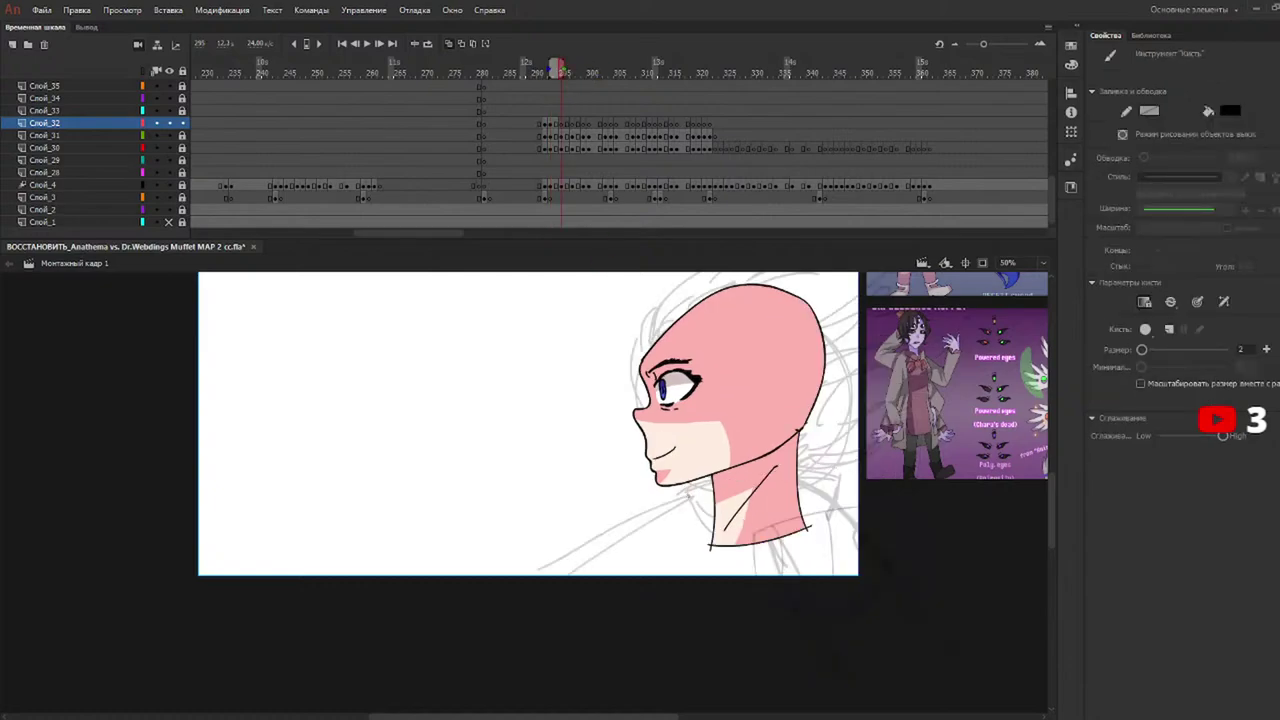
key(ctrl+y)
key(ctrl+z)
key(ctrl+y)
Draw the collar's front edge curving down from its upper line on frame 295, redoing the stroke until it fits.
drag(686, 493, 702, 547)
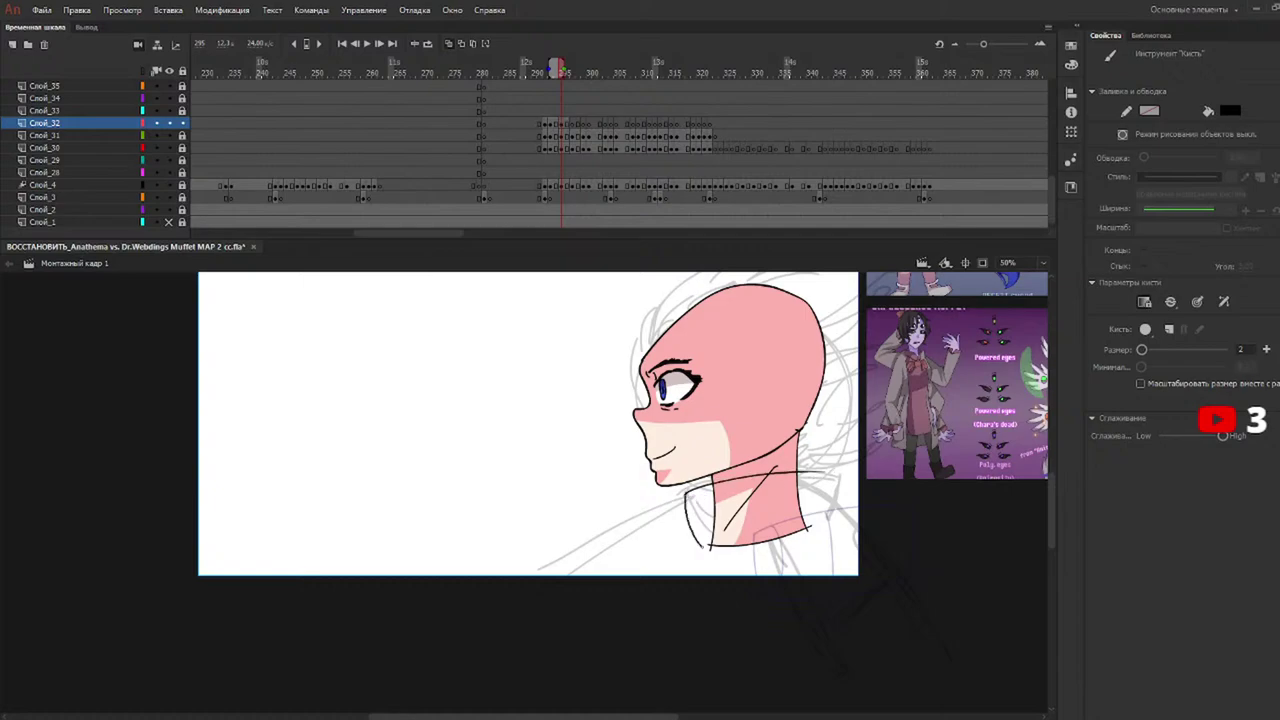
key(ctrl+z)
drag(686, 492, 701, 537)
key(ctrl+z)
drag(686, 492, 681, 546)
key(ctrl+z)
drag(684, 492, 690, 546)
key(ctrl+z)
key(e)
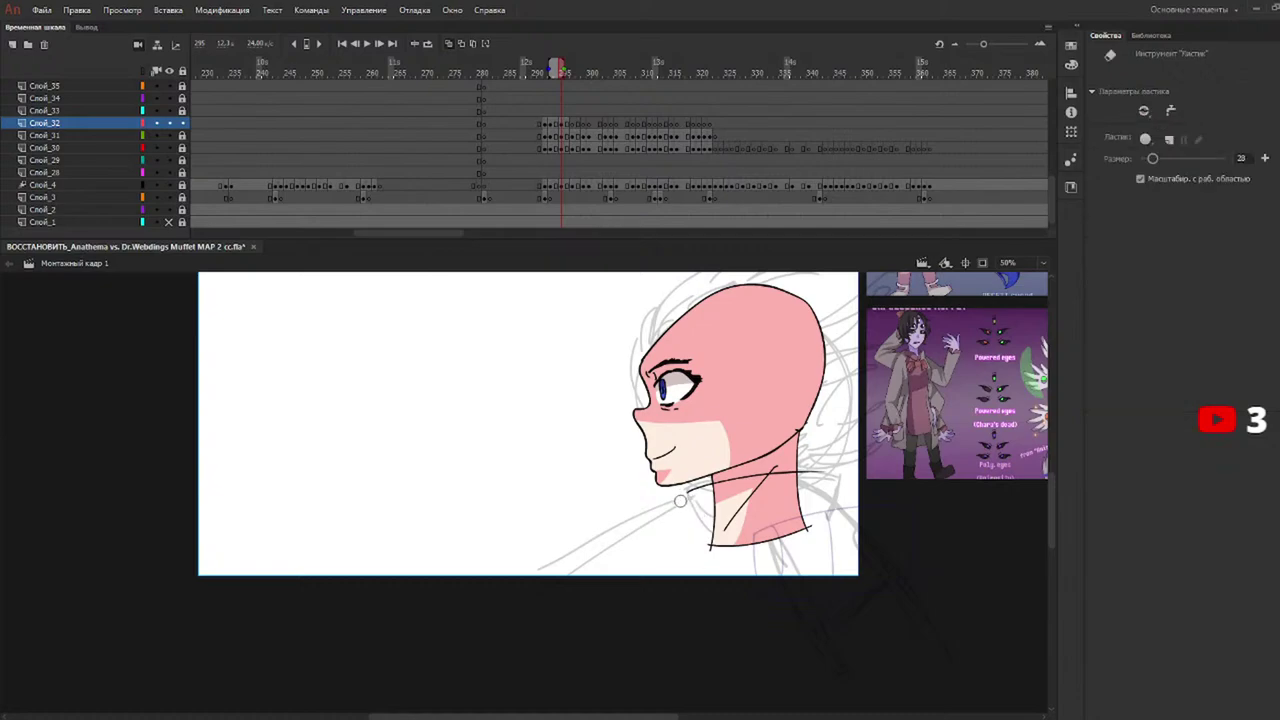
key(b)
drag(686, 494, 690, 550)
key(ctrl+z)
drag(693, 490, 689, 542)
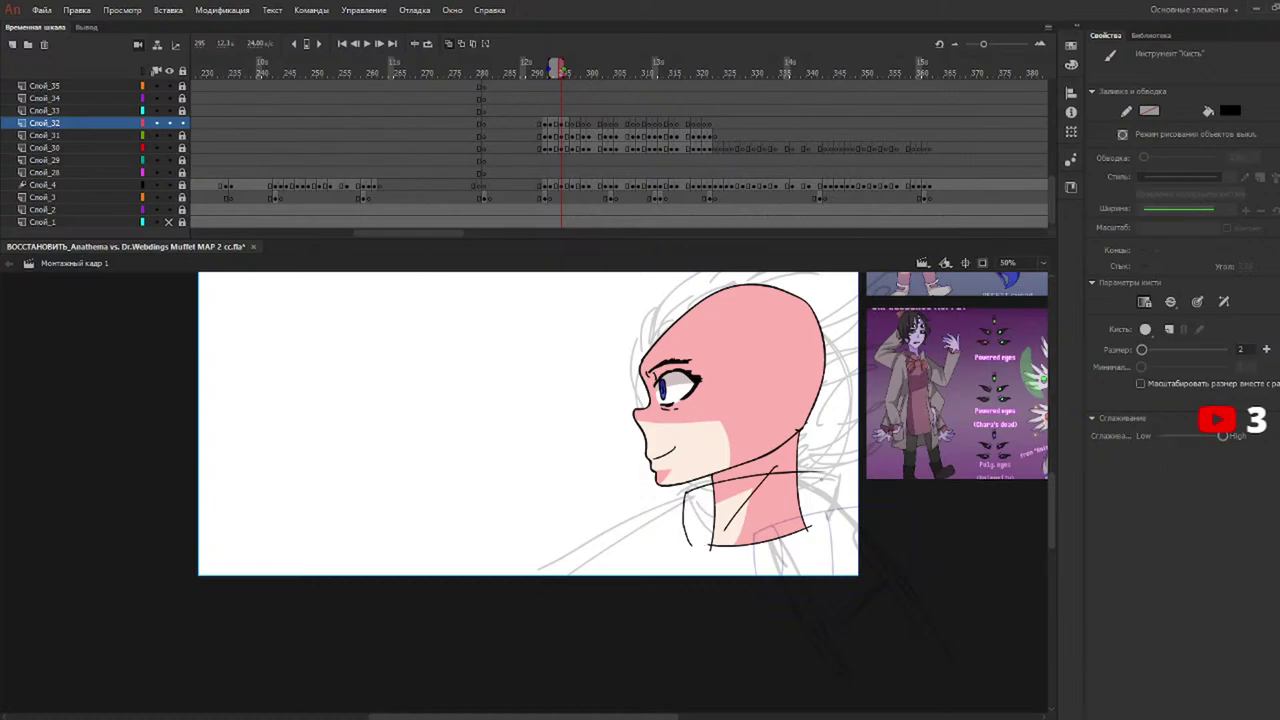
Draw the collar's back edge and the inner fold lines across the neck on frame 295.
key(n)
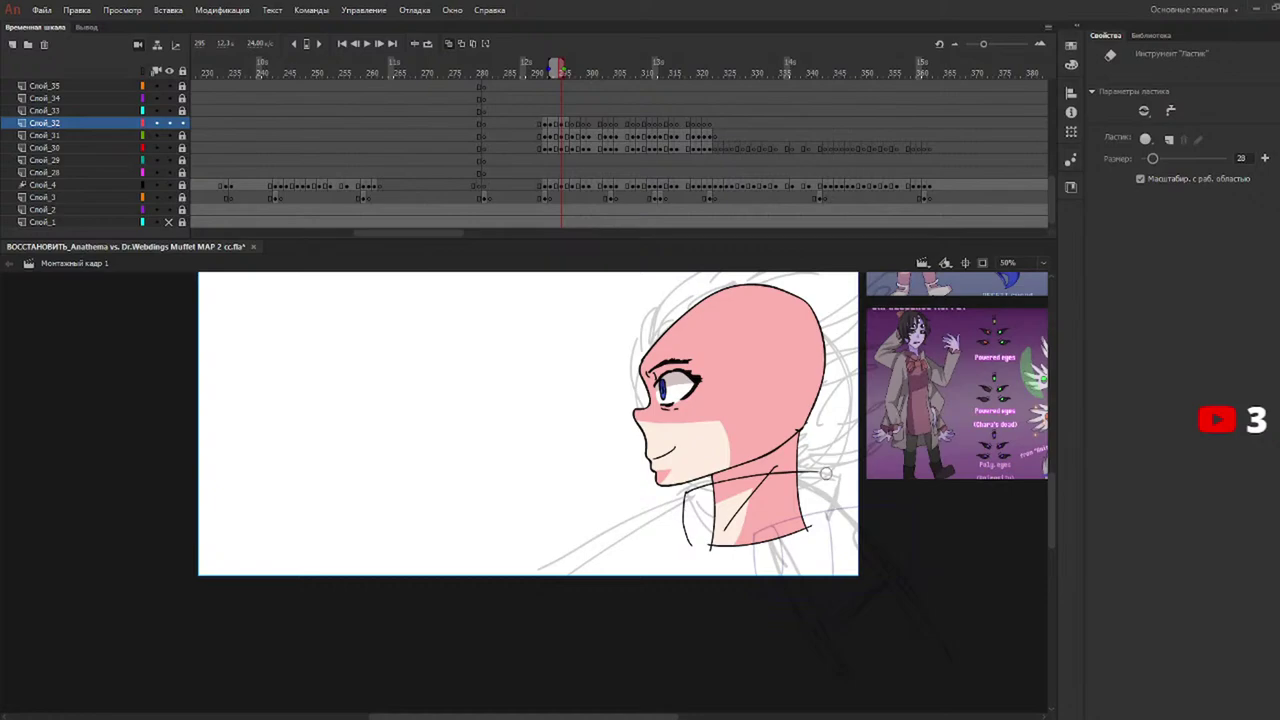
key(b)
drag(816, 471, 823, 540)
key(e)
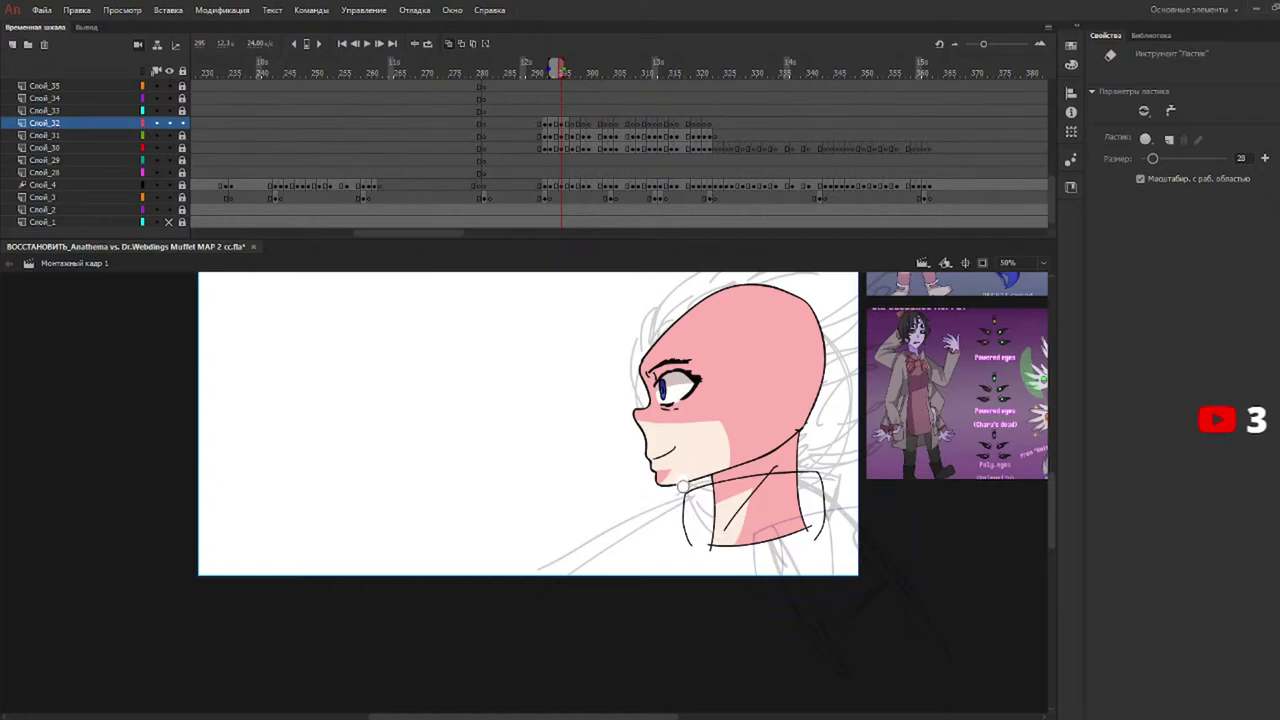
key(b)
drag(712, 486, 710, 554)
key(ctrl+z)
drag(706, 490, 709, 555)
drag(765, 475, 755, 539)
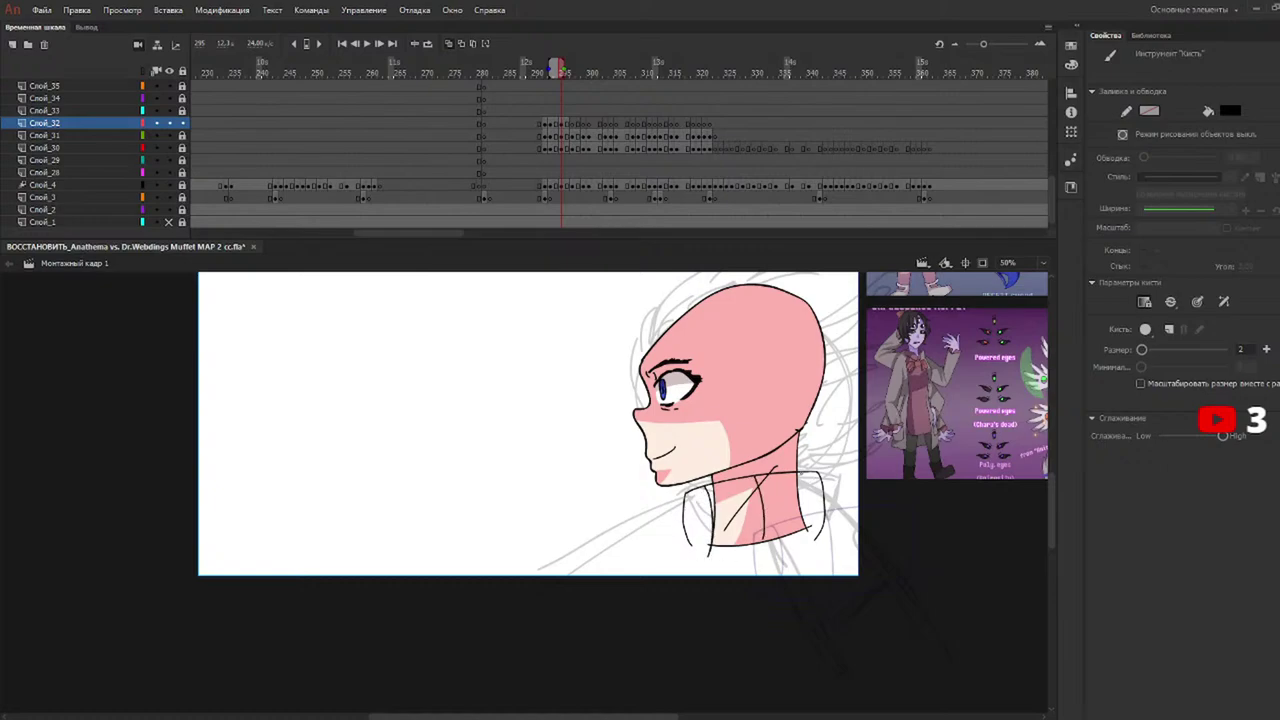
mouse_move(806, 474)
mouse_down()
mouse_move(810, 568)
mouse_move(808, 468)
mouse_move(793, 543)
mouse_up()
key(ctrl+z)
key(ctrl+z)
Draw the torso's two side lines and a curved lower line beneath the collar on frame 295.
drag(689, 539, 679, 637)
key(ctrl+z)
key(ctrl+z)
key(ctrl+z)
drag(687, 540, 690, 628)
drag(826, 526, 826, 640)
mouse_move(662, 612)
mouse_down()
mouse_move(771, 626)
mouse_move(900, 592)
mouse_up()
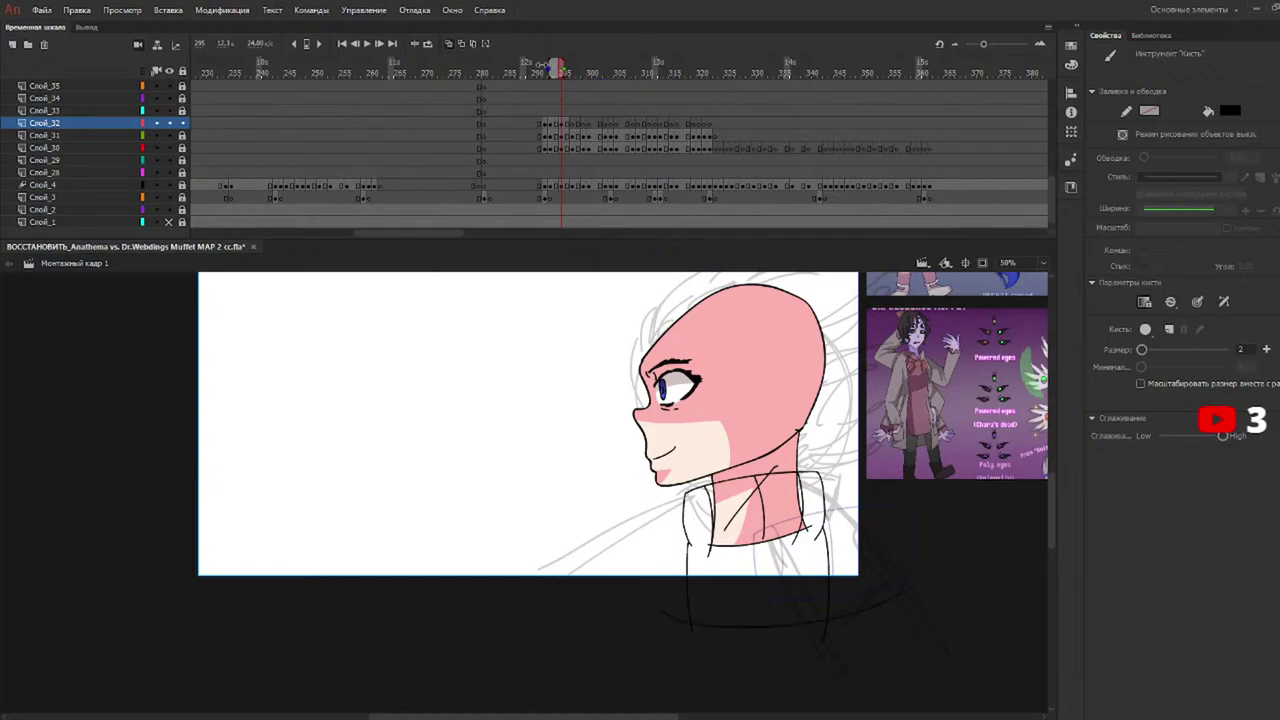
Outline the collar around the neck on frame 303 of Слой_32 and add its inner fold lines.
click(558, 72)
drag(563, 77, 613, 80)
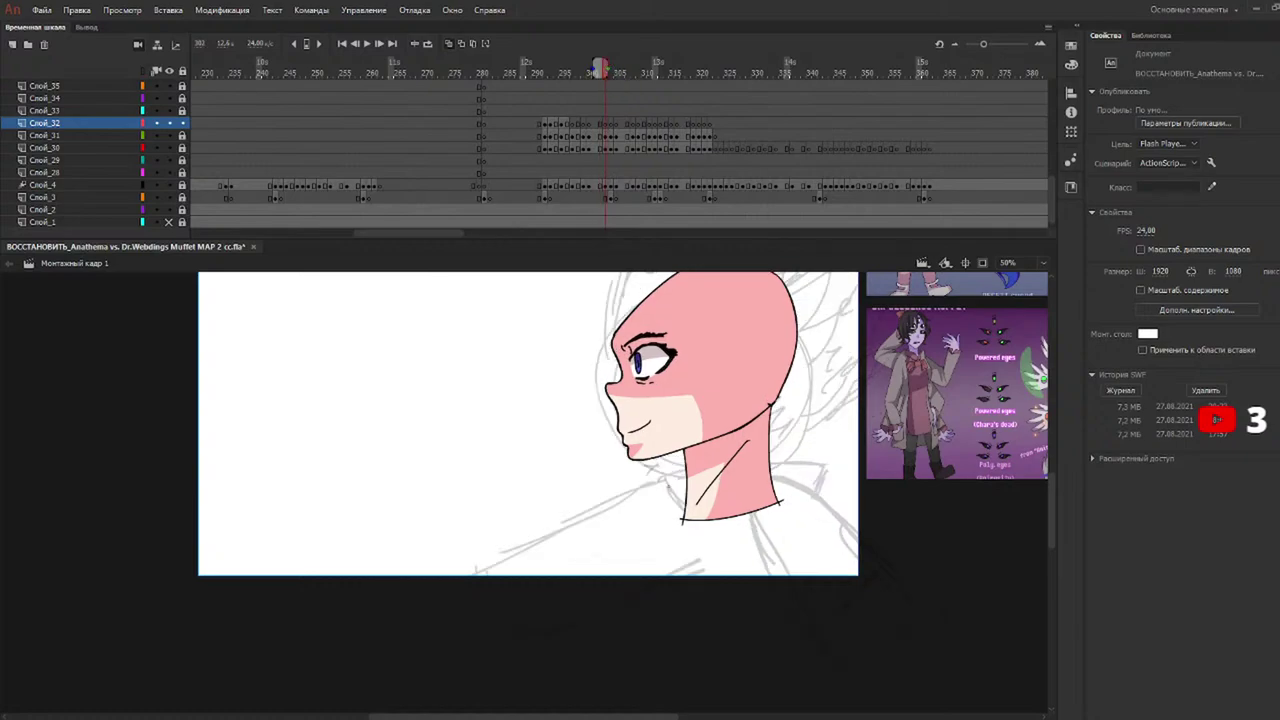
key(b)
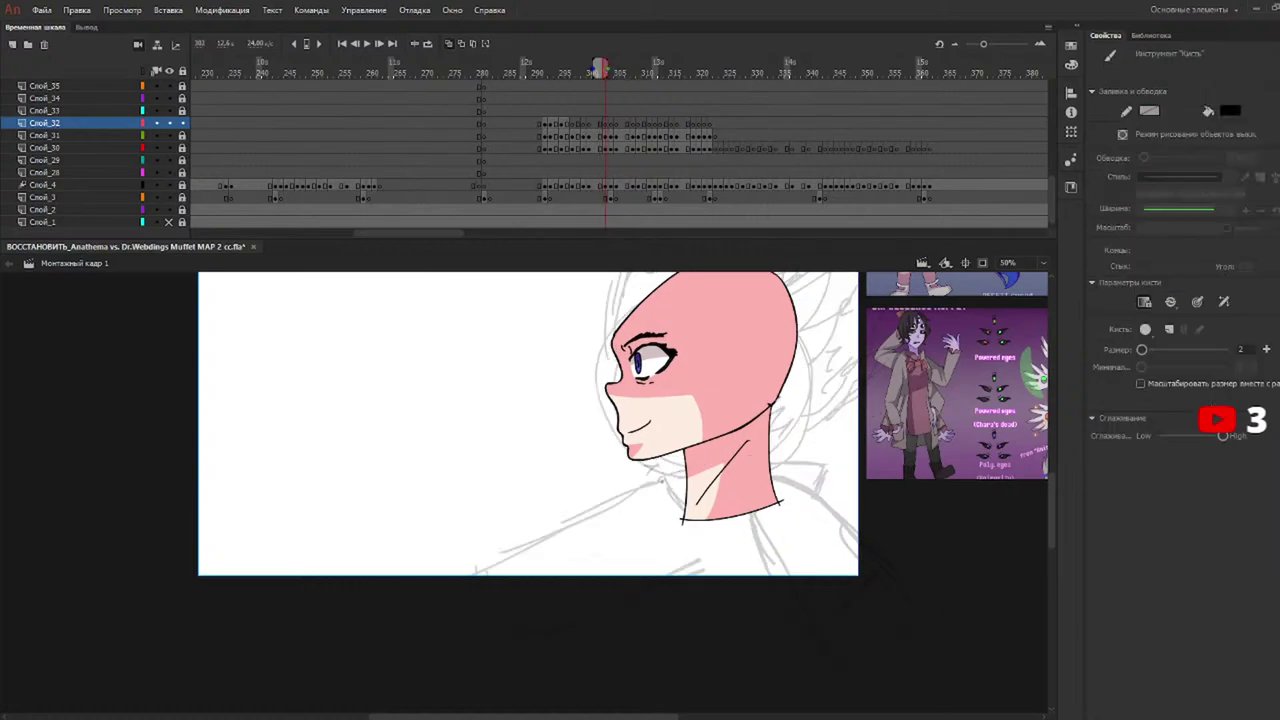
drag(728, 465, 812, 461)
drag(660, 479, 686, 533)
drag(798, 462, 792, 518)
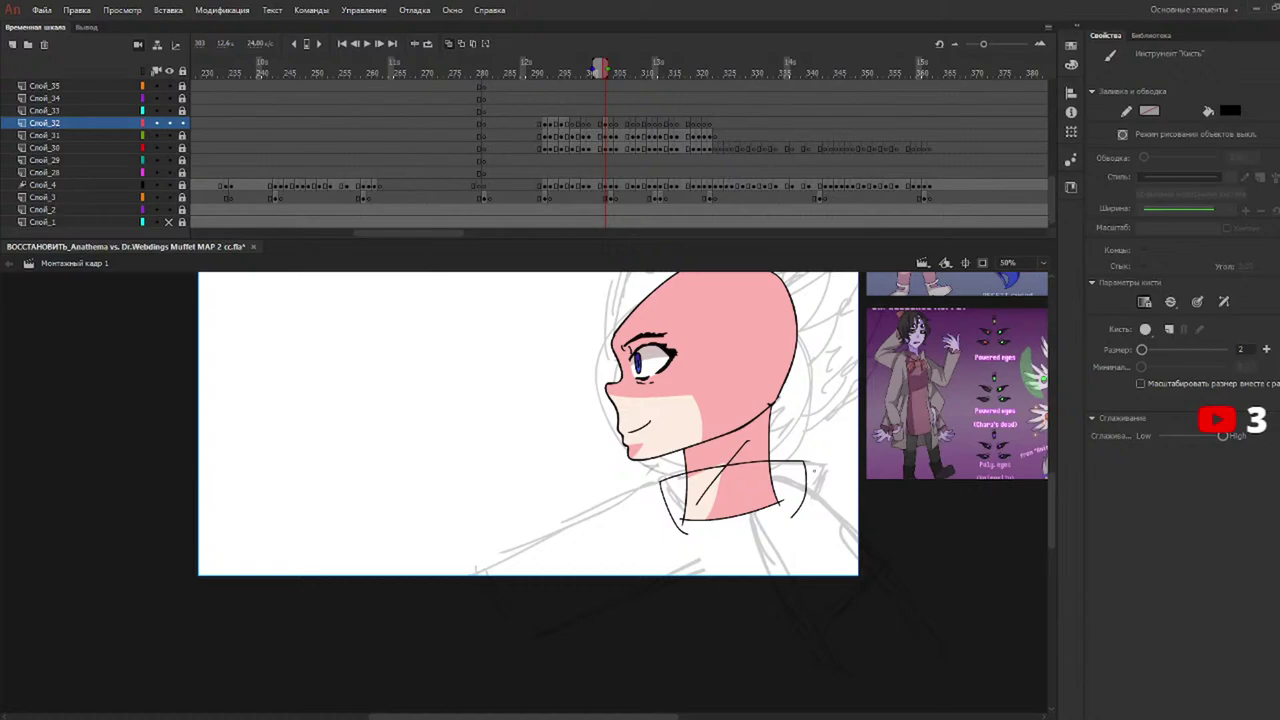
key(e)
key(b)
drag(686, 474, 698, 528)
drag(741, 461, 728, 541)
drag(783, 460, 782, 515)
Draw the torso's two side lines and a curved lower line beneath the collar on frame 303, redoing the front side line.
key(e)
mouse_move(728, 548)
mouse_down()
mouse_move(730, 519)
mouse_move(674, 596)
mouse_up()
key(b)
key(ctrl+z)
drag(673, 522, 690, 655)
key(ctrl+z)
drag(676, 525, 682, 650)
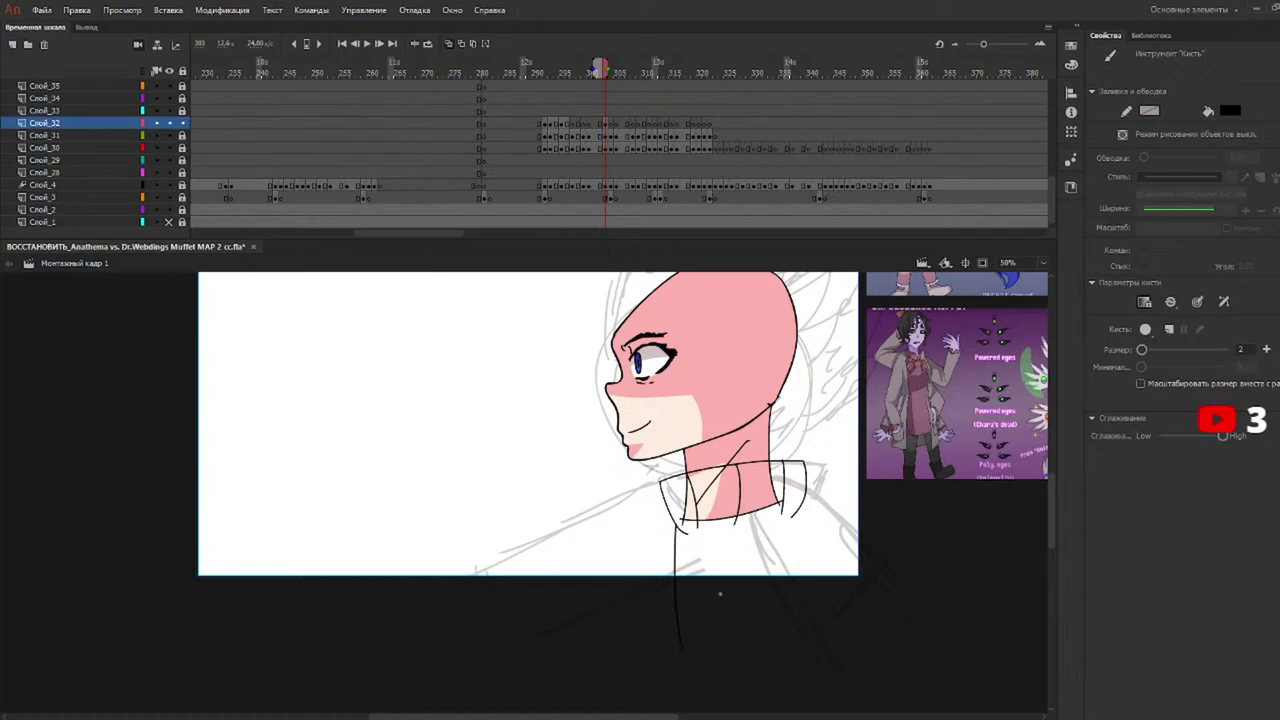
drag(798, 506, 816, 645)
drag(655, 620, 801, 626)
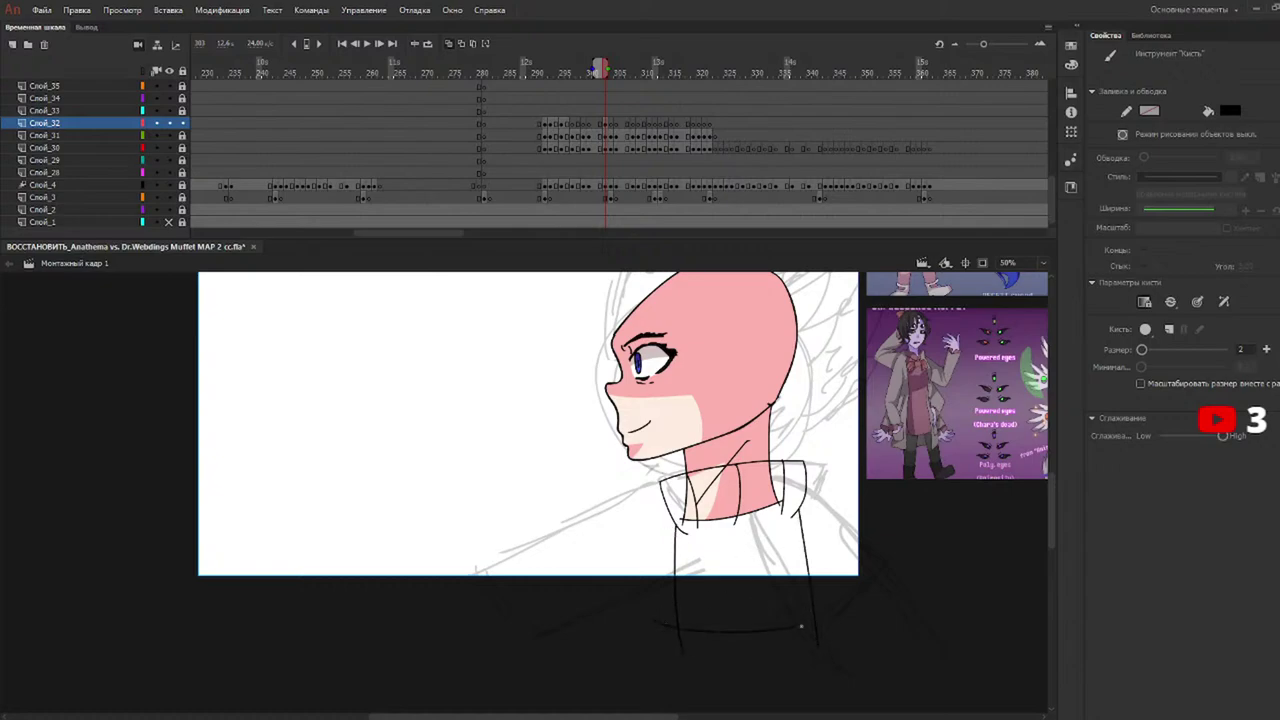
Draw the collar's curved upper line across the neck on frame 304, redoing the stroke until it fits.
click(611, 70)
drag(634, 541, 762, 515)
key(ctrl+z)
drag(634, 541, 768, 504)
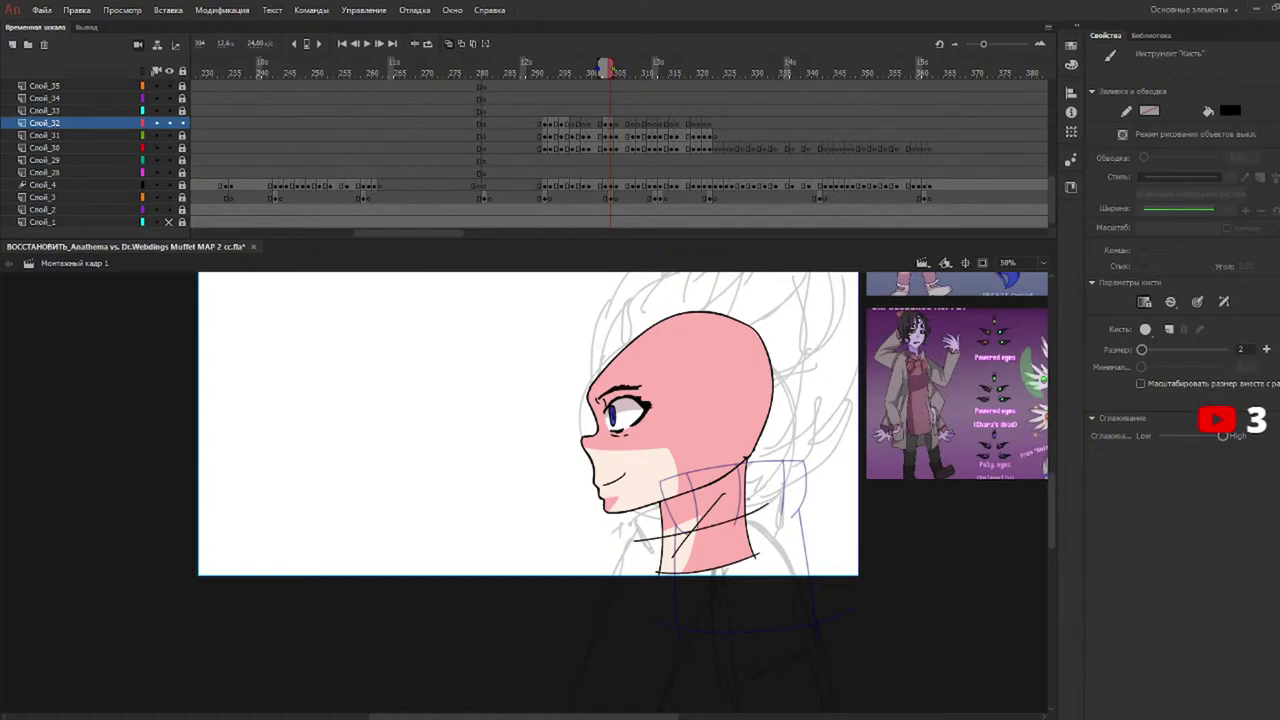
key(ctrl+z)
drag(639, 541, 772, 509)
key(ctrl+z)
drag(630, 543, 782, 509)
key(ctrl+z)
drag(630, 544, 786, 508)
key(ctrl+z)
drag(636, 548, 778, 522)
key(ctrl+z)
drag(640, 548, 752, 516)
key(ctrl+z)
drag(638, 546, 774, 520)
key(ctrl+z)
mouse_move(638, 542)
mouse_down()
mouse_move(729, 486)
mouse_move(746, 512)
mouse_up()
key(ctrl+z)
drag(638, 542, 766, 510)
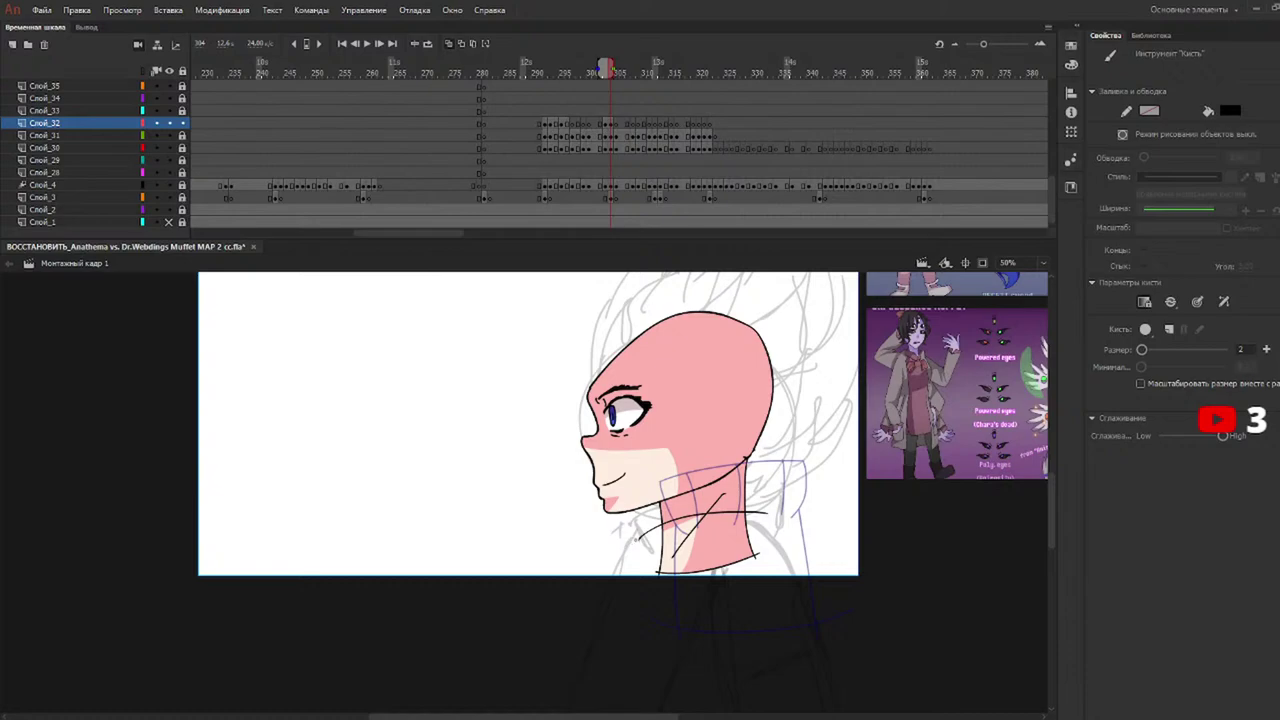
Draw the collar's front edge, the long back edge and the torso's curved lower outline on frame 304.
drag(640, 538, 646, 576)
drag(767, 513, 772, 590)
key(ctrl+z)
mouse_move(766, 513)
mouse_down()
mouse_move(768, 598)
mouse_move(786, 650)
mouse_up()
mouse_move(654, 587)
mouse_down()
mouse_move(655, 632)
mouse_move(780, 640)
mouse_up()
Add three inner fold lines down the collar on frame 304, redoing the middle one.
drag(670, 523, 664, 580)
drag(709, 516, 699, 600)
key(ctrl+z)
drag(706, 514, 711, 576)
key(ctrl+z)
key(ctrl+z)
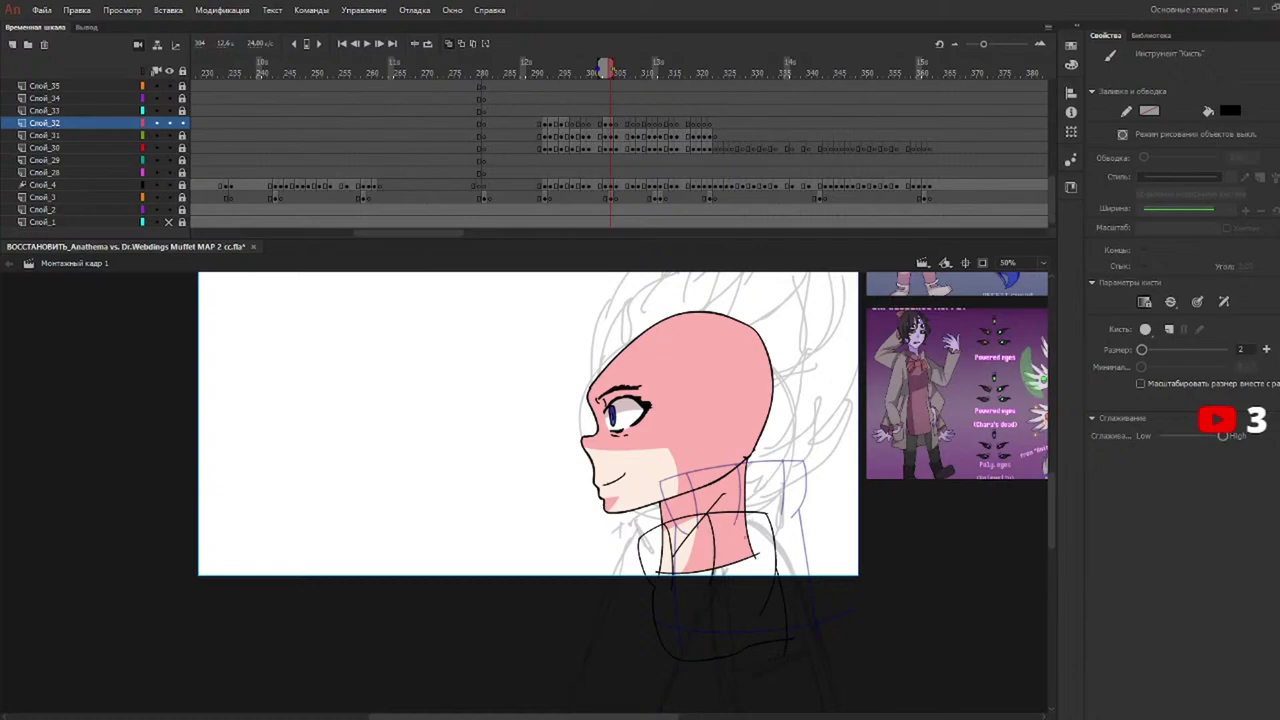
drag(749, 513, 757, 575)
Draw the collar's curved upper line across the neck on frame 312, redoing it once.
click(546, 67)
mouse_move(548, 70)
mouse_down()
mouse_move(652, 98)
mouse_move(648, 68)
mouse_up()
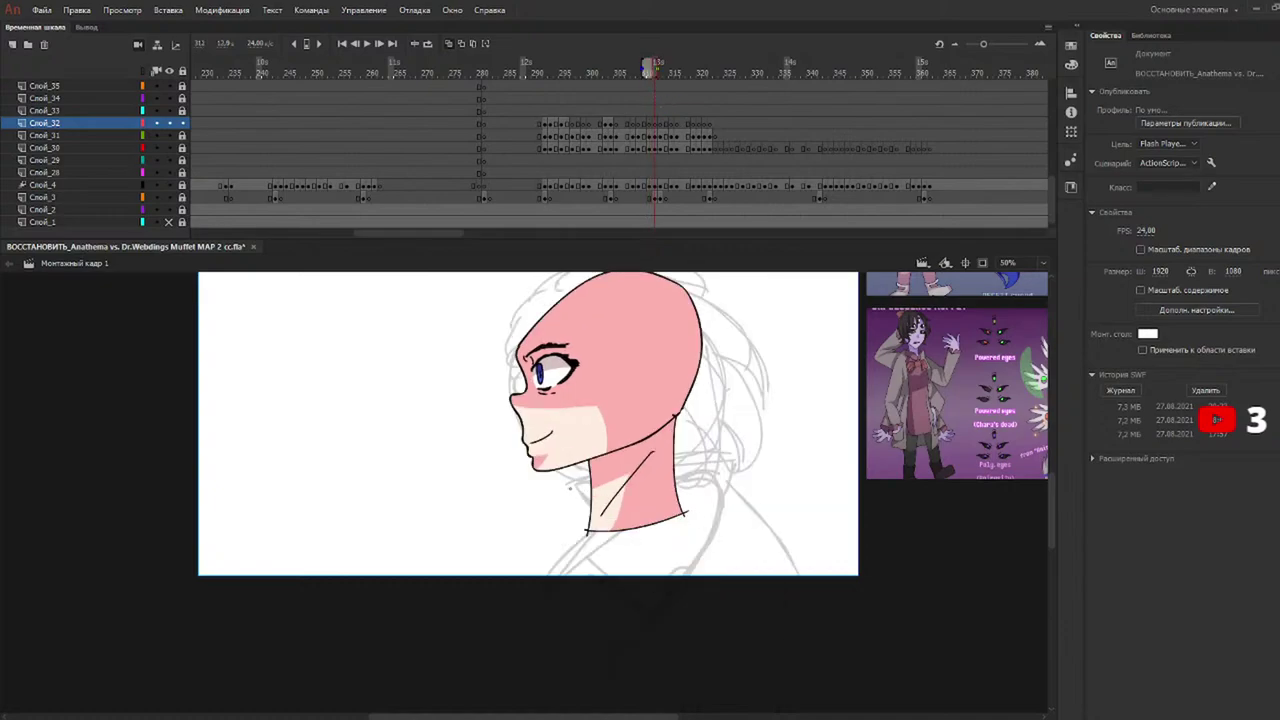
key(b)
drag(565, 490, 705, 462)
key(ctrl+z)
drag(565, 490, 705, 462)
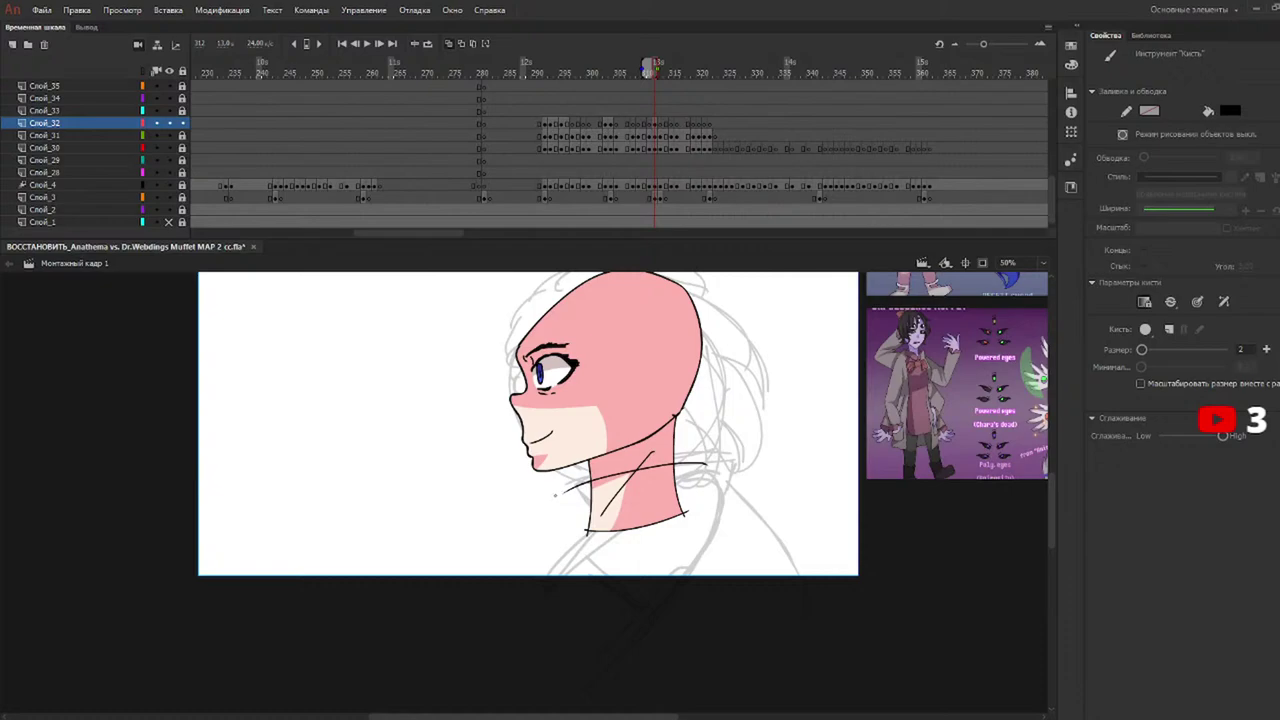
Draw the collar's front and back edges on frame 312 and add three inner fold lines.
drag(568, 490, 572, 534)
key(ctrl+z)
drag(568, 490, 572, 535)
key(ctrl+z)
drag(563, 490, 578, 545)
drag(709, 467, 694, 529)
key(ctrl+z)
drag(704, 462, 697, 536)
drag(588, 482, 598, 554)
drag(643, 470, 636, 532)
drag(692, 464, 687, 528)
Draw the torso's side lines and closing lower line beneath the collar on frame 312.
drag(577, 540, 568, 614)
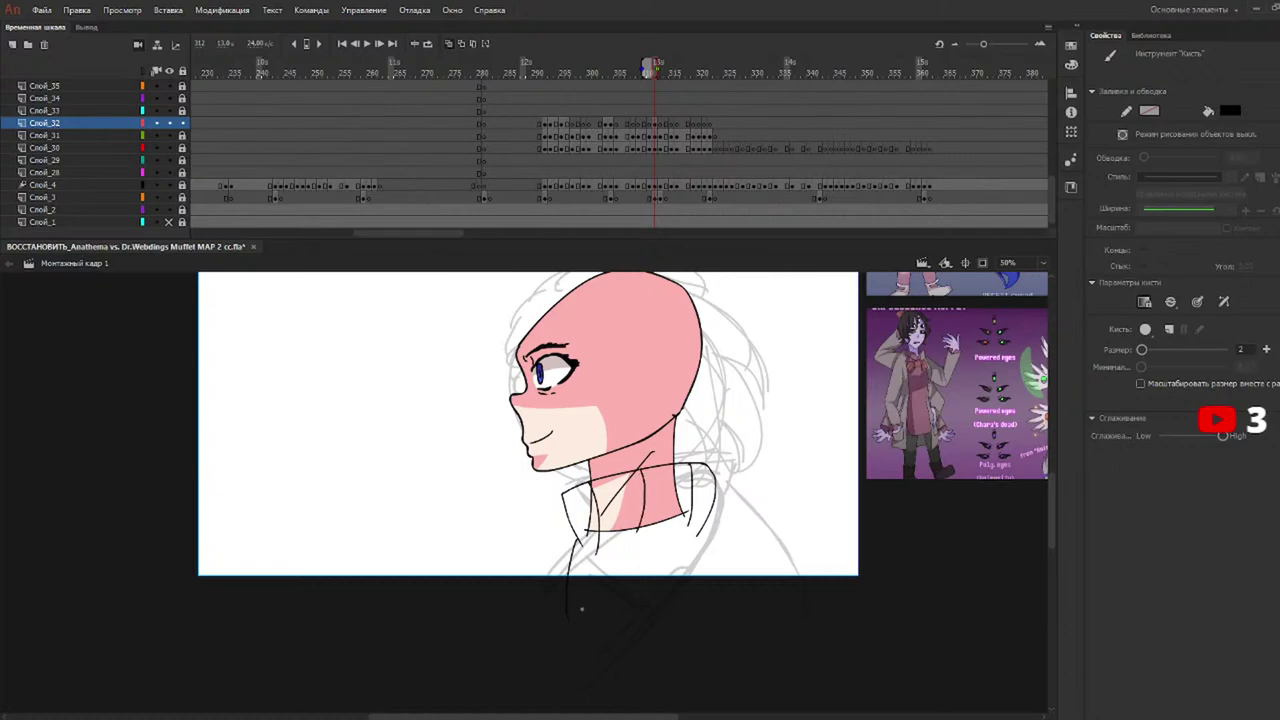
key(ctrl+z)
drag(577, 535, 575, 605)
drag(709, 512, 709, 636)
key(ctrl+z)
drag(709, 515, 708, 640)
mouse_move(576, 601)
mouse_down()
mouse_move(588, 645)
mouse_move(733, 637)
mouse_up()
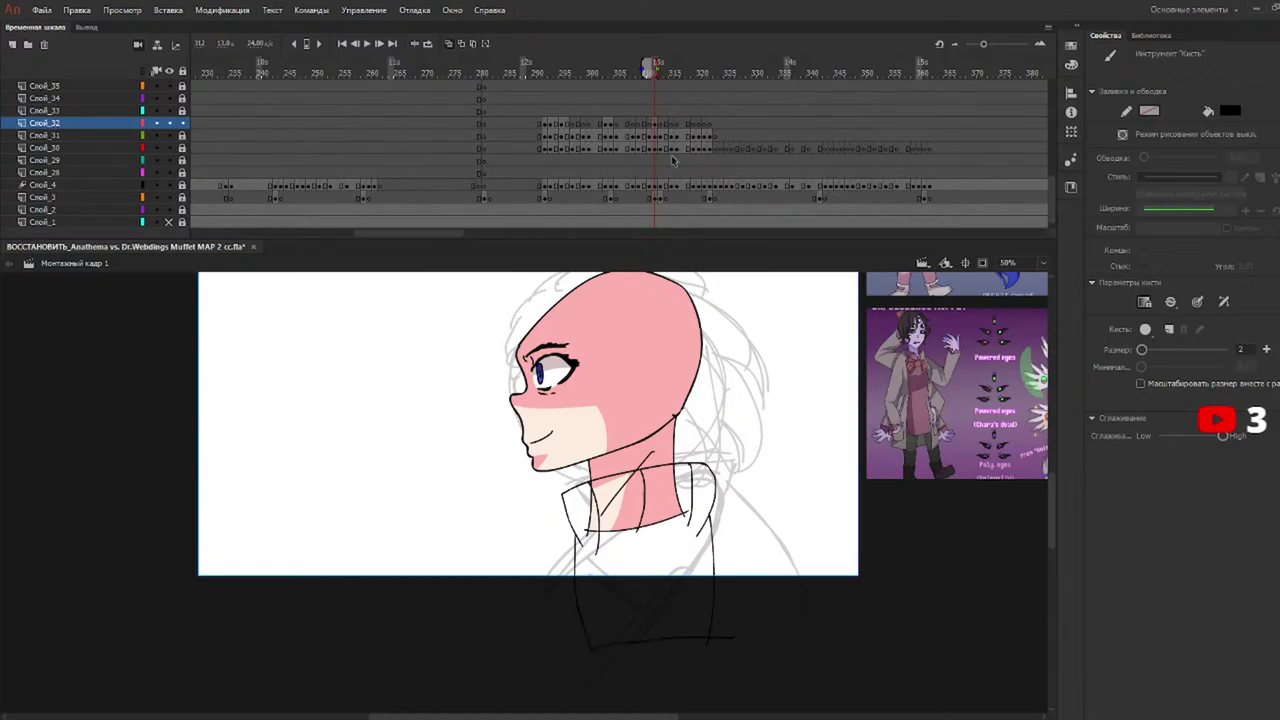
Outline the collar around the neck on frame 320 and add its inner fold lines.
drag(668, 72, 701, 82)
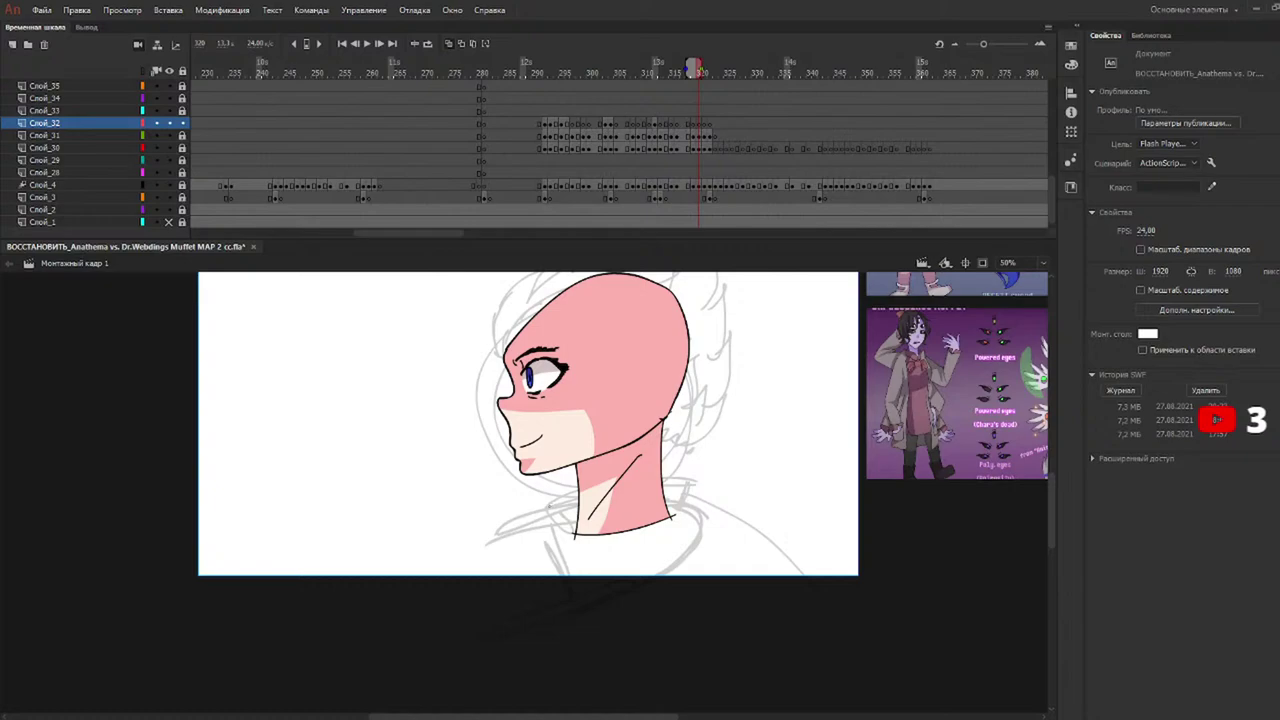
key(y)
mouse_move(547, 506)
mouse_down()
mouse_move(682, 494)
mouse_move(662, 479)
mouse_move(693, 481)
mouse_up()
key(ctrl+z)
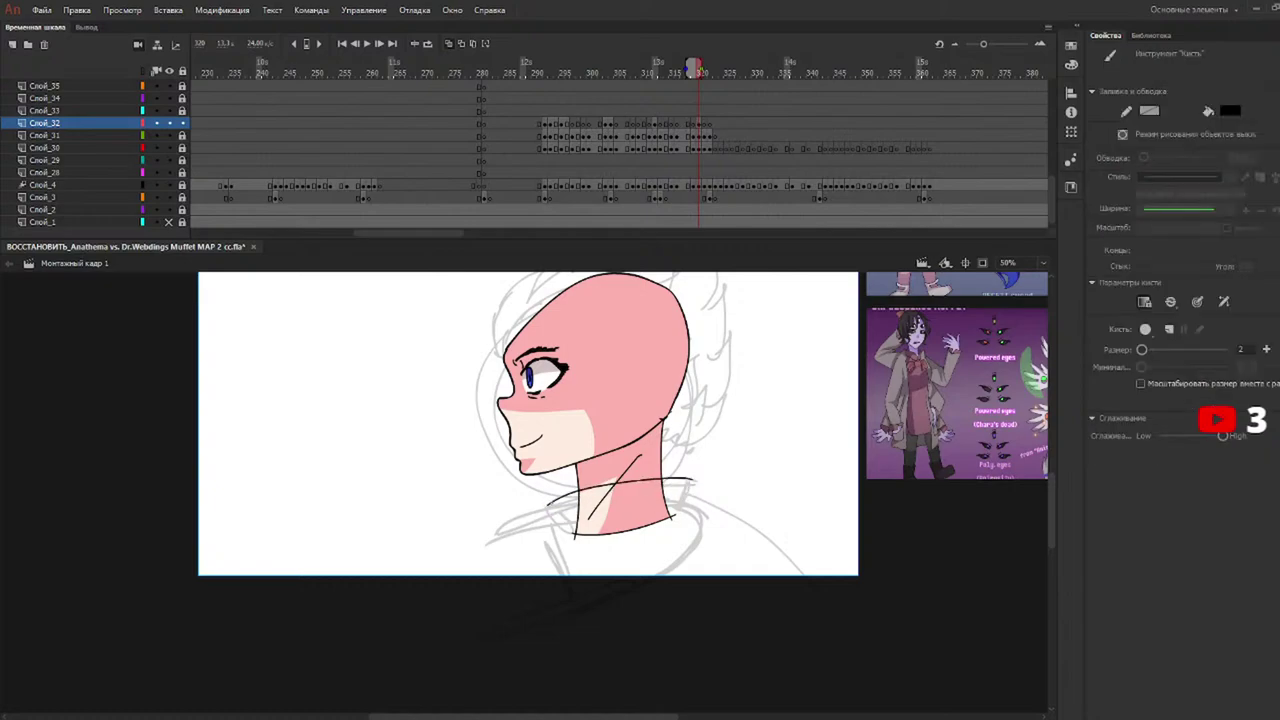
key(ctrl+z)
key(ctrl+z)
drag(580, 490, 588, 552)
drag(630, 481, 623, 545)
drag(673, 478, 661, 557)
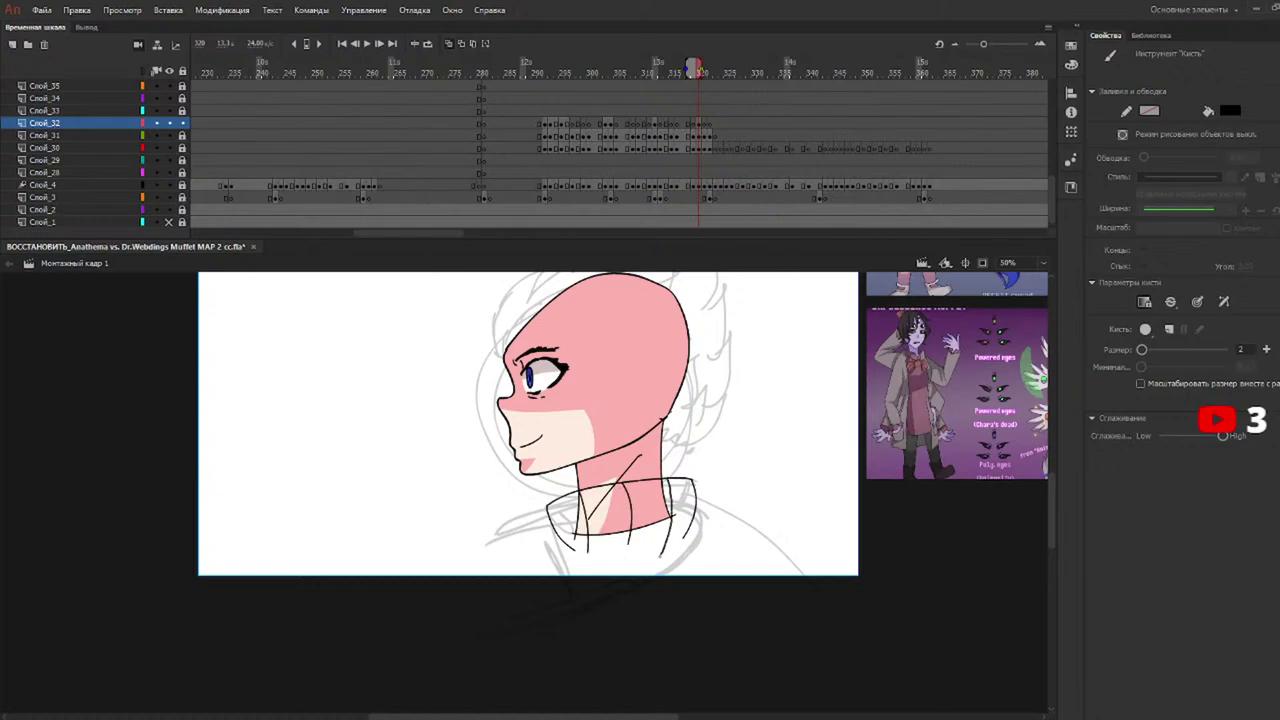
Draw the torso's side lines and a curved lower line beneath the collar on frame 320, redoing the front line until it fits.
key(ctrl+z)
drag(554, 537, 551, 652)
key(ctrl+z)
drag(560, 537, 574, 662)
key(ctrl+z)
drag(559, 538, 552, 664)
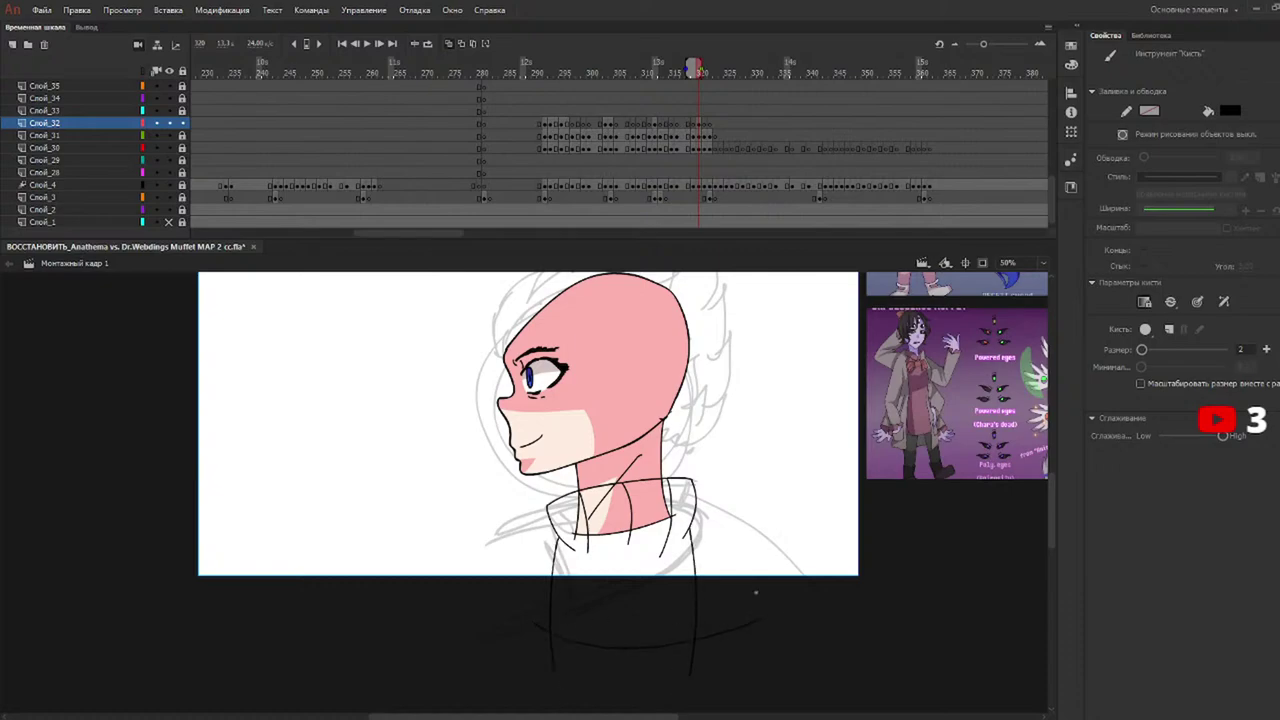
Outline the collar on frame 321, add its inner fold lines and draw the torso's back side line.
drag(700, 68, 703, 68)
drag(563, 528, 699, 519)
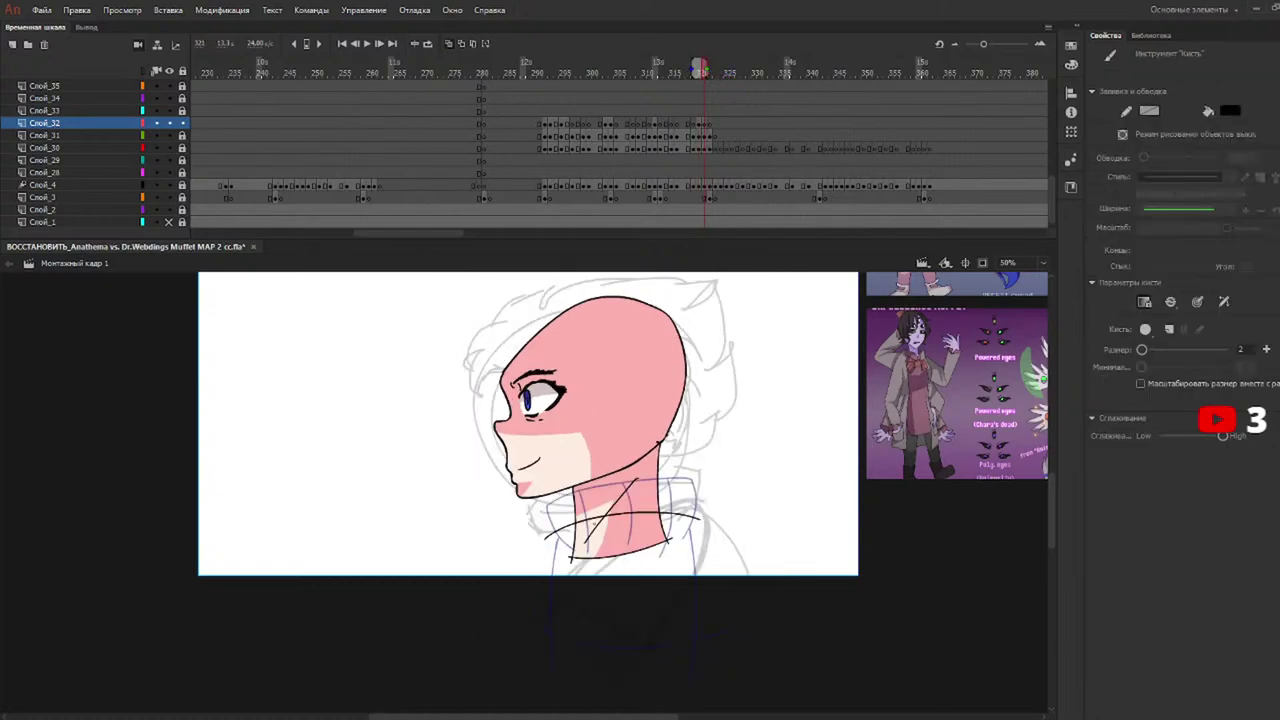
drag(699, 519, 690, 600)
key(ctrl+z)
drag(699, 519, 687, 606)
drag(699, 562, 717, 657)
drag(617, 512, 624, 590)
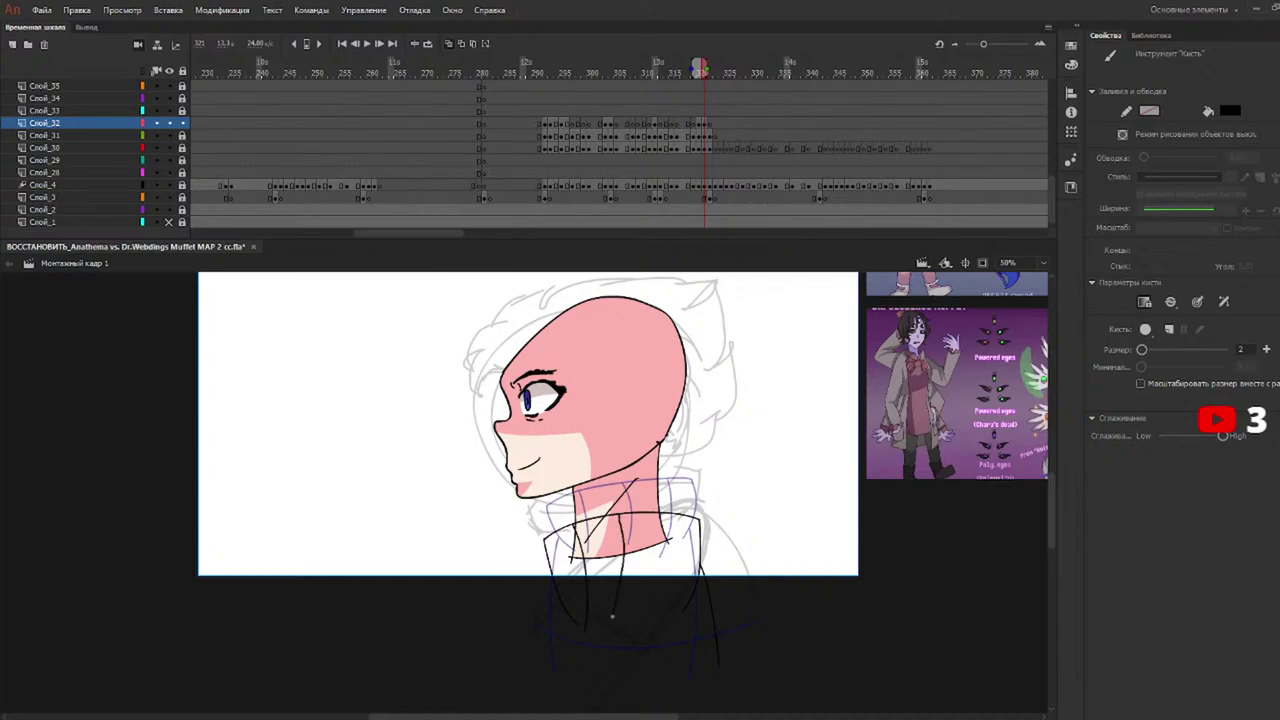
drag(660, 515, 642, 602)
Outline the low, wide collar on frame 322 and add its inner fold lines.
drag(716, 73, 713, 73)
mouse_move(568, 583)
mouse_down()
mouse_move(712, 537)
mouse_move(720, 616)
mouse_up()
key(ctrl+z)
mouse_move(551, 589)
mouse_down()
mouse_move(725, 540)
mouse_move(737, 622)
mouse_up()
drag(645, 542, 656, 628)
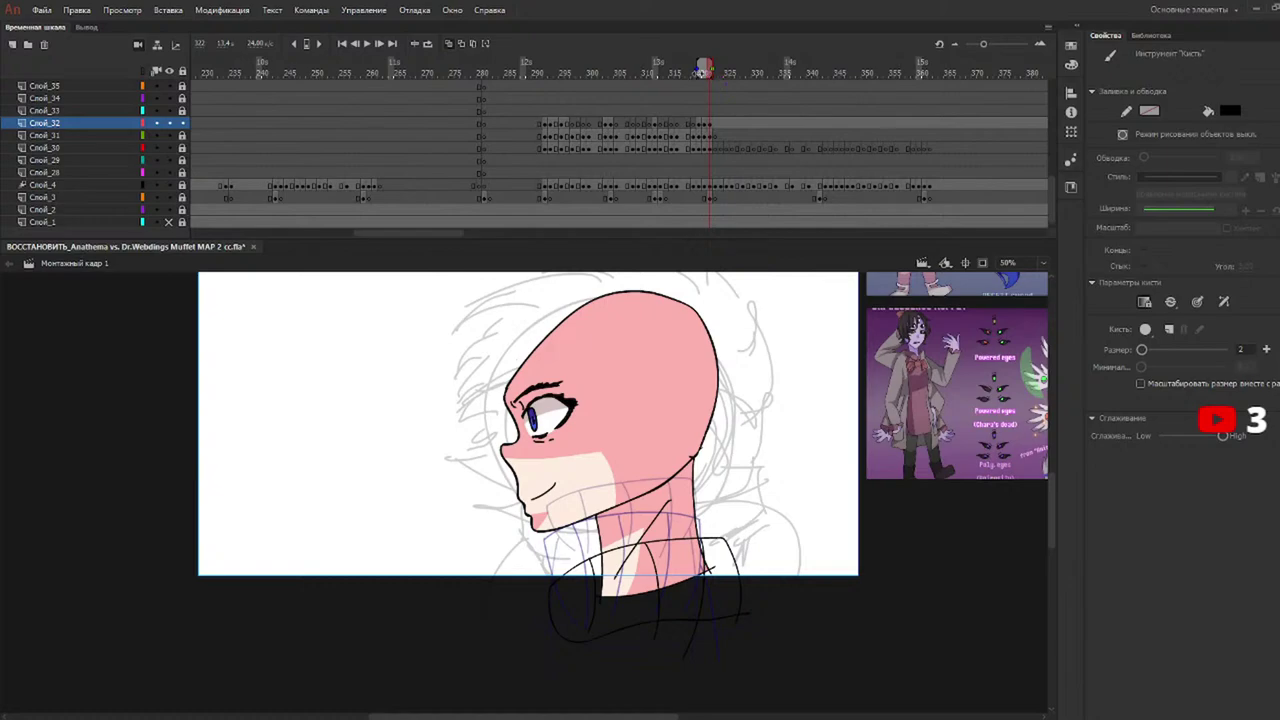
Fill every section of the collar with light pink on frames 292 and 293.
drag(704, 60, 540, 62)
mouse_move(1053, 511)
mouse_down()
mouse_move(1053, 484)
mouse_move(1051, 532)
mouse_up()
key(k)
click(855, 440)
click(815, 443)
mouse_move(1054, 546)
mouse_down()
mouse_move(1068, 538)
mouse_move(1060, 523)
mouse_up()
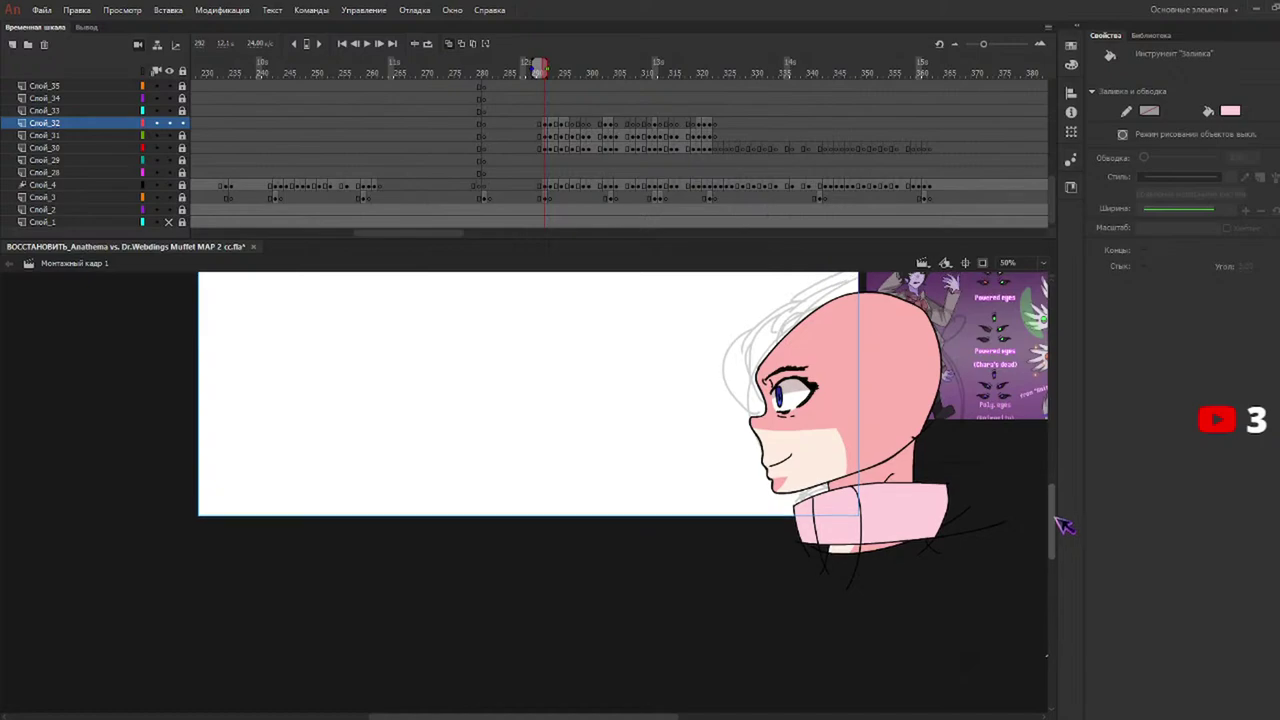
key(period)
click(855, 495)
click(776, 503)
click(770, 497)
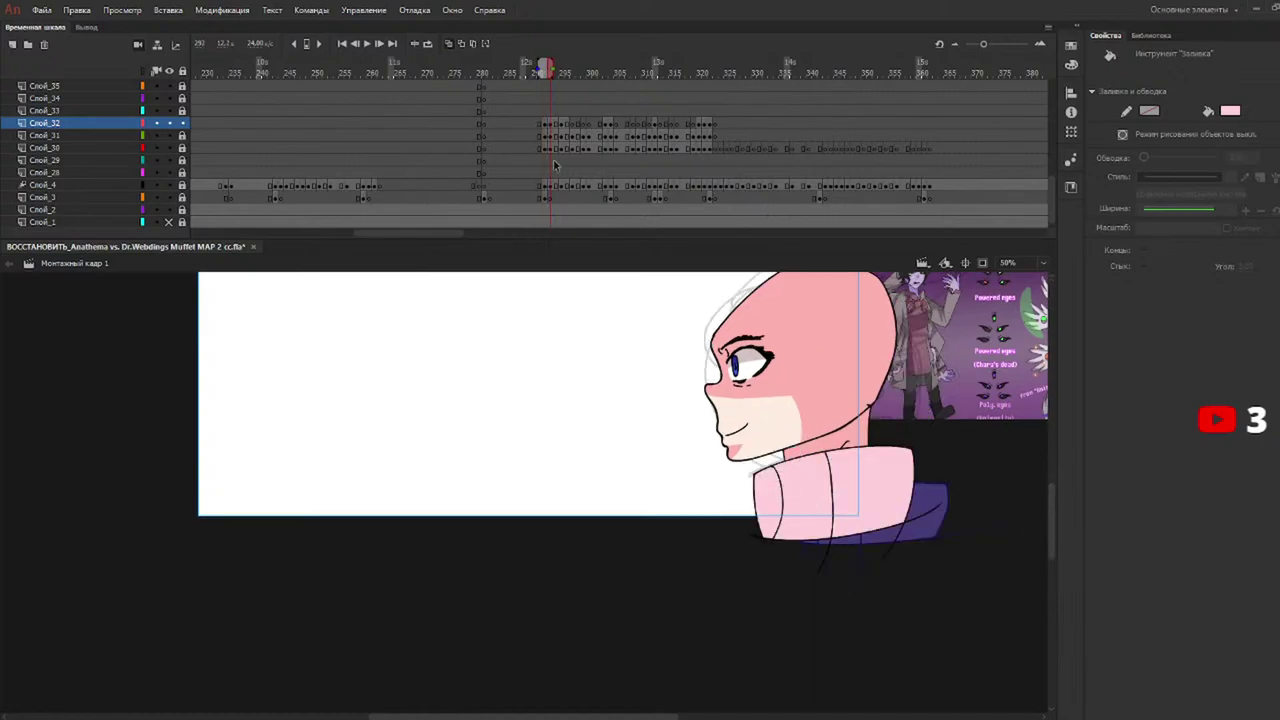
Fill the collar and torso with light pink on frames 295, 303, 304 and 312.
click(556, 70)
click(561, 71)
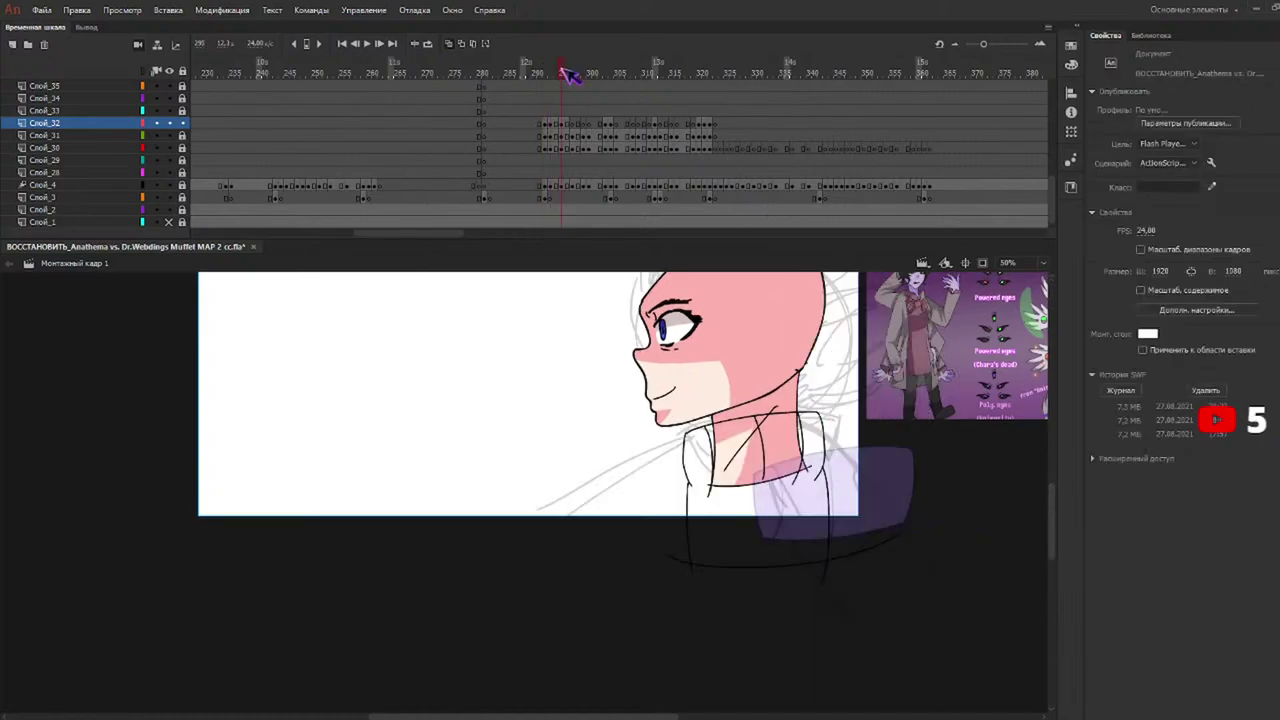
click(765, 500)
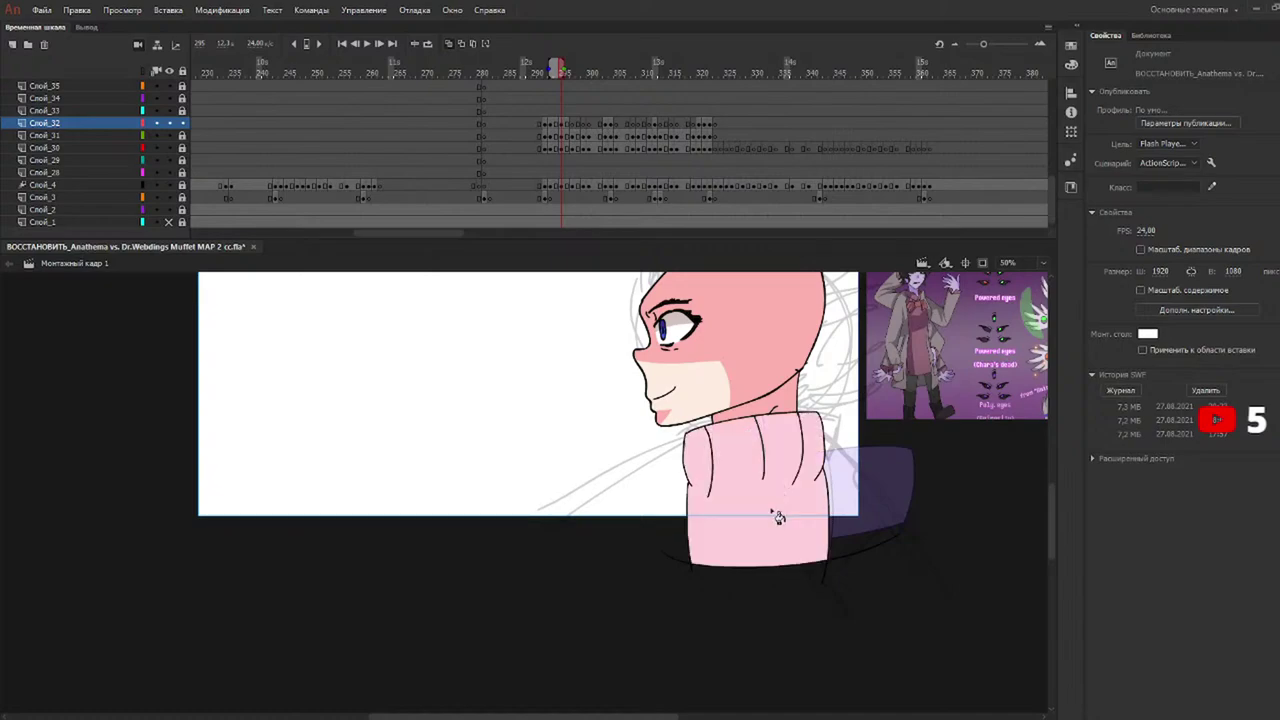
click(601, 71)
click(741, 510)
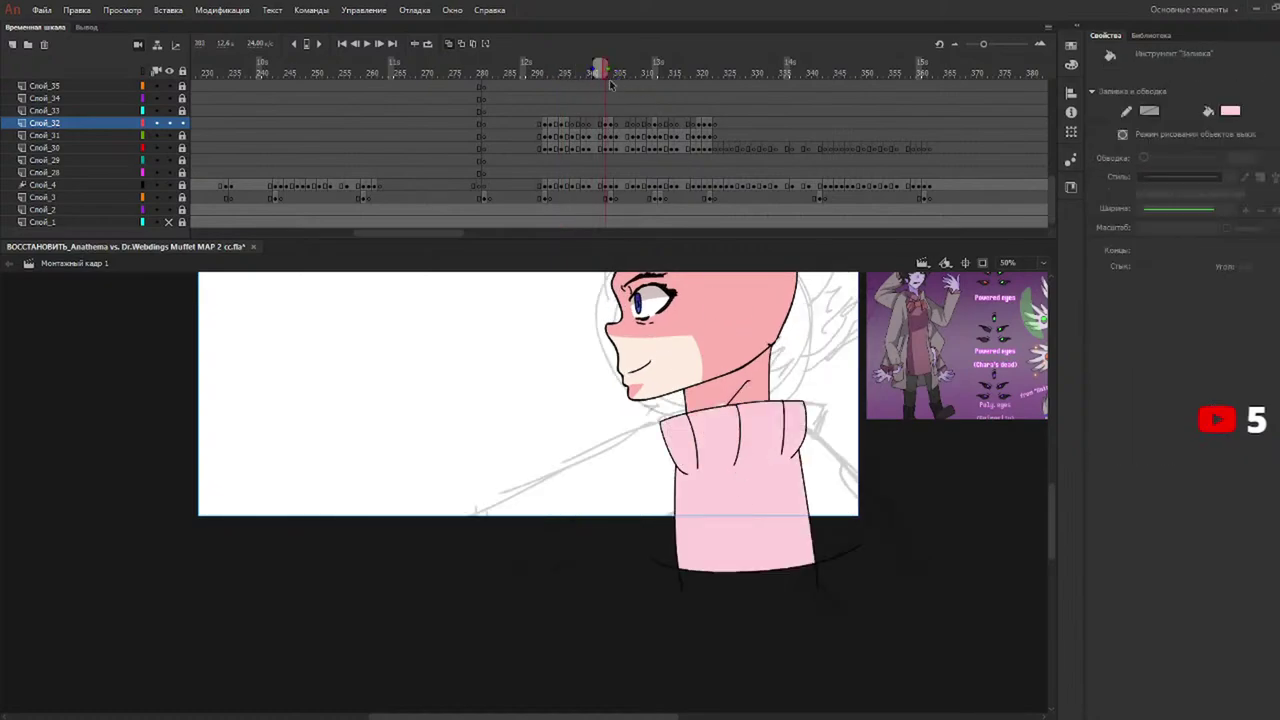
click(607, 71)
click(691, 532)
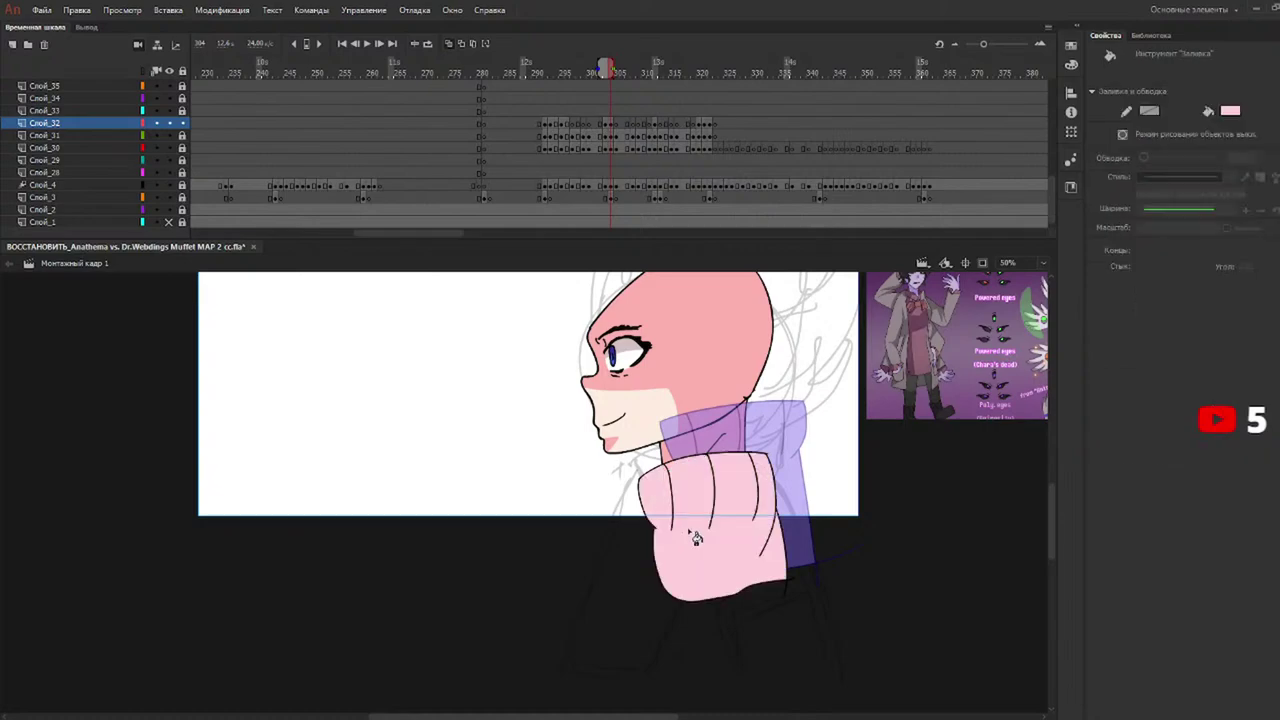
drag(628, 71, 657, 73)
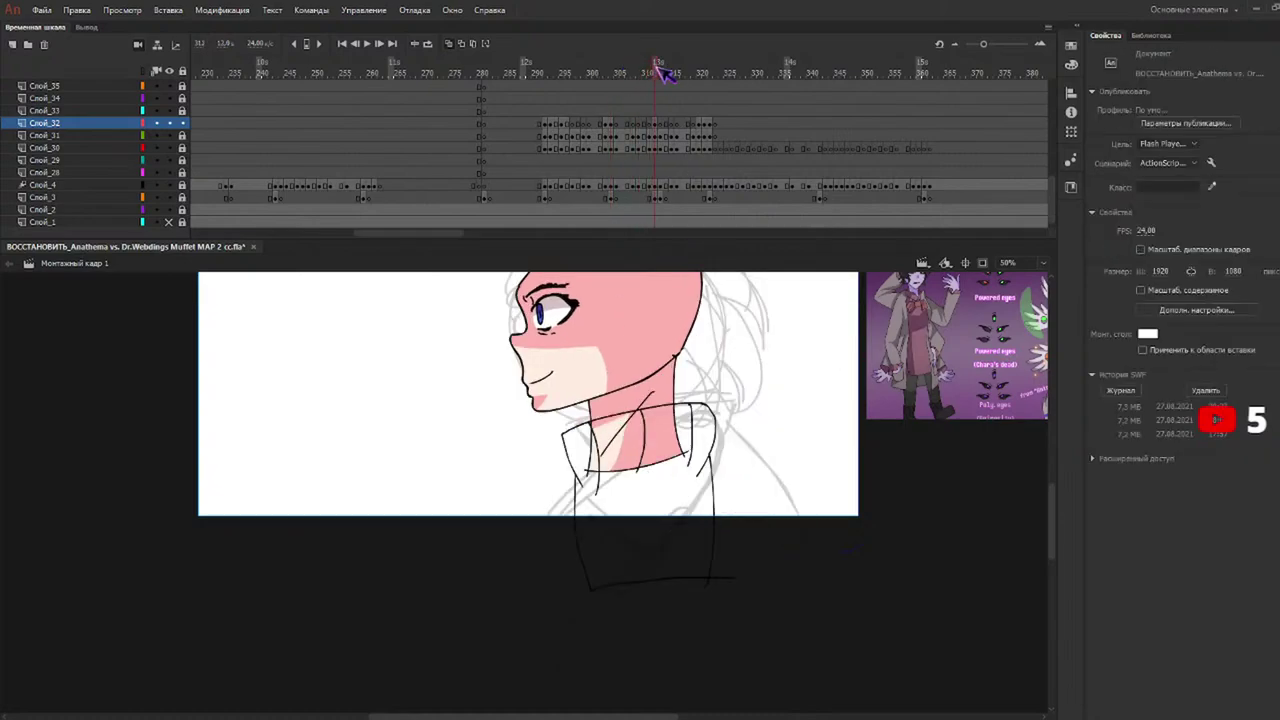
click(645, 513)
Fill the collar and torso light pink on frames 320 and 321, closing frame 321's lower edge with a curved stroke, and go to frame 322.
click(697, 71)
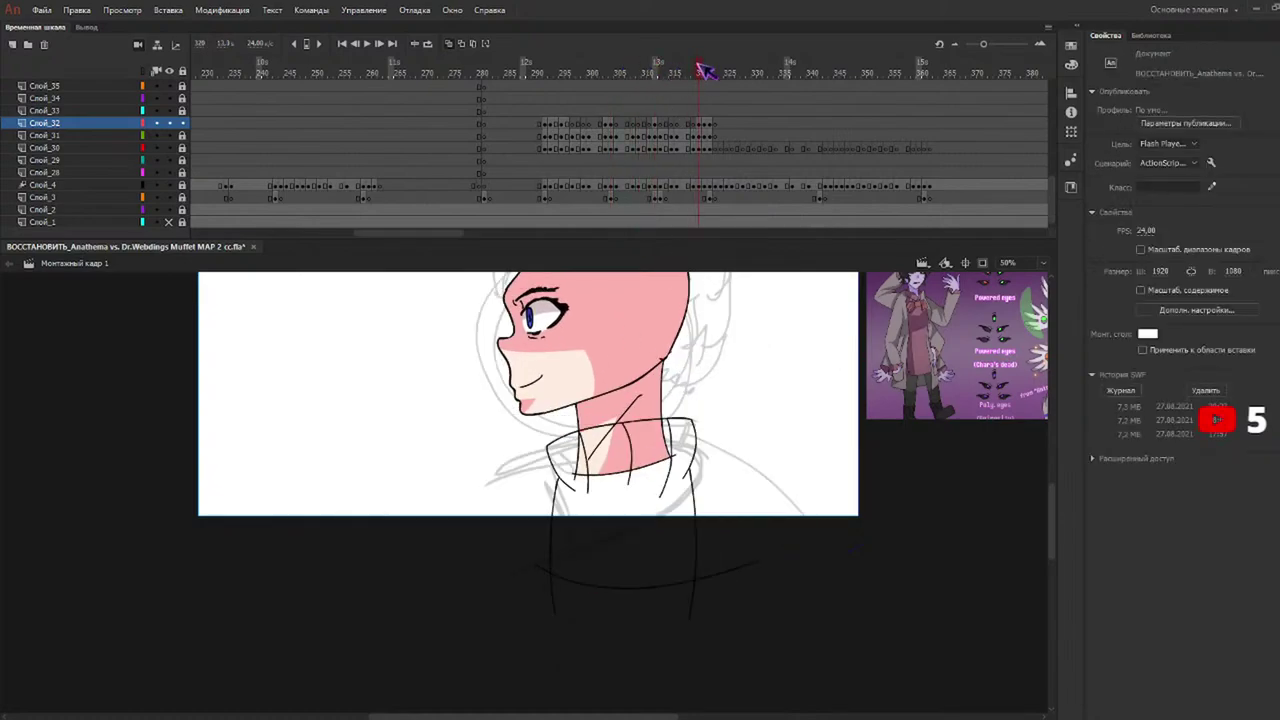
key(period)
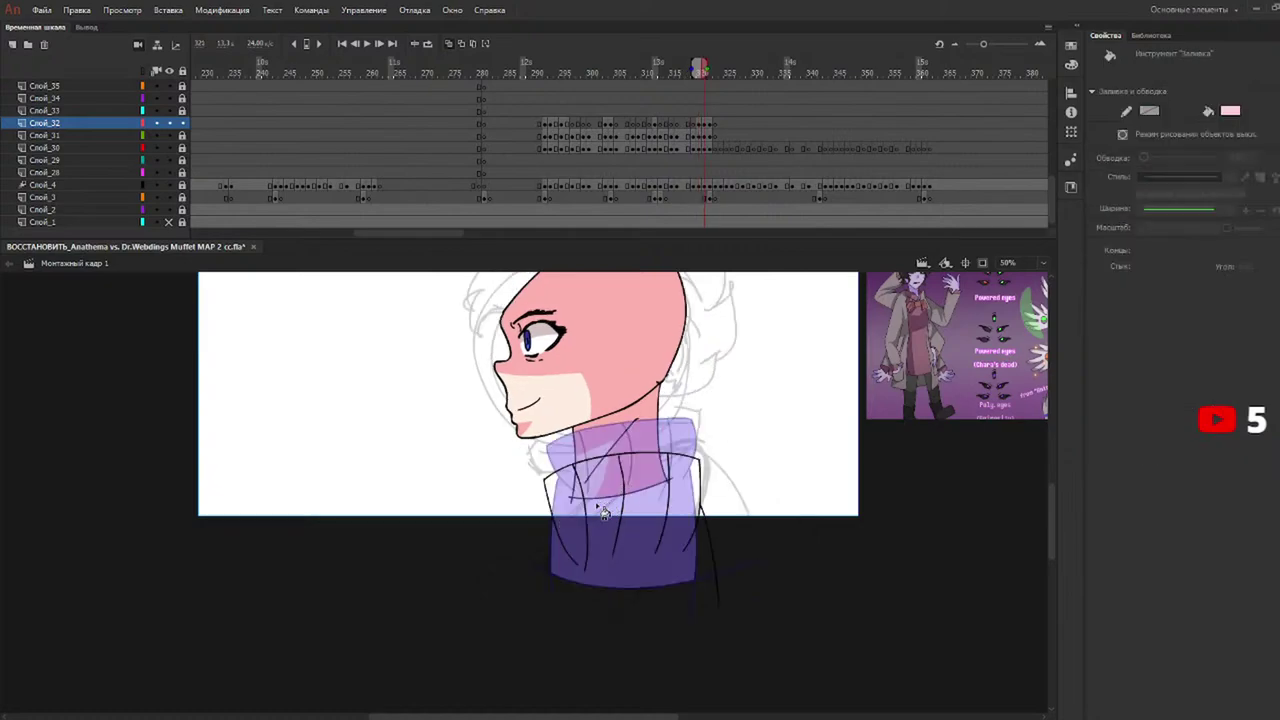
key(b)
mouse_move(570, 546)
mouse_down()
mouse_move(657, 610)
mouse_move(772, 568)
mouse_up()
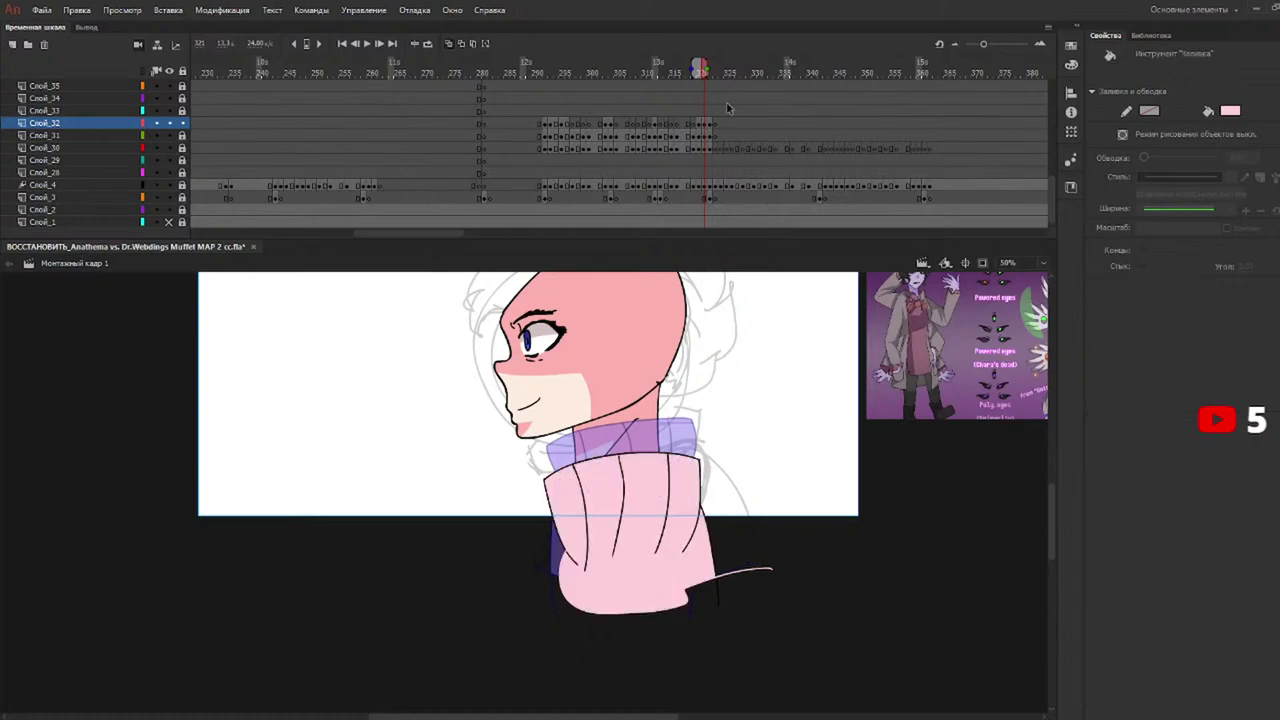
click(716, 70)
drag(714, 68, 709, 69)
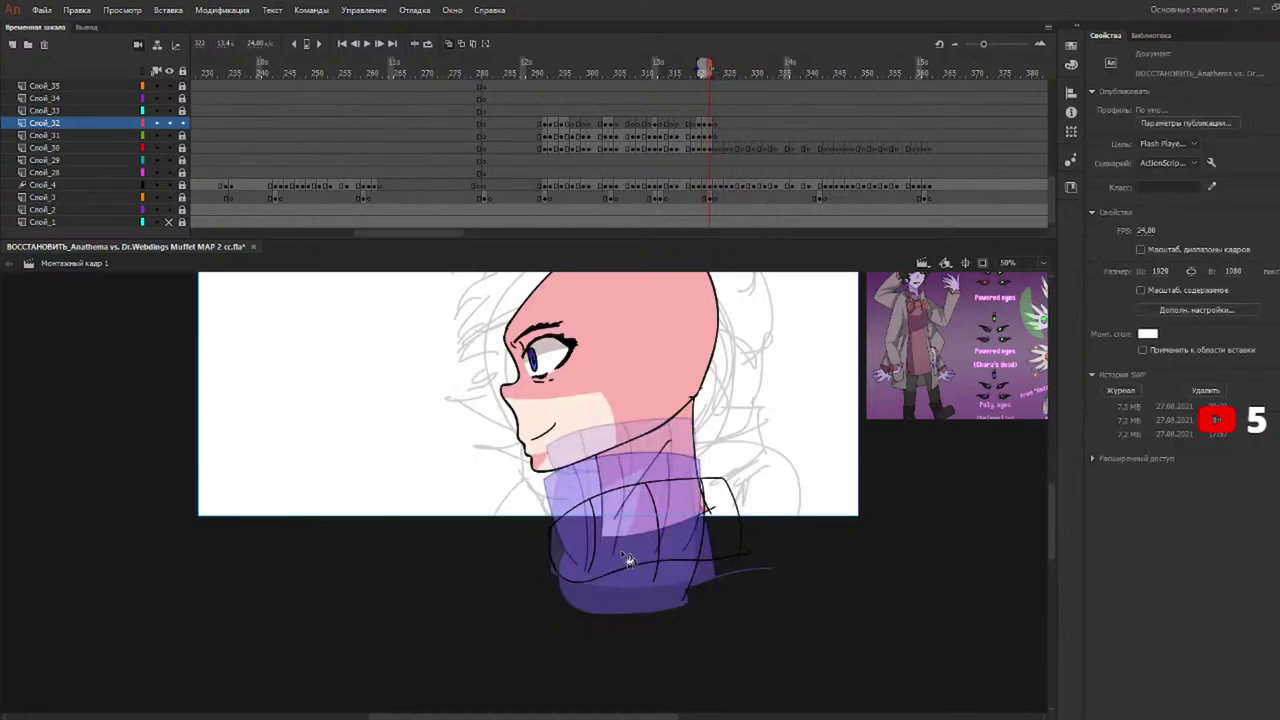
Draw a thin red shading boundary across the collar on frames 292 and 293 with the Paint Brush.
click(551, 70)
drag(549, 68, 543, 68)
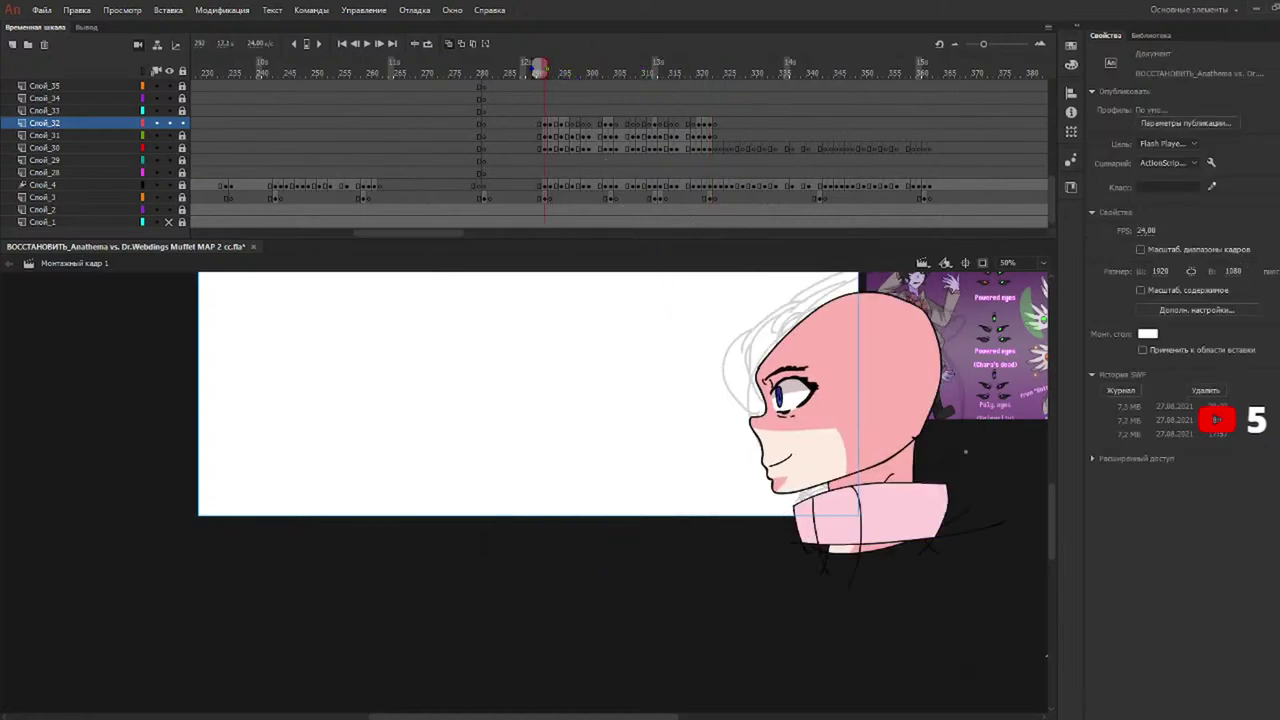
key(b)
key(y)
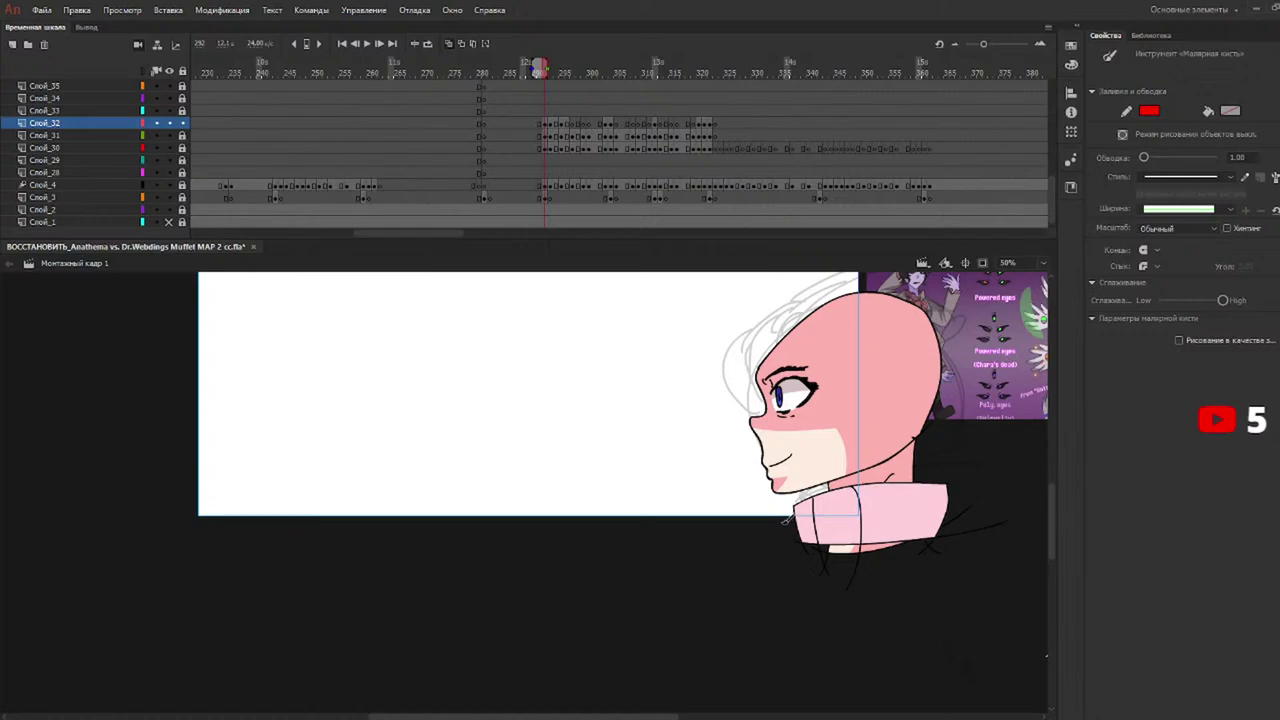
drag(903, 420, 783, 524)
key(.)
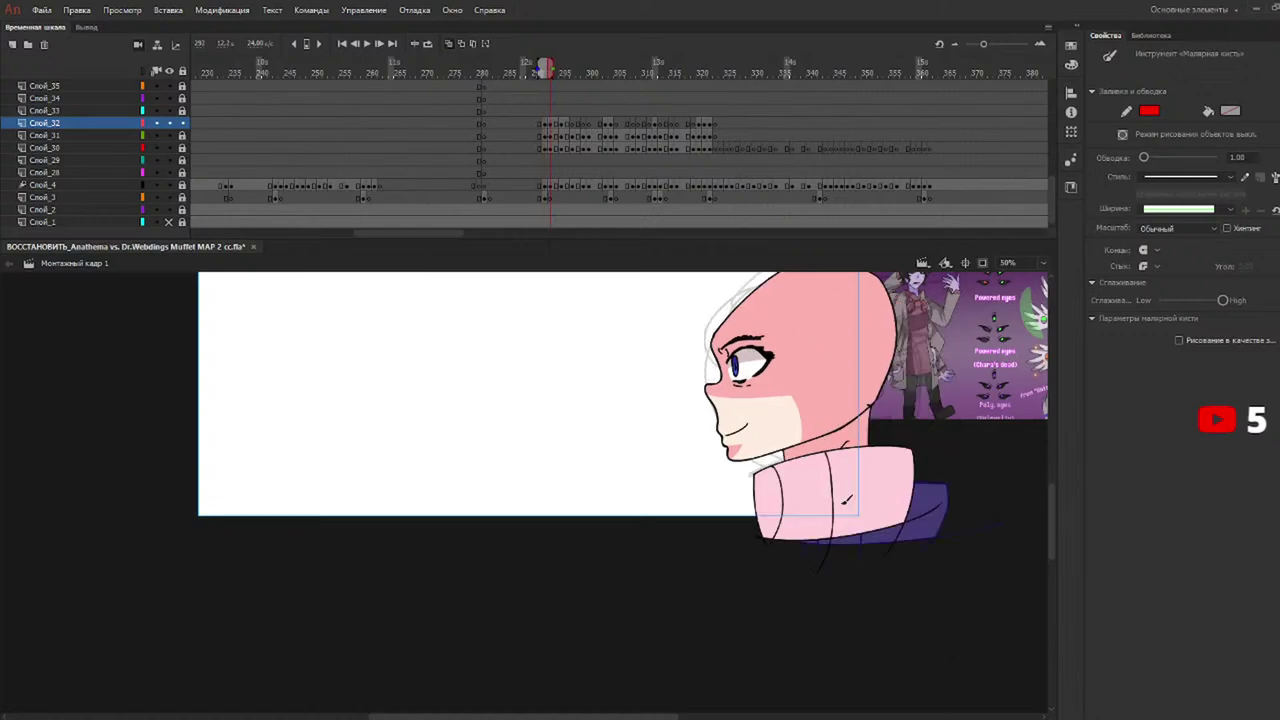
mouse_move(745, 500)
mouse_down()
mouse_move(846, 482)
mouse_move(853, 398)
mouse_up()
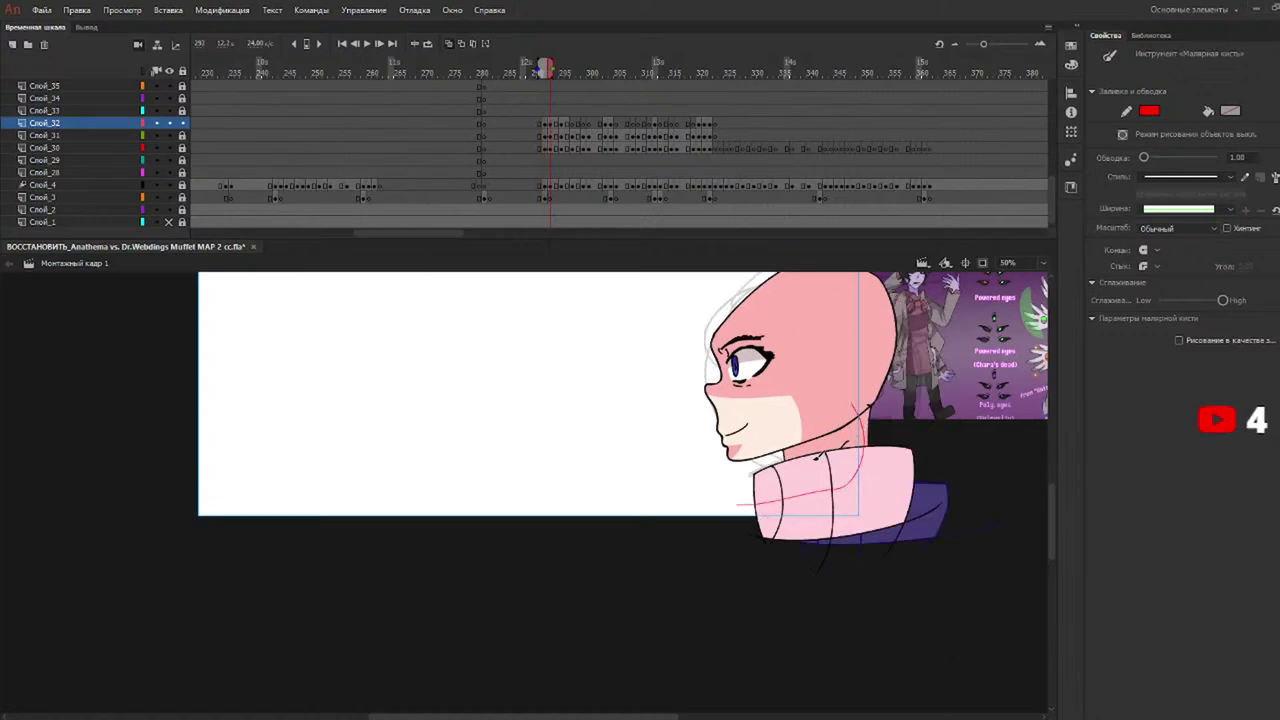
Draw a red shading boundary up the torso's front and across the collar folds on frame 295, redoing the first stroke.
click(563, 72)
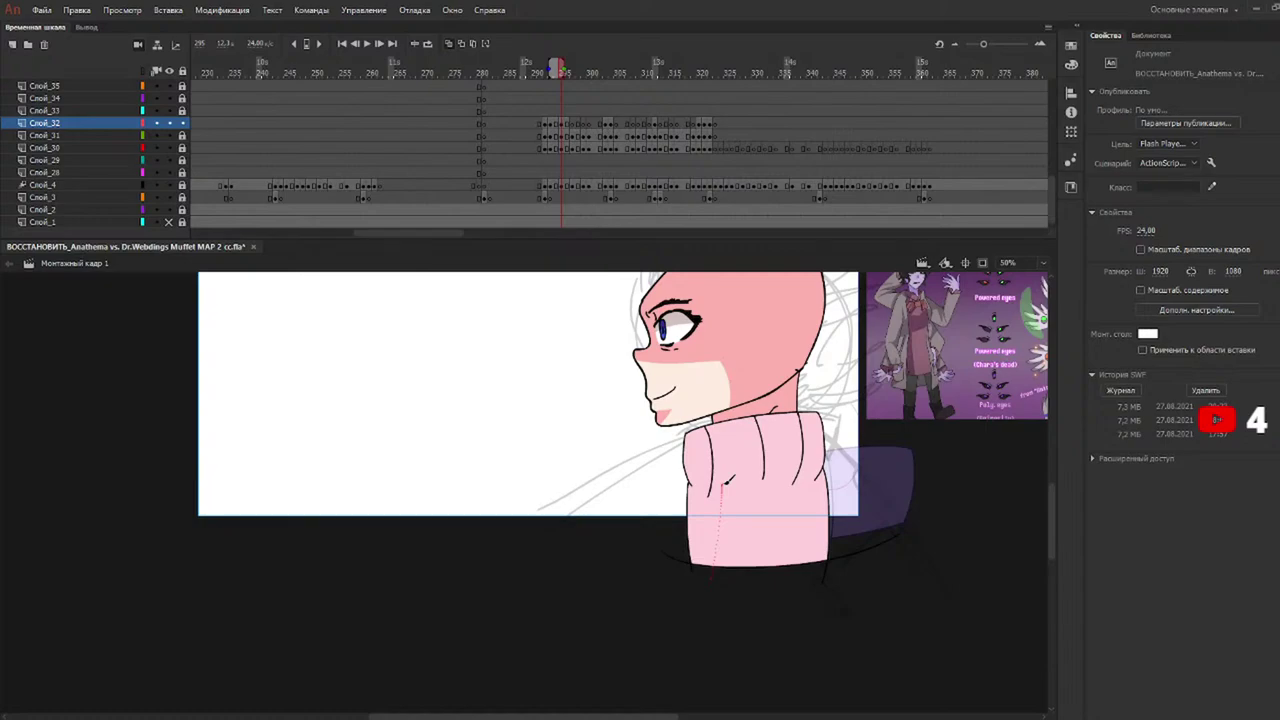
drag(723, 484, 722, 486)
key(ctrl+z)
key(y)
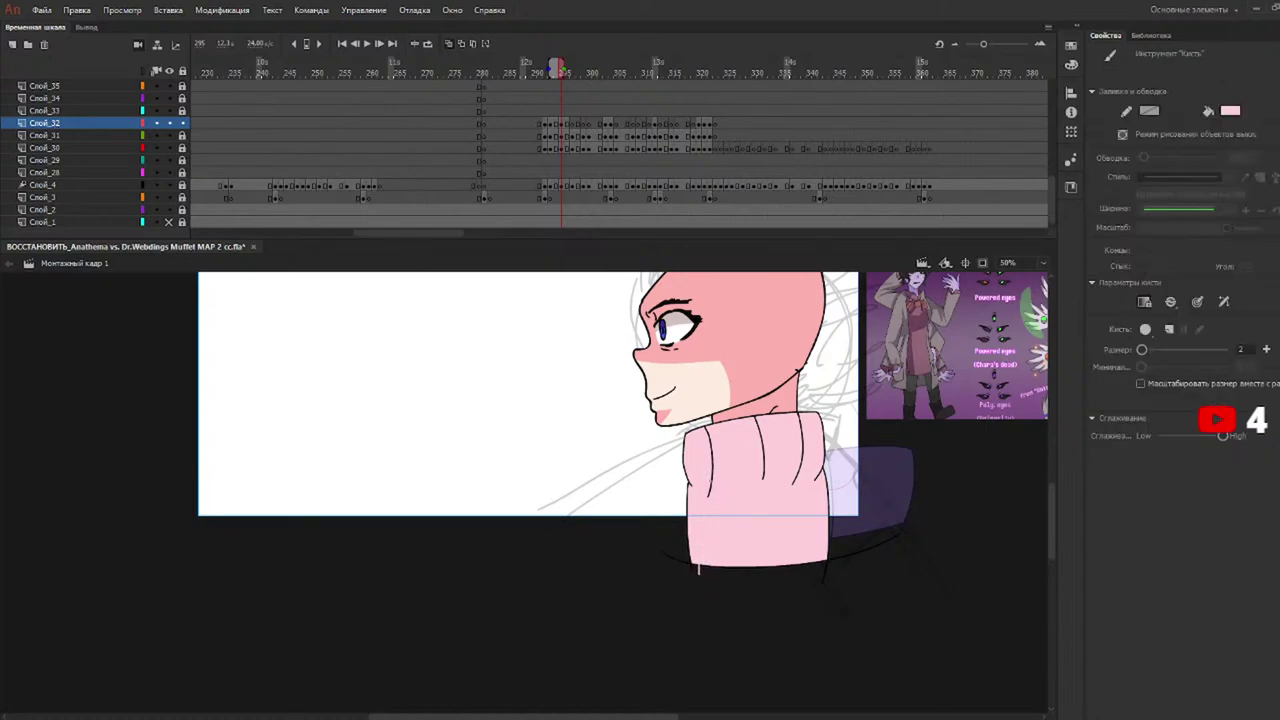
key(y)
drag(710, 580, 708, 460)
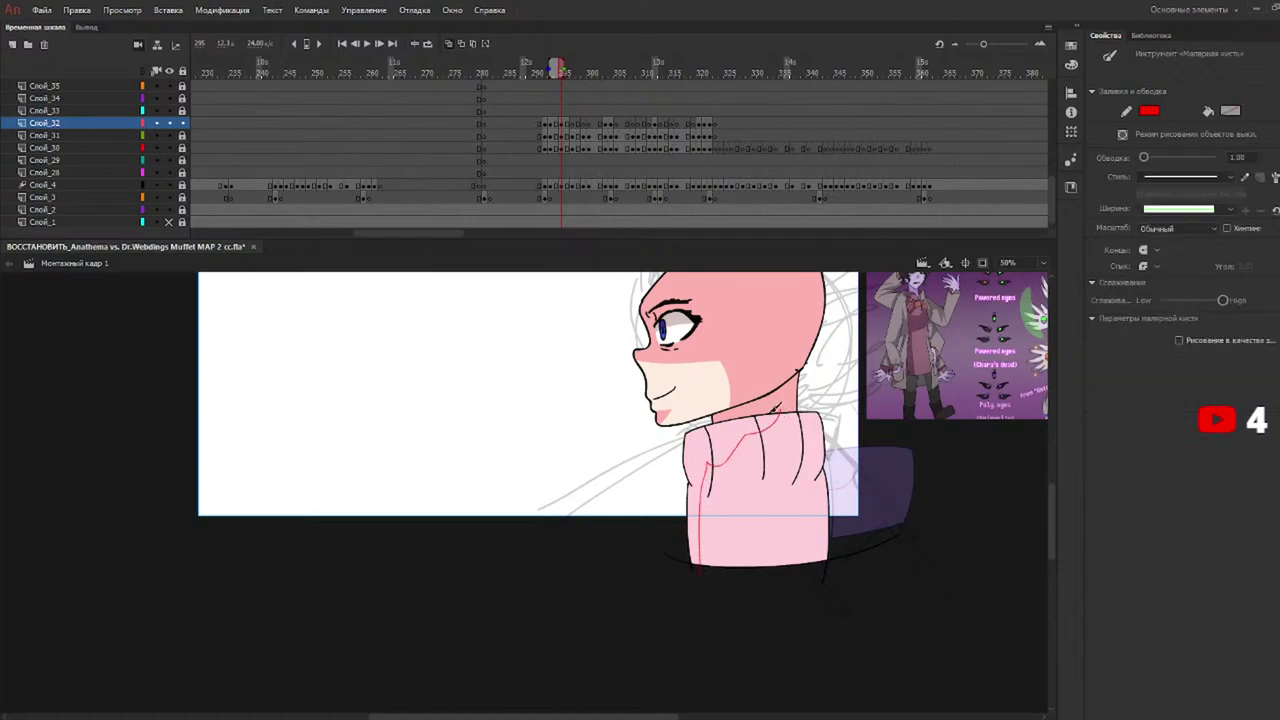
Draw red shading boundaries down the torso's front and across the collar folds on frames 303 and 304.
click(600, 71)
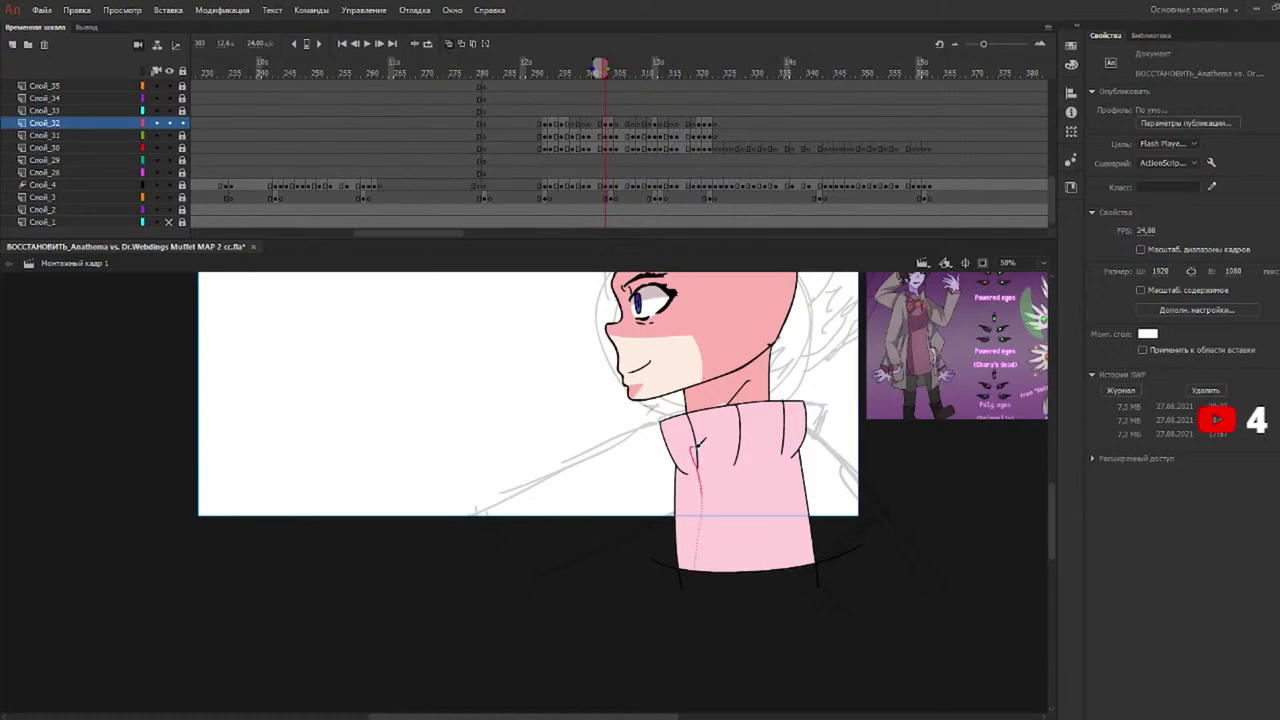
click(622, 71)
drag(625, 70, 610, 69)
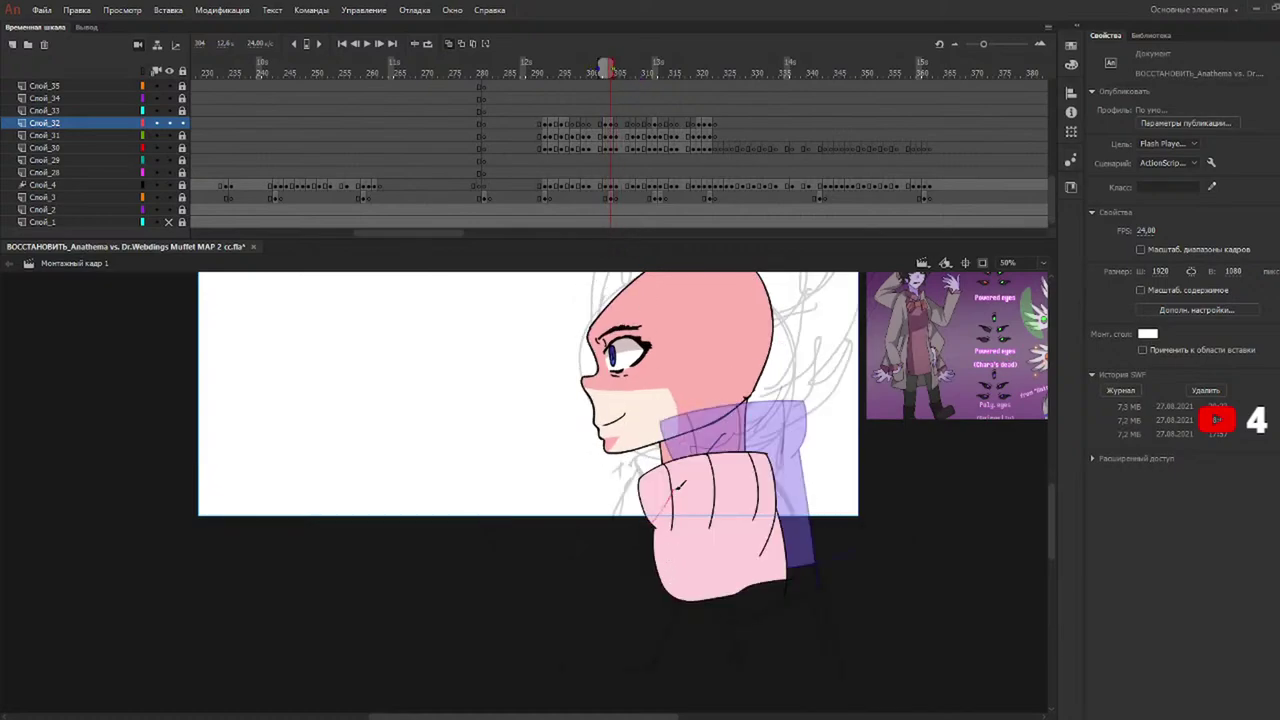
drag(714, 471, 753, 410)
Draw red shading boundaries across the collar and torso on frames 312, 320, 321 and 322 with the Paint Brush.
mouse_move(636, 66)
mouse_down()
mouse_move(662, 65)
mouse_move(651, 67)
mouse_up()
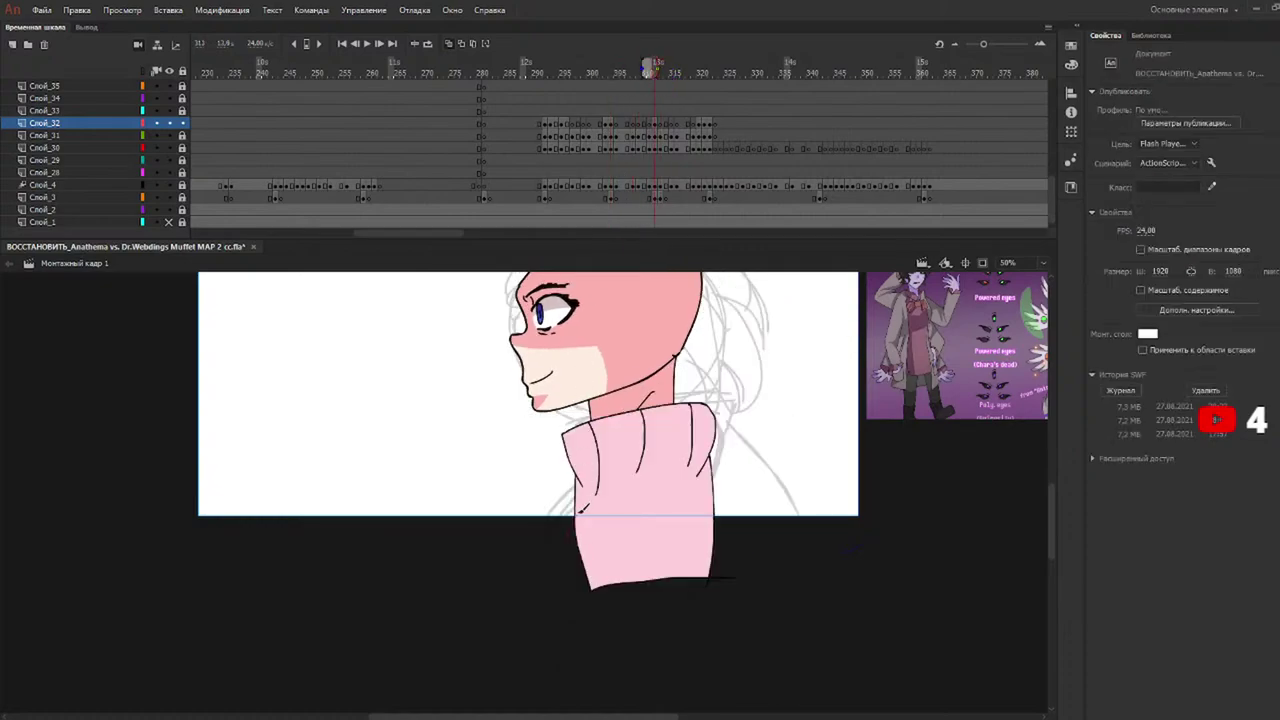
drag(700, 70, 699, 69)
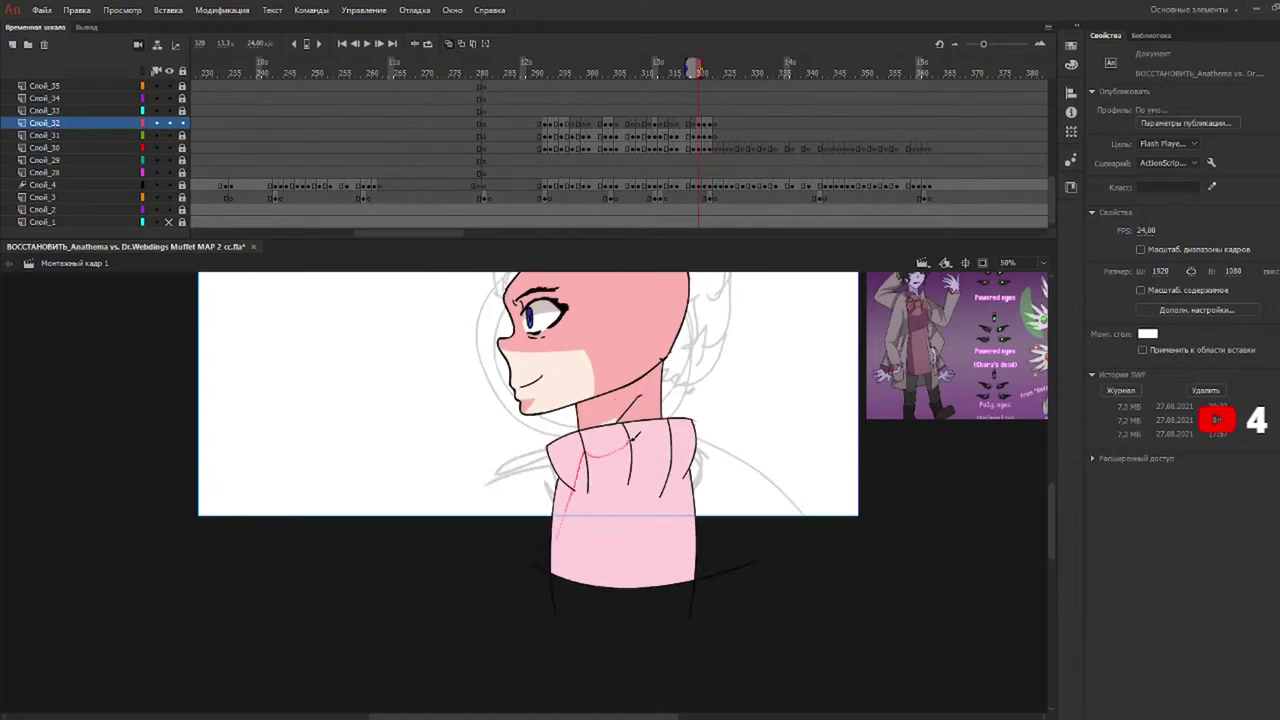
key(b)
drag(699, 70, 705, 69)
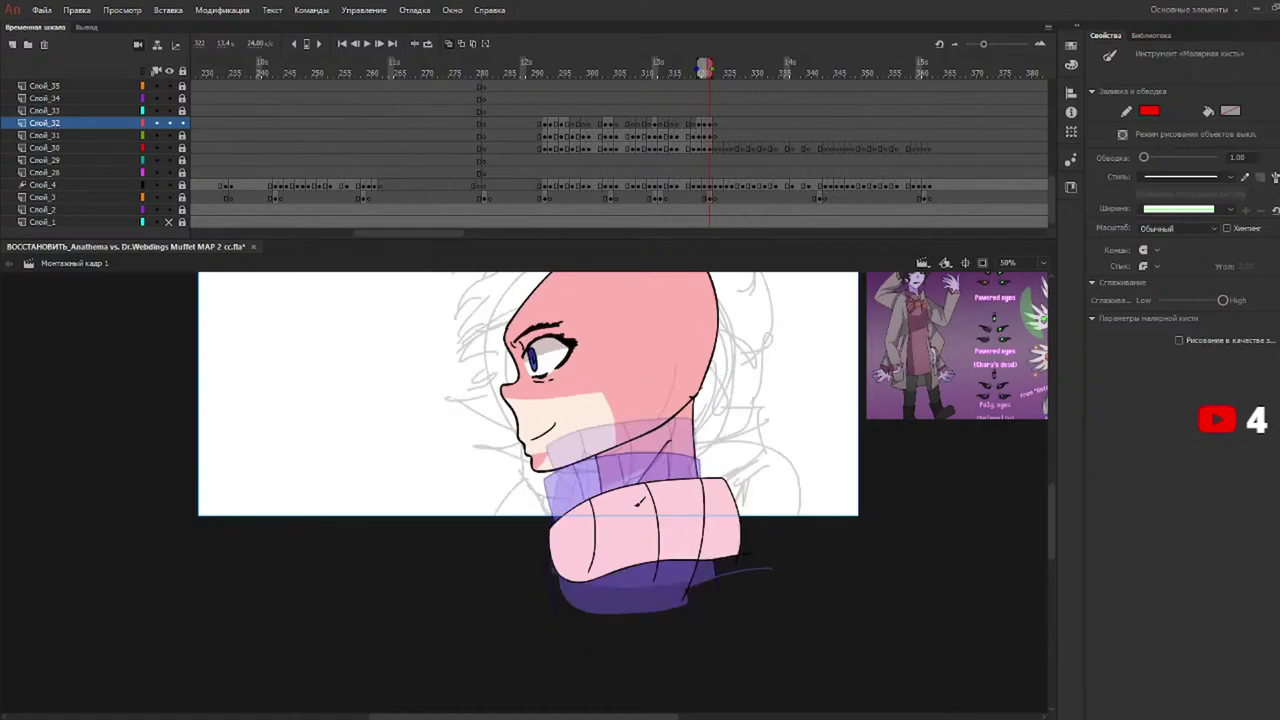
drag(642, 511, 706, 430)
Sample the darker pink from the reference character's sweater and fill the collar's shaded area with it on frame 292.
drag(704, 68, 540, 68)
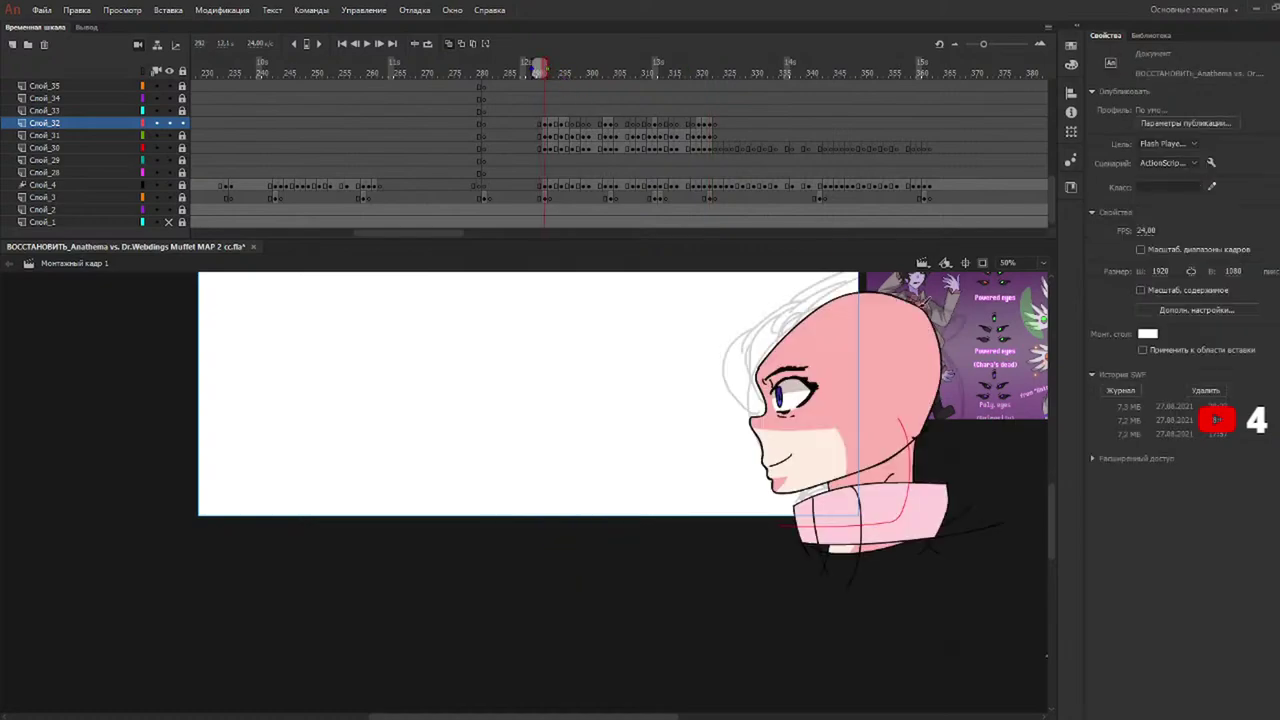
drag(1052, 509, 1057, 469)
key(o)
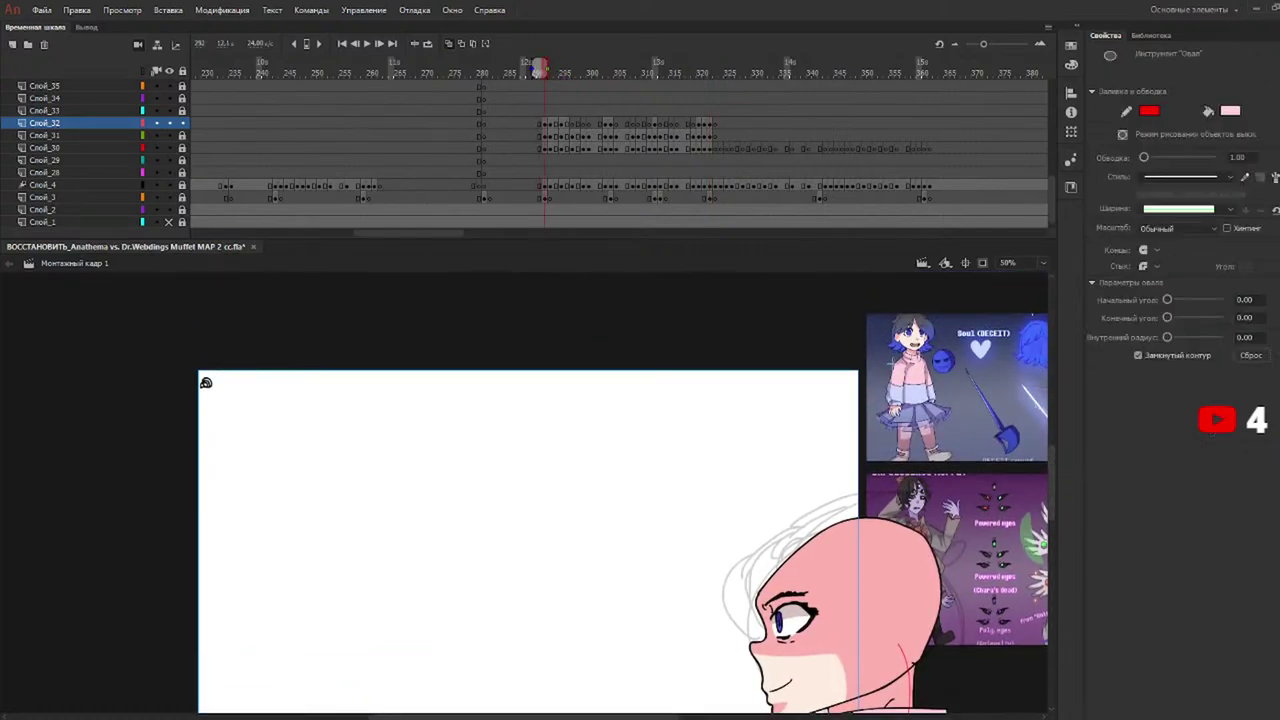
key(v)
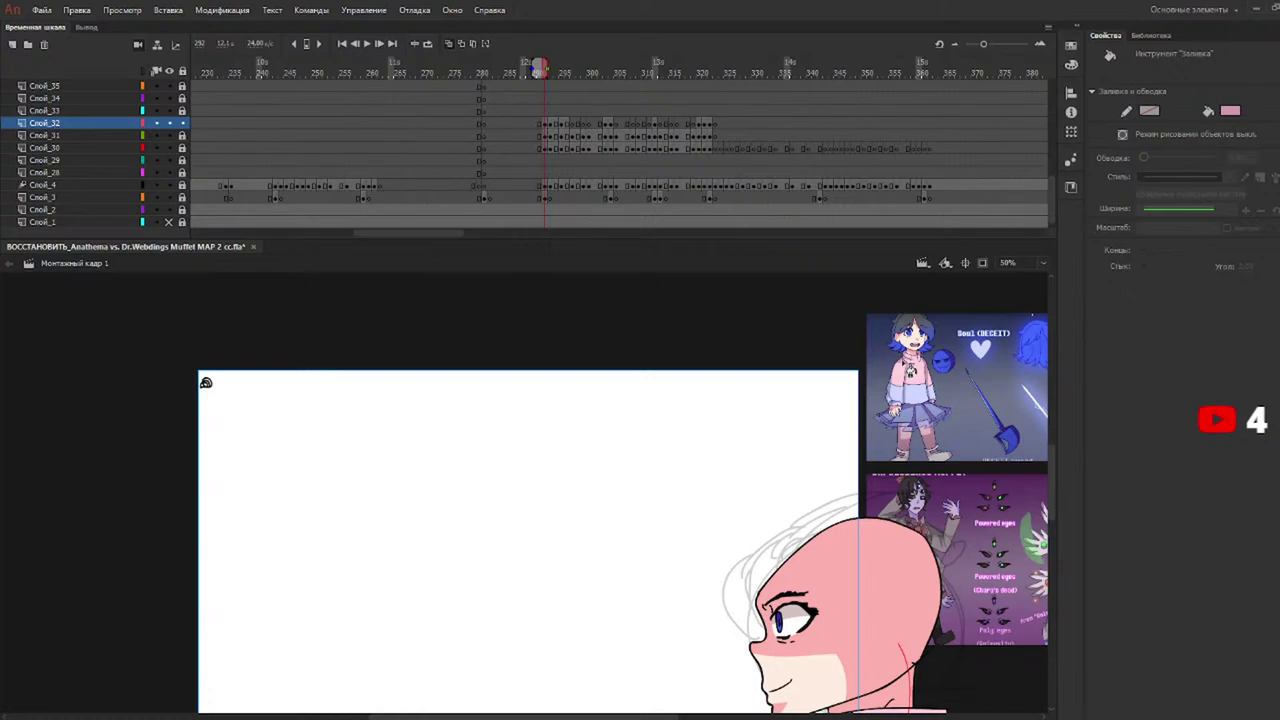
key(k)
mouse_move(1060, 460)
mouse_down()
mouse_move(1056, 522)
mouse_move(1055, 500)
mouse_up()
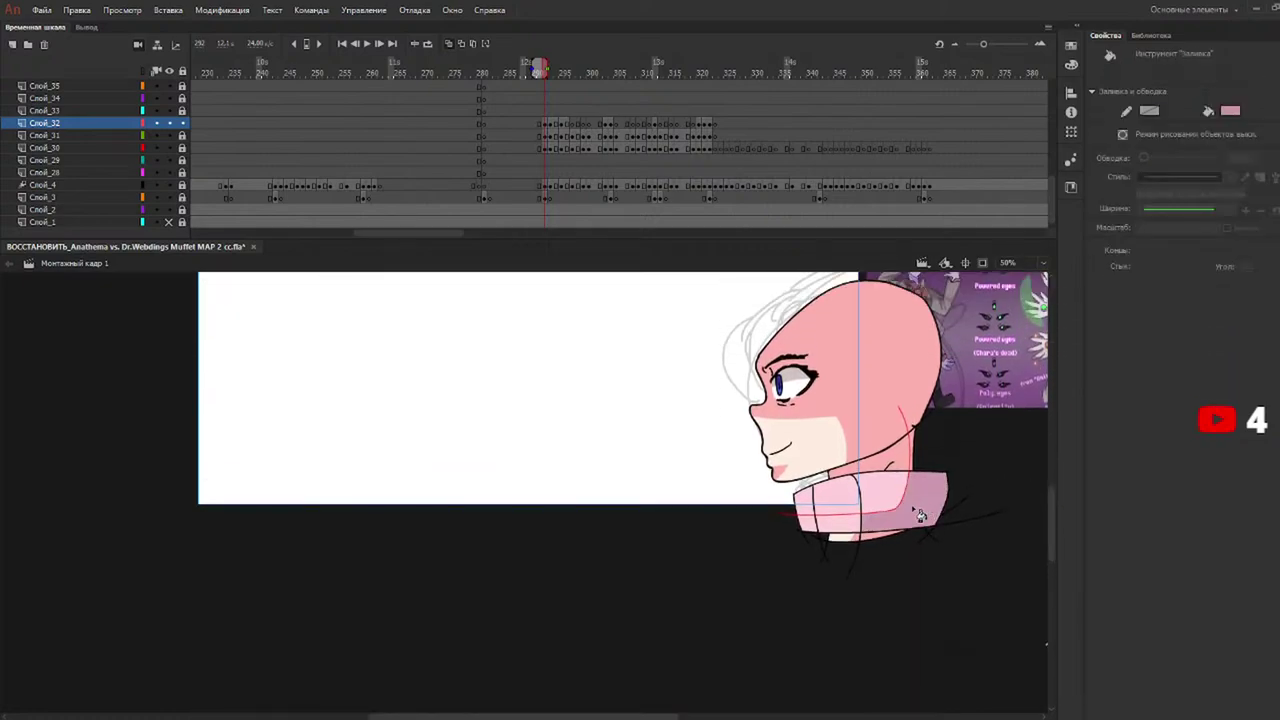
Fill the shaded areas of the collar and torso with the darker pink on frames 293 and 295.
key(.)
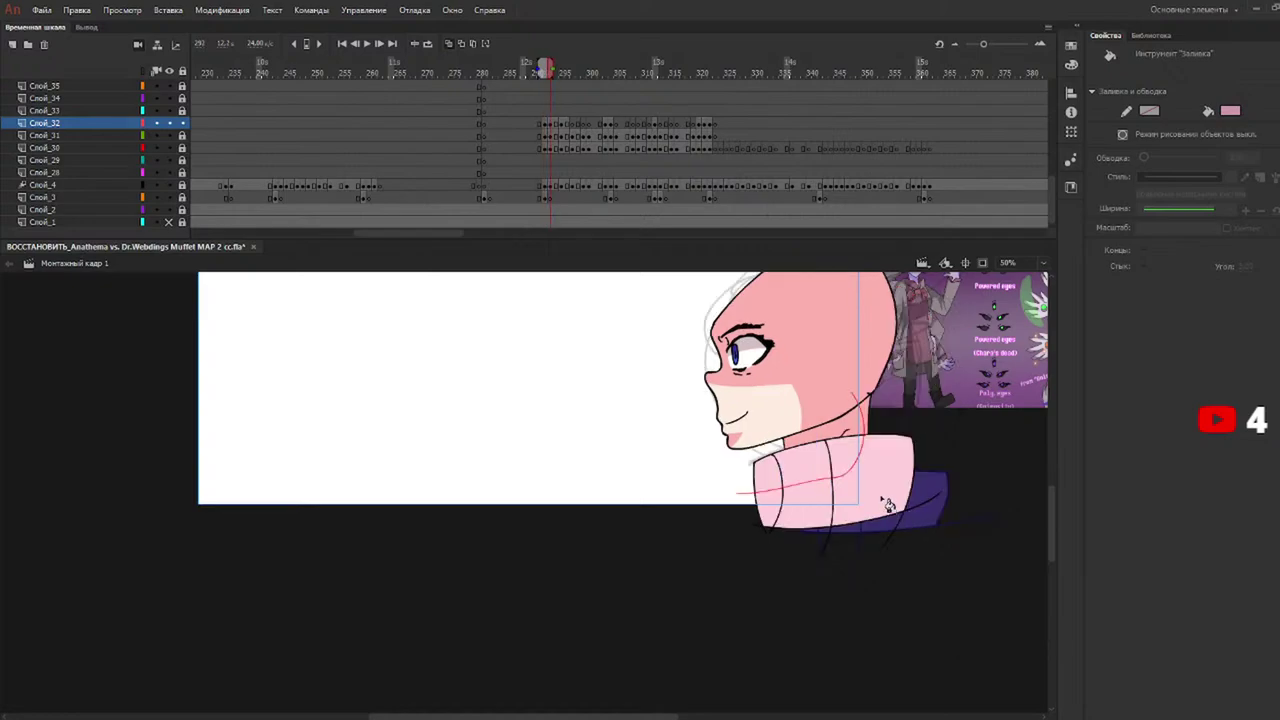
click(878, 494)
click(808, 514)
click(780, 510)
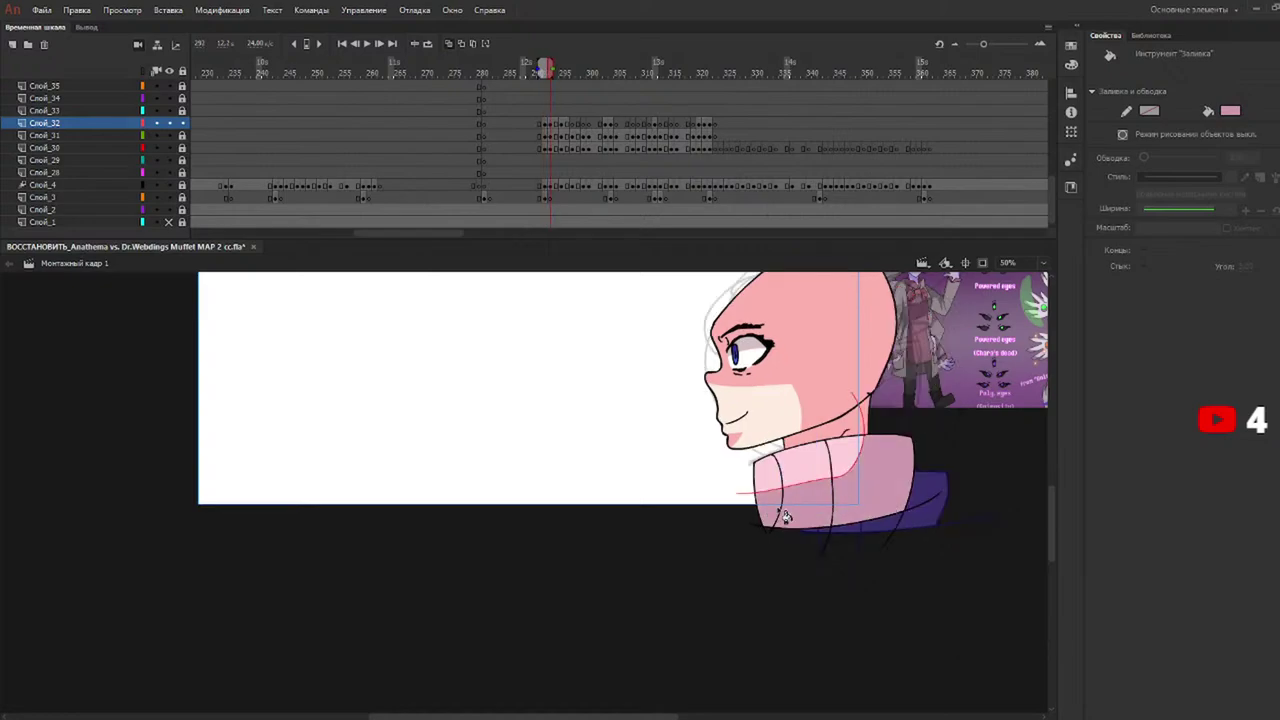
click(561, 72)
click(800, 508)
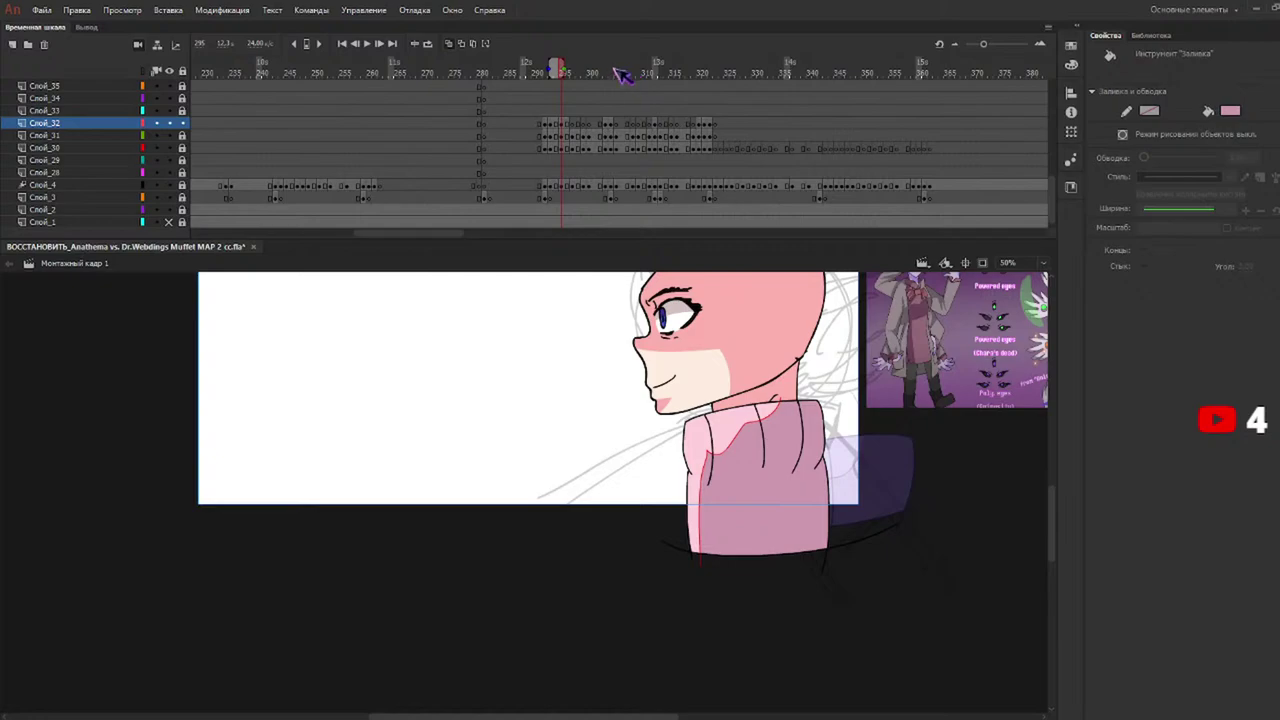
Fill the shaded collar and torso areas with the darker pink on frames 303, 304 and 312.
click(606, 72)
click(743, 510)
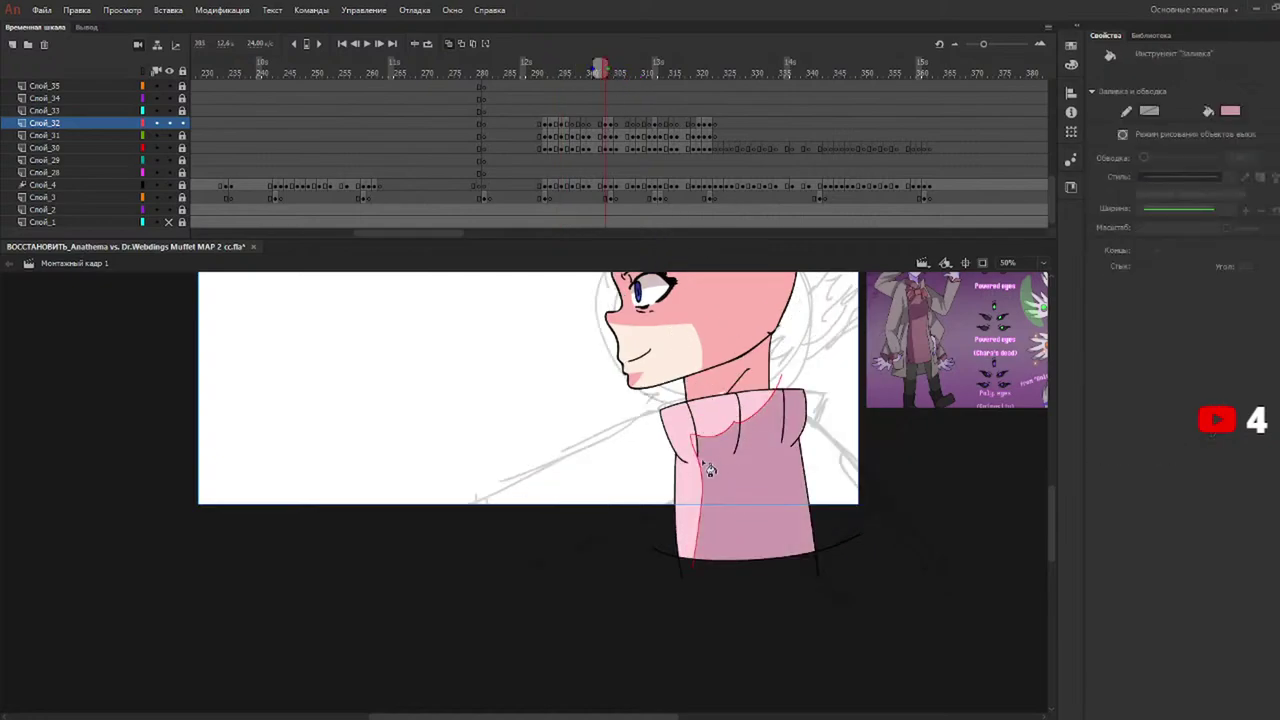
click(612, 72)
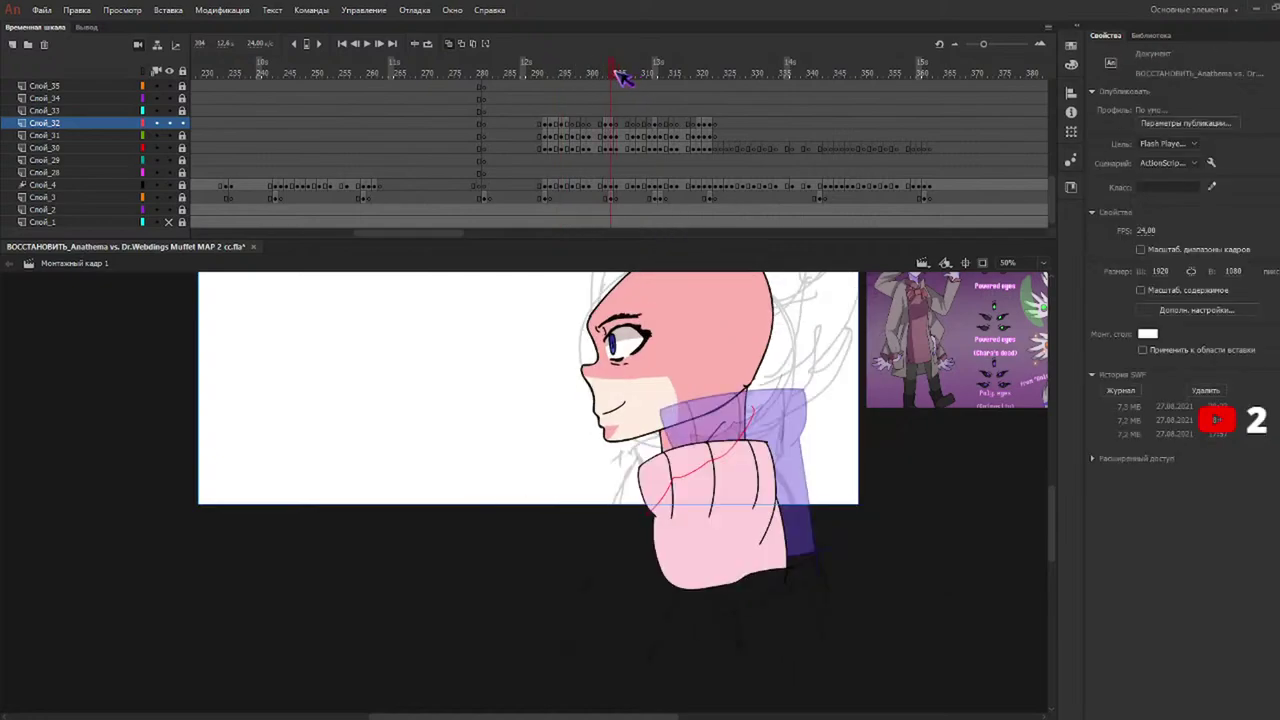
click(741, 536)
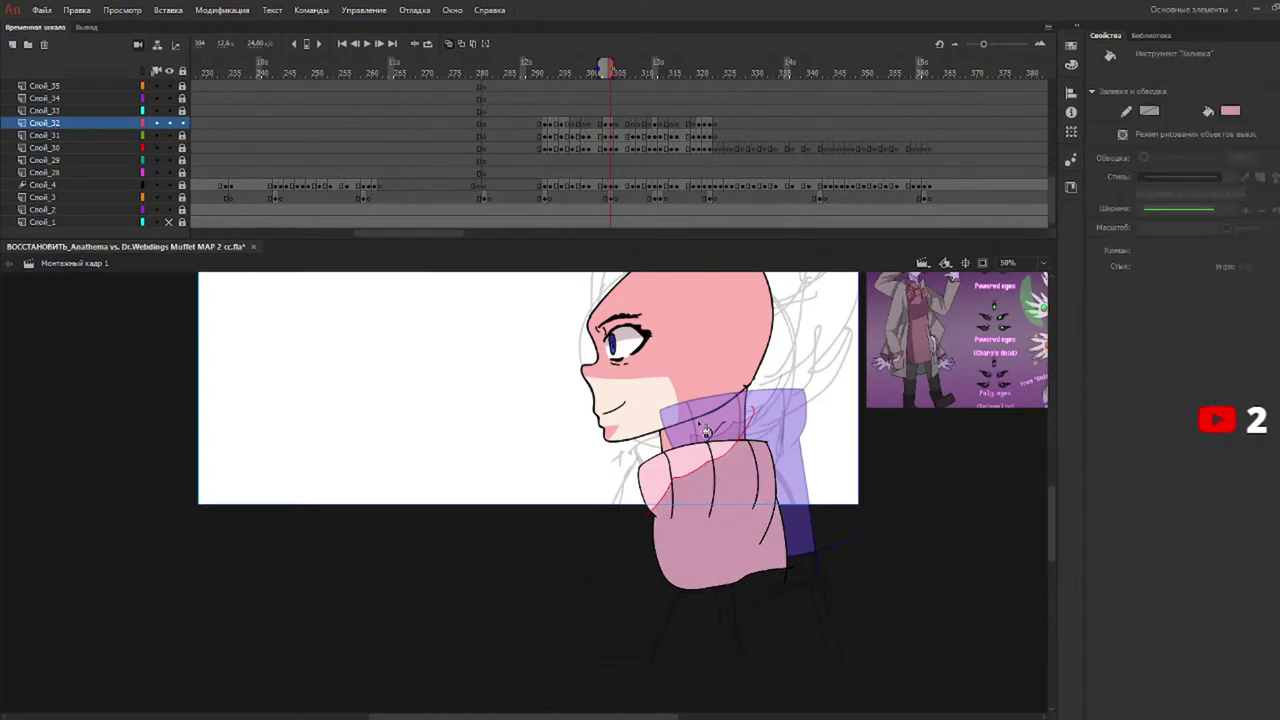
click(659, 72)
click(650, 472)
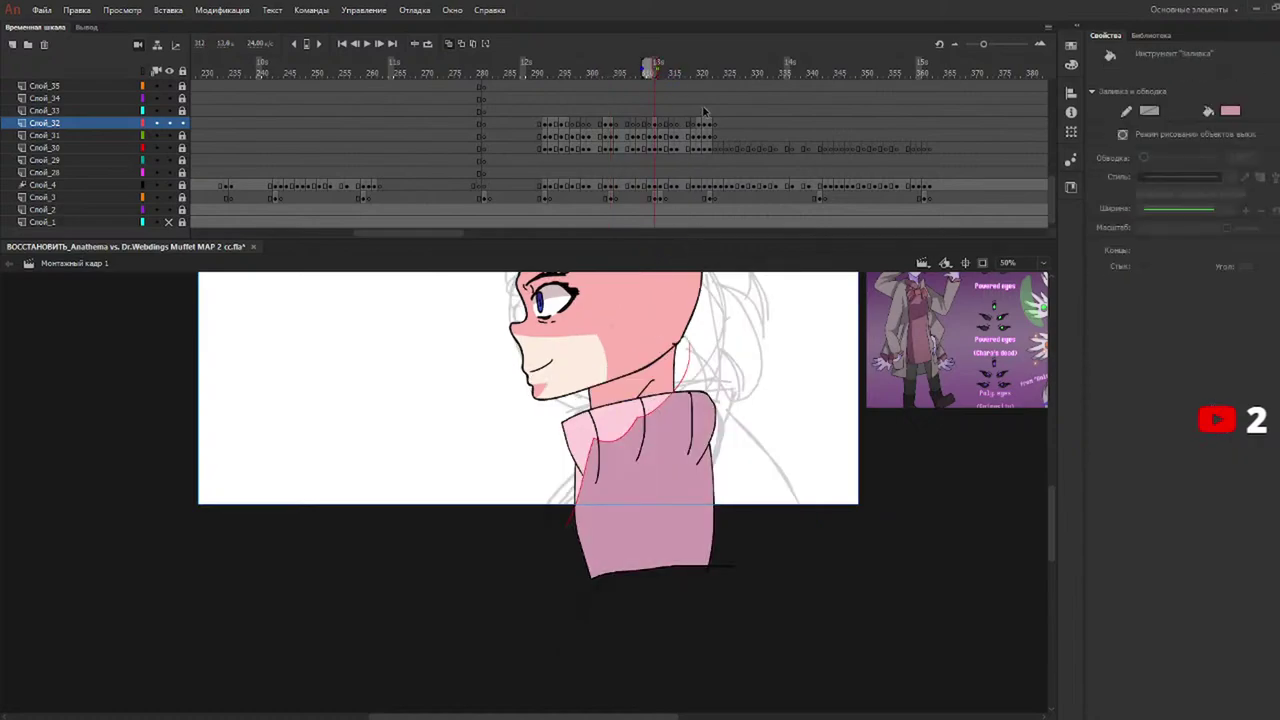
Fill the shaded side of the collar and torso with the darker pink on frames 320, 321 and 322.
click(701, 74)
click(627, 512)
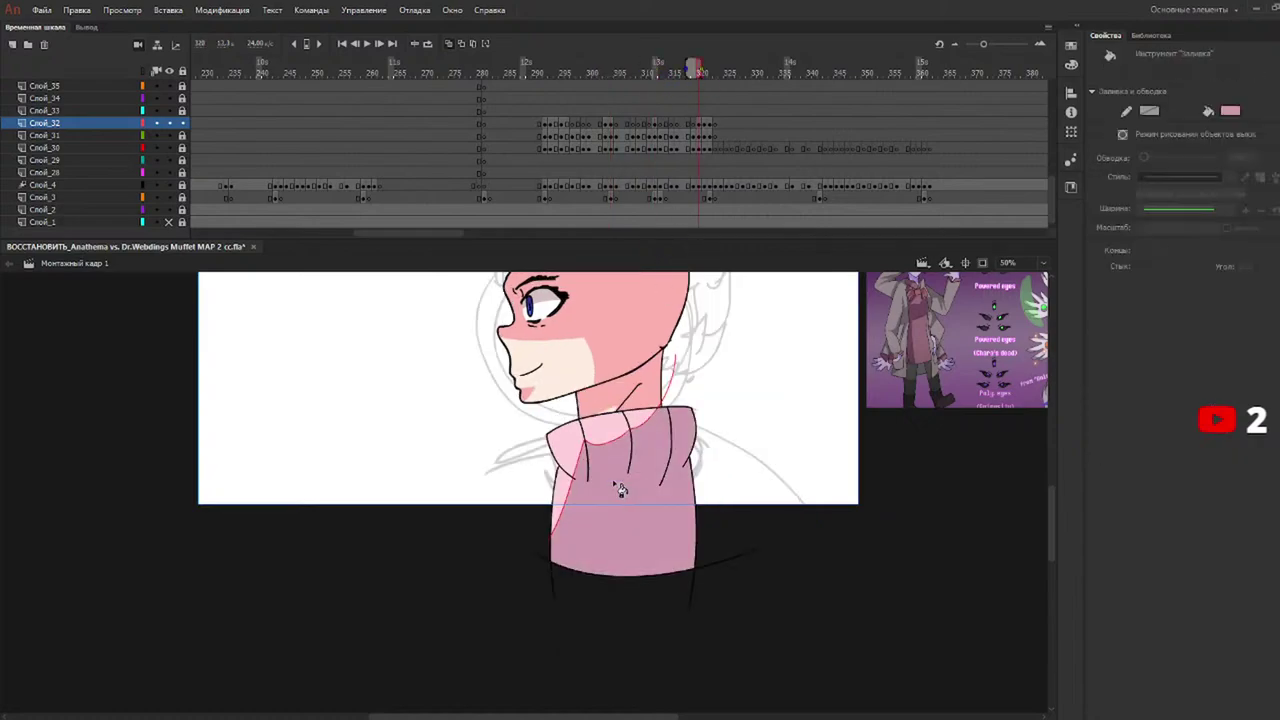
click(705, 72)
click(646, 531)
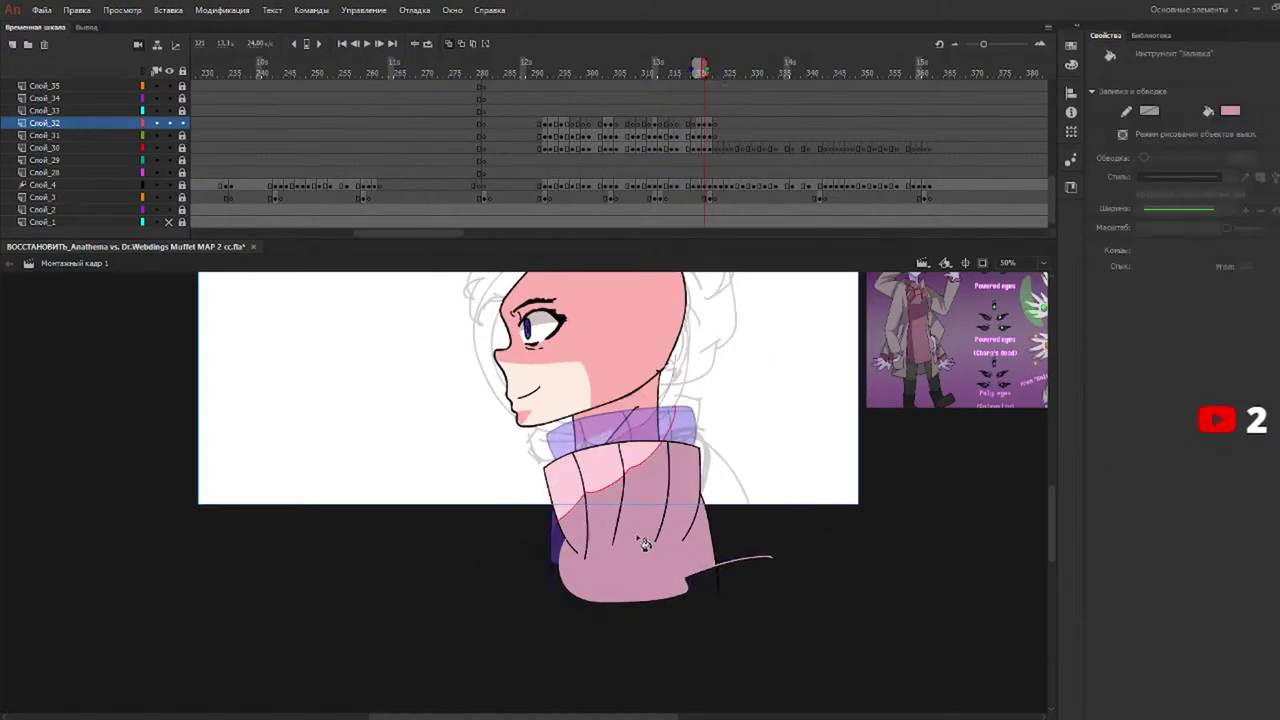
click(718, 72)
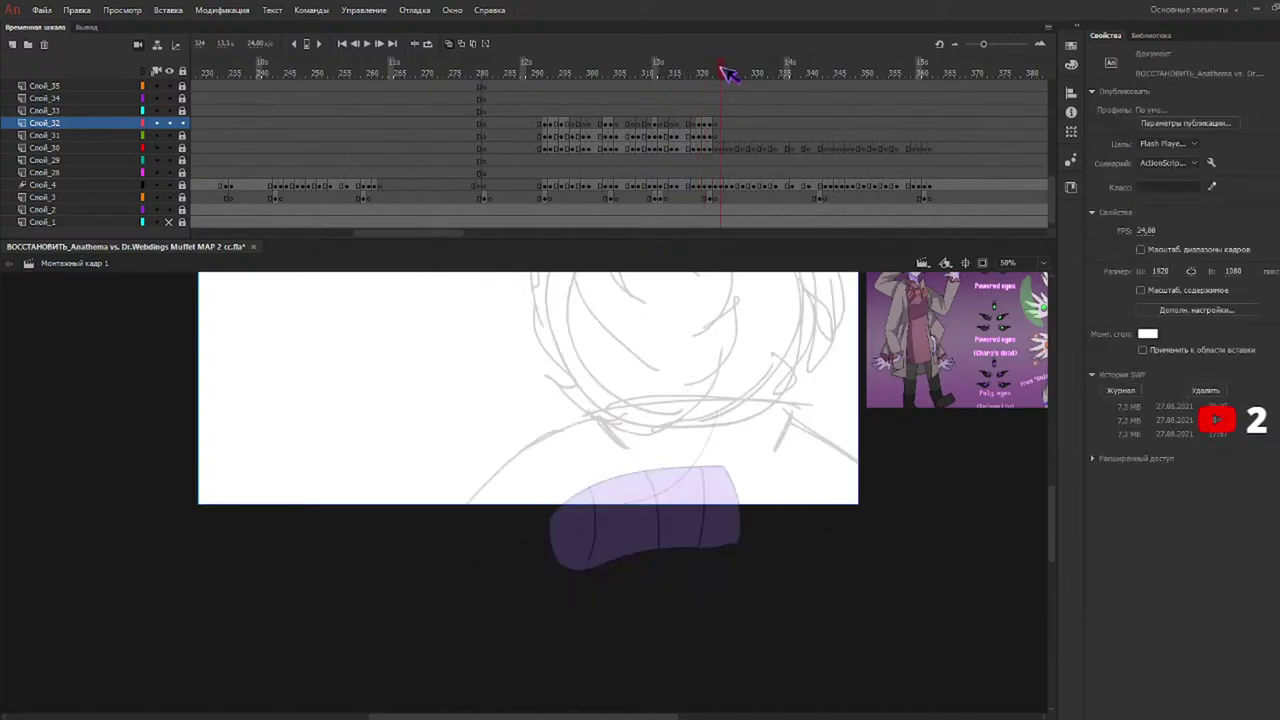
click(688, 530)
click(703, 529)
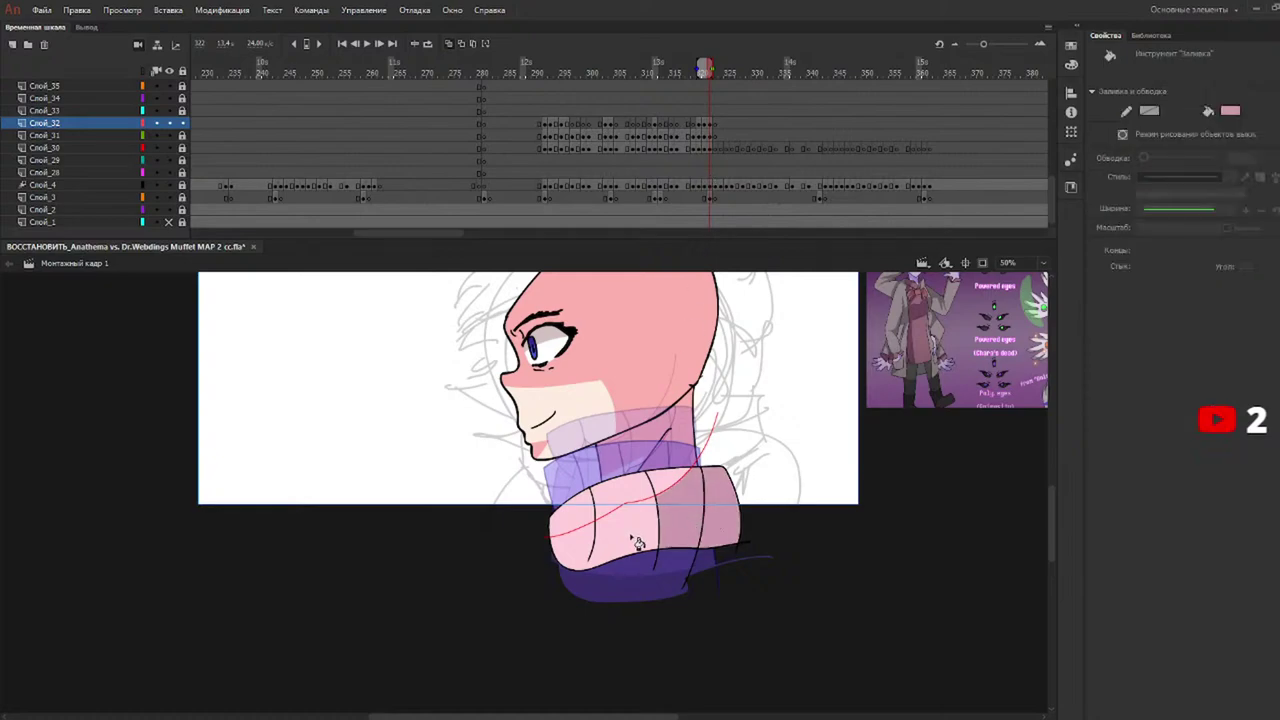
click(637, 560)
Remove the red shading line from the collar on frames 292 and 293 by setting its stroke colour to none.
click(540, 73)
click(546, 124)
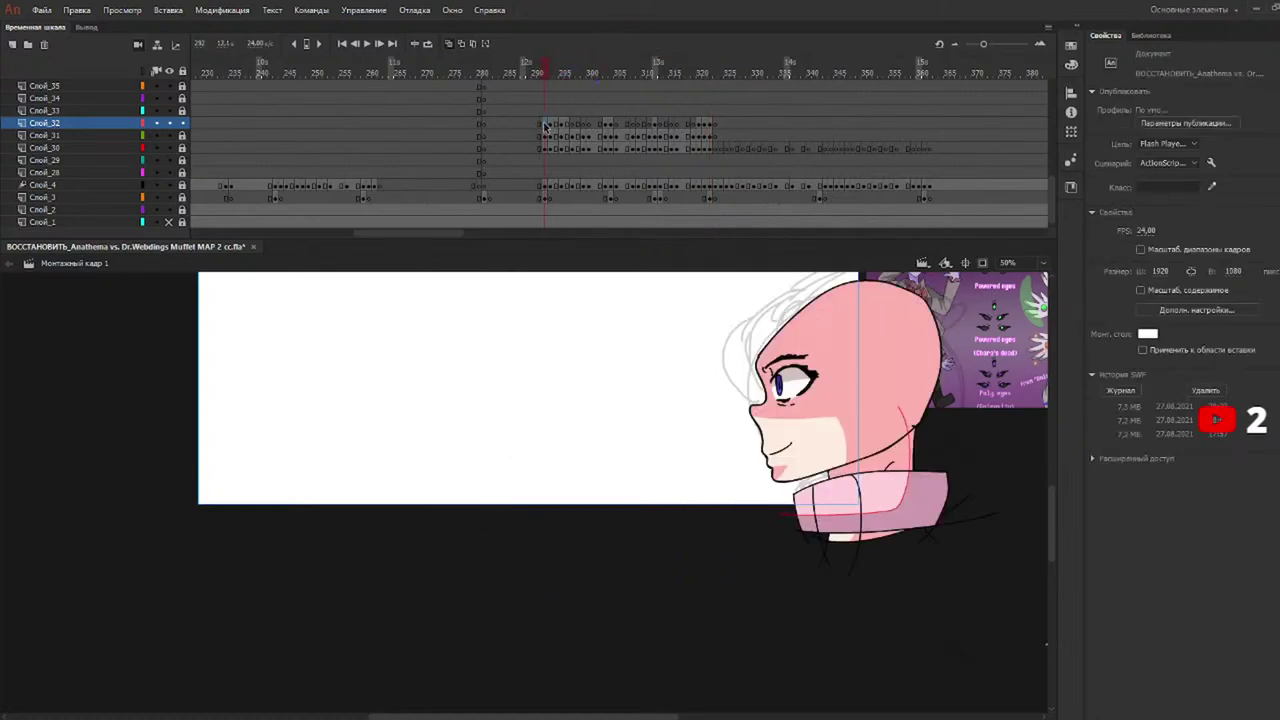
key(v)
click(1152, 170)
click(1112, 189)
key(.)
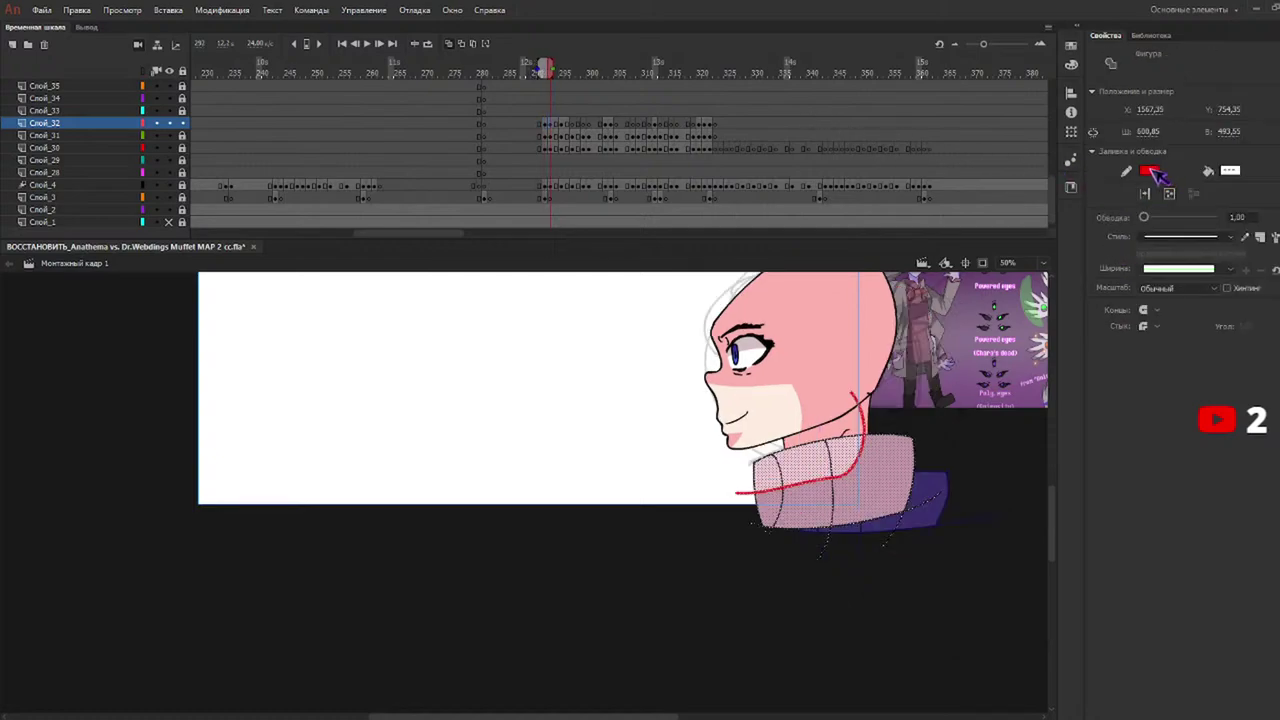
Set the red shading line's stroke to none on frames 295, 303, 304 and 312.
click(561, 124)
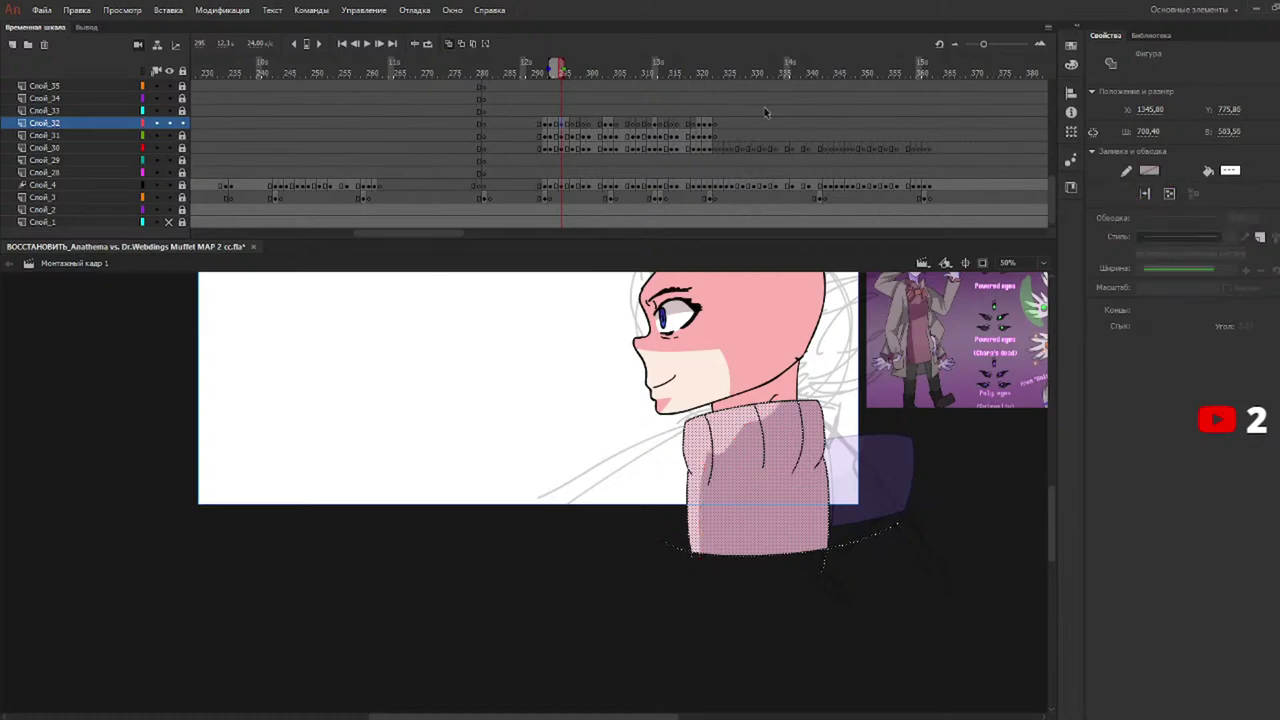
click(608, 125)
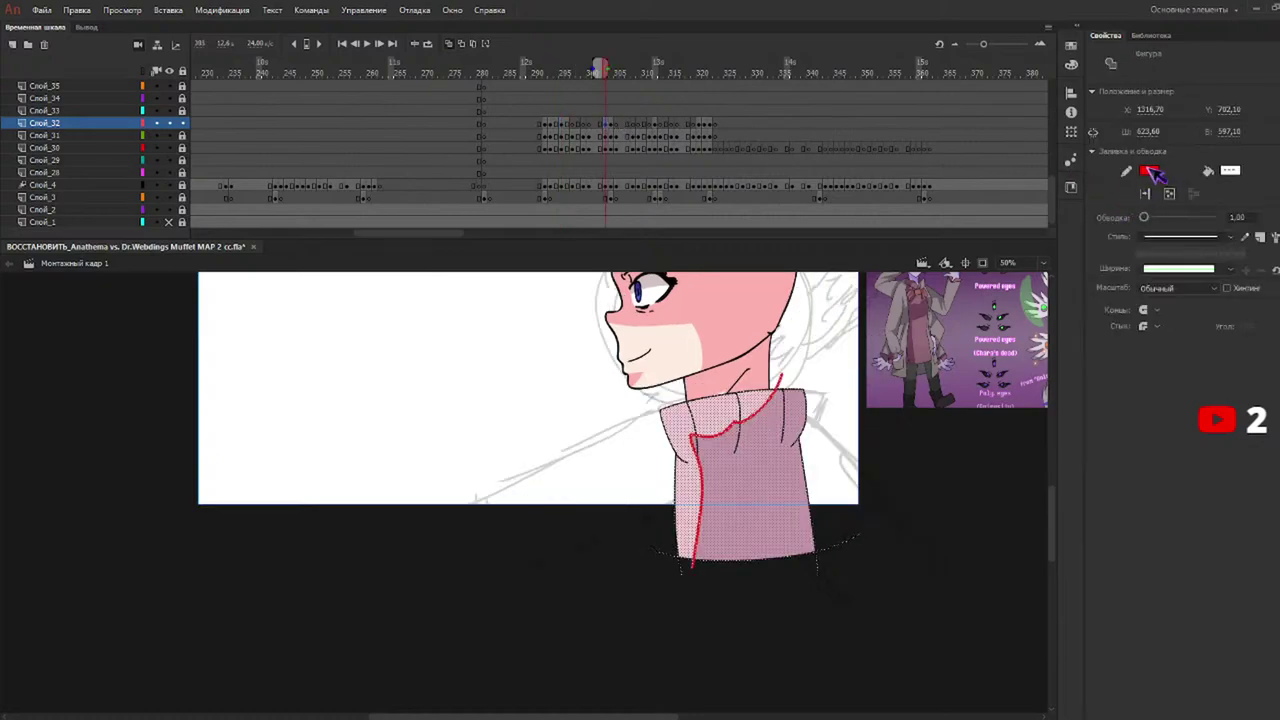
key(.)
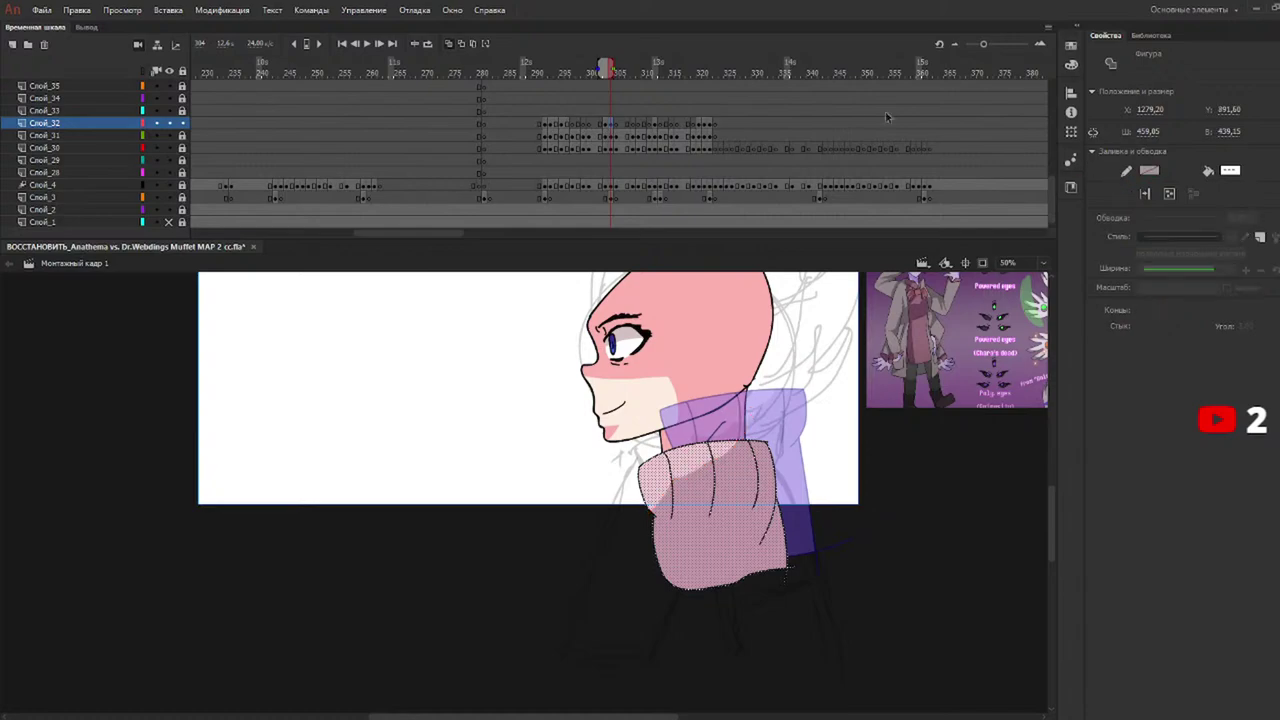
click(653, 124)
key(k)
key(.)
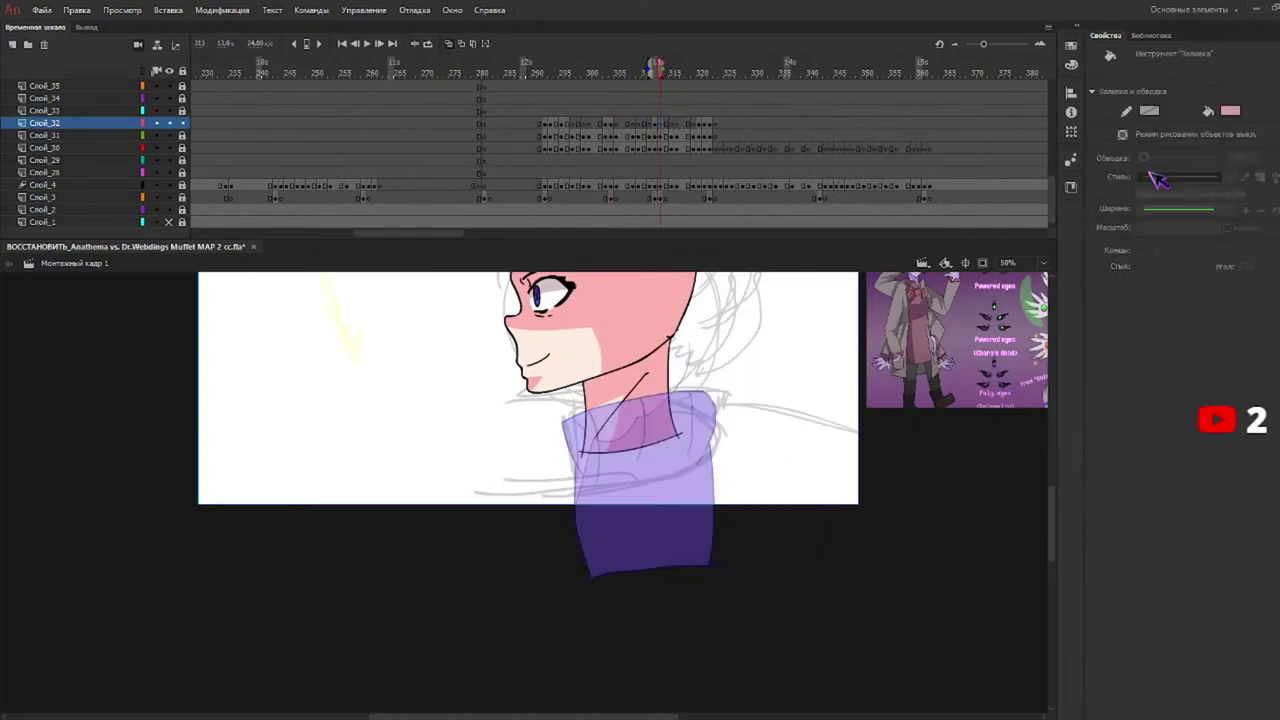
click(651, 124)
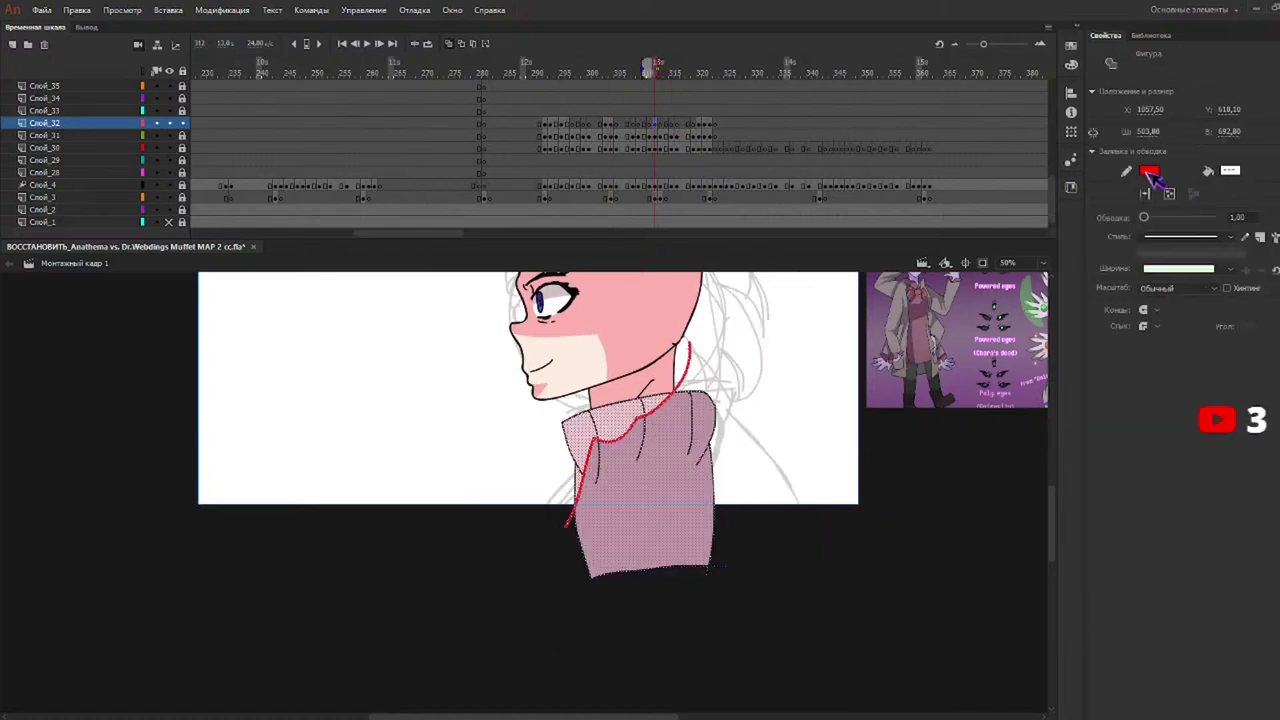
click(1115, 182)
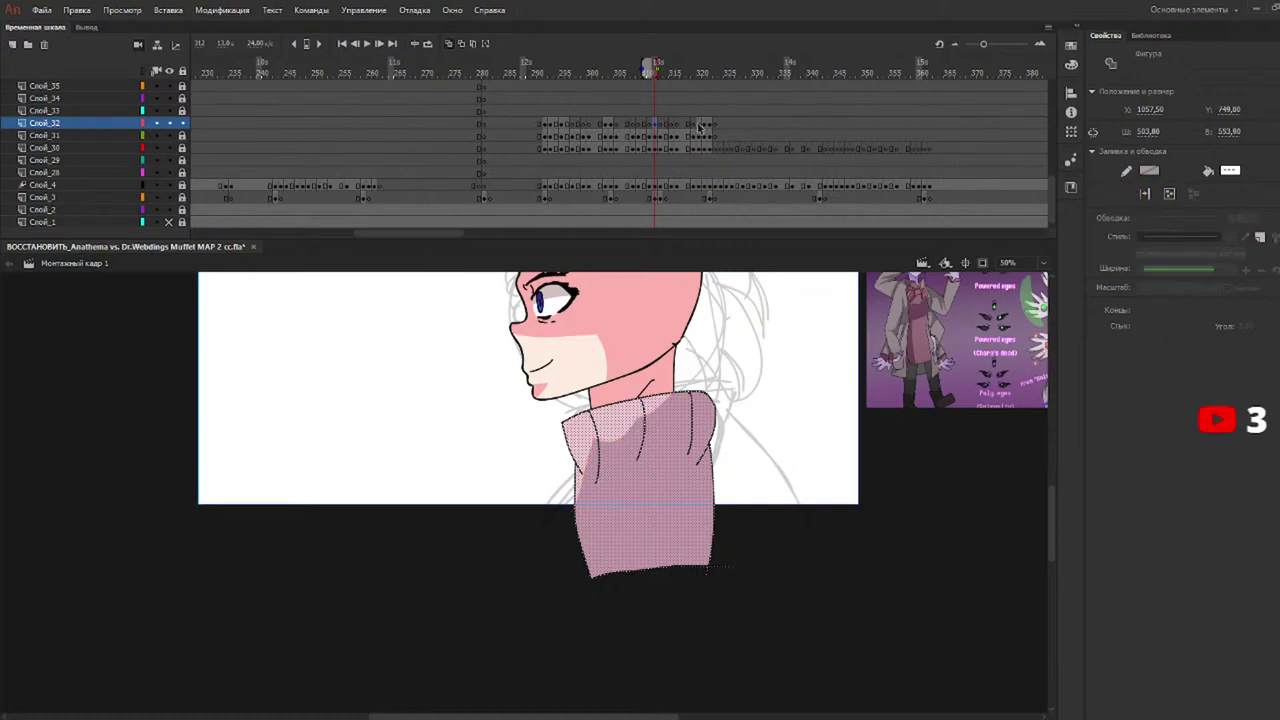
Remove the red shading line's stroke from the collar and torso on frames 320, 321 and 322.
click(700, 124)
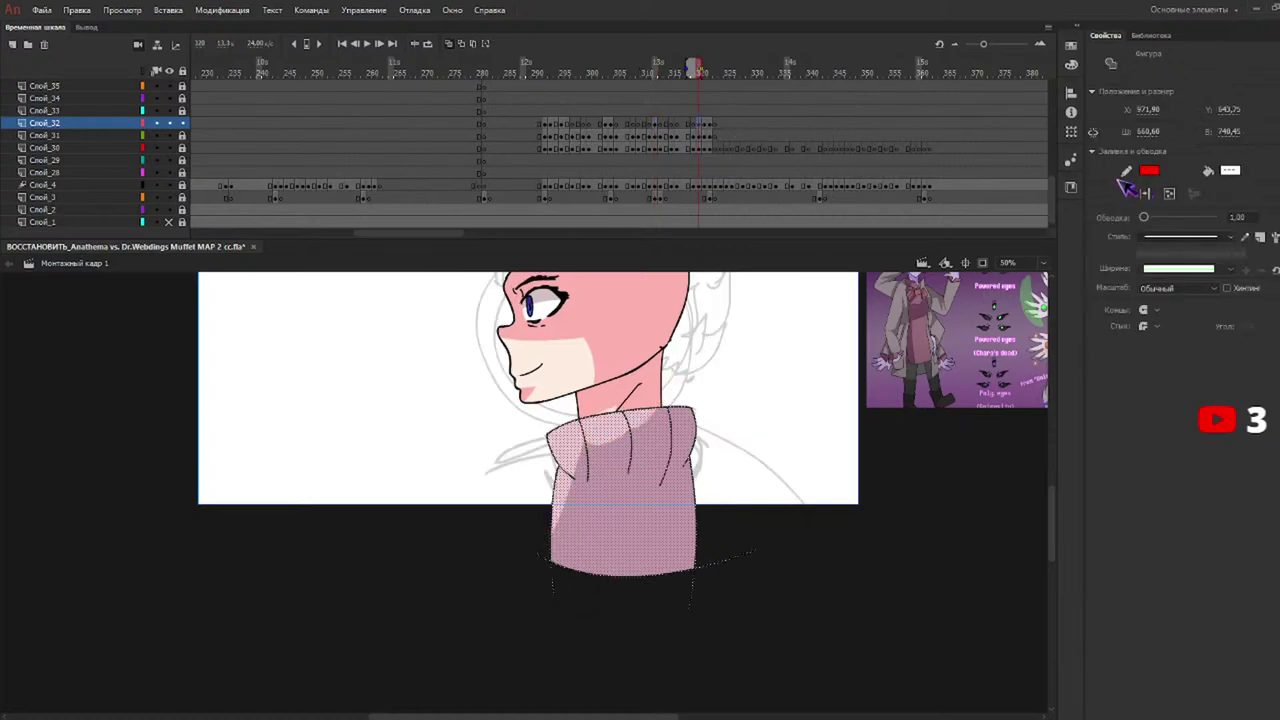
click(1116, 181)
key(.)
click(1147, 172)
click(1116, 182)
key(.)
click(1117, 183)
Scrub through the shaded frames, play the animation from frame 292 to check the collar shading, and return to frame 292.
drag(566, 66, 547, 70)
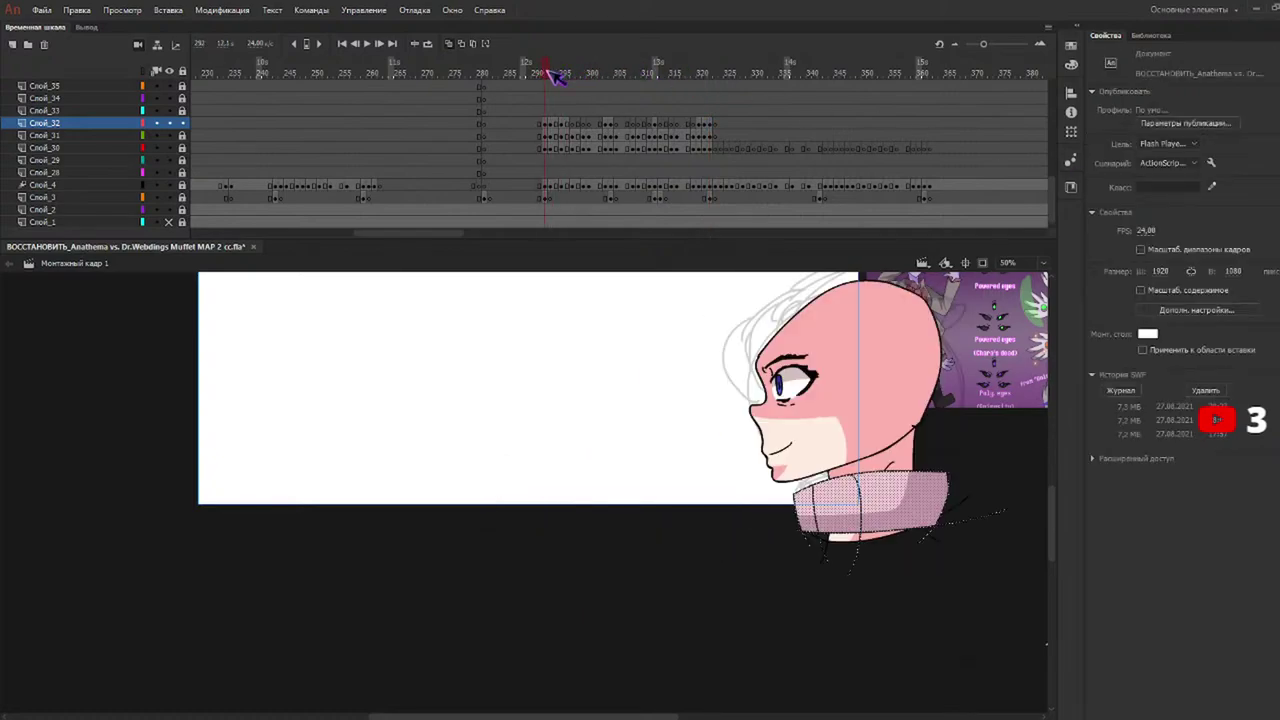
key(.)
click(562, 73)
mouse_move(610, 76)
mouse_down()
mouse_move(706, 76)
mouse_move(540, 70)
mouse_up()
key(Return)
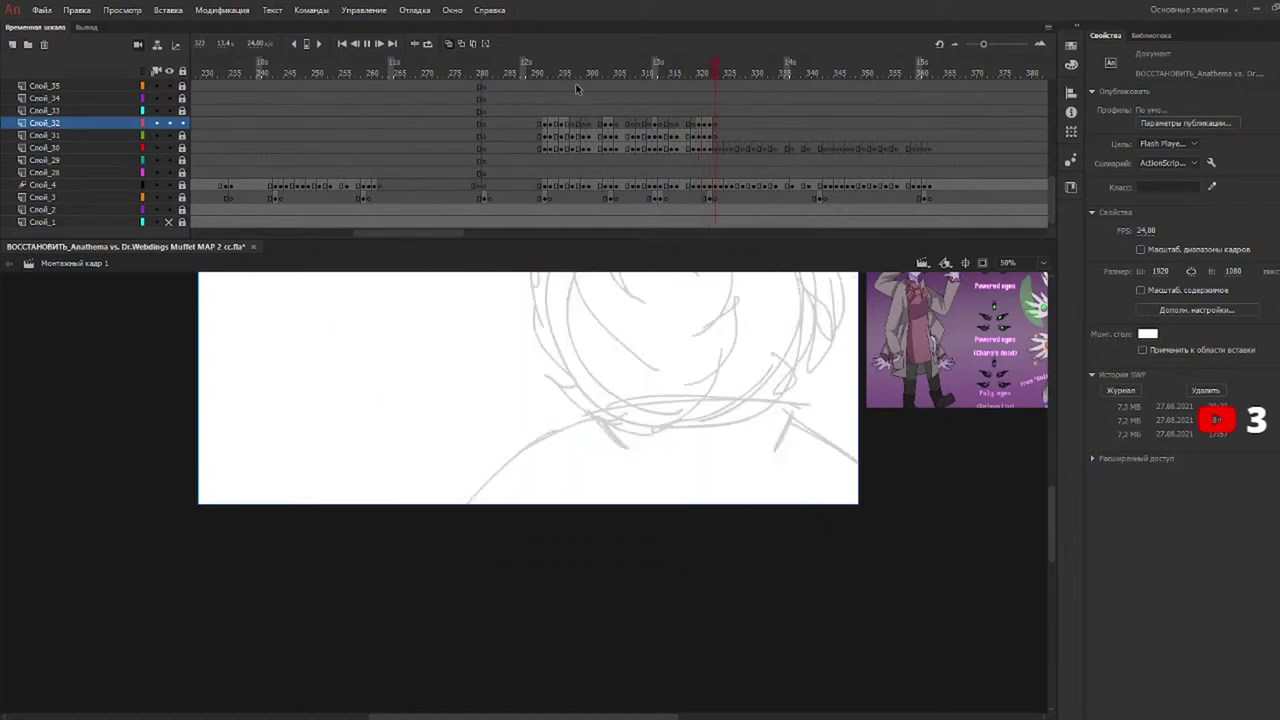
click(540, 68)
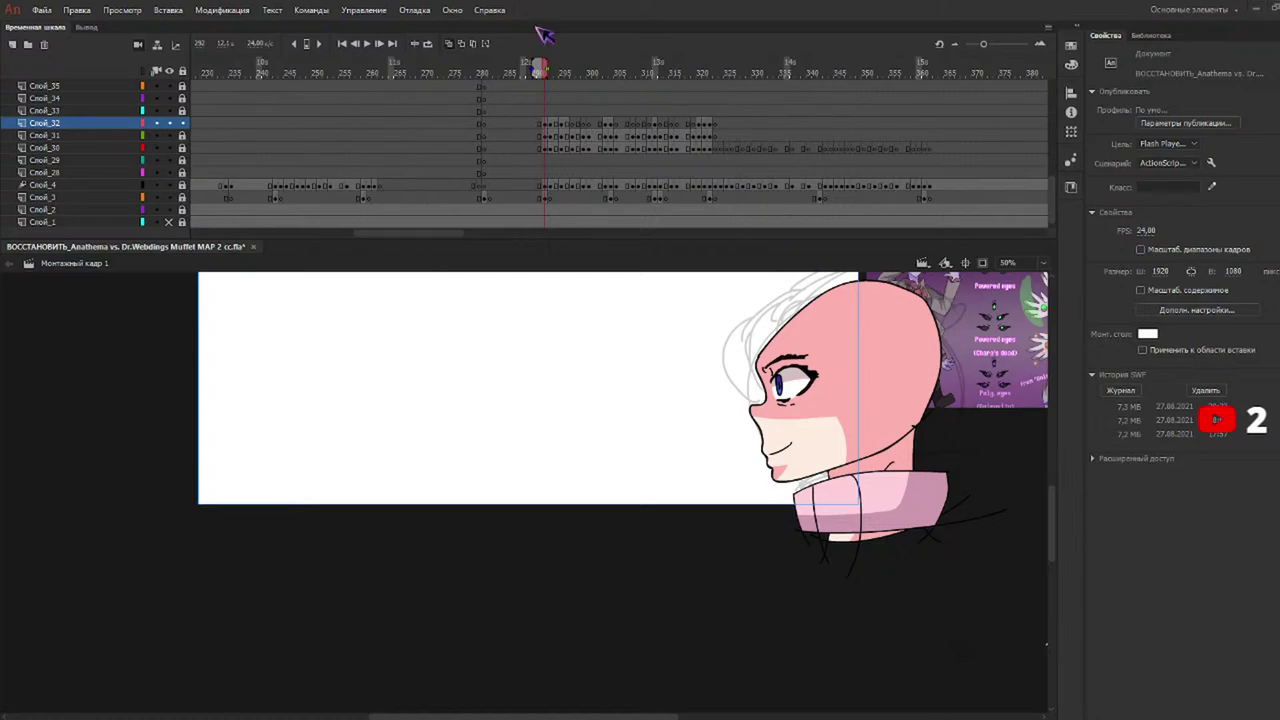
Copy the shaded torso from frame 296 and paste it onto frame 297, aligning it under the neck.
click(564, 70)
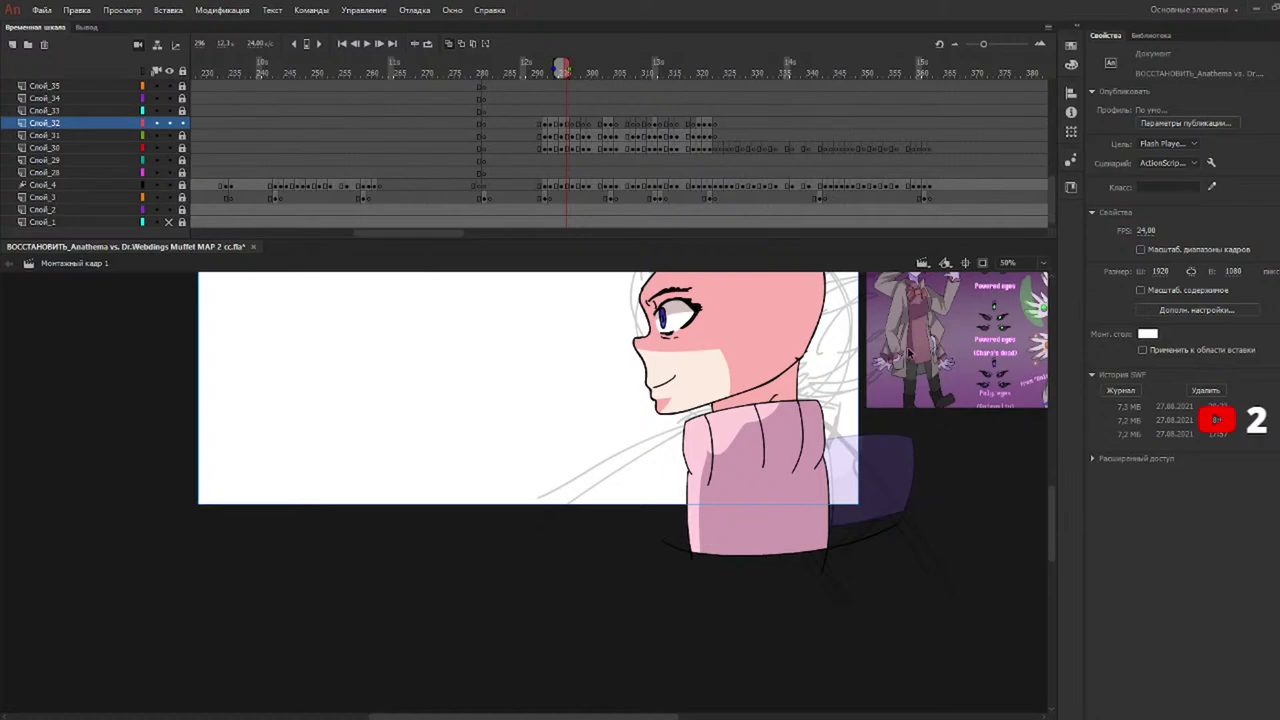
drag(909, 352, 606, 575)
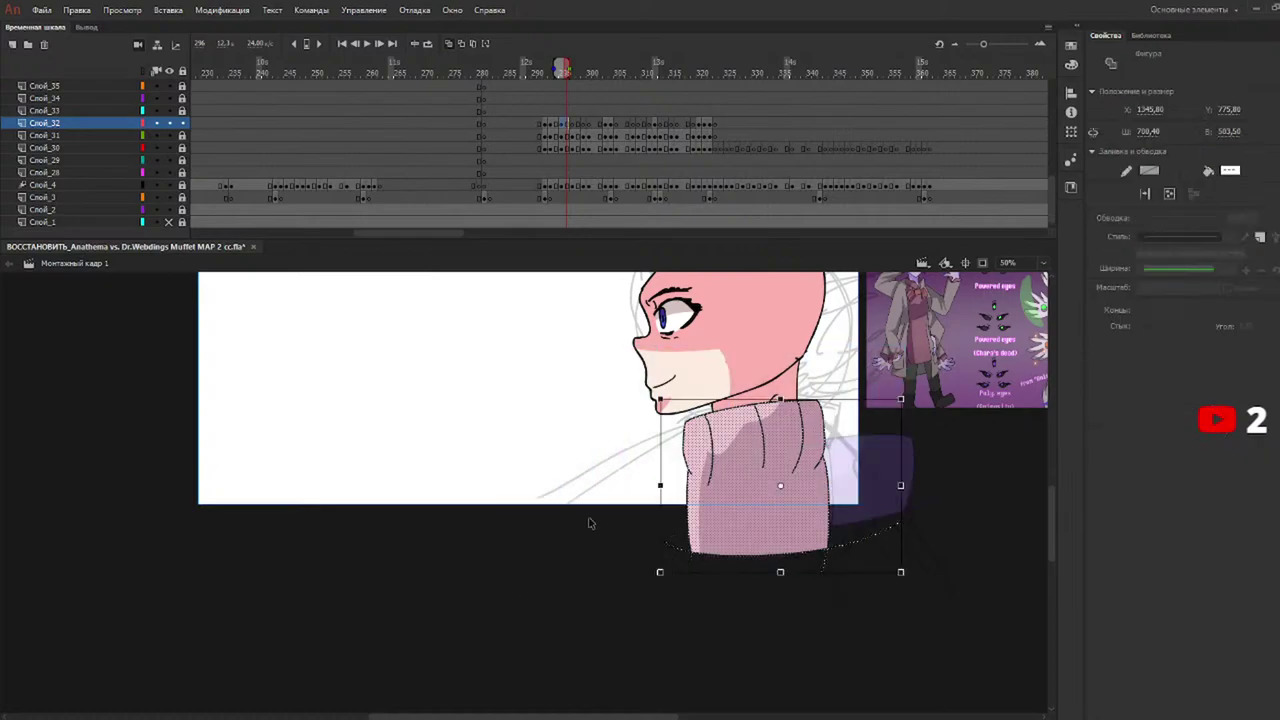
click(575, 73)
key(ctrl+v)
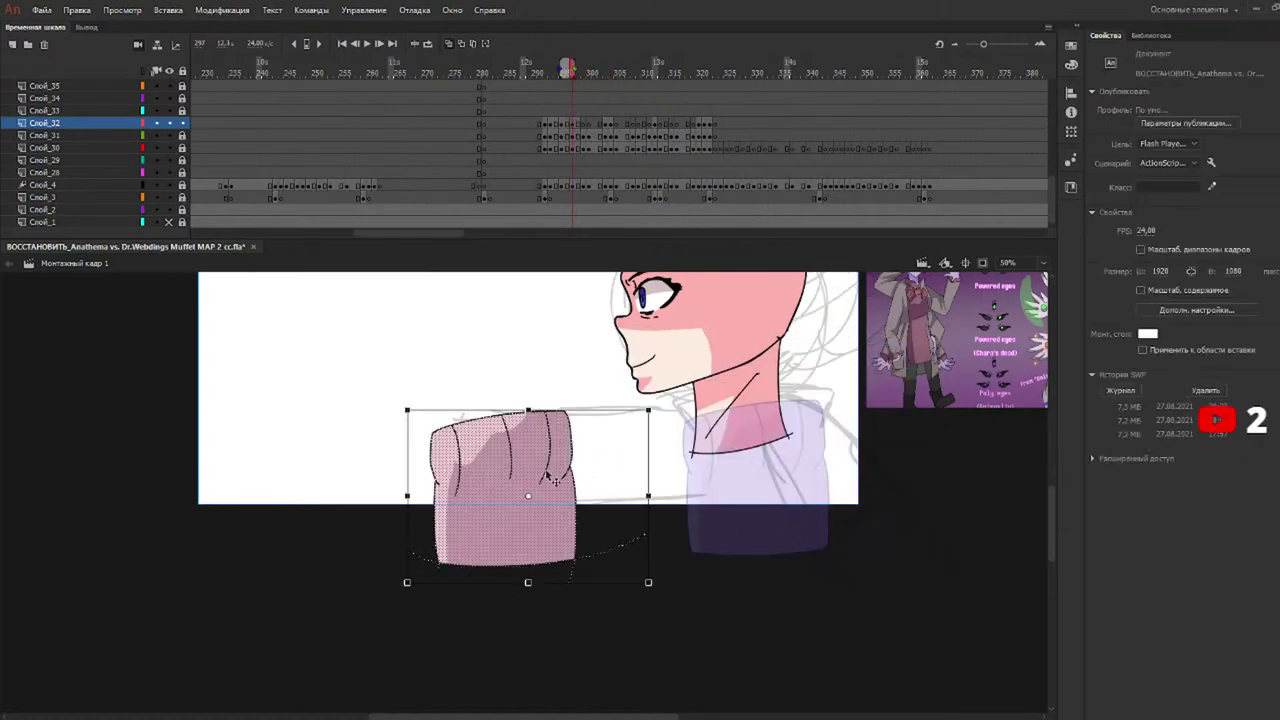
drag(553, 479, 772, 439)
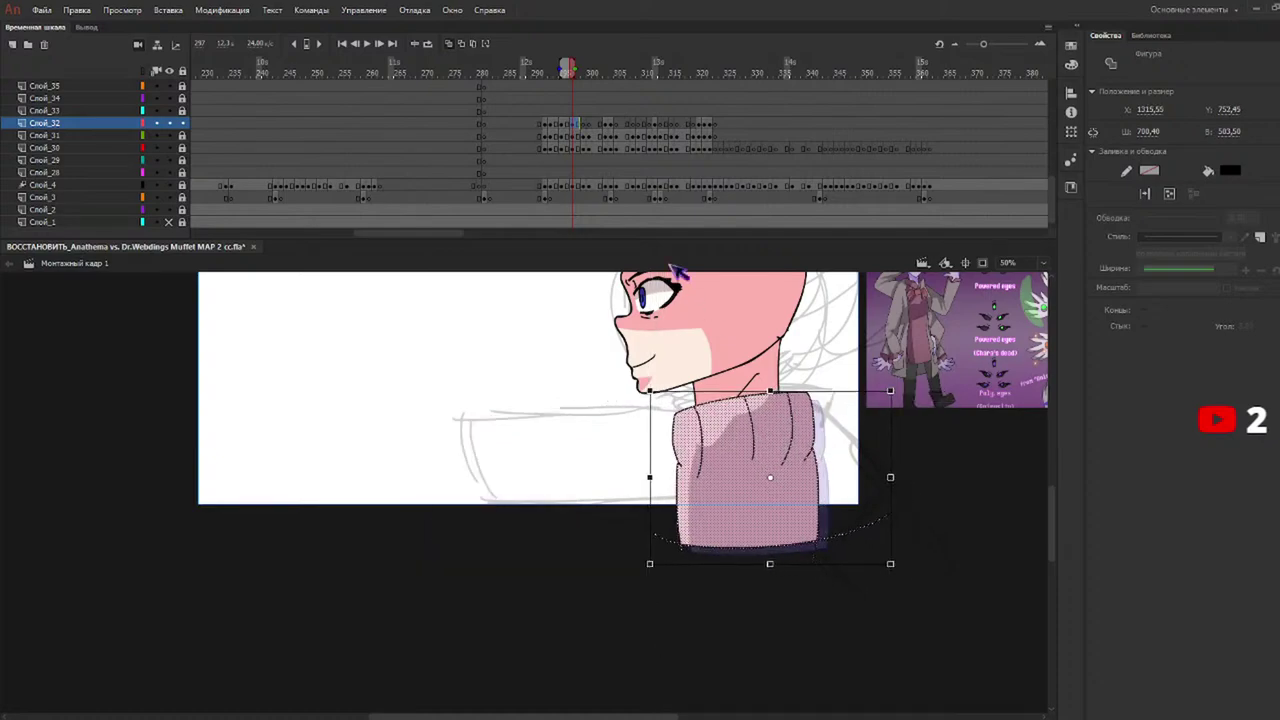
Paste the torso onto frames 299 and 300 and move each copy into place beneath the neck.
click(586, 72)
drag(531, 457, 763, 428)
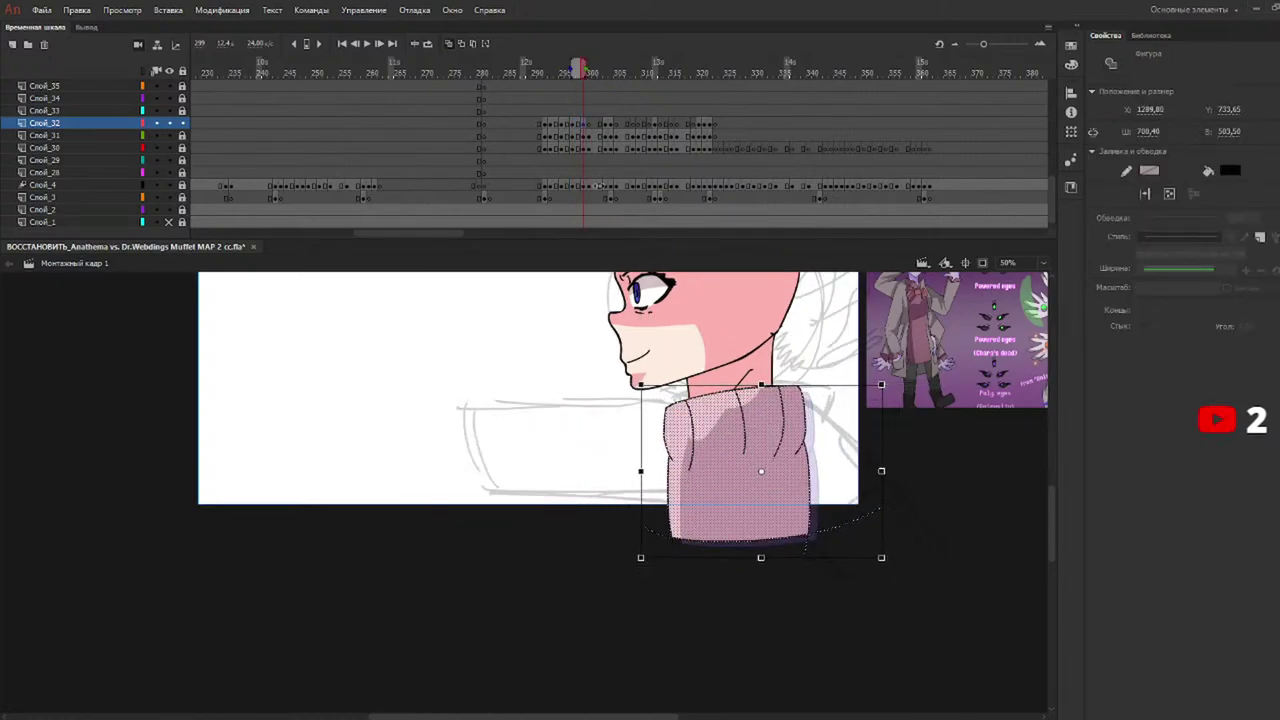
click(594, 74)
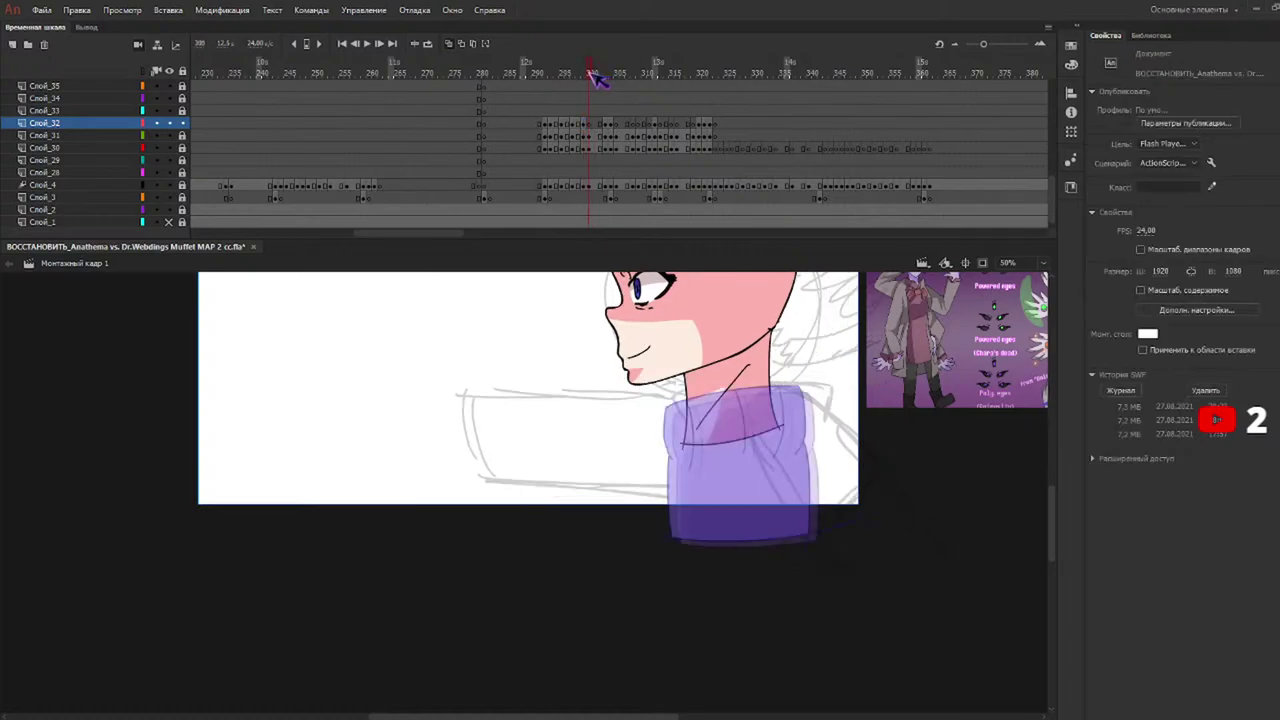
click(588, 74)
drag(535, 457, 763, 422)
Copy the shaded torso from frame 304 and paste it onto frame 305, positioned under the head.
mouse_move(608, 71)
mouse_down()
mouse_move(626, 72)
mouse_move(614, 73)
mouse_up()
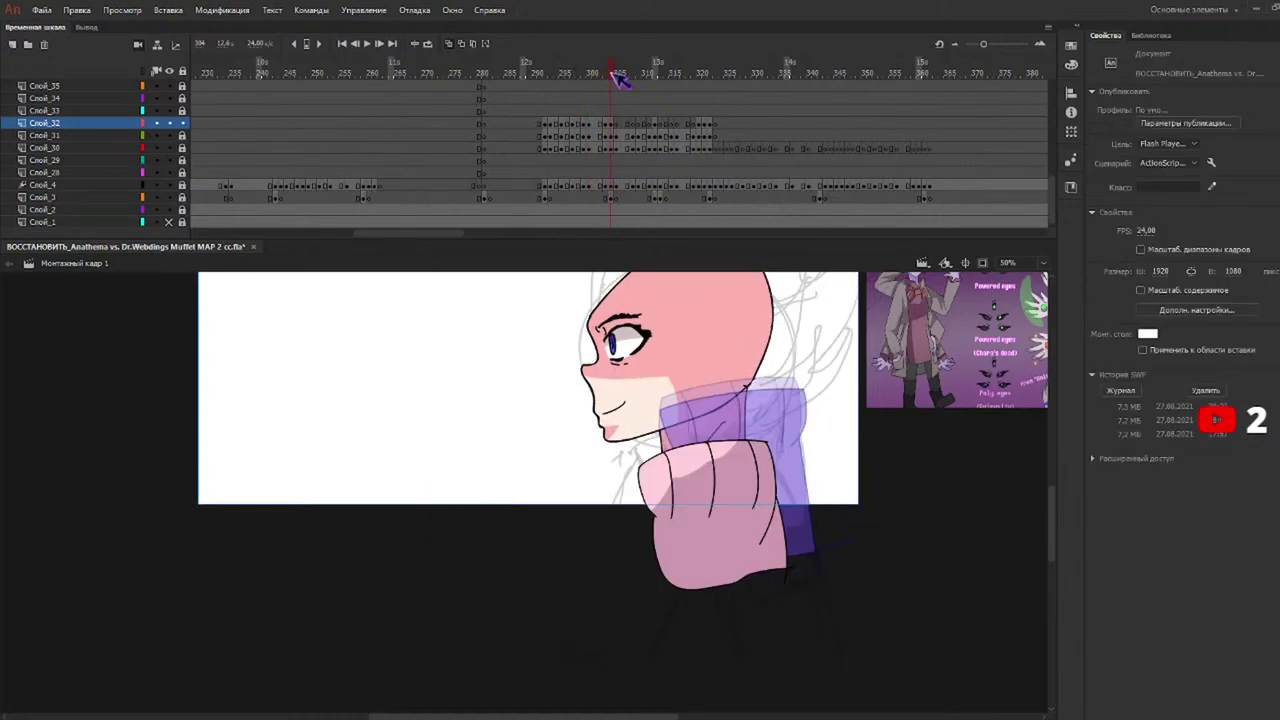
drag(831, 406, 570, 594)
drag(627, 73, 617, 75)
key(ctrl+v)
drag(563, 462, 737, 484)
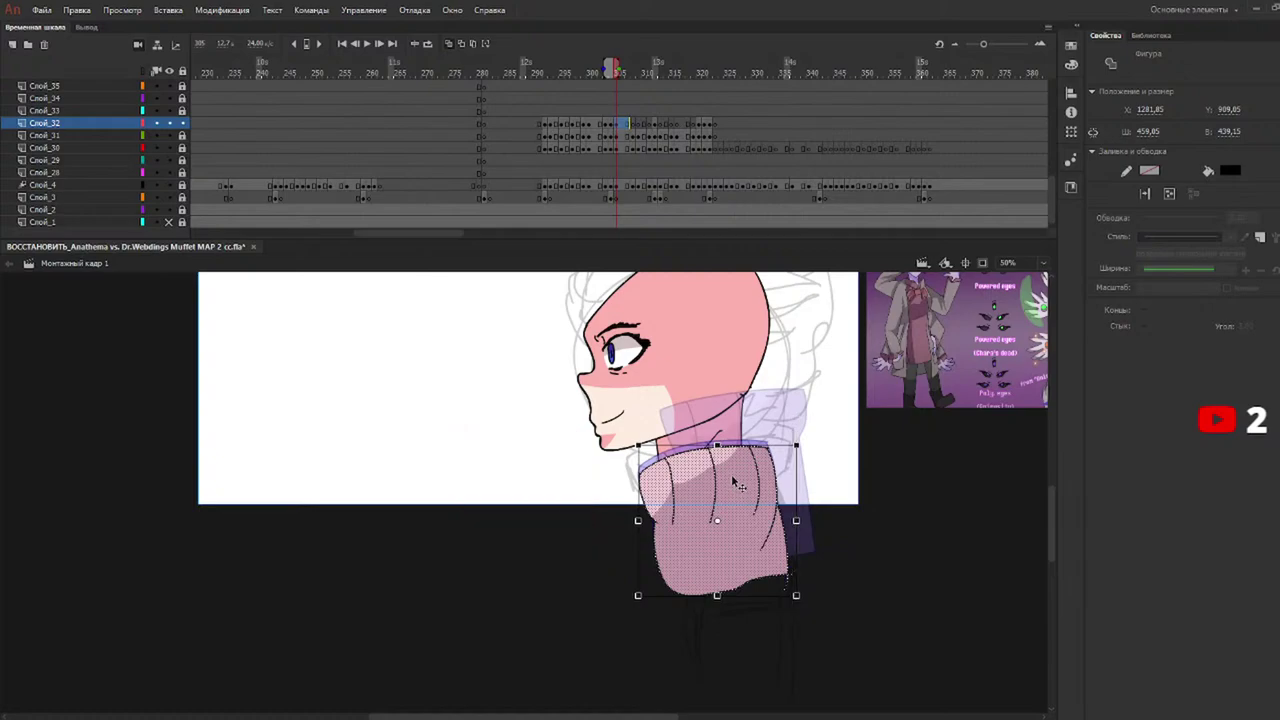
Paste the frame 304 torso onto frames 308 and 309, fitting each copy closely to the neck.
click(634, 74)
key(ctrl+v)
drag(565, 470, 730, 478)
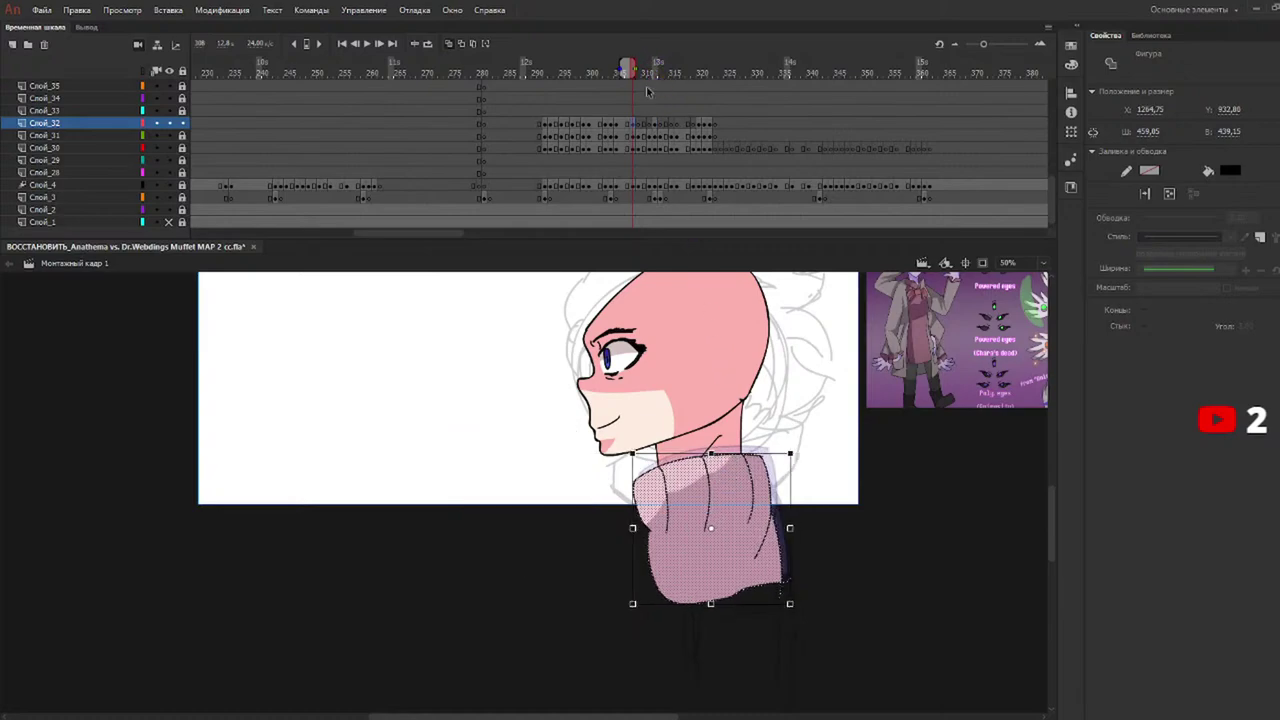
key(.)
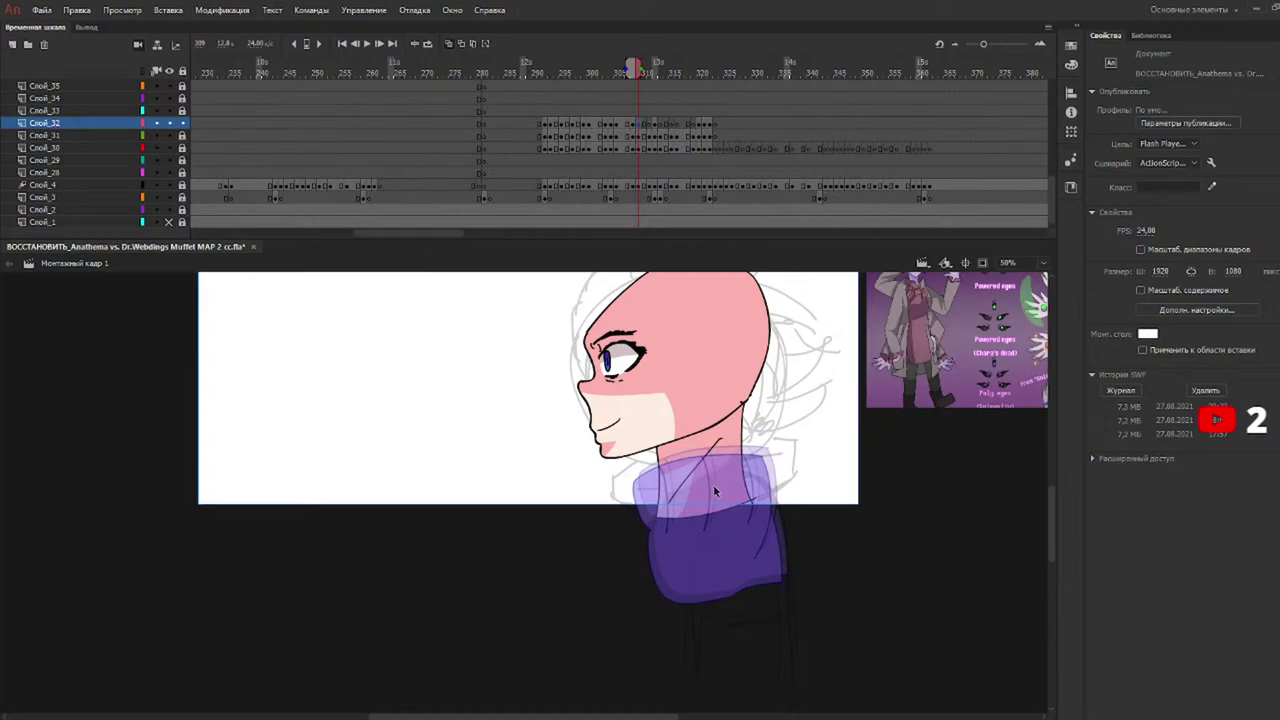
key(ctrl+v)
drag(559, 449, 744, 487)
key(Up)
key(Up)
key(Up)
key(Up)
key(Up)
key(Up)
key(Up)
key(Up)
key(Up)
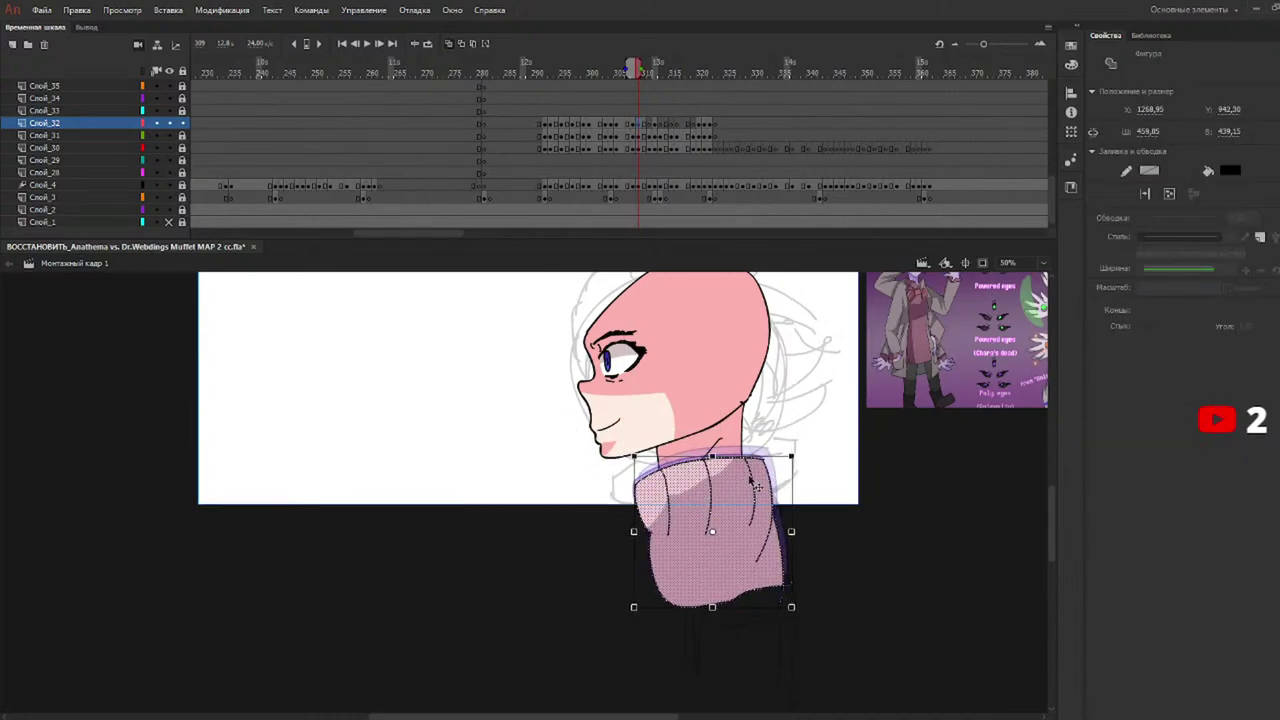
Paste the same torso onto frame 311 and align it with the neck.
click(646, 71)
click(652, 71)
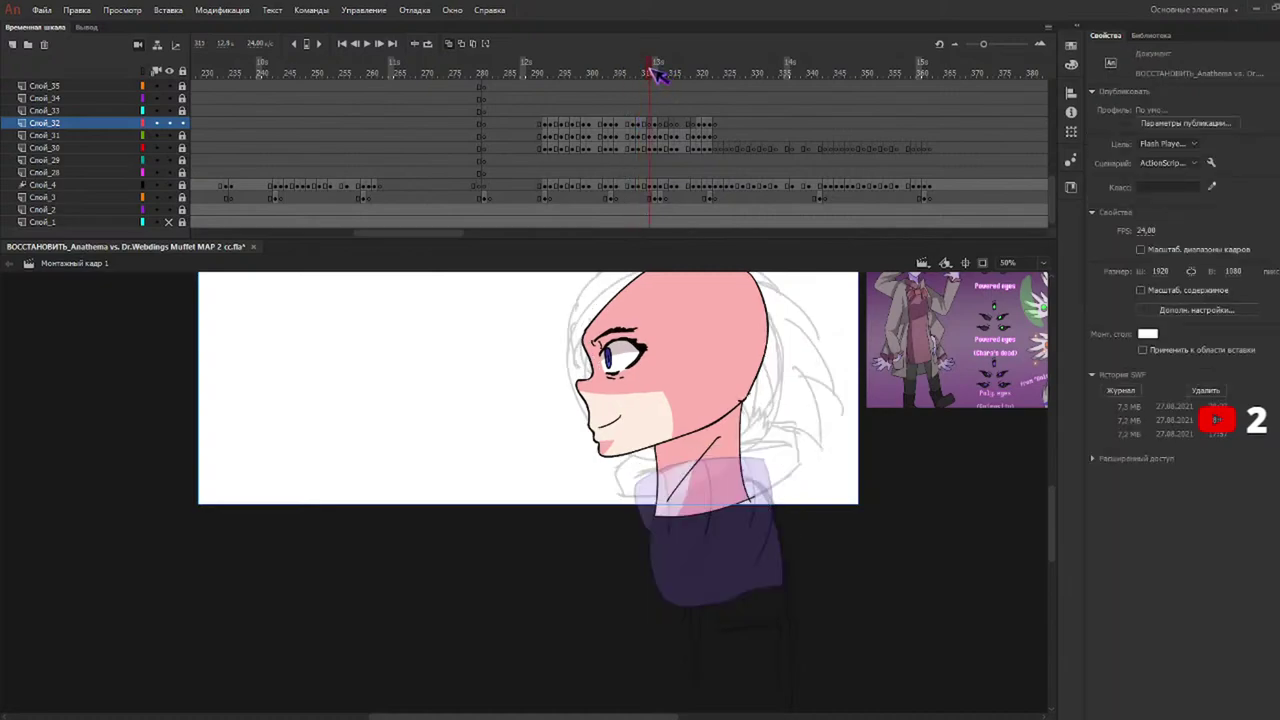
key(ctrl+v)
drag(535, 462, 723, 500)
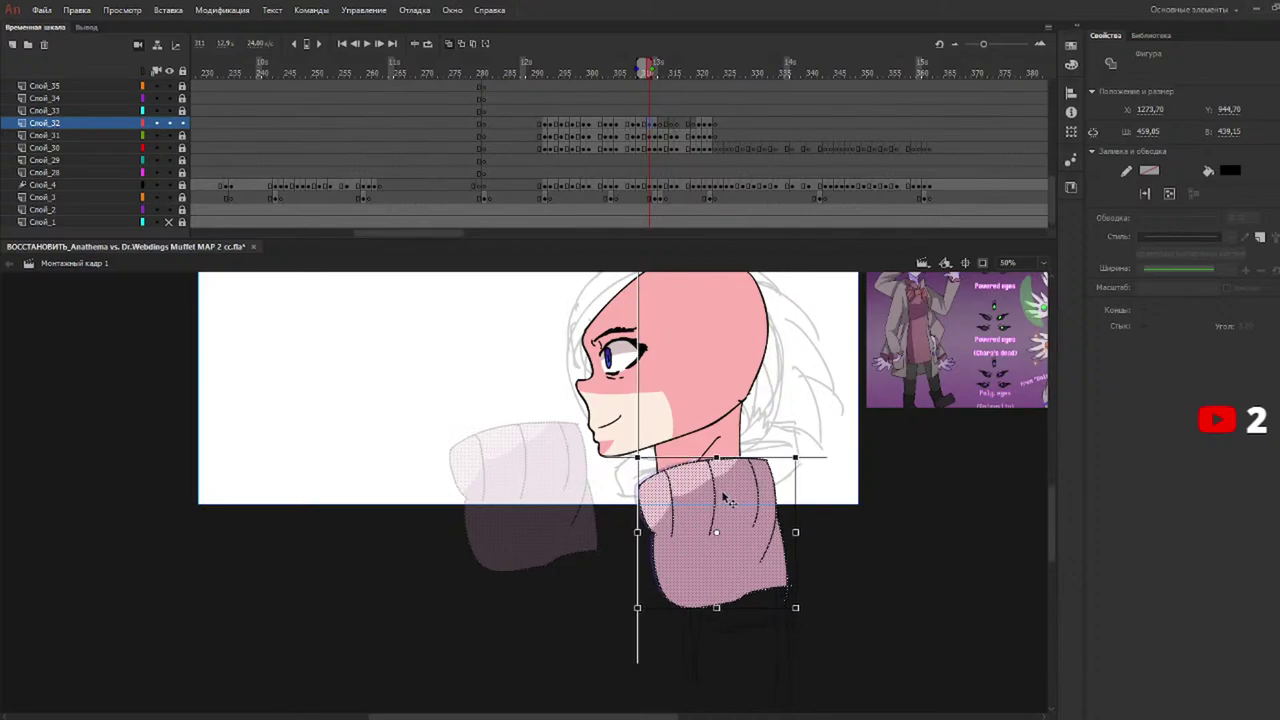
Copy the shaded torso from frame 312 and paste it onto frame 313, aligned beneath the neck.
click(658, 123)
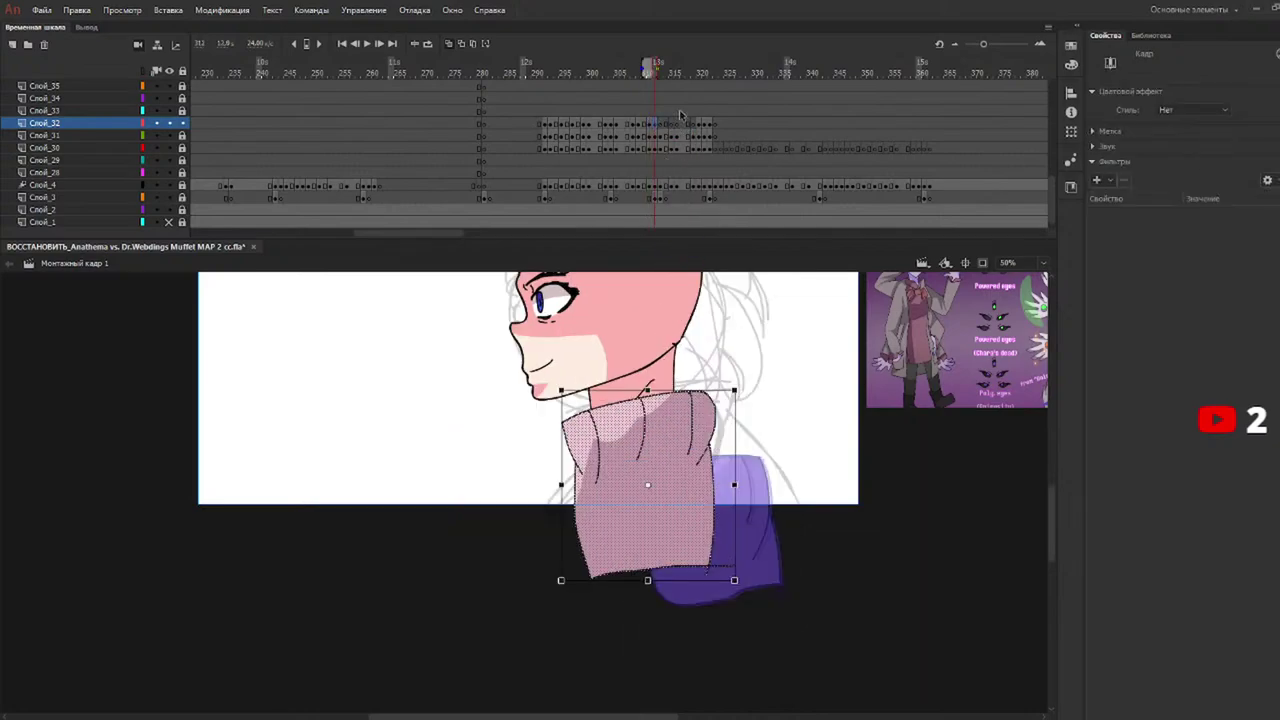
click(665, 124)
key(ctrl+v)
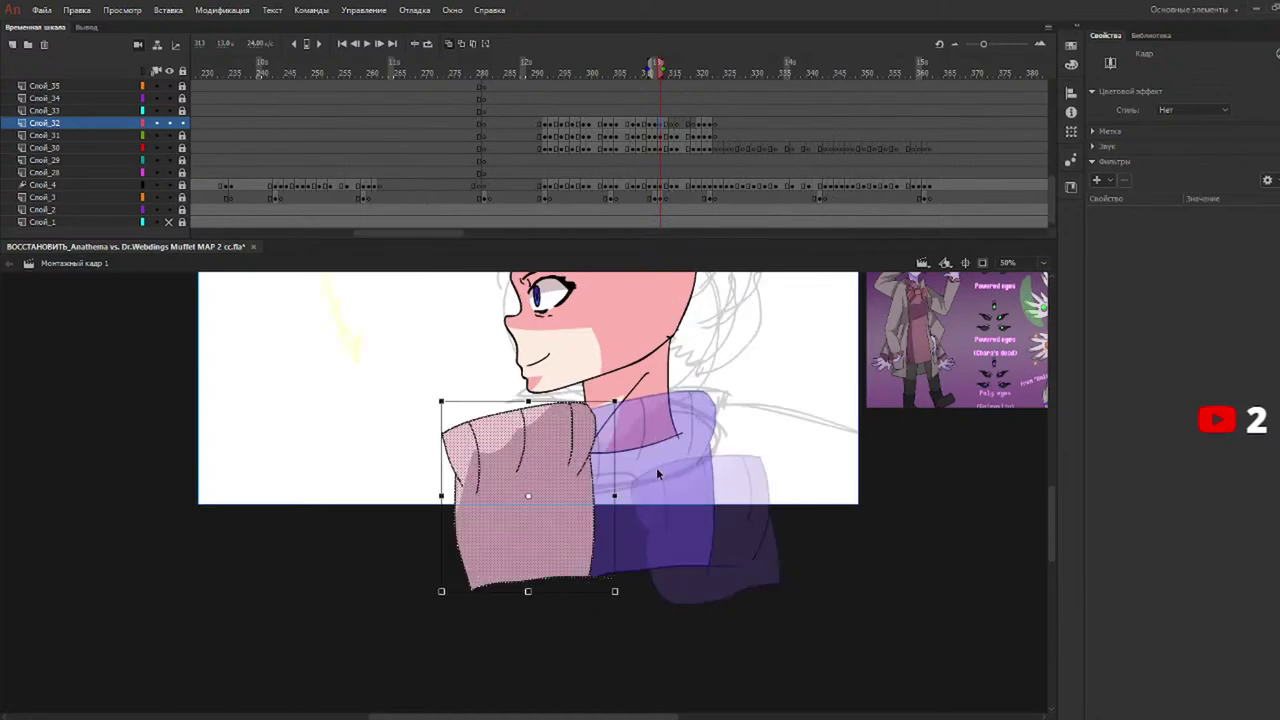
drag(566, 453, 676, 431)
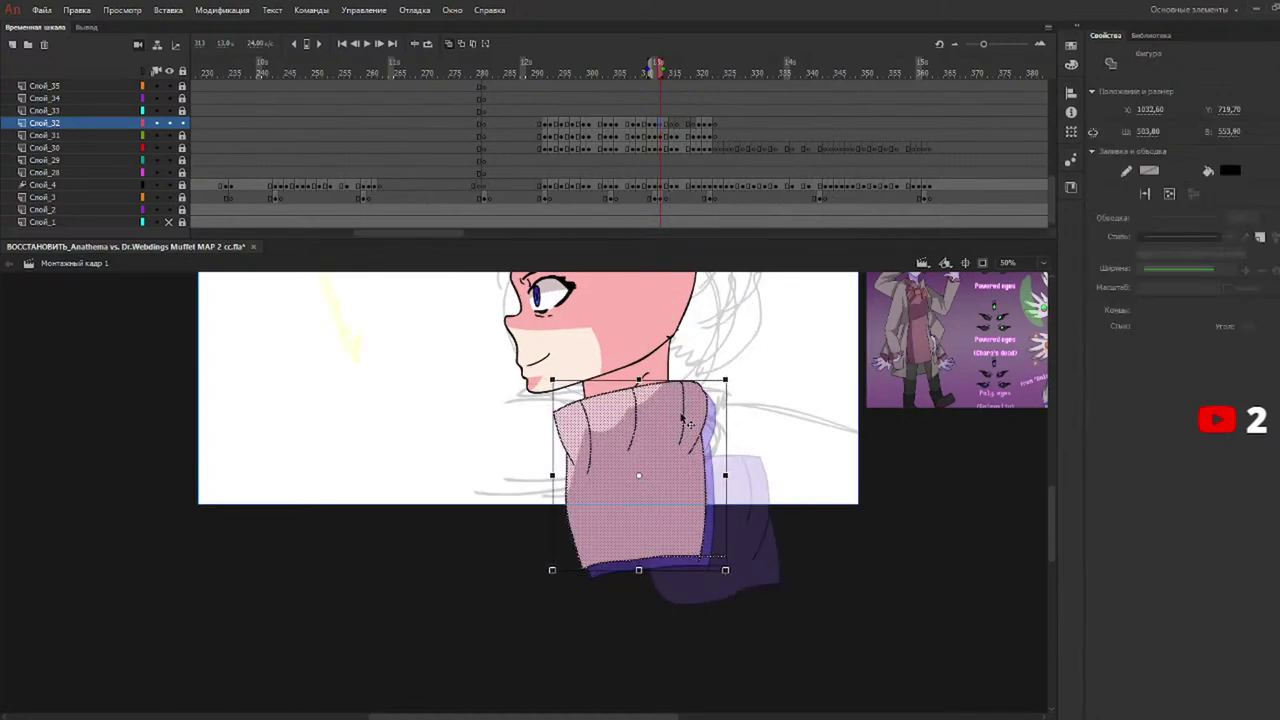
Paste the frame 312 torso onto frames 315, 316 and the next unfilled in-between frame, aligning each copy with the neck.
click(671, 72)
key(ctrl+v)
drag(566, 455, 652, 419)
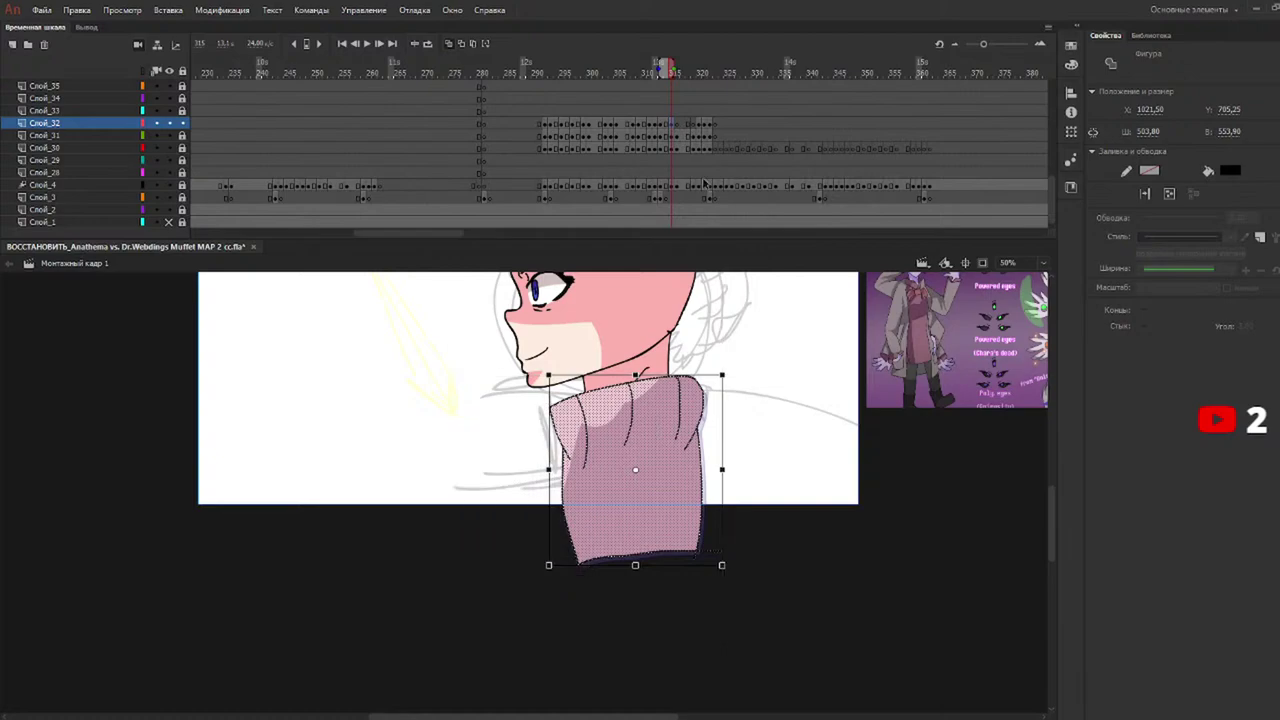
click(677, 72)
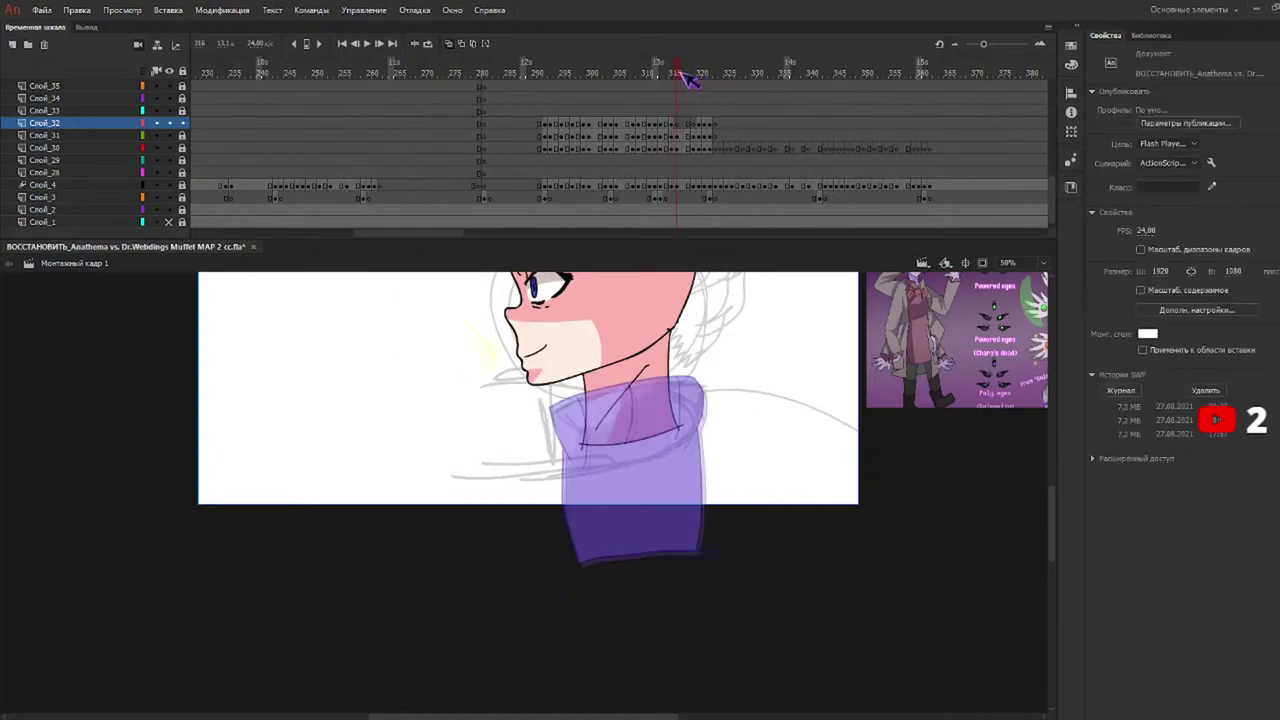
key(ctrl+v)
drag(540, 460, 645, 428)
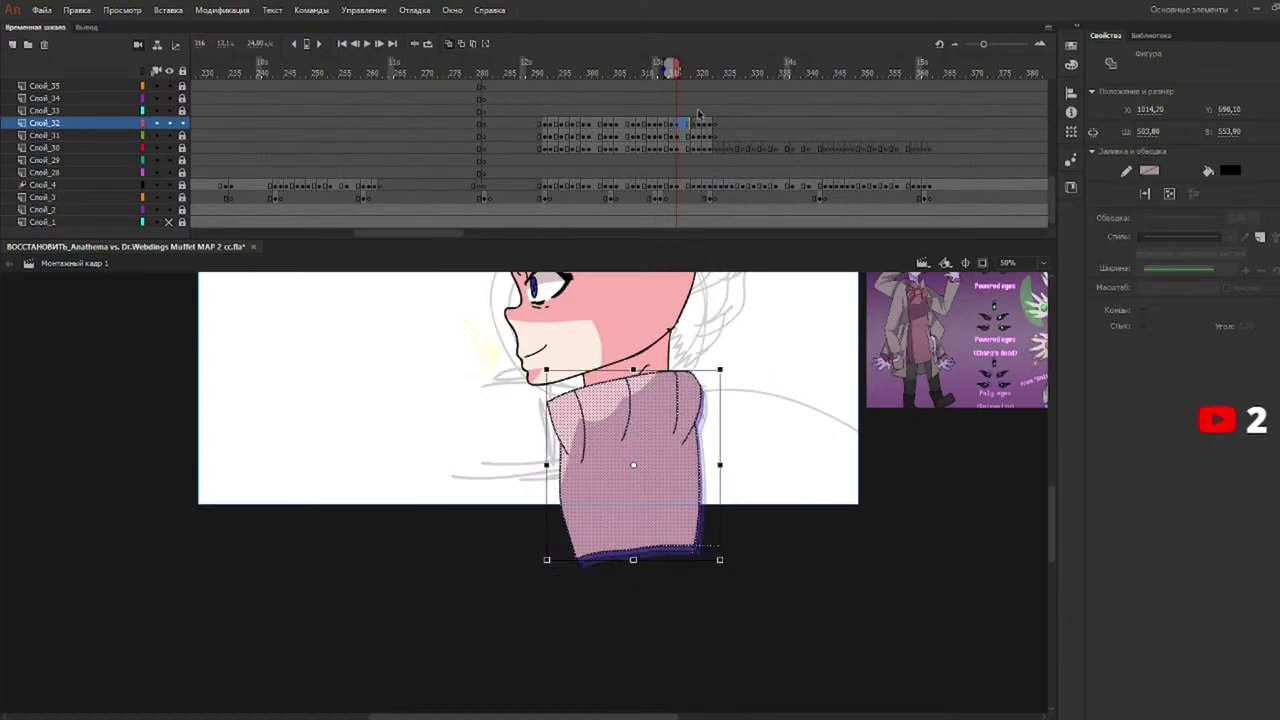
click(699, 76)
key(ctrl+v)
drag(548, 433, 665, 410)
Step through the pasted torso frames, play the animation from frame 292 to check the movement, and return to frame 292.
click(540, 72)
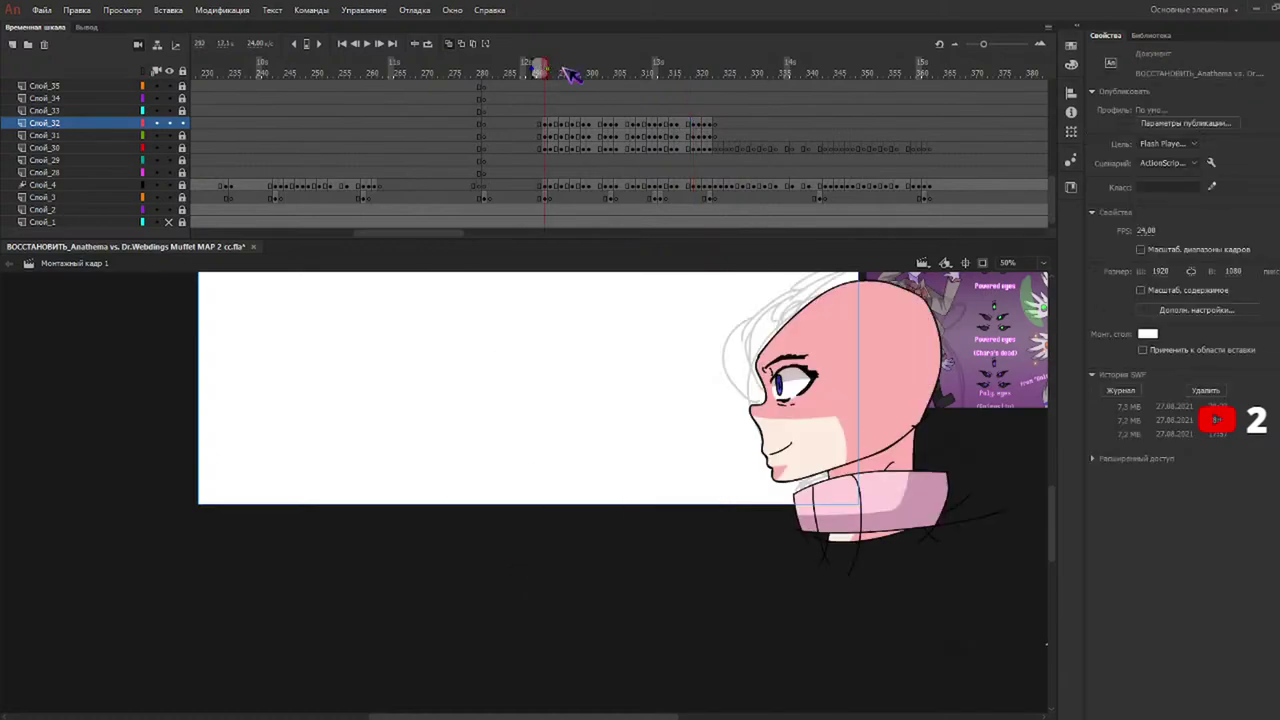
click(550, 72)
click(559, 71)
click(579, 69)
key(comma)
key(comma)
key(comma)
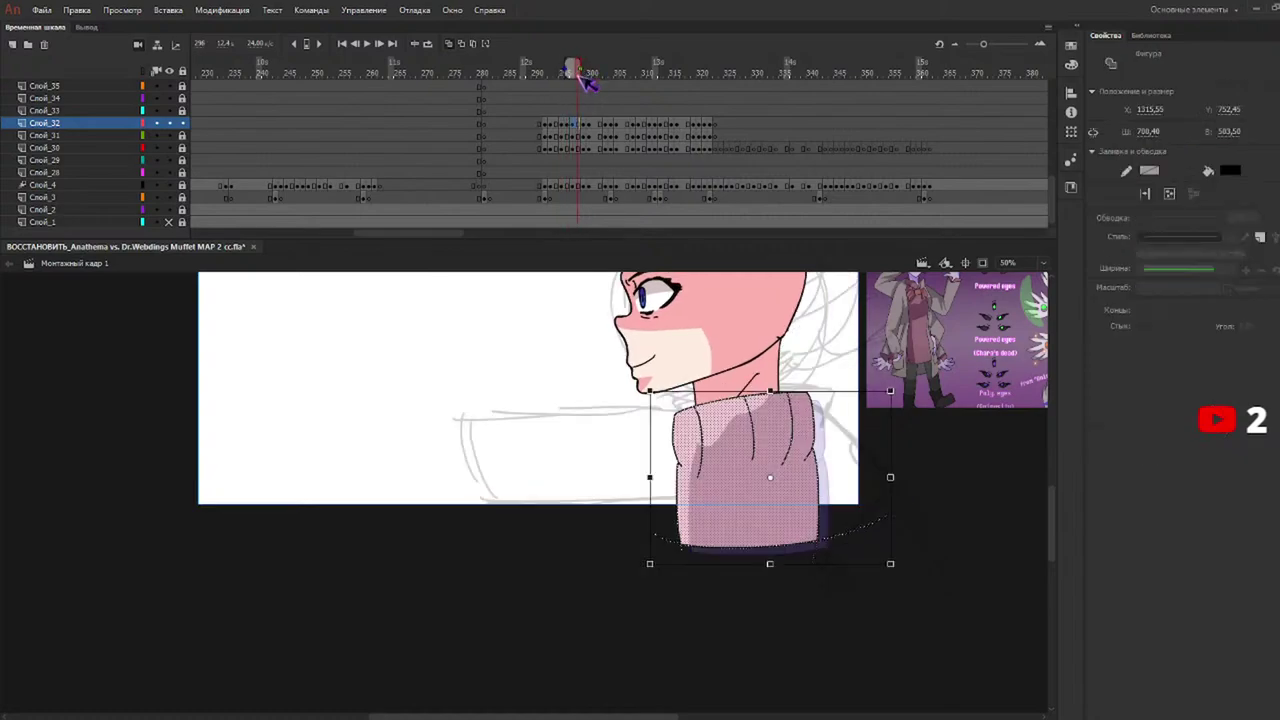
key(ctrl+a)
drag(583, 71, 540, 73)
key(period)
key(period)
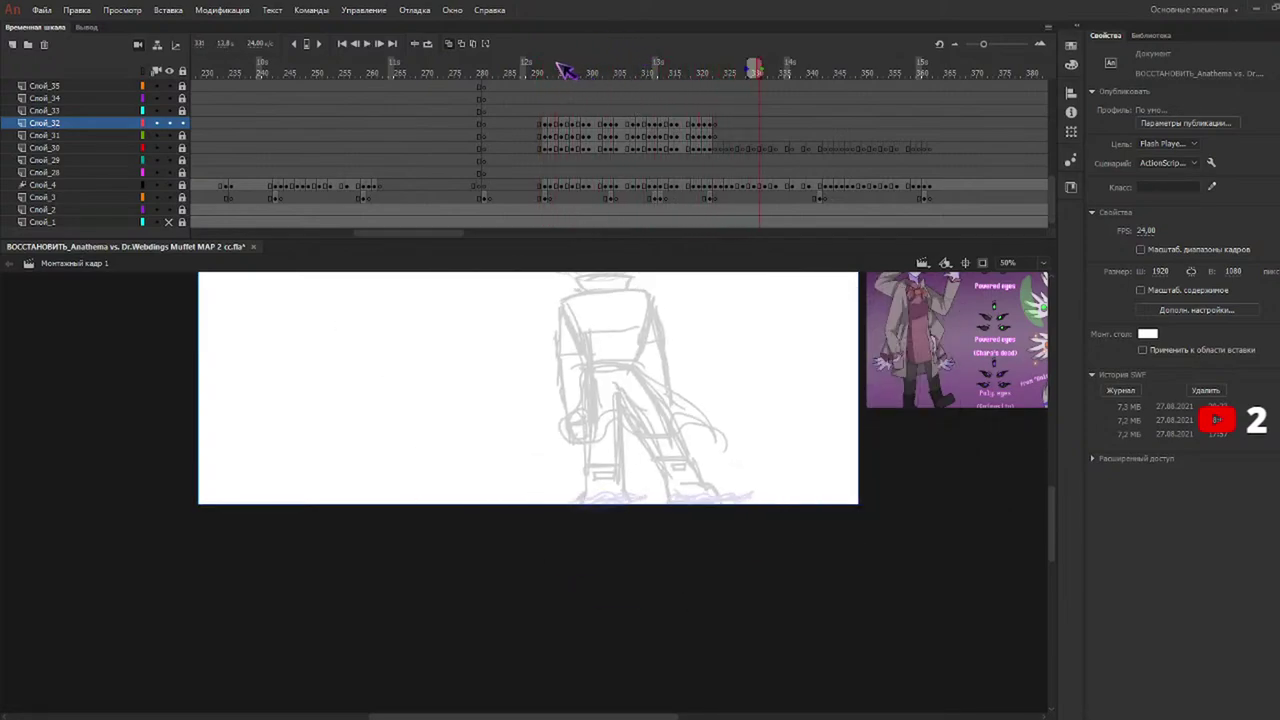
click(540, 66)
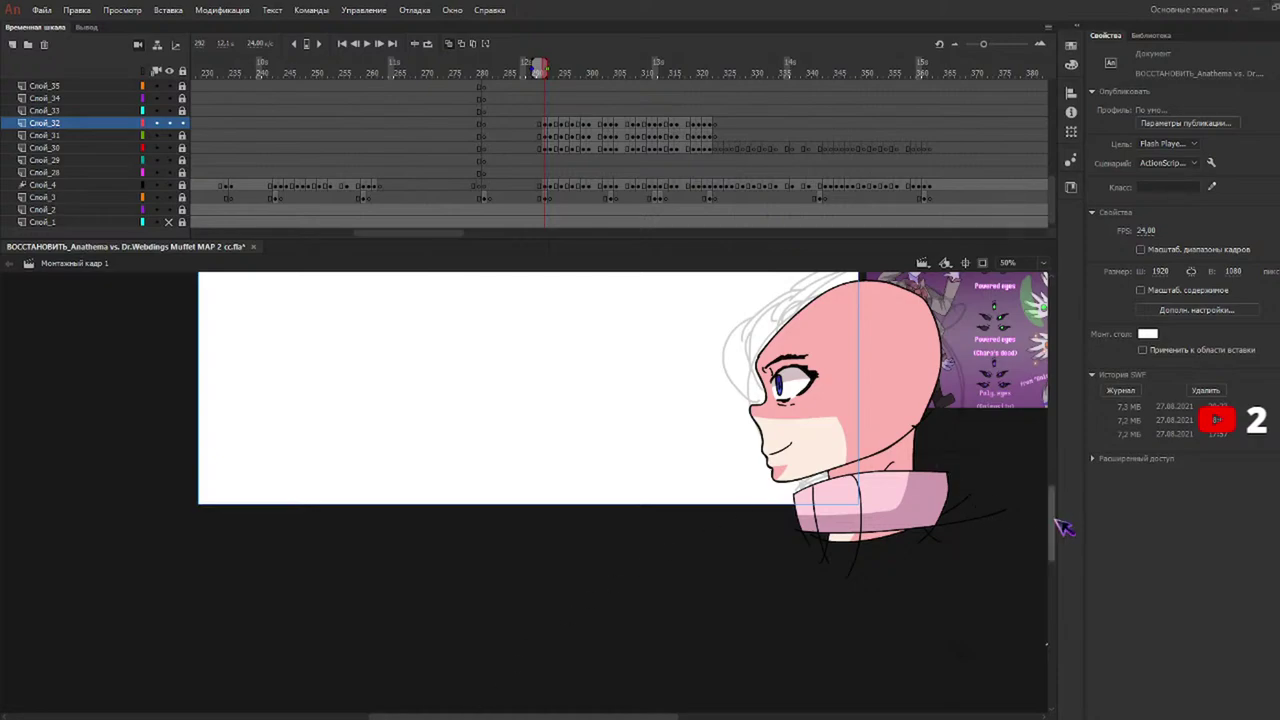
Add a new layer directly above Слой_29 and insert blank keyframes on it at frames 280, 292 and 323.
scroll(1062, 520, up, 3)
mouse_move(565, 76)
mouse_down()
mouse_move(586, 77)
mouse_move(555, 80)
mouse_up()
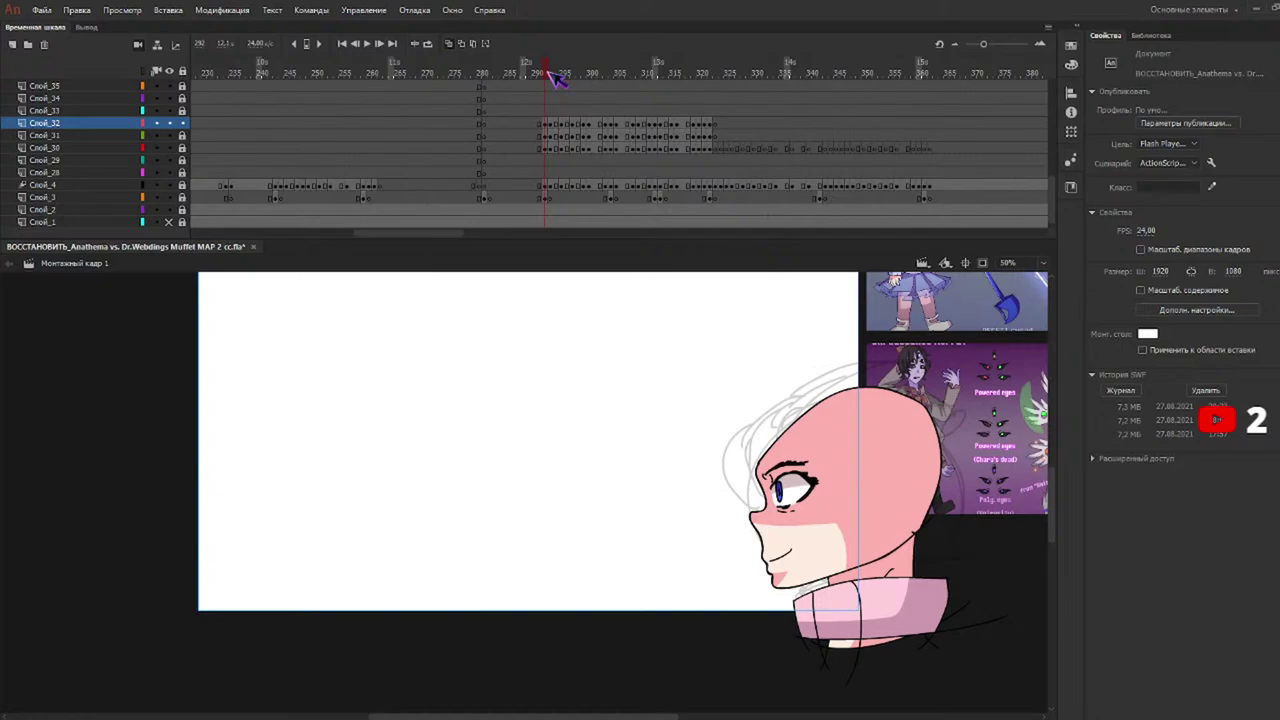
click(124, 163)
click(12, 44)
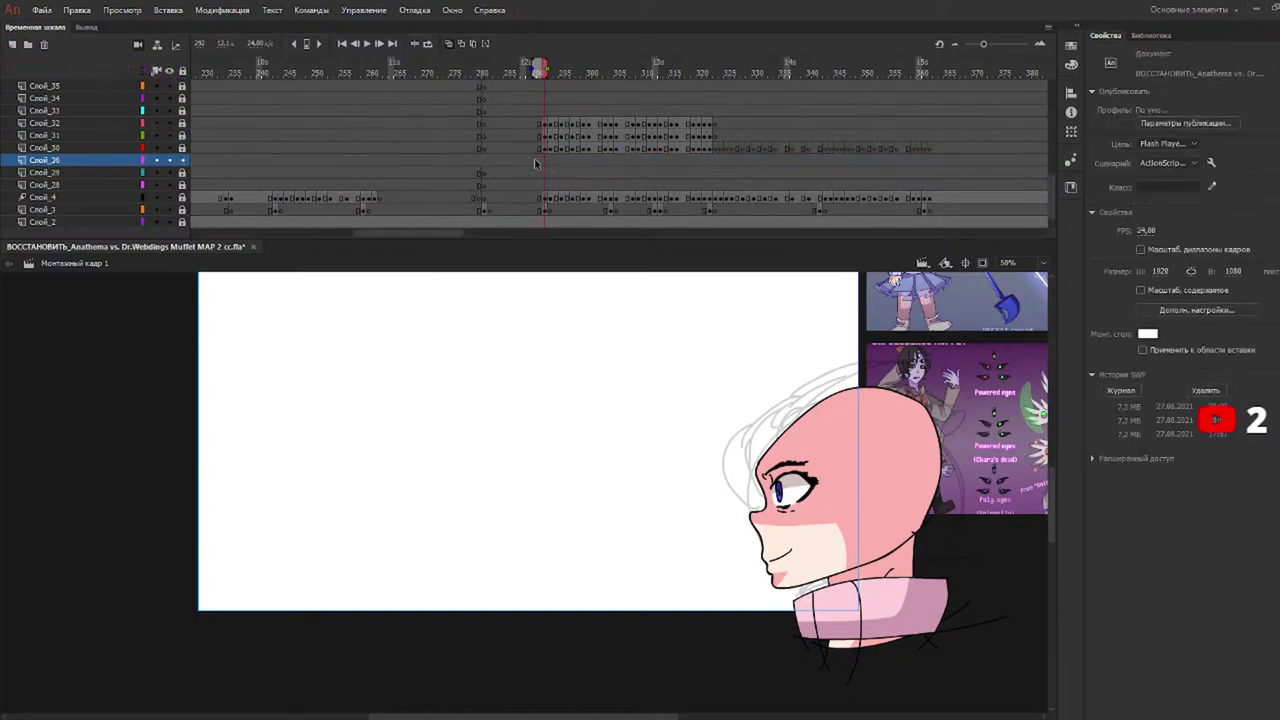
click(484, 161)
click(544, 160)
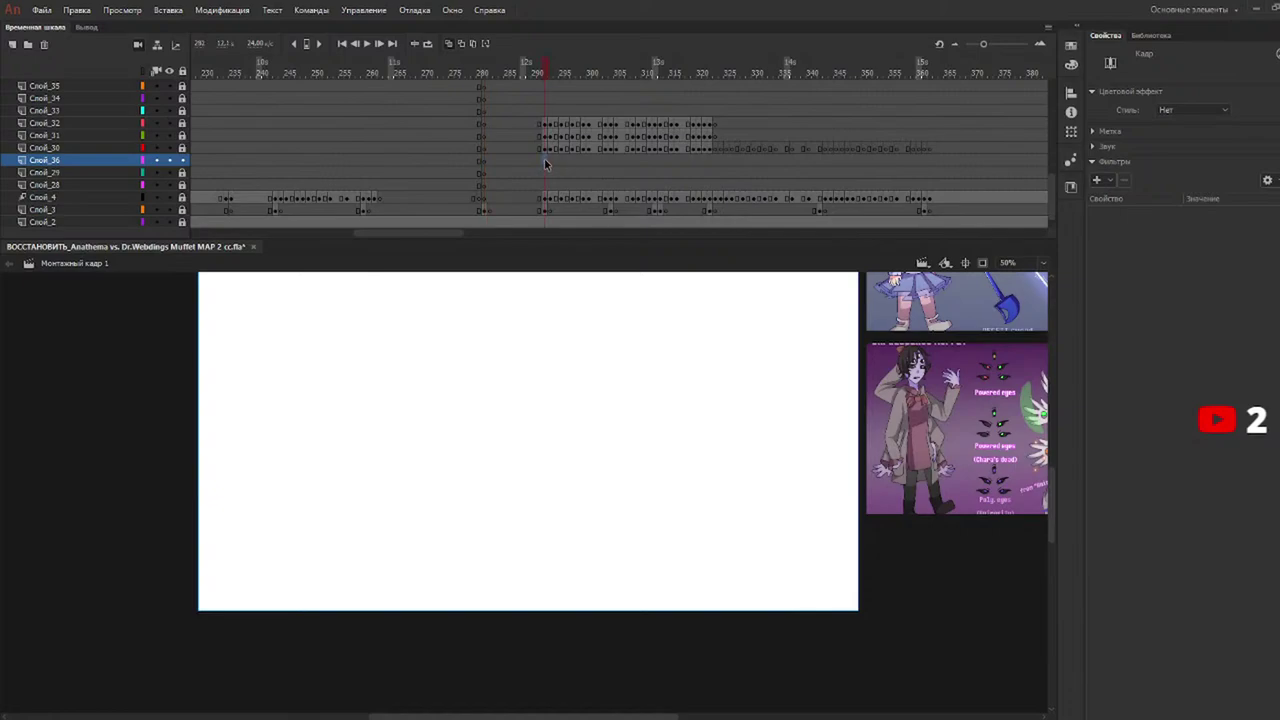
click(713, 160)
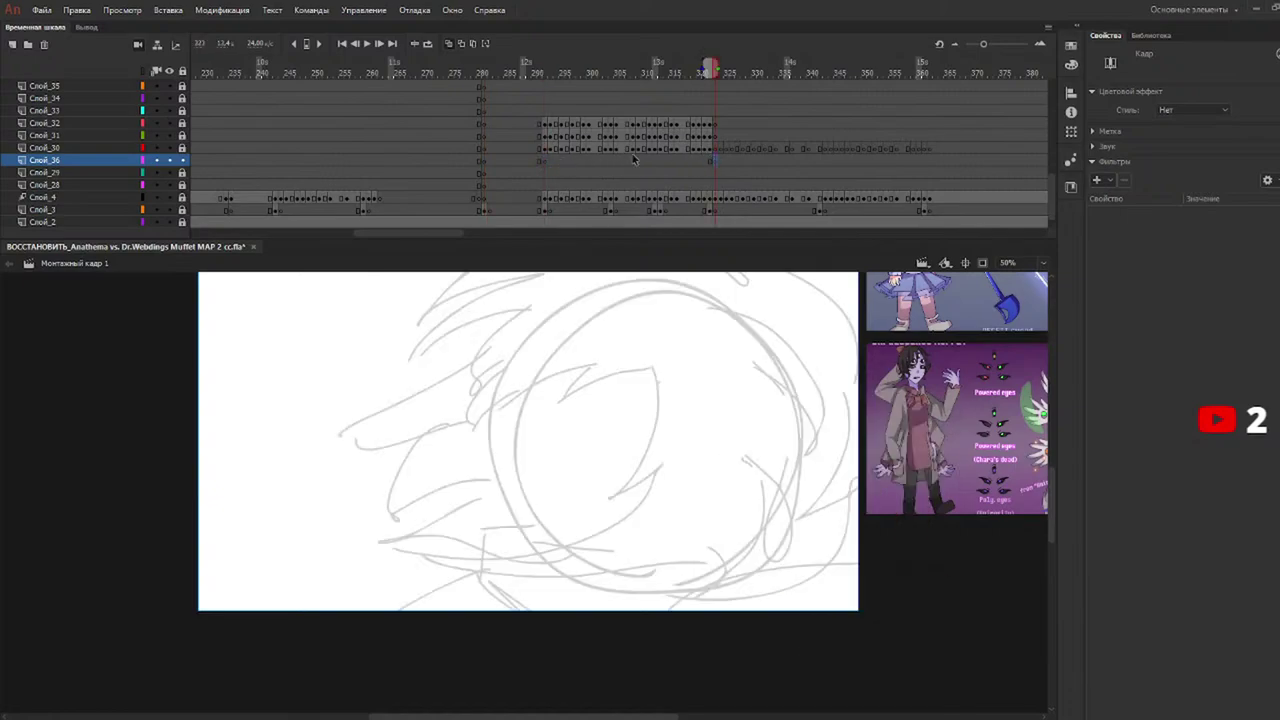
click(548, 161)
mouse_move(582, 74)
mouse_down()
mouse_move(700, 100)
mouse_move(556, 85)
mouse_up()
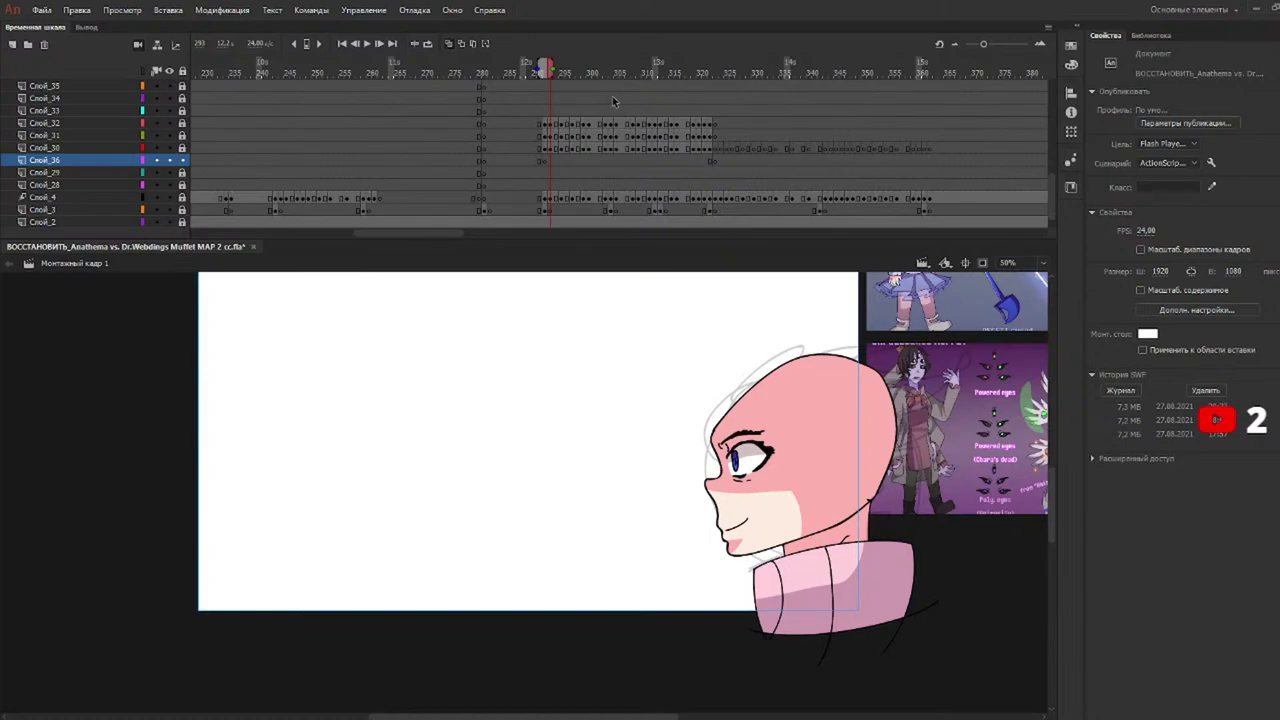
Try to insert blank keyframes on consecutive frames of Слой_36 up to frame 309.
key(F7)
key(F7)
key(F7)
key(F7)
key(F7)
key(F7)
key(F7)
key(F7)
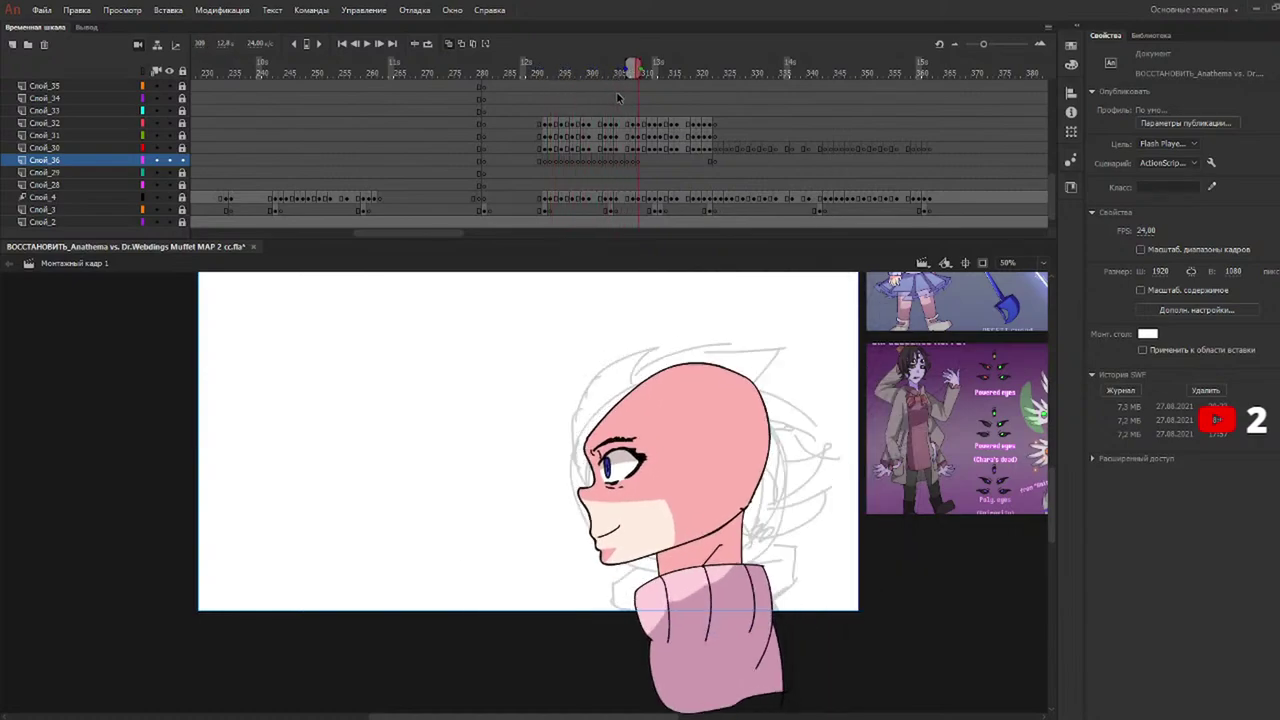
Undo the run of blank keyframes on Слой_36 back to frame 293.
key(ctrl+z)
key(ctrl+z)
key(ctrl+z)
key(ctrl+z)
key(ctrl+z)
key(ctrl+z)
key(ctrl+z)
key(ctrl+z)
key(ctrl+z)
key(ctrl+z)
key(ctrl+z)
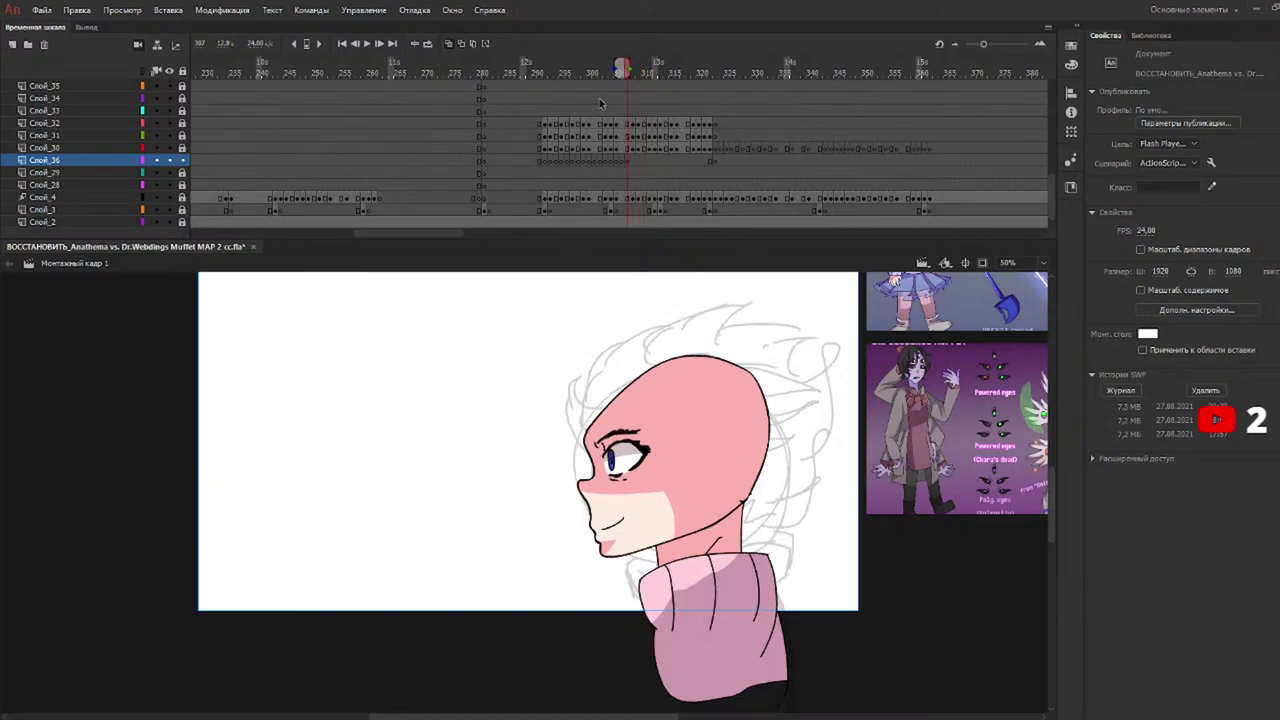
key(comma)
key(comma)
key(comma)
key(comma)
key(comma)
key(comma)
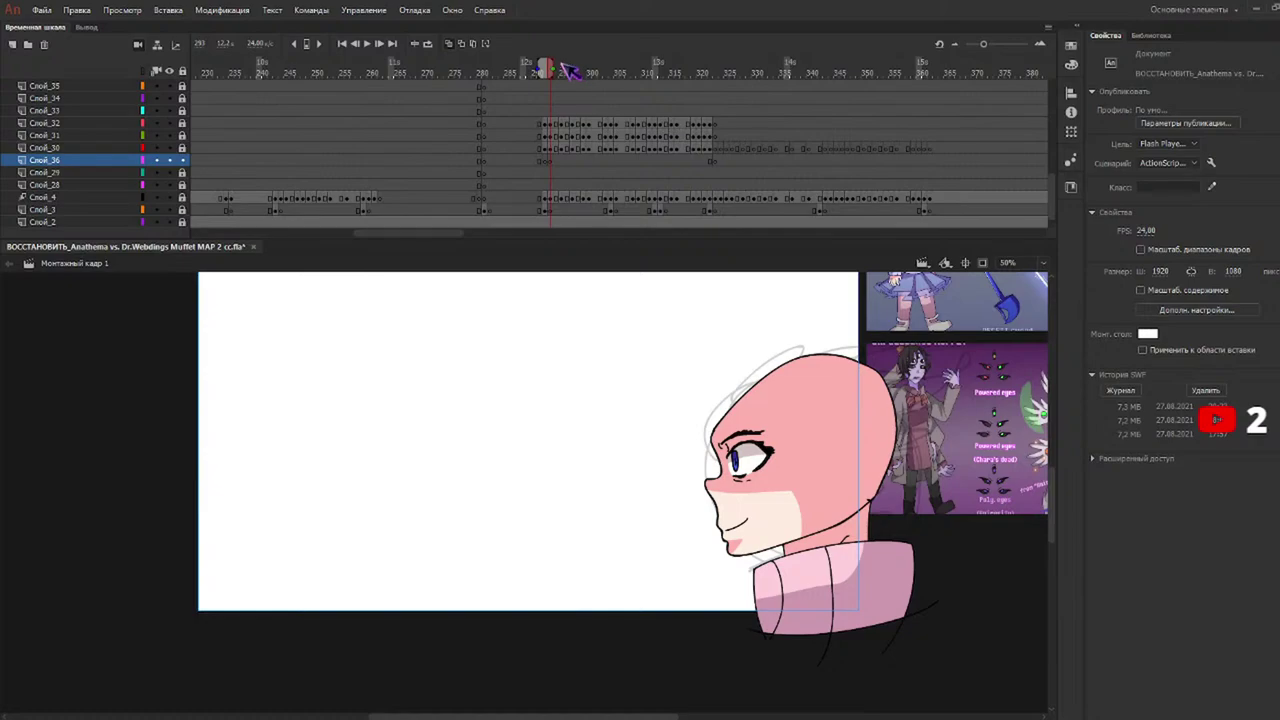
Add blank keyframes on Слой_36 up to frame 322, matching the keyframe timing of the layers above, and go to frame 295.
drag(568, 76, 704, 76)
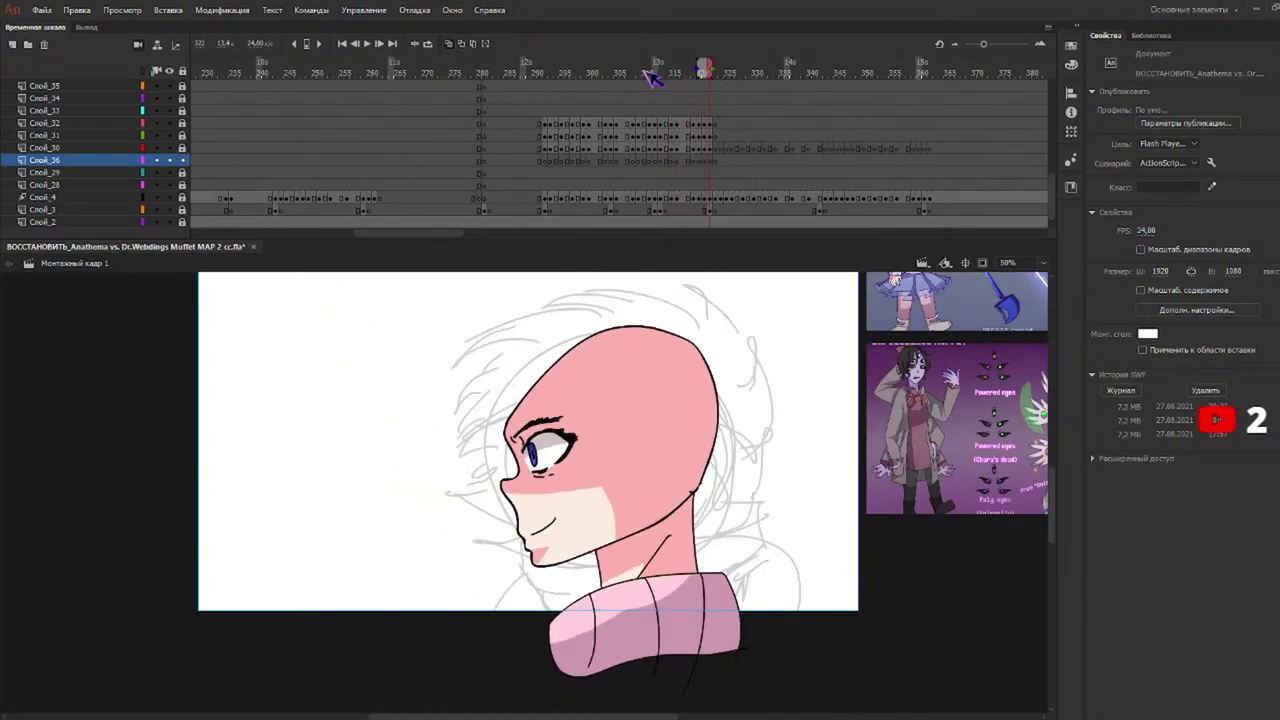
mouse_move(546, 70)
mouse_down()
mouse_move(569, 76)
mouse_move(558, 74)
mouse_up()
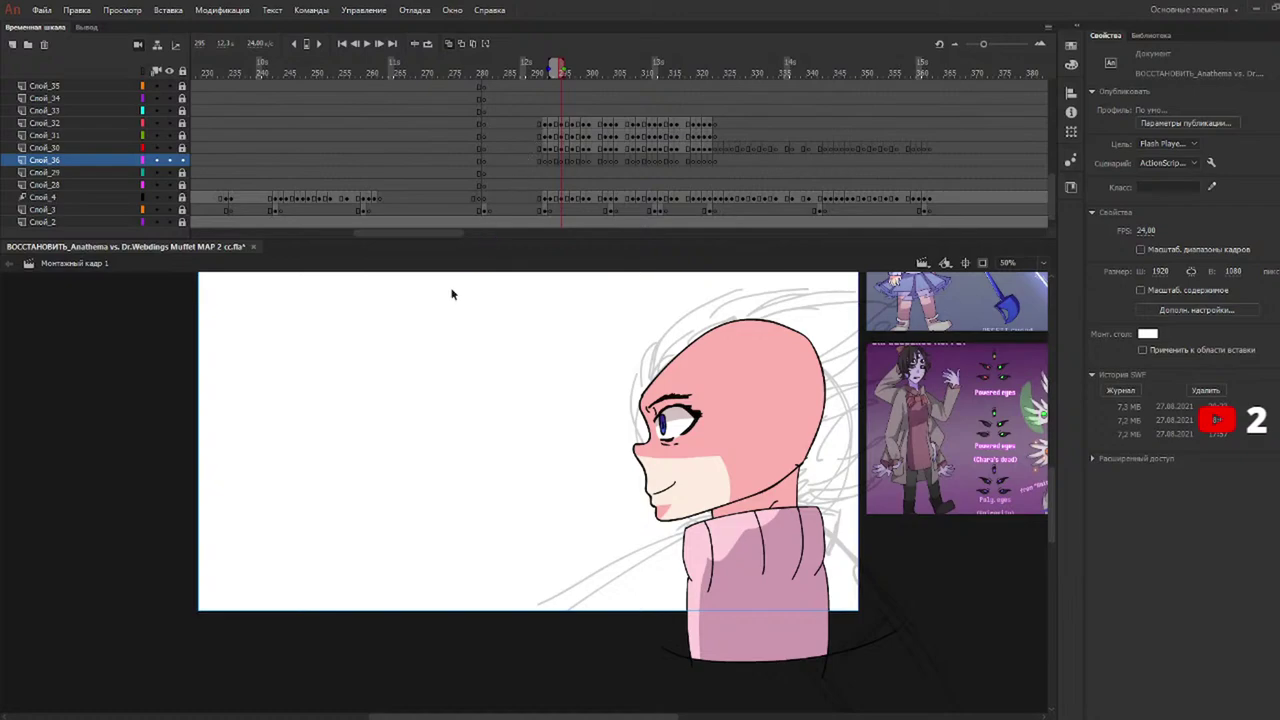
Try several curved black outlines with the size 2 Brush in the empty area in front of the character on frame 295.
key(b)
mouse_move(350, 652)
mouse_down()
mouse_move(493, 478)
mouse_move(405, 686)
mouse_up()
key(ctrl+z)
drag(318, 603, 414, 680)
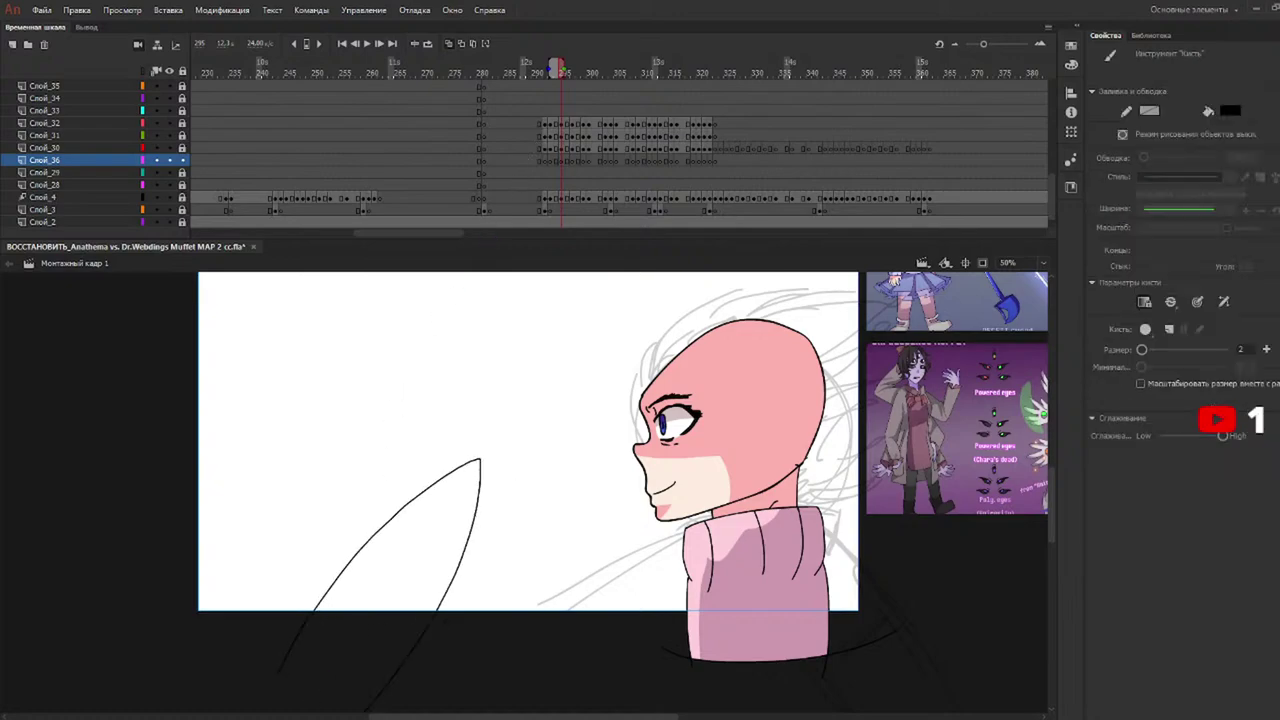
key(ctrl+z)
mouse_move(294, 662)
mouse_down()
mouse_move(510, 467)
mouse_move(450, 668)
mouse_up()
key(ctrl+z)
drag(314, 614, 460, 468)
key(ctrl+z)
Draw a round-topped black sleeve outline with the size 2 Brush in the empty area in front of the character on frame 295.
mouse_move(312, 640)
mouse_down()
mouse_move(353, 559)
mouse_move(418, 498)
mouse_up()
mouse_move(370, 540)
mouse_down()
mouse_move(490, 428)
mouse_move(410, 708)
mouse_up()
key(ctrl+z)
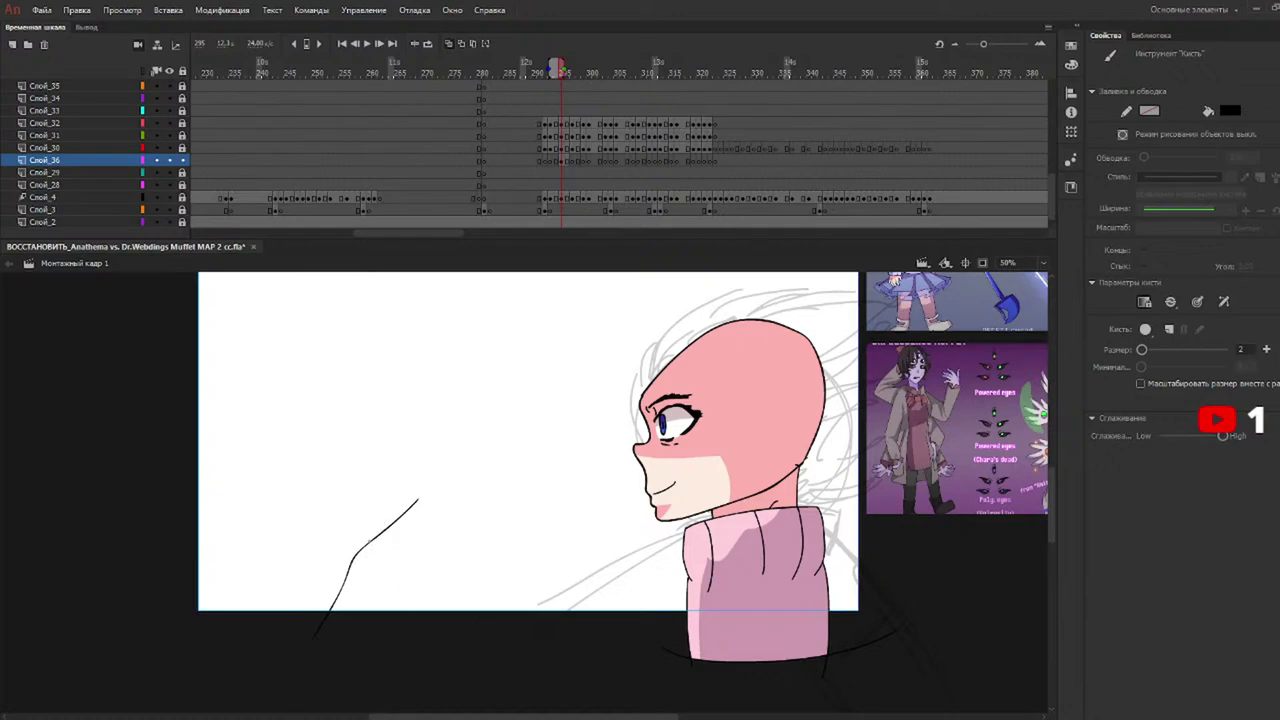
mouse_move(370, 540)
mouse_down()
mouse_move(428, 440)
mouse_move(481, 435)
mouse_move(405, 705)
mouse_up()
Add black fold lines and a wavy seam across the middle of the sleeve, erasing the seam's overshoot at the edge.
drag(375, 556, 462, 485)
key(ctrl+z)
mouse_move(378, 555)
mouse_down()
mouse_move(462, 485)
mouse_move(410, 548)
mouse_up()
key(ctrl+z)
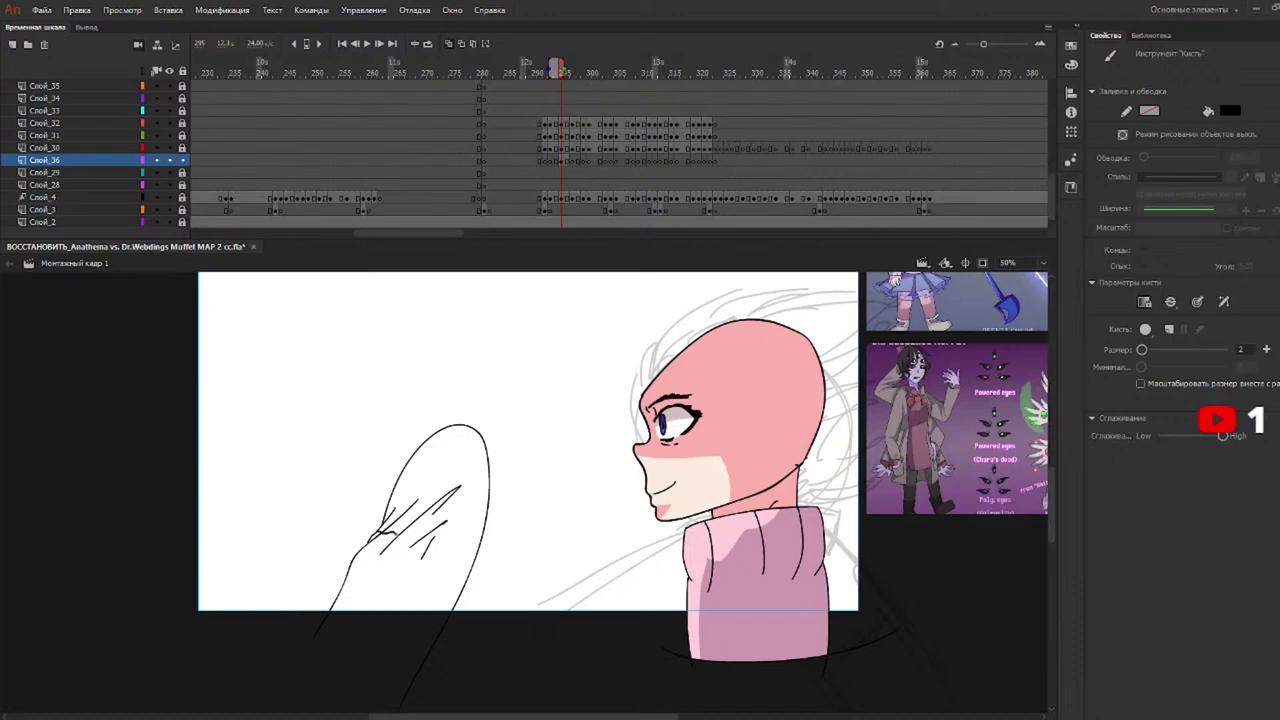
drag(478, 544, 481, 545)
key(e)
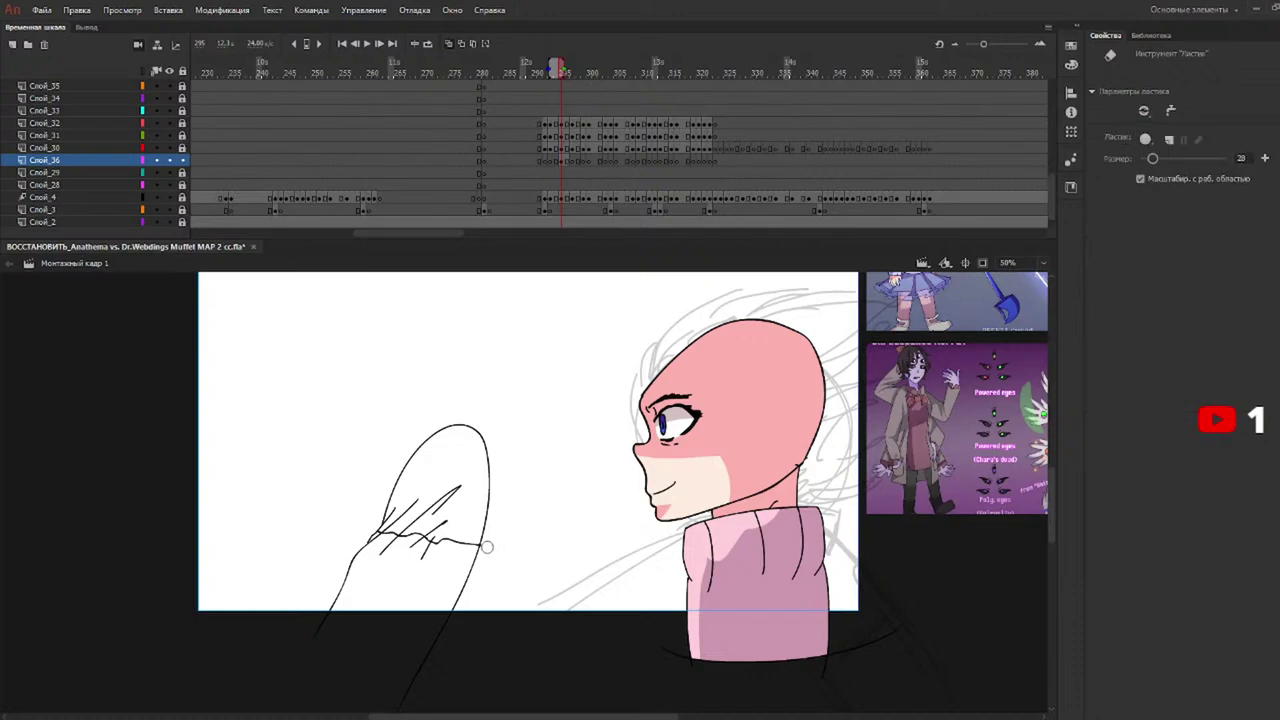
key(b)
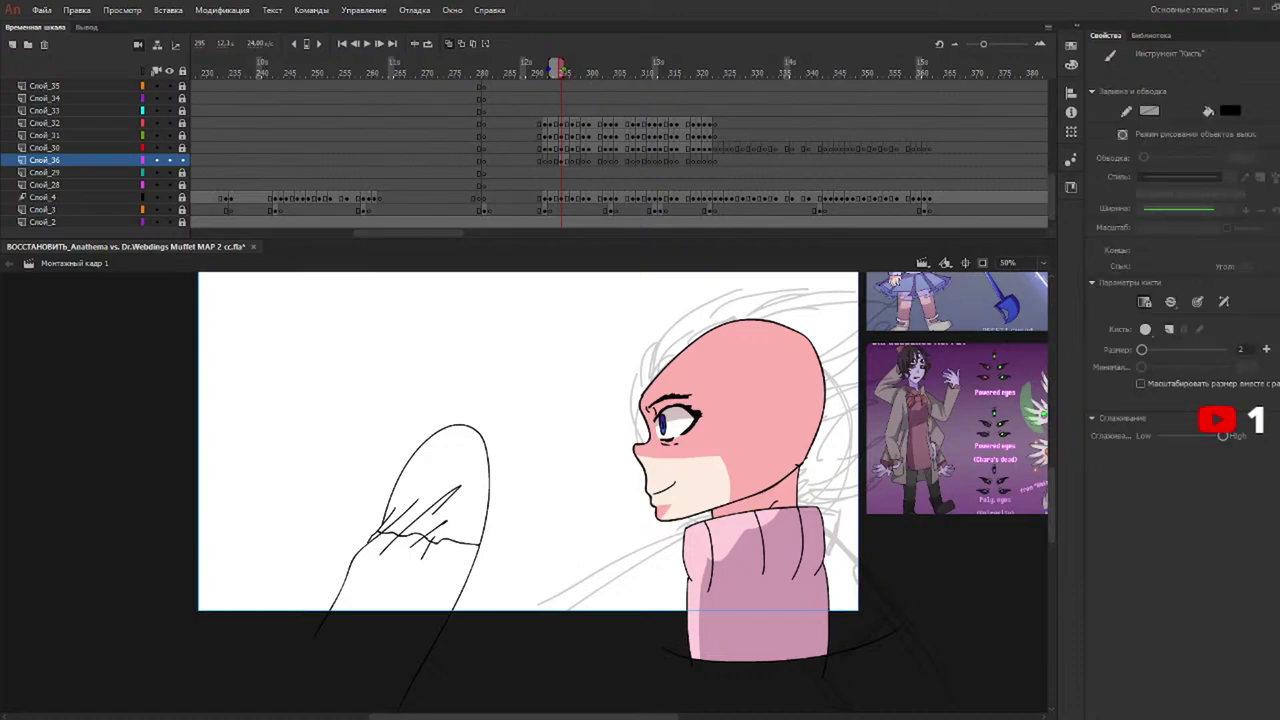
Fill the sleeve above the seam with the light pink sampled from the torso.
key(i)
click(700, 522)
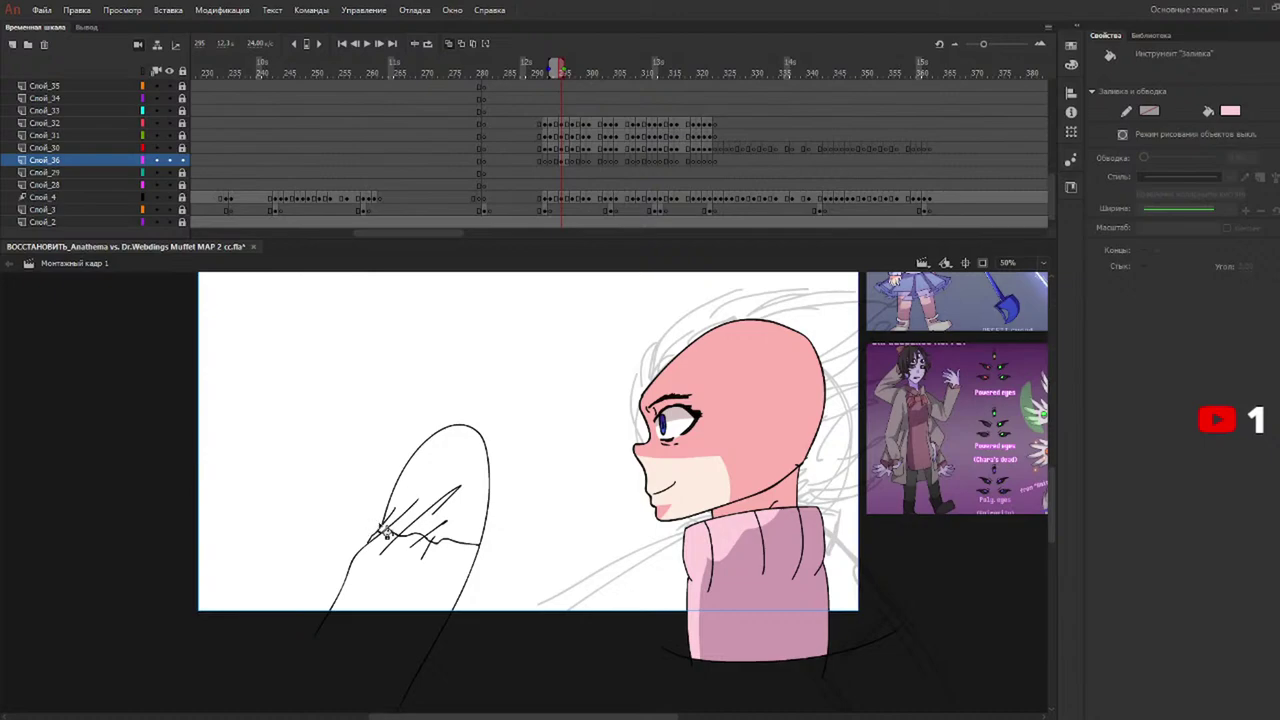
click(458, 532)
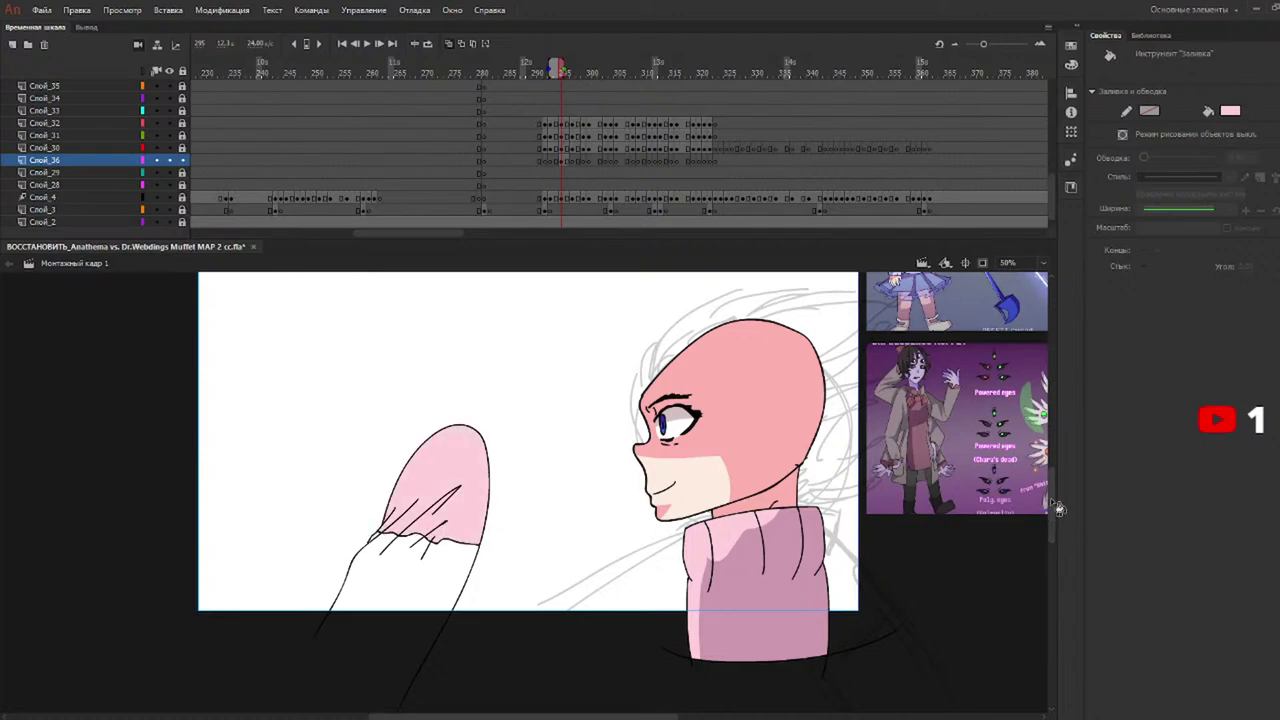
Close the open lower end of the sleeve with a brush stroke and fill the part below the seam with light lavender.
mouse_move(1054, 510)
mouse_down()
mouse_move(1060, 478)
mouse_move(1051, 500)
mouse_up()
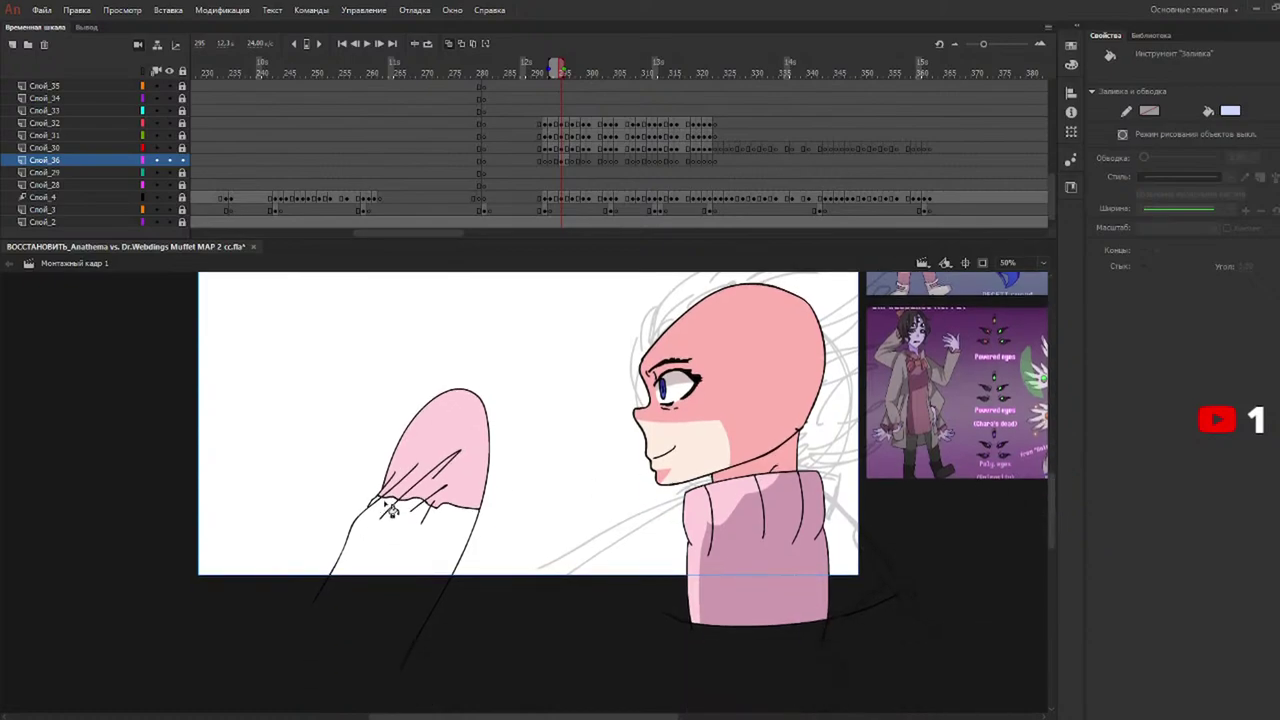
key(b)
mouse_move(318, 591)
mouse_down()
mouse_move(289, 662)
mouse_move(444, 657)
mouse_up()
key(k)
click(415, 637)
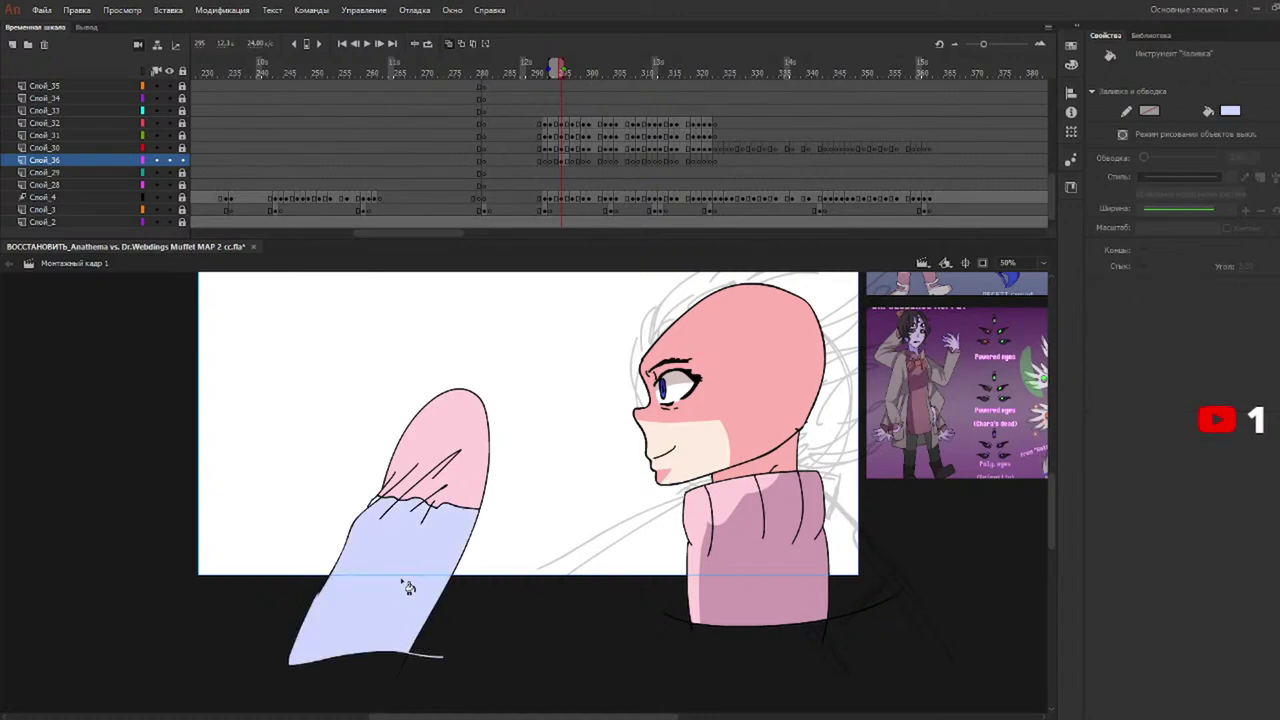
click(376, 505)
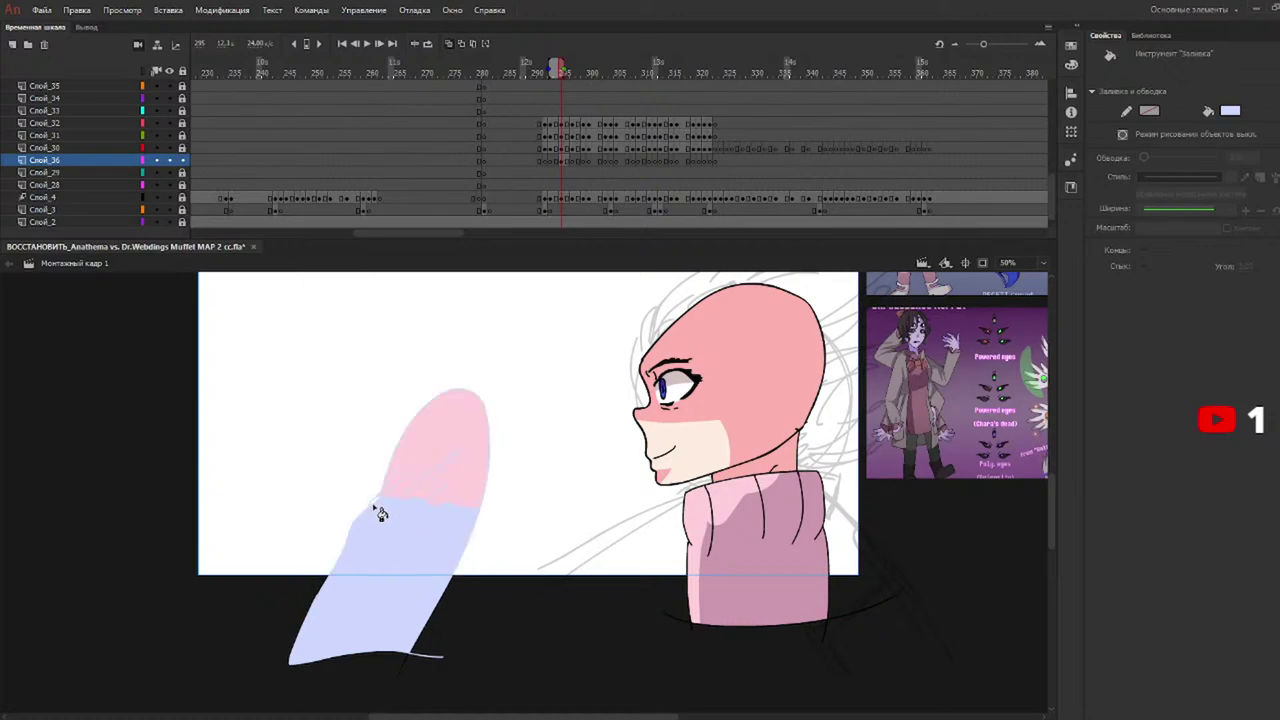
key(ctrl+z)
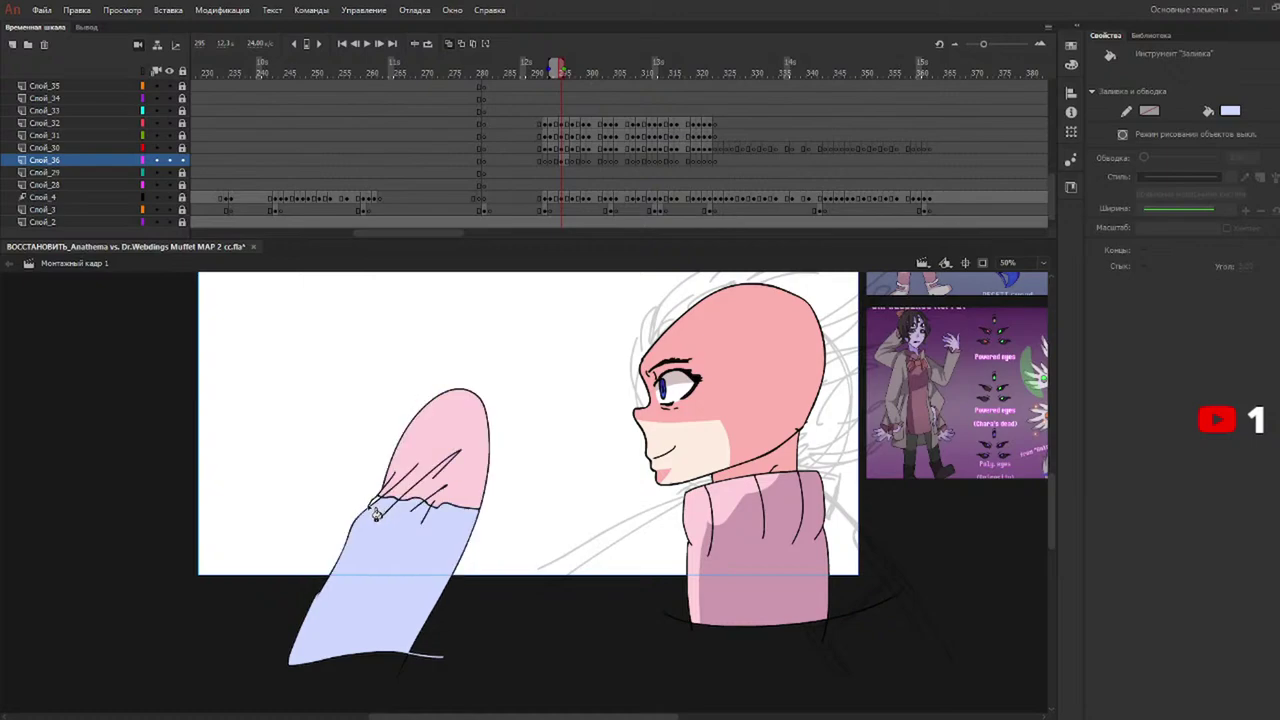
key(b)
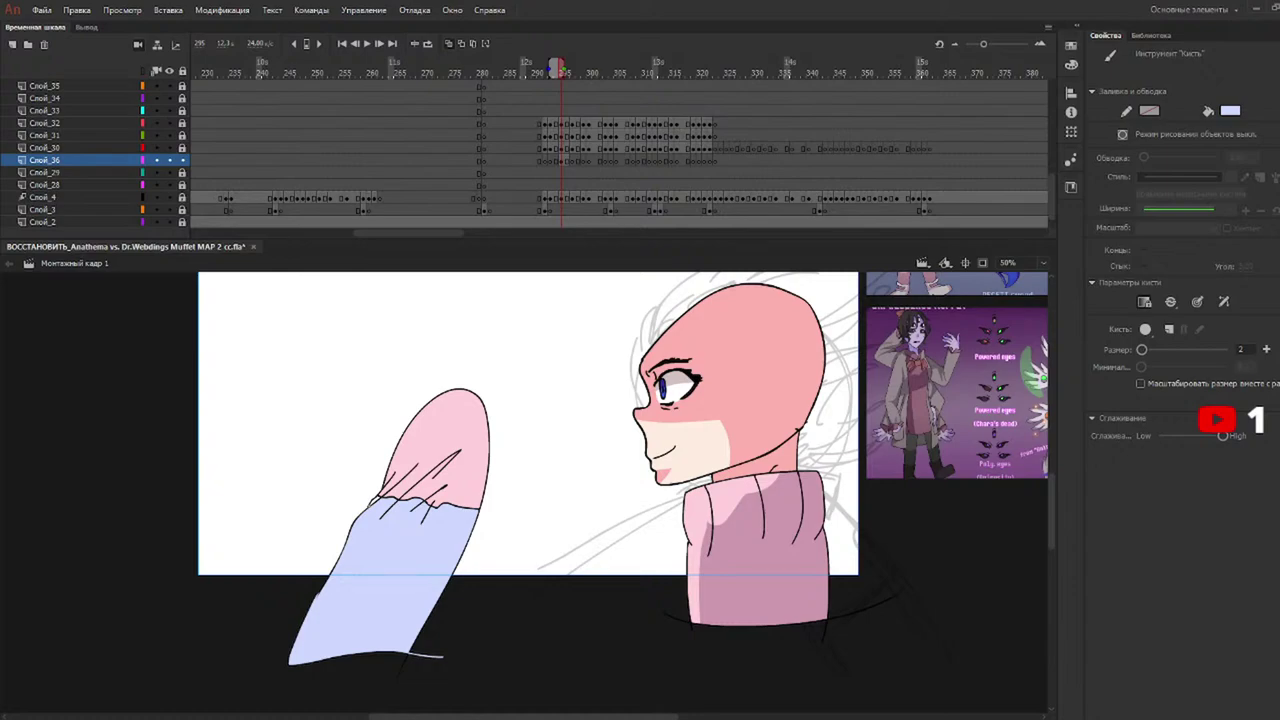
key(k)
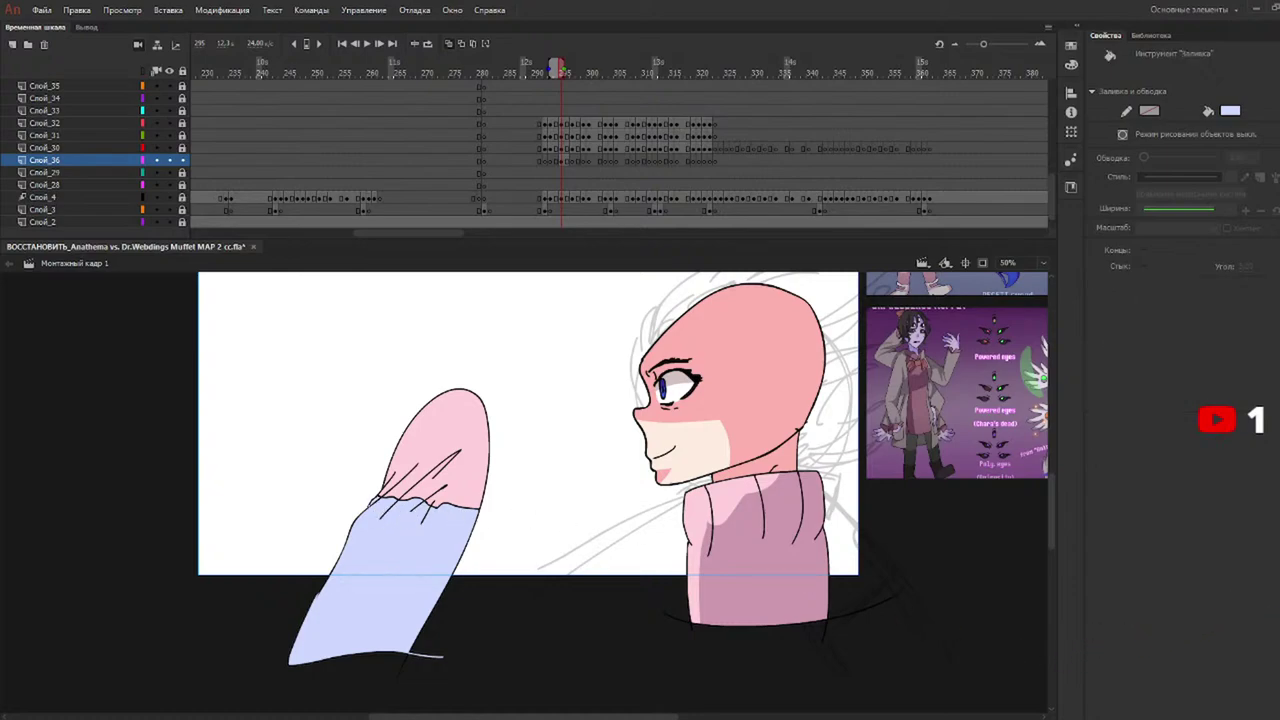
Draw red shadow boundaries along the sleeve with the 1.00 paint brush and fill the upper part's shaded side with dusky pink.
key(y)
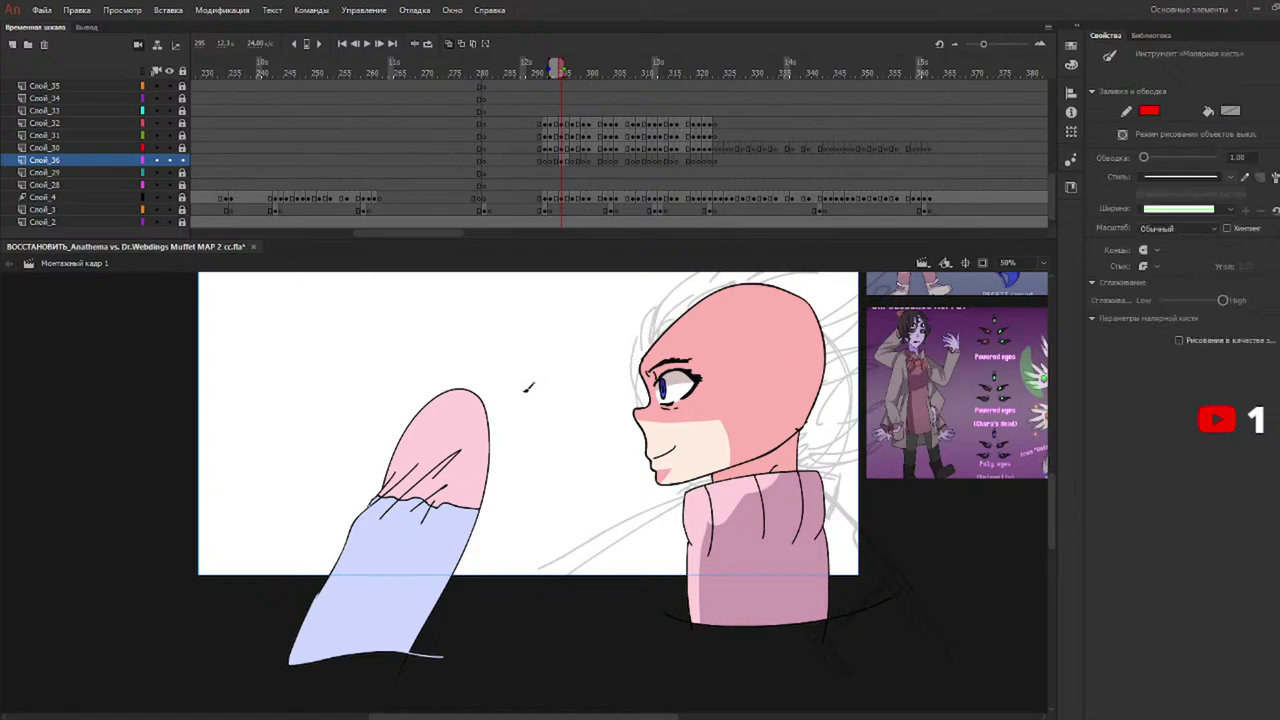
mouse_move(386, 453)
mouse_down()
mouse_move(451, 444)
mouse_move(410, 458)
mouse_up()
mouse_move(384, 500)
mouse_down()
mouse_move(396, 512)
mouse_move(338, 710)
mouse_up()
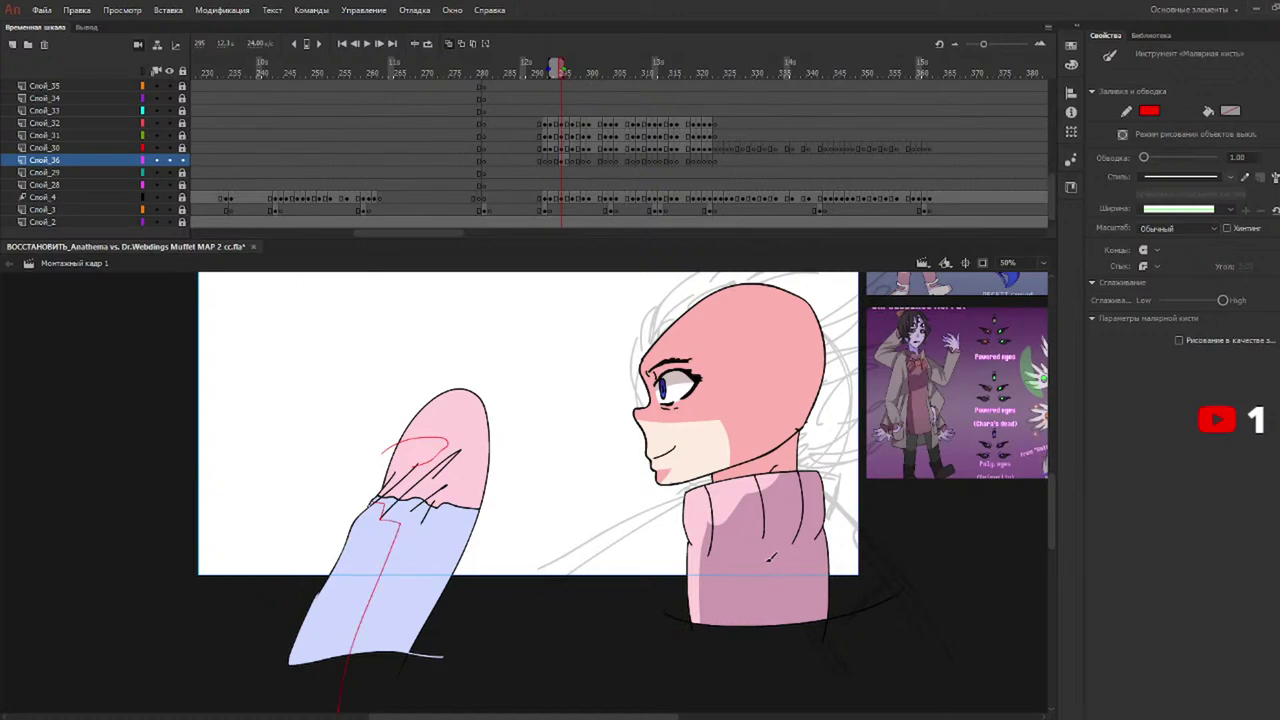
key(k)
click(462, 494)
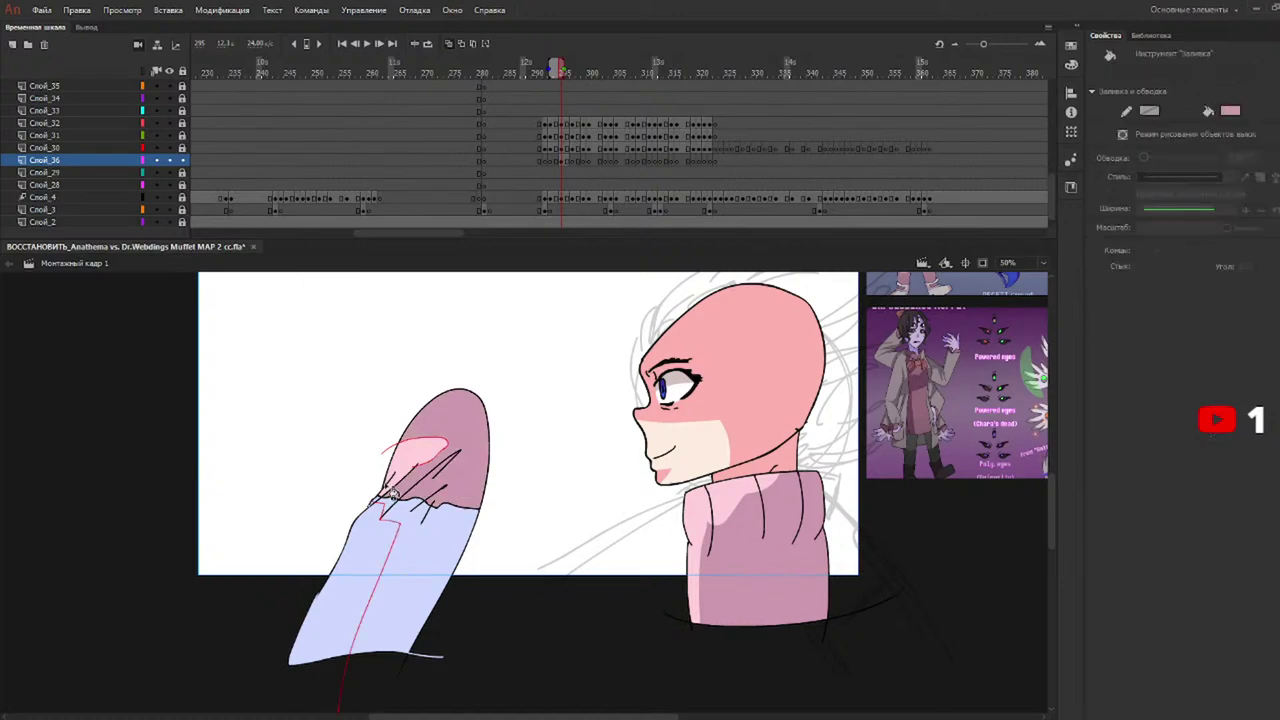
Add a red shadow boundary around the upper folds and fill the shaded side of the lower sleeve with darker lavender.
key(n)
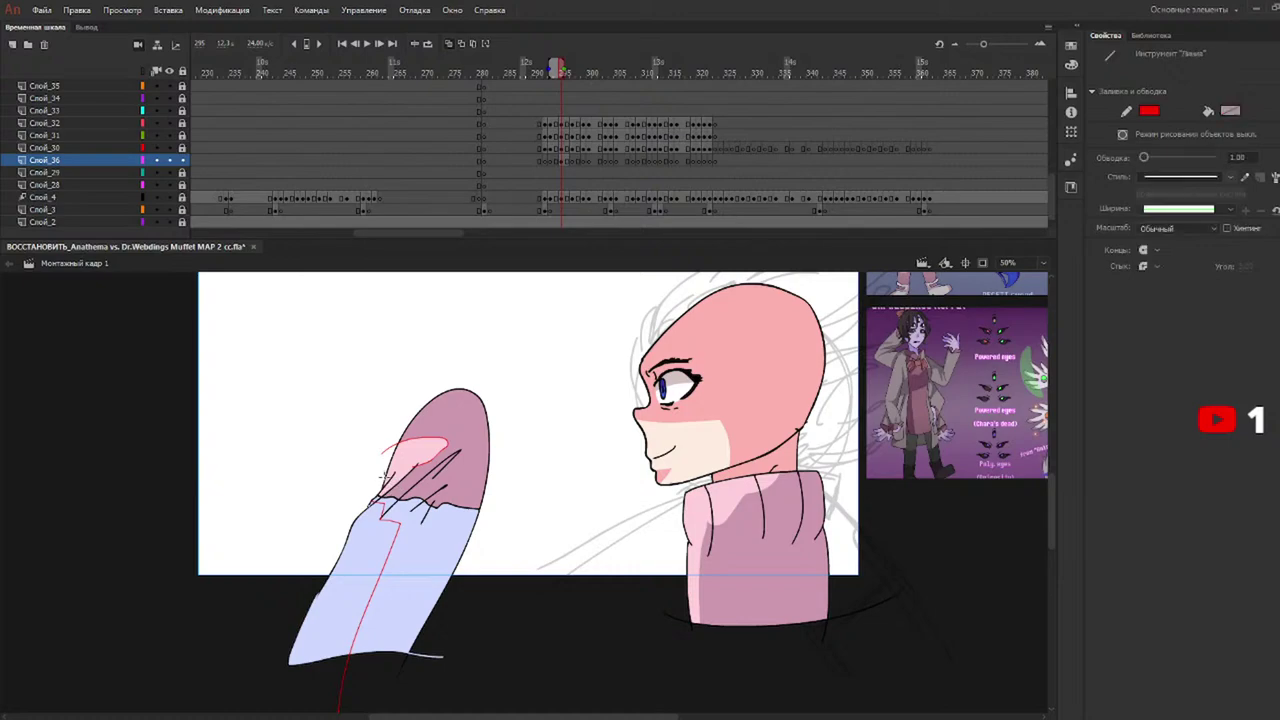
key(k)
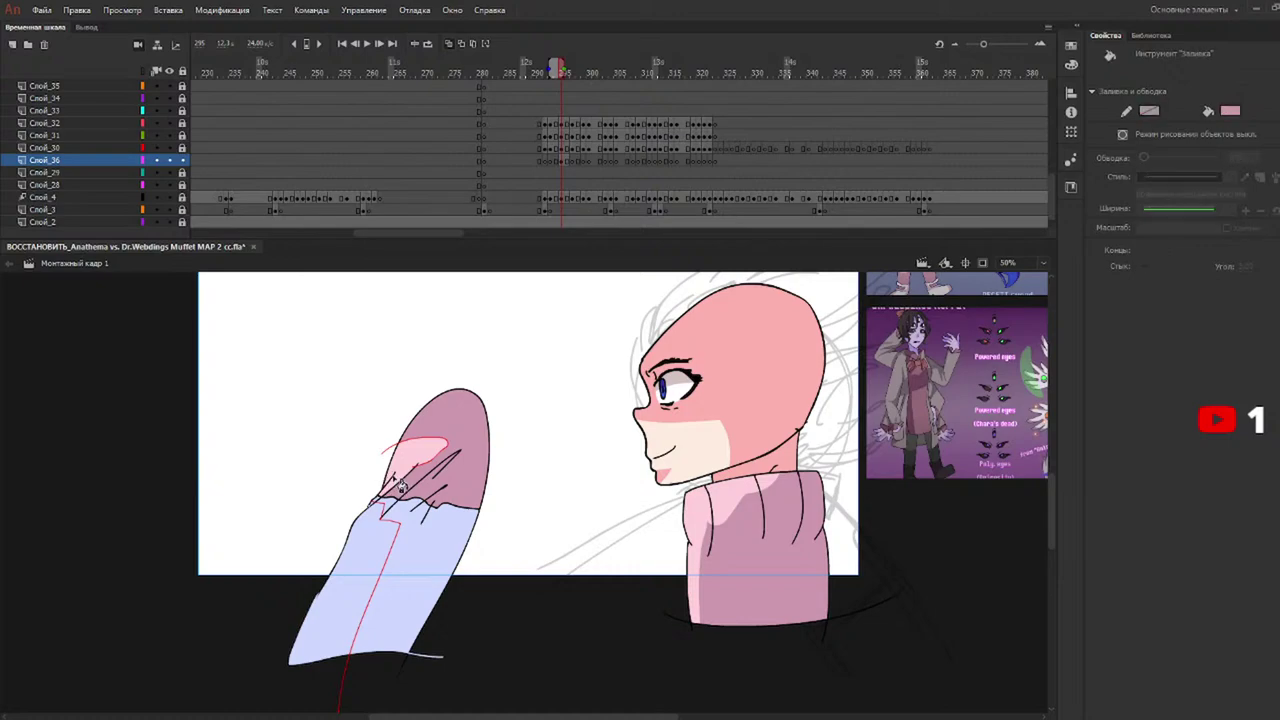
key(y)
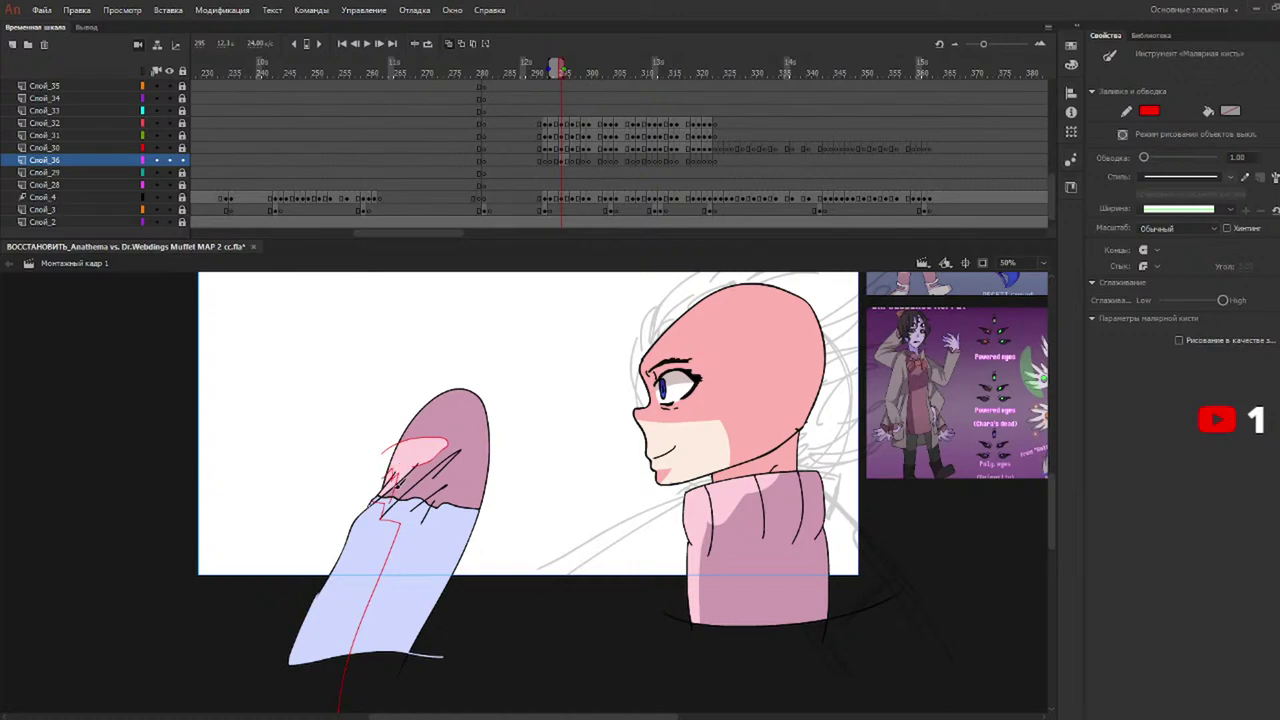
key(k)
mouse_move(1050, 527)
mouse_down()
mouse_move(1060, 491)
mouse_move(1062, 507)
mouse_up()
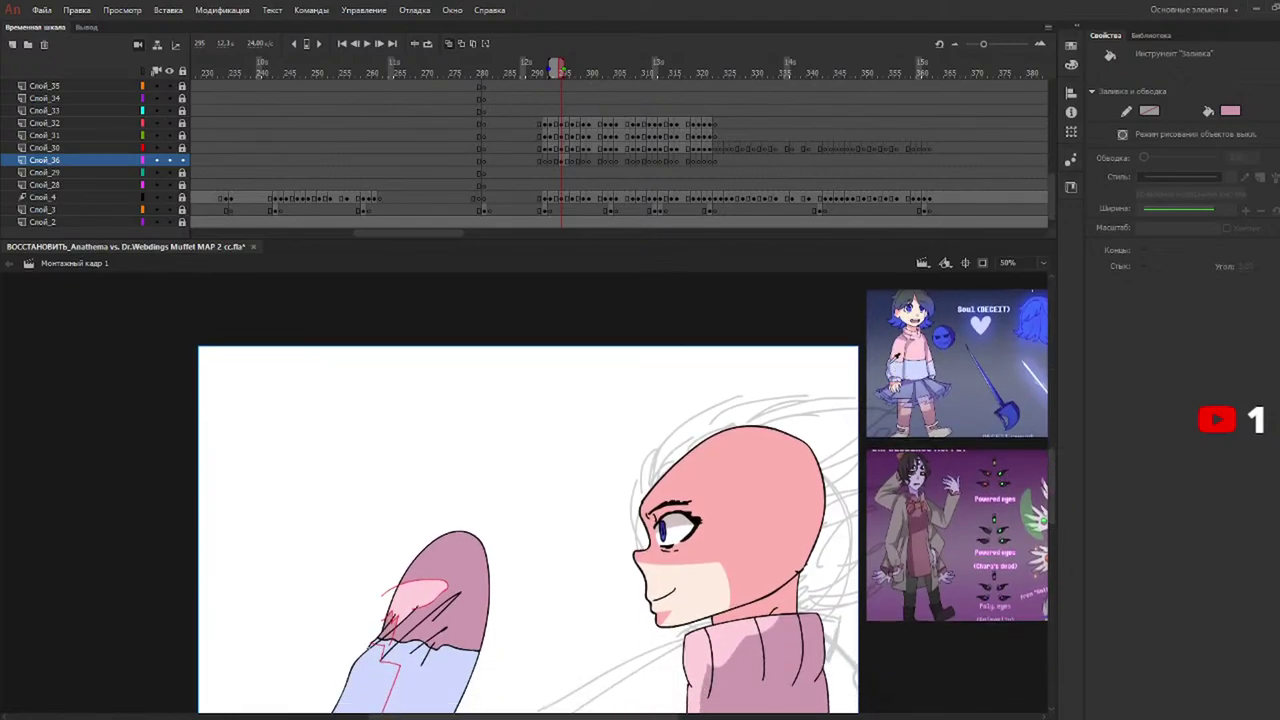
key(i)
key(k)
click(424, 688)
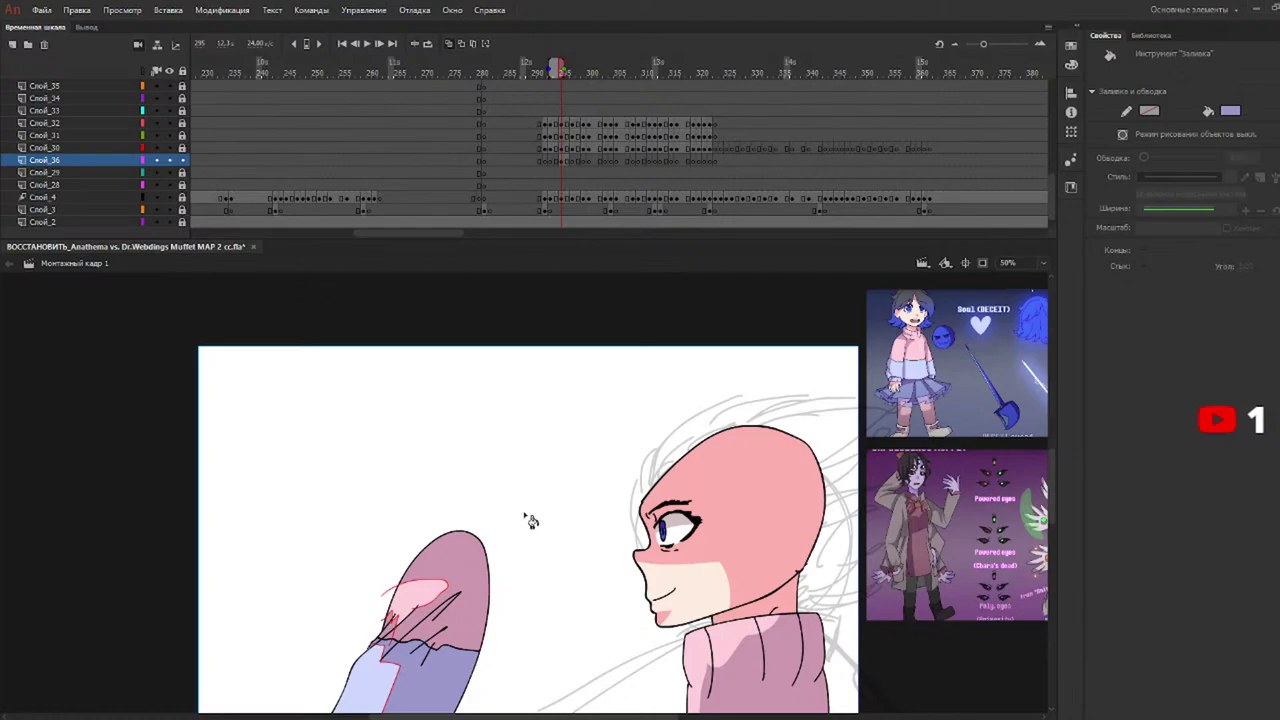
Clear the red boundary lines and move the whole arm drawing on frame 295 under the head against the front of the torso.
click(561, 165)
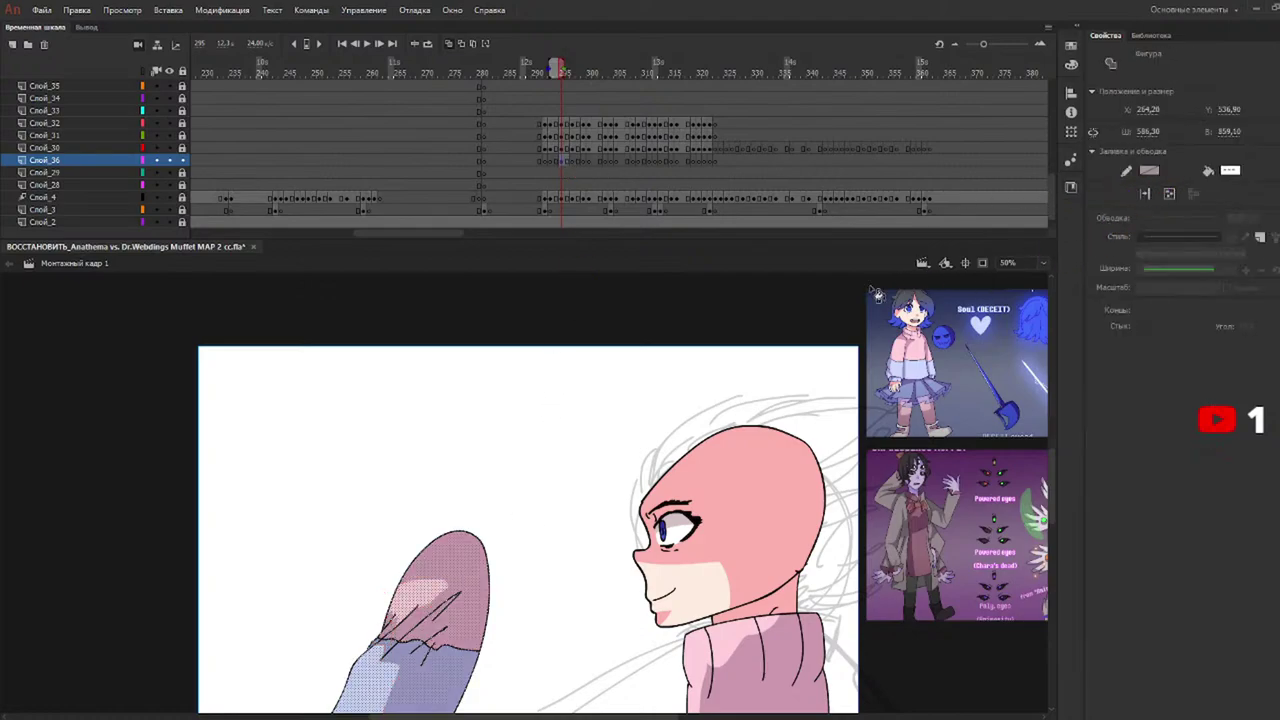
drag(1052, 467, 1056, 506)
click(590, 581)
drag(518, 317, 312, 584)
drag(492, 412, 717, 491)
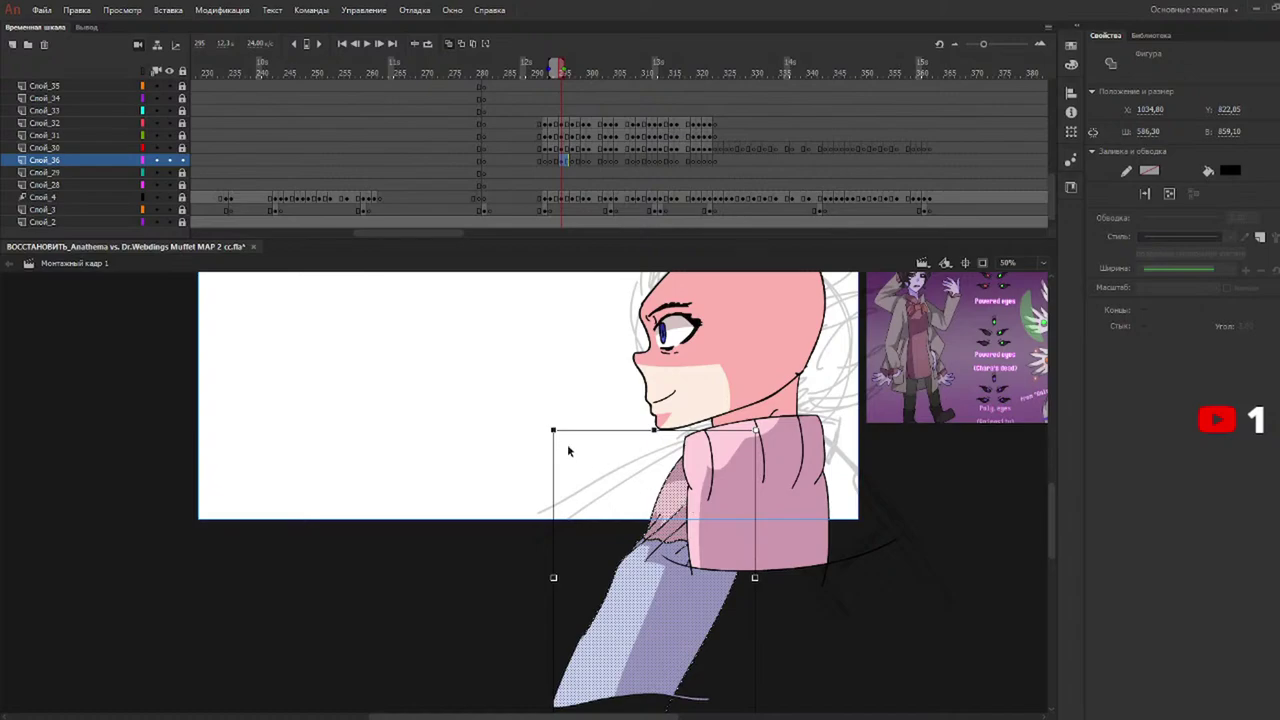
Rotate the arm to reach forward along the rough sketch and nudge it so its upper end sits at the shoulder.
drag(551, 443, 540, 318)
drag(675, 456, 692, 466)
drag(590, 350, 618, 345)
drag(662, 482, 680, 466)
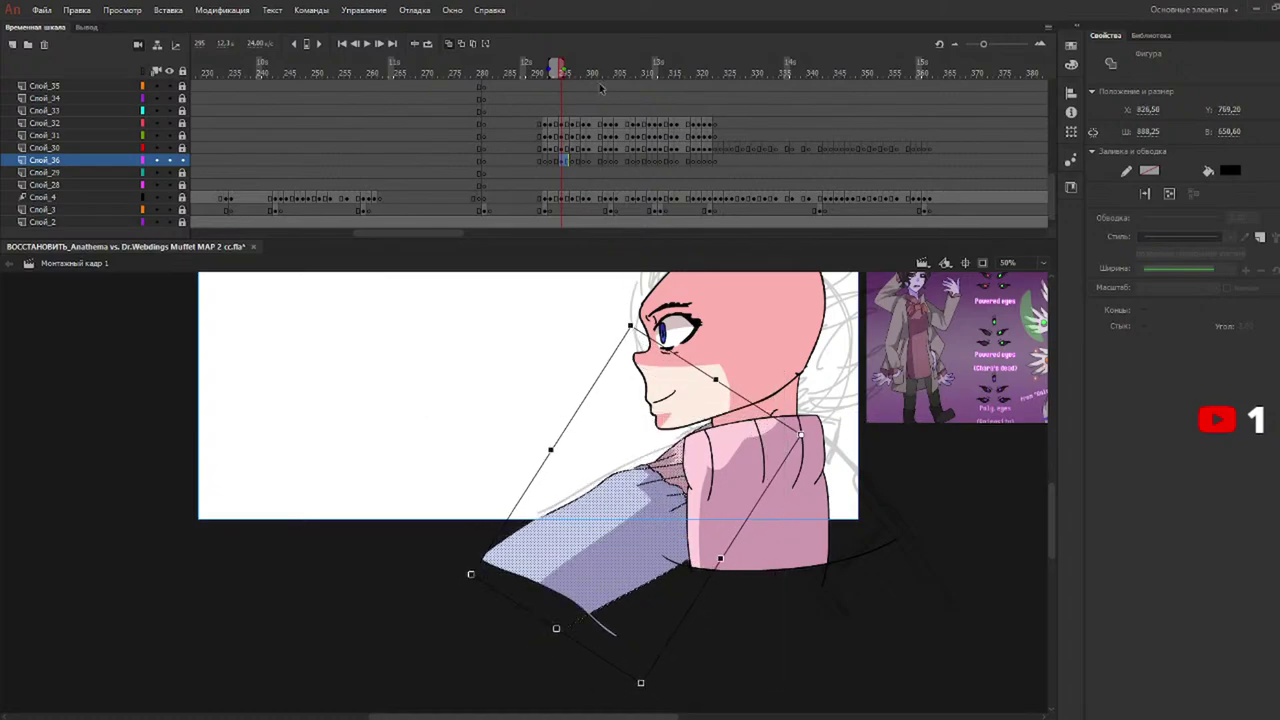
Paste the arm on frame 297 of Слой_36, align it with the shoulder and rotate it slightly higher.
click(577, 73)
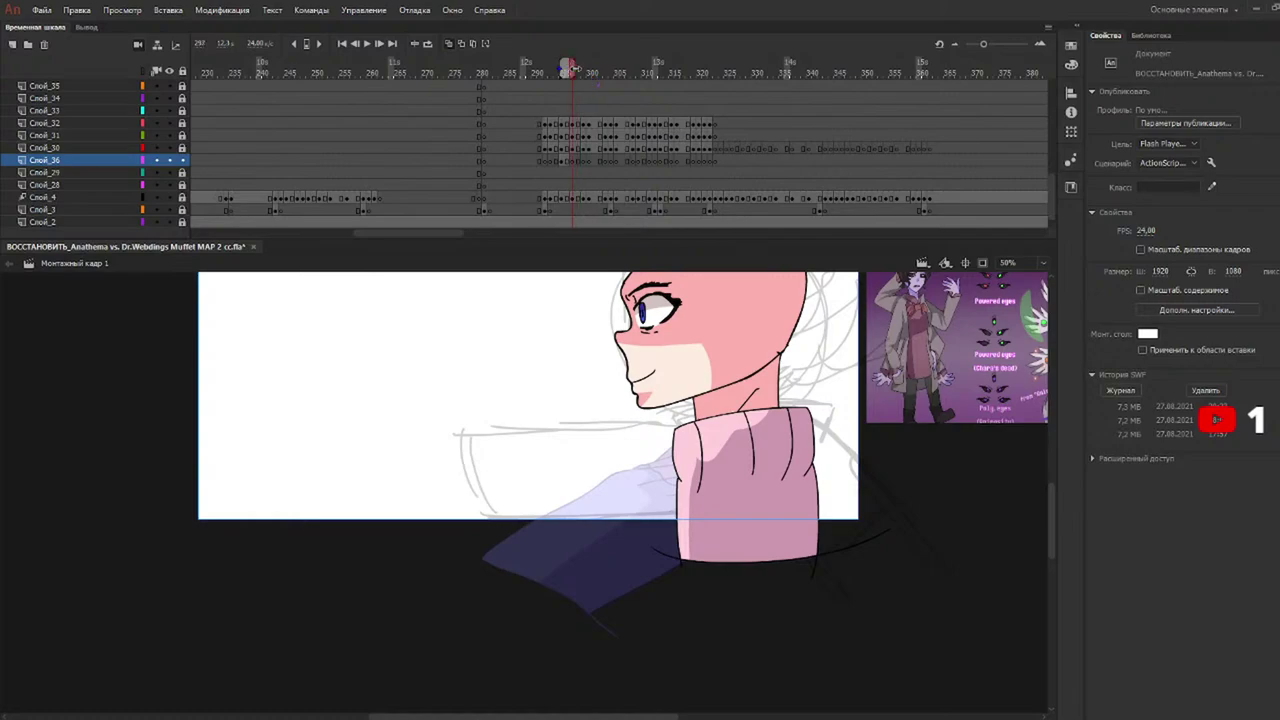
key(ctrl+v)
drag(610, 443, 673, 487)
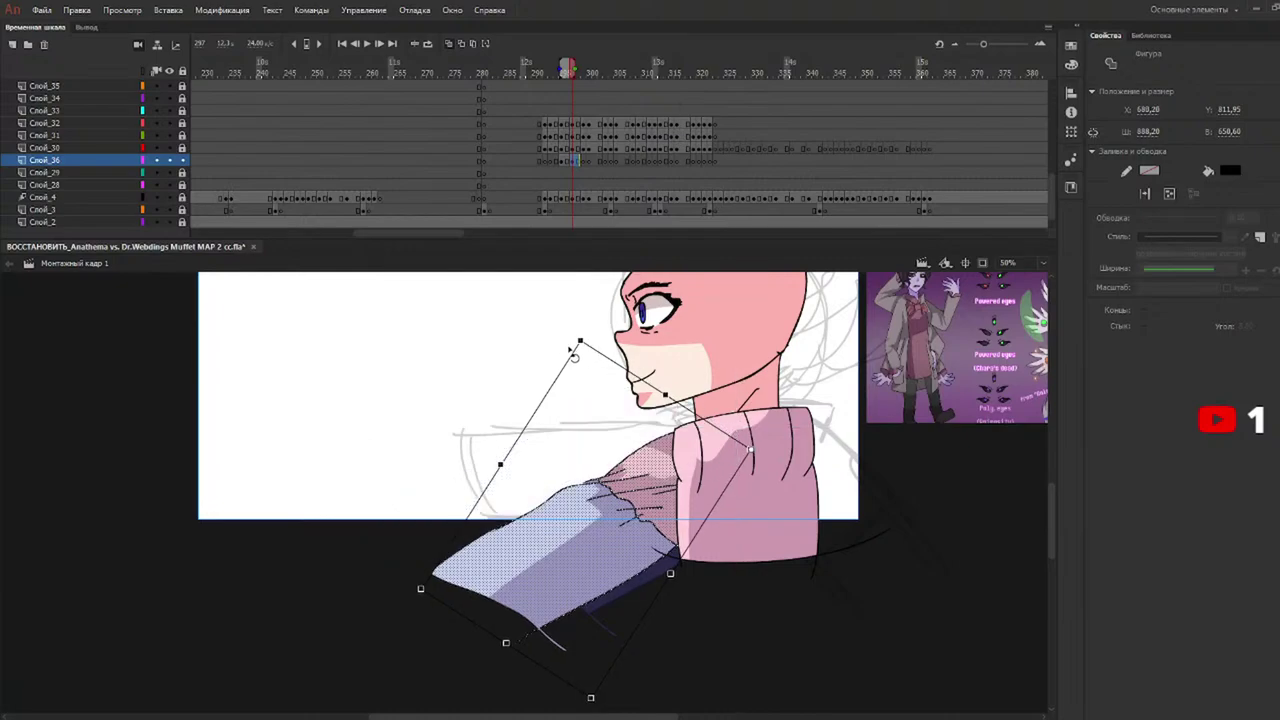
drag(580, 345, 590, 328)
drag(622, 459, 637, 457)
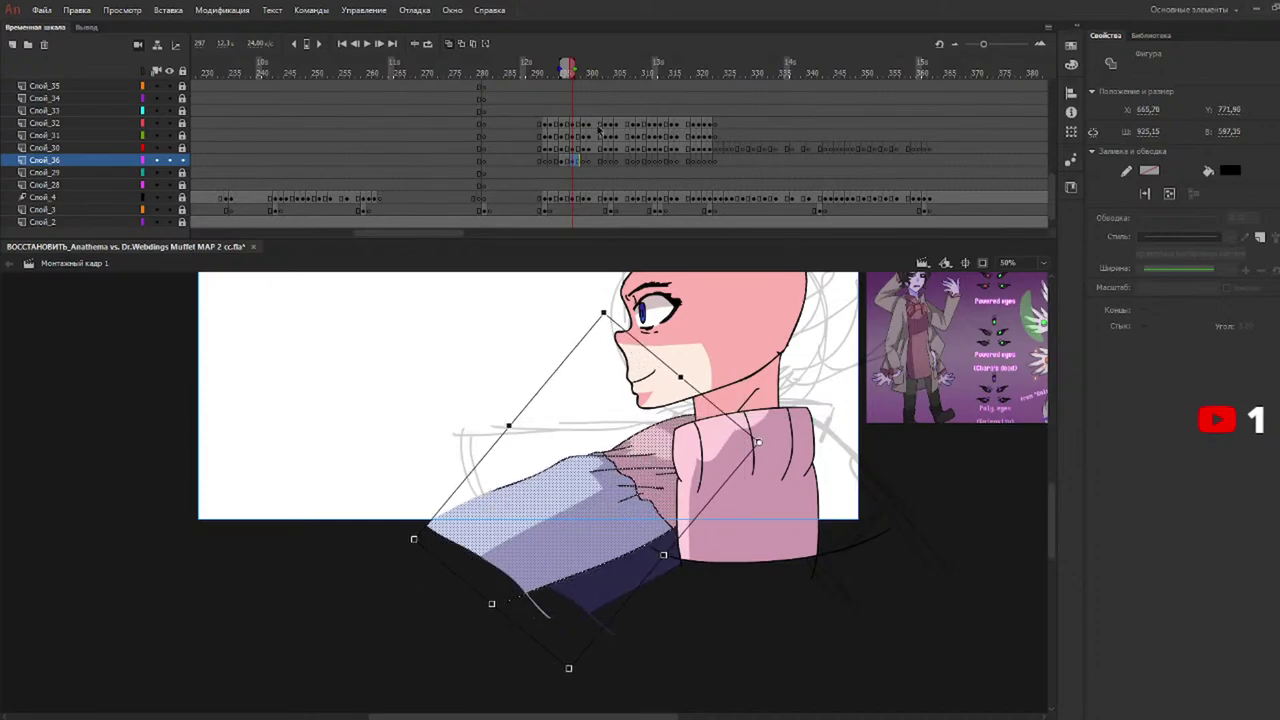
Delete the arm drawings from frames 295 and 297 of Слой_36.
drag(572, 68, 571, 97)
drag(883, 384, 228, 681)
key(Delete)
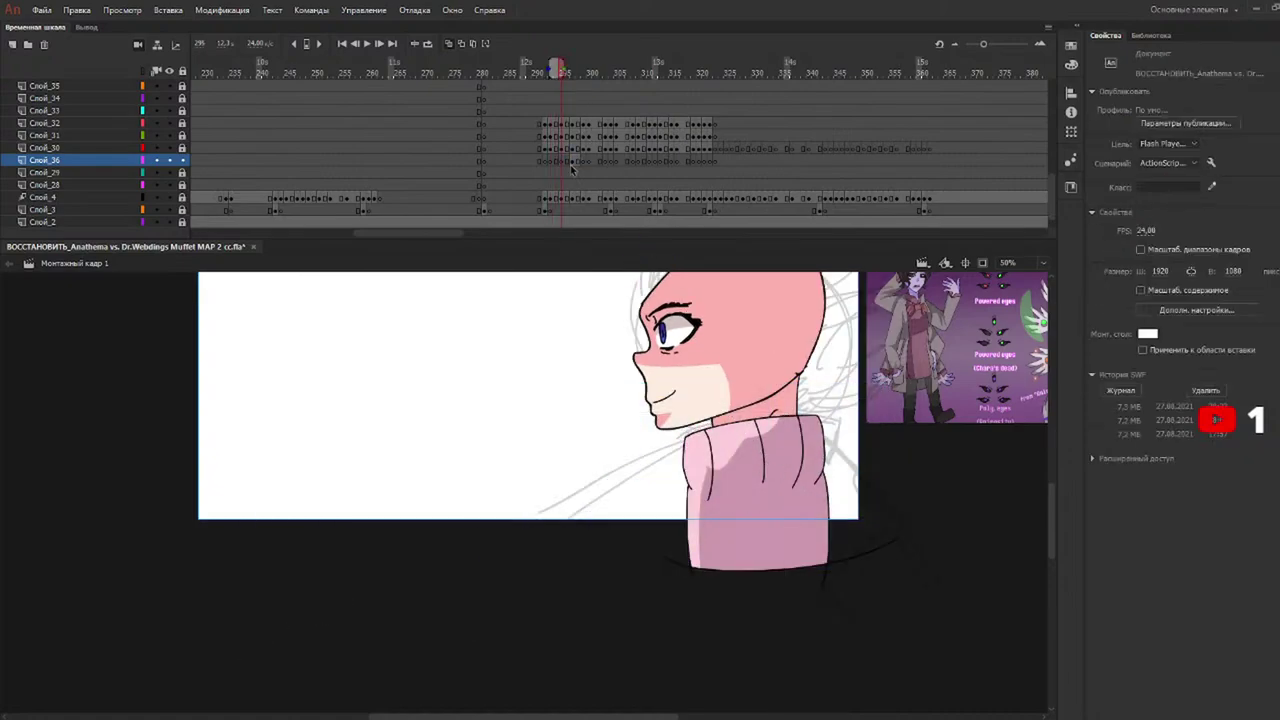
click(572, 166)
key(Delete)
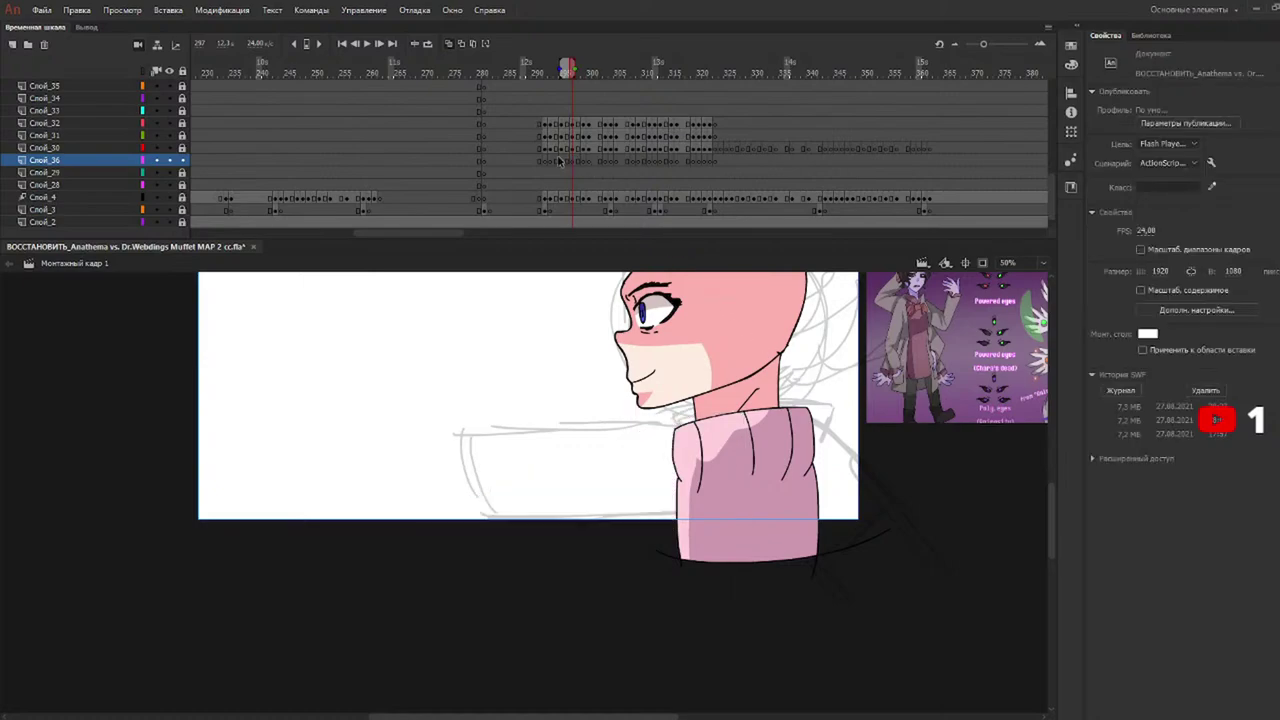
Draw a new closed, round-topped sleeve outline with folds and a middle seam on frame 295 using the black size 2 Brush.
click(562, 161)
key(b)
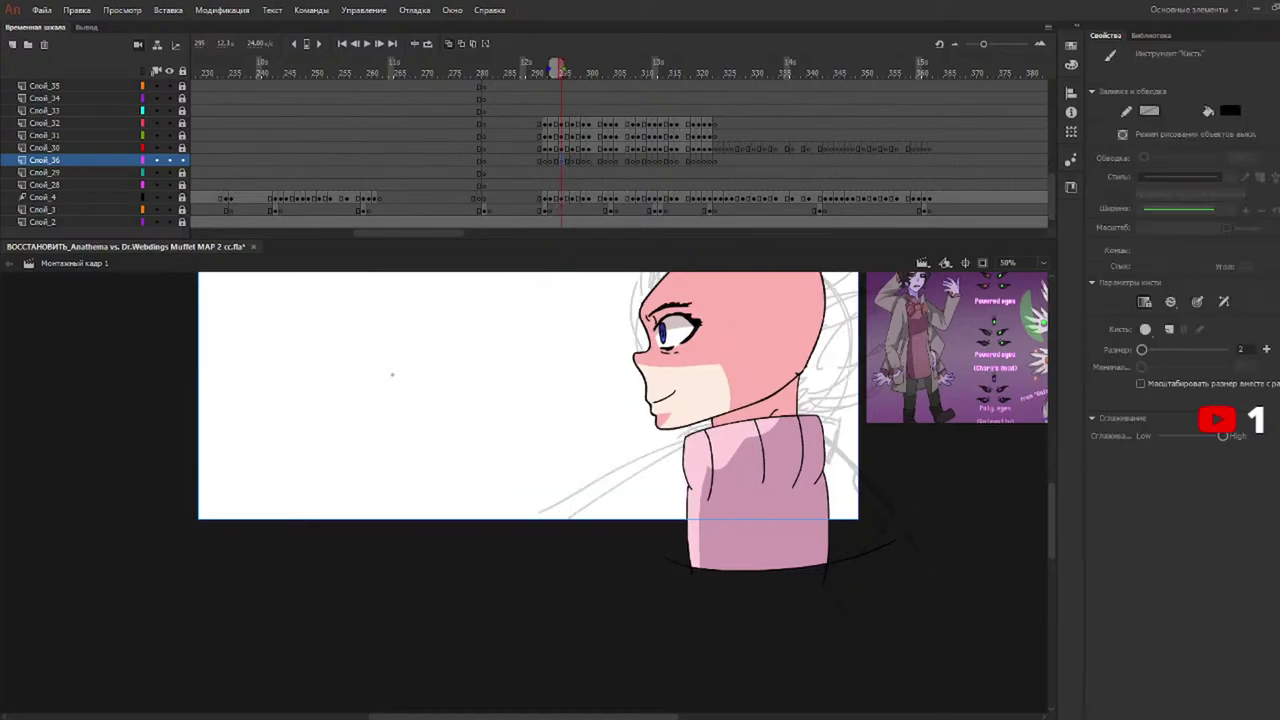
mouse_move(324, 521)
mouse_down()
mouse_move(426, 402)
mouse_move(384, 429)
mouse_move(442, 343)
mouse_move(515, 335)
mouse_move(533, 393)
mouse_move(410, 580)
mouse_up()
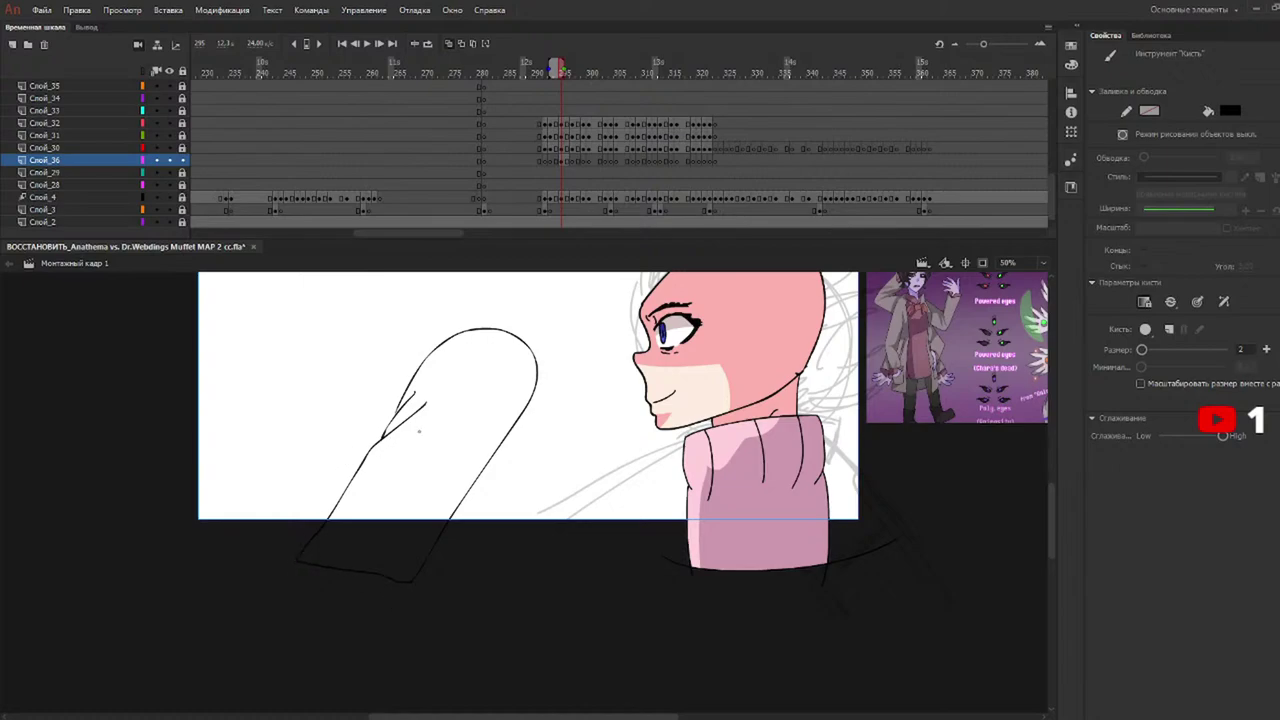
mouse_move(384, 442)
mouse_down()
mouse_move(486, 388)
mouse_move(455, 420)
mouse_up()
drag(373, 482, 444, 446)
drag(410, 488, 446, 447)
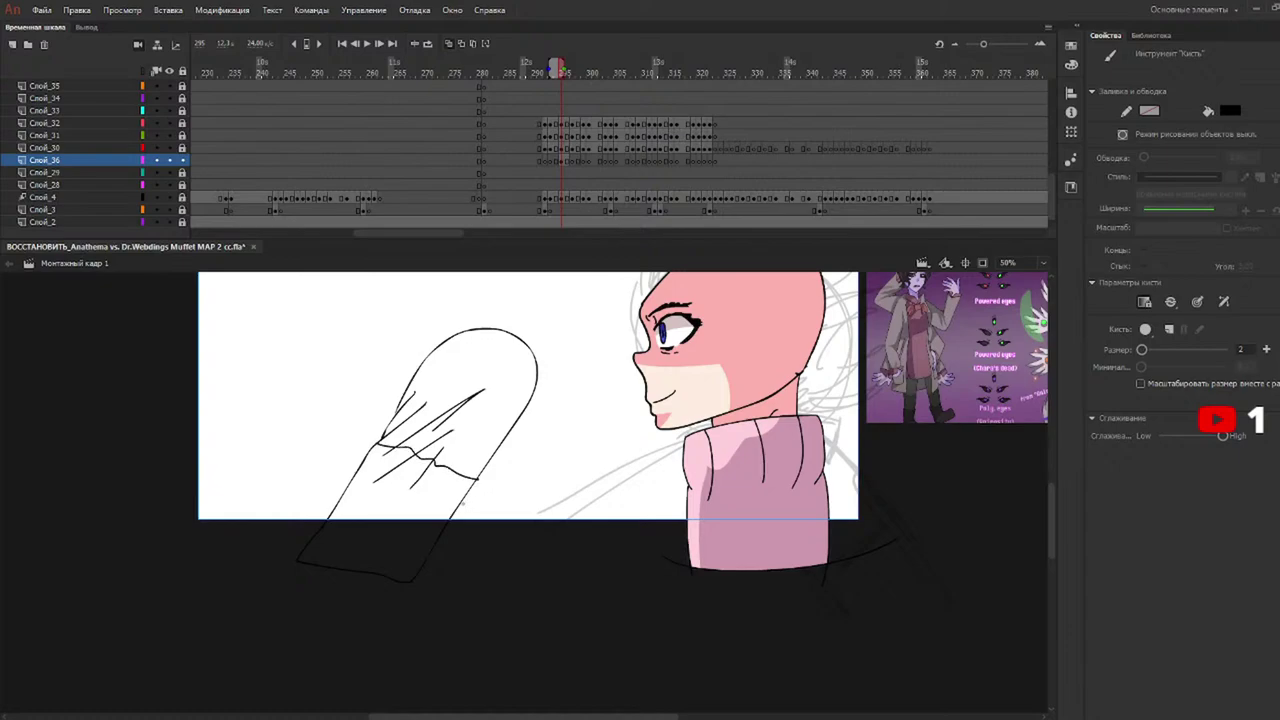
Erase the seam's overshoot and draw a small hand with curled fingers below the cuff, undoing faulty strokes.
key(e)
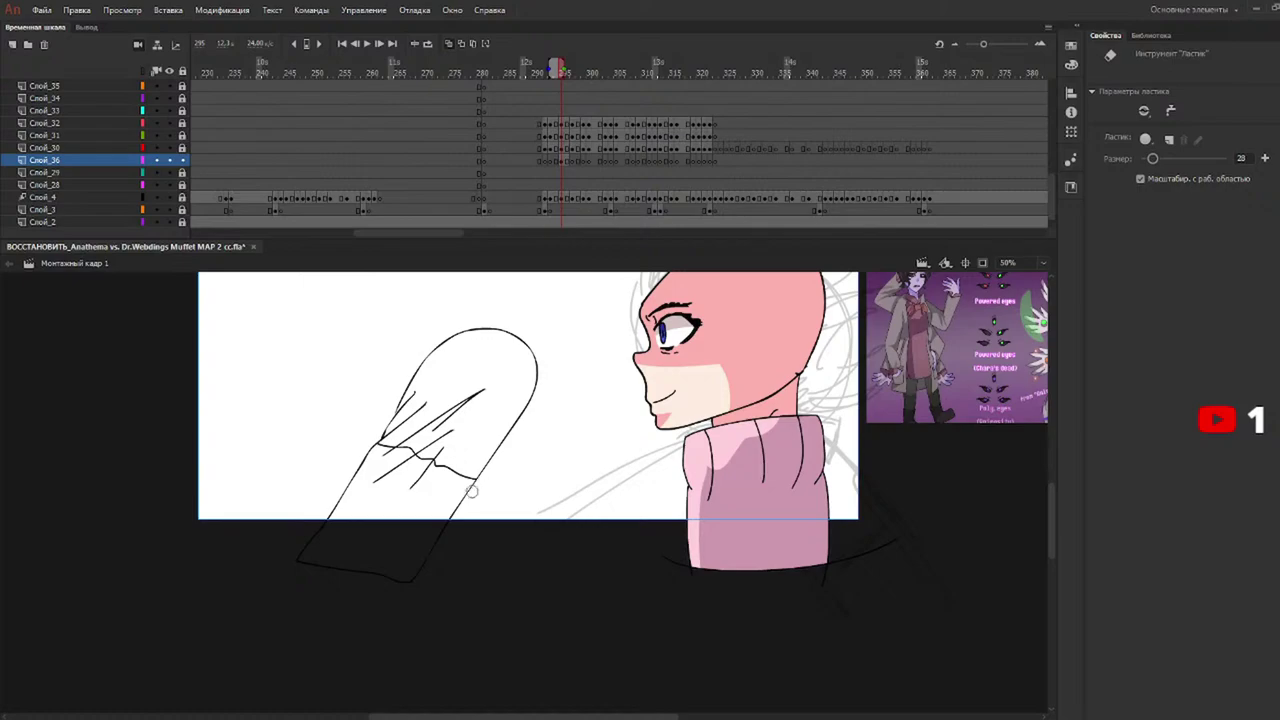
key(b)
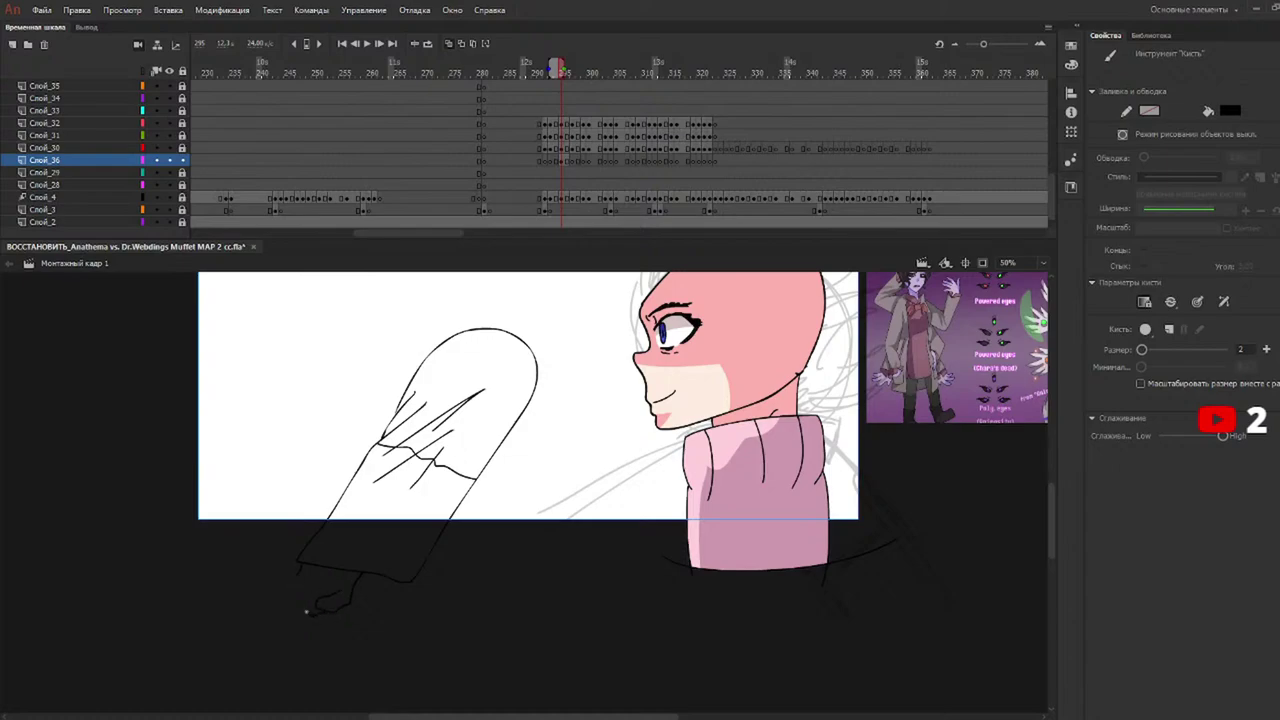
key(ctrl+z)
key(ctrl+z)
Fill the new sleeve above the seam with the light pink sampled from the torso's lit side.
key(i)
click(692, 466)
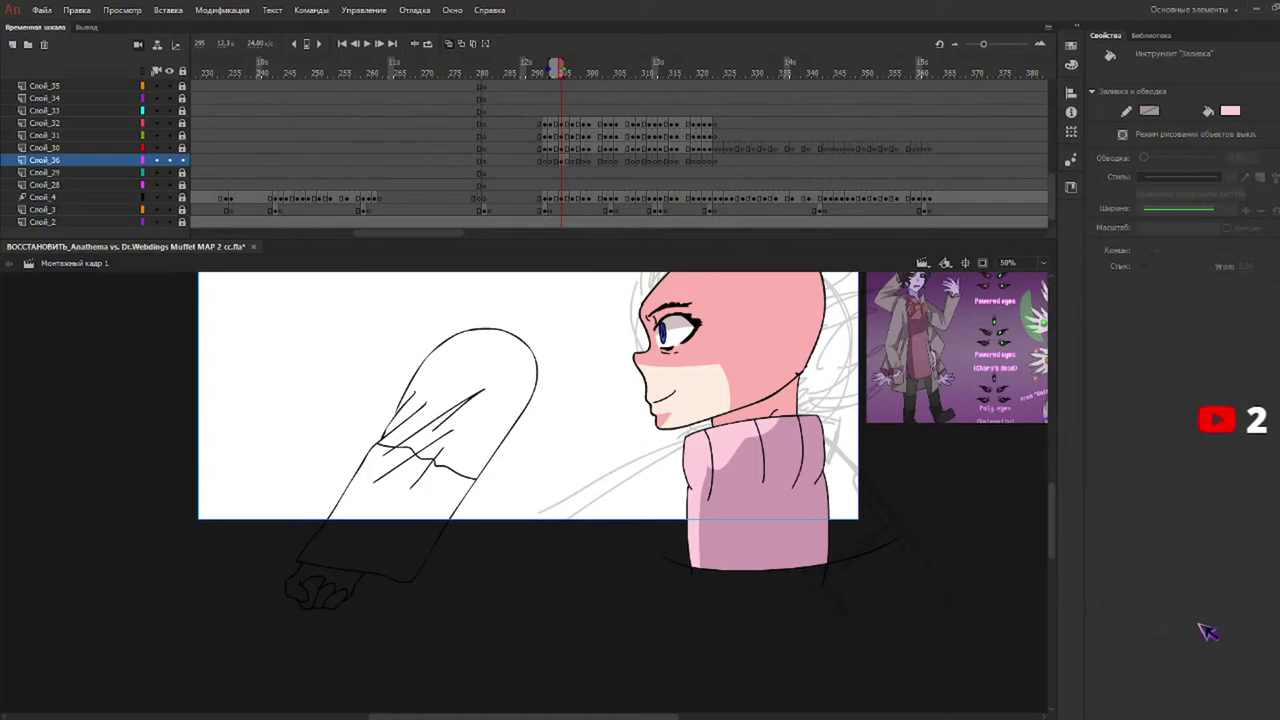
click(488, 400)
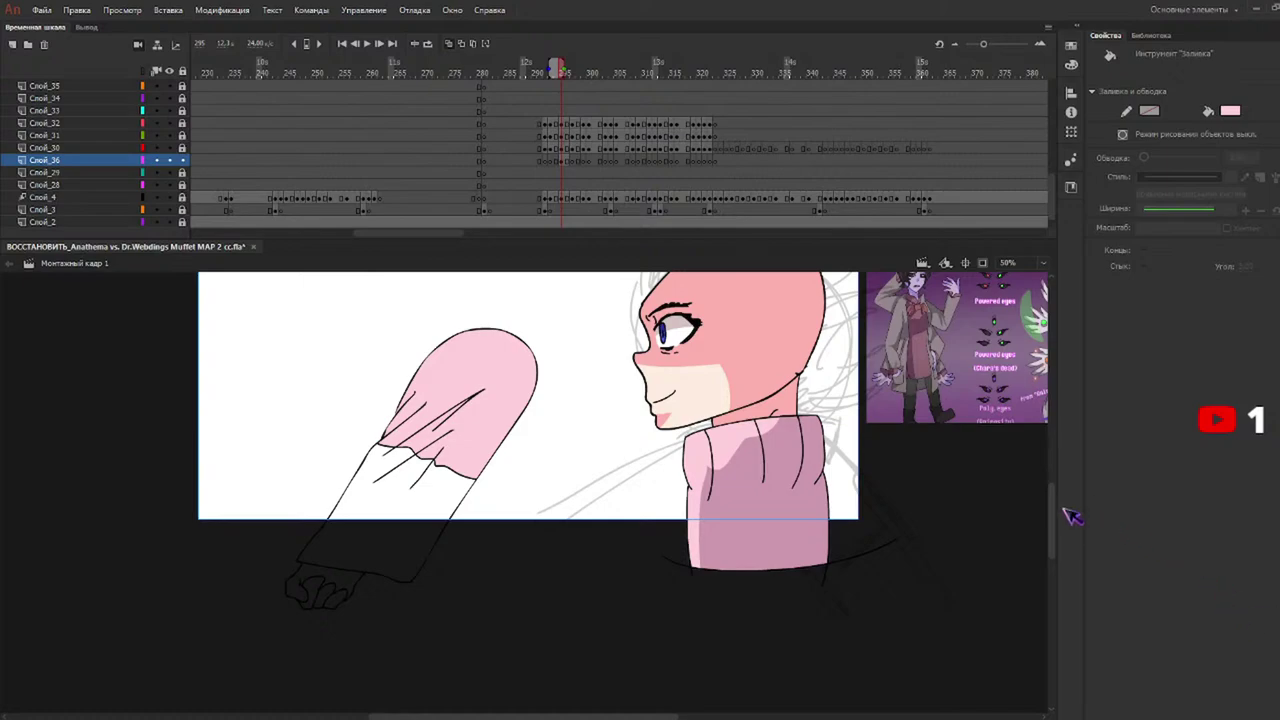
Fill the hand and fingers with the cream skin colour sampled from the lower part of the face.
click(687, 379)
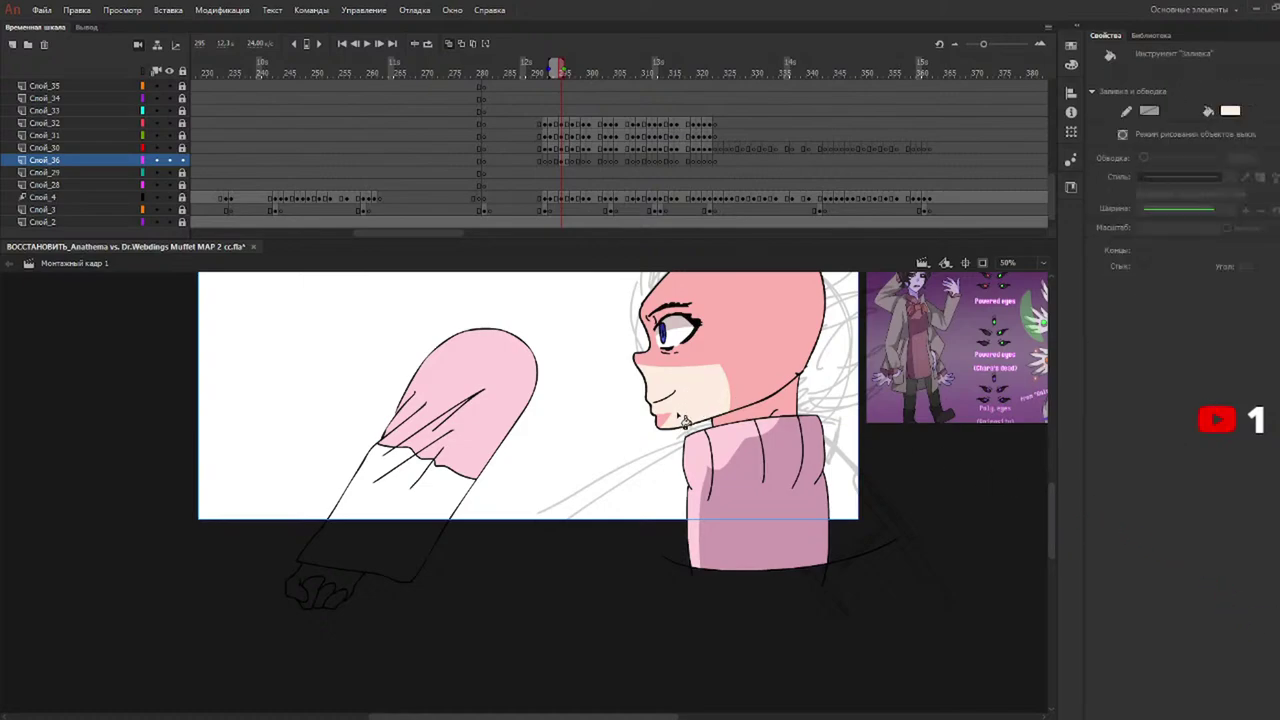
click(342, 585)
click(312, 594)
click(326, 596)
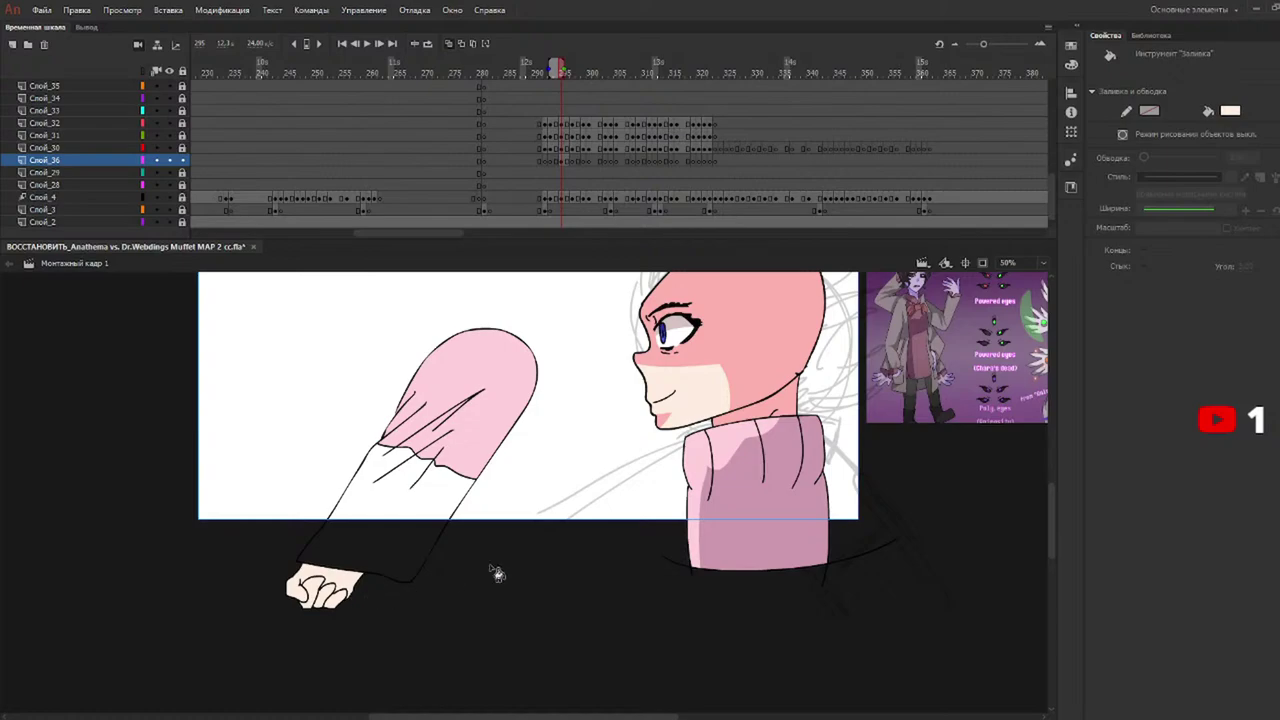
Fill the sleeve below the seam with the light blue sampled from the reference character's sweater.
drag(1053, 547, 1054, 530)
drag(1053, 578, 1053, 518)
key(i)
click(916, 356)
click(394, 530)
Draw shadow boundary lines across the upper sleeve, lower sleeve and hand using the red size 1 Brush.
key(b)
mouse_move(380, 424)
mouse_down()
mouse_move(405, 410)
mouse_move(448, 424)
mouse_up()
mouse_move(392, 478)
mouse_down()
mouse_move(372, 512)
mouse_move(385, 540)
mouse_move(362, 588)
mouse_move(250, 570)
mouse_up()
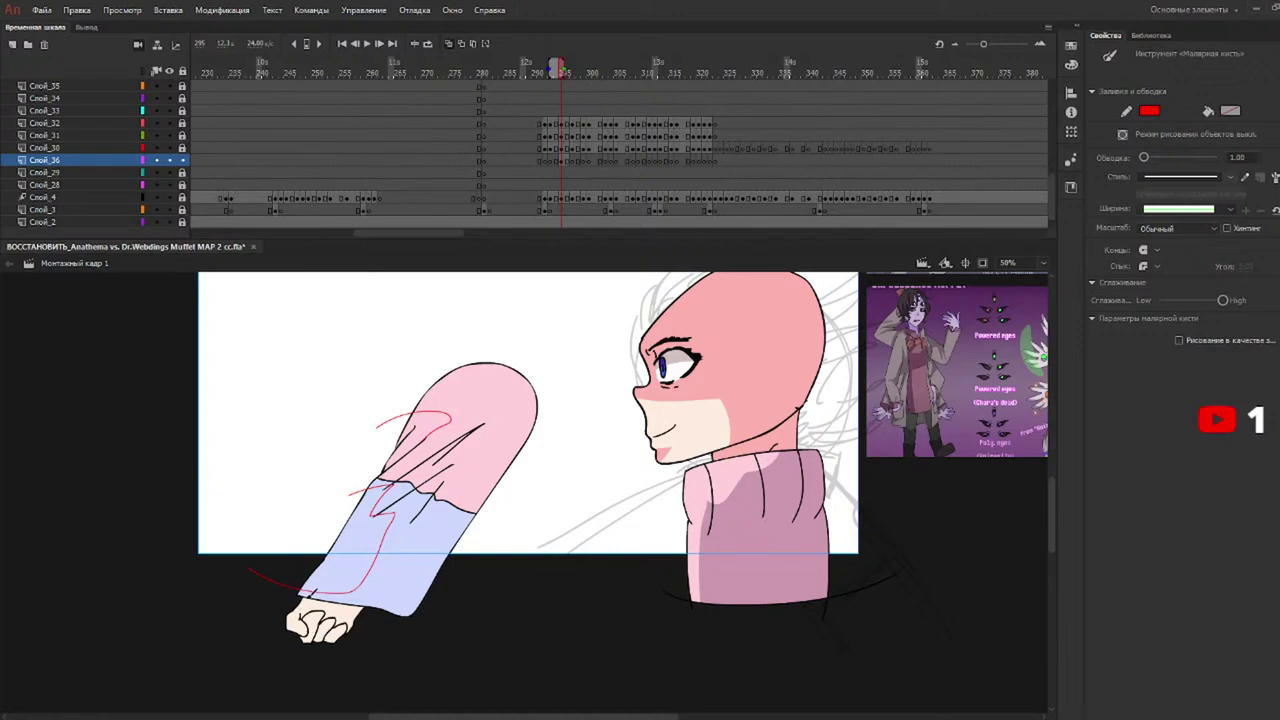
drag(296, 624, 283, 670)
drag(303, 625, 356, 614)
Fill the shadowed parts of the hand and fingers with the salmon pink of the shaded skin.
key(k)
click(340, 627)
click(326, 630)
click(316, 628)
click(322, 638)
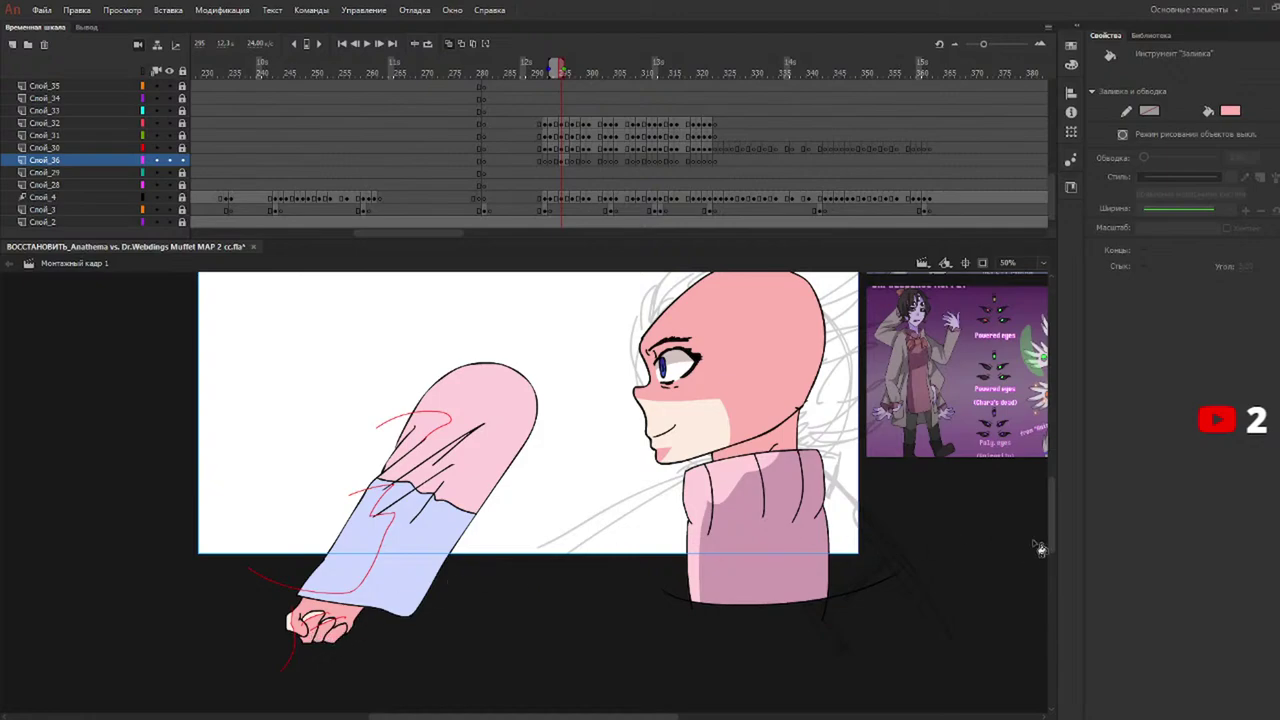
Shade the upper sleeve with the darker pink sampled from the torso, adding red boundary strokes among the folds around the lit patch.
alt+click(771, 543)
click(452, 478)
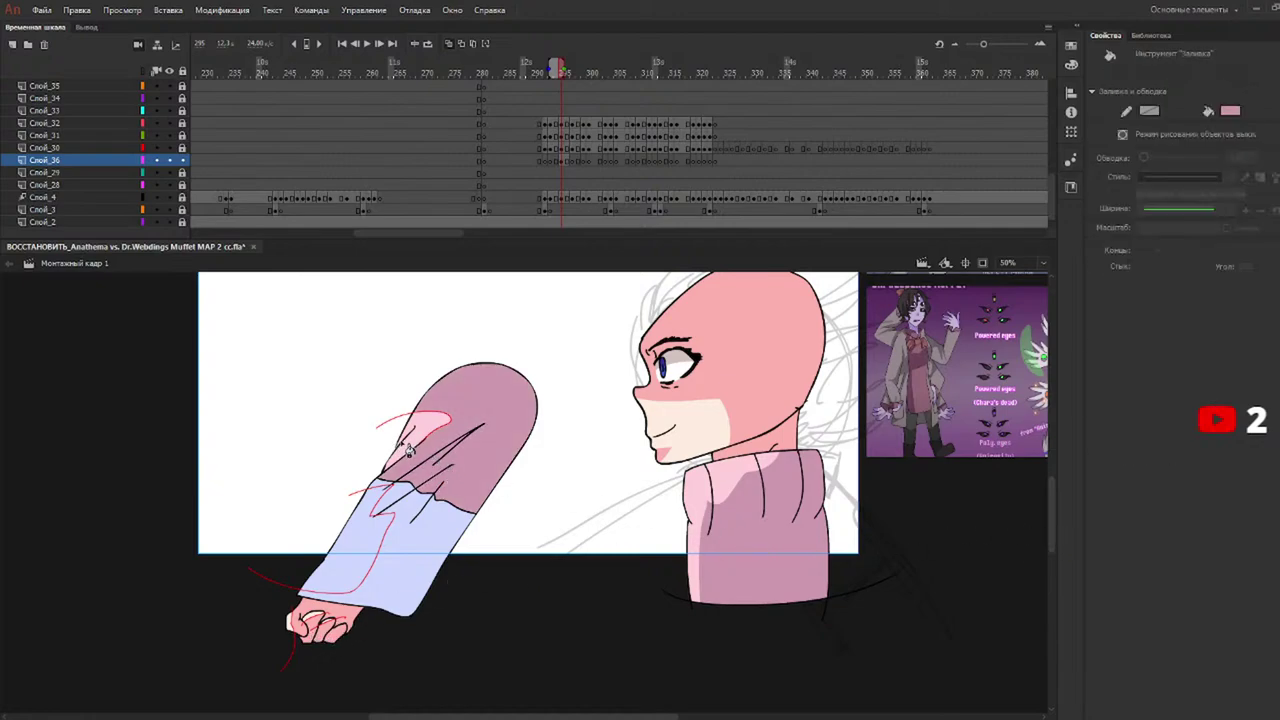
key(v)
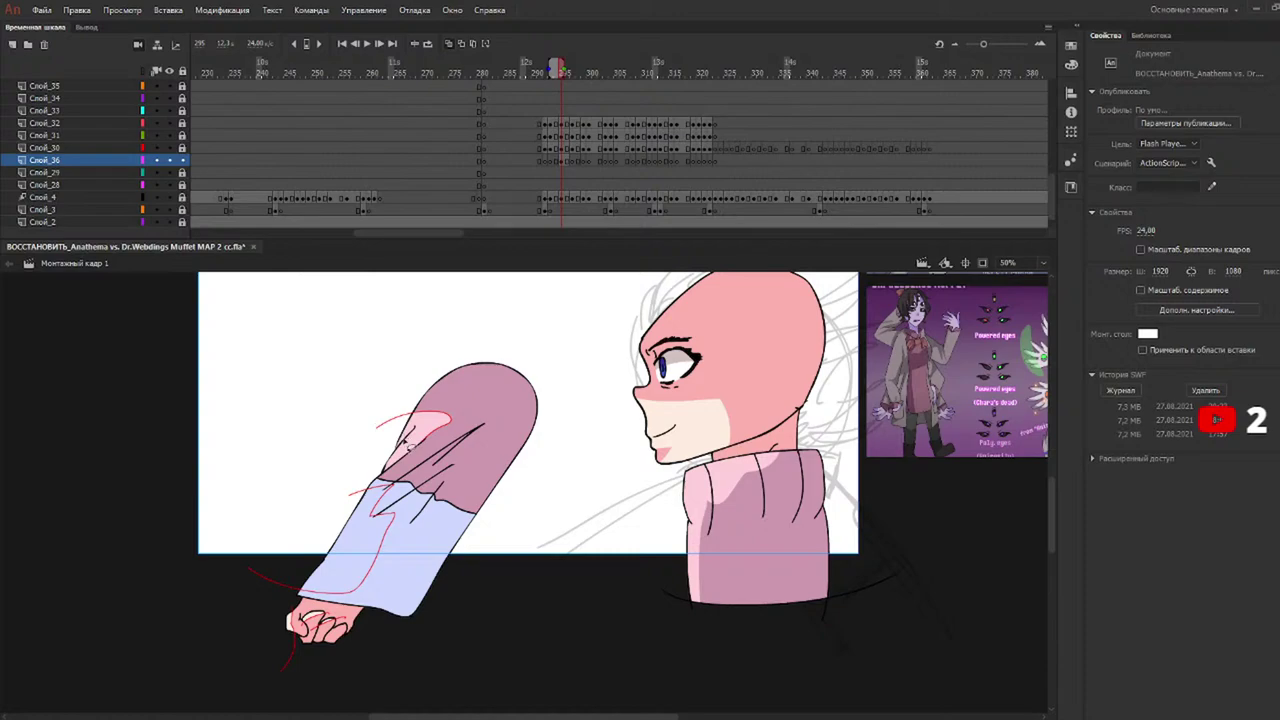
key(b)
key(y)
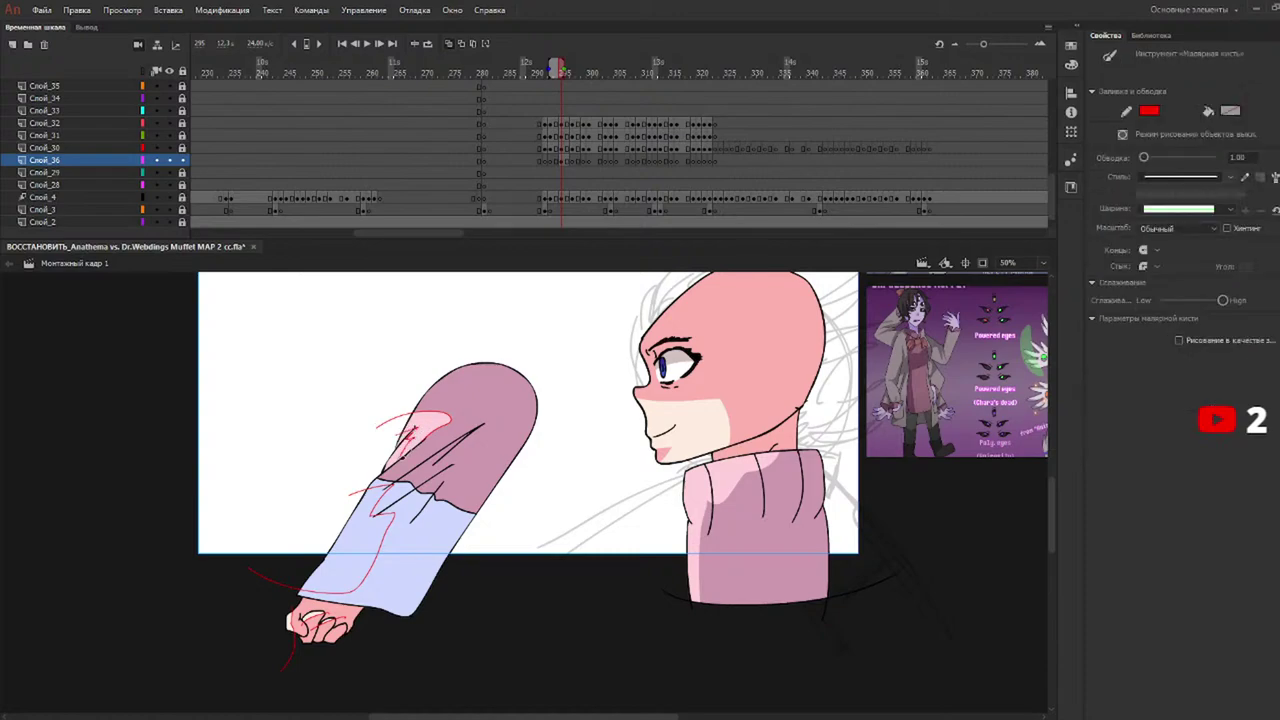
key(k)
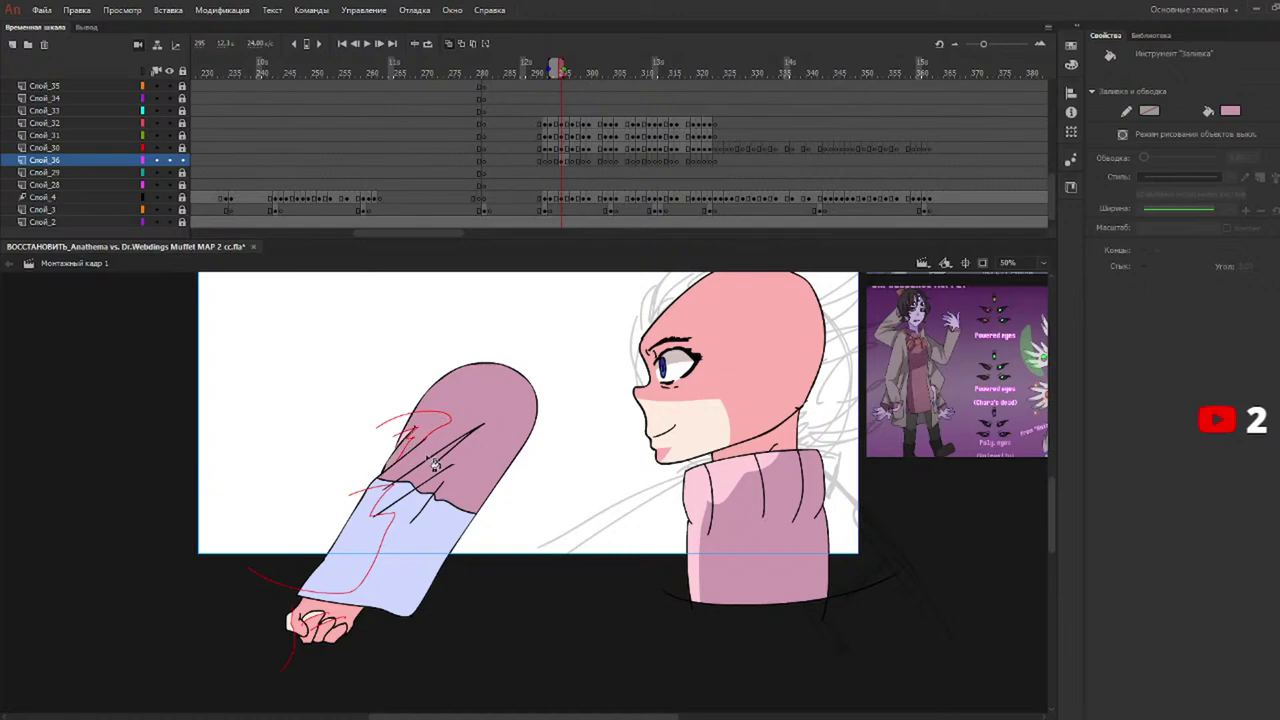
click(412, 448)
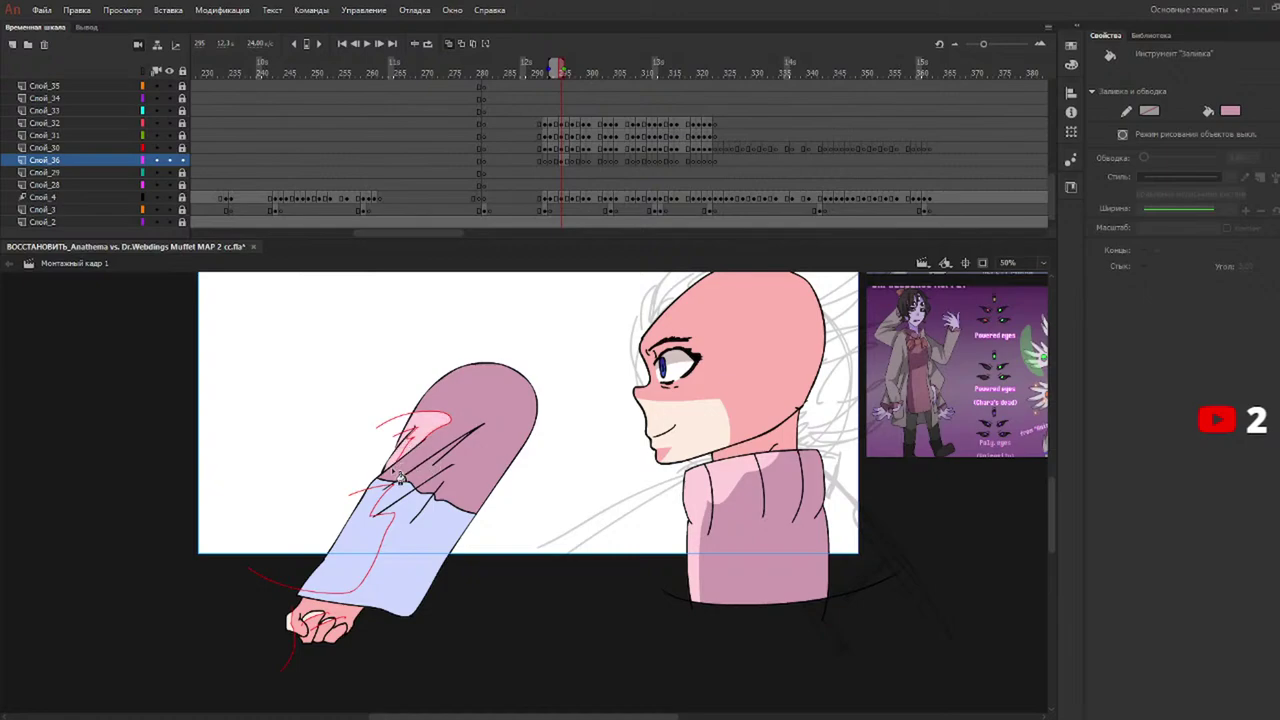
key(y)
key(k)
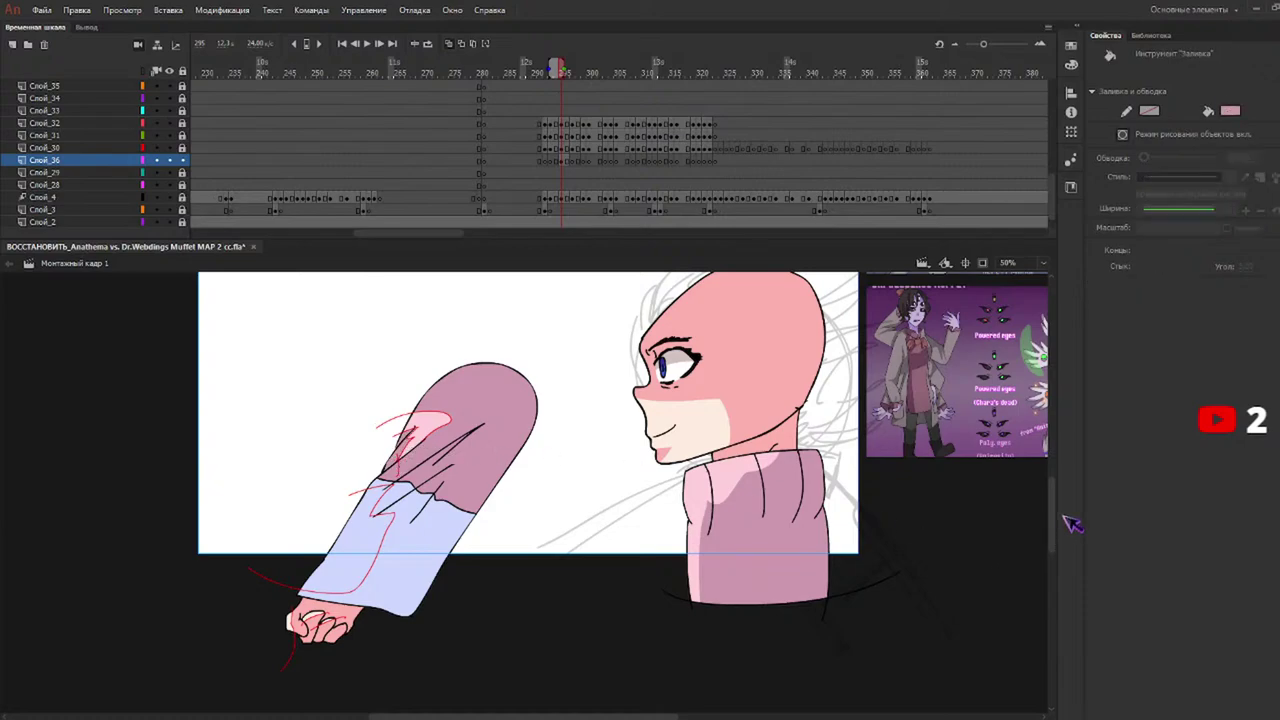
Fill the shadow side of the lower sleeve with the darker blue-violet sampled from the reference character's sweater.
scroll(1066, 518, up, 2)
scroll(1066, 518, up, 2)
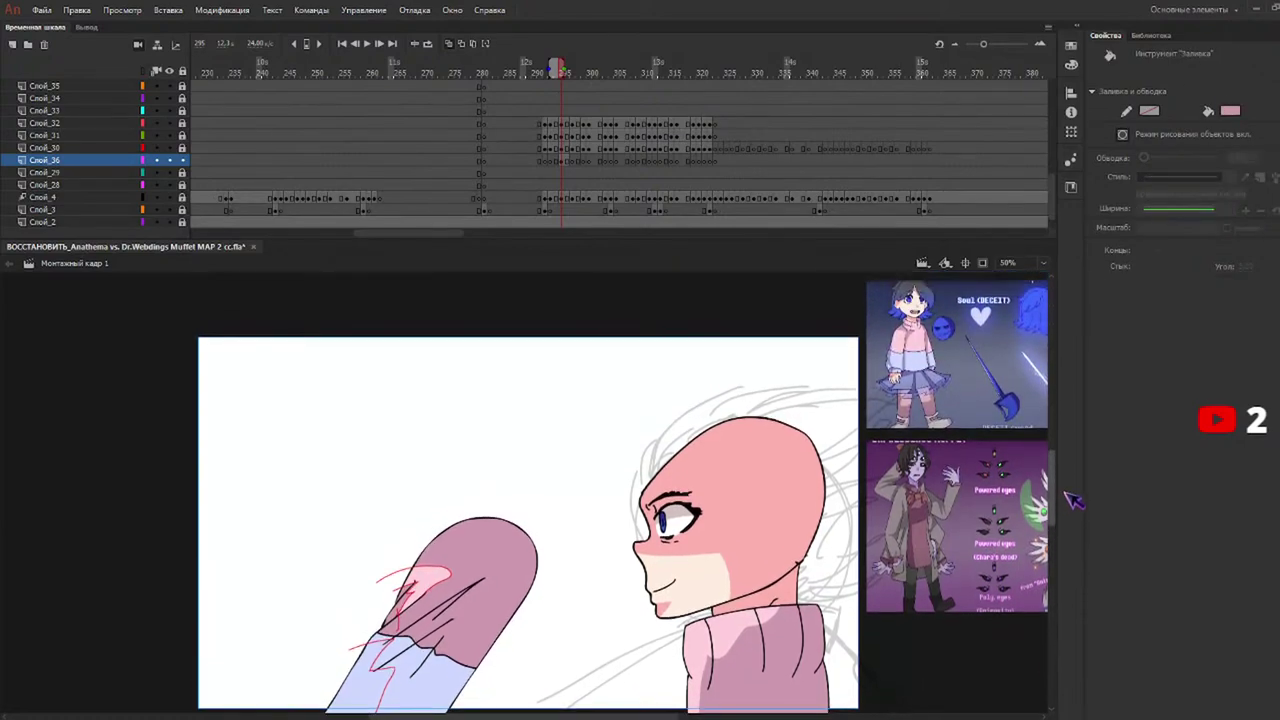
key(v)
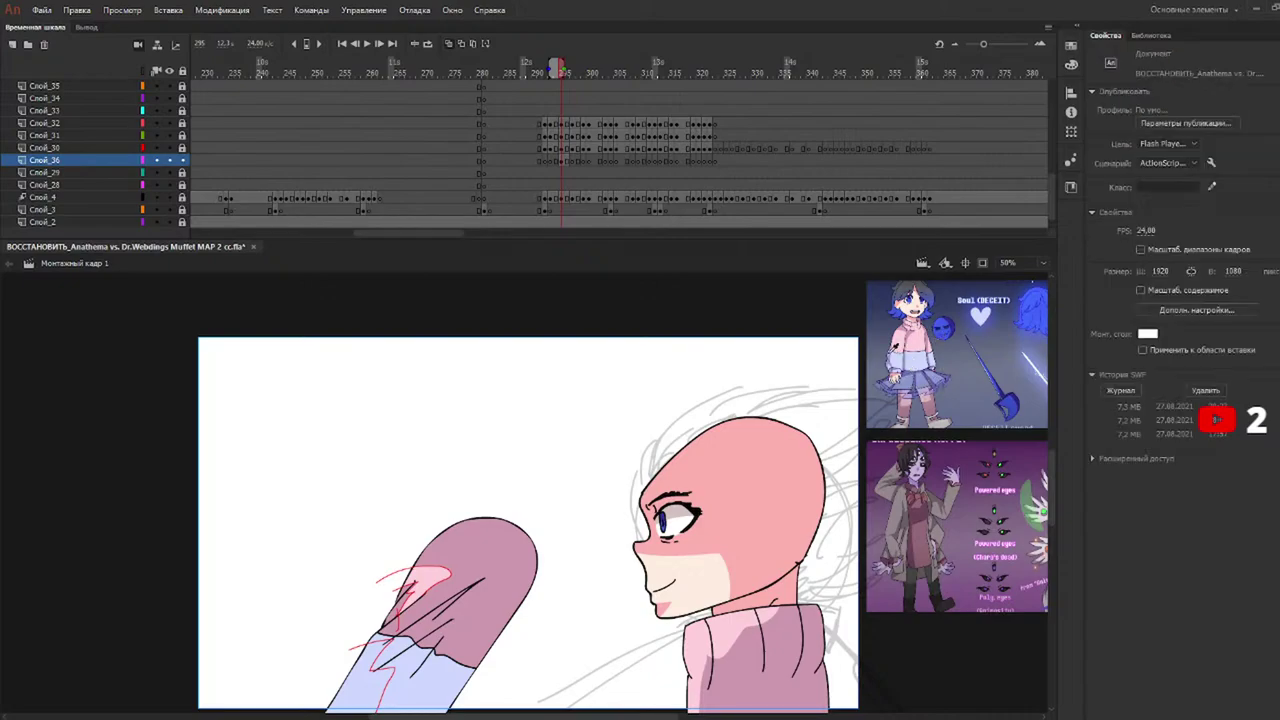
key(k)
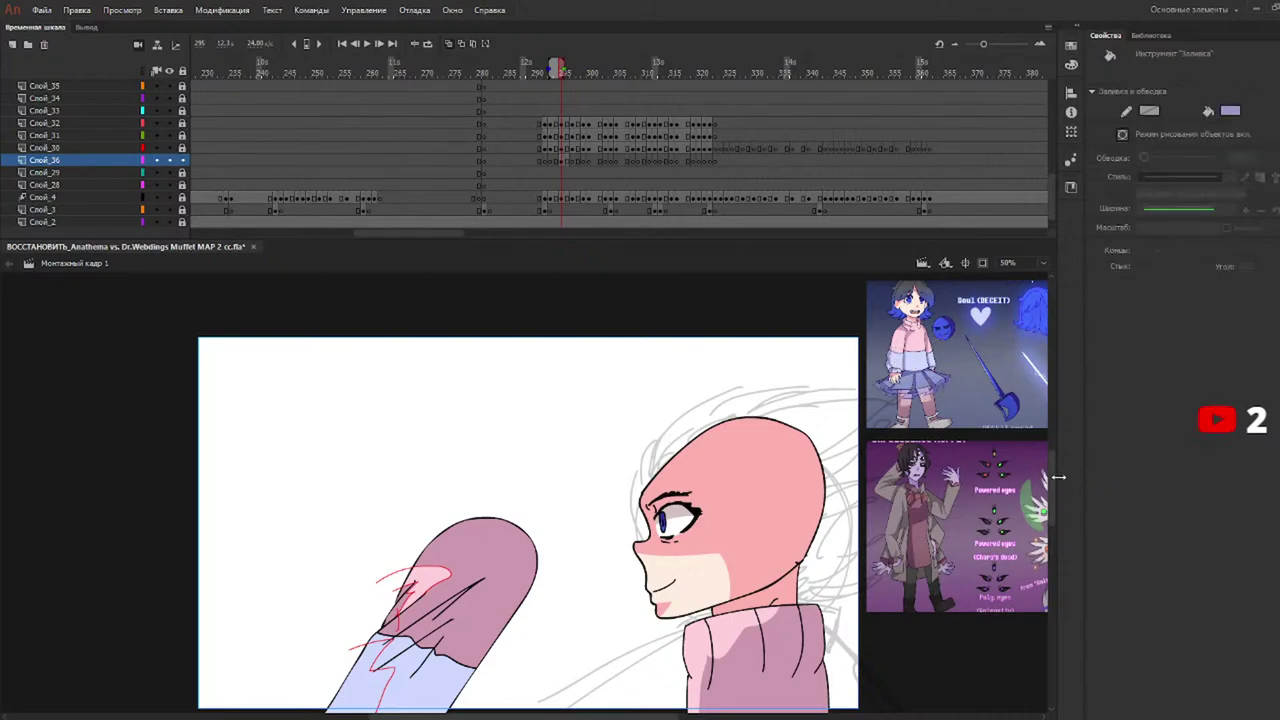
scroll(1058, 477, down, 1)
click(405, 515)
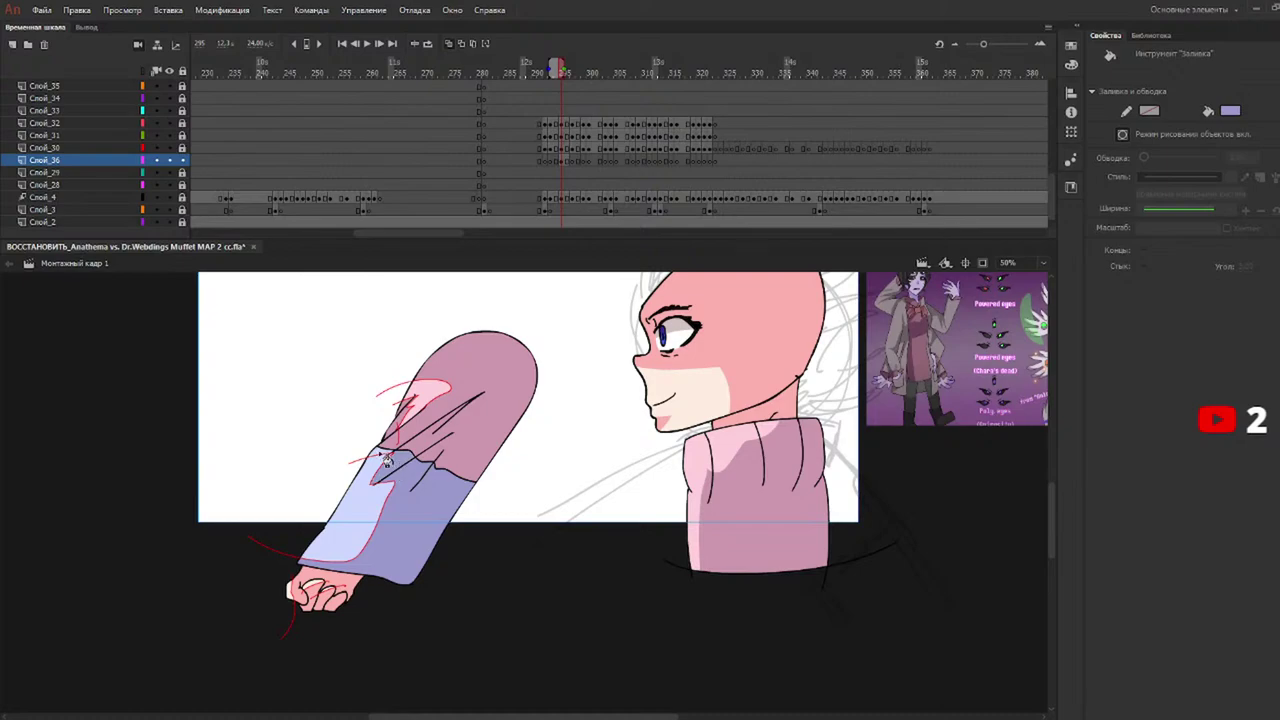
Remove the red boundary lines from the arm on frame 295 by setting the artwork's stroke colour to none.
click(568, 164)
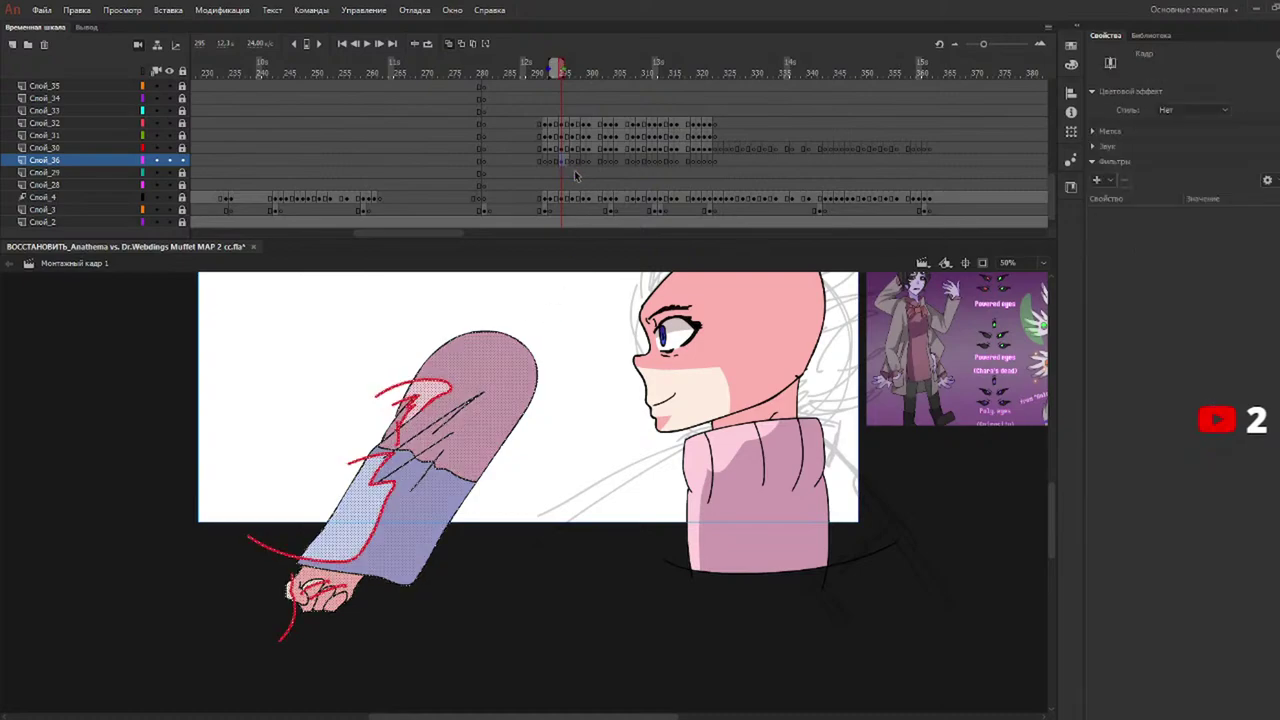
click(1181, 202)
click(1149, 172)
click(1120, 191)
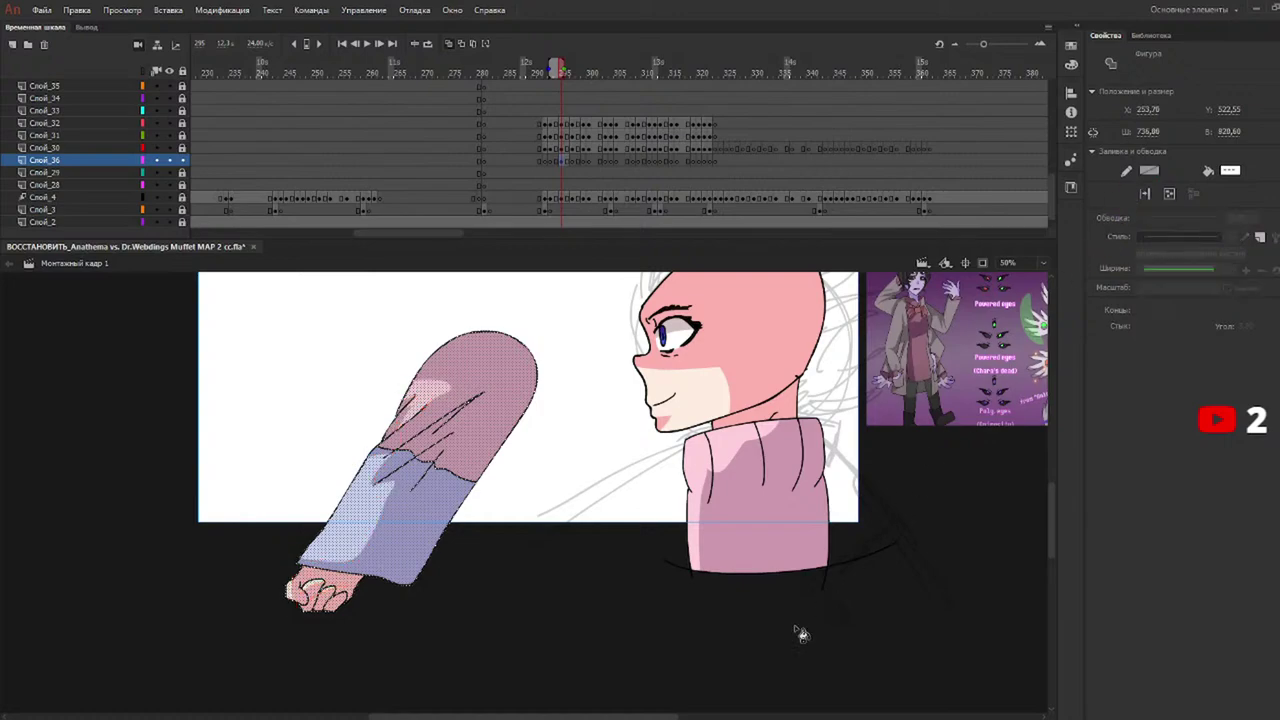
click(571, 483)
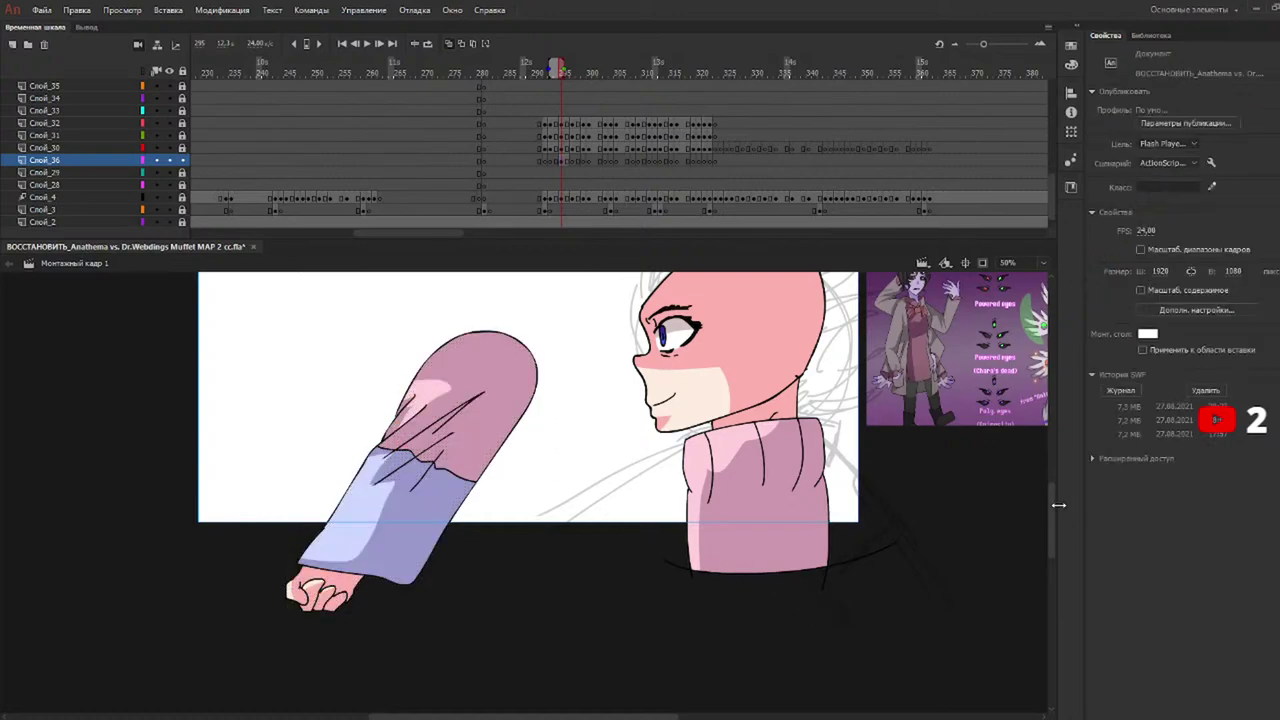
Select the whole arm on frame 295 and make it slightly narrower and taller with Free Transform.
drag(1053, 527, 1053, 518)
drag(575, 359, 168, 714)
drag(539, 523, 522, 521)
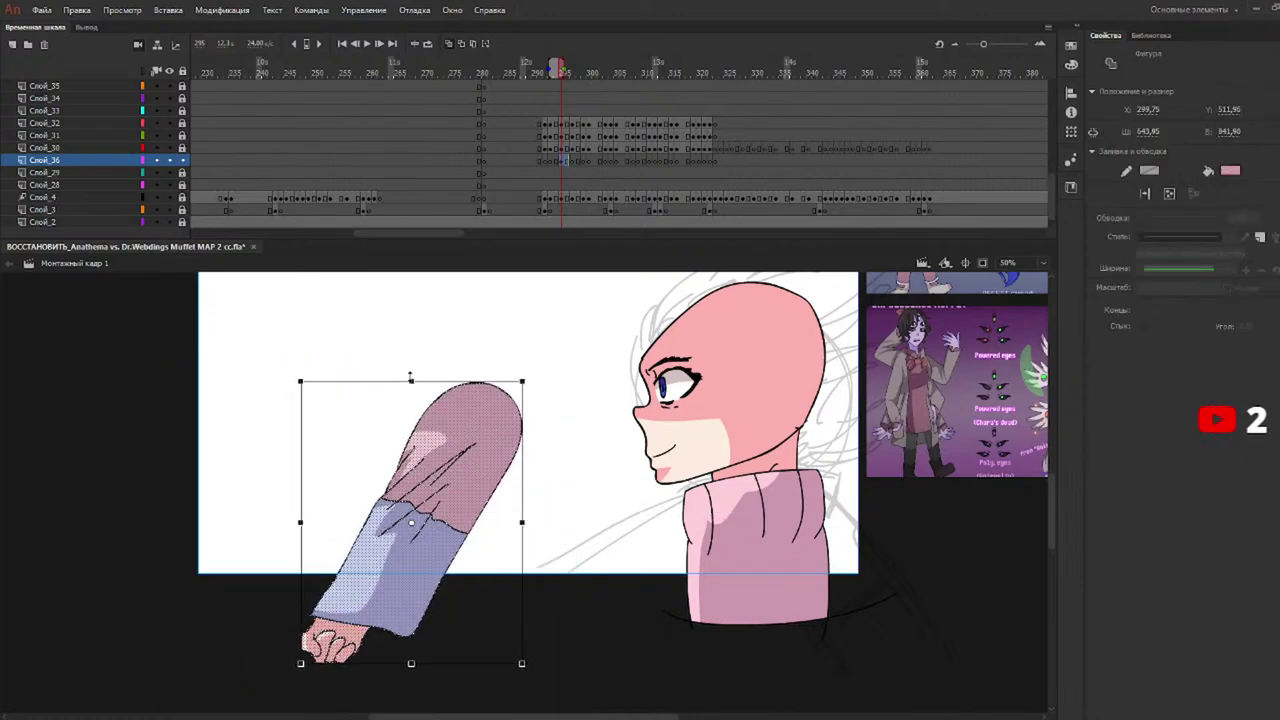
drag(410, 378, 411, 373)
Move the arm to the torso's shoulder on frame 295 and rotate it so the hand reaches forward and down.
drag(526, 392, 787, 578)
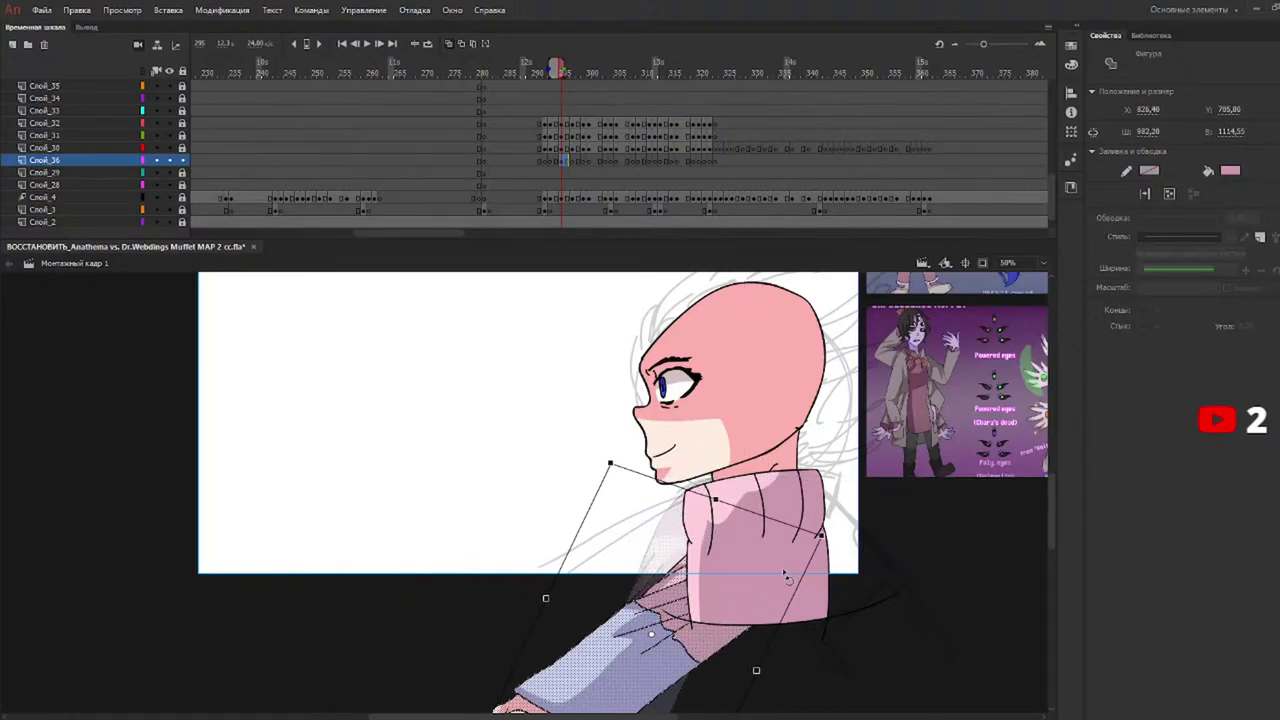
drag(692, 640, 661, 591)
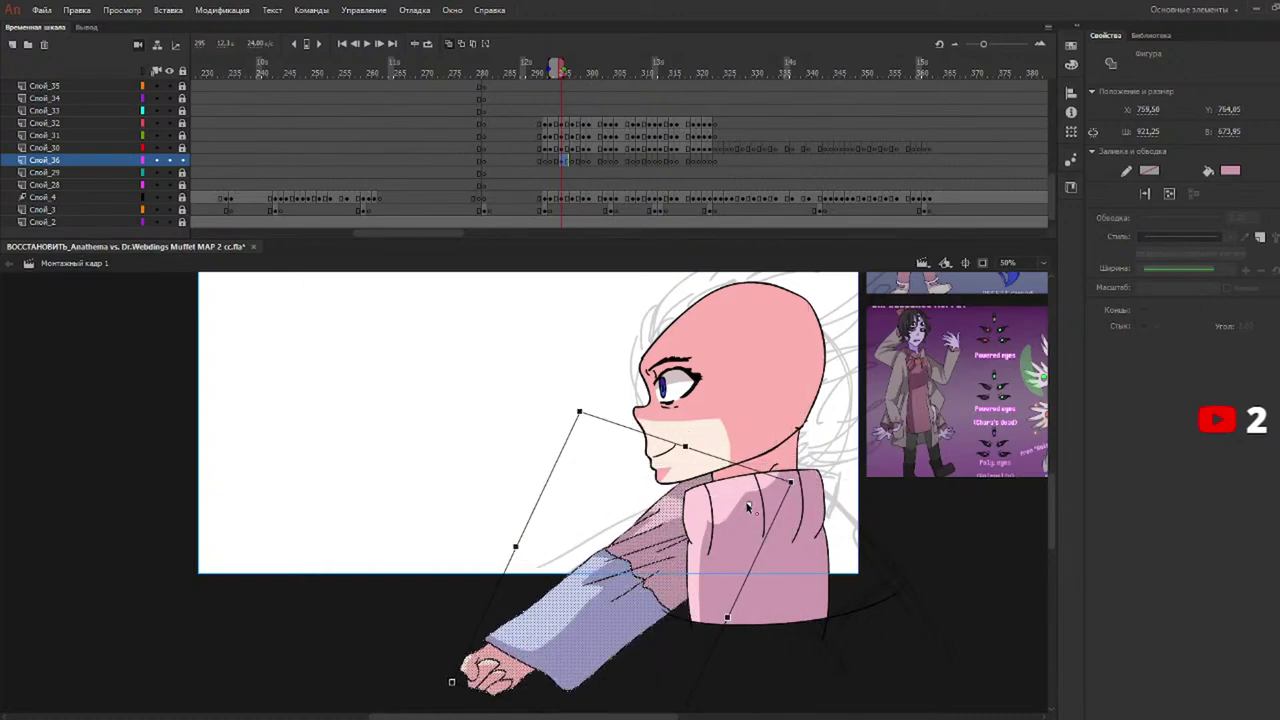
drag(690, 539, 788, 512)
drag(664, 523, 679, 527)
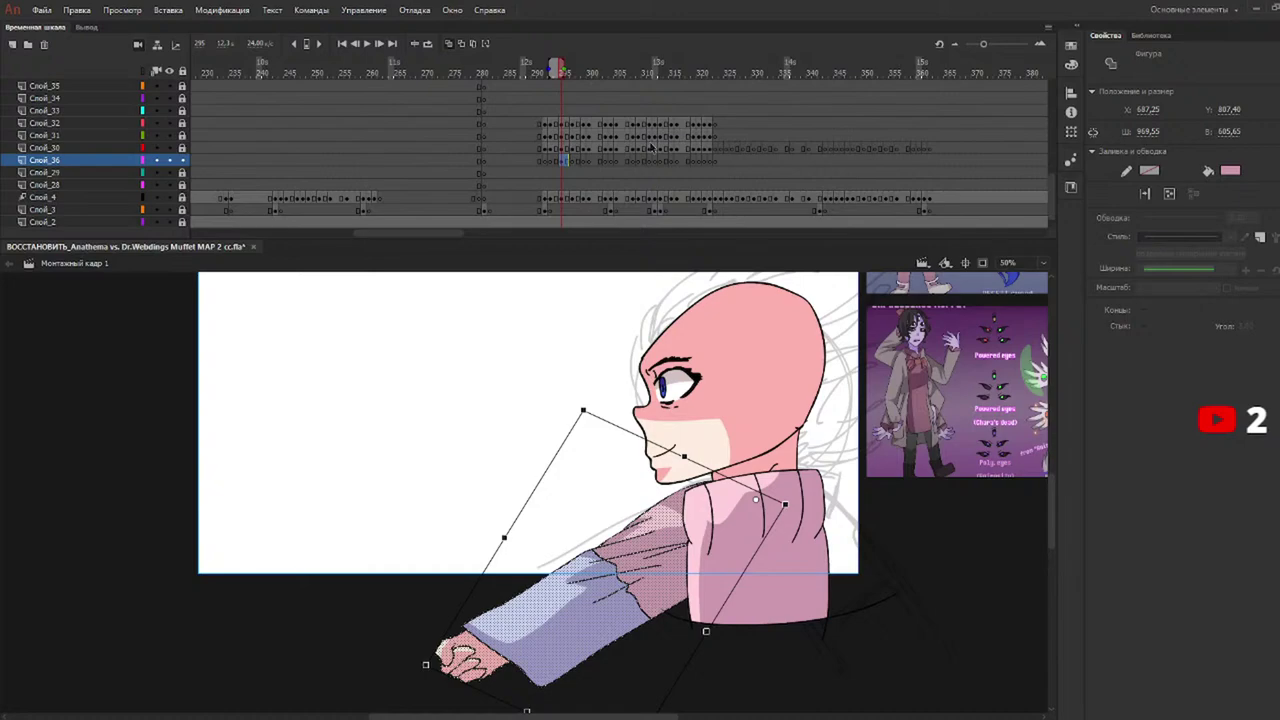
Paste the arm on frame 297, rotate it to nearly horizontal at the shoulder, and shorten it to match the sketch.
click(581, 72)
click(576, 72)
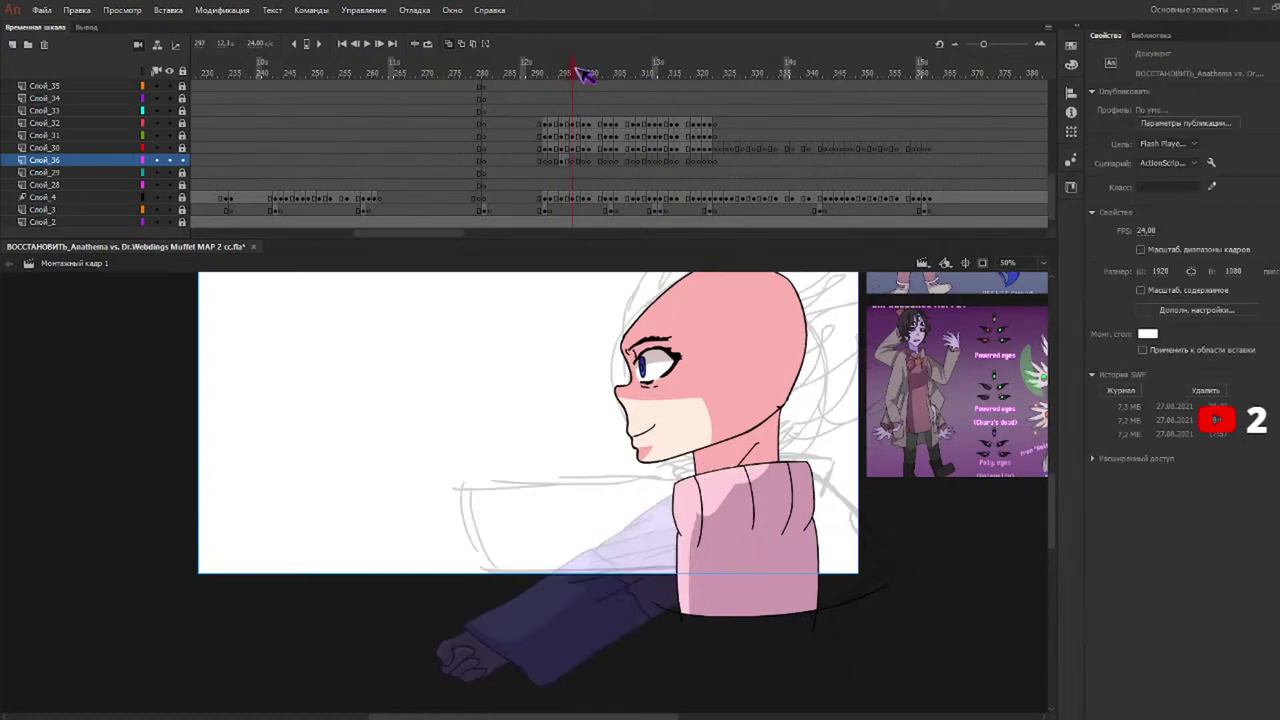
key(ctrl+v)
mouse_move(574, 504)
mouse_down()
mouse_move(604, 571)
mouse_move(637, 577)
mouse_up()
mouse_move(772, 512)
mouse_down()
mouse_move(770, 495)
mouse_move(765, 522)
mouse_up()
drag(642, 489, 670, 521)
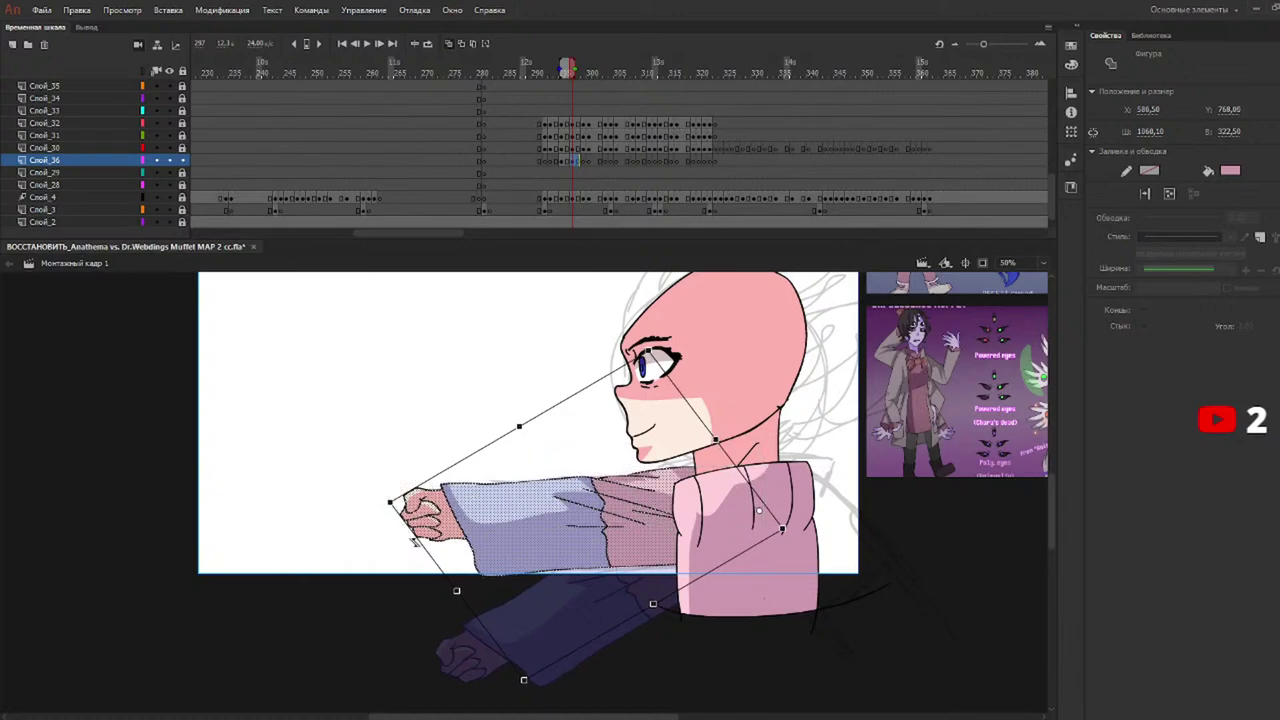
drag(390, 501, 426, 500)
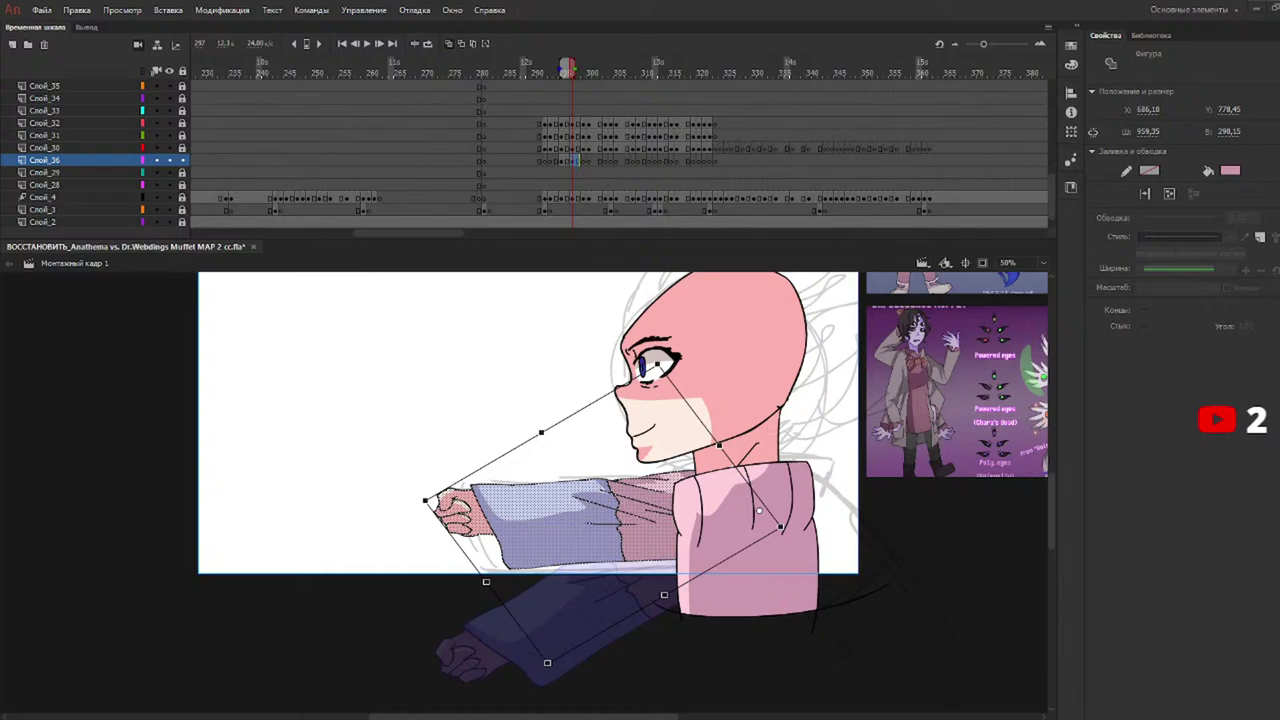
Paste the arm in place on frame 299, shift it slightly up and back with the shoulder, and adjust its rotation.
click(590, 76)
drag(590, 73, 584, 71)
key(ctrl+shift+v)
drag(505, 503, 580, 528)
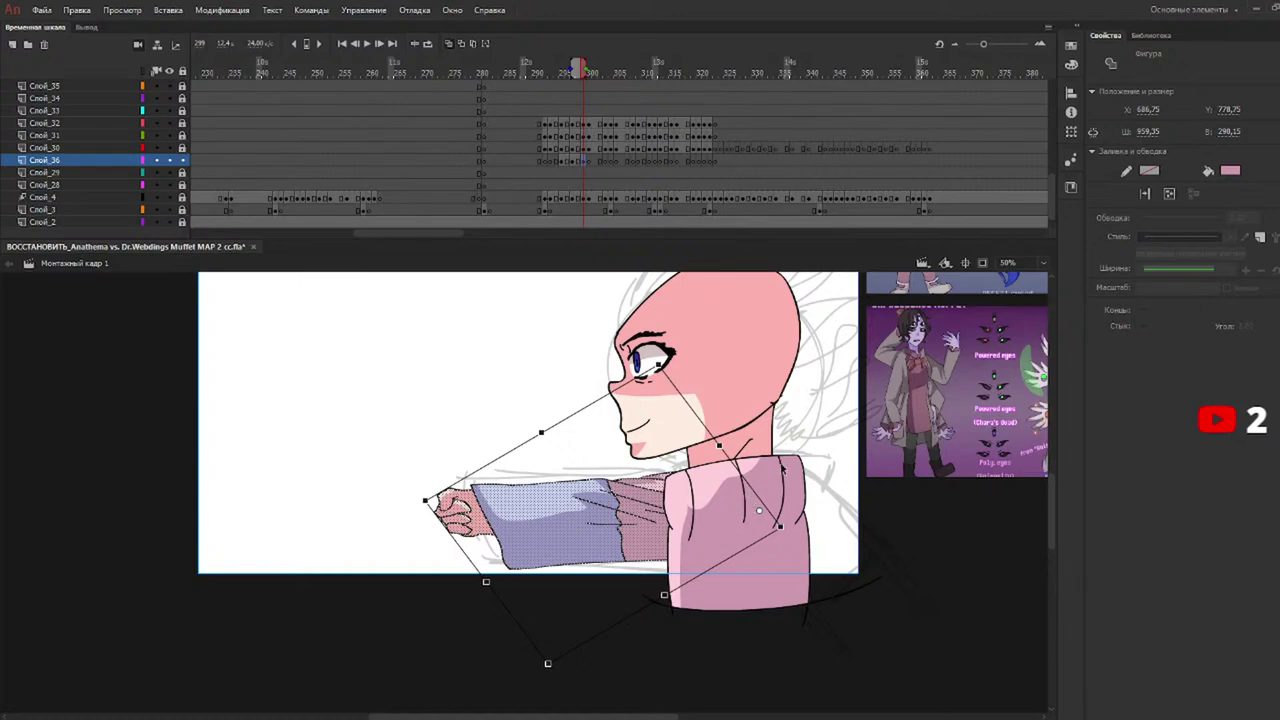
drag(781, 546, 772, 540)
drag(636, 515, 632, 511)
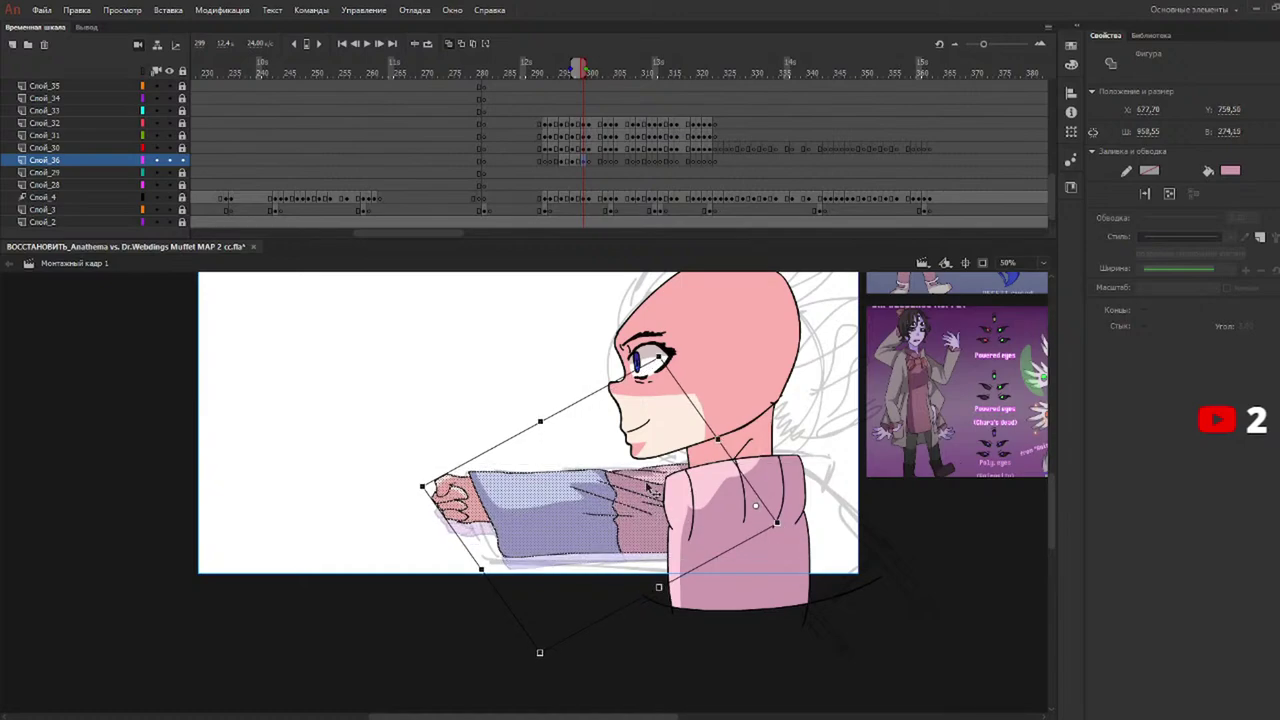
Paste the arm into frame 300 of Слой_36, align it with the shoulder and rotate it slightly upward.
drag(598, 74, 588, 74)
click(1043, 263)
click(1026, 353)
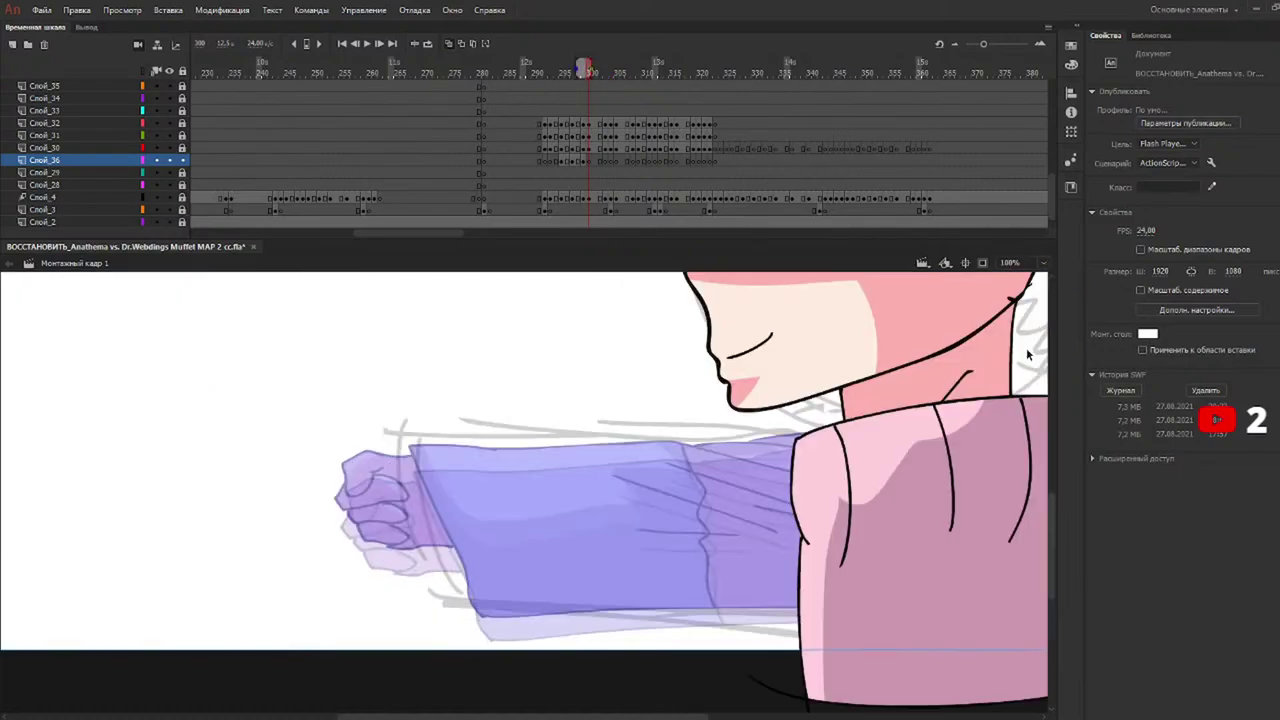
drag(535, 714, 581, 714)
click(652, 525)
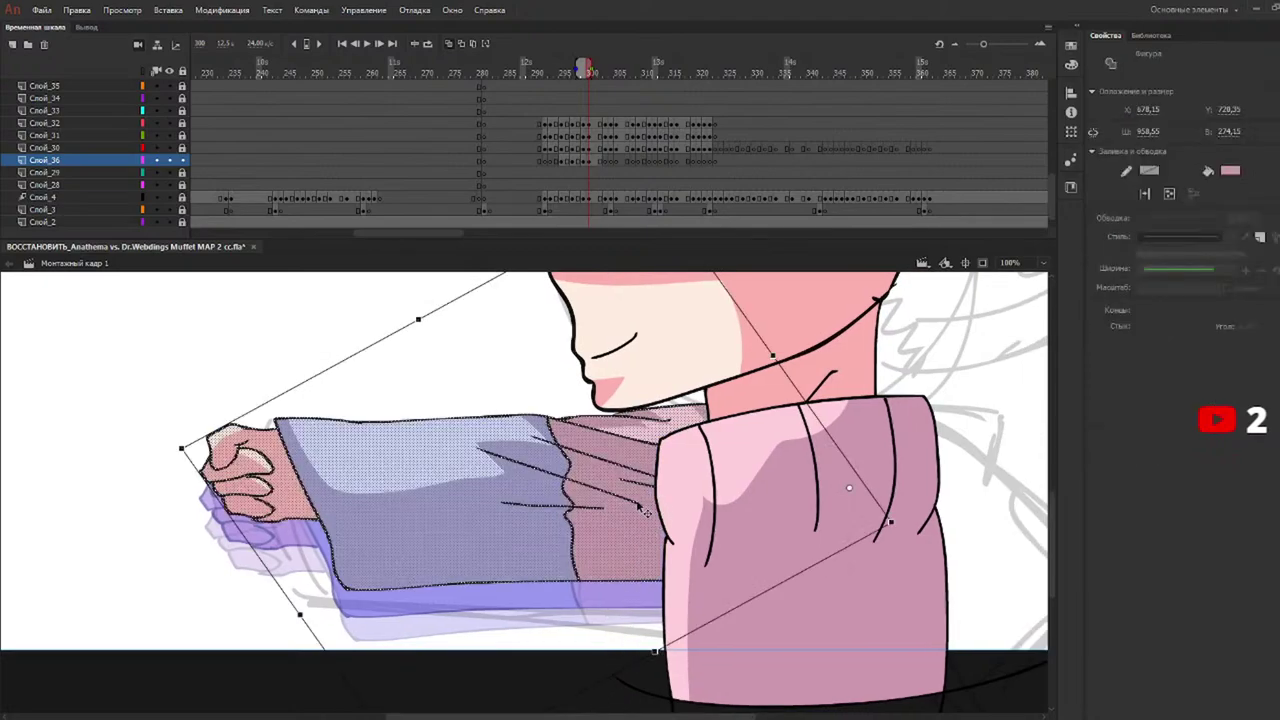
drag(634, 512, 628, 533)
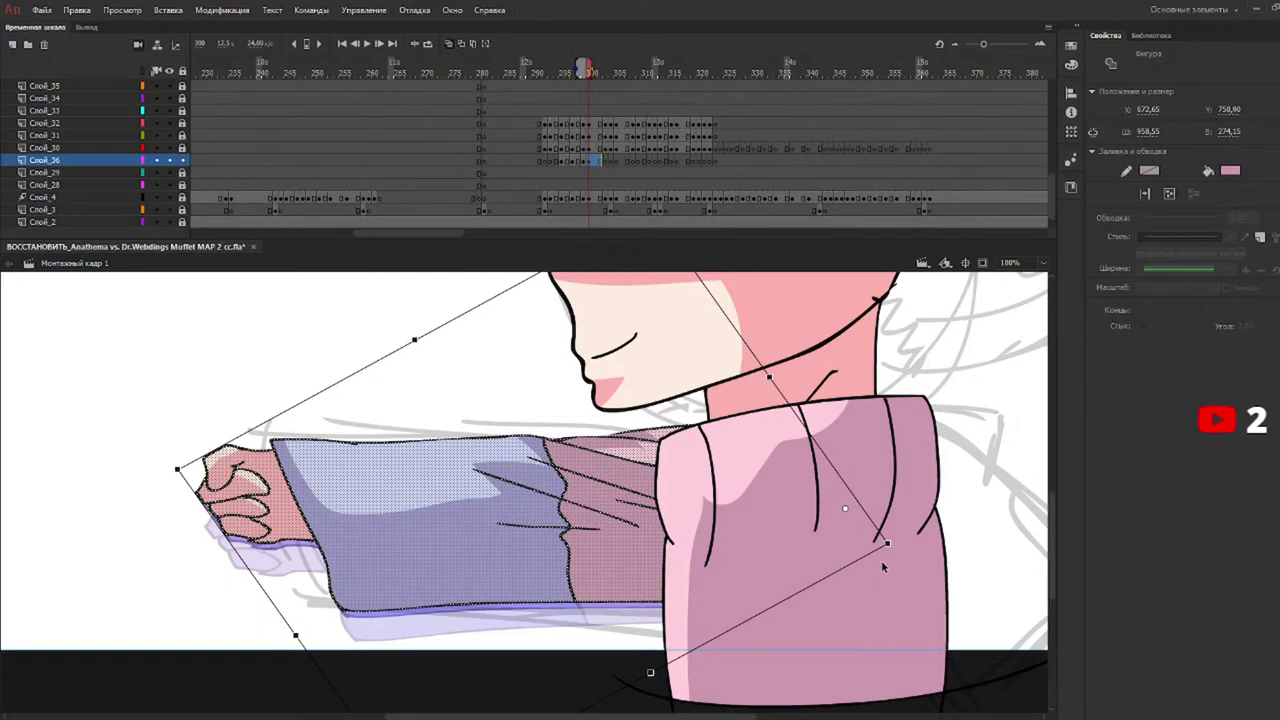
drag(888, 565, 893, 569)
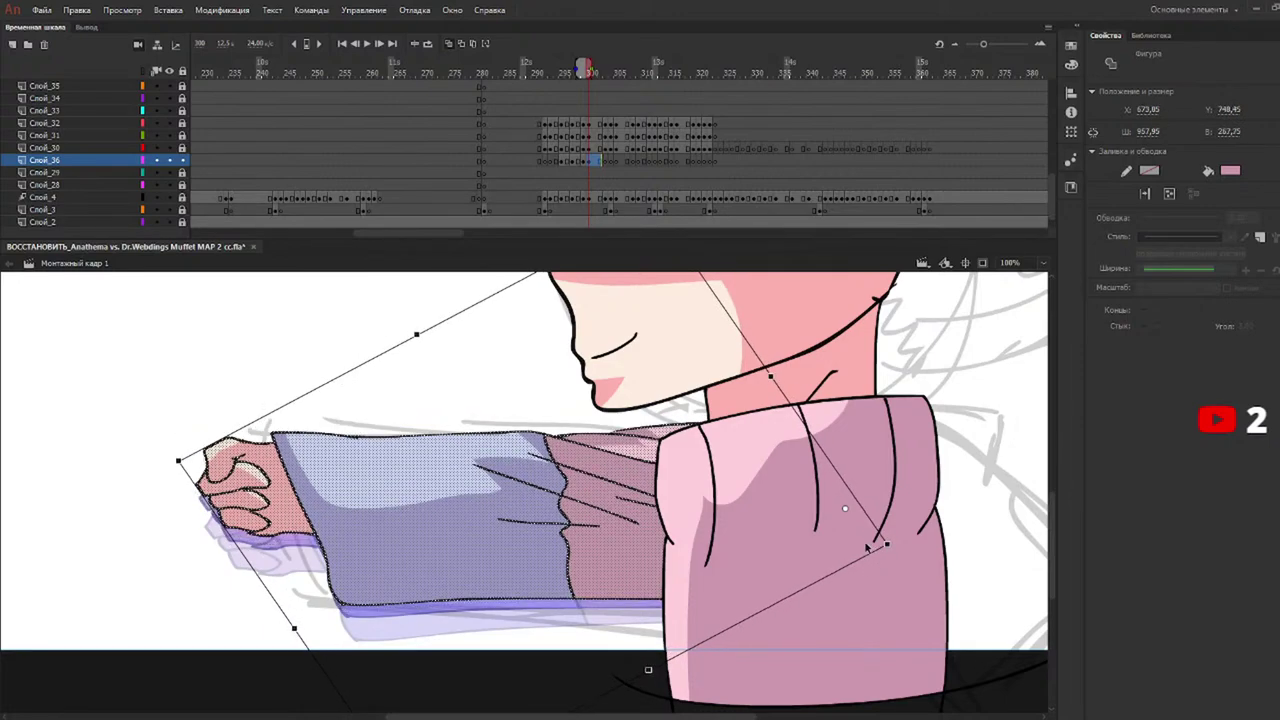
Paste the arm into frame 303, rotate it downward about the shoulder and align it with the sleeve seam.
drag(554, 60, 616, 75)
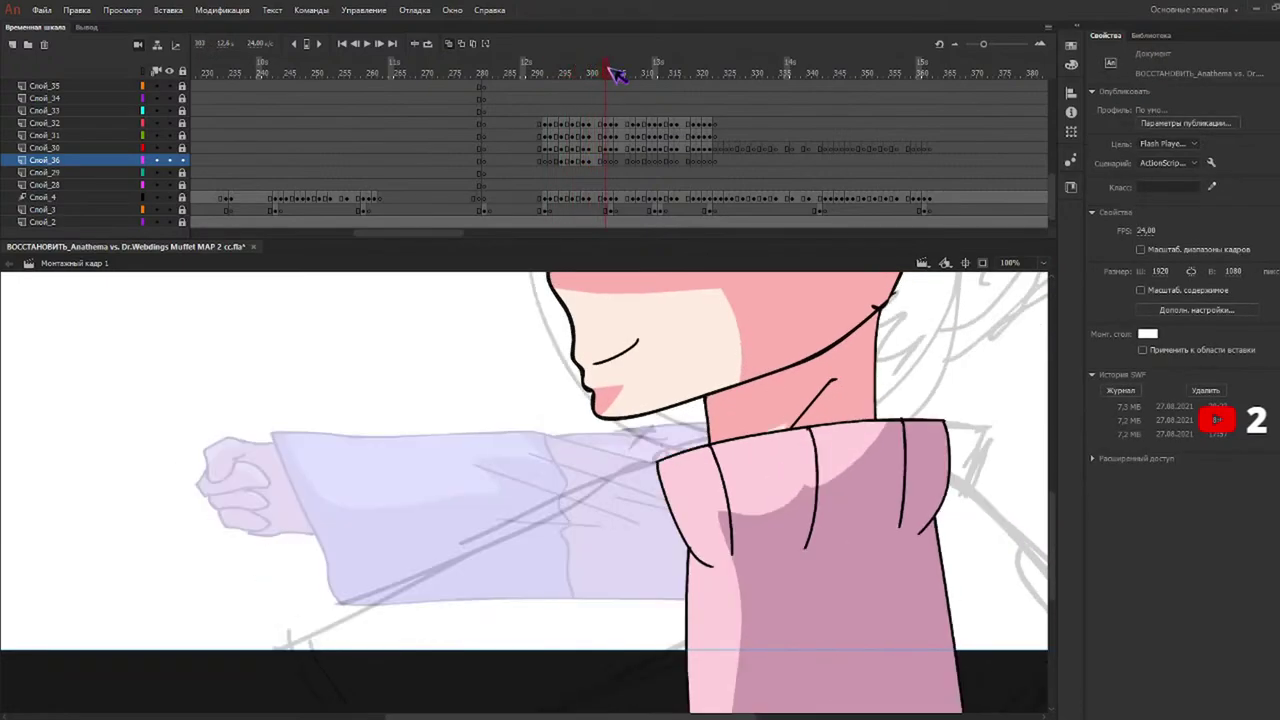
key(ctrl+shift+v)
drag(645, 507, 648, 526)
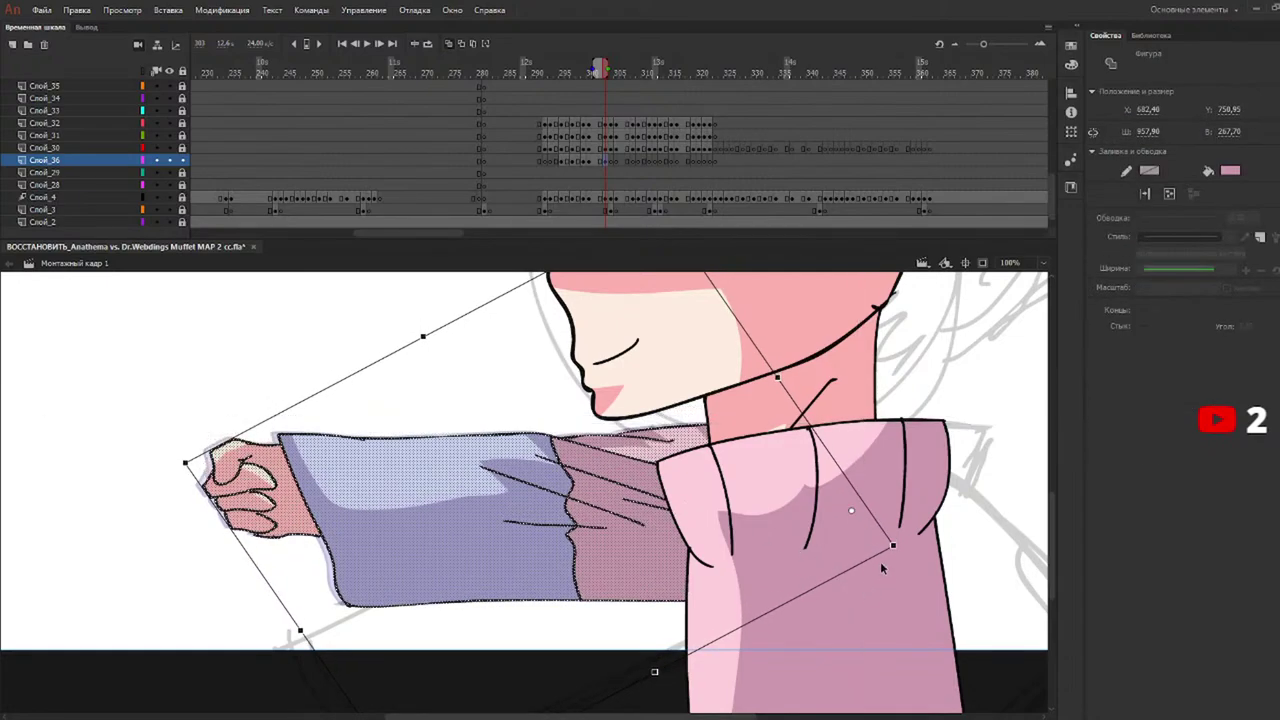
mouse_move(892, 566)
mouse_down()
mouse_move(906, 545)
mouse_move(895, 545)
mouse_up()
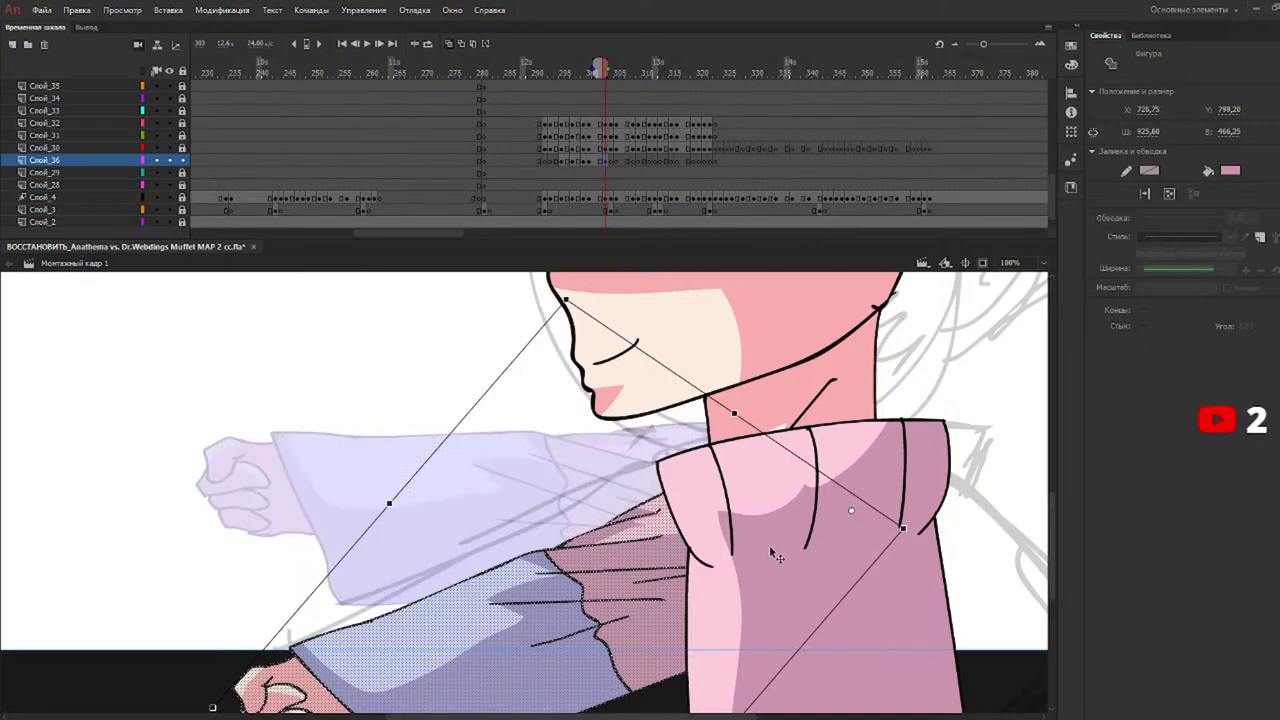
drag(778, 558, 757, 541)
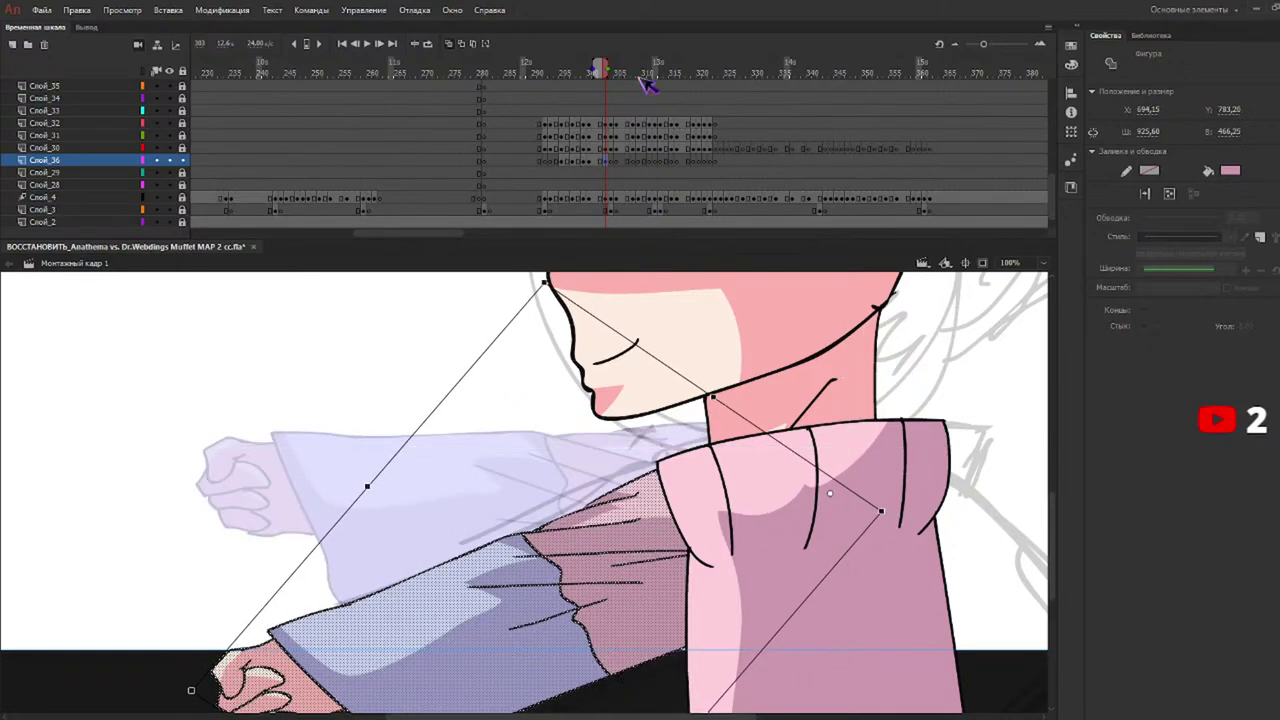
Paste the lowered arm into frame 304 and move it down to meet the lower shoulder.
drag(617, 70, 611, 70)
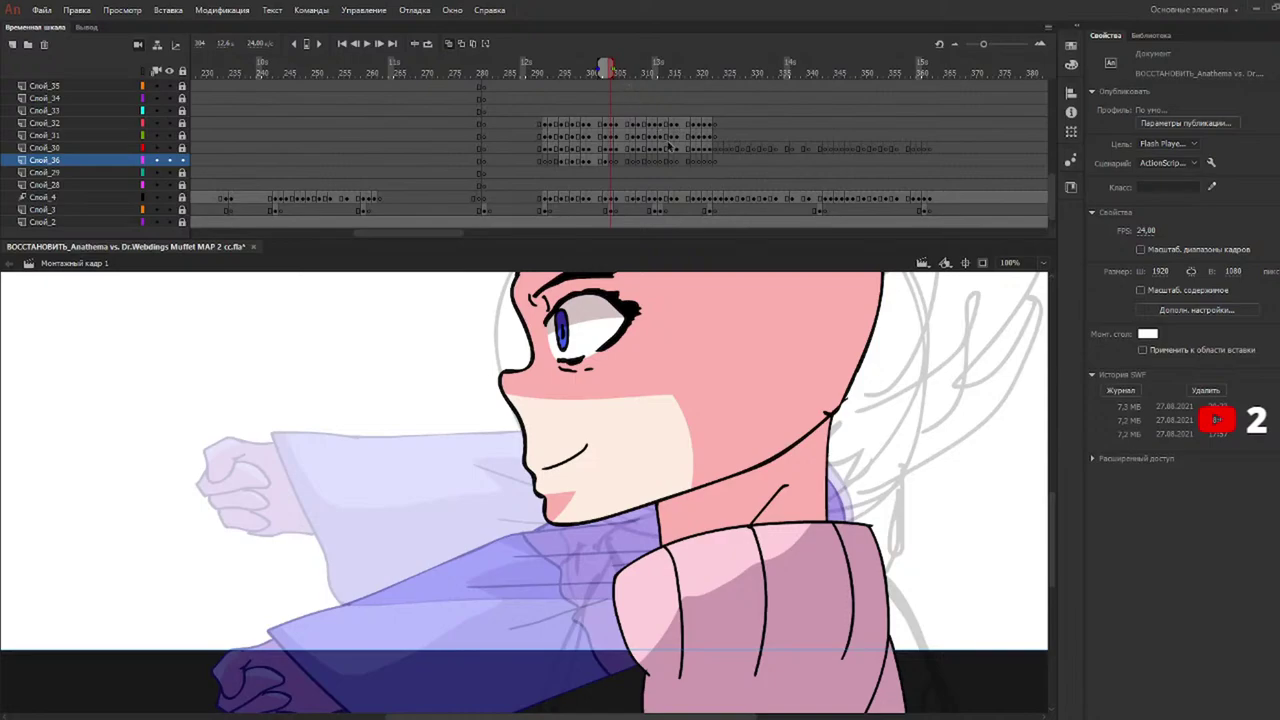
key(ctrl+v)
drag(614, 508, 600, 719)
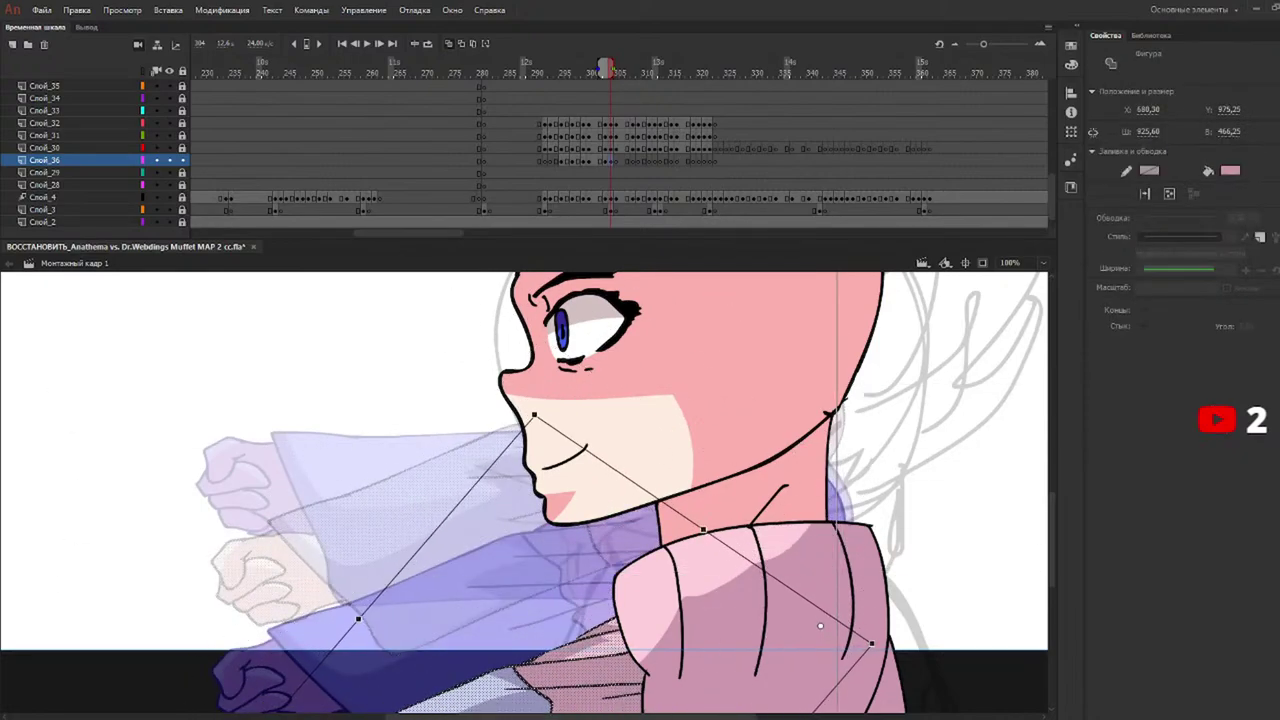
Paste the arm into frame 312, rotate it to point down behind the body and attach it to the rear shoulder.
click(633, 72)
mouse_move(645, 78)
mouse_down()
mouse_move(663, 90)
mouse_move(656, 82)
mouse_up()
key(ctrl+shift+v)
drag(636, 488, 934, 577)
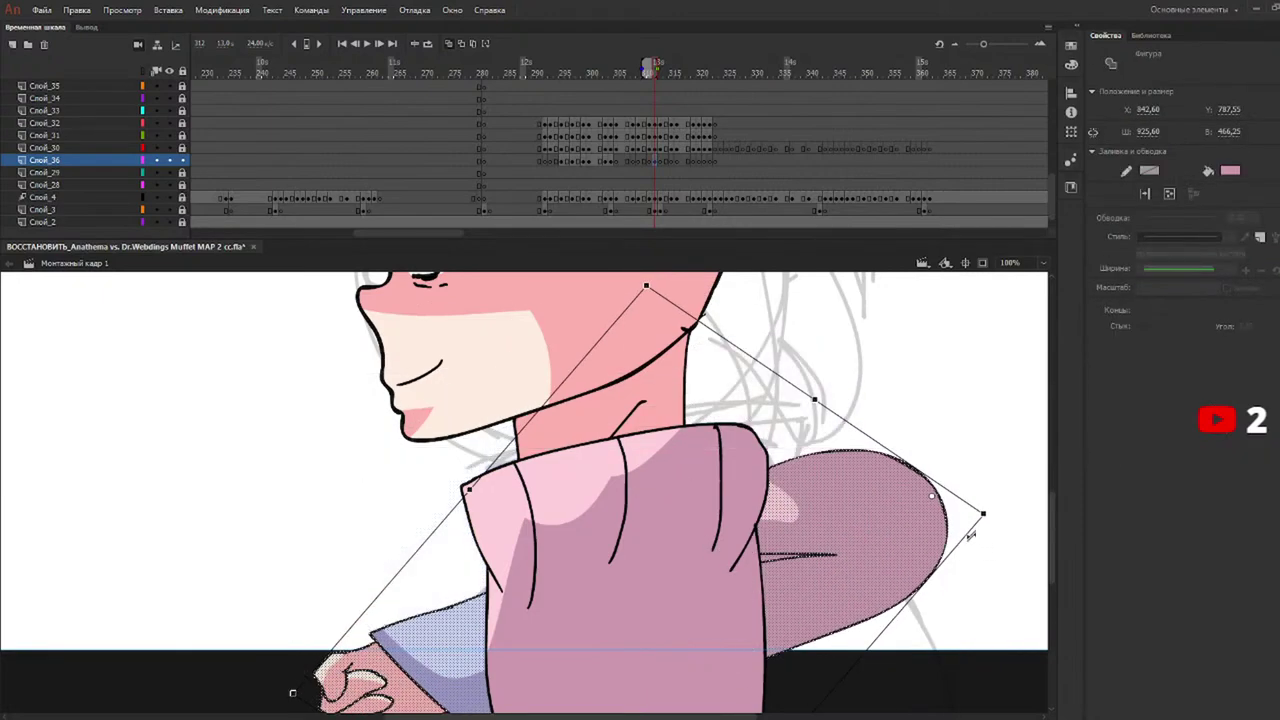
drag(988, 533, 940, 383)
drag(950, 546, 627, 517)
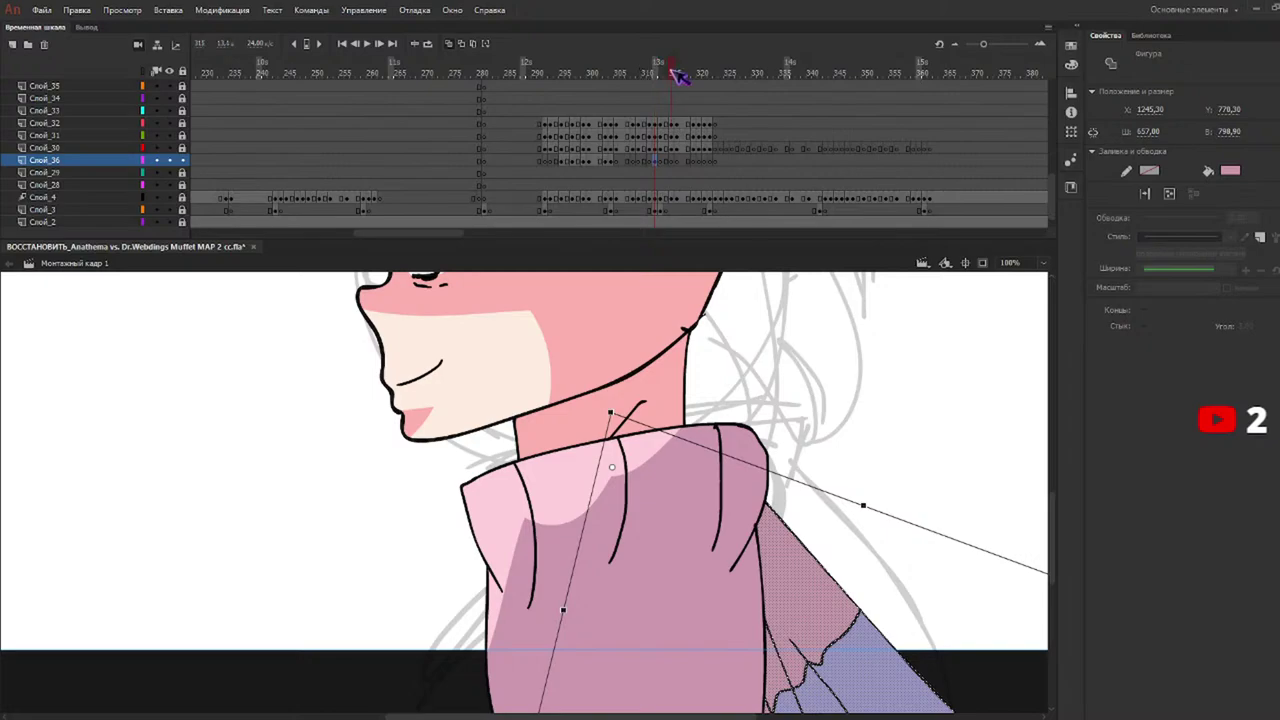
Paste the arm into frame 313, rotate it up to extend behind the body and align it with the shoulder.
click(659, 66)
key(ctrl+shift+v)
drag(489, 716, 573, 700)
drag(240, 435, 553, 632)
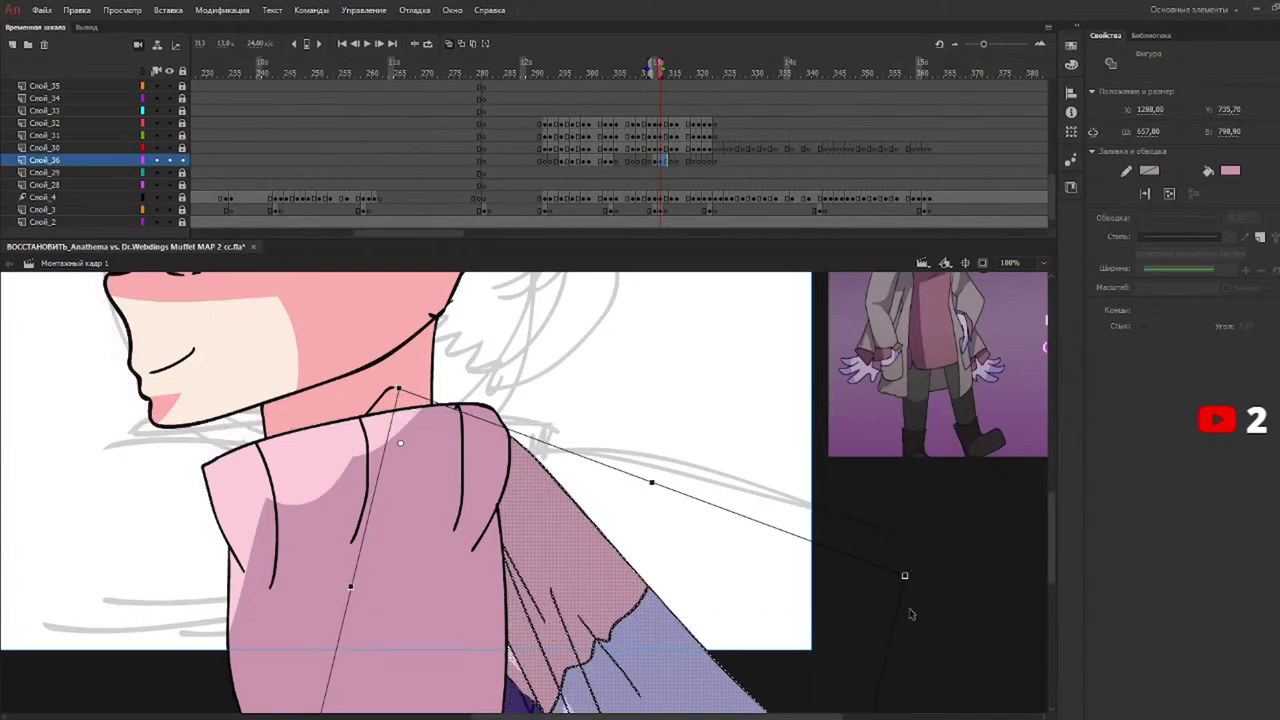
drag(908, 595, 912, 325)
drag(662, 547, 643, 572)
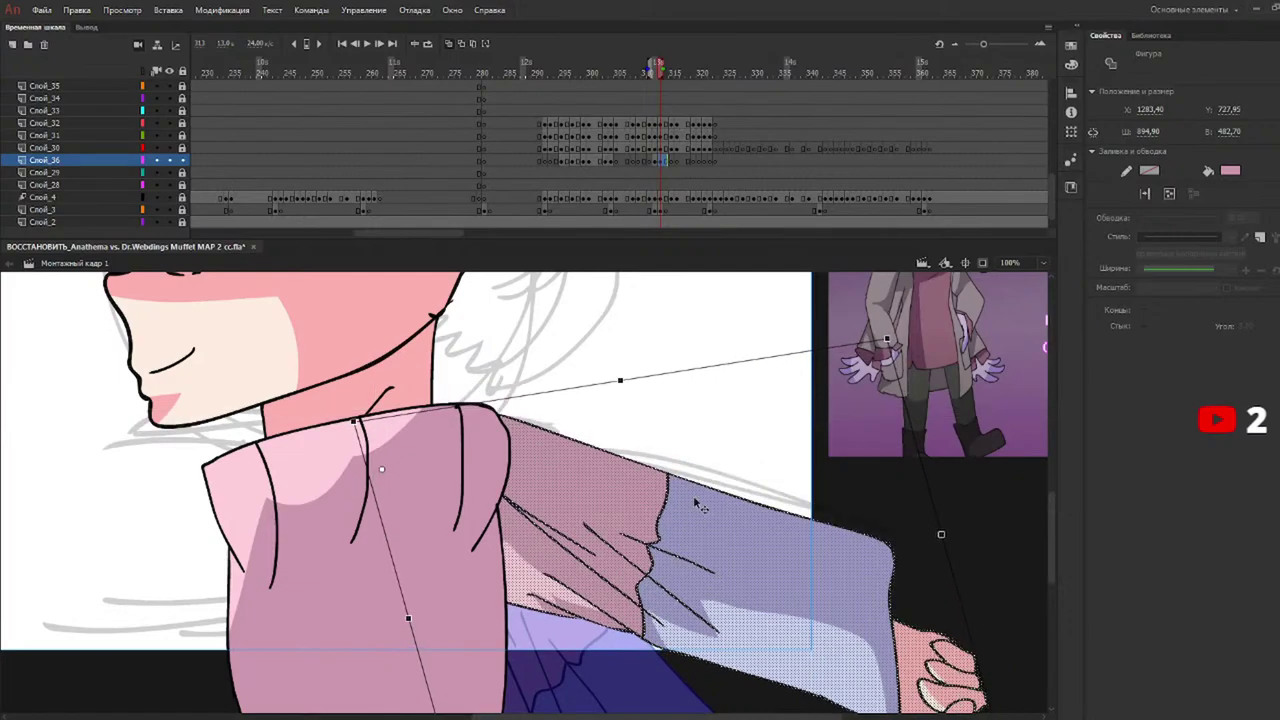
Paste the extended arm into frame 315, align it with the rear shoulder and adjust its angle slightly.
click(680, 70)
click(672, 68)
key(ctrl+v)
drag(543, 502, 707, 563)
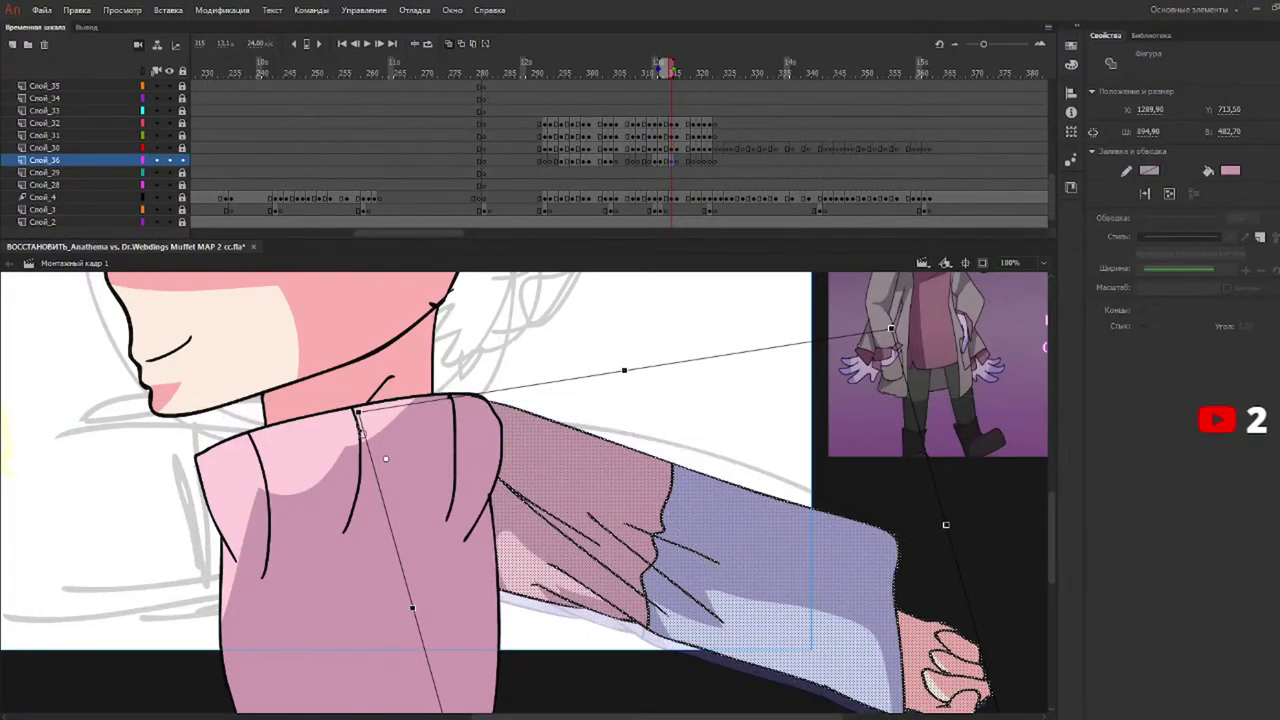
drag(362, 435, 366, 433)
Paste the arm into frame 316, place it at the rear shoulder and rotate it slightly upward.
click(686, 72)
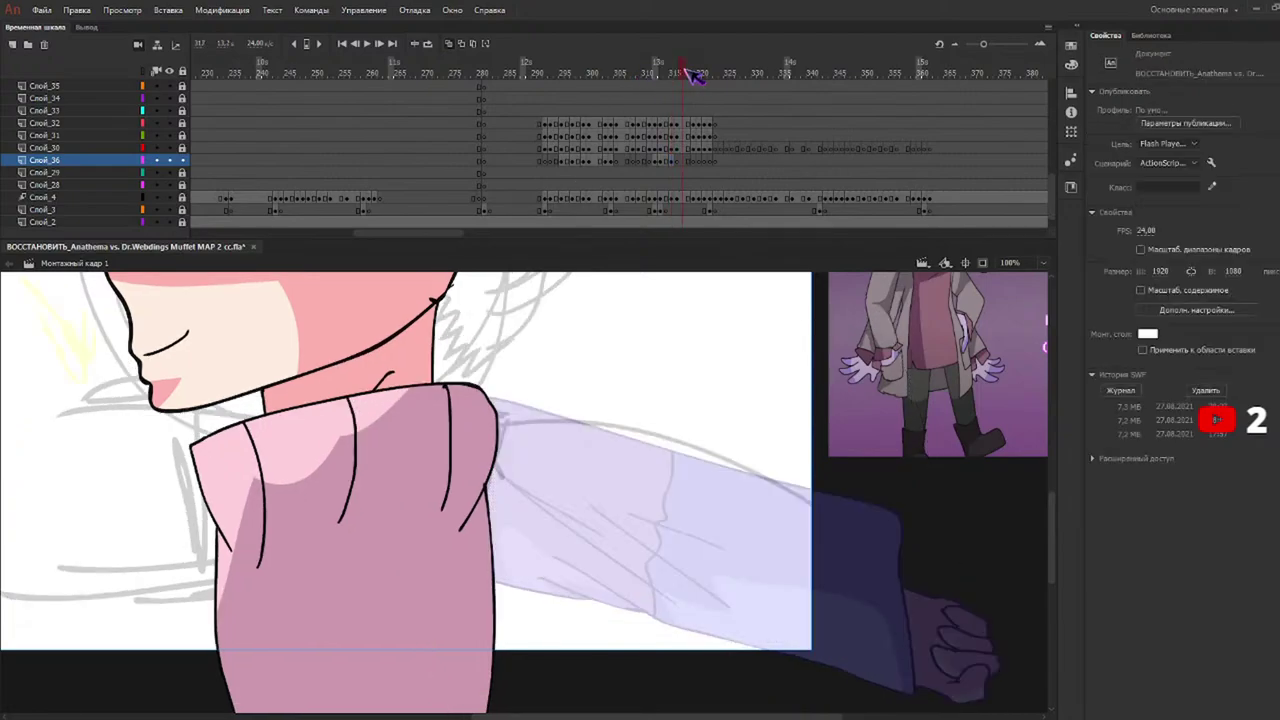
click(674, 71)
key(ctrl+v)
drag(557, 531, 719, 573)
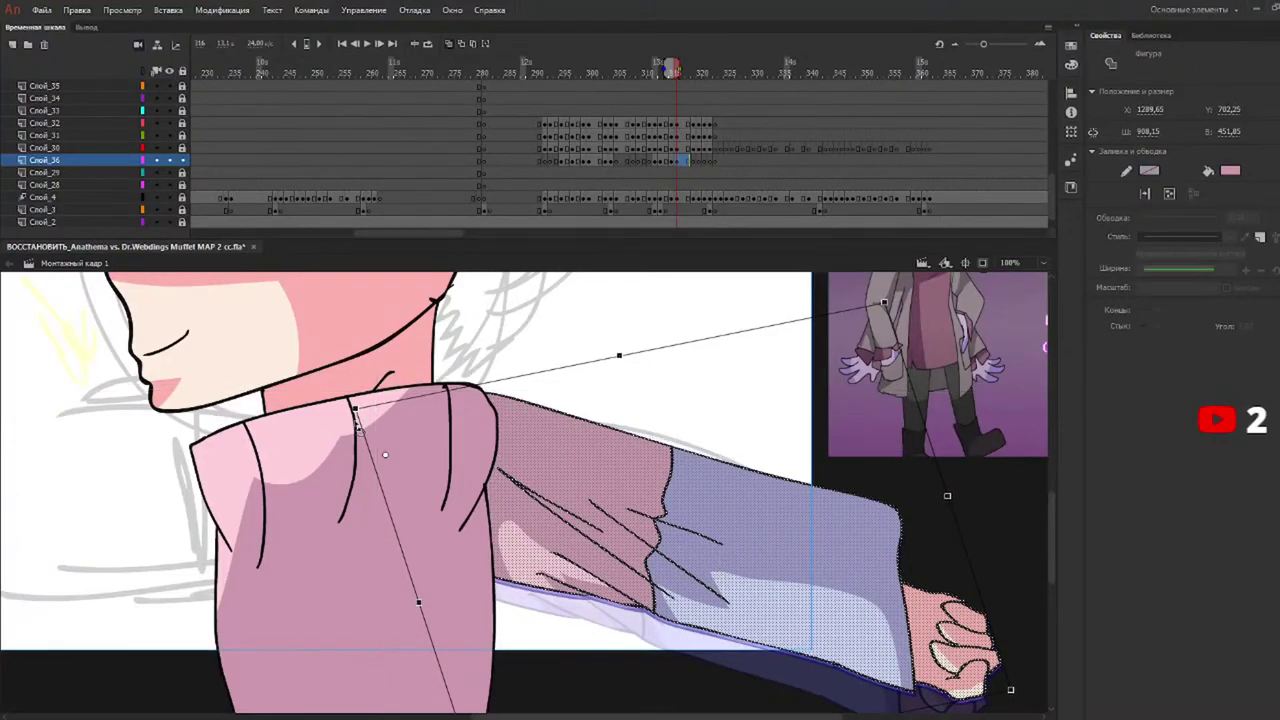
mouse_move(1010, 690)
mouse_down()
mouse_move(1023, 651)
mouse_move(1018, 671)
mouse_up()
drag(356, 426, 357, 425)
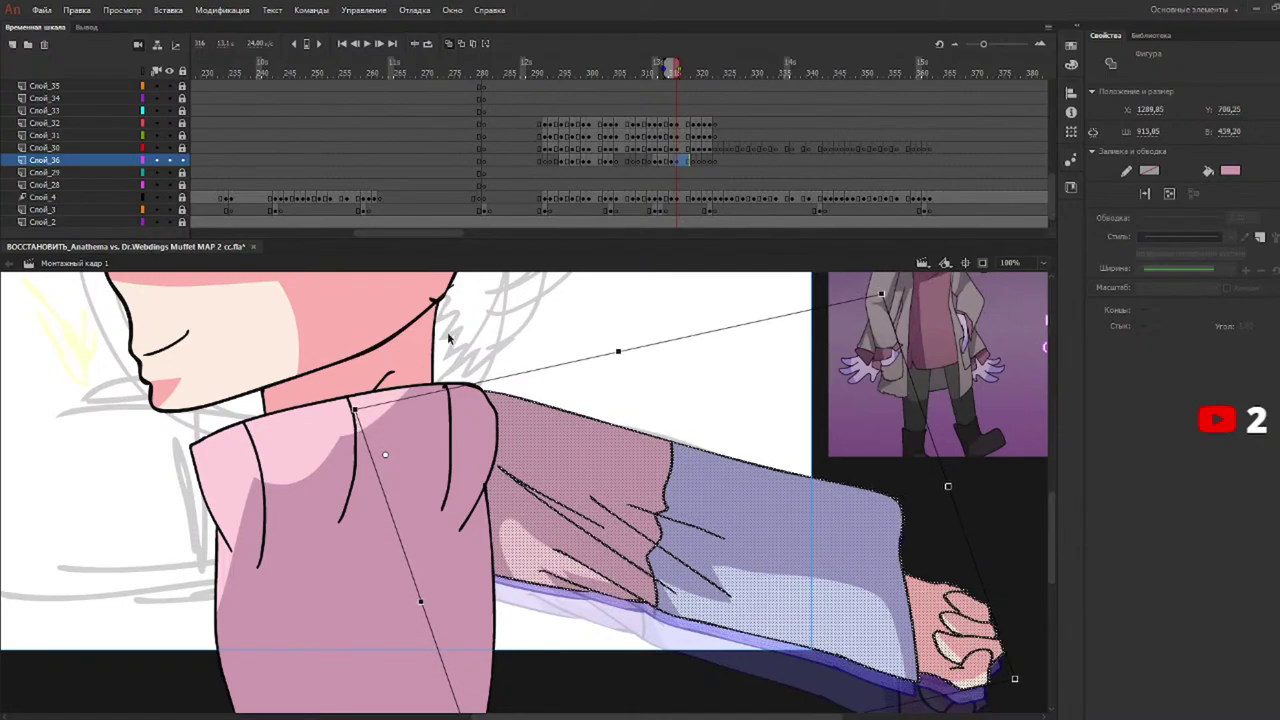
Paste the arm into frame 319 and align it with the rear shoulder.
drag(662, 68, 703, 80)
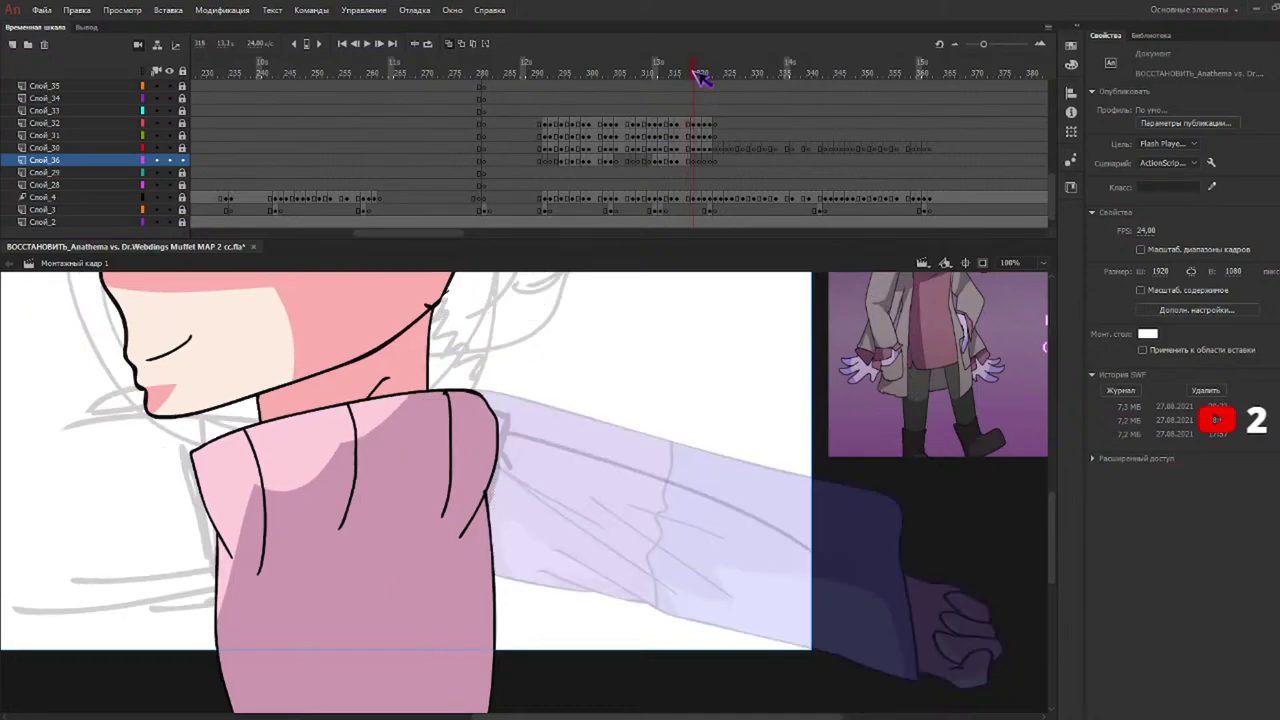
key(ctrl+v)
drag(514, 477, 685, 522)
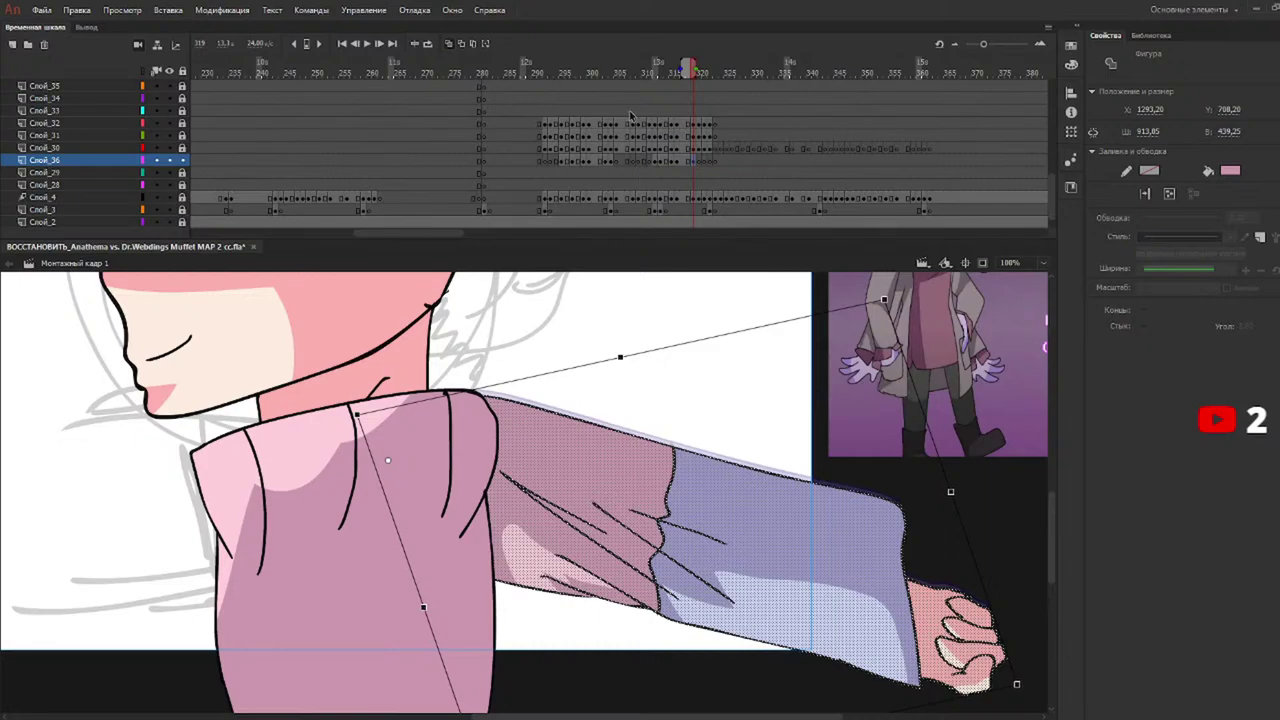
Paste the arm into frame 320, move it down to the lower shoulder and fine-tune its rotation and position.
drag(694, 74, 700, 76)
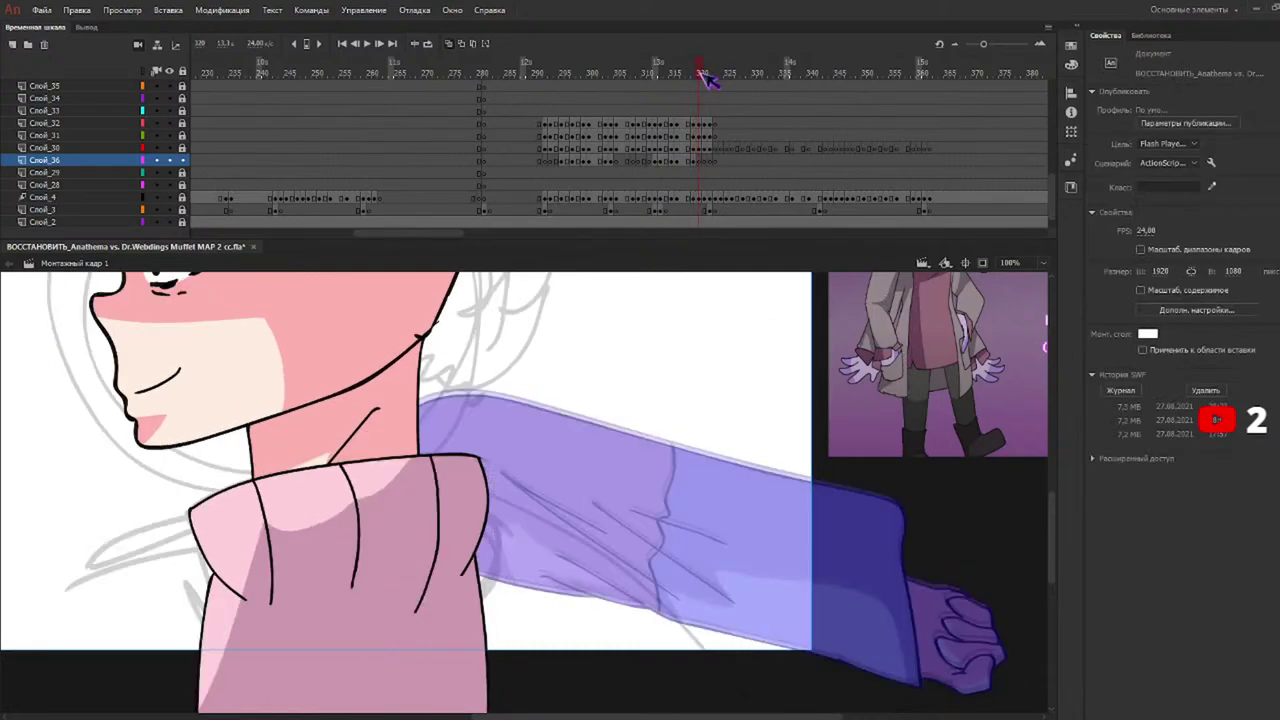
key(ctrl+v)
drag(540, 480, 684, 596)
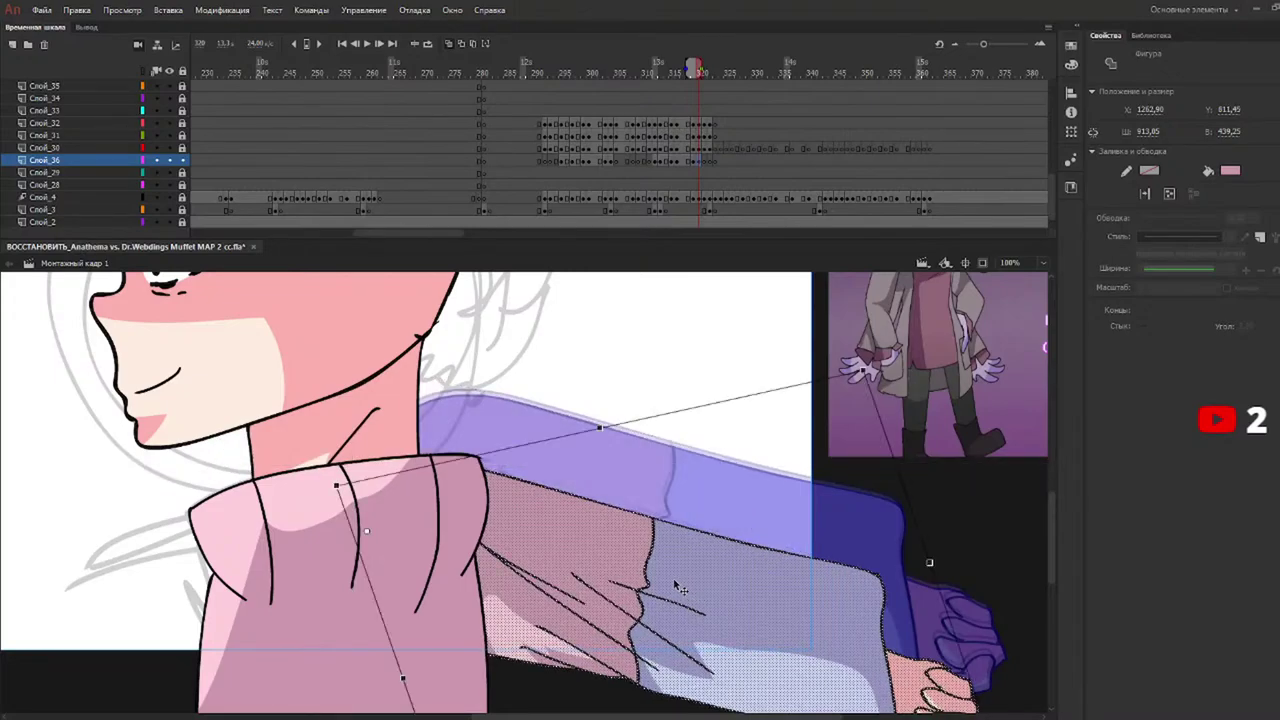
drag(336, 494, 350, 485)
drag(530, 617, 536, 587)
Return to frame 292, lock layer Слой_36, and unlock and select layer Слой_33.
mouse_move(655, 76)
mouse_down()
mouse_move(566, 76)
mouse_move(723, 94)
mouse_move(550, 82)
mouse_move(608, 76)
mouse_move(574, 68)
mouse_move(619, 86)
mouse_move(612, 74)
mouse_move(700, 76)
mouse_move(550, 60)
mouse_up()
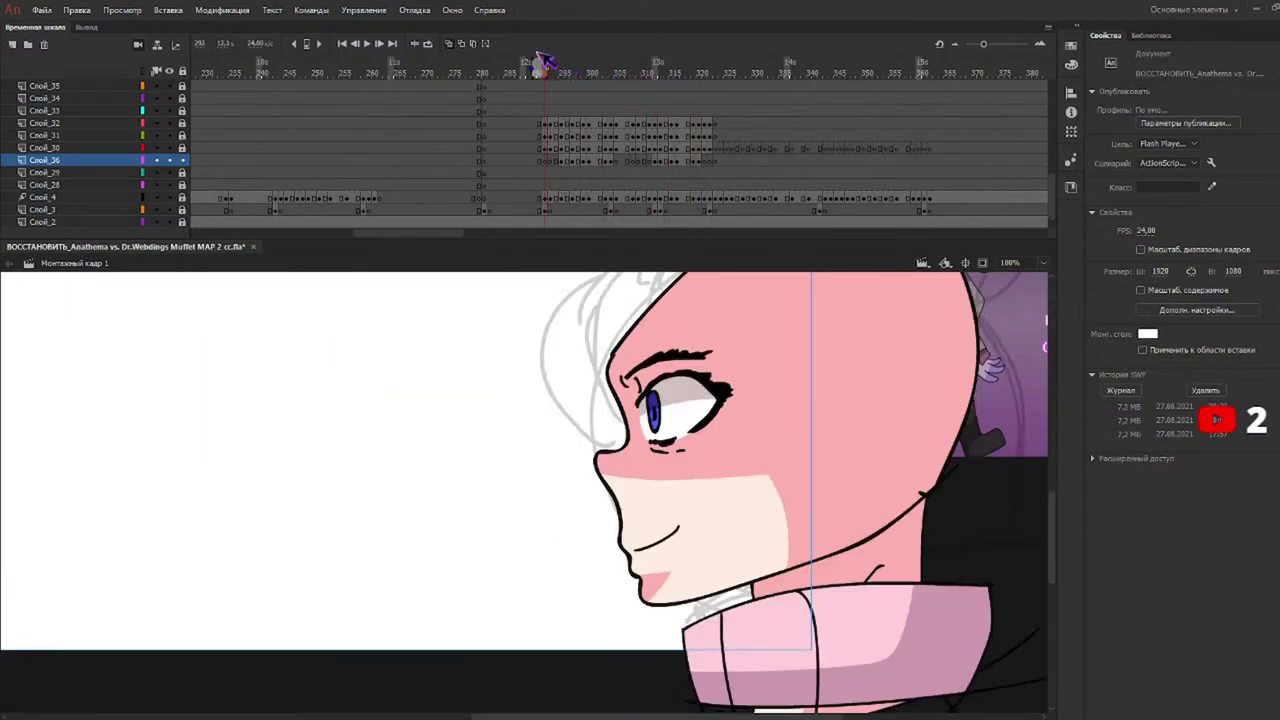
click(182, 160)
click(182, 111)
click(557, 111)
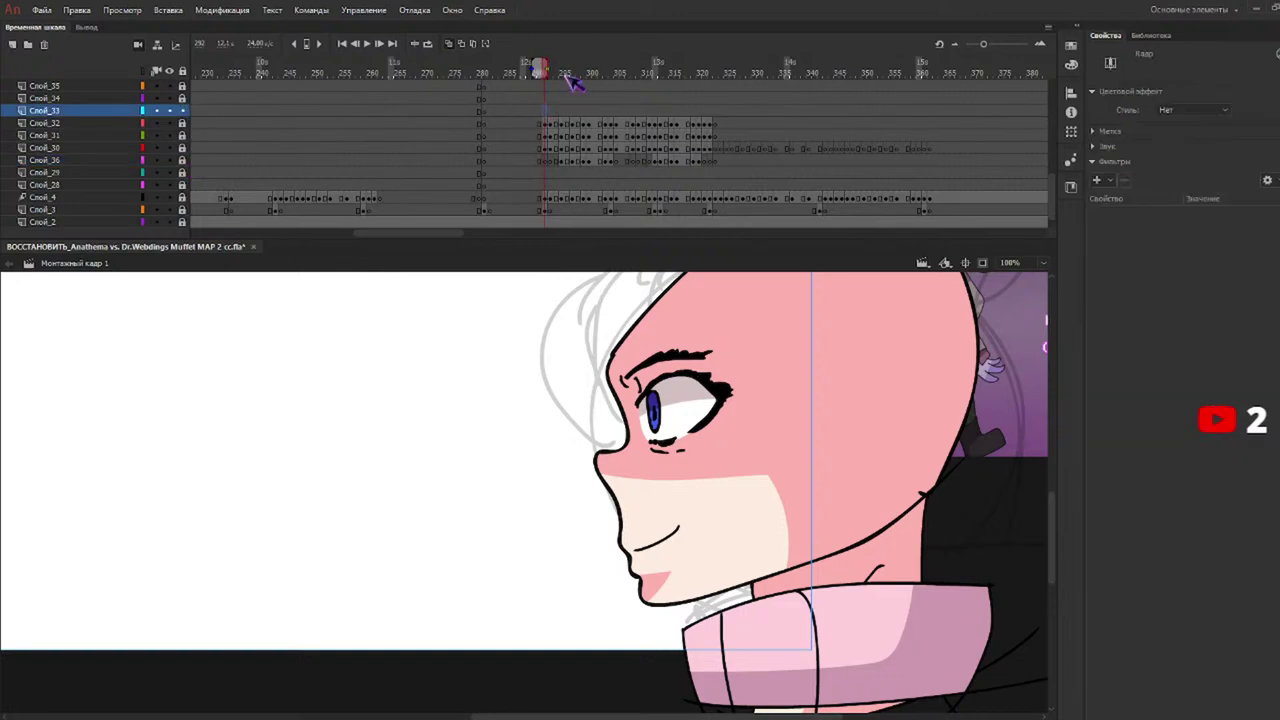
Insert blank keyframes along Слой_33 from frame 292 onward to match the arm animation's keyframes.
click(563, 72)
drag(561, 68, 563, 71)
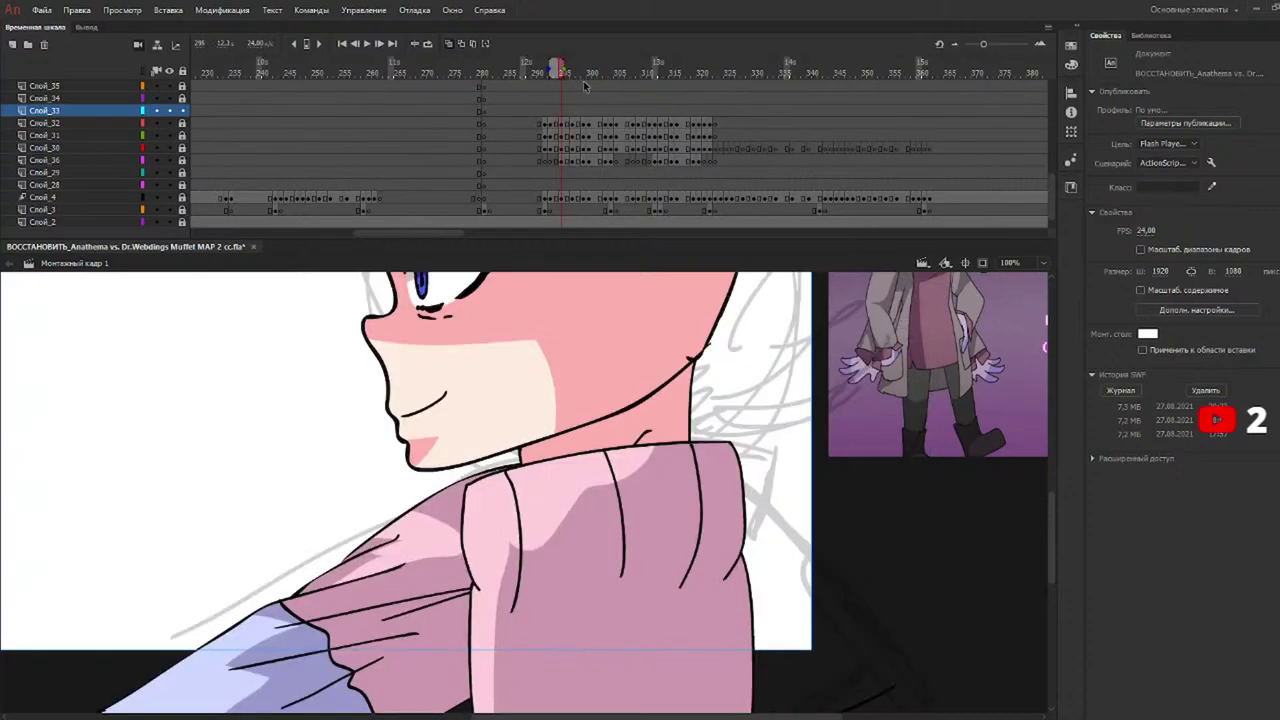
drag(545, 66, 650, 68)
key(F7)
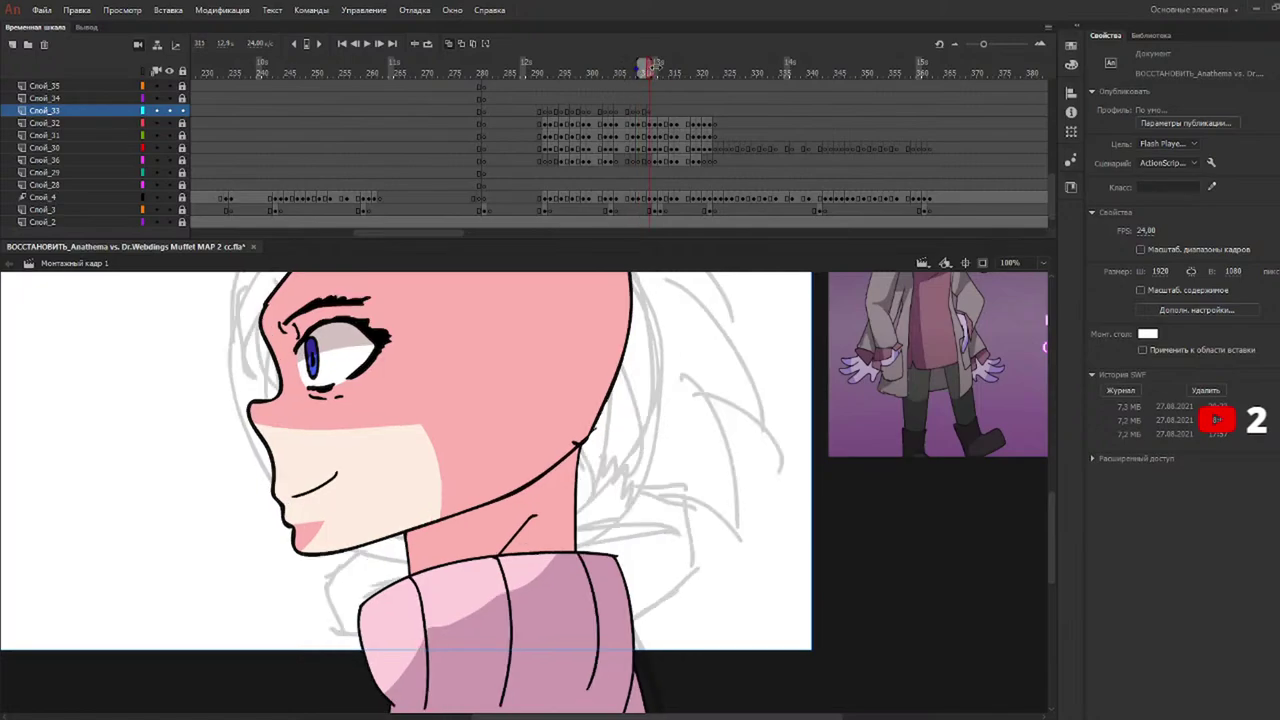
Paste the other arm into frame 293 of Слой_33 and rotate it about its shoulder end to hang downward.
drag(652, 67, 562, 70)
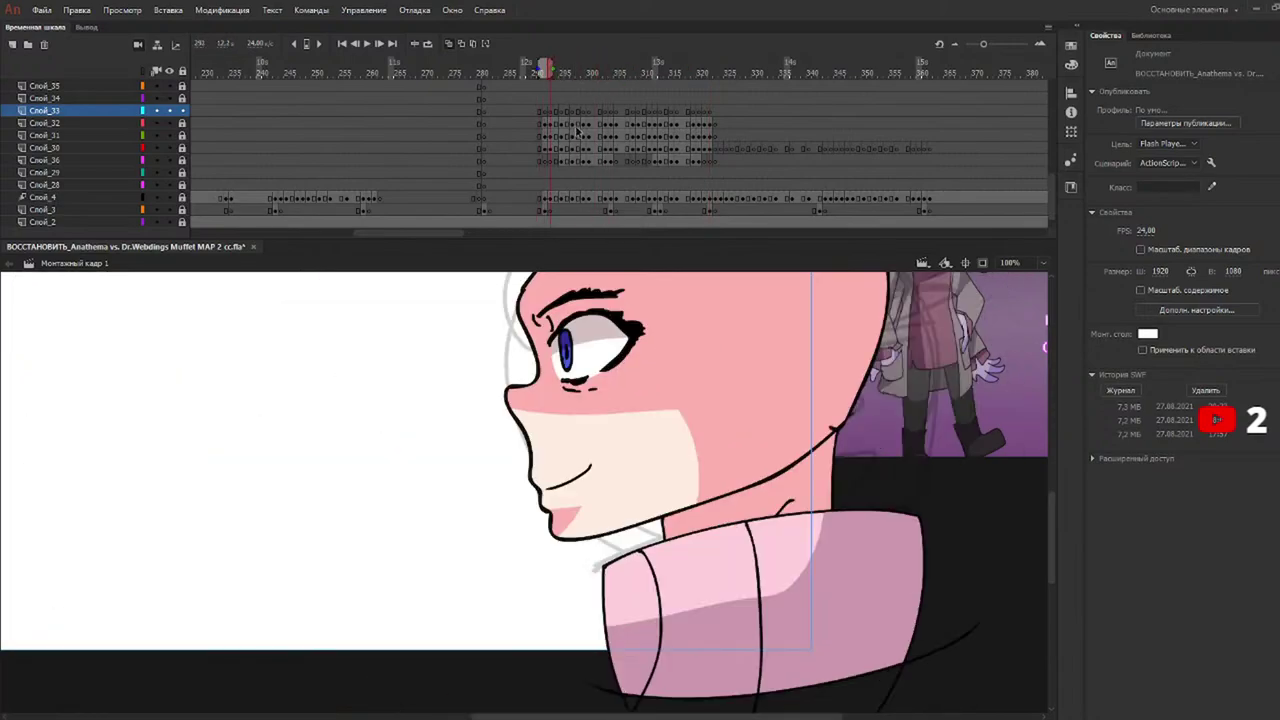
key(ctrl+v)
drag(545, 450, 617, 536)
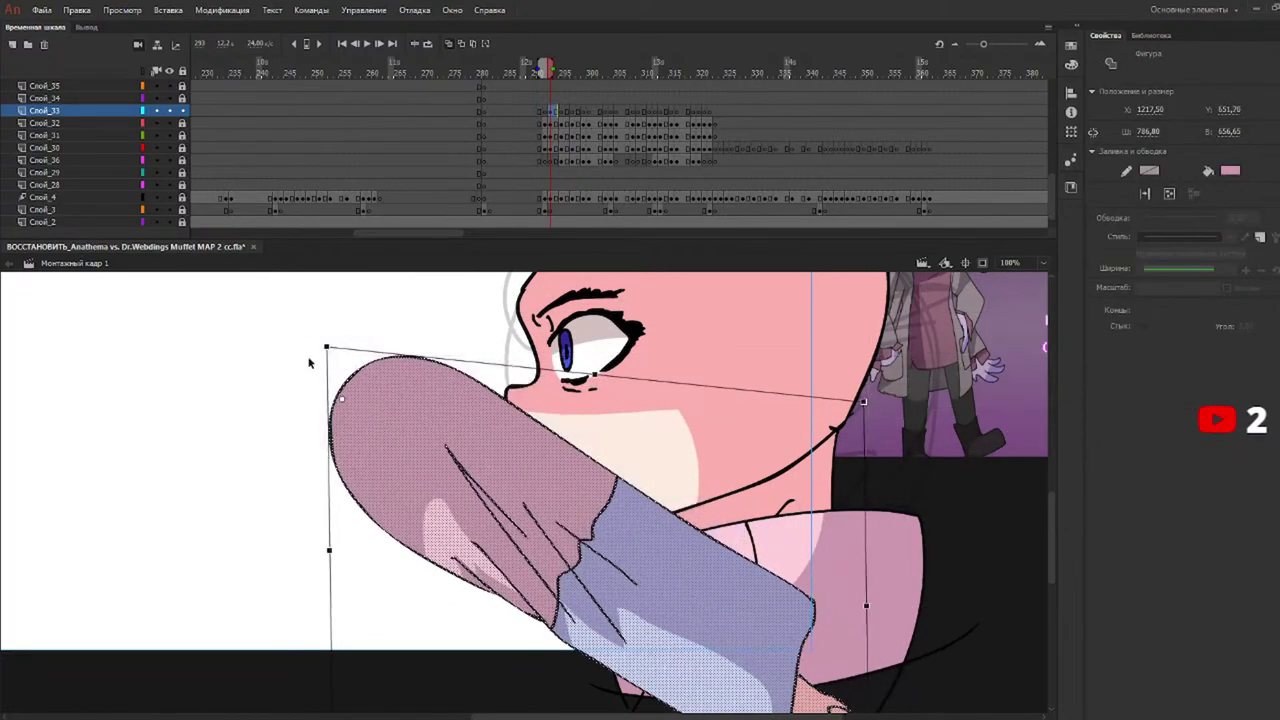
drag(326, 362, 508, 205)
drag(376, 356, 379, 347)
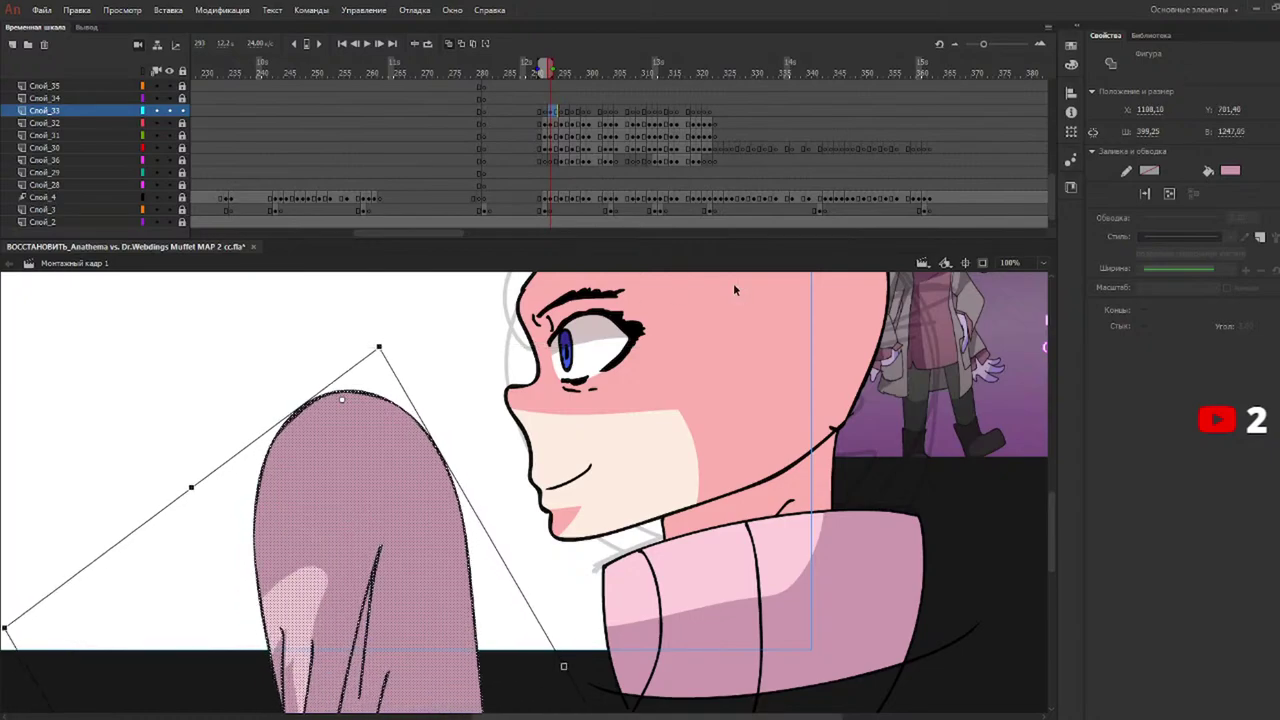
Fine-tune the hanging arm's rotation in frame 293, place it over the near shoulder and scale it up slightly.
key(ctrl+minus)
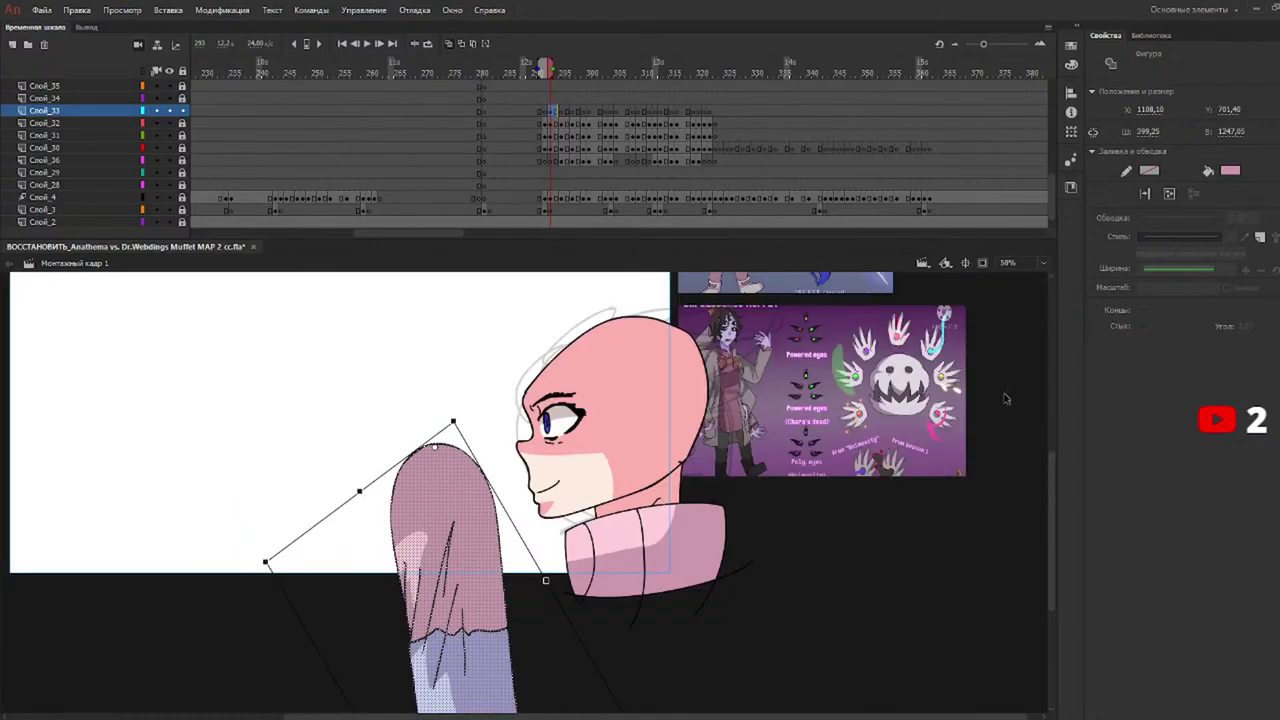
scroll(1058, 487, up, 5)
drag(1053, 440, 985, 630)
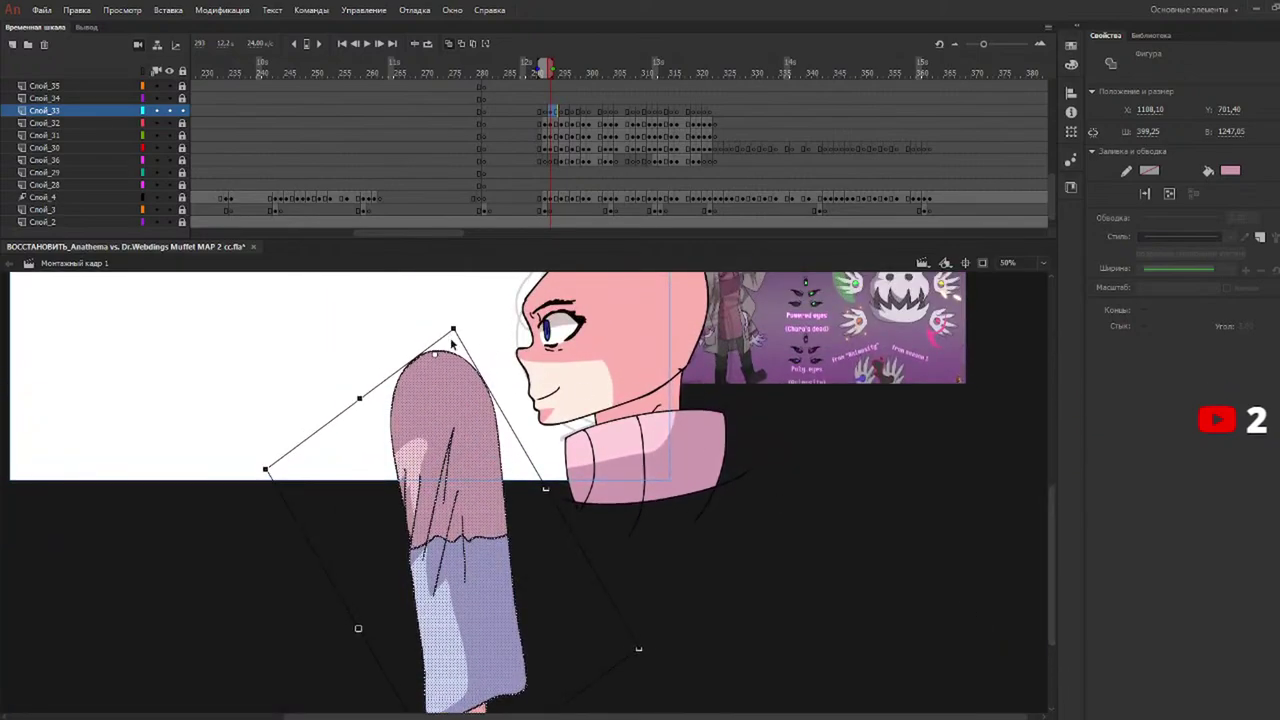
drag(453, 331, 452, 330)
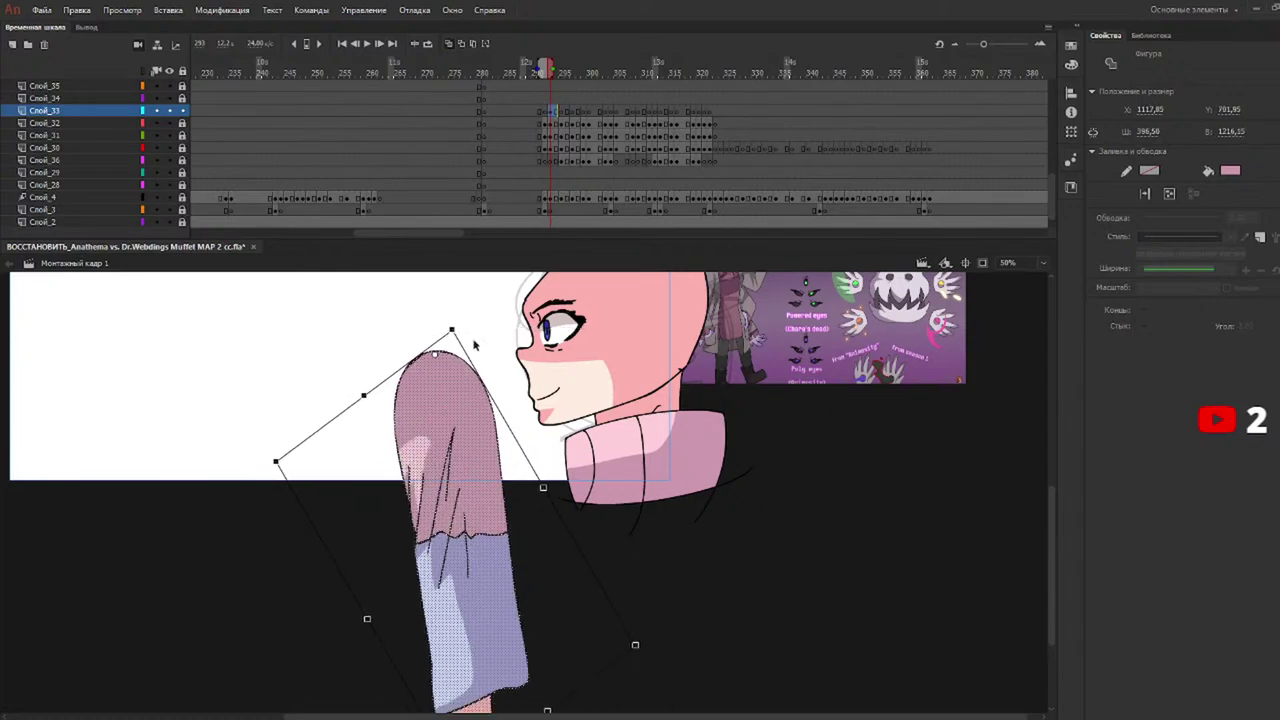
drag(448, 408, 697, 463)
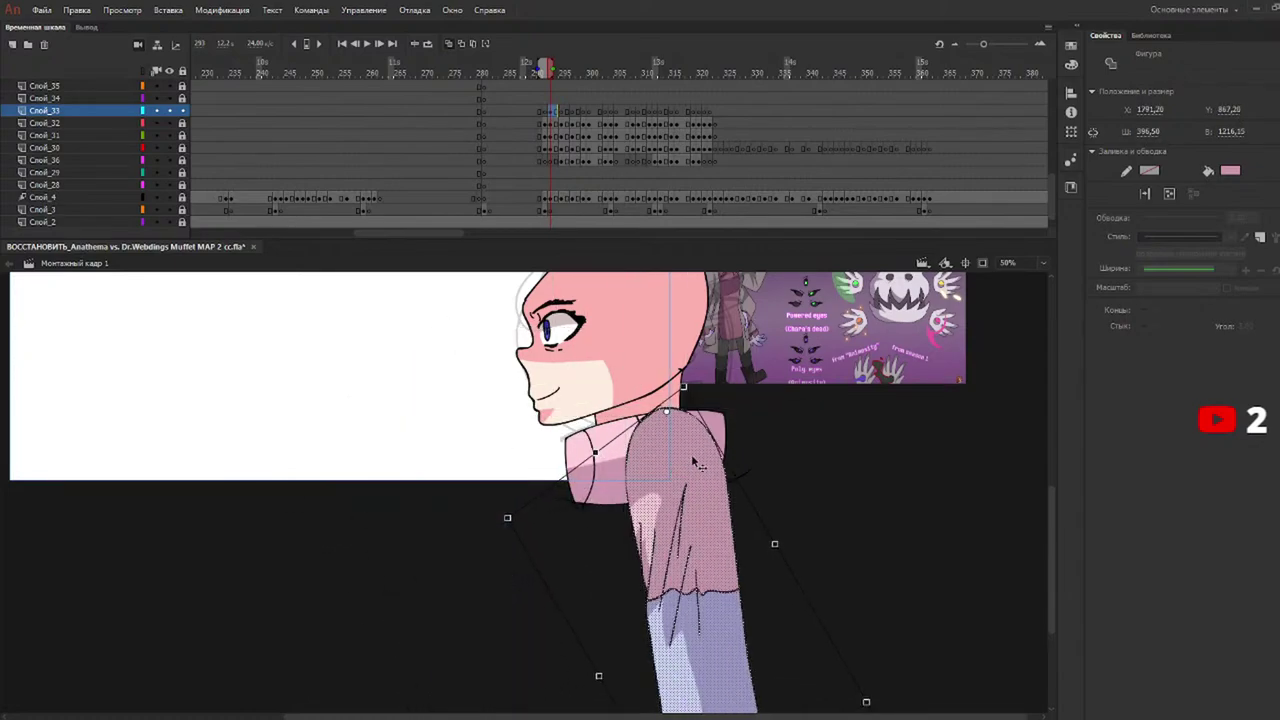
drag(775, 544, 777, 541)
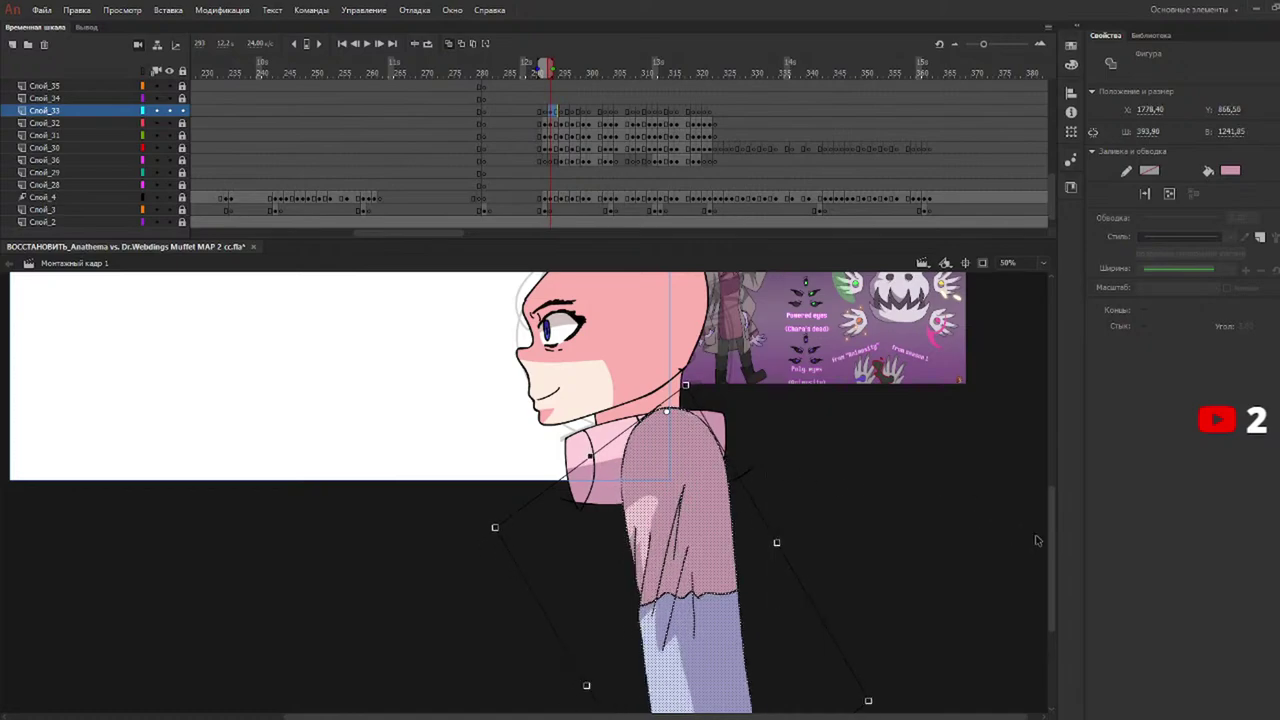
scroll(1058, 525, up, 3)
drag(1058, 477, 920, 664)
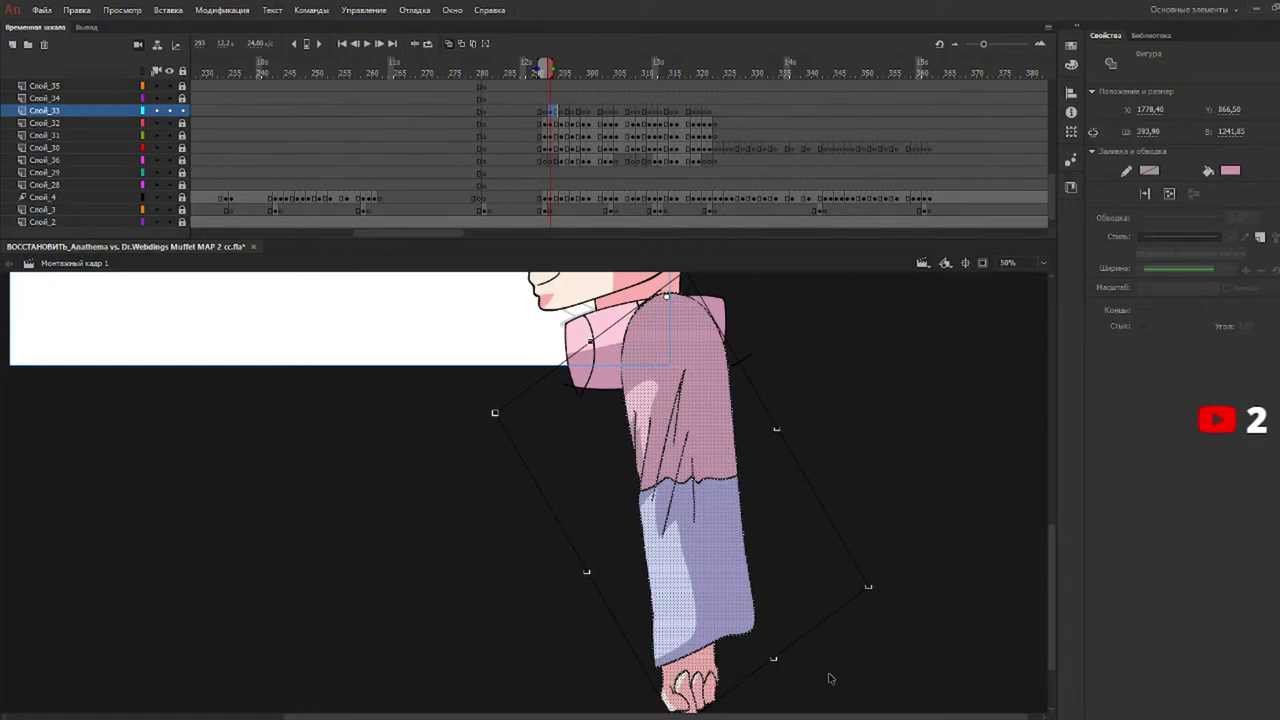
Nudge the arm in frame 293 onto the shoulder and scale it up about its shoulder end to about 451 by 1364.
mouse_move(697, 413)
mouse_down()
mouse_move(685, 409)
mouse_move(695, 415)
mouse_up()
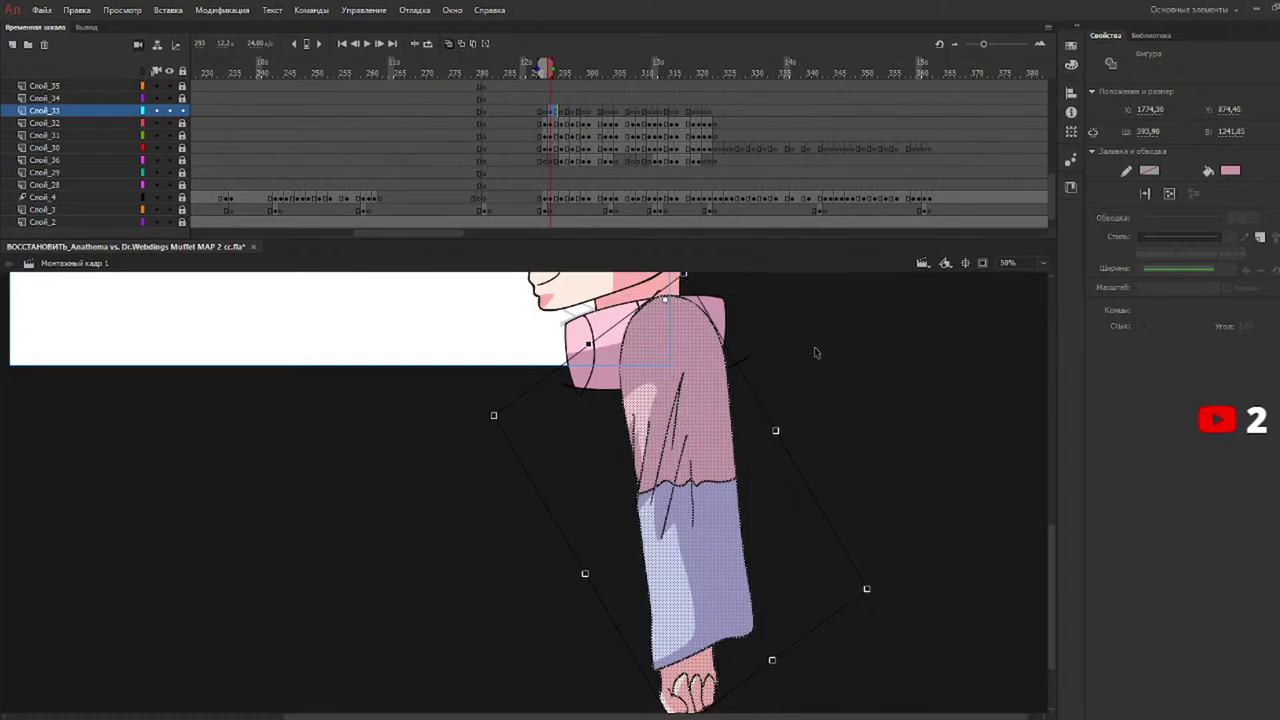
drag(1052, 546, 1052, 537)
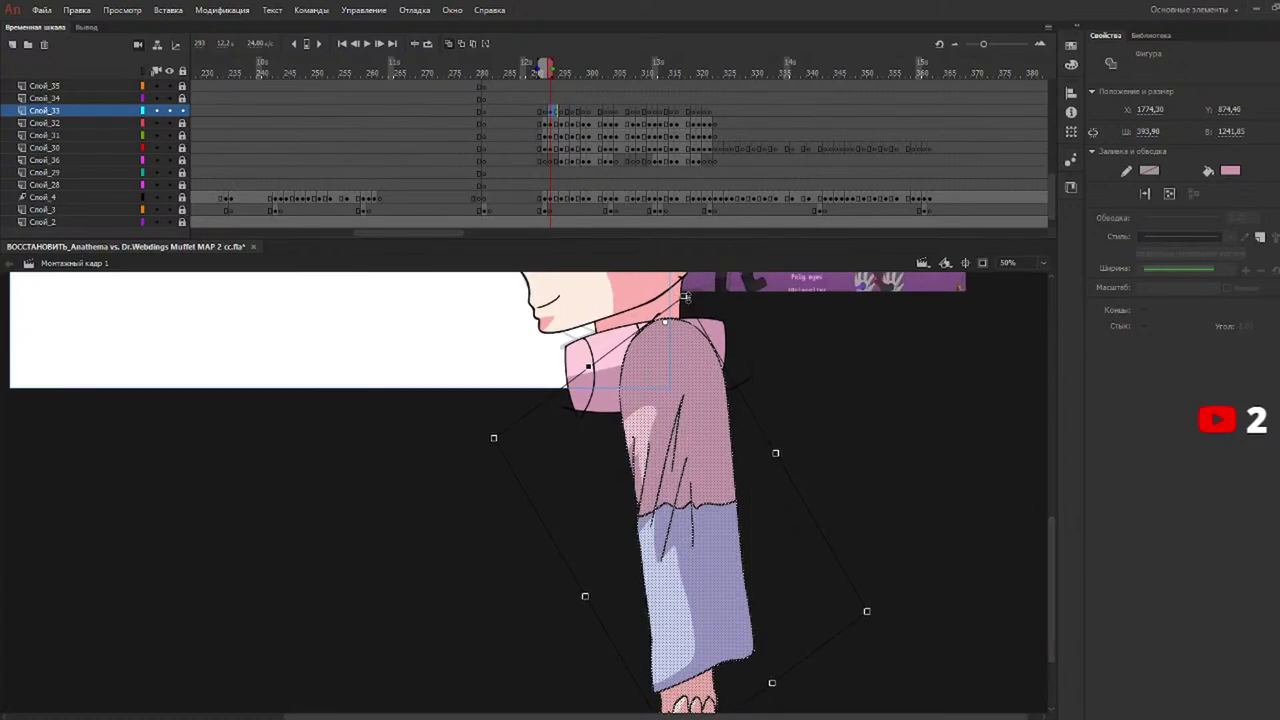
drag(684, 296, 684, 298)
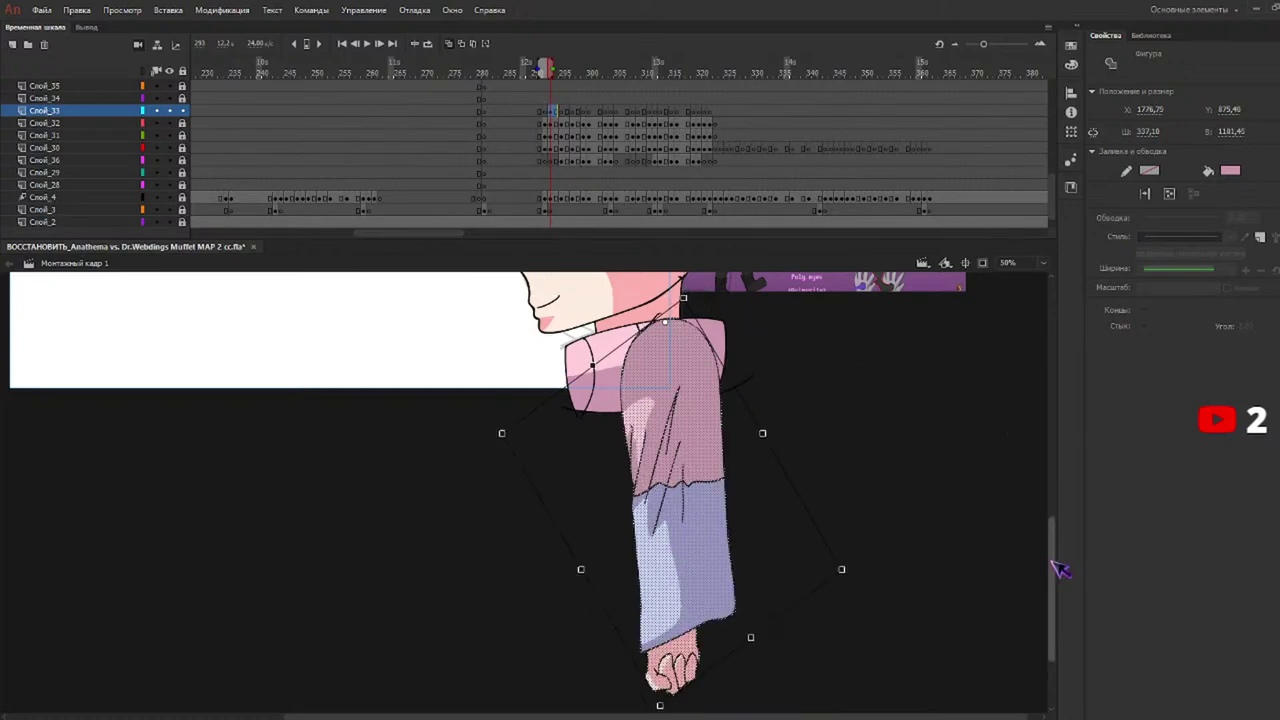
drag(1053, 562, 1054, 551)
drag(684, 324, 683, 321)
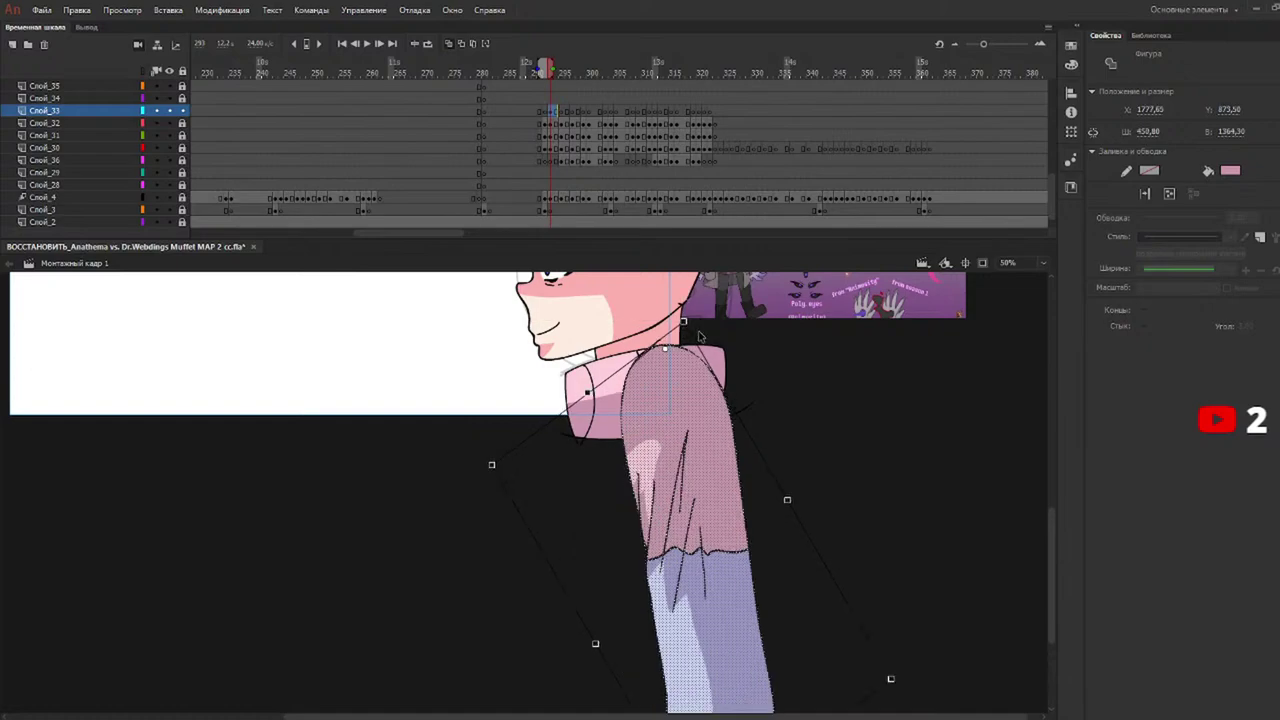
Place the arm over the near shoulder in frame 295 and rotate it to swing diagonally backward behind the body.
click(561, 67)
drag(639, 490, 654, 519)
drag(617, 300, 610, 367)
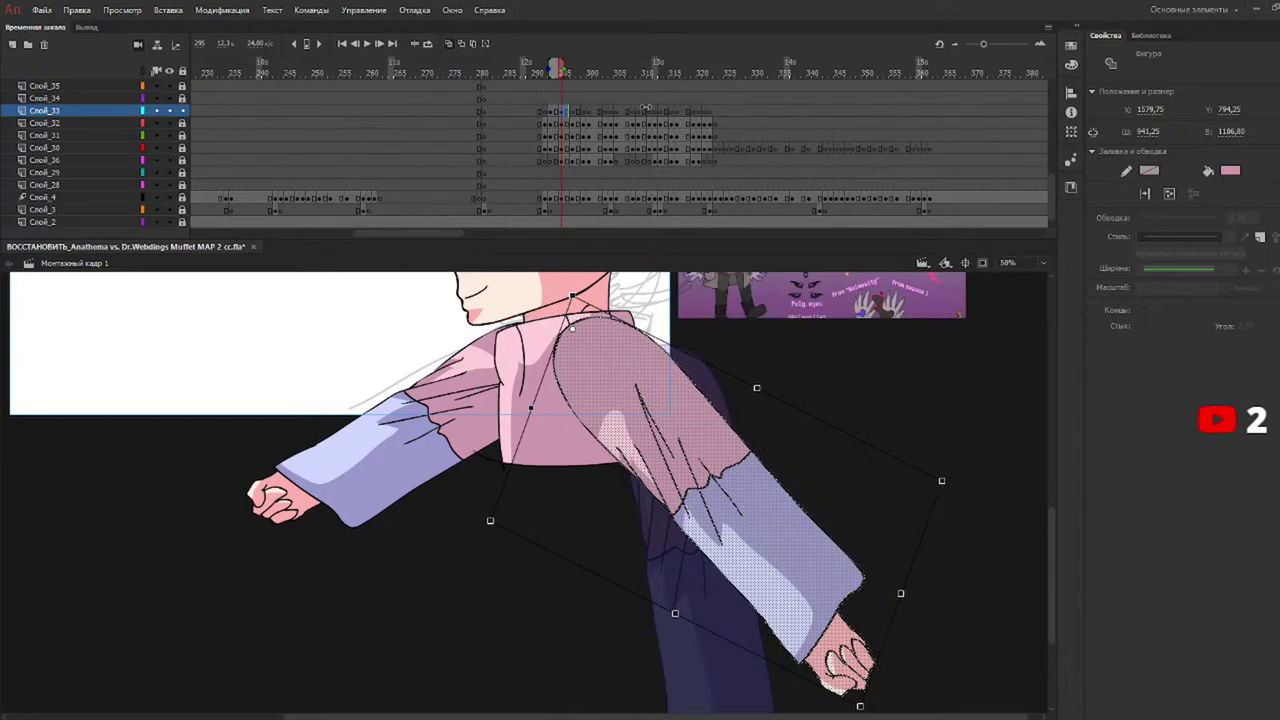
Place the backward-swung arm over the shoulder in frame 297, rotate it slightly upward and shift it up to match the torso.
click(577, 73)
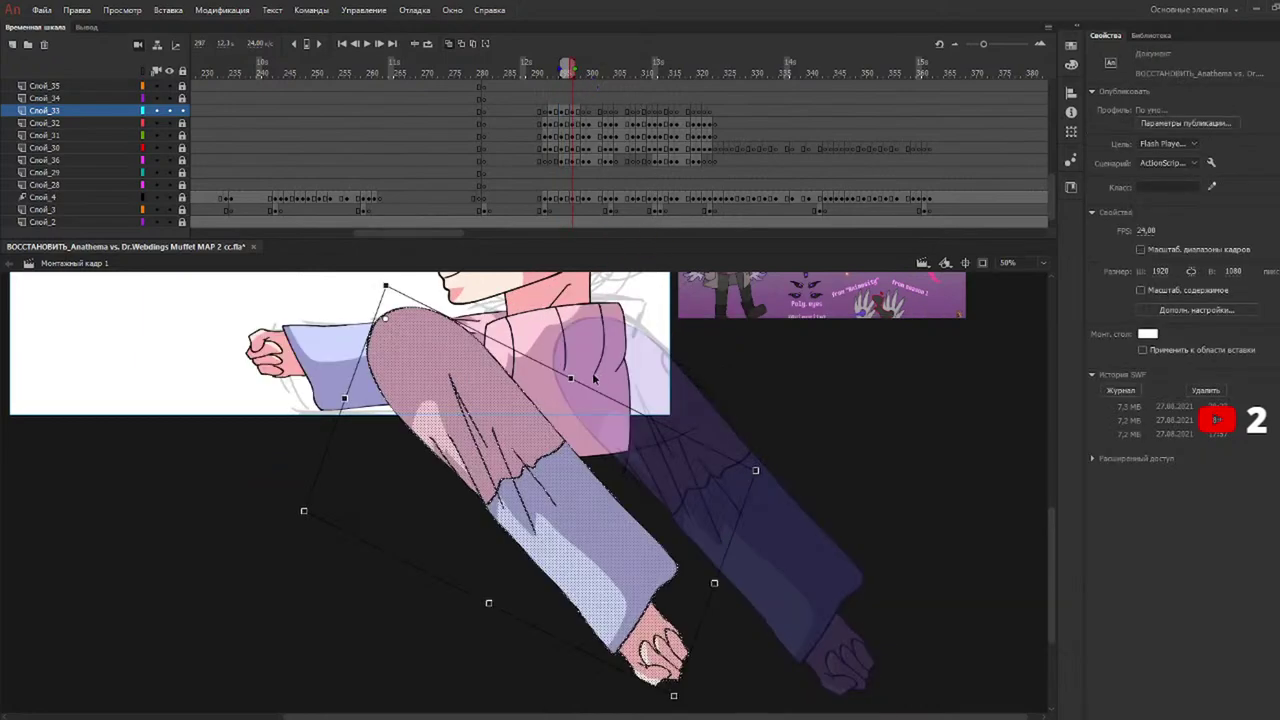
drag(675, 417, 676, 412)
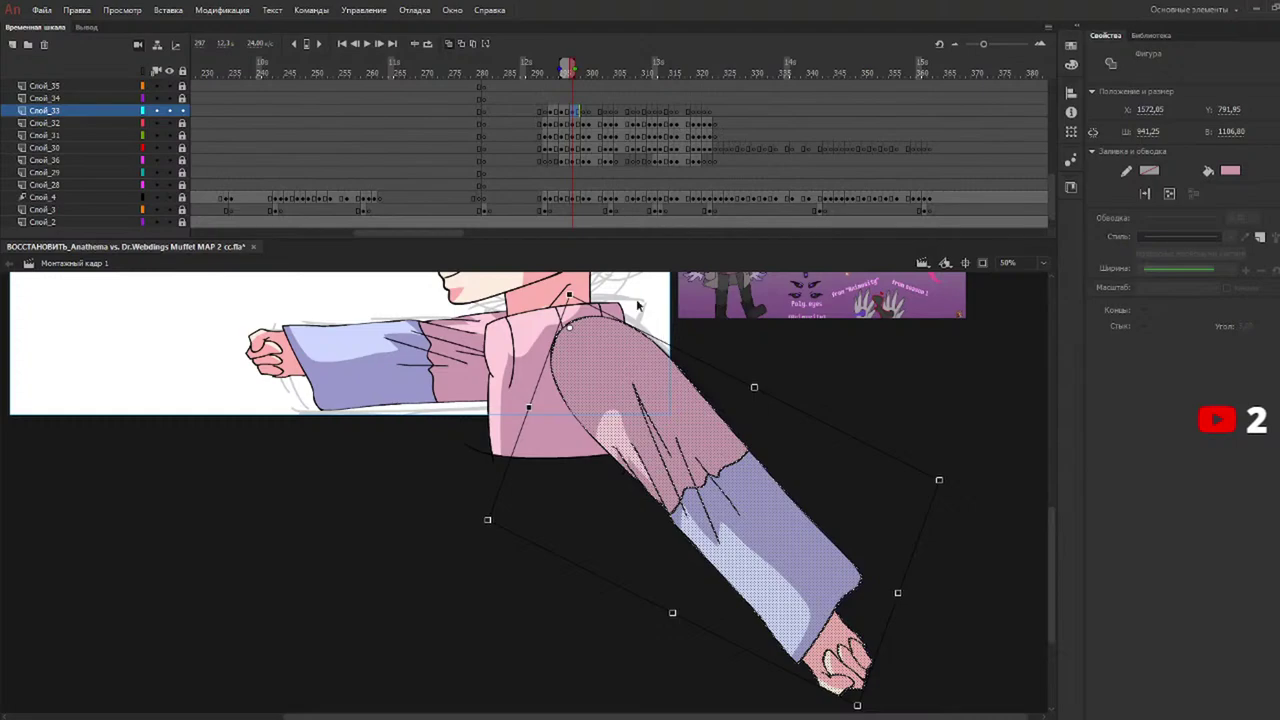
drag(584, 297, 582, 291)
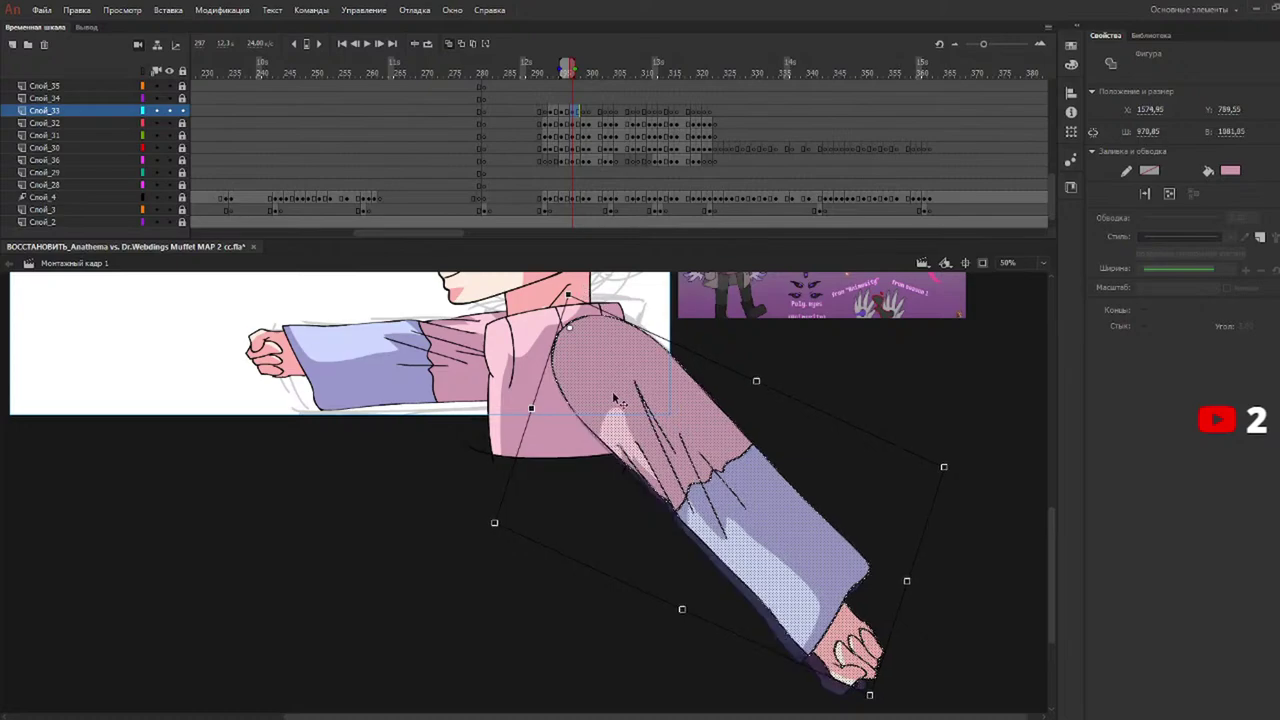
drag(632, 408, 630, 403)
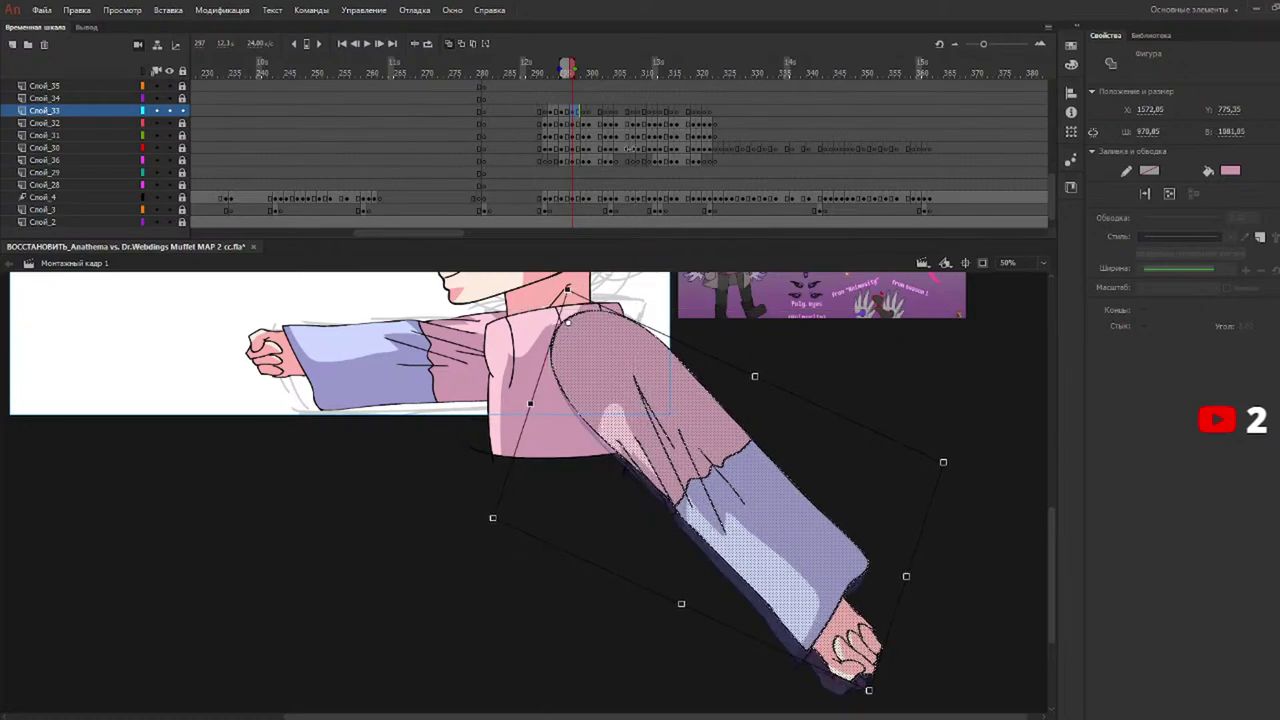
Paste the backward-swung arm into frame 300 and the keyframe just before it, aligning each copy to the raised shoulder.
click(584, 74)
key(ctrl+v)
drag(480, 395, 662, 390)
click(591, 71)
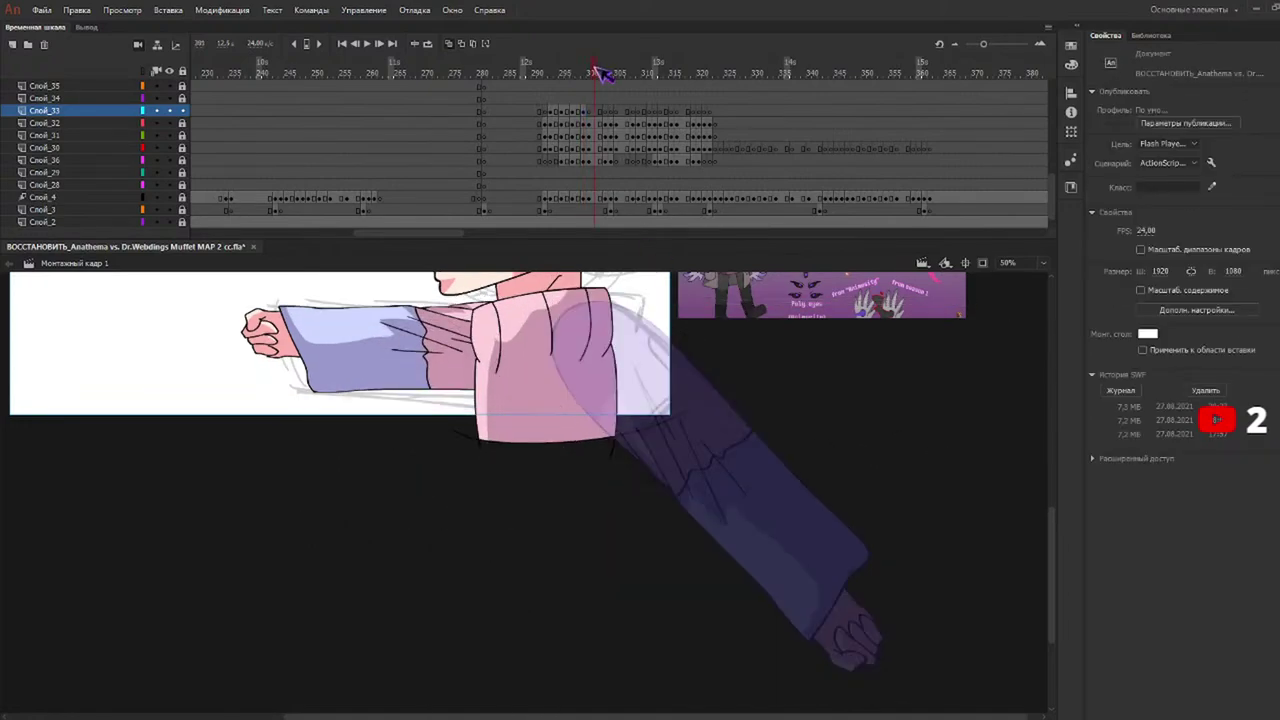
key(ctrl+v)
drag(508, 429, 692, 406)
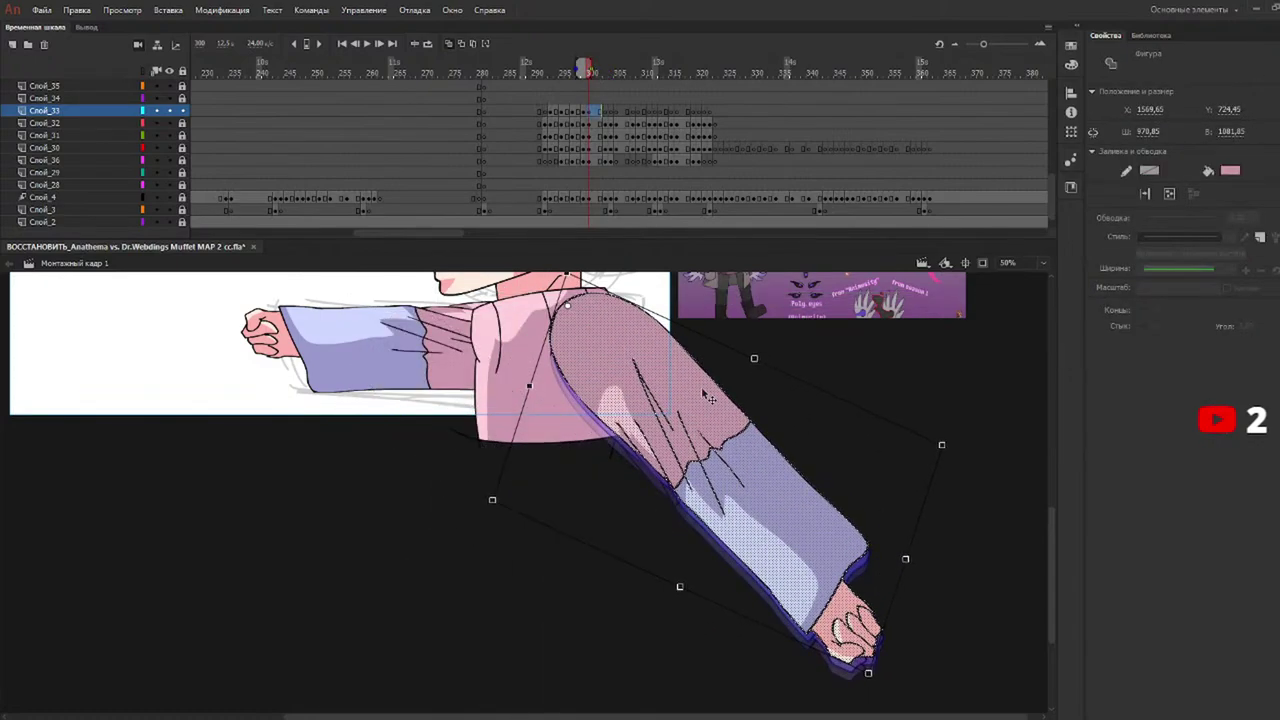
Paste the backward-swung arm into frame 303 and align it to the lowered shoulder.
mouse_move(602, 72)
mouse_down()
mouse_move(549, 72)
mouse_move(614, 81)
mouse_up()
key(ctrl+v)
drag(480, 410, 660, 412)
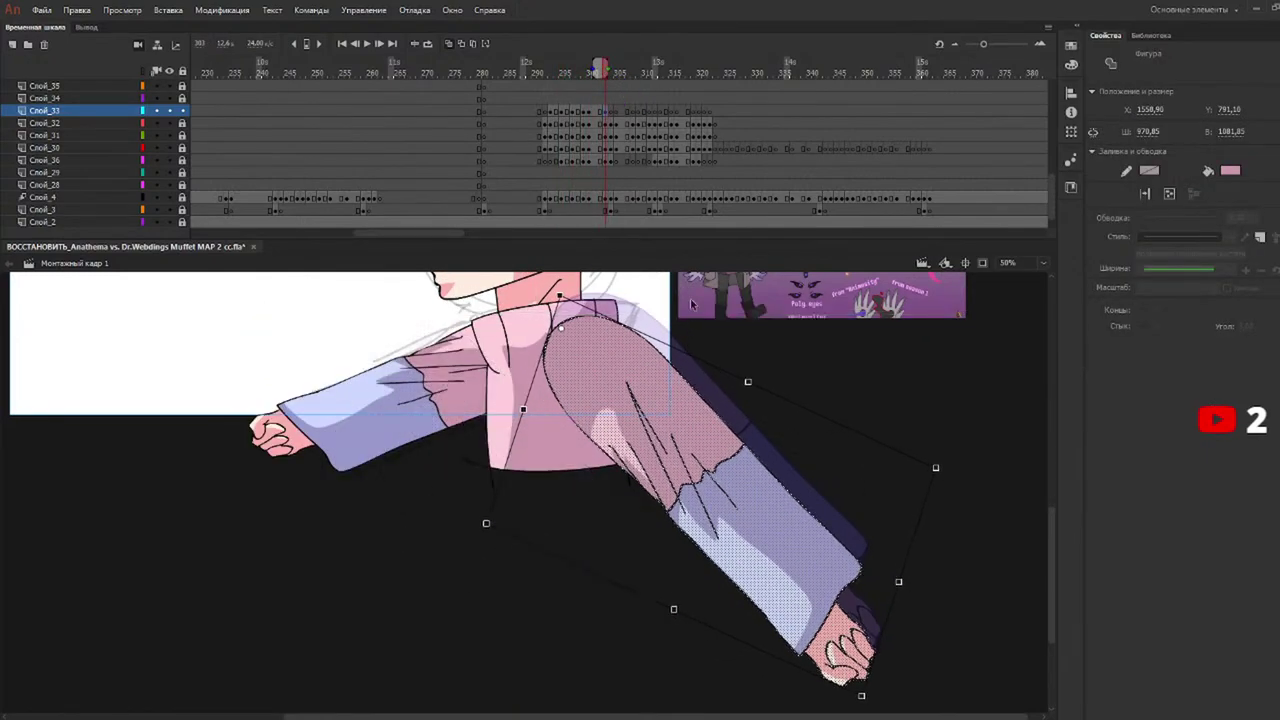
Paste the arm into frame 304, rotate it down to a steeper angle and fit its top onto the shoulder.
drag(606, 69, 609, 69)
key(ctrl+v)
drag(466, 424, 599, 478)
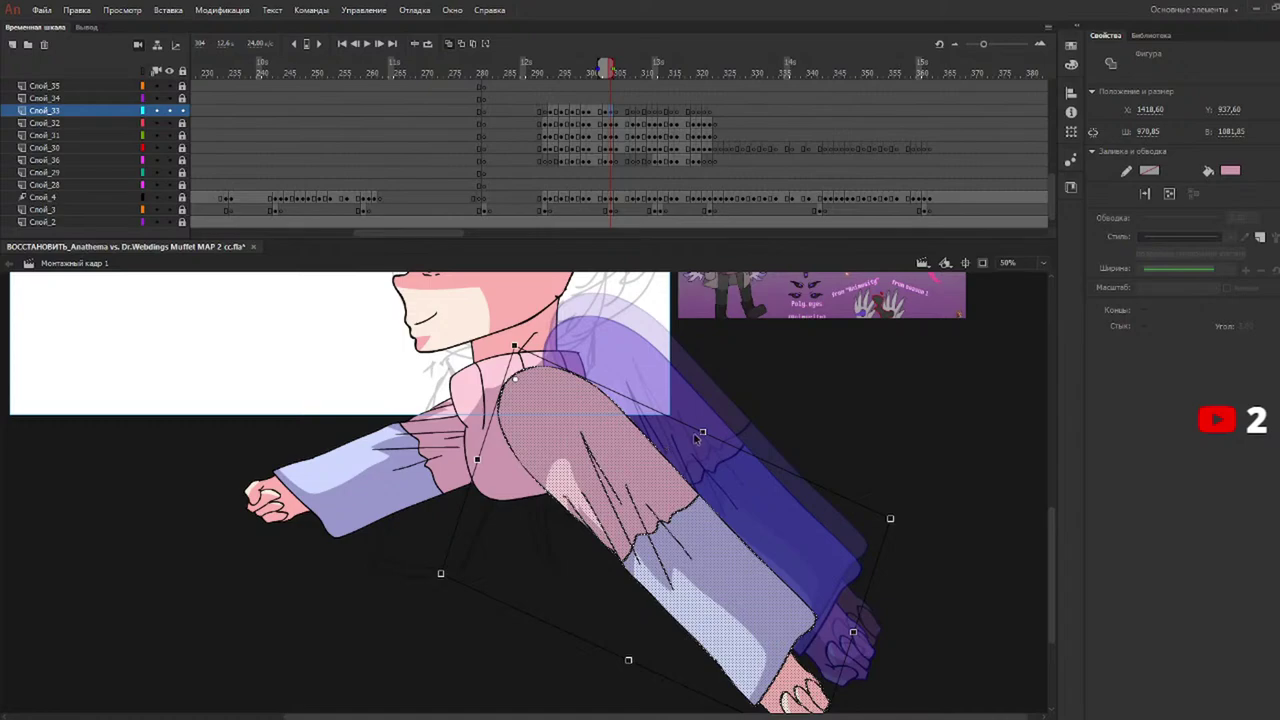
drag(525, 354, 535, 360)
drag(535, 432, 565, 425)
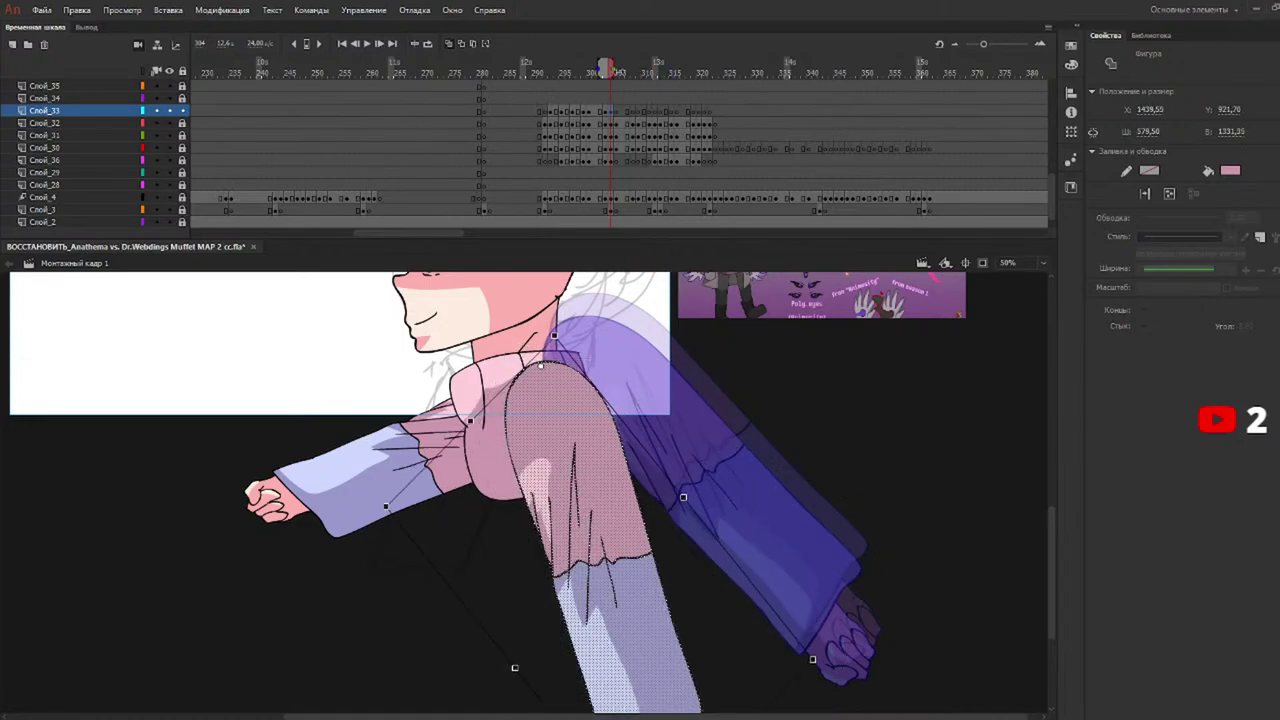
Paste the arm into frame 305, rotate it to hang straight down and align it to the shoulder.
drag(625, 74, 617, 76)
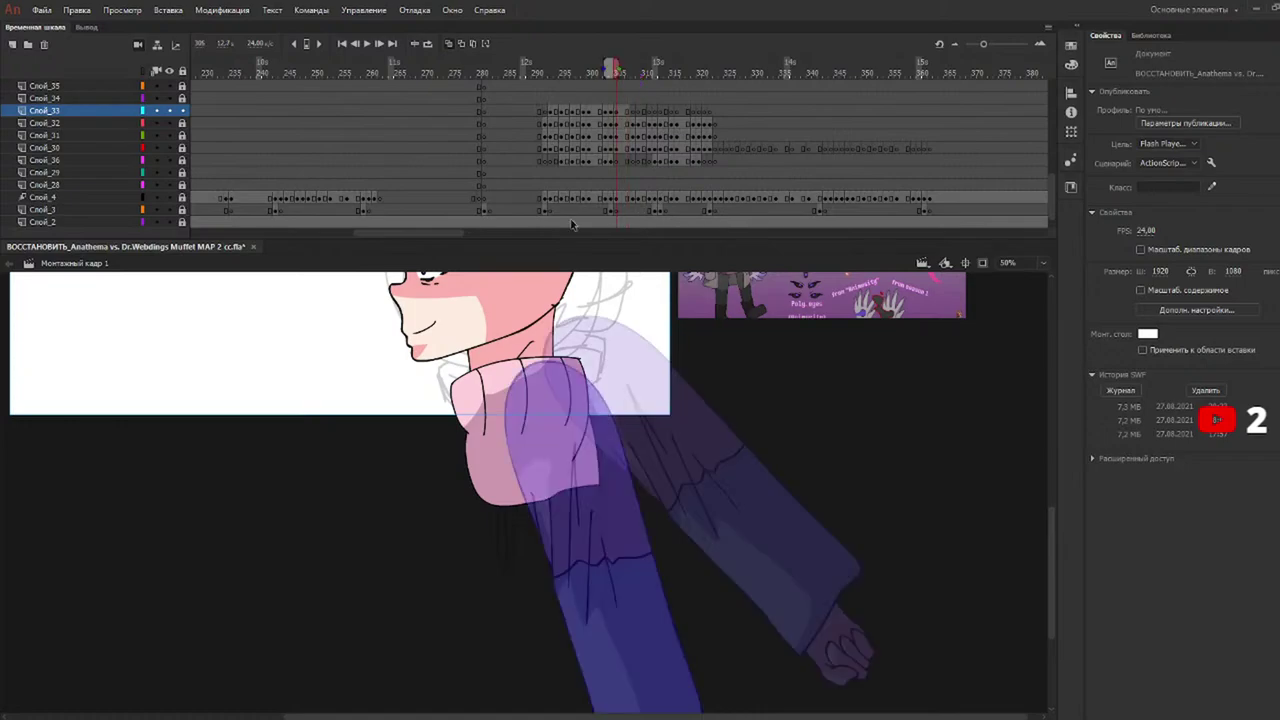
key(ctrl+v)
drag(515, 378, 592, 404)
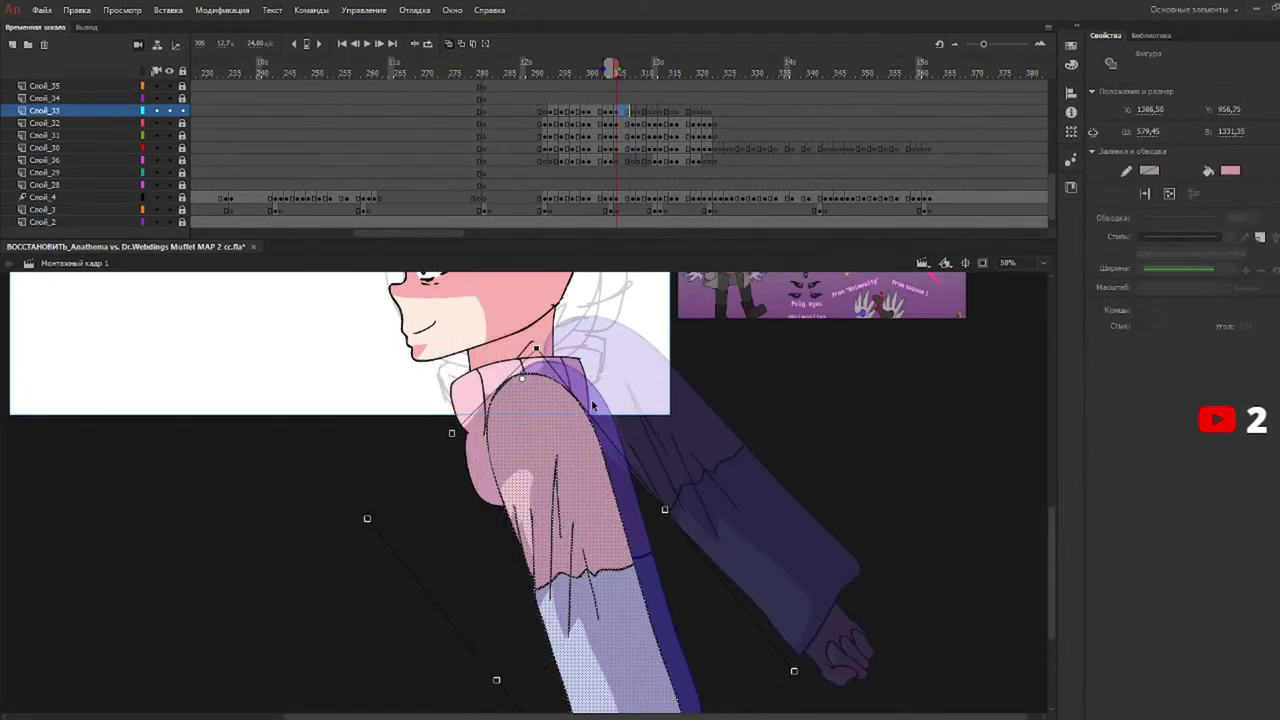
drag(550, 360, 556, 371)
drag(526, 423, 539, 430)
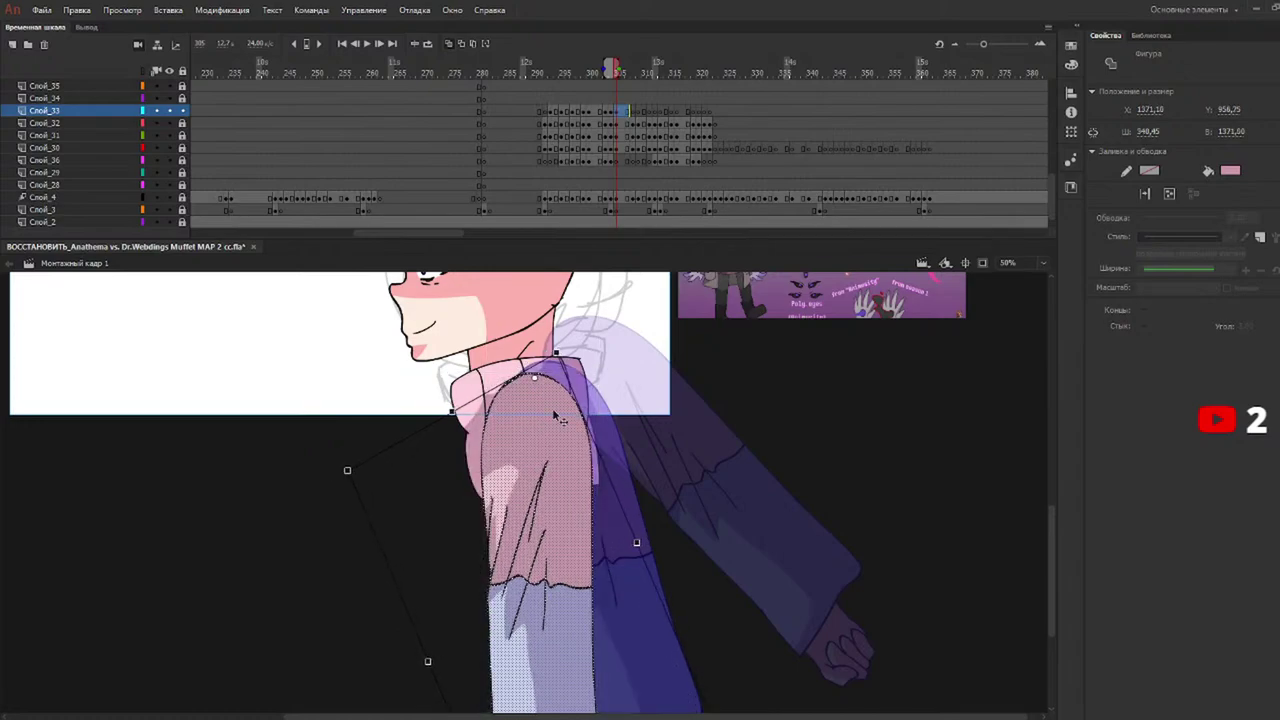
Paste the hanging arm into each keyframe from frame 308 to frame 311 and align every copy to the shoulder.
click(634, 71)
key(ctrl+v)
drag(533, 362, 553, 465)
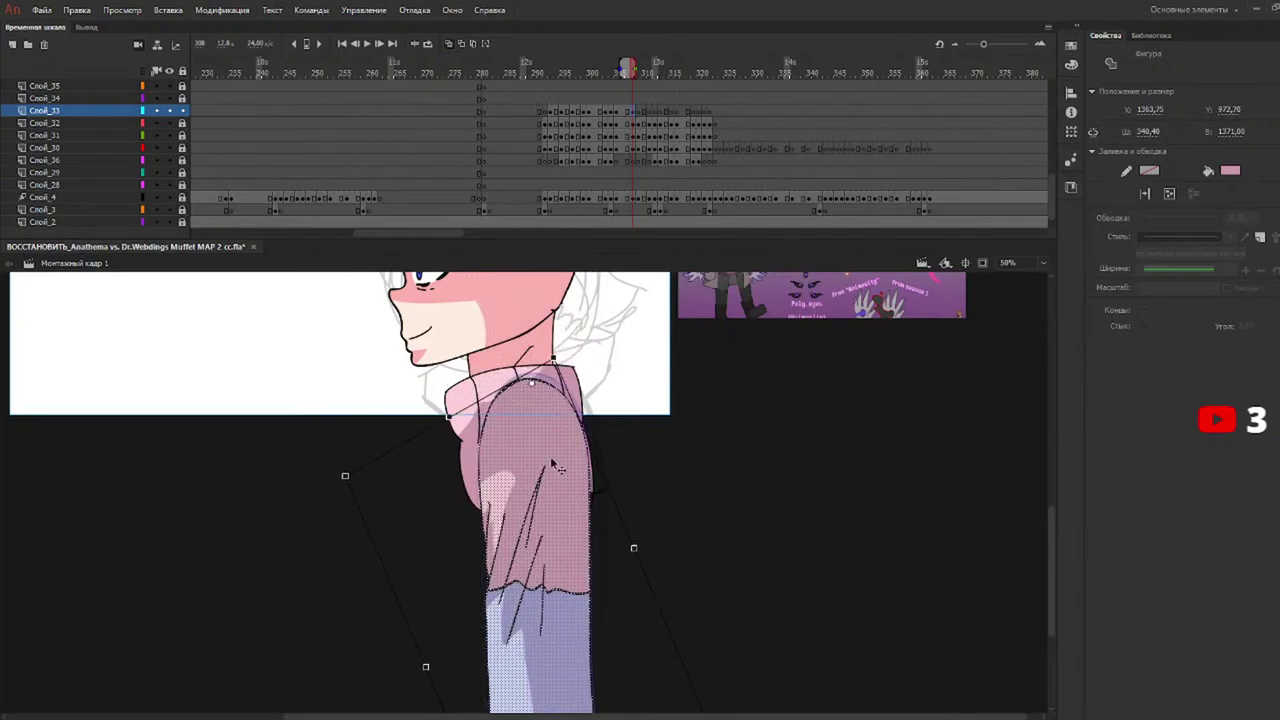
click(639, 73)
key(ctrl+v)
drag(515, 352, 534, 457)
click(650, 73)
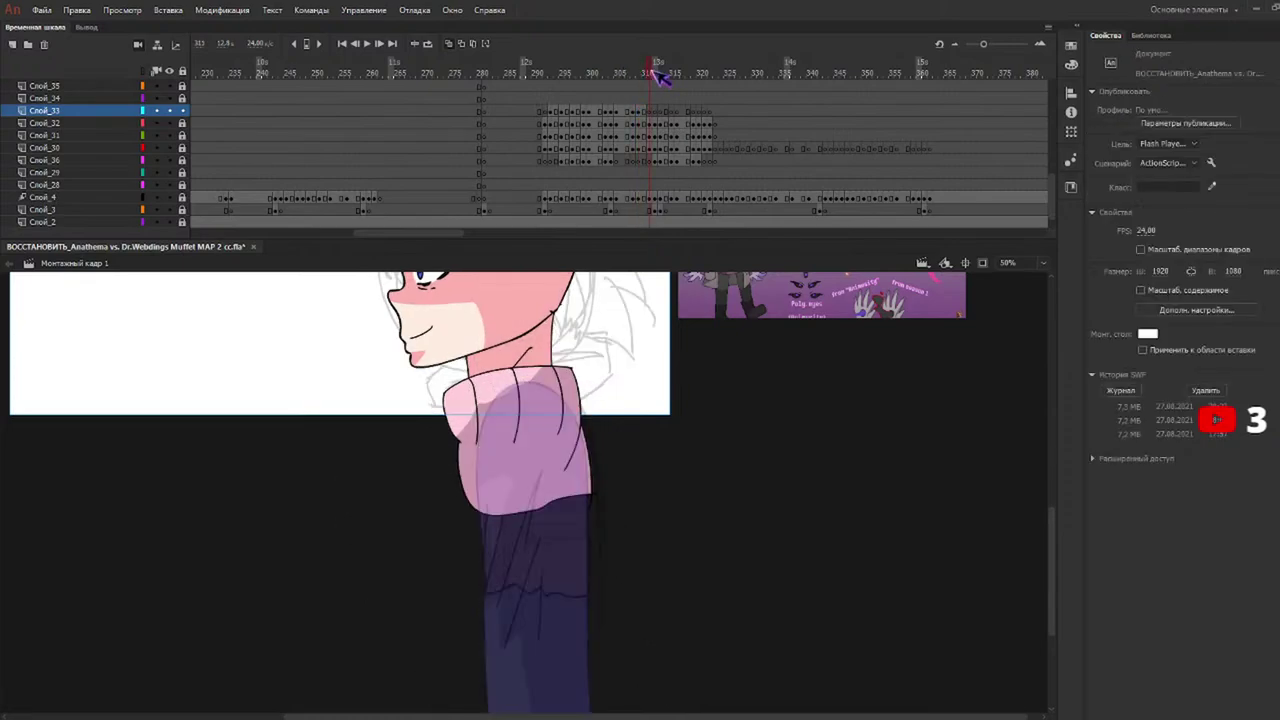
click(520, 345)
drag(520, 345, 532, 463)
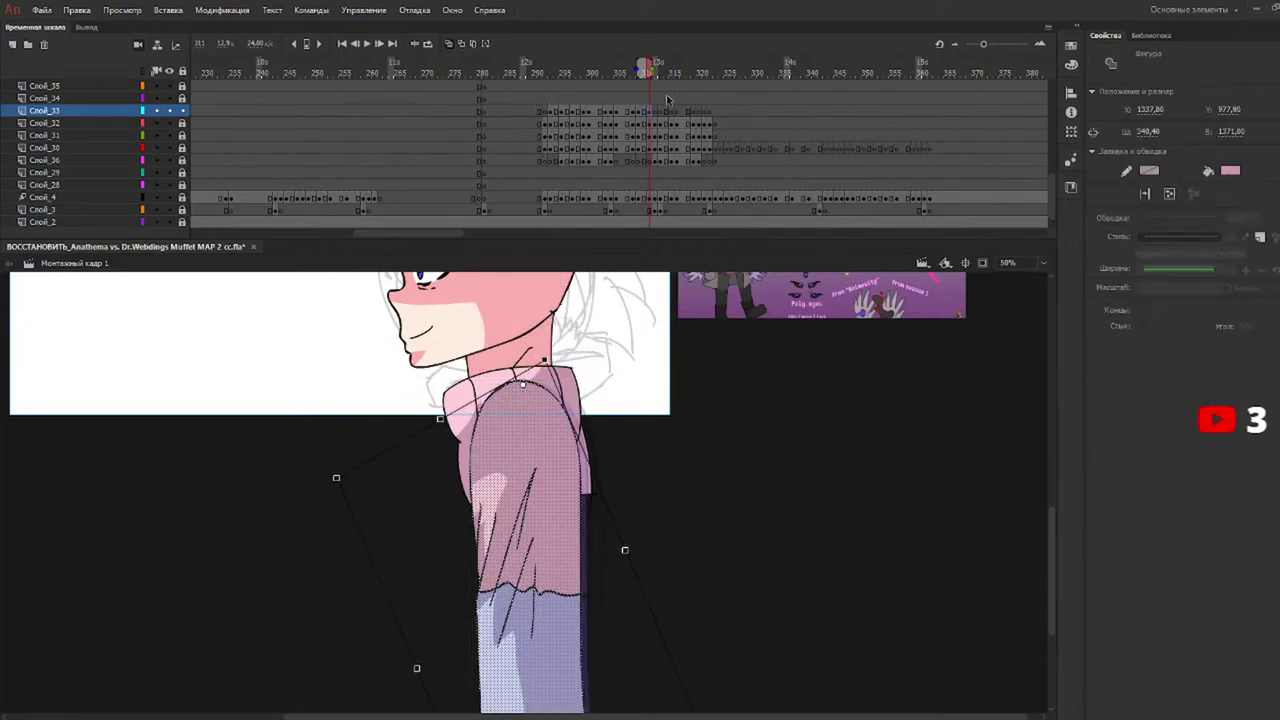
Paste the arm into frame 312, place it on the shoulder and rotate it to swing diagonally forward.
click(656, 73)
click(480, 428)
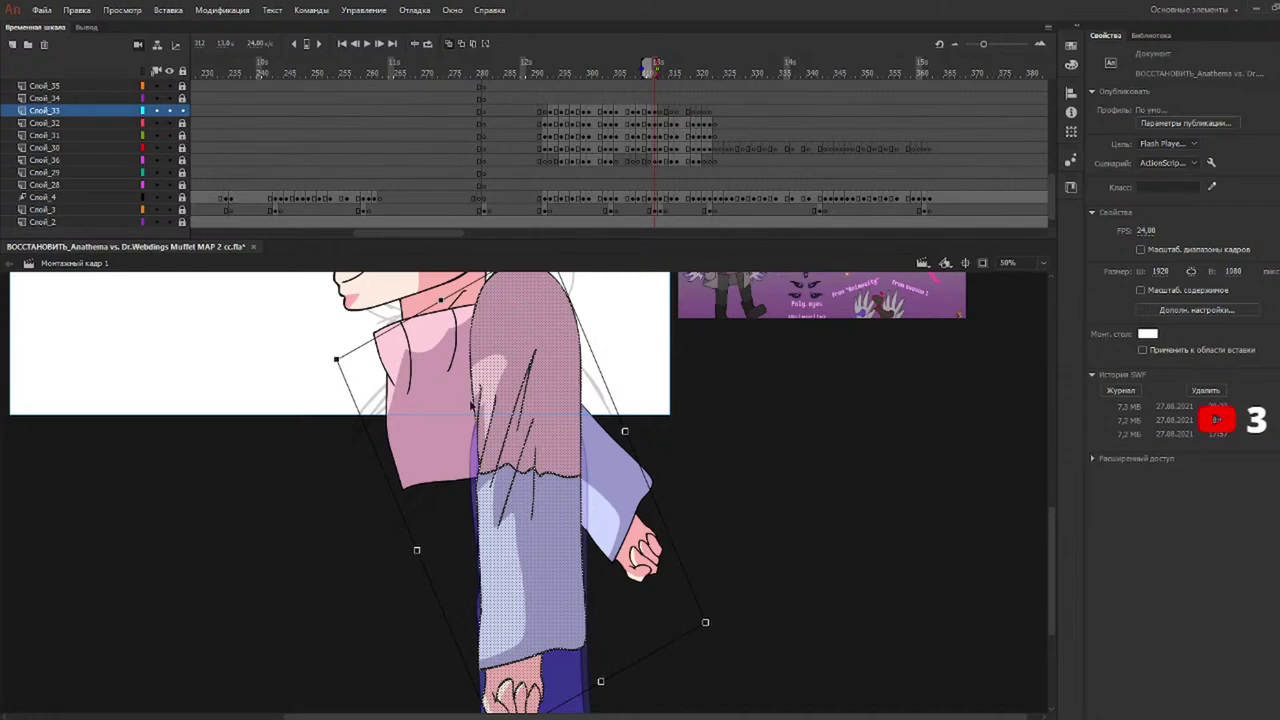
drag(480, 428, 458, 439)
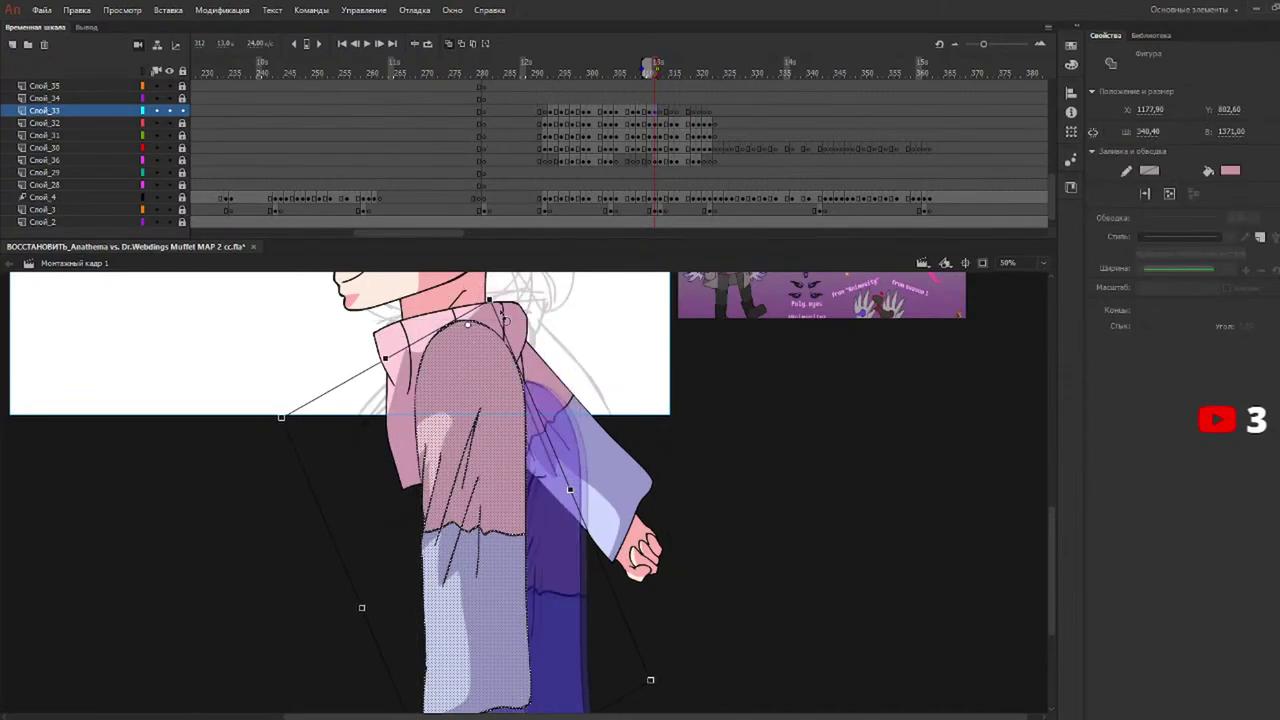
drag(498, 308, 529, 347)
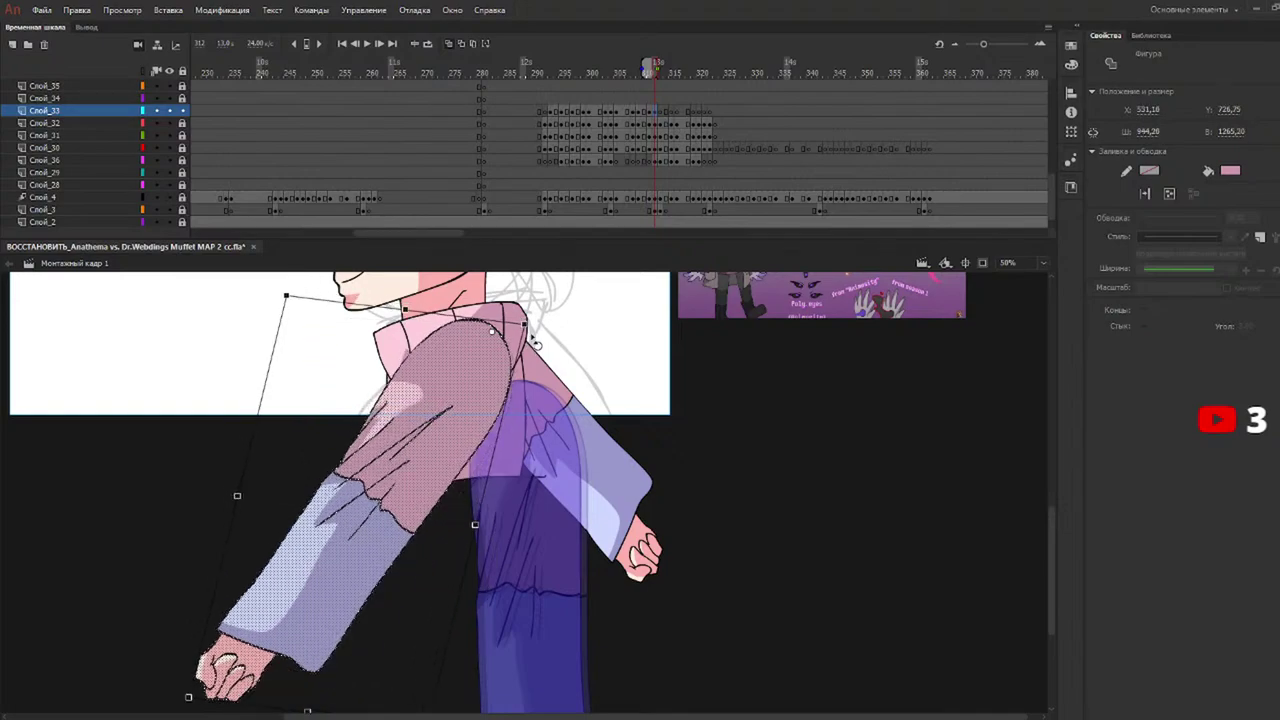
Paste the forward-swung arm into frame 313, align it to the shoulder and rotate the whole arm further forward.
click(662, 69)
click(665, 68)
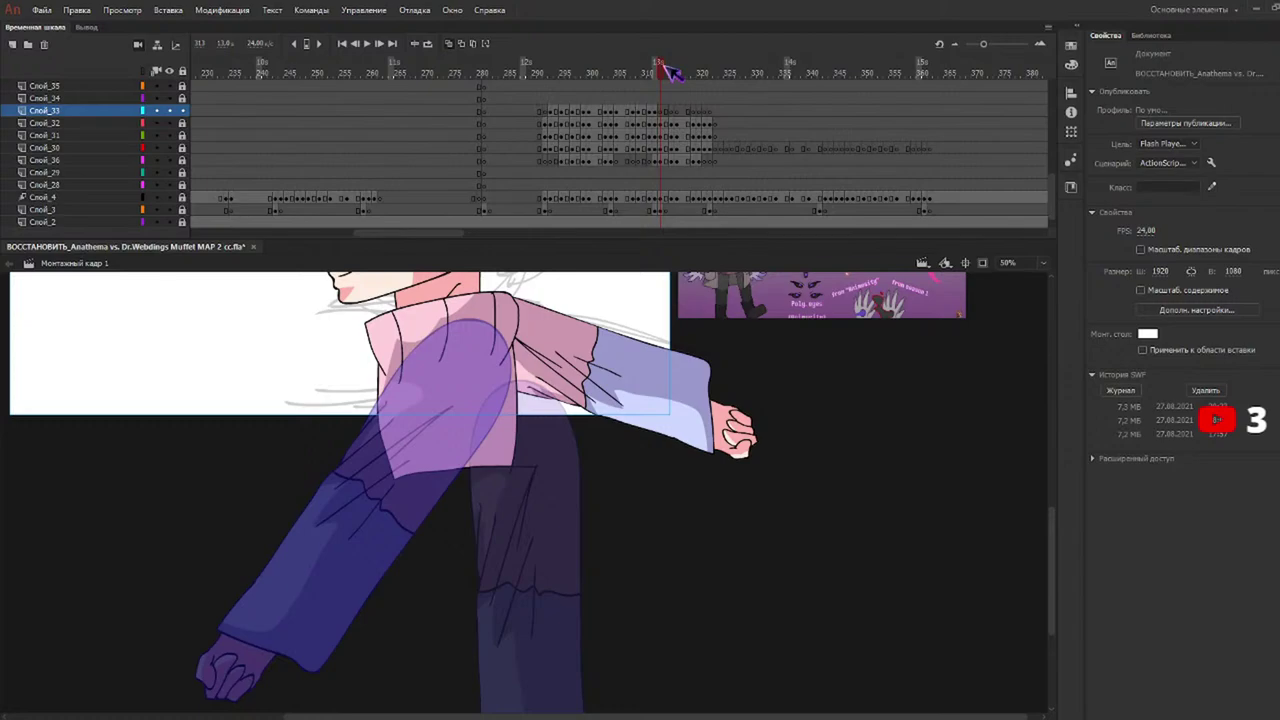
key(ctrl+v)
drag(577, 383, 410, 385)
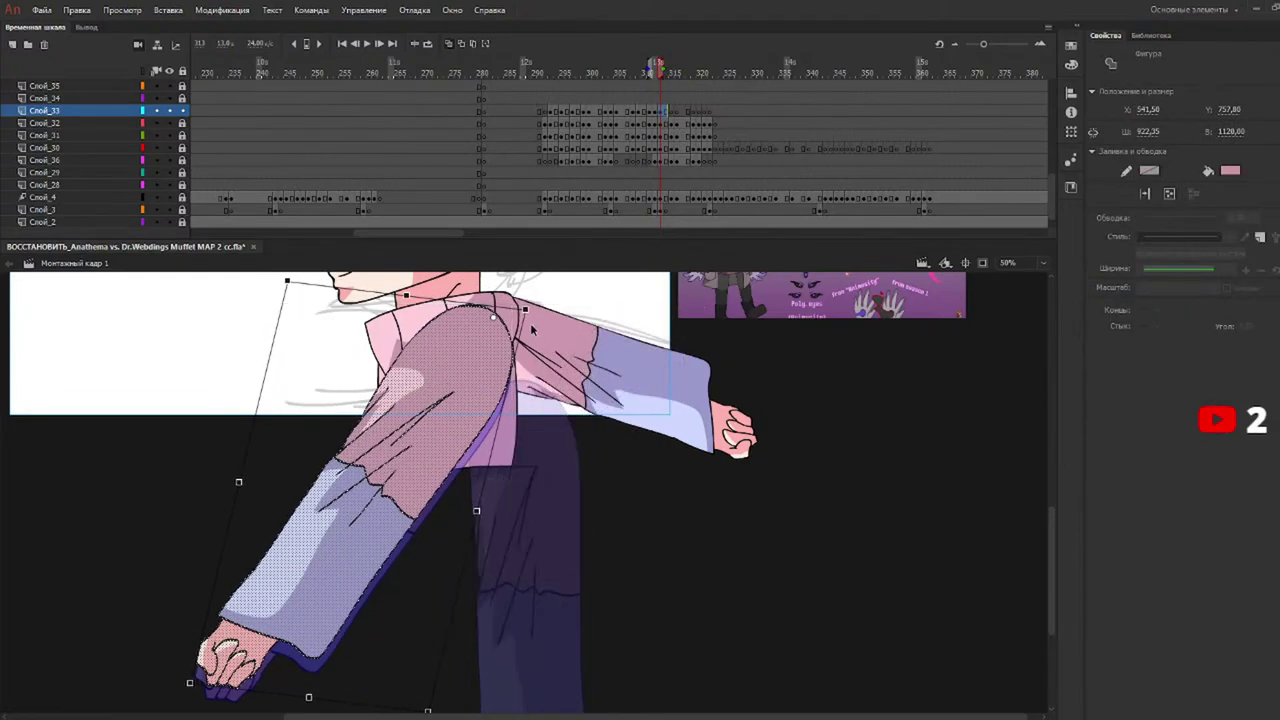
click(525, 319)
click(495, 368)
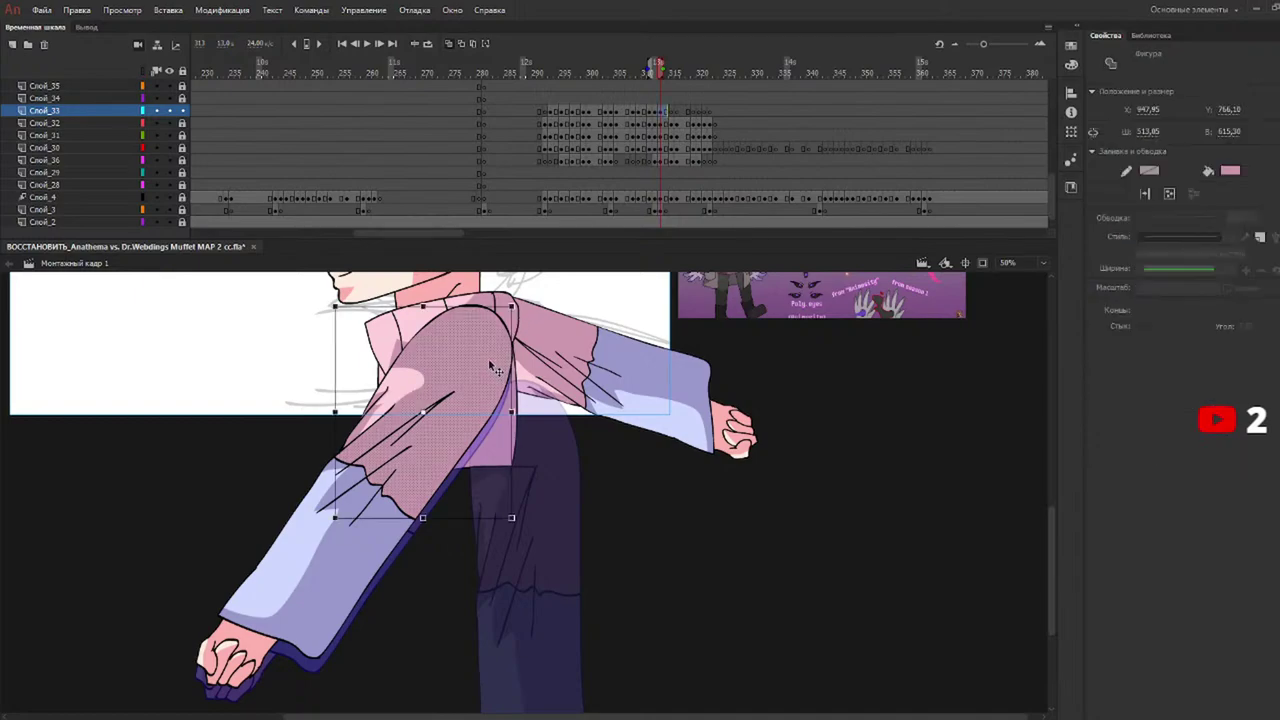
drag(578, 294, 104, 714)
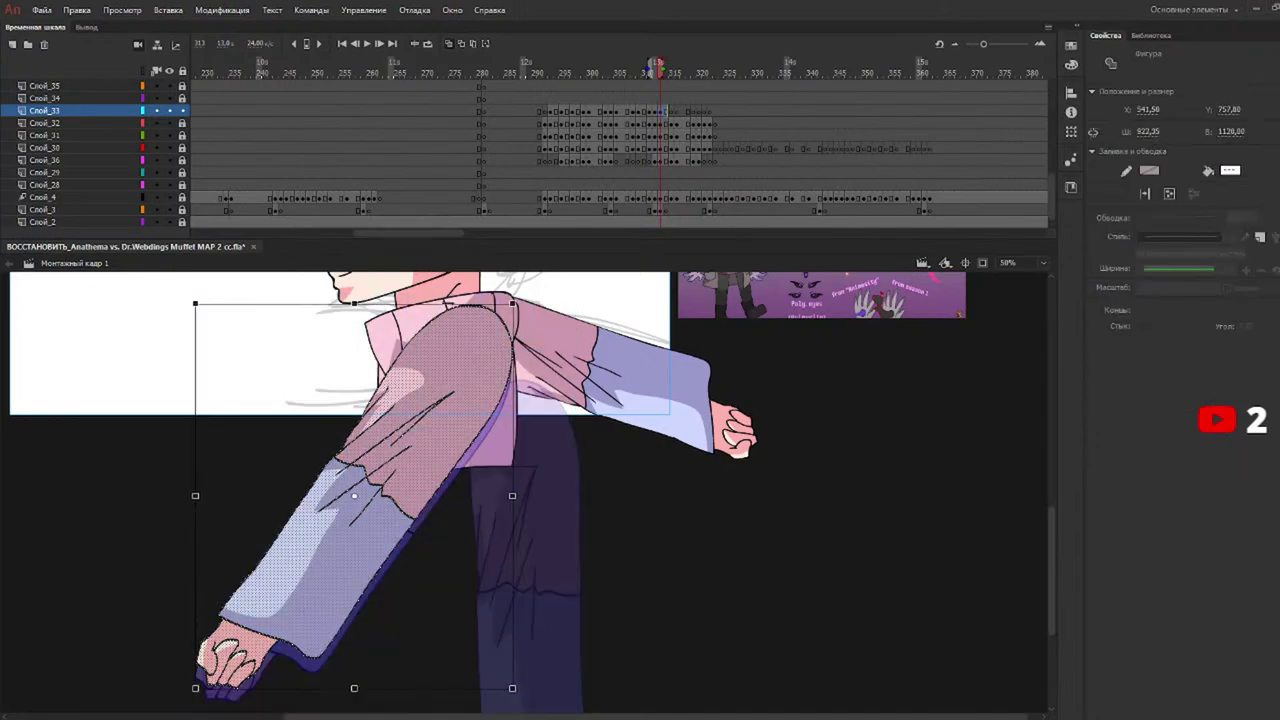
drag(523, 323, 461, 378)
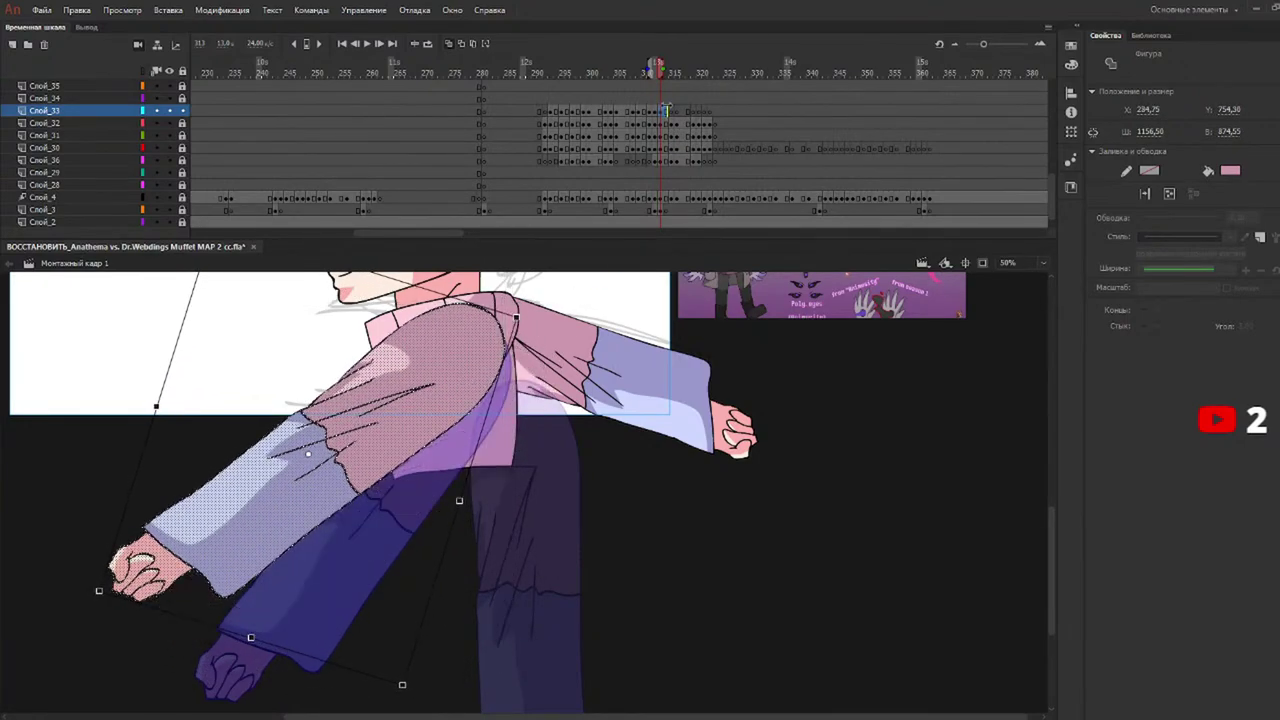
Paste the arm into frame 316 and the keyframe just before it, aligning and rotating each copy slightly further upward.
click(678, 74)
drag(624, 425, 402, 370)
mouse_move(520, 328)
mouse_down()
mouse_move(474, 352)
mouse_move(499, 325)
mouse_up()
drag(689, 73, 677, 74)
key(ctrl+v)
drag(631, 435, 418, 363)
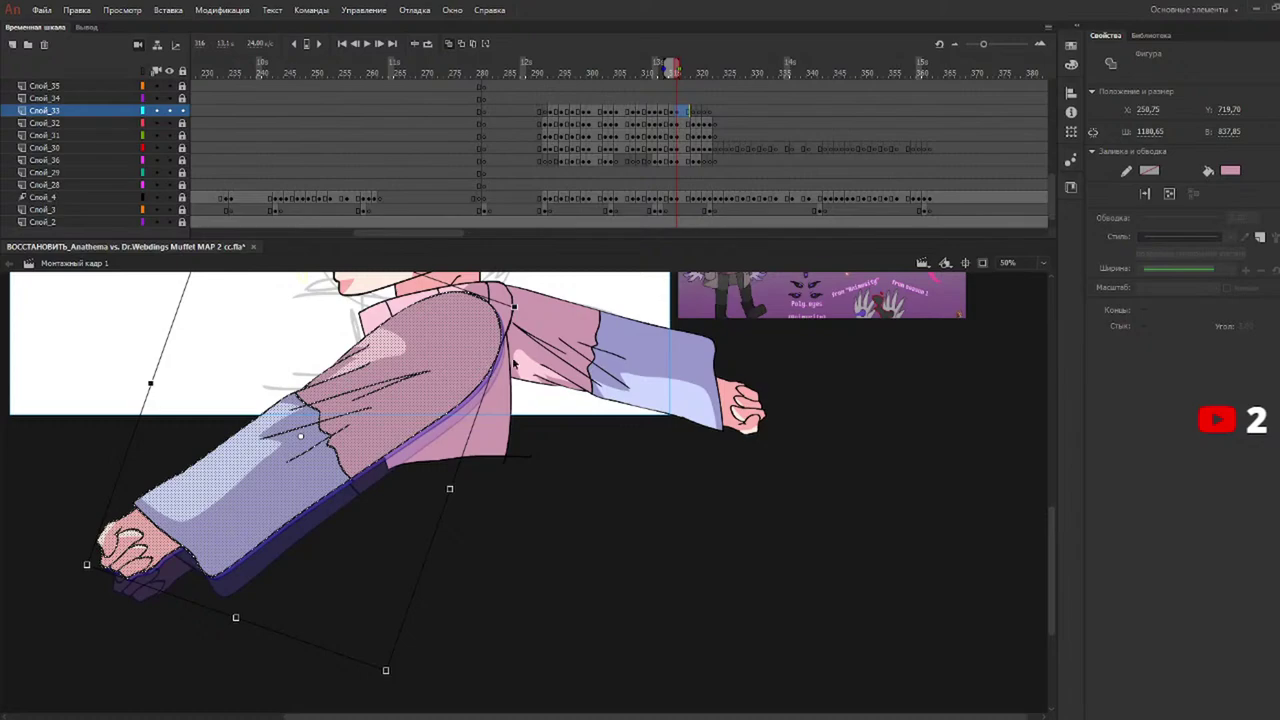
drag(520, 323, 498, 338)
Place the forward-swung arm on the shoulder in frame 319, and paste it into frame 320 rotated further downward.
click(688, 68)
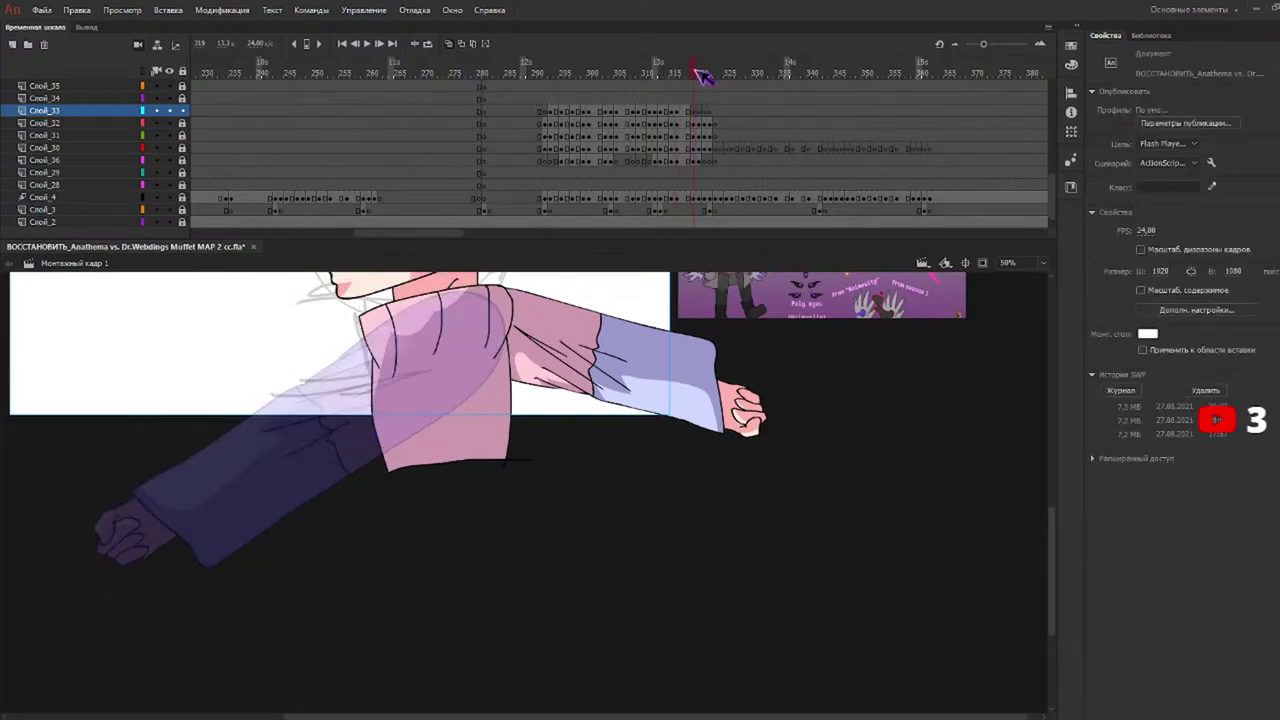
drag(652, 424, 414, 347)
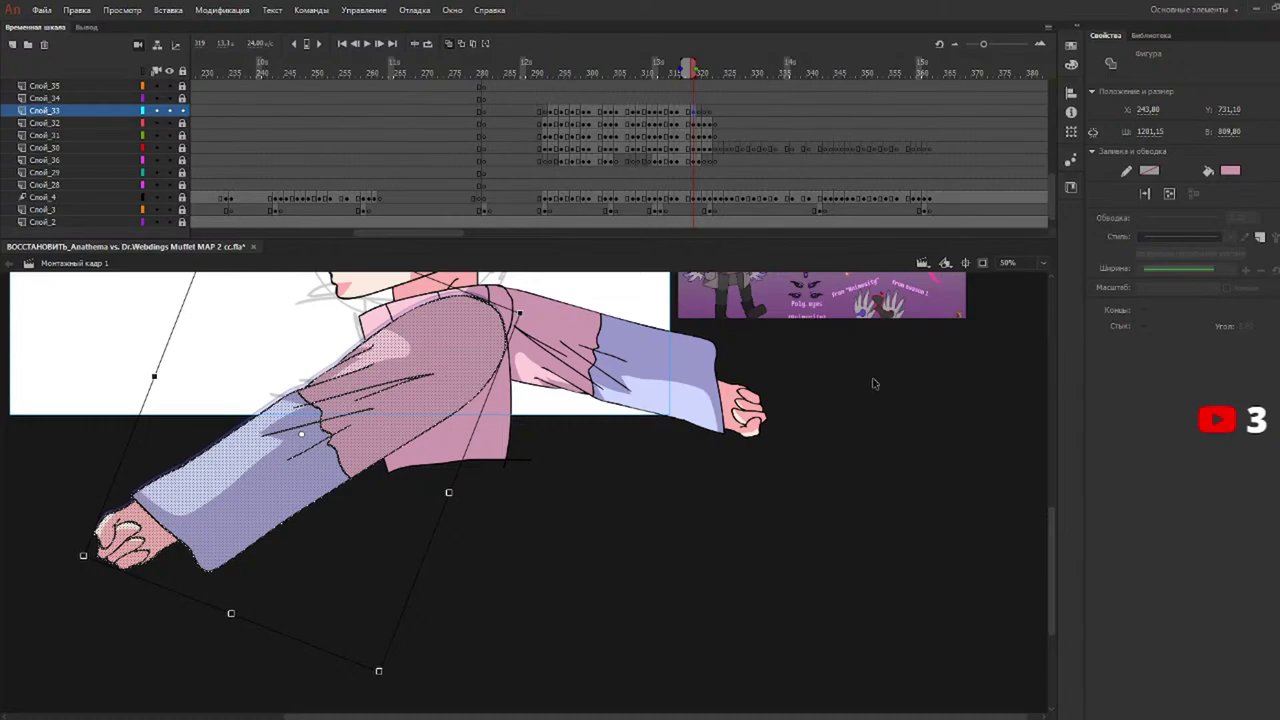
key(.)
key(ctrl+v)
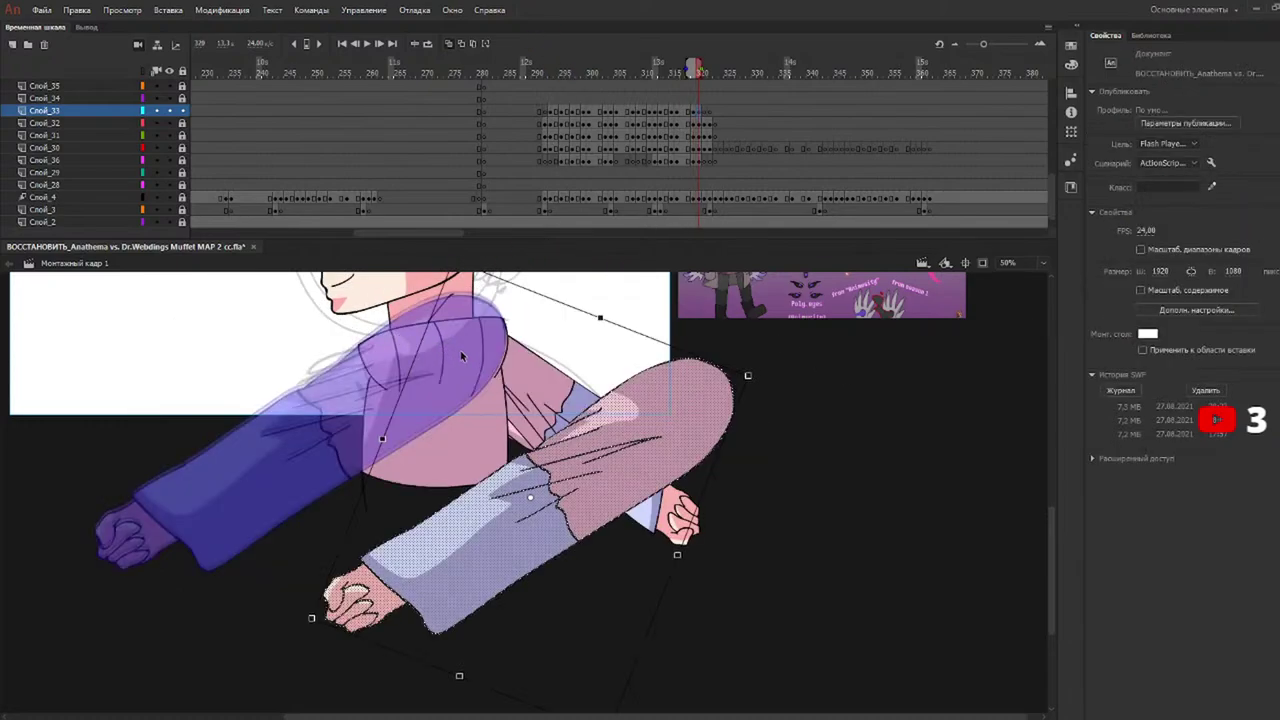
drag(666, 437, 463, 376)
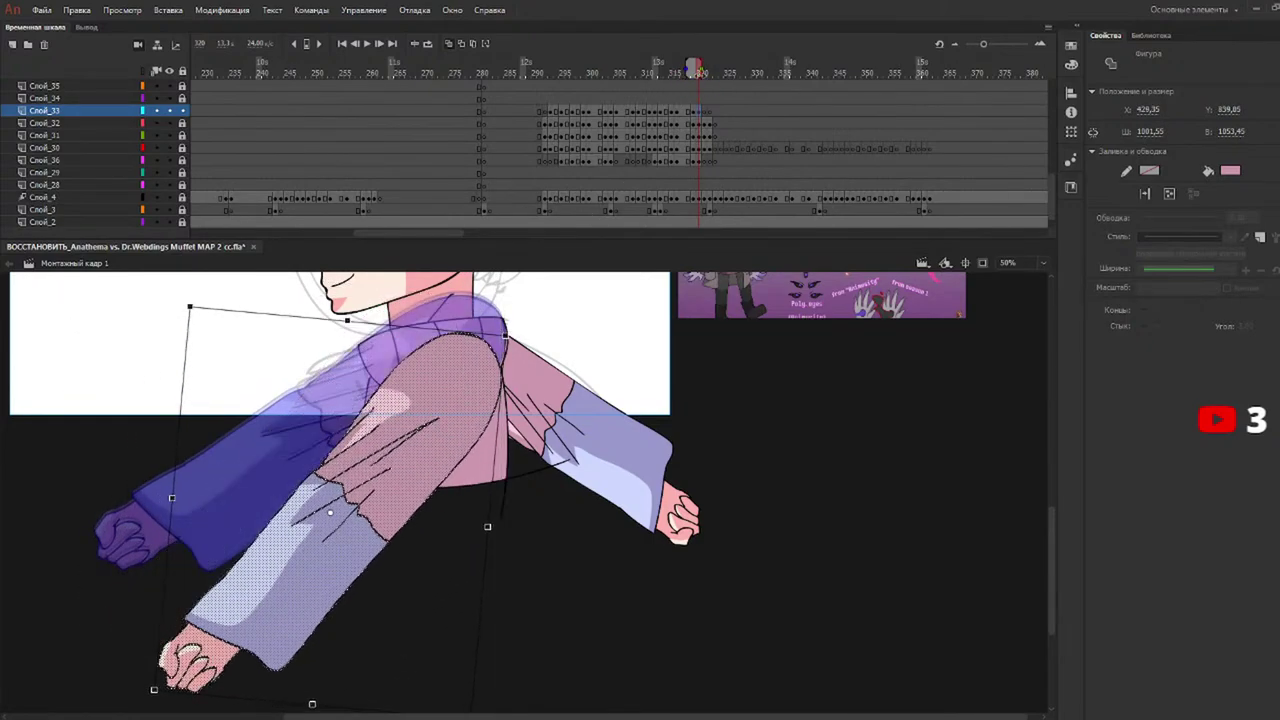
Paste the arm into frame 321, position it over the lowered shoulder and move on to frame 323.
click(704, 70)
key(ctrl+v)
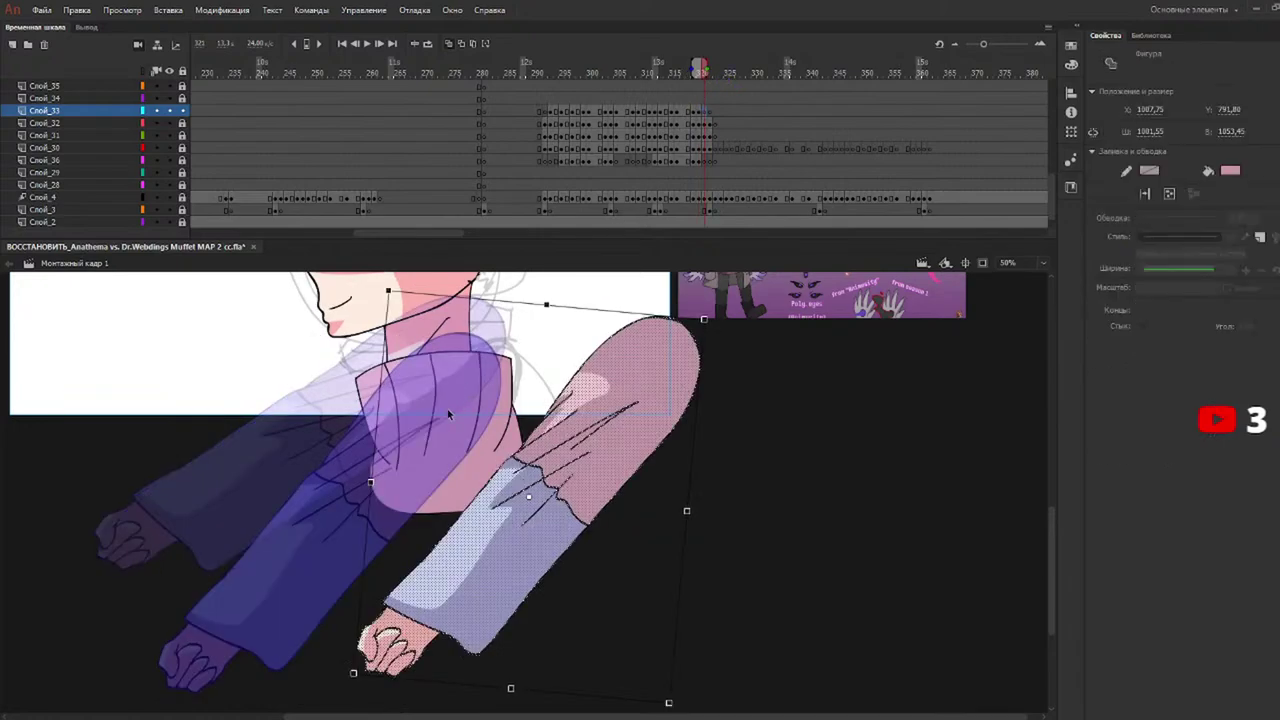
drag(607, 375, 494, 554)
drag(437, 476, 458, 478)
click(712, 72)
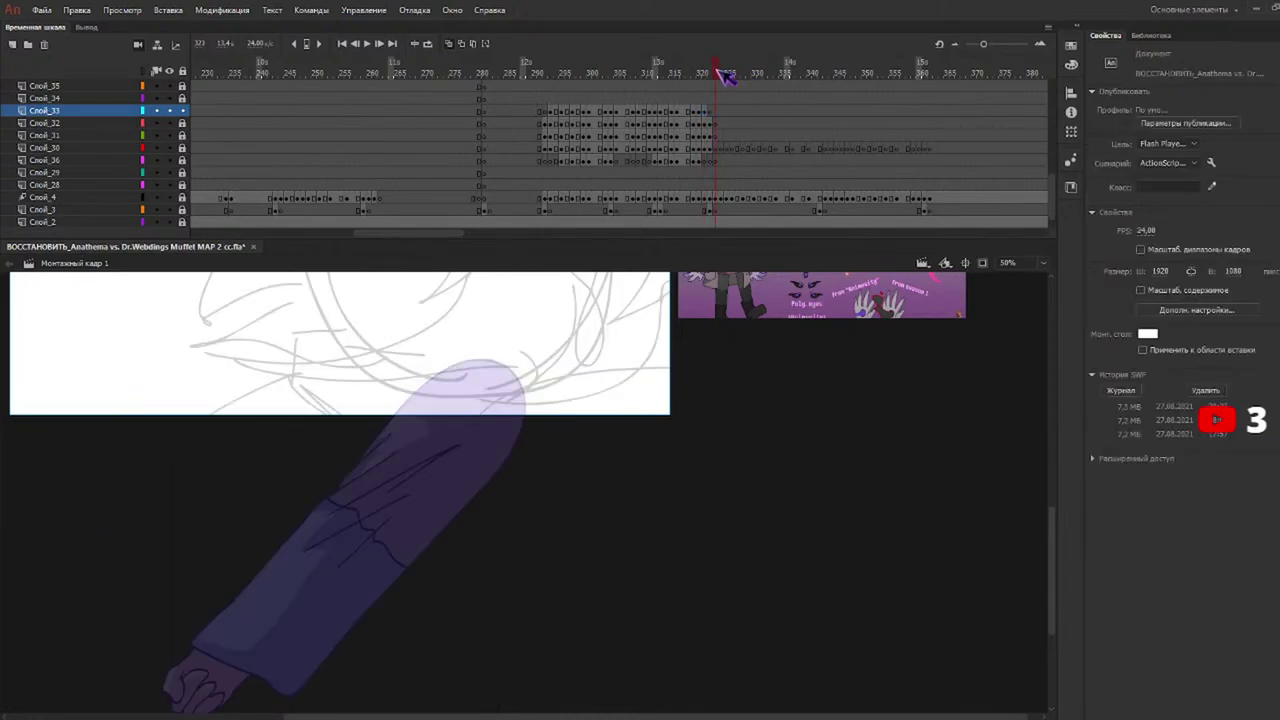
Paste the arm into frame 322, align and enlarge it over the shoulder, and end the layer's drawing with a blank keyframe at frame 323.
key(ctrl+v)
drag(509, 440, 328, 539)
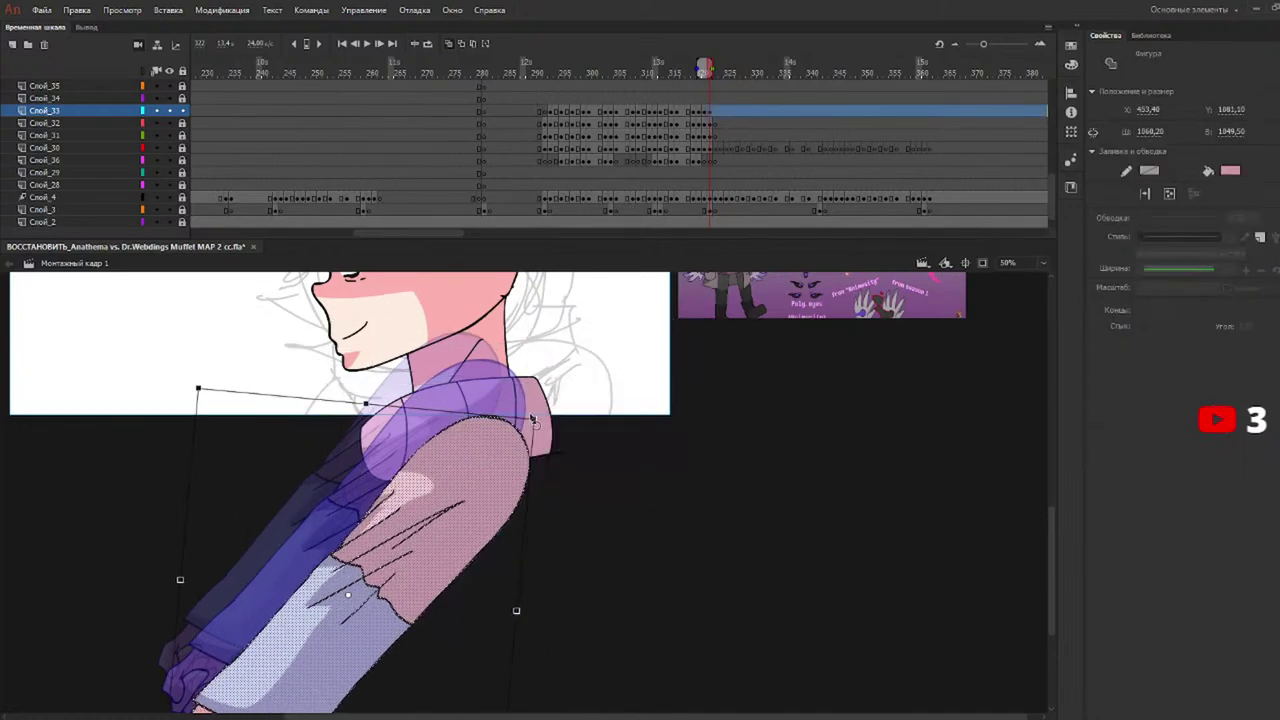
mouse_move(534, 418)
mouse_down()
mouse_move(580, 363)
mouse_move(529, 417)
mouse_move(545, 417)
mouse_up()
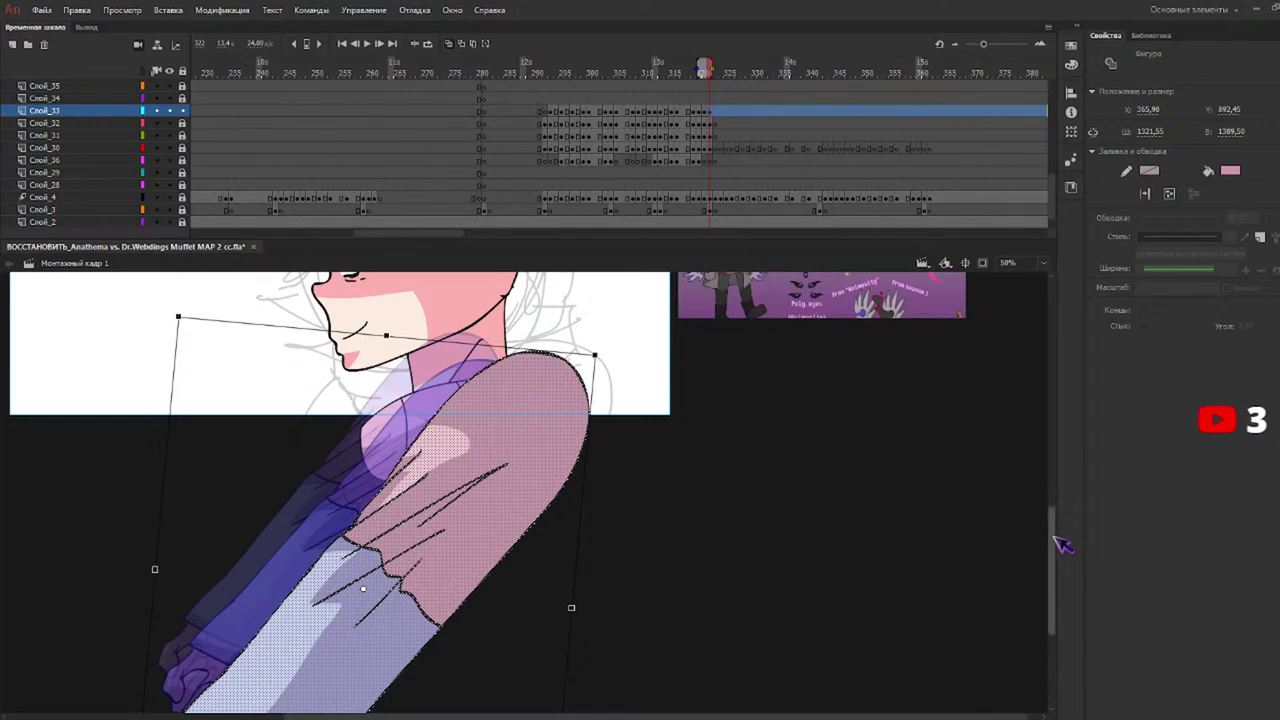
scroll(1060, 537, up, 2)
drag(729, 67, 530, 66)
key(F7)
Play back the animation repeatedly from about frame 290 to check the movement of the arms, head and body.
key(Return)
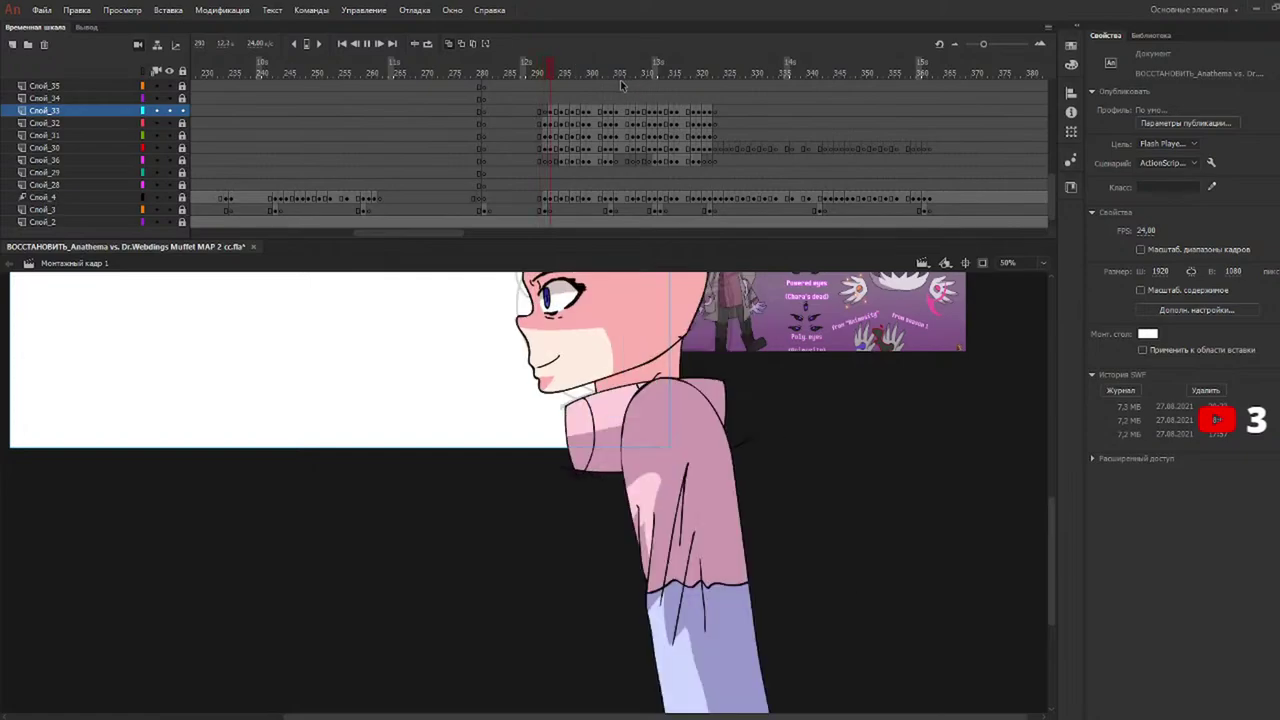
key(Return)
drag(1051, 563, 1054, 505)
click(522, 66)
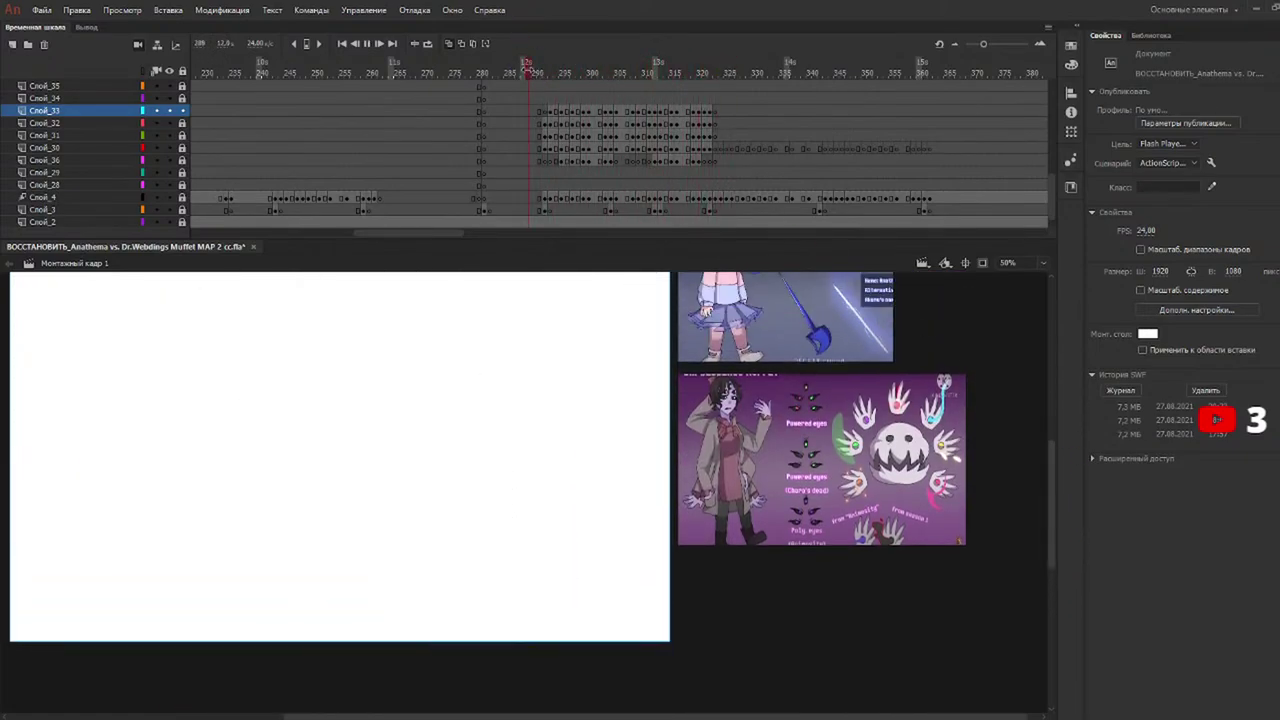
key(Return)
key(Return)
click(531, 68)
key(Return)
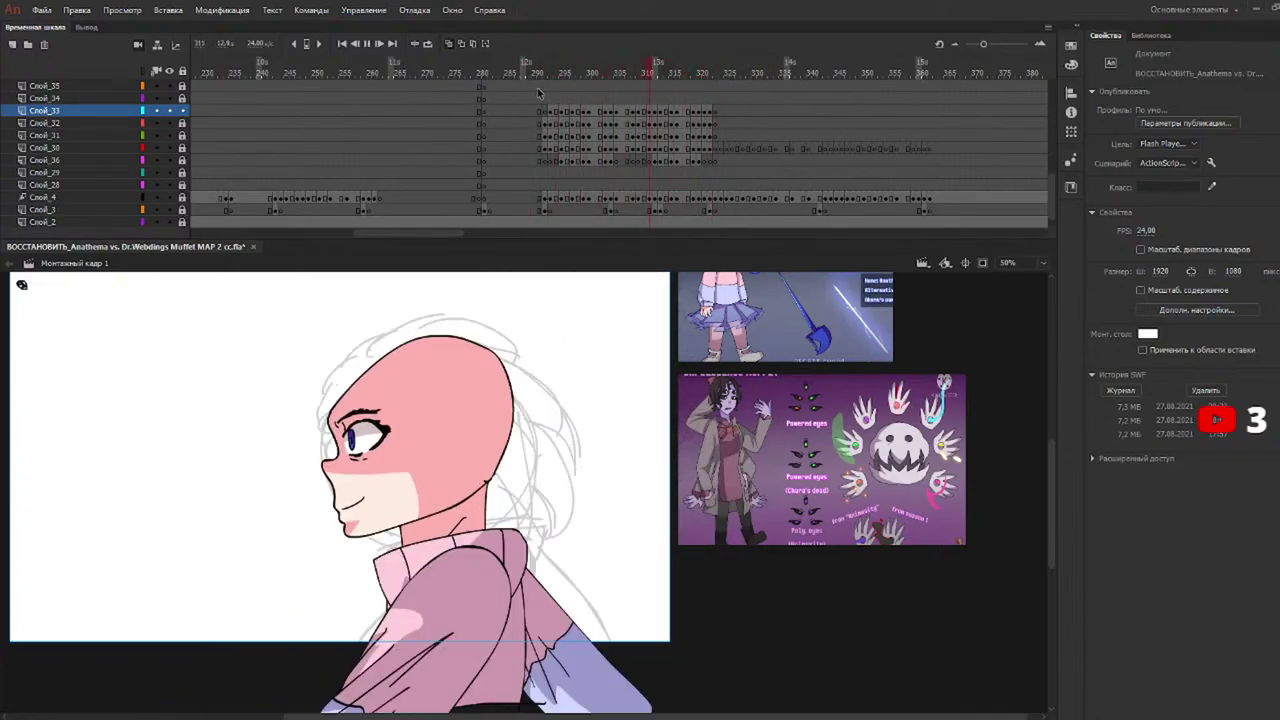
click(527, 67)
key(Return)
click(532, 66)
key(Return)
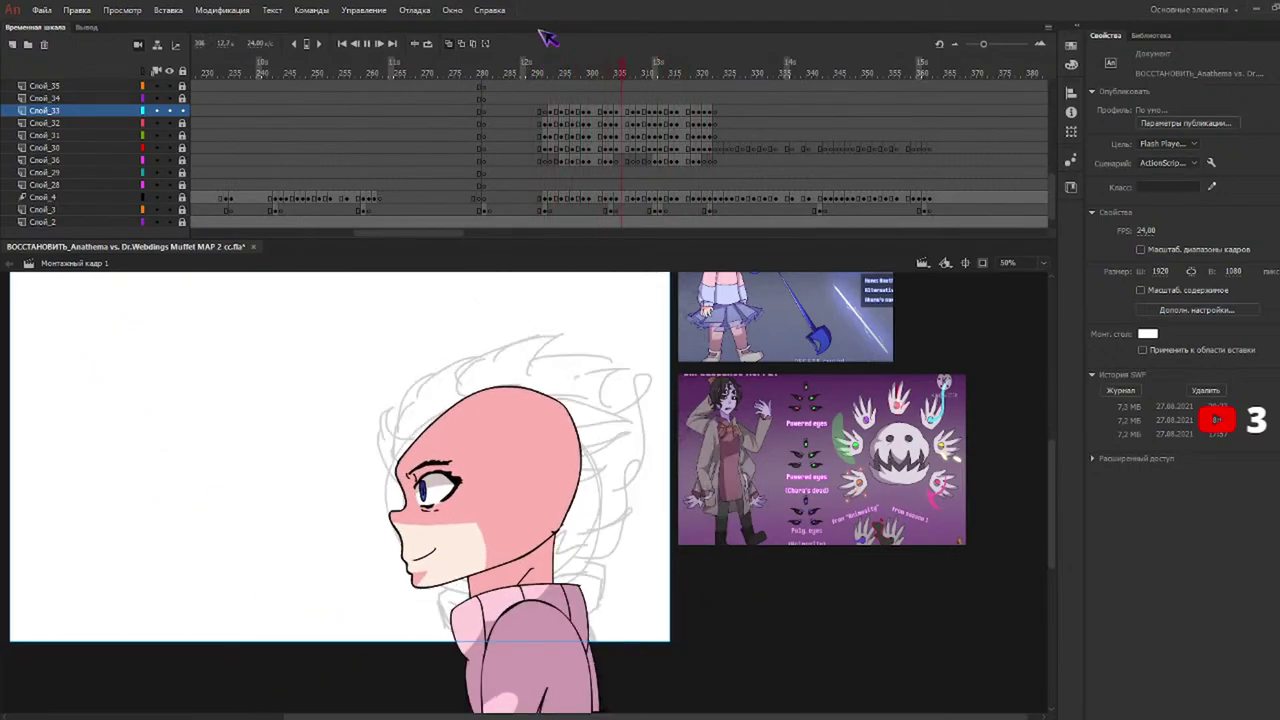
click(536, 70)
key(Return)
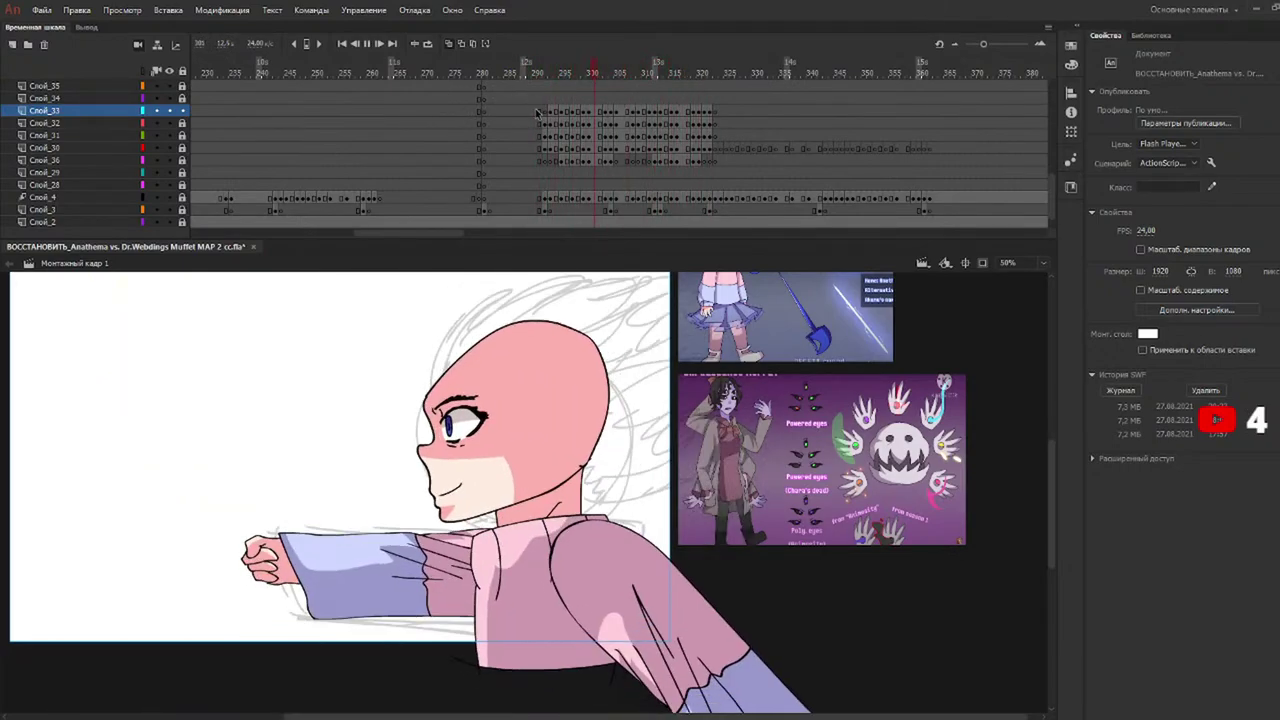
click(512, 68)
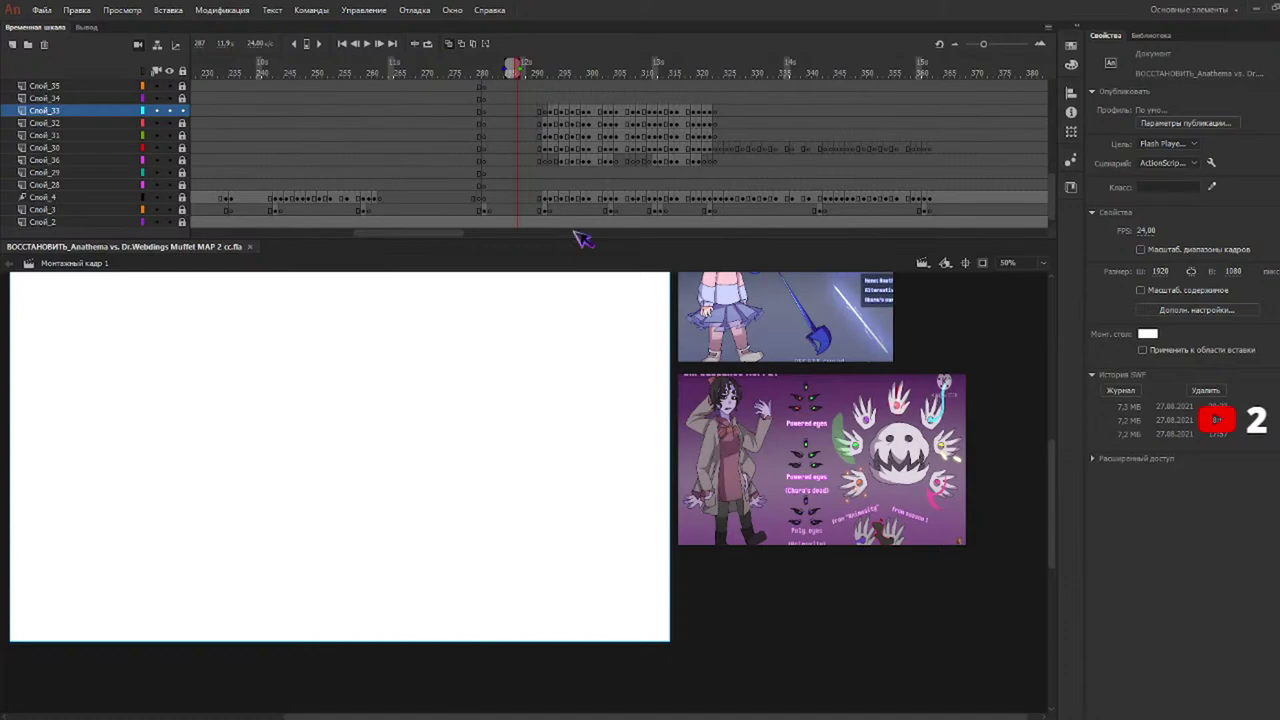
click(540, 64)
key(Return)
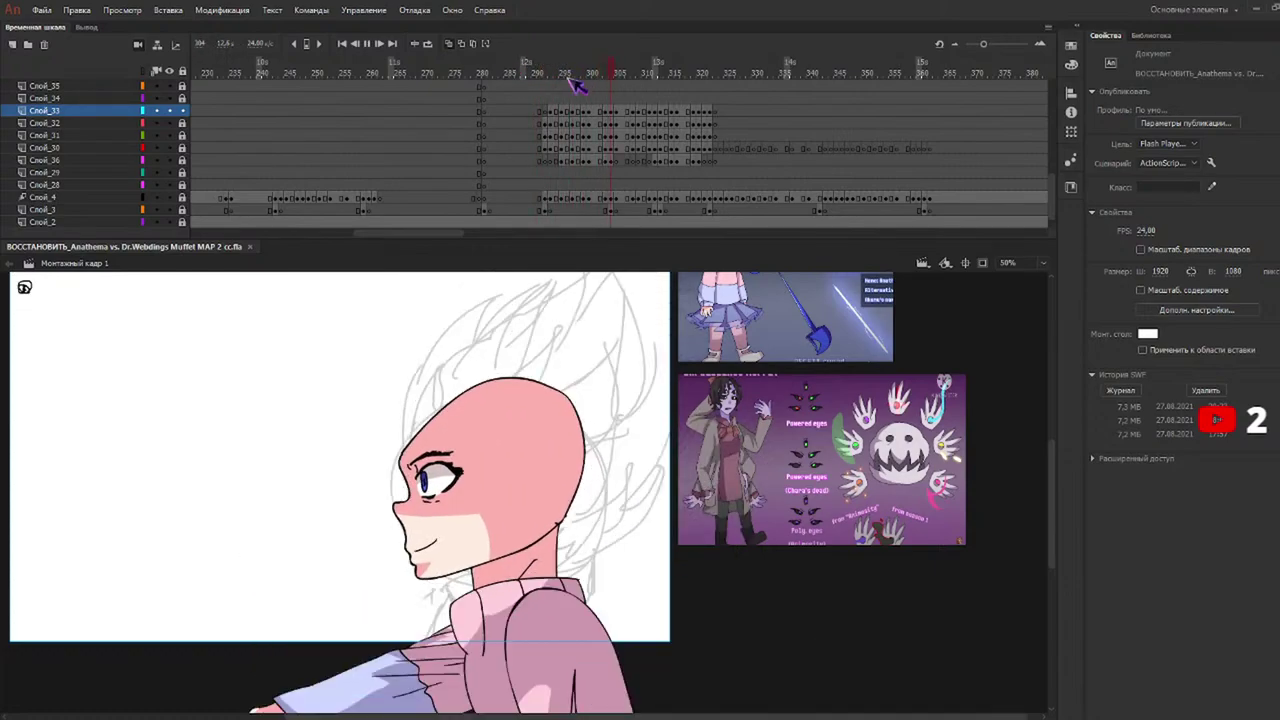
click(512, 73)
Start a keyframe at frame 292 on layer Слой_34 and set the Brush to black with object drawing mode off.
drag(517, 80, 545, 77)
scroll(190, 155, up, 2)
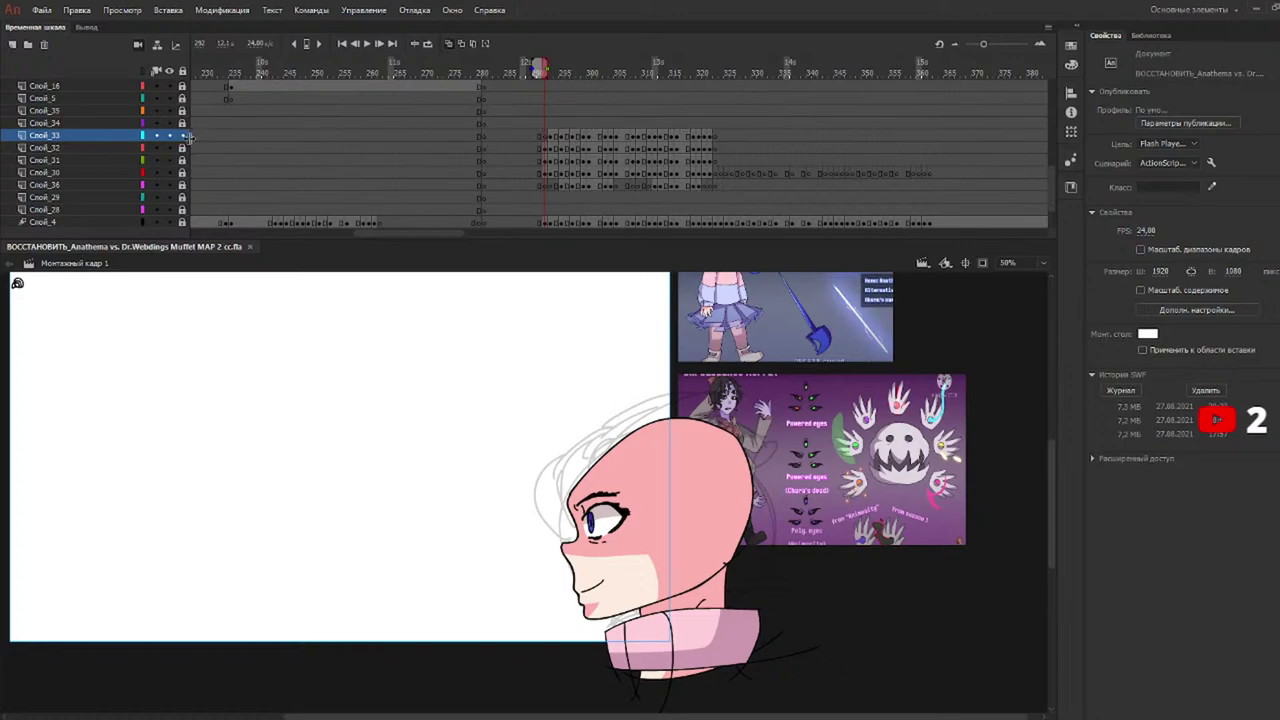
scroll(188, 135, up, 2)
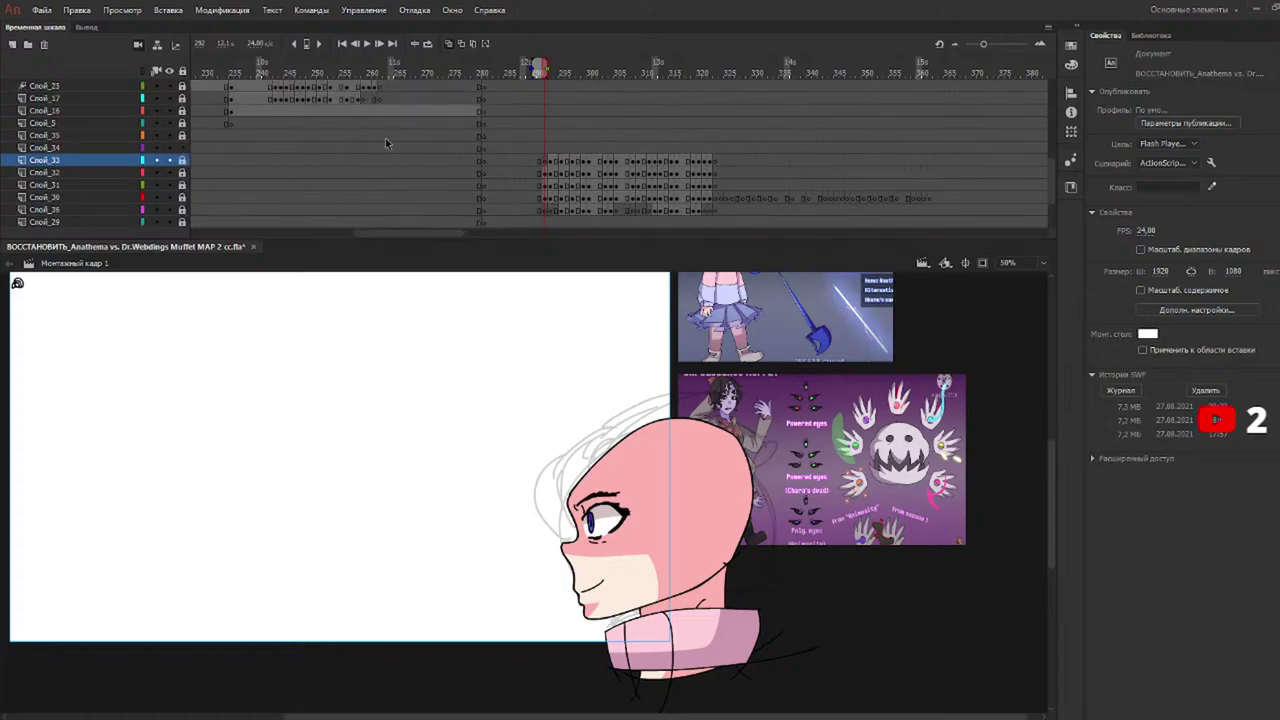
click(541, 149)
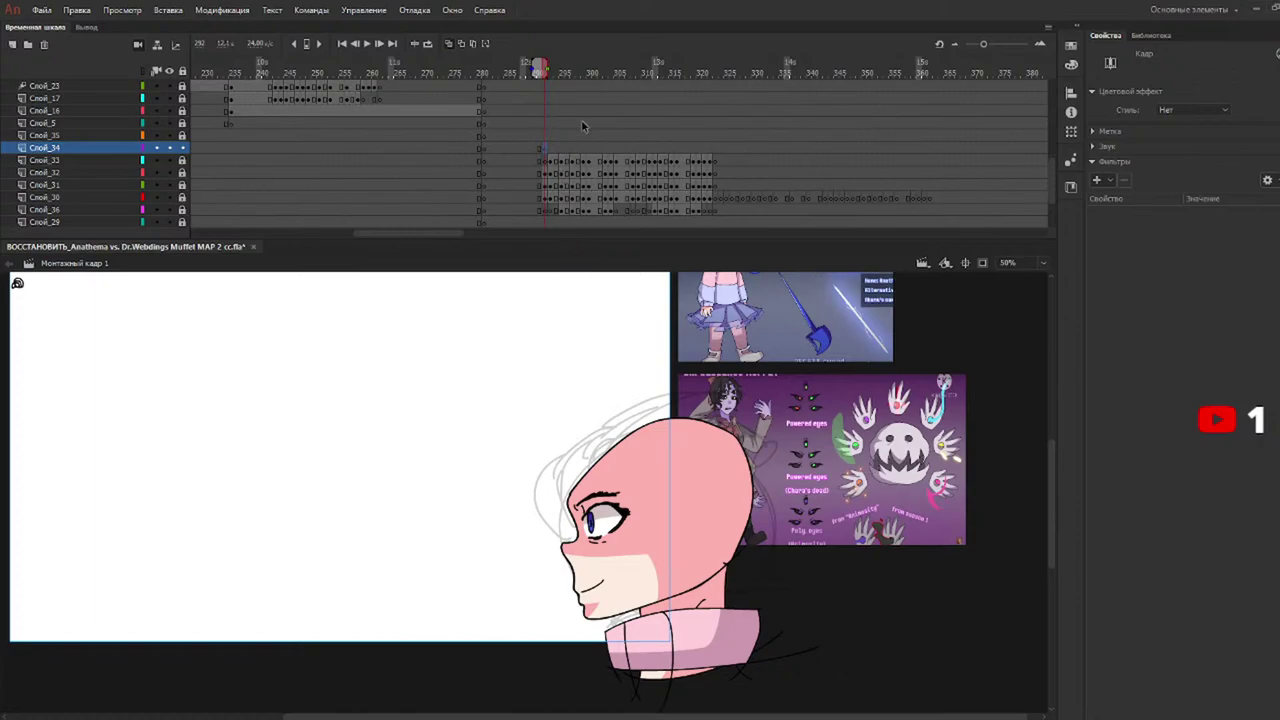
key(b)
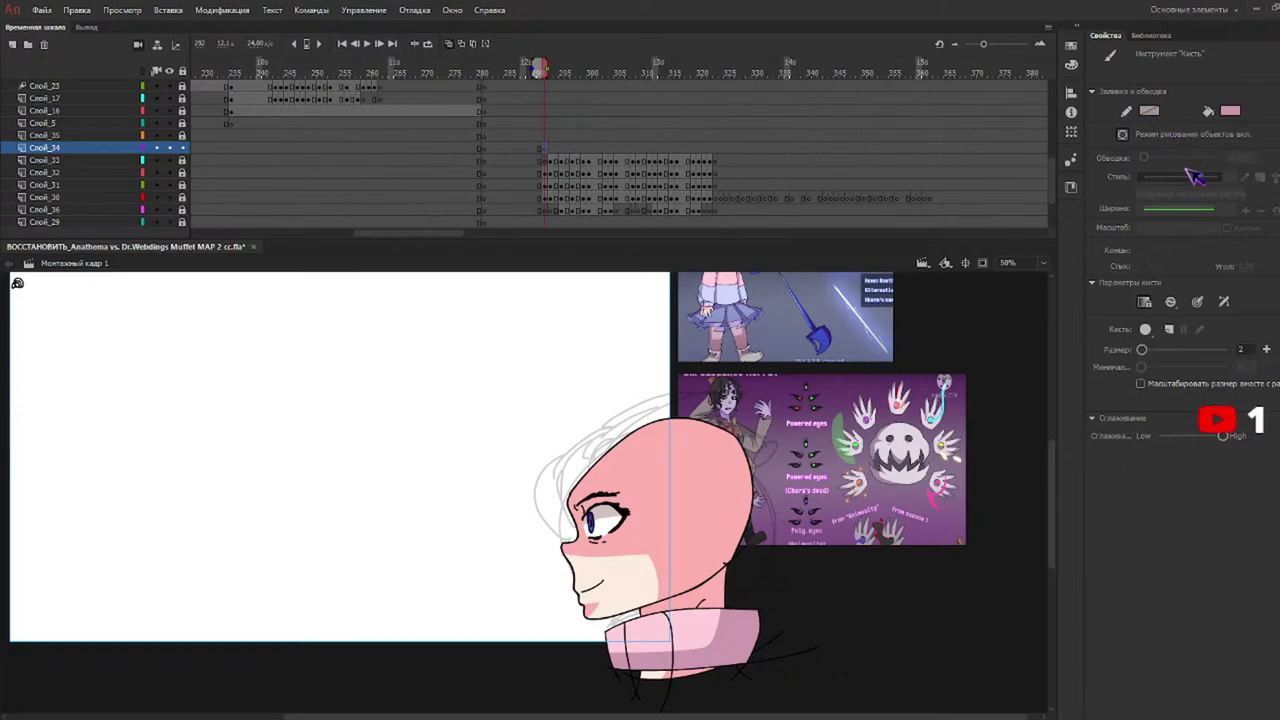
click(1122, 133)
click(1035, 158)
Outline the spiky swept-back fringe and the hairline across the head in frame 292 following the sketch, undoing stray strokes.
drag(566, 494, 597, 434)
mouse_move(597, 434)
mouse_down()
mouse_move(587, 466)
mouse_move(697, 397)
mouse_move(796, 391)
mouse_up()
key(ctrl+z)
key(ctrl+z)
key(ctrl+z)
key(ctrl+z)
mouse_move(576, 523)
mouse_down()
mouse_move(572, 469)
mouse_move(676, 397)
mouse_move(648, 424)
mouse_up()
mouse_move(648, 424)
mouse_down()
mouse_move(751, 402)
mouse_move(788, 409)
mouse_move(654, 484)
mouse_move(671, 484)
mouse_move(602, 492)
mouse_move(574, 520)
mouse_up()
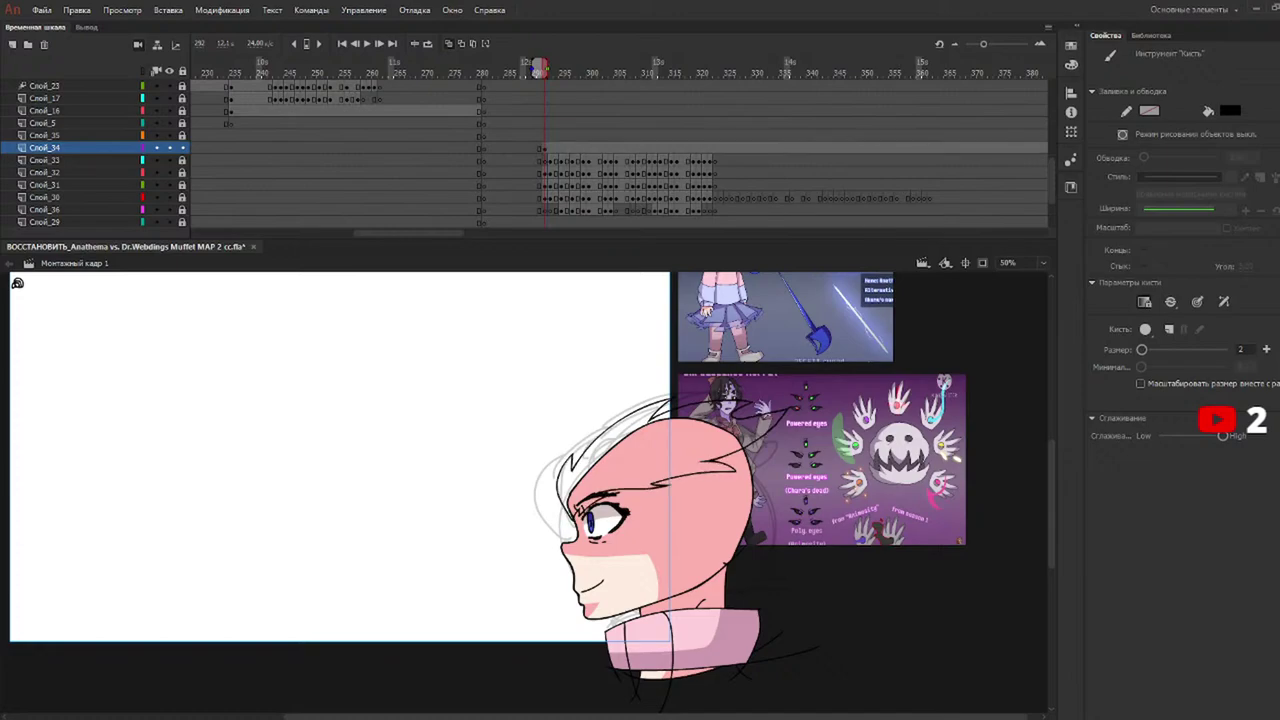
Add zigzag strands behind the eye, long locks down to the collar and outer strands over the crown in frame 292.
mouse_move(598, 497)
mouse_down()
mouse_move(676, 514)
mouse_move(702, 546)
mouse_move(704, 628)
mouse_up()
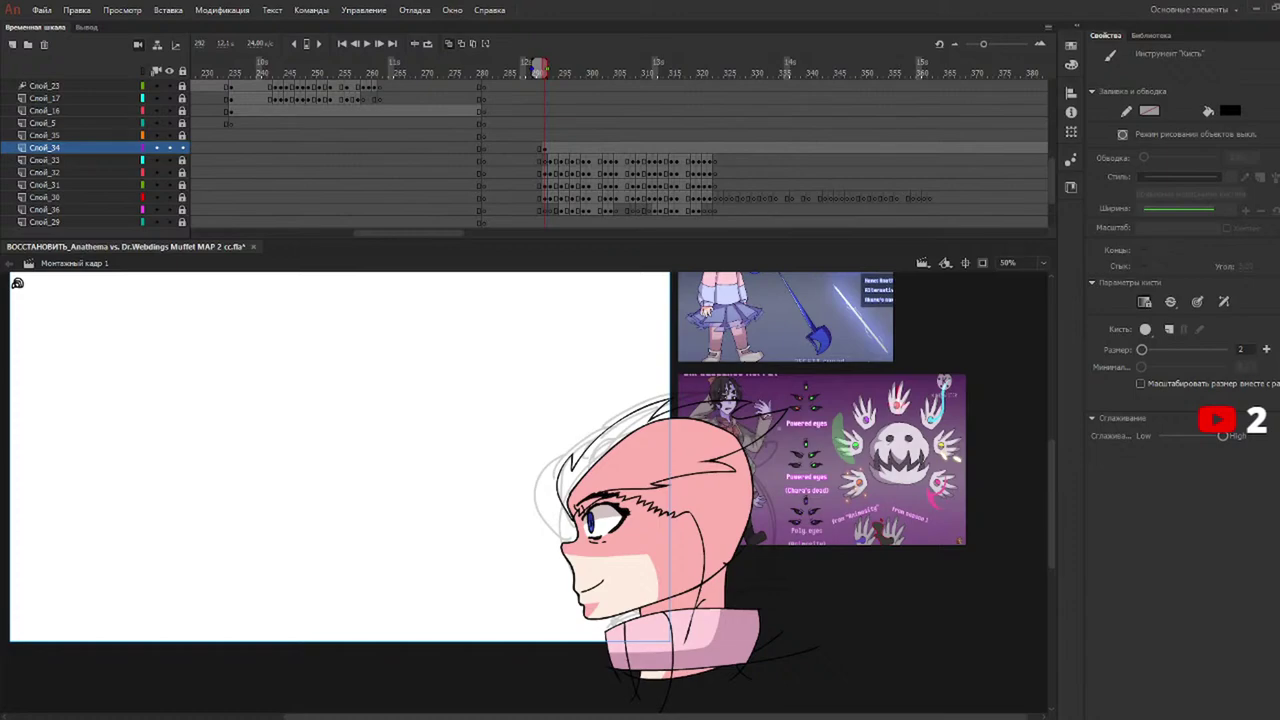
mouse_move(756, 438)
mouse_down()
mouse_move(786, 446)
mouse_move(798, 542)
mouse_up()
mouse_move(766, 612)
mouse_down()
mouse_move(690, 640)
mouse_move(676, 632)
mouse_up()
mouse_move(558, 482)
mouse_down()
mouse_move(588, 422)
mouse_move(628, 400)
mouse_move(672, 382)
mouse_move(762, 390)
mouse_up()
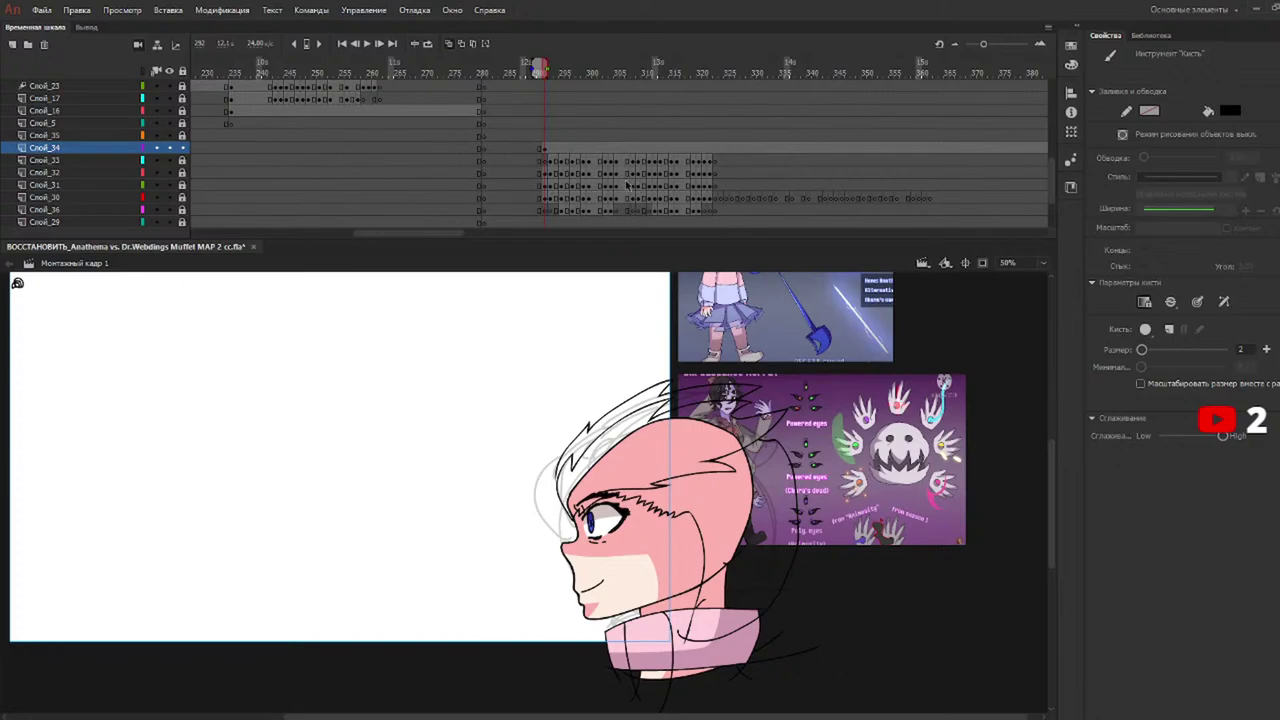
Insert blank keyframes on layer Слой_34 from frame 293 to about frame 321, matching the keyframes of the body layers.
key(.)
key(F7)
click(564, 71)
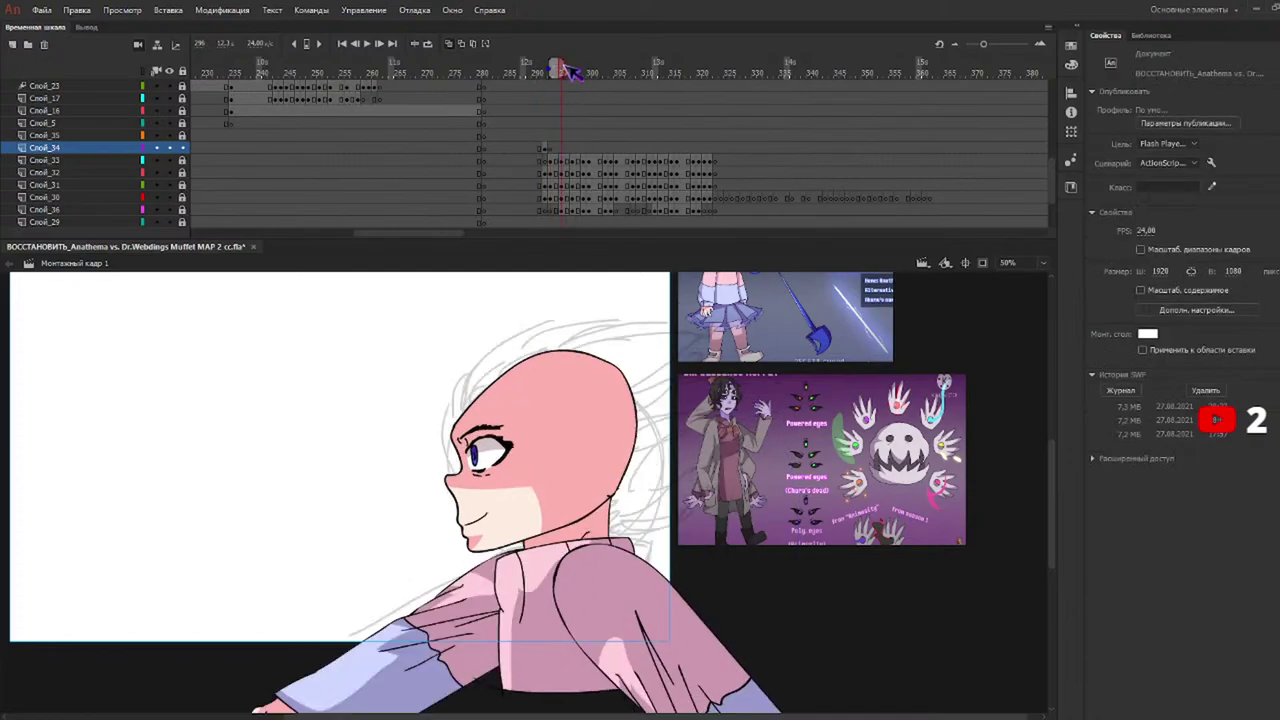
key(.)
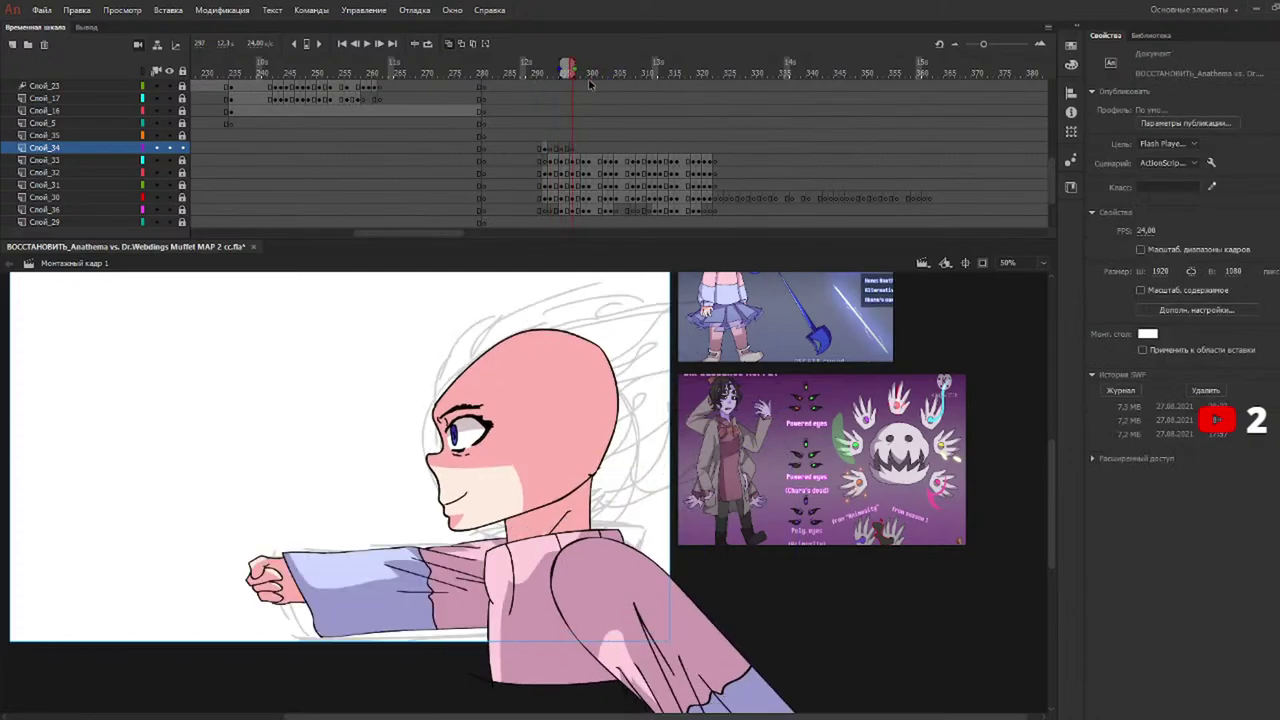
click(583, 72)
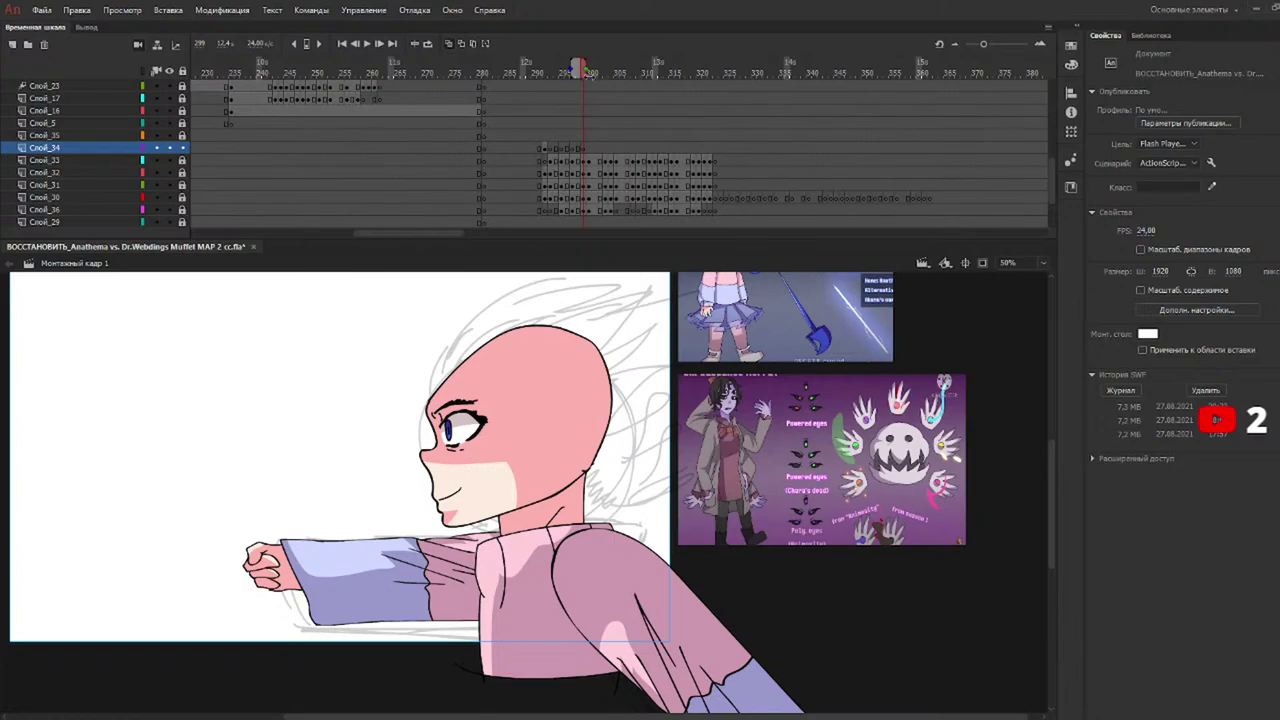
key(.)
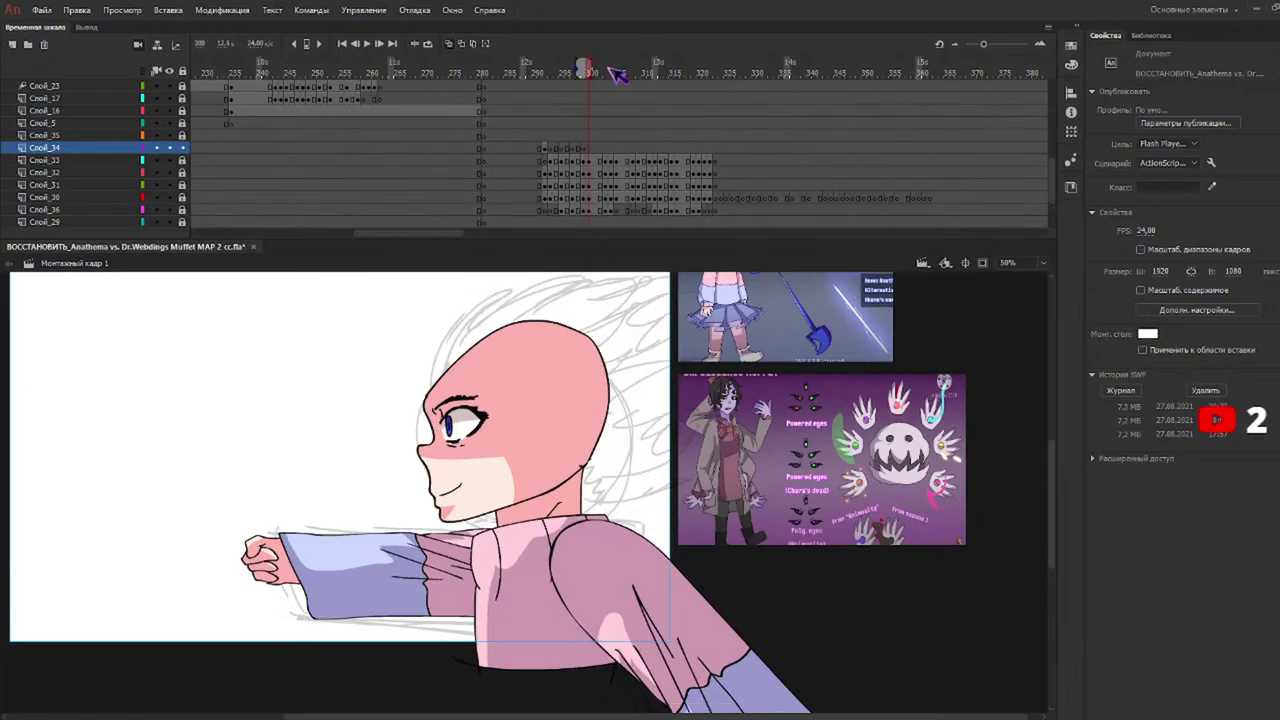
click(609, 70)
click(630, 70)
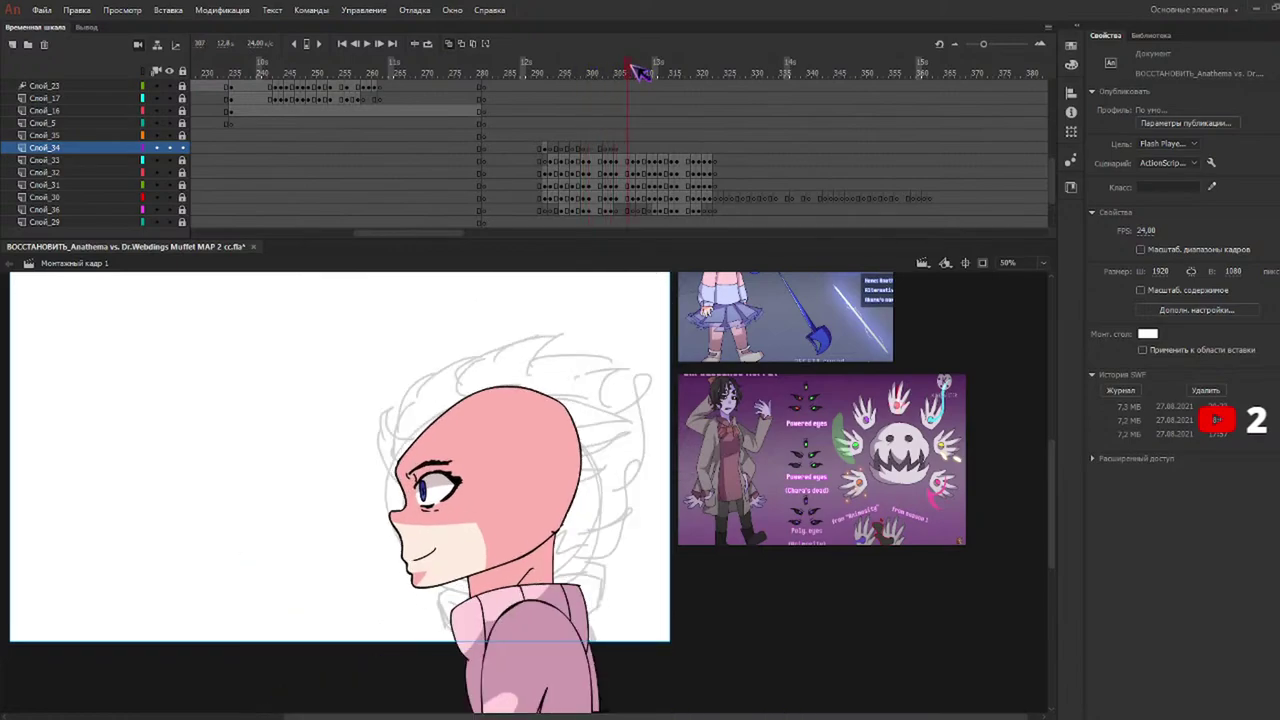
click(633, 70)
click(639, 70)
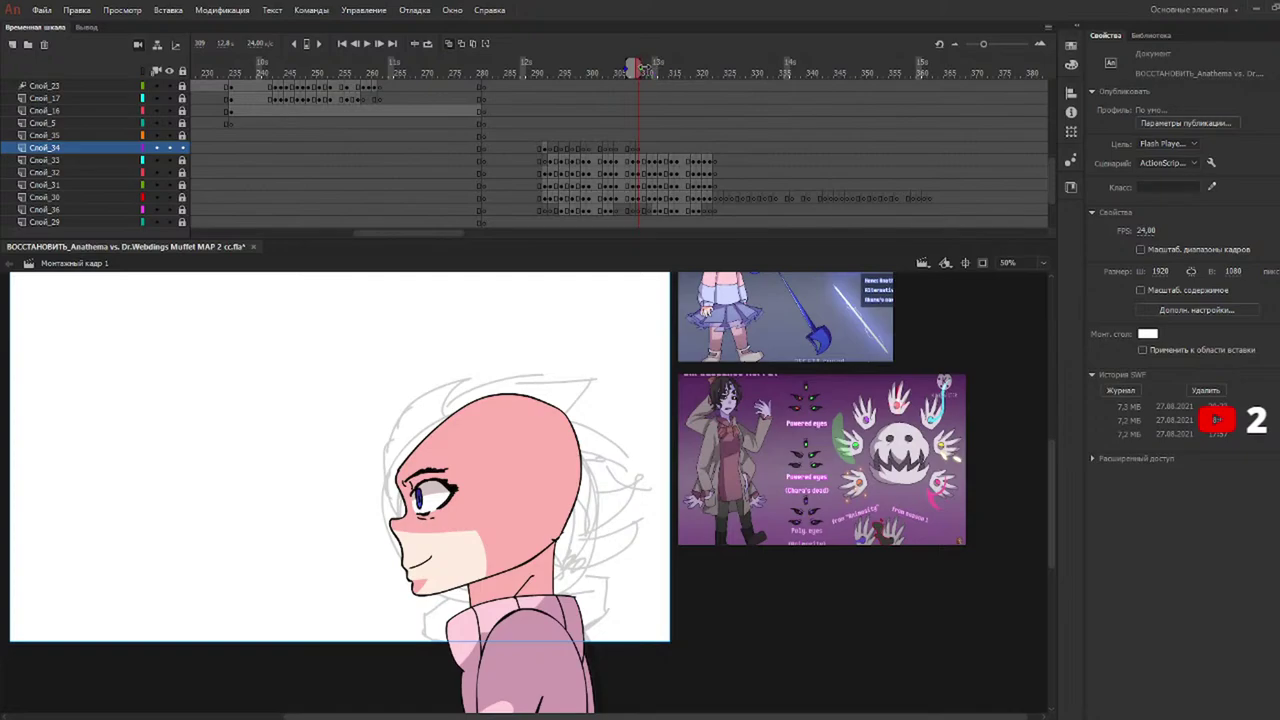
click(649, 68)
key(F7)
key(F7)
key(F7)
click(673, 67)
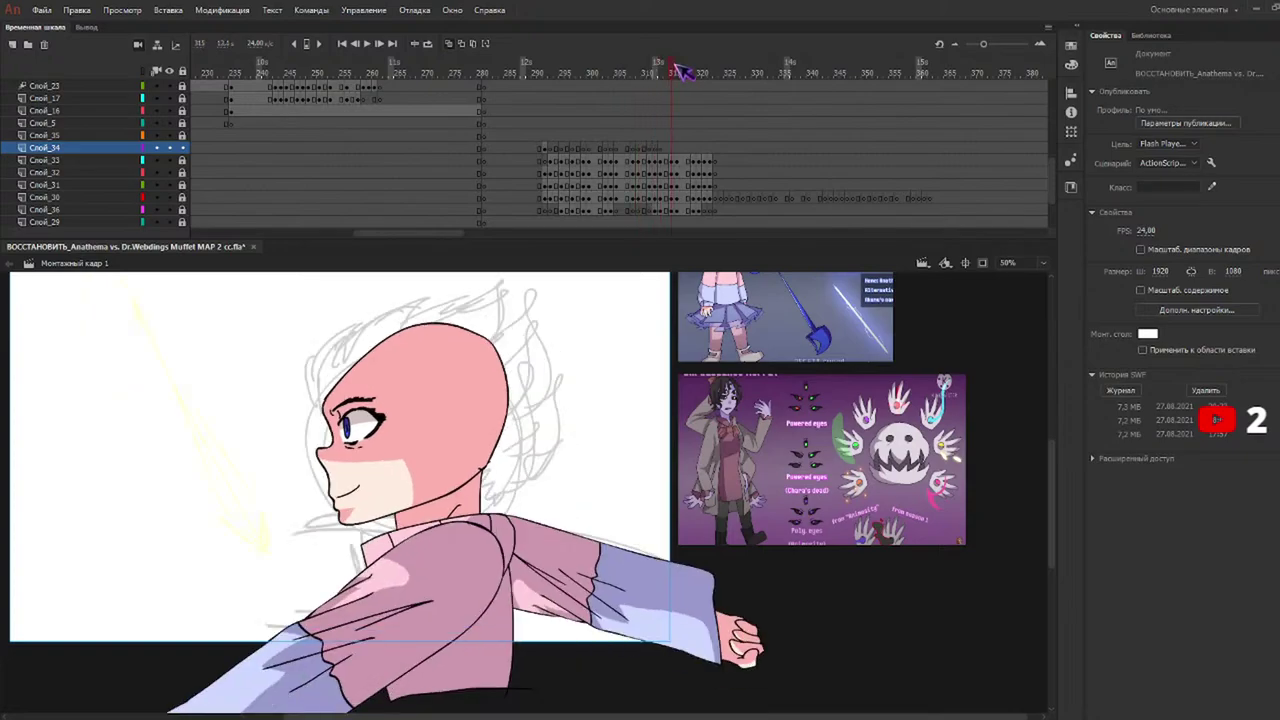
drag(676, 68, 680, 70)
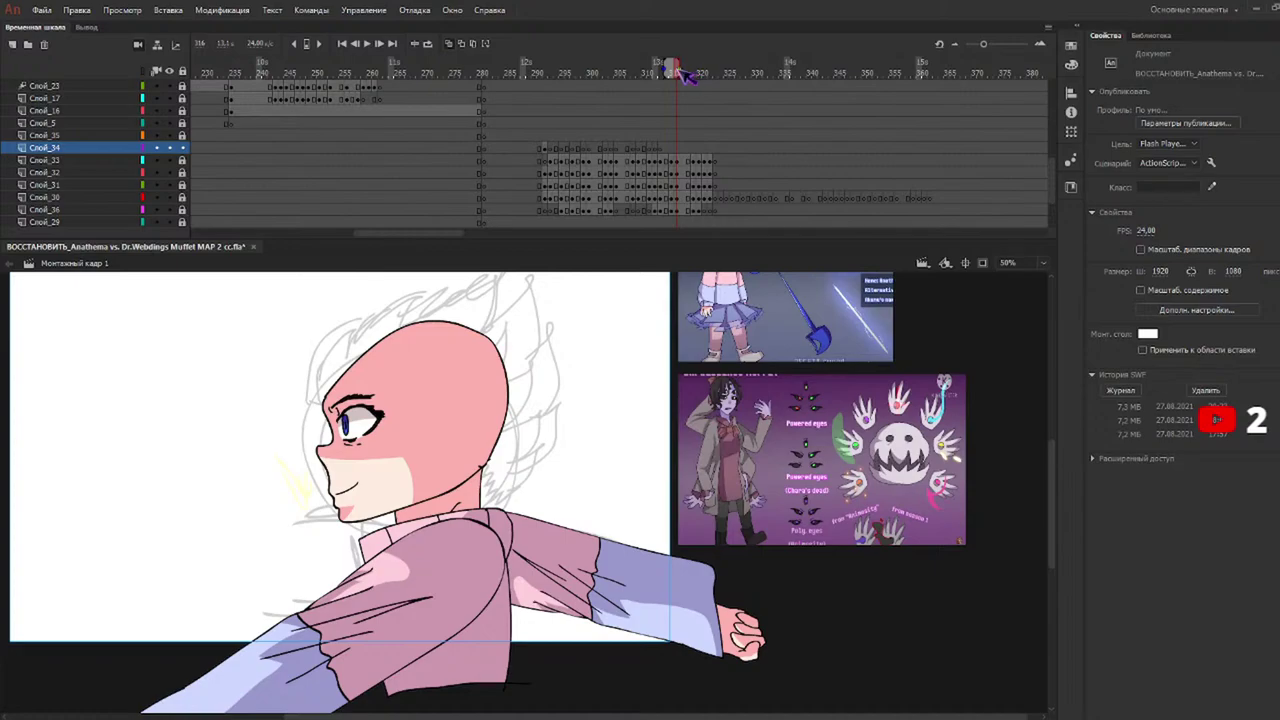
click(668, 70)
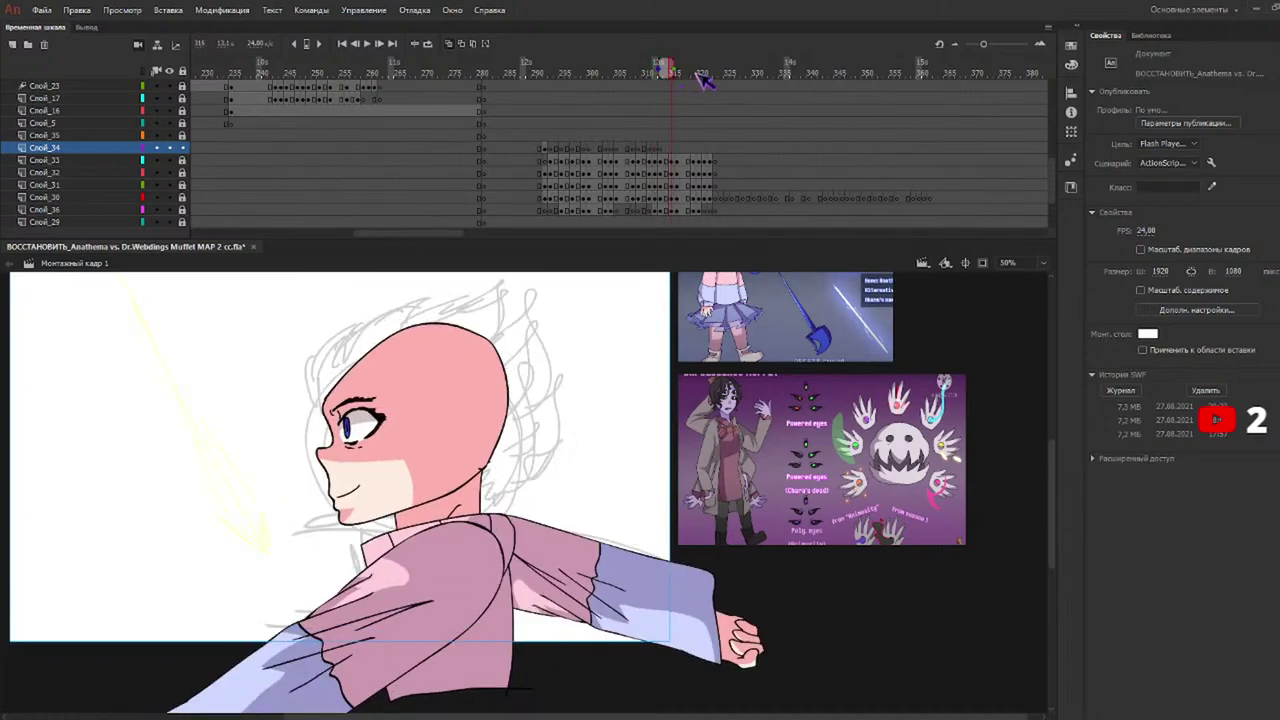
key(F7)
key(F7)
mouse_move(705, 73)
mouse_down()
mouse_move(695, 70)
mouse_move(706, 71)
mouse_up()
Draw the hair in frame 293 with a spiky fringe, hairline, zigzag side strands, back locks and outer crown strands.
drag(614, 59, 553, 71)
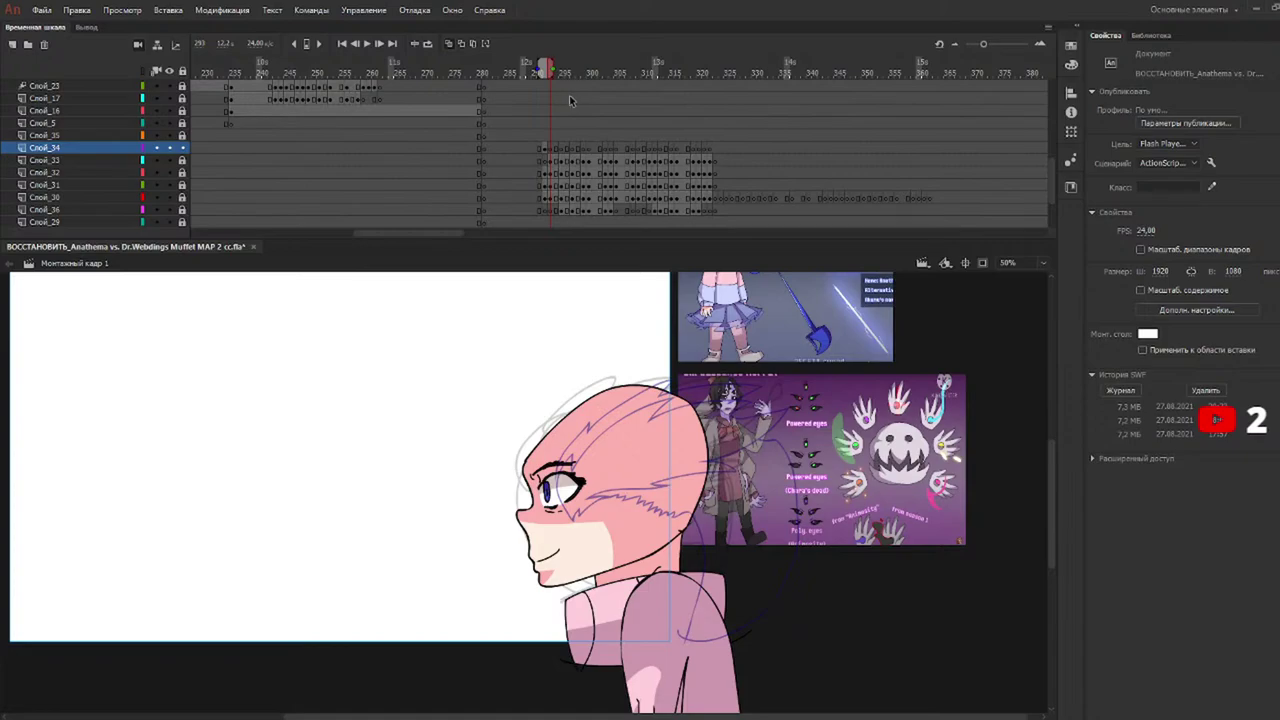
key(b)
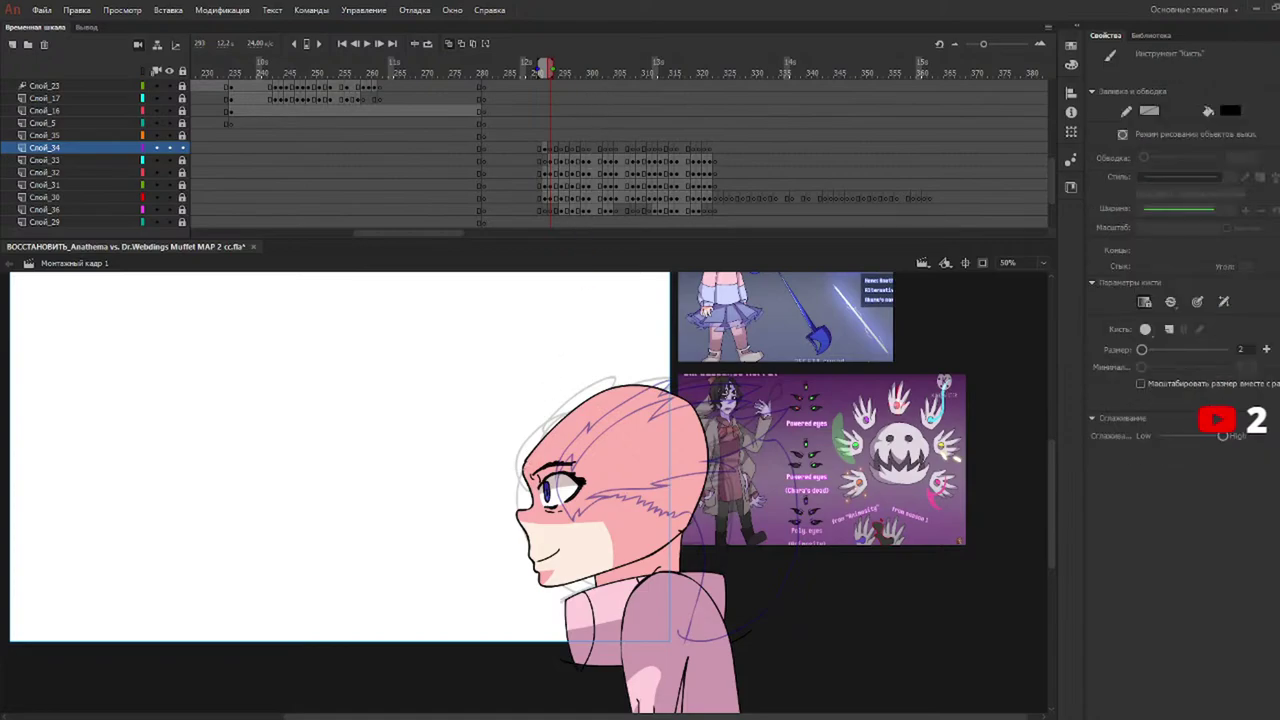
mouse_move(522, 480)
mouse_down()
mouse_move(514, 452)
mouse_move(542, 401)
mouse_move(606, 370)
mouse_move(716, 362)
mouse_move(746, 400)
mouse_move(660, 438)
mouse_move(532, 462)
mouse_move(534, 477)
mouse_up()
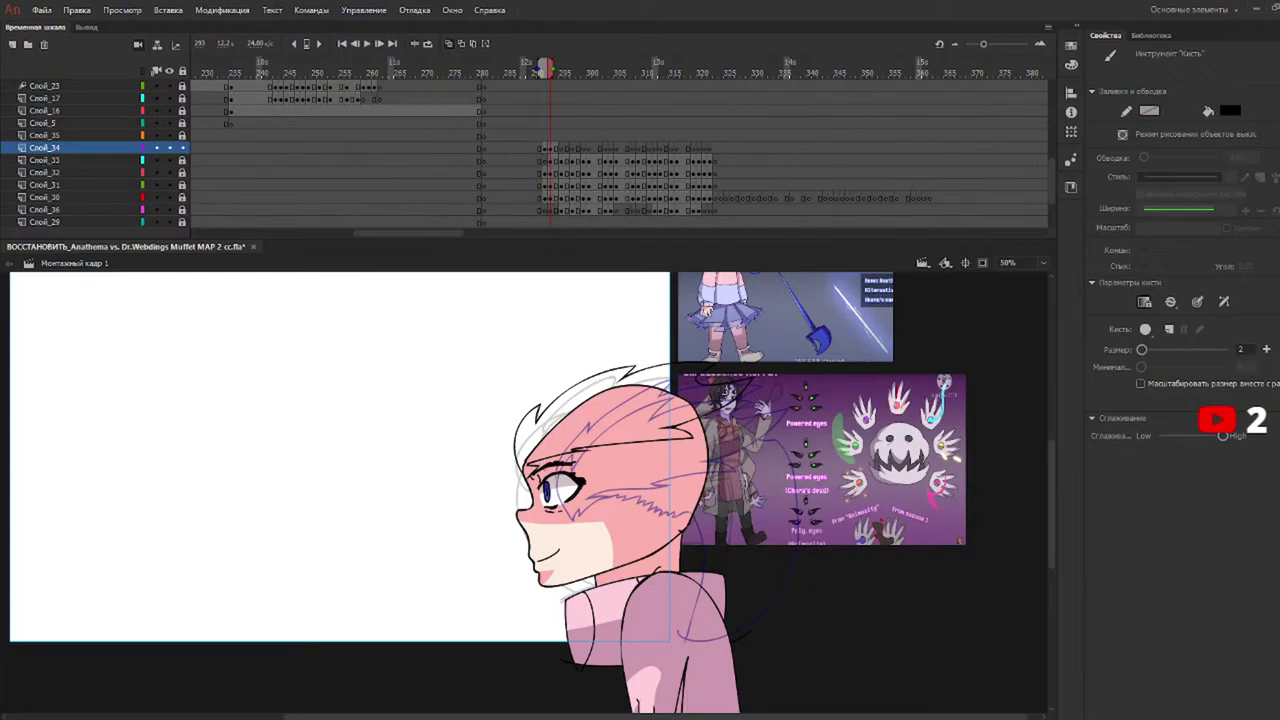
mouse_move(534, 470)
mouse_down()
mouse_move(578, 456)
mouse_move(608, 464)
mouse_move(664, 550)
mouse_move(752, 514)
mouse_up()
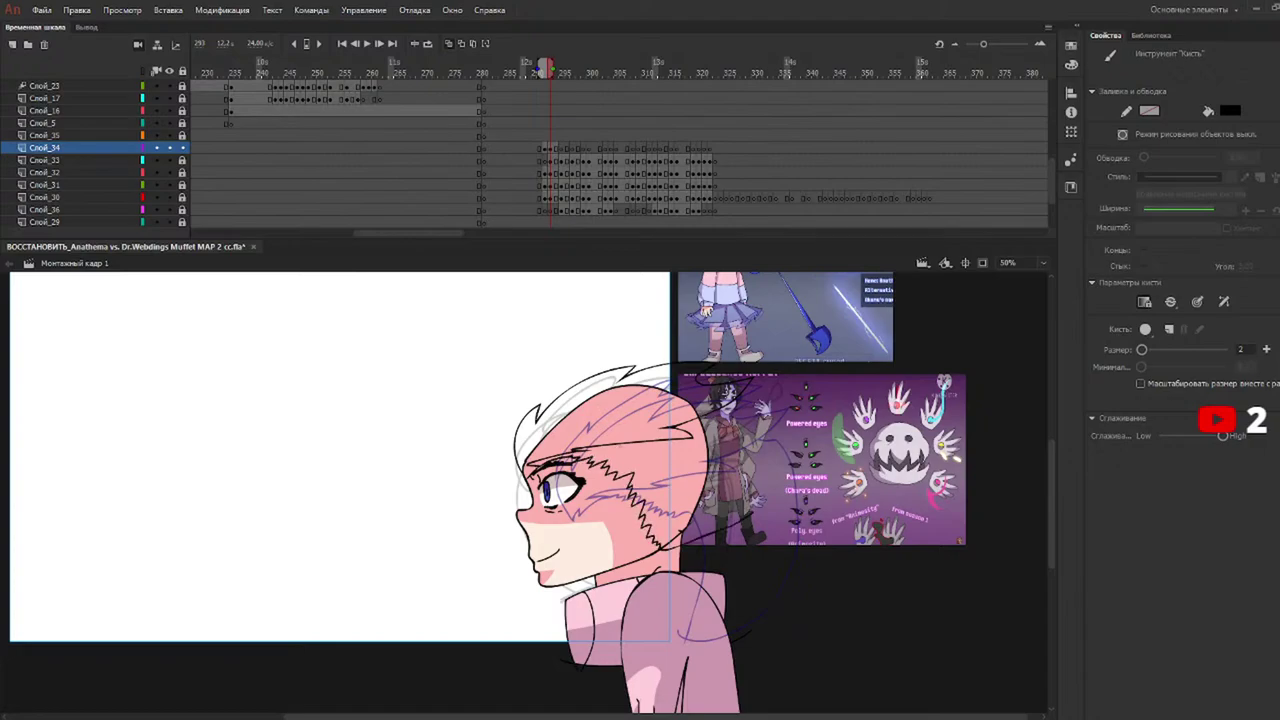
mouse_move(618, 451)
mouse_down()
mouse_move(732, 435)
mouse_move(660, 492)
mouse_move(686, 530)
mouse_up()
mouse_move(722, 410)
mouse_down()
mouse_move(776, 408)
mouse_move(732, 534)
mouse_up()
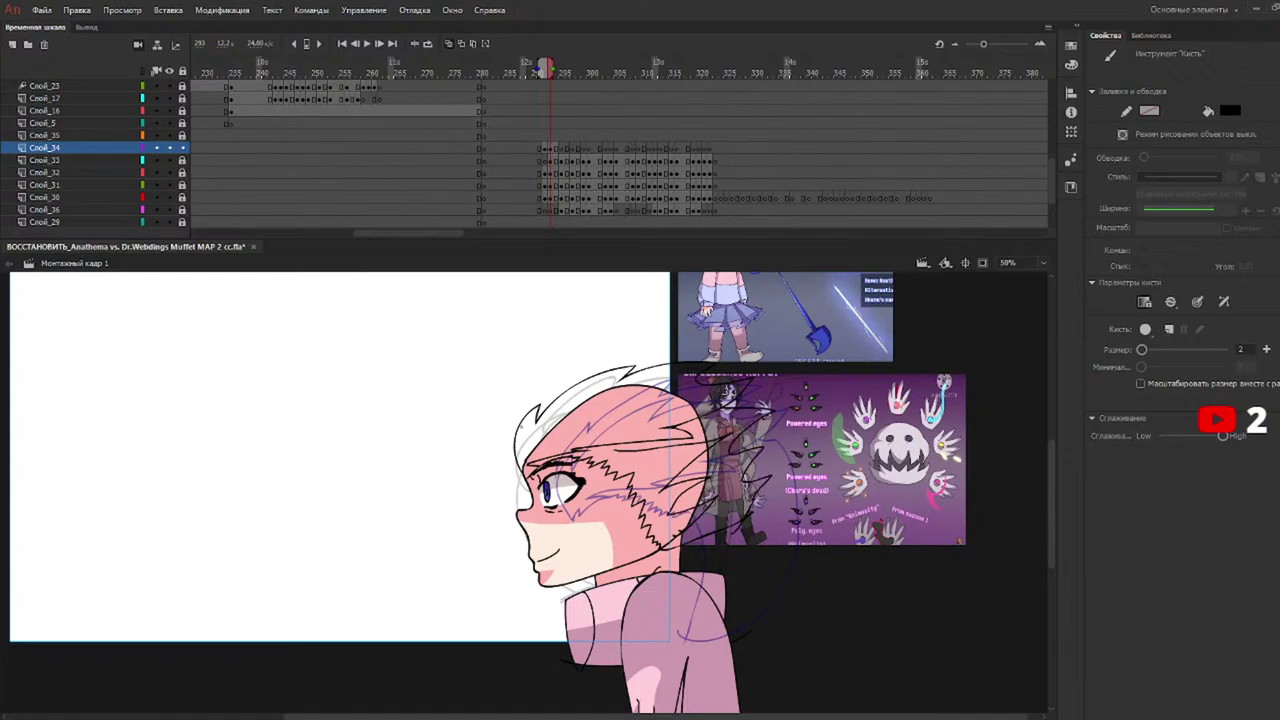
mouse_move(520, 426)
mouse_down()
mouse_move(566, 372)
mouse_move(648, 344)
mouse_move(716, 344)
mouse_move(720, 362)
mouse_up()
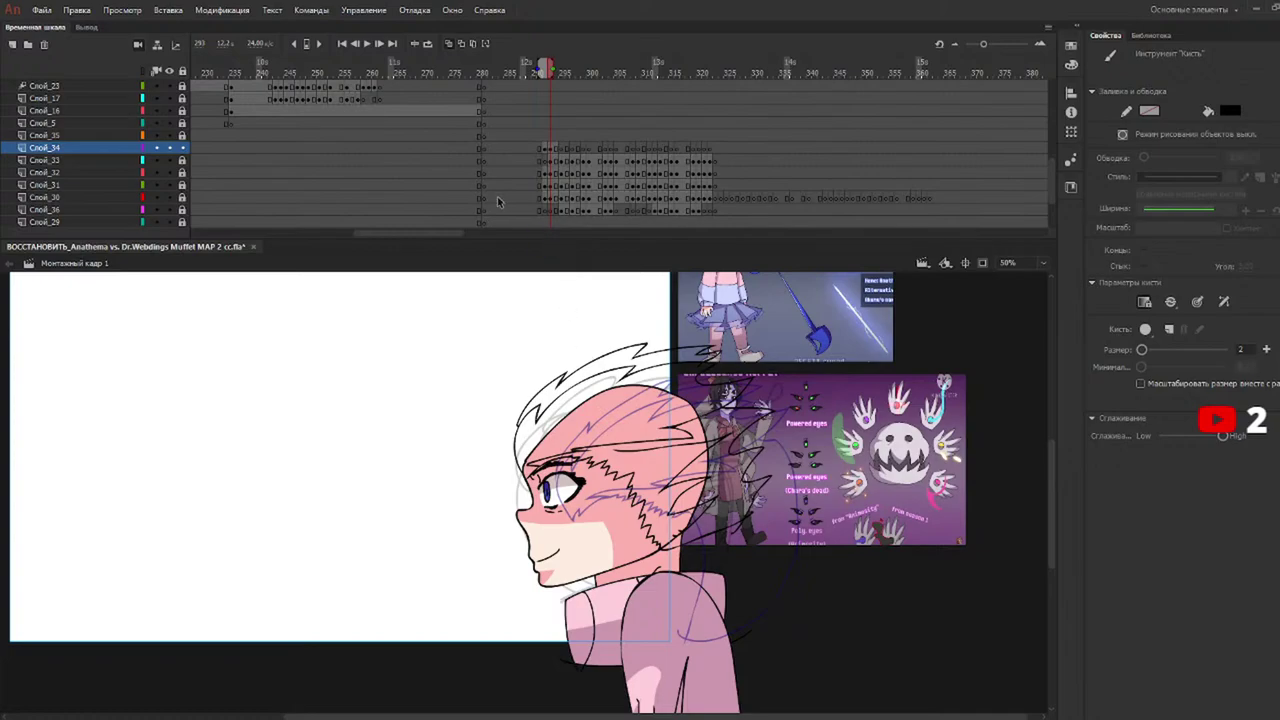
Draw the spiky swept-back fringe and the hairline across the head in frame 295 following the sketch, undoing stray strokes.
click(563, 70)
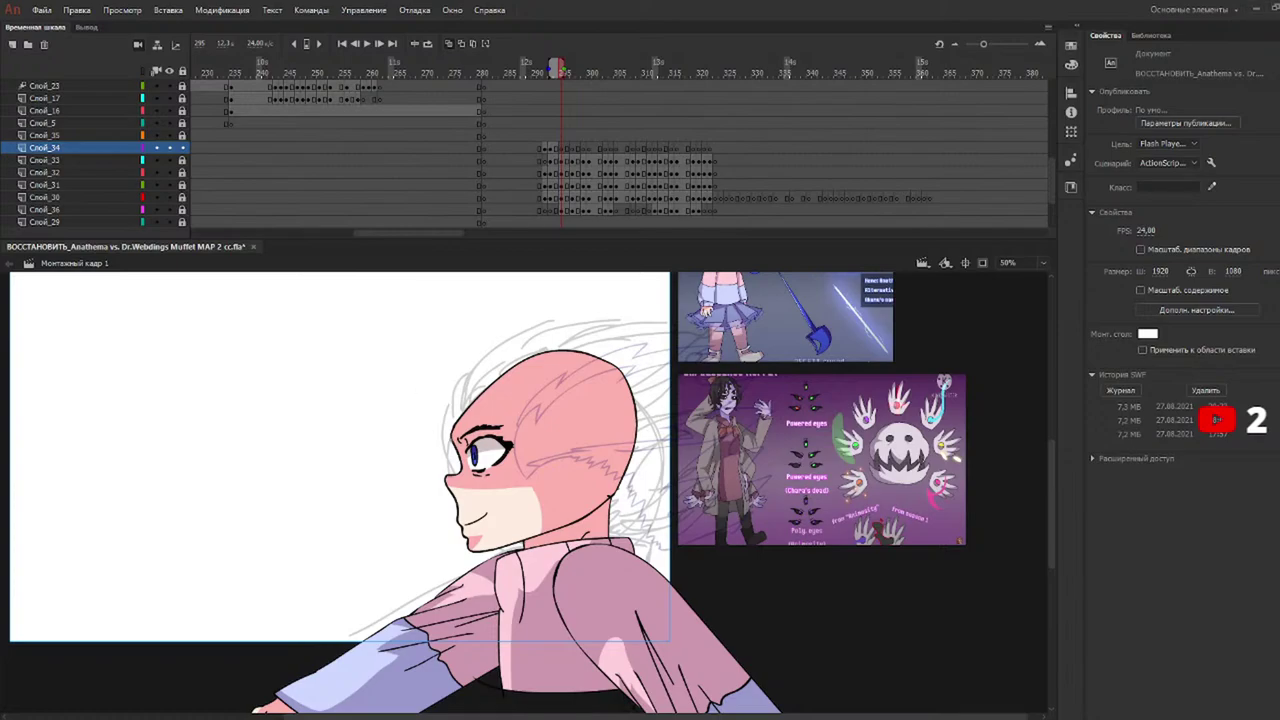
mouse_move(452, 440)
mouse_down()
mouse_move(456, 388)
mouse_move(541, 354)
mouse_move(616, 335)
mouse_move(610, 358)
mouse_move(640, 367)
mouse_move(630, 386)
mouse_up()
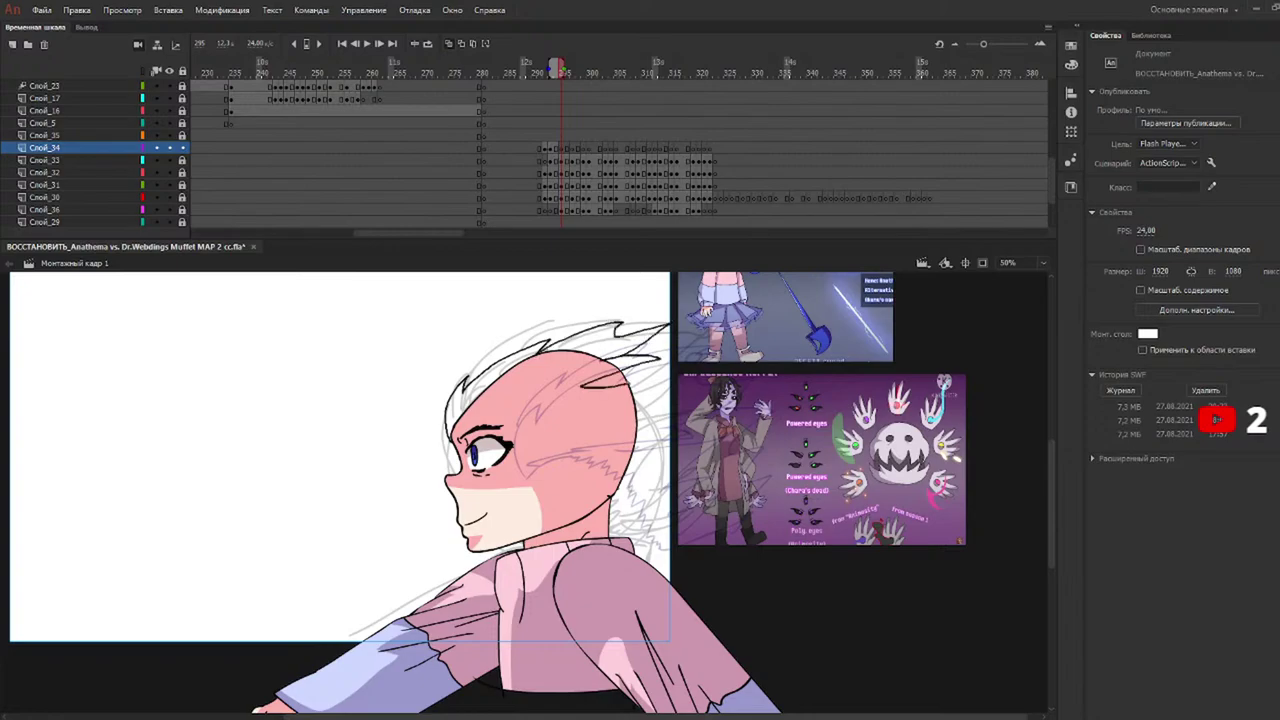
key(ctrl+z)
mouse_move(441, 440)
mouse_down()
mouse_move(452, 400)
mouse_move(548, 342)
mouse_move(620, 332)
mouse_move(662, 346)
mouse_move(472, 425)
mouse_up()
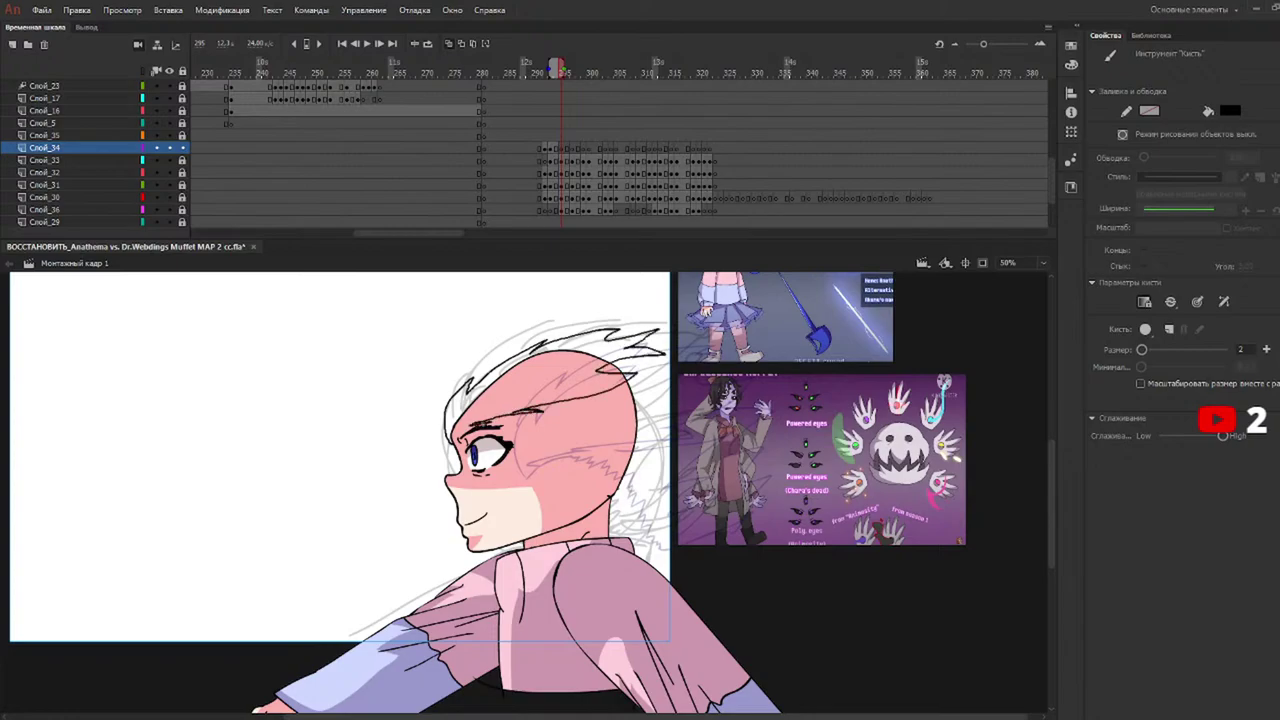
key(ctrl+z)
key(ctrl+z)
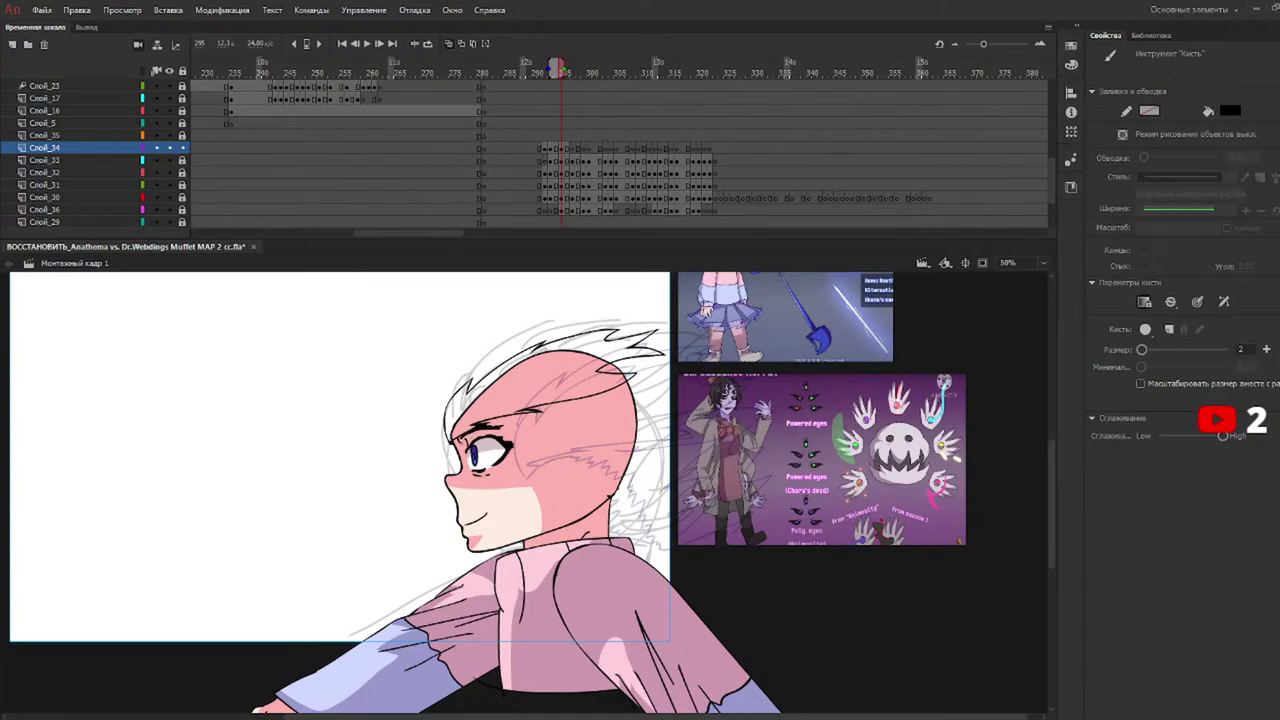
key(e)
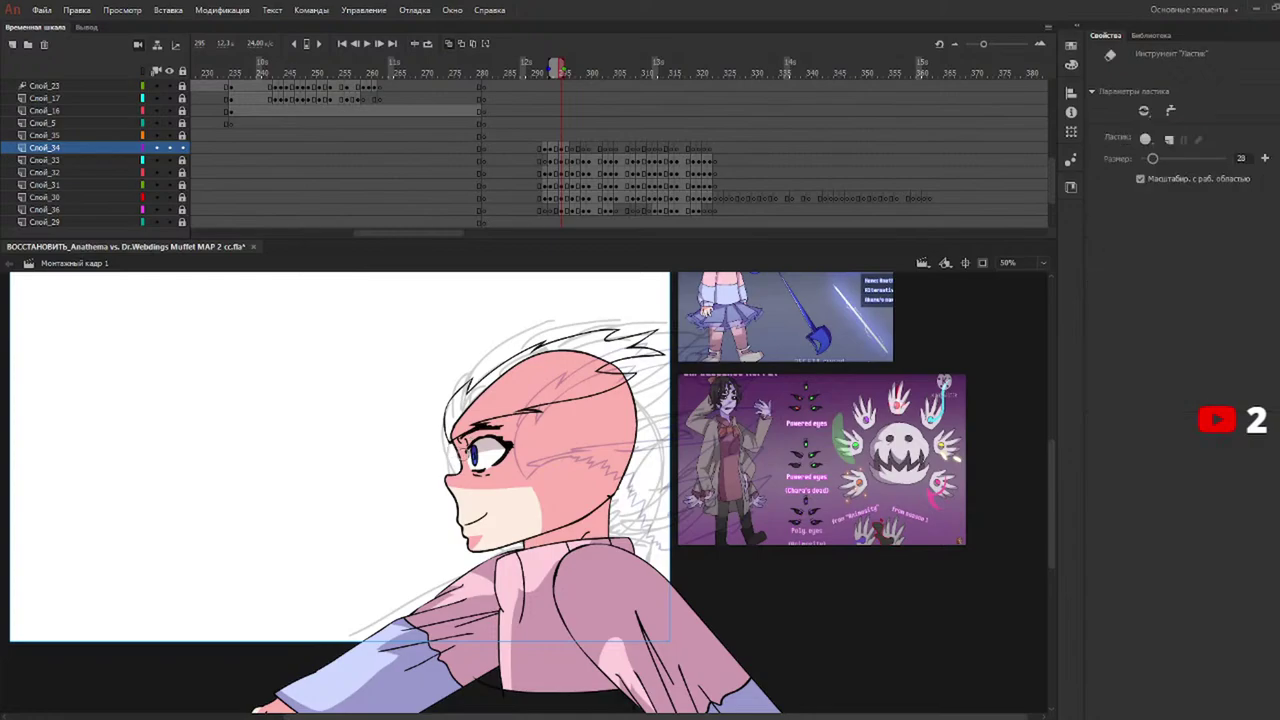
key(b)
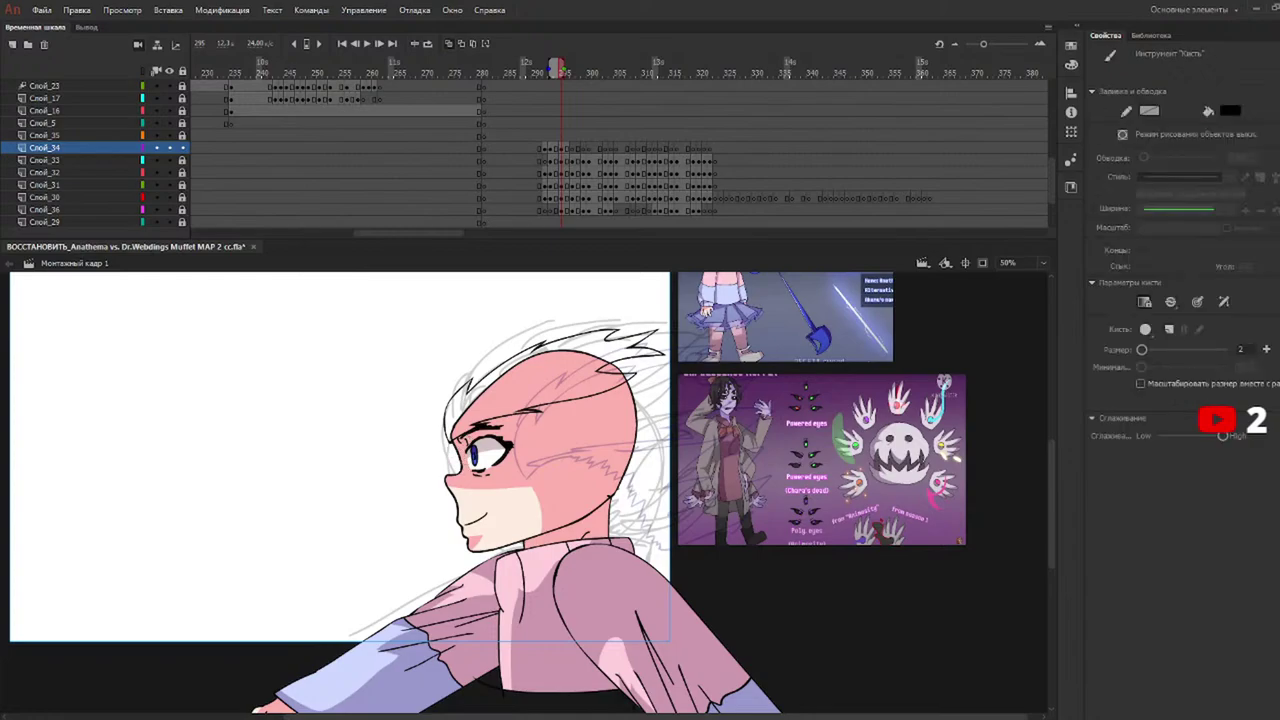
Add zigzag side strands behind the eye, outer crown strands, back locks and inner head strands in frame 295.
mouse_move(496, 421)
mouse_down()
mouse_move(524, 418)
mouse_move(585, 510)
mouse_up()
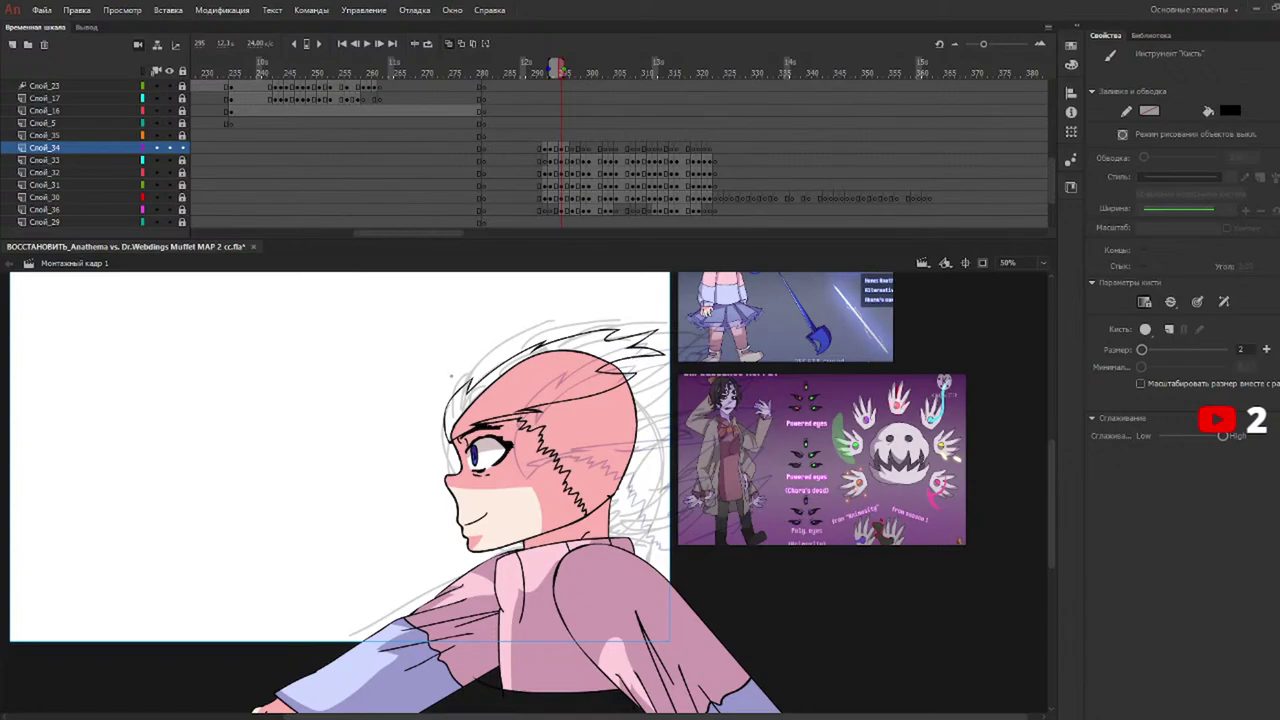
mouse_move(452, 393)
mouse_down()
mouse_move(570, 320)
mouse_move(650, 320)
mouse_move(714, 360)
mouse_move(690, 432)
mouse_move(640, 505)
mouse_move(594, 516)
mouse_up()
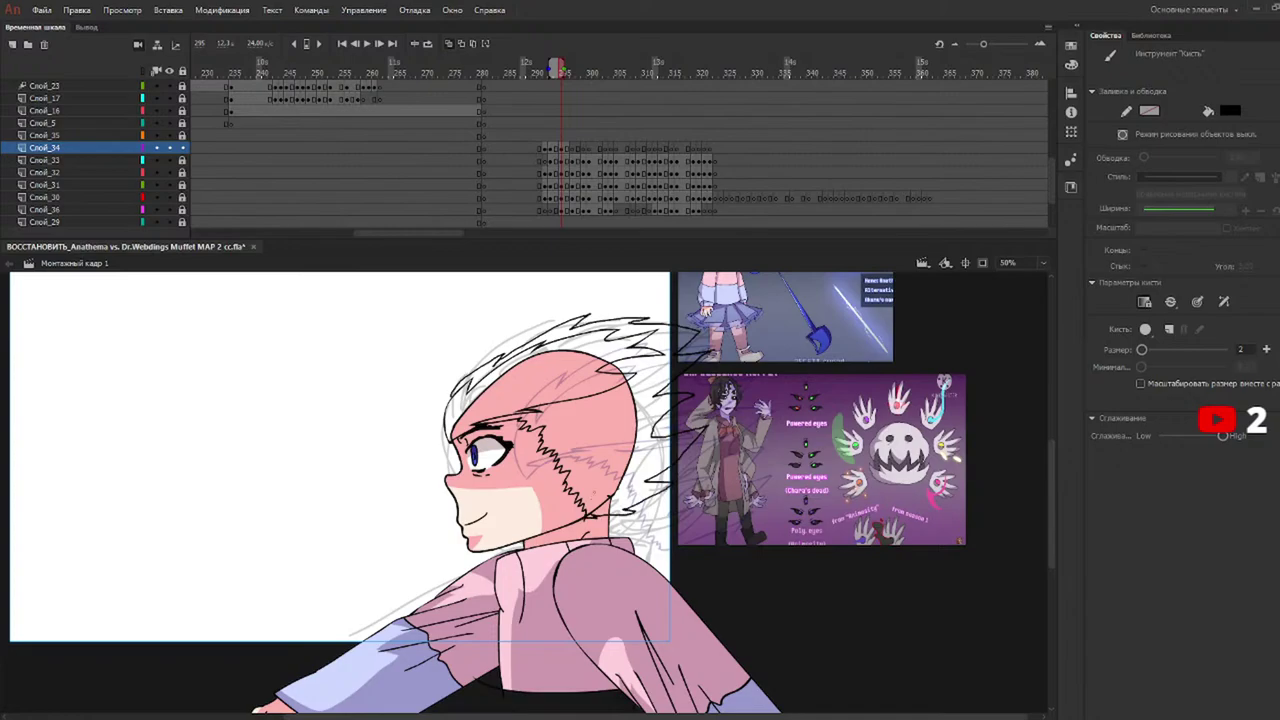
mouse_move(546, 411)
mouse_down()
mouse_move(642, 391)
mouse_move(654, 419)
mouse_move(602, 474)
mouse_move(644, 456)
mouse_move(604, 504)
mouse_up()
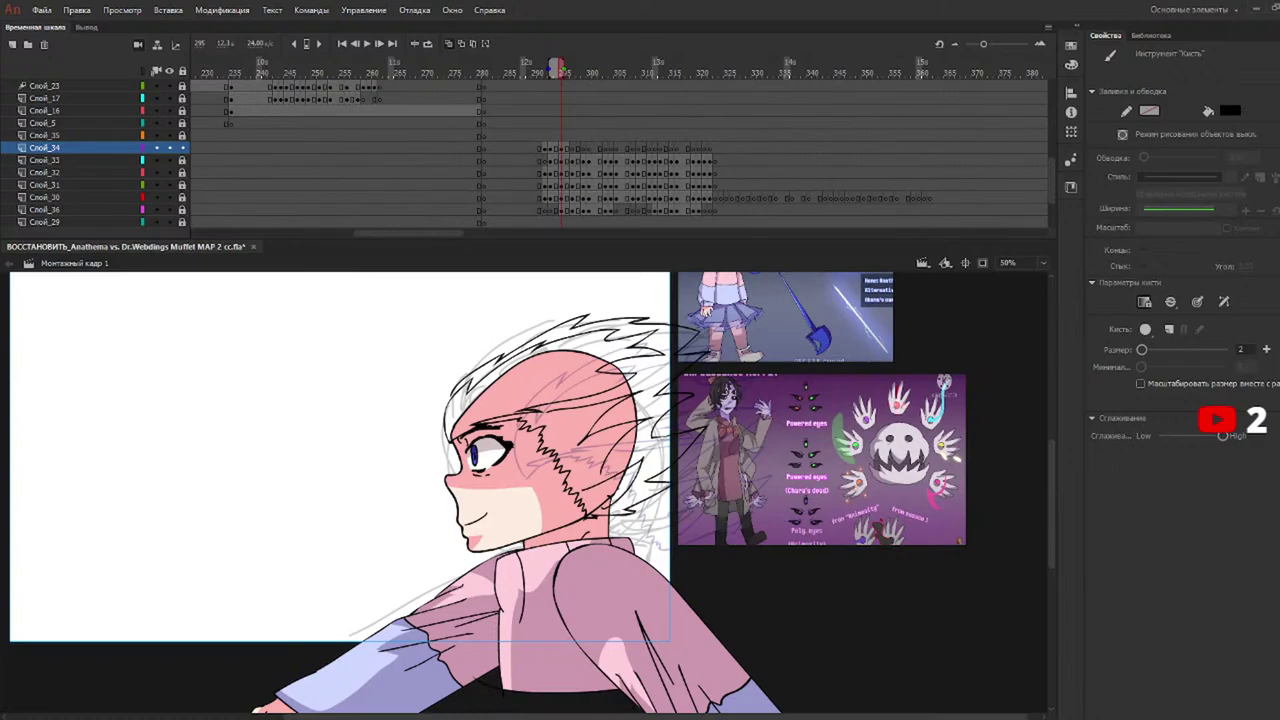
Draw the spiky fringe, the hairline and the zigzag strands from brow to jaw in frame 297.
click(575, 73)
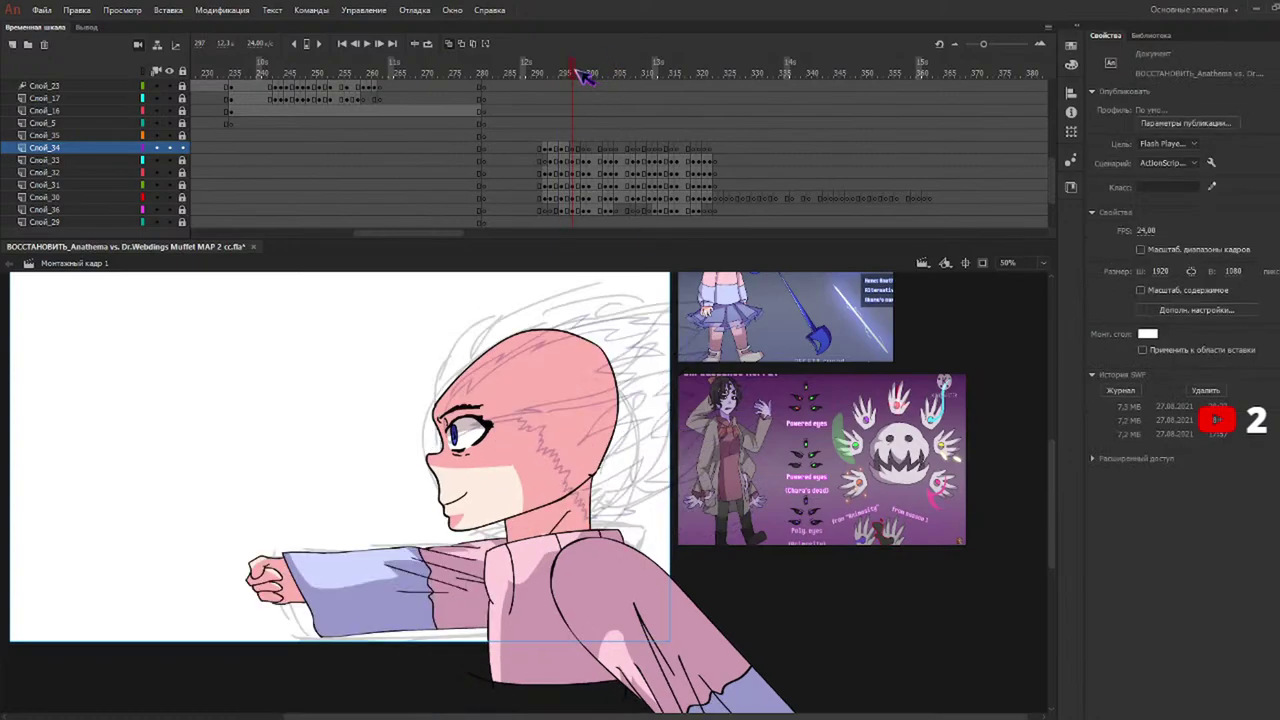
mouse_move(434, 421)
mouse_down()
mouse_move(424, 403)
mouse_move(435, 375)
mouse_move(509, 328)
mouse_move(609, 303)
mouse_move(600, 344)
mouse_move(490, 372)
mouse_move(526, 382)
mouse_move(430, 424)
mouse_up()
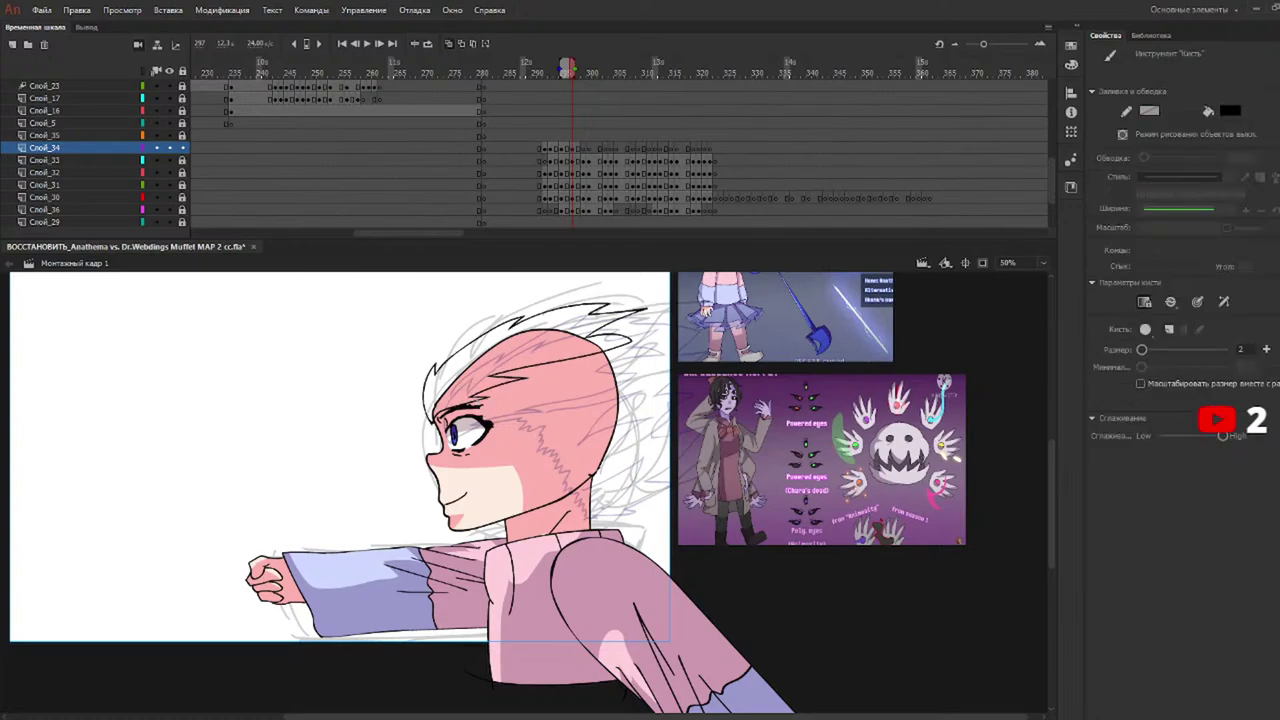
drag(518, 418, 562, 484)
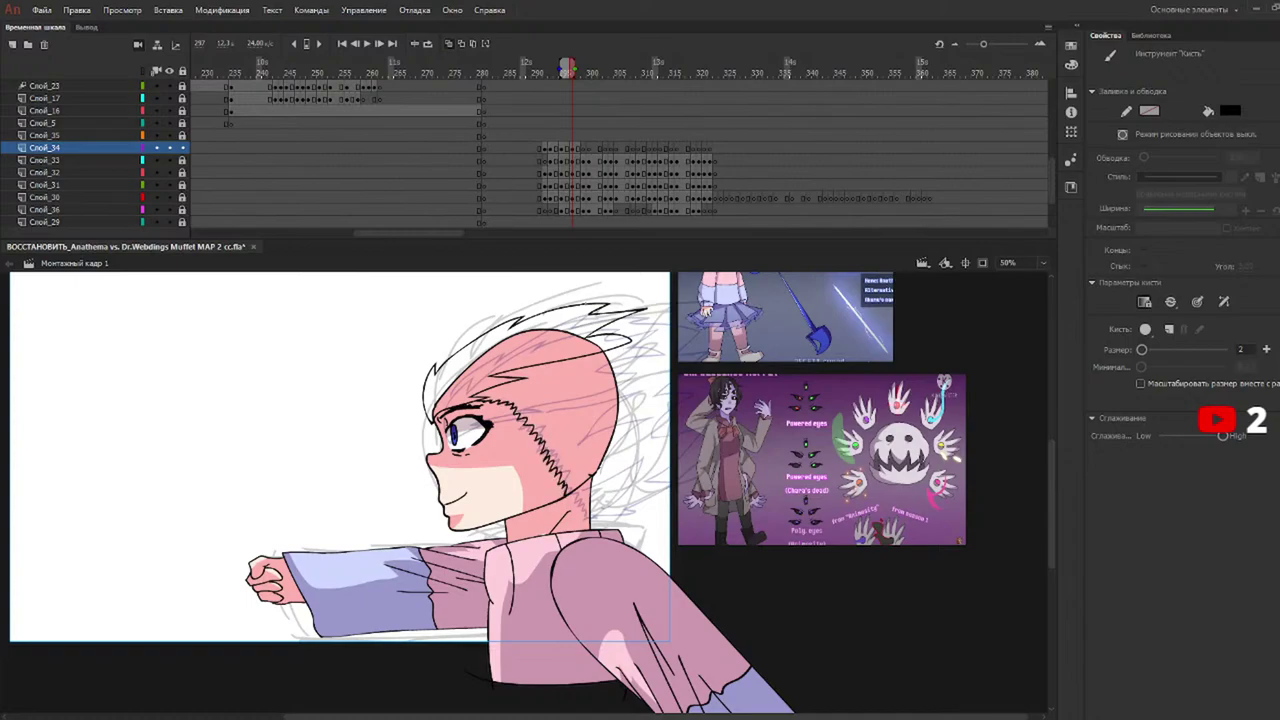
Outline the outer crown and back locks in frame 297 and add swept strands across the head, undoing stray strokes.
mouse_move(444, 360)
mouse_down()
mouse_move(504, 310)
mouse_move(670, 294)
mouse_move(650, 368)
mouse_move(668, 398)
mouse_move(660, 432)
mouse_move(574, 500)
mouse_up()
key(ctrl+z)
key(ctrl+z)
drag(526, 385, 610, 360)
mouse_move(556, 401)
mouse_down()
mouse_move(620, 380)
mouse_move(610, 398)
mouse_up()
drag(568, 436, 616, 412)
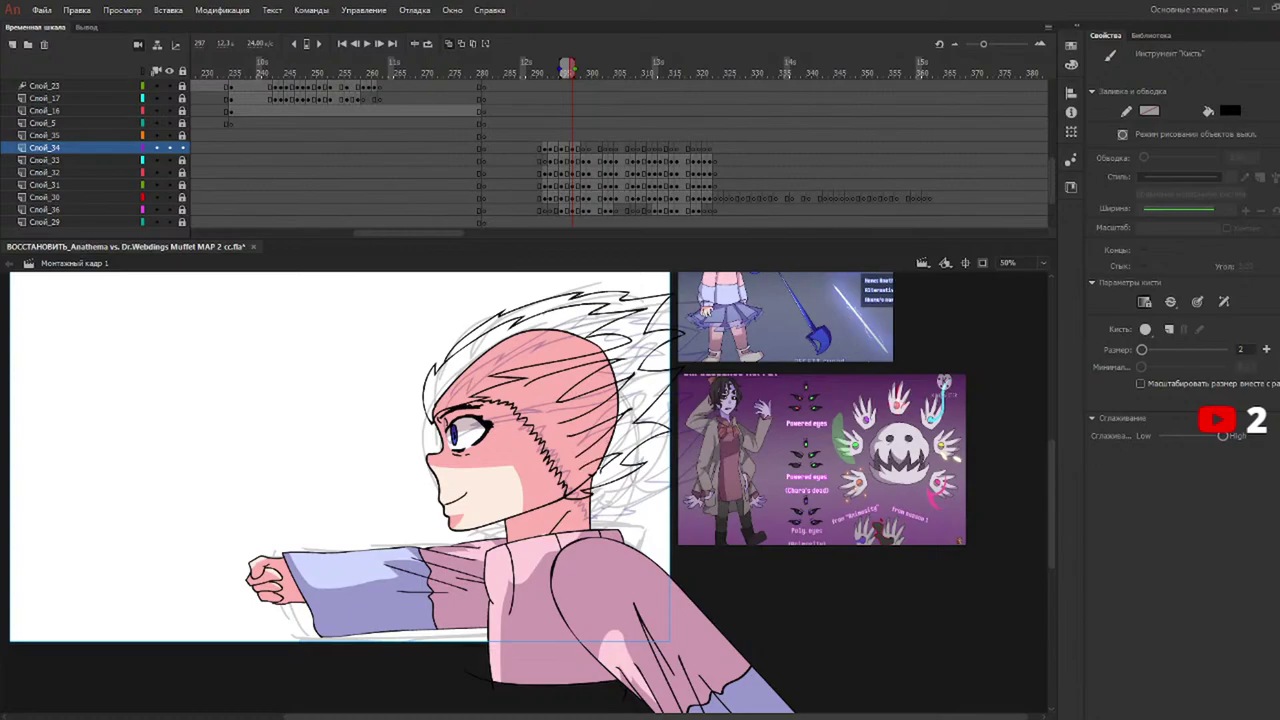
Draw the swept-back fringe and the hairline above the eye in frame 299 following the sketch.
click(586, 70)
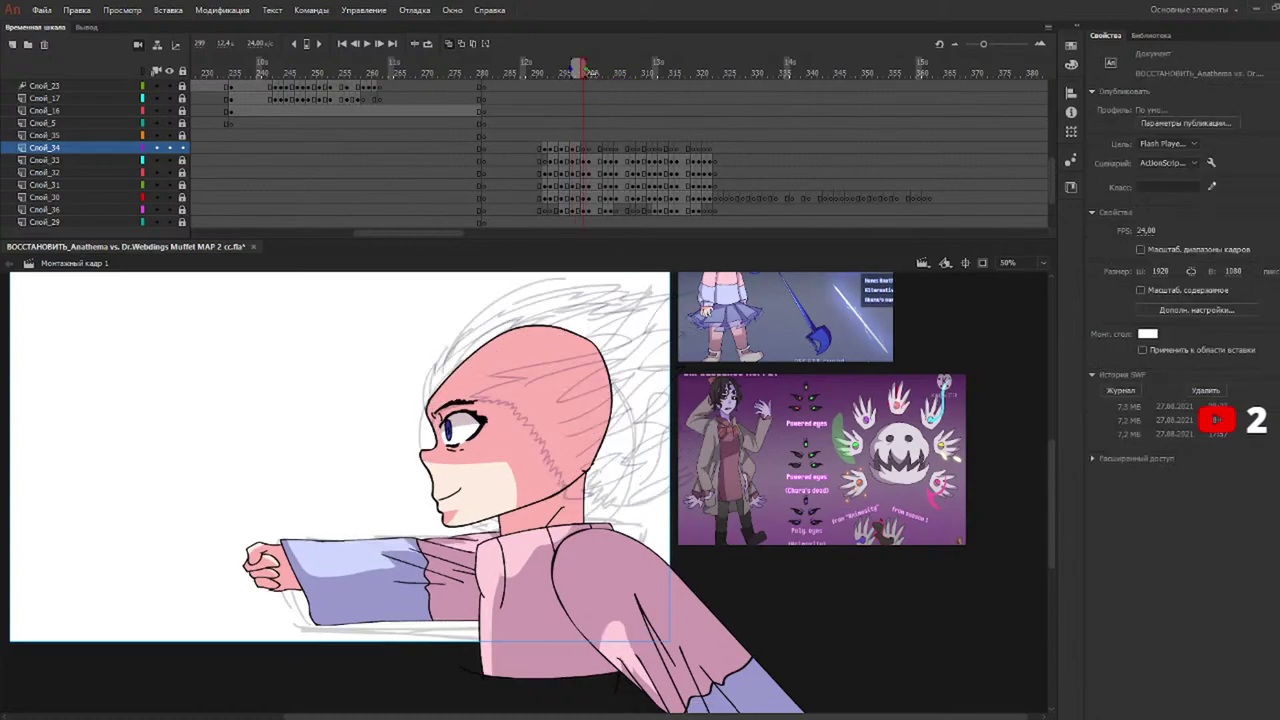
mouse_move(426, 426)
mouse_down()
mouse_move(420, 378)
mouse_move(510, 312)
mouse_move(626, 318)
mouse_move(460, 386)
mouse_move(426, 430)
mouse_up()
key(e)
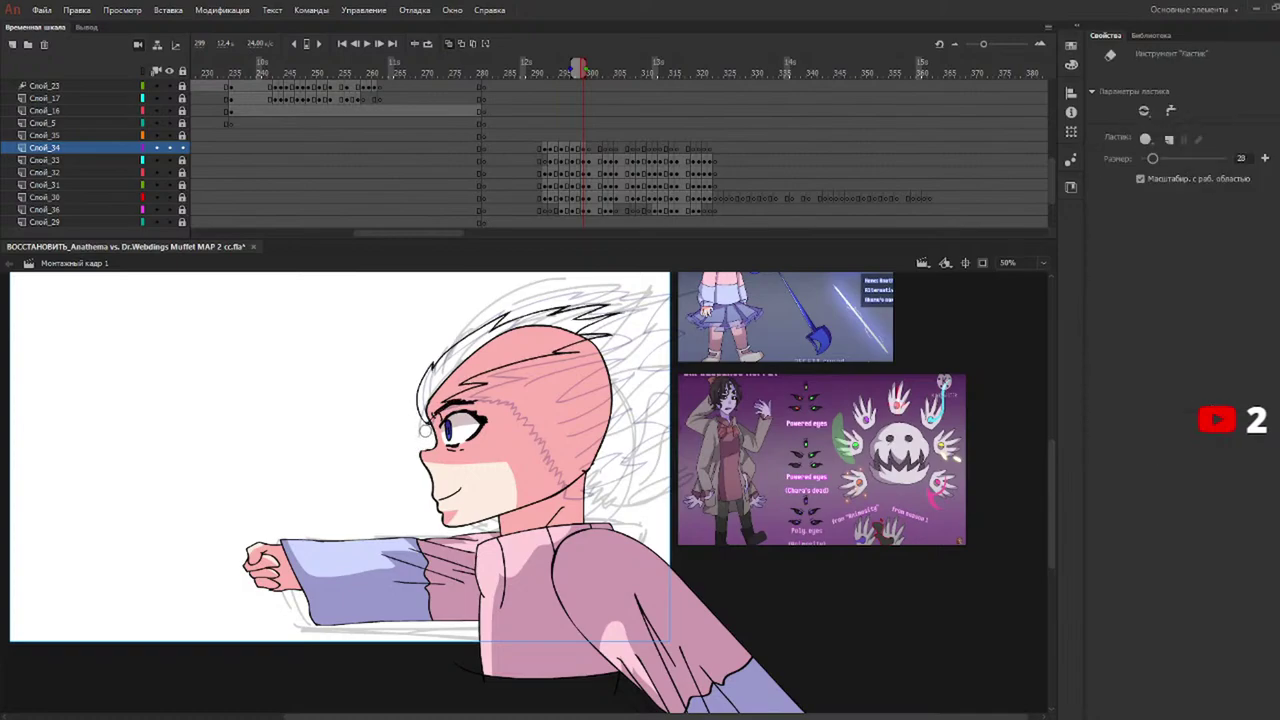
key(b)
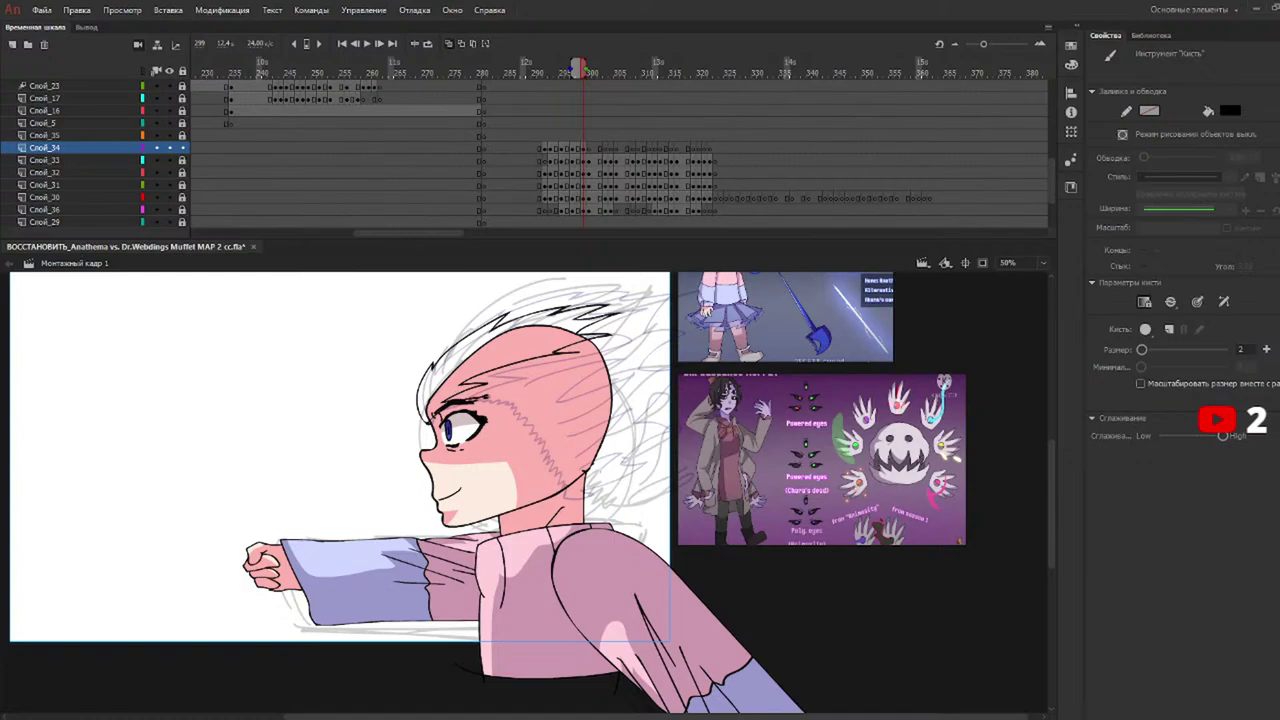
Complete the hair in frame 299 with zigzag side strands, outer crown and back locks, and inner strands across the head.
mouse_move(494, 402)
mouse_down()
mouse_move(520, 418)
mouse_move(556, 485)
mouse_up()
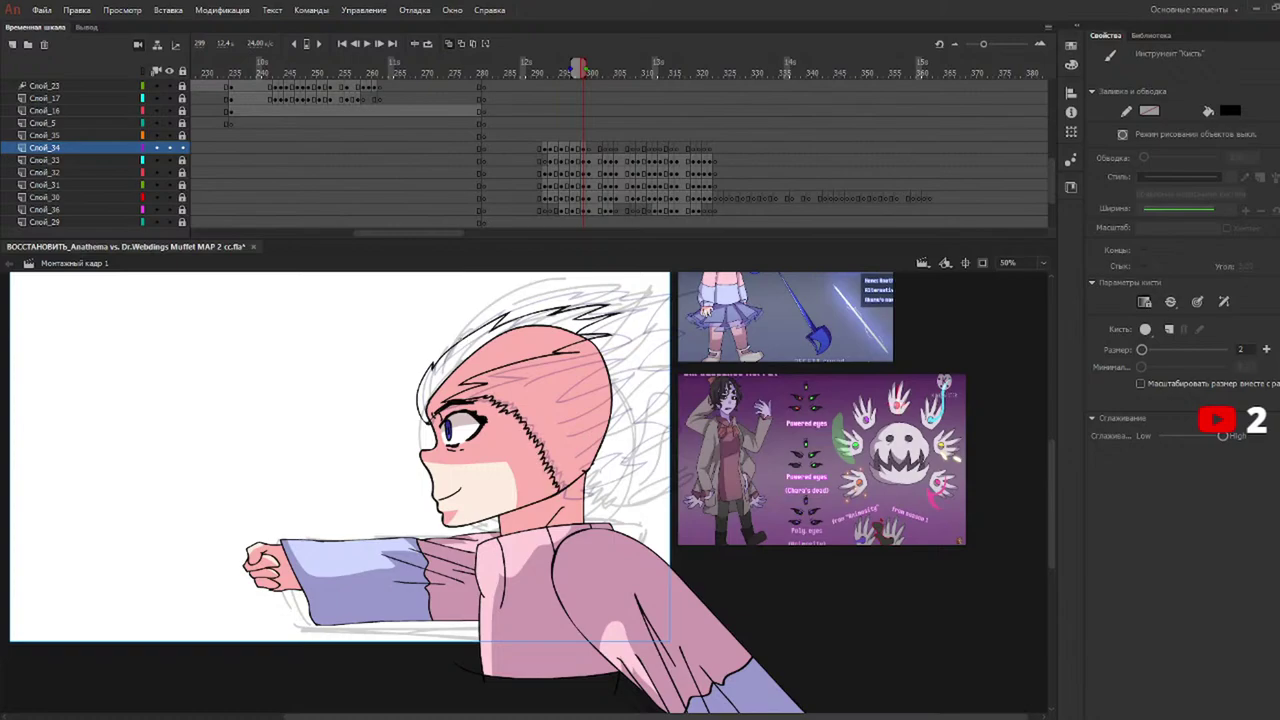
mouse_move(462, 334)
mouse_down()
mouse_move(546, 288)
mouse_move(682, 312)
mouse_move(640, 360)
mouse_move(668, 392)
mouse_move(570, 494)
mouse_up()
mouse_move(494, 380)
mouse_down()
mouse_move(572, 355)
mouse_move(556, 381)
mouse_up()
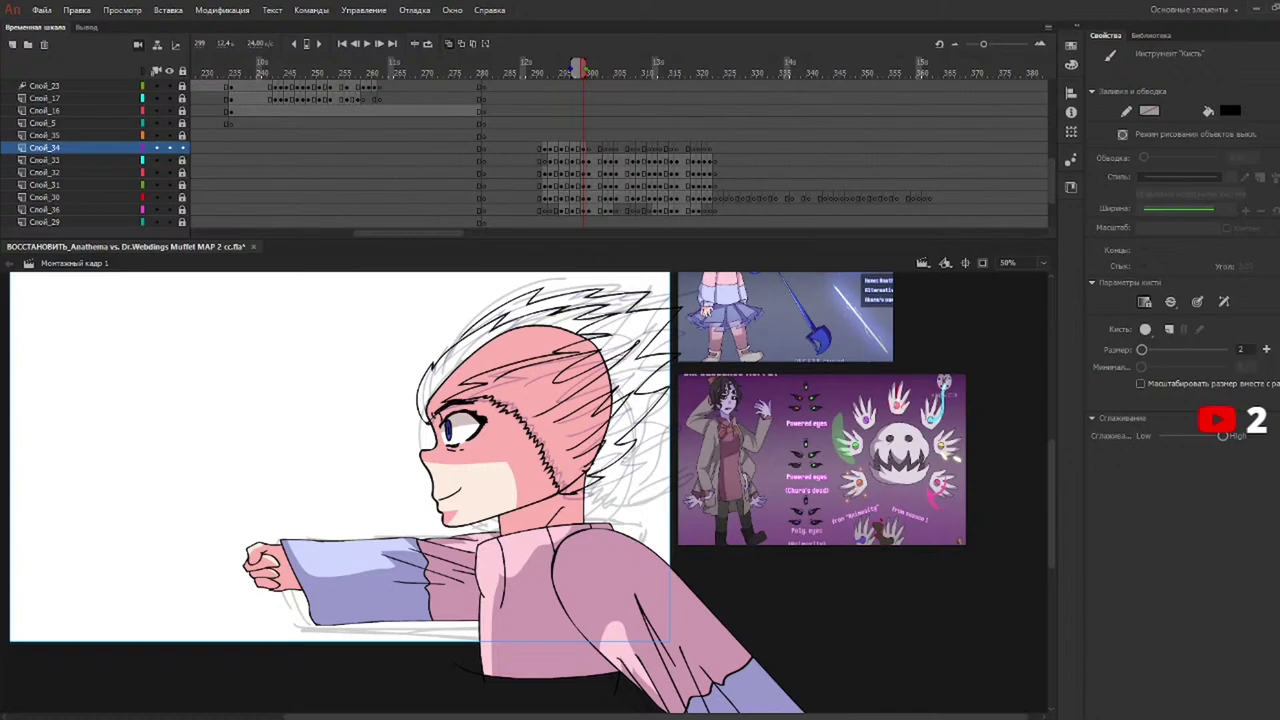
key(e)
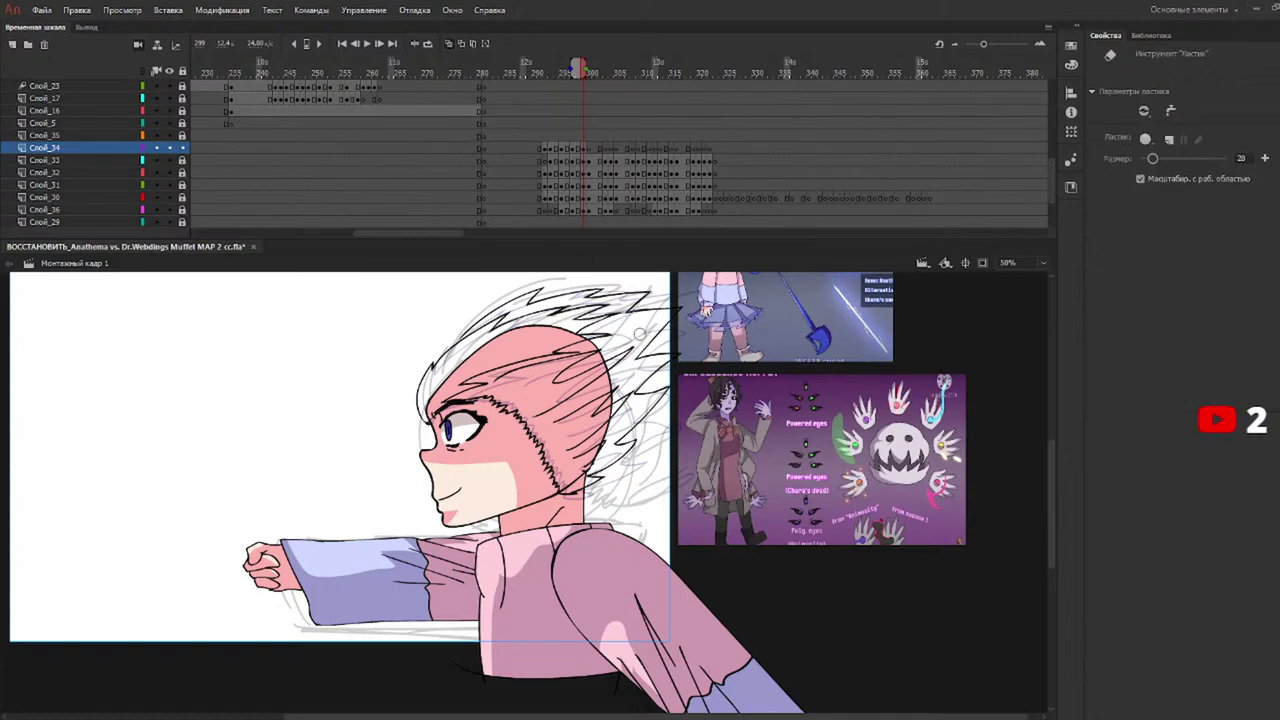
key(b)
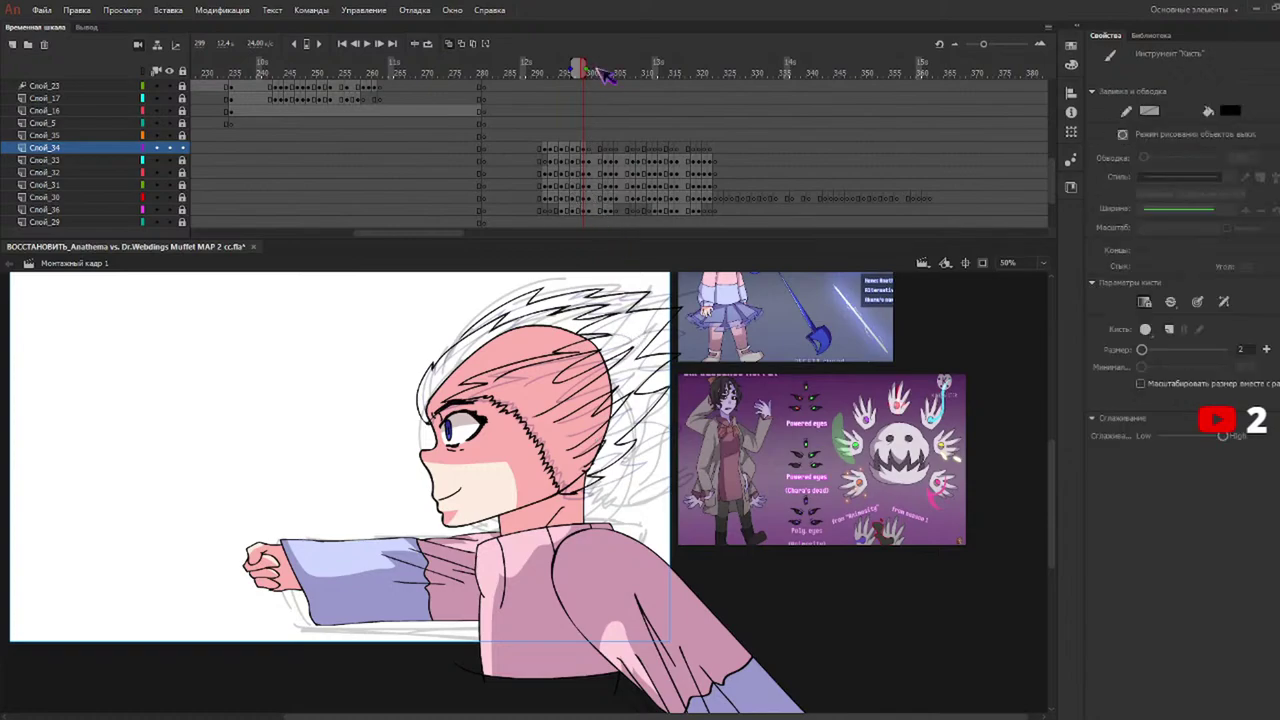
Draw the fringe, hairline and zigzag side strands down to the jaw in frame 300, undoing a stray stroke.
click(598, 72)
click(587, 70)
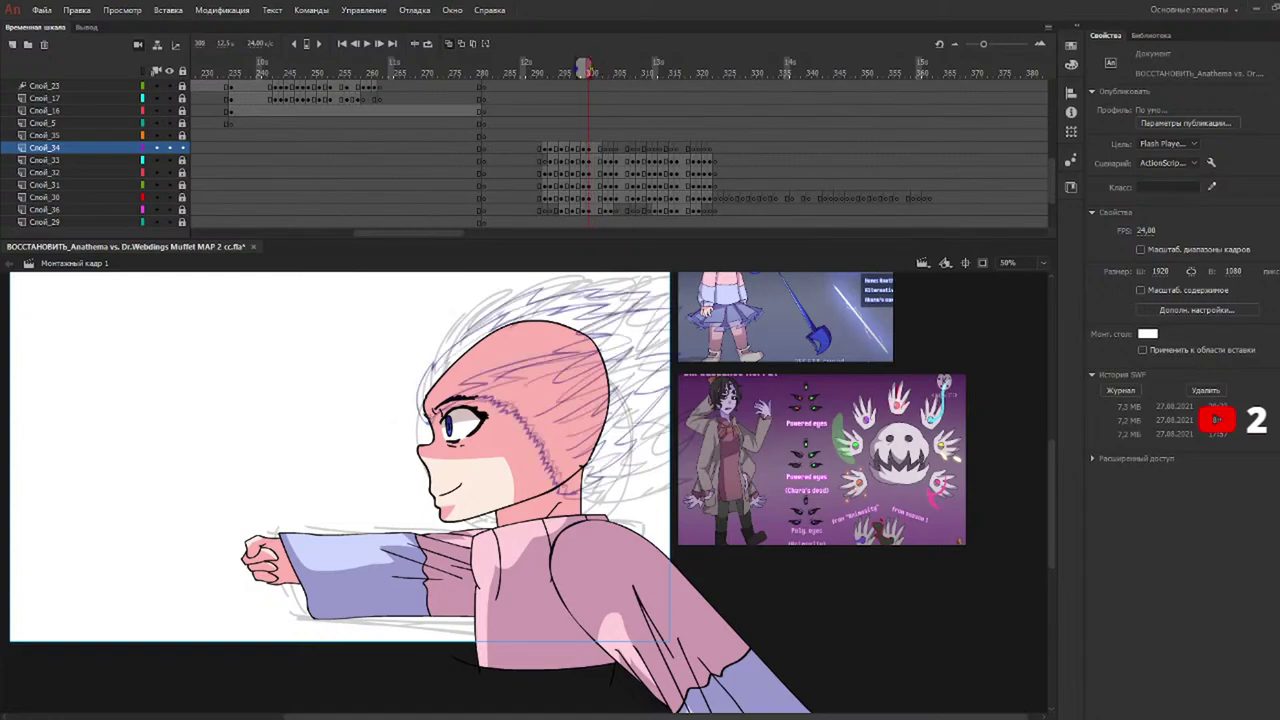
key(b)
mouse_move(418, 415)
mouse_down()
mouse_move(430, 357)
mouse_move(512, 306)
mouse_move(652, 300)
mouse_move(570, 329)
mouse_move(622, 334)
mouse_up()
mouse_move(622, 334)
mouse_down()
mouse_move(520, 353)
mouse_move(540, 358)
mouse_move(455, 388)
mouse_move(434, 410)
mouse_up()
key(ctrl+z)
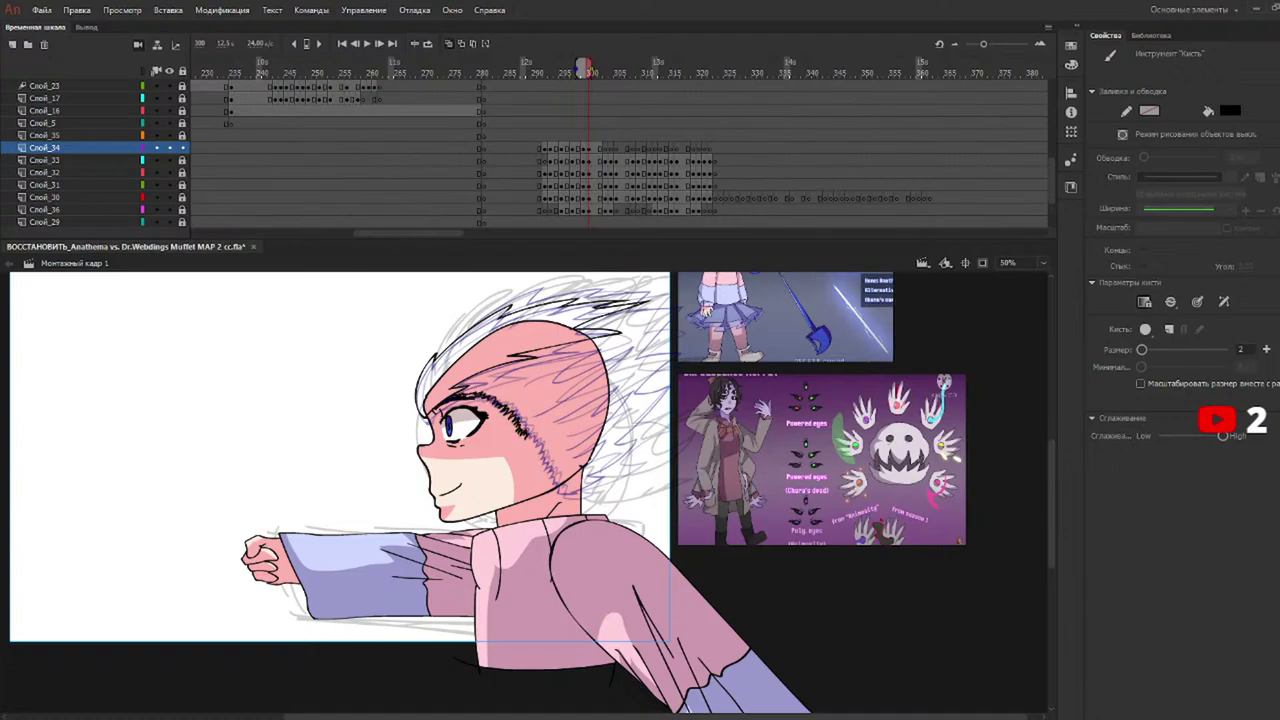
drag(533, 443, 543, 472)
Outline the outer crown and back locks in frame 300 and add swept strands across the head.
mouse_move(454, 342)
mouse_down()
mouse_move(532, 287)
mouse_move(674, 289)
mouse_move(708, 316)
mouse_move(634, 362)
mouse_move(620, 414)
mouse_move(642, 428)
mouse_move(622, 464)
mouse_move(574, 490)
mouse_up()
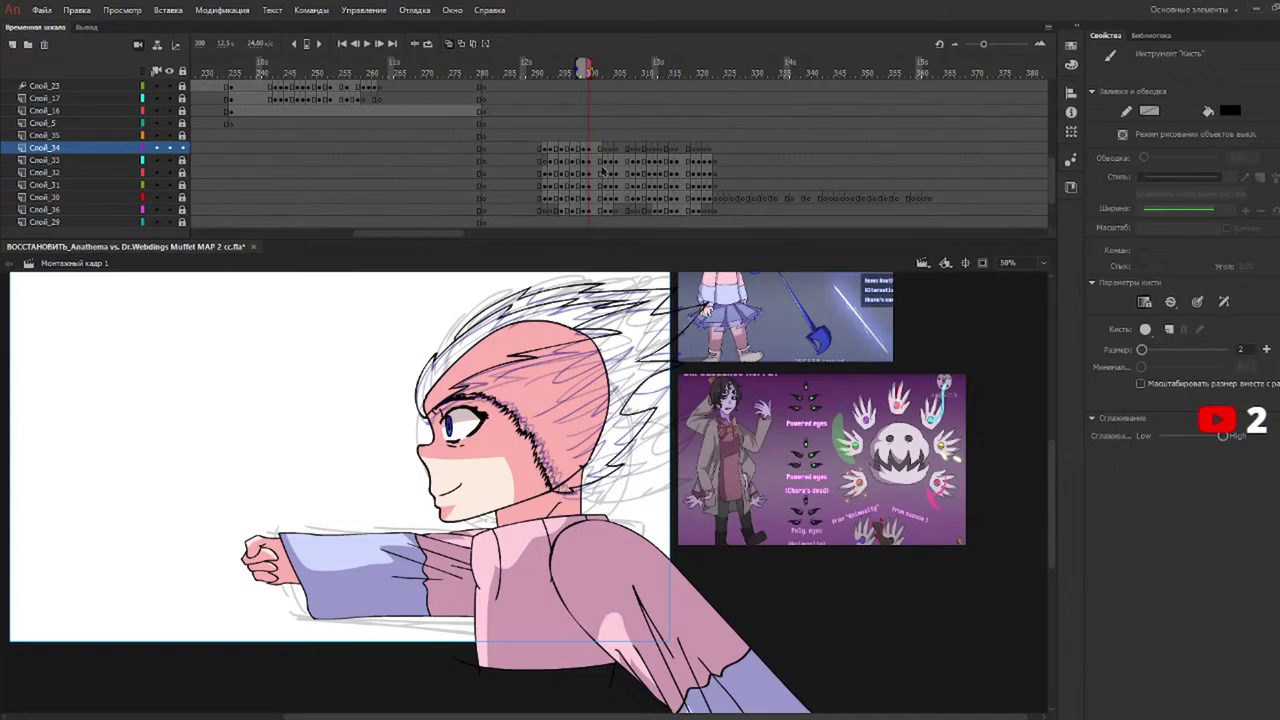
key(v)
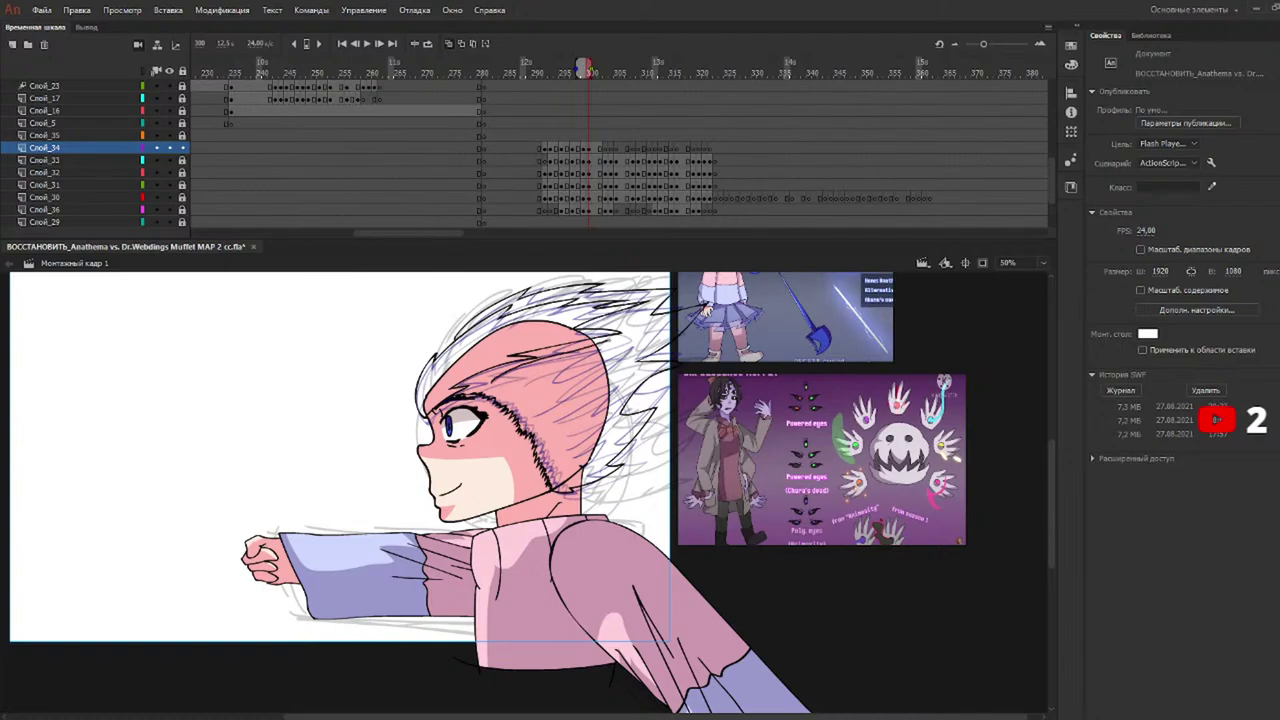
key(b)
key(e)
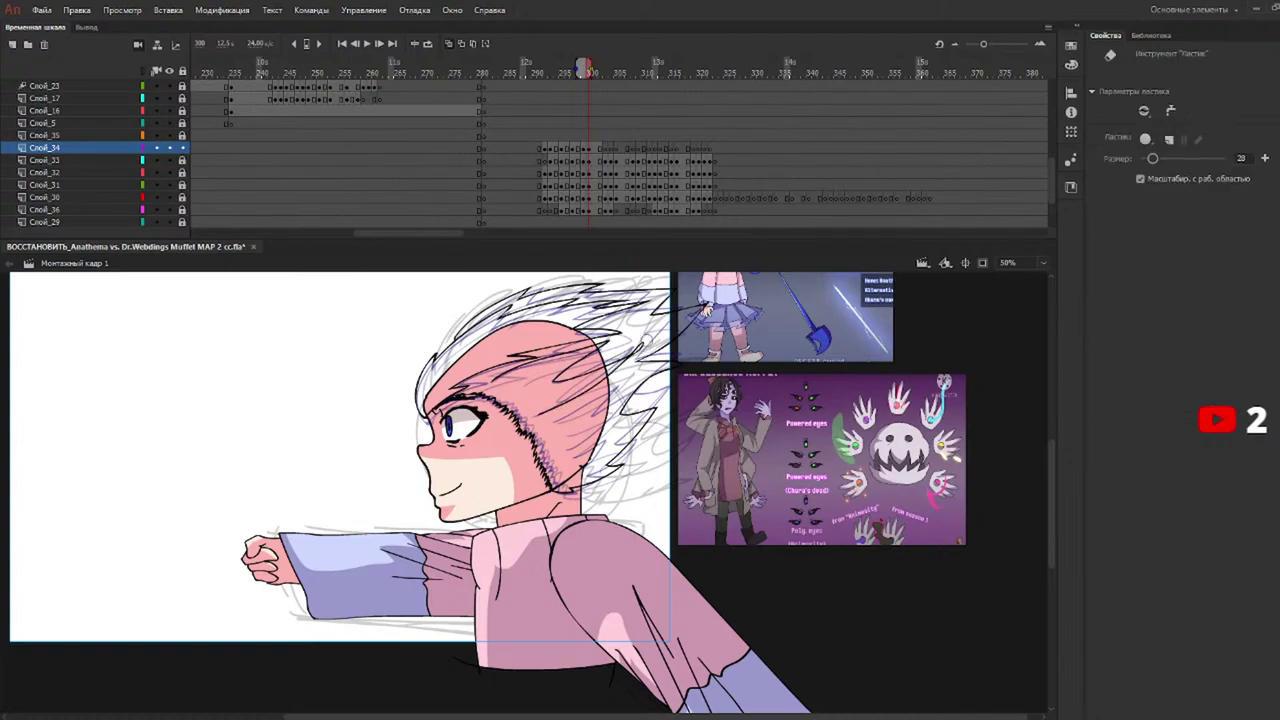
key(b)
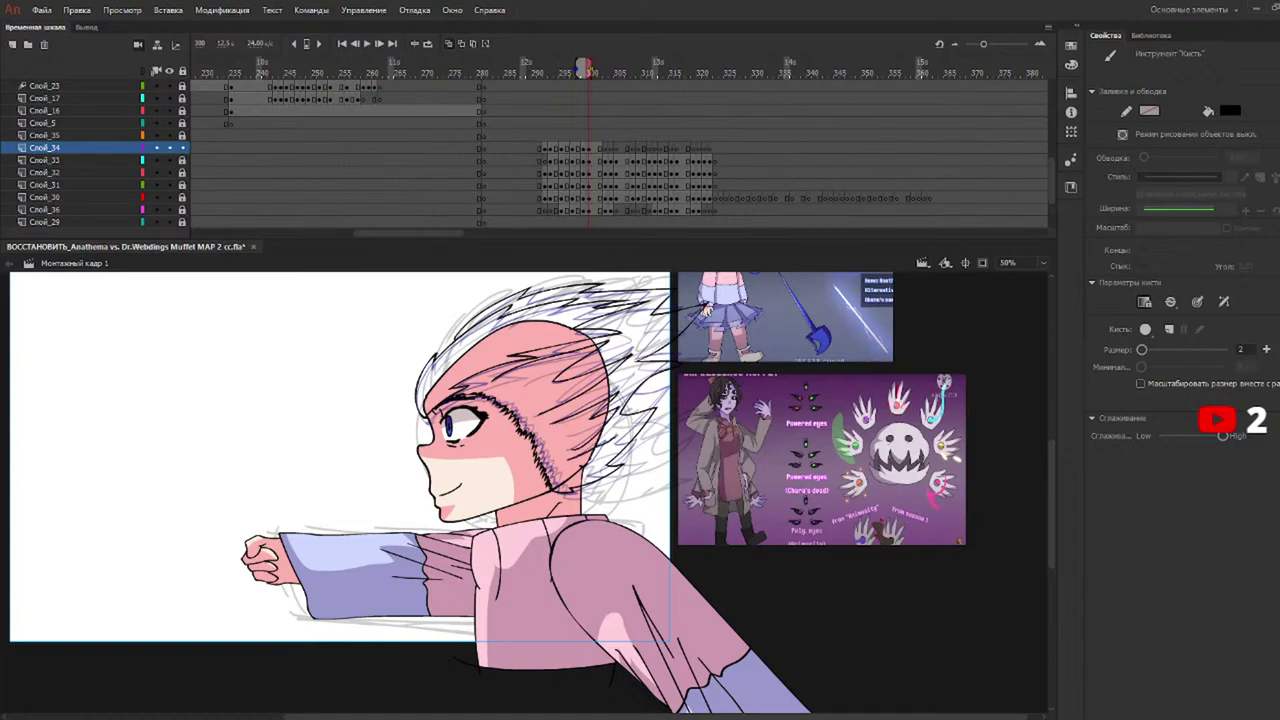
Draw the raised spiky fringe, the hairline and the zigzag side strands down to the jaw in frame 303.
click(548, 66)
drag(548, 66, 615, 65)
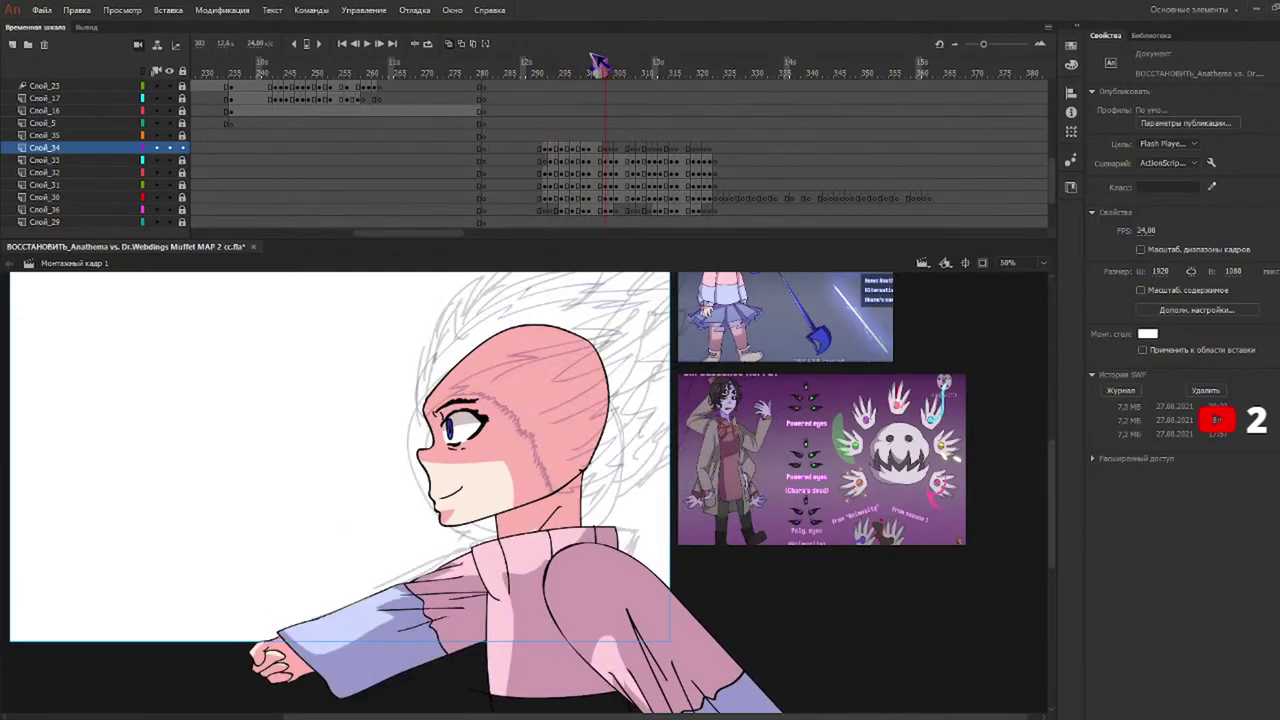
mouse_move(430, 428)
mouse_down()
mouse_move(442, 344)
mouse_move(541, 275)
mouse_move(509, 306)
mouse_up()
mouse_move(509, 306)
mouse_down()
mouse_move(580, 273)
mouse_move(518, 358)
mouse_move(434, 422)
mouse_move(492, 395)
mouse_move(540, 452)
mouse_move(543, 482)
mouse_up()
key(b)
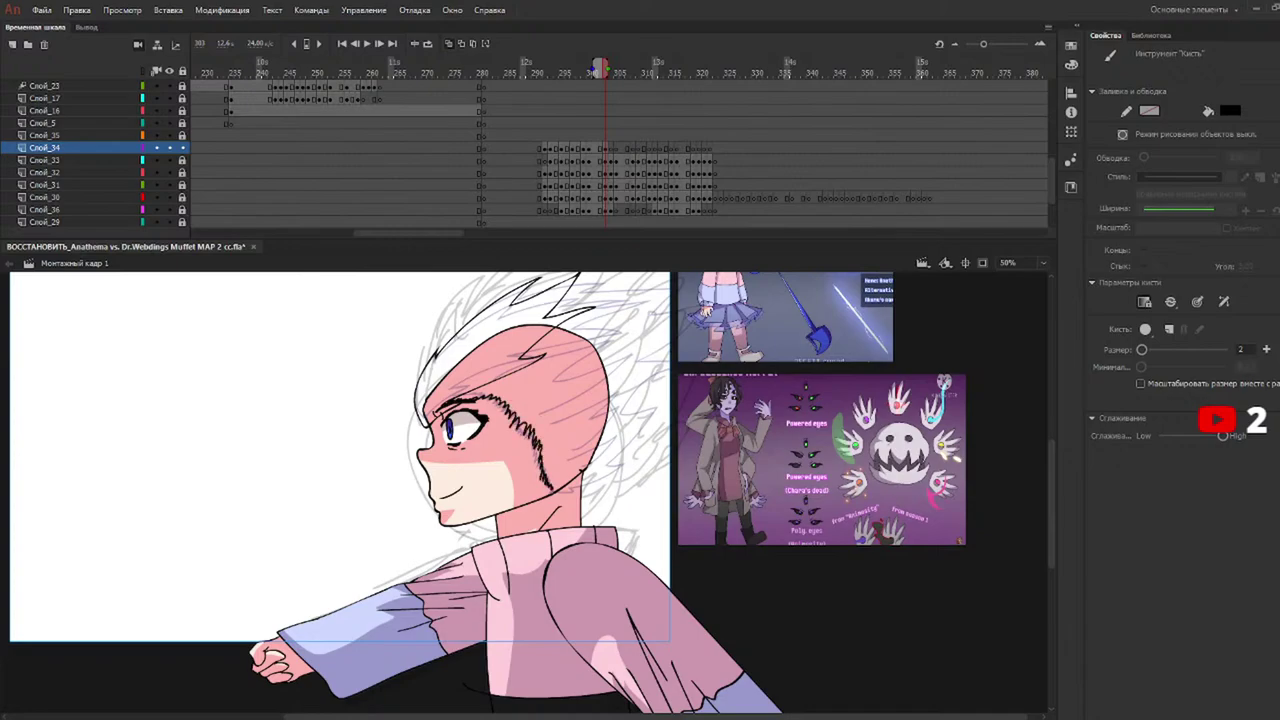
Draw the tall outer crown spikes and back locks in frame 303 and add short strands across the head.
scroll(1058, 466, up, 2)
mouse_move(433, 419)
mouse_down()
mouse_move(500, 340)
mouse_move(607, 292)
mouse_move(596, 353)
mouse_move(638, 405)
mouse_move(610, 480)
mouse_move(625, 508)
mouse_move(586, 552)
mouse_move(550, 557)
mouse_up()
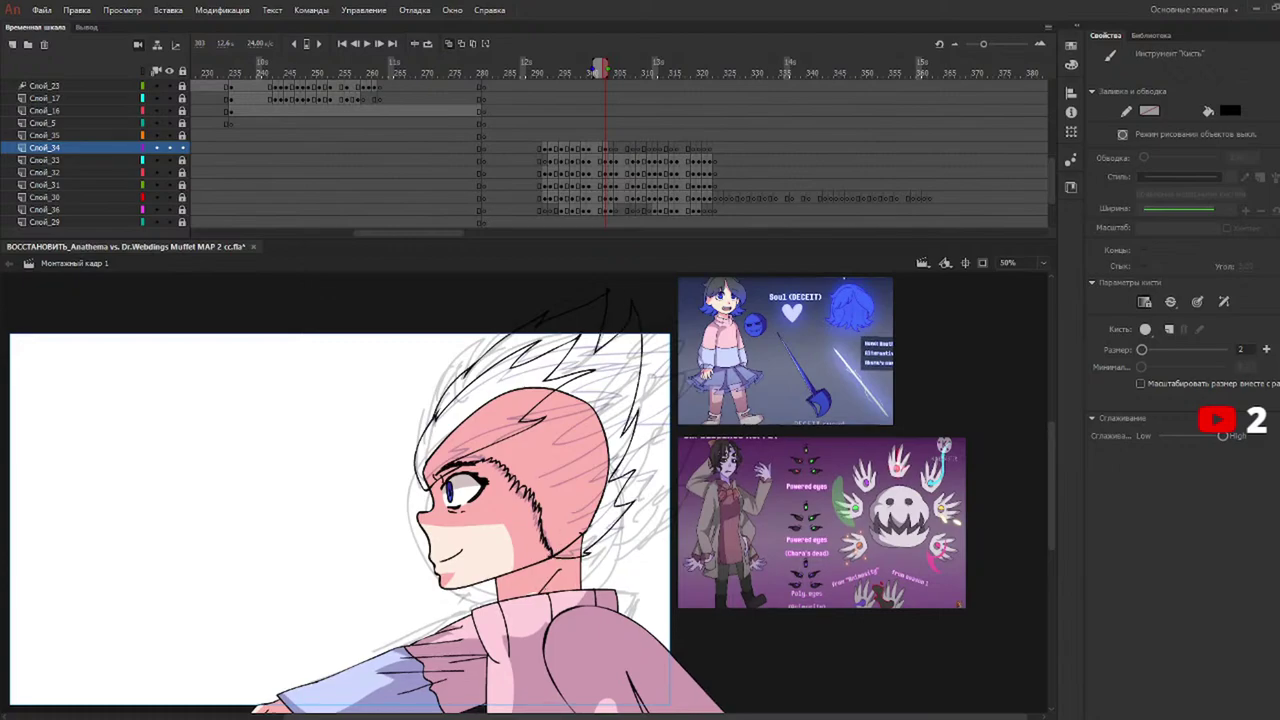
key(e)
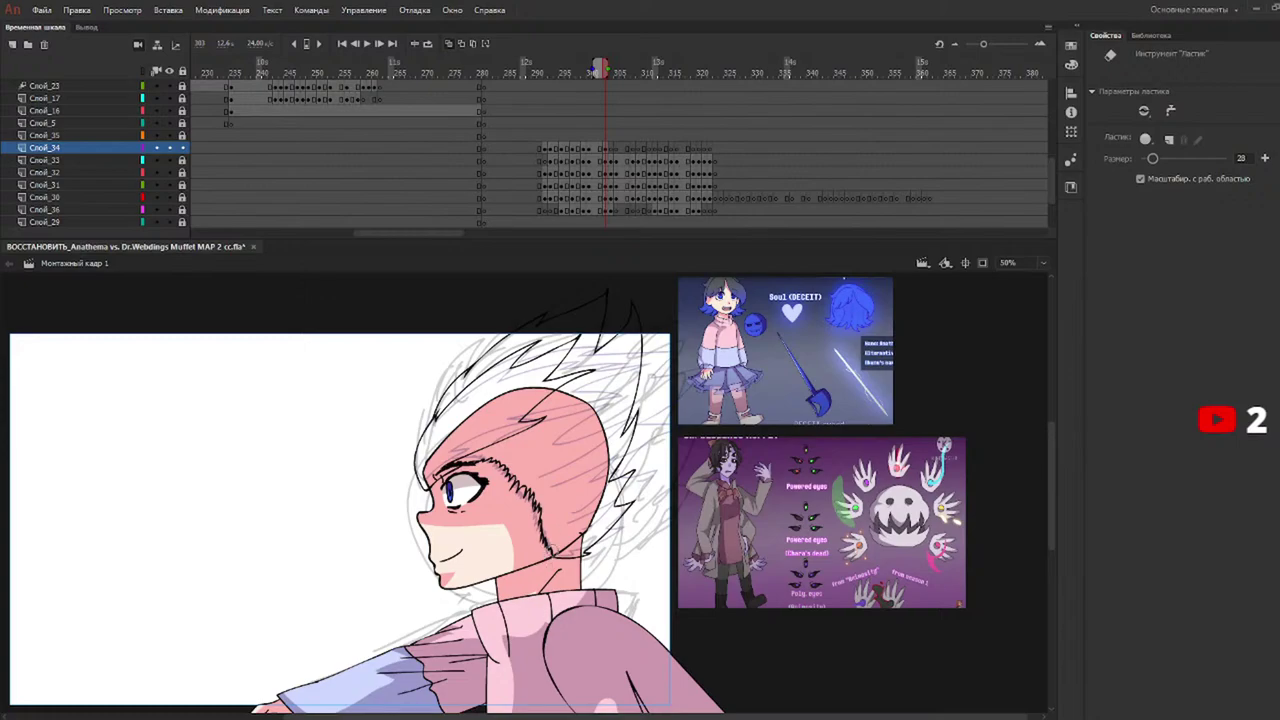
key(b)
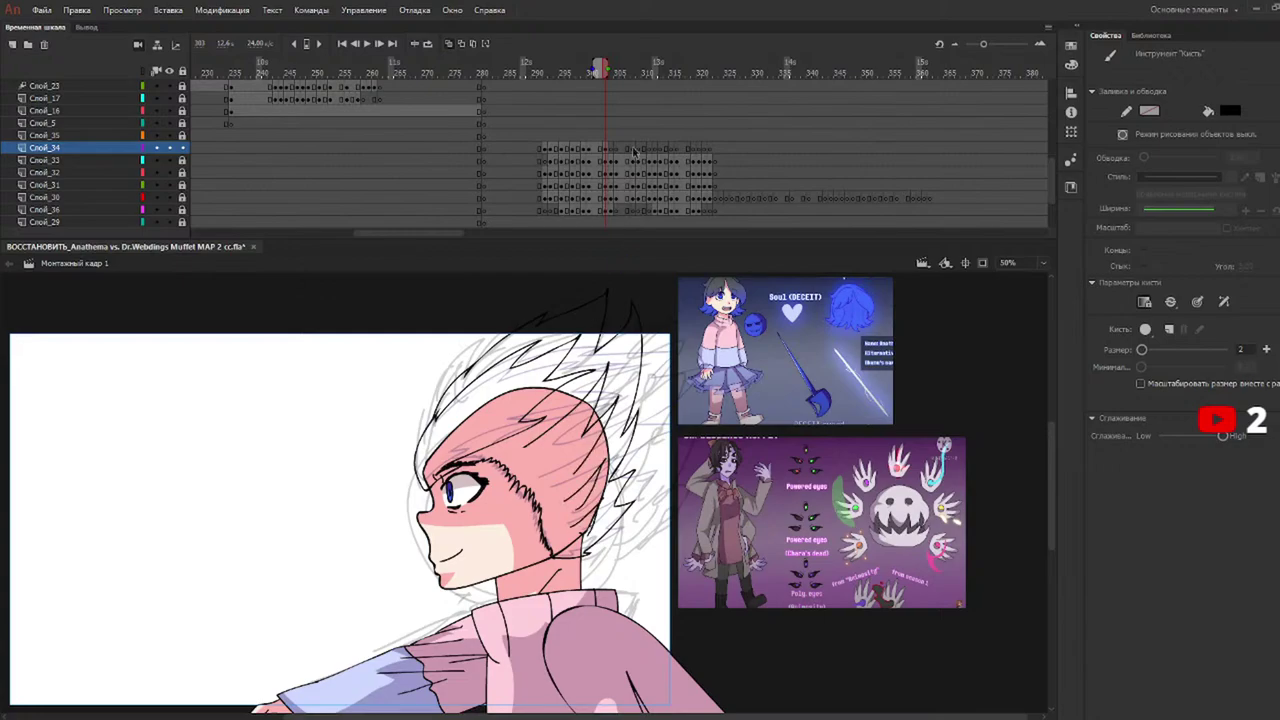
Draw the upswept spiky fringe and the curved hairline above the forehead in frame 304.
drag(630, 75, 613, 73)
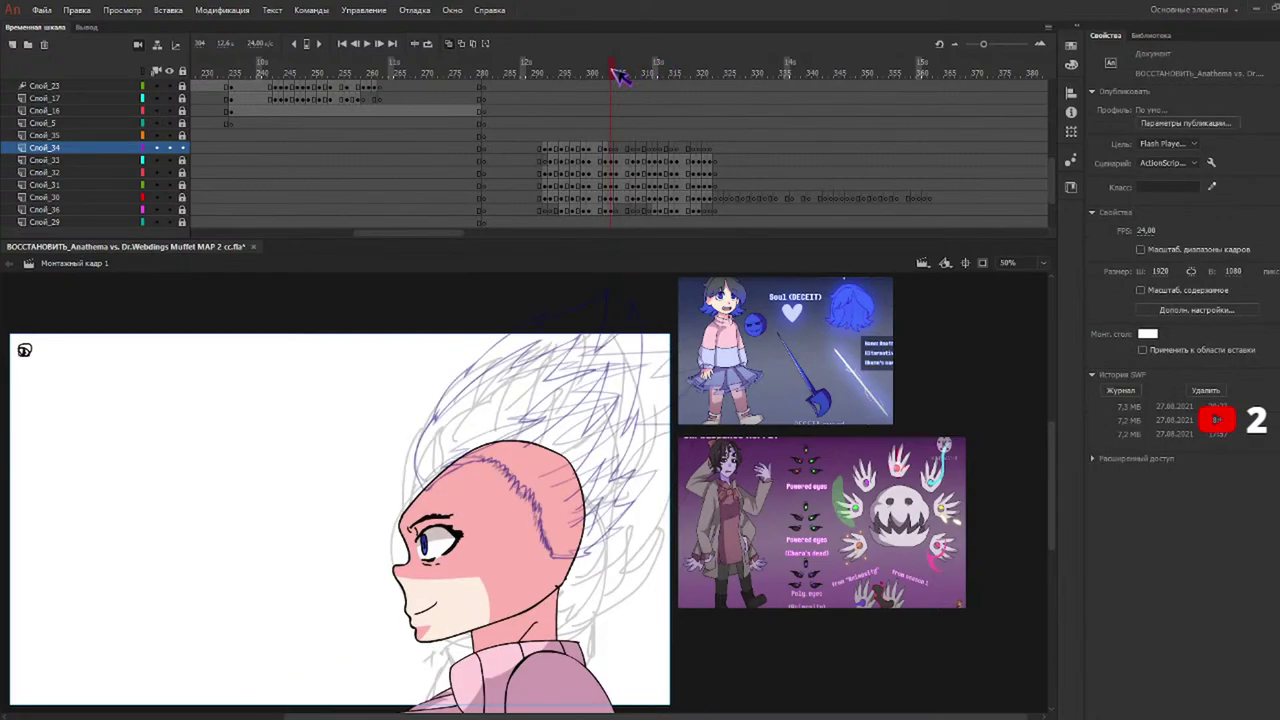
mouse_move(604, 68)
mouse_down()
mouse_move(645, 72)
mouse_move(606, 68)
mouse_up()
key(b)
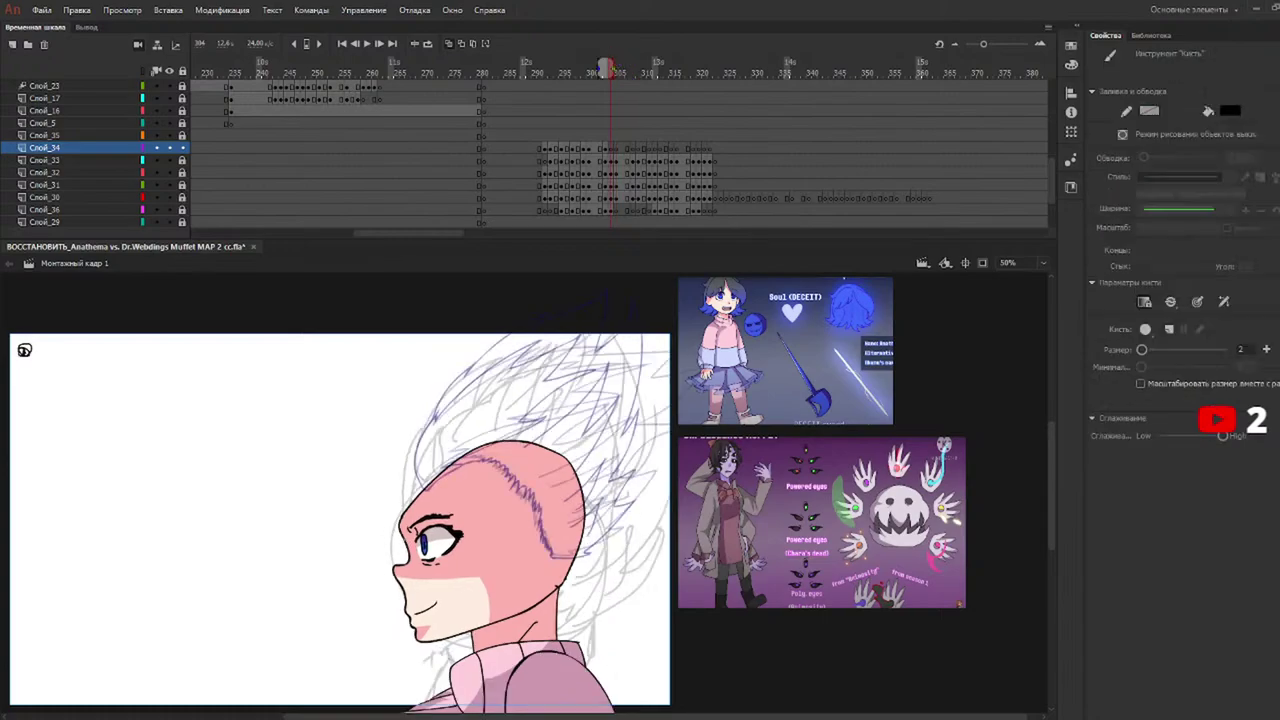
mouse_move(393, 530)
mouse_down()
mouse_move(398, 490)
mouse_move(496, 390)
mouse_move(510, 440)
mouse_move(482, 484)
mouse_move(420, 520)
mouse_up()
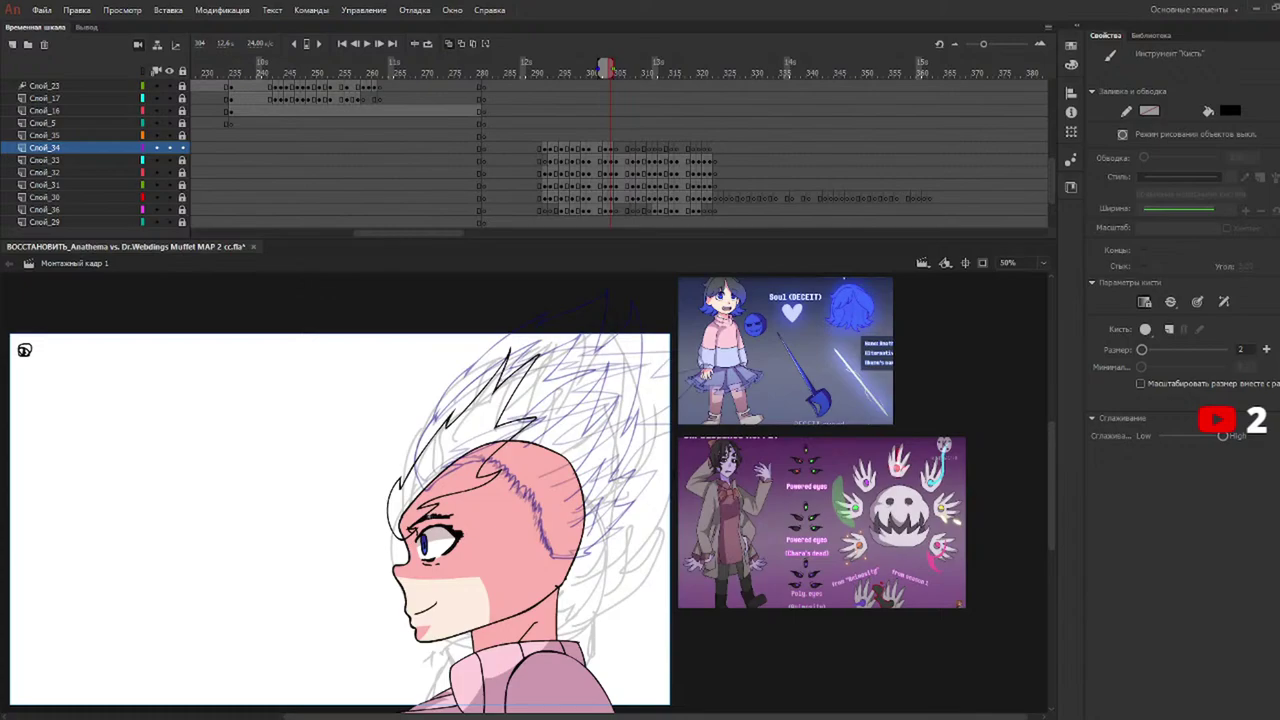
Draw the zigzag side strands from the brow to the jaw and the tall crown spikes and back locks in frame 304.
mouse_move(448, 502)
mouse_down()
mouse_move(484, 524)
mouse_move(436, 512)
mouse_move(452, 530)
mouse_up()
key(ctrl+z)
drag(466, 514, 502, 592)
key(ctrl+z)
key(ctrl+z)
key(ctrl+z)
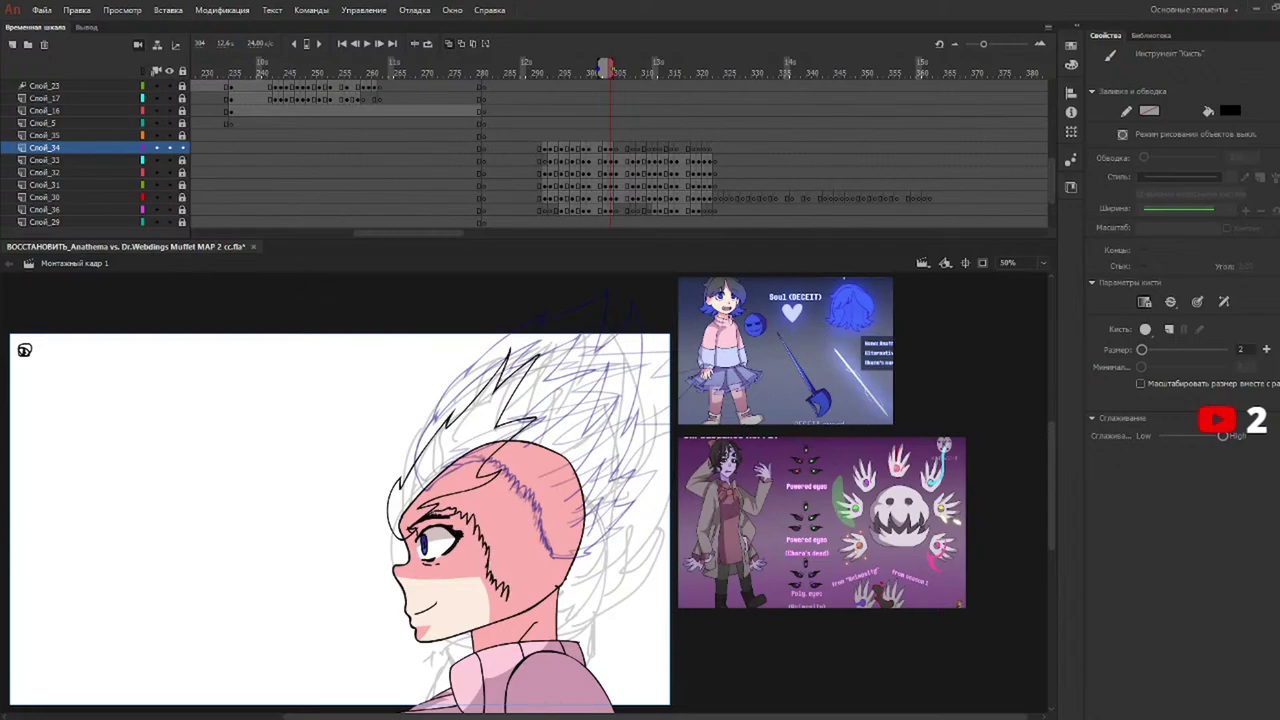
mouse_move(460, 503)
mouse_down()
mouse_move(504, 537)
mouse_move(524, 590)
mouse_up()
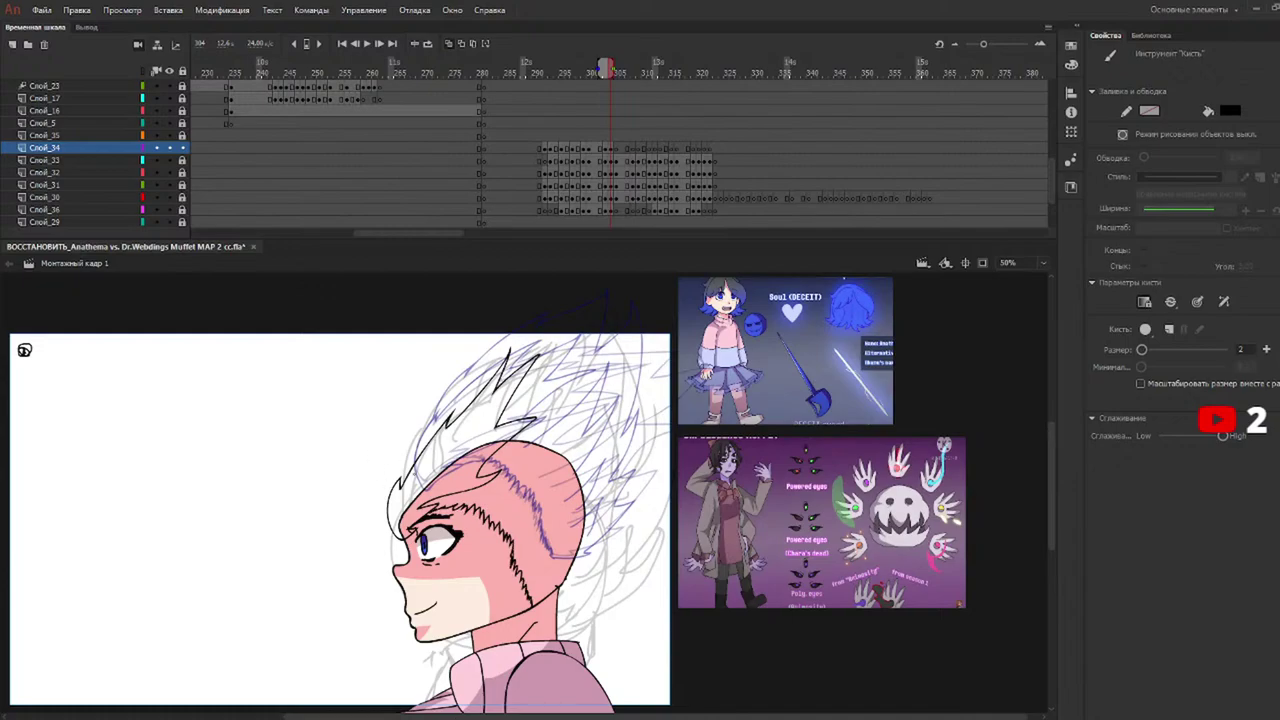
mouse_move(406, 478)
mouse_down()
mouse_move(434, 404)
mouse_move(503, 333)
mouse_move(592, 360)
mouse_move(618, 405)
mouse_move(610, 515)
mouse_move(574, 584)
mouse_move(532, 607)
mouse_up()
mouse_move(482, 492)
mouse_down()
mouse_move(558, 400)
mouse_move(584, 406)
mouse_move(530, 520)
mouse_up()
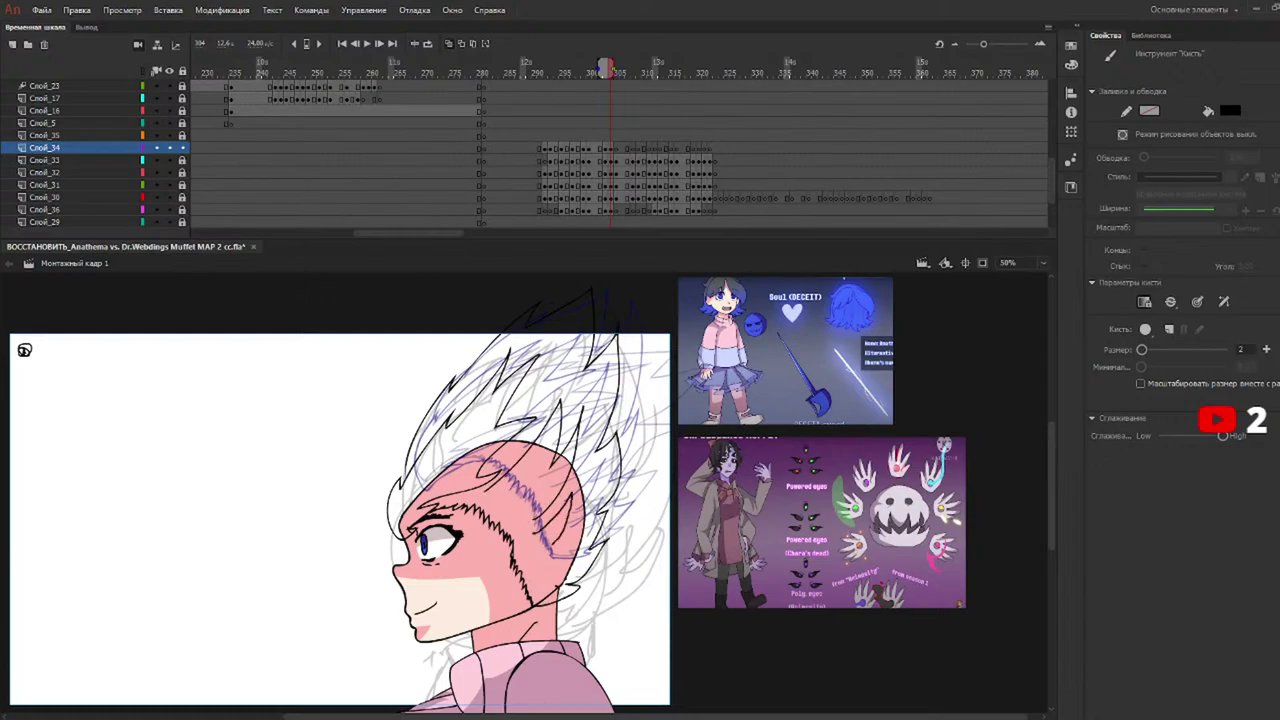
Draw the pointed fringe with its hairline and the jagged outer crown outline in frame 305.
mouse_move(568, 66)
mouse_down()
mouse_move(548, 72)
mouse_move(628, 76)
mouse_move(610, 70)
mouse_up()
key(b)
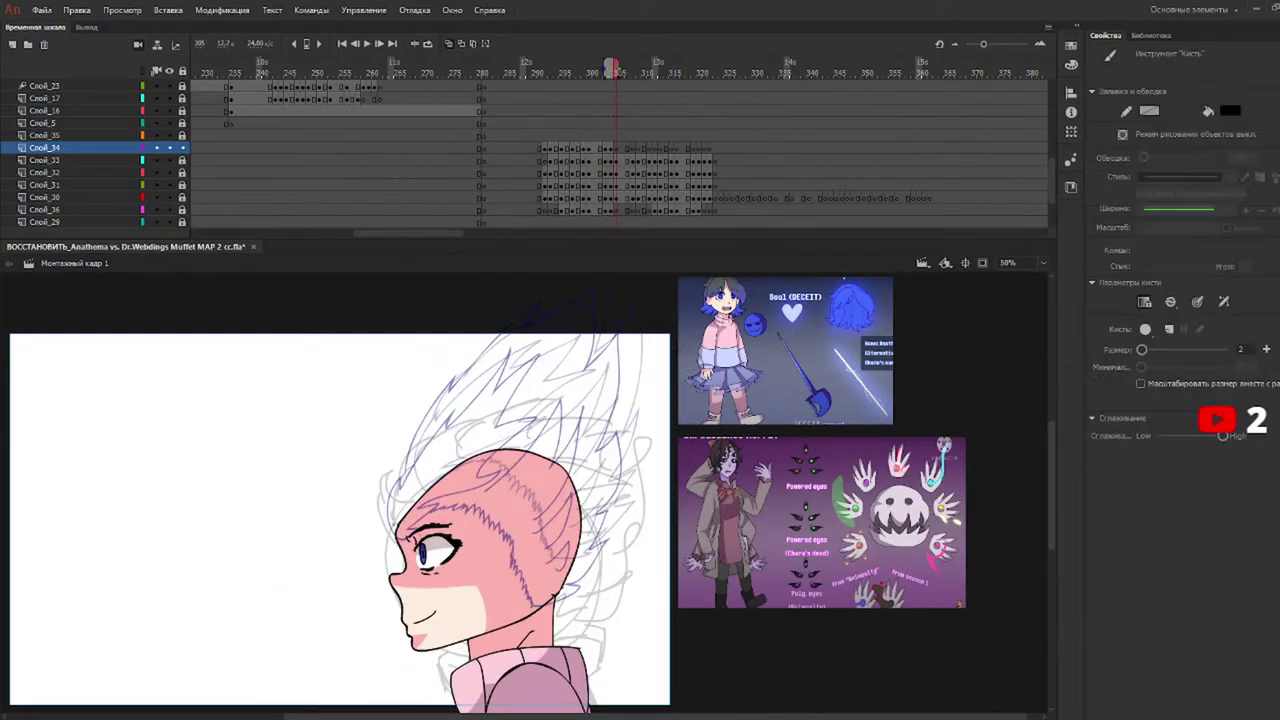
mouse_move(396, 536)
mouse_down()
mouse_move(428, 487)
mouse_move(550, 435)
mouse_move(541, 487)
mouse_move(523, 504)
mouse_move(408, 542)
mouse_up()
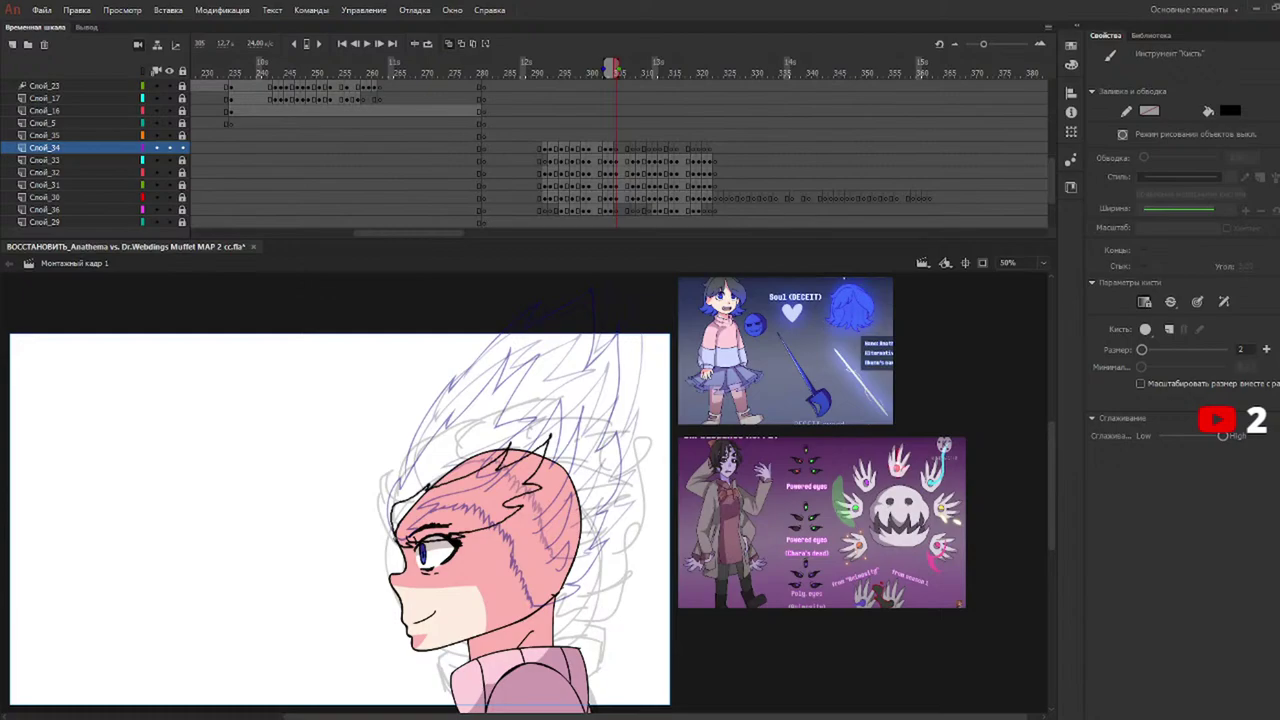
mouse_move(395, 535)
mouse_down()
mouse_move(371, 498)
mouse_move(390, 460)
mouse_move(452, 428)
mouse_move(596, 406)
mouse_move(616, 422)
mouse_move(598, 547)
mouse_move(612, 543)
mouse_move(593, 577)
mouse_up()
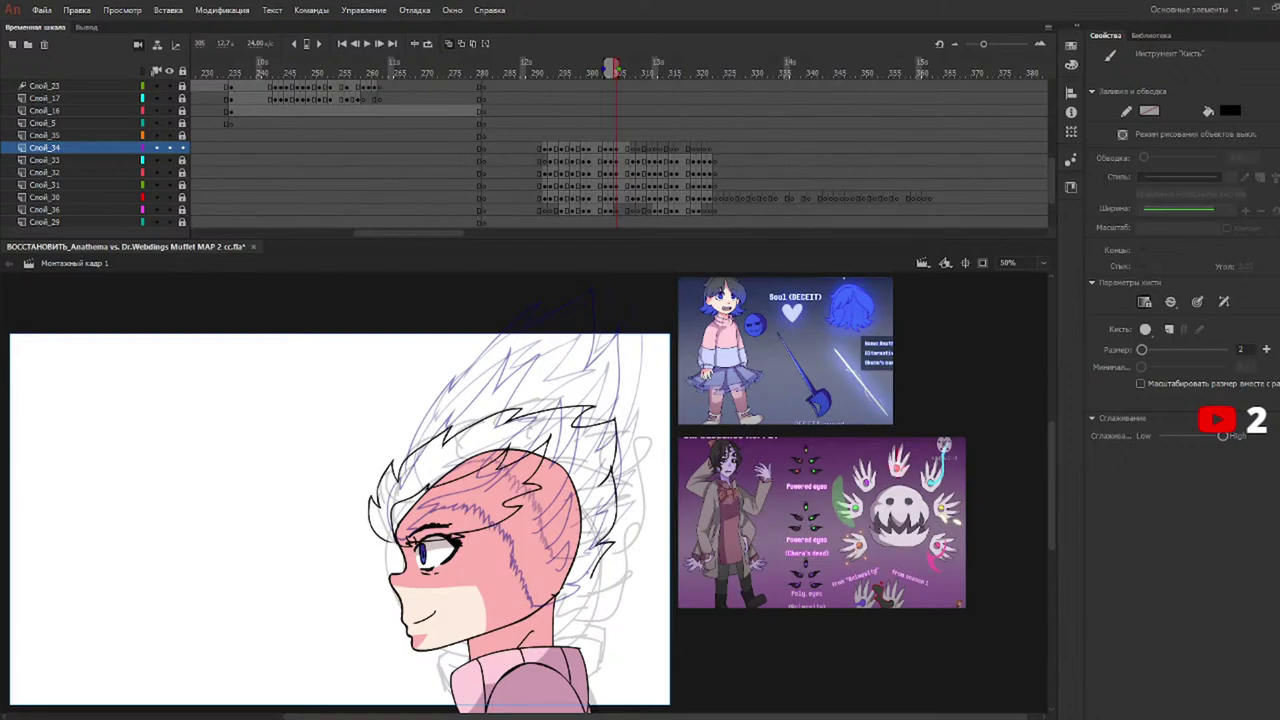
Finish the lower back locks in frame 305 and add the zigzag side strands and short strands across the head.
drag(600, 570, 546, 612)
key(ctrl+z)
drag(499, 533, 512, 559)
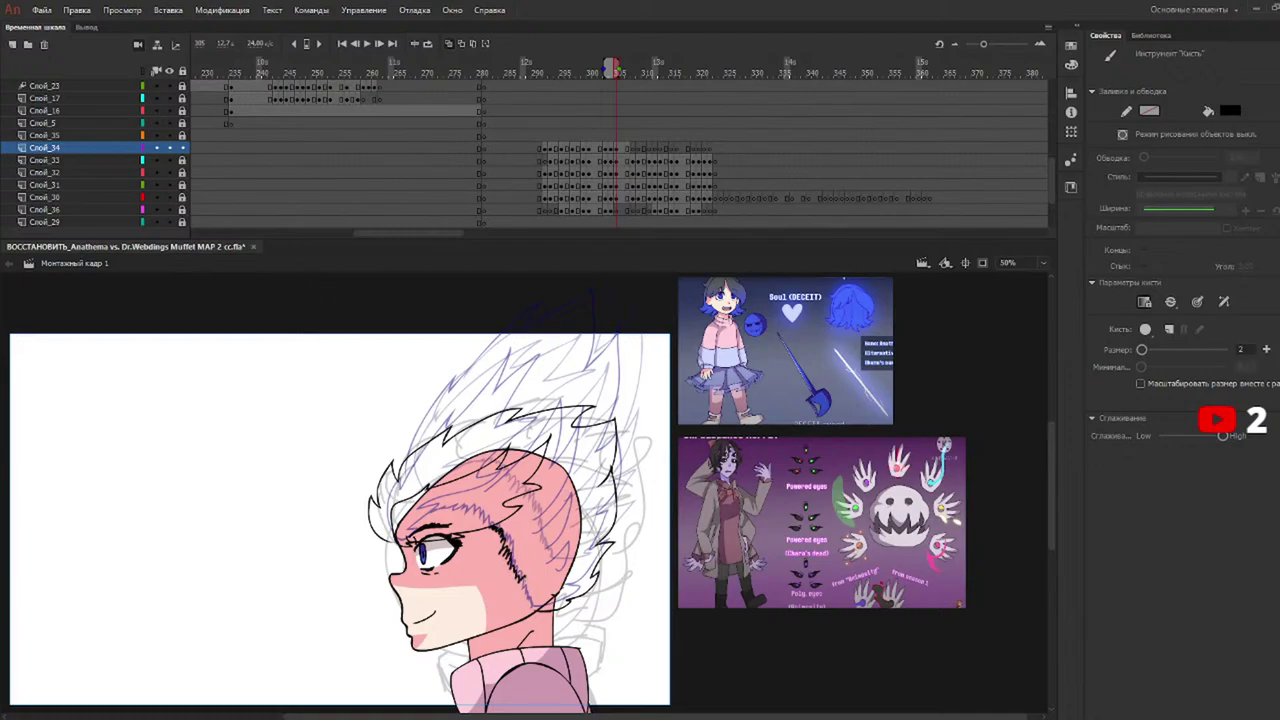
key(ctrl+z)
mouse_move(516, 522)
mouse_down()
mouse_move(578, 478)
mouse_move(530, 566)
mouse_move(574, 548)
mouse_move(568, 576)
mouse_move(582, 570)
mouse_up()
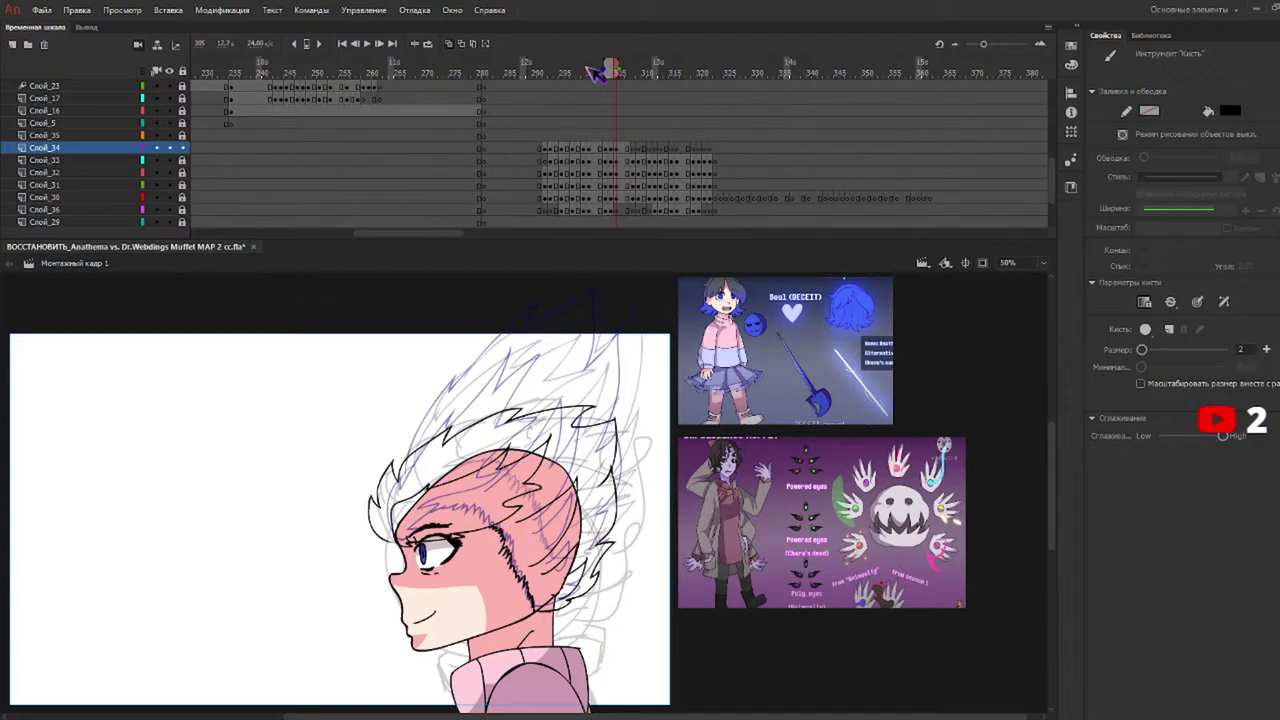
Draw the swept fringe with its pointed side locks and the outer crown outline down to the nape in frame 308.
mouse_move(598, 73)
mouse_down()
mouse_move(538, 74)
mouse_move(638, 76)
mouse_move(634, 86)
mouse_up()
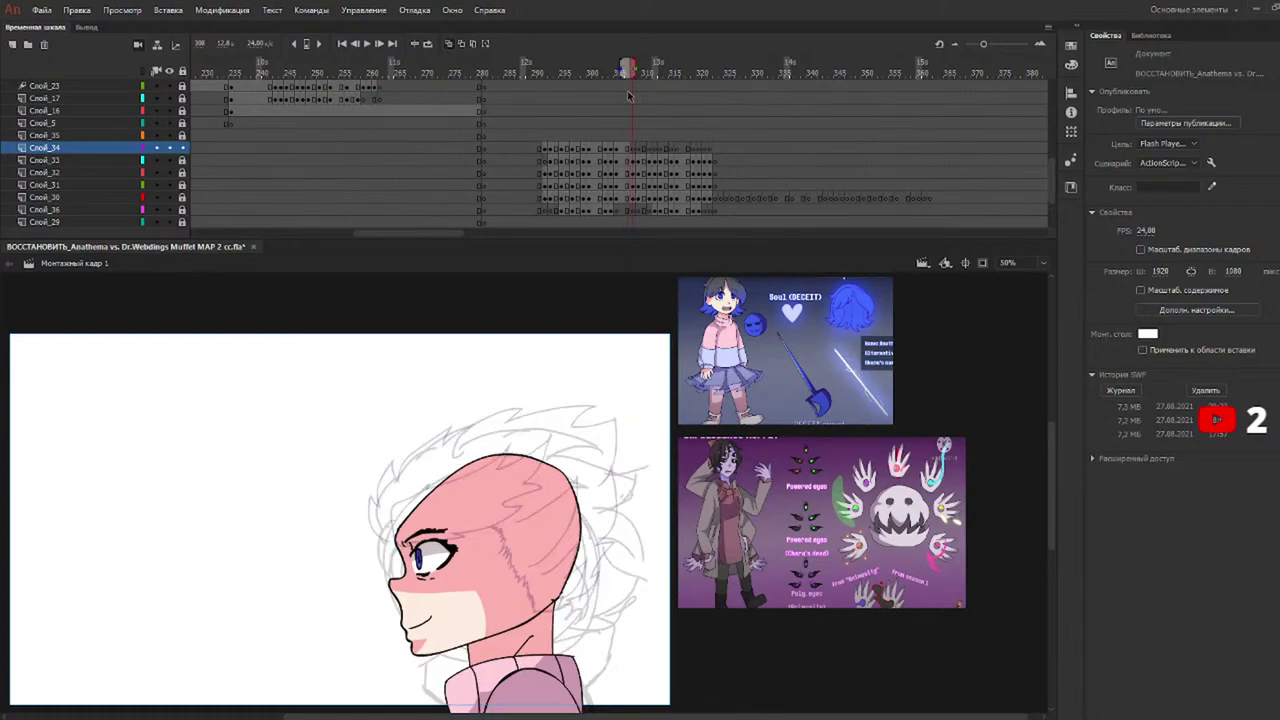
mouse_move(400, 545)
mouse_down()
mouse_move(462, 564)
mouse_move(502, 615)
mouse_move(530, 587)
mouse_move(490, 494)
mouse_move(402, 516)
mouse_up()
key(b)
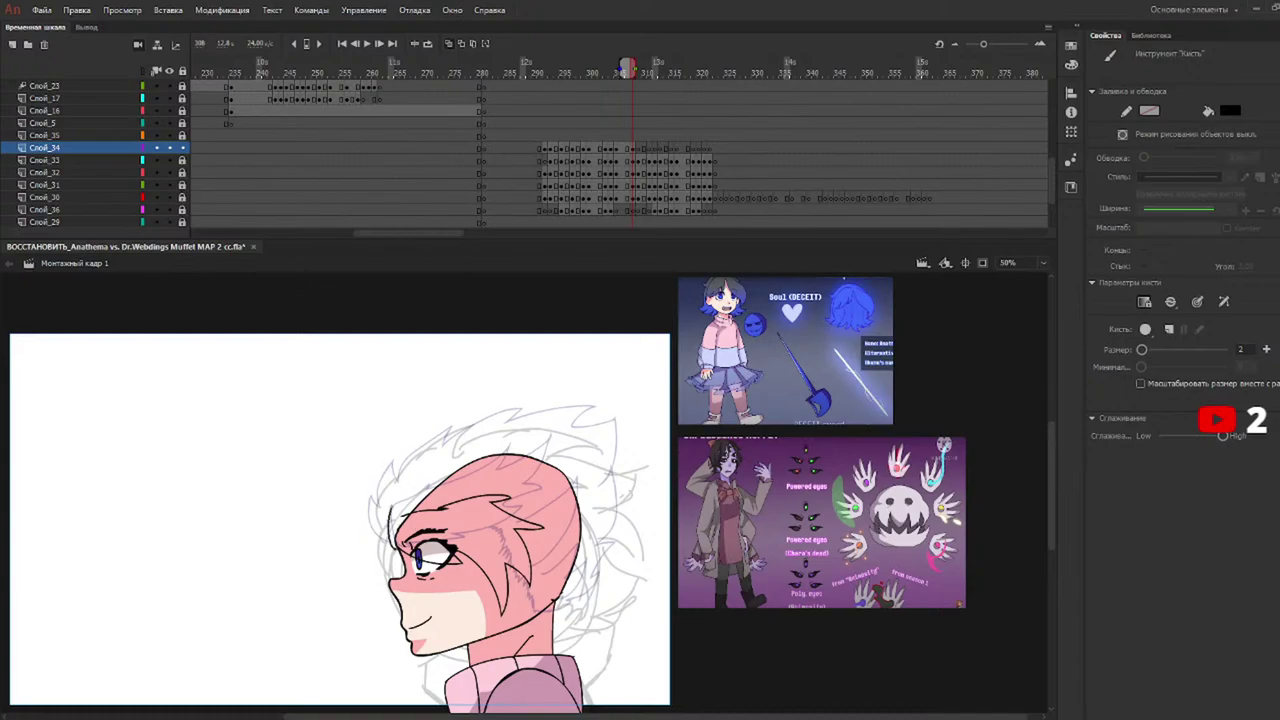
drag(397, 552, 369, 537)
mouse_move(460, 444)
mouse_down()
mouse_move(590, 452)
mouse_move(576, 456)
mouse_move(608, 500)
mouse_move(575, 596)
mouse_up()
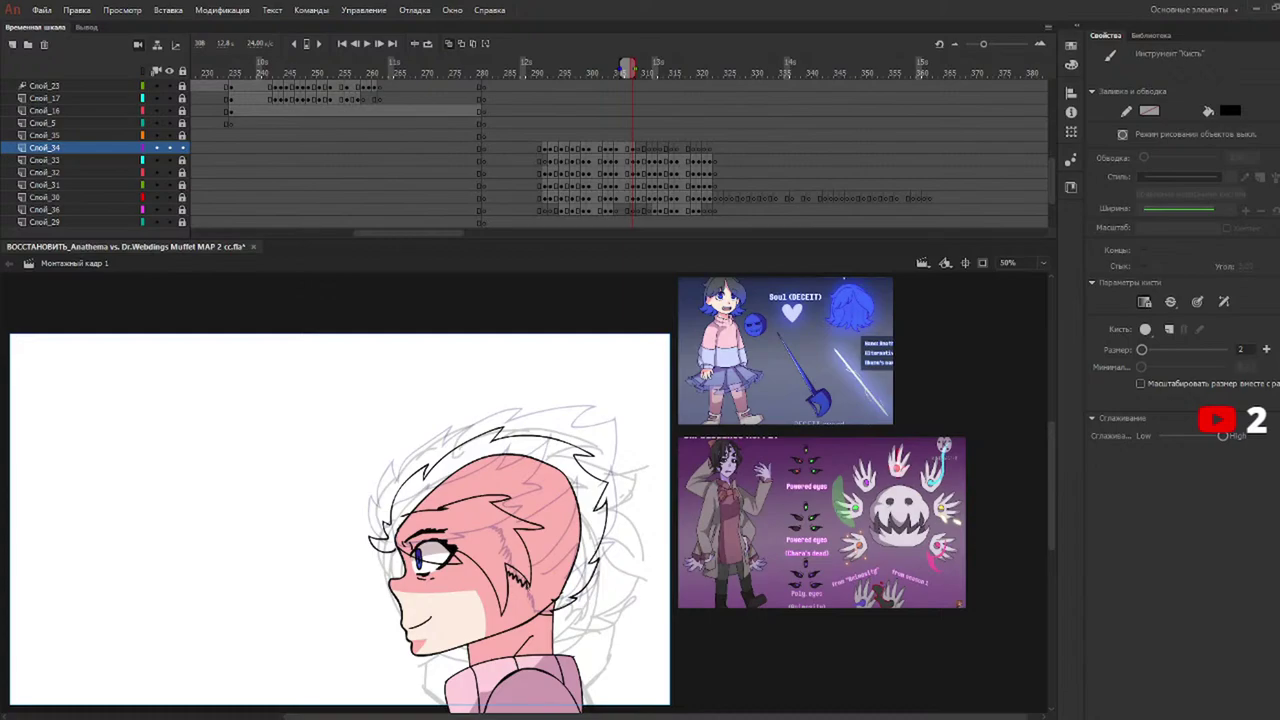
Redo the zigzag strands between the side lock and jaw in frame 308 and add short strands at the back of the head.
key(ctrl+z)
key(ctrl+z)
key(ctrl+z)
key(ctrl+z)
drag(536, 540, 580, 512)
mouse_move(545, 570)
mouse_down()
mouse_move(582, 522)
mouse_move(580, 574)
mouse_up()
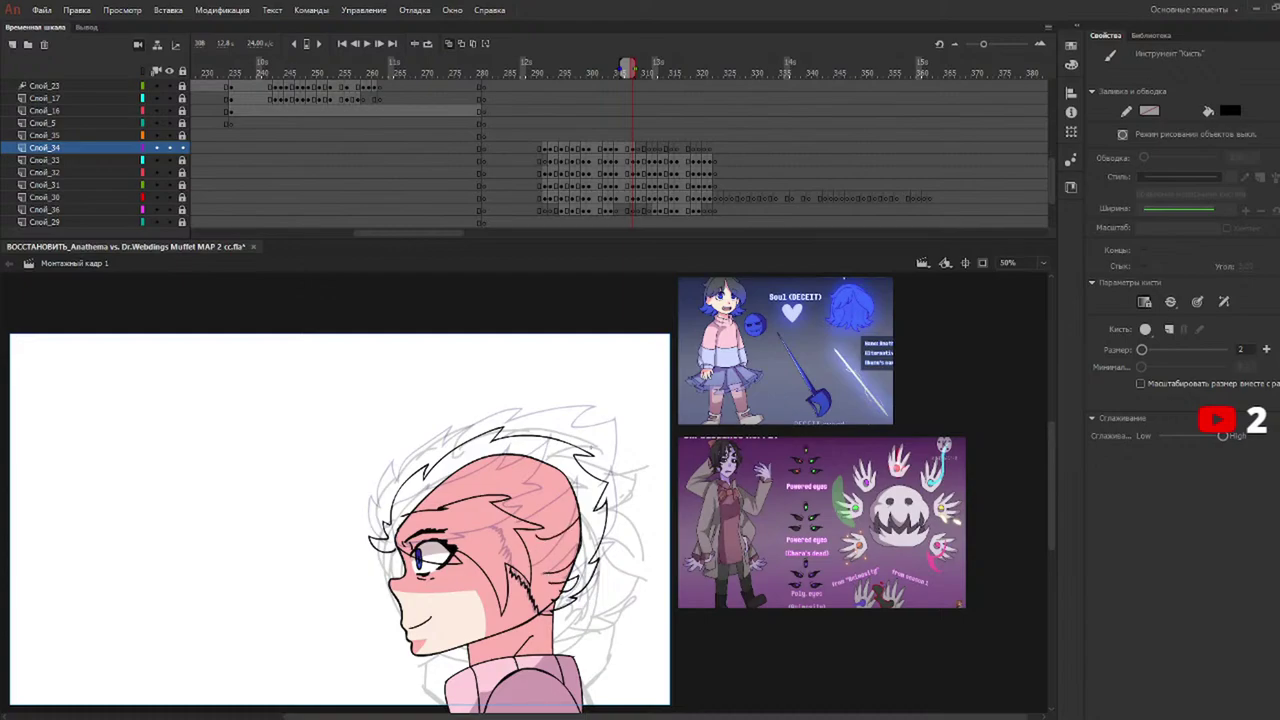
Draw the pointed side locks over the temple and the smooth outer crown with long back locks in frame 310.
drag(646, 74, 645, 73)
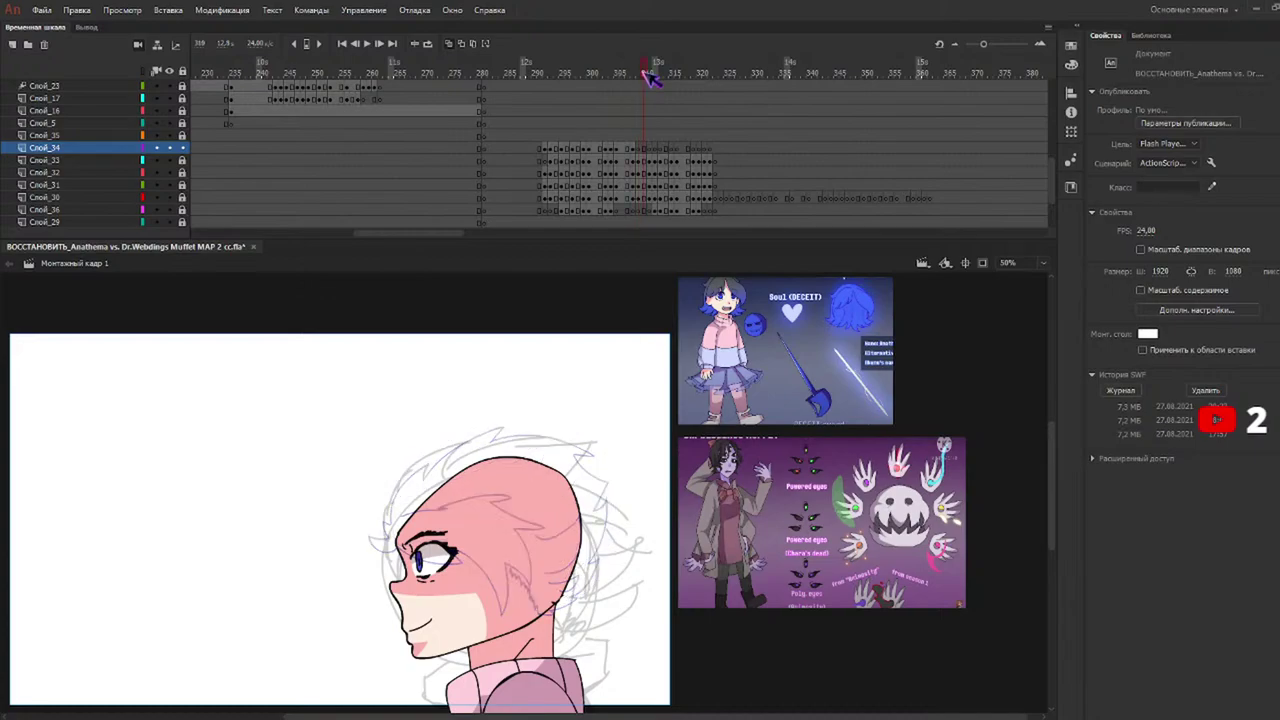
mouse_move(397, 548)
mouse_down()
mouse_move(495, 599)
mouse_move(517, 551)
mouse_move(532, 565)
mouse_up()
drag(485, 493, 532, 562)
mouse_move(397, 547)
mouse_down()
mouse_move(392, 568)
mouse_move(400, 488)
mouse_move(454, 444)
mouse_move(528, 436)
mouse_move(572, 454)
mouse_move(610, 586)
mouse_move(576, 646)
mouse_move(566, 650)
mouse_move(555, 617)
mouse_up()
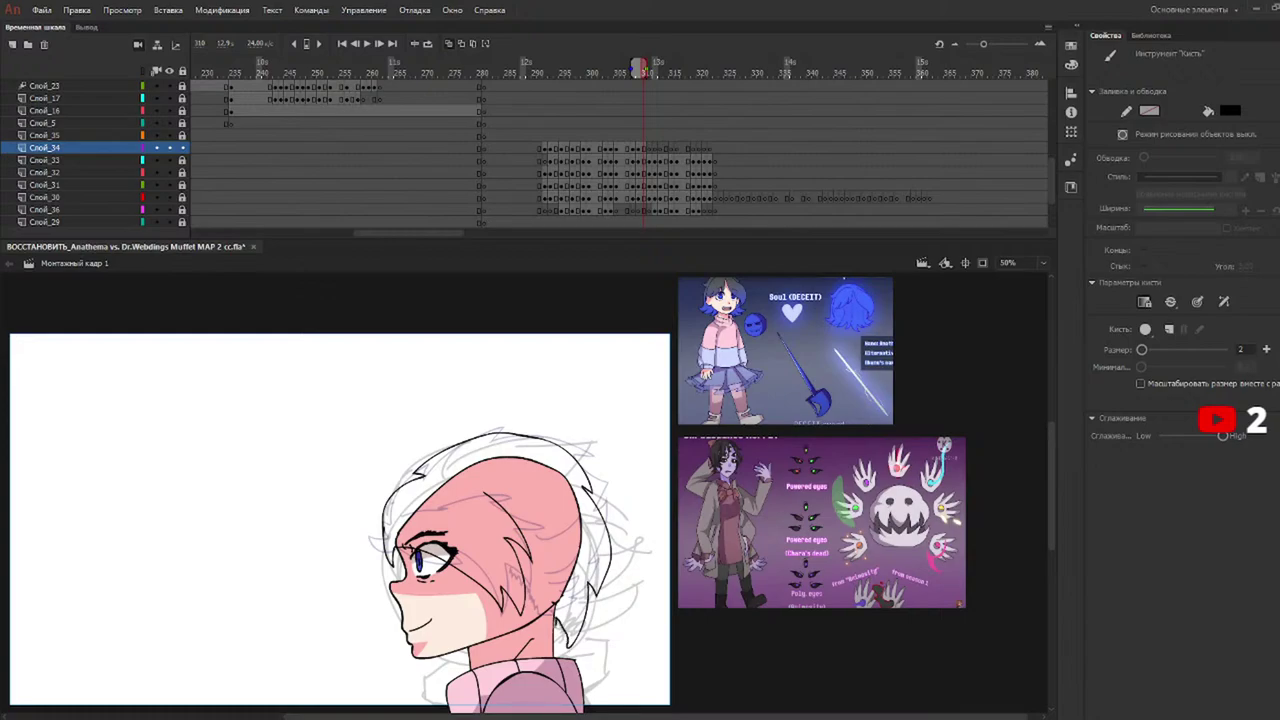
Connect the side lock to the jaw with jagged strands in frame 310 and add short strands at the back of the head.
key(ctrl+z)
mouse_move(540, 588)
mouse_down()
mouse_move(559, 613)
mouse_move(559, 586)
mouse_up()
mouse_move(536, 534)
mouse_down()
mouse_move(566, 560)
mouse_move(573, 502)
mouse_move(563, 568)
mouse_move(558, 551)
mouse_up()
key(ctrl+z)
key(z)
key(b)
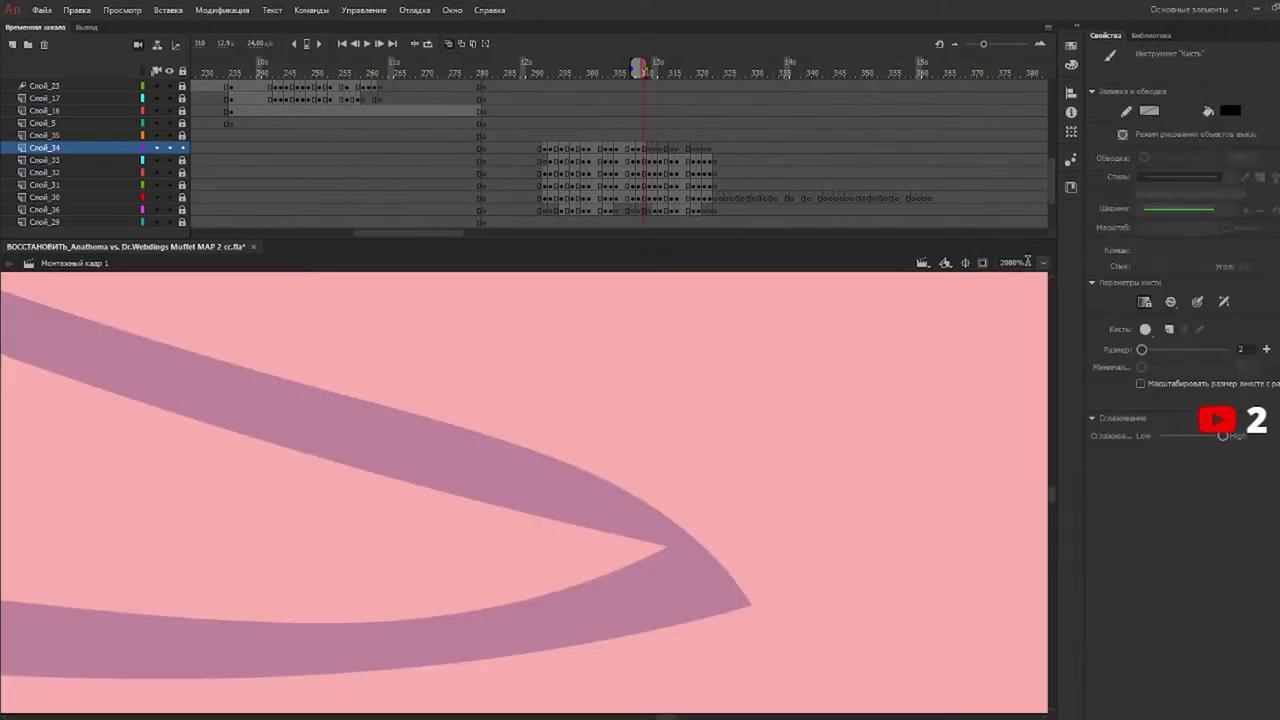
key(ctrl+5)
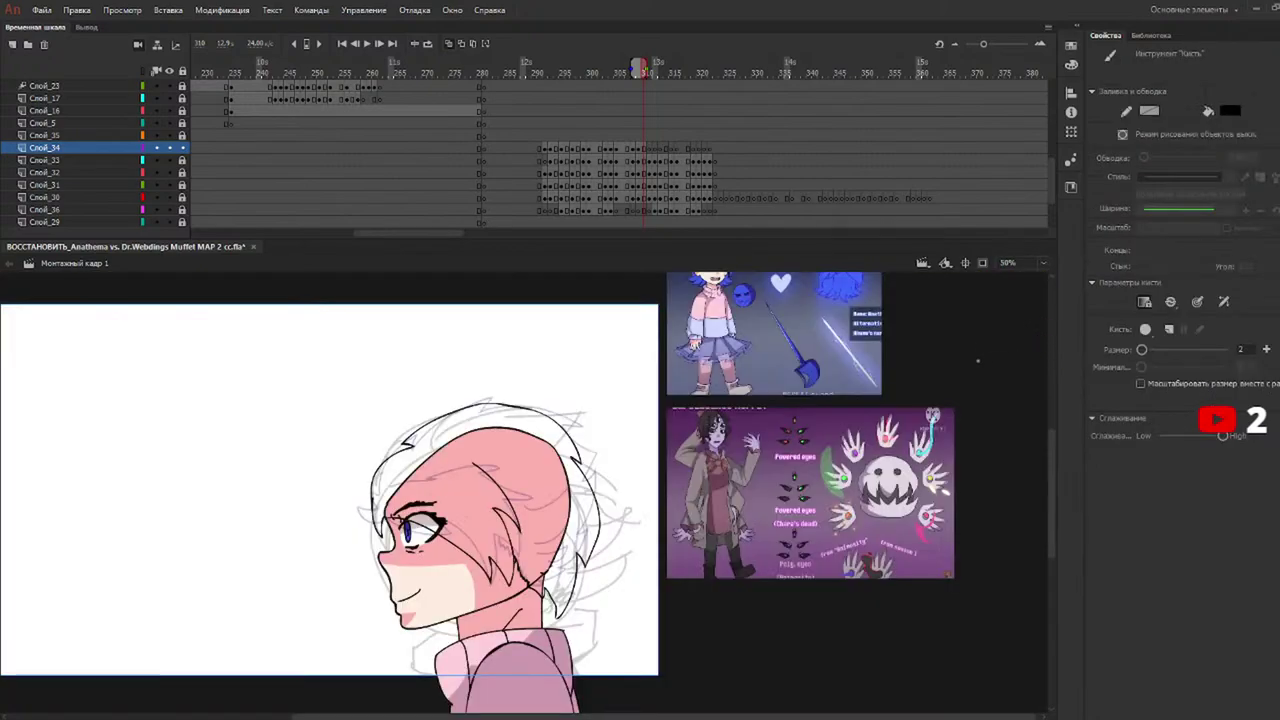
mouse_move(522, 497)
mouse_down()
mouse_move(556, 556)
mouse_move(562, 471)
mouse_up()
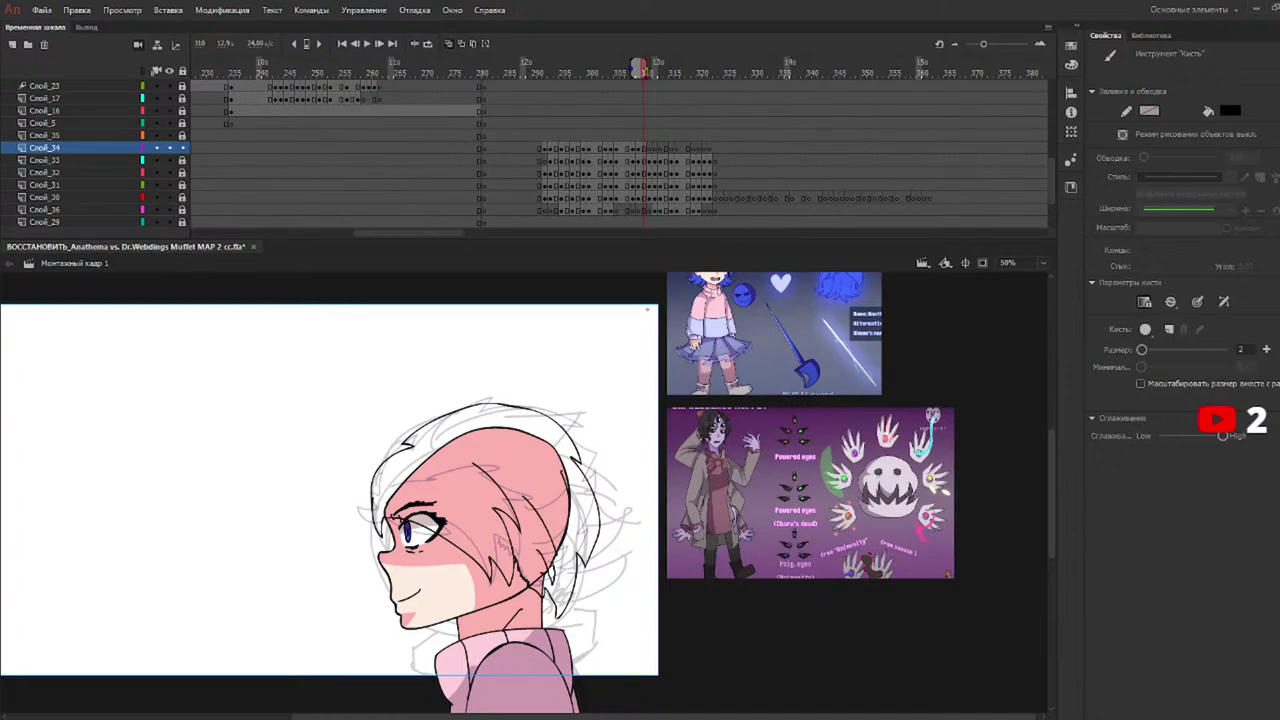
Draw the side locks over the temple and the outer crown with long back locks in frame 311.
mouse_move(648, 68)
mouse_down()
mouse_move(657, 74)
mouse_move(615, 64)
mouse_move(682, 66)
mouse_move(565, 60)
mouse_move(666, 70)
mouse_move(522, 78)
mouse_move(629, 77)
mouse_move(657, 92)
mouse_up()
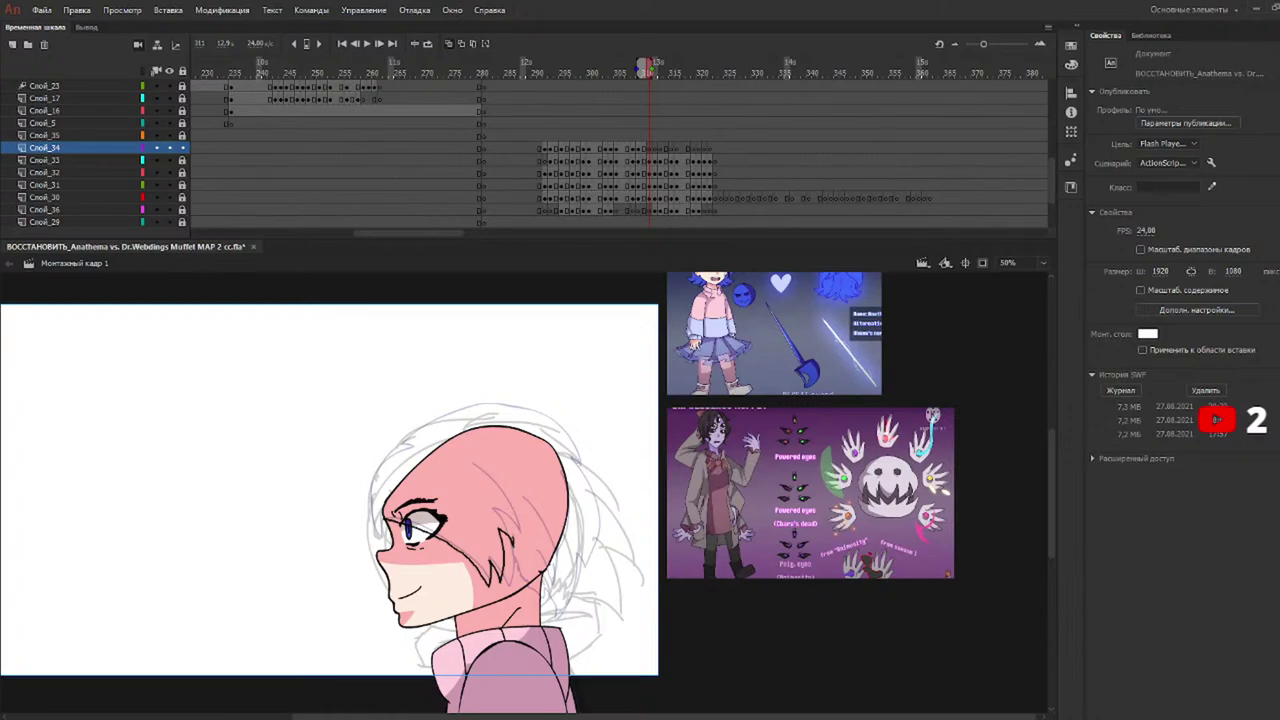
key(b)
mouse_move(385, 518)
mouse_down()
mouse_move(388, 540)
mouse_move(380, 476)
mouse_move(404, 444)
mouse_move(488, 404)
mouse_move(518, 412)
mouse_move(580, 458)
mouse_move(590, 490)
mouse_move(584, 565)
mouse_move(562, 608)
mouse_move(532, 584)
mouse_up()
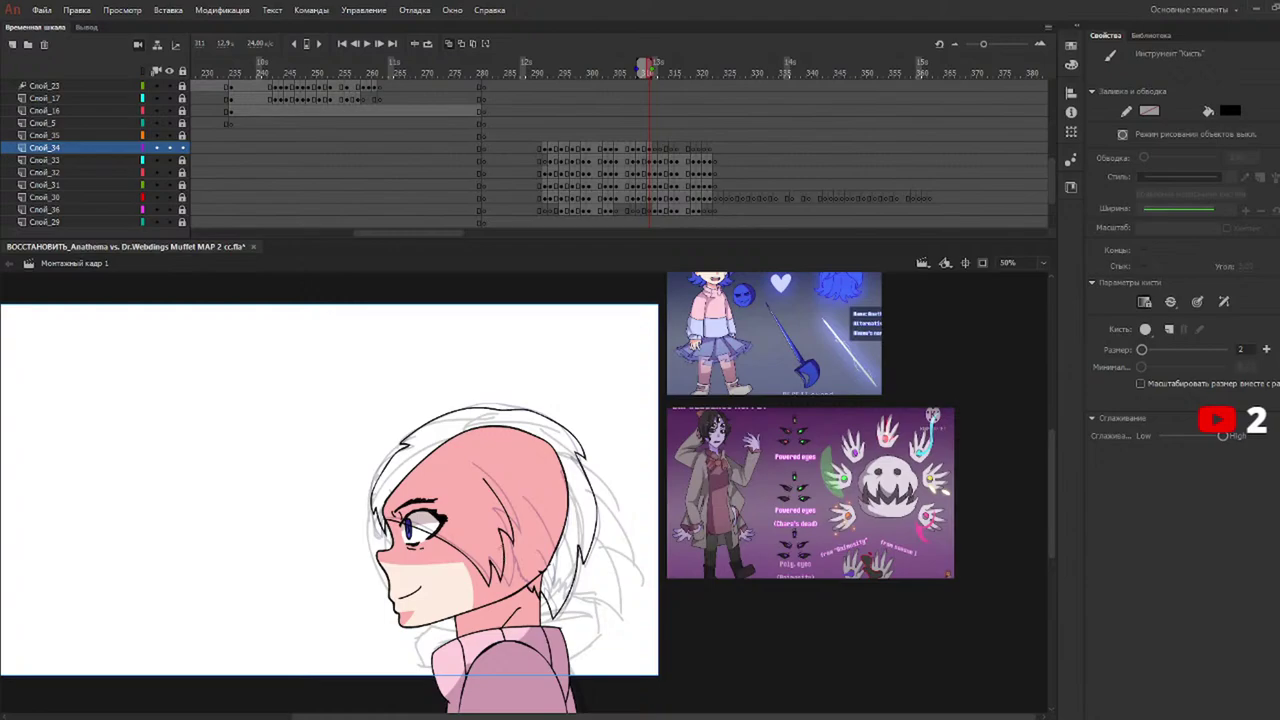
Add jagged strands between the side lock and jaw and short strands at the back of the head in frame 311.
drag(502, 548, 526, 578)
mouse_move(536, 552)
mouse_down()
mouse_move(546, 592)
mouse_move(550, 566)
mouse_up()
key(ctrl+z)
key(ctrl+z)
mouse_move(528, 503)
mouse_down()
mouse_move(558, 560)
mouse_move(566, 514)
mouse_up()
Draw the fringe above the brow and the pointed side locks over the temple in frame 312, redoing unsatisfactory strokes.
drag(588, 76, 522, 165)
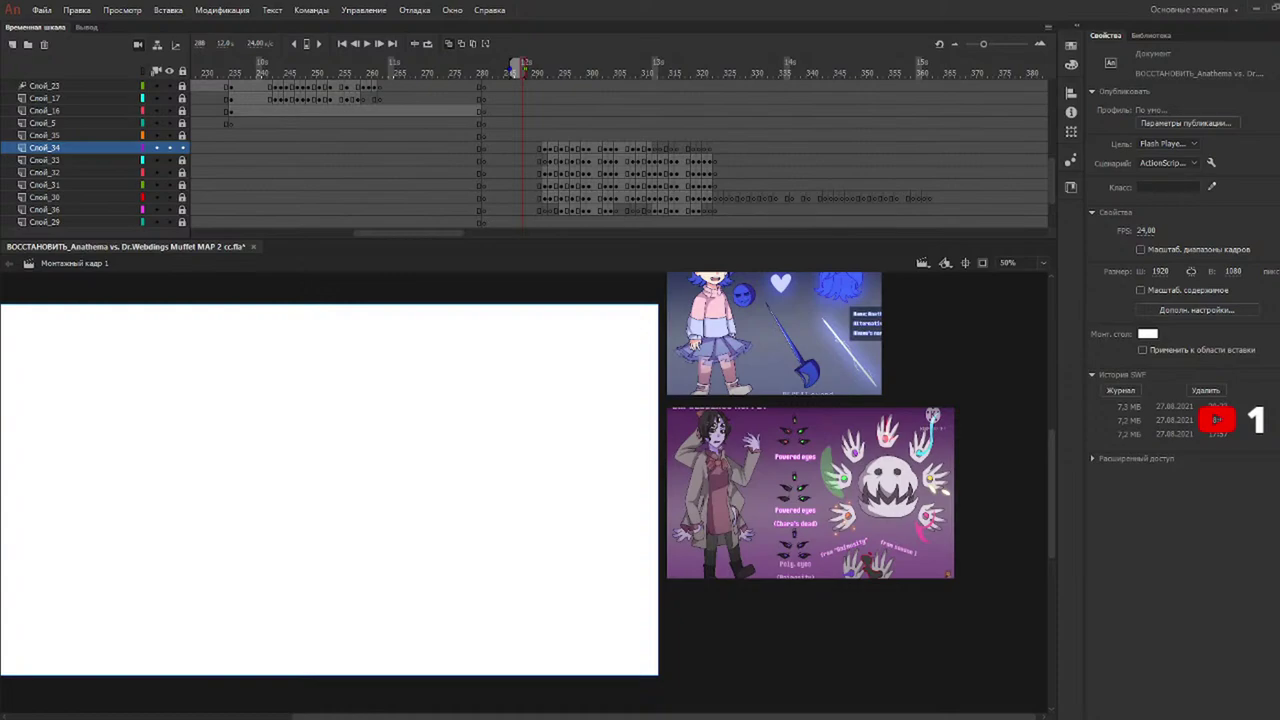
mouse_move(566, 66)
mouse_down()
mouse_move(668, 84)
mouse_move(645, 84)
mouse_move(654, 68)
mouse_up()
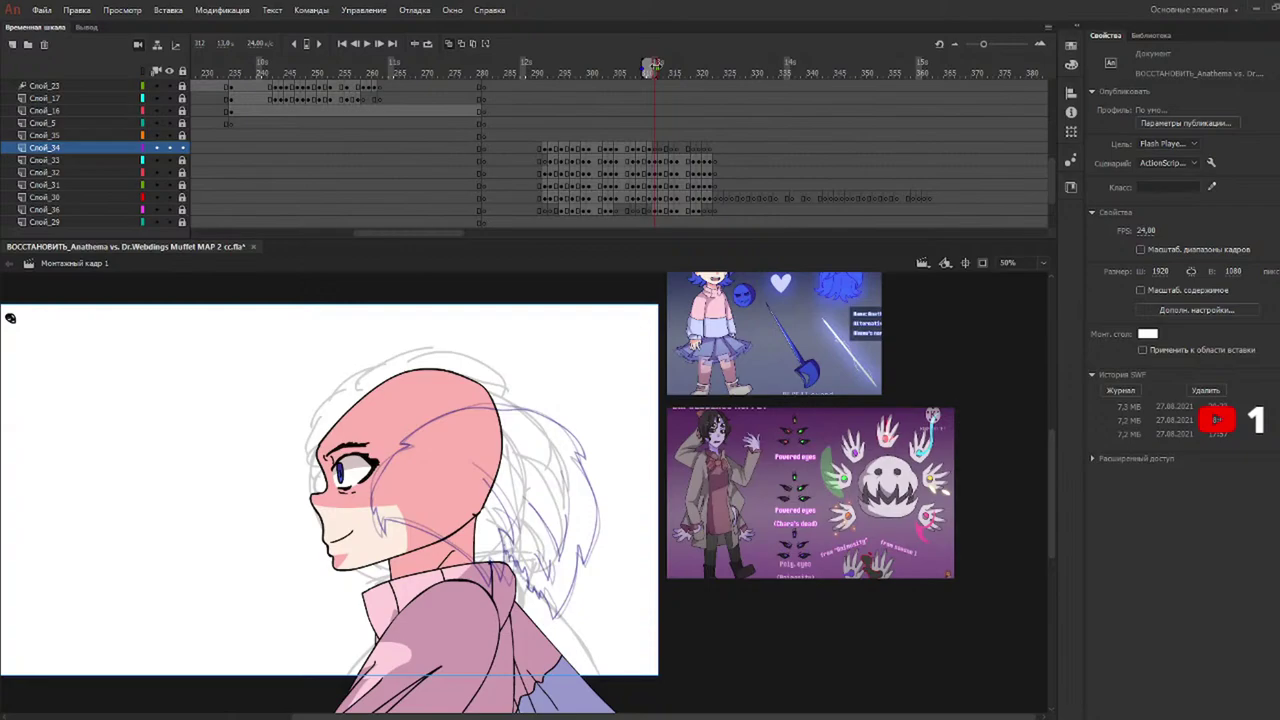
key(b)
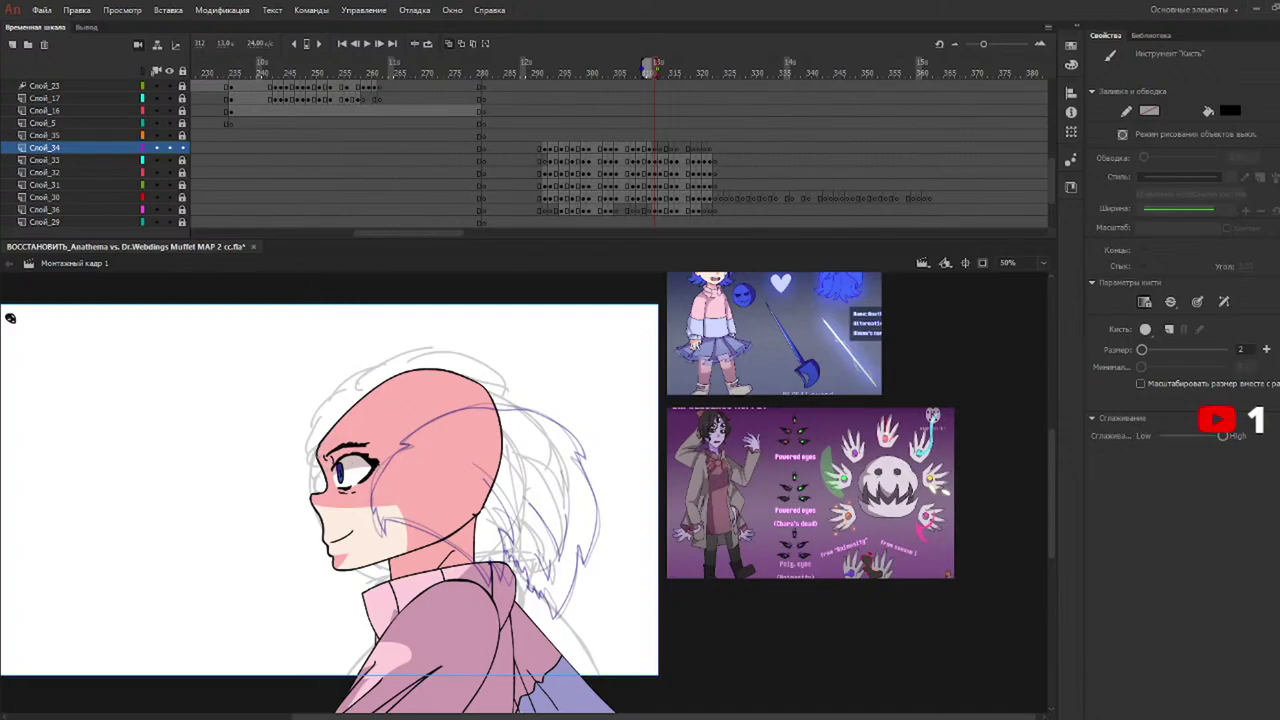
mouse_move(318, 456)
mouse_down()
mouse_move(424, 498)
mouse_move(425, 471)
mouse_up()
key(ctrl+z)
key(ctrl+z)
mouse_move(320, 464)
mouse_down()
mouse_move(342, 440)
mouse_move(388, 453)
mouse_move(412, 500)
mouse_up()
key(ctrl+z)
key(ctrl+z)
drag(320, 462, 368, 430)
key(ctrl+z)
key(ctrl+z)
mouse_move(394, 470)
mouse_down()
mouse_move(404, 456)
mouse_move(430, 490)
mouse_move(432, 459)
mouse_up()
key(ctrl+z)
mouse_move(358, 444)
mouse_down()
mouse_move(389, 440)
mouse_move(417, 508)
mouse_move(452, 440)
mouse_move(434, 416)
mouse_up()
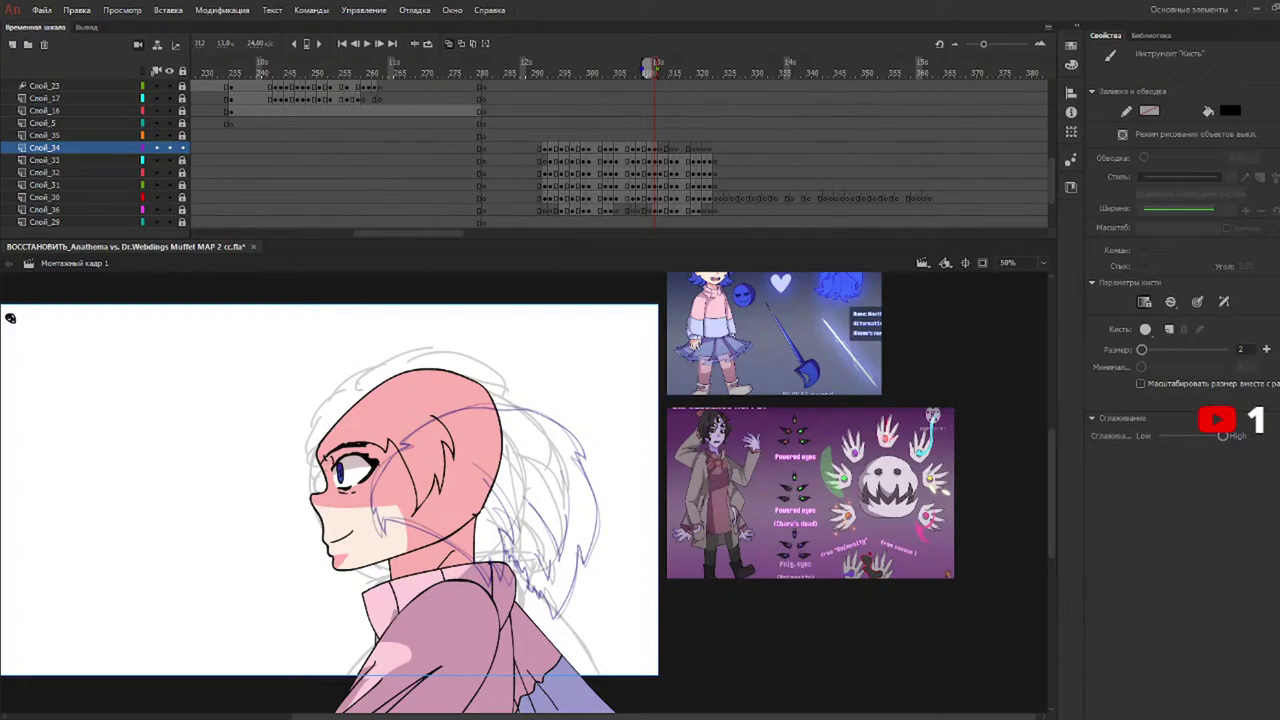
Outline the outer crown and nape locks in frame 312 and reduce the eraser size.
mouse_move(309, 472)
mouse_down()
mouse_move(314, 433)
mouse_move(348, 388)
mouse_move(412, 358)
mouse_move(504, 366)
mouse_move(532, 480)
mouse_move(512, 540)
mouse_move(484, 522)
mouse_move(486, 546)
mouse_move(450, 499)
mouse_up()
key(ctrl+z)
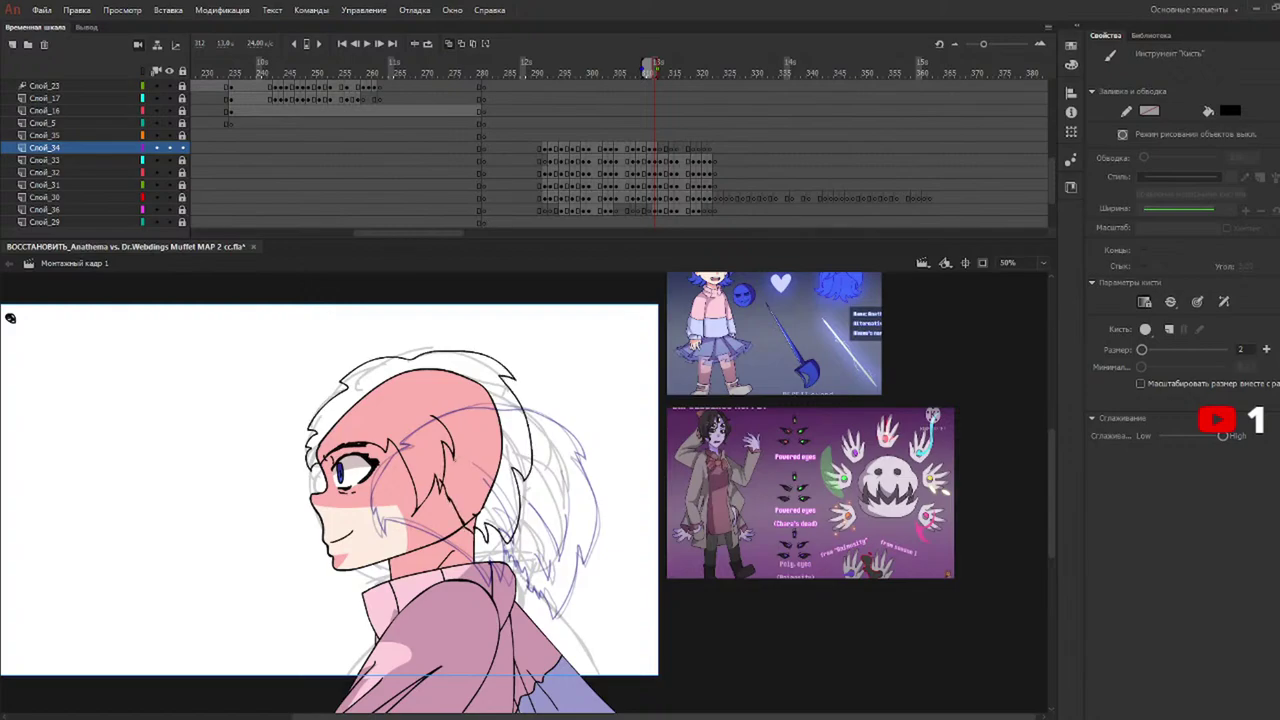
key(e)
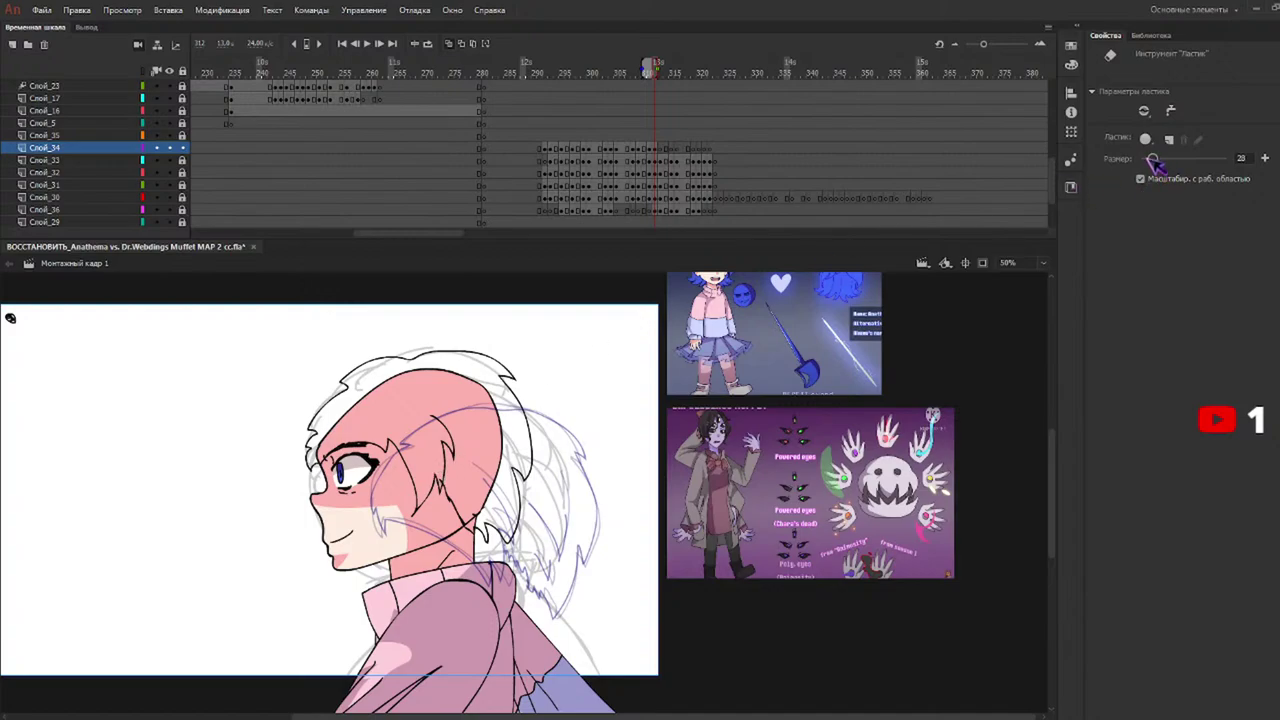
drag(1153, 160, 1145, 160)
key(b)
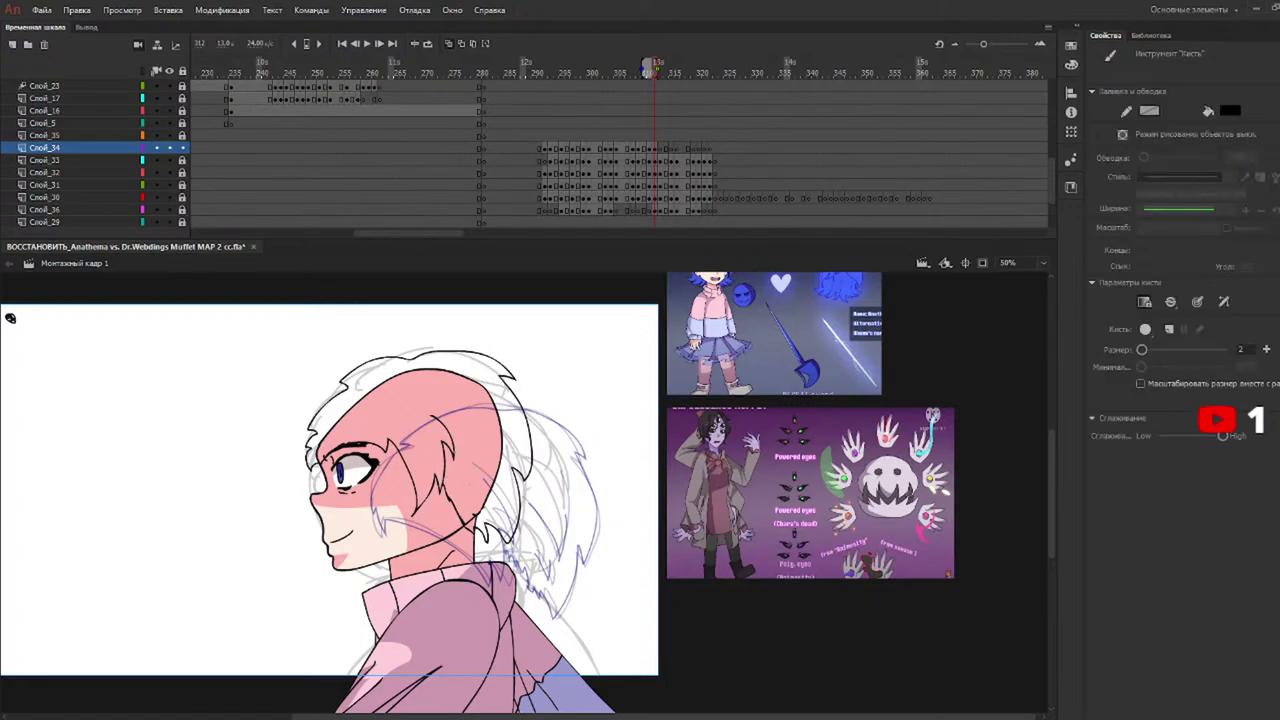
mouse_move(450, 469)
mouse_down()
mouse_move(481, 516)
mouse_move(489, 456)
mouse_move(511, 433)
mouse_up()
key(ctrl+z)
Draw the upswept spiky fringe and the hairline above the forehead in frame 313.
mouse_move(648, 74)
mouse_down()
mouse_move(620, 74)
mouse_move(658, 70)
mouse_up()
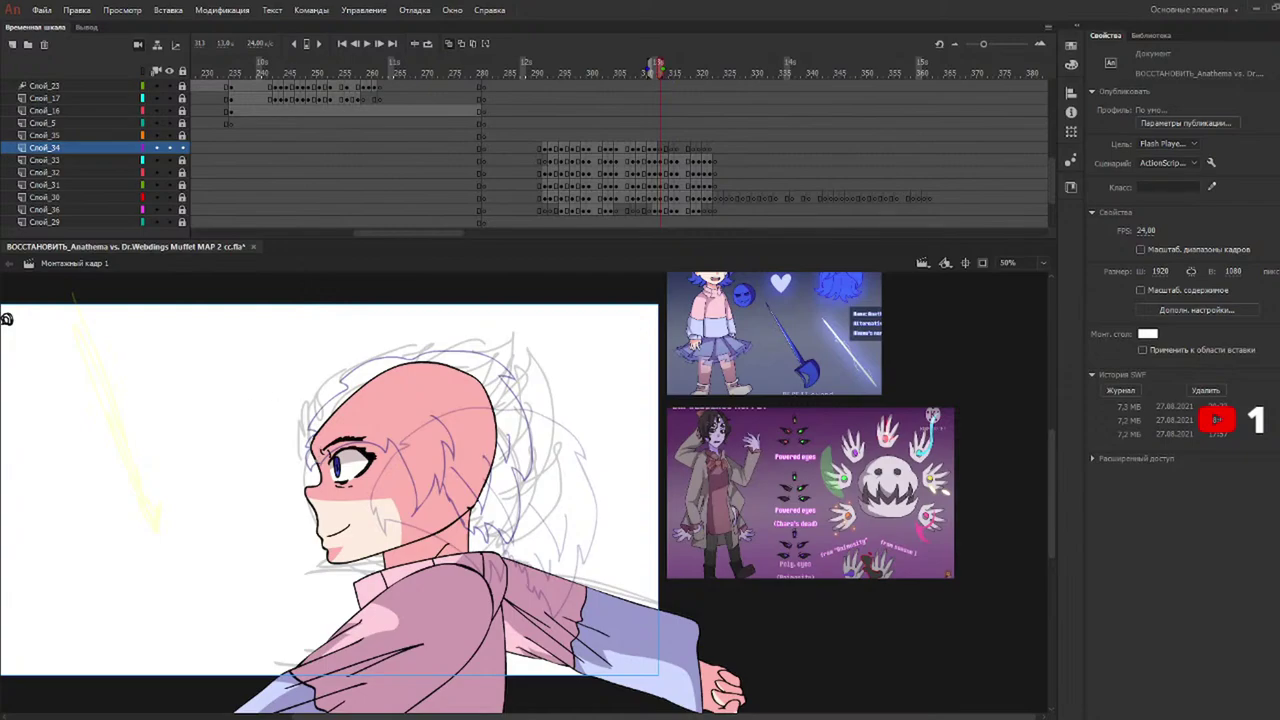
mouse_move(312, 458)
mouse_down()
mouse_move(304, 400)
mouse_move(310, 415)
mouse_move(360, 372)
mouse_move(464, 329)
mouse_move(452, 375)
mouse_move(388, 426)
mouse_move(340, 438)
mouse_up()
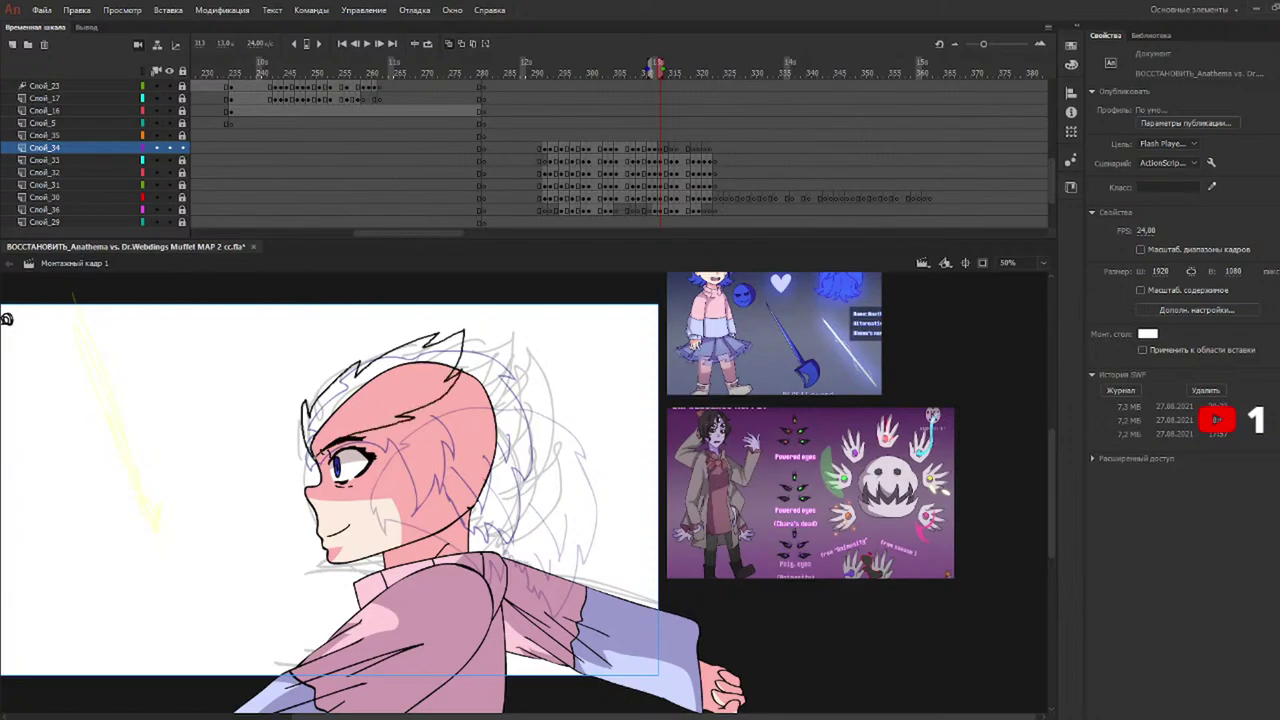
key(b)
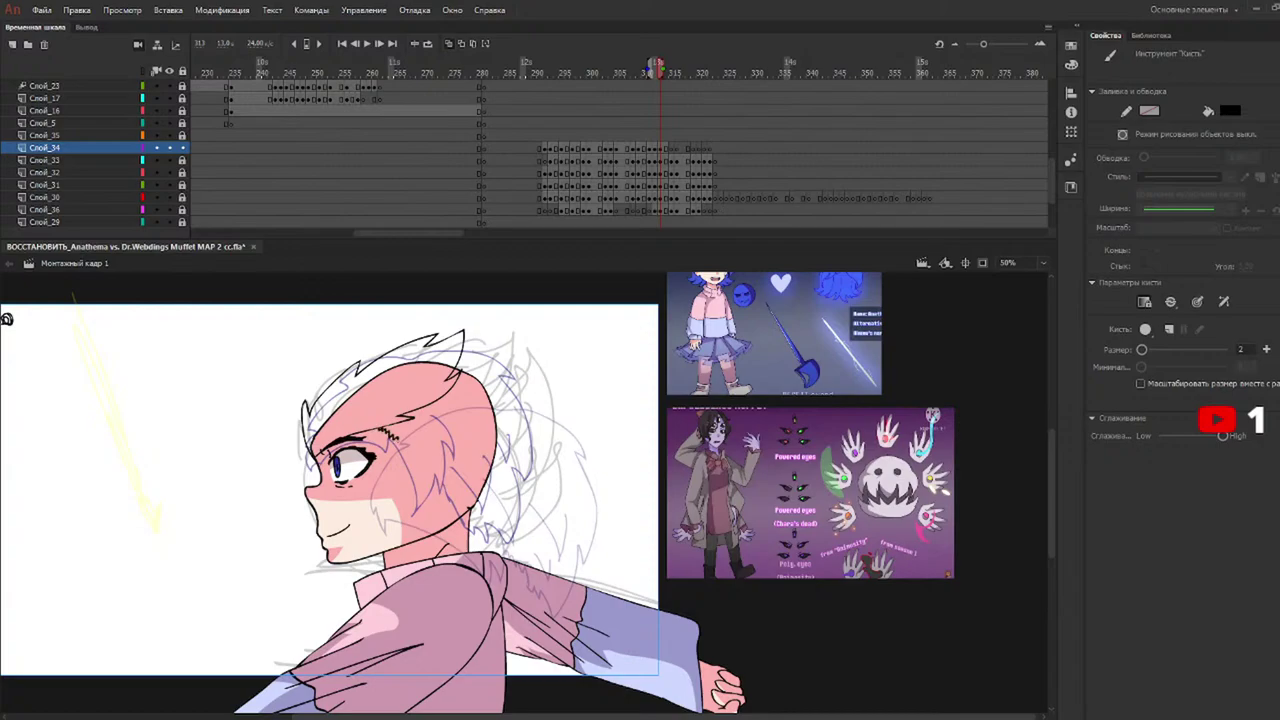
Complete the hair in frame 313 with zigzag side strands, the spiked outer crown with back locks, and short head strands.
drag(404, 448, 440, 499)
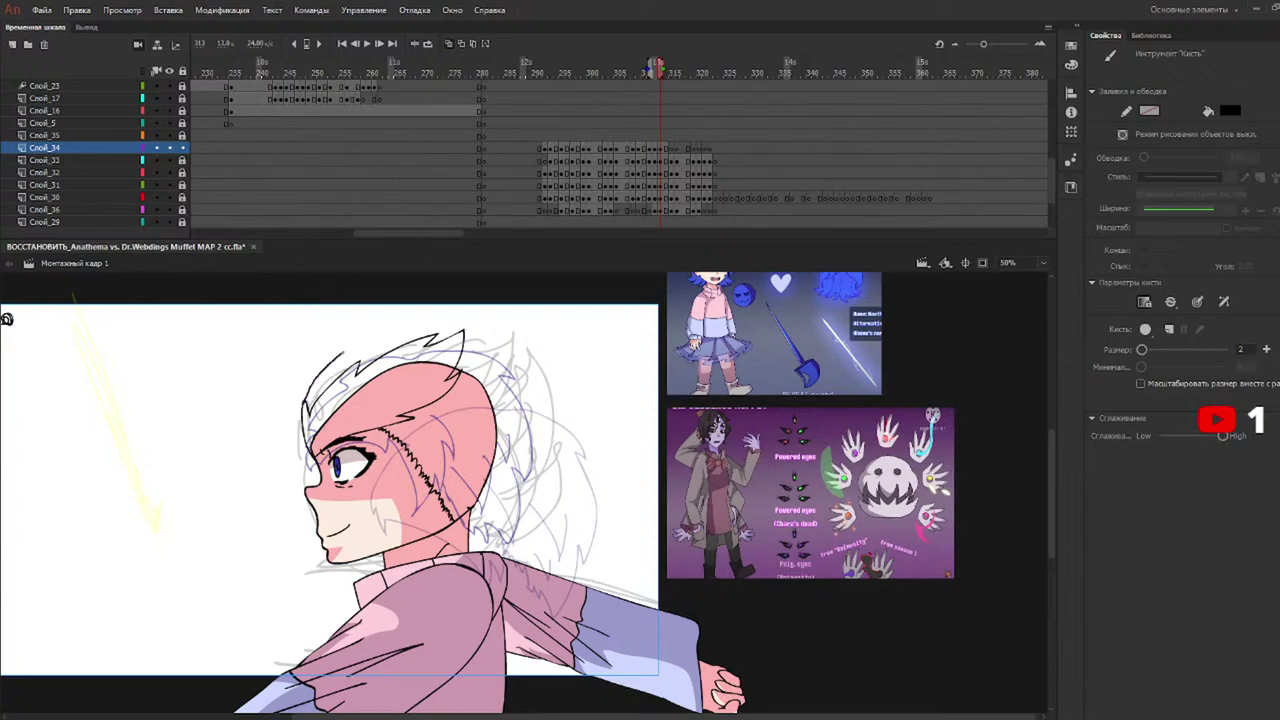
mouse_move(400, 333)
mouse_down()
mouse_move(486, 306)
mouse_move(496, 378)
mouse_move(528, 392)
mouse_move(486, 508)
mouse_move(452, 522)
mouse_up()
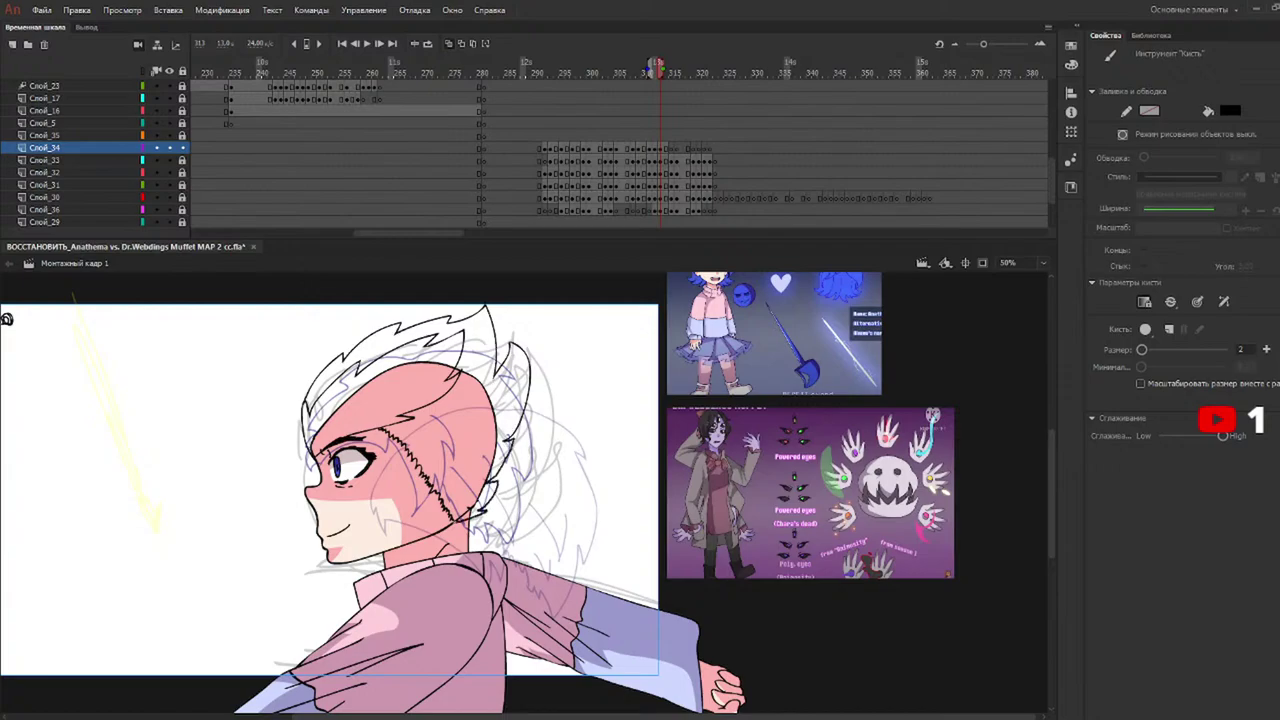
mouse_move(478, 376)
mouse_down()
mouse_move(484, 424)
mouse_move(458, 462)
mouse_move(477, 494)
mouse_up()
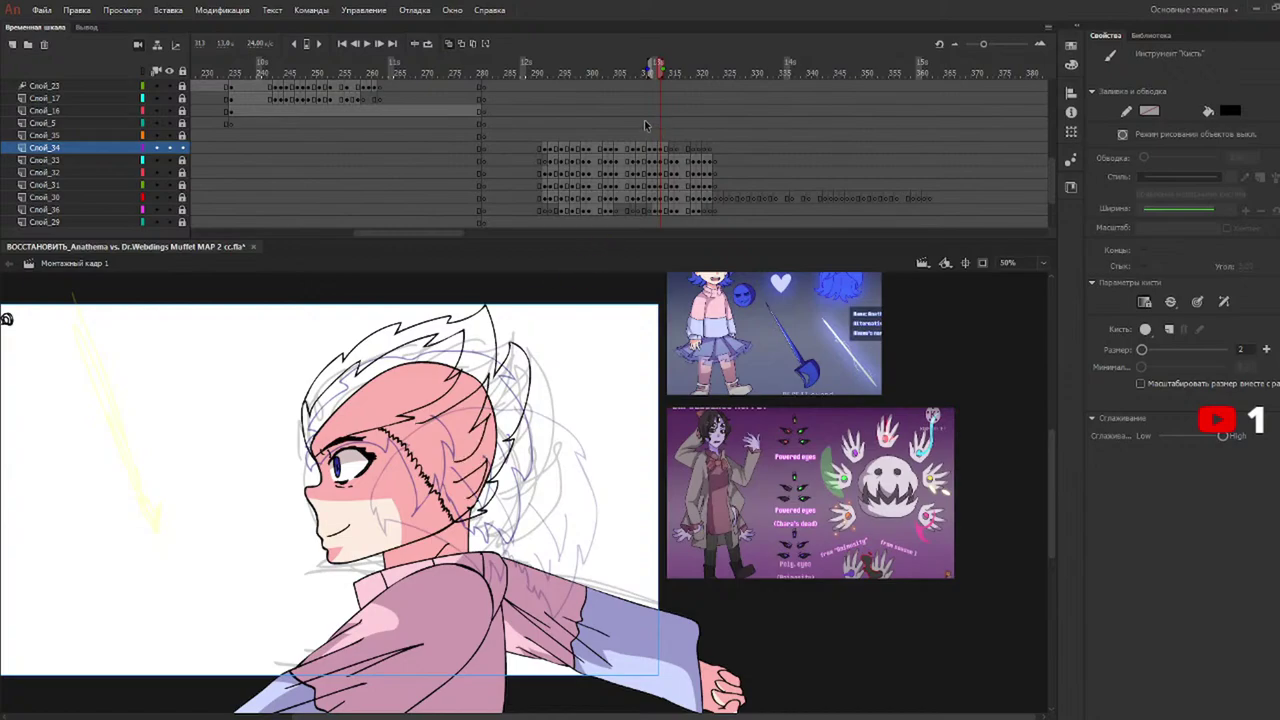
Draw the upswept spiky fringe and the hairline above the brow in frame 315, replacing the first version of the strokes.
click(652, 72)
drag(655, 75, 668, 72)
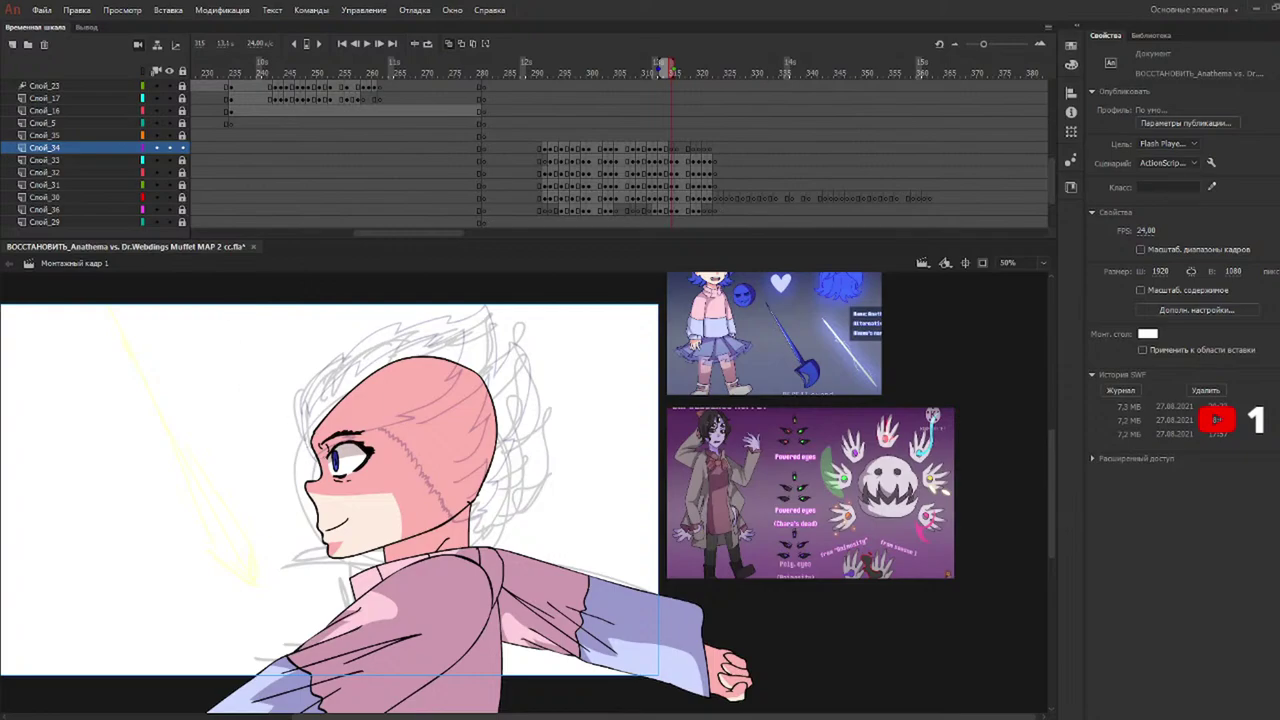
mouse_move(300, 455)
mouse_down()
mouse_move(314, 374)
mouse_move(446, 318)
mouse_move(460, 334)
mouse_move(324, 450)
mouse_up()
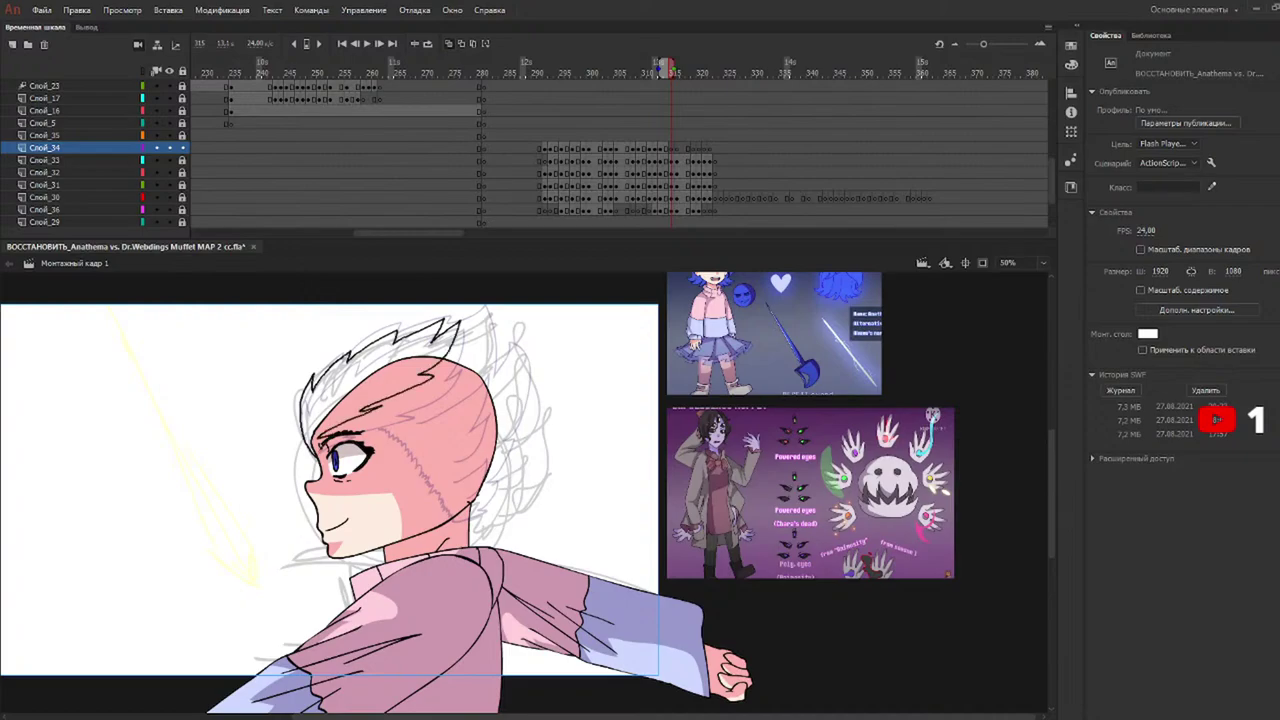
key(b)
key(ctrl+z)
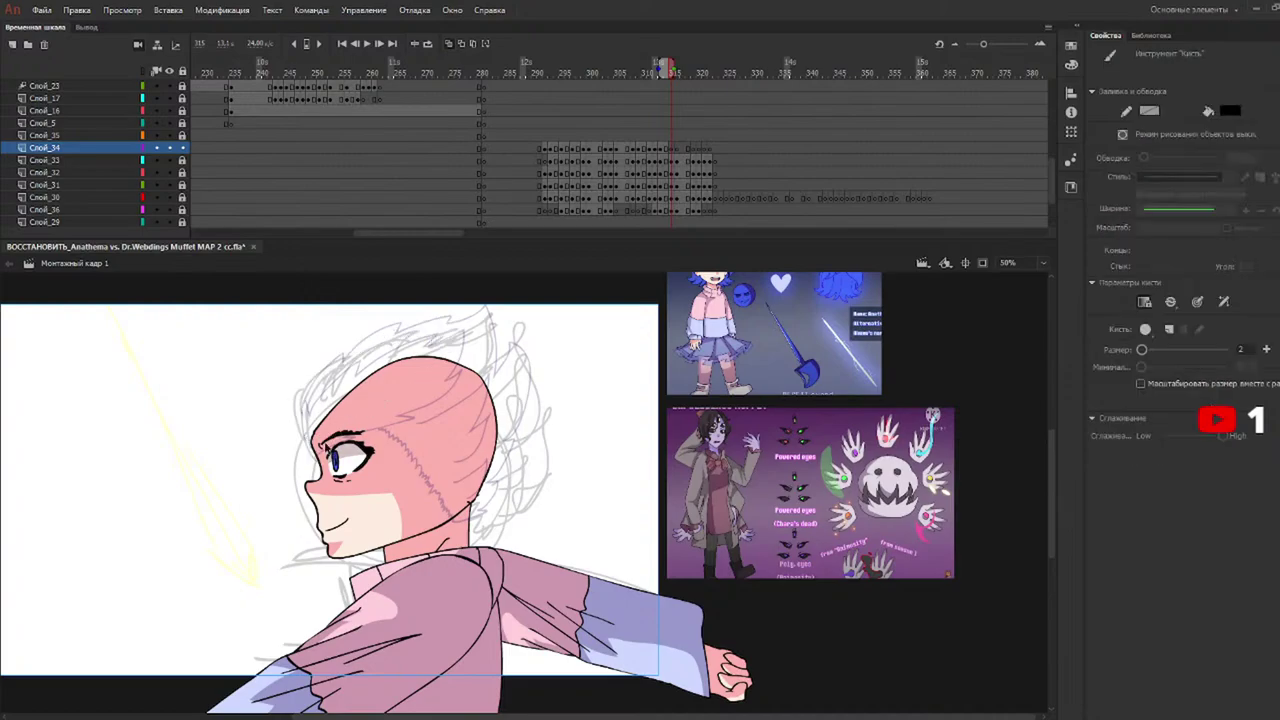
mouse_move(311, 456)
mouse_down()
mouse_move(302, 396)
mouse_move(430, 330)
mouse_move(444, 356)
mouse_move(434, 386)
mouse_move(316, 454)
mouse_up()
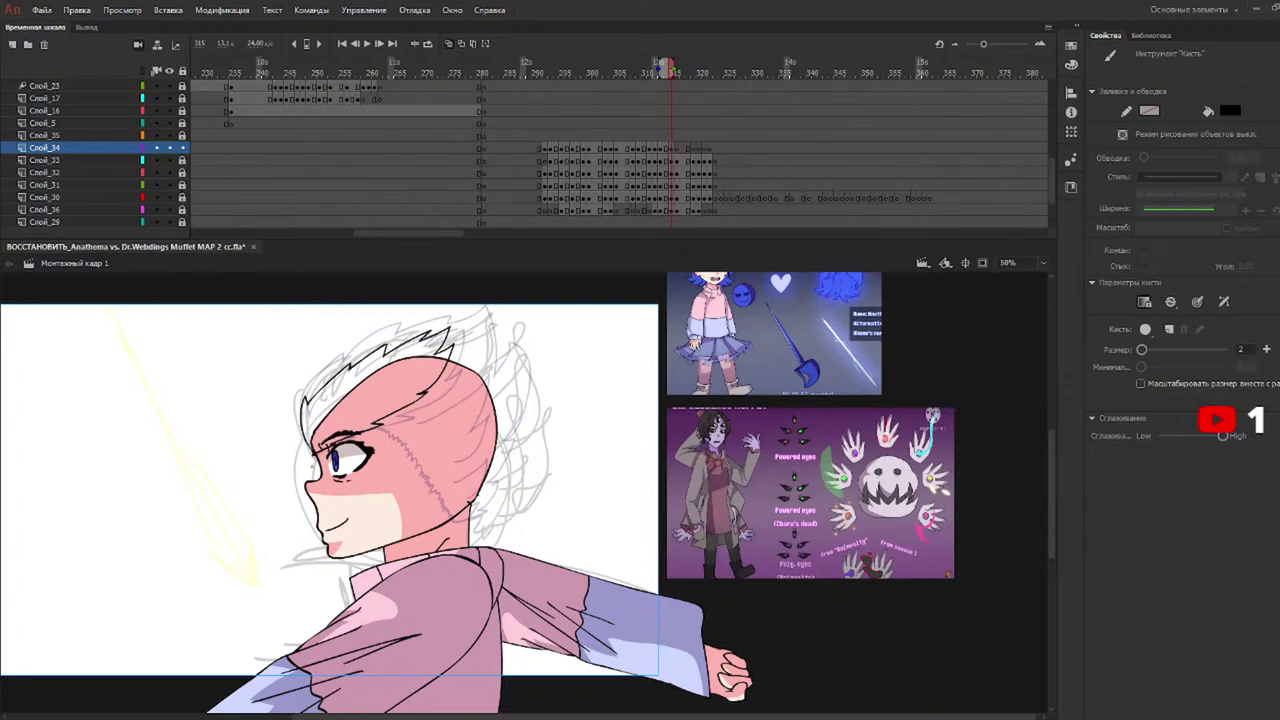
key(e)
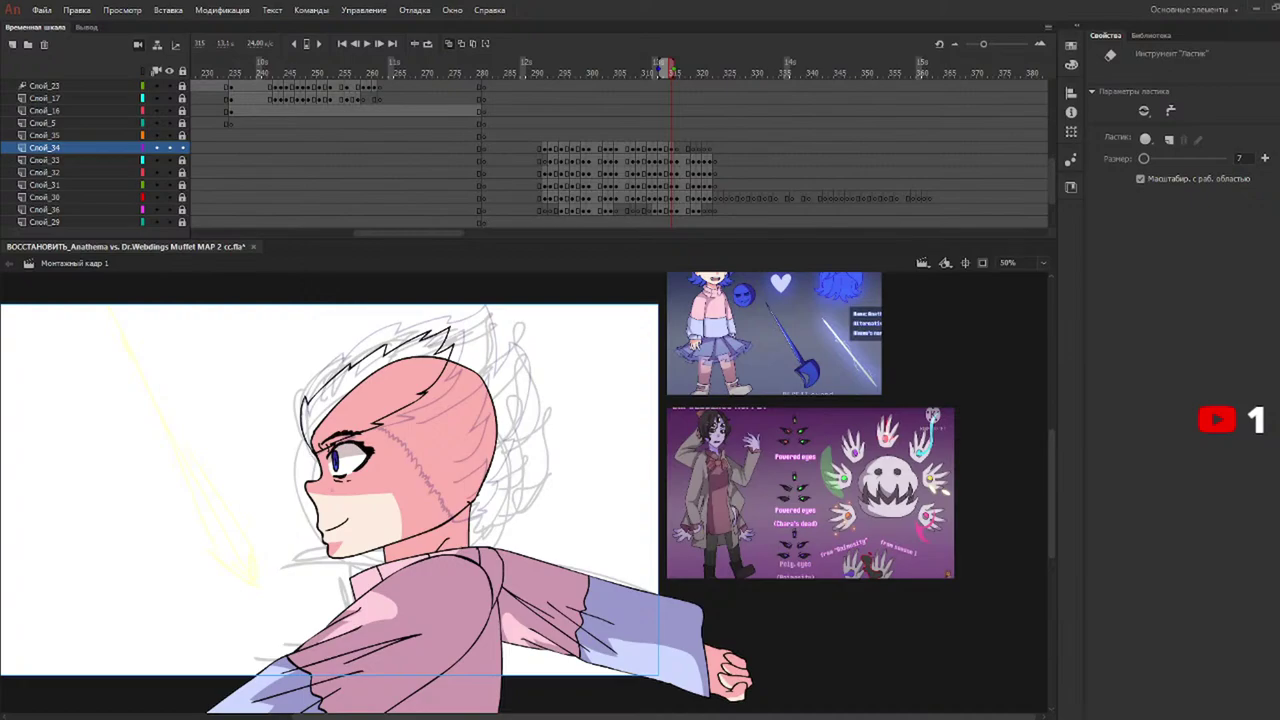
key(b)
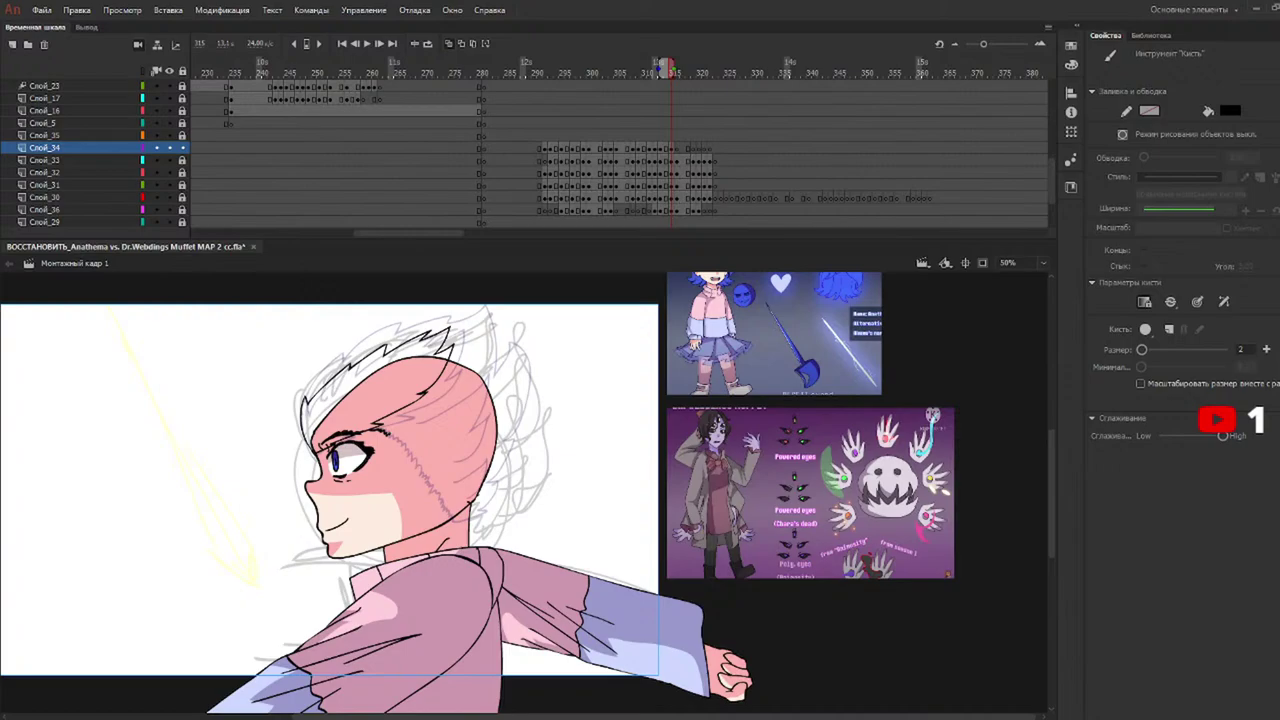
Complete the hair in frame 315 with a zigzag side strand, short head strands, and the spiked outer crown with back locks.
drag(405, 453, 447, 520)
mouse_move(406, 424)
mouse_down()
mouse_move(486, 360)
mouse_move(446, 483)
mouse_move(466, 490)
mouse_up()
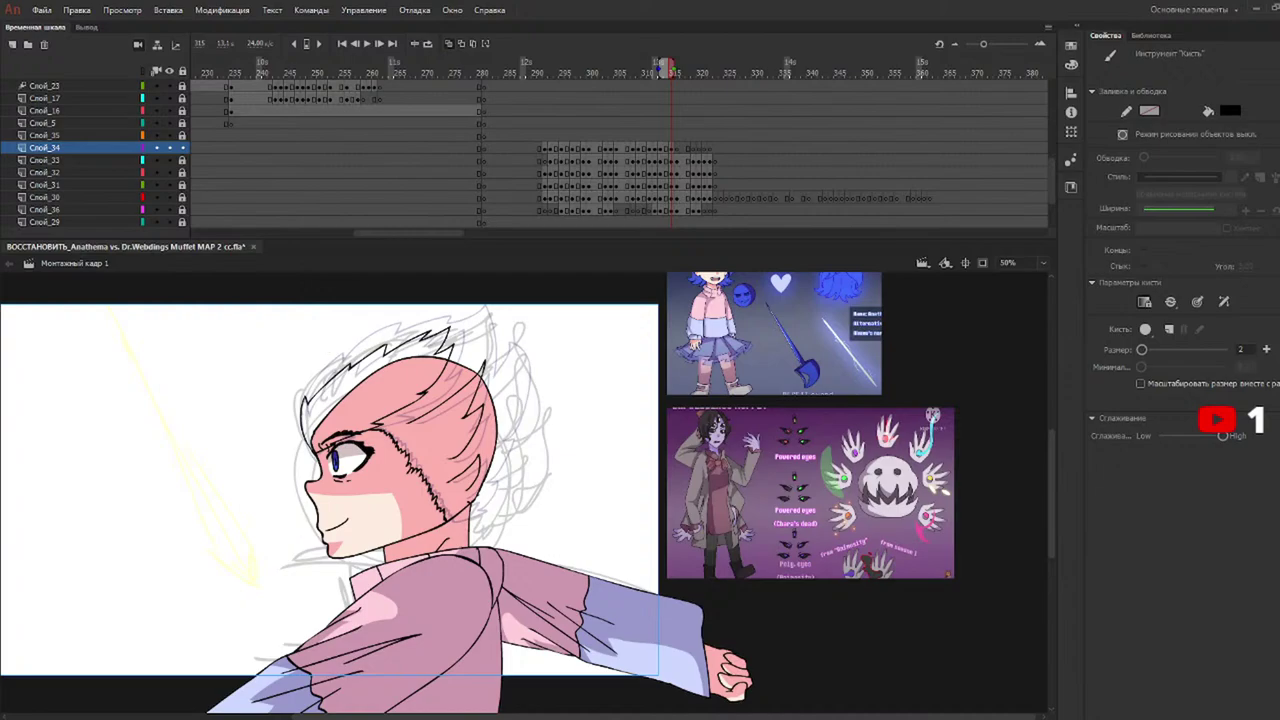
mouse_move(312, 398)
mouse_down()
mouse_move(368, 342)
mouse_move(462, 306)
mouse_up()
key(ctrl+z)
mouse_move(310, 400)
mouse_down()
mouse_move(356, 340)
mouse_move(408, 316)
mouse_move(454, 302)
mouse_move(494, 332)
mouse_move(526, 410)
mouse_move(490, 488)
mouse_move(449, 527)
mouse_up()
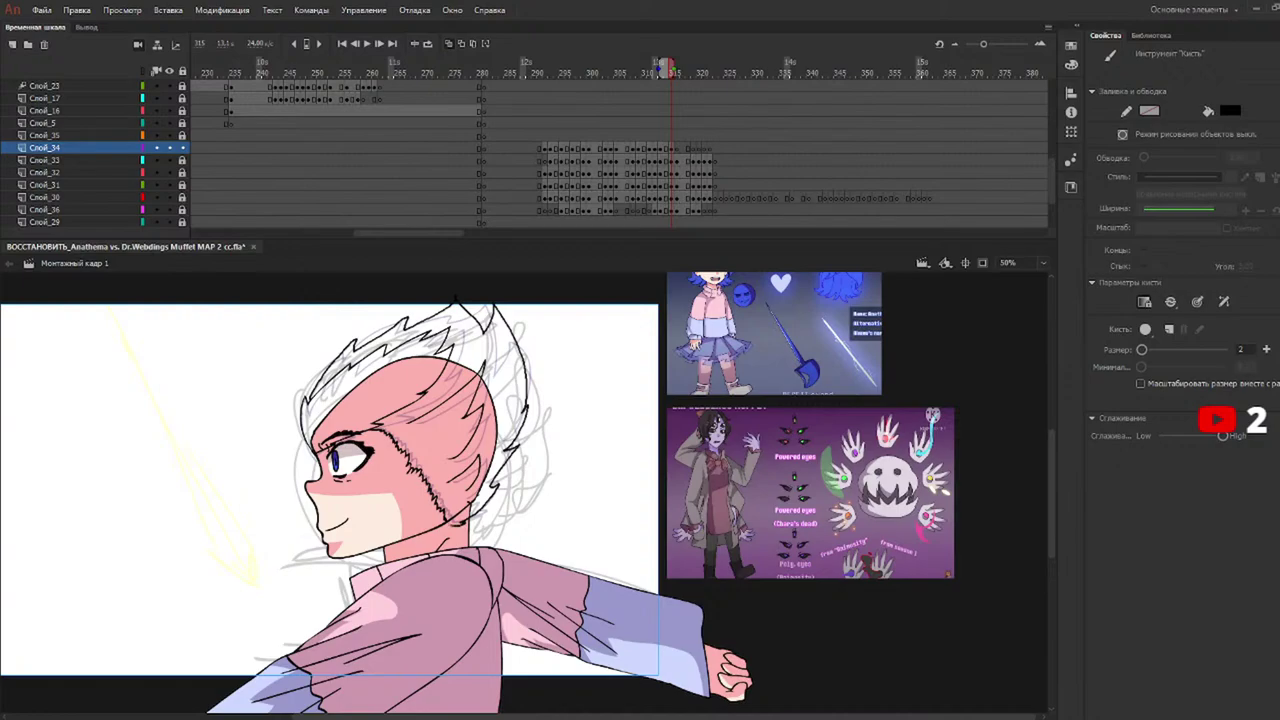
key(v)
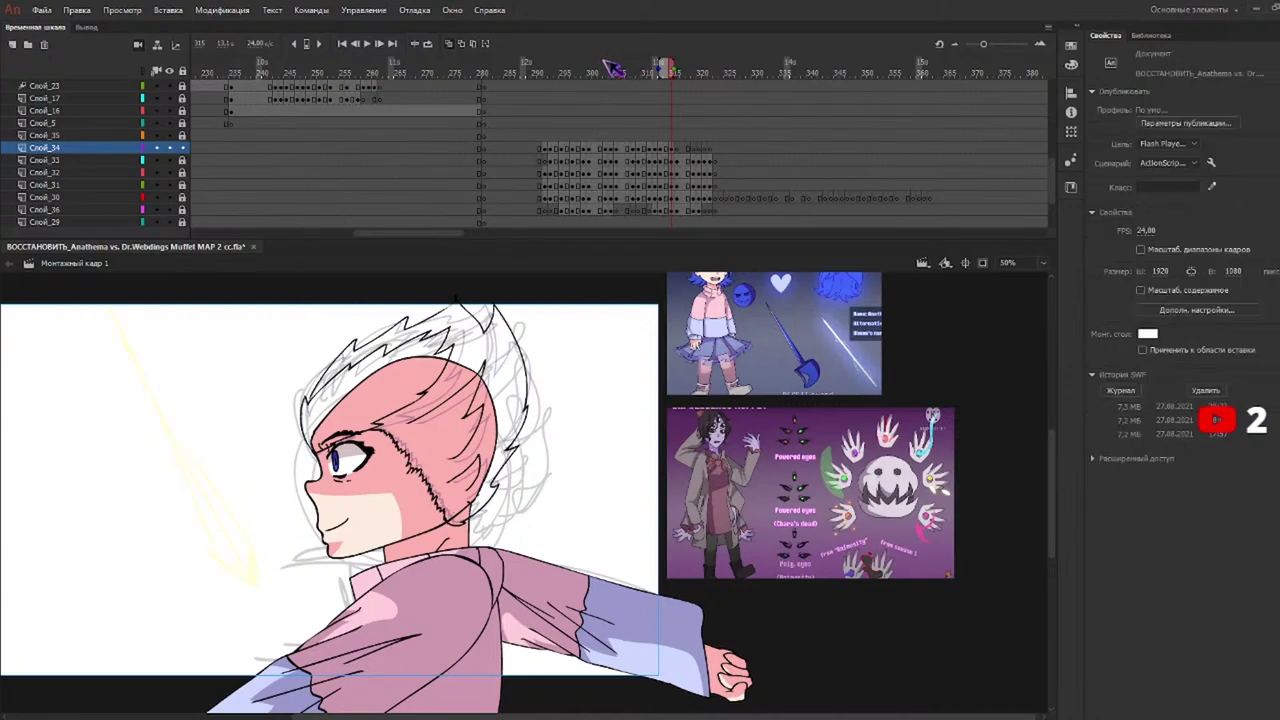
Draw the upswept fringe, the forehead hairline and the zigzag side strand in front of the temple in frame 316.
drag(621, 76, 681, 85)
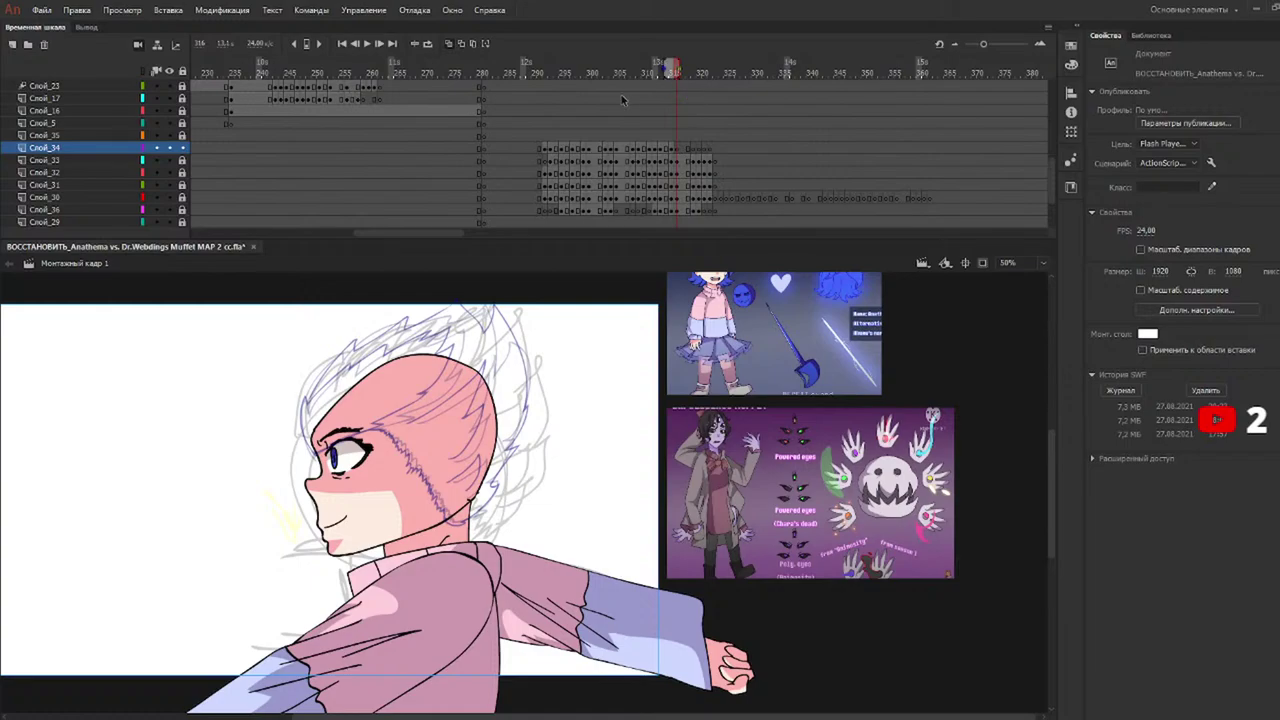
mouse_move(316, 455)
mouse_down()
mouse_move(314, 380)
mouse_move(436, 328)
mouse_move(424, 357)
mouse_move(435, 365)
mouse_move(320, 448)
mouse_up()
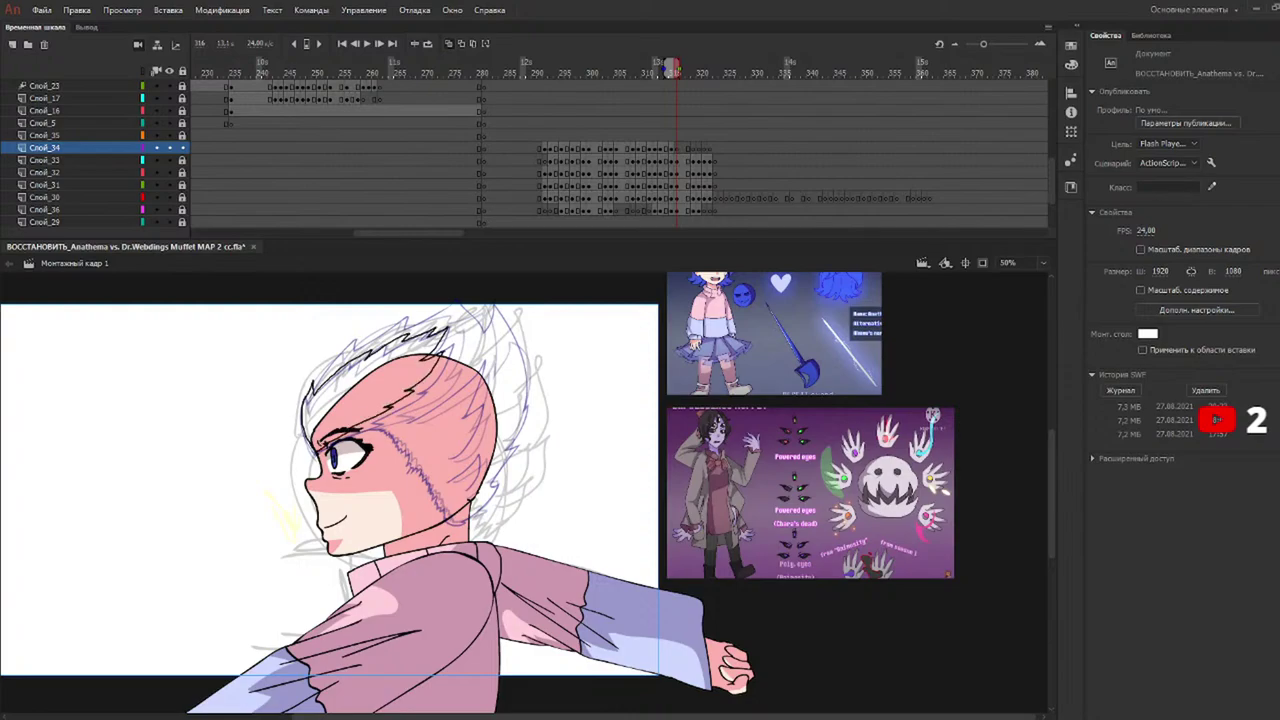
key(b)
mouse_move(324, 446)
mouse_down()
mouse_move(384, 428)
mouse_move(438, 502)
mouse_up()
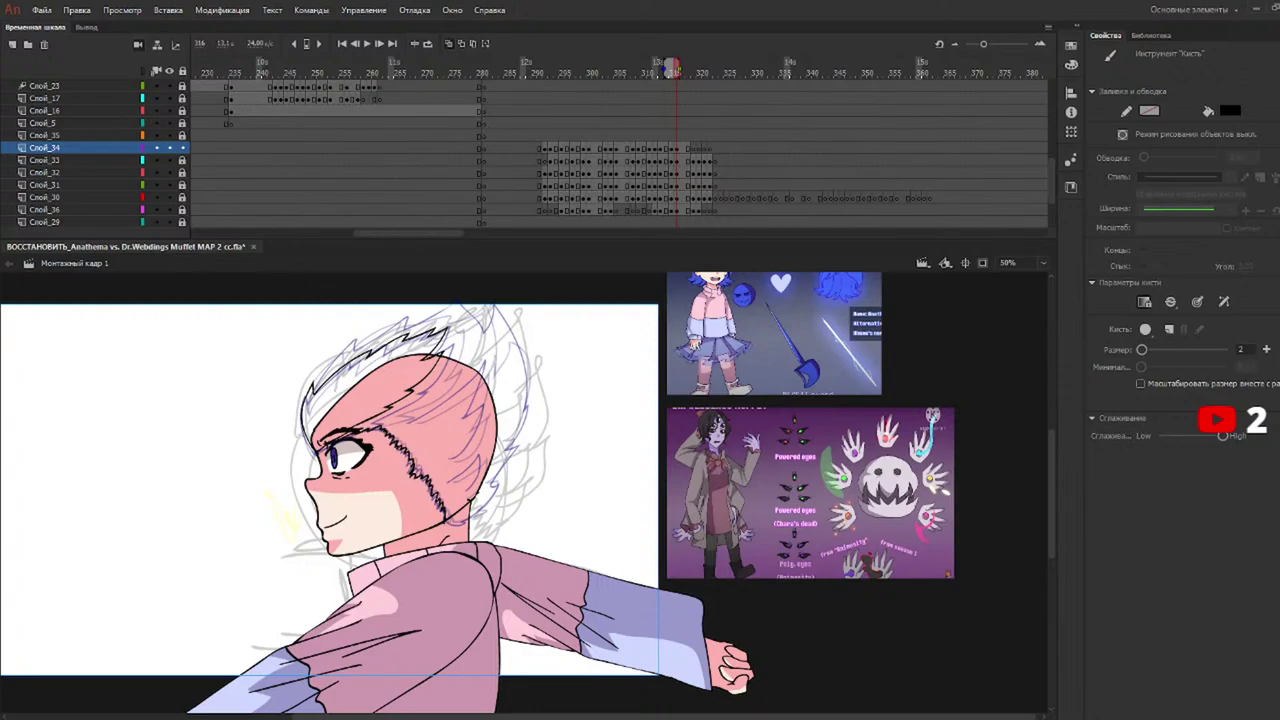
key(e)
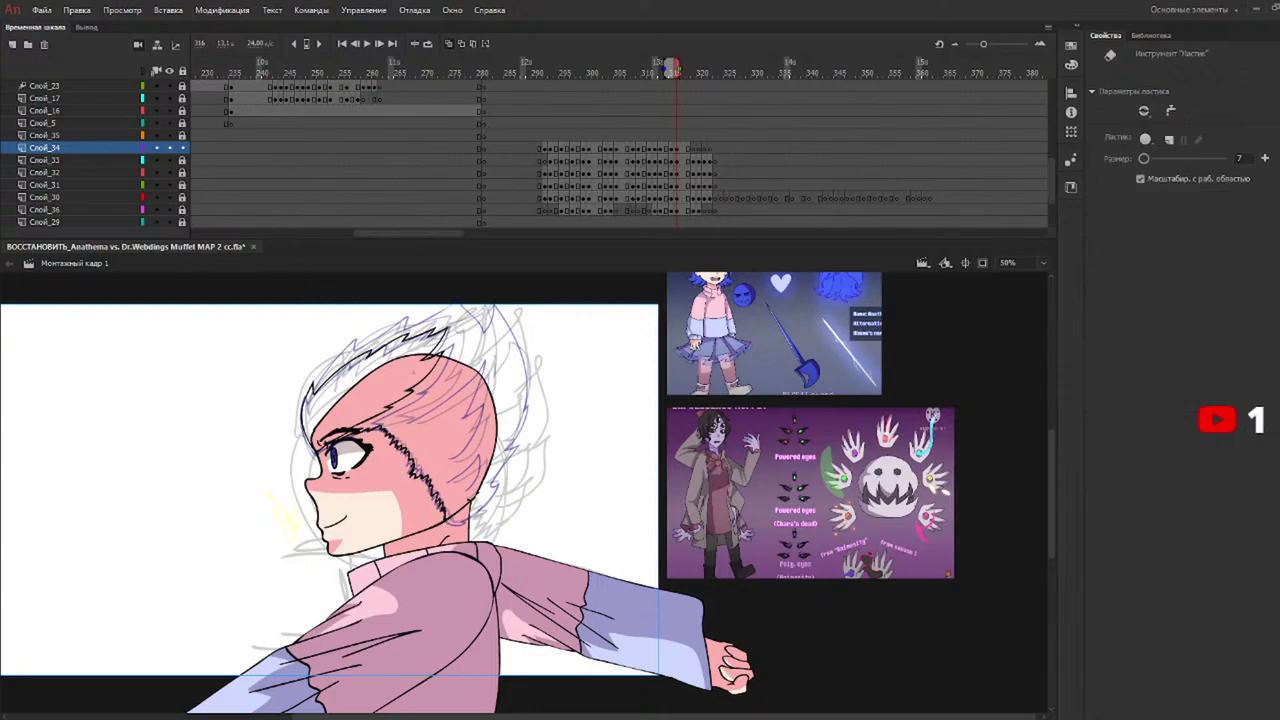
Add short head strands and the spiked outer crown with back locks in frame 316, and play back the sequence.
key(b)
mouse_move(404, 418)
mouse_down()
mouse_move(472, 356)
mouse_move(445, 480)
mouse_move(471, 476)
mouse_up()
key(ctrl+z)
key(ctrl+z)
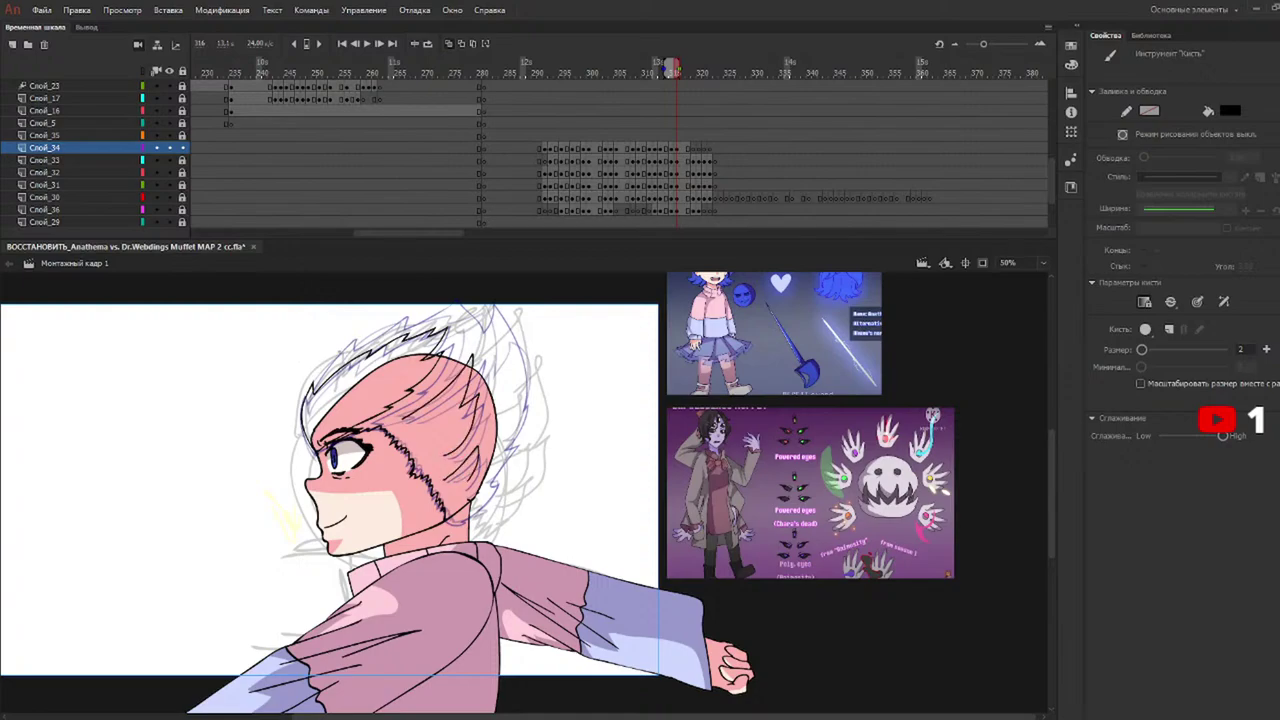
mouse_move(318, 388)
mouse_down()
mouse_move(358, 332)
mouse_move(446, 302)
mouse_move(482, 330)
mouse_move(507, 410)
mouse_move(500, 450)
mouse_up()
key(ctrl+z)
mouse_move(320, 388)
mouse_down()
mouse_move(370, 326)
mouse_move(454, 298)
mouse_move(484, 328)
mouse_move(526, 450)
mouse_move(452, 522)
mouse_up()
drag(622, 72, 548, 76)
key(Return)
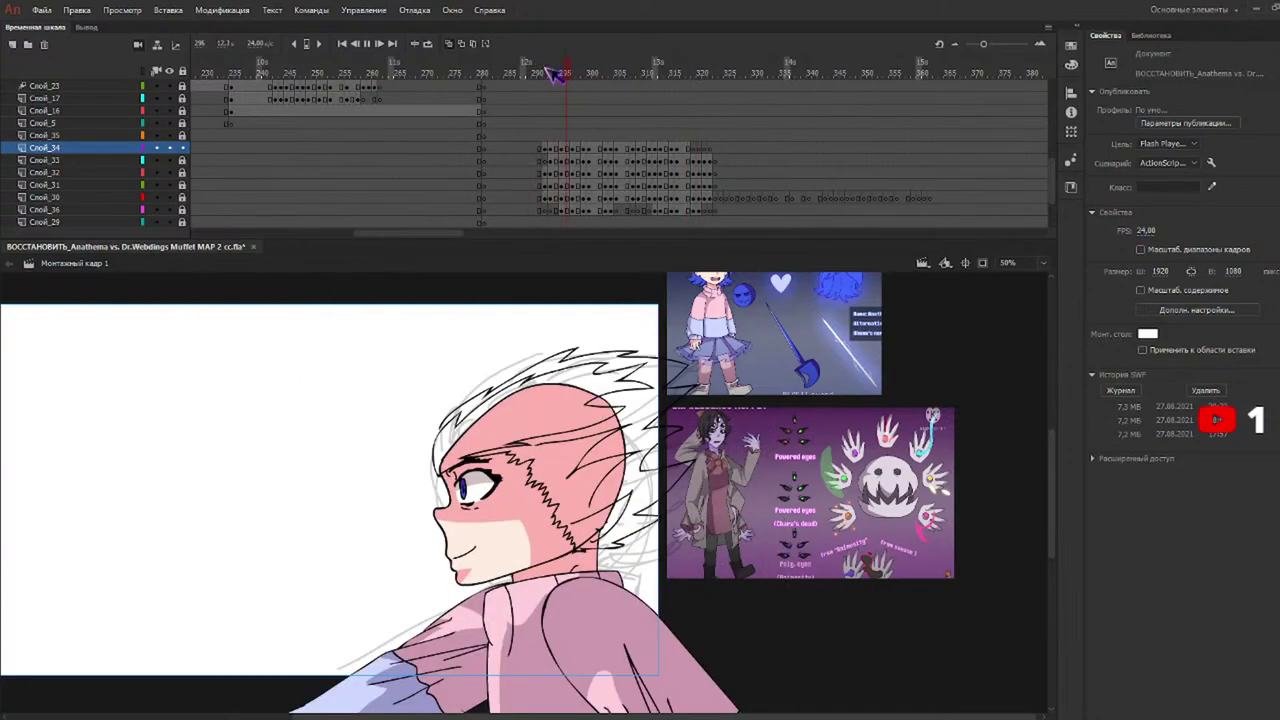
Draw the upswept fringe, zigzag side strand and short head strands over the sketch in frame 319.
mouse_move(697, 76)
mouse_down()
mouse_move(659, 66)
mouse_move(697, 72)
mouse_up()
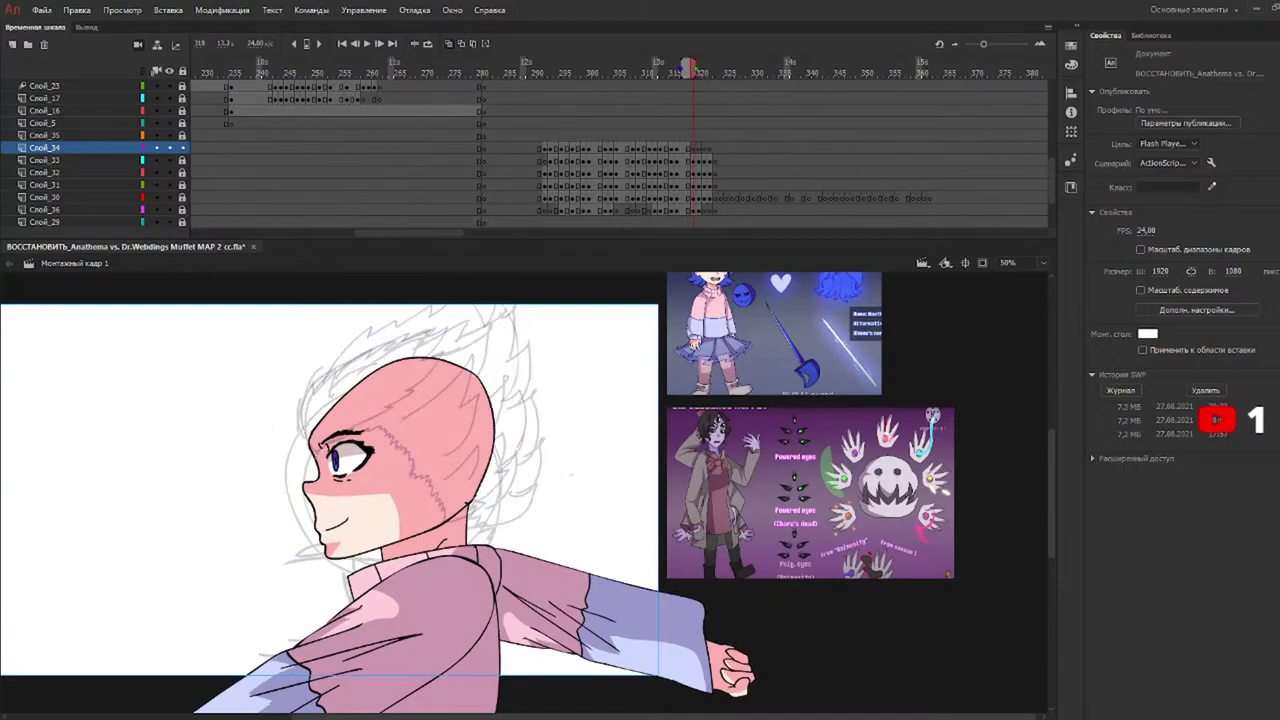
mouse_move(310, 455)
mouse_down()
mouse_move(302, 406)
mouse_move(338, 368)
mouse_move(426, 334)
mouse_move(440, 350)
mouse_move(428, 380)
mouse_move(316, 456)
mouse_up()
key(b)
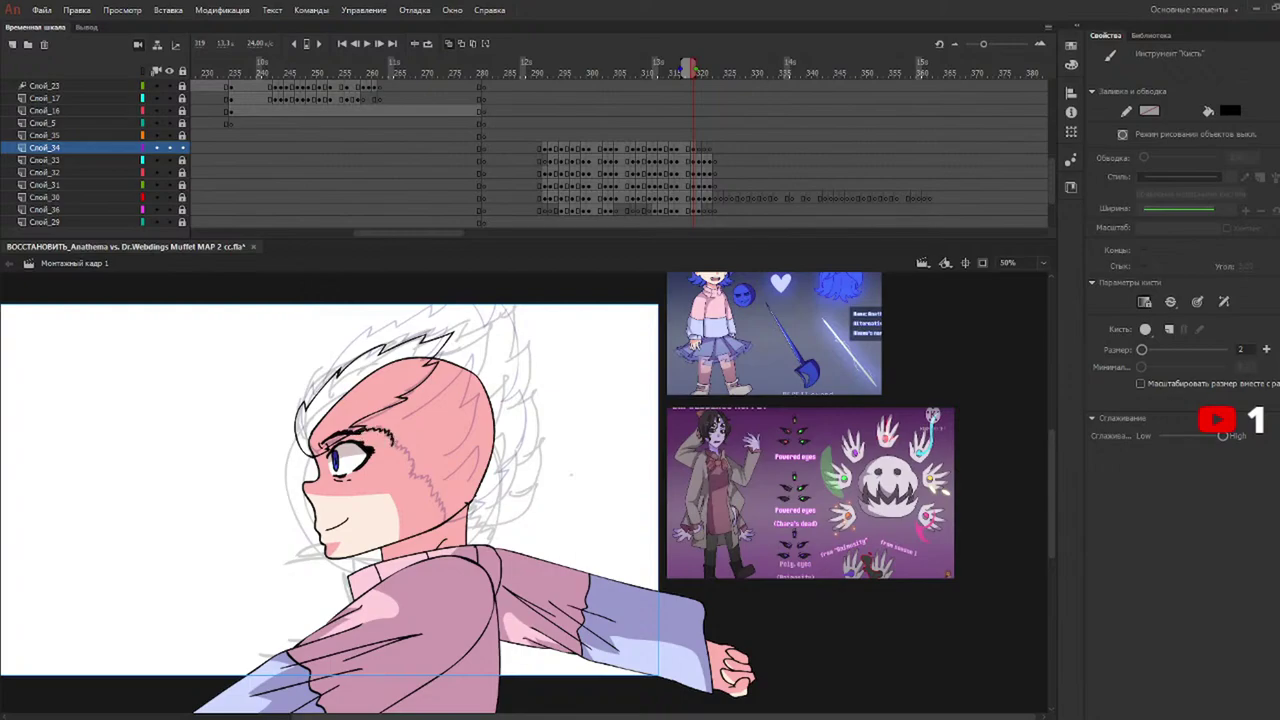
drag(404, 448, 436, 502)
mouse_move(402, 420)
mouse_down()
mouse_move(446, 398)
mouse_move(469, 405)
mouse_move(476, 429)
mouse_move(443, 457)
mouse_up()
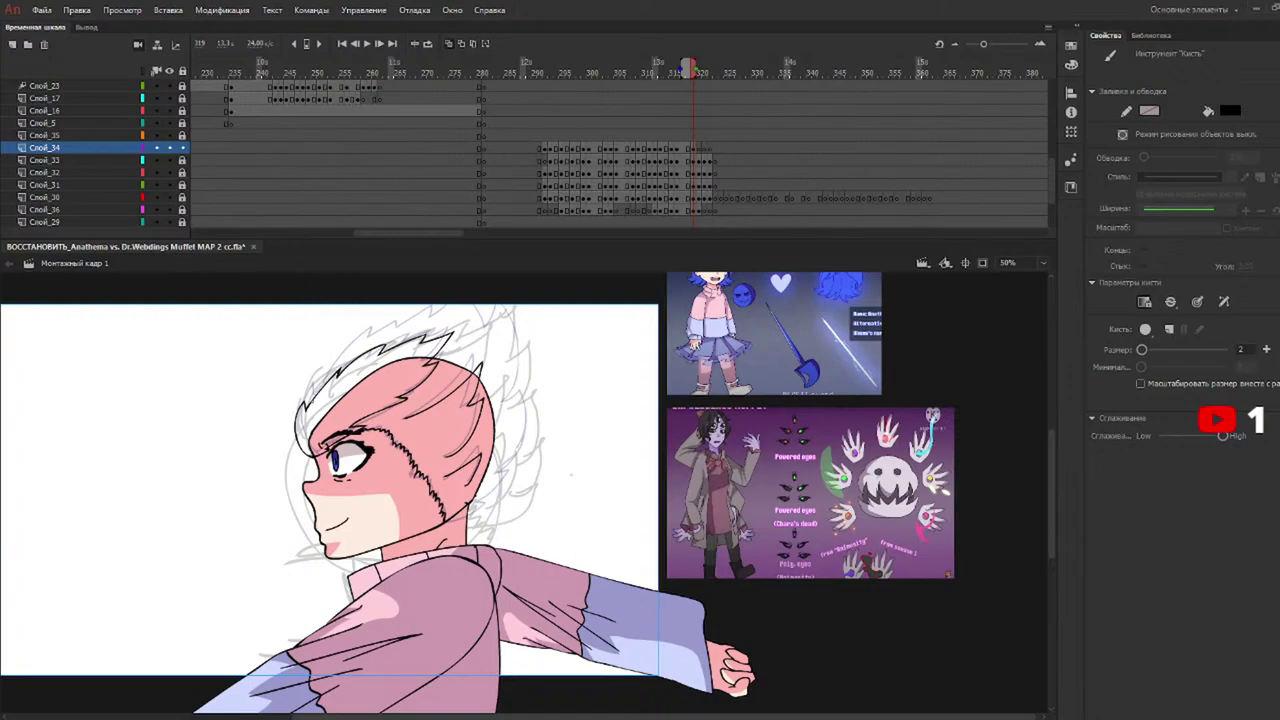
Outline the spiked outer crown and the back locks down to the nape in frame 319, undoing unsatisfactory strokes.
drag(312, 392, 345, 352)
mouse_move(345, 352)
mouse_down()
mouse_move(338, 363)
mouse_move(390, 324)
mouse_up()
mouse_move(390, 324)
mouse_down()
mouse_move(380, 342)
mouse_move(428, 318)
mouse_up()
drag(428, 318, 420, 330)
mouse_move(420, 330)
mouse_down()
mouse_move(466, 305)
mouse_move(514, 404)
mouse_move(478, 510)
mouse_up()
key(ctrl+z)
drag(511, 452, 488, 497)
key(ctrl+z)
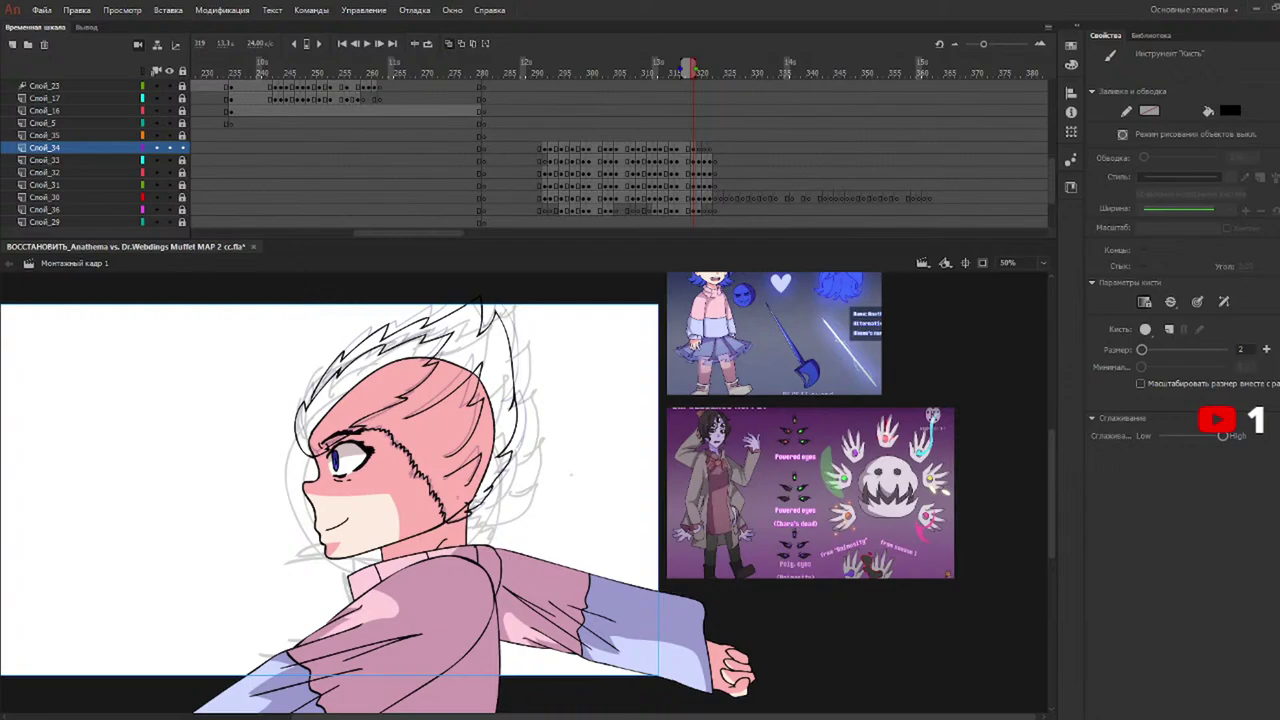
Draw the pointed temple locks, the lowered crown outline and the back locks down to the nape in frame 320.
drag(654, 75, 699, 87)
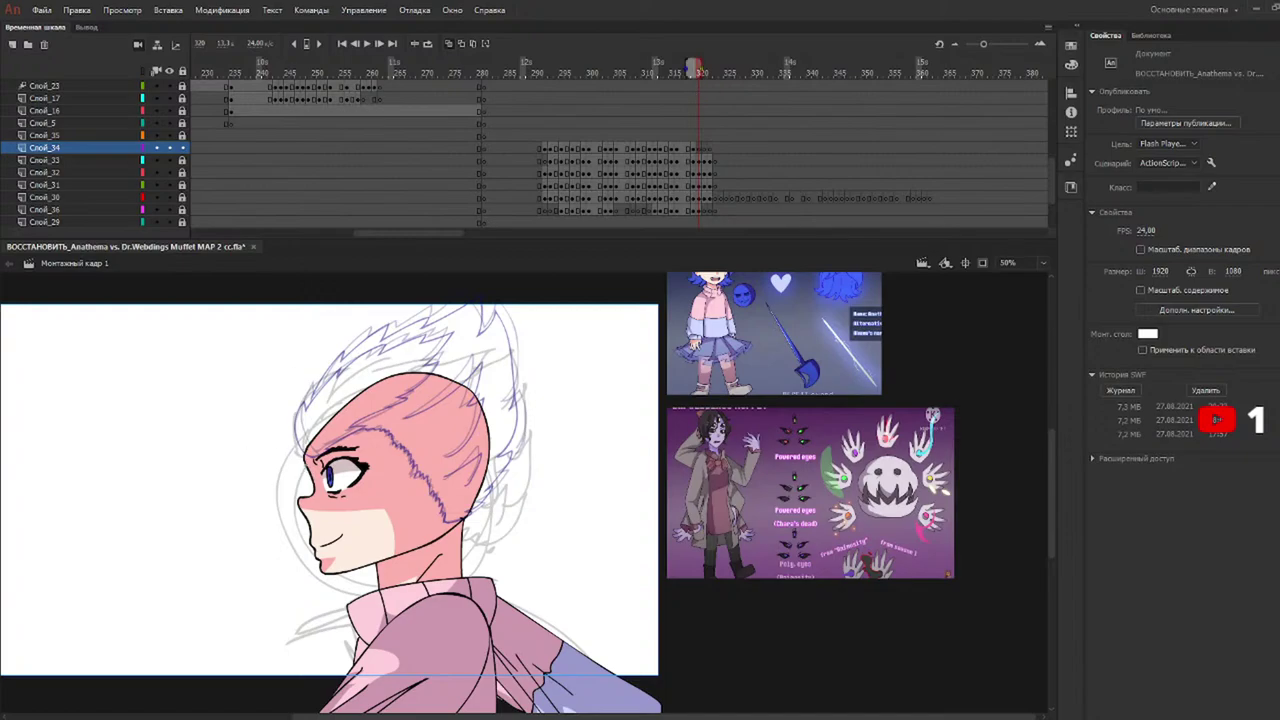
mouse_move(344, 466)
mouse_down()
mouse_move(425, 494)
mouse_move(416, 427)
mouse_up()
mouse_move(416, 427)
mouse_down()
mouse_move(452, 440)
mouse_move(412, 410)
mouse_up()
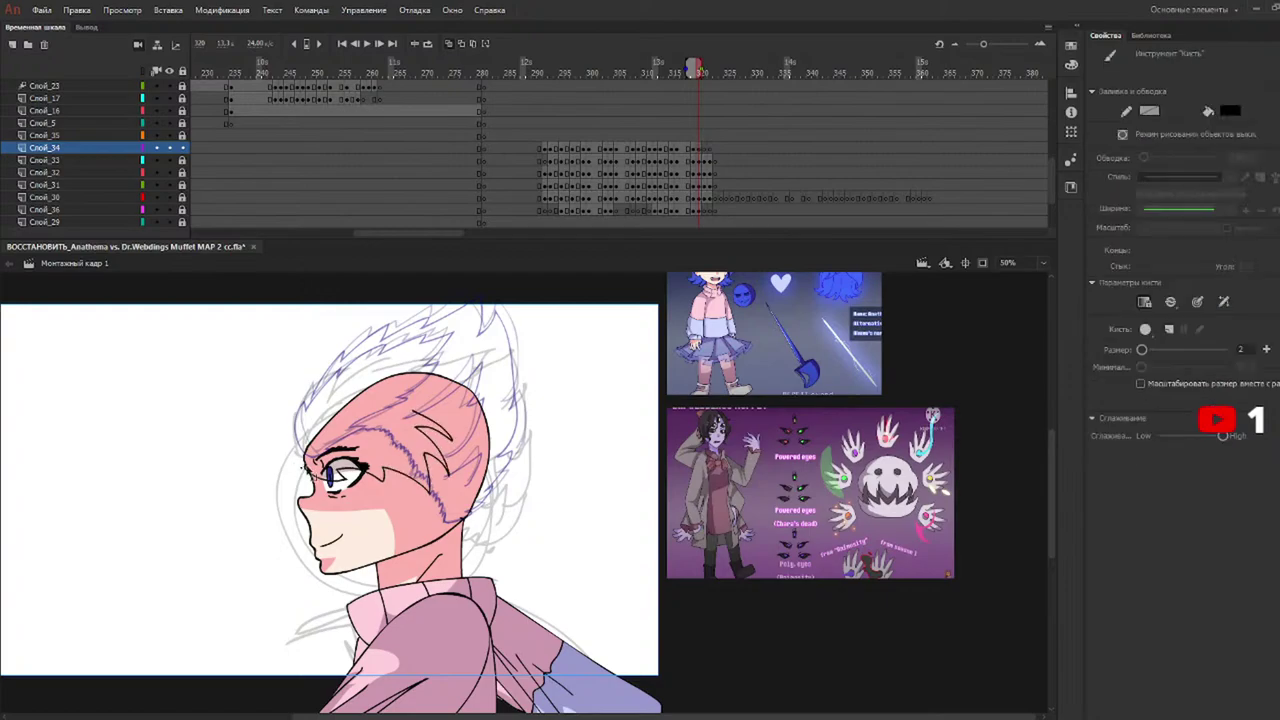
mouse_move(297, 462)
mouse_down()
mouse_move(305, 418)
mouse_move(368, 366)
mouse_move(464, 352)
mouse_move(494, 380)
mouse_move(505, 494)
mouse_up()
key(ctrl+z)
key(ctrl+z)
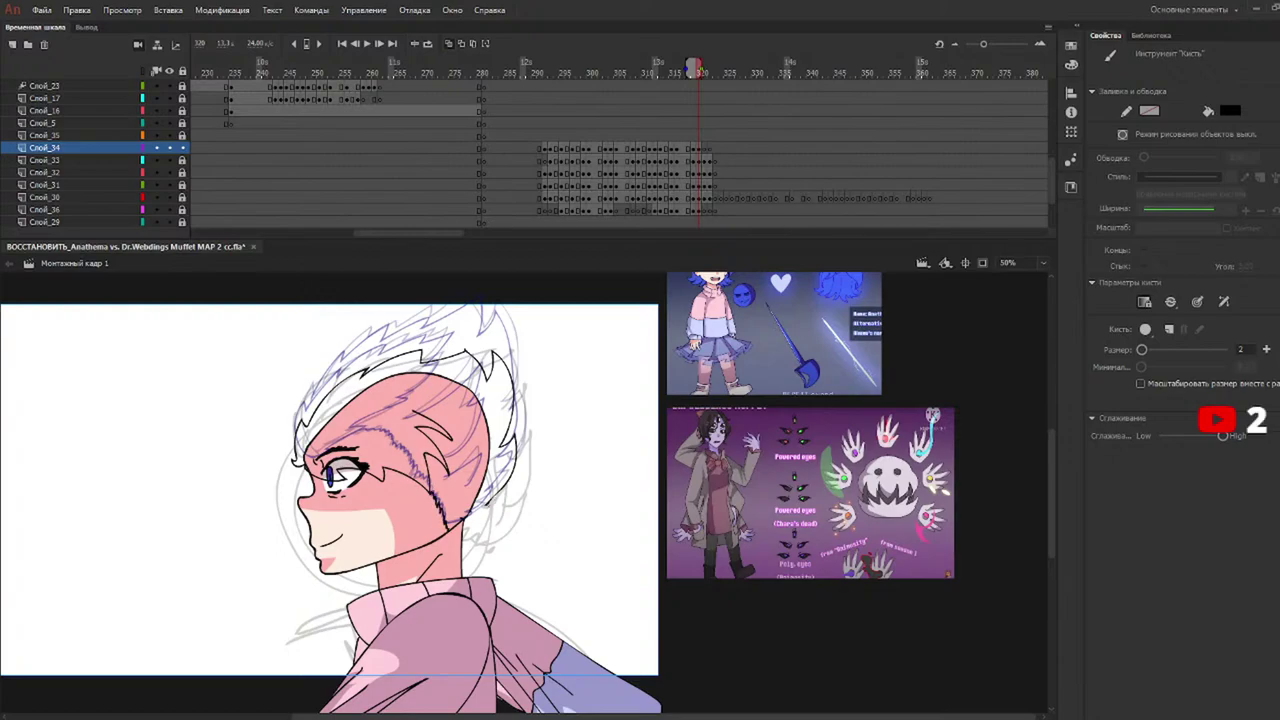
drag(494, 498, 447, 529)
Draw the falling temple locks, the crown outline above the head and the spiked back locks in frame 321.
mouse_move(668, 70)
mouse_down()
mouse_move(643, 70)
mouse_move(706, 77)
mouse_move(714, 90)
mouse_up()
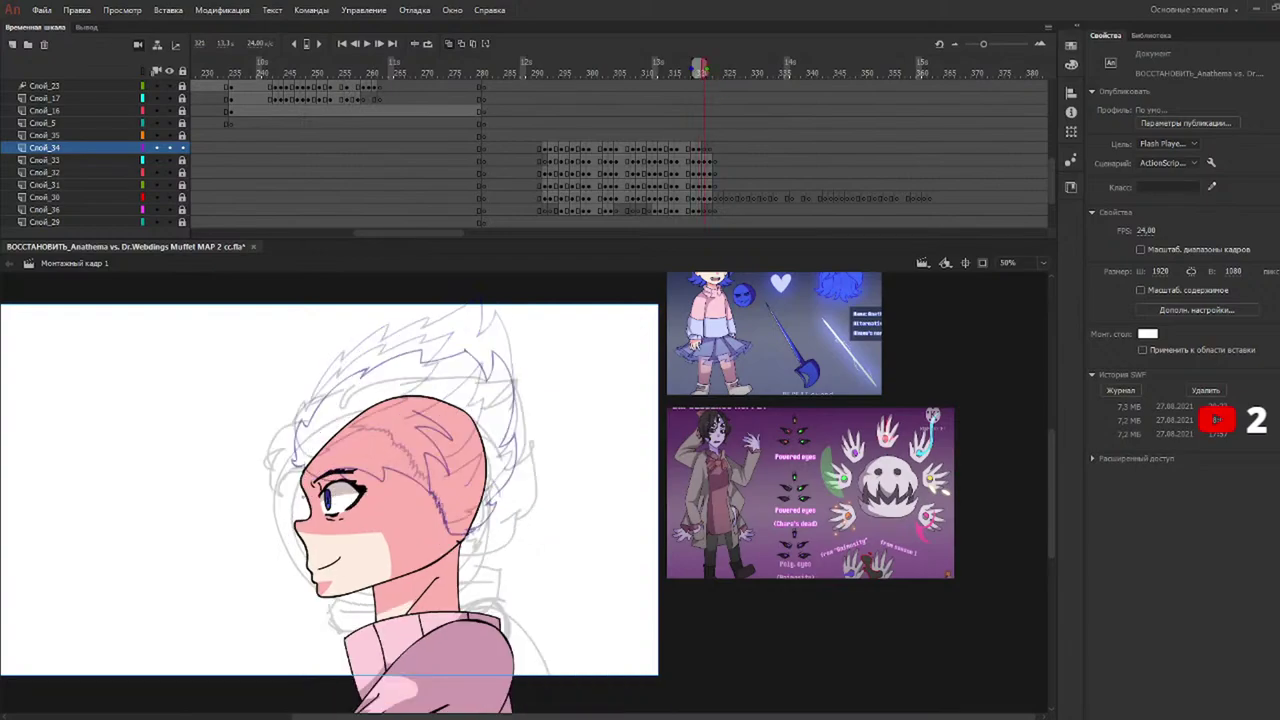
mouse_move(378, 490)
mouse_down()
mouse_move(428, 526)
mouse_move(442, 482)
mouse_move(400, 439)
mouse_up()
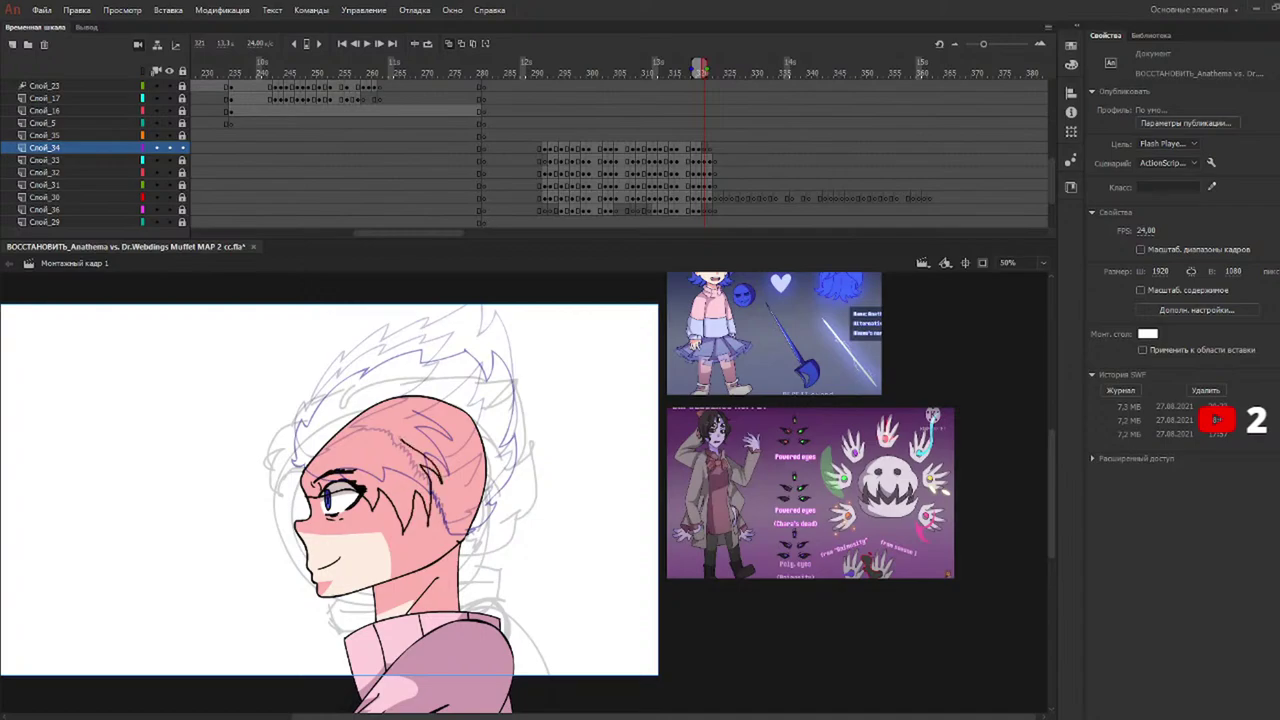
key(b)
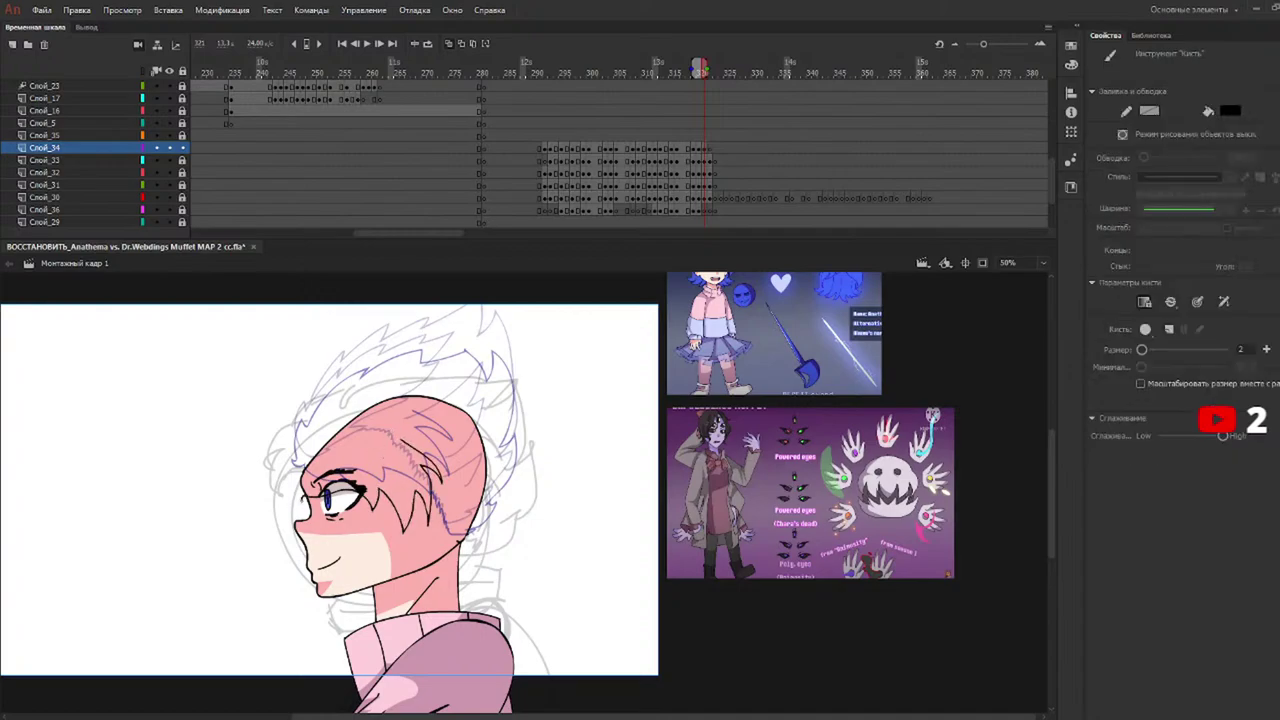
mouse_move(290, 462)
mouse_down()
mouse_move(318, 424)
mouse_move(400, 382)
mouse_move(450, 382)
mouse_move(502, 406)
mouse_move(508, 482)
mouse_move(446, 554)
mouse_up()
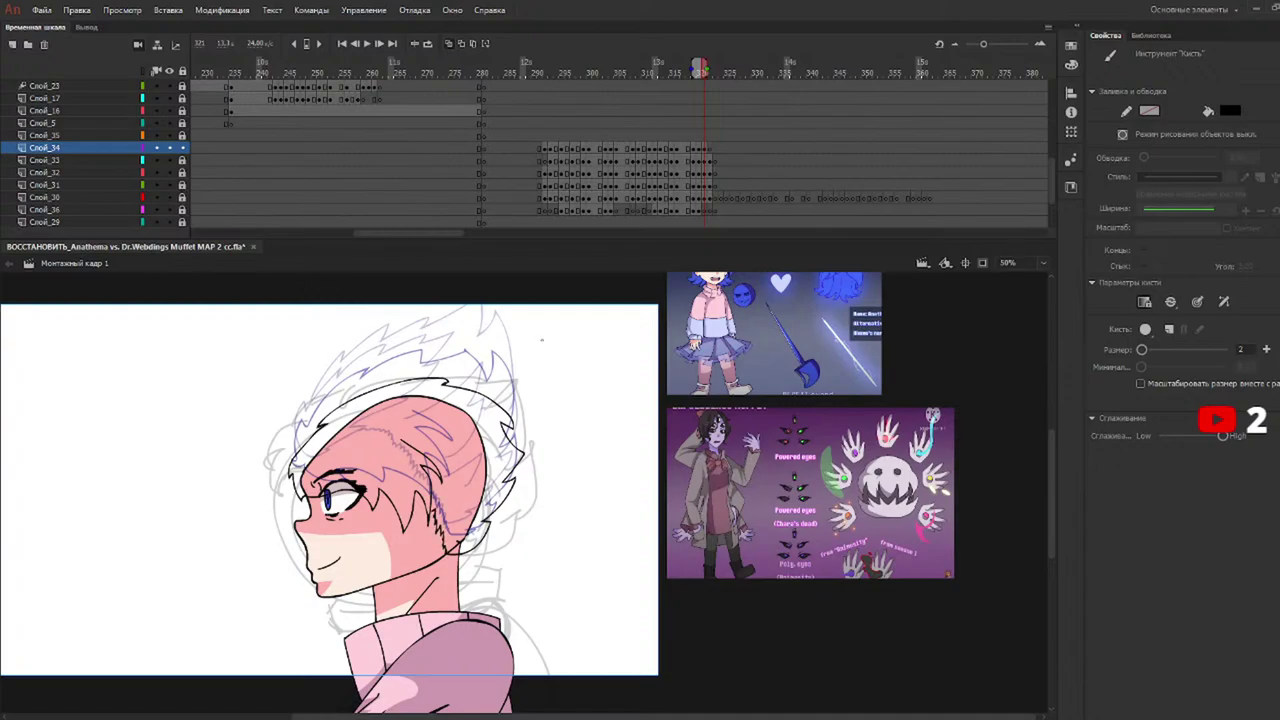
Draw the pointed locks across the face, the crown outline, the jagged side strand and the curved back locks in frame 322.
key(.)
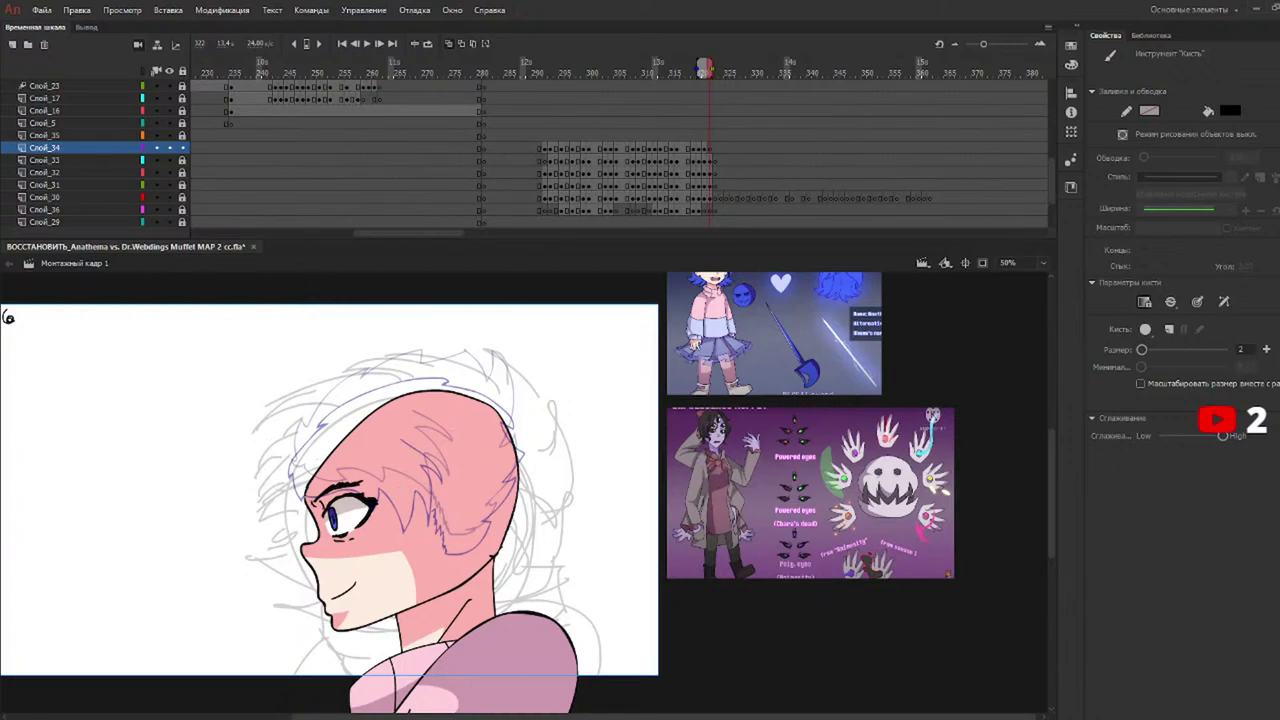
mouse_move(305, 496)
mouse_down()
mouse_move(336, 553)
mouse_move(366, 531)
mouse_move(369, 576)
mouse_move(412, 534)
mouse_move(412, 456)
mouse_move(398, 446)
mouse_up()
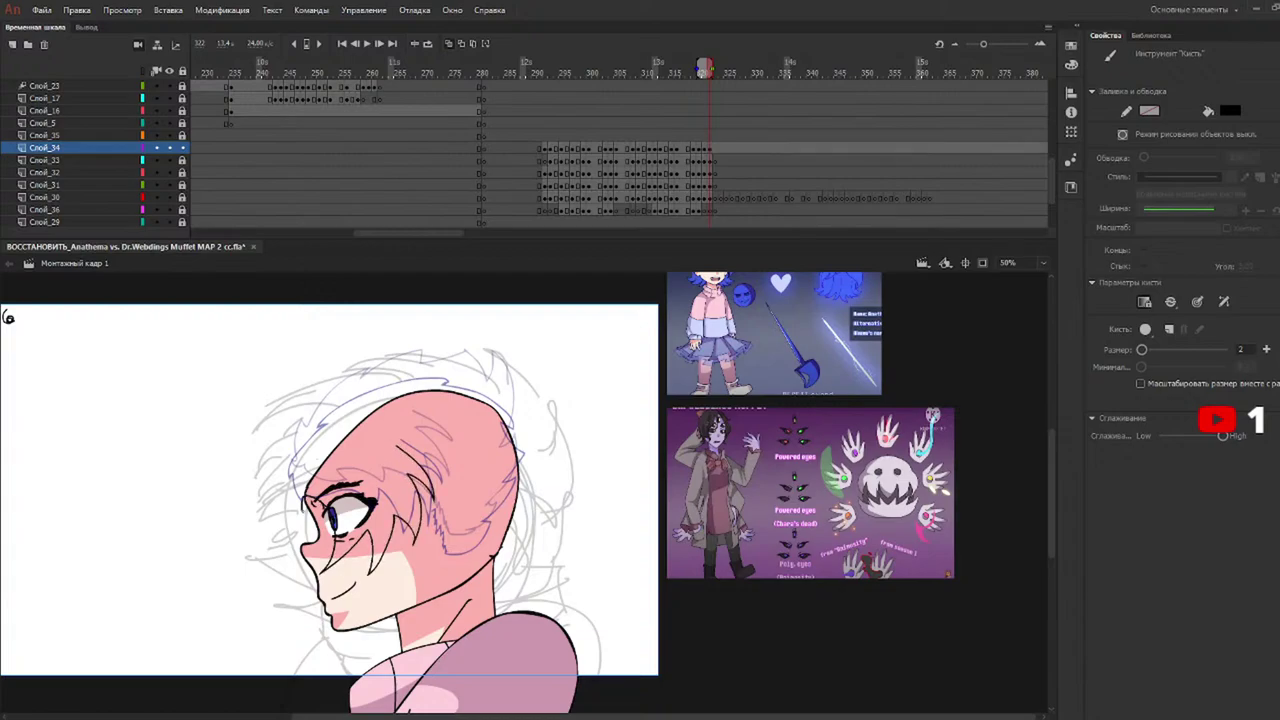
mouse_move(296, 483)
mouse_down()
mouse_move(312, 446)
mouse_move(419, 378)
mouse_move(480, 390)
mouse_move(546, 490)
mouse_move(490, 574)
mouse_up()
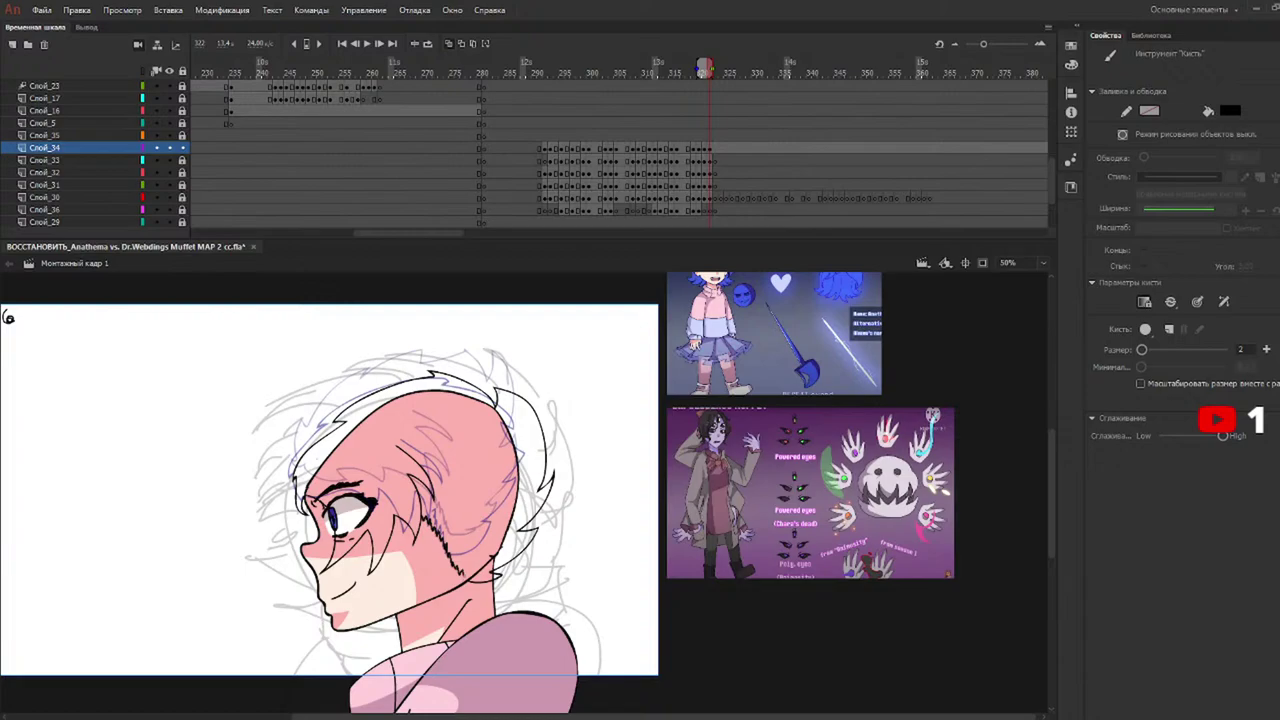
Play back the animation from around frame 290 to check the motion of the hair lineart, and return to frame 292.
key(.)
click(526, 66)
key(Return)
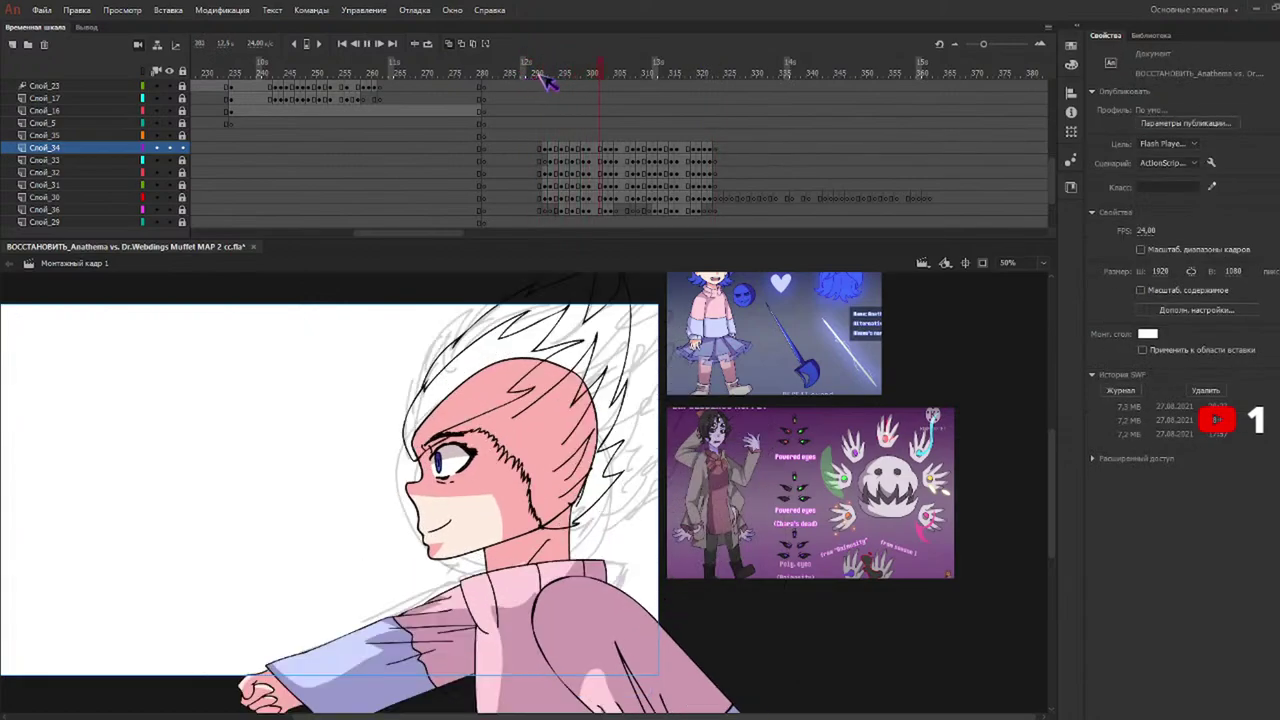
click(529, 73)
key(Return)
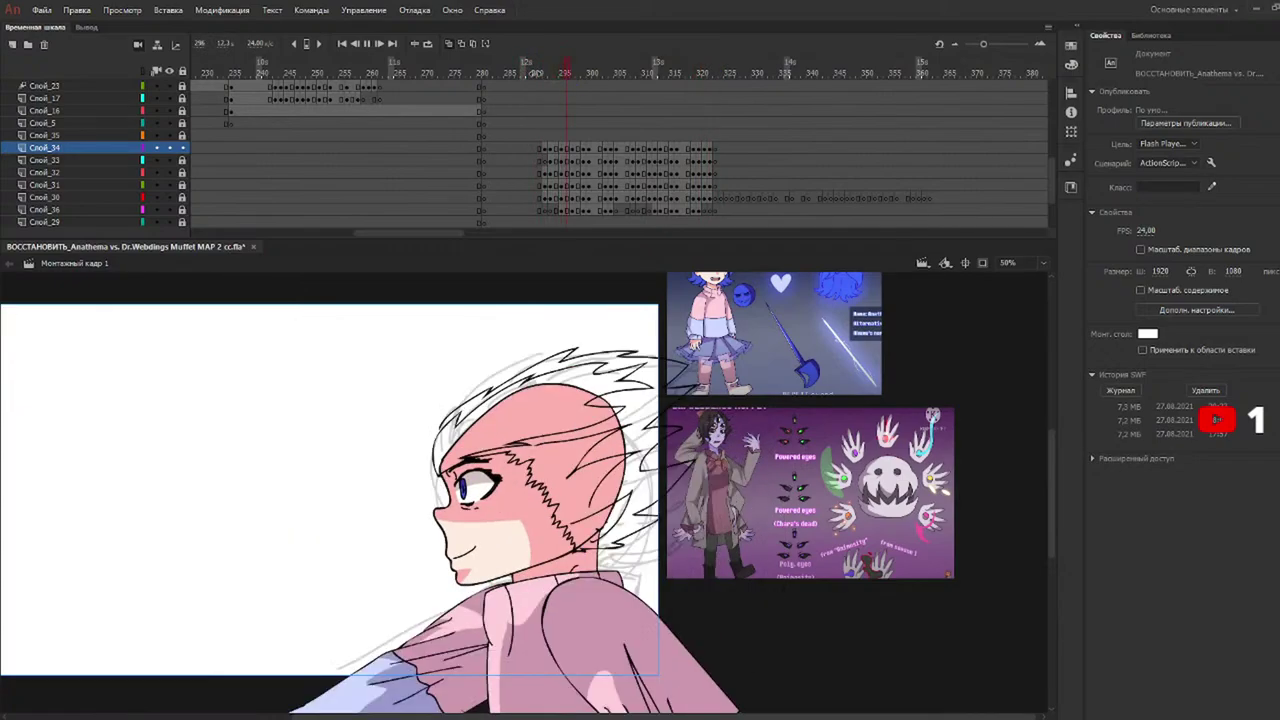
key(Return)
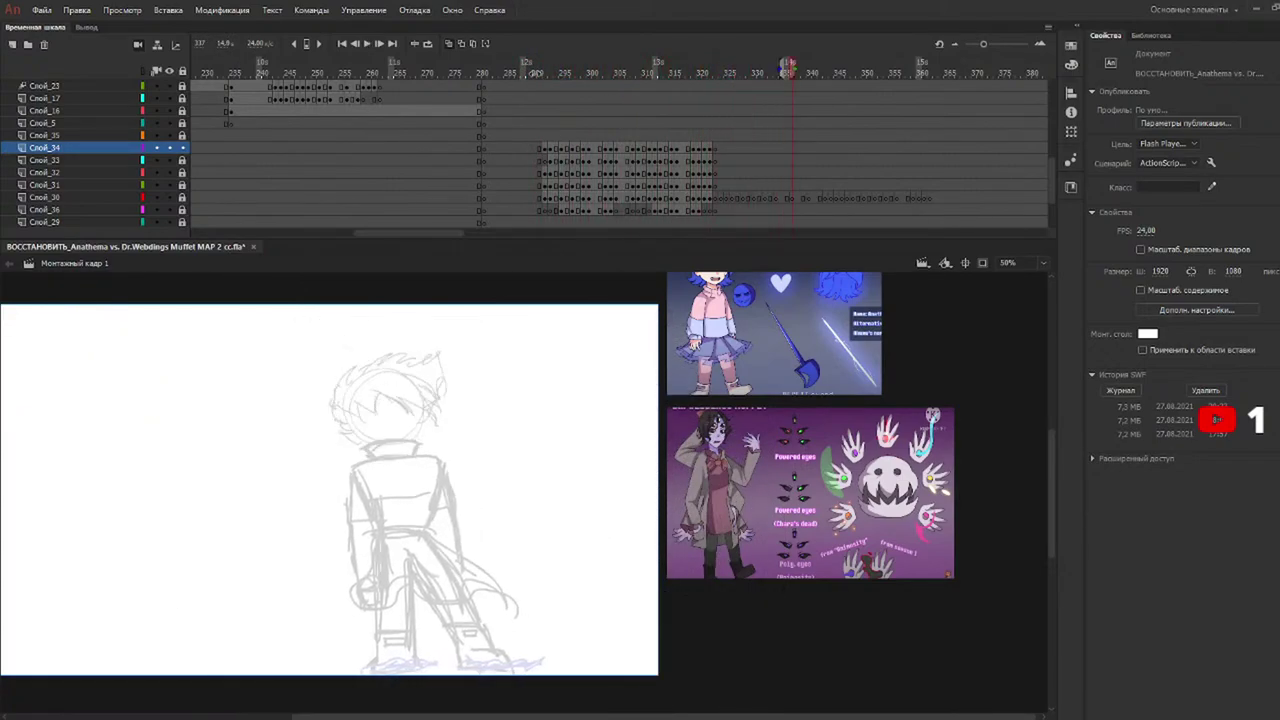
click(546, 72)
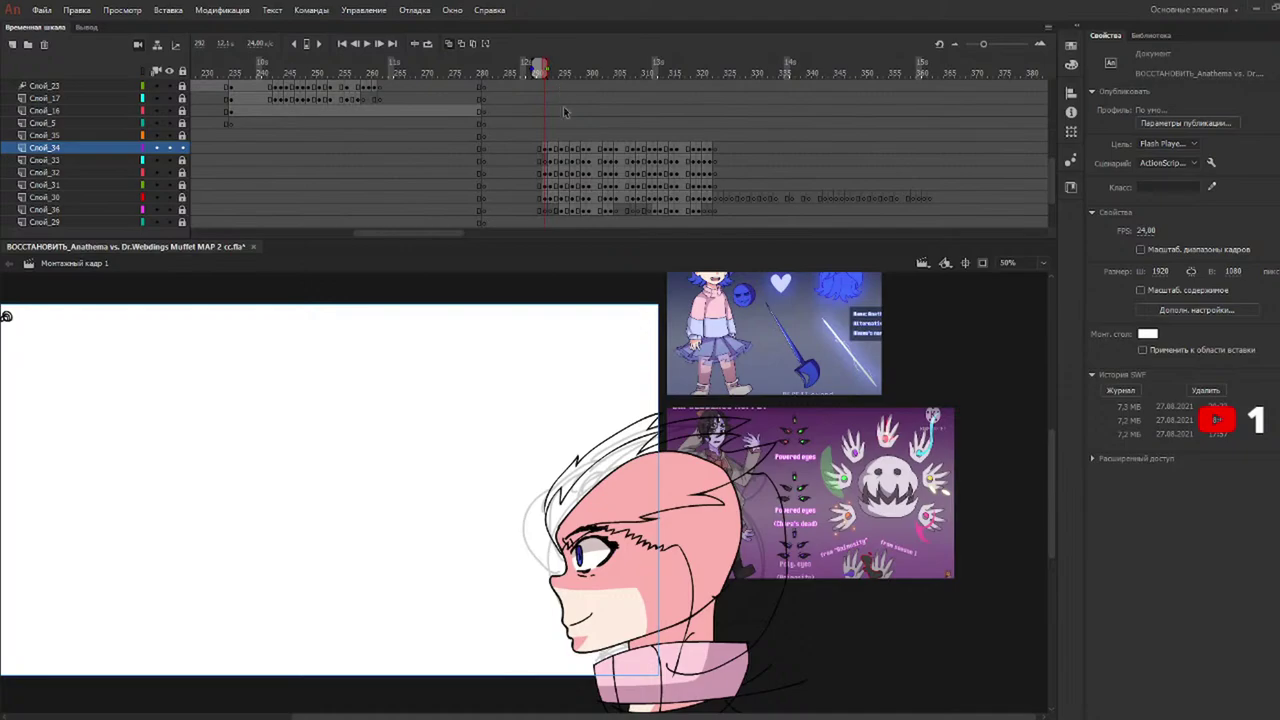
Examine the reference of the blue-haired character in the pink sweater at 100% zoom.
scroll(1058, 444, up, 2)
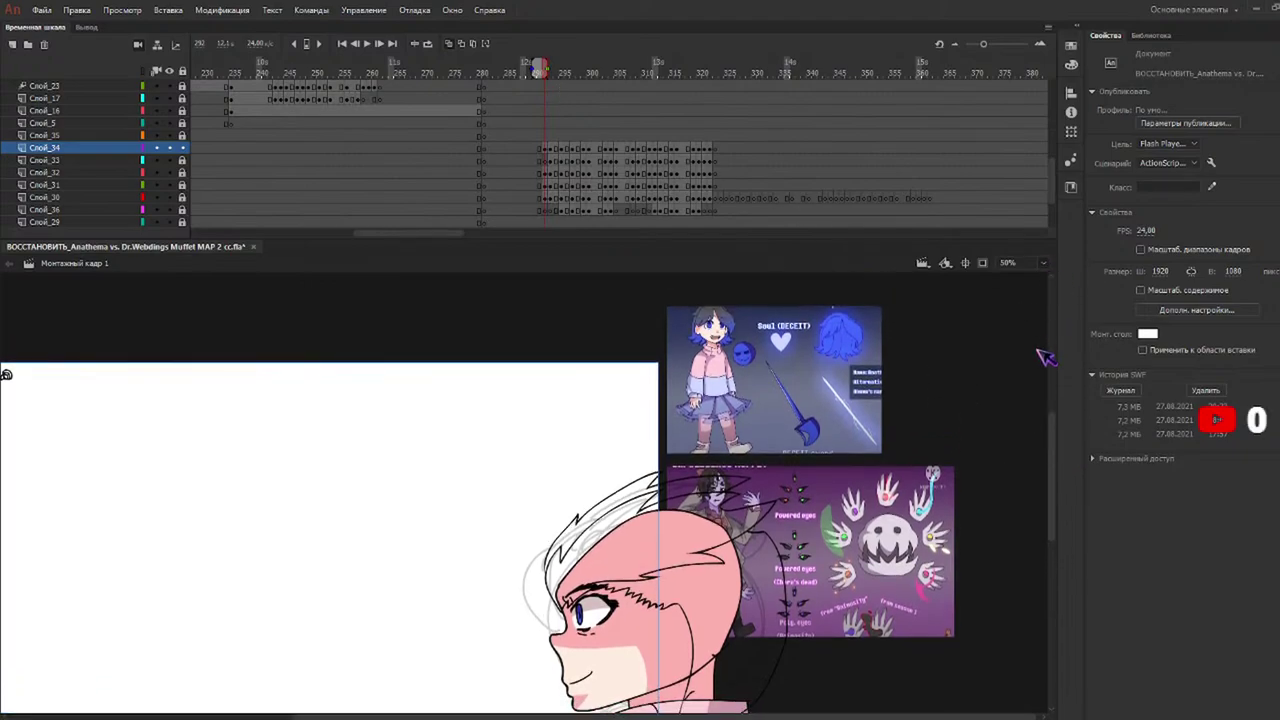
key(ctrl+1)
scroll(1058, 434, up, 5)
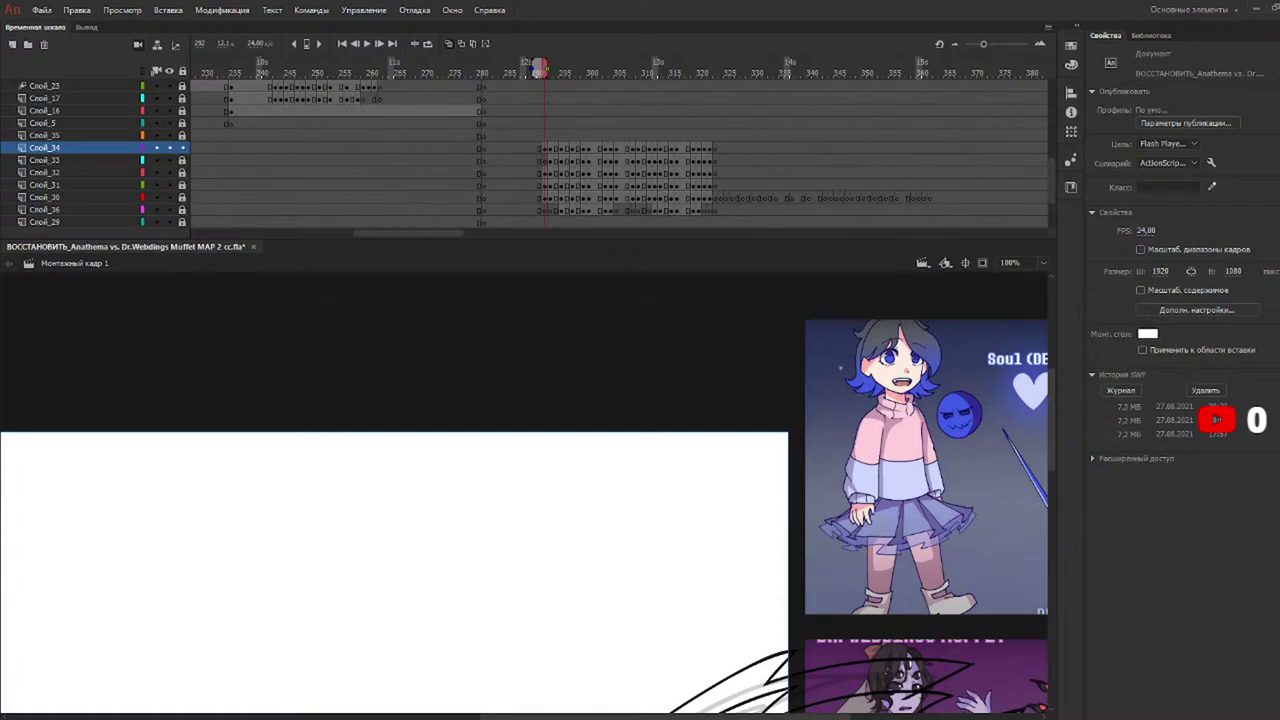
Set up the Paint Bucket with a dark grey to blue gradient fill based on the blue-haired reference's hair colours.
key(k)
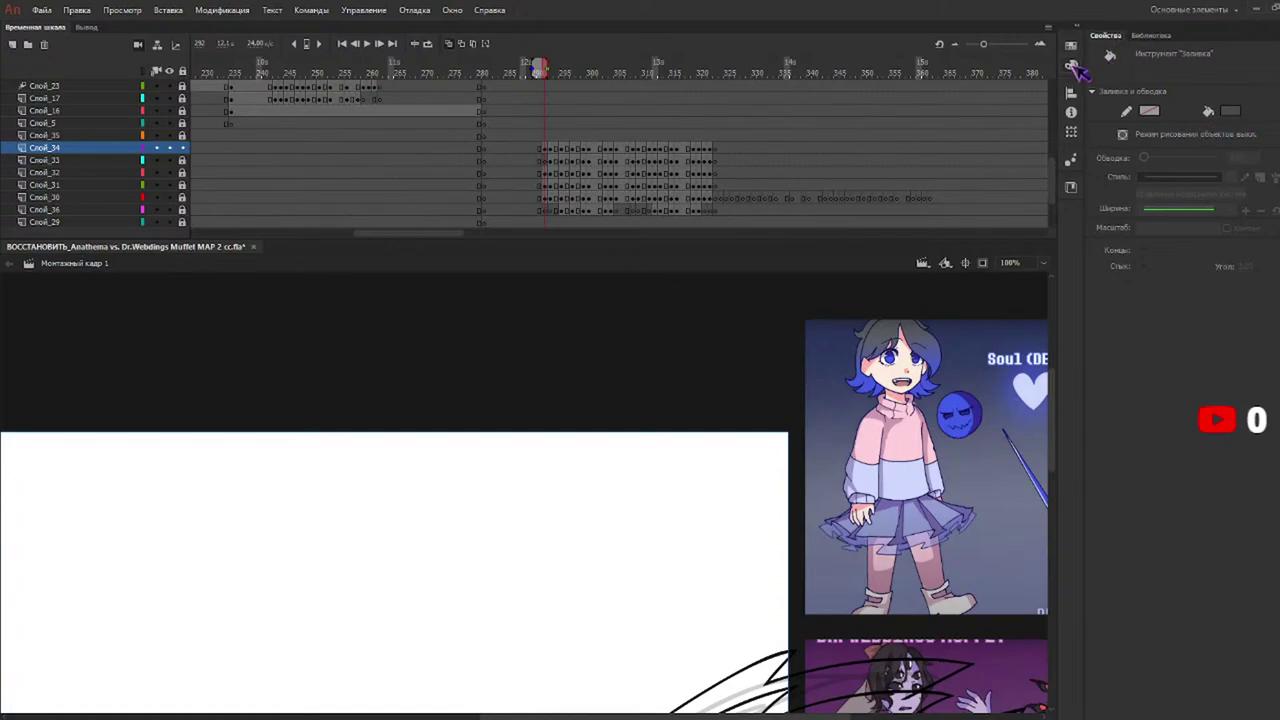
click(932, 63)
click(934, 108)
key(v)
key(k)
key(i)
click(879, 390)
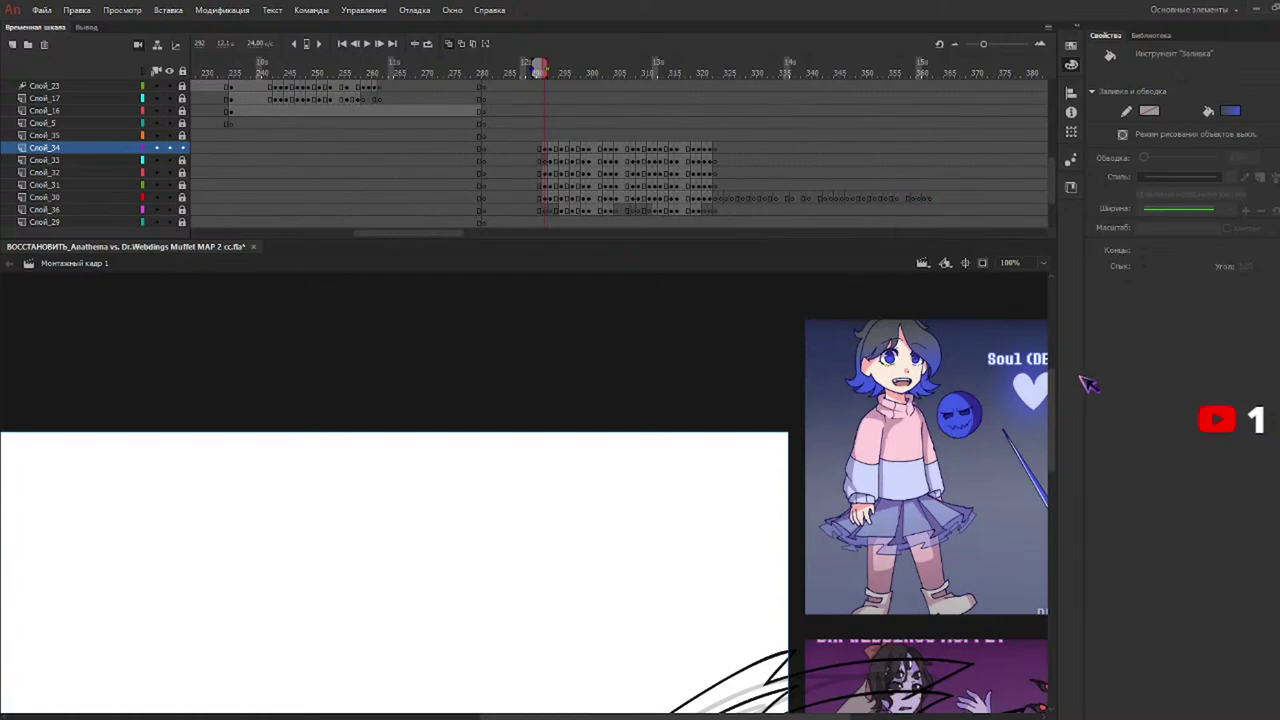
Fill the front hair and the back hair in frame 292 with the grey-to-blue gradient, blue towards the tips.
key(ctrl+minus)
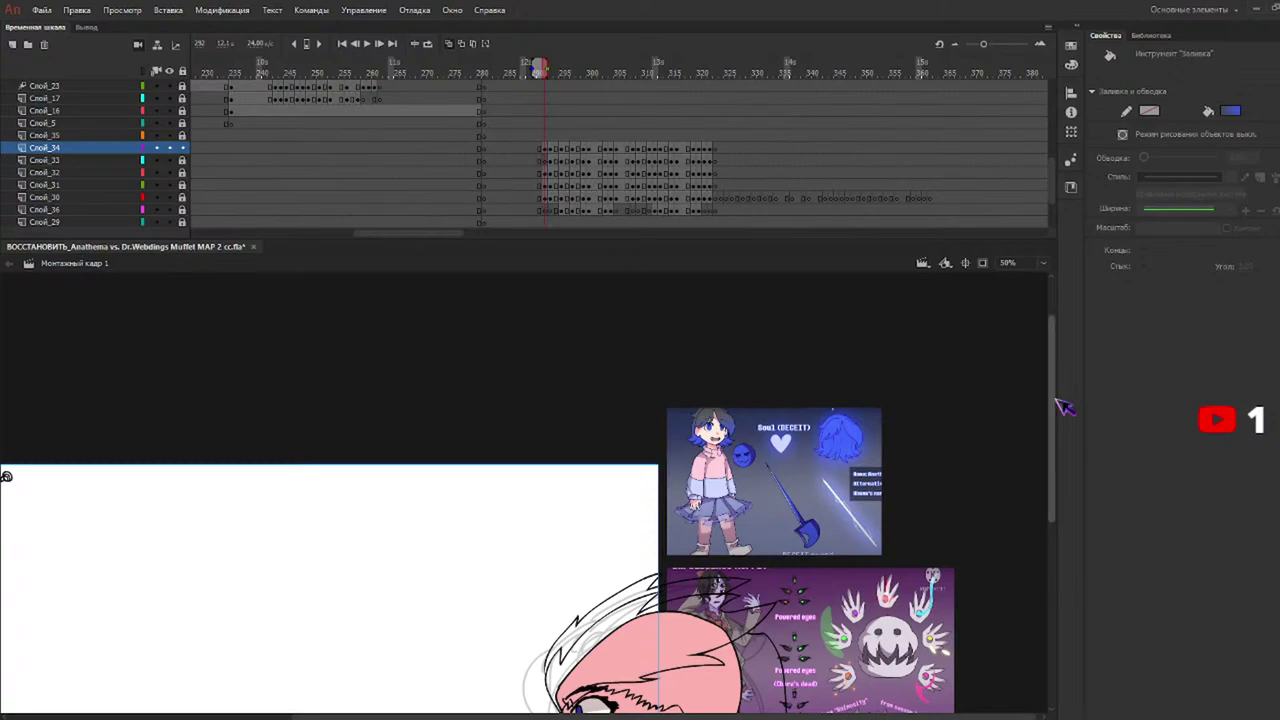
drag(1053, 404, 1040, 522)
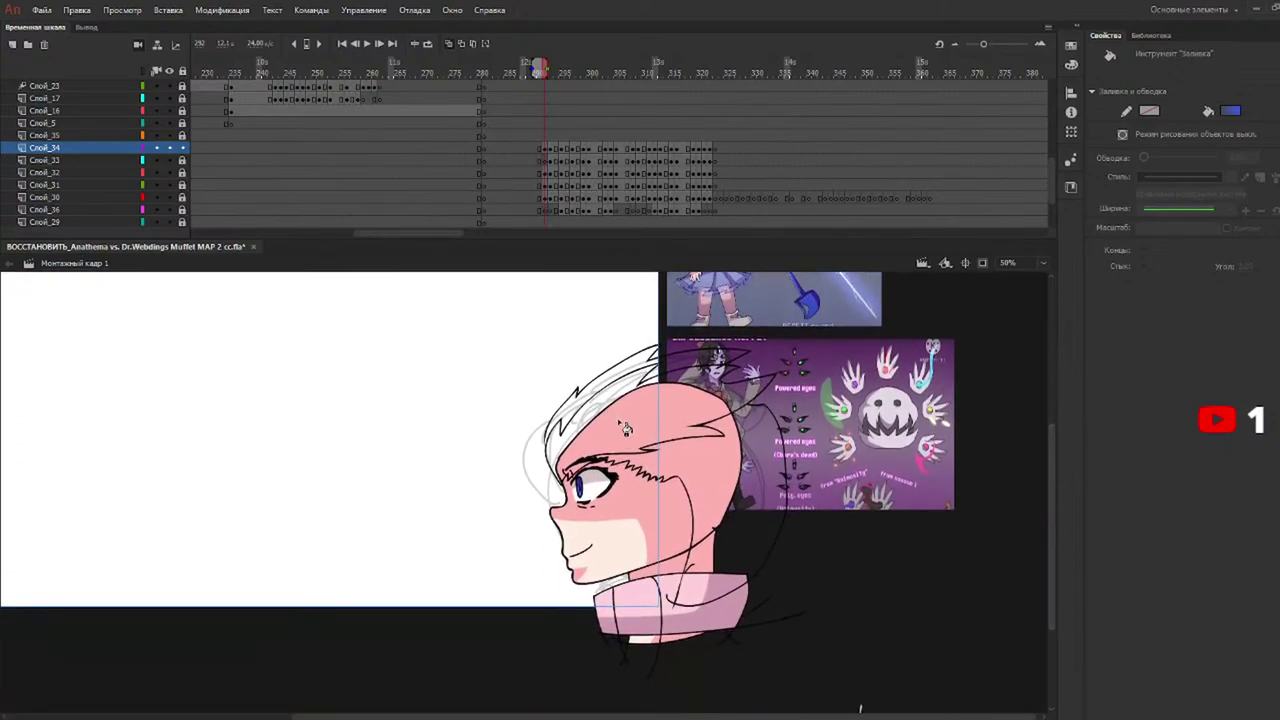
click(588, 444)
key(ctrl+z)
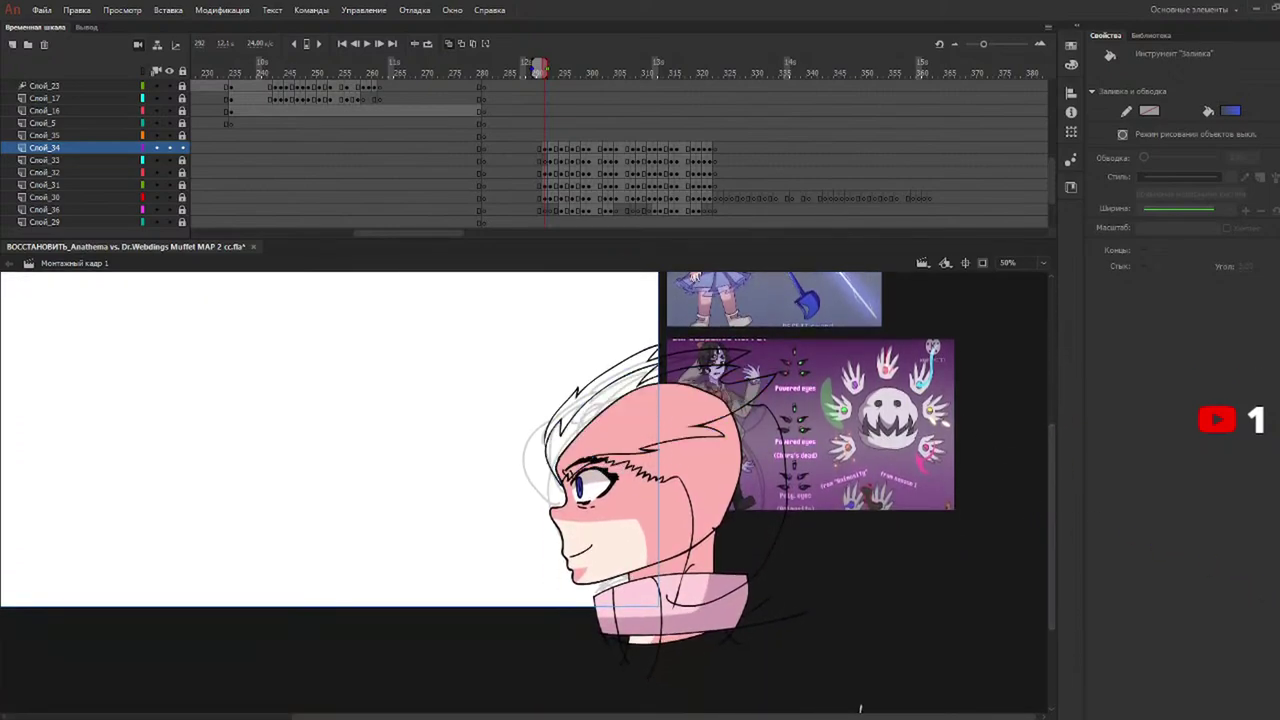
click(618, 452)
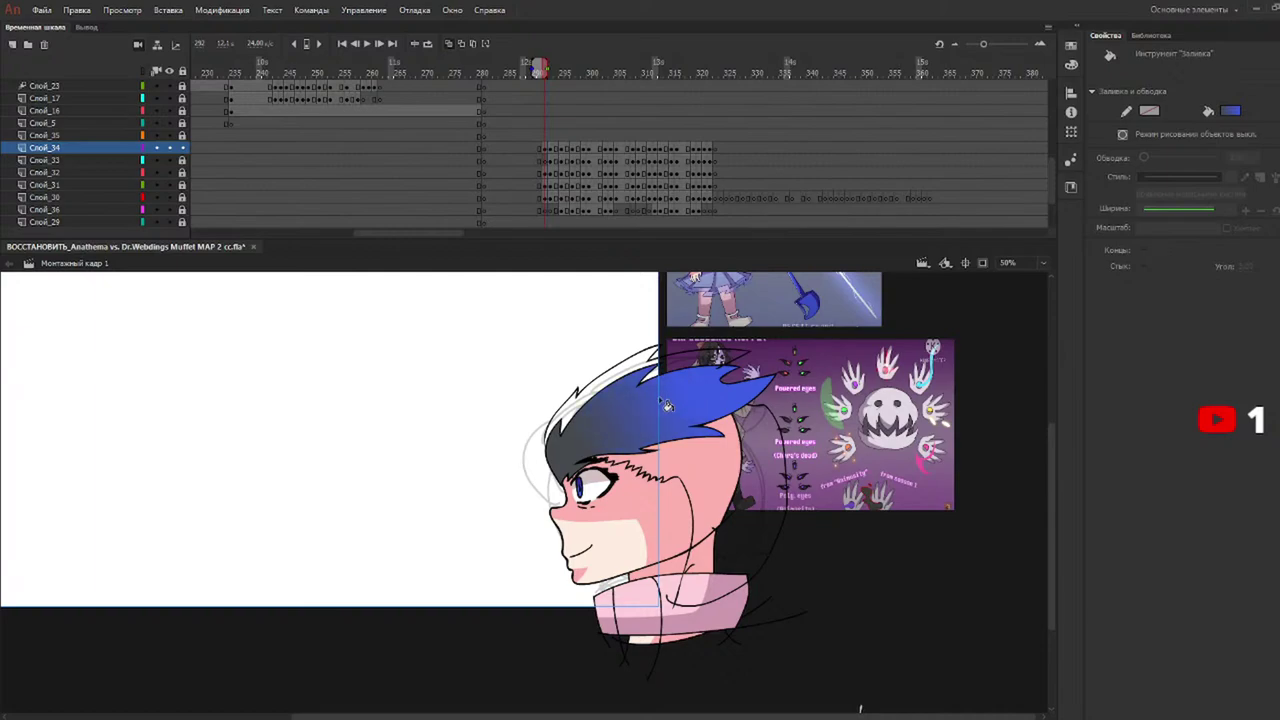
click(687, 468)
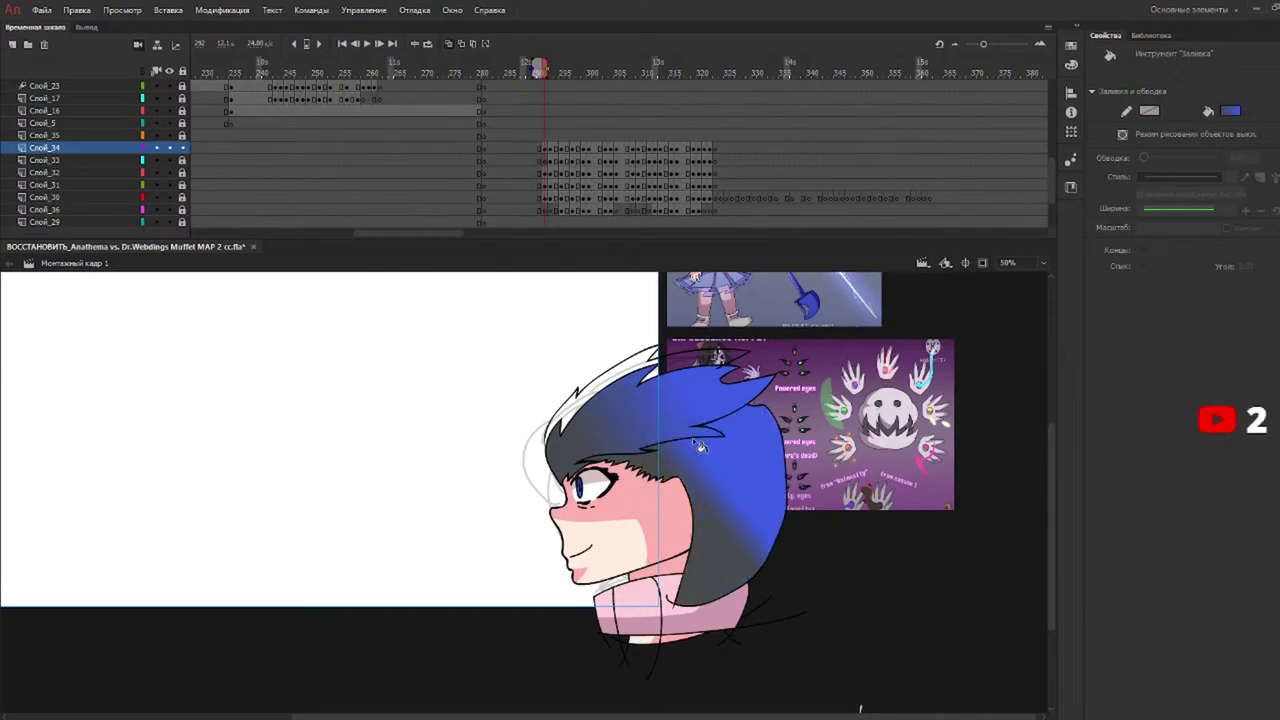
click(719, 581)
click(695, 604)
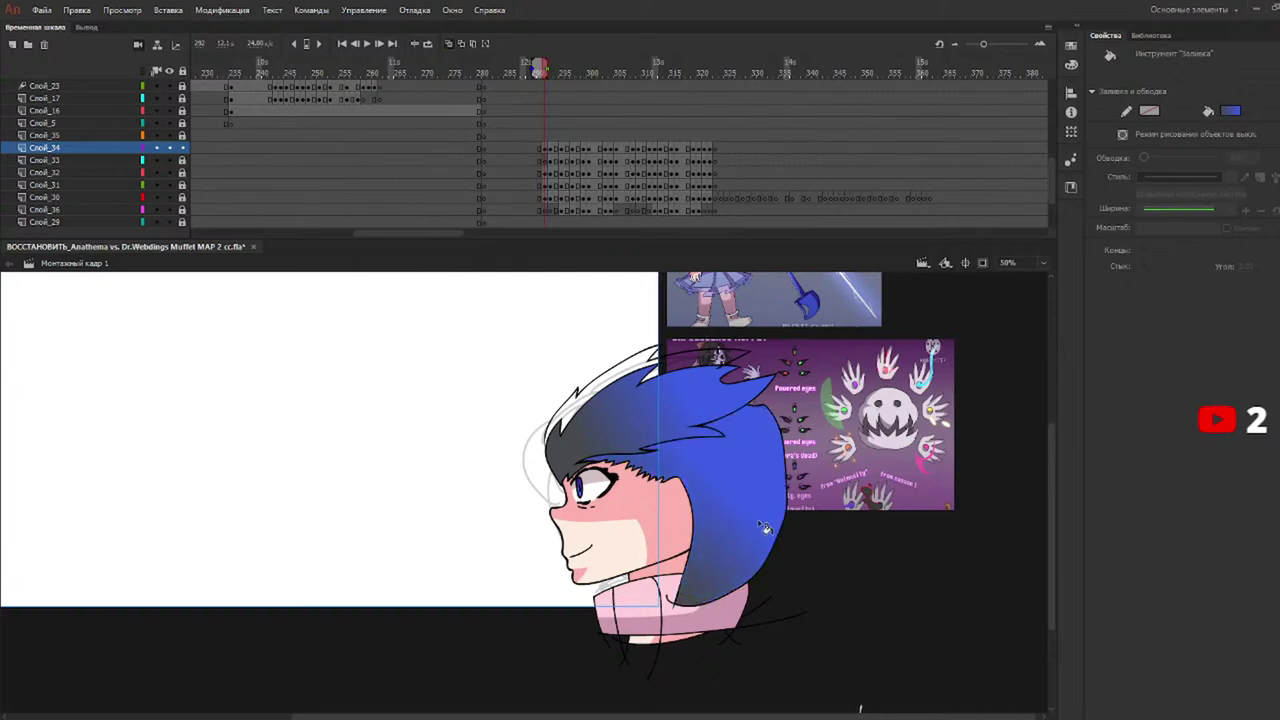
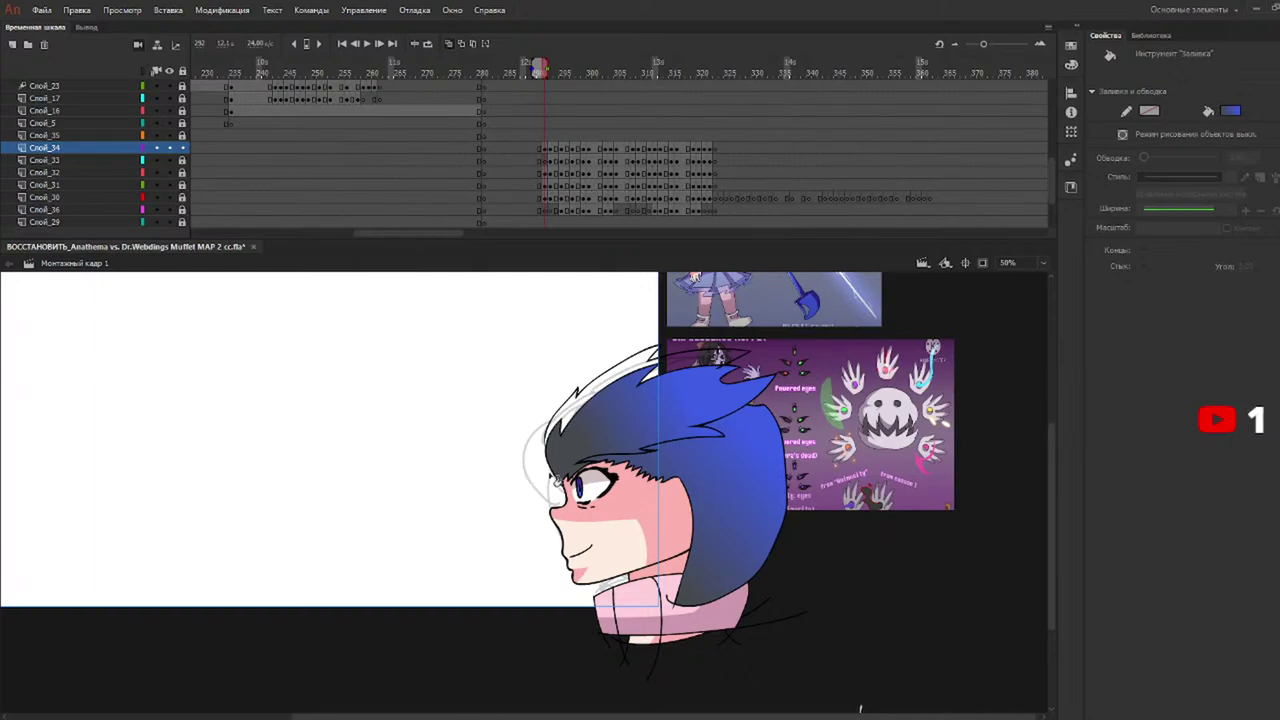
click(550, 148)
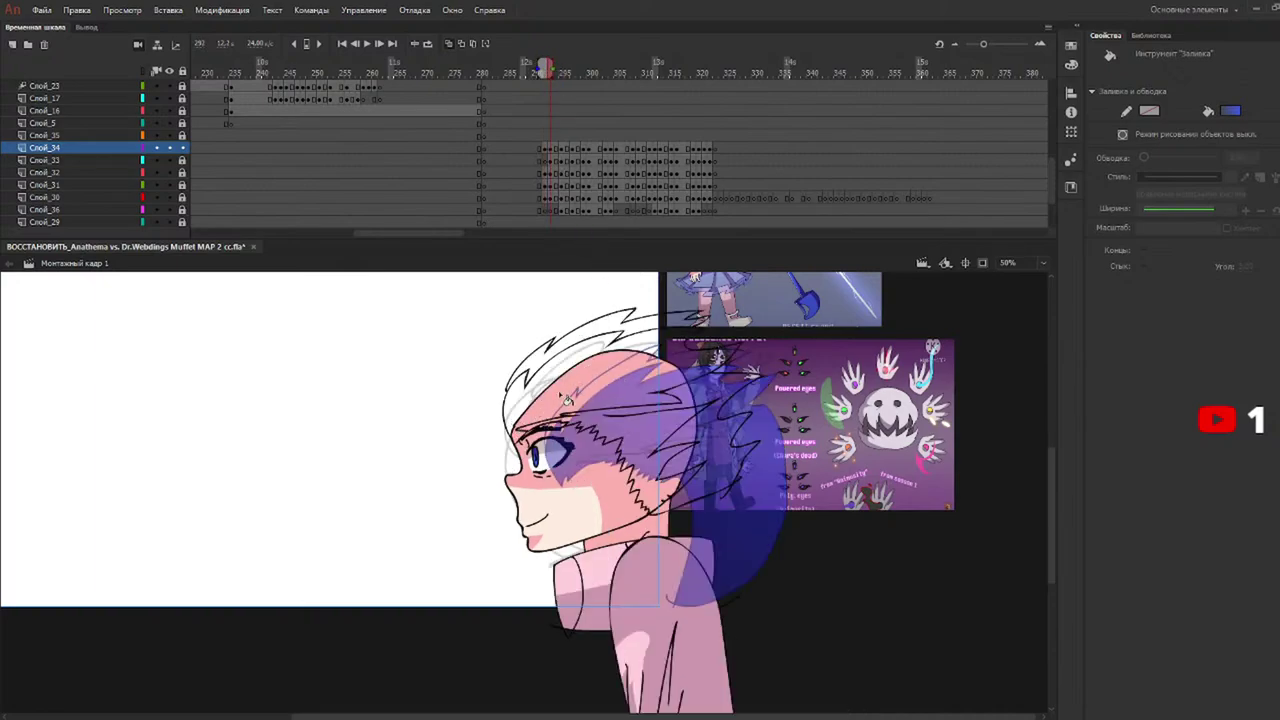
click(663, 421)
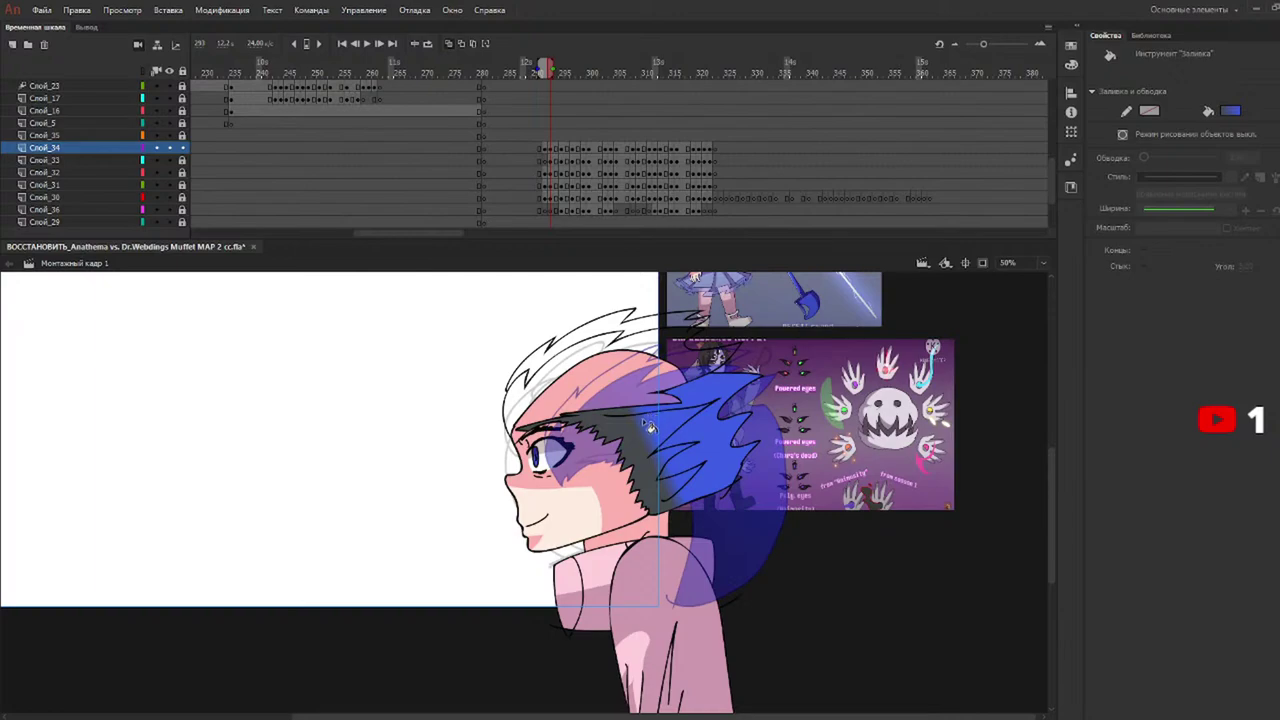
click(534, 375)
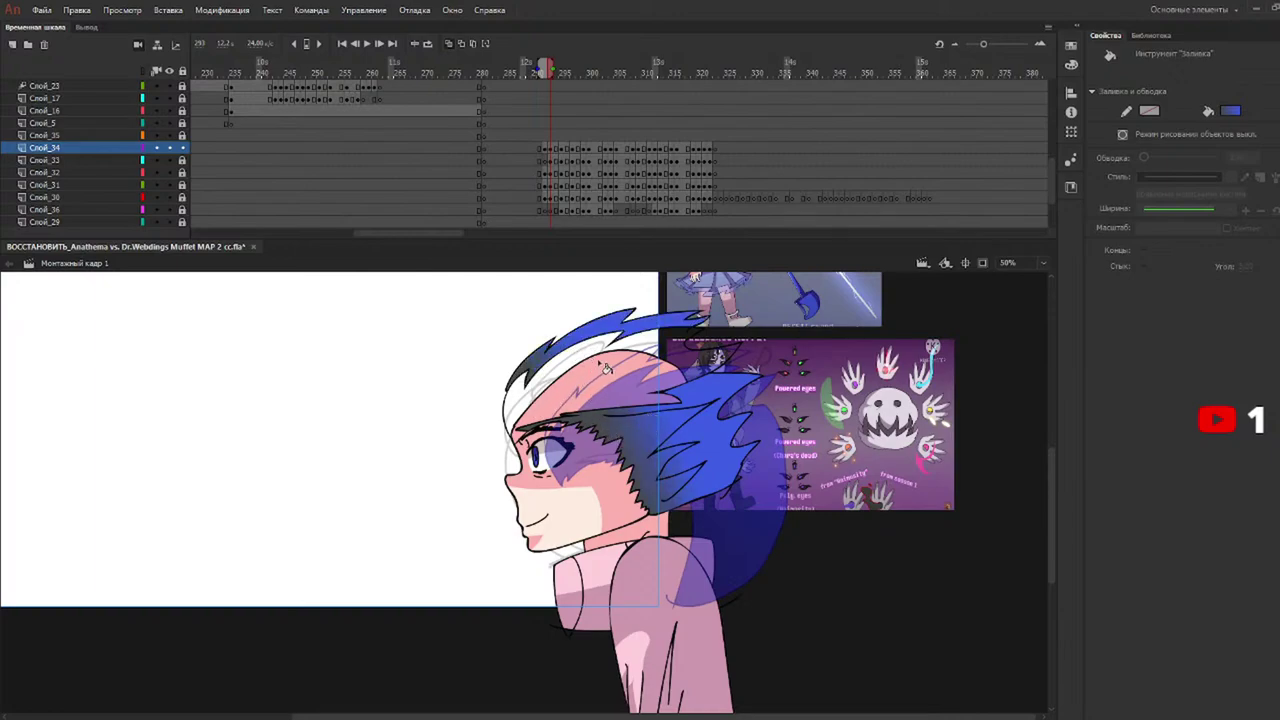
key(ctrl+z)
key(ctrl+z)
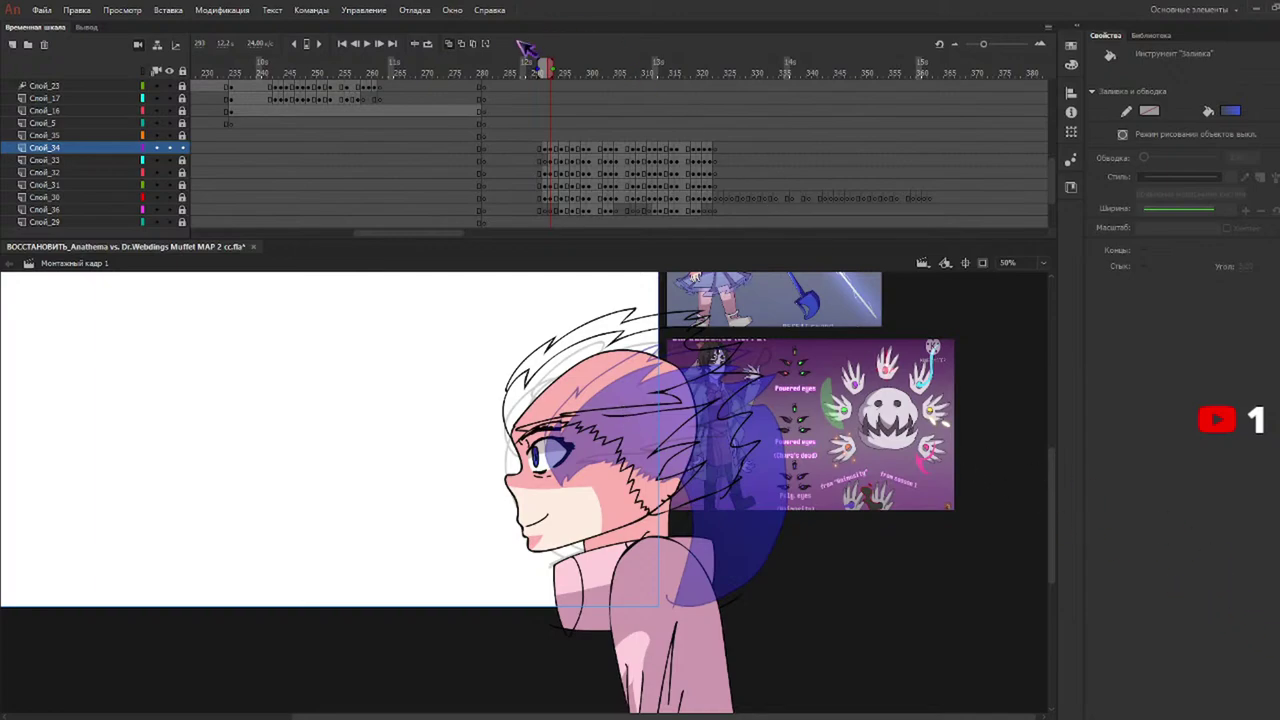
Turn off onion skinning and fill the remaining crown strand in frame 292 with the grey-to-blue gradient.
click(450, 43)
drag(538, 71, 546, 74)
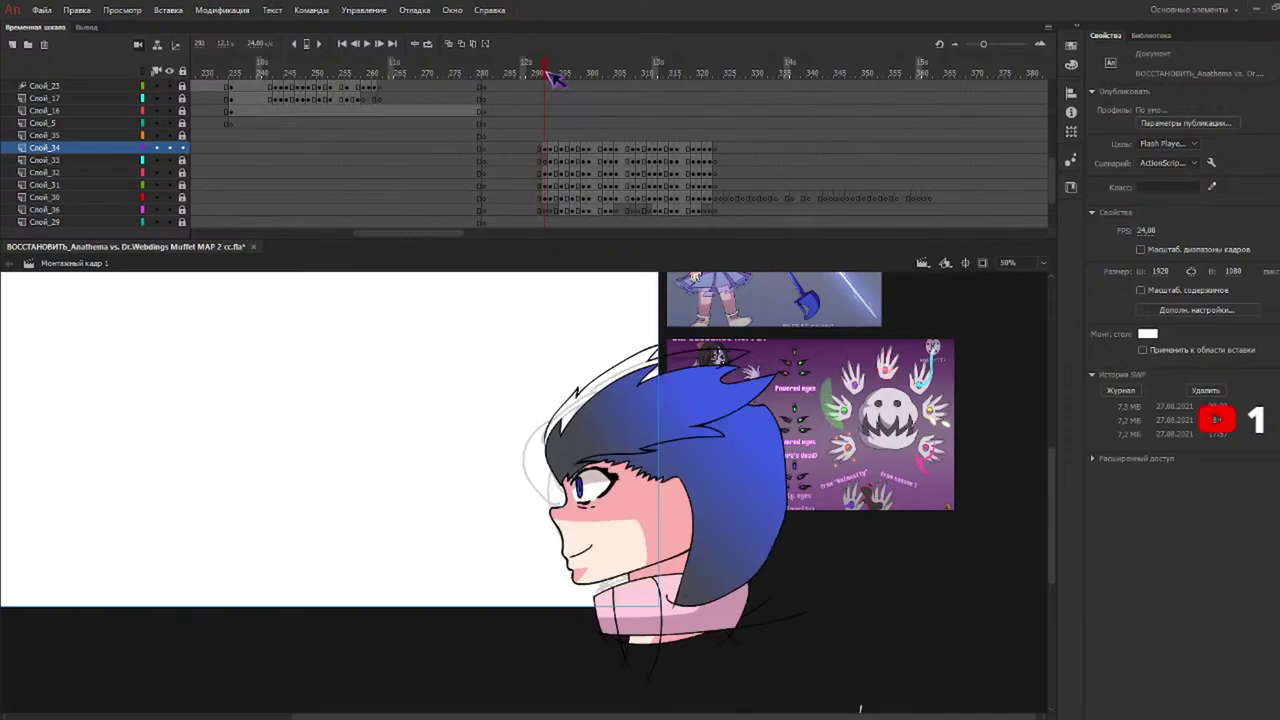
key(k)
click(619, 394)
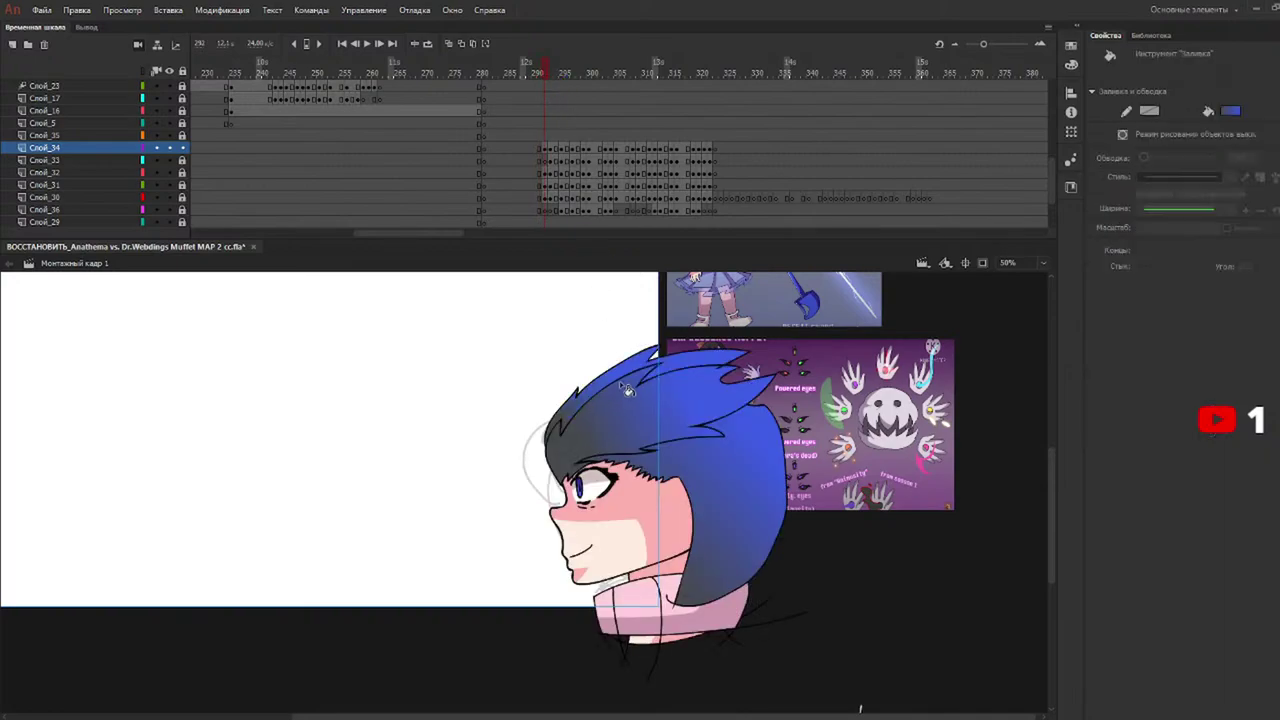
Fill the front hair, the crown strand and the spiked back hair in frame 294 with the grey-to-blue gradient.
click(560, 77)
click(540, 405)
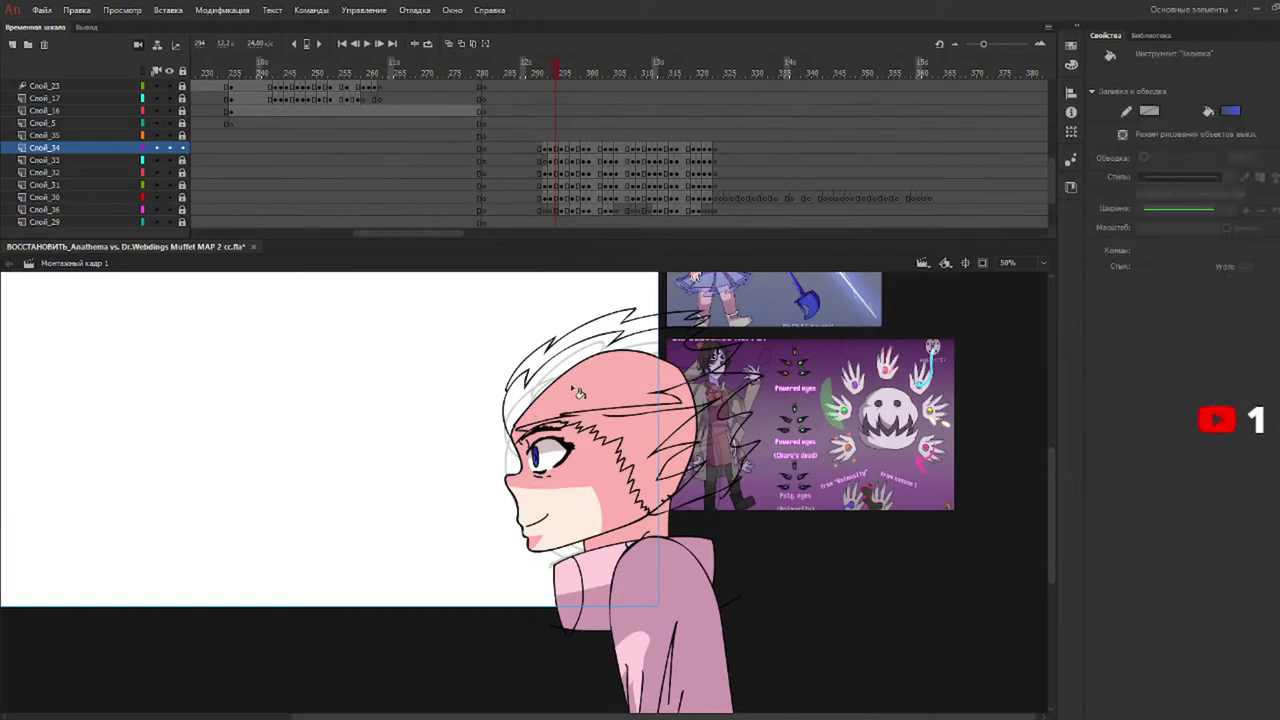
key(b)
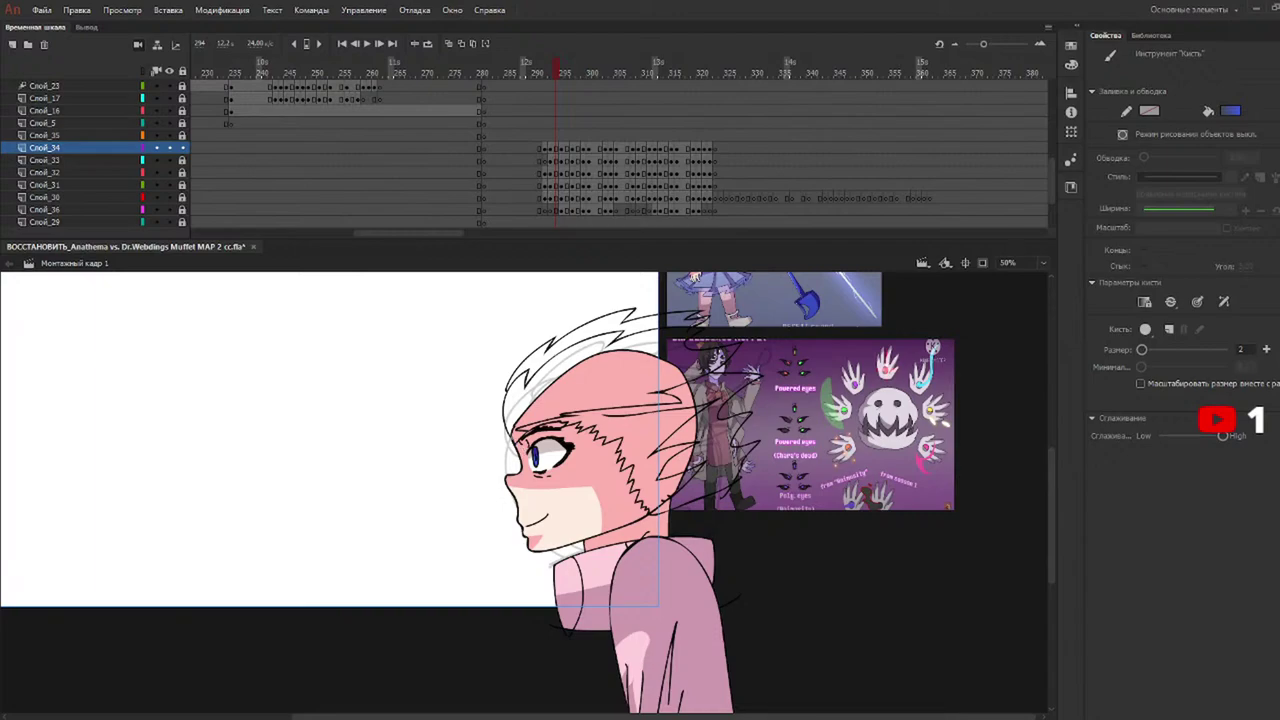
key(k)
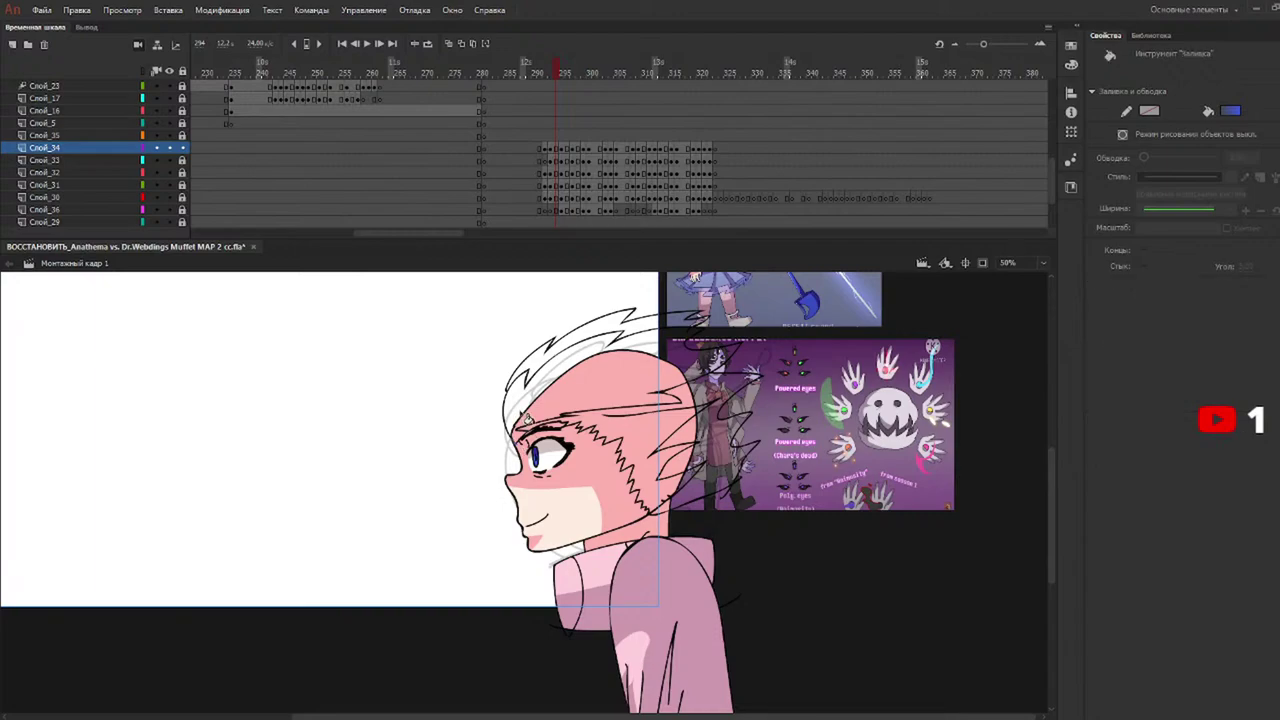
click(612, 375)
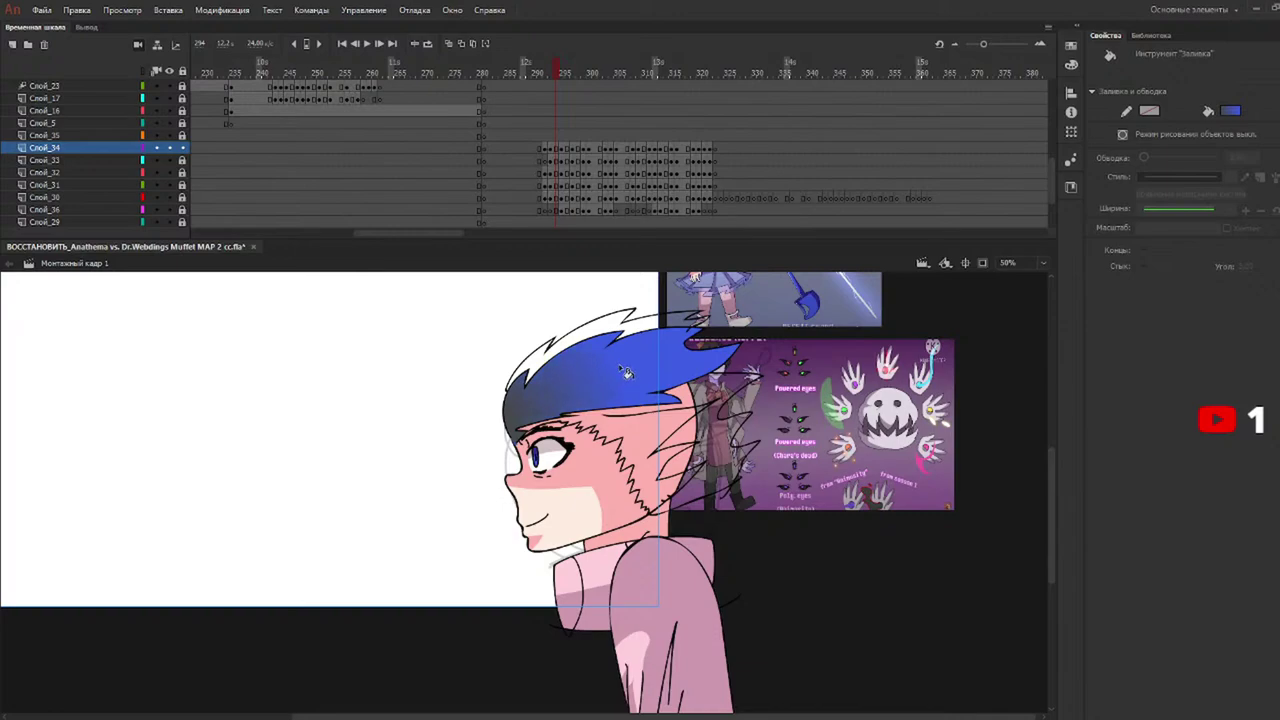
click(541, 366)
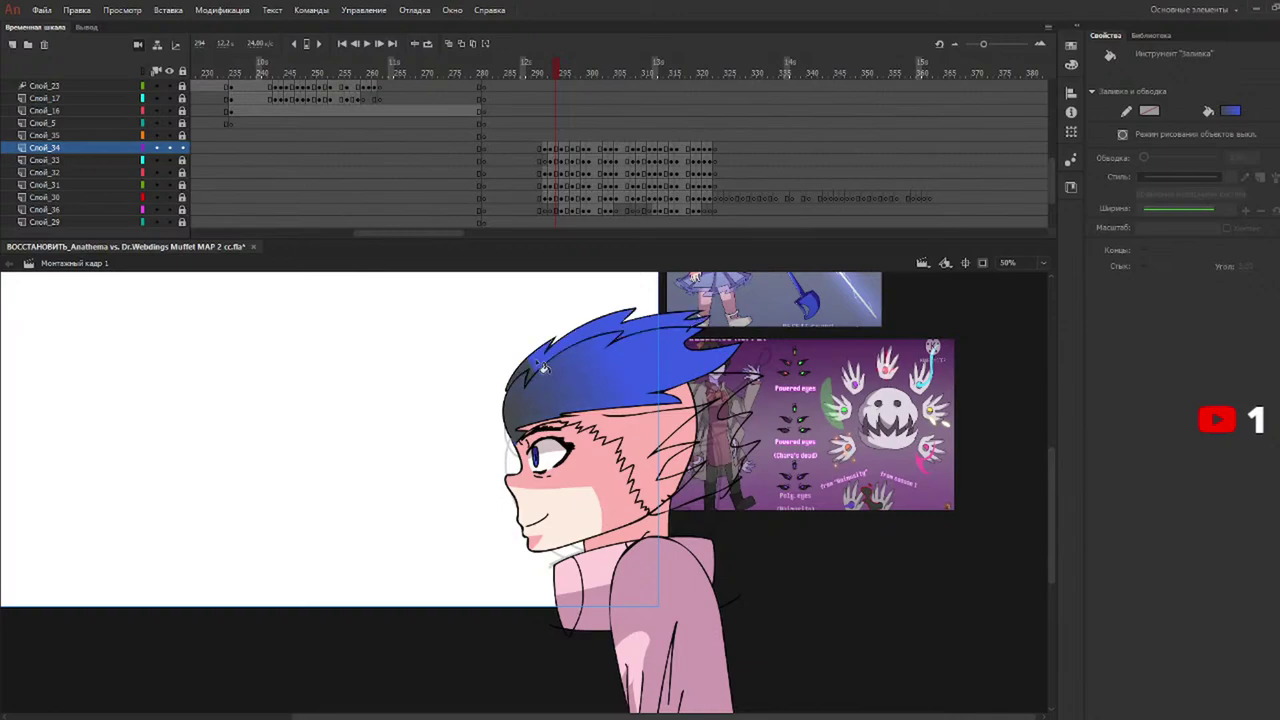
click(616, 432)
click(630, 424)
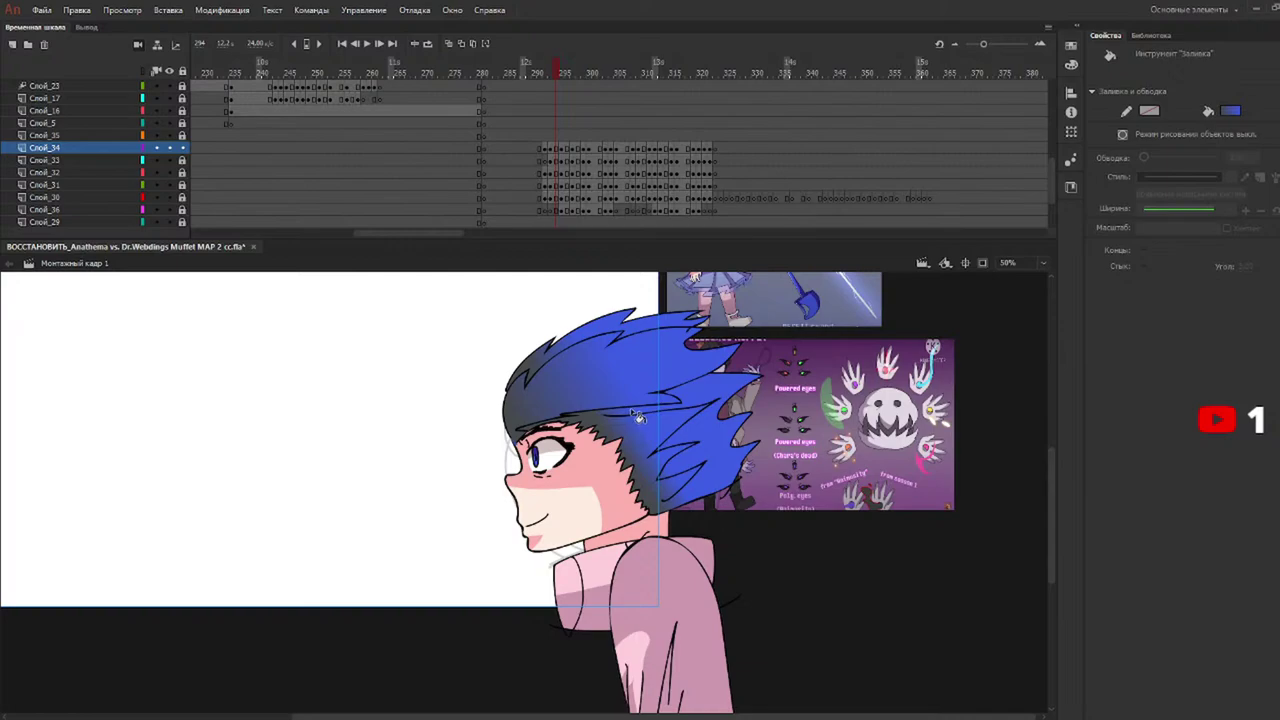
Fill the front hair section in frame 295 with the grey-to-blue gradient.
drag(572, 78, 578, 80)
key(k)
click(530, 347)
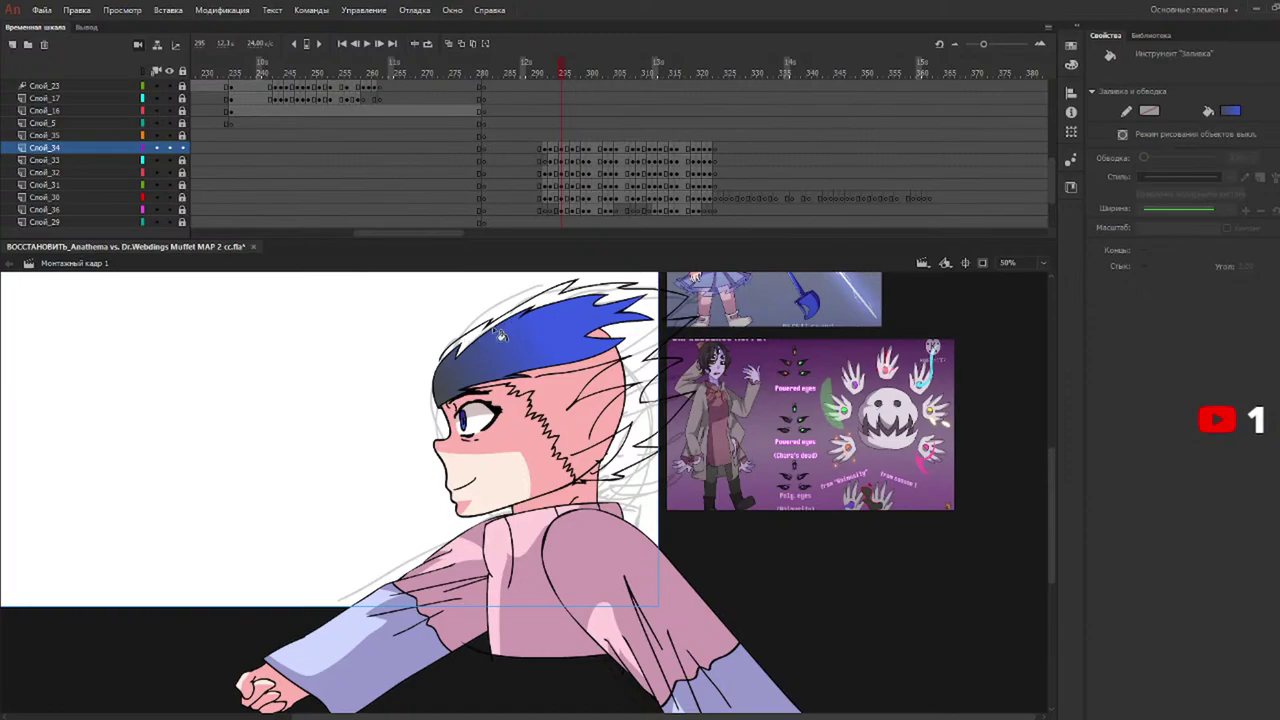
key(v)
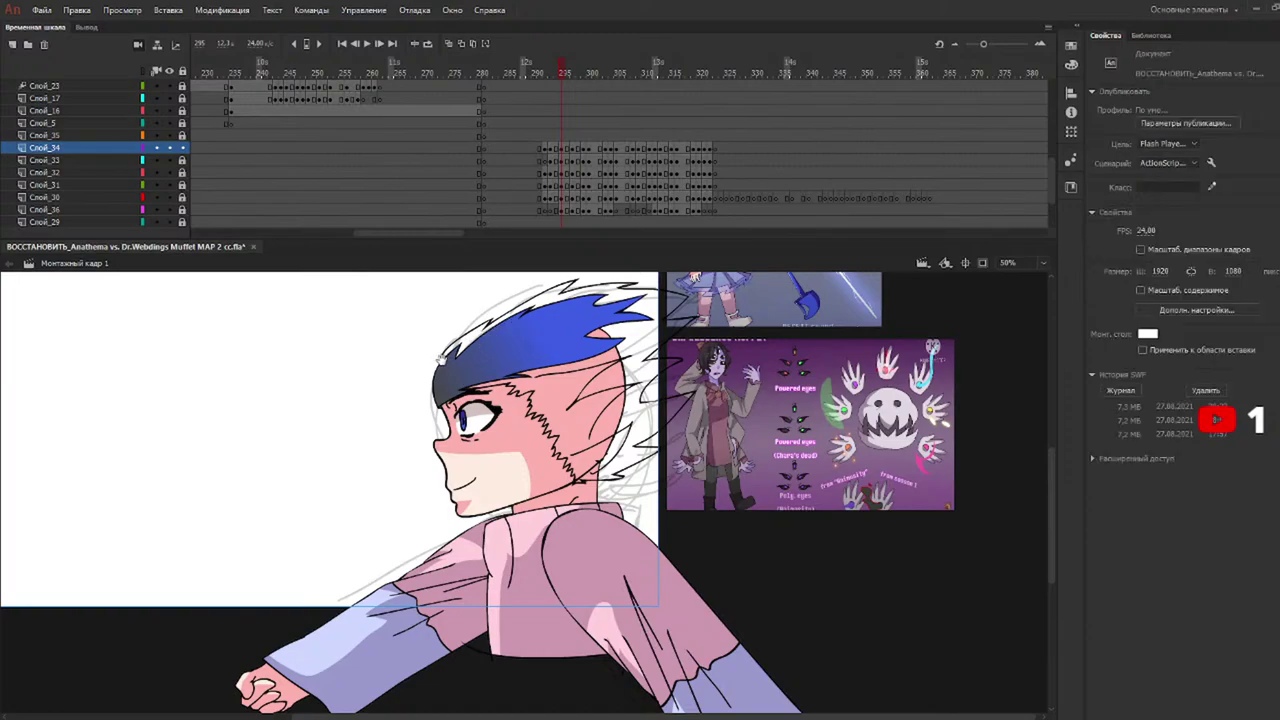
key(b)
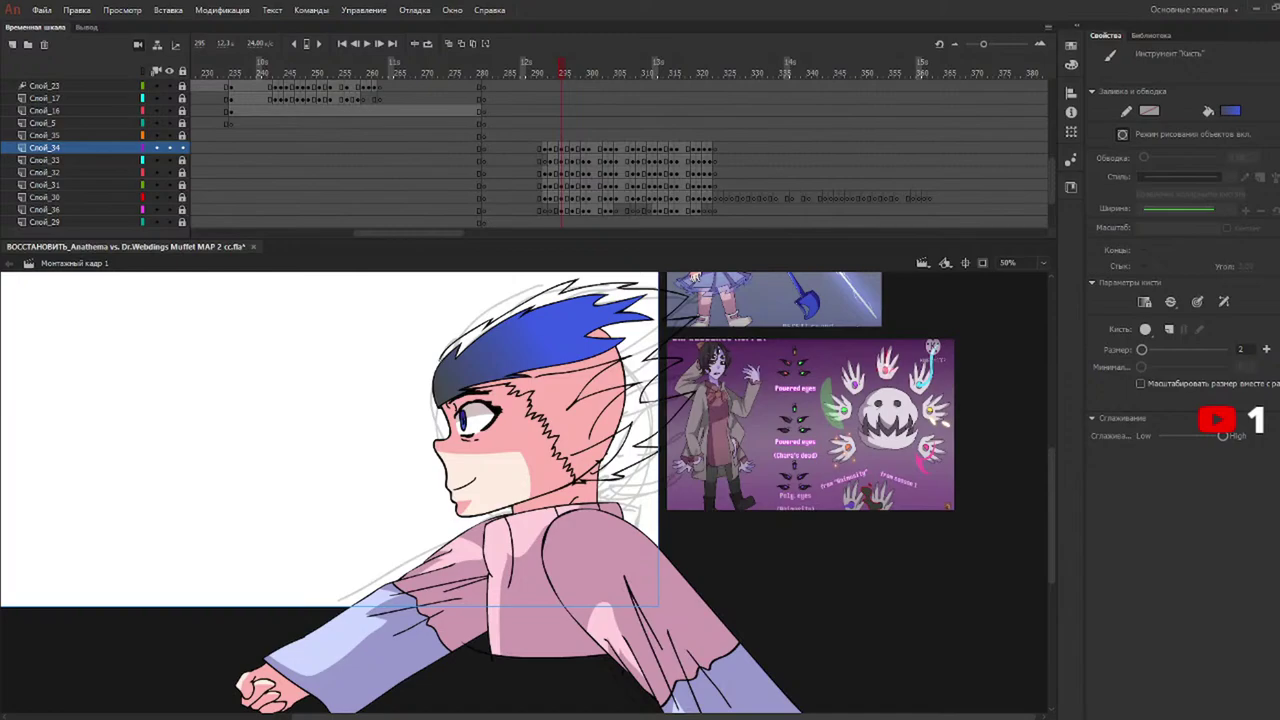
key(k)
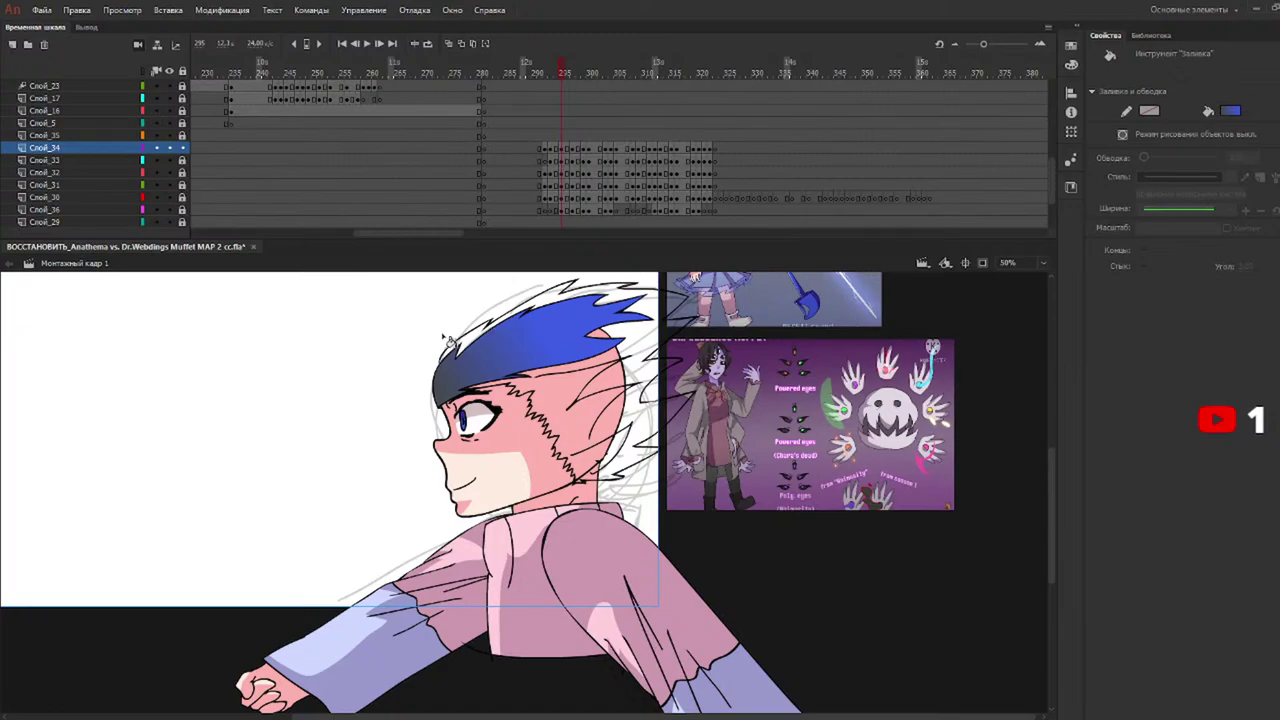
key(b)
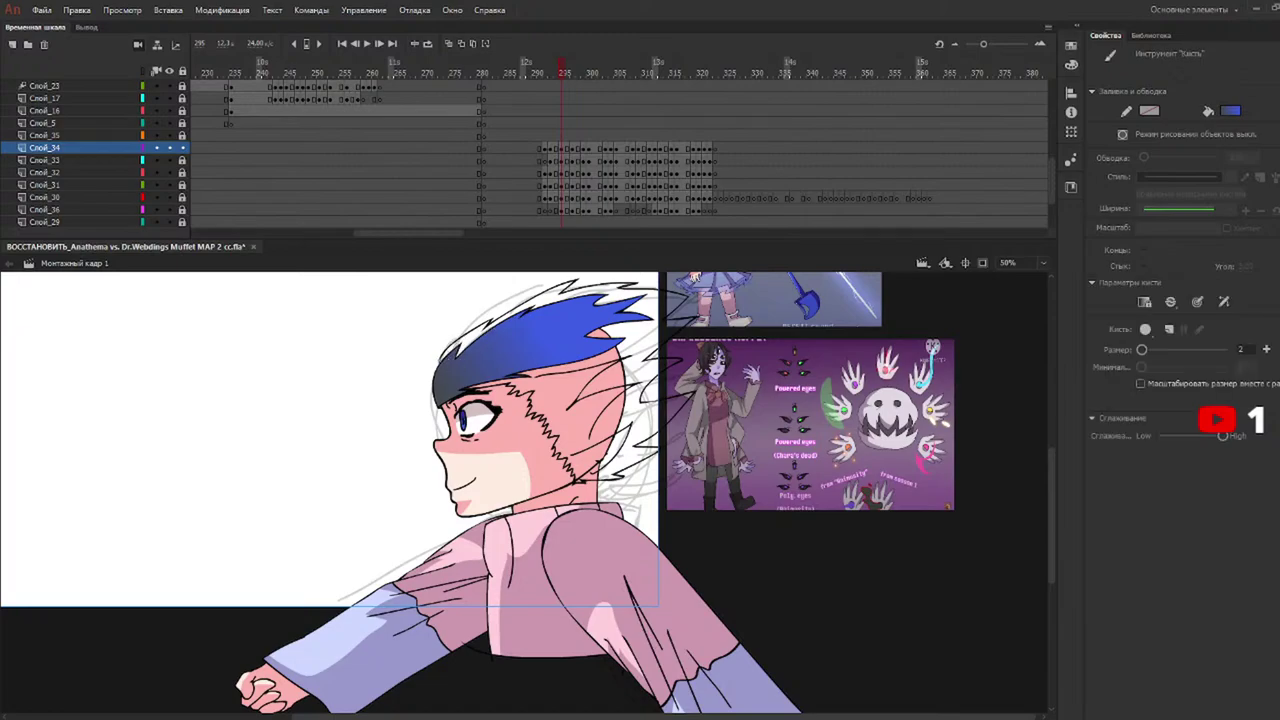
key(k)
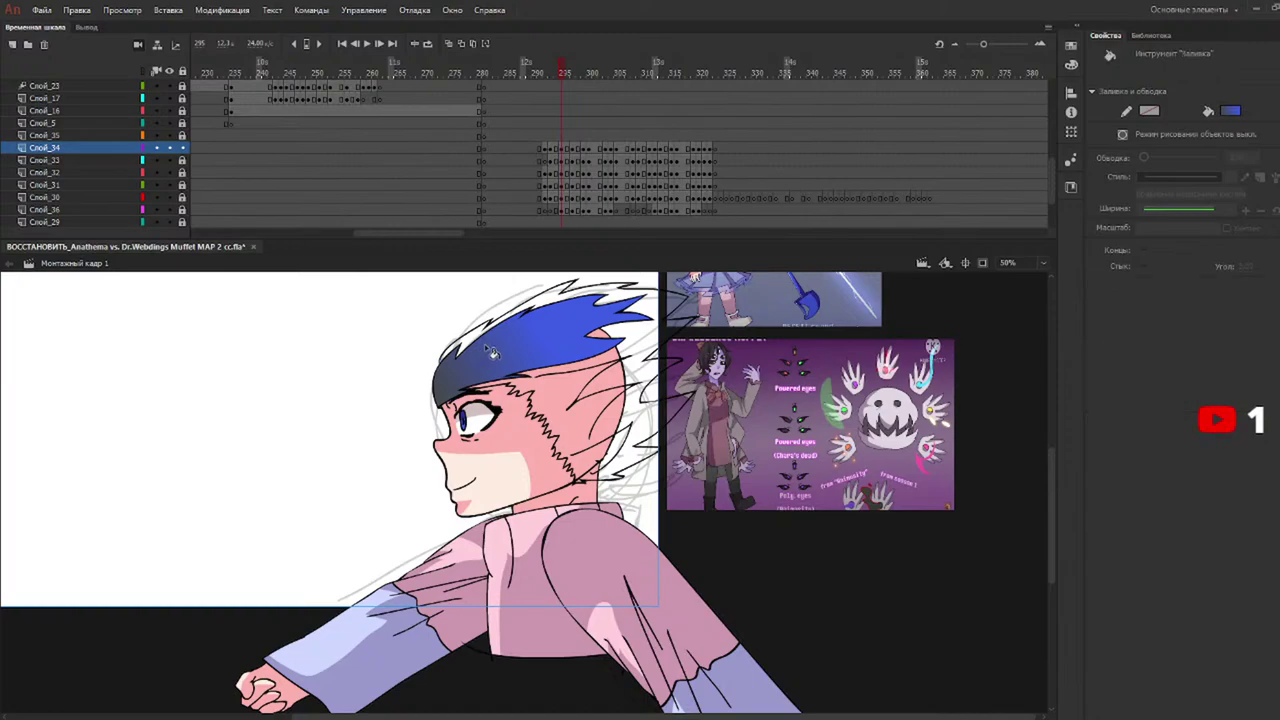
click(570, 335)
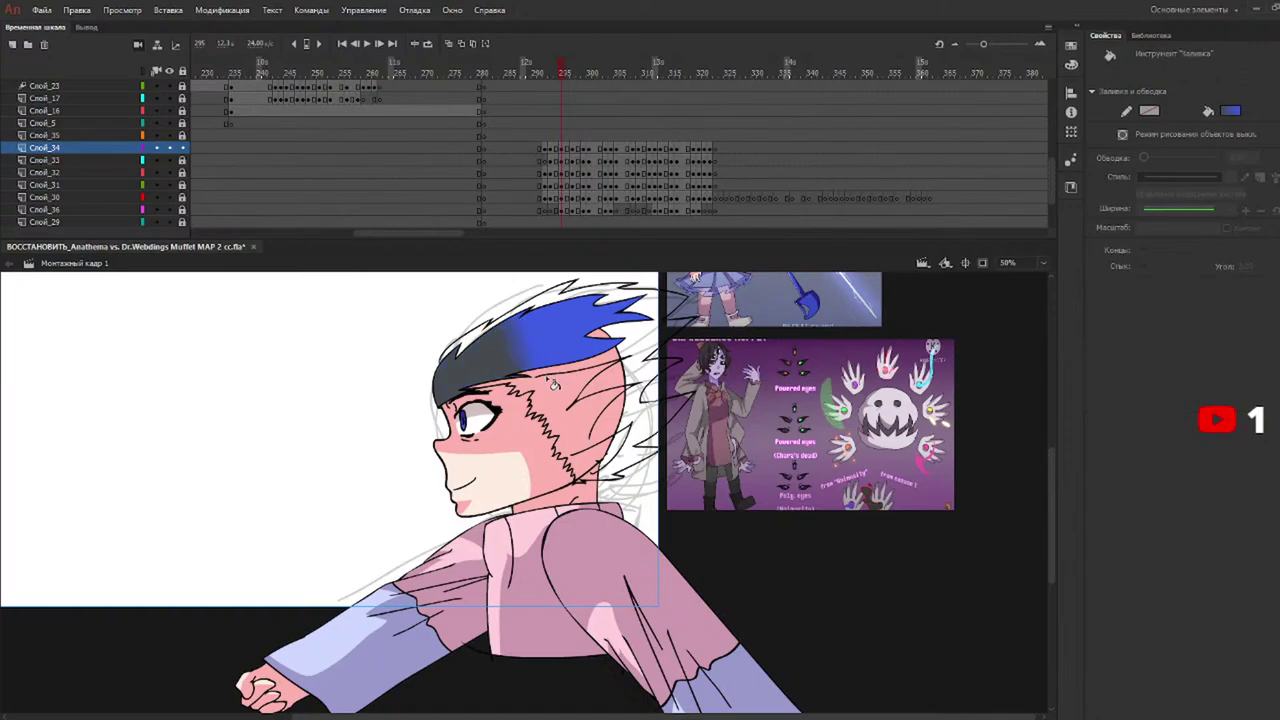
key(ctrl+z)
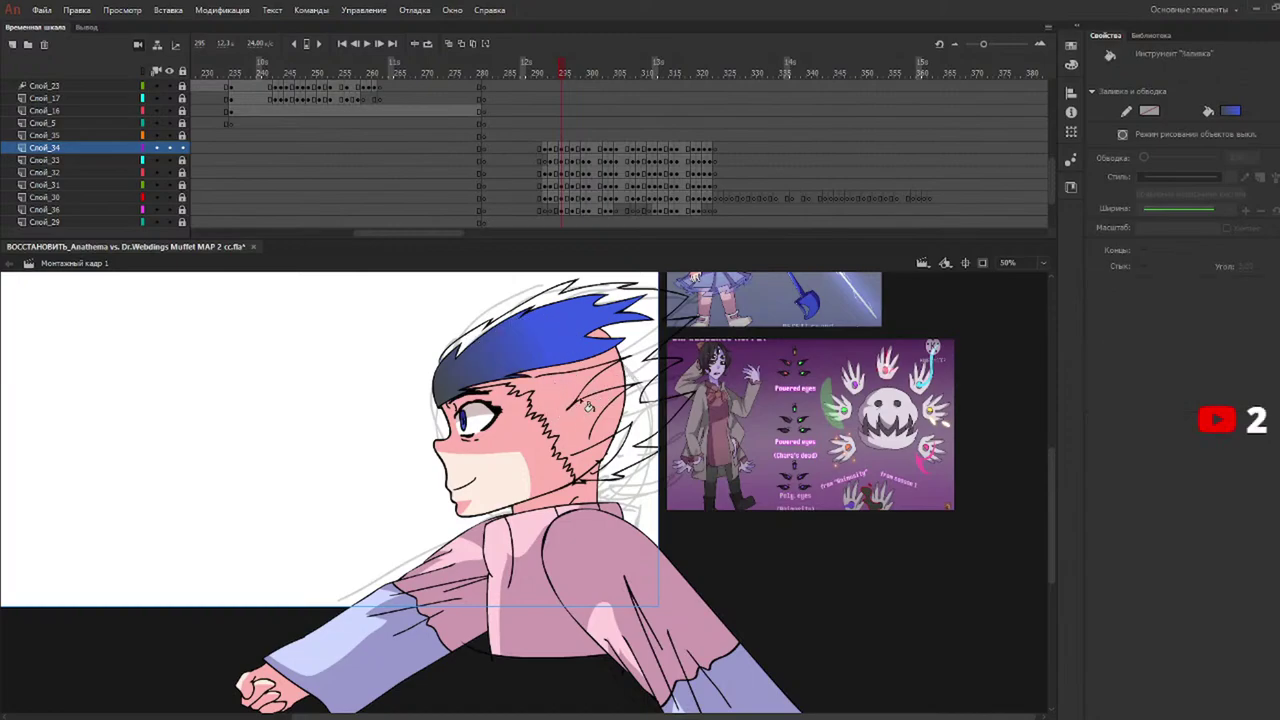
key(j)
key(n)
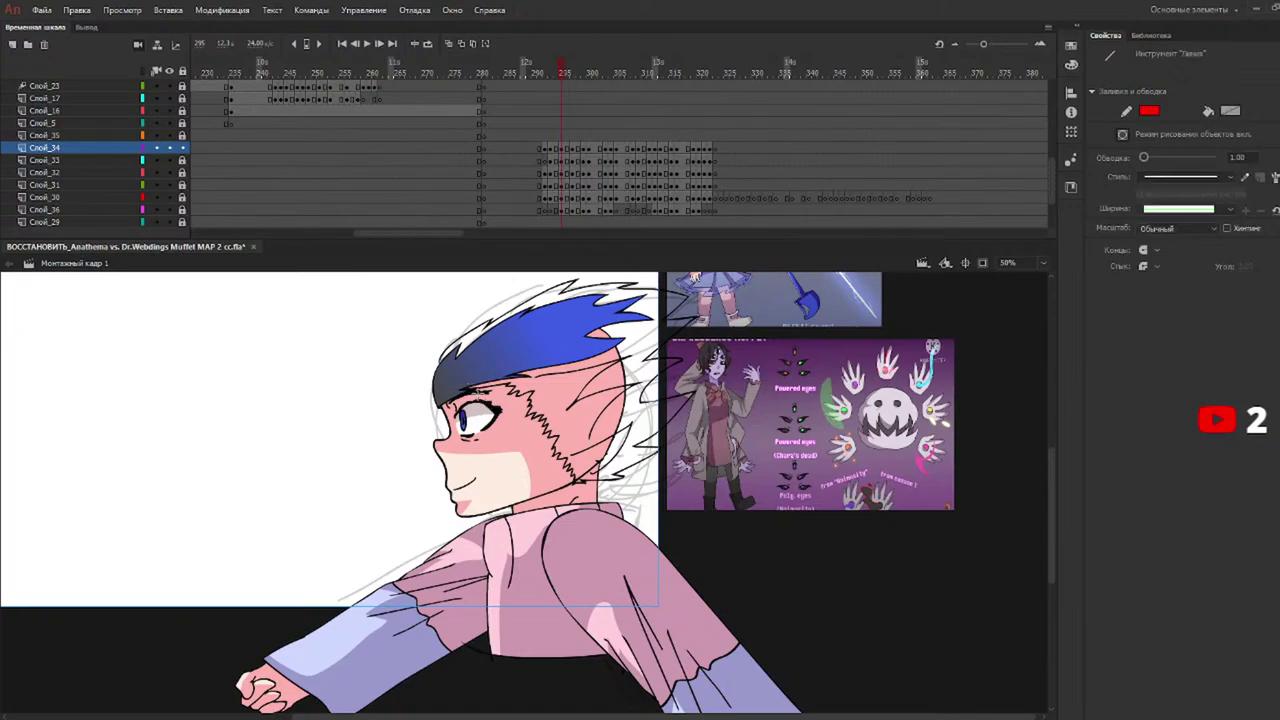
key(b)
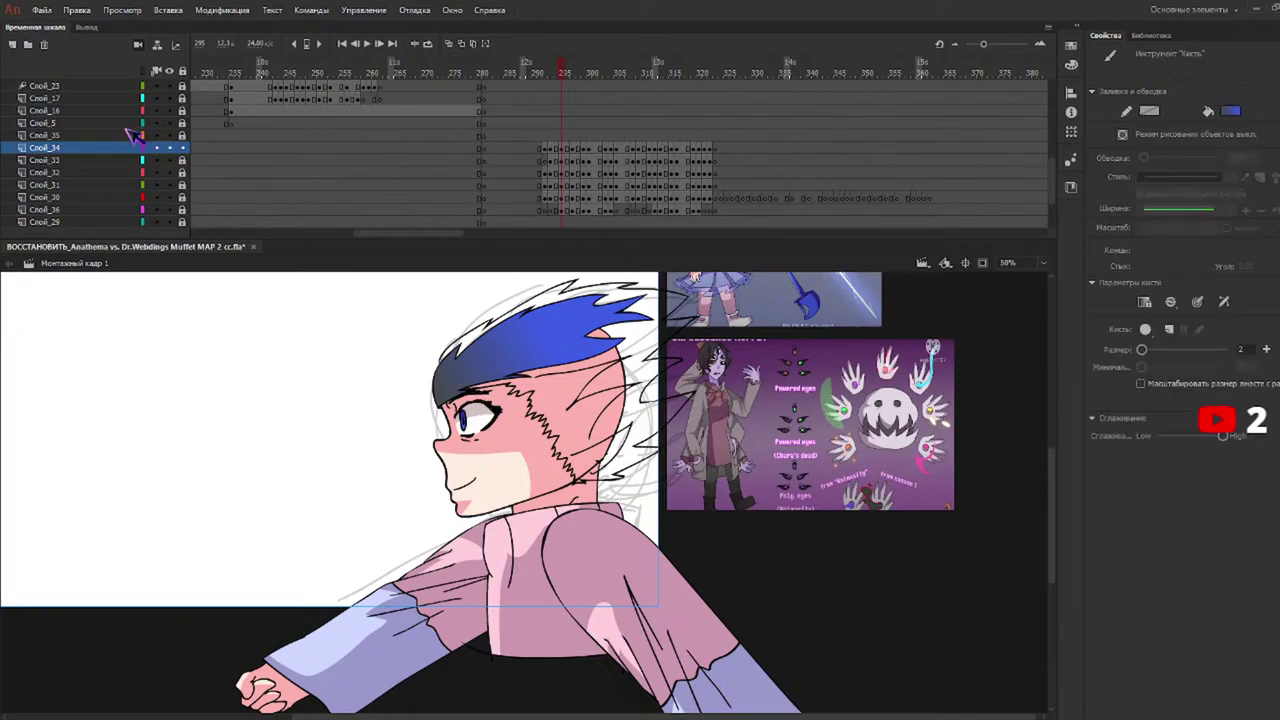
click(169, 72)
click(170, 147)
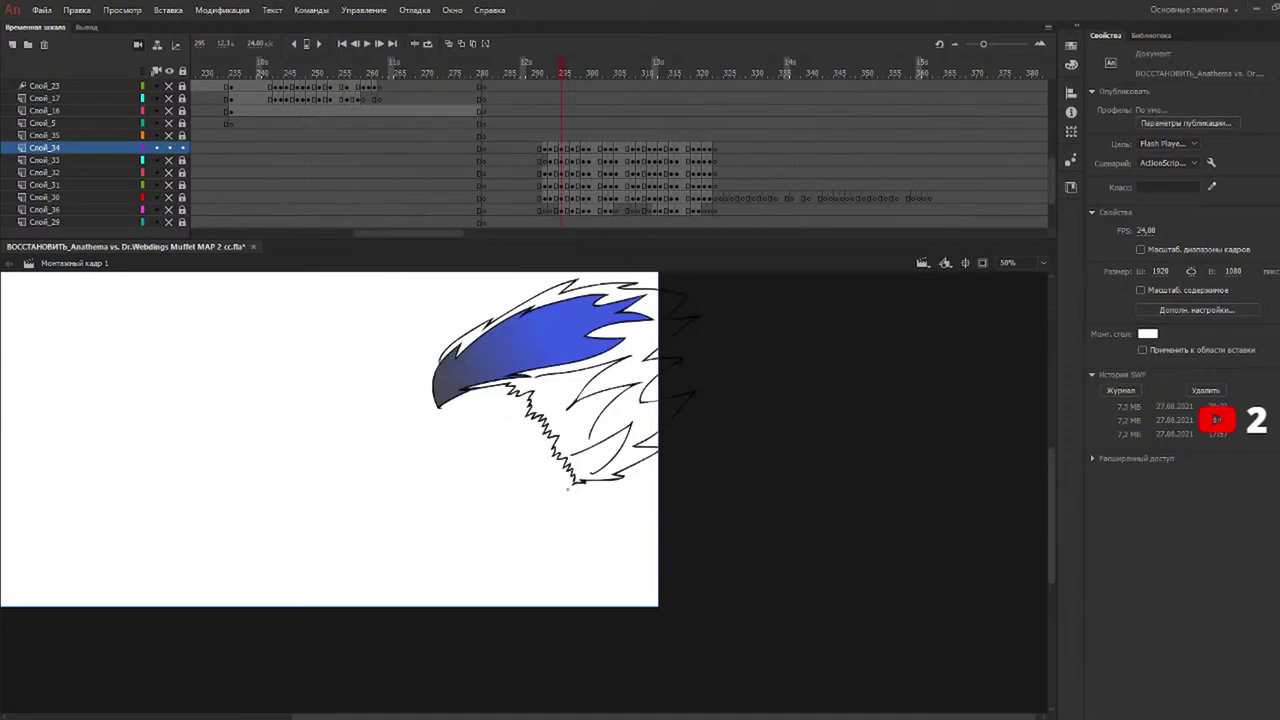
key(b)
key(ctrl+z)
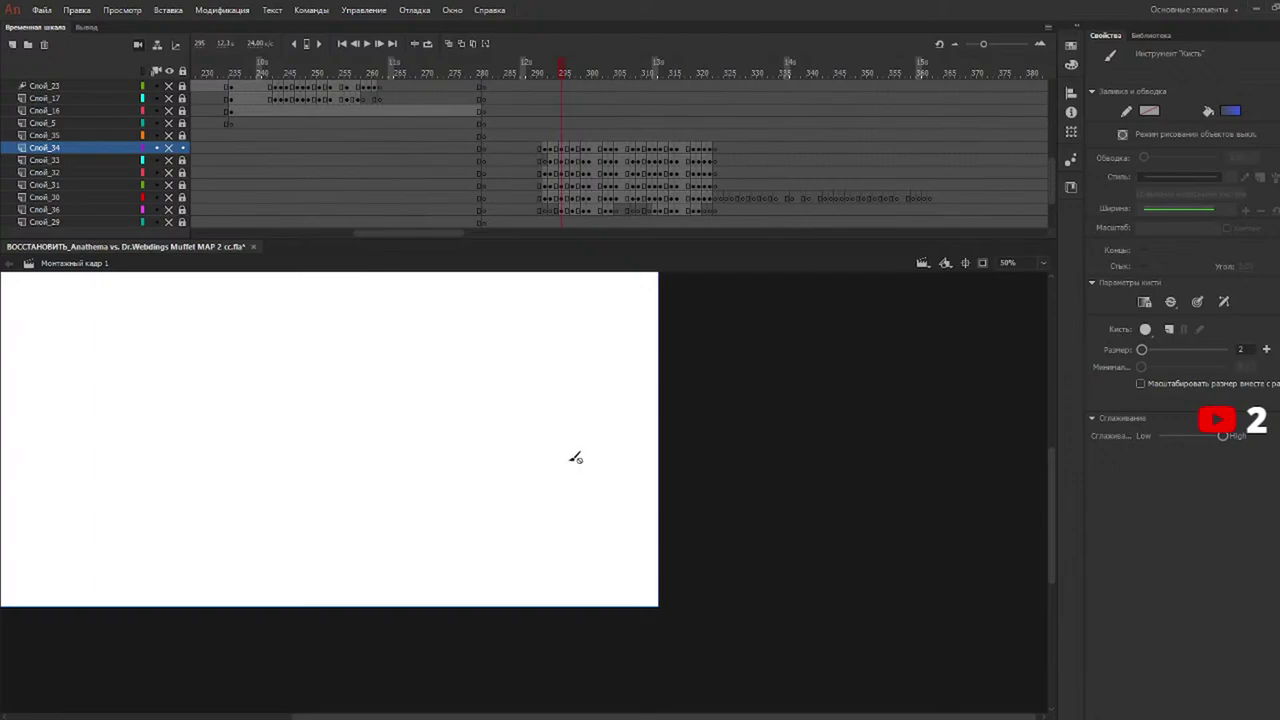
key(ctrl+z)
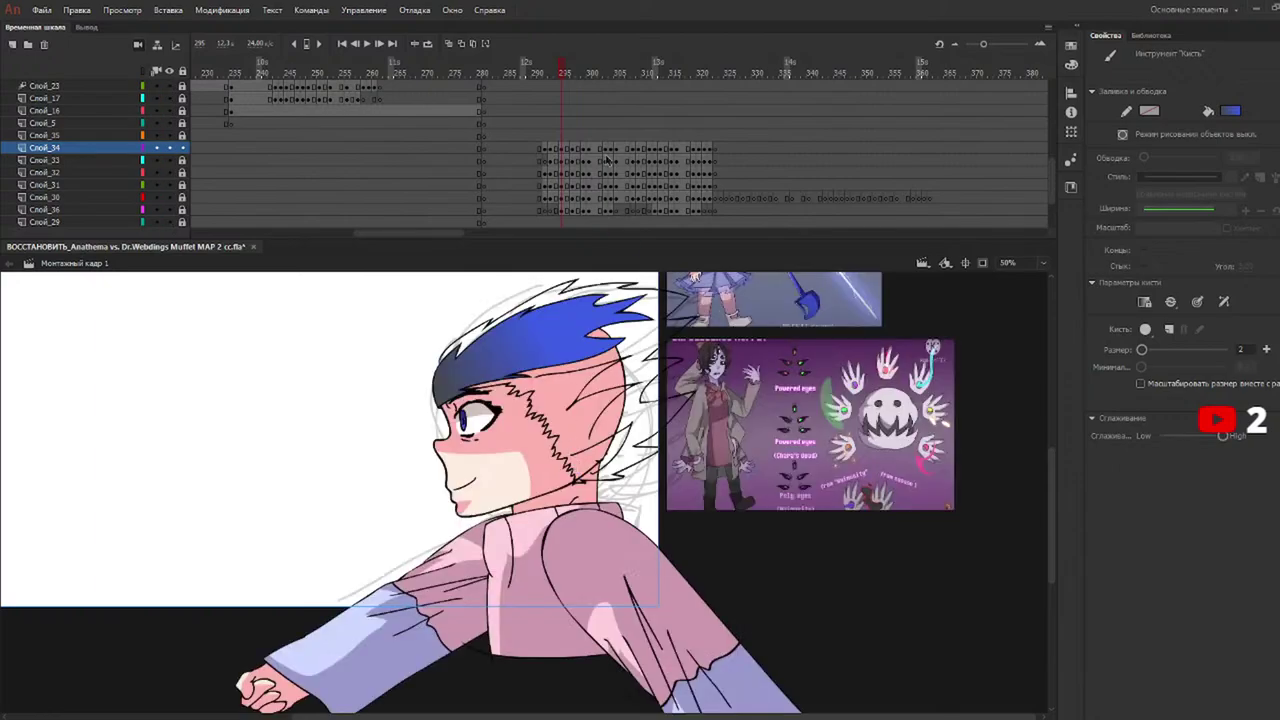
Hide every layer except Слой_34 and fill the crown and back hair in frame 295 with the grey-to-blue gradient.
click(169, 71)
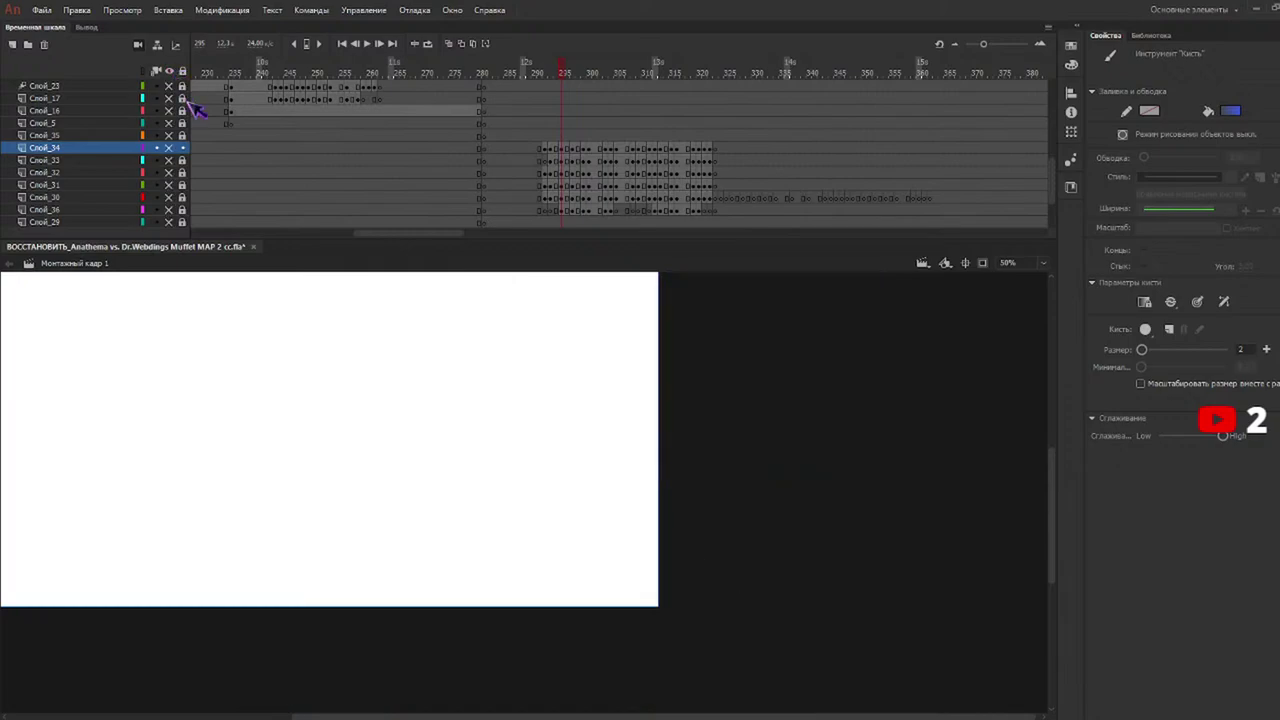
click(169, 147)
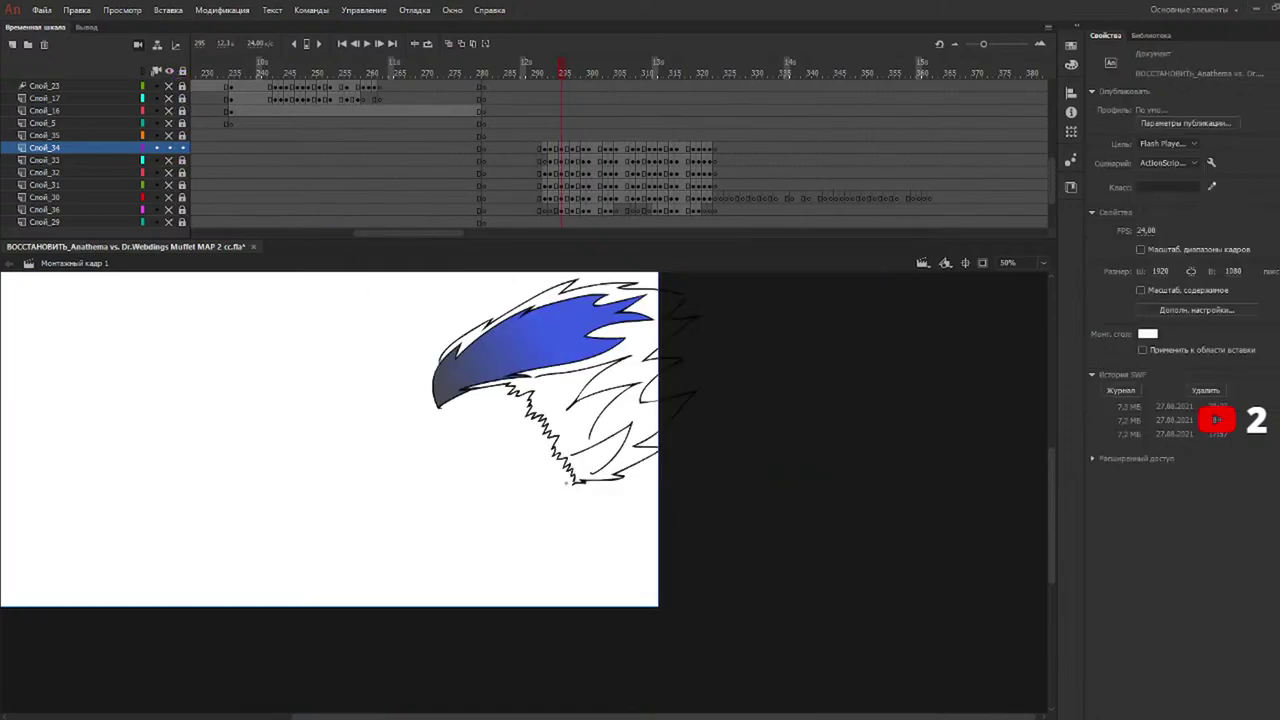
key(y)
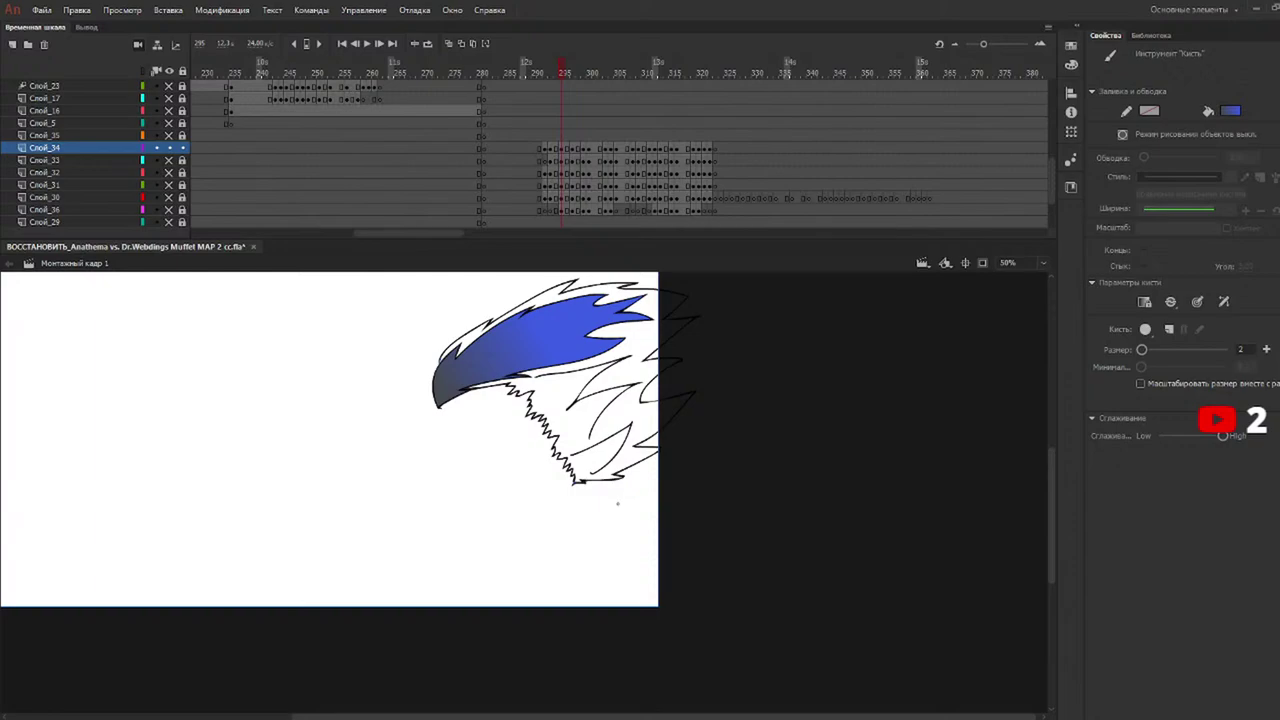
key(k)
click(600, 391)
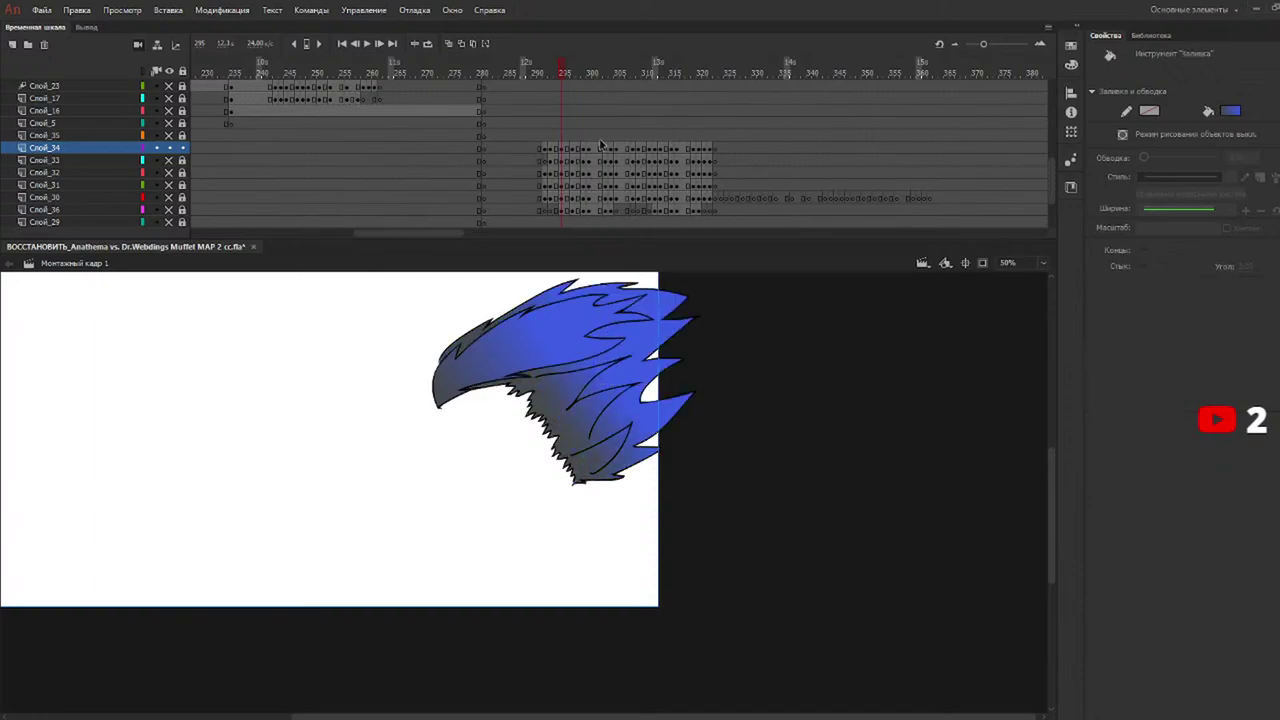
Fill the front hair and the remaining crown and back hair in frames 297 and 299 with the grey-to-blue gradient.
click(572, 72)
click(440, 362)
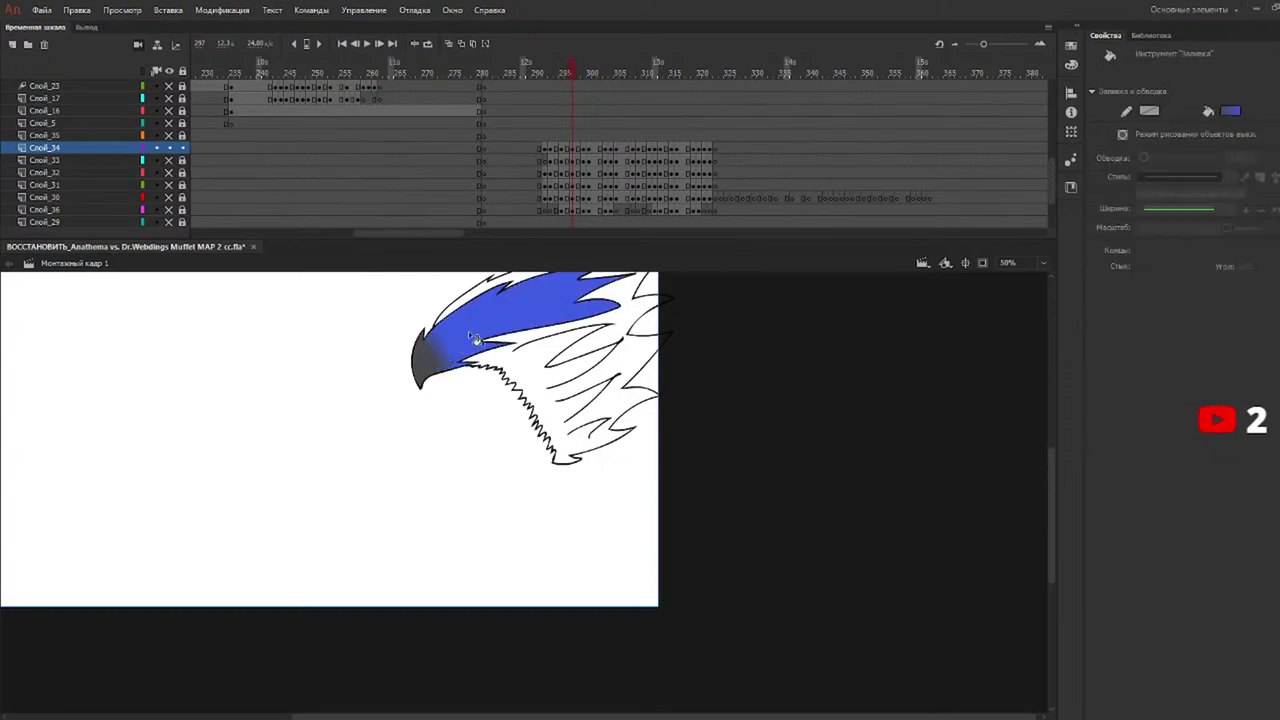
click(540, 368)
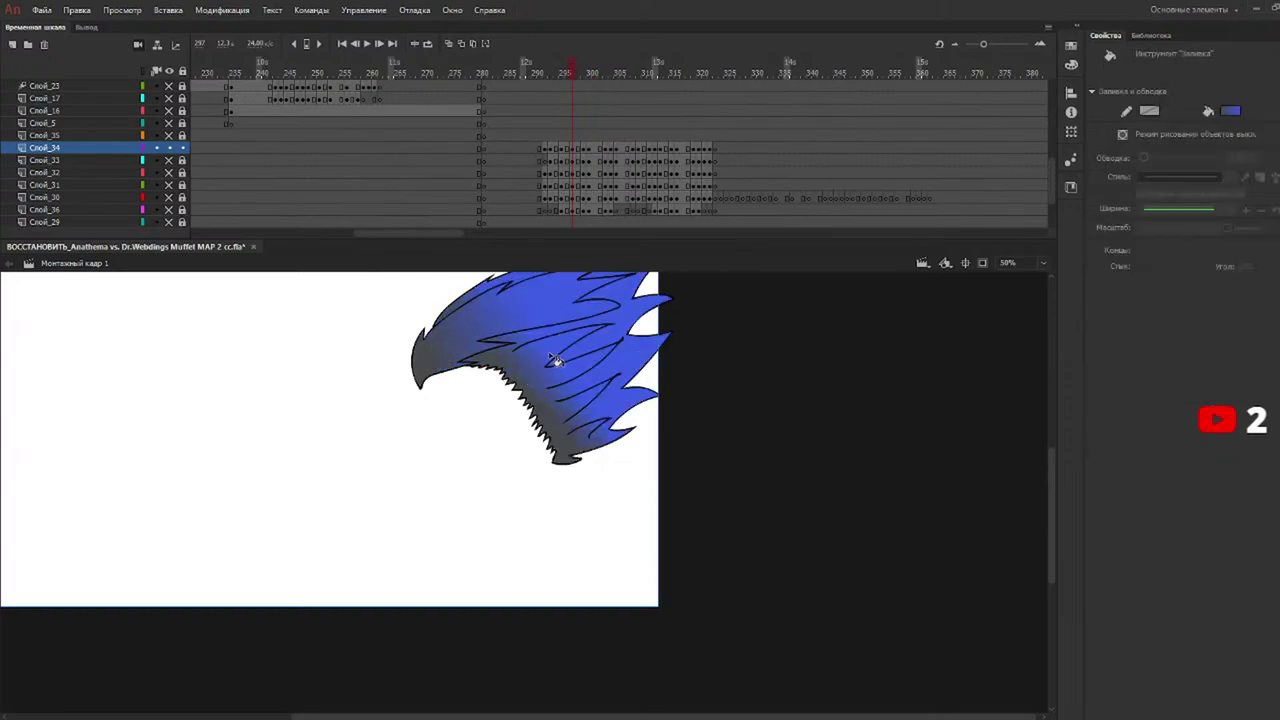
click(585, 72)
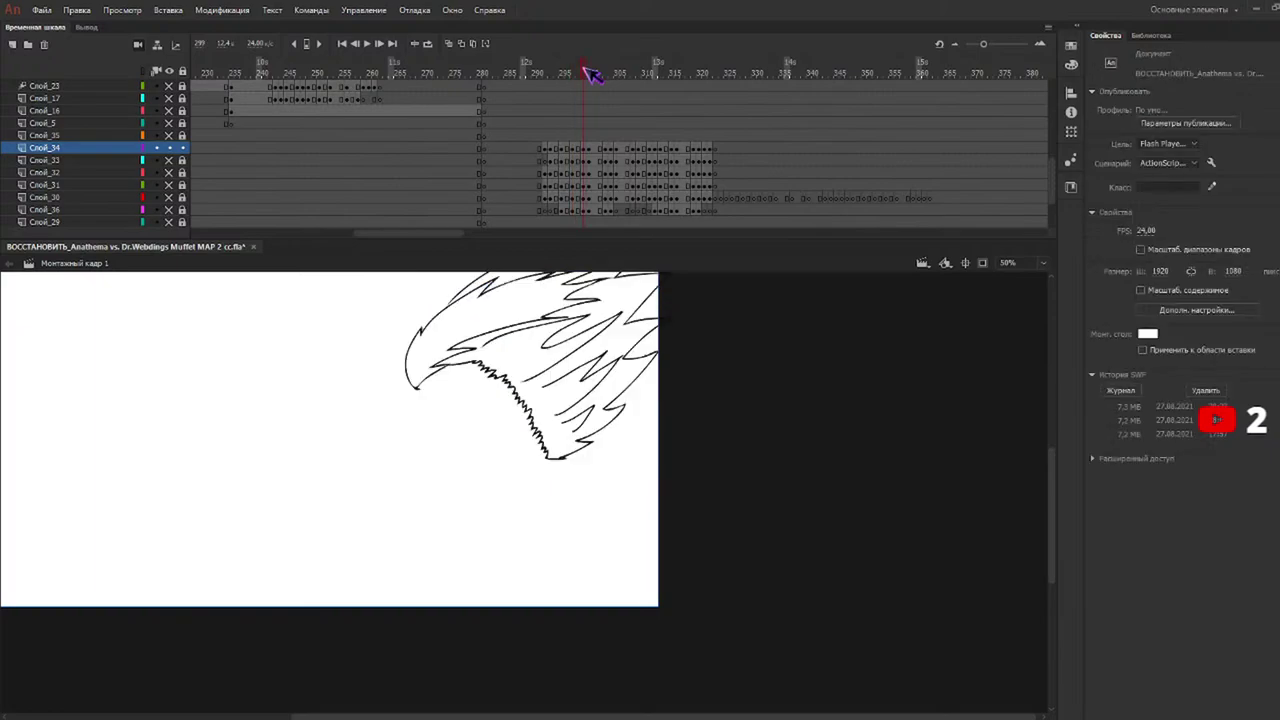
click(430, 370)
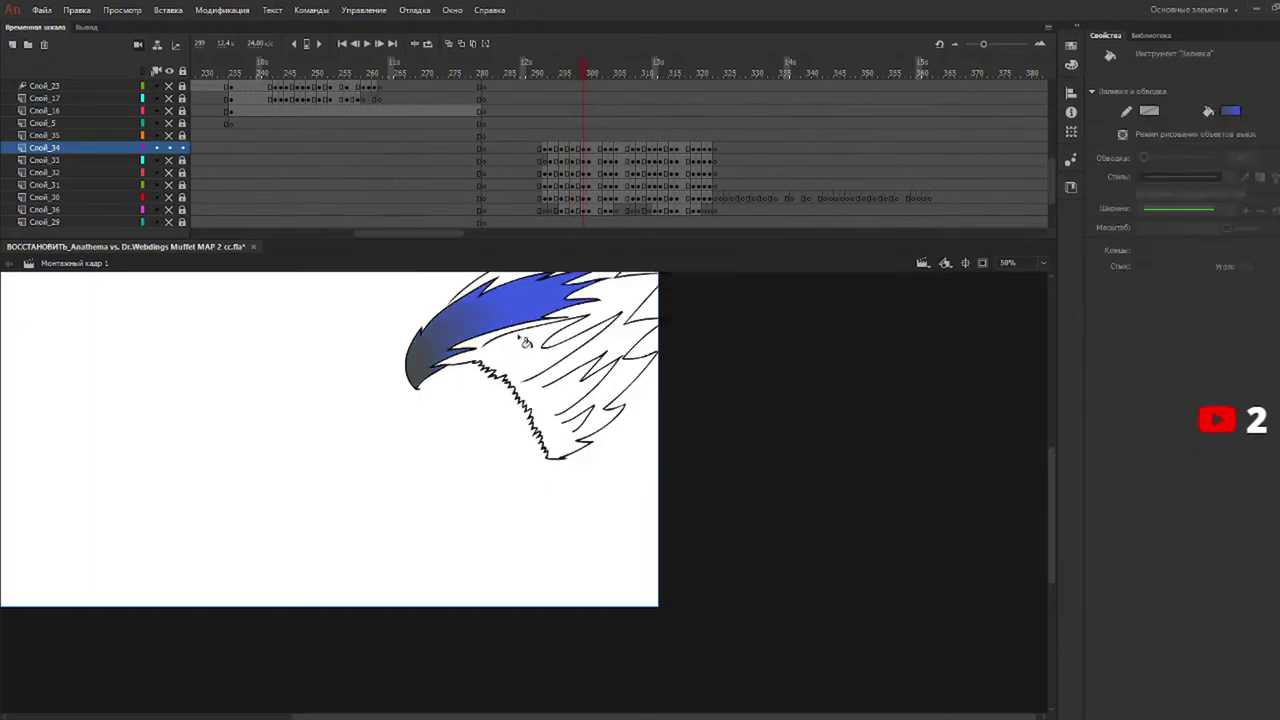
click(510, 362)
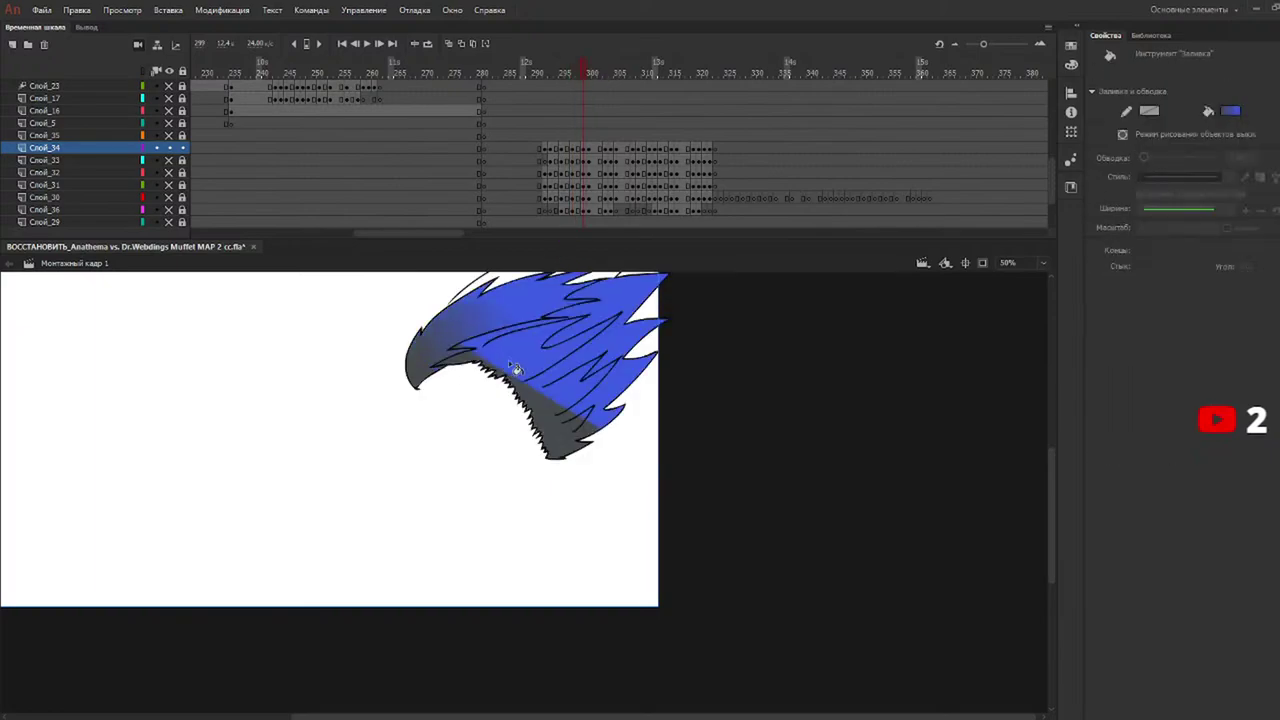
Fill the front hair and the remaining crown and back hair in frames 300 and 303 with the grey-to-blue gradient.
click(590, 72)
click(460, 334)
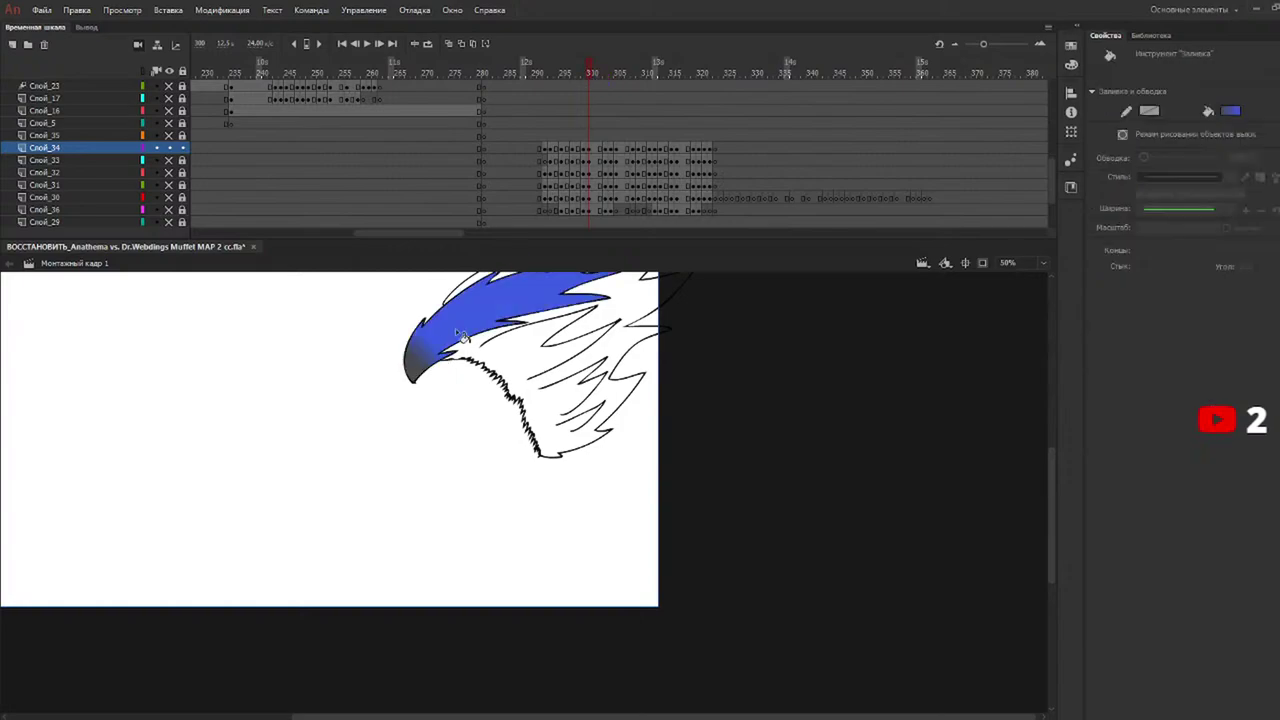
click(513, 372)
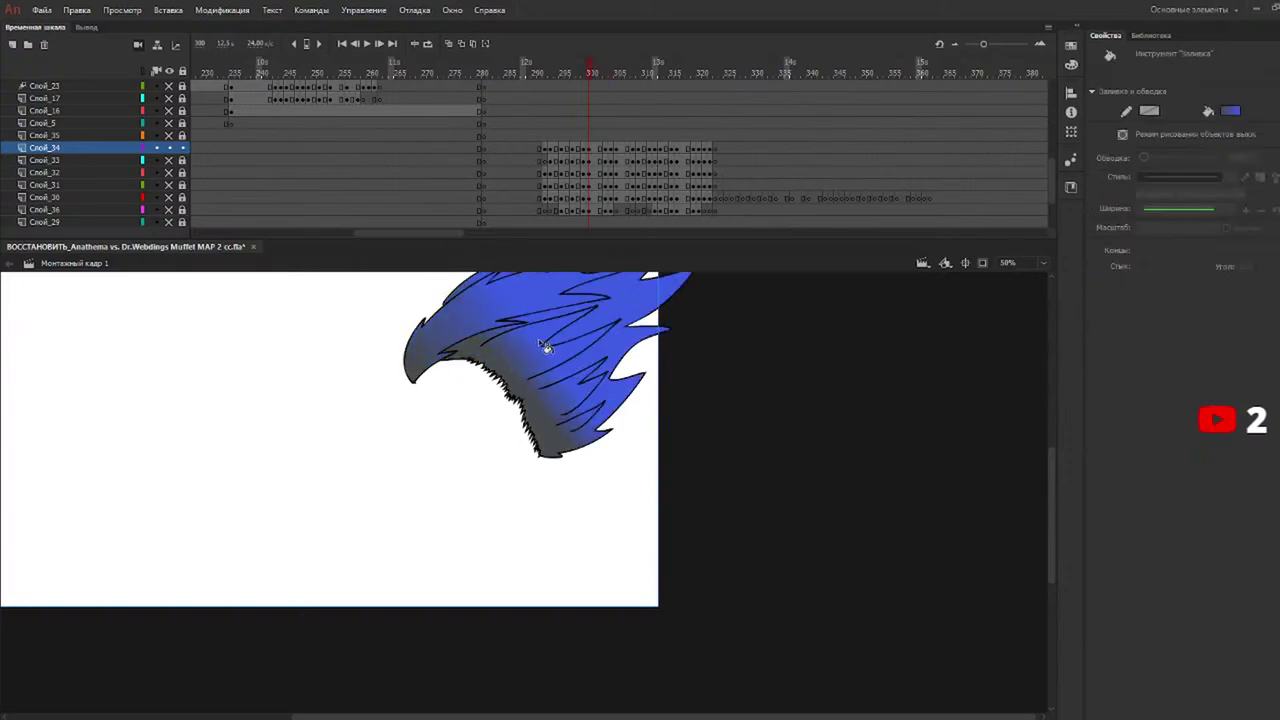
click(605, 73)
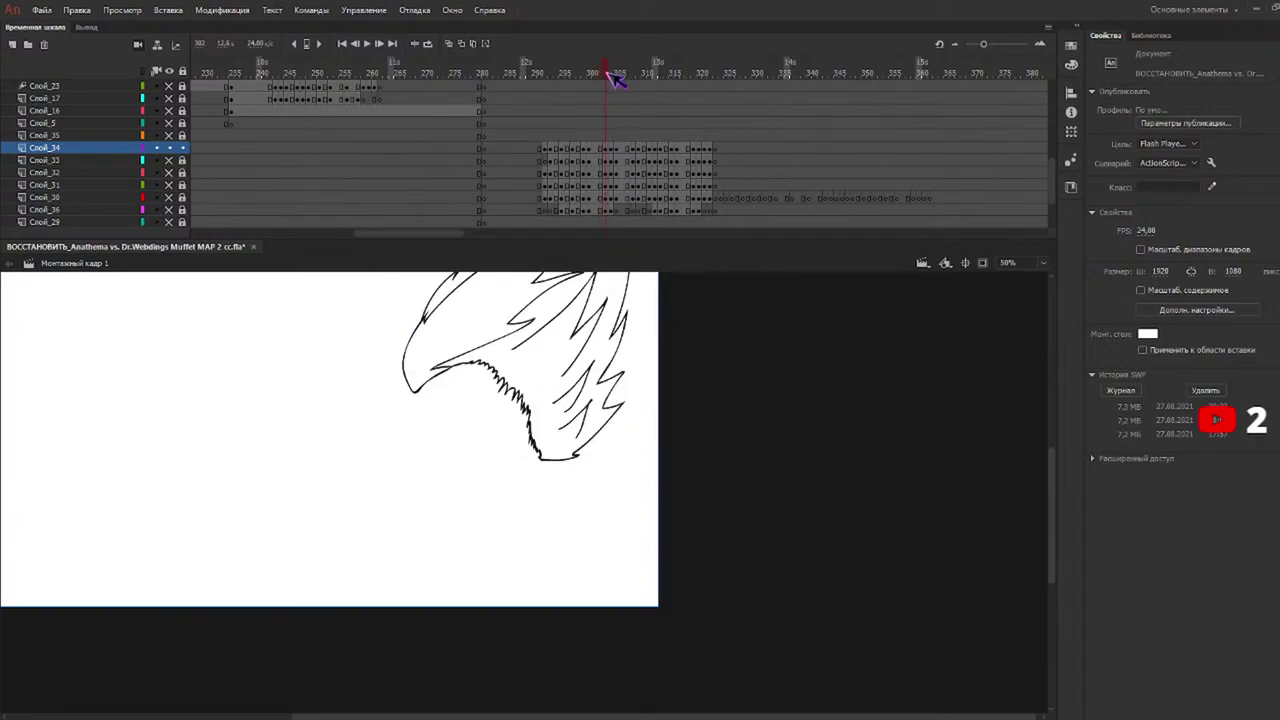
click(486, 305)
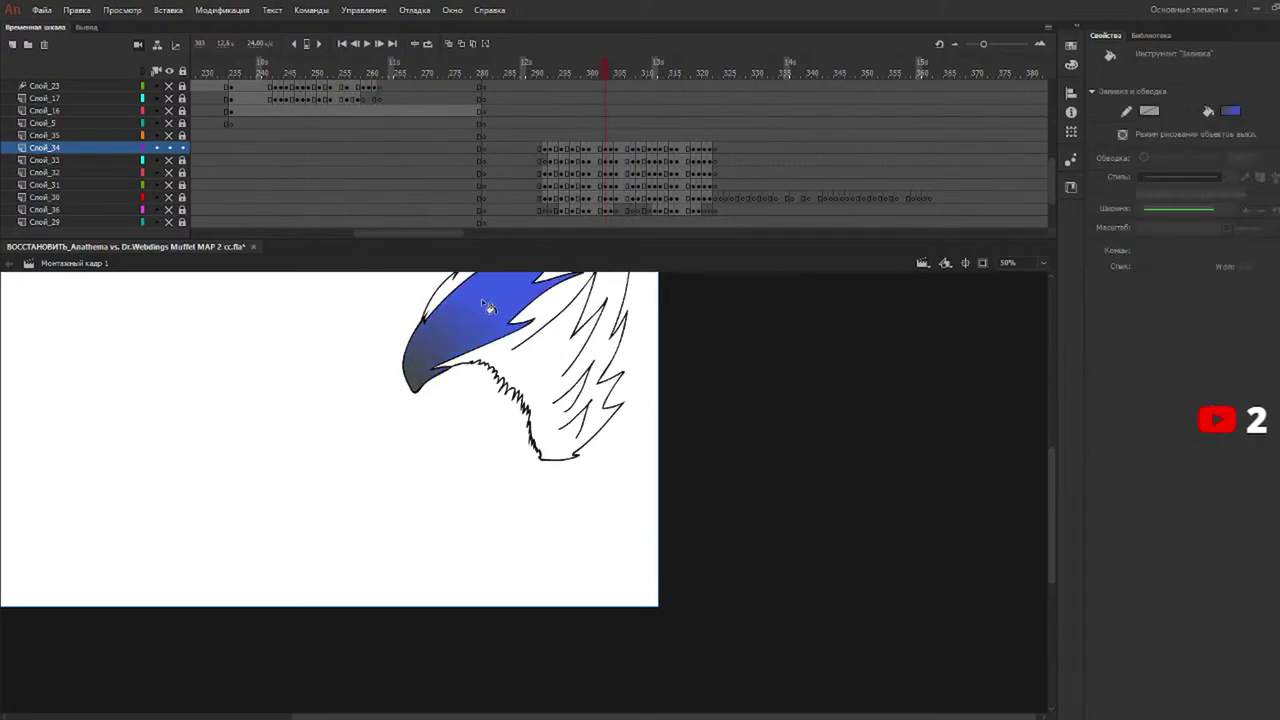
click(520, 375)
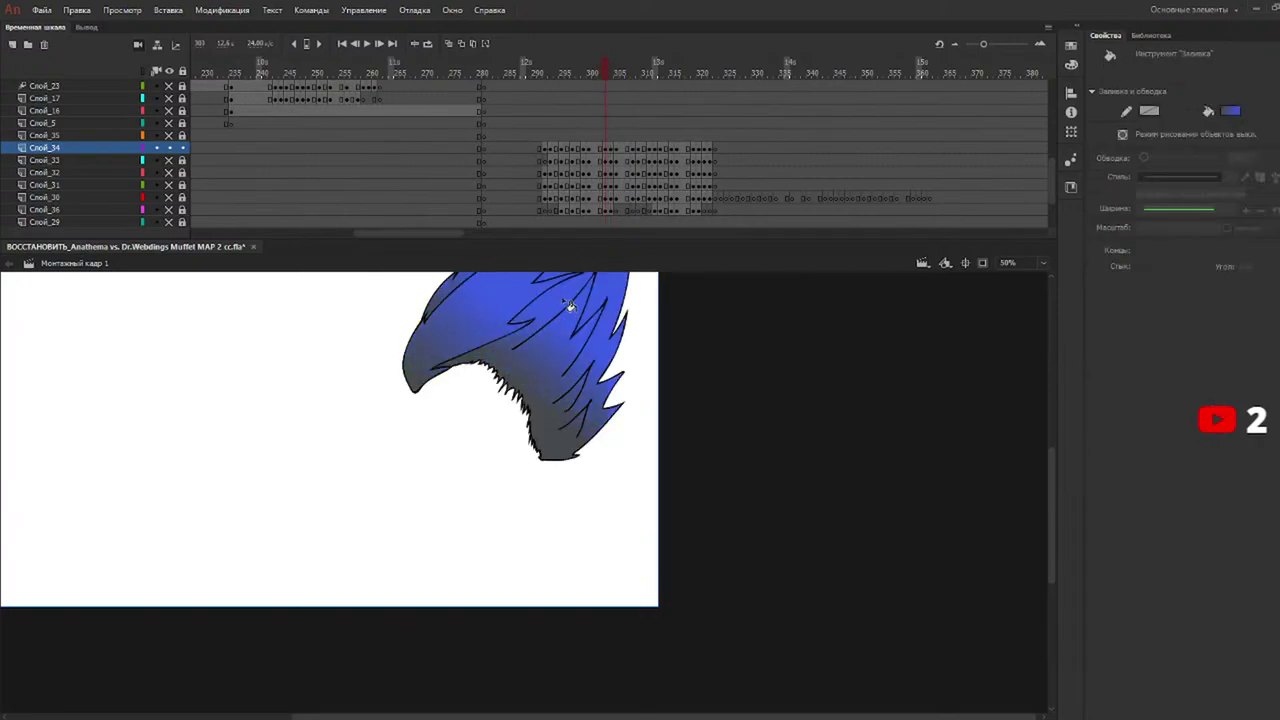
Fill the front hair section in frame 304 with the grey-to-blue gradient.
drag(620, 68, 613, 72)
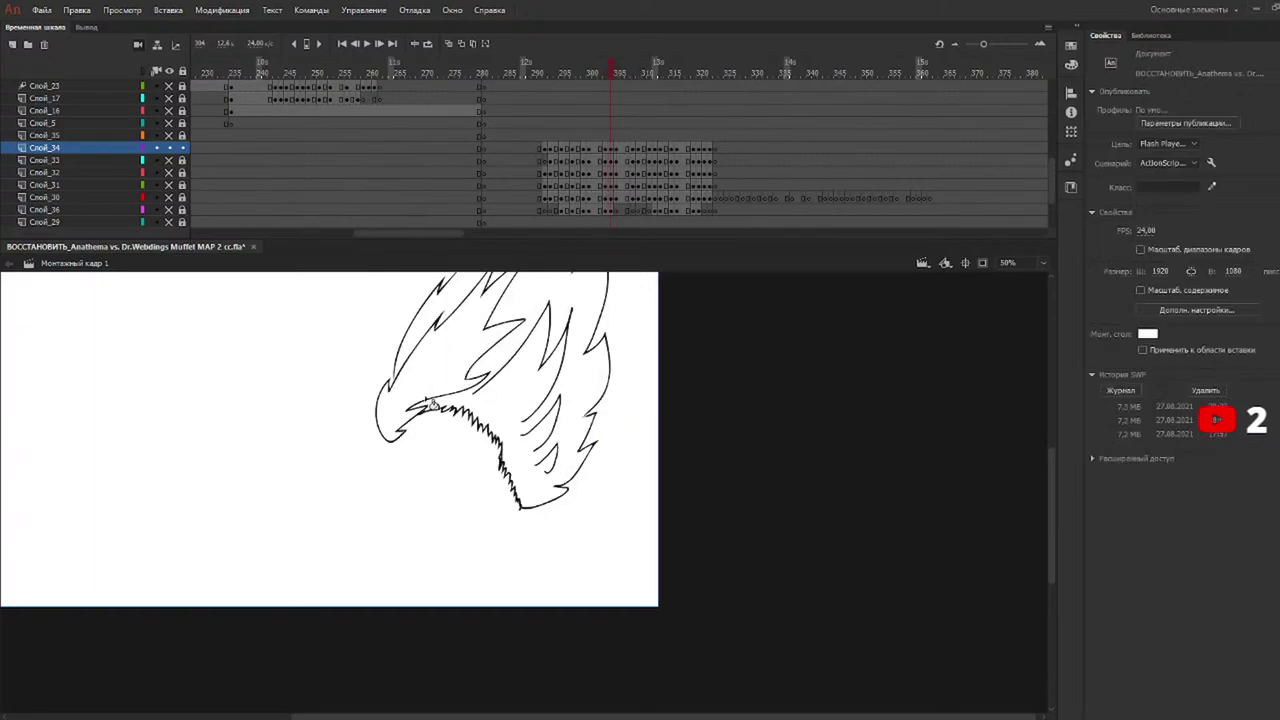
click(410, 405)
click(410, 405)
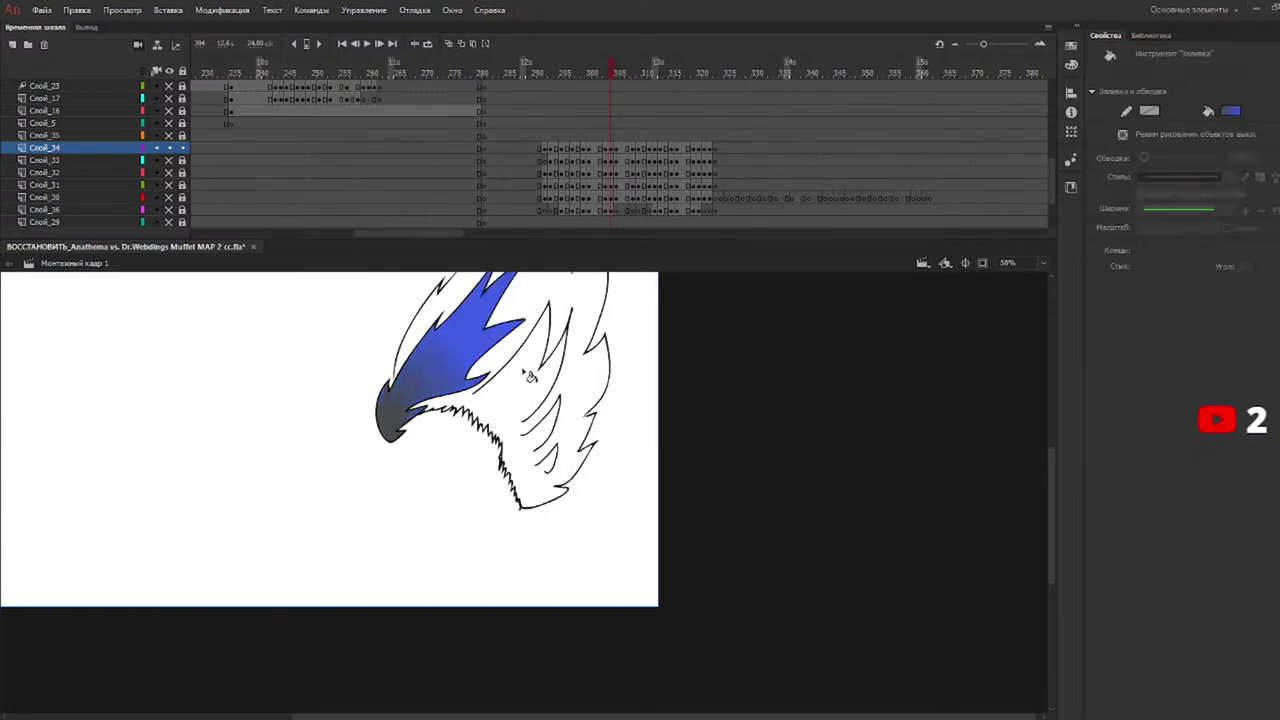
Close the gaps in the hair outline of frame 304 and fill the crown and back hair with the grey-to-blue gradient.
key(b)
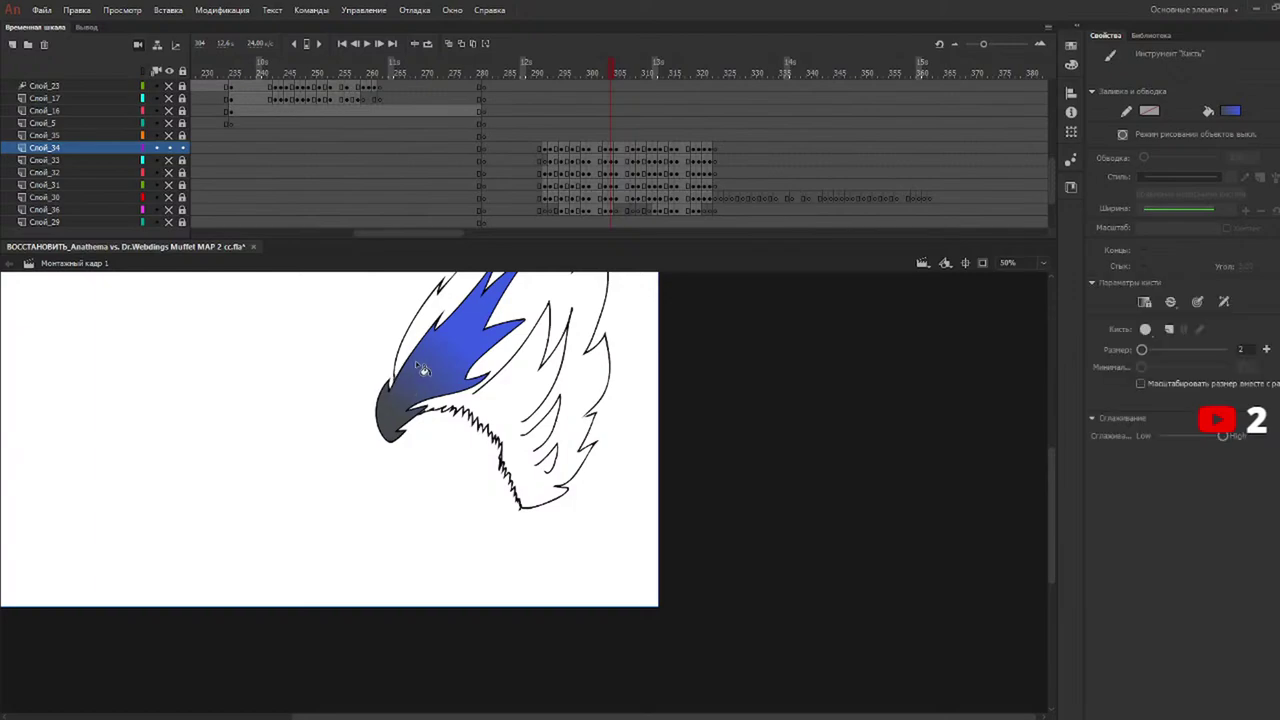
key(k)
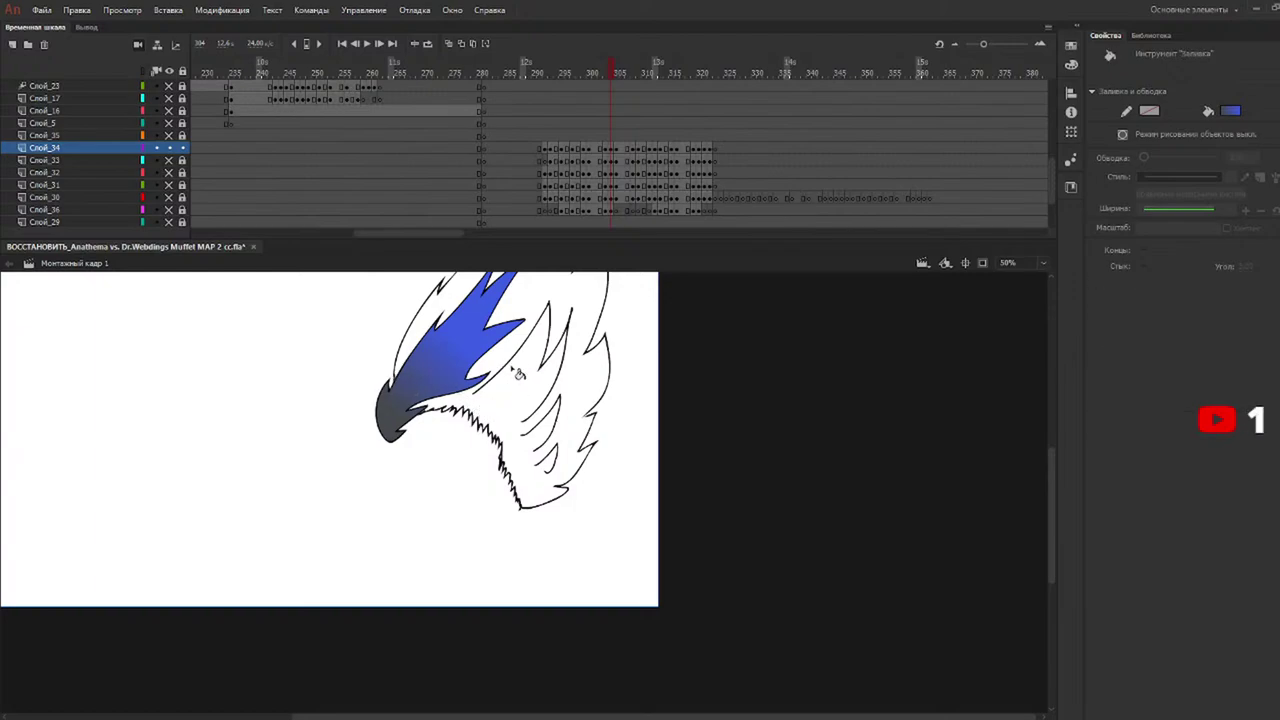
mouse_move(1057, 486)
mouse_down()
mouse_move(1068, 453)
mouse_move(1058, 460)
mouse_up()
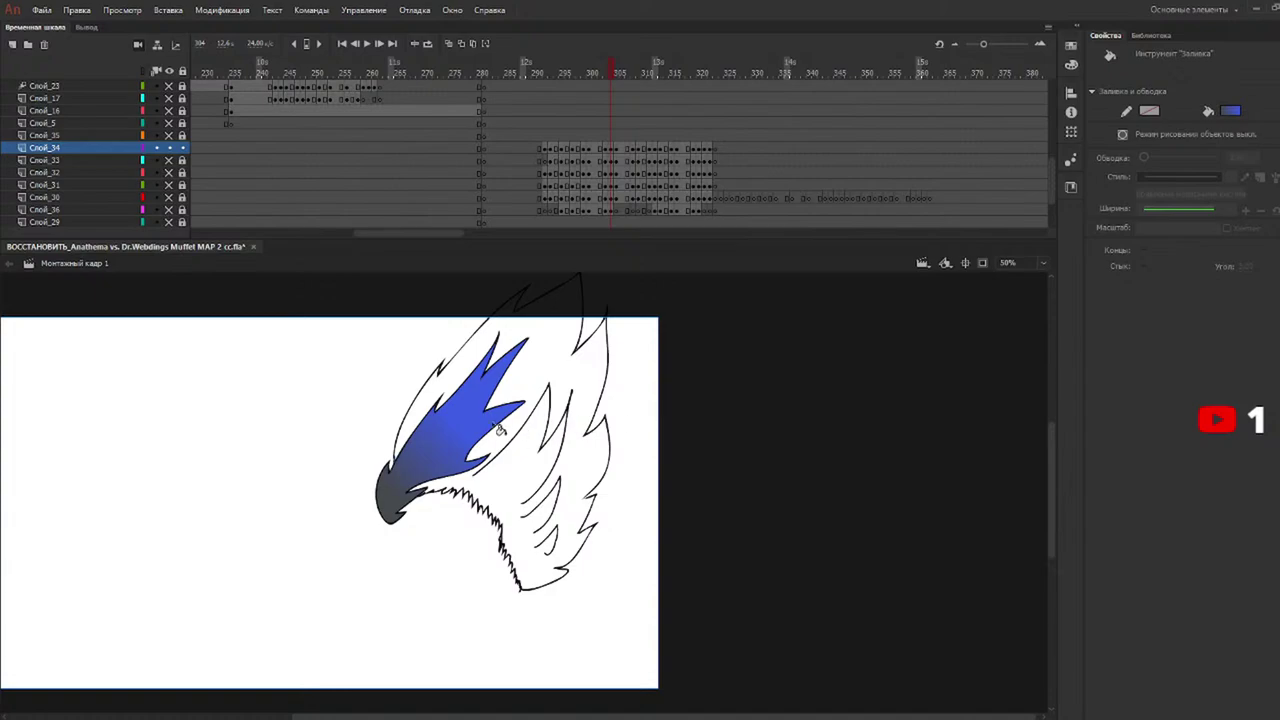
key(b)
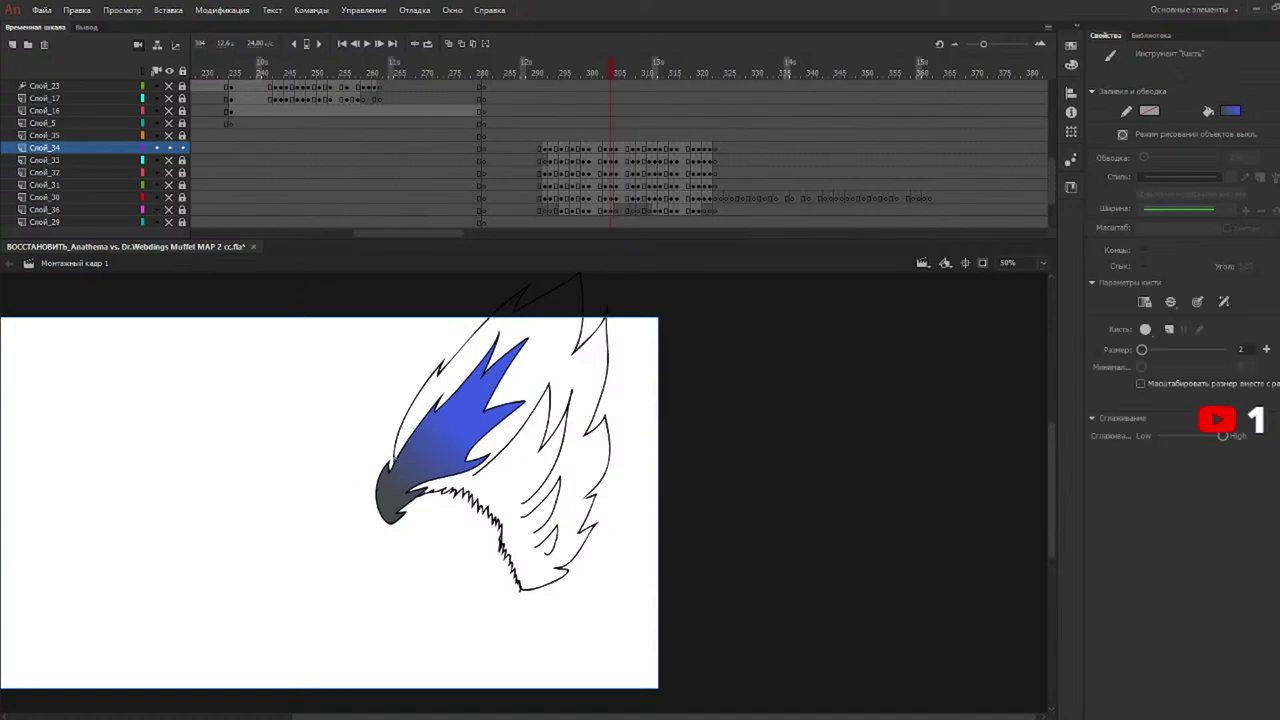
key(k)
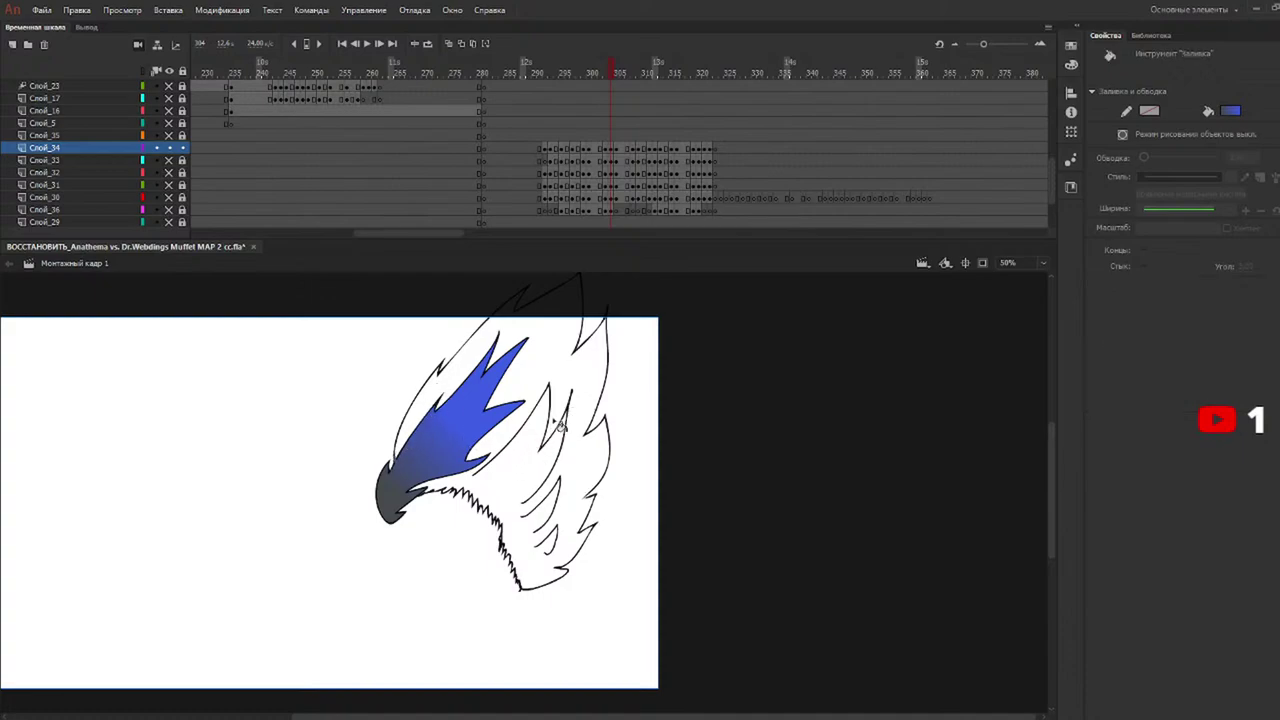
key(v)
drag(709, 281, 196, 712)
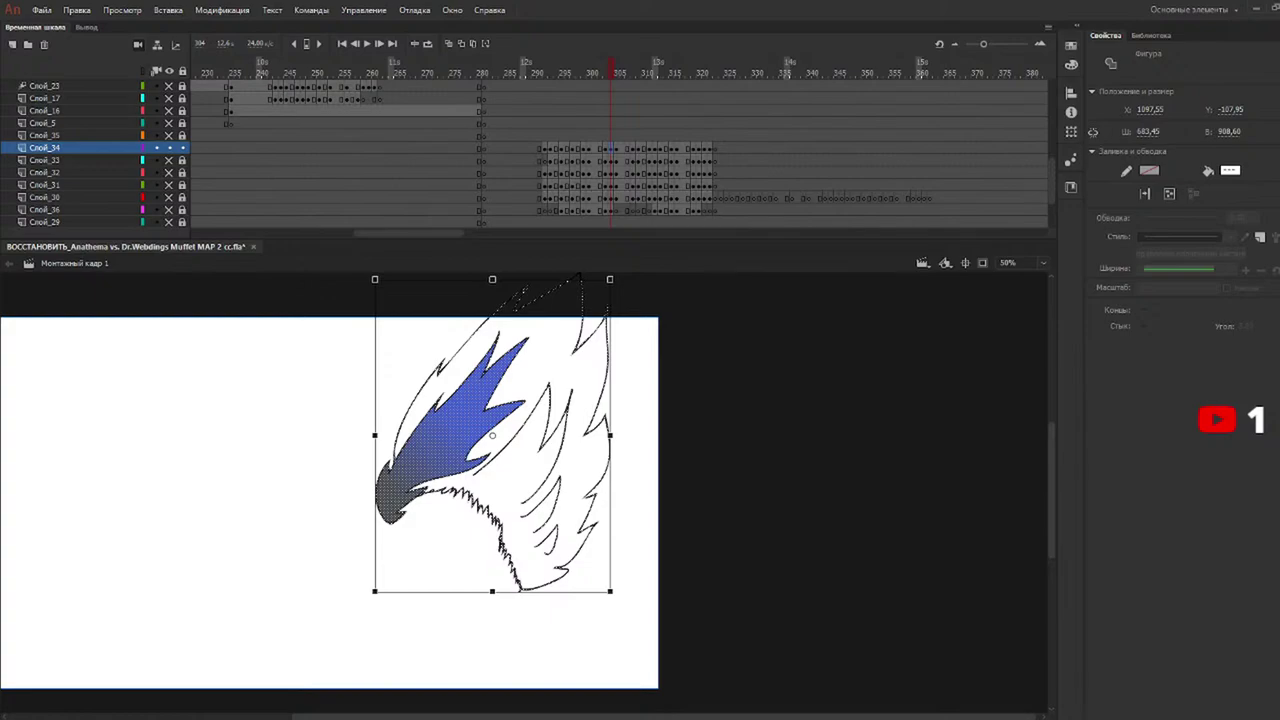
click(763, 362)
key(b)
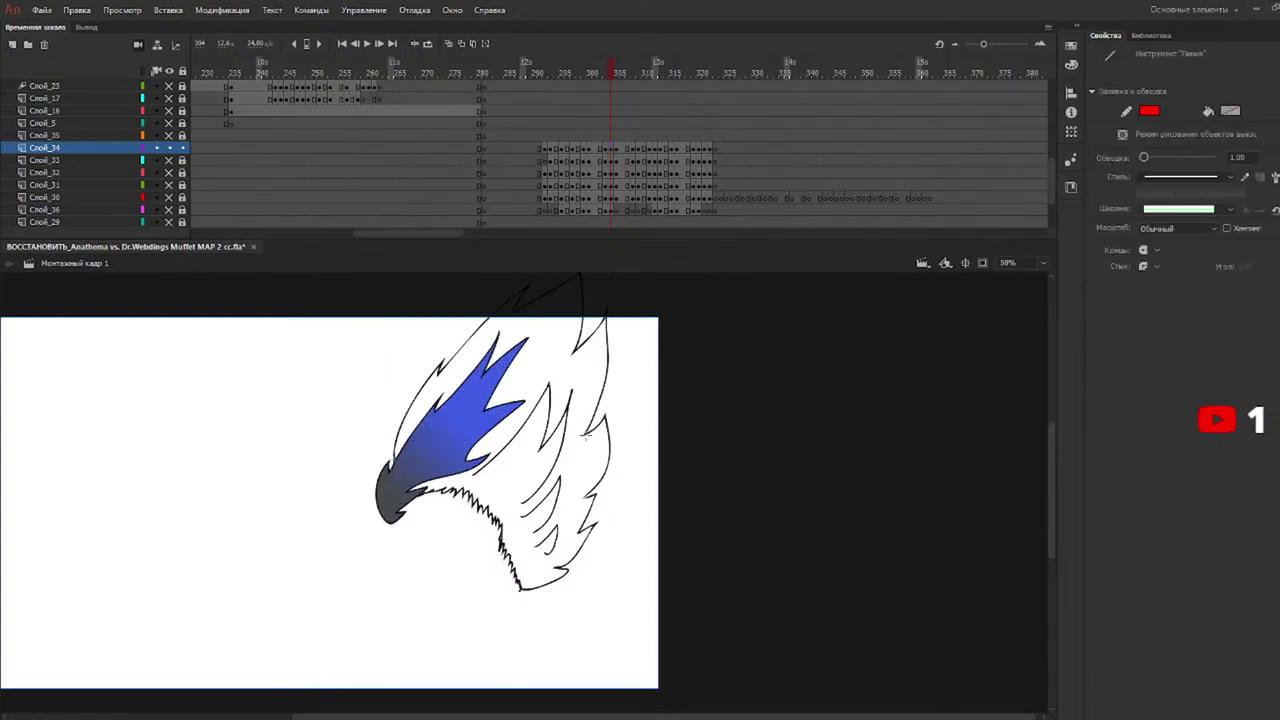
key(k)
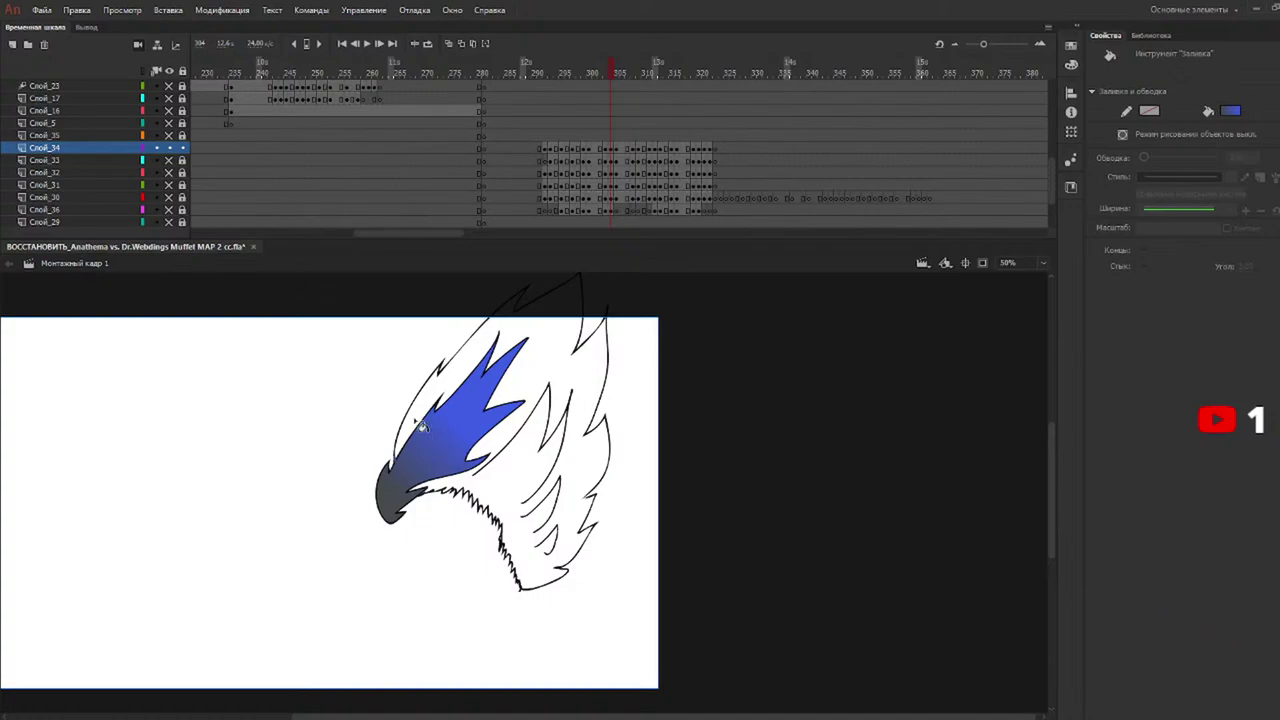
click(520, 475)
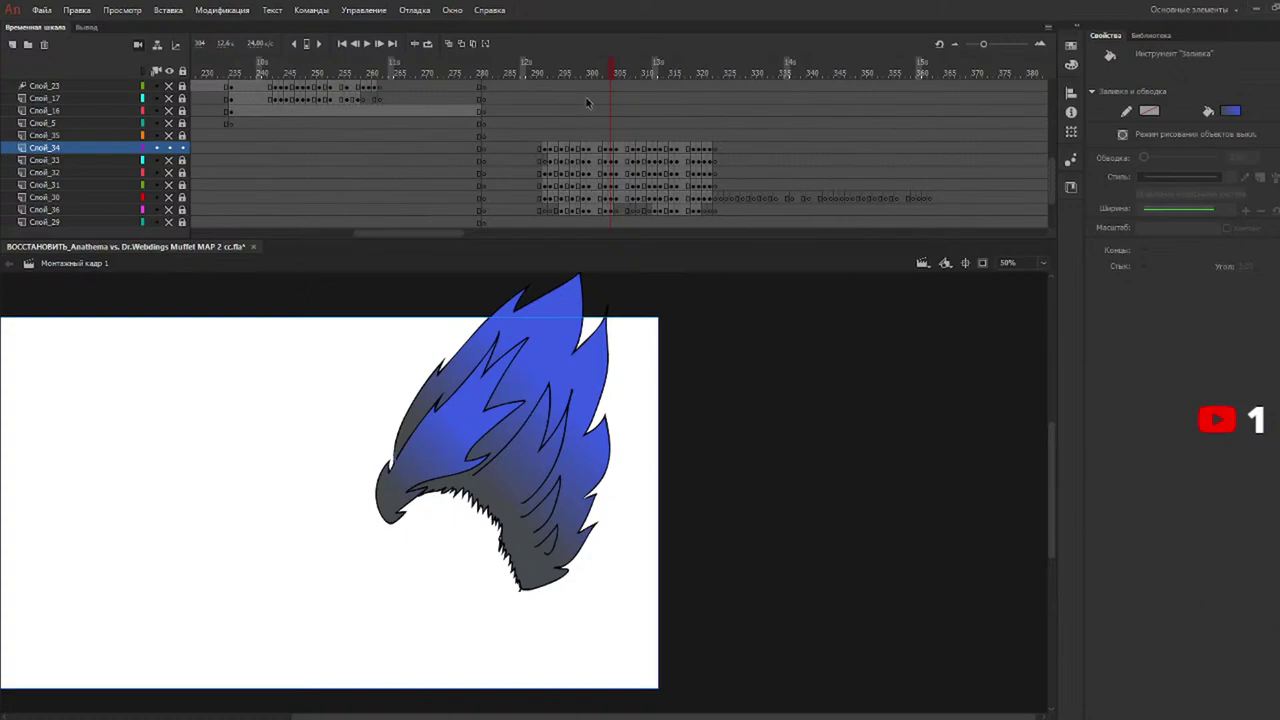
Fill the front hair, the crown and the back hair in frame 305 with the grey-to-blue gradient.
click(618, 73)
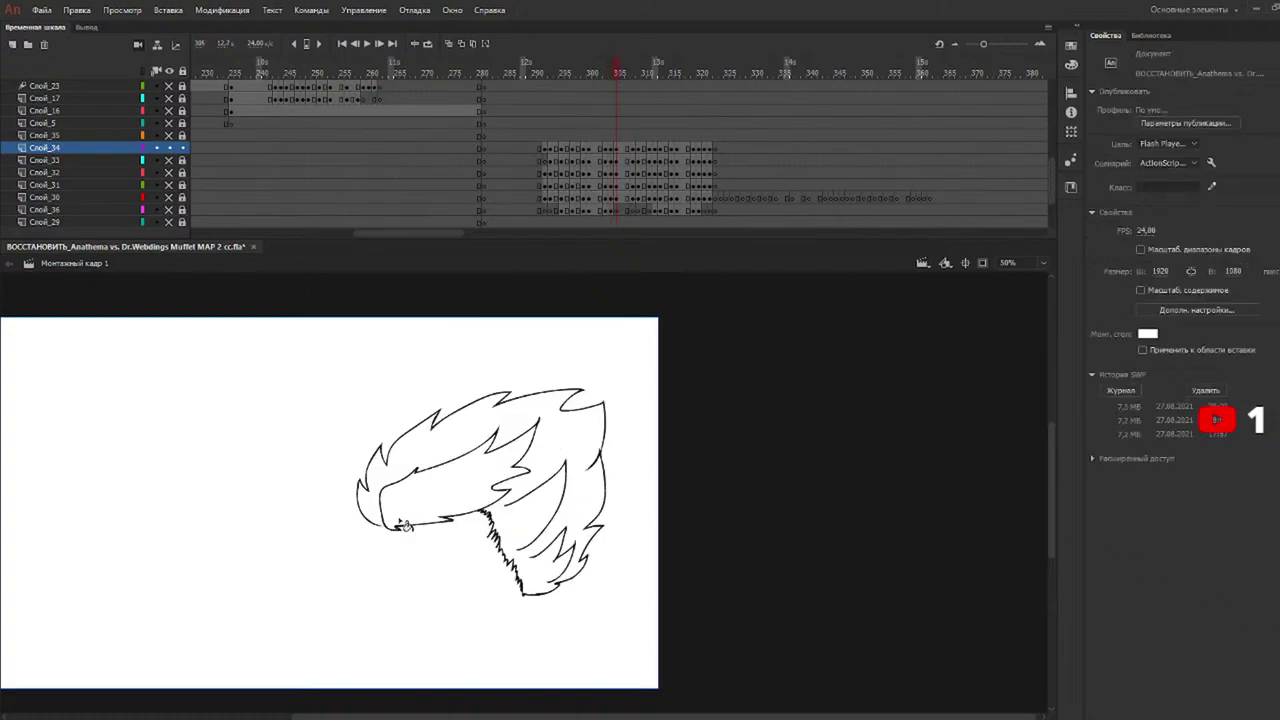
click(408, 520)
click(549, 516)
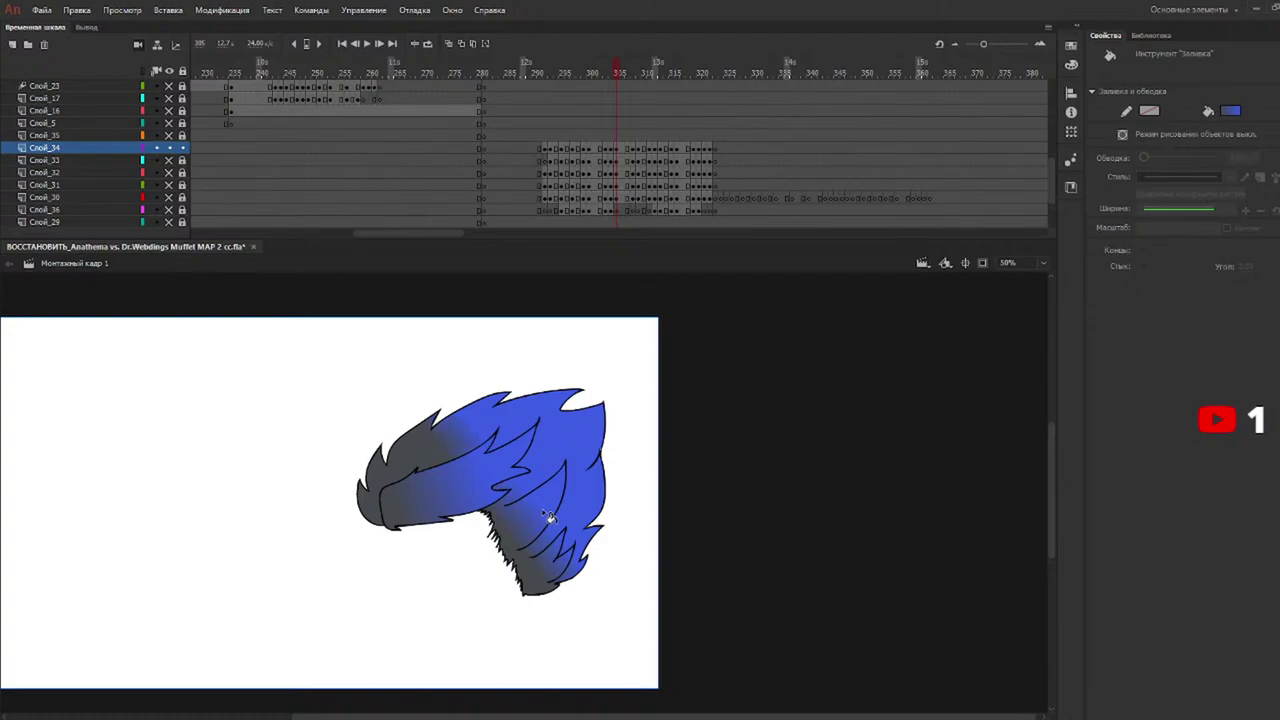
Close the gap in the front hair outline of frame 308 and fill the hair with the grey-to-blue gradient.
click(640, 73)
click(633, 74)
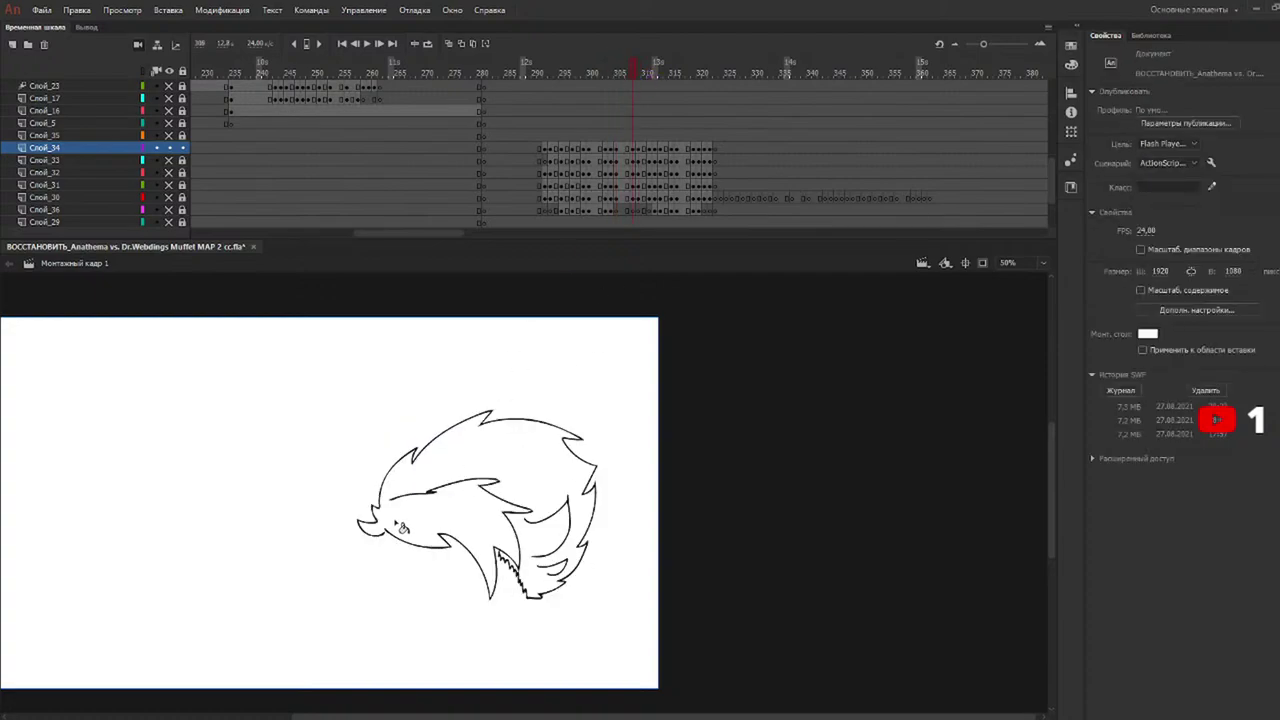
click(402, 525)
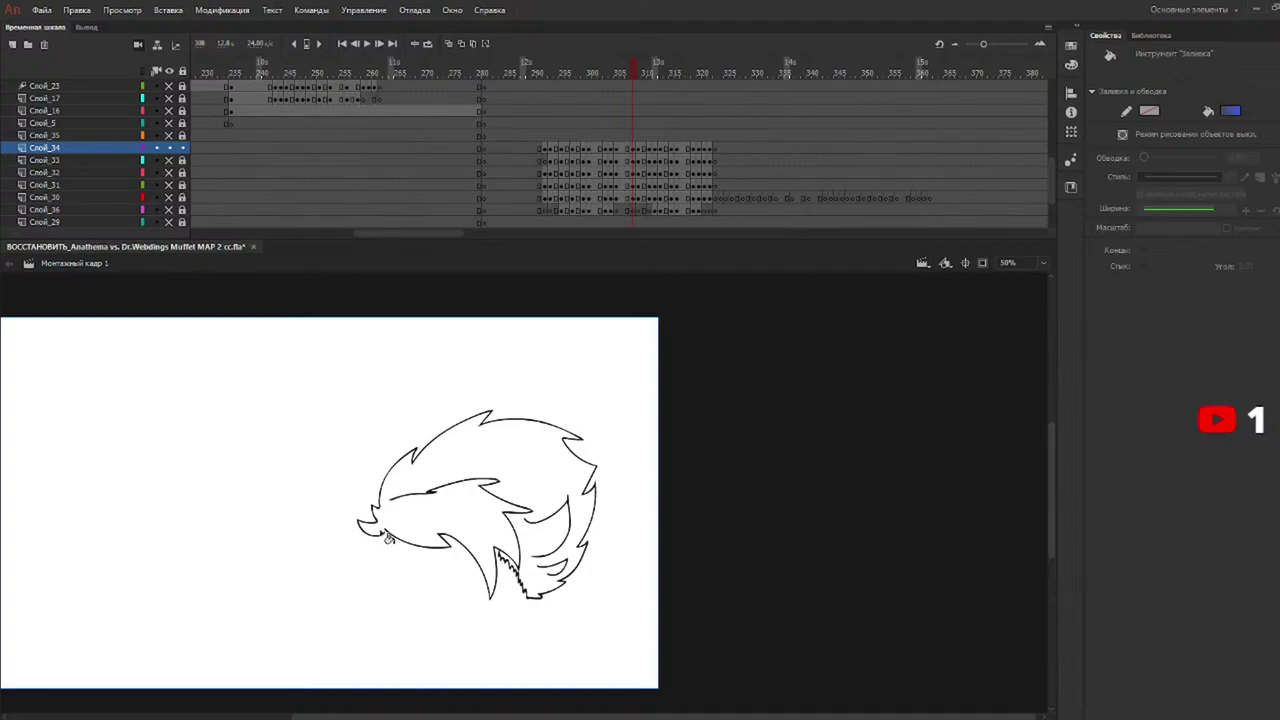
key(b)
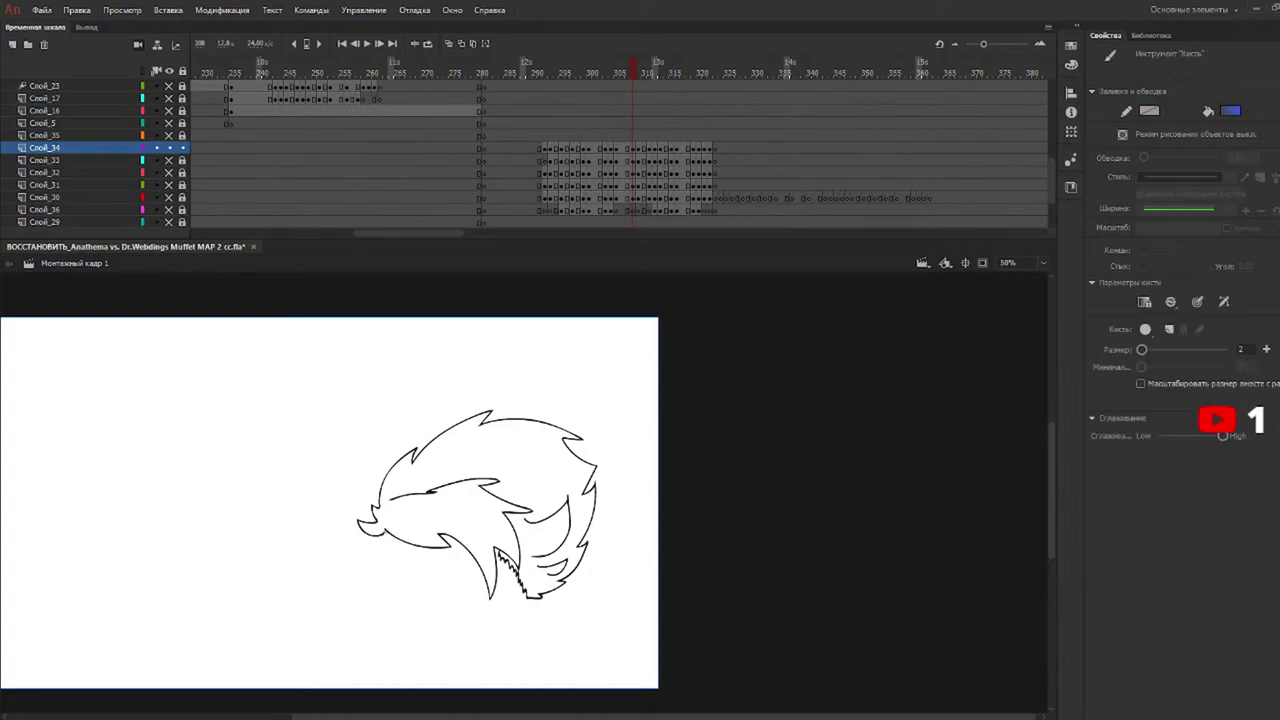
key(k)
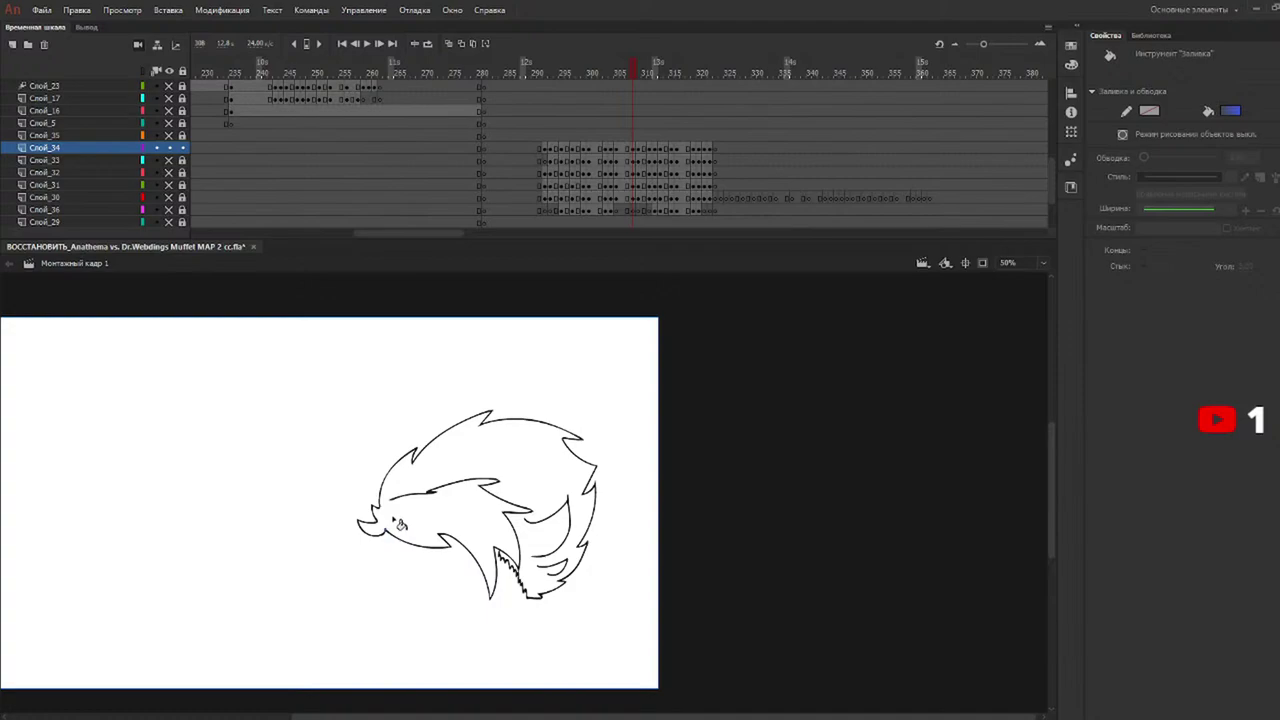
click(397, 522)
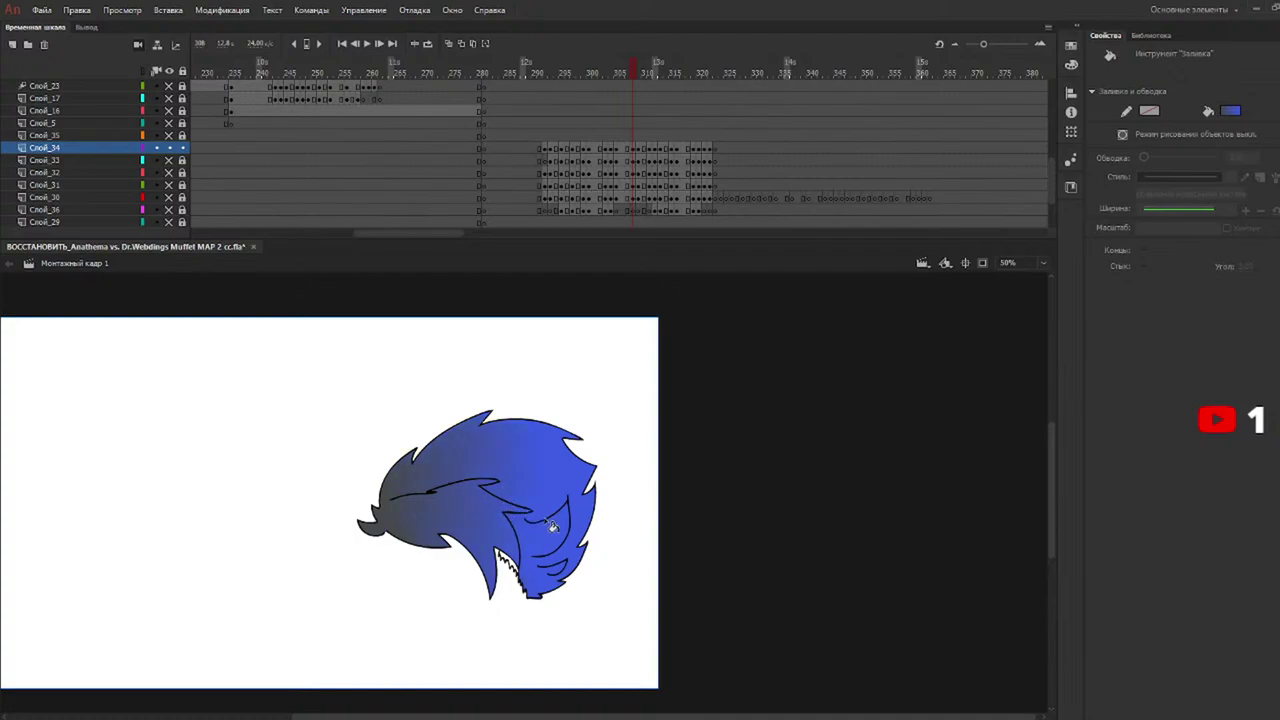
Fill the hair in frame 309 with the gradient running from grey at the crown to blue at the tips.
click(644, 78)
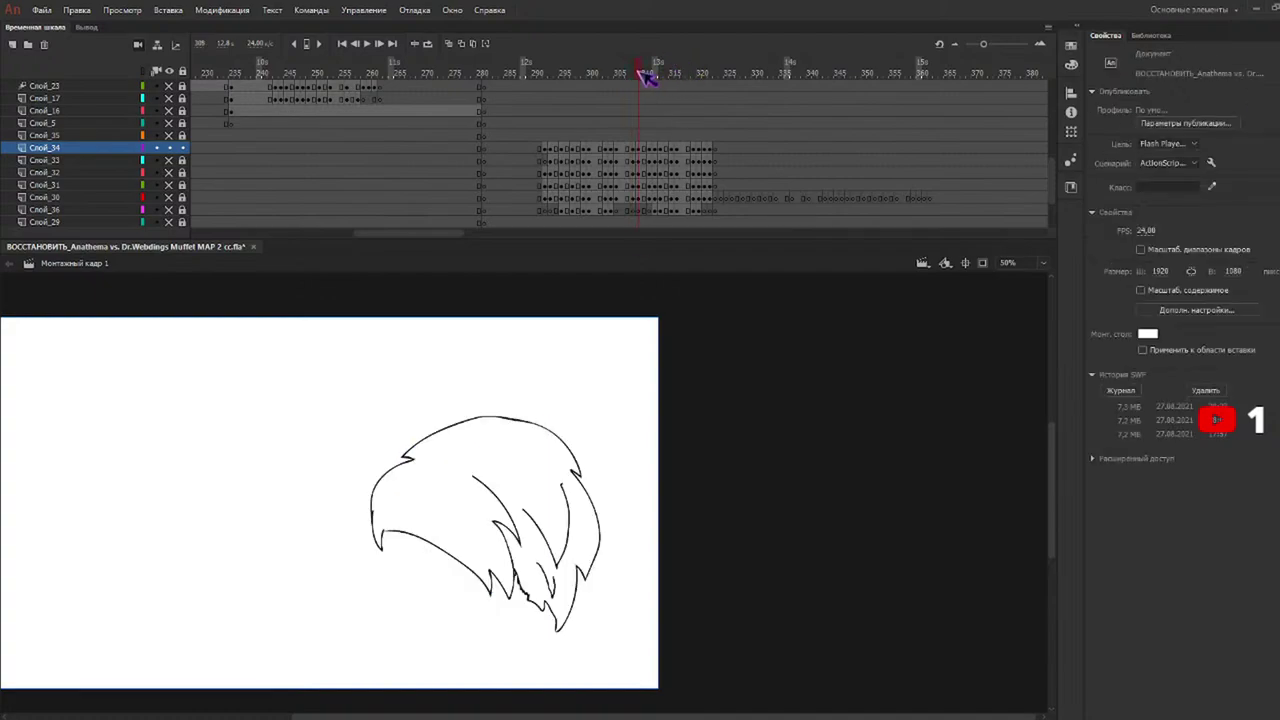
click(436, 492)
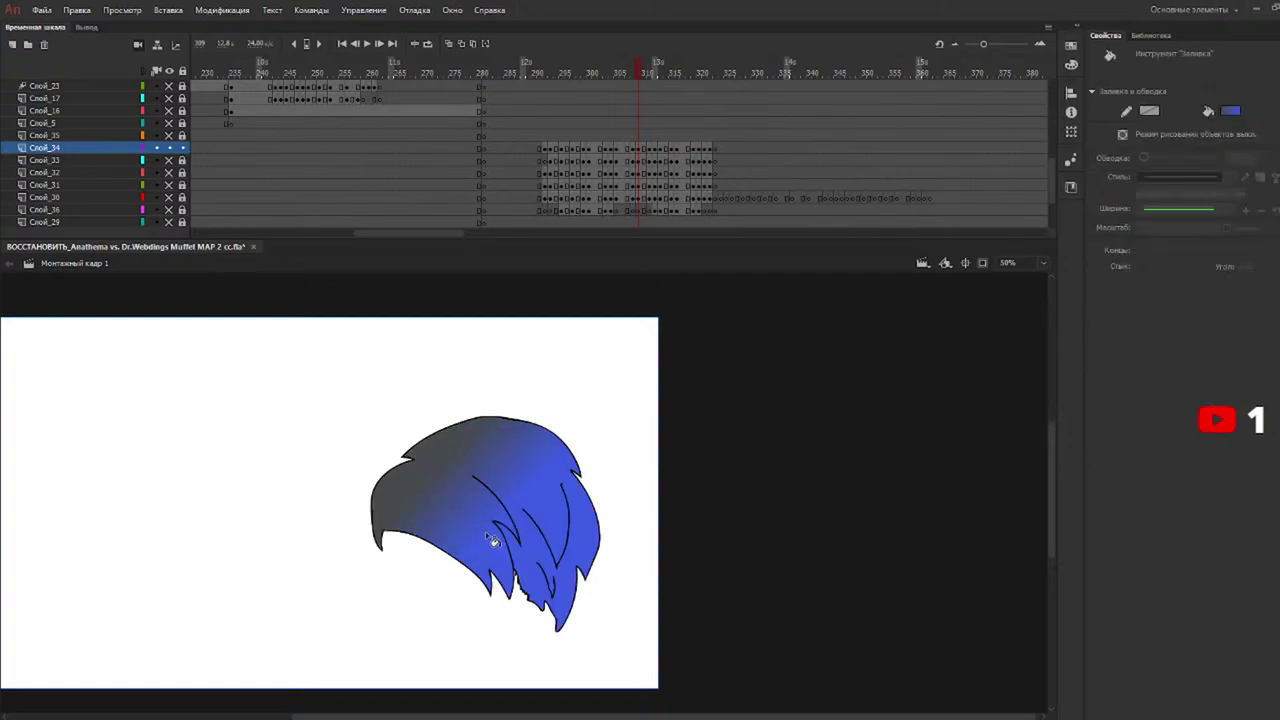
mouse_move(475, 508)
mouse_down()
mouse_move(518, 512)
mouse_move(434, 520)
mouse_move(450, 512)
mouse_up()
click(449, 525)
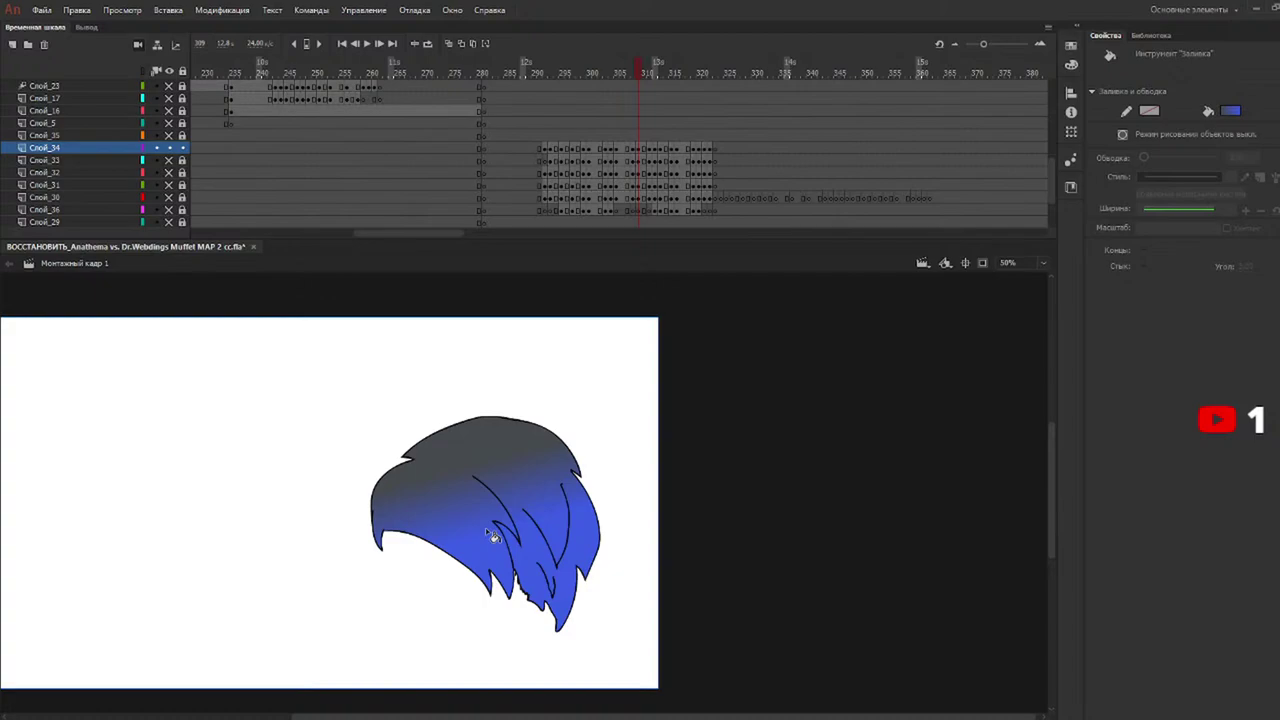
Fill the hair in frames 311 and 312 with the gradient, grey at the crown and blue at the tips.
click(651, 74)
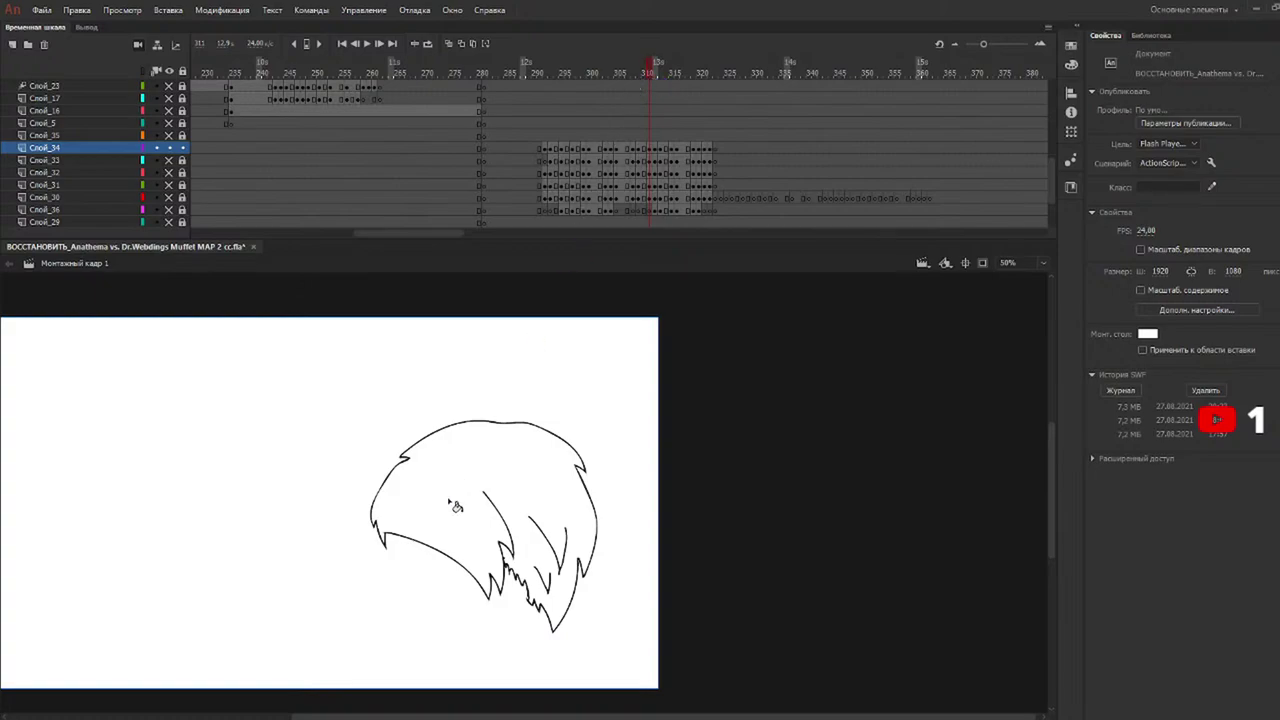
key(k)
mouse_move(454, 479)
mouse_down()
mouse_move(492, 540)
mouse_move(467, 560)
mouse_move(459, 547)
mouse_up()
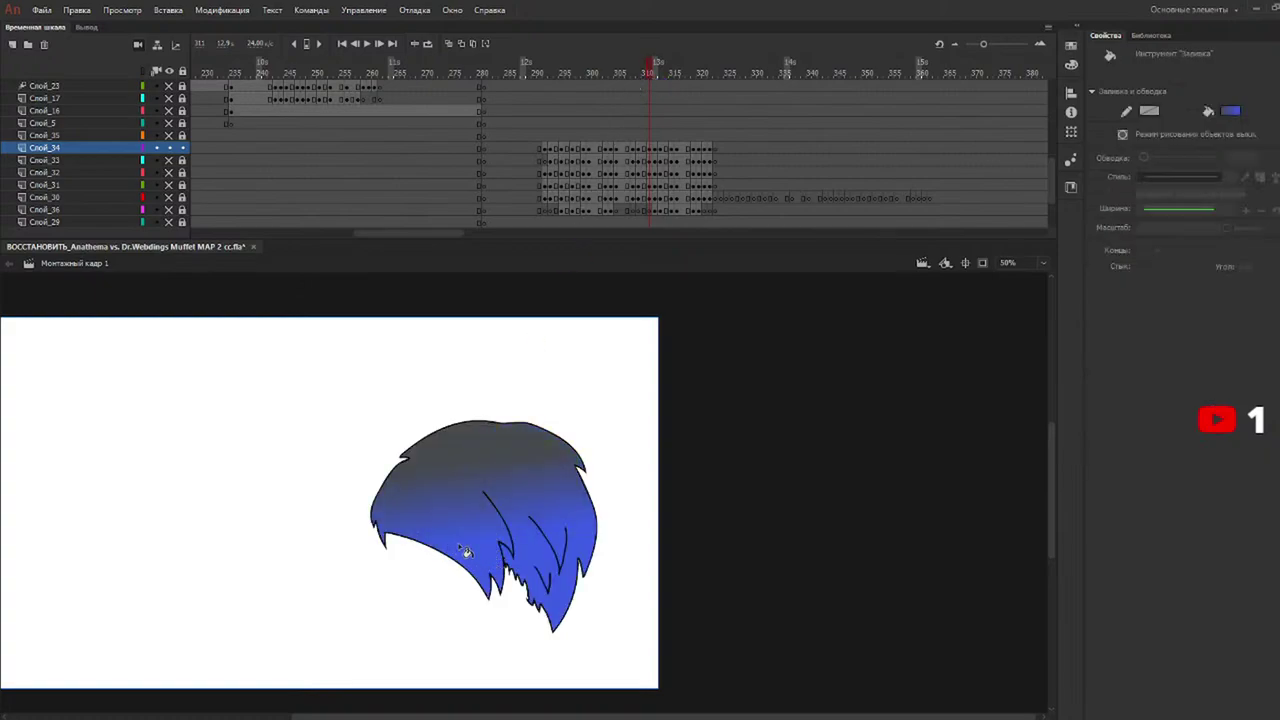
click(656, 70)
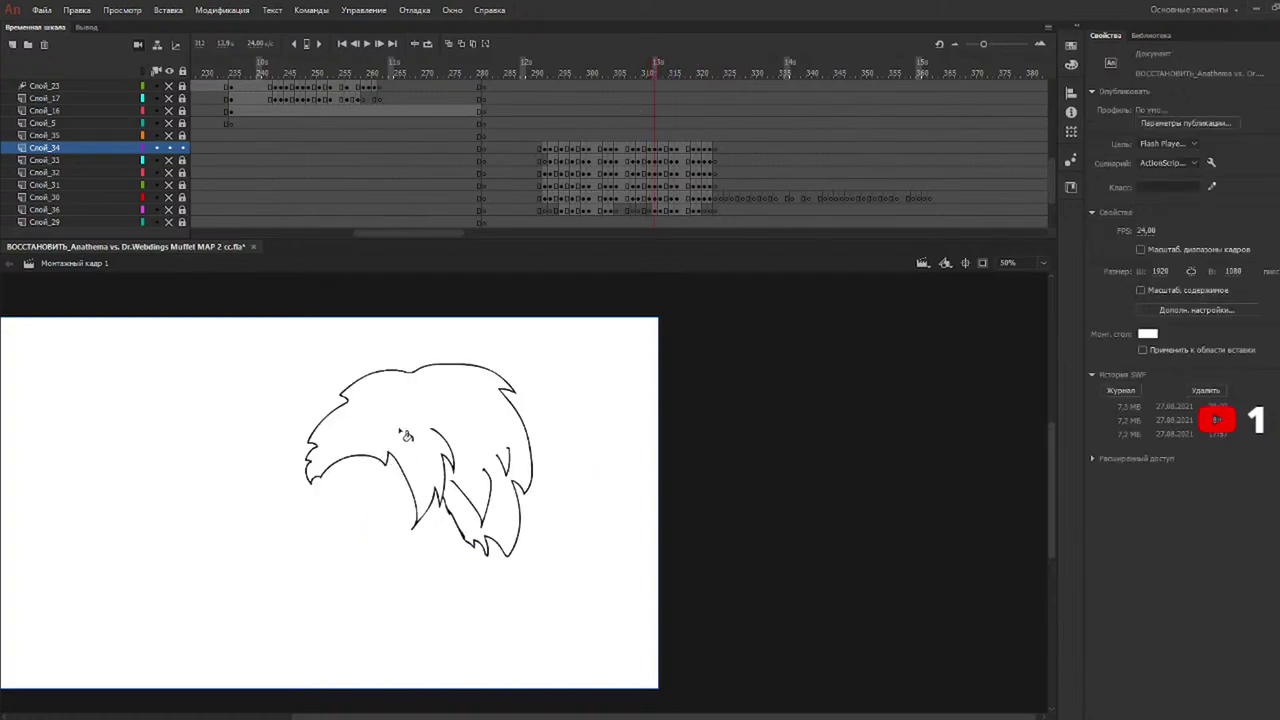
click(395, 420)
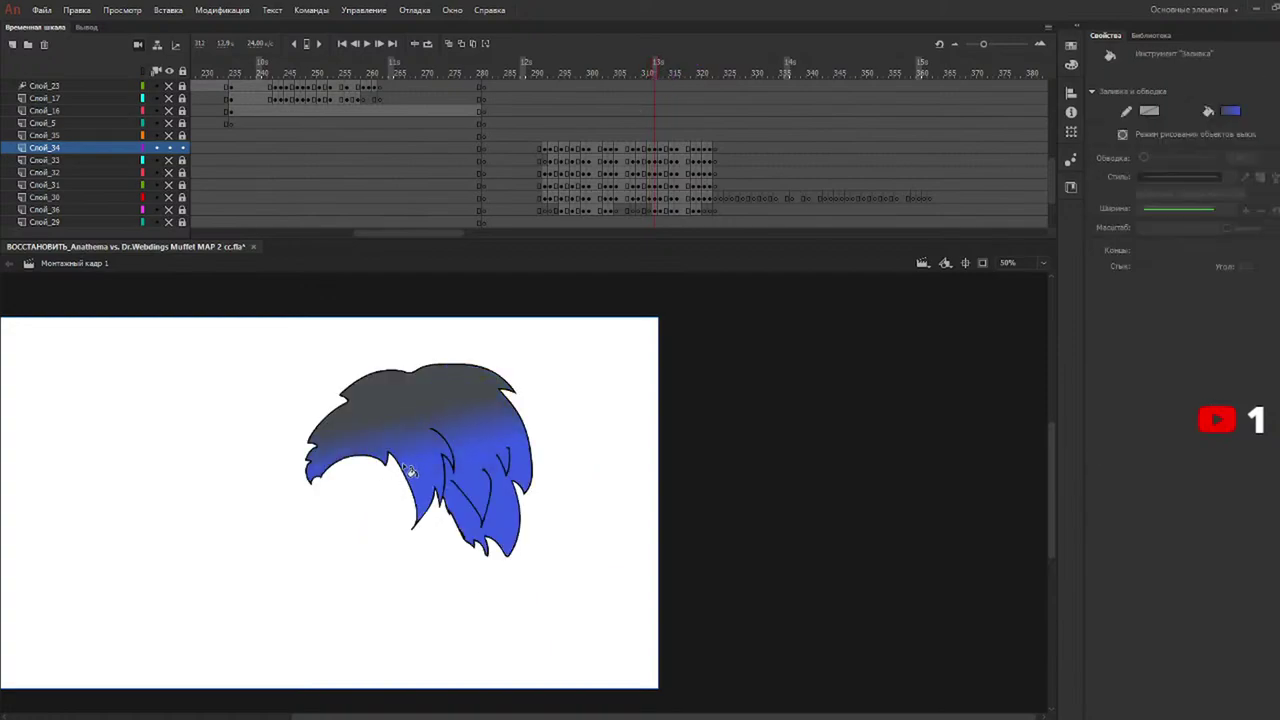
Fill the front hair, the crown and the back hair in frame 313 with the grey-to-blue gradient.
click(660, 70)
click(415, 387)
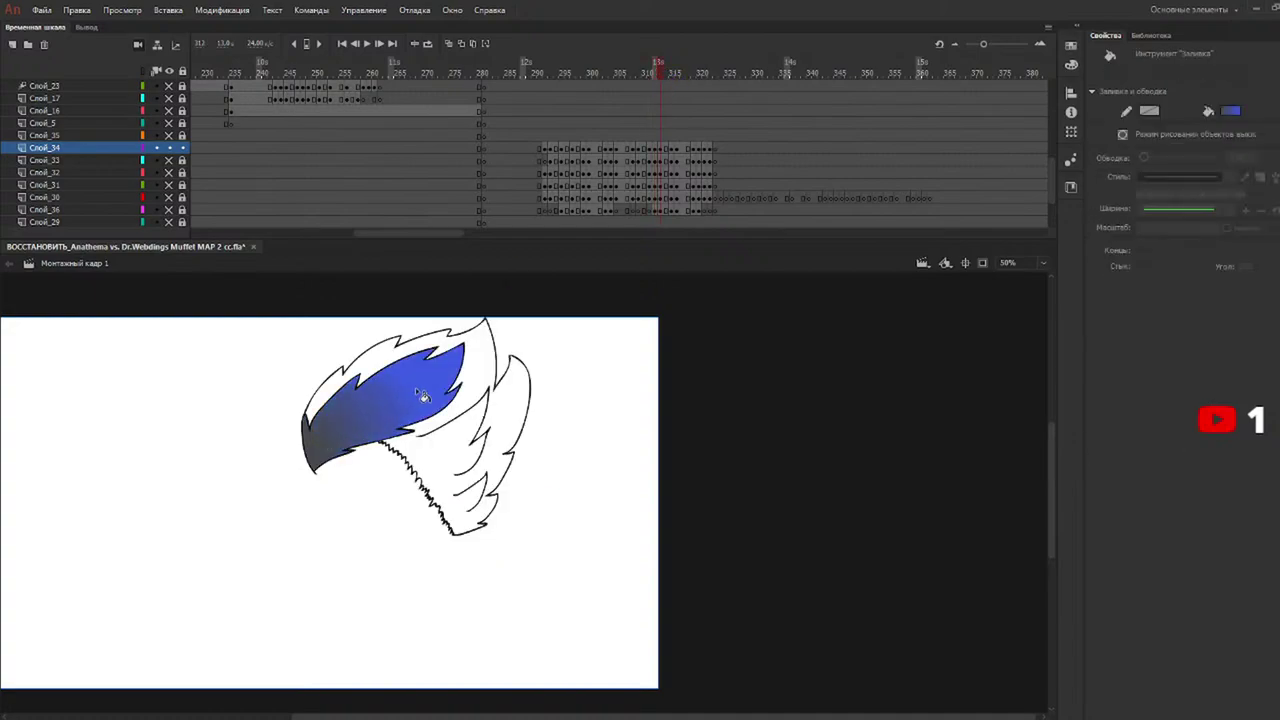
click(450, 445)
click(455, 438)
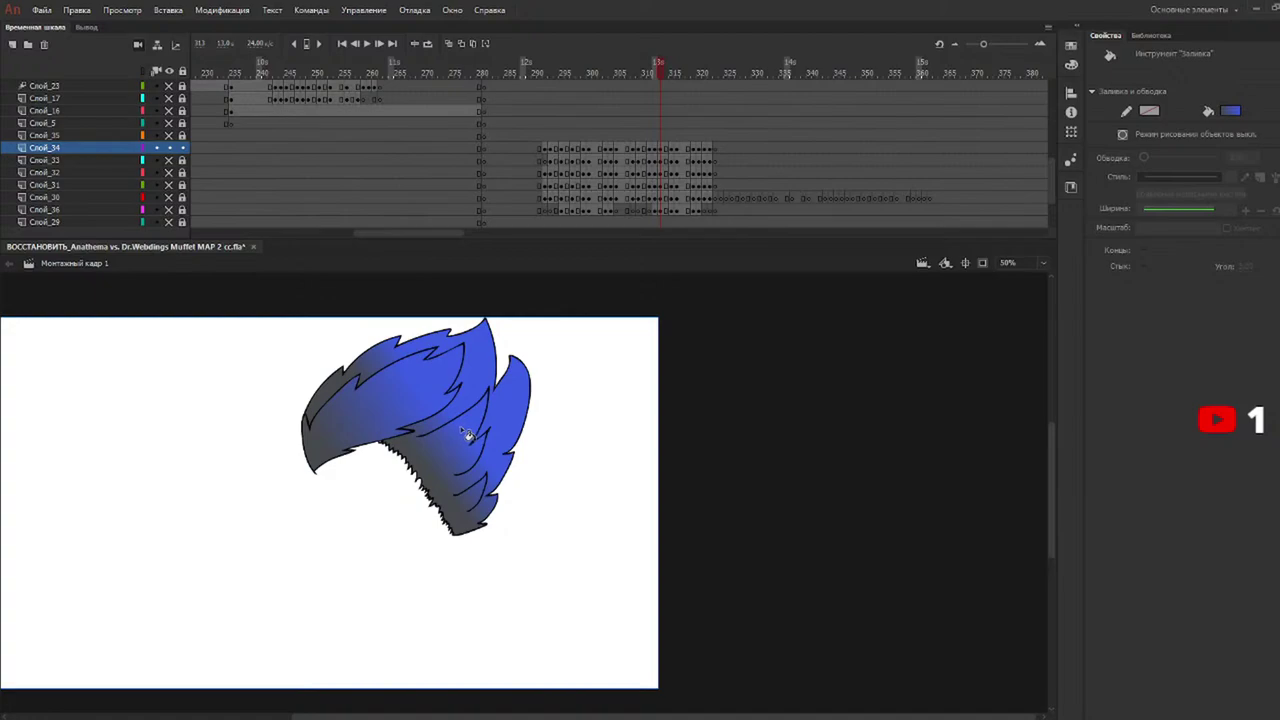
Fill the front hair, crown and back hair in frames 315 and 317 with the gradient, grey near the face and blue at the tips.
click(676, 68)
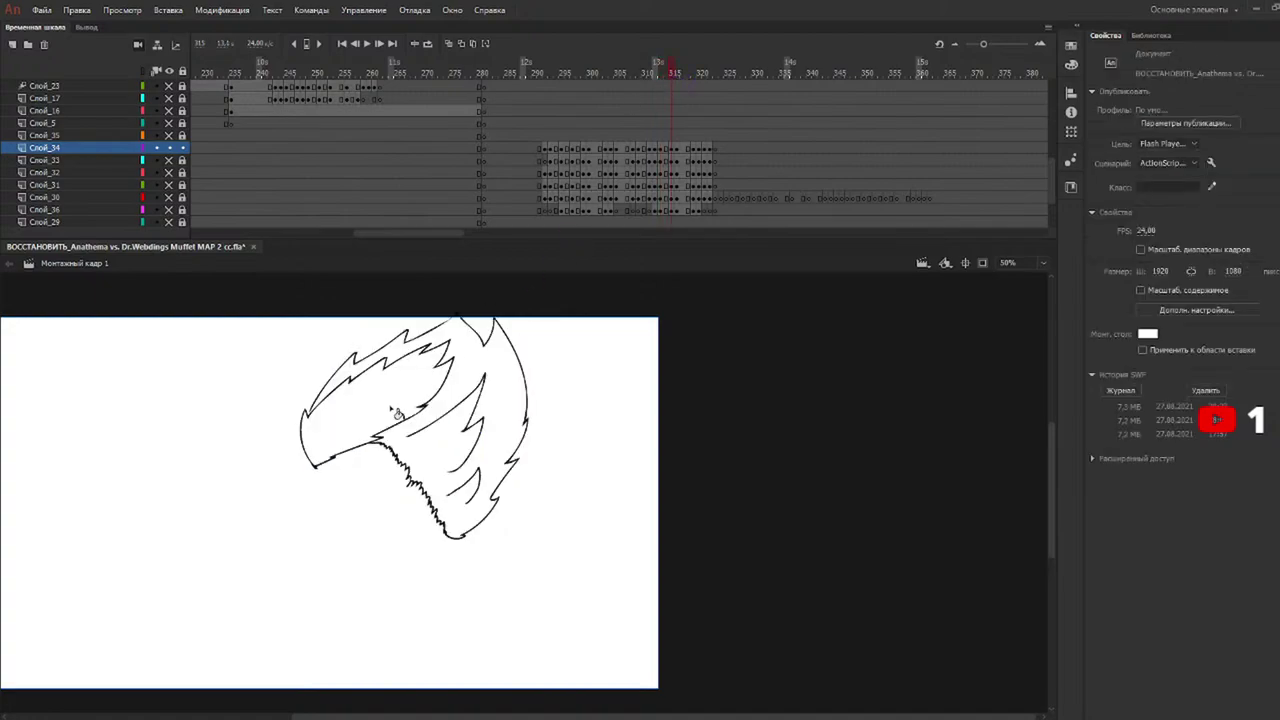
click(400, 405)
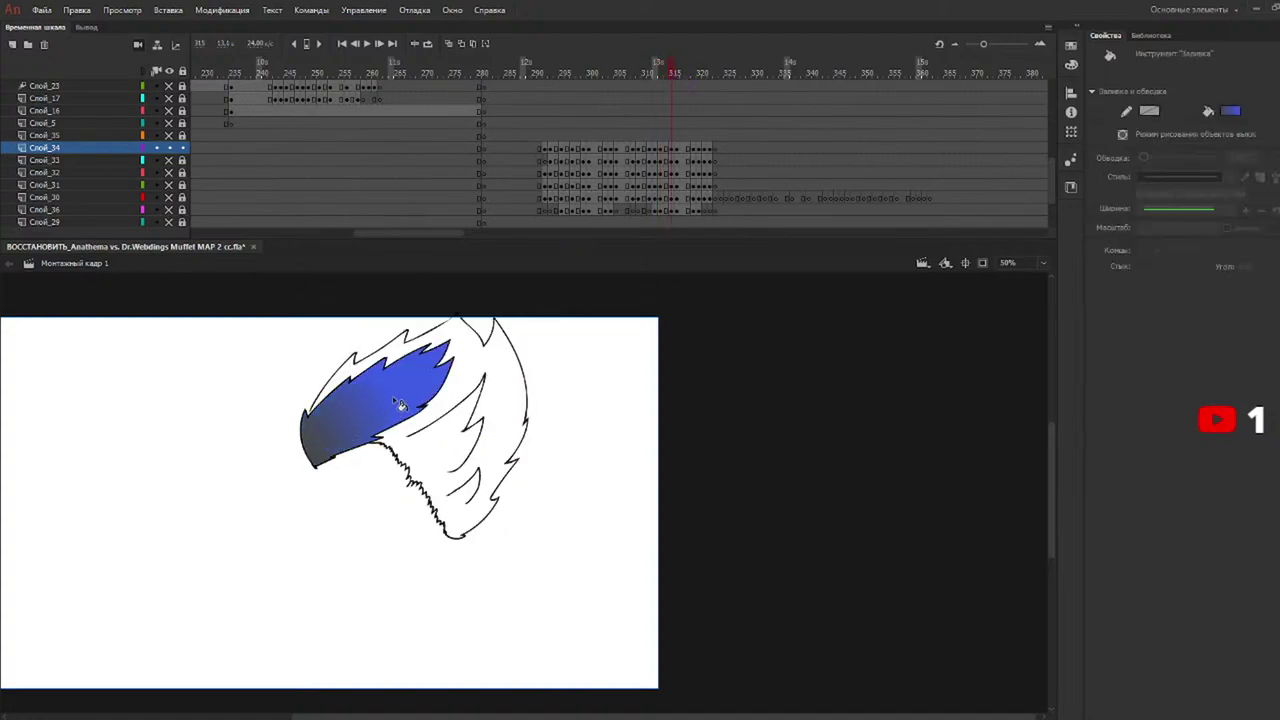
click(411, 454)
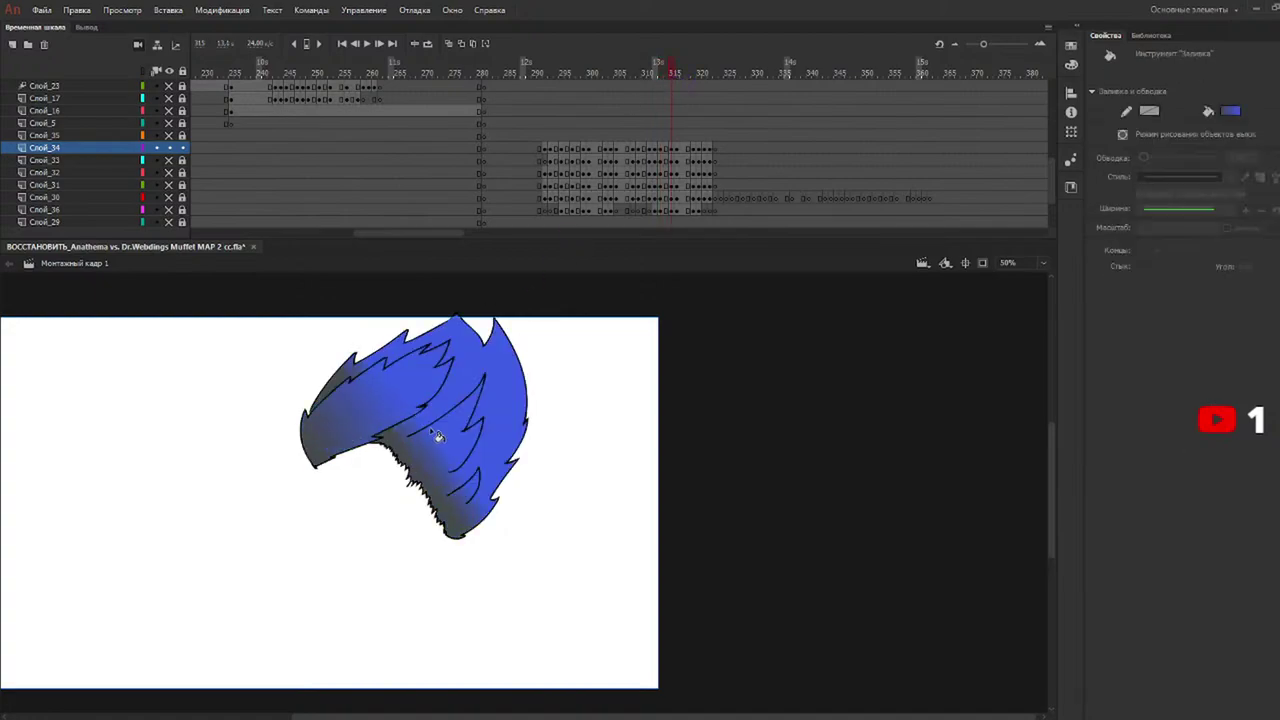
click(683, 72)
click(366, 410)
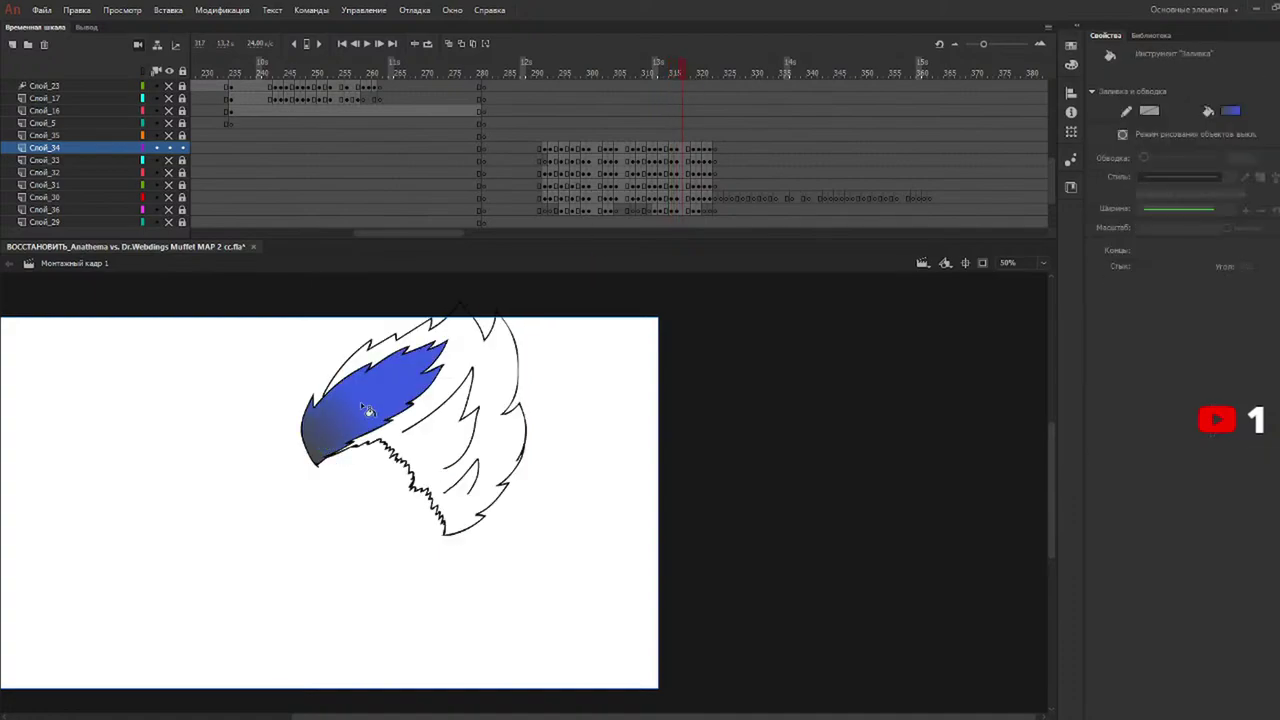
click(412, 462)
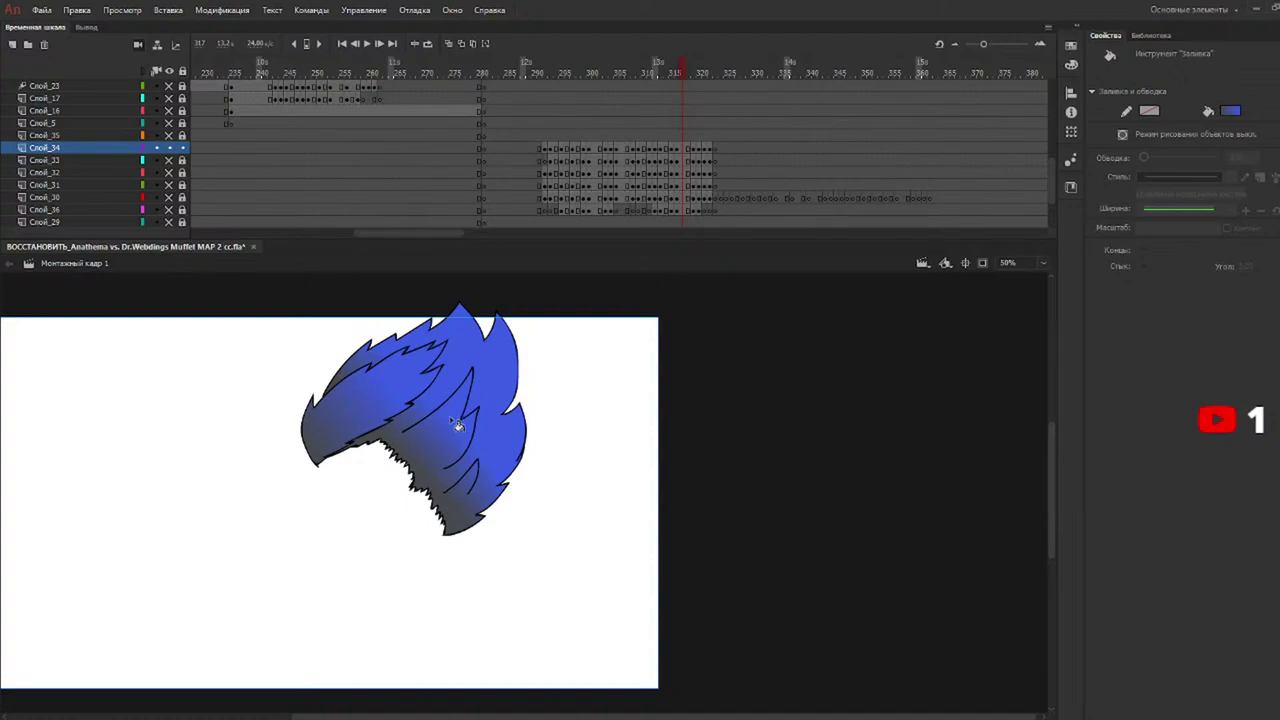
Fill all the hair sections in frames 319 and 320 with the grey-to-blue gradient.
click(693, 72)
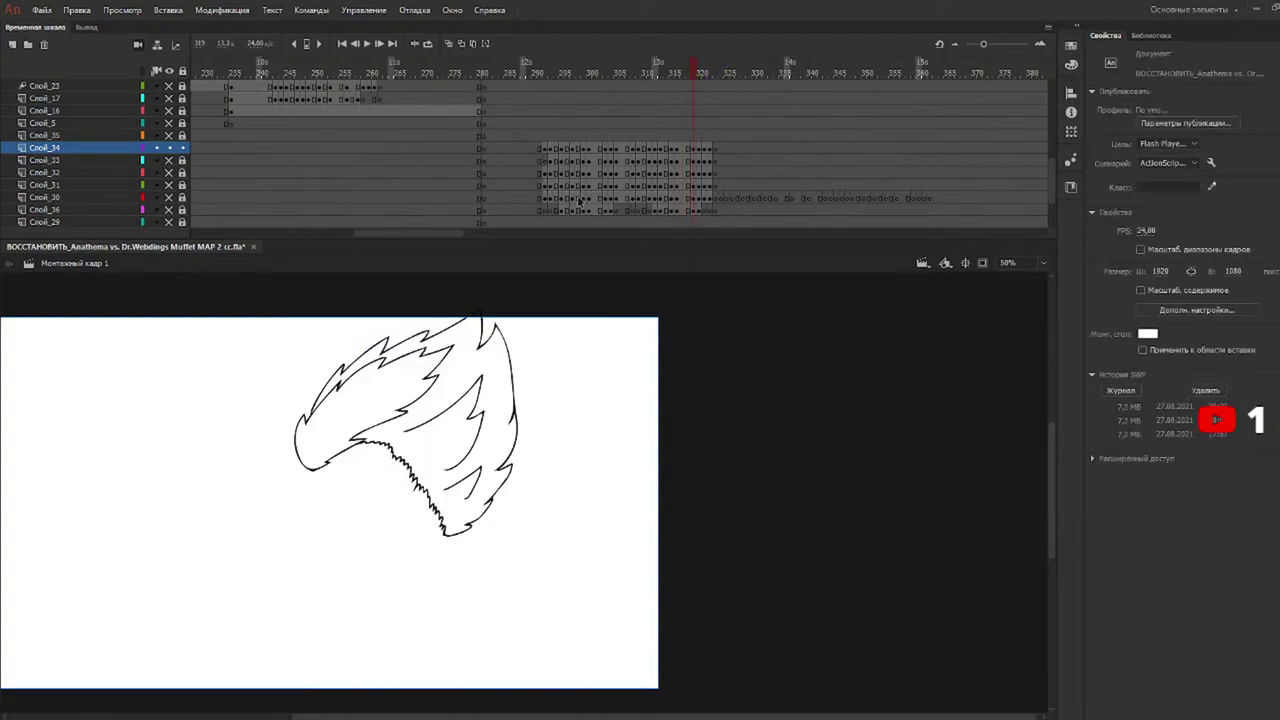
click(387, 394)
click(411, 447)
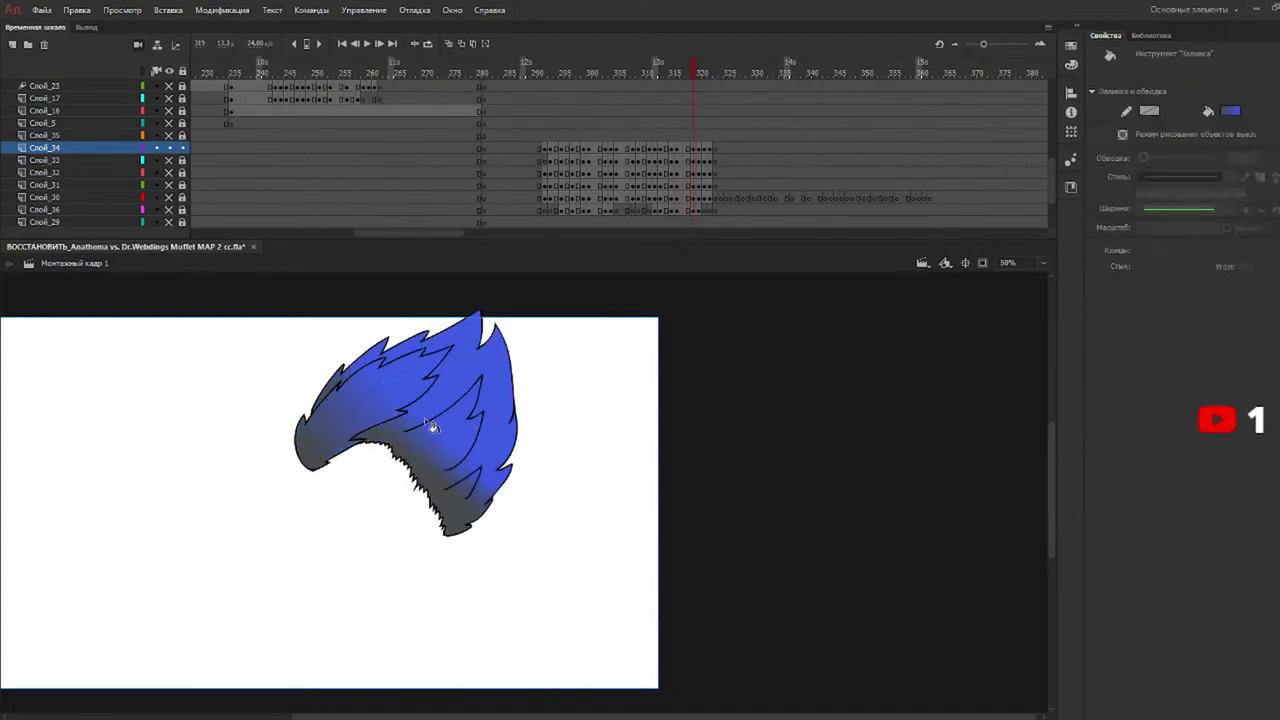
click(700, 73)
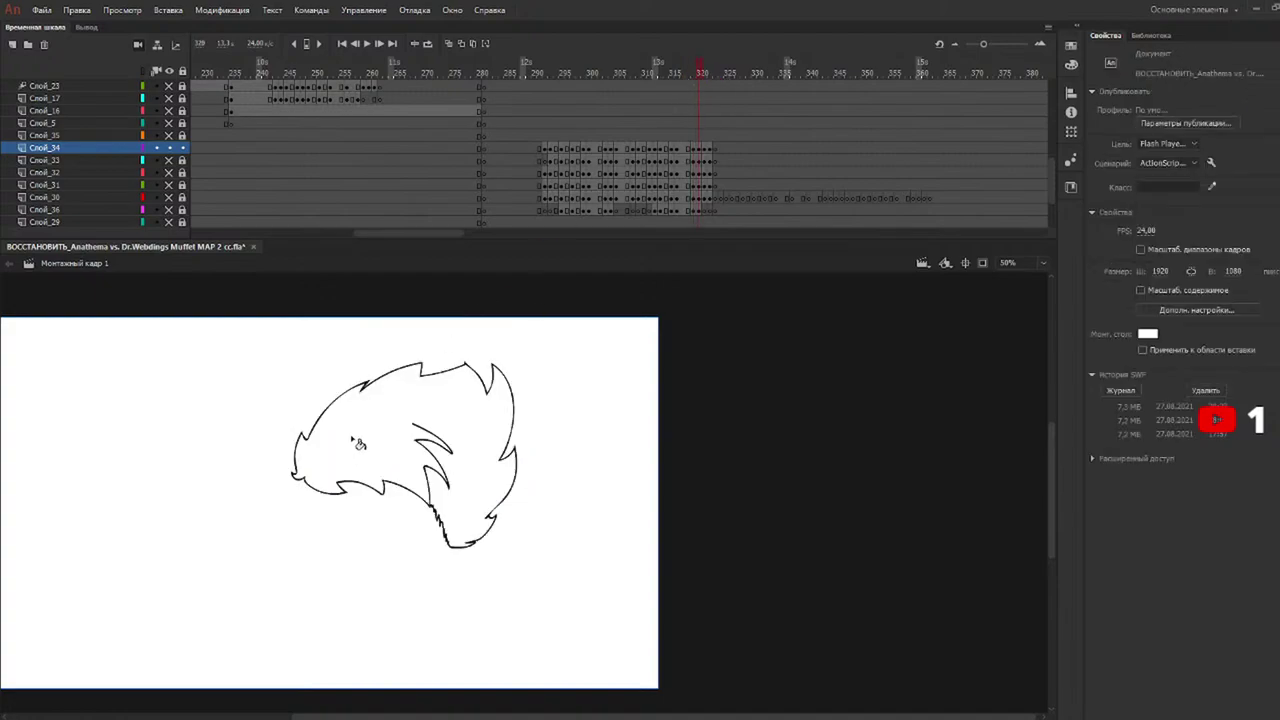
click(362, 442)
click(396, 493)
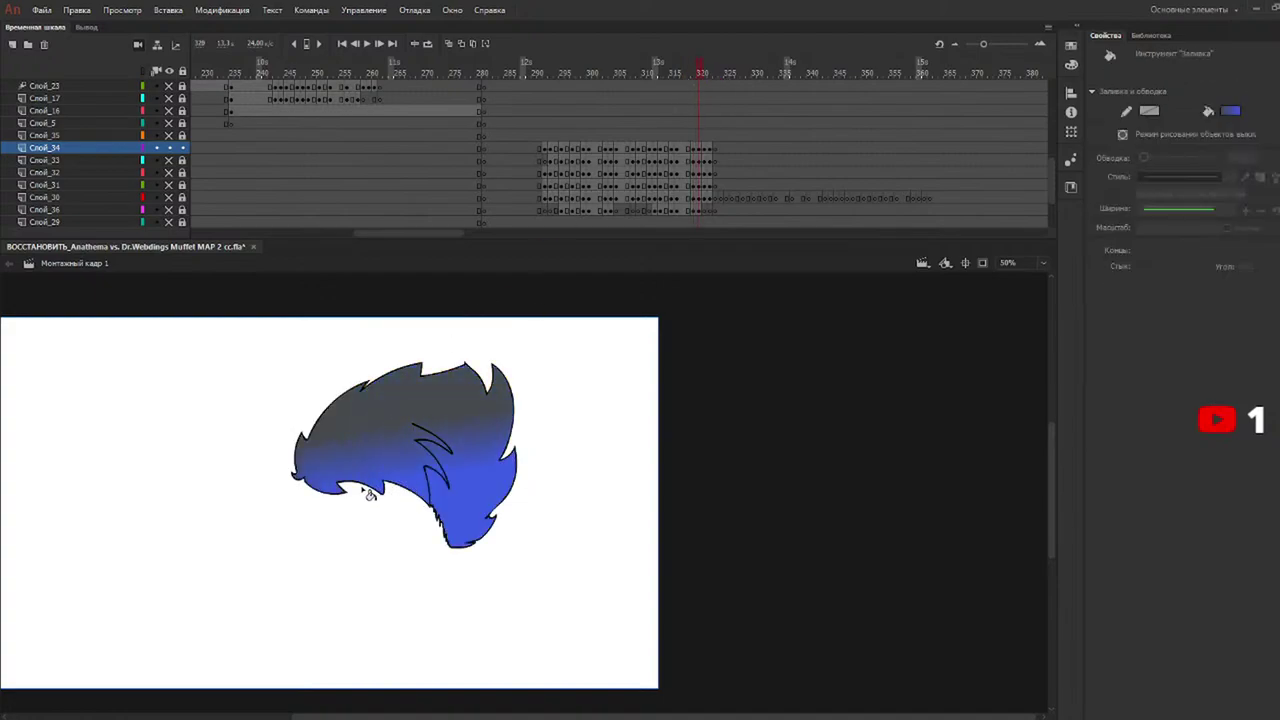
Fill the hair in frames 321 and 322 with the gradient, grey at the crown and blue at the lower strands.
click(704, 72)
click(397, 509)
click(395, 507)
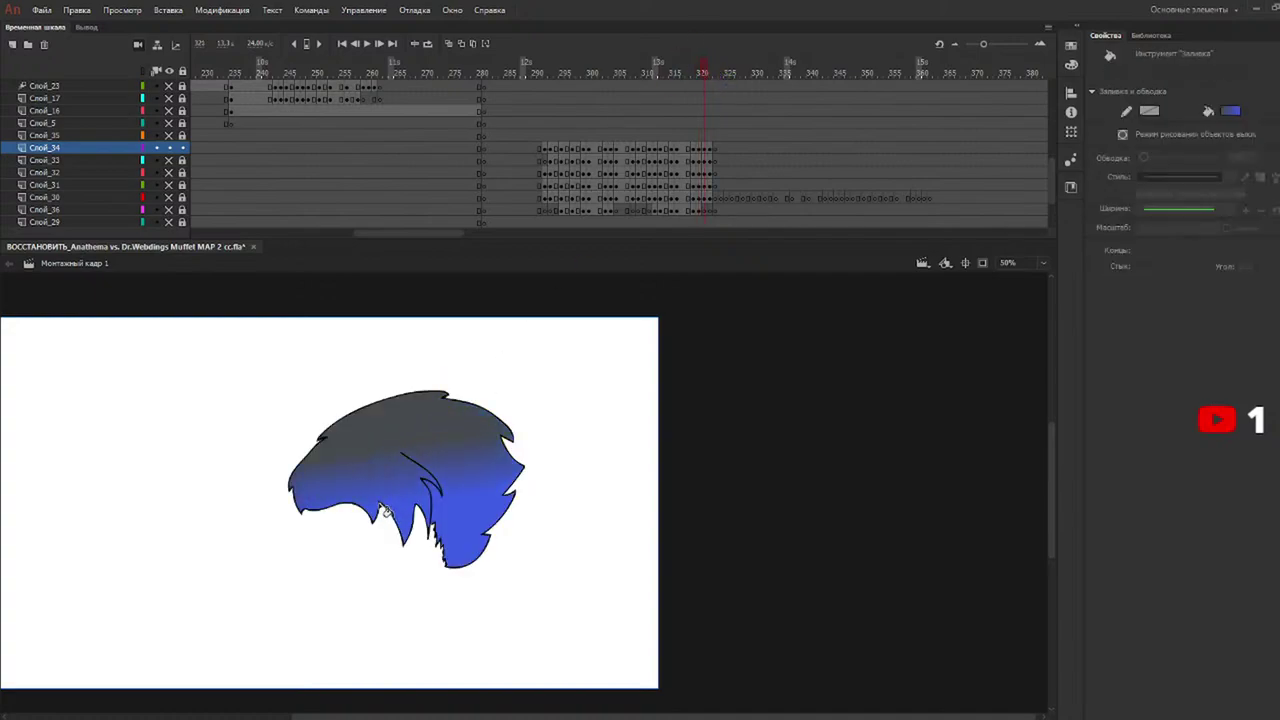
click(711, 74)
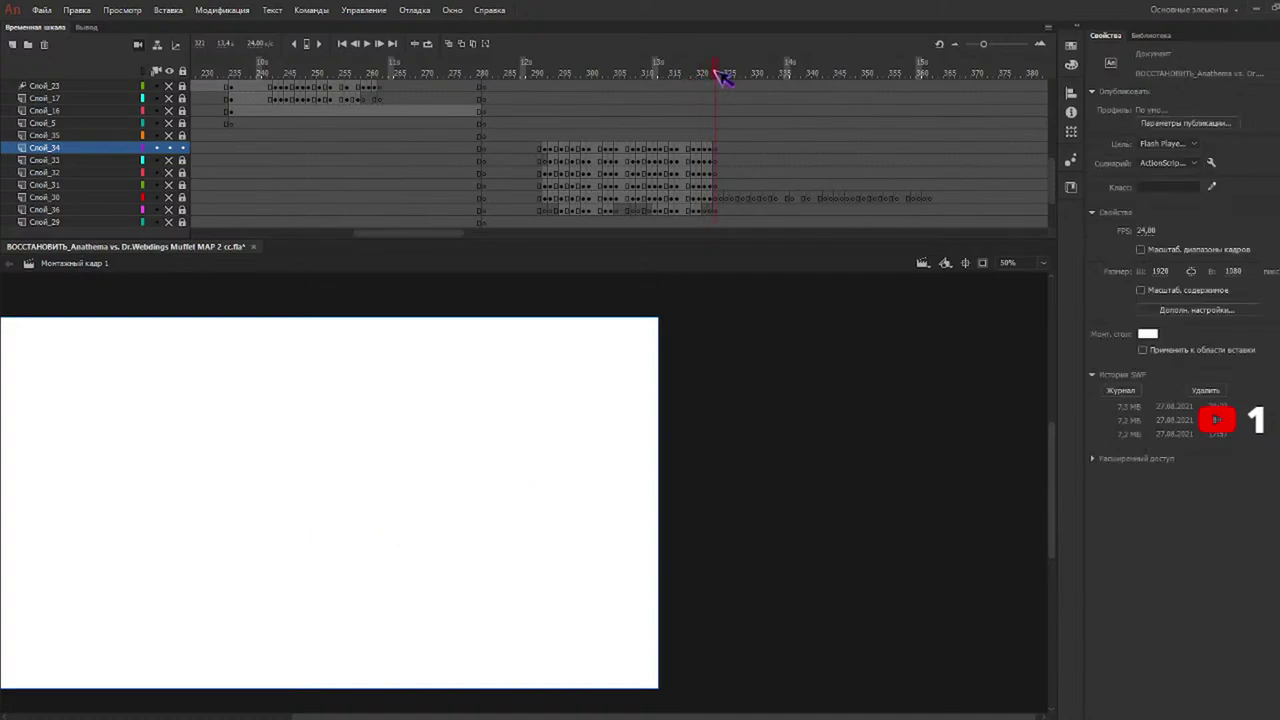
click(384, 459)
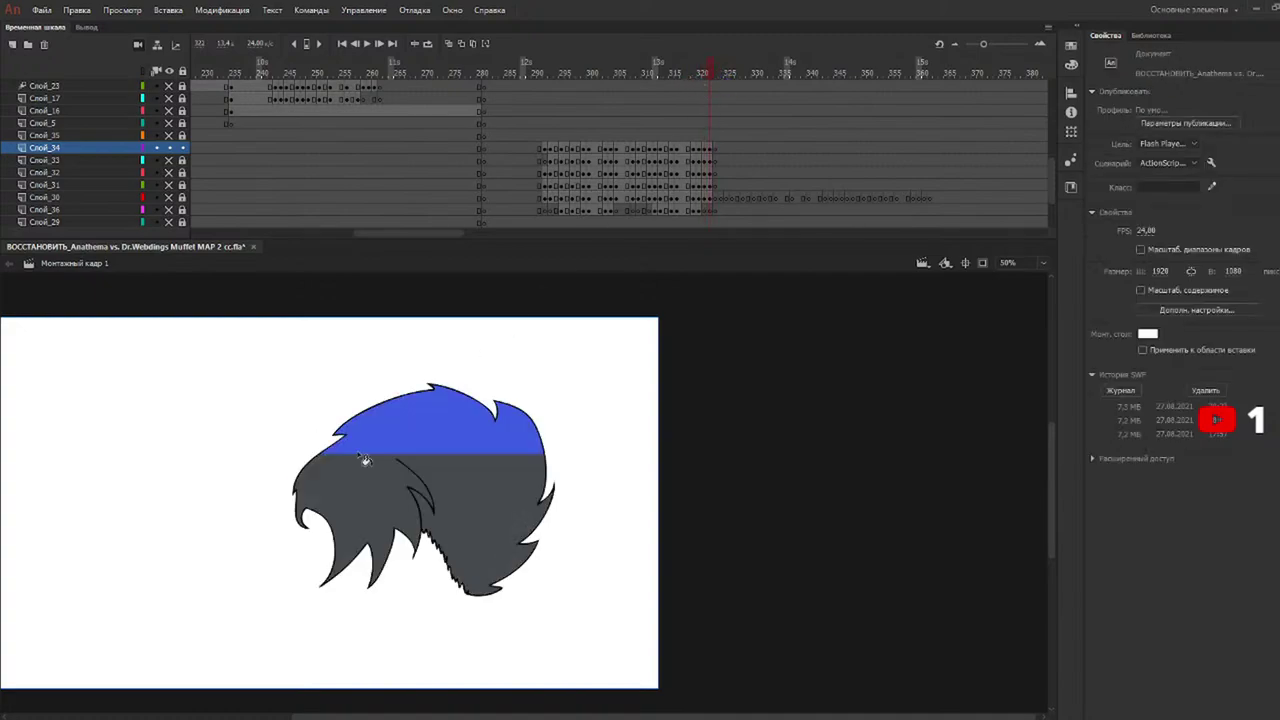
click(391, 508)
click(380, 518)
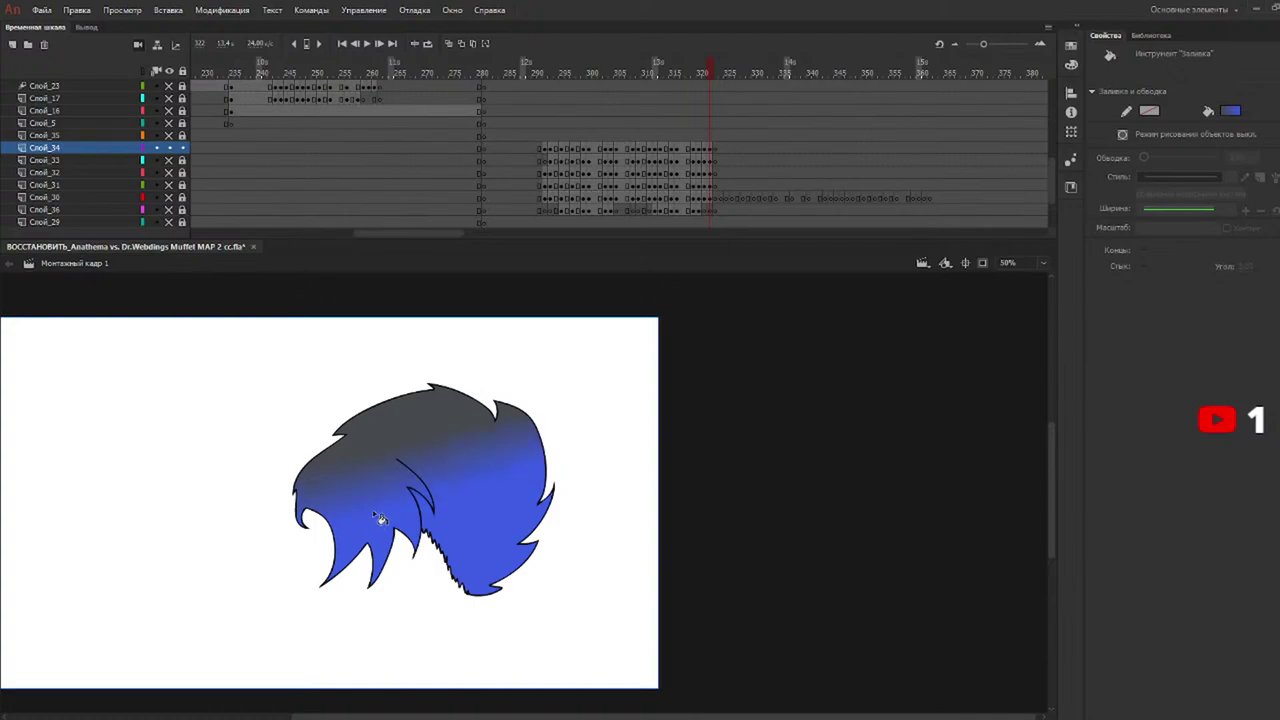
Return to frame 292, show all layers again and hide the background reference layer Слой_1.
drag(564, 73, 538, 74)
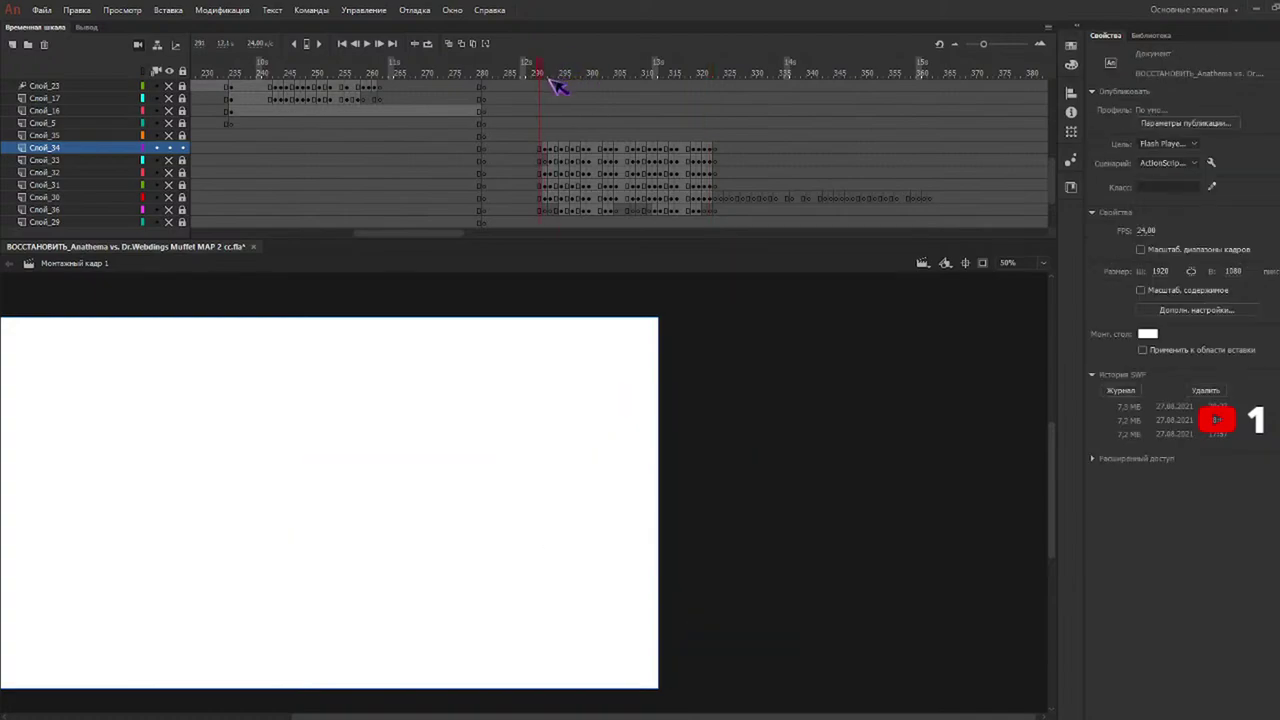
key(Return)
click(545, 73)
click(169, 72)
click(170, 73)
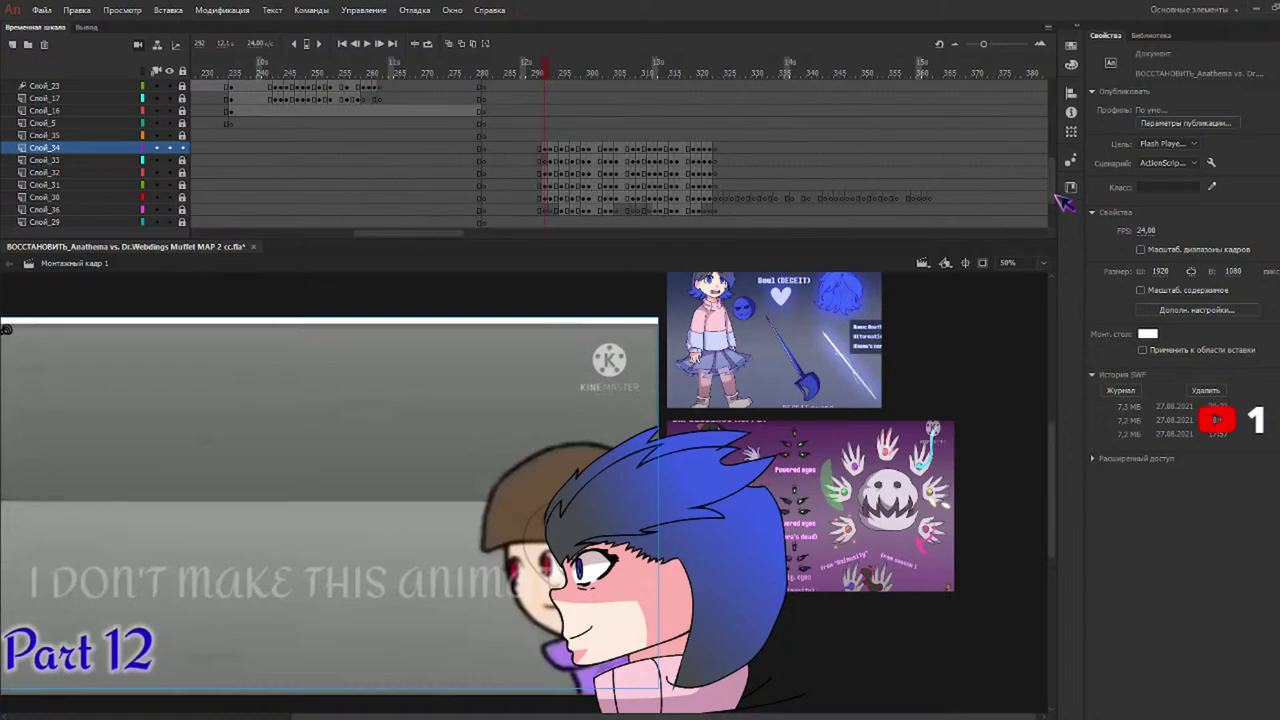
scroll(1062, 218, down, 3)
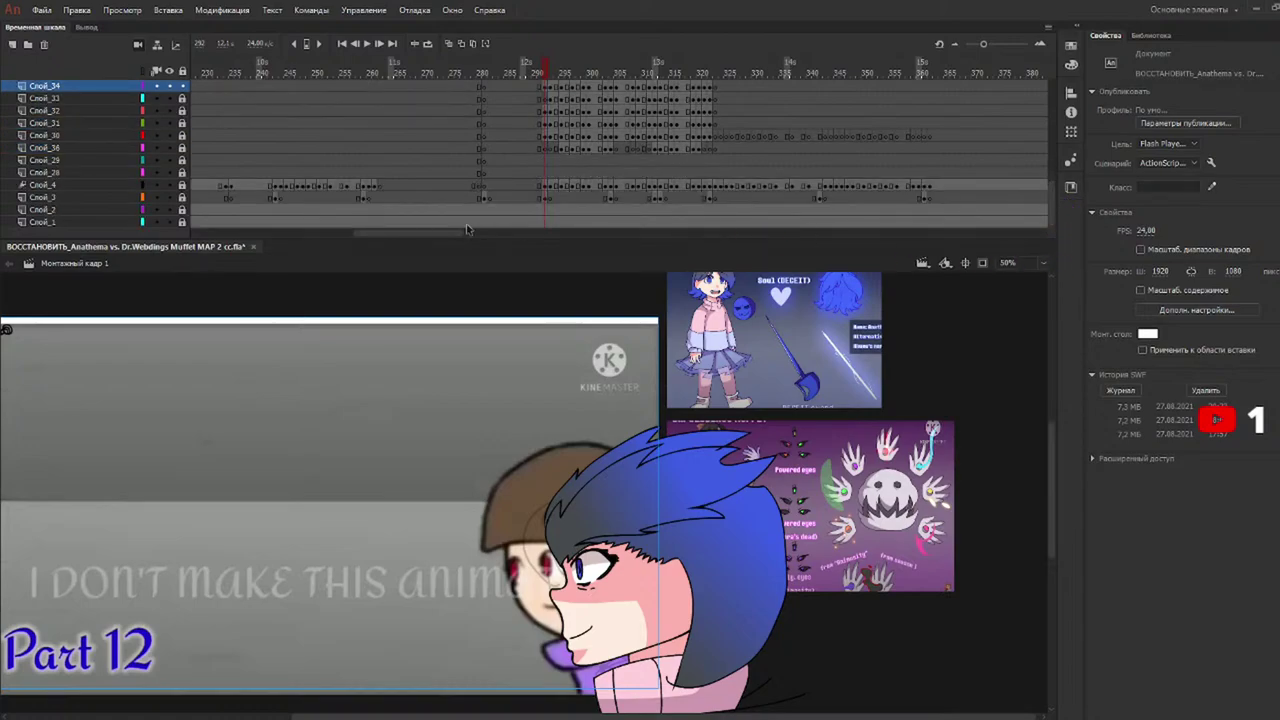
click(170, 222)
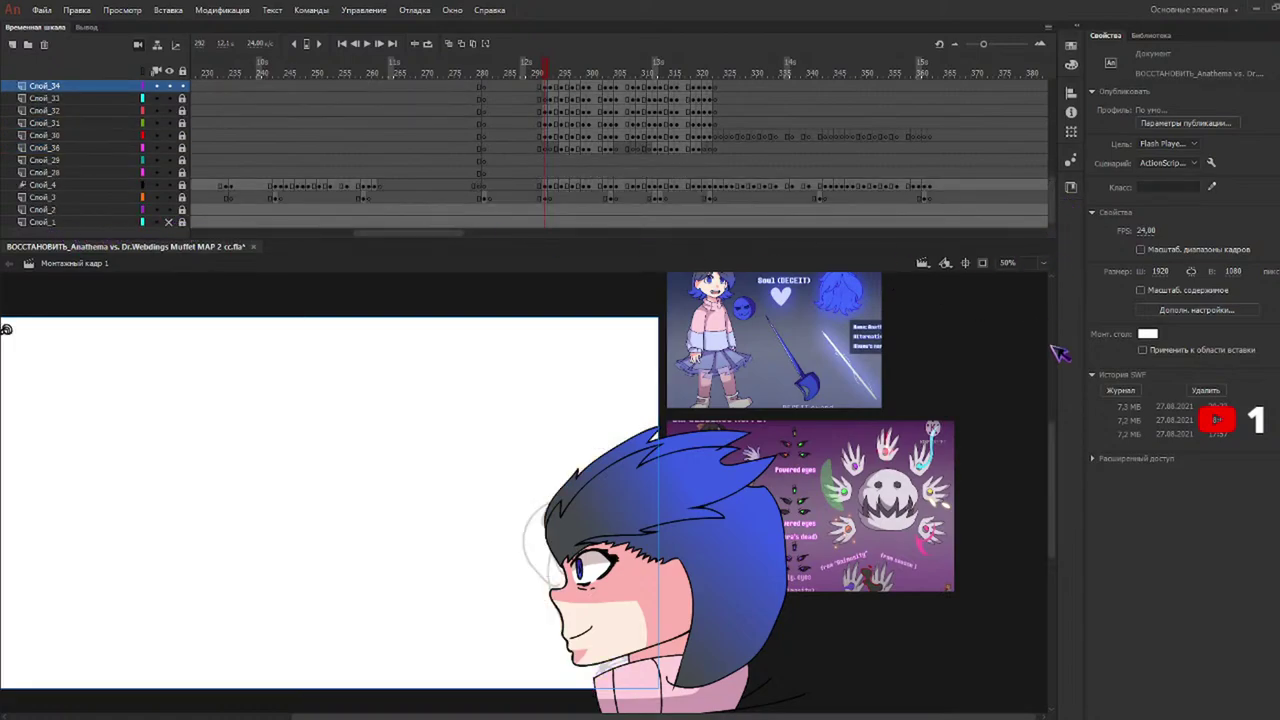
Play back the coloured animation with the full character visible to check the hair fills.
drag(1054, 434, 1072, 388)
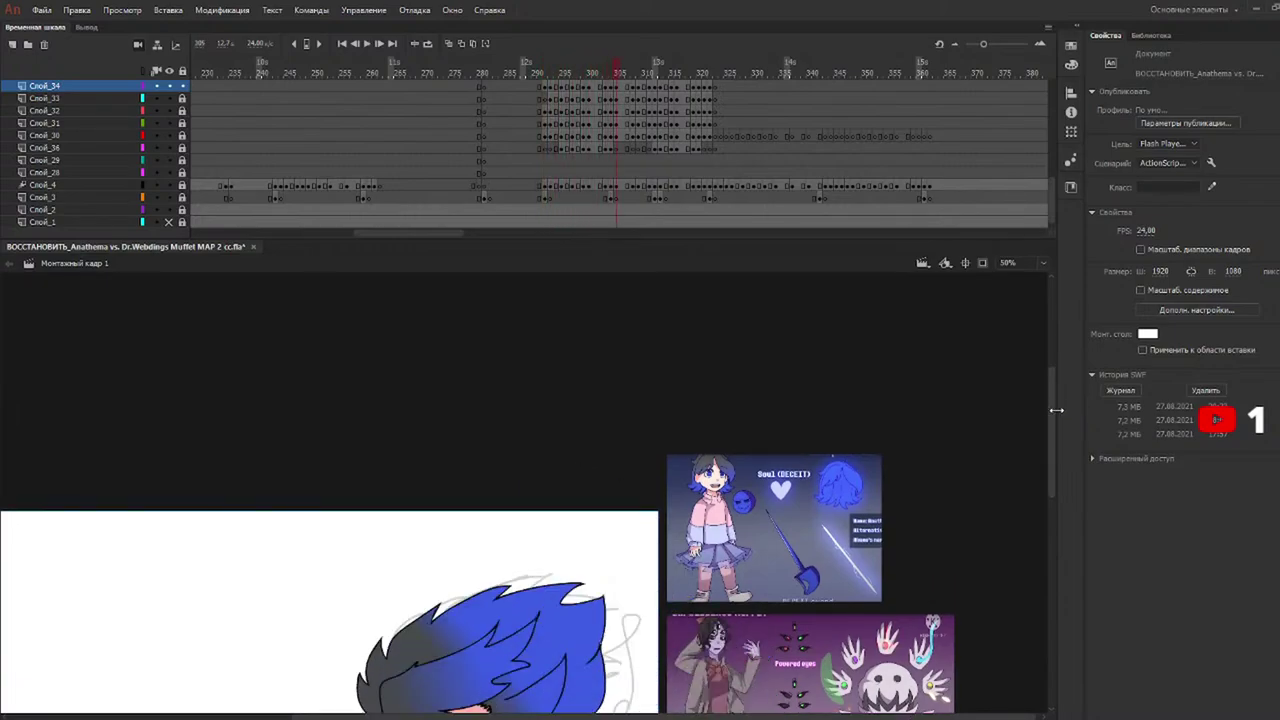
drag(1054, 443, 1045, 514)
key(Return)
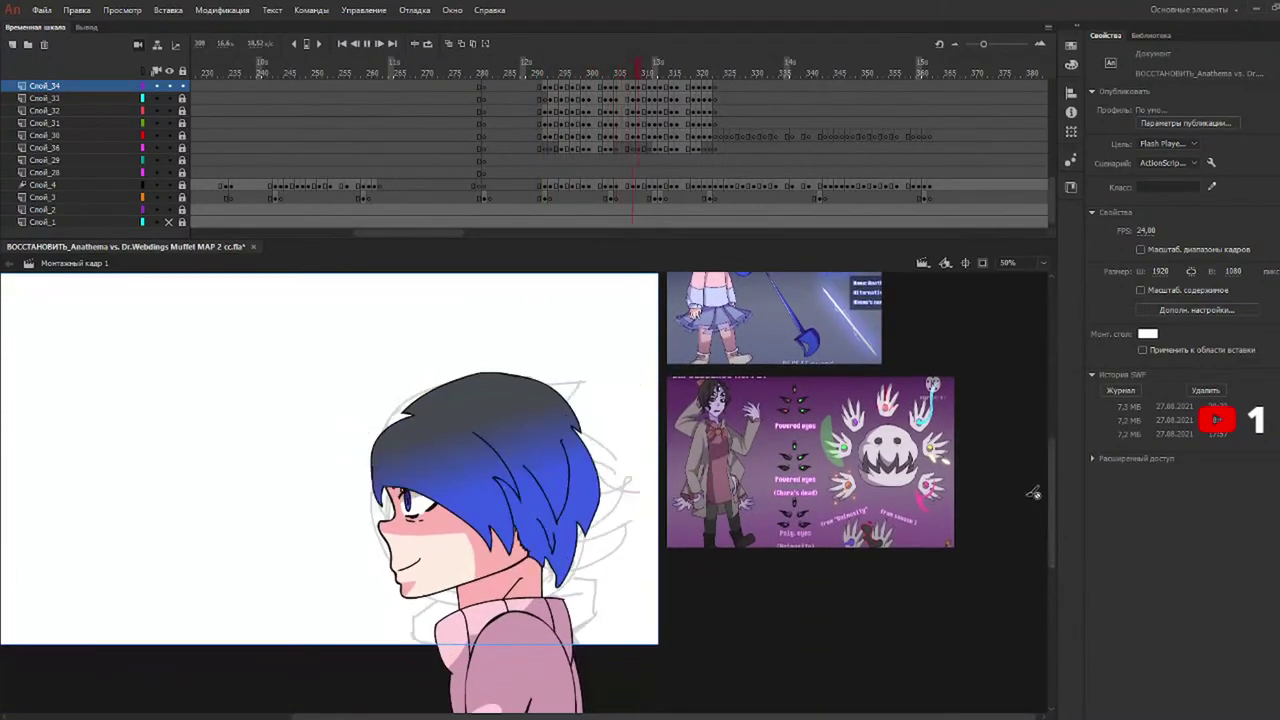
mouse_move(553, 72)
mouse_down()
mouse_move(650, 82)
mouse_move(530, 65)
mouse_move(553, 85)
mouse_up()
key(Return)
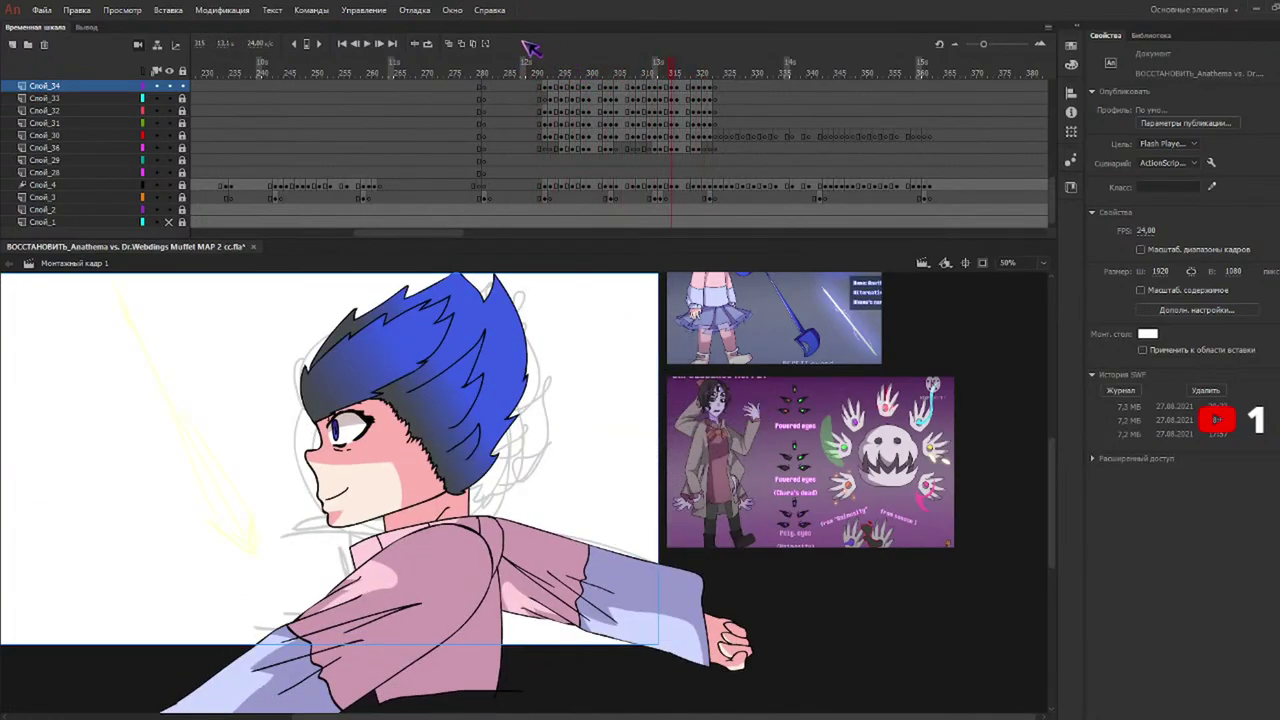
Fill the upper hair strand in frame 299 with the grey-to-blue gradient.
drag(545, 64, 592, 78)
key(k)
click(529, 316)
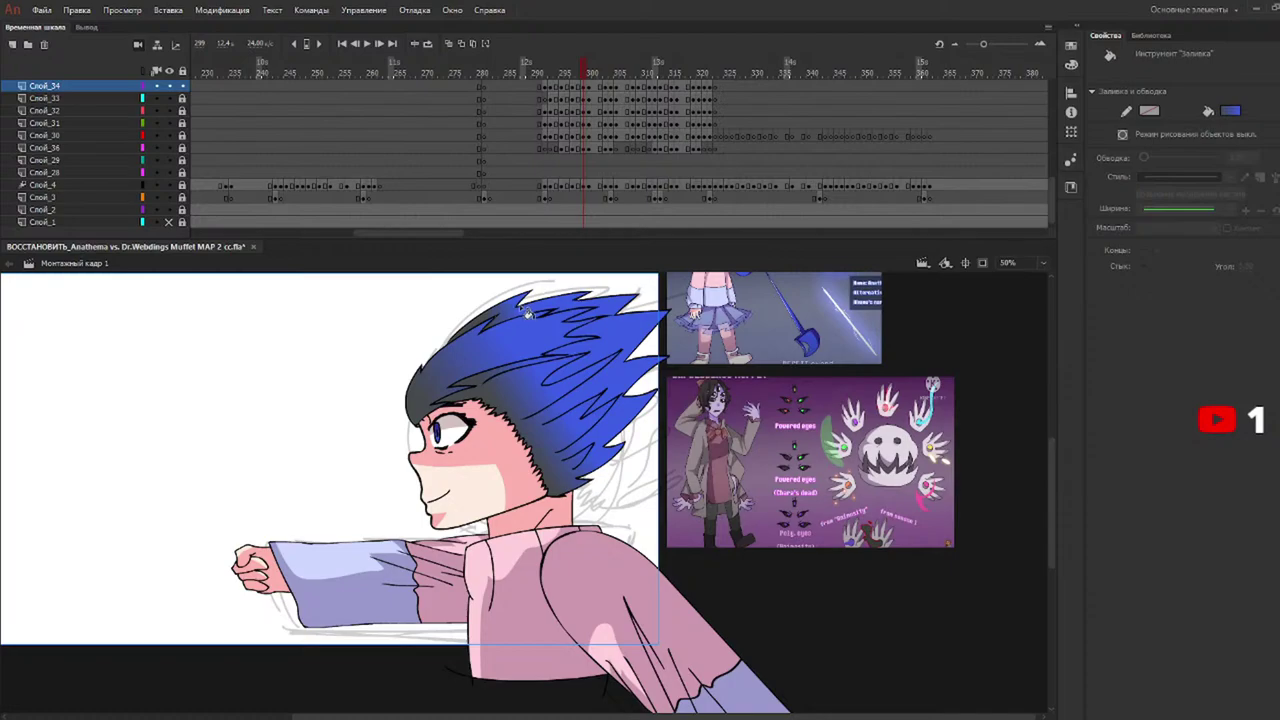
Play back the coloured animation from about frame 292 to check the hair gradients in motion.
mouse_move(552, 78)
mouse_down()
mouse_move(726, 102)
mouse_move(534, 93)
mouse_up()
key(Return)
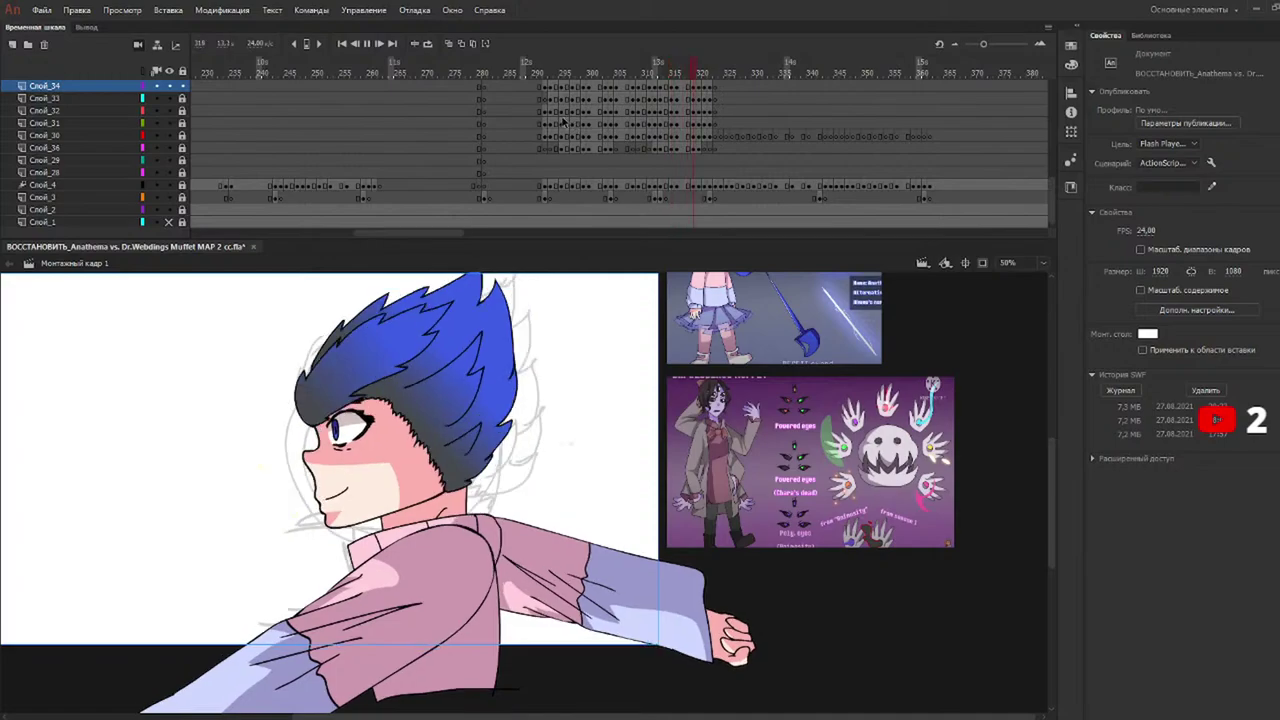
click(560, 70)
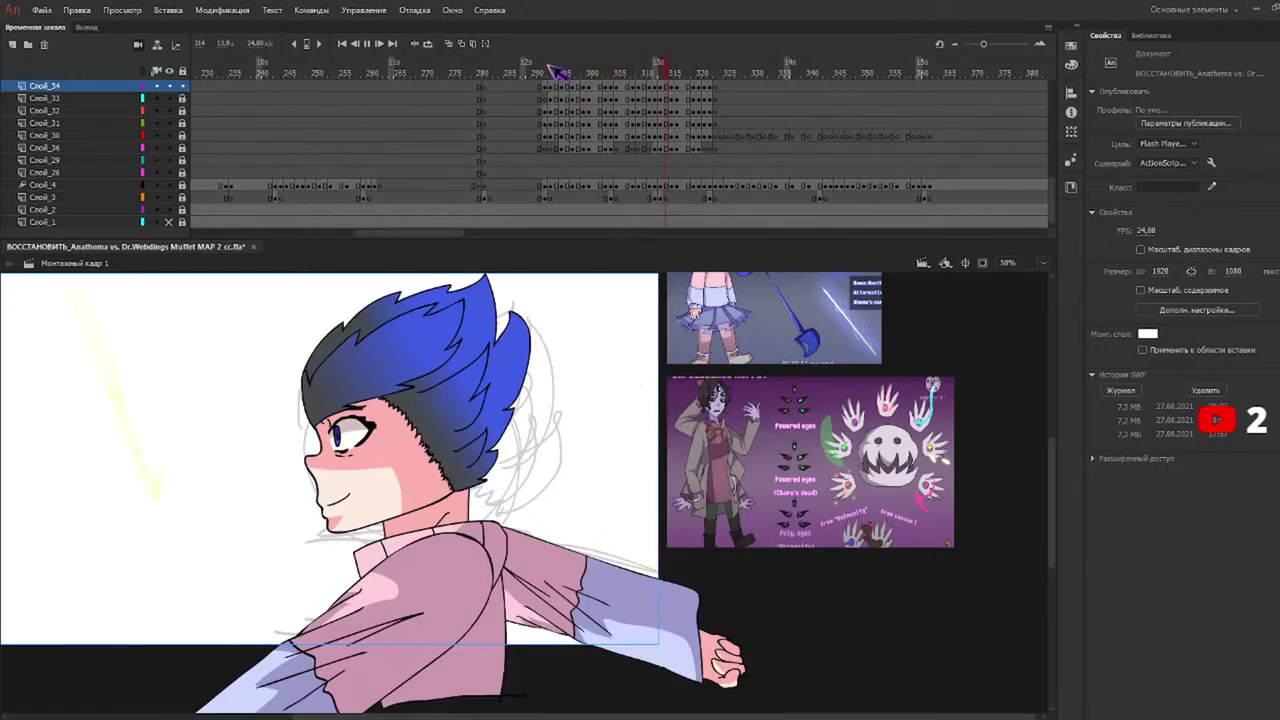
click(540, 68)
key(Return)
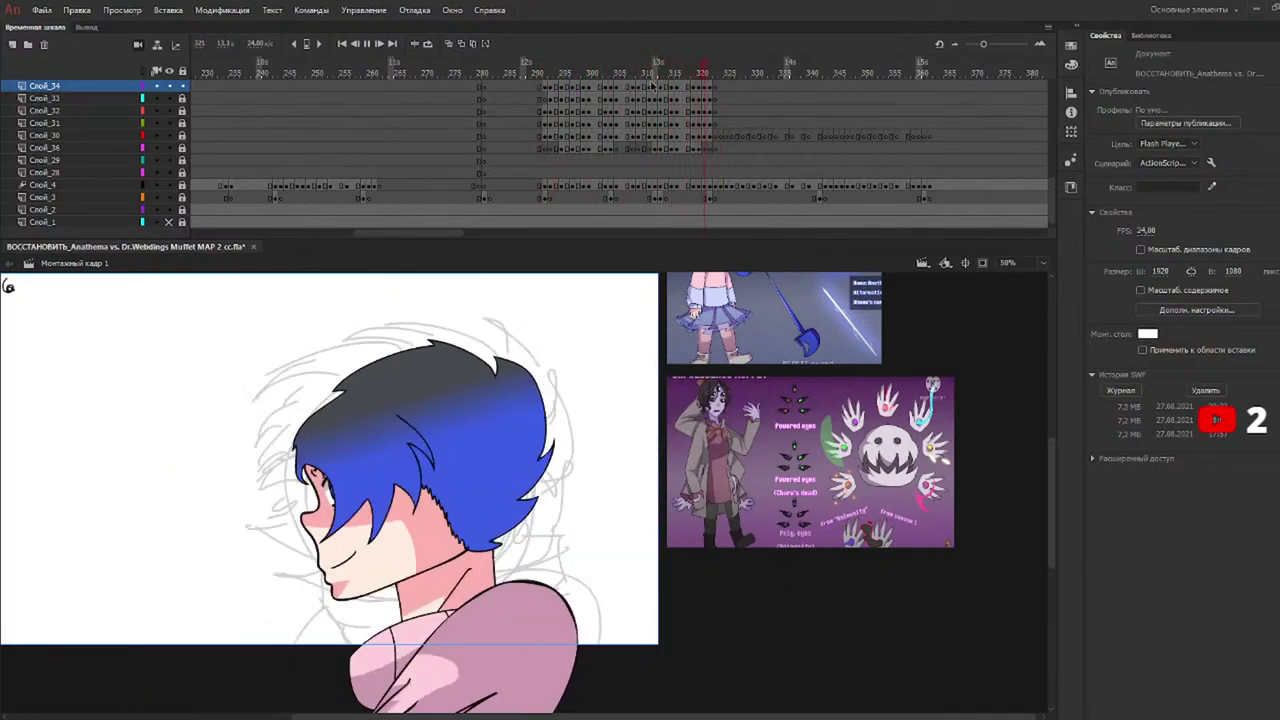
click(740, 72)
mouse_move(752, 75)
mouse_down()
mouse_move(1030, 160)
mouse_move(866, 106)
mouse_move(849, 114)
mouse_move(995, 155)
mouse_move(837, 123)
mouse_move(330, 78)
mouse_up()
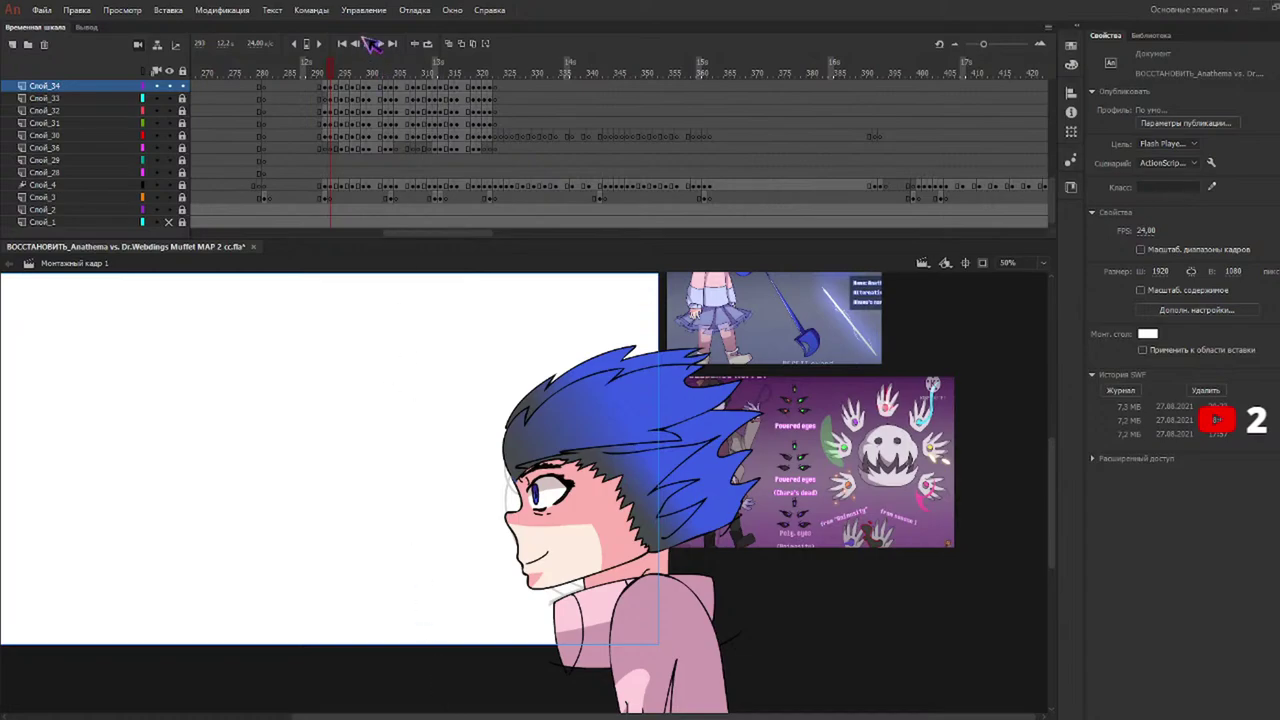
Go to frame 292 and draw a red line over the hair on Слой_34 with the Paint Brush.
scroll(1058, 212, up, 2)
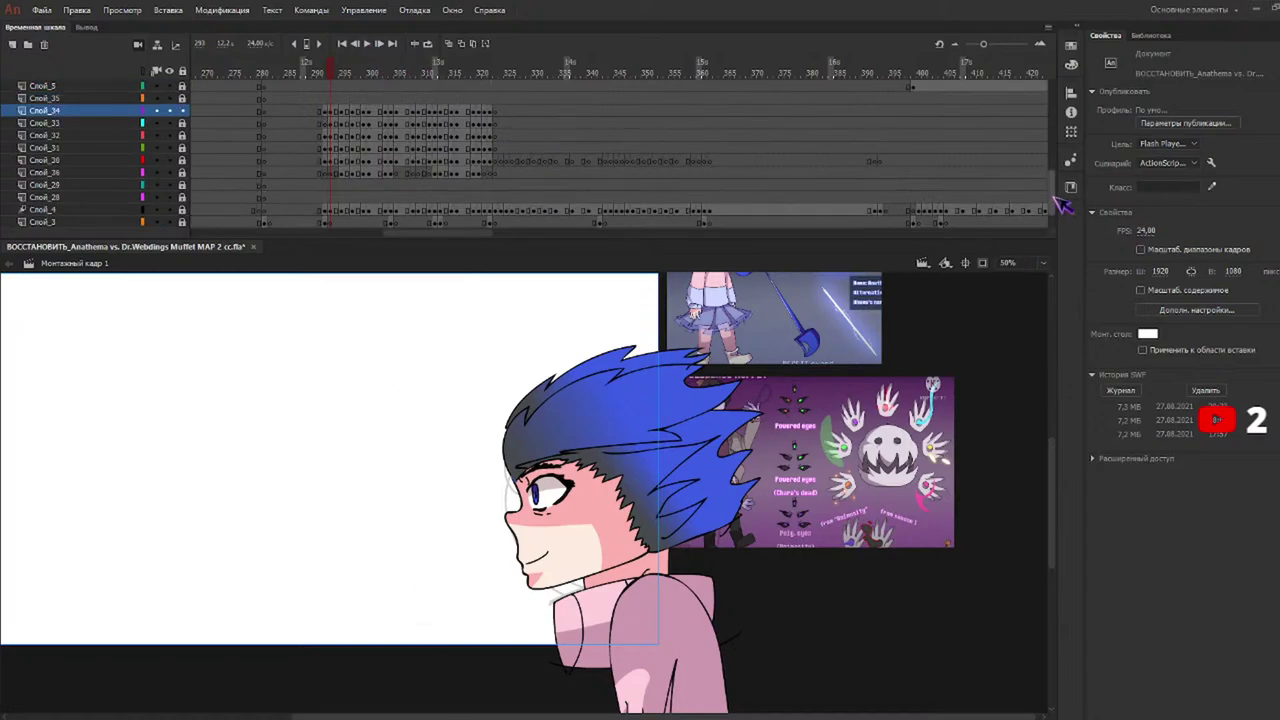
click(387, 74)
drag(397, 80, 335, 95)
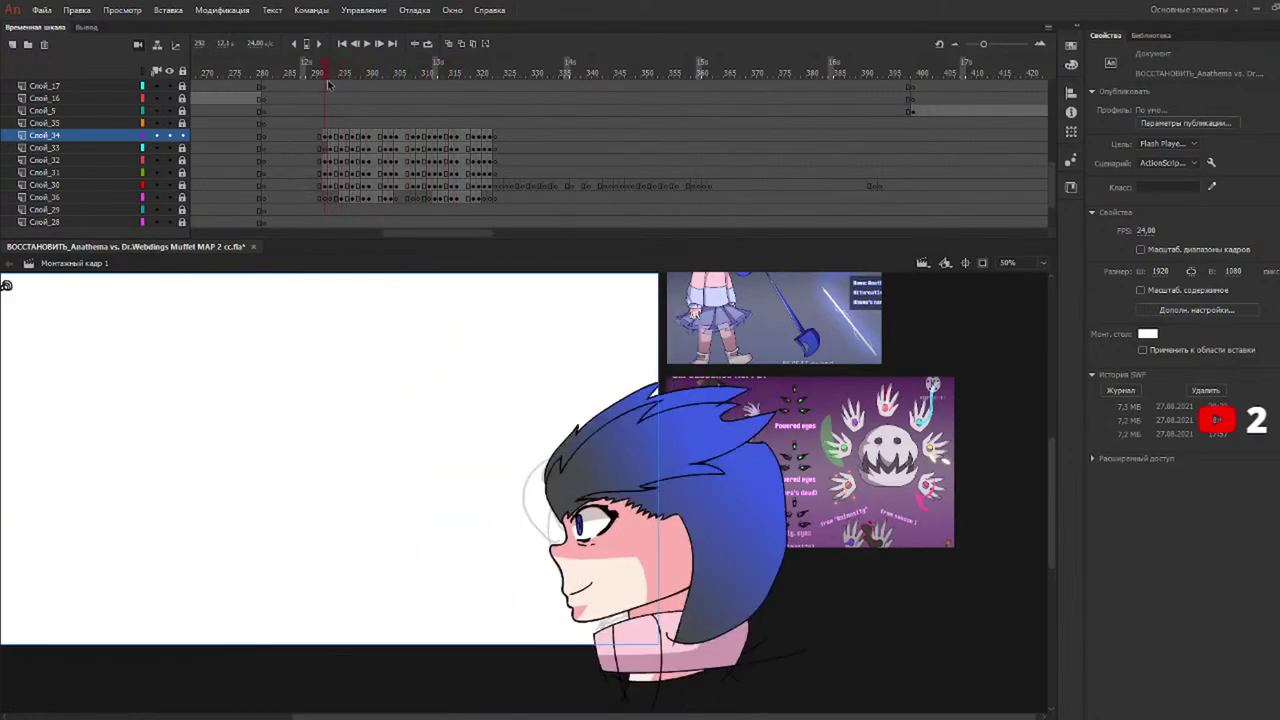
key(y)
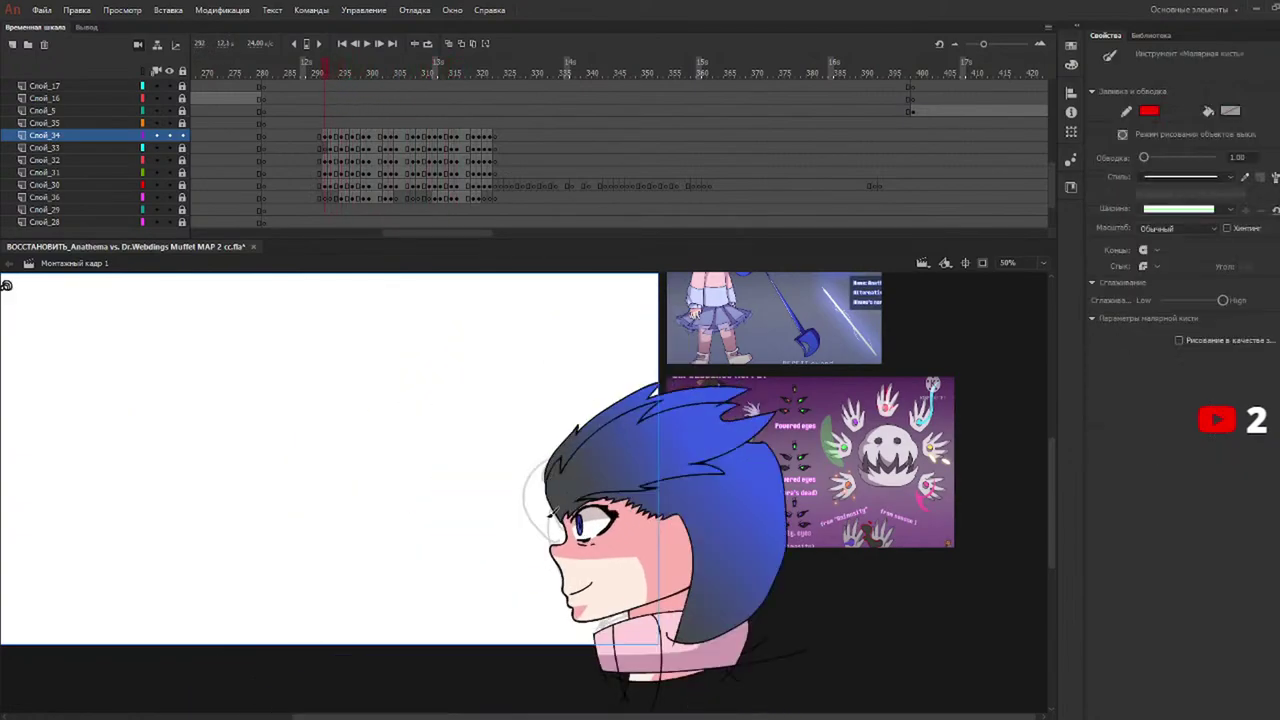
mouse_move(683, 458)
mouse_down()
mouse_move(704, 501)
mouse_move(682, 639)
mouse_up()
Draw jagged red guide lines across the hair in frames 293 and 295.
key(.)
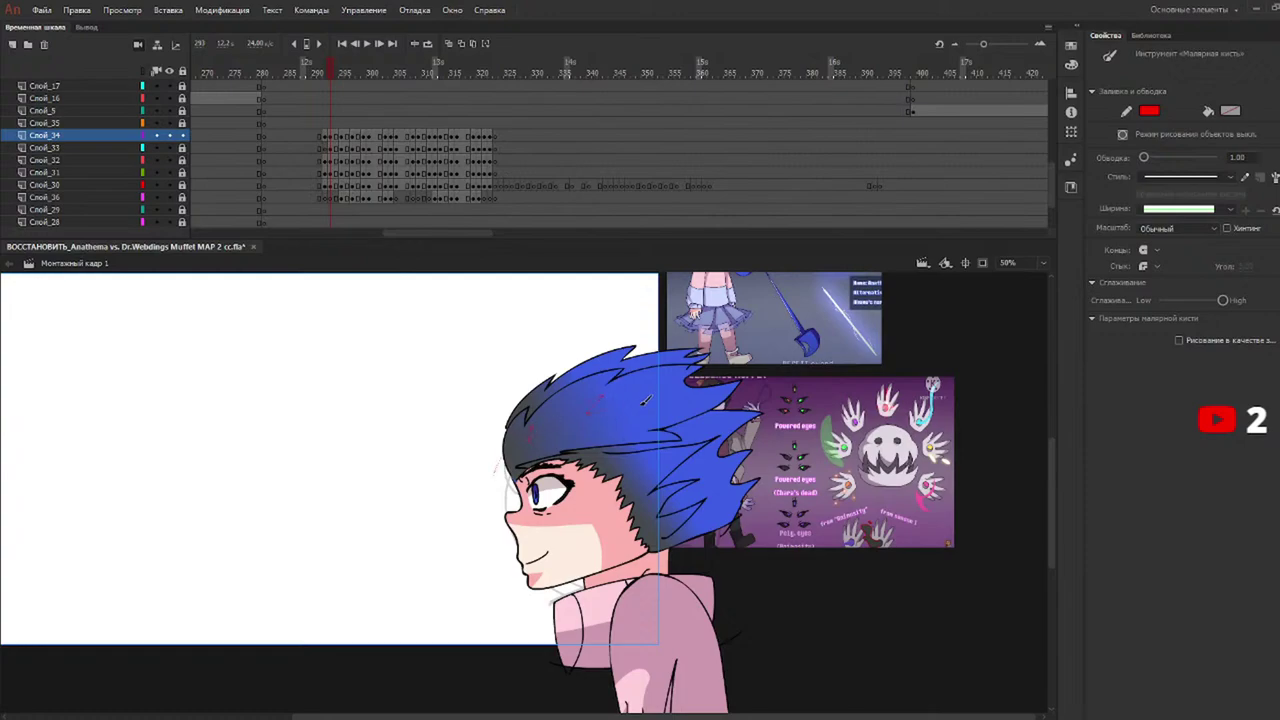
drag(628, 447, 631, 442)
key(period)
click(344, 75)
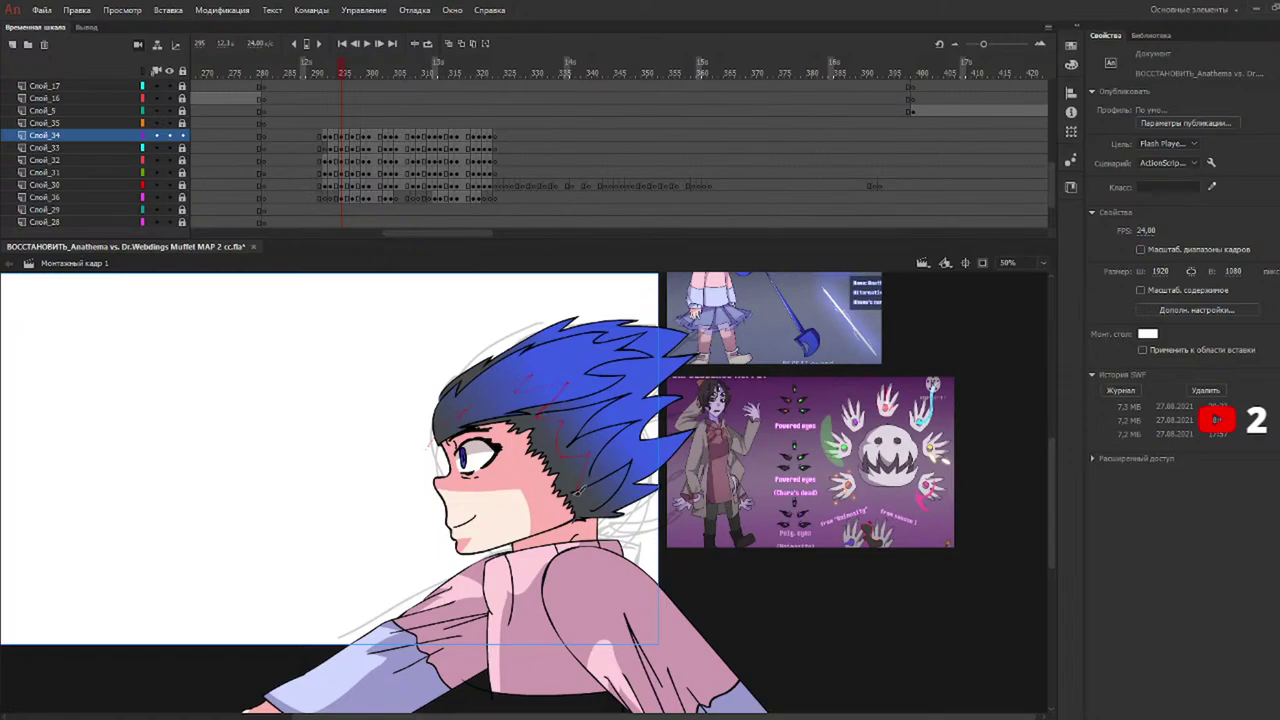
key(y)
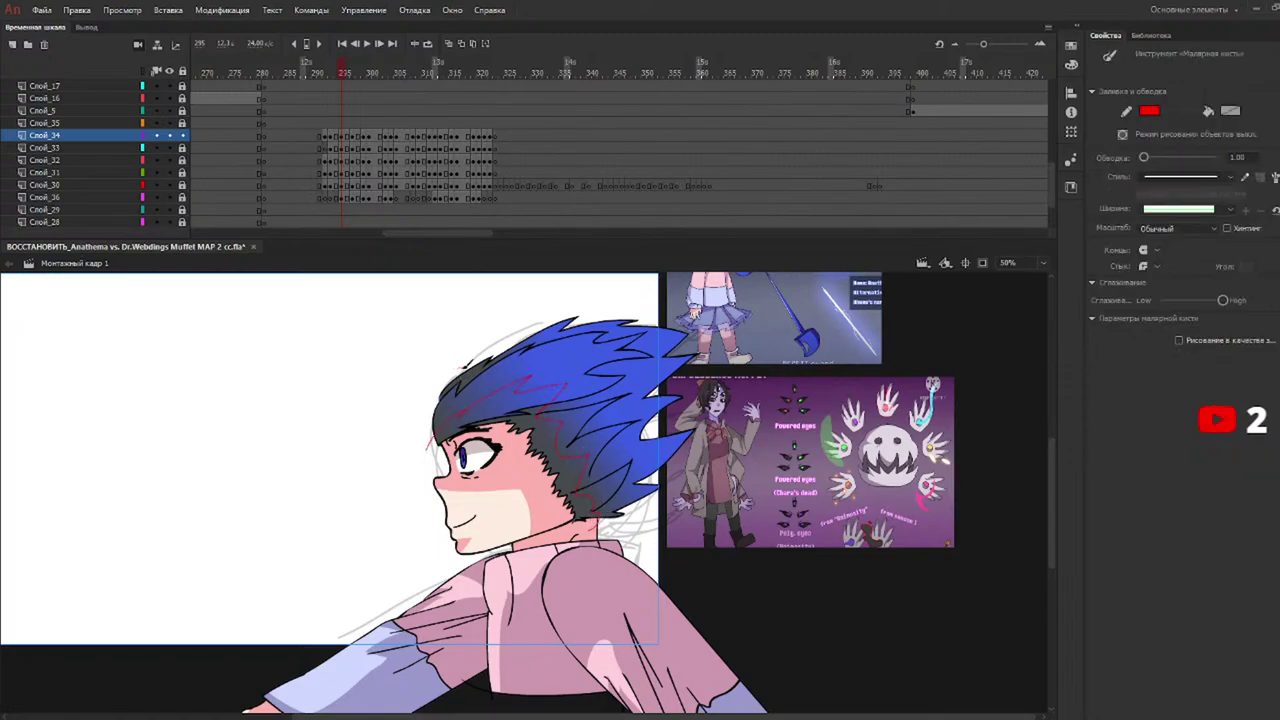
Draw jagged red guide lines along the fringe and back of the hair in frames 297 and 299.
click(354, 74)
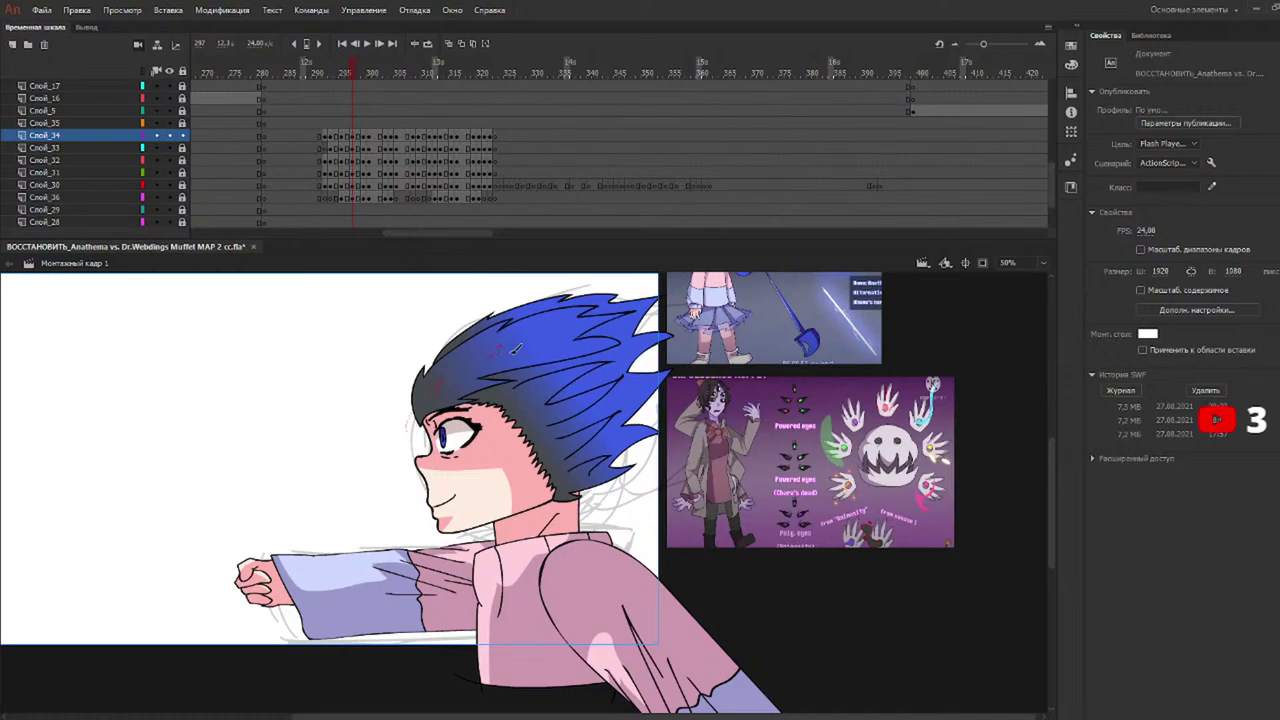
drag(551, 353, 410, 425)
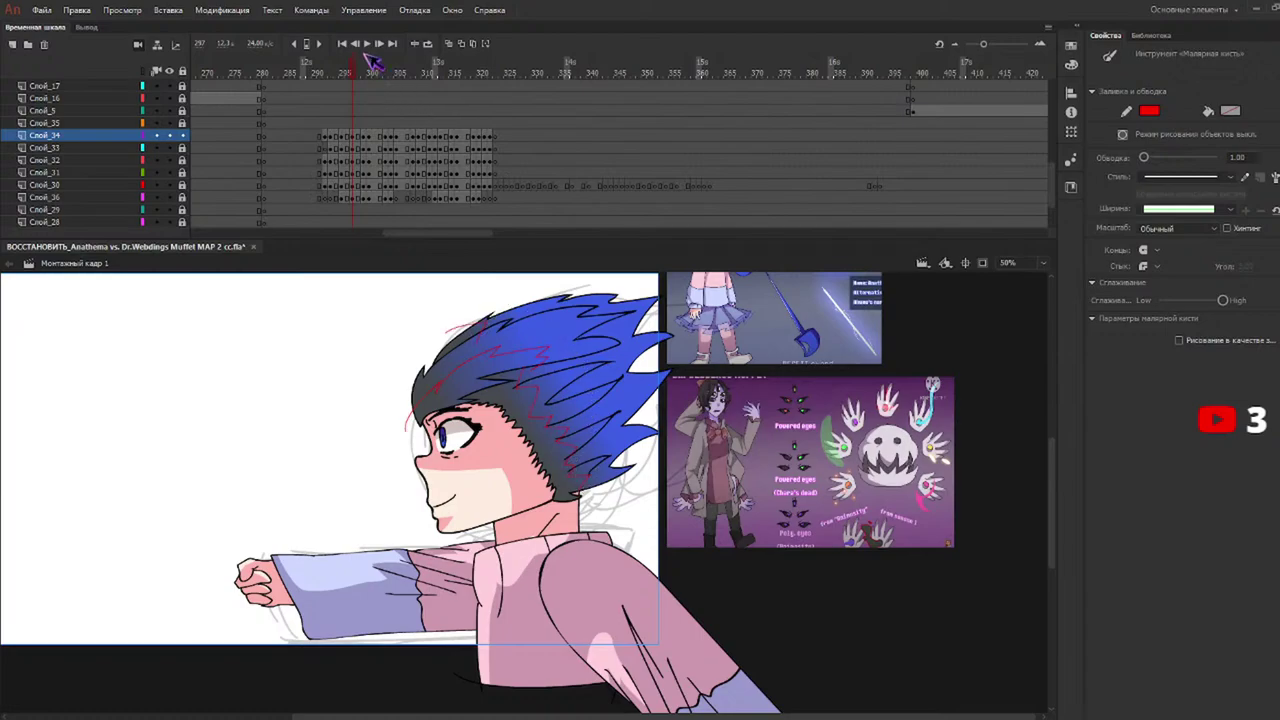
drag(360, 76, 370, 78)
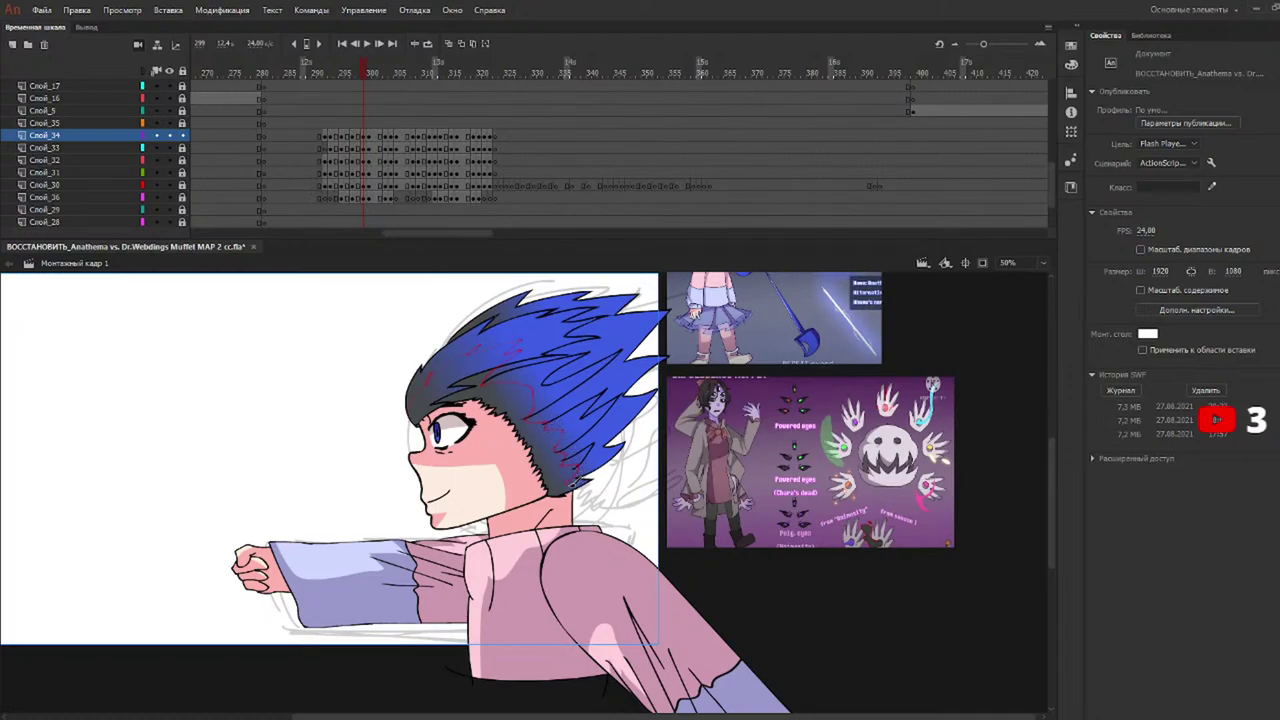
key(b)
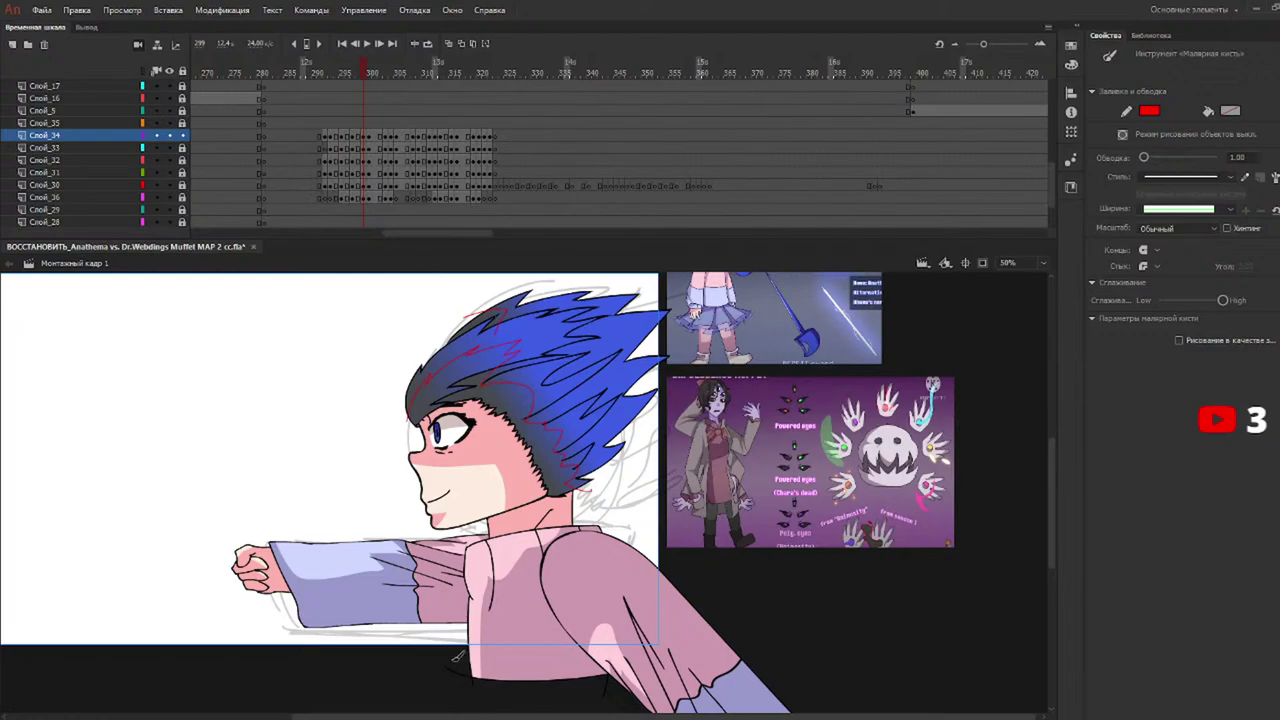
Brush zigzag red guide lines over the windblown hair in frames 300 and 303.
click(372, 72)
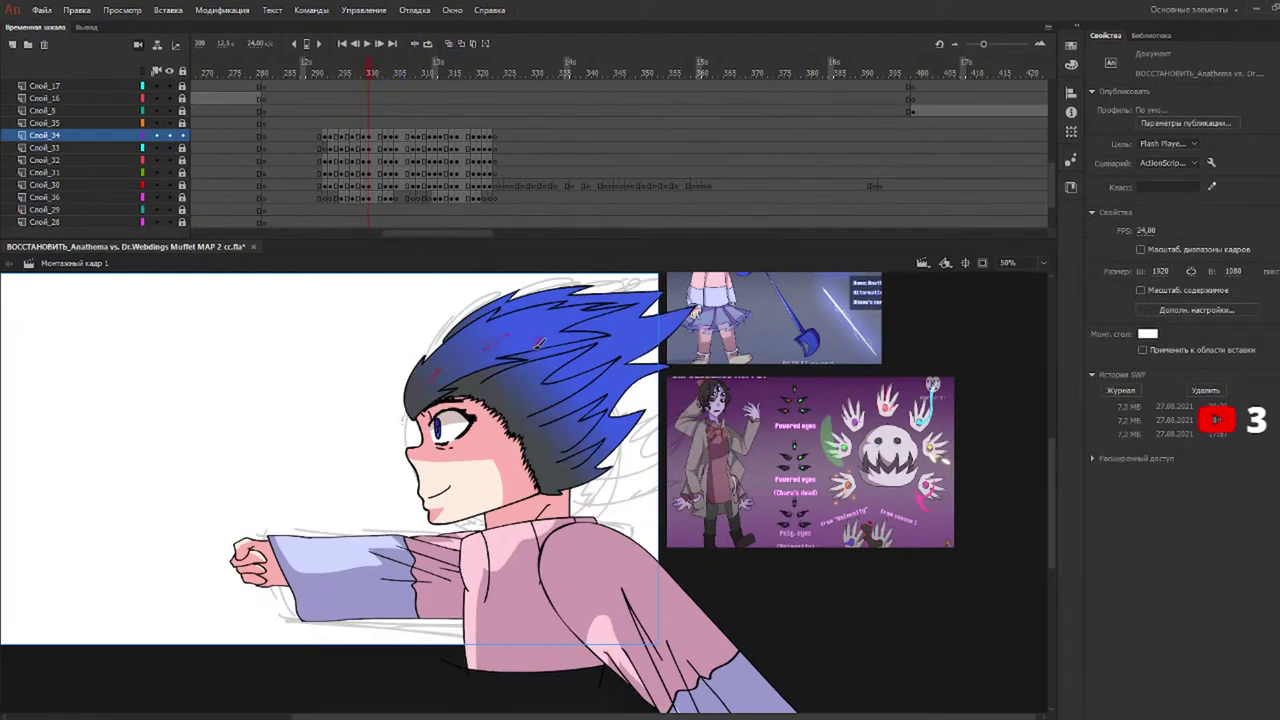
key(b)
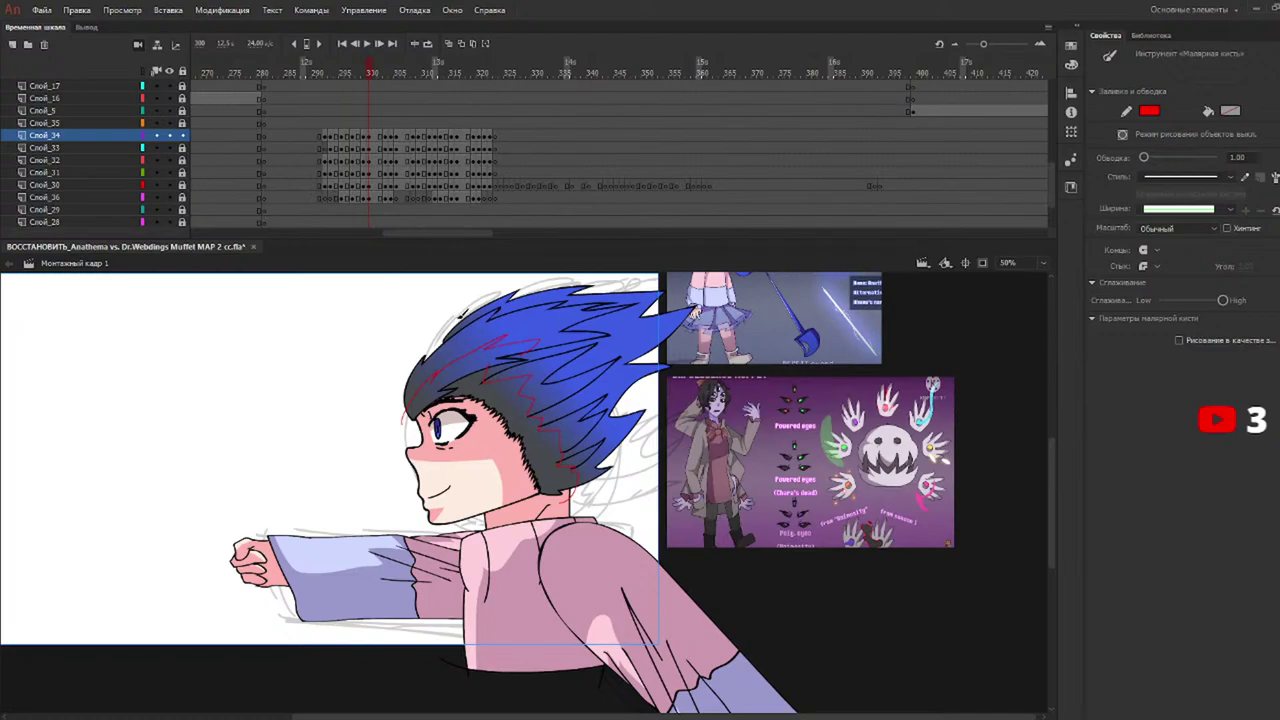
click(386, 72)
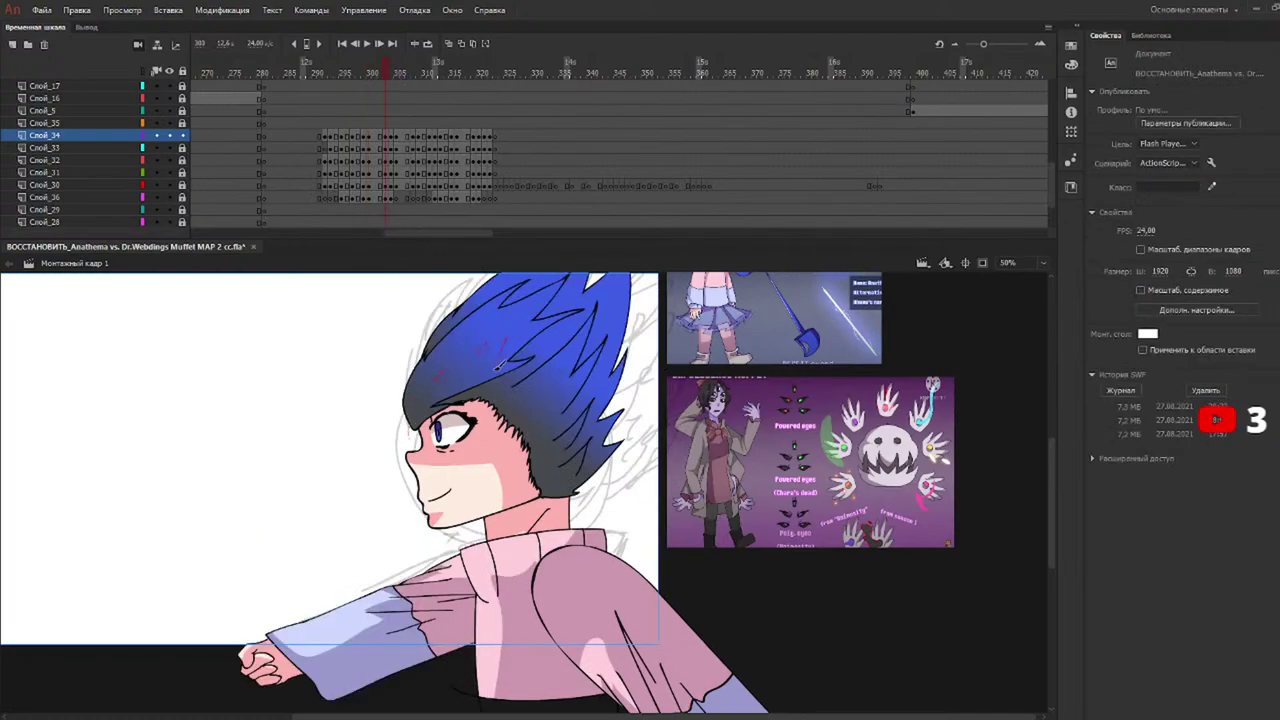
drag(498, 368, 489, 379)
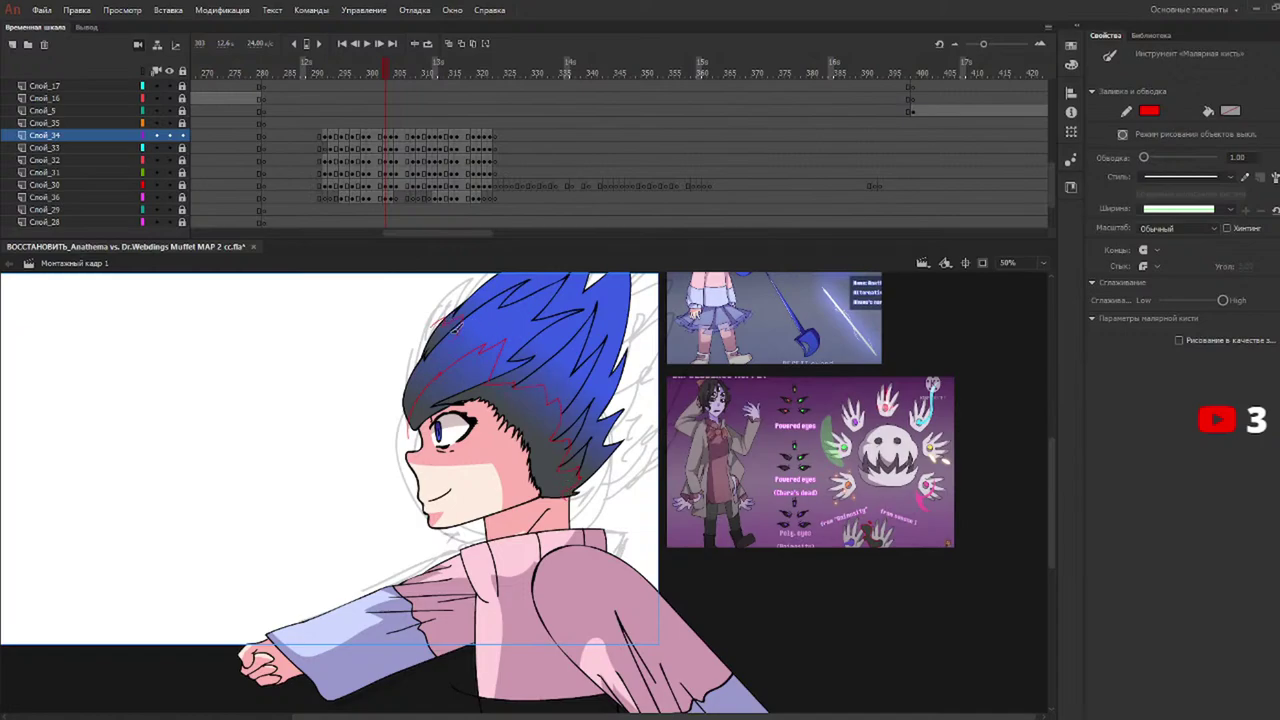
Brush zigzag red guide lines over the hair in frames 304 and 305.
click(392, 73)
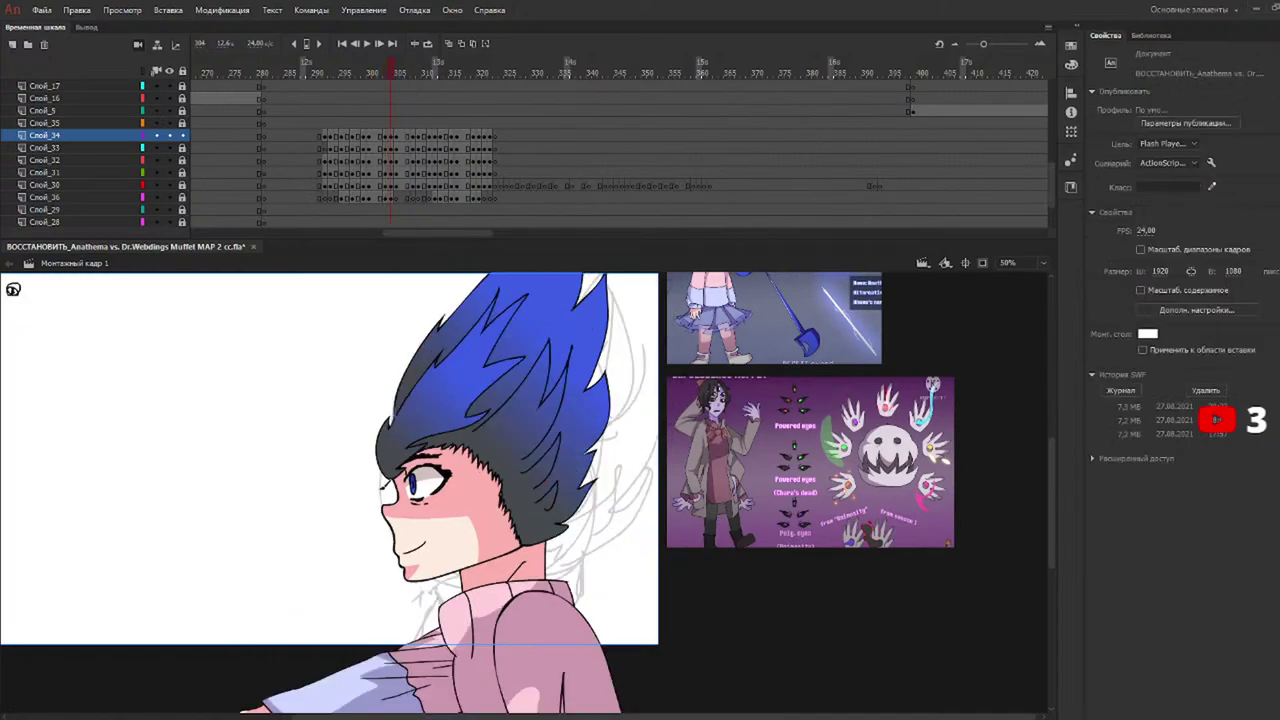
key(y)
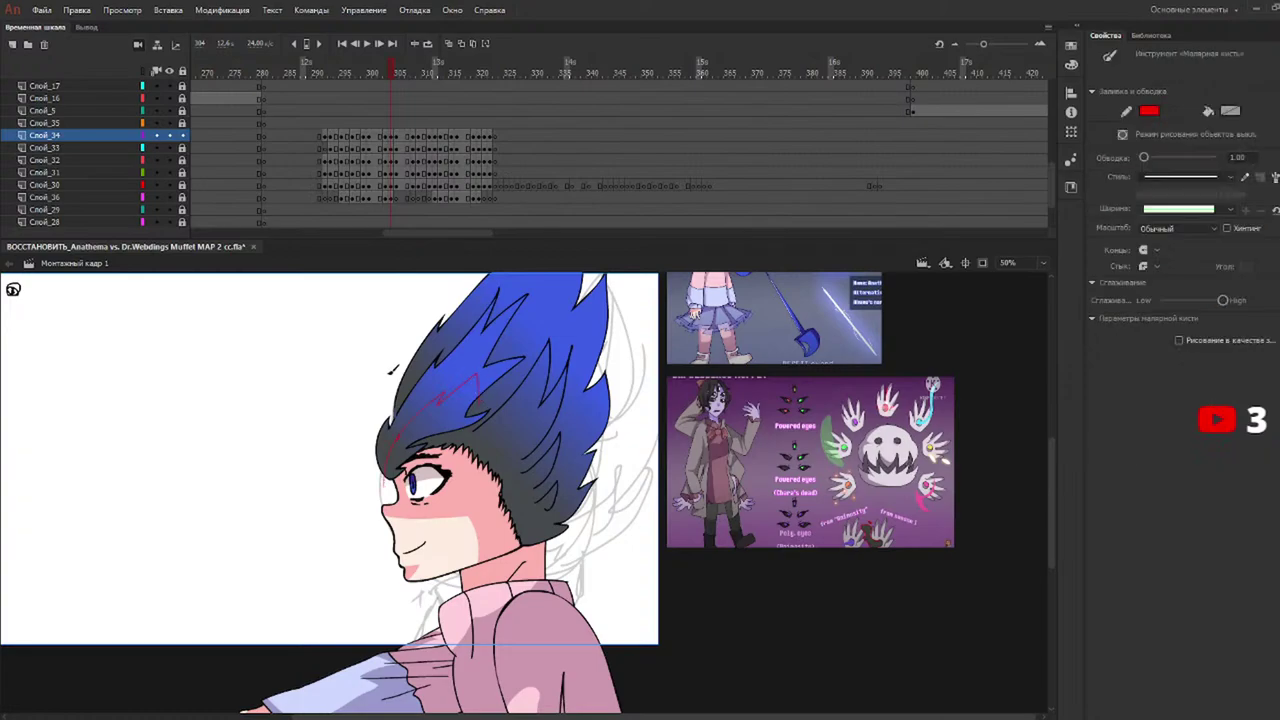
drag(386, 380, 424, 348)
click(398, 73)
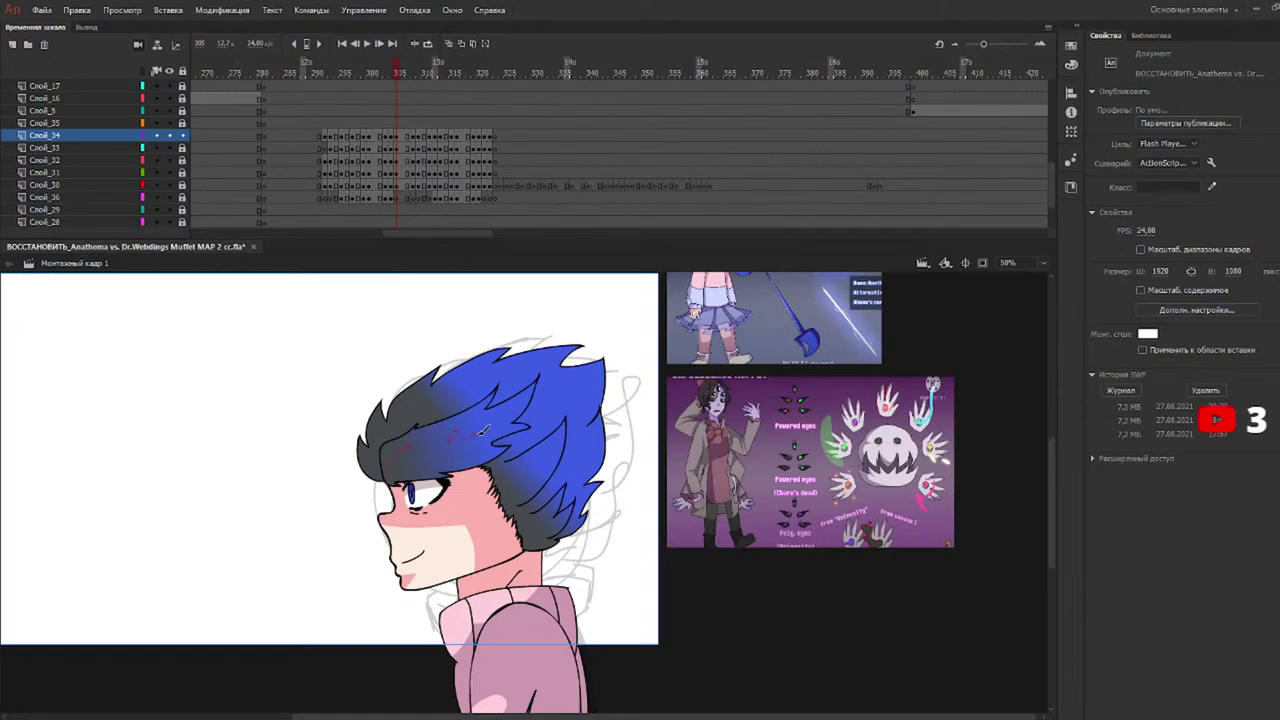
key(y)
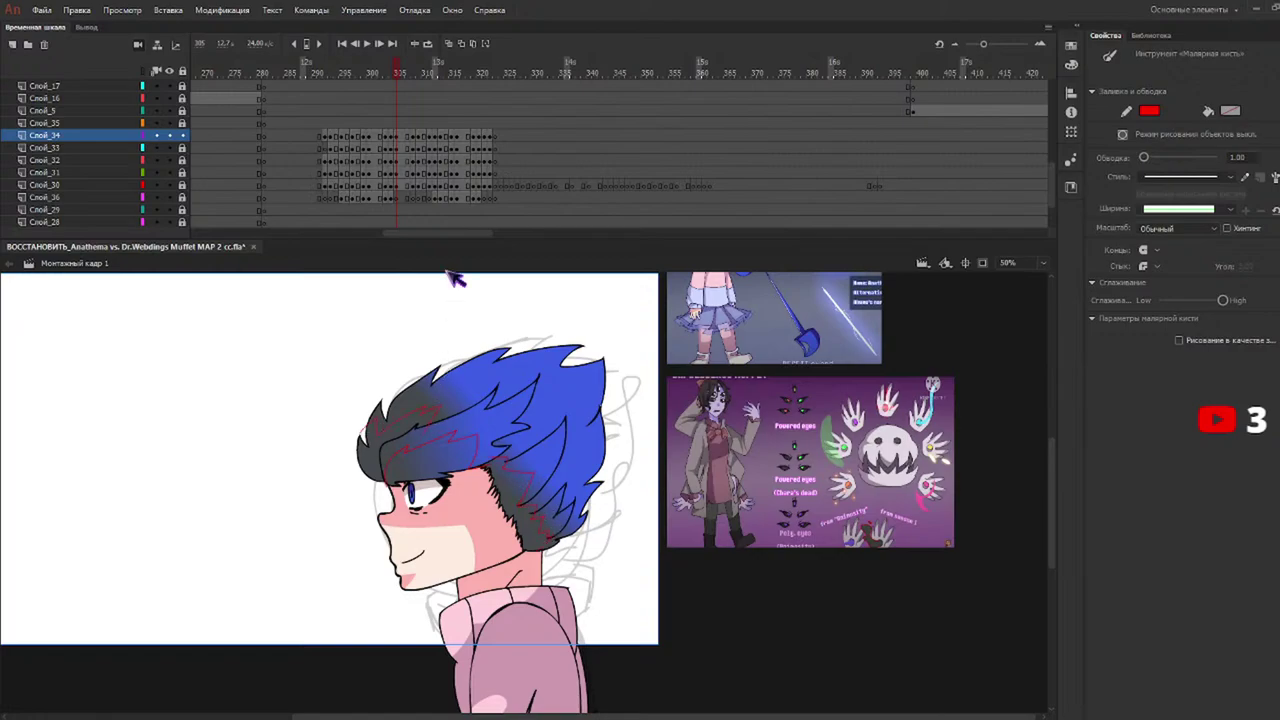
Draw the red guide lines across the crown, fringe and side strands of the hair in frames 308 and 309.
click(419, 76)
drag(419, 75, 413, 76)
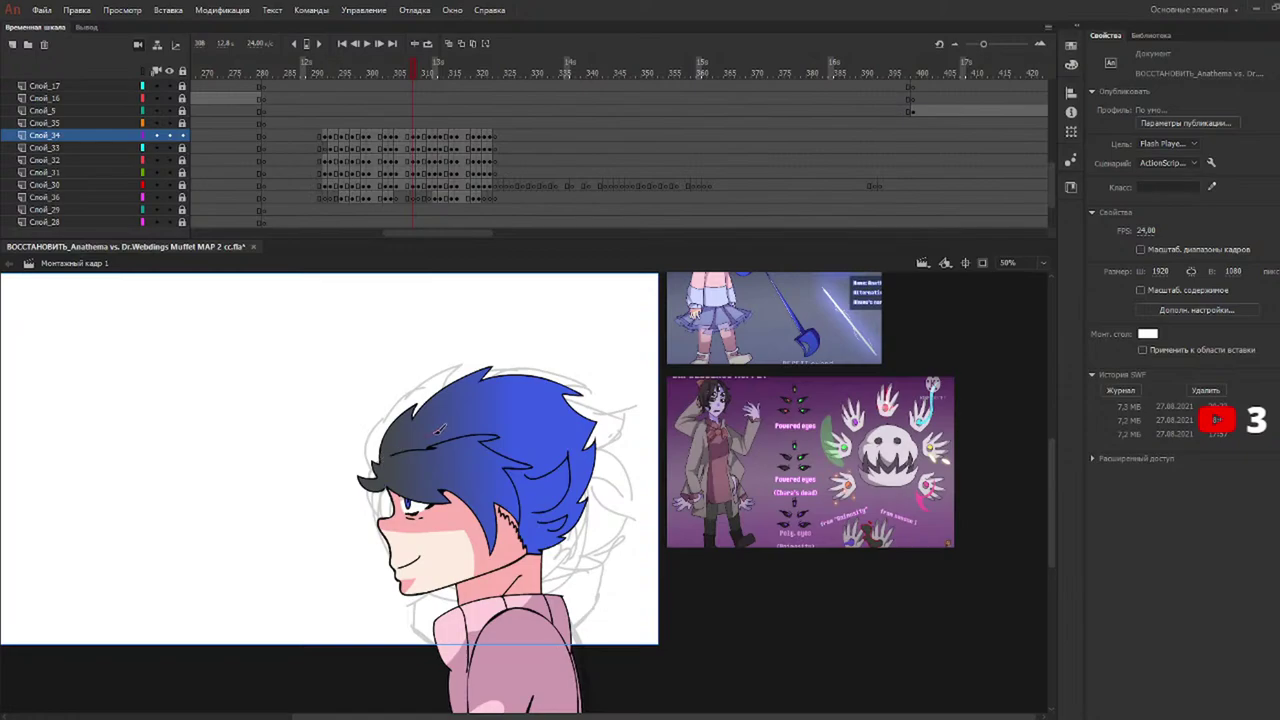
drag(542, 436, 603, 428)
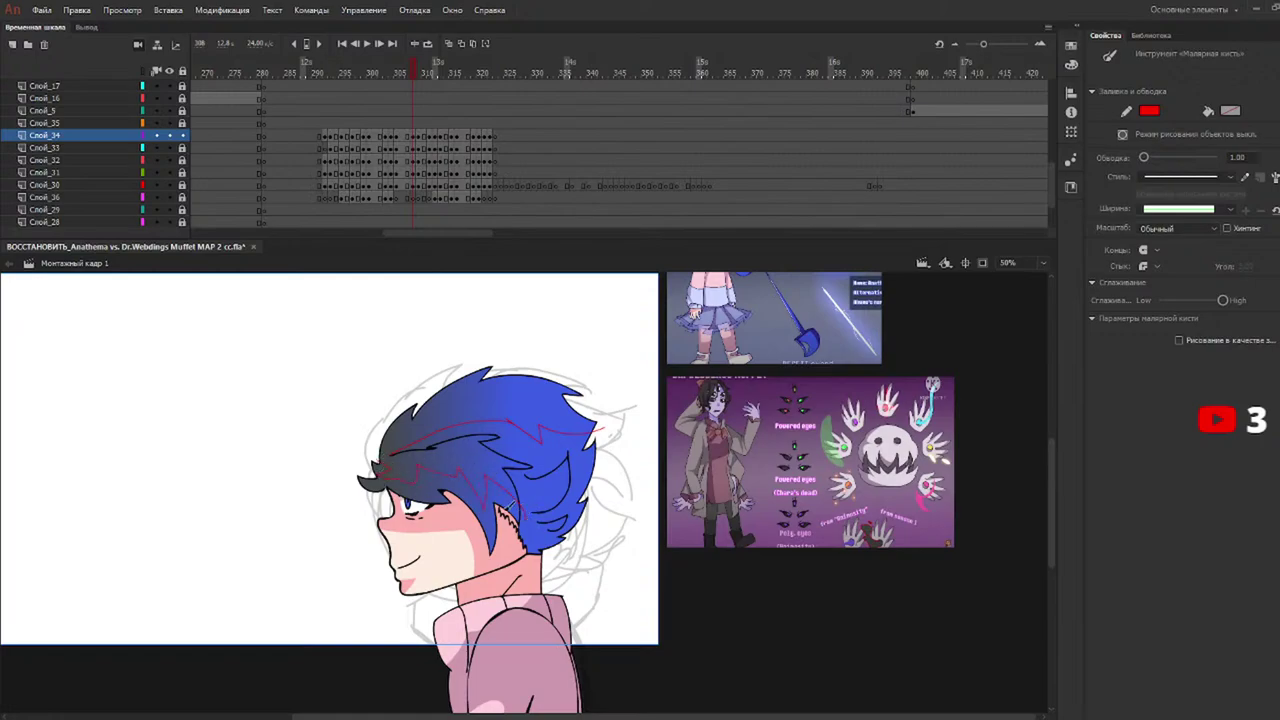
key(k)
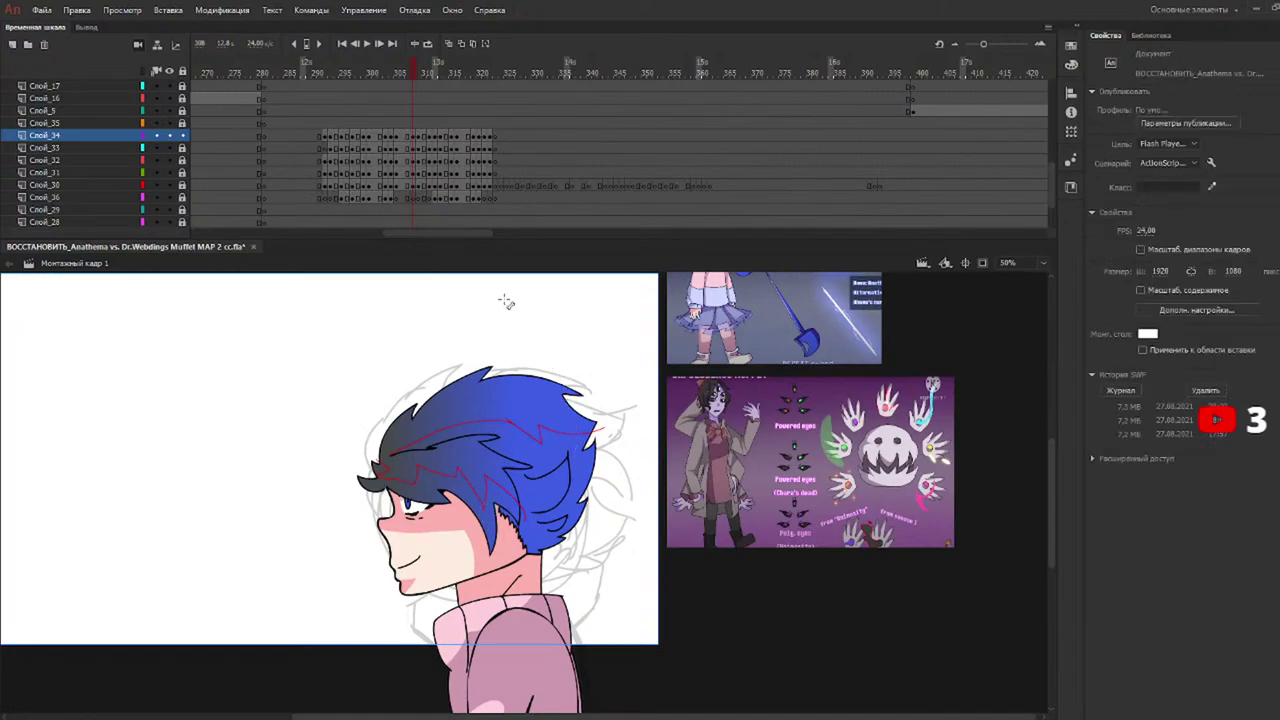
click(423, 70)
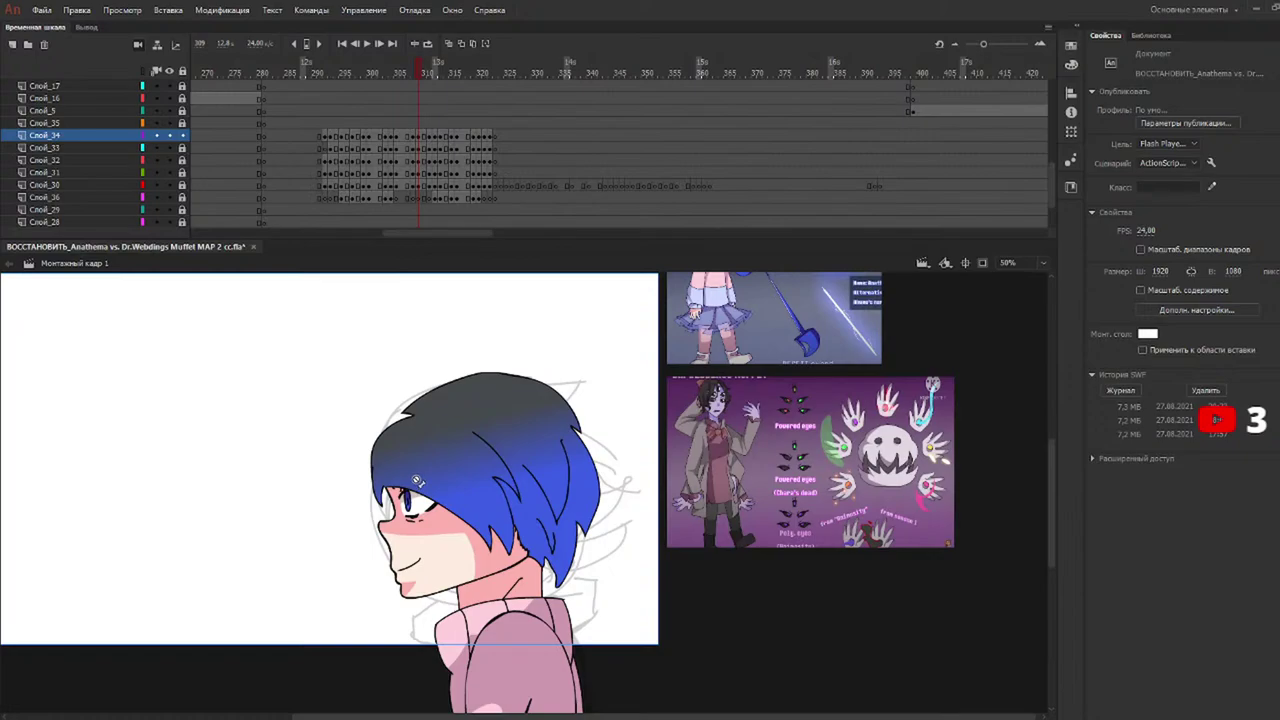
key(b)
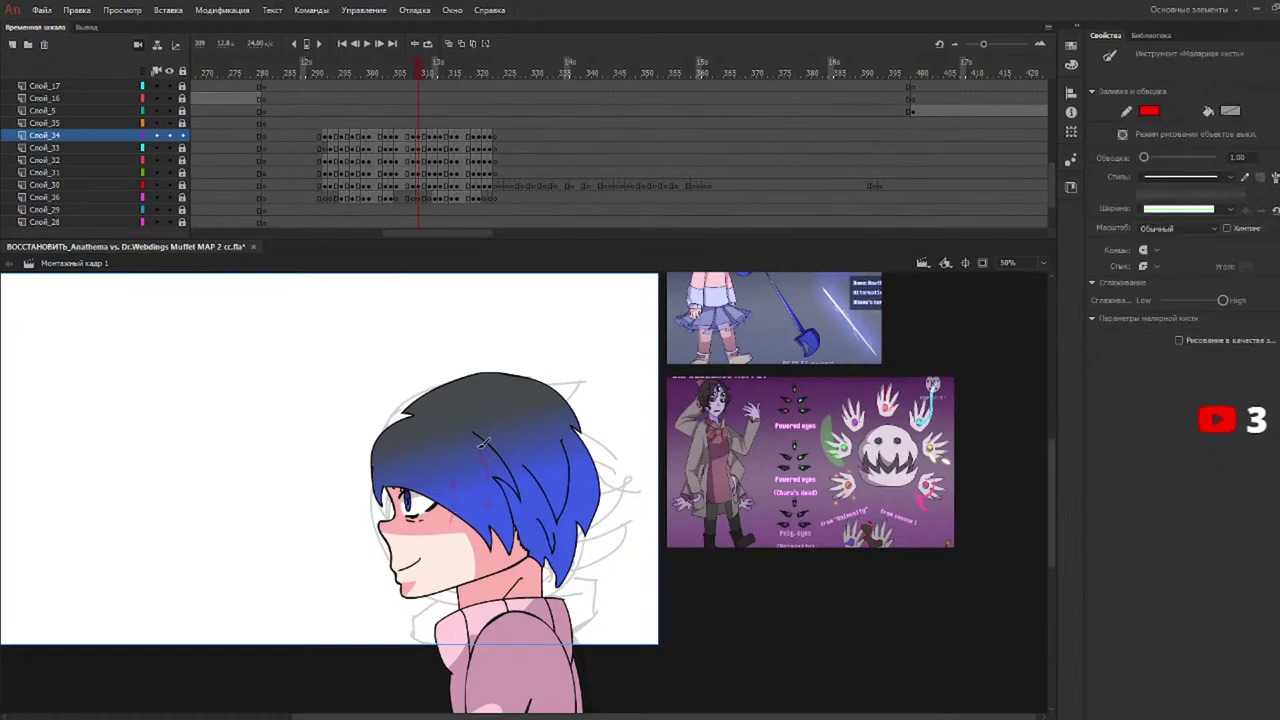
drag(552, 412, 590, 485)
Draw jagged red guide lines across the hair in frames 311, 312 and 313.
click(433, 74)
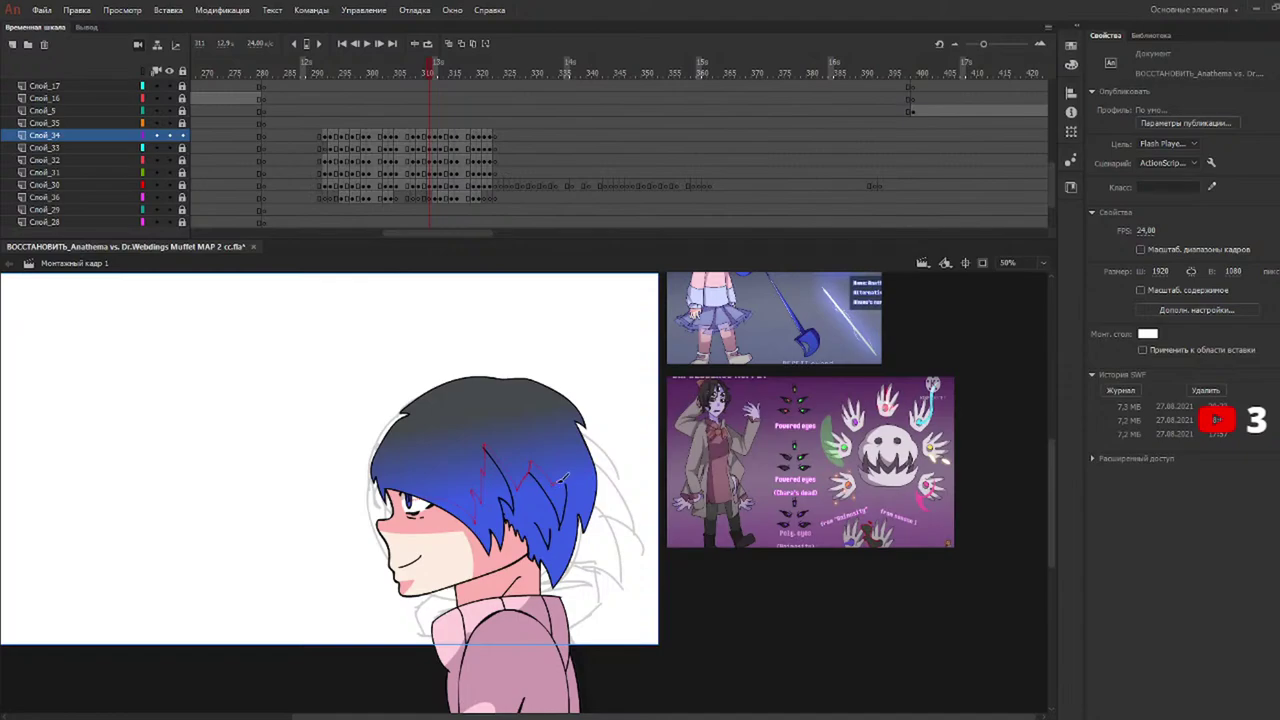
click(437, 73)
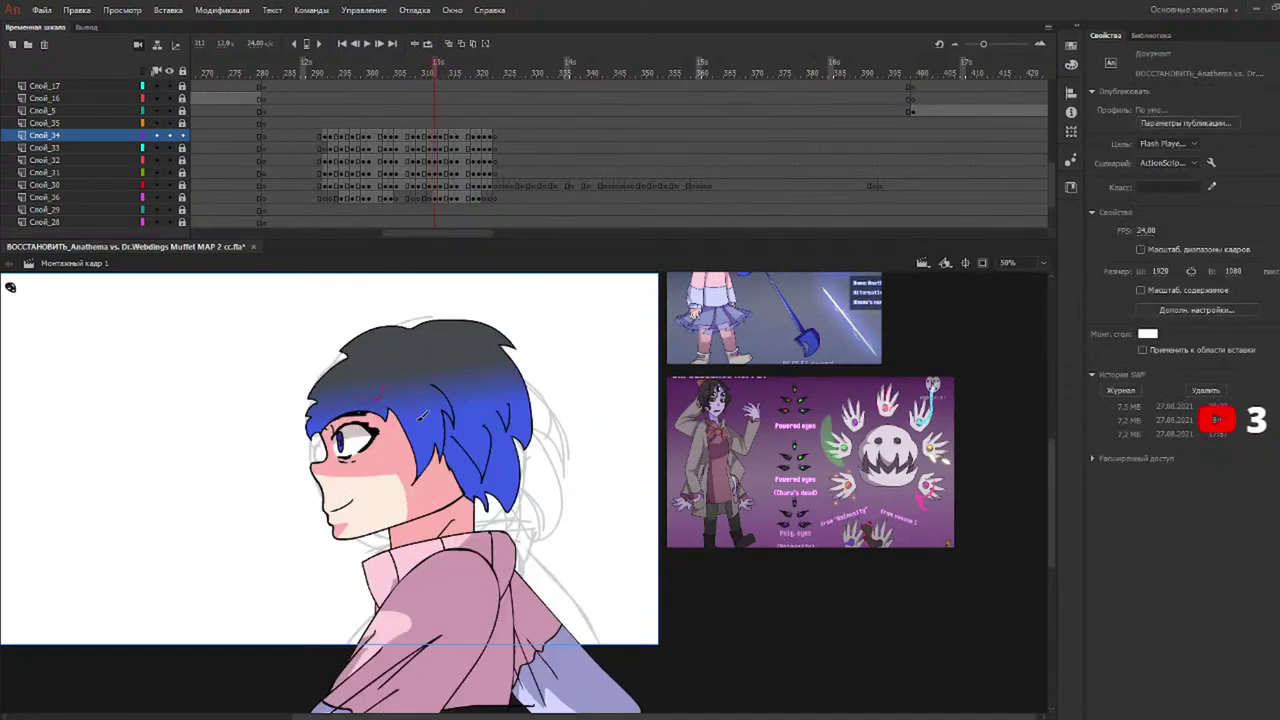
key(y)
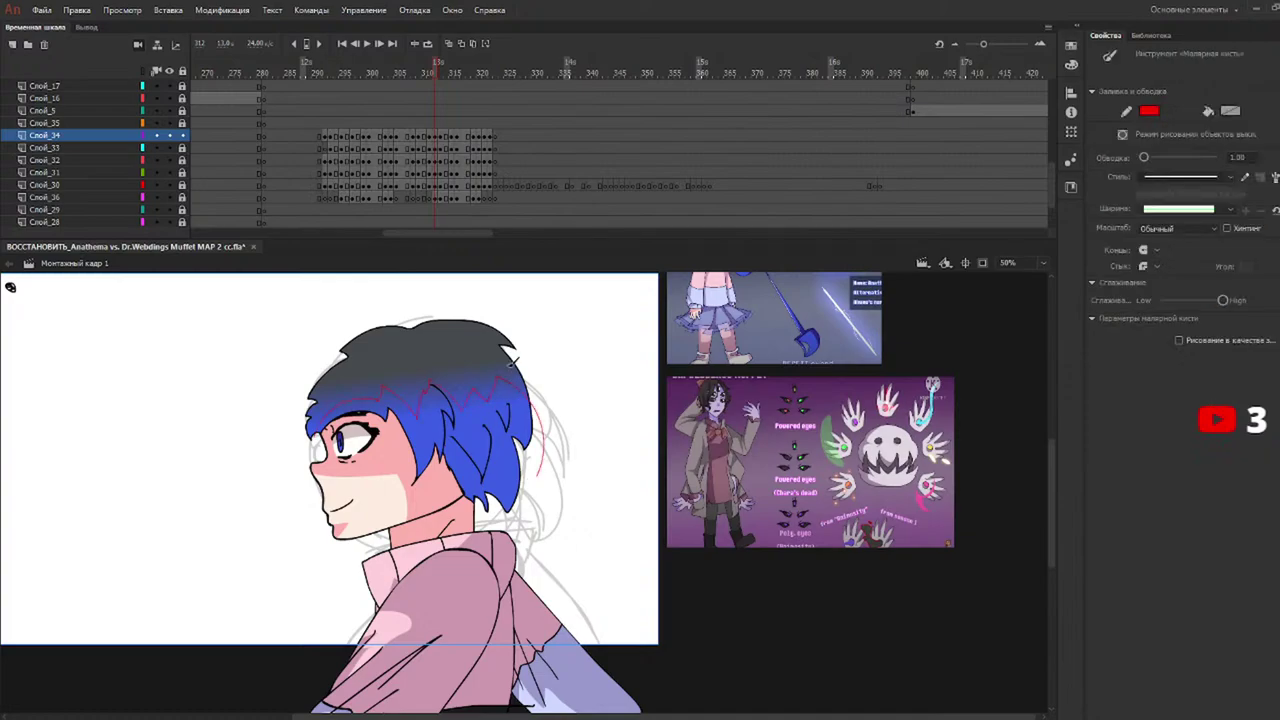
click(441, 74)
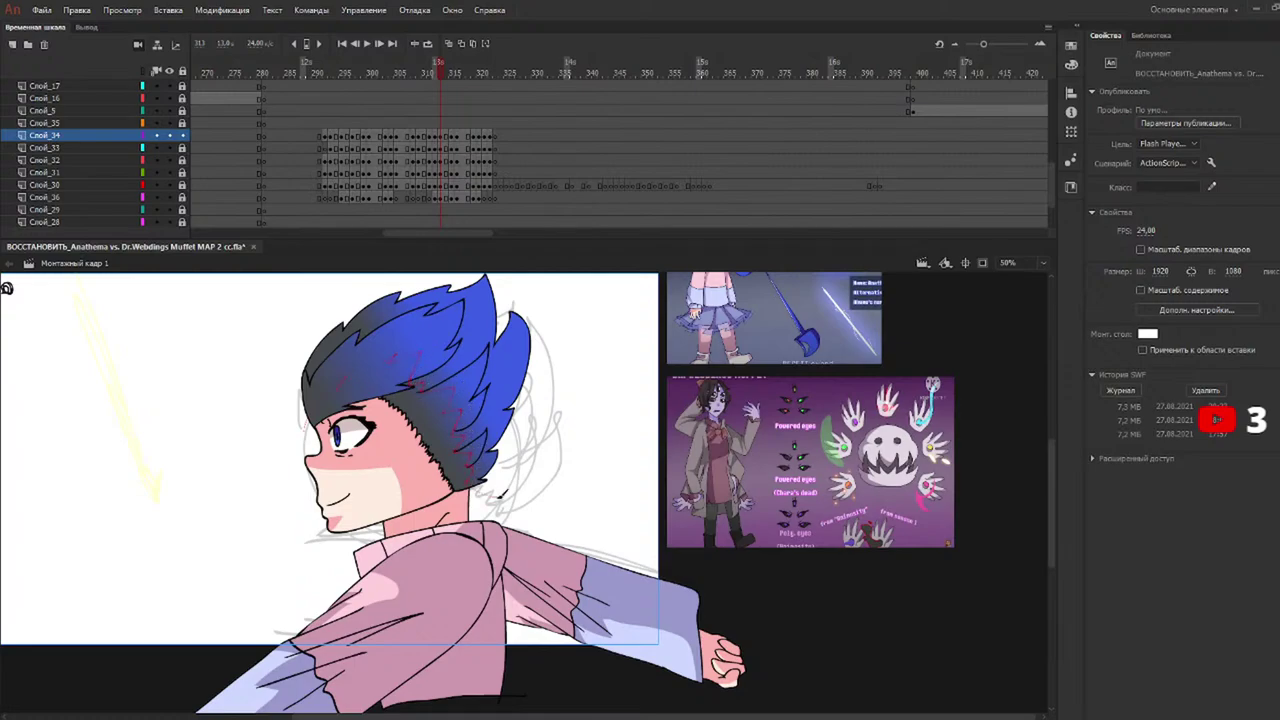
key(y)
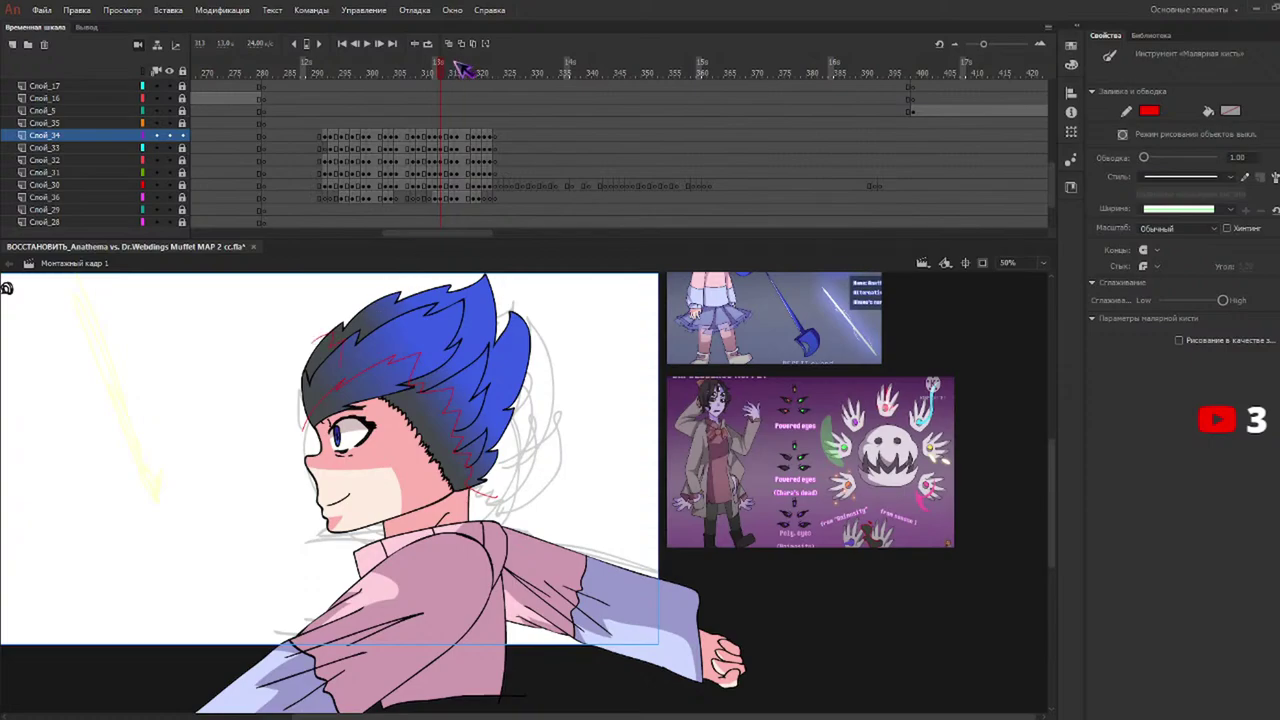
Brush jagged red guide lines over the crown and side strands of the hair in frames 315 and 316.
click(453, 73)
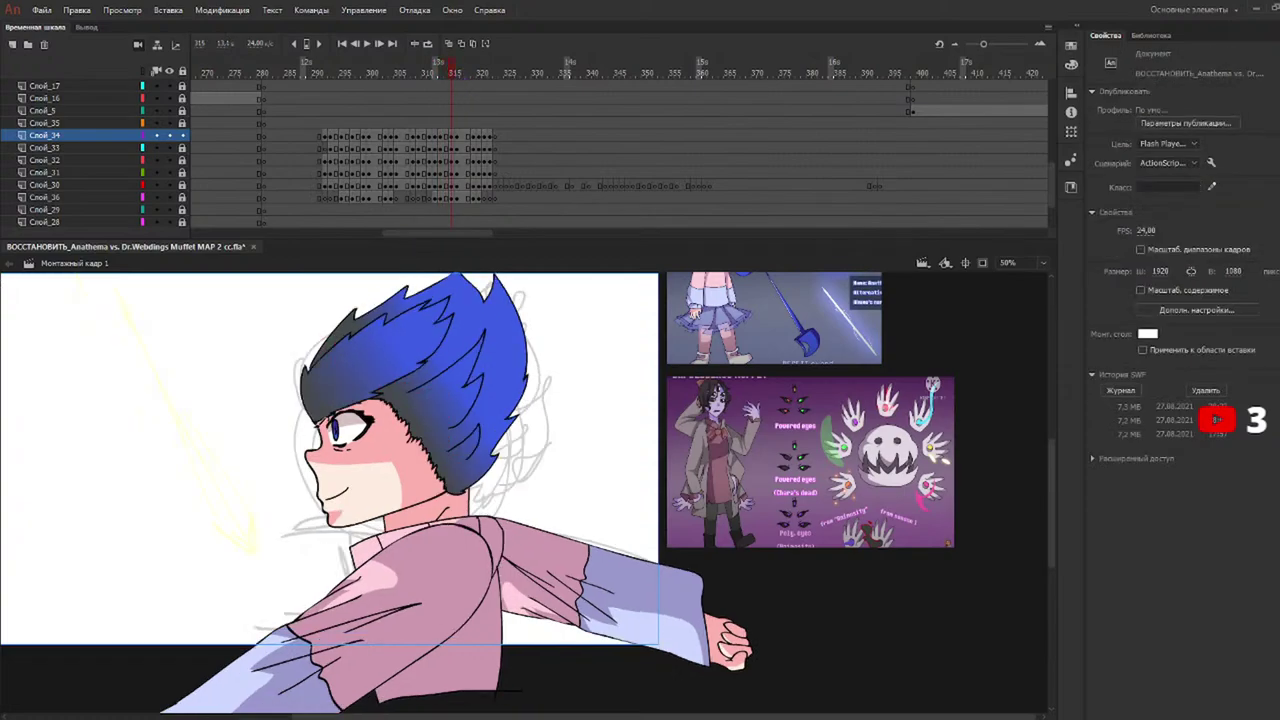
drag(400, 378, 418, 370)
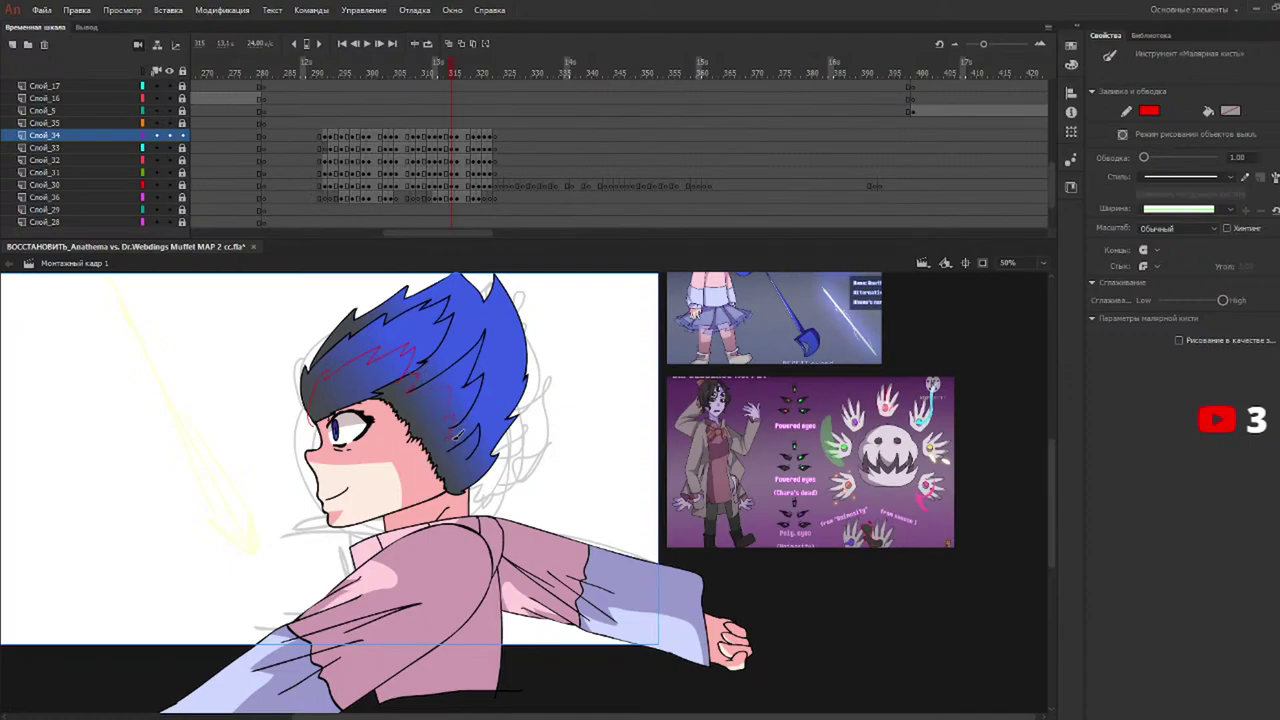
drag(487, 477, 513, 483)
click(459, 73)
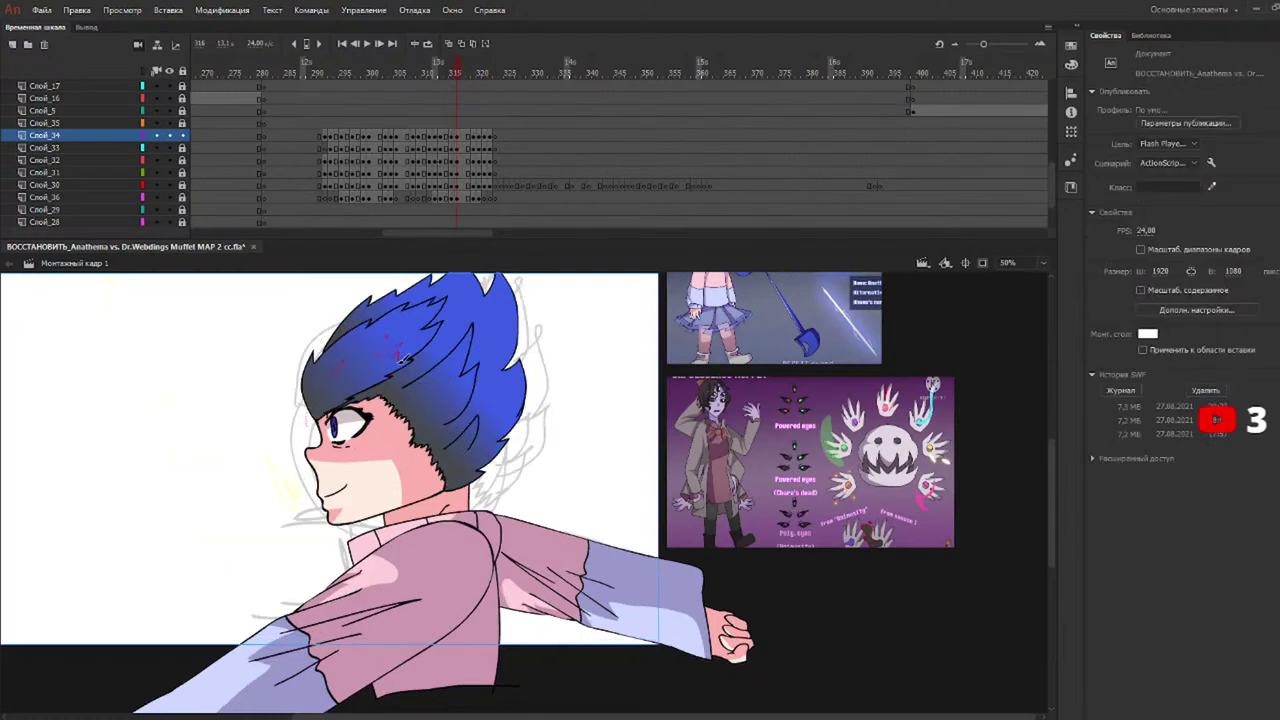
drag(400, 357, 398, 374)
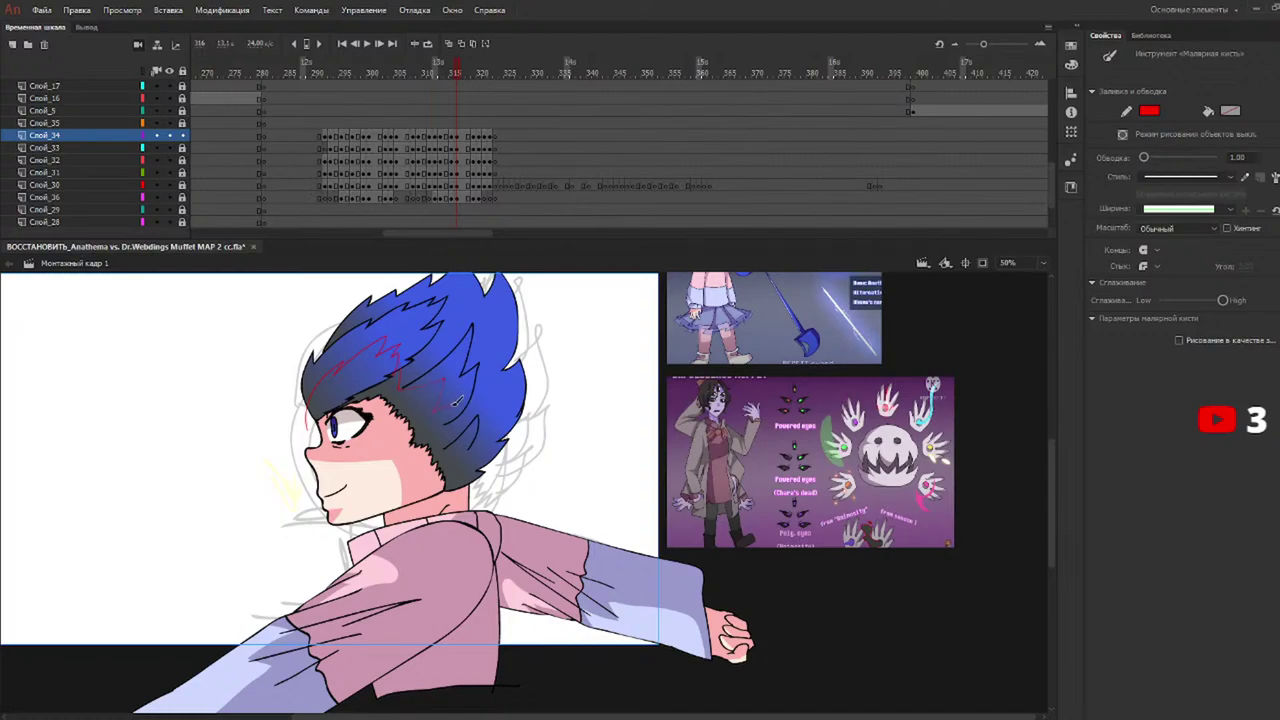
drag(480, 477, 521, 461)
Brush jagged red guide lines across the hair in frames 319 and 320.
click(474, 72)
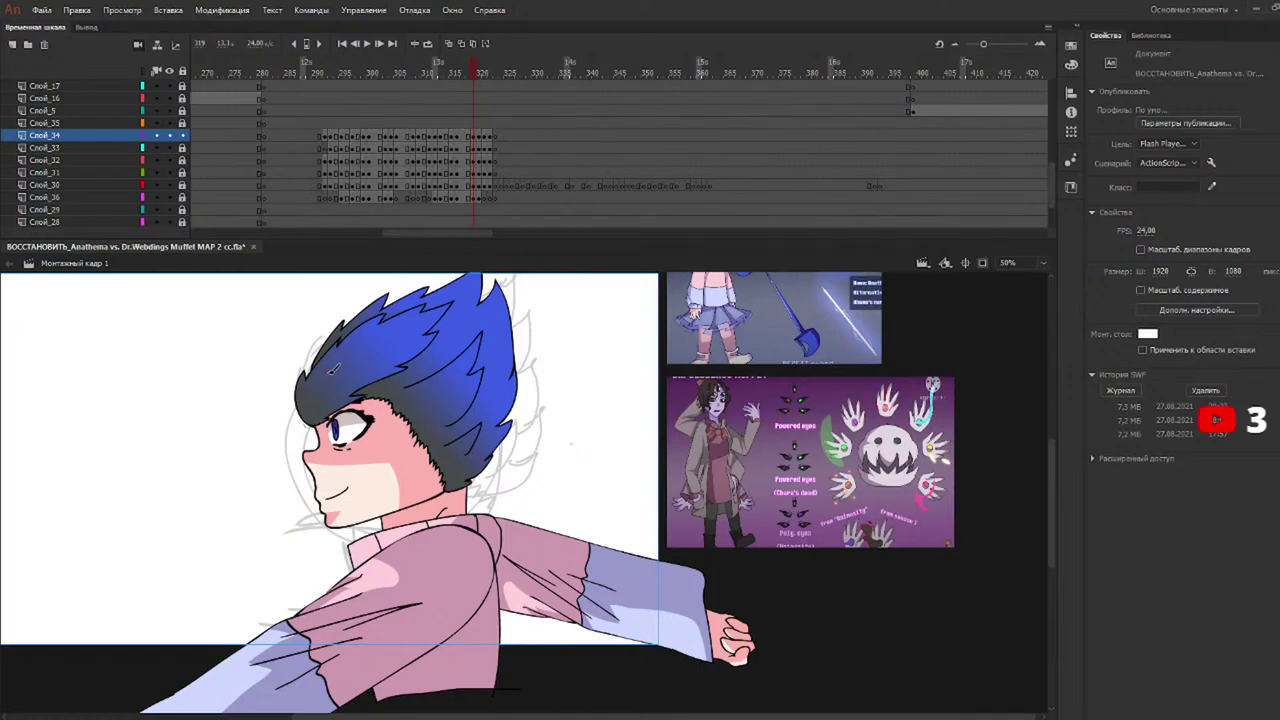
drag(389, 371, 405, 377)
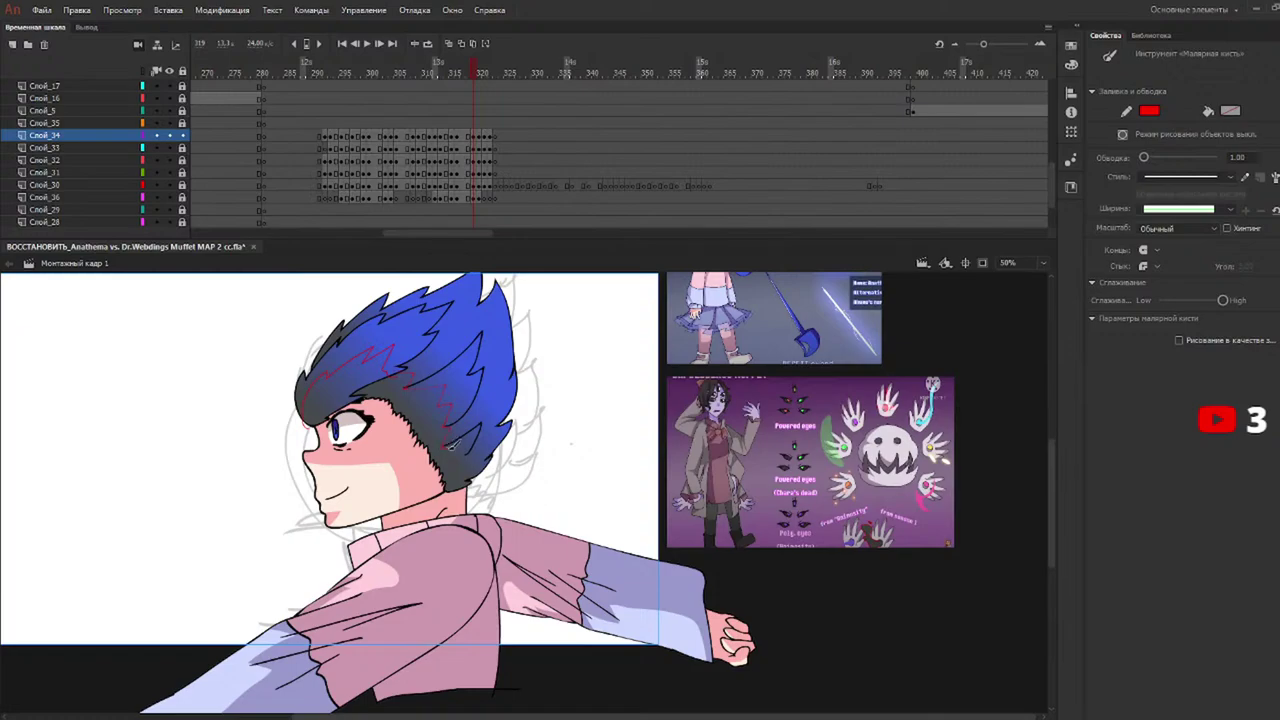
drag(482, 471, 530, 461)
click(481, 72)
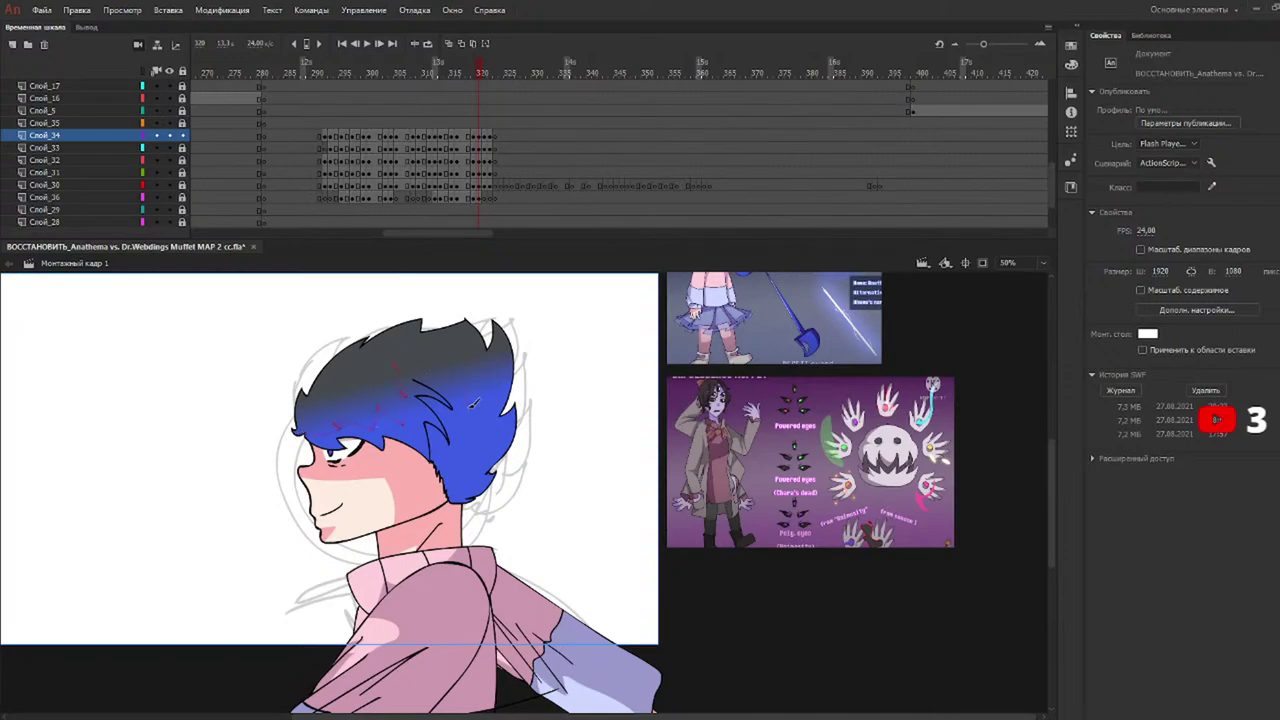
drag(494, 376, 508, 408)
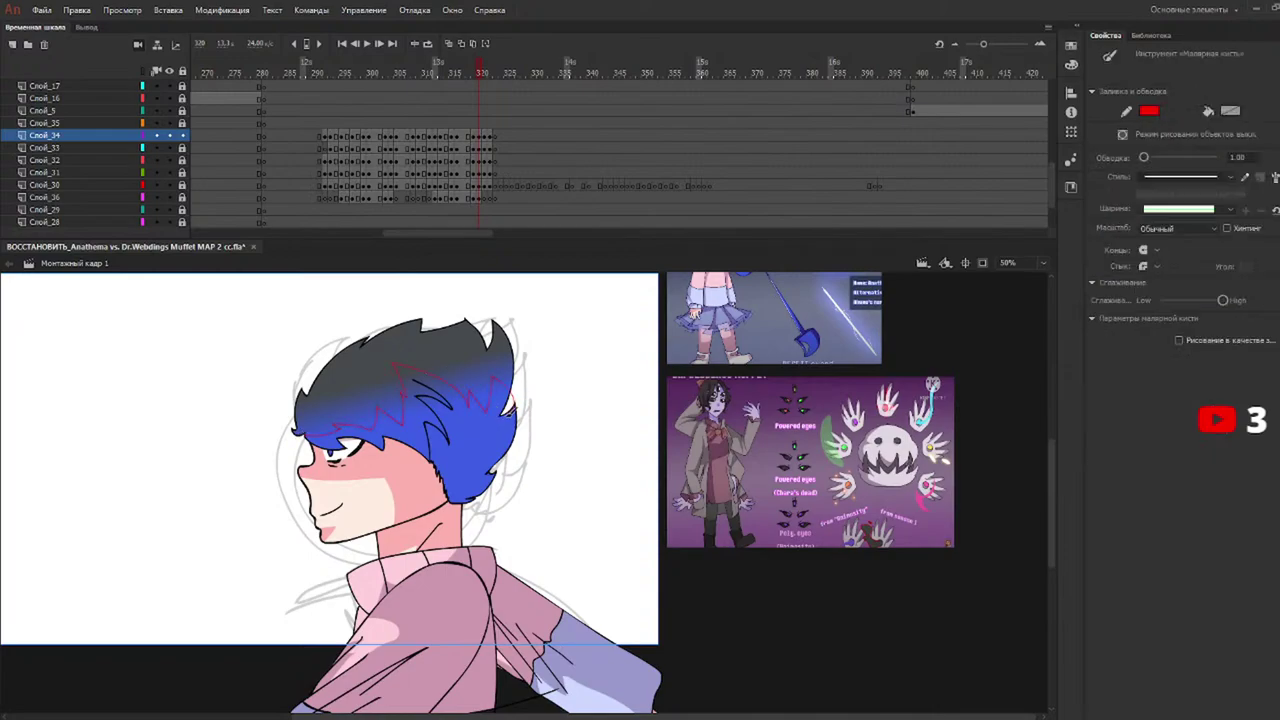
Draw the zigzag red guide lines across the hair in frames 321 and 322.
click(484, 72)
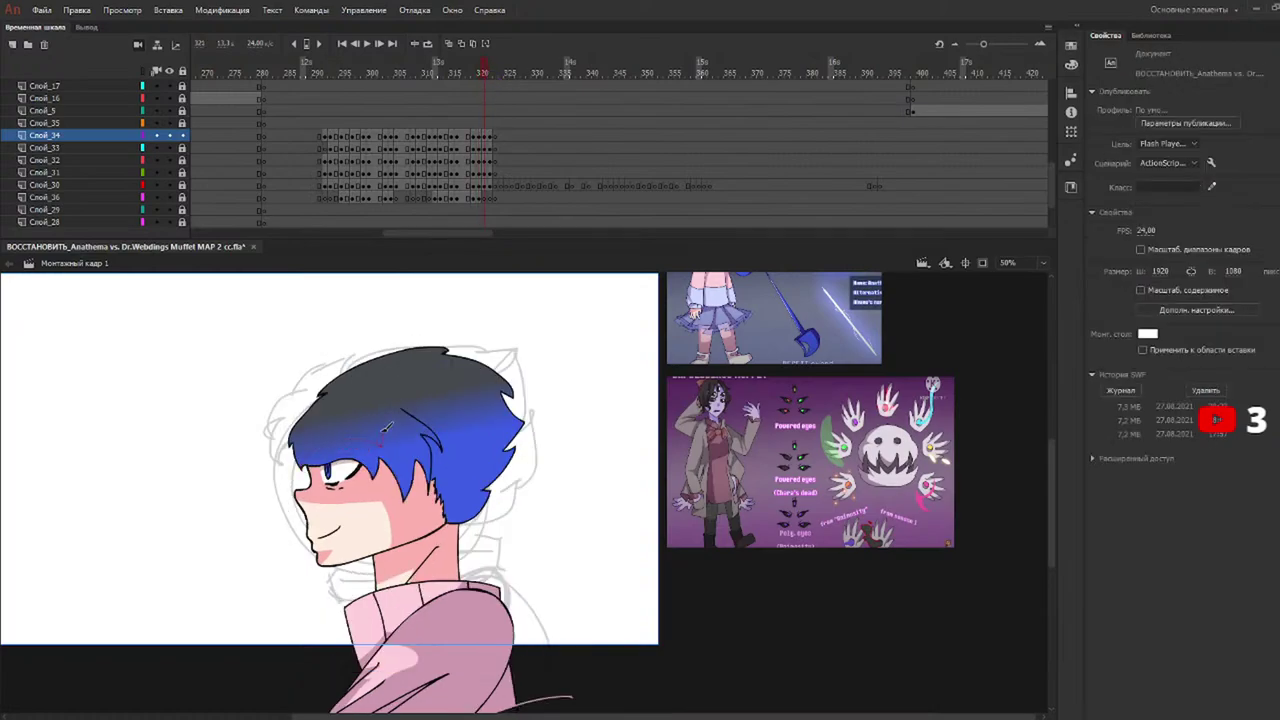
key(b)
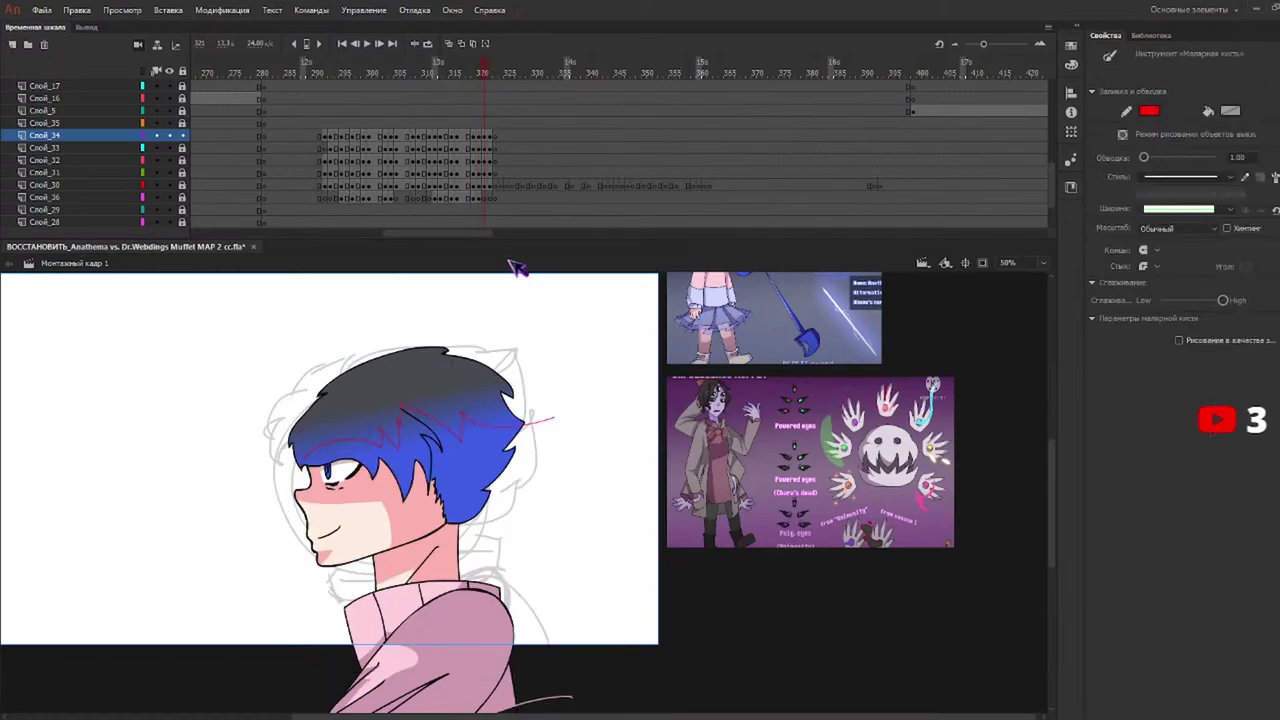
click(502, 73)
click(490, 73)
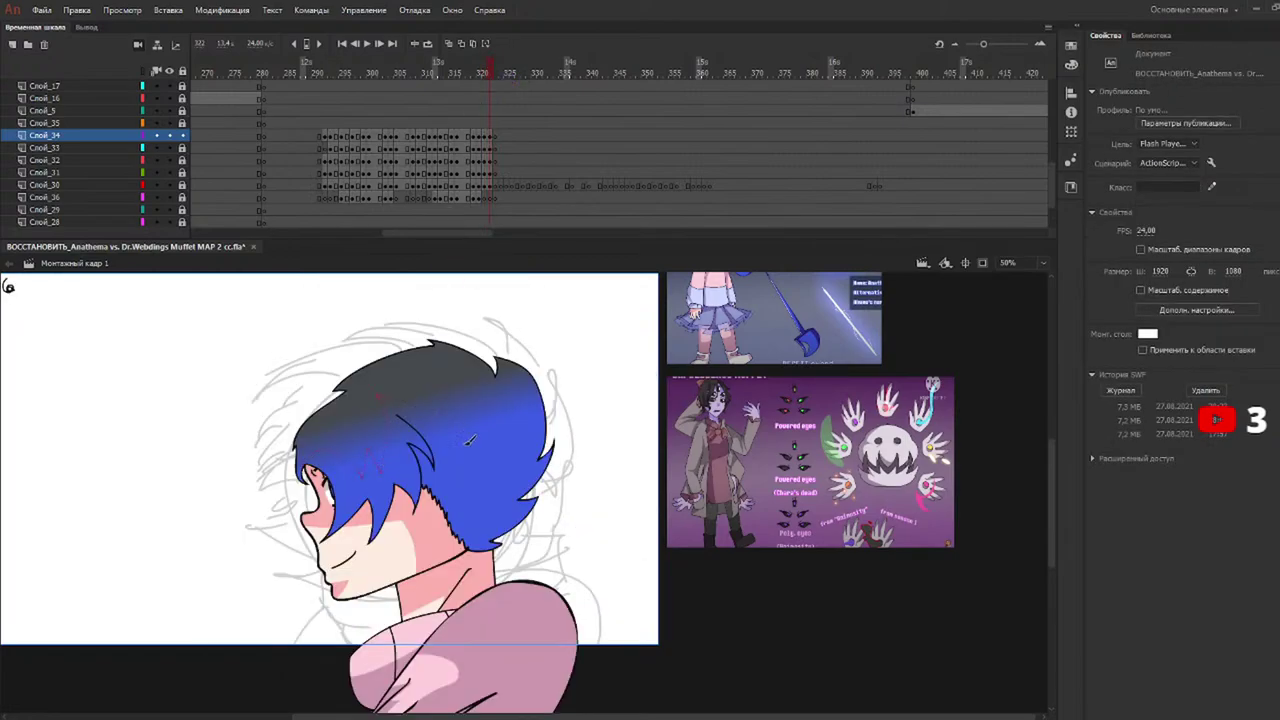
Return to frame 292, darken the black-to-blue gradient fill, and fill the shadow areas on the crown with the Paint Bucket.
mouse_move(394, 70)
mouse_down()
mouse_move(304, 66)
mouse_move(366, 75)
mouse_move(337, 76)
mouse_up()
key(Return)
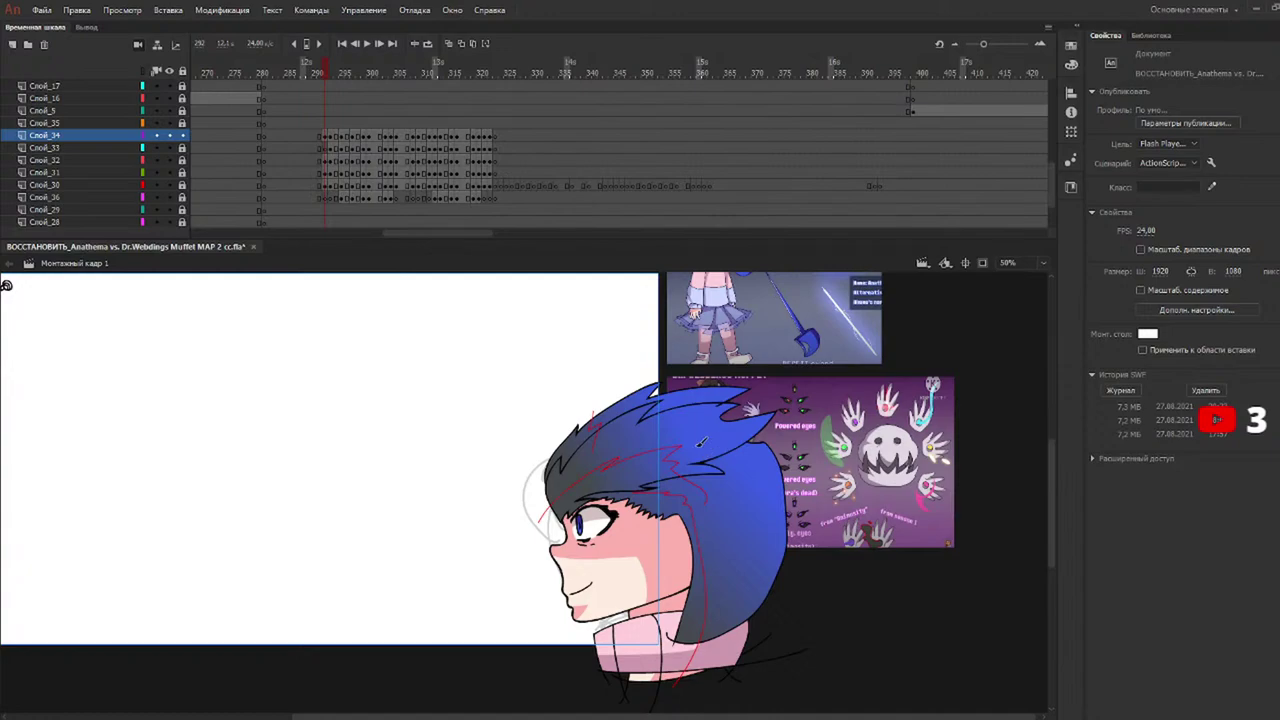
key(k)
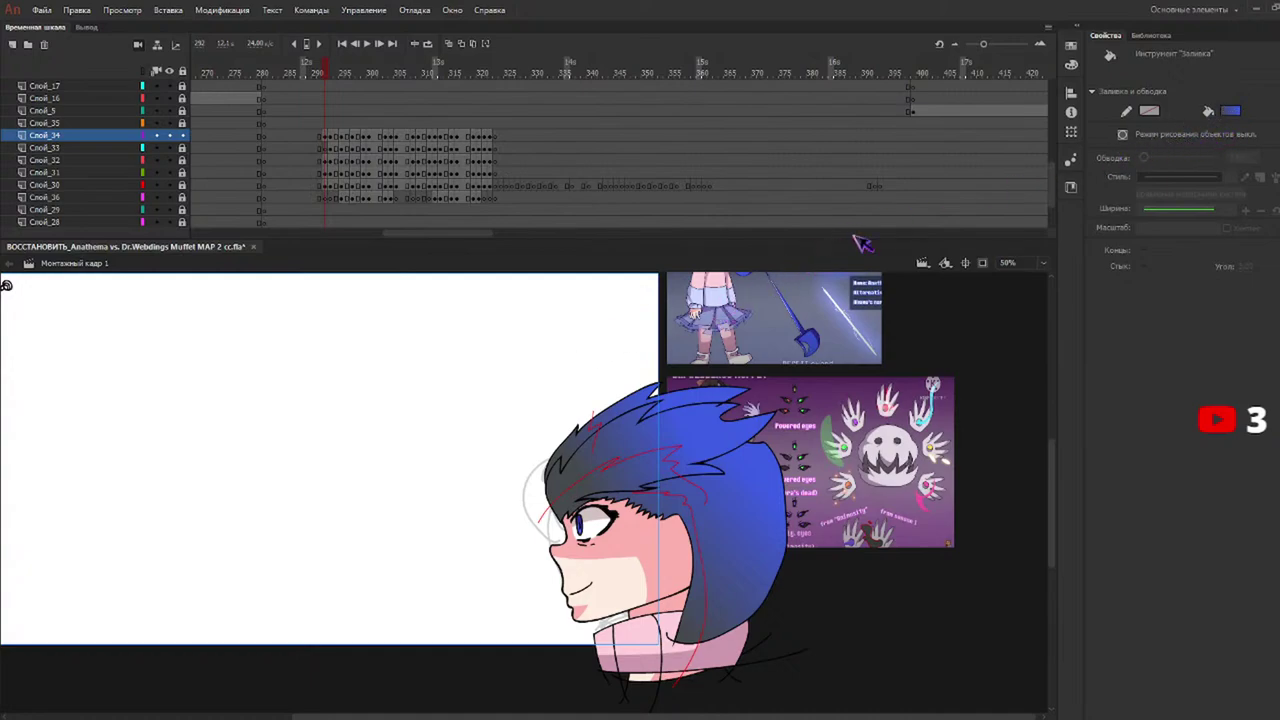
click(1071, 65)
click(637, 447)
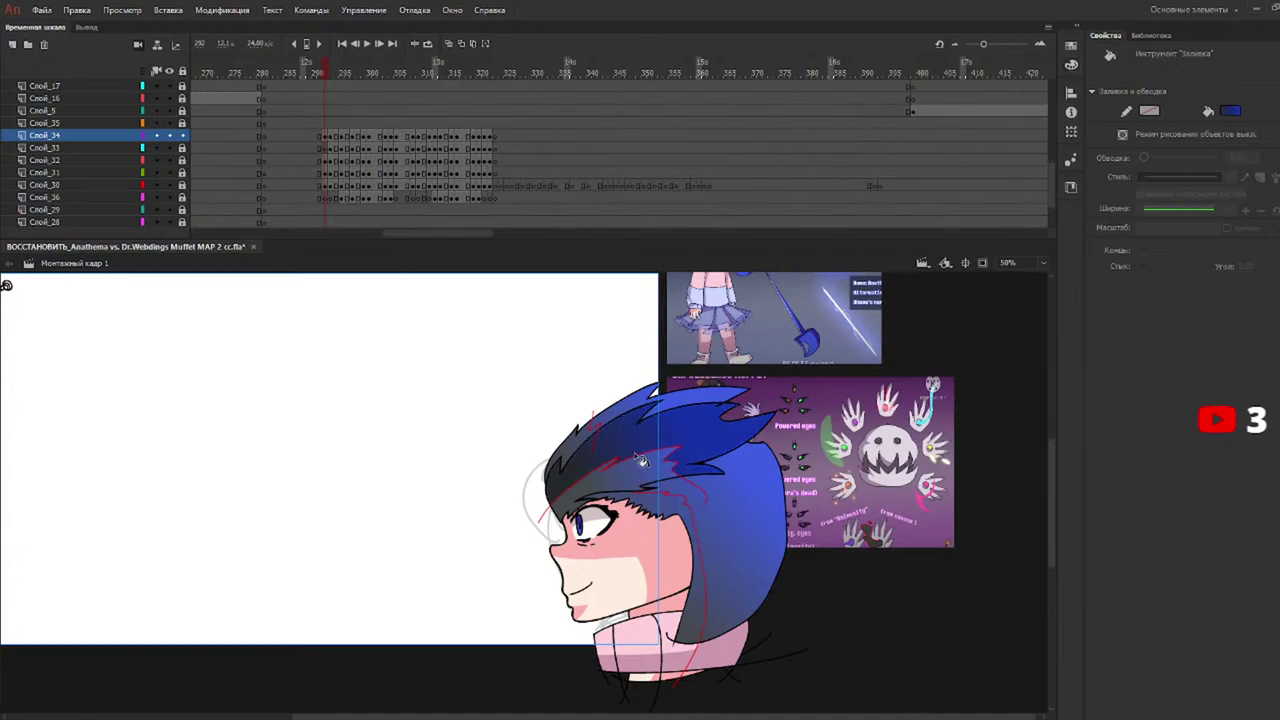
click(628, 420)
Fill the shadow on the side hair in frame 292 with the dark gradient, repairing the red guide line with the brush.
click(745, 521)
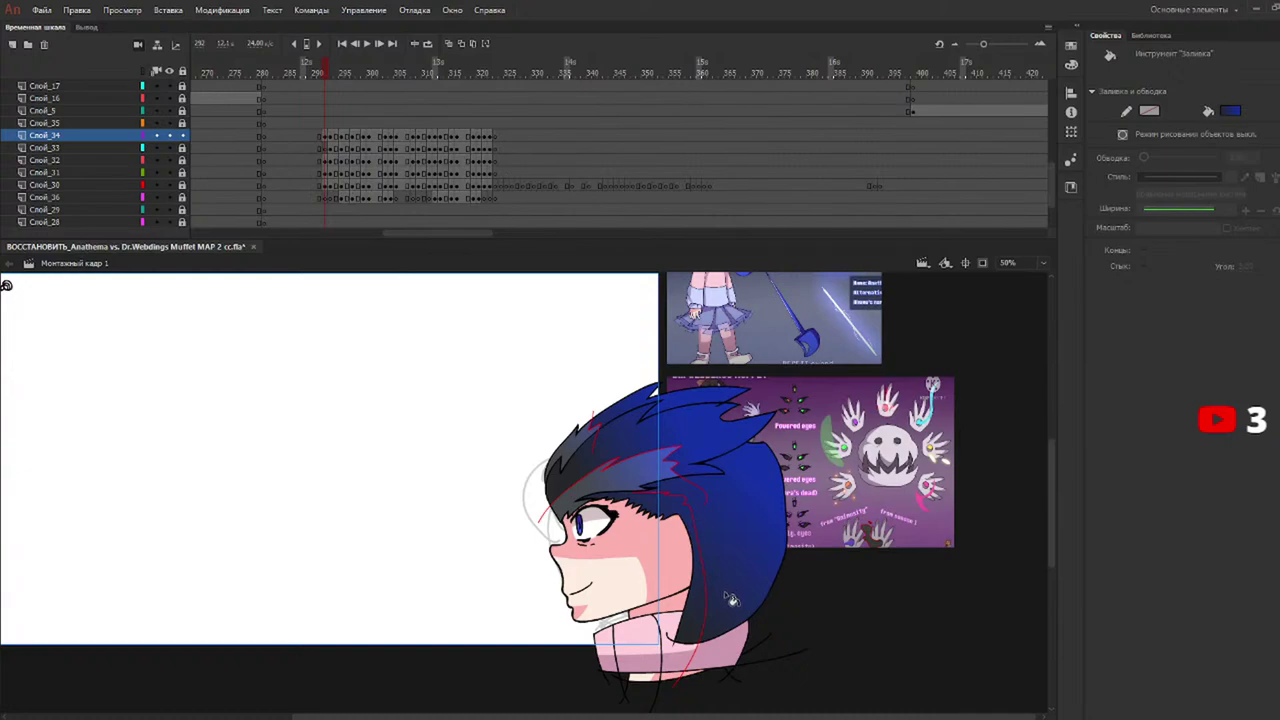
click(658, 495)
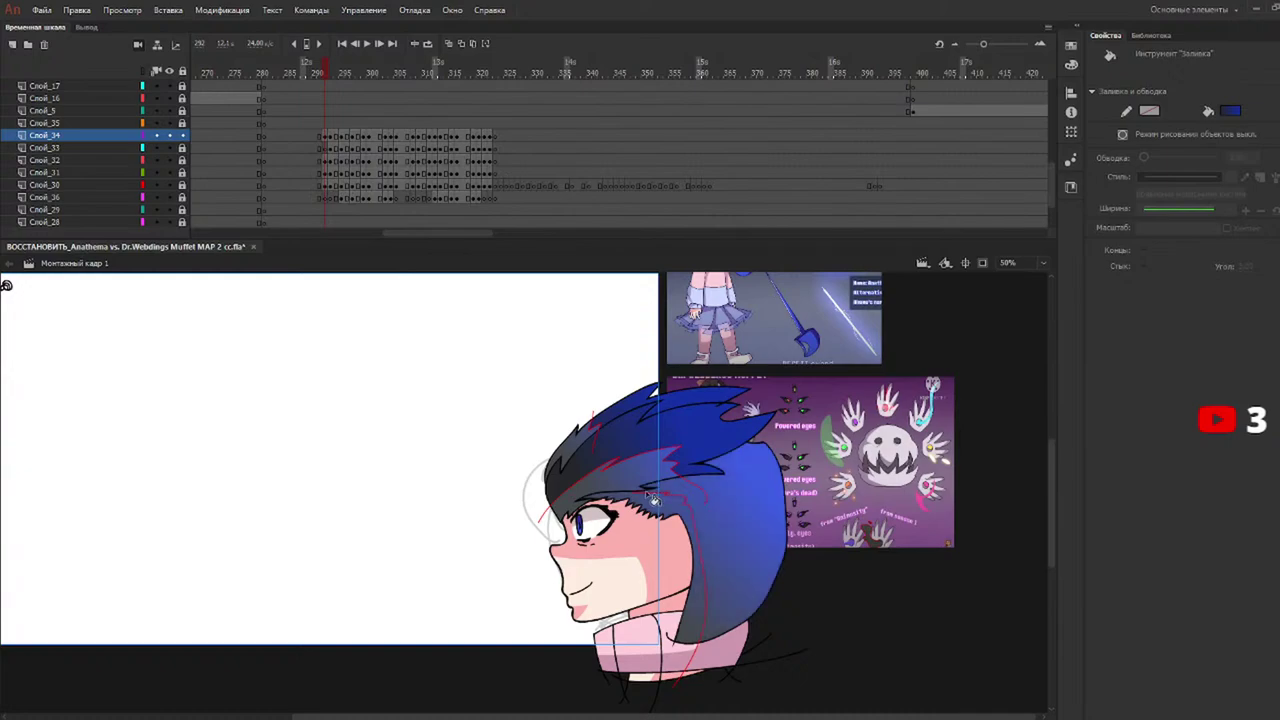
key(y)
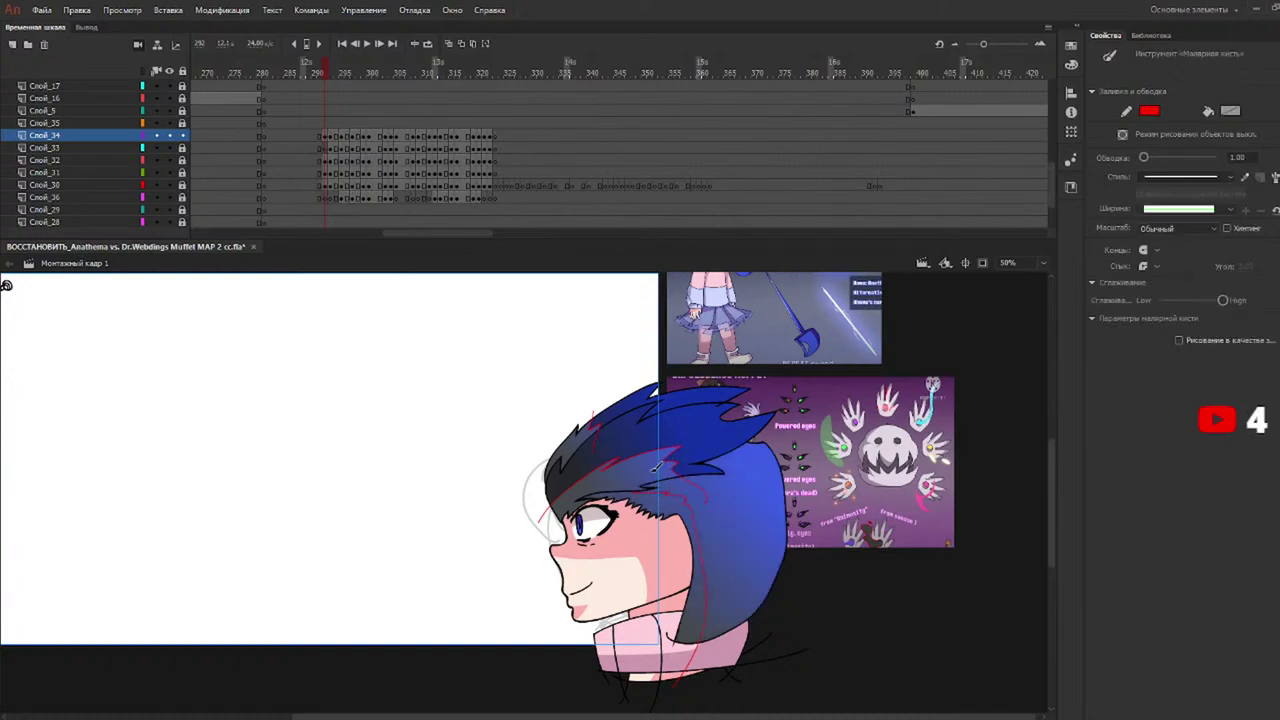
key(k)
click(752, 520)
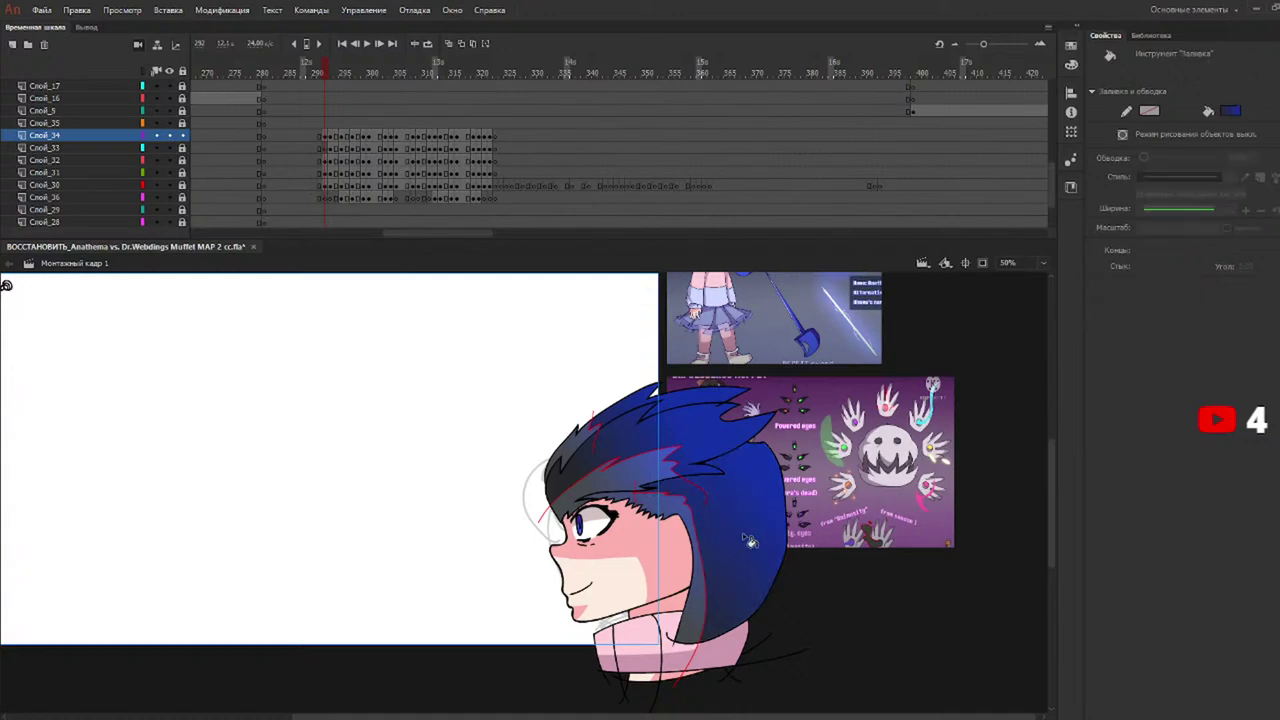
Fill the hair's shadow areas outside the red guide lines in frame 293 with the dark blue gradient.
click(332, 74)
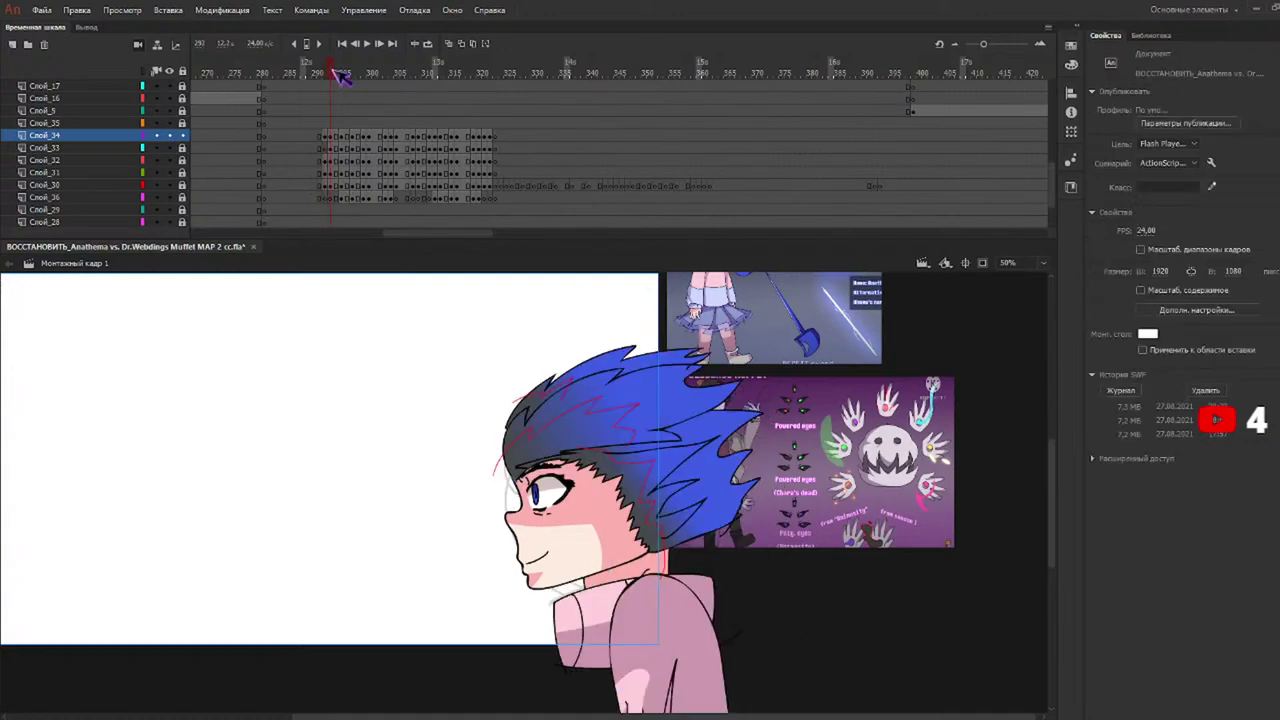
key(k)
click(632, 400)
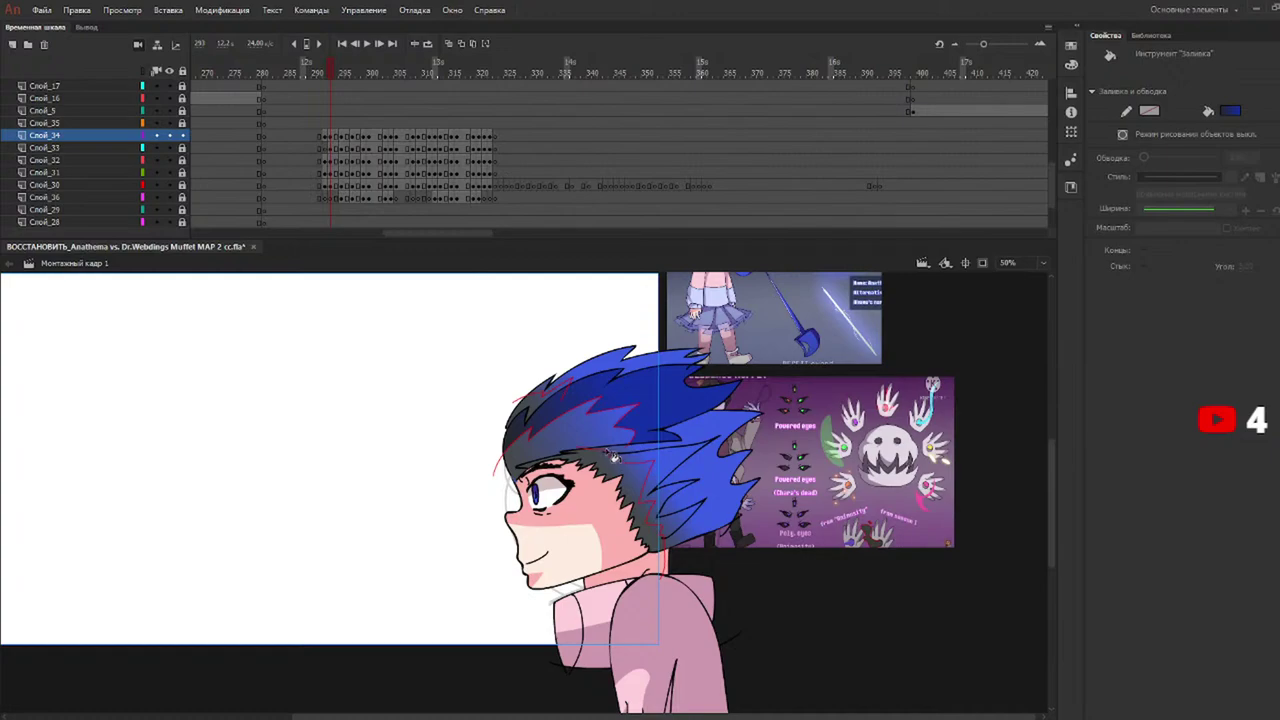
click(615, 402)
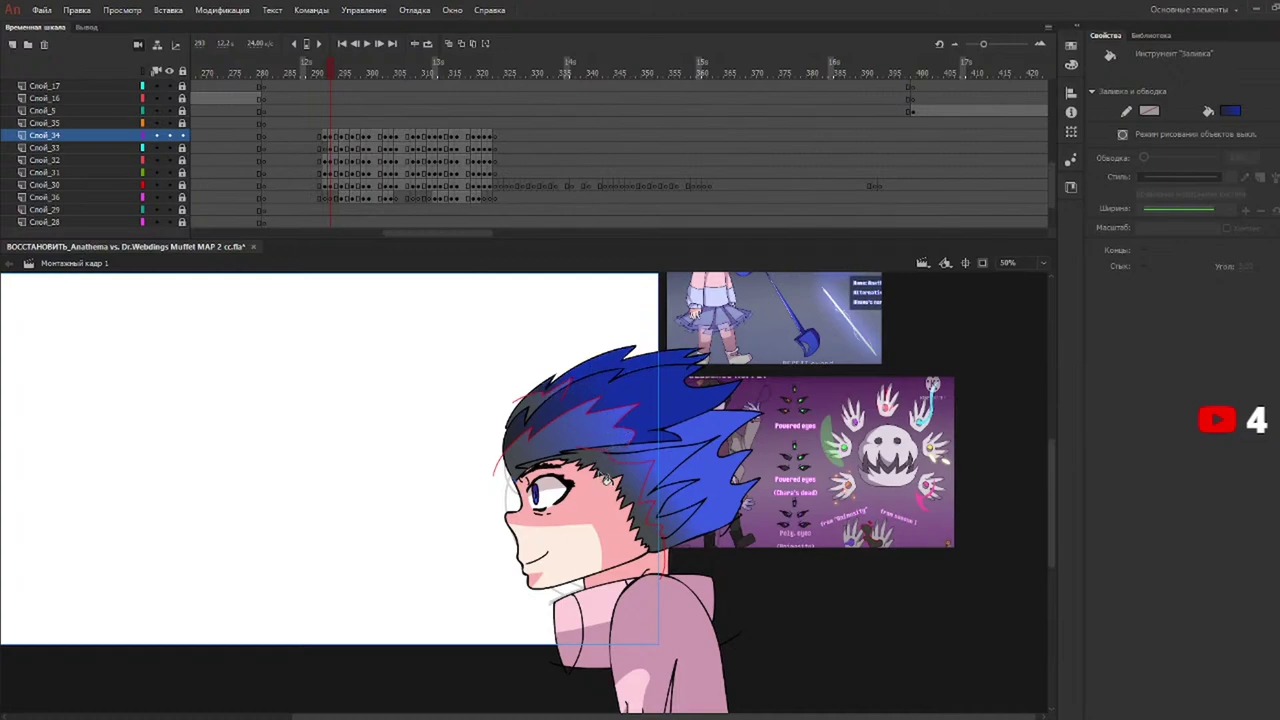
click(690, 482)
click(715, 482)
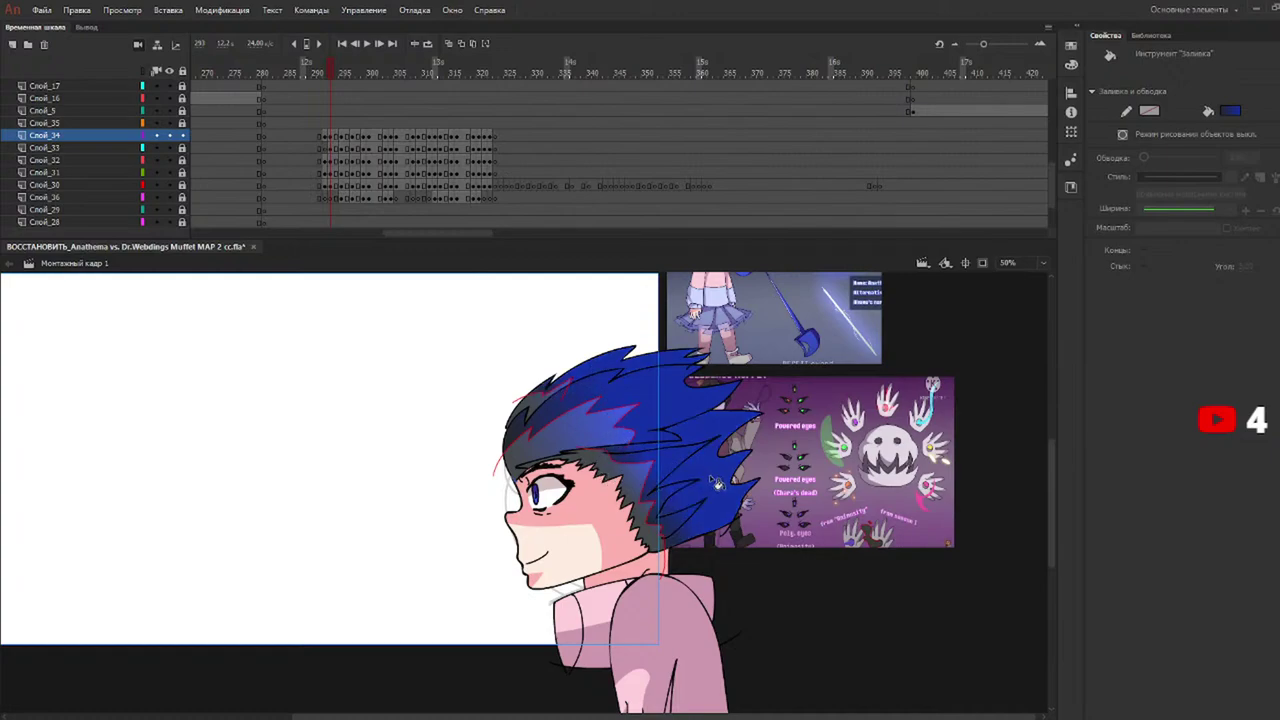
Fill the crown and back strands outside the guide lines in frame 295 with the dark blue gradient.
click(343, 70)
click(566, 350)
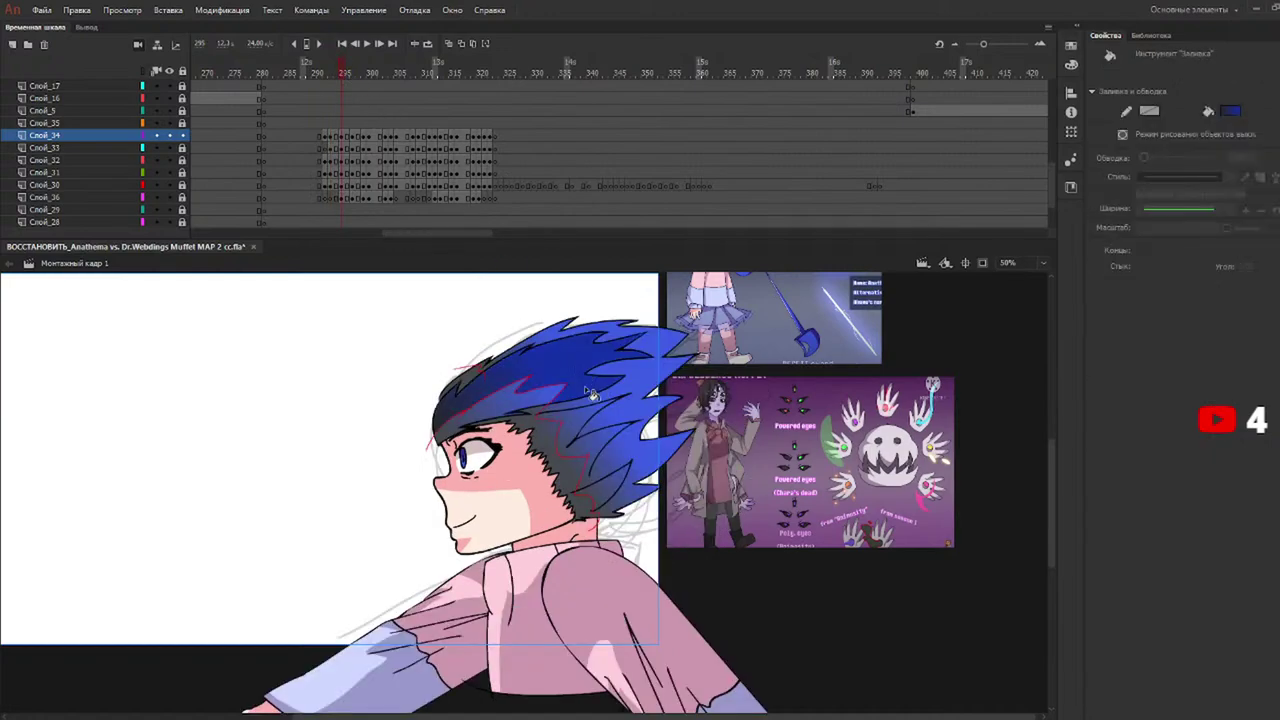
click(552, 352)
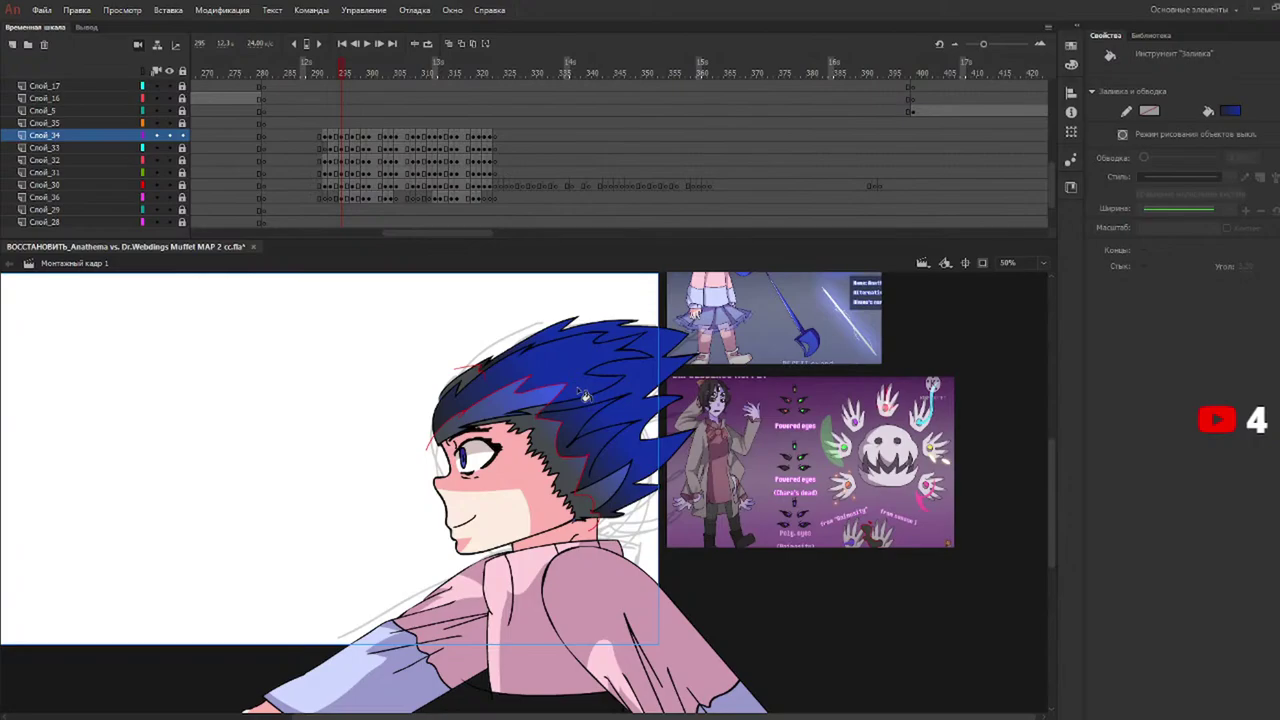
click(613, 492)
Fill the shaded hair sections in frame 297 with the dark blue gradient.
drag(349, 74, 354, 74)
click(470, 370)
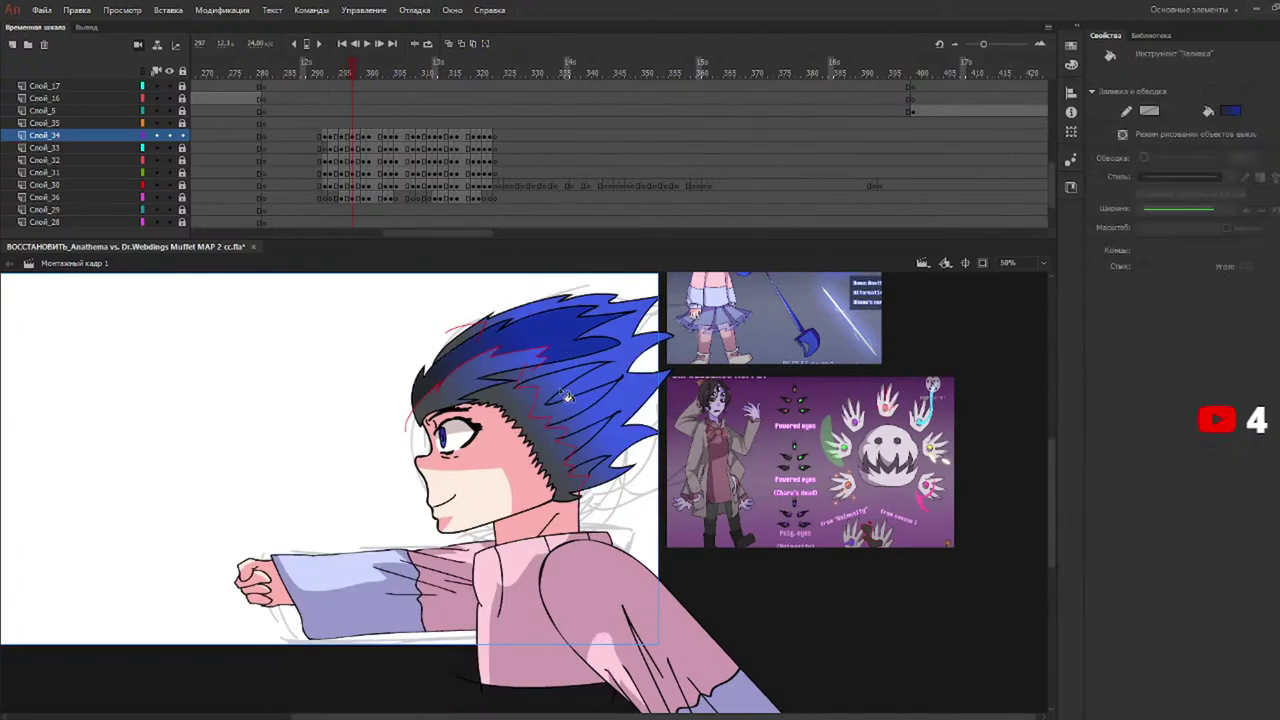
click(633, 360)
click(589, 444)
click(590, 478)
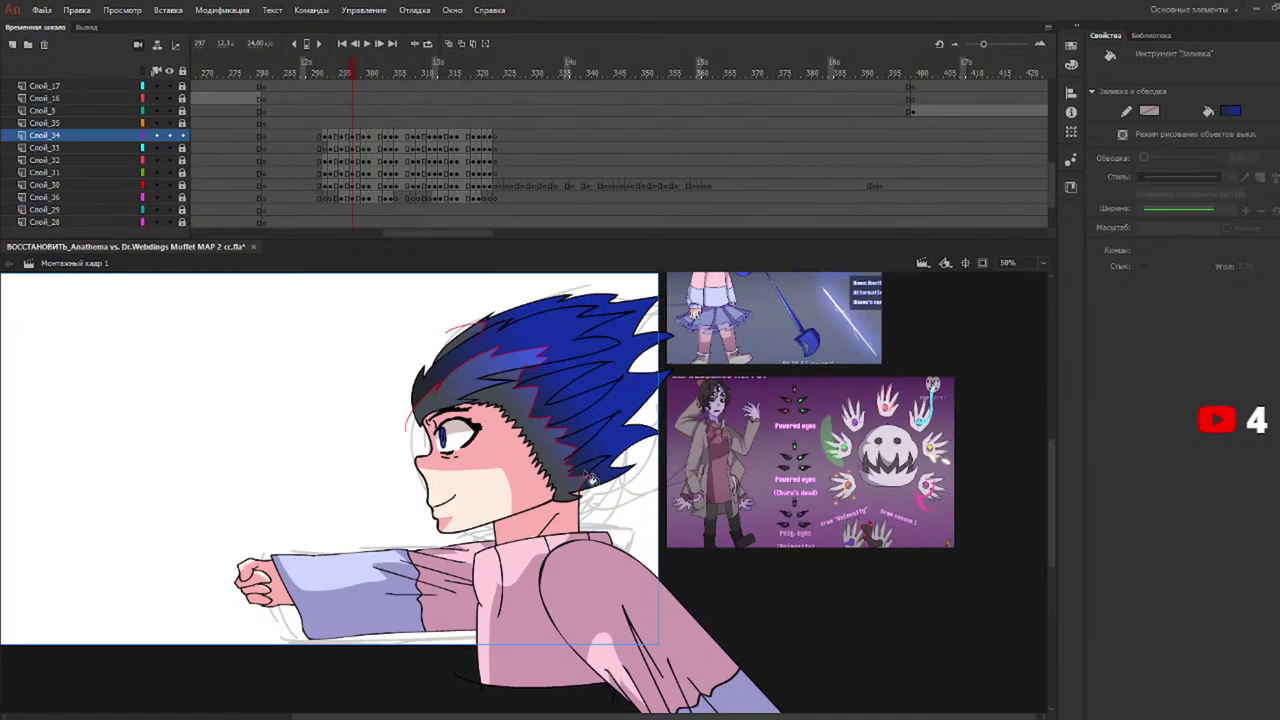
Fill the shaded crown, back and lower strands of the hair in frame 299 with the dark blue gradient.
click(366, 74)
key(k)
click(557, 335)
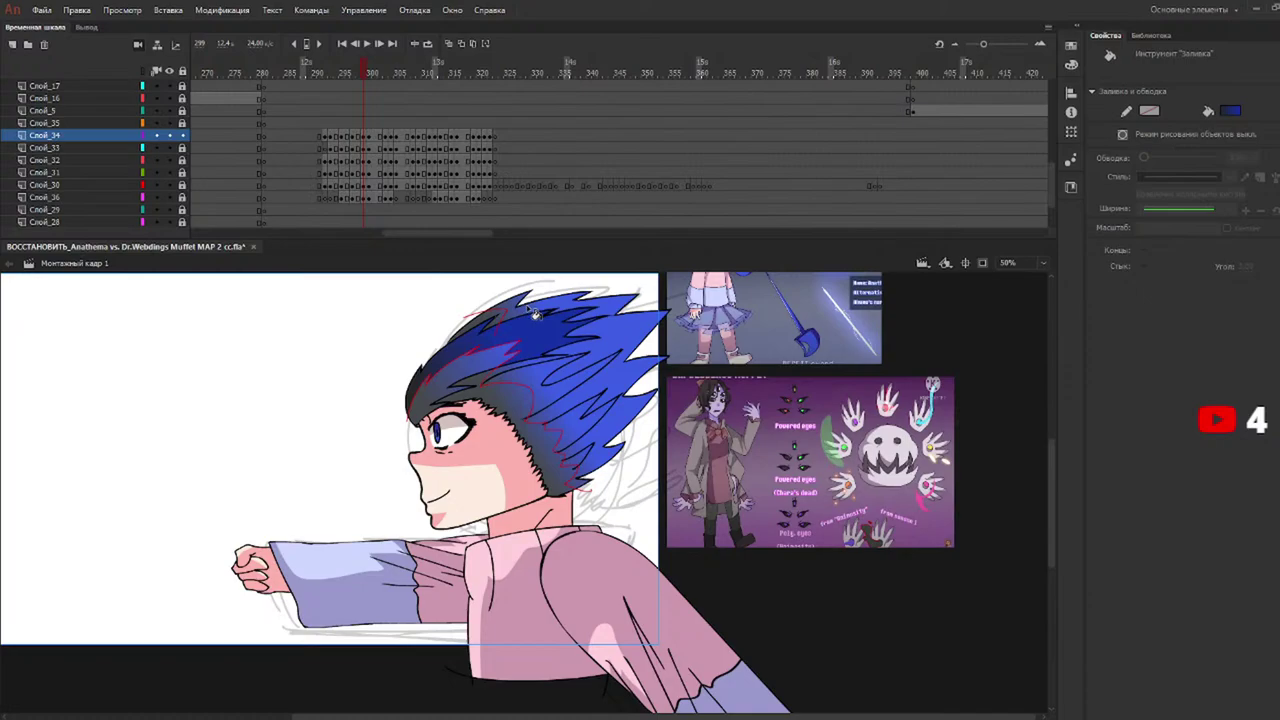
click(553, 321)
click(613, 347)
click(568, 398)
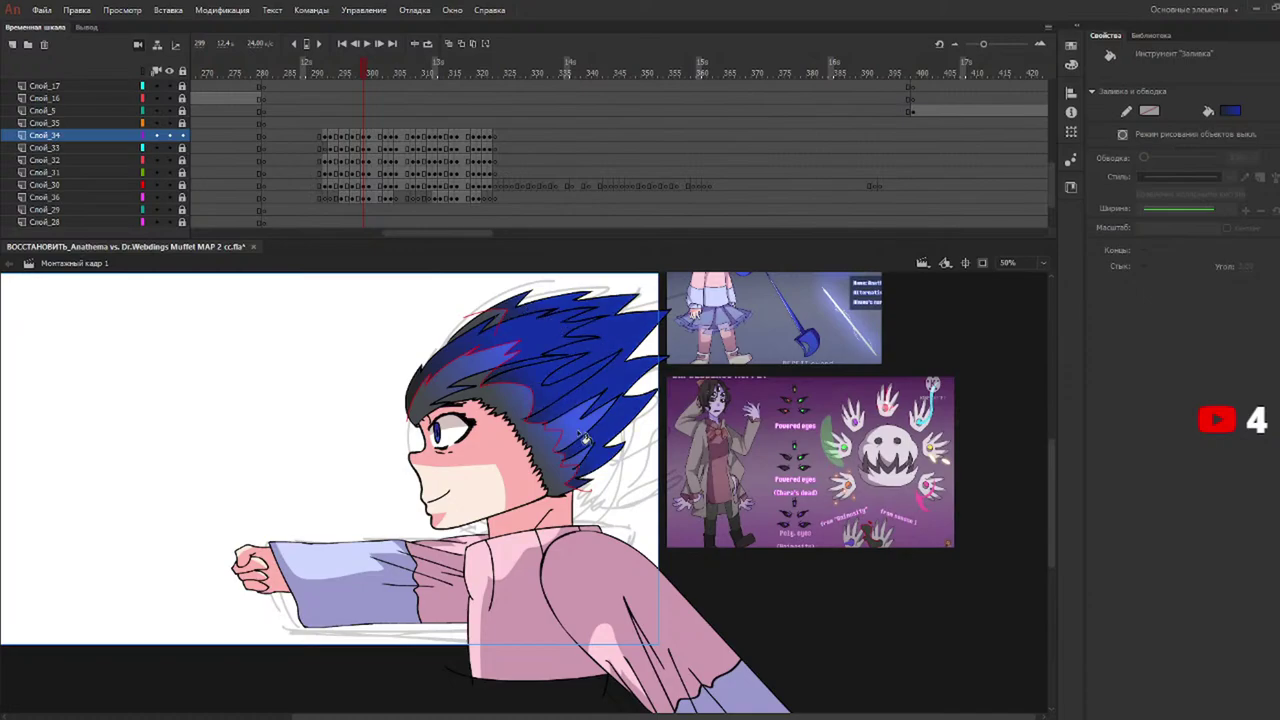
click(588, 440)
click(578, 458)
Fill every hair shadow section in frame 300 with the dark blue gradient, including the small strands near the neck.
drag(395, 77, 371, 76)
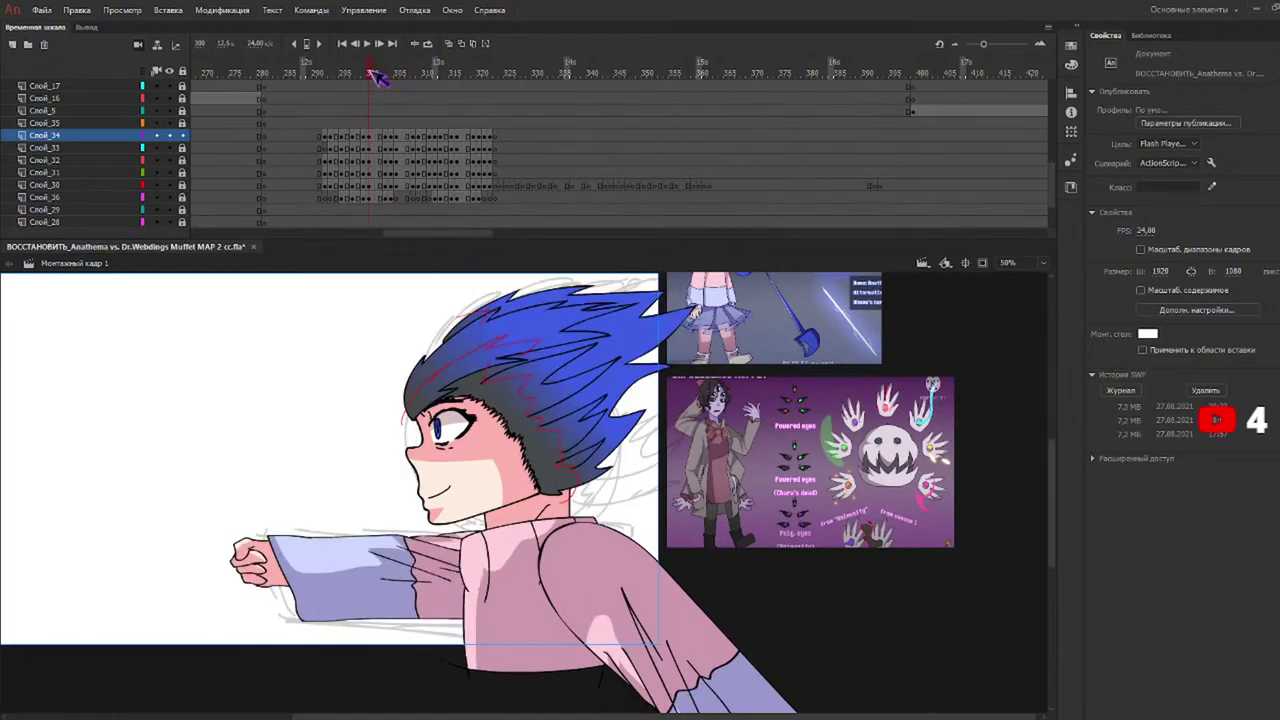
key(k)
click(540, 327)
click(552, 391)
click(546, 393)
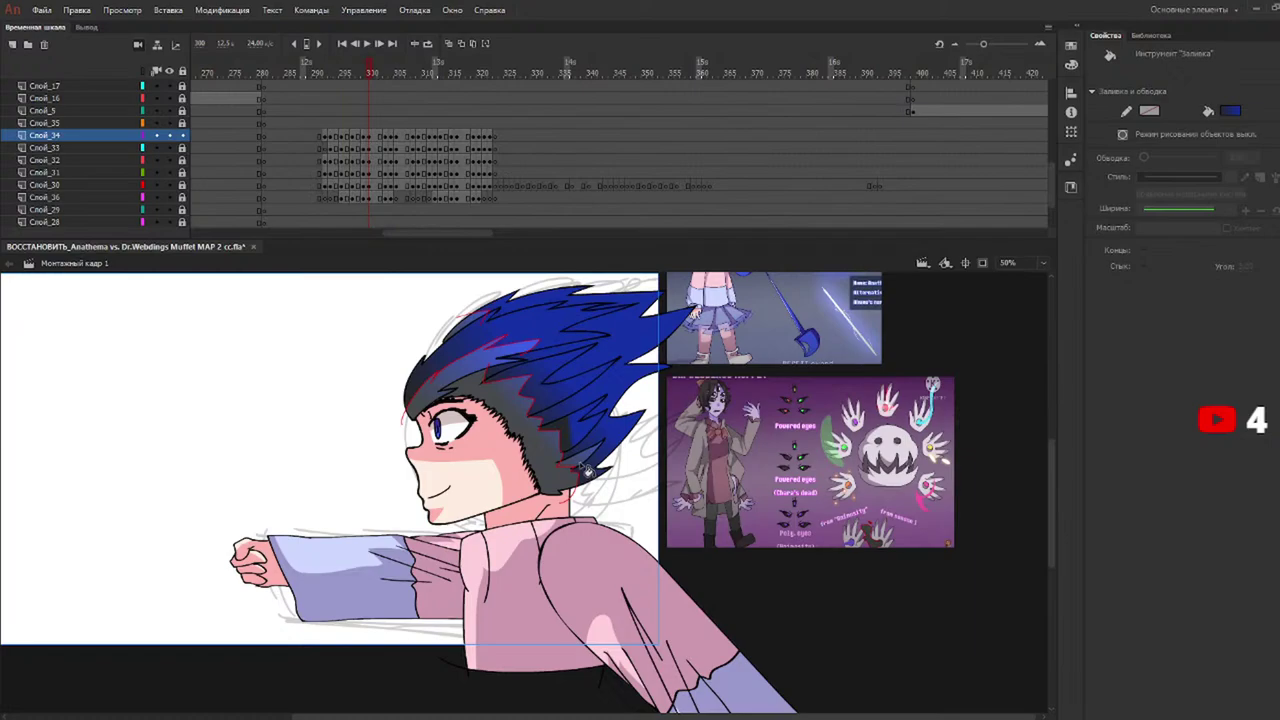
click(569, 429)
click(567, 427)
click(580, 467)
Fill the hair shadow areas in frame 303 with the dark blue gradient.
click(386, 72)
click(520, 331)
click(550, 348)
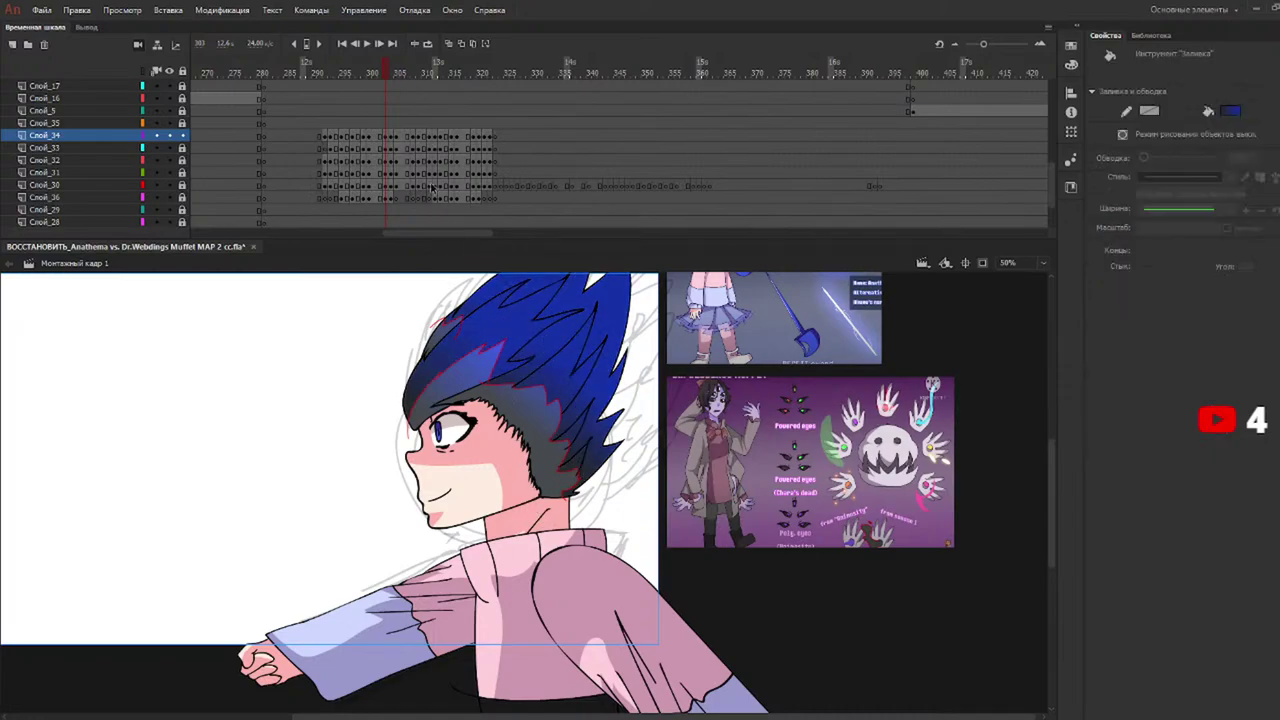
Fill the shaded parts of the upswept hair in frame 304 with the dark blue gradient.
click(398, 73)
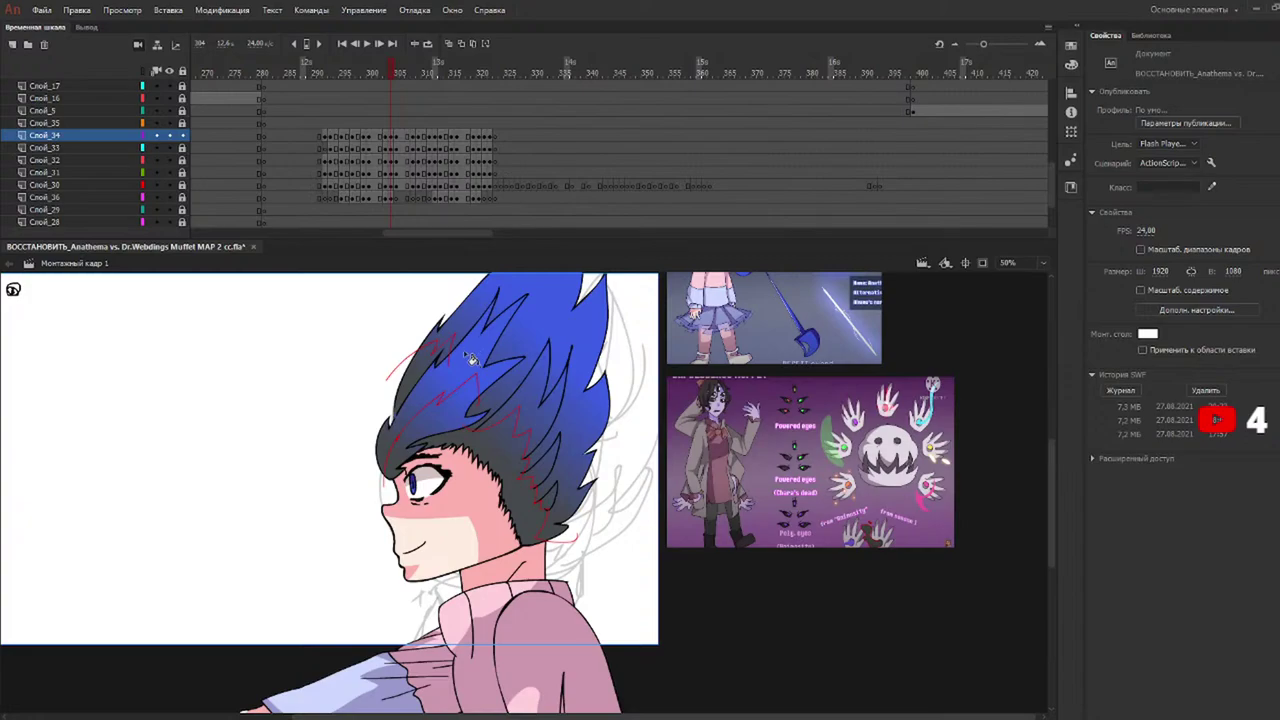
key(k)
click(494, 373)
click(550, 428)
click(545, 475)
click(554, 494)
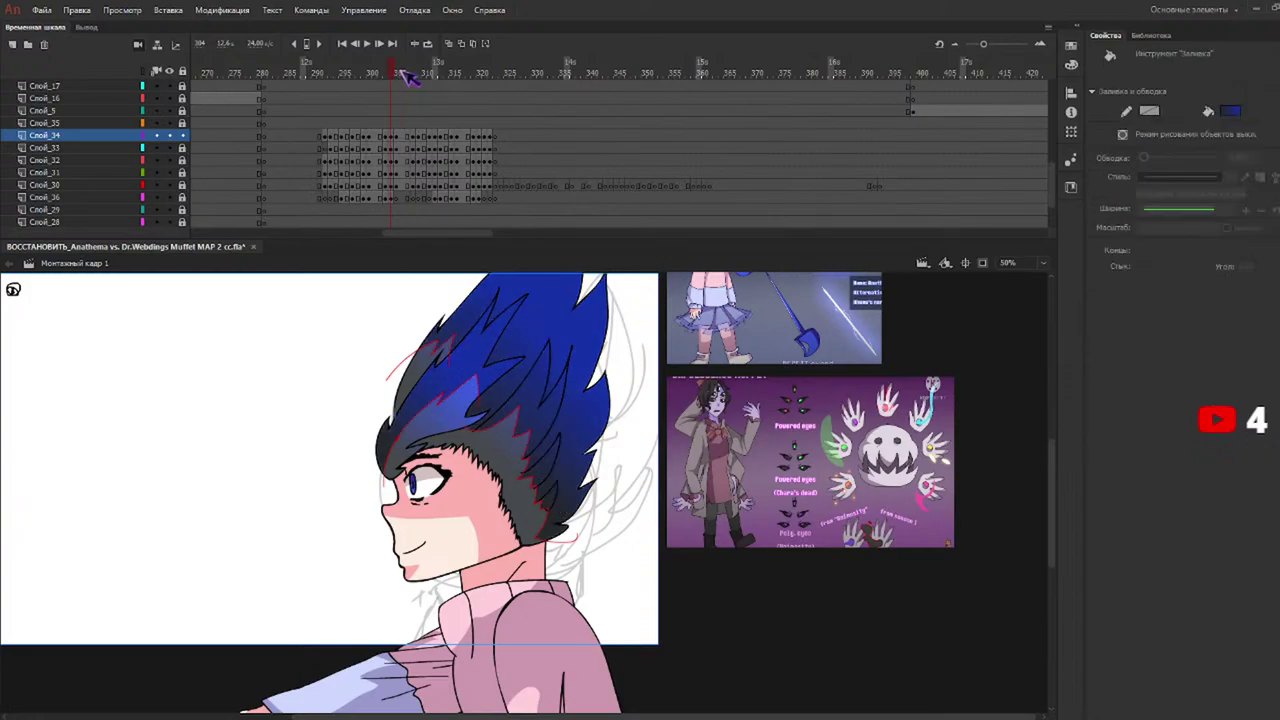
Fill the hair's crown and back shadow sections in frame 305 with the dark blue gradient.
click(399, 74)
click(553, 378)
click(546, 479)
click(556, 509)
click(466, 411)
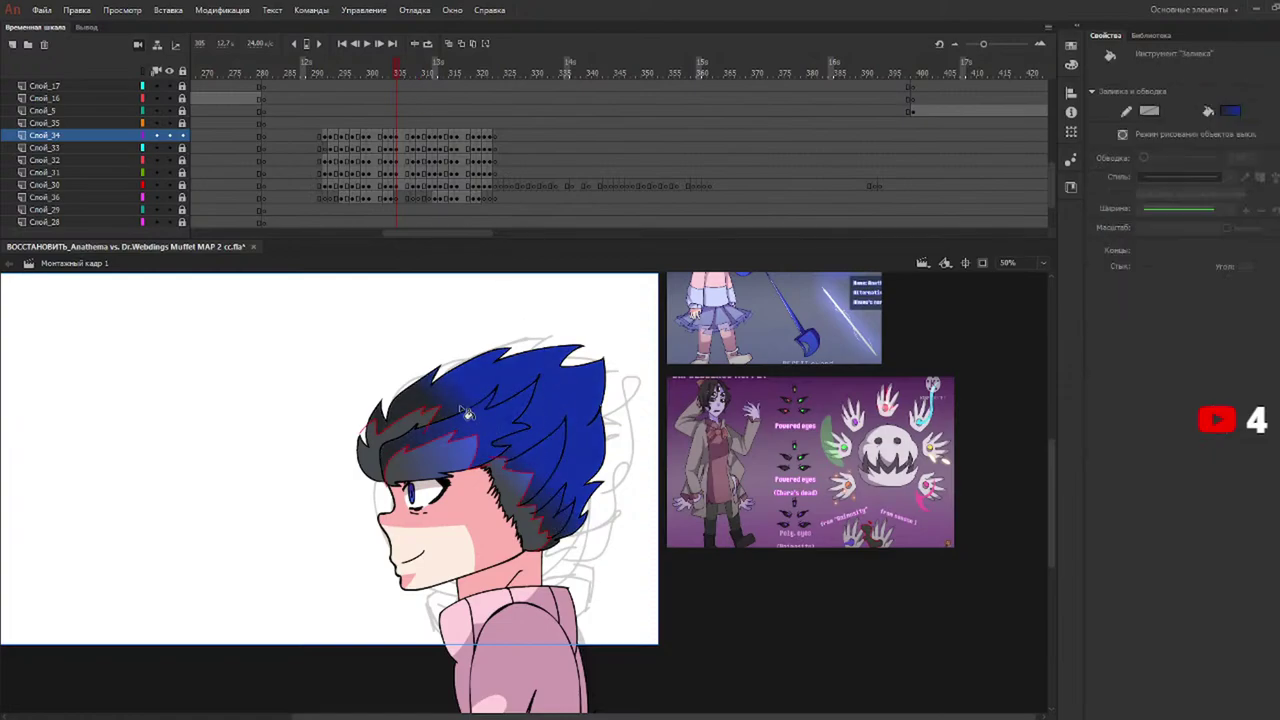
Try to fill the hair shadow in frame 308 with the dark gradient, undo the fill, and switch to the red brush.
click(417, 70)
click(532, 465)
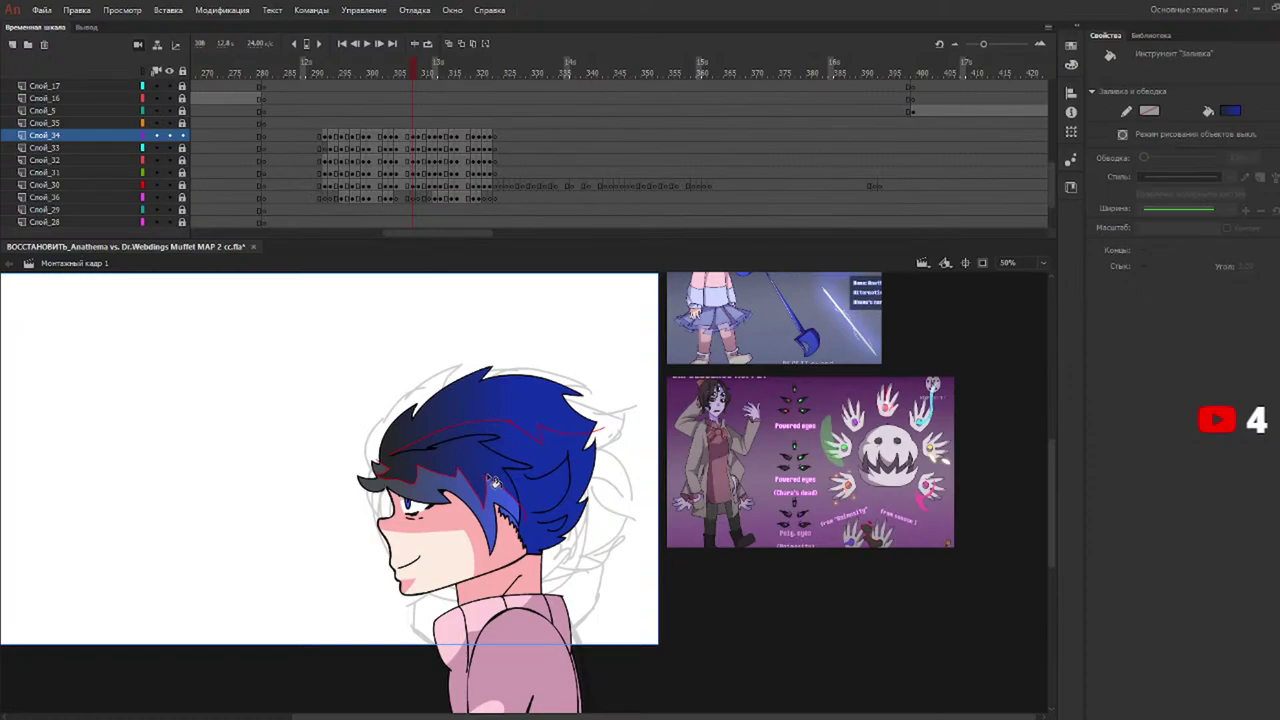
key(ctrl+z)
key(y)
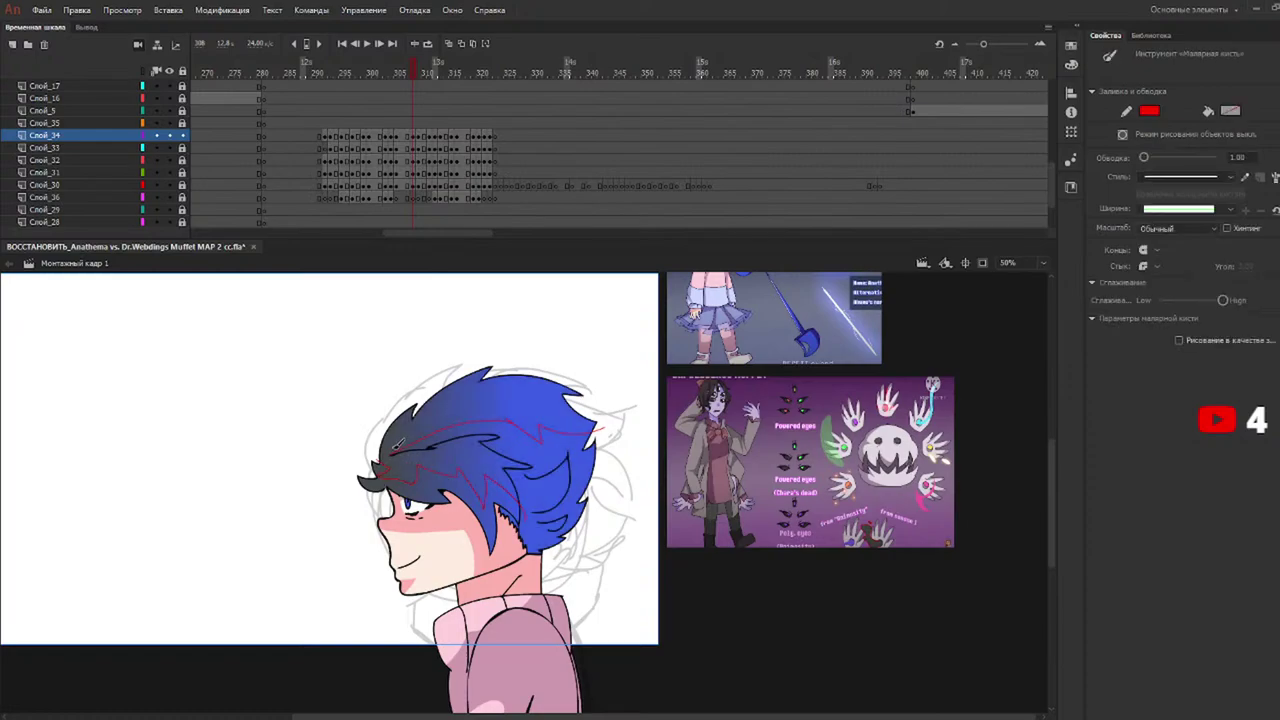
Fill the hair's shadow areas inside the red guide lines with dark blue on frames 308 and 309.
key(k)
click(436, 490)
click(543, 471)
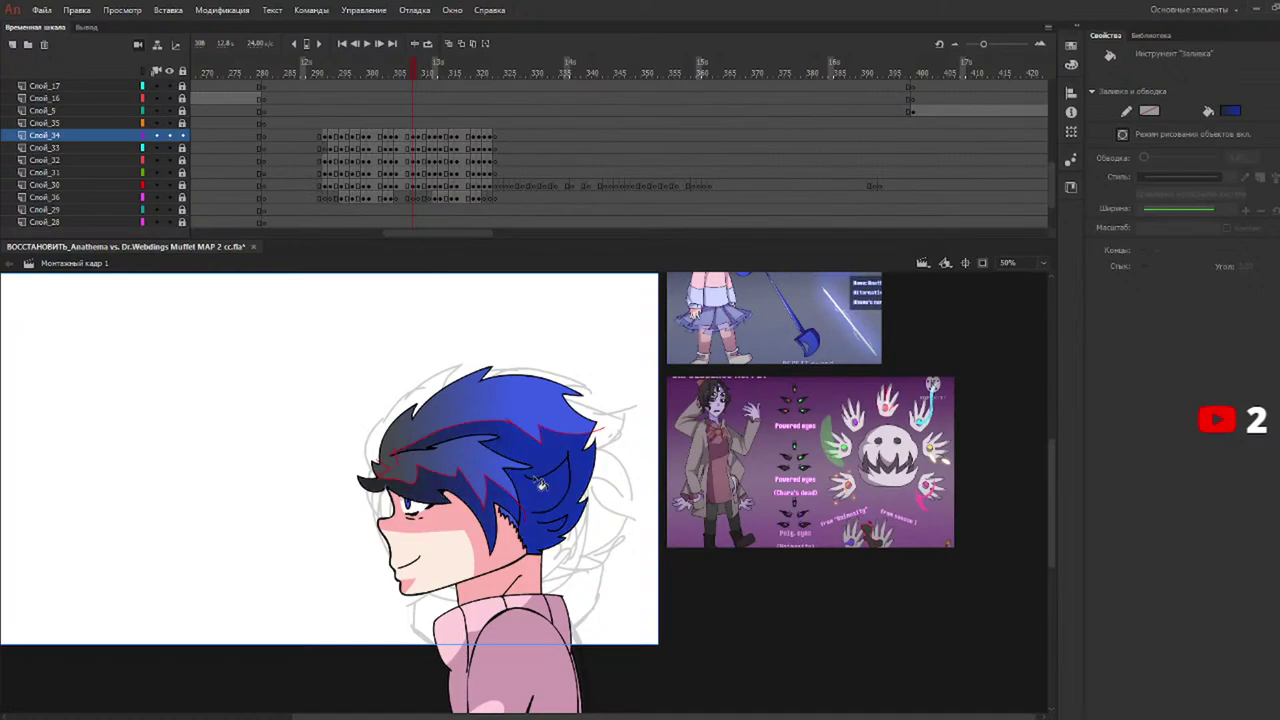
click(423, 70)
click(528, 500)
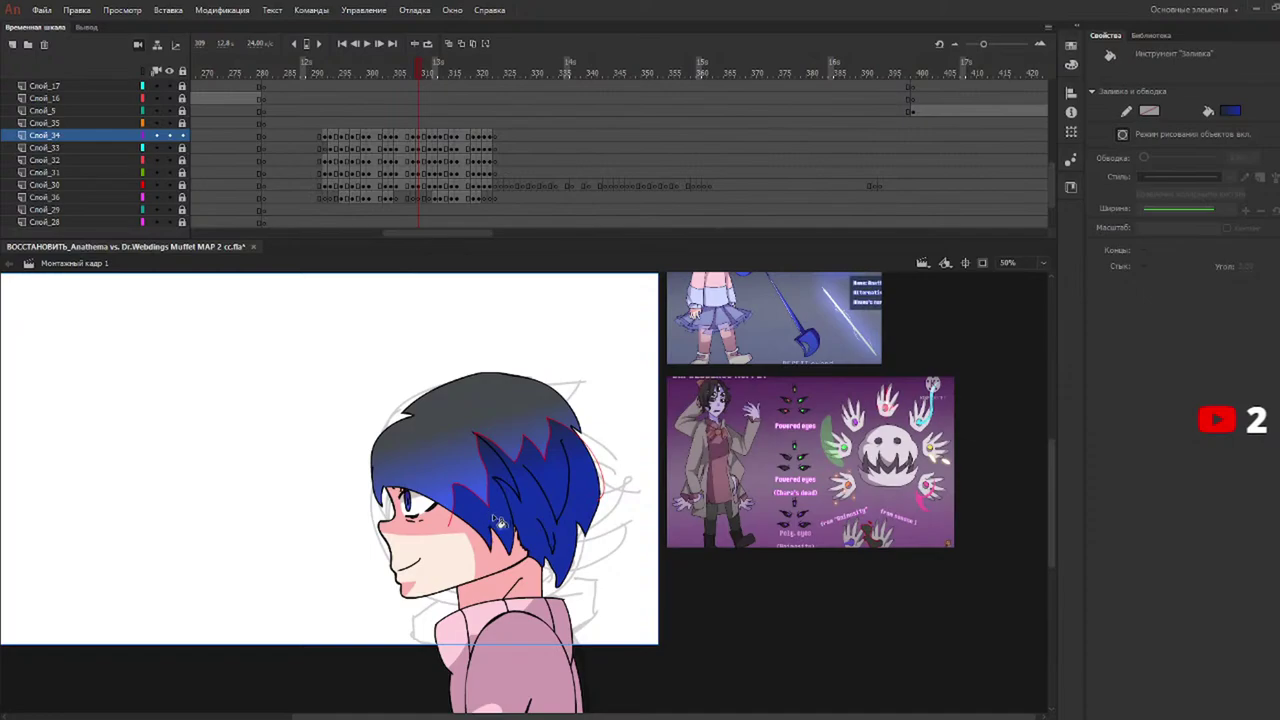
Fill the lower hair's shadow areas below the red guide lines with dark blue on frames 311 and 312.
click(433, 72)
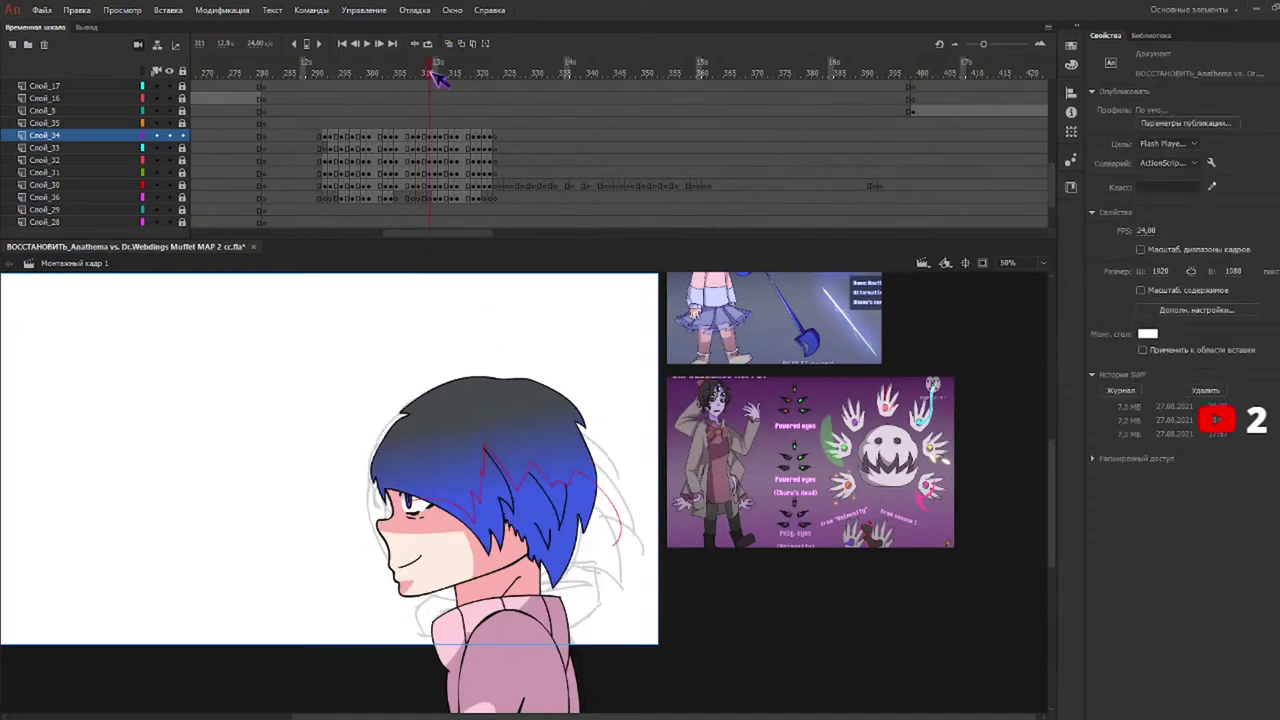
click(541, 510)
click(503, 460)
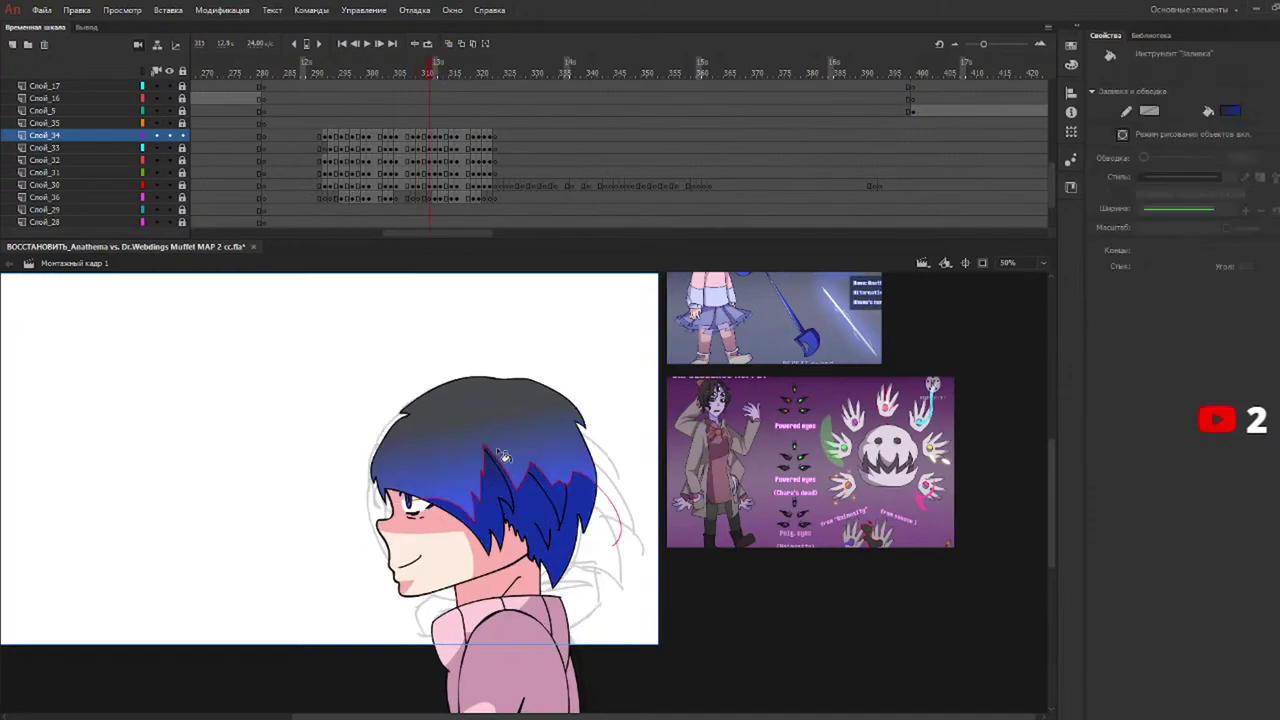
click(438, 73)
click(420, 444)
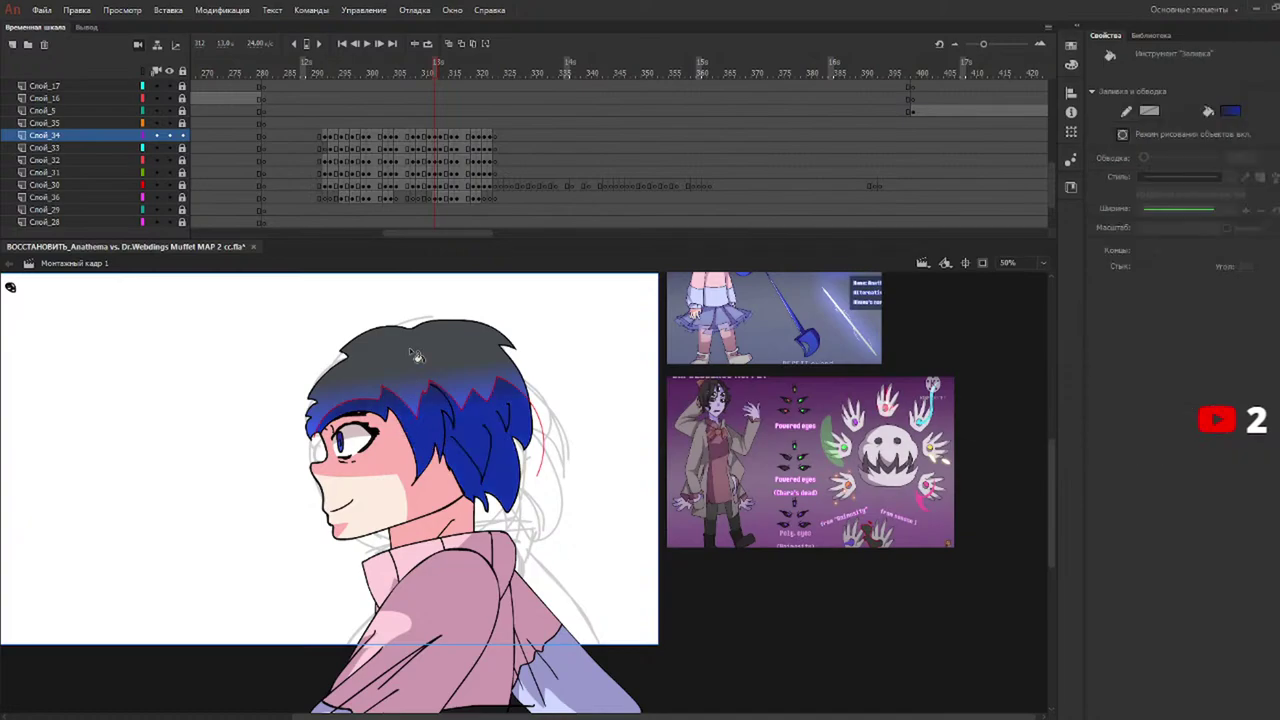
Fill the hair's shadow areas outside the red guide lines with dark blue on frames 313 and 315.
click(446, 70)
click(470, 352)
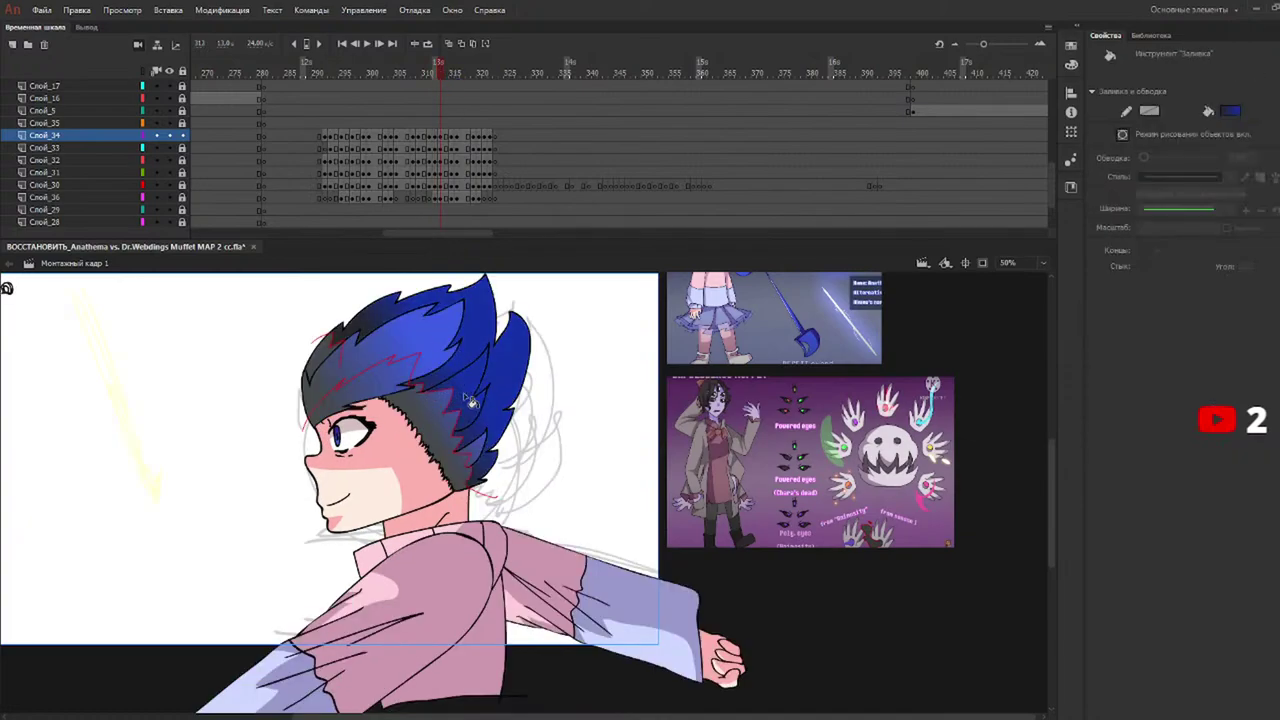
click(404, 341)
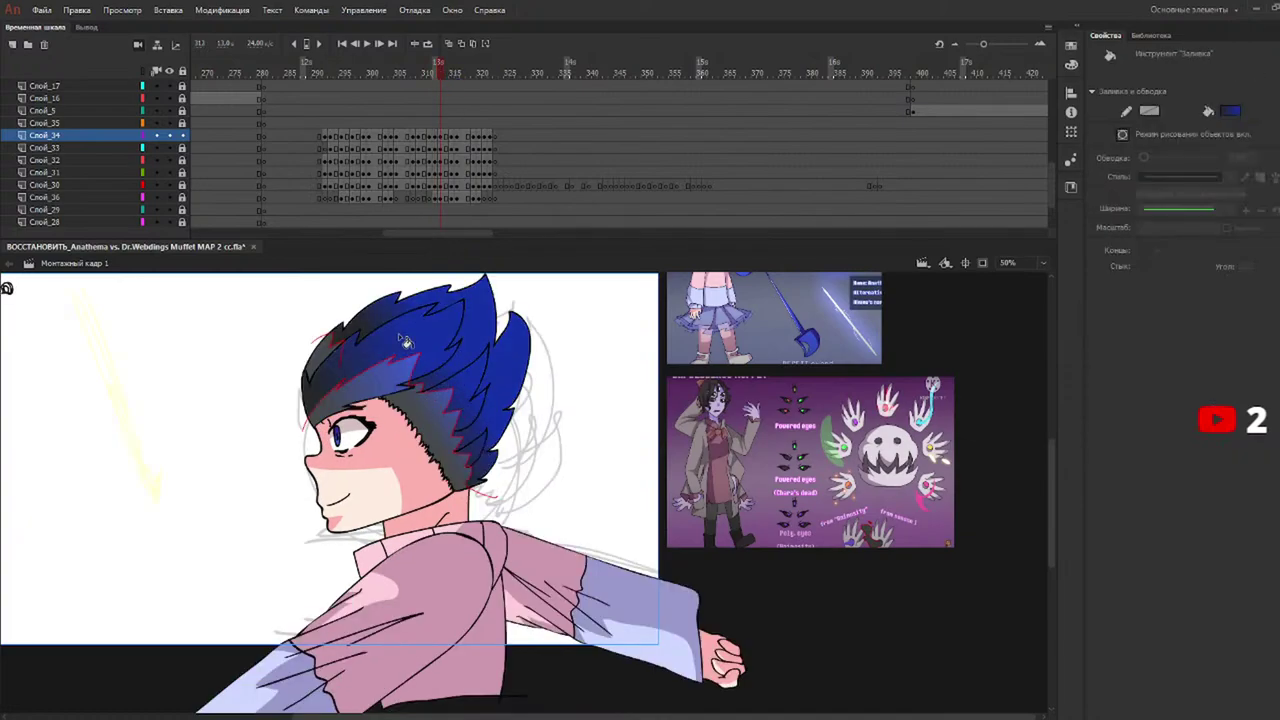
click(456, 72)
click(496, 337)
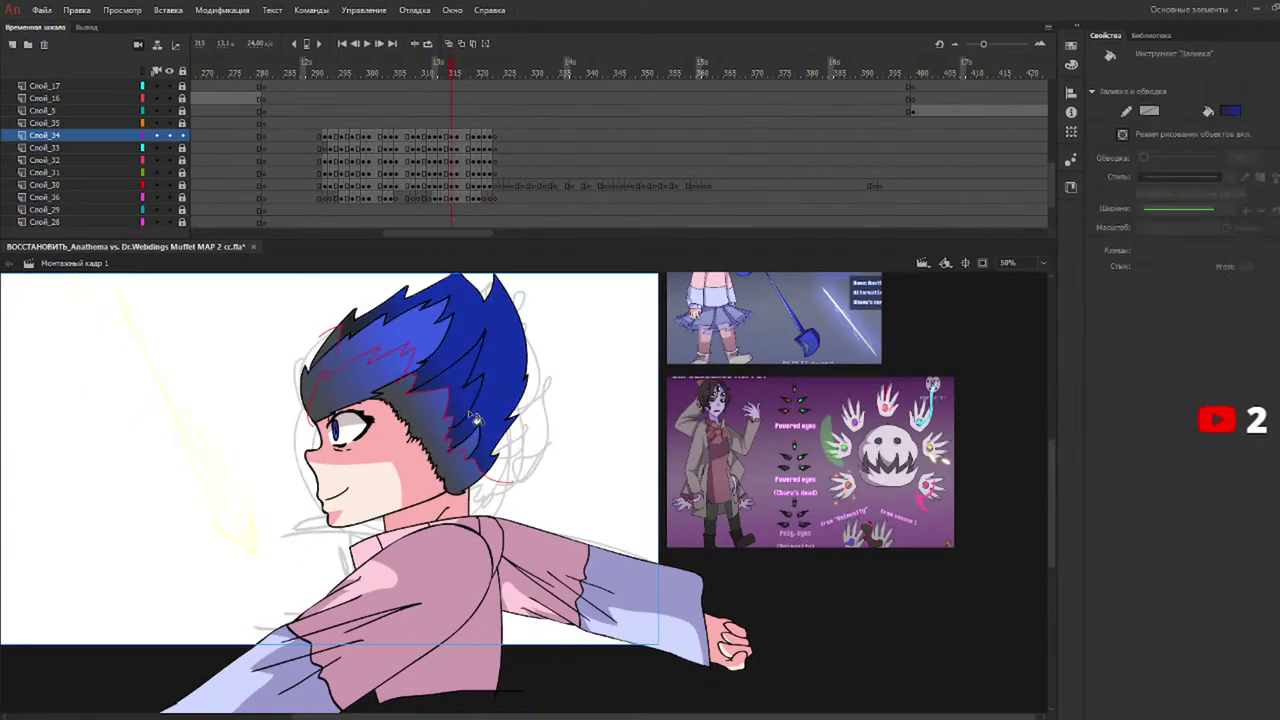
click(440, 316)
Fill the shaded strands of the upswept hair with dark blue on frames 317 and 319.
click(465, 70)
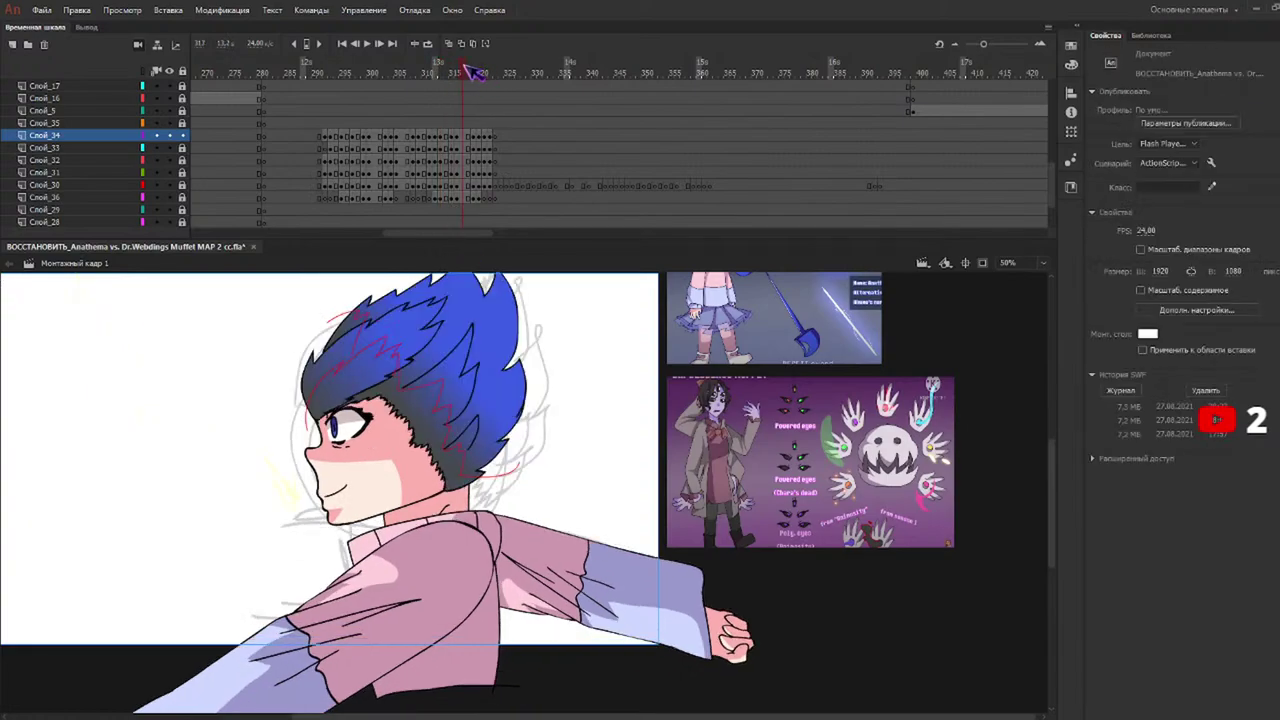
click(480, 401)
click(393, 301)
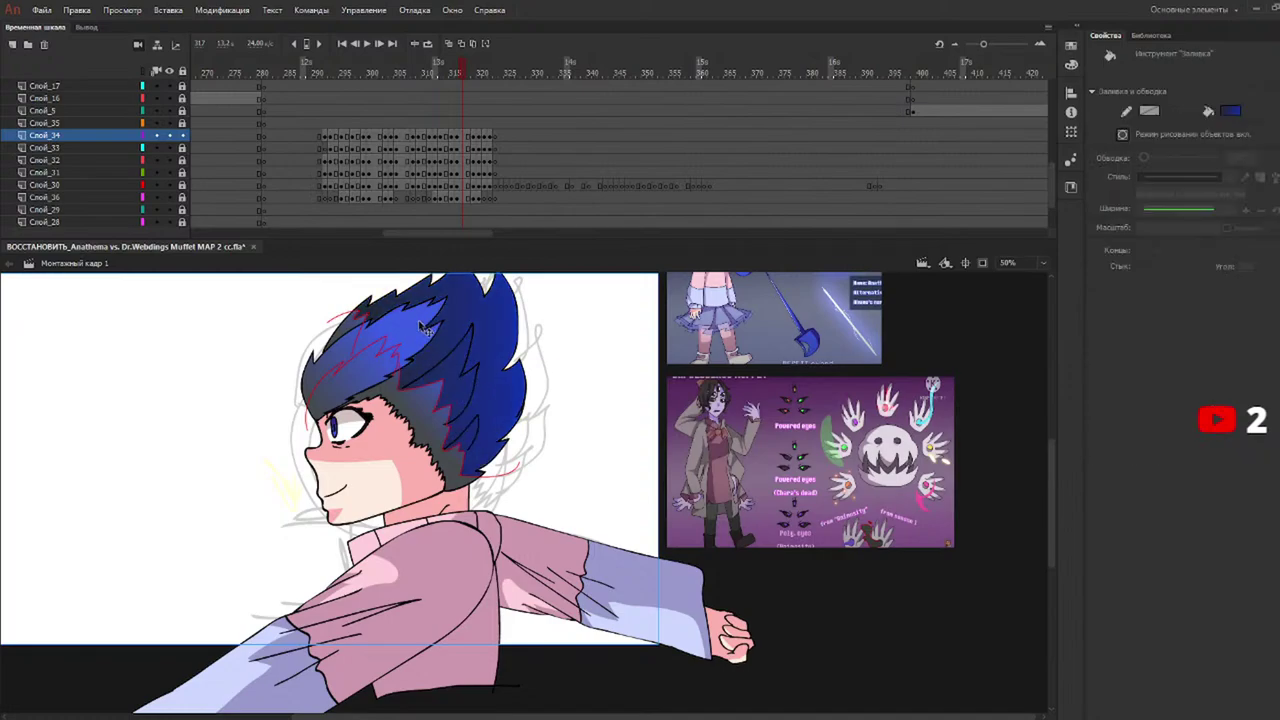
click(437, 341)
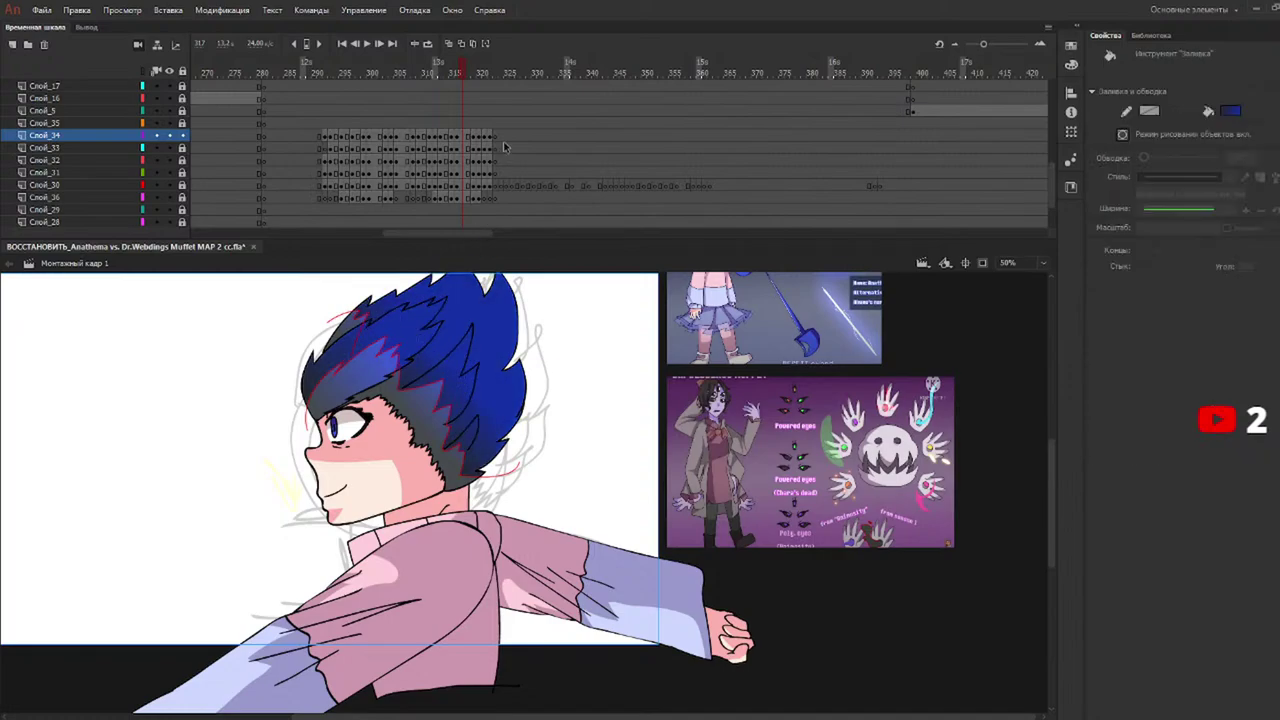
click(479, 75)
click(468, 355)
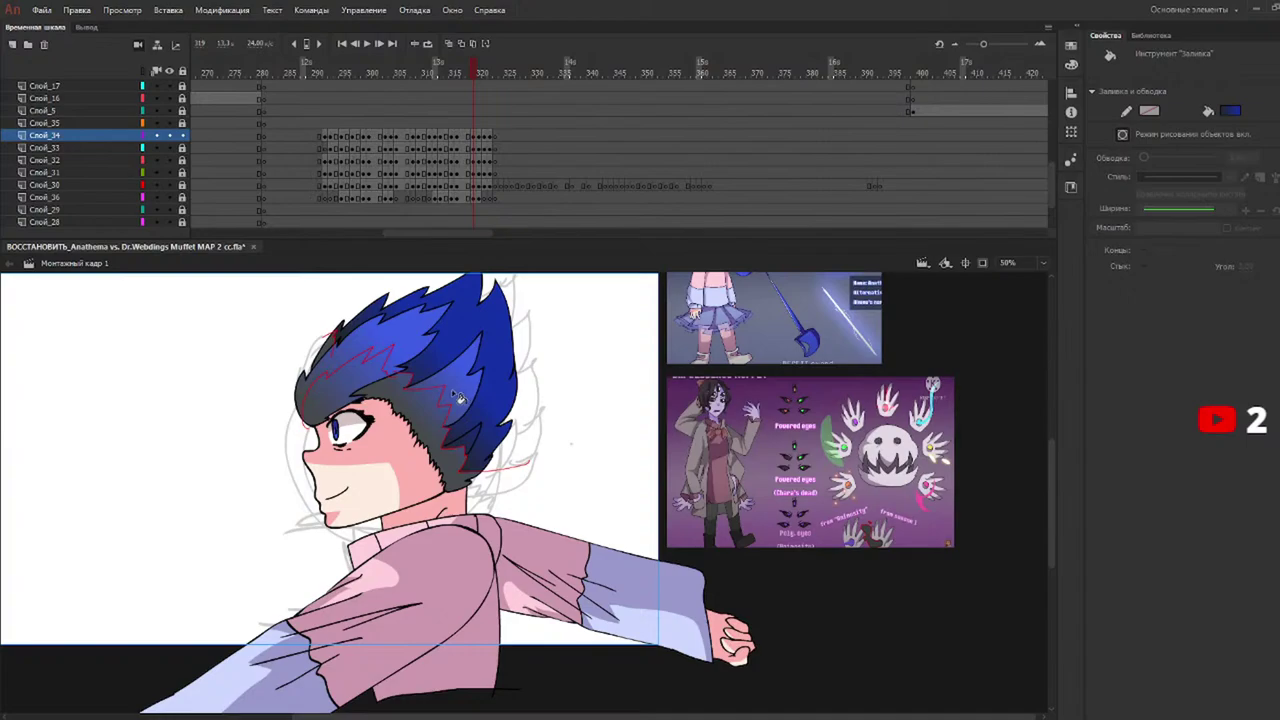
click(462, 397)
click(396, 328)
Fill the hair's shadow areas below the red guide lines with dark blue on frames 320, 321 and 322.
click(488, 72)
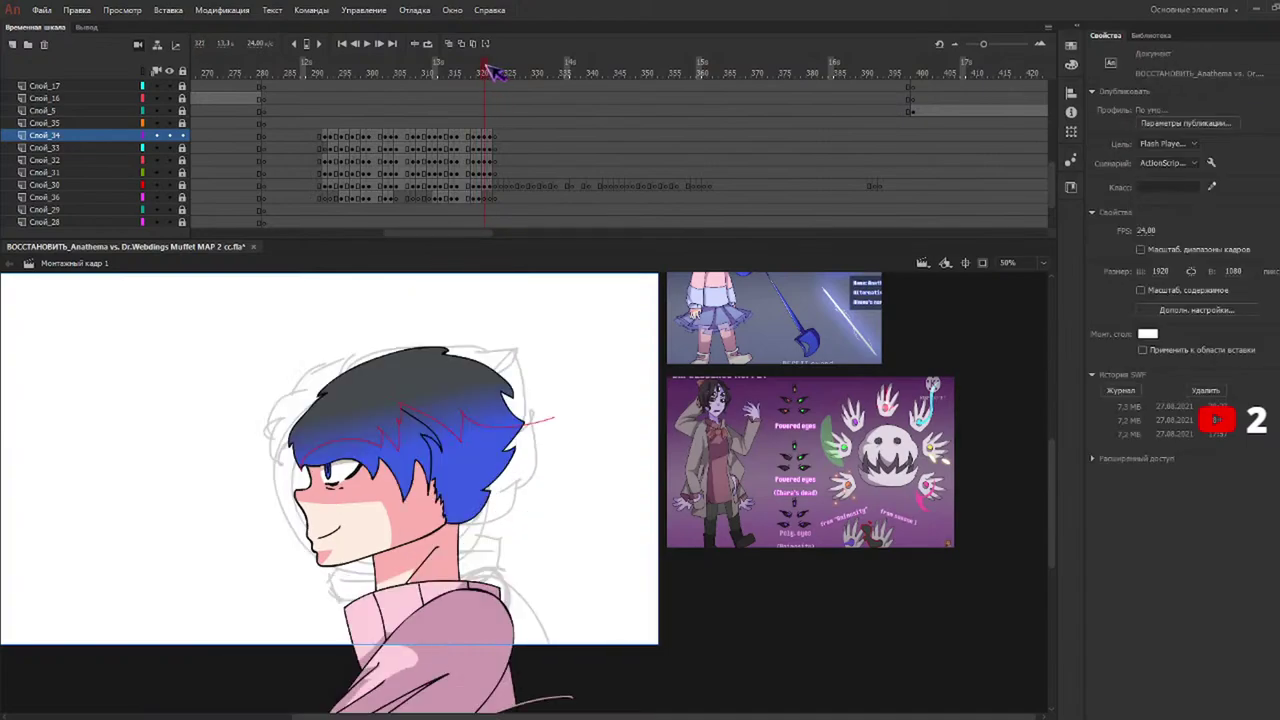
click(482, 72)
click(463, 425)
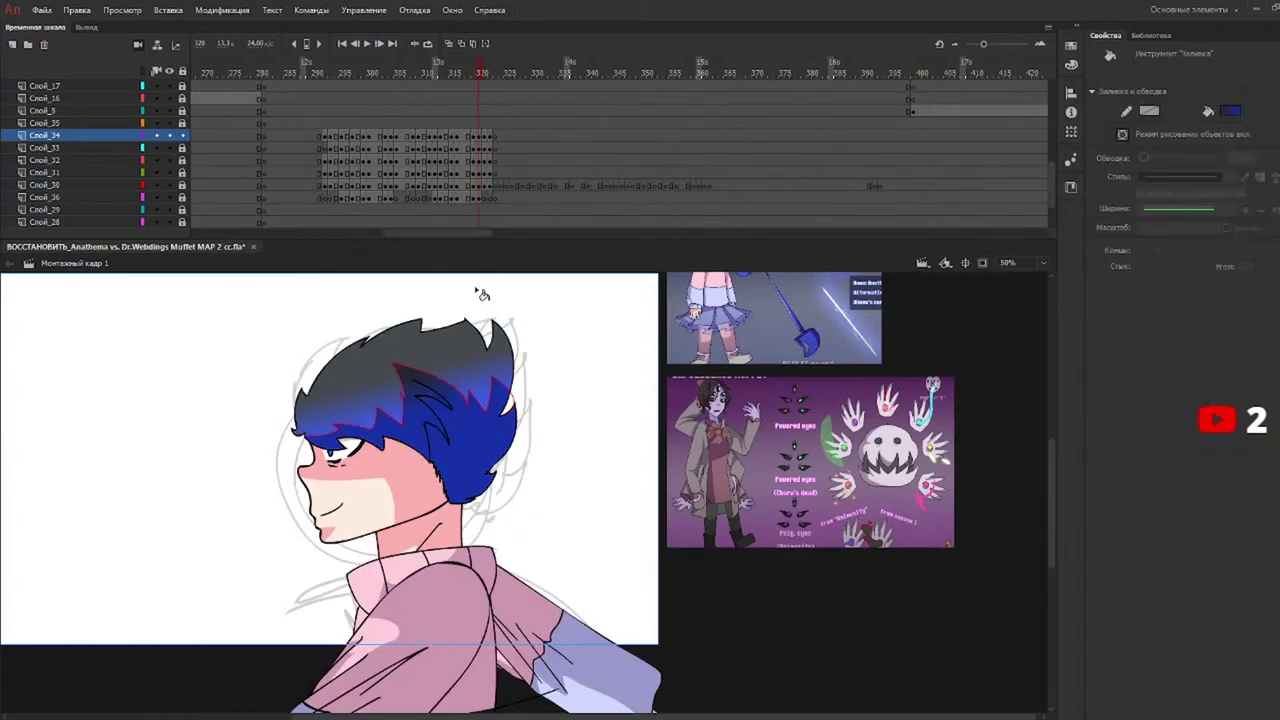
click(486, 72)
click(459, 453)
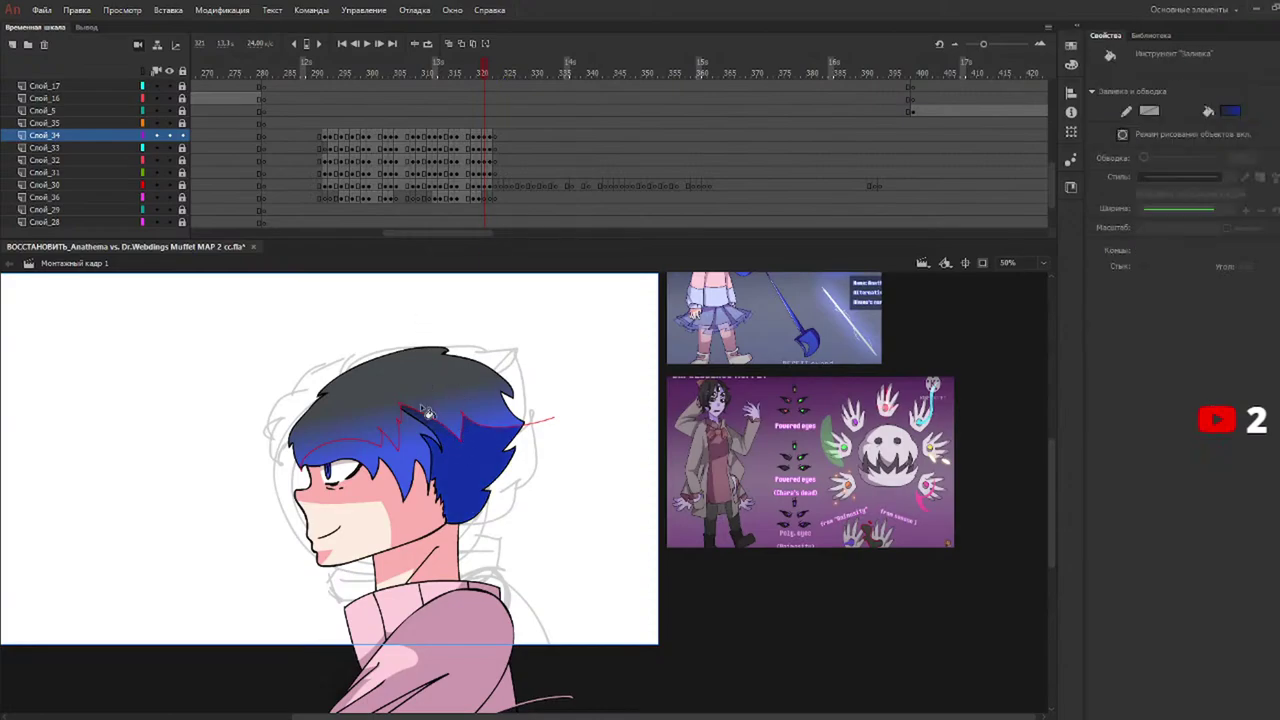
click(427, 416)
click(489, 72)
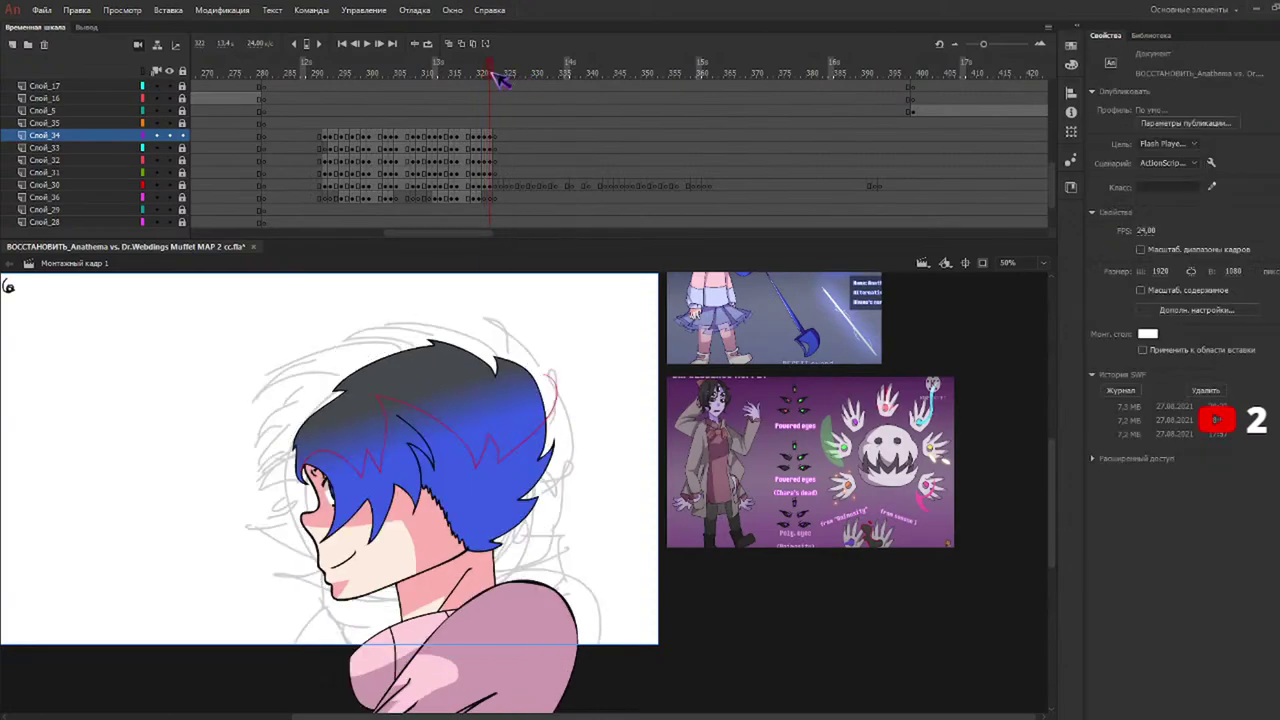
click(469, 455)
Play back the hair animation from around frame 291 to review the shading.
drag(367, 90, 314, 72)
key(Return)
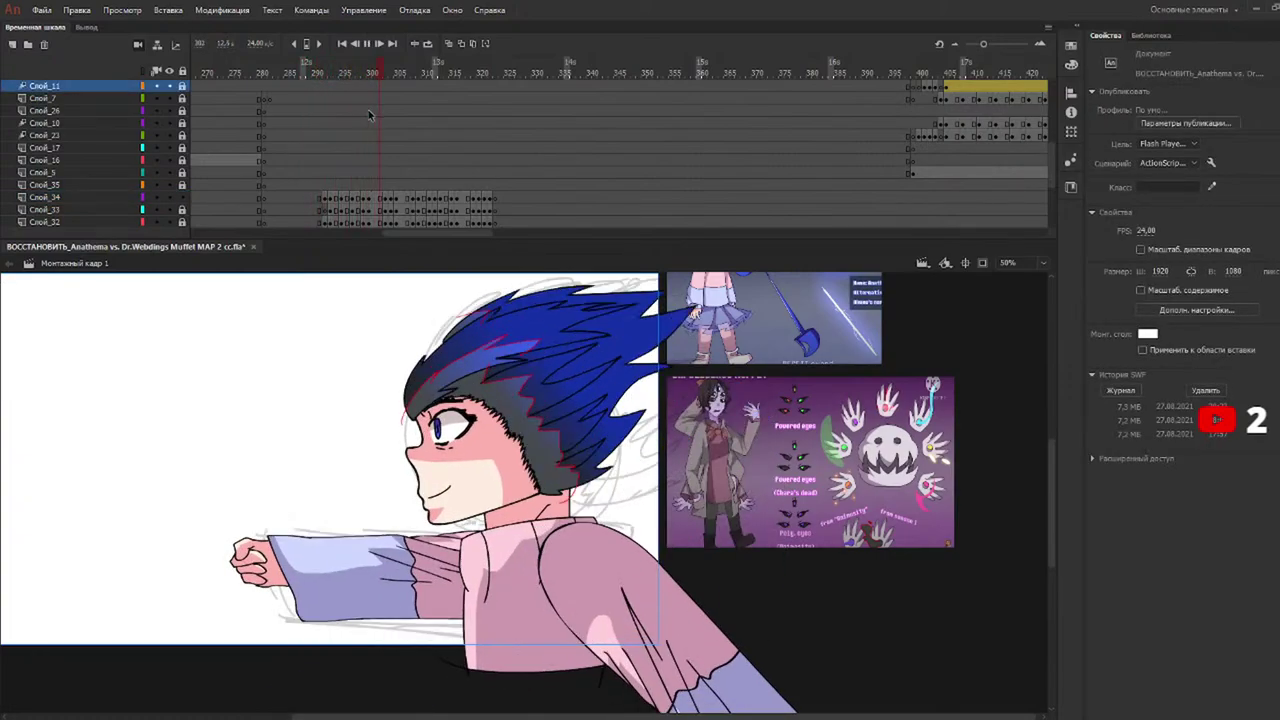
click(321, 72)
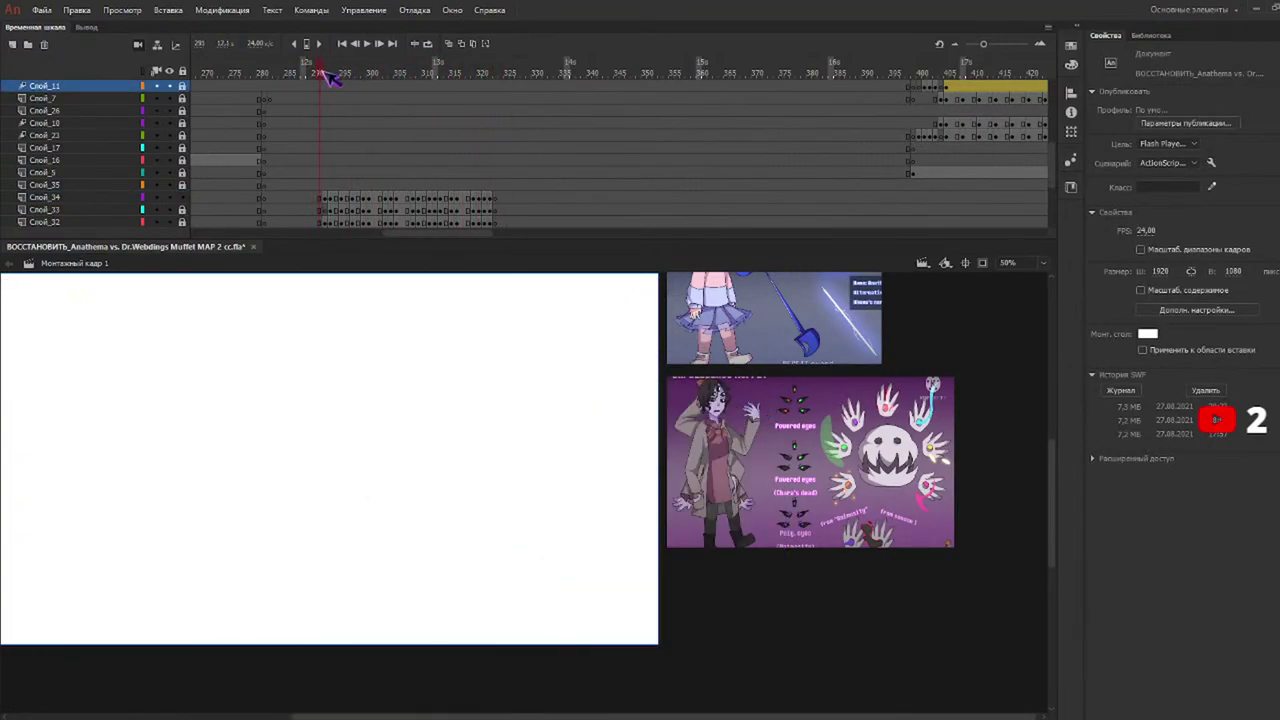
Select the hair artwork of layer Слой_34 on frame 292 and remove its red guide stroke by setting no stroke colour.
click(324, 72)
scroll(1058, 195, down, 2)
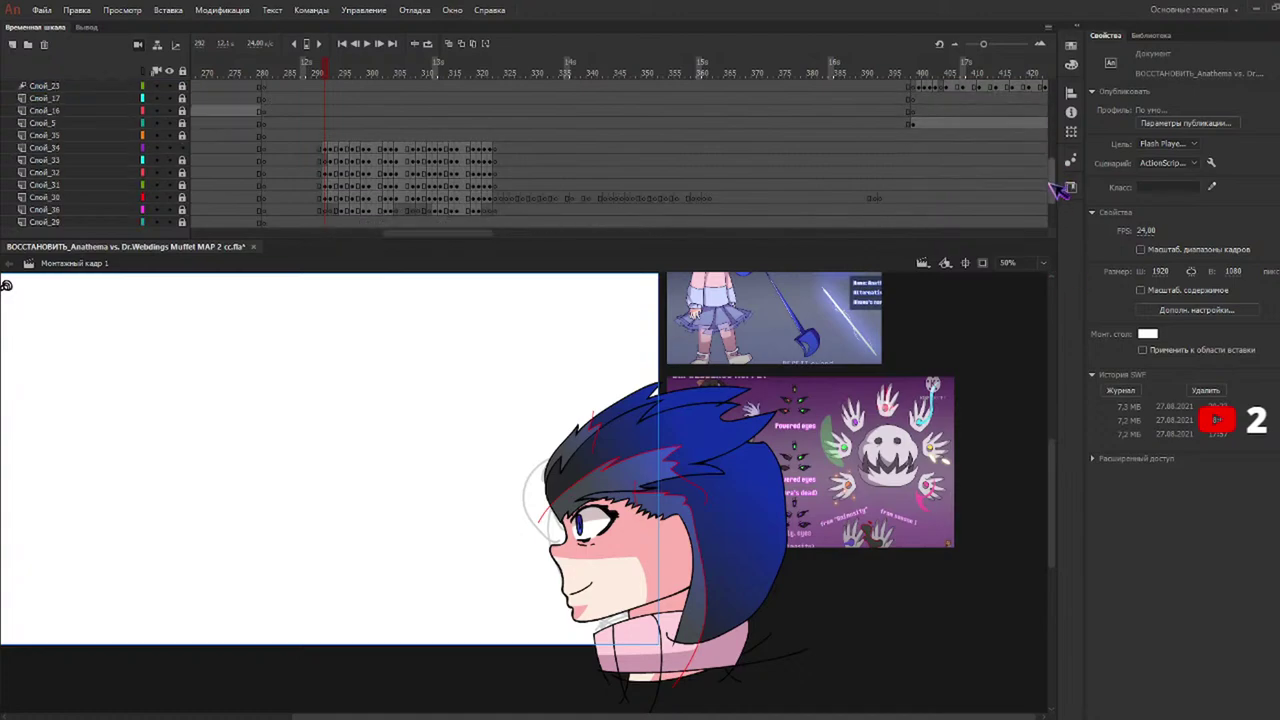
click(323, 149)
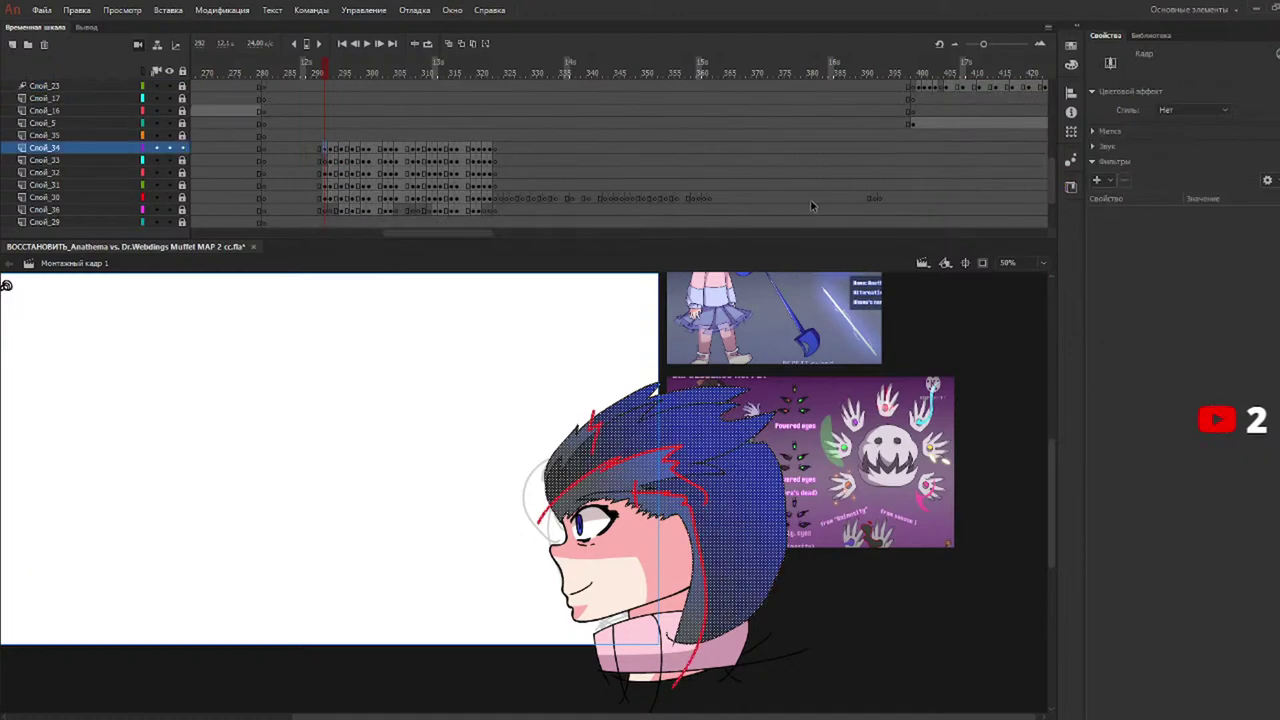
key(v)
click(1148, 171)
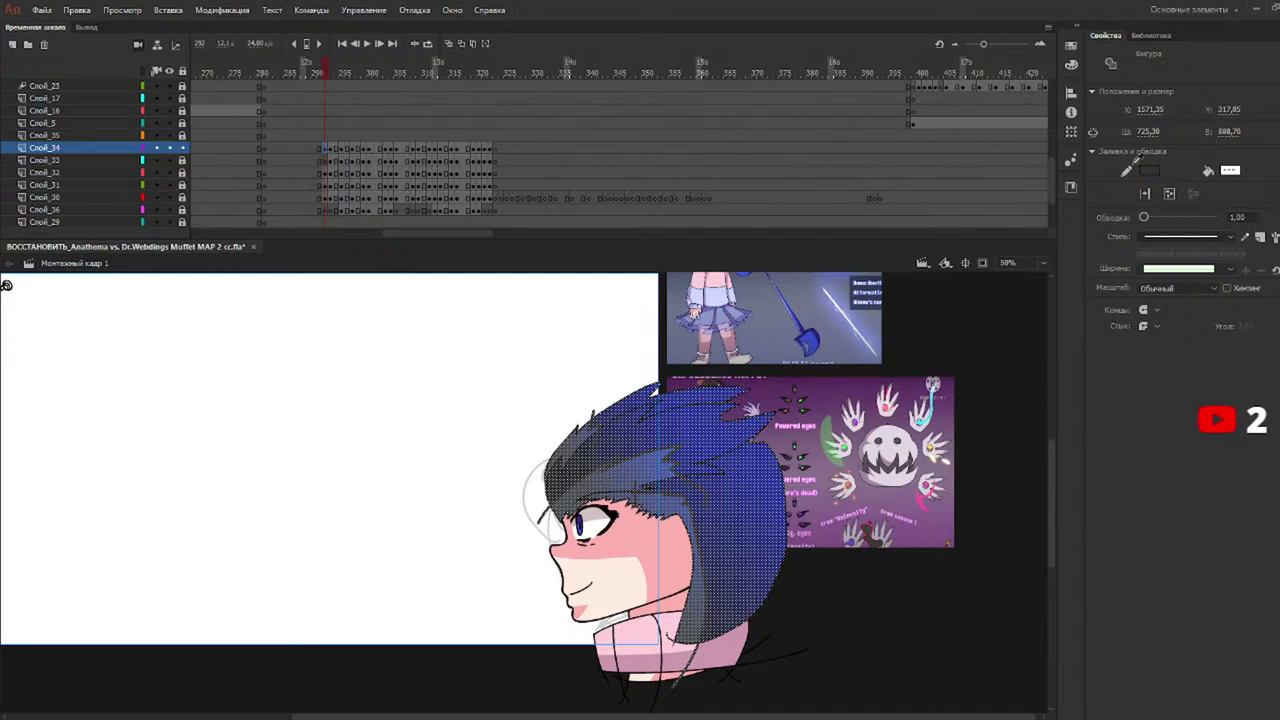
click(1116, 188)
Remove the red guide strokes from the hair on frames 293 and 295 of Слой_34.
key(.)
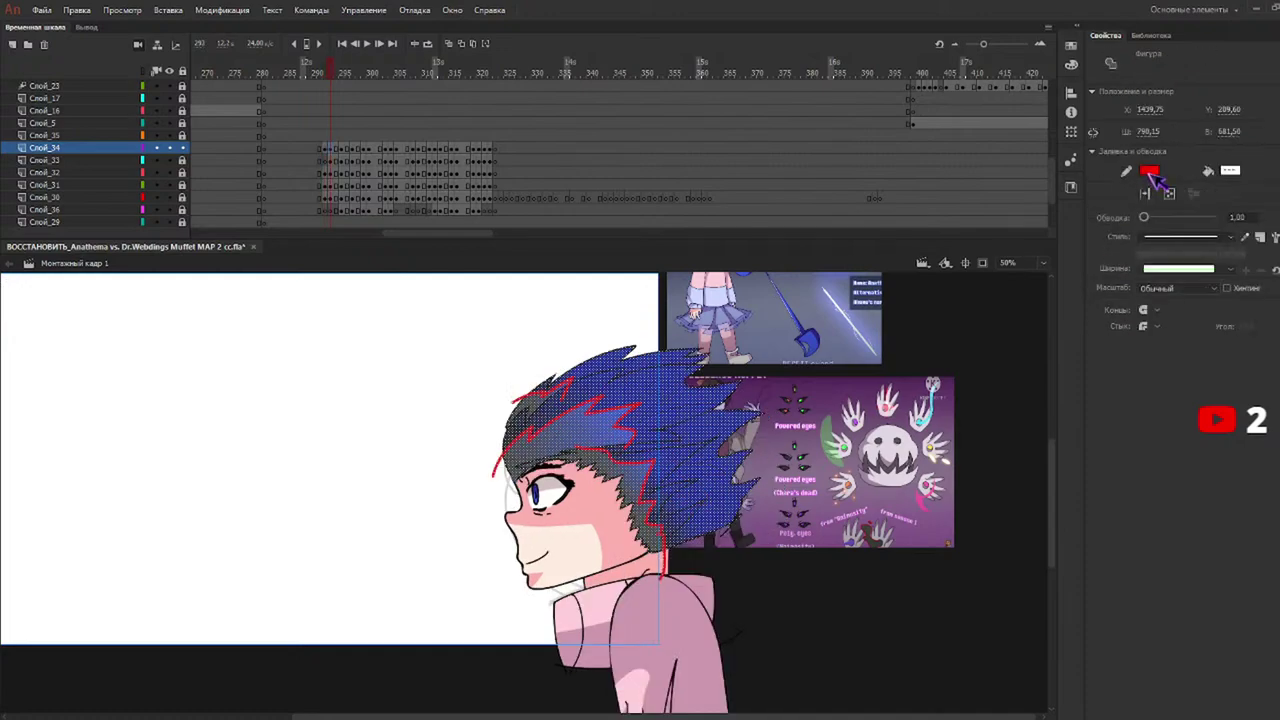
click(343, 74)
key(k)
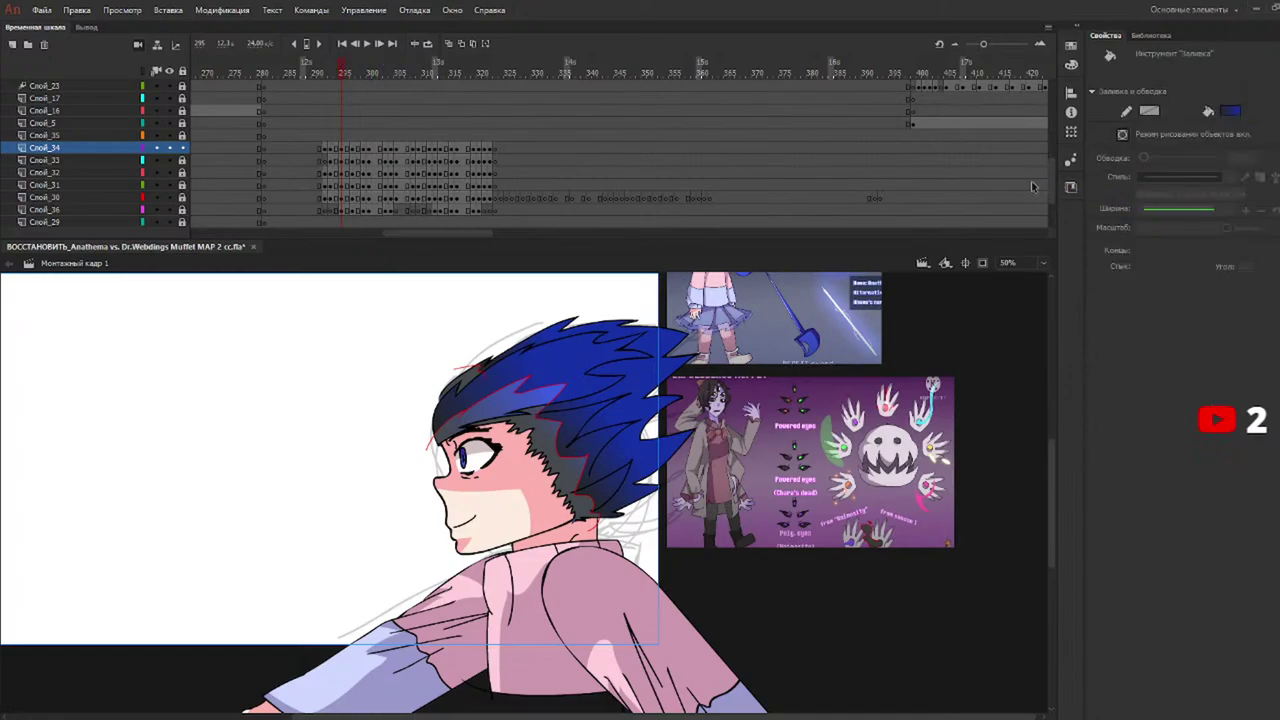
click(343, 150)
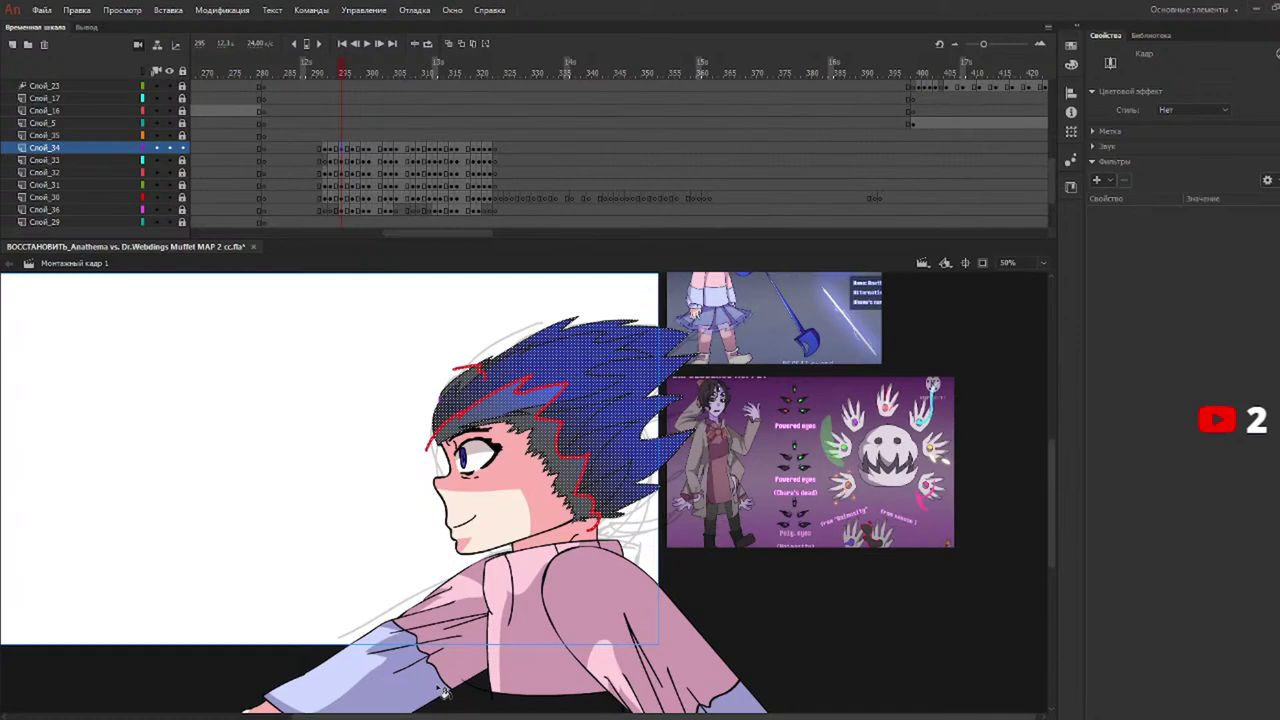
click(585, 407)
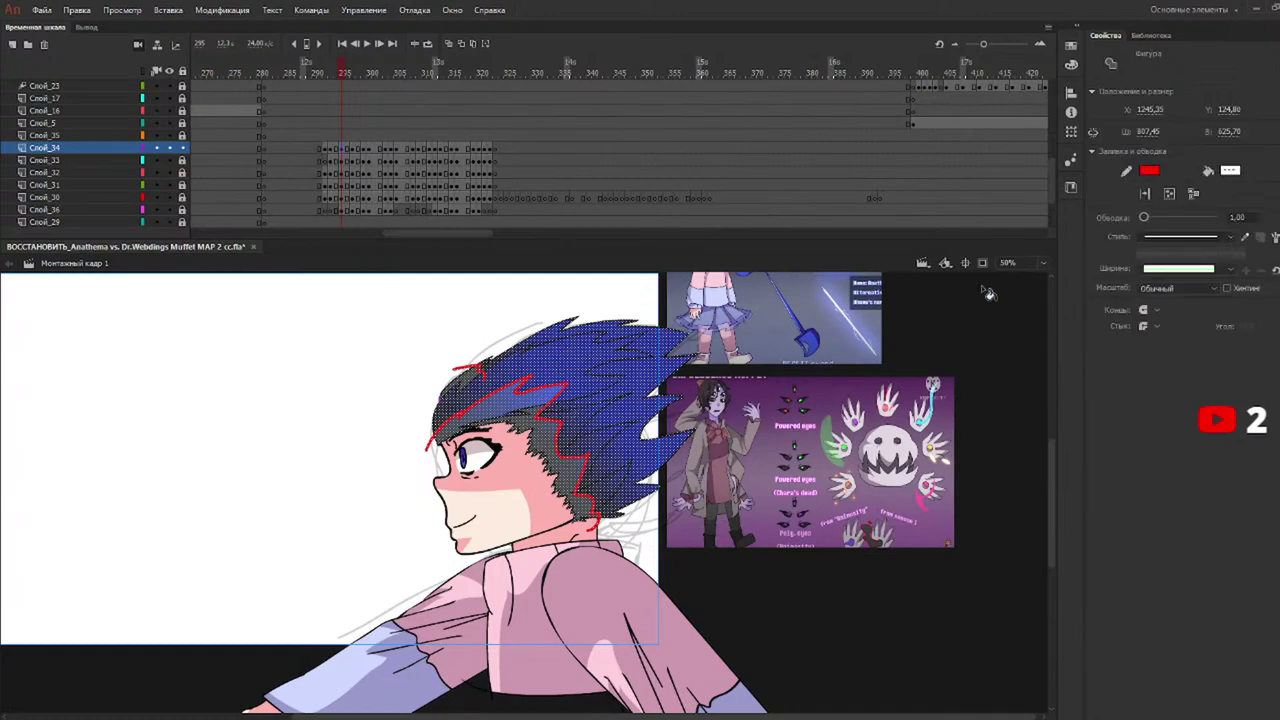
click(1149, 171)
click(1113, 189)
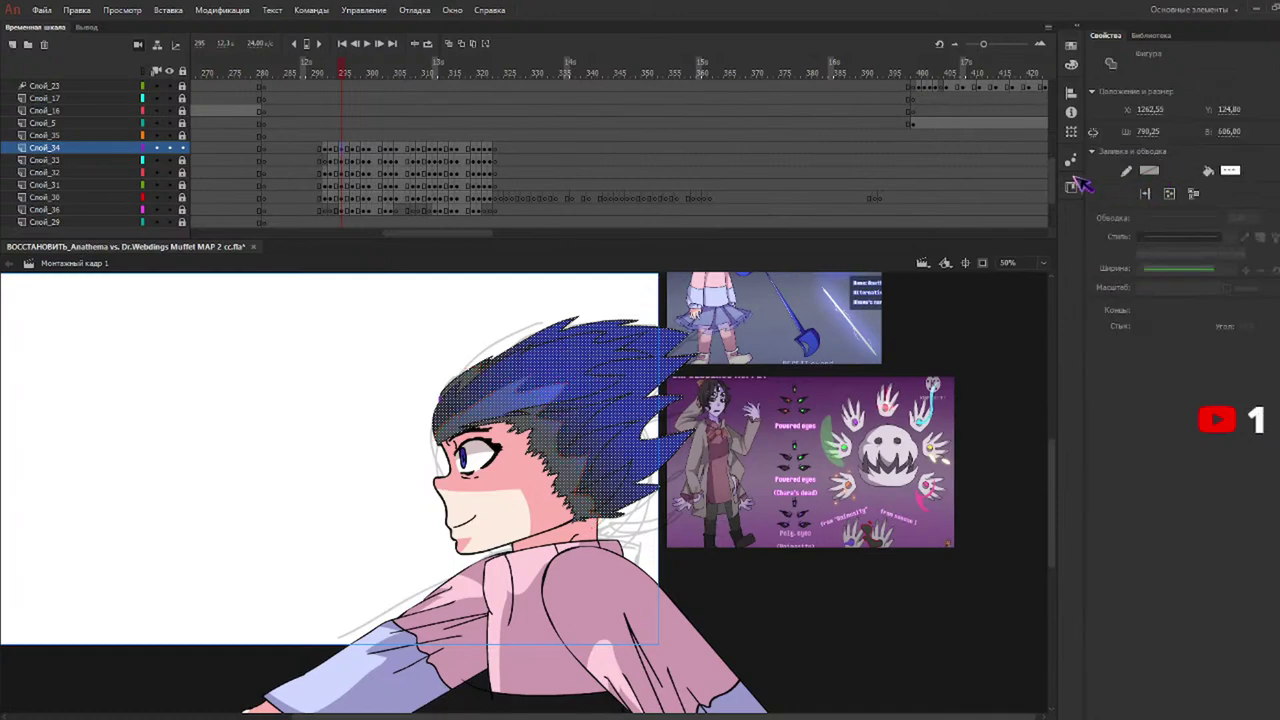
Set no stroke colour for the hair's red guide lines on frames 297, 299 and 300.
click(352, 152)
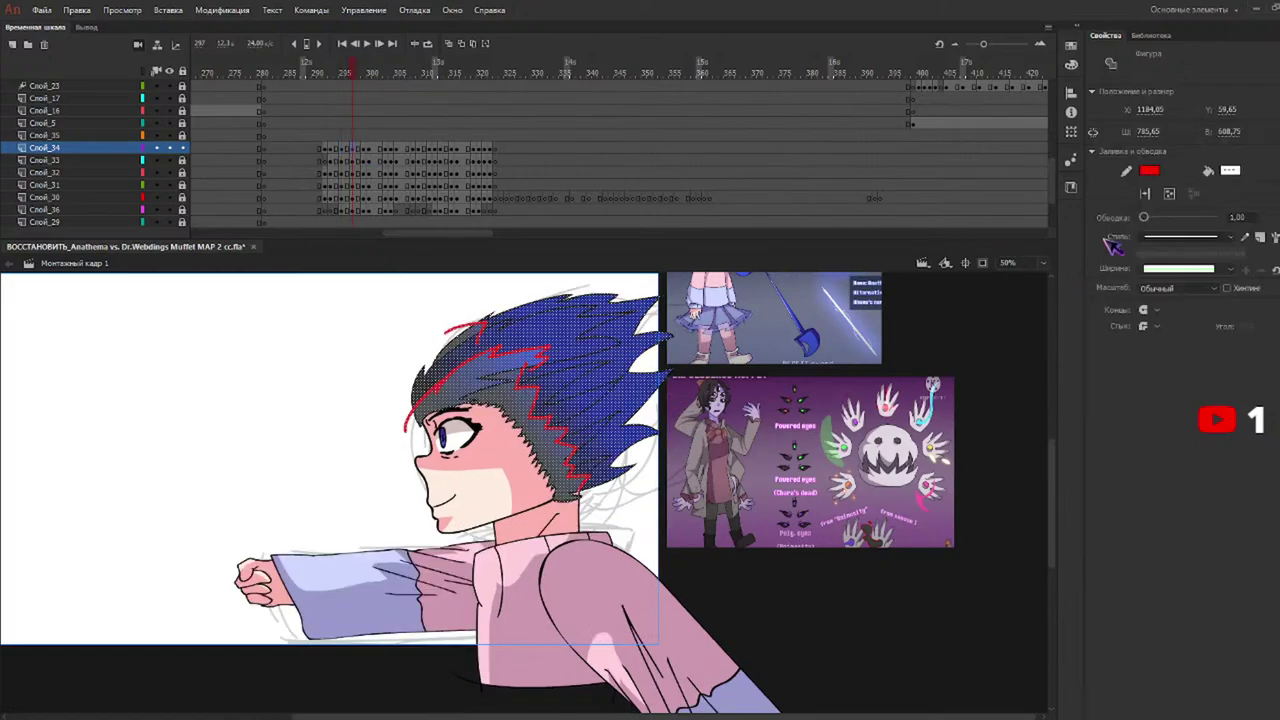
key(ctrl+z)
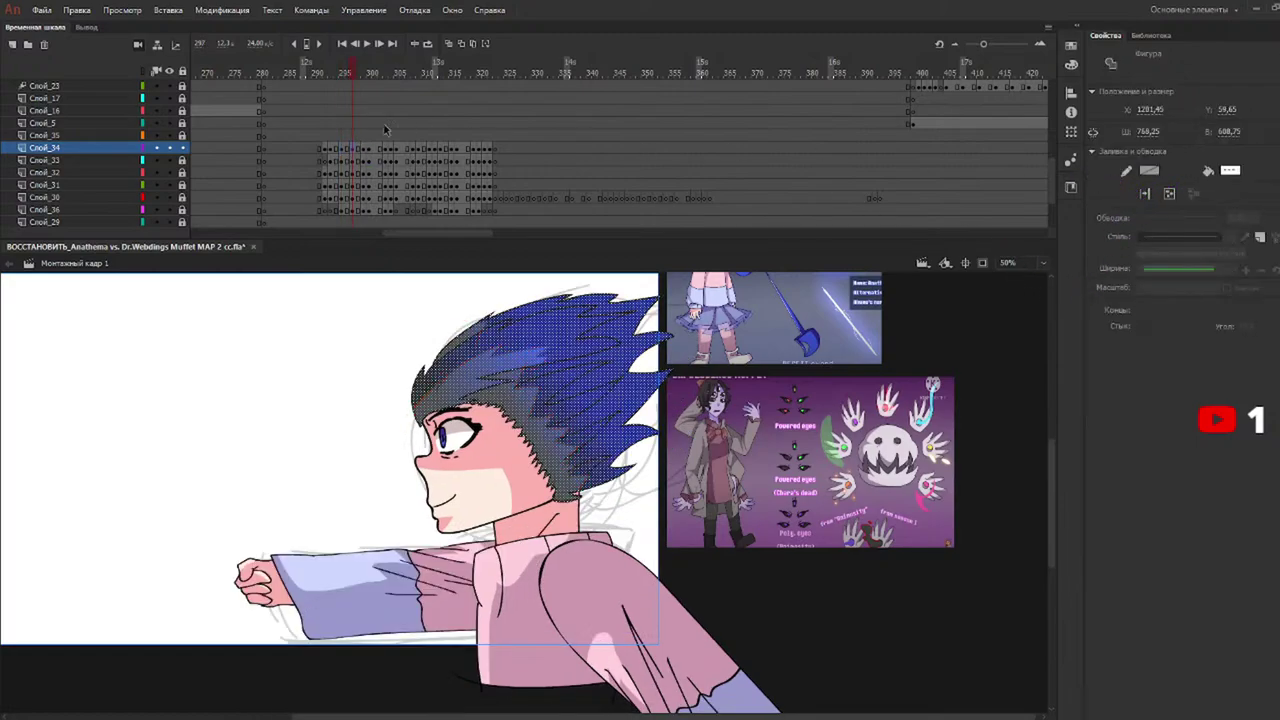
click(363, 151)
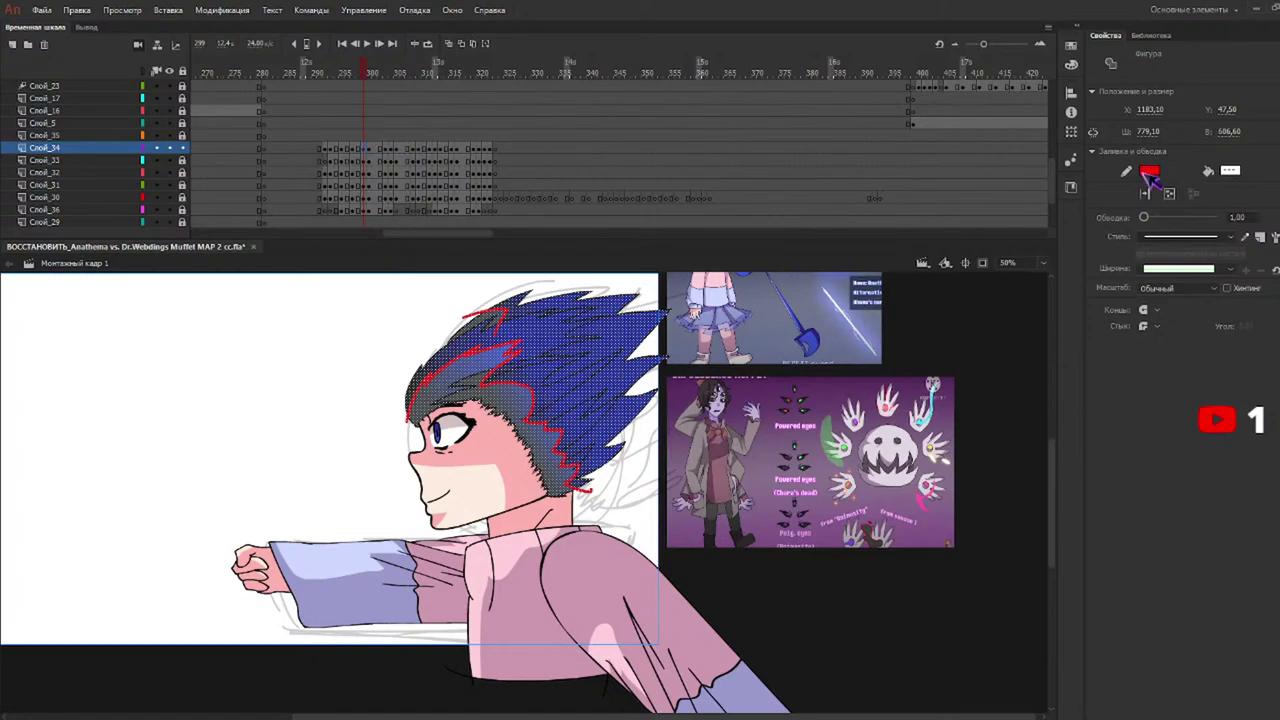
key(period)
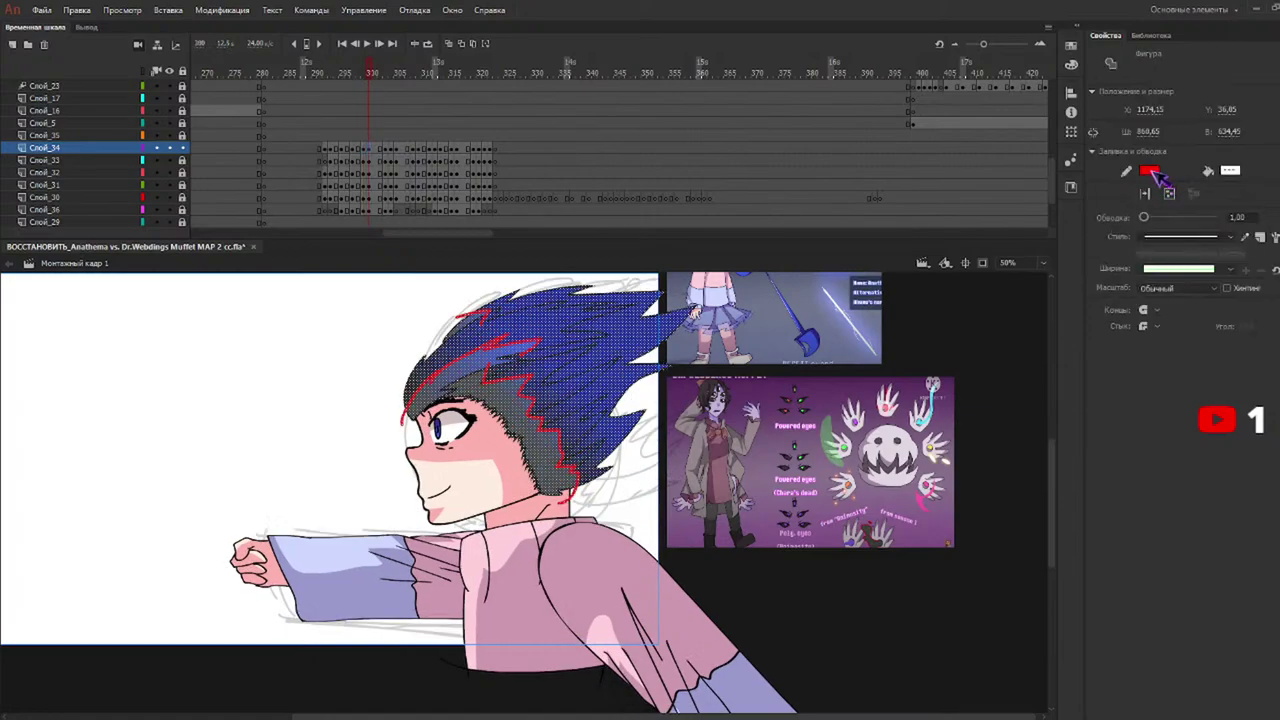
click(1078, 185)
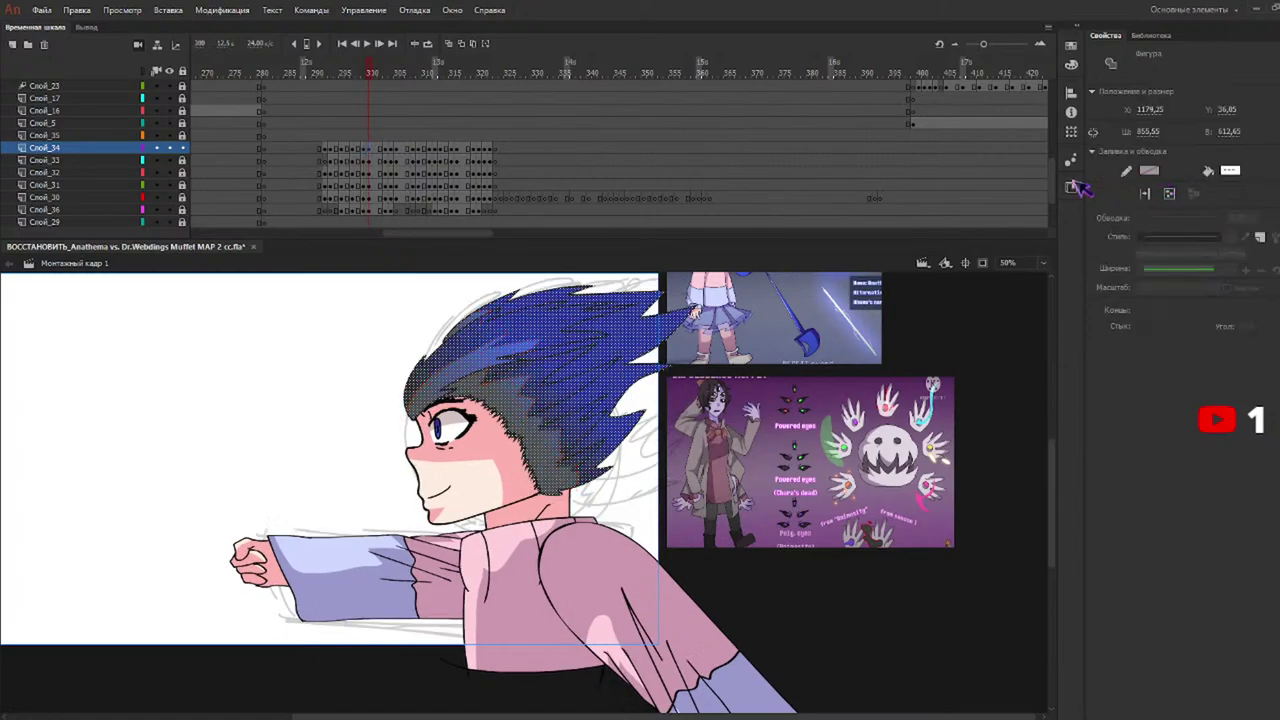
Clear the red guide strokes from the hair on frames 303, 304 and 305.
click(388, 150)
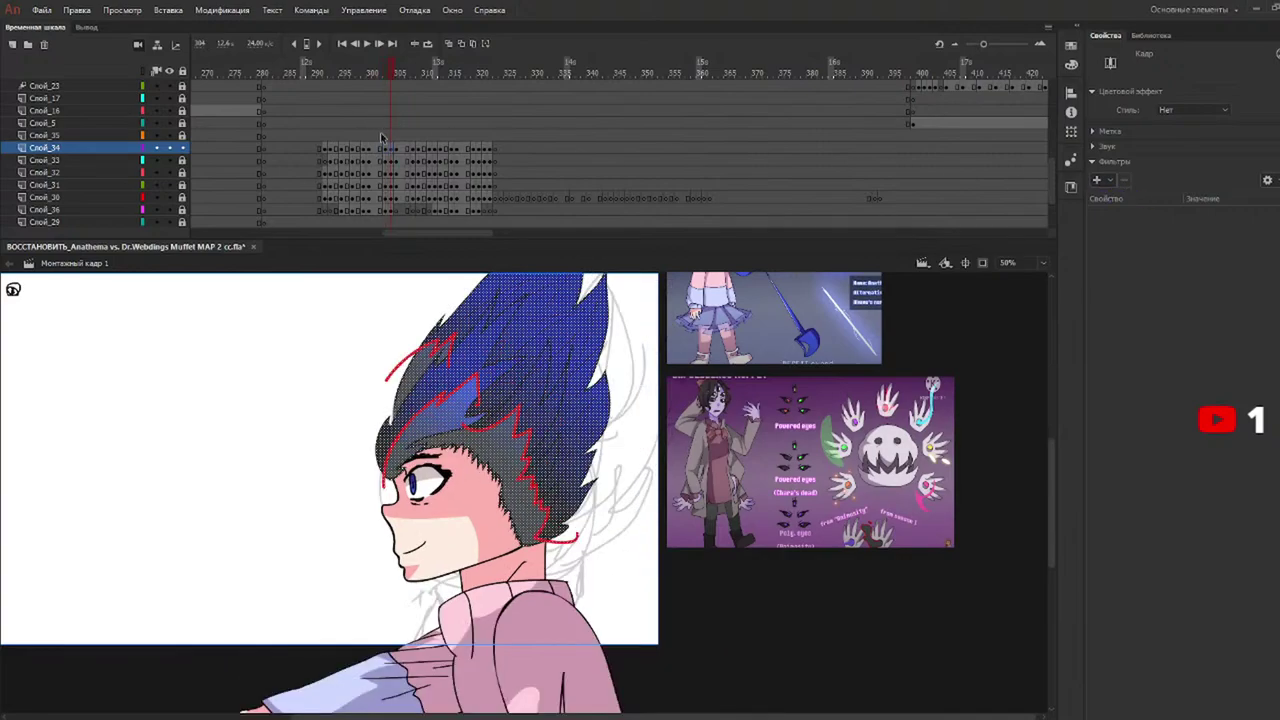
key(comma)
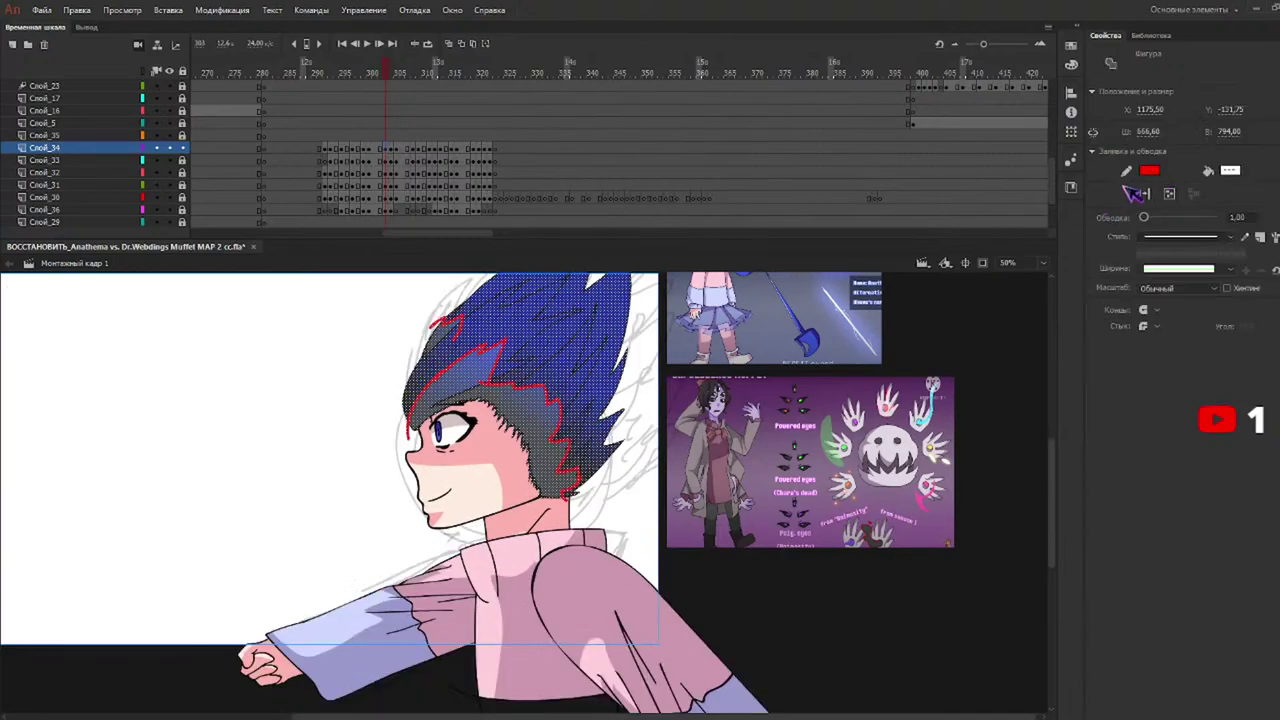
key(period)
key(period)
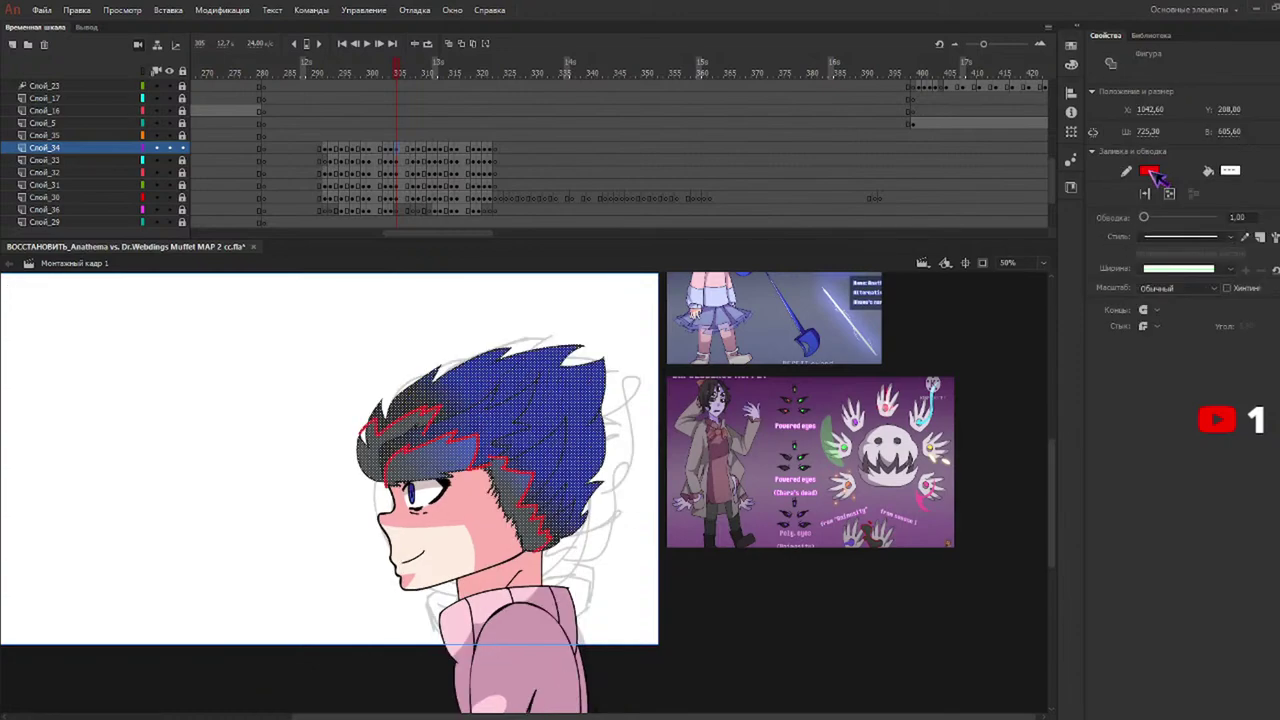
click(1127, 191)
Remove the red guide strokes from the hair on frames 308, 309 and 311 of Слой_34 by setting no stroke colour.
click(414, 157)
click(1137, 194)
key(period)
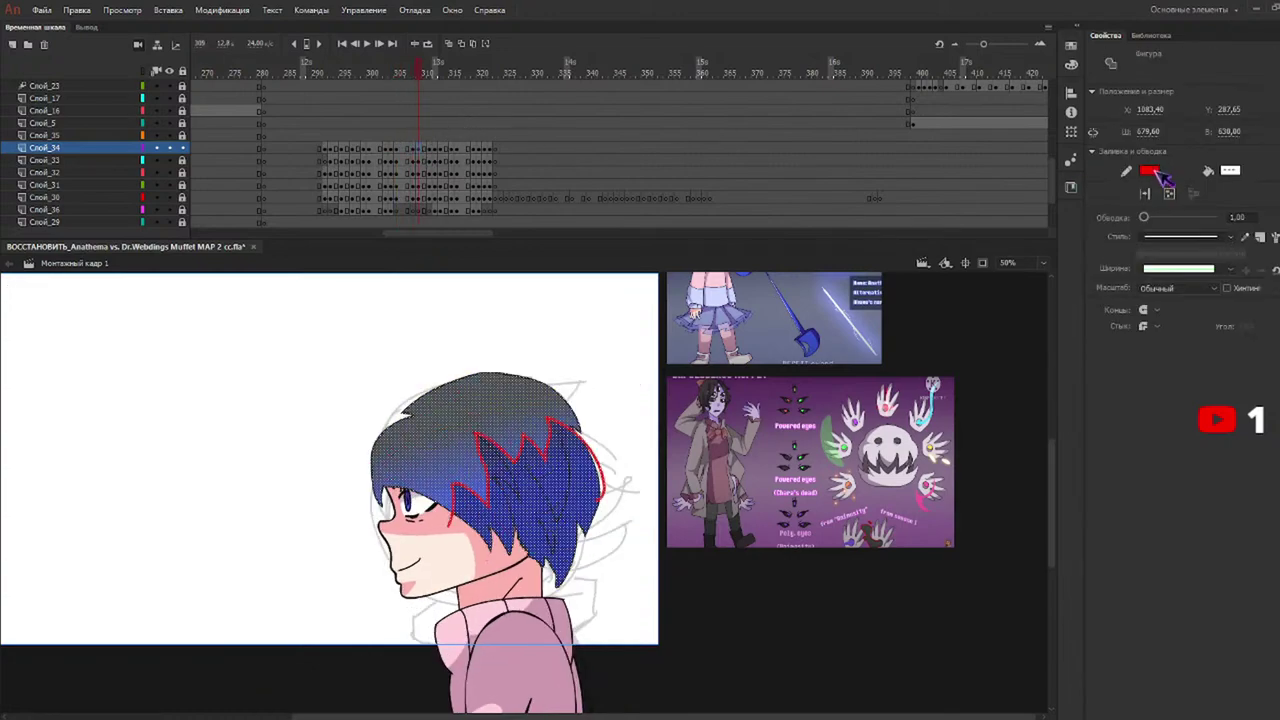
click(1122, 190)
click(433, 148)
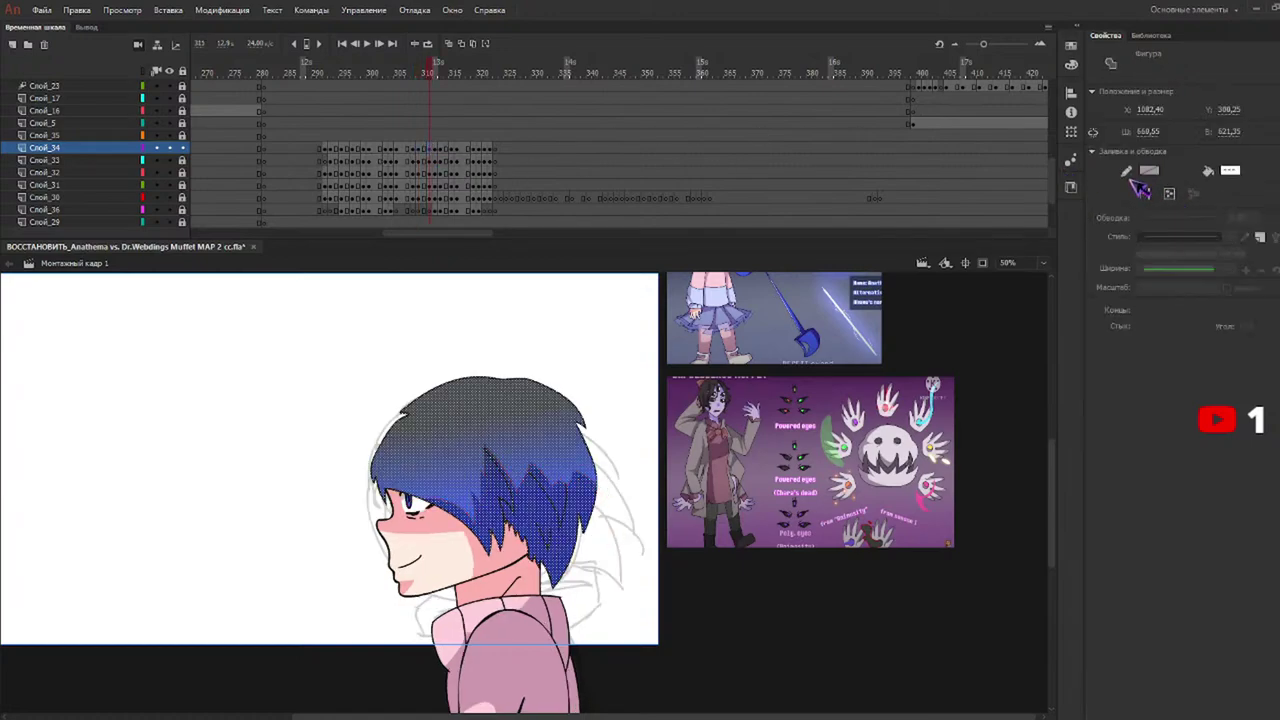
Set no stroke colour for the hair's red guide lines on frames 313, 315 and 316.
key(period)
key(period)
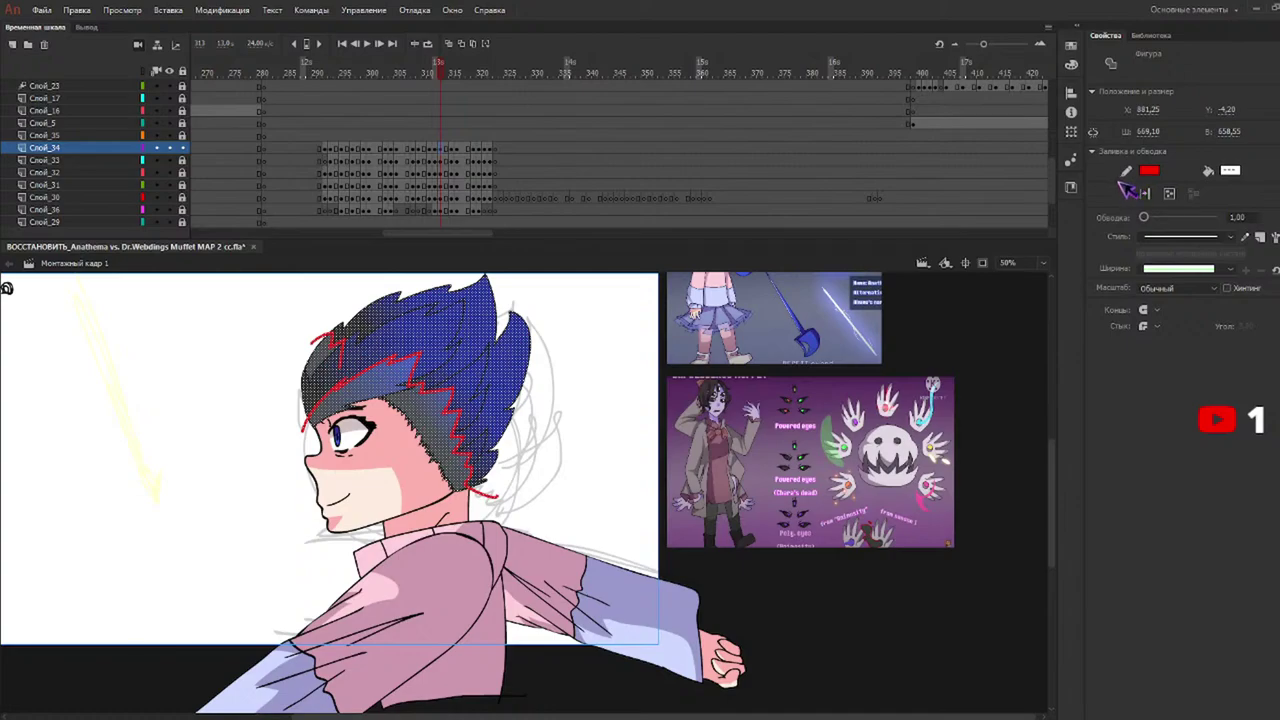
click(1124, 188)
click(452, 150)
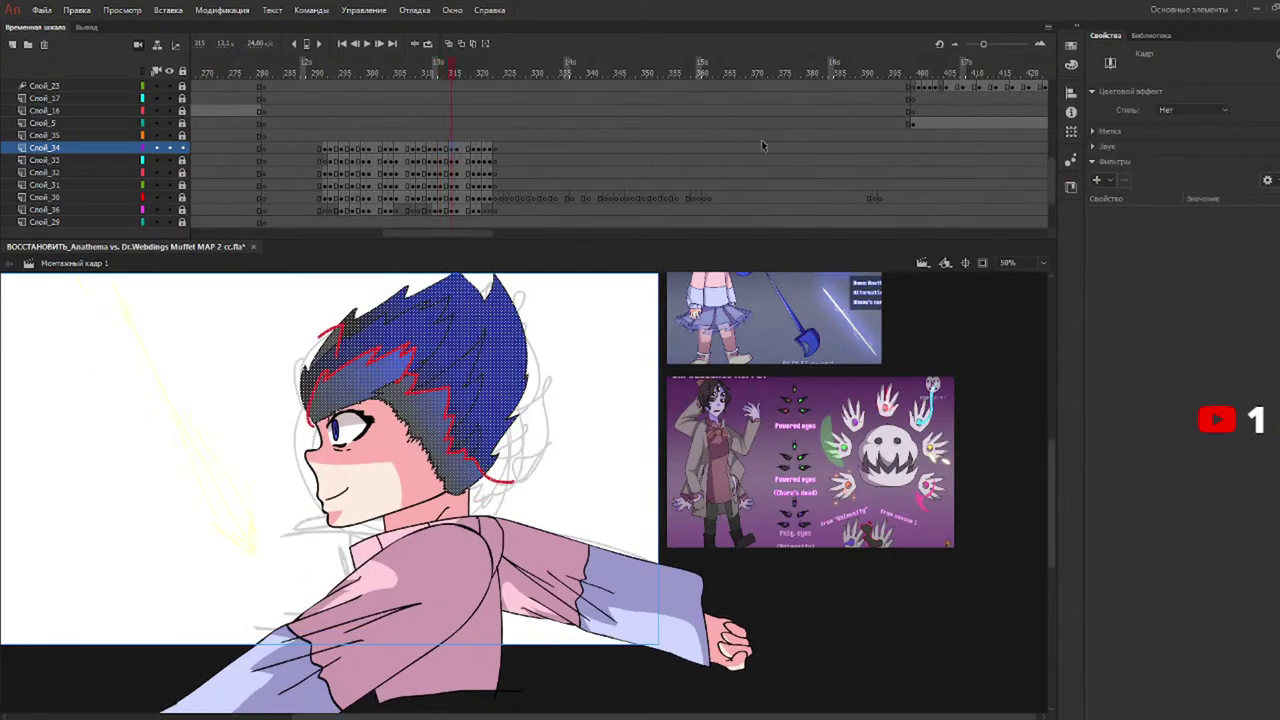
key(period)
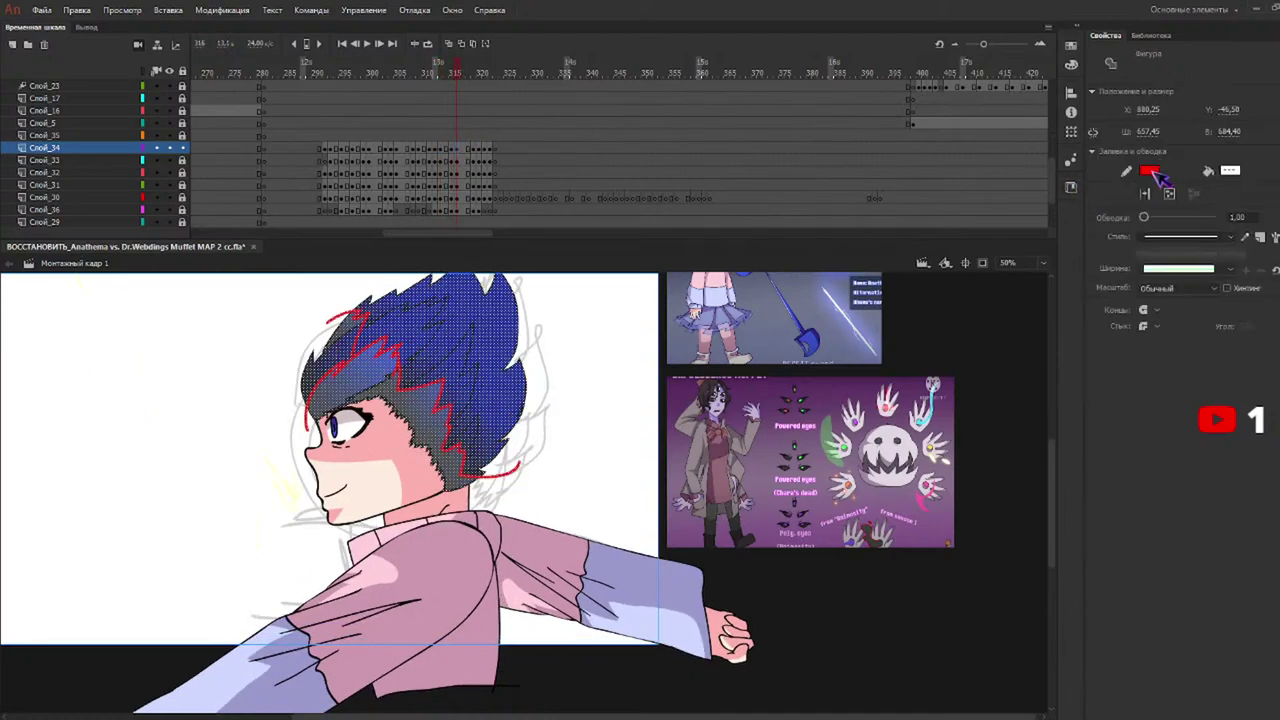
click(1116, 193)
Clear the red guide strokes from the hair on frames 319, 320, 321 and 322 of Слой_34.
click(475, 152)
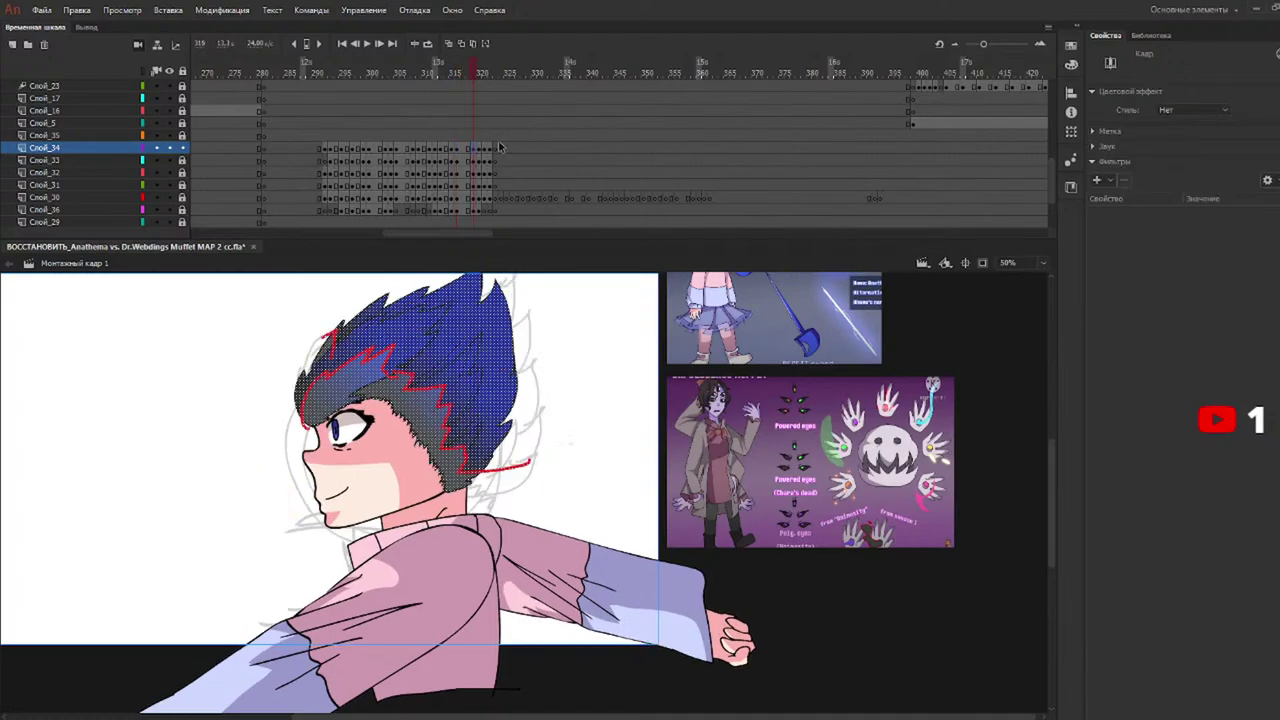
click(1118, 193)
key(period)
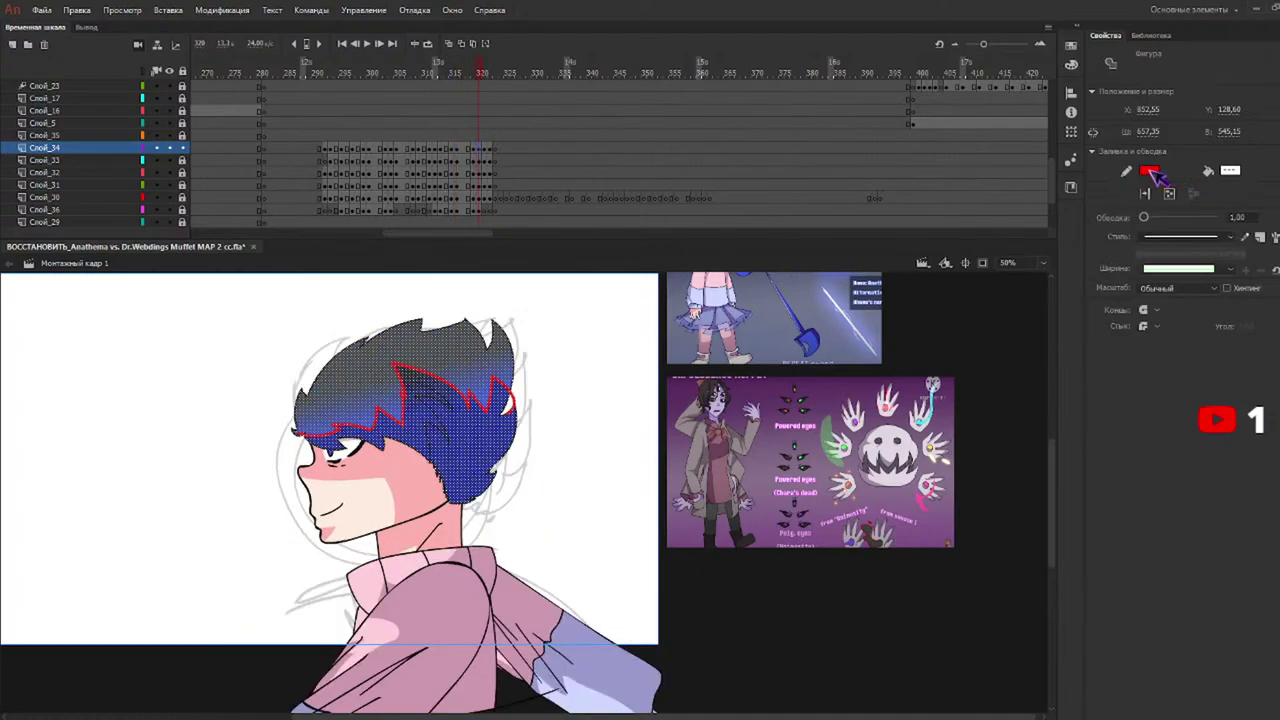
click(1124, 194)
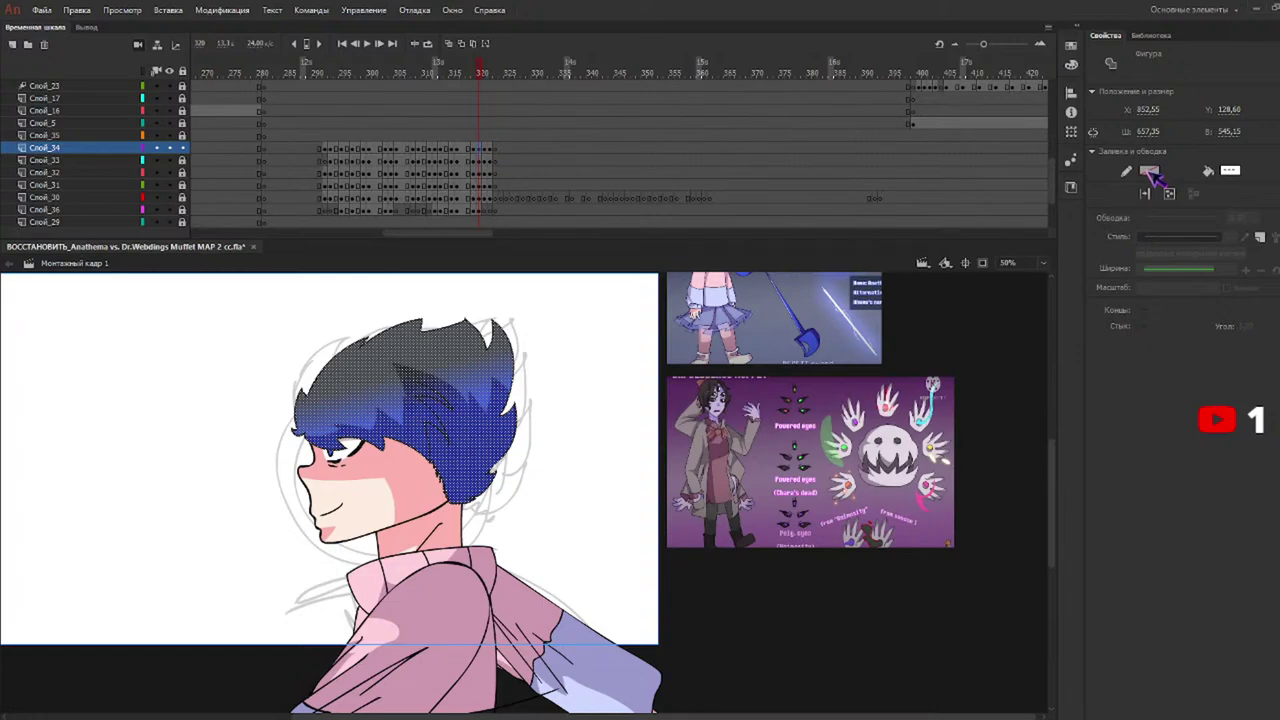
key(period)
click(1126, 193)
key(period)
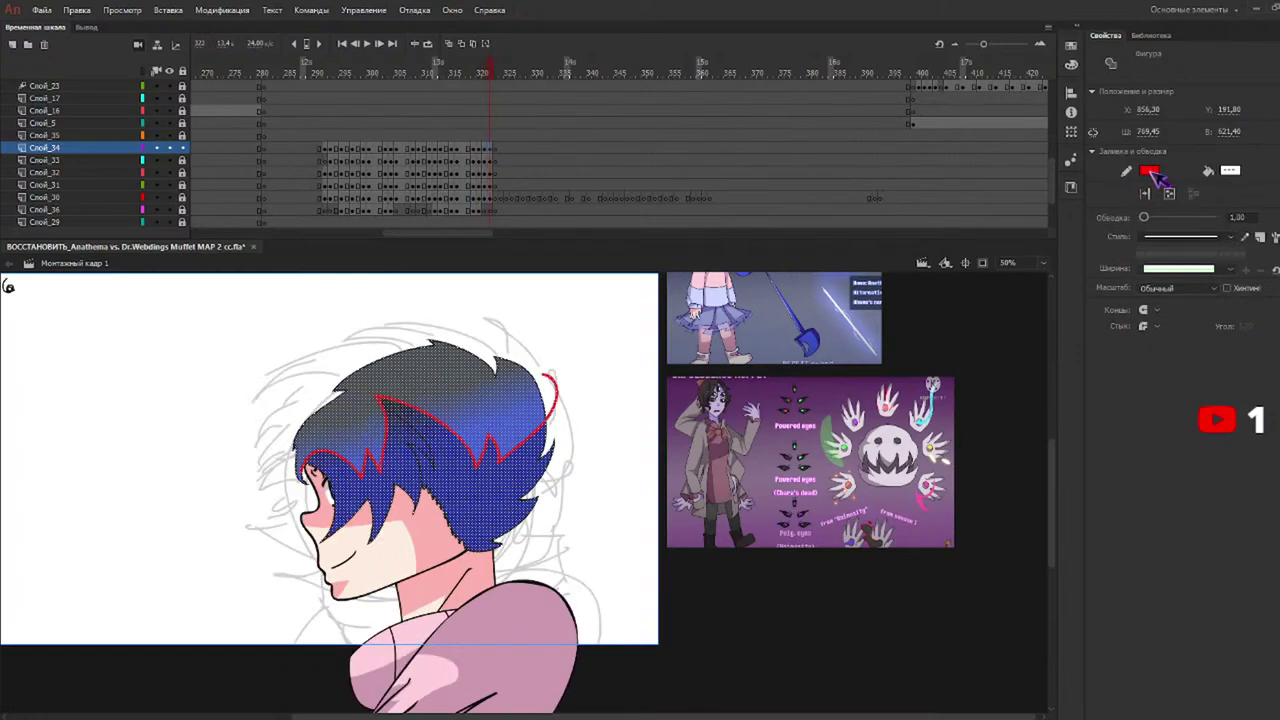
click(1122, 193)
Play the animation back from before the hair shot to check the shading on its frames.
click(333, 67)
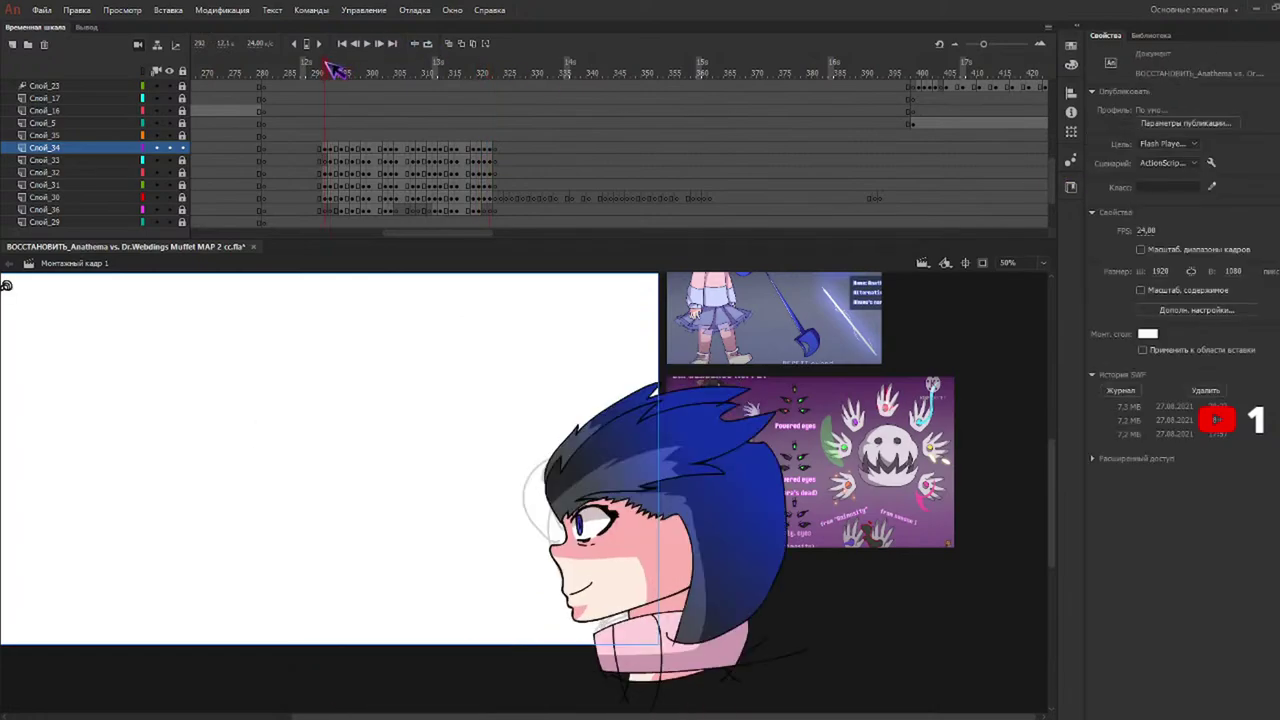
click(349, 70)
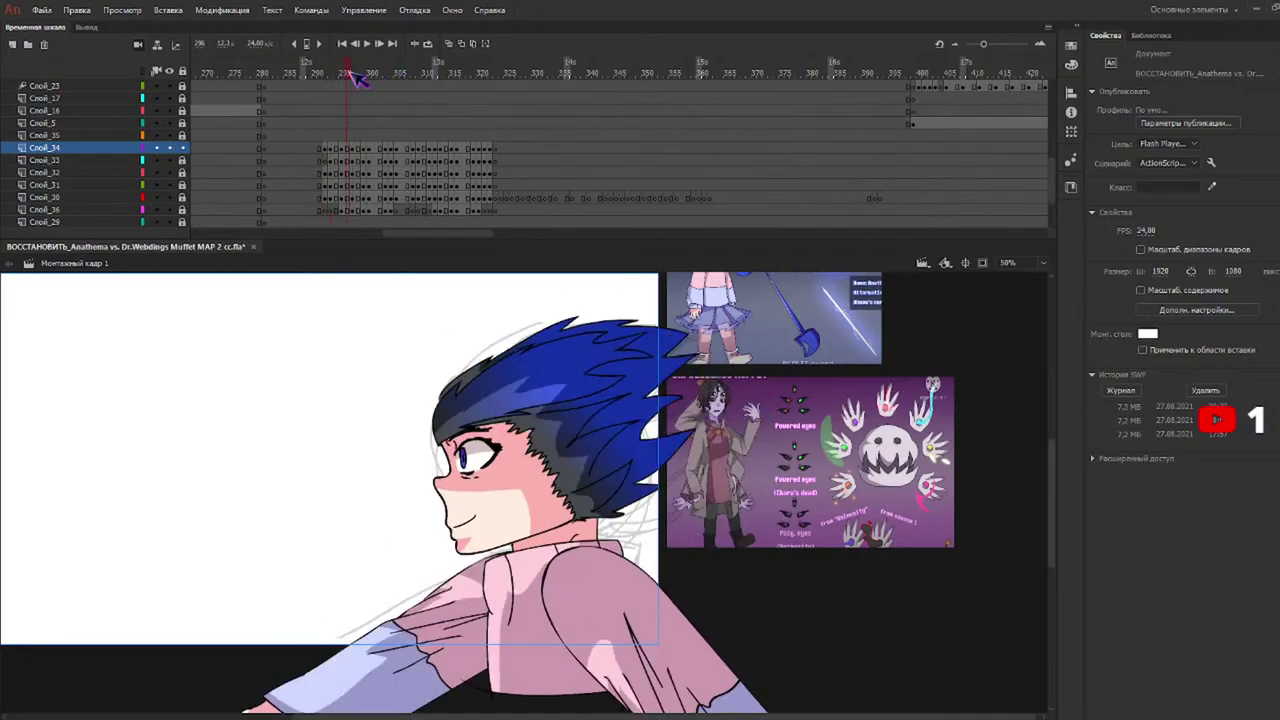
mouse_move(345, 70)
mouse_down()
mouse_move(412, 60)
mouse_move(491, 77)
mouse_move(407, 56)
mouse_move(263, 70)
mouse_up()
key(Return)
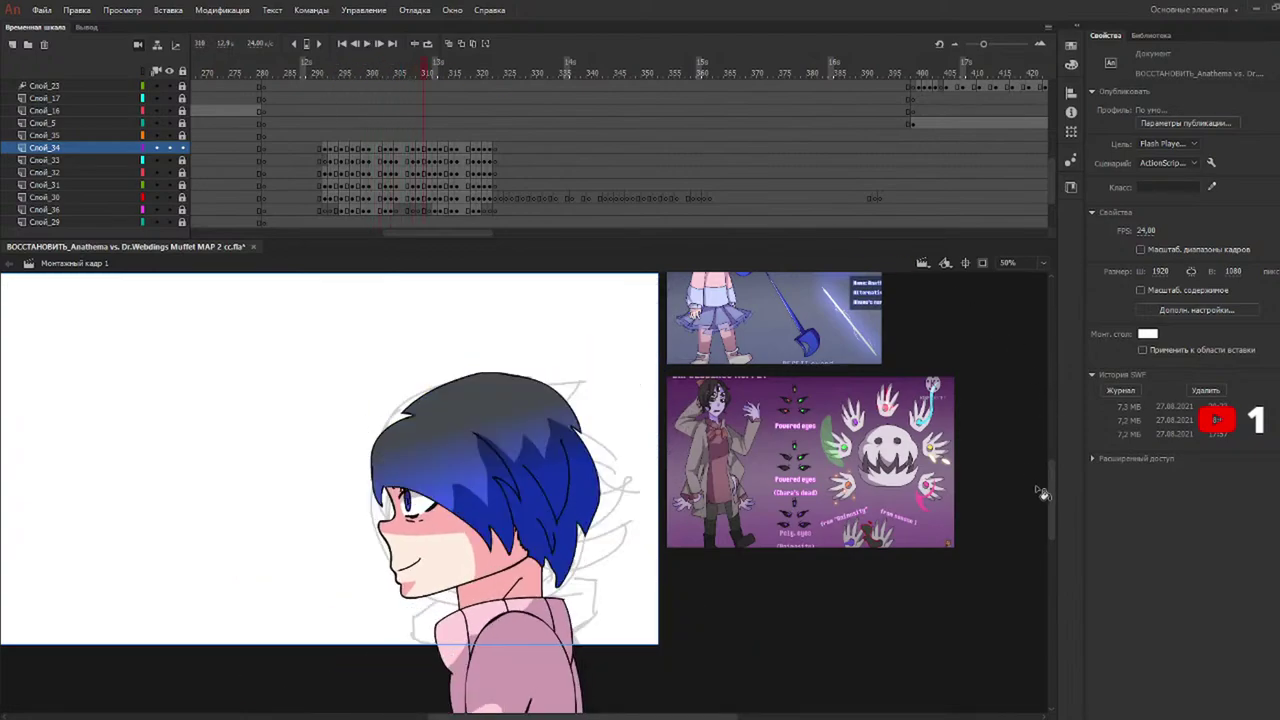
scroll(1060, 486, up, 3)
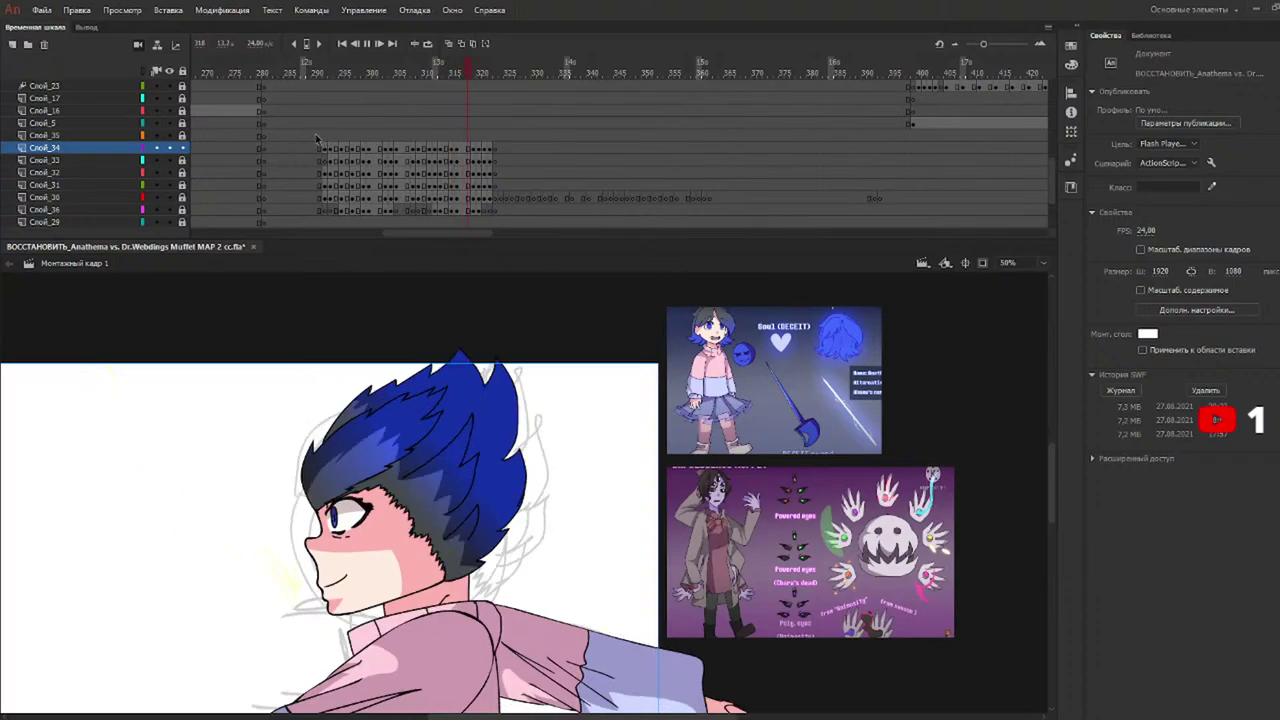
click(306, 70)
key(Return)
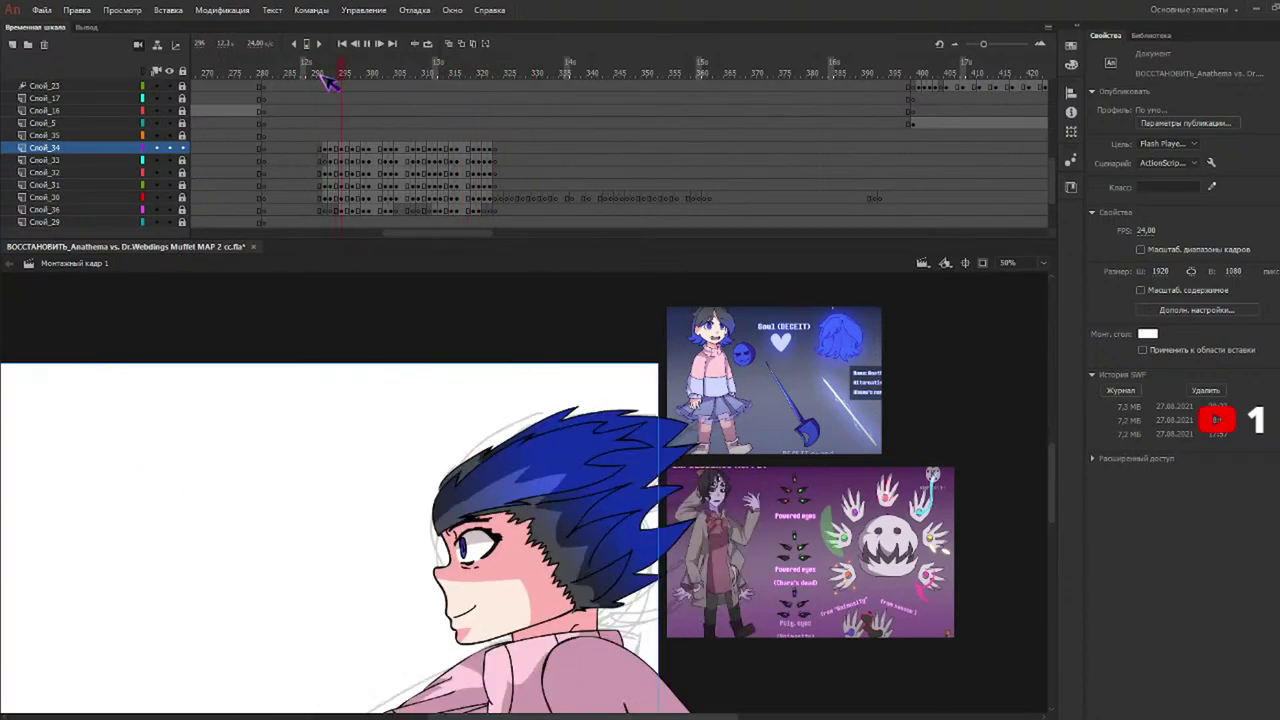
Go to frame 323, unlock layer Слой_31 and select its frame there.
drag(504, 74, 497, 74)
mouse_move(1054, 481)
mouse_down()
mouse_move(1054, 507)
mouse_move(1057, 491)
mouse_up()
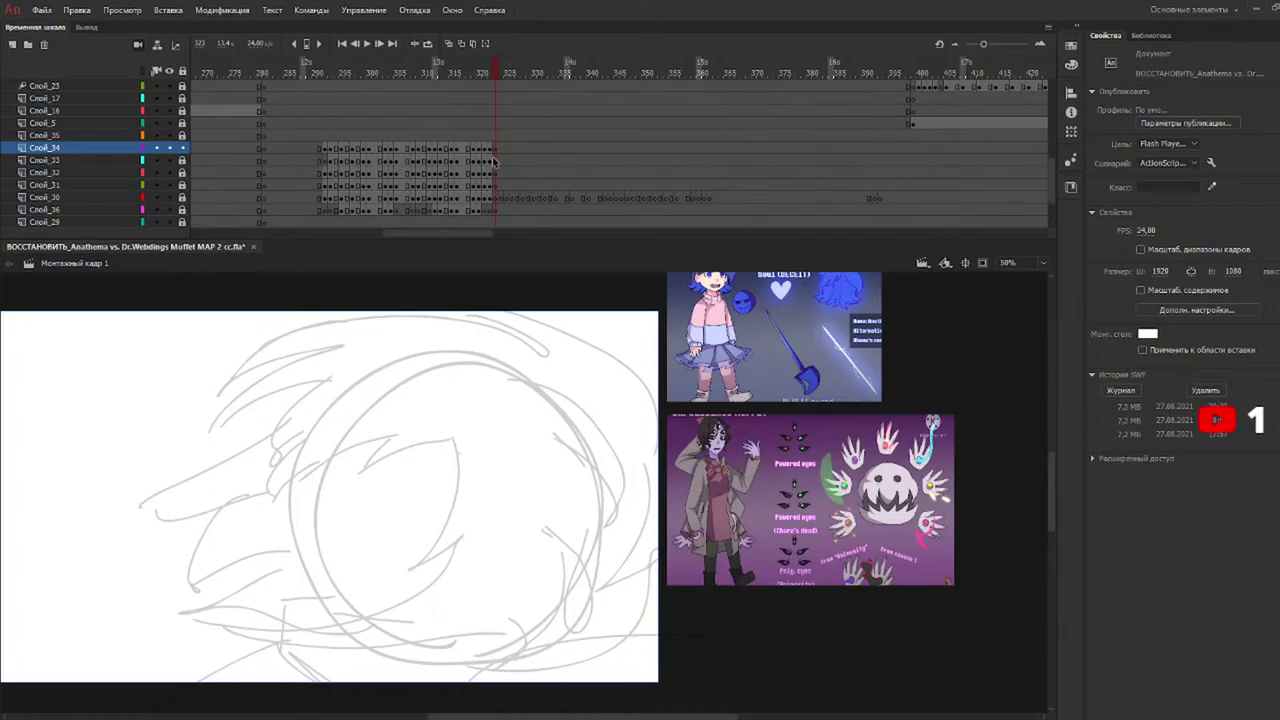
click(182, 185)
click(497, 188)
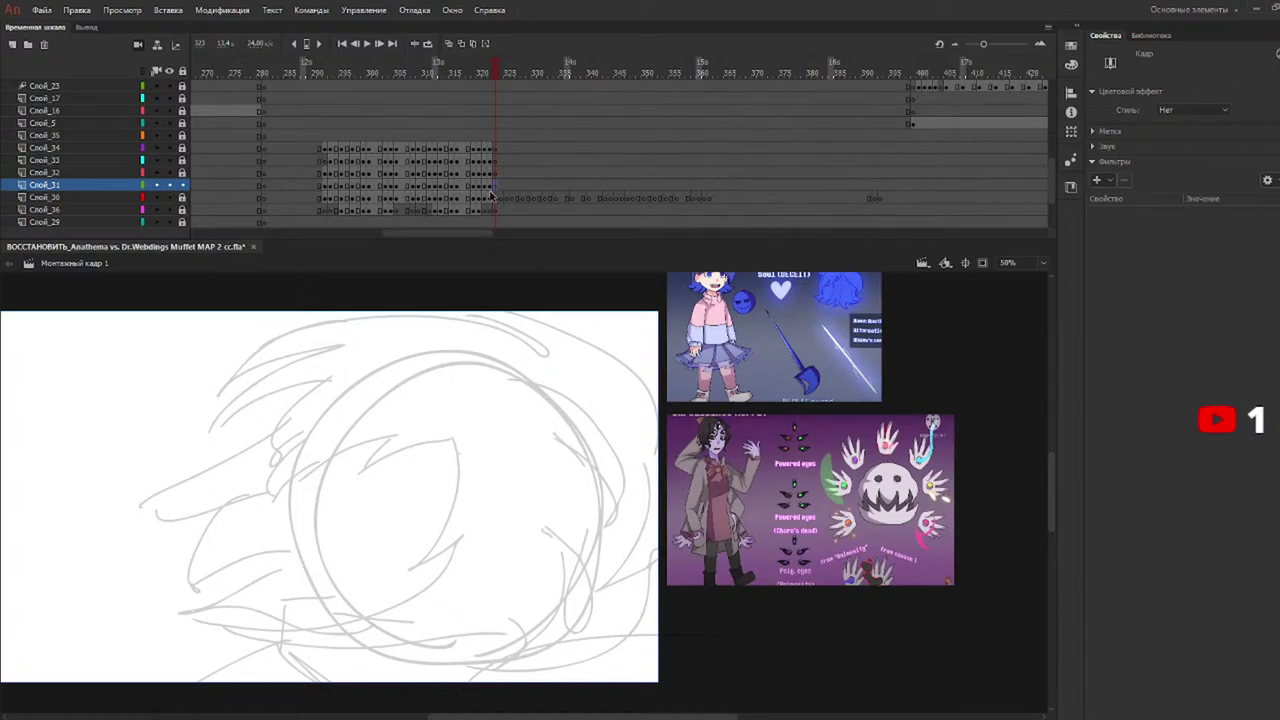
Go to frame 399 and select that frame on layers Слой_35 through Слой_36.
drag(766, 72, 906, 189)
mouse_move(921, 218)
mouse_down()
mouse_move(920, 206)
mouse_move(911, 214)
mouse_move(922, 213)
mouse_up()
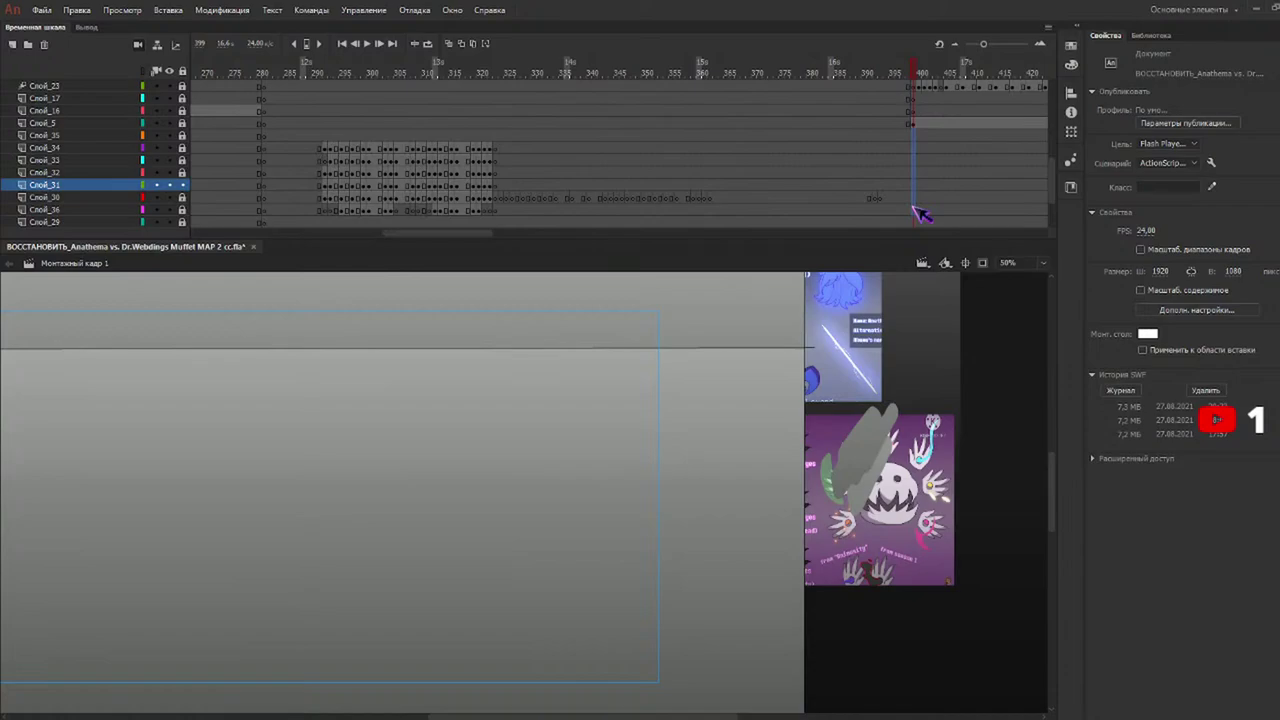
drag(921, 213, 921, 212)
click(915, 201)
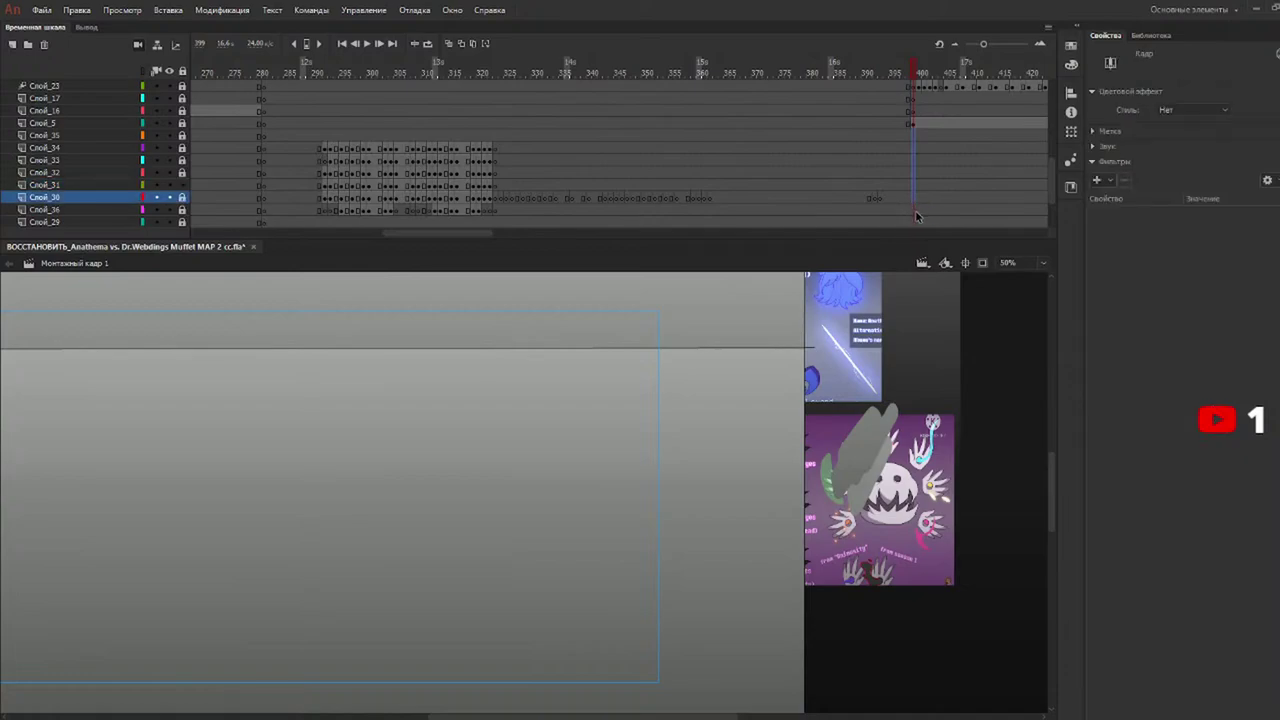
drag(913, 213, 917, 137)
click(918, 136)
Return to frame 293 and toggle the visibility of layer Слой_30 off and on to check what it holds.
drag(868, 72, 330, 78)
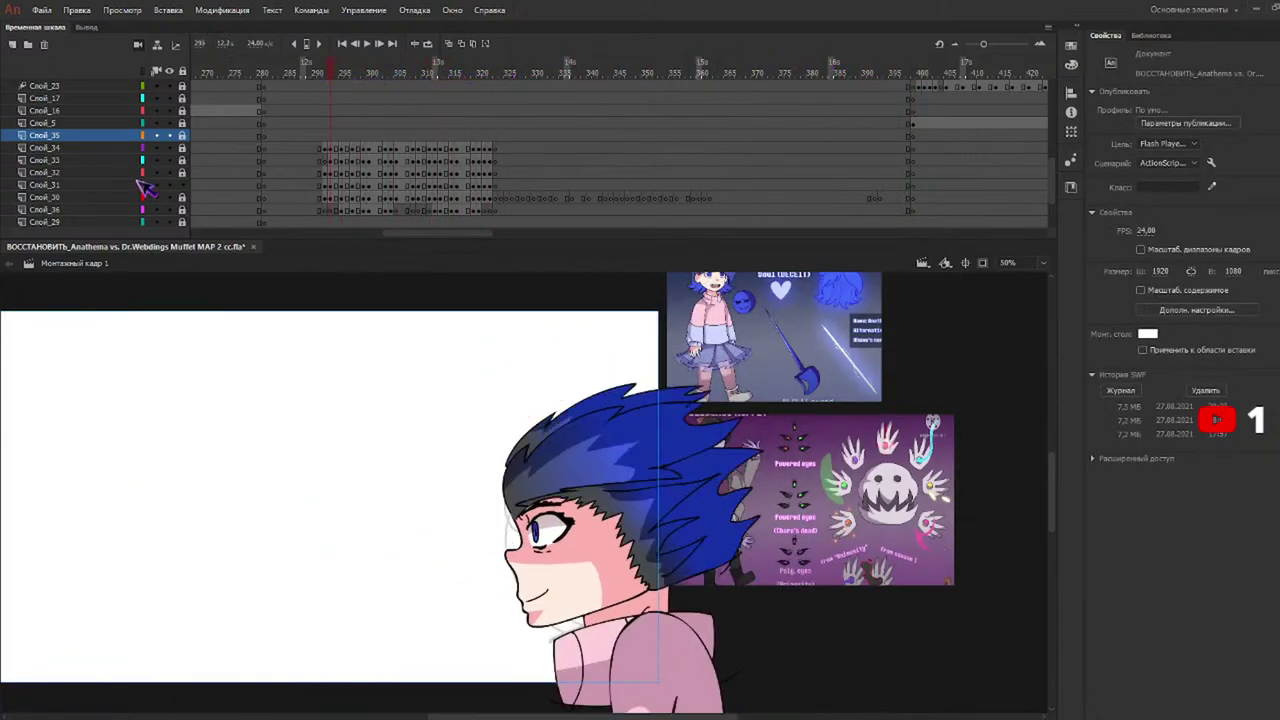
click(169, 197)
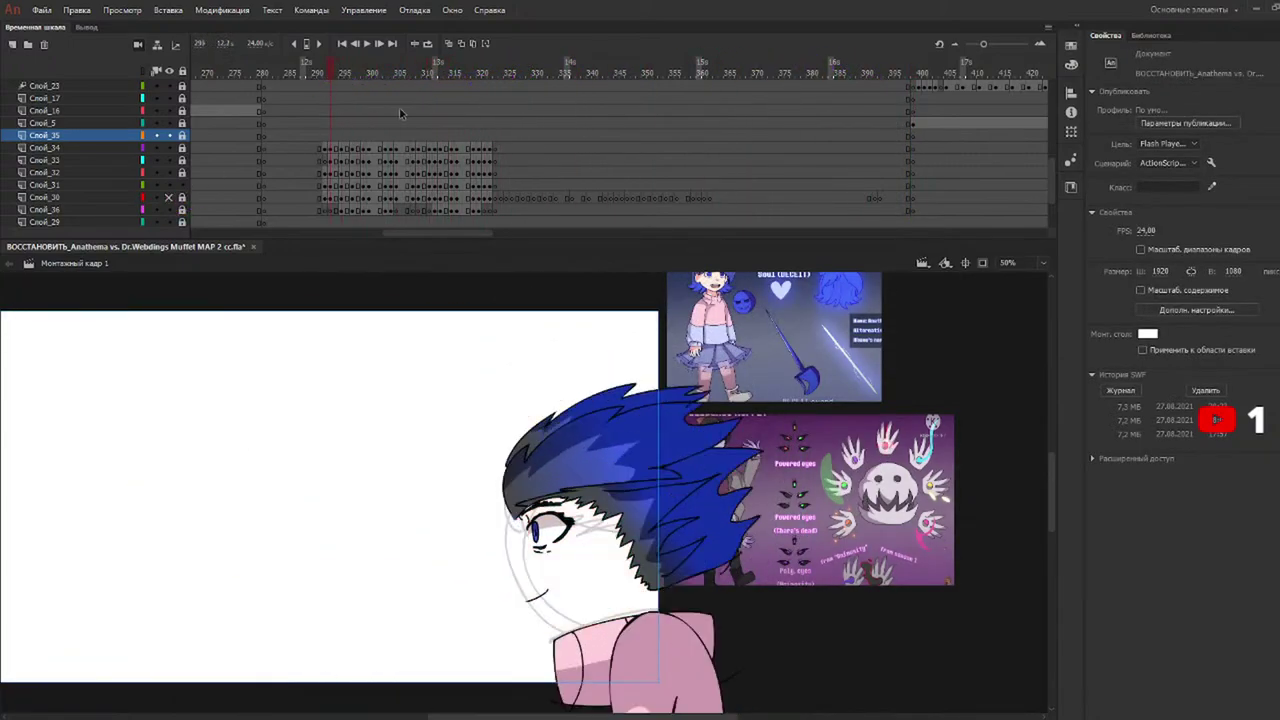
click(169, 197)
Select frame 323 of layer Слой_30 for drawing the close-up of the head.
mouse_move(515, 78)
mouse_down()
mouse_move(505, 74)
mouse_move(720, 114)
mouse_move(505, 83)
mouse_up()
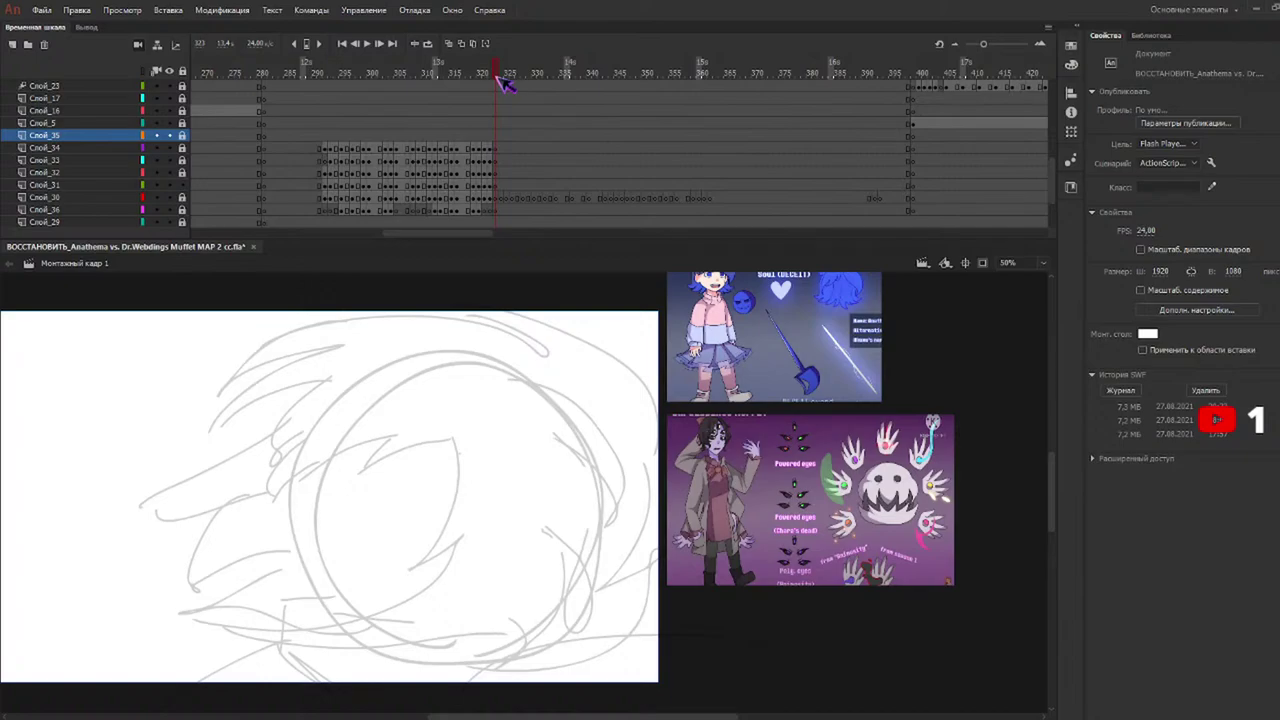
click(120, 187)
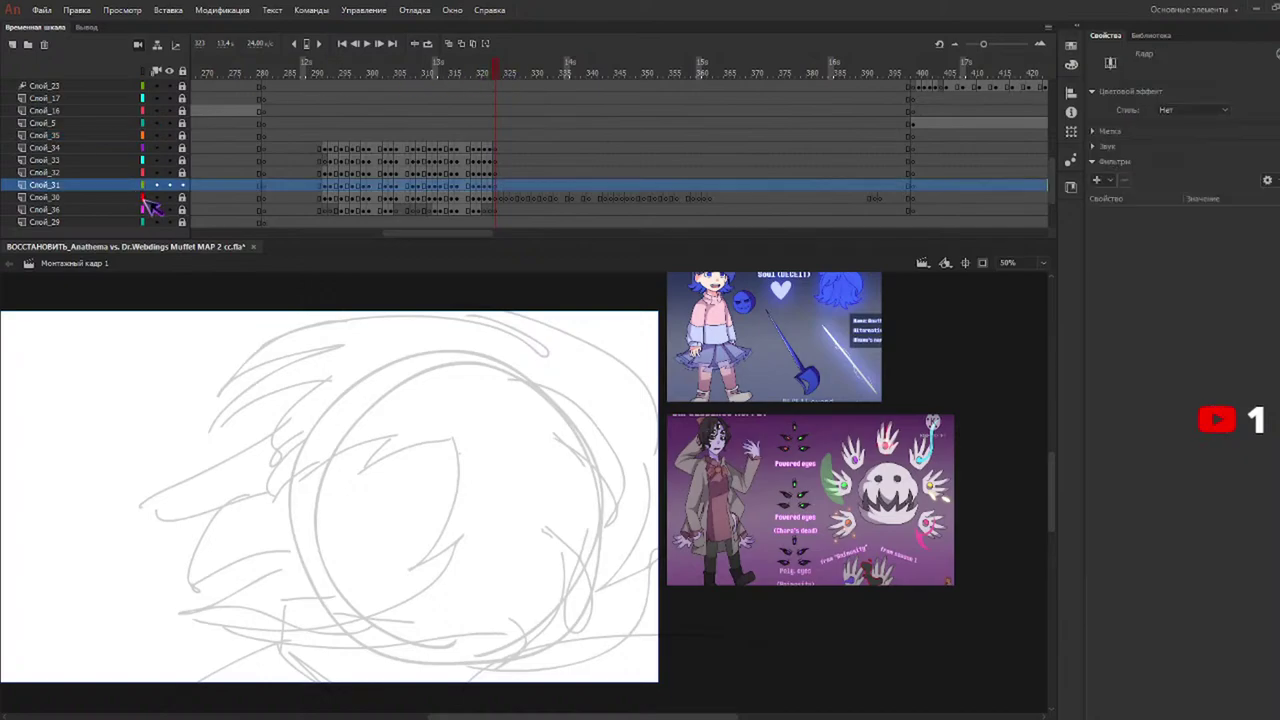
click(148, 199)
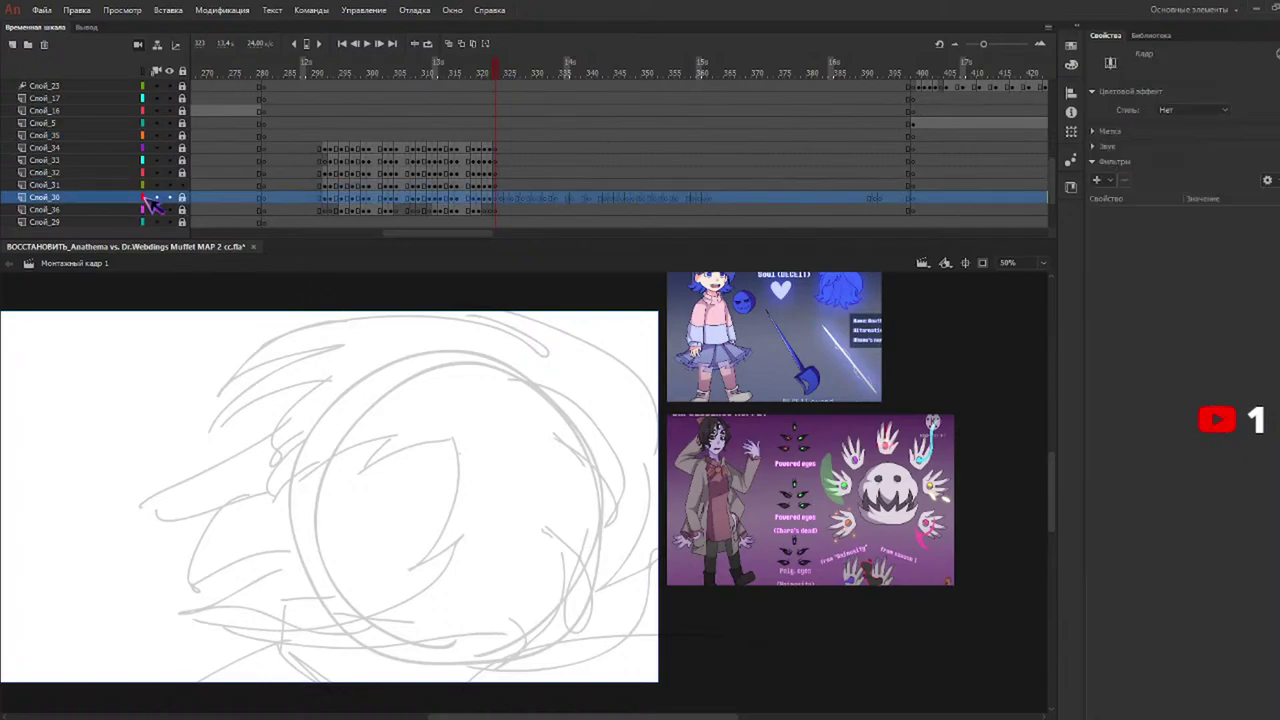
click(530, 160)
click(496, 198)
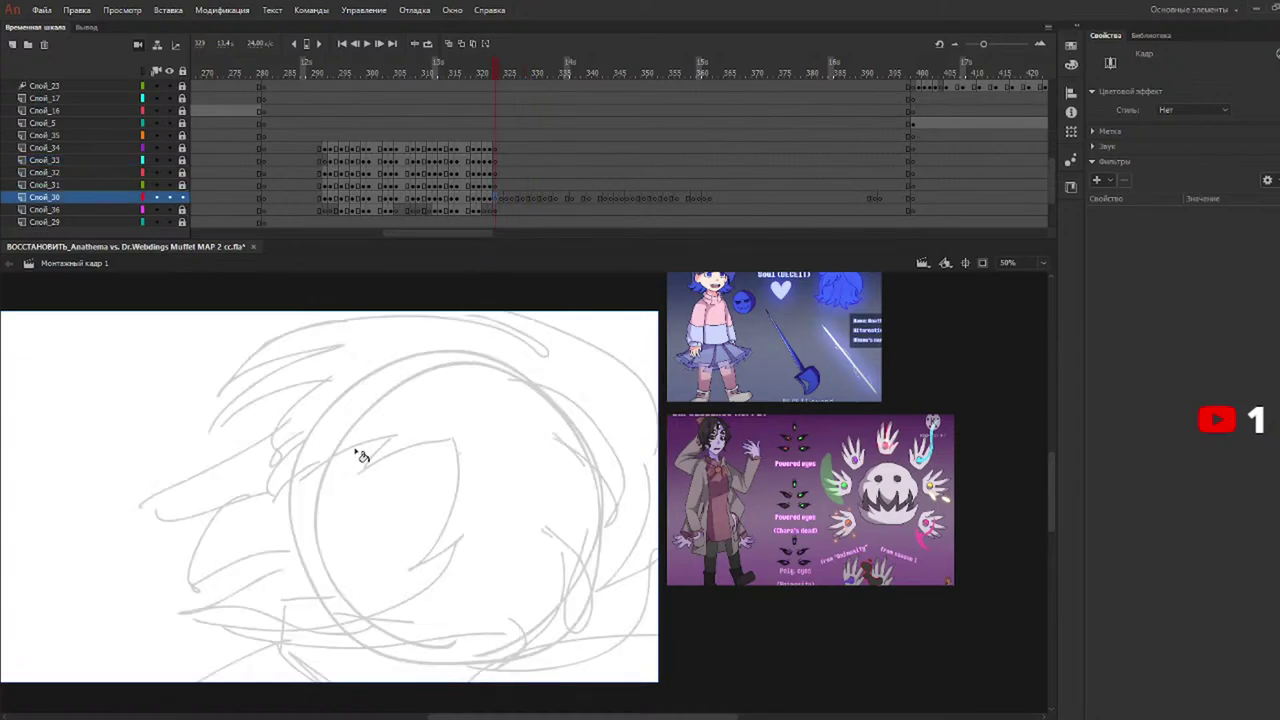
Set up the Brush tool with a black fill and object drawing mode turned off.
key(b)
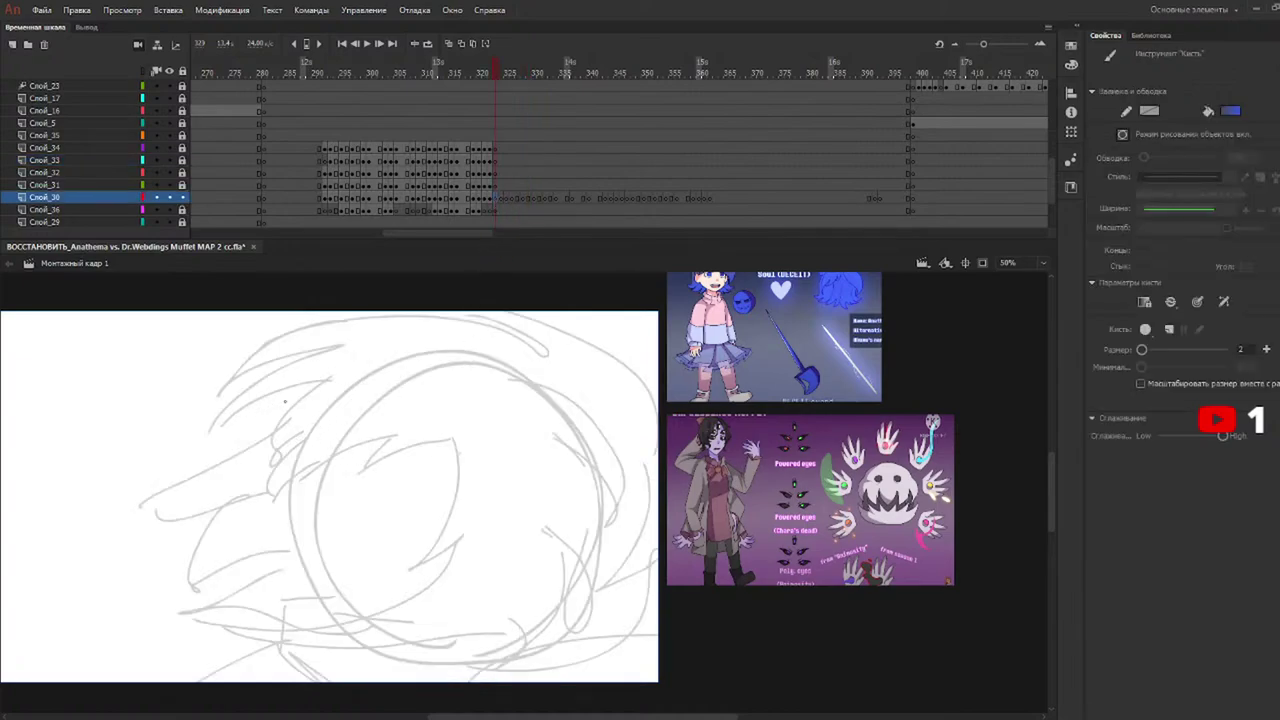
mouse_move(340, 396)
mouse_down()
mouse_move(299, 446)
mouse_move(300, 529)
mouse_move(321, 589)
mouse_move(392, 656)
mouse_up()
key(ctrl+z)
click(1231, 111)
click(1018, 157)
click(1122, 134)
mouse_move(340, 395)
mouse_down()
mouse_move(306, 447)
mouse_move(296, 497)
mouse_move(340, 660)
mouse_up()
key(ctrl+z)
mouse_move(350, 386)
mouse_down()
mouse_move(306, 429)
mouse_move(285, 498)
mouse_move(324, 632)
mouse_move(362, 680)
mouse_up()
key(ctrl+z)
mouse_move(341, 446)
mouse_down()
mouse_move(344, 476)
mouse_move(314, 555)
mouse_move(382, 680)
mouse_up()
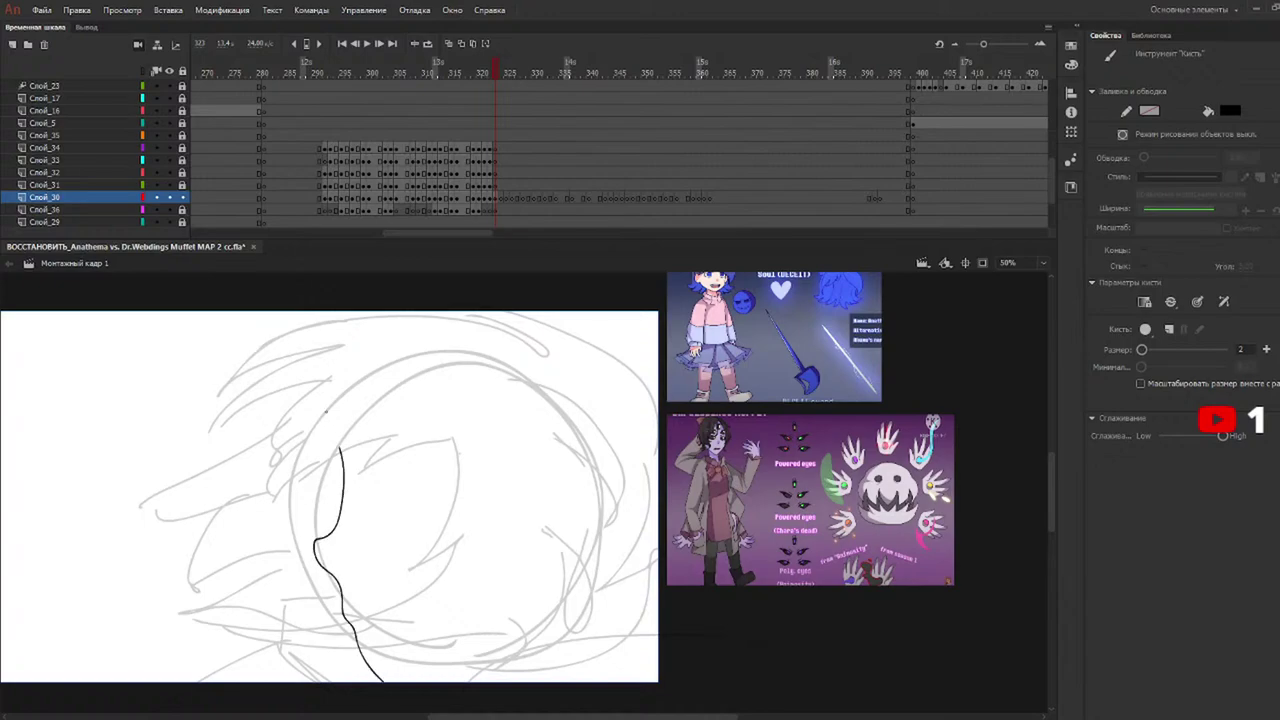
mouse_move(325, 411)
mouse_down()
mouse_move(289, 483)
mouse_move(288, 528)
mouse_move(303, 578)
mouse_move(378, 684)
mouse_up()
key(ctrl+z)
key(ctrl+z)
Brush the face profile and the jagged hair strands framing the face over the grey sketch on frame 323.
mouse_move(320, 488)
mouse_down()
mouse_move(300, 557)
mouse_move(334, 636)
mouse_move(365, 668)
mouse_up()
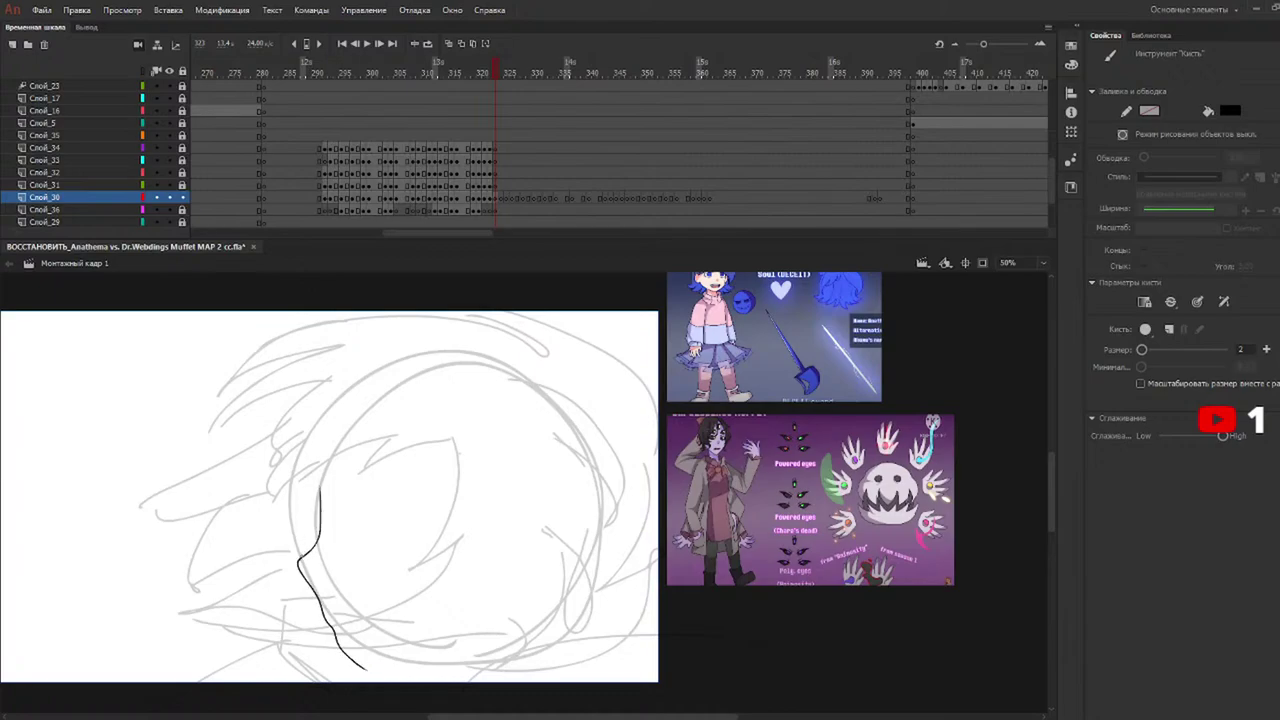
drag(299, 556, 350, 374)
key(ctrl+z)
mouse_move(301, 558)
mouse_down()
mouse_move(352, 376)
mouse_move(320, 384)
mouse_move(286, 446)
mouse_move(296, 470)
mouse_move(413, 434)
mouse_move(470, 460)
mouse_move(442, 566)
mouse_move(236, 628)
mouse_move(316, 660)
mouse_move(292, 660)
mouse_move(448, 677)
mouse_up()
Erase the excess line at the forehead and below the chin with the eraser set to size 18.
key(e)
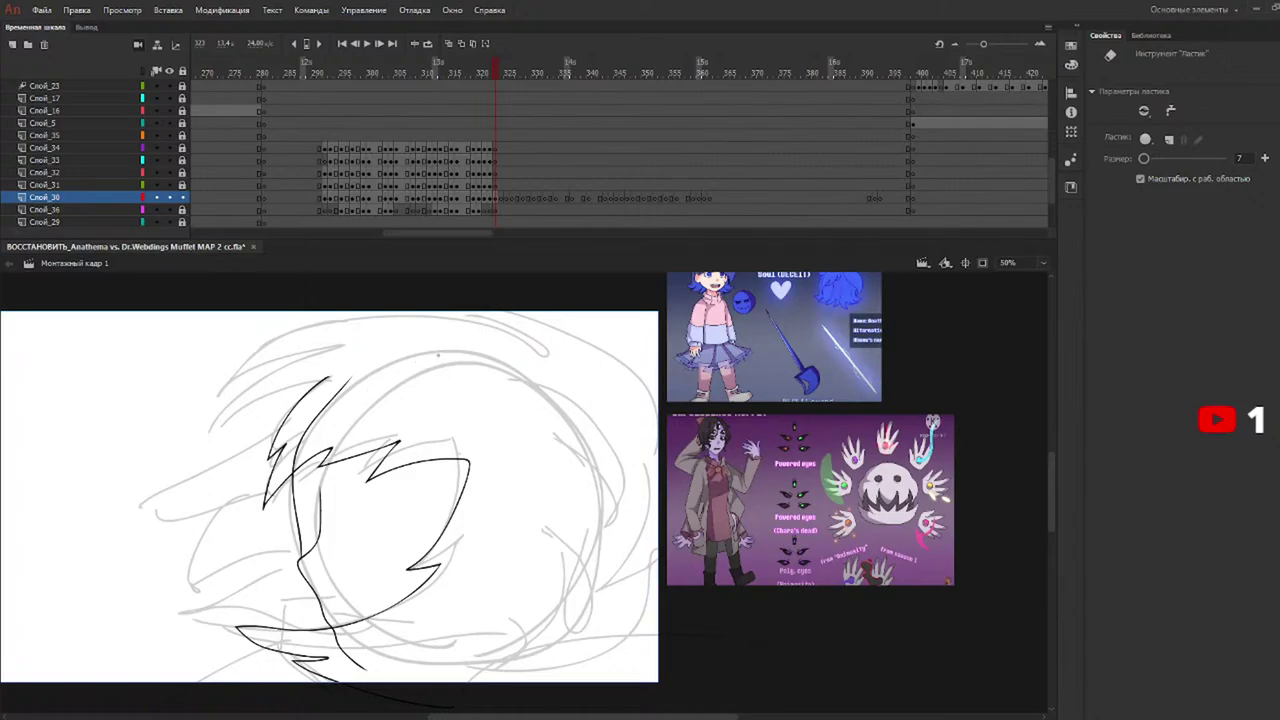
drag(1144, 158, 1149, 158)
drag(352, 379, 293, 454)
drag(375, 676, 335, 635)
Brush a mouth line and the outlines of the near and far eyes inside the face.
key(b)
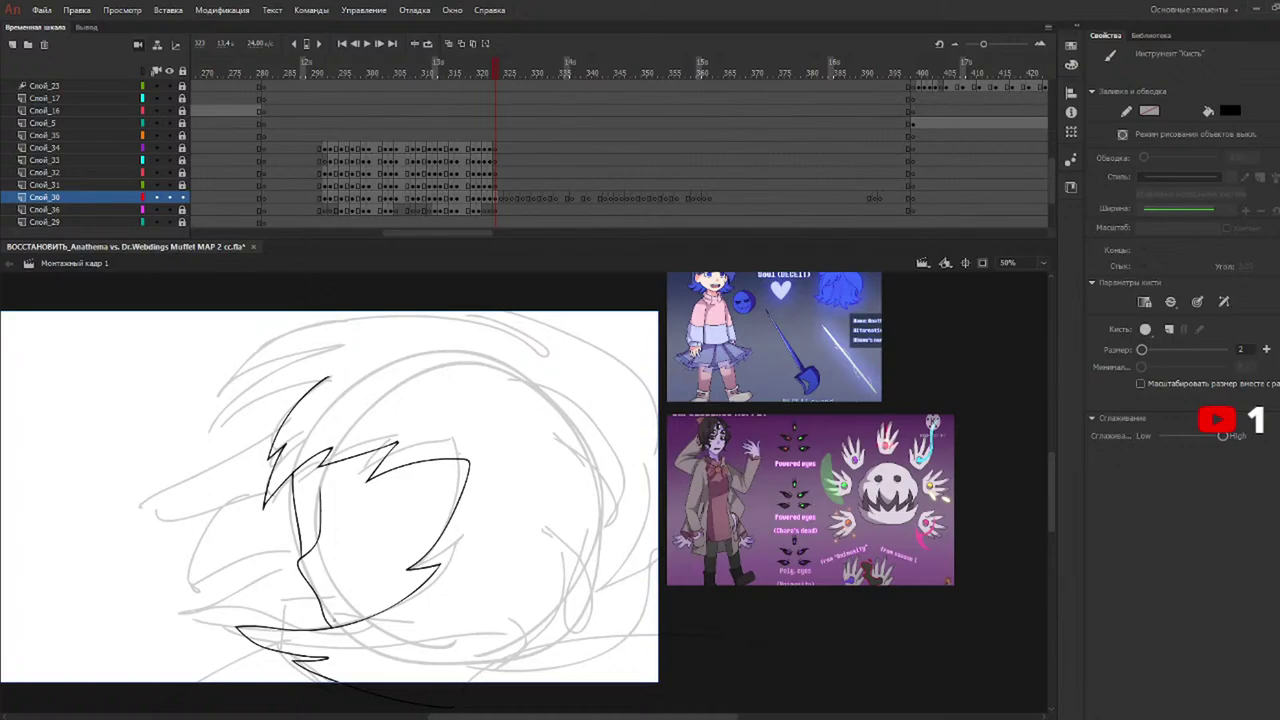
mouse_move(329, 616)
mouse_down()
mouse_move(372, 588)
mouse_move(338, 614)
mouse_move(365, 600)
mouse_up()
key(ctrl+z)
mouse_move(335, 510)
mouse_down()
mouse_move(374, 482)
mouse_move(399, 487)
mouse_move(385, 534)
mouse_move(357, 544)
mouse_move(375, 540)
mouse_up()
key(ctrl+z)
key(ctrl+z)
key(ctrl+z)
mouse_move(314, 510)
mouse_down()
mouse_move(302, 500)
mouse_move(300, 518)
mouse_up()
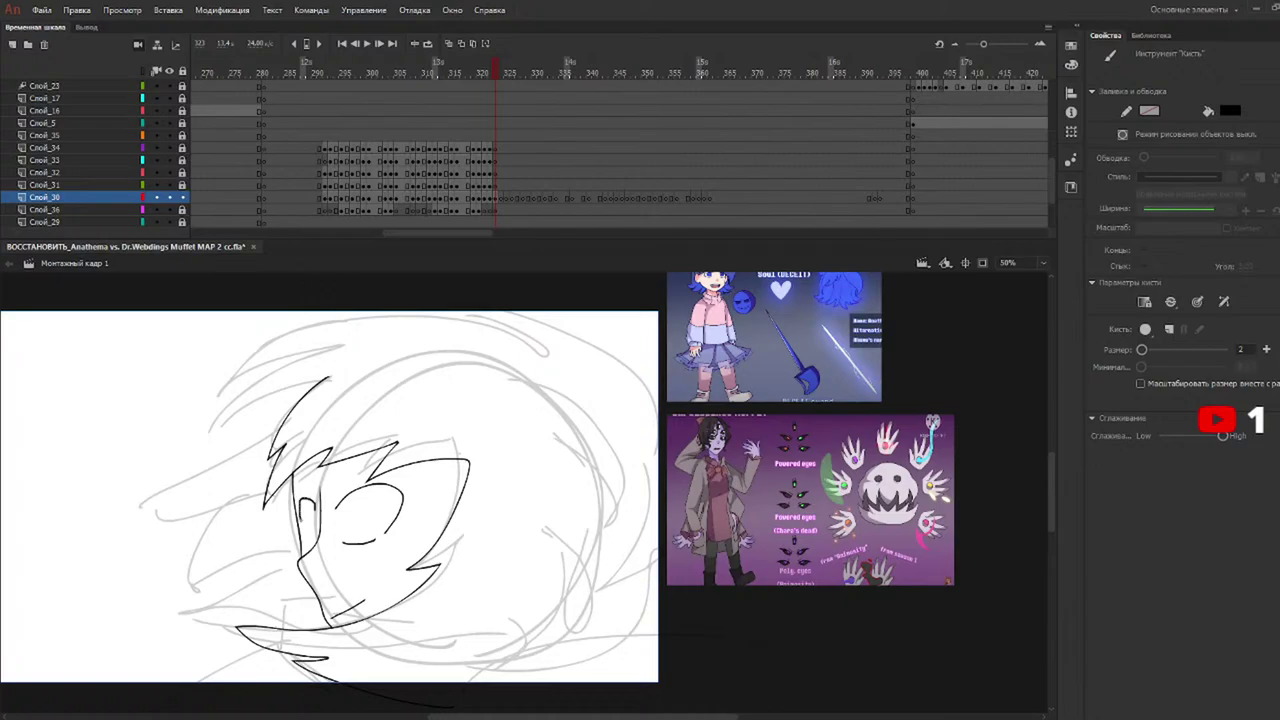
Redraw the outline of the small far eye beside the face profile.
key(ctrl+z)
drag(314, 509, 301, 524)
key(ctrl+z)
drag(302, 506, 303, 528)
key(ctrl+z)
mouse_move(316, 510)
mouse_down()
mouse_move(300, 507)
mouse_move(303, 528)
mouse_up()
key(ctrl+z)
Draw narrow irises with pupils in both eyes and crease lines beneath the near eye.
mouse_move(345, 528)
mouse_down()
mouse_move(344, 502)
mouse_move(352, 532)
mouse_up()
mouse_move(351, 509)
mouse_down()
mouse_move(352, 521)
mouse_move(313, 524)
mouse_up()
key(ctrl+z)
drag(314, 516, 315, 526)
key(ctrl+z)
key(ctrl+z)
drag(347, 548, 382, 543)
key(ctrl+z)
key(ctrl+z)
Redraw the mouth as a short slanted line rising from the chin and add a crease under the far eye.
key(e)
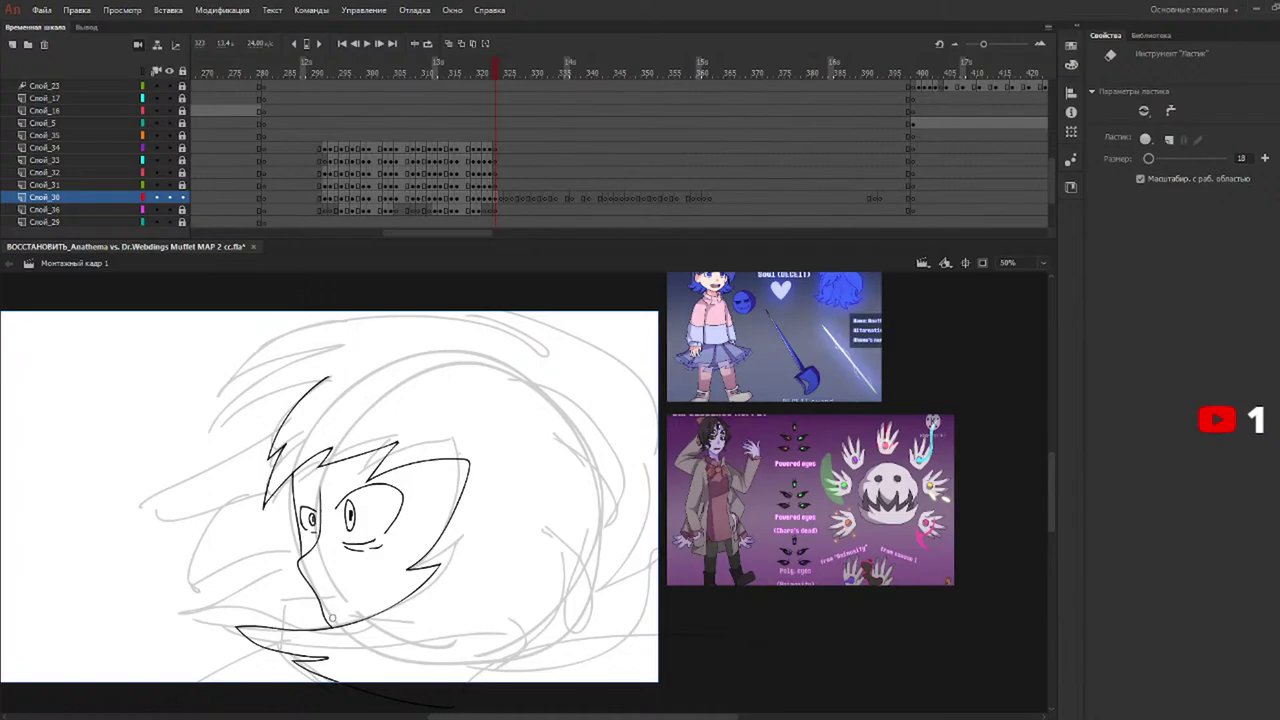
key(b)
drag(332, 616, 368, 592)
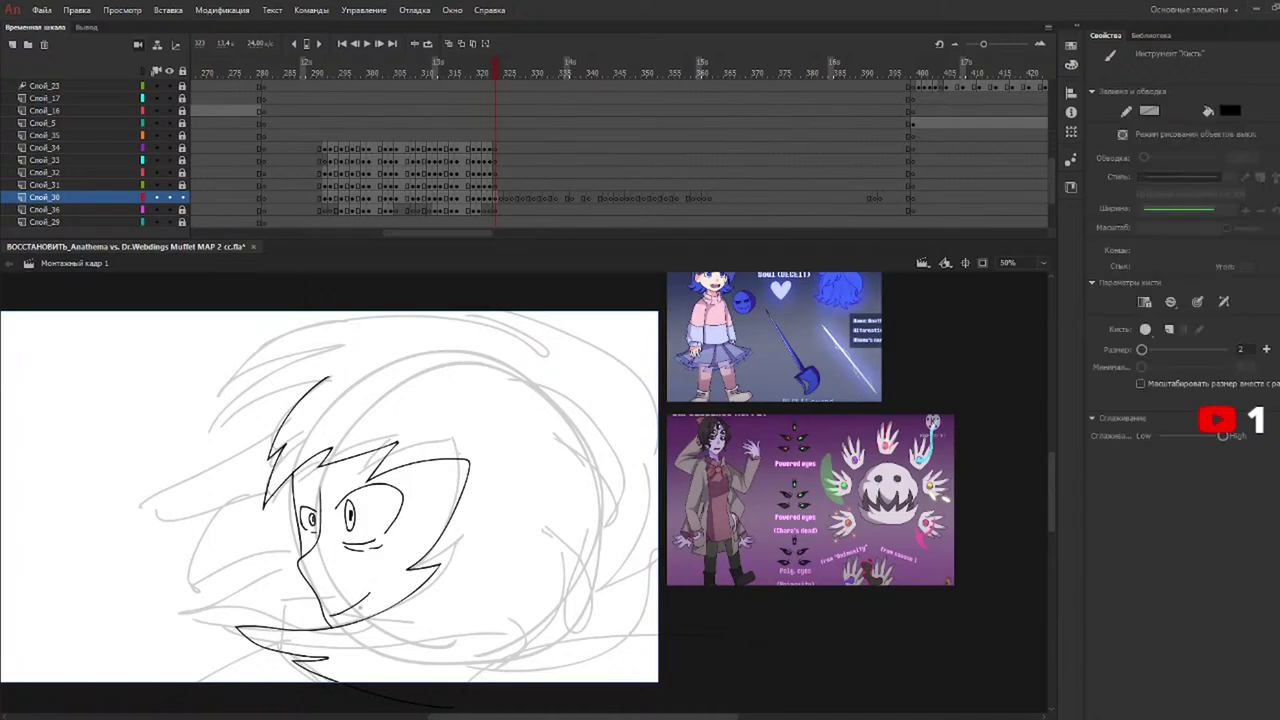
drag(305, 536, 316, 535)
Thicken the near eye's upper eyelid with spiky lashes and fill the lash shape with black.
drag(351, 490, 371, 482)
drag(369, 486, 381, 481)
drag(379, 483, 393, 478)
mouse_move(388, 484)
mouse_down()
mouse_move(410, 498)
mouse_move(400, 527)
mouse_up()
key(k)
click(404, 527)
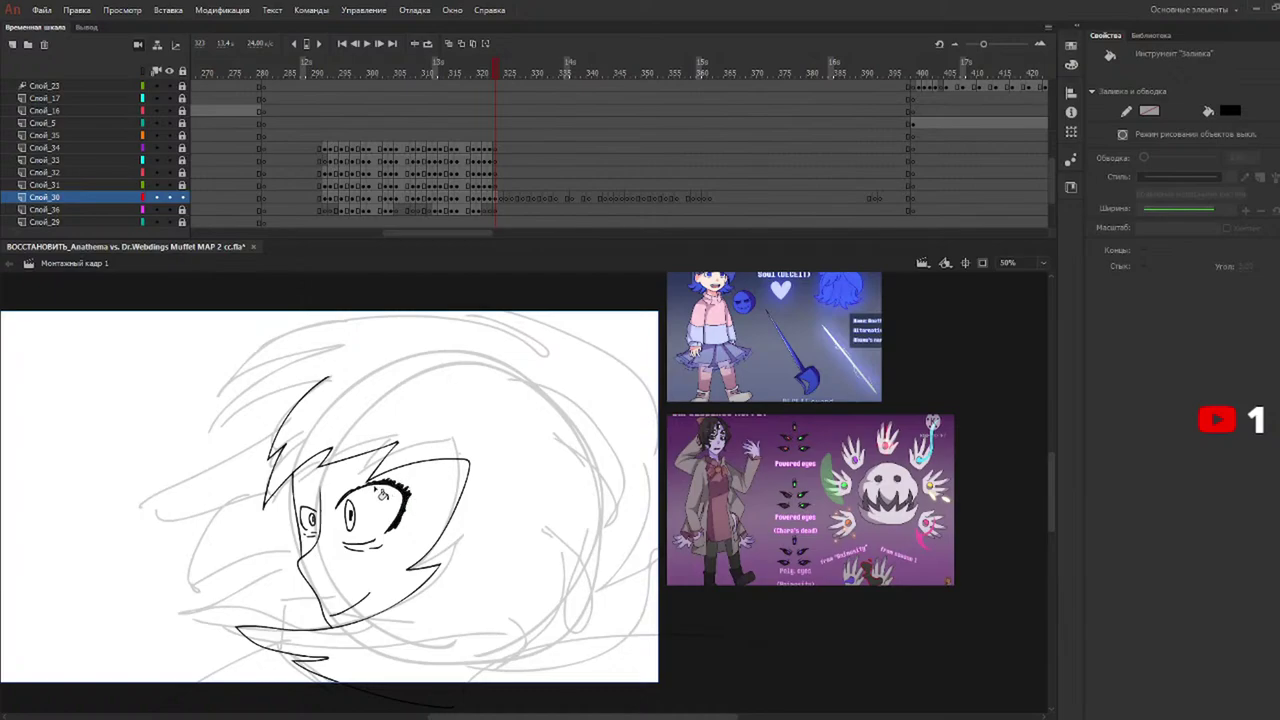
key(b)
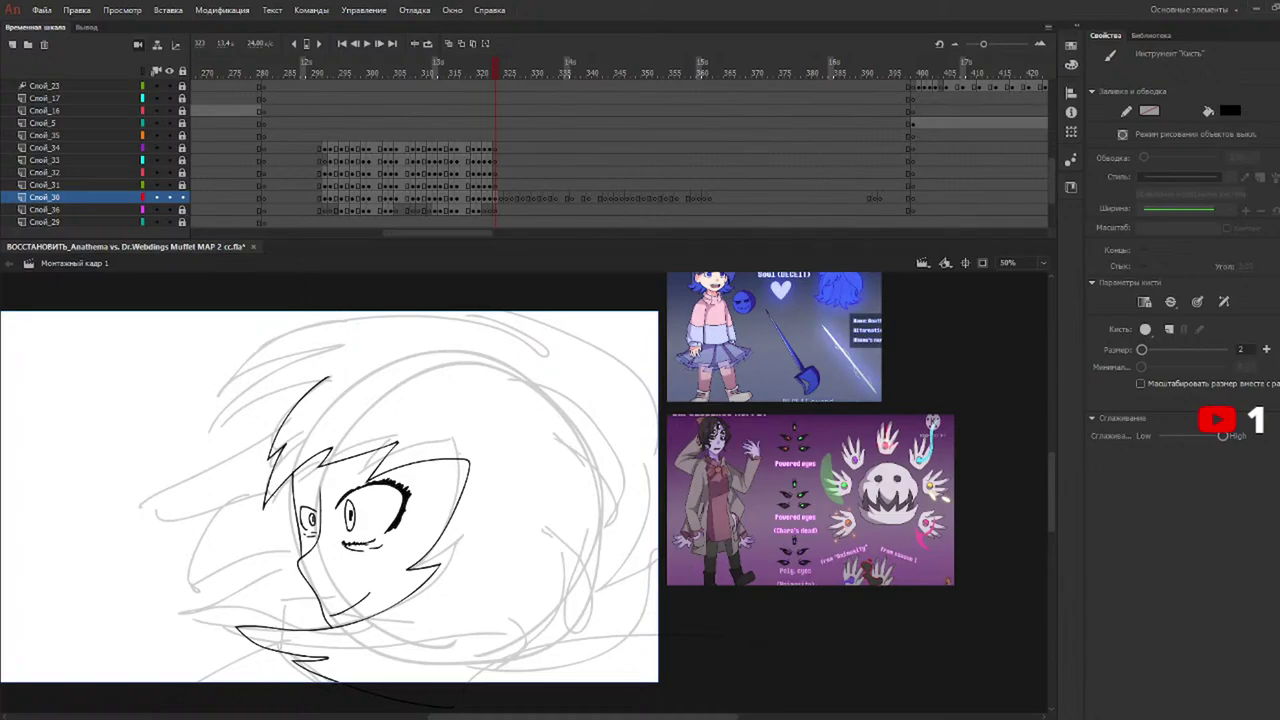
Brush the brow line above the near eye, rising from the nose bridge towards the hair fringe.
key(ctrl+z)
key(ctrl+z)
drag(334, 496, 374, 465)
key(ctrl+z)
key(ctrl+z)
drag(338, 493, 351, 479)
key(ctrl+z)
Brush the brow and upper eyelid lines of the far eye and compare frame 323 with the preceding frames.
mouse_move(338, 499)
mouse_down()
mouse_move(346, 489)
mouse_move(315, 499)
mouse_up()
key(ctrl+z)
key(ctrl+z)
key(ctrl+z)
drag(298, 495, 318, 502)
key(ctrl+z)
key(ctrl+z)
drag(313, 498, 318, 508)
mouse_move(482, 73)
mouse_down()
mouse_move(443, 72)
mouse_move(494, 80)
mouse_up()
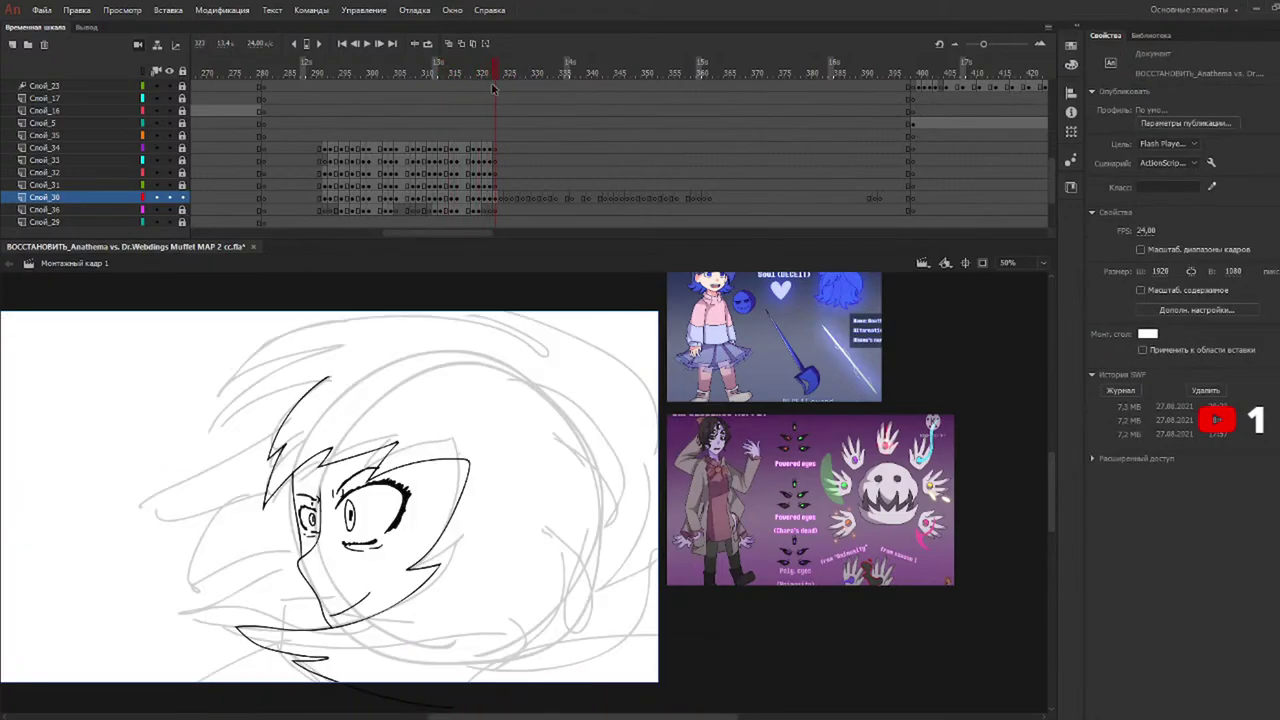
Brush the remaining hair outline of the head close-up, from the spiky crown and back to the lower locks and windblown front strands.
mouse_move(545, 352)
mouse_down()
mouse_move(492, 318)
mouse_move(168, 279)
mouse_up()
key(ctrl+z)
mouse_move(546, 356)
mouse_down()
mouse_move(248, 298)
mouse_move(195, 317)
mouse_move(248, 349)
mouse_move(224, 403)
mouse_move(266, 383)
mouse_move(294, 406)
mouse_up()
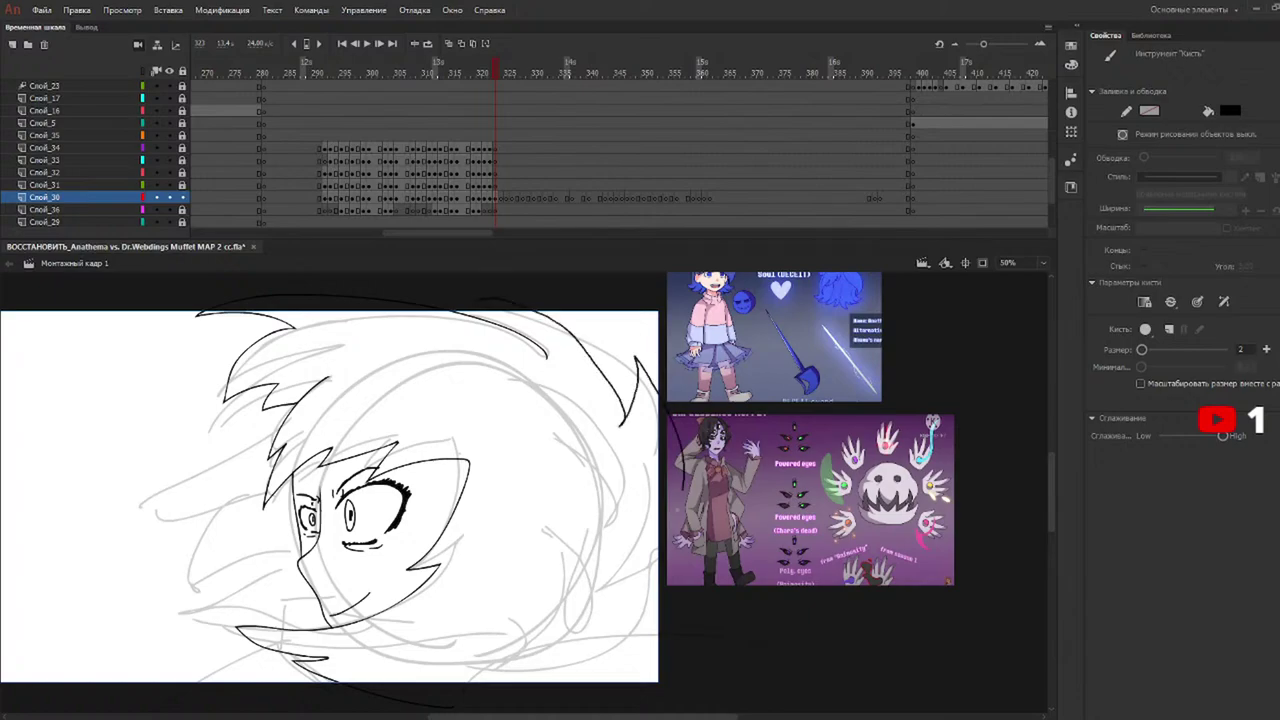
mouse_move(500, 300)
mouse_down()
mouse_move(584, 327)
mouse_move(648, 372)
mouse_move(641, 402)
mouse_move(653, 392)
mouse_move(683, 655)
mouse_up()
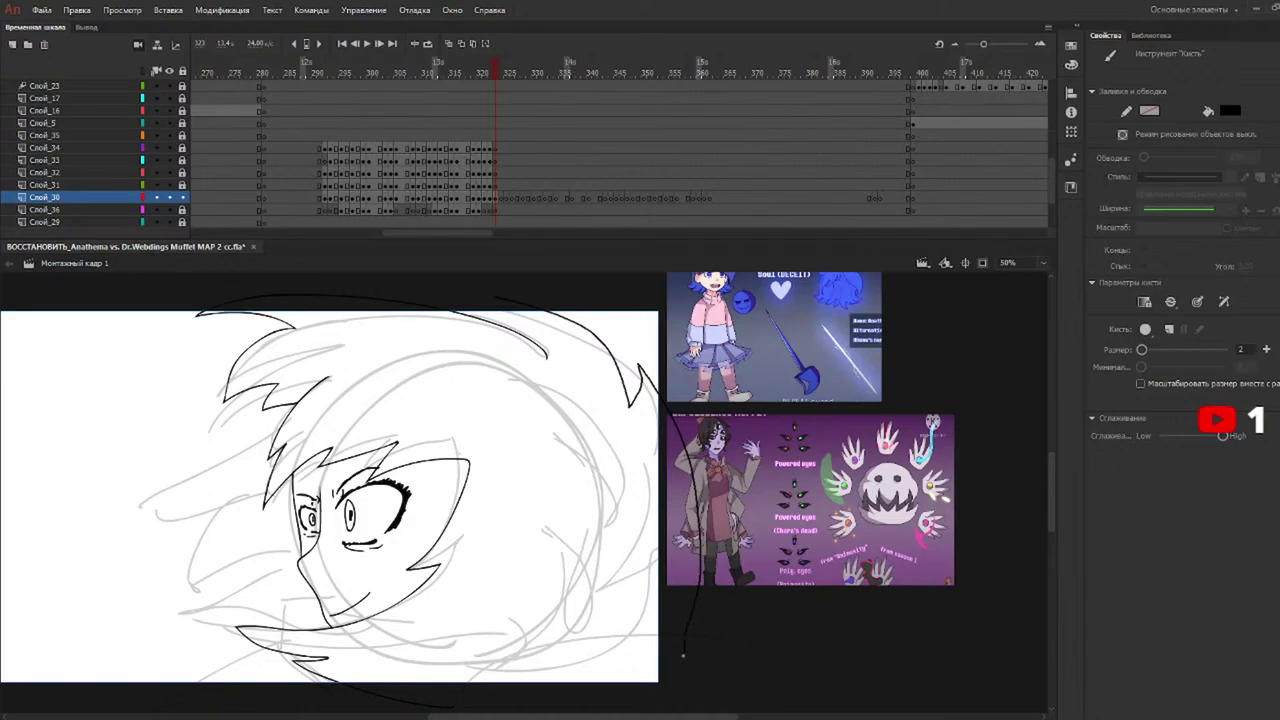
mouse_move(556, 536)
mouse_down()
mouse_move(516, 588)
mouse_move(401, 622)
mouse_move(611, 603)
mouse_move(611, 650)
mouse_move(668, 622)
mouse_up()
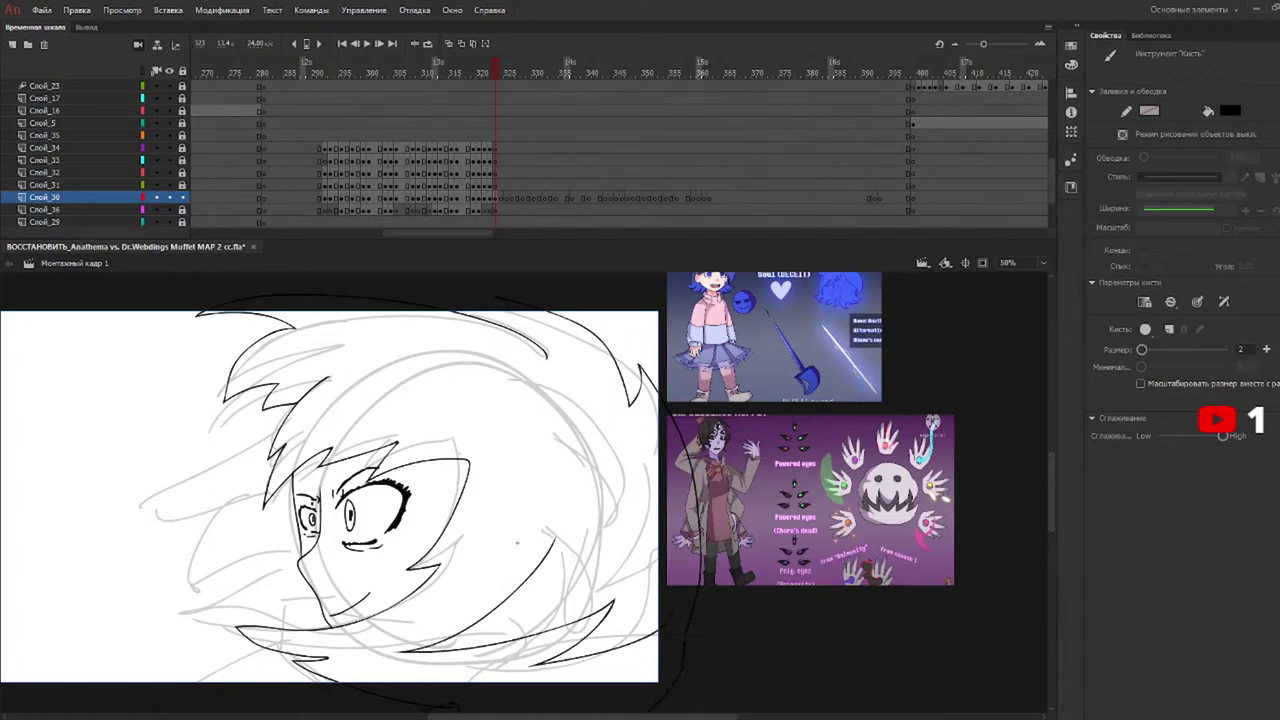
mouse_move(286, 406)
mouse_down()
mouse_move(128, 538)
mouse_move(218, 506)
mouse_move(252, 550)
mouse_move(208, 598)
mouse_move(298, 628)
mouse_move(186, 712)
mouse_up()
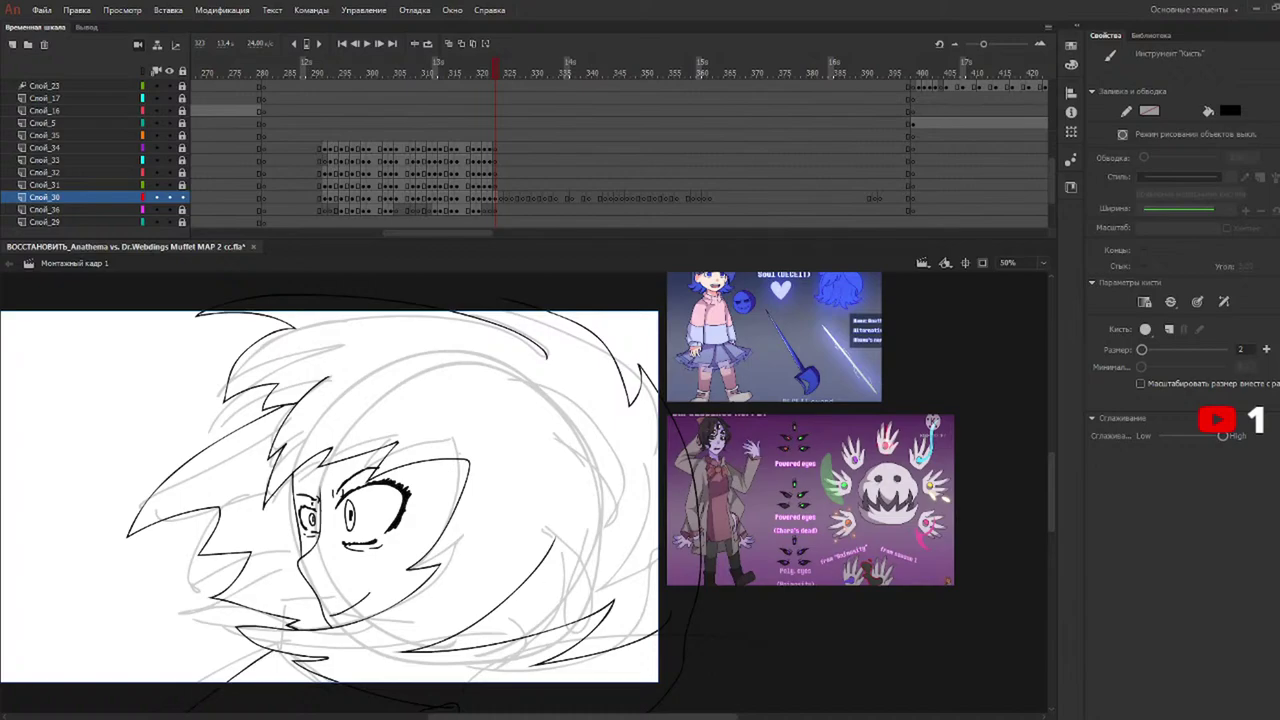
Brush closing lines below the stage edge to join the open lower ends of the close-up's neck and hair outlines.
click(1051, 534)
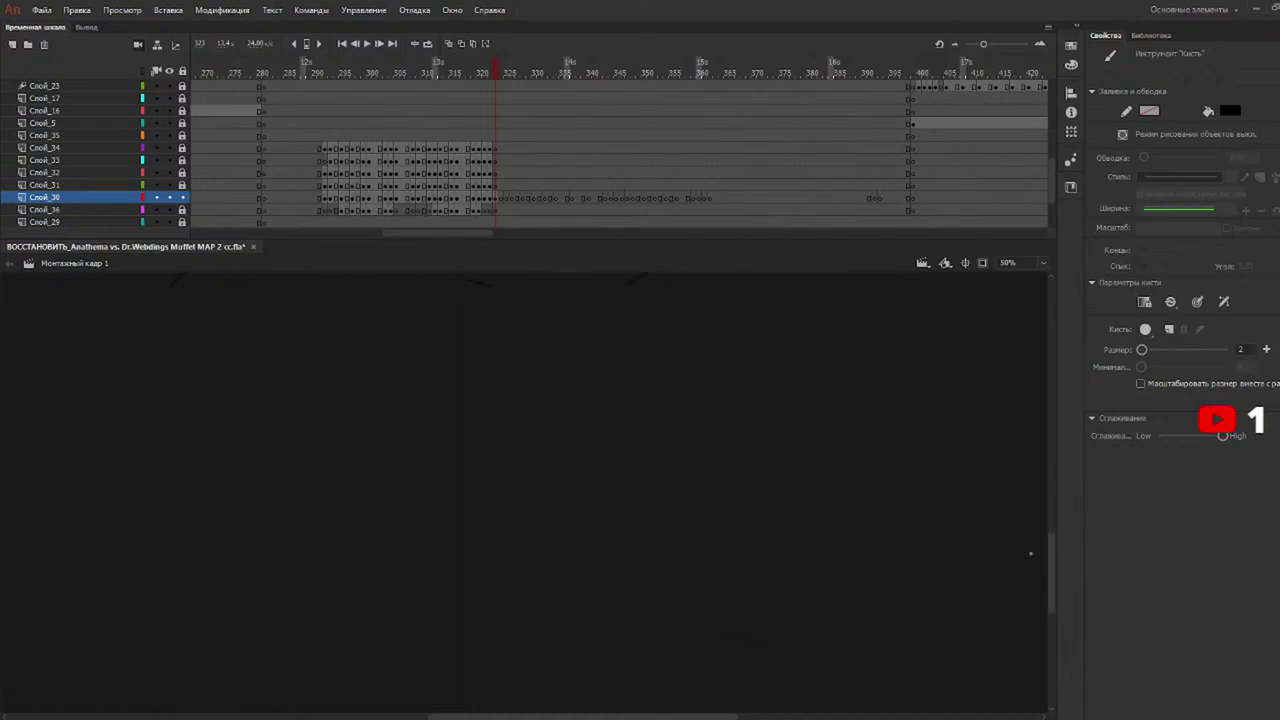
scroll(1063, 566, up, 4)
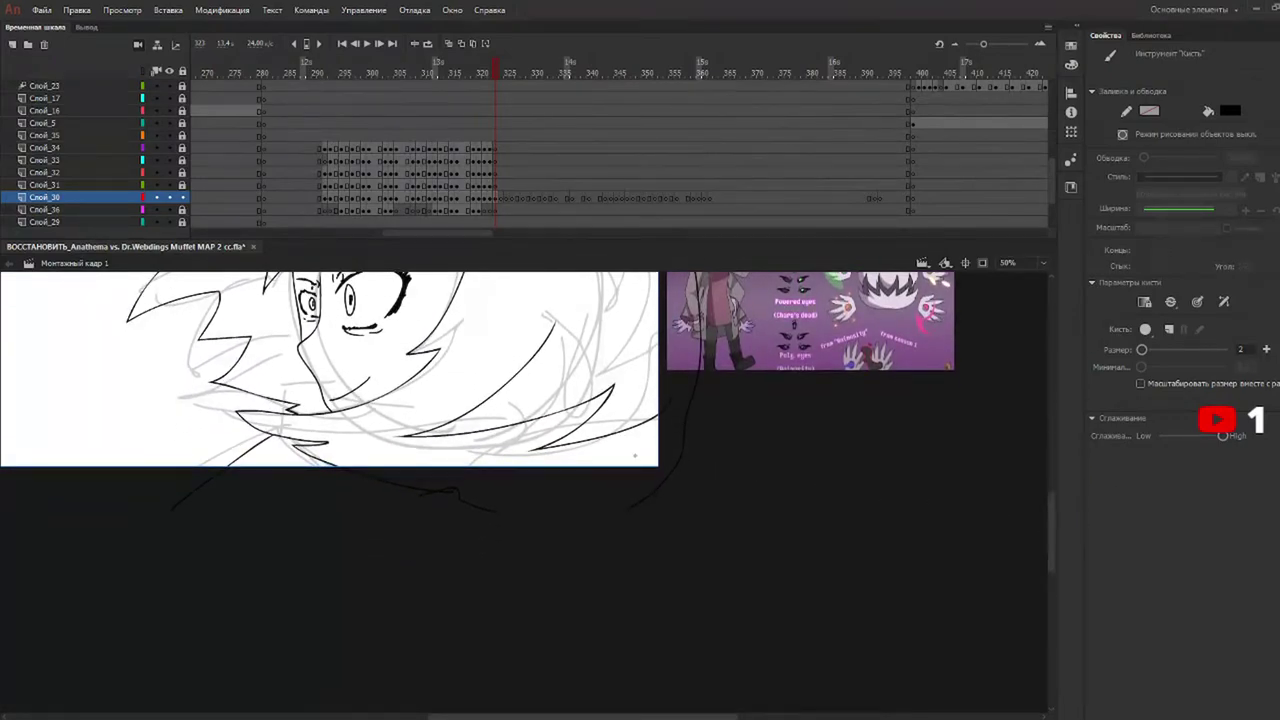
mouse_move(638, 484)
mouse_down()
mouse_move(623, 553)
mouse_move(439, 574)
mouse_move(323, 505)
mouse_move(172, 490)
mouse_up()
mouse_move(496, 505)
mouse_down()
mouse_move(641, 517)
mouse_move(666, 536)
mouse_up()
key(ctrl+z)
mouse_move(466, 509)
mouse_down()
mouse_move(491, 500)
mouse_move(680, 554)
mouse_up()
key(ctrl+z)
drag(463, 506, 741, 529)
drag(1052, 558, 1057, 549)
scroll(1063, 557, up, 6)
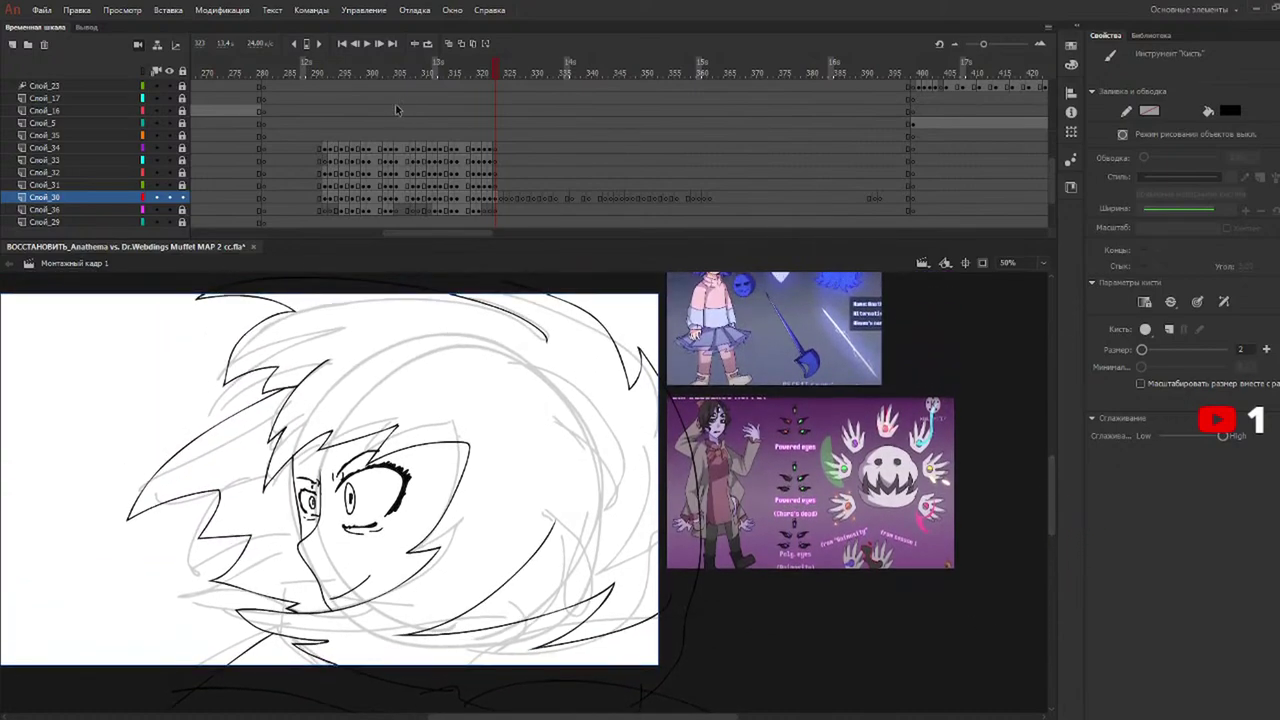
On frame 324, ink the spiky outline and curved inner strands of the hair seen from behind.
click(503, 78)
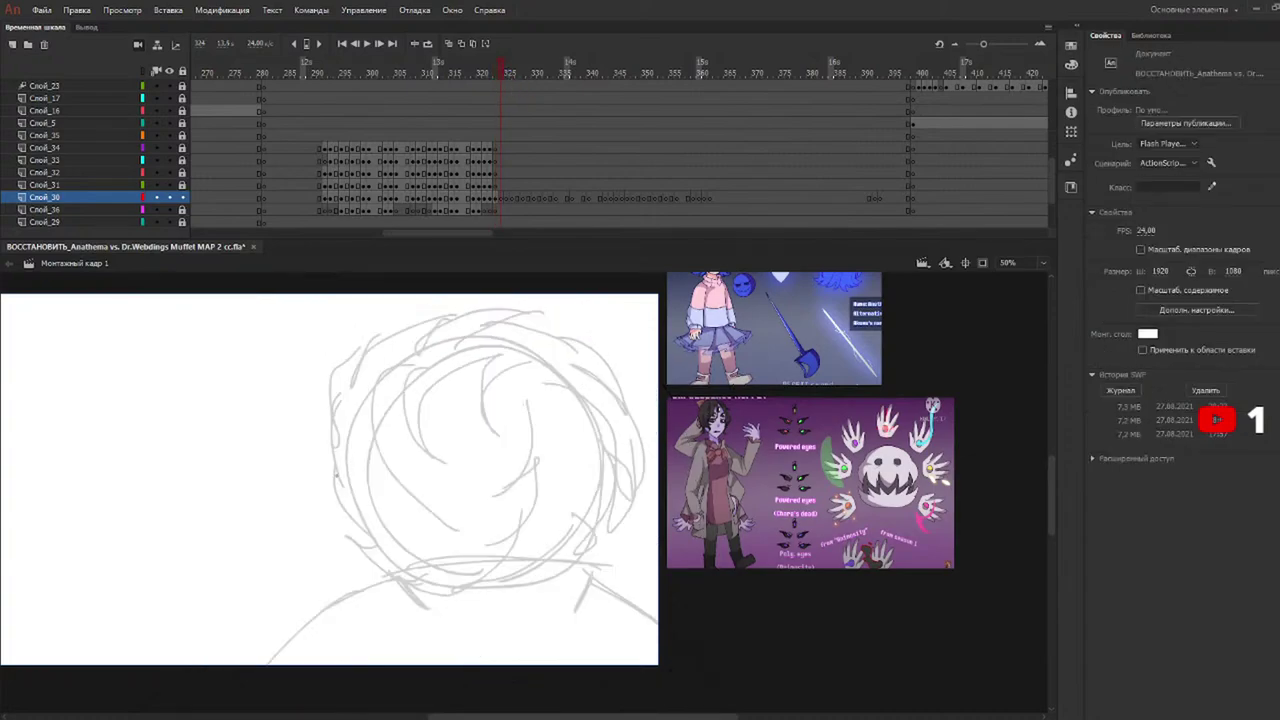
mouse_move(340, 487)
mouse_down()
mouse_move(331, 394)
mouse_move(360, 359)
mouse_move(474, 304)
mouse_move(546, 322)
mouse_move(520, 328)
mouse_move(626, 404)
mouse_move(643, 446)
mouse_move(625, 447)
mouse_move(647, 466)
mouse_move(550, 568)
mouse_move(476, 591)
mouse_up()
key(b)
mouse_move(335, 482)
mouse_down()
mouse_move(390, 578)
mouse_move(486, 593)
mouse_up()
mouse_move(440, 528)
mouse_down()
mouse_move(368, 465)
mouse_move(398, 387)
mouse_move(419, 450)
mouse_move(567, 398)
mouse_move(542, 487)
mouse_move(569, 489)
mouse_move(508, 523)
mouse_up()
drag(472, 540, 500, 556)
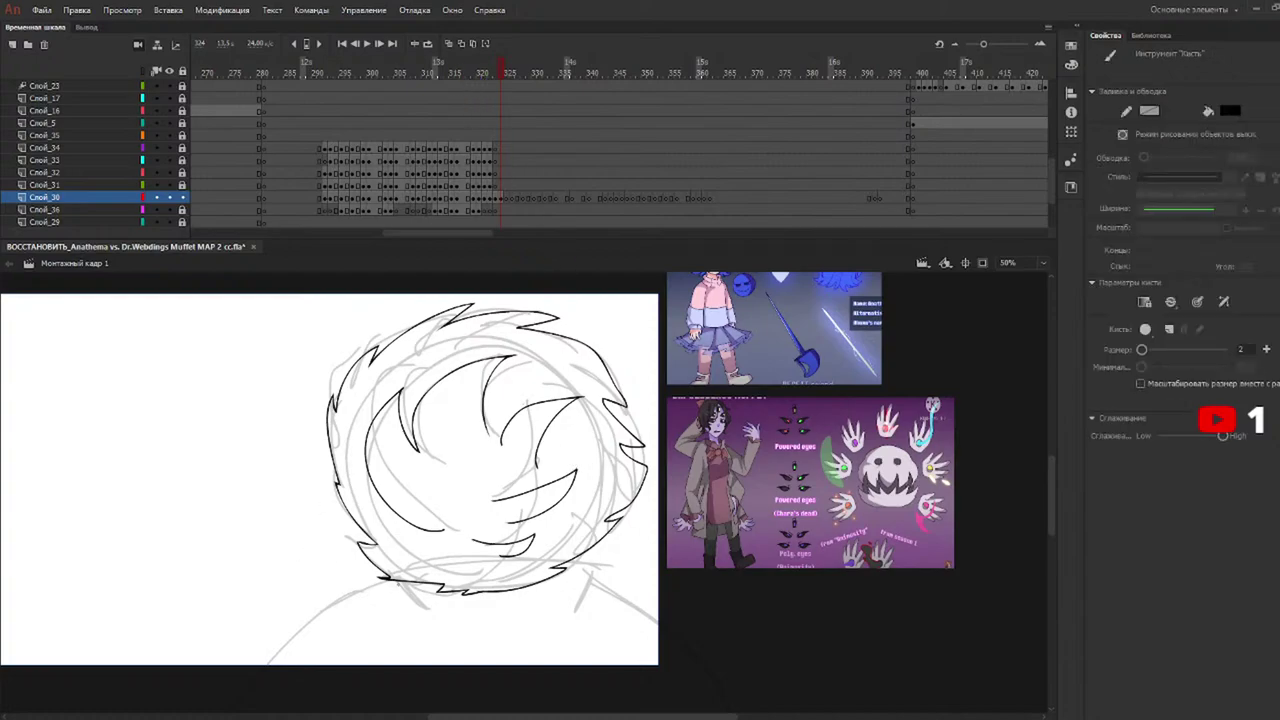
Brush the neck sides and short neck lines under the hair on frame 324.
drag(388, 580, 405, 606)
mouse_move(577, 555)
mouse_down()
mouse_move(589, 559)
mouse_move(568, 608)
mouse_move(549, 603)
mouse_up()
key(v)
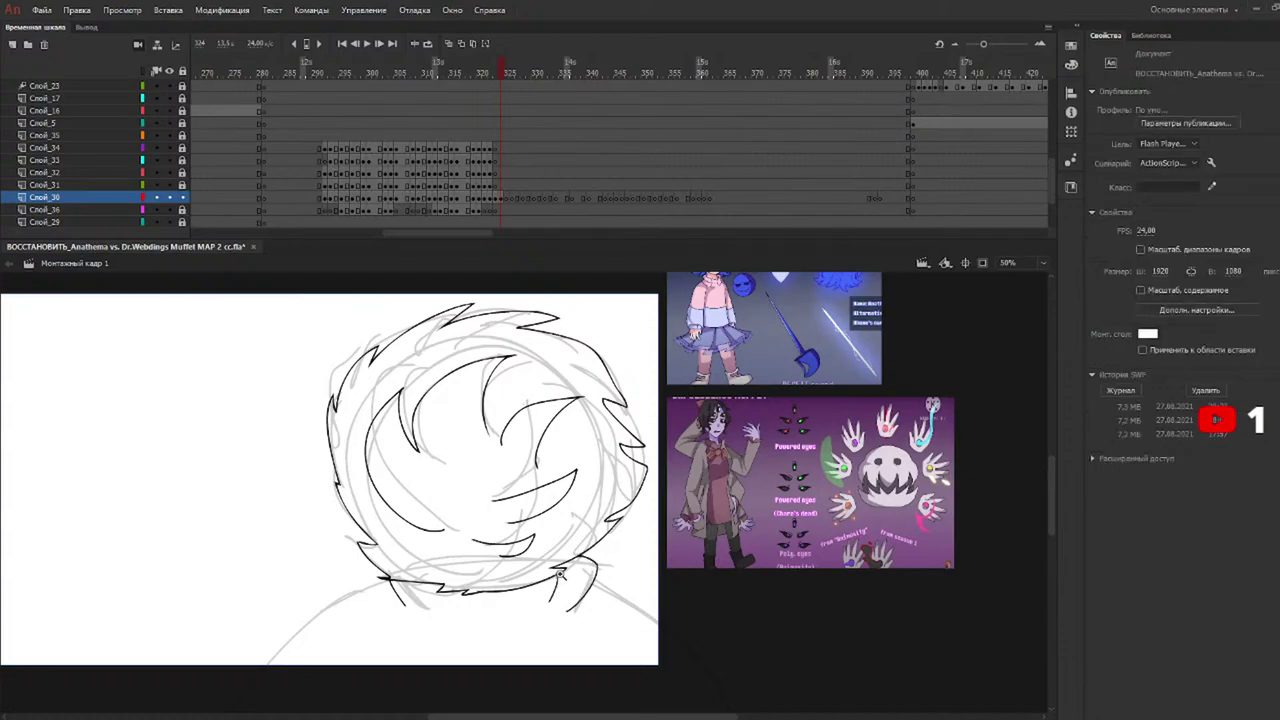
key(b)
key(ctrl+z)
mouse_move(557, 574)
mouse_down()
mouse_move(534, 618)
mouse_move(477, 626)
mouse_up()
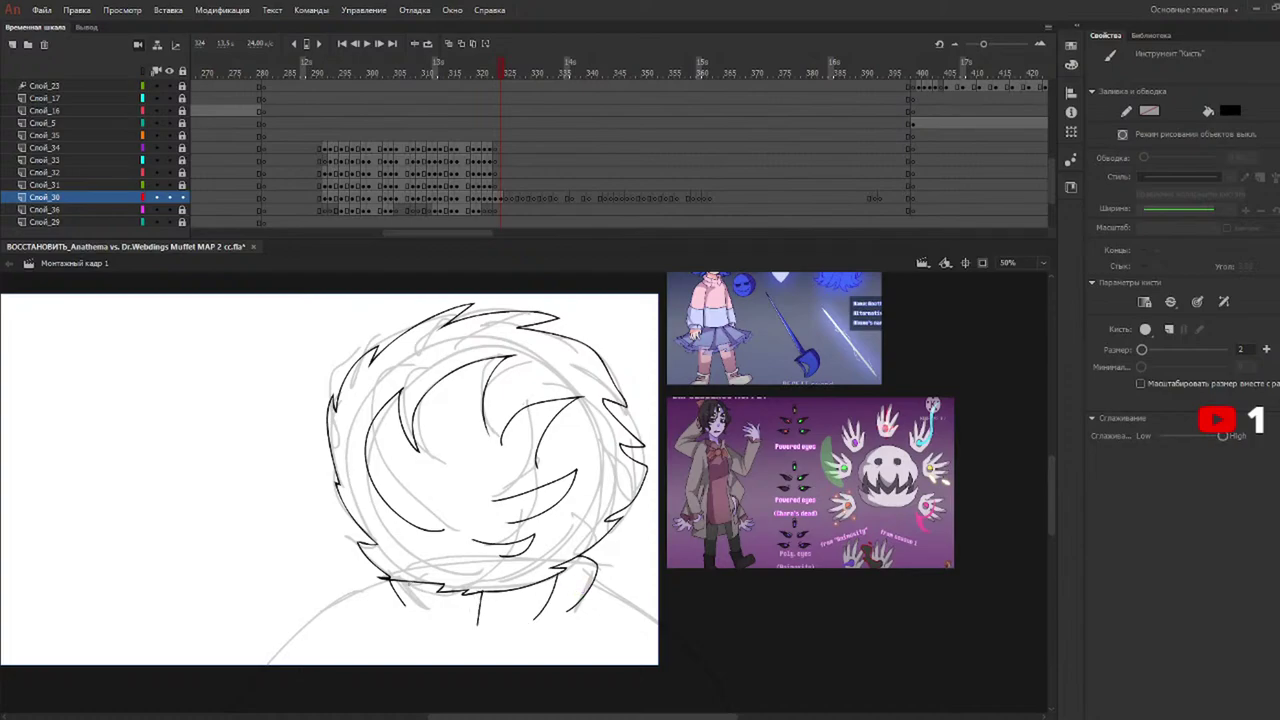
drag(410, 580, 410, 620)
Ink both shoulders on frame 324 and close them with a line below the stage edge.
mouse_move(387, 578)
mouse_down()
mouse_move(306, 618)
mouse_move(205, 712)
mouse_up()
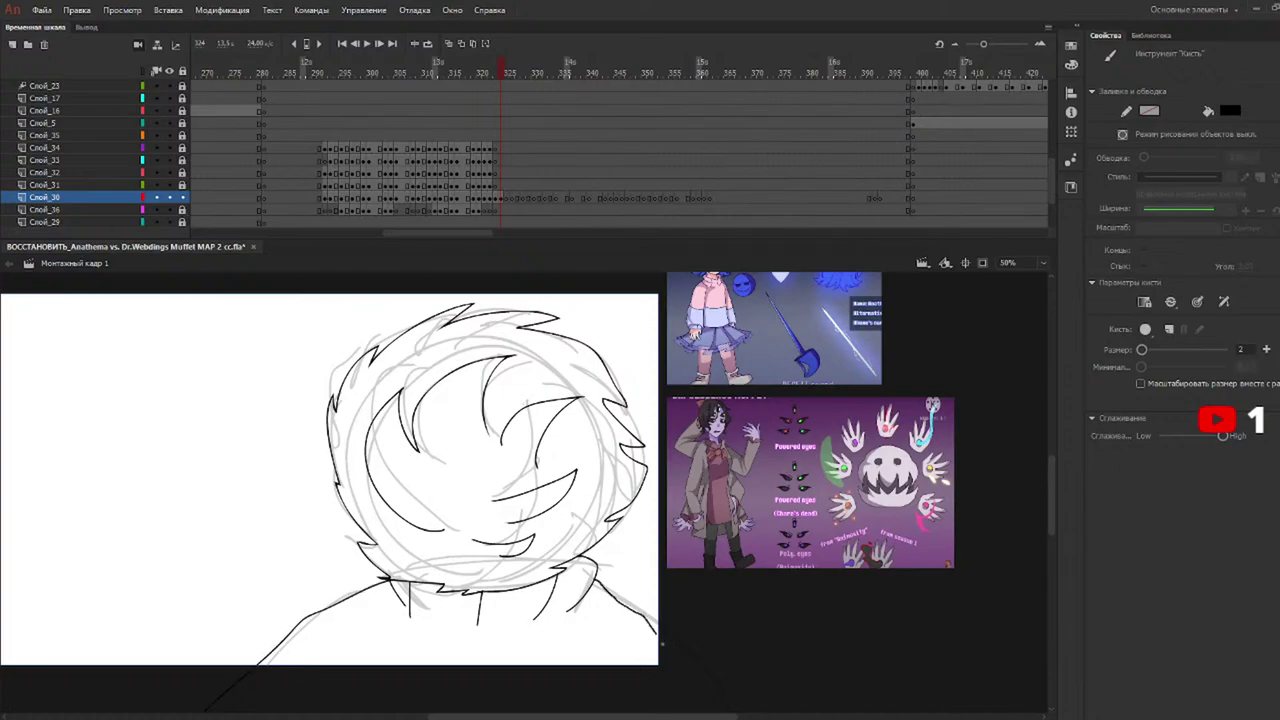
mouse_move(594, 578)
mouse_down()
mouse_move(686, 614)
mouse_move(712, 710)
mouse_up()
mouse_move(730, 666)
mouse_down()
mouse_move(399, 711)
mouse_move(262, 687)
mouse_up()
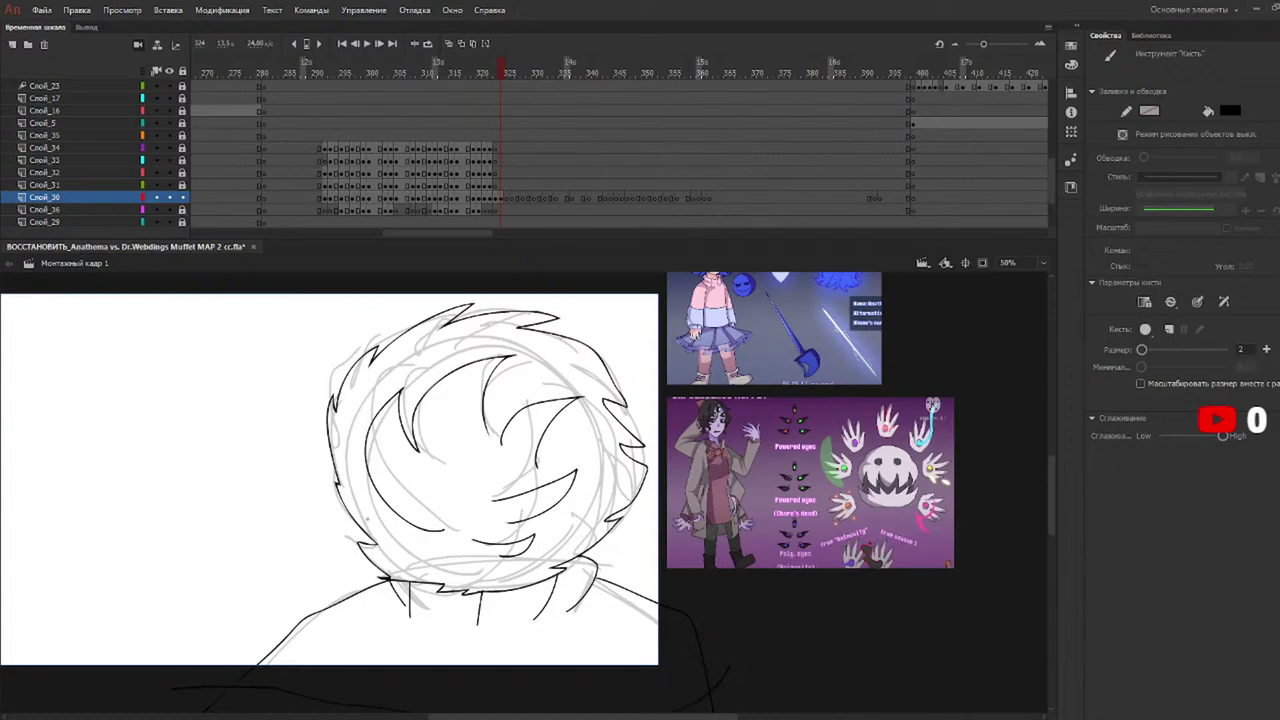
On frame 325, ink the front locks and jagged outer outline of the hair over the sketch.
click(508, 72)
mouse_move(510, 72)
mouse_down()
mouse_move(524, 72)
mouse_move(510, 72)
mouse_up()
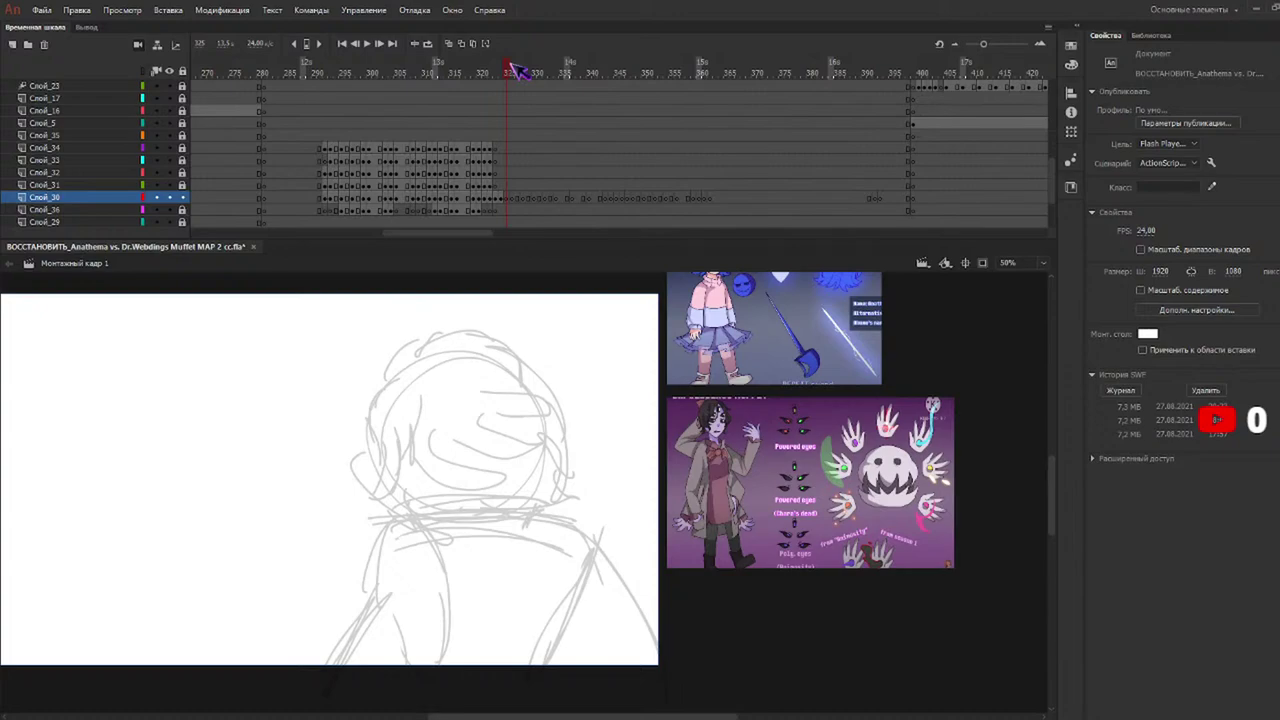
mouse_move(395, 383)
mouse_down()
mouse_move(373, 506)
mouse_move(405, 457)
mouse_move(412, 471)
mouse_move(437, 440)
mouse_up()
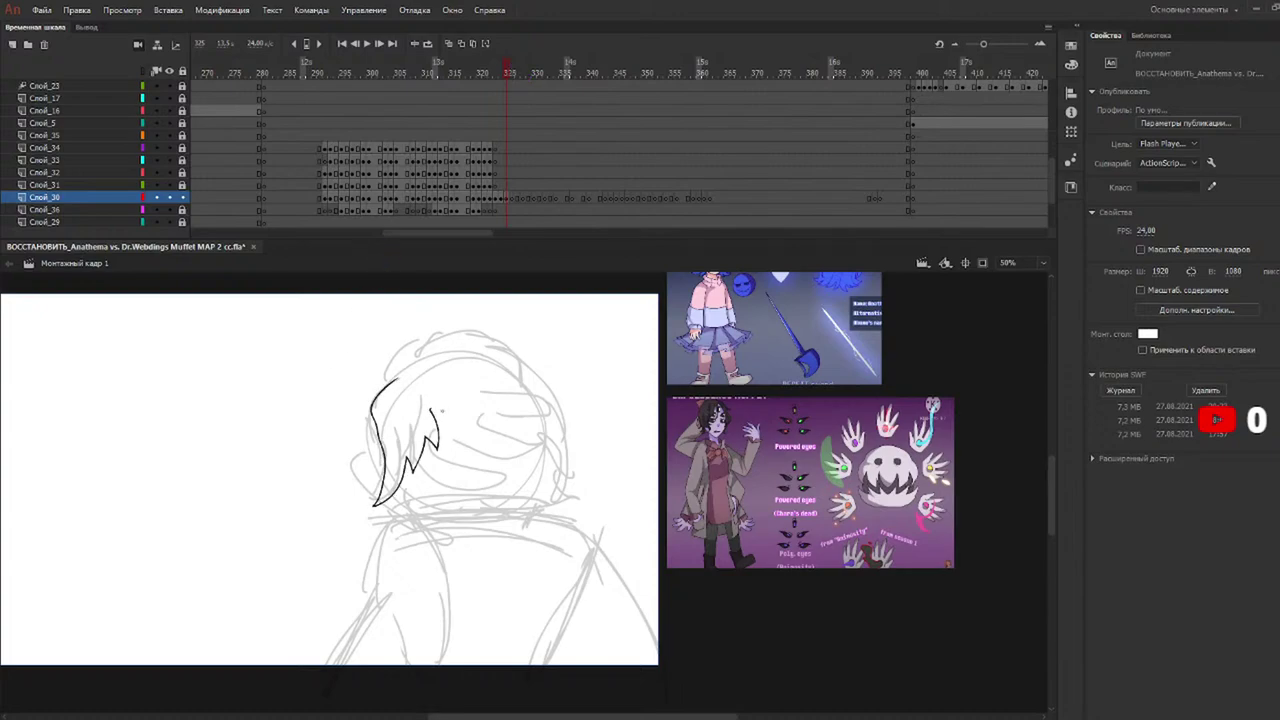
mouse_move(399, 488)
mouse_down()
mouse_move(388, 528)
mouse_move(474, 528)
mouse_move(554, 490)
mouse_move(563, 504)
mouse_move(570, 436)
mouse_move(558, 402)
mouse_up()
mouse_move(372, 404)
mouse_down()
mouse_move(398, 354)
mouse_move(462, 336)
mouse_move(504, 342)
mouse_move(540, 368)
mouse_move(556, 406)
mouse_up()
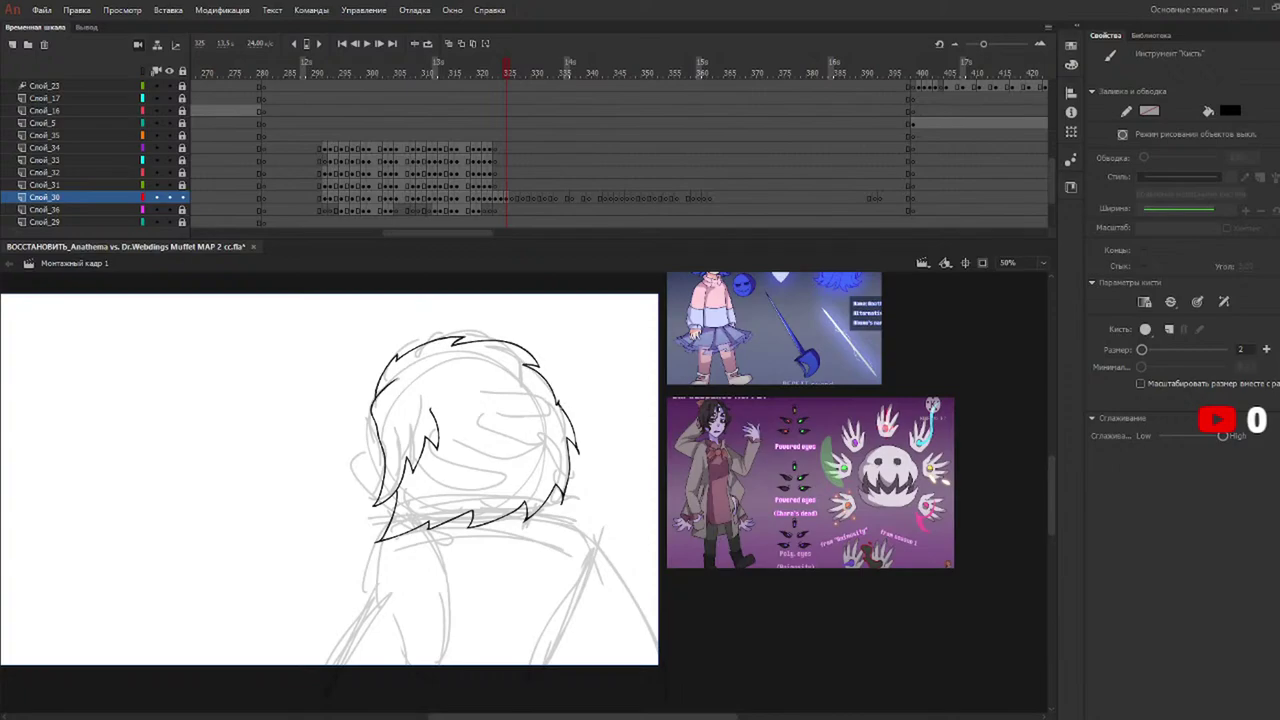
Brush curved inner strands across the lower and back parts of the hair on frame 325.
key(e)
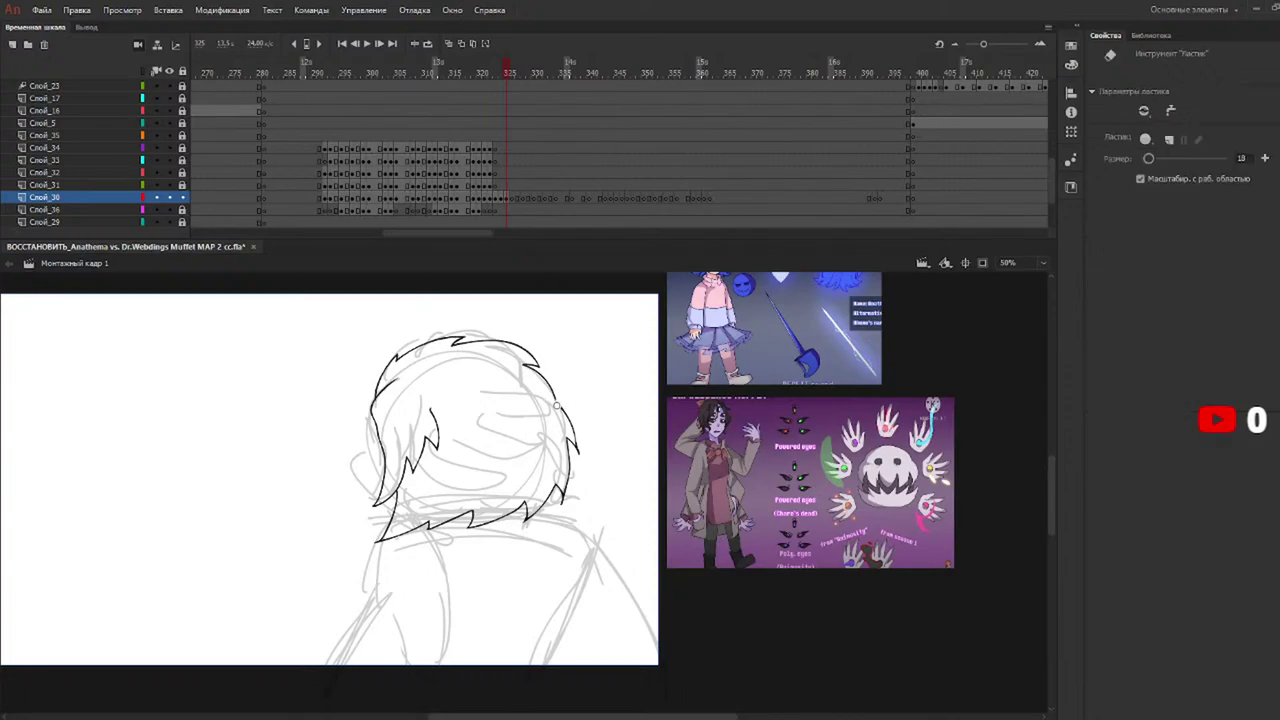
key(b)
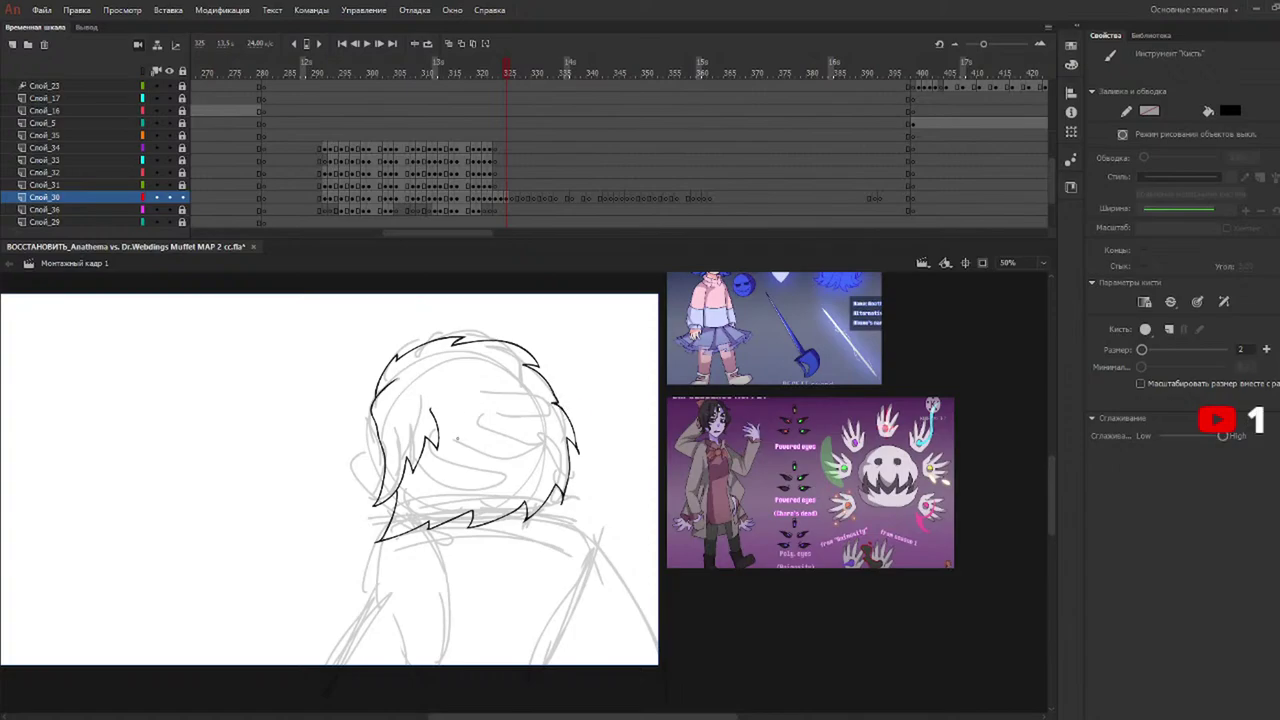
drag(449, 455, 420, 510)
drag(487, 446, 455, 508)
drag(508, 470, 510, 390)
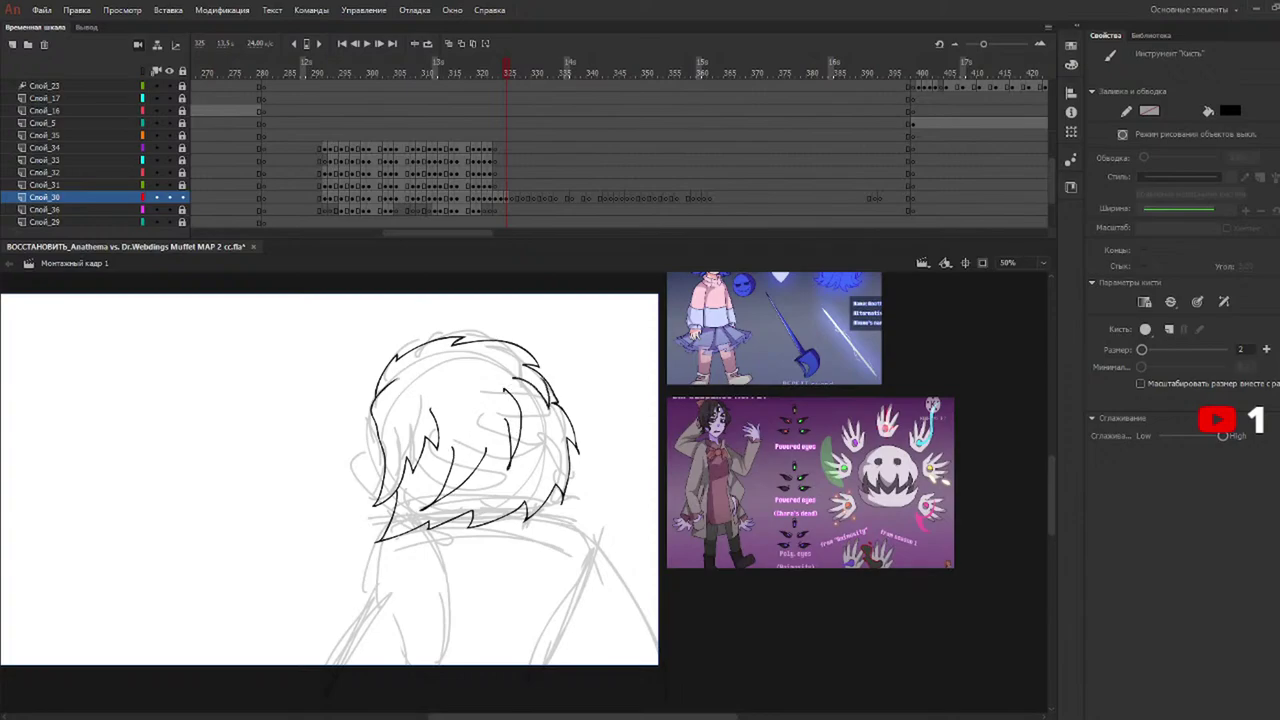
Ink the narrow face profile and eye in front of the hair on frame 325.
key(e)
key(b)
drag(367, 420, 368, 480)
drag(379, 446, 380, 454)
Ink the near arm and torso lines on frame 325, closing their ends with strokes below the stage edge.
mouse_move(380, 540)
mouse_down()
mouse_move(381, 622)
mouse_move(318, 712)
mouse_up()
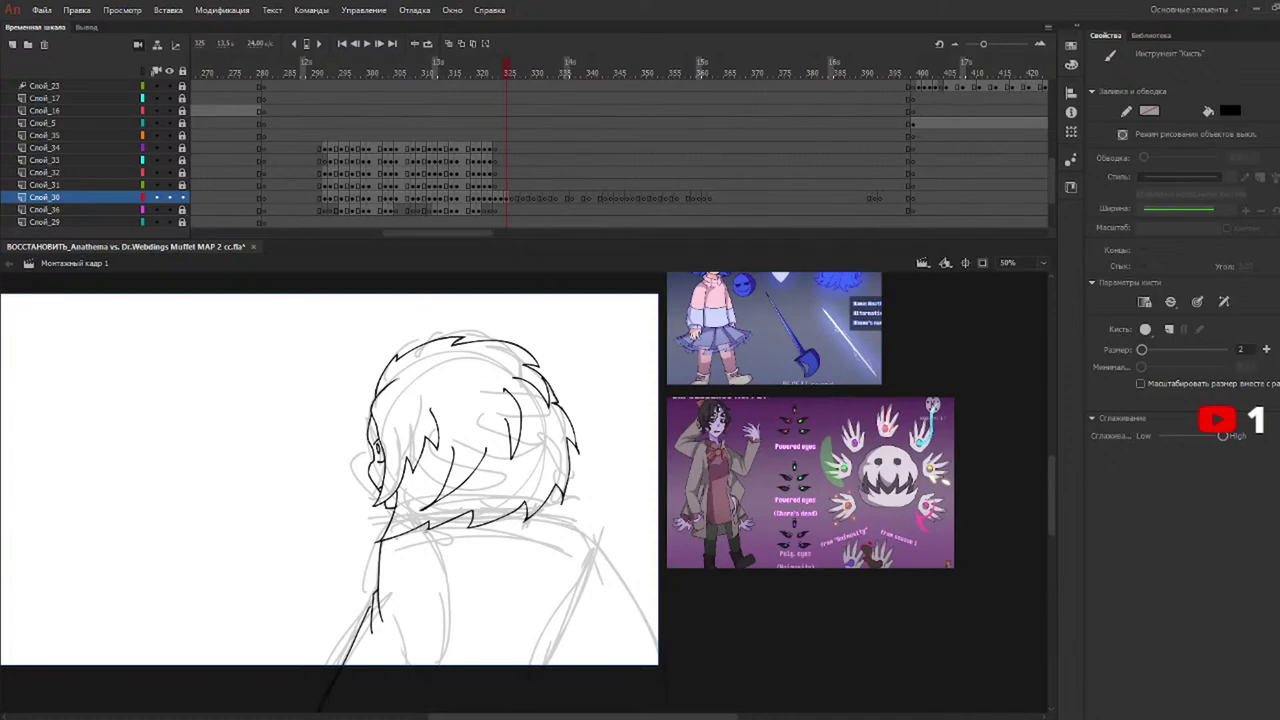
mouse_move(430, 540)
mouse_down()
mouse_move(446, 640)
mouse_move(425, 706)
mouse_up()
mouse_move(308, 692)
mouse_down()
mouse_move(386, 705)
mouse_move(466, 694)
mouse_up()
drag(582, 564, 548, 664)
drag(589, 565, 572, 607)
mouse_move(446, 702)
mouse_down()
mouse_move(455, 688)
mouse_move(598, 695)
mouse_up()
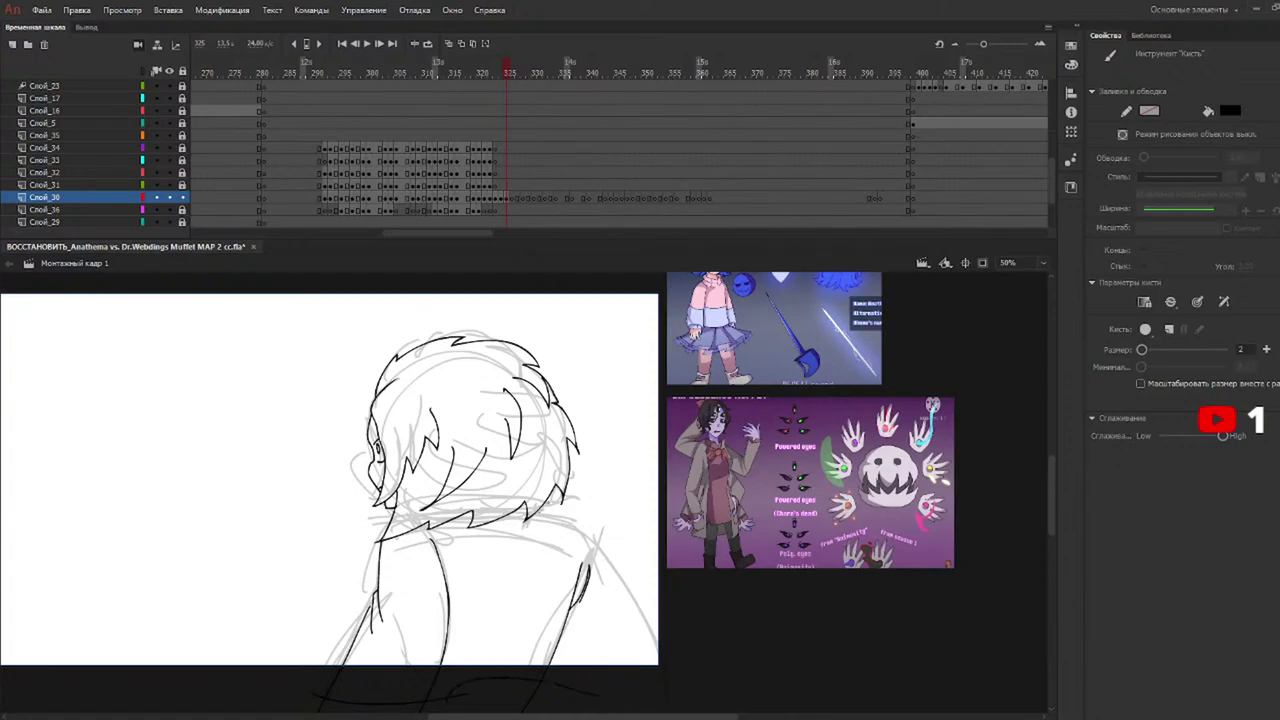
Brush the back neck line, far shoulder and outer arm of the figure on frame 325.
drag(557, 504, 532, 564)
mouse_move(548, 518)
mouse_down()
mouse_move(590, 528)
mouse_move(653, 680)
mouse_up()
drag(595, 538, 605, 574)
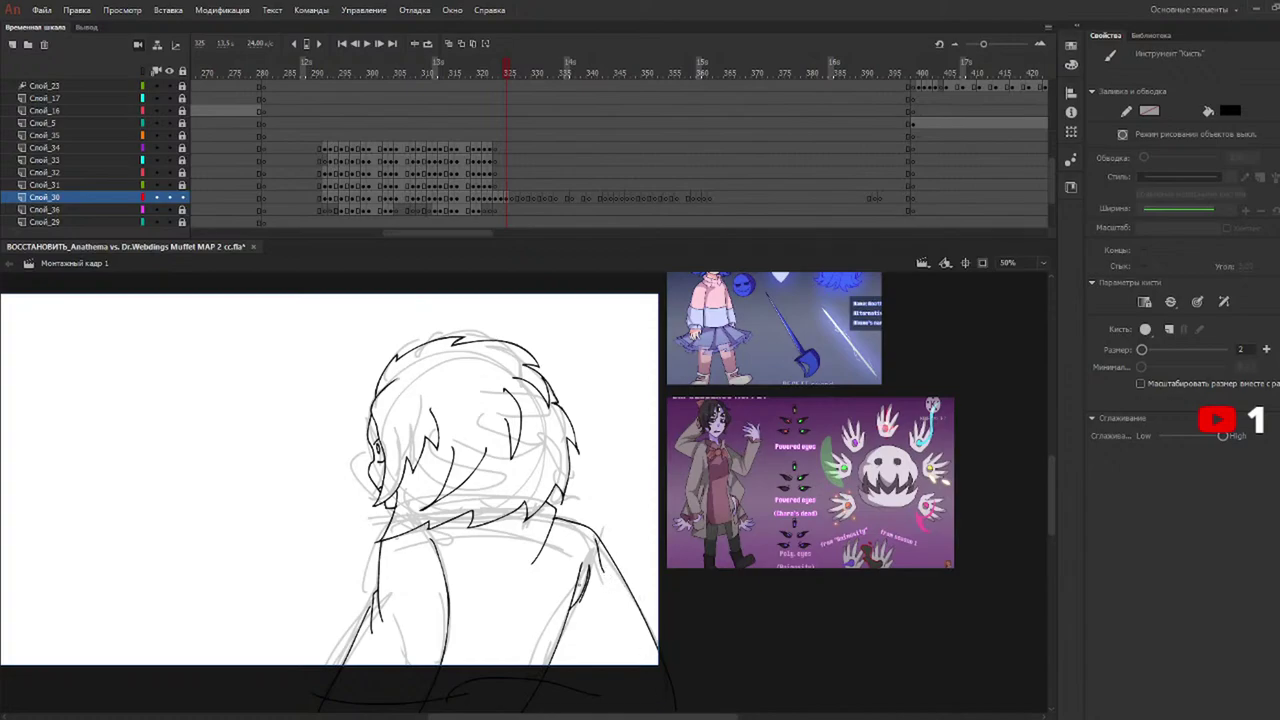
mouse_move(514, 511)
mouse_down()
mouse_move(504, 550)
mouse_move(457, 550)
mouse_up()
On frame 343, ink the figure's hair outline with its windblown front locks and inner strands.
mouse_move(497, 72)
mouse_down()
mouse_move(527, 73)
mouse_move(511, 73)
mouse_up()
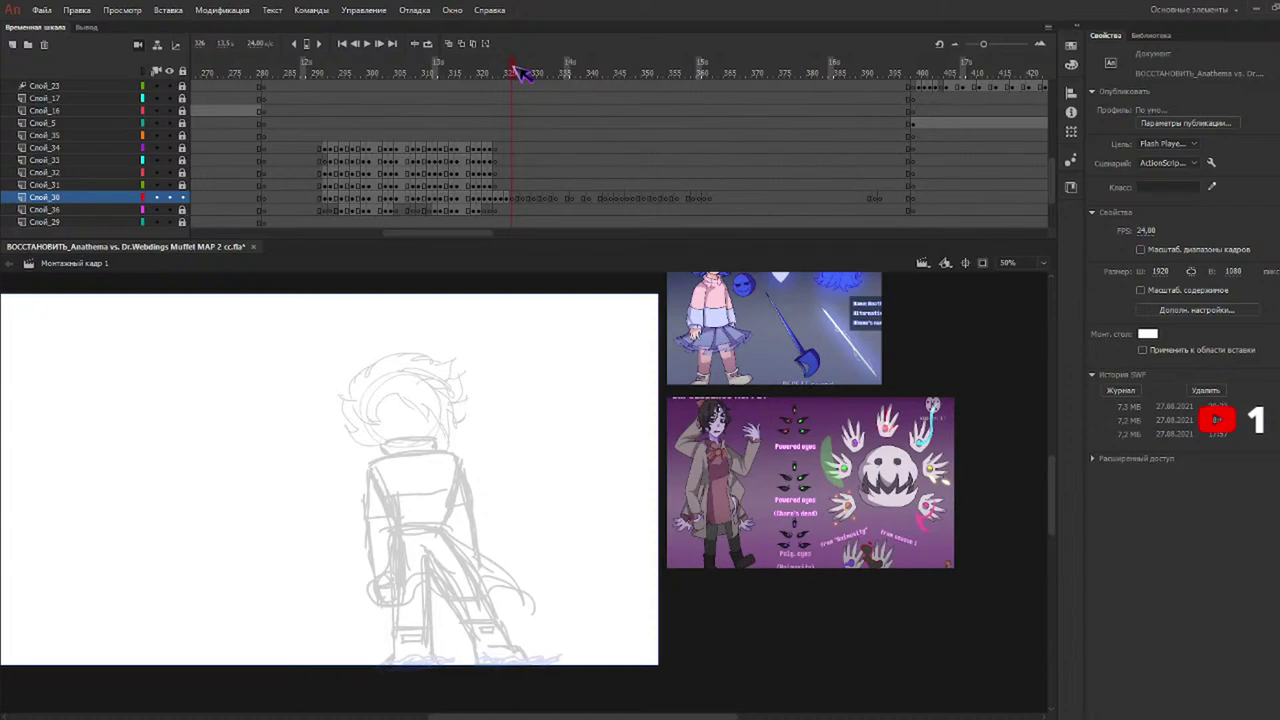
mouse_move(522, 74)
mouse_down()
mouse_move(620, 82)
mouse_move(605, 77)
mouse_up()
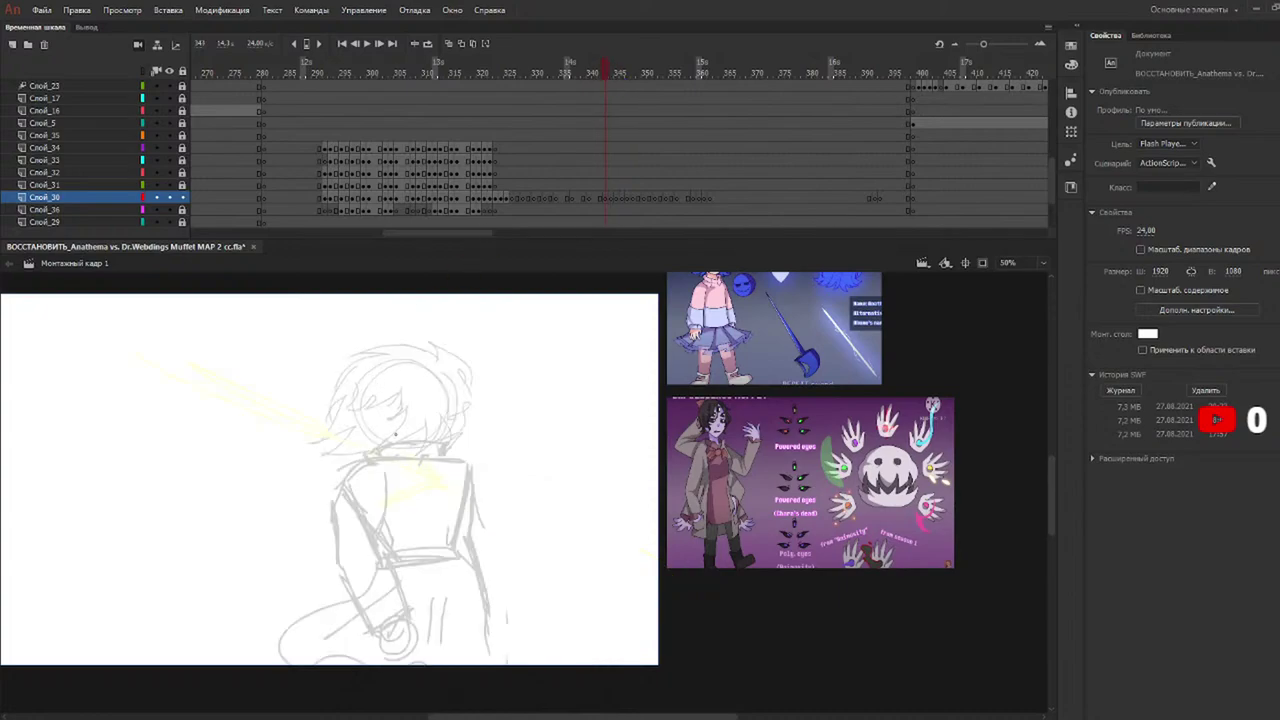
mouse_move(357, 382)
mouse_down()
mouse_move(350, 410)
mouse_move(378, 402)
mouse_move(380, 442)
mouse_move(428, 432)
mouse_move(426, 452)
mouse_move(478, 396)
mouse_move(468, 412)
mouse_up()
mouse_move(436, 348)
mouse_down()
mouse_move(469, 380)
mouse_move(472, 408)
mouse_up()
mouse_move(438, 349)
mouse_down()
mouse_move(360, 353)
mouse_move(334, 398)
mouse_up()
mouse_move(346, 425)
mouse_down()
mouse_move(331, 455)
mouse_move(366, 447)
mouse_move(370, 427)
mouse_move(378, 445)
mouse_up()
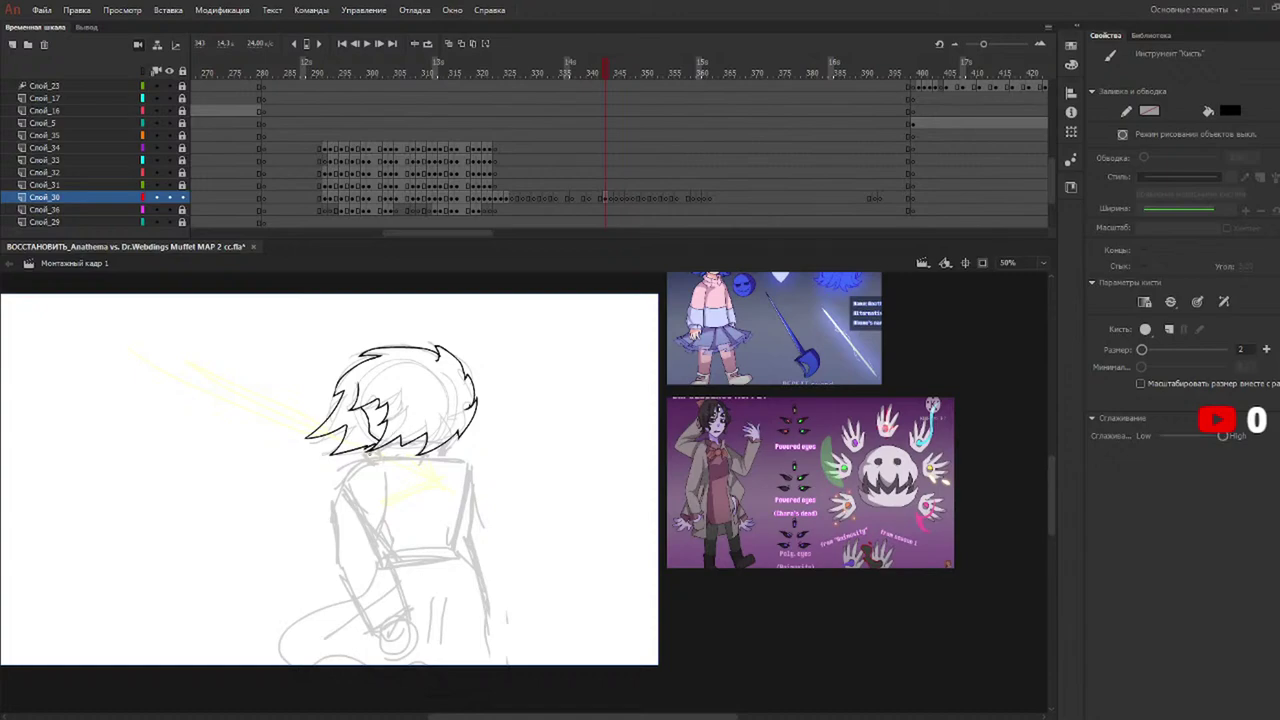
Brush short neck lines beneath the hair of the figure on frame 343.
drag(372, 451, 378, 464)
mouse_move(442, 446)
mouse_down()
mouse_move(443, 470)
mouse_move(392, 470)
mouse_move(434, 470)
mouse_up()
key(ctrl+z)
mouse_move(411, 443)
mouse_down()
mouse_move(411, 467)
mouse_move(432, 470)
mouse_up()
Ink the near shoulder and bent sleeve down to the cuff, with elbow folds, on frame 343.
mouse_move(384, 479)
mouse_down()
mouse_move(387, 561)
mouse_move(420, 614)
mouse_up()
key(ctrl+z)
mouse_move(372, 458)
mouse_down()
mouse_move(347, 479)
mouse_move(337, 568)
mouse_move(378, 631)
mouse_move(406, 612)
mouse_move(387, 563)
mouse_up()
key(ctrl+z)
mouse_move(374, 455)
mouse_down()
mouse_move(352, 468)
mouse_move(336, 515)
mouse_move(336, 576)
mouse_move(378, 628)
mouse_up()
key(ctrl+z)
mouse_move(375, 457)
mouse_down()
mouse_move(350, 472)
mouse_move(334, 552)
mouse_move(346, 604)
mouse_move(378, 628)
mouse_move(404, 614)
mouse_move(384, 558)
mouse_move(364, 577)
mouse_move(373, 597)
mouse_up()
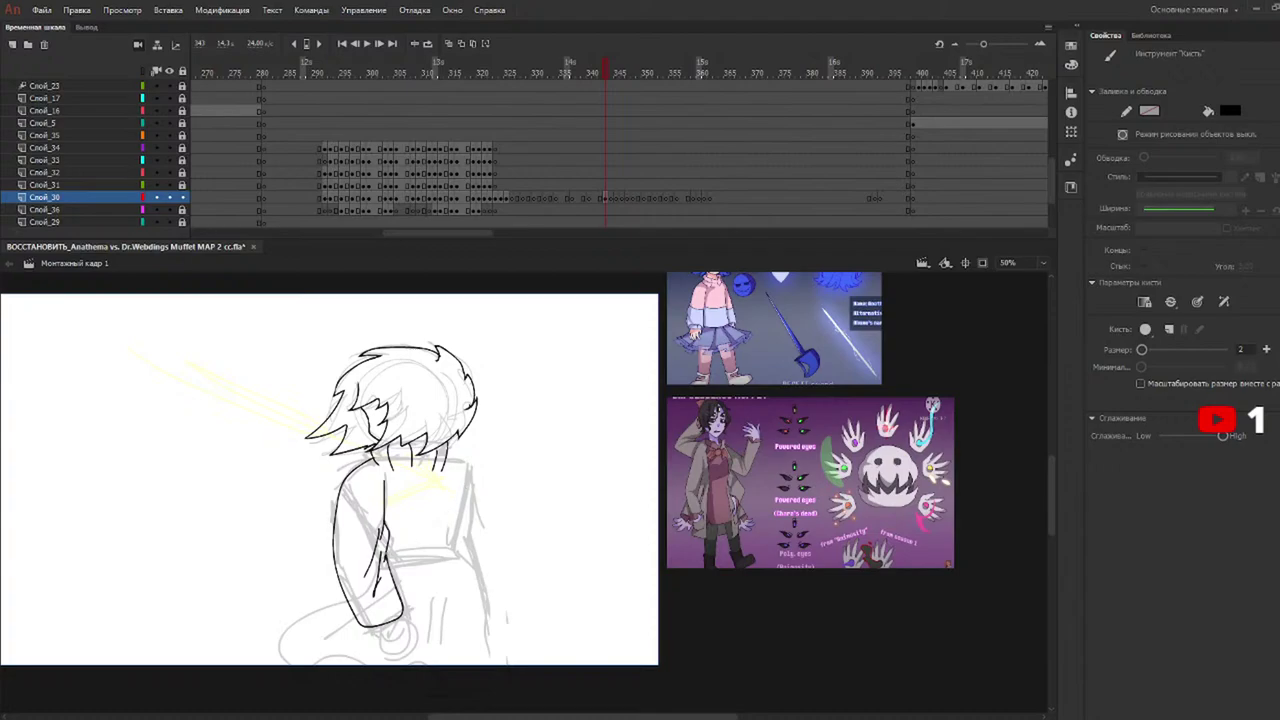
Ink the waistband and the flared garment below it on frame 343, adding vertical fold lines.
mouse_move(392, 548)
mouse_down()
mouse_move(461, 546)
mouse_move(444, 565)
mouse_move(390, 568)
mouse_move(490, 604)
mouse_move(500, 706)
mouse_up()
mouse_move(342, 600)
mouse_down()
mouse_move(282, 666)
mouse_move(356, 664)
mouse_move(478, 692)
mouse_up()
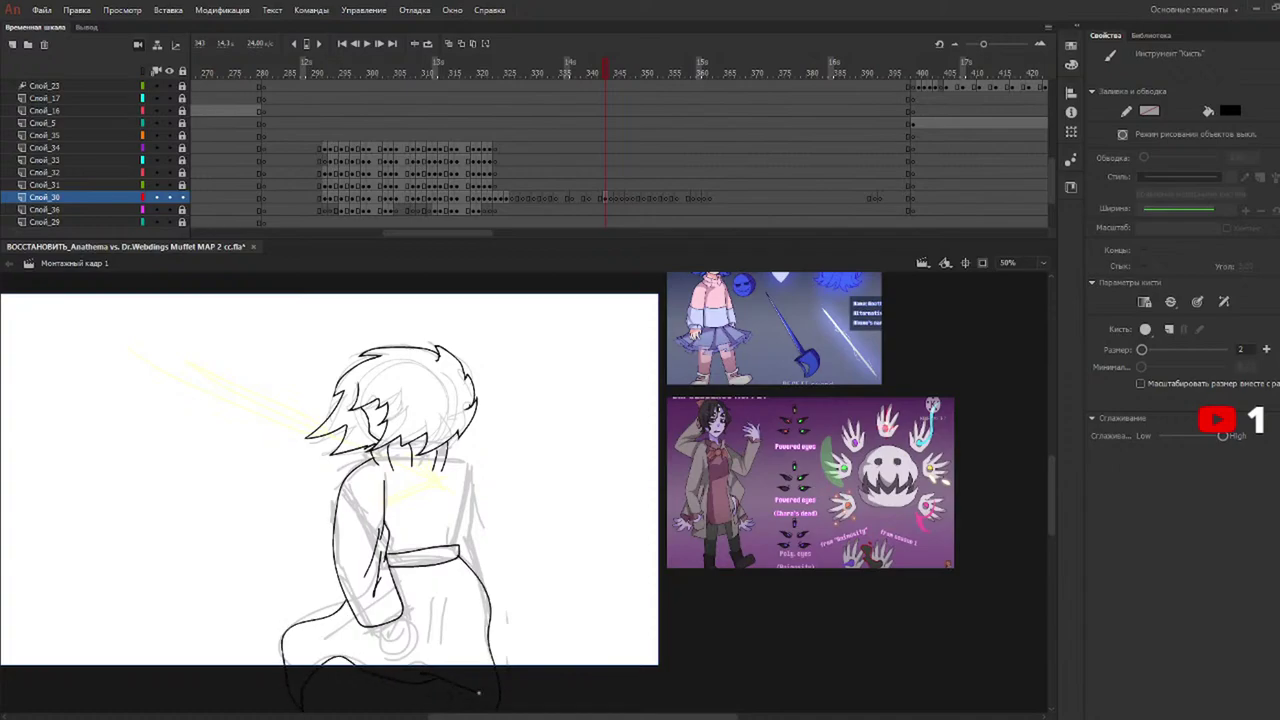
mouse_move(442, 584)
mouse_down()
mouse_move(428, 662)
mouse_move(440, 654)
mouse_up()
key(ctrl+z)
key(ctrl+z)
mouse_move(452, 581)
mouse_down()
mouse_move(425, 644)
mouse_move(459, 664)
mouse_up()
Brush the cloth fold over the thigh and the hand emerging from the near sleeve on frame 343.
drag(361, 636, 311, 658)
drag(402, 636, 389, 642)
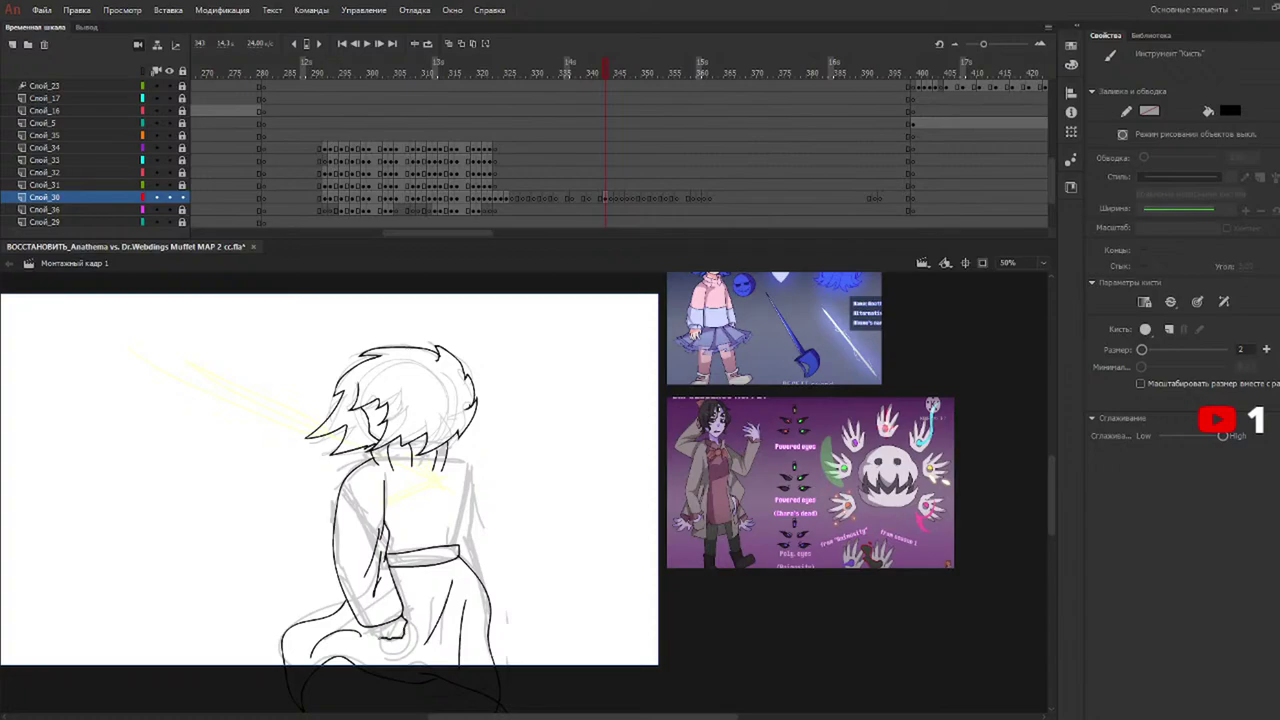
key(ctrl+z)
Ink the far shoulder and arm, then draw the stripe lines across the back and near sleeve on frame 343.
mouse_move(452, 545)
mouse_down()
mouse_move(463, 461)
mouse_move(463, 540)
mouse_move(480, 577)
mouse_up()
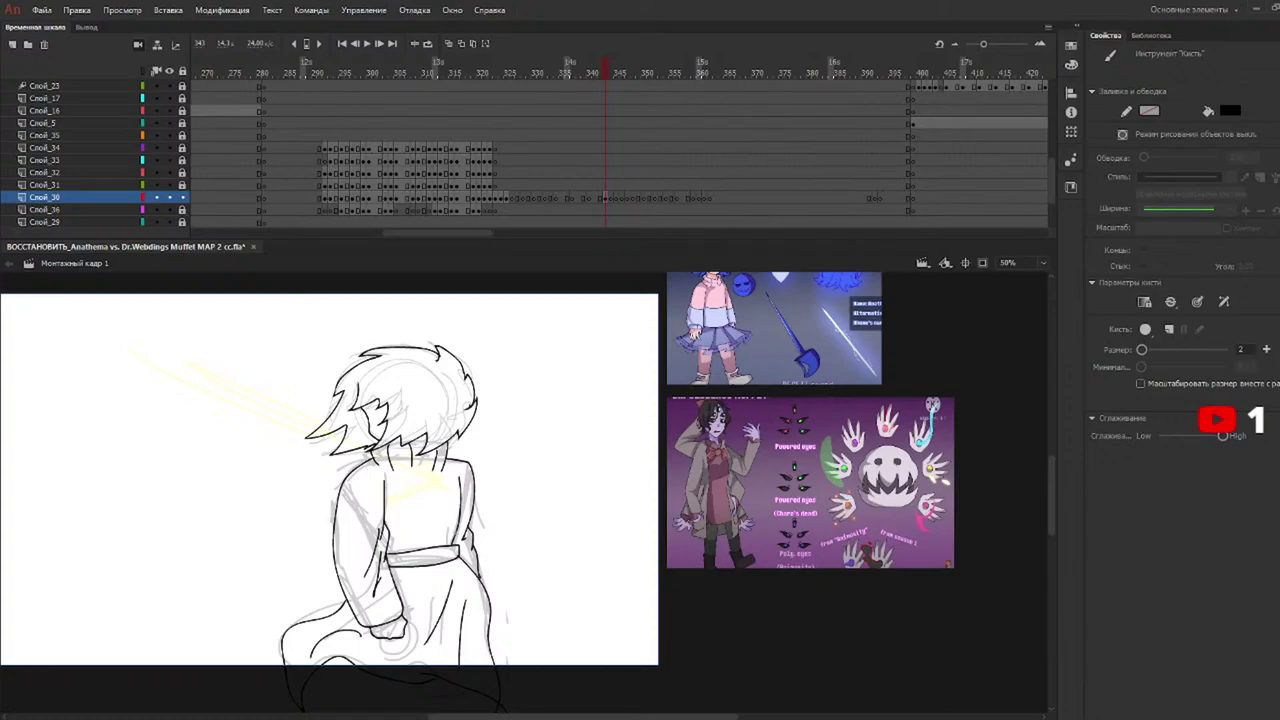
mouse_move(456, 536)
mouse_down()
mouse_move(470, 534)
mouse_move(386, 526)
mouse_up()
drag(334, 565, 368, 554)
key(ctrl+z)
Add a fold line beneath the hand and a closing line under the garment's lower edge on frame 343.
drag(362, 650, 426, 645)
key(ctrl+z)
drag(346, 650, 392, 650)
mouse_move(316, 670)
mouse_down()
mouse_move(356, 707)
mouse_move(412, 705)
mouse_move(443, 682)
mouse_up()
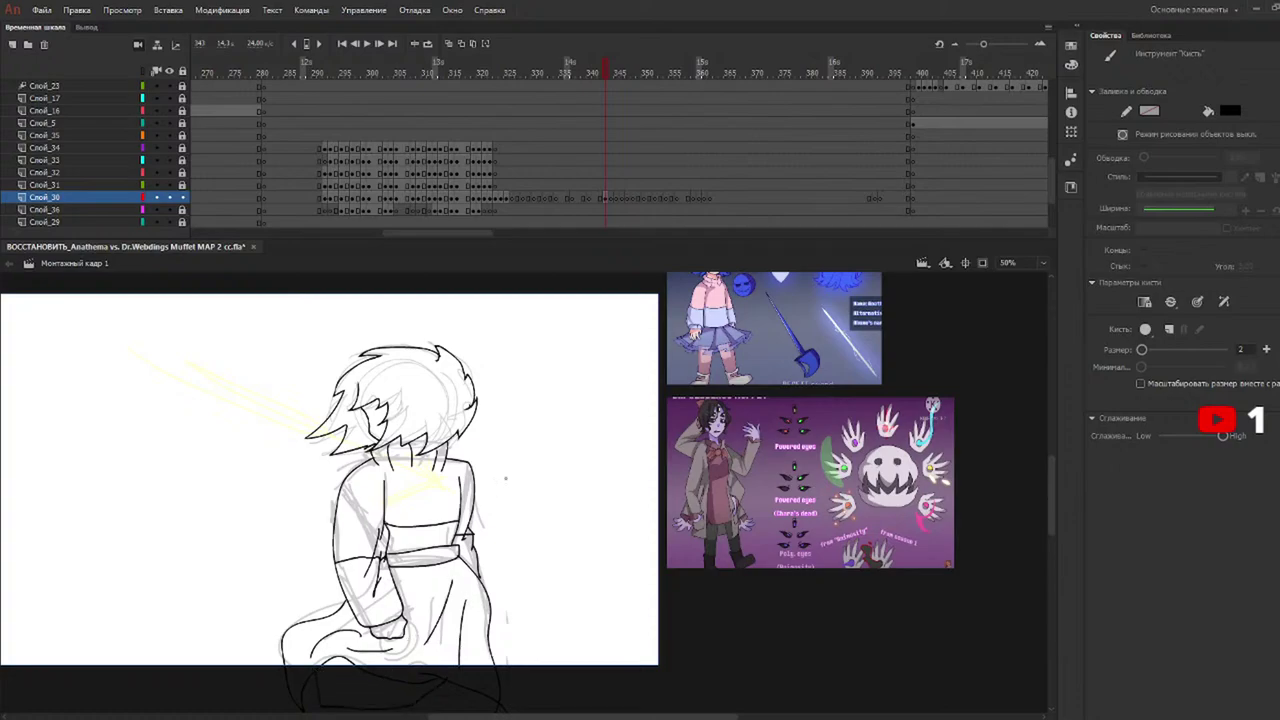
On frame 344, ink the spiky hair outline seen from behind and the short neck lines beneath it.
click(612, 82)
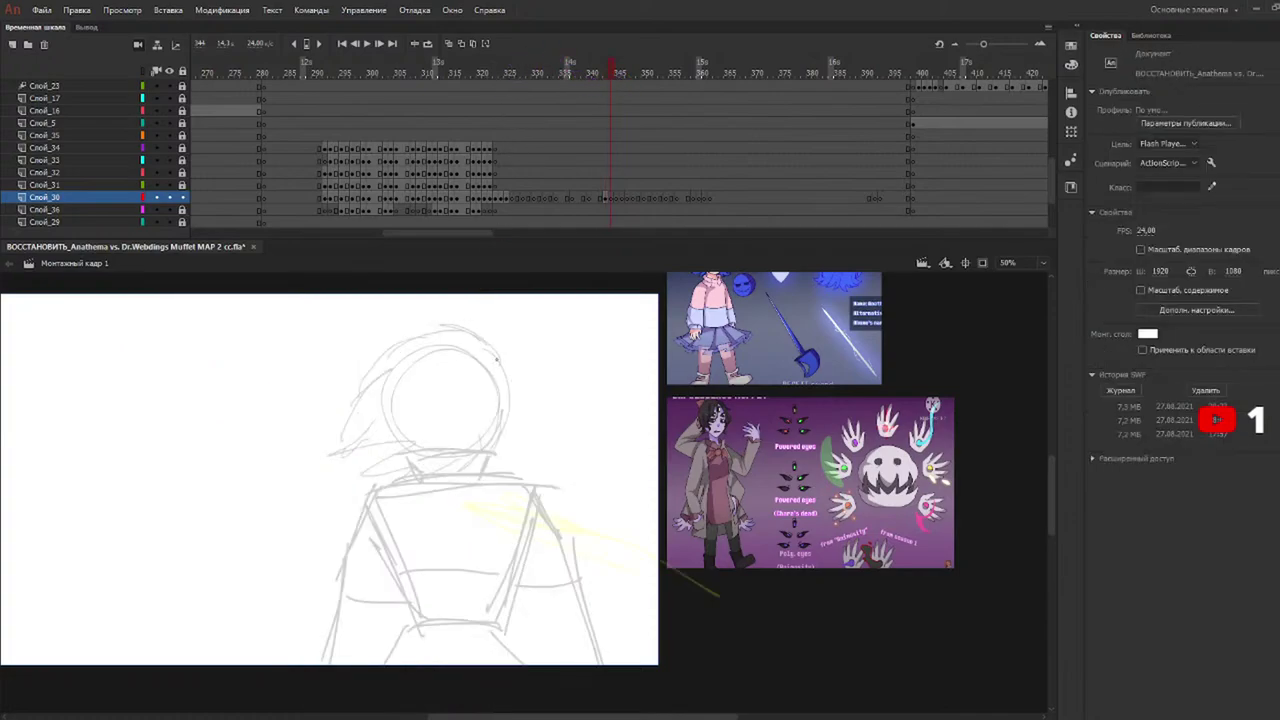
mouse_move(499, 357)
mouse_down()
mouse_move(448, 318)
mouse_move(418, 335)
mouse_move(355, 379)
mouse_move(383, 366)
mouse_move(336, 444)
mouse_move(364, 420)
mouse_move(319, 476)
mouse_move(390, 453)
mouse_move(461, 473)
mouse_move(490, 451)
mouse_move(511, 400)
mouse_move(516, 415)
mouse_move(504, 362)
mouse_up()
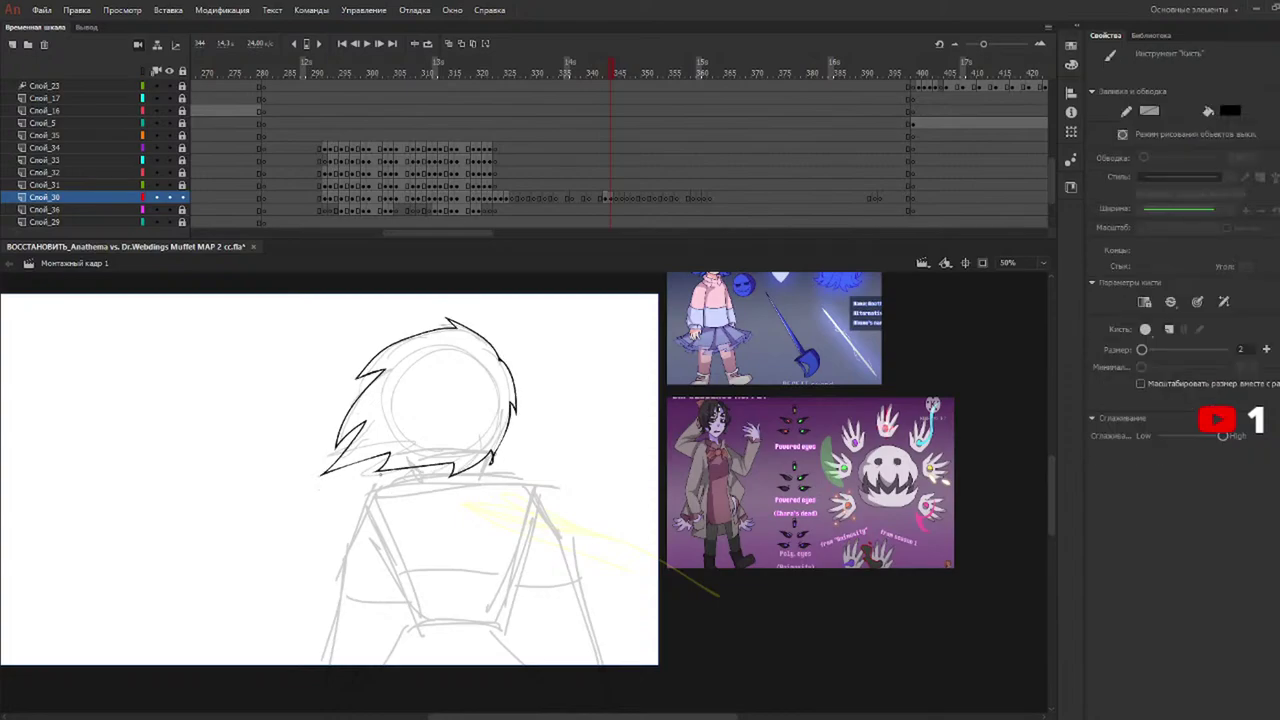
mouse_move(407, 468)
mouse_down()
mouse_move(423, 489)
mouse_move(470, 481)
mouse_move(414, 476)
mouse_move(422, 487)
mouse_up()
key(ctrl+z)
key(ctrl+z)
key(ctrl+z)
drag(488, 456, 480, 486)
mouse_move(447, 462)
mouse_down()
mouse_move(446, 485)
mouse_move(475, 484)
mouse_up()
Ink the waistband and flared garment sides on frame 344, closing them with a line below the stage edge.
drag(410, 620, 506, 612)
key(ctrl+z)
mouse_move(402, 620)
mouse_down()
mouse_move(506, 620)
mouse_move(403, 624)
mouse_move(340, 712)
mouse_up()
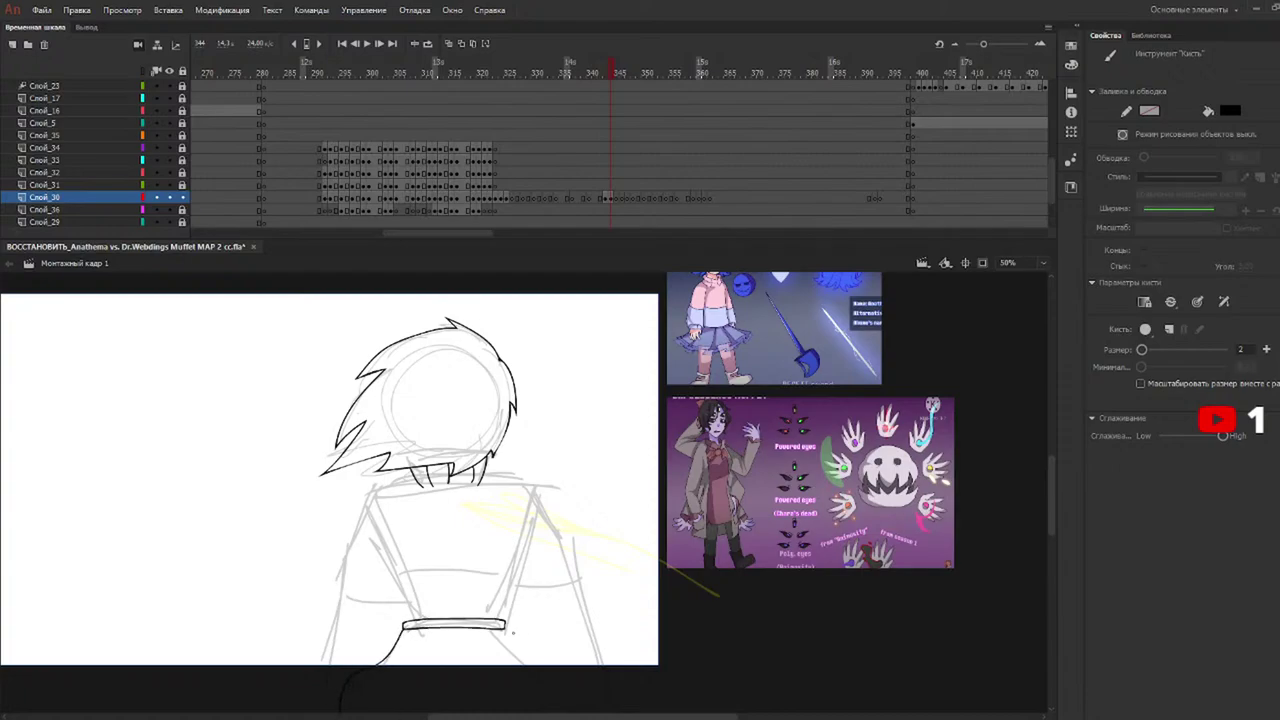
drag(505, 629, 552, 698)
mouse_move(310, 698)
mouse_down()
mouse_move(438, 705)
mouse_move(604, 690)
mouse_up()
mouse_move(413, 621)
mouse_down()
mouse_move(375, 527)
mouse_move(410, 607)
mouse_up()
key(ctrl+z)
key(ctrl+z)
drag(374, 525, 406, 613)
key(ctrl+z)
mouse_move(373, 519)
mouse_down()
mouse_move(410, 618)
mouse_move(386, 510)
mouse_up()
key(ctrl+z)
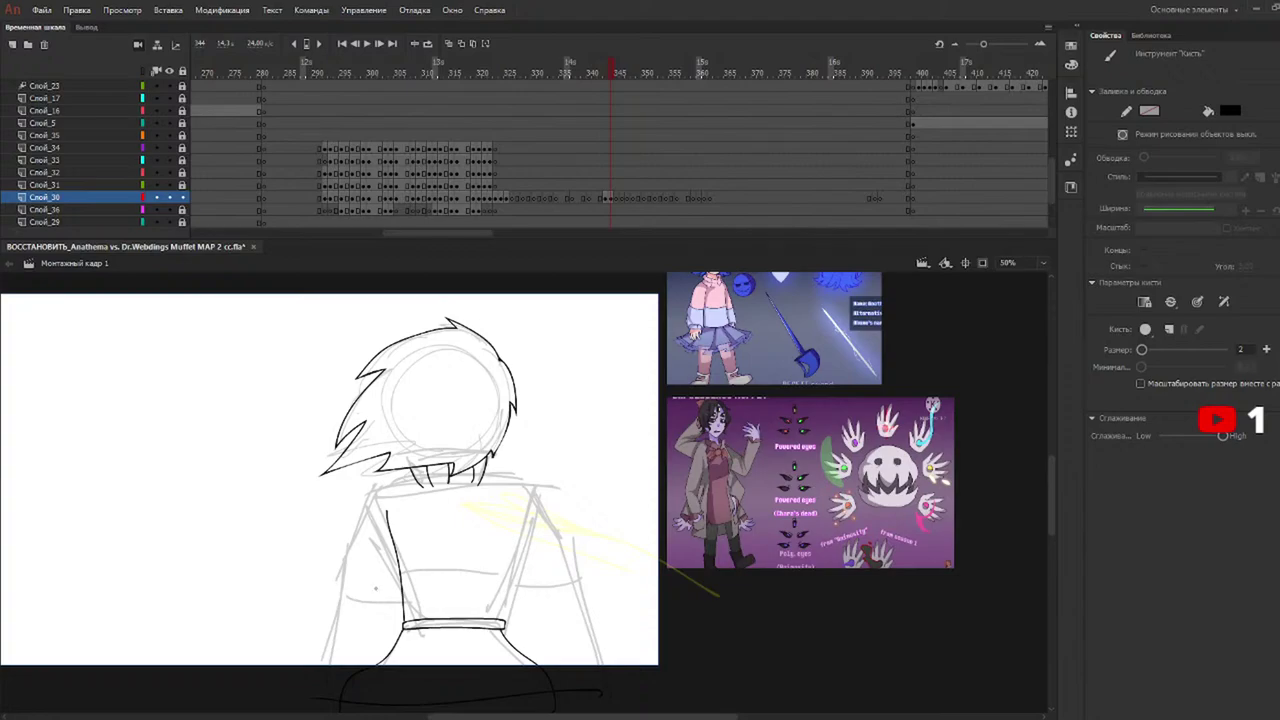
key(ctrl+z)
Brush both sides of the torso on frame 344, curving from the waistband up towards the shoulders.
drag(404, 622, 384, 532)
key(ctrl+z)
drag(403, 622, 386, 516)
drag(505, 620, 531, 508)
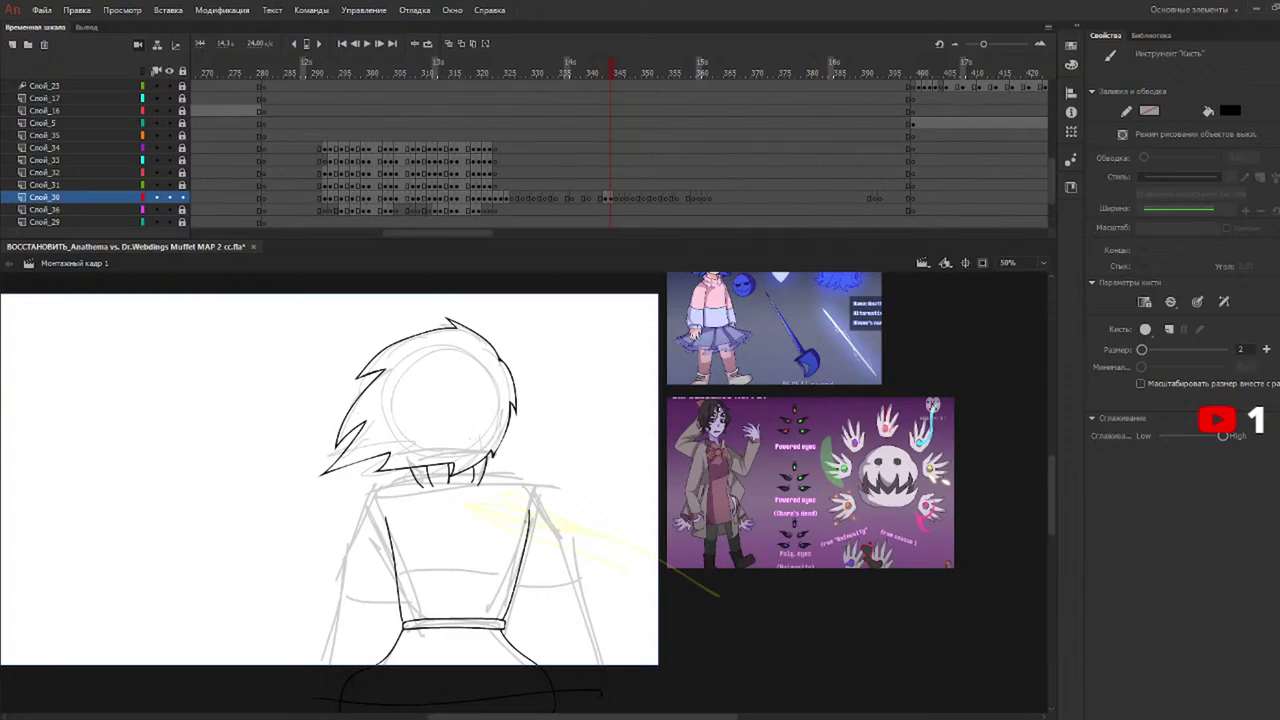
Replace the torso sides on frame 344 with brush strokes running from the waistband up to the armpits.
key(ctrl+z)
key(ctrl+z)
drag(403, 624, 375, 523)
drag(505, 620, 531, 506)
key(ctrl+z)
drag(505, 621, 527, 523)
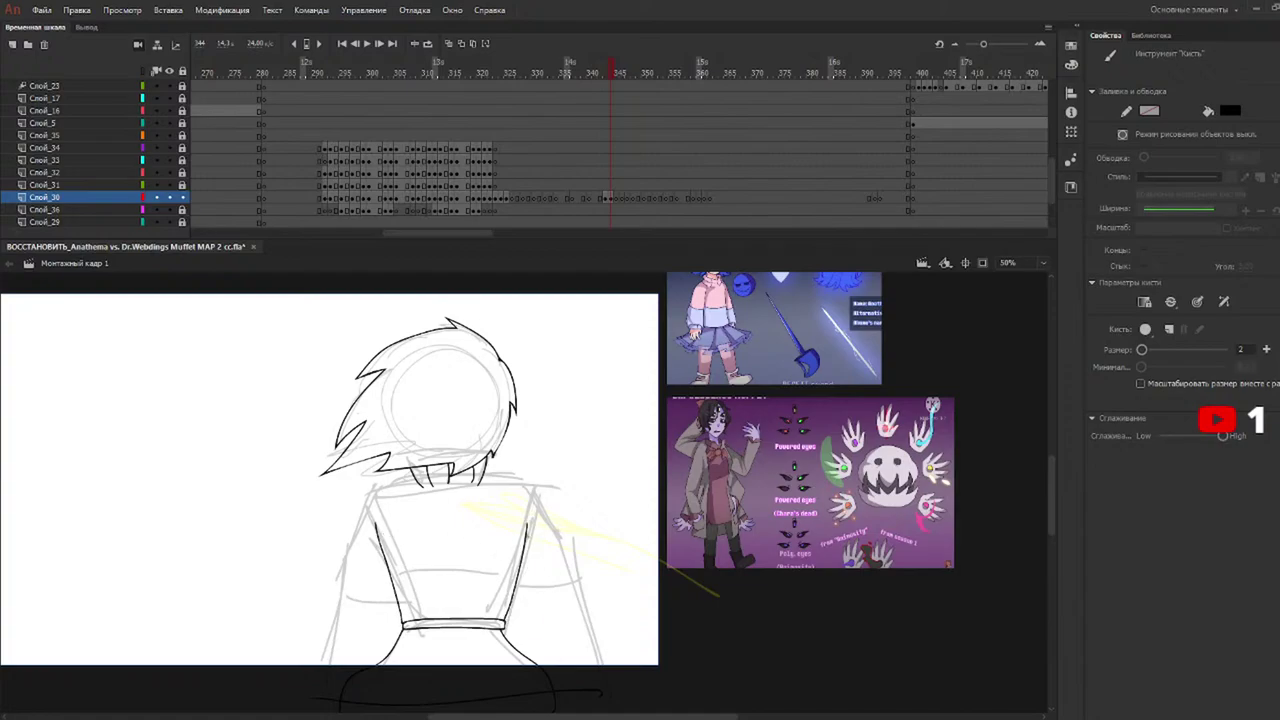
Ink the shoulders and outer arm lines on frame 344, adding short fold strokes near both armpits.
mouse_move(418, 482)
mouse_down()
mouse_move(343, 560)
mouse_move(335, 663)
mouse_up()
mouse_move(484, 474)
mouse_down()
mouse_move(531, 478)
mouse_move(582, 686)
mouse_up()
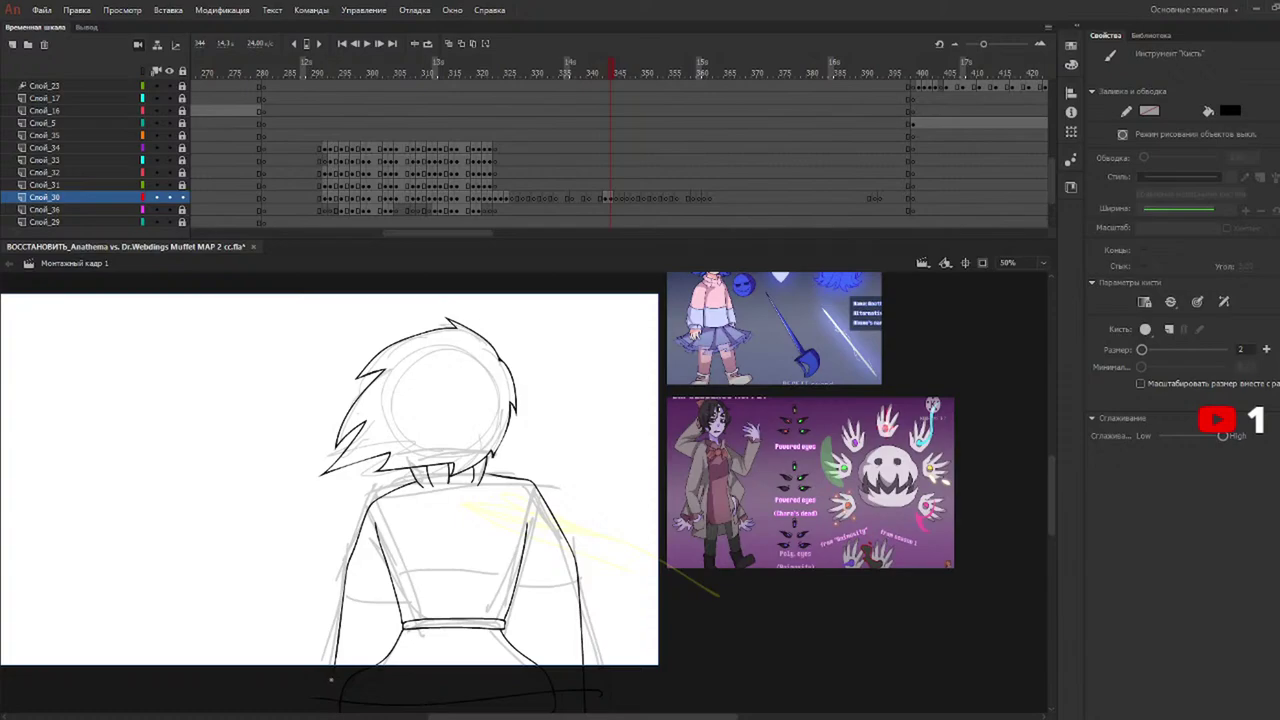
drag(336, 674, 328, 698)
drag(369, 535, 387, 587)
drag(540, 528, 530, 566)
Brush the stripe lines across both sleeves and the back on frame 344, plus a small fold below the waistband.
drag(343, 605, 389, 603)
key(ctrl+z)
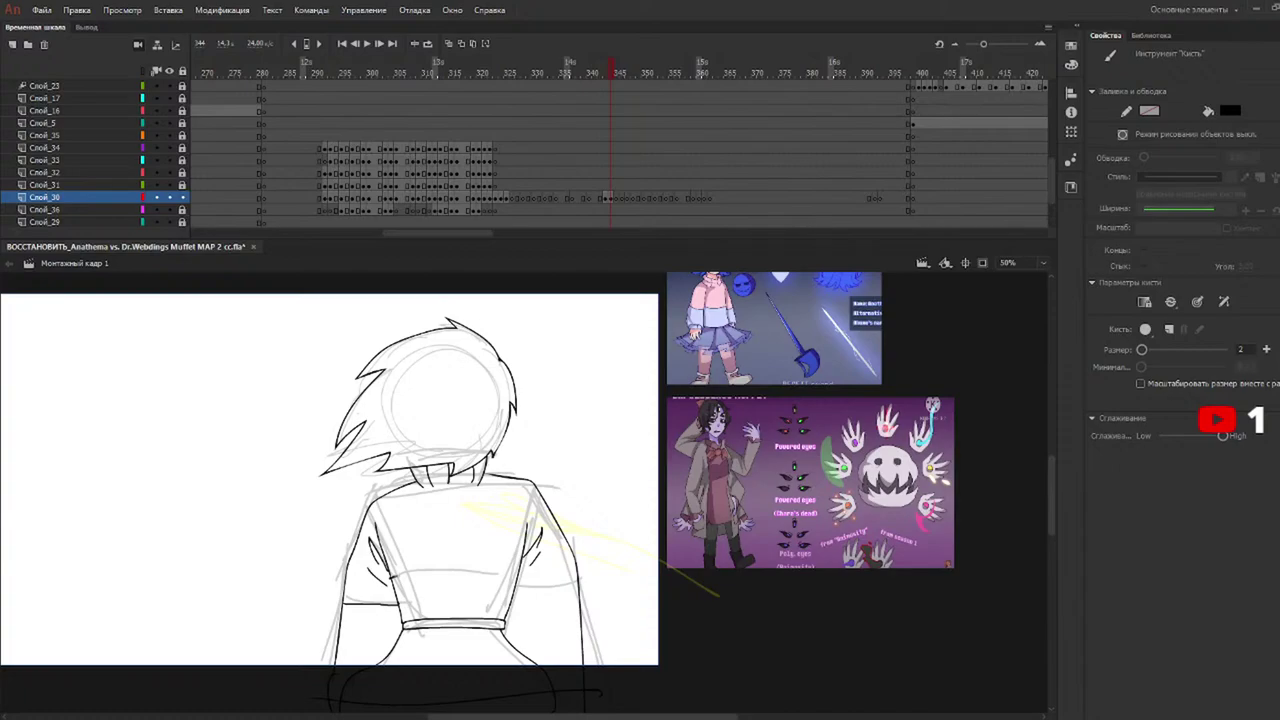
mouse_move(390, 576)
mouse_down()
mouse_move(450, 547)
mouse_move(475, 573)
mouse_move(579, 600)
mouse_up()
key(e)
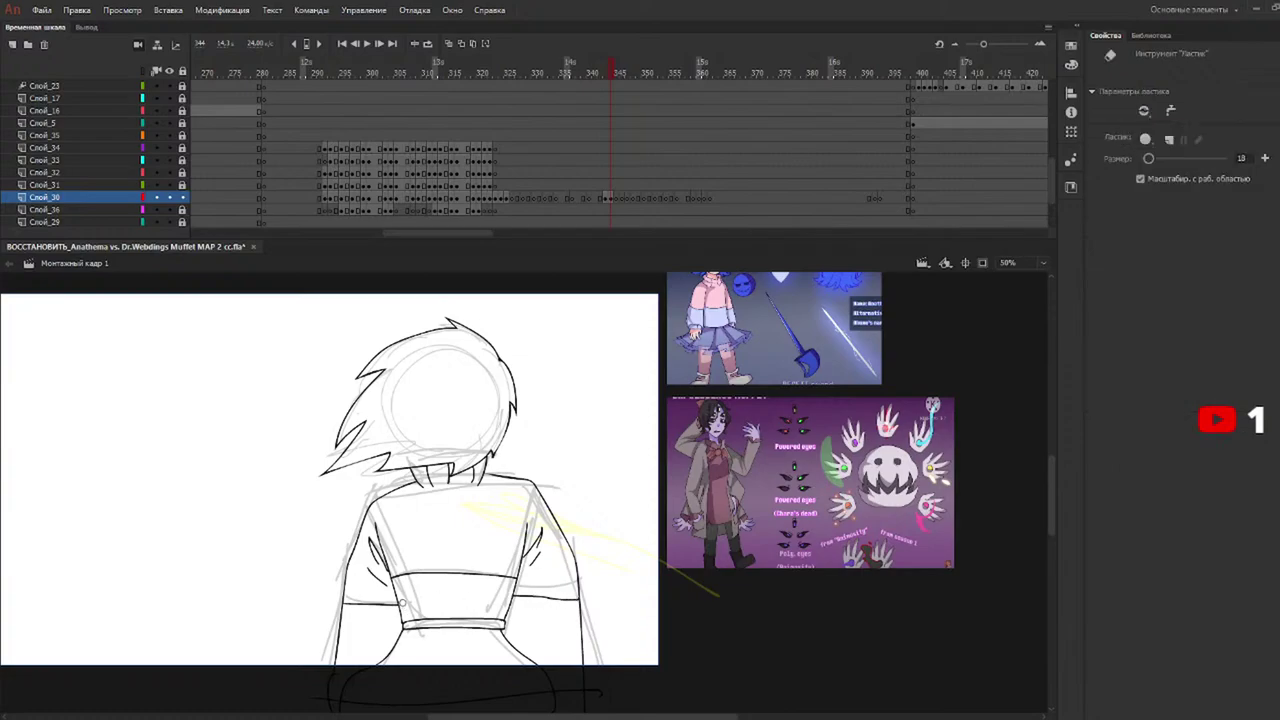
key(b)
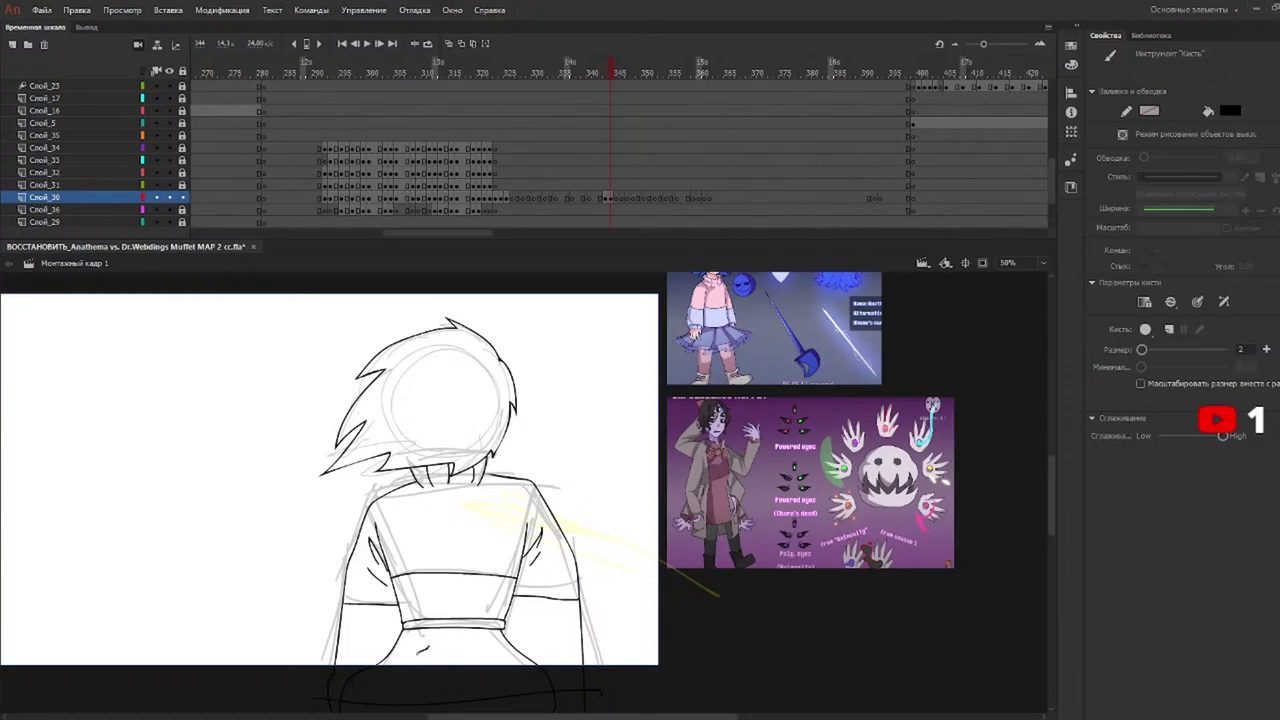
On frame 345, ink the spiky hair outline and the inner hair strands over the sketch.
click(601, 72)
drag(601, 72, 619, 76)
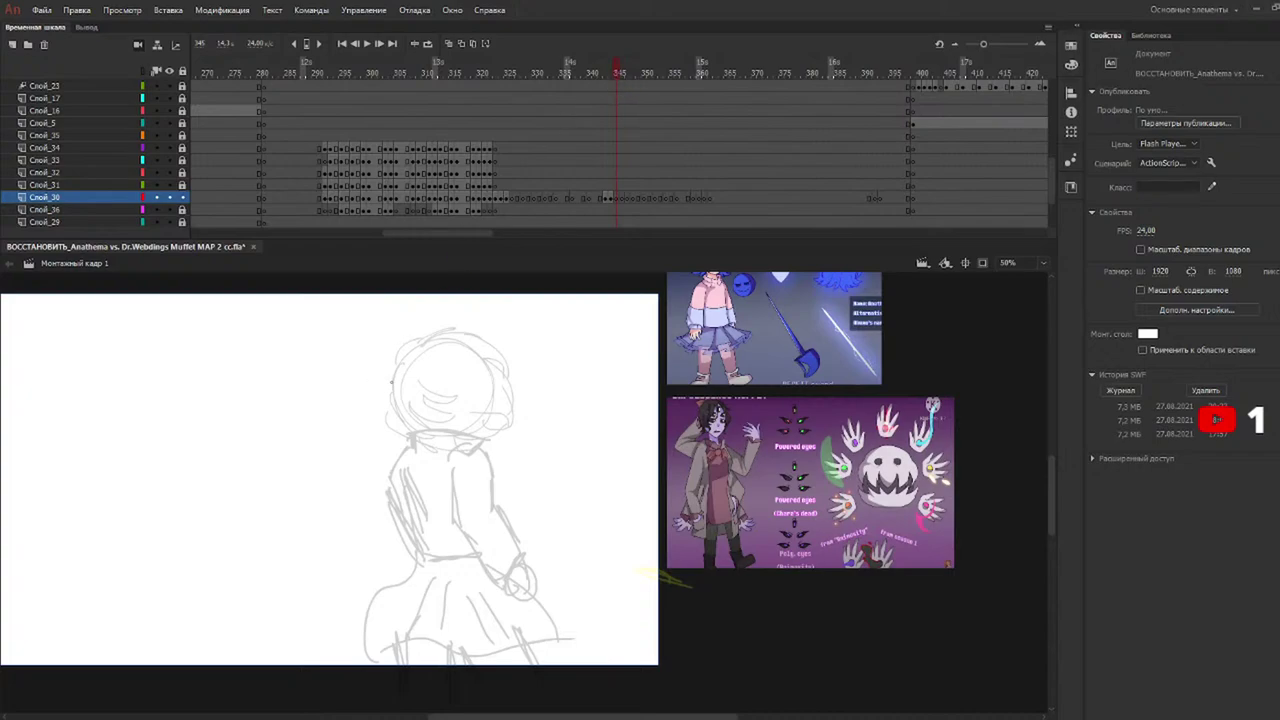
mouse_move(391, 382)
mouse_down()
mouse_move(410, 336)
mouse_move(452, 328)
mouse_move(502, 356)
mouse_move(516, 404)
mouse_move(500, 444)
mouse_move(482, 418)
mouse_move(482, 446)
mouse_move(460, 464)
mouse_move(407, 429)
mouse_move(386, 380)
mouse_move(442, 432)
mouse_move(436, 402)
mouse_move(495, 395)
mouse_move(455, 388)
mouse_move(468, 378)
mouse_up()
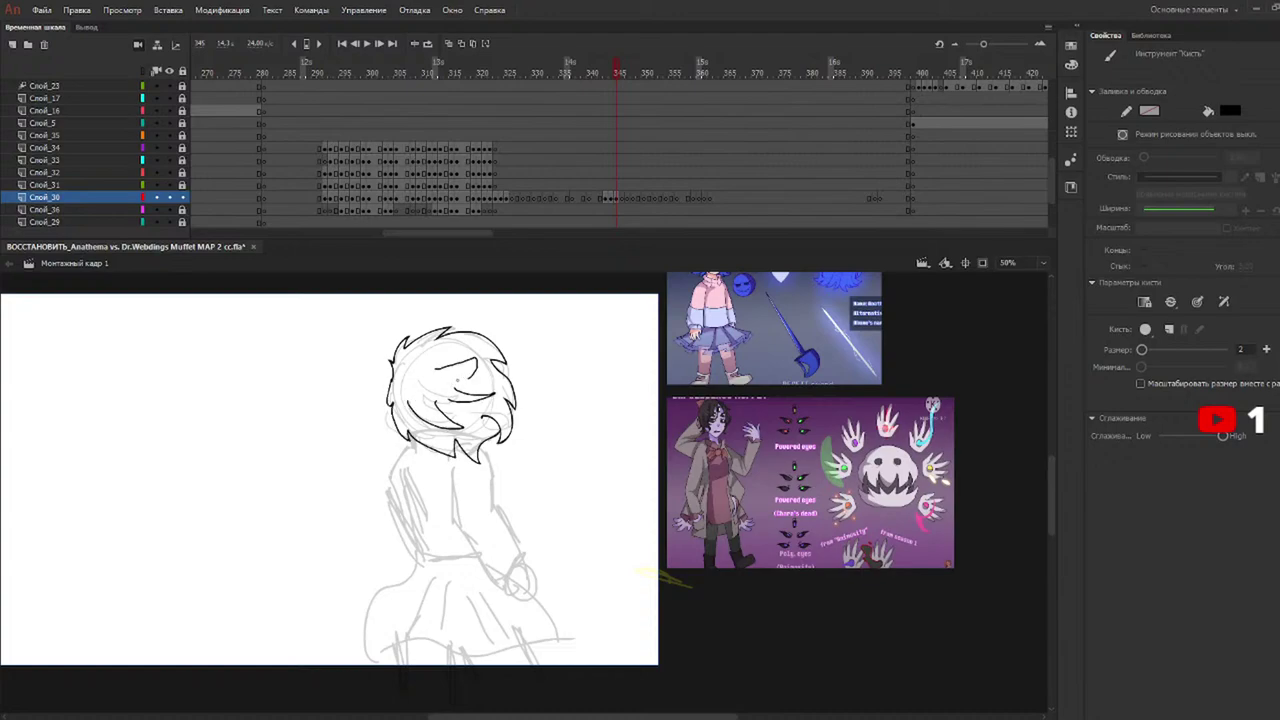
Ink the near sleeve and hand on frame 345, along with the sweater's hem and lower back edge.
mouse_move(482, 450)
mouse_down()
mouse_move(497, 518)
mouse_move(526, 556)
mouse_move(511, 584)
mouse_move(461, 519)
mouse_move(455, 465)
mouse_up()
drag(491, 504, 494, 542)
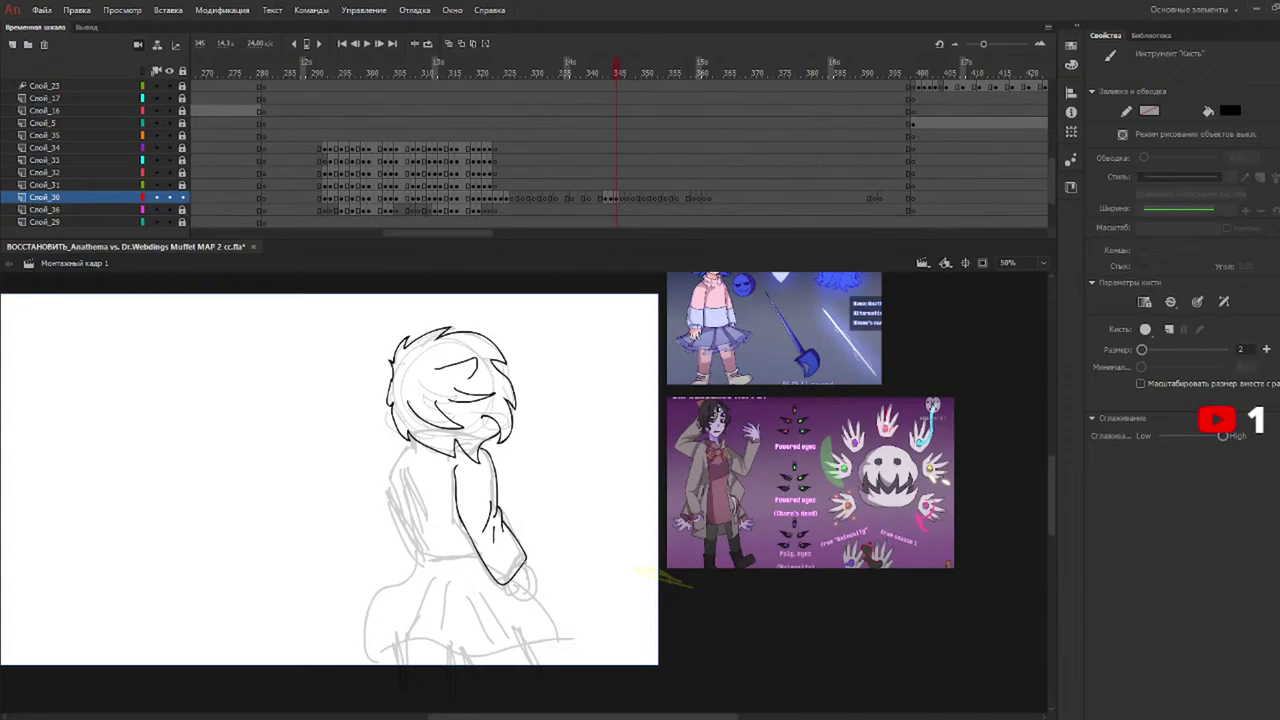
mouse_move(530, 574)
mouse_down()
mouse_move(538, 590)
mouse_move(518, 593)
mouse_up()
mouse_move(480, 551)
mouse_down()
mouse_move(418, 551)
mouse_move(478, 559)
mouse_up()
drag(419, 490, 417, 551)
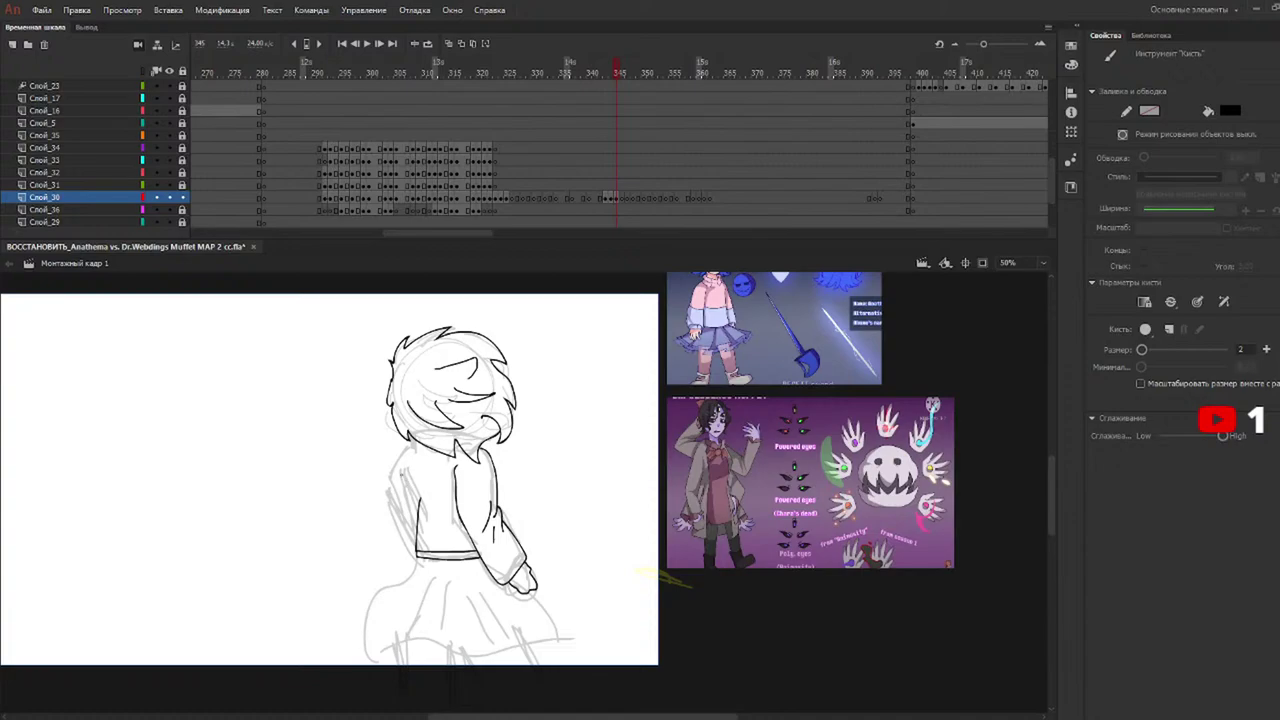
Ink the neck, the far shoulder and sleeve, and the sweater folds on frame 345.
drag(401, 475, 416, 518)
key(ctrl+z)
mouse_move(401, 468)
mouse_down()
mouse_move(418, 515)
mouse_move(437, 478)
mouse_move(432, 527)
mouse_move(425, 510)
mouse_move(435, 536)
mouse_up()
key(ctrl+z)
key(ctrl+z)
key(ctrl+z)
key(ctrl+z)
mouse_move(409, 437)
mouse_down()
mouse_move(394, 553)
mouse_move(424, 540)
mouse_up()
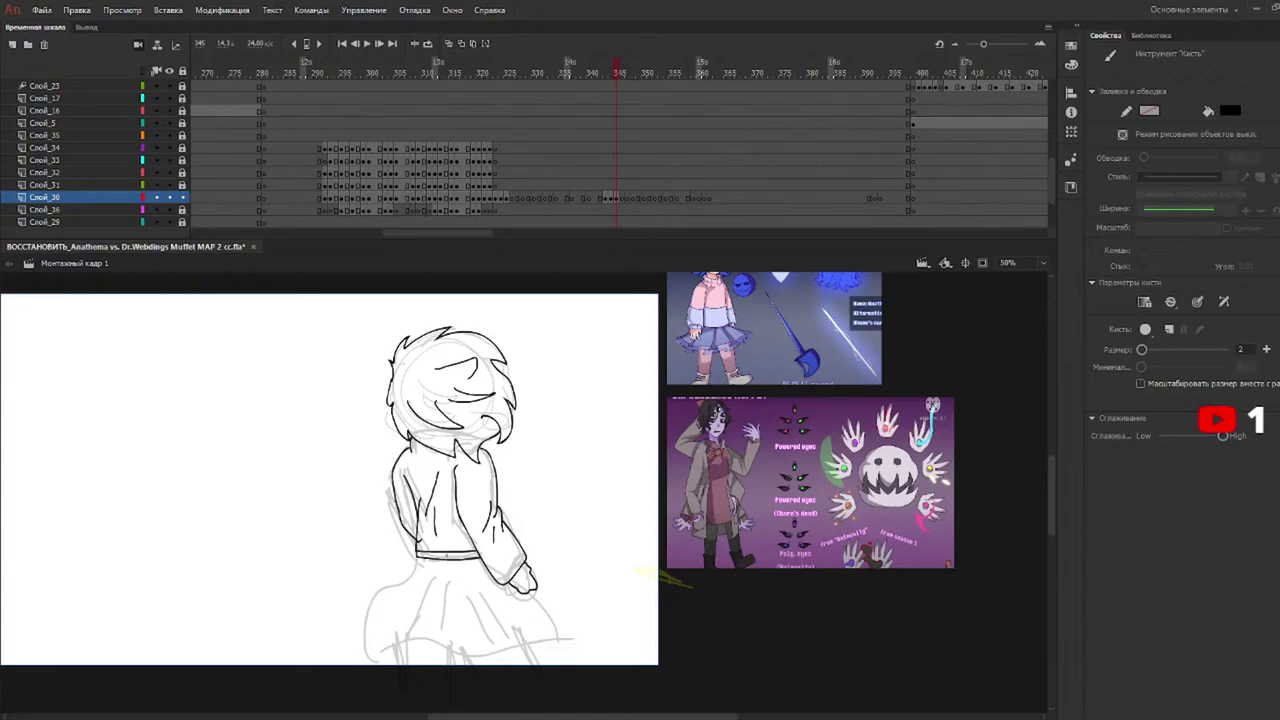
key(e)
key(b)
drag(400, 481, 412, 497)
Ink the flared skirt with its wavy hem and pleat lines on frame 345.
mouse_move(416, 558)
mouse_down()
mouse_move(382, 600)
mouse_move(371, 666)
mouse_up()
mouse_move(371, 666)
mouse_down()
mouse_move(390, 651)
mouse_move(570, 666)
mouse_move(532, 595)
mouse_up()
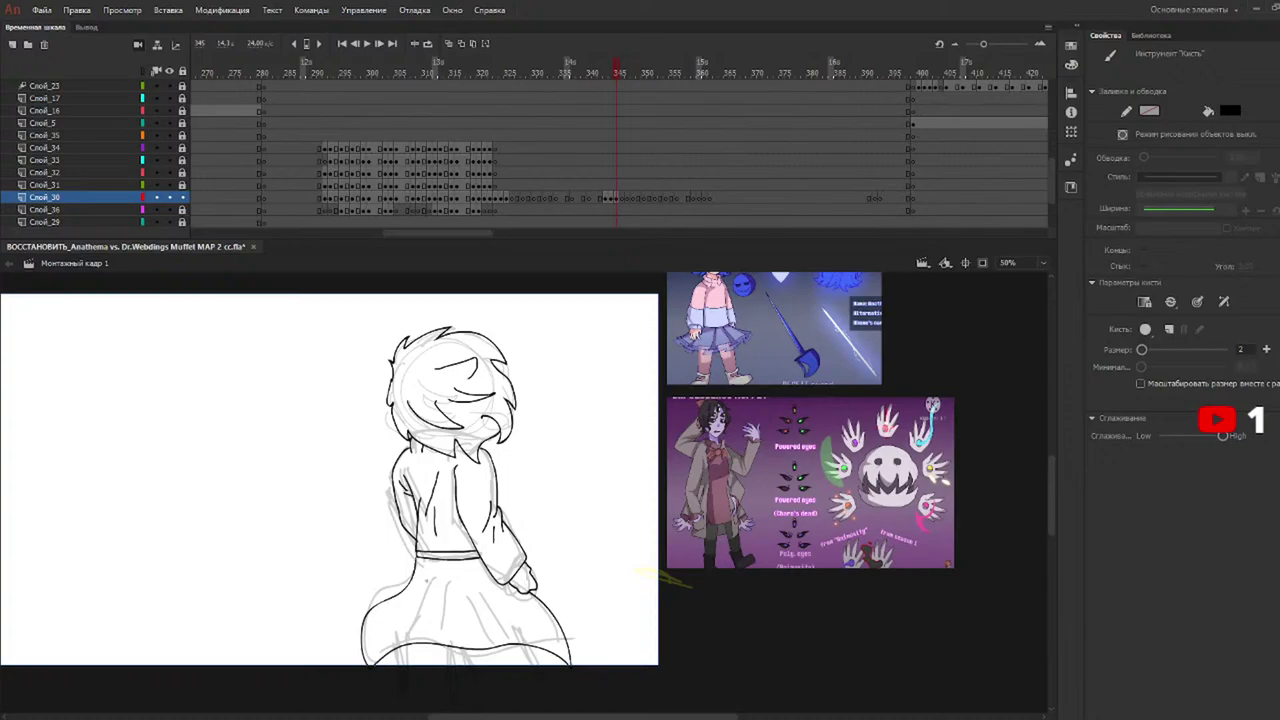
mouse_move(437, 578)
mouse_down()
mouse_move(398, 631)
mouse_move(530, 642)
mouse_up()
key(ctrl+z)
drag(476, 581, 540, 638)
Brush the legs below the skirt on frame 345 and close them with a line beneath the stage edge.
drag(399, 646, 397, 698)
key(ctrl+z)
drag(399, 646, 395, 699)
drag(450, 645, 451, 700)
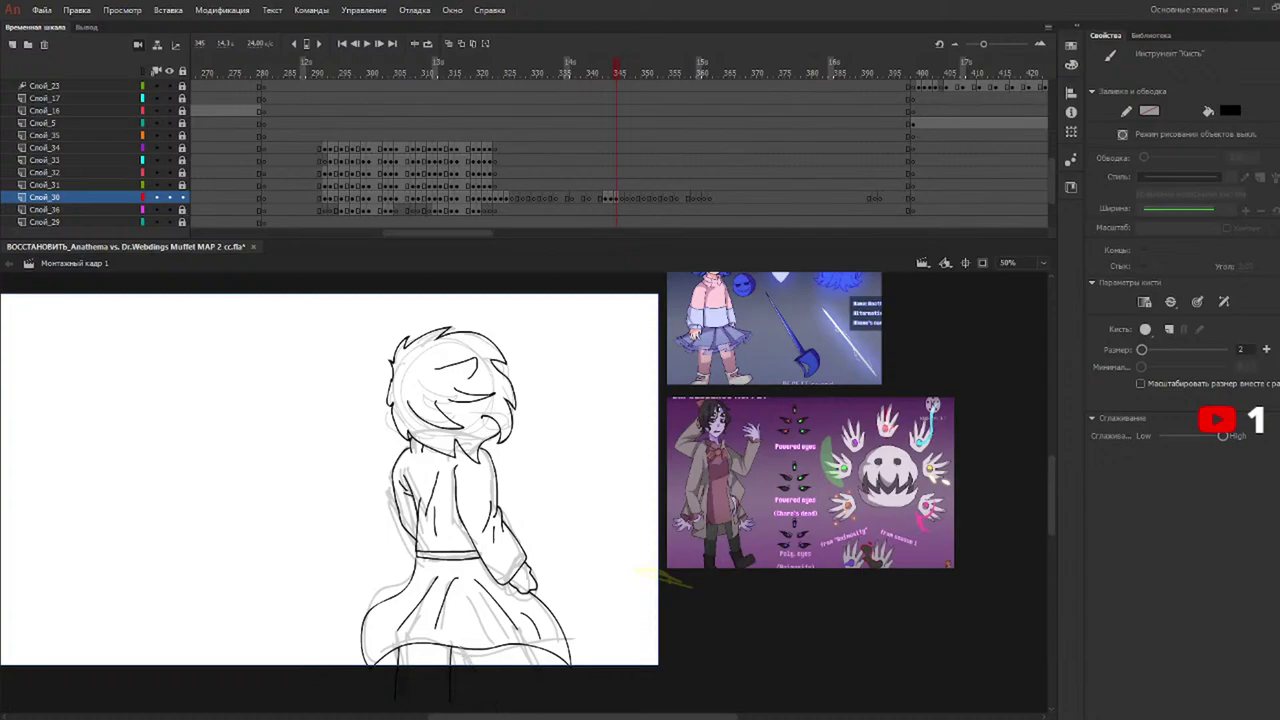
drag(462, 648, 490, 708)
drag(394, 695, 565, 704)
On frame 346, ink the windblown spiky hair outline over the walking figure's sketch.
click(624, 72)
mouse_move(624, 70)
mouse_down()
mouse_move(636, 70)
mouse_move(604, 70)
mouse_move(640, 70)
mouse_move(624, 68)
mouse_up()
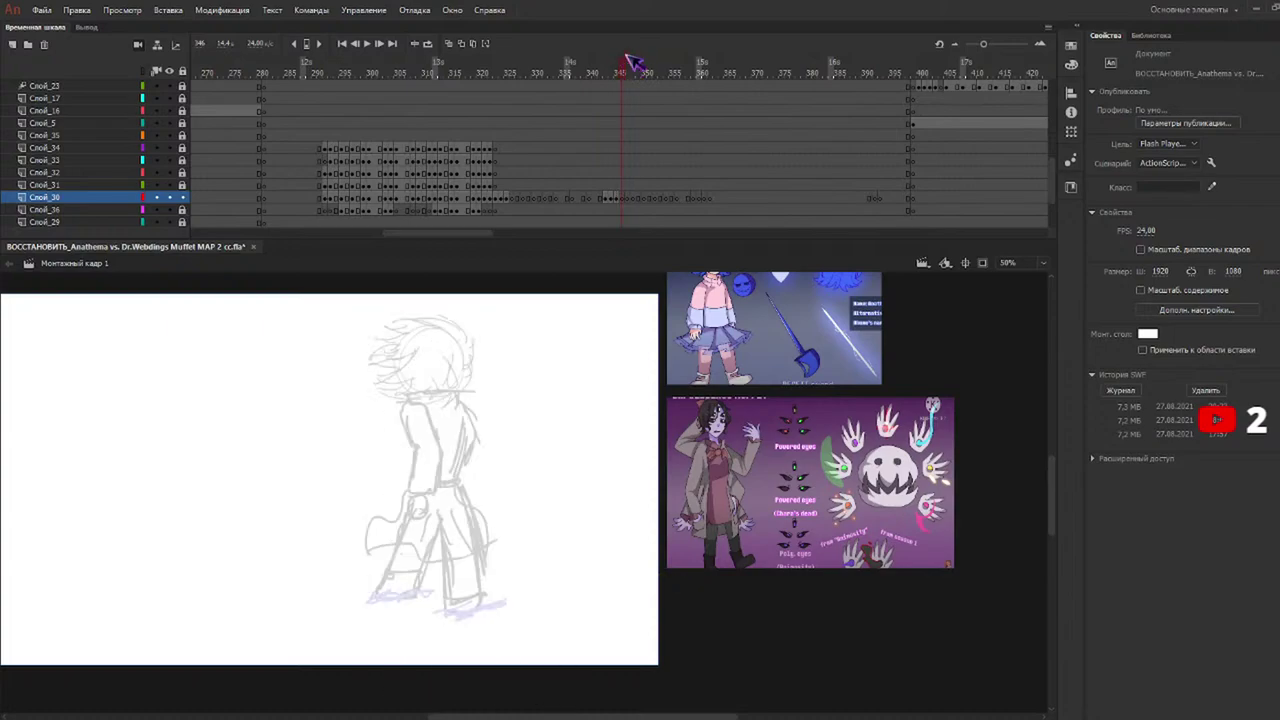
mouse_move(464, 341)
mouse_down()
mouse_move(435, 316)
mouse_move(393, 322)
mouse_move(401, 340)
mouse_move(384, 350)
mouse_move(410, 355)
mouse_move(400, 384)
mouse_move(414, 394)
mouse_move(446, 392)
mouse_move(476, 376)
mouse_move(467, 341)
mouse_up()
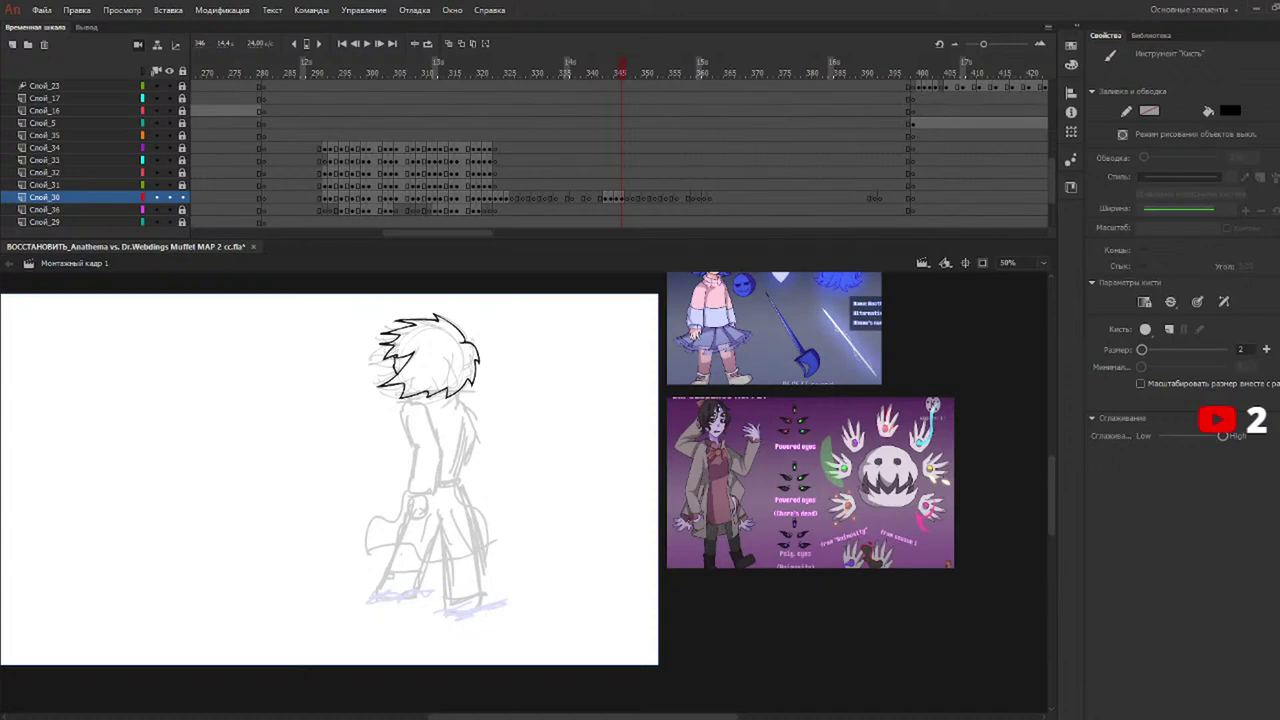
mouse_move(392, 344)
mouse_down()
mouse_move(370, 362)
mouse_move(390, 372)
mouse_move(366, 394)
mouse_move(405, 394)
mouse_up()
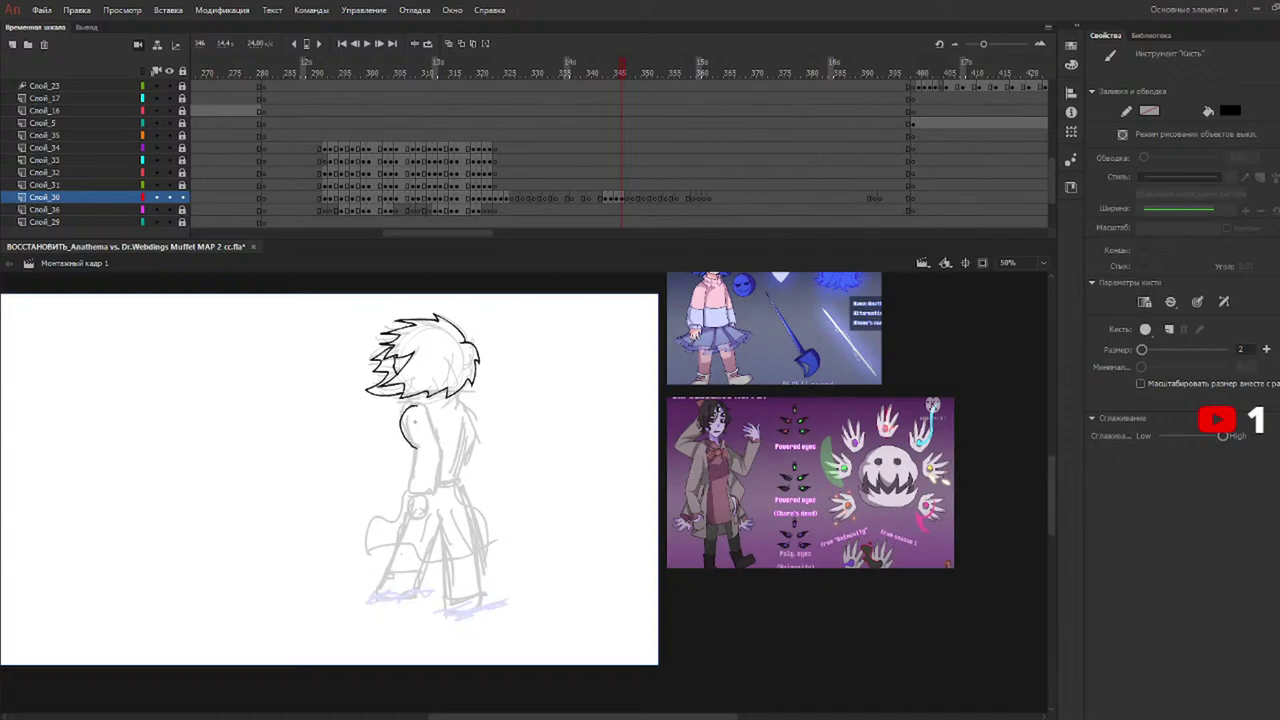
Ink the near sleeve, its cuff and the hand on frame 346.
mouse_move(412, 448)
mouse_down()
mouse_move(406, 398)
mouse_move(429, 431)
mouse_move(436, 491)
mouse_up()
mouse_move(419, 448)
mouse_down()
mouse_move(406, 492)
mouse_move(434, 492)
mouse_up()
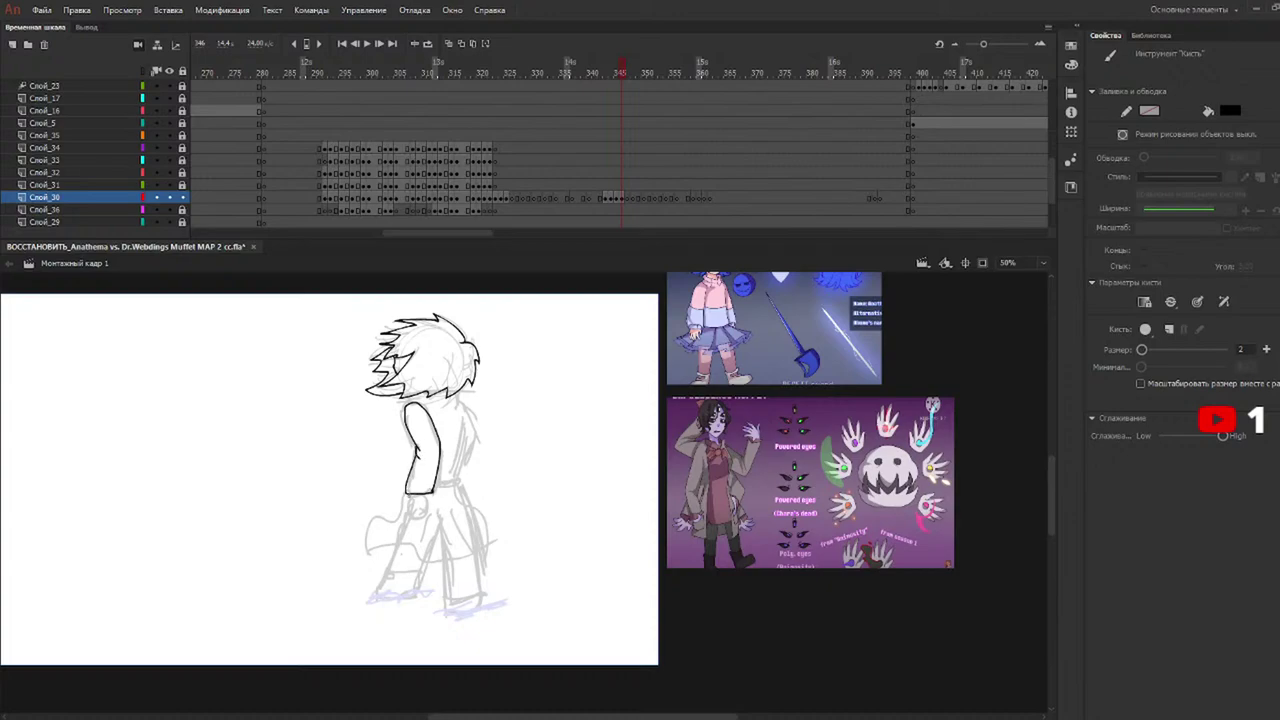
drag(407, 503, 432, 500)
Ink the waistband, the neck area and the far side of the torso on frame 346.
drag(434, 479, 461, 483)
drag(419, 395, 456, 408)
key(ctrl+z)
mouse_move(462, 404)
mouse_down()
mouse_move(477, 438)
mouse_move(464, 463)
mouse_up()
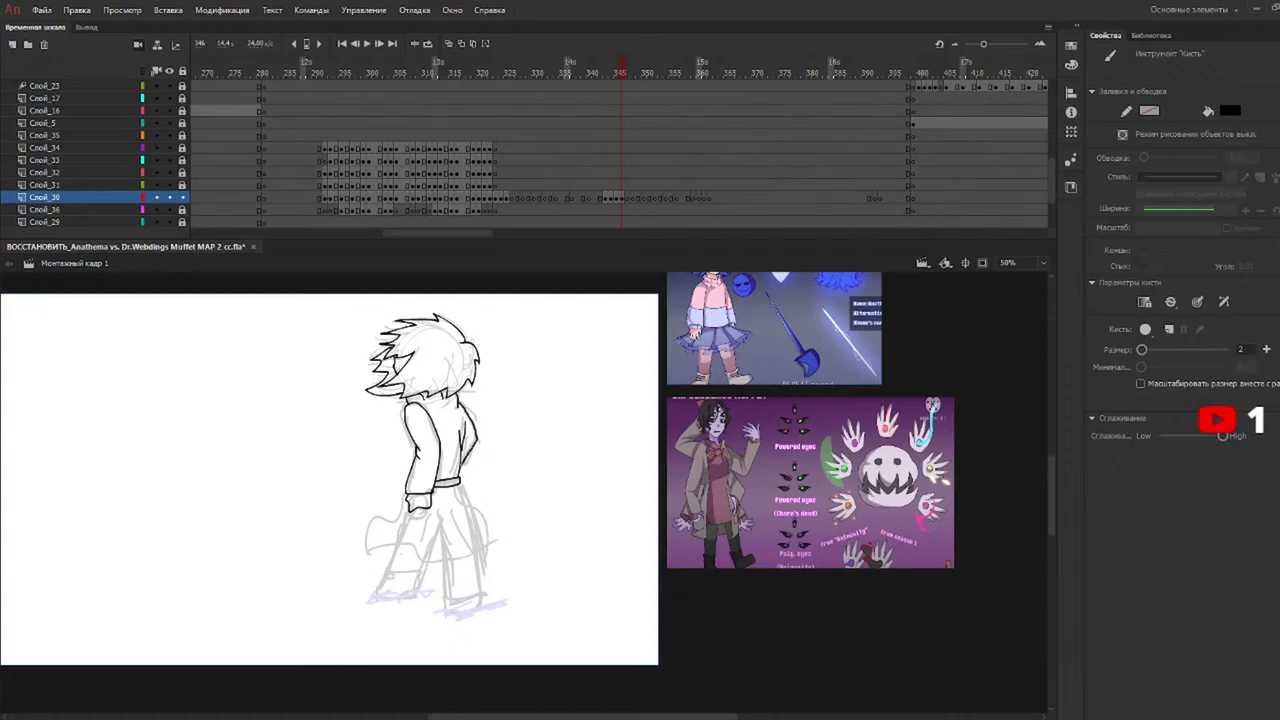
Ink the flared coat bottom with its curved hem and folds below the waistband on frame 346.
mouse_move(404, 494)
mouse_down()
mouse_move(366, 556)
mouse_move(488, 557)
mouse_move(462, 486)
mouse_move(385, 540)
mouse_move(466, 540)
mouse_move(411, 541)
mouse_move(450, 529)
mouse_move(457, 548)
mouse_move(479, 534)
mouse_up()
key(ctrl+z)
key(ctrl+z)
key(ctrl+z)
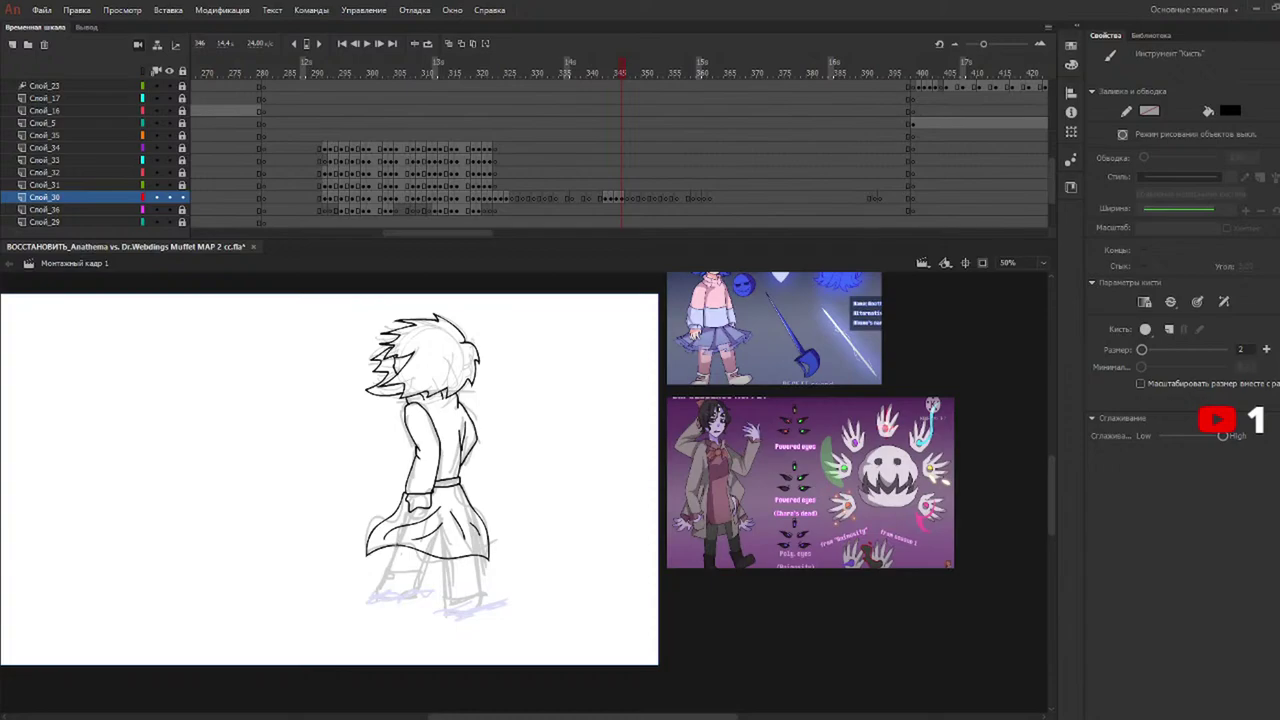
Ink both legs and boots beneath the coat on frame 346.
mouse_move(396, 550)
mouse_down()
mouse_move(372, 589)
mouse_move(400, 597)
mouse_move(428, 561)
mouse_move(400, 570)
mouse_move(430, 570)
mouse_up()
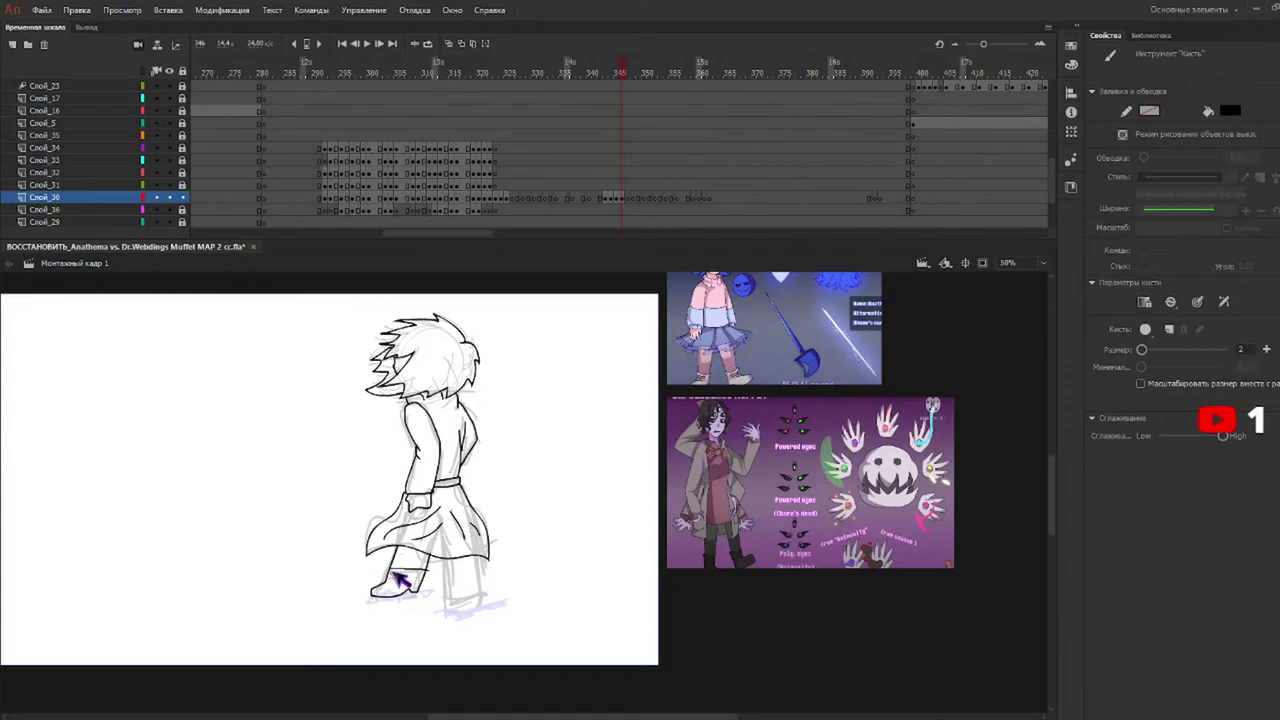
key(ctrl+z)
mouse_move(443, 557)
mouse_down()
mouse_move(444, 596)
mouse_move(481, 592)
mouse_move(482, 564)
mouse_move(443, 598)
mouse_move(472, 597)
mouse_move(485, 560)
mouse_move(486, 574)
mouse_up()
key(ctrl+z)
key(ctrl+z)
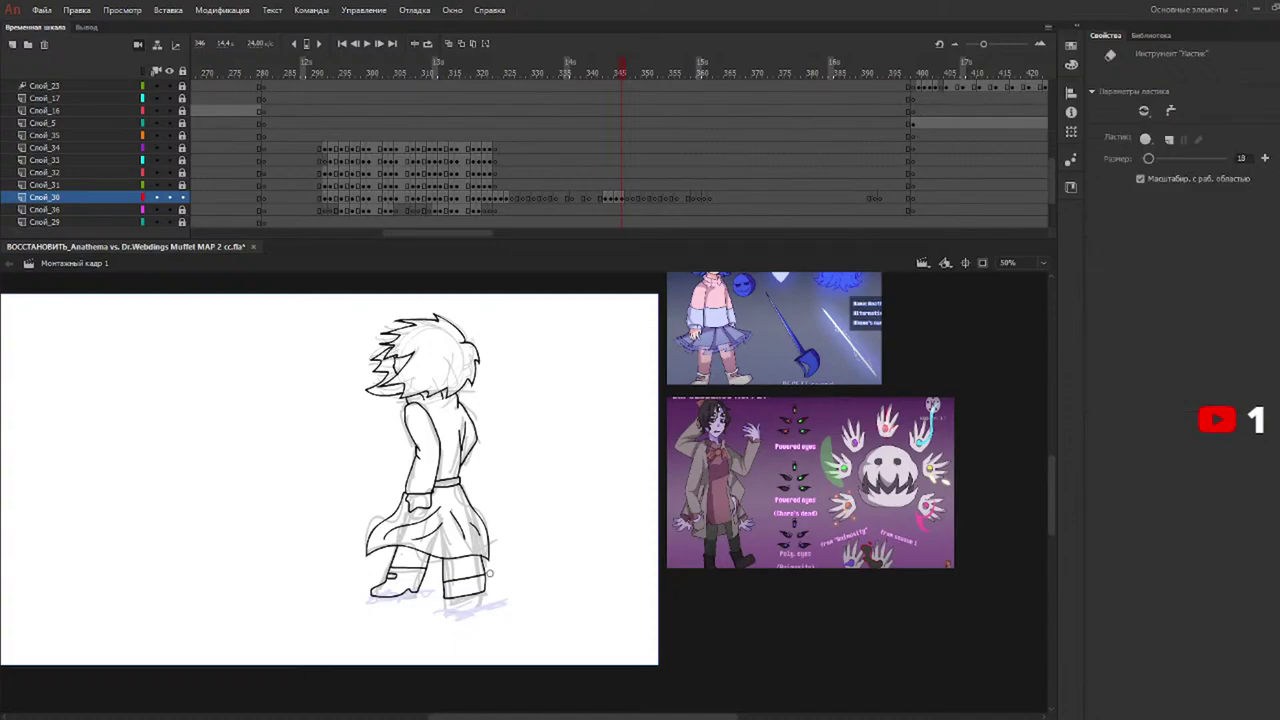
On frame 359, ink the spiky hair, the collar lines and the near sleeve.
drag(636, 78, 705, 100)
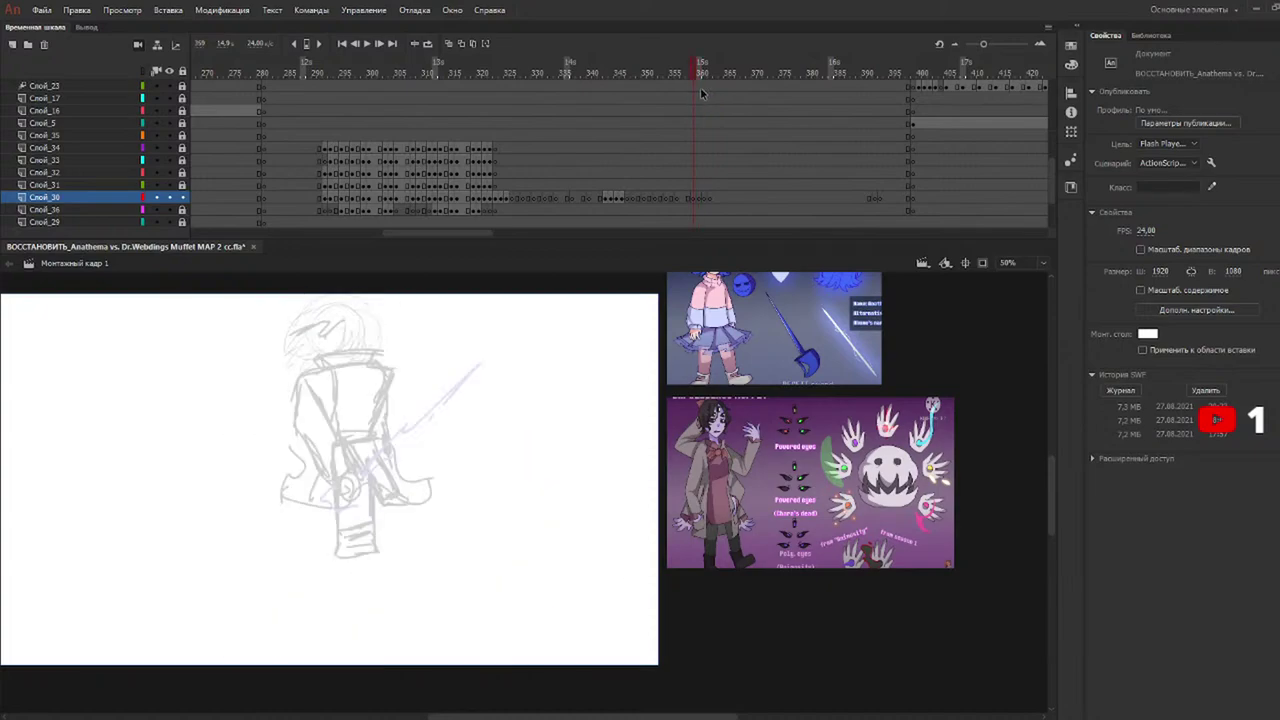
key(b)
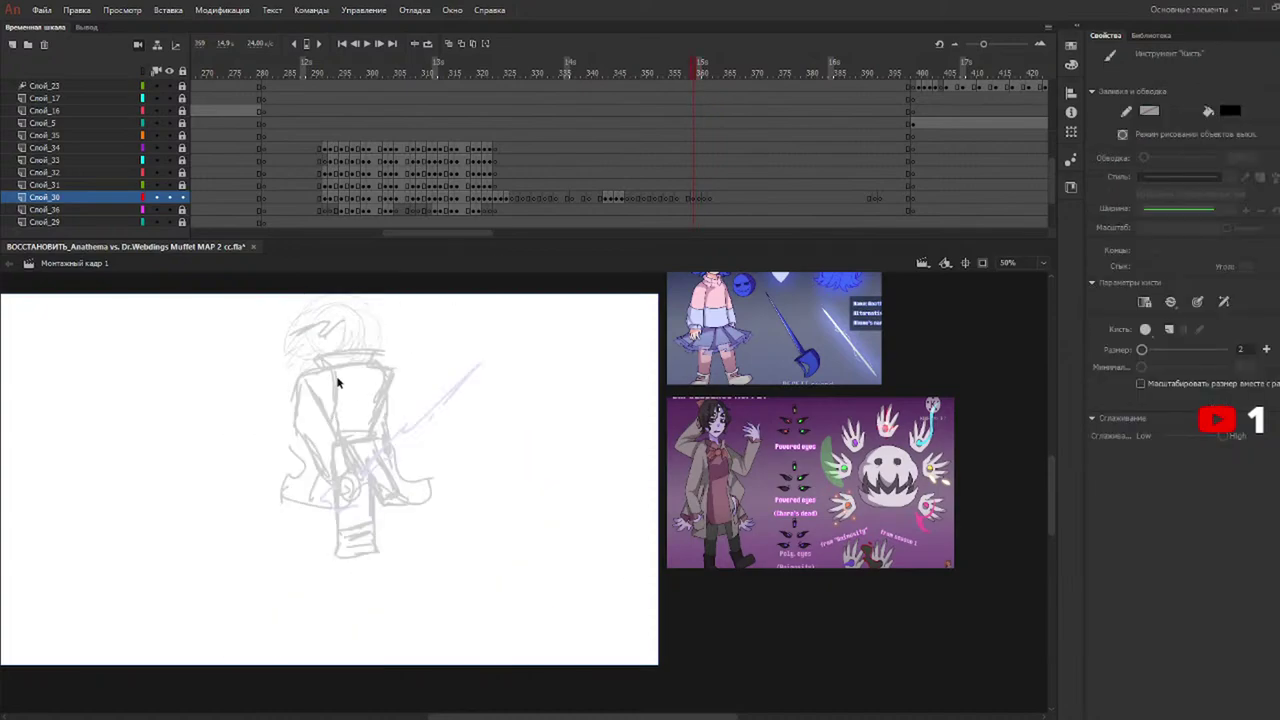
drag(334, 377, 334, 423)
key(ctrl+z)
drag(334, 377, 330, 446)
key(ctrl+z)
key(ctrl+z)
mouse_move(300, 318)
mouse_down()
mouse_move(308, 340)
mouse_move(318, 330)
mouse_move(343, 357)
mouse_move(374, 356)
mouse_move(378, 328)
mouse_move(355, 303)
mouse_move(298, 300)
mouse_move(280, 344)
mouse_move(314, 356)
mouse_move(311, 334)
mouse_move(314, 376)
mouse_move(360, 377)
mouse_move(324, 376)
mouse_move(355, 376)
mouse_move(331, 424)
mouse_move(355, 468)
mouse_move(340, 485)
mouse_move(295, 410)
mouse_move(310, 370)
mouse_up()
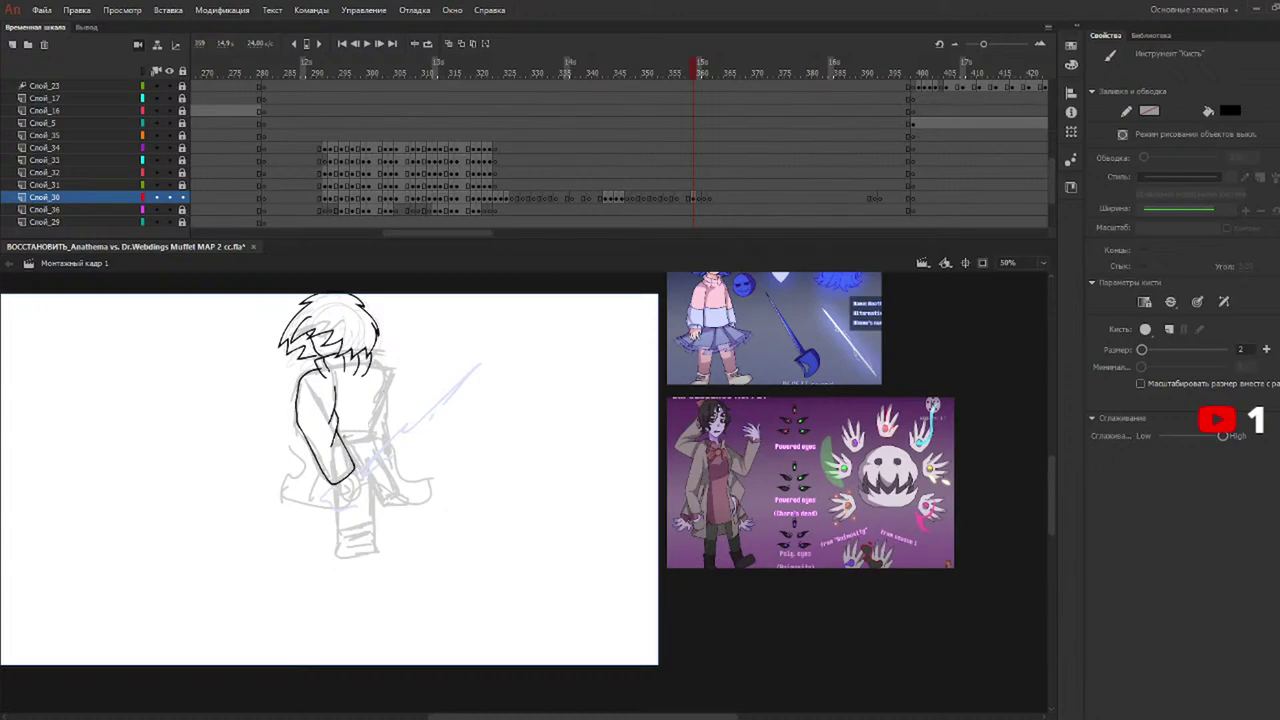
Ink the far torso side, the waistband and the flared coat bottom with its folds on frame 359.
mouse_move(336, 427)
mouse_down()
mouse_move(376, 426)
mouse_move(377, 440)
mouse_move(340, 443)
mouse_up()
drag(376, 372, 375, 428)
mouse_move(369, 363)
mouse_down()
mouse_move(382, 370)
mouse_move(388, 437)
mouse_up()
mouse_move(310, 452)
mouse_down()
mouse_move(280, 521)
mouse_move(410, 470)
mouse_move(380, 436)
mouse_up()
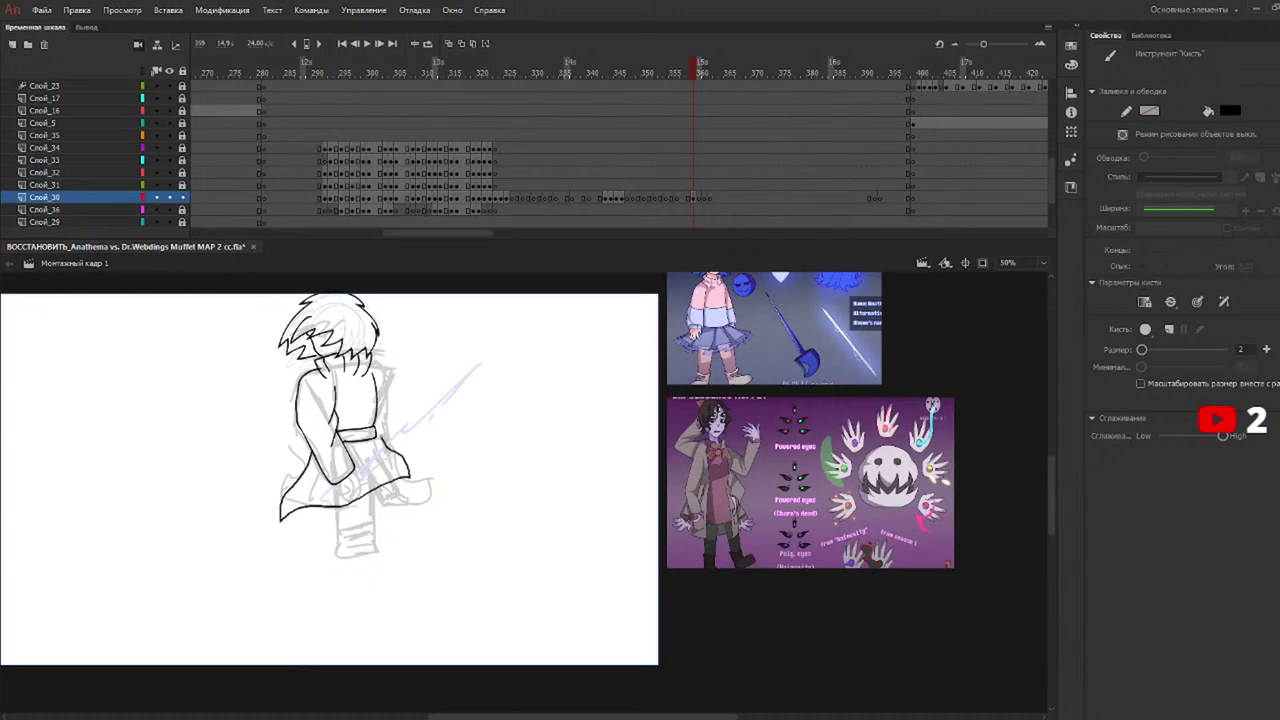
mouse_move(315, 475)
mouse_down()
mouse_move(294, 498)
mouse_move(325, 502)
mouse_up()
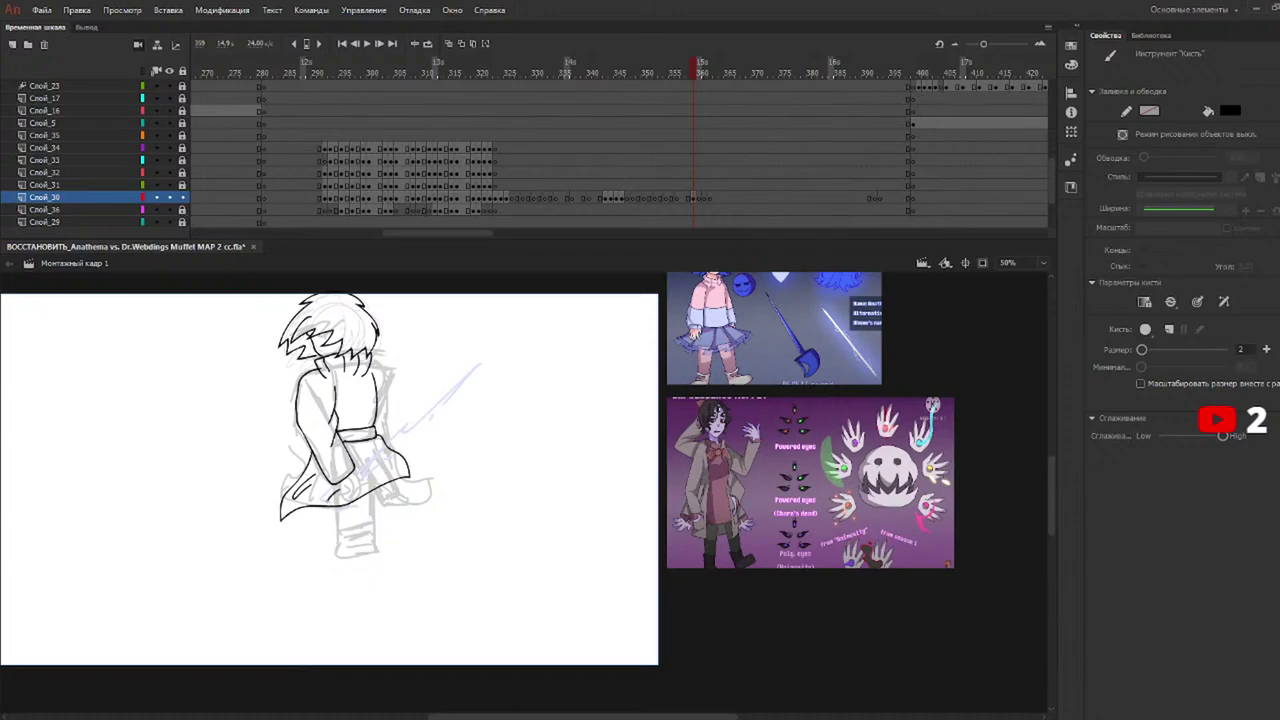
Ink the standing leg and boot with its strap lines on frame 359, adding a short mark for the raised leg.
mouse_move(371, 452)
mouse_down()
mouse_move(392, 482)
mouse_move(336, 546)
mouse_move(380, 551)
mouse_move(368, 490)
mouse_move(376, 521)
mouse_up()
key(e)
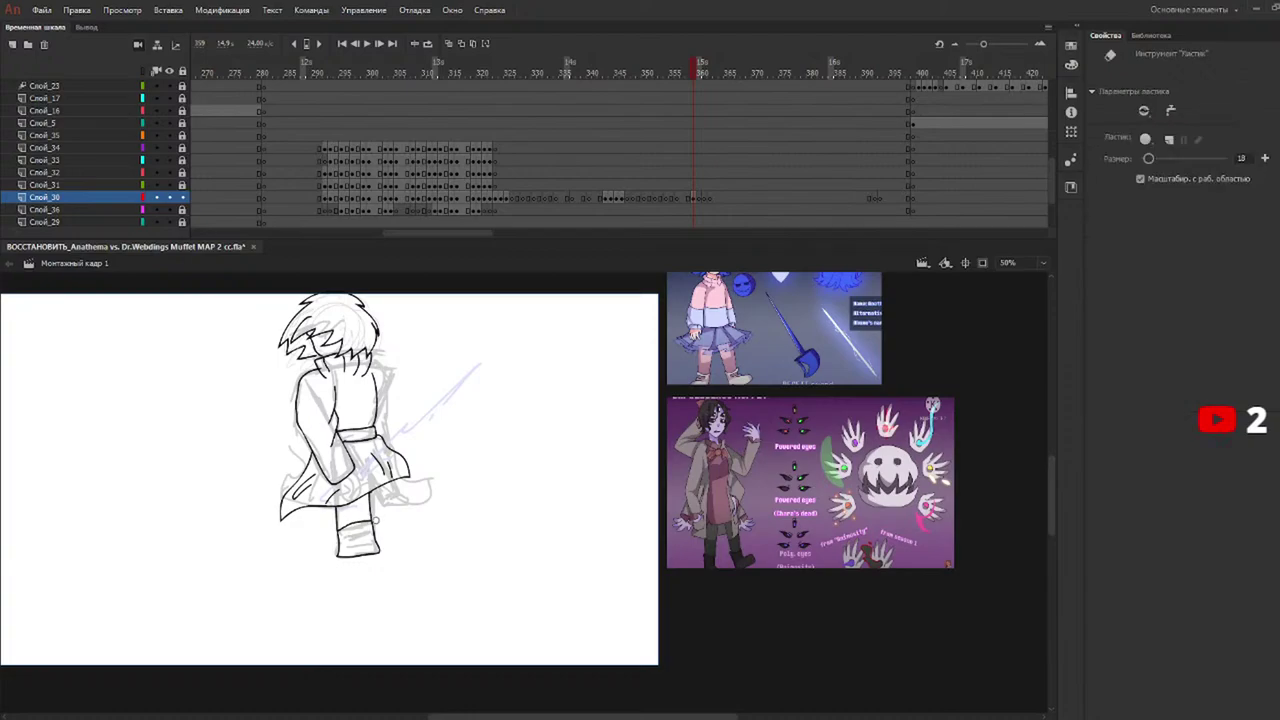
key(b)
mouse_move(344, 537)
mouse_down()
mouse_move(369, 530)
mouse_move(345, 538)
mouse_move(369, 541)
mouse_up()
key(ctrl+z)
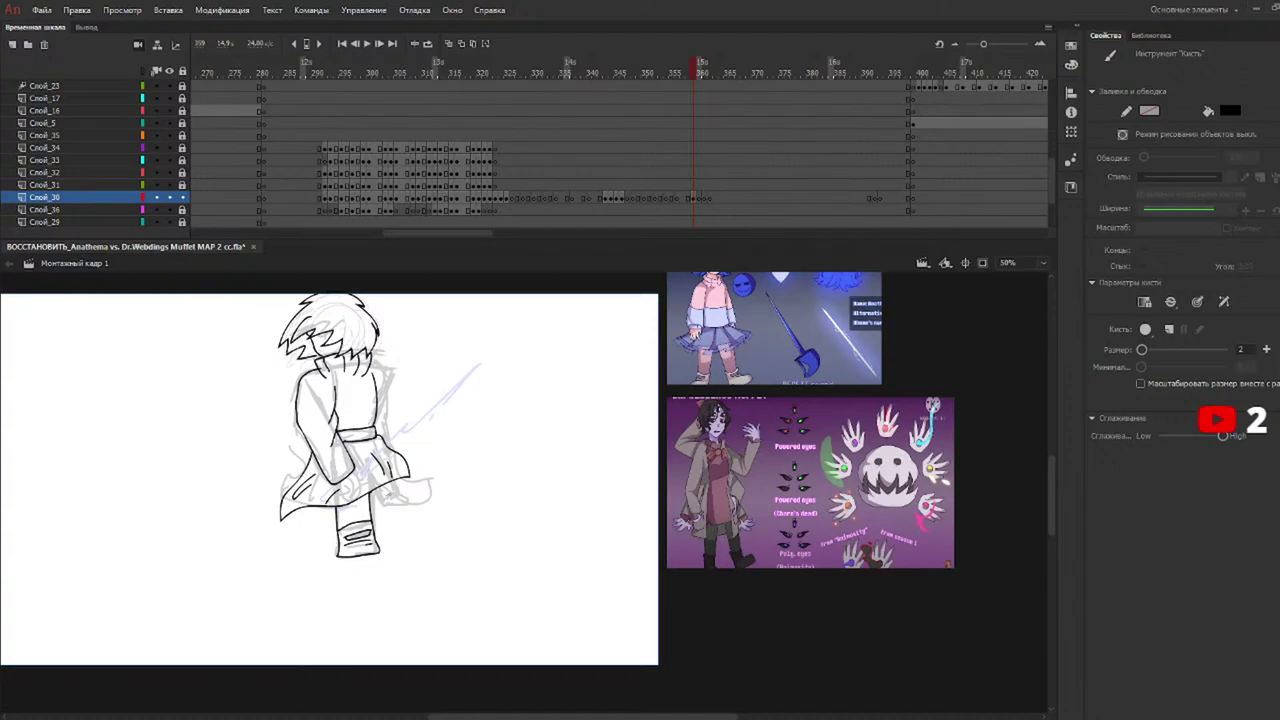
drag(374, 489, 384, 502)
mouse_move(369, 363)
mouse_down()
mouse_move(383, 372)
mouse_move(383, 433)
mouse_up()
key(ctrl+z)
On frame 360, ink the spiky hair outline seen from behind, extending slightly above the stage edge.
click(700, 74)
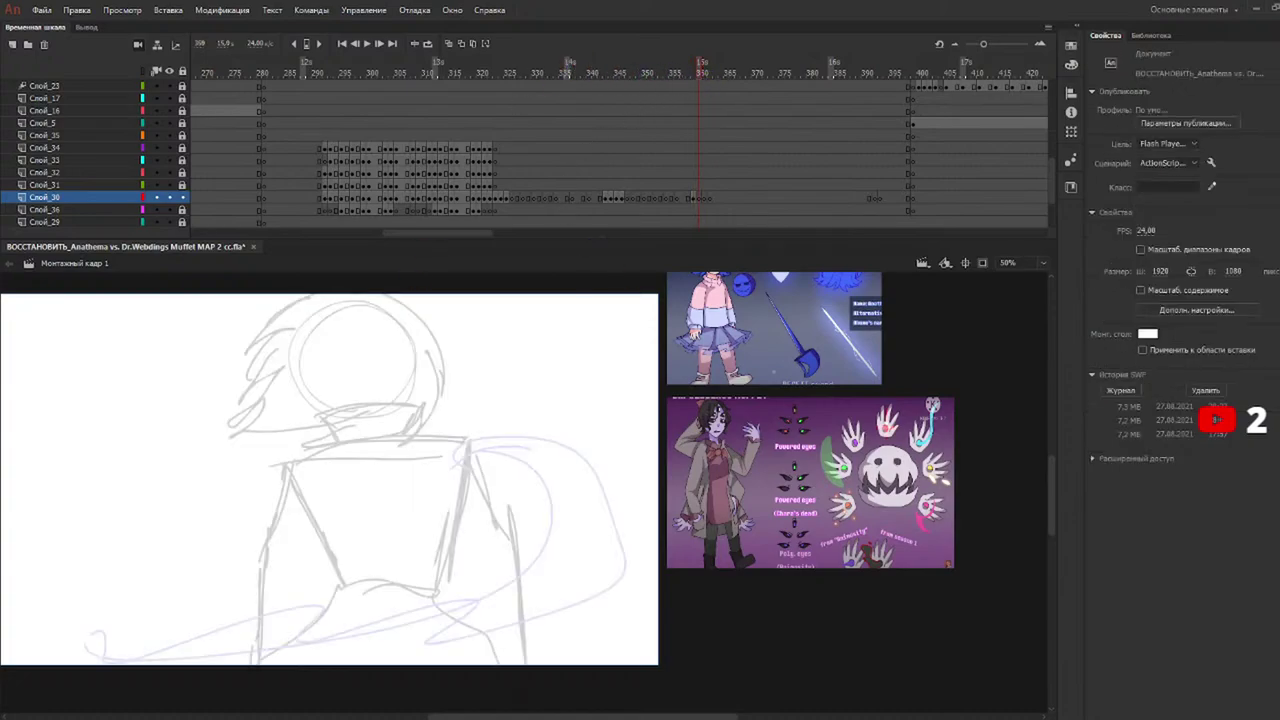
drag(1053, 516, 1057, 493)
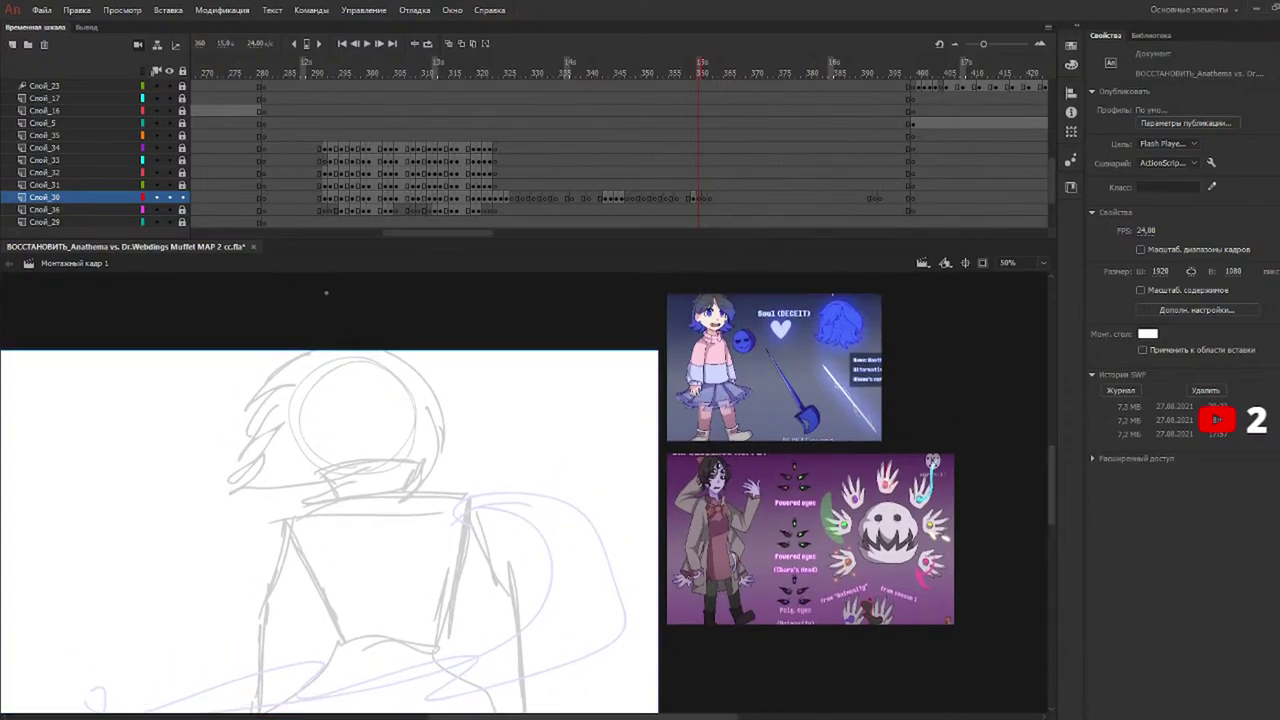
mouse_move(408, 364)
mouse_down()
mouse_move(321, 342)
mouse_move(348, 347)
mouse_move(290, 354)
mouse_move(249, 407)
mouse_up()
mouse_move(249, 407)
mouse_down()
mouse_move(285, 389)
mouse_move(216, 477)
mouse_up()
mouse_move(216, 477)
mouse_down()
mouse_move(270, 435)
mouse_move(260, 465)
mouse_move(390, 481)
mouse_move(388, 494)
mouse_move(436, 465)
mouse_move(444, 424)
mouse_move(452, 440)
mouse_move(422, 374)
mouse_up()
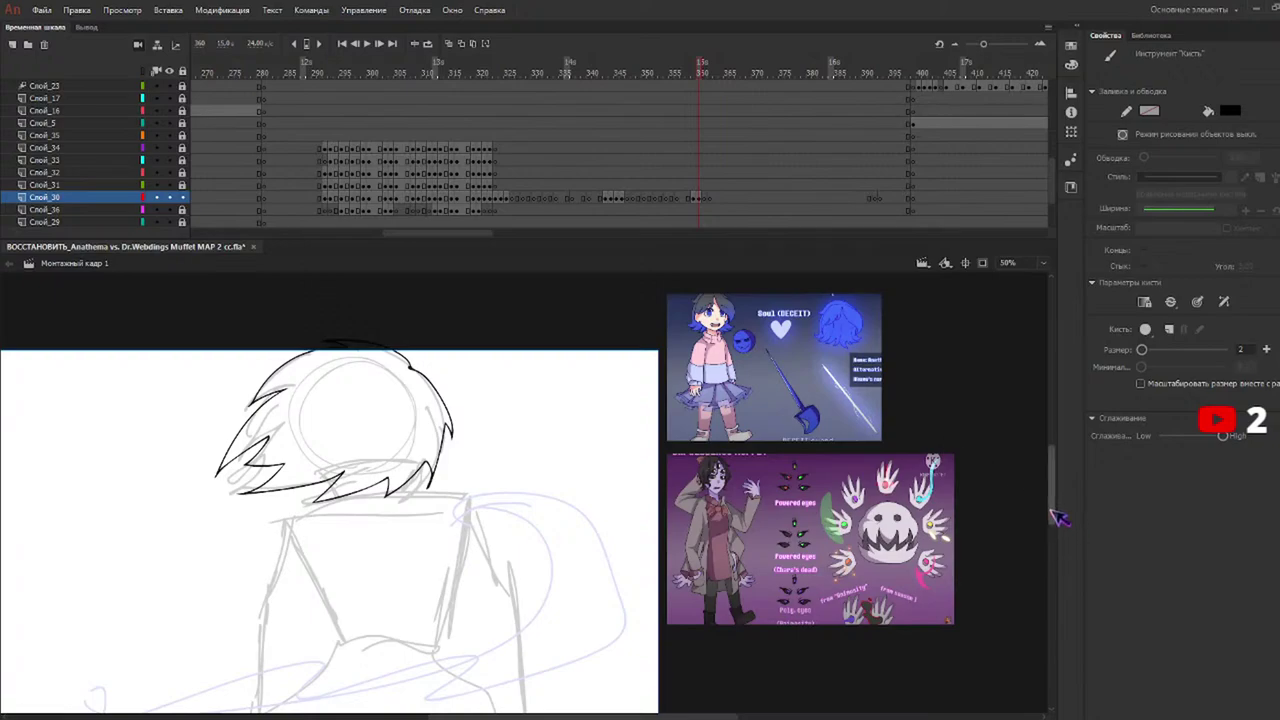
Ink the neck lines below the hair, one shoulder and its long outer arm line on frame 360.
drag(1058, 517, 1051, 537)
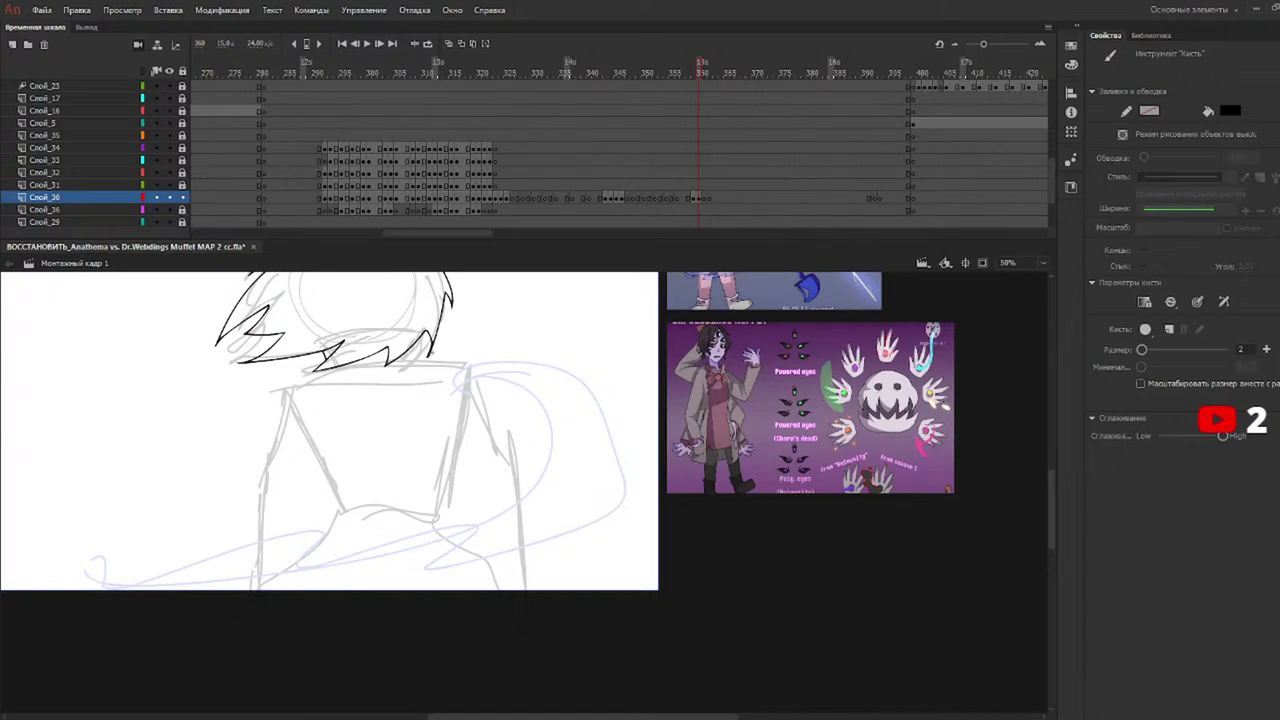
drag(420, 337, 405, 380)
mouse_move(316, 368)
mouse_down()
mouse_move(290, 393)
mouse_move(264, 470)
mouse_move(243, 600)
mouse_up()
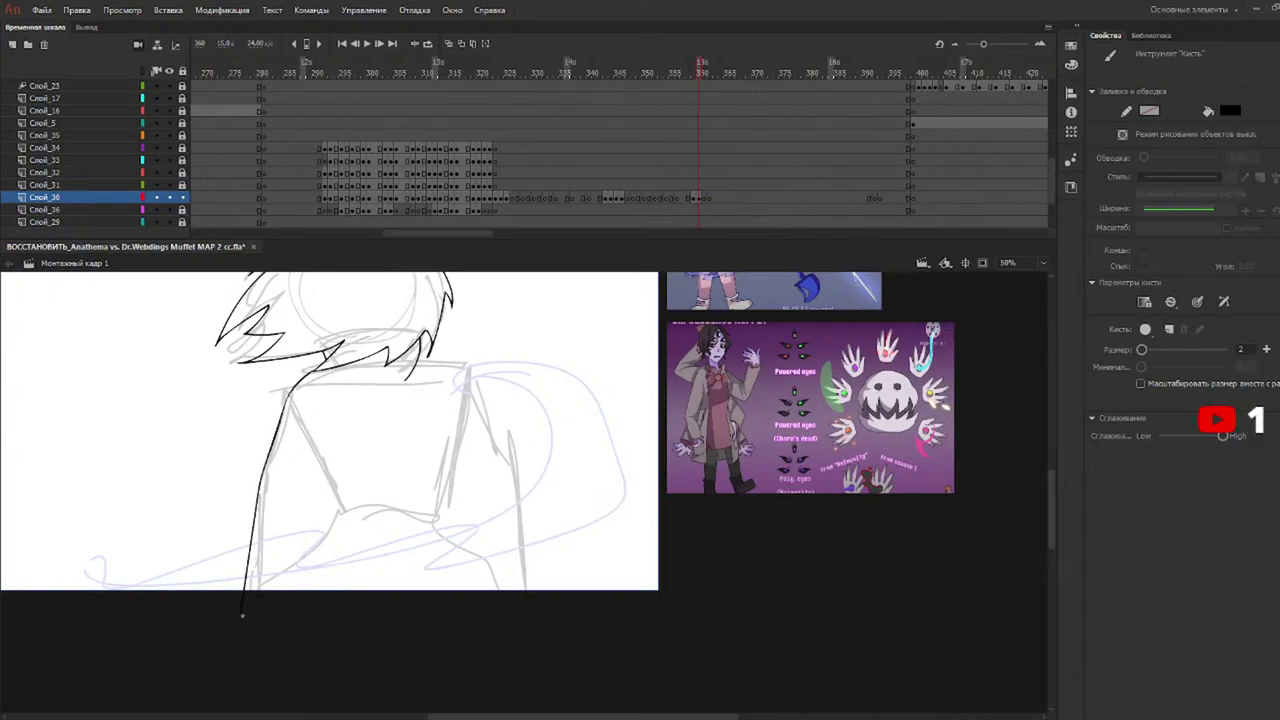
Ink the waistband and flared garment sides on frame 360, adding fold lines and a closing line below the stage edge.
mouse_move(336, 510)
mouse_down()
mouse_move(431, 504)
mouse_move(435, 516)
mouse_move(338, 517)
mouse_up()
drag(338, 517, 262, 660)
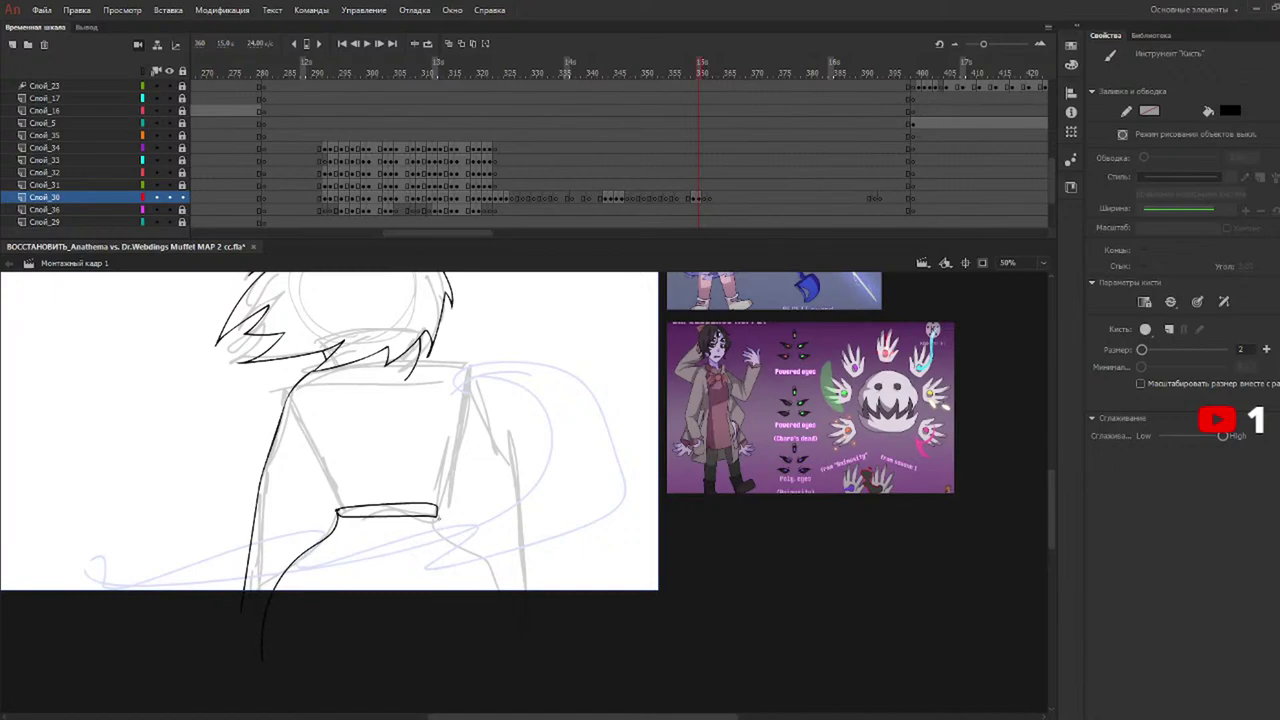
mouse_move(438, 515)
mouse_down()
mouse_move(442, 550)
mouse_move(398, 700)
mouse_up()
key(ctrl+z)
drag(436, 516, 448, 668)
drag(246, 632, 556, 662)
drag(349, 551, 288, 653)
drag(391, 568, 377, 615)
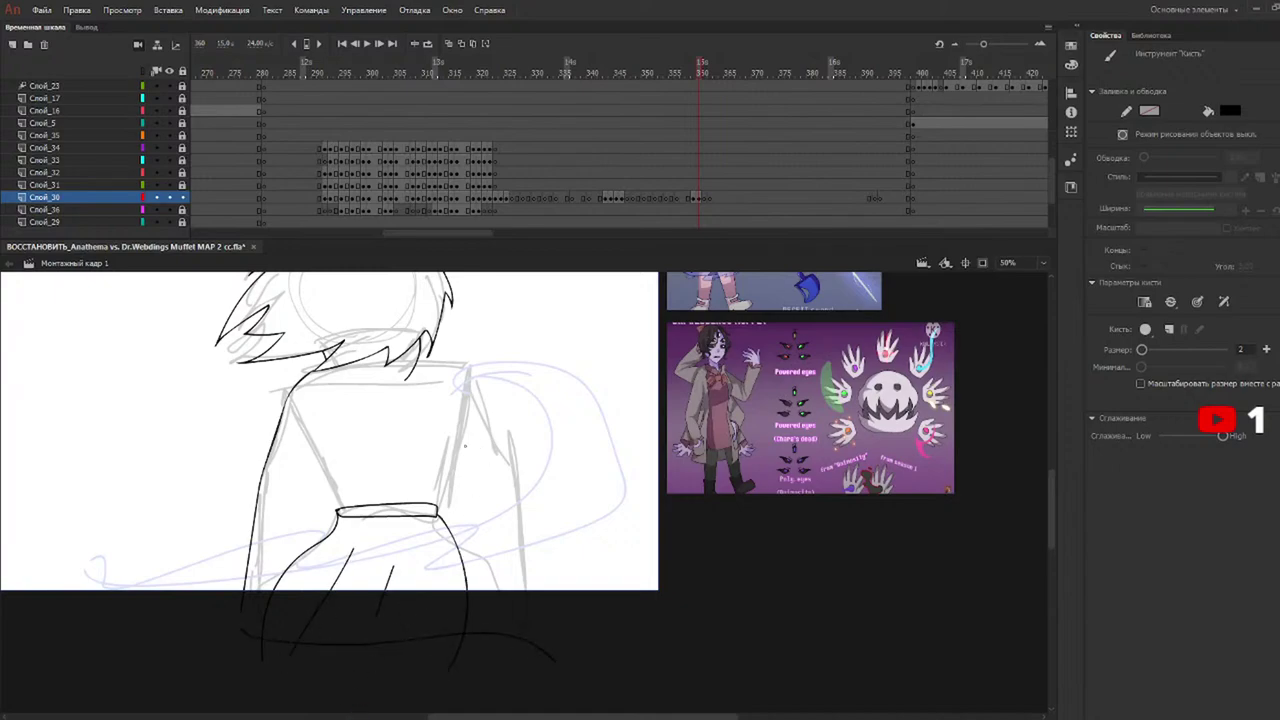
On frame 360, ink one side of the torso with a fold mark, then the second shoulder and its long arm line.
mouse_move(337, 510)
mouse_down()
mouse_move(298, 413)
mouse_move(310, 453)
mouse_up()
drag(437, 505, 464, 406)
key(ctrl+z)
drag(437, 506, 456, 415)
key(ctrl+z)
mouse_move(416, 357)
mouse_down()
mouse_move(468, 367)
mouse_move(505, 452)
mouse_move(500, 702)
mouse_up()
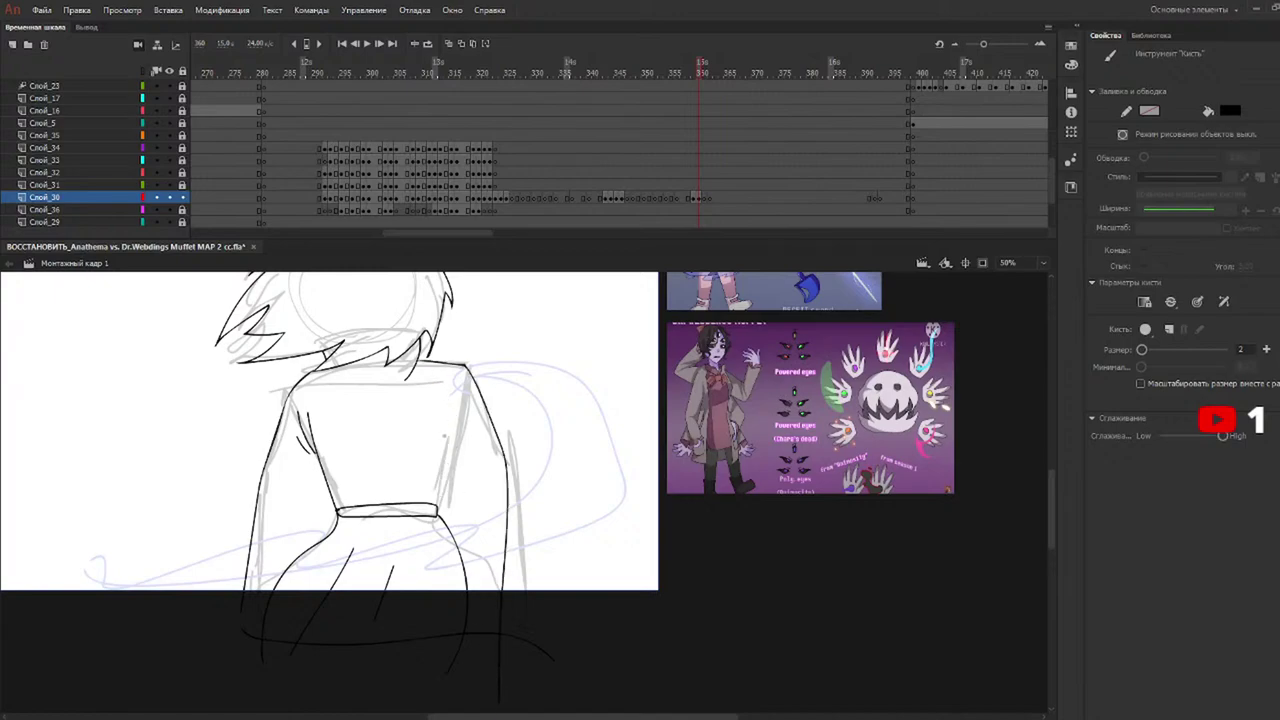
Ink the remaining torso side with fold marks and the horizontal lines across the back and both sleeves on frame 360.
drag(437, 505, 469, 388)
key(ctrl+z)
mouse_move(437, 506)
mouse_down()
mouse_move(462, 410)
mouse_move(465, 441)
mouse_up()
key(ctrl+z)
key(ctrl+z)
mouse_move(257, 494)
mouse_down()
mouse_move(322, 492)
mouse_move(426, 454)
mouse_move(455, 457)
mouse_move(460, 491)
mouse_move(506, 496)
mouse_up()
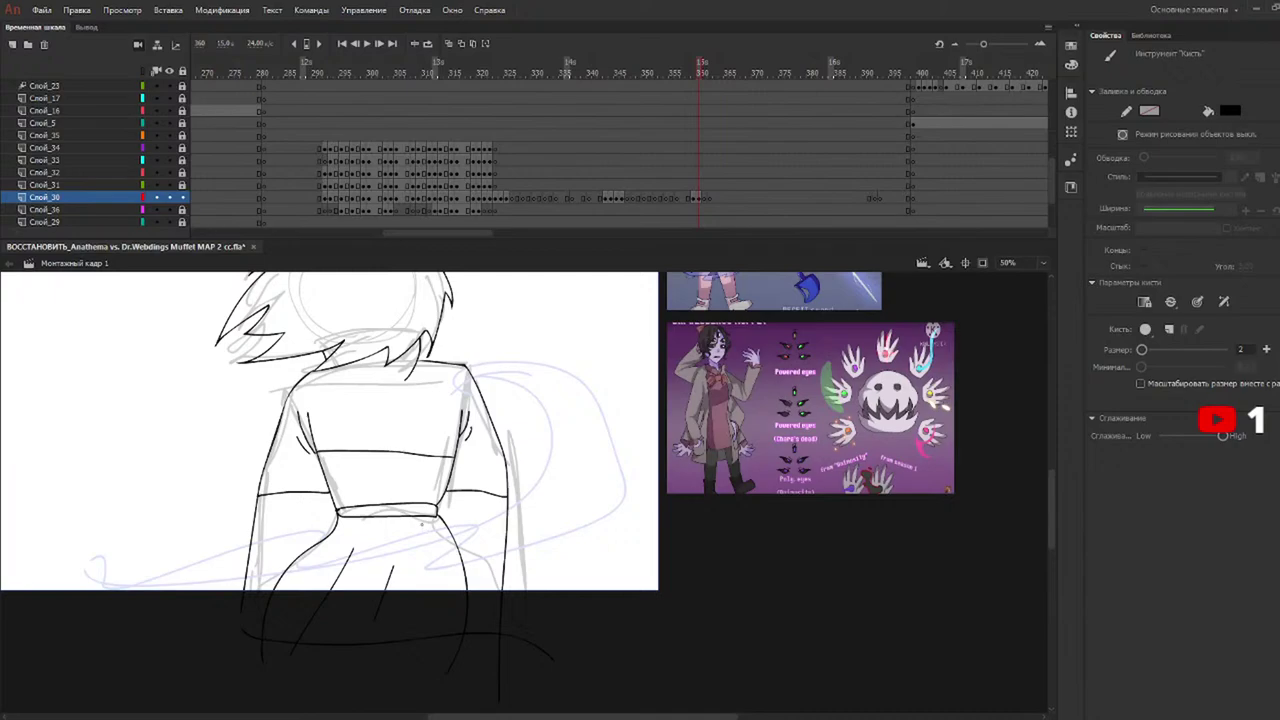
On frame 361, ink the pointed hair locks hanging in front of the face.
click(706, 73)
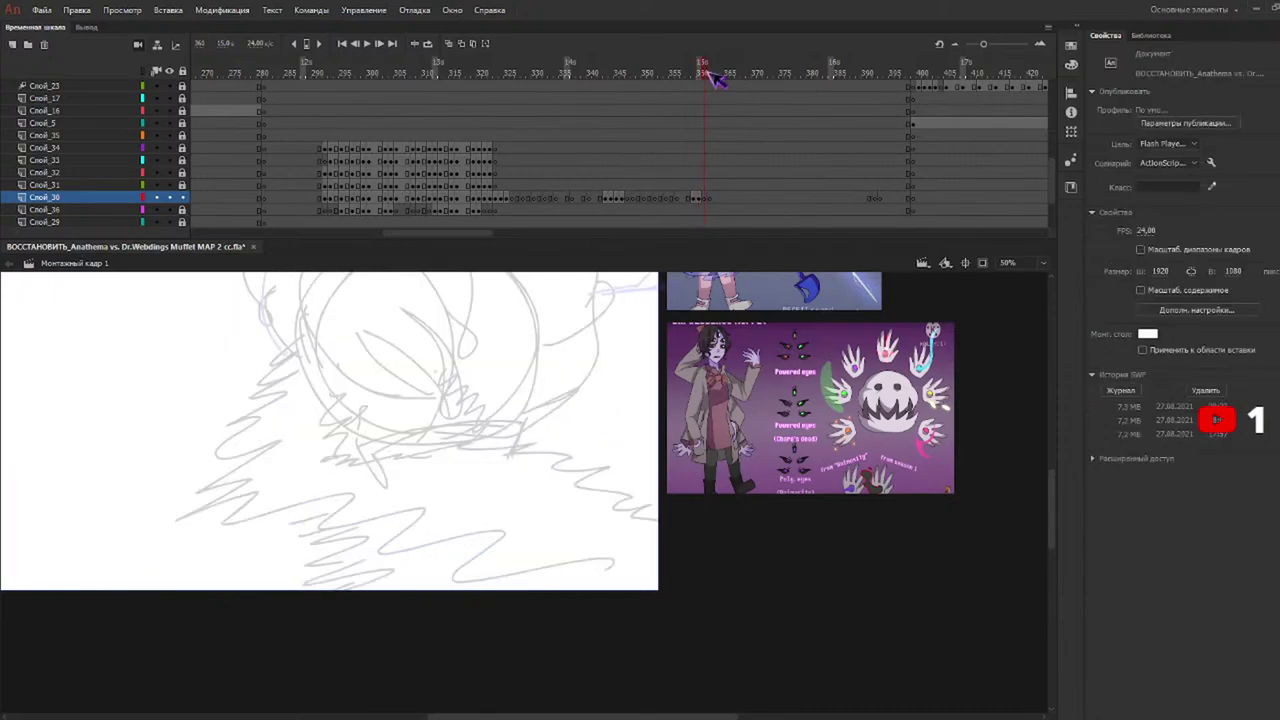
click(706, 74)
key(b)
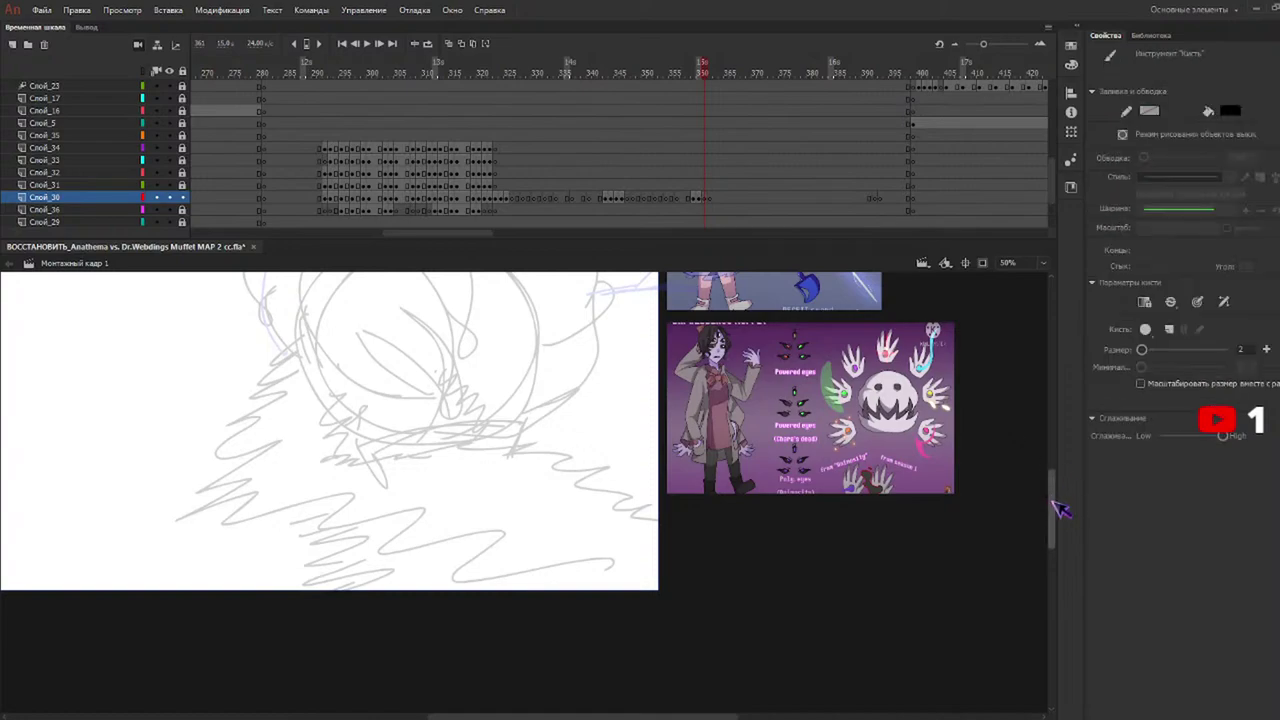
scroll(1060, 505, up, 1)
scroll(1063, 505, up, 1)
mouse_move(285, 338)
mouse_down()
mouse_move(289, 383)
mouse_move(355, 468)
mouse_move(345, 428)
mouse_move(474, 507)
mouse_move(472, 421)
mouse_move(448, 341)
mouse_up()
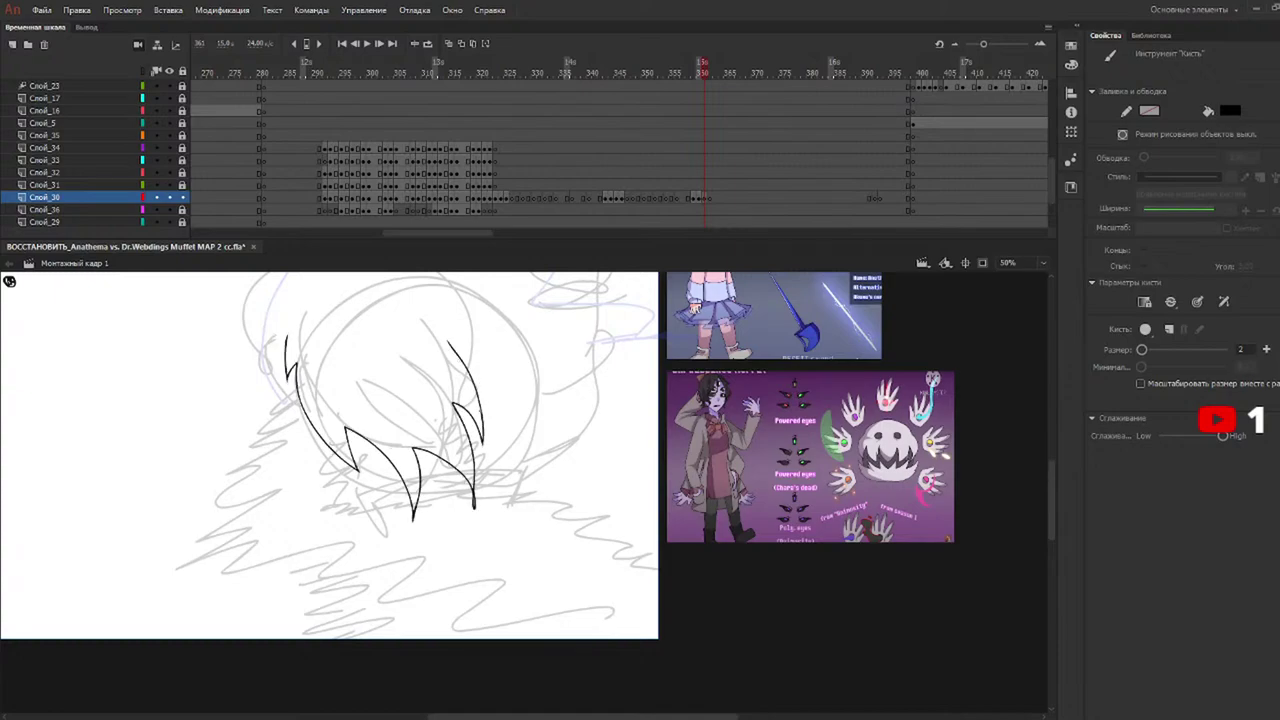
Ink the jagged fur trim around the shoulders on frame 361, running its edges past the stage boundary.
scroll(1057, 528, up, 2)
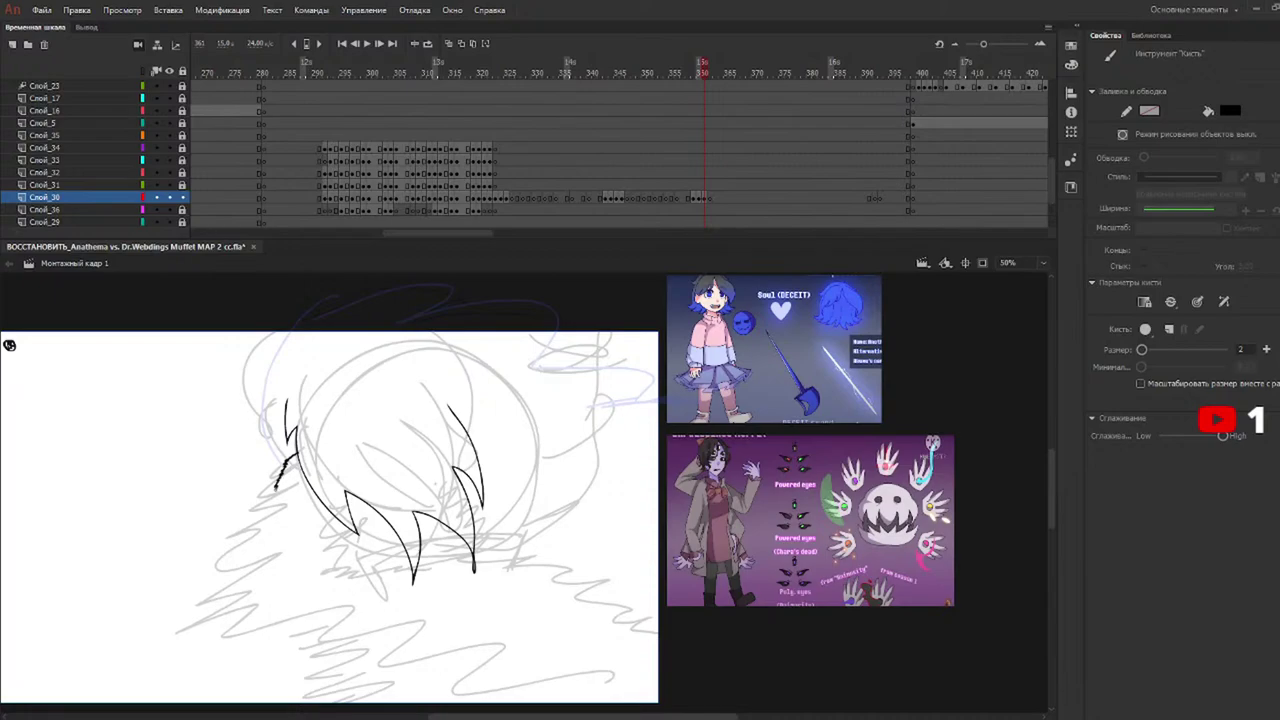
mouse_move(275, 497)
mouse_down()
mouse_move(280, 620)
mouse_move(508, 710)
mouse_up()
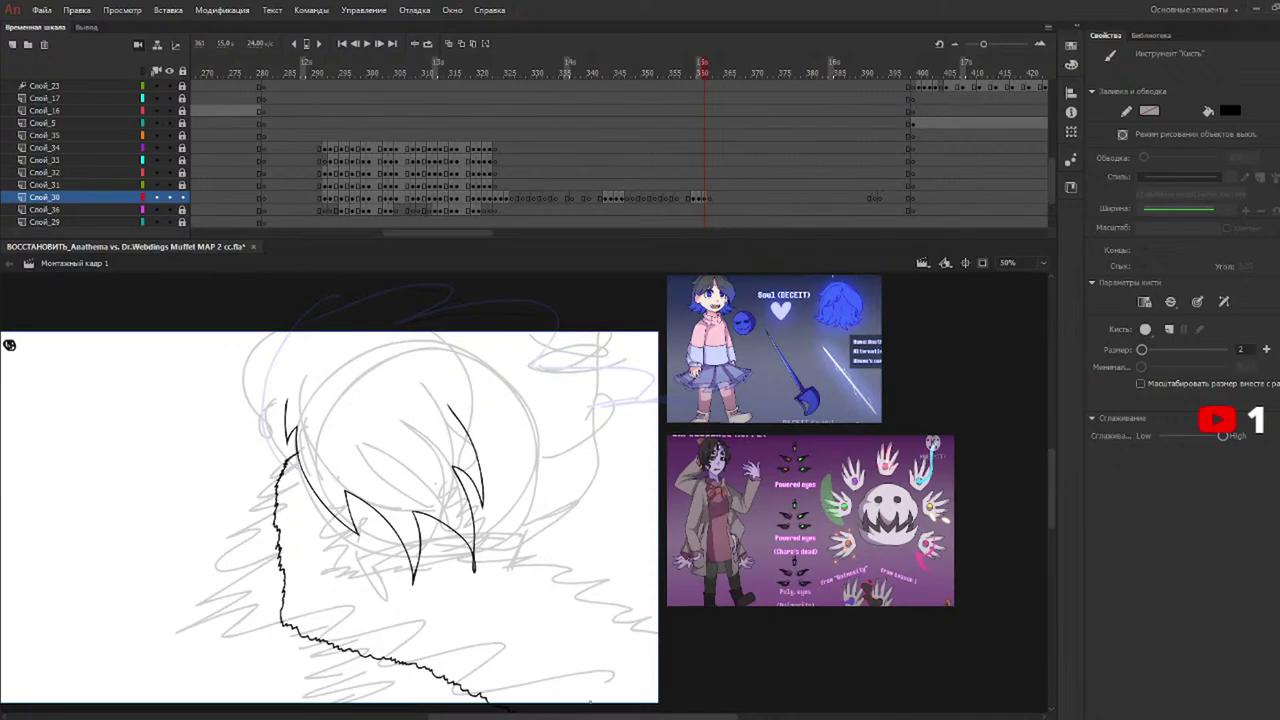
drag(354, 531, 393, 553)
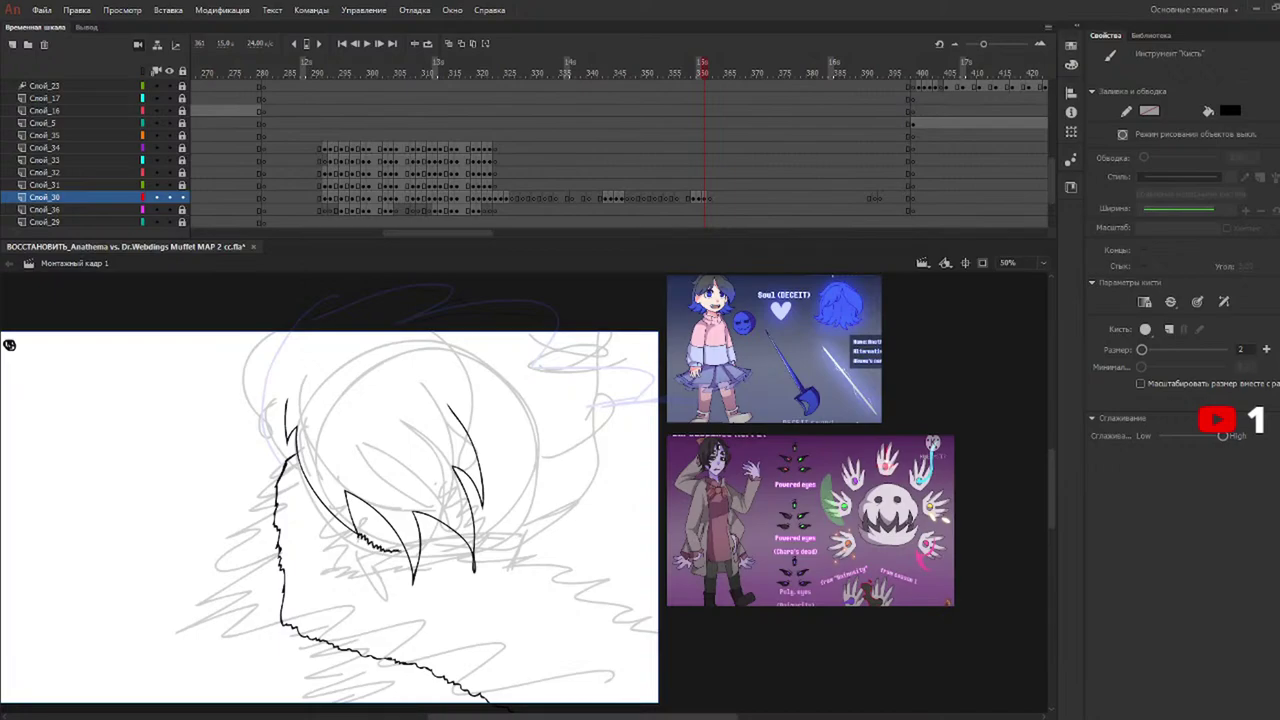
mouse_move(418, 549)
mouse_down()
mouse_move(622, 590)
mouse_move(728, 660)
mouse_move(729, 704)
mouse_up()
key(e)
key(b)
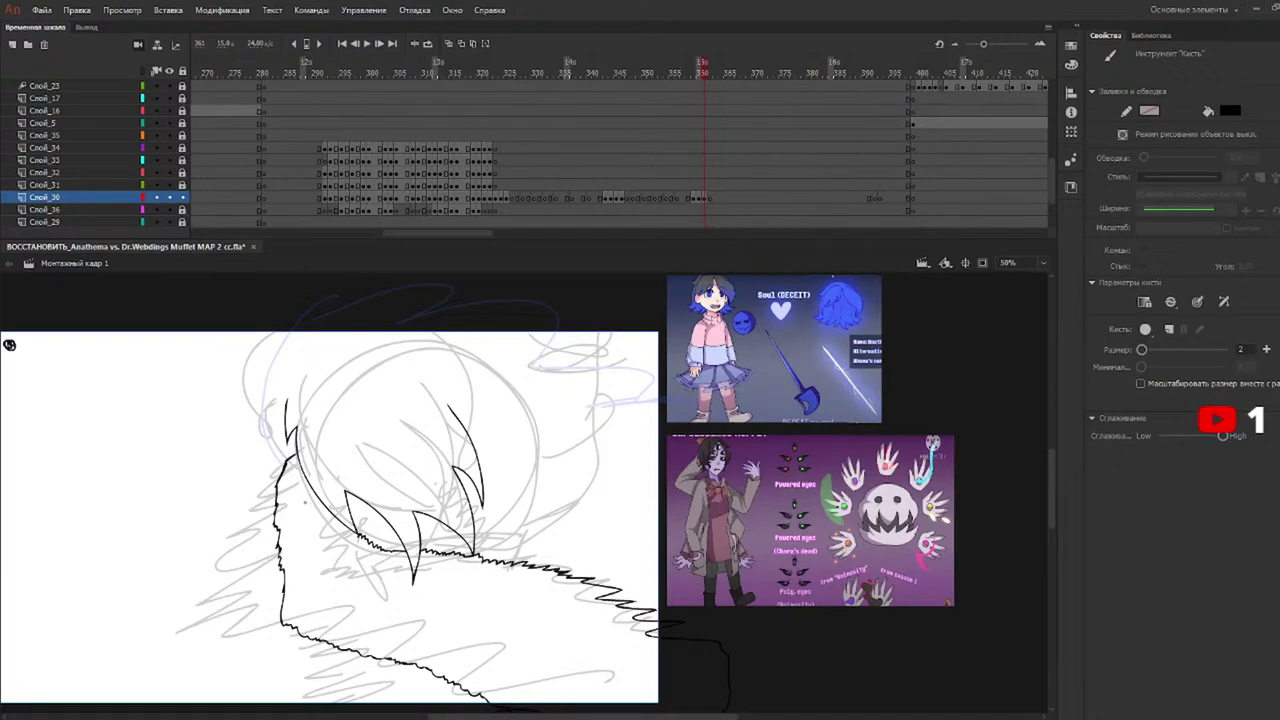
Ink the neck collar between the hair locks and the fur trim on frame 361, including its short vertical lines.
drag(377, 548, 447, 530)
mouse_move(473, 522)
mouse_down()
mouse_move(515, 531)
mouse_move(517, 569)
mouse_up()
key(ctrl+z)
mouse_move(476, 522)
mouse_down()
mouse_move(524, 532)
mouse_move(518, 566)
mouse_up()
key(ctrl+z)
mouse_move(474, 523)
mouse_down()
mouse_move(526, 540)
mouse_move(523, 563)
mouse_move(496, 560)
mouse_up()
mouse_move(440, 528)
mouse_down()
mouse_move(440, 561)
mouse_move(394, 552)
mouse_up()
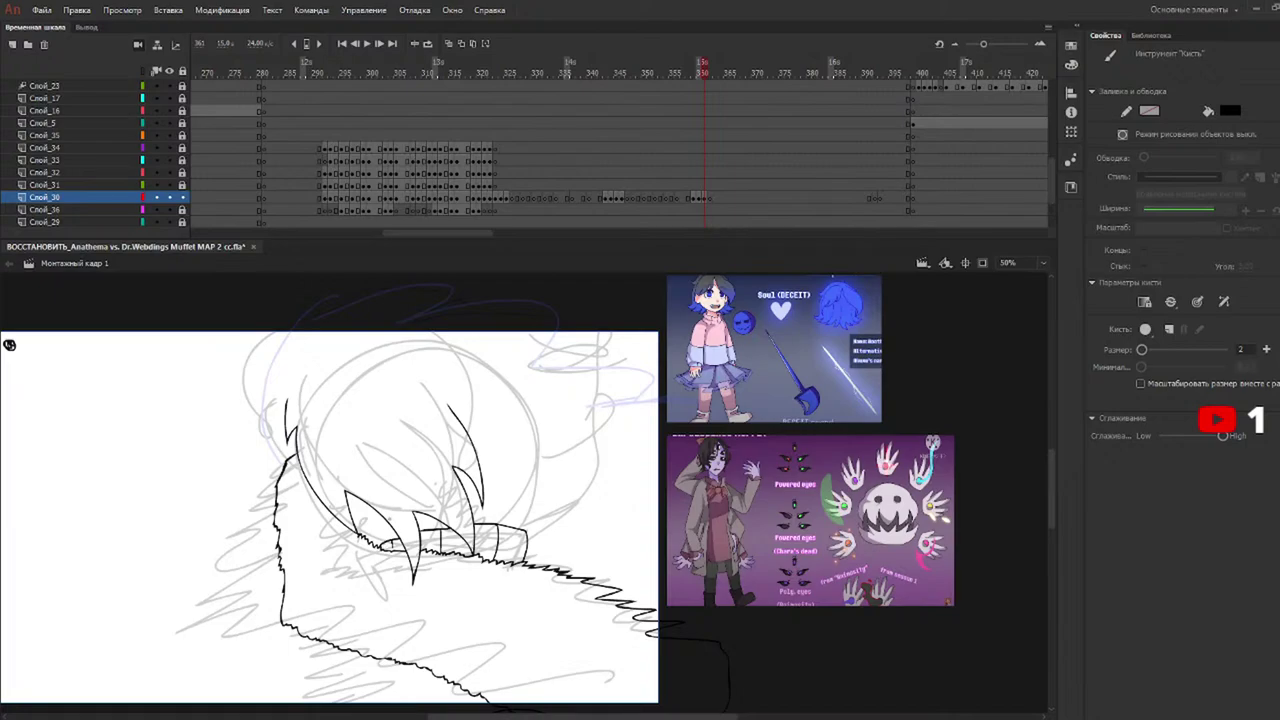
Ink the spiky outer hair outline above the stage edge and a fold line below the fur trim on frame 361.
mouse_move(285, 462)
mouse_down()
mouse_move(252, 372)
mouse_move(385, 284)
mouse_move(498, 284)
mouse_move(590, 330)
mouse_move(586, 398)
mouse_move(522, 532)
mouse_up()
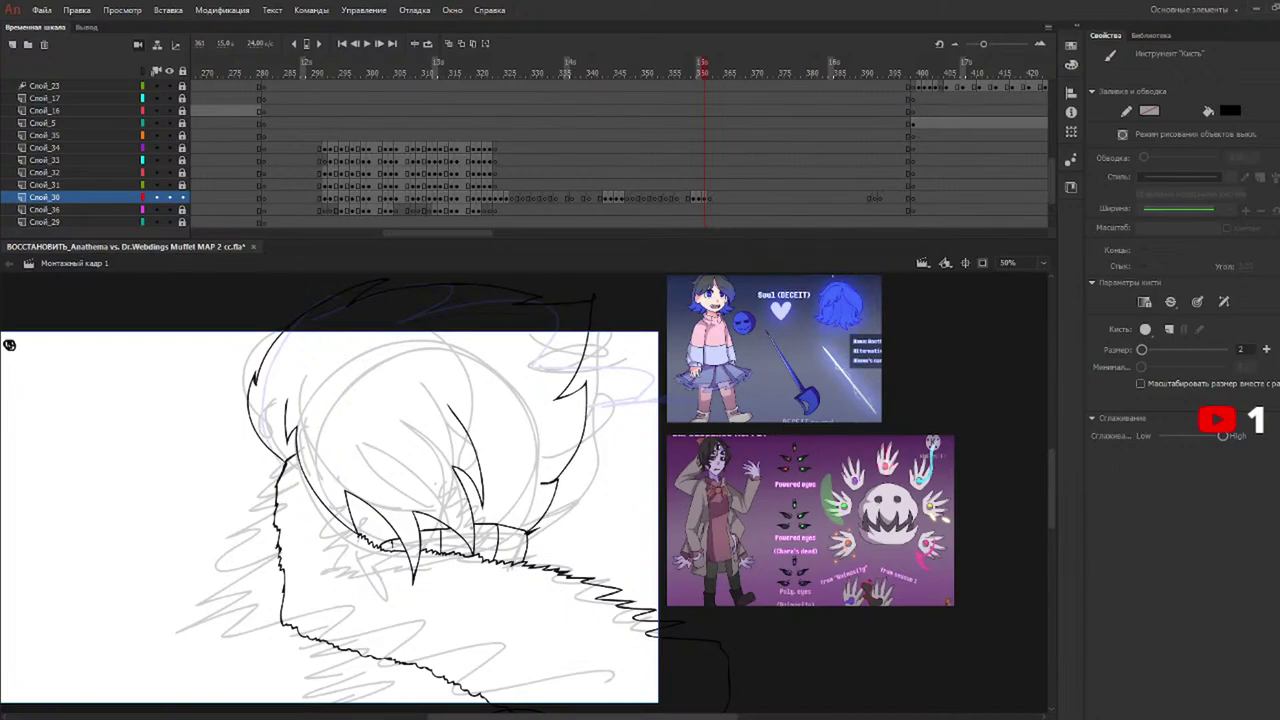
drag(326, 645, 352, 702)
key(ctrl+z)
drag(362, 660, 390, 704)
Play back the animation from an earlier frame to review the inked drawings.
click(711, 70)
drag(715, 75, 303, 90)
key(Return)
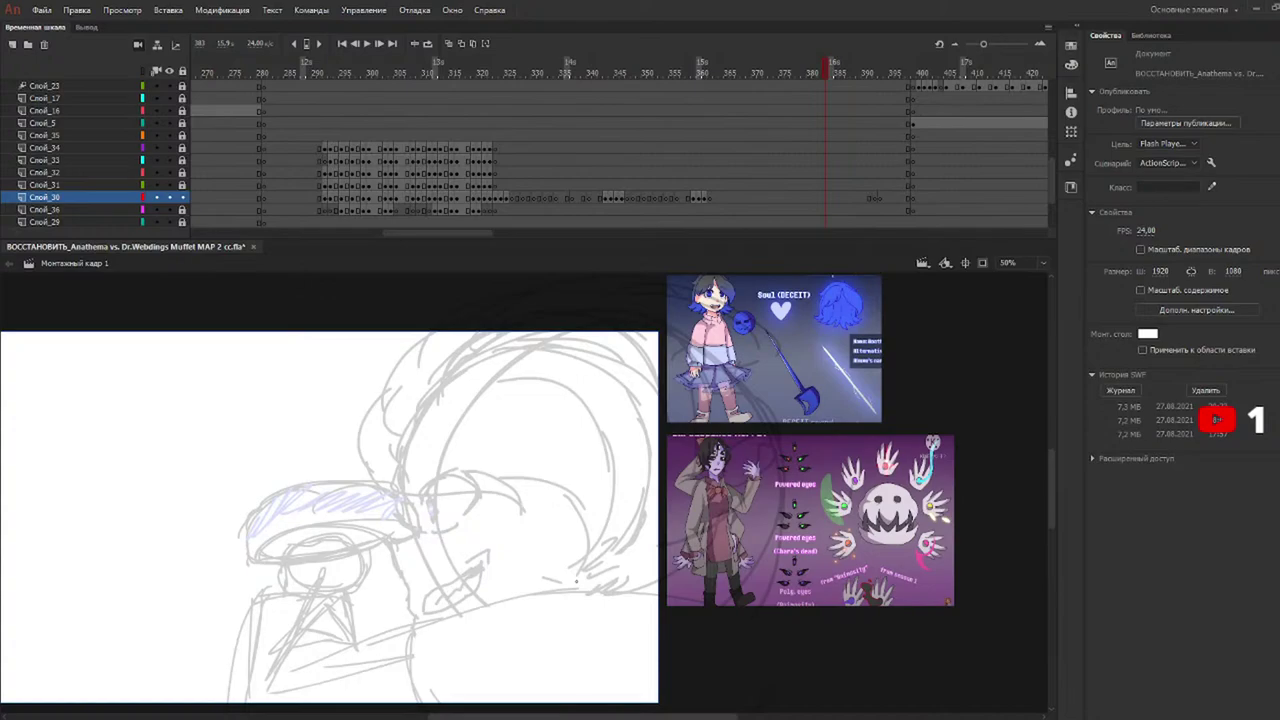
On frame 326, ink the standing figure's collar with its short vertical lines.
click(510, 66)
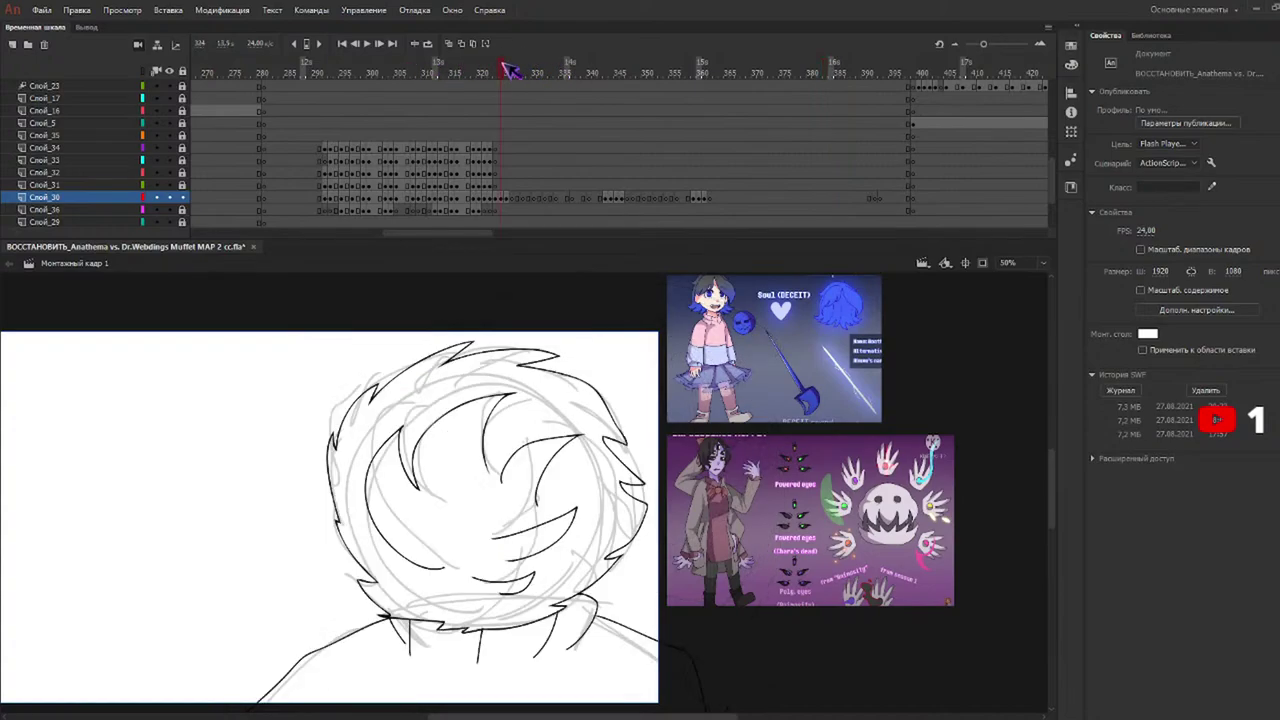
click(512, 68)
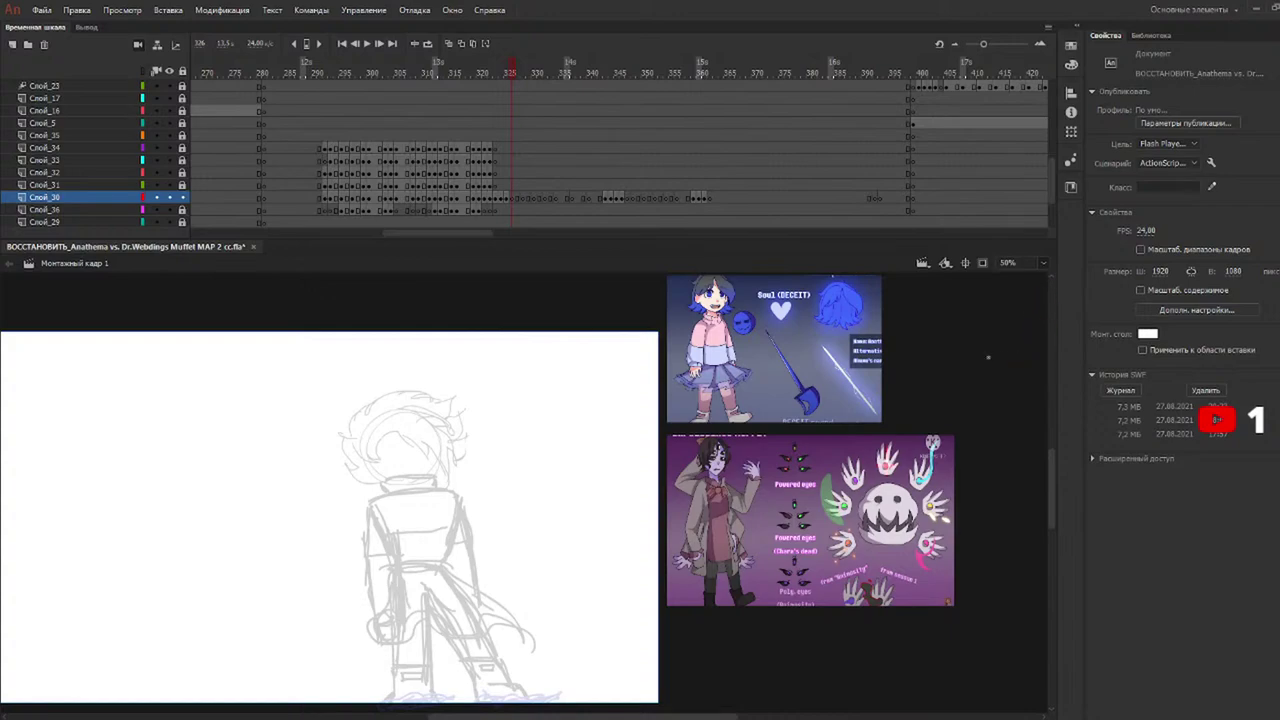
key(b)
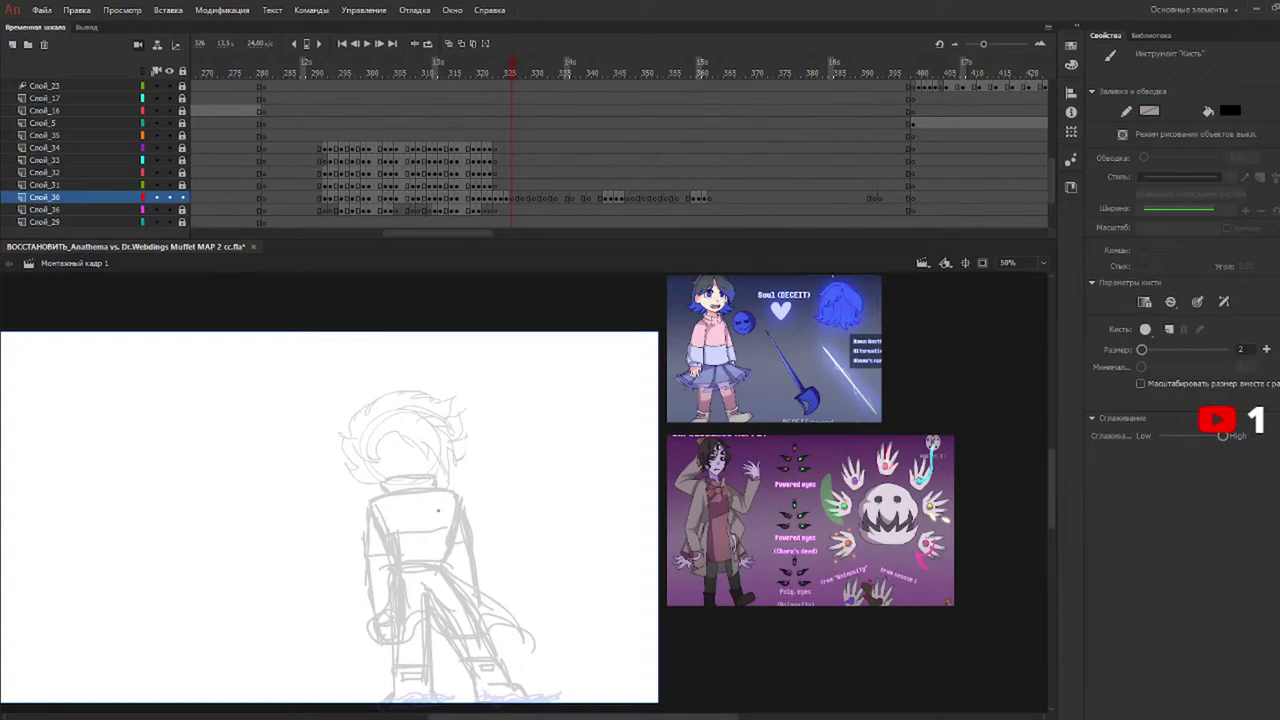
mouse_move(381, 487)
mouse_down()
mouse_move(438, 477)
mouse_move(439, 491)
mouse_up()
mouse_move(413, 478)
mouse_down()
mouse_move(413, 492)
mouse_move(431, 491)
mouse_up()
Ink the near shoulder and the hanging sleeve outline down to the cuff on frame 326.
scroll(1057, 520, down, 2)
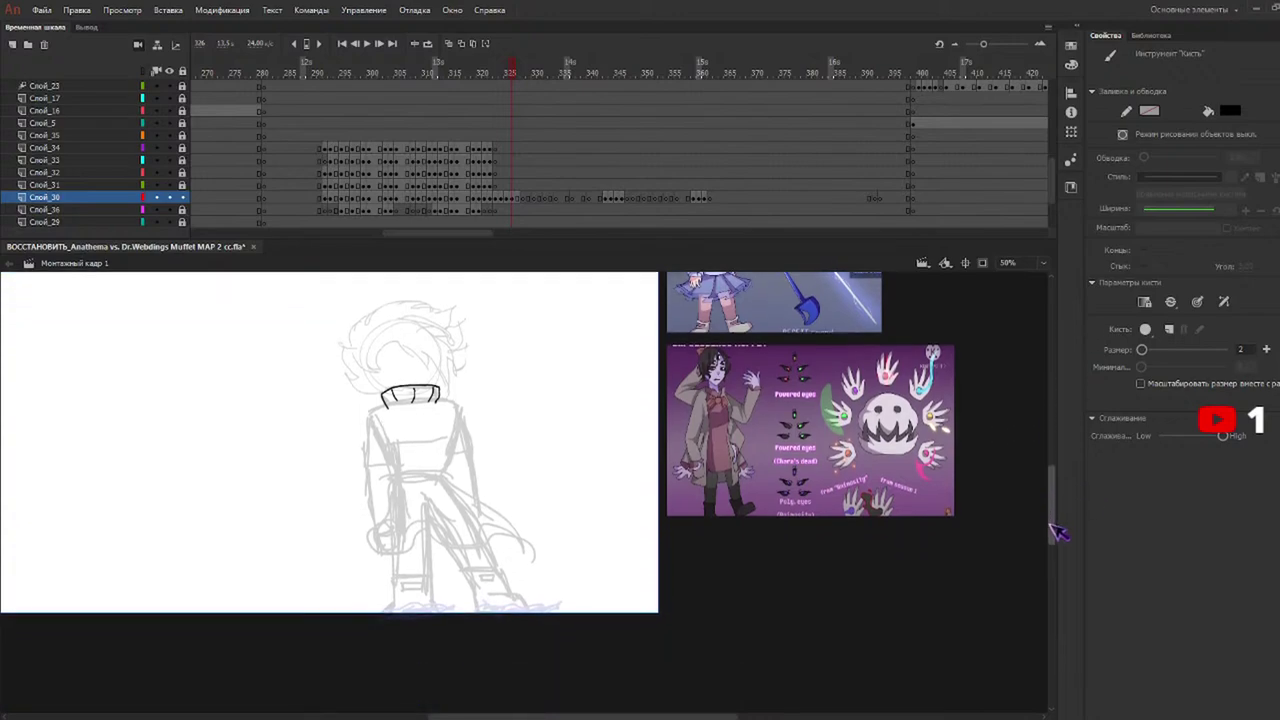
drag(398, 430, 398, 529)
key(ctrl+z)
key(ctrl+z)
mouse_move(400, 476)
mouse_down()
mouse_move(402, 529)
mouse_move(378, 527)
mouse_move(372, 408)
mouse_up()
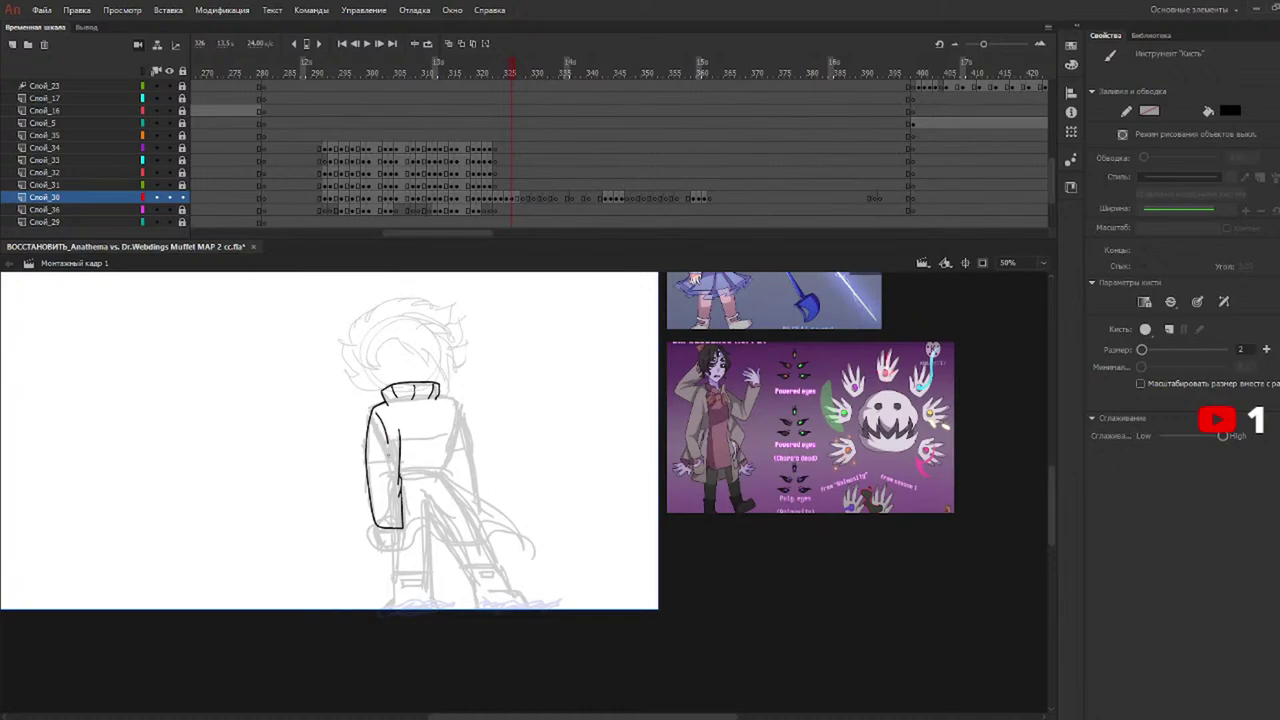
Add fold marks to the hanging sleeve and ink the hand below its cuff on frame 326.
drag(391, 477, 381, 511)
key(ctrl+z)
key(ctrl+z)
key(ctrl+z)
mouse_move(378, 528)
mouse_down()
mouse_move(378, 545)
mouse_move(398, 543)
mouse_up()
key(ctrl+z)
Ink the waistband and the flared coat skirt with its wavy, windblown hem on frame 326.
mouse_move(400, 470)
mouse_down()
mouse_move(446, 469)
mouse_move(404, 478)
mouse_move(478, 496)
mouse_move(520, 556)
mouse_move(360, 540)
mouse_move(436, 520)
mouse_move(454, 545)
mouse_up()
drag(444, 488, 506, 530)
key(ctrl+z)
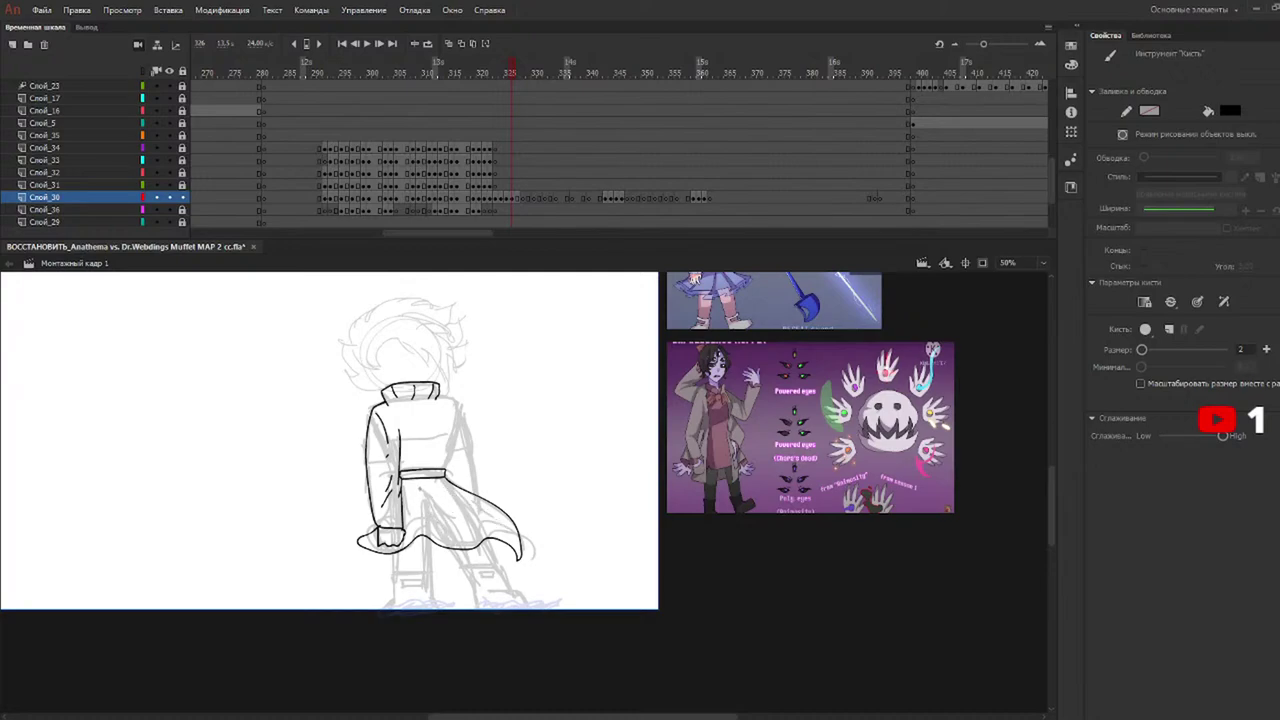
Add fold lines fanning down from the waistband inside the coat skirt on frame 326.
key(v)
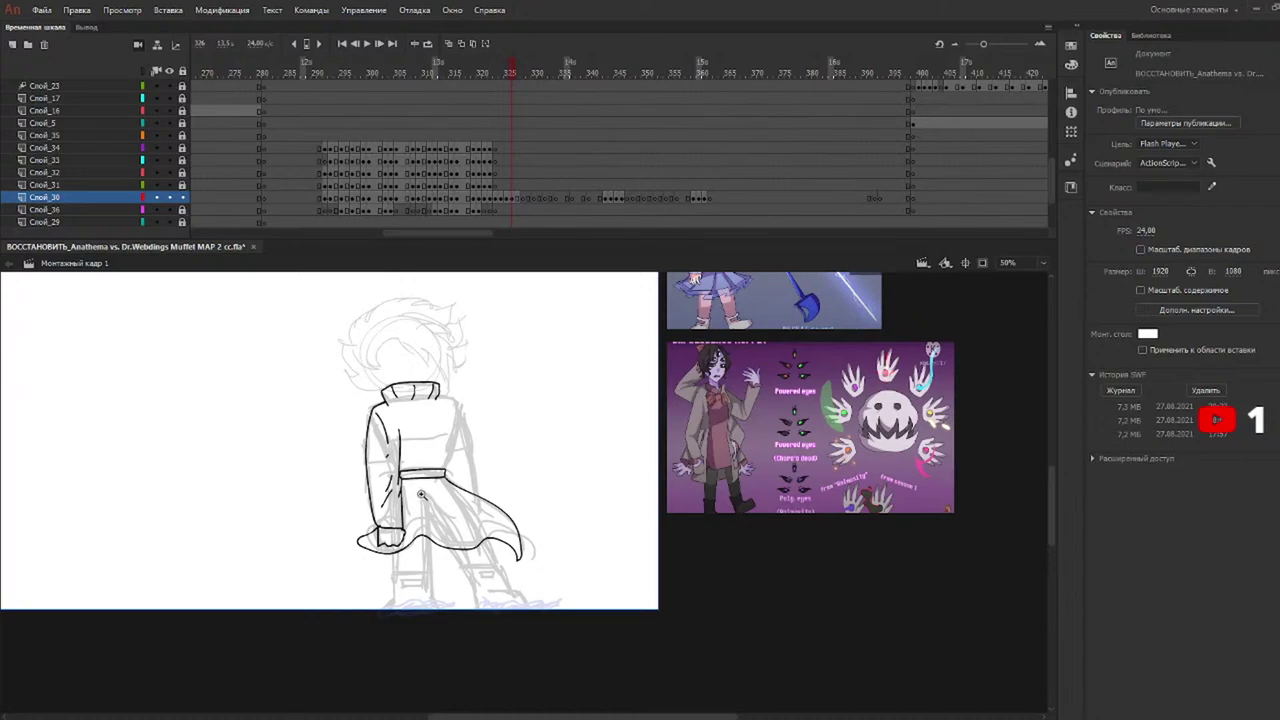
key(b)
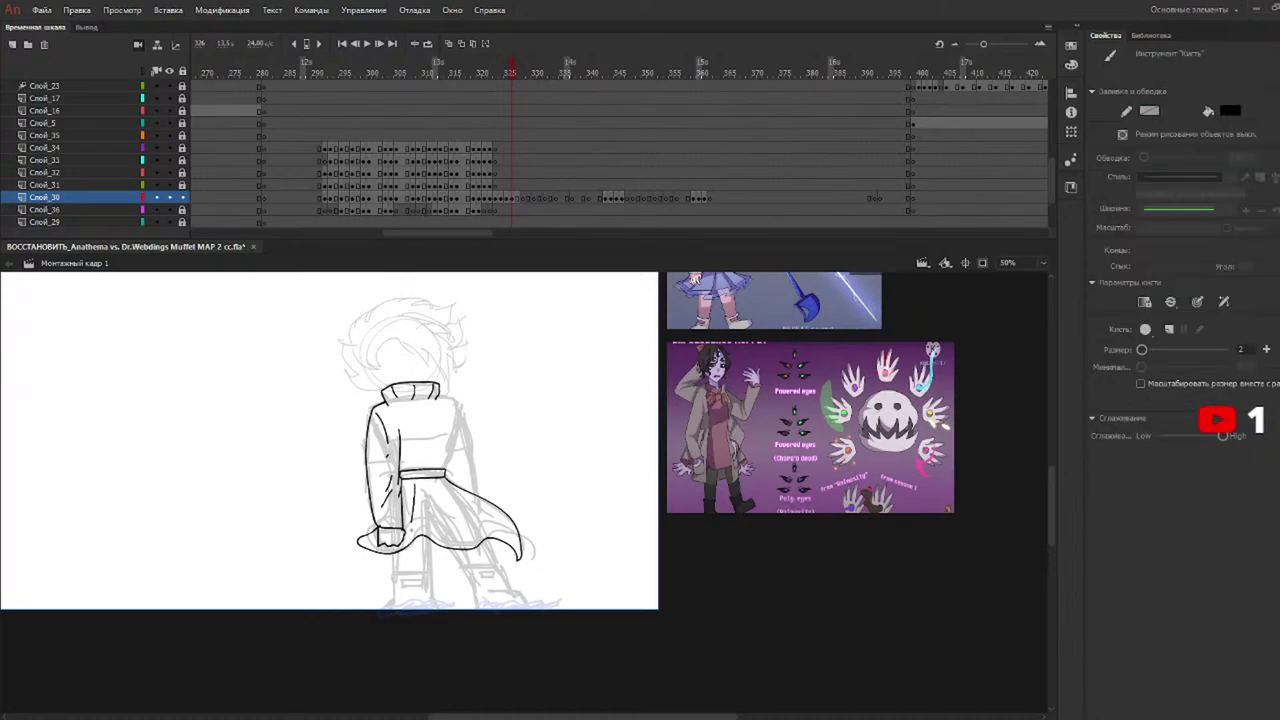
mouse_move(430, 489)
mouse_down()
mouse_move(442, 533)
mouse_move(475, 532)
mouse_up()
key(ctrl+z)
mouse_move(447, 489)
mouse_down()
mouse_move(469, 526)
mouse_move(498, 531)
mouse_up()
Ink both legs and boots below the hem on frame 326, with top lines, rectangular straps and creases.
mouse_move(393, 552)
mouse_down()
mouse_move(389, 611)
mouse_move(442, 611)
mouse_move(430, 548)
mouse_up()
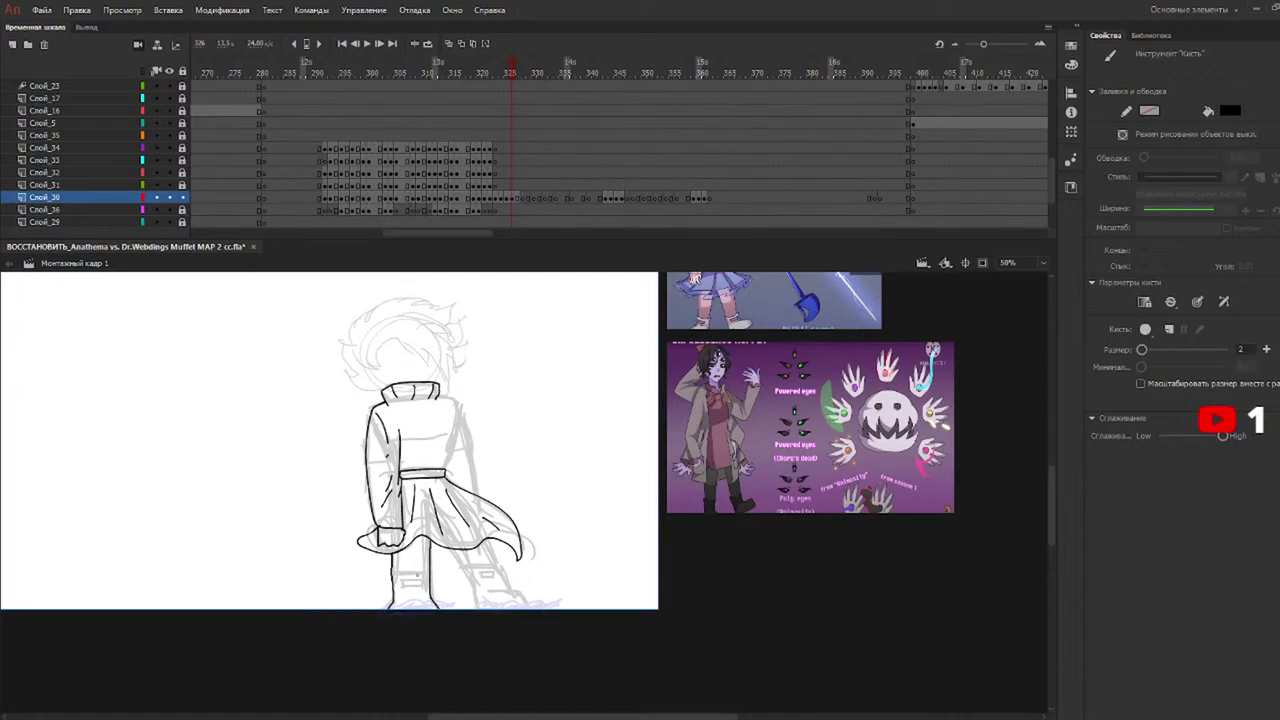
mouse_move(391, 572)
mouse_down()
mouse_move(422, 568)
mouse_move(398, 578)
mouse_move(425, 597)
mouse_up()
key(v)
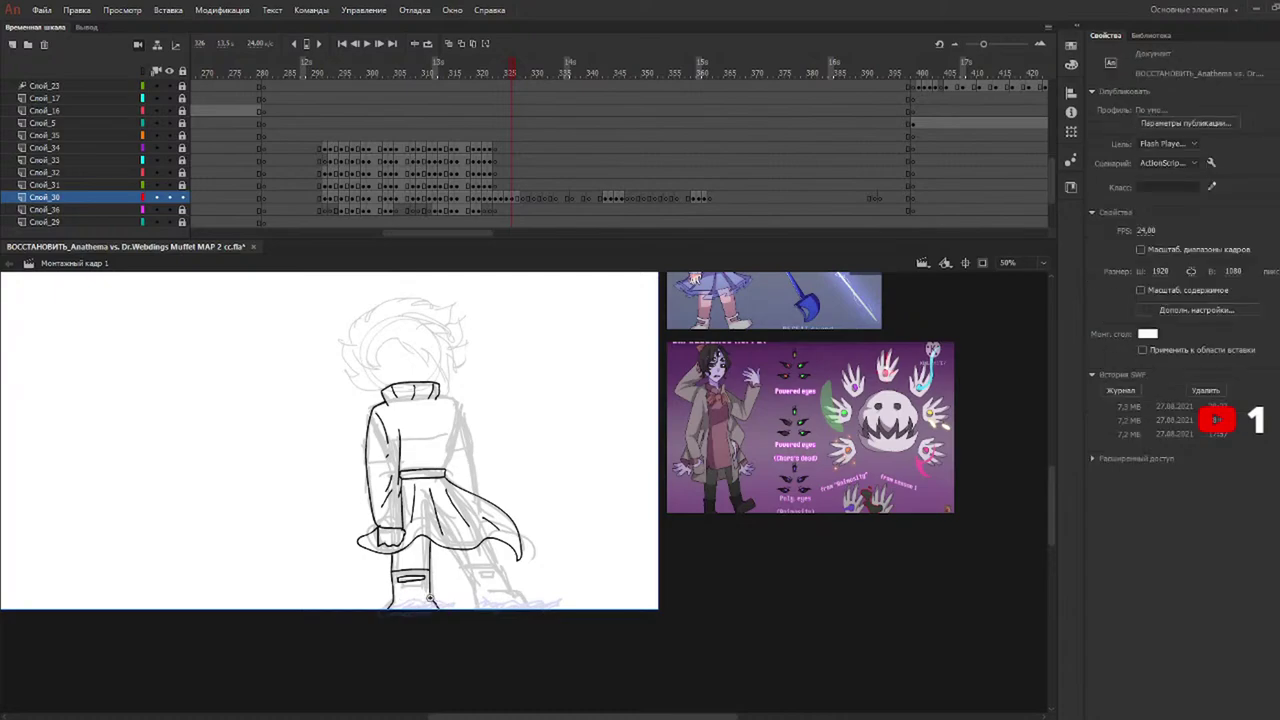
key(b)
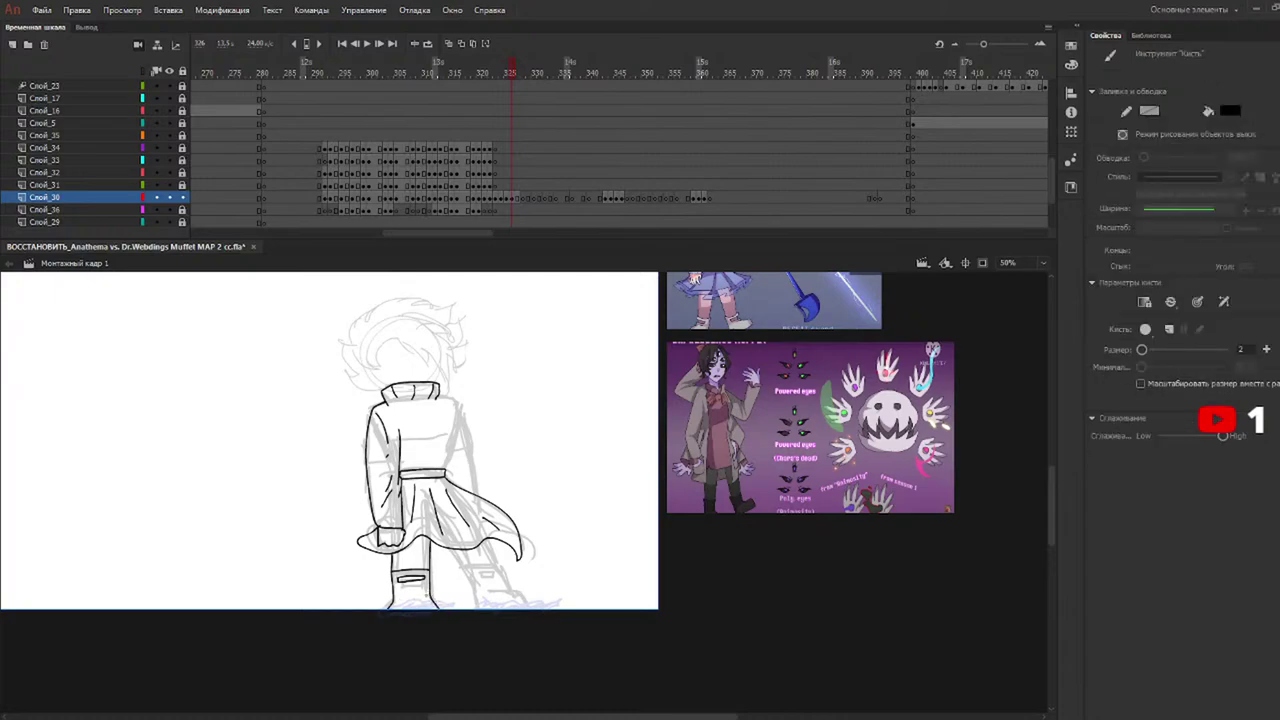
drag(399, 597, 424, 597)
key(ctrl+z)
mouse_move(478, 605)
mouse_down()
mouse_move(528, 606)
mouse_move(490, 588)
mouse_up()
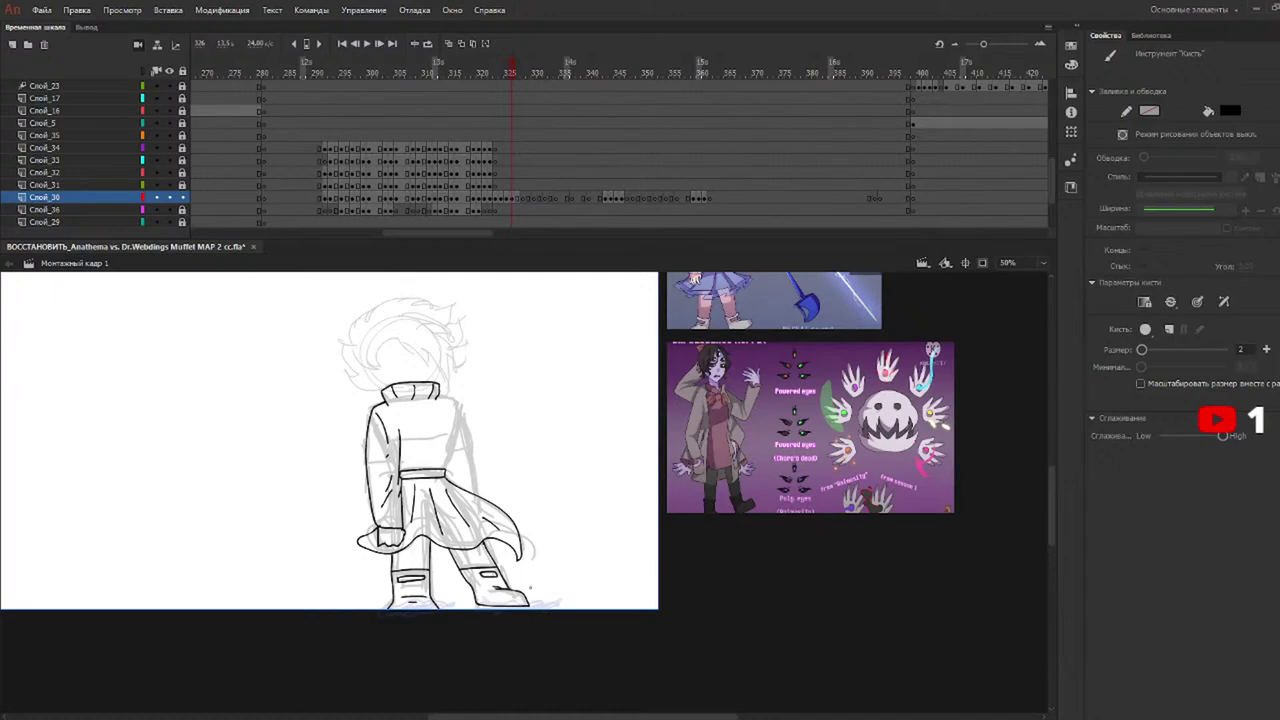
Ink the far side of the torso, the second shoulder and the other sleeve with elbow folds on frame 326.
drag(445, 466, 456, 418)
mouse_move(438, 394)
mouse_down()
mouse_move(460, 401)
mouse_move(478, 487)
mouse_up()
key(e)
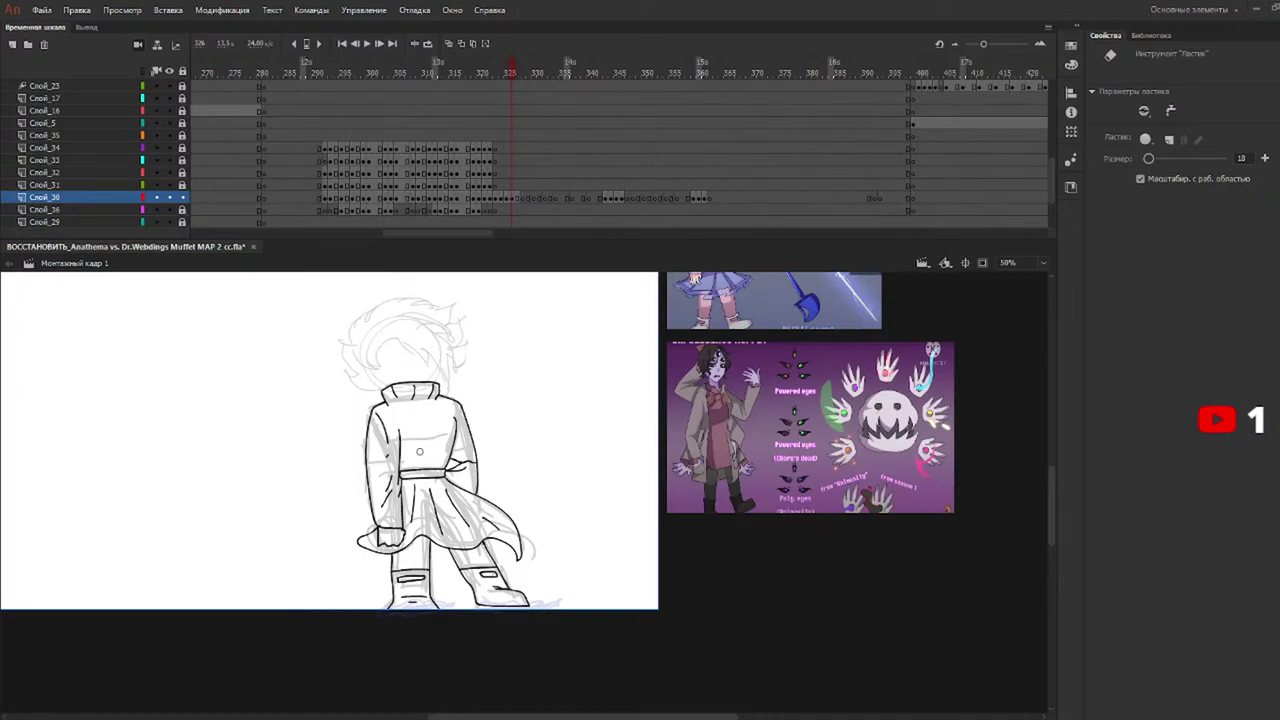
key(b)
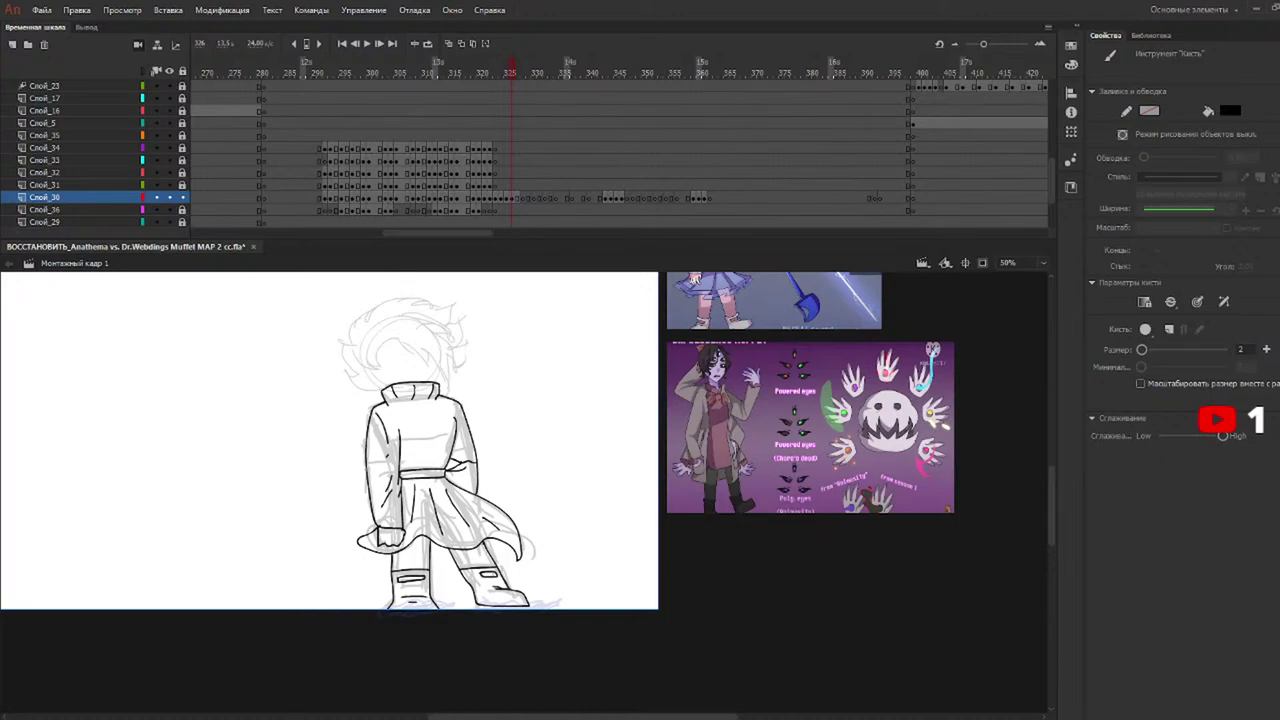
Ink the horizontal bands across the sleeves and torso on frame 326, adding a short mark at the far shoulder.
drag(368, 474, 452, 449)
key(a)
click(376, 448)
key(b)
drag(457, 403, 461, 415)
Ink the head outline above the collar on frame 326, including the small ear mark.
drag(377, 380, 369, 351)
drag(437, 381, 444, 338)
key(ctrl+z)
mouse_move(436, 382)
mouse_down()
mouse_move(430, 322)
mouse_move(388, 326)
mouse_up()
key(ctrl+z)
key(ctrl+z)
mouse_move(358, 359)
mouse_down()
mouse_move(399, 403)
mouse_move(362, 357)
mouse_up()
key(ctrl+z)
key(ctrl+z)
key(ctrl+z)
key(ctrl+z)
drag(436, 338, 435, 378)
mouse_move(362, 358)
mouse_down()
mouse_move(376, 325)
mouse_move(422, 321)
mouse_move(438, 342)
mouse_up()
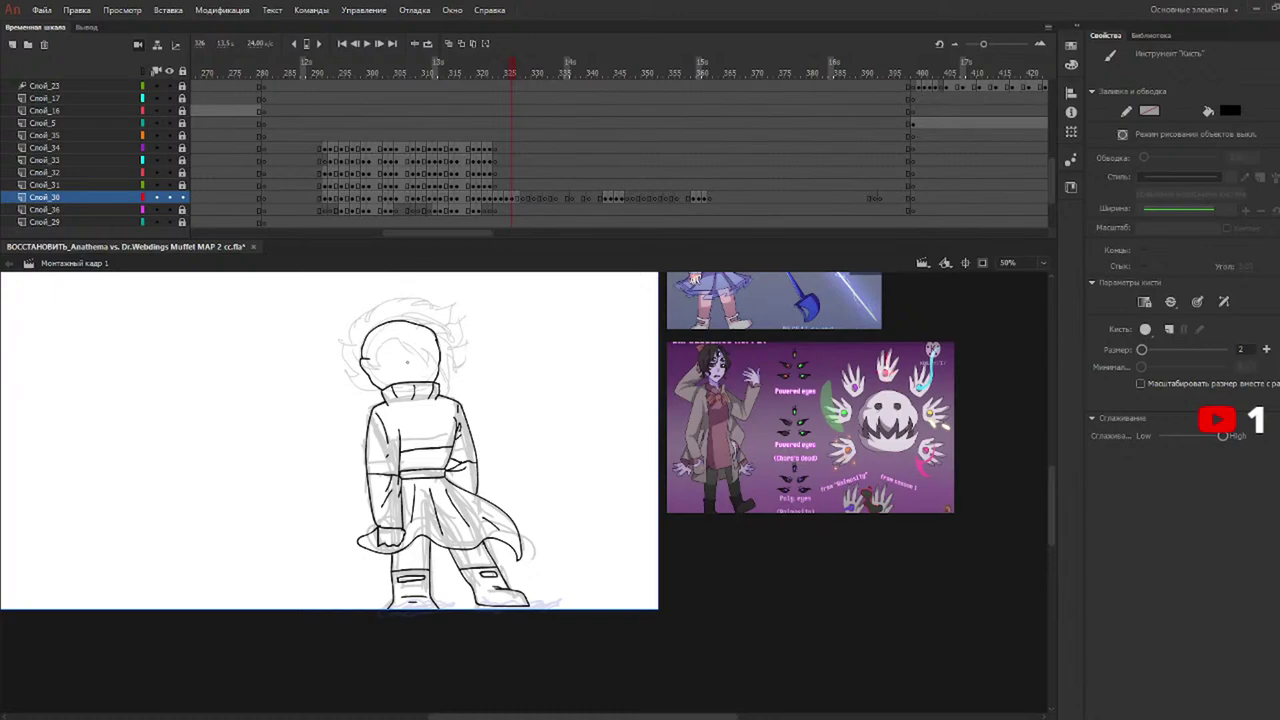
Ink the nose, mouth and first eye lines on the face on frame 326.
click(1043, 263)
click(1027, 354)
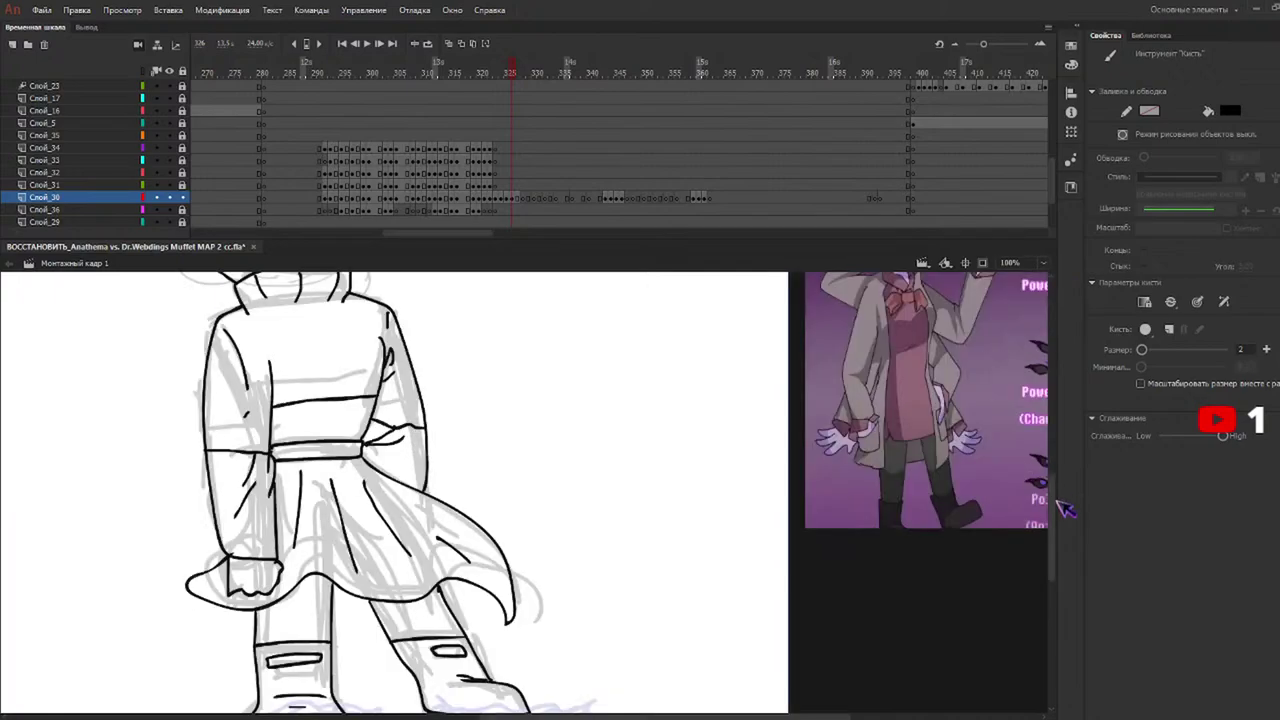
scroll(1058, 510, up, 3)
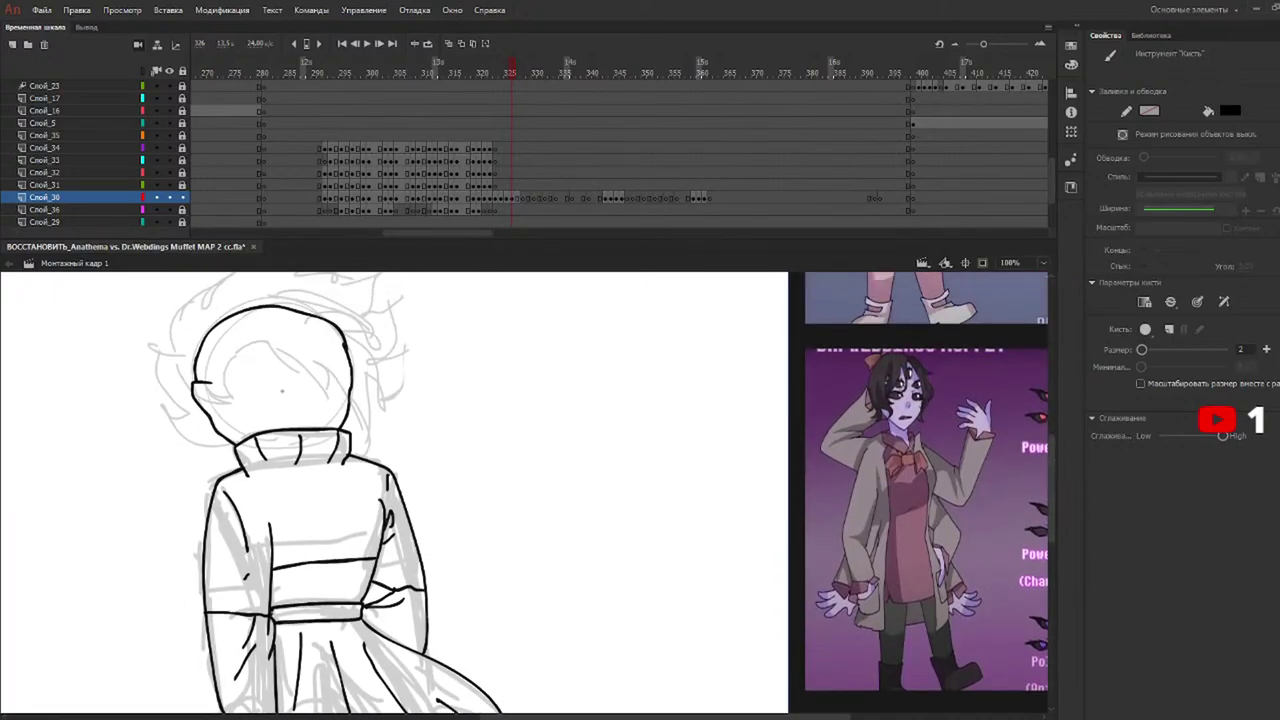
drag(285, 387, 292, 400)
mouse_move(294, 382)
mouse_down()
mouse_move(342, 377)
mouse_move(307, 388)
mouse_move(303, 418)
mouse_up()
key(ctrl+z)
key(ctrl+a)
key(ctrl+z)
mouse_move(283, 417)
mouse_down()
mouse_move(314, 409)
mouse_move(295, 418)
mouse_up()
key(ctrl+z)
key(ctrl+z)
key(ctrl+z)
key(ctrl+z)
key(ctrl+z)
mouse_move(274, 419)
mouse_down()
mouse_move(314, 412)
mouse_move(261, 378)
mouse_move(232, 380)
mouse_up()
key(ctrl+z)
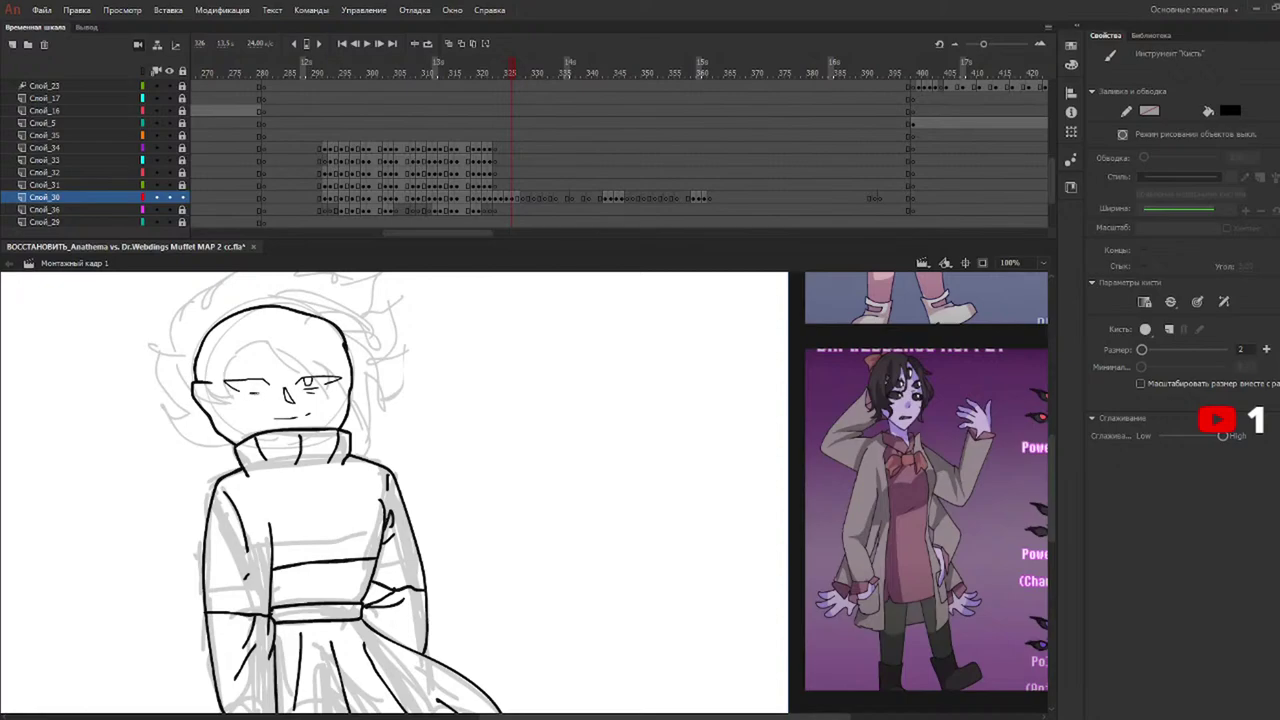
Rework the small iris and lower lid strokes of the eyes on frame 326.
key(ctrl+z)
drag(251, 388, 261, 398)
key(ctrl+z)
key(ctrl+z)
key(ctrl+z)
drag(243, 379, 251, 390)
key(ctrl+z)
key(ctrl+z)
key(ctrl+z)
key(ctrl+z)
Ink a curved line rising from the nose to the forehead and thicken the upper eyelids on frame 326.
drag(286, 390, 292, 350)
key(ctrl+z)
drag(308, 376, 342, 376)
key(ctrl+z)
drag(229, 380, 221, 378)
drag(235, 381, 248, 379)
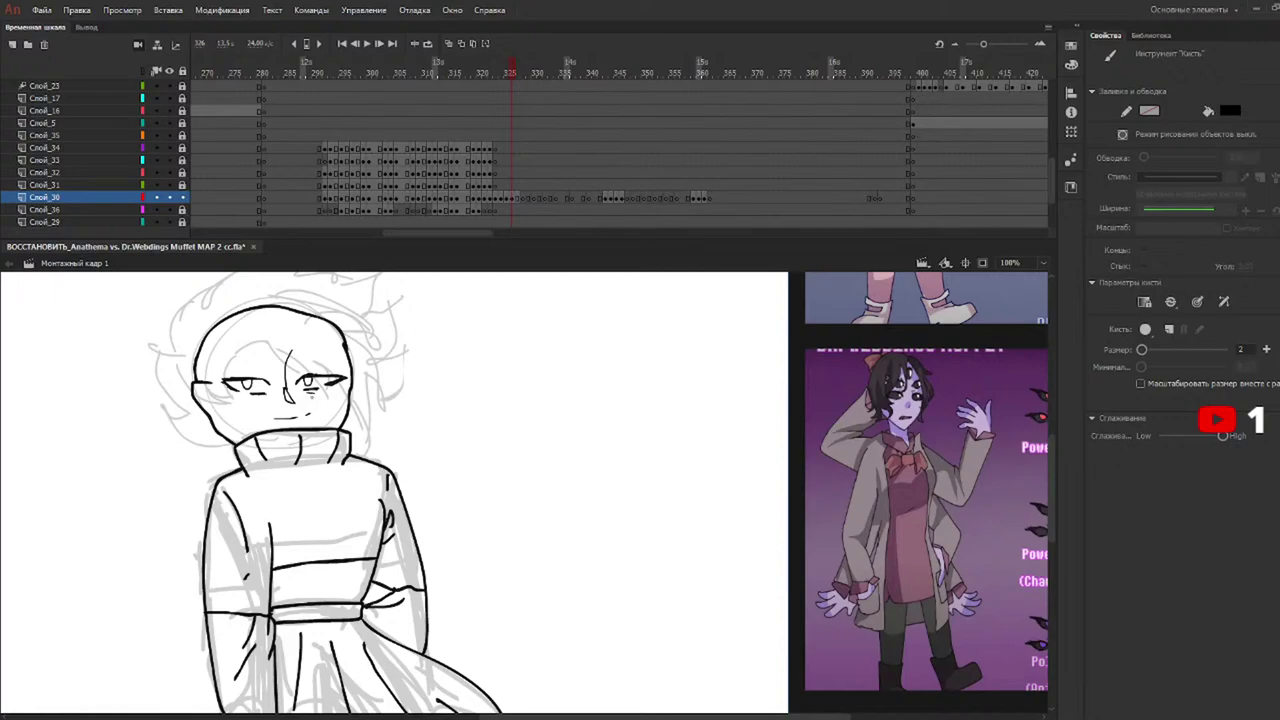
Ink the thin crease lines above both eyes and the short marks at their inner ends on frame 326.
key(e)
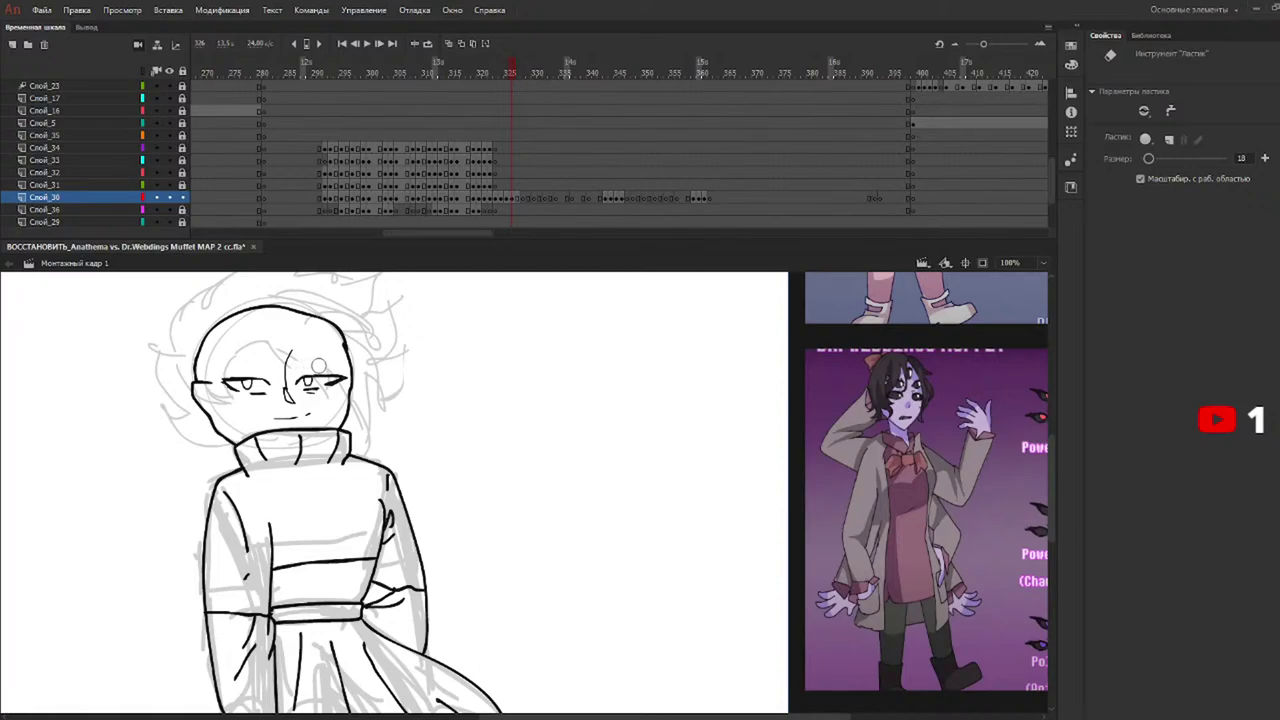
key(n)
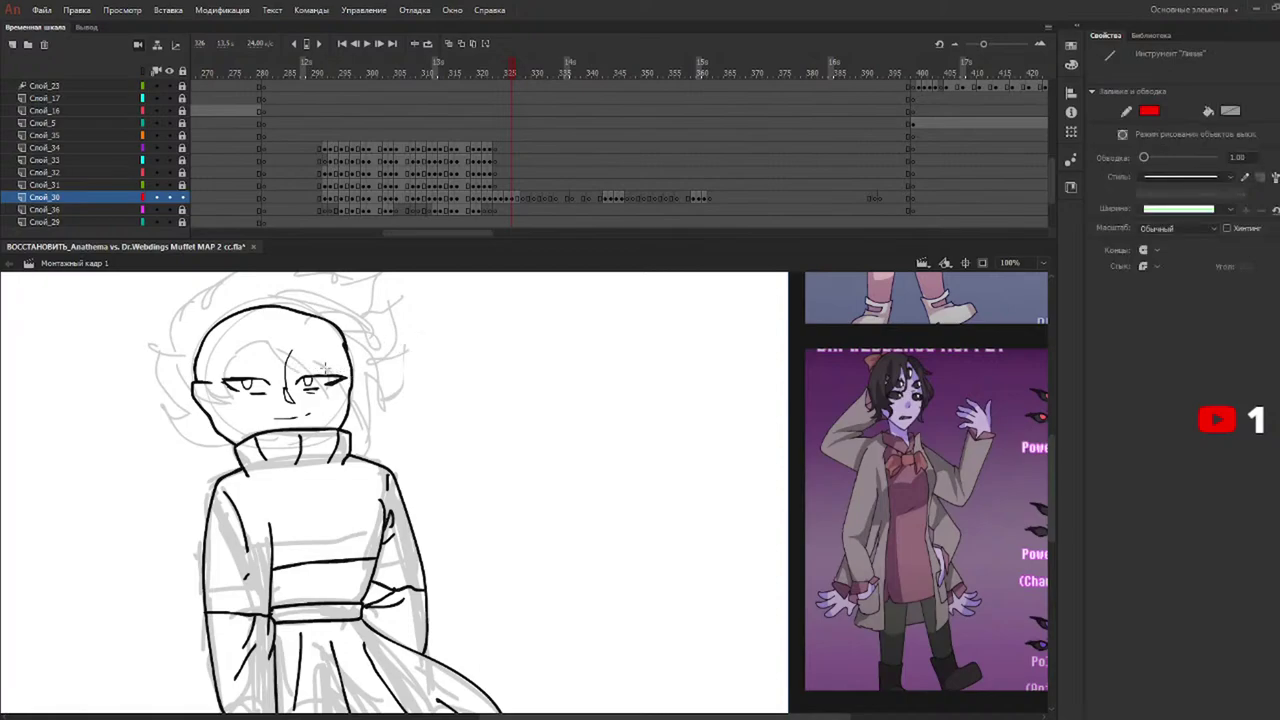
key(b)
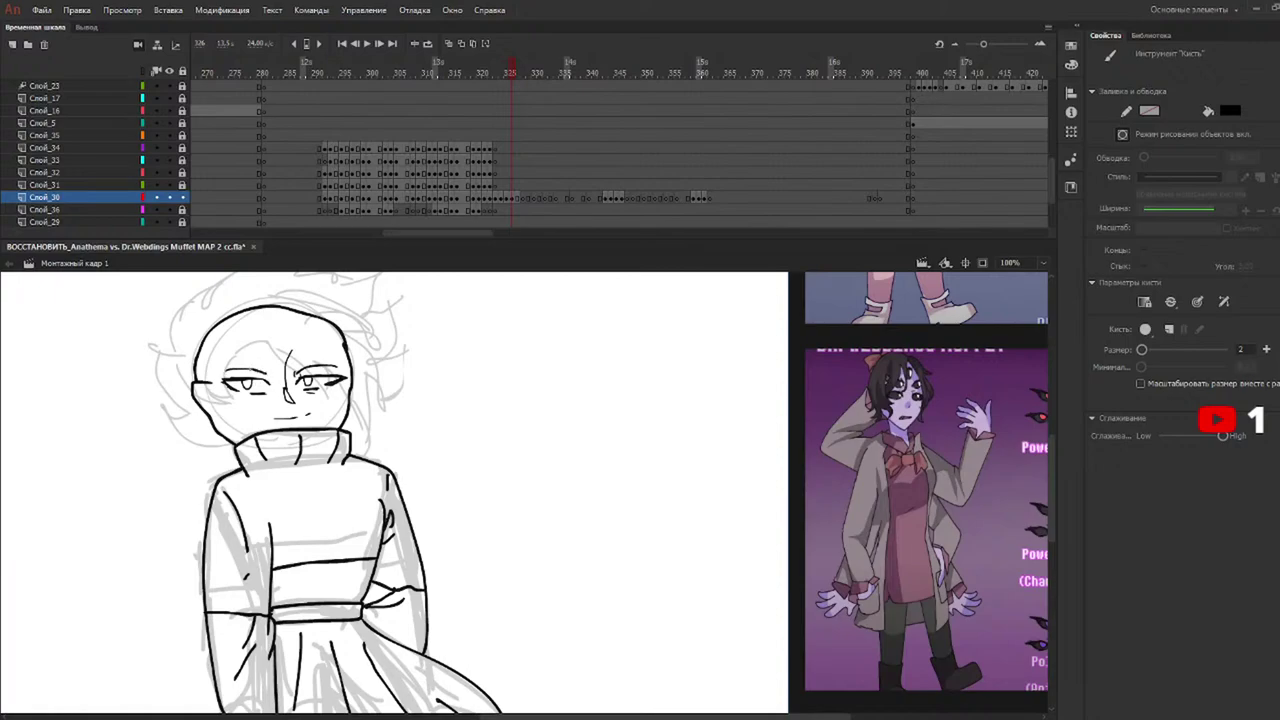
key(ctrl+z)
key(e)
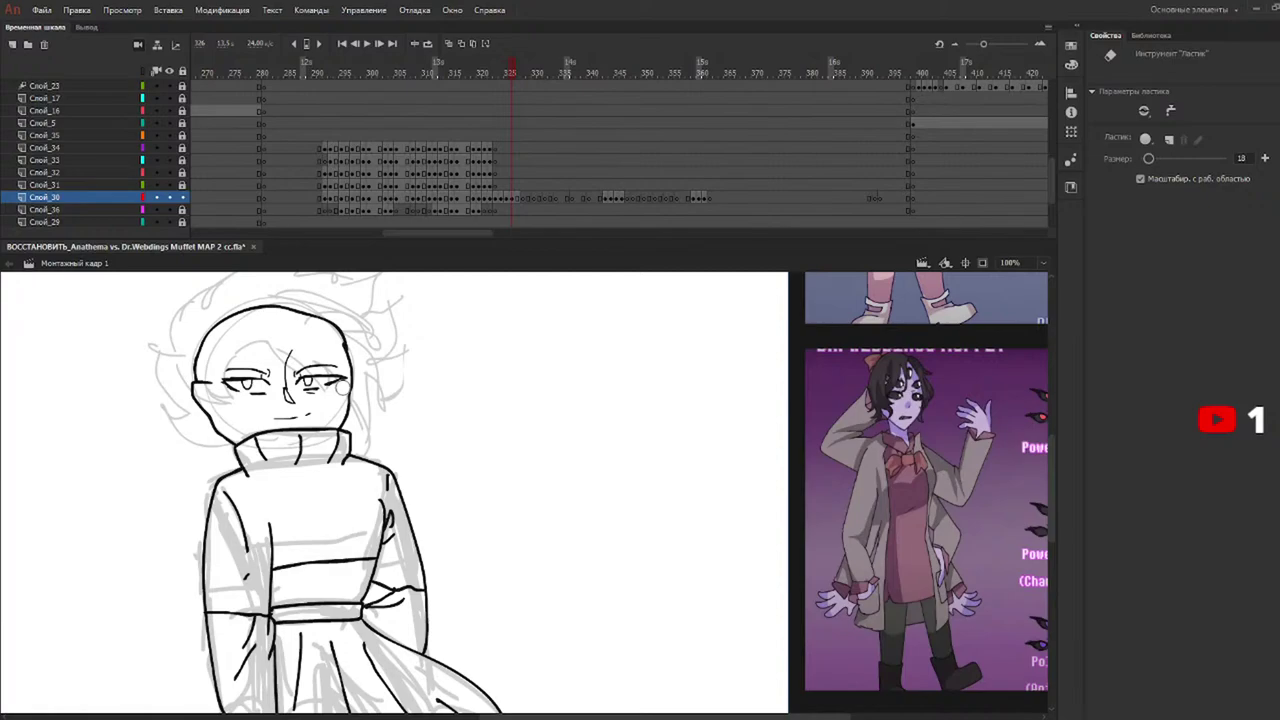
Move from frame 326 back to the close-up head on frame 323 on Слой_30.
drag(1148, 158, 1142, 160)
click(503, 66)
drag(511, 68, 514, 69)
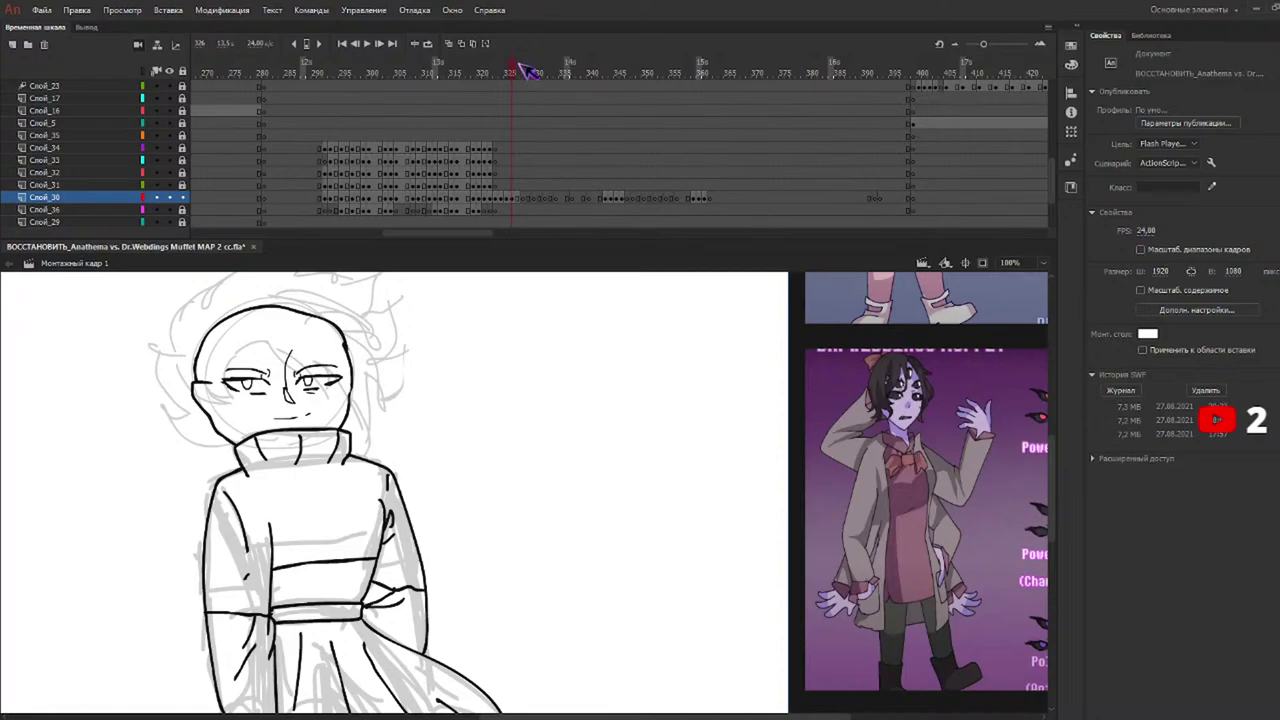
click(527, 70)
mouse_move(524, 69)
mouse_down()
mouse_move(510, 91)
mouse_move(566, 78)
mouse_move(700, 82)
mouse_move(496, 92)
mouse_up()
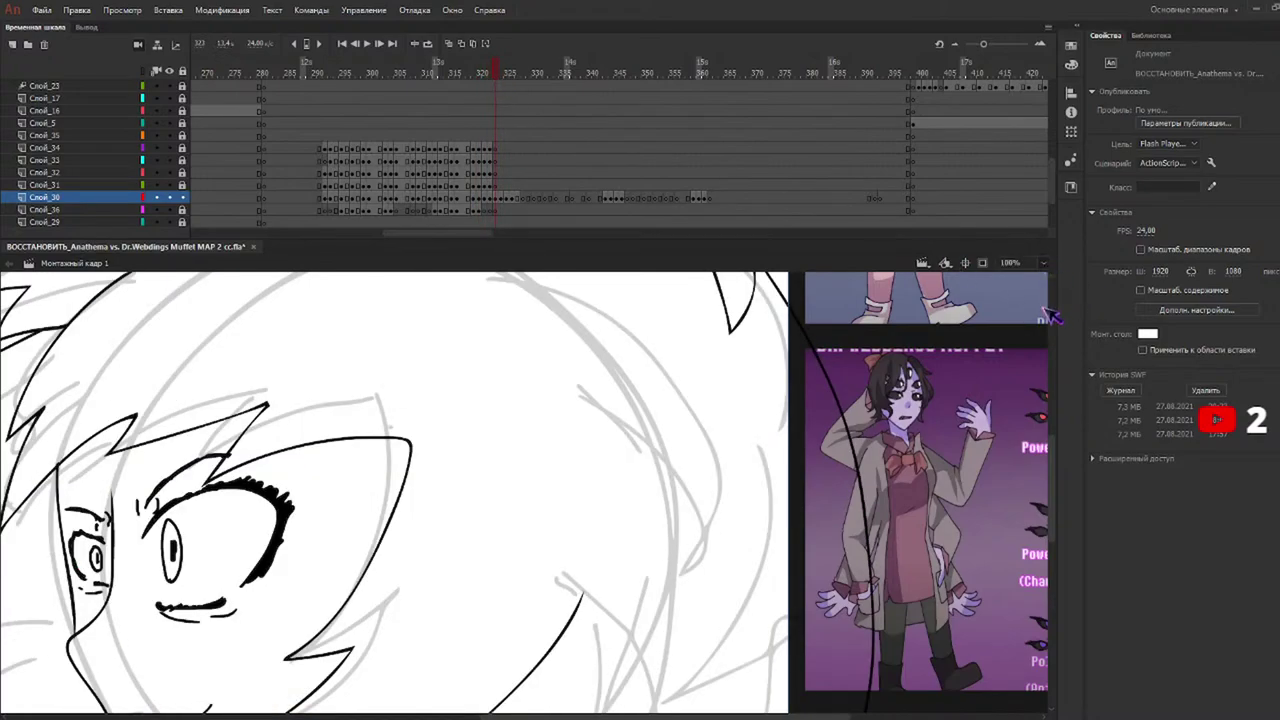
key(ctrl+minus)
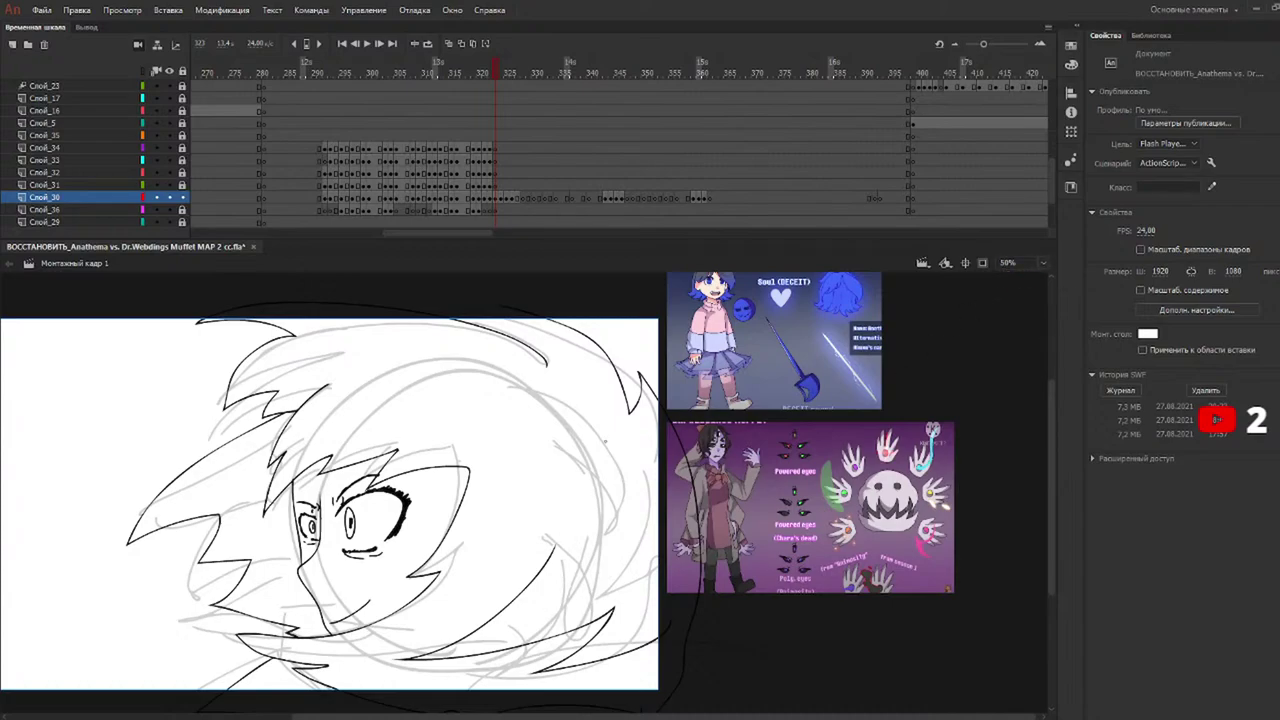
Choose a dark blue gradient fill and try to close the gap in the upper hair outline on frame 323 with a brush stroke.
key(b)
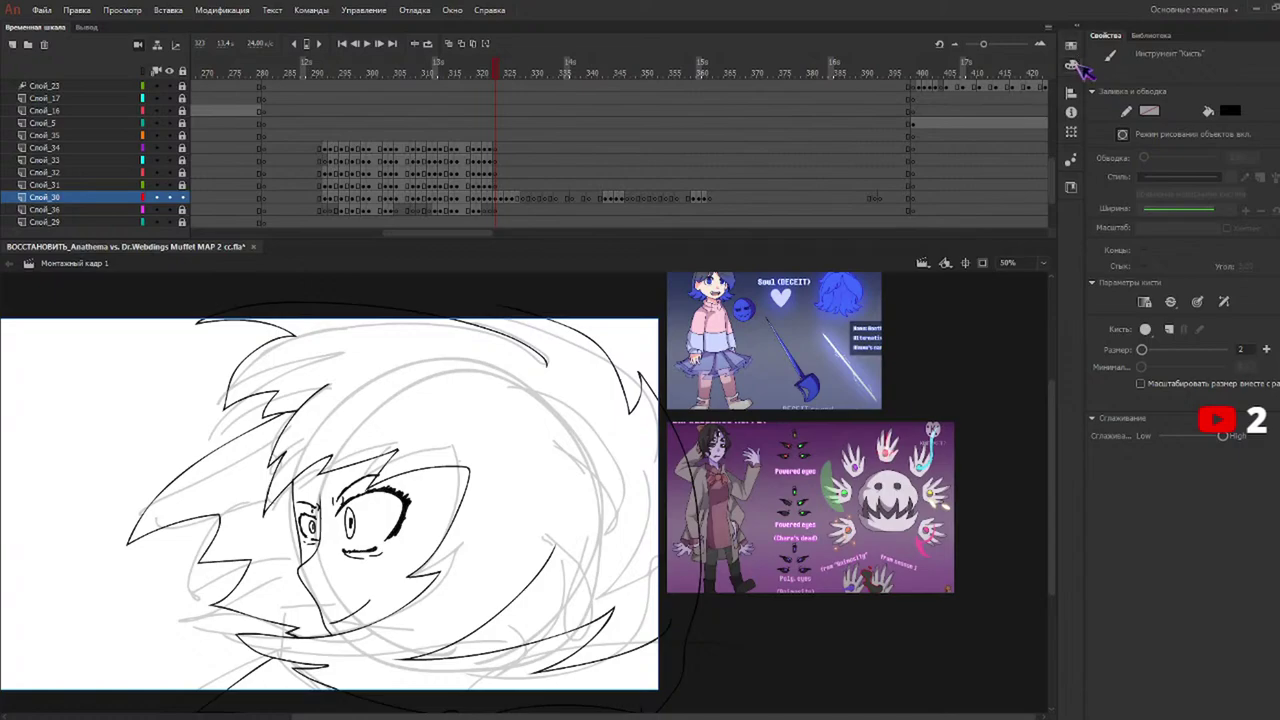
click(938, 105)
key(k)
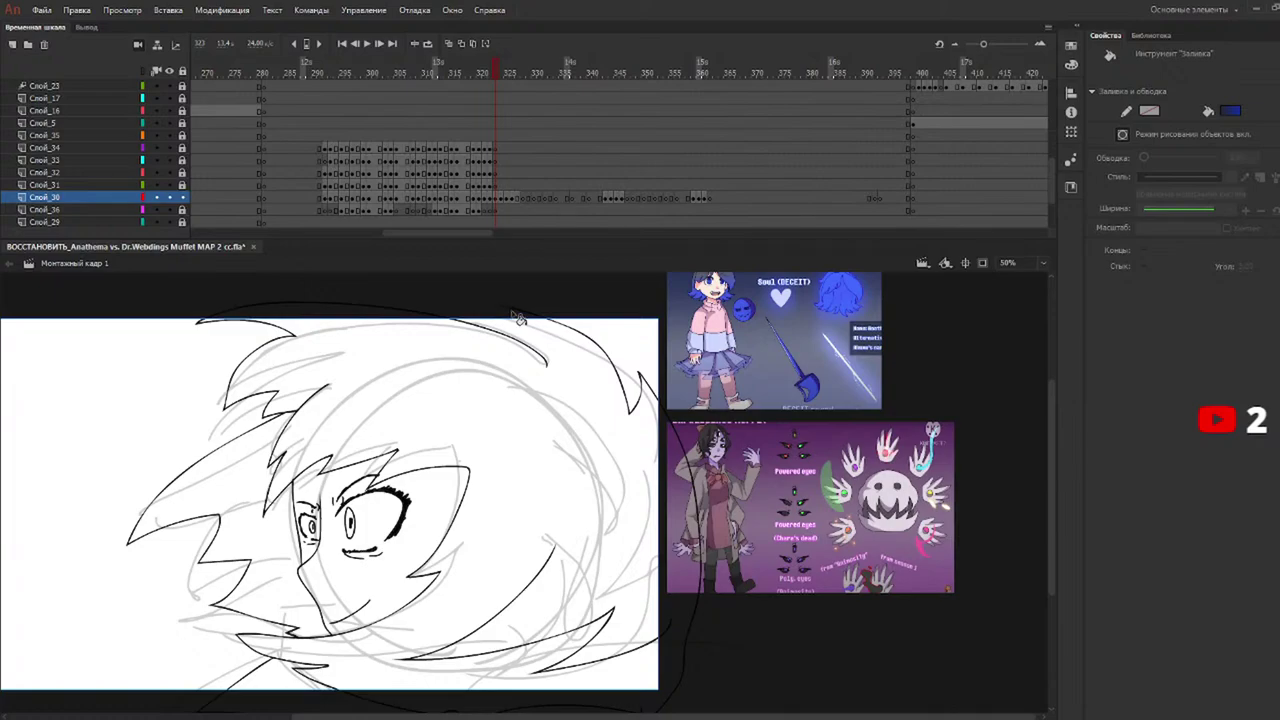
key(b)
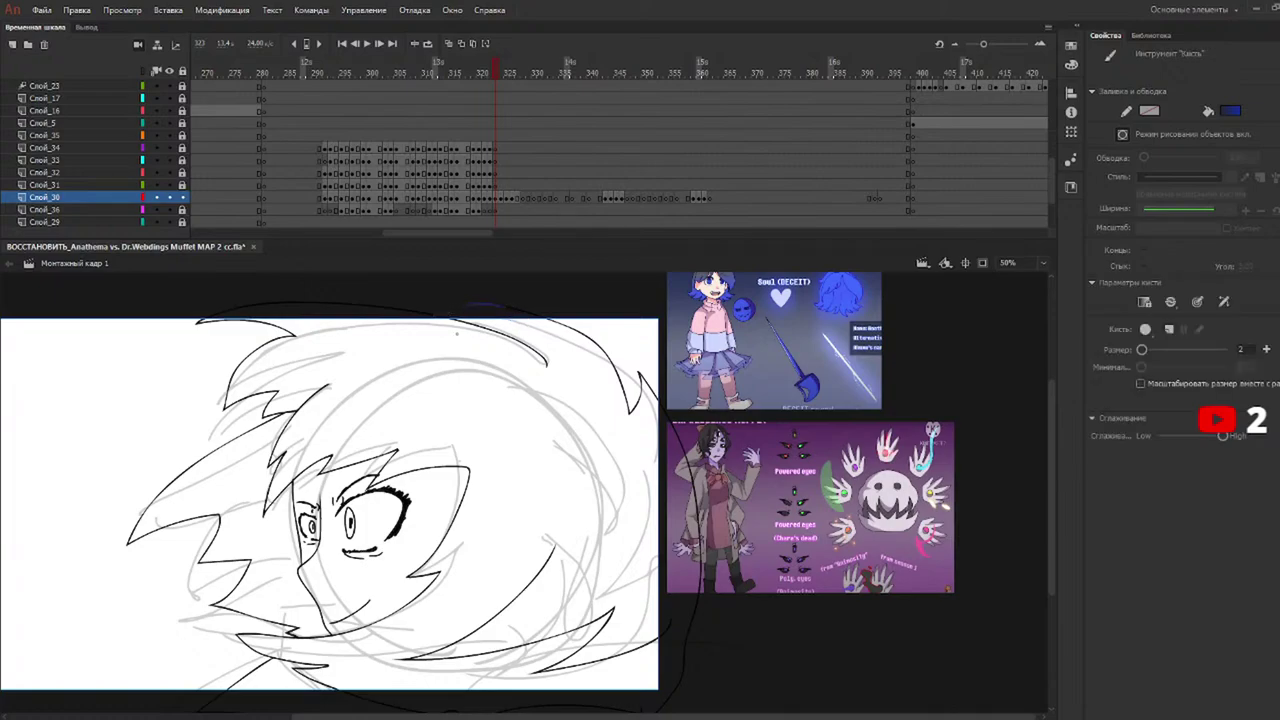
key(k)
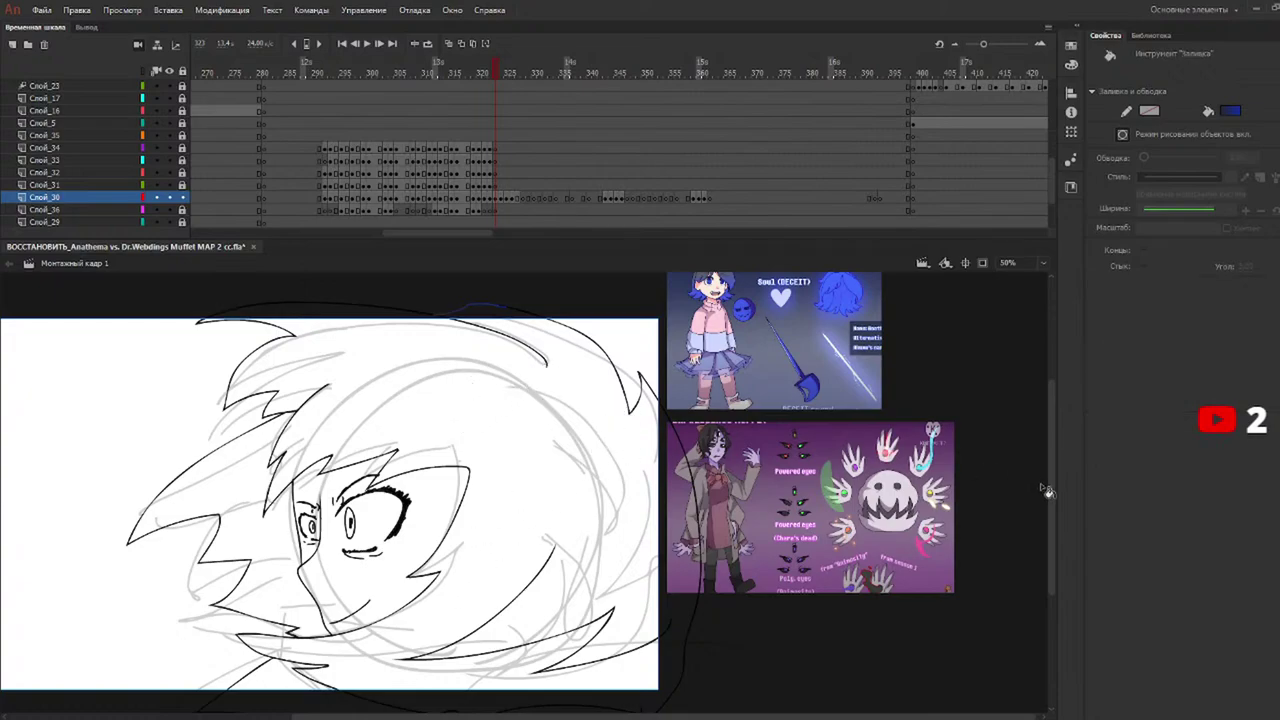
mouse_move(1058, 478)
mouse_down()
mouse_move(1052, 500)
mouse_move(1050, 476)
mouse_up()
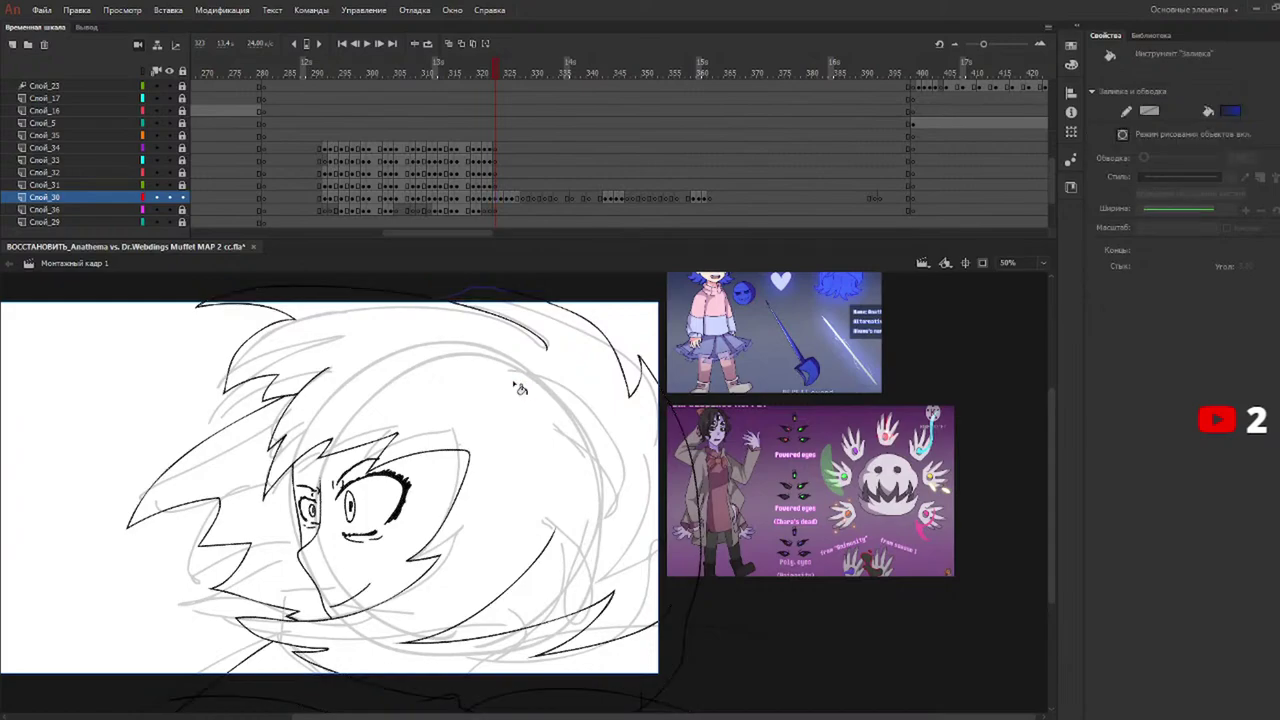
Turn off object drawing mode and close the gap in the upper hair outline on frame 323 with a brush stroke.
click(1121, 136)
key(b)
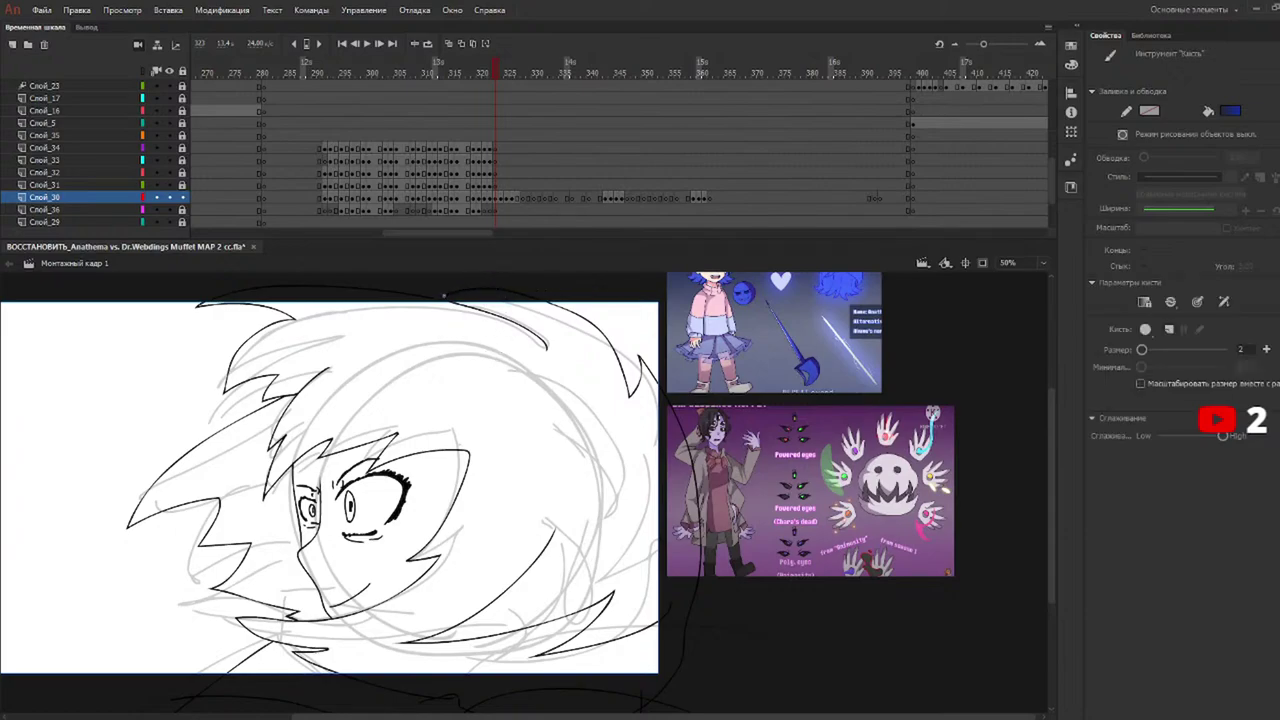
key(k)
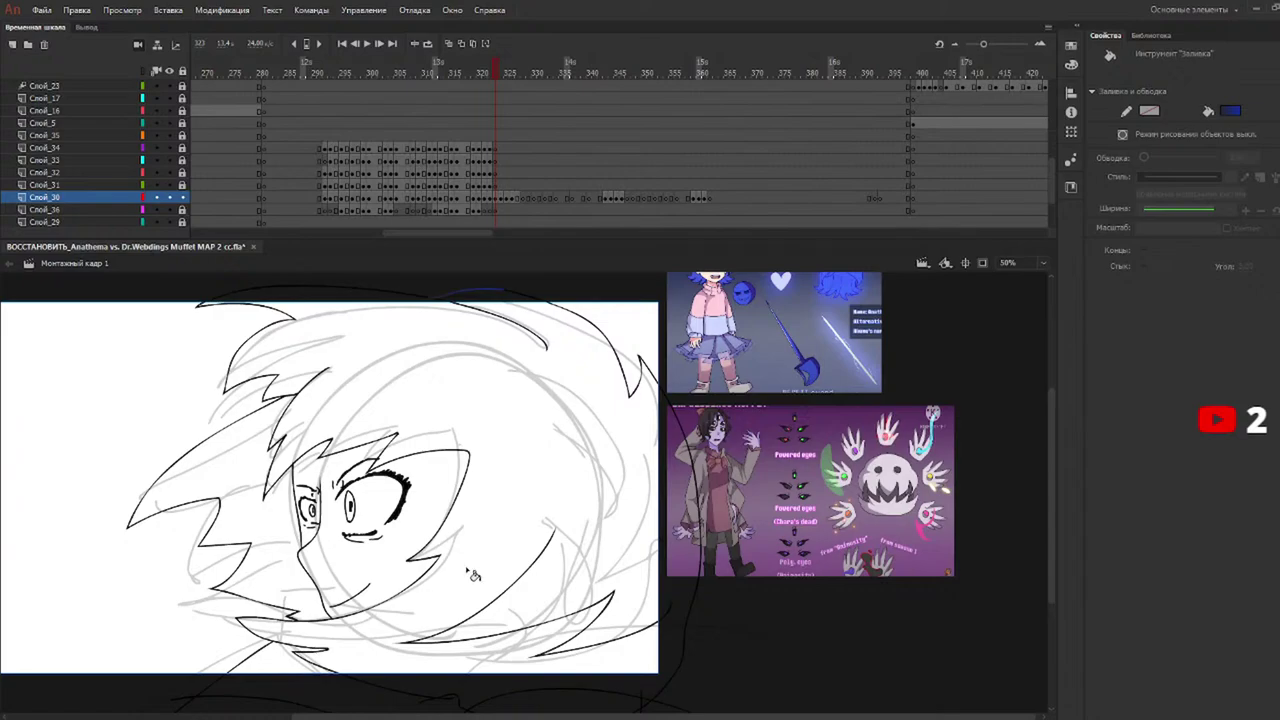
Try filling both hair areas on frame 323 with the dark-grey-to-dark-blue gradient and compare them with the neighbouring frames.
click(590, 468)
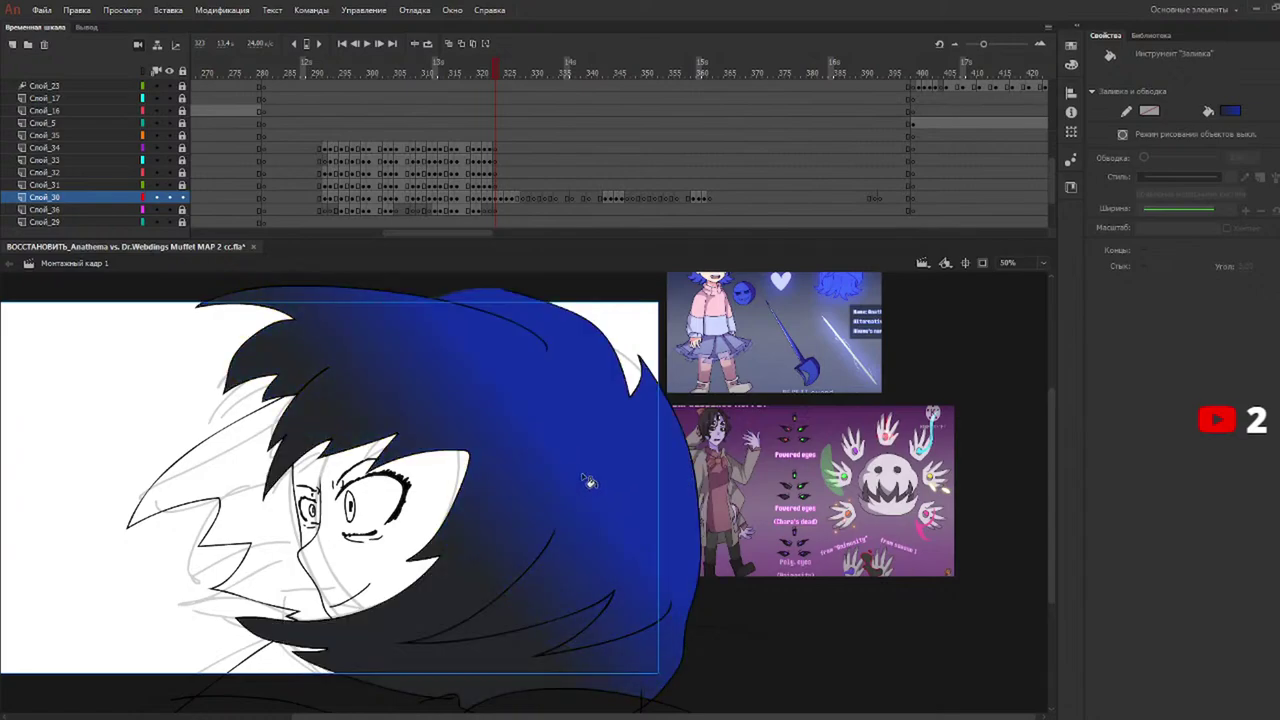
click(229, 538)
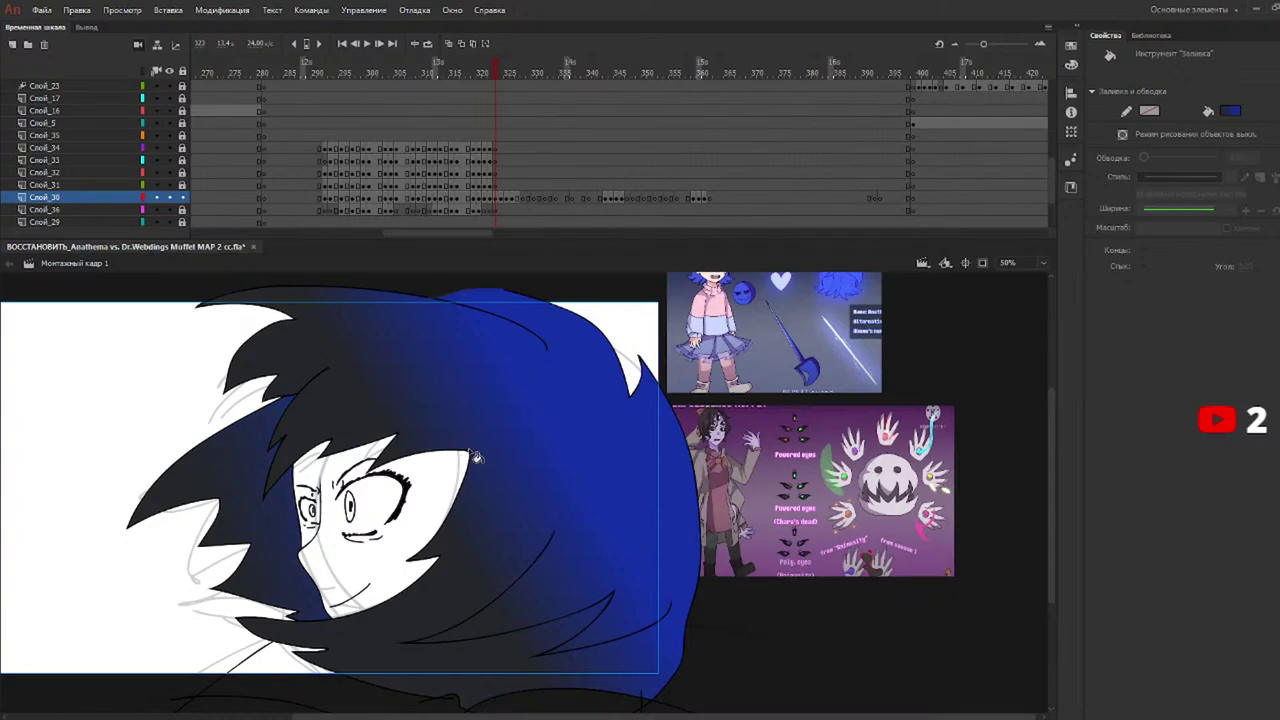
click(505, 76)
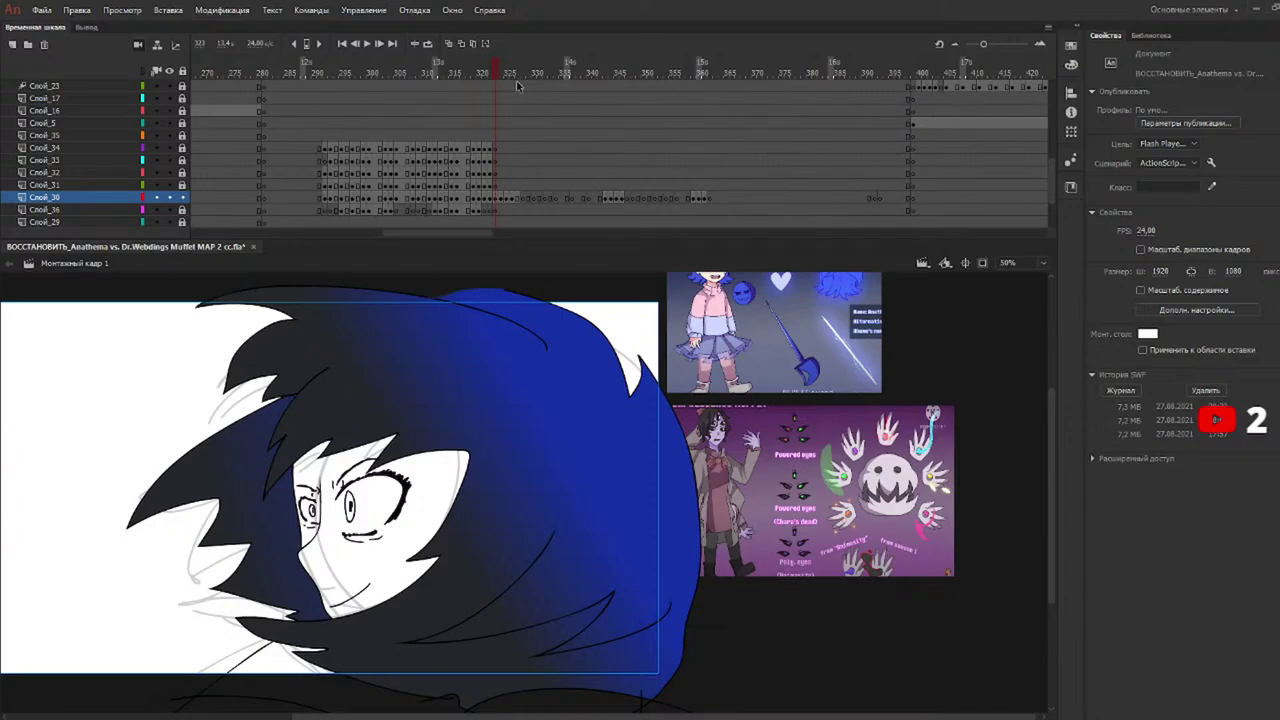
key(.)
key(.)
key(.)
key(.)
click(500, 76)
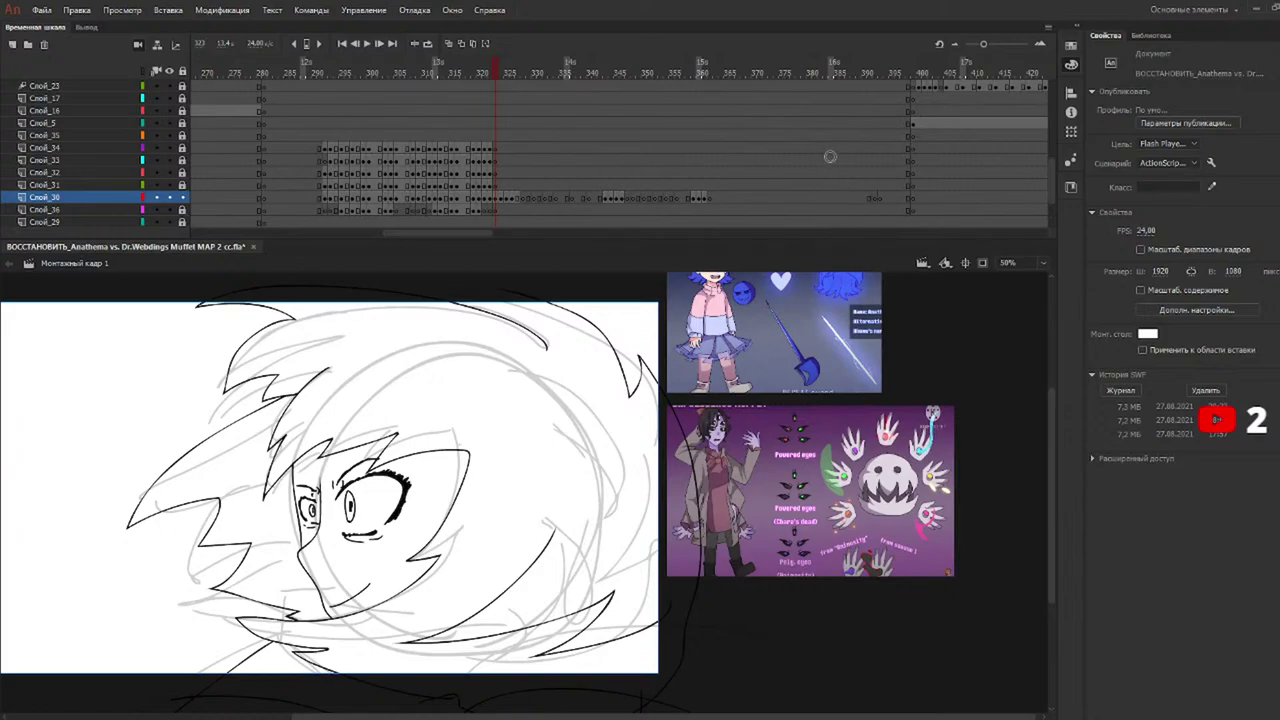
Use a brighter blue in the gradient, close the gap in the upper hair outline and fill both hair areas on frame 323.
key(k)
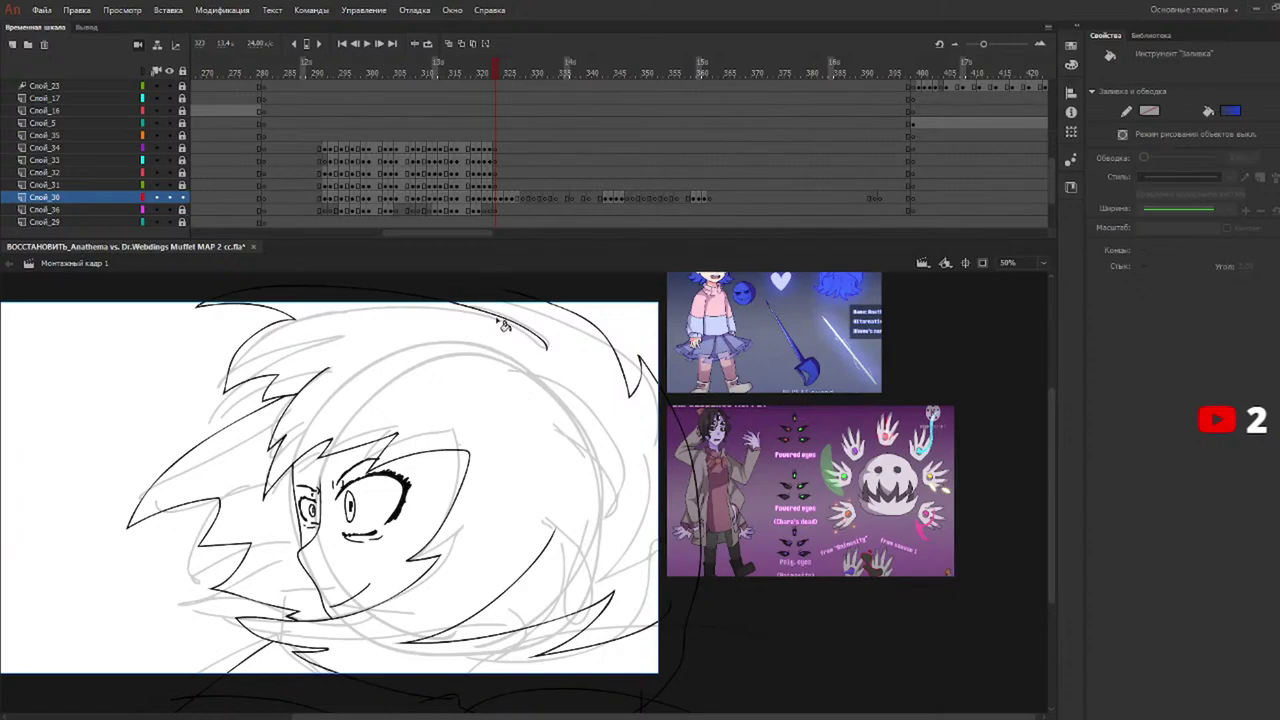
key(b)
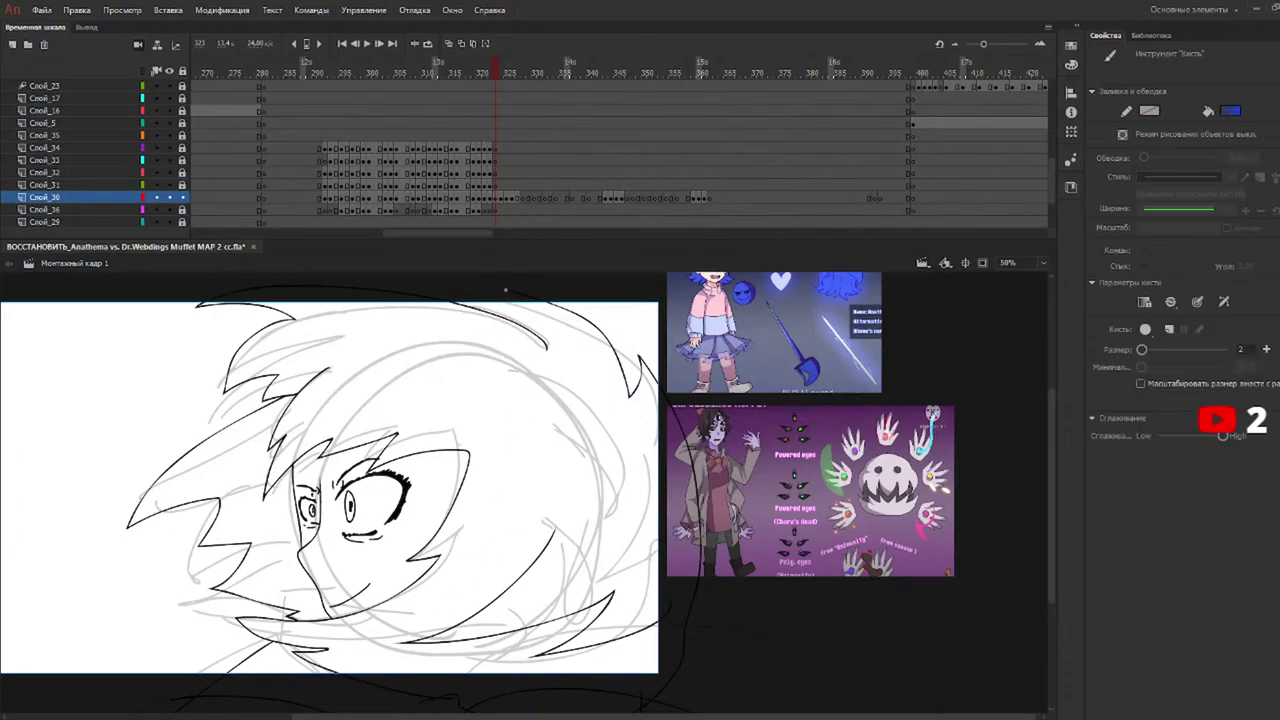
key(k)
click(577, 441)
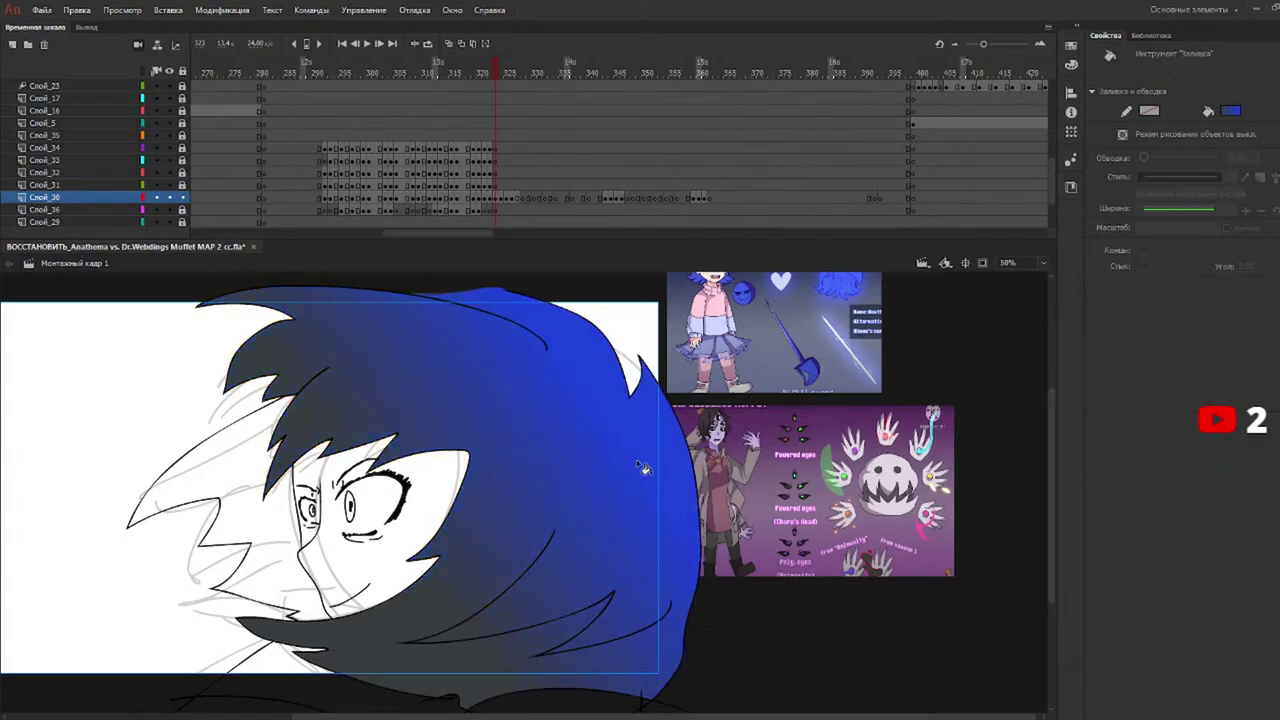
click(227, 538)
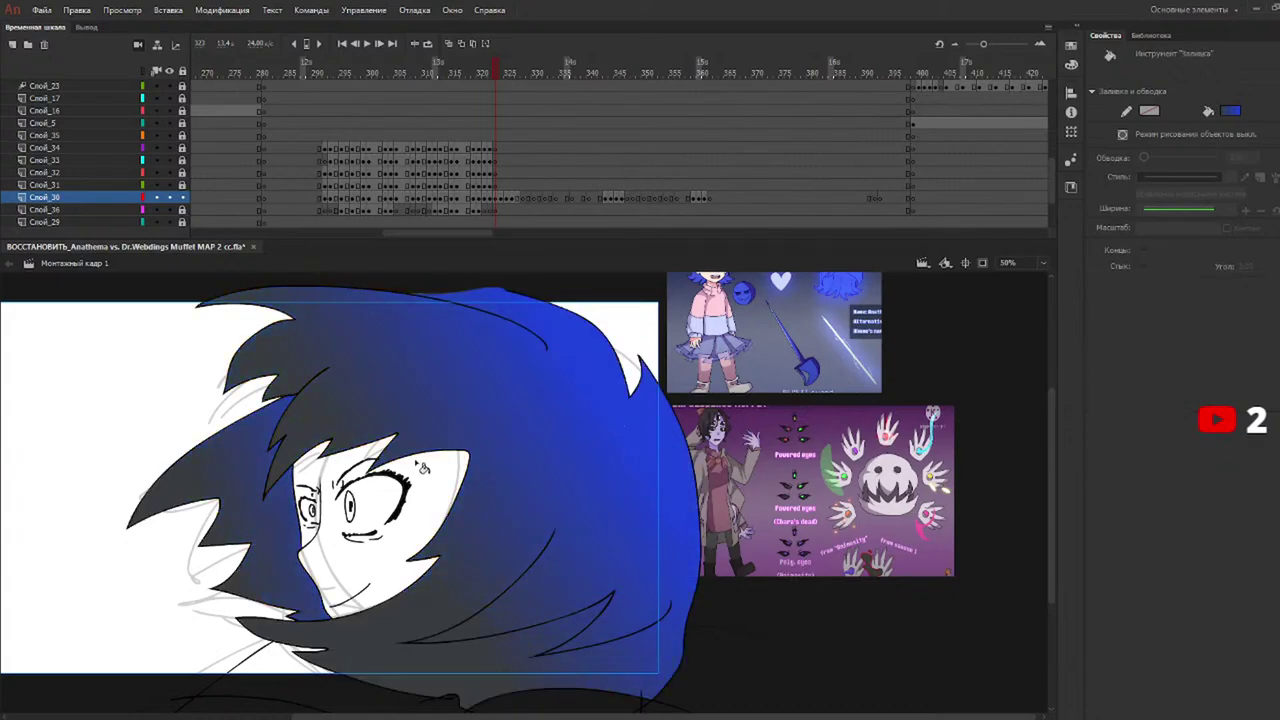
Fill the hair on frames 324 and 325 with the dark-grey-to-blue gradient.
click(501, 70)
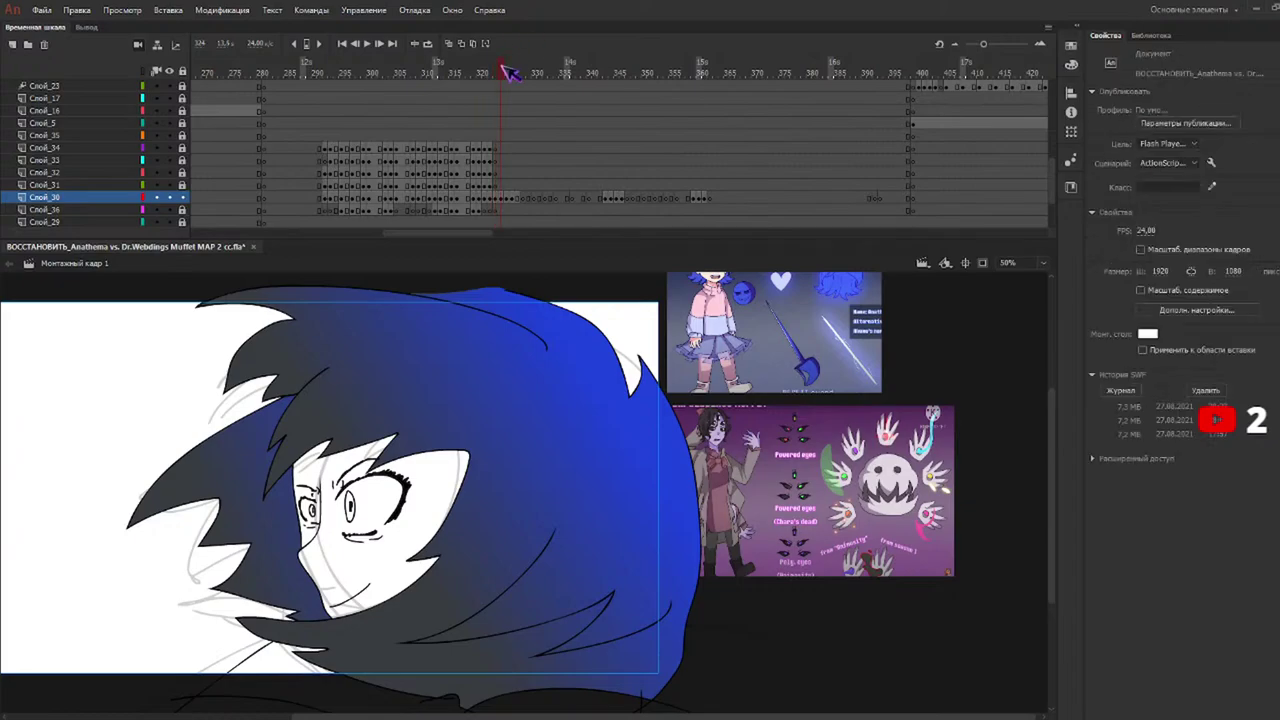
click(476, 422)
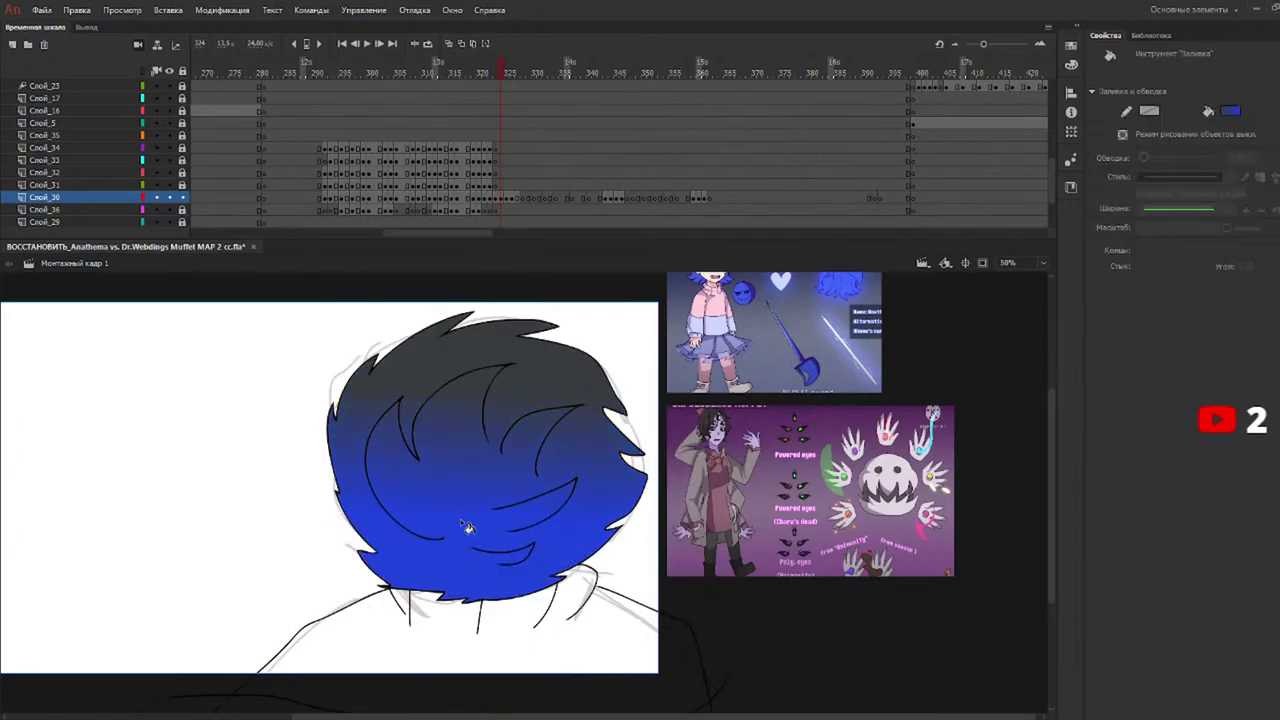
key(period)
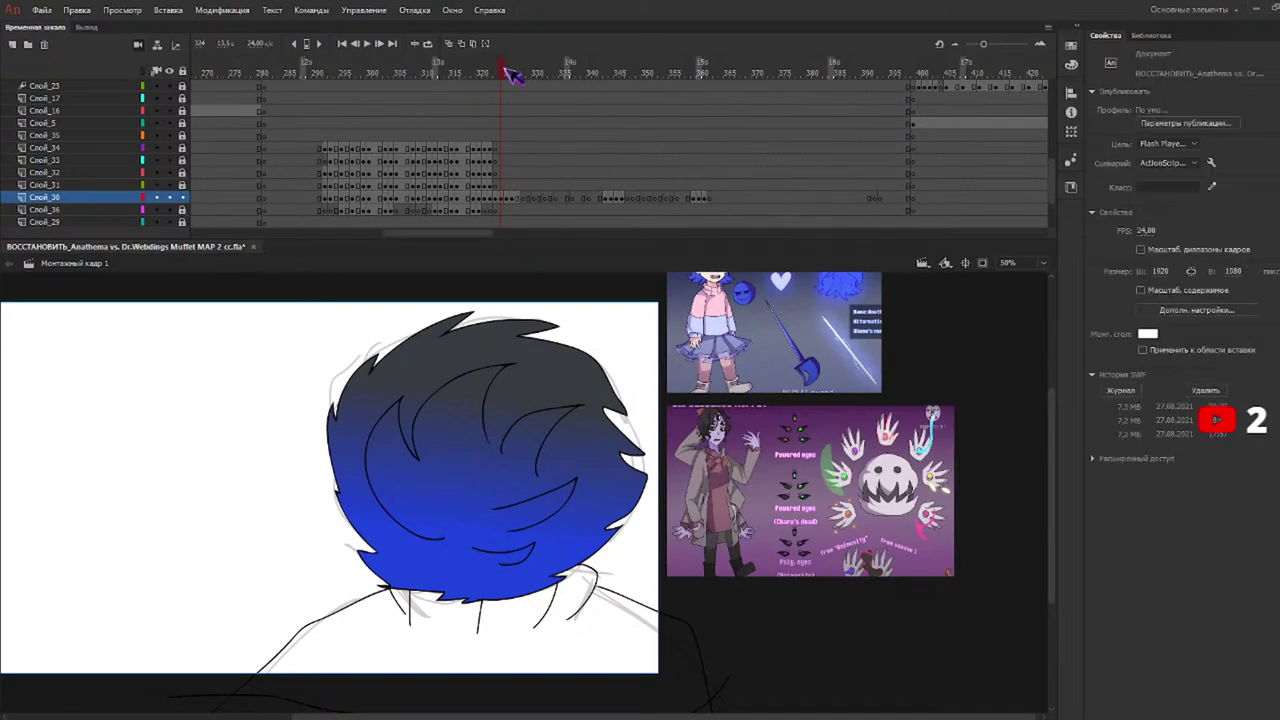
click(449, 467)
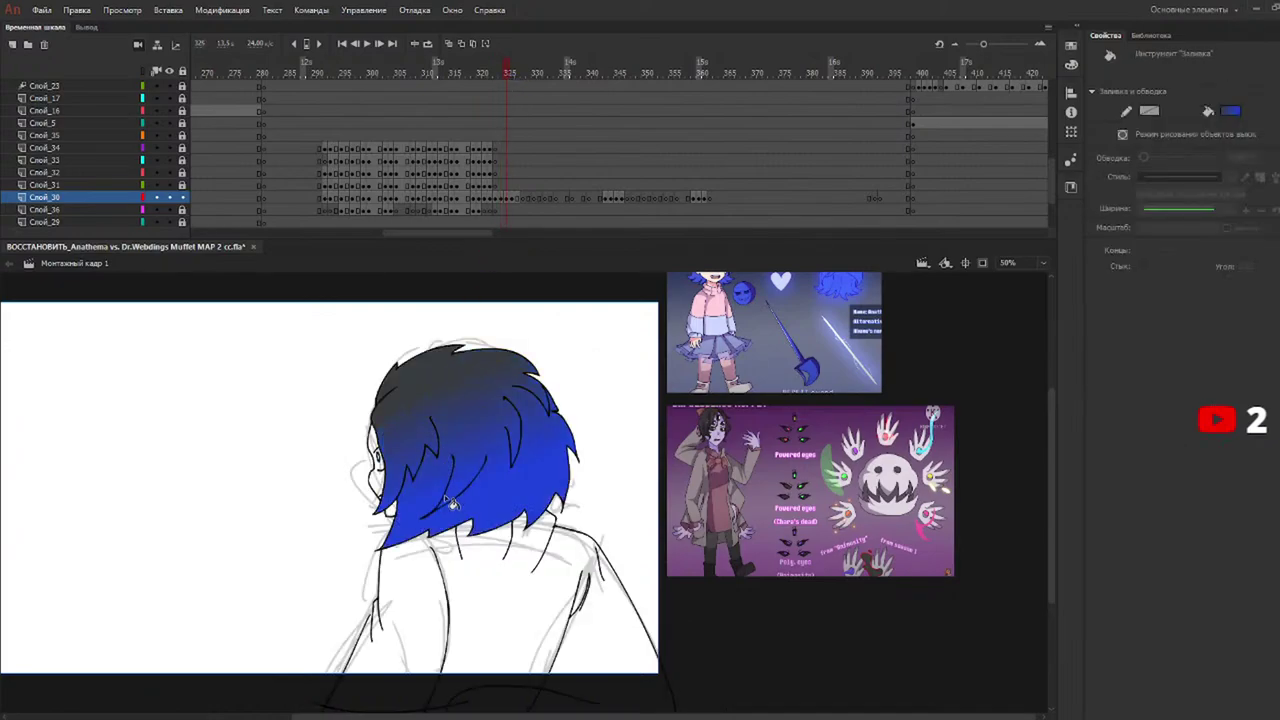
Fill the hair on frames 343, 344 and 345 with the dark-grey-to-blue gradient.
click(615, 70)
drag(615, 70, 605, 70)
click(433, 388)
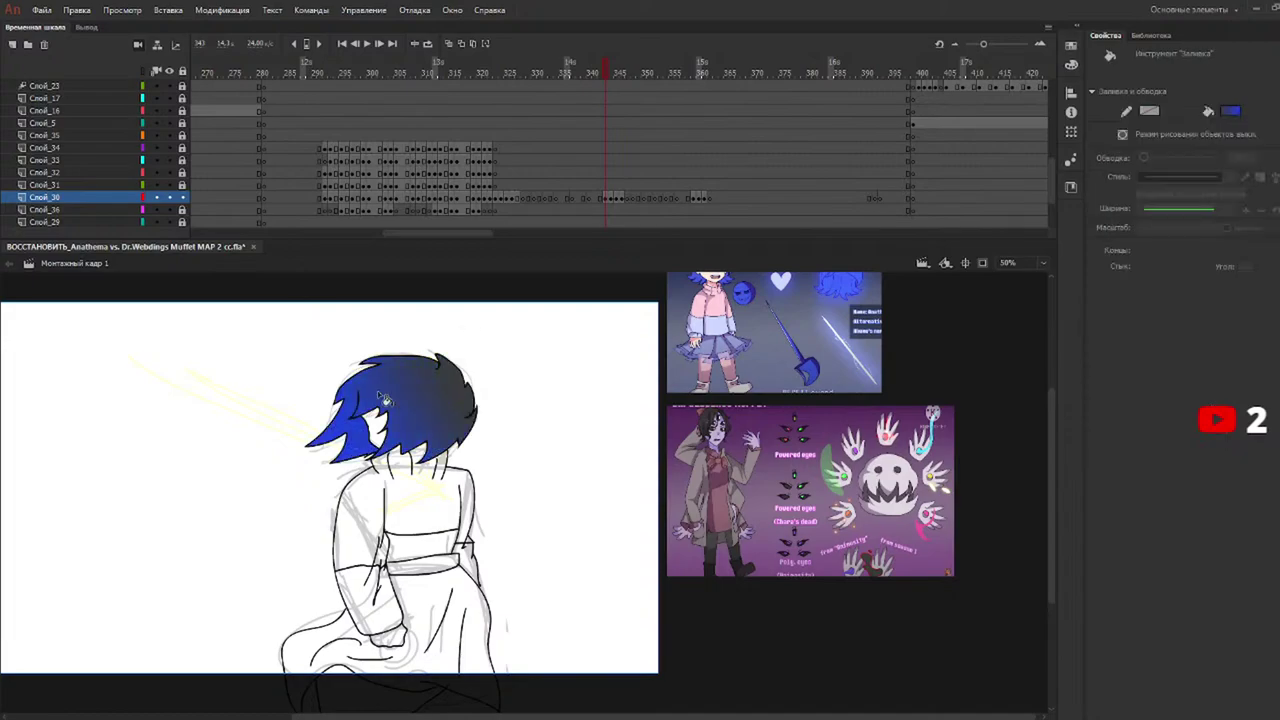
click(617, 72)
click(612, 72)
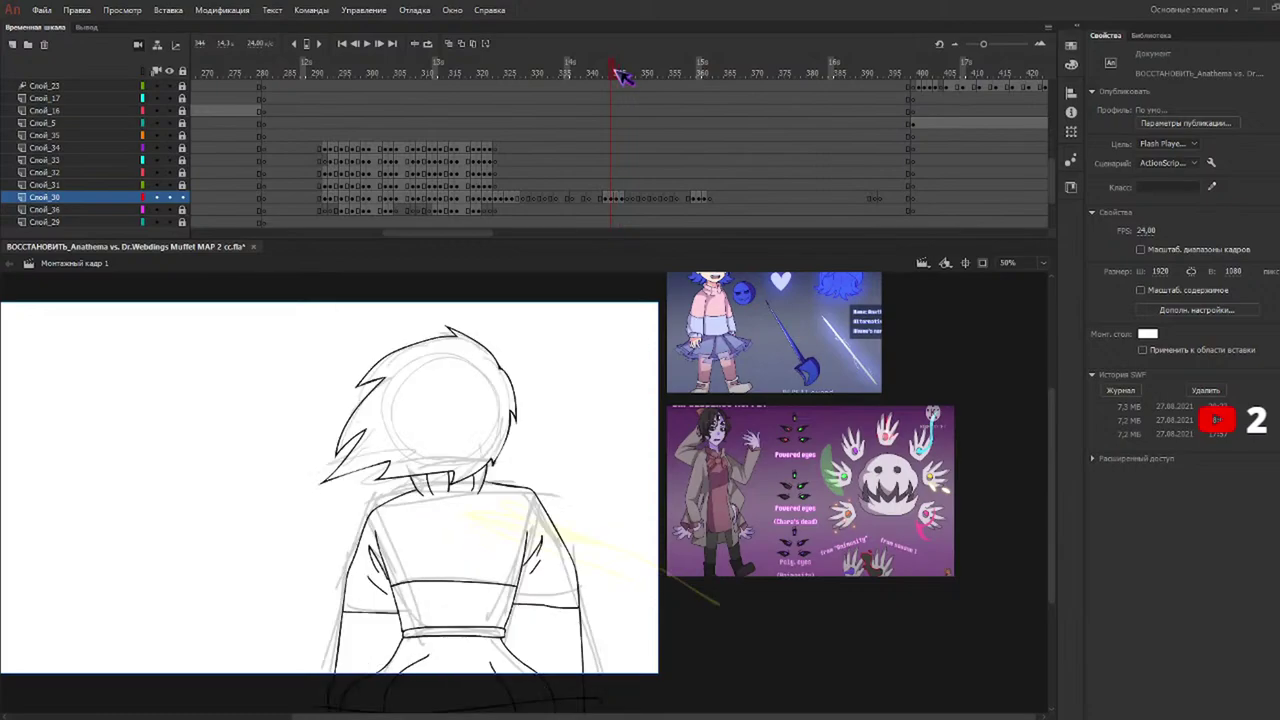
click(461, 390)
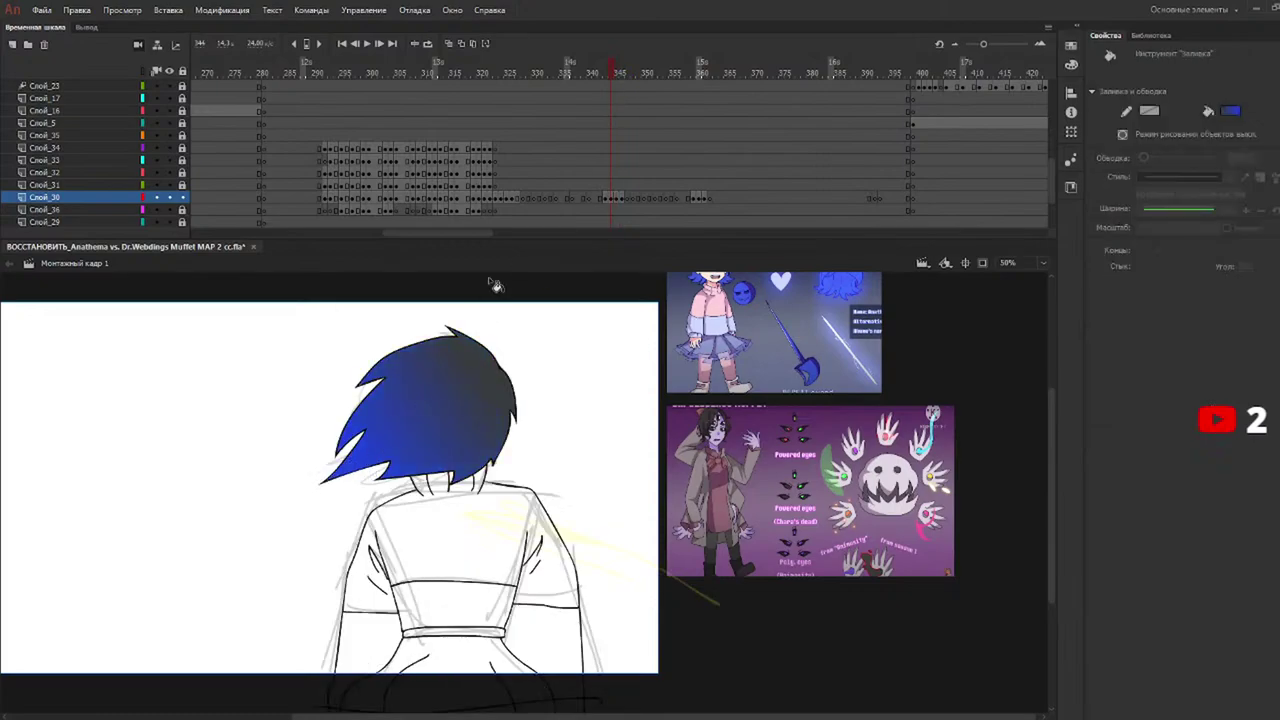
click(617, 72)
click(434, 406)
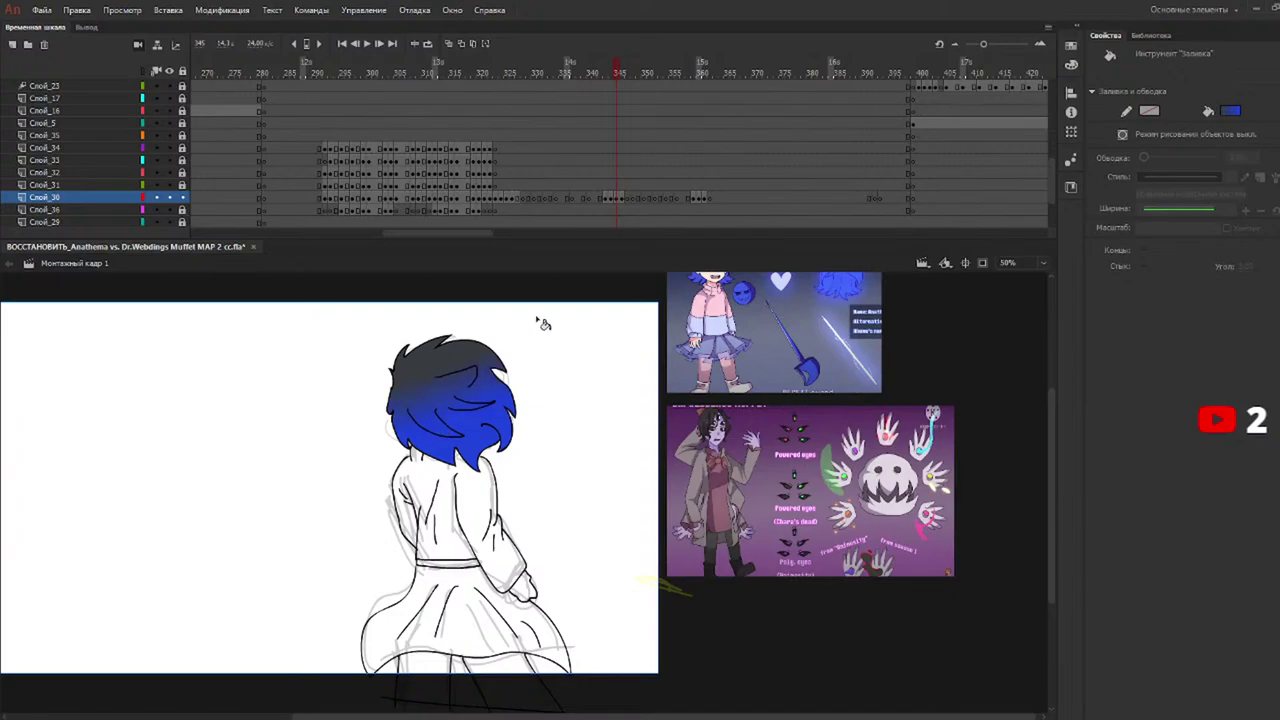
Fill the main hair area on frame 346 with the dark-grey-to-blue gradient.
click(622, 72)
click(627, 72)
click(617, 74)
click(622, 75)
click(434, 364)
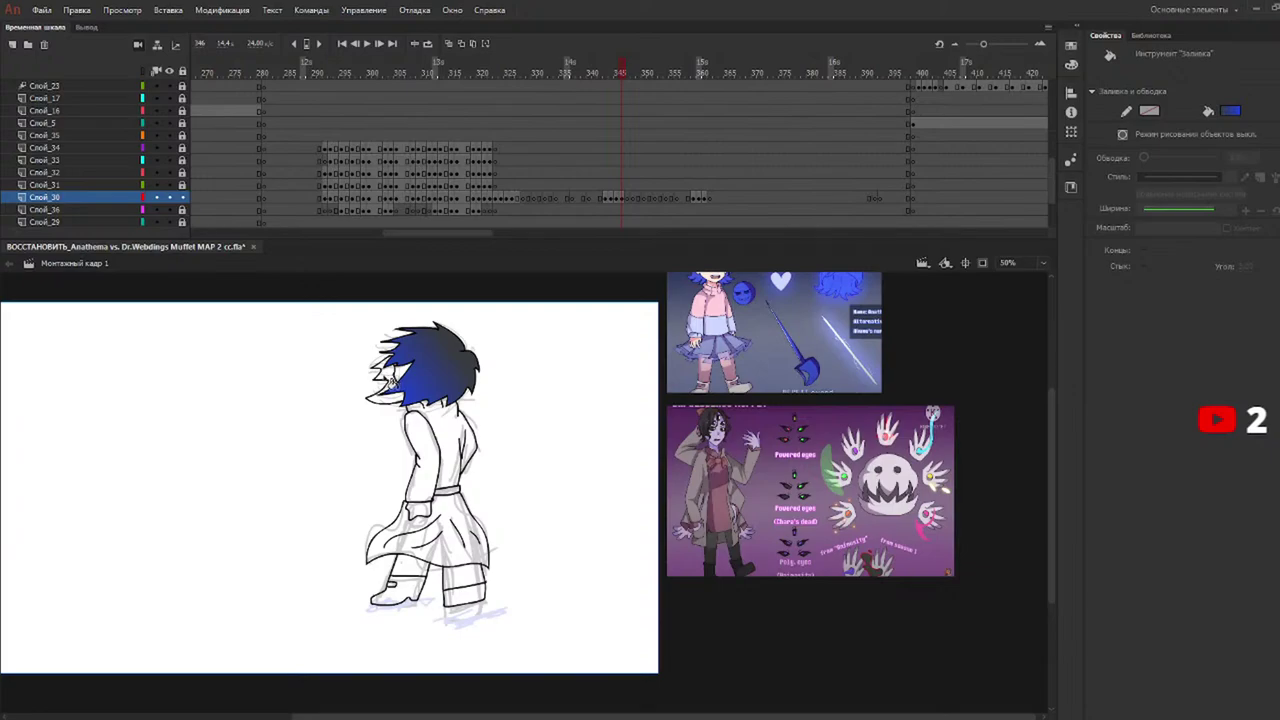
Refill both hair areas on frame 323 so the gradient runs from blue strands at the face to dark grey at the back.
click(498, 71)
click(489, 75)
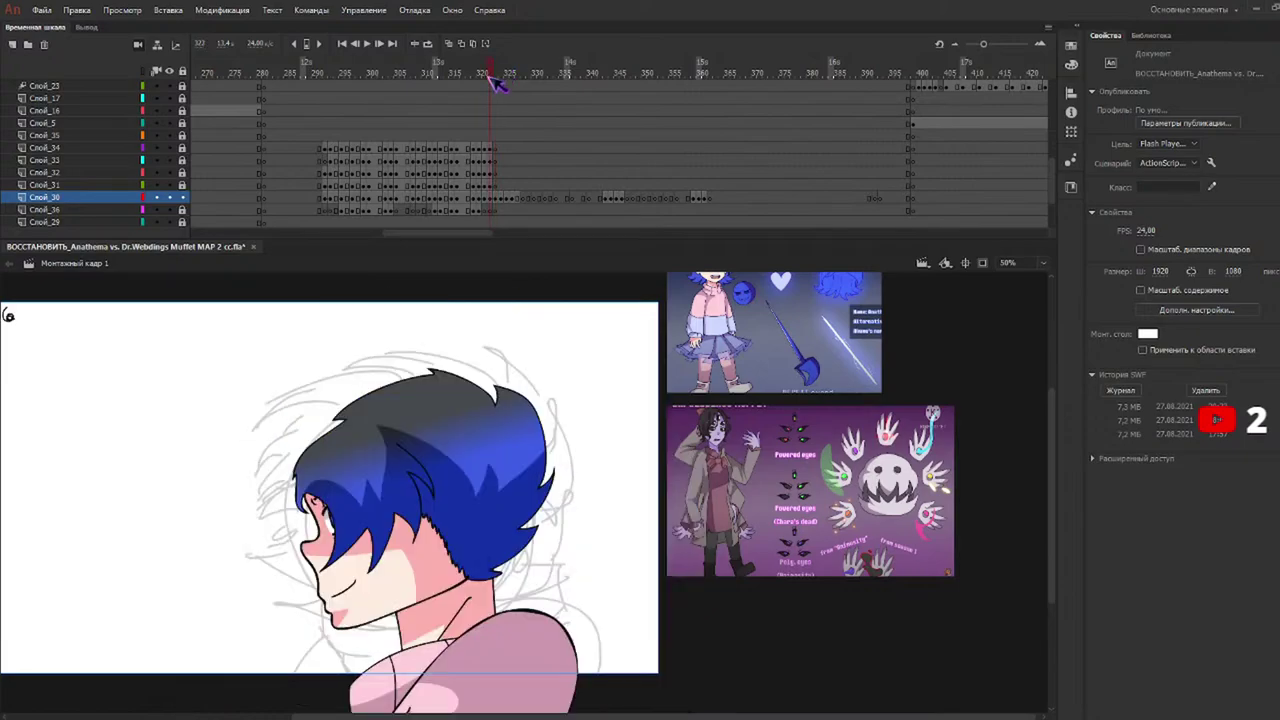
click(499, 69)
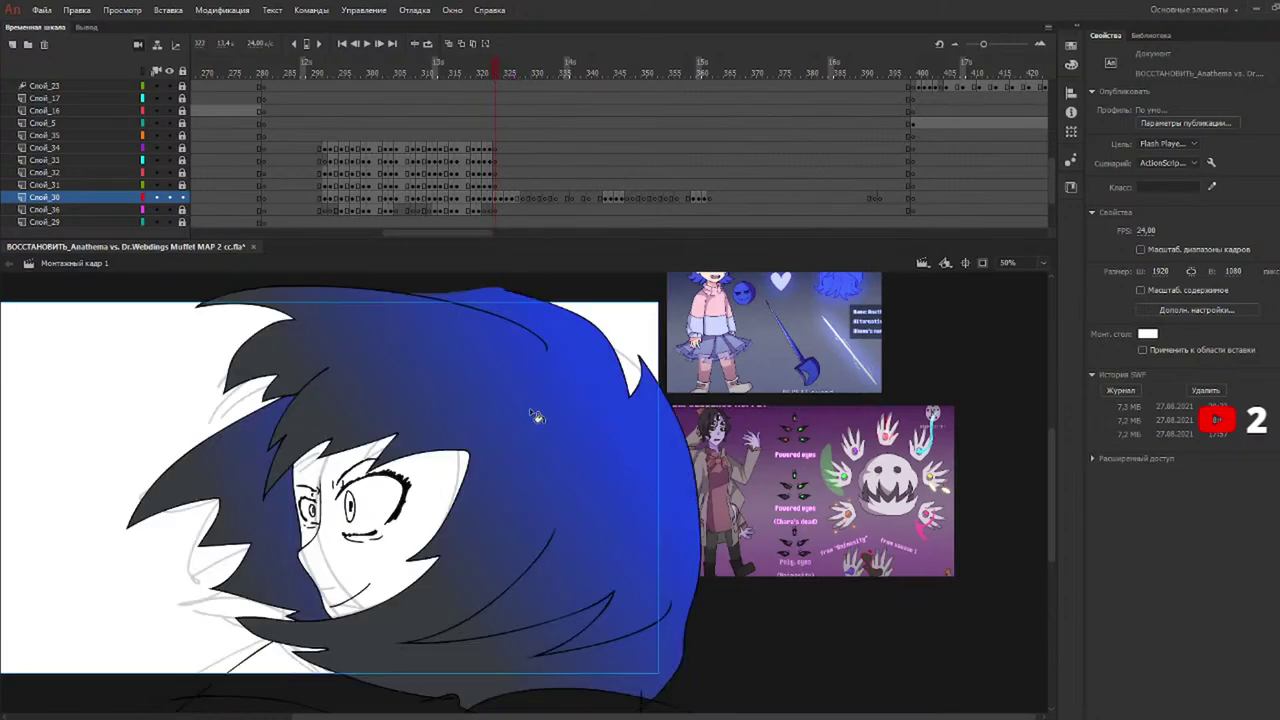
click(477, 526)
click(220, 540)
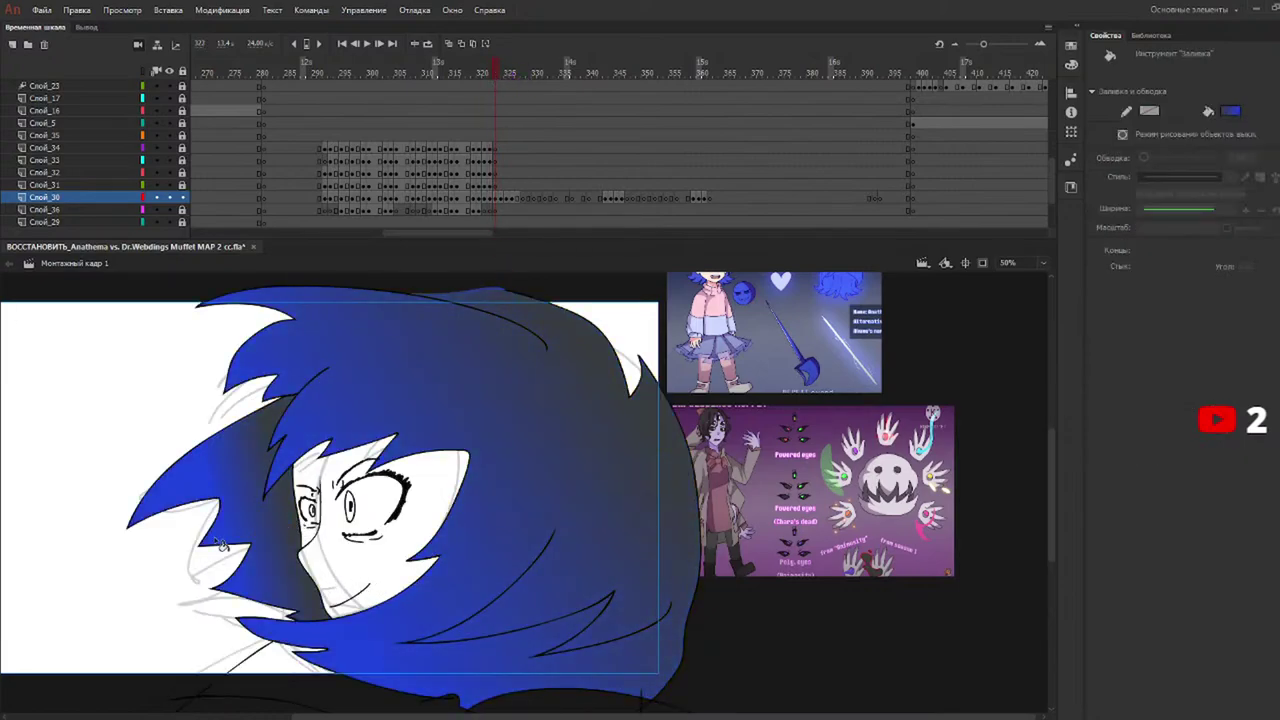
Fill the remaining front hair strands on frame 346 with the same gradient.
click(622, 73)
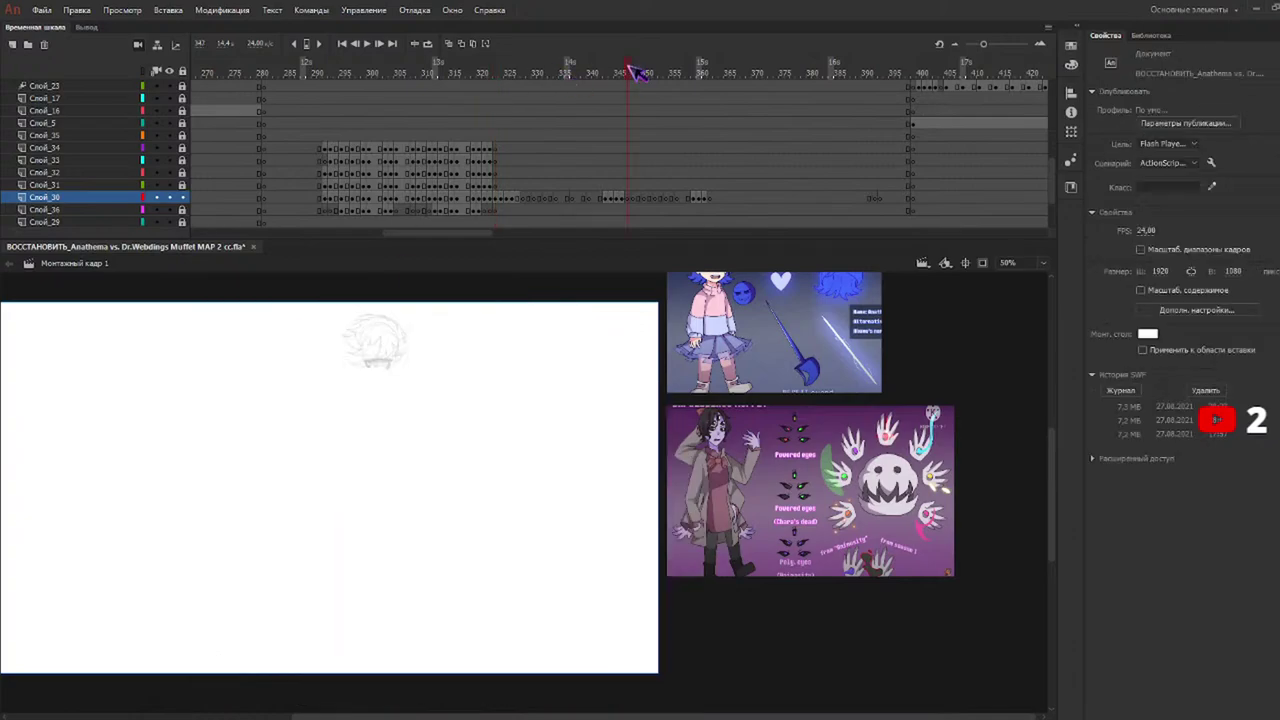
key(k)
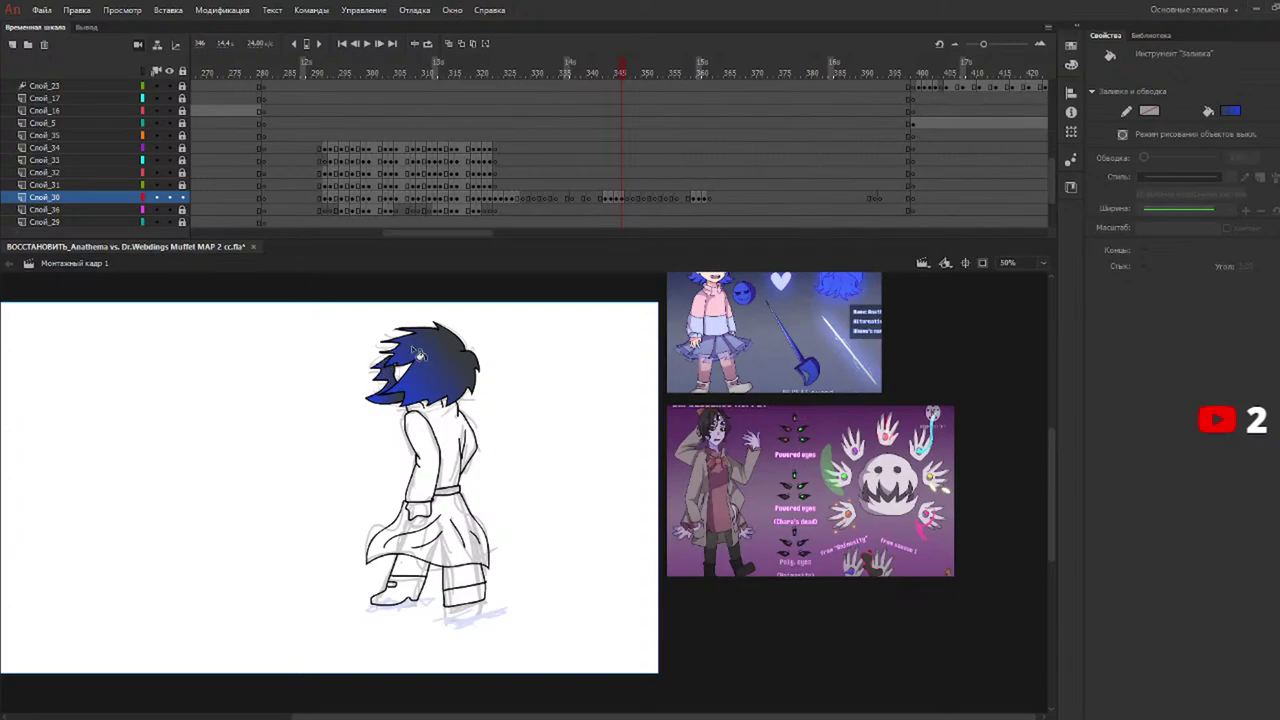
Fill the hair on frame 359 with the dark-grey-to-blue gradient.
click(697, 73)
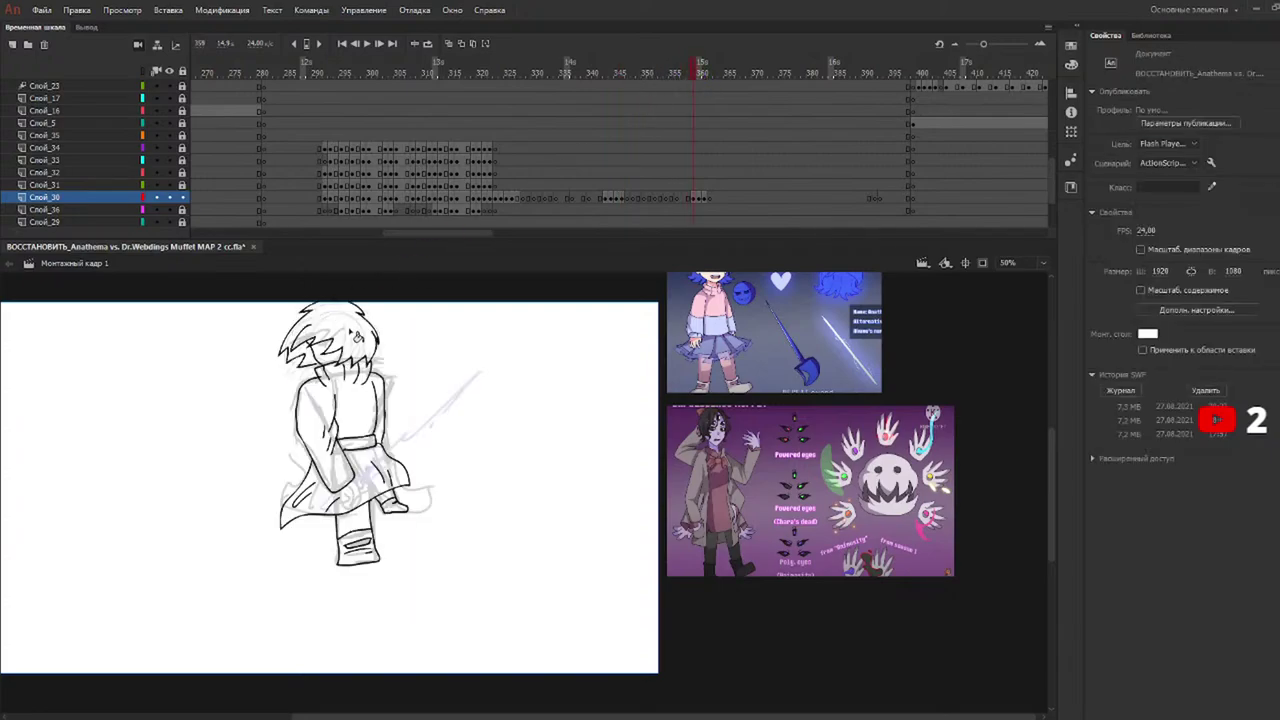
key(k)
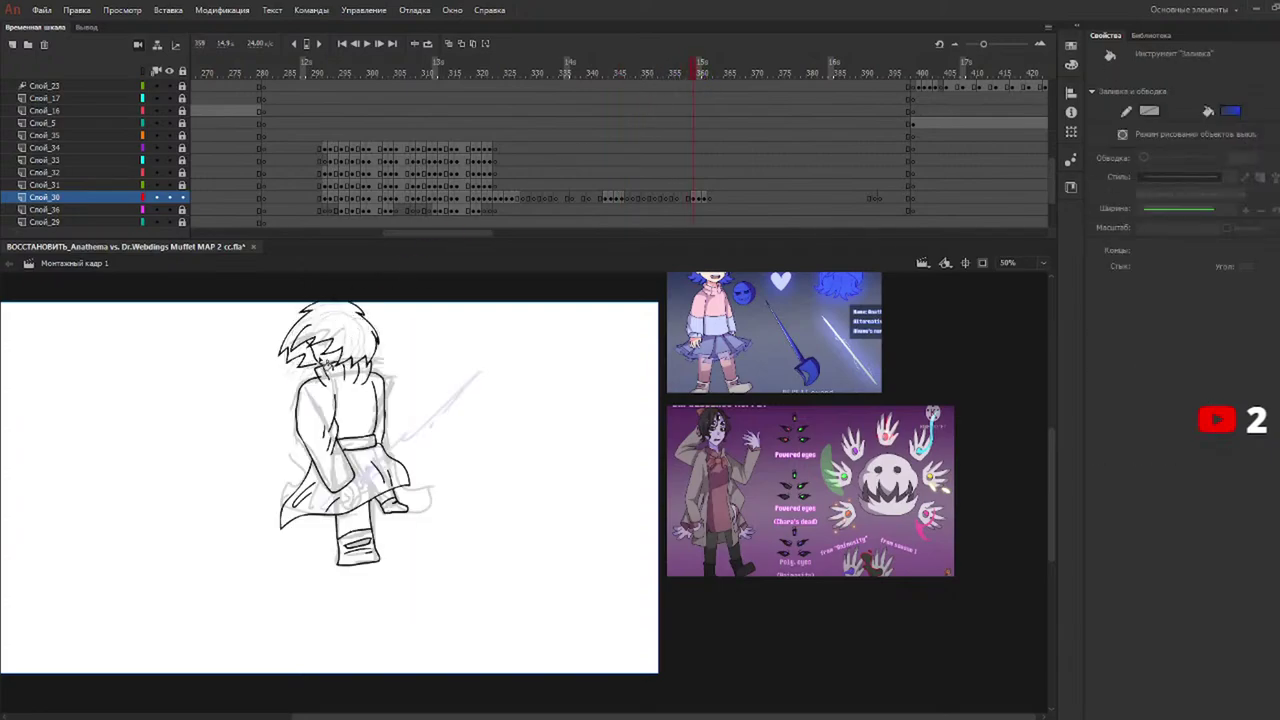
key(b)
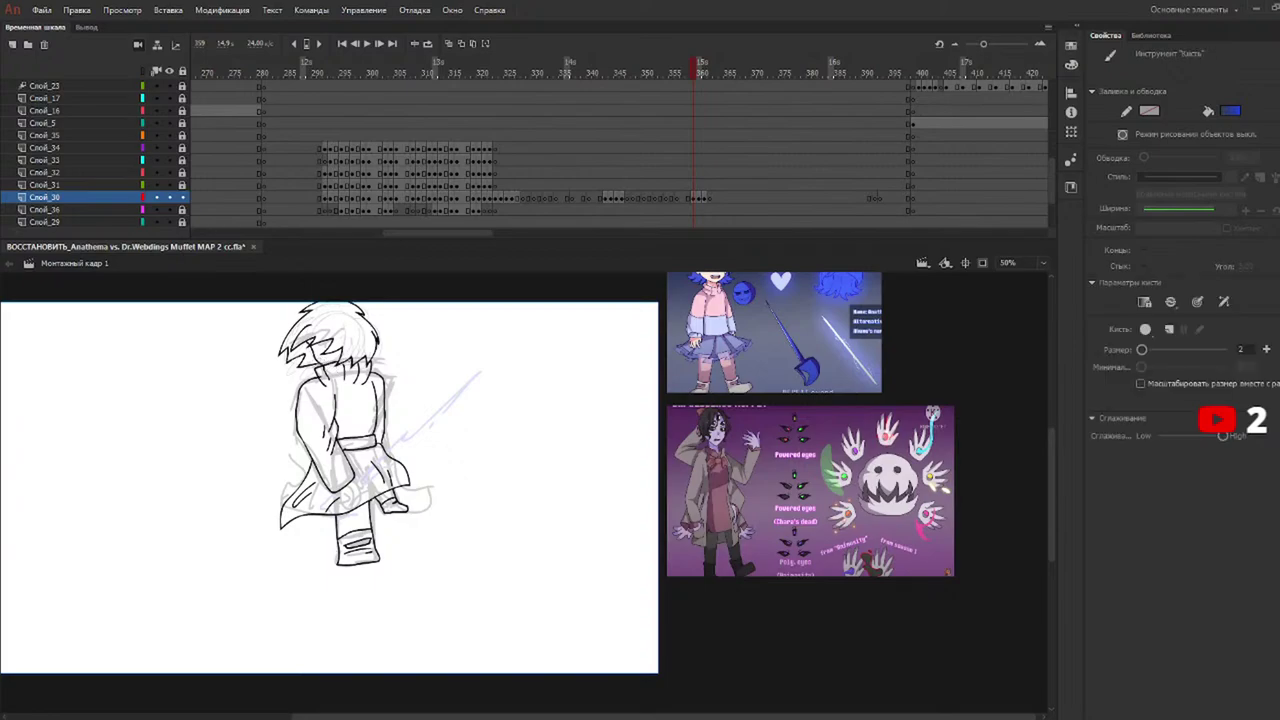
key(k)
click(356, 322)
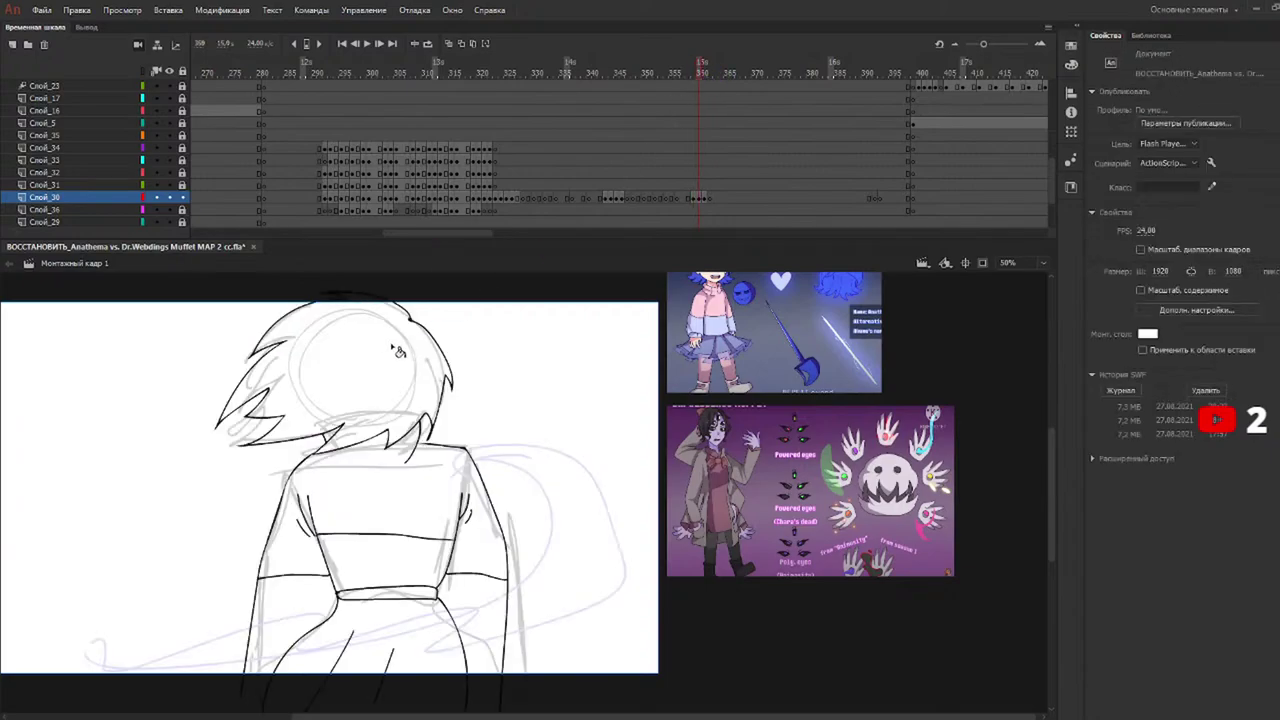
Fill the hair on frames 360 and 361 with the gradient, running from dark grey at the crown to blue at the tips on frame 361.
key(k)
click(290, 425)
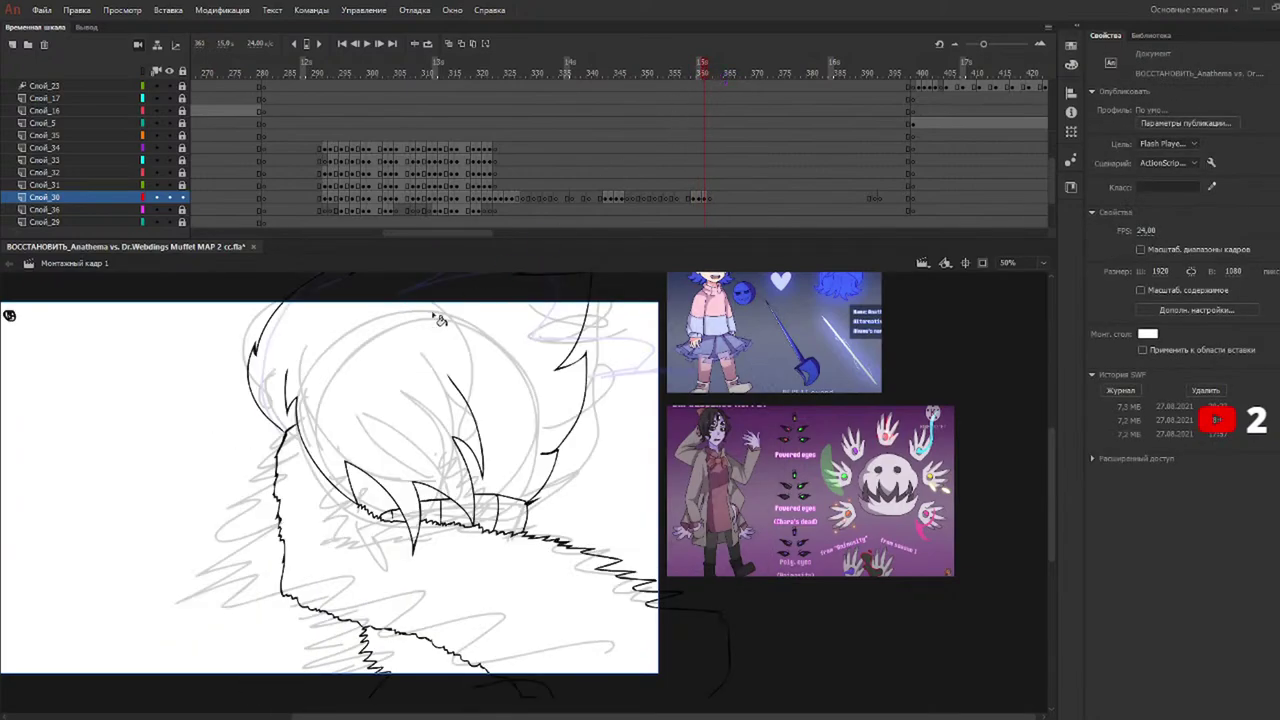
click(362, 353)
drag(362, 353, 440, 488)
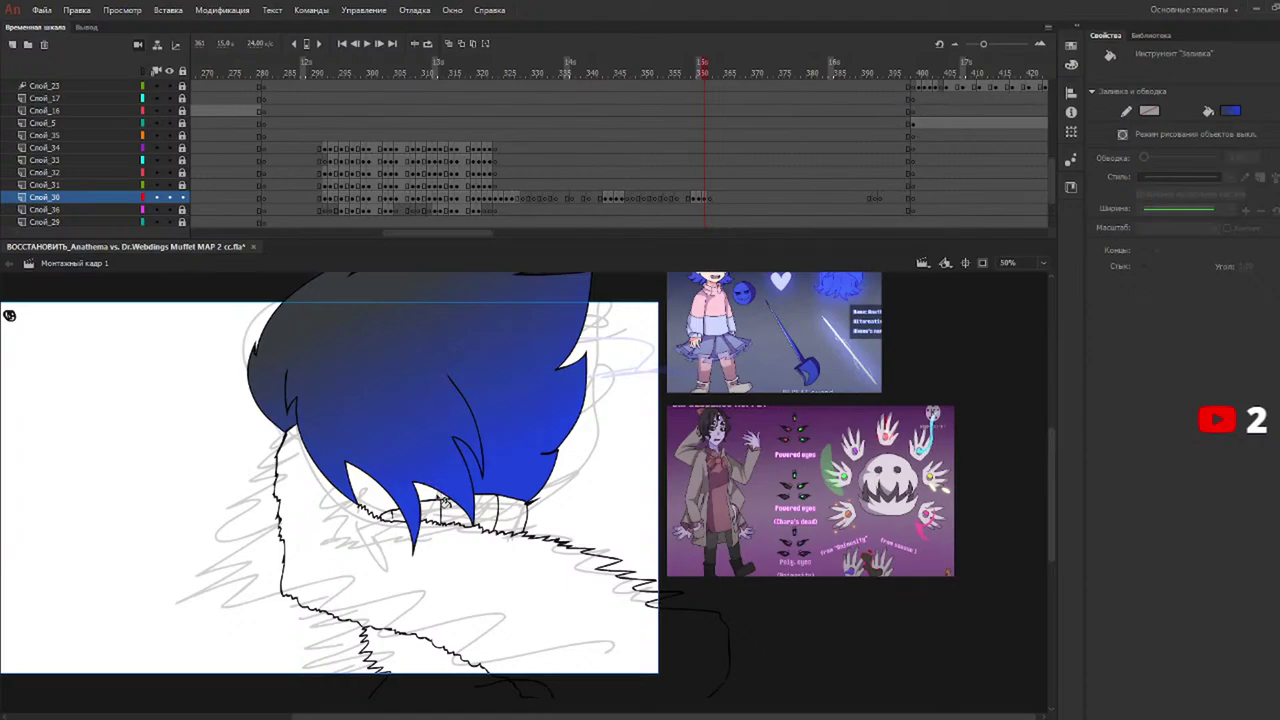
Pick up the light skin colour from frame 322, and close the contours around both eyes on frame 323 with thin red strokes.
drag(607, 75, 496, 80)
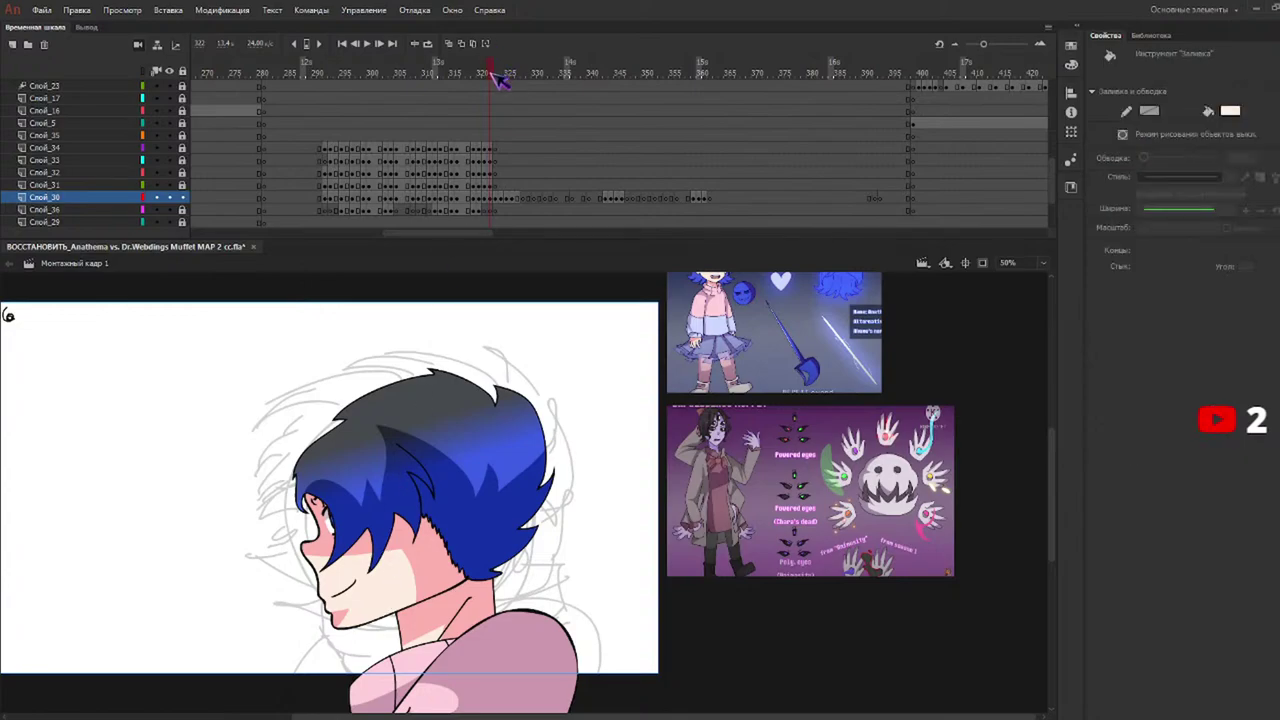
key(period)
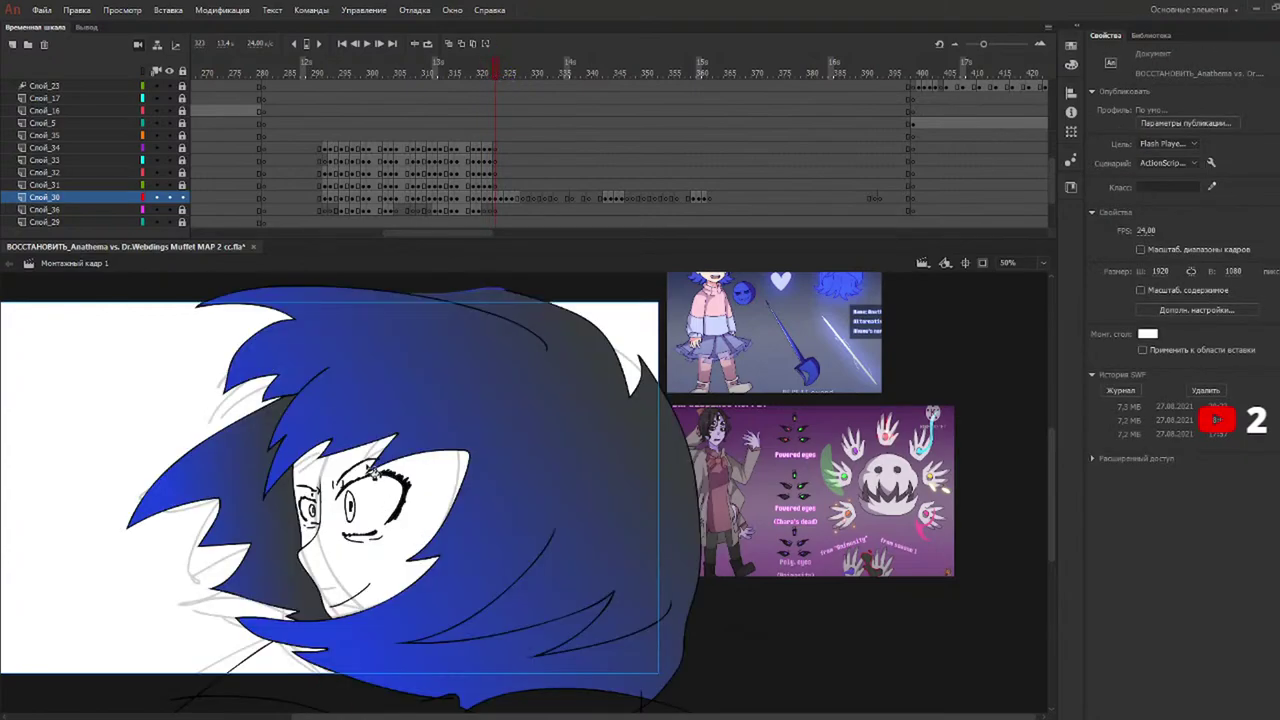
key(b)
drag(344, 484, 338, 530)
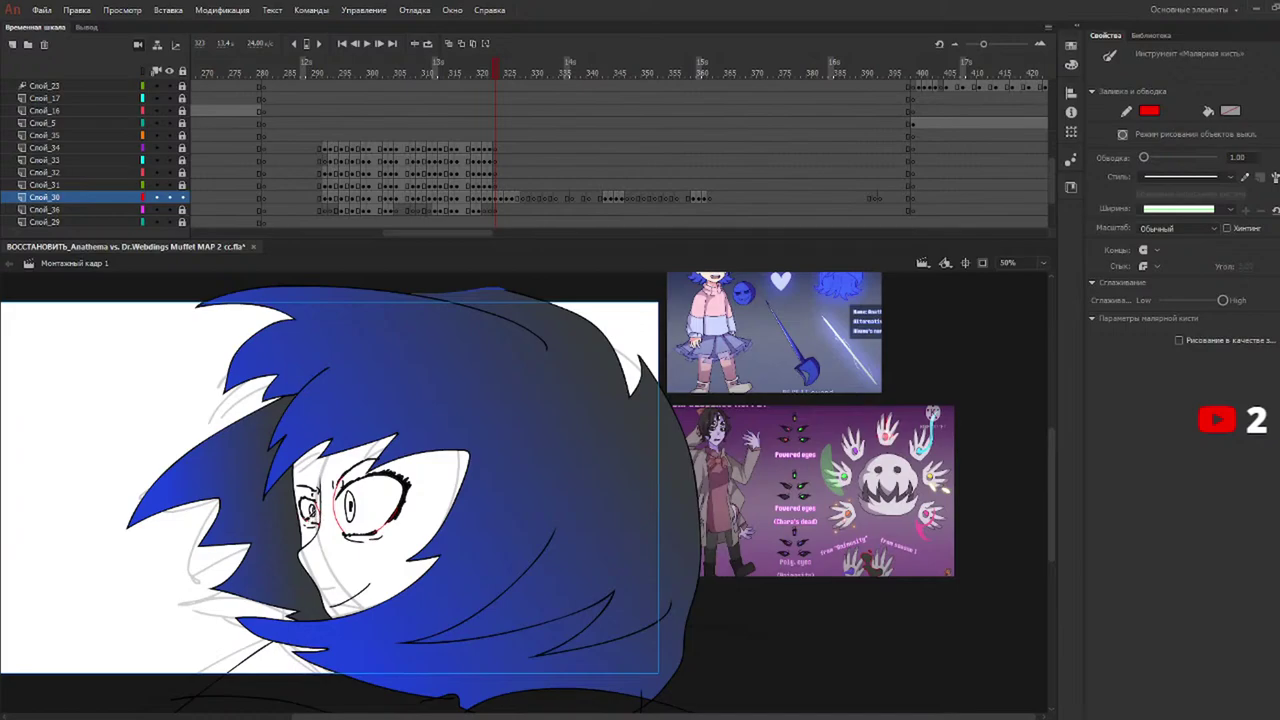
key(v)
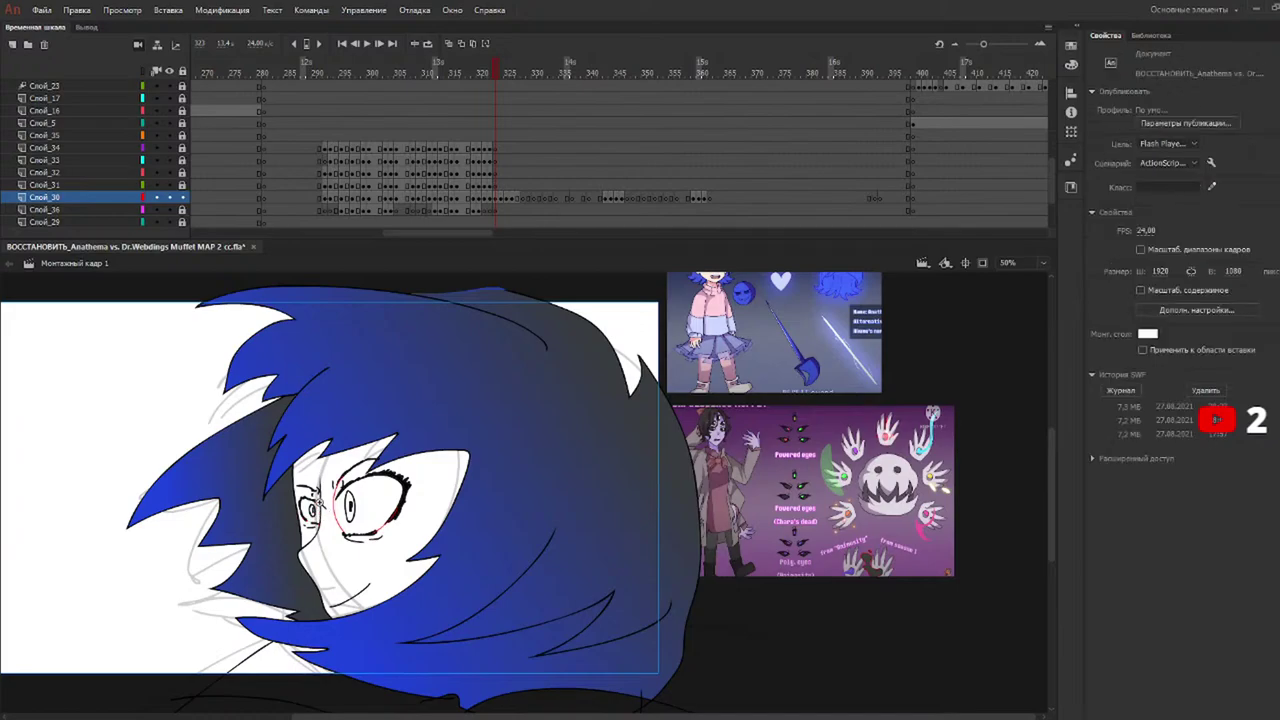
key(y)
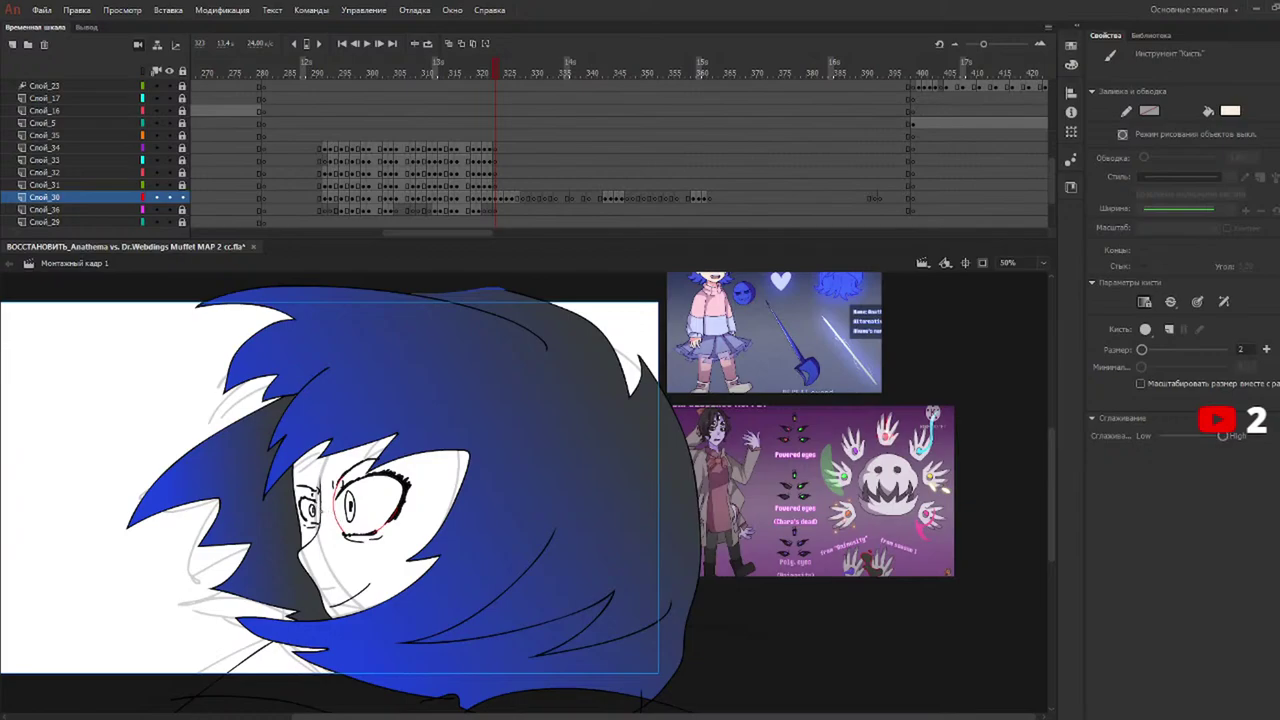
key(y)
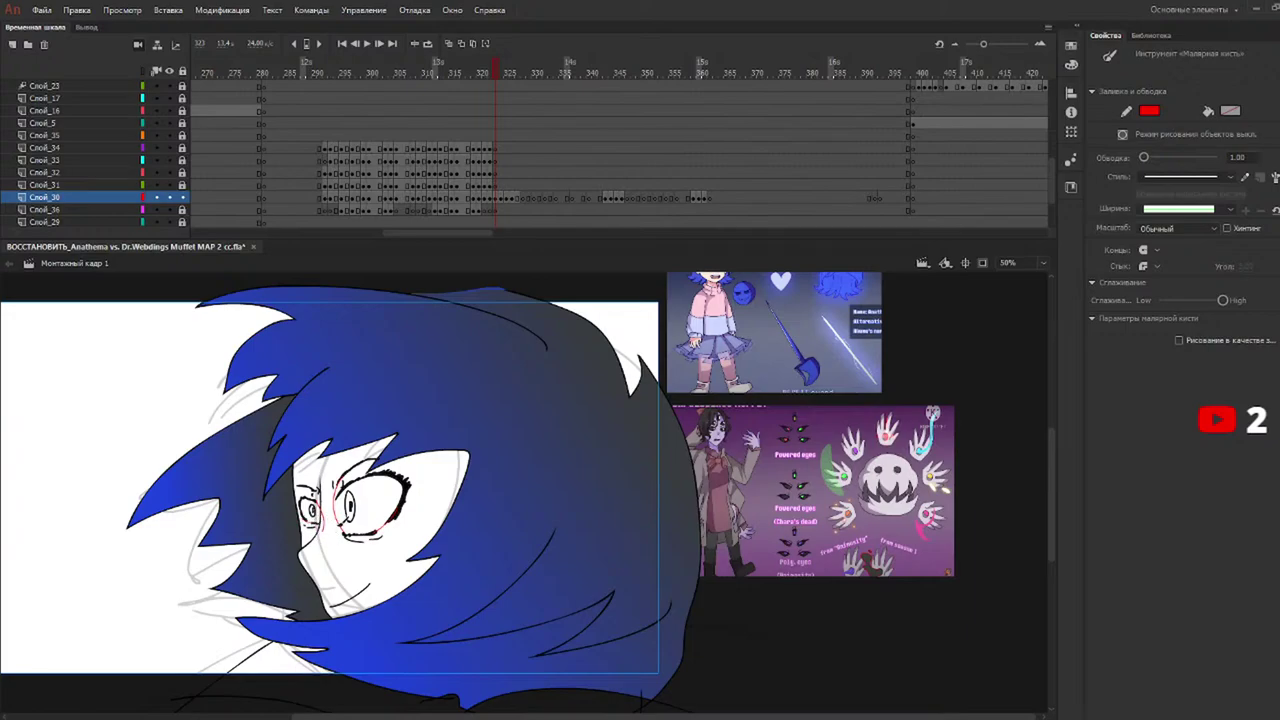
click(508, 76)
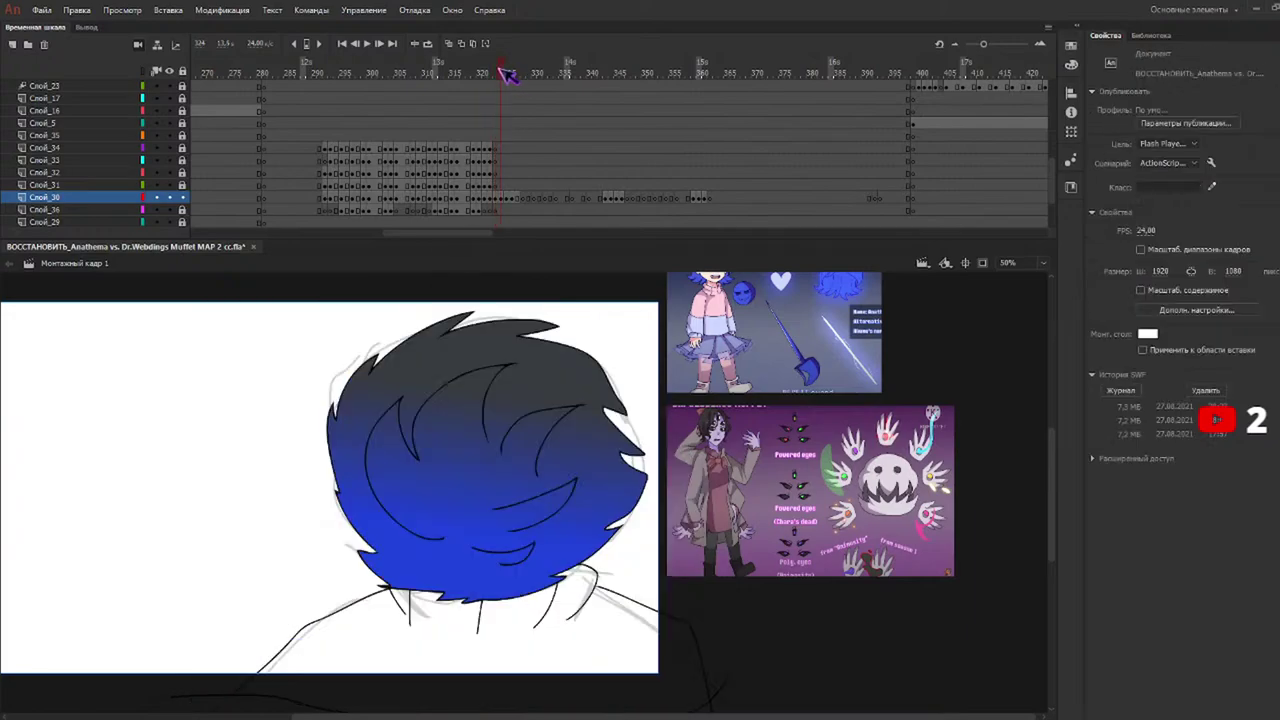
drag(502, 71, 495, 72)
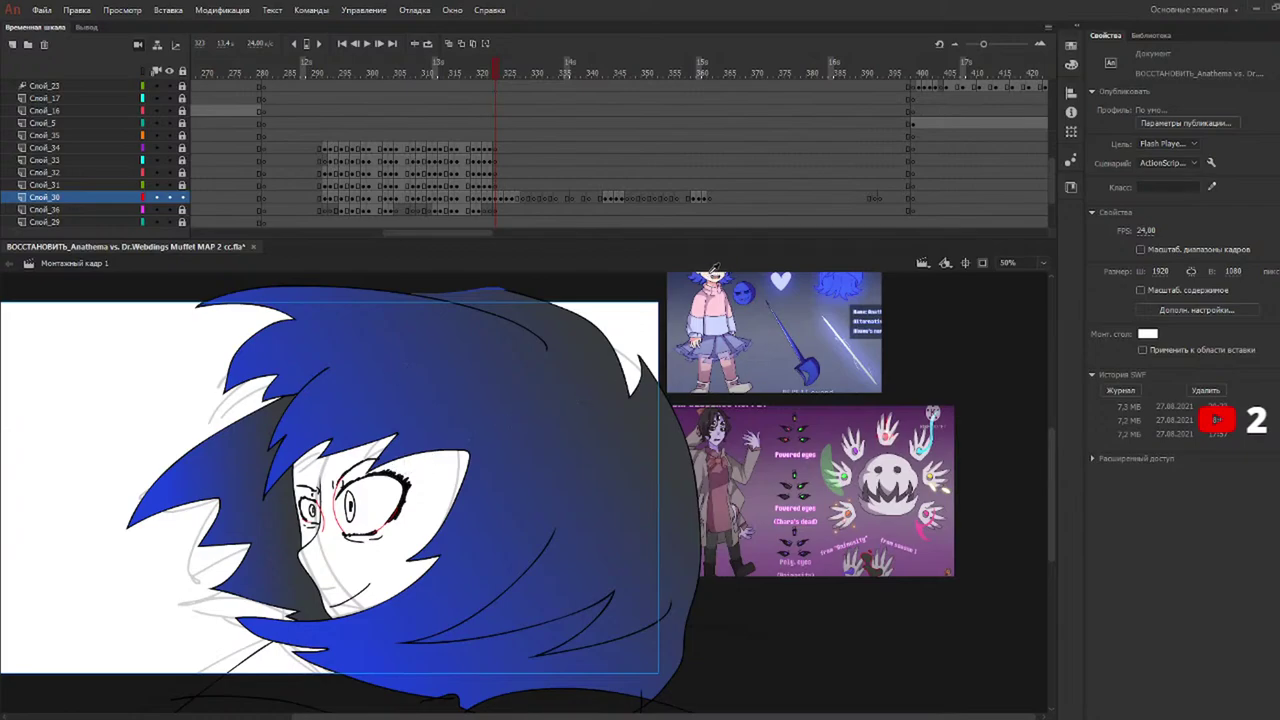
Fill the face on frame 323 with the light skin colour, leaving the eyes white.
key(k)
click(385, 563)
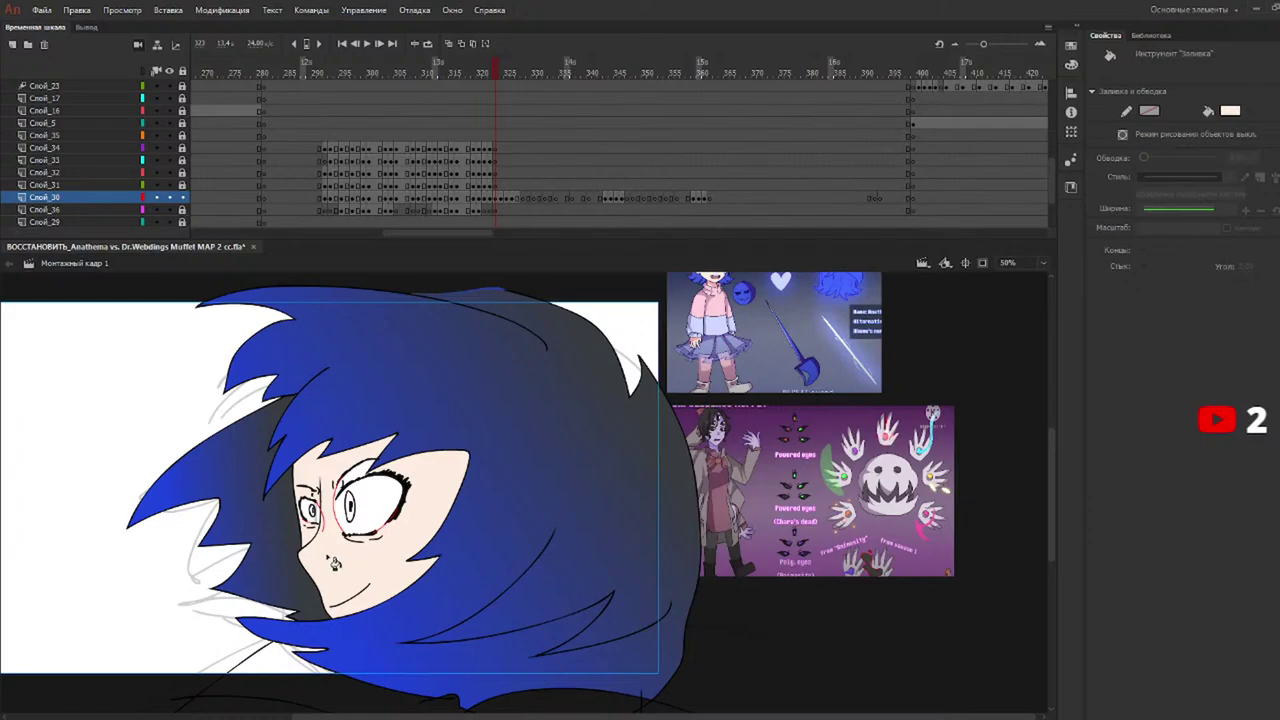
click(362, 488)
key(ctrl+z)
key(b)
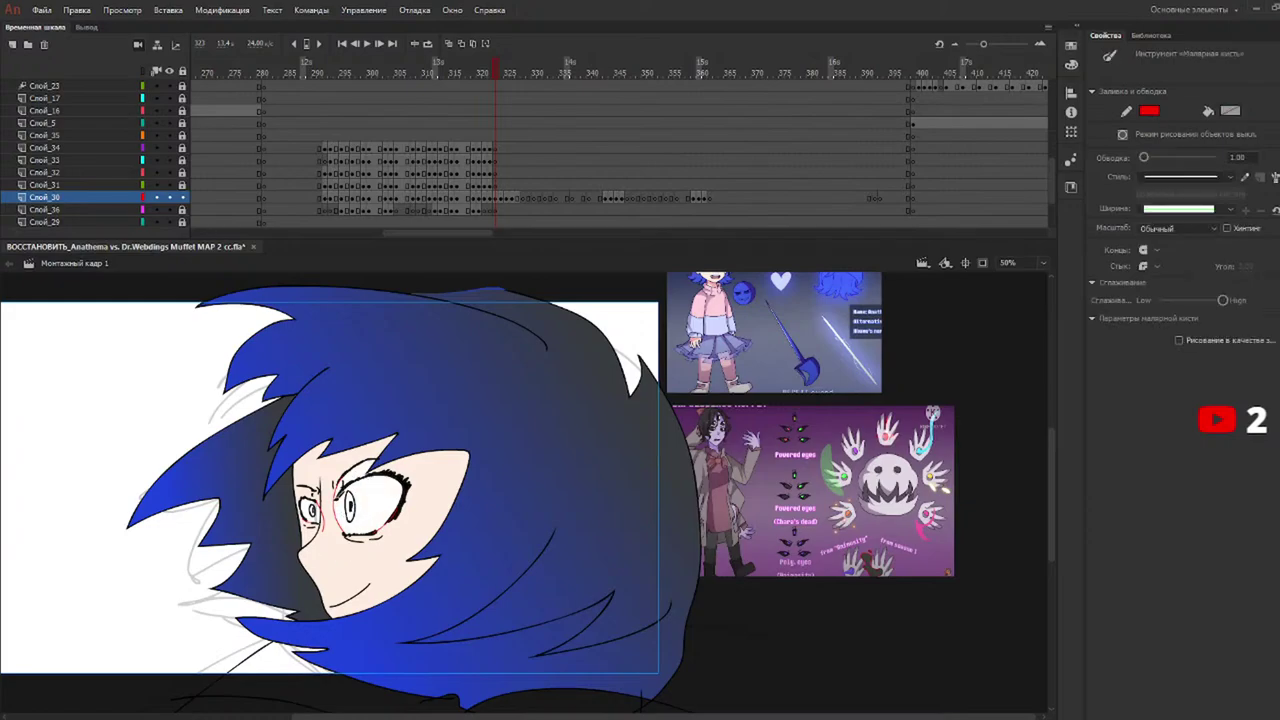
key(k)
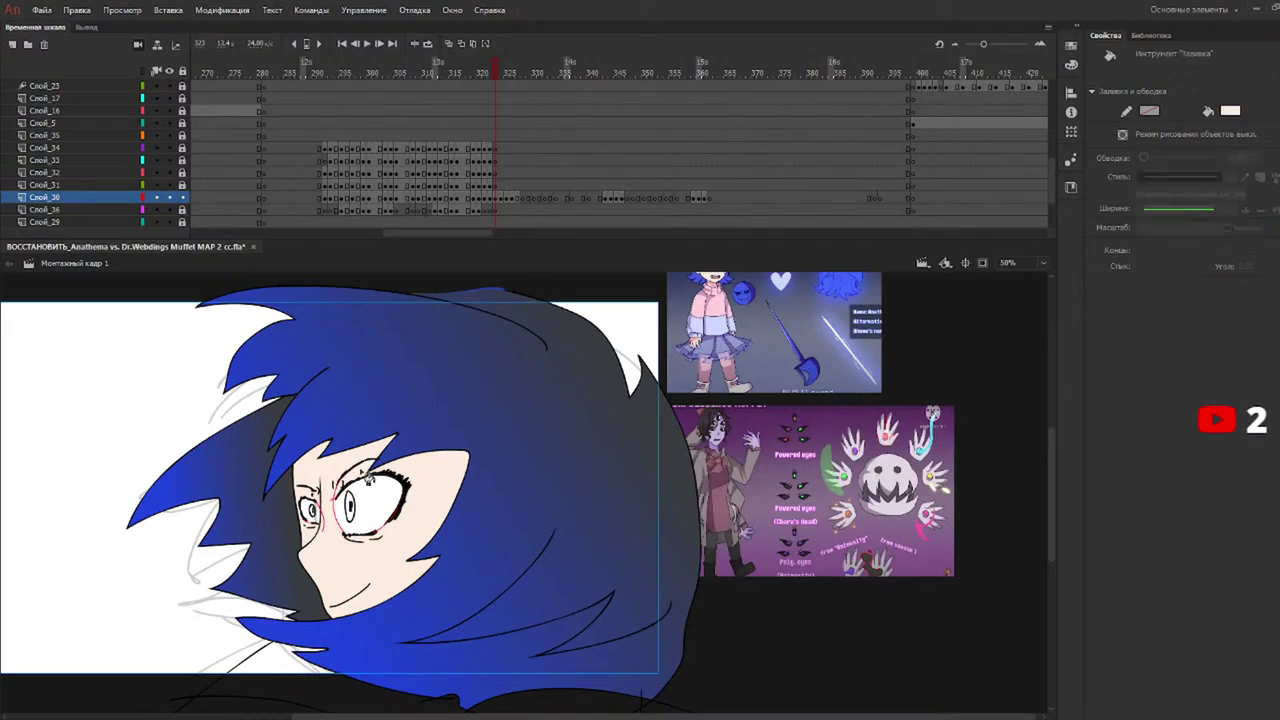
Close the eye contour on frame 325 with red strokes and fill the face with the light skin colour.
click(506, 76)
drag(504, 76, 508, 71)
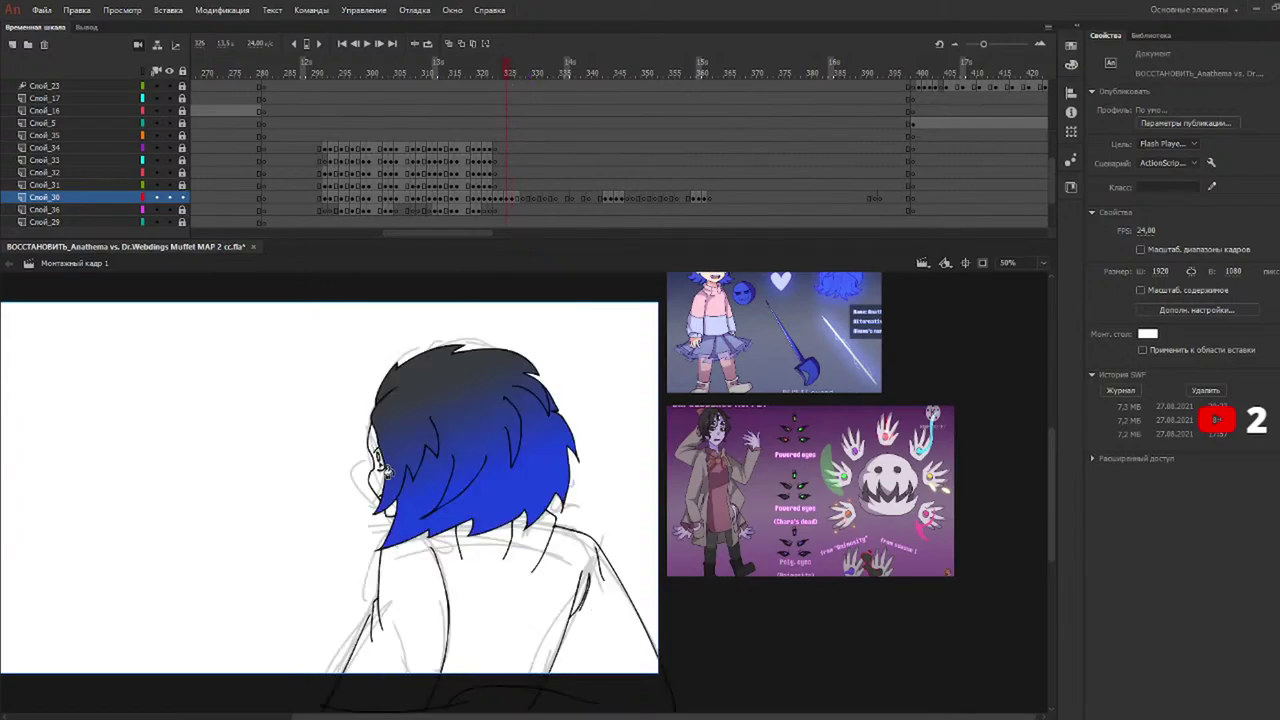
key(y)
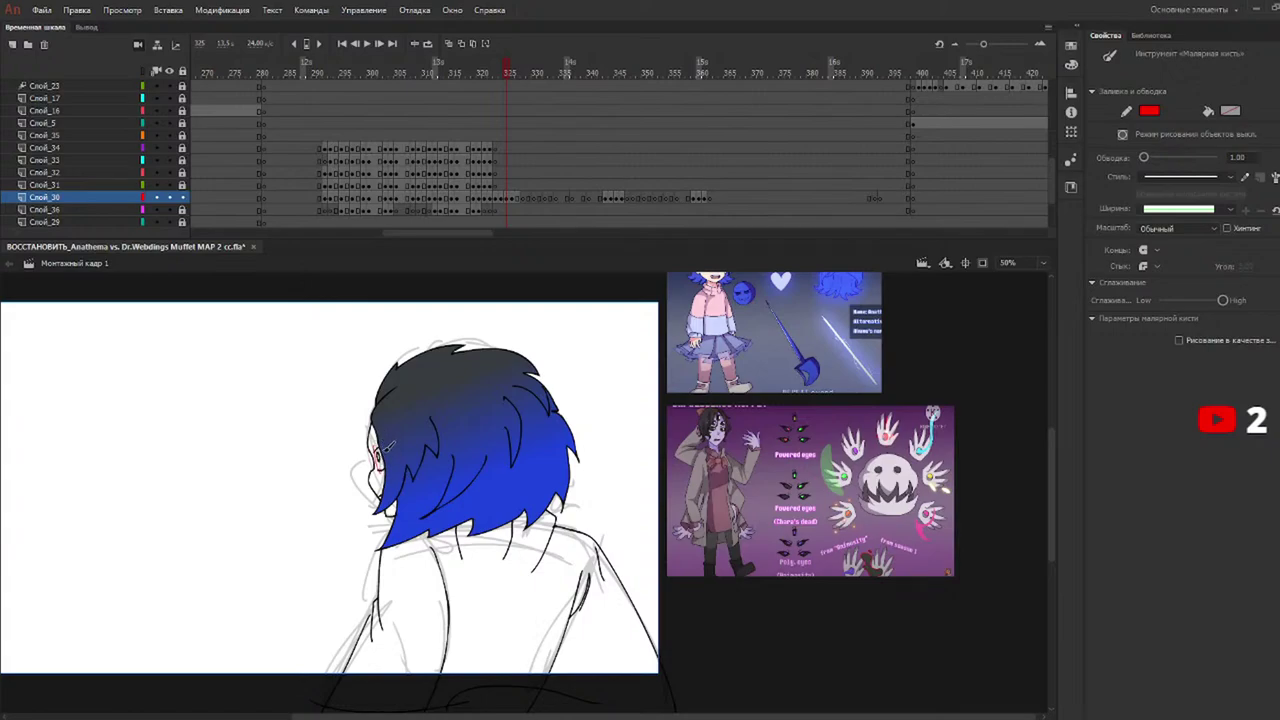
key(k)
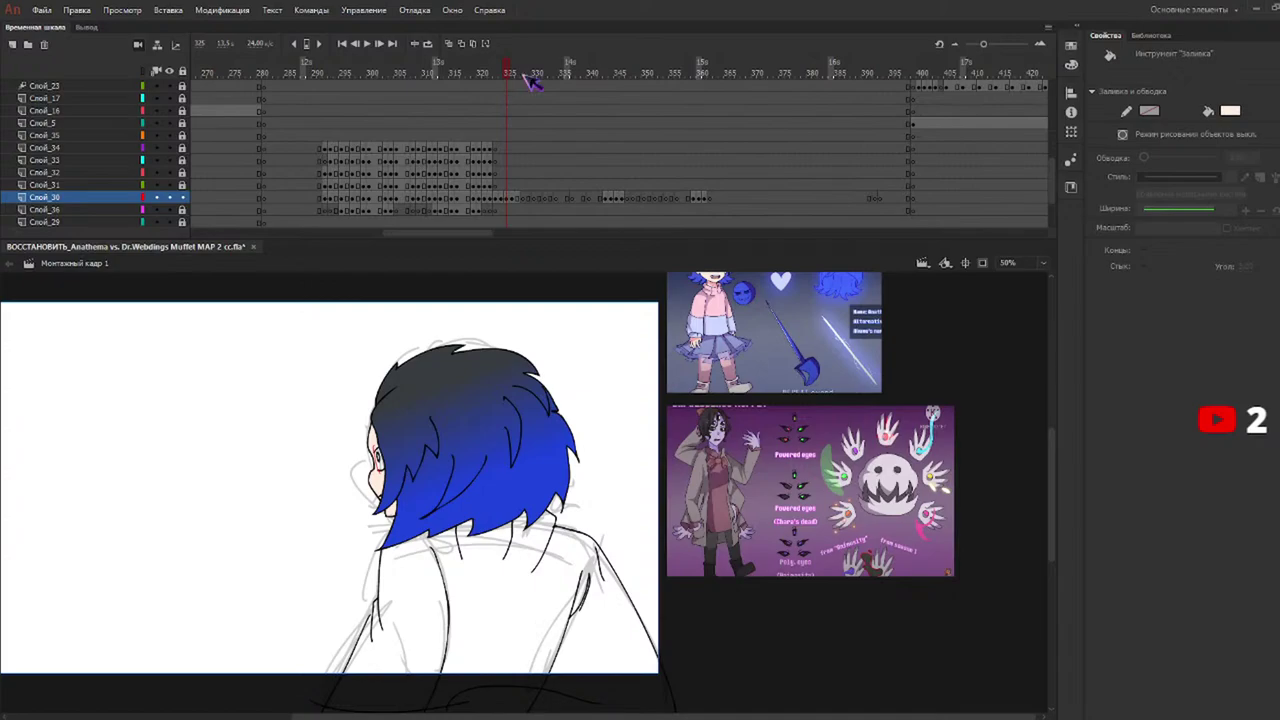
Fill the visible face areas on frames 346, 359 and 361 with the light skin colour.
drag(525, 76, 627, 84)
key(k)
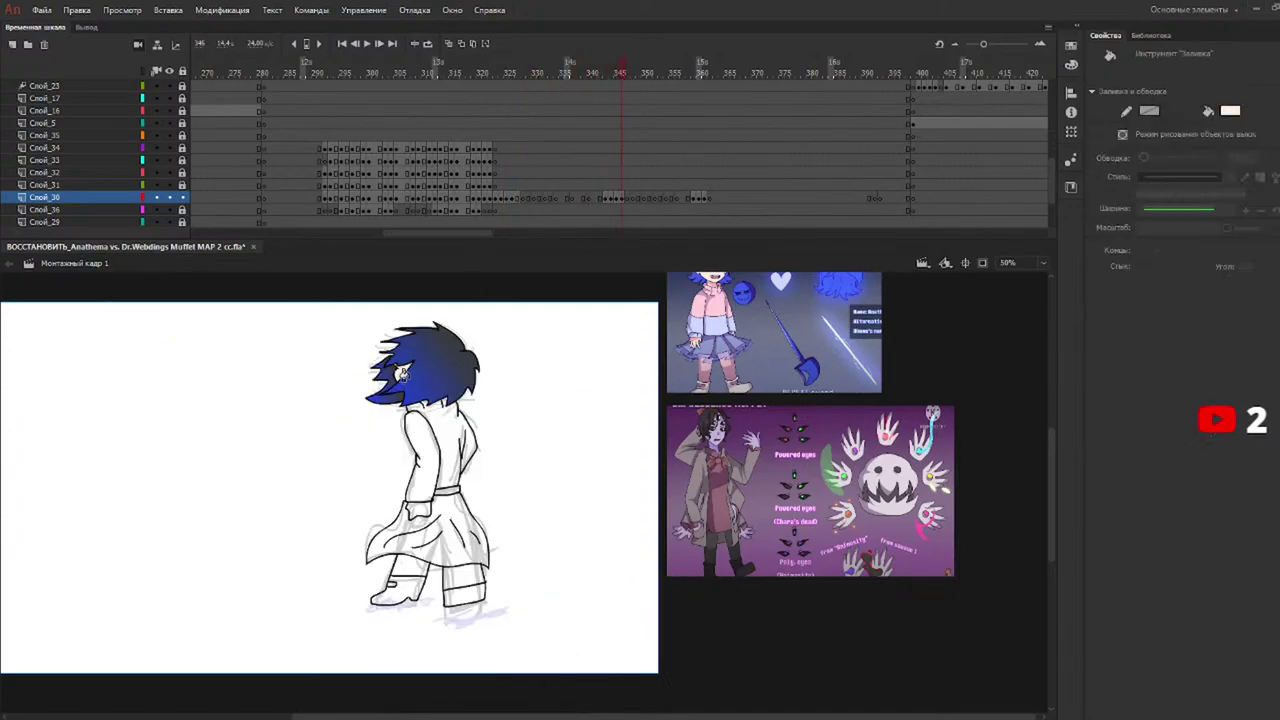
click(699, 68)
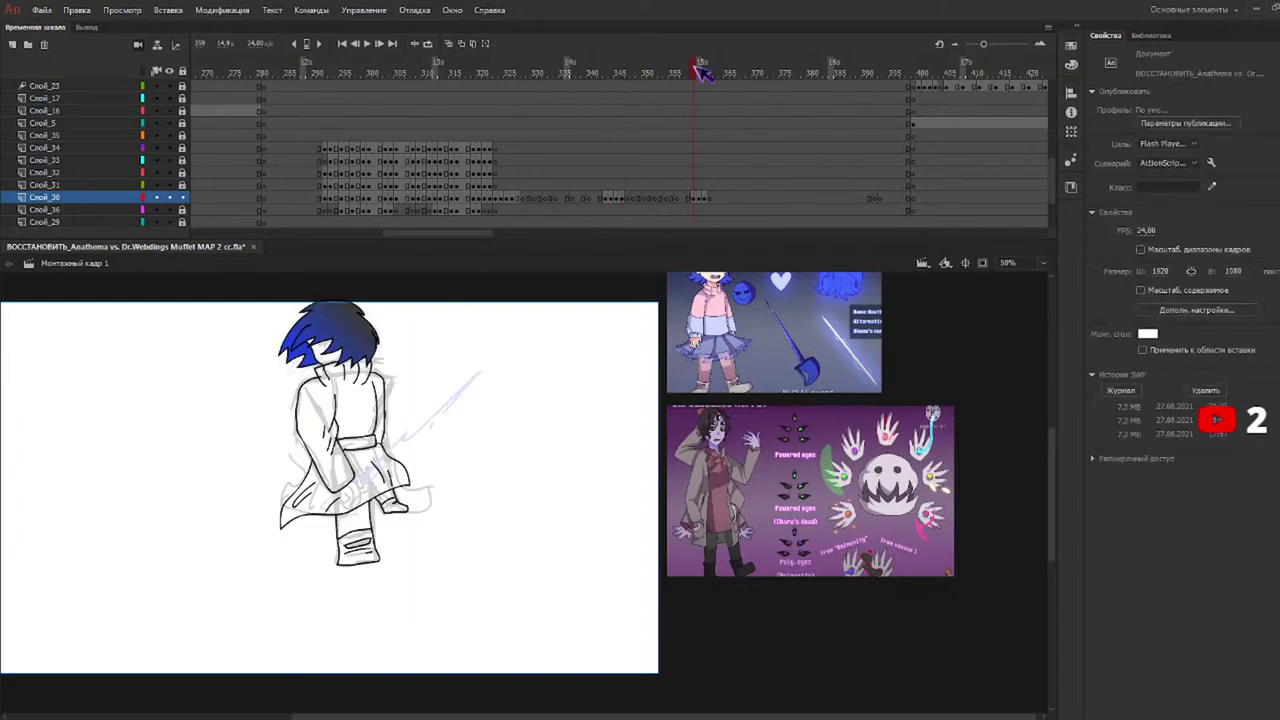
key(k)
click(319, 353)
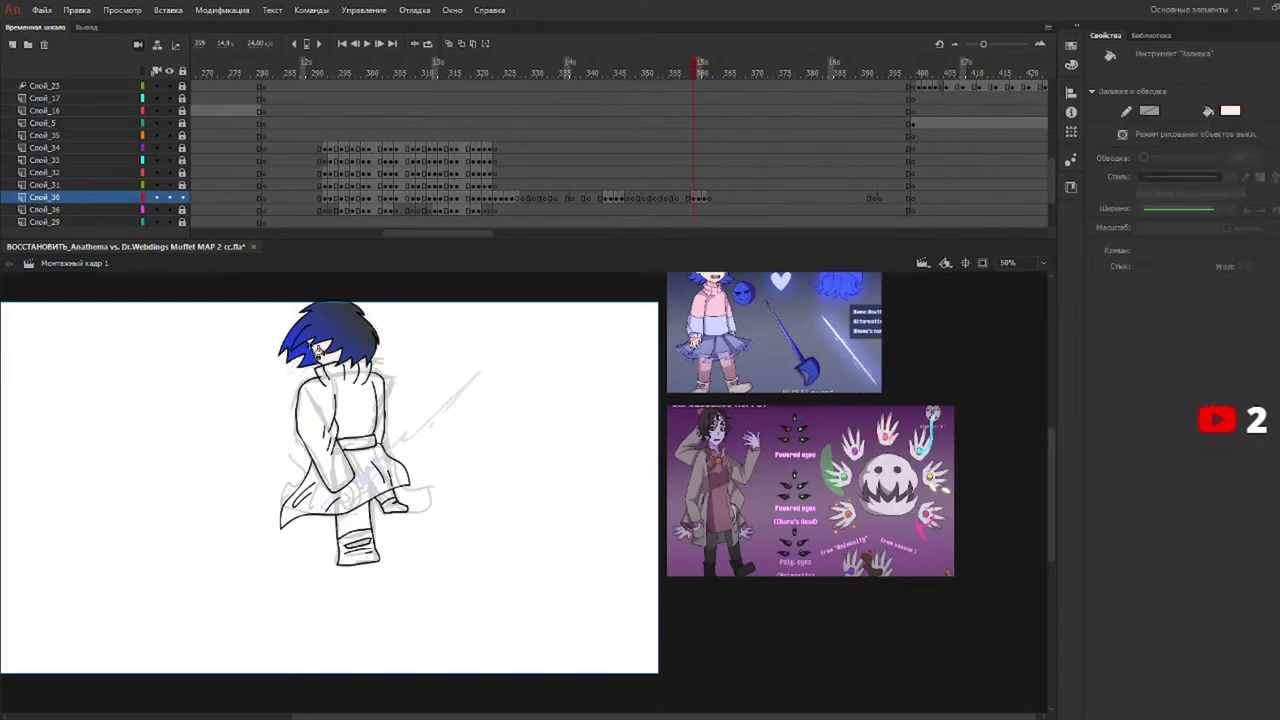
click(702, 68)
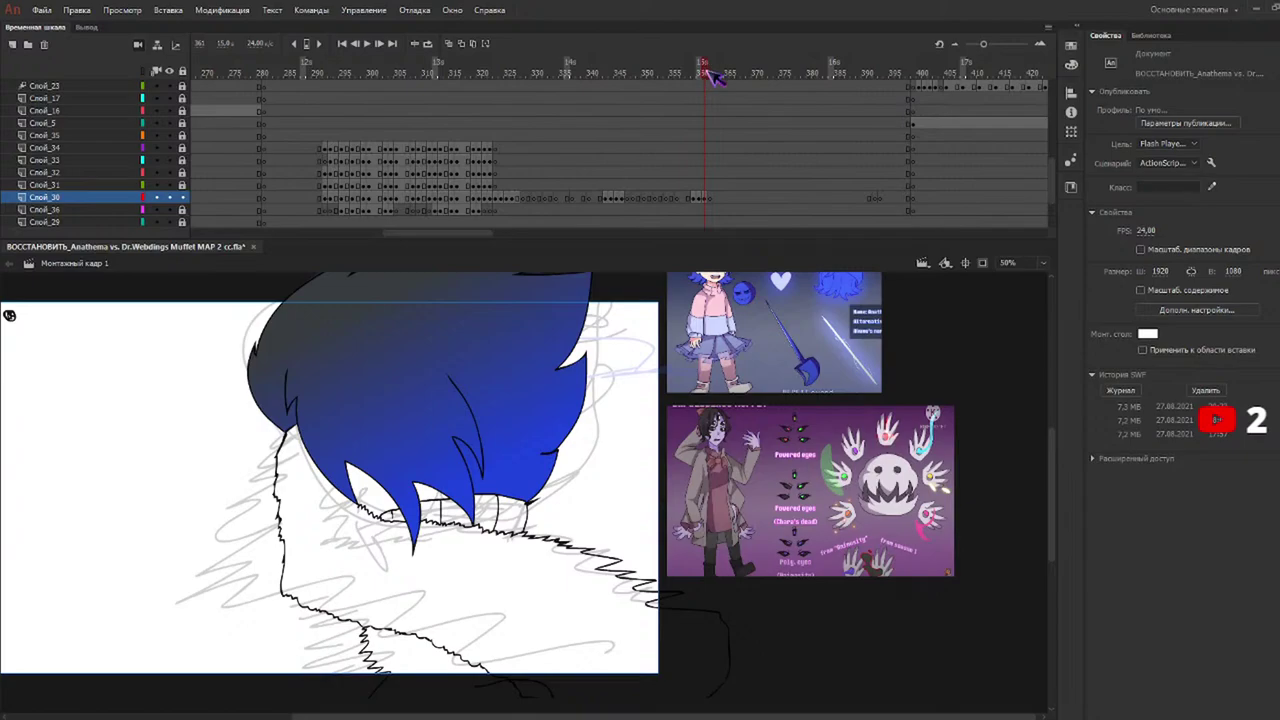
click(372, 496)
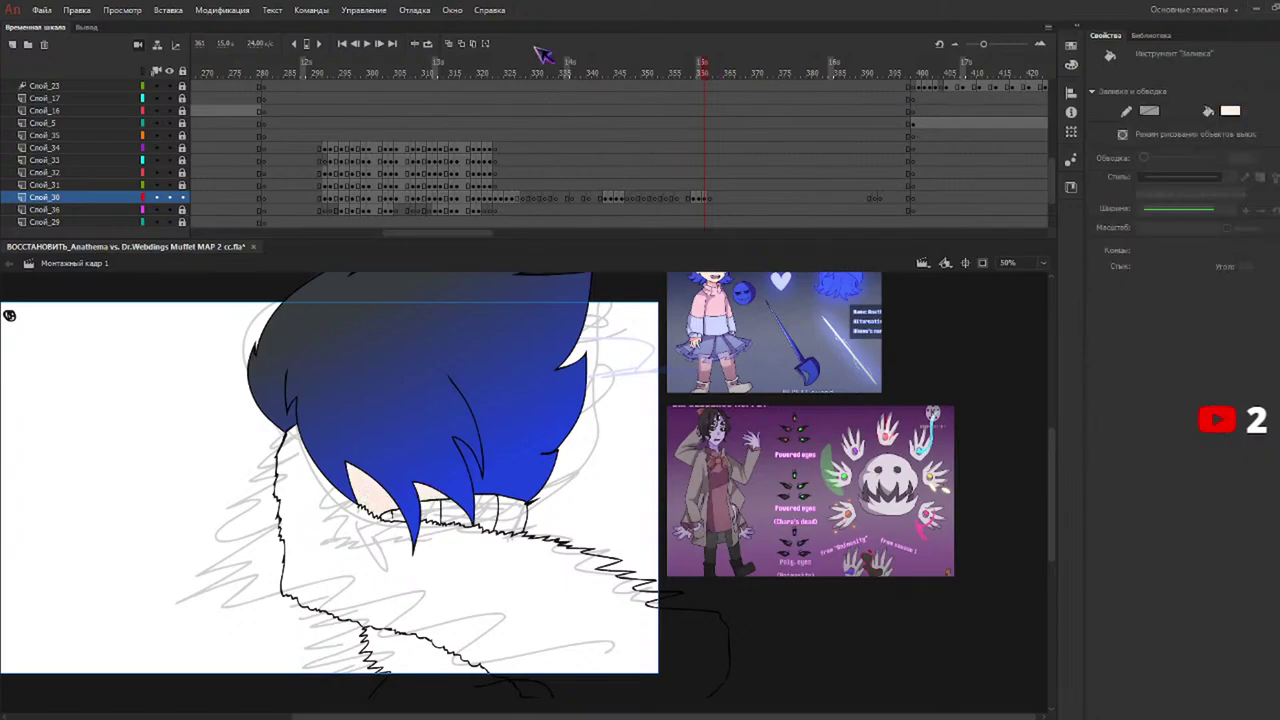
Fill the clothing below the hair on frame 323 with light pink.
click(492, 68)
drag(496, 71, 503, 73)
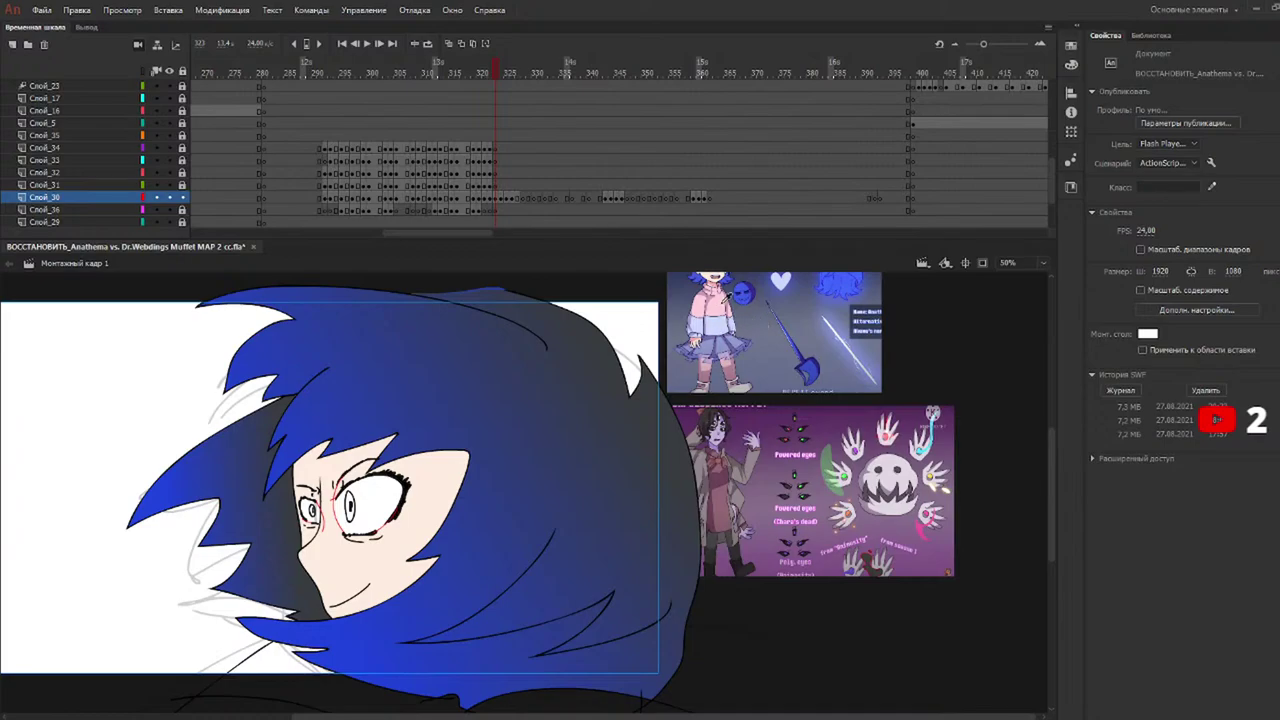
key(k)
click(305, 684)
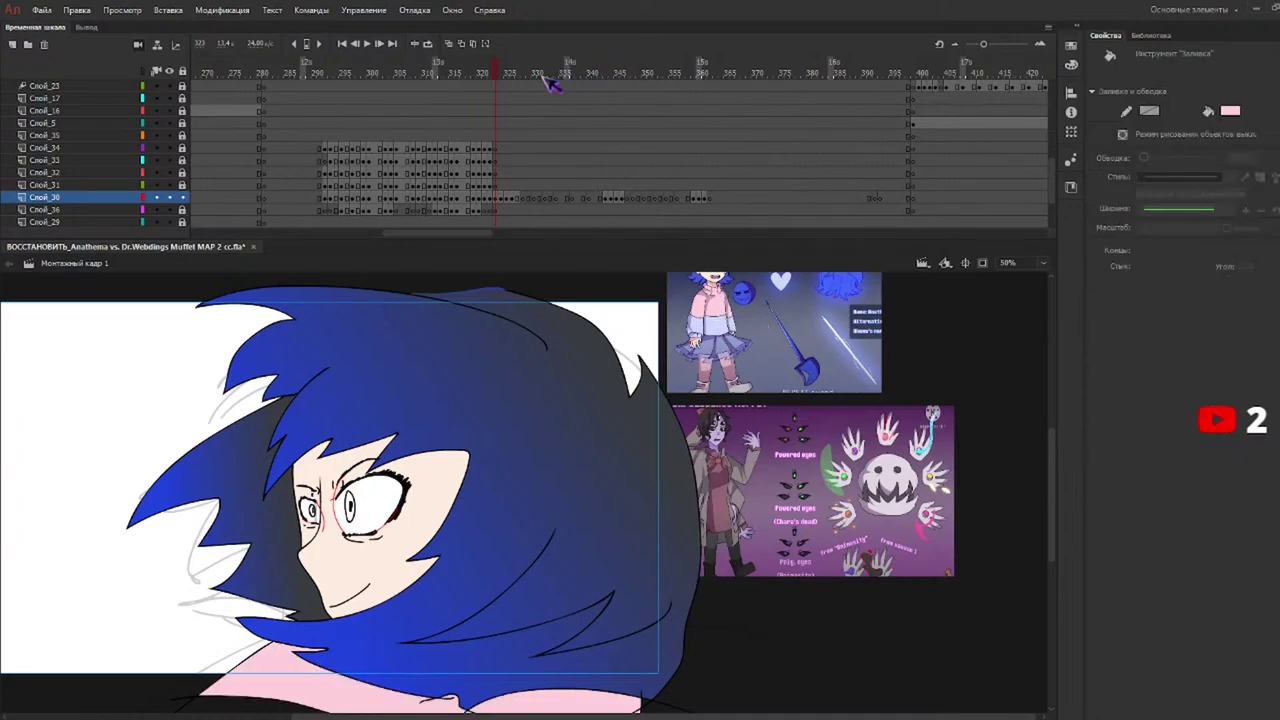
click(501, 71)
click(496, 72)
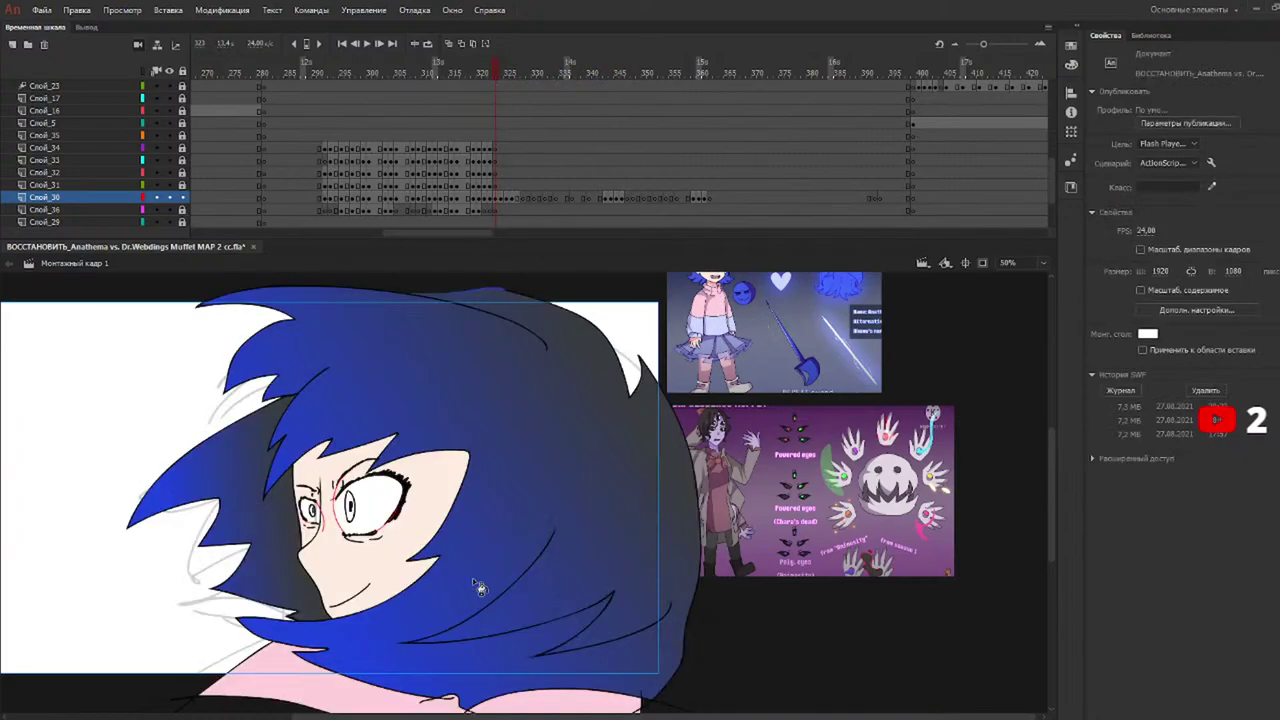
Close the clothing outline on frame 324 with a pink curve below the stage and fill the clothing with light pink.
click(506, 72)
key(k)
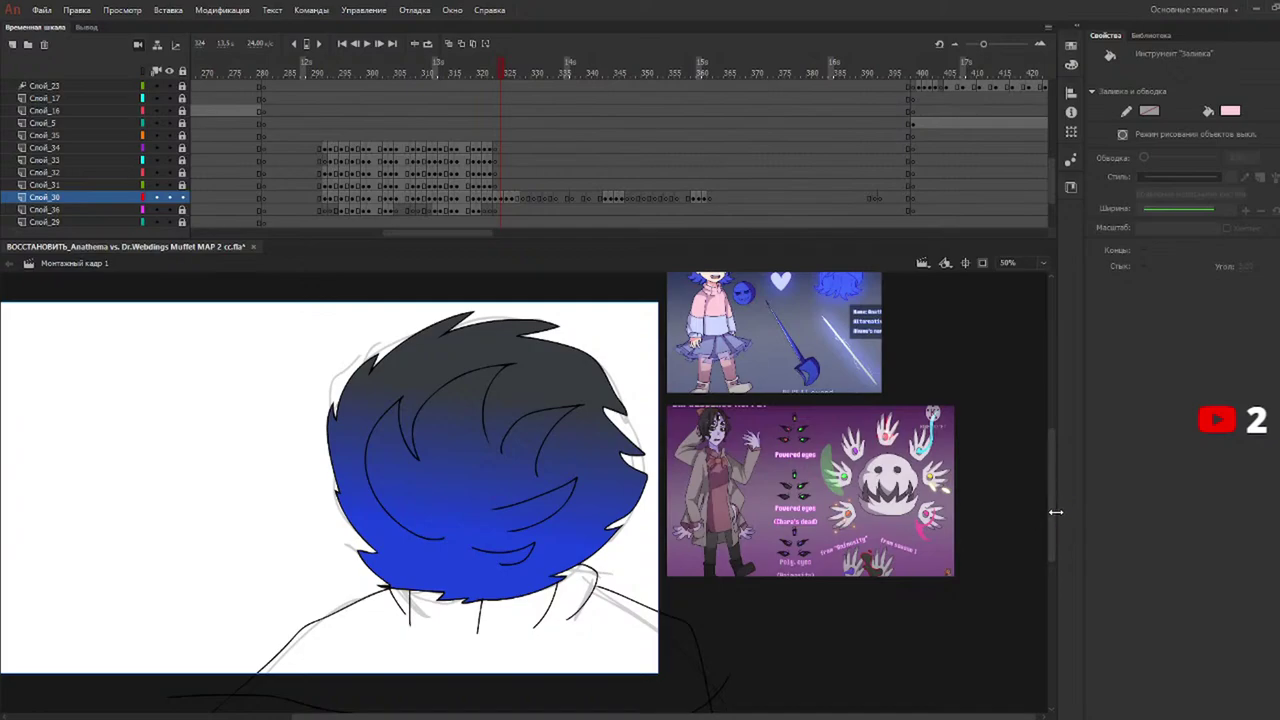
drag(1057, 537, 1057, 586)
key(b)
drag(440, 624, 680, 678)
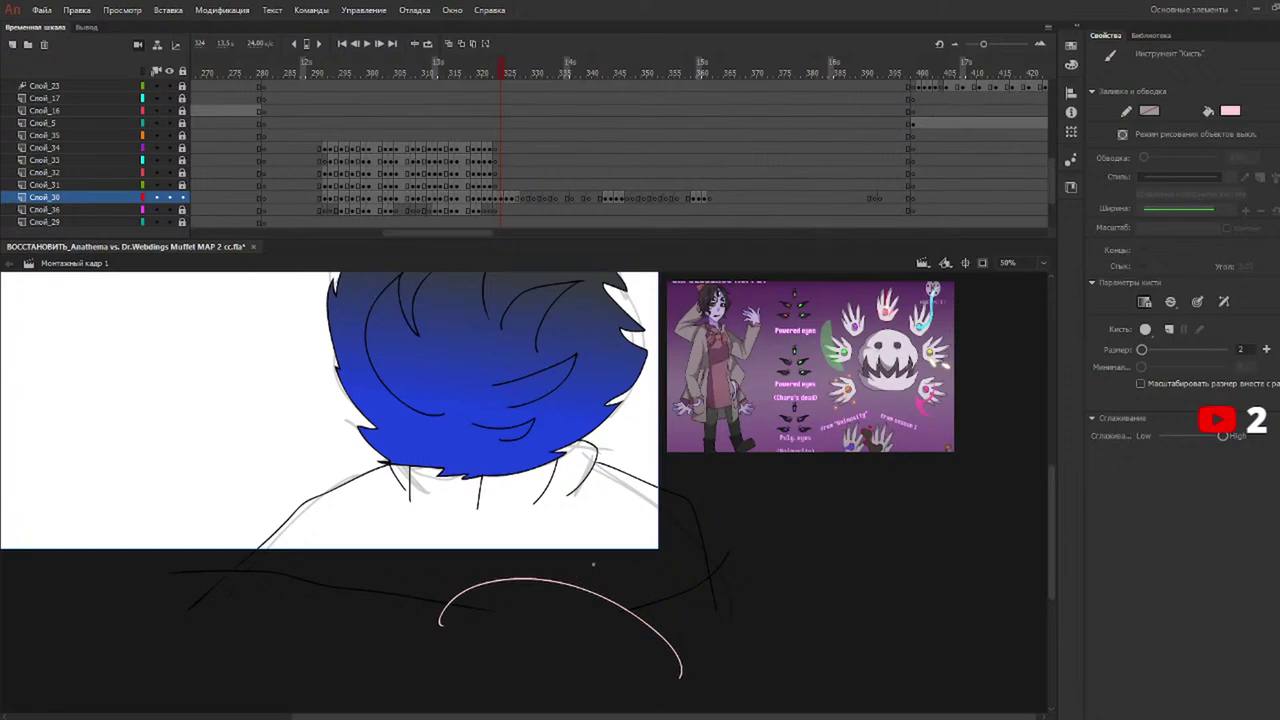
key(n)
key(k)
click(503, 71)
click(562, 515)
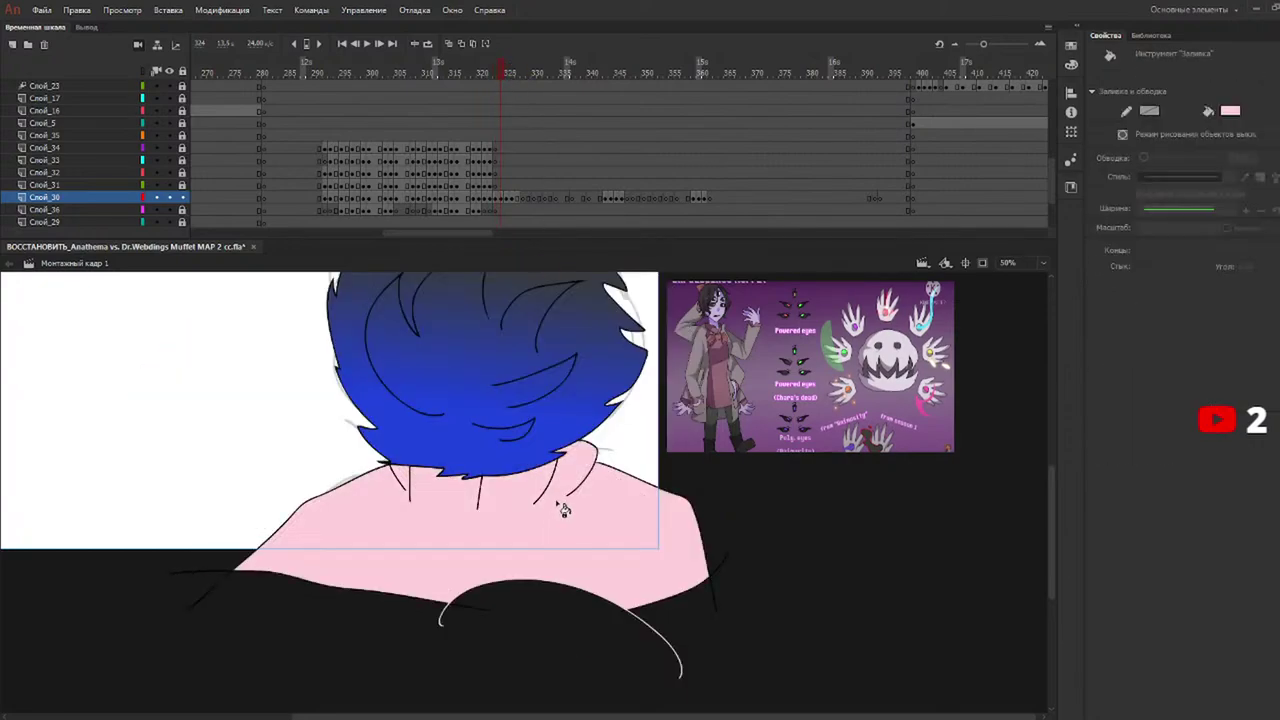
Close the clothing outline on frame 325 with a pink curve below the stage and fill the clothing with light pink.
drag(517, 71, 508, 65)
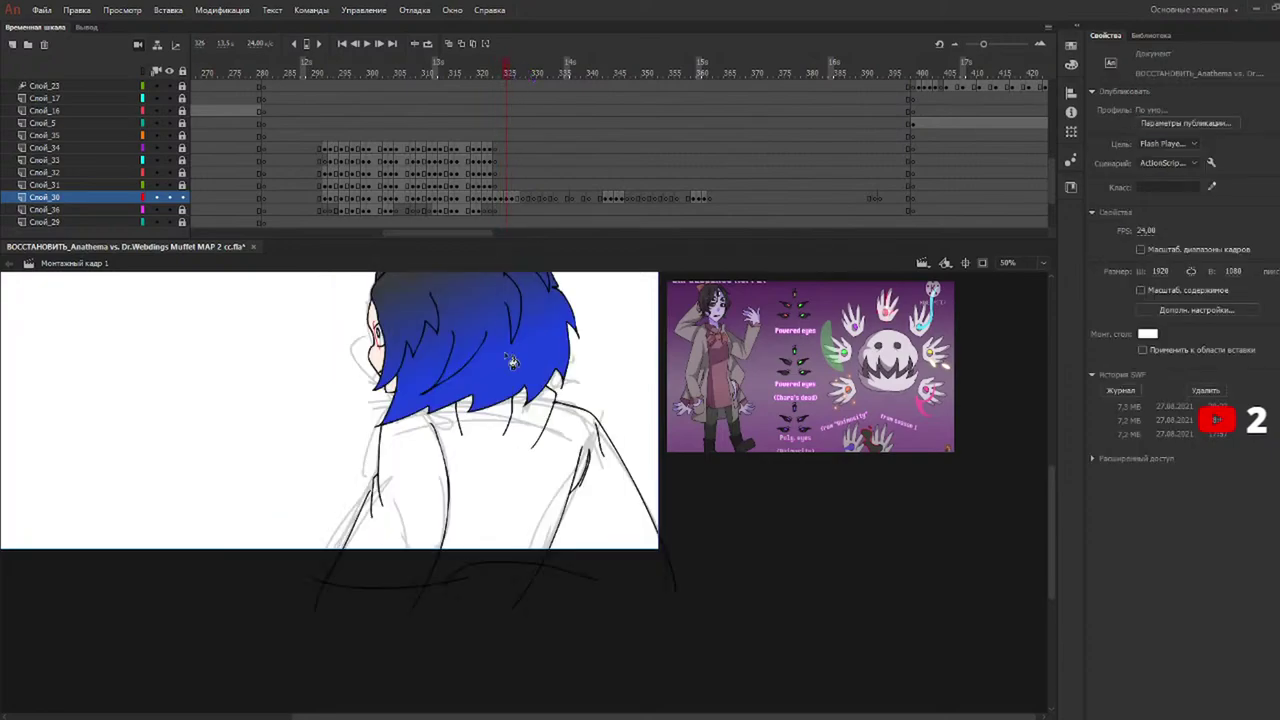
key(k)
key(b)
drag(581, 585, 719, 591)
key(k)
click(606, 535)
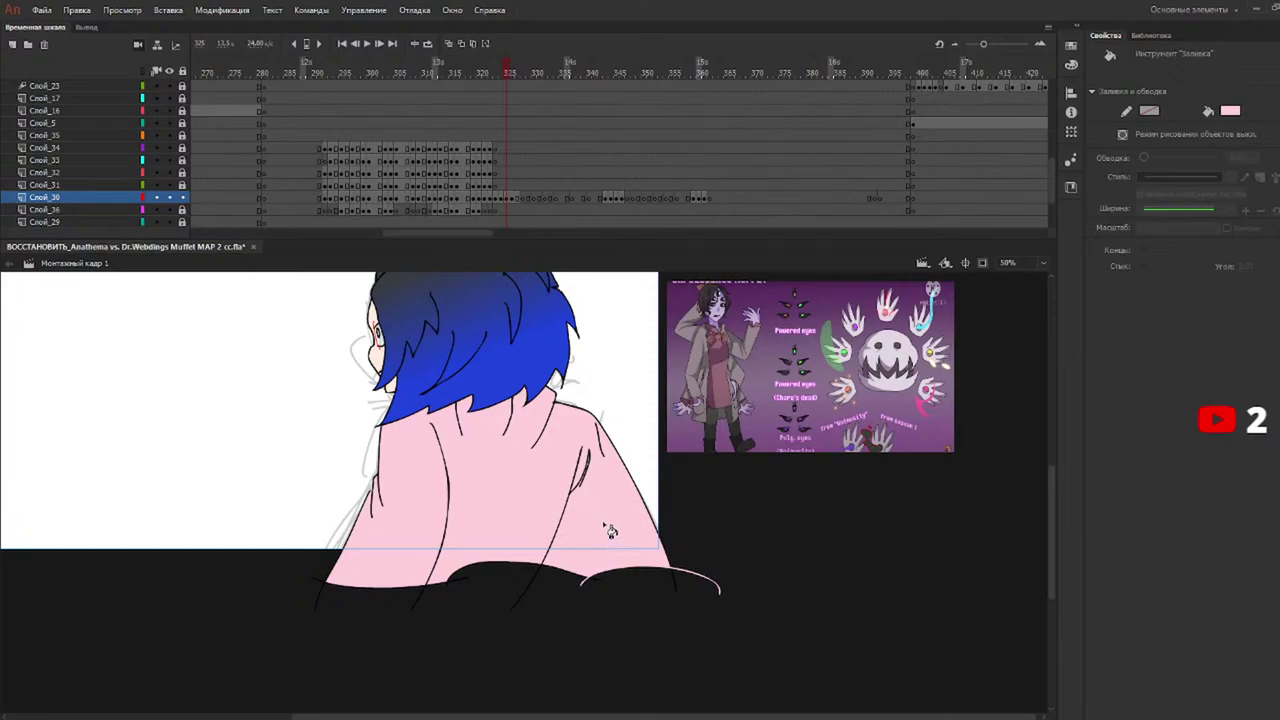
key(ctrl+z)
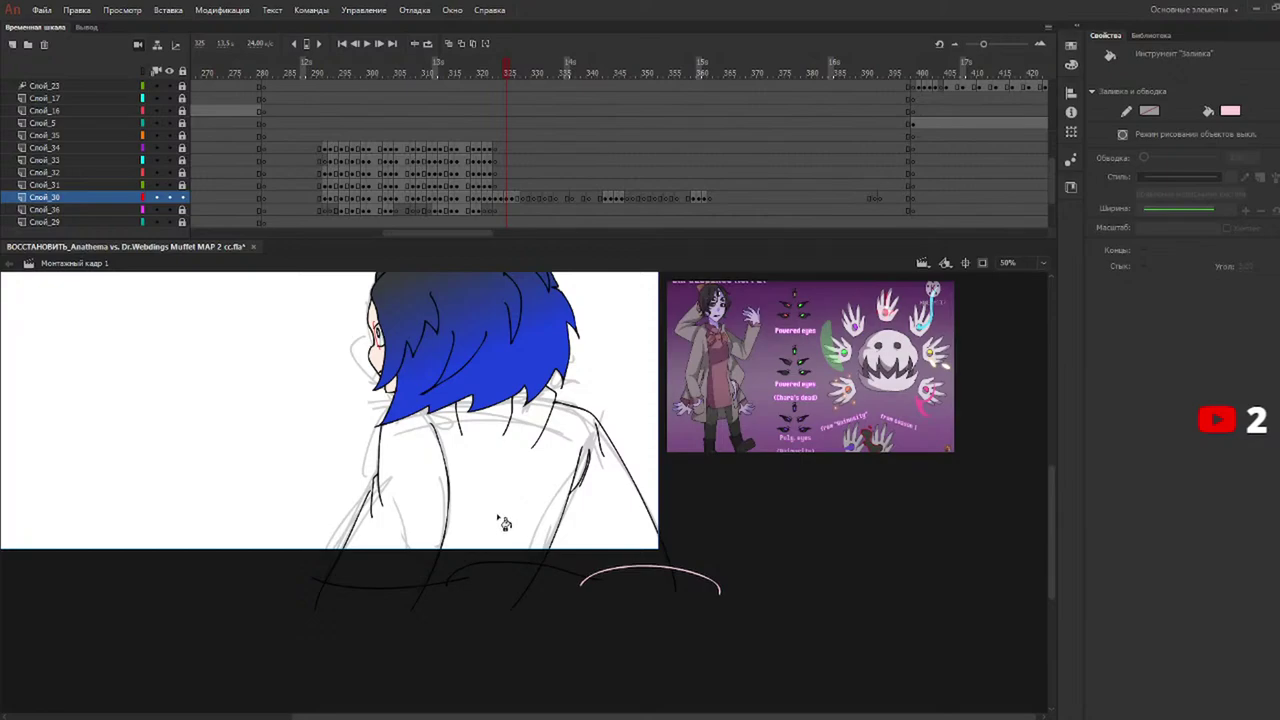
key(b)
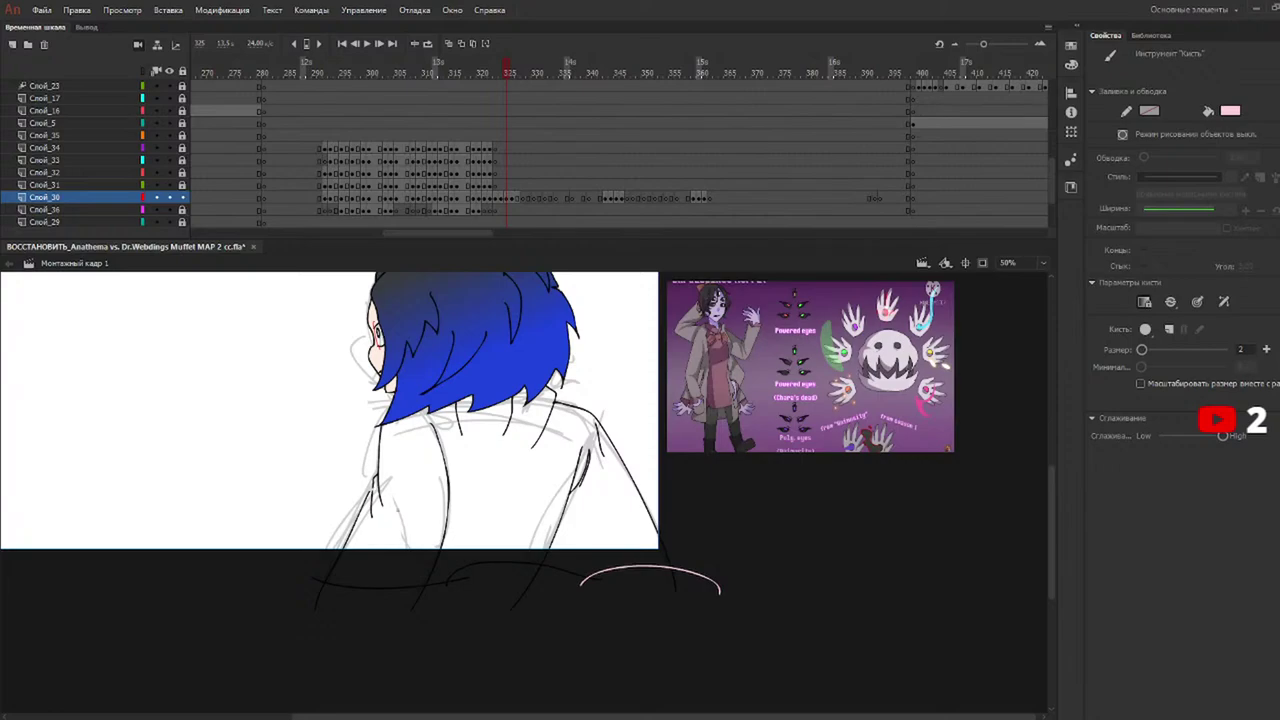
key(k)
click(421, 513)
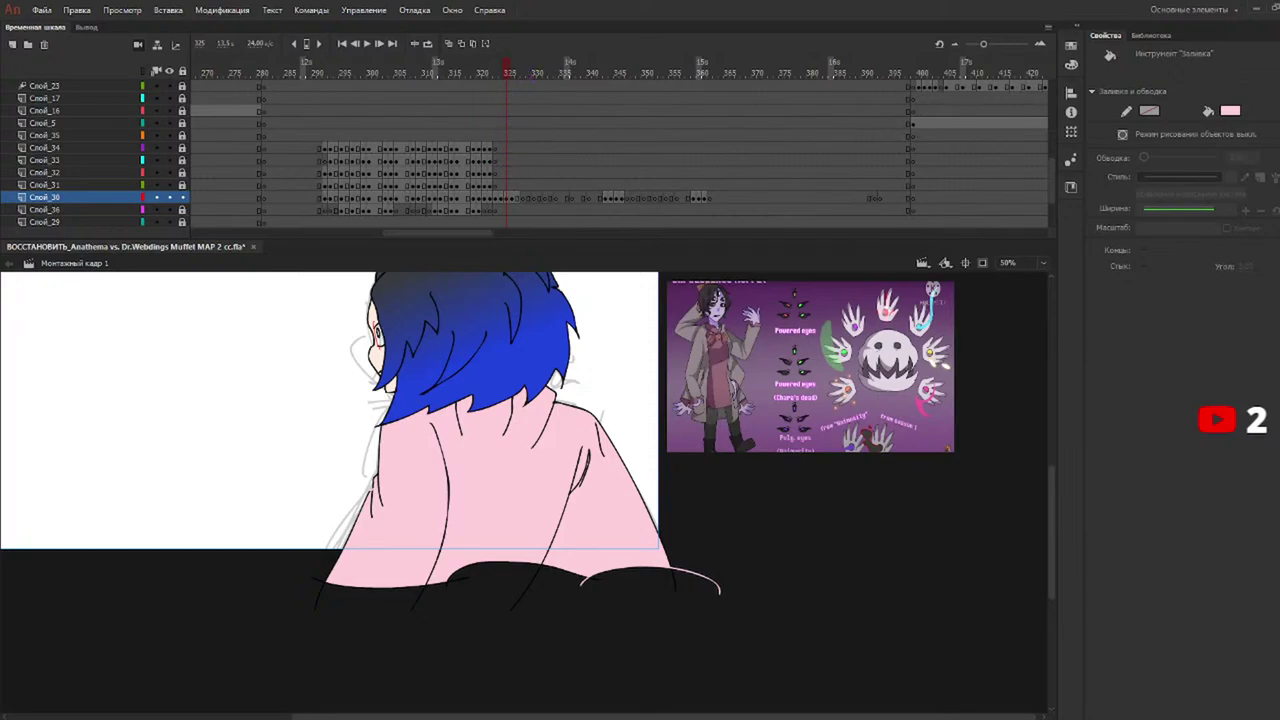
Fill the upper clothing across the back and upper sleeves on frames 343 and 344 with light pink.
click(526, 131)
drag(553, 74, 610, 80)
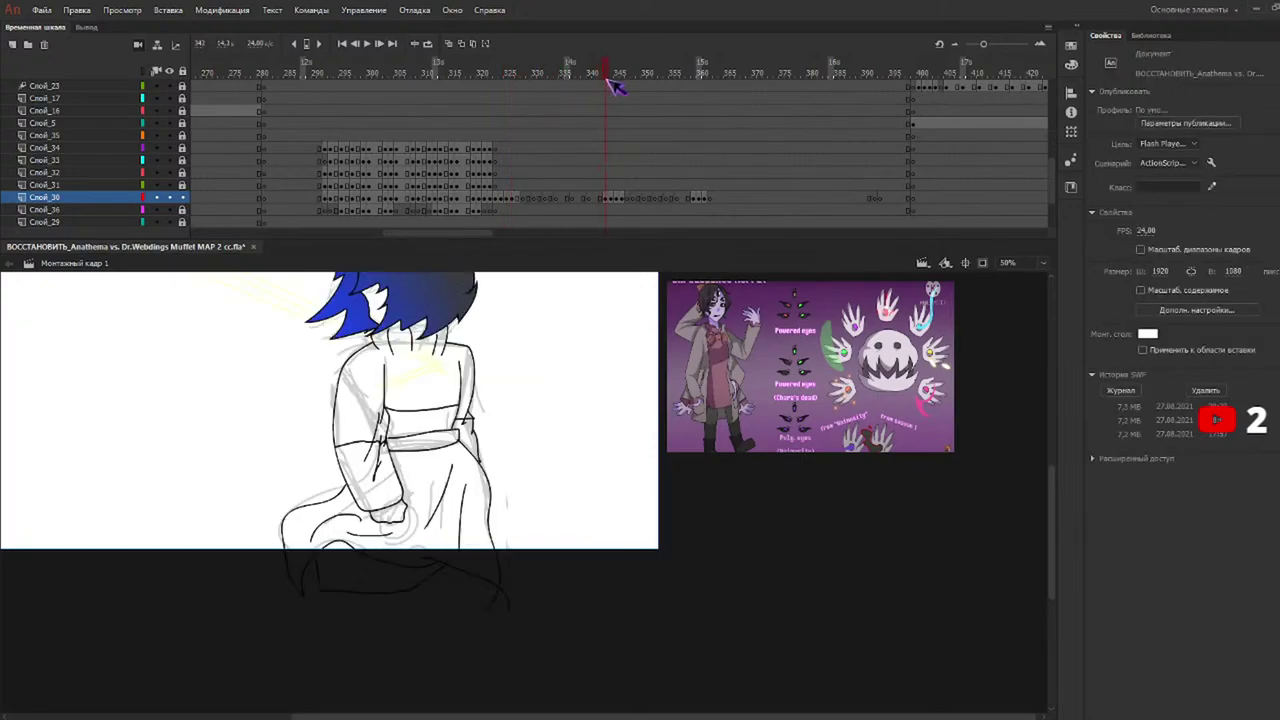
key(k)
click(424, 395)
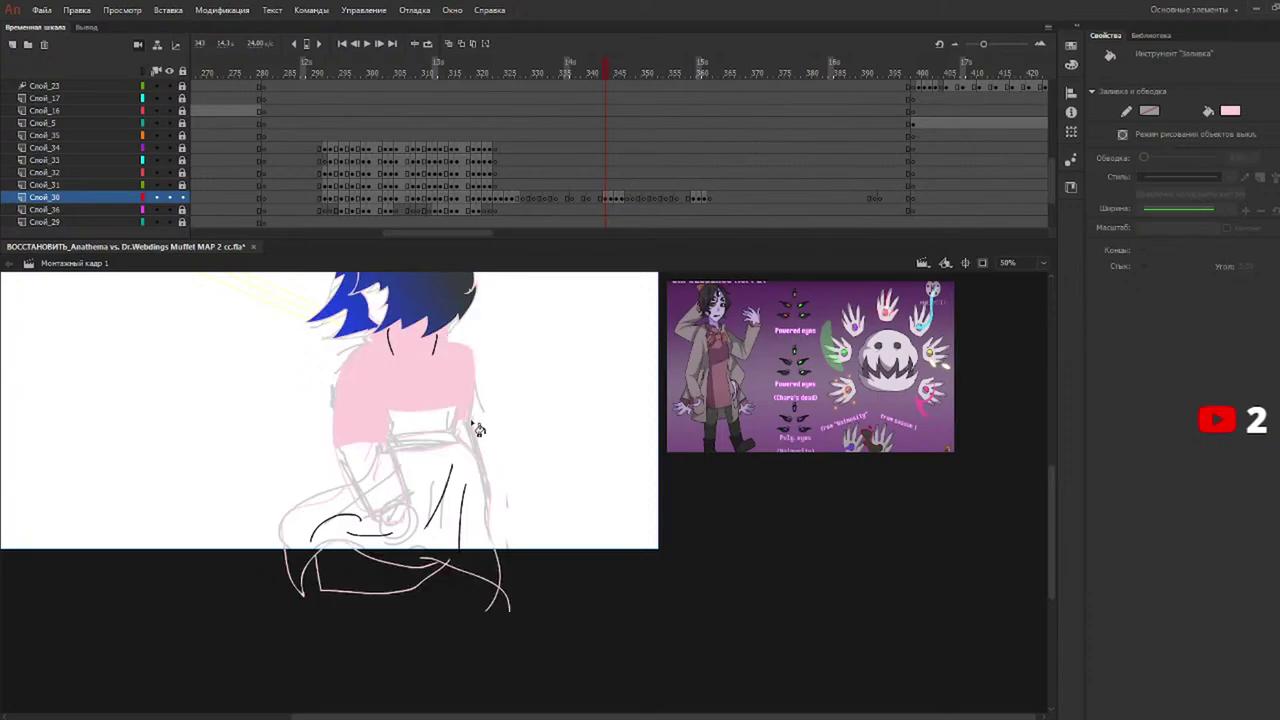
click(617, 72)
click(611, 70)
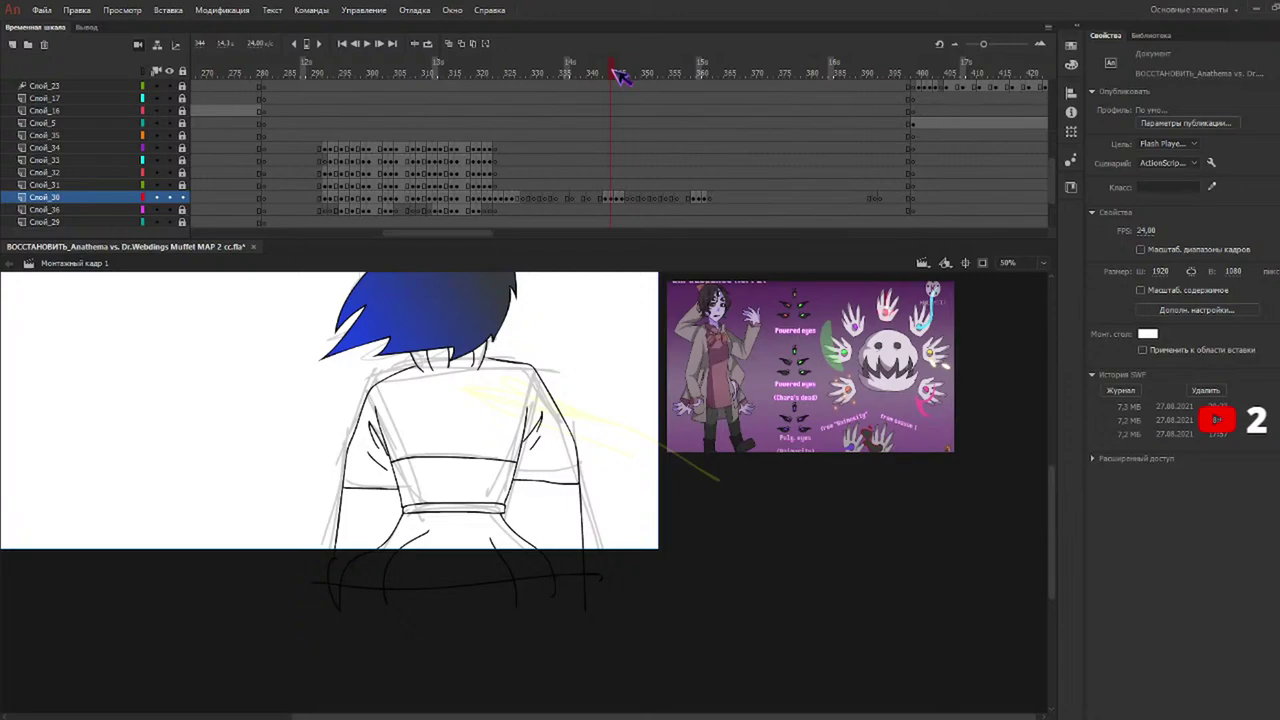
key(k)
click(426, 441)
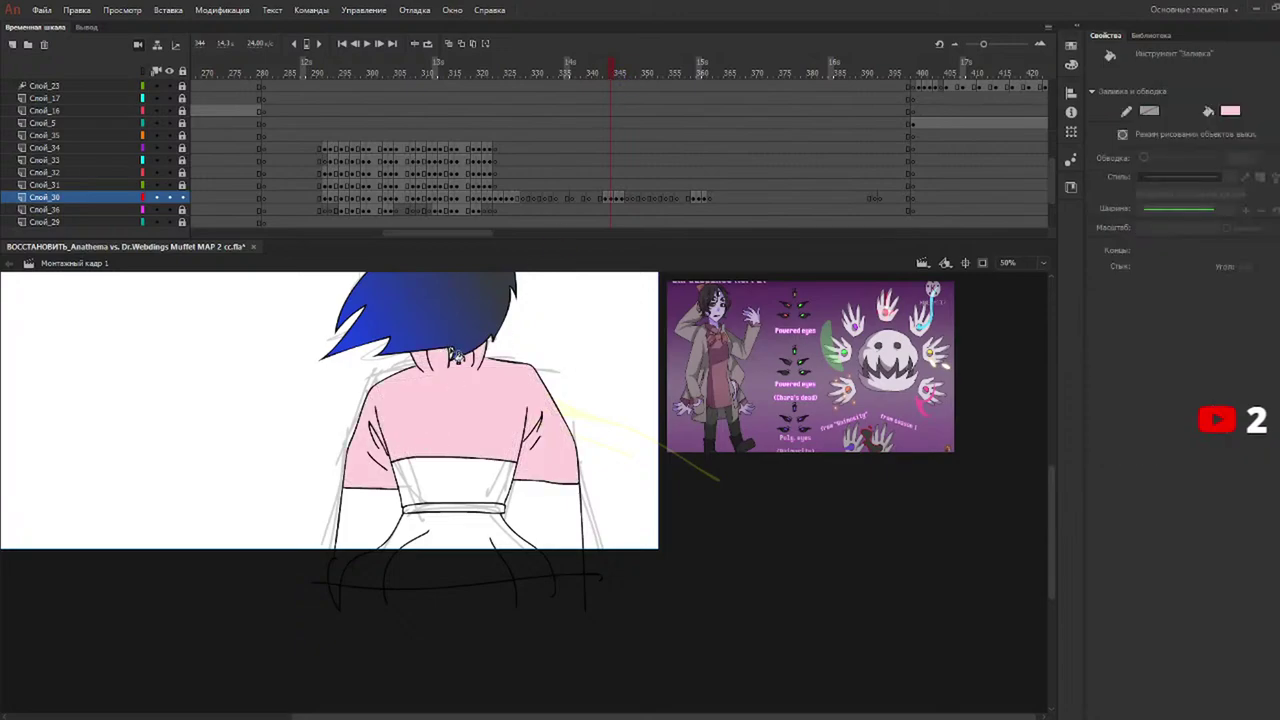
Fill the top and sleeves above the waistband on frame 345 with light pink.
click(617, 74)
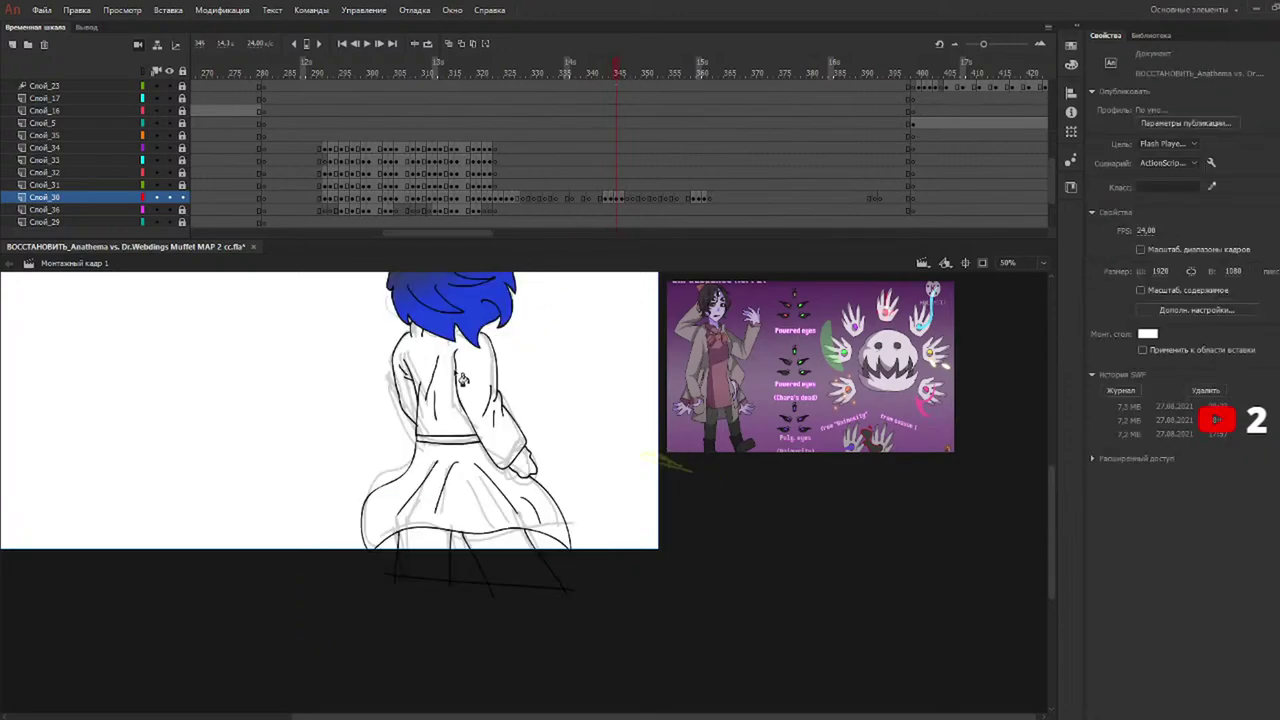
key(k)
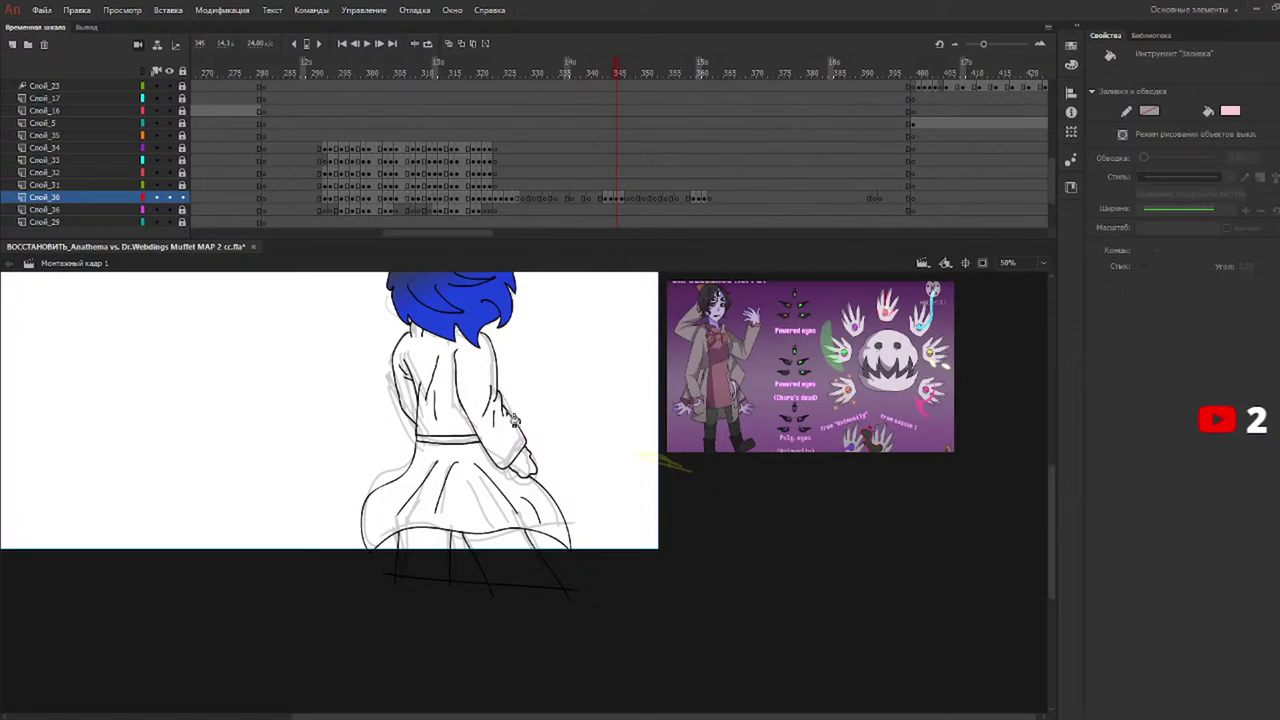
key(b)
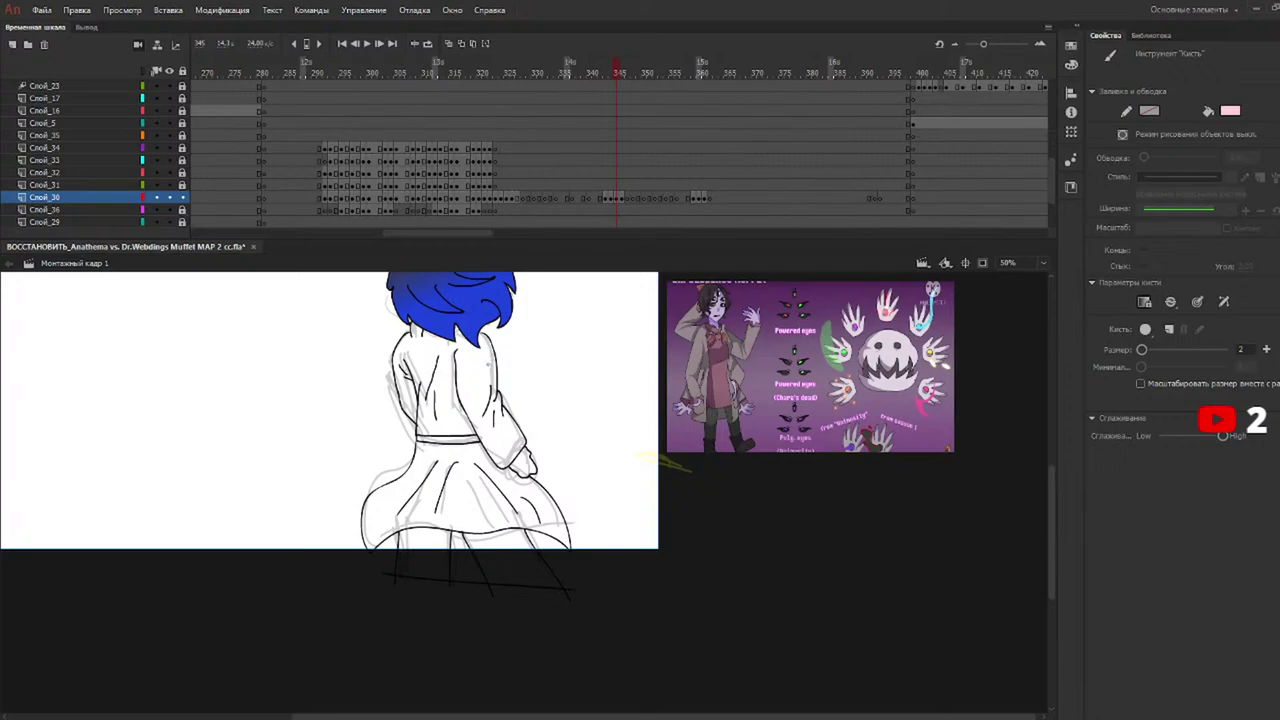
key(k)
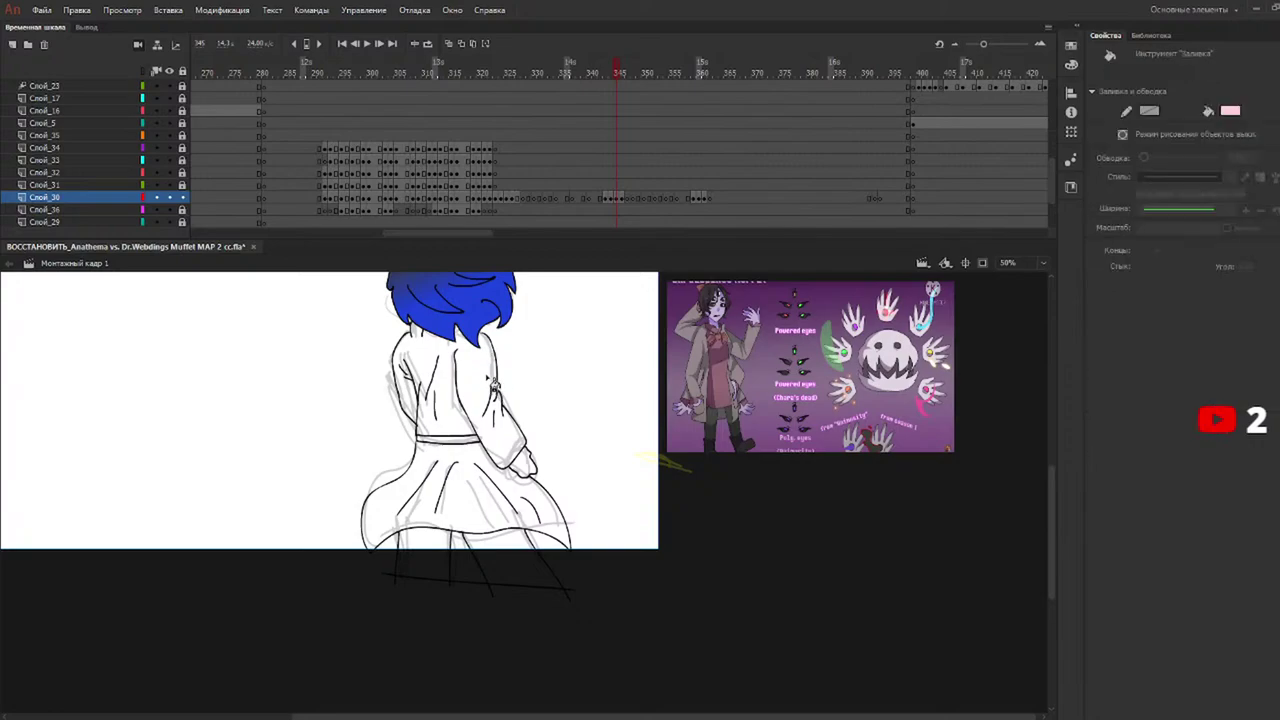
key(b)
key(k)
click(452, 366)
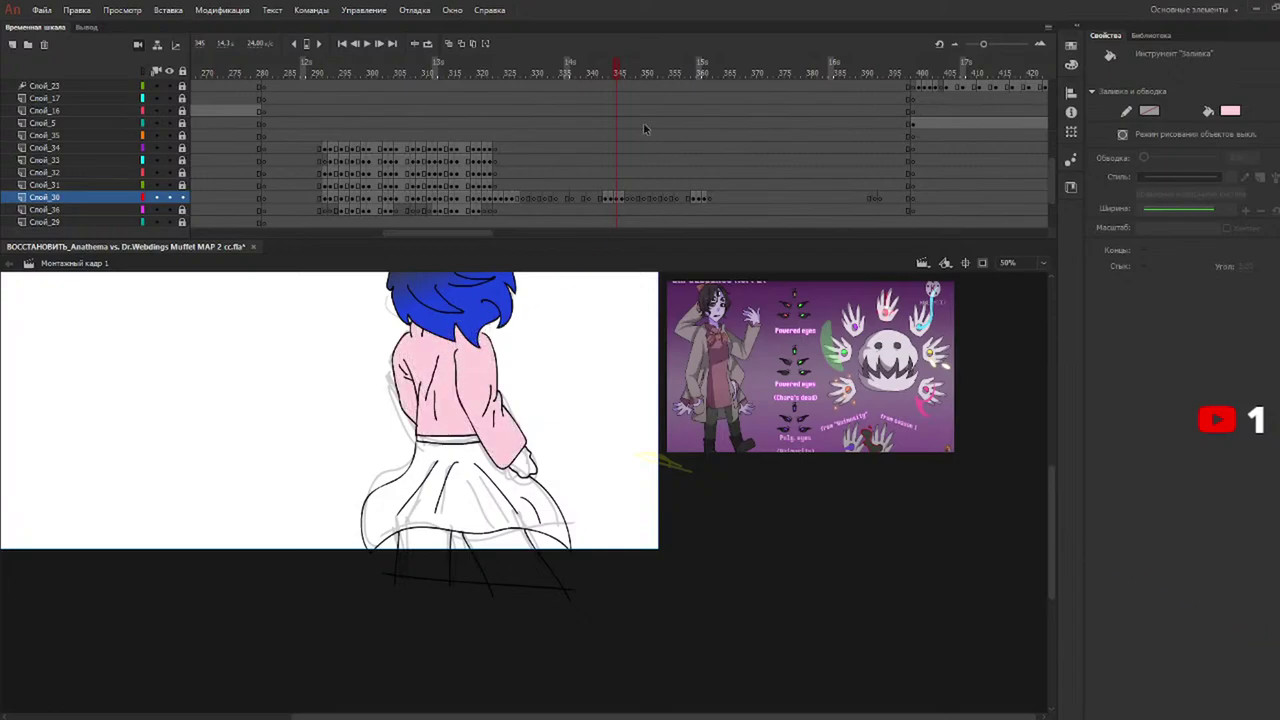
Fill the top and sleeve above the waistband on frame 346 with light pink.
drag(634, 69, 628, 69)
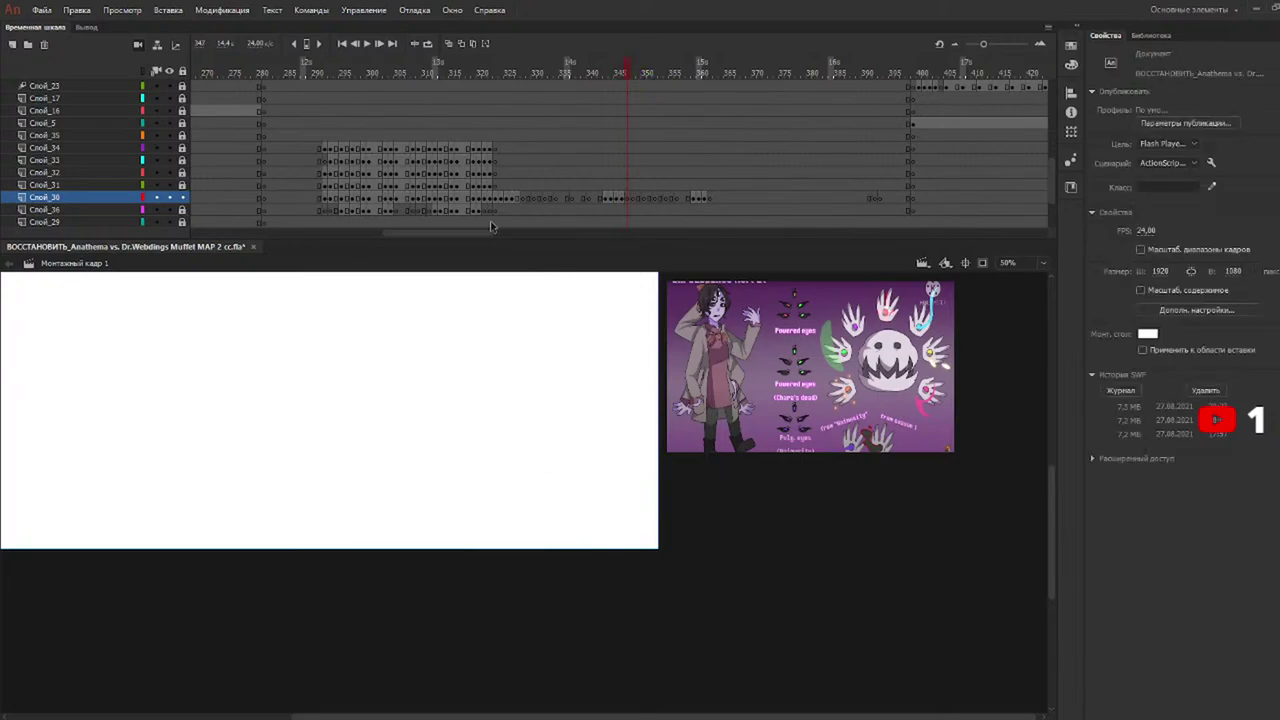
key(comma)
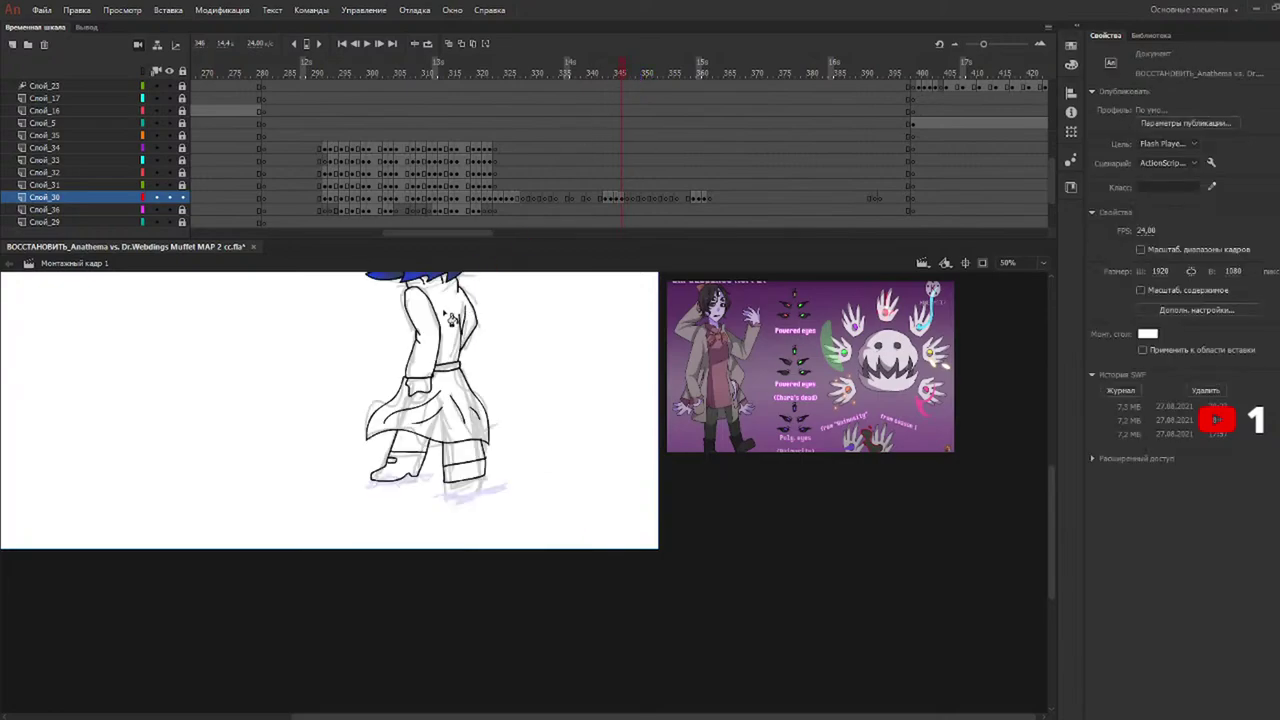
click(432, 330)
click(430, 330)
Fill the top and sleeves on frame 359 and the upper clothing on frame 360 with light pink.
click(699, 76)
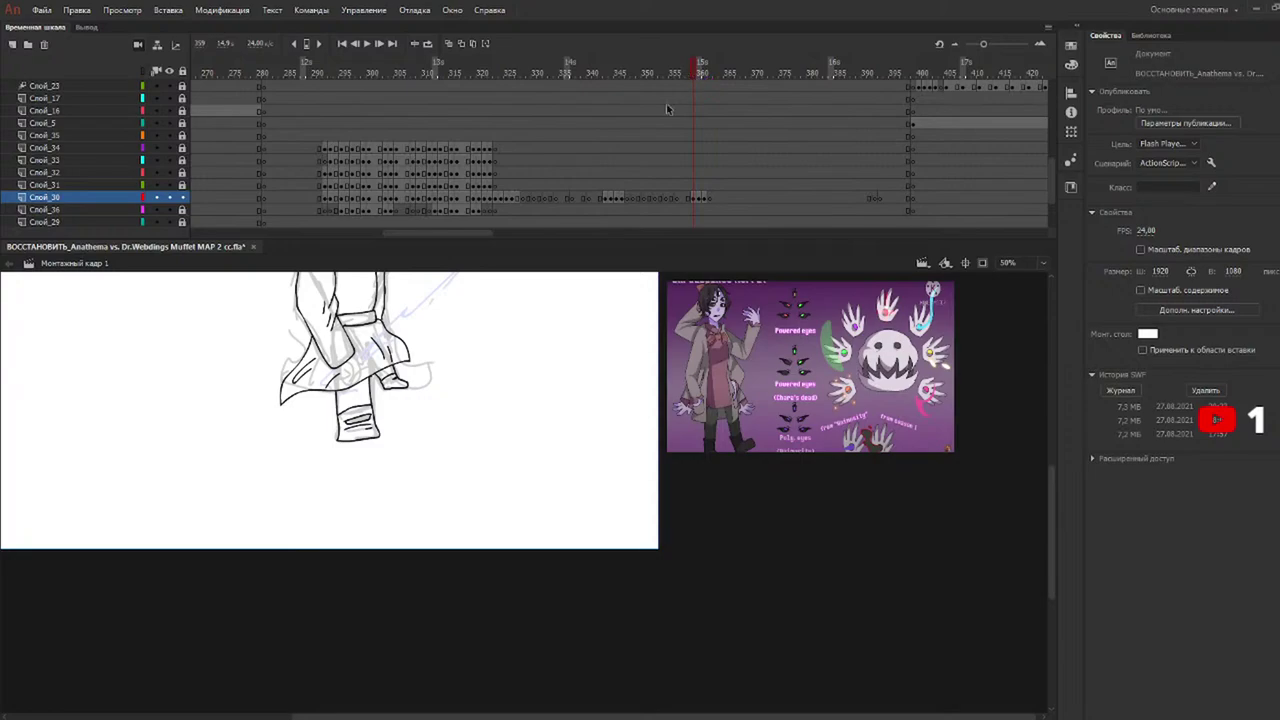
click(381, 318)
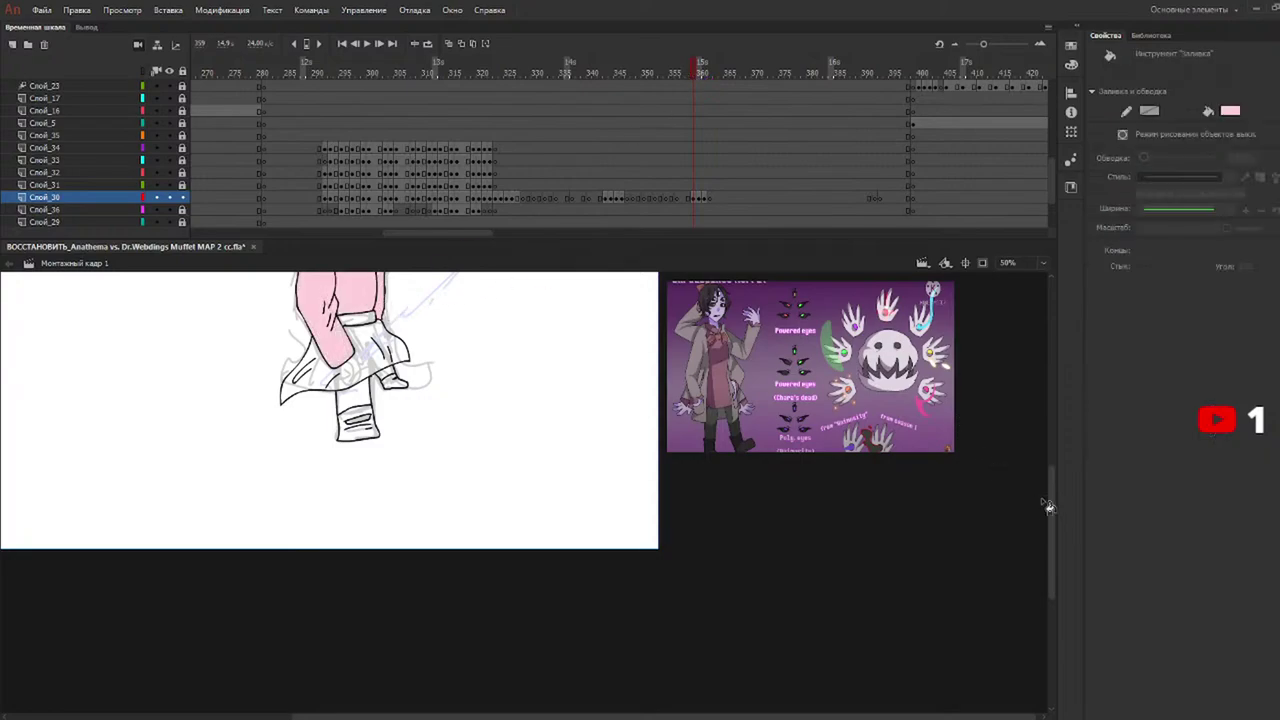
drag(1052, 506, 1051, 457)
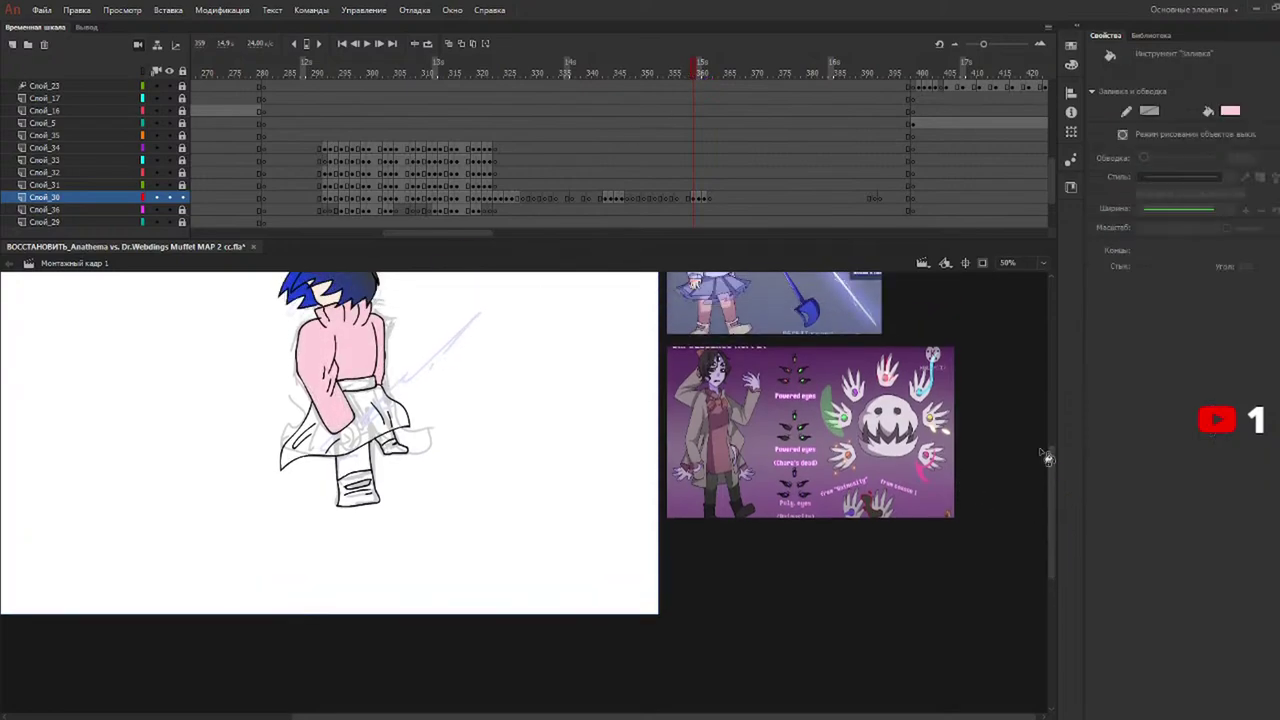
click(700, 72)
click(406, 416)
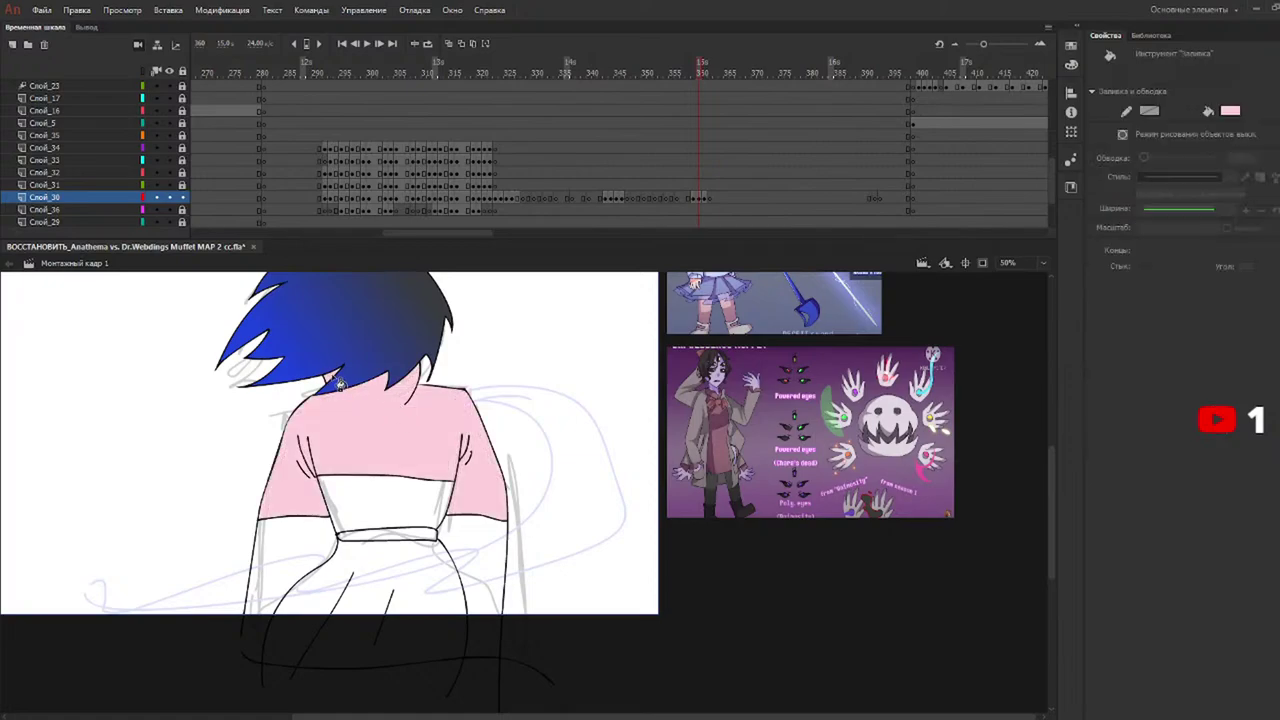
Fill the collar sections below the hair on frame 361 with light pink.
click(704, 72)
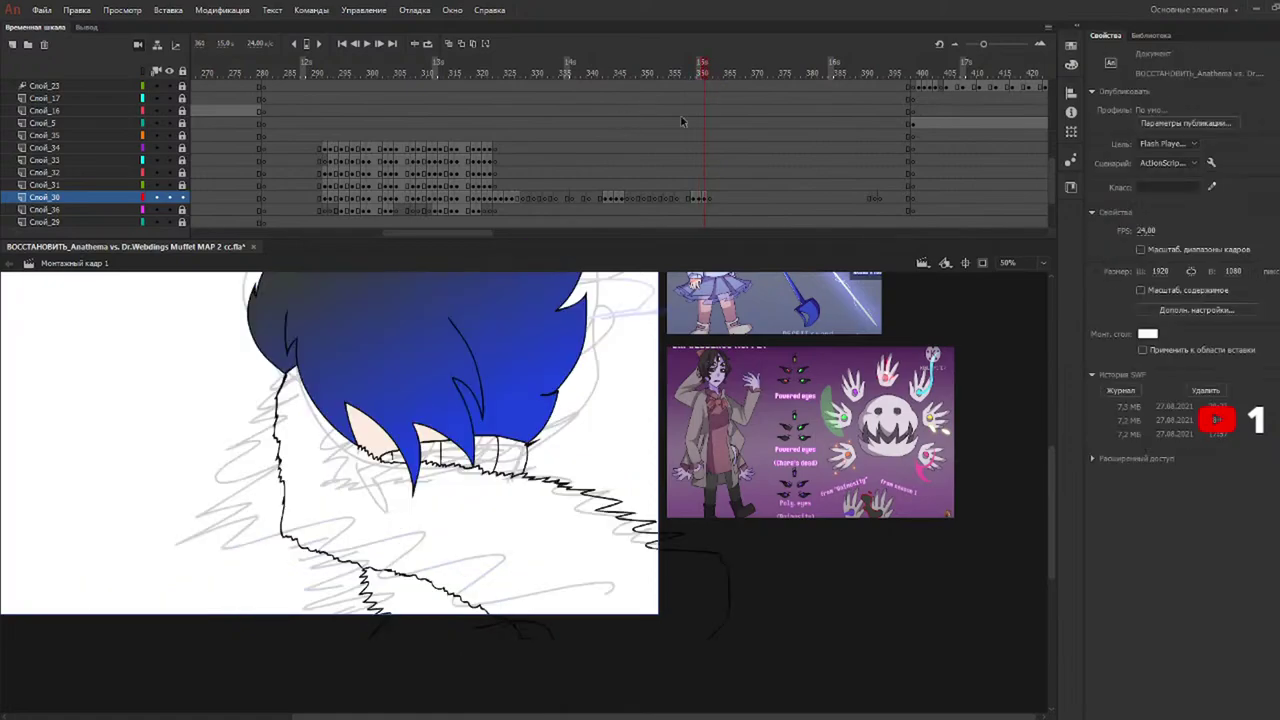
click(512, 458)
click(485, 455)
click(455, 455)
click(425, 462)
click(396, 458)
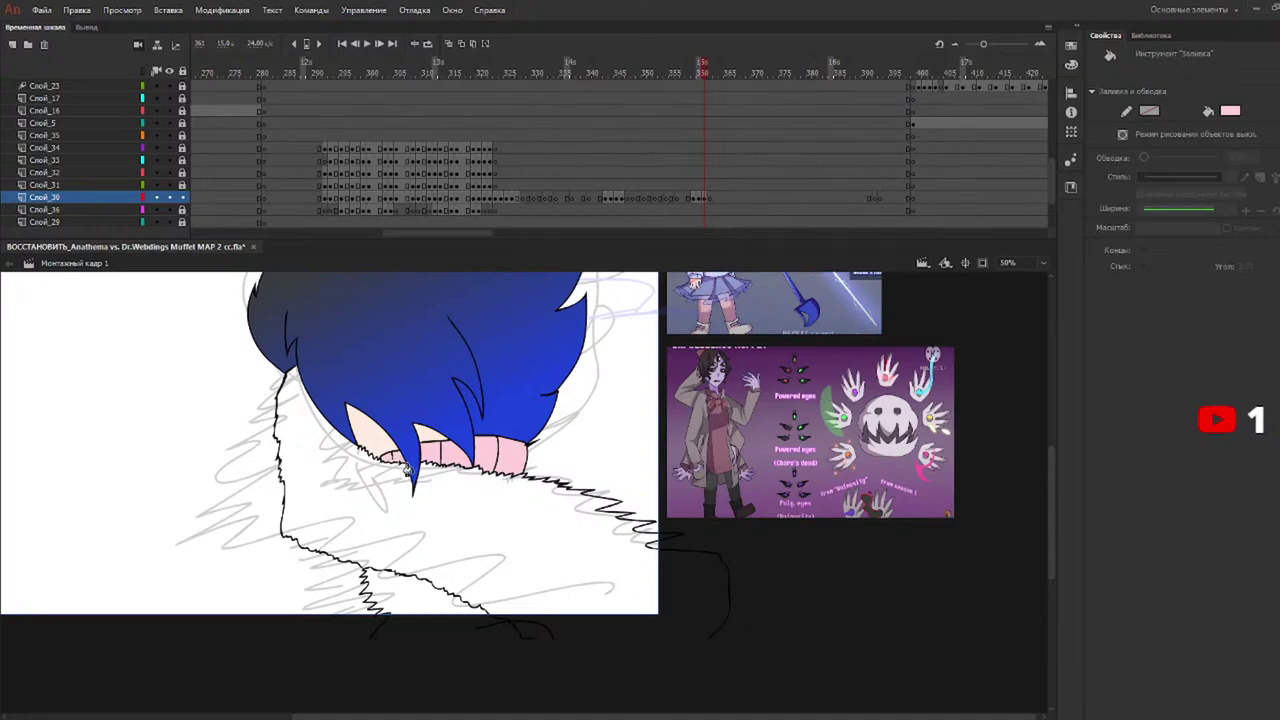
key(b)
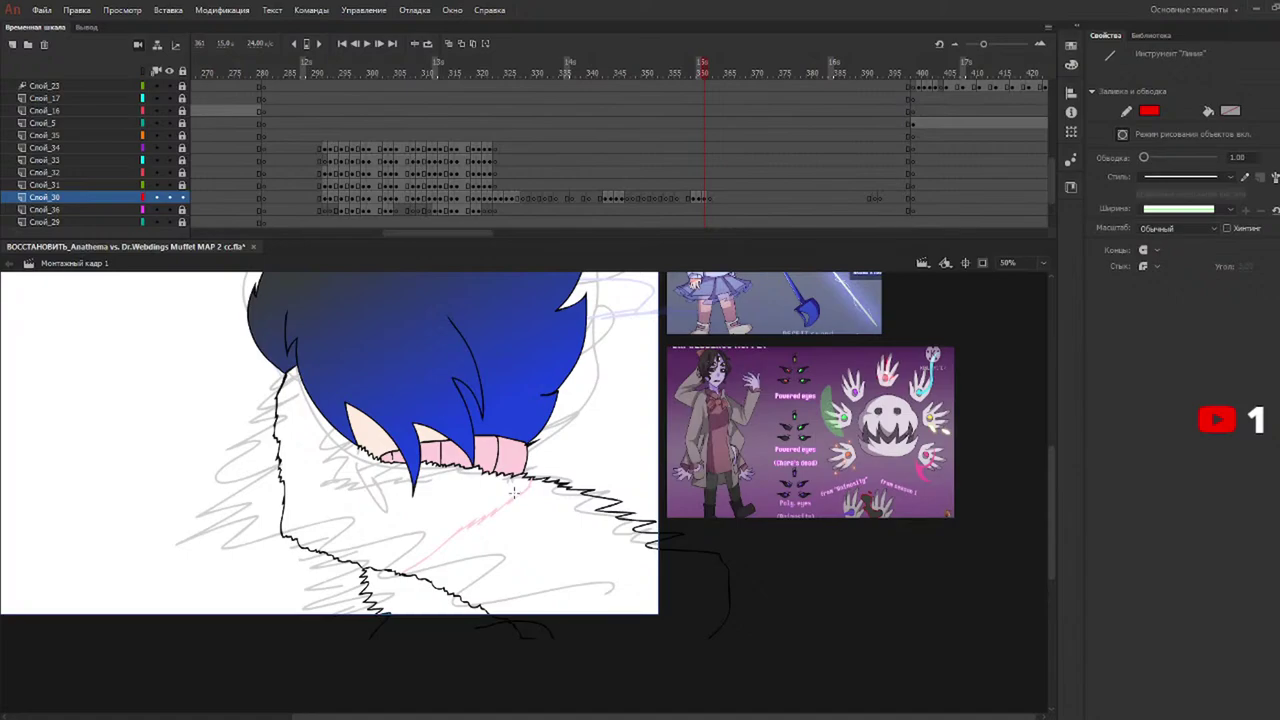
key(k)
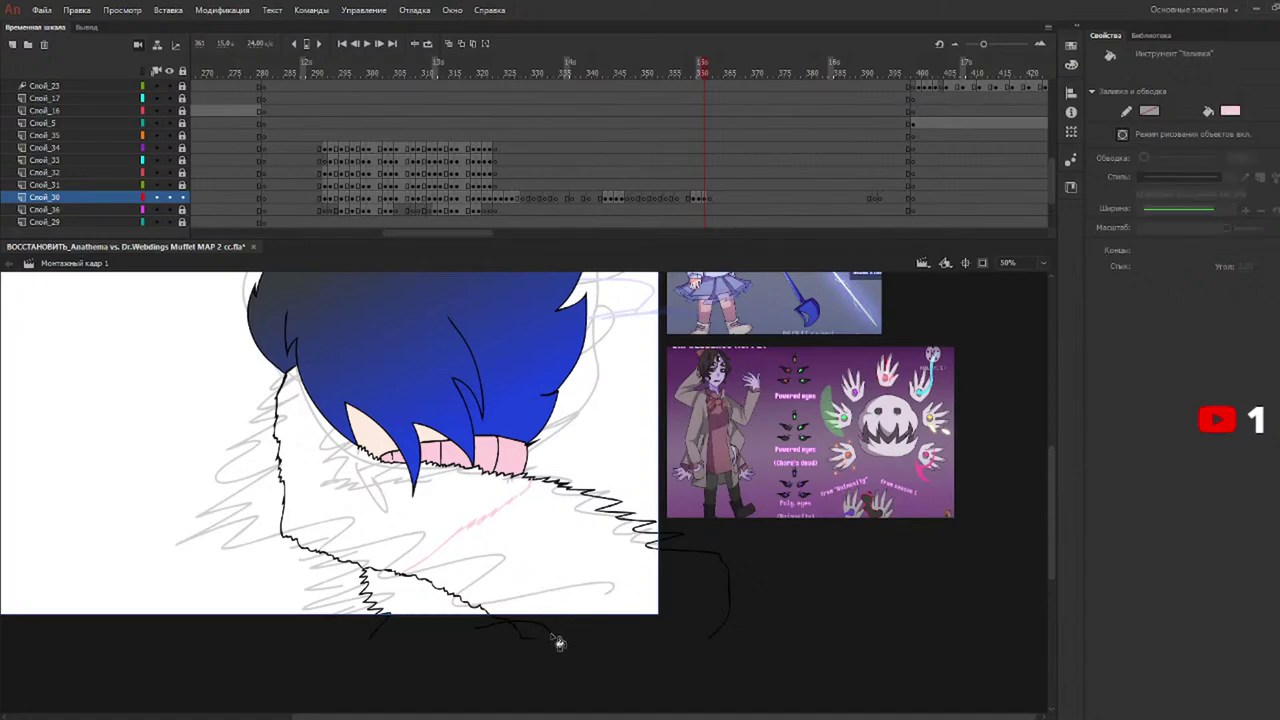
key(b)
mouse_move(540, 638)
mouse_down()
mouse_move(675, 650)
mouse_move(758, 662)
mouse_up()
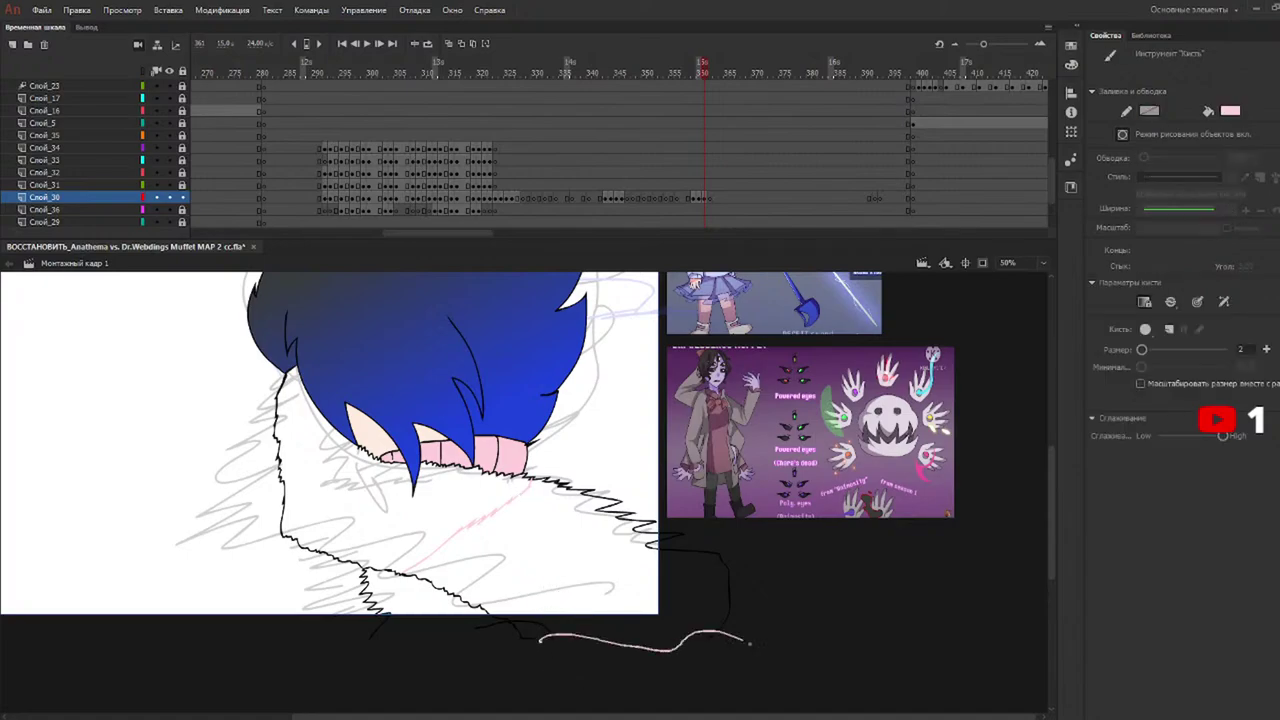
key(k)
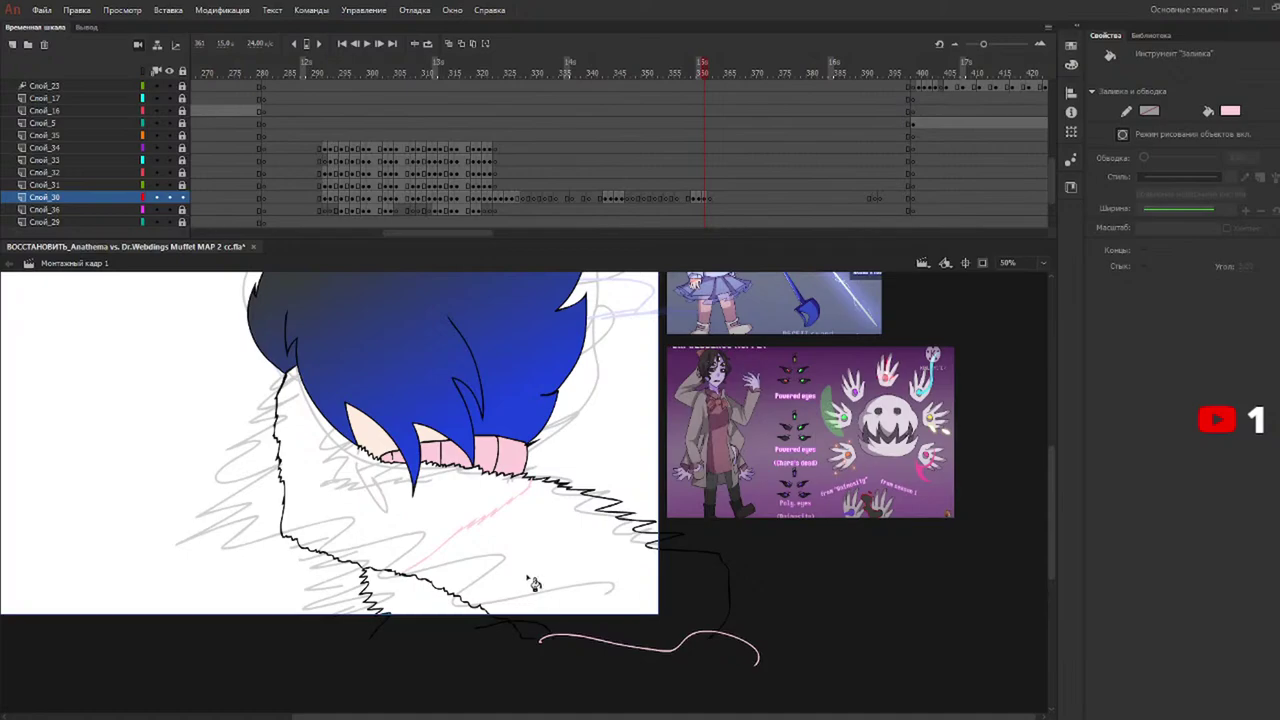
key(b)
key(k)
With object drawing off, bound the clothing on frame 361 with a diagonal pink line and a curve below the stage, and fill it light pink.
click(1122, 134)
mouse_move(710, 76)
mouse_down()
mouse_move(682, 76)
mouse_move(710, 78)
mouse_up()
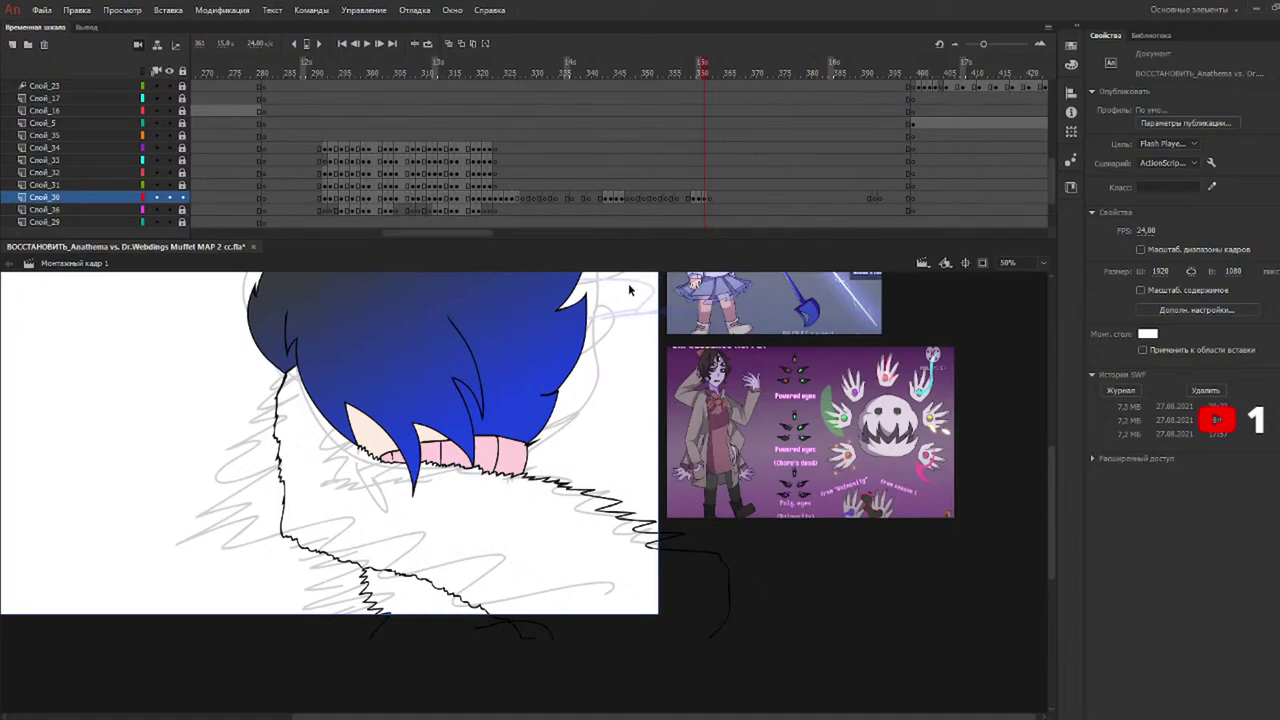
key(b)
mouse_move(540, 644)
mouse_down()
mouse_move(590, 623)
mouse_move(754, 648)
mouse_up()
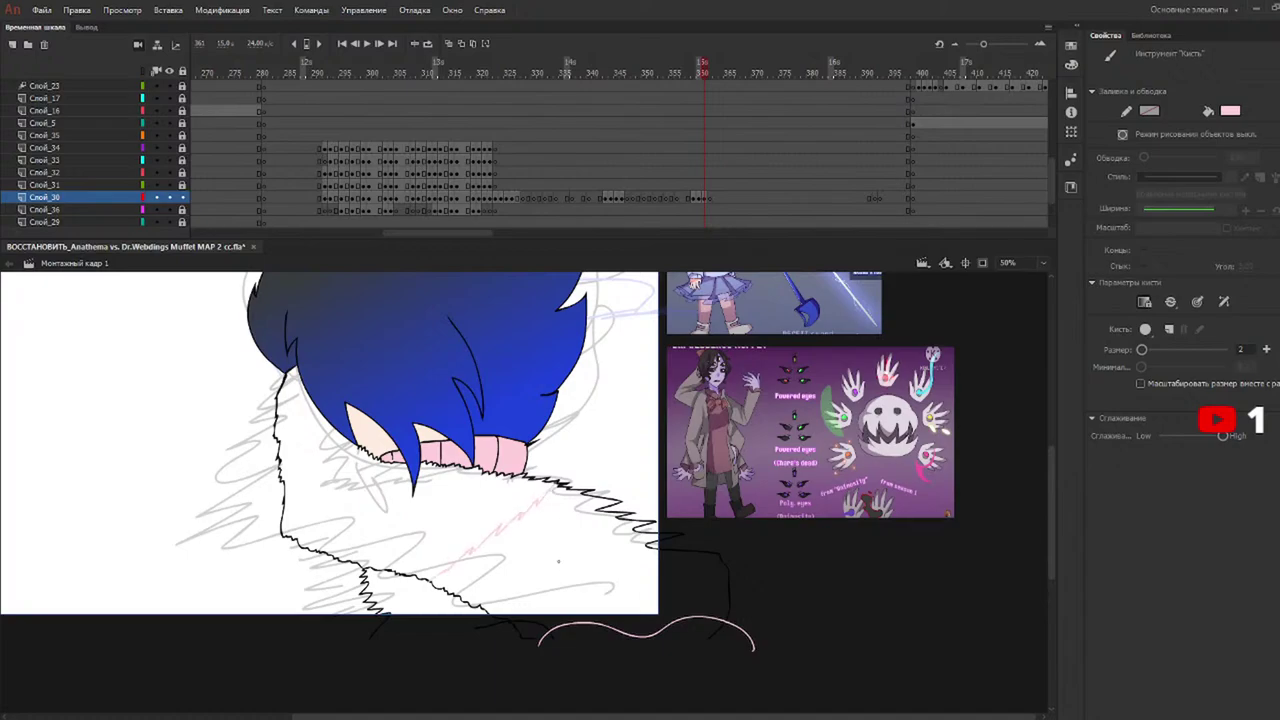
click(692, 73)
drag(691, 73, 706, 76)
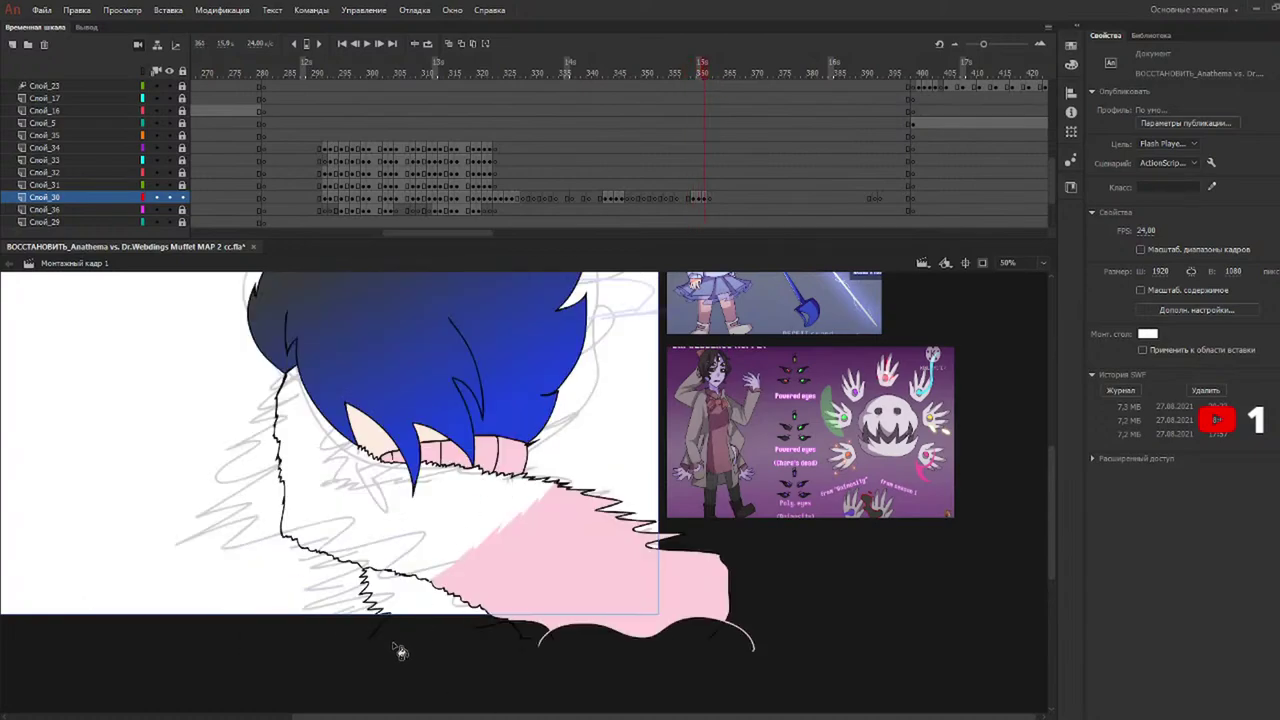
Close the small clothing area beneath the jagged edge on frame 361 with a pink stroke below the stage and fill it light pink.
key(b)
drag(475, 628, 488, 625)
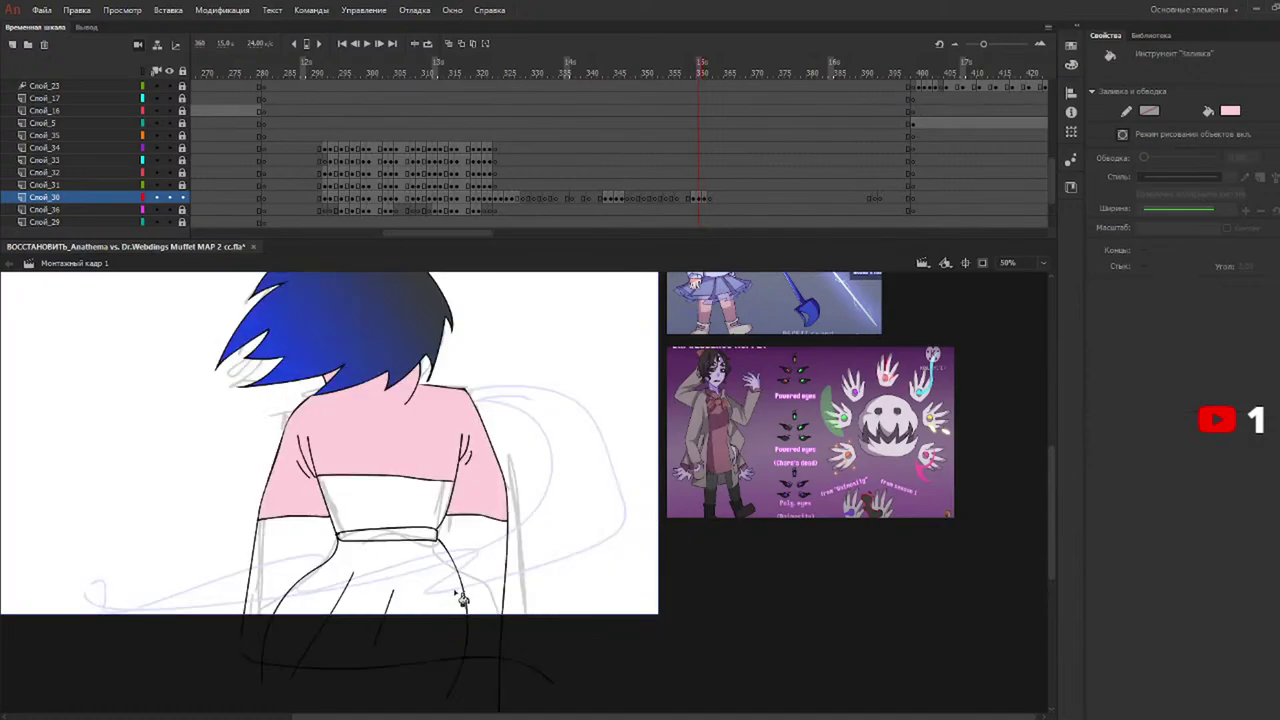
click(708, 68)
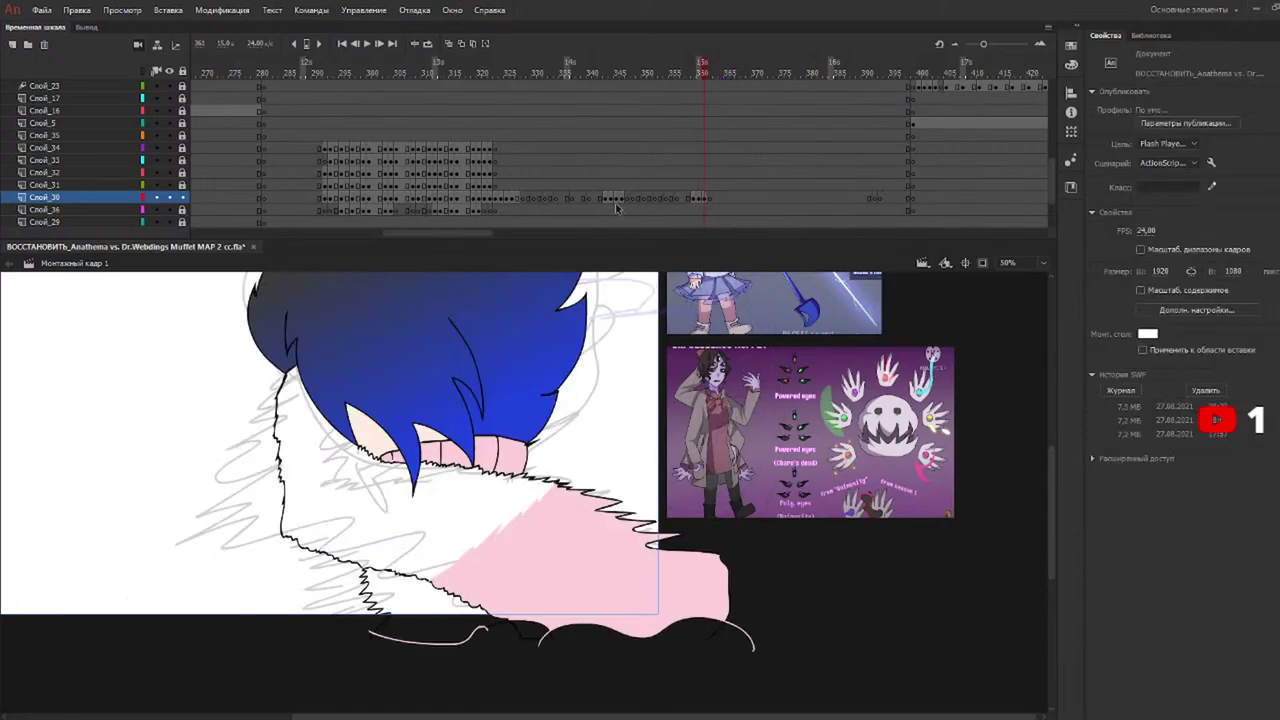
key(k)
click(405, 610)
Try to divide the clothing on frame 325 with horizontal red lines and fill its lower part with the light lavender from frame 318.
drag(648, 80, 477, 95)
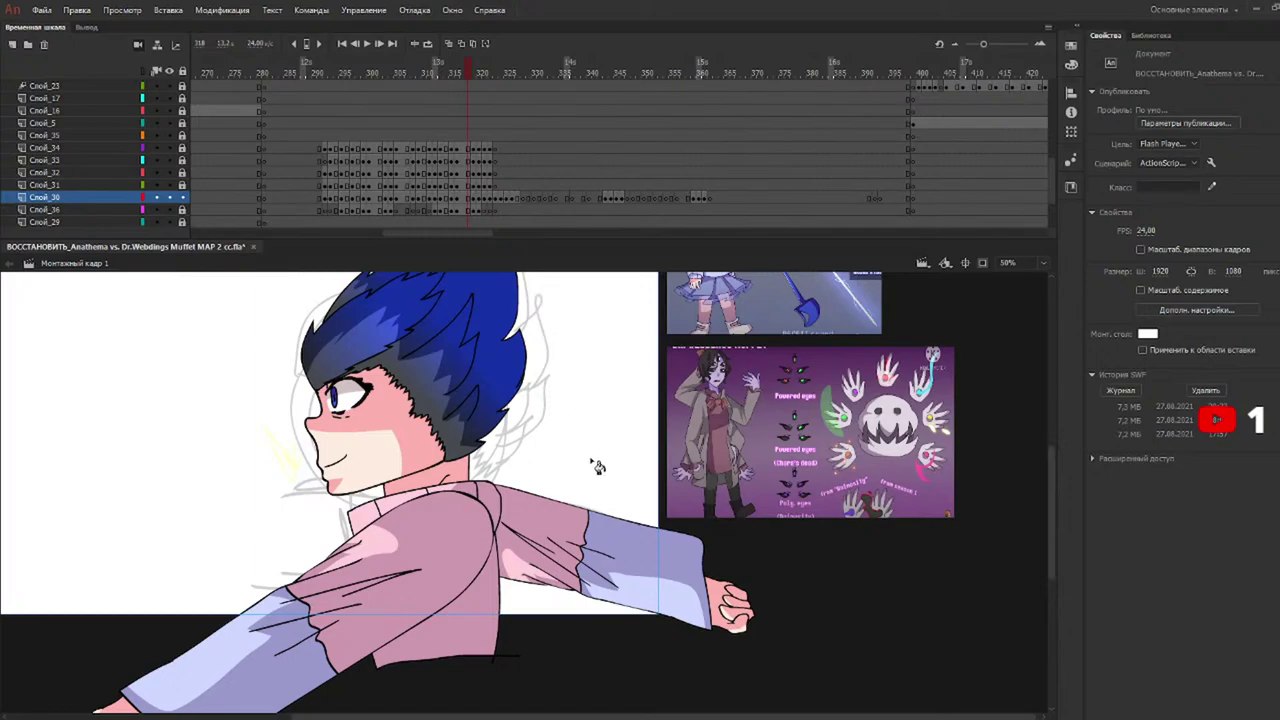
key(k)
drag(500, 70, 510, 67)
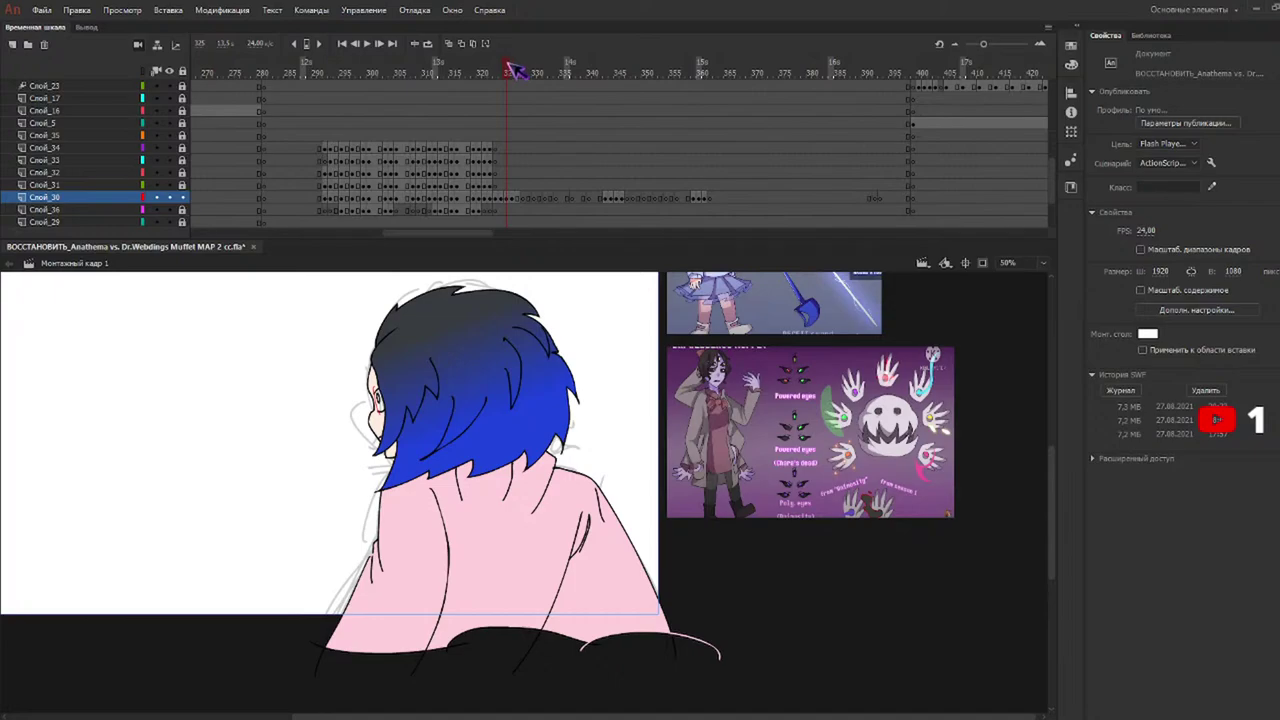
key(b)
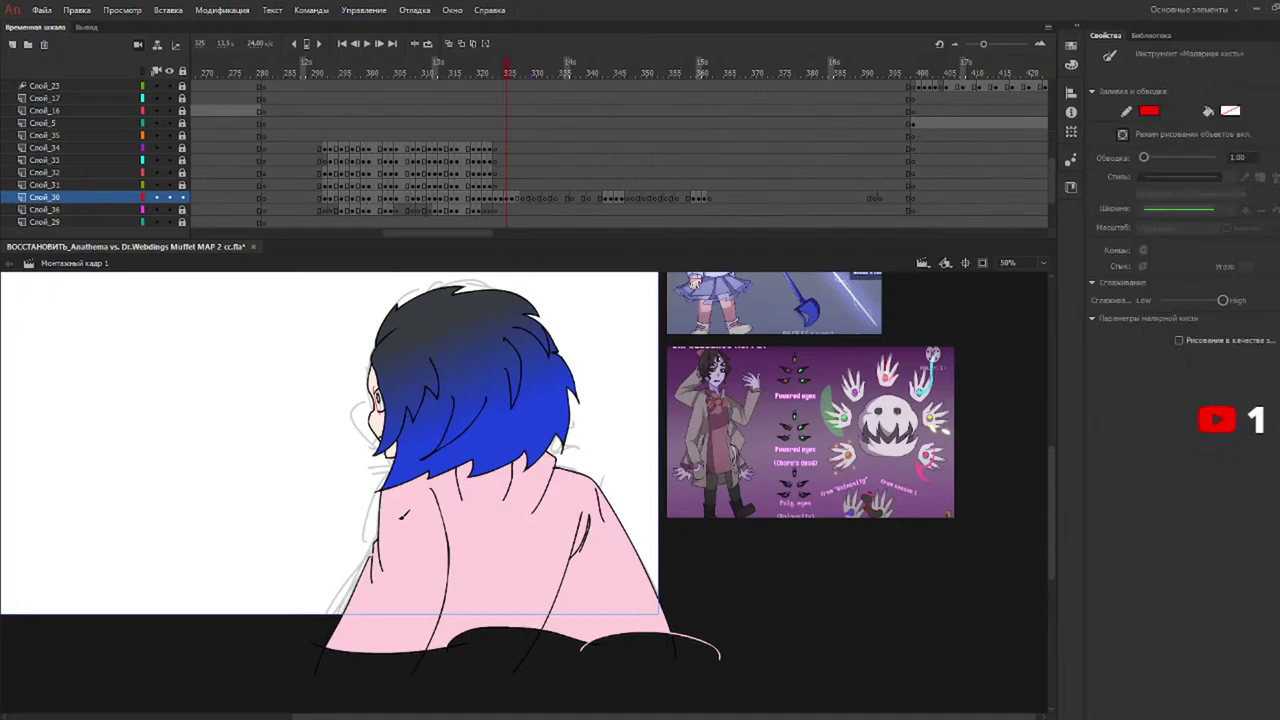
mouse_move(444, 567)
mouse_down()
mouse_move(569, 558)
mouse_move(713, 573)
mouse_up()
key(k)
click(599, 622)
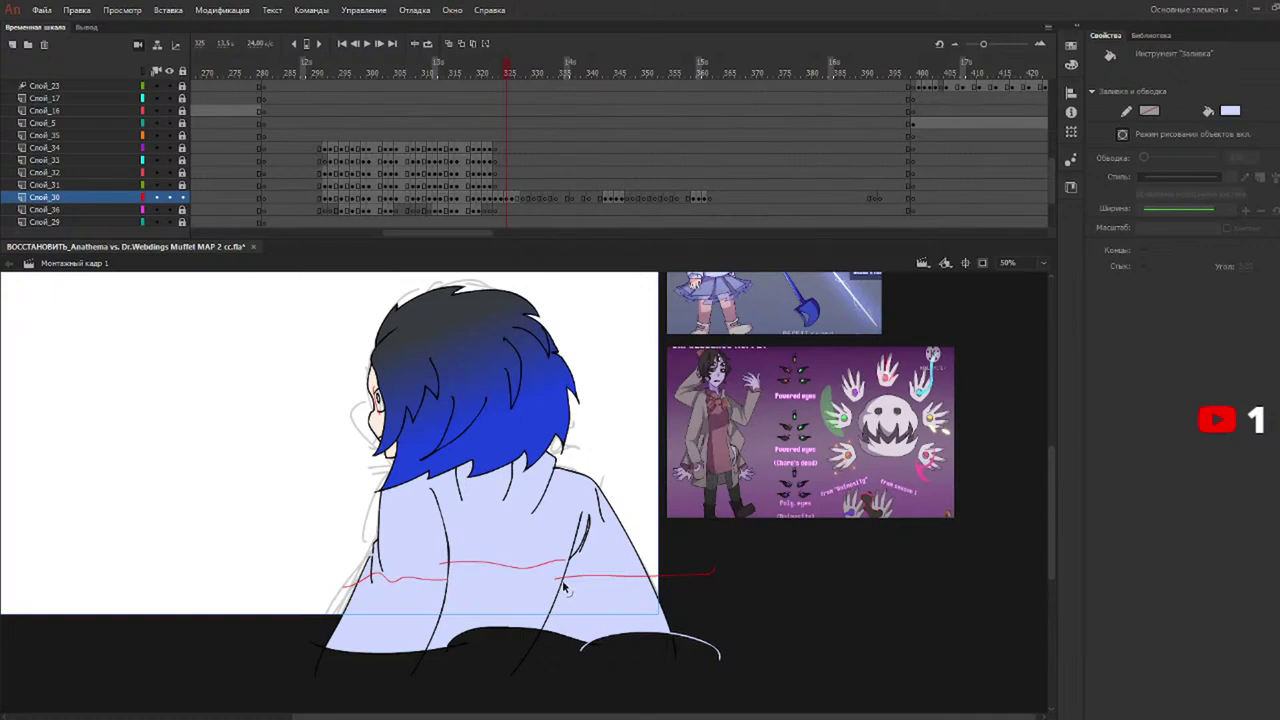
key(y)
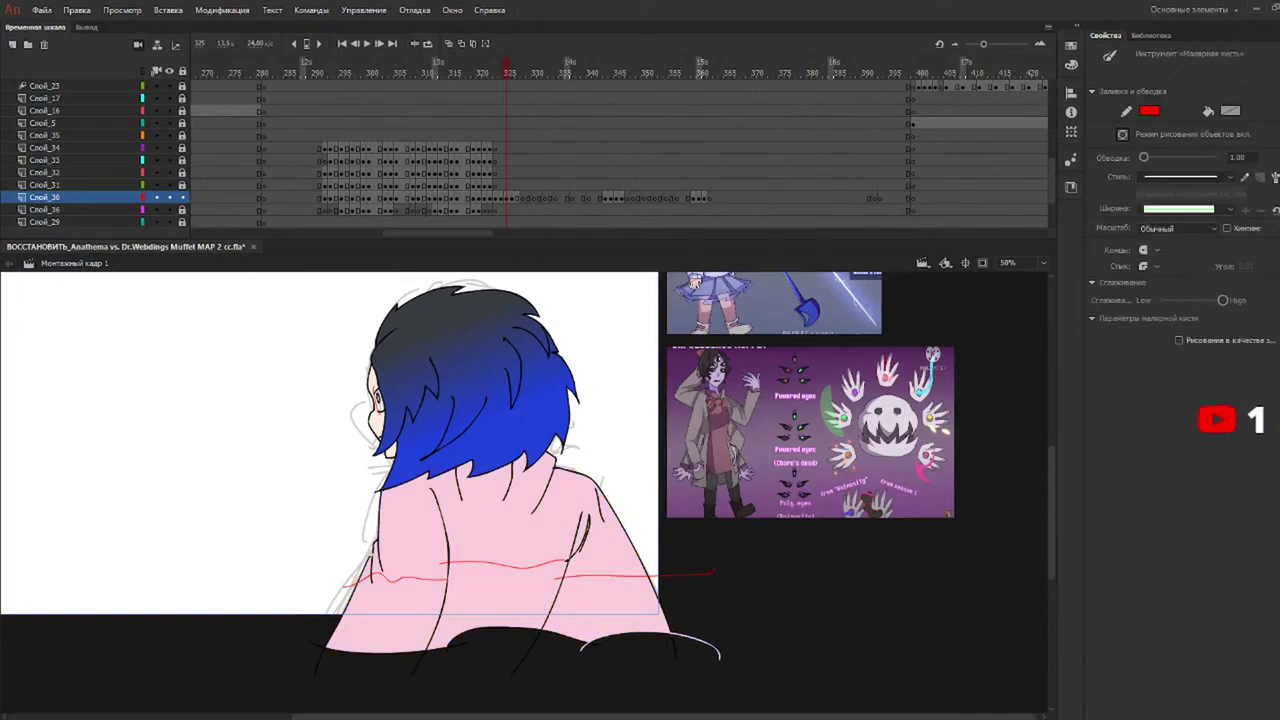
key(v)
key(b)
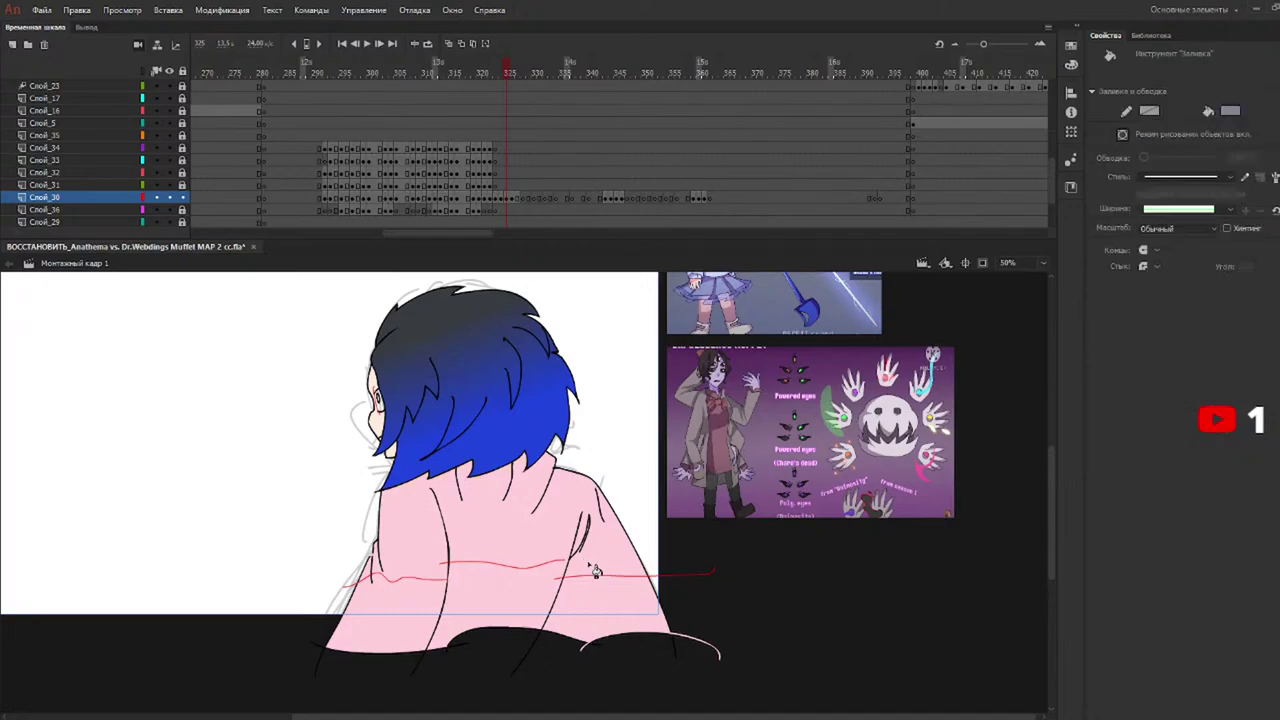
key(v)
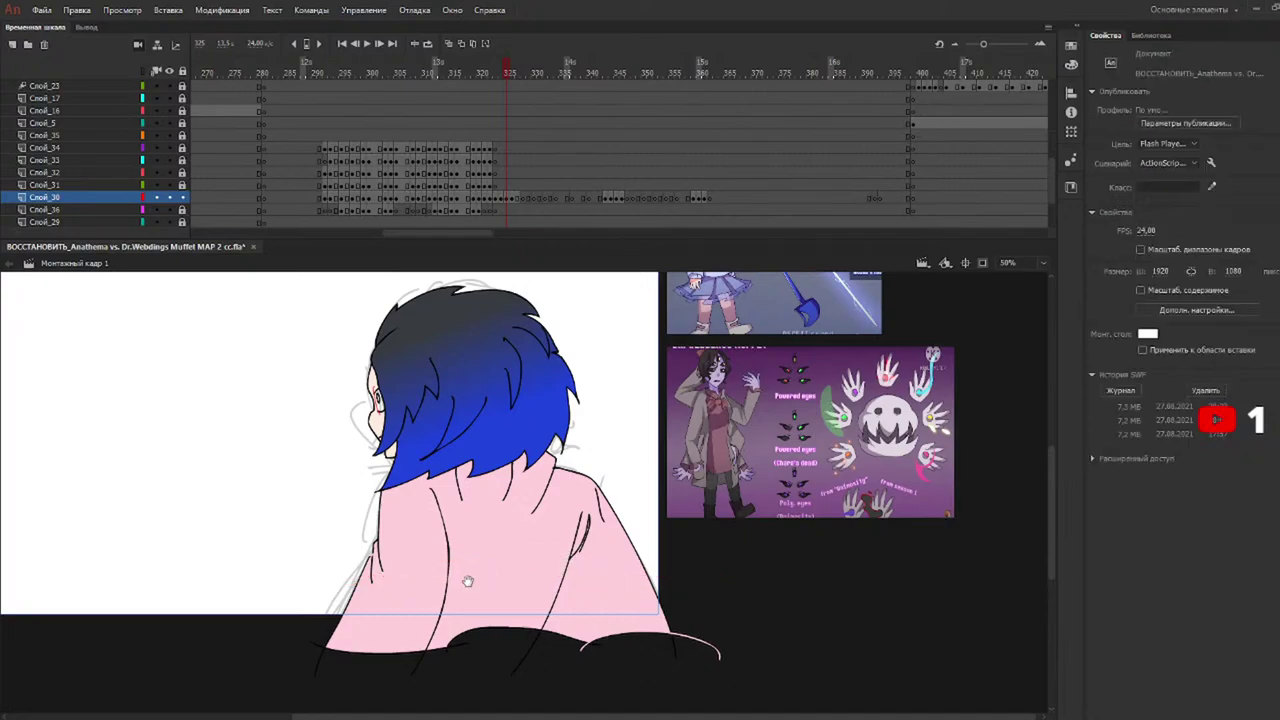
Try redrawing the red dividing lines across the sleeves and back on frame 325 and filling below them with light lavender.
key(b)
drag(334, 589, 465, 585)
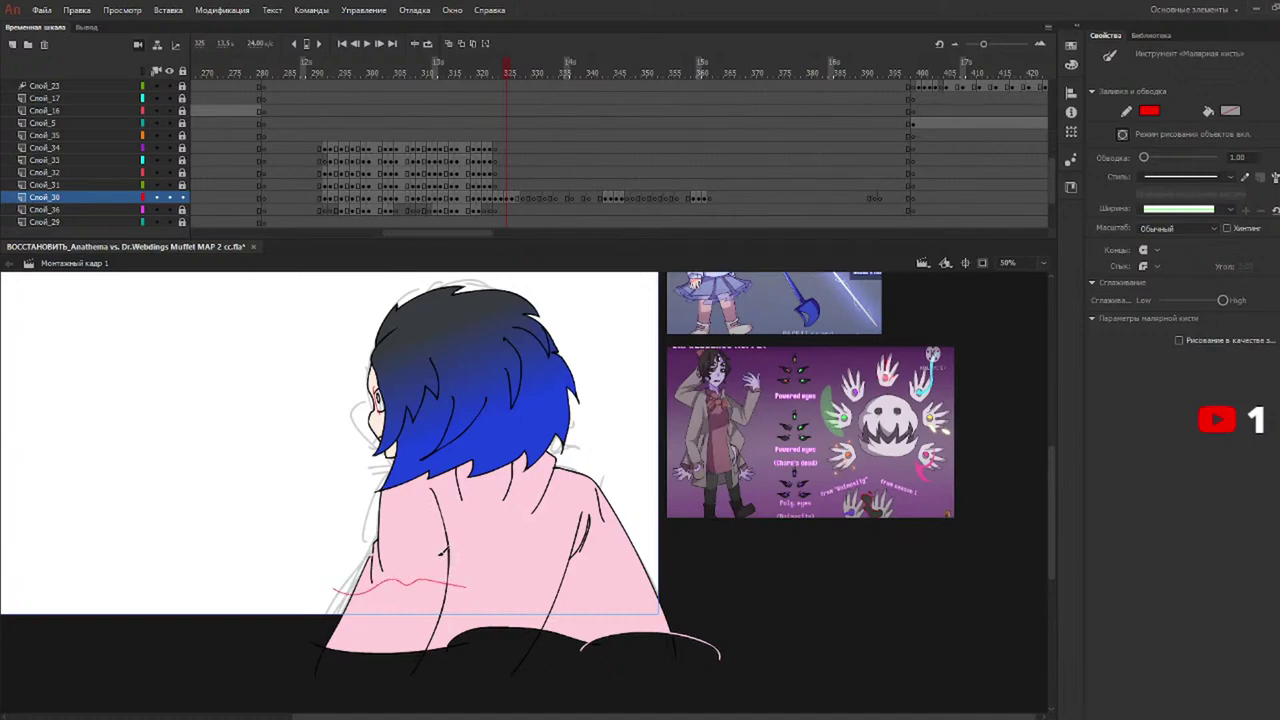
drag(595, 565, 596, 566)
drag(550, 589, 725, 569)
key(k)
click(600, 609)
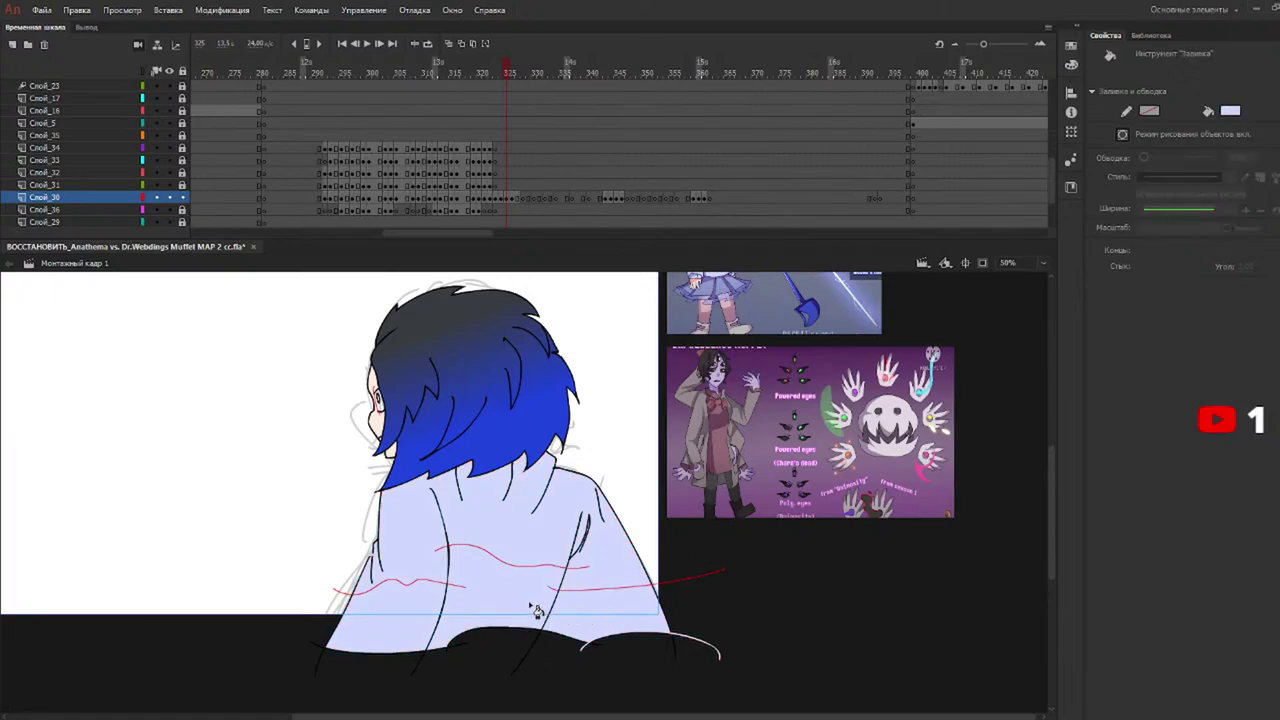
key(ctrl+z)
key(ctrl+z)
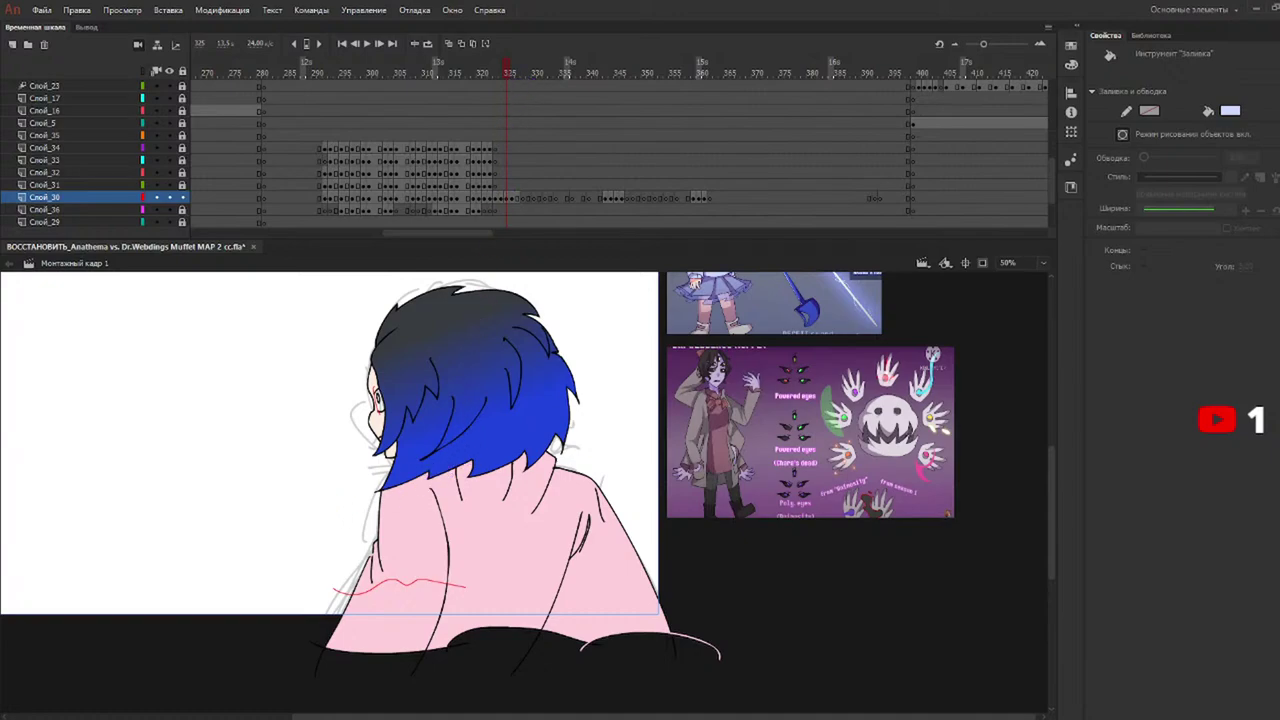
Fill the lower back of the top and both lower sleeves on frame 343 with light lavender.
key(comma)
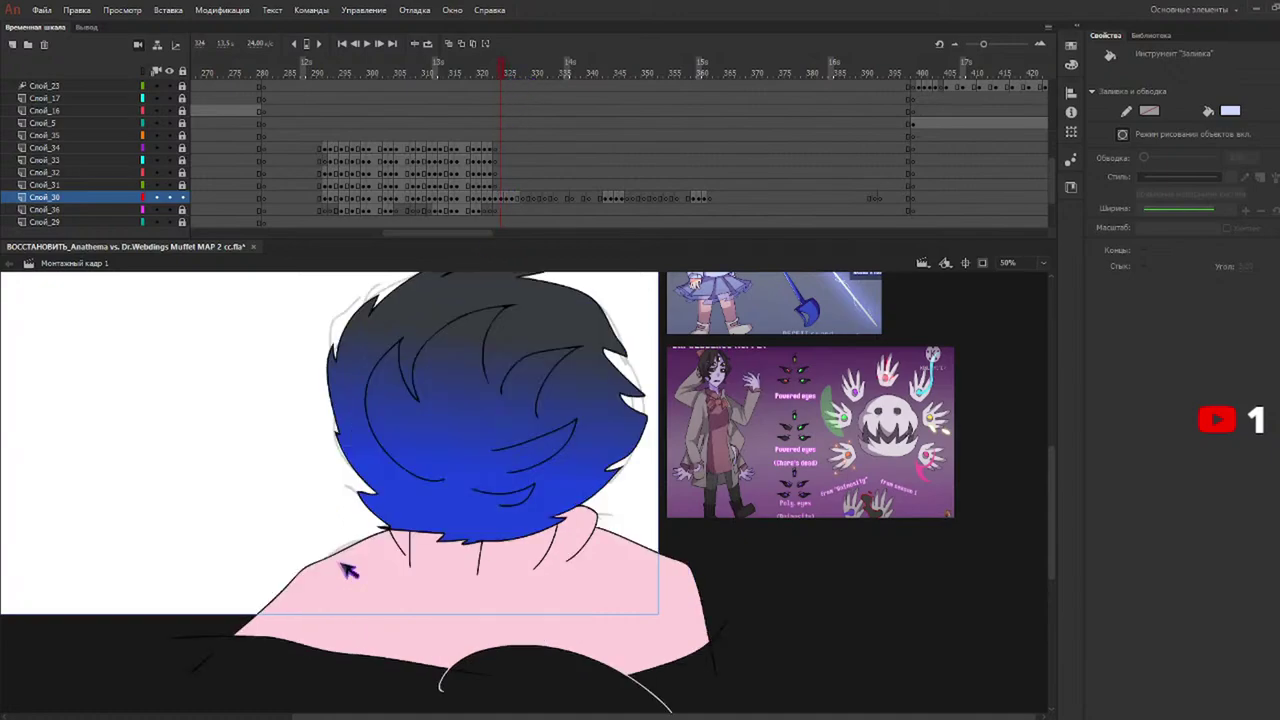
drag(522, 76, 608, 84)
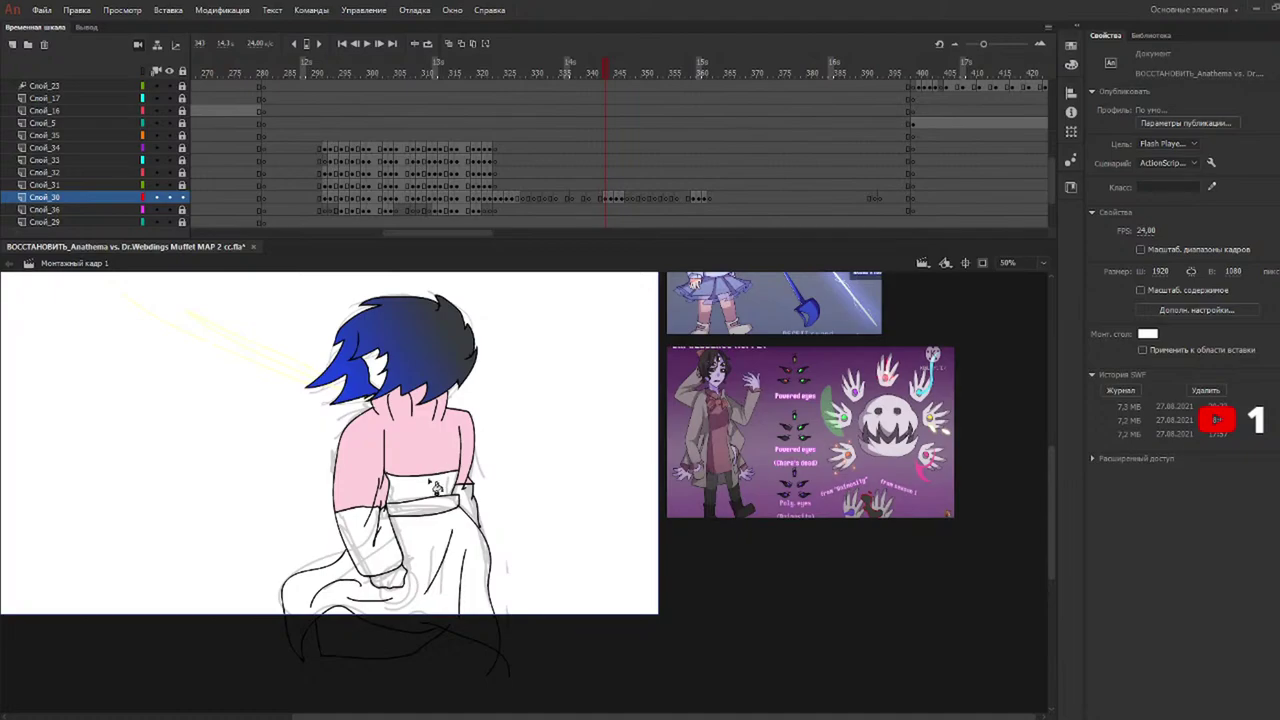
click(436, 487)
click(400, 545)
click(473, 503)
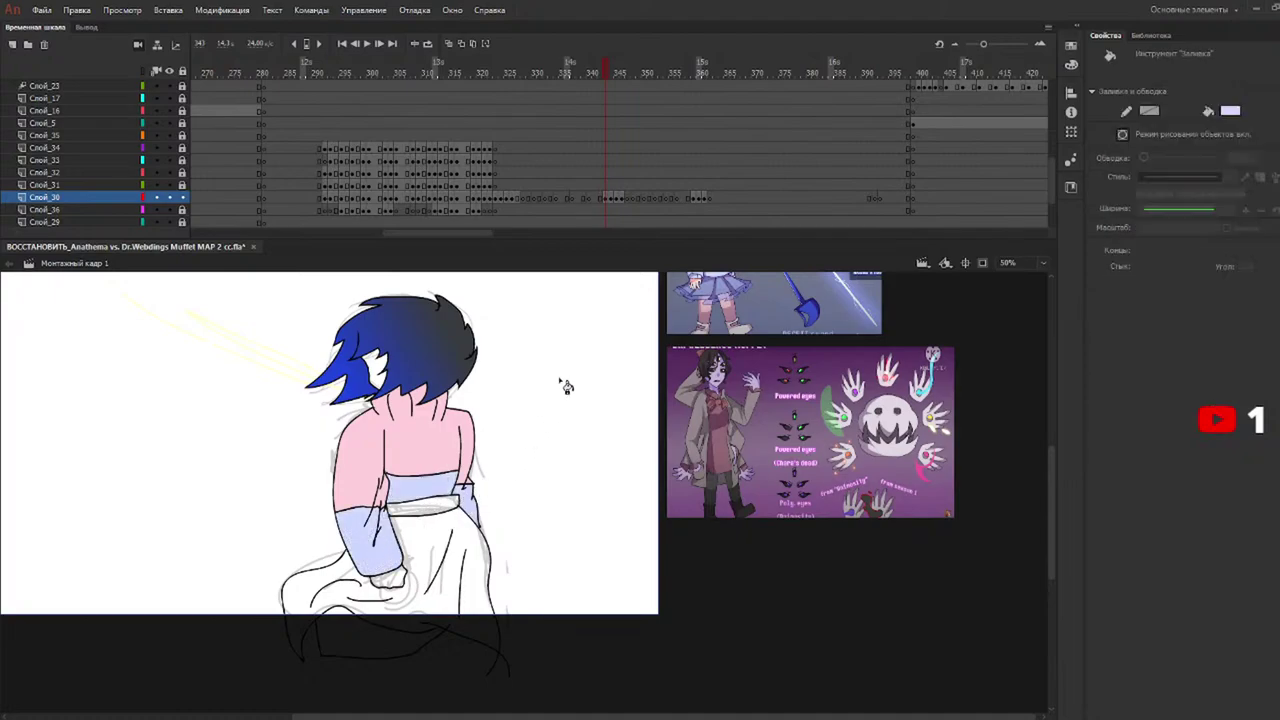
Fill the section above the waistband and both lower sleeves on frame 344 with light lavender.
click(610, 83)
click(540, 600)
click(430, 562)
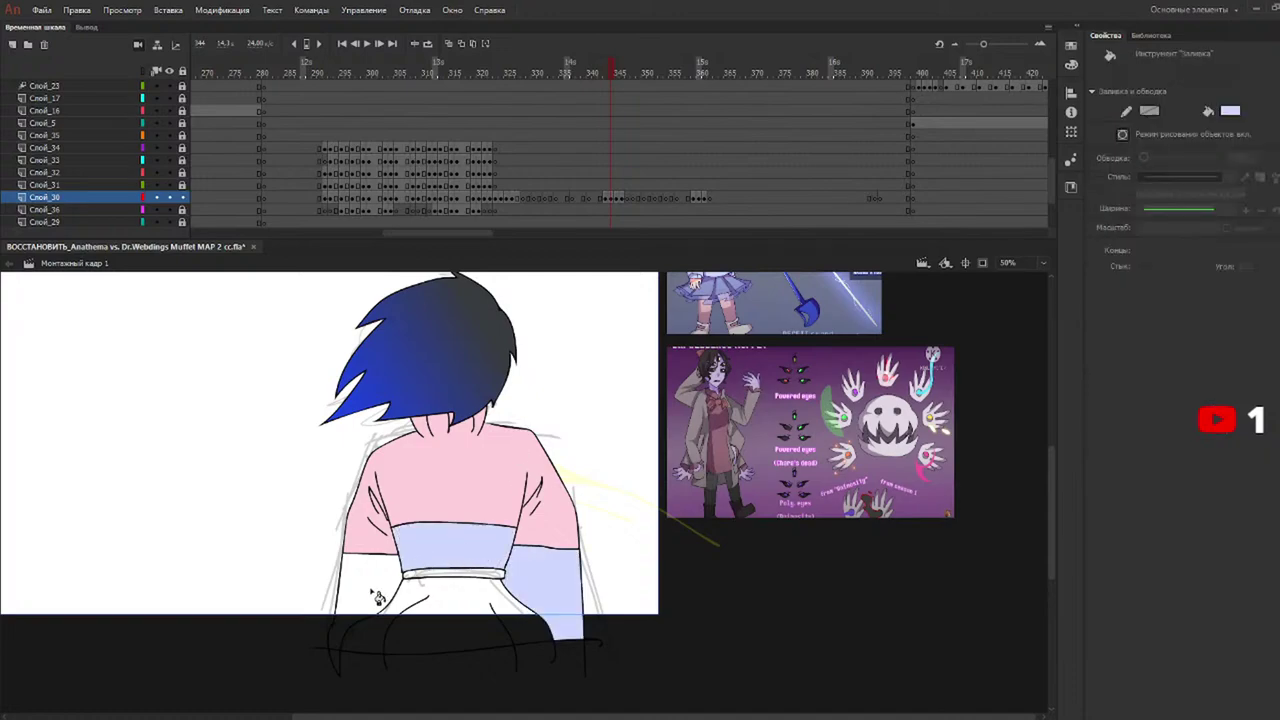
click(377, 599)
With object drawing off, divide the top on frame 345 with a wavy red line, fill below it light lavender, and delete the line's outer end.
click(617, 85)
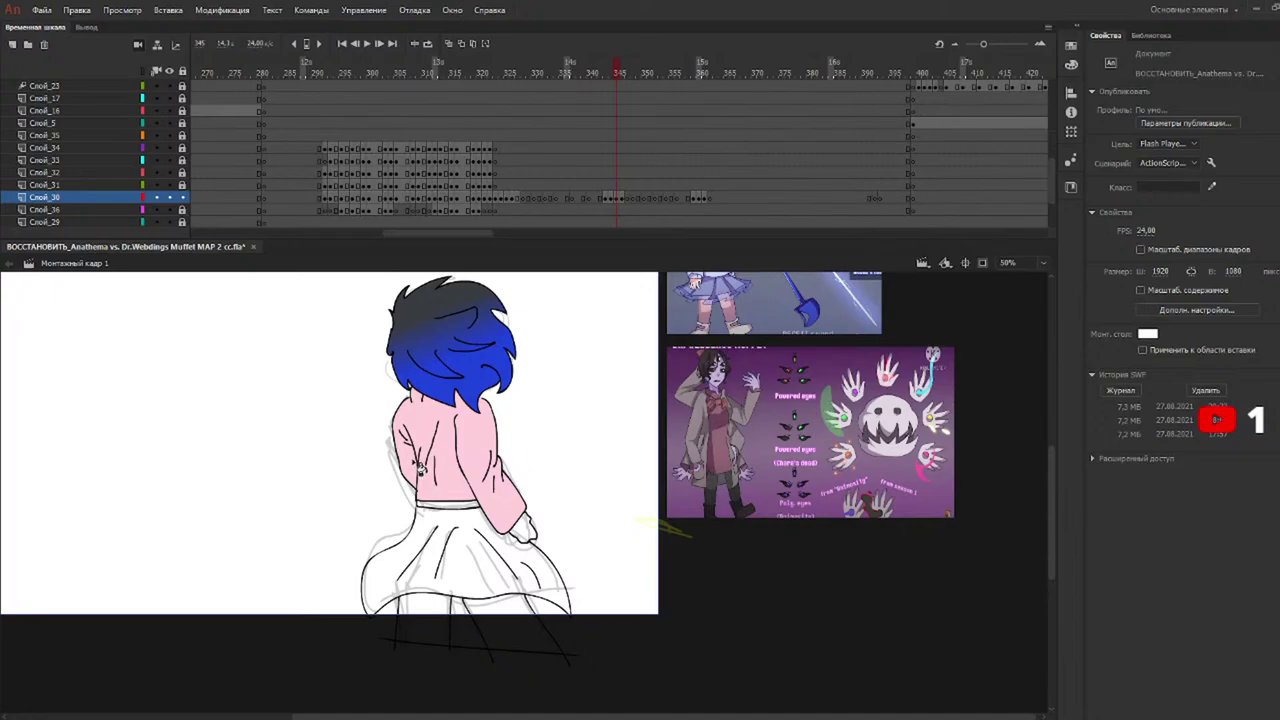
key(b)
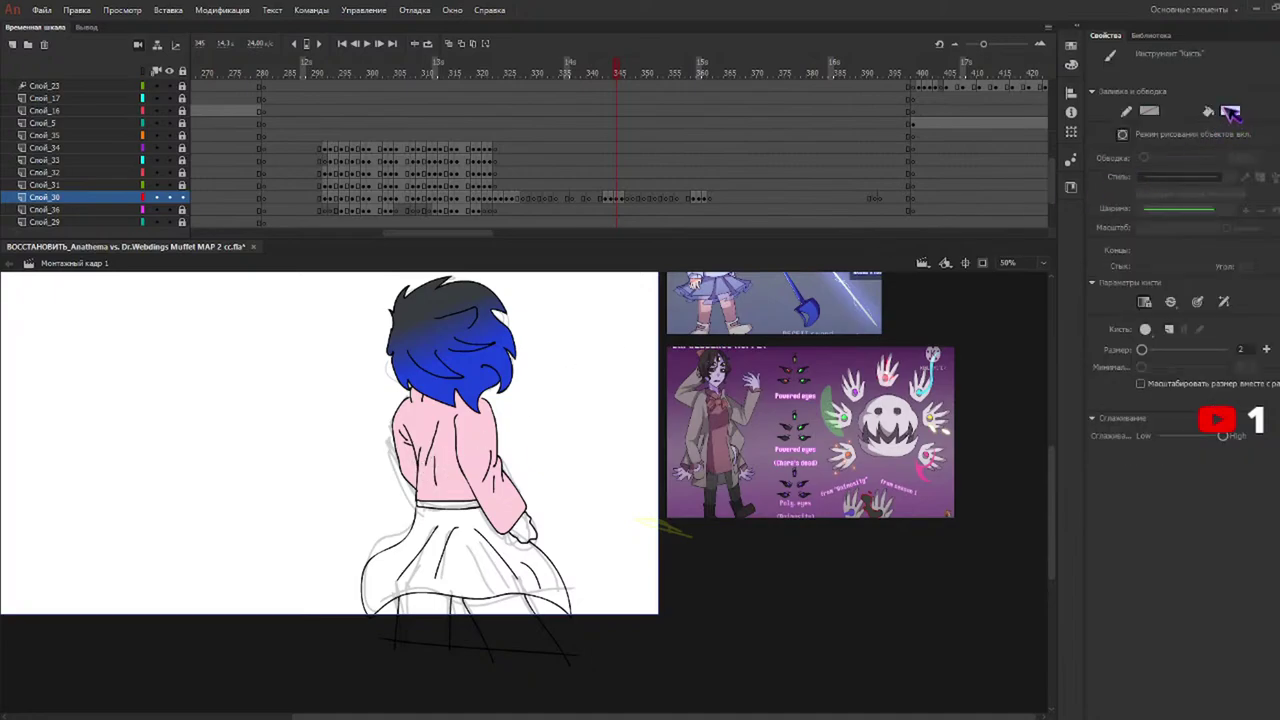
click(1123, 134)
key(y)
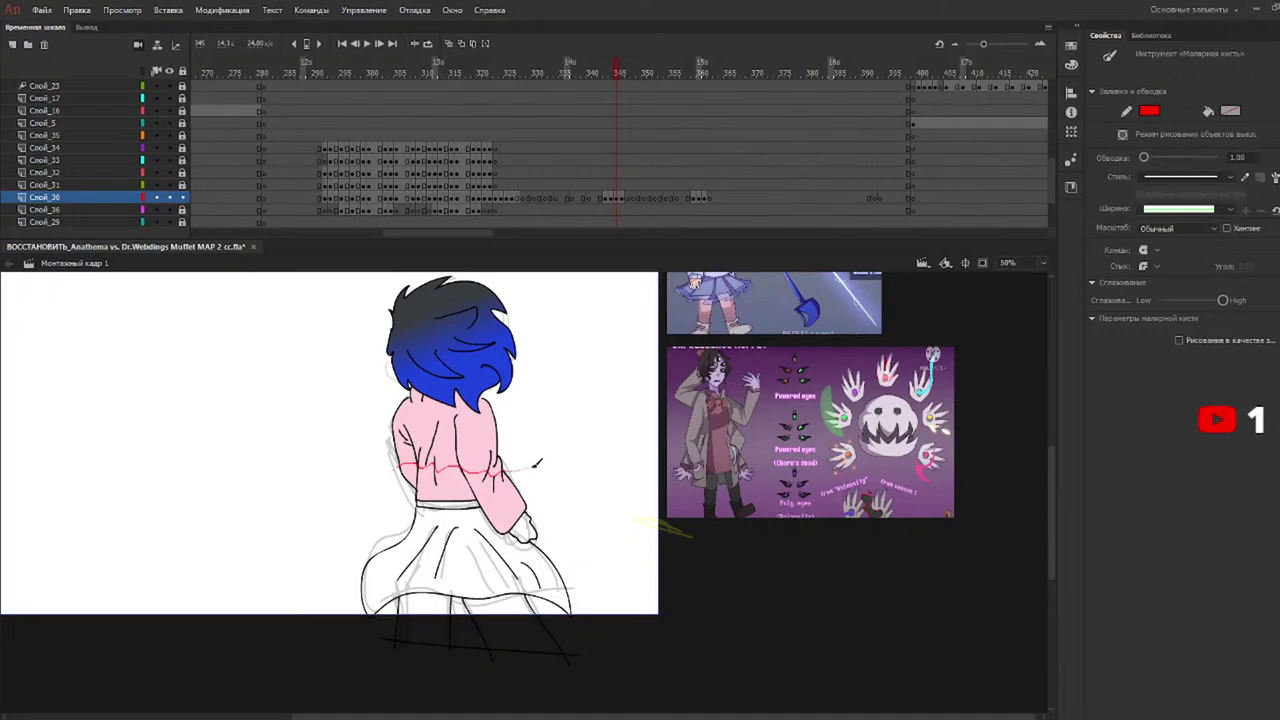
key(k)
click(514, 504)
click(420, 484)
key(v)
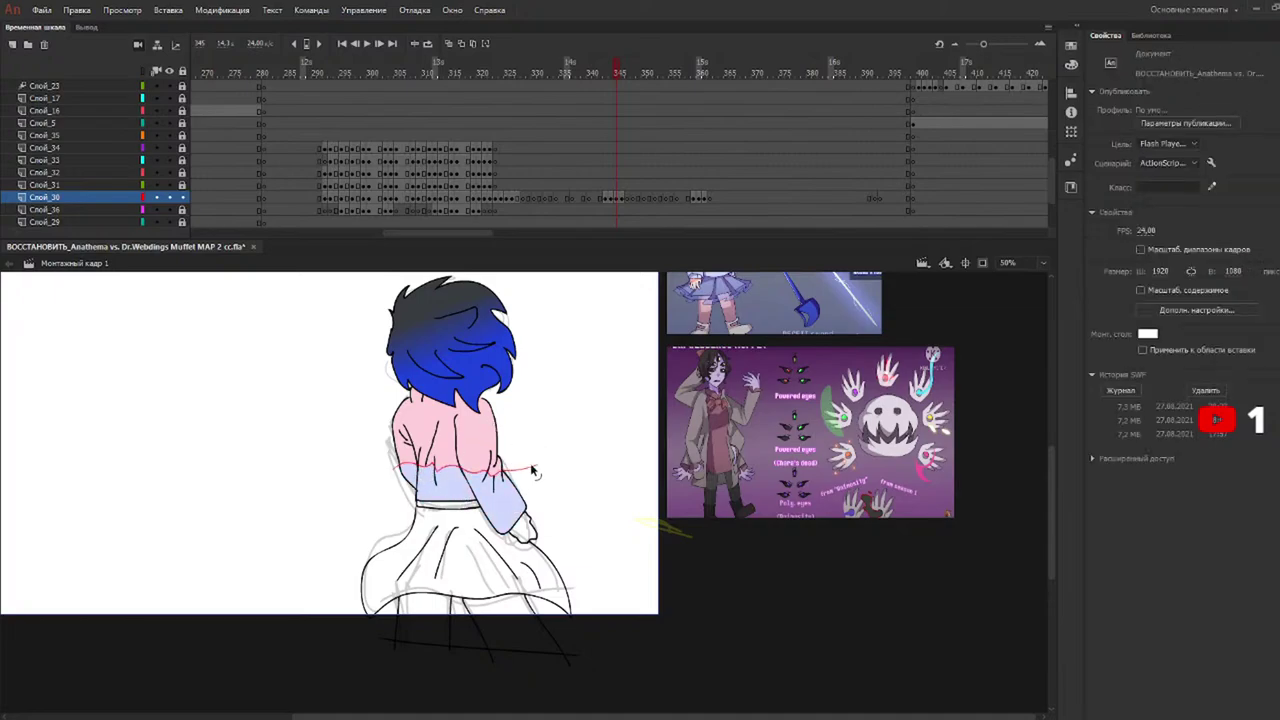
click(533, 468)
key(Delete)
Divide the top on frame 346 with a red line, fill the lower back and sleeves light lavender, and delete the line across the back.
mouse_move(608, 72)
mouse_down()
mouse_move(633, 76)
mouse_move(621, 74)
mouse_up()
key(k)
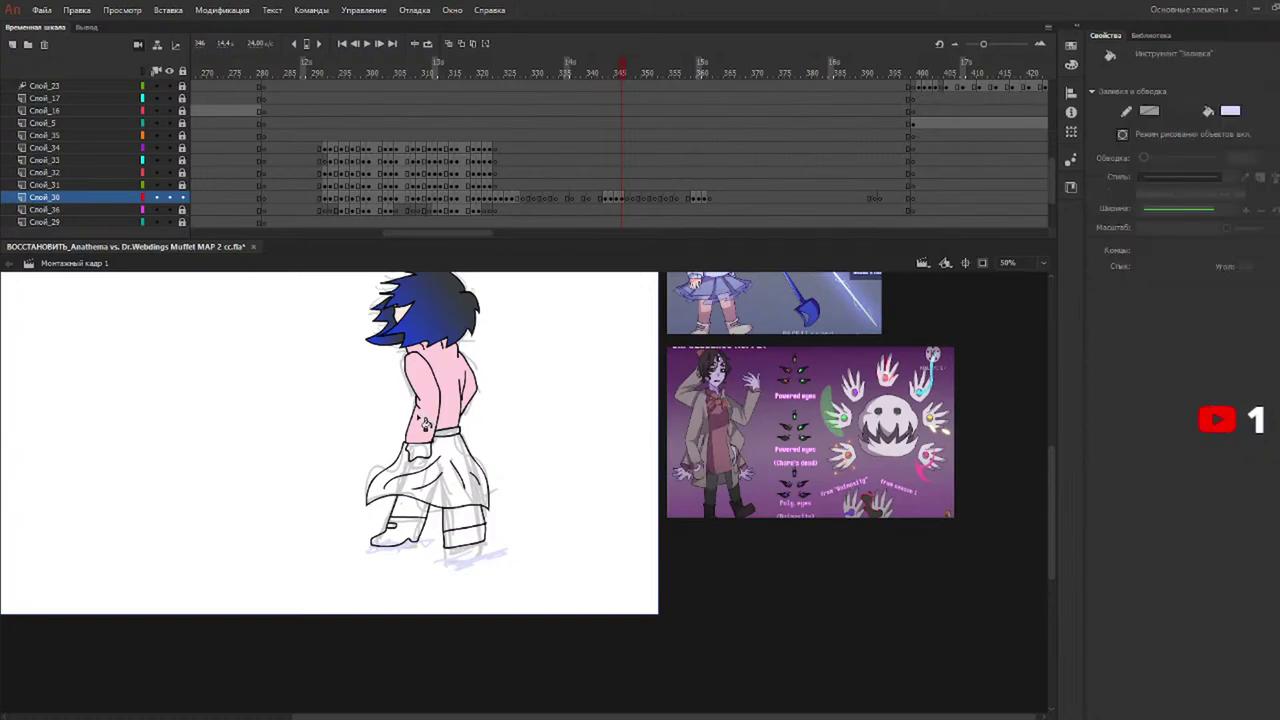
key(y)
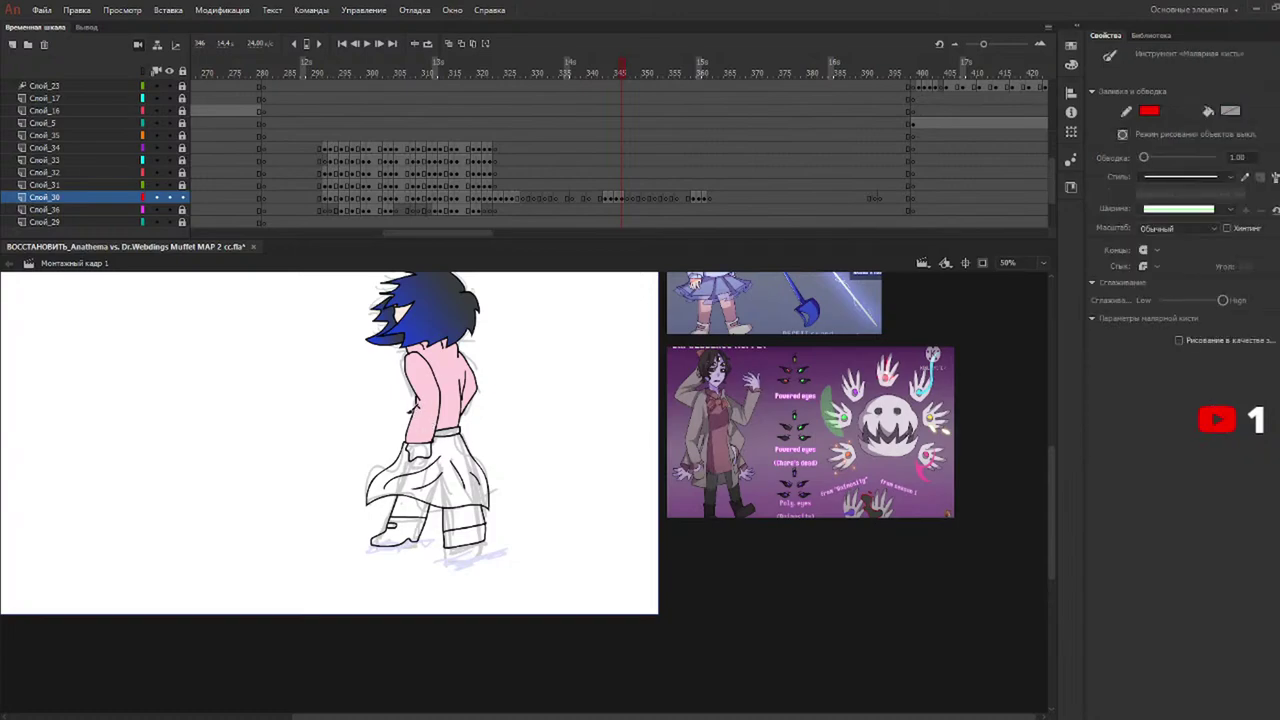
drag(470, 388, 512, 372)
key(k)
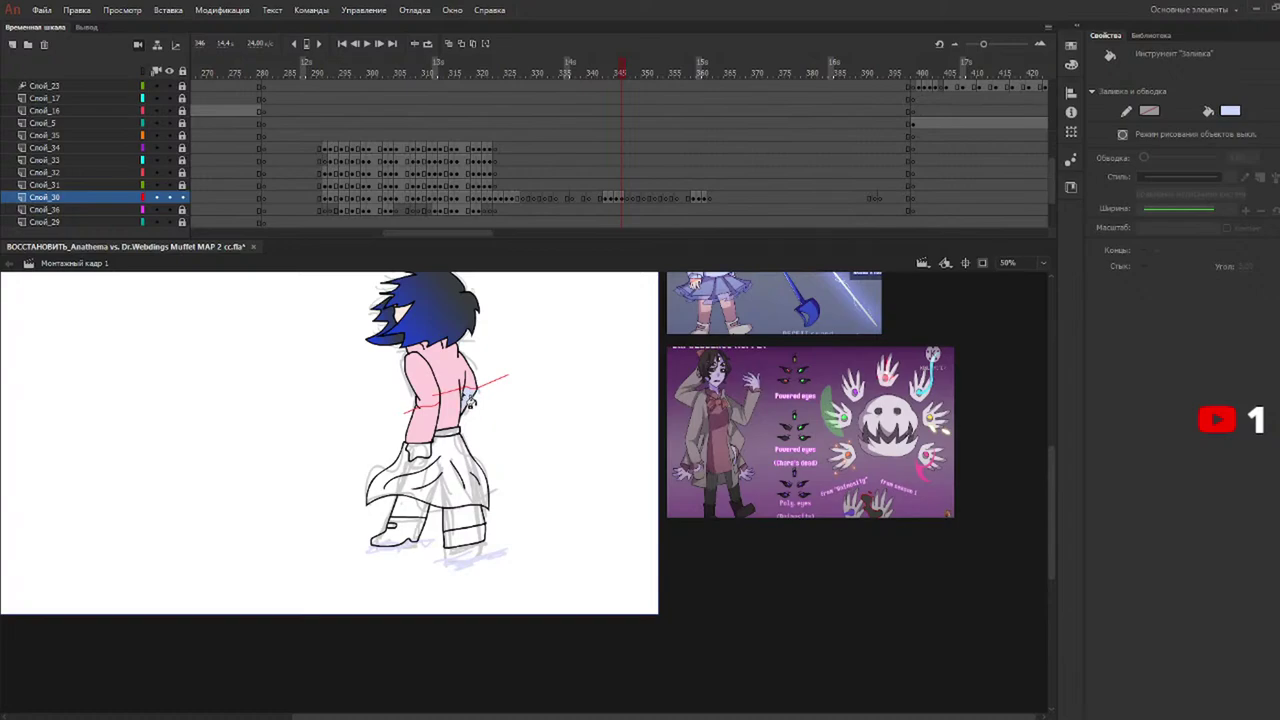
click(440, 433)
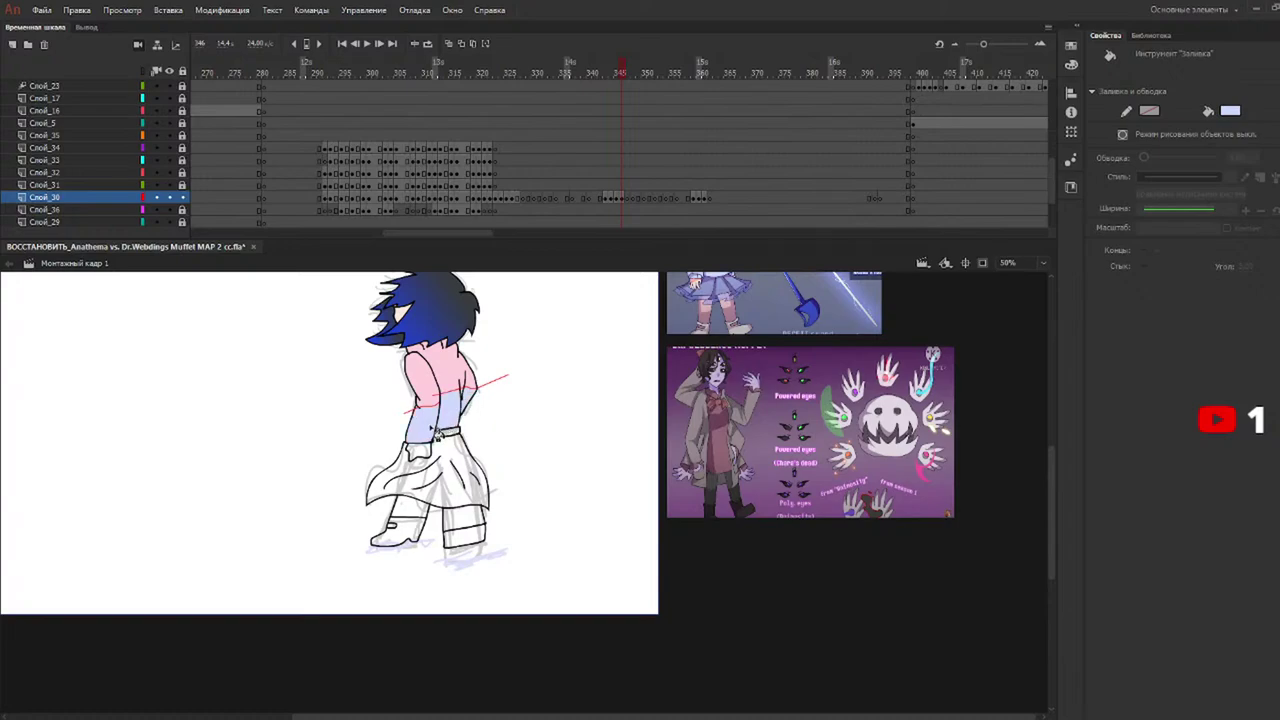
key(q)
click(489, 386)
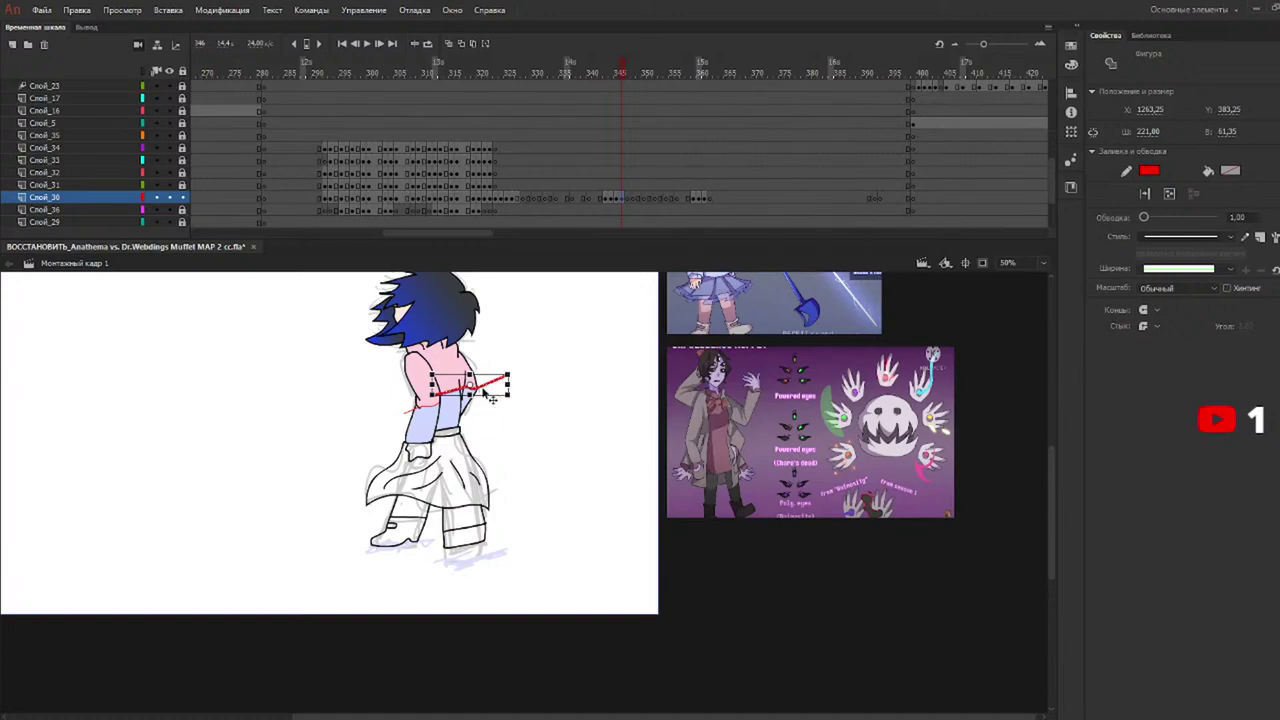
key(Delete)
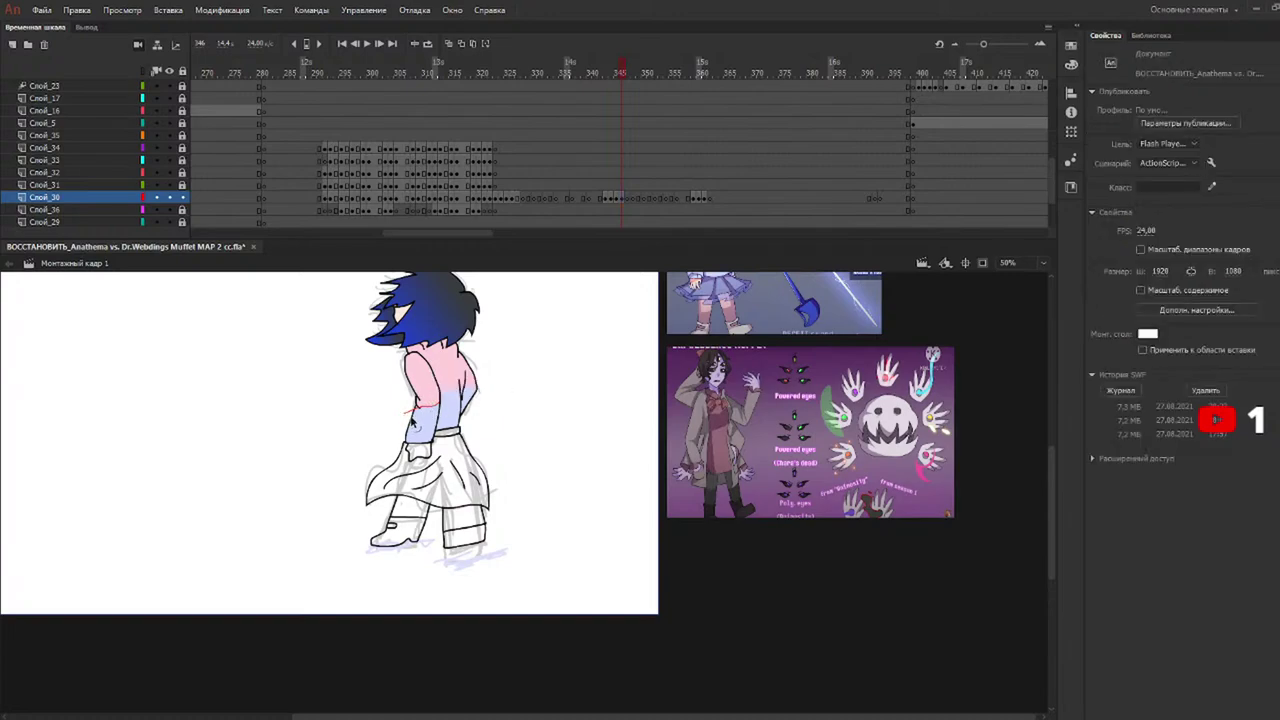
Try to divide the top on frame 359 with red lines and fill the part below them with light lavender.
drag(656, 73, 694, 78)
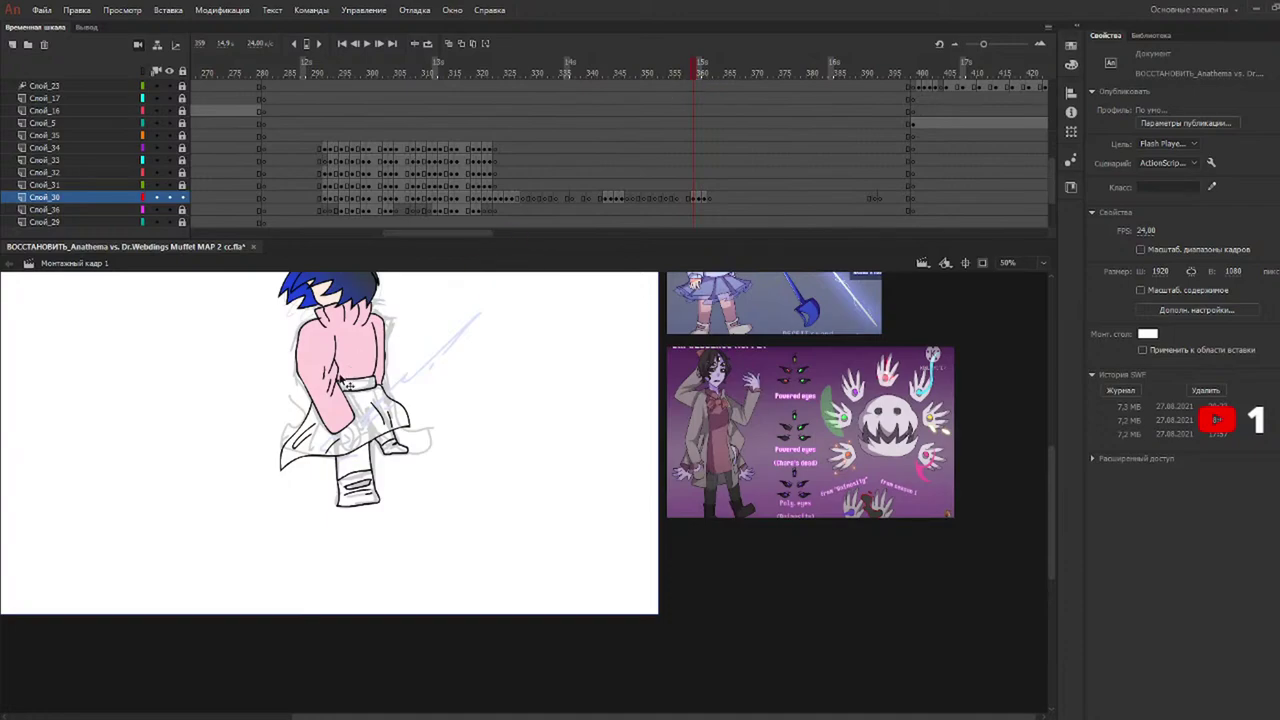
key(k)
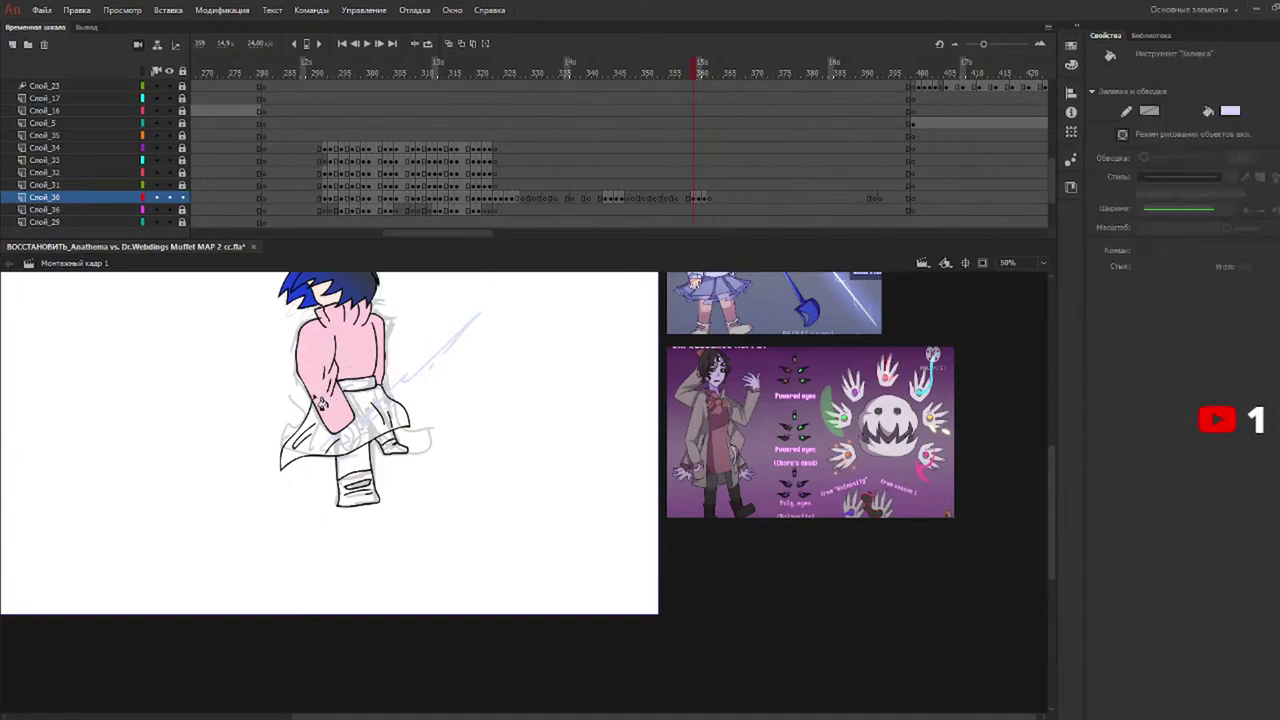
key(y)
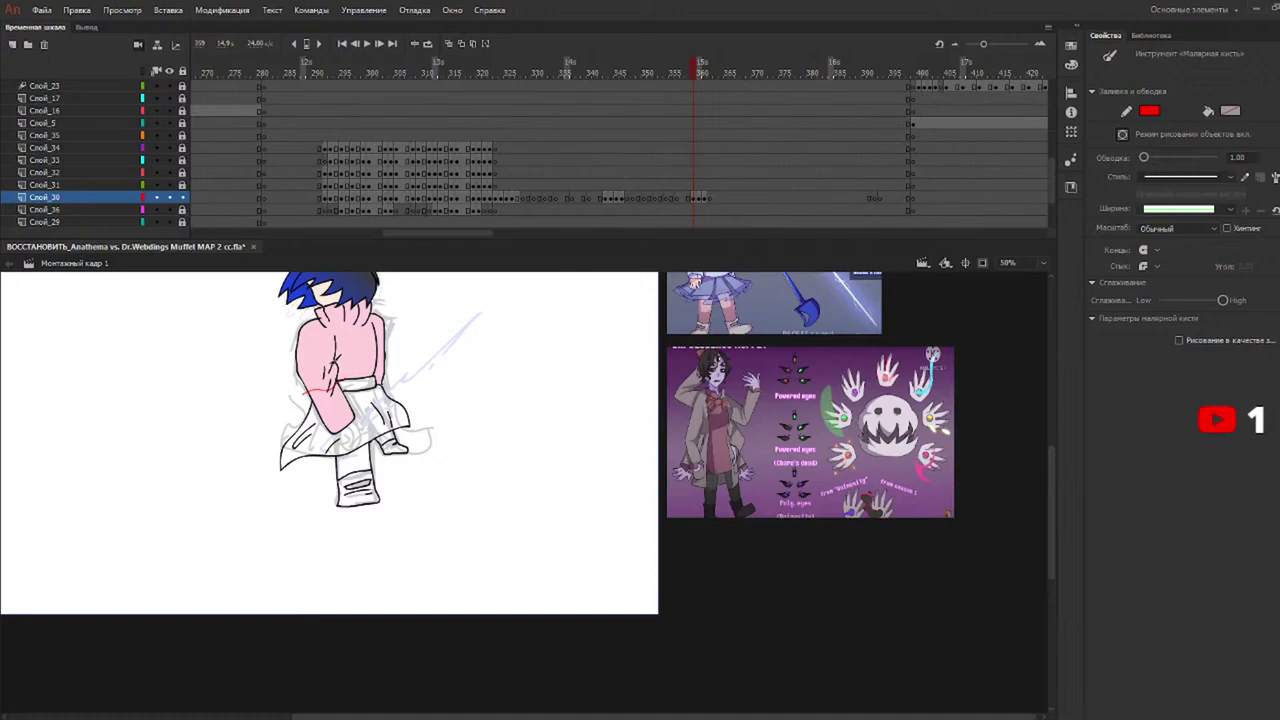
key(ctrl+z)
drag(358, 362, 400, 346)
key(k)
click(383, 378)
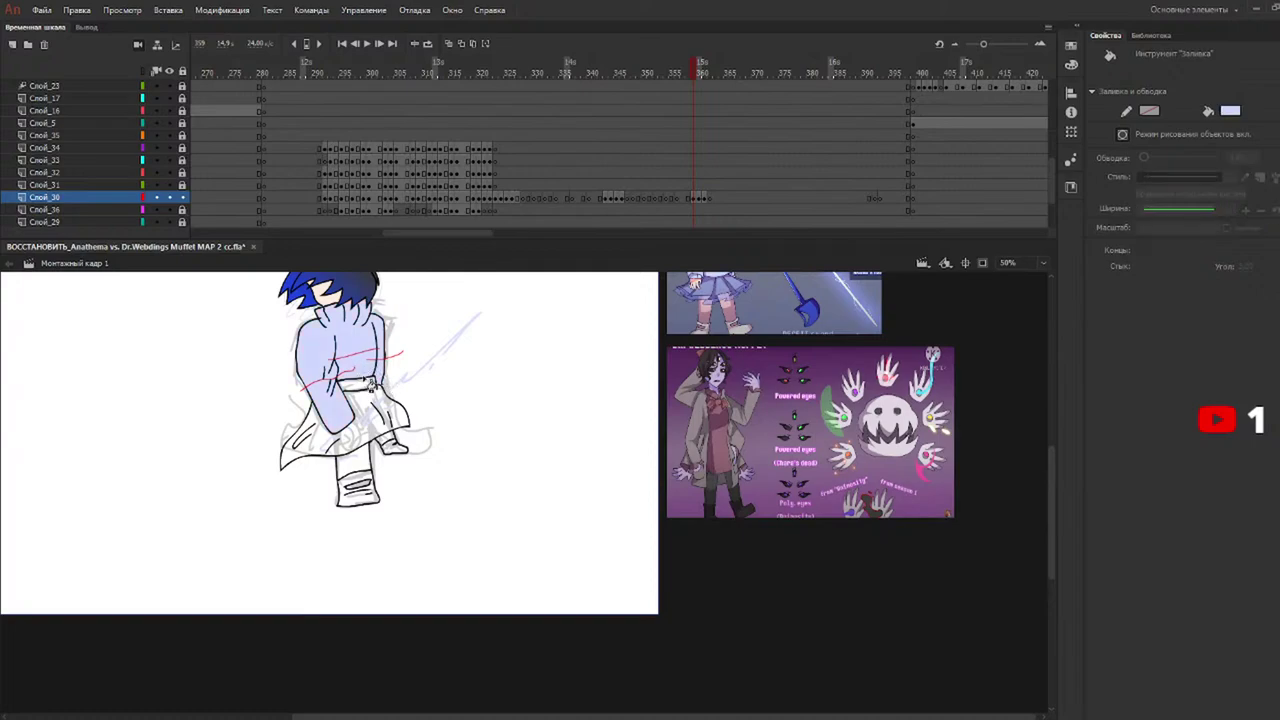
key(ctrl+z)
key(ctrl+z)
key(ctrl+z)
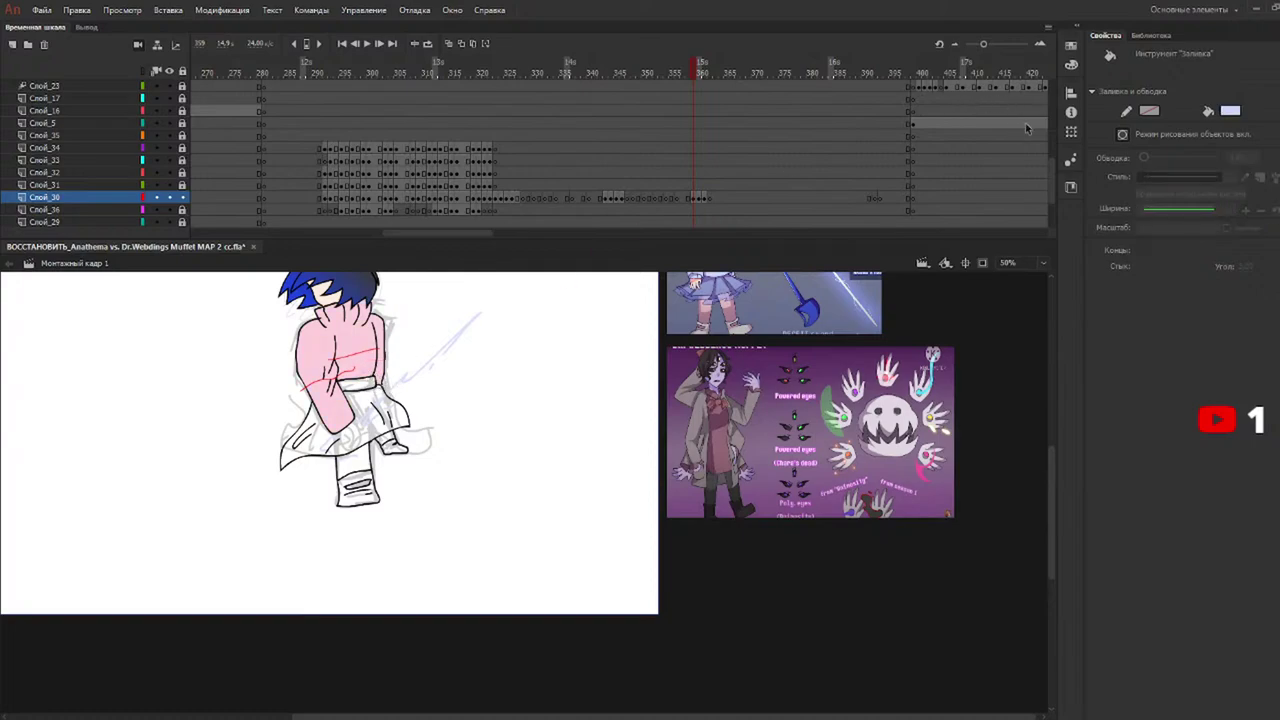
With object drawing off, divide the top on frame 359 with red lines and fill the lower back and lower sleeve with light lavender.
click(1123, 135)
key(n)
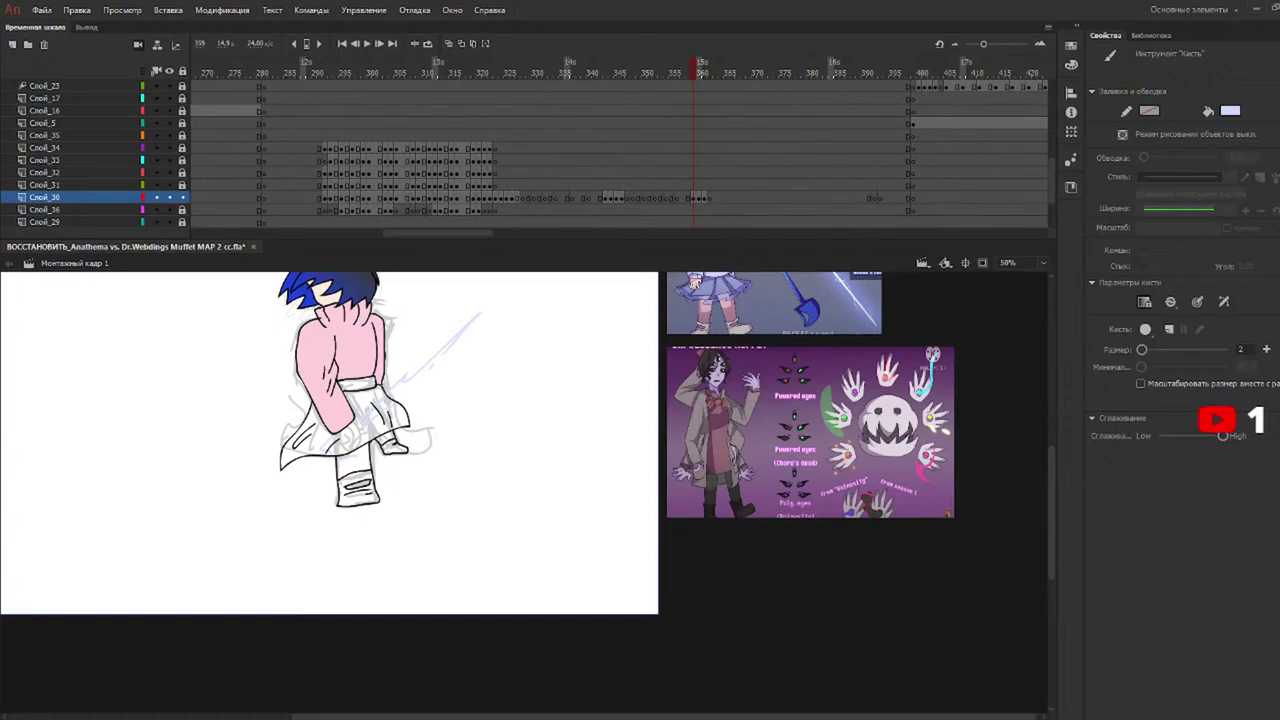
key(k)
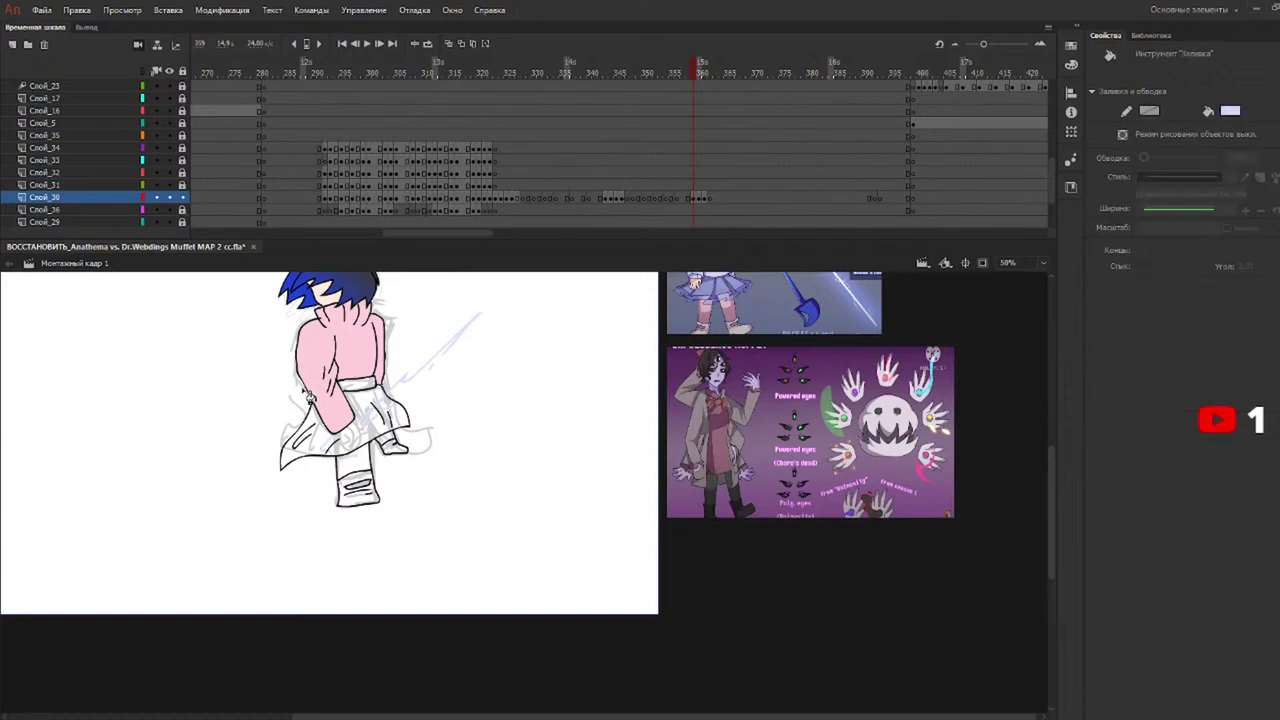
key(y)
mouse_move(348, 371)
mouse_down()
mouse_move(301, 388)
mouse_move(412, 352)
mouse_up()
key(k)
click(358, 374)
click(336, 408)
Fill the lower back and both lower sleeves on frame 360 with light lavender, closing the open sleeve end with brush strokes below the stage.
click(704, 67)
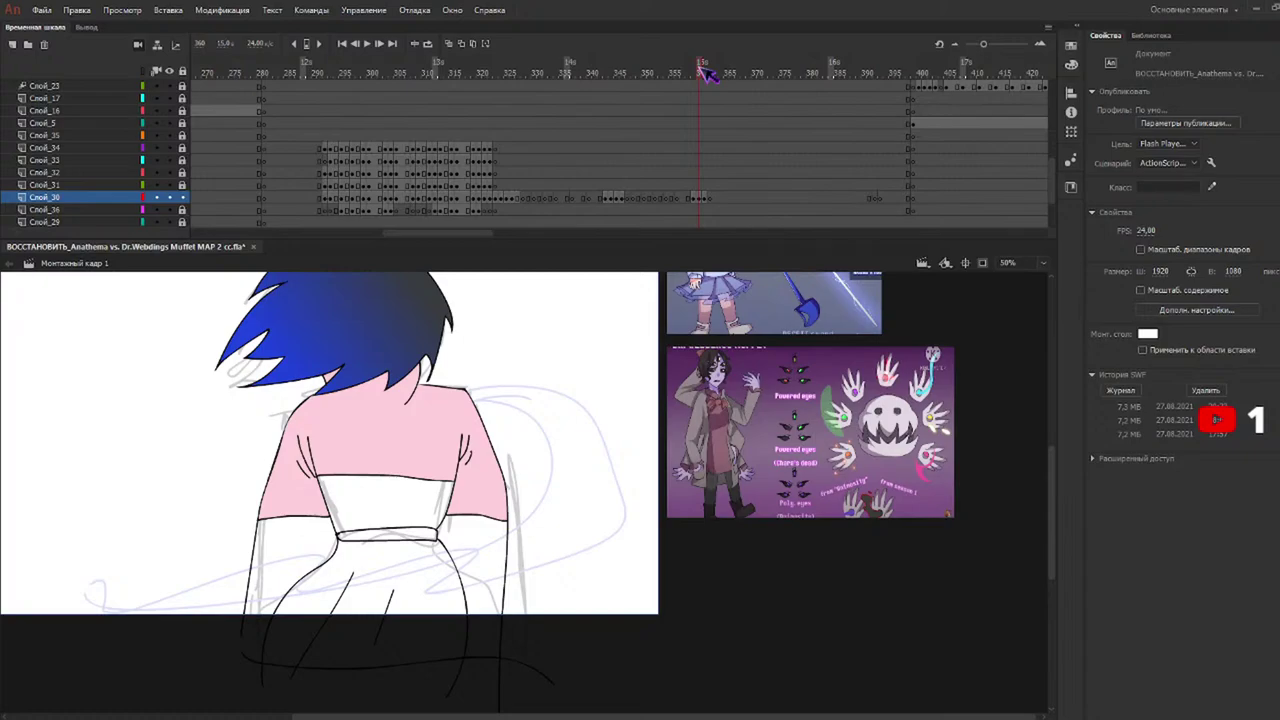
click(478, 580)
click(398, 502)
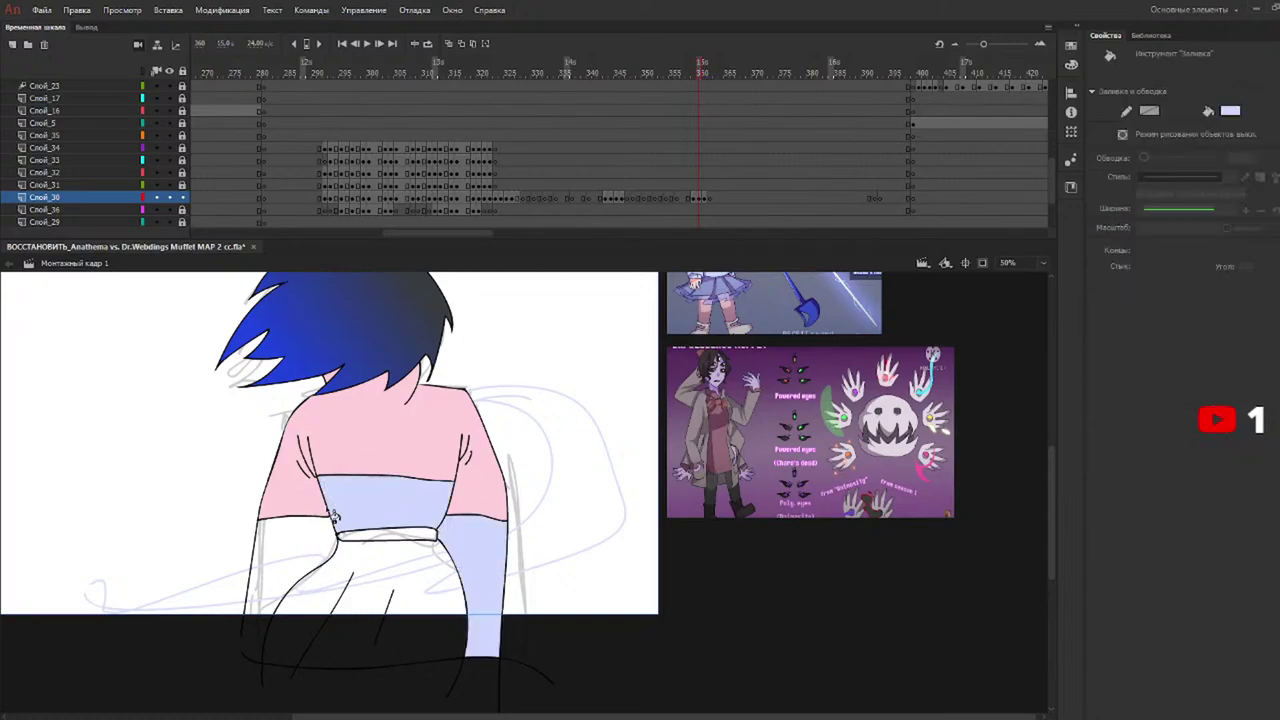
key(b)
key(k)
click(298, 564)
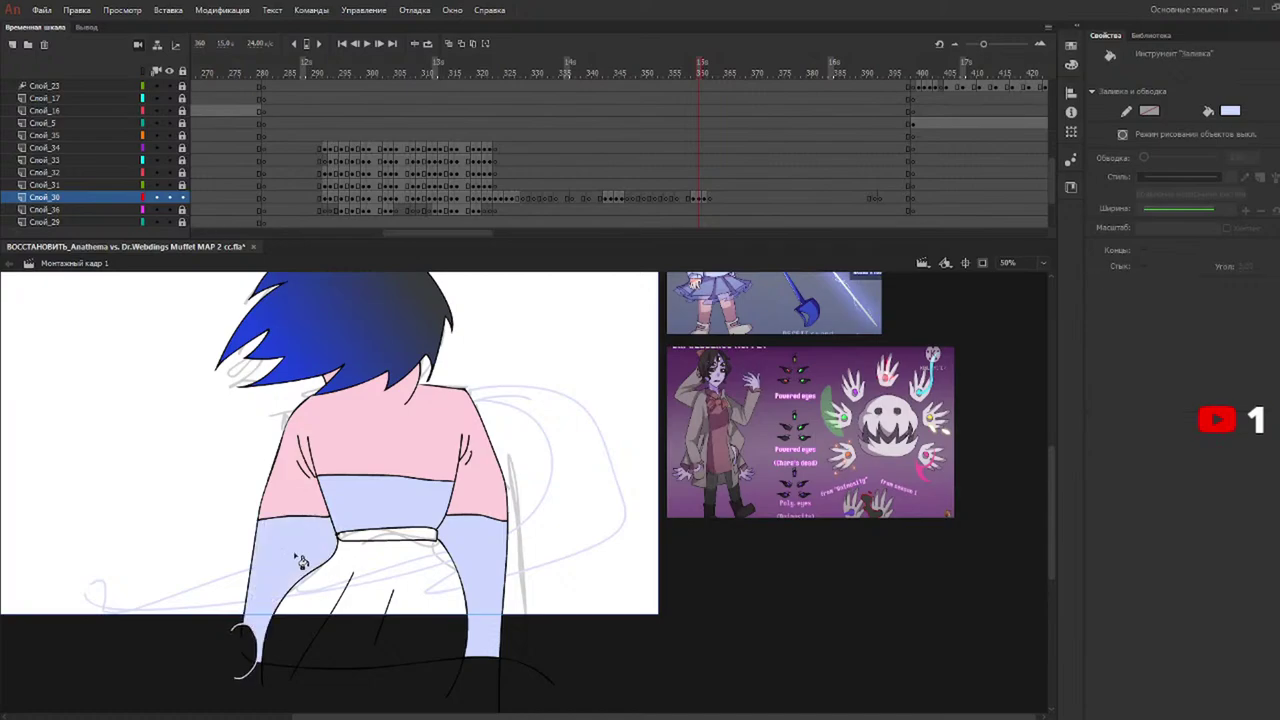
drag(718, 72, 708, 66)
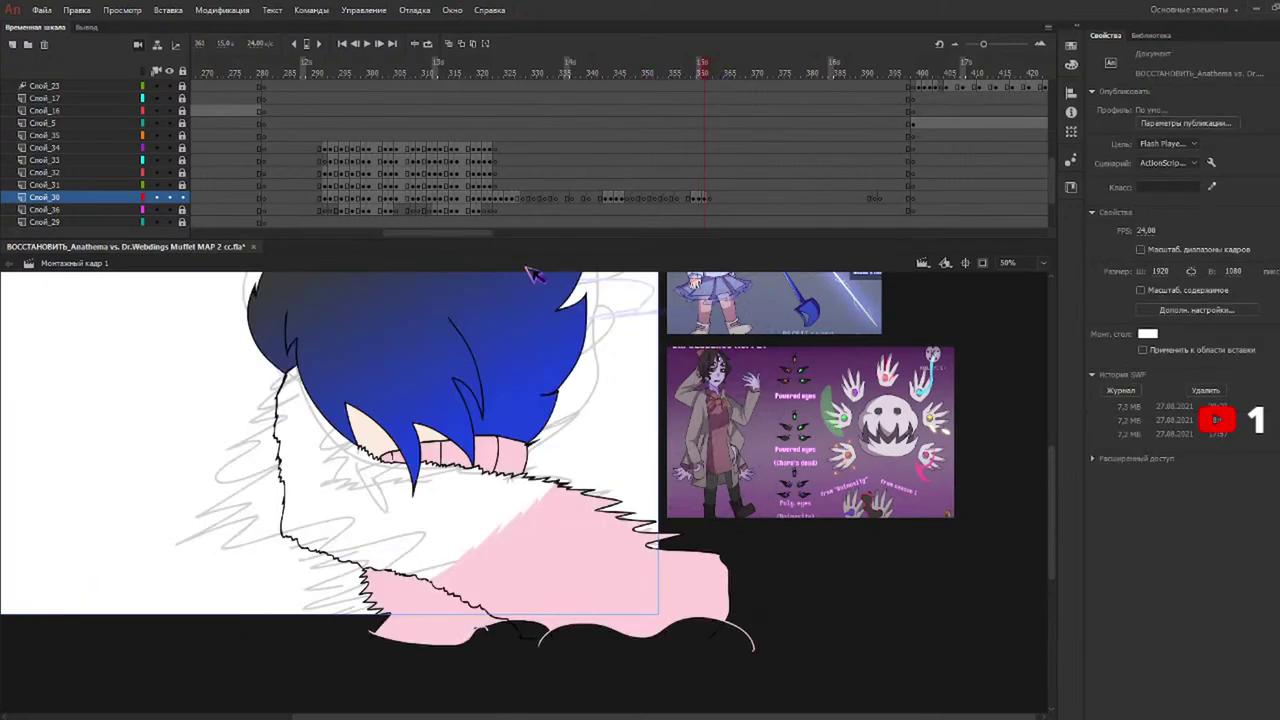
Fill the ear area and the hand of the character on frame 343 with the light skin color.
click(378, 510)
click(540, 73)
mouse_move(540, 73)
mouse_down()
mouse_move(495, 75)
mouse_move(560, 74)
mouse_move(620, 46)
mouse_move(634, 51)
mouse_move(612, 75)
mouse_move(632, 78)
mouse_up()
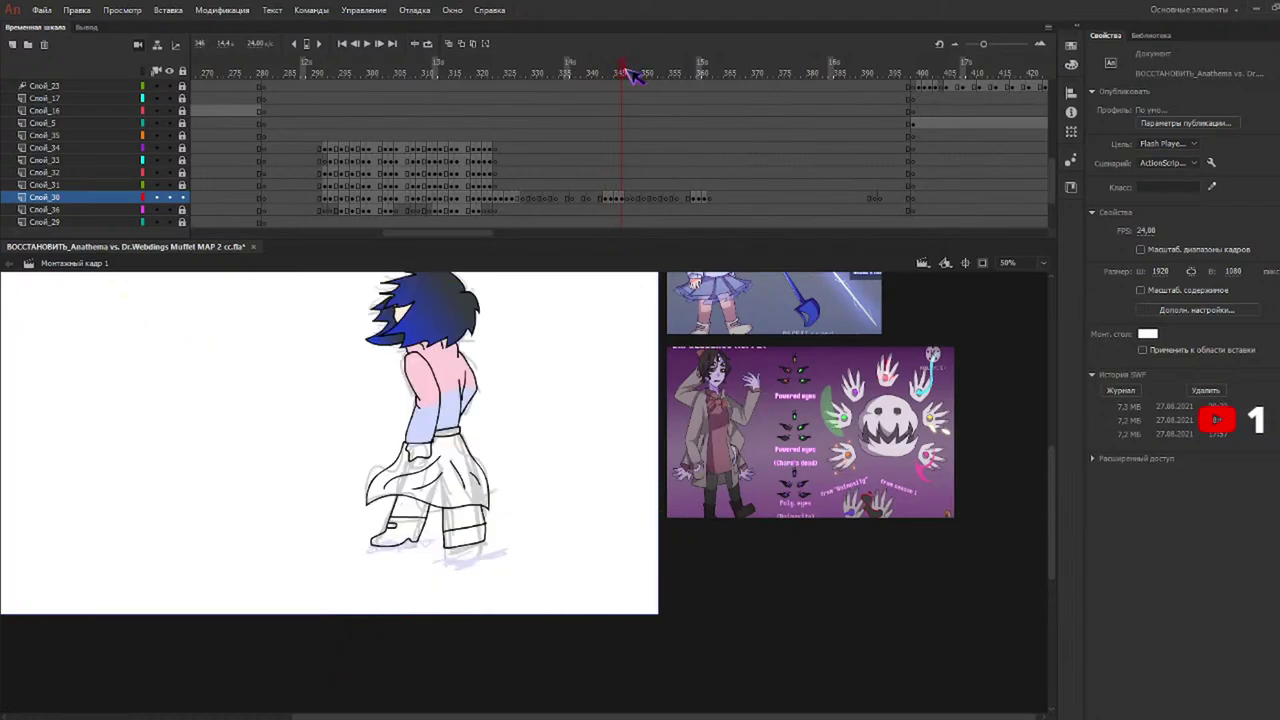
key(k)
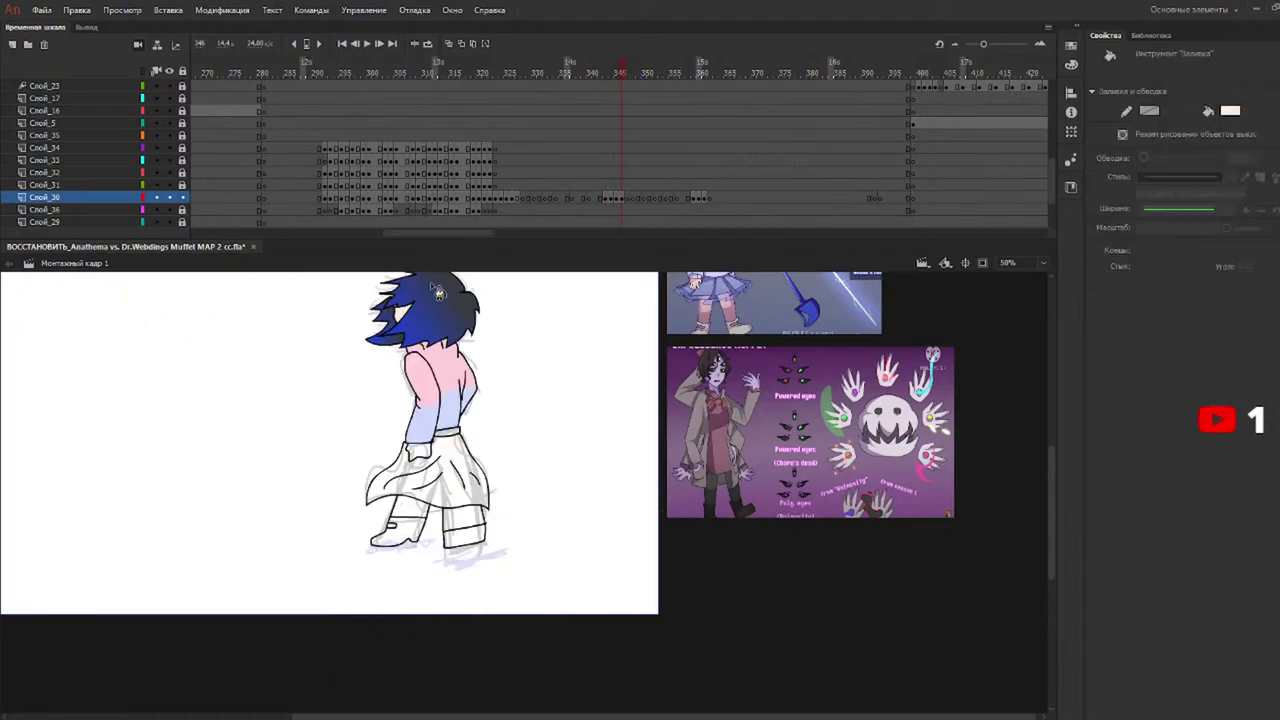
click(605, 72)
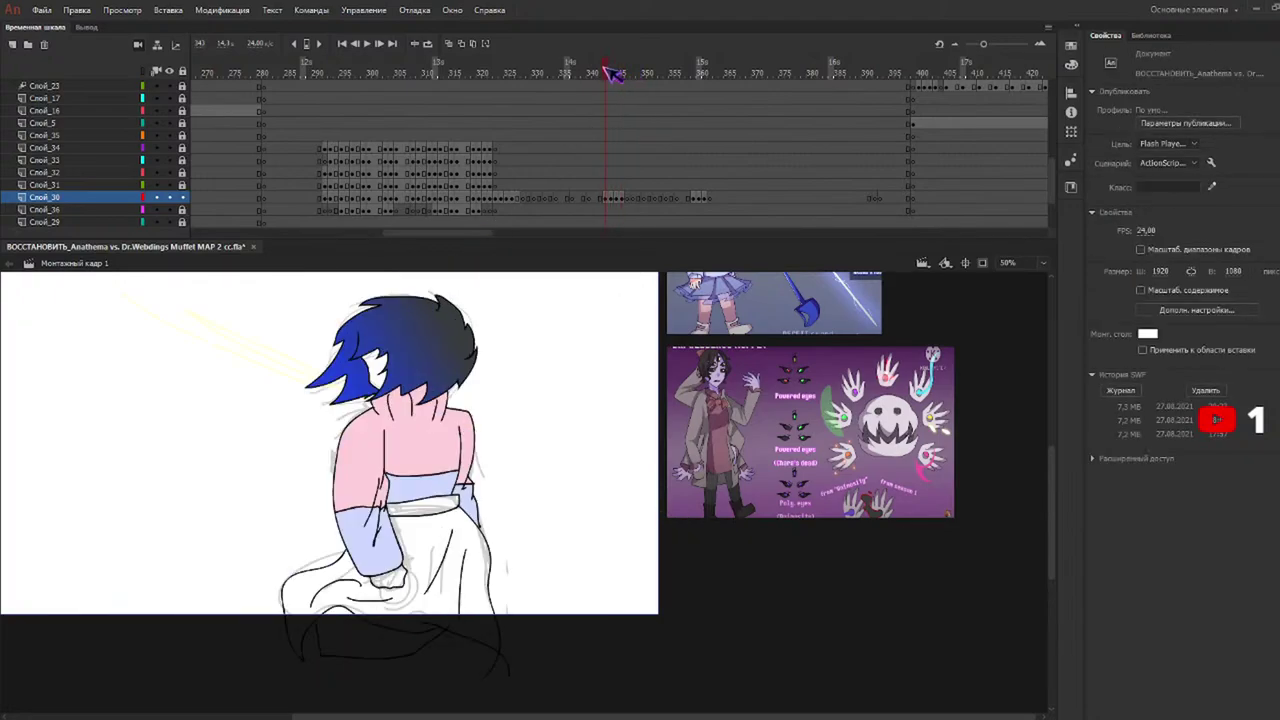
click(398, 363)
mouse_move(550, 75)
mouse_down()
mouse_move(502, 76)
mouse_move(636, 76)
mouse_move(503, 84)
mouse_move(584, 81)
mouse_up()
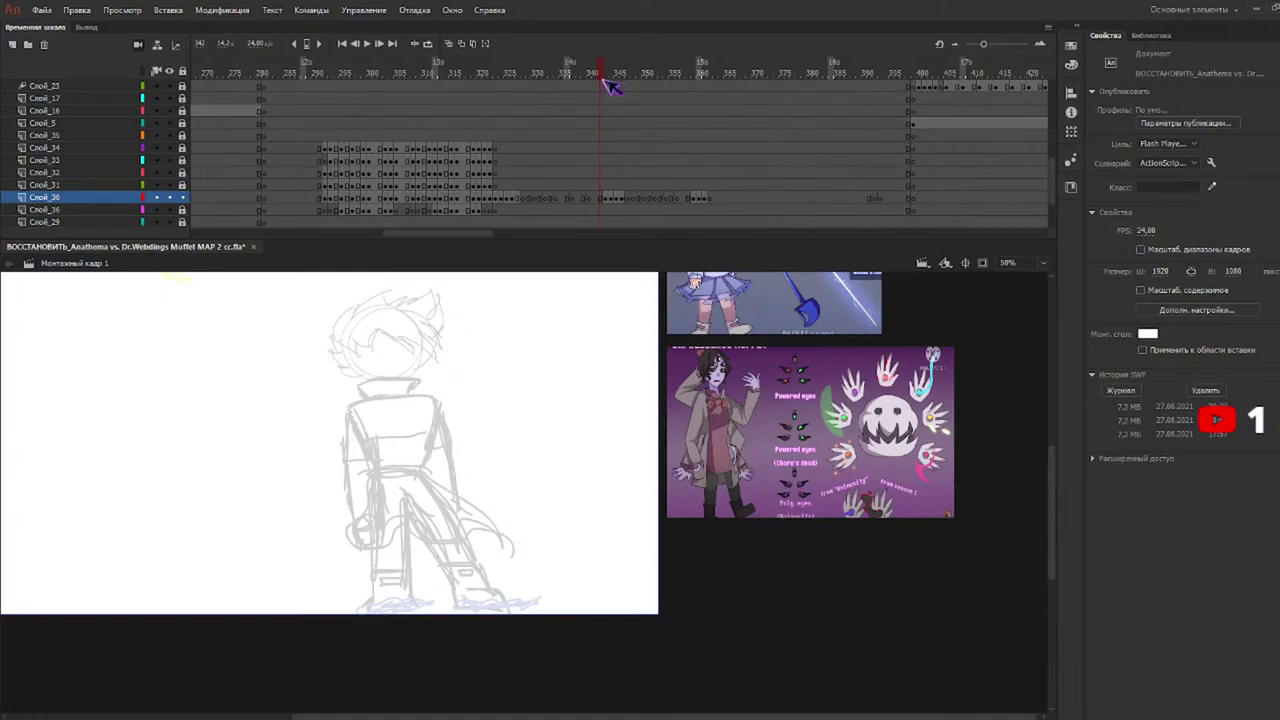
click(605, 79)
key(k)
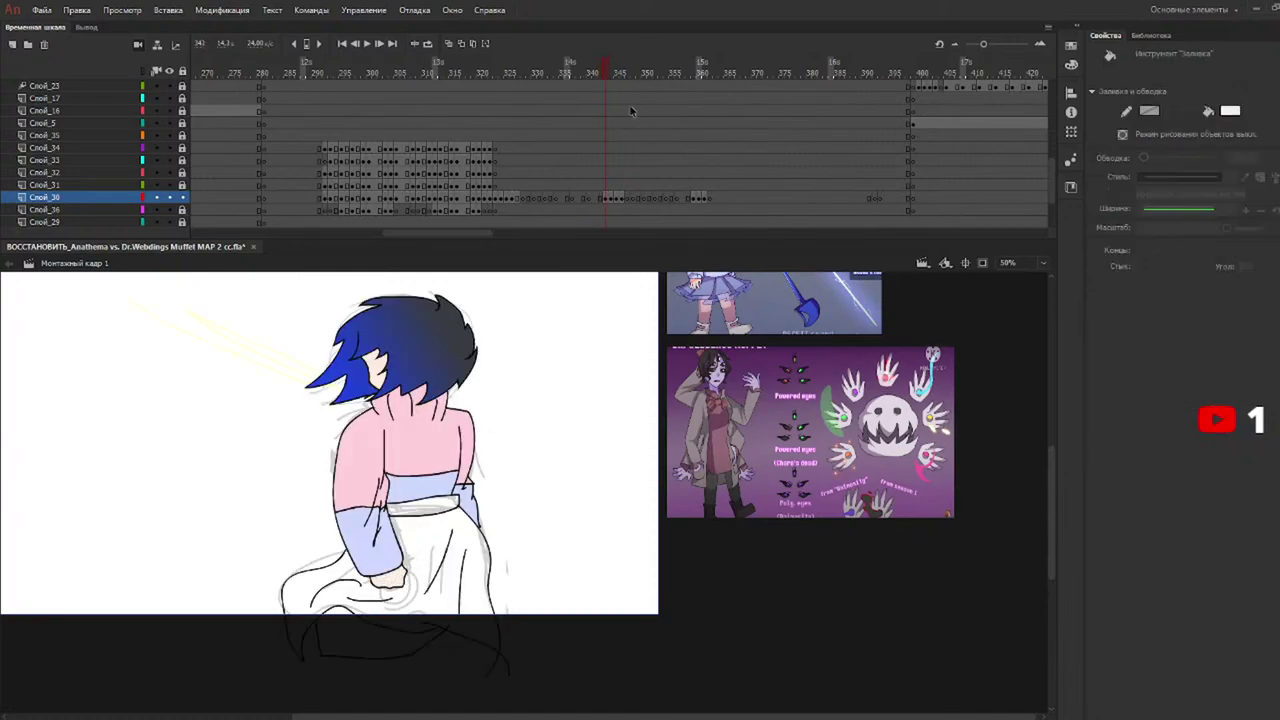
Fill the character's hands on frames 345 and 346 with the light skin color.
click(612, 78)
click(619, 76)
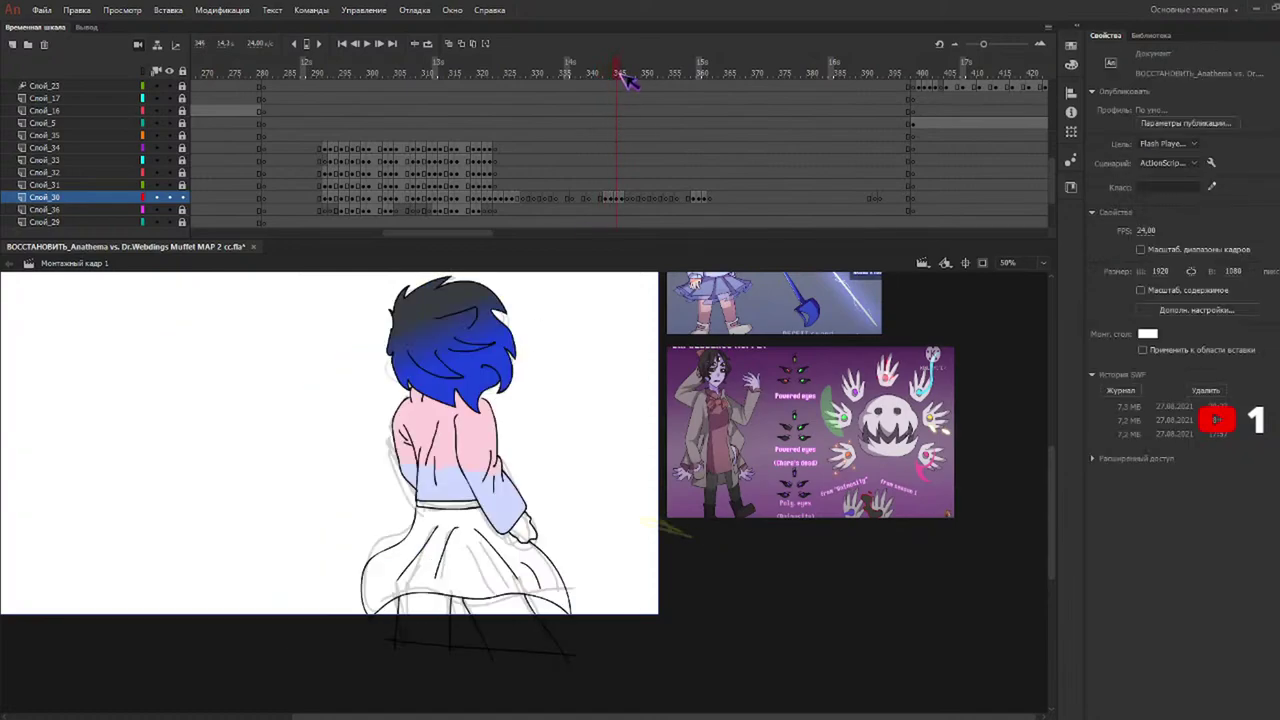
click(622, 76)
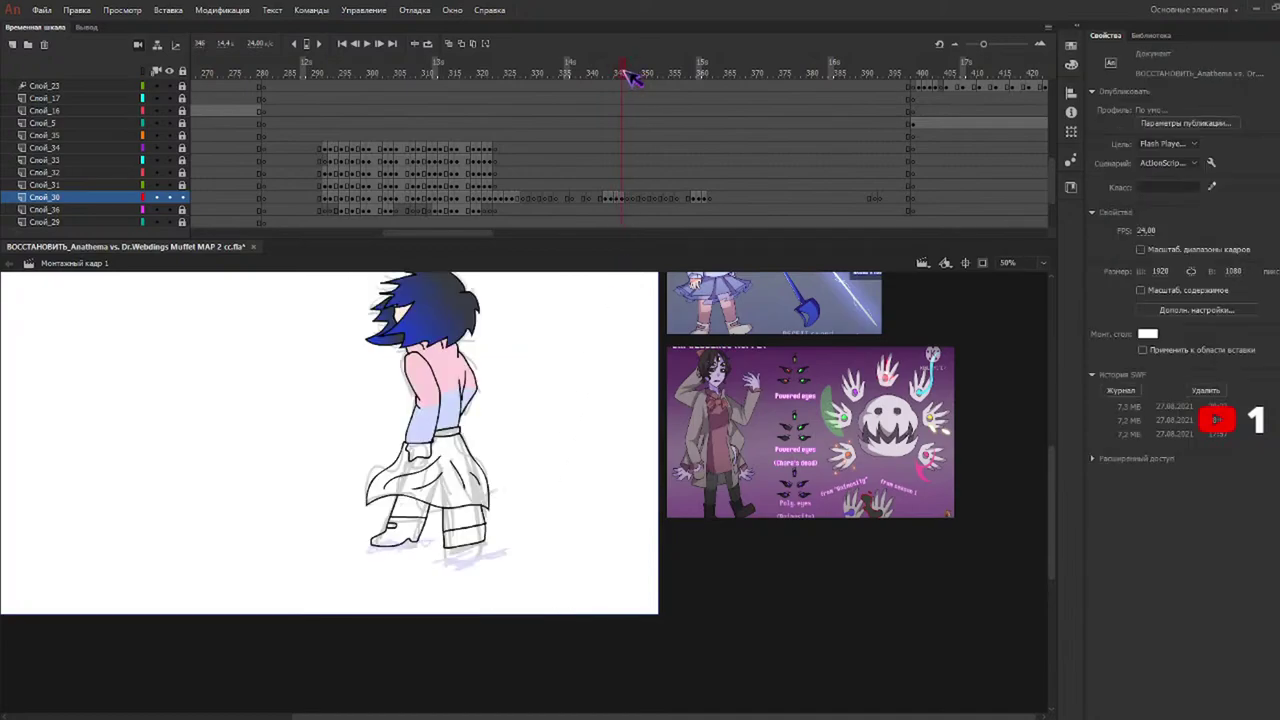
key(k)
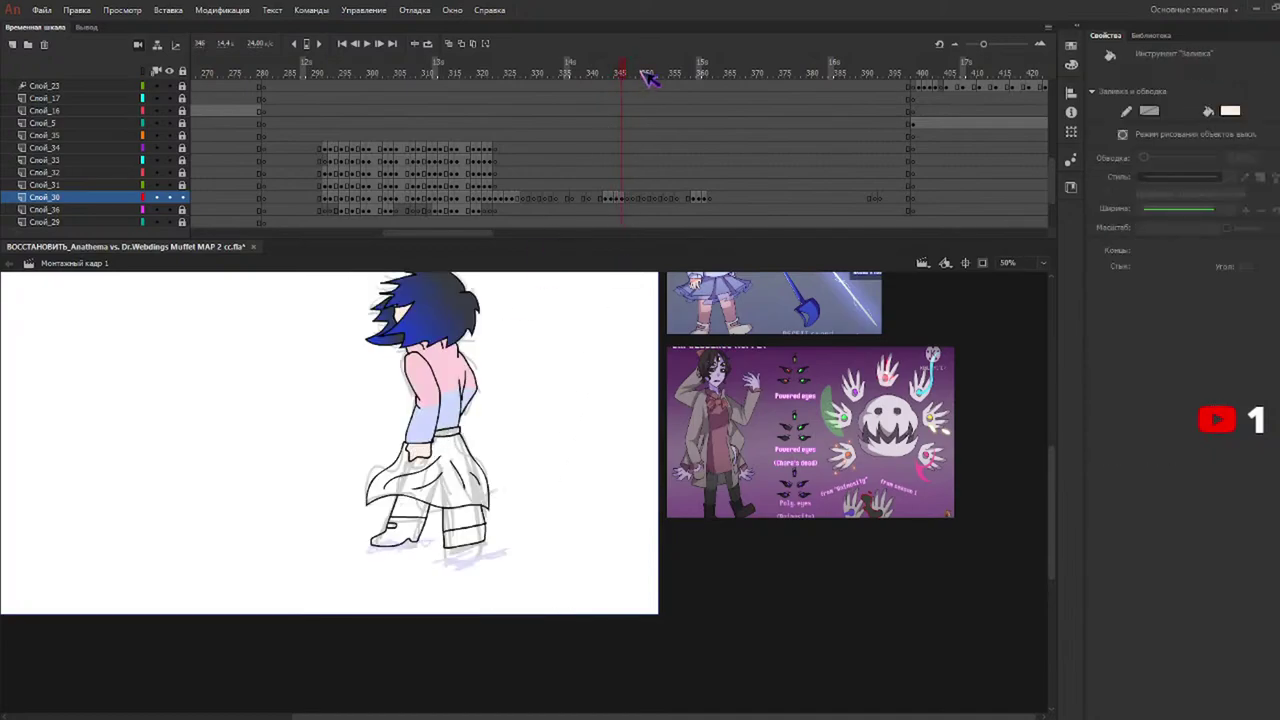
Remove the red dividing lines from frame 359 by setting the stroke of the frame's whole drawing to none.
click(697, 77)
mouse_move(697, 76)
mouse_down()
mouse_move(708, 79)
mouse_move(514, 77)
mouse_move(709, 74)
mouse_move(699, 79)
mouse_up()
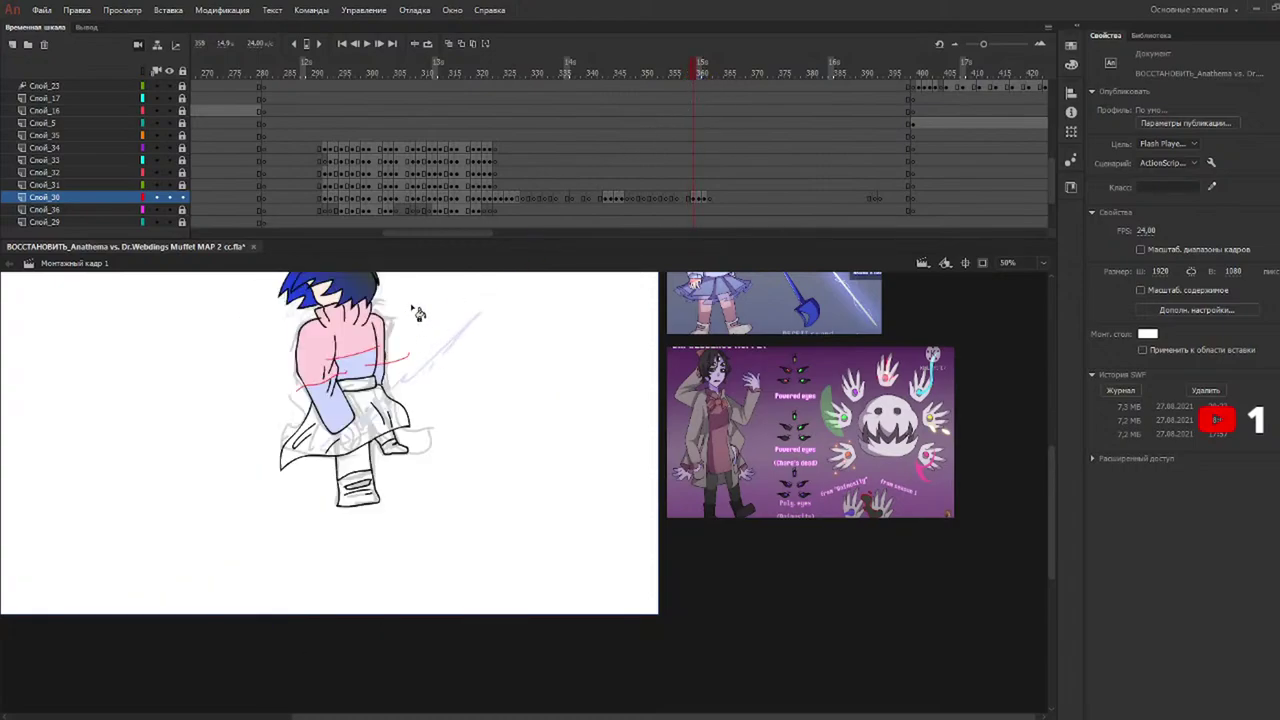
click(697, 200)
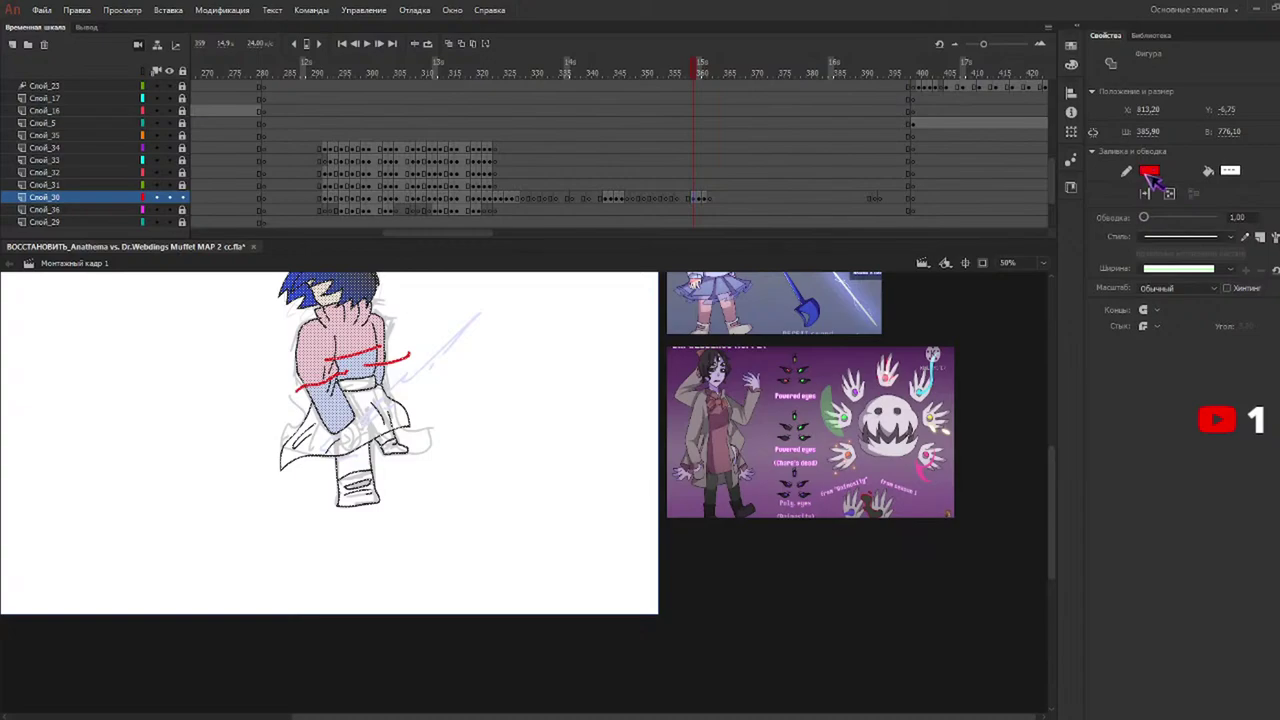
click(1114, 188)
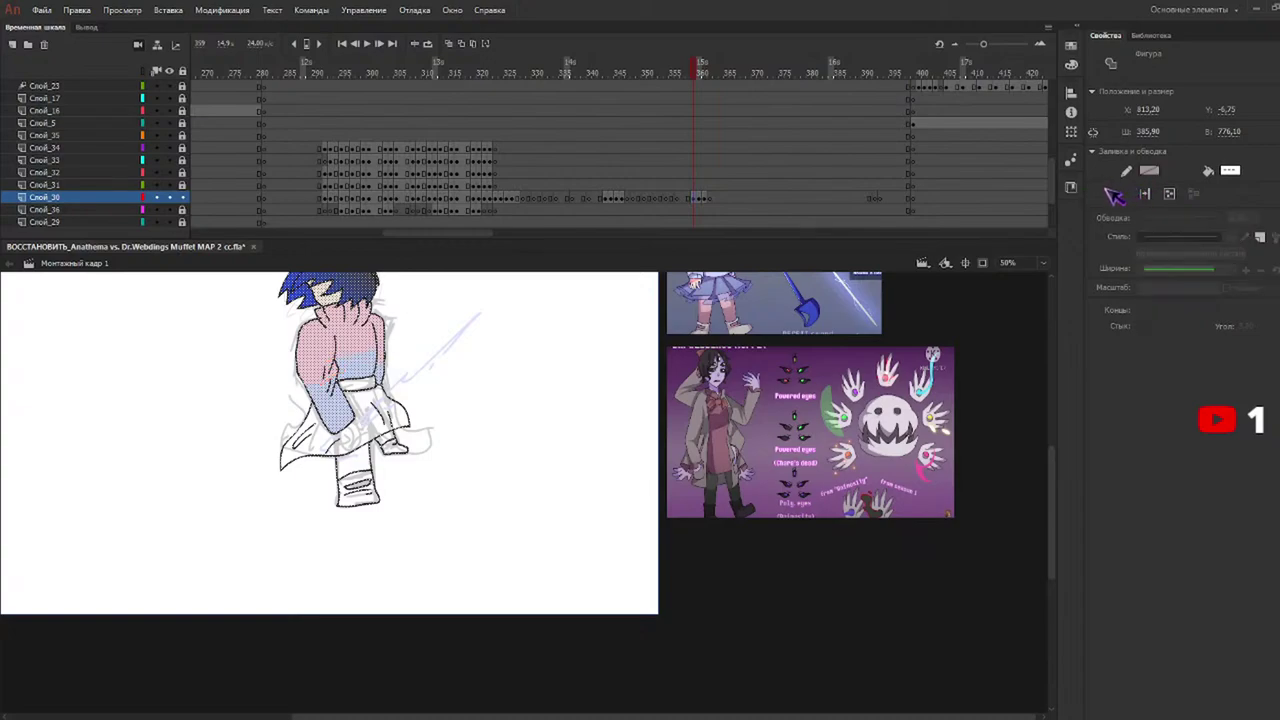
key(.)
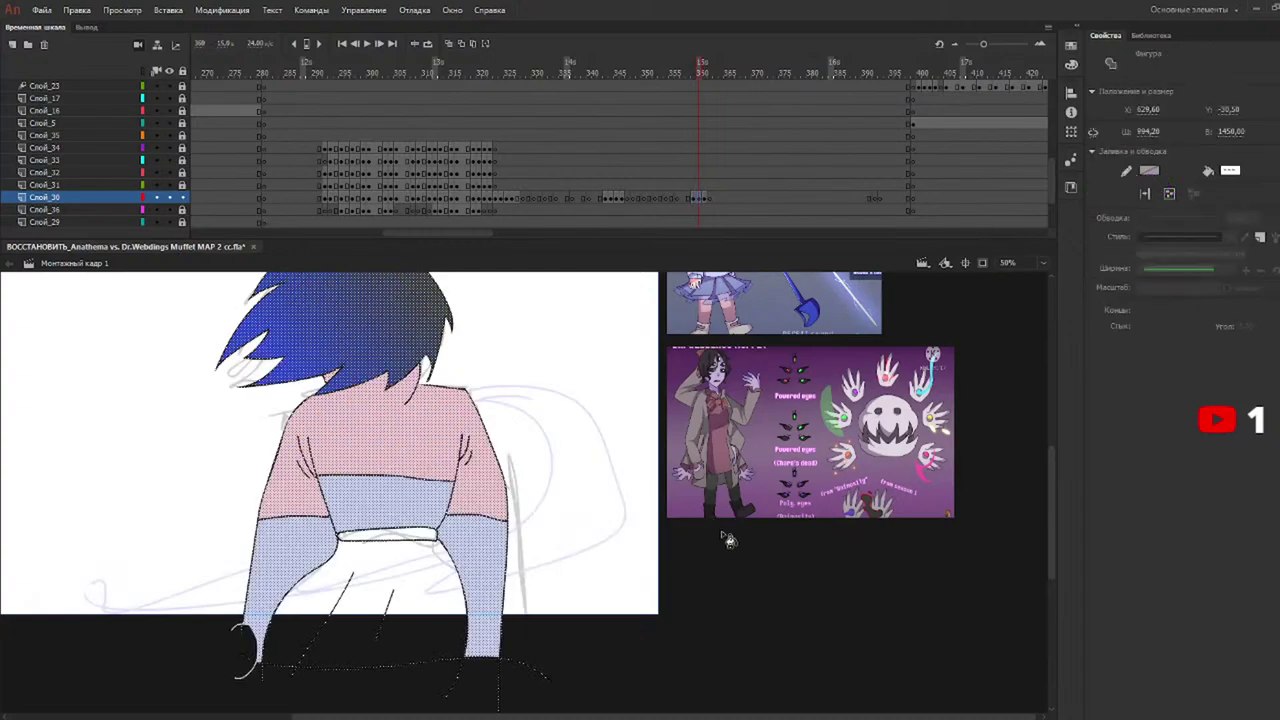
mouse_move(700, 84)
mouse_down()
mouse_move(712, 80)
mouse_move(588, 80)
mouse_move(507, 101)
mouse_move(495, 80)
mouse_up()
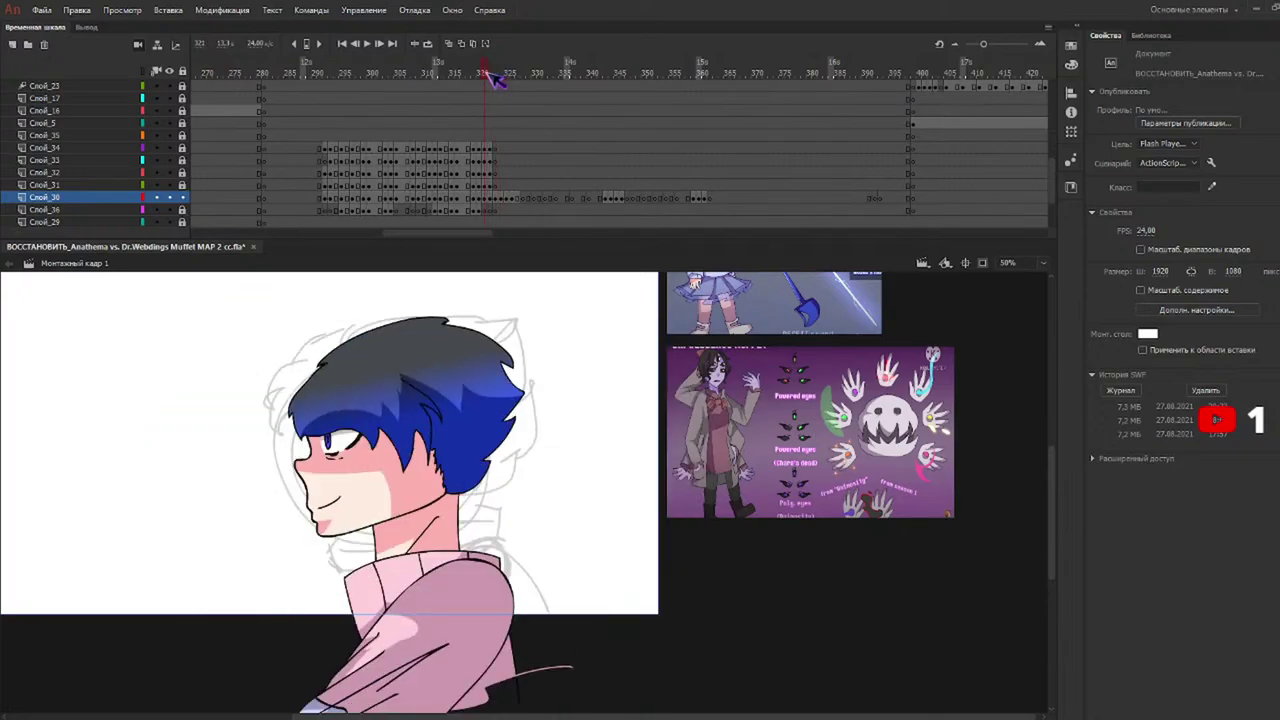
key(k)
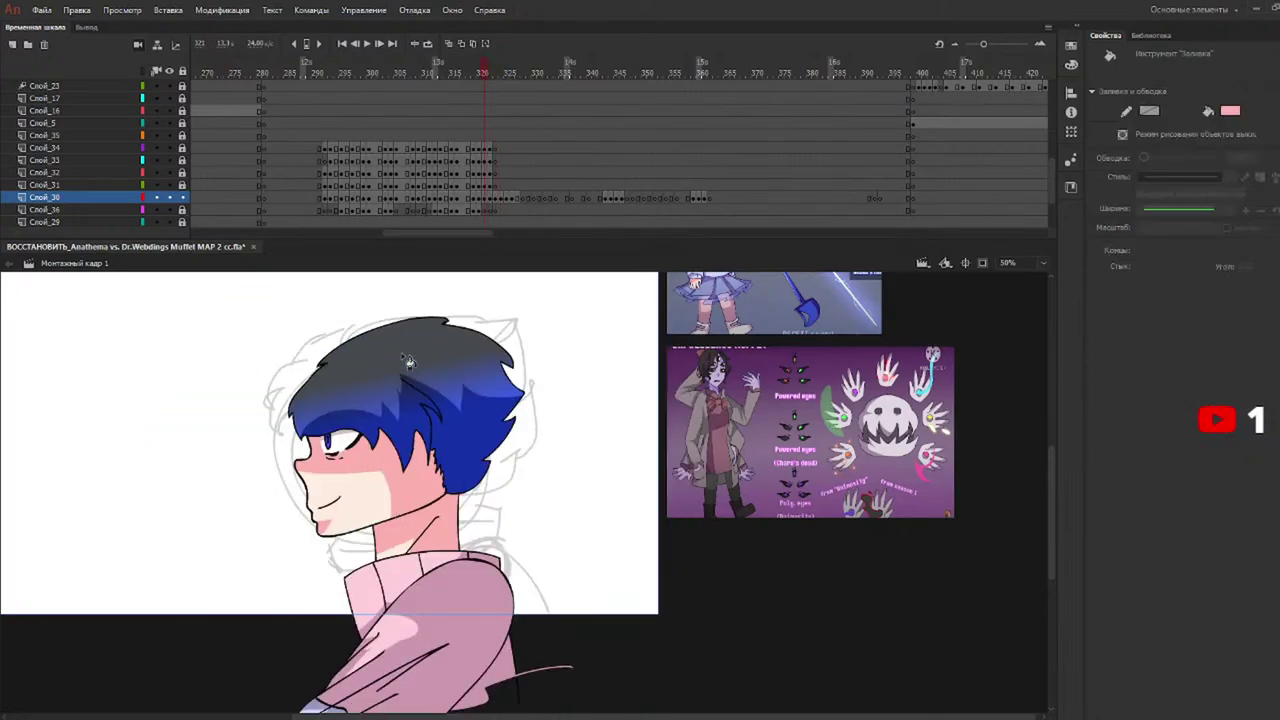
mouse_move(490, 85)
mouse_down()
mouse_move(505, 82)
mouse_move(489, 75)
mouse_up()
click(368, 471)
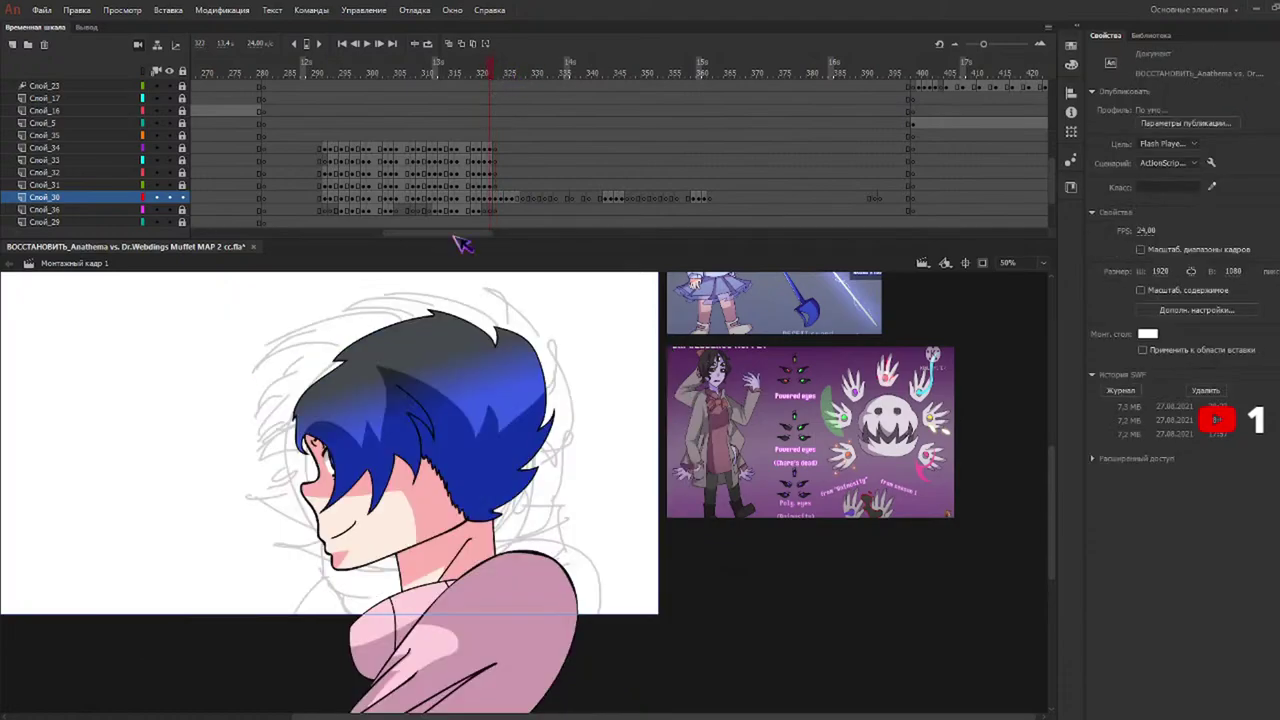
click(333, 464)
drag(487, 80, 468, 75)
click(352, 396)
key(ctrl+z)
click(360, 411)
key(ctrl+z)
click(356, 398)
key(ctrl+z)
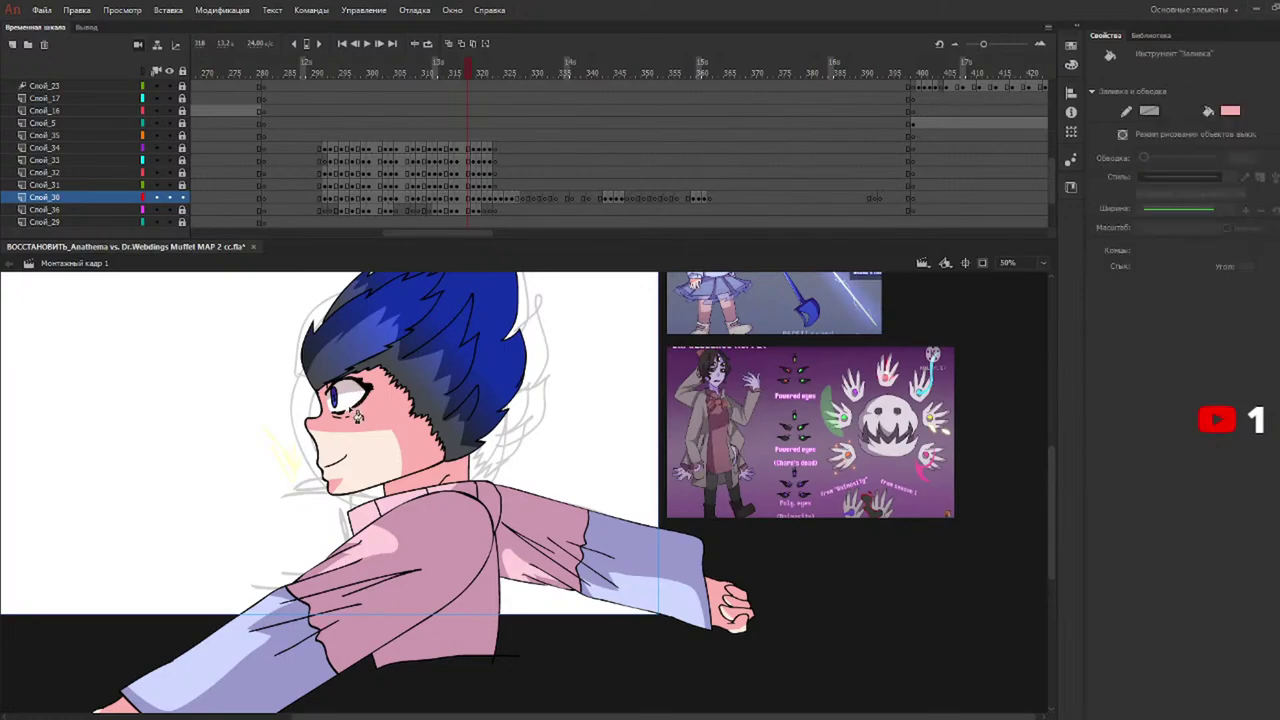
click(500, 70)
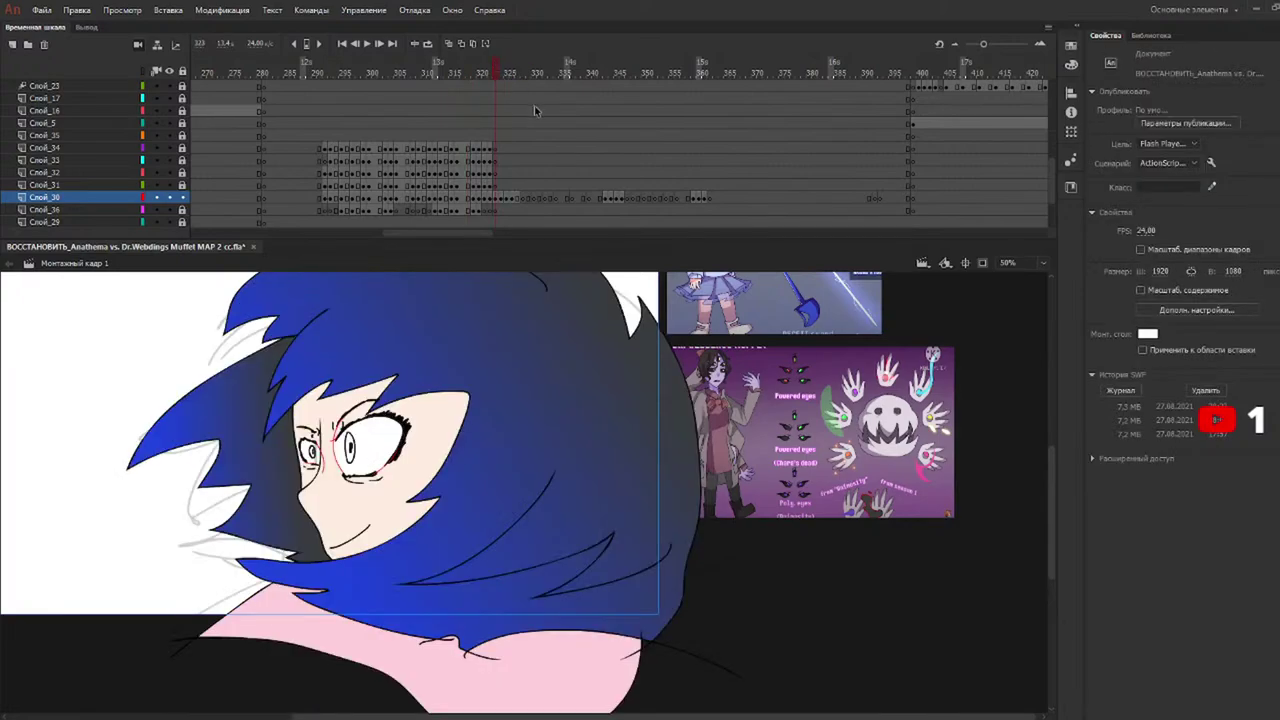
click(426, 73)
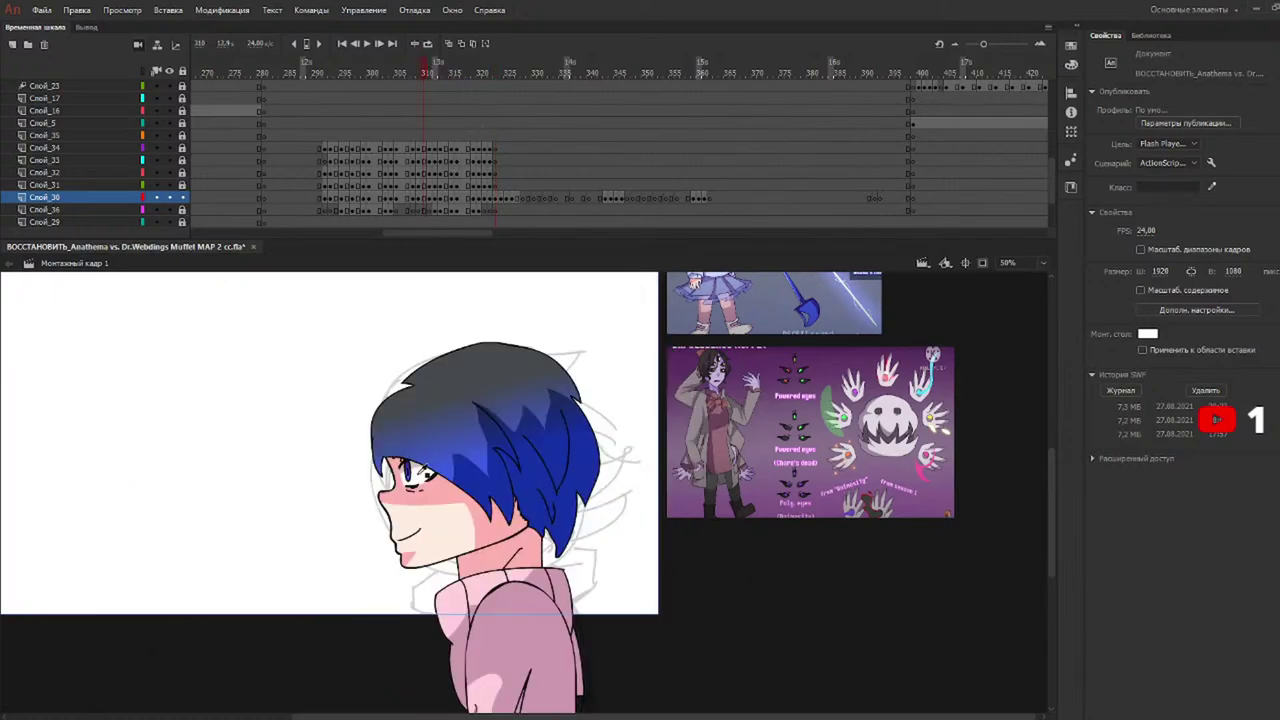
click(430, 483)
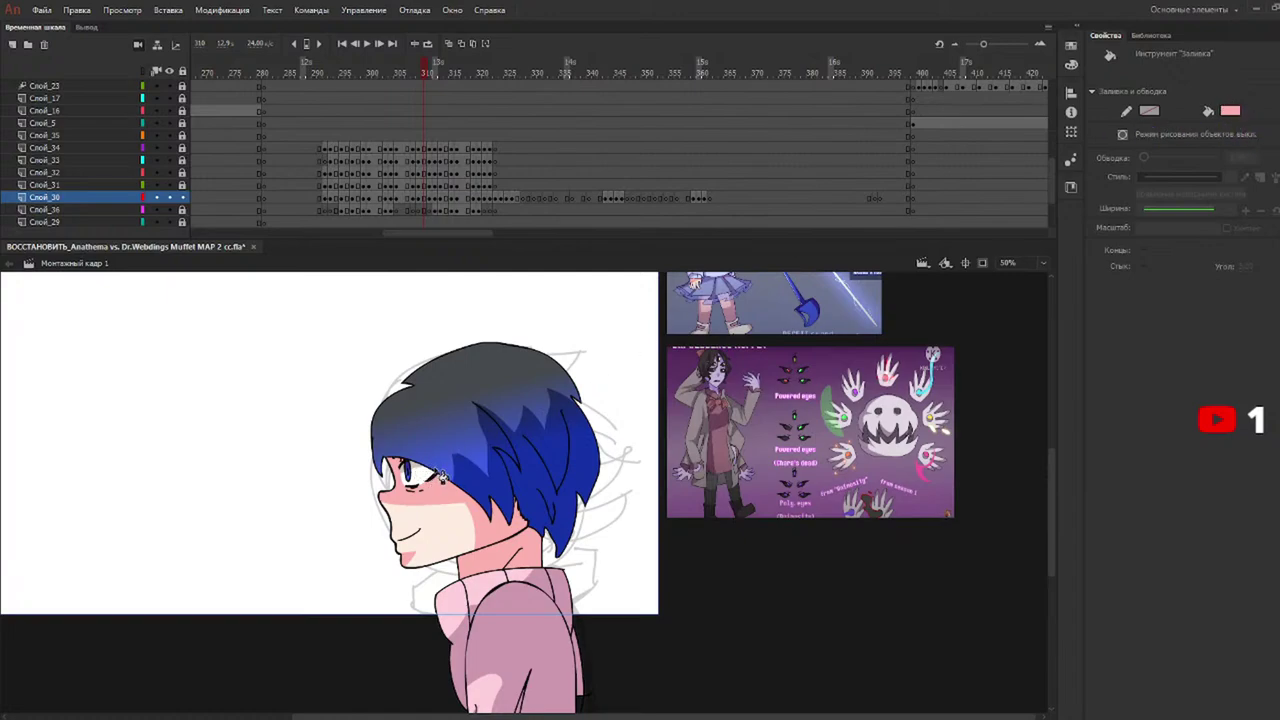
Set the fill color to white and fill the eye whites of the face on frame 323.
click(1236, 112)
click(1018, 198)
drag(512, 72, 497, 72)
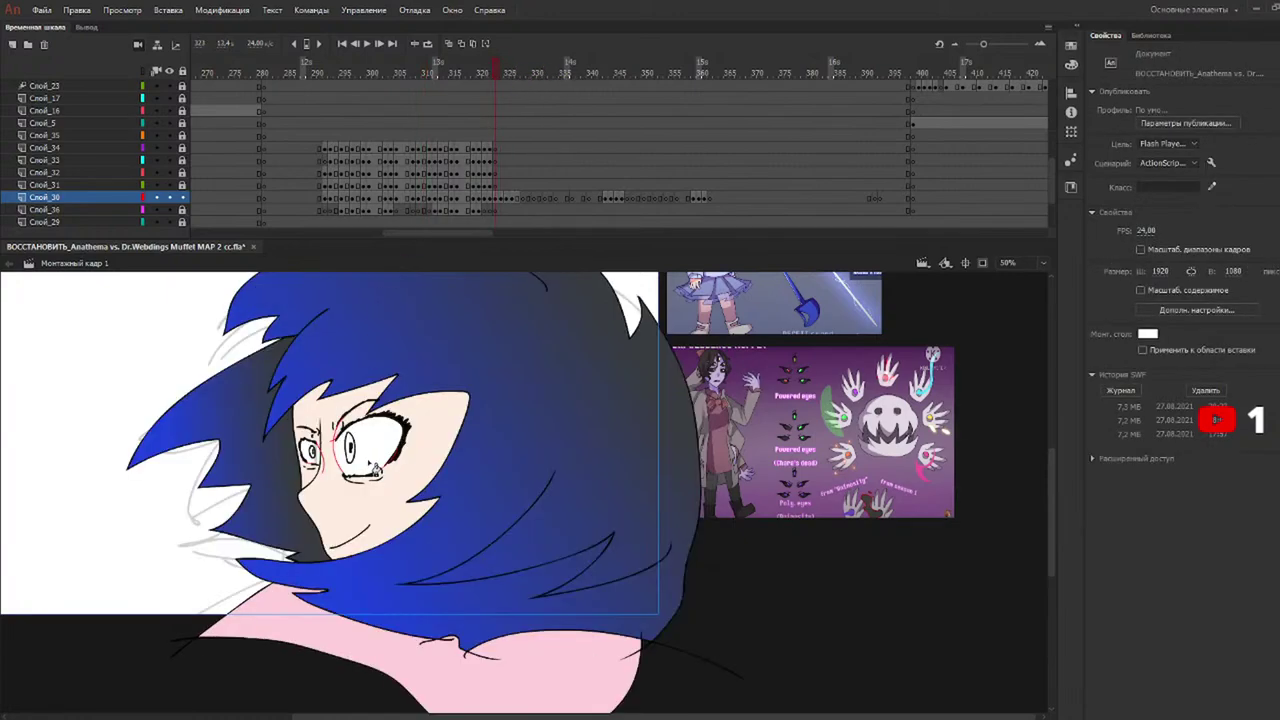
key(k)
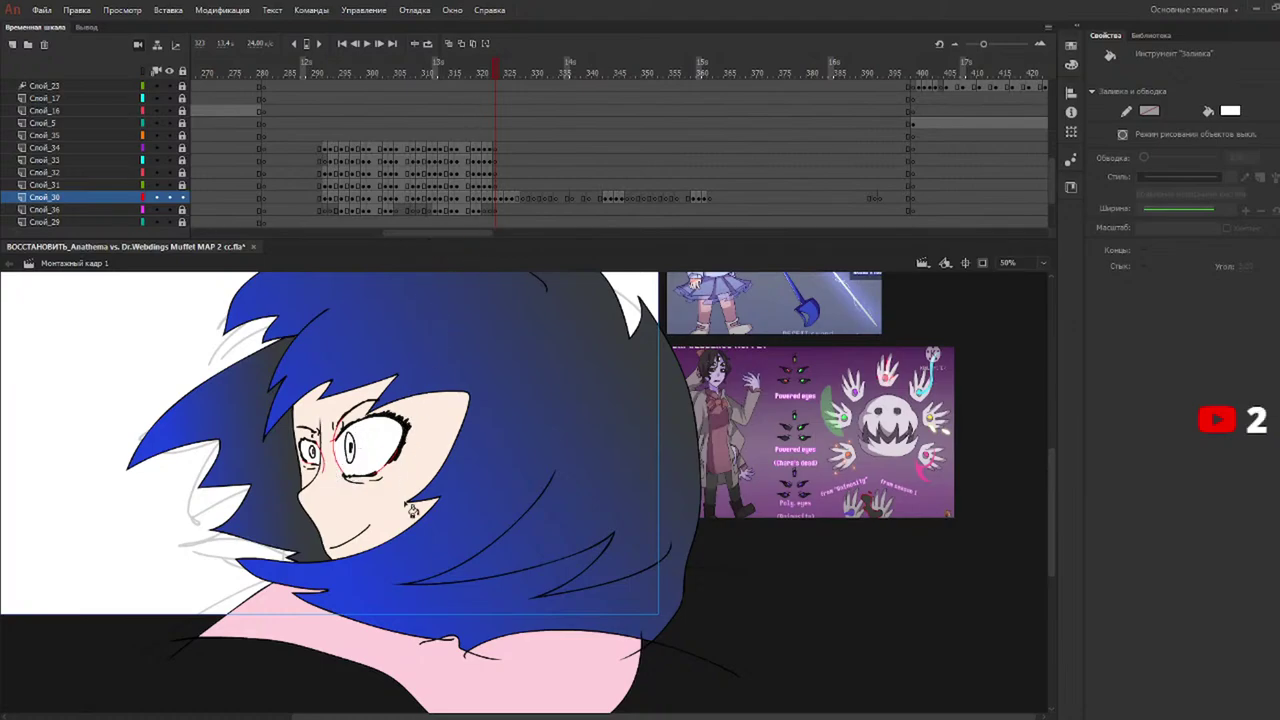
Sample the blue eye color from the character reference and fill both irises on frame 323 with it.
scroll(1066, 505, up, 1)
drag(1058, 497, 1062, 471)
key(i)
key(k)
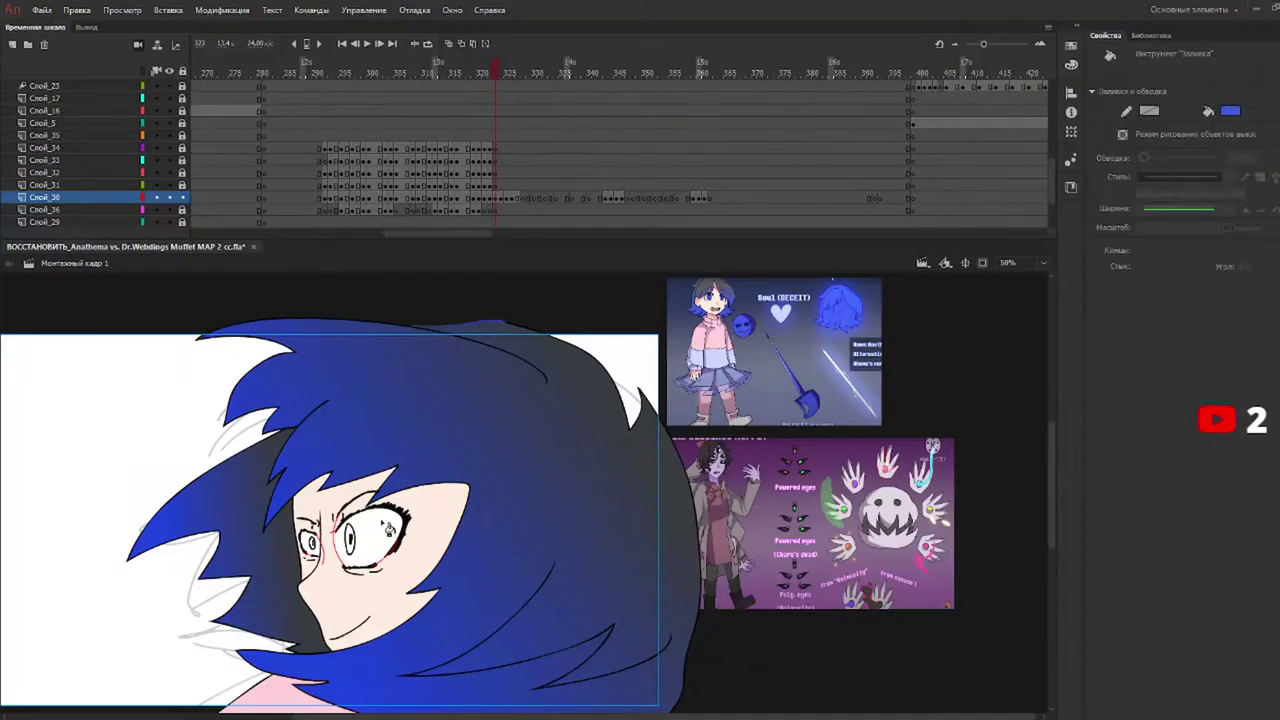
click(352, 542)
click(313, 543)
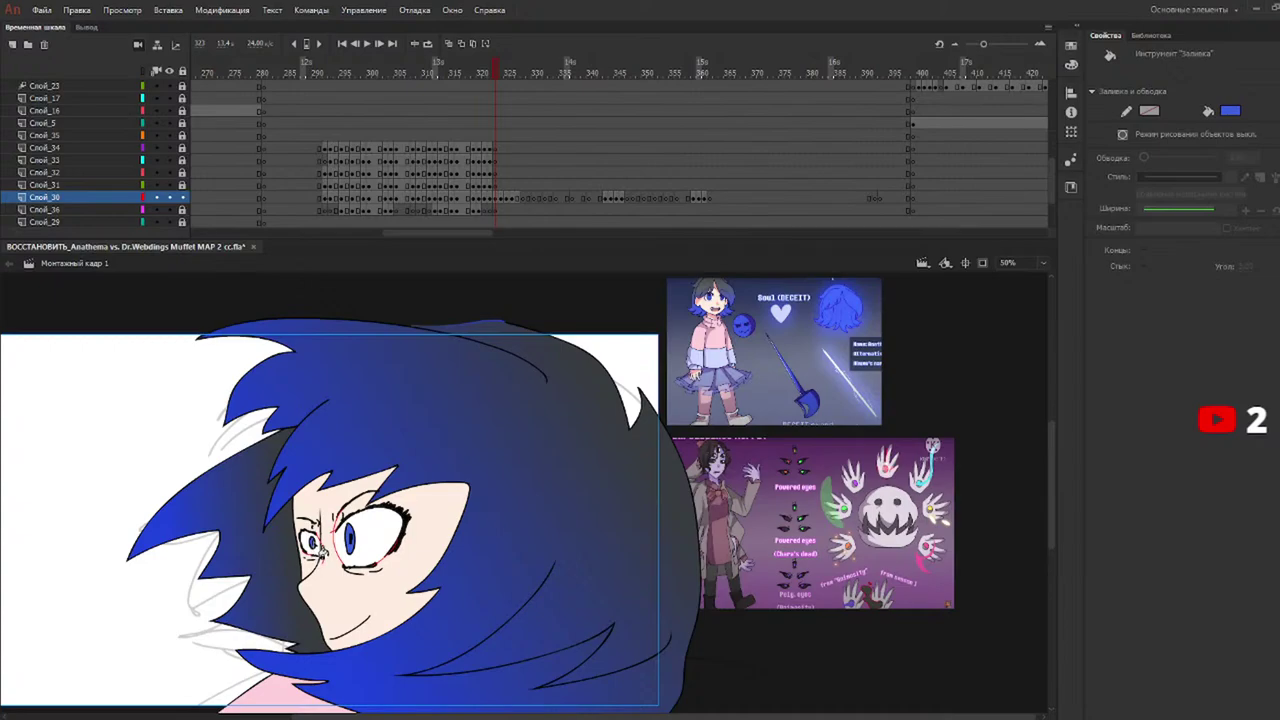
On frame 325, set the fill color to white and delete the red line around the eye.
click(506, 66)
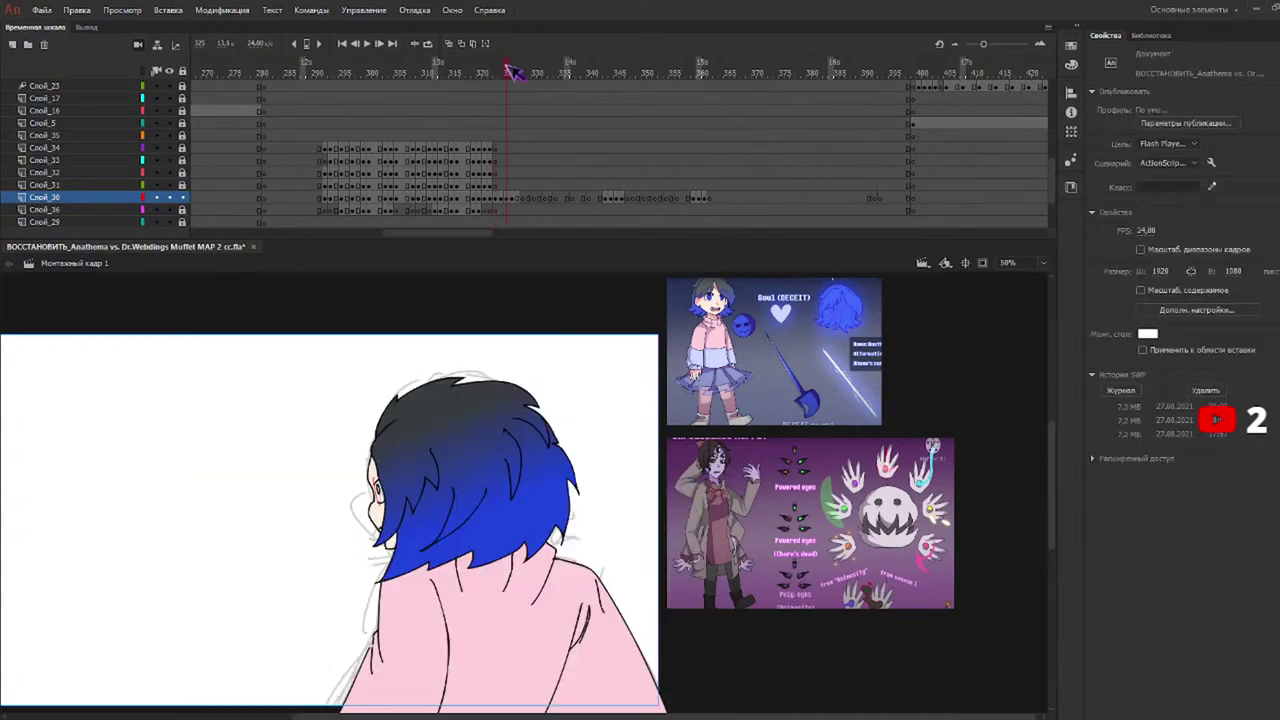
click(508, 74)
key(k)
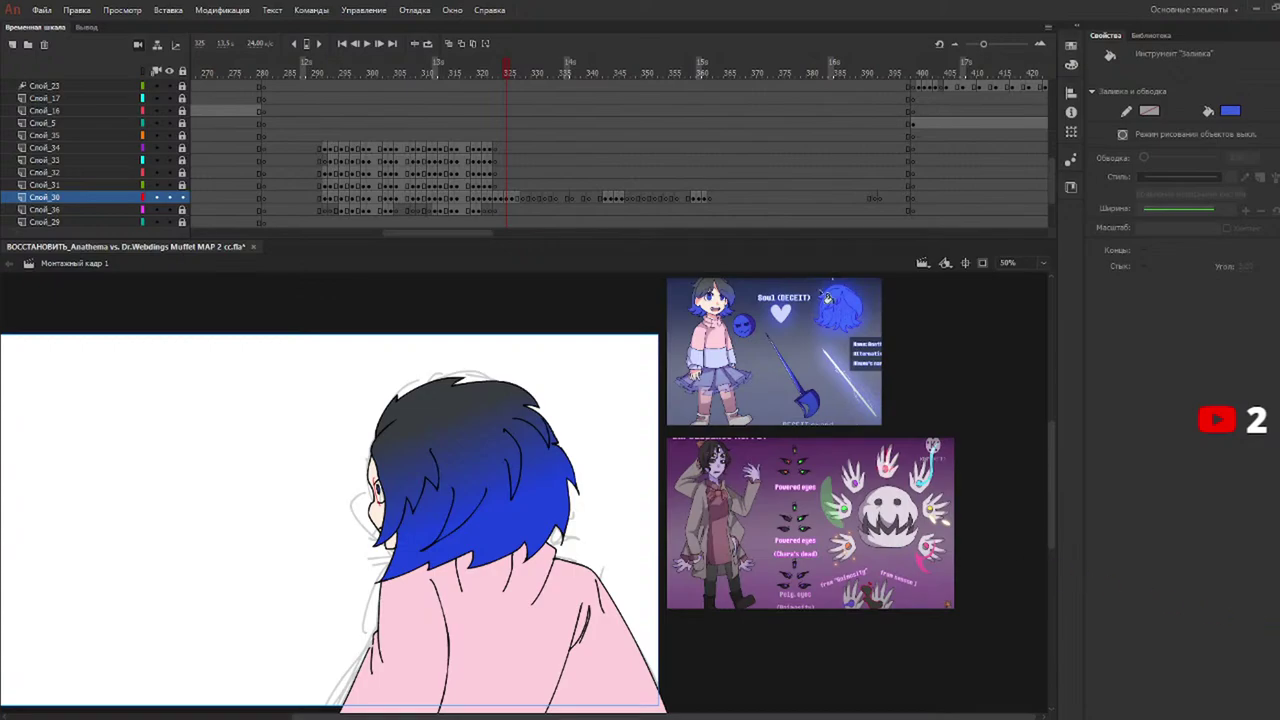
click(1230, 110)
click(1017, 201)
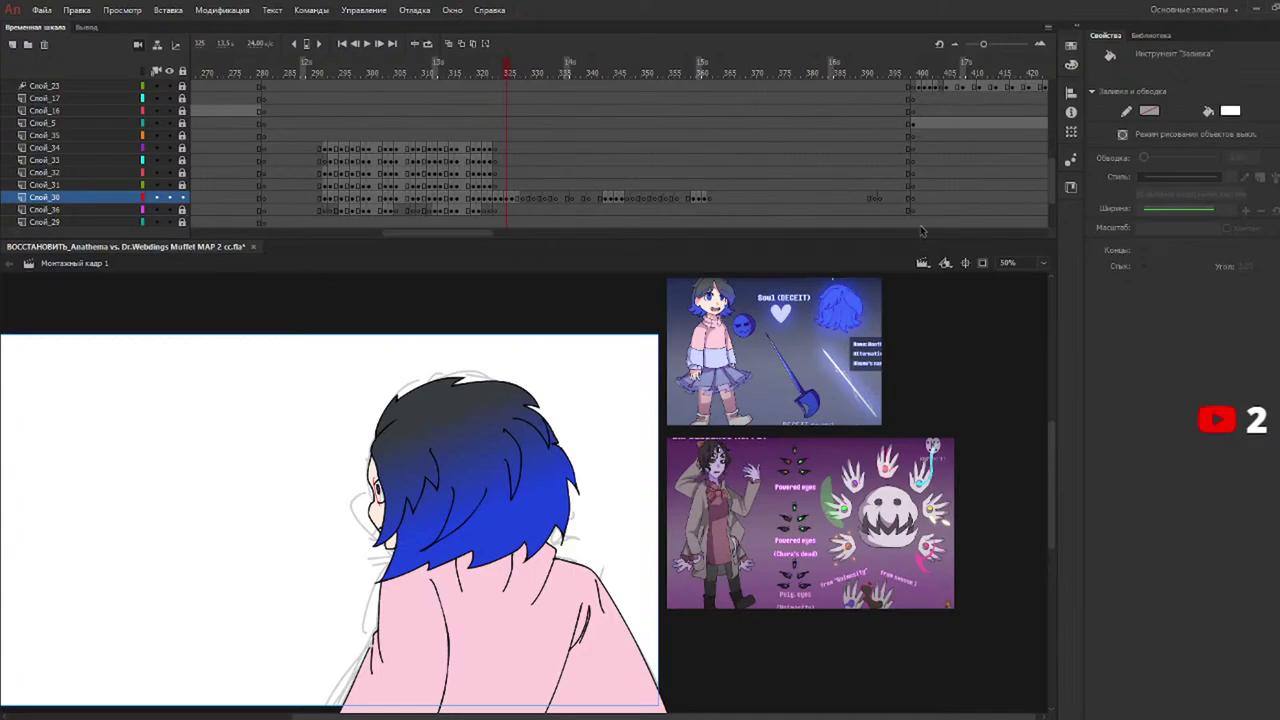
key(v)
double_click(376, 490)
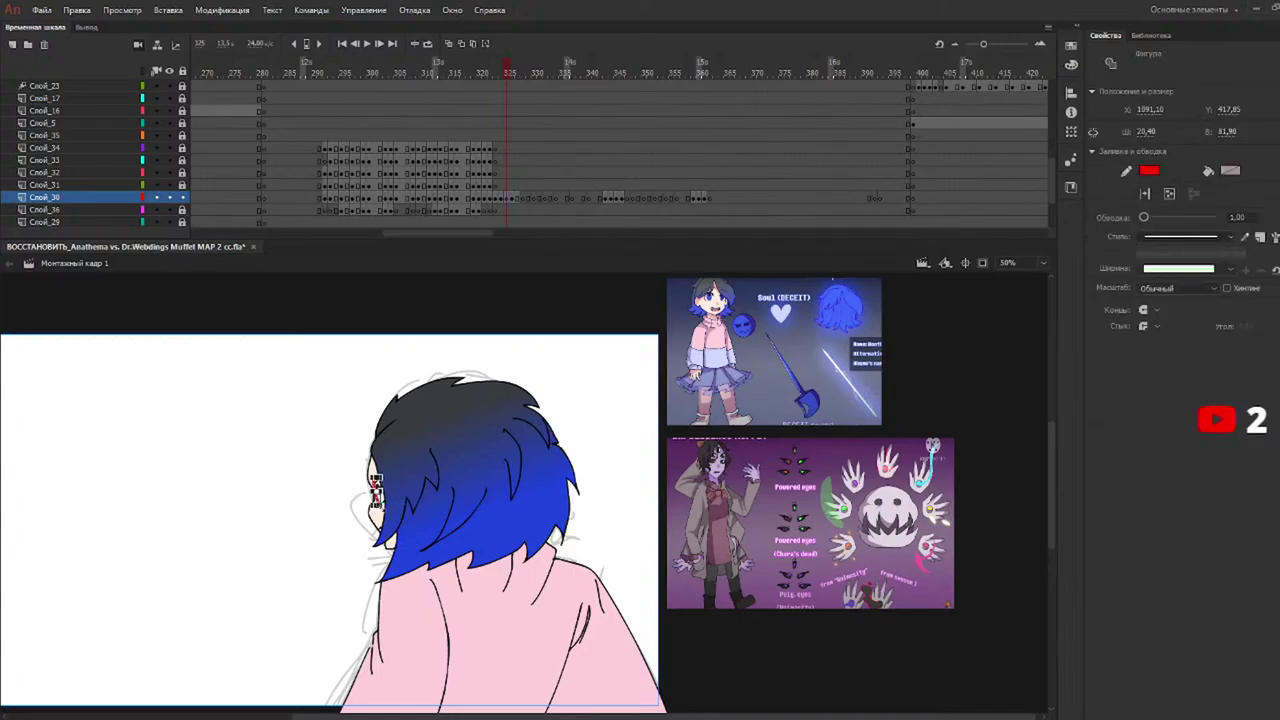
key(Delete)
Remove the red lines around the eyes on frame 323 by setting the stroke of the whole drawing to none.
click(498, 73)
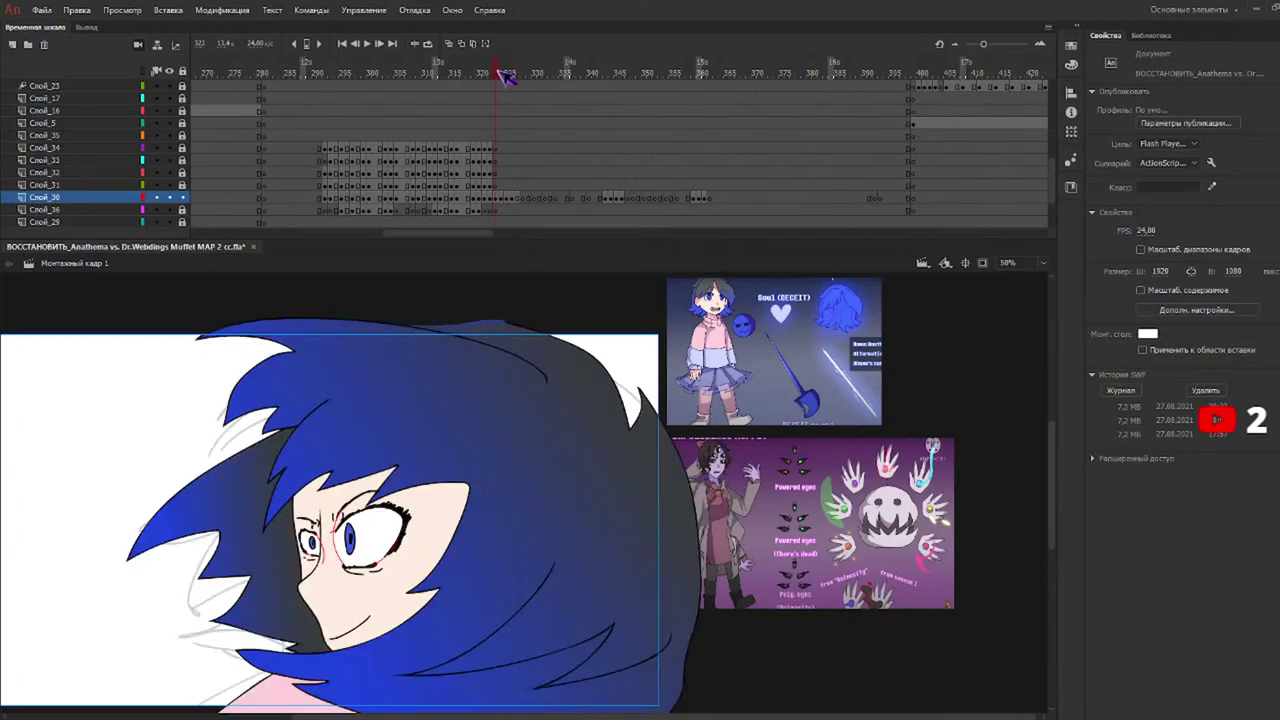
click(497, 200)
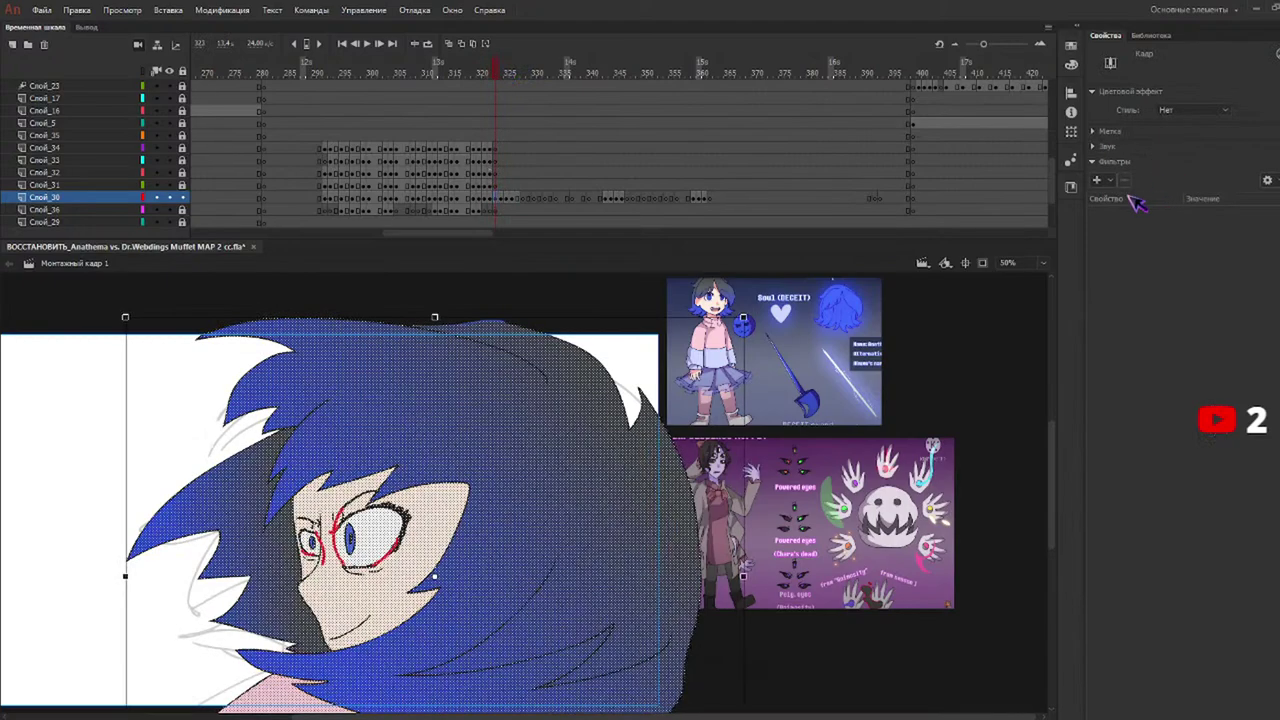
key(v)
click(1147, 170)
click(1121, 189)
Sample the muted blue skirt color from the character reference and fill the skirt and waistband on frame 343.
mouse_move(508, 72)
mouse_down()
mouse_move(731, 100)
mouse_move(506, 90)
mouse_move(523, 93)
mouse_up()
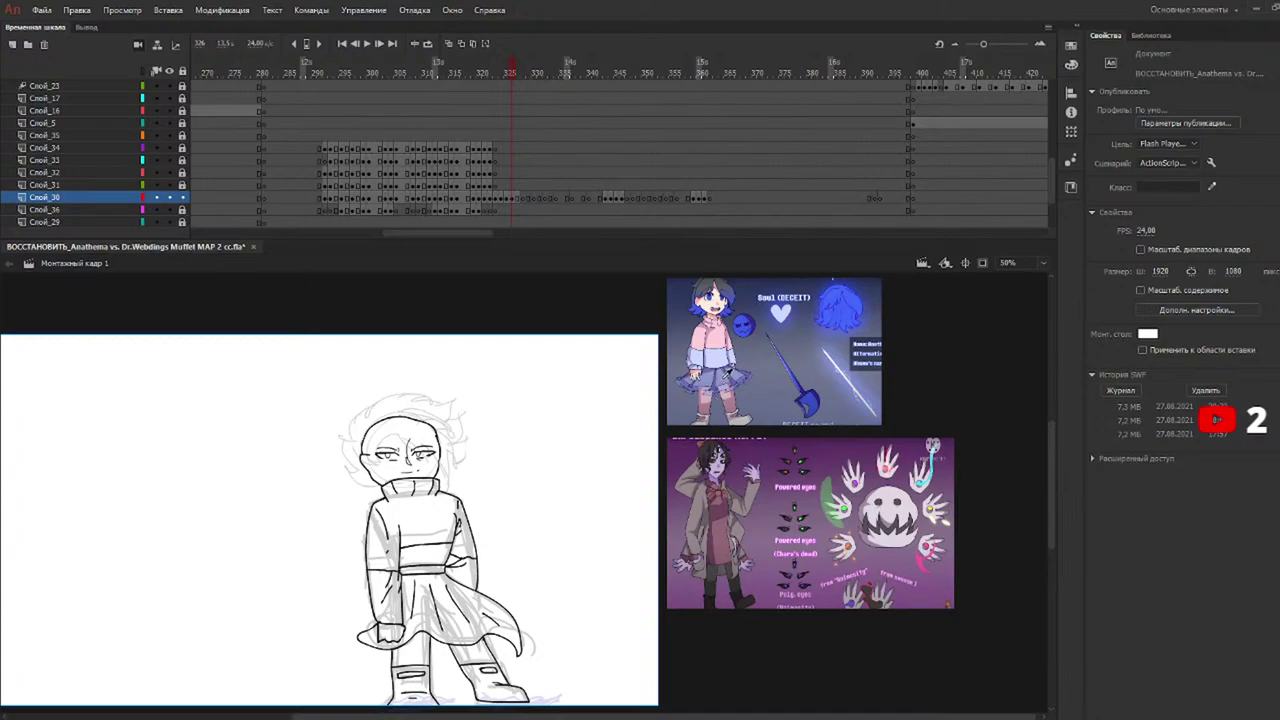
key(k)
drag(545, 78, 607, 78)
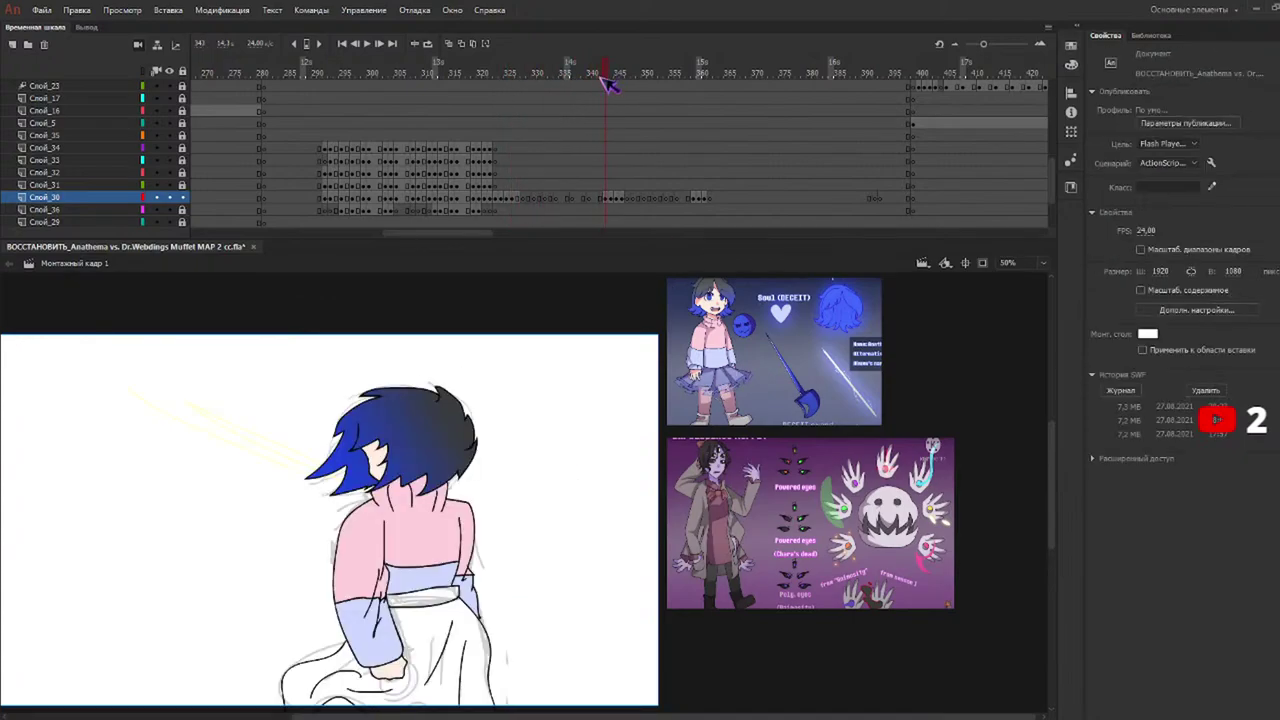
click(434, 625)
click(450, 588)
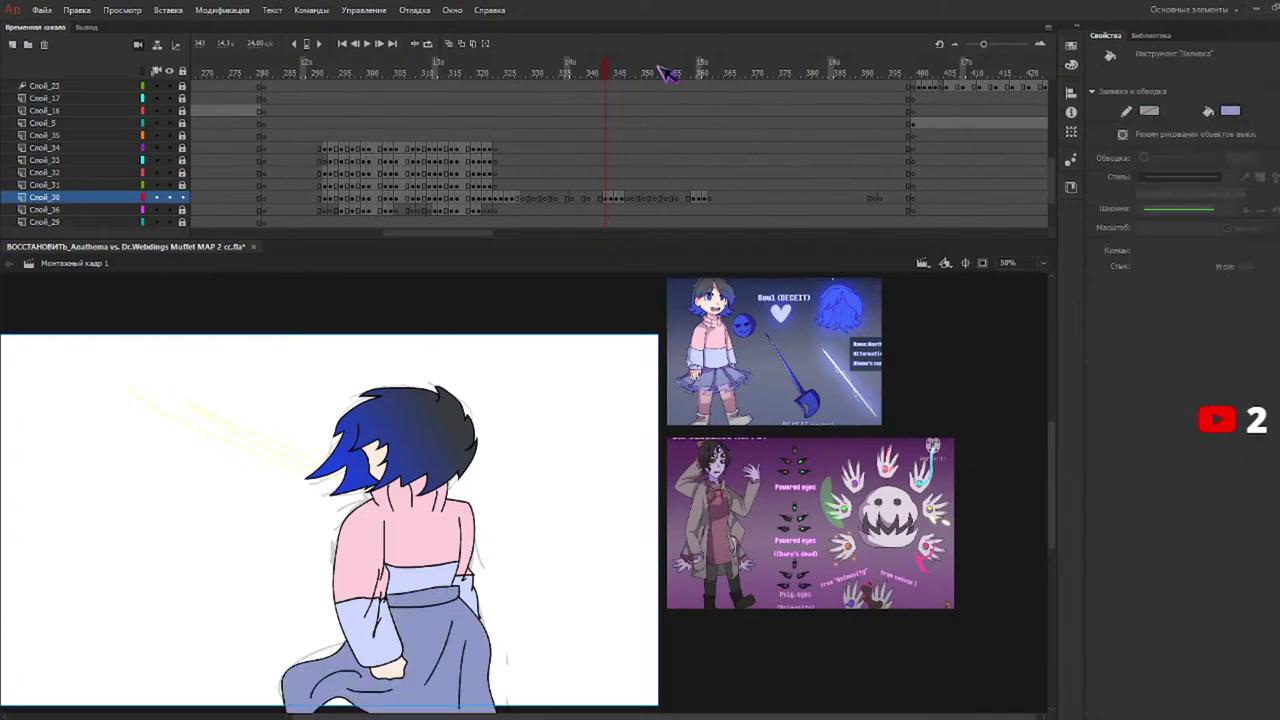
Fill the skirt and waistband on frames 344 and 345 with the muted blue, keeping the top's lavender area as it is.
mouse_move(614, 75)
mouse_down()
mouse_move(613, 93)
mouse_move(611, 78)
mouse_up()
click(463, 697)
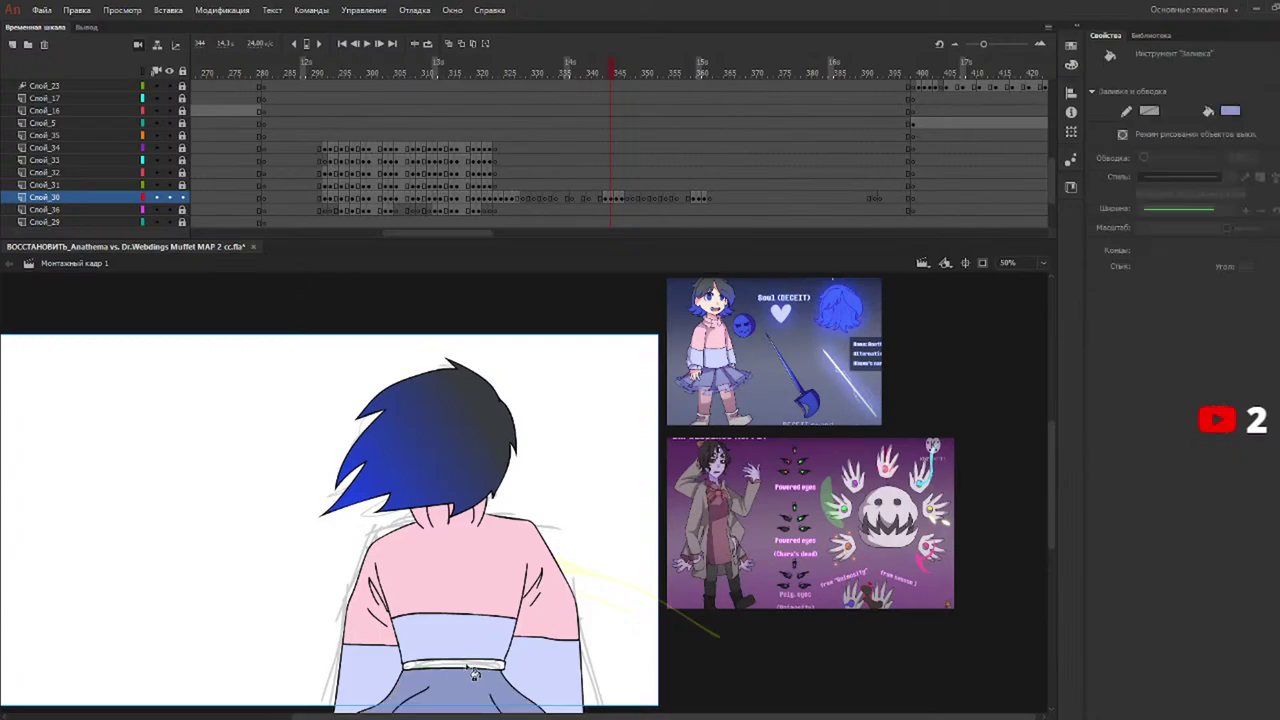
drag(633, 70, 617, 72)
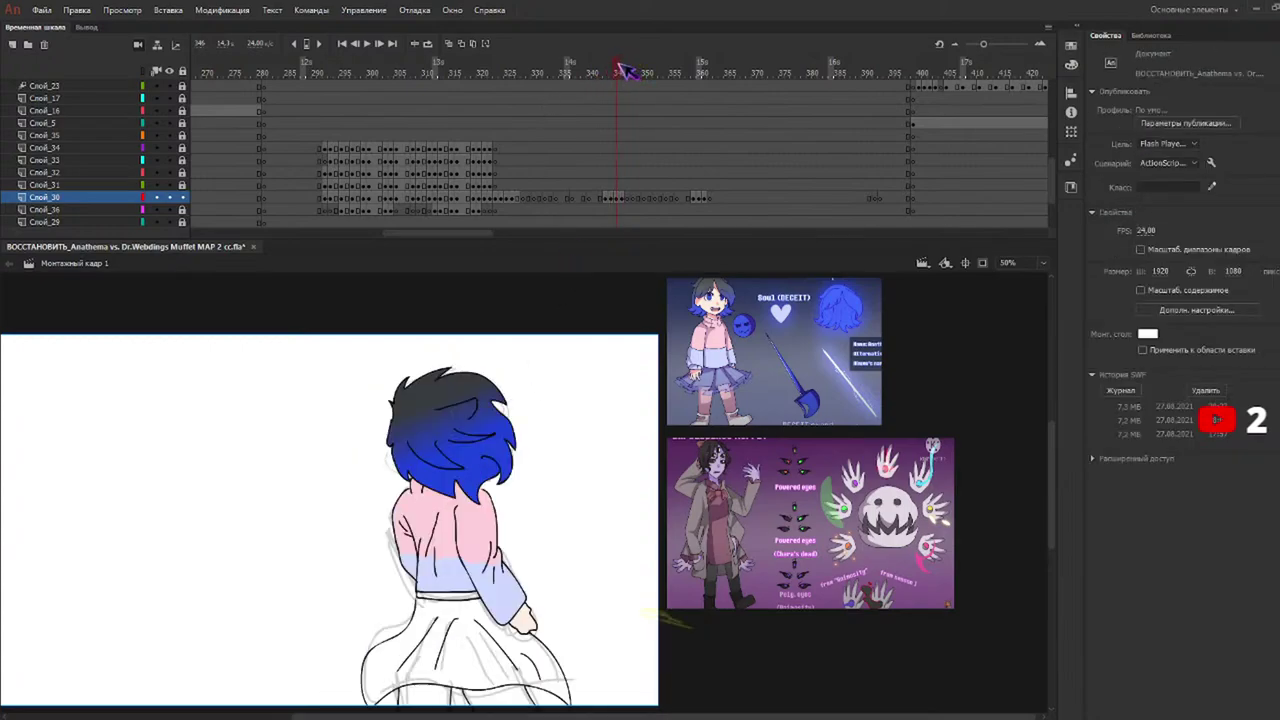
click(454, 592)
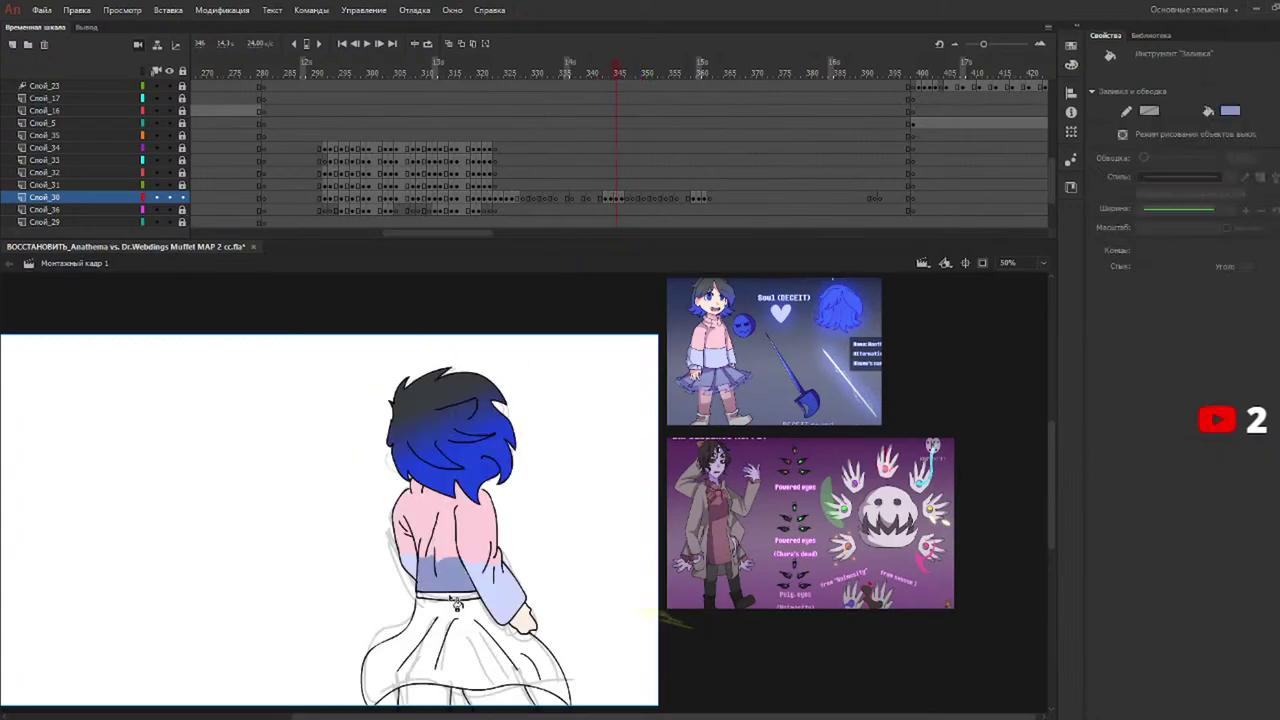
click(459, 600)
key(ctrl+z)
key(ctrl+z)
click(448, 597)
key(b)
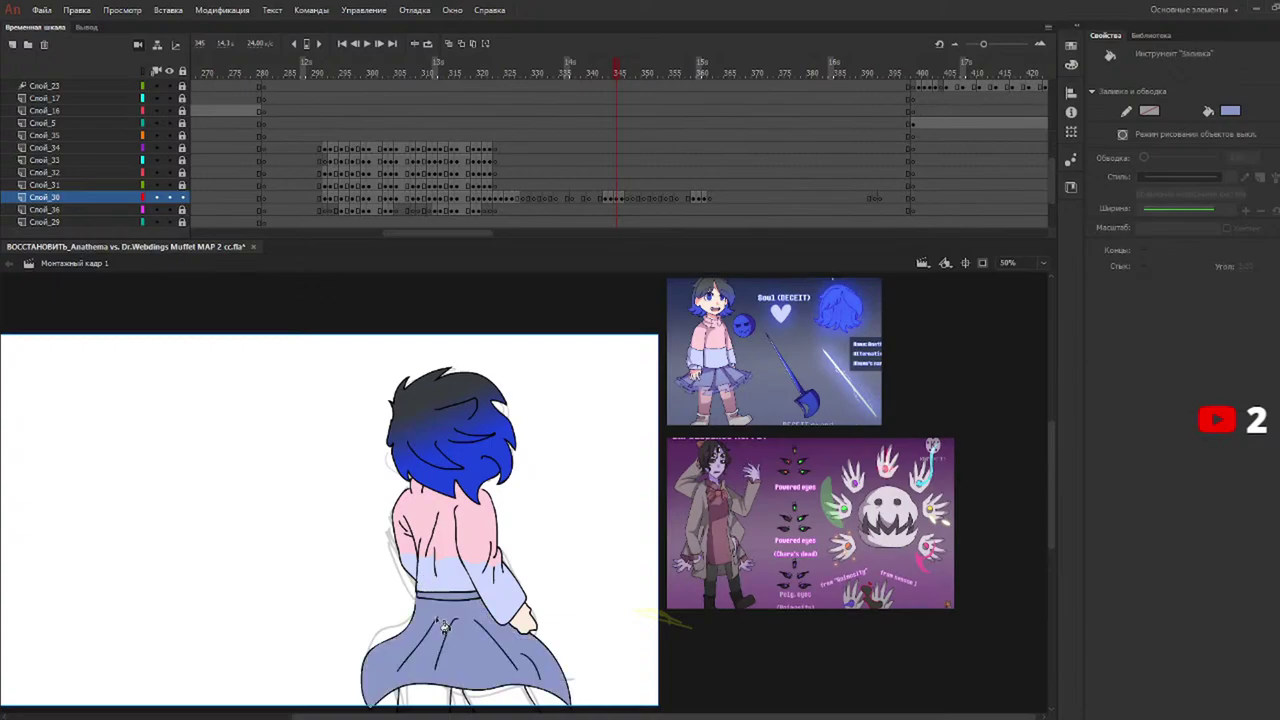
Fill the skirt and waistband on frame 346 with the muted blue.
click(625, 72)
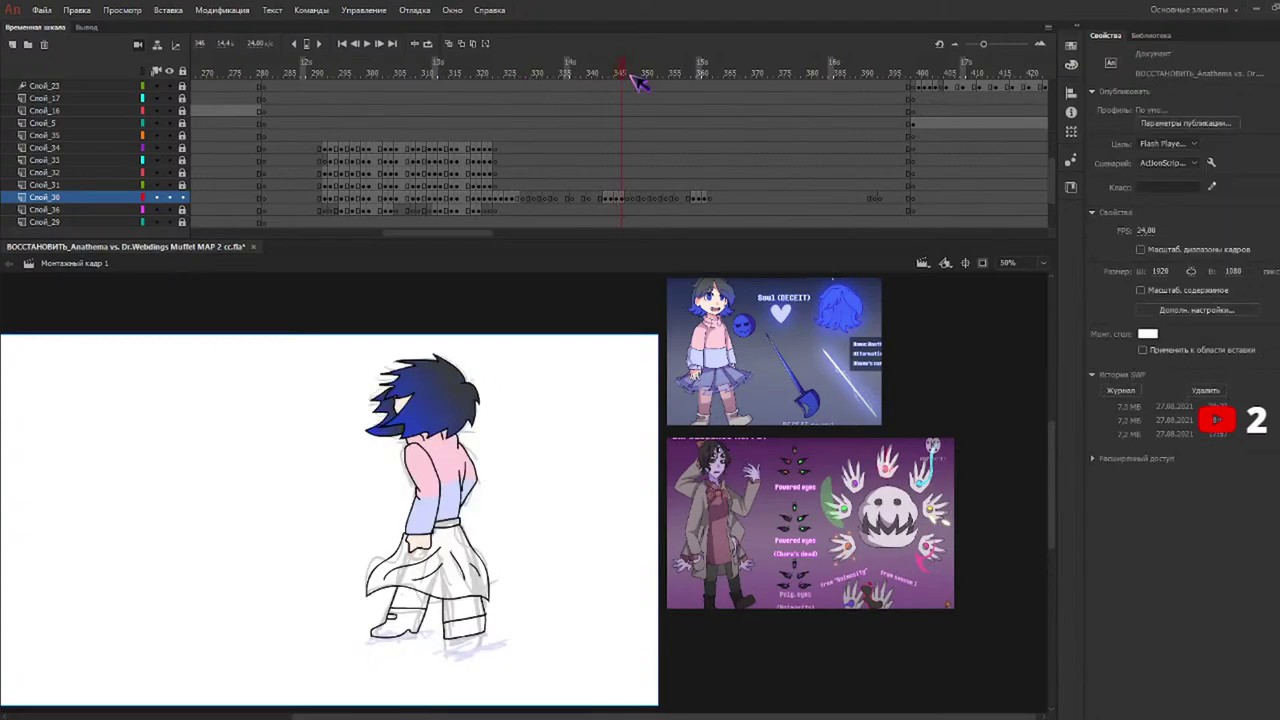
key(k)
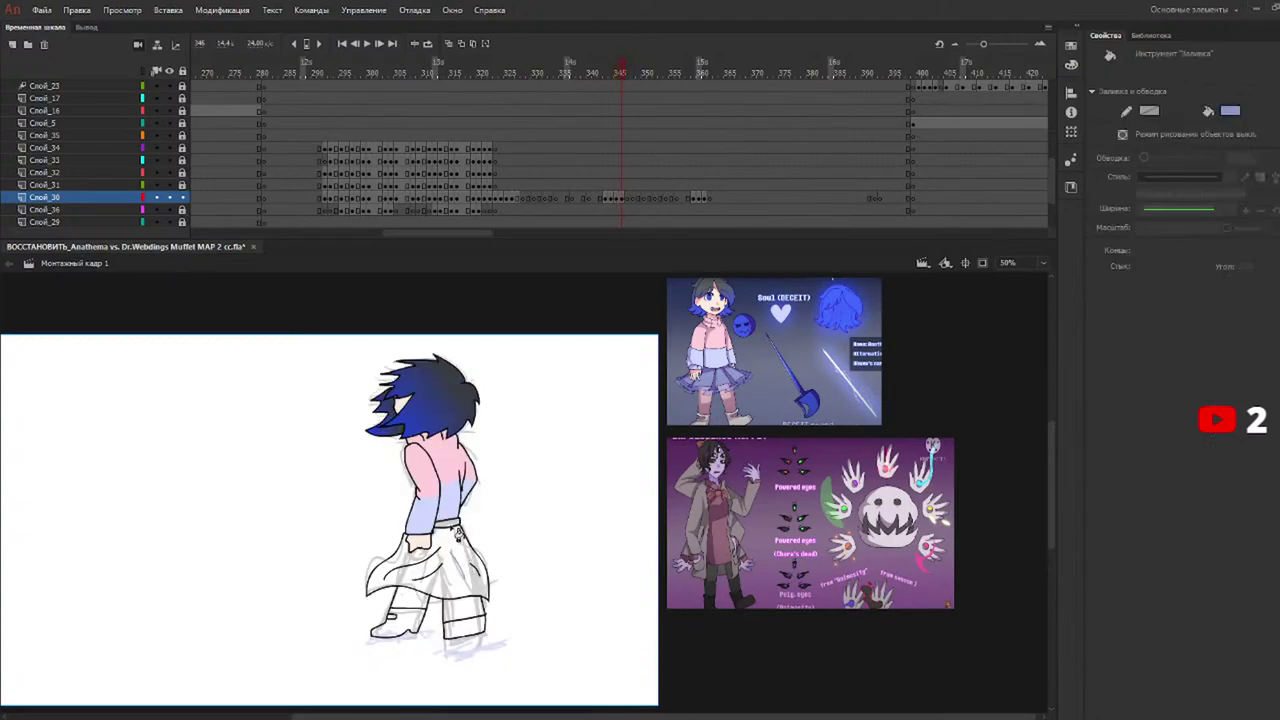
click(460, 552)
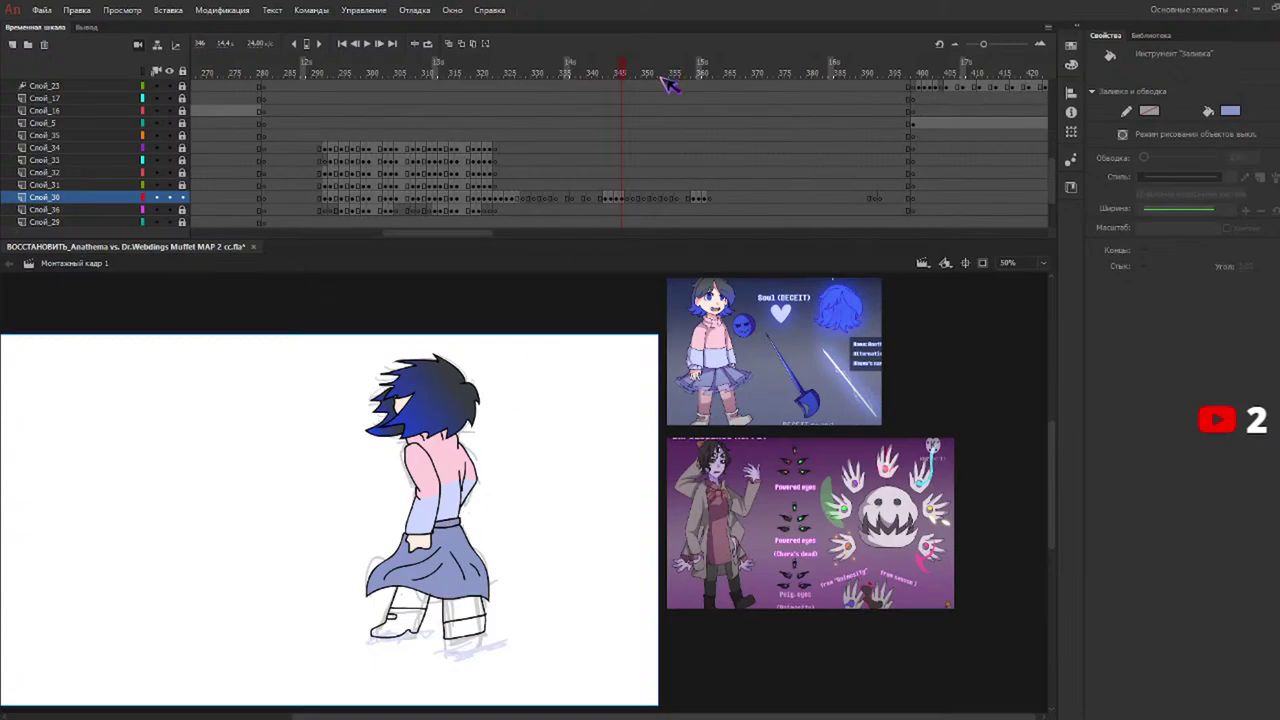
Fill the skirt and waistband on frames 359 and 360 with the same muted blue.
click(700, 72)
click(374, 507)
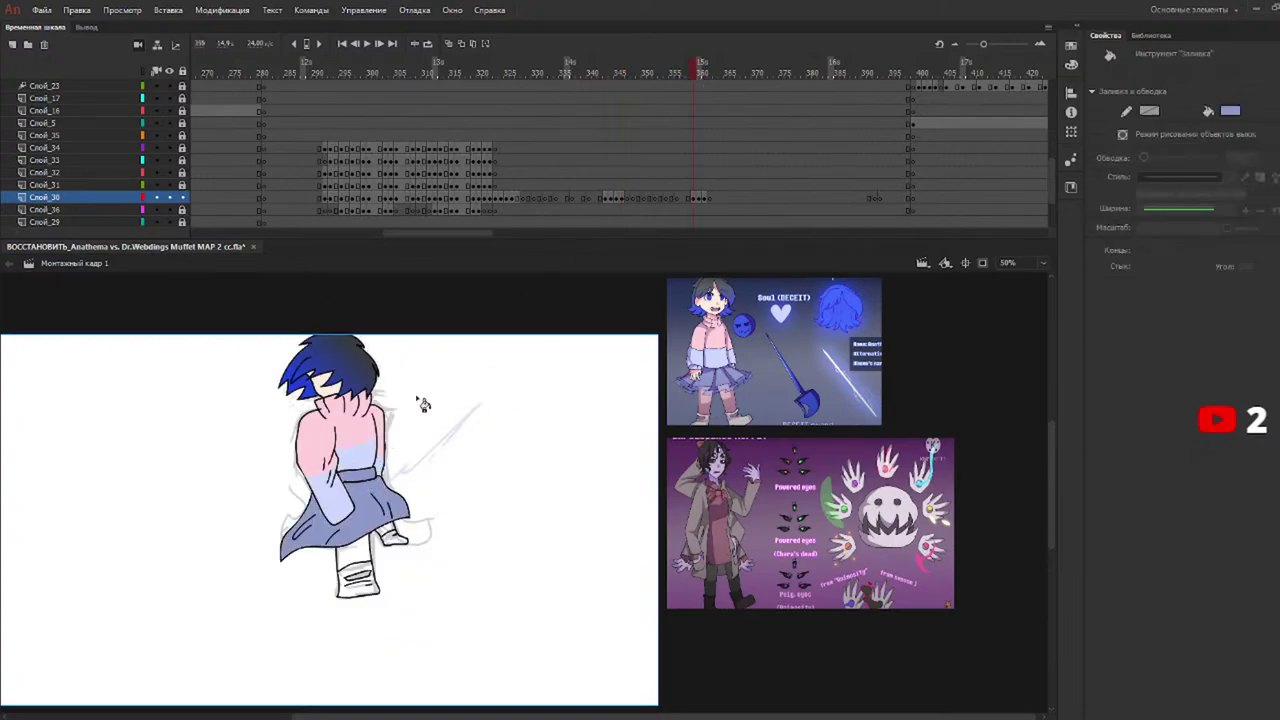
click(704, 74)
click(416, 658)
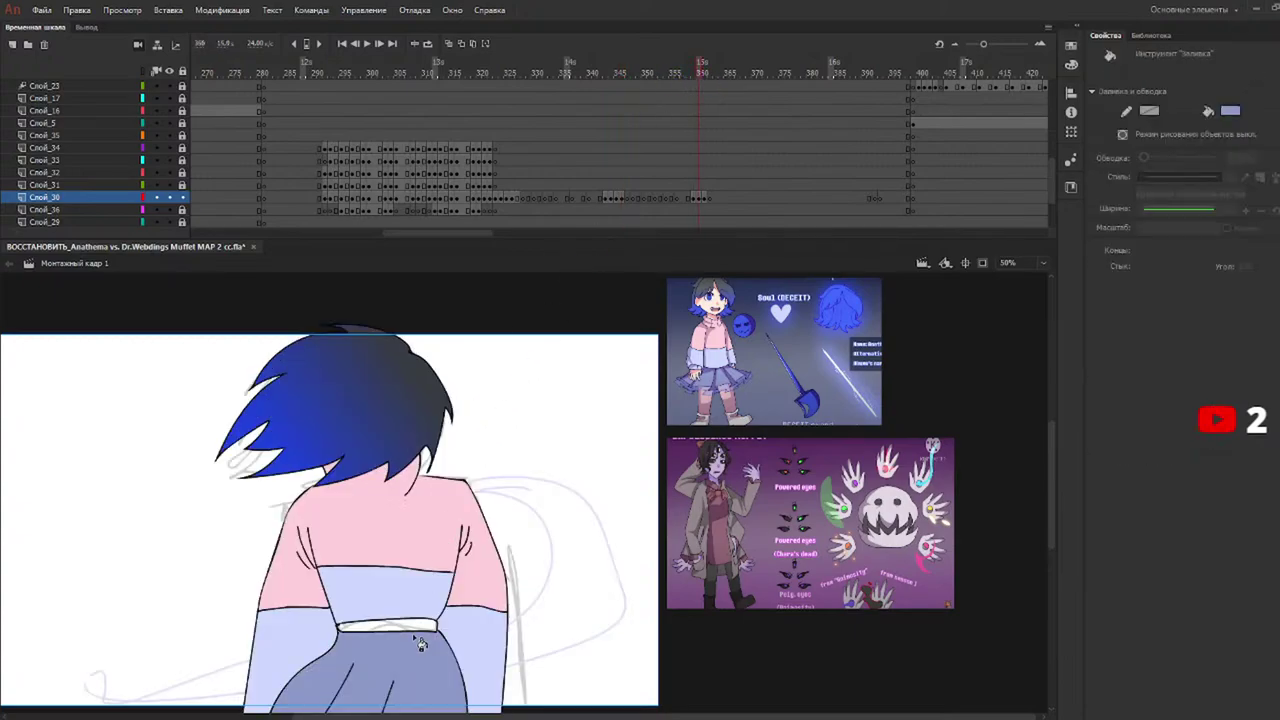
click(425, 598)
click(412, 610)
click(704, 73)
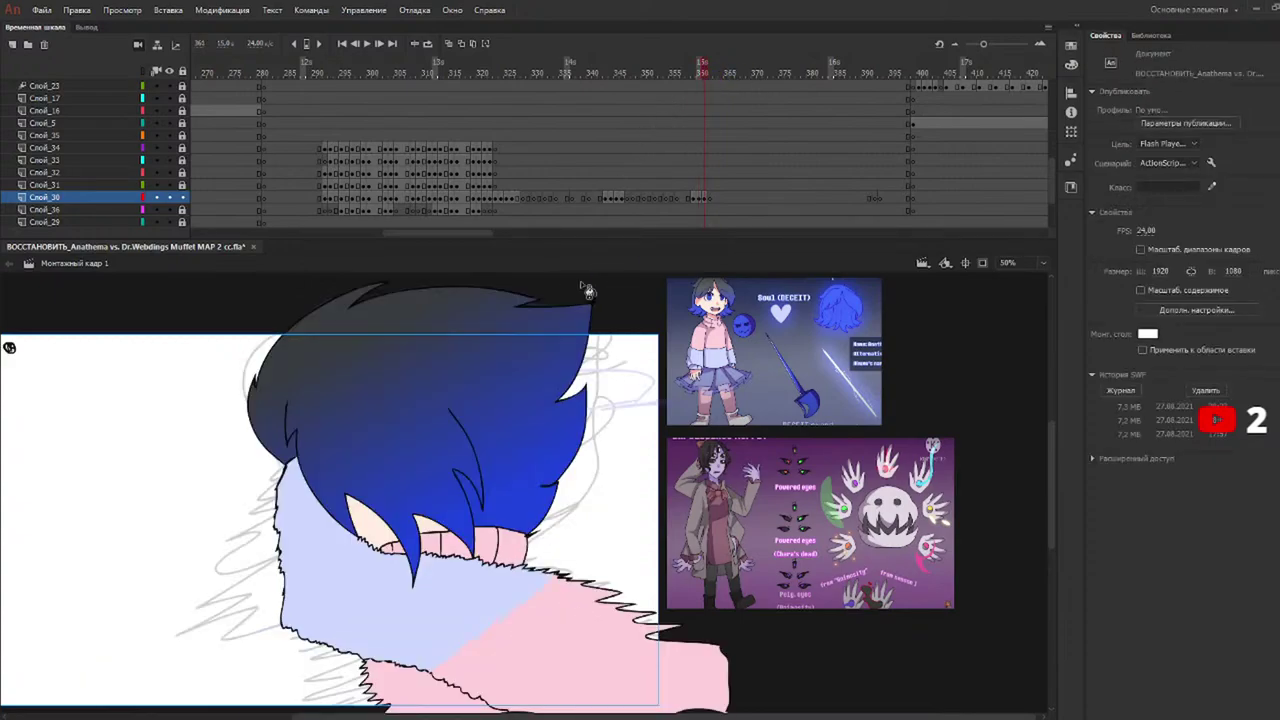
Sample the dusty pink stocking color from the character reference and fill the legs below the skirt on frames 343 and 345.
mouse_move(597, 76)
mouse_down()
mouse_move(301, 80)
mouse_move(563, 82)
mouse_move(565, 96)
mouse_move(640, 85)
mouse_move(560, 85)
mouse_move(623, 97)
mouse_up()
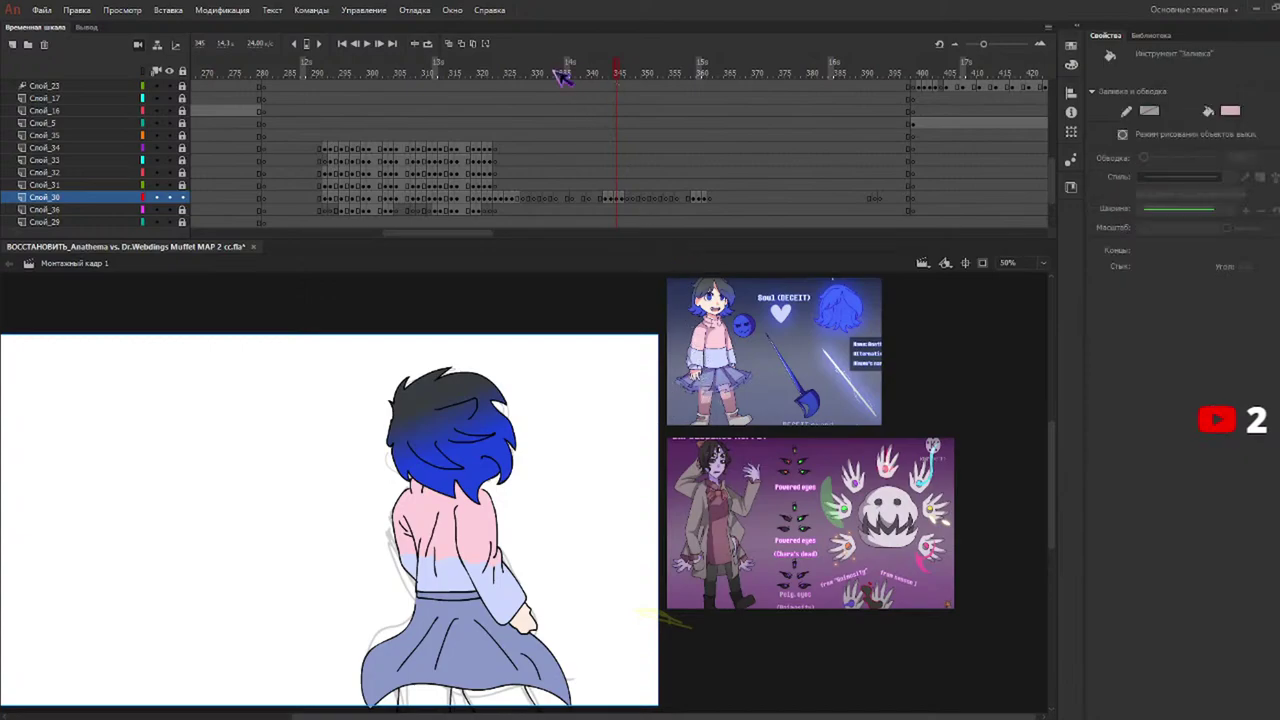
click(601, 73)
click(606, 76)
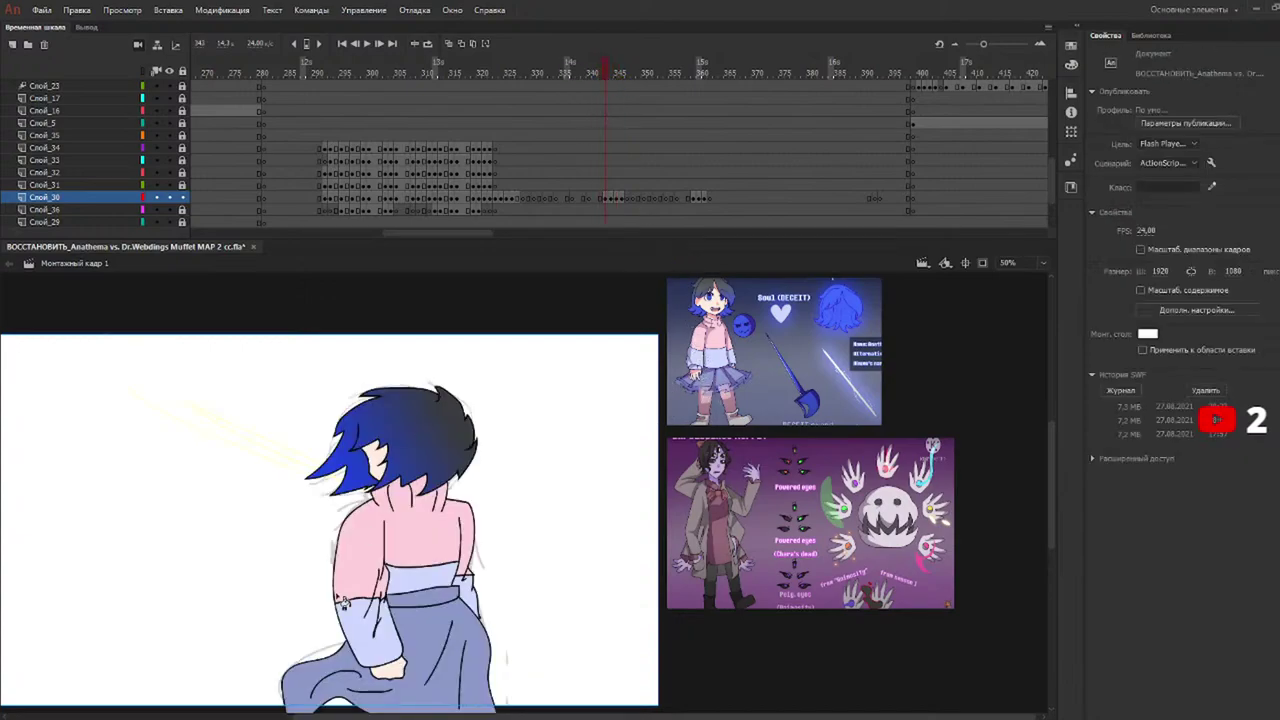
key(k)
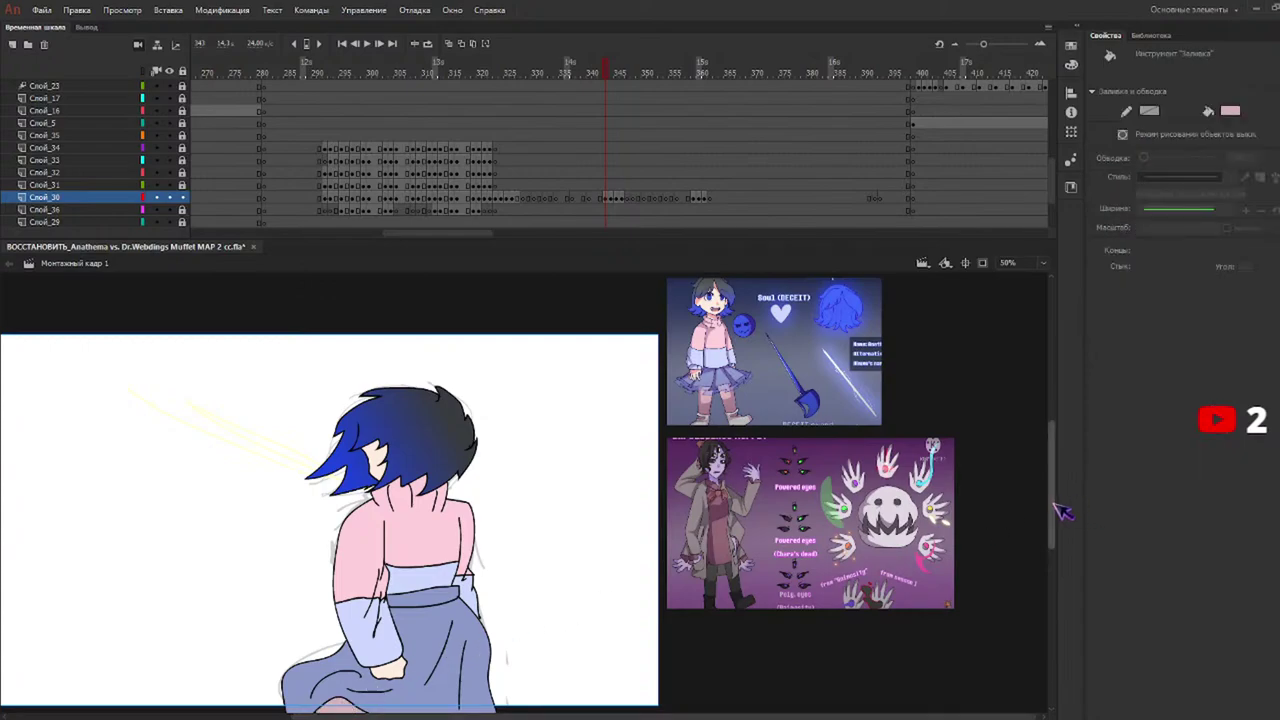
drag(1053, 501, 1051, 533)
drag(609, 69, 619, 68)
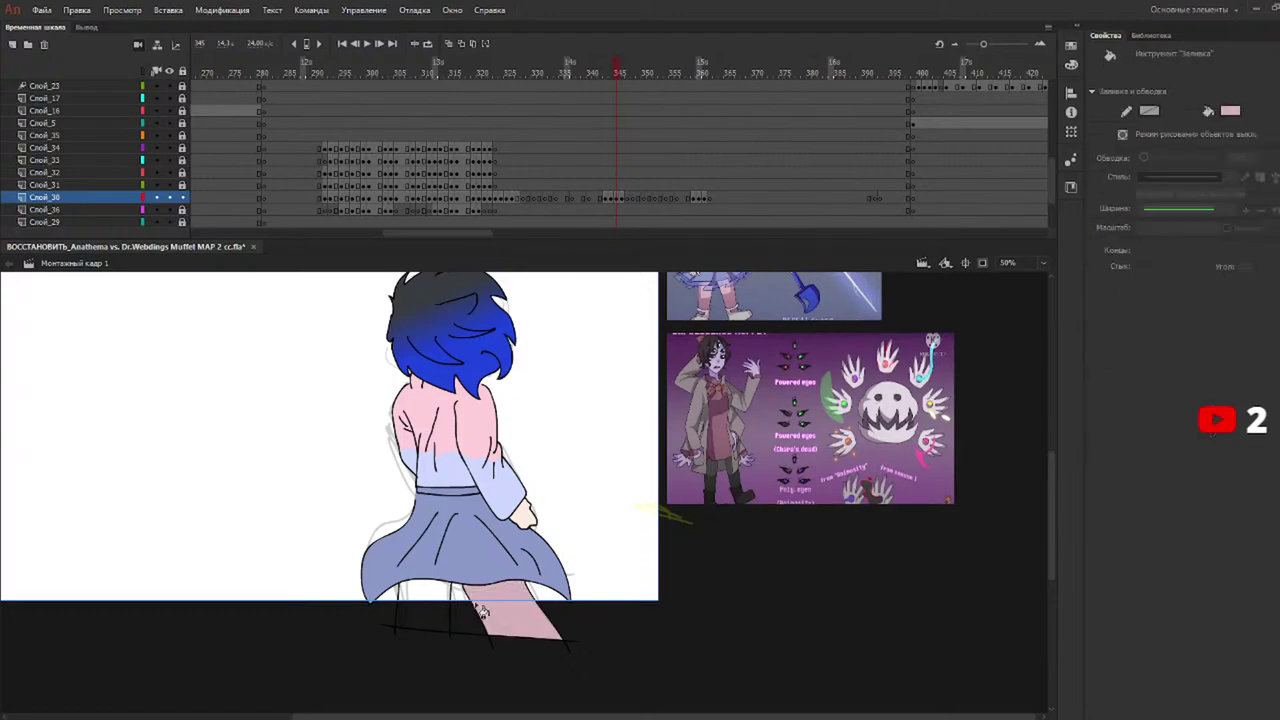
Fill both legs between the skirt and the boots on frame 346 with the dusty pink.
click(630, 73)
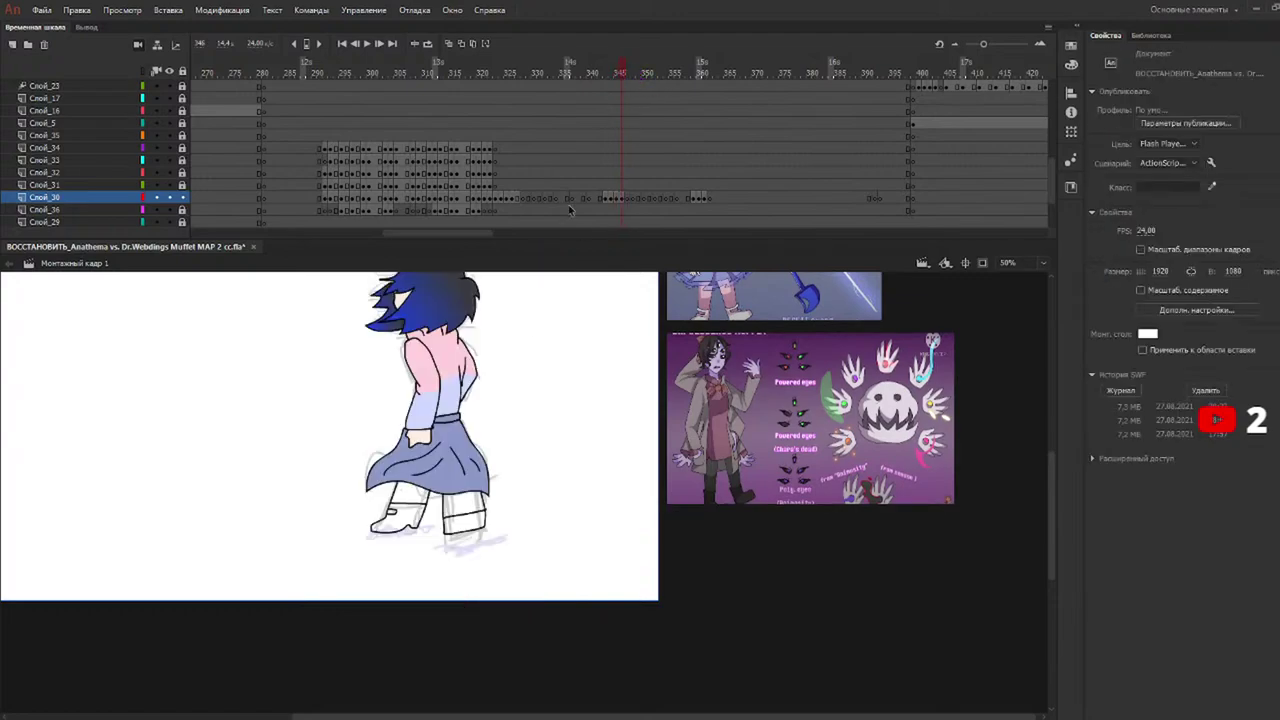
key(k)
click(408, 497)
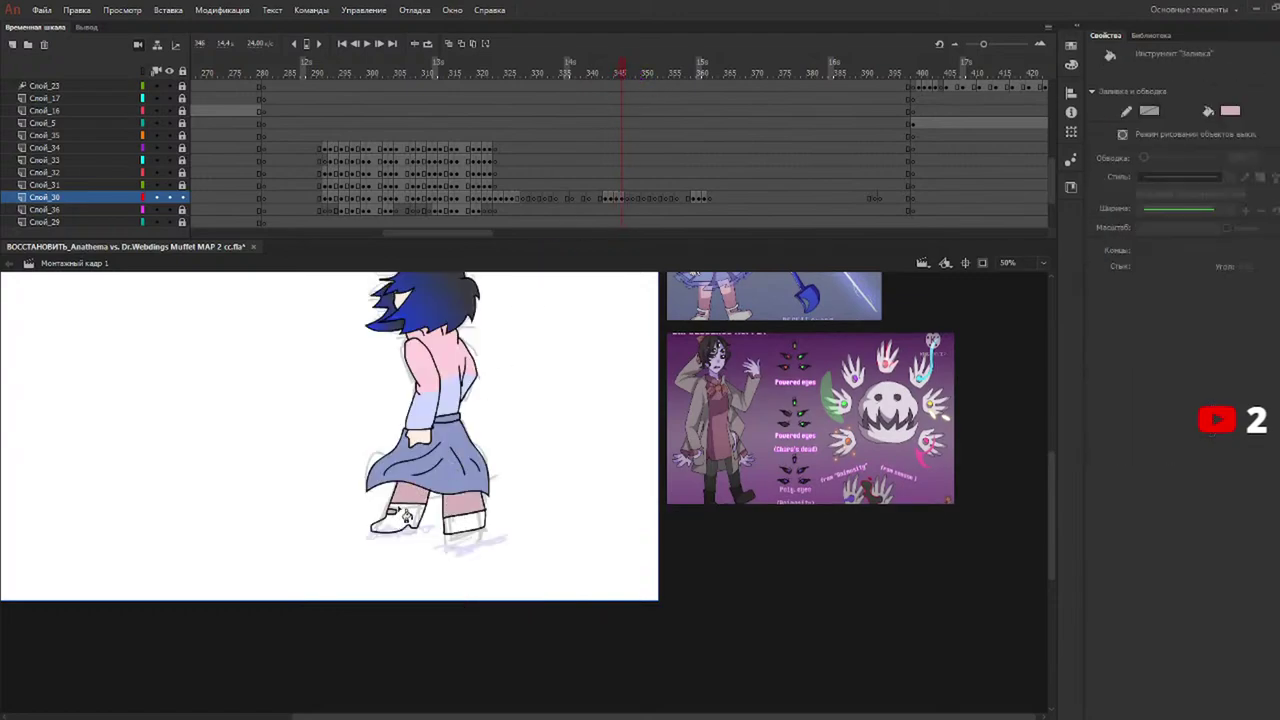
Fill both legs on frame 359 with the dusty pink, undoing the fill that spills into the shoe.
click(698, 73)
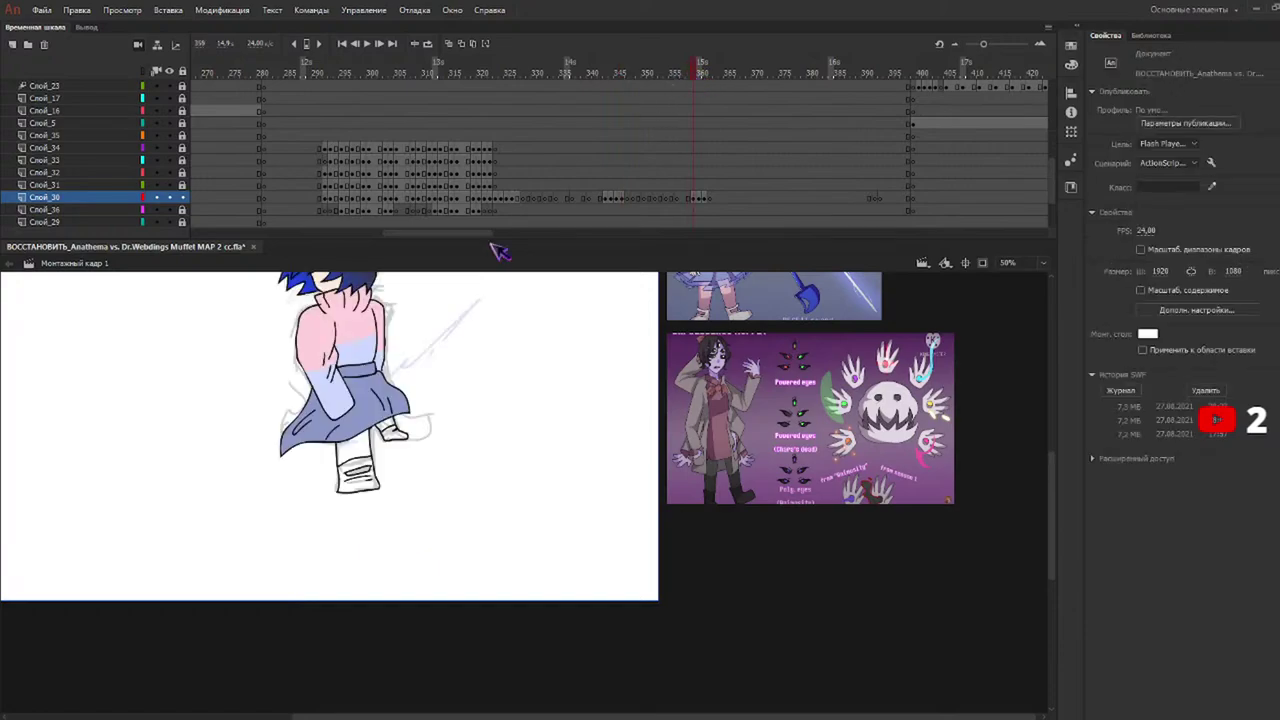
click(390, 445)
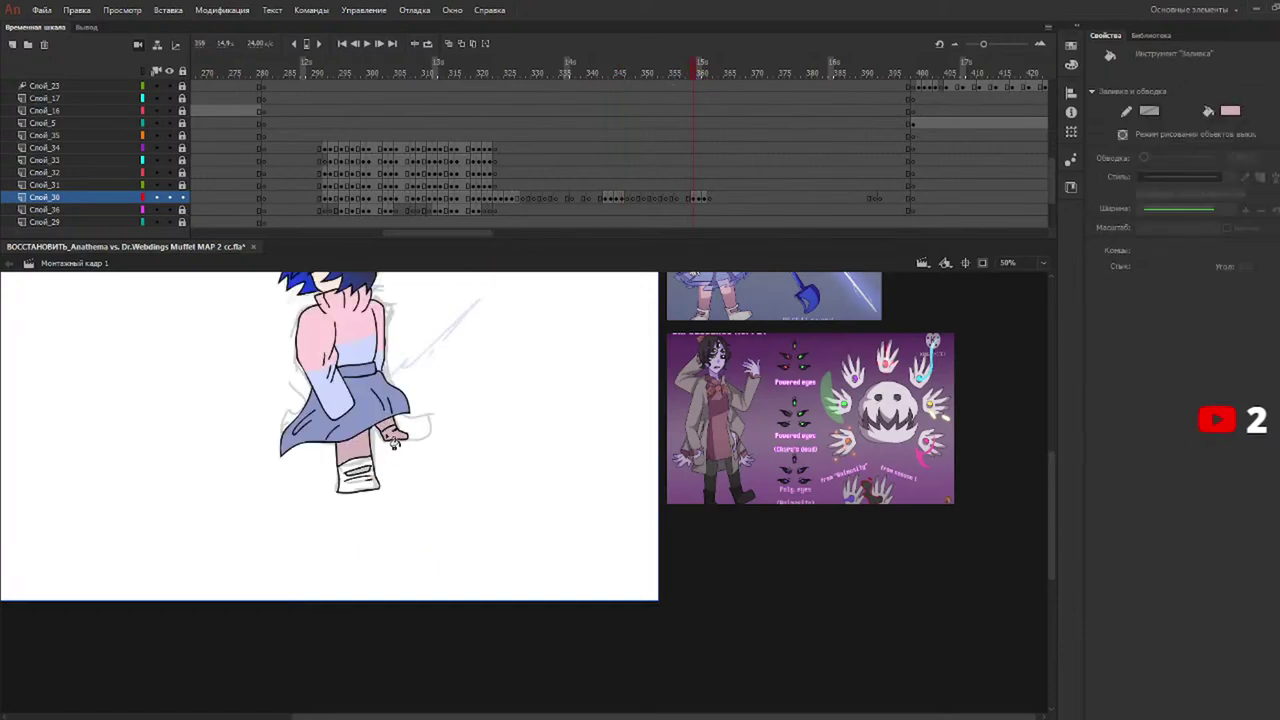
click(395, 433)
key(ctrl+z)
key(b)
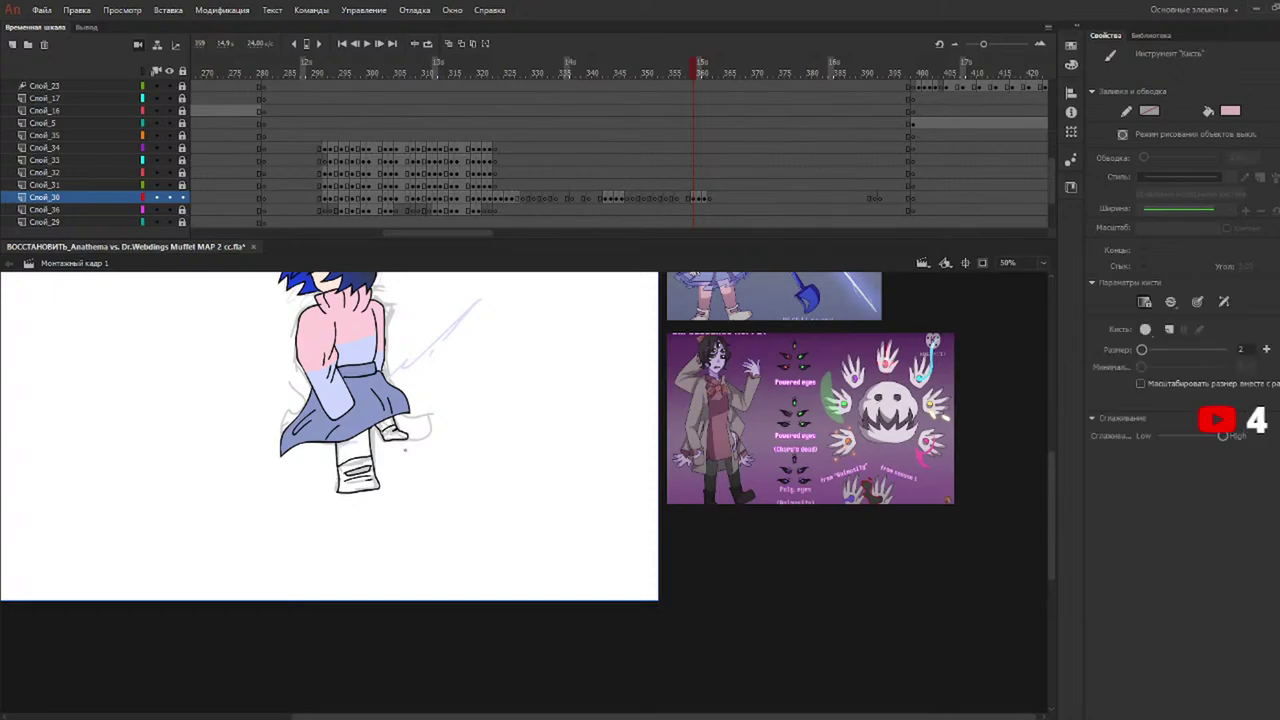
key(k)
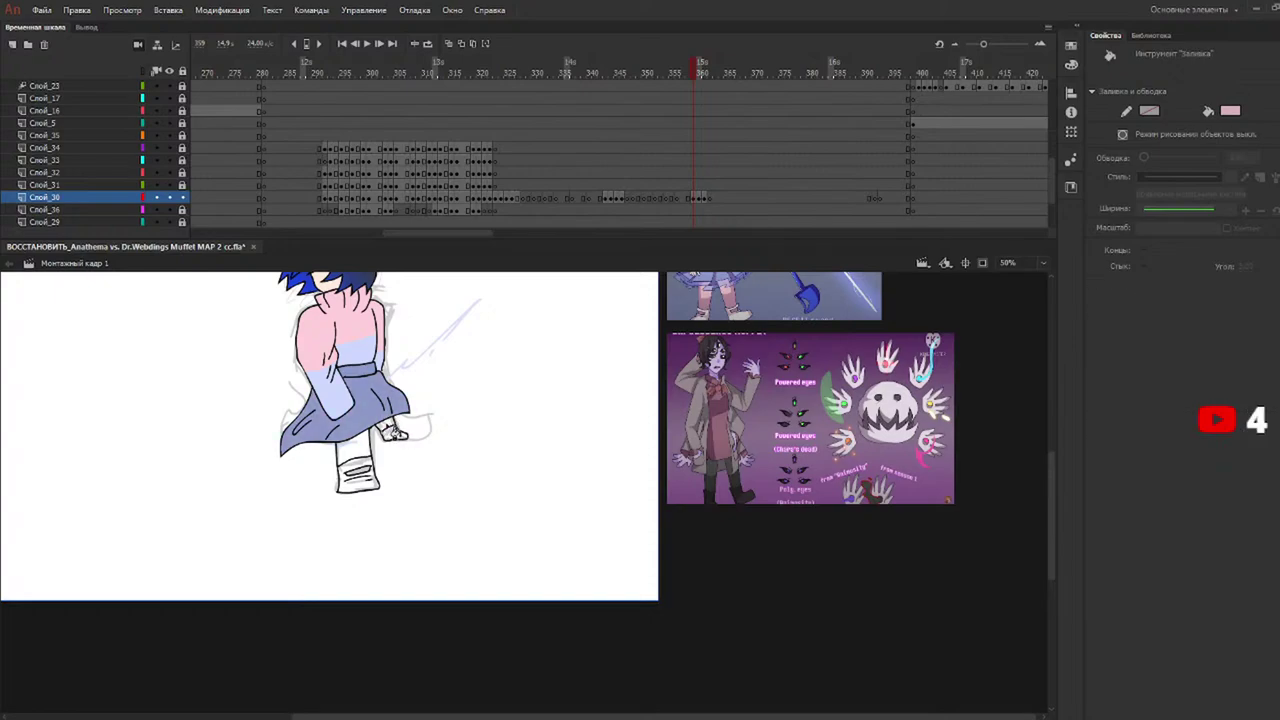
click(384, 438)
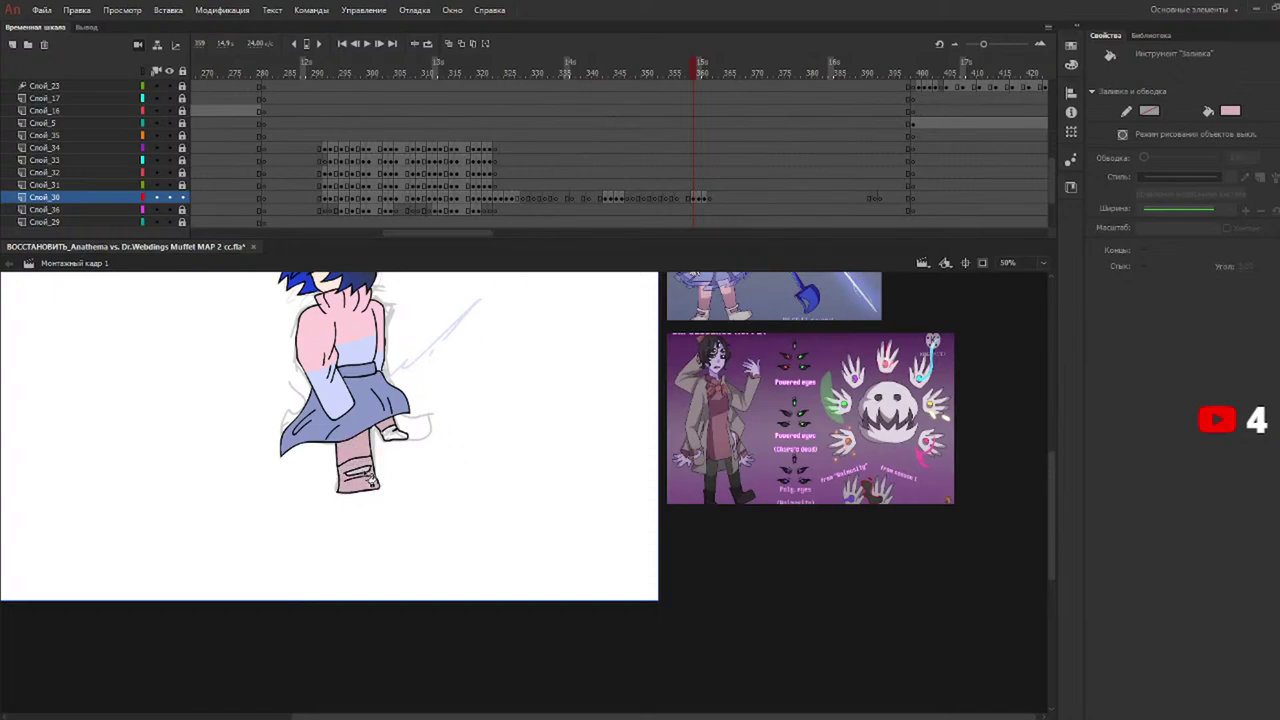
click(701, 71)
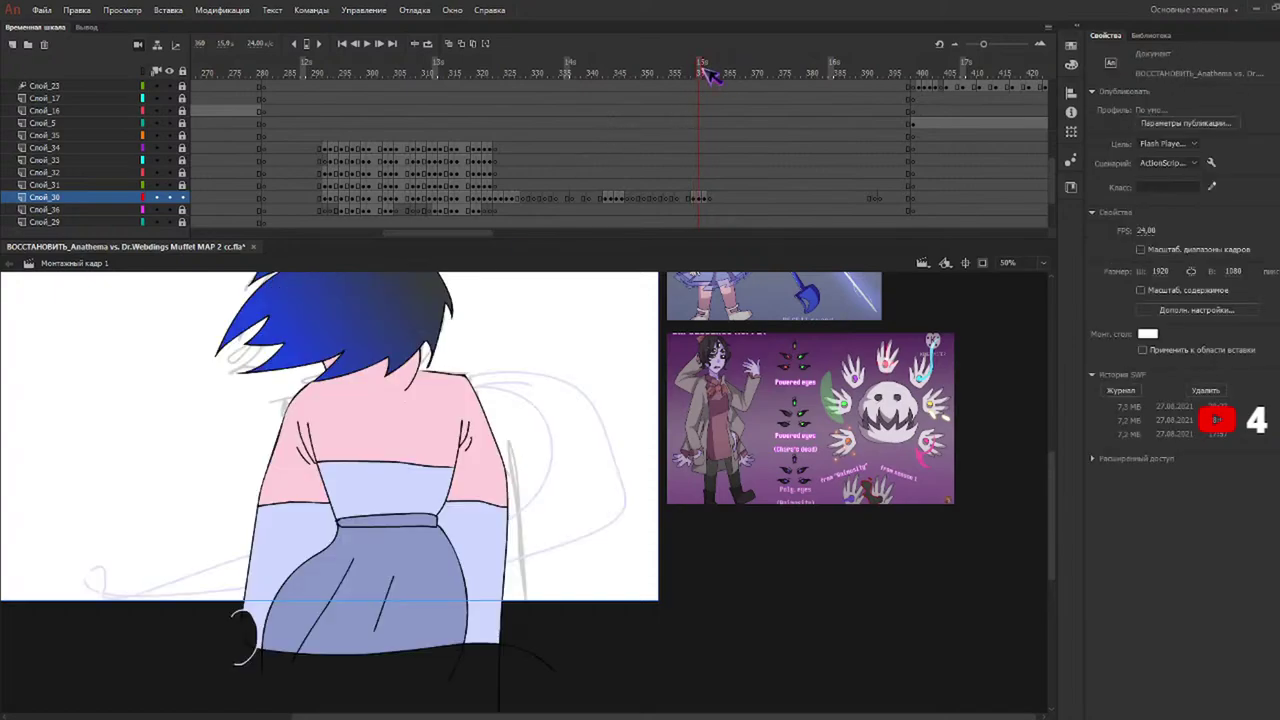
click(710, 69)
mouse_move(712, 76)
mouse_down()
mouse_move(691, 72)
mouse_move(720, 75)
mouse_up()
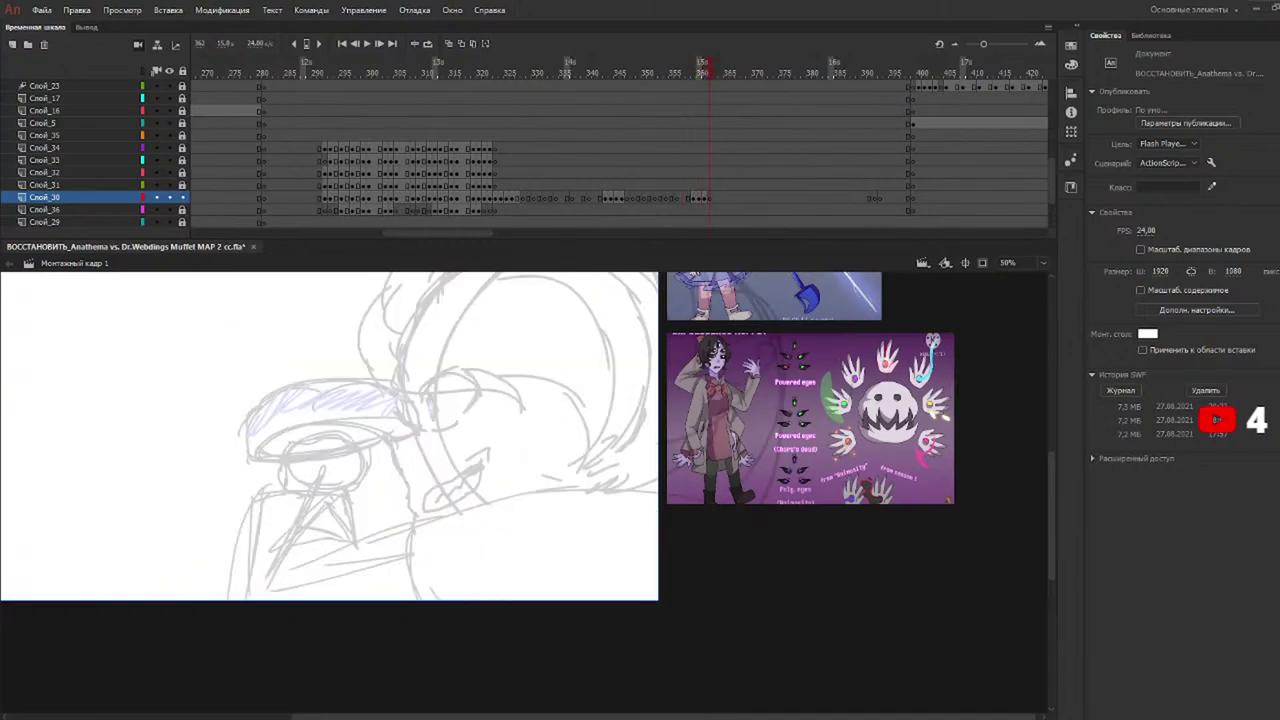
Sample the light gray shoe color from the character reference and fill both boots on frame 346 with it.
drag(607, 75, 624, 76)
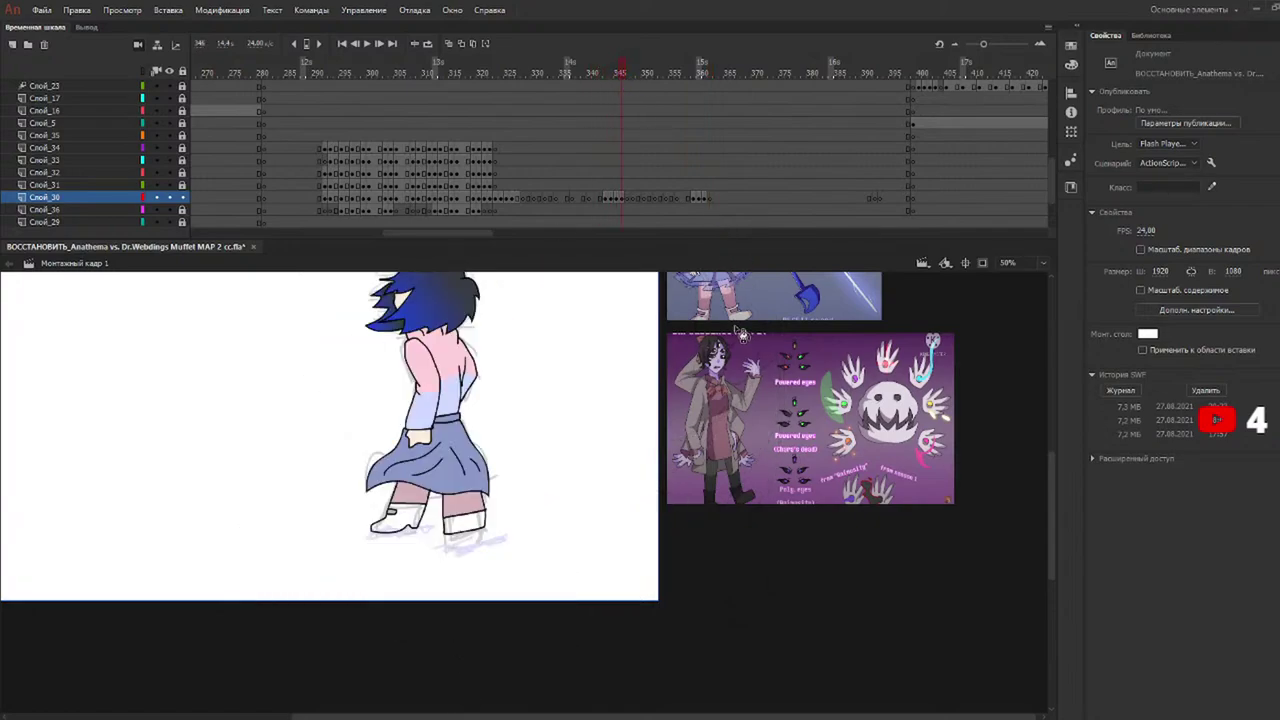
key(k)
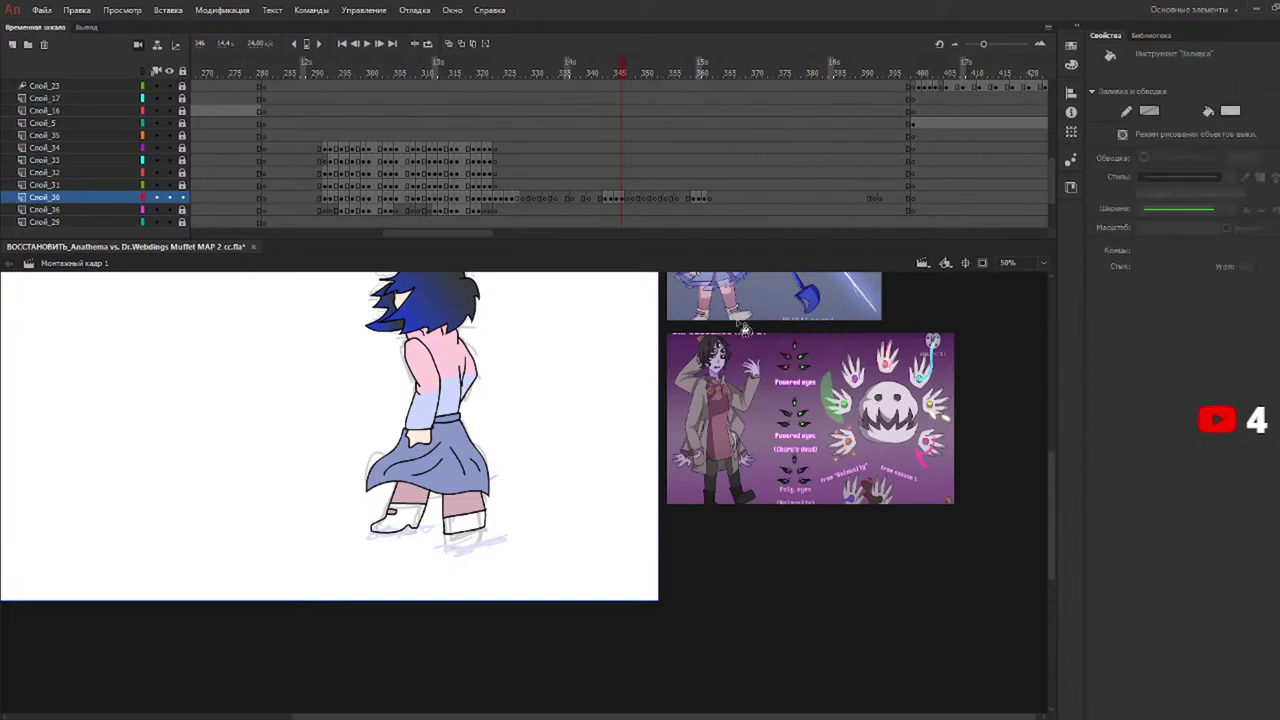
click(466, 524)
click(428, 525)
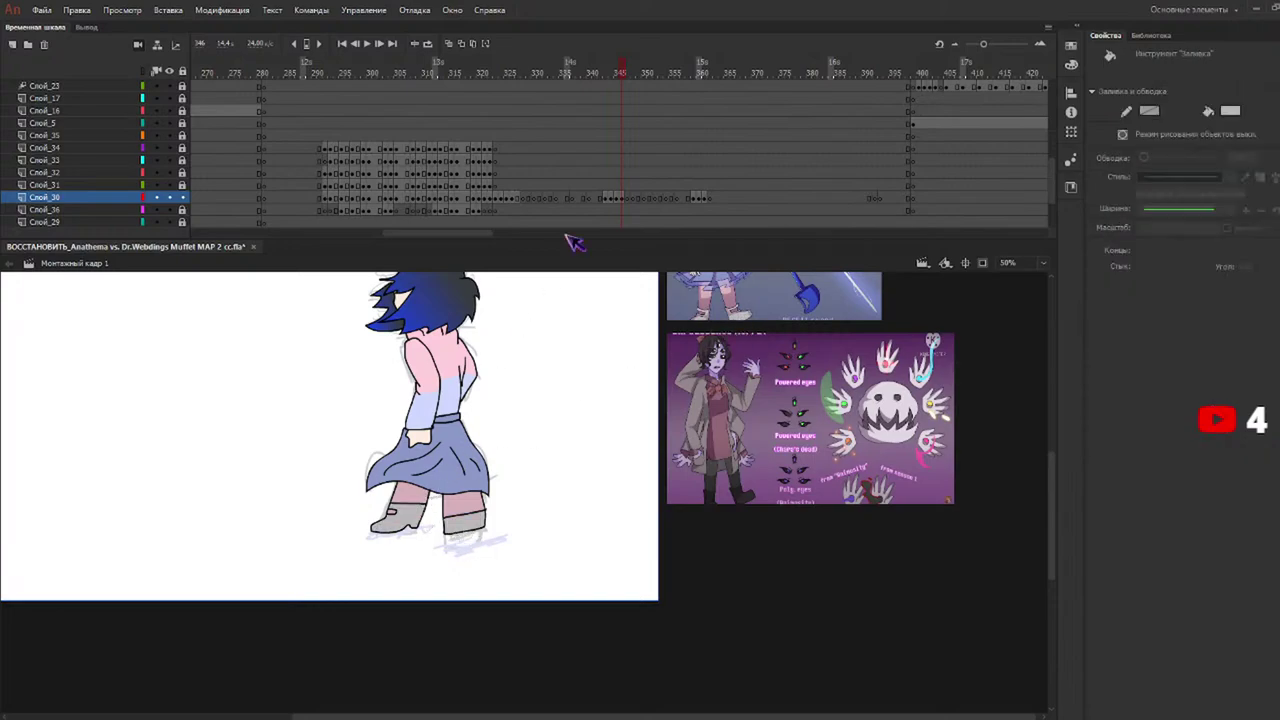
Fill the shoes on frame 359 with the light gray shoe color.
click(620, 73)
mouse_move(620, 73)
mouse_down()
mouse_move(491, 71)
mouse_move(704, 73)
mouse_up()
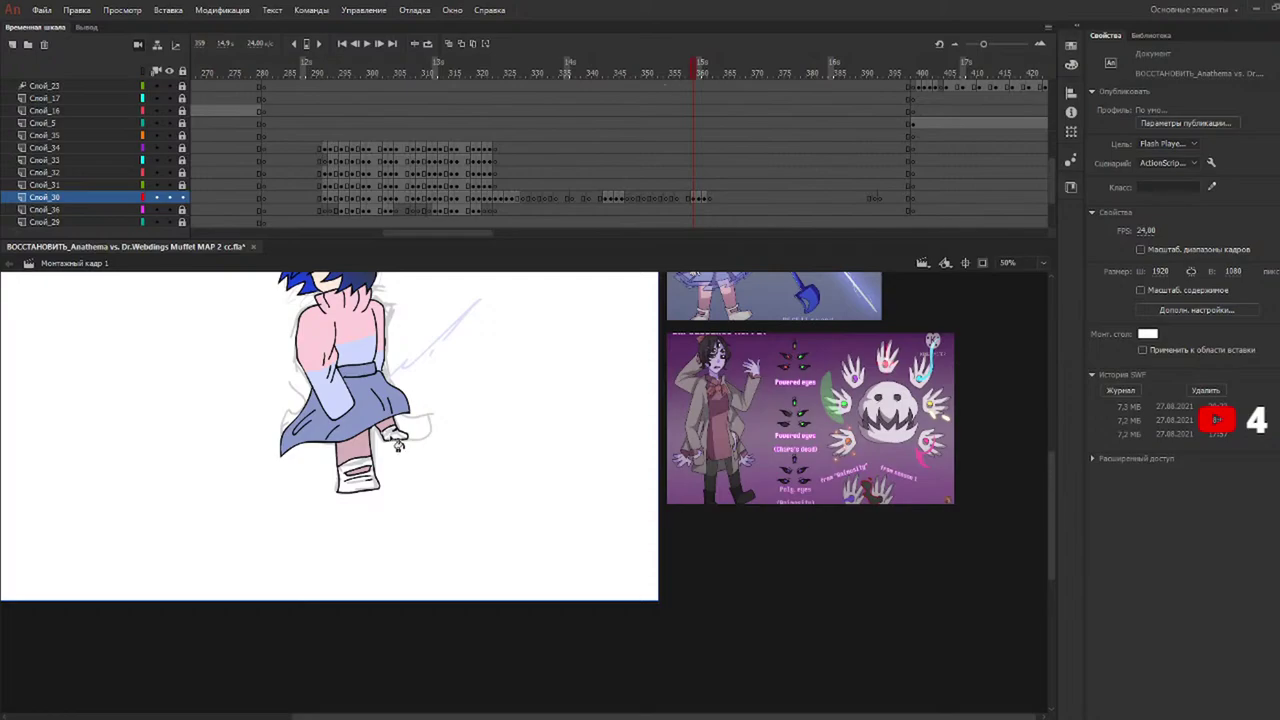
key(k)
On frame 326, sample the light skin color from the character reference and try filling the face with it.
mouse_move(712, 77)
mouse_down()
mouse_move(497, 80)
mouse_move(507, 58)
mouse_move(521, 66)
mouse_move(497, 66)
mouse_move(523, 72)
mouse_up()
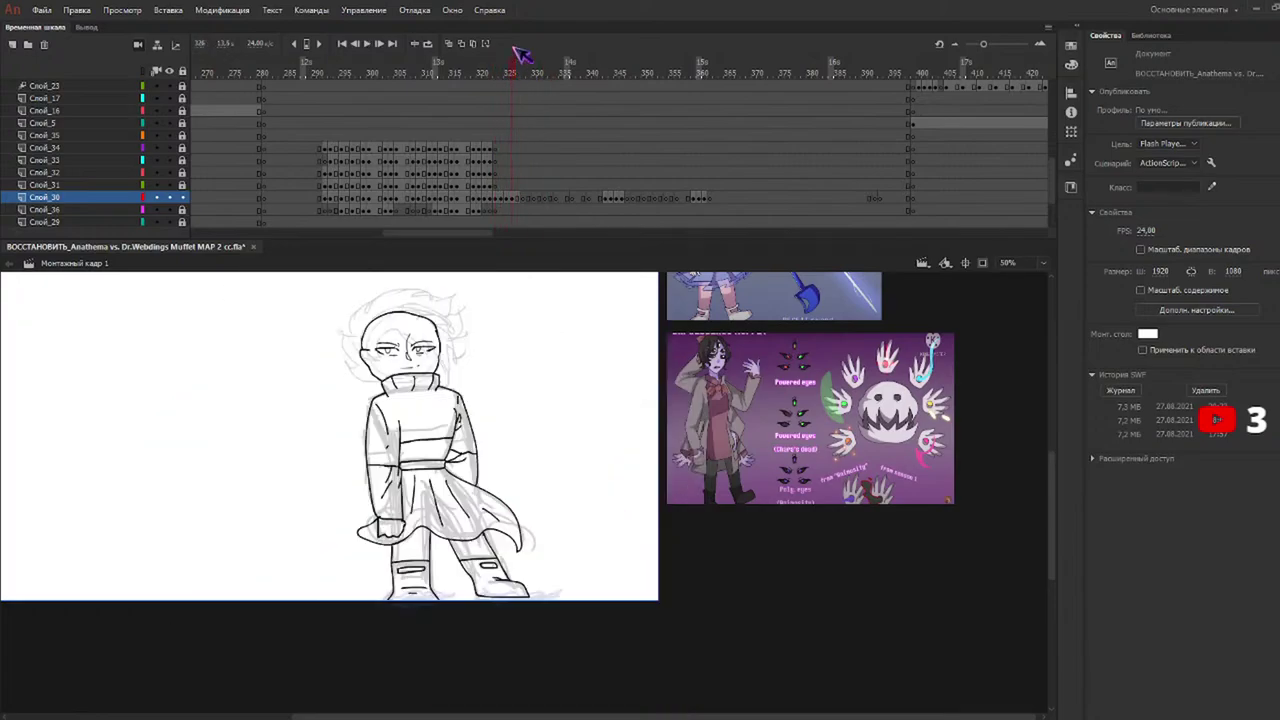
scroll(1060, 490, up, 3)
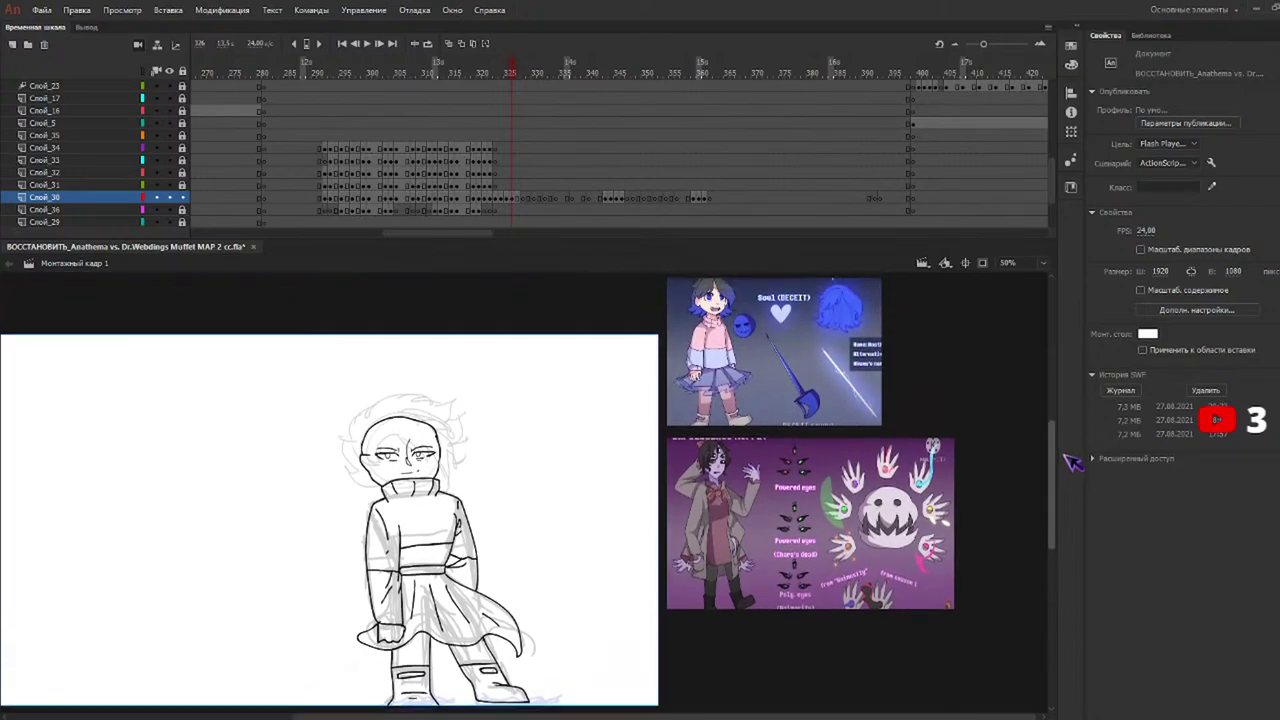
key(k)
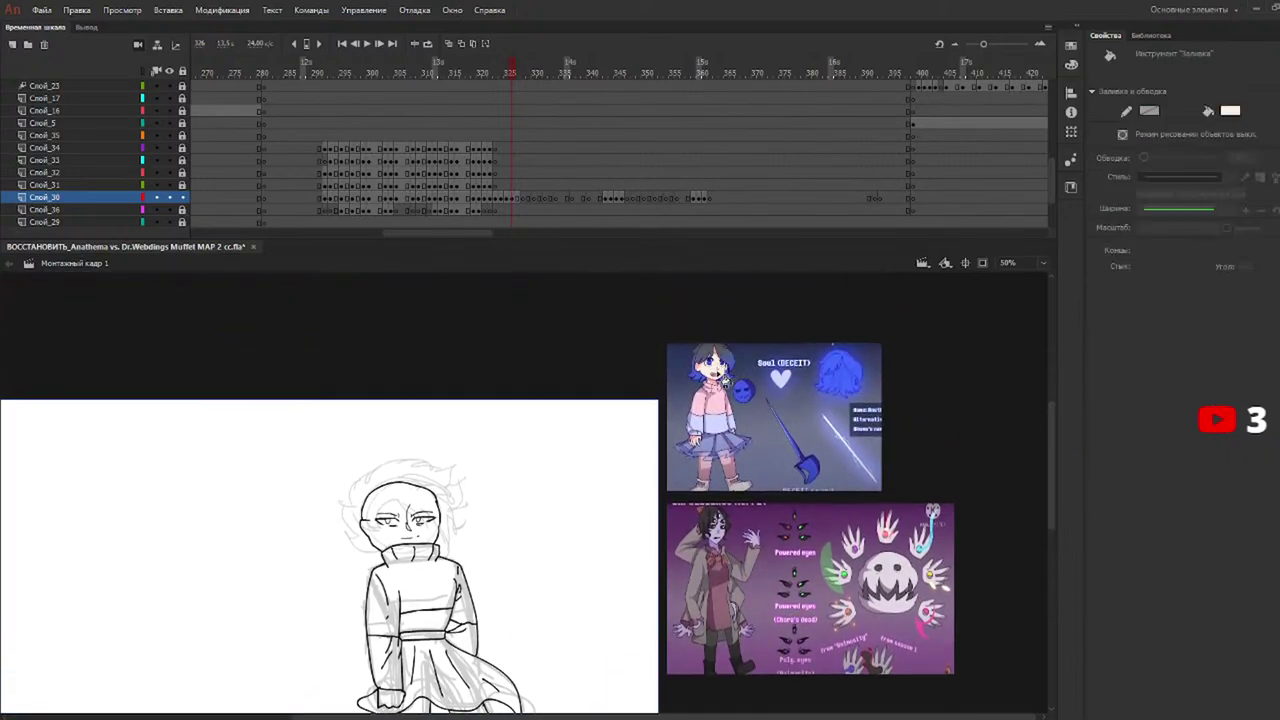
click(405, 545)
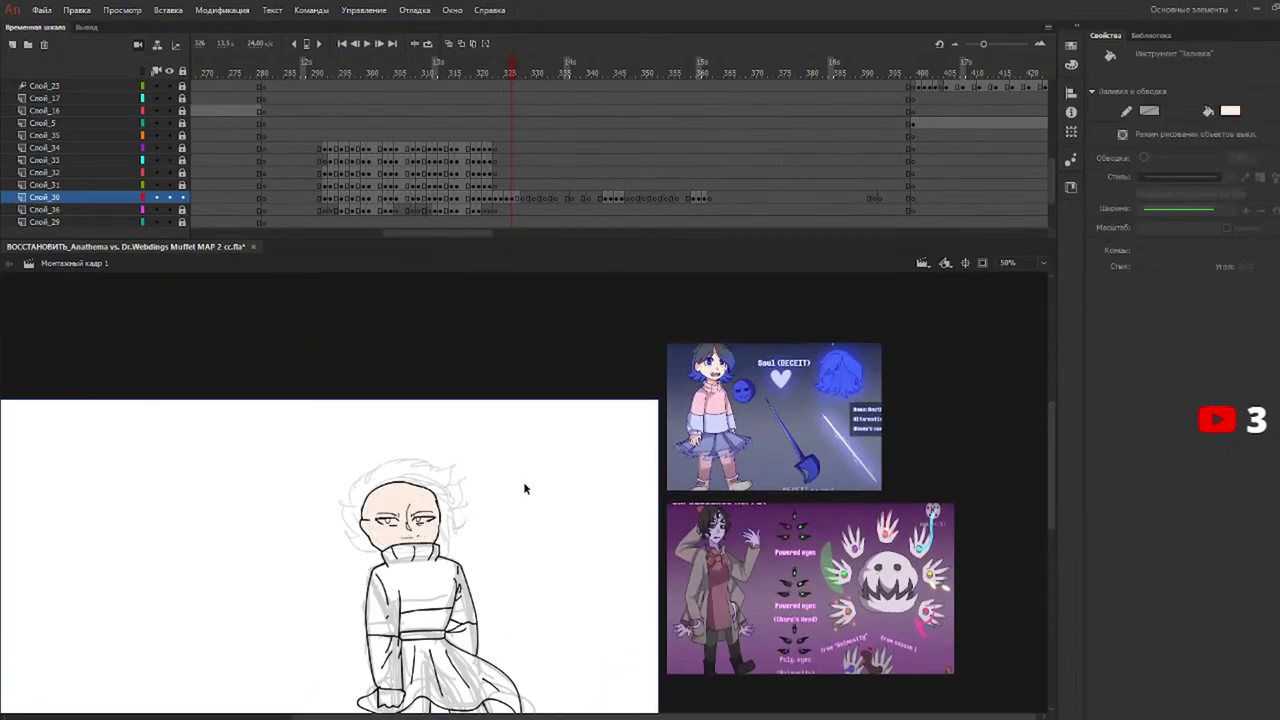
key(ctrl+z)
key(ctrl+=)
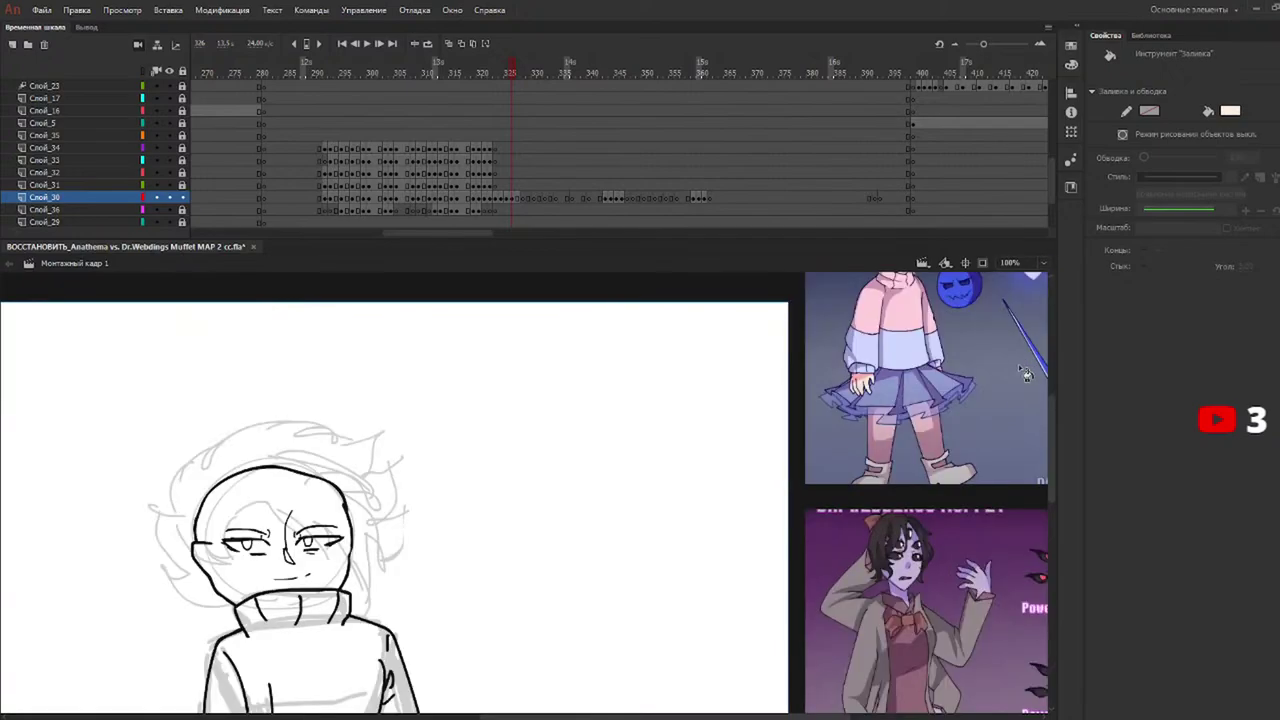
Close the gaps in the eye outlines with thin red Paint Brush strokes and fill the face with the light skin colour.
drag(1051, 481, 1058, 528)
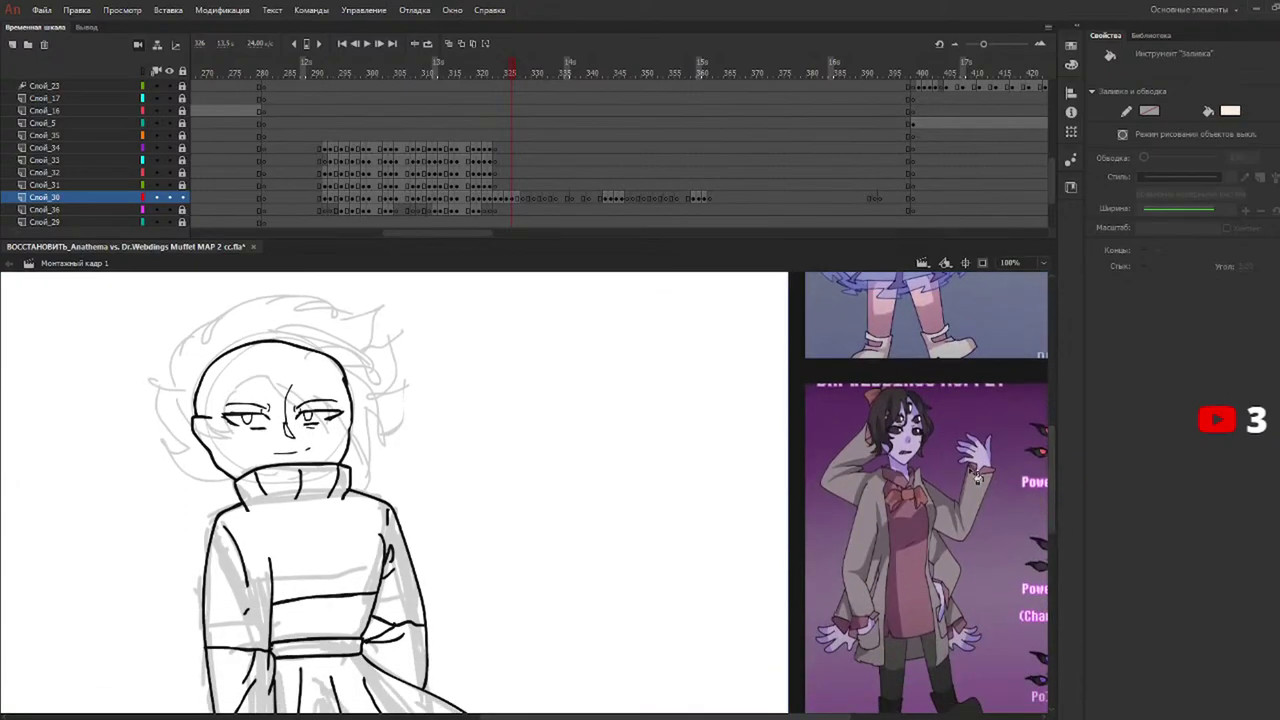
key(y)
drag(296, 401, 306, 415)
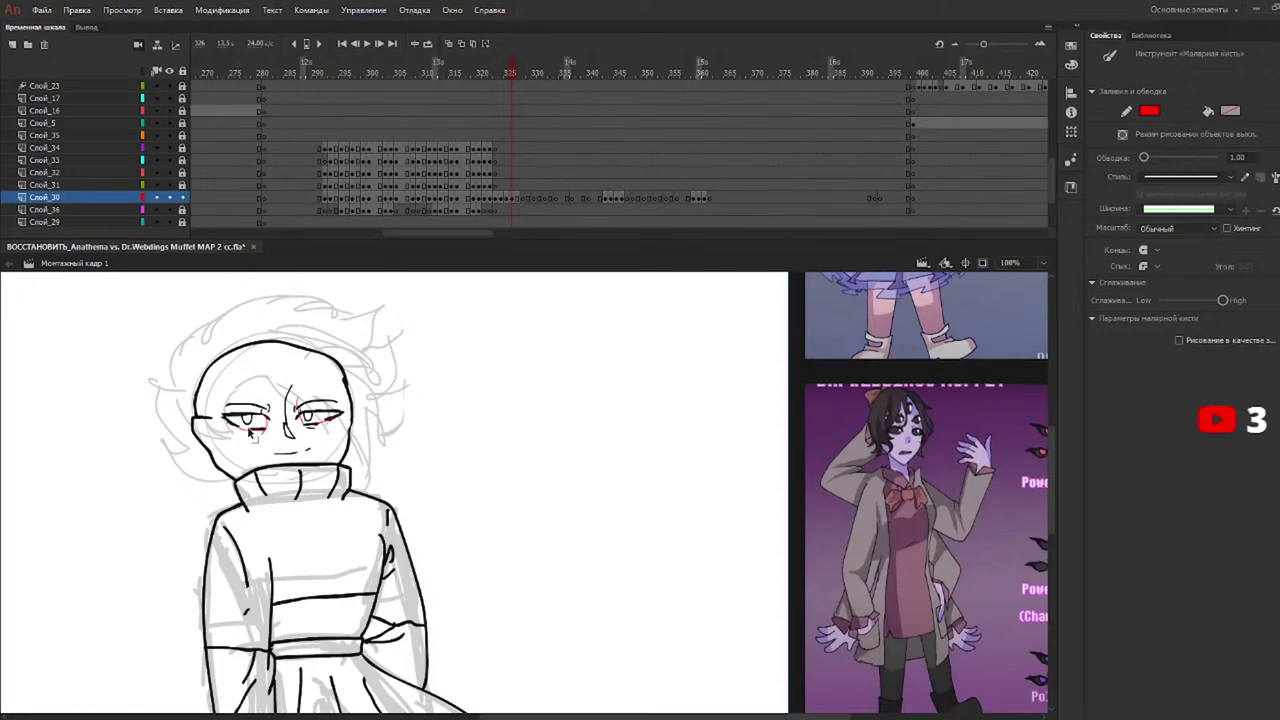
key(k)
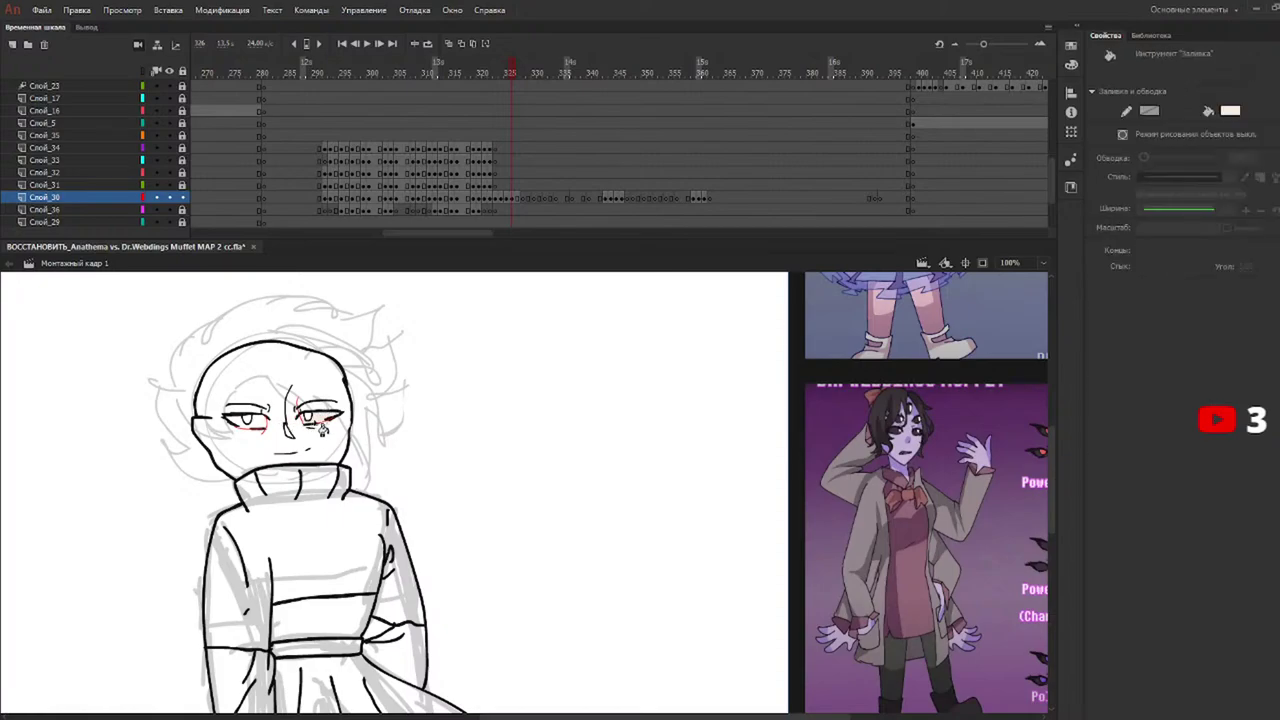
click(337, 442)
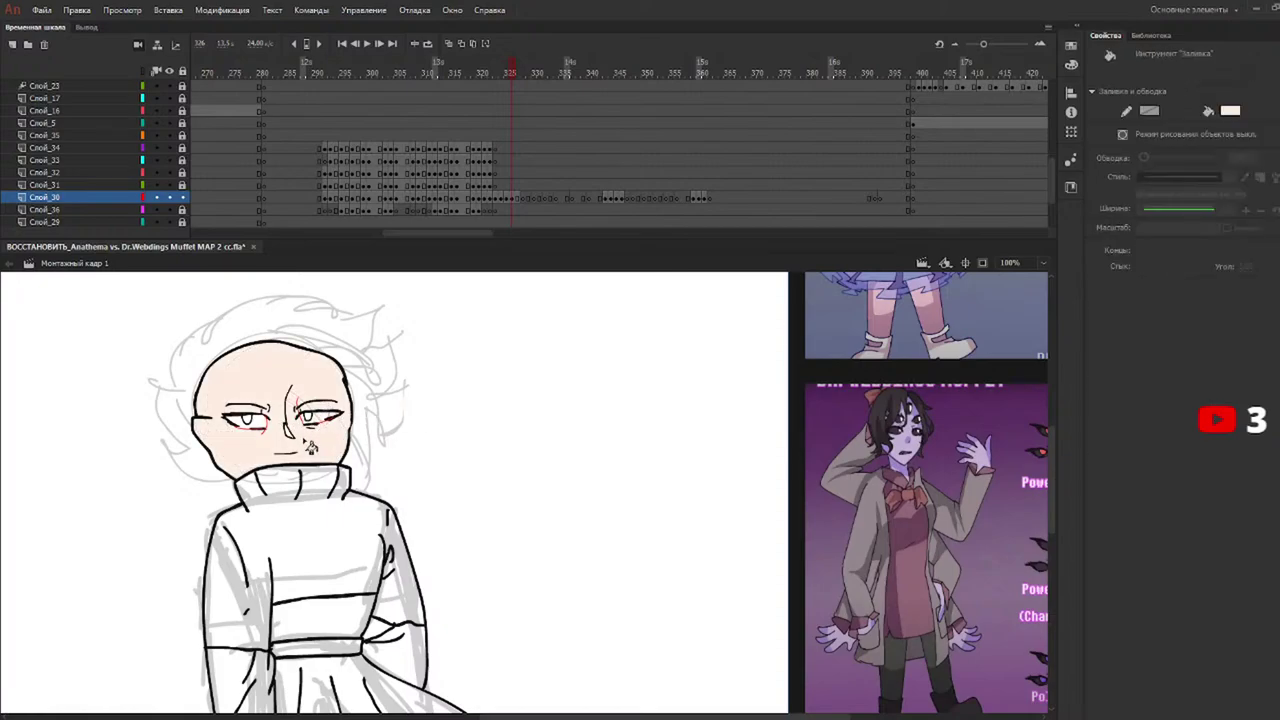
Paint the shadow under the character's nose solid black with the size 2 Brush.
key(b)
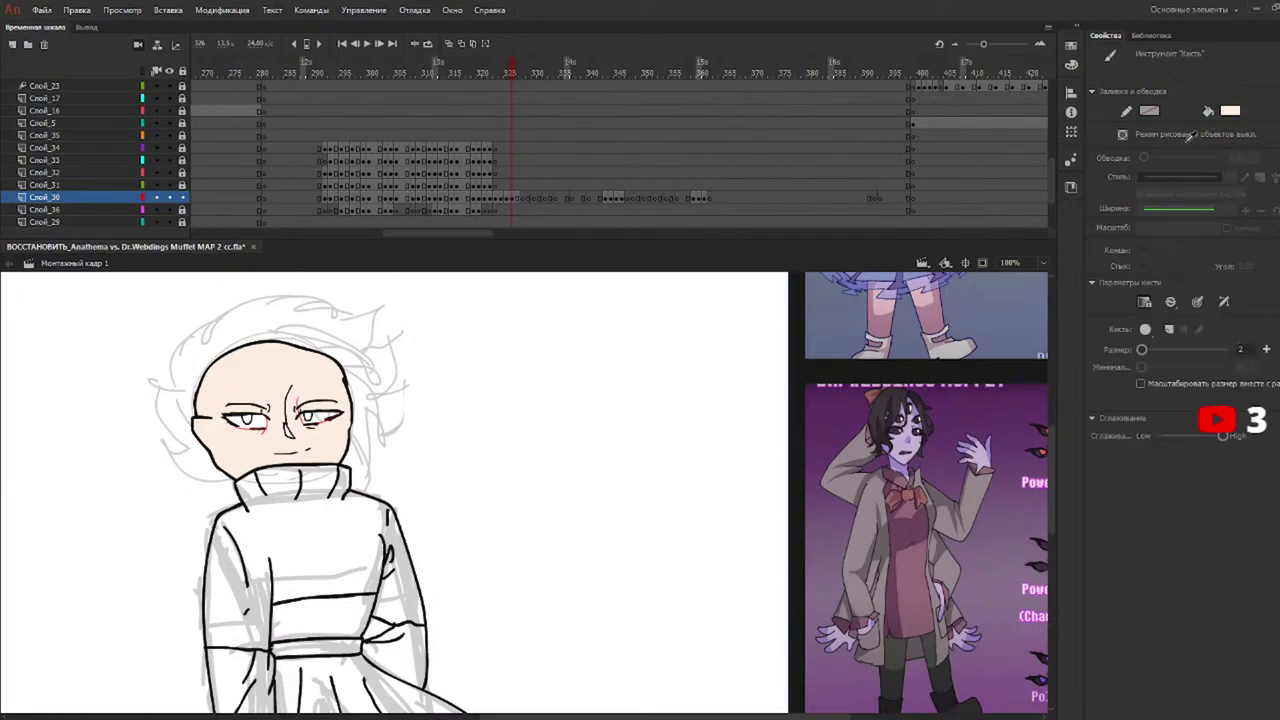
click(1040, 147)
key(k)
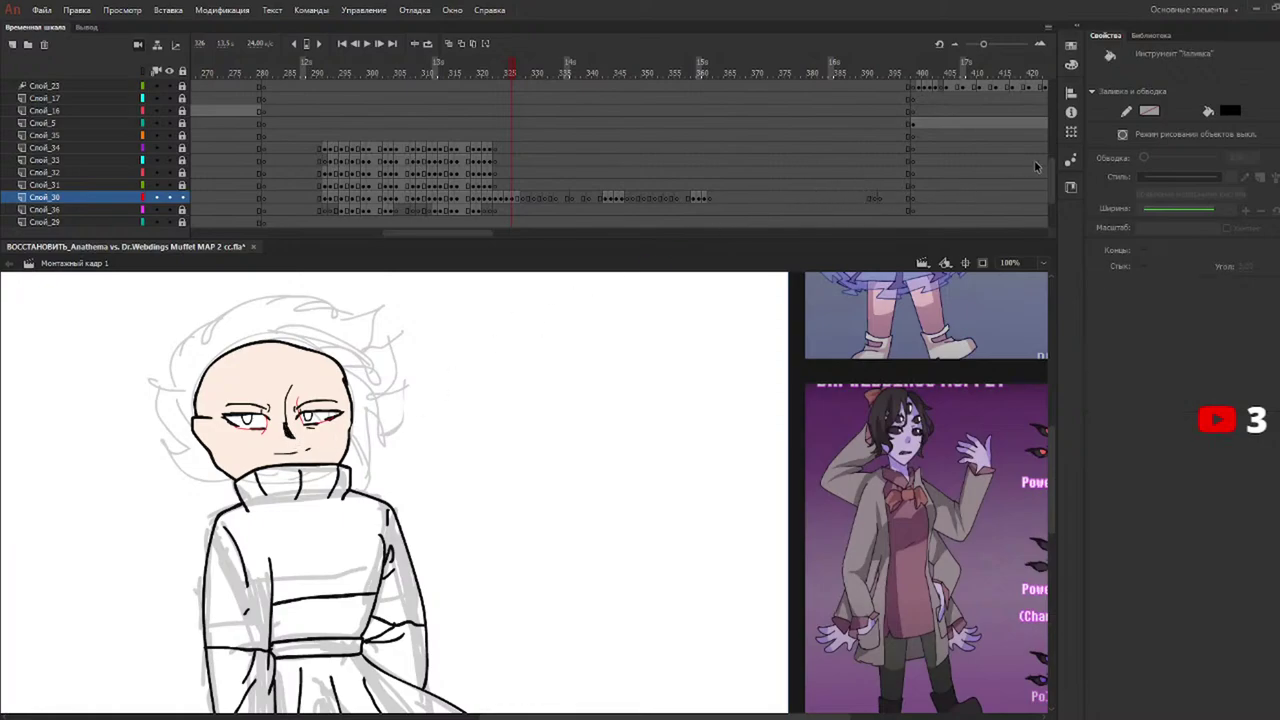
Colour the eyes, using white for the eye whites and the blue sampled from the reference's round emblem for both irises.
click(1233, 110)
click(1016, 207)
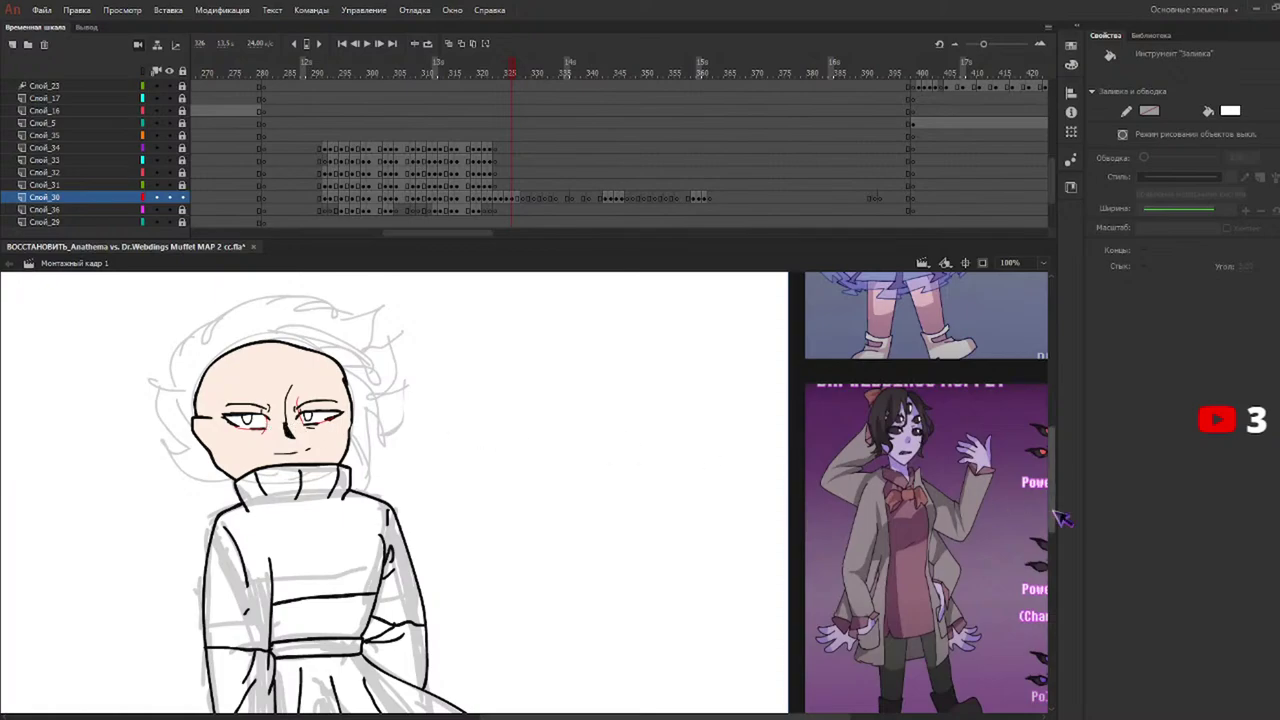
drag(1055, 505, 1069, 463)
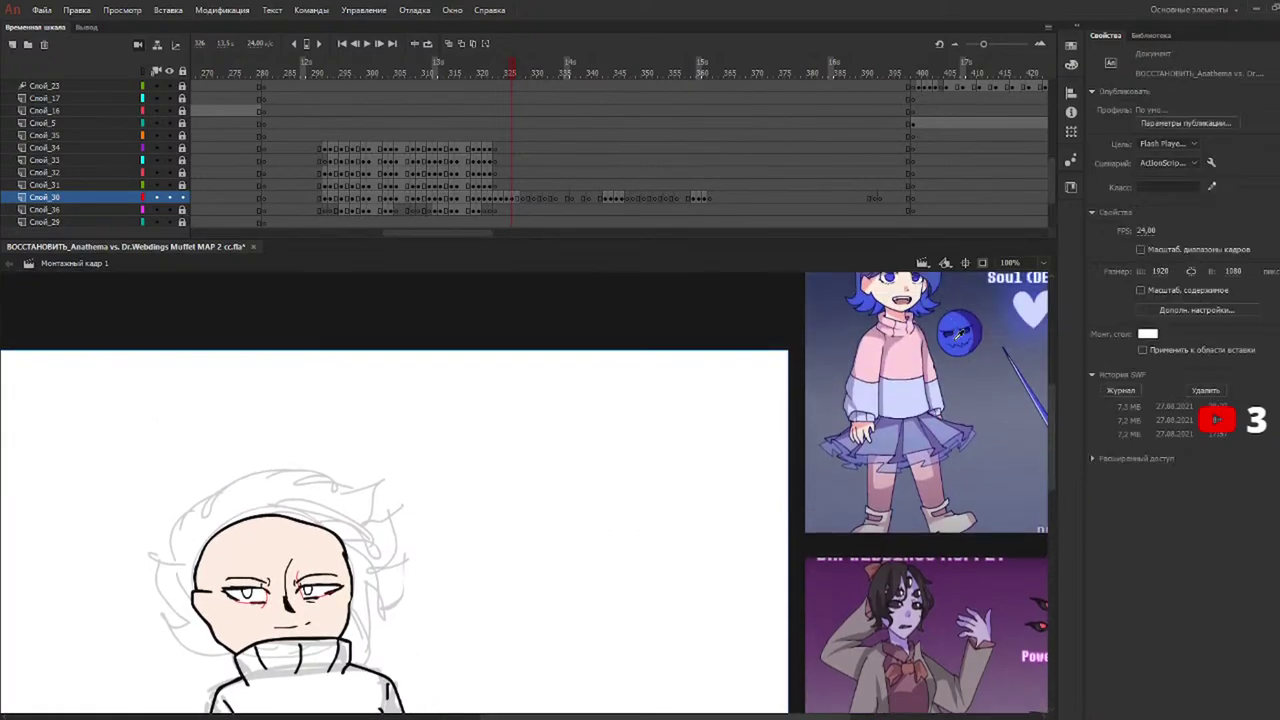
click(958, 335)
click(316, 588)
click(250, 594)
Fill the sweater's collar, chest and upper sleeves with the pink sampled from the girl's sweater in the reference.
key(i)
click(903, 358)
drag(1053, 452, 1021, 504)
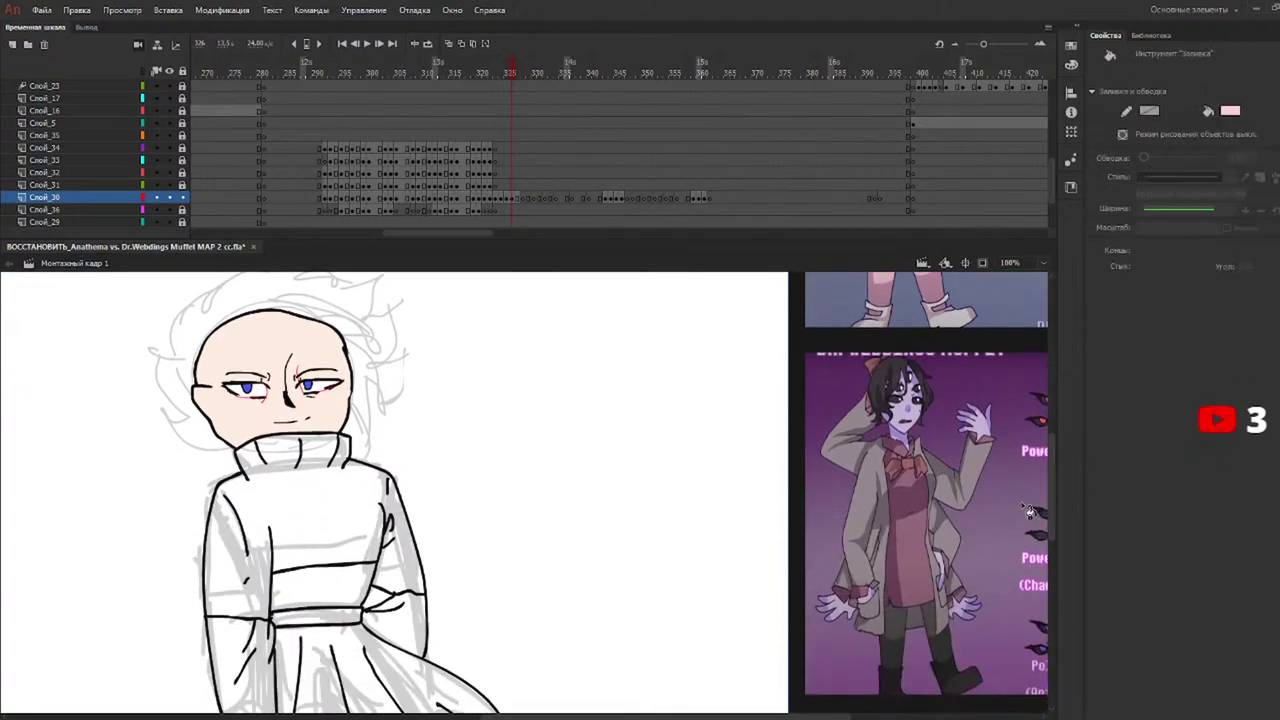
click(342, 542)
Fill the sweater's lower band and both lower sleeves with the pale lavender blue sampled from the reference.
drag(1052, 487, 1035, 443)
key(i)
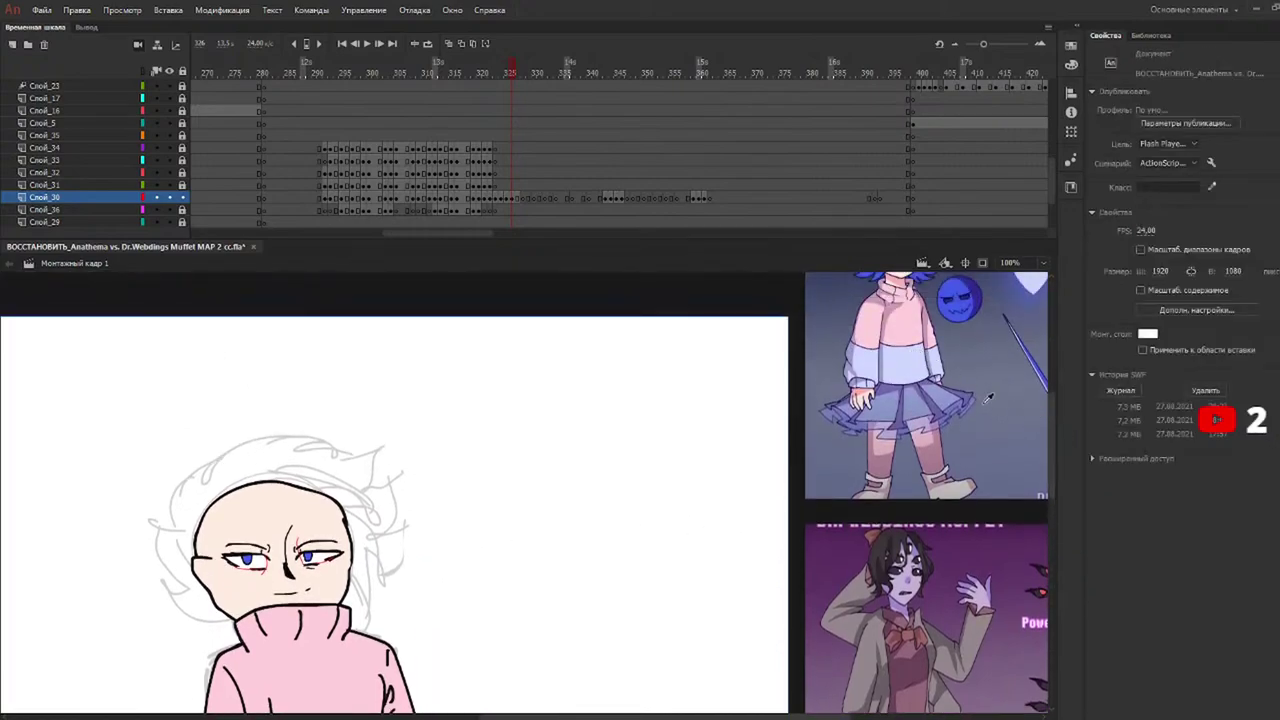
key(k)
scroll(1035, 497, down, 6)
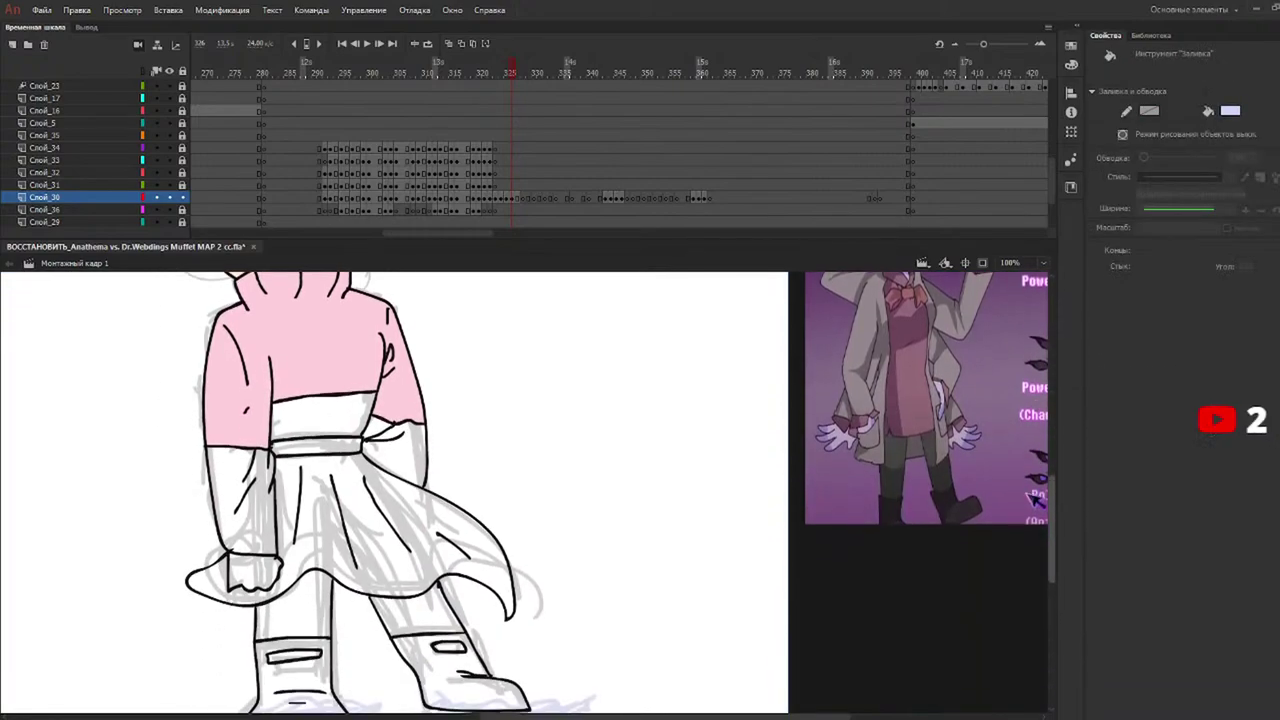
click(412, 455)
click(345, 418)
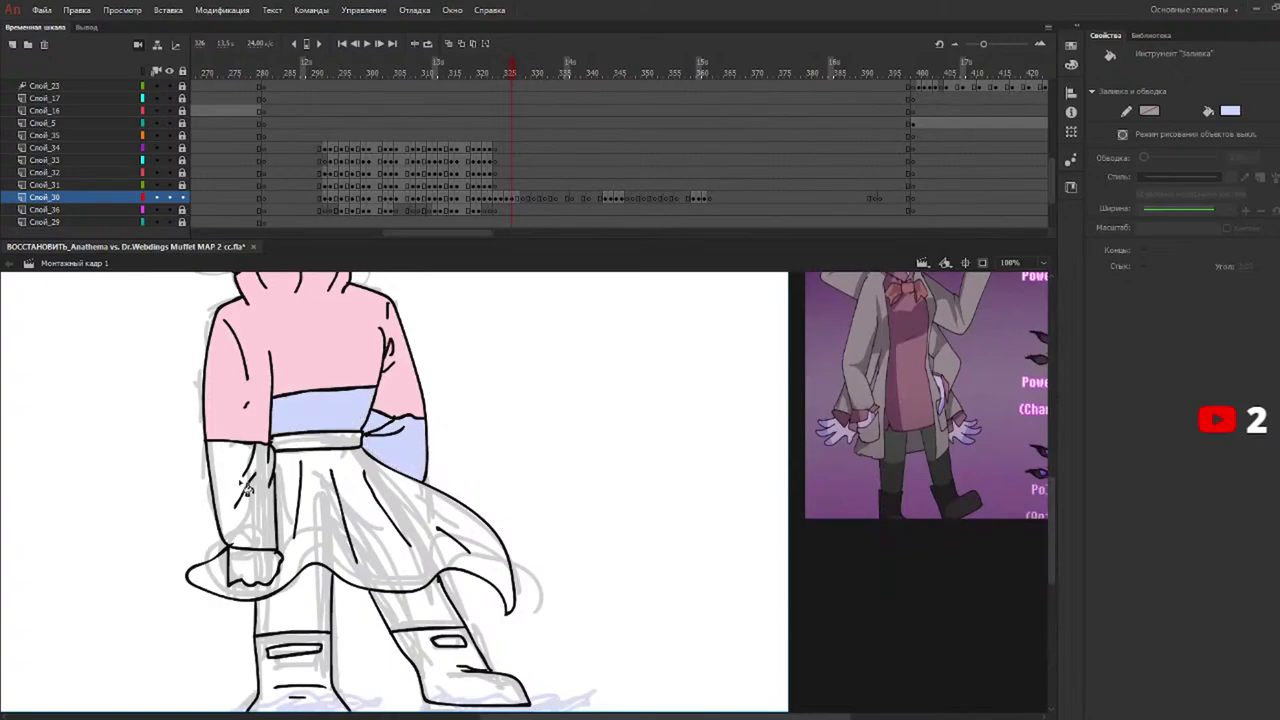
click(250, 486)
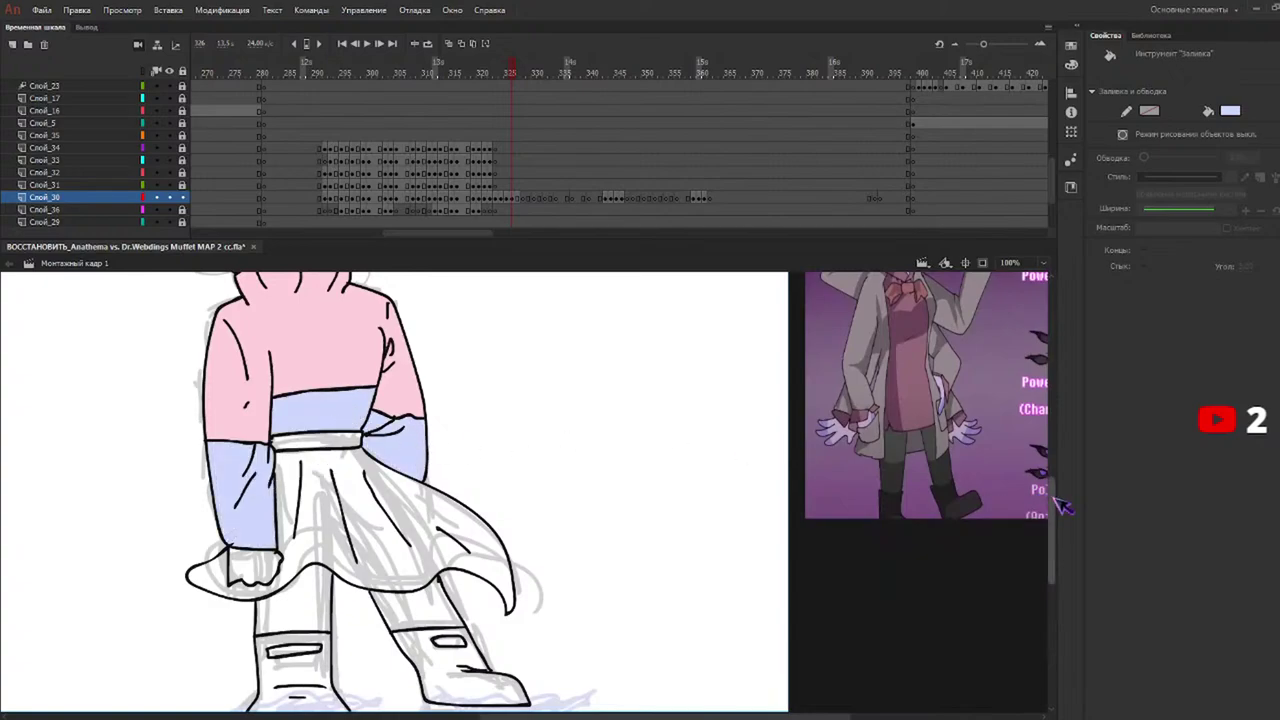
Fill the skirt and its waistband with the medium blue sampled from the reference skirt.
scroll(1063, 507, up, 5)
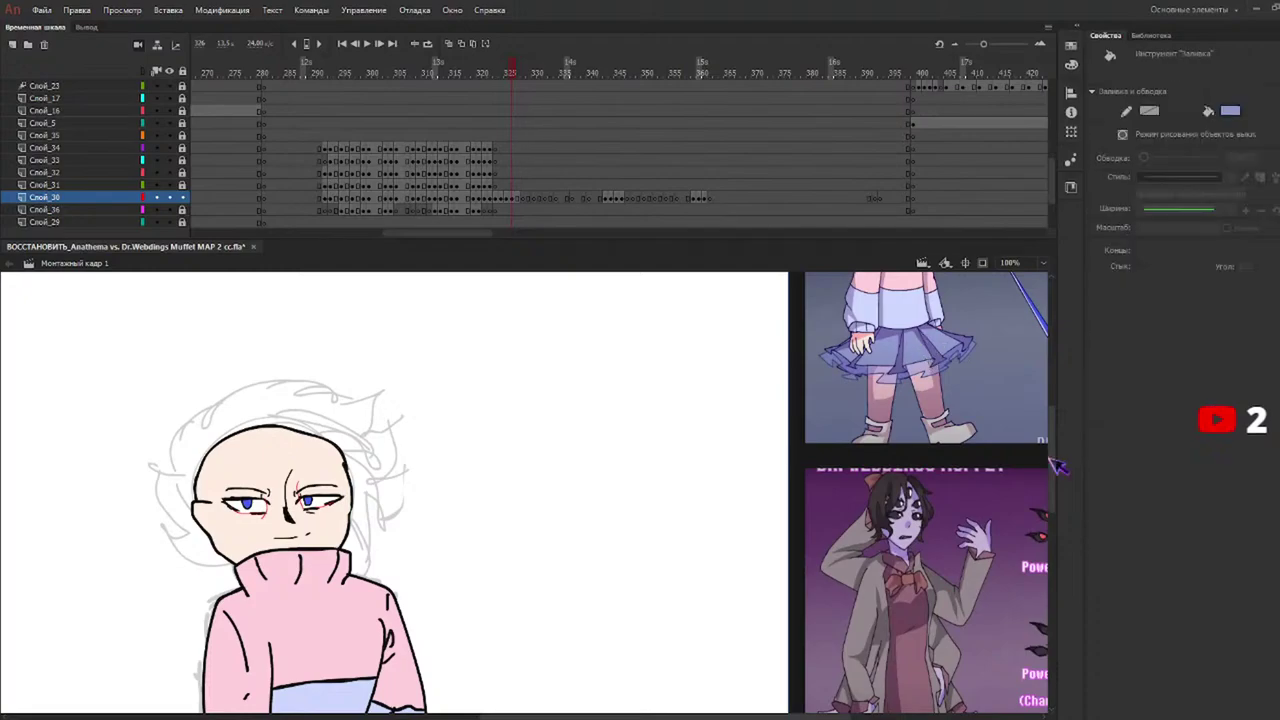
scroll(1055, 450, up, 10)
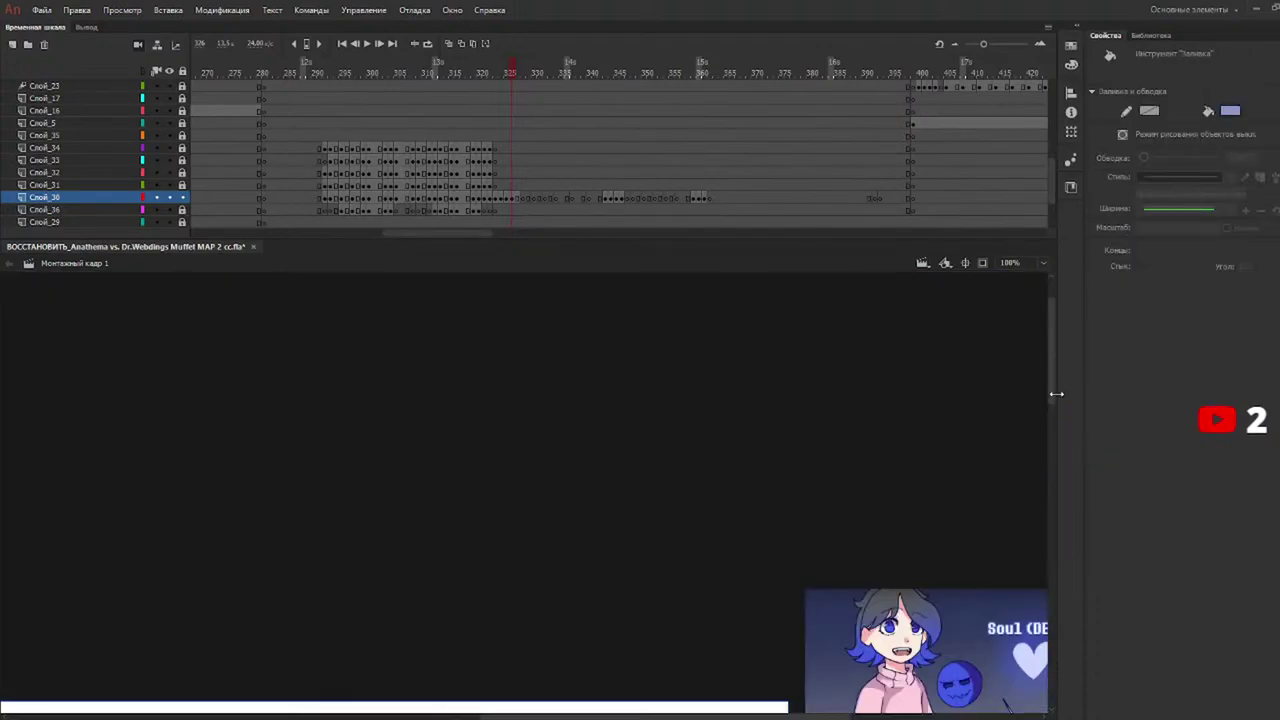
scroll(1052, 410, down, 13)
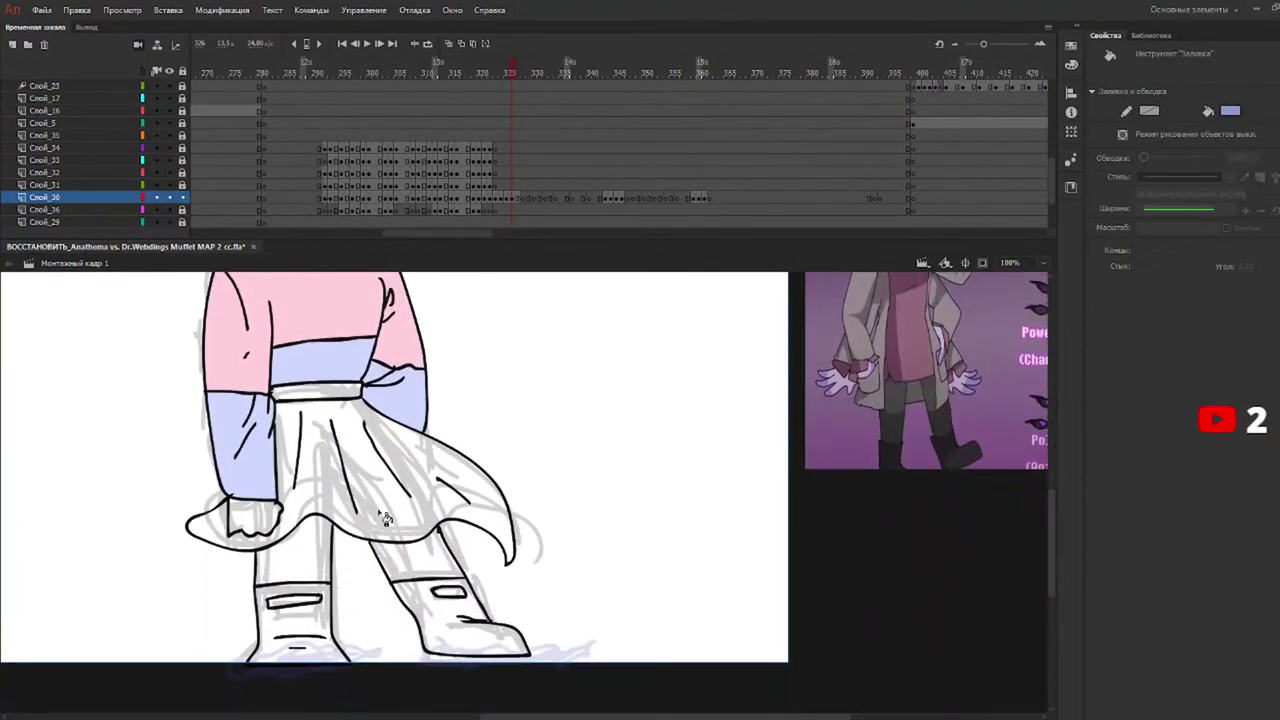
click(386, 518)
click(336, 396)
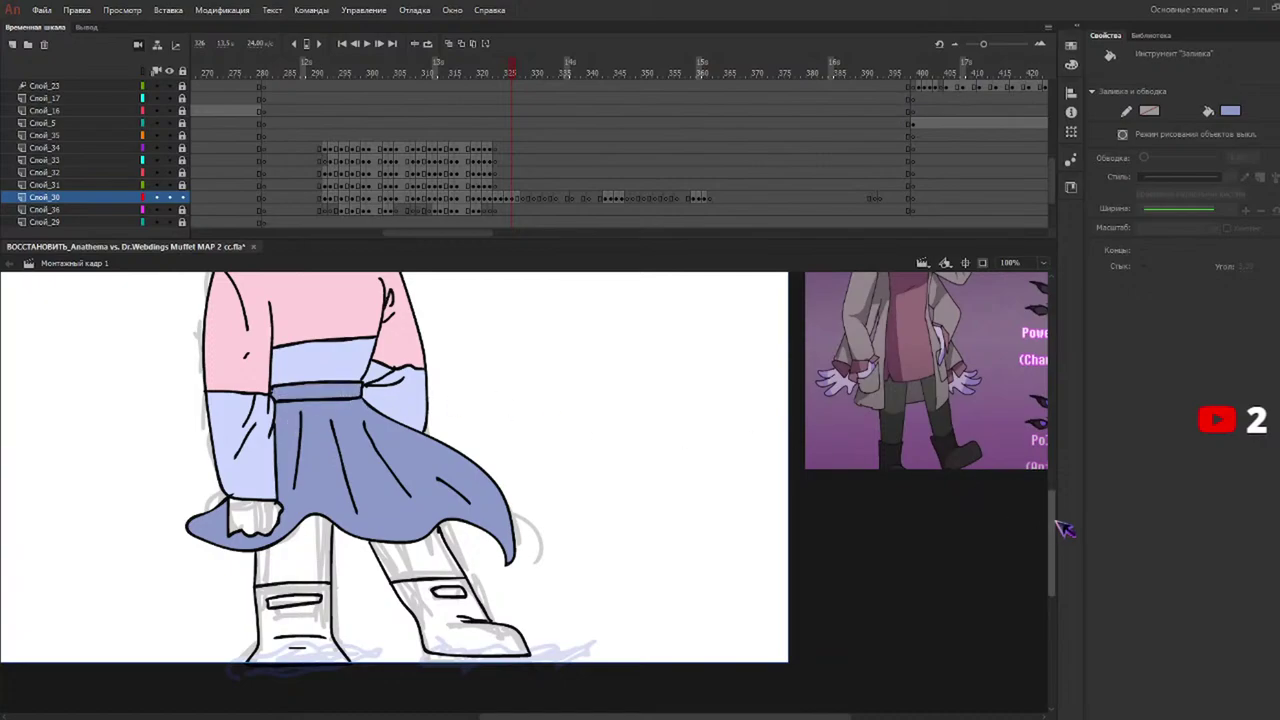
Fill both boots with the light grey sampled from the reference boots.
scroll(1065, 530, up, 5)
key(v)
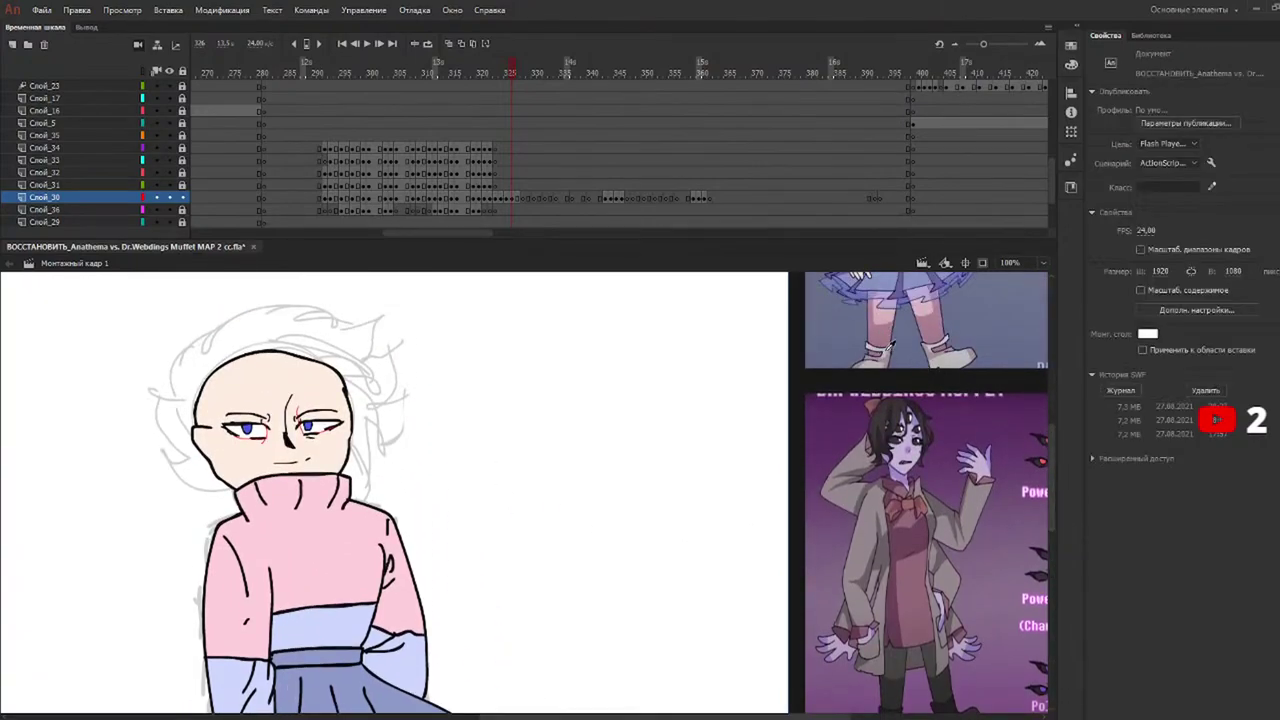
key(k)
scroll(1037, 535, down, 5)
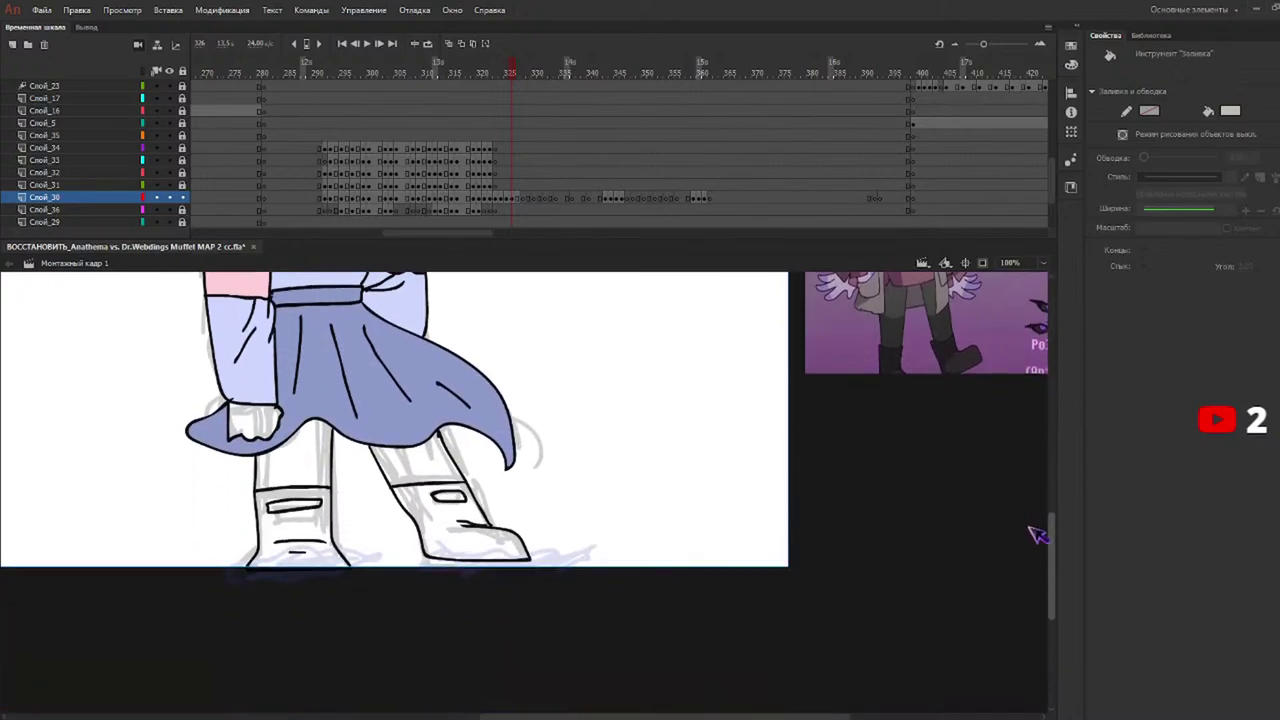
click(442, 545)
click(330, 560)
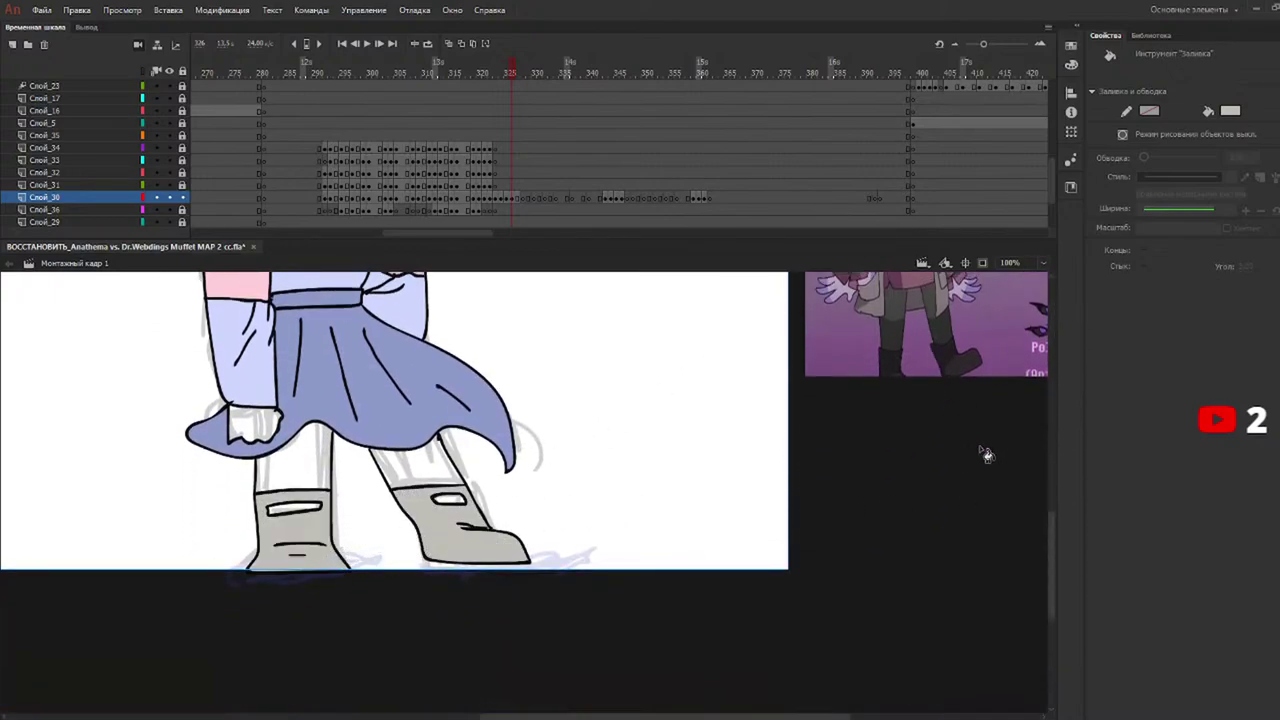
Fill both legs and the cut-outs in the boots with the dusty pink sampled from the reference legs.
mouse_move(1057, 529)
mouse_down()
mouse_move(1072, 464)
mouse_move(1062, 417)
mouse_move(1054, 471)
mouse_move(938, 560)
mouse_up()
key(i)
click(884, 472)
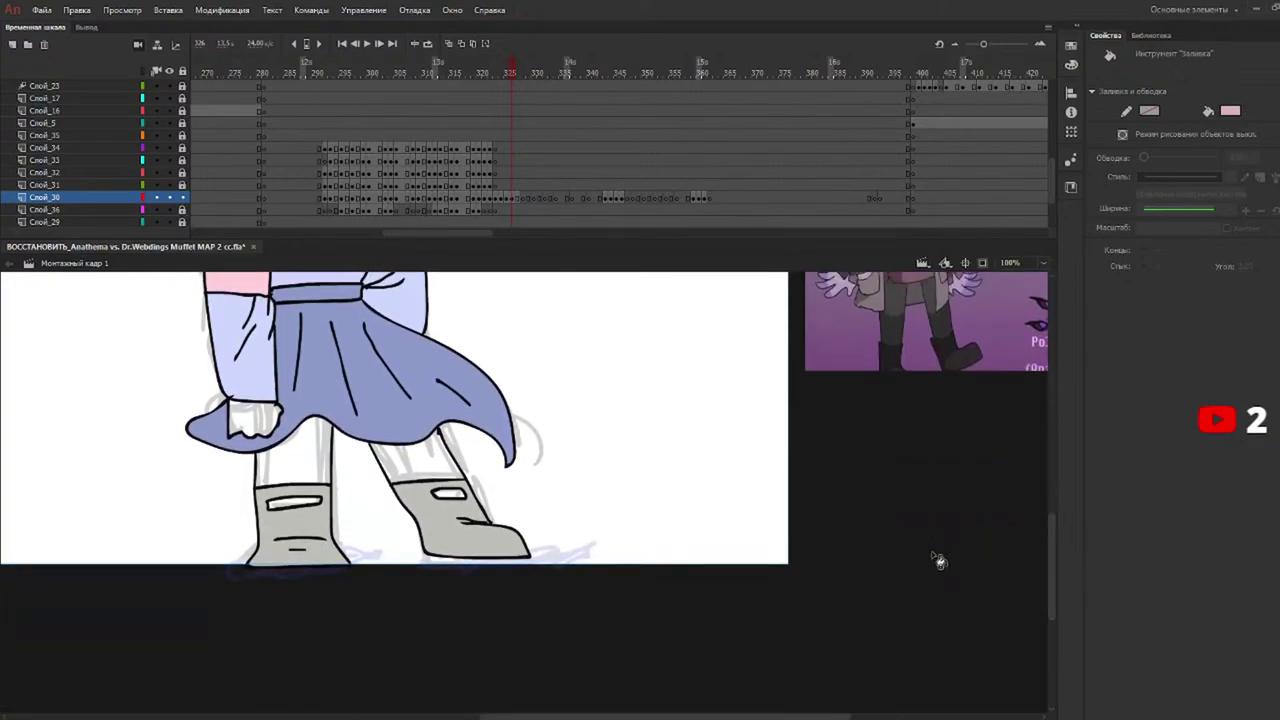
click(428, 472)
click(308, 464)
click(448, 494)
click(288, 503)
Fill the character's hand below the sleeve with the skin colour sampled from the face.
drag(1054, 540, 1075, 480)
key(i)
click(324, 329)
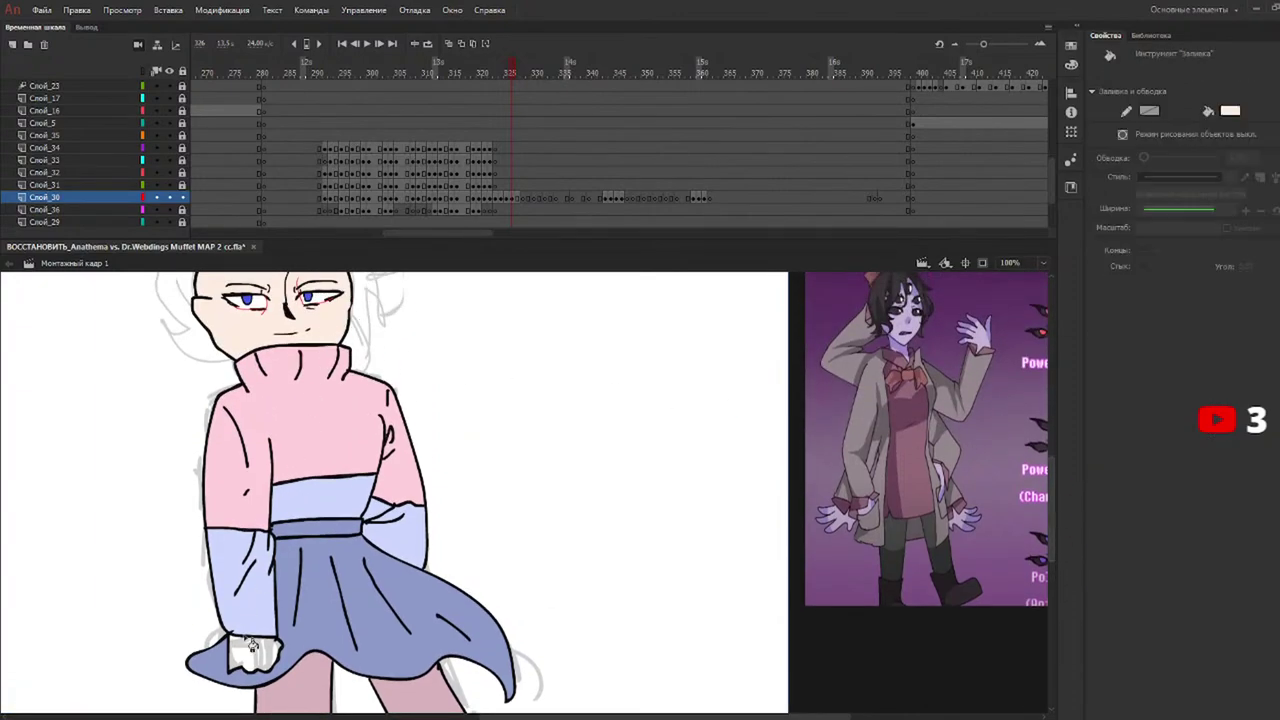
Select all artwork on frame 326 of layer Слой_30 and set its stroke to none to remove the red lines.
drag(1052, 548, 1060, 480)
click(515, 199)
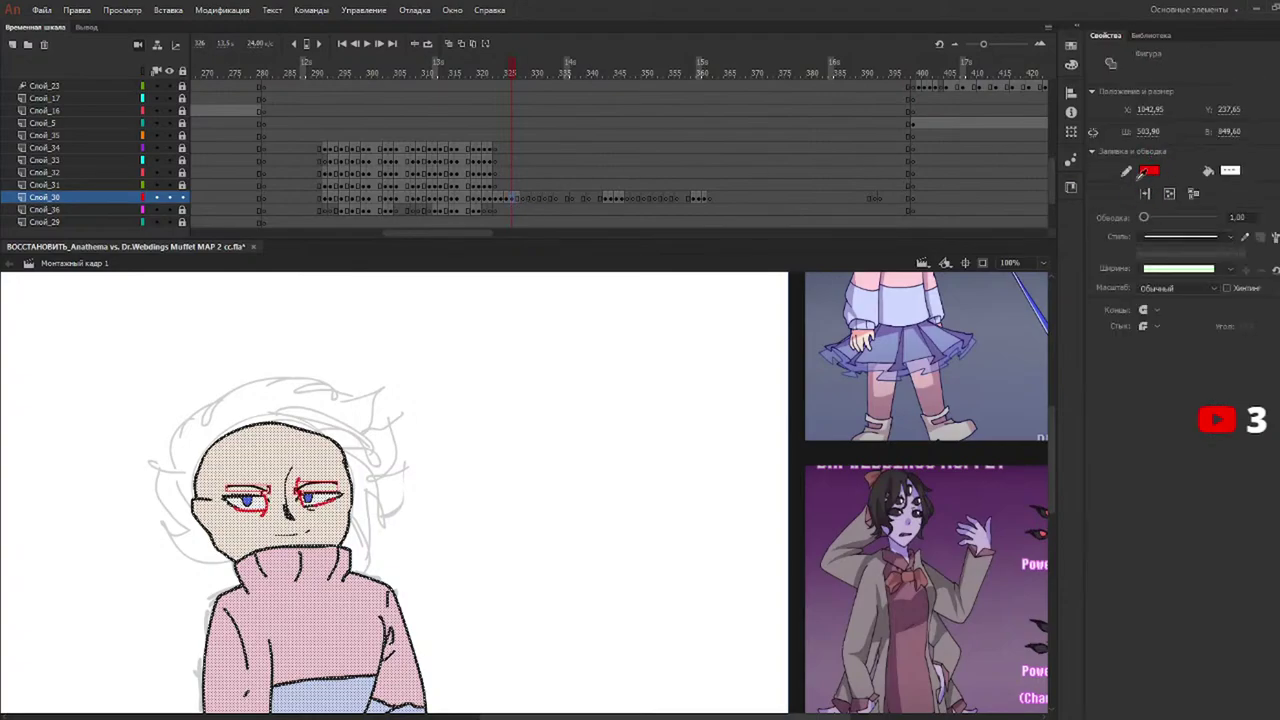
click(1145, 193)
mouse_move(538, 74)
mouse_down()
mouse_move(500, 74)
mouse_move(517, 78)
mouse_up()
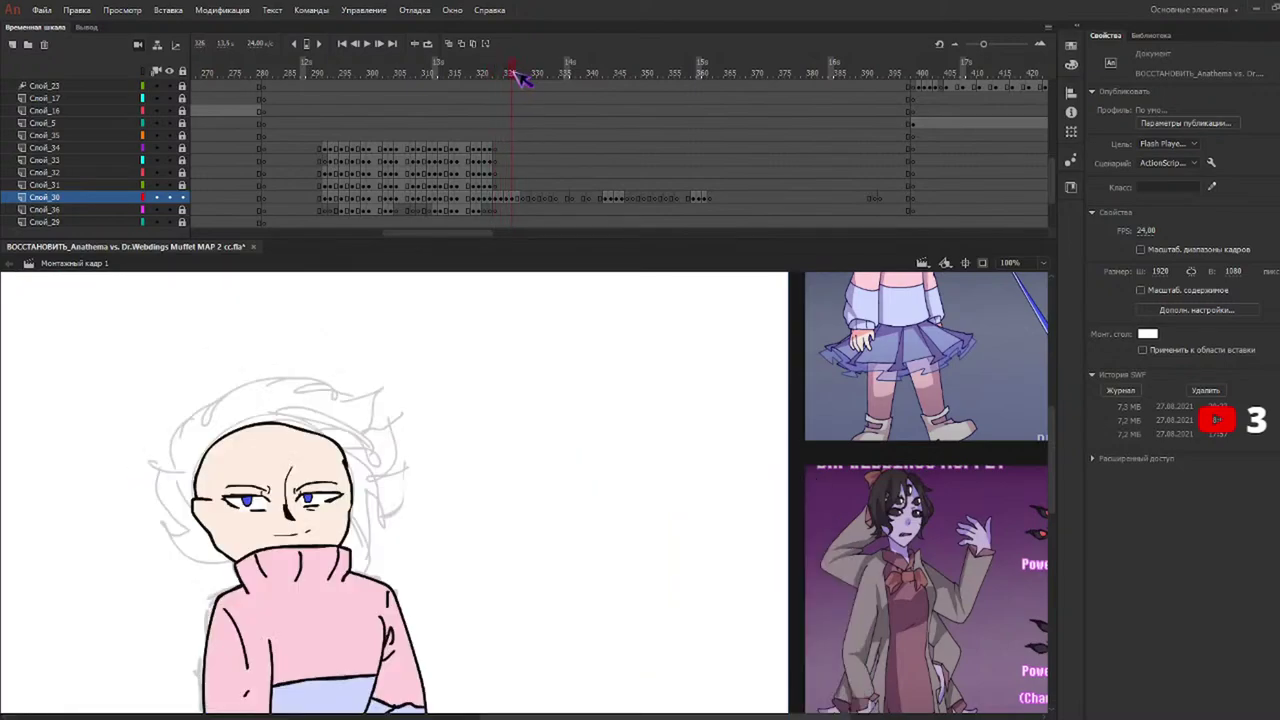
click(514, 198)
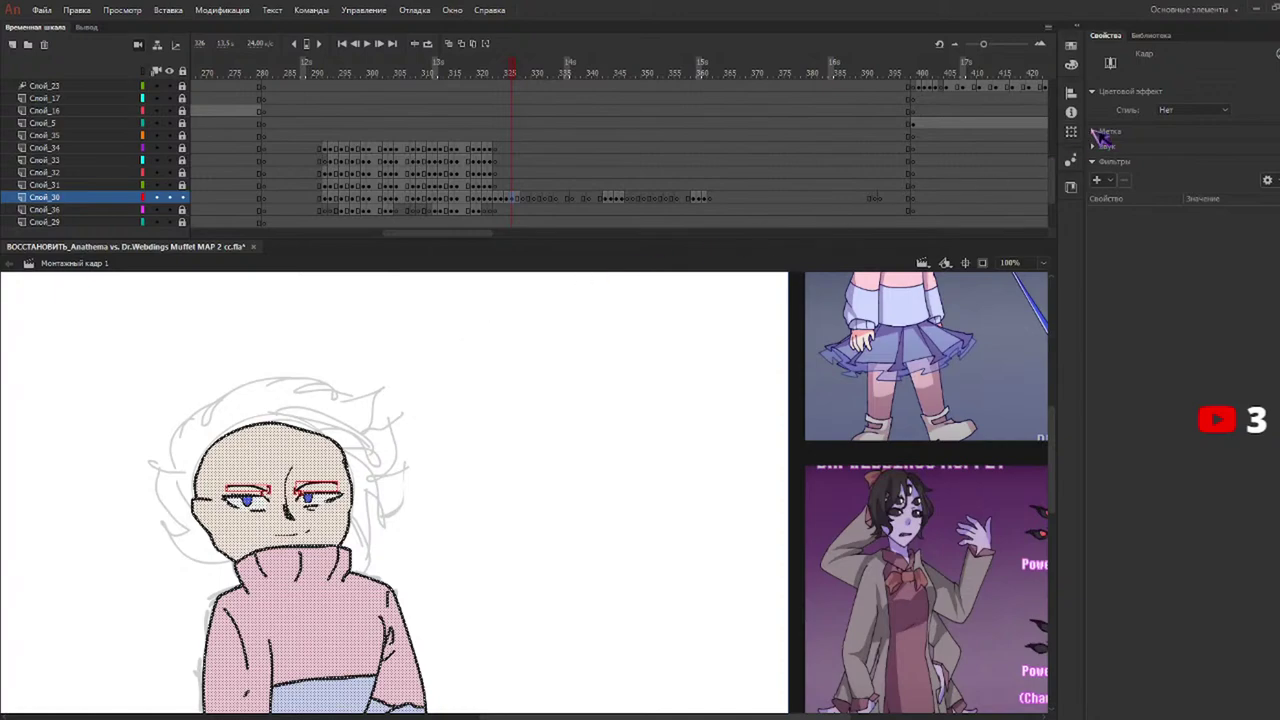
click(1152, 36)
click(1105, 35)
key(v)
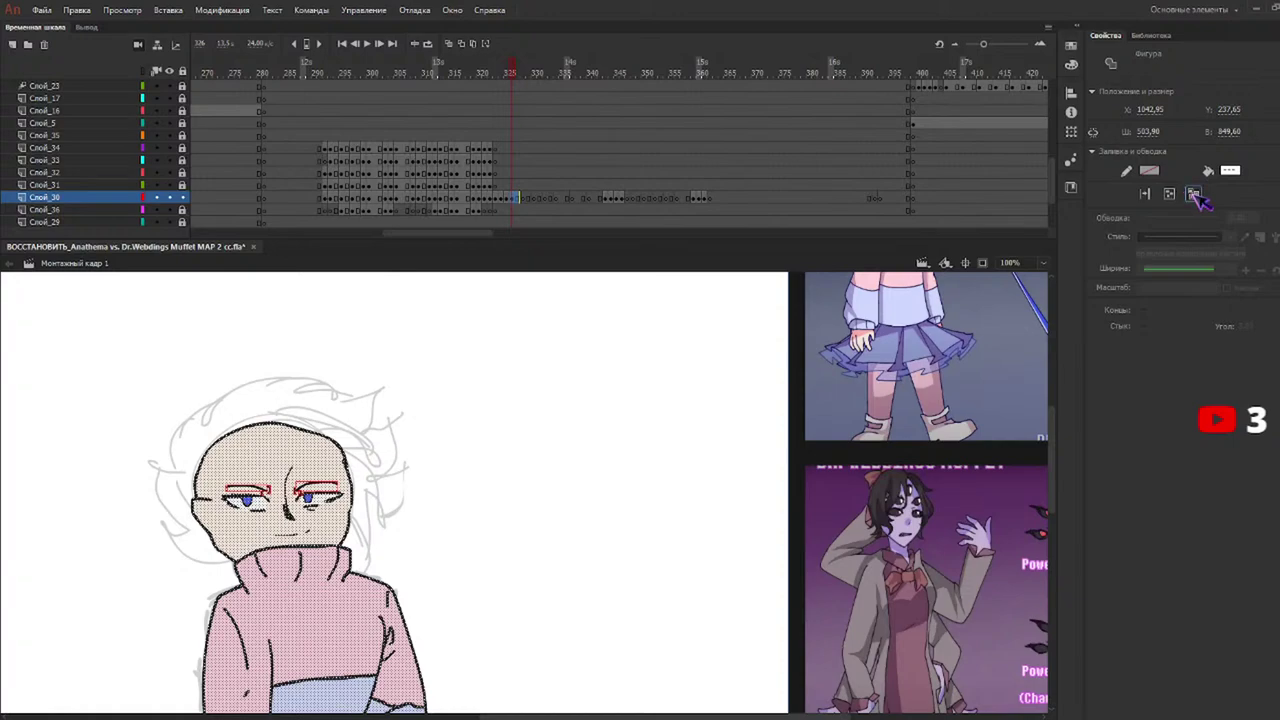
On frame 323, outline the shadow areas across the face with red 1.00 Paint Brush strokes.
mouse_move(517, 70)
mouse_down()
mouse_move(505, 70)
mouse_move(537, 74)
mouse_move(496, 72)
mouse_up()
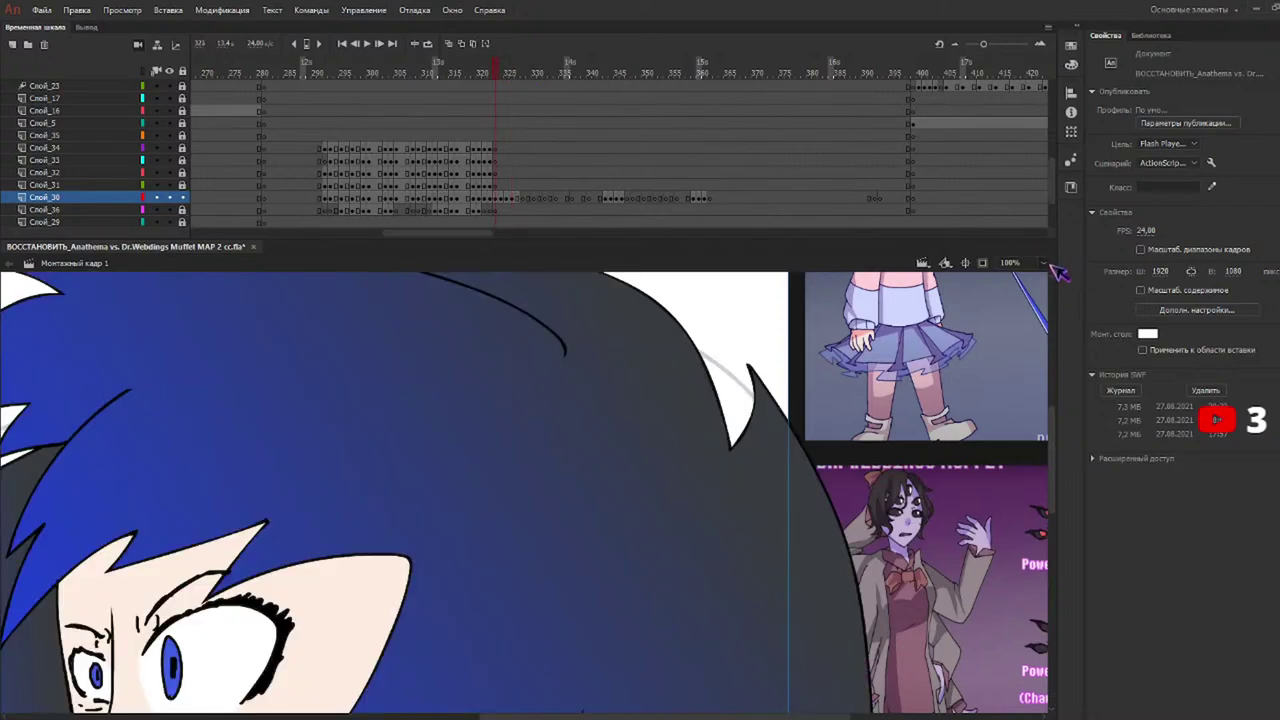
key(ctrl+minus)
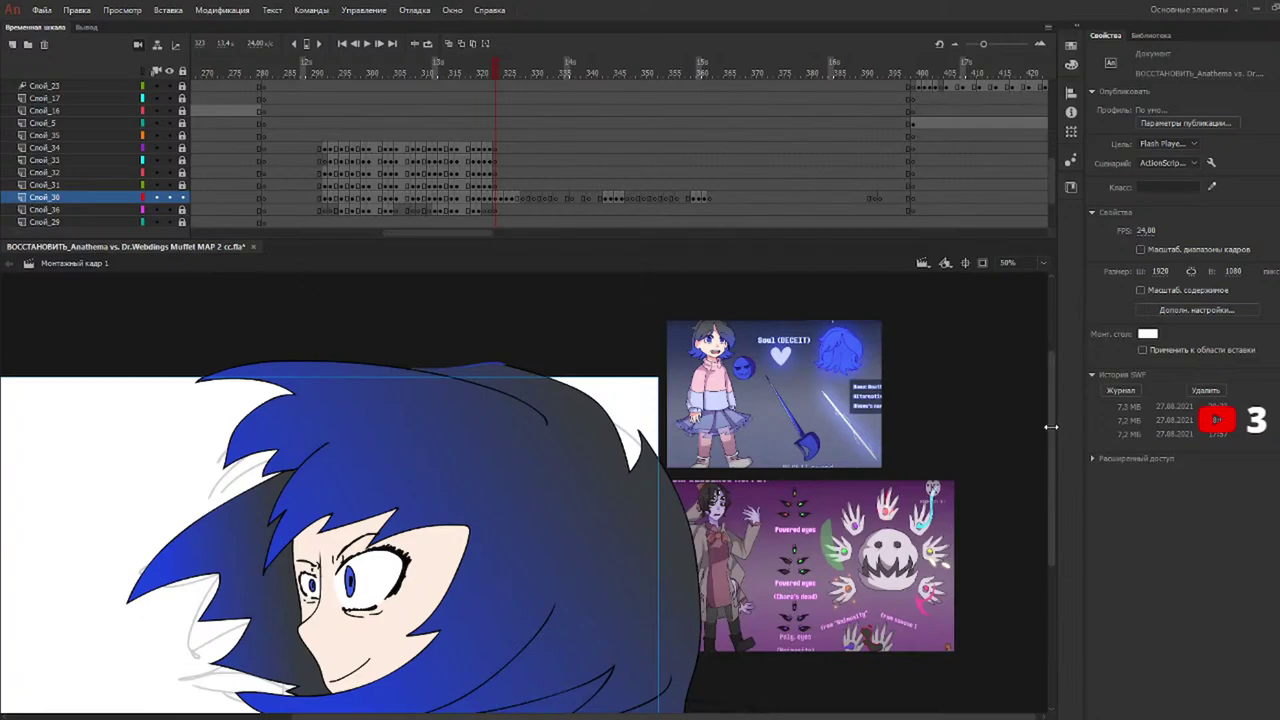
scroll(1051, 427, down, 4)
key(y)
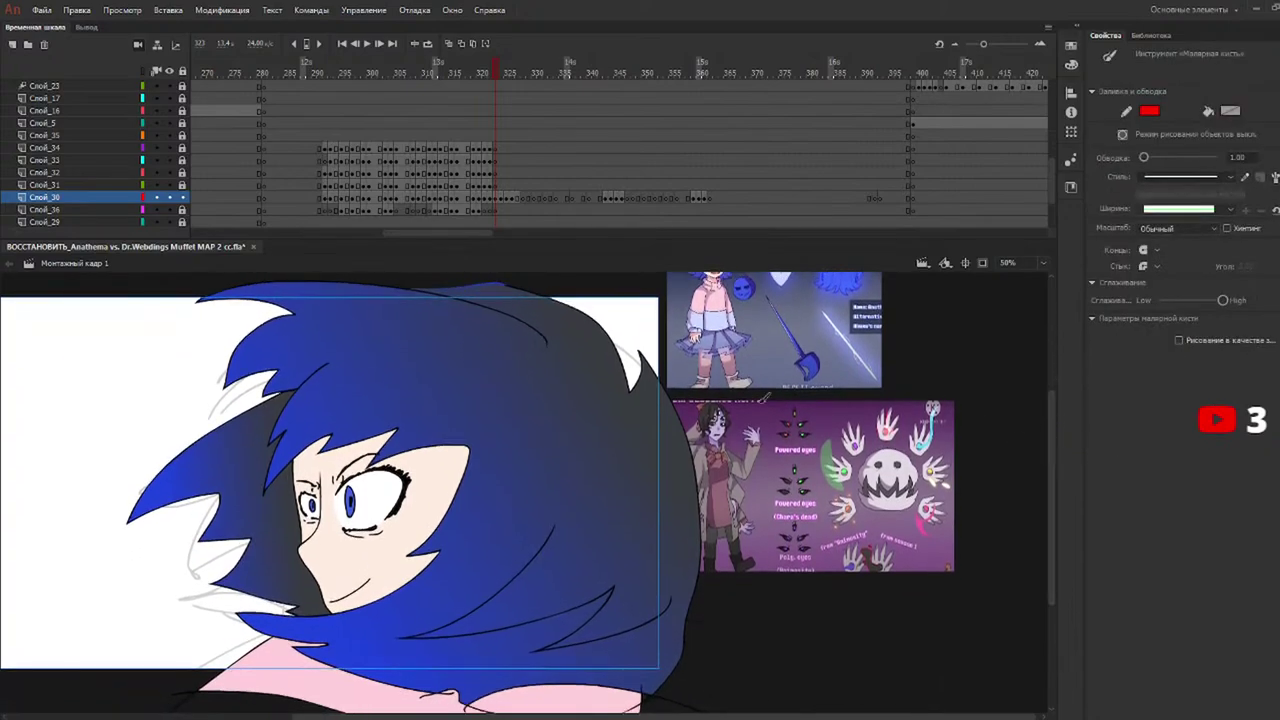
mouse_move(289, 548)
mouse_down()
mouse_move(359, 547)
mouse_move(384, 584)
mouse_move(283, 619)
mouse_up()
drag(328, 508, 430, 516)
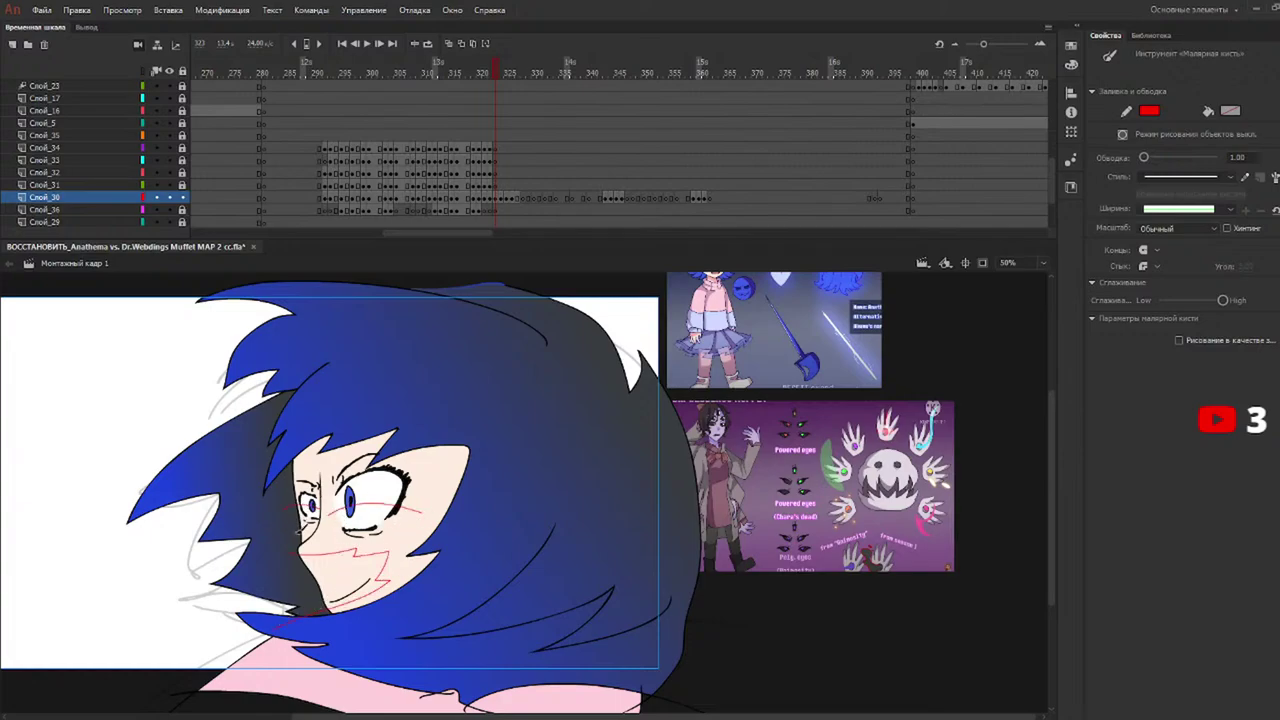
Outline jagged shadow areas across the hair and down the pink sweater on frame 323 with red strokes.
mouse_move(237, 503)
mouse_down()
mouse_move(282, 523)
mouse_move(272, 579)
mouse_move(196, 605)
mouse_up()
mouse_move(507, 496)
mouse_down()
mouse_move(660, 607)
mouse_move(715, 566)
mouse_up()
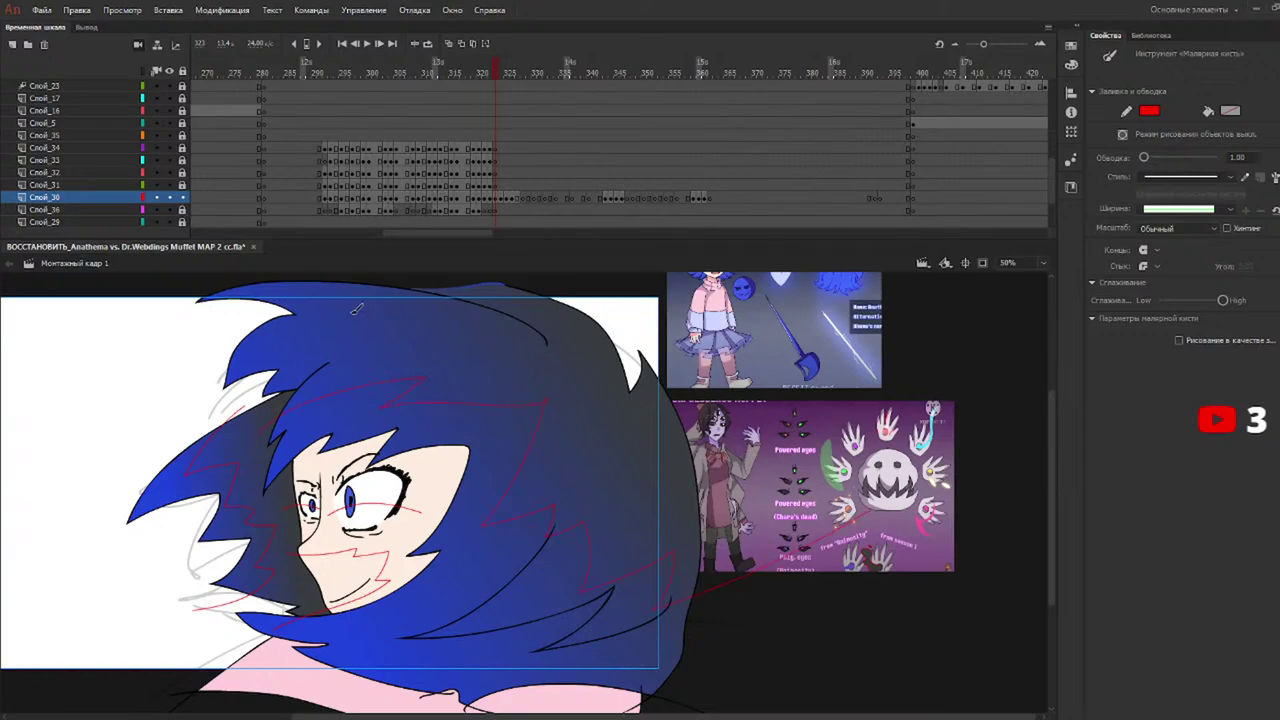
key(ctrl+z)
drag(304, 632, 222, 710)
On frame 324, outline the shadow areas across the back of the hair and over the pink sweater's shoulder with red Paint Brush strokes.
drag(503, 76, 499, 81)
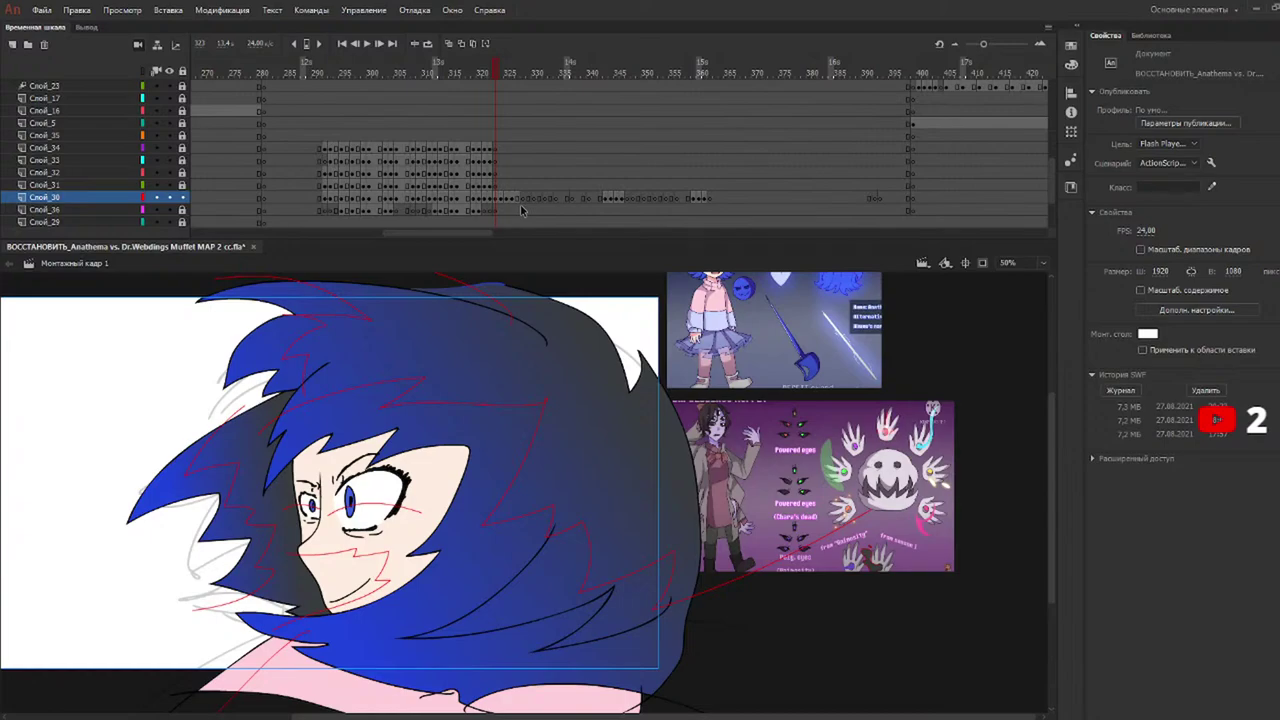
drag(503, 73, 499, 72)
click(506, 74)
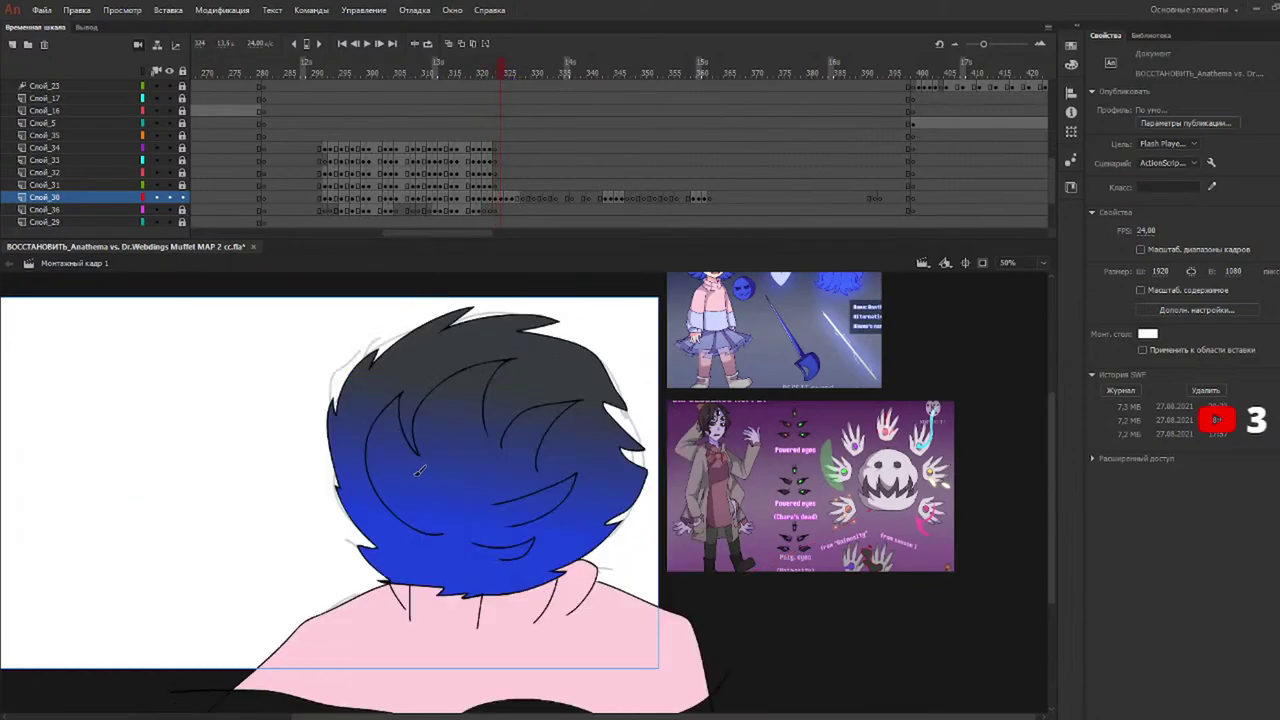
key(b)
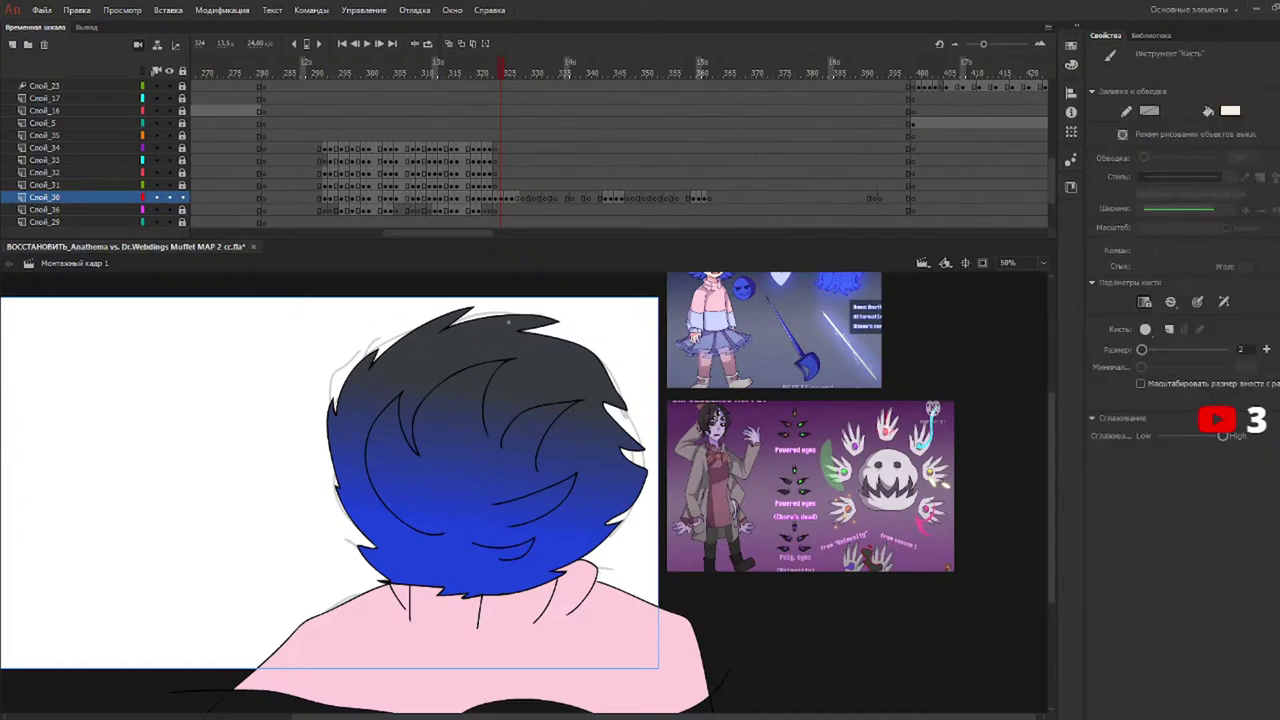
key(y)
click(555, 357)
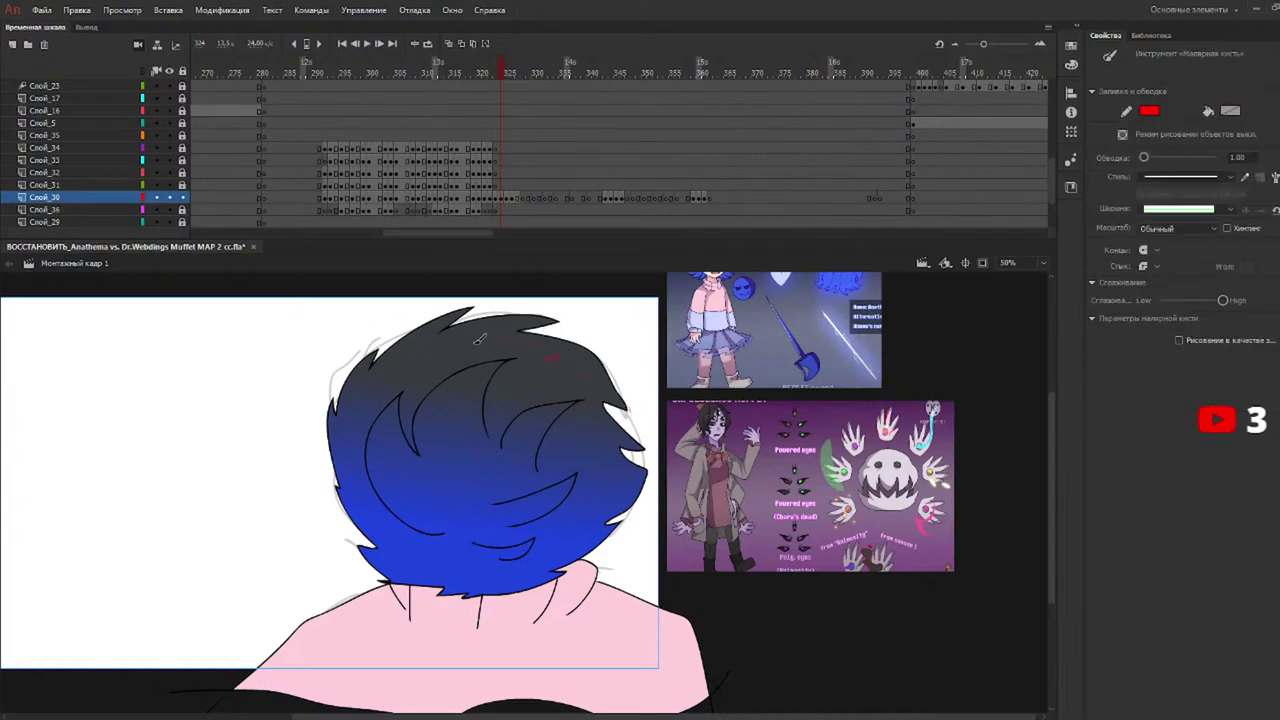
key(ctrl+z)
drag(548, 374, 487, 433)
mouse_move(450, 479)
mouse_down()
mouse_move(395, 480)
mouse_move(392, 516)
mouse_up()
drag(411, 603, 370, 614)
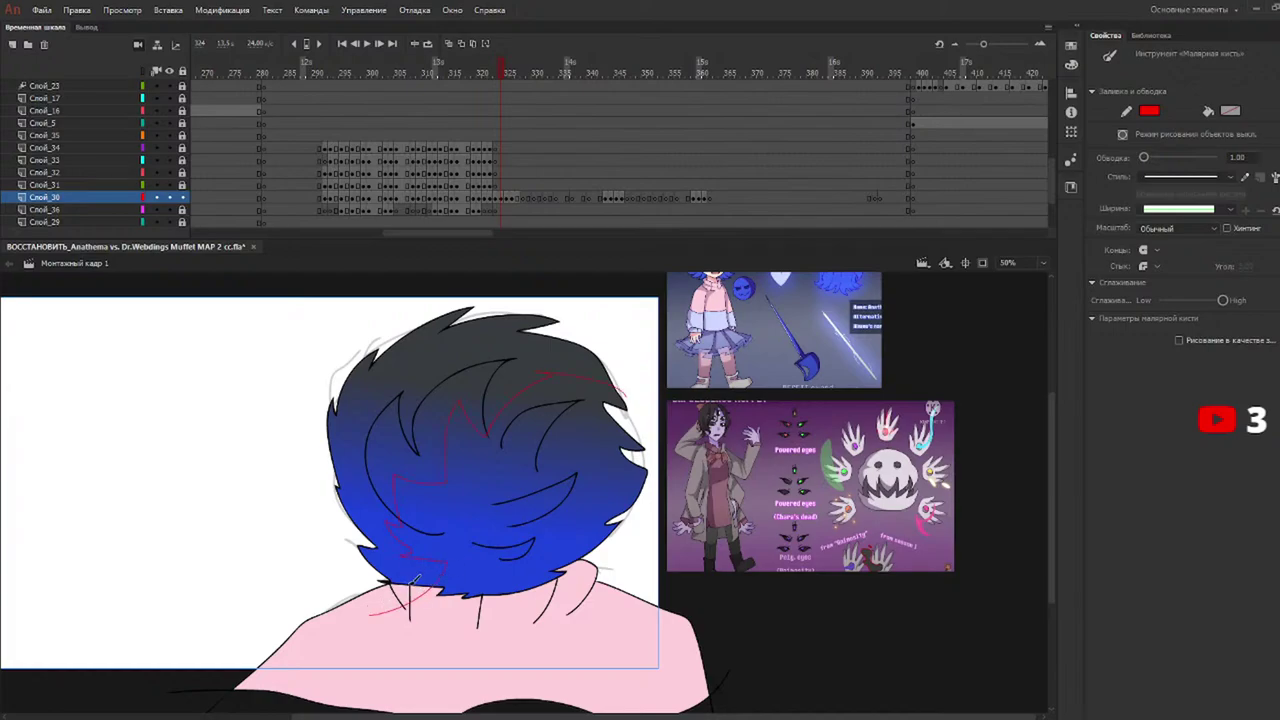
drag(400, 590, 262, 690)
On frame 325, outline shadows along both sides of the pink sweater and in a jagged line across the hair in red.
click(509, 74)
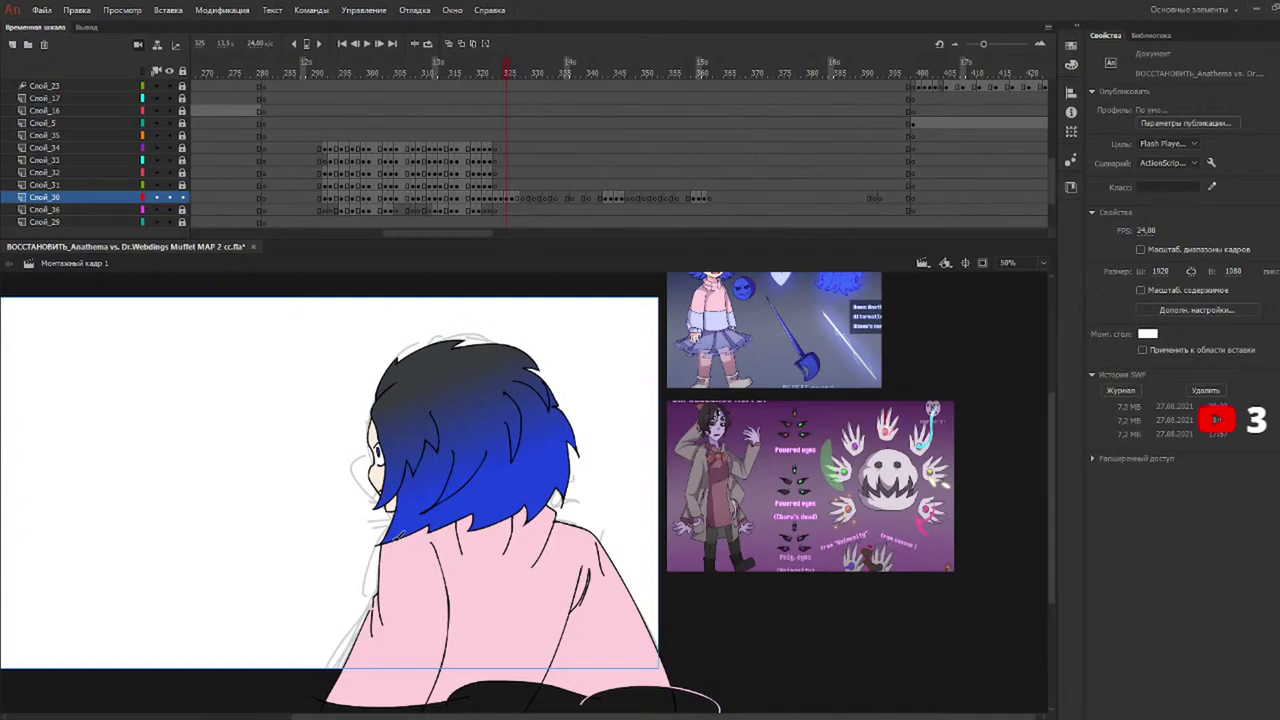
key(y)
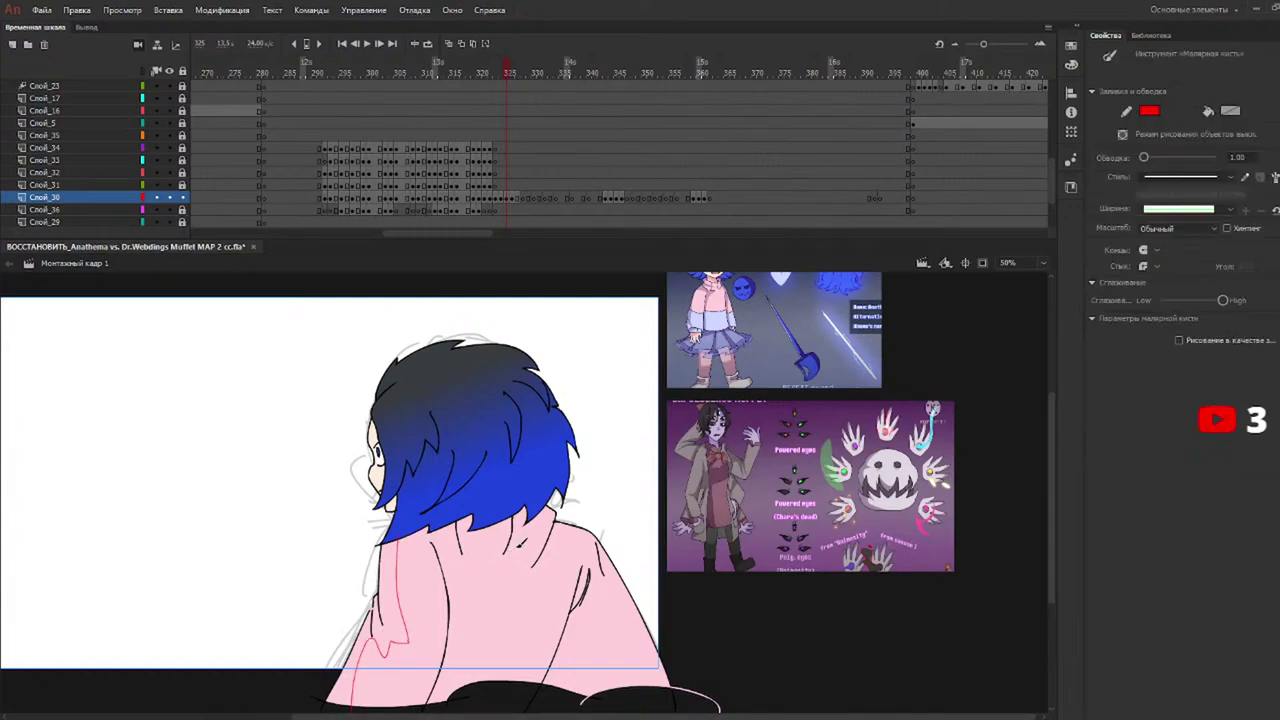
mouse_move(556, 526)
mouse_down()
mouse_move(588, 522)
mouse_move(652, 690)
mouse_up()
drag(413, 425, 407, 433)
drag(426, 386, 467, 431)
drag(484, 392, 480, 402)
drag(492, 404, 489, 379)
drag(516, 379, 506, 369)
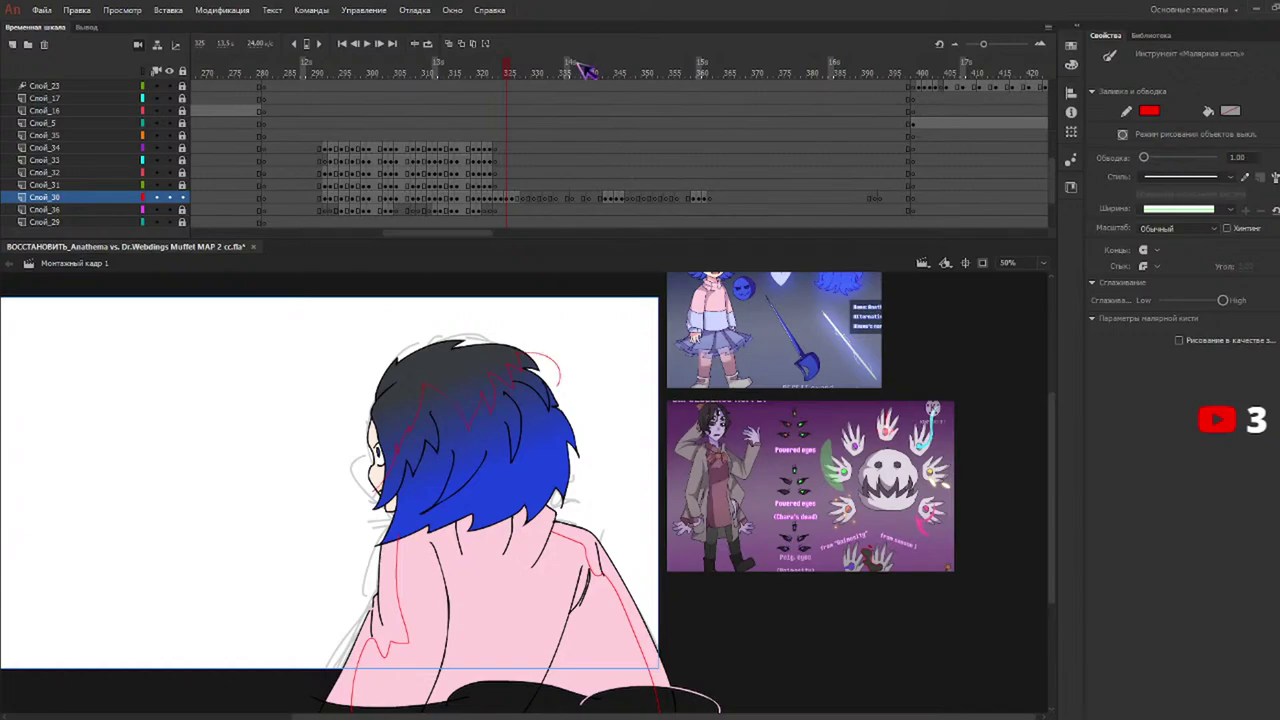
On frame 344, draw red shadow outlines across the hair, down both sleeves, and through the sweater and skirt.
click(516, 72)
drag(516, 72, 614, 75)
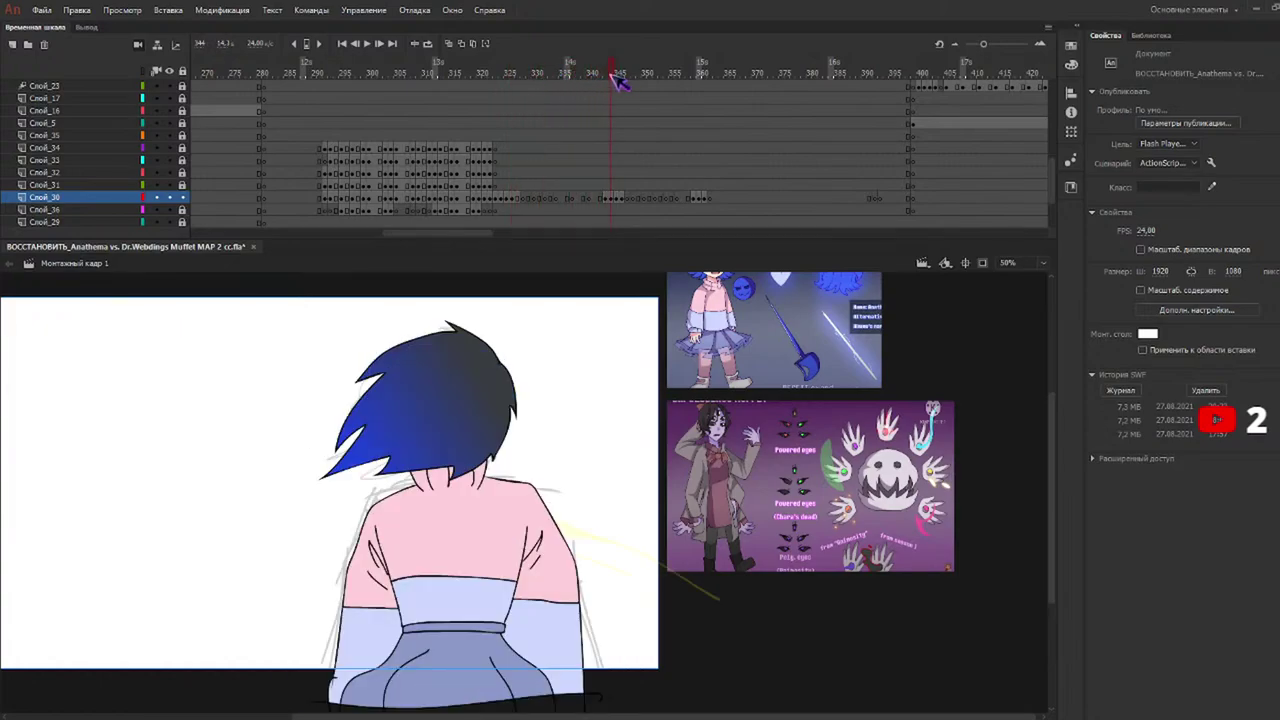
mouse_move(511, 352)
mouse_down()
mouse_move(478, 356)
mouse_move(436, 377)
mouse_move(400, 428)
mouse_move(440, 433)
mouse_move(418, 454)
mouse_move(427, 507)
mouse_move(383, 520)
mouse_up()
drag(370, 535, 333, 676)
mouse_move(376, 526)
mouse_down()
mouse_move(410, 578)
mouse_move(425, 644)
mouse_move(392, 711)
mouse_up()
mouse_move(535, 485)
mouse_down()
mouse_move(570, 575)
mouse_move(576, 692)
mouse_up()
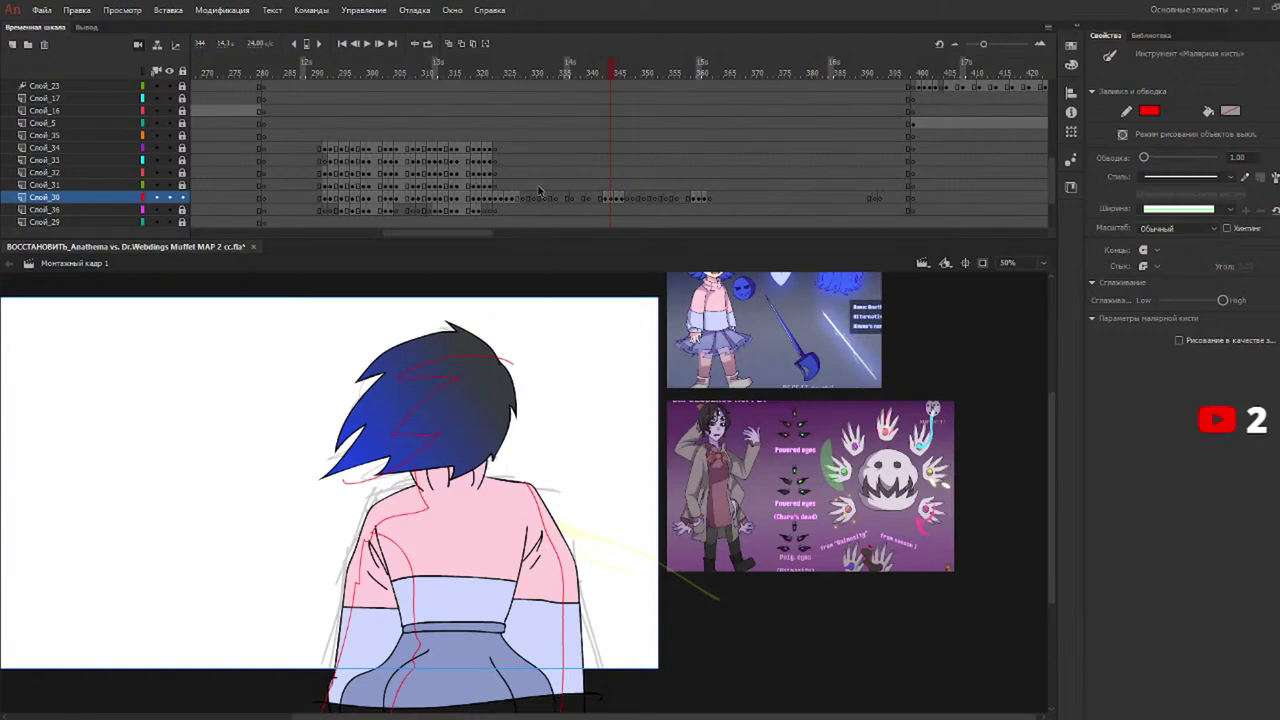
On frame 345, outline the shadow areas on the hair, sweater, sleeve, skirt and both legs with red strokes.
click(617, 72)
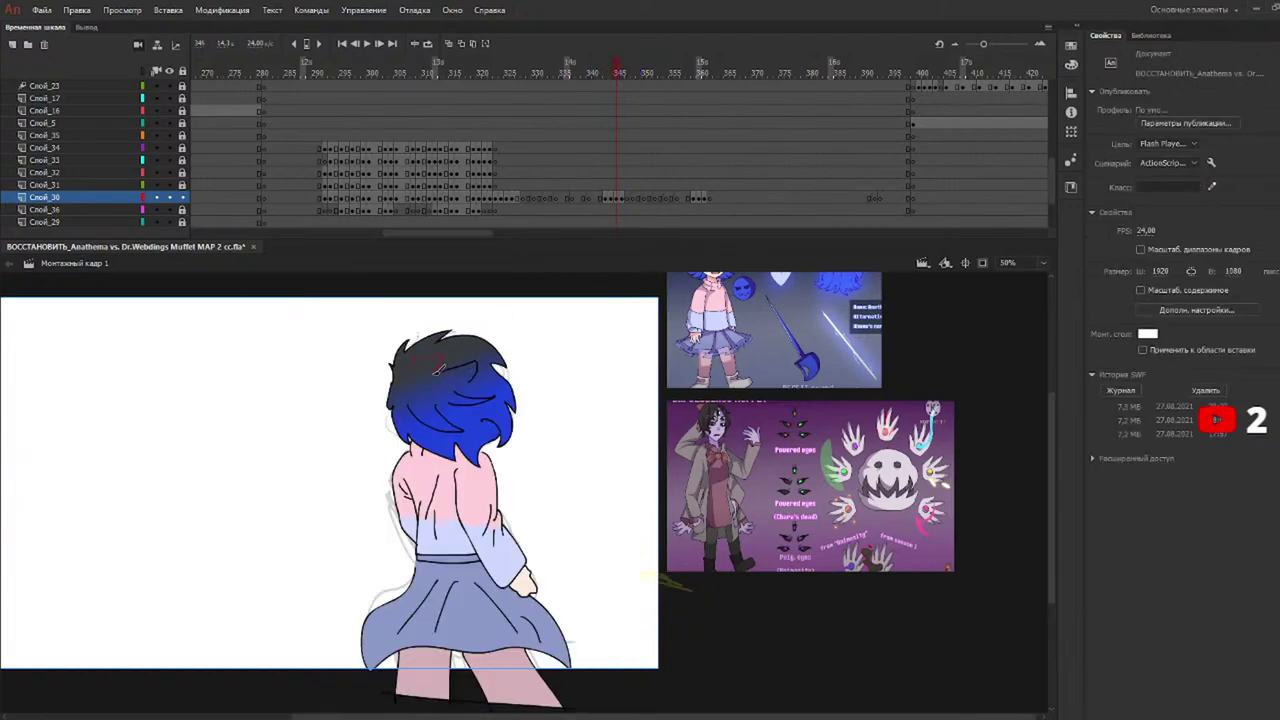
mouse_move(437, 402)
mouse_down()
mouse_move(405, 429)
mouse_move(374, 406)
mouse_up()
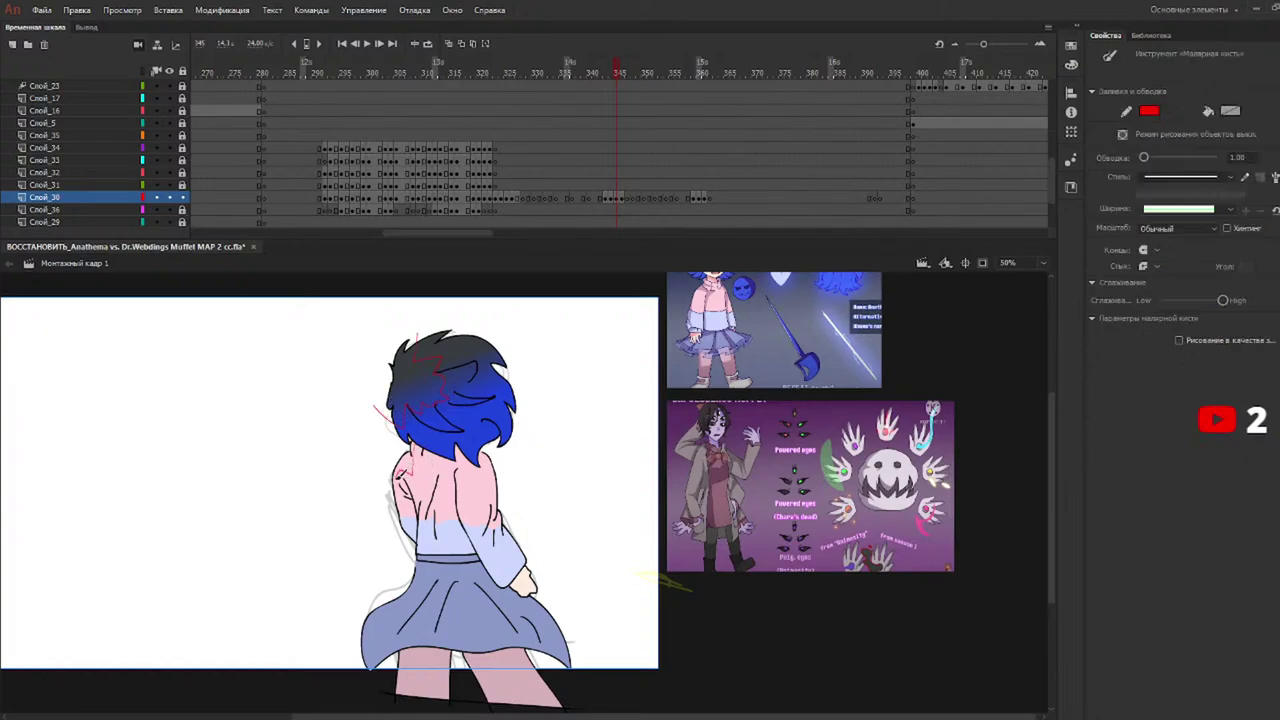
drag(409, 448, 402, 574)
drag(436, 470, 440, 606)
drag(423, 668, 410, 711)
drag(470, 651, 506, 711)
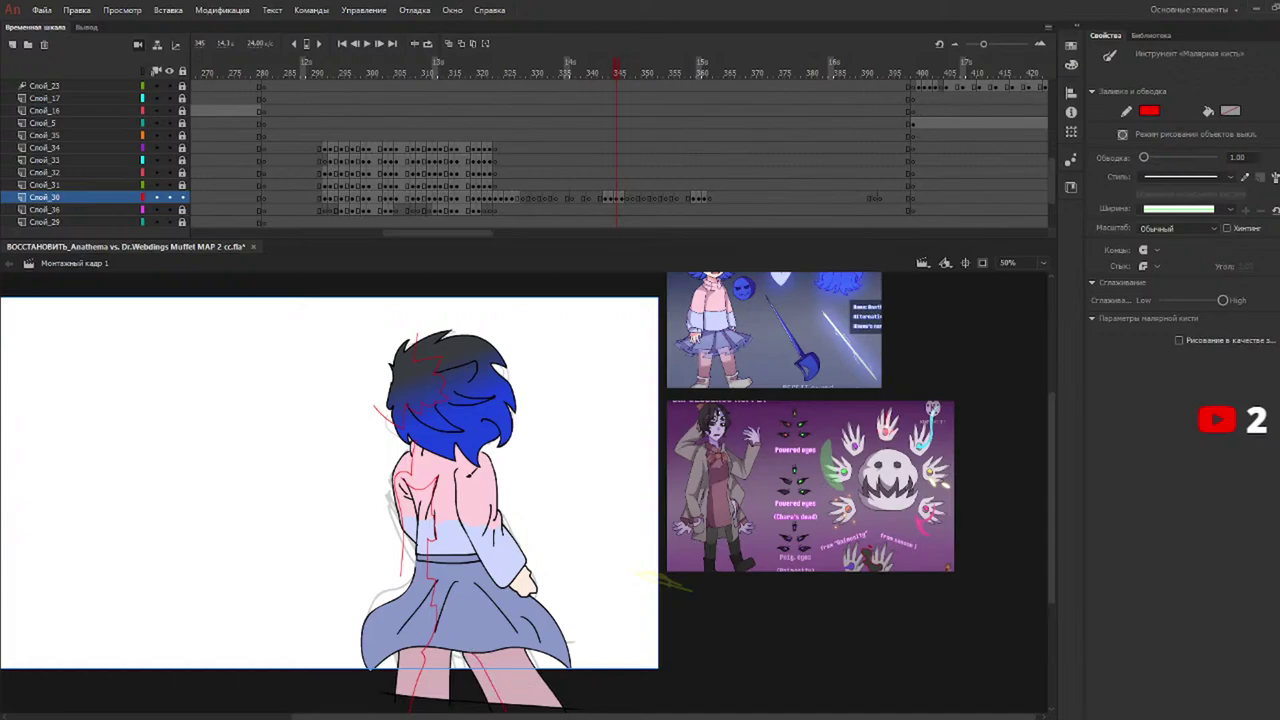
drag(453, 465, 505, 549)
On frame 346, draw red shadow outlines from the hair down the sweater, skirt and front leg, plus one on the back leg.
click(622, 70)
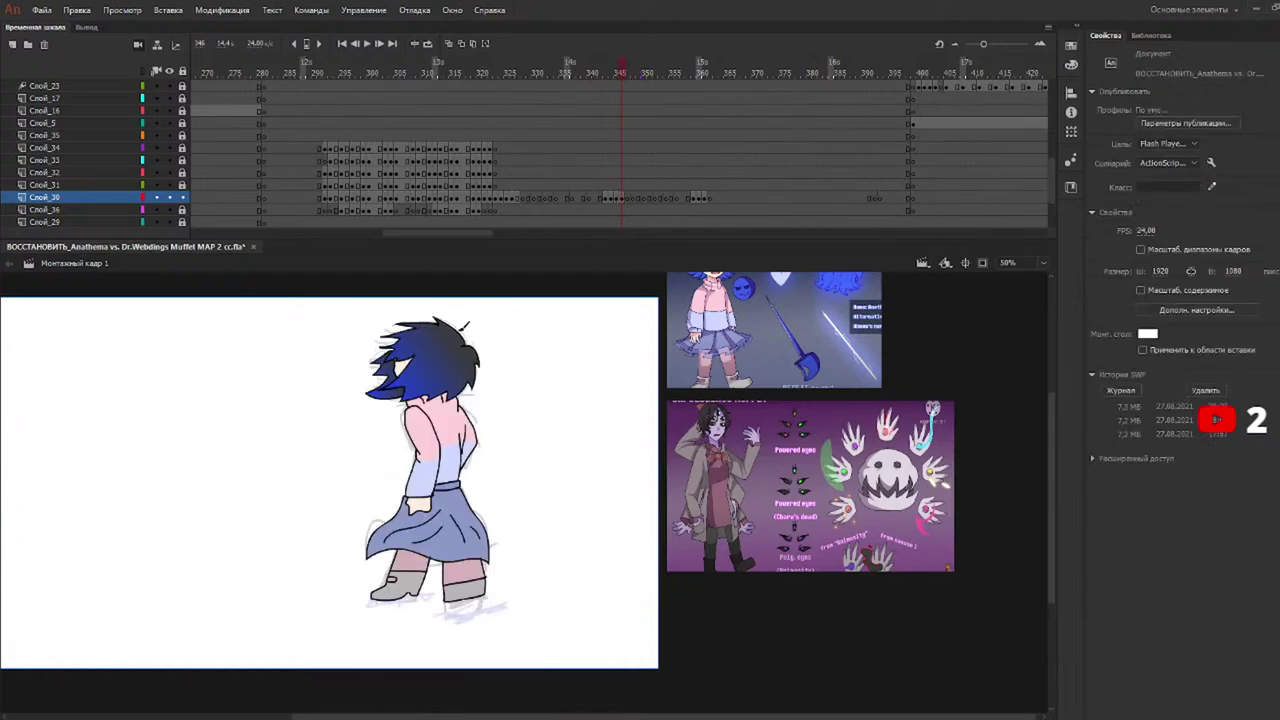
mouse_move(421, 398)
mouse_down()
mouse_move(411, 458)
mouse_move(434, 550)
mouse_move(399, 613)
mouse_move(434, 588)
mouse_move(345, 632)
mouse_up()
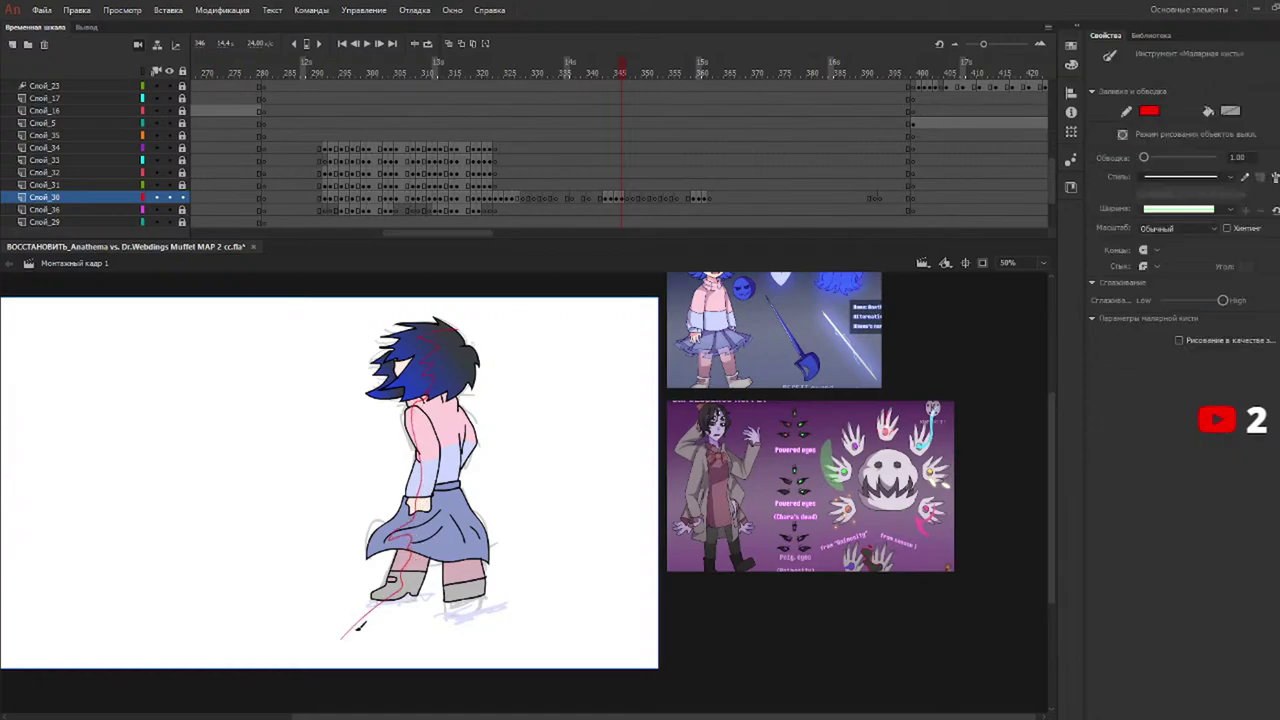
drag(446, 554, 456, 632)
On frame 359, outline the shadows across the hair and down the sweater, sleeve, skirt and standing leg in red.
click(697, 66)
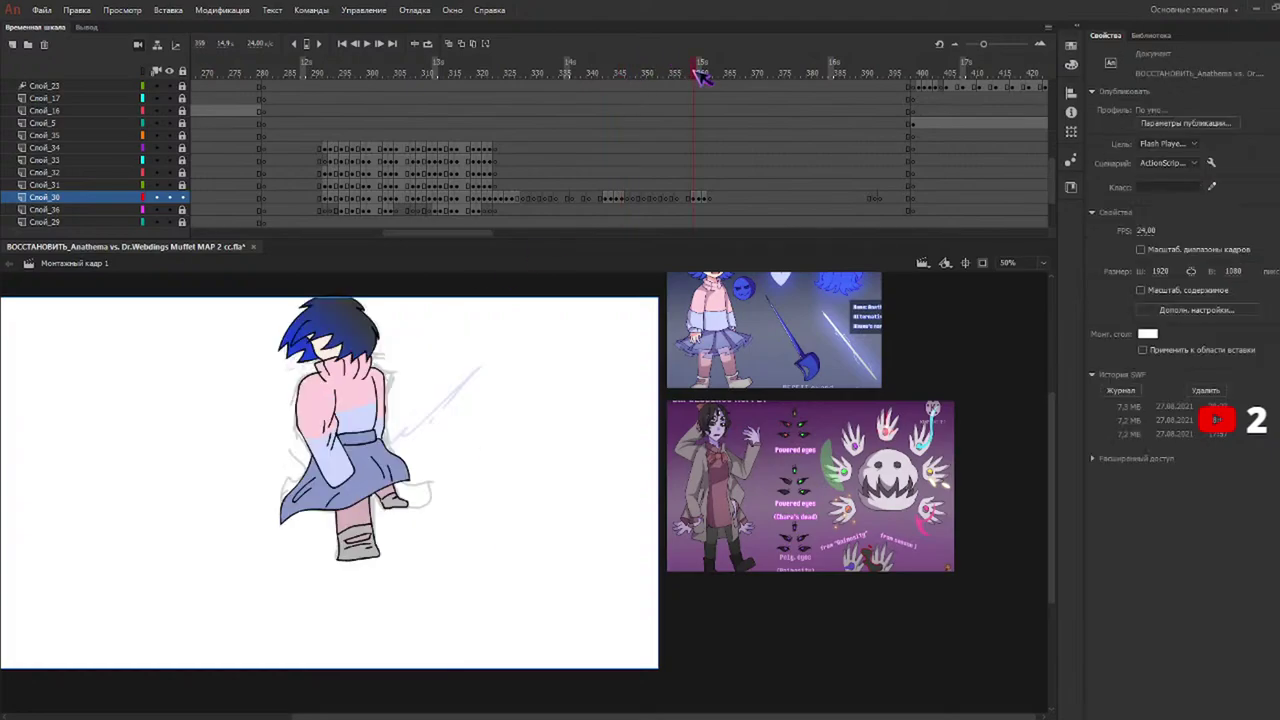
mouse_move(313, 316)
mouse_down()
mouse_move(368, 331)
mouse_move(386, 368)
mouse_up()
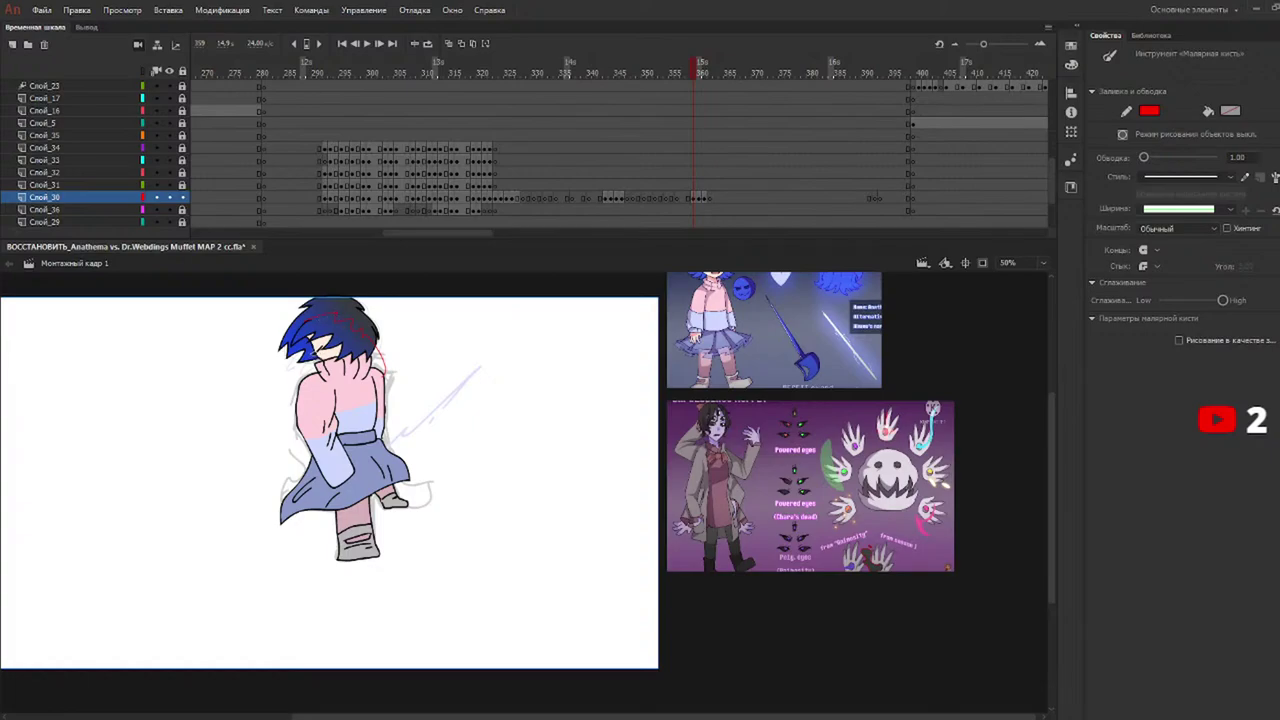
mouse_move(322, 356)
mouse_down()
mouse_move(310, 415)
mouse_move(338, 462)
mouse_move(322, 534)
mouse_move(343, 586)
mouse_up()
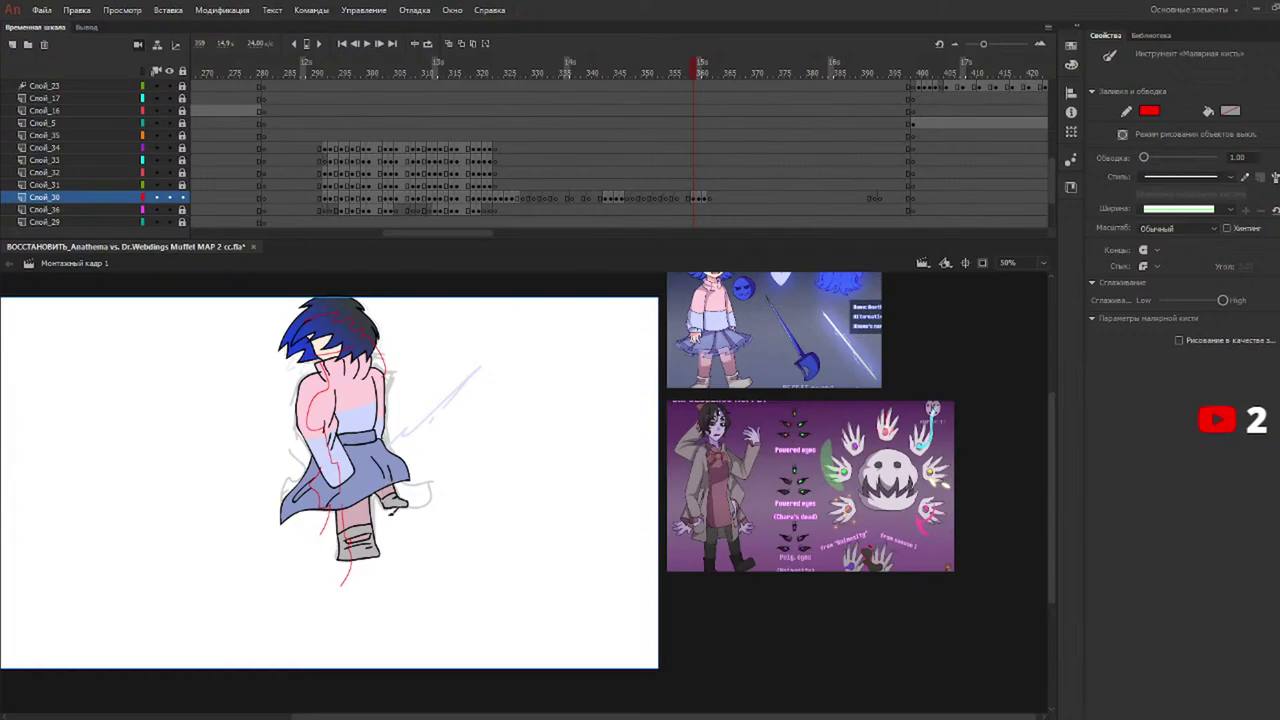
key(v)
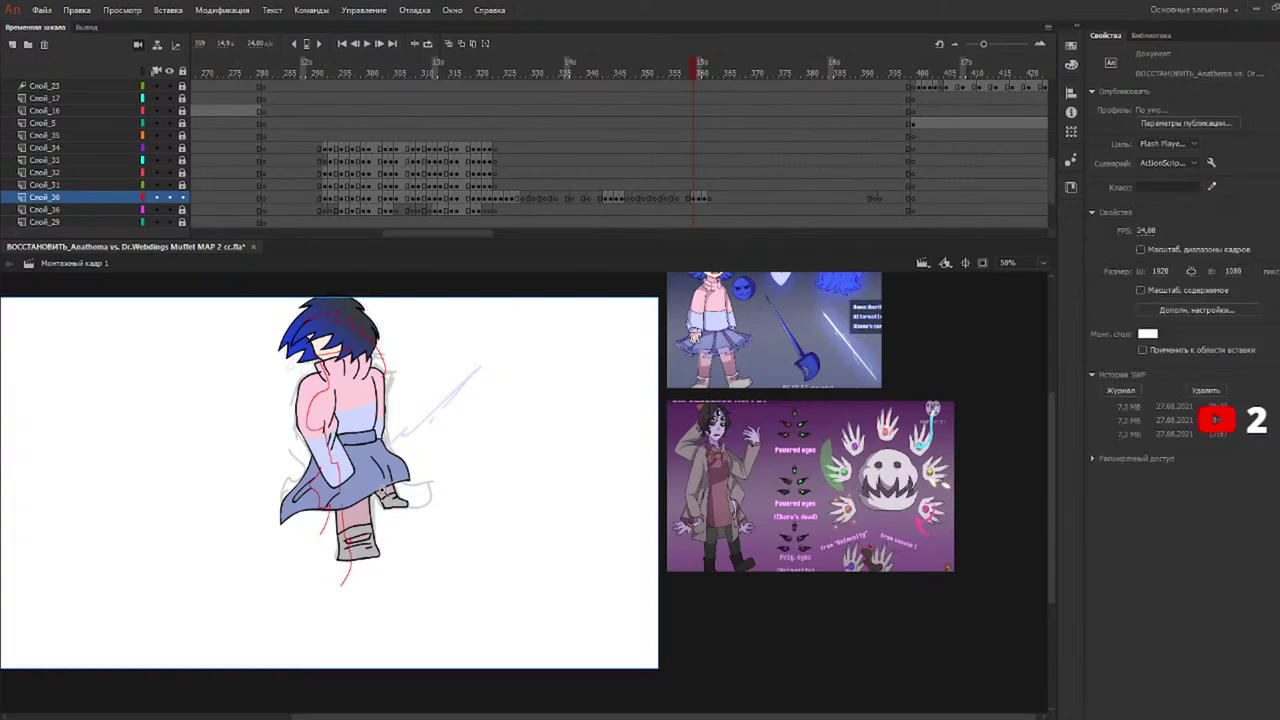
On frame 360, draw red shadow outlines through the windblown hair, along one sleeve, and down the sweater and skirt.
click(702, 66)
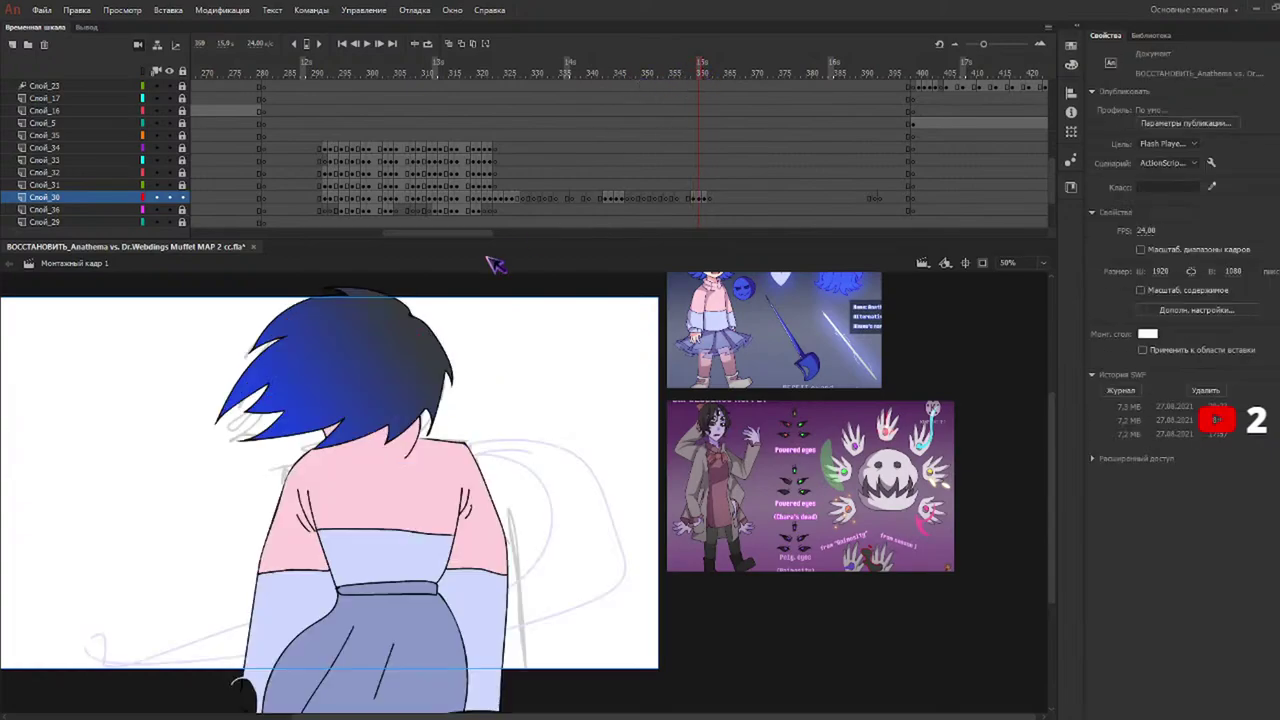
key(b)
mouse_move(322, 348)
mouse_down()
mouse_move(375, 352)
mouse_move(370, 372)
mouse_up()
key(ctrl+z)
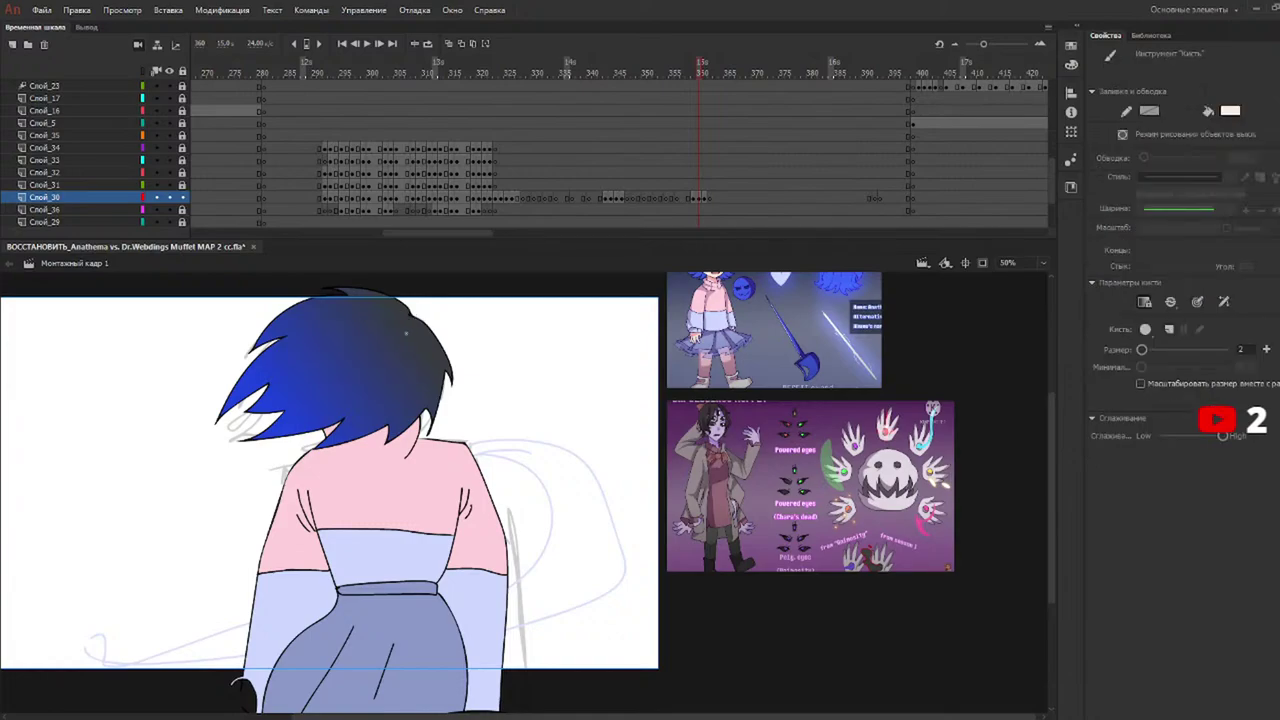
key(b)
mouse_move(304, 391)
mouse_down()
mouse_move(369, 388)
mouse_move(350, 461)
mouse_move(344, 439)
mouse_move(342, 462)
mouse_move(293, 506)
mouse_move(248, 690)
mouse_up()
drag(307, 486, 354, 578)
drag(352, 628, 345, 712)
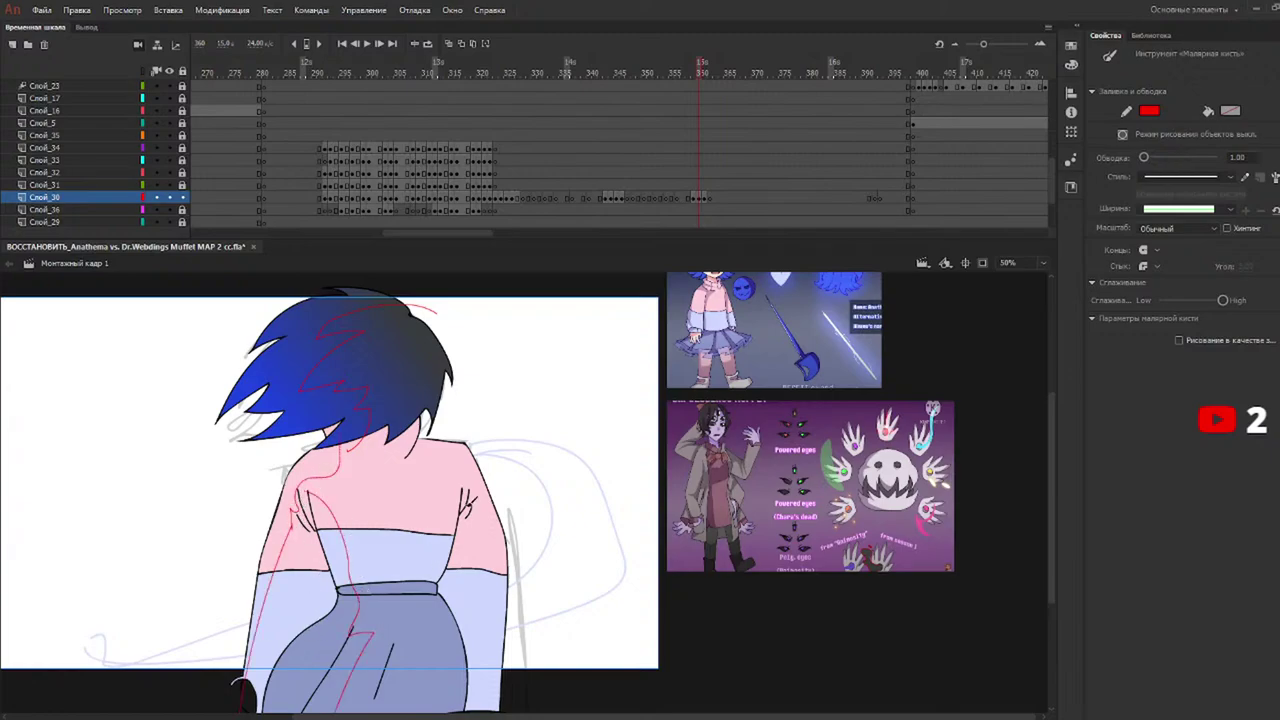
On frame 361, outline jagged shadows on the hair and wavy ones across the light-blue and pink sweater areas in red.
click(704, 66)
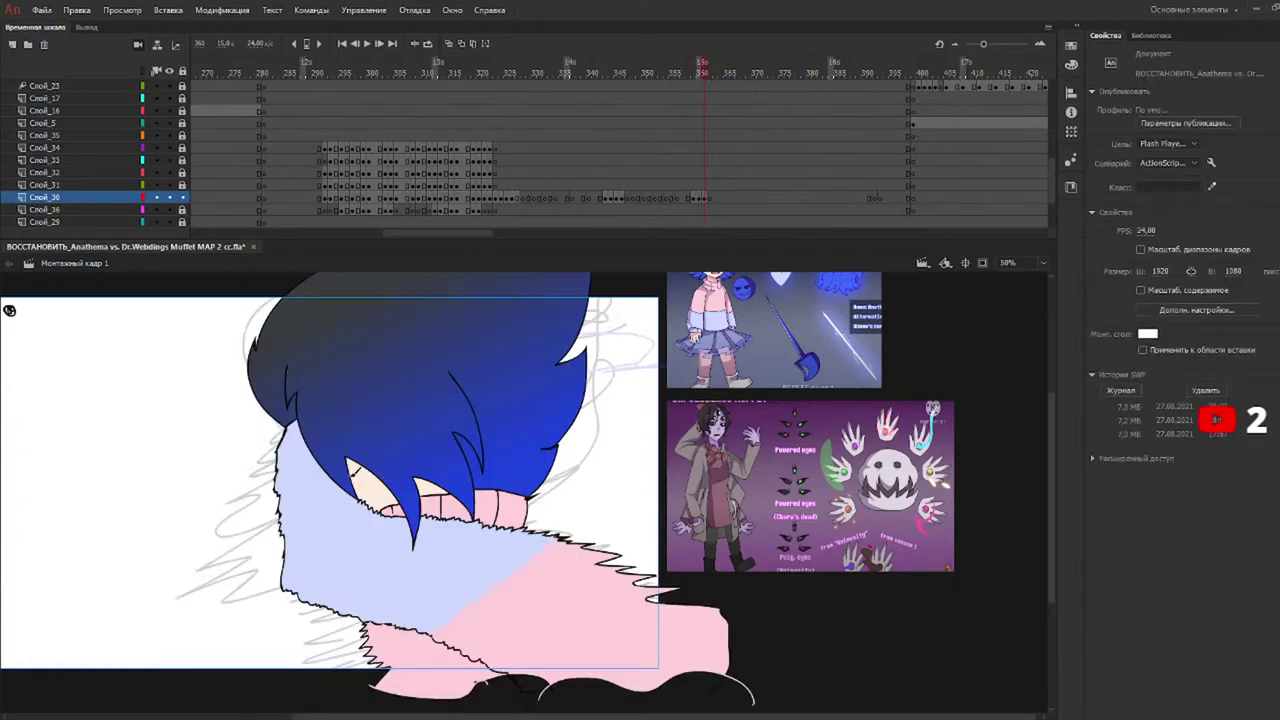
mouse_move(405, 409)
mouse_down()
mouse_move(399, 314)
mouse_move(642, 131)
mouse_move(628, 222)
mouse_up()
scroll(1064, 430, up, 3)
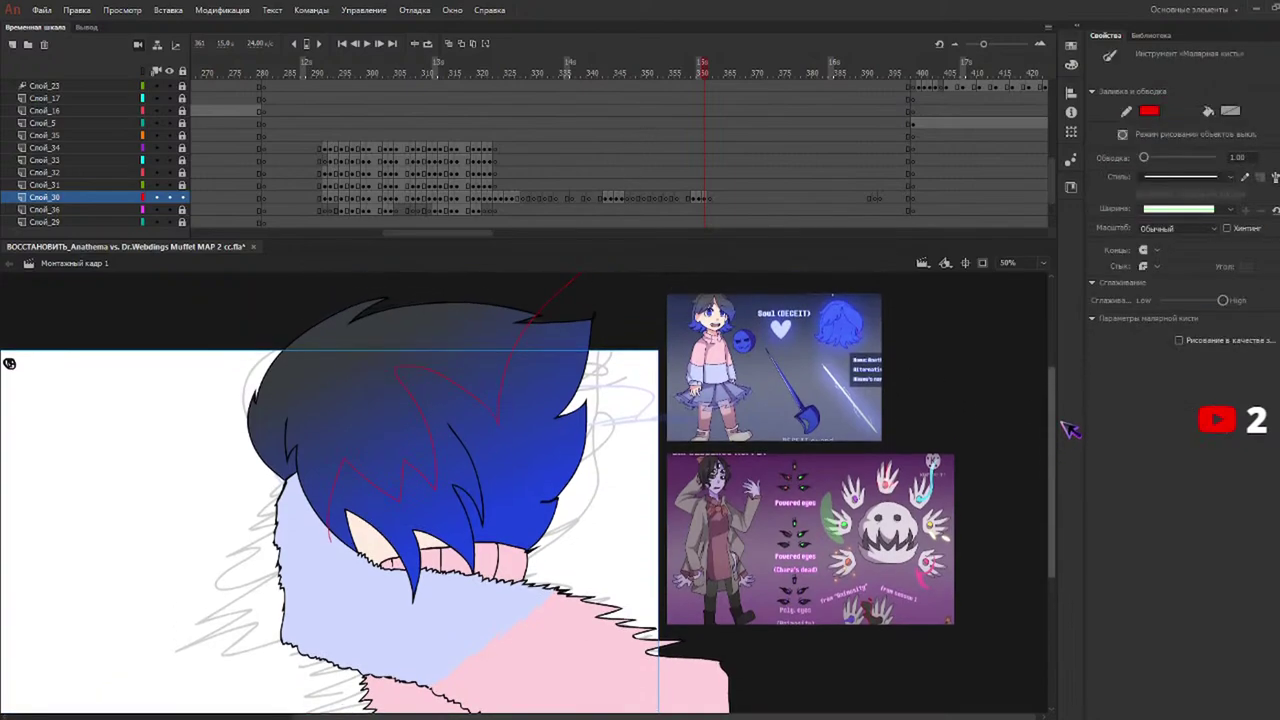
scroll(1068, 438, down, 3)
mouse_move(288, 376)
mouse_down()
mouse_move(257, 364)
mouse_move(243, 456)
mouse_move(286, 489)
mouse_move(321, 547)
mouse_move(500, 596)
mouse_move(622, 680)
mouse_up()
mouse_move(363, 644)
mouse_down()
mouse_move(395, 642)
mouse_move(472, 702)
mouse_up()
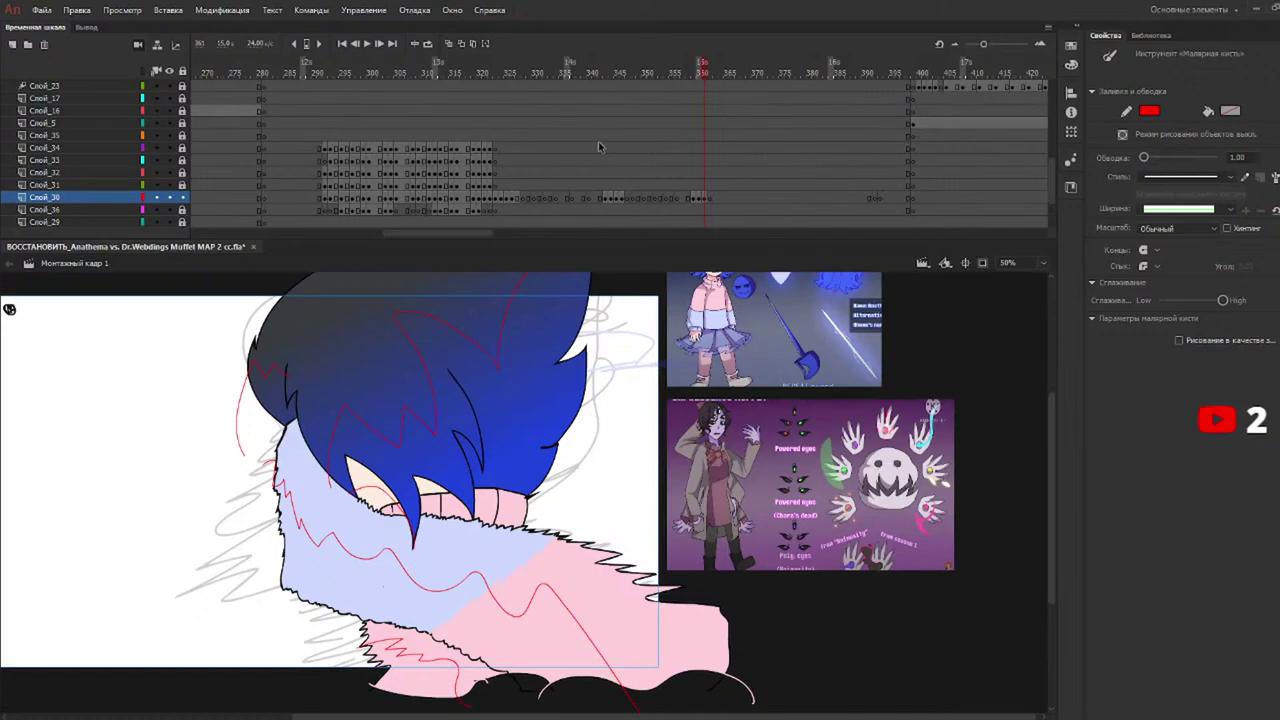
On frame 326, outline the shadow areas on the face, sweater, sleeve, skirt and both legs with red strokes.
mouse_move(509, 71)
mouse_down()
mouse_move(498, 72)
mouse_move(515, 70)
mouse_up()
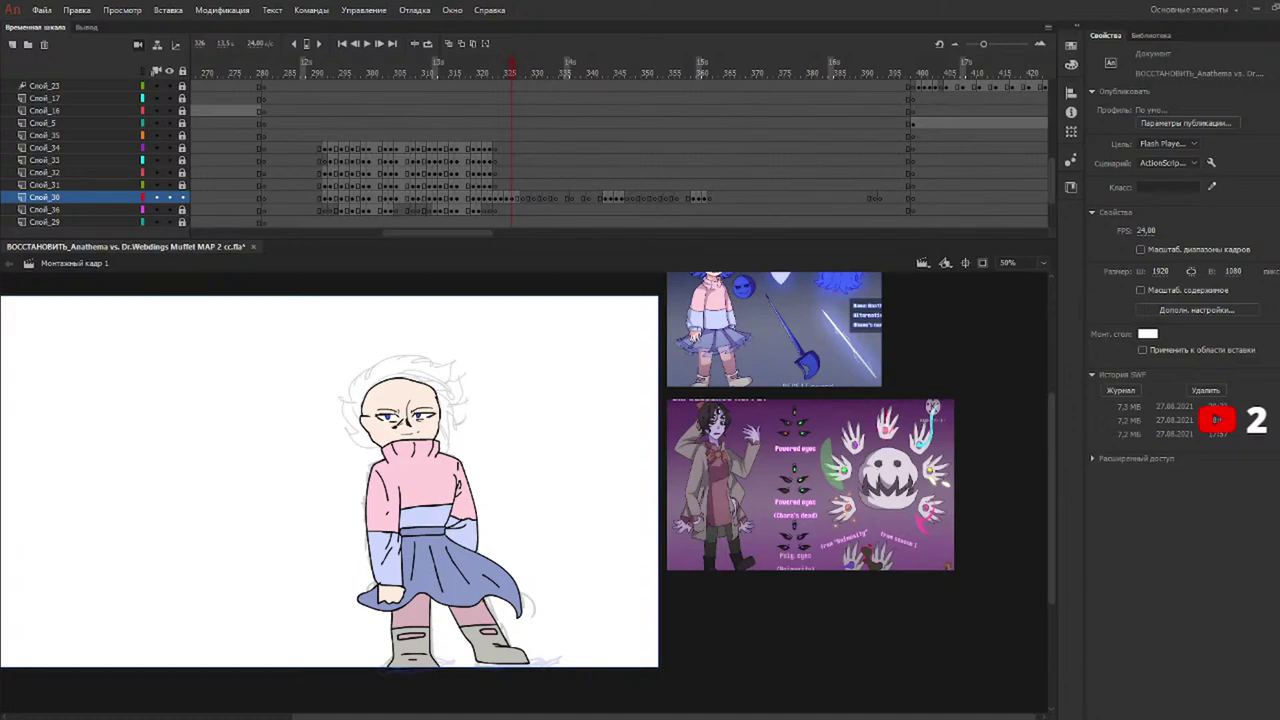
mouse_move(398, 418)
mouse_down()
mouse_move(429, 446)
mouse_move(451, 419)
mouse_move(469, 431)
mouse_move(405, 420)
mouse_move(379, 533)
mouse_move(392, 606)
mouse_up()
drag(413, 525, 430, 577)
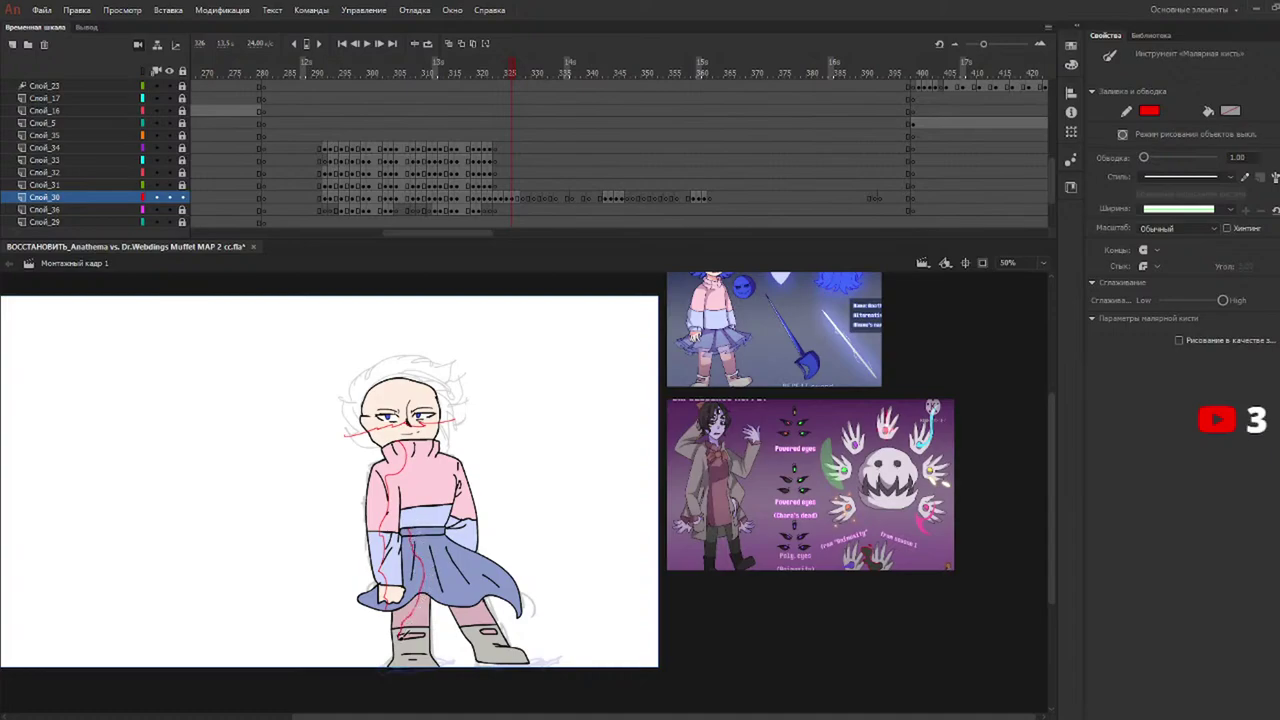
drag(410, 663, 385, 706)
drag(464, 602, 489, 700)
Fill the face's shadow area on frame 323 with the pink skin-shadow colour used on frame 320.
click(484, 76)
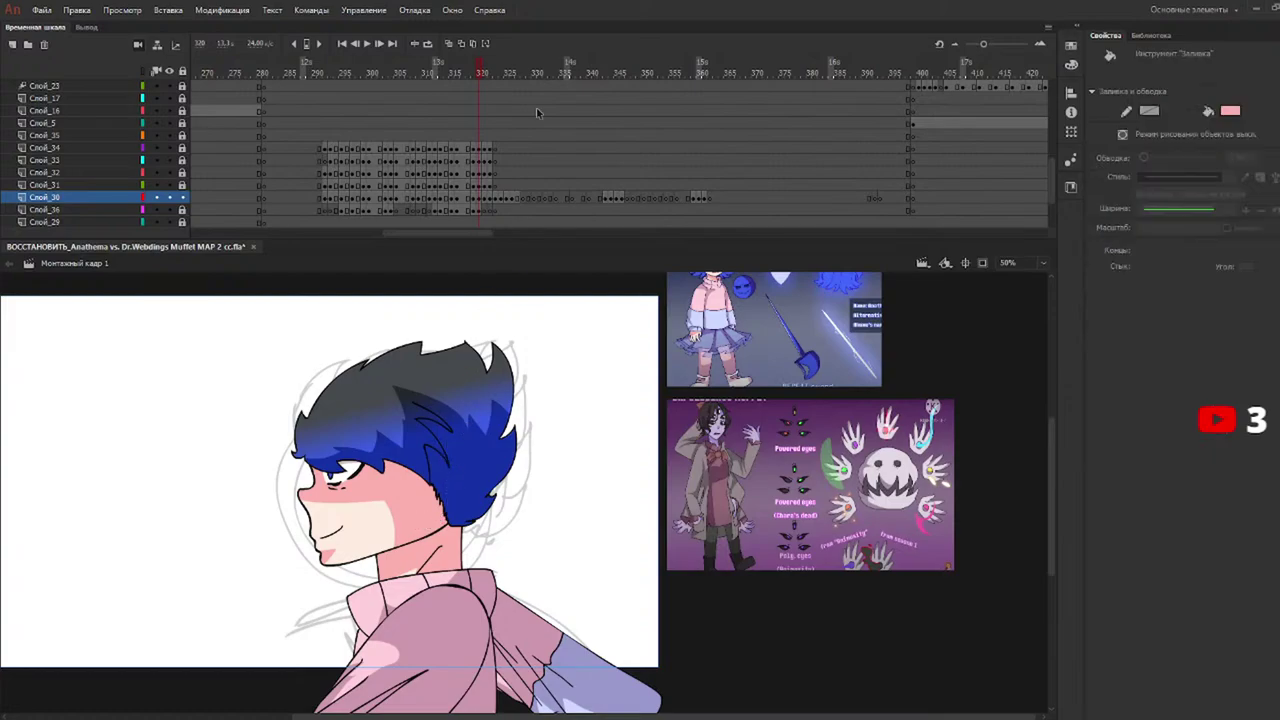
click(499, 70)
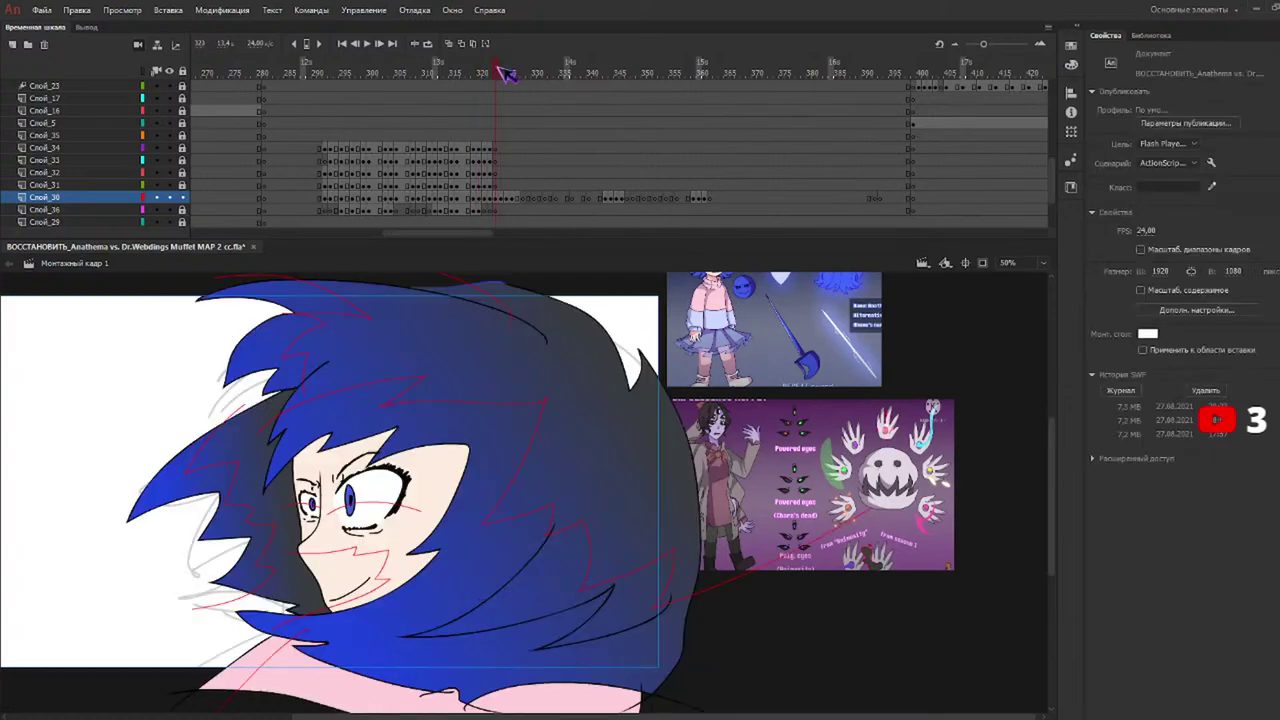
key(k)
click(408, 560)
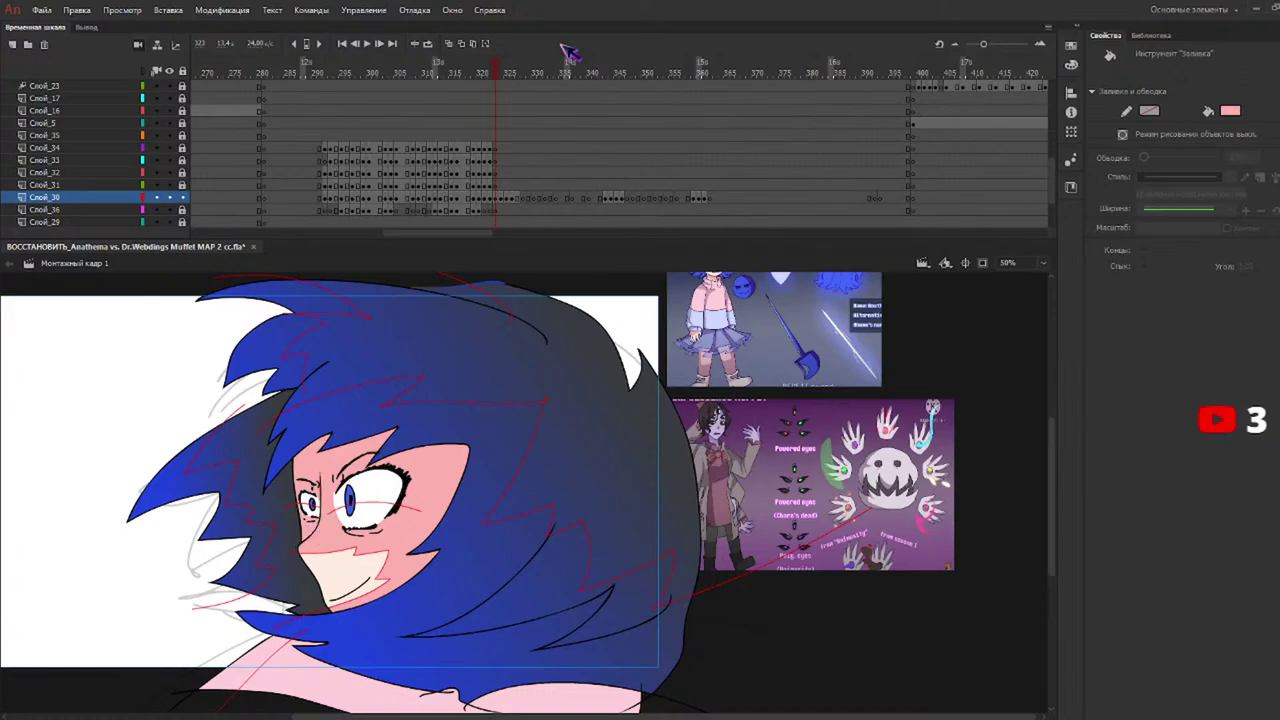
On frame 325, draw a red shadow line across the visible part of the face and fill the shadow area with pink.
click(507, 72)
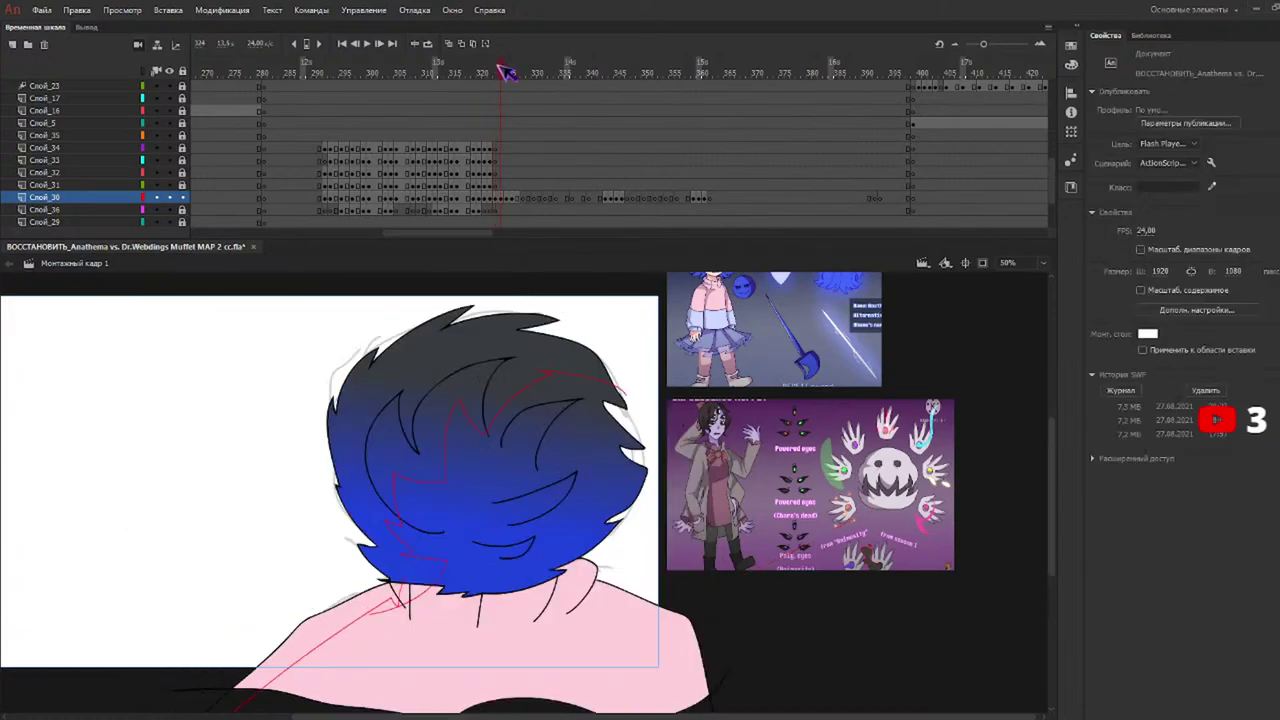
click(509, 72)
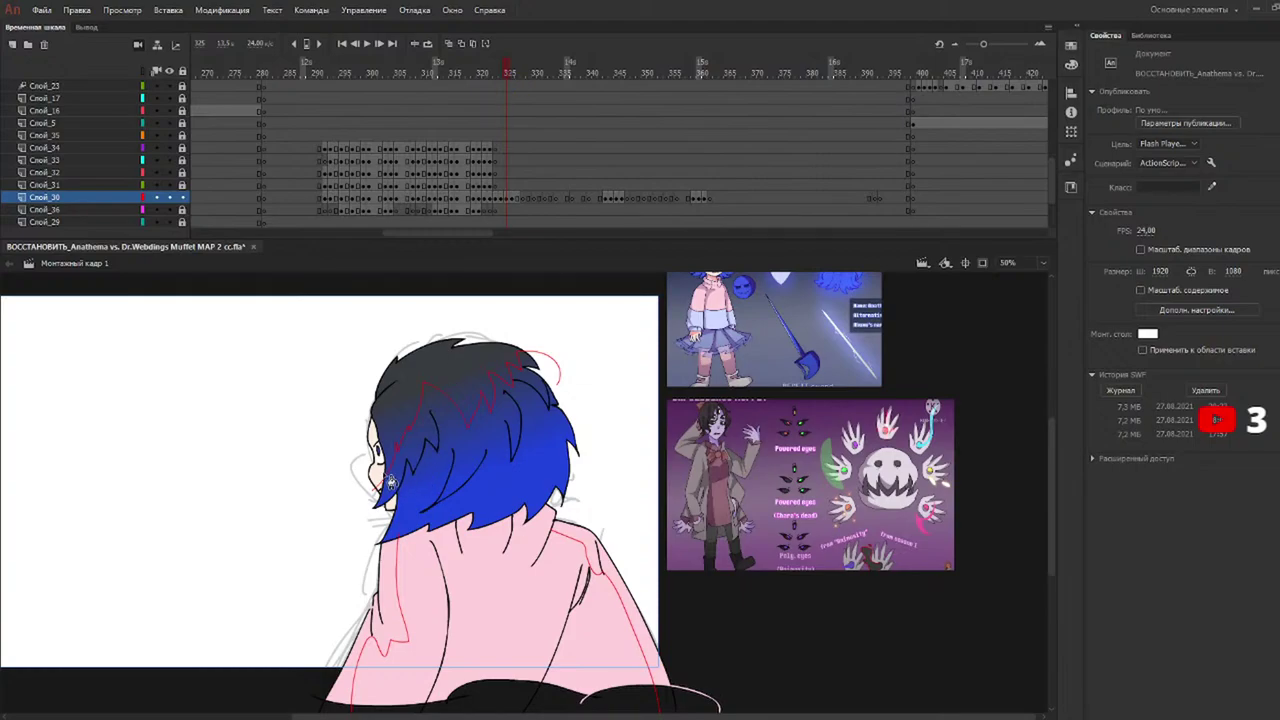
key(y)
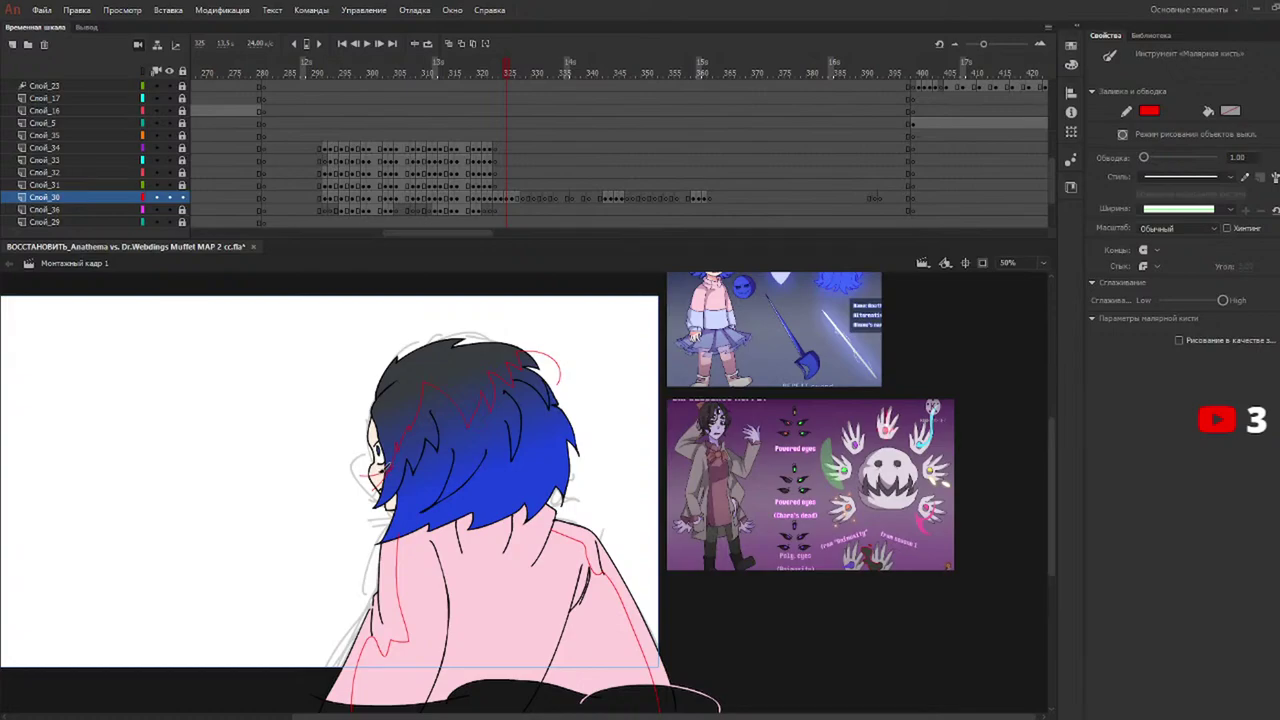
key(k)
click(383, 481)
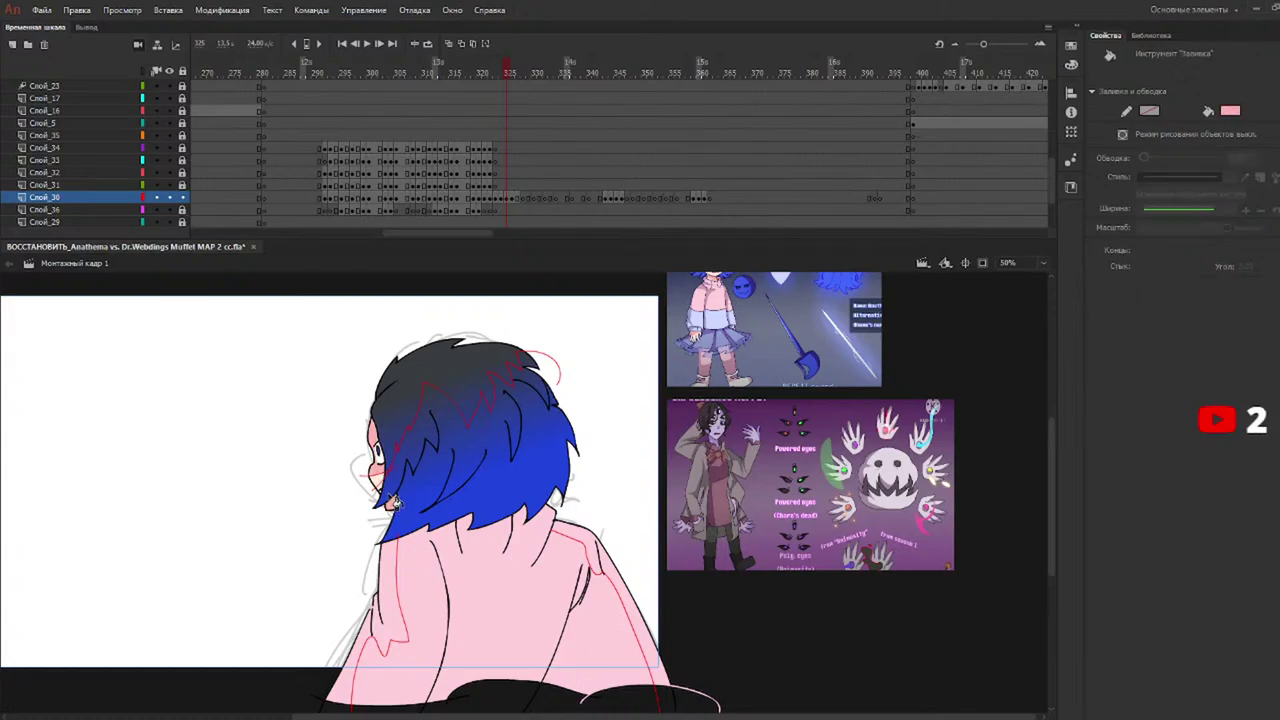
On frame 327, fill the face area above the red line with the pink skin-shadow colour.
click(522, 74)
click(403, 402)
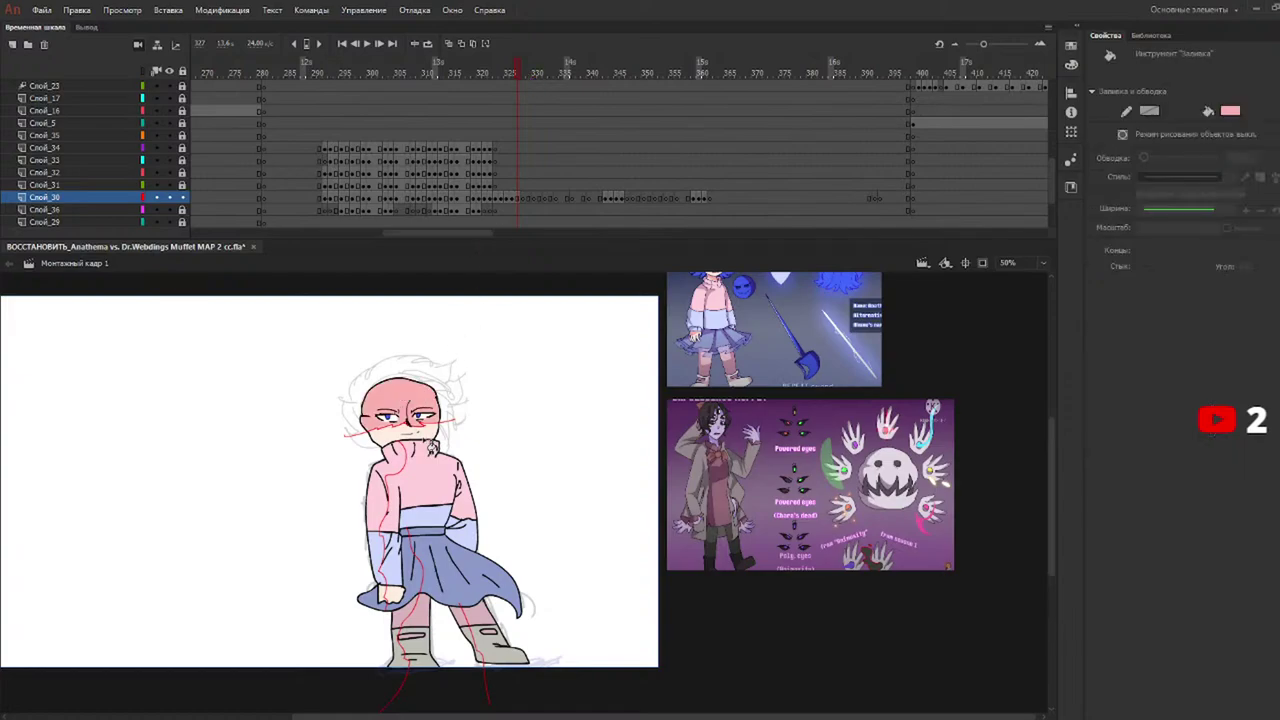
On frame 343, outline the shadows on the hair, sleeve, skirt and leg with red strokes and fill the face shadow with pink.
click(601, 72)
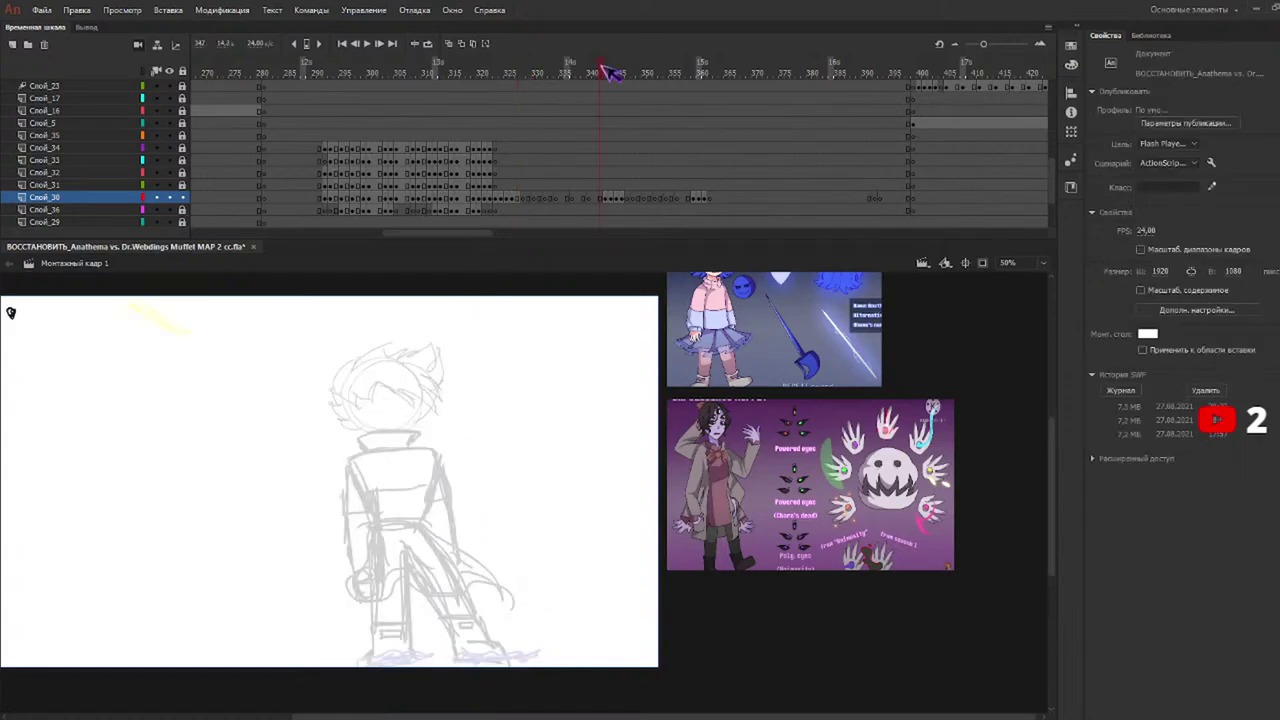
click(604, 72)
key(k)
key(v)
key(b)
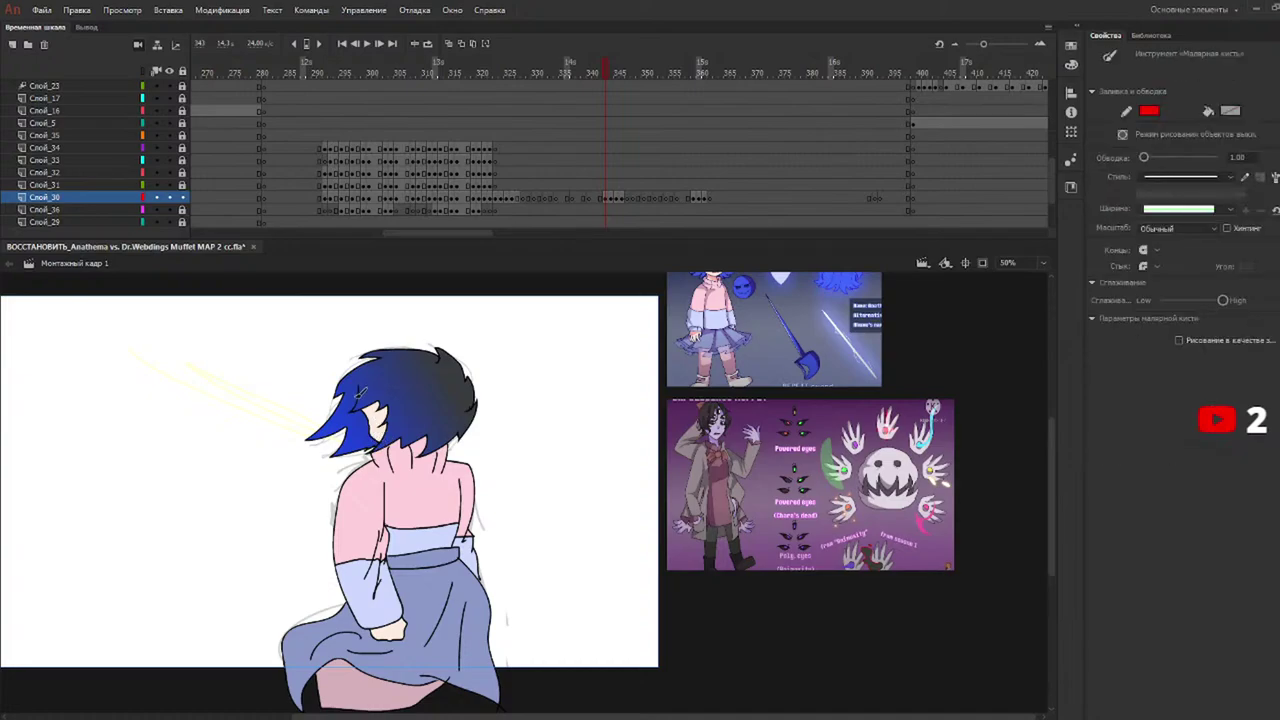
mouse_move(388, 376)
mouse_down()
mouse_move(433, 383)
mouse_move(446, 413)
mouse_move(478, 442)
mouse_up()
mouse_move(375, 496)
mouse_down()
mouse_move(367, 580)
mouse_move(389, 640)
mouse_move(321, 638)
mouse_move(352, 708)
mouse_up()
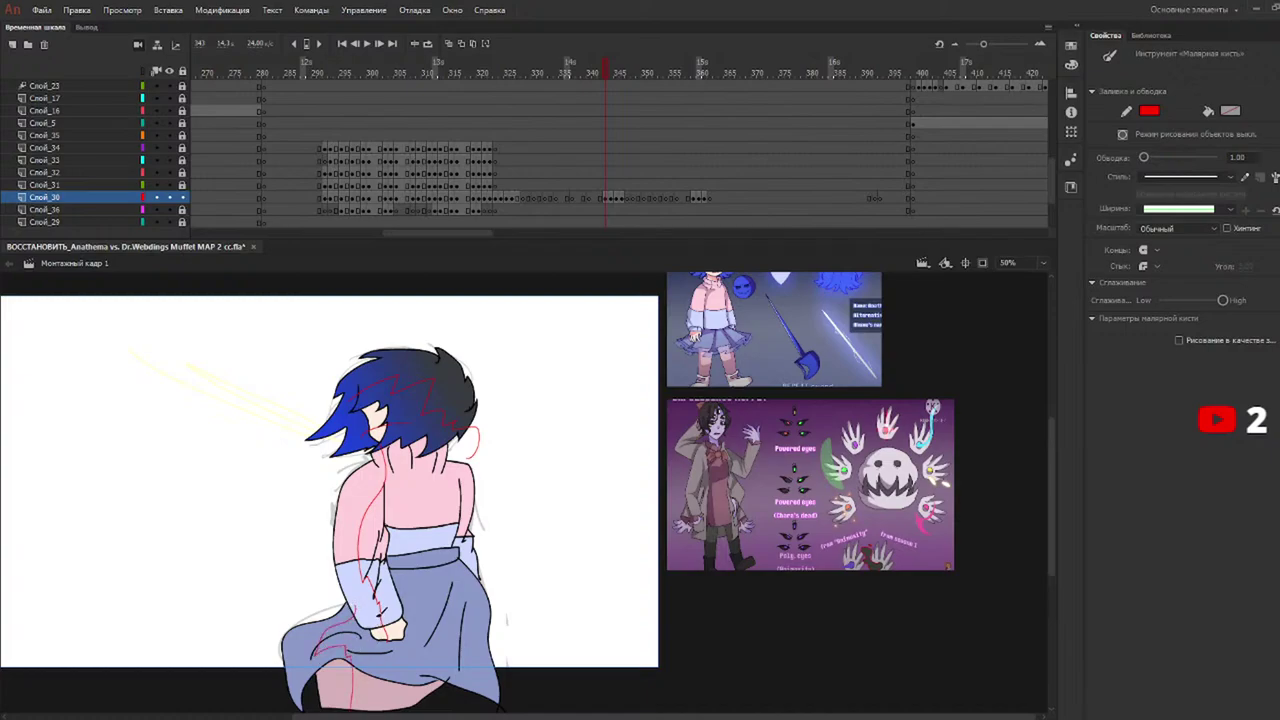
key(k)
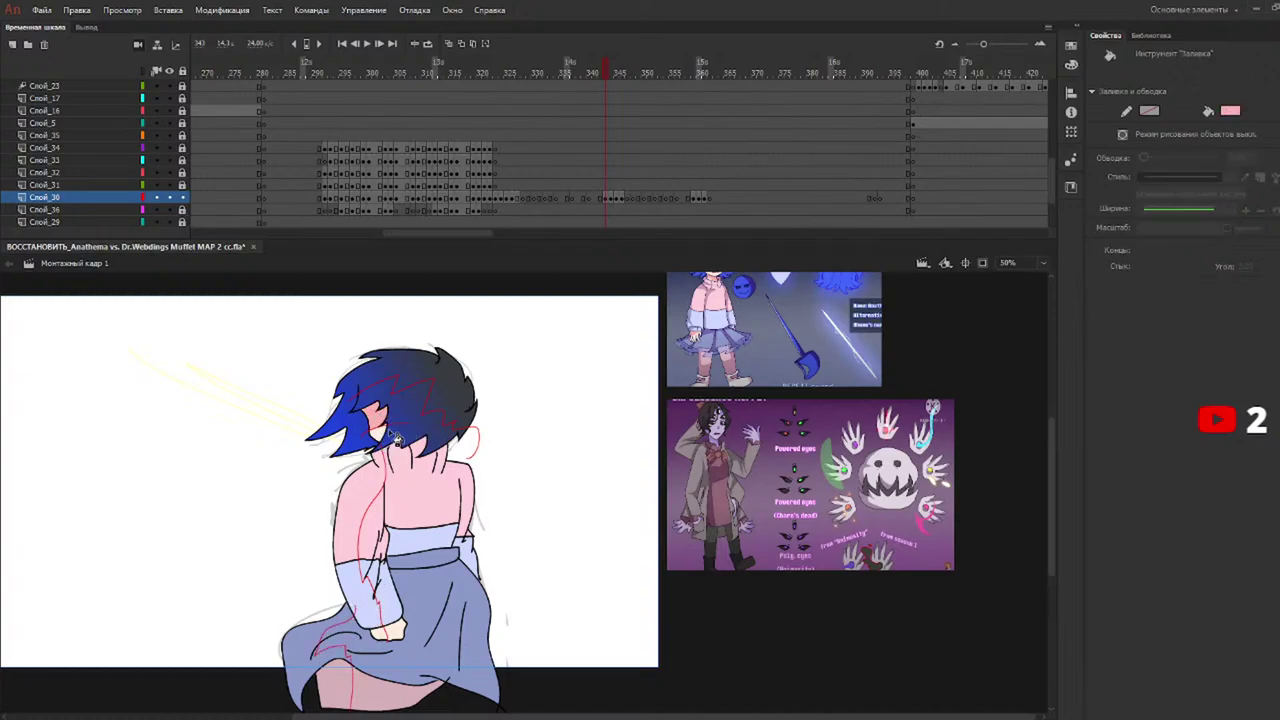
On frame 346, fill the small visible face area with the pink skin-shadow colour, undoing any fill that spills outside it.
click(614, 74)
drag(614, 74, 622, 75)
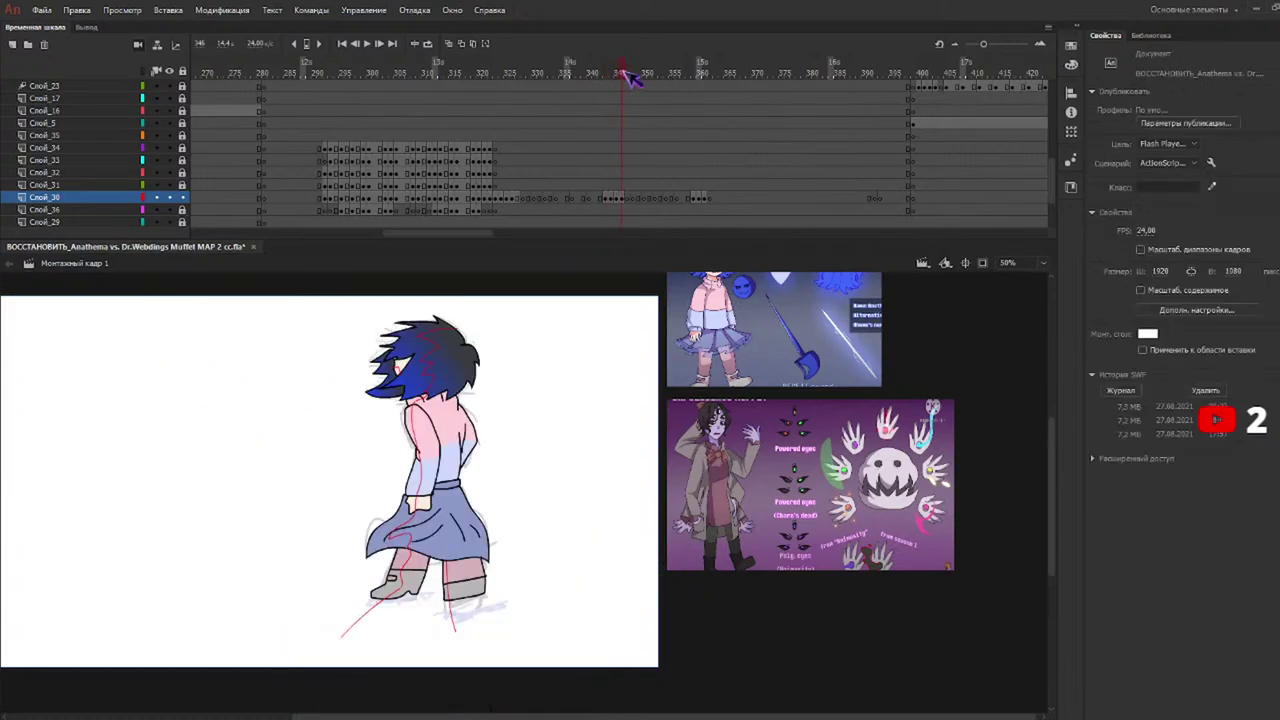
click(401, 369)
click(401, 369)
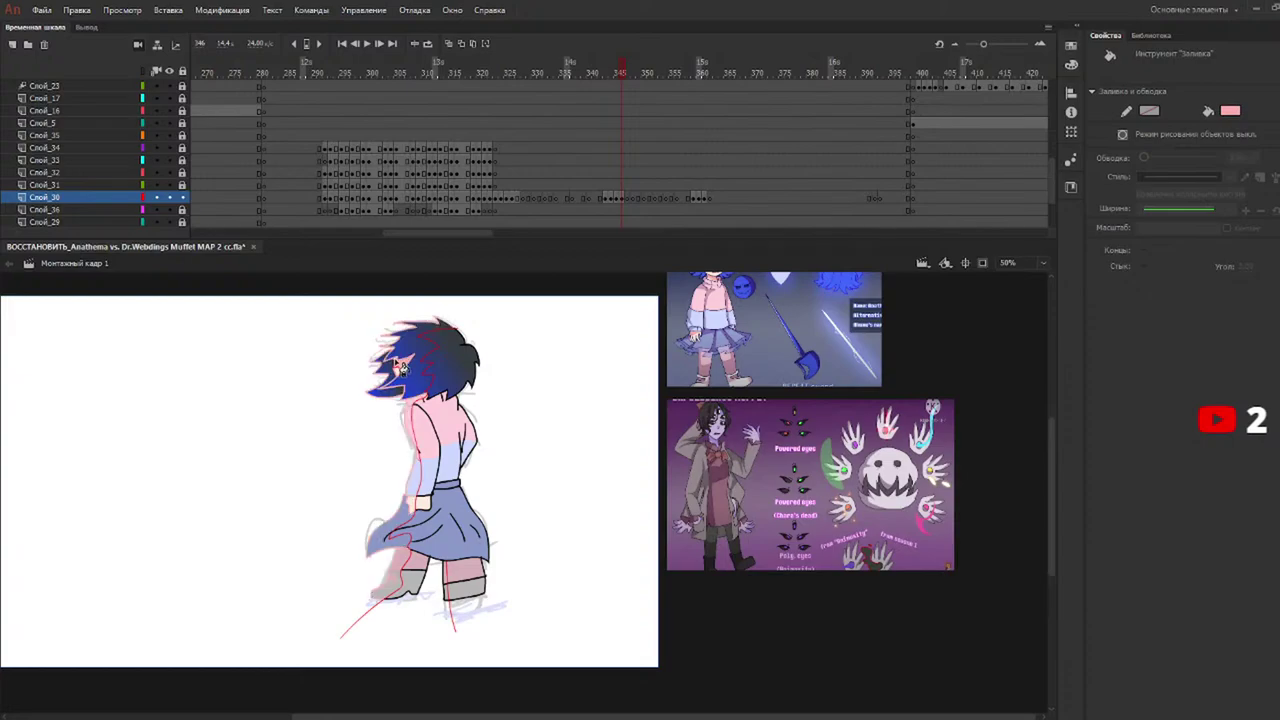
key(ctrl+z)
click(403, 371)
key(ctrl+z)
click(401, 367)
key(ctrl+z)
click(399, 367)
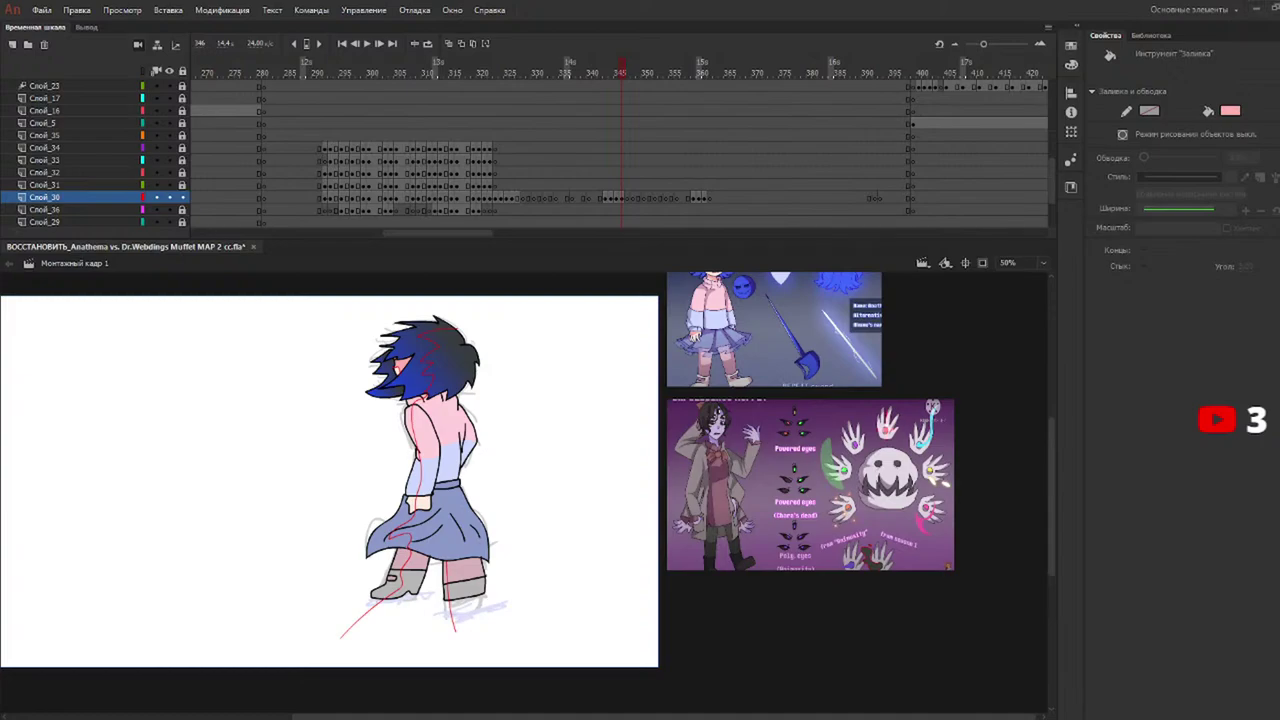
Fill the visible face shadow areas on frames 359 and 361 with the pink skin-shadow colour.
click(701, 72)
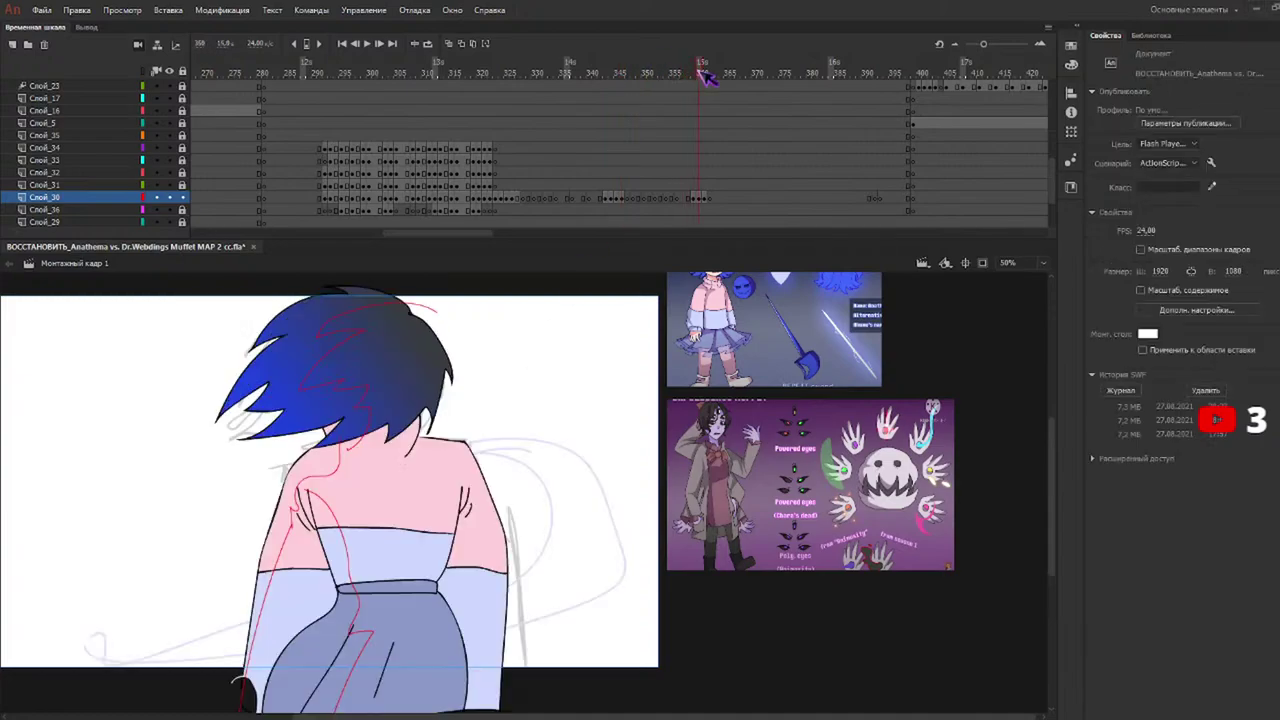
key(k)
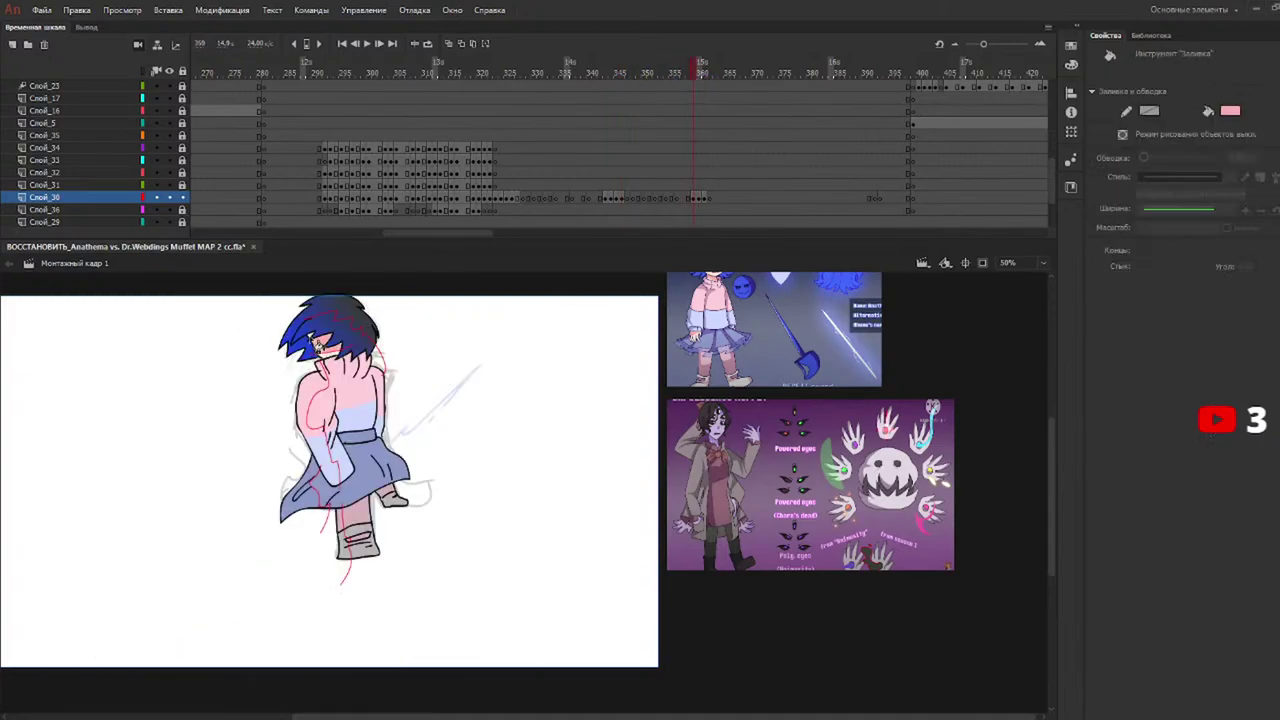
click(700, 72)
drag(698, 69, 708, 71)
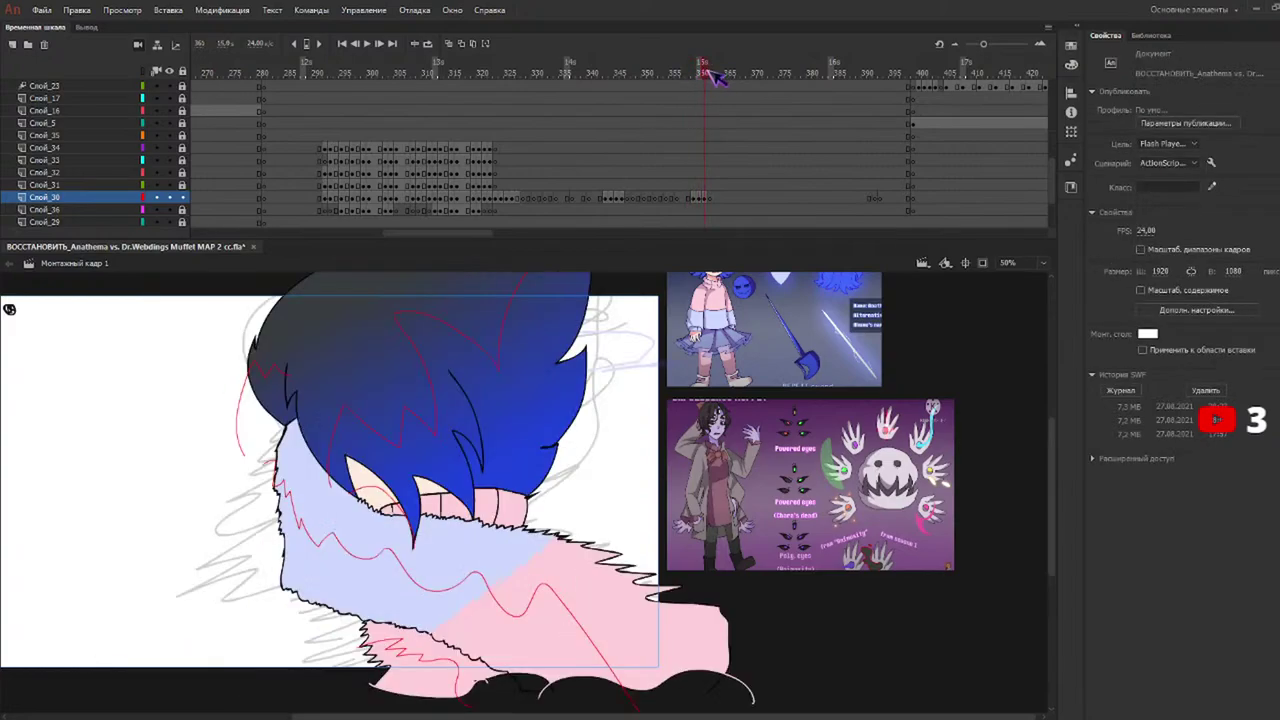
click(424, 486)
click(372, 478)
Unlock layers Слой_31 to Слой_34 and shade the larger eye's white on frame 323 with the eye-white shadow colour sampled from frame 318.
drag(622, 72, 472, 88)
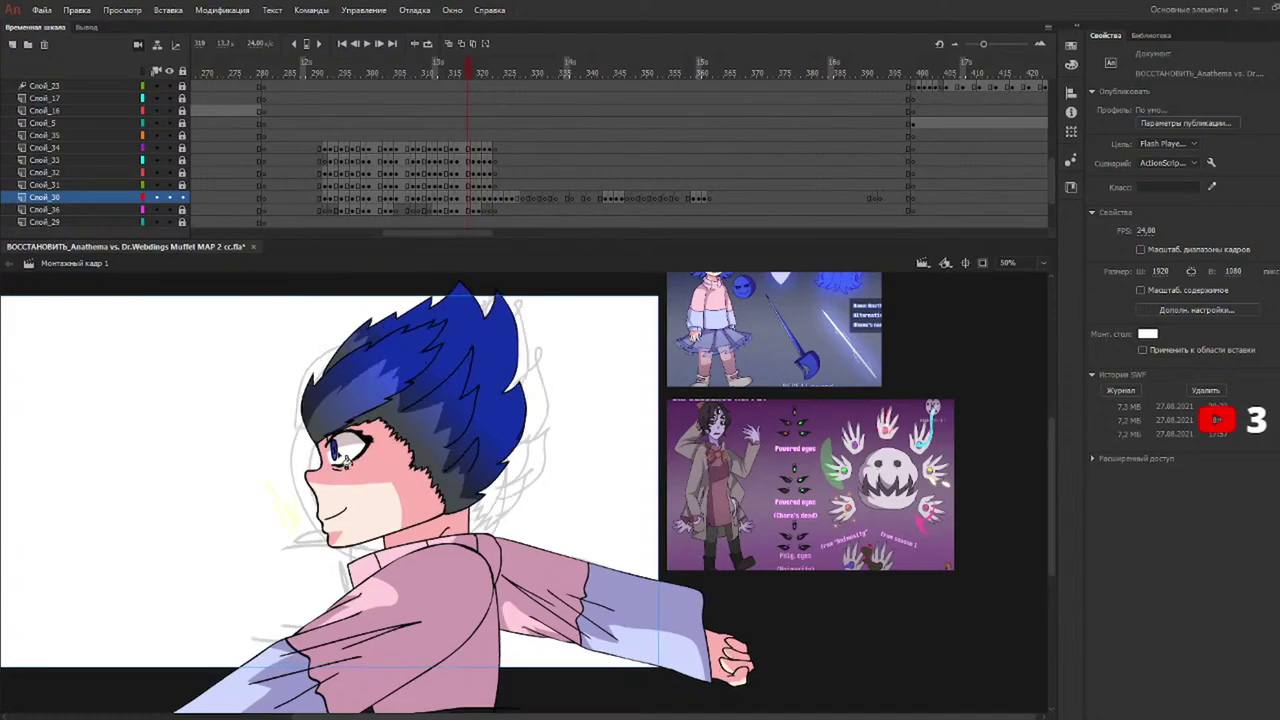
key(k)
key(ctrl+z)
drag(183, 185, 182, 147)
key(k)
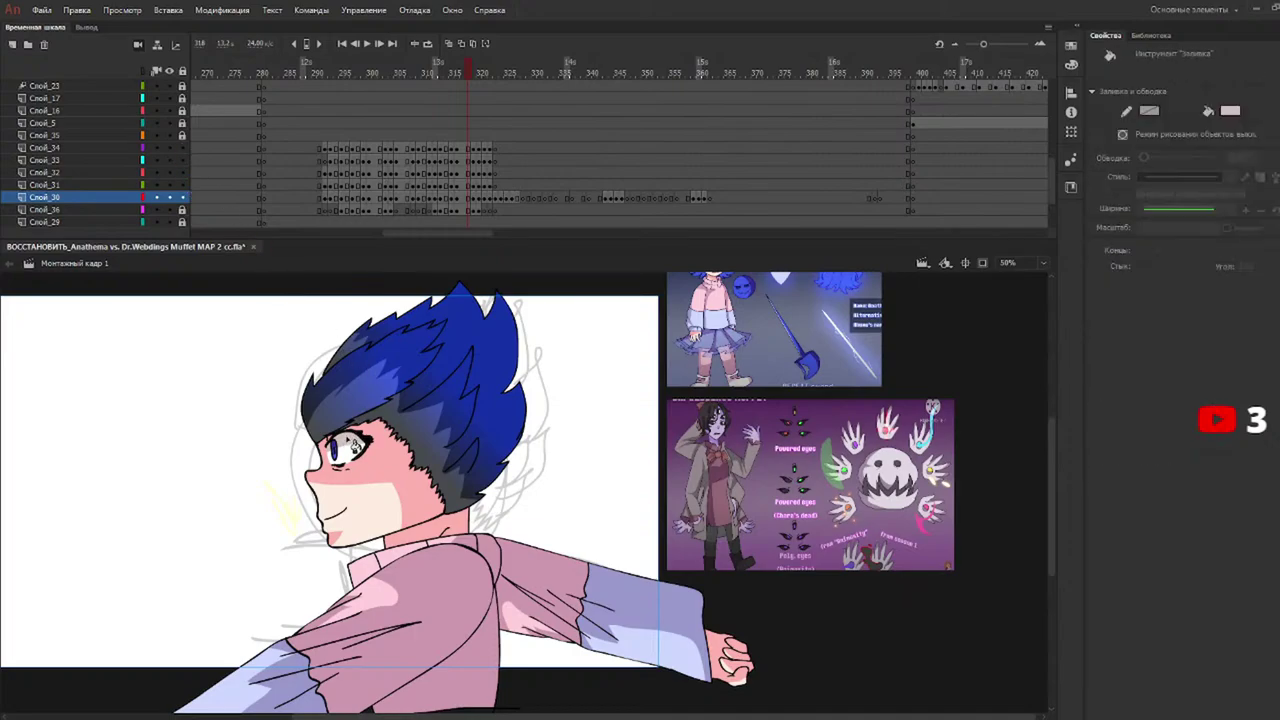
click(498, 70)
click(377, 486)
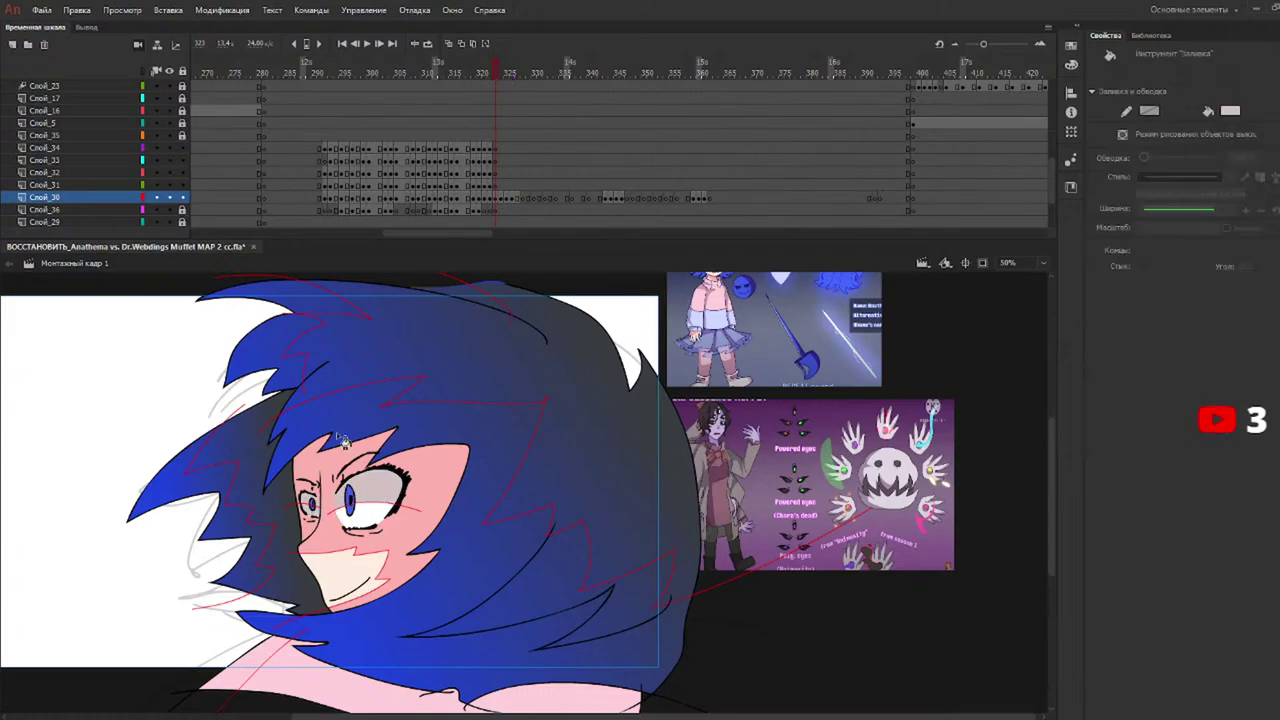
key(ctrl+z)
On frame 323, delete the red shadow line across the smaller eye and redraw it with the brush.
key(v)
click(288, 506)
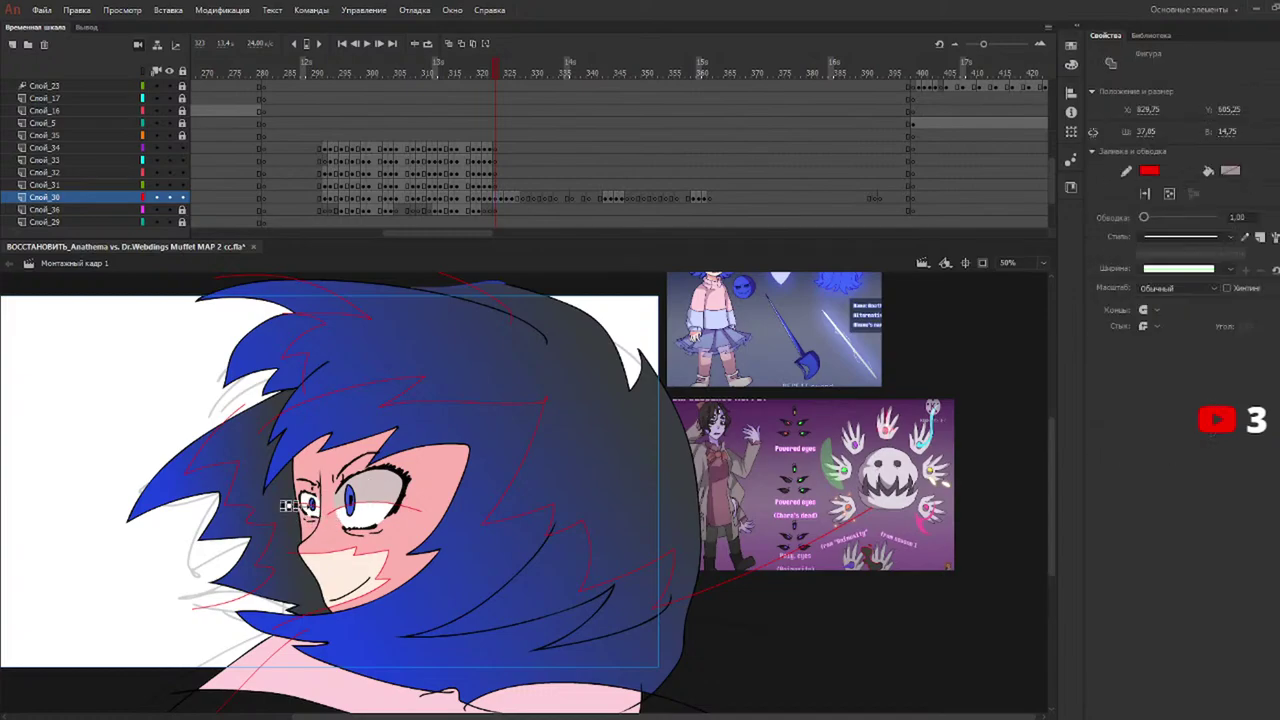
click(312, 508)
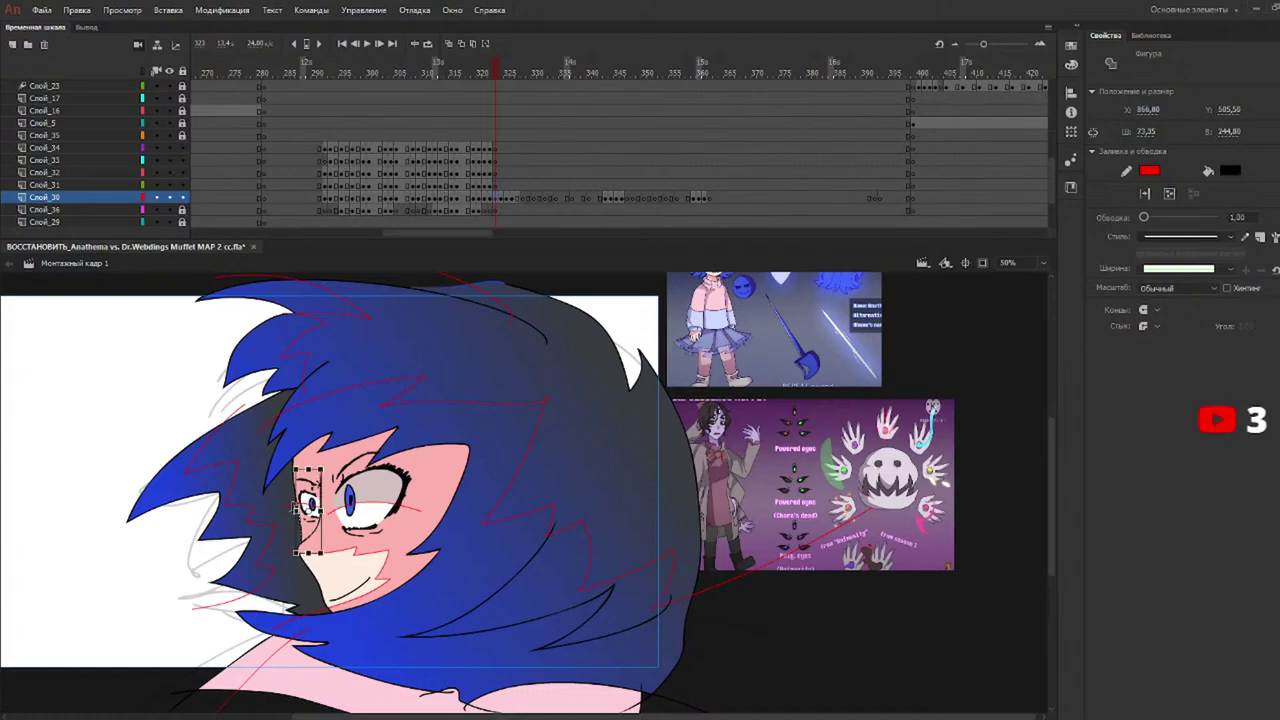
click(290, 511)
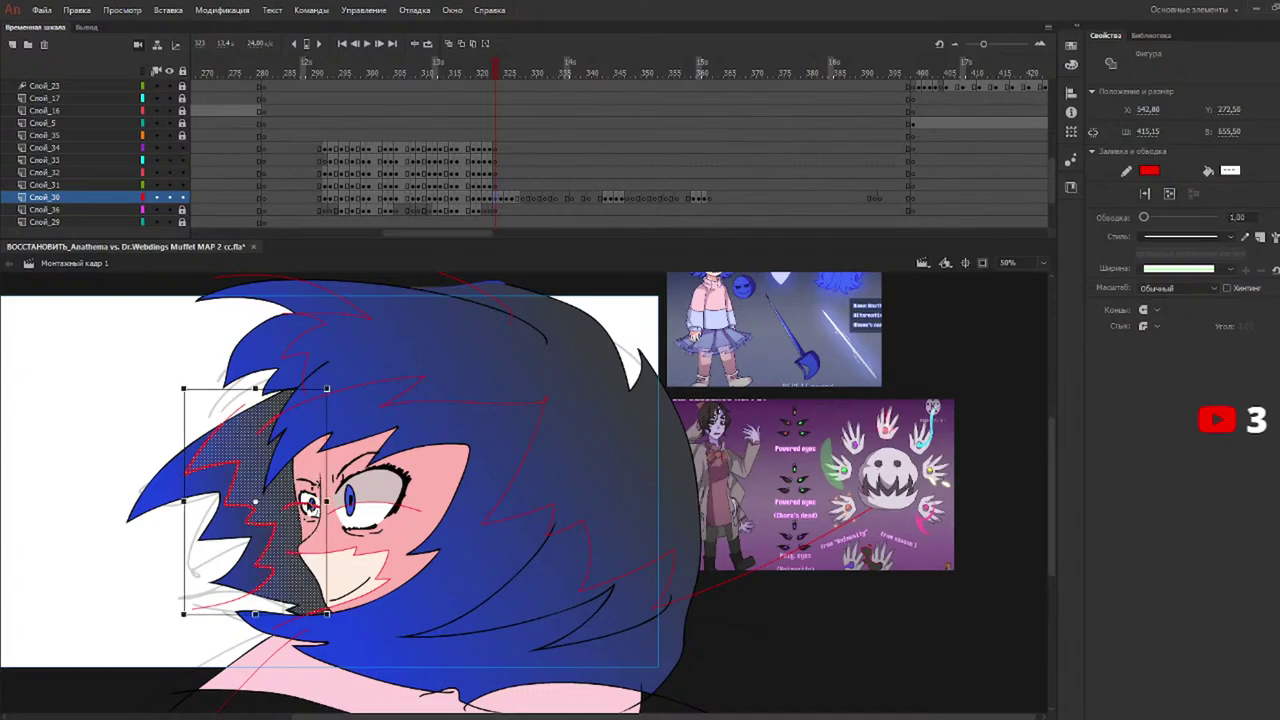
click(350, 500)
click(284, 505)
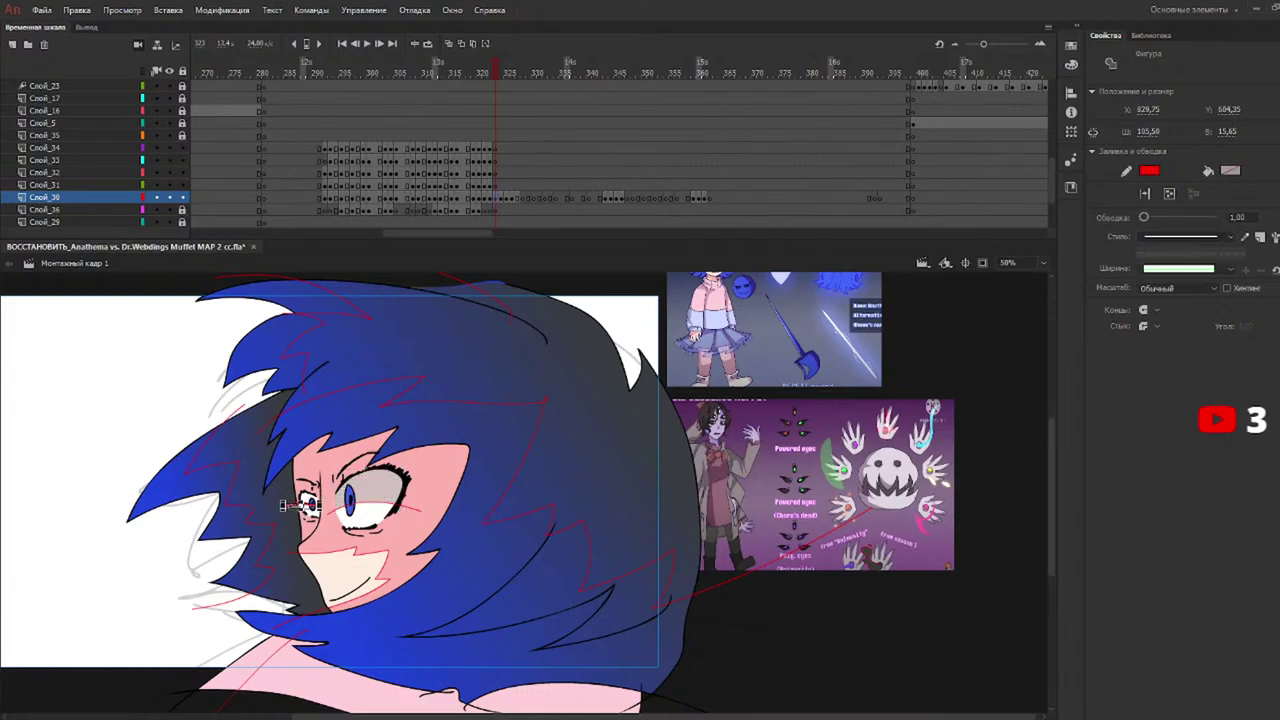
key(Delete)
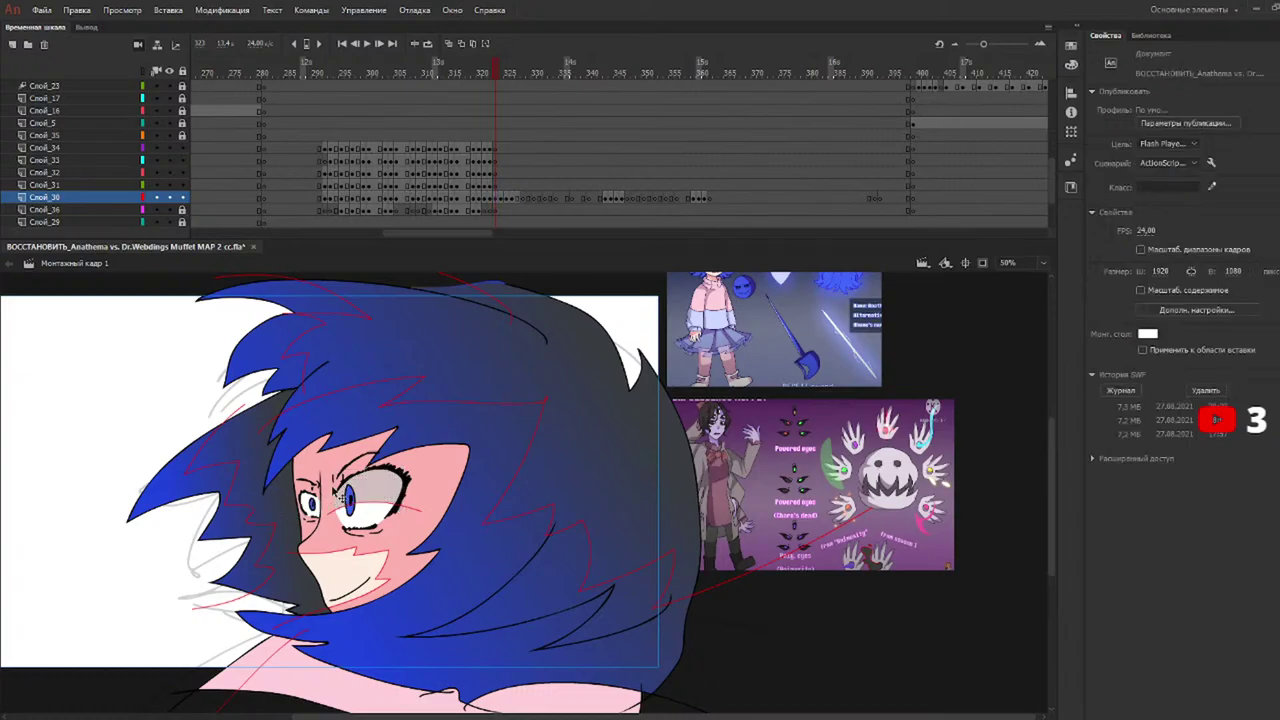
key(b)
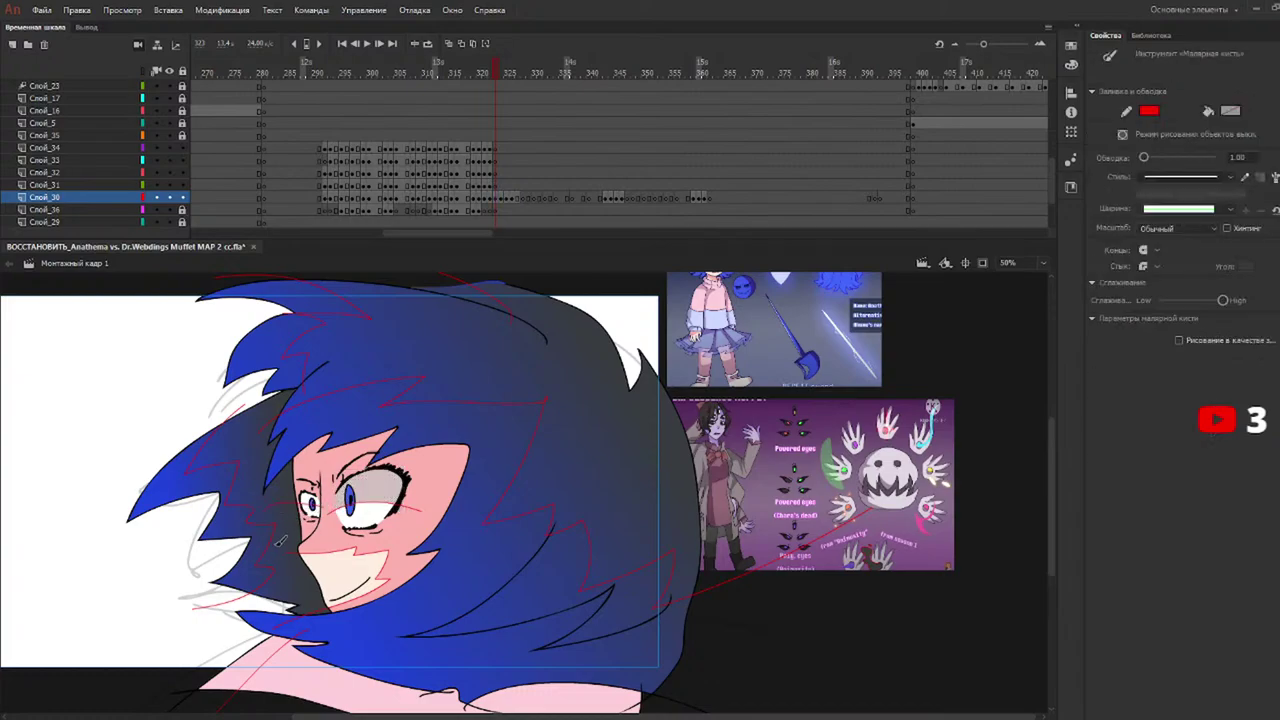
Shade the smaller eye's white on frame 323 and fill both upper irises with the dark blue sampled from frame 319.
key(k)
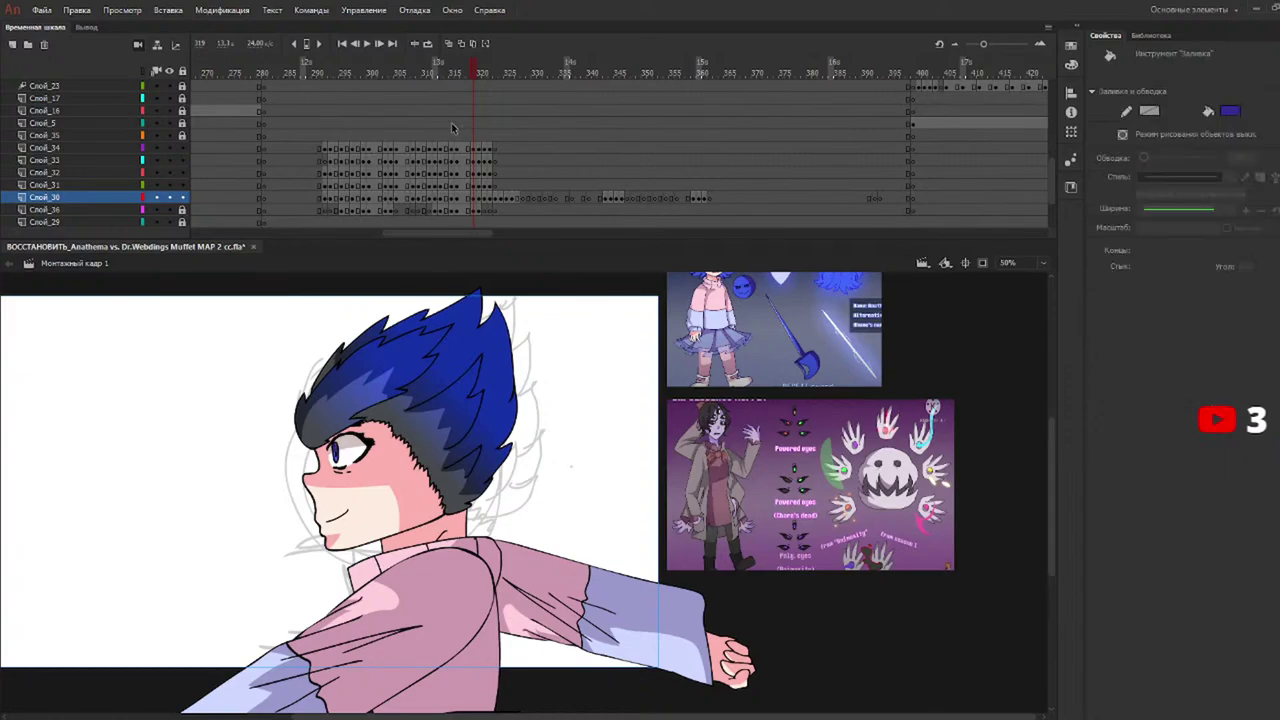
click(495, 74)
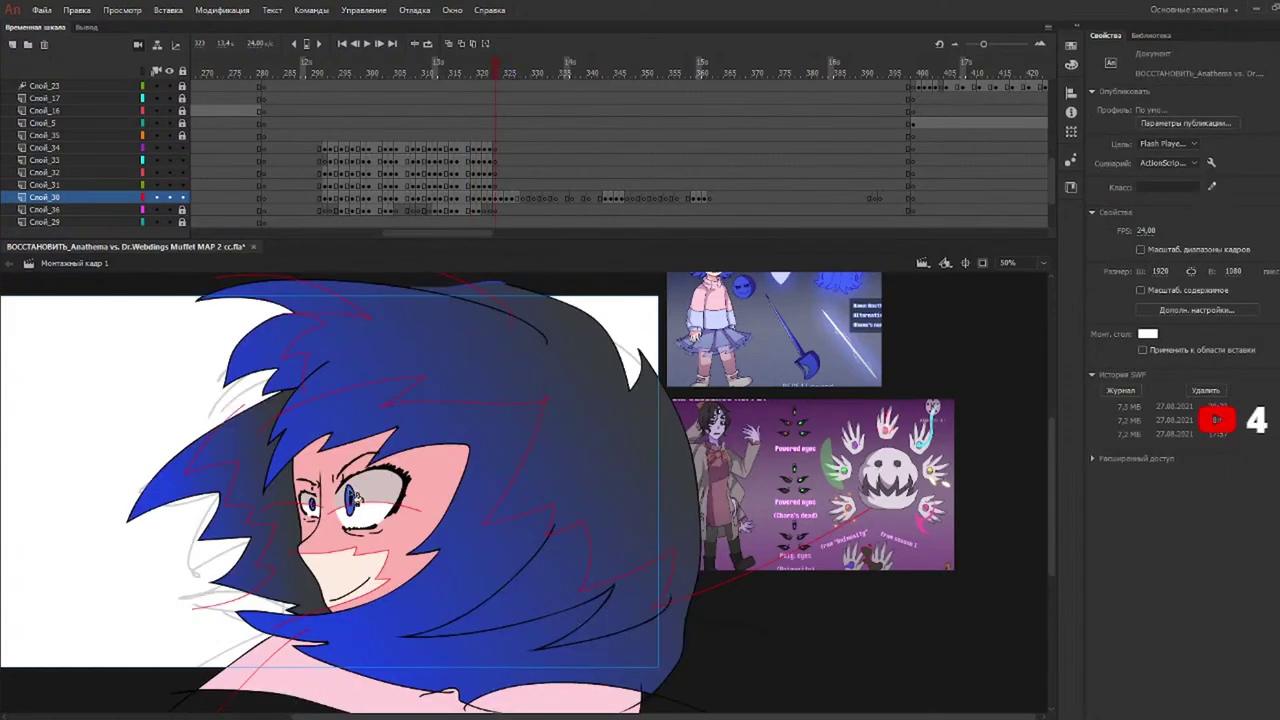
key(k)
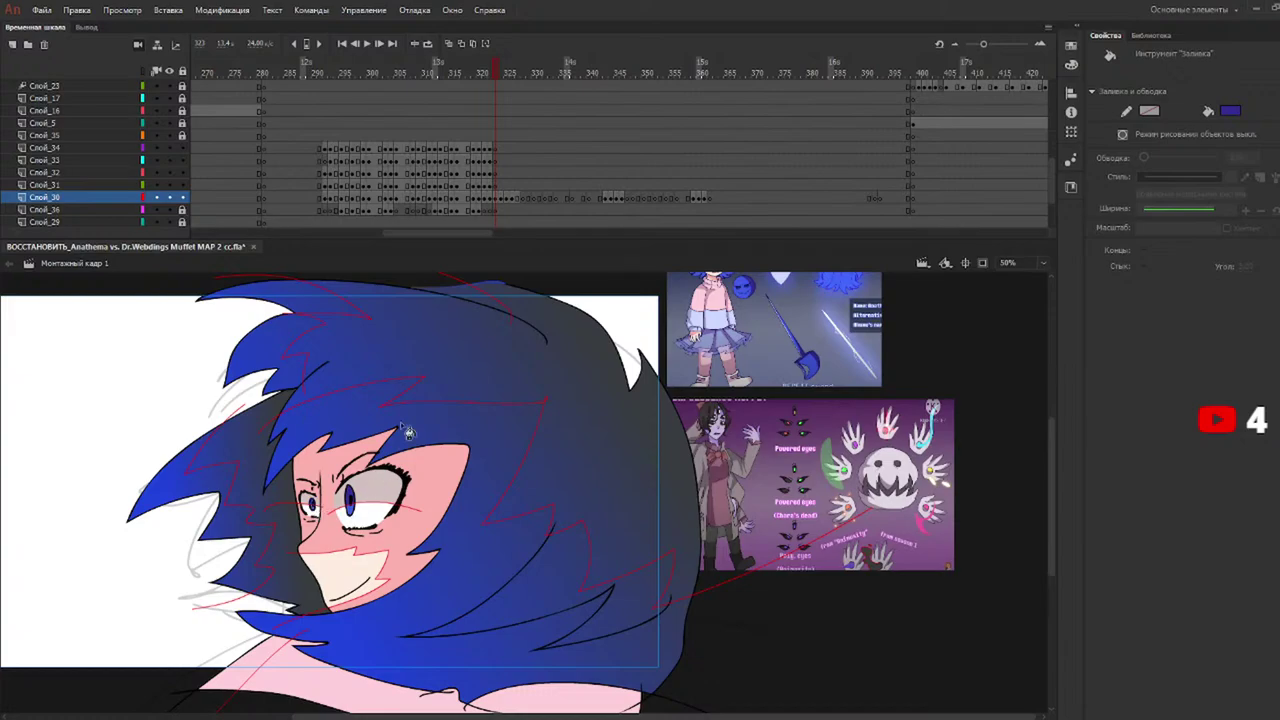
On frame 325, draw a red shadow line across the eye and shade the eye white with the colour sampled from frame 319.
click(502, 72)
click(509, 74)
click(501, 73)
click(507, 72)
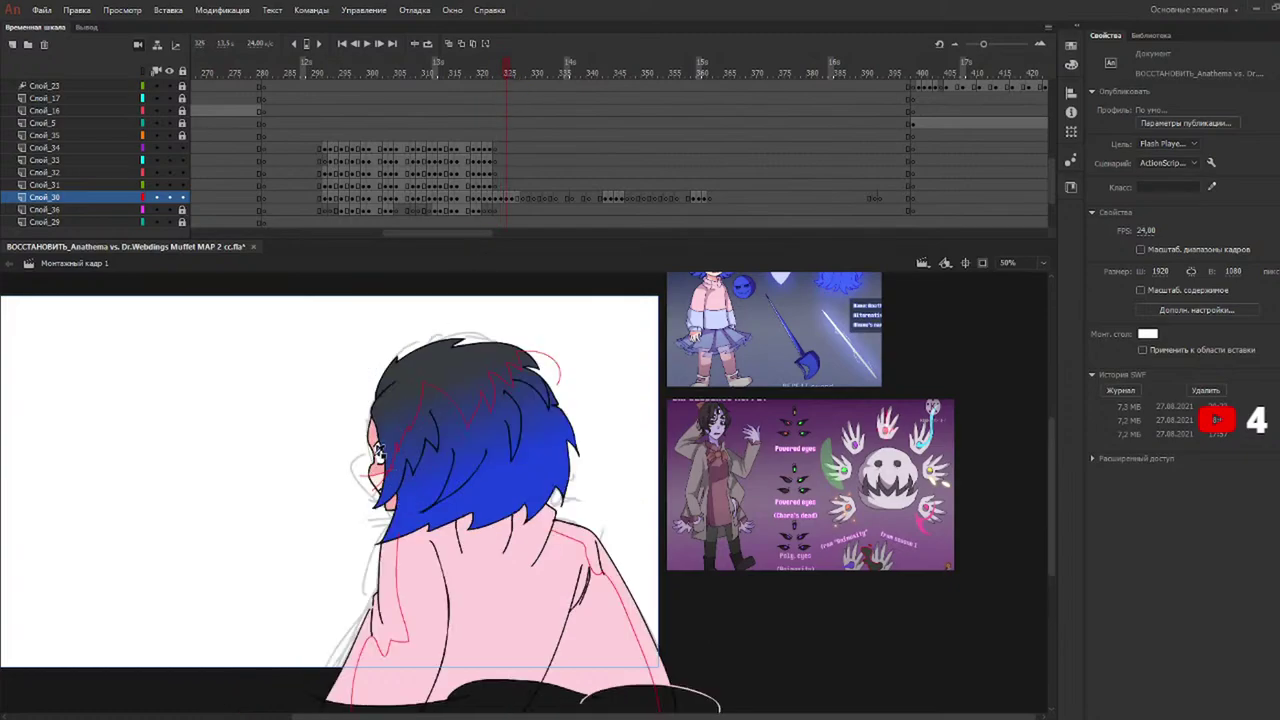
key(y)
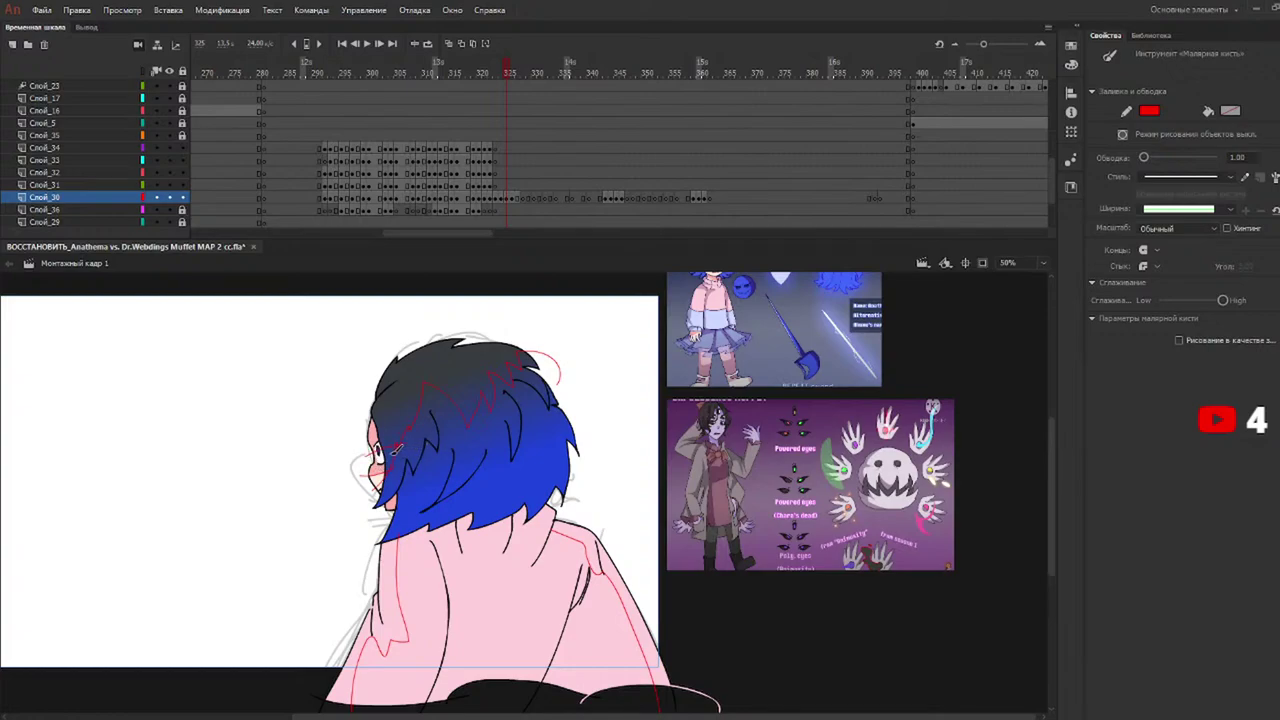
key(k)
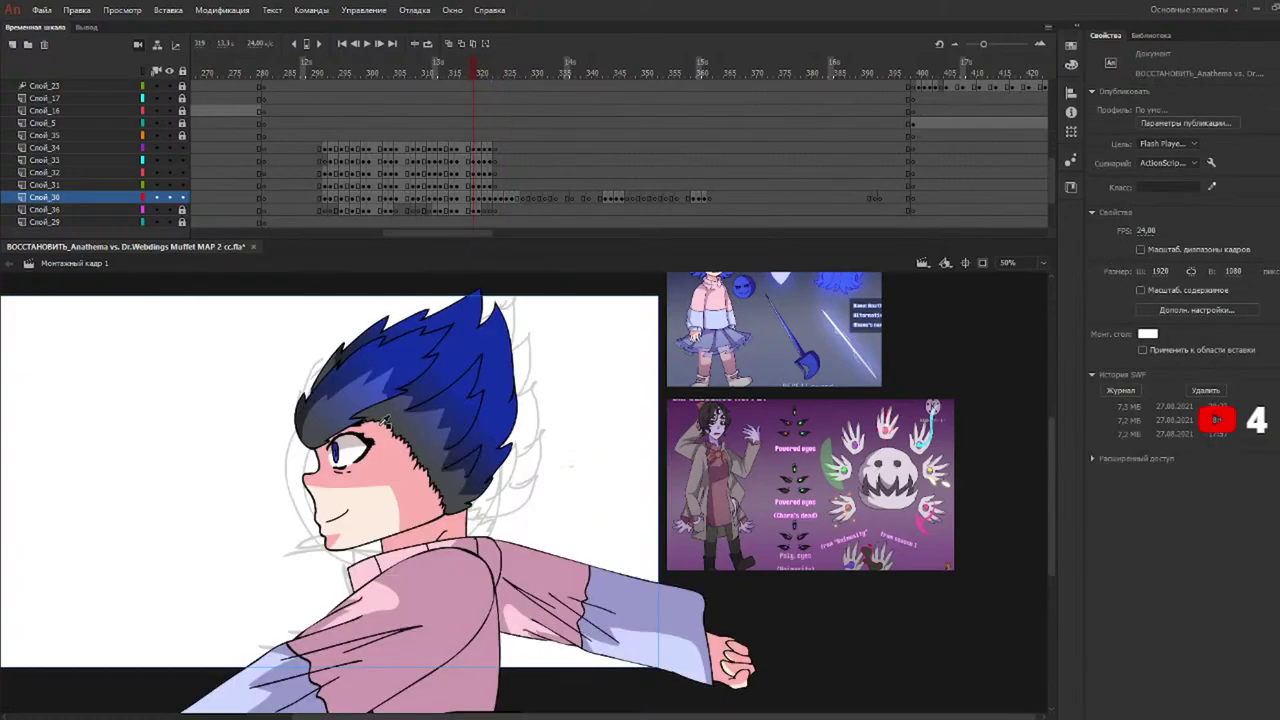
drag(508, 72, 512, 72)
key(k)
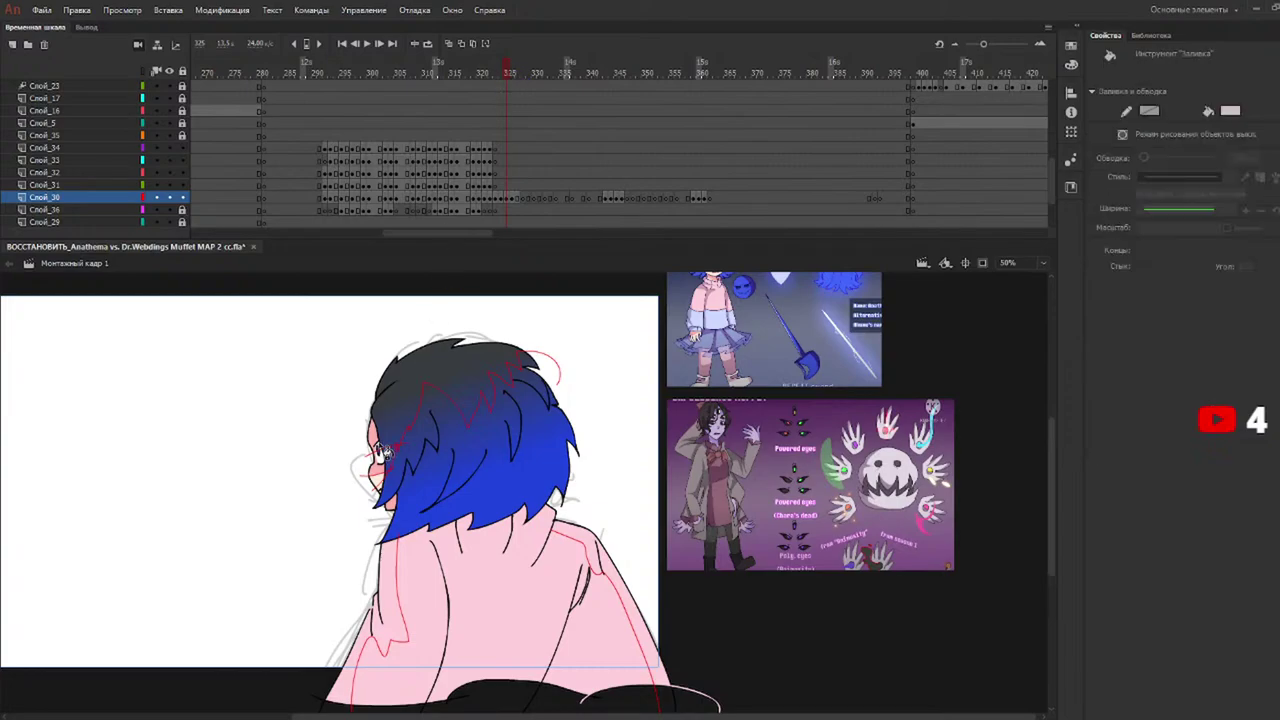
On frame 326, draw red shadow lines across both eyes and fill the shaded eye whites with the pale eye-shadow colour.
click(518, 72)
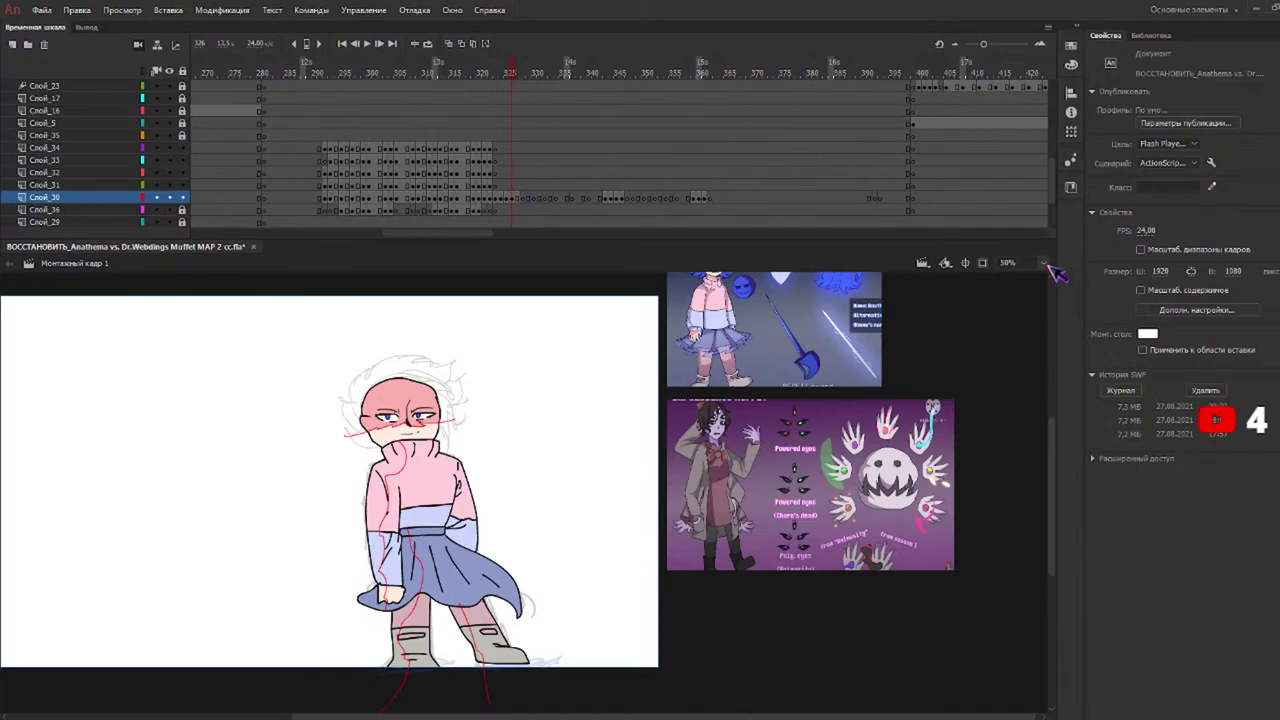
key(ctrl+=)
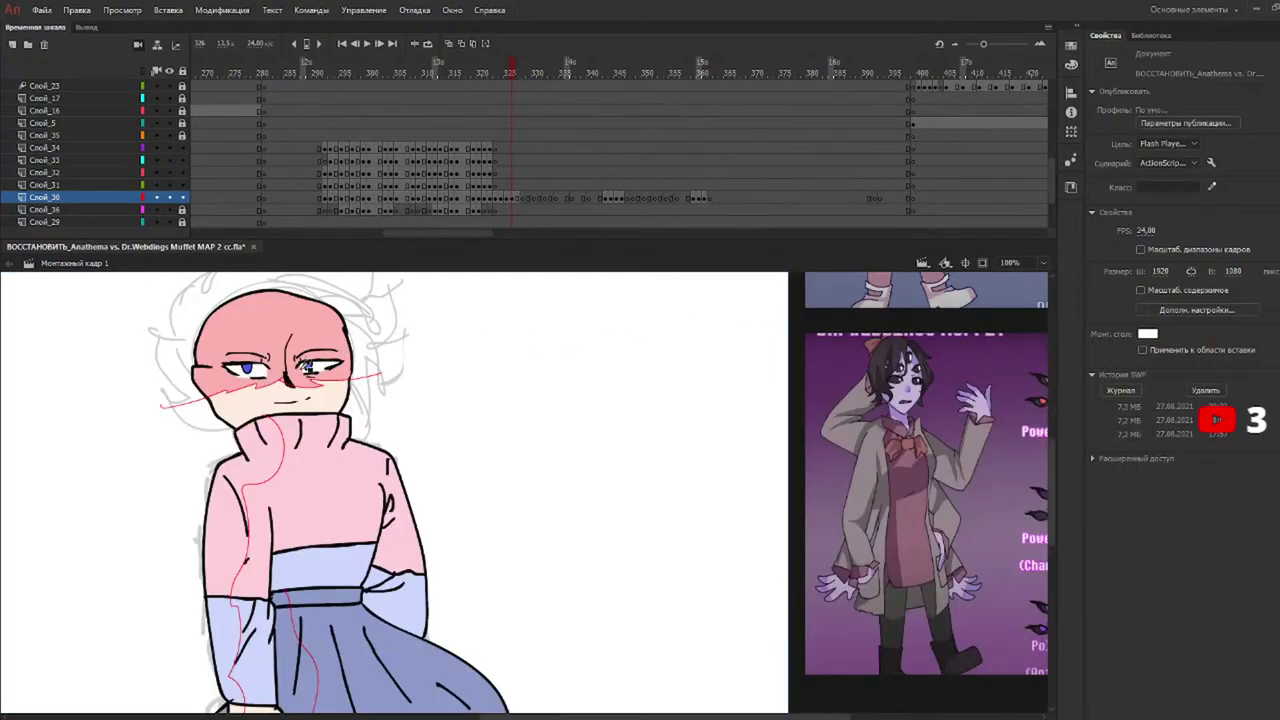
key(y)
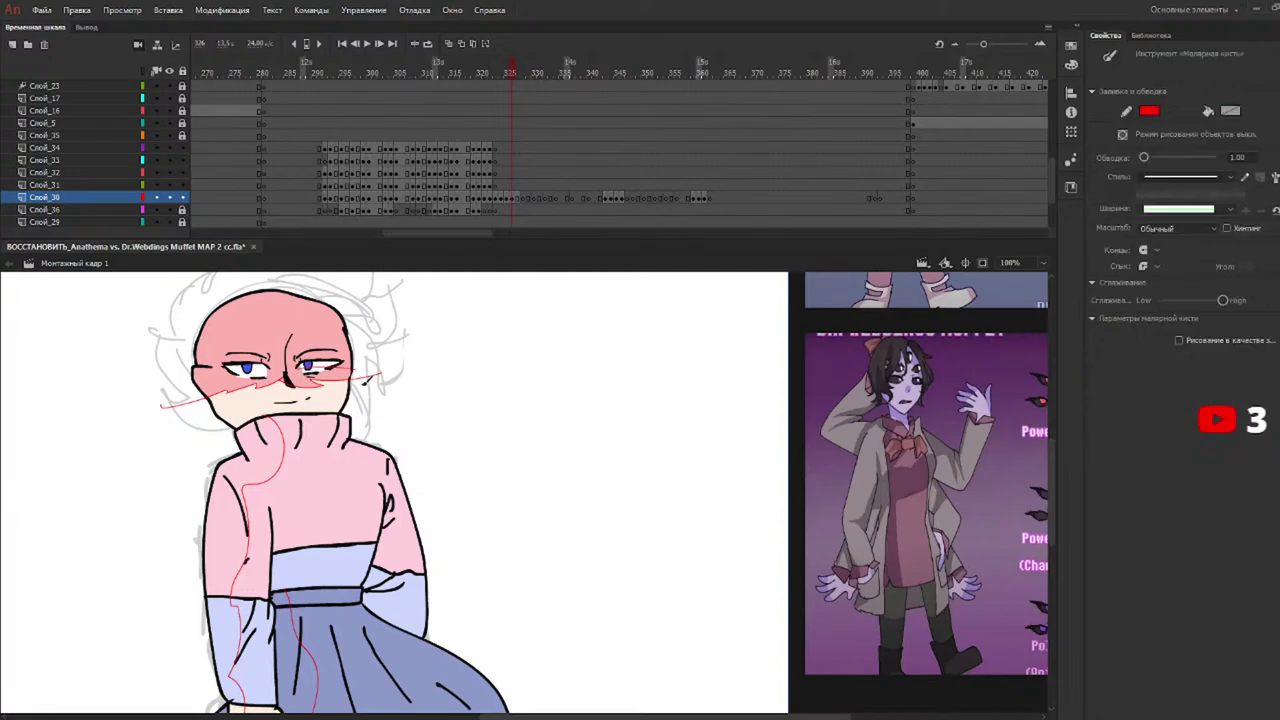
key(ctrl+z)
drag(275, 368, 203, 376)
key(v)
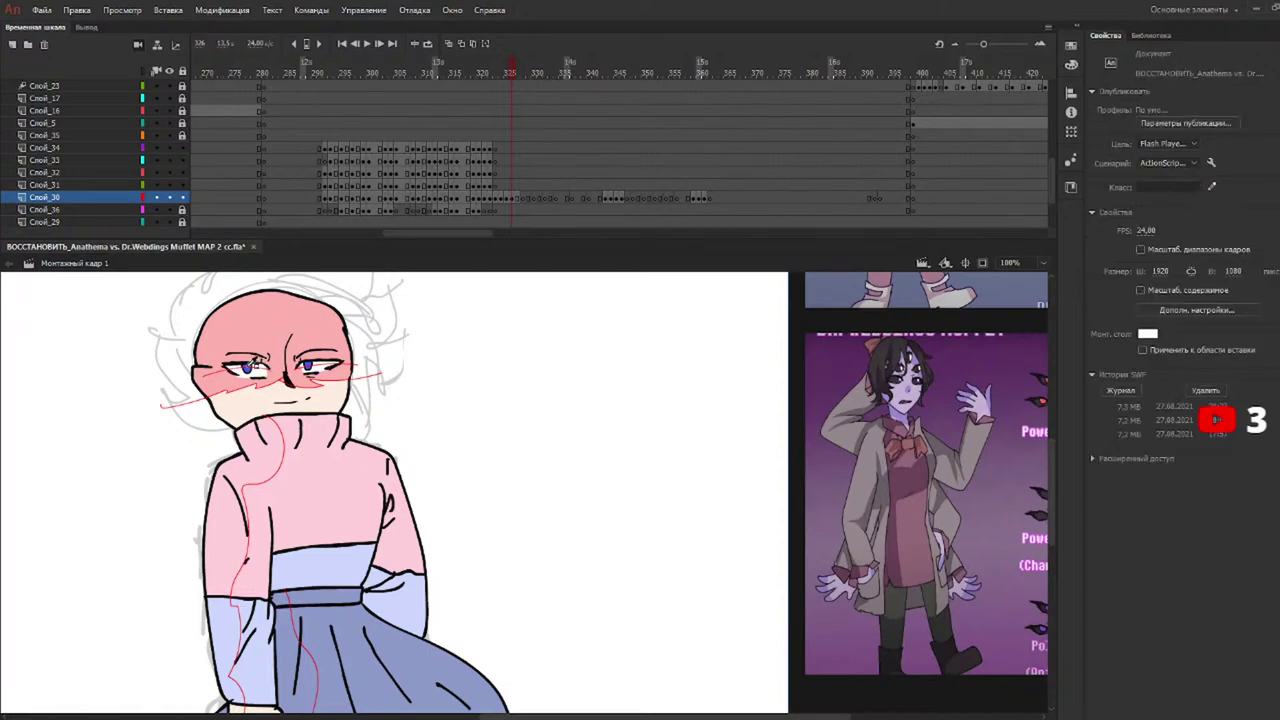
key(k)
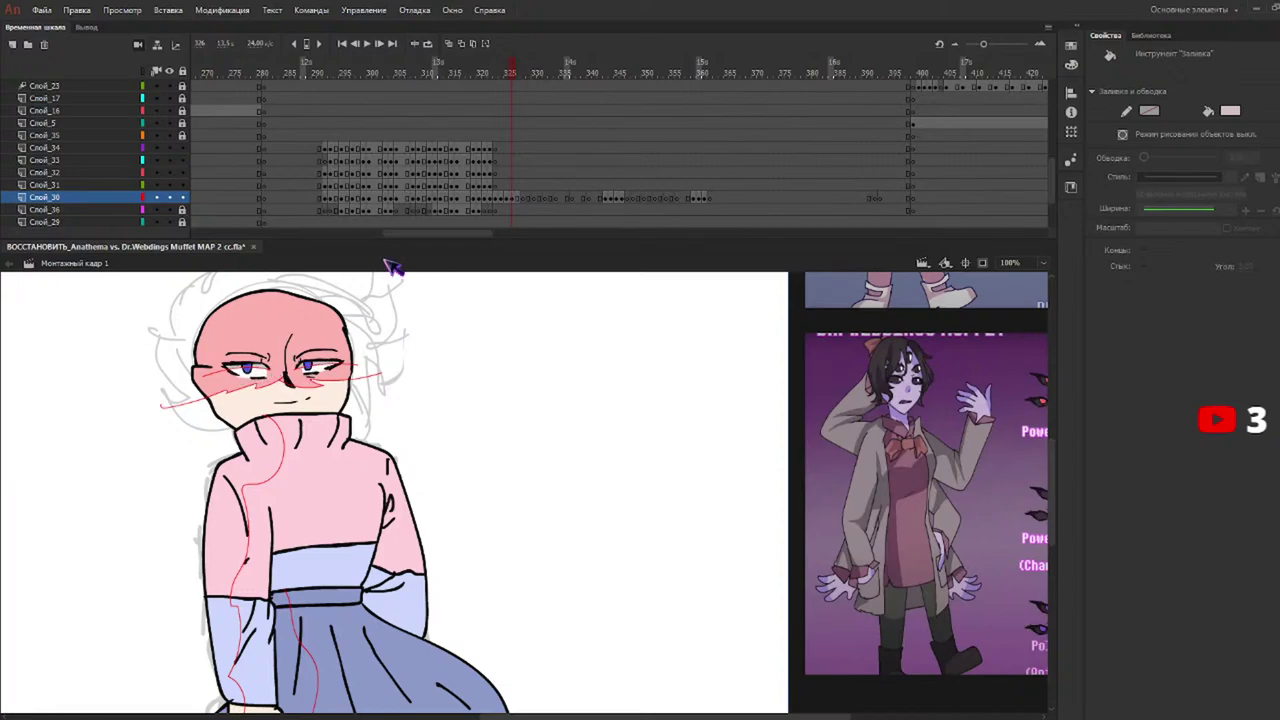
Sample the dark blue iris shadow from frame 323 and fill the shaded parts of the irises on frame 326.
click(508, 72)
key(comma)
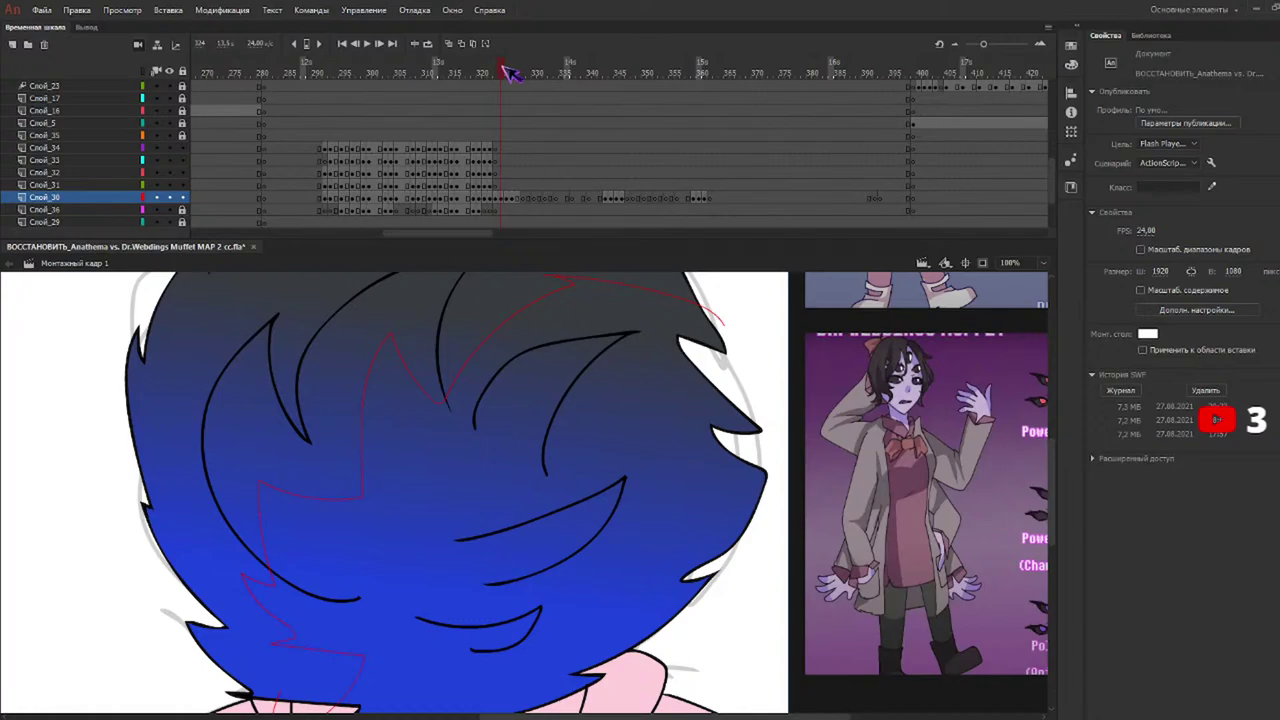
key(comma)
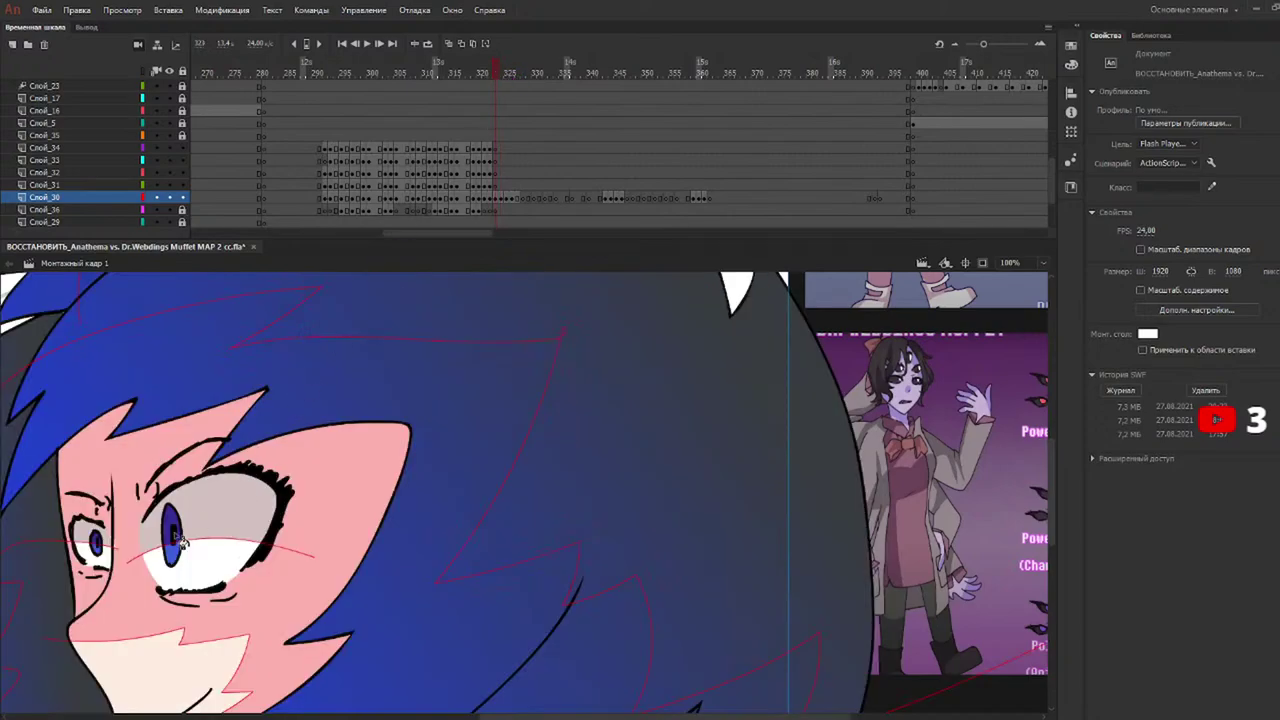
click(512, 72)
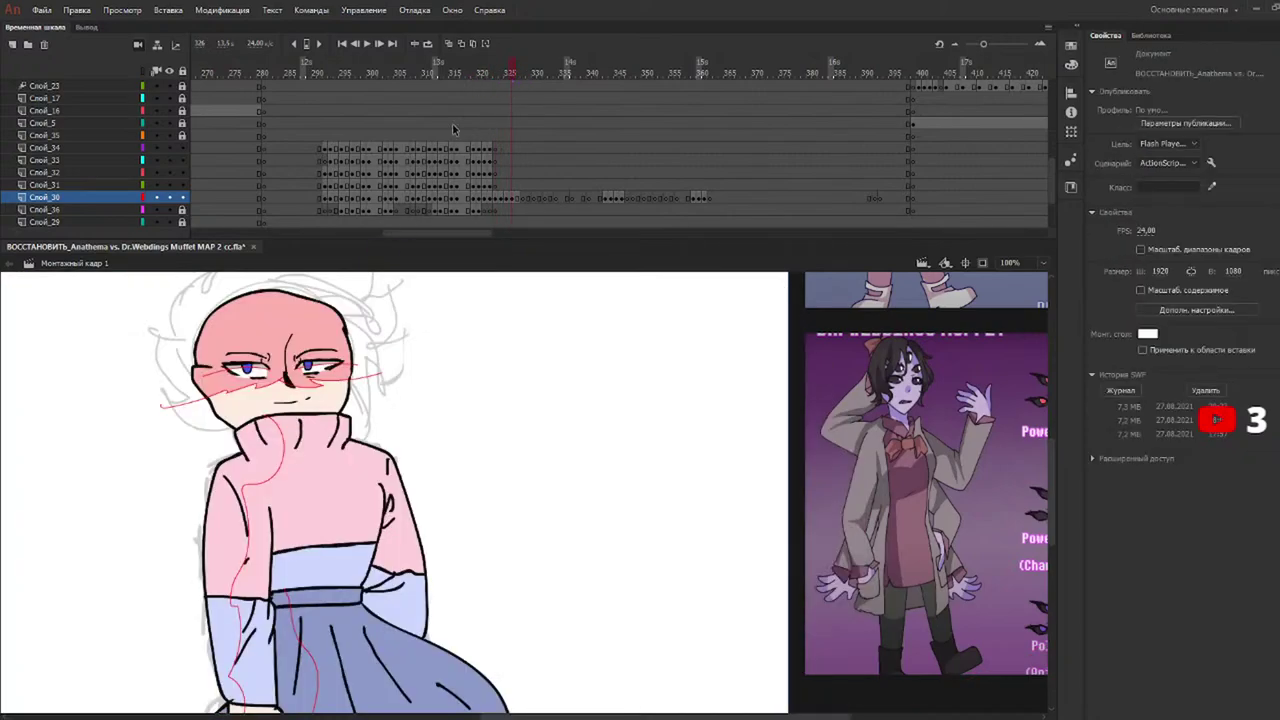
key(k)
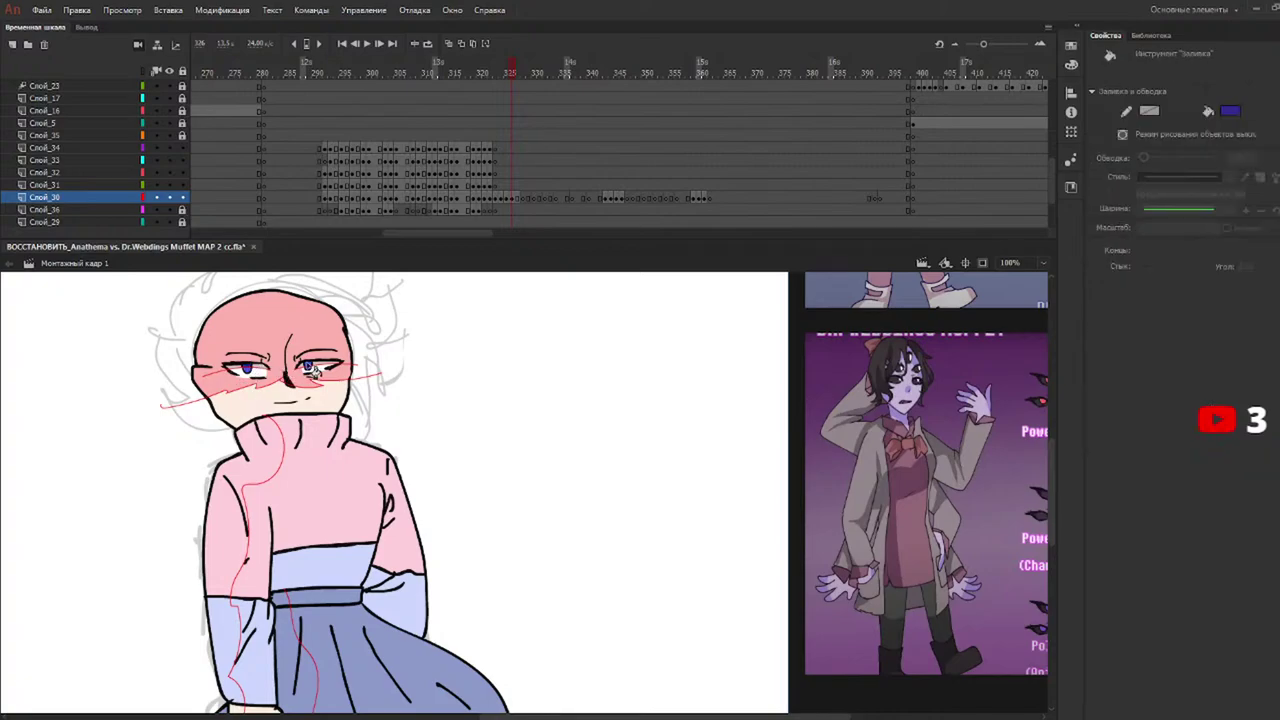
Sample the dark pink clothing shadow from frame 317 and fill the shaded pink sweater with it on frame 323.
click(470, 72)
drag(478, 72, 462, 72)
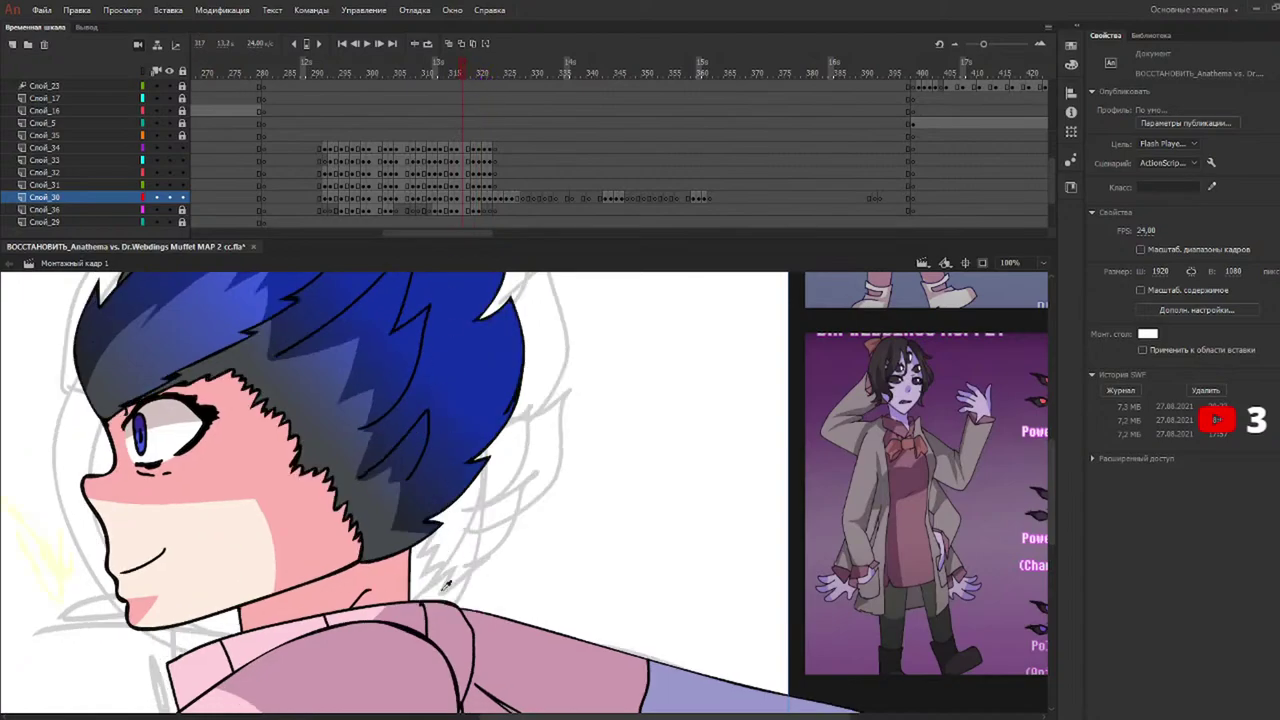
click(496, 72)
drag(500, 70, 702, 88)
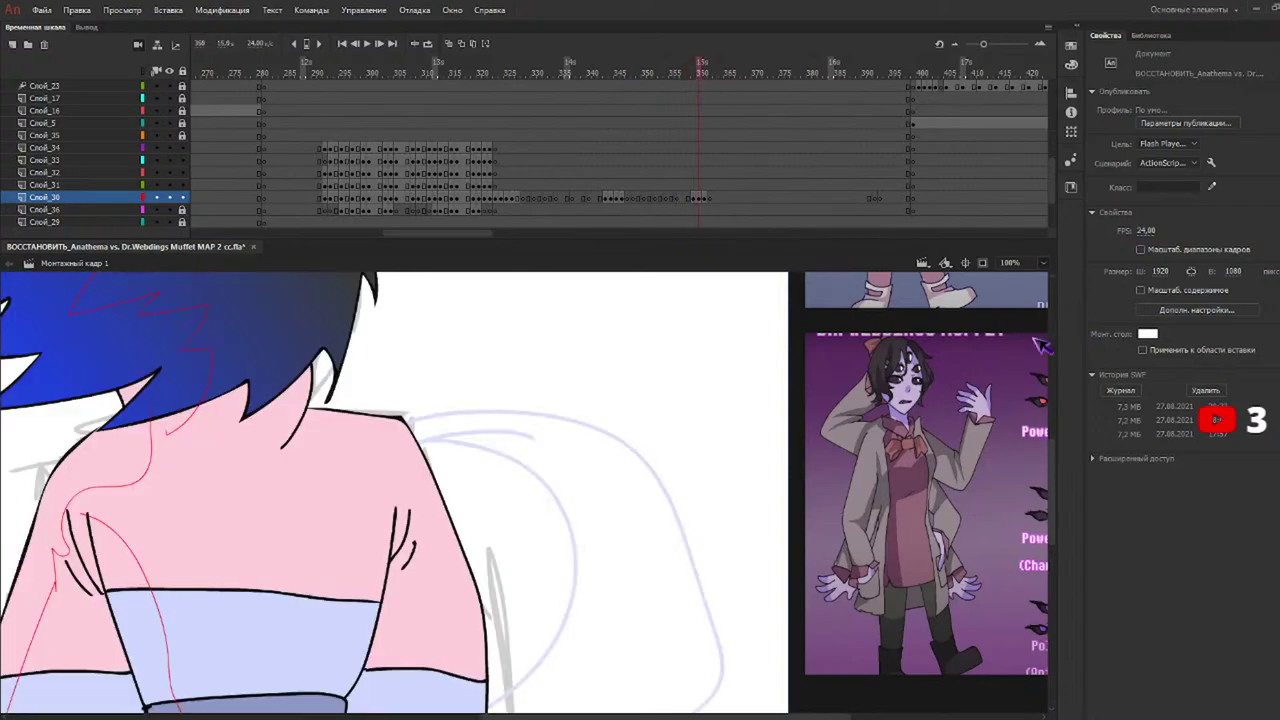
key(ctrl+minus)
click(500, 70)
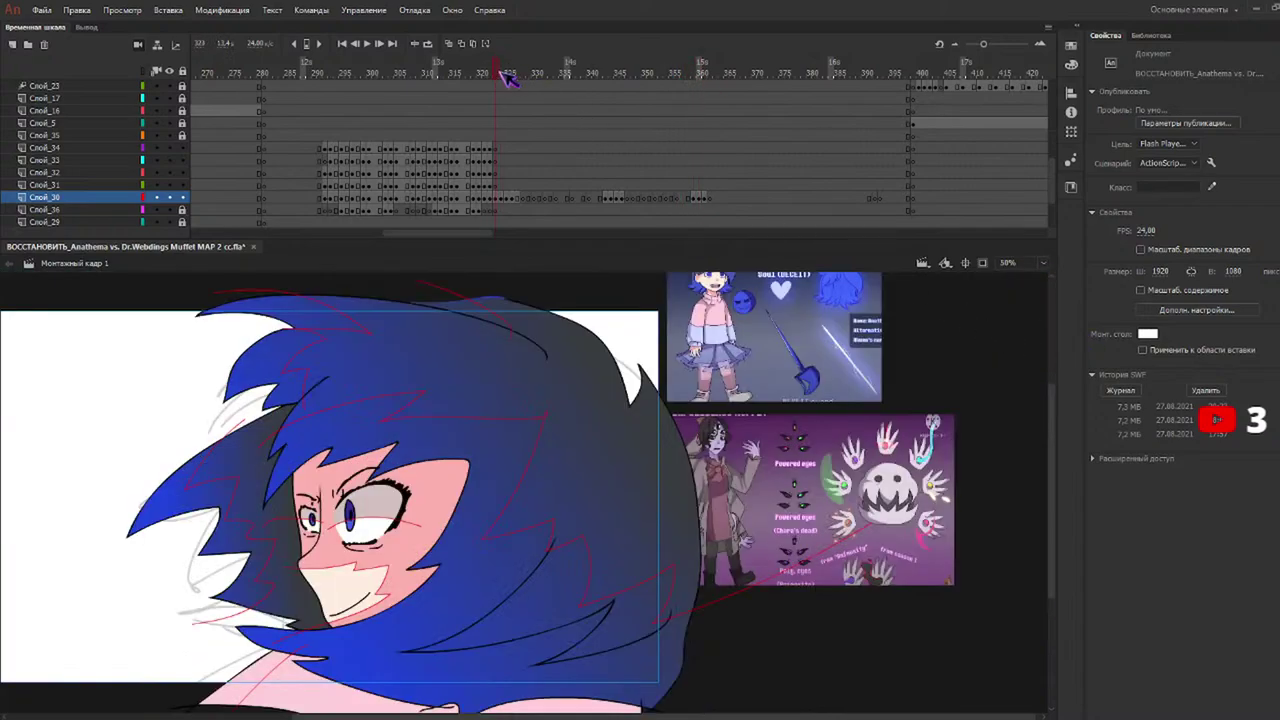
click(183, 160)
click(183, 148)
click(303, 696)
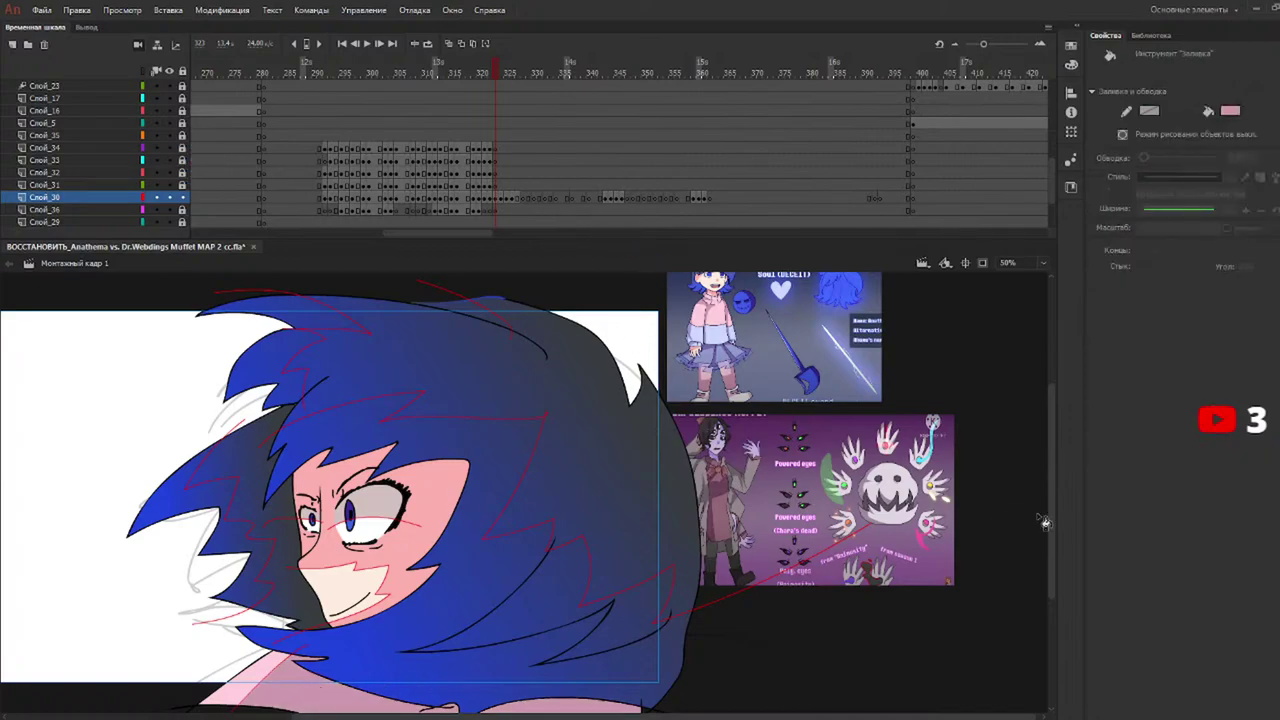
scroll(1052, 538, down, 3)
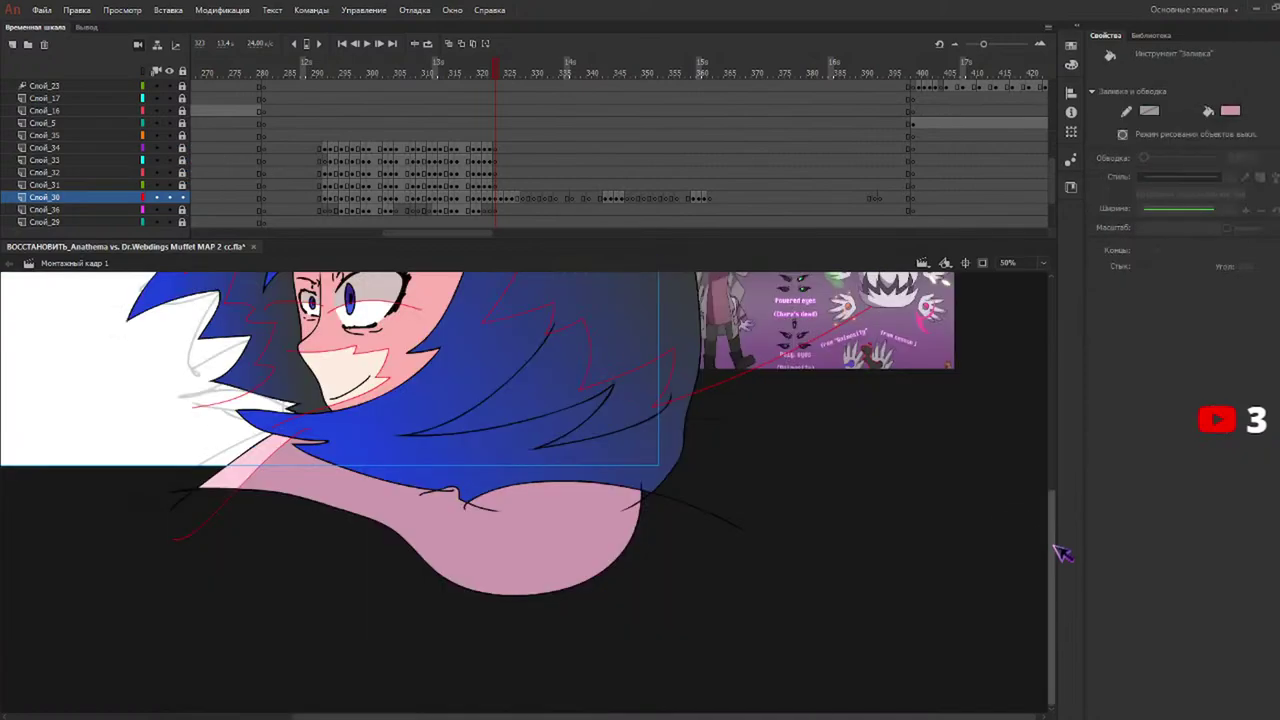
scroll(1060, 551, up, 2)
Fill the shaded parts of the pink sweater with the dark pink on frames 324, 325 and 327.
click(502, 68)
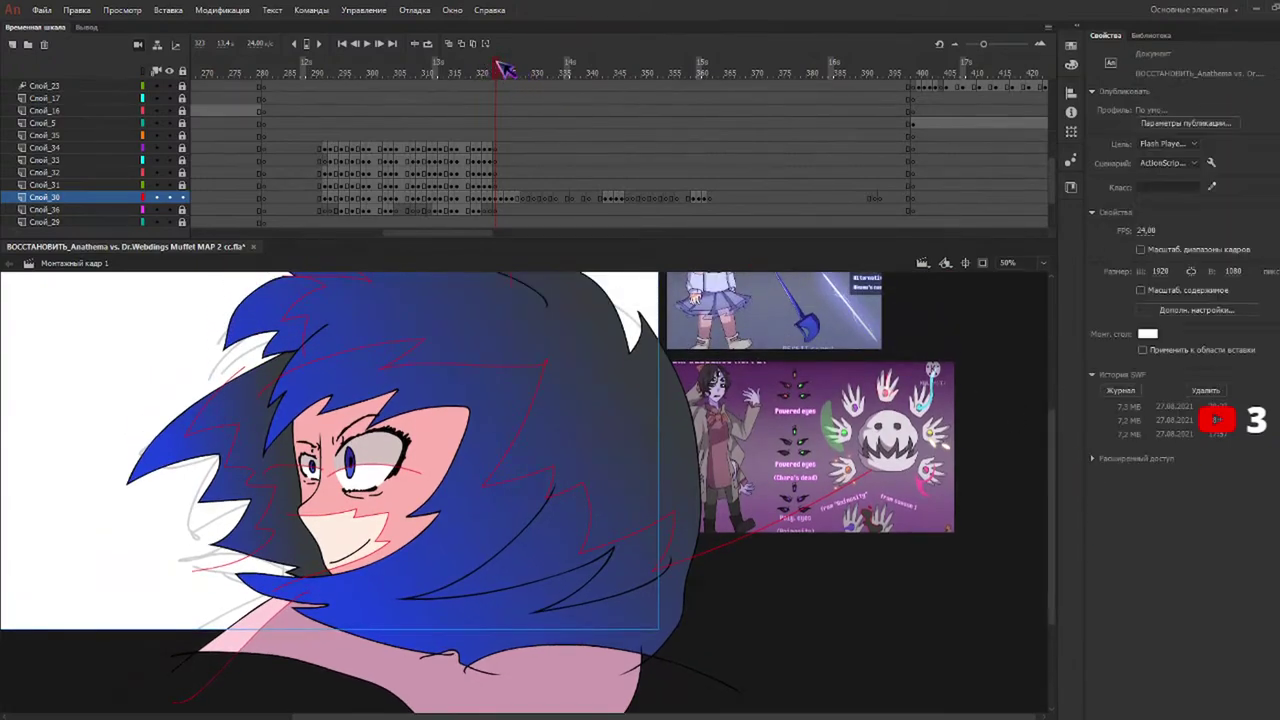
click(410, 584)
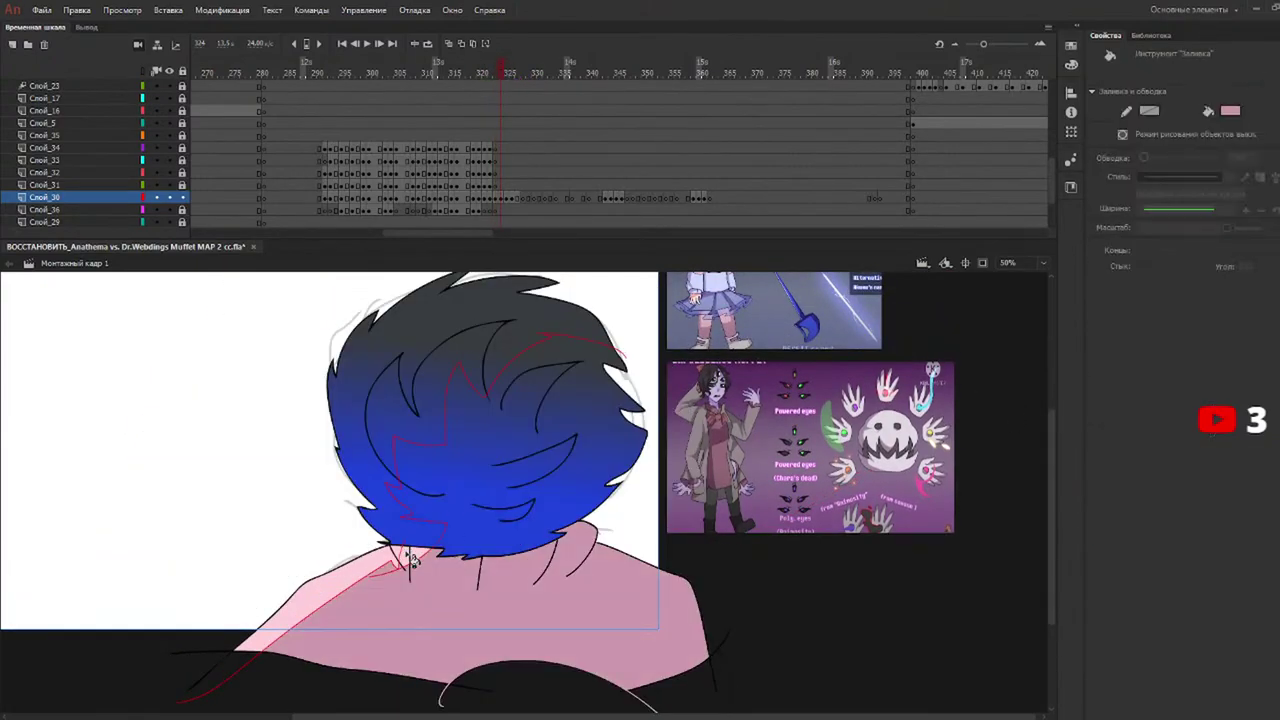
click(508, 71)
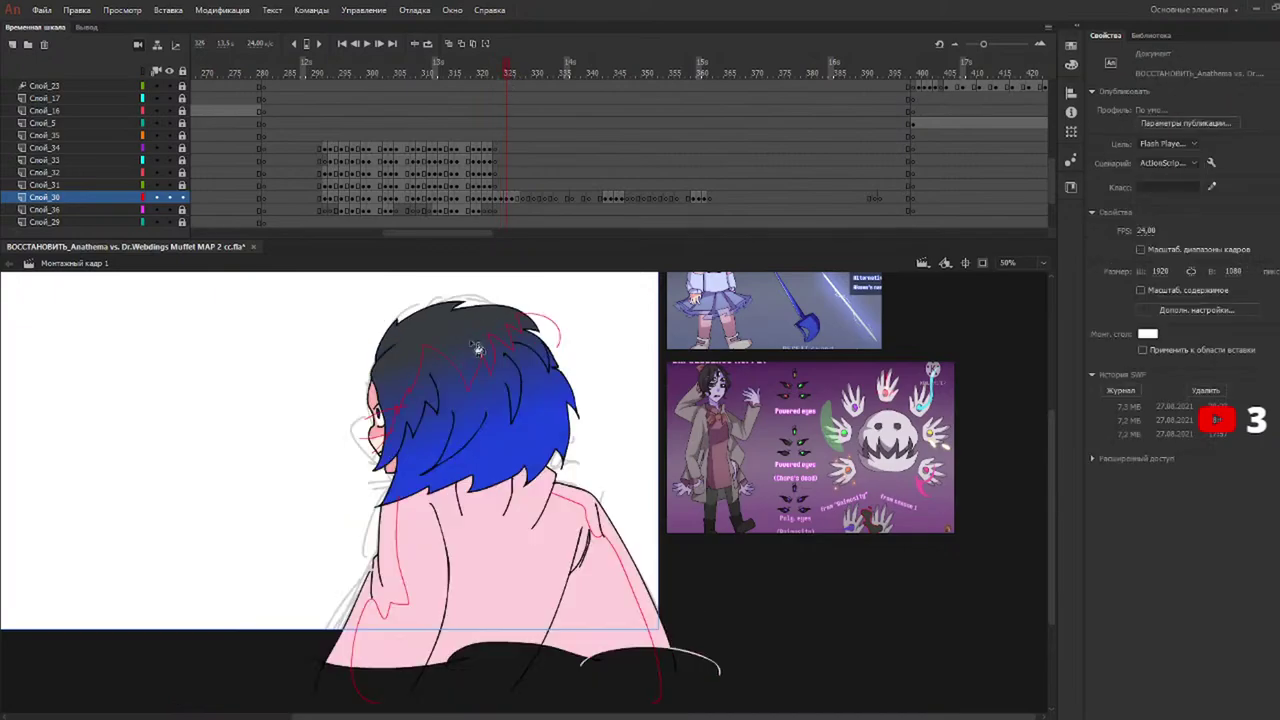
click(462, 565)
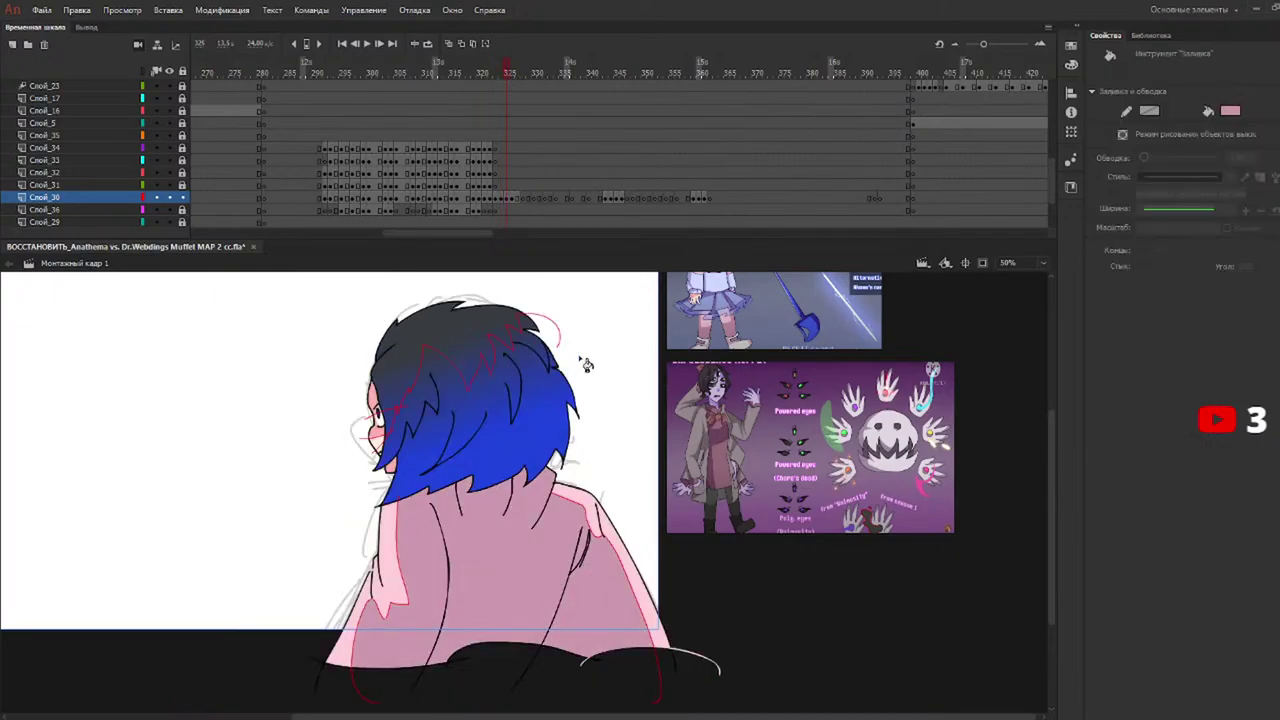
click(517, 71)
click(430, 478)
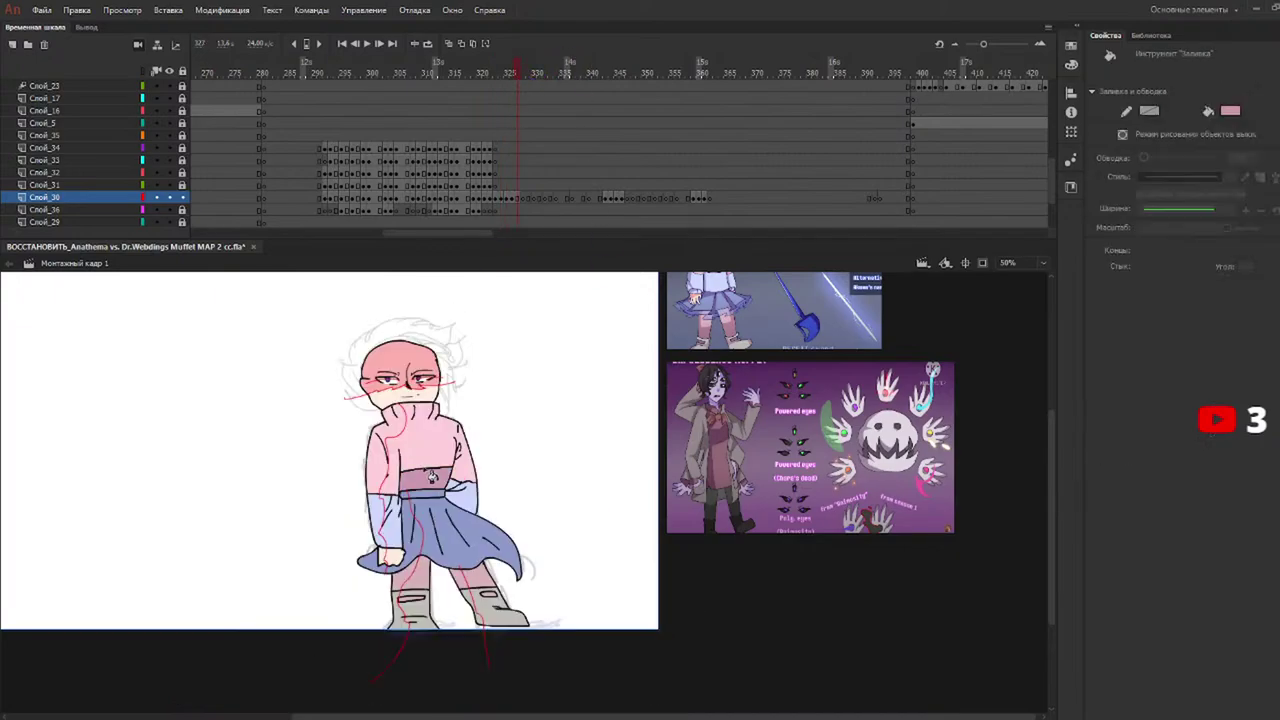
click(432, 460)
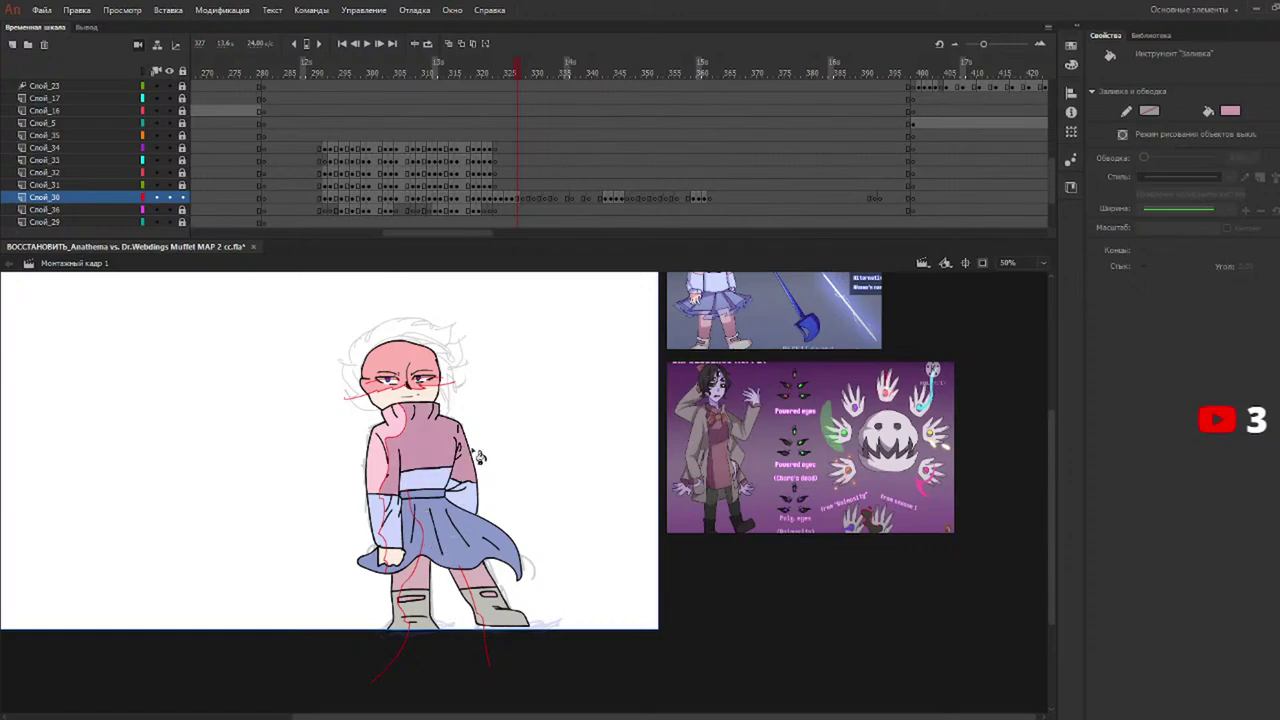
Fill the shaded pink back and sleeves of the sweater with the dark pink on frames 343 and 344.
drag(590, 71, 604, 71)
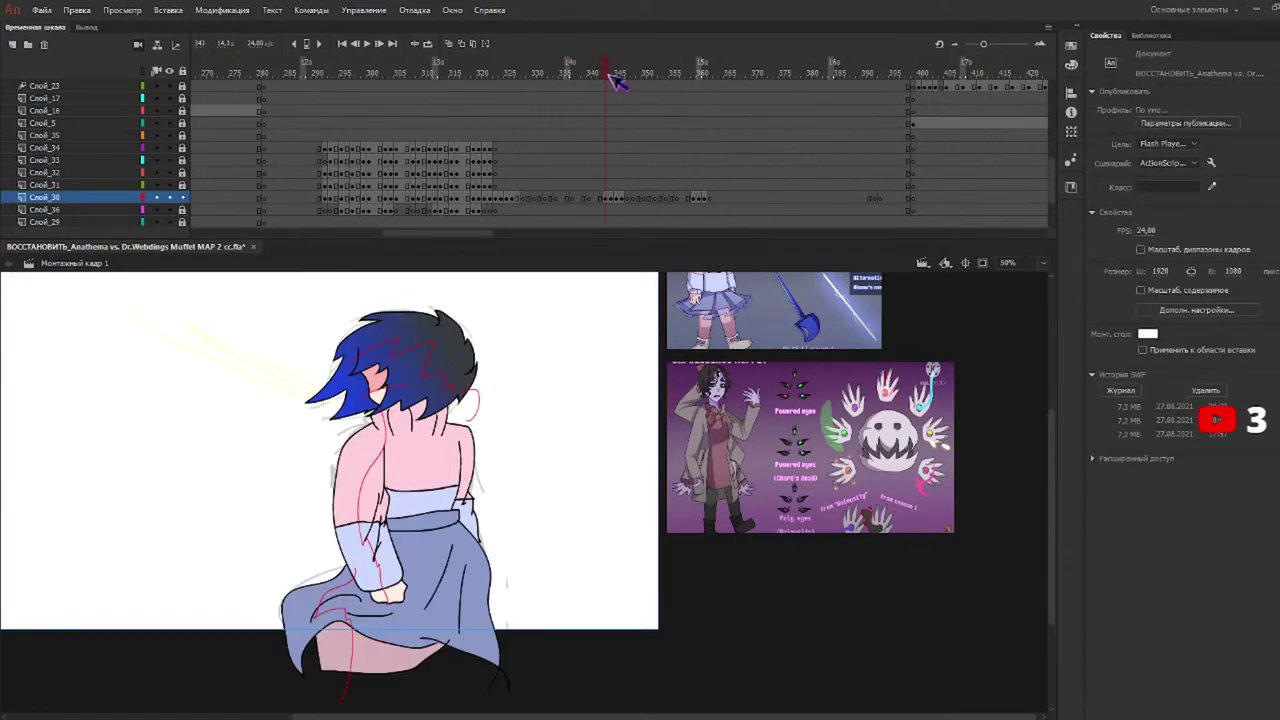
click(447, 455)
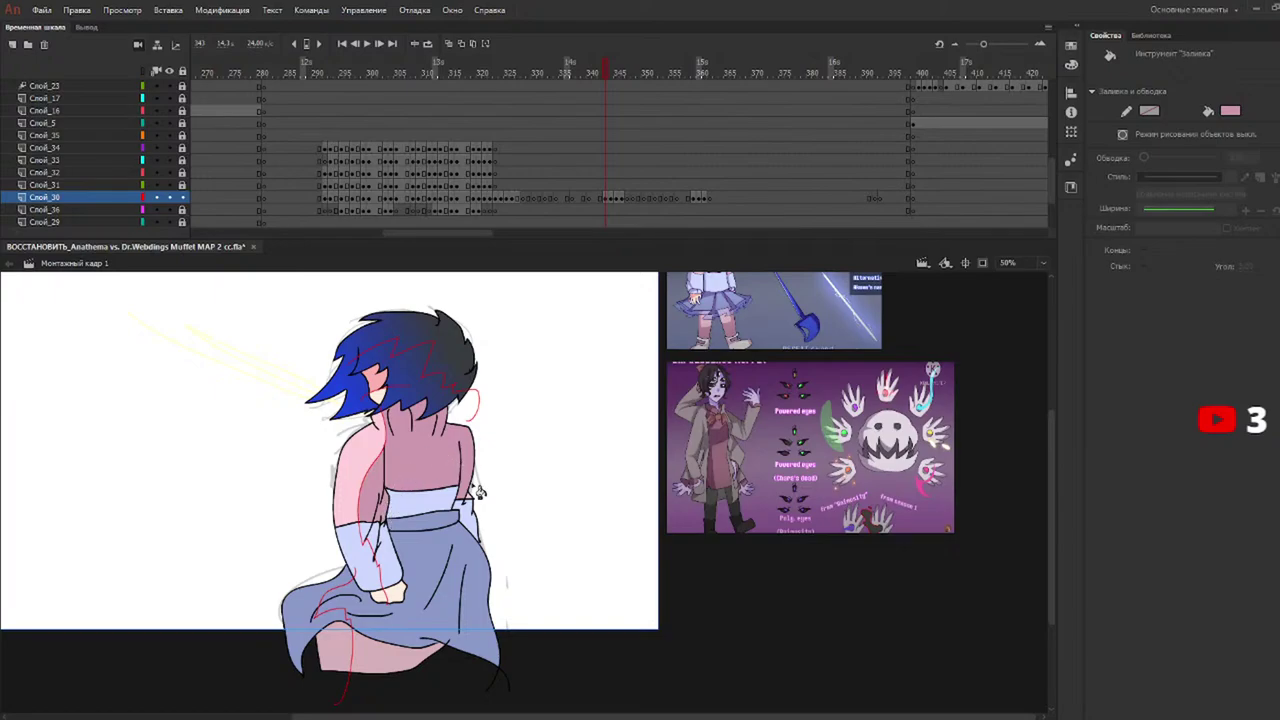
click(608, 72)
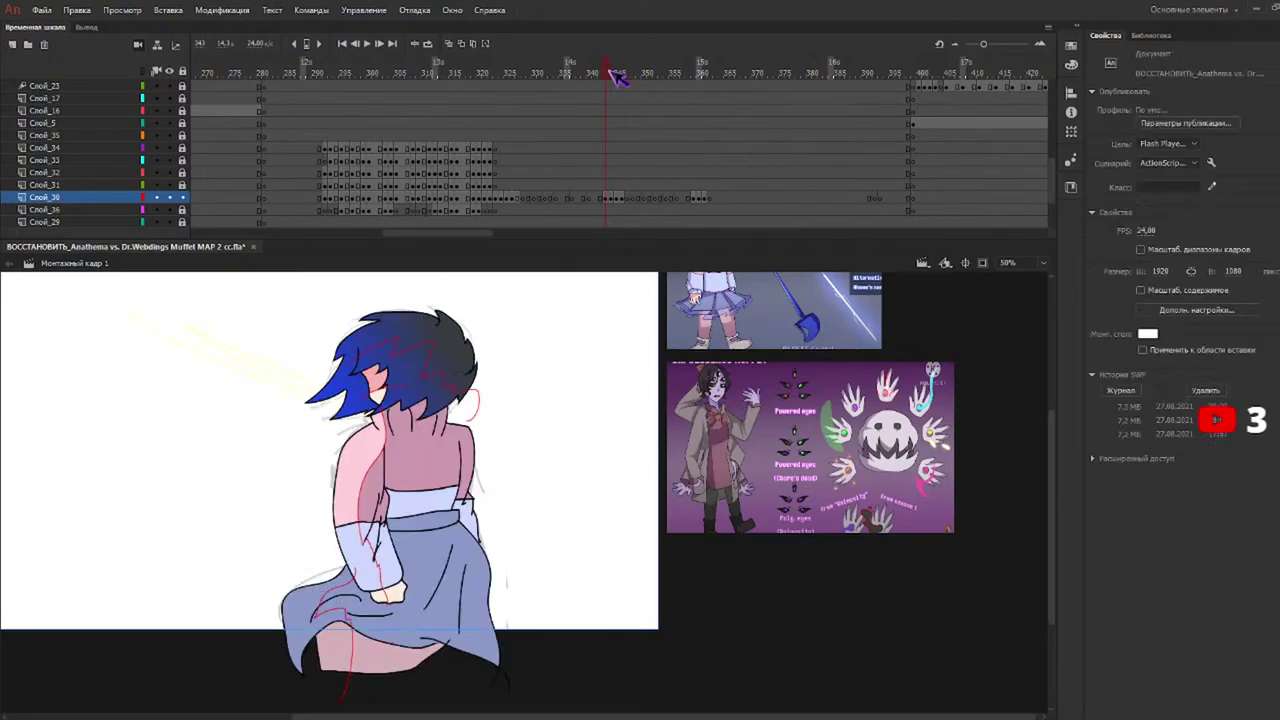
click(613, 72)
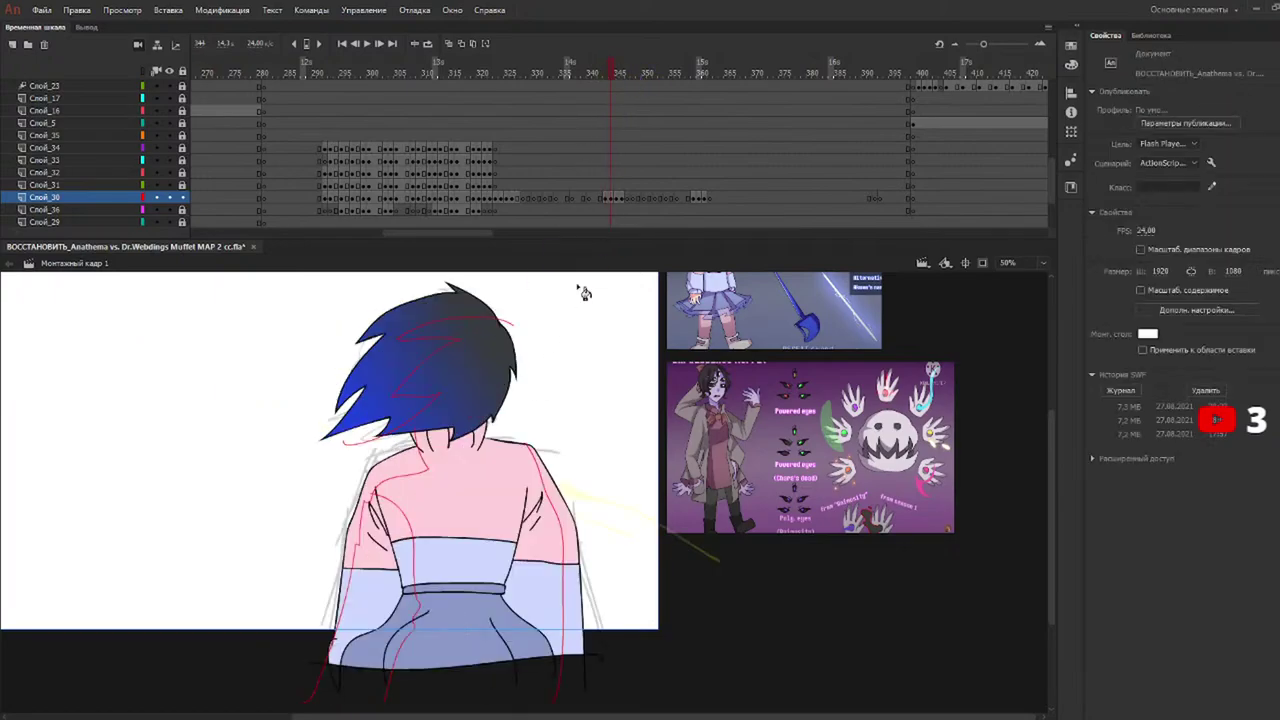
click(507, 497)
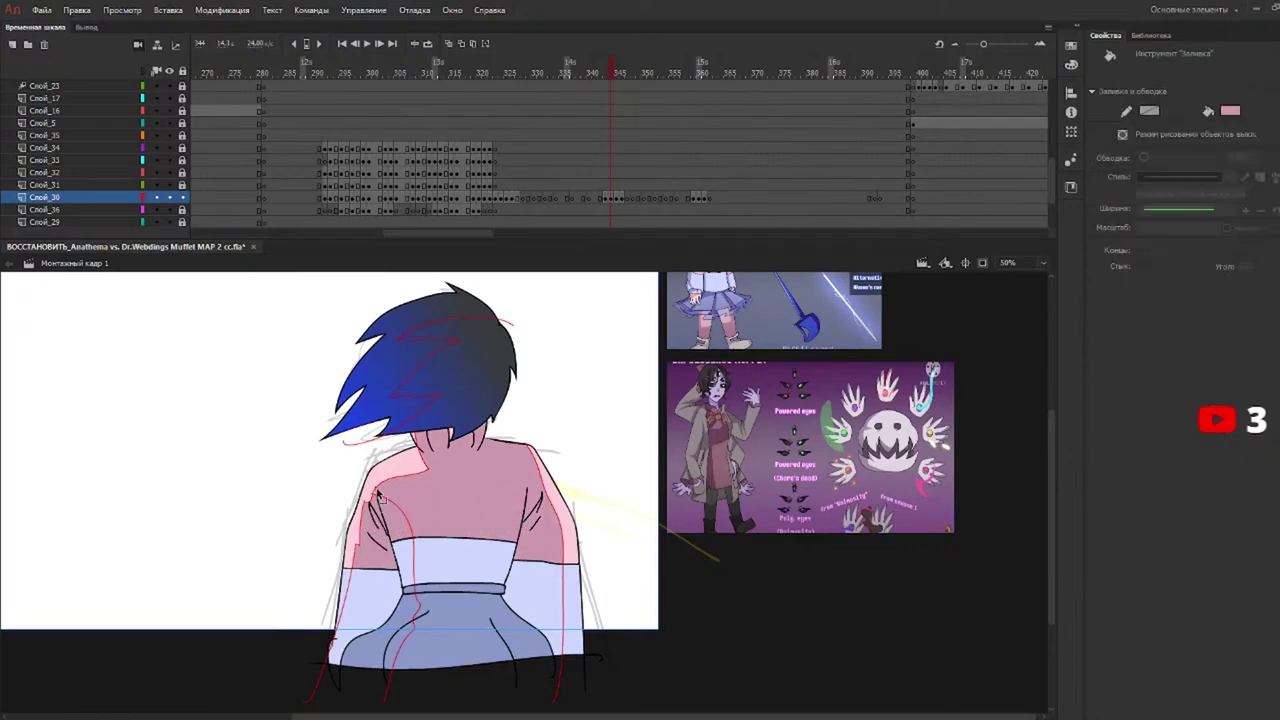
click(376, 535)
Fill the shaded pink parts of the sweater with the dark pink on frames 345 and 346.
click(618, 80)
click(485, 459)
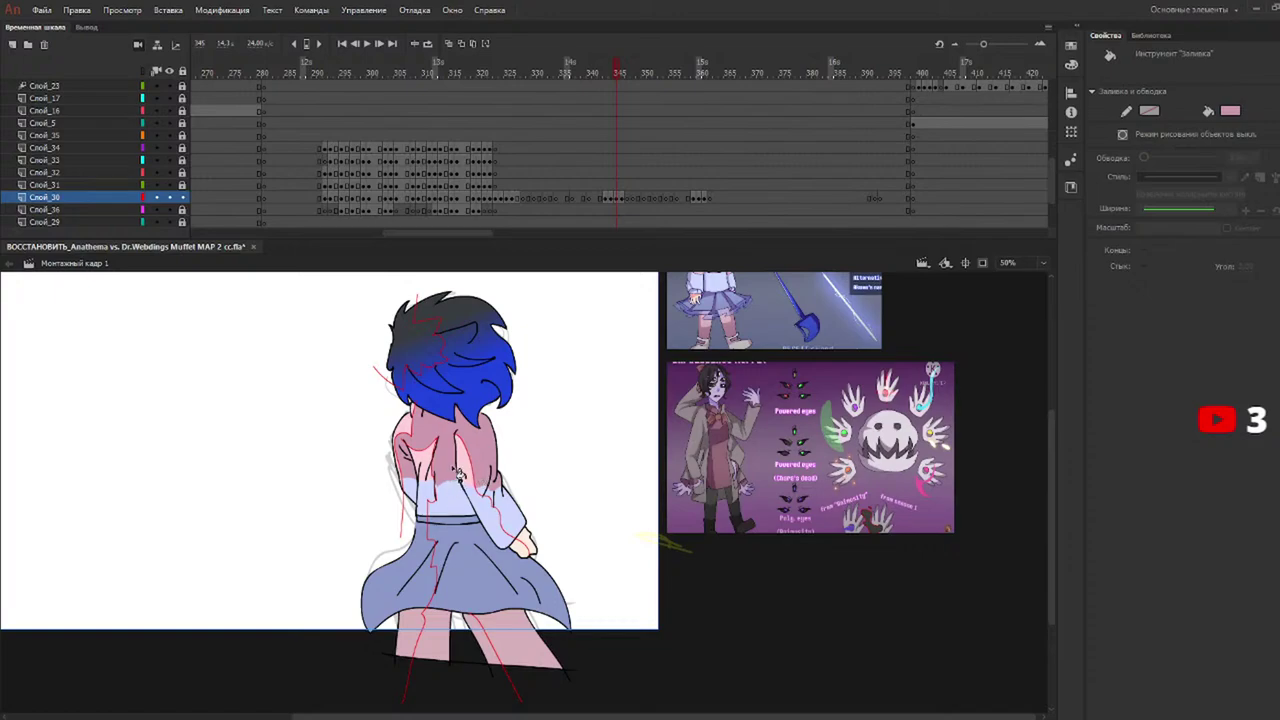
drag(625, 78, 623, 70)
click(438, 406)
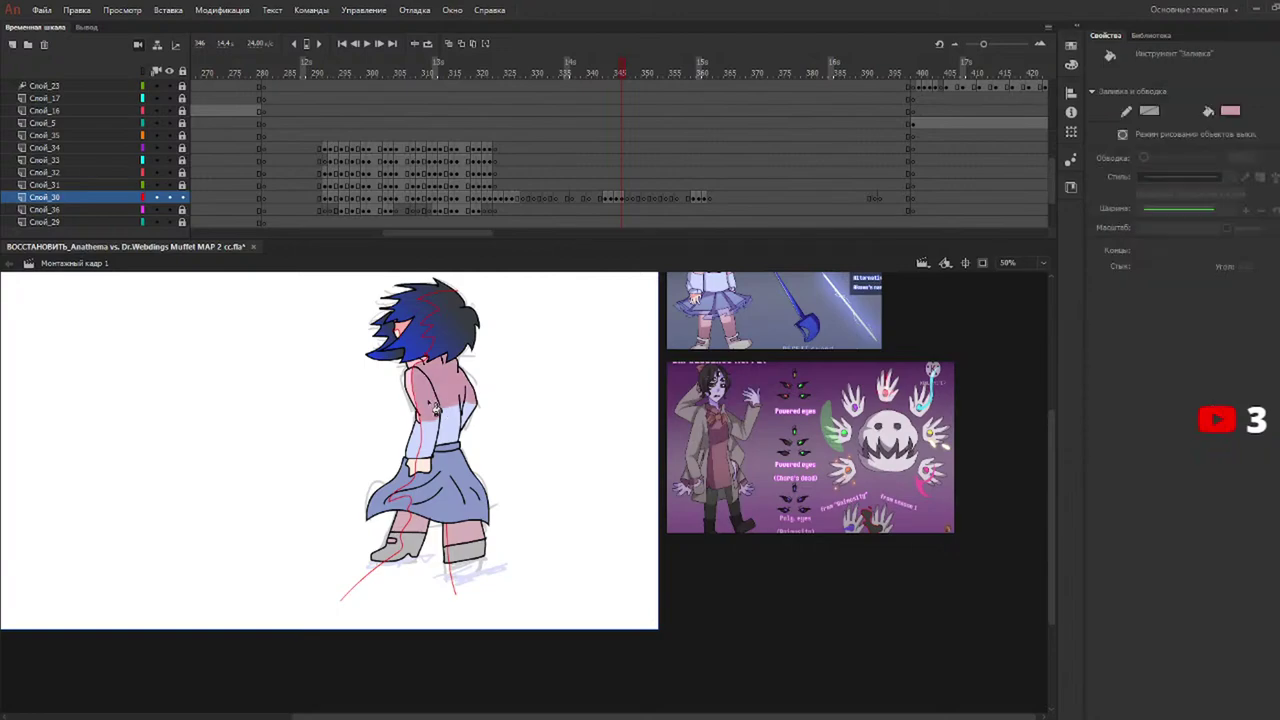
Shade the pink part of the sweater with the dark pink on frames 359 and 360.
drag(663, 71, 704, 78)
click(358, 357)
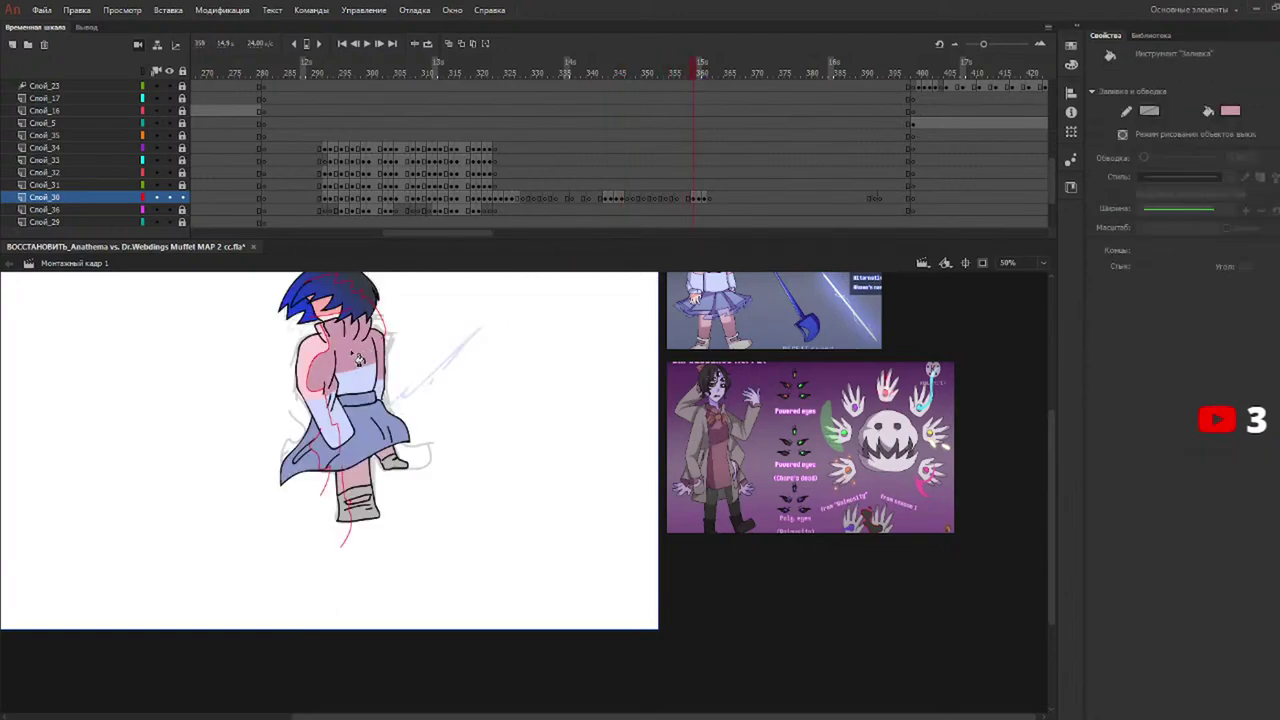
click(704, 72)
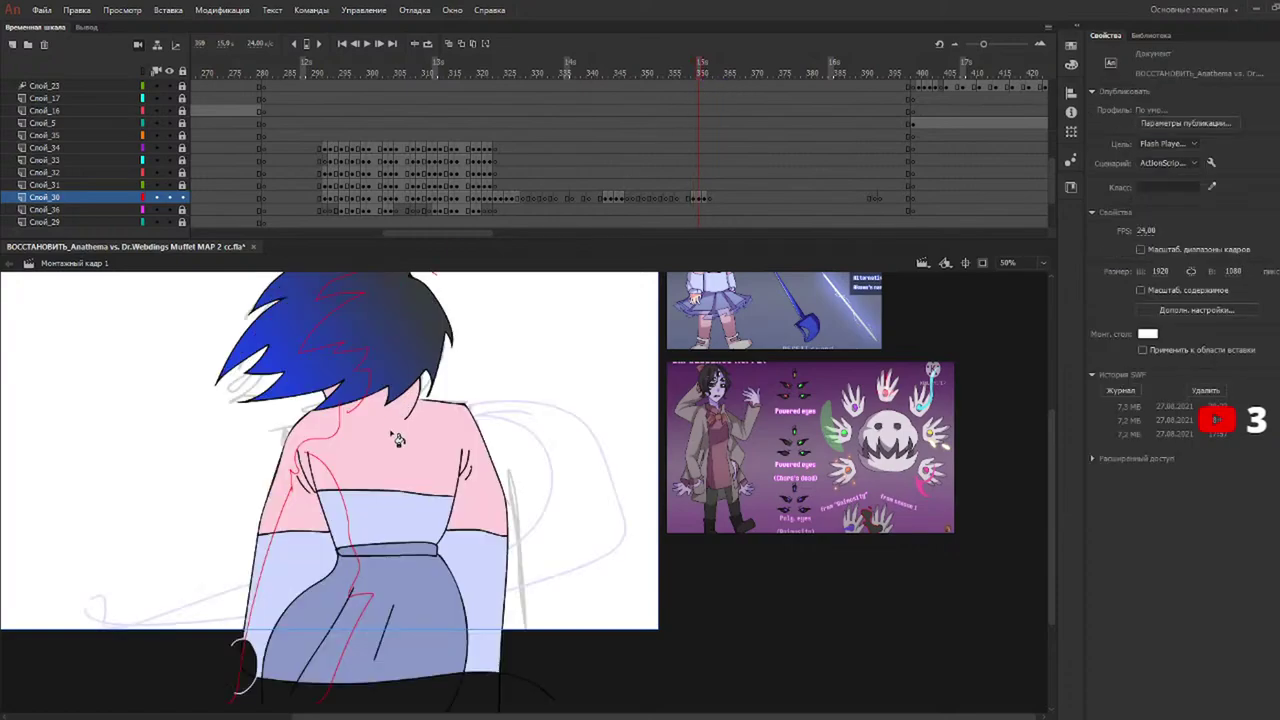
click(397, 440)
On frame 361, fill the shaded upper part of the raised pink sleeve and the collar with the dark pink.
click(710, 73)
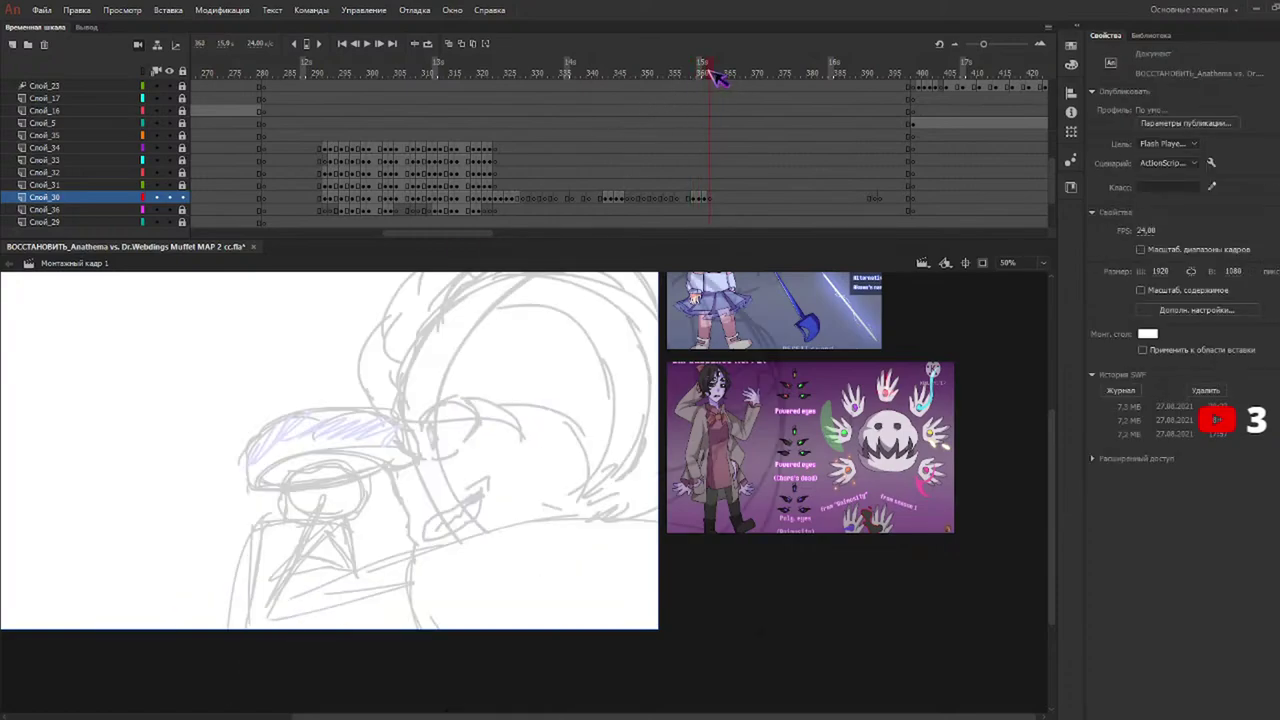
click(705, 73)
click(545, 557)
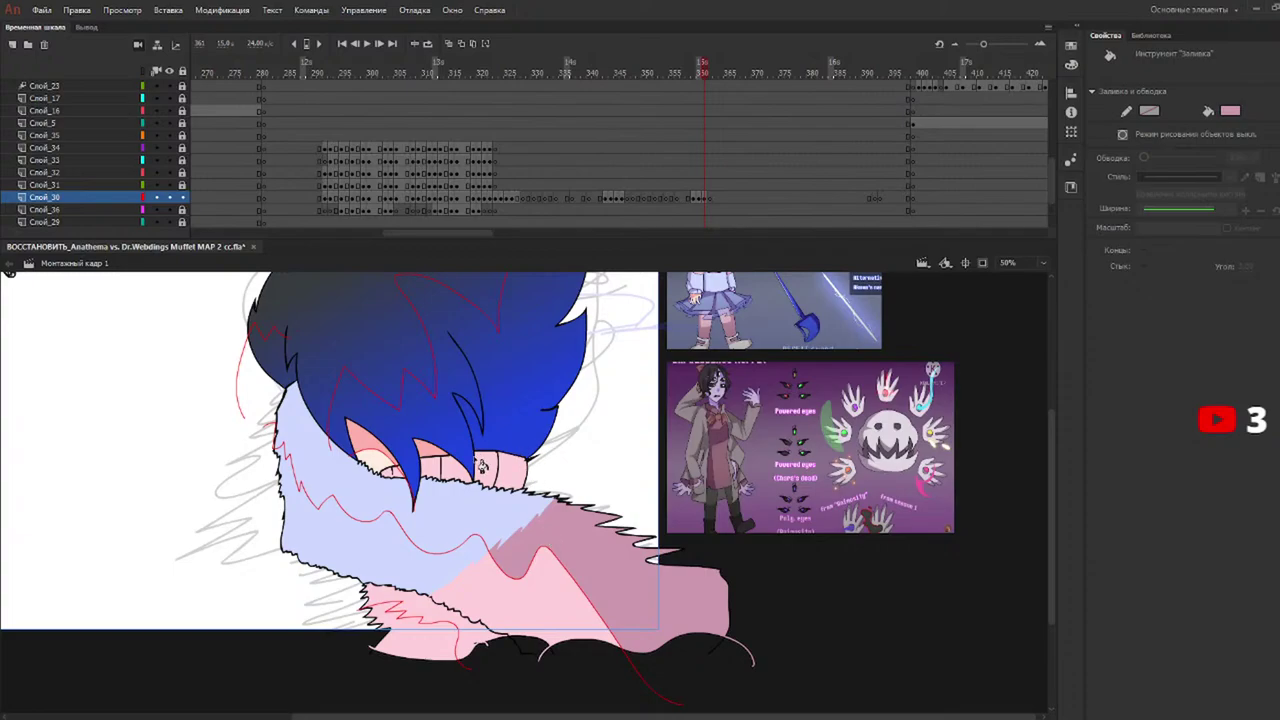
click(513, 481)
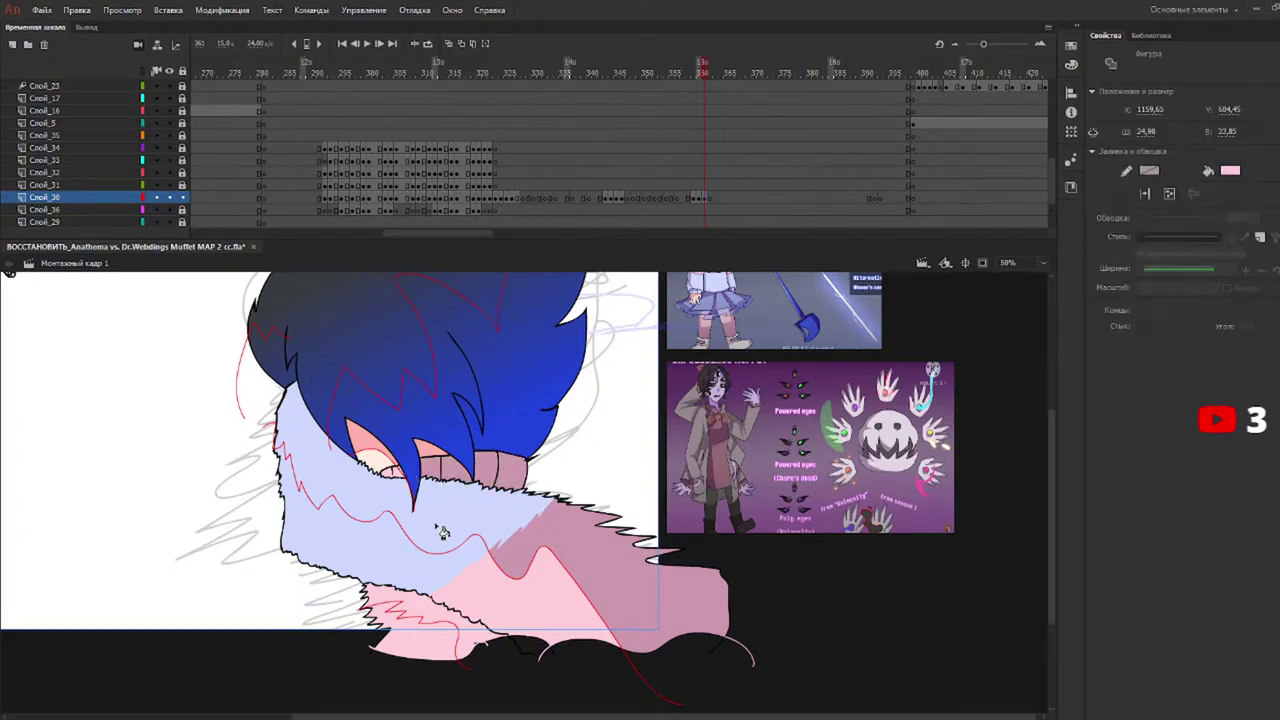
click(485, 635)
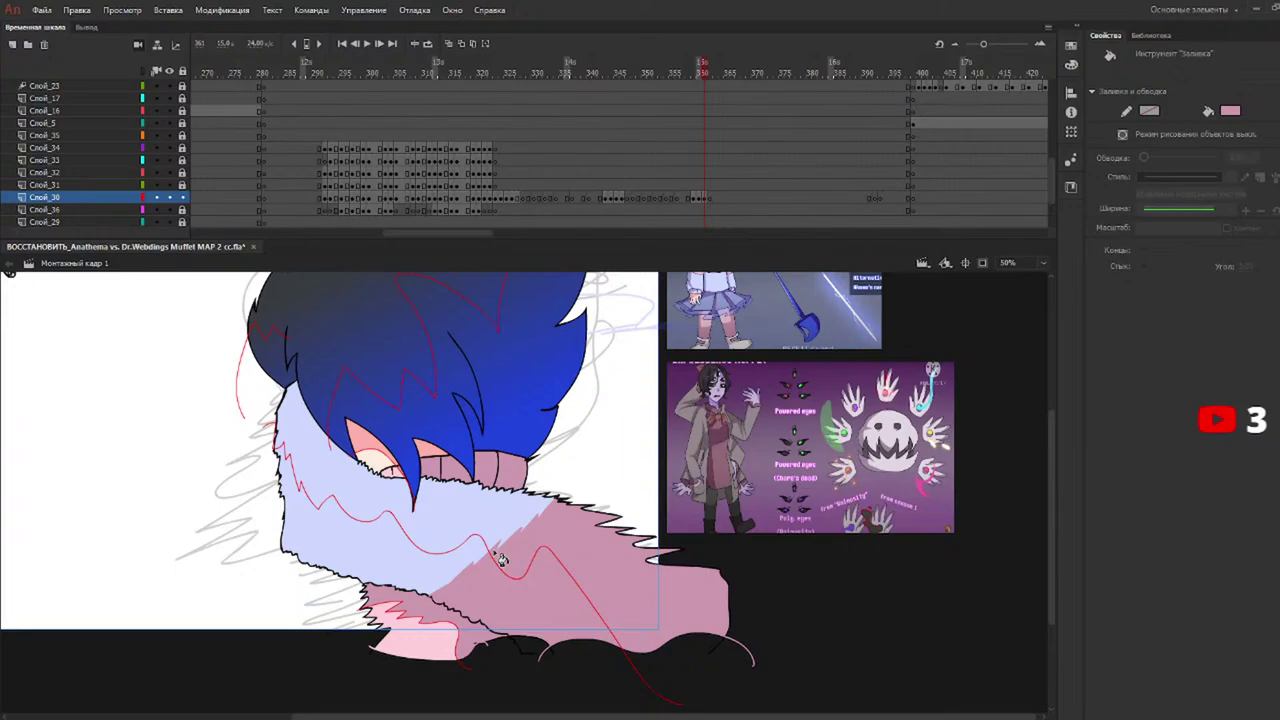
key(ctrl+z)
click(385, 608)
key(ctrl+z)
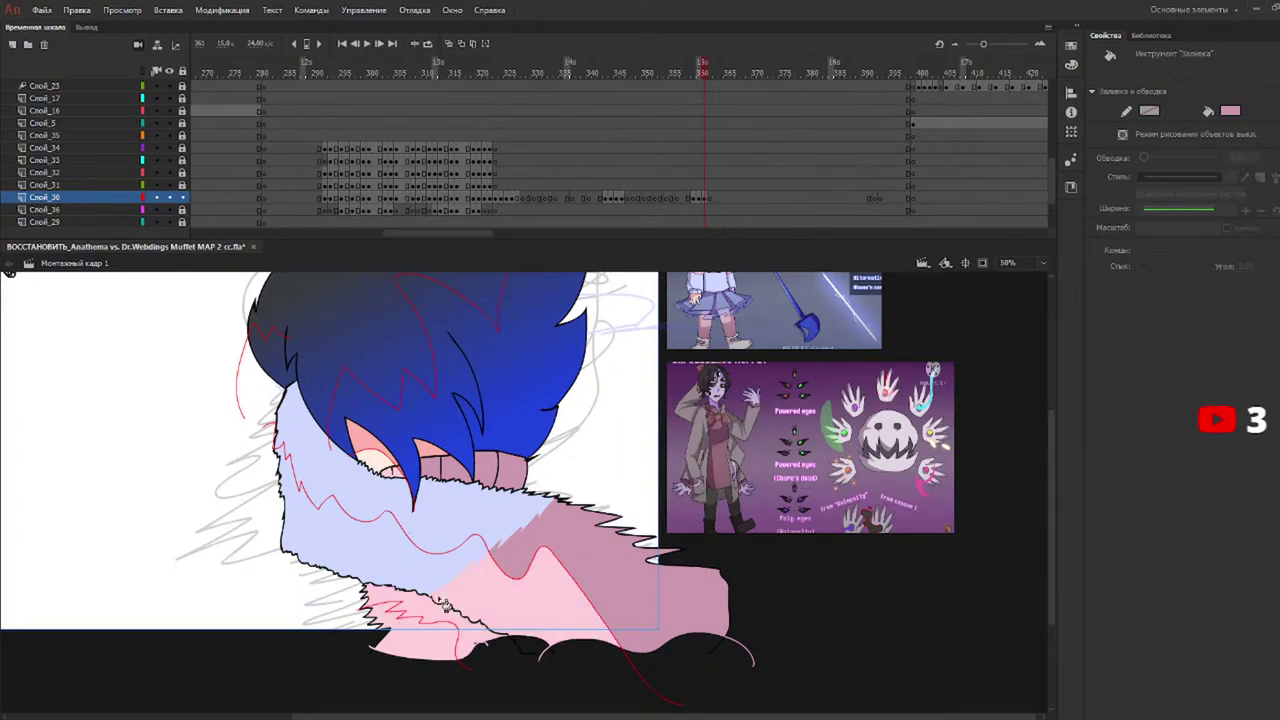
Close the outline gap beneath the sleeve with the brush and fill the shaded lower pink area dark pink on frame 361.
key(b)
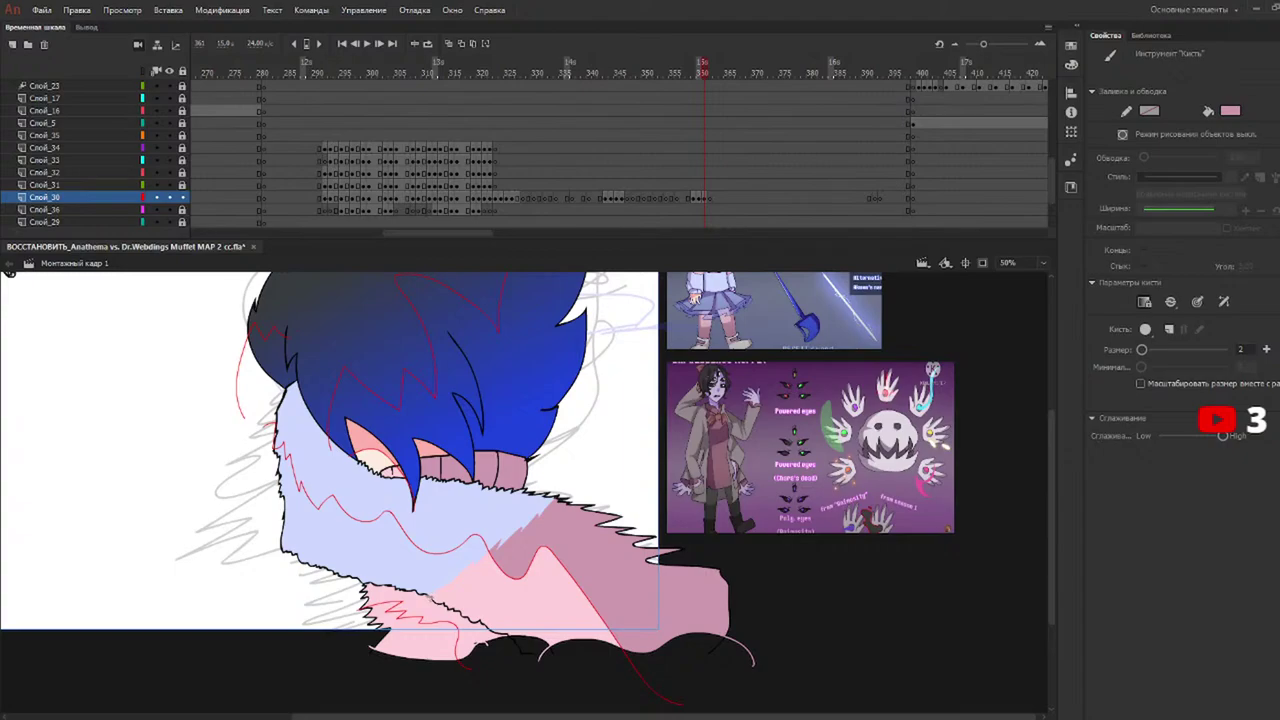
key(k)
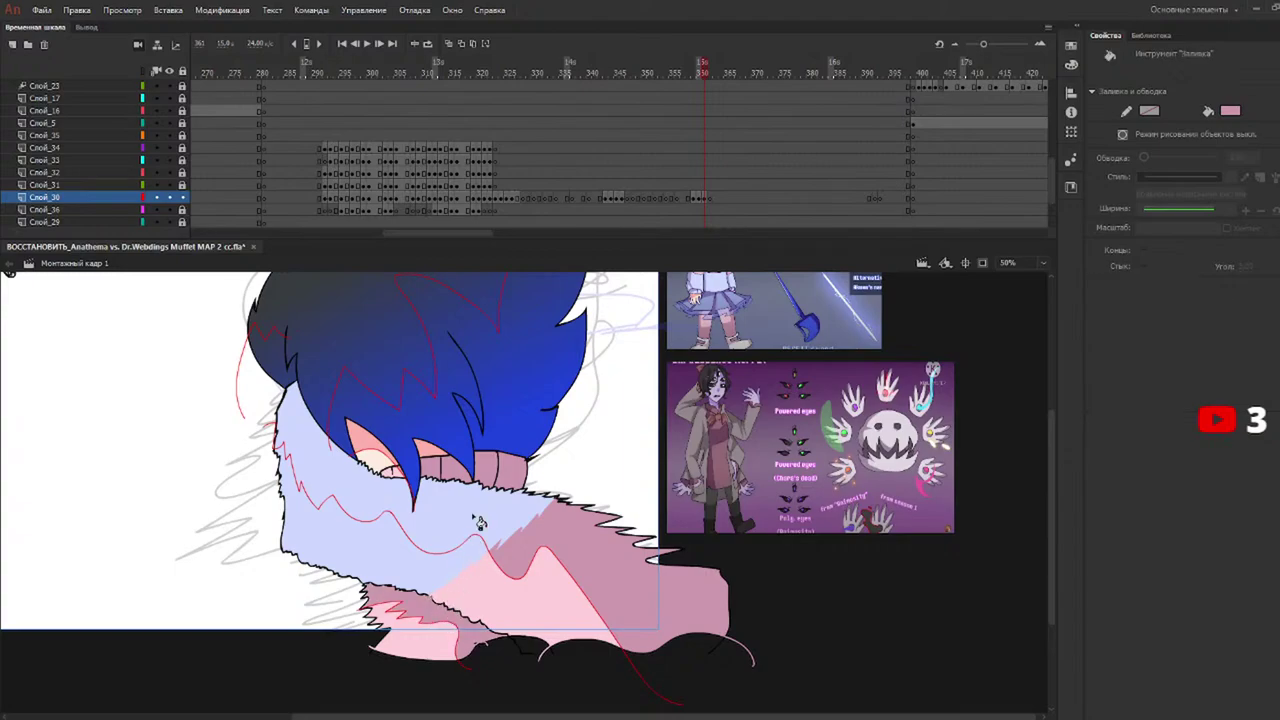
Sample the violet-blue sleeve shadow from the character reference and fill the shaded light blue sweater parts on frame 326.
click(677, 66)
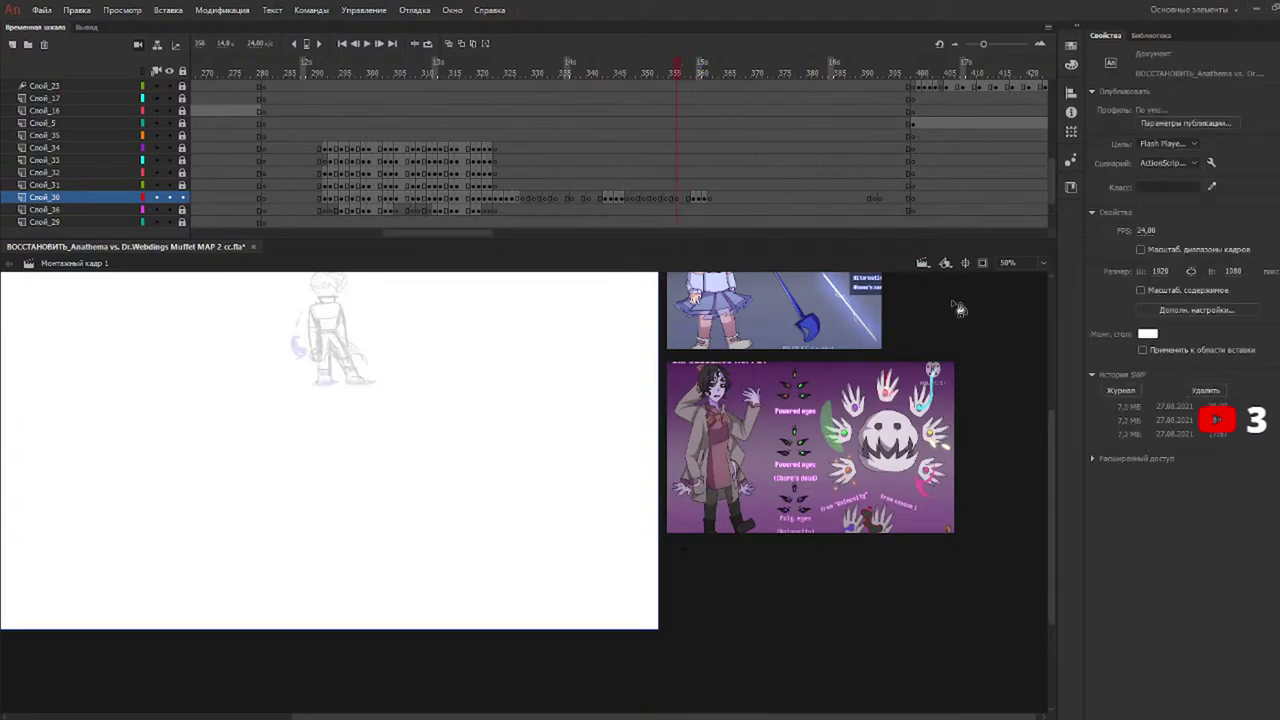
scroll(1057, 443, up, 2)
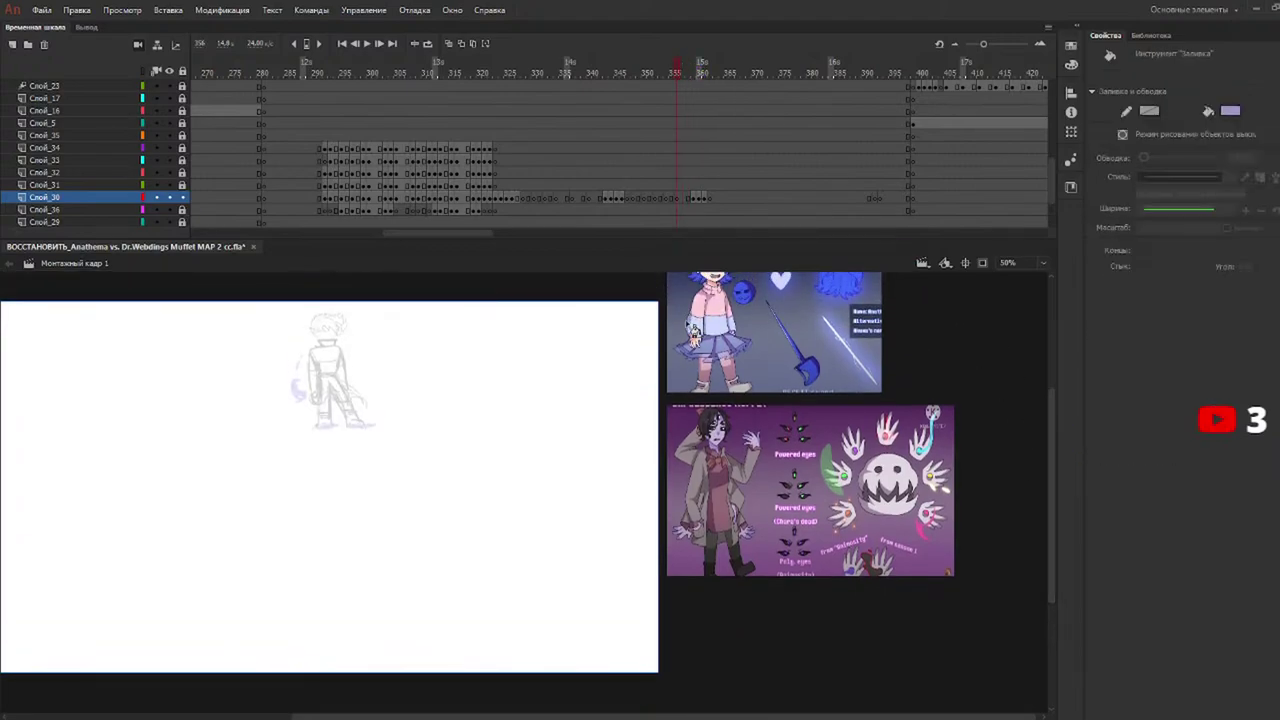
mouse_move(528, 70)
mouse_down()
mouse_move(494, 70)
mouse_move(510, 72)
mouse_up()
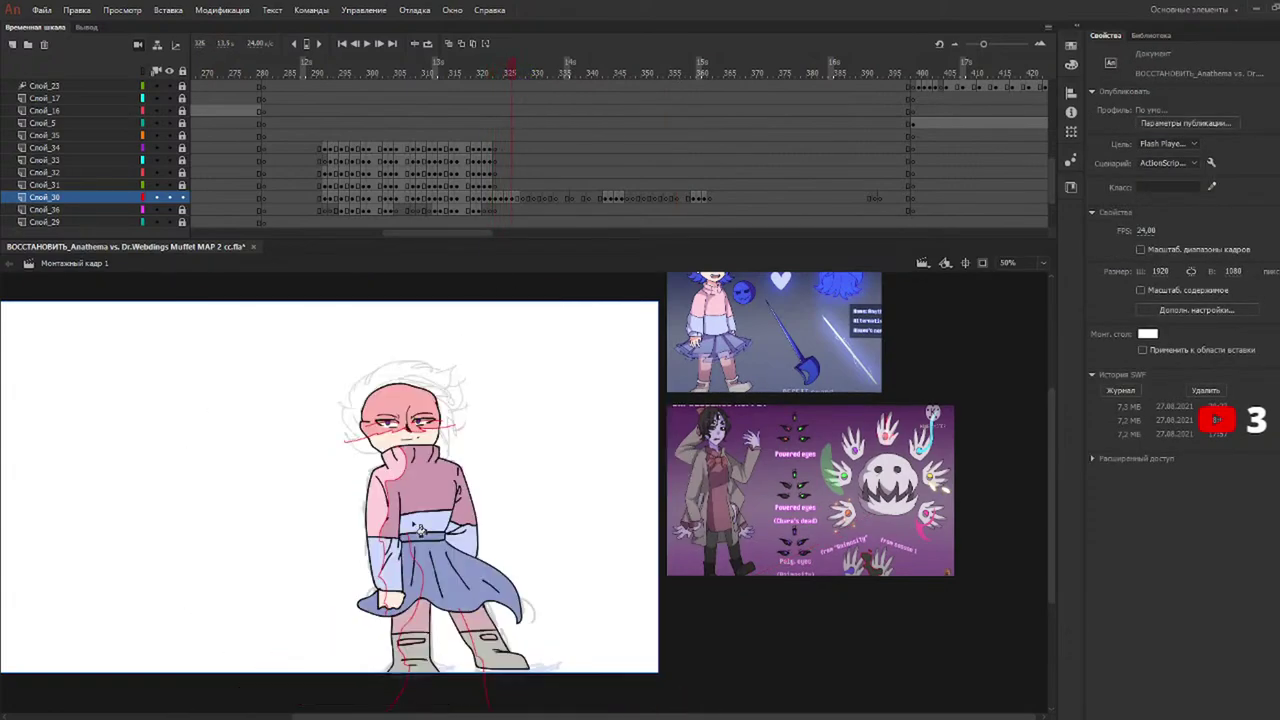
key(k)
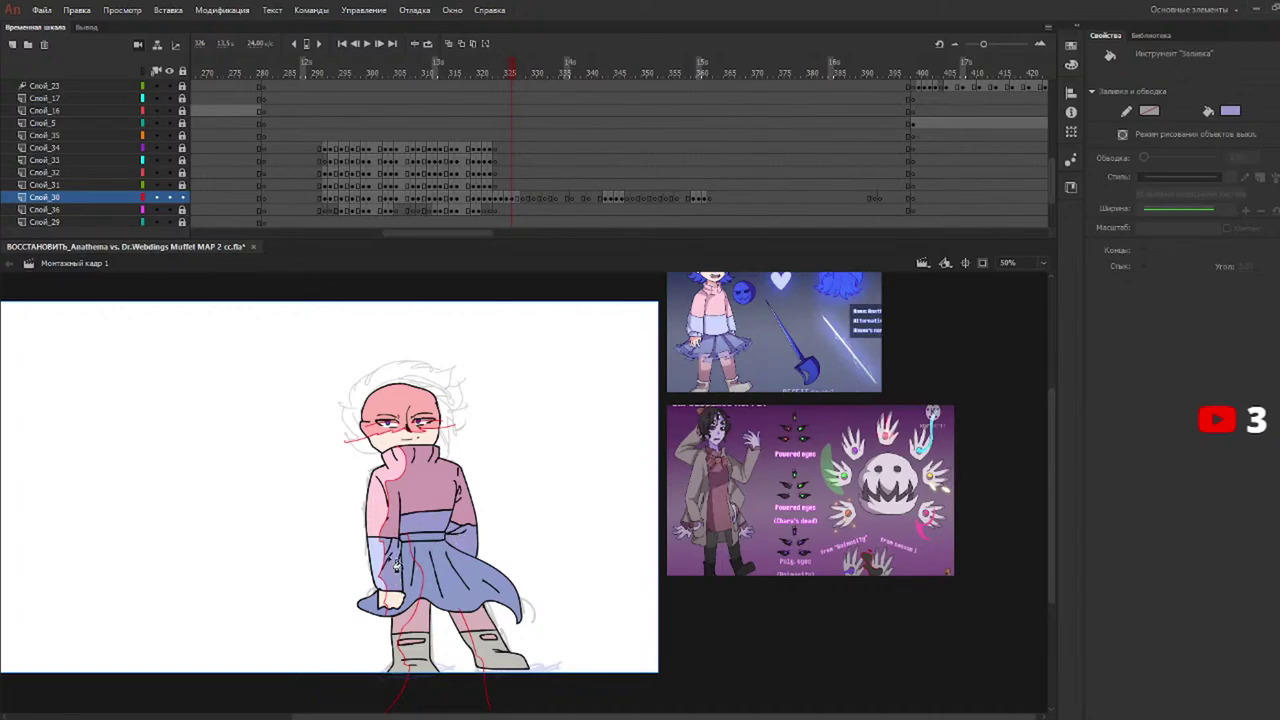
Fill the shaded light blue parts of the sweater and sleeves with the violet-blue on frames 343 and 344.
mouse_move(530, 74)
mouse_down()
mouse_move(628, 85)
mouse_move(606, 74)
mouse_up()
key(k)
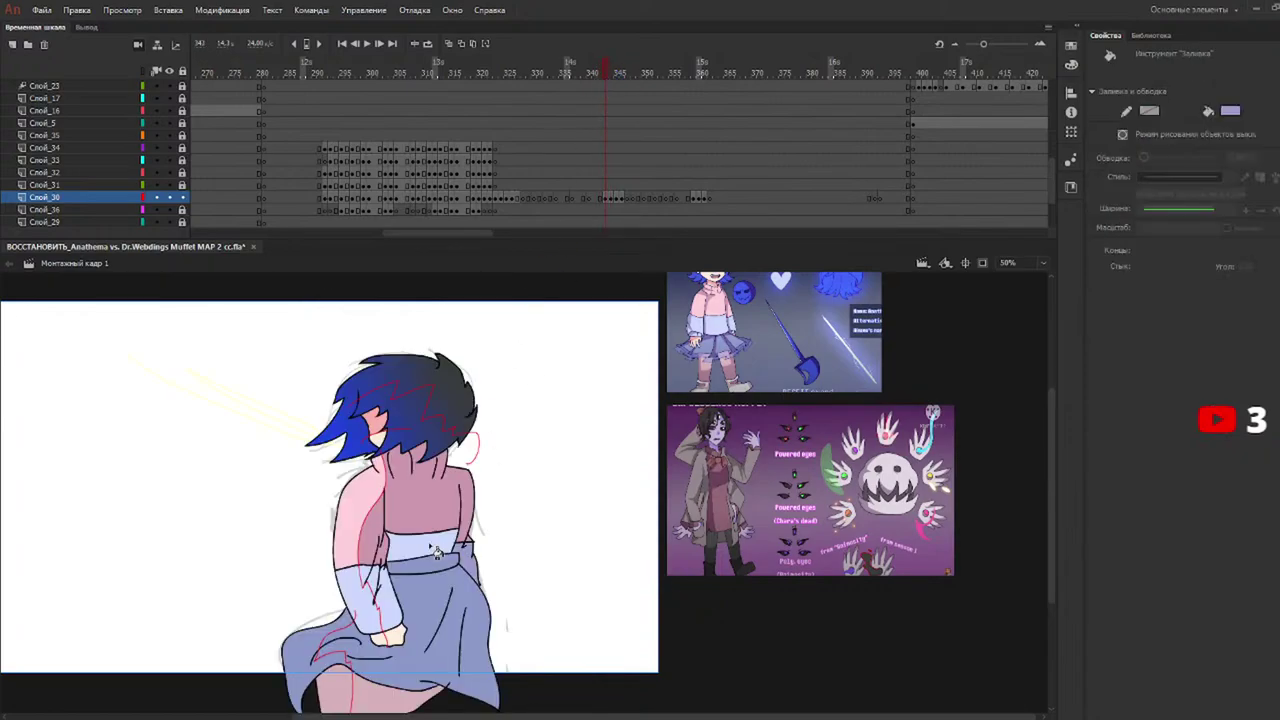
click(393, 612)
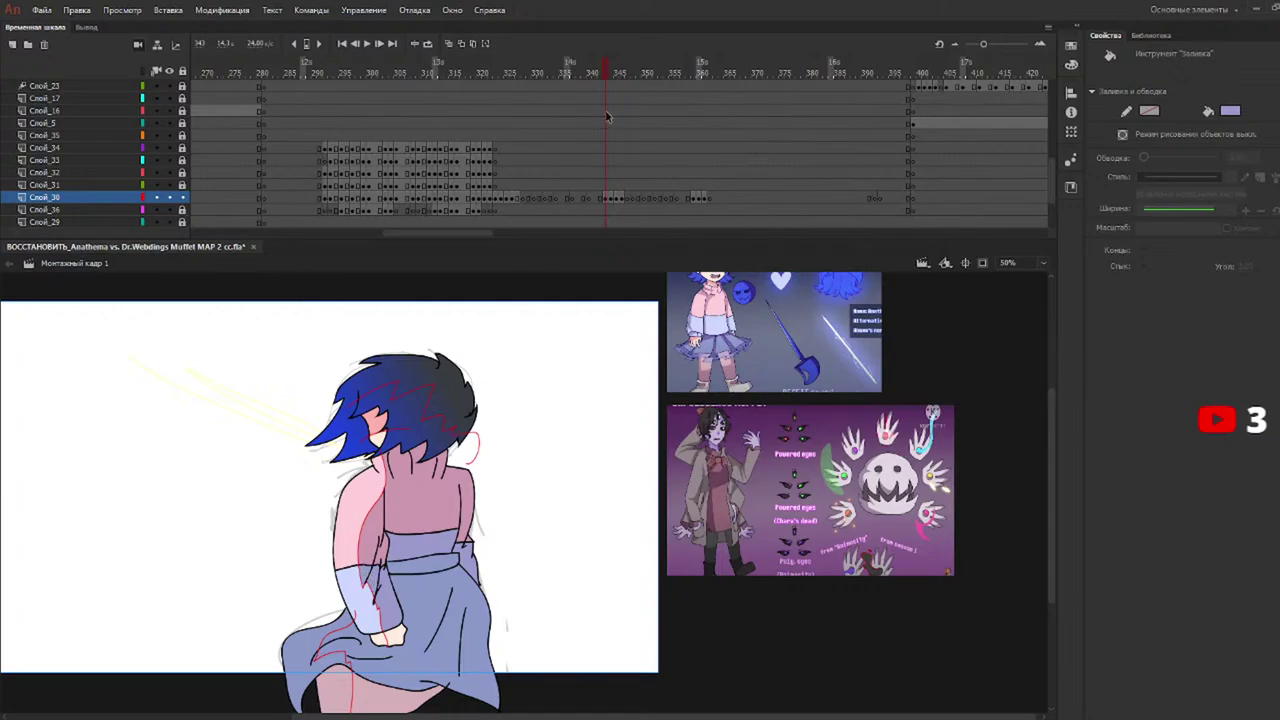
click(611, 69)
click(541, 644)
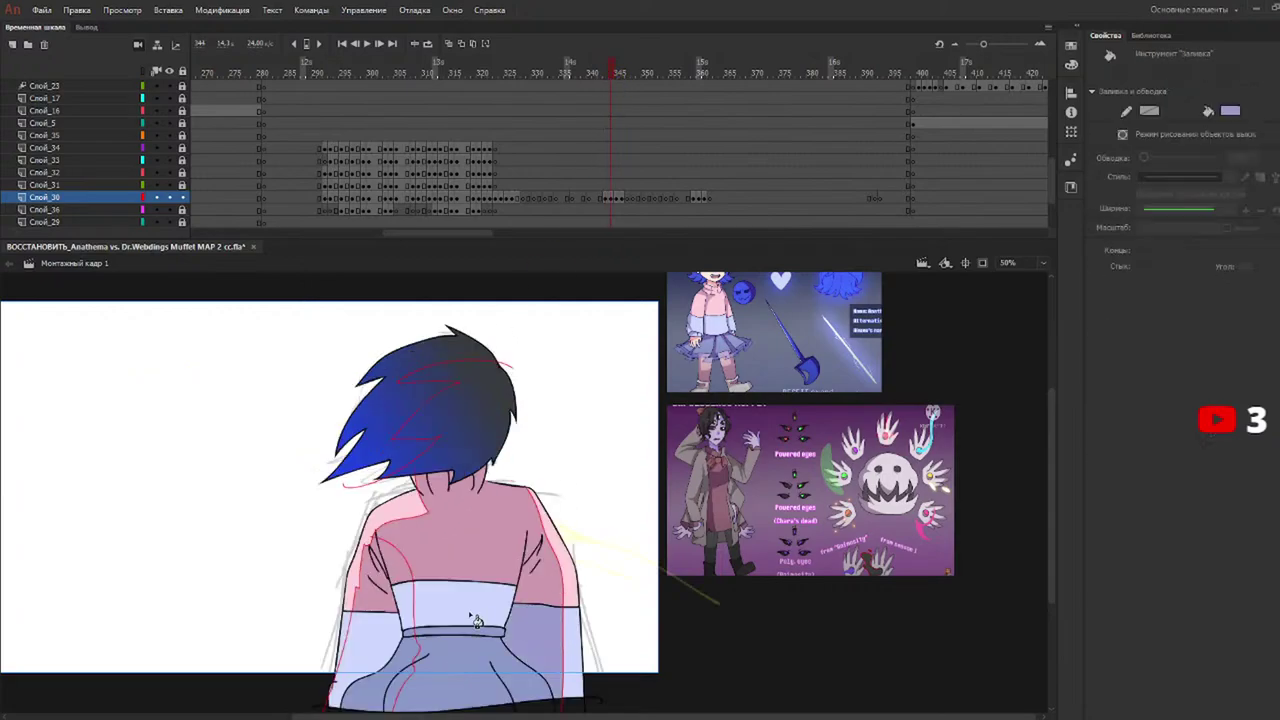
click(474, 613)
click(376, 644)
Shade the light blue back and sleeve areas of the sweater with the violet-blue on frames 345 and 346.
click(619, 72)
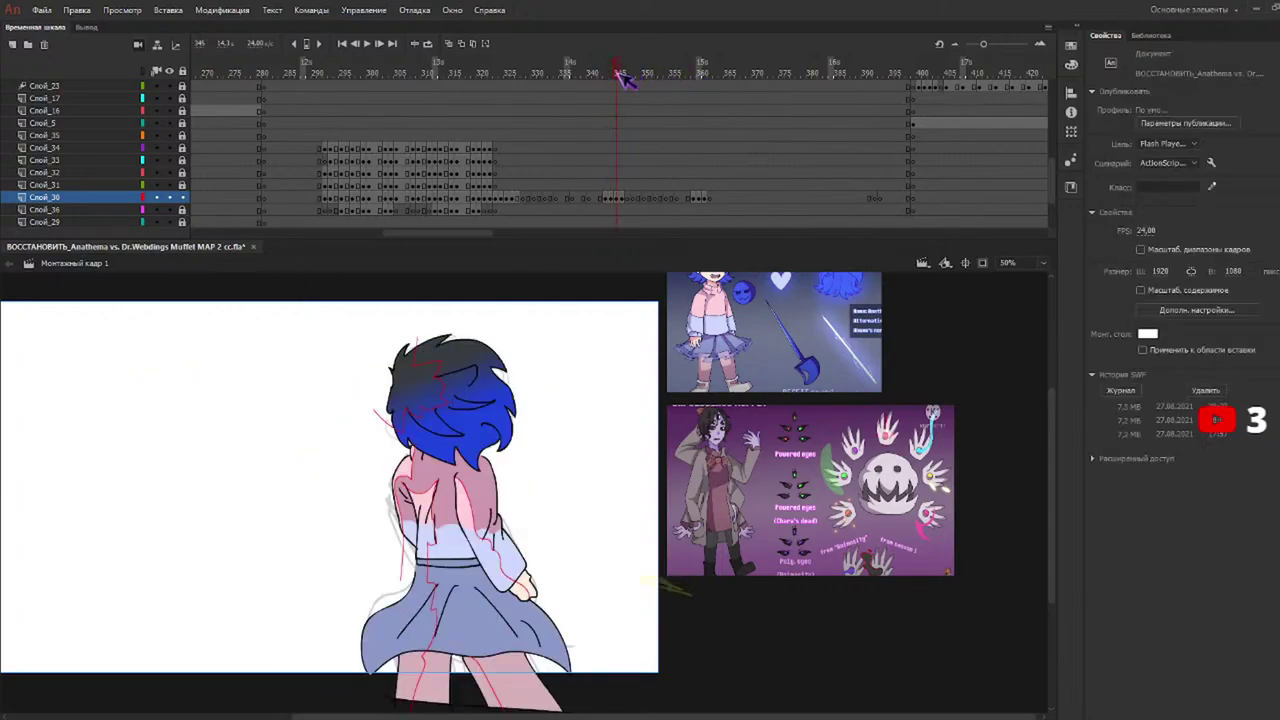
click(515, 566)
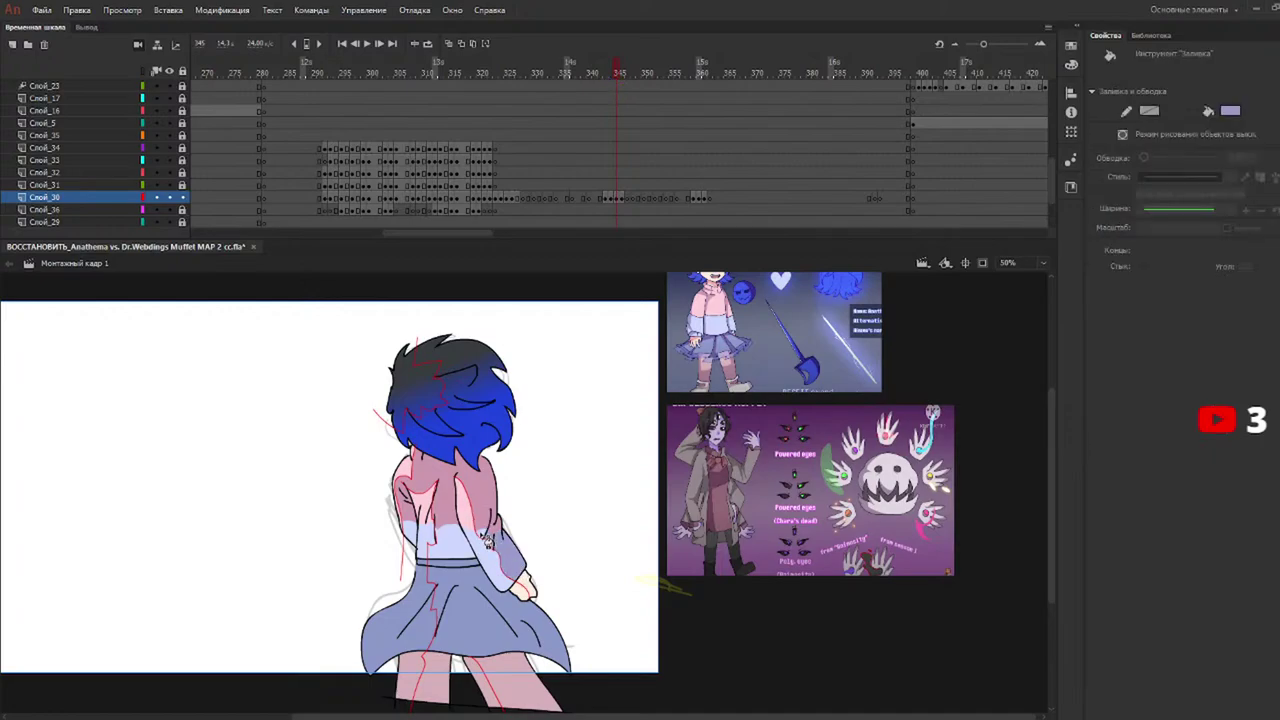
click(622, 73)
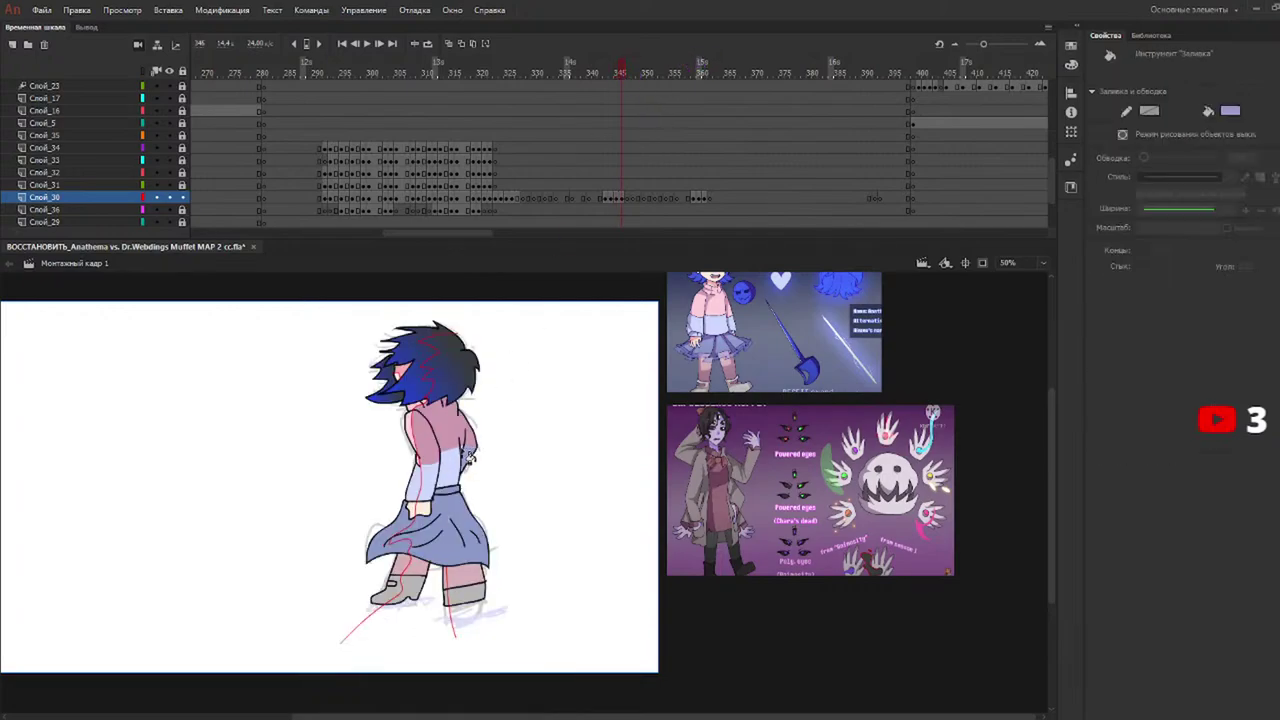
click(462, 451)
Fill the outlined shadows on the light blue sweater parts with the violet-blue on frames 359, 360 and 361.
click(700, 76)
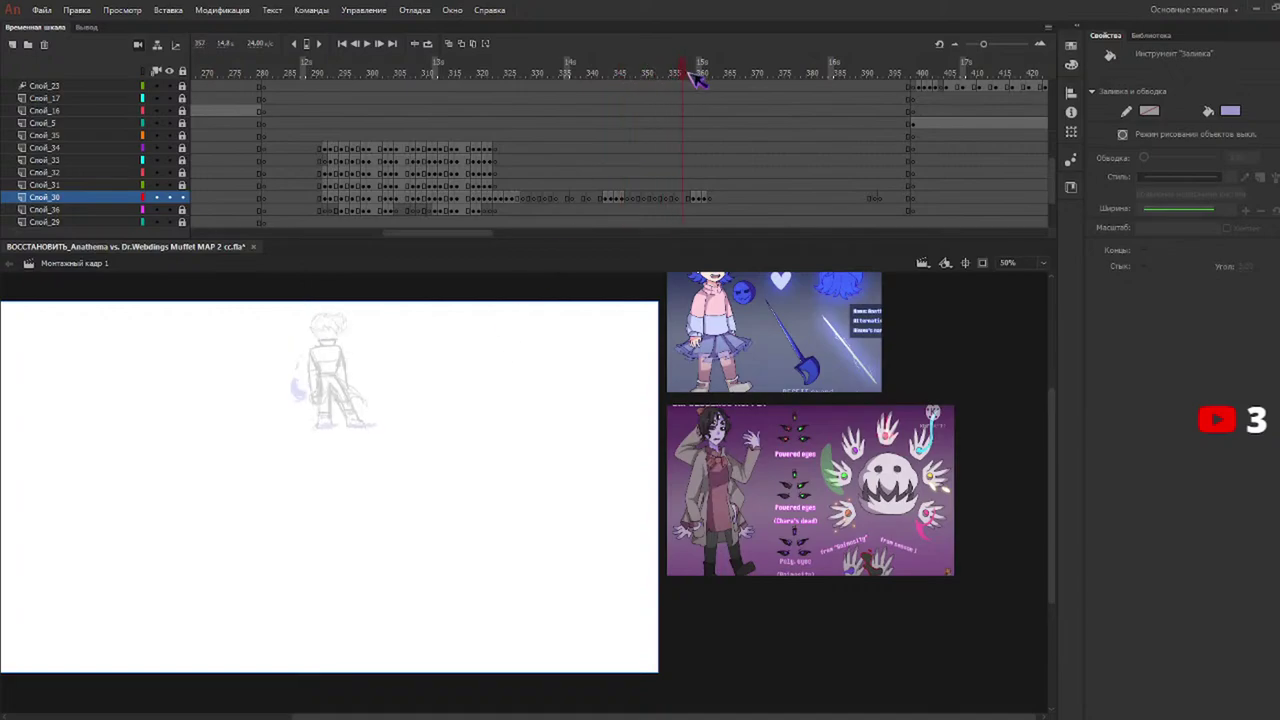
click(700, 76)
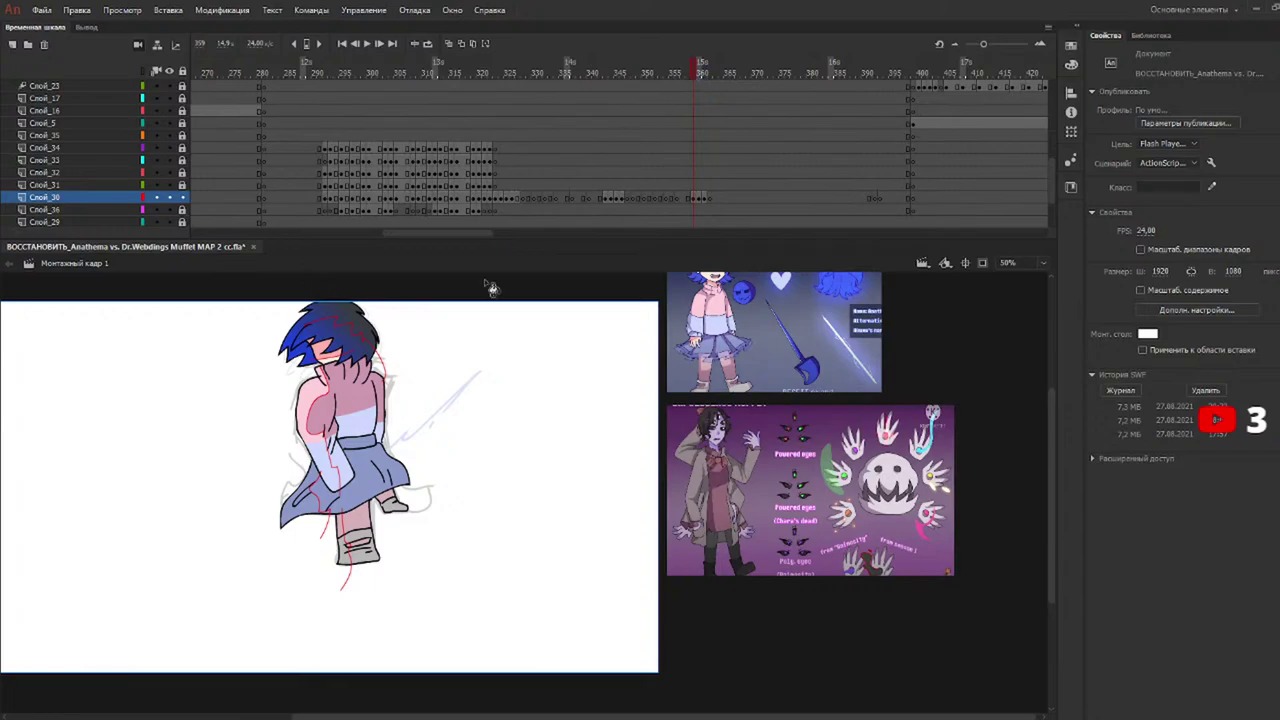
click(363, 430)
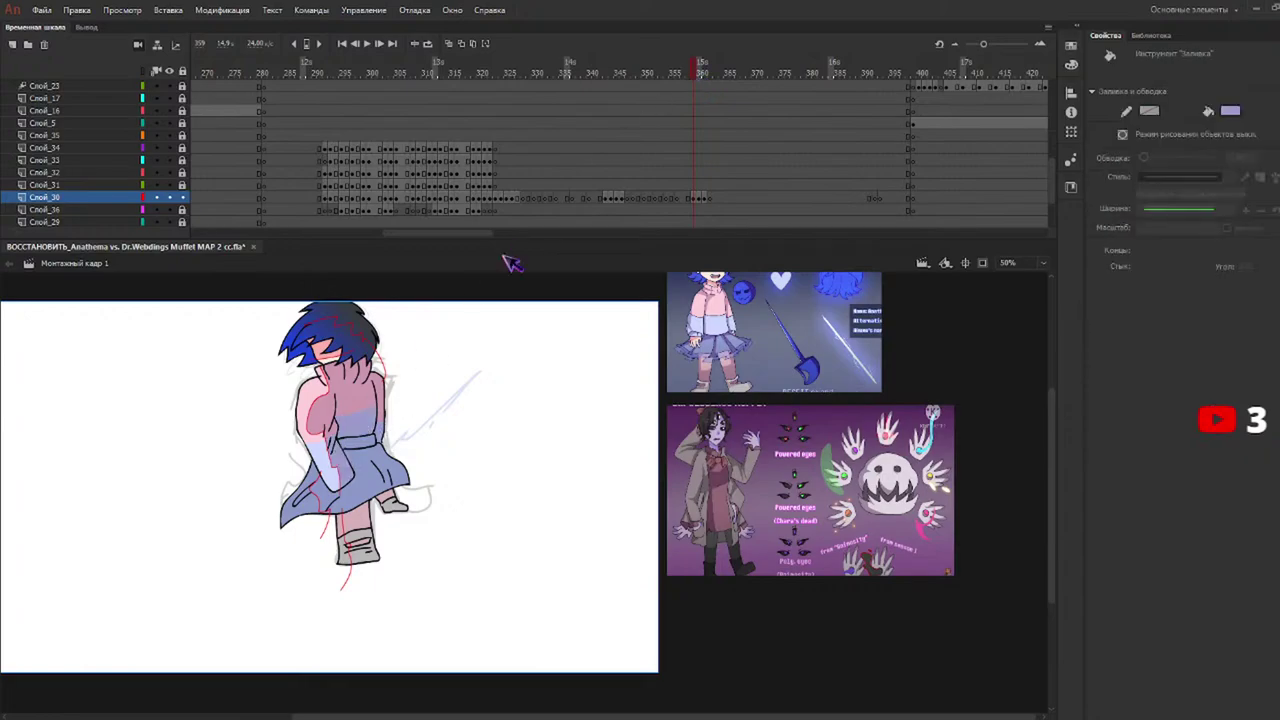
click(703, 76)
click(468, 591)
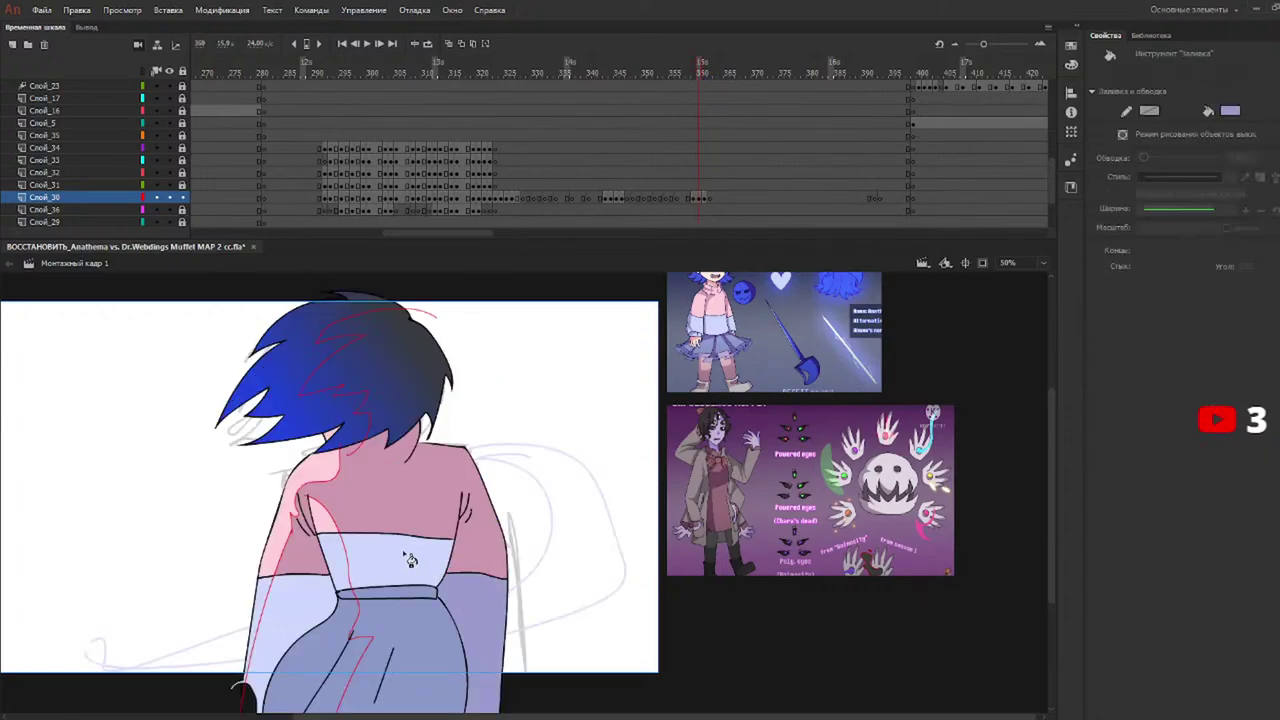
click(395, 560)
click(307, 610)
click(712, 77)
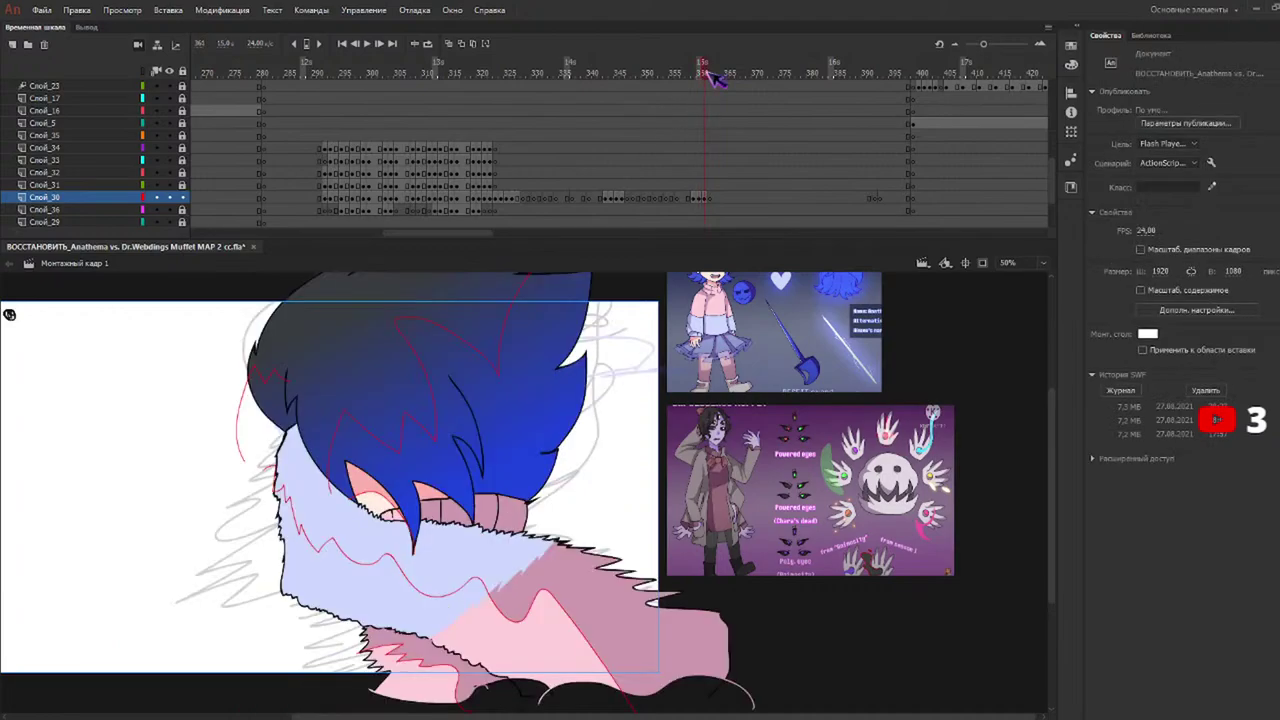
click(444, 565)
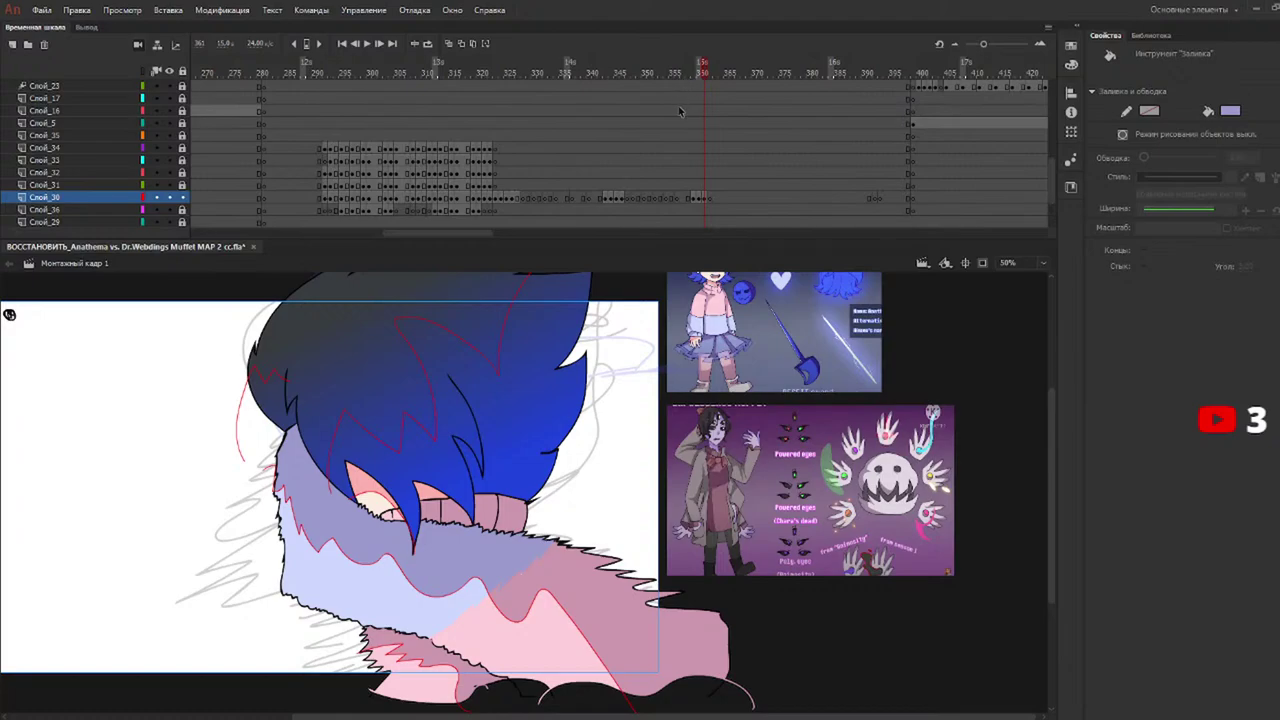
Sample the dark violet skirt shadow from the character reference and fill the shaded skirt on frame 326.
drag(680, 66, 510, 64)
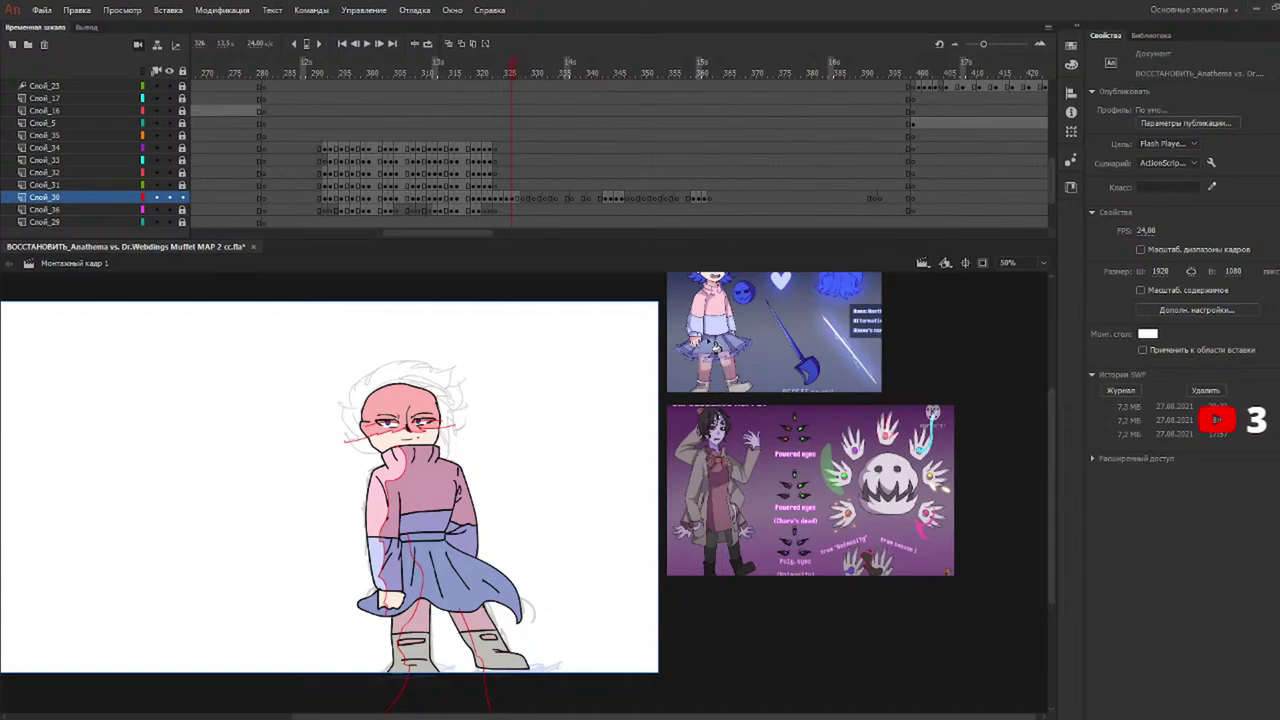
key(k)
click(440, 552)
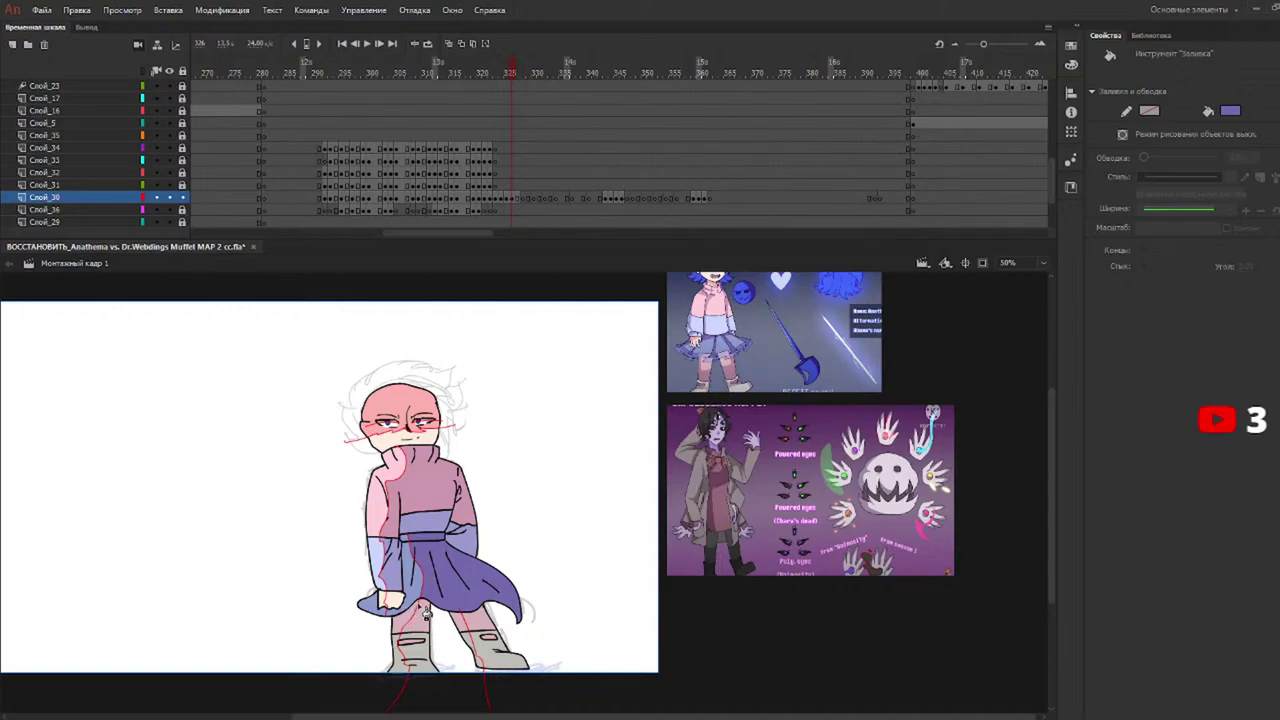
Fill the shaded skirt and waistband with the dark violet on frames 343 and 344.
mouse_move(519, 80)
mouse_down()
mouse_move(510, 74)
mouse_move(612, 88)
mouse_move(600, 84)
mouse_up()
click(606, 76)
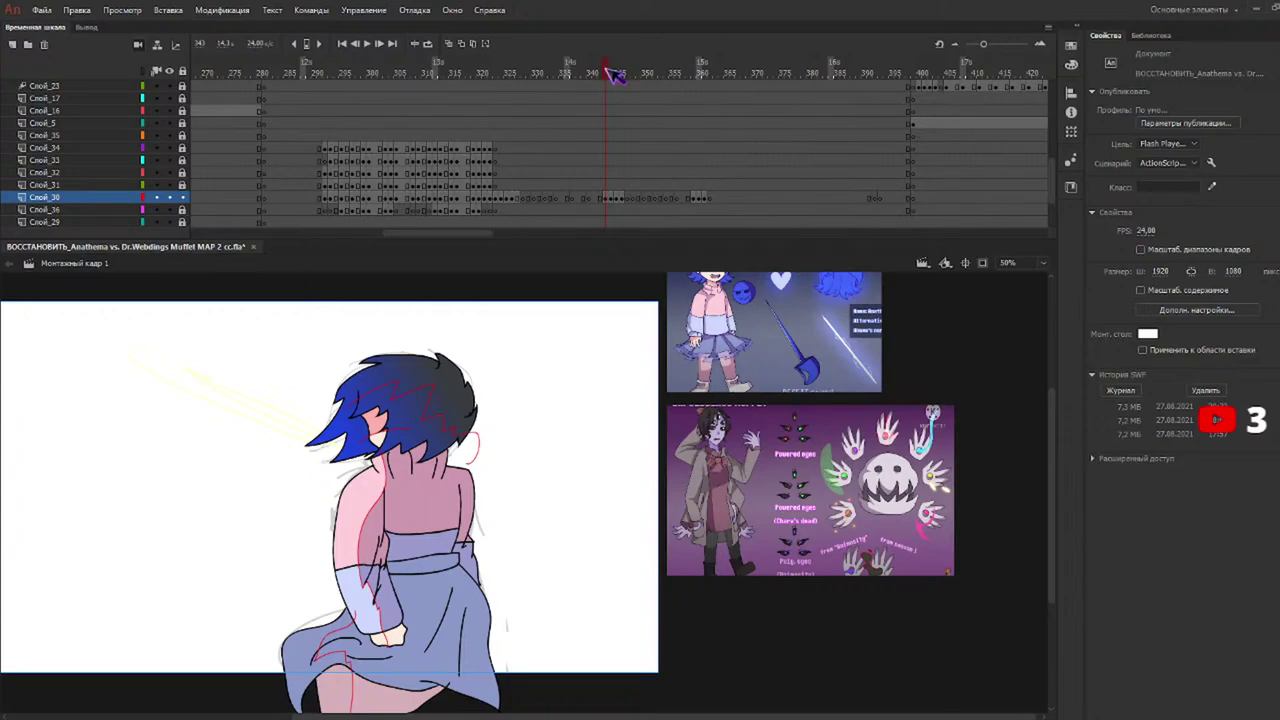
key(k)
click(440, 588)
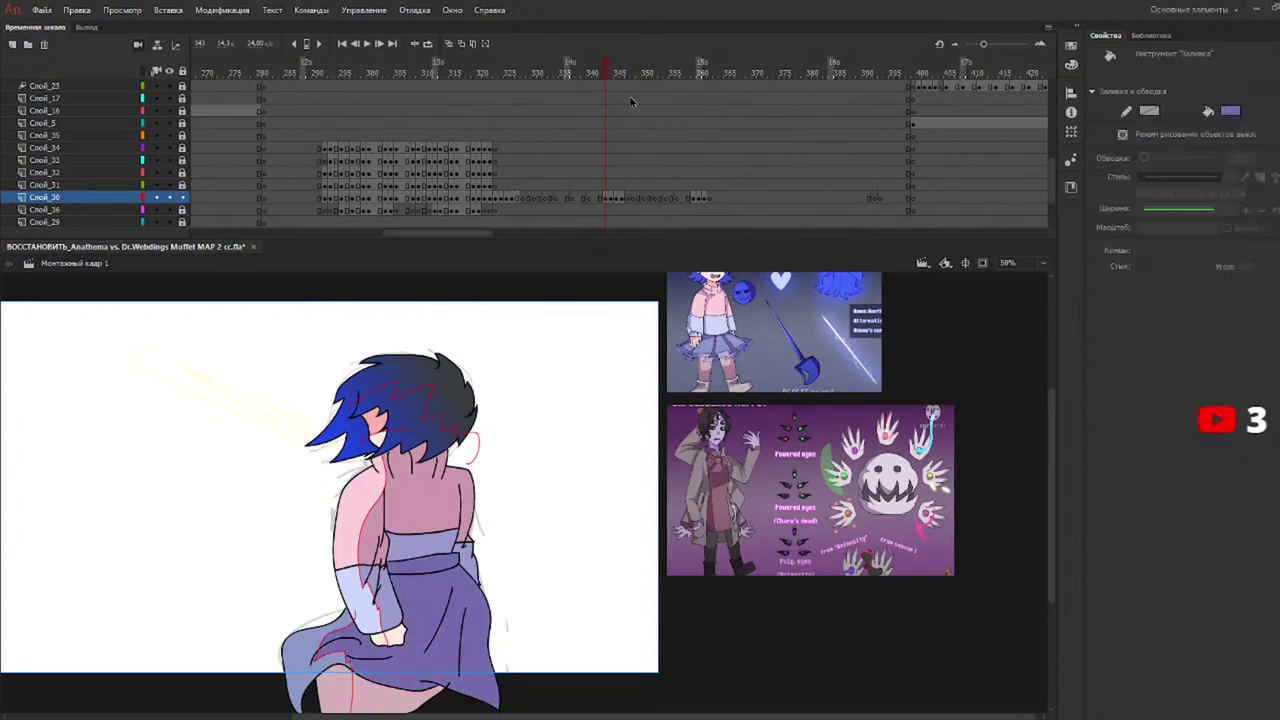
click(613, 75)
click(462, 690)
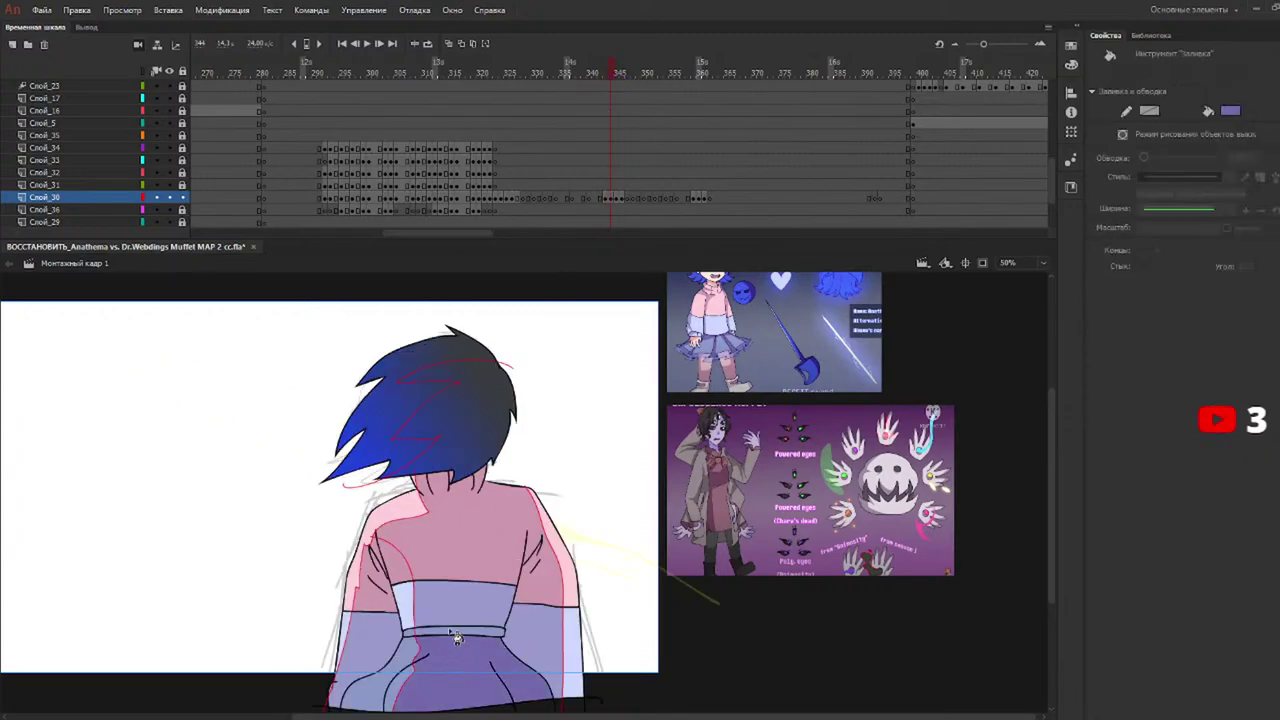
click(462, 640)
Fill the shaded part of the skirt with the dark violet on frames 345, 346 and 359.
click(617, 74)
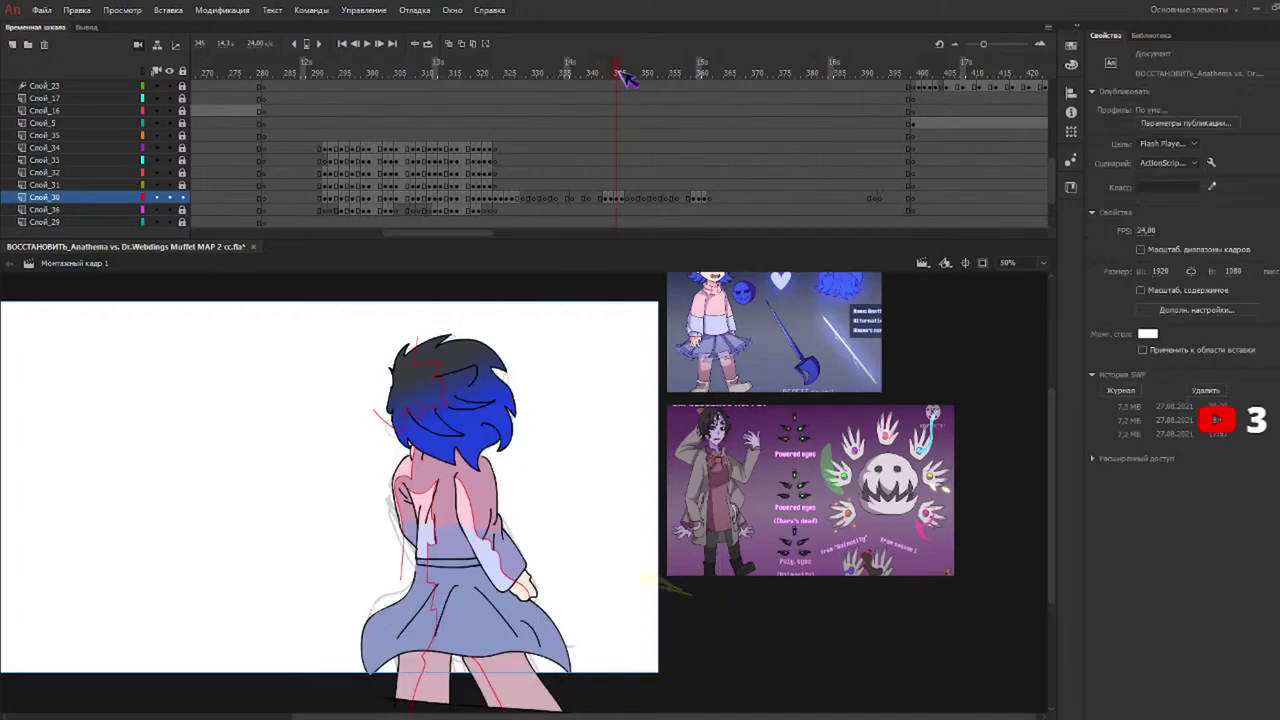
click(475, 625)
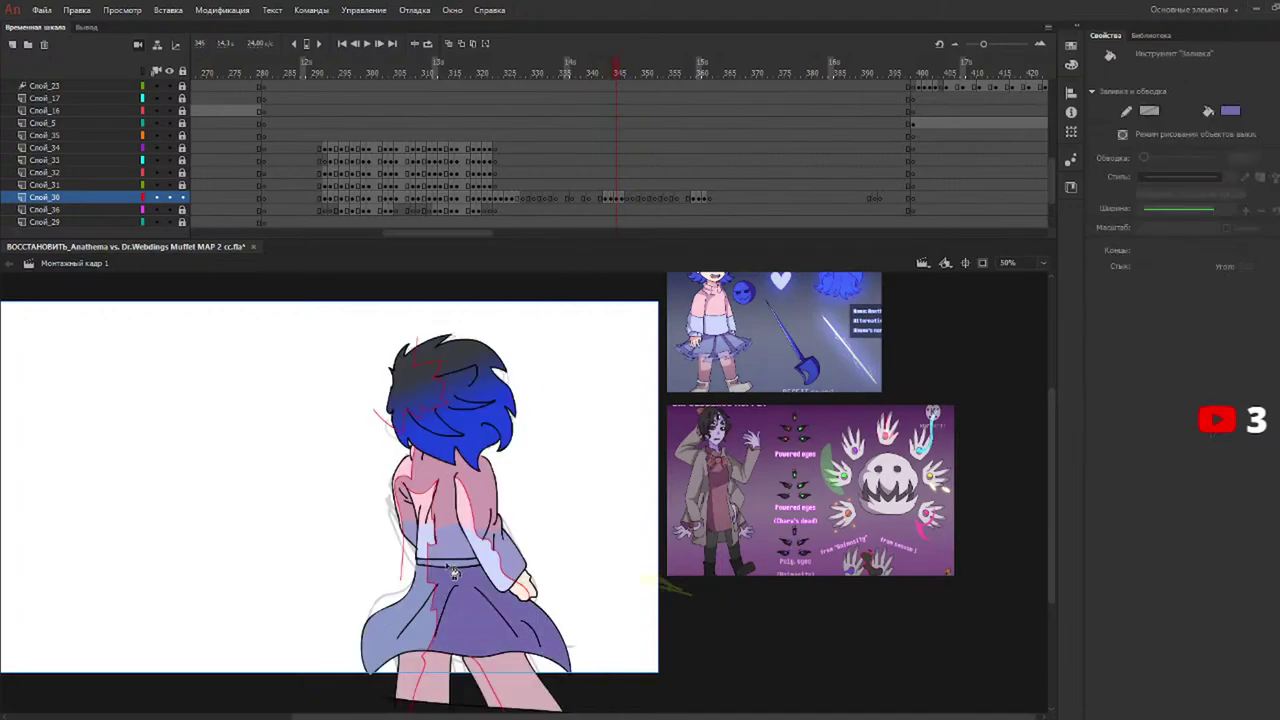
click(625, 74)
click(443, 556)
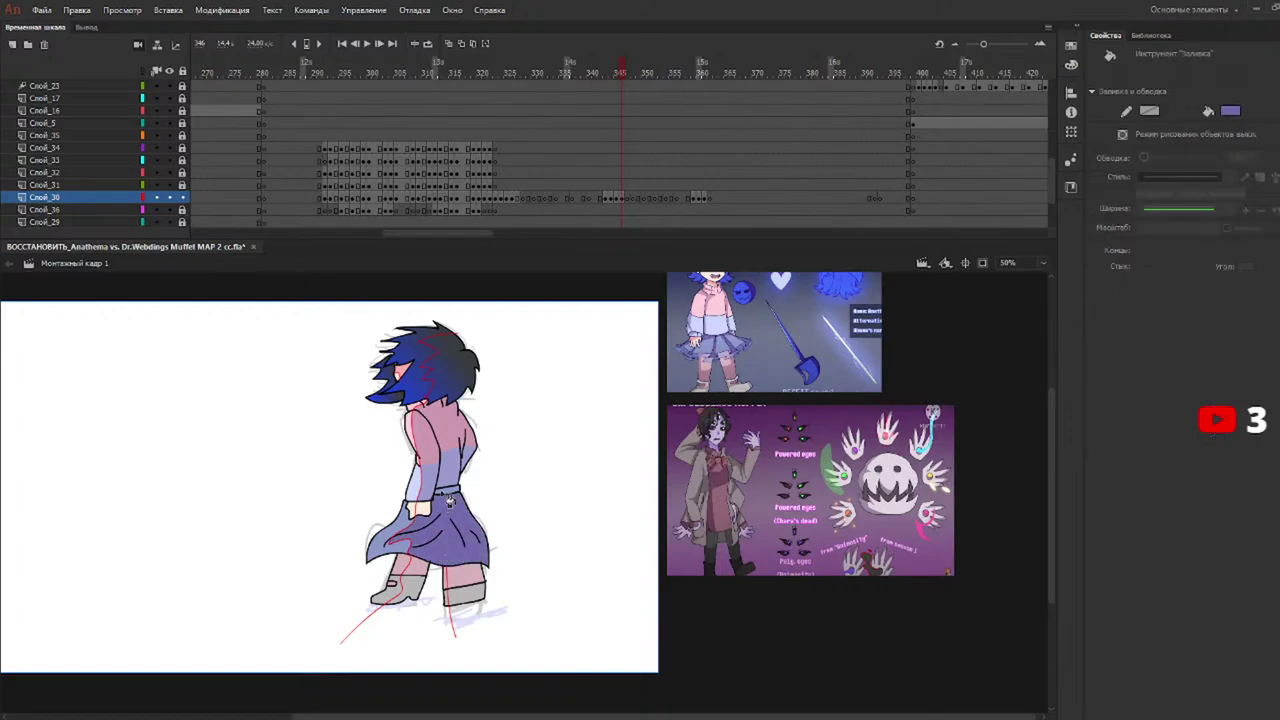
click(699, 72)
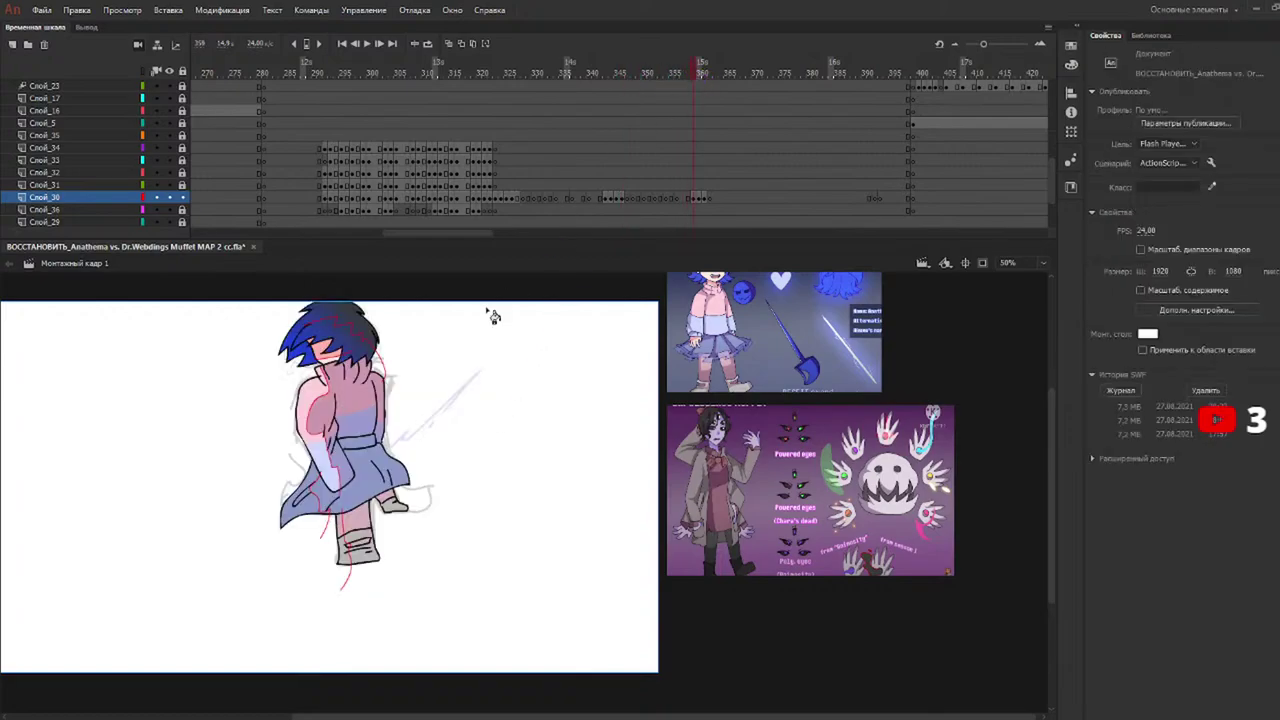
click(366, 482)
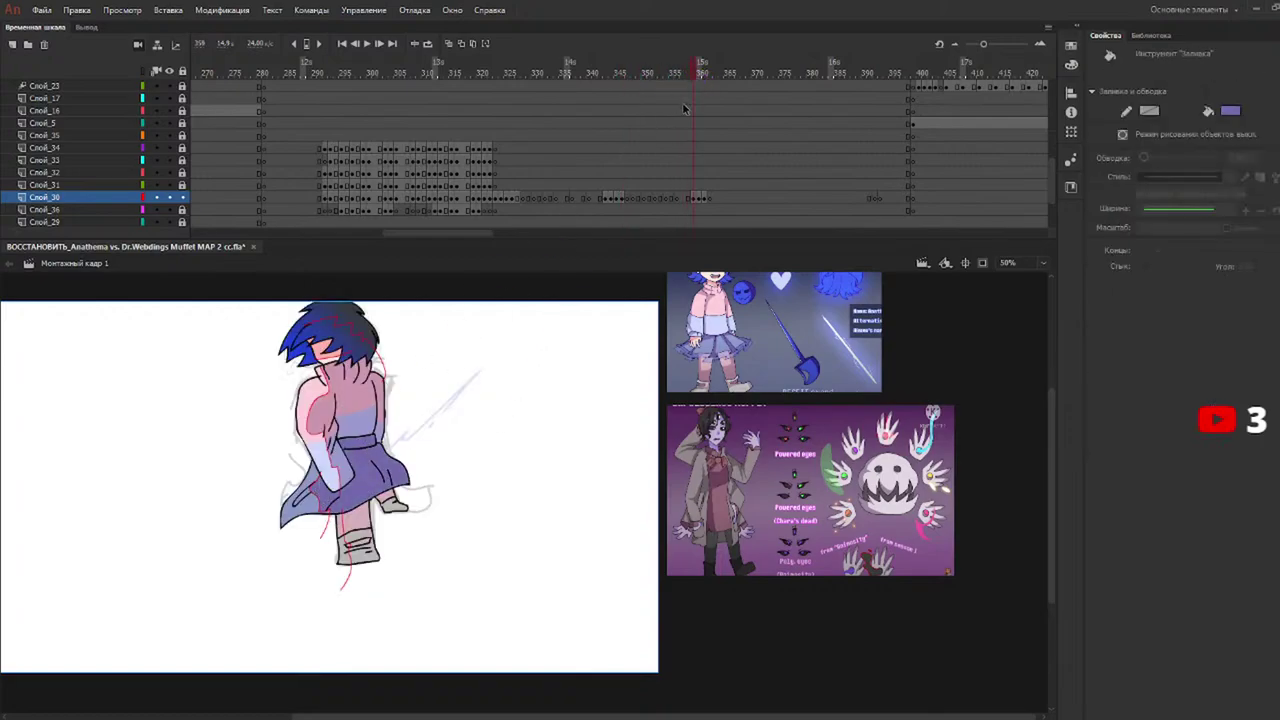
Fill the shaded skirt and waistband with the dark violet on frame 360, undoing the stray fill on the sweater.
drag(707, 70, 700, 70)
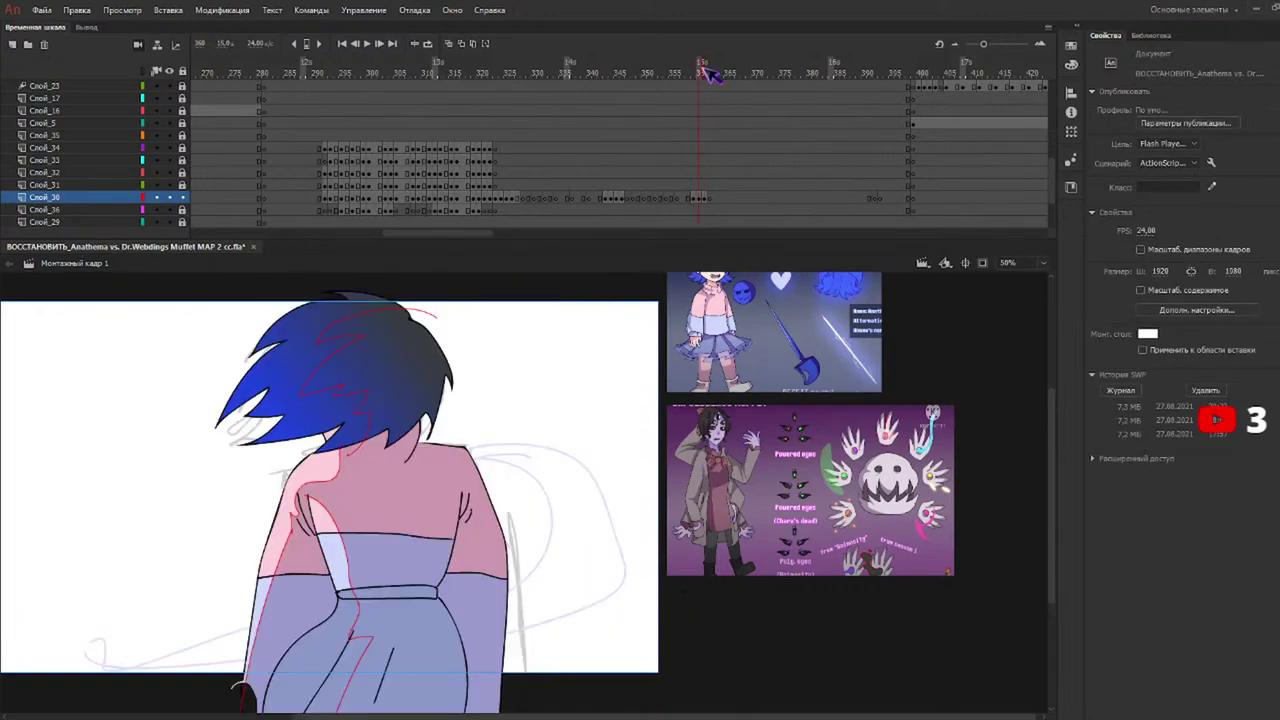
click(436, 622)
click(426, 588)
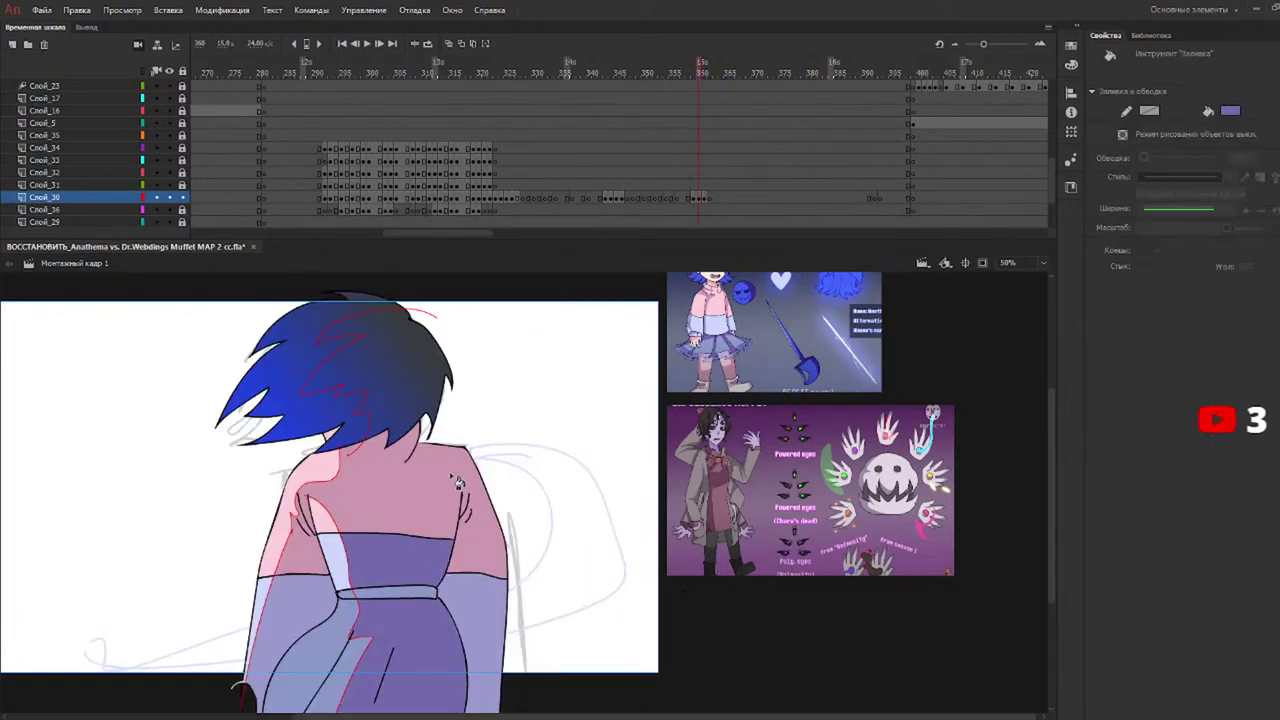
click(426, 593)
key(ctrl+z)
key(ctrl+z)
click(432, 591)
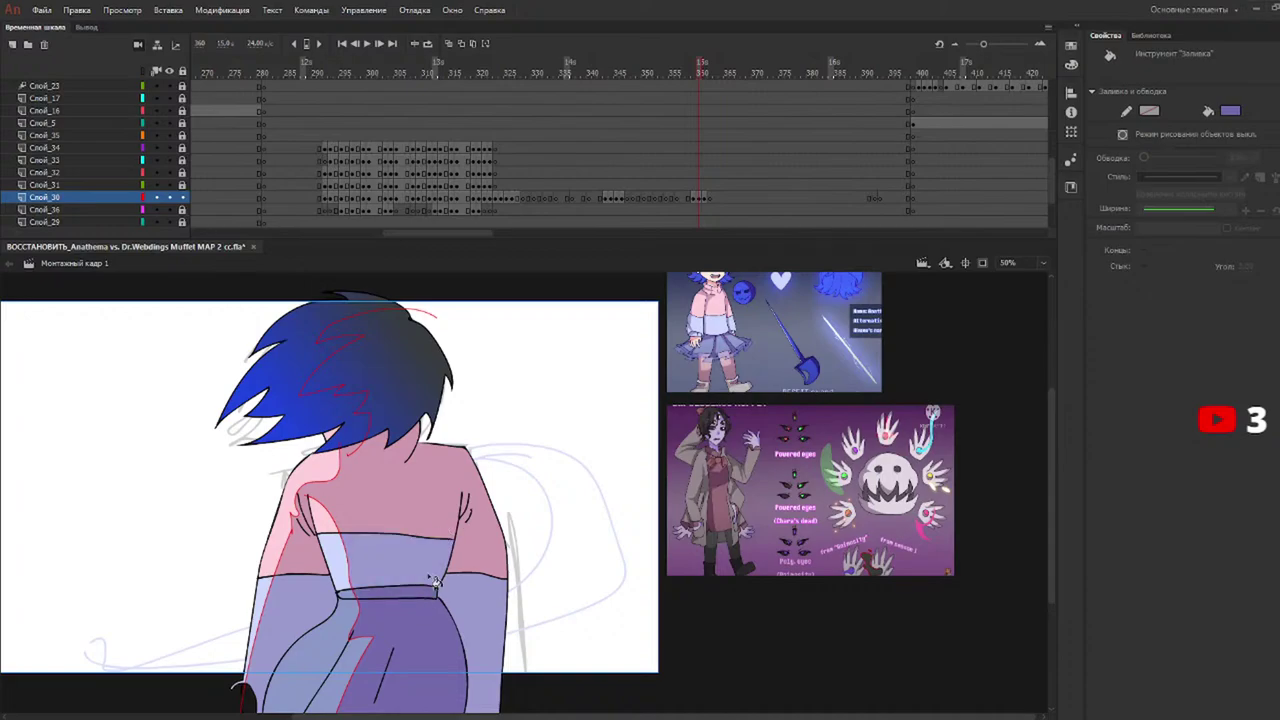
Sample the dark pink tights shadow from the character reference and fill the shaded legs on frame 326.
drag(598, 70, 522, 78)
key(Return)
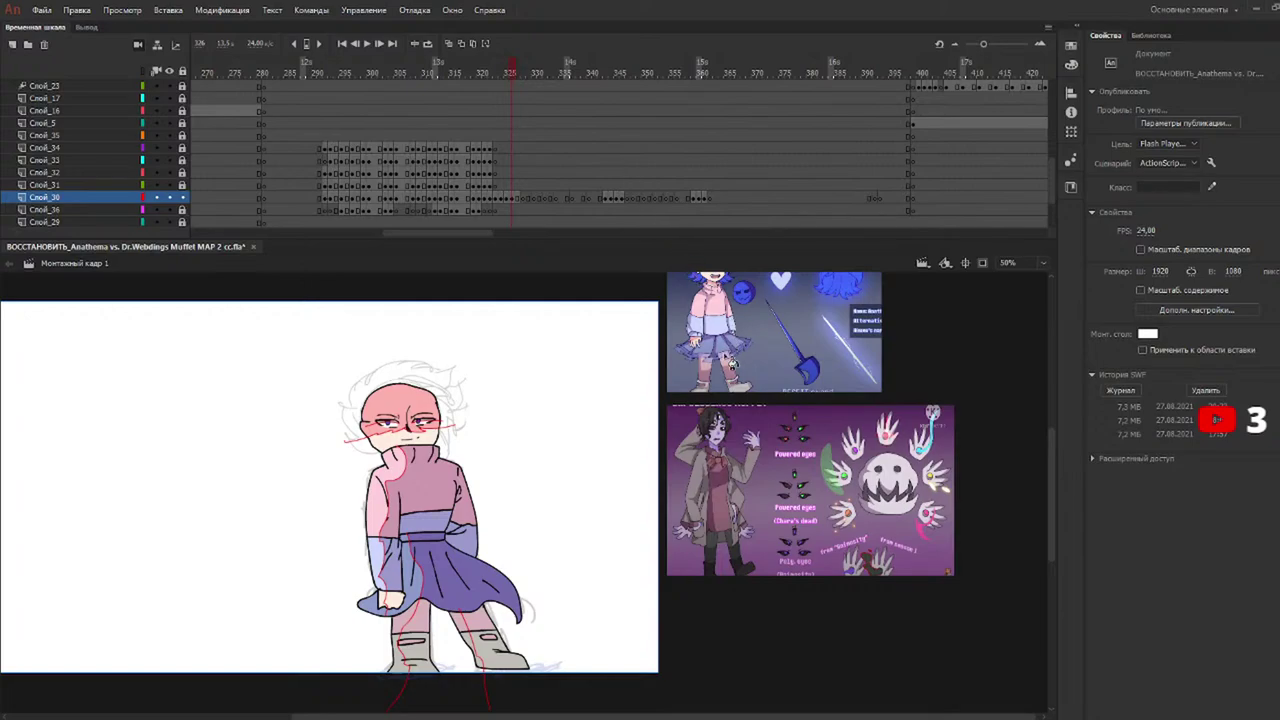
key(k)
click(487, 622)
click(422, 636)
click(501, 645)
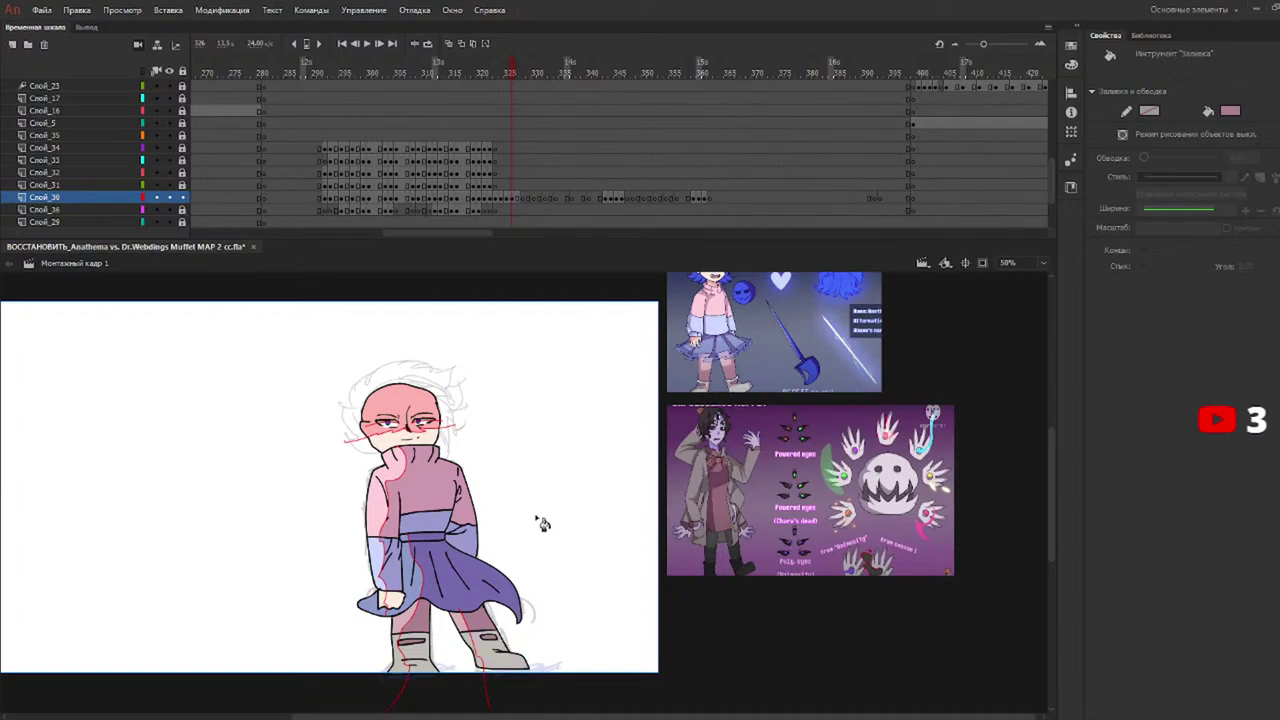
Fill the shaded parts of the tights with the dark pink on frames 345 and 346.
click(568, 70)
drag(568, 70, 622, 76)
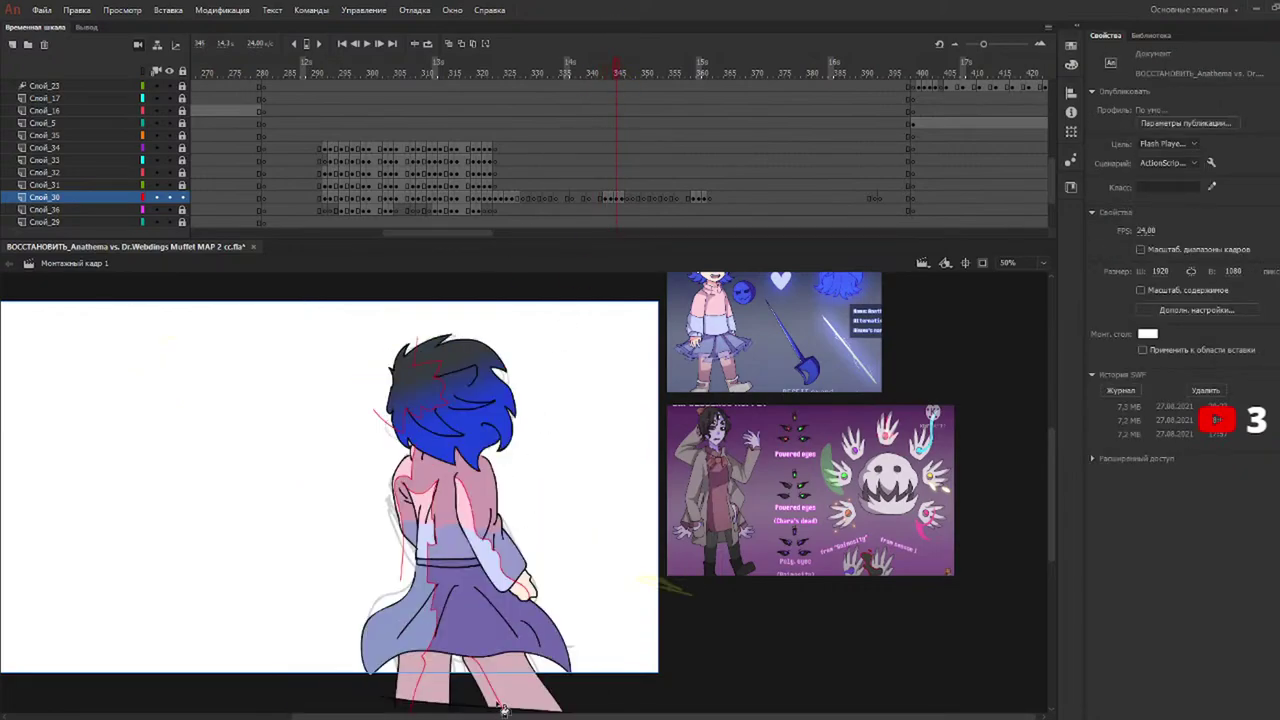
key(k)
click(623, 72)
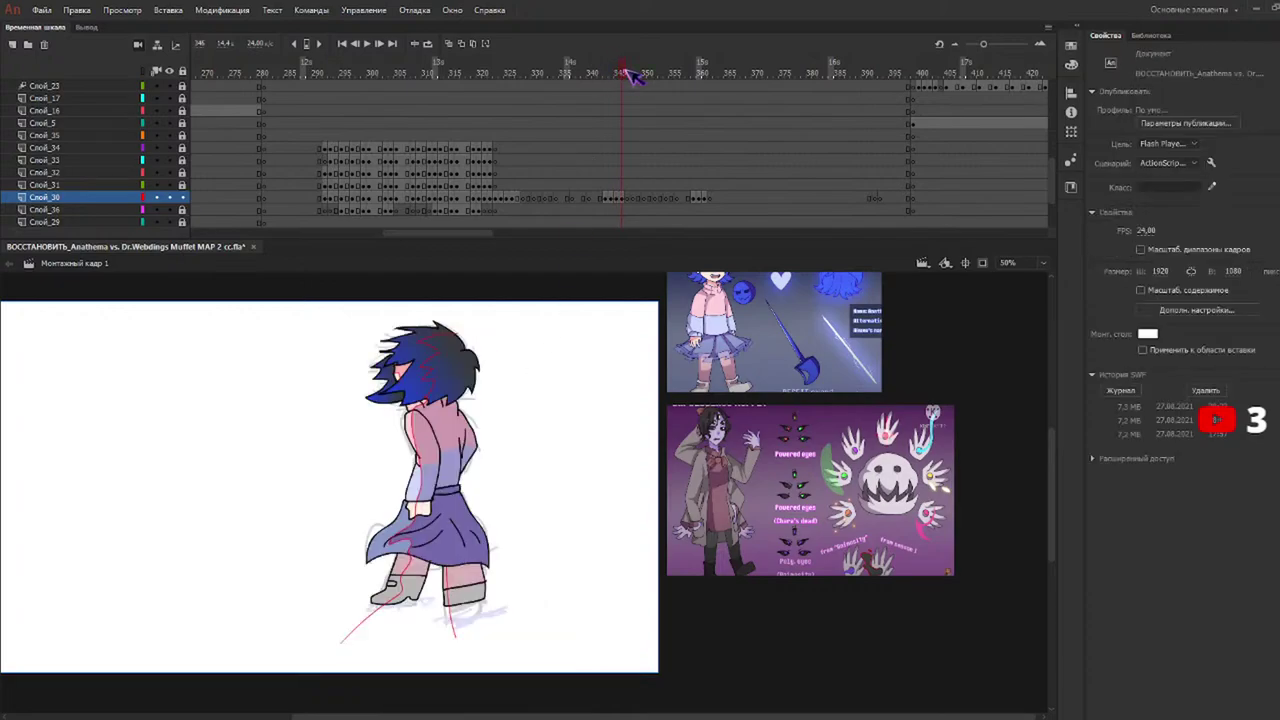
key(k)
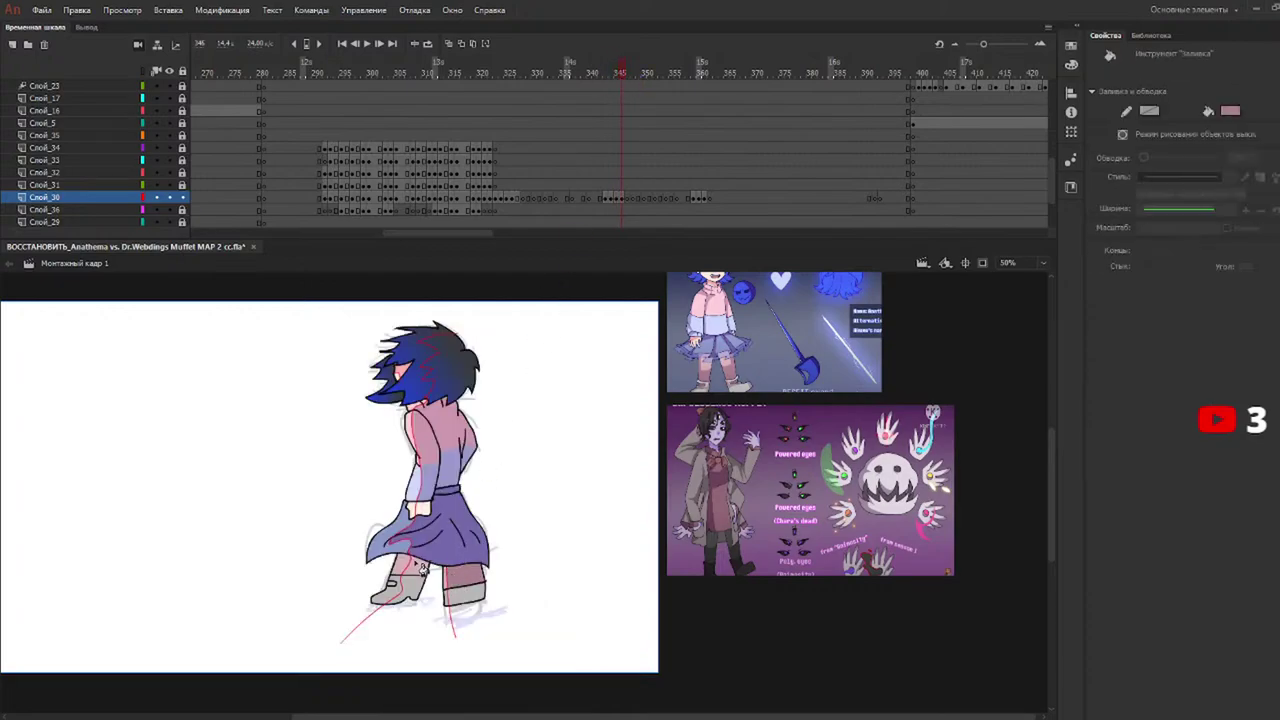
Fill the shaded tights of both legs with the dark pink on frame 359.
click(700, 69)
click(703, 68)
click(392, 499)
click(366, 521)
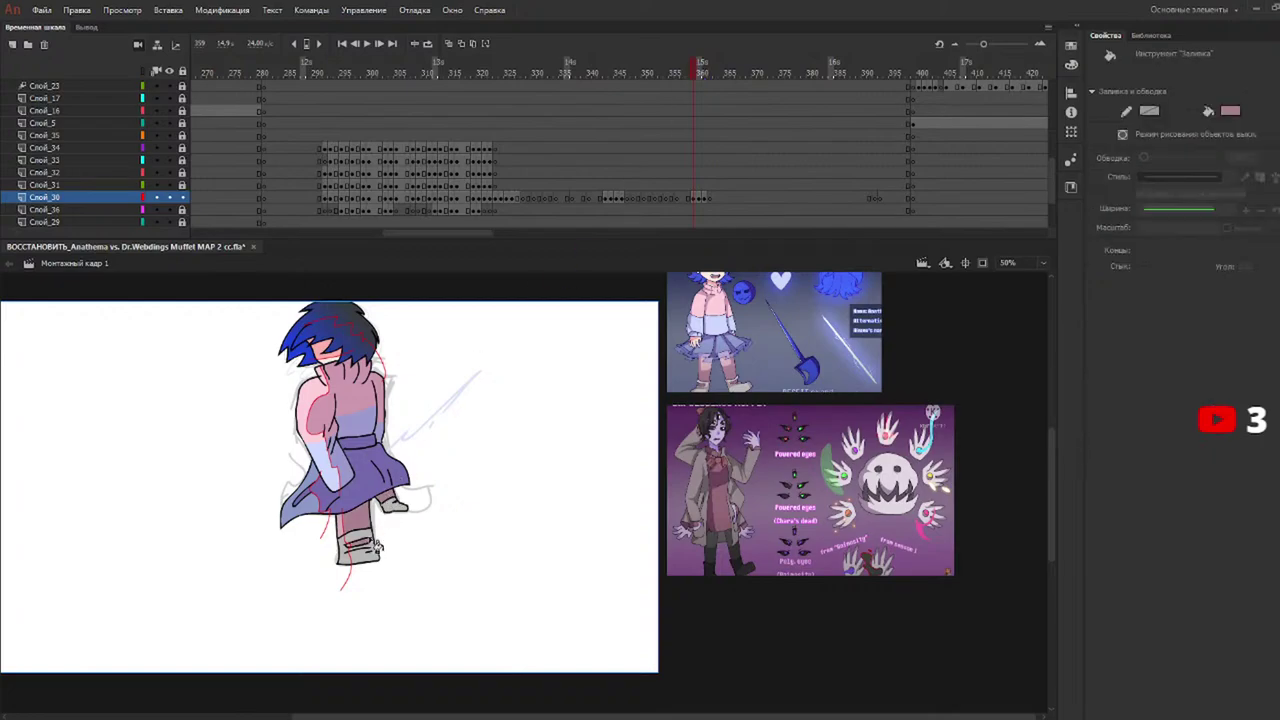
Sample the boot shadow colour from the character reference and fill the shaded boots on frames 359 and 326.
mouse_move(705, 73)
mouse_down()
mouse_move(689, 72)
mouse_move(700, 72)
mouse_up()
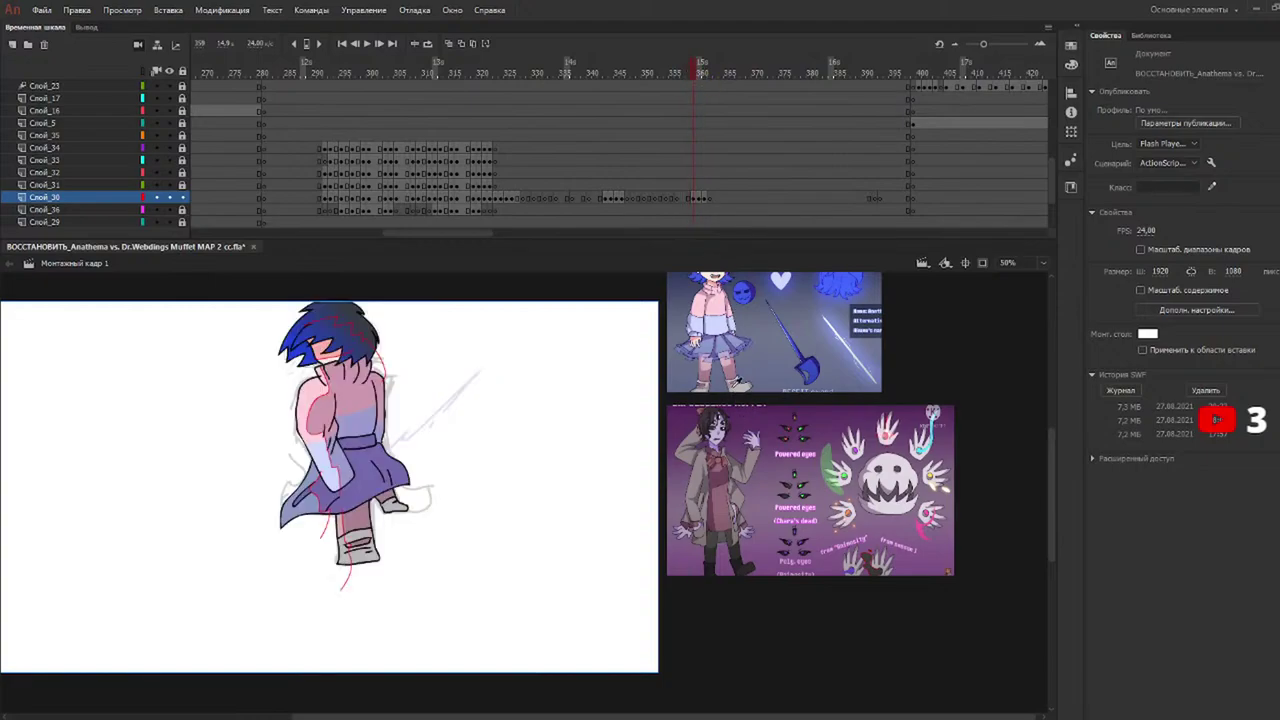
key(k)
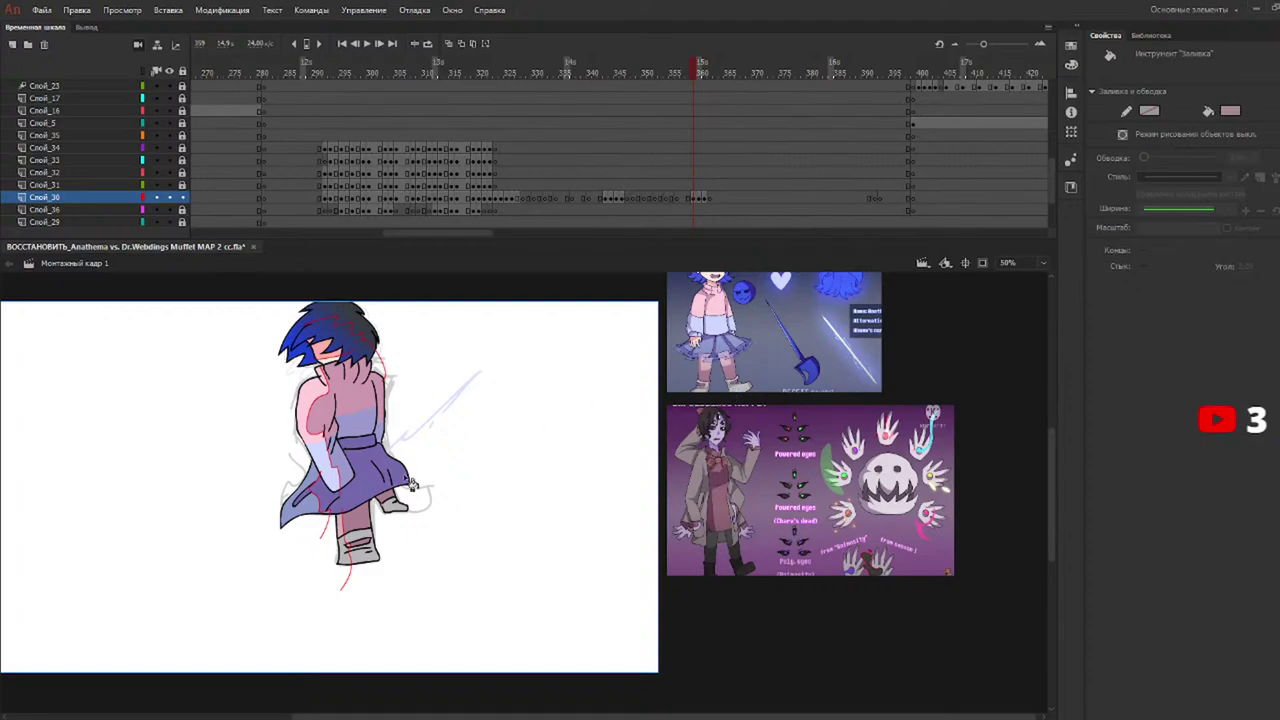
click(366, 552)
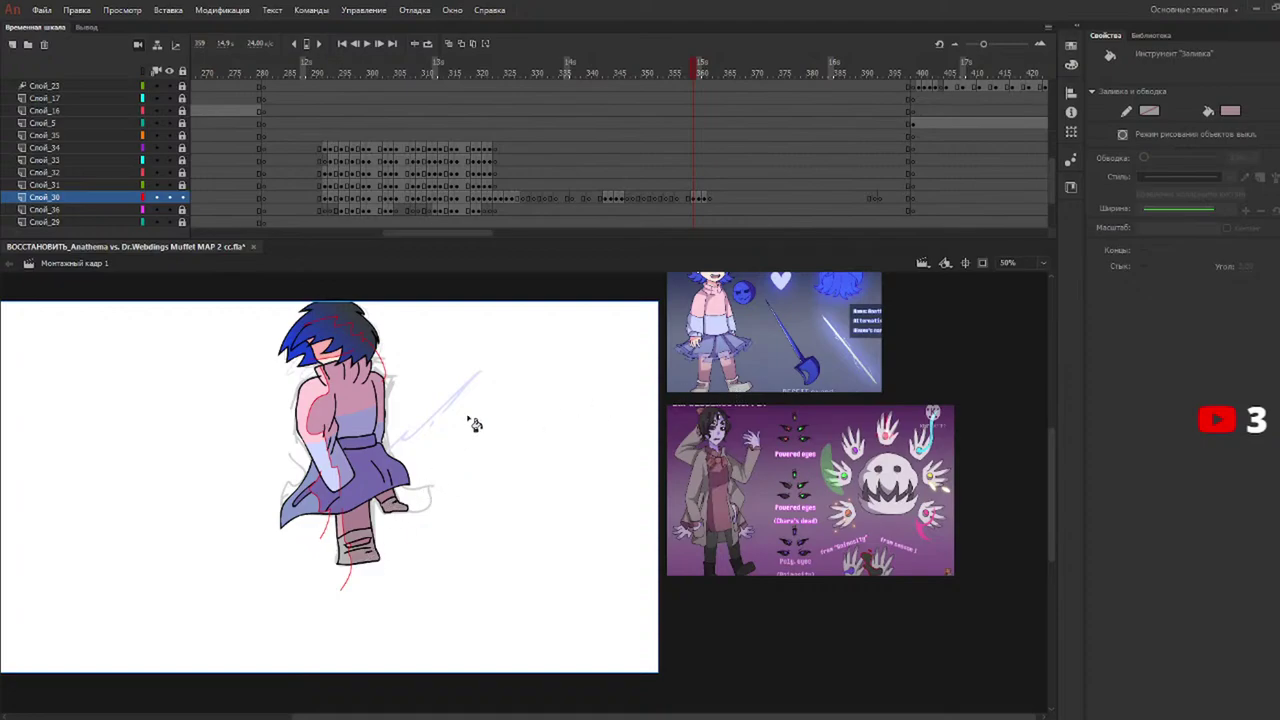
drag(617, 86, 506, 90)
key(k)
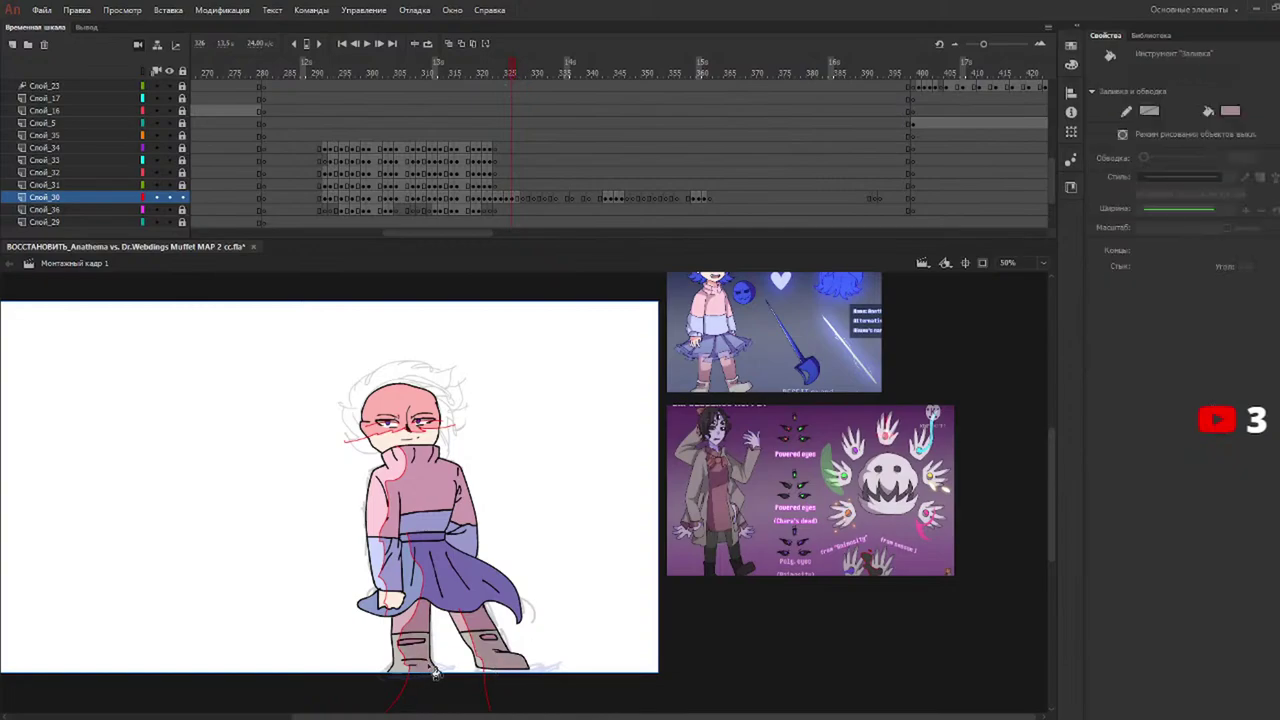
Unlock layer Слой_34 and sample the dark blue-black hair gradient from frame 321 for the hair shading on frame 323.
drag(548, 80, 621, 80)
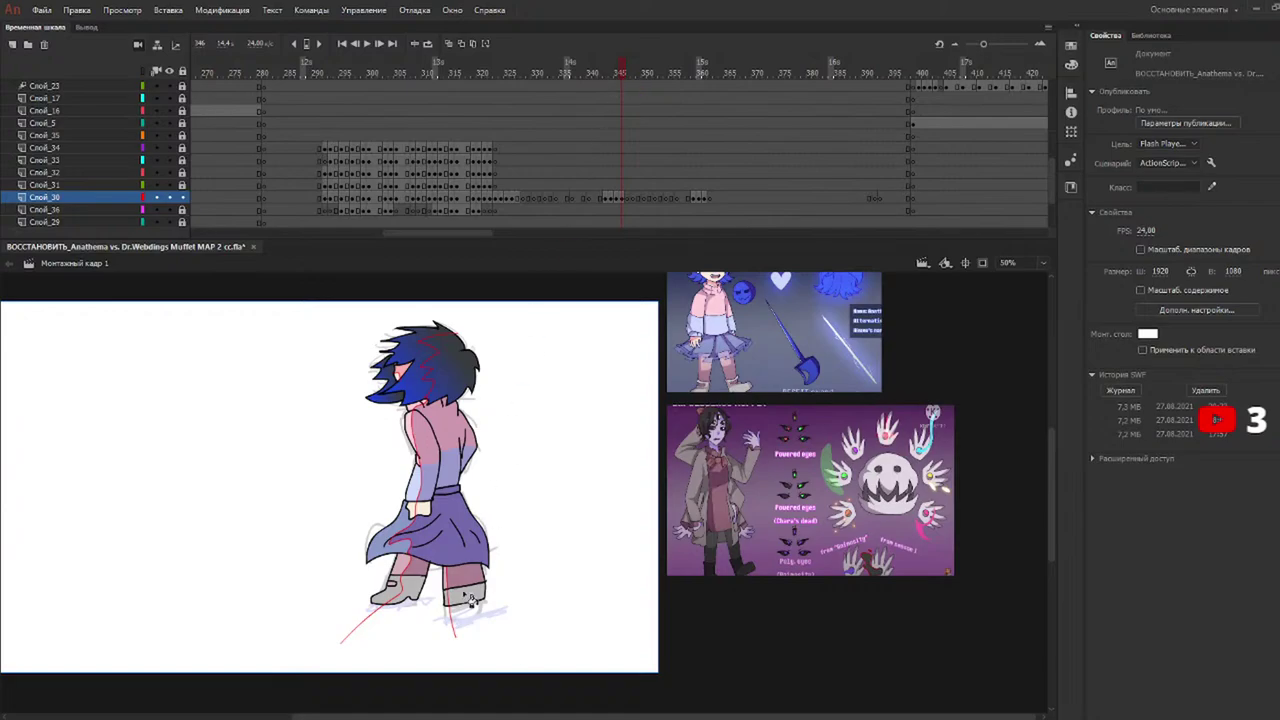
click(700, 70)
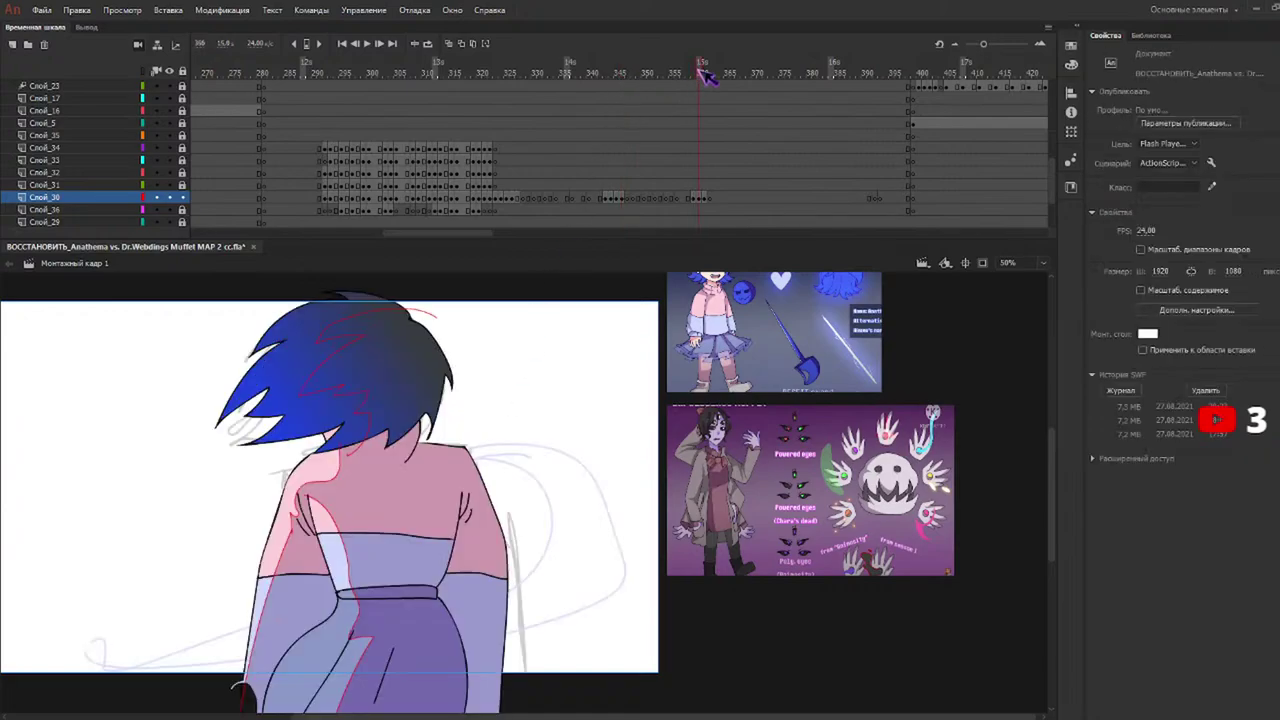
drag(703, 75, 507, 93)
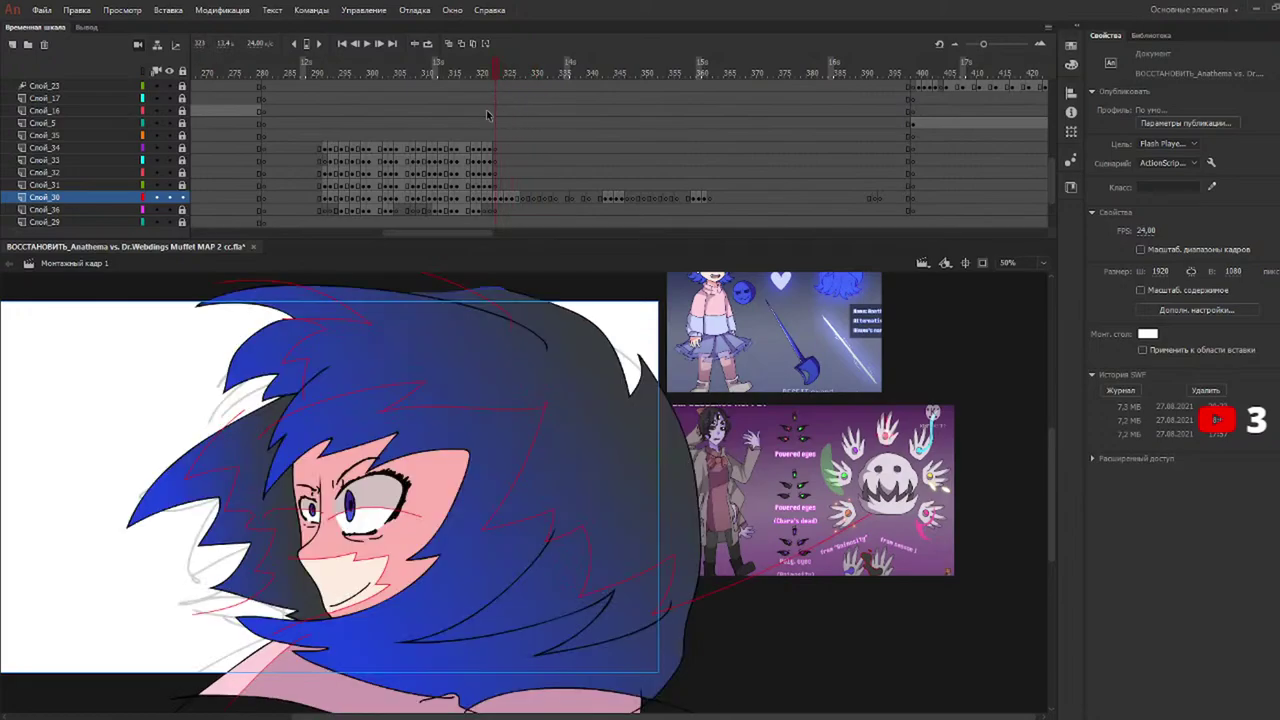
click(487, 74)
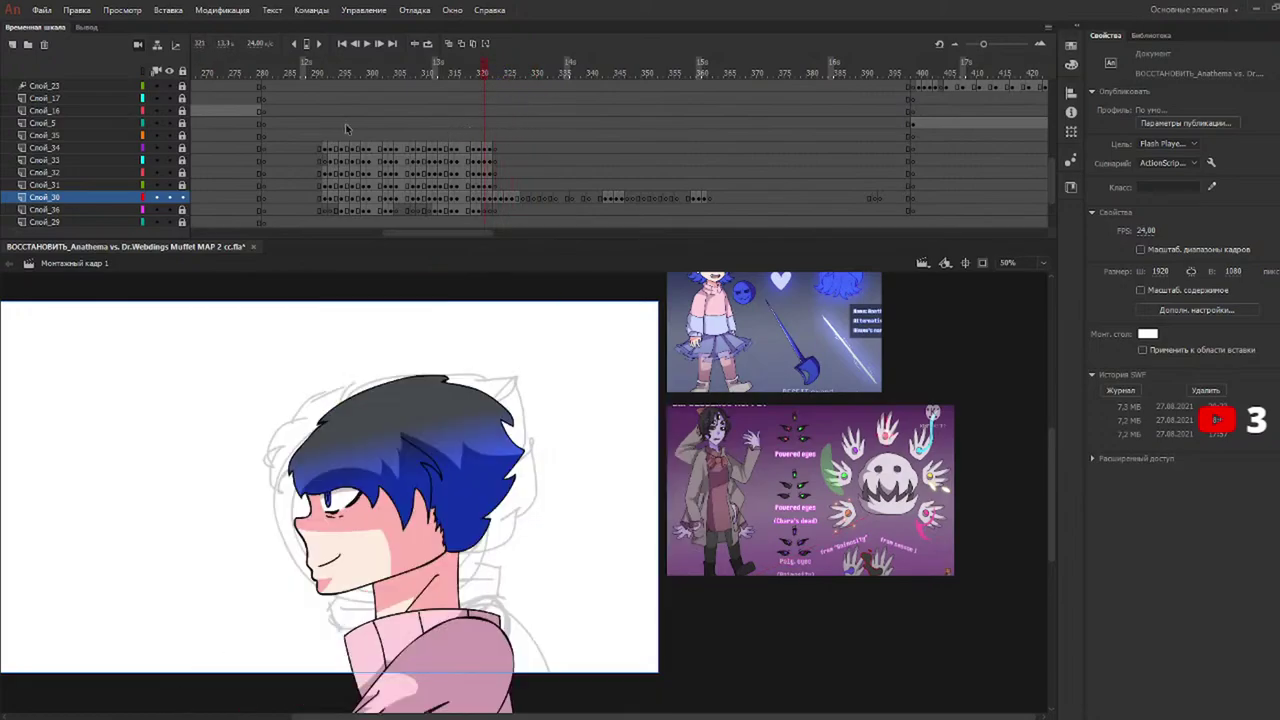
click(183, 147)
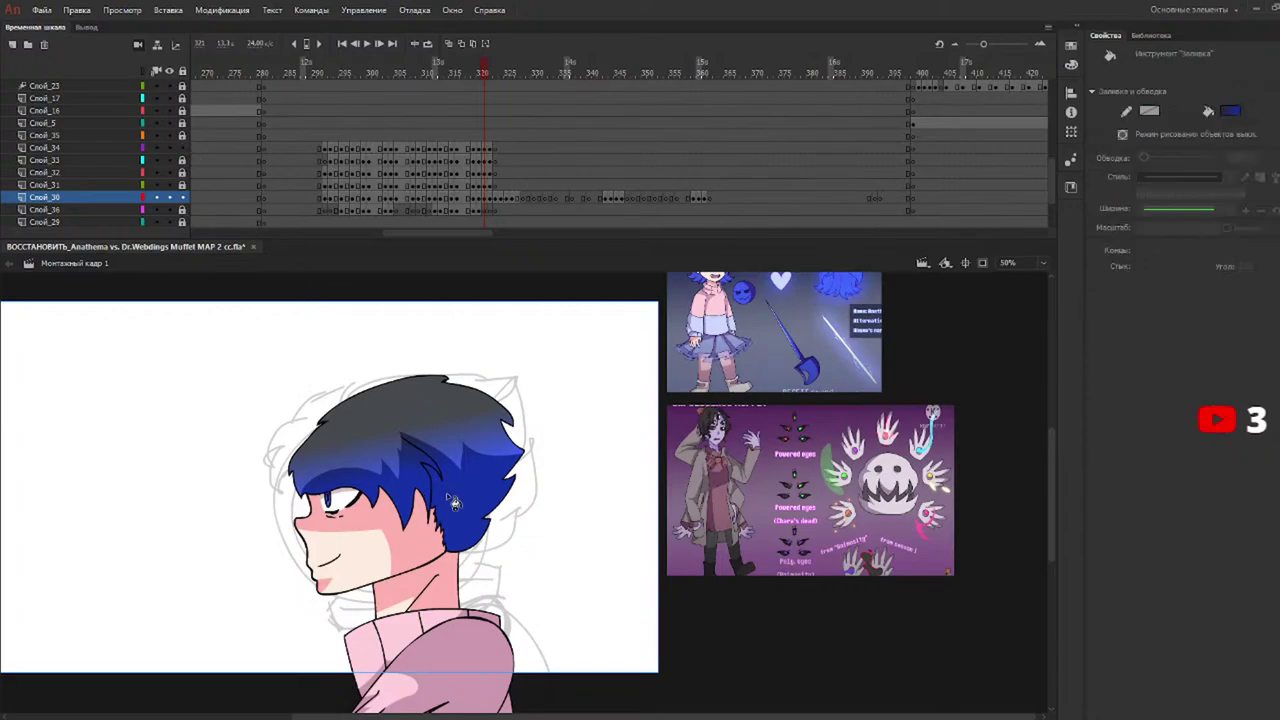
click(497, 70)
click(183, 160)
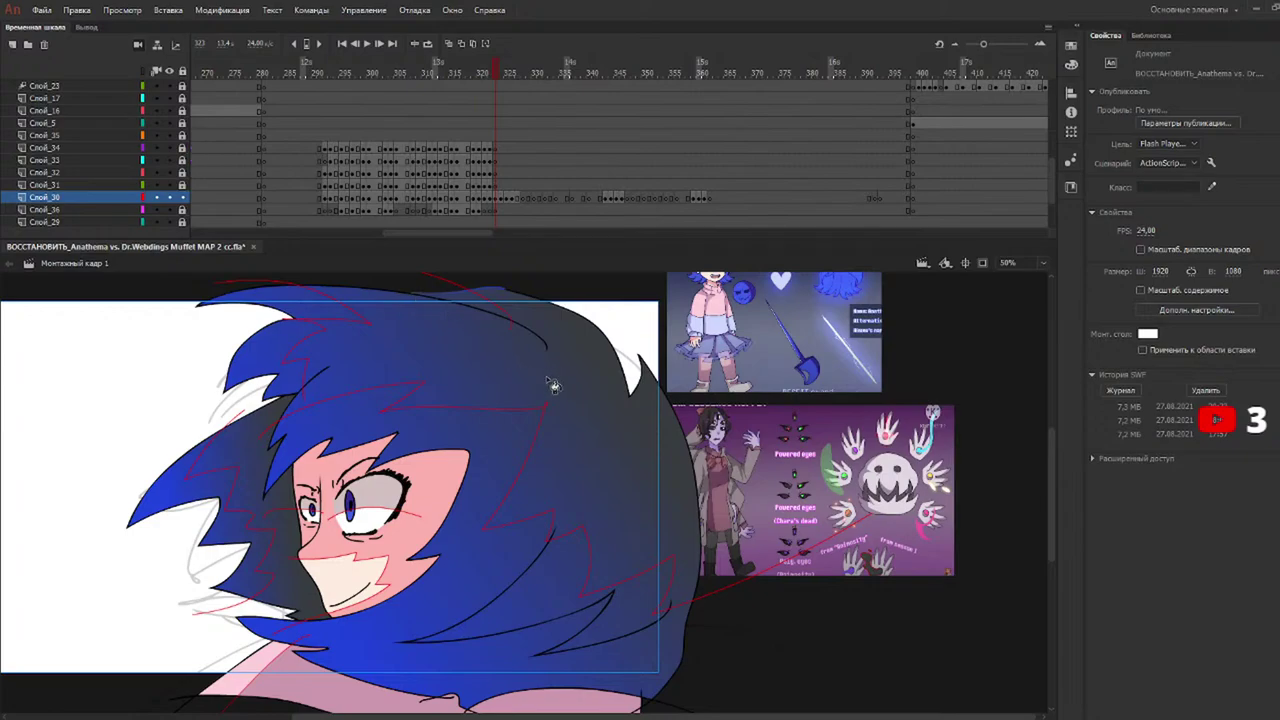
click(585, 465)
key(ctrl+z)
drag(576, 397, 576, 420)
key(ctrl+z)
key(ctrl+z)
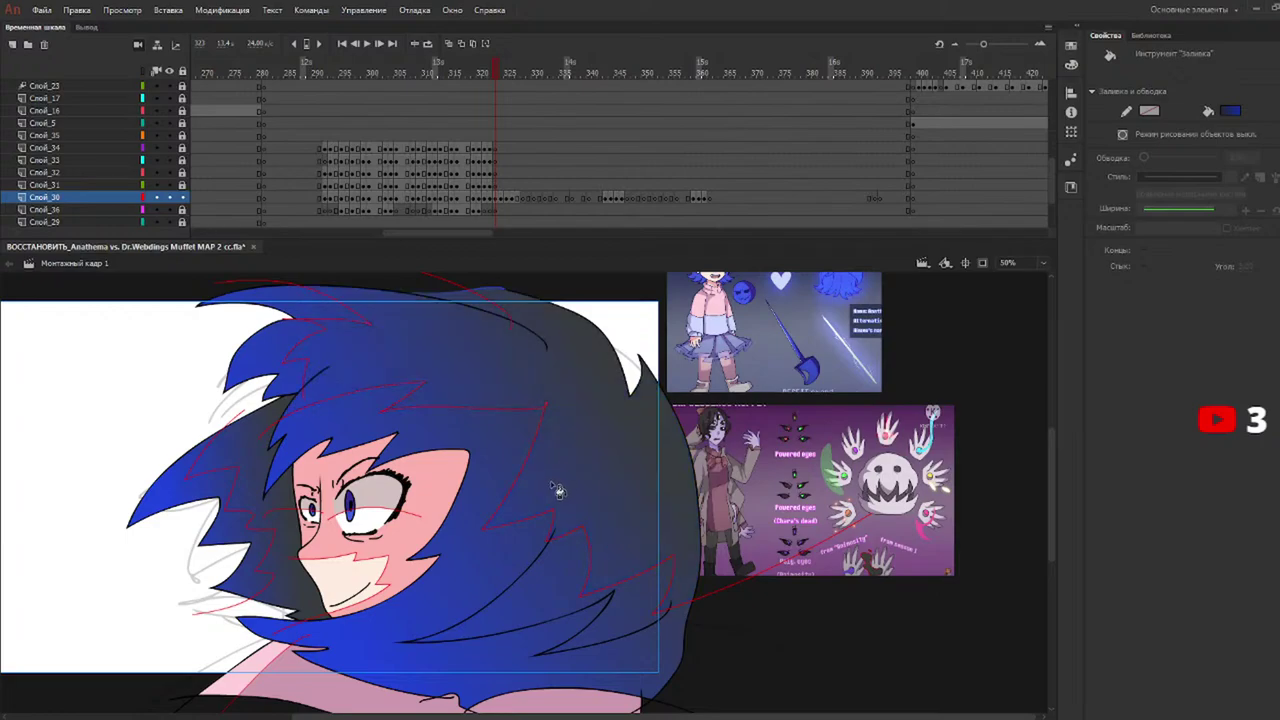
key(ctrl)
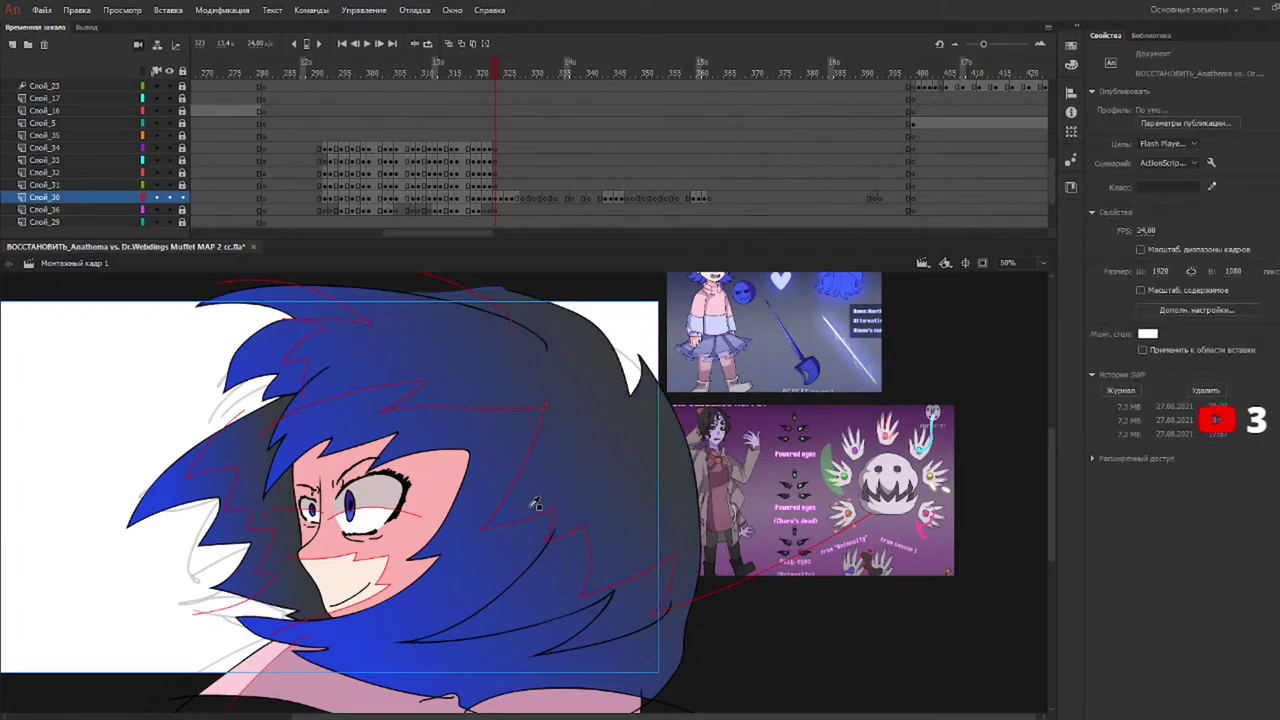
Fill the outlined shaded areas of the hair on frame 323 with the darker blue-black gradient.
click(1072, 66)
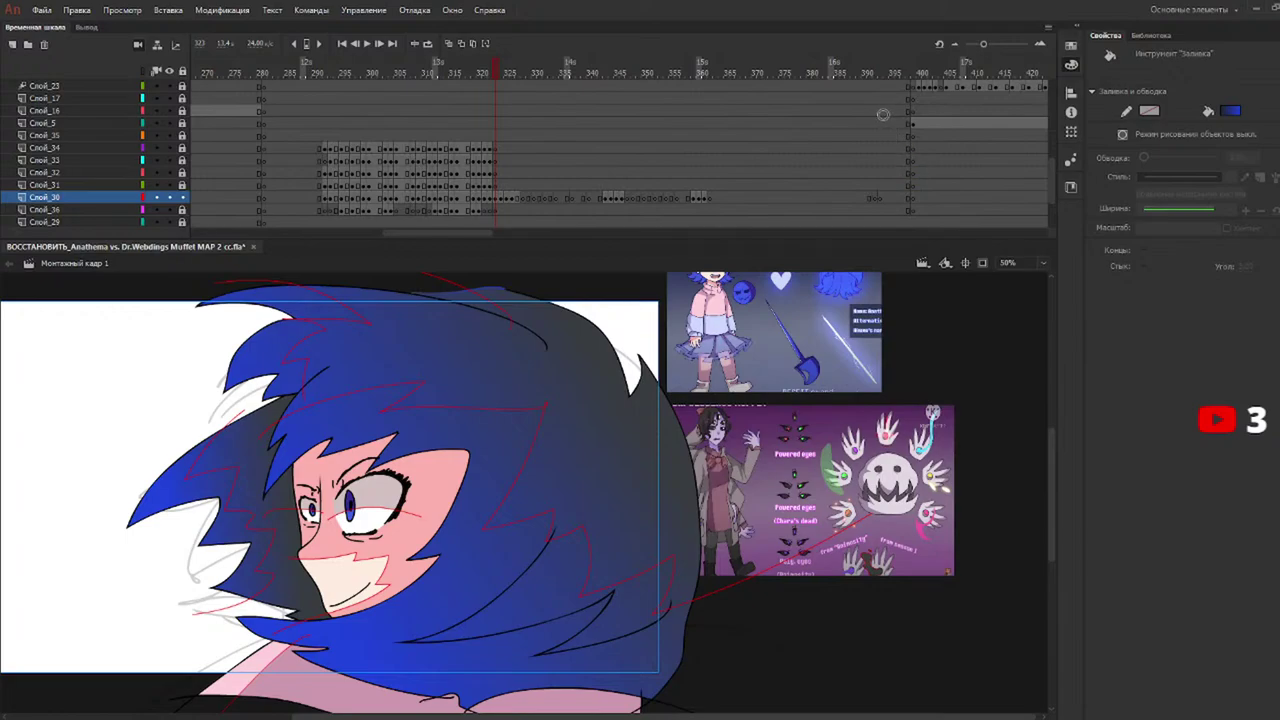
click(576, 465)
key(ctrl+z)
click(614, 518)
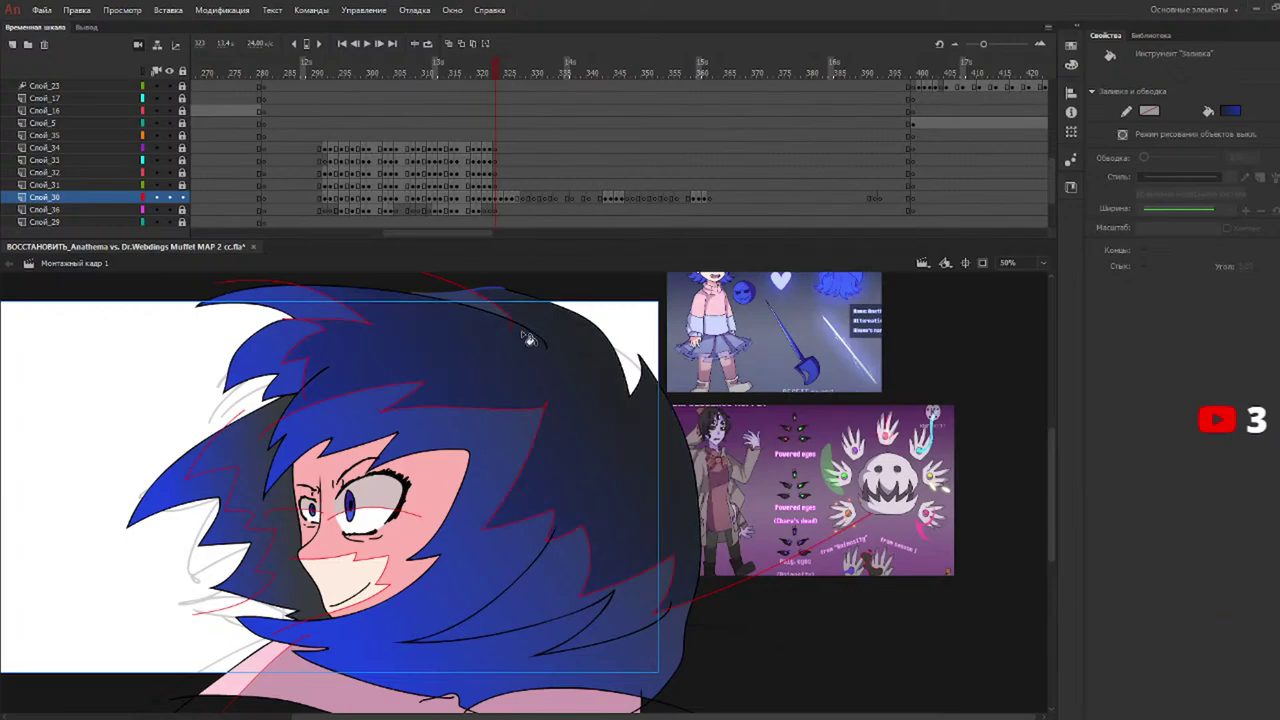
click(260, 504)
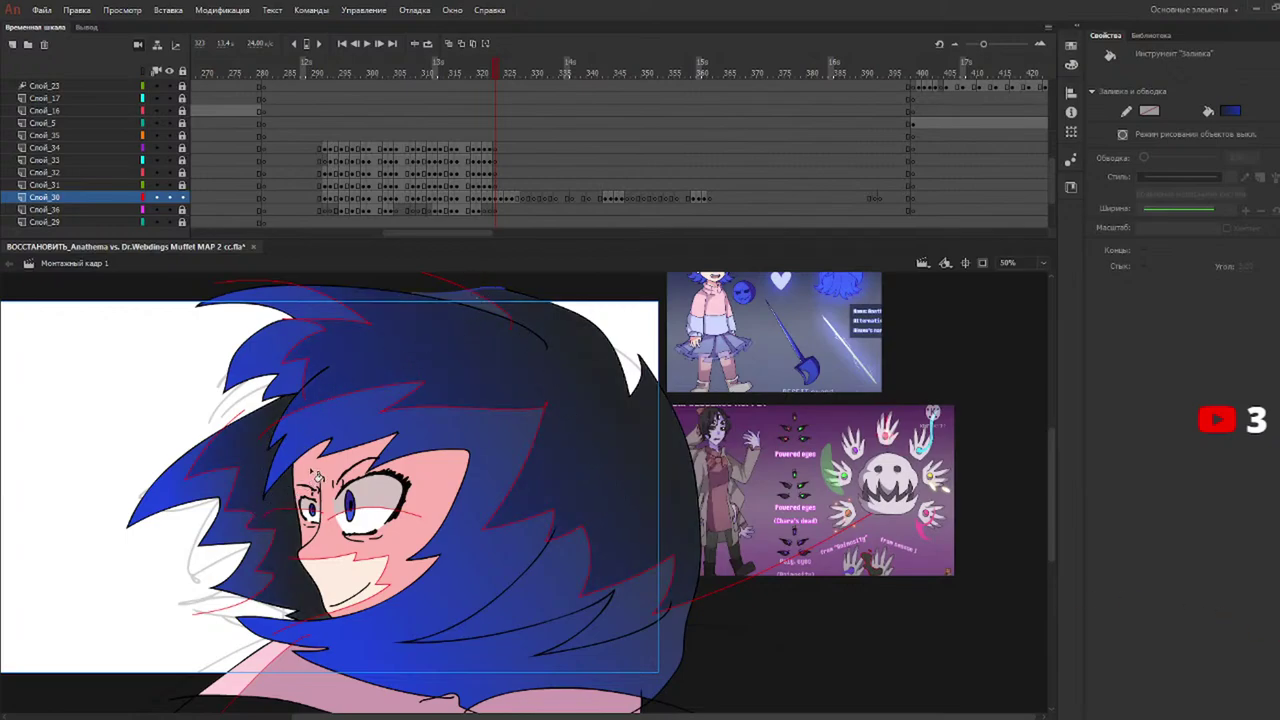
Fill the shaded hair areas on frames 324 and 325 with the darker blue-black gradient.
click(501, 71)
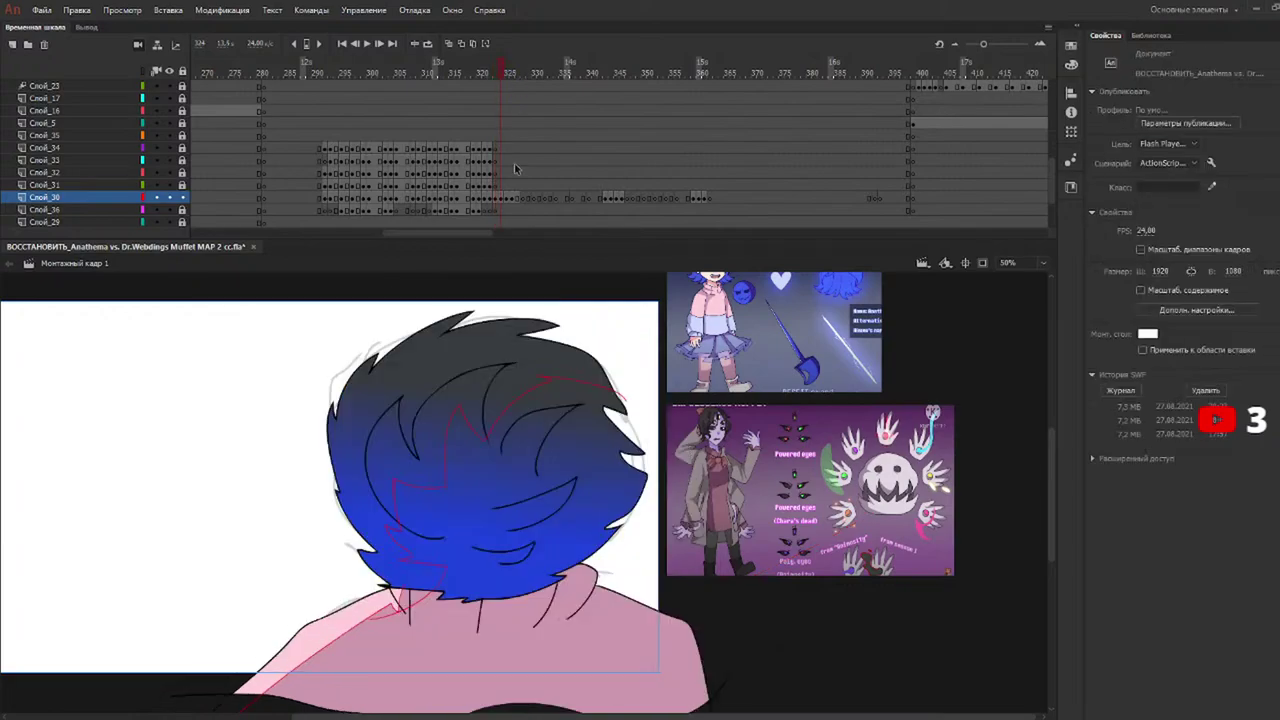
click(493, 494)
click(508, 70)
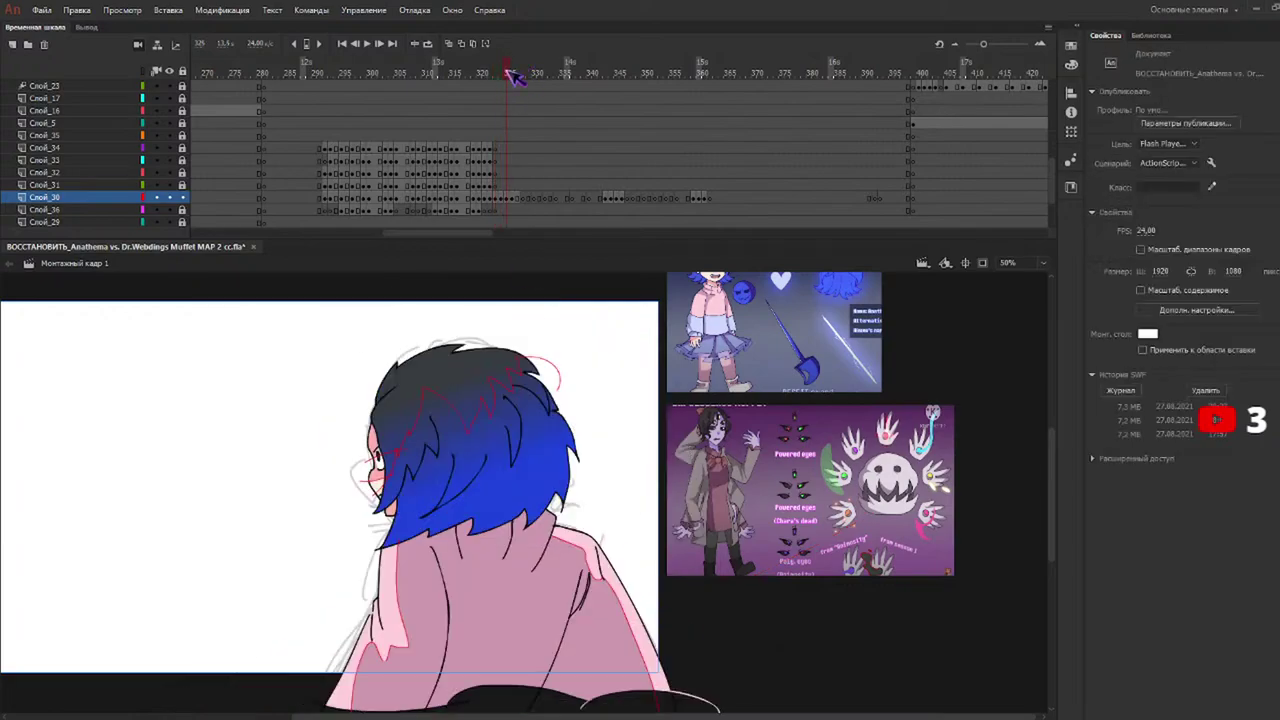
click(488, 430)
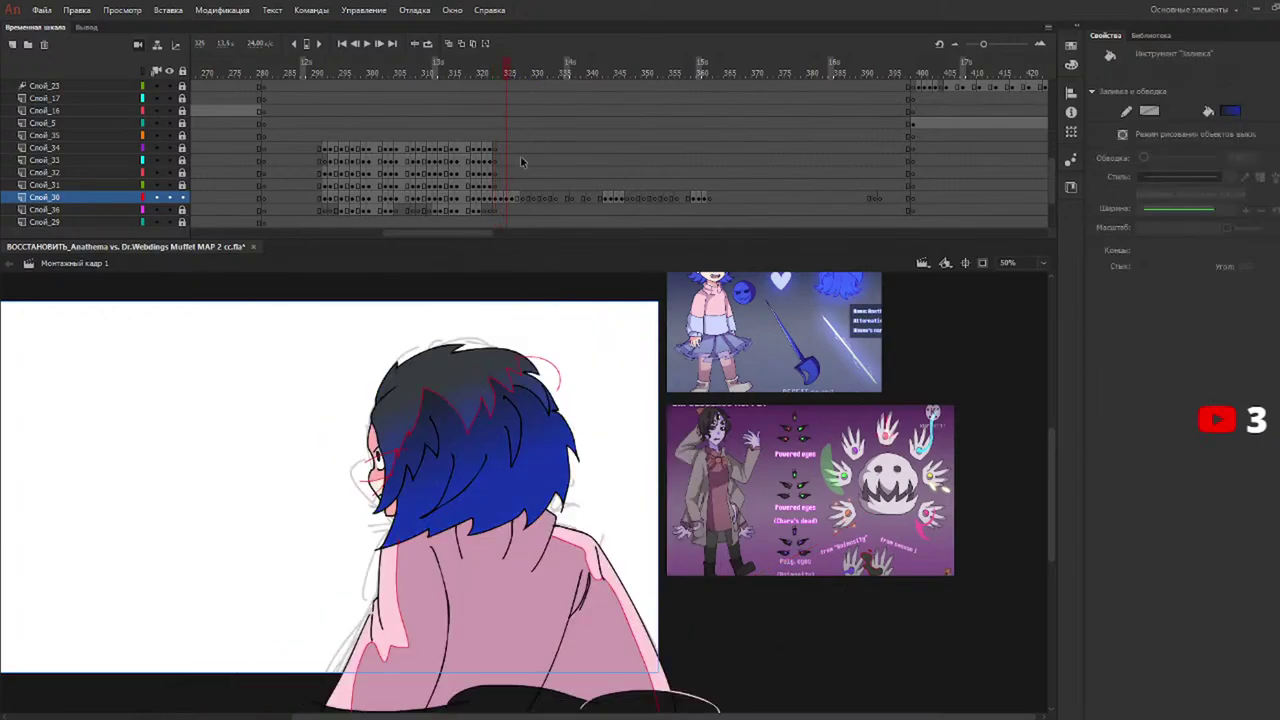
Fill the shaded hair on frames 343 and 344 with the darker gradient, redirecting the gradient across the hair on frame 344.
mouse_move(519, 78)
mouse_down()
mouse_move(620, 78)
mouse_move(606, 78)
mouse_up()
click(425, 423)
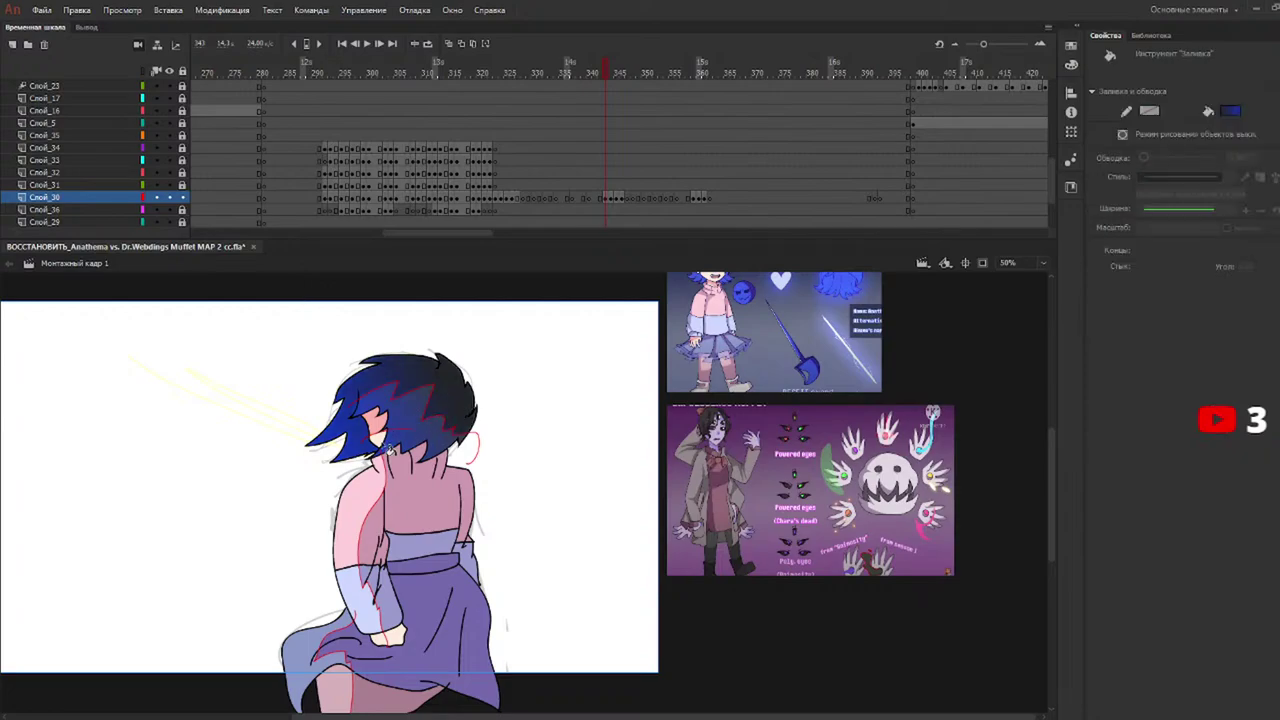
drag(600, 66, 614, 70)
click(460, 420)
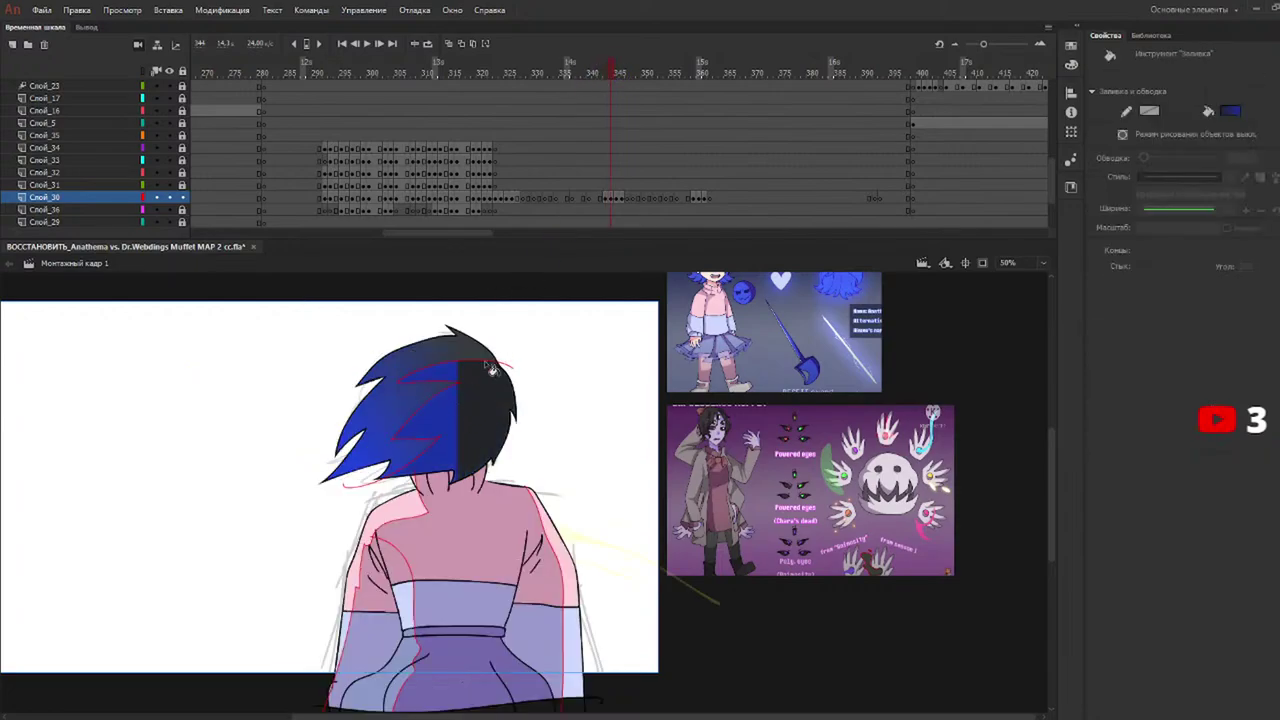
drag(406, 424, 471, 402)
Fill the shaded hair on frames 345 and 346 with the darker blue-black gradient.
click(617, 66)
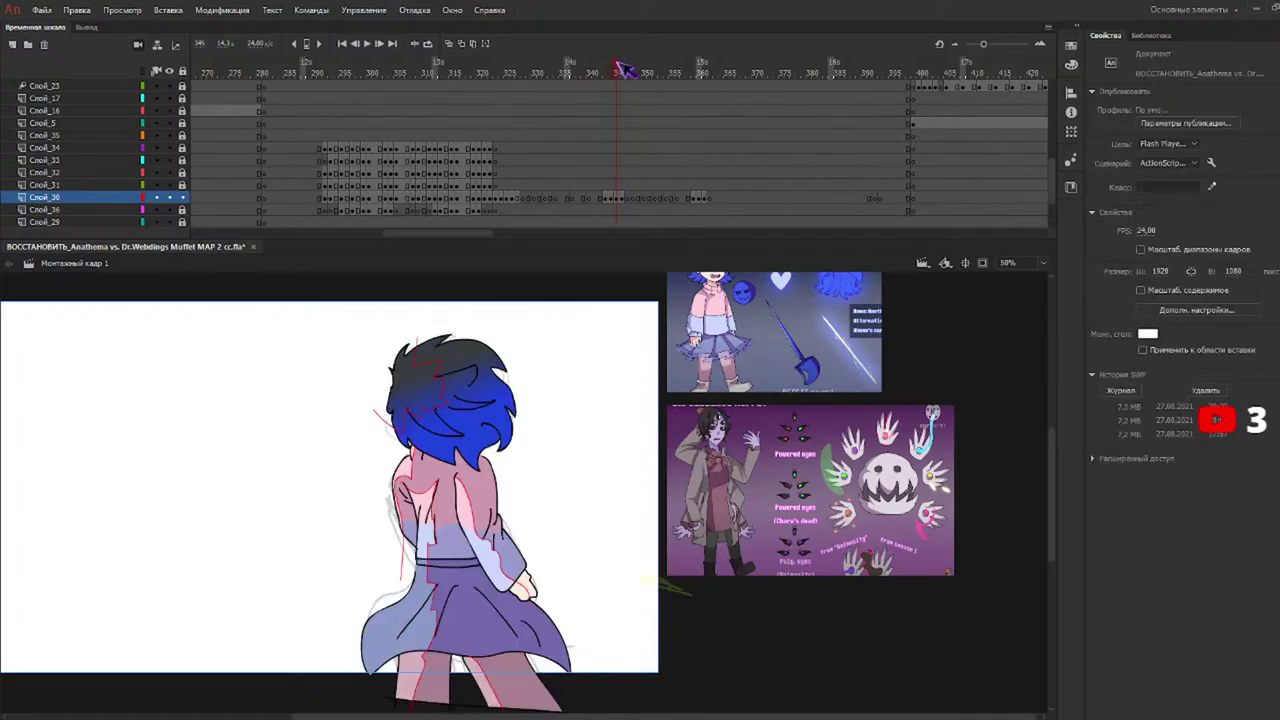
click(467, 432)
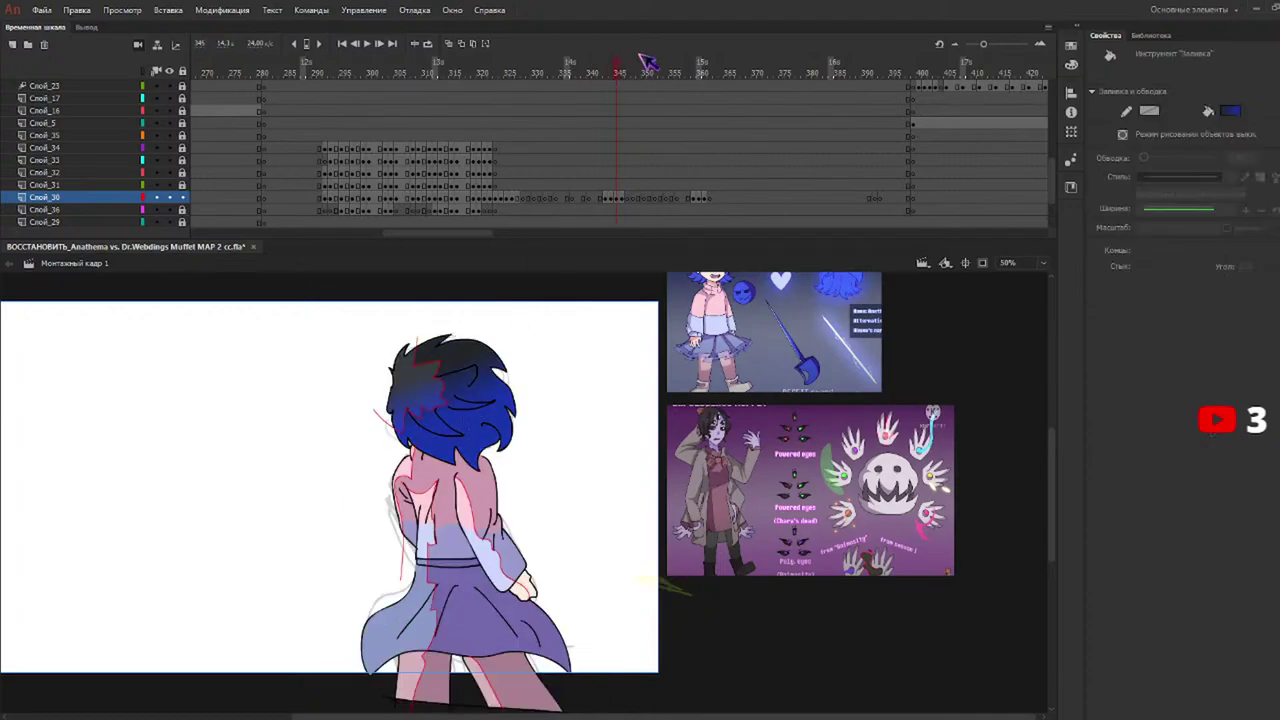
click(622, 67)
click(462, 382)
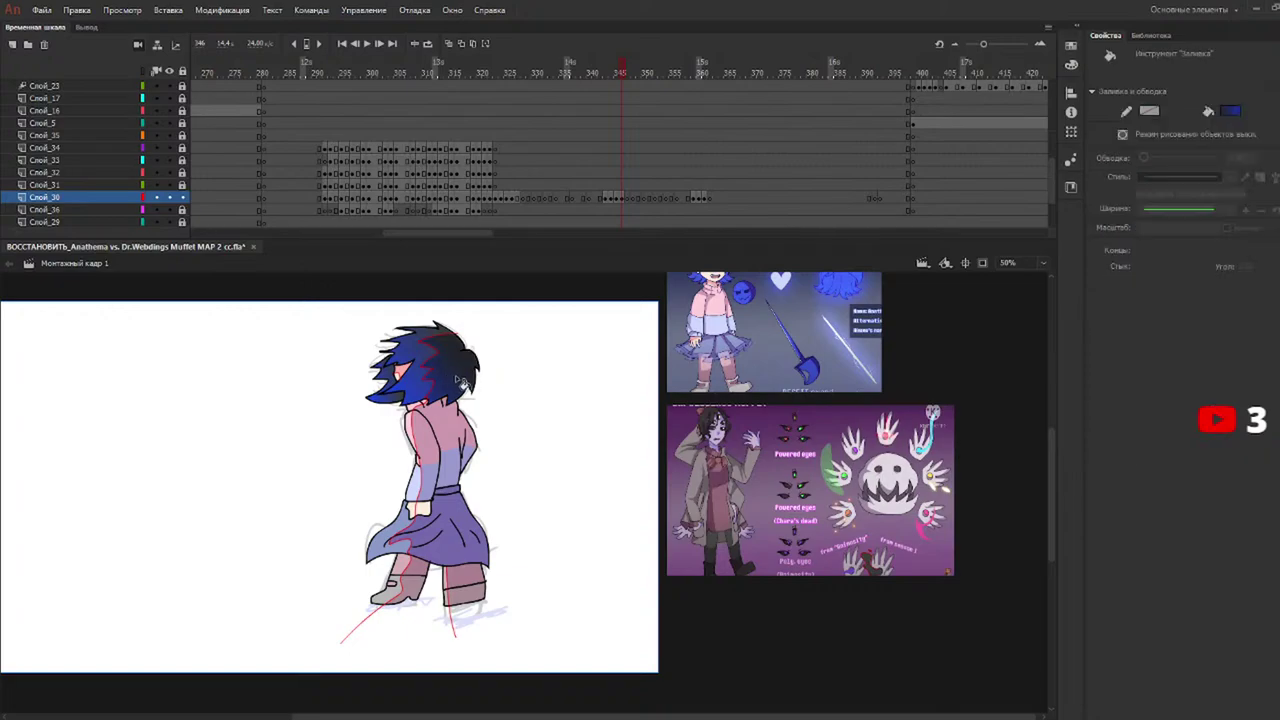
key(ctrl+z)
click(391, 371)
Close the red shadow outline in the hair on frame 359 and fill the shaded area with the darker gradient.
click(690, 67)
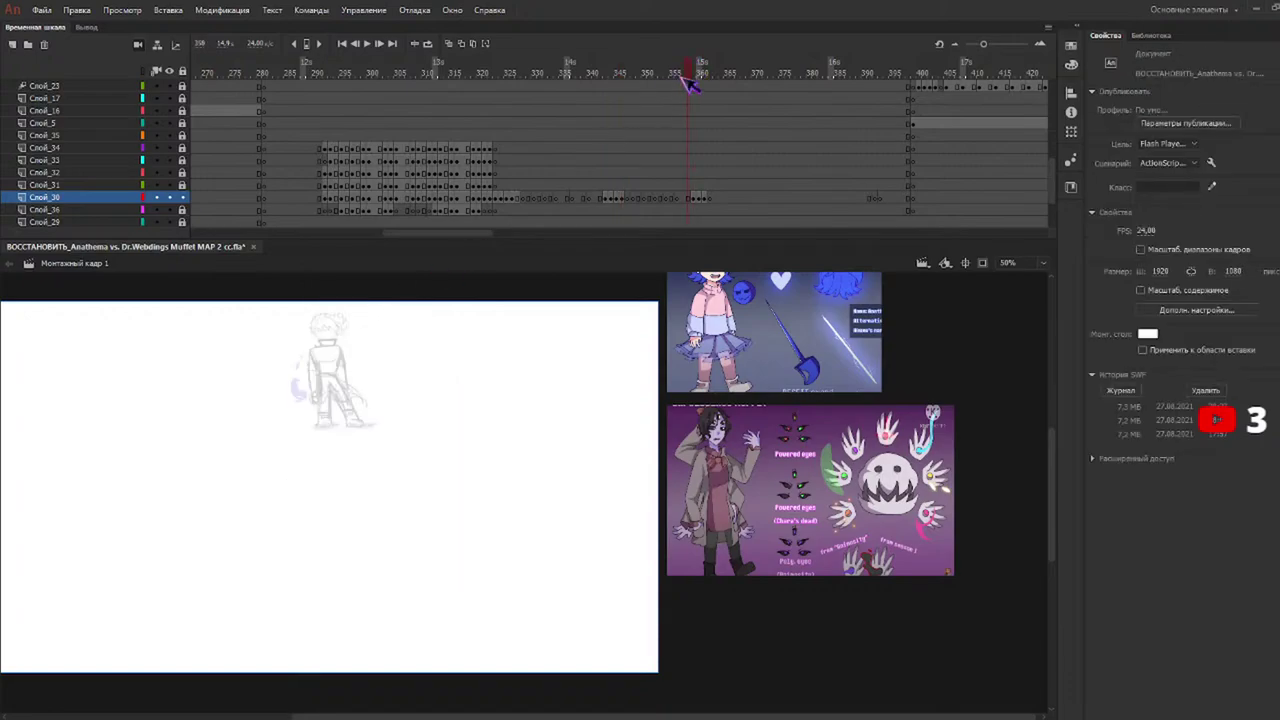
click(698, 68)
key(k)
click(356, 320)
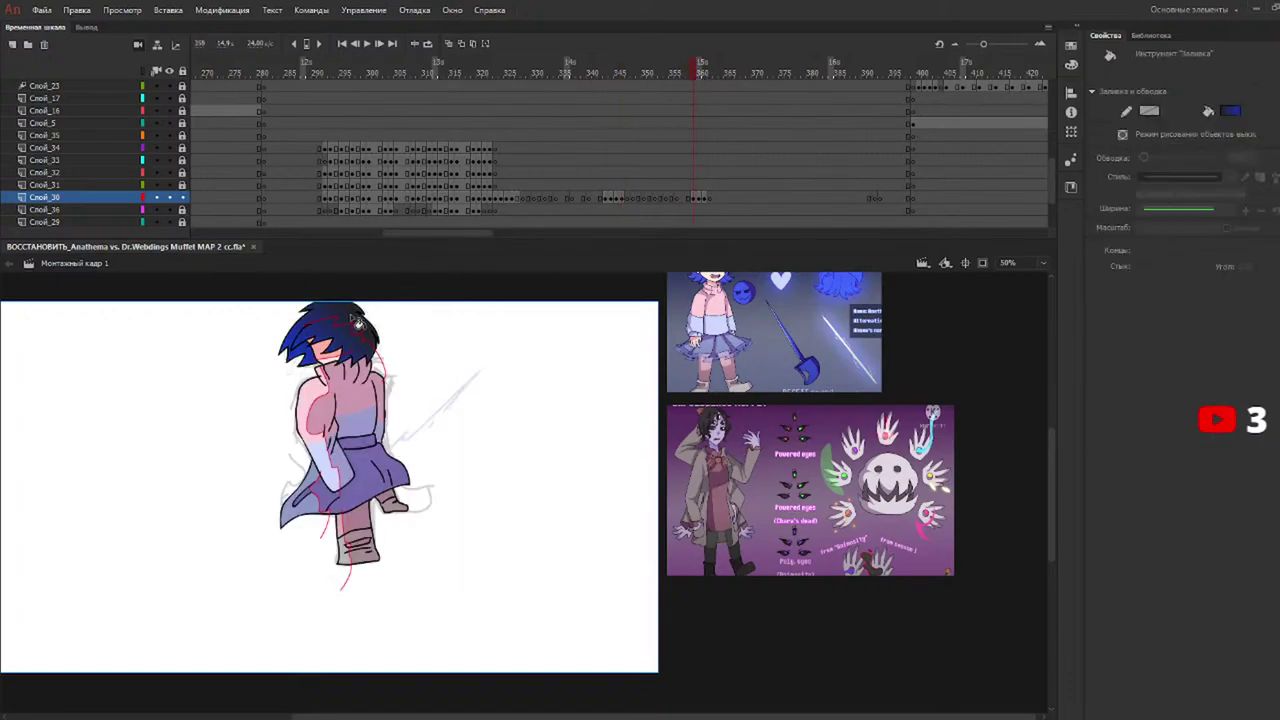
click(350, 319)
key(ctrl+z)
key(y)
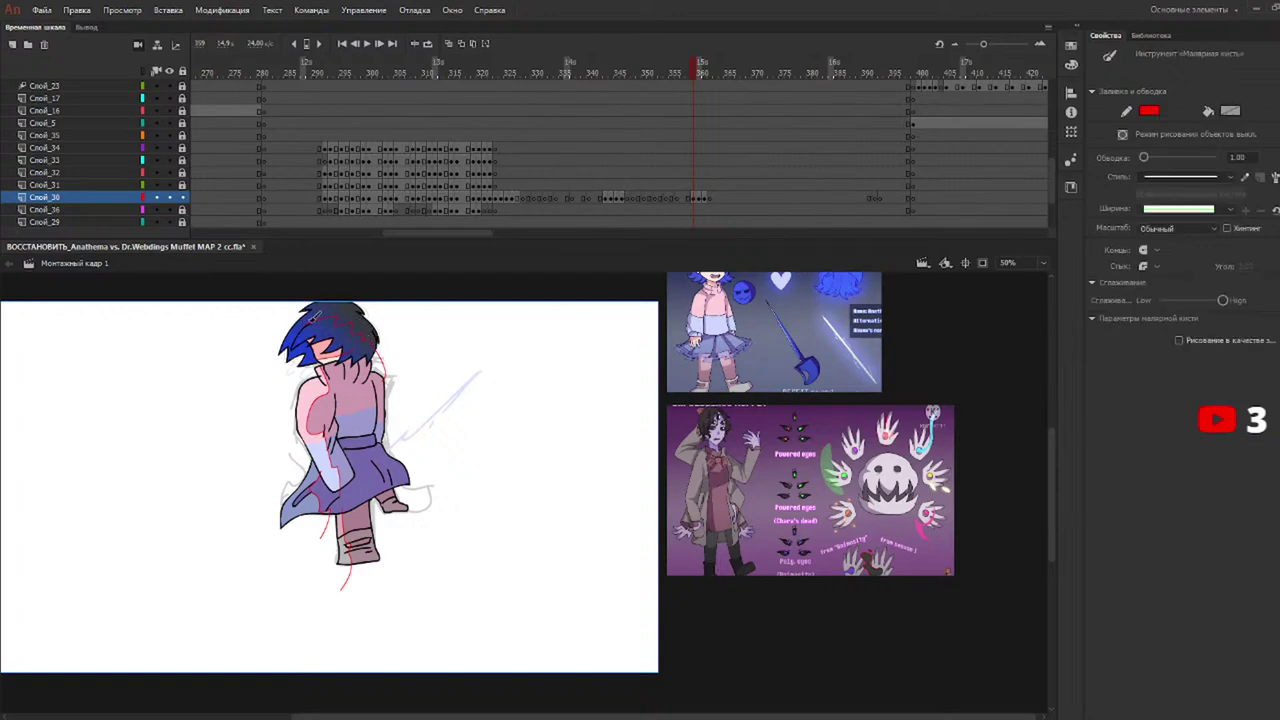
key(k)
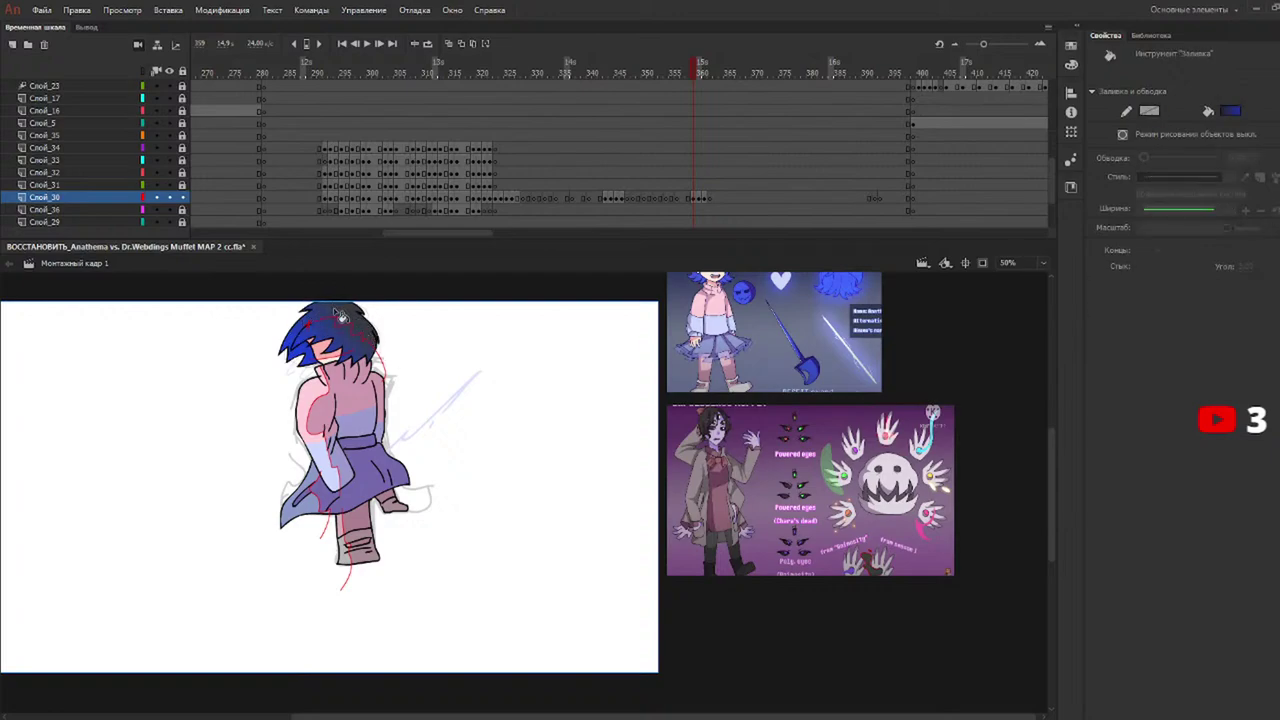
click(339, 317)
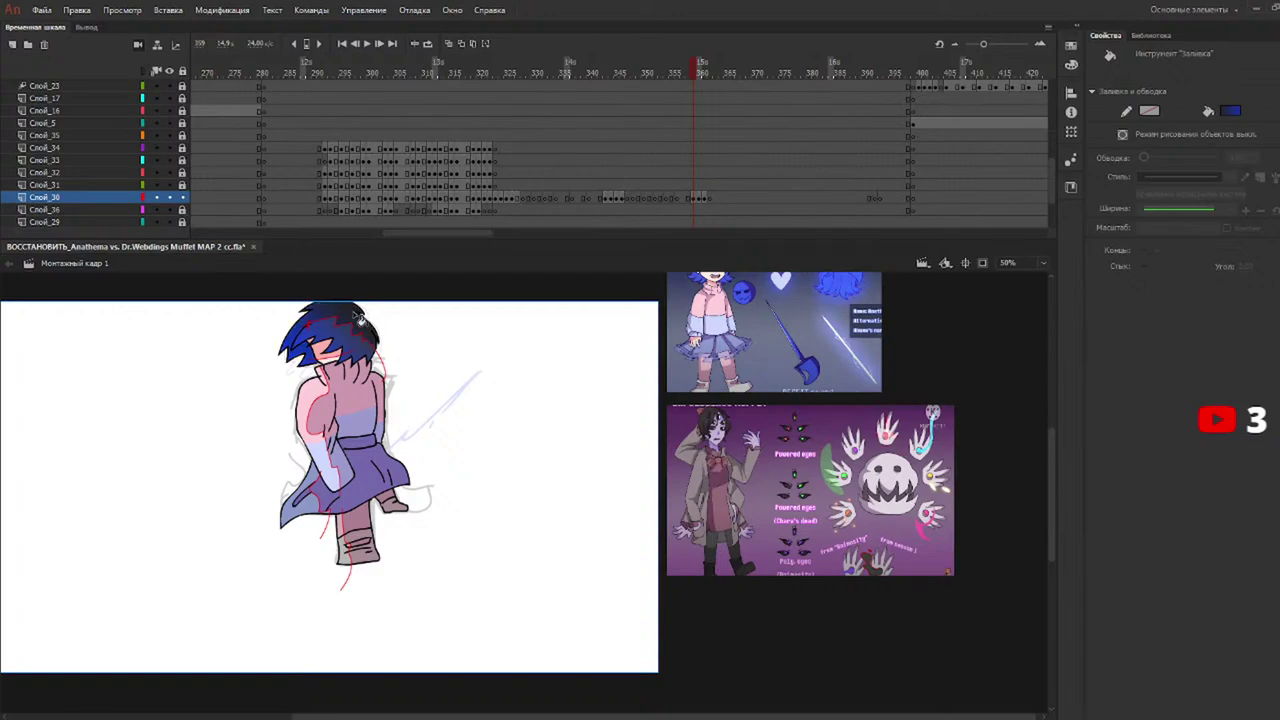
Fill the shaded hair on frames 360 and 361 with the darker blue-black gradient.
click(698, 72)
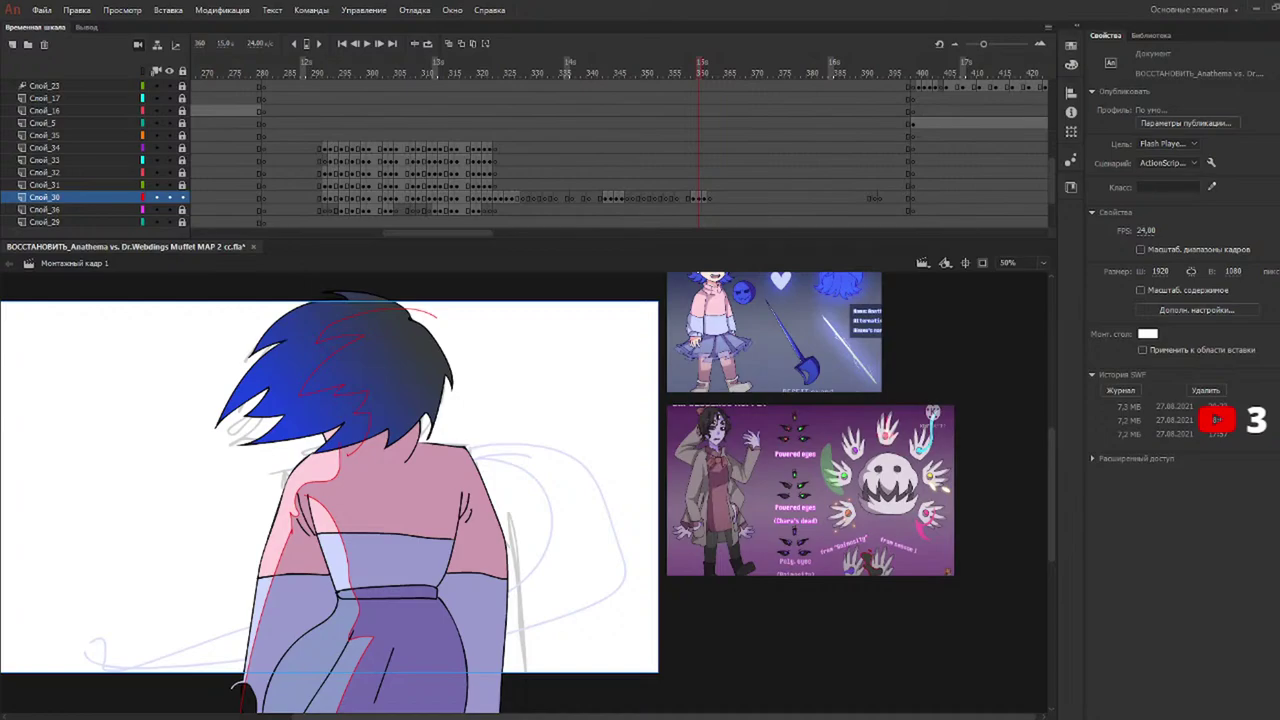
key(ctrl+z)
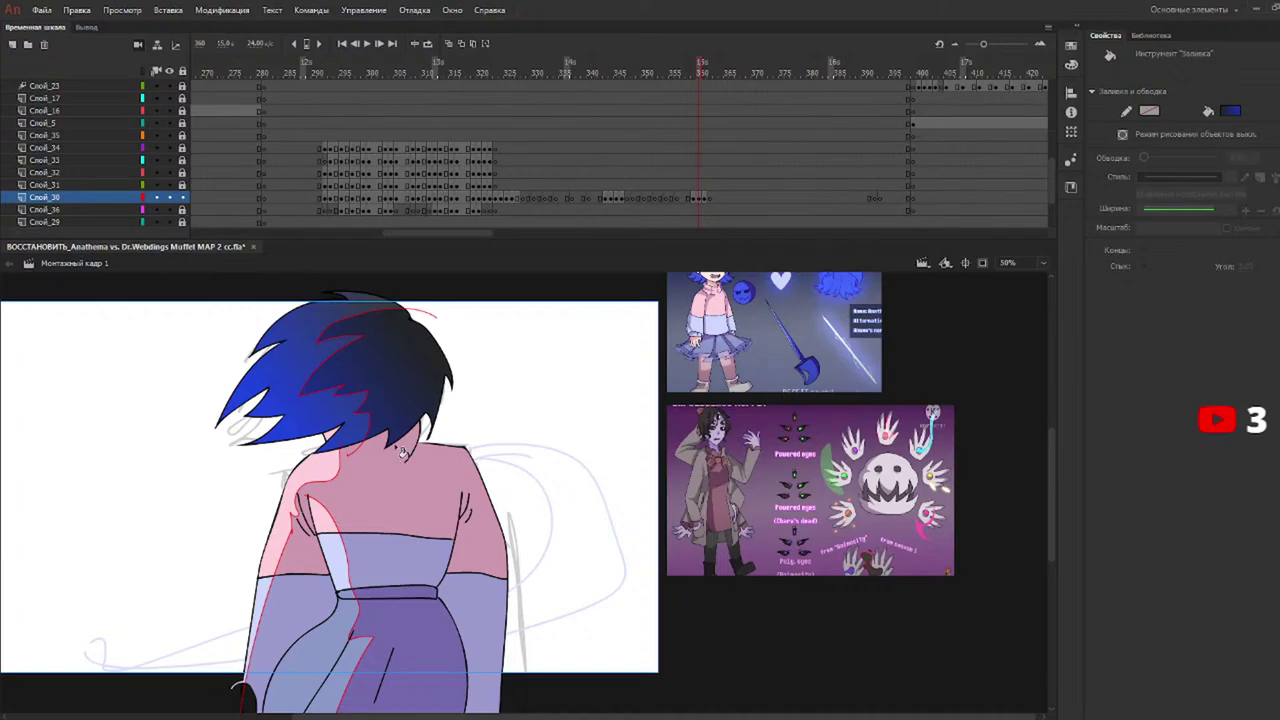
click(705, 76)
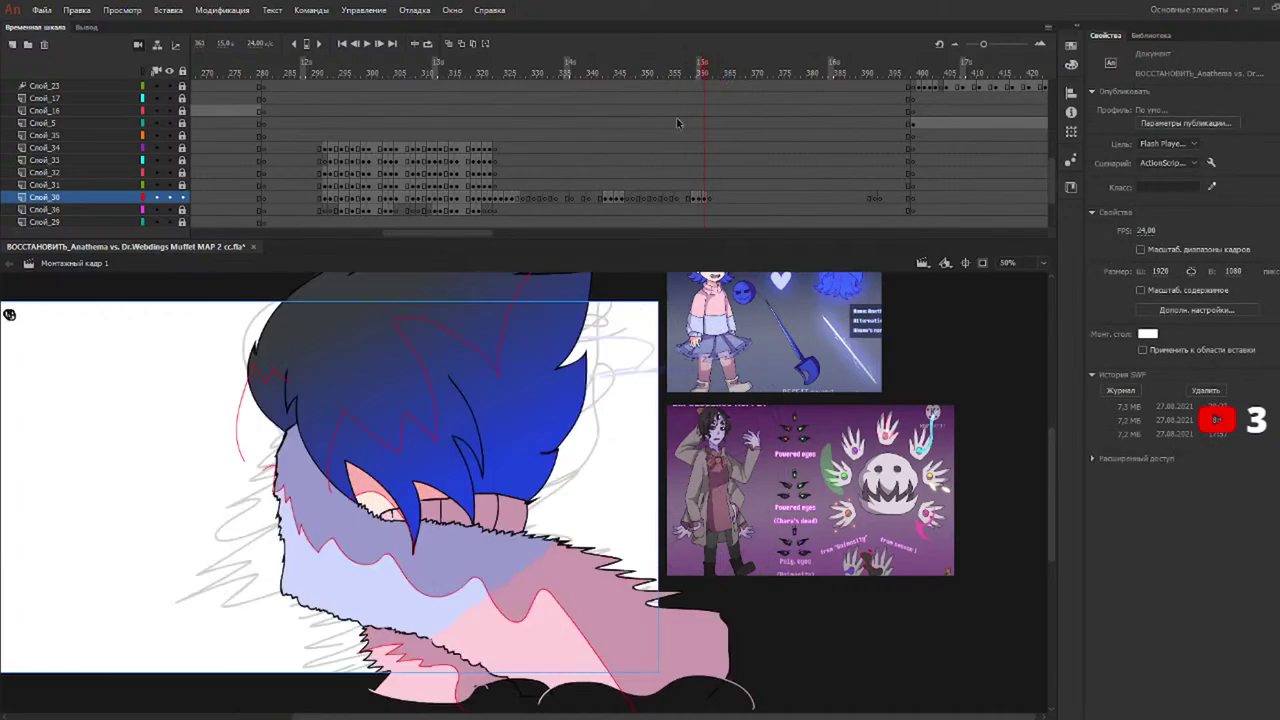
click(549, 322)
click(285, 402)
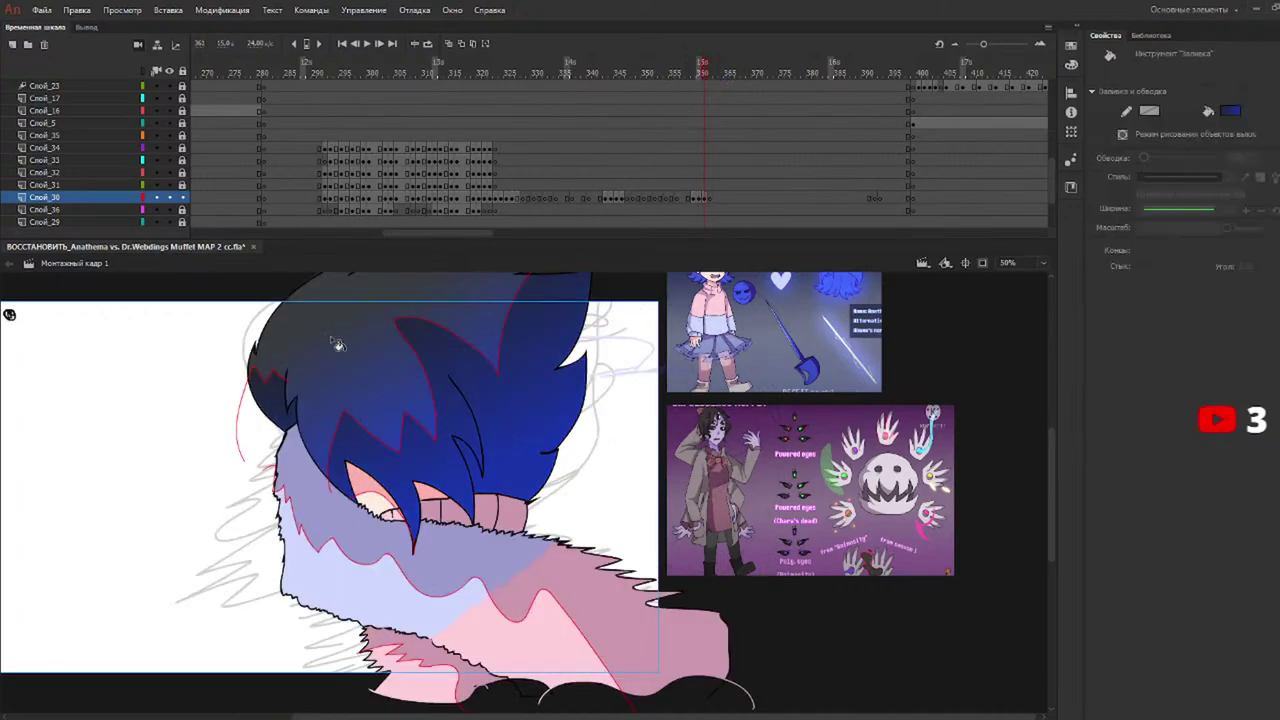
Remove the red shadow outlines from the character drawings on frames 323 to 326 of Слой_30 by clearing their stroke colour.
click(497, 73)
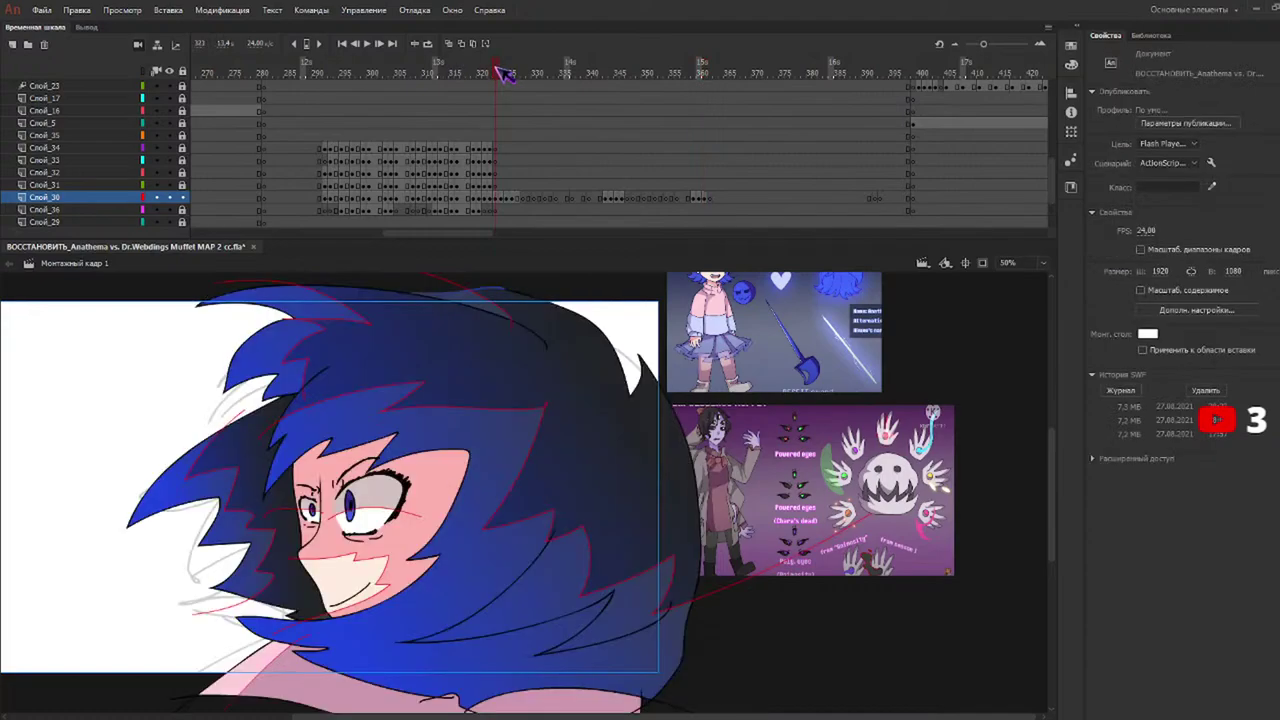
click(497, 198)
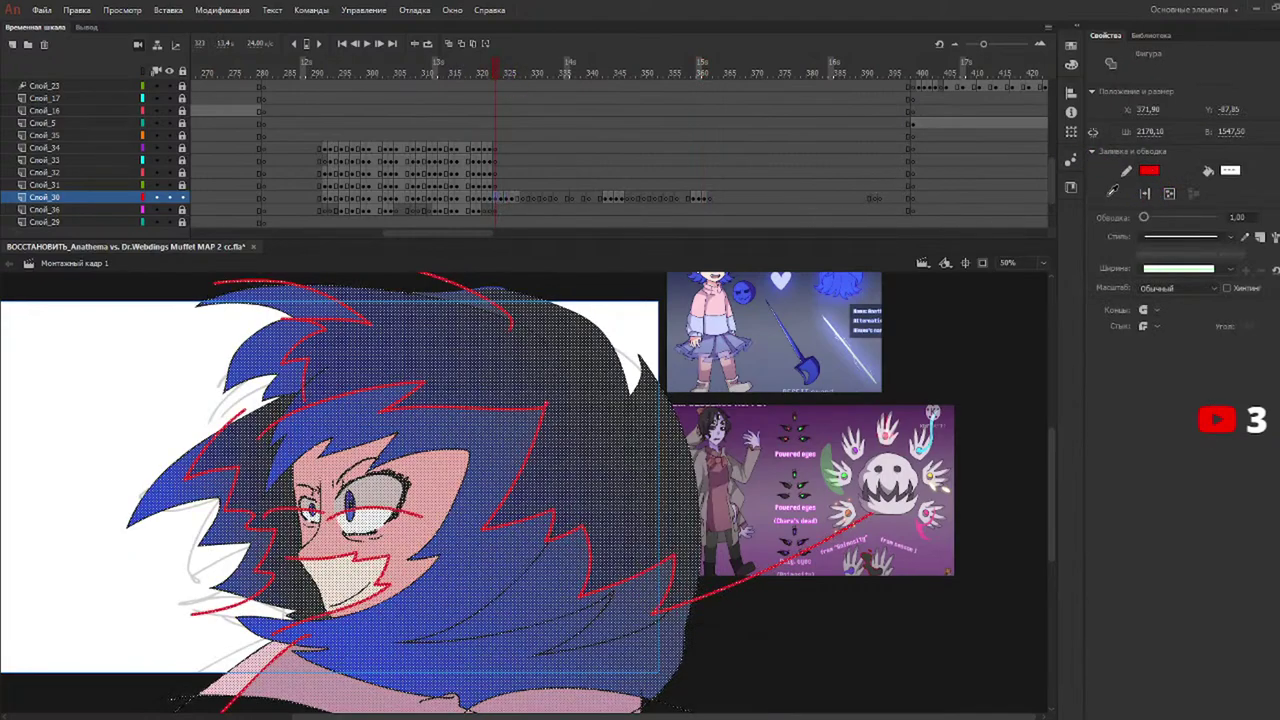
key(.)
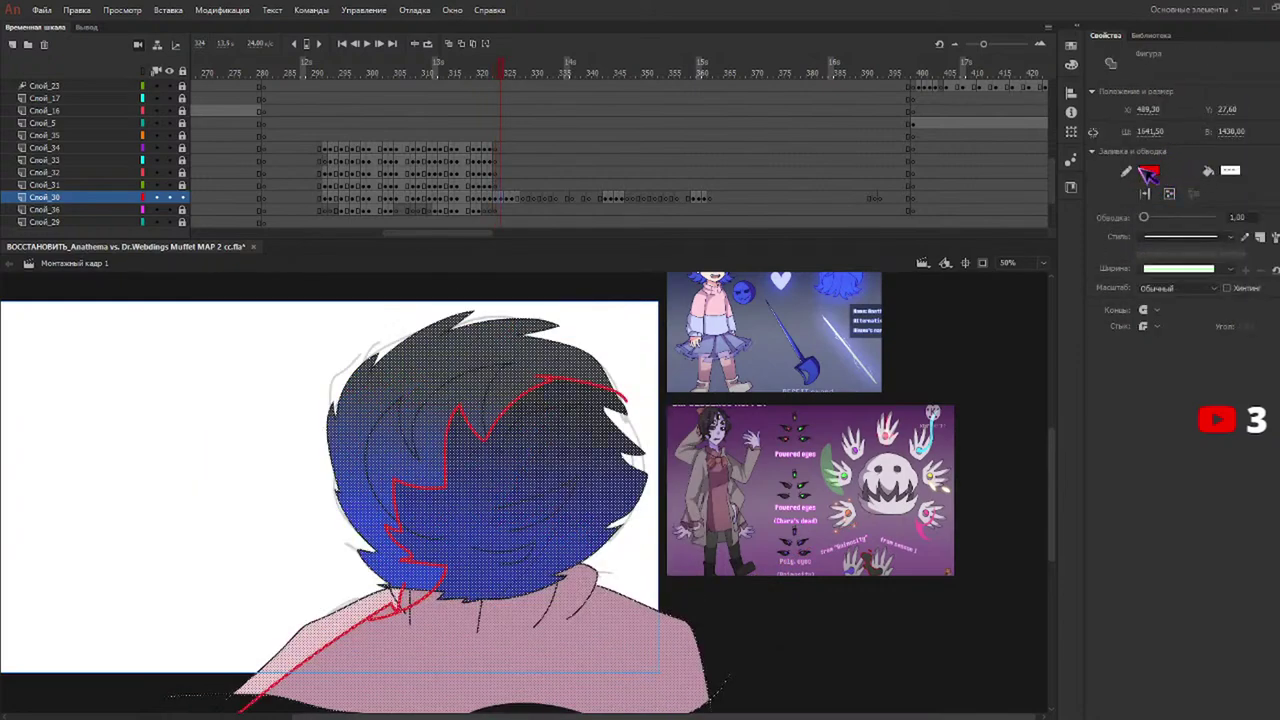
key(period)
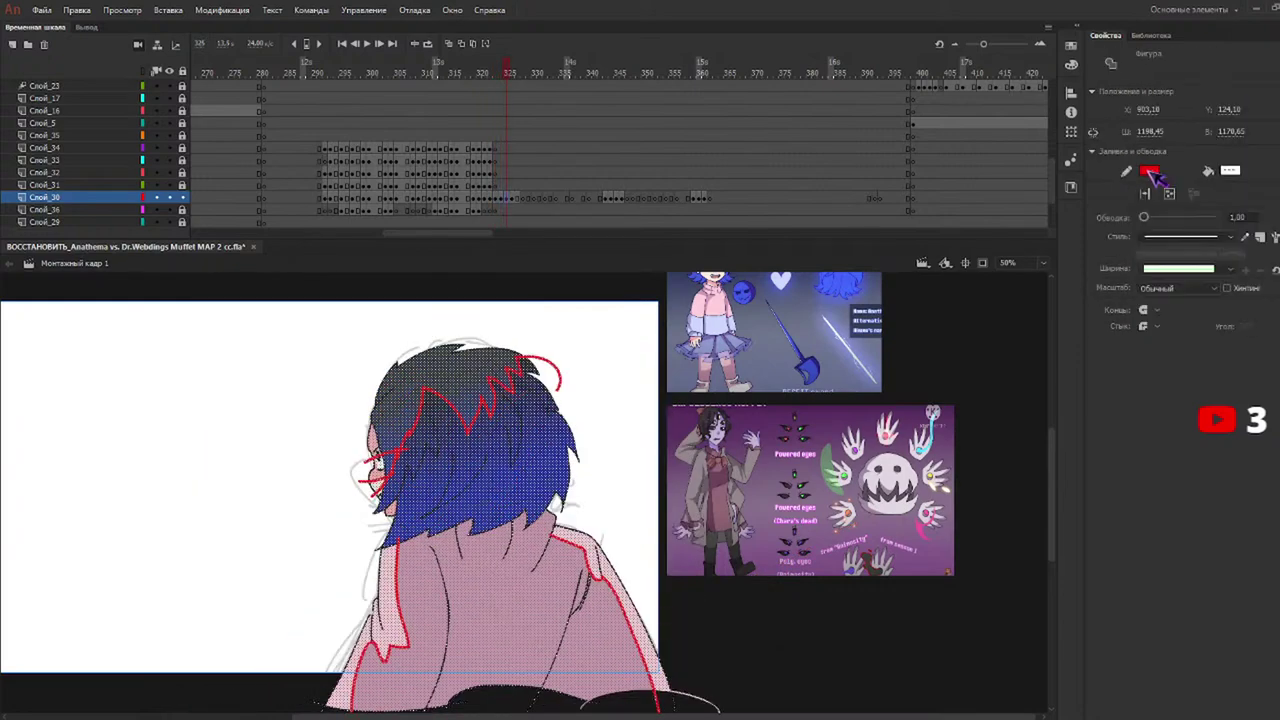
key(period)
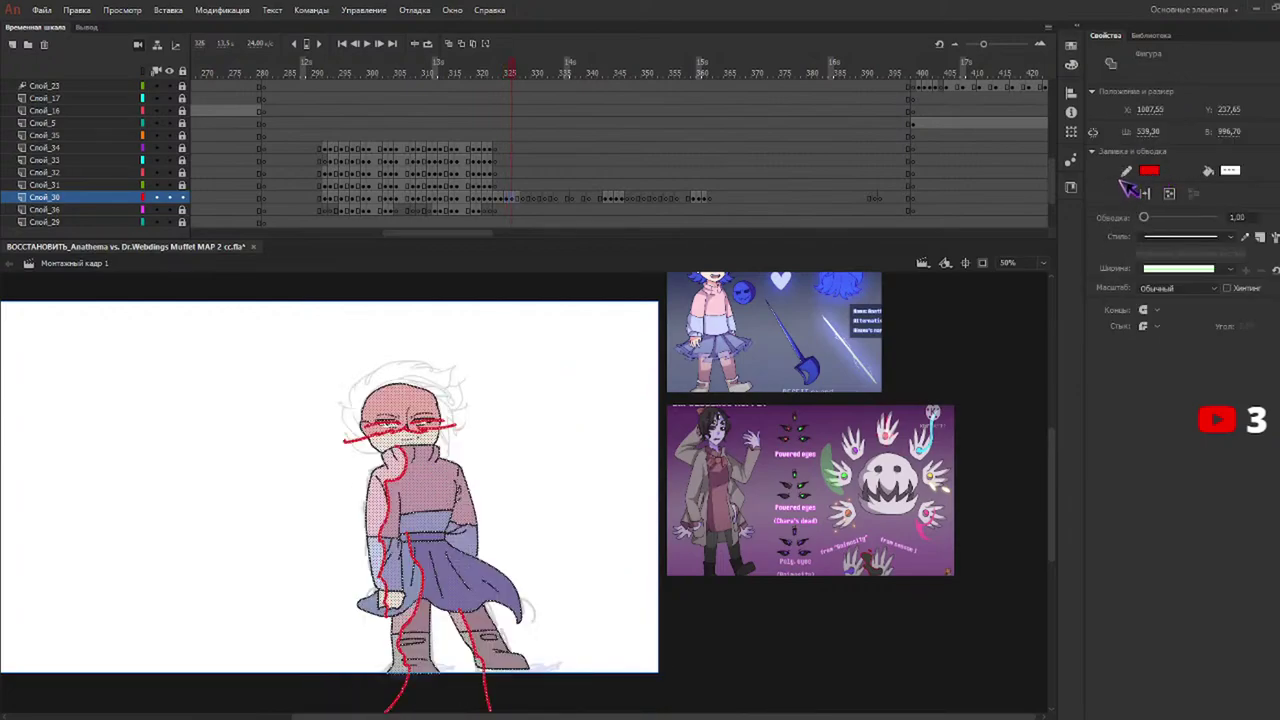
click(1120, 182)
Clear the red shadow outline strokes from the character drawings on frames 343 to 346.
click(613, 204)
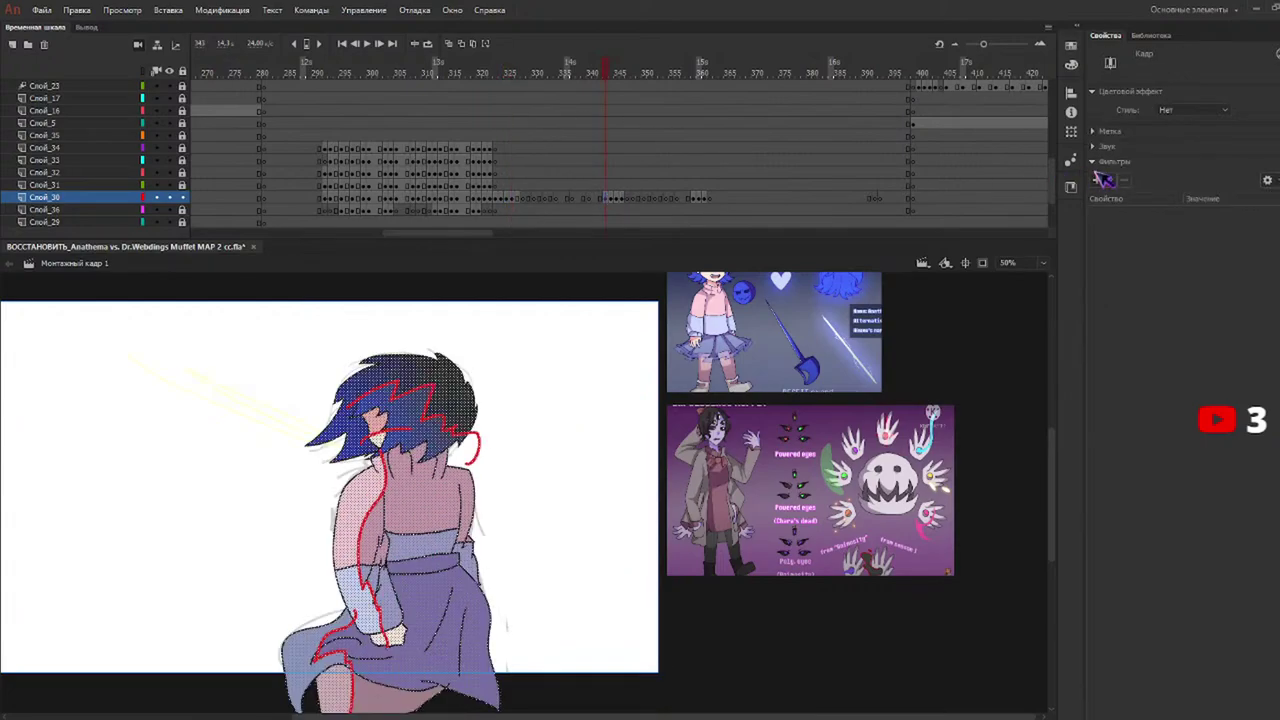
click(607, 72)
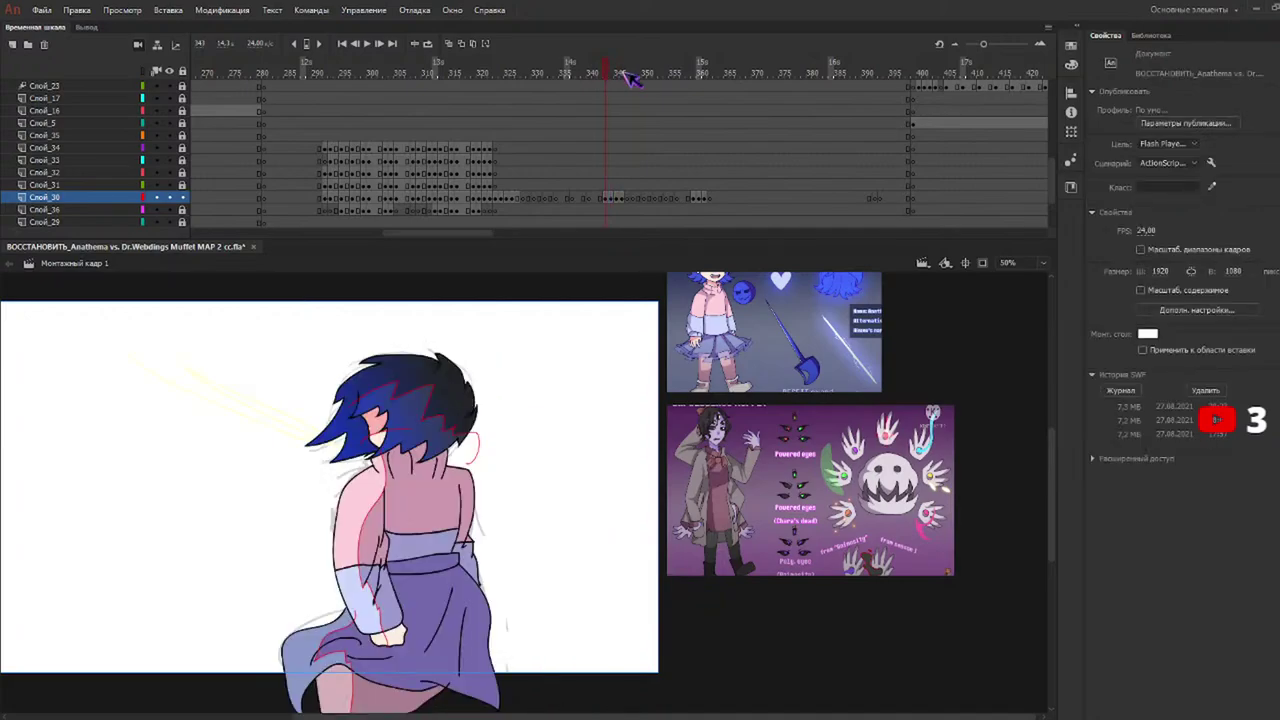
click(607, 199)
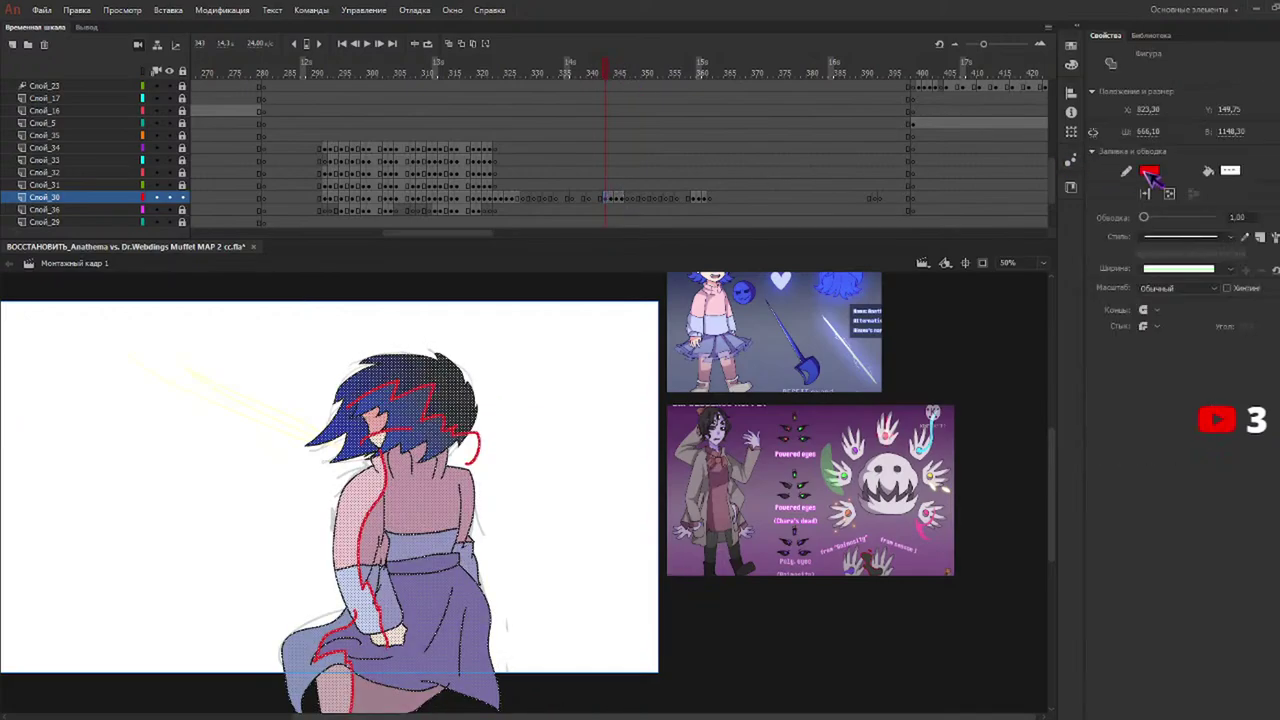
key(.)
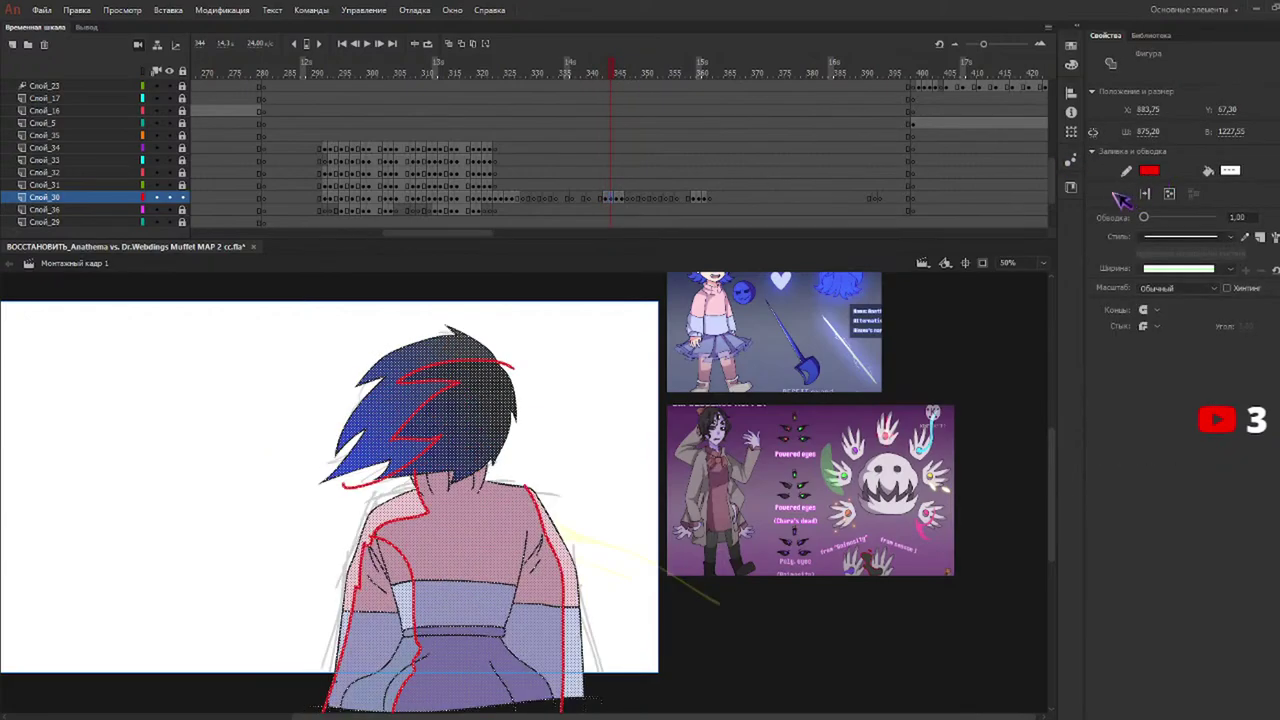
key(.)
key(.)
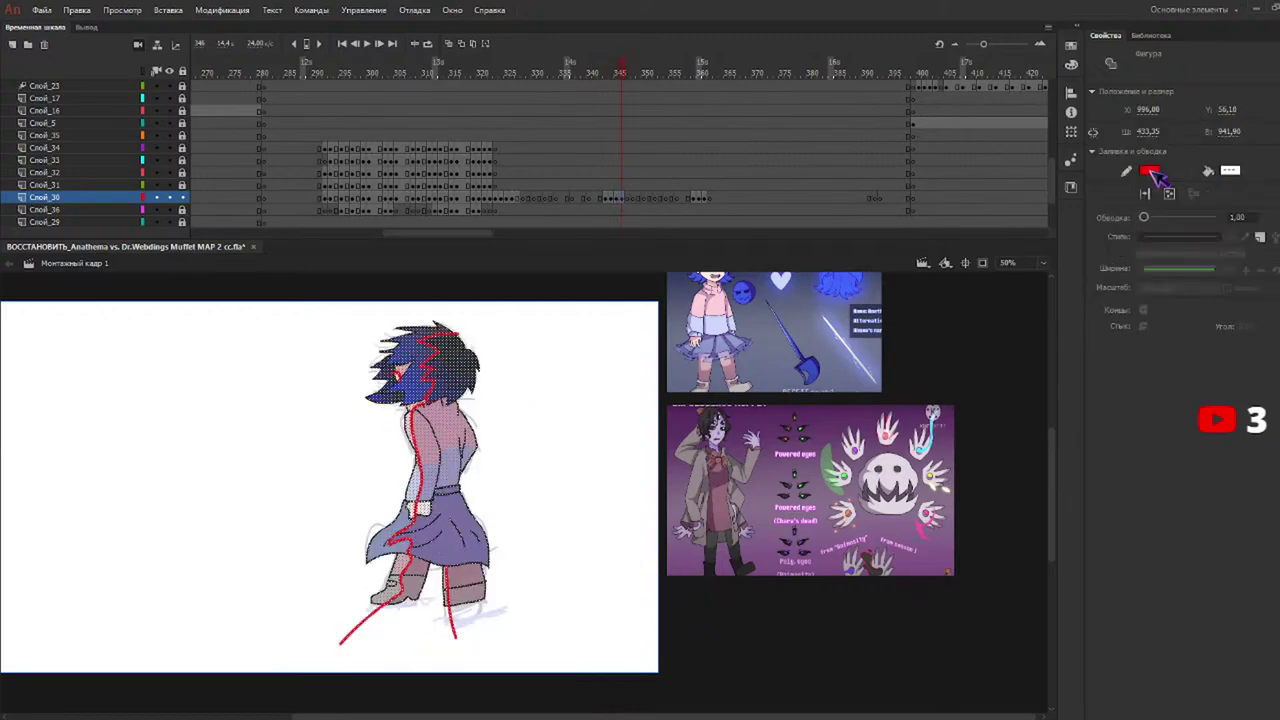
Clear the red shadow outline strokes from the character drawings on frames 359 to 361.
click(696, 199)
key(k)
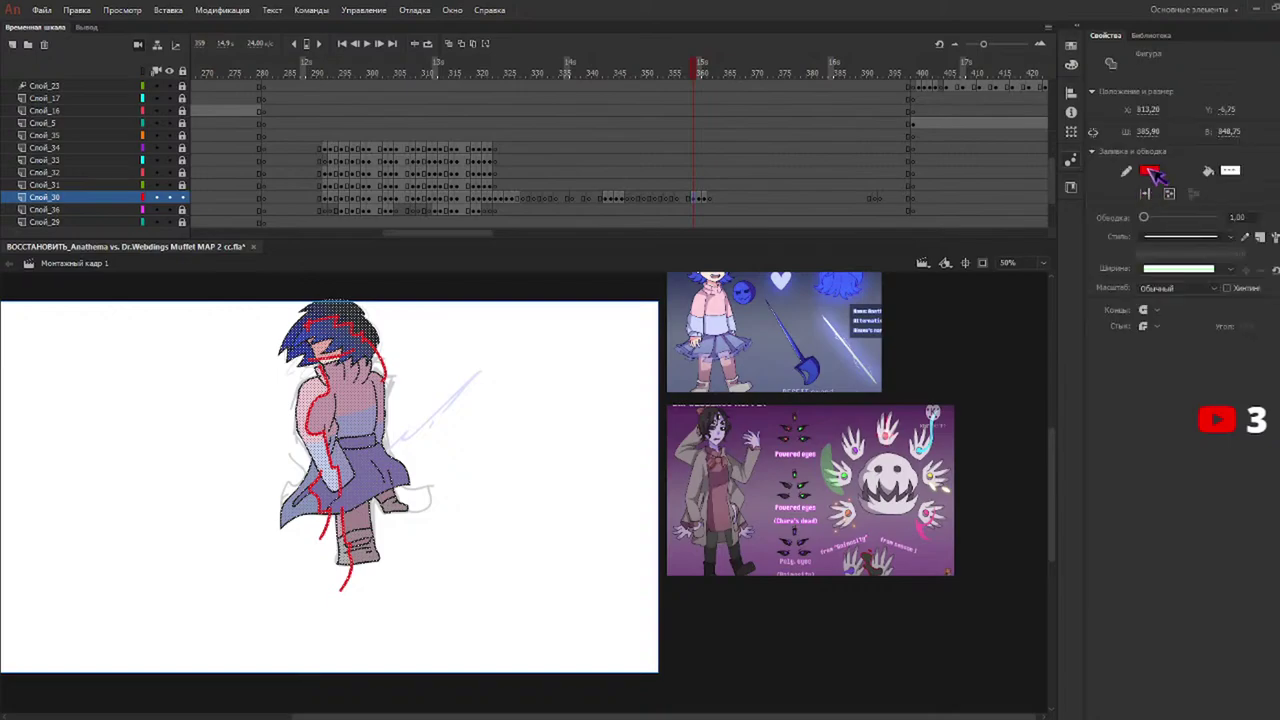
key(.)
key(.)
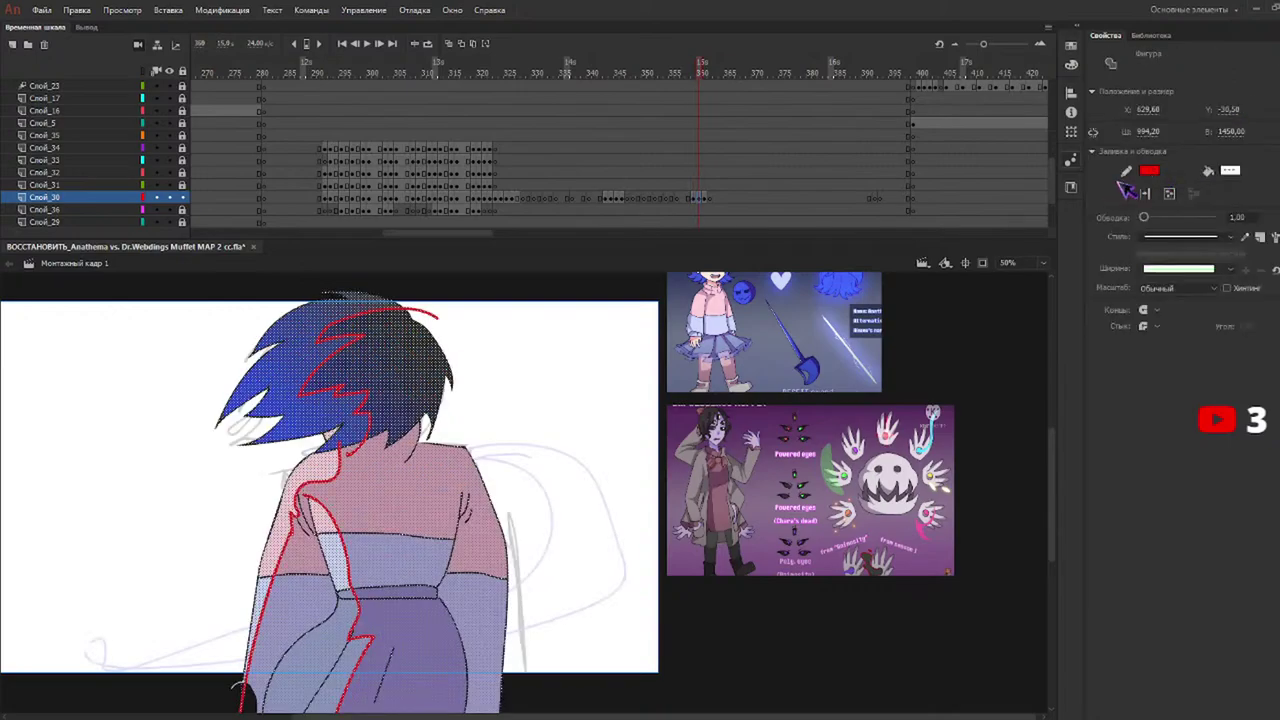
key(.)
click(1136, 193)
Scrub through and play back the shaded sequence to check the frames cleared of red outlines.
mouse_move(678, 67)
mouse_down()
mouse_move(703, 80)
mouse_move(490, 94)
mouse_move(502, 96)
mouse_up()
key(.)
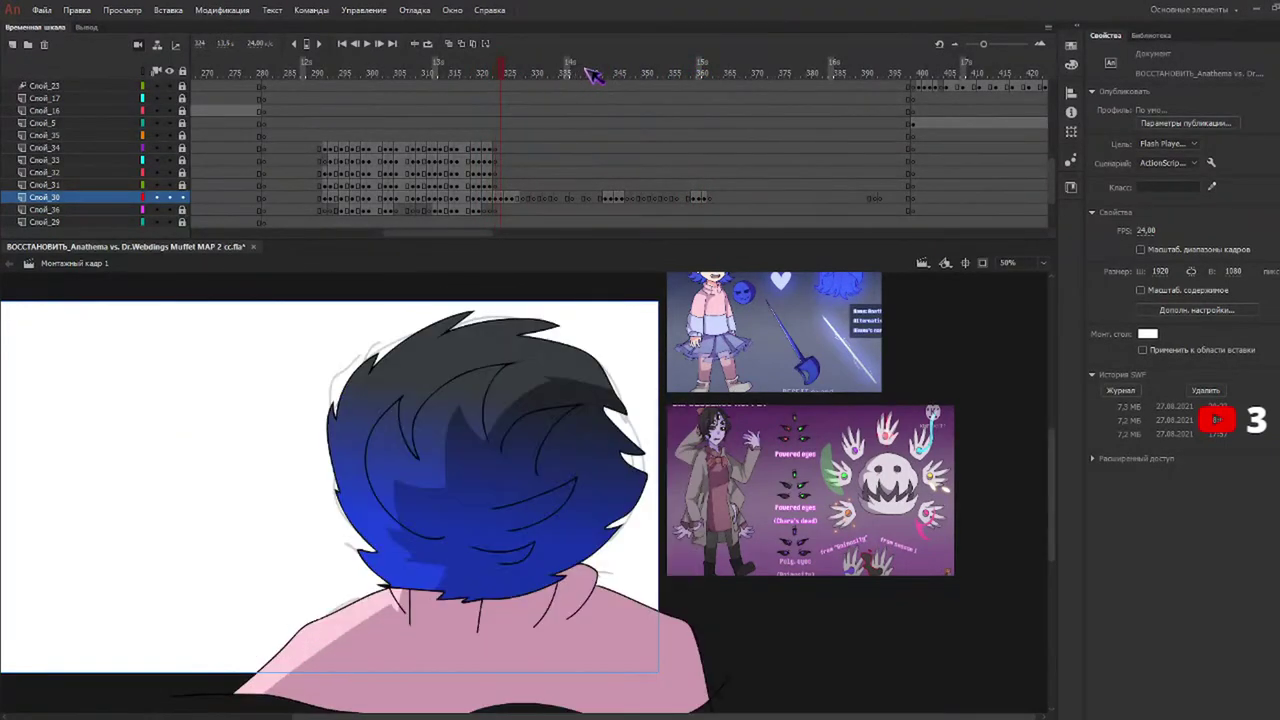
key(.)
key(.)
mouse_move(605, 77)
mouse_down()
mouse_move(702, 72)
mouse_move(443, 78)
mouse_move(465, 83)
mouse_up()
click(365, 44)
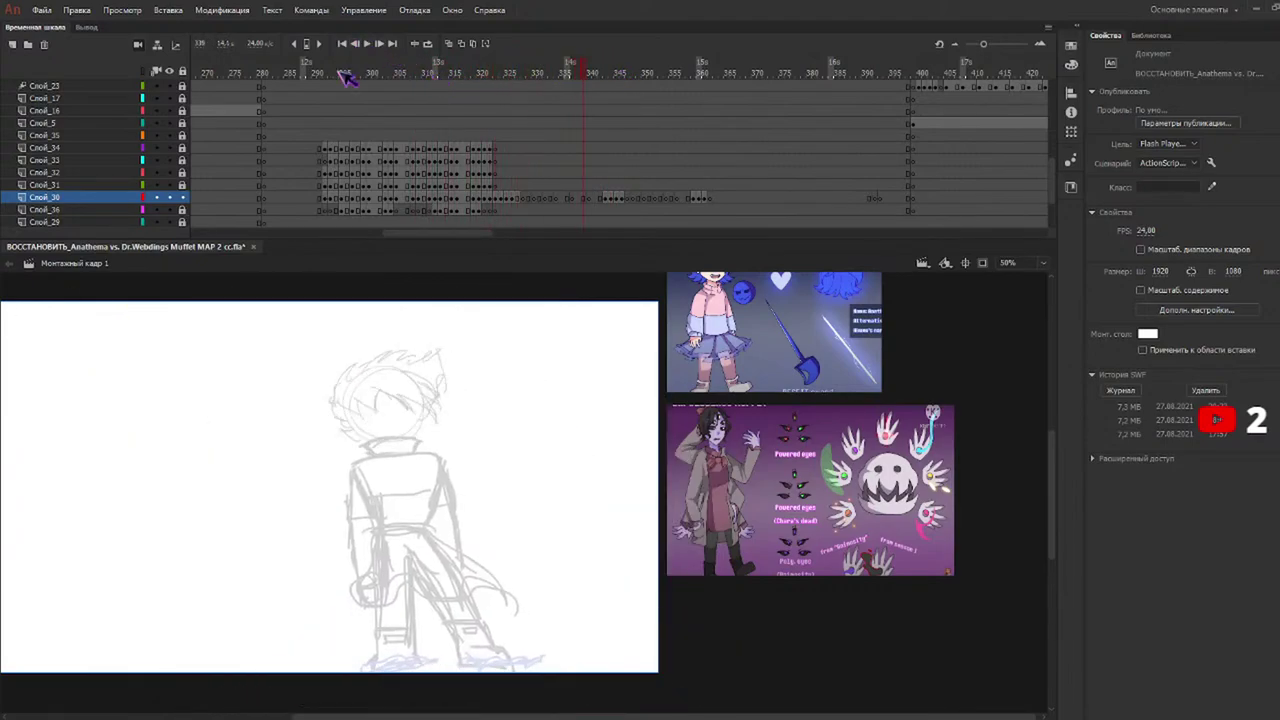
click(305, 71)
key(Return)
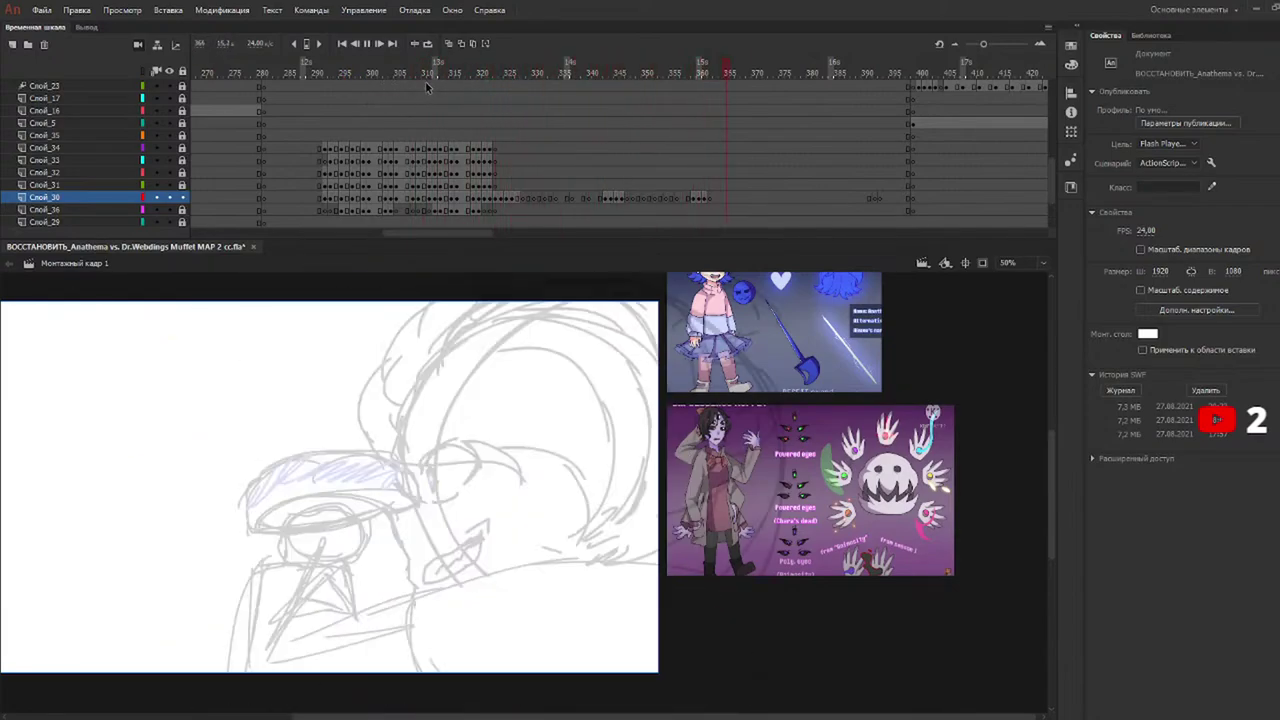
Draw short black texture strokes across the fuzzy sweater on frame 361 with the Brush tool at size 2.
mouse_move(428, 71)
mouse_down()
mouse_move(645, 97)
mouse_move(634, 97)
mouse_up()
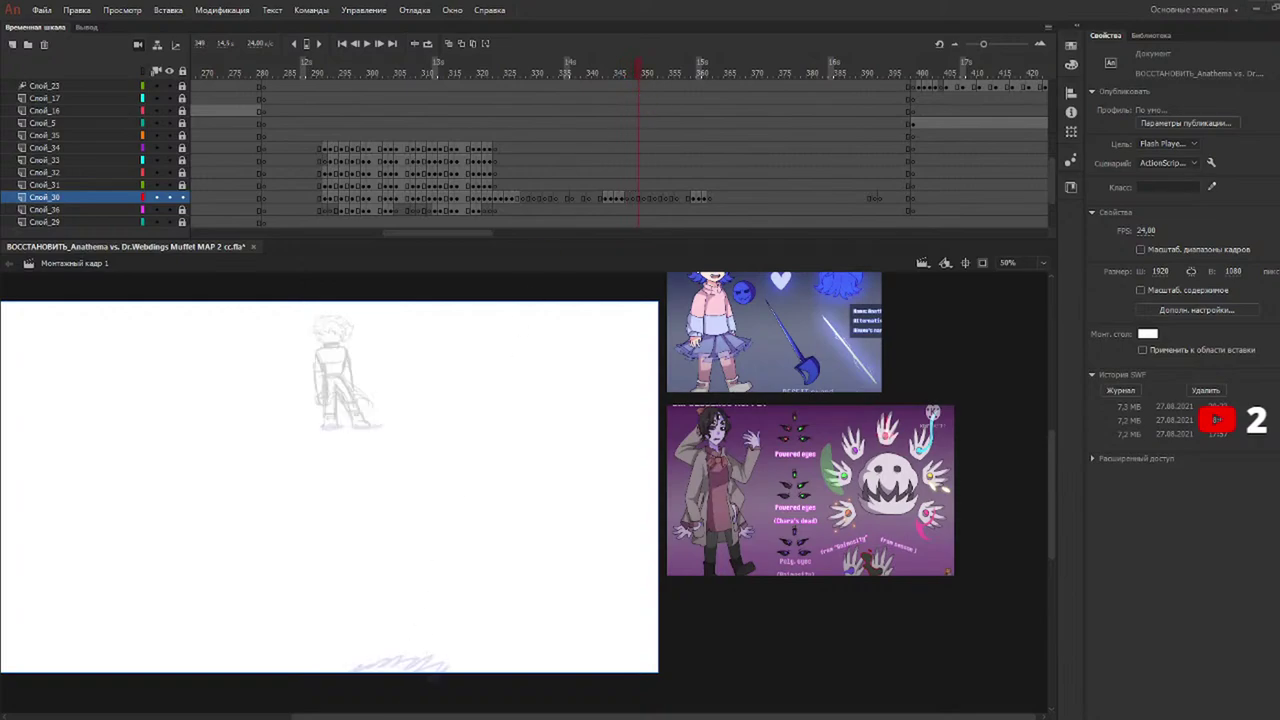
drag(689, 74, 706, 82)
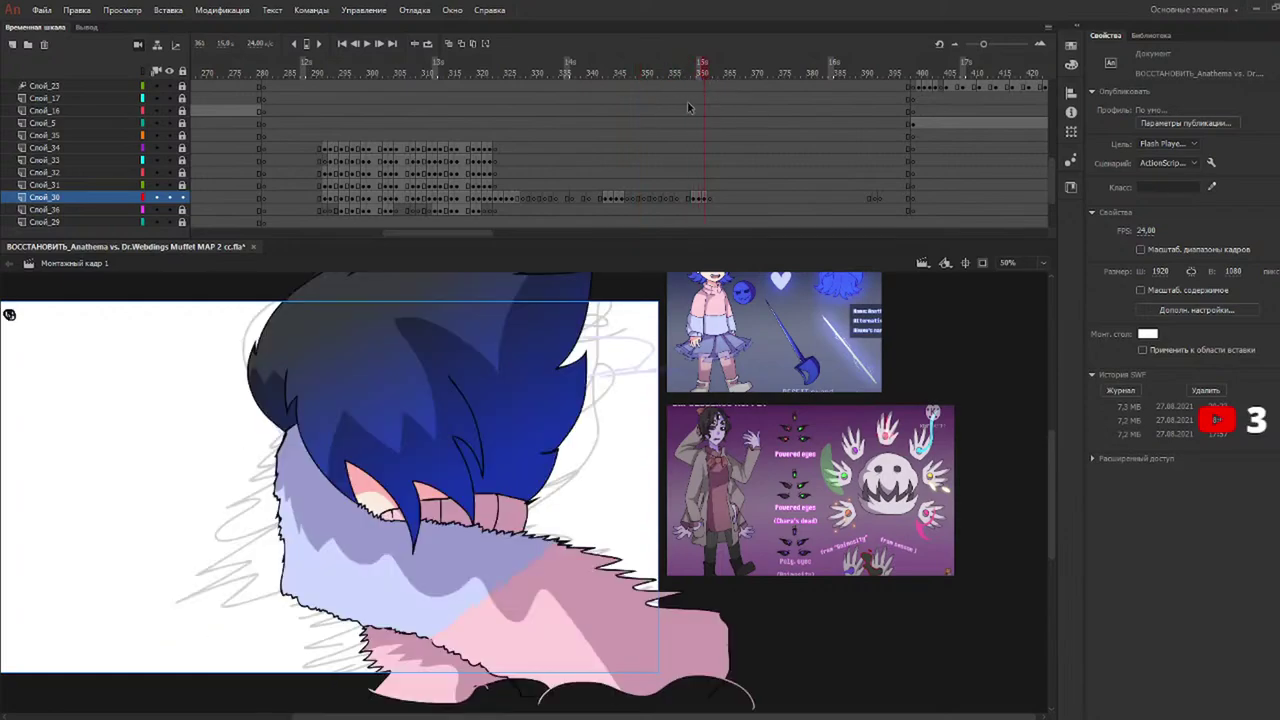
key(b)
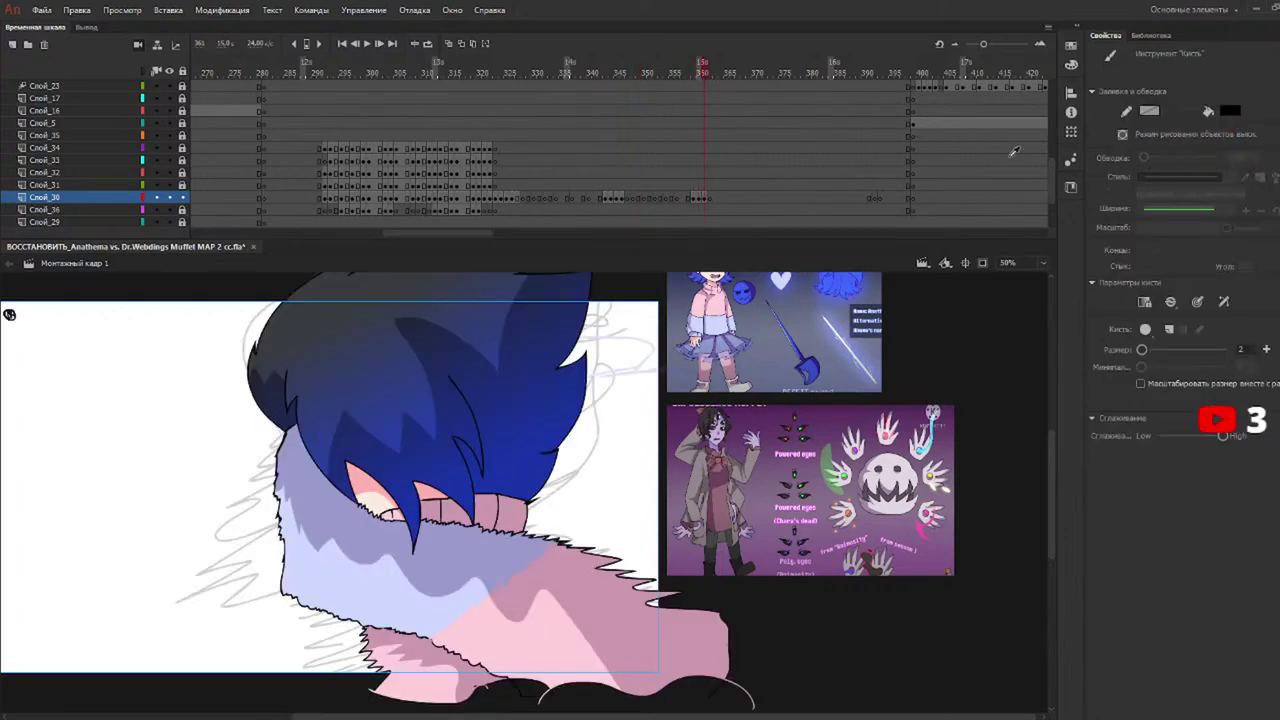
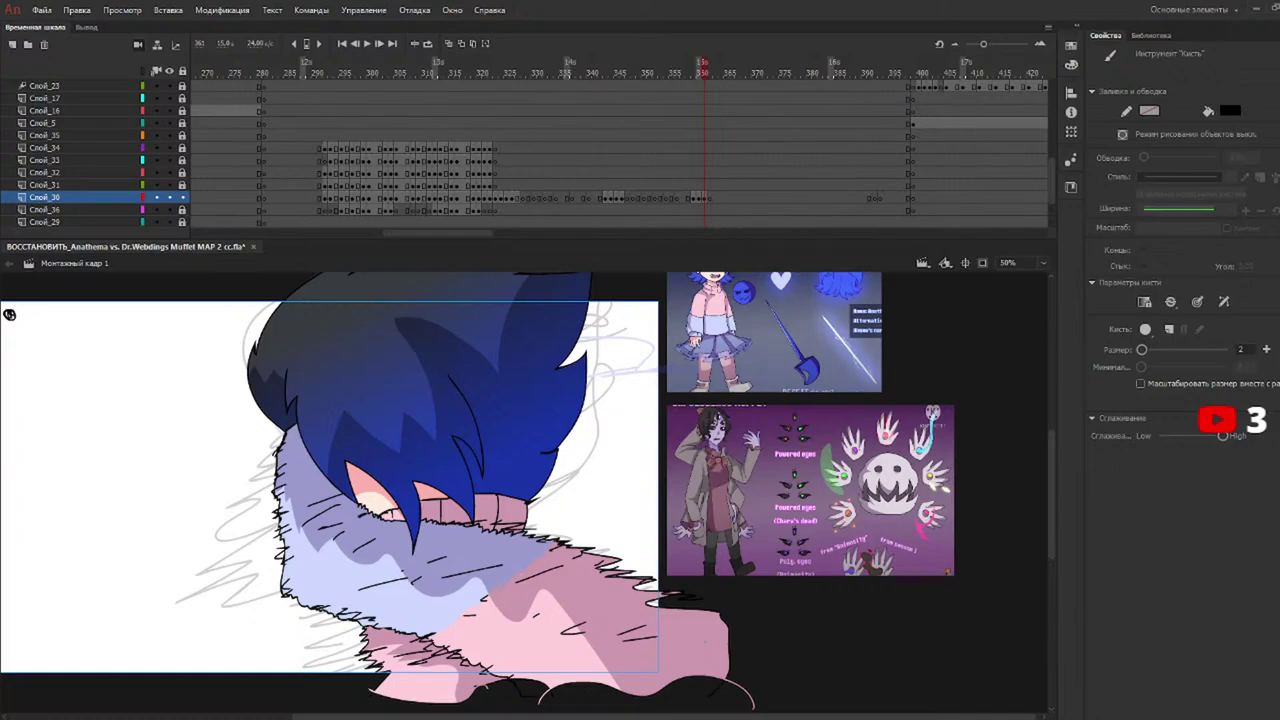
Play back the sequence from around frame 323 to review the textured sweater in motion.
drag(630, 66, 492, 56)
key(Return)
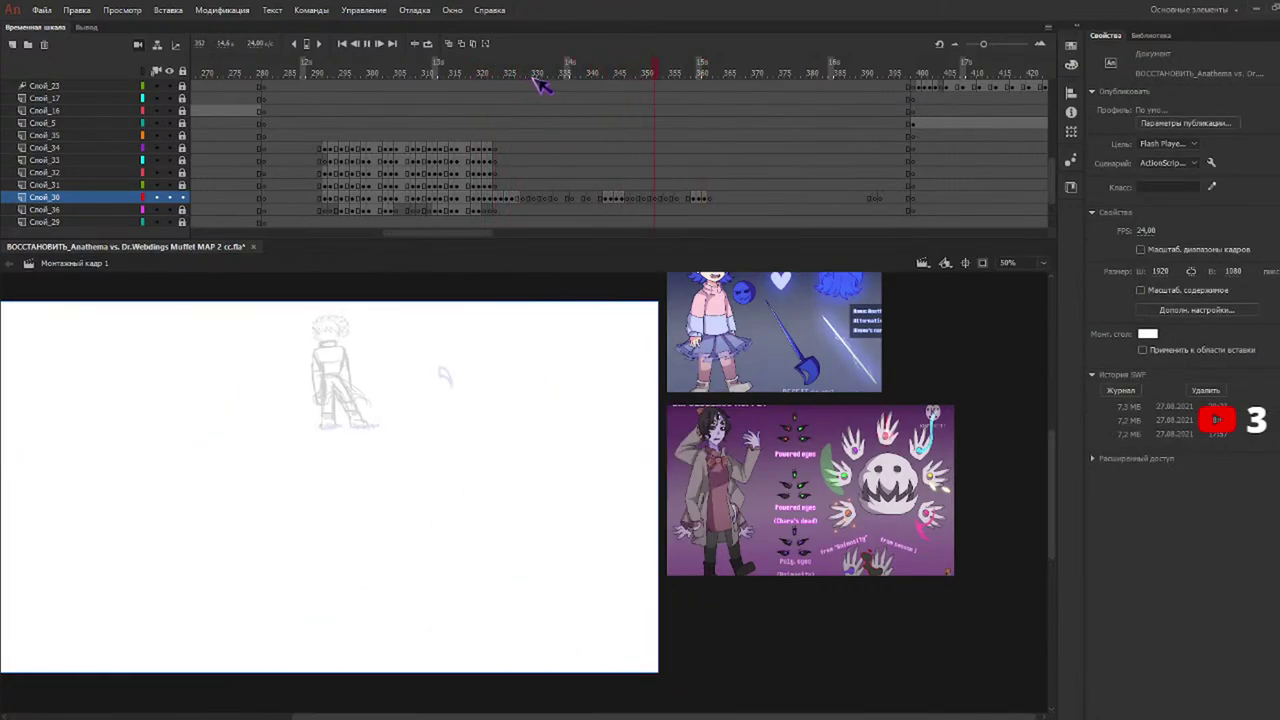
drag(703, 85, 698, 74)
click(716, 78)
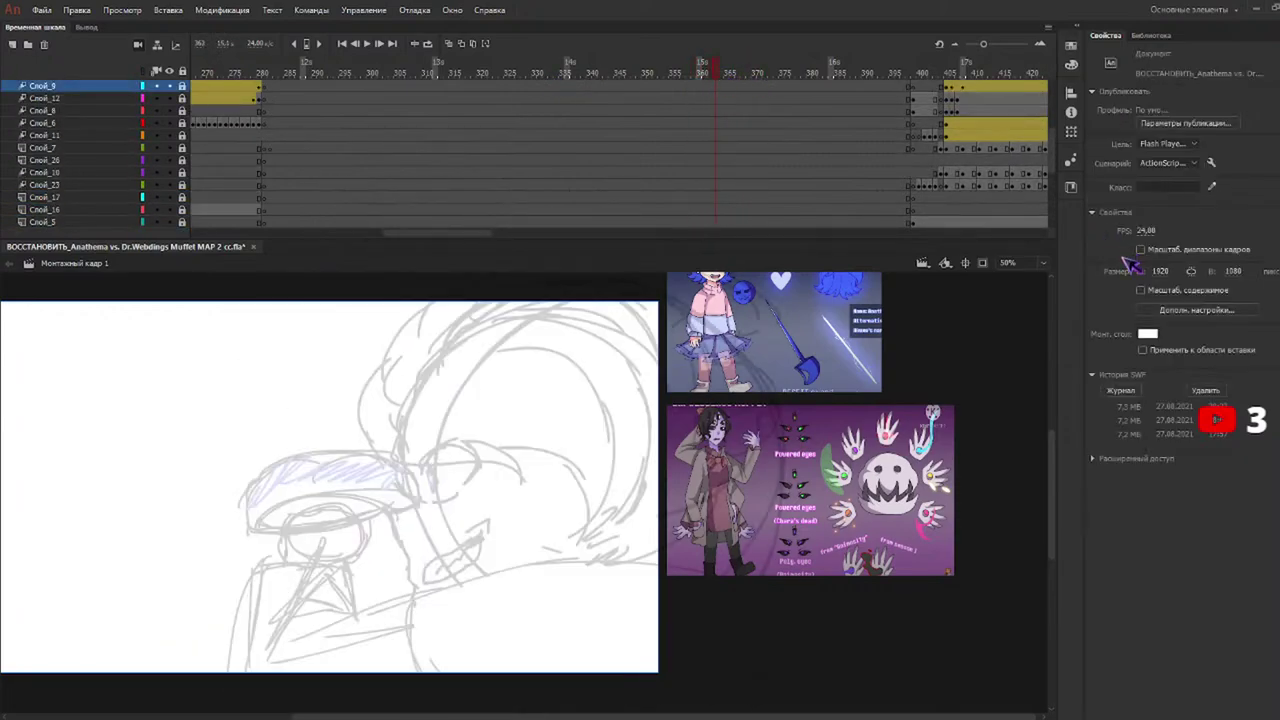
Select the hairless standing character on frame 326 of Слой_30 and copy it for reuse.
drag(1050, 160, 1051, 182)
drag(944, 66, 517, 101)
mouse_move(1050, 466)
mouse_down()
mouse_move(1057, 514)
mouse_move(1059, 445)
mouse_up()
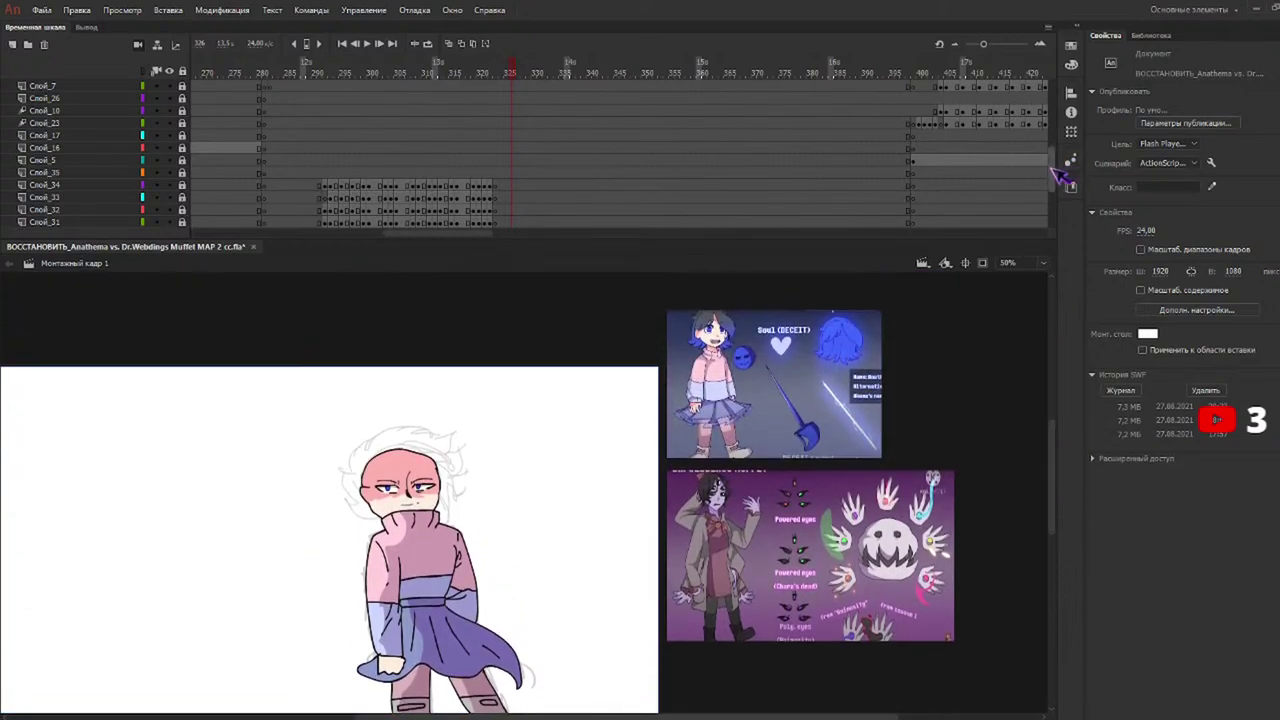
drag(1051, 167, 1050, 189)
click(515, 176)
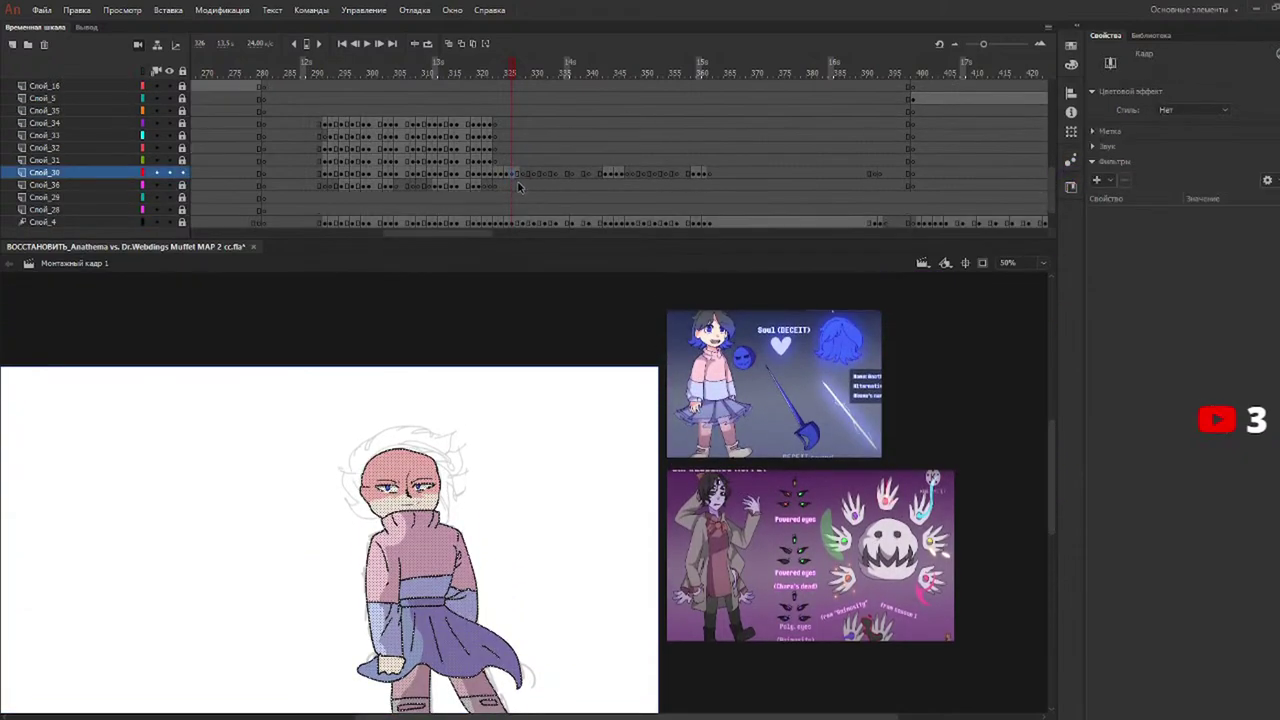
key(q)
Paste the character on frame 328, turn on onion skinning and align the copy with the sketch.
drag(520, 71, 523, 72)
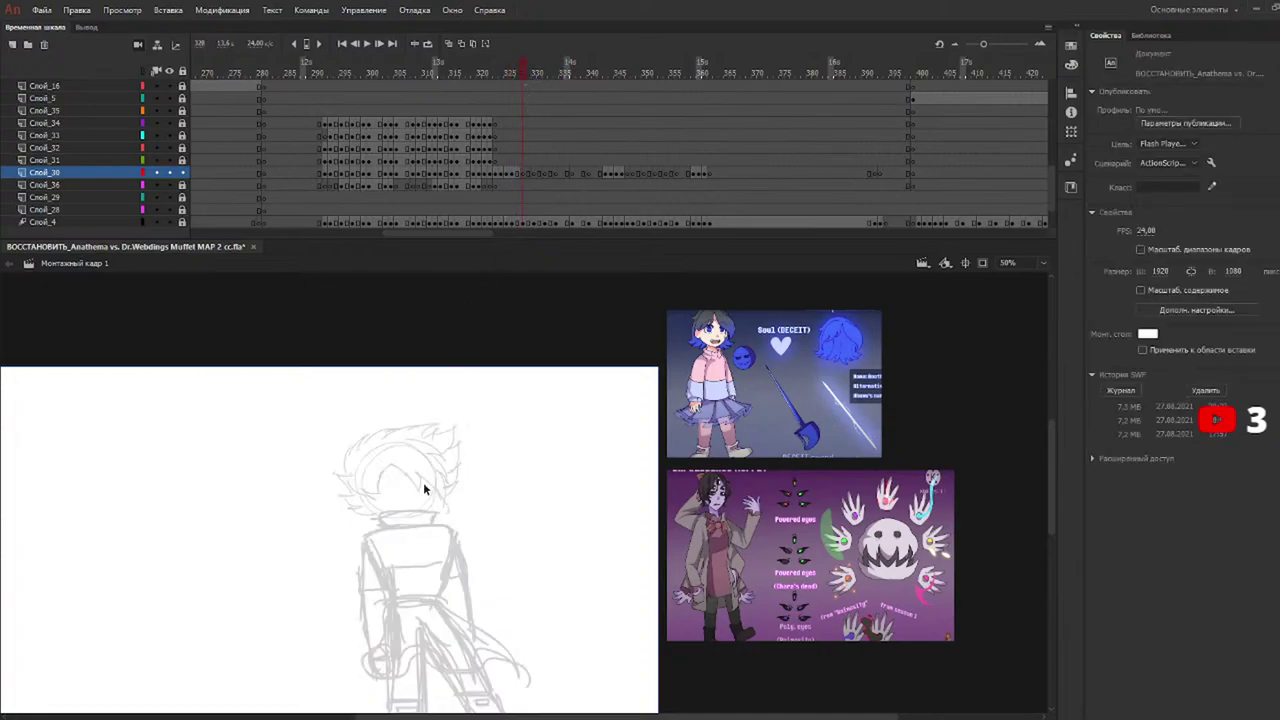
key(ctrl+v)
click(449, 44)
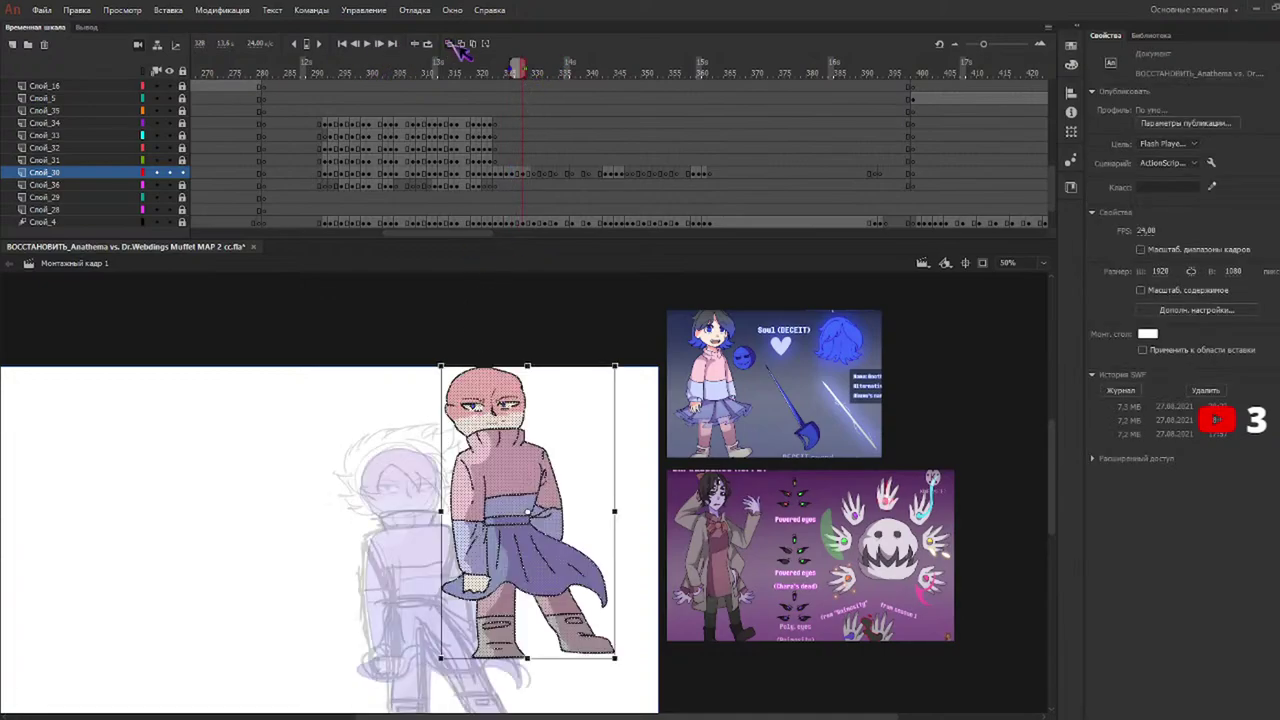
drag(525, 448, 437, 520)
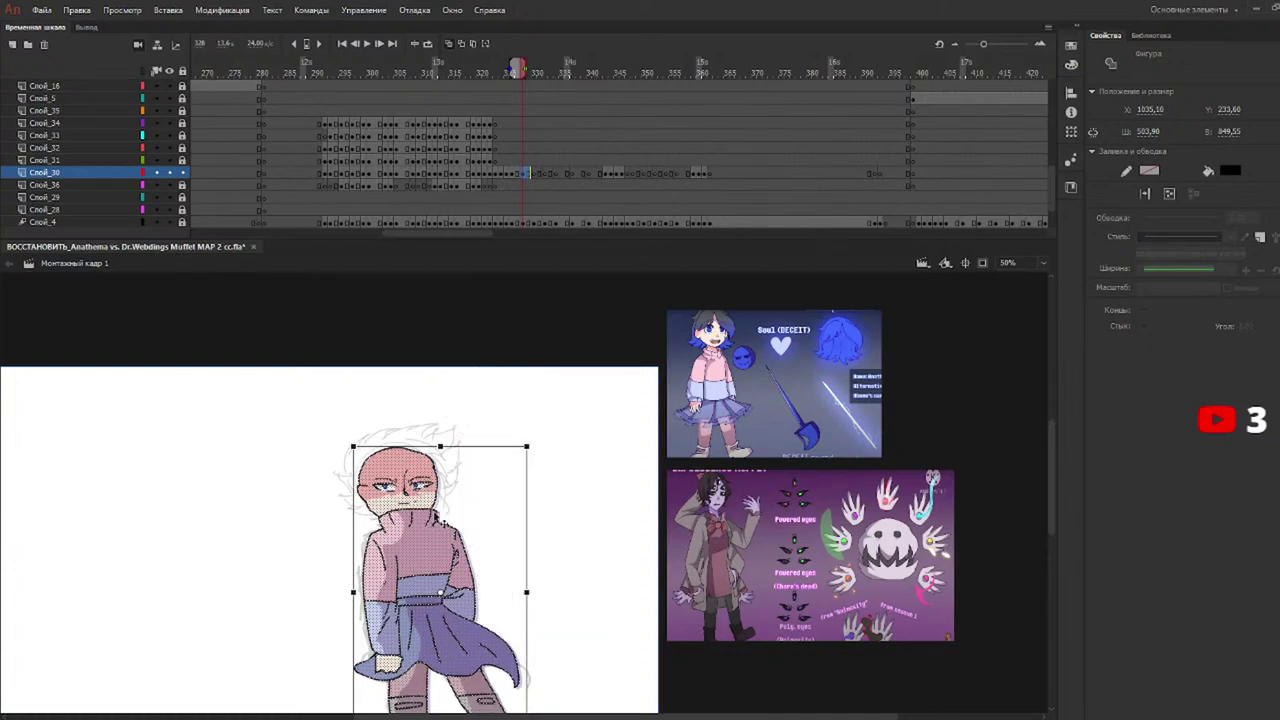
Paste the character on frames 330 and 332 and align each copy with its sketch.
click(536, 72)
key(ctrl+v)
drag(491, 420, 402, 493)
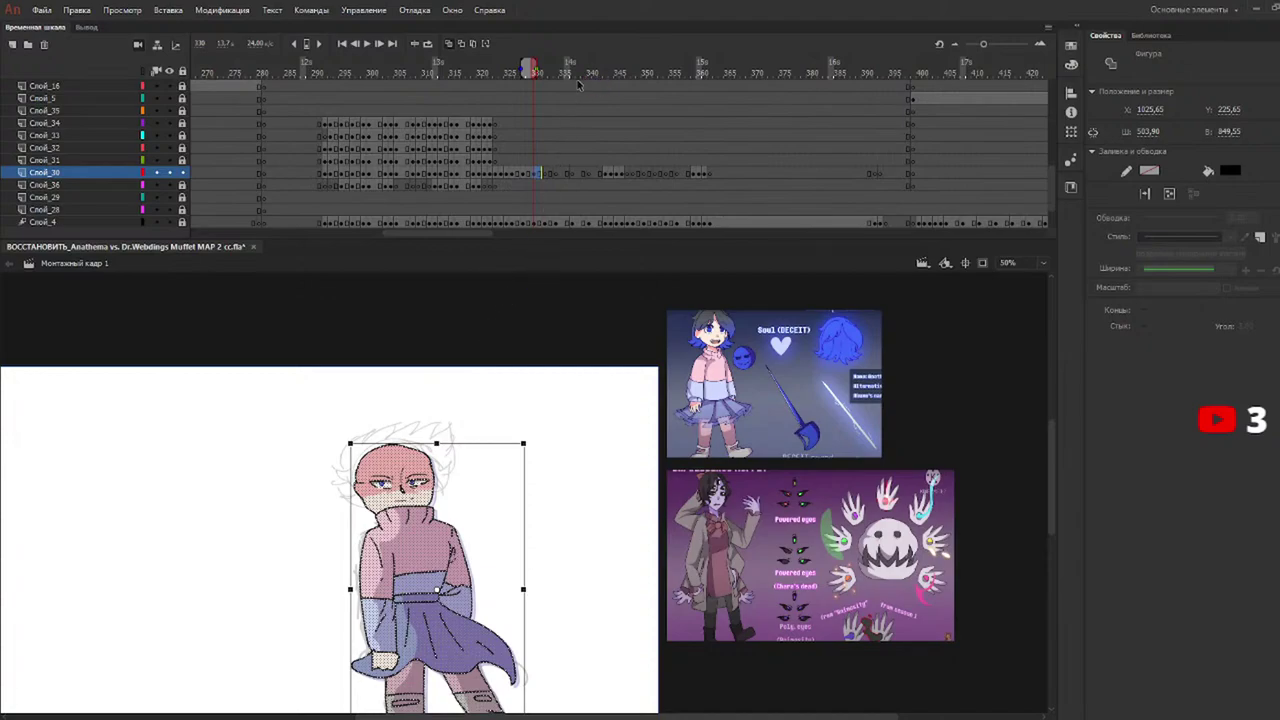
click(540, 70)
drag(484, 410, 396, 488)
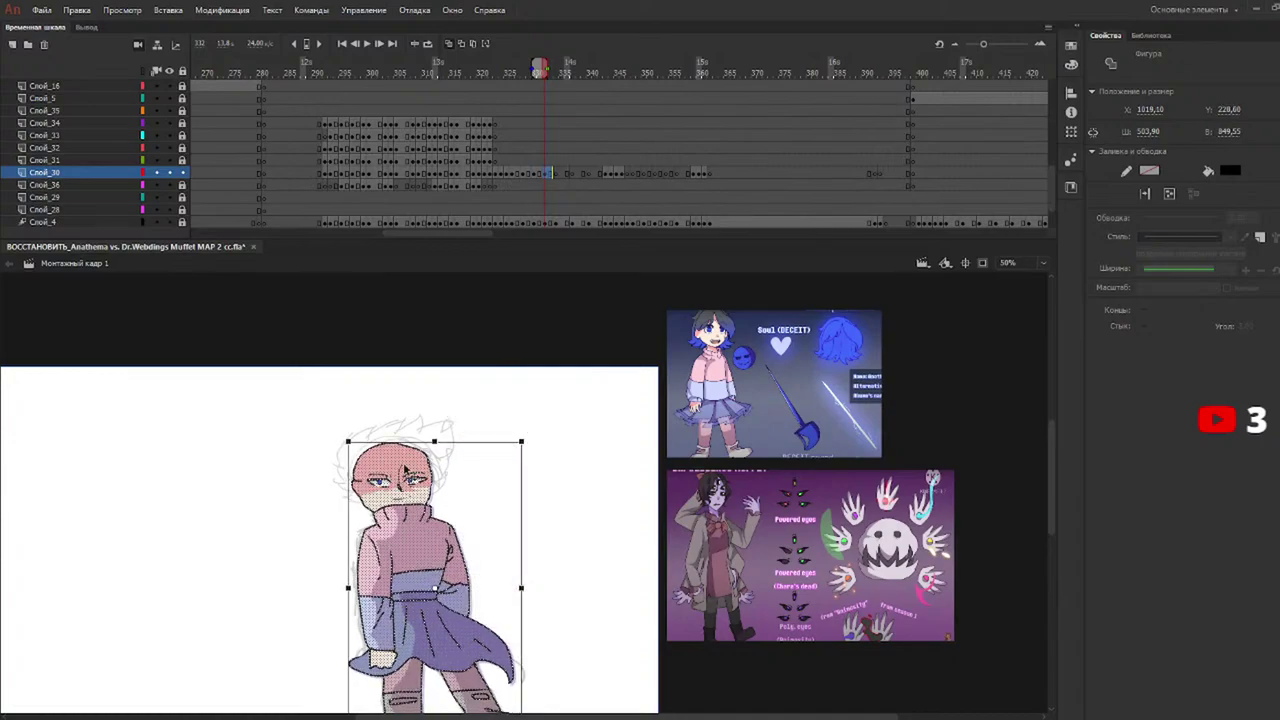
Paste the character on frames 334 and 337 and move each copy onto the sketched pose.
click(557, 72)
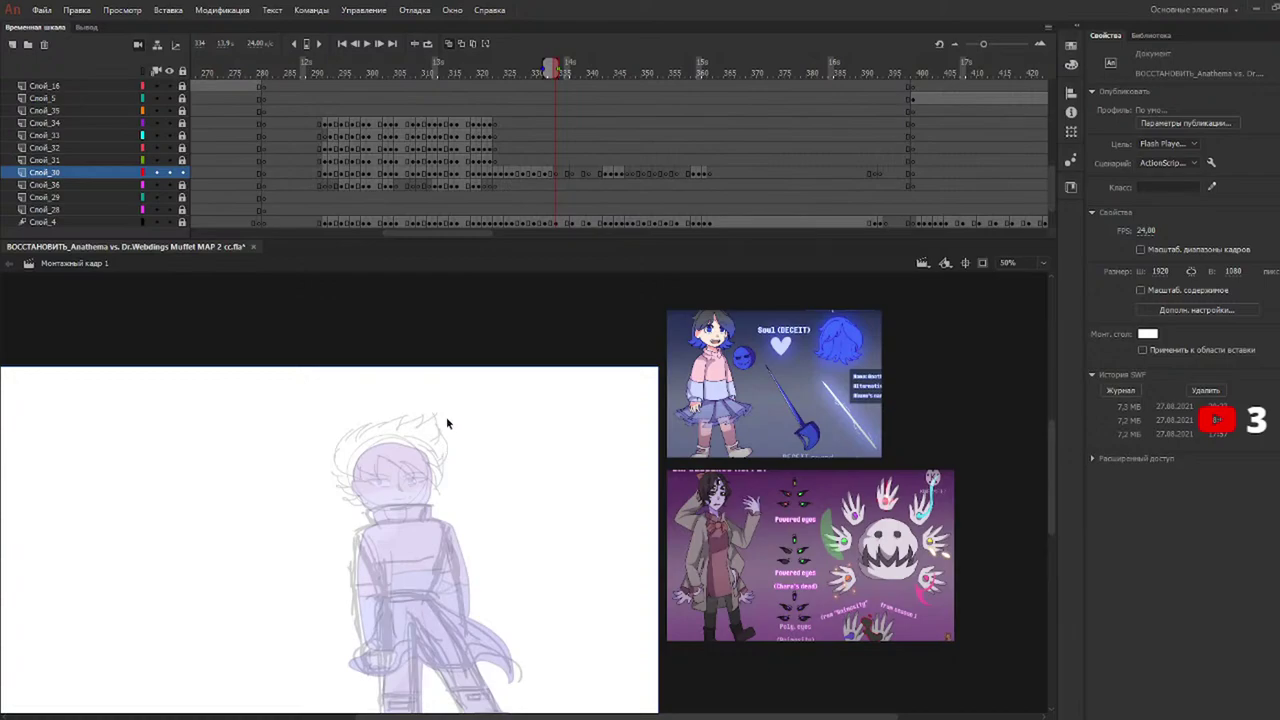
key(ctrl+shift+v)
mouse_move(485, 398)
mouse_down()
mouse_move(395, 402)
mouse_move(394, 470)
mouse_up()
click(574, 72)
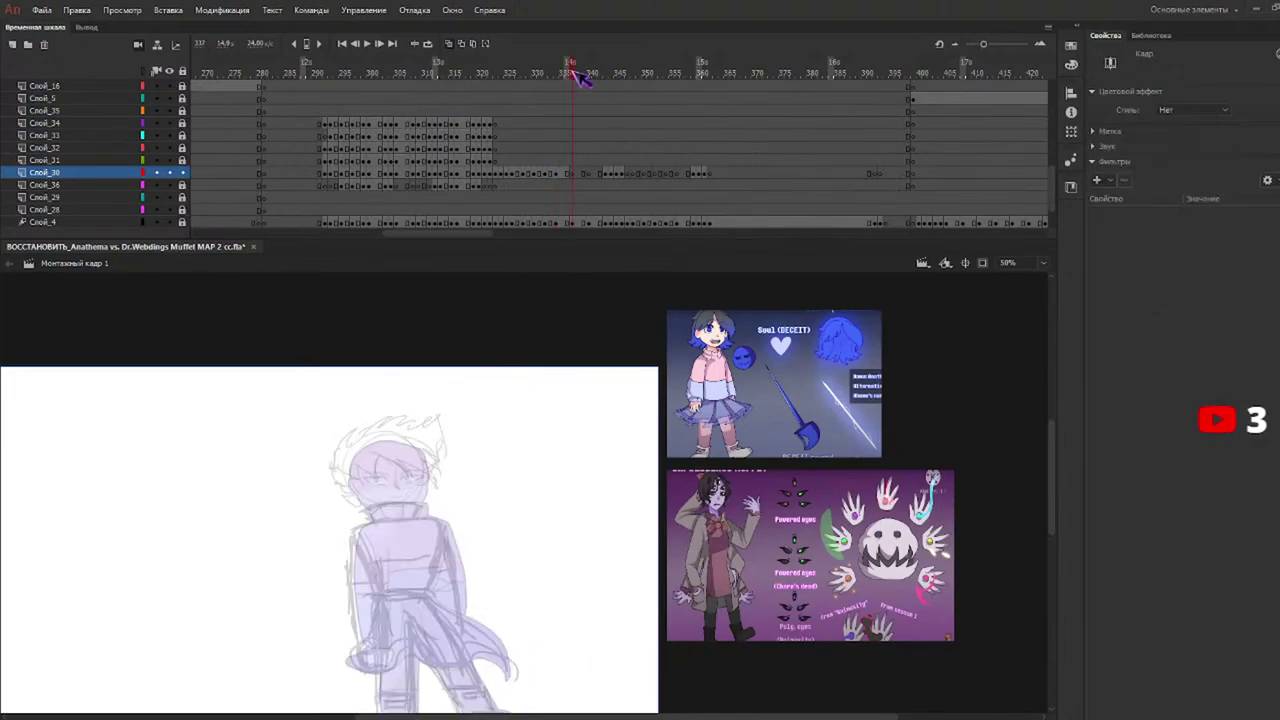
key(F7)
key(ctrl+v)
drag(488, 405, 394, 477)
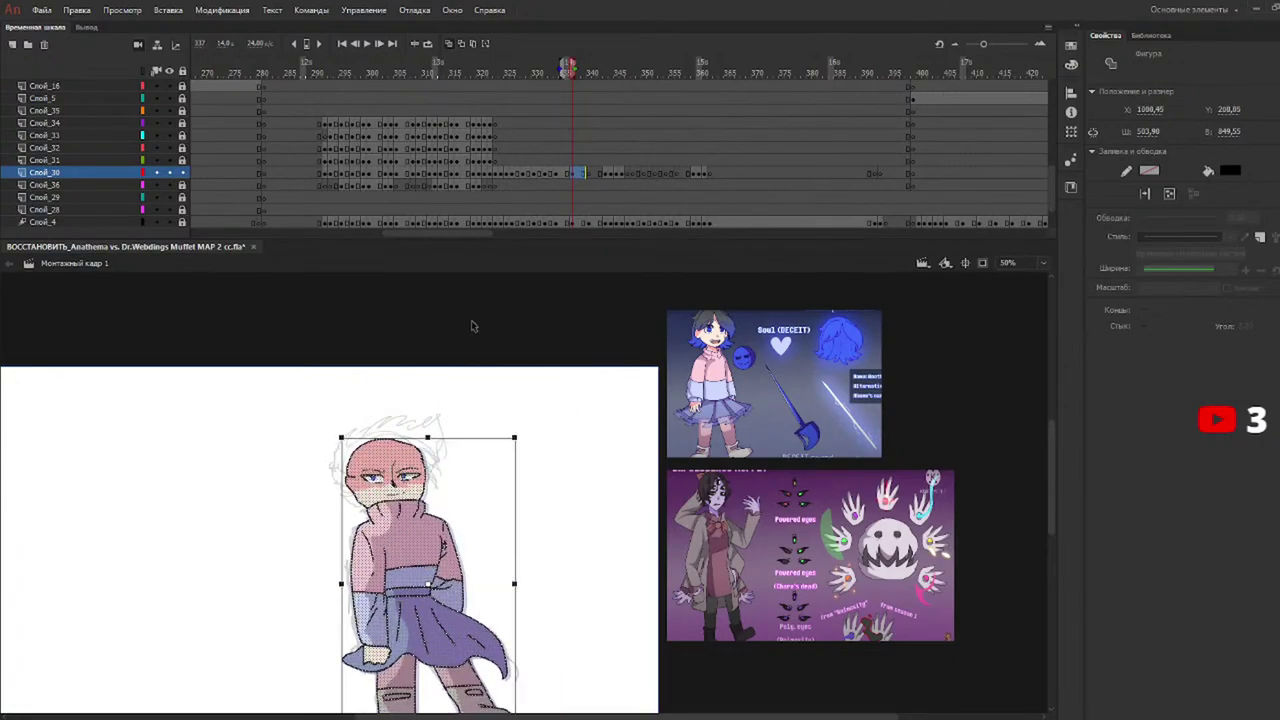
Paste the character on the next keyframe after frame 337 and align it with the sketch.
click(593, 72)
key(ctrl+v)
drag(463, 429, 382, 470)
Step through the pasted character poses from frame 326 onward and check their movement.
mouse_move(535, 72)
mouse_down()
mouse_move(557, 72)
mouse_move(500, 72)
mouse_move(514, 74)
mouse_up()
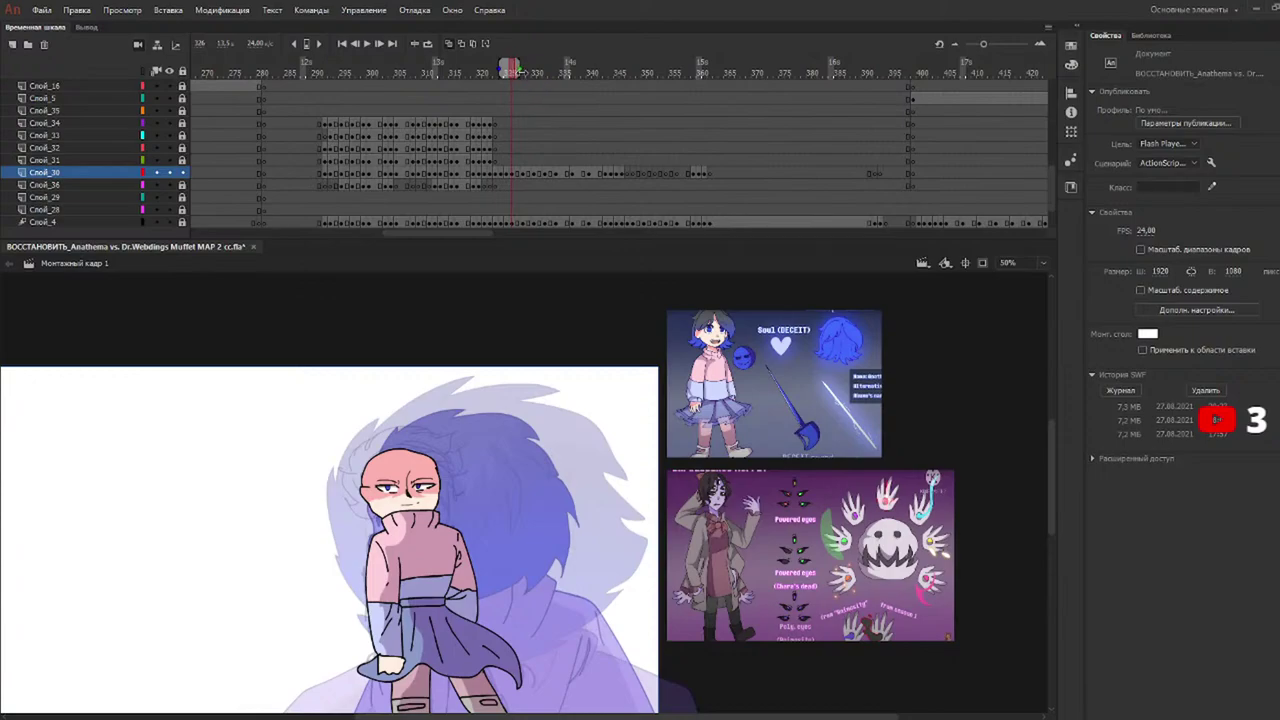
click(530, 73)
click(540, 72)
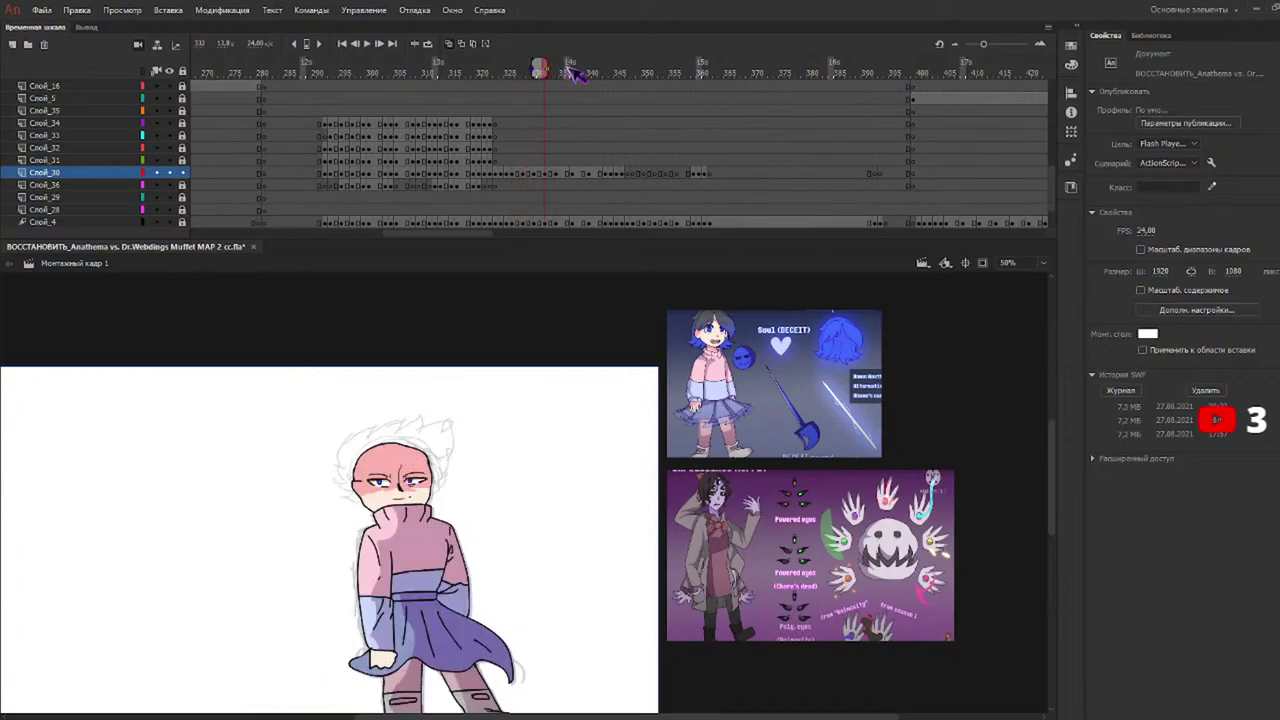
click(559, 72)
click(581, 71)
click(595, 66)
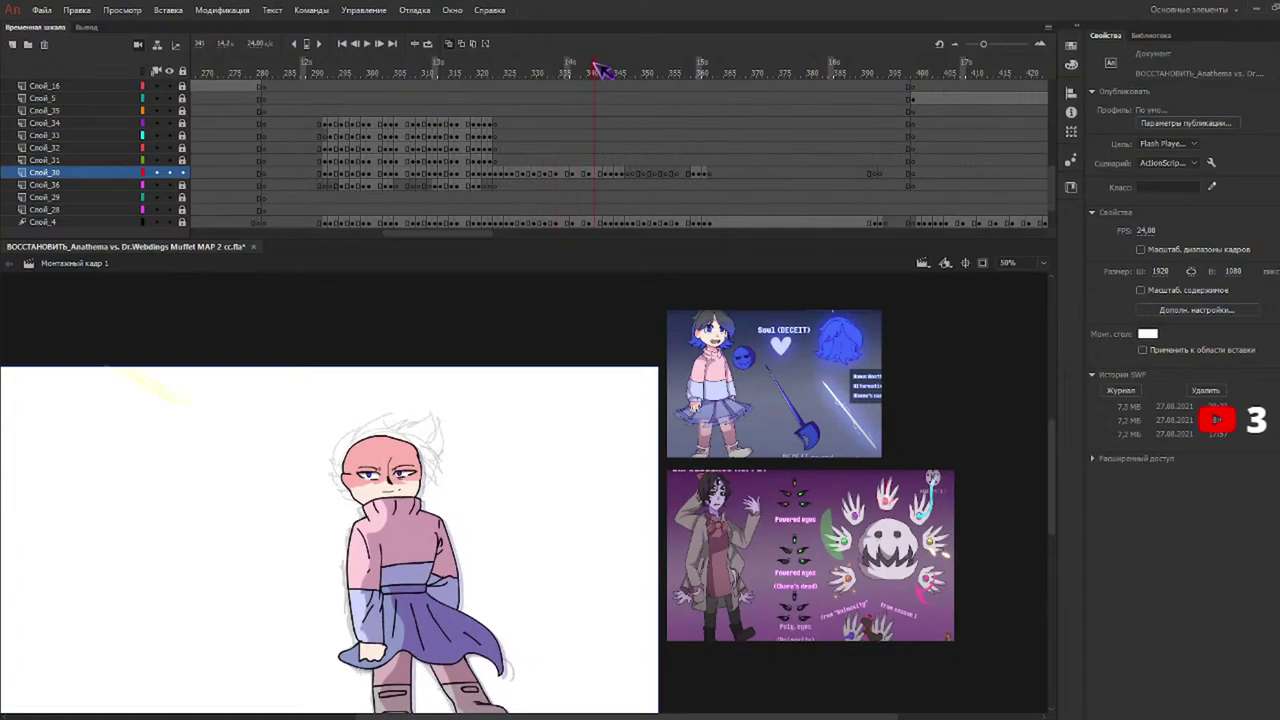
mouse_move(586, 74)
mouse_down()
mouse_move(448, 69)
mouse_move(632, 78)
mouse_move(631, 66)
mouse_up()
key(Return)
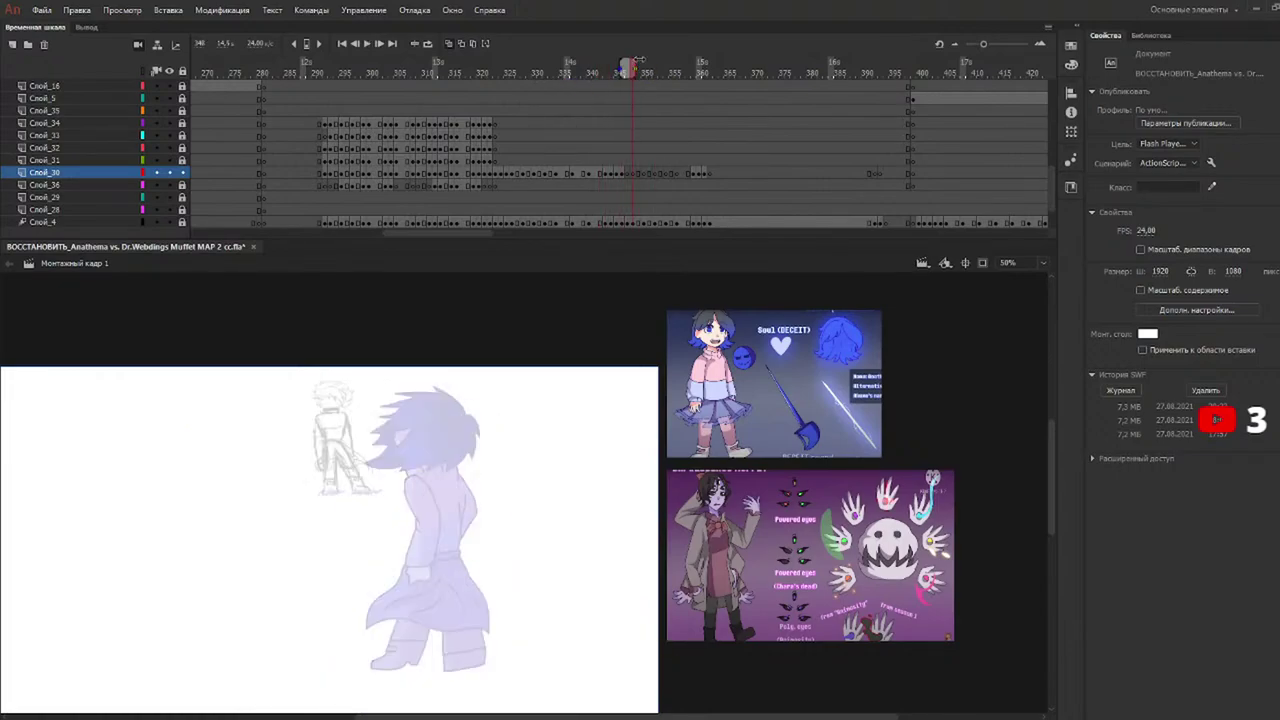
Paste the character on frame 348, scale it down to the small sketch's size and align it with the sketched pose.
key(ctrl+v)
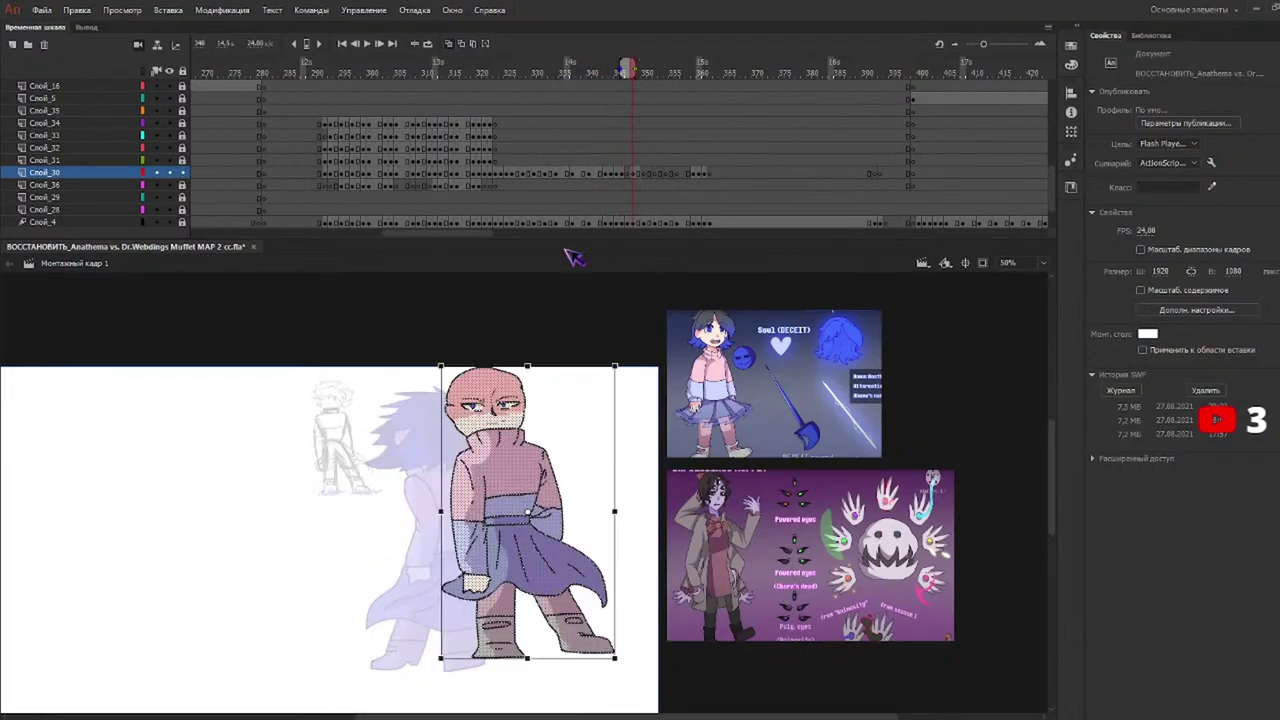
drag(543, 452, 372, 389)
drag(356, 302, 362, 403)
drag(445, 437, 346, 434)
click(1042, 263)
click(1016, 357)
mouse_move(515, 433)
mouse_down()
mouse_move(510, 512)
mouse_move(505, 429)
mouse_move(506, 443)
mouse_up()
drag(524, 392, 524, 399)
drag(588, 505, 521, 500)
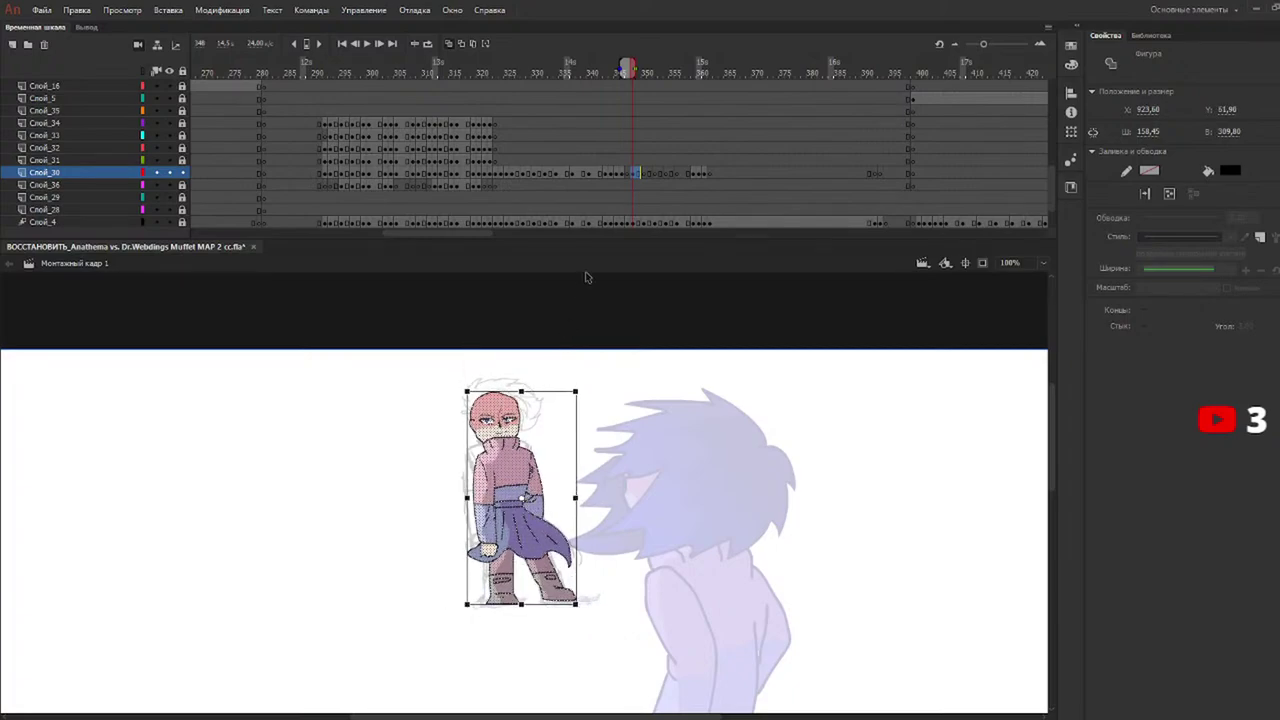
Paste the small character on frames 350 and 352 and align each copy with its sketch.
click(618, 74)
drag(622, 77, 644, 78)
key(ctrl+shift+v)
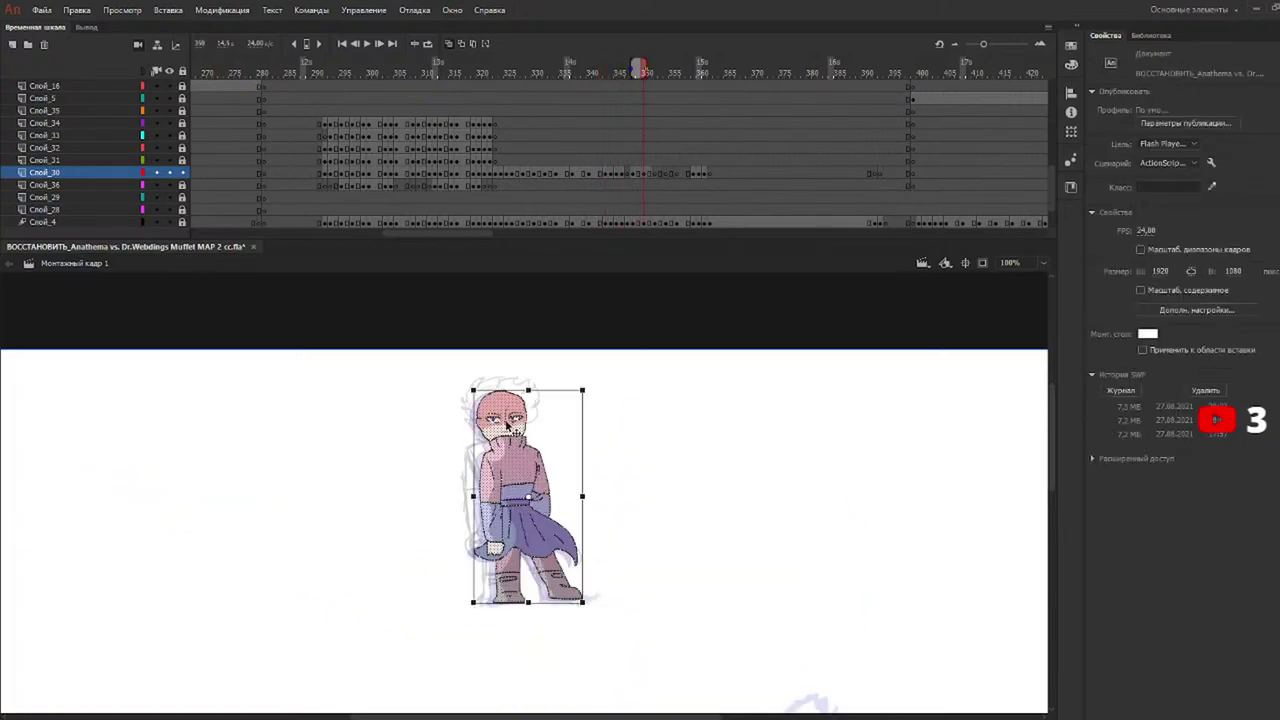
drag(508, 433, 500, 425)
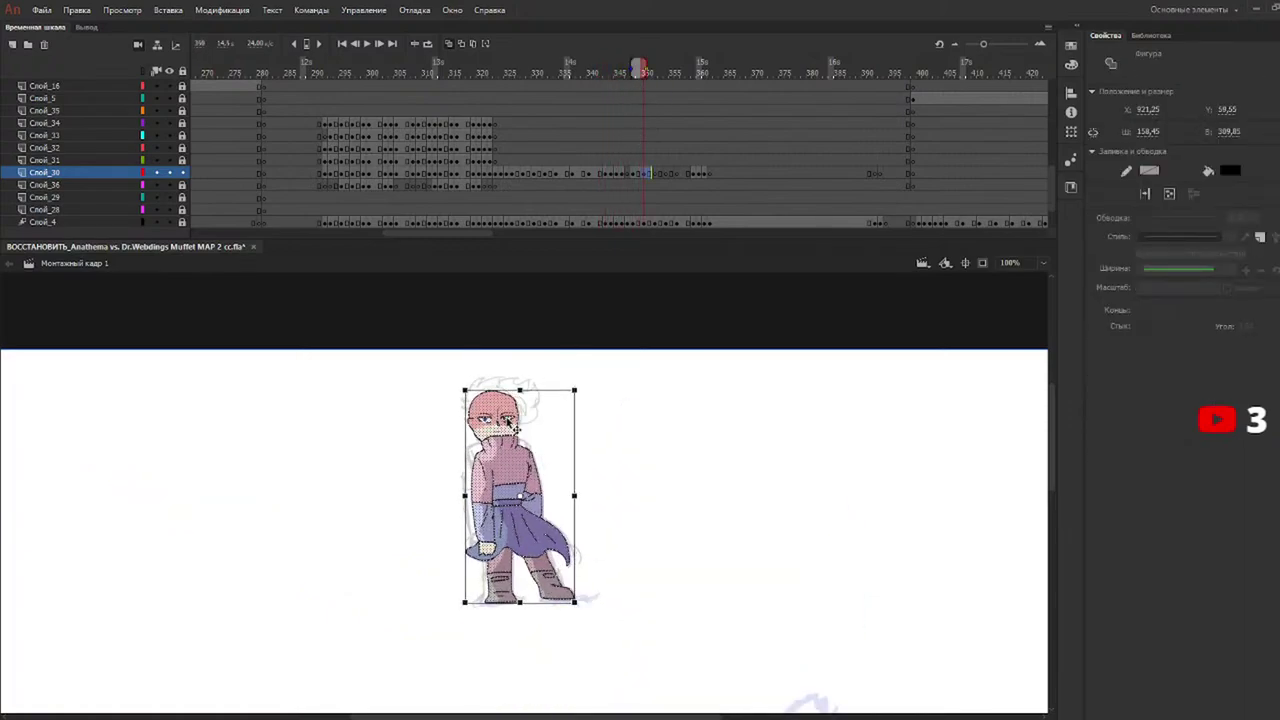
drag(661, 76, 654, 74)
key(ctrl+shift+v)
mouse_move(510, 427)
mouse_down()
mouse_move(498, 424)
mouse_move(519, 430)
mouse_up()
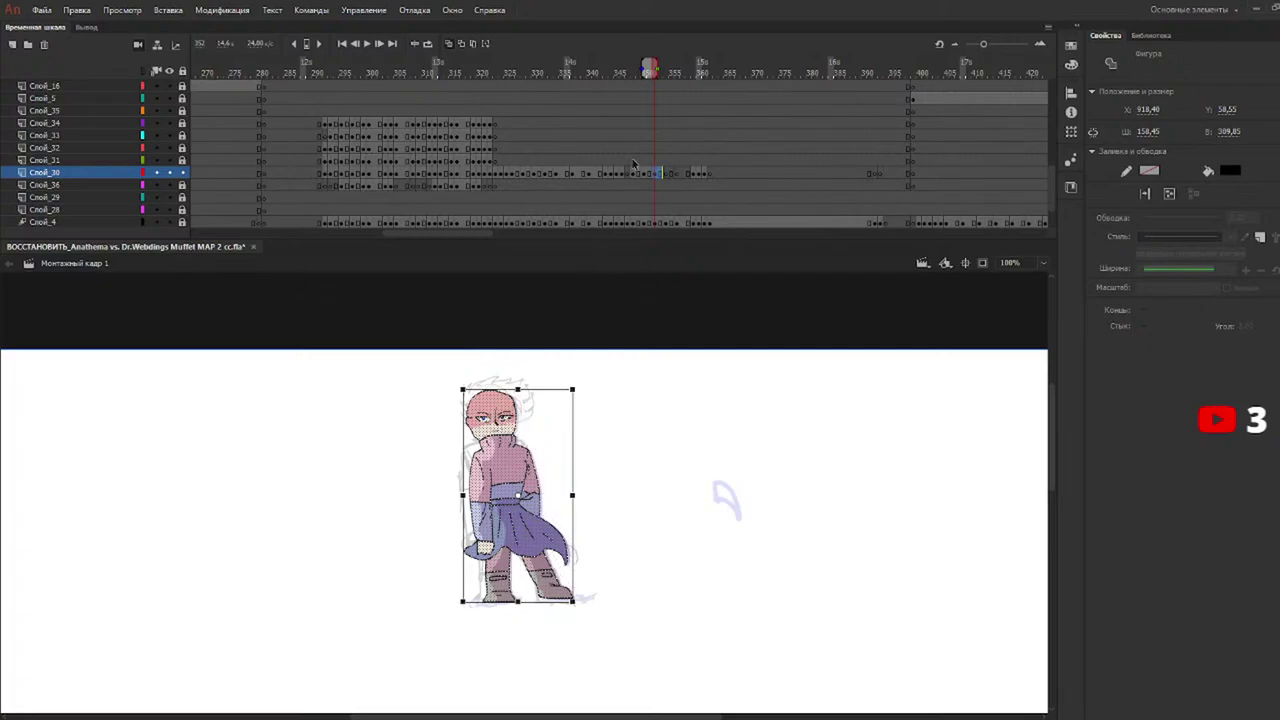
Paste the small character on frames 354 and 357 and move each copy onto the sketched pose.
click(668, 70)
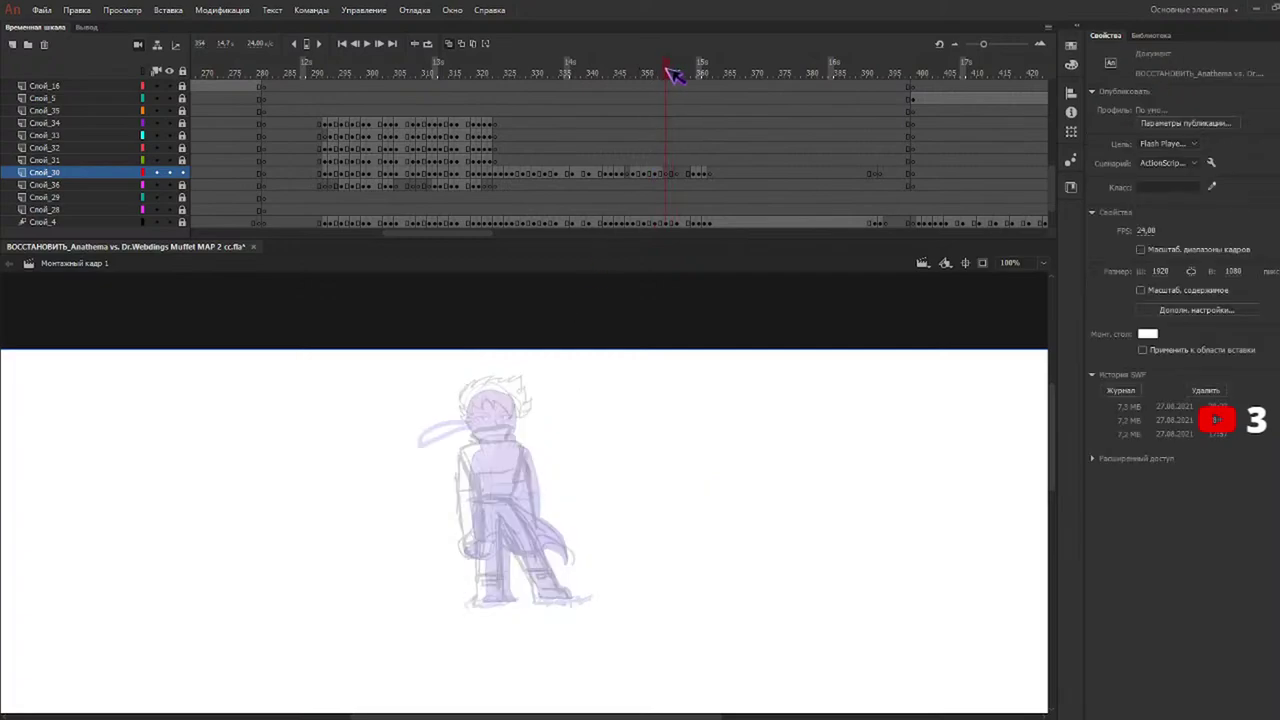
click(660, 70)
drag(505, 425, 496, 416)
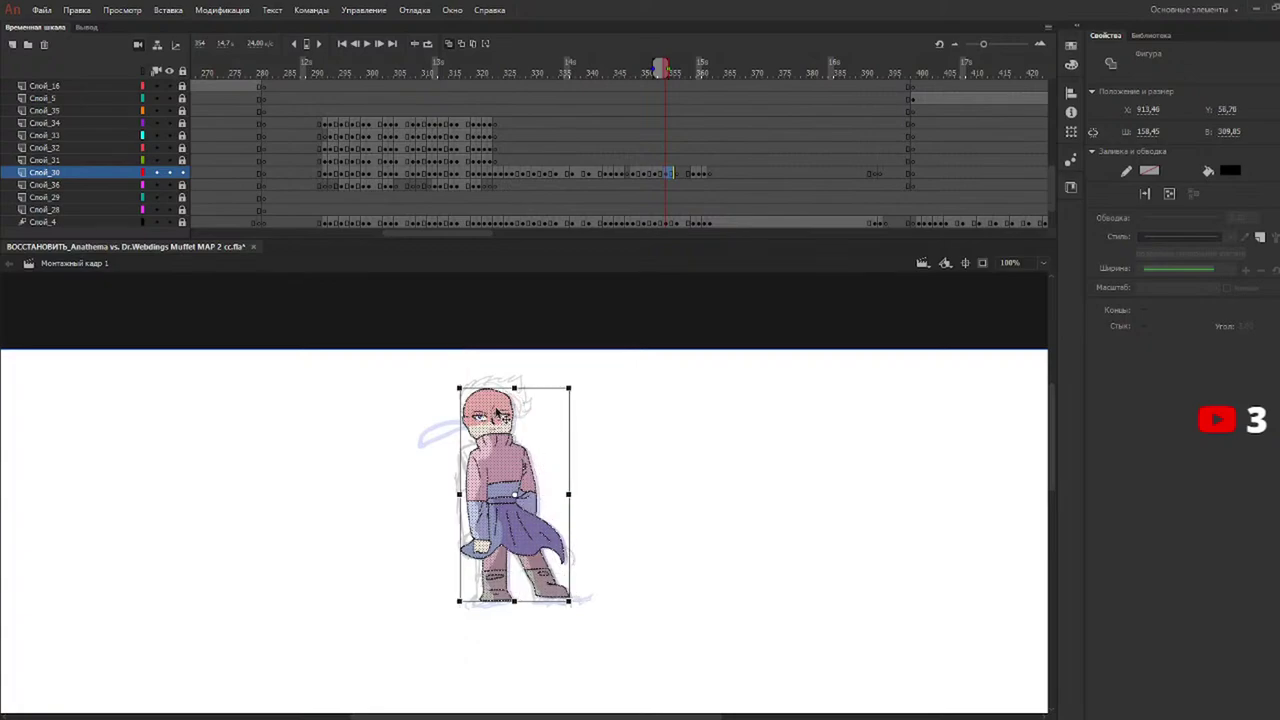
click(684, 72)
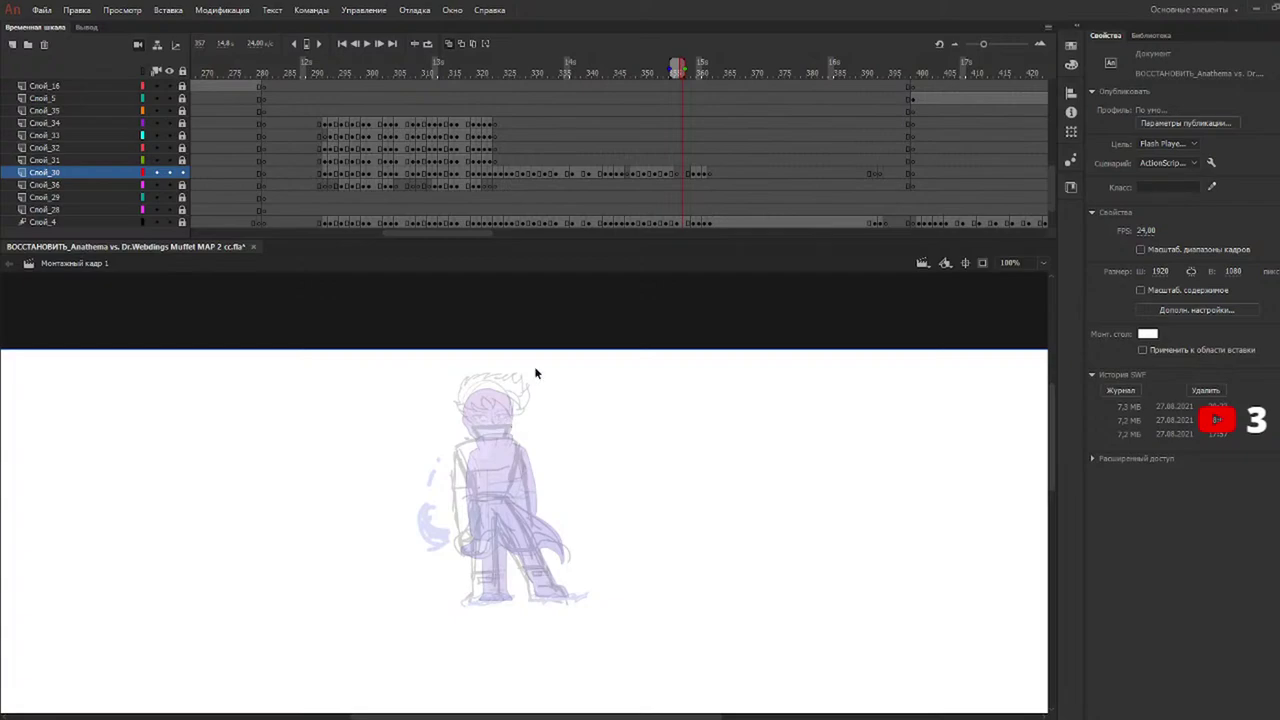
key(ctrl+v)
drag(510, 425, 484, 414)
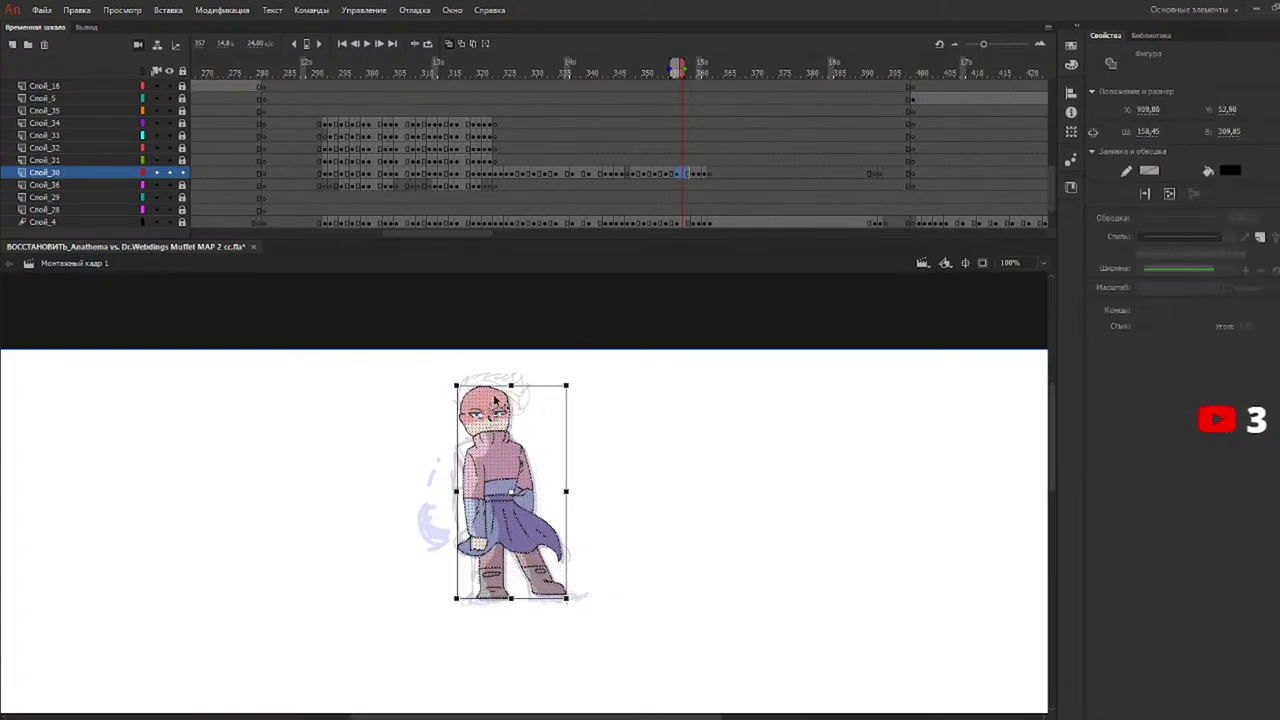
Play the animation from about frame 323 to check the movement of the pasted character copies.
drag(638, 78, 495, 72)
key(Return)
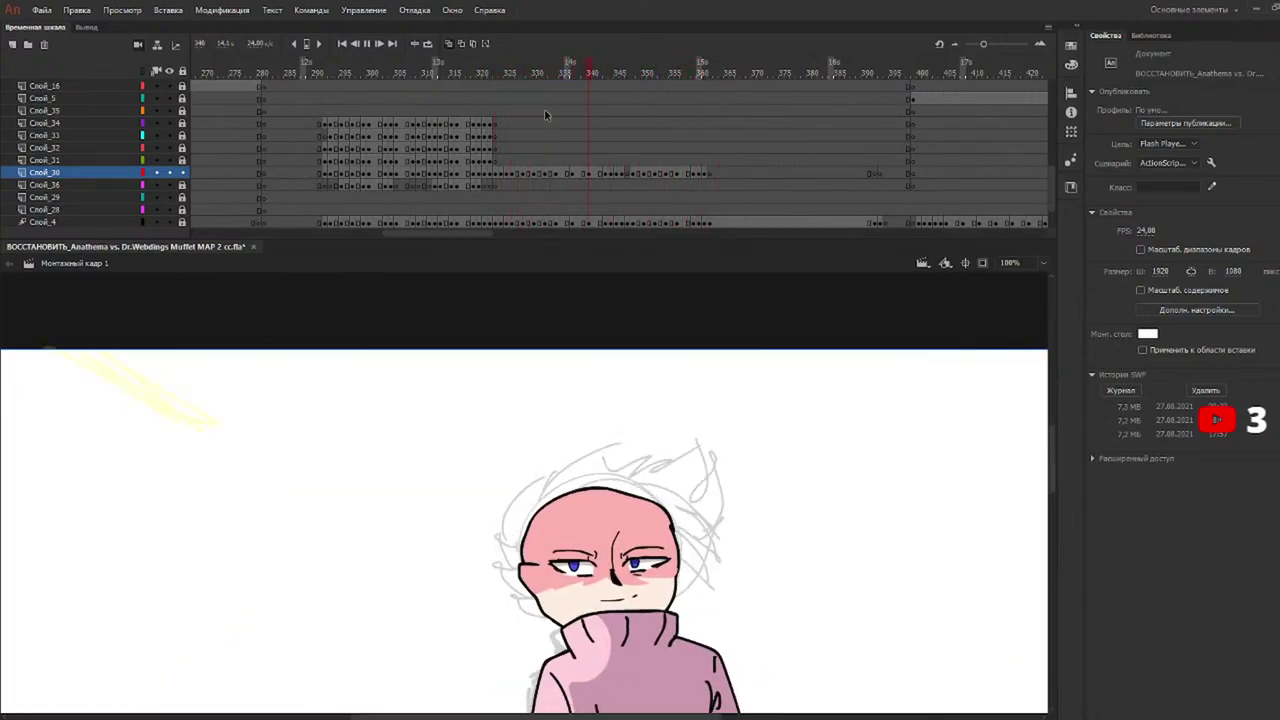
drag(540, 70, 512, 64)
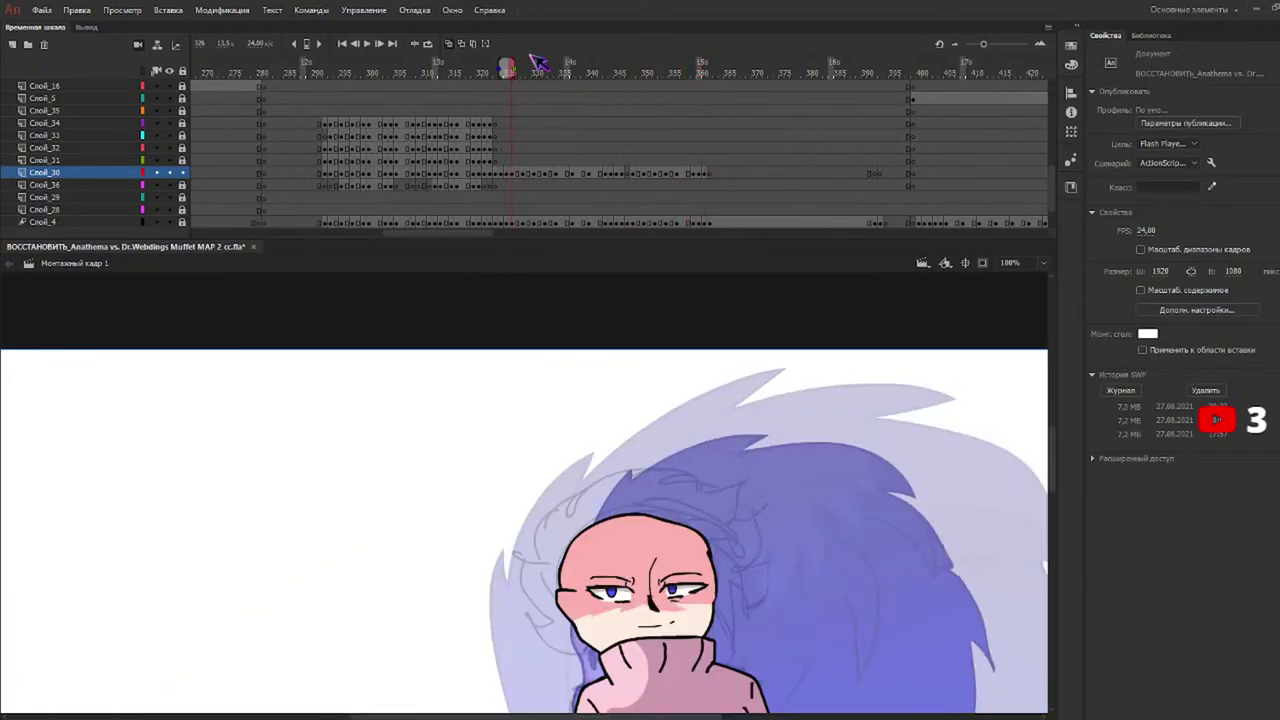
Insert blank keyframes on Слой_31 between frames 326 and 340, matching the character keyframes of Слой_30.
click(518, 161)
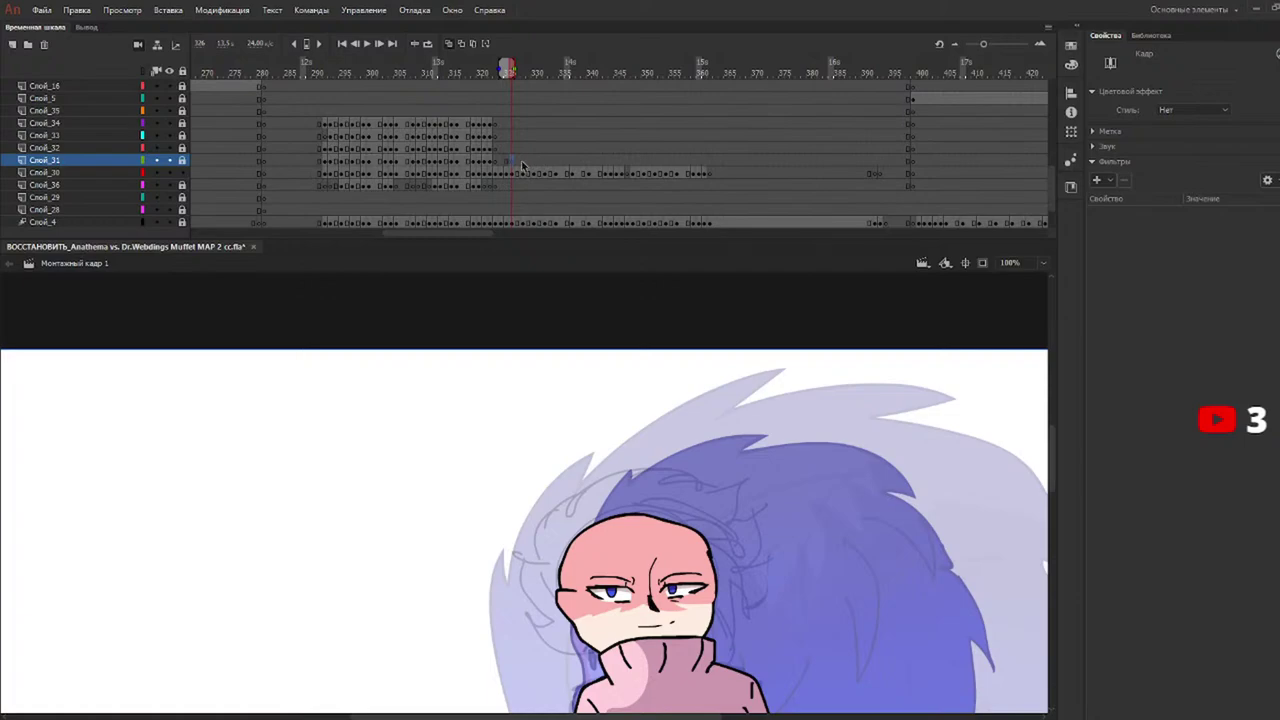
click(520, 163)
click(524, 161)
key(F7)
click(534, 161)
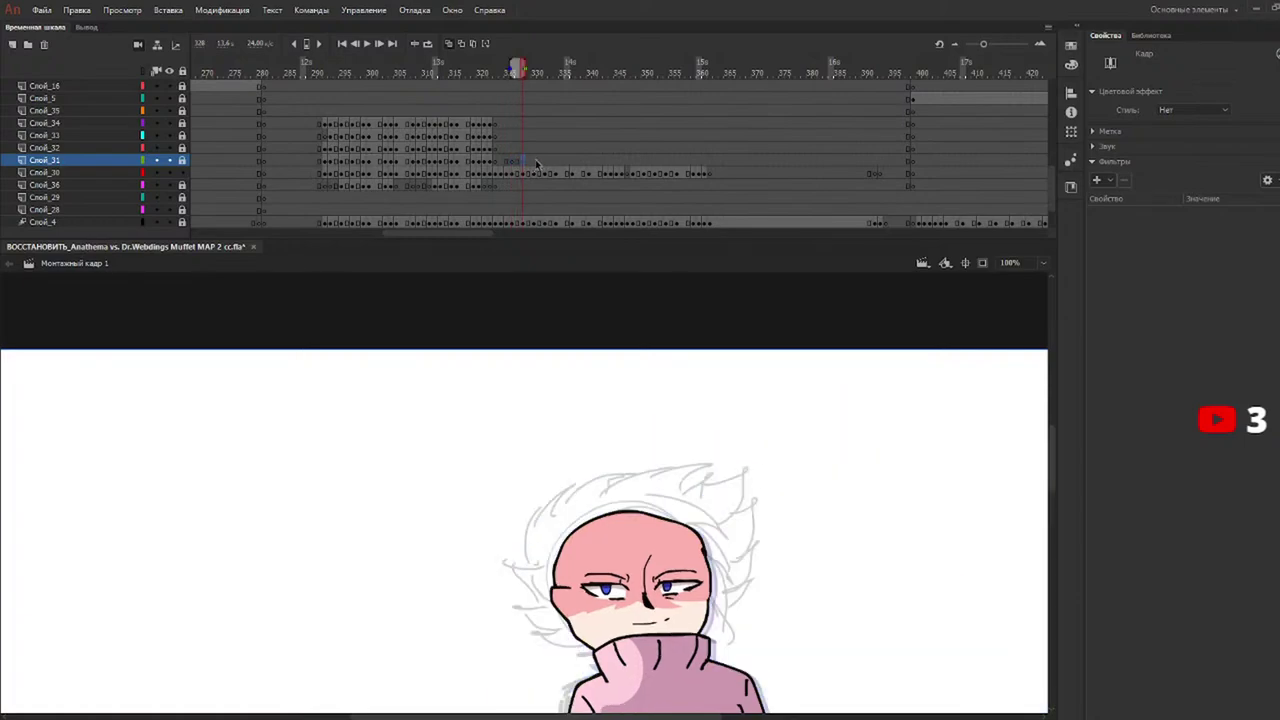
key(F7)
click(545, 161)
click(543, 162)
click(556, 162)
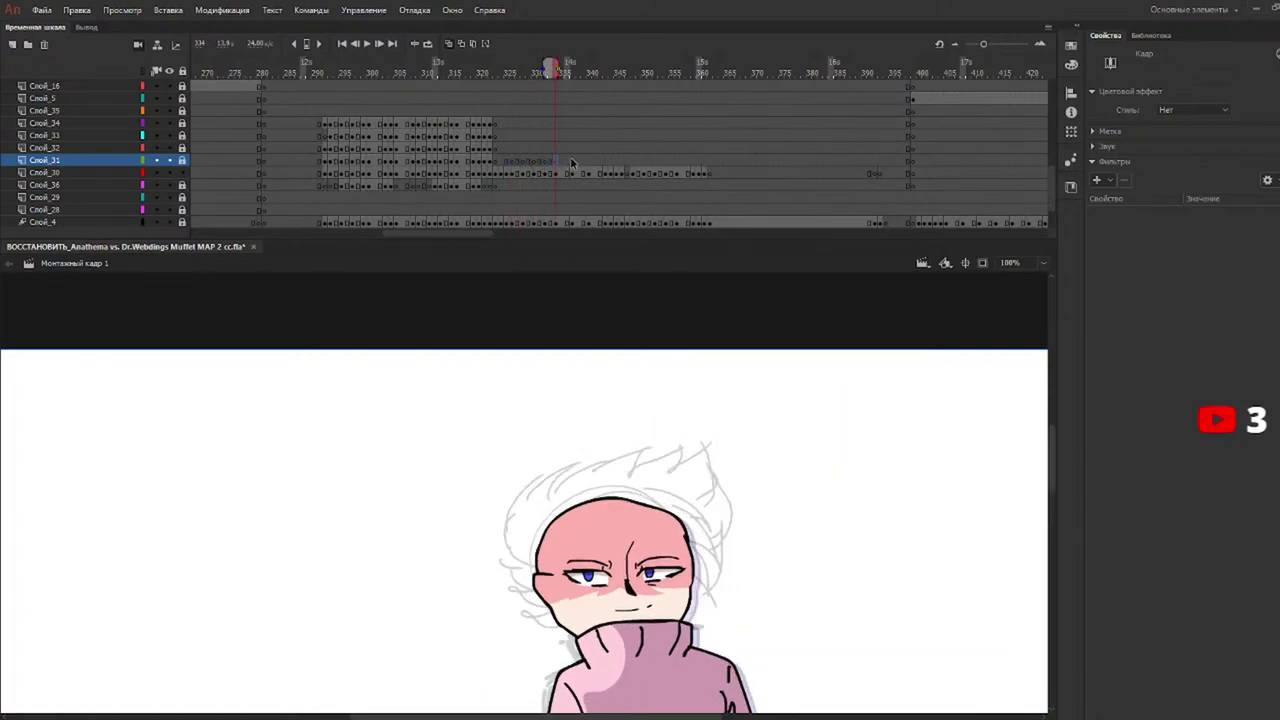
click(571, 162)
click(591, 162)
click(606, 161)
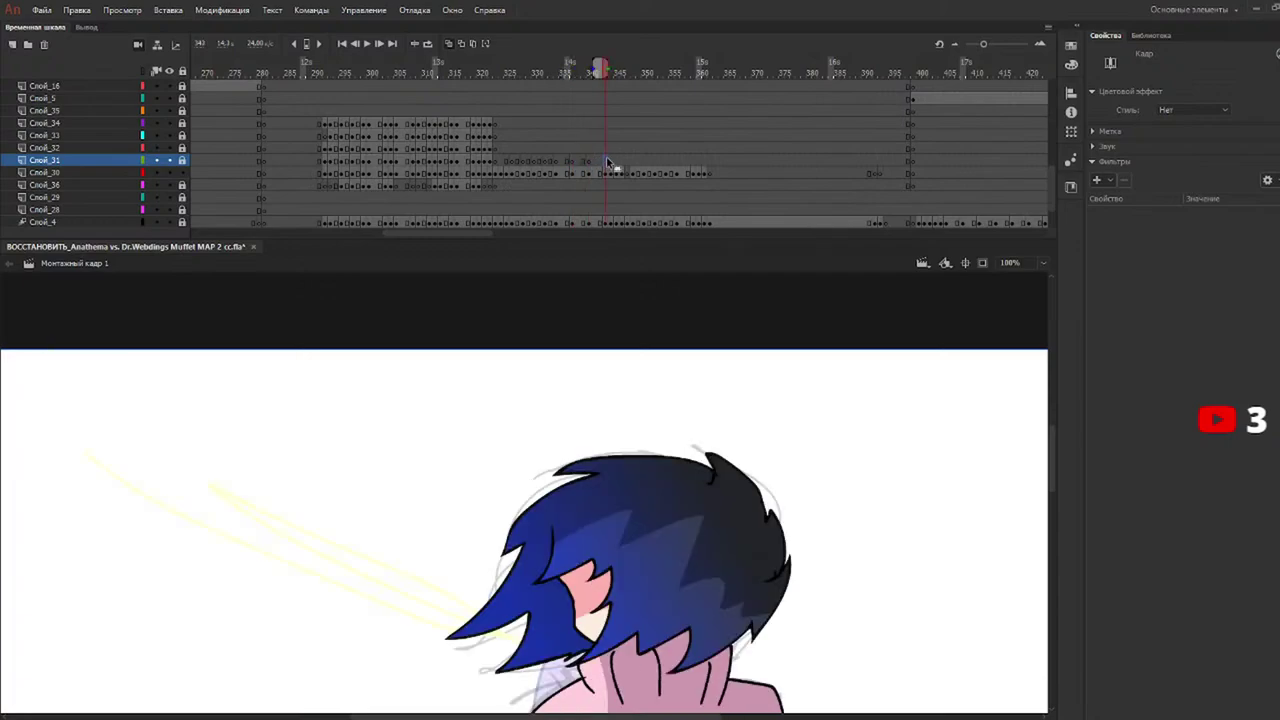
Insert blank keyframes on Слой_31 for the small character's poses, from about frame 348 to frame 356.
click(635, 159)
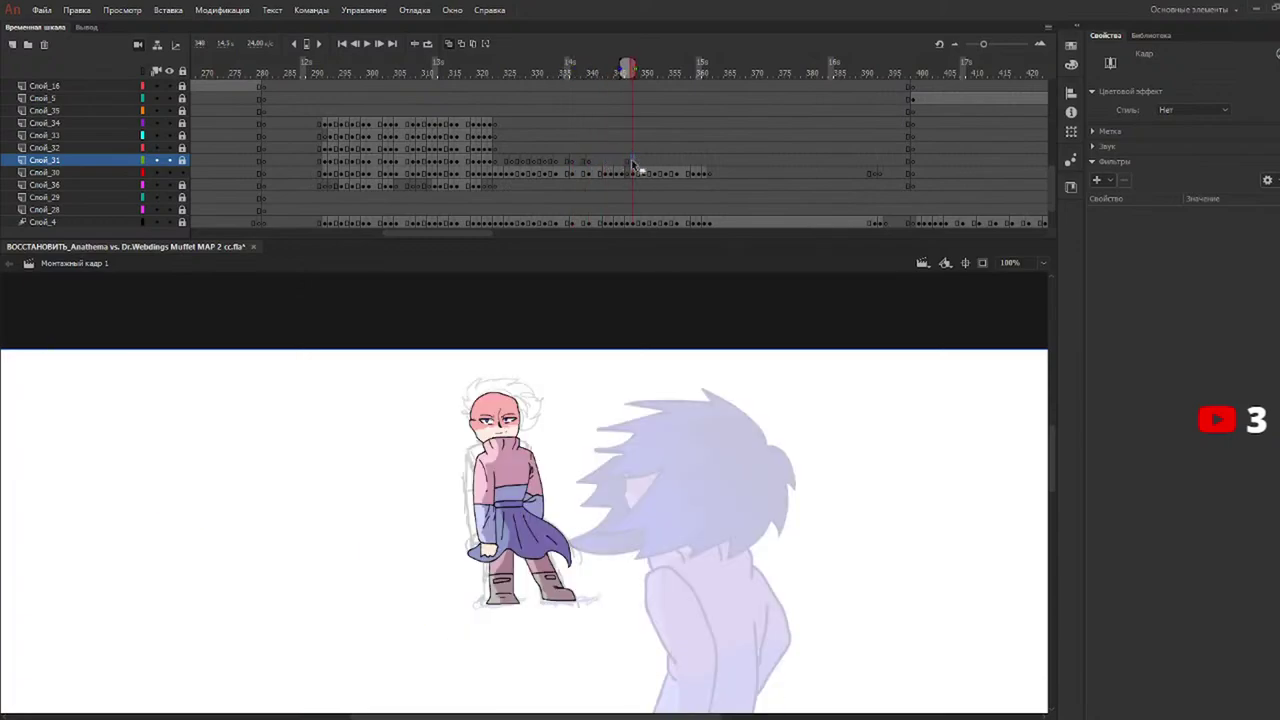
click(631, 160)
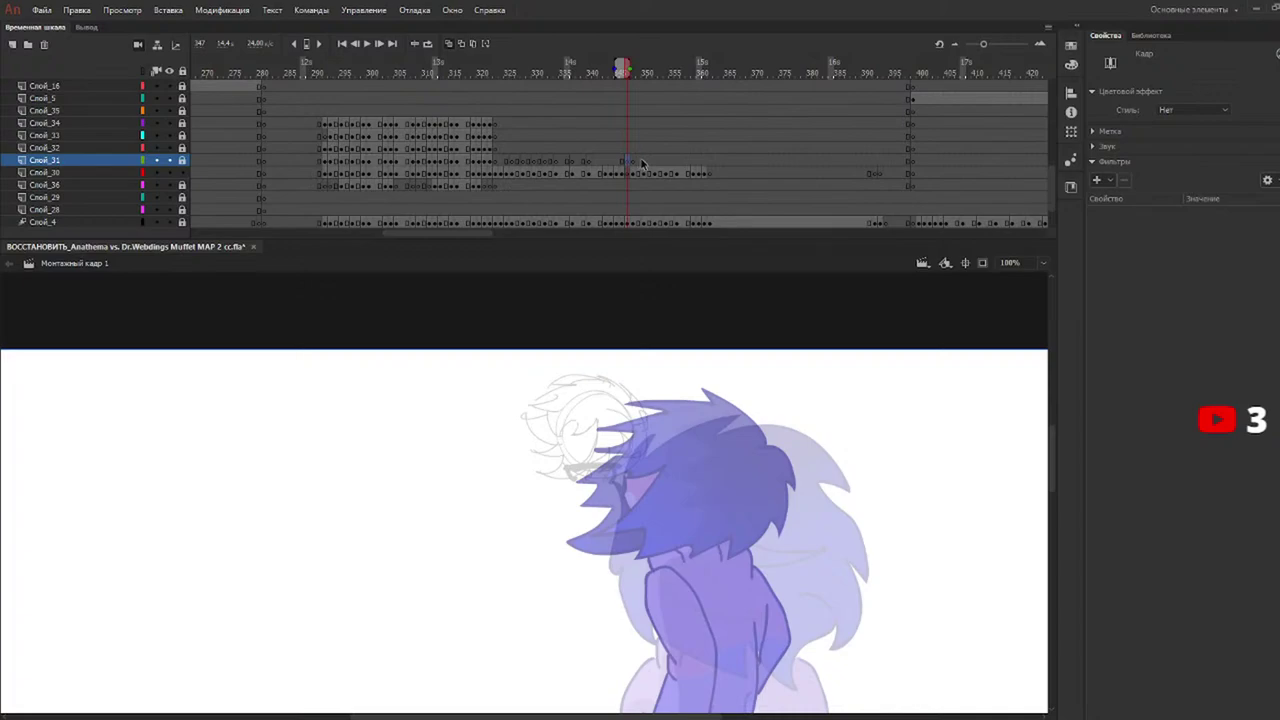
click(643, 161)
key(F7)
click(654, 161)
key(F7)
click(666, 161)
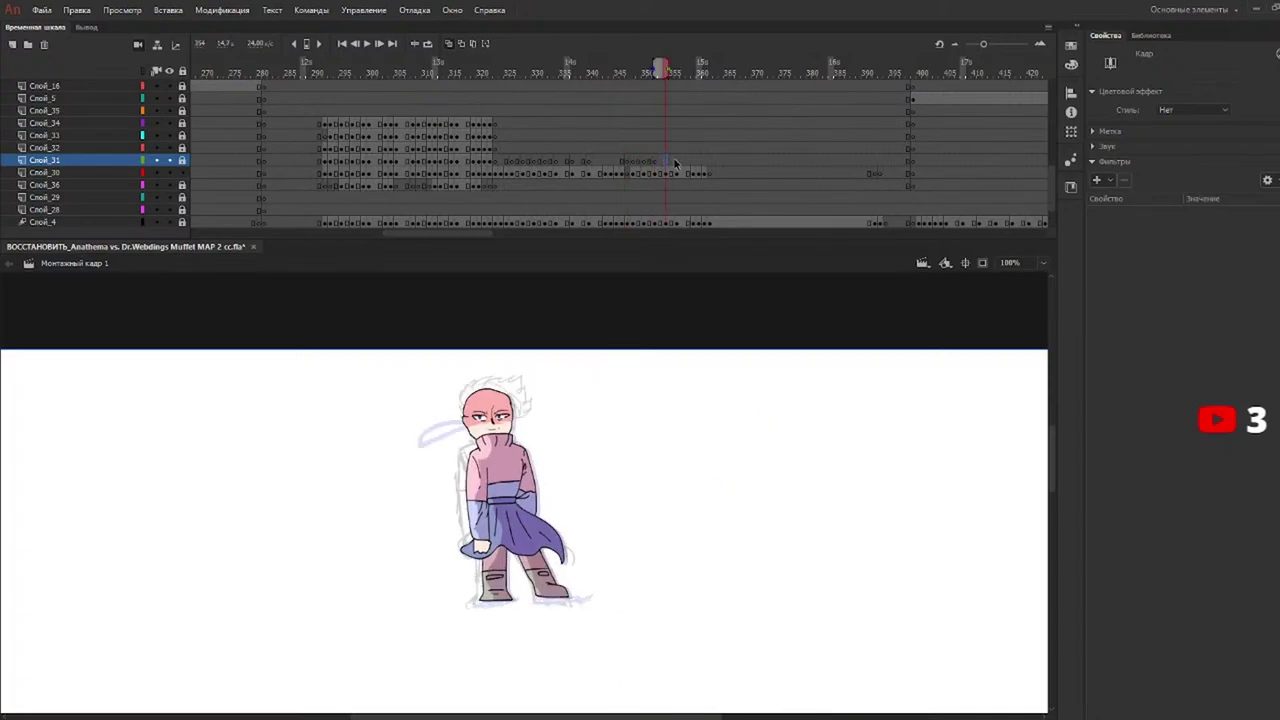
key(F7)
click(677, 162)
key(F7)
Return to frame 326, turn off onion skinning, choose the Brush, lock Слой_30 and unlock Слой_31.
mouse_move(696, 73)
mouse_down()
mouse_move(698, 62)
mouse_move(510, 84)
mouse_up()
drag(1056, 476, 1054, 502)
click(449, 43)
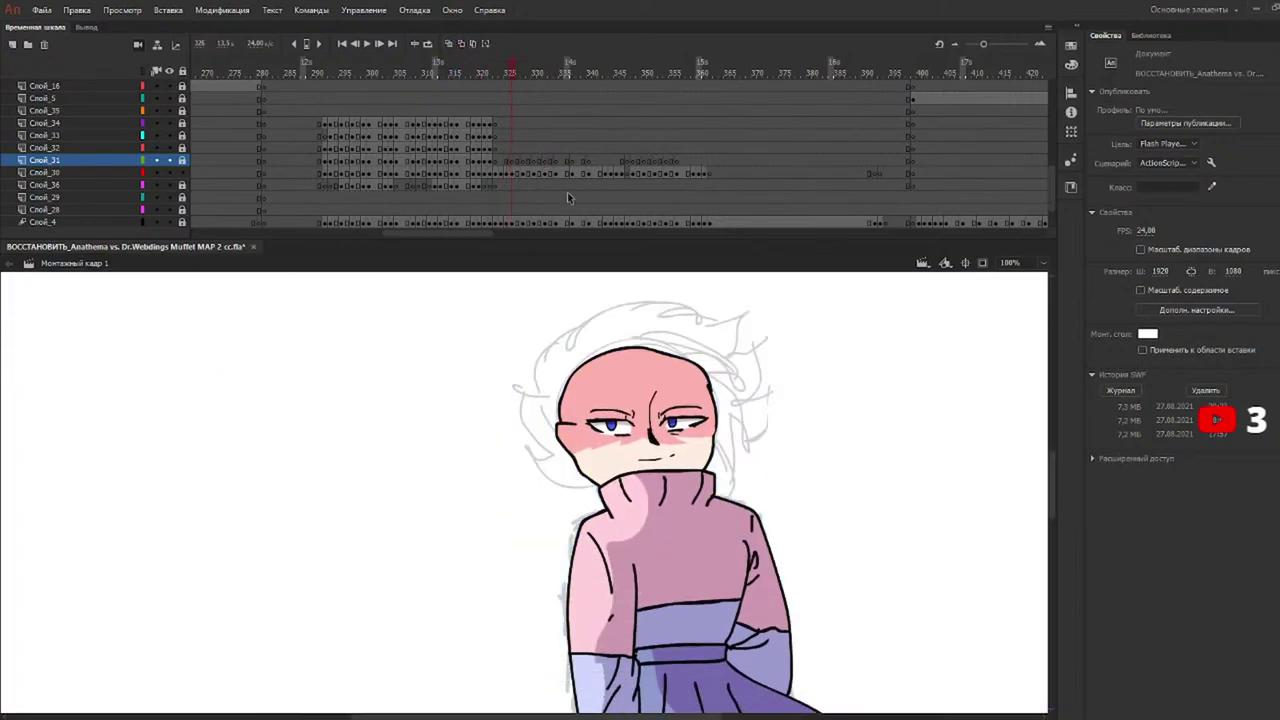
key(b)
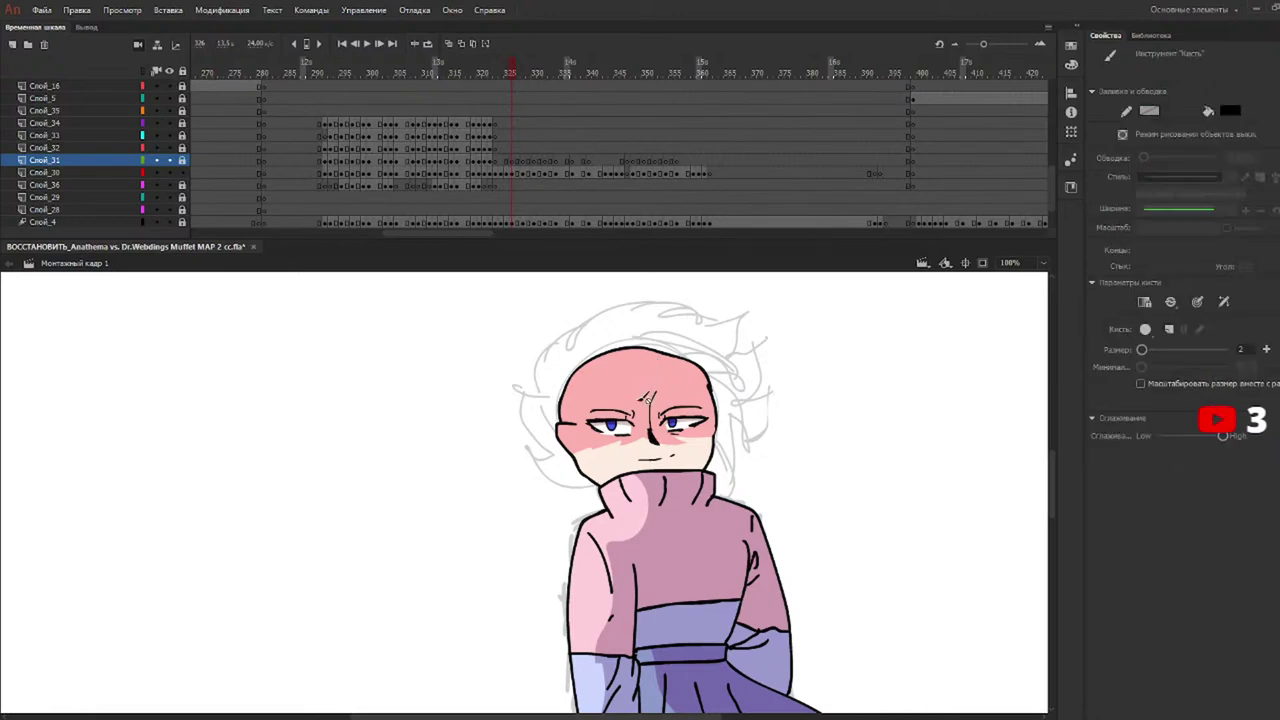
click(183, 173)
click(182, 160)
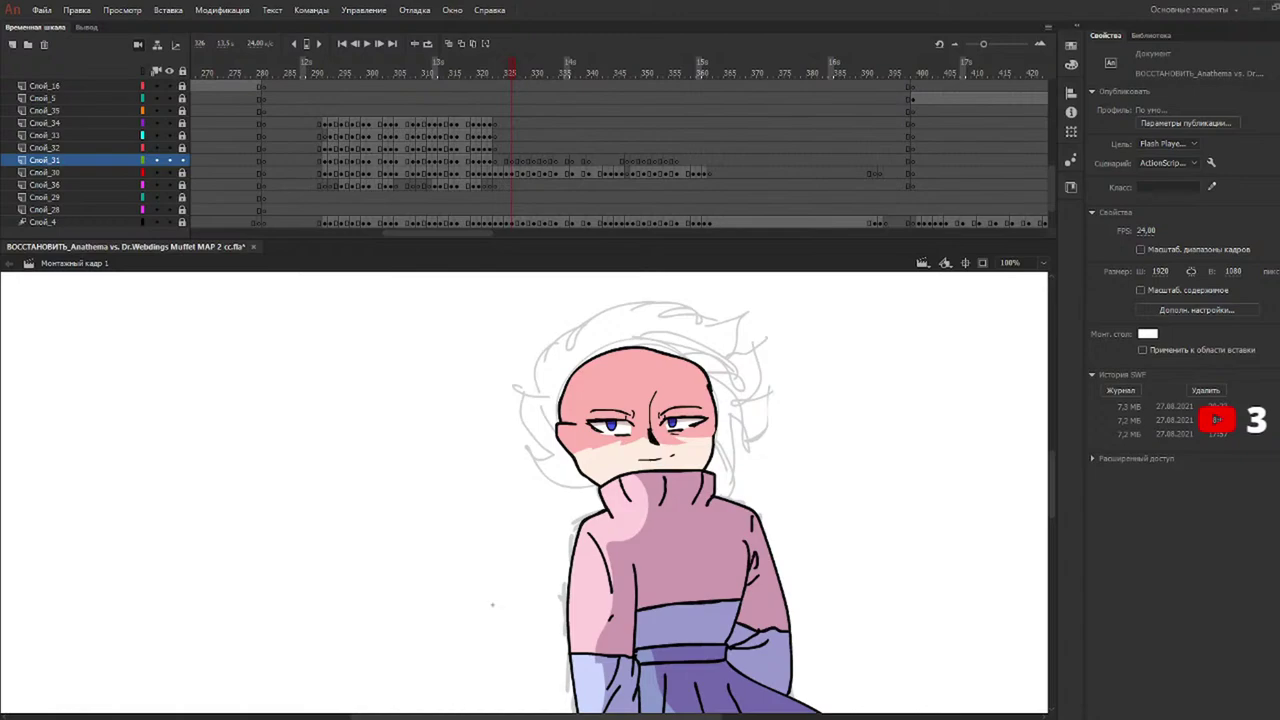
Ink the fringe and front hair strands on frame 326 with the black size 2 brush, undoing unsatisfactory strokes.
mouse_move(633, 397)
mouse_down()
mouse_move(683, 412)
mouse_move(730, 472)
mouse_up()
key(ctrl+z)
drag(636, 401, 672, 415)
mouse_move(670, 407)
mouse_down()
mouse_move(730, 458)
mouse_move(734, 390)
mouse_move(700, 354)
mouse_move(650, 338)
mouse_move(729, 354)
mouse_move(698, 369)
mouse_move(745, 437)
mouse_move(731, 481)
mouse_move(687, 423)
mouse_move(606, 395)
mouse_move(562, 436)
mouse_move(543, 434)
mouse_up()
key(ctrl+z)
key(ctrl+z)
key(ctrl+z)
key(ctrl+z)
key(ctrl+z)
key(ctrl+z)
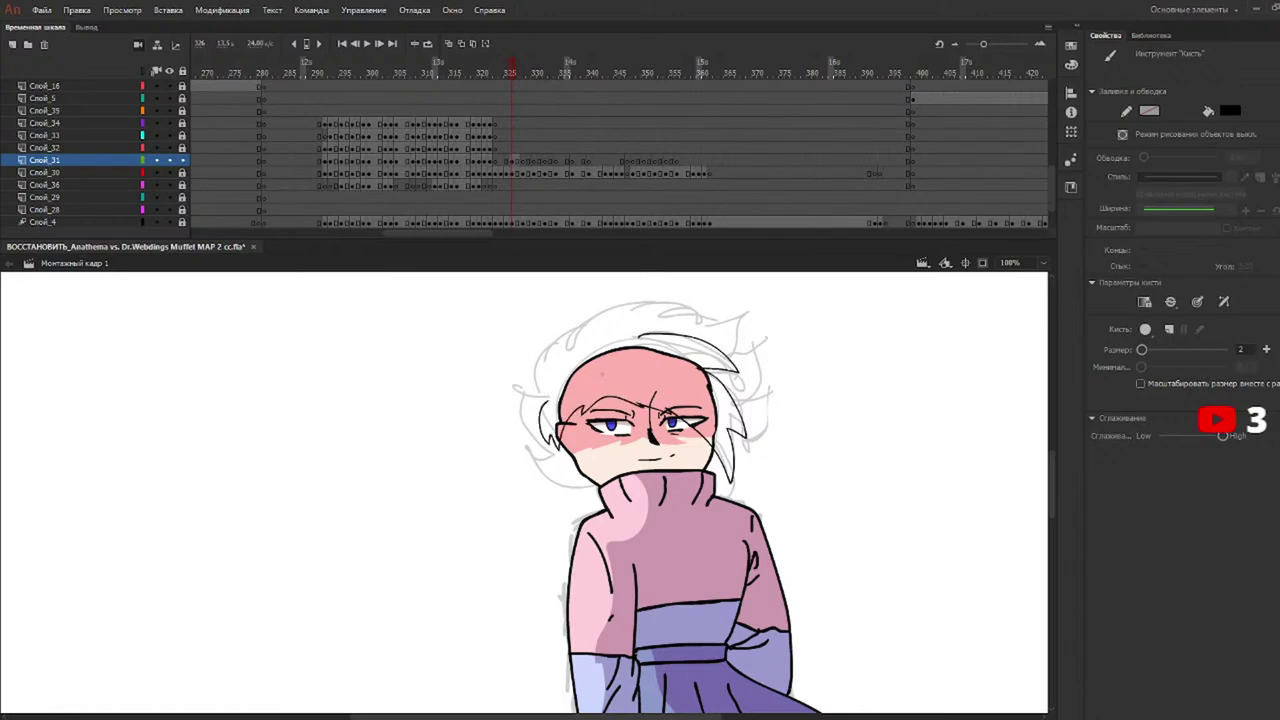
Ink the spiky outer contour of the hair around the head on frame 326.
mouse_move(538, 396)
mouse_down()
mouse_move(558, 330)
mouse_move(594, 306)
mouse_move(654, 292)
mouse_move(654, 310)
mouse_move(742, 314)
mouse_move(756, 334)
mouse_move(740, 452)
mouse_up()
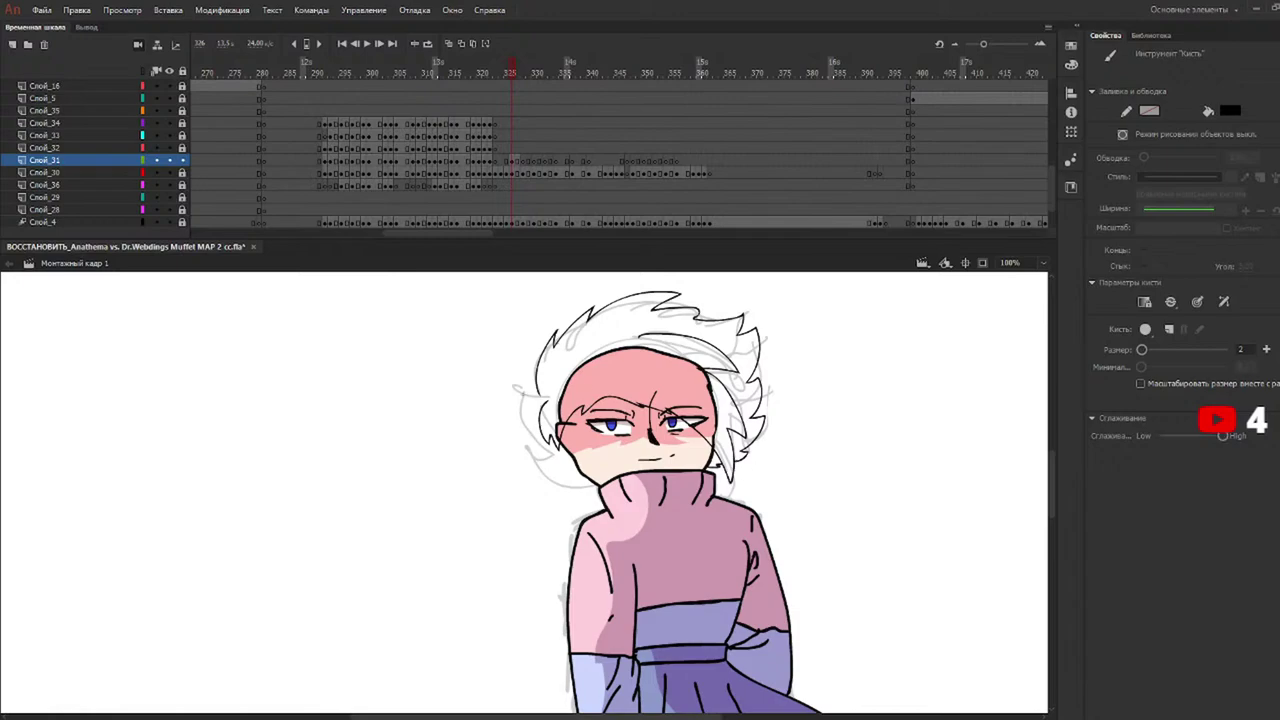
drag(530, 390, 520, 428)
key(ctrl+z)
Ink the fringe and the side strands beside the face on frame 328, undoing unsatisfactory strokes.
click(524, 71)
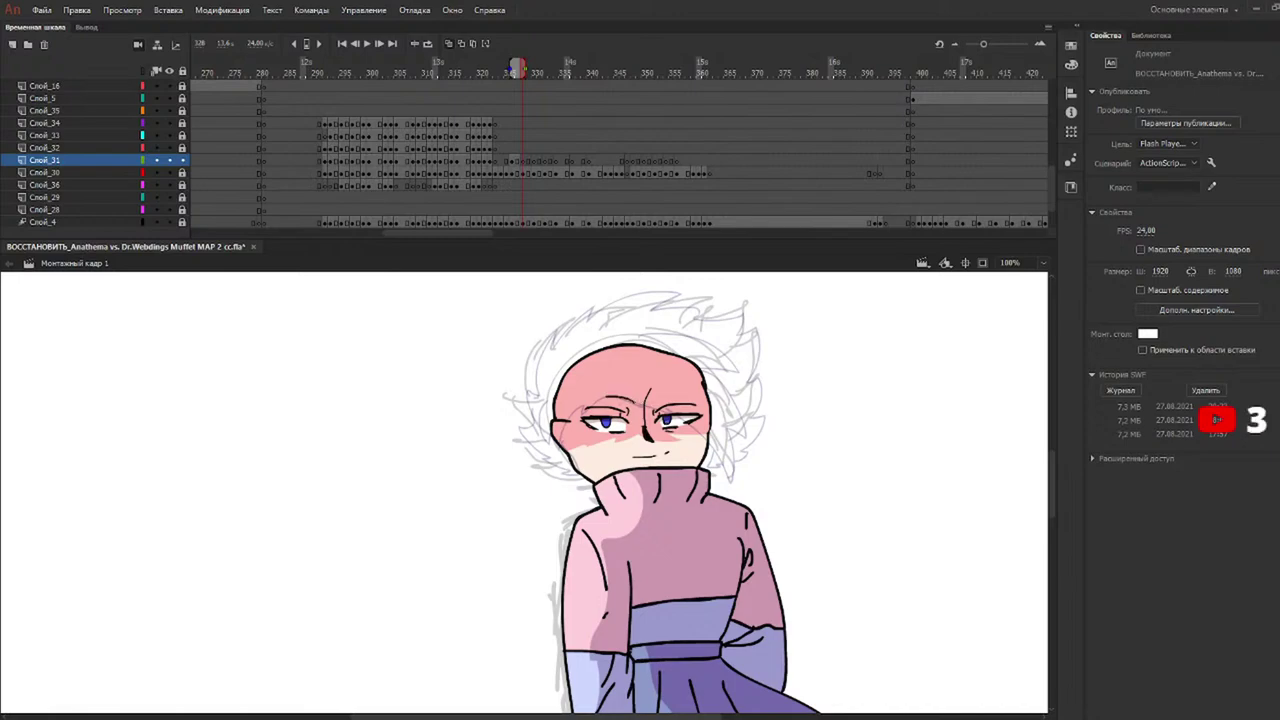
drag(690, 420, 720, 478)
drag(730, 413, 722, 453)
mouse_move(729, 407)
mouse_down()
mouse_move(698, 356)
mouse_move(643, 346)
mouse_move(724, 362)
mouse_move(738, 444)
mouse_move(721, 472)
mouse_move(676, 416)
mouse_move(631, 401)
mouse_up()
key(ctrl+z)
key(ctrl+z)
key(ctrl+z)
key(ctrl+z)
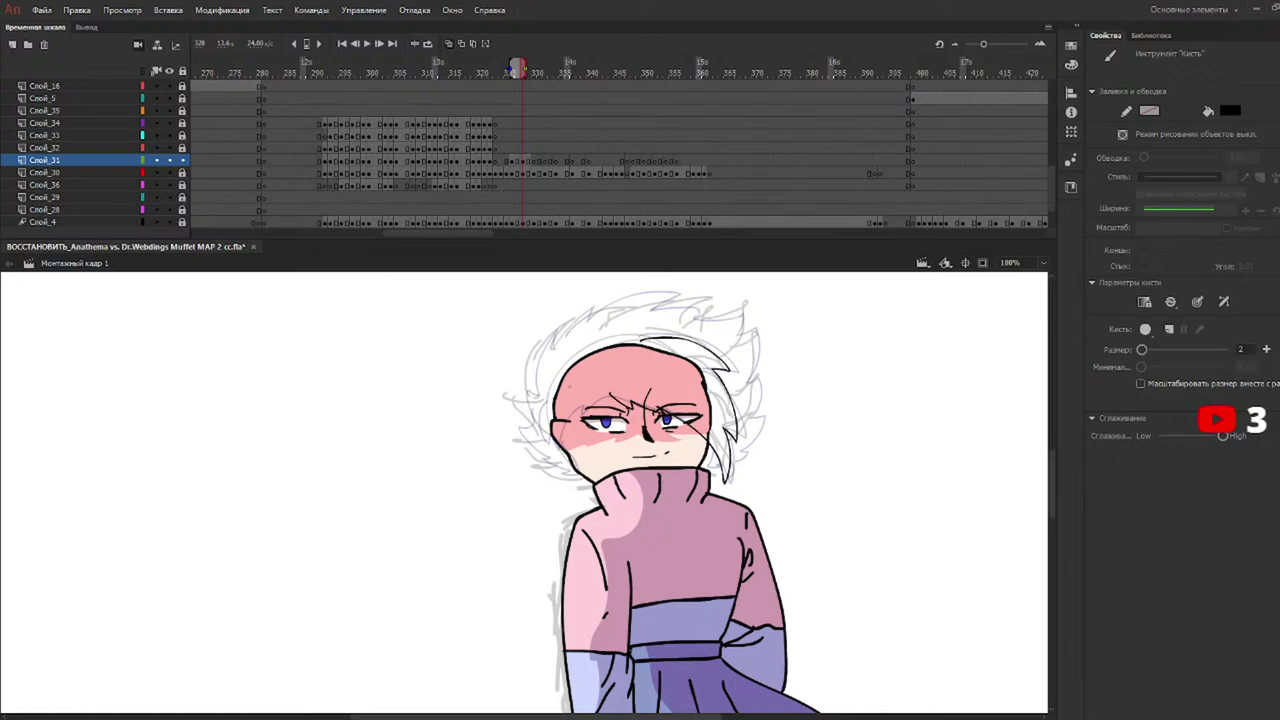
Ink the rest of the fringe and the spiky outer hair contour on frame 328 with the black brush.
key(r)
key(e)
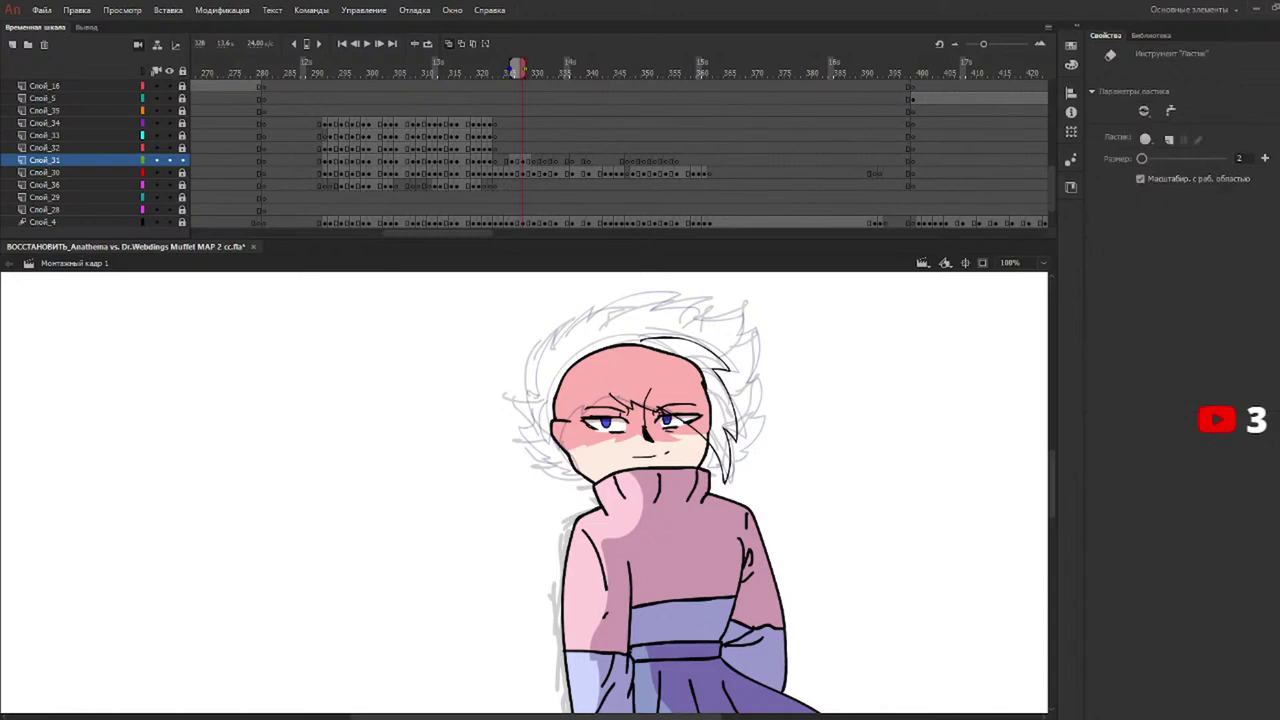
key(n)
key(v)
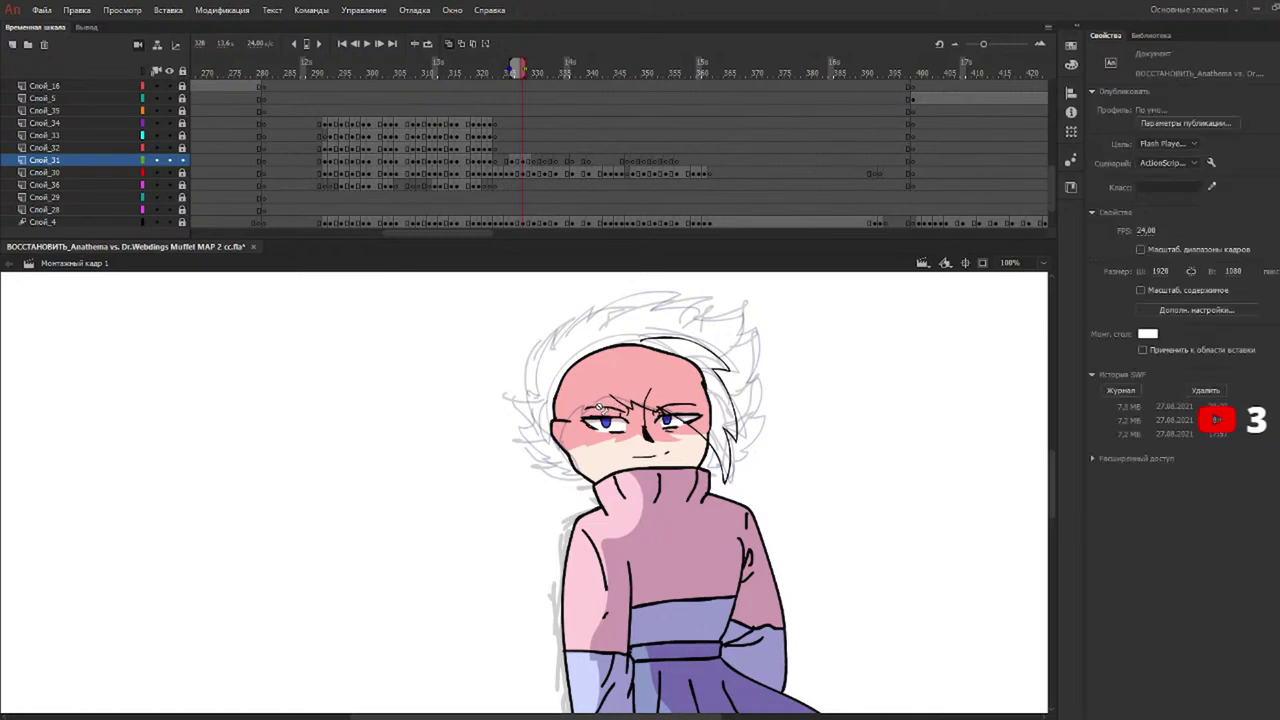
key(k)
key(b)
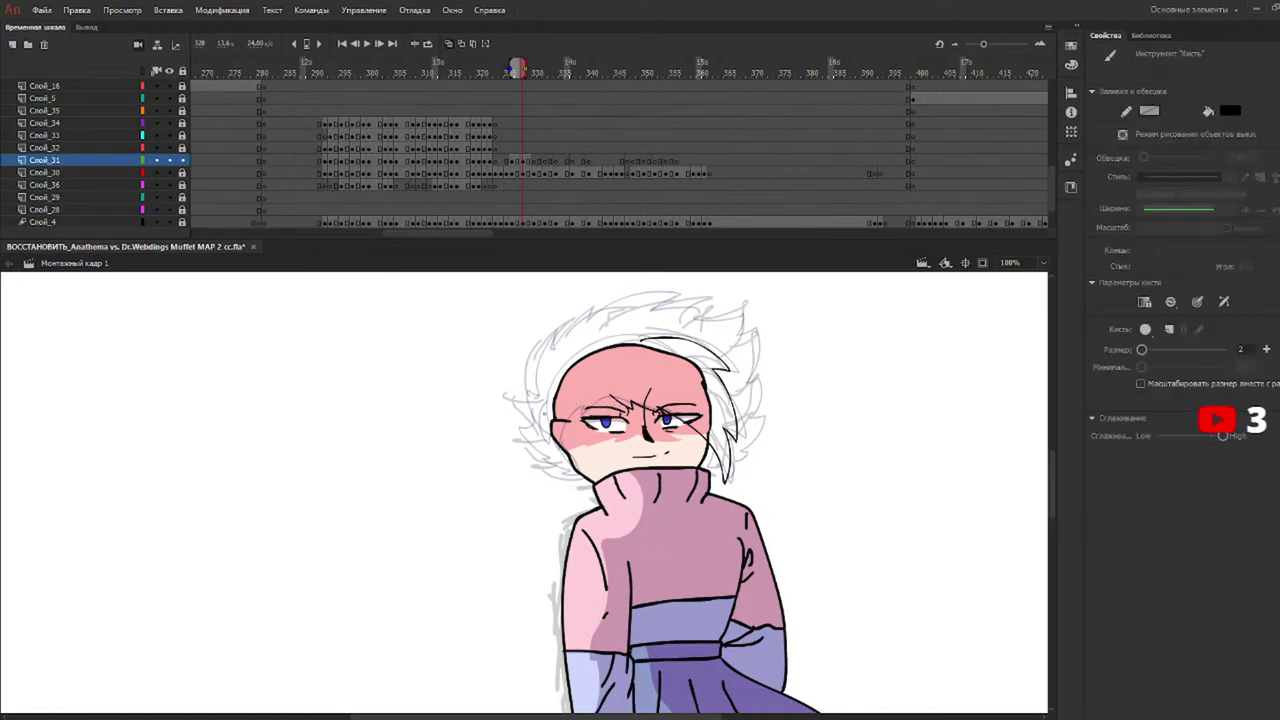
mouse_move(543, 418)
mouse_down()
mouse_move(550, 430)
mouse_move(579, 407)
mouse_up()
key(ctrl+z)
mouse_move(540, 395)
mouse_down()
mouse_move(560, 328)
mouse_move(668, 293)
mouse_move(728, 316)
mouse_move(758, 394)
mouse_move(750, 428)
mouse_up()
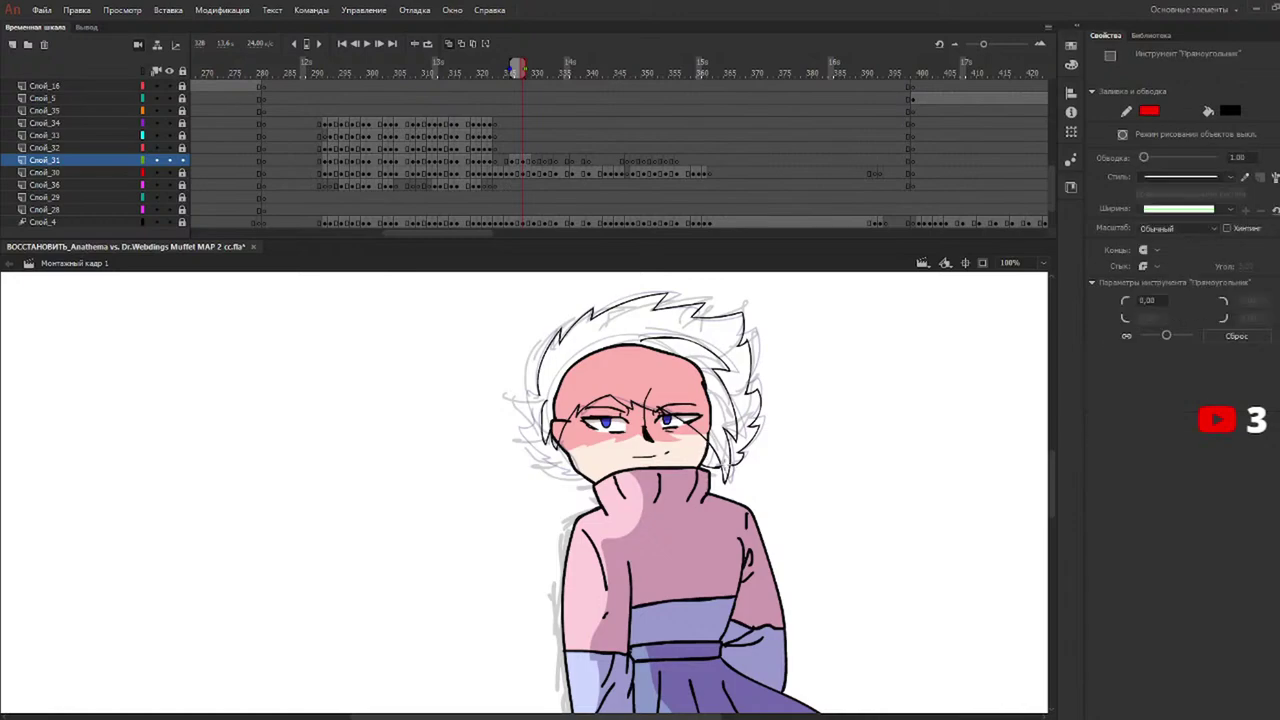
key(e)
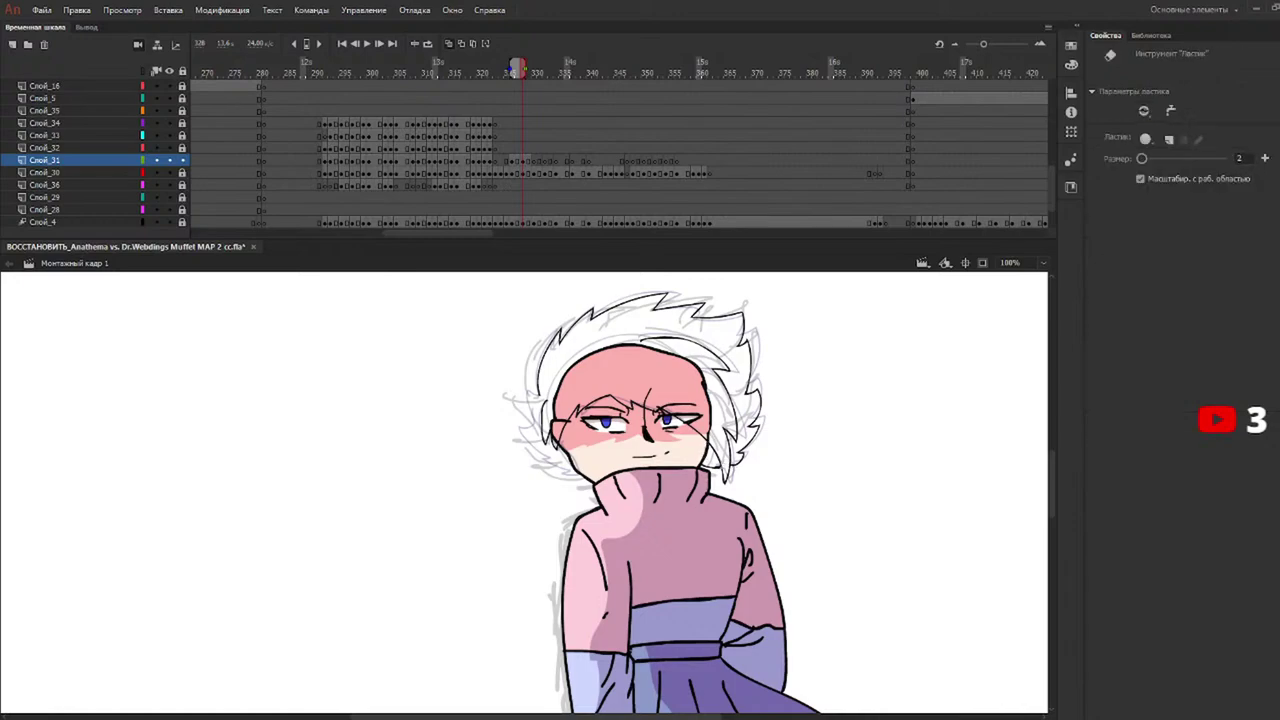
key(b)
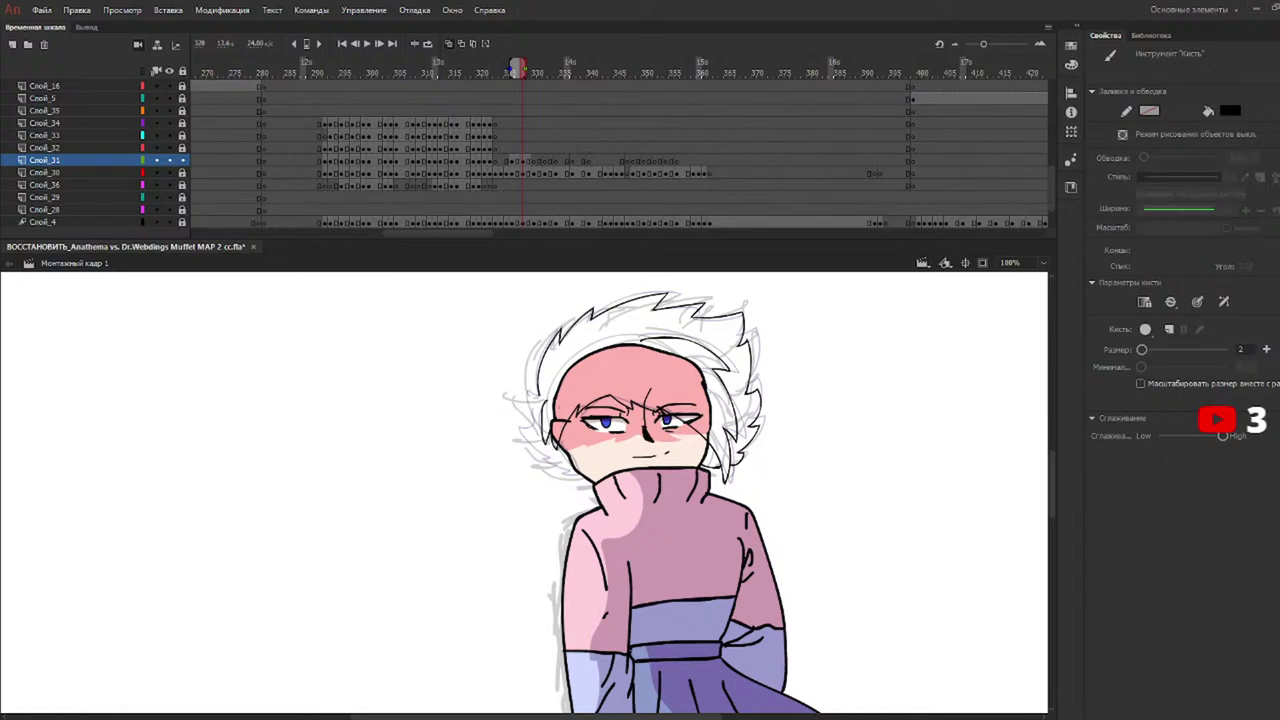
mouse_move(532, 394)
mouse_down()
mouse_move(524, 426)
mouse_move(572, 475)
mouse_up()
Ink the left part of the fringe across the forehead on frame 330 with the black brush.
mouse_move(530, 74)
mouse_down()
mouse_move(508, 72)
mouse_move(532, 76)
mouse_up()
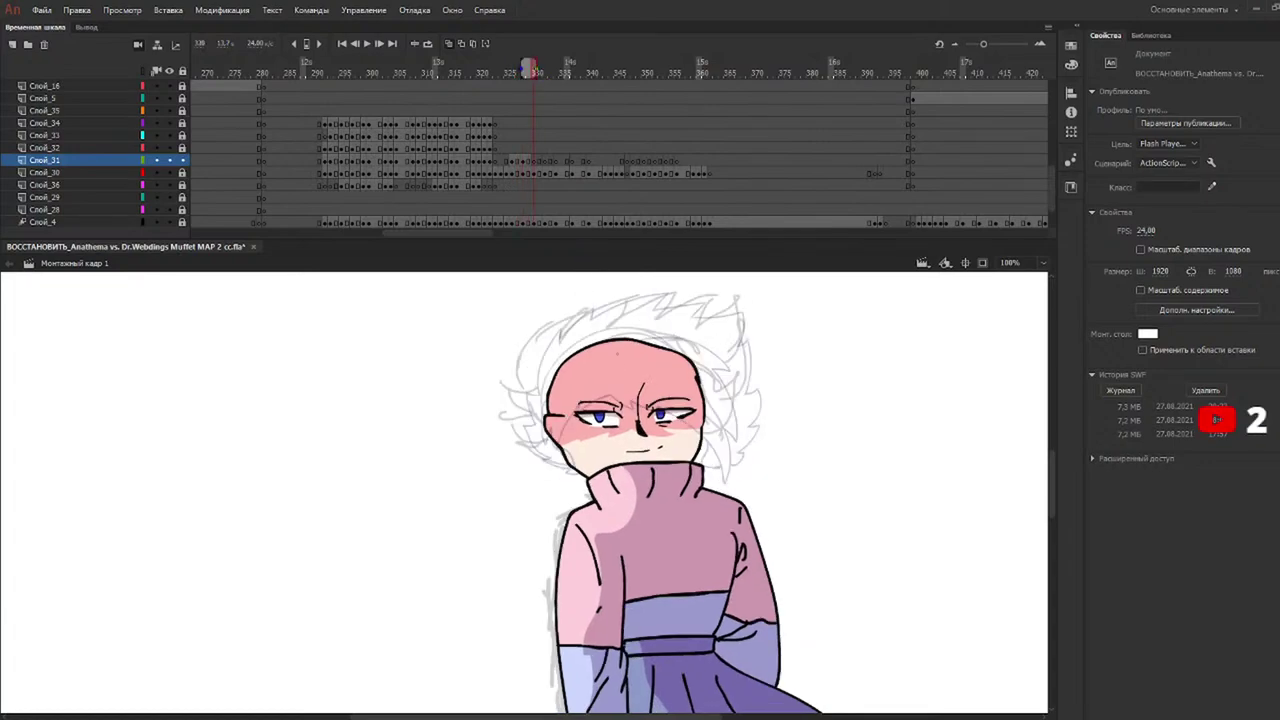
key(b)
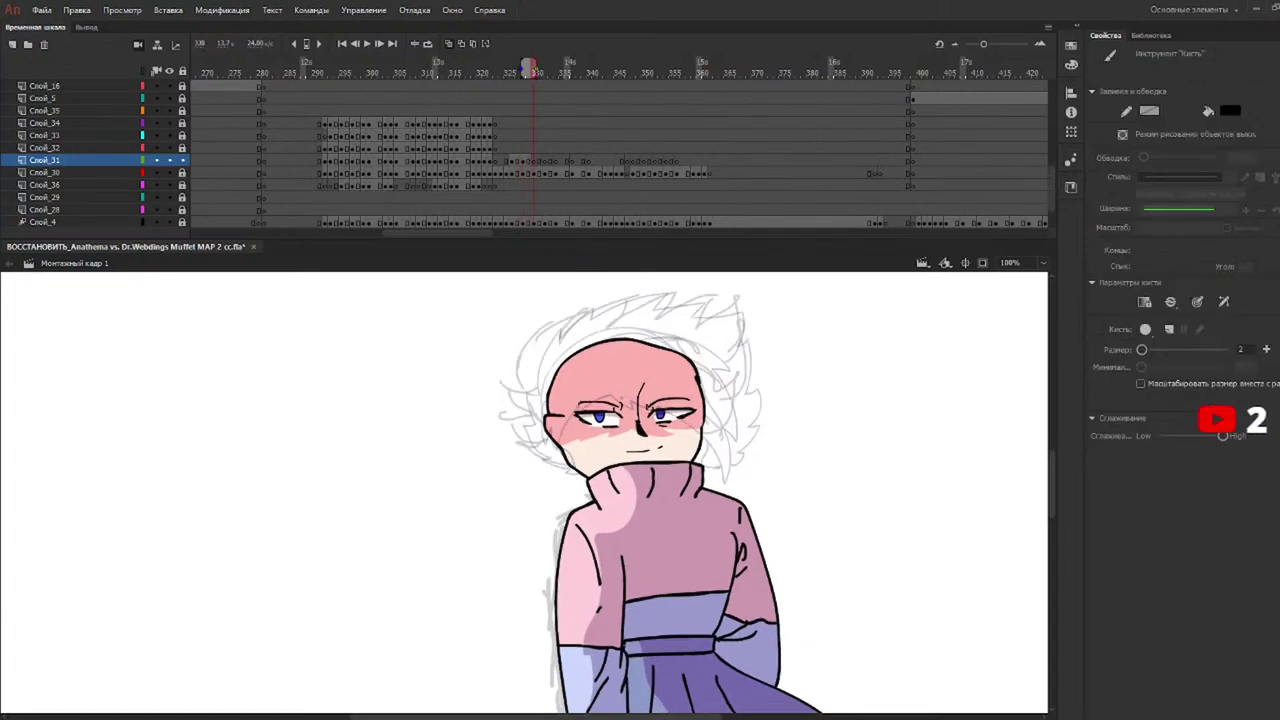
mouse_move(530, 401)
mouse_down()
mouse_move(534, 440)
mouse_move(546, 415)
mouse_move(610, 389)
mouse_up()
Try to ink the top and right-hand fringe strands on frame 330, and undo these strokes.
drag(628, 345, 718, 350)
key(ctrl+z)
mouse_move(627, 348)
mouse_down()
mouse_move(714, 353)
mouse_move(724, 410)
mouse_move(700, 408)
mouse_move(721, 484)
mouse_up()
drag(668, 422, 702, 454)
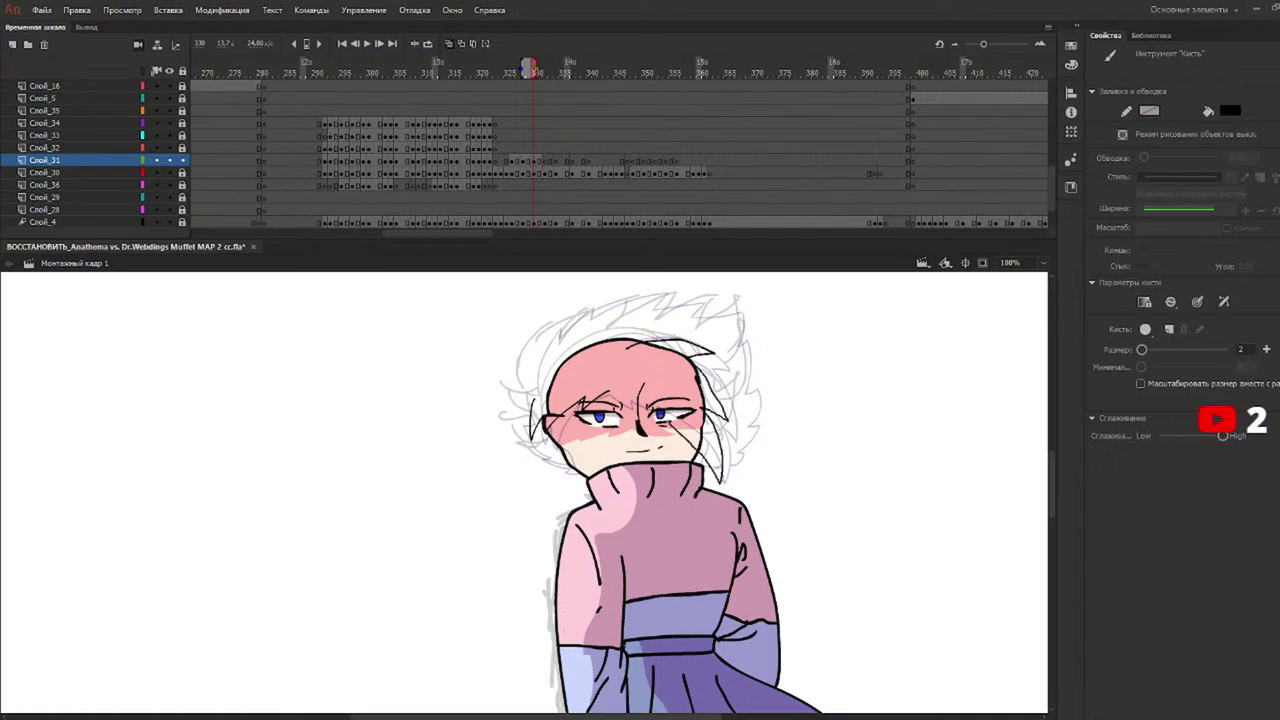
key(ctrl+z)
key(ctrl+z)
key(ctrl+z)
key(ctrl+z)
key(ctrl+z)
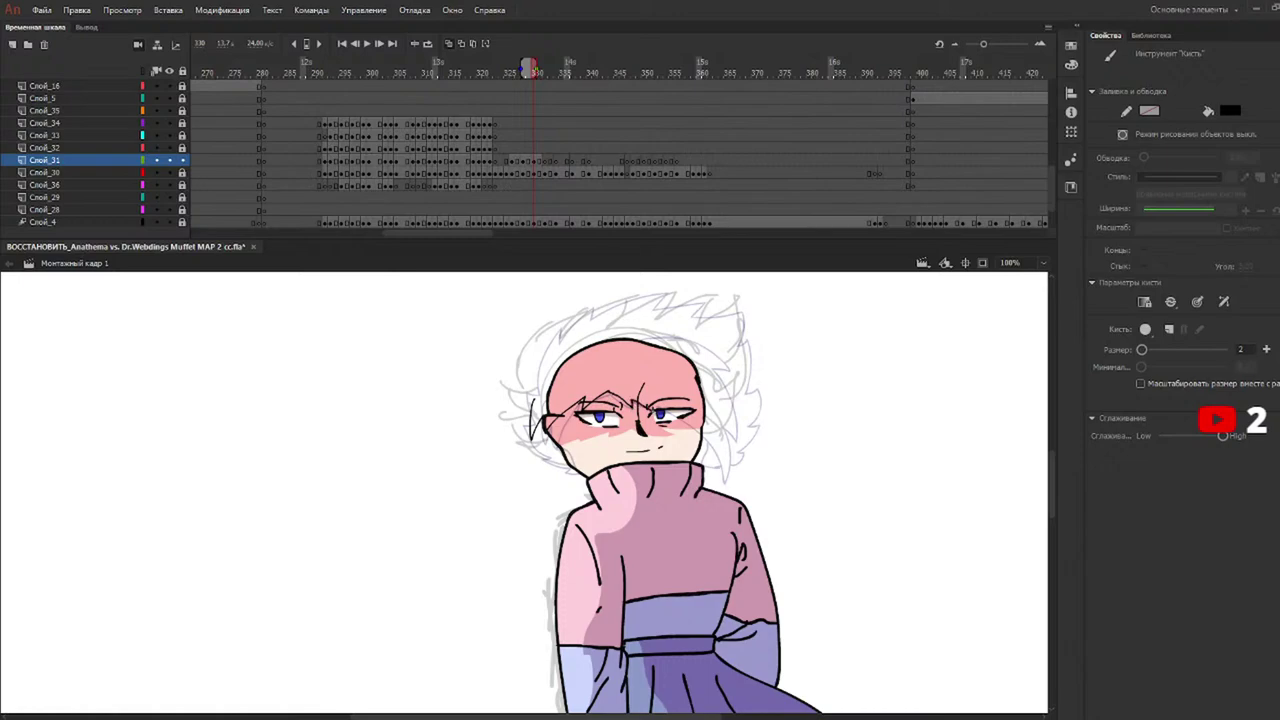
Ink the right half of the fringe and the side strands beside the face on frame 330, undoing unsatisfactory strokes.
mouse_move(653, 404)
mouse_down()
mouse_move(709, 472)
mouse_move(712, 421)
mouse_up()
key(ctrl+z)
key(ctrl+z)
mouse_move(606, 392)
mouse_down()
mouse_move(680, 420)
mouse_move(714, 474)
mouse_move(722, 410)
mouse_move(690, 342)
mouse_move(650, 330)
mouse_up()
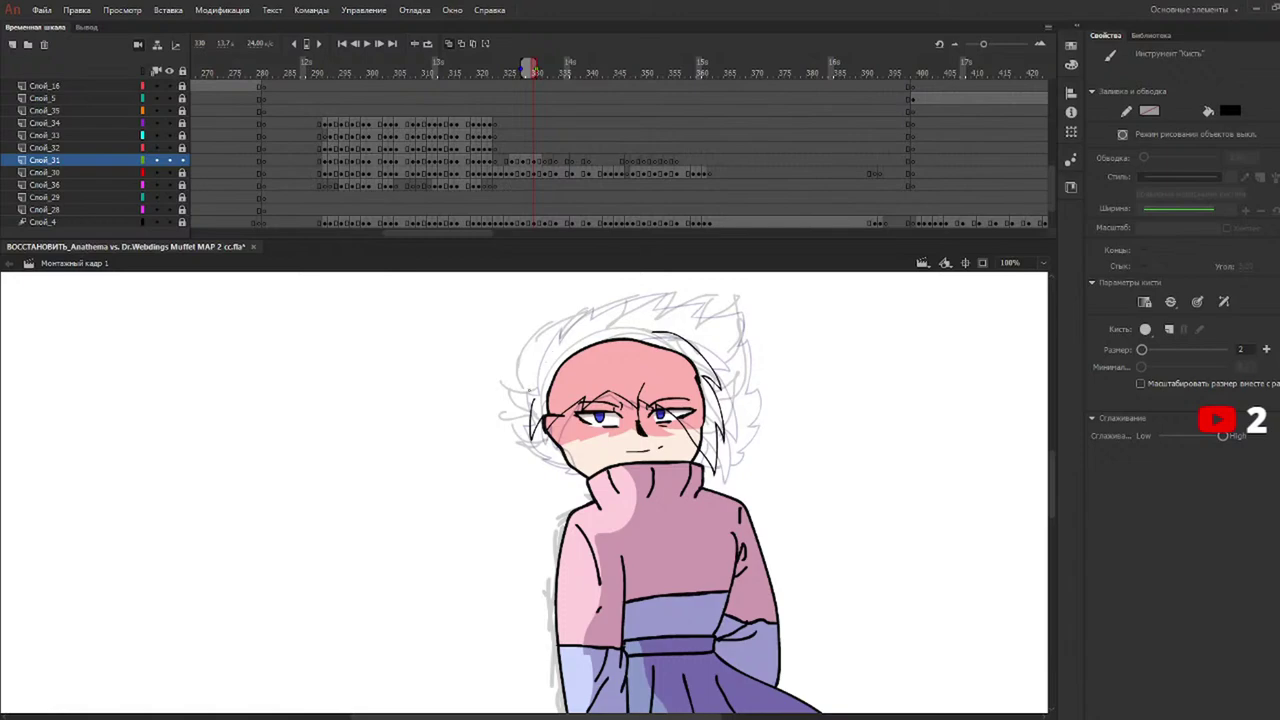
Ink the spiky outer hair contour and the lower left strands on frame 330, undoing unsatisfactory strokes.
mouse_move(530, 388)
mouse_down()
mouse_move(556, 322)
mouse_move(676, 294)
mouse_move(710, 306)
mouse_move(740, 410)
mouse_move(718, 460)
mouse_up()
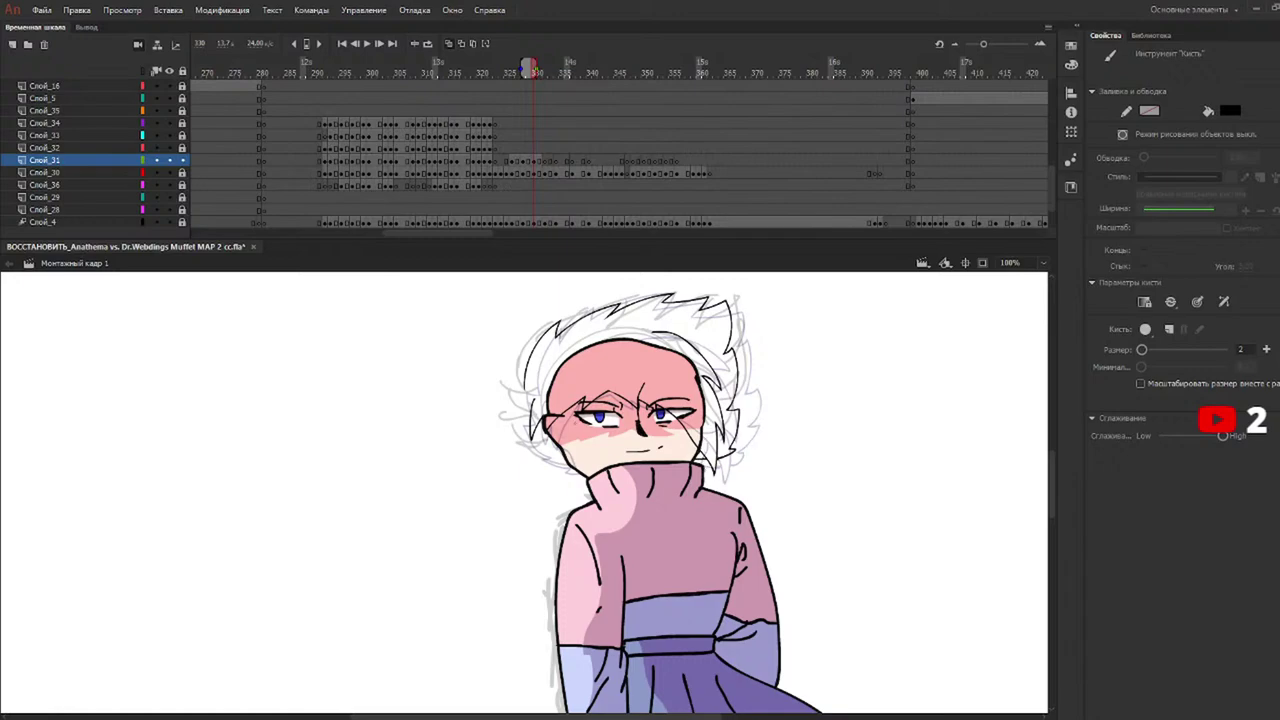
mouse_move(518, 390)
mouse_down()
mouse_move(524, 443)
mouse_move(566, 463)
mouse_up()
key(ctrl+z)
mouse_move(524, 386)
mouse_down()
mouse_move(514, 416)
mouse_move(526, 453)
mouse_move(557, 463)
mouse_up()
key(ctrl+z)
key(ctrl+z)
Ink the fringe and the side strands on frame 332 with the black brush, comparing them with the neighbouring frames.
drag(537, 70, 548, 68)
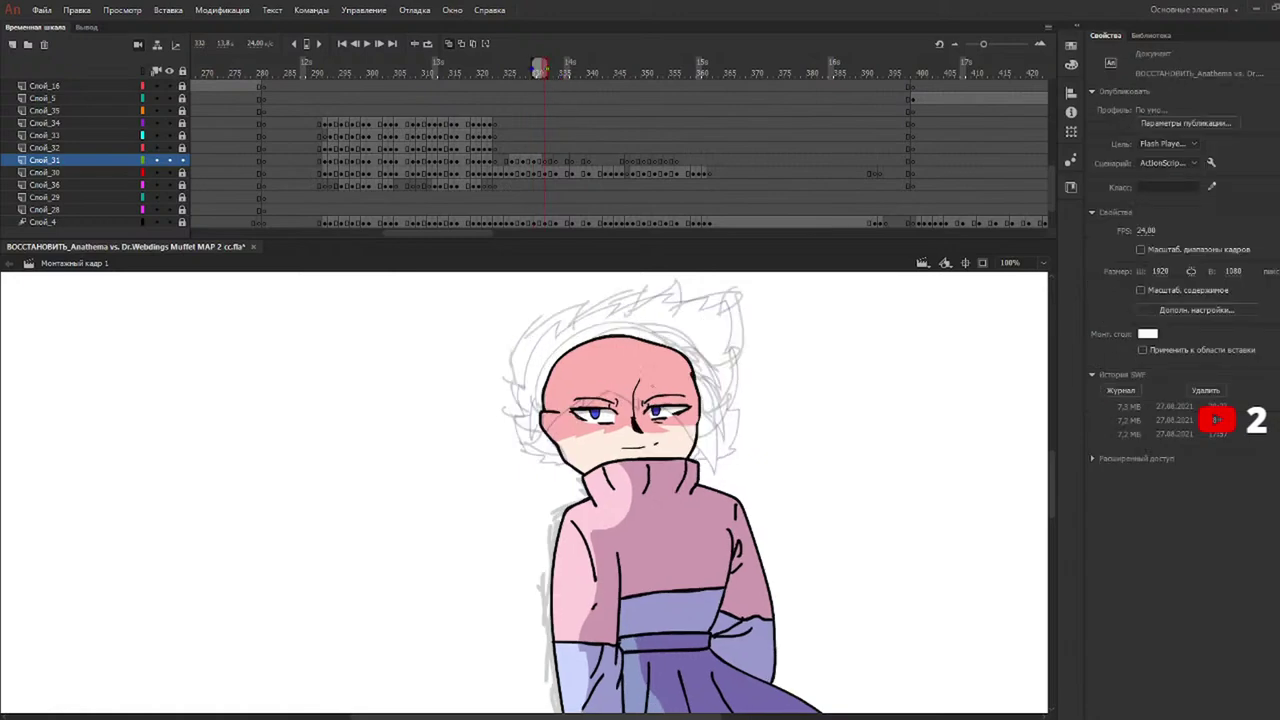
mouse_move(527, 398)
mouse_down()
mouse_move(521, 416)
mouse_move(539, 416)
mouse_move(606, 384)
mouse_move(690, 438)
mouse_move(696, 460)
mouse_move(722, 426)
mouse_move(698, 352)
mouse_move(626, 332)
mouse_move(712, 376)
mouse_move(722, 434)
mouse_up()
key(b)
key(ctrl+z)
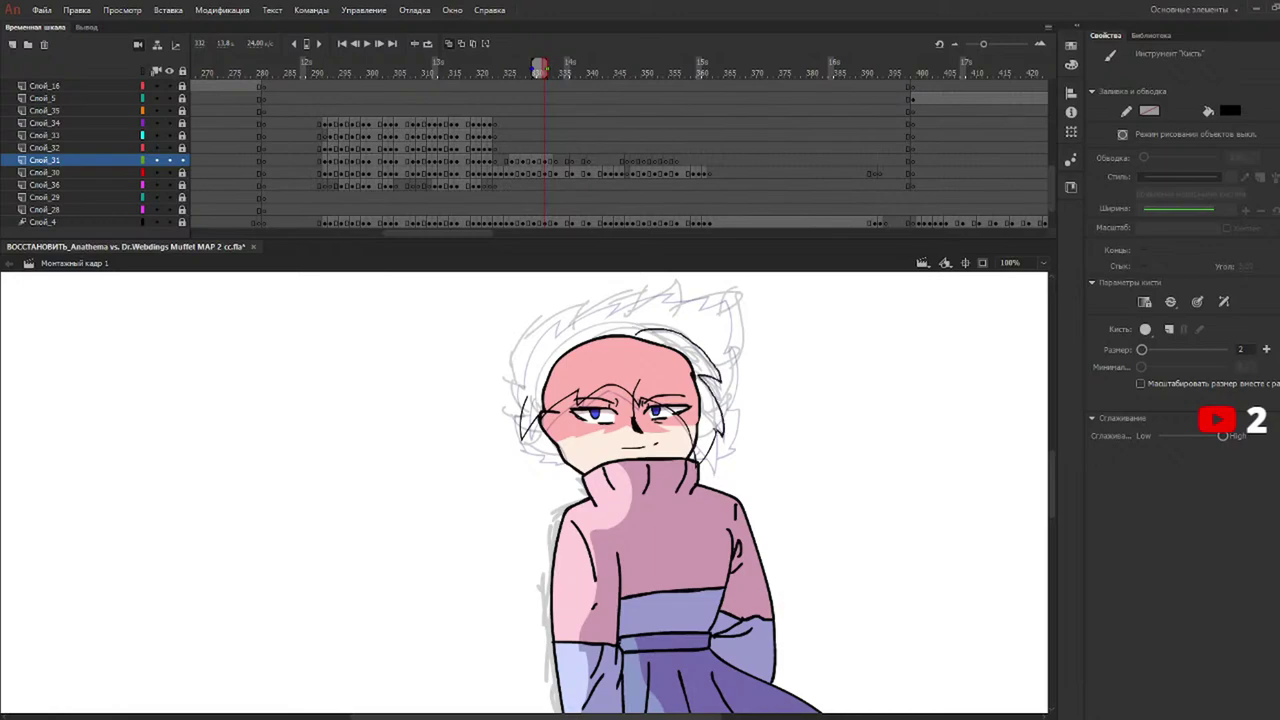
click(538, 70)
drag(541, 76, 549, 76)
click(540, 70)
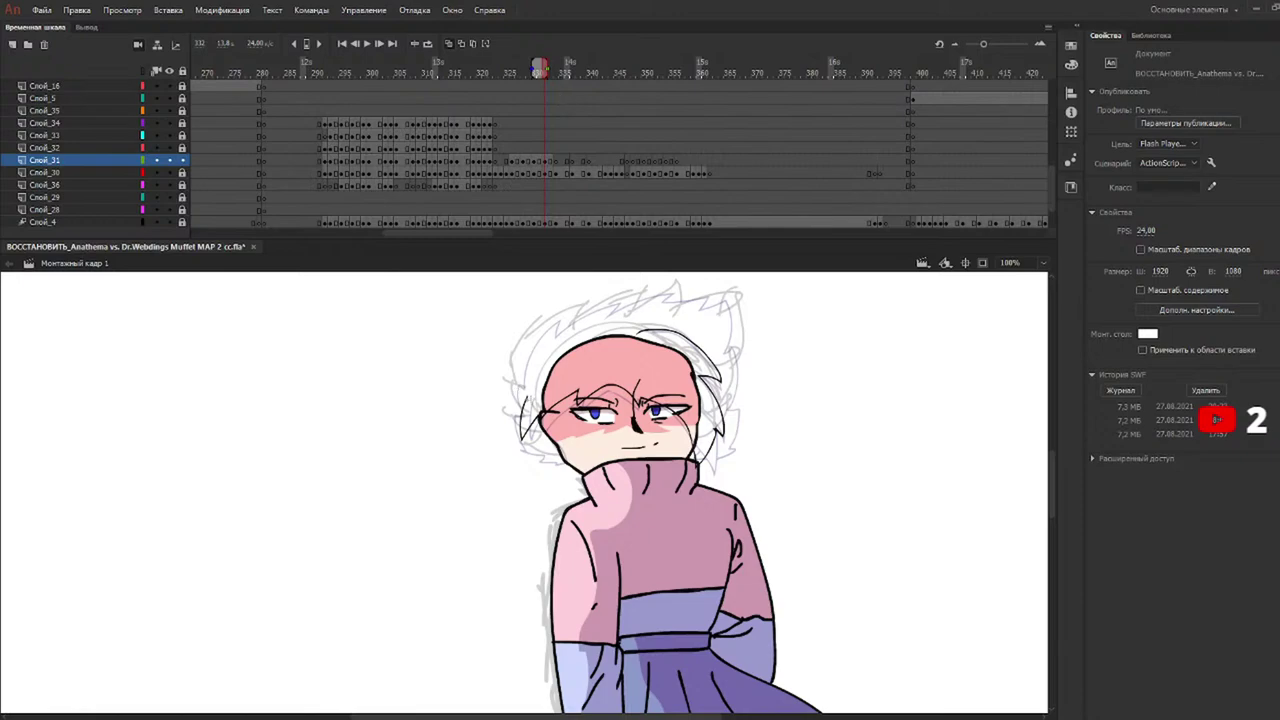
Ink the spiky outer hair contour and the lower left strands on frame 332, undoing an unsatisfactory stroke.
mouse_move(525, 405)
mouse_down()
mouse_move(524, 387)
mouse_move(507, 384)
mouse_move(518, 340)
mouse_move(576, 302)
mouse_move(686, 292)
mouse_move(726, 332)
mouse_move(734, 396)
mouse_move(730, 442)
mouse_move(704, 462)
mouse_up()
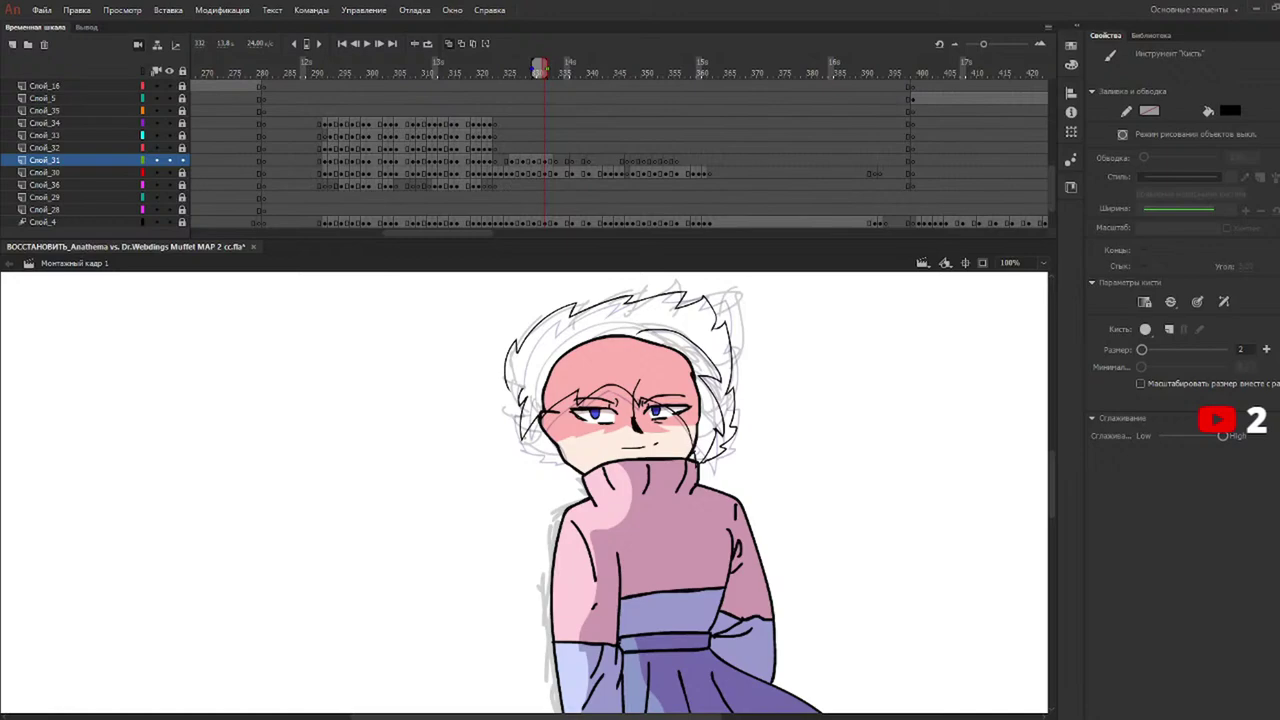
mouse_move(508, 388)
mouse_down()
mouse_move(507, 433)
mouse_move(562, 456)
mouse_up()
key(ctrl+z)
Ink the fringe, the side strands and the first left outer lock on frame 334, comparing with neighbouring frames.
click(558, 74)
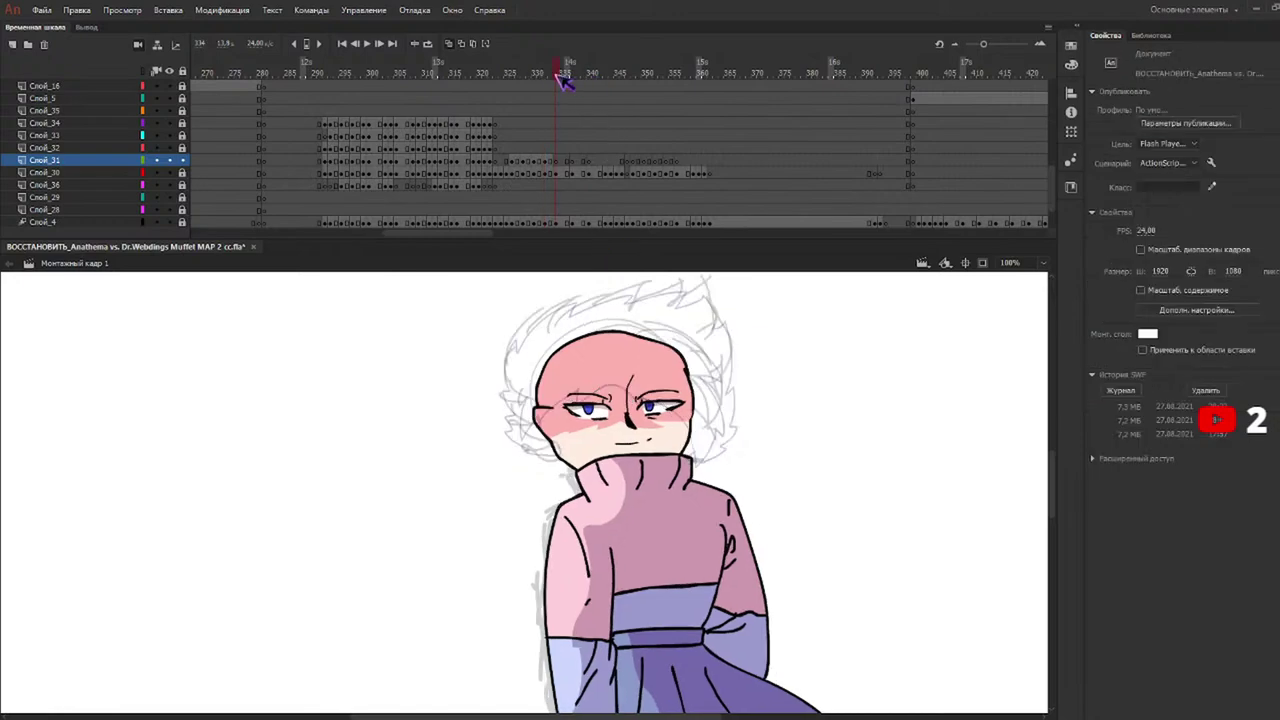
mouse_move(517, 389)
mouse_down()
mouse_move(519, 423)
mouse_move(568, 387)
mouse_move(568, 405)
mouse_move(614, 379)
mouse_move(699, 465)
mouse_move(715, 416)
mouse_move(708, 366)
mouse_move(678, 334)
mouse_move(630, 334)
mouse_up()
drag(530, 82, 565, 83)
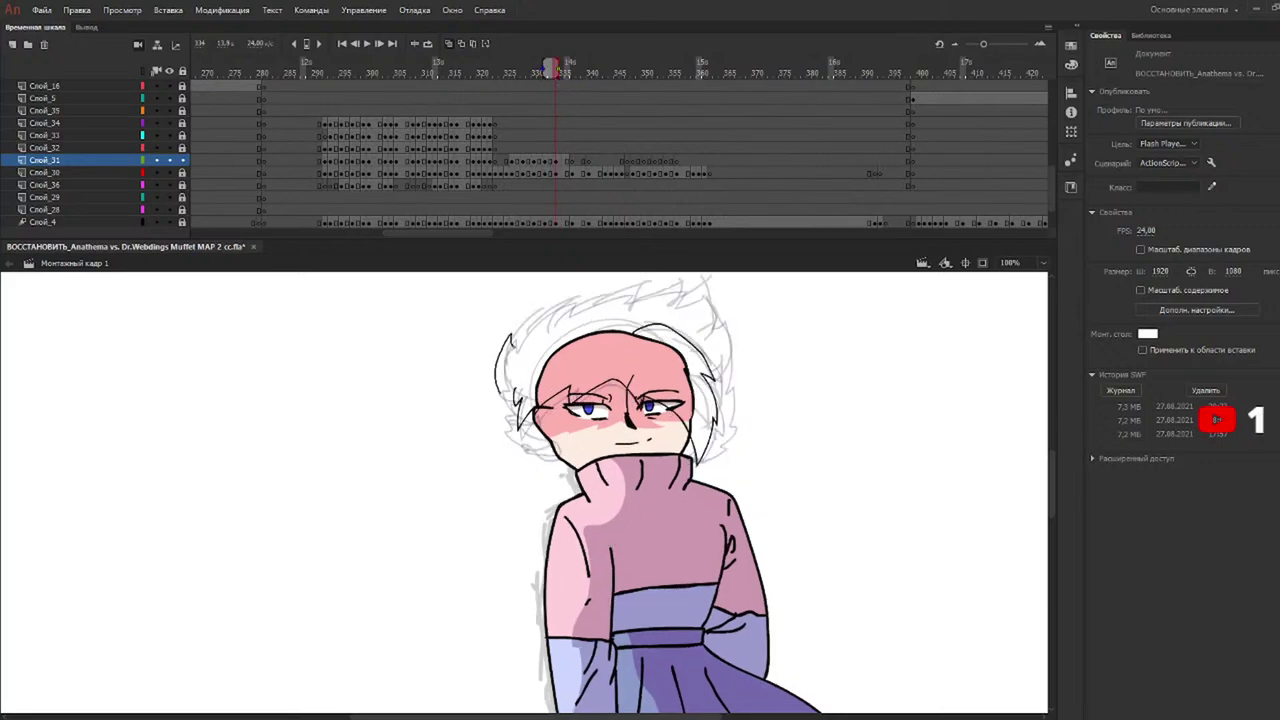
Ink the rest of the spiky outer hair contour on frame 334 with the black brush, undoing unsatisfactory strokes.
key(b)
mouse_move(503, 400)
mouse_down()
mouse_move(494, 364)
mouse_move(557, 300)
mouse_move(694, 292)
mouse_move(732, 340)
mouse_move(729, 405)
mouse_move(705, 461)
mouse_up()
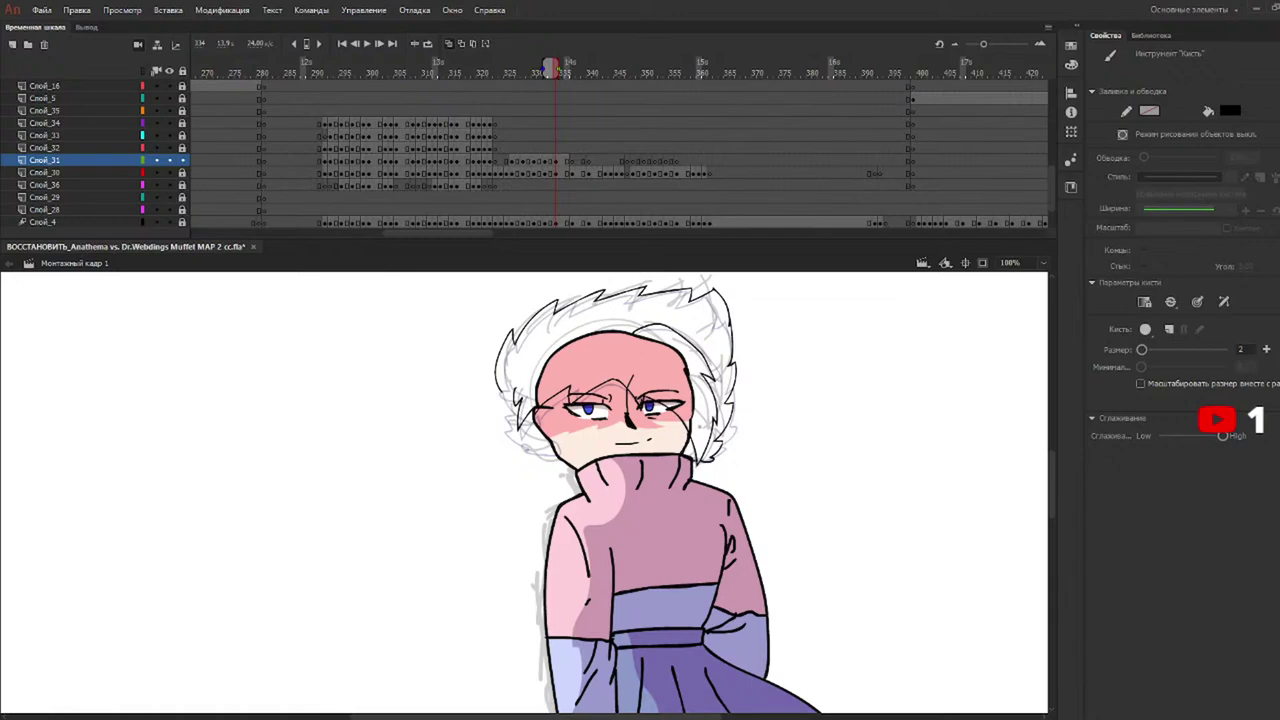
mouse_move(492, 389)
mouse_down()
mouse_move(520, 450)
mouse_move(552, 456)
mouse_up()
key(ctrl+z)
key(ctrl+z)
Ink the fringe and the side strands beside the face on frame 337, comparing them with the preceding frames.
click(571, 67)
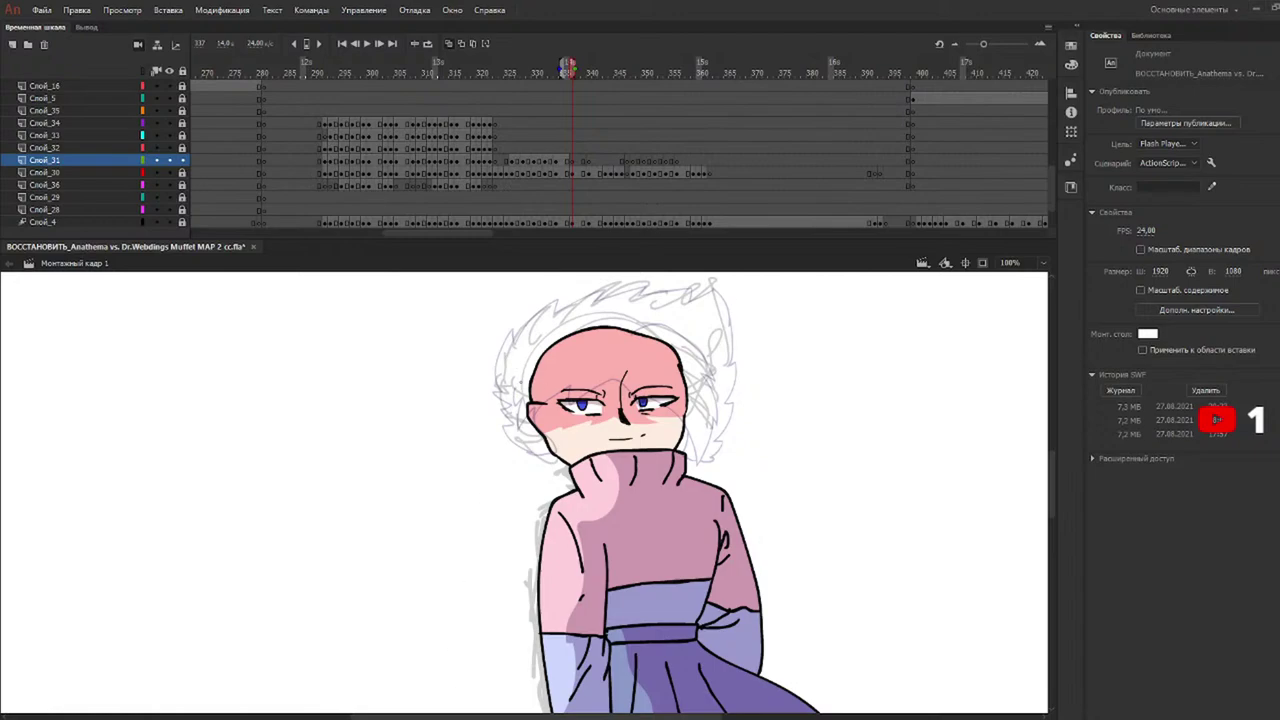
mouse_move(507, 387)
mouse_down()
mouse_move(515, 423)
mouse_move(562, 382)
mouse_move(556, 400)
mouse_move(606, 373)
mouse_move(676, 426)
mouse_move(690, 464)
mouse_move(706, 354)
mouse_move(662, 326)
mouse_move(632, 330)
mouse_up()
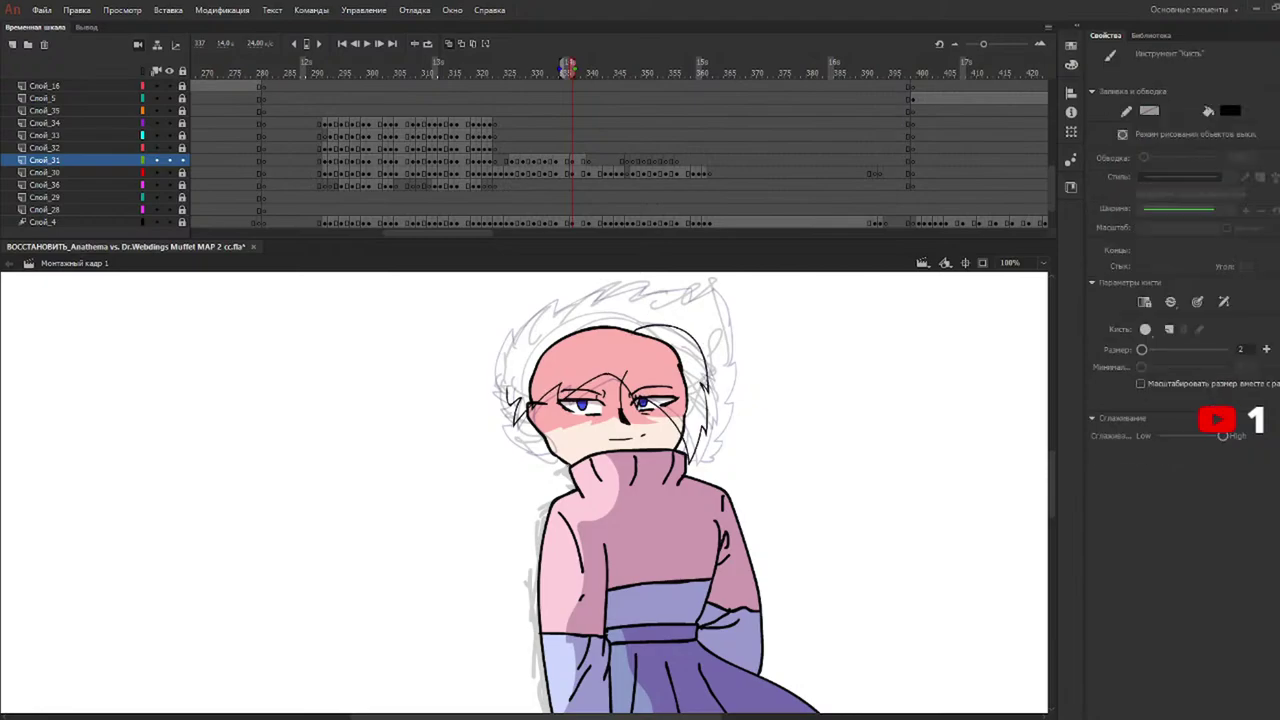
mouse_move(548, 72)
mouse_down()
mouse_move(514, 77)
mouse_move(612, 82)
mouse_move(600, 68)
mouse_move(523, 72)
mouse_move(583, 66)
mouse_move(523, 77)
mouse_move(572, 66)
mouse_up()
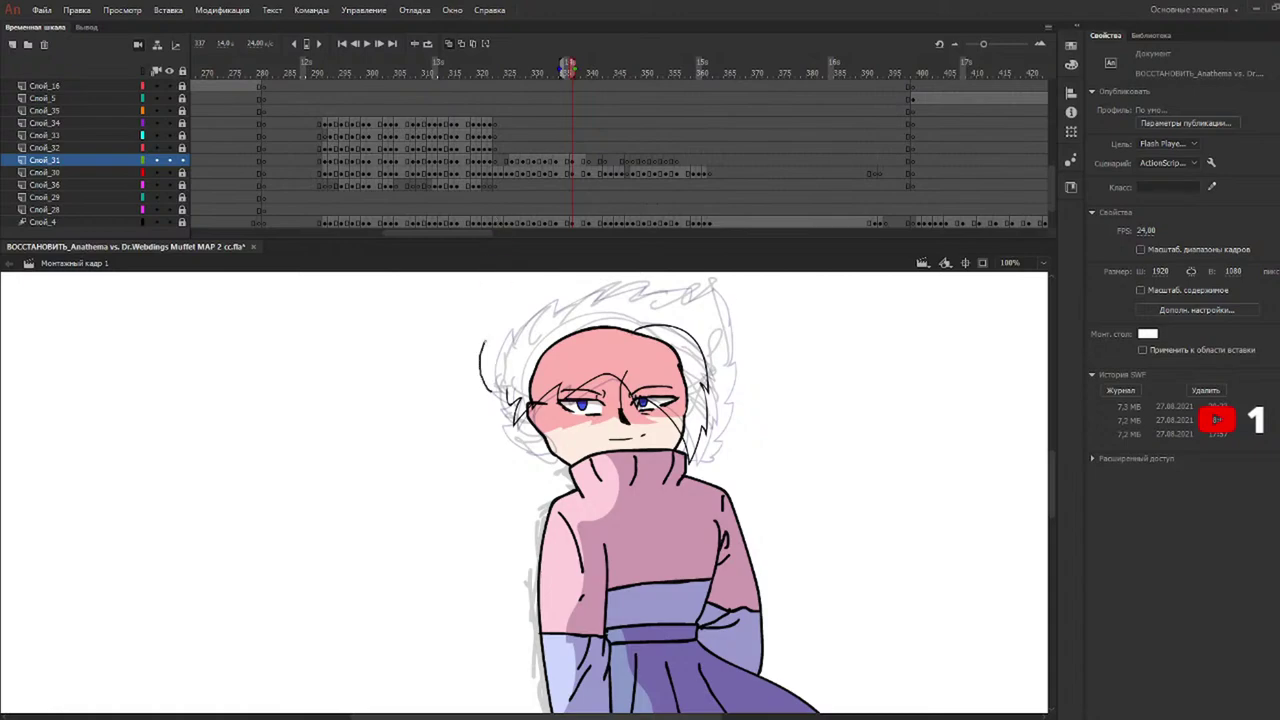
Ink the spiky outer hair contour and the lower left strands on frame 337 with the black brush.
key(b)
mouse_move(488, 380)
mouse_down()
mouse_move(497, 332)
mouse_move(530, 306)
mouse_move(592, 285)
mouse_move(712, 280)
mouse_move(724, 414)
mouse_move(692, 460)
mouse_up()
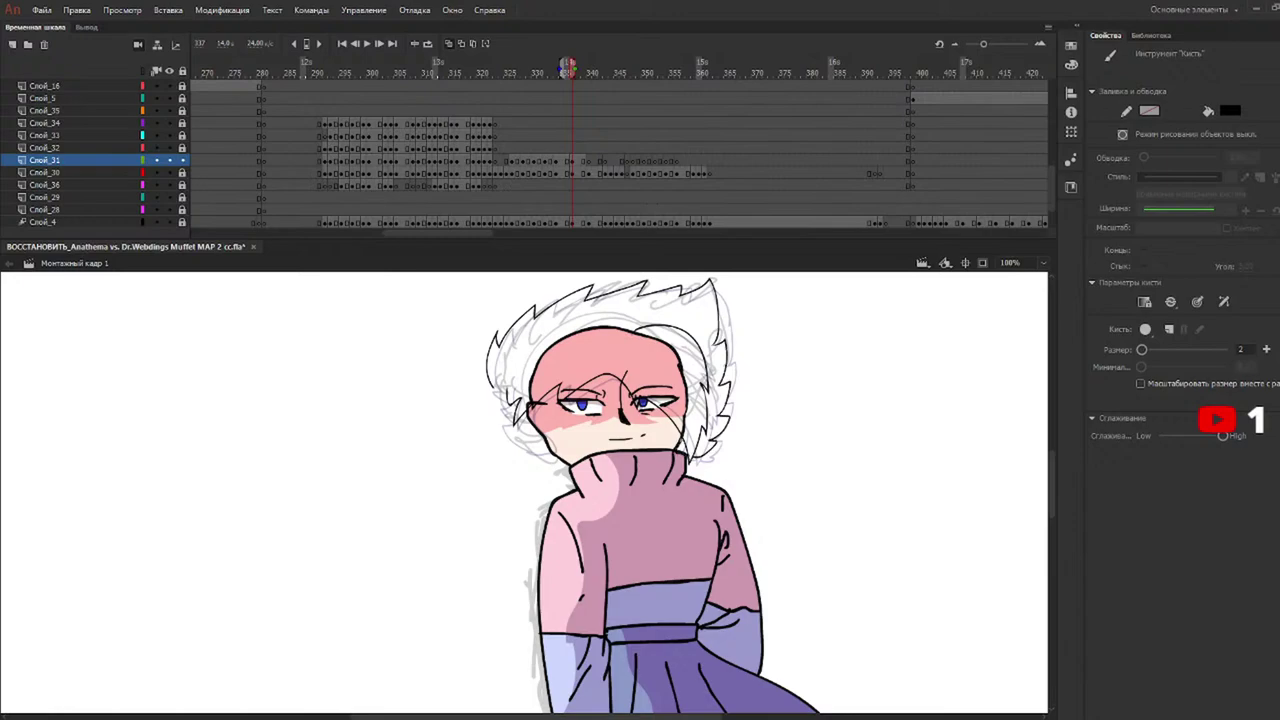
mouse_move(488, 386)
mouse_down()
mouse_move(506, 432)
mouse_move(544, 456)
mouse_up()
Ink the fringe and the side strands beside the face on frame 340, undoing unsatisfactory strokes.
click(590, 68)
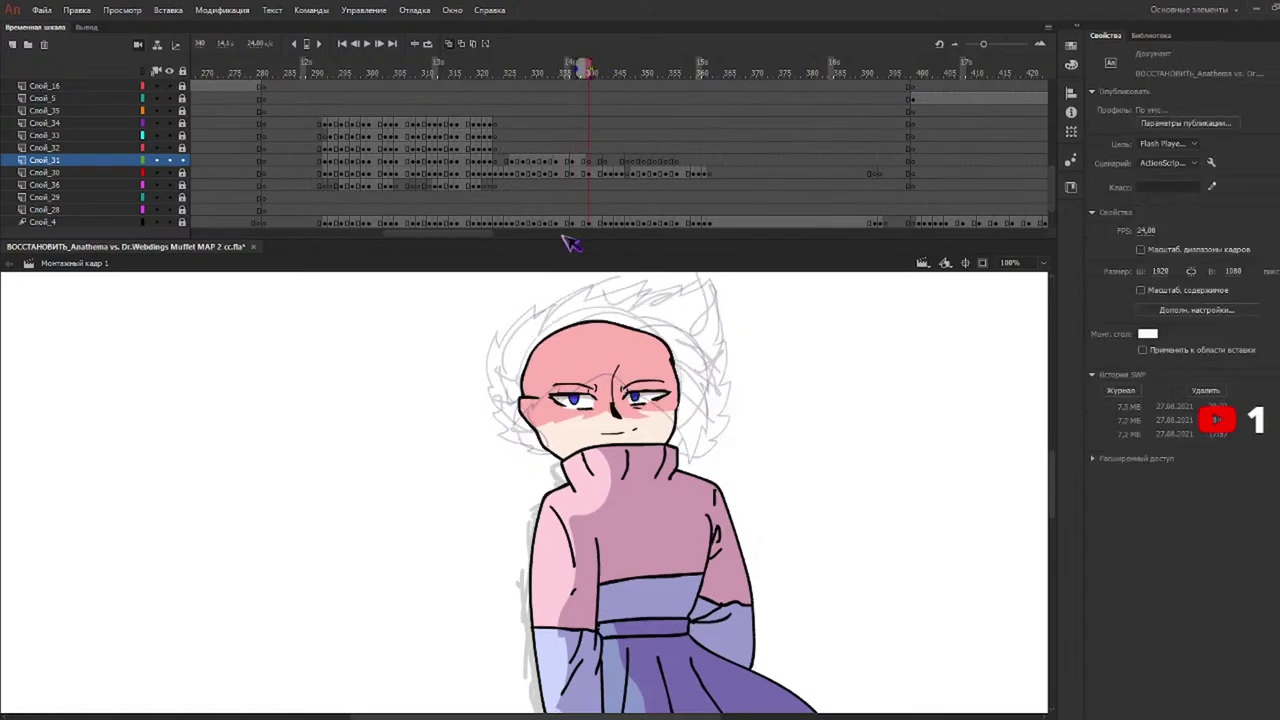
mouse_move(498, 389)
mouse_down()
mouse_move(499, 408)
mouse_move(550, 386)
mouse_move(558, 404)
mouse_move(652, 402)
mouse_up()
mouse_move(652, 400)
mouse_down()
mouse_move(674, 456)
mouse_move(688, 428)
mouse_move(690, 440)
mouse_up()
mouse_move(700, 388)
mouse_down()
mouse_move(690, 436)
mouse_move(702, 358)
mouse_move(688, 340)
mouse_move(636, 327)
mouse_move(699, 356)
mouse_move(699, 370)
mouse_up()
key(ctrl+z)
key(ctrl+z)
mouse_move(620, 327)
mouse_down()
mouse_move(703, 358)
mouse_move(684, 476)
mouse_up()
Ink the spiky outer hair contour and the lower left strands on frame 340 with the black brush.
mouse_move(686, 460)
mouse_down()
mouse_move(632, 396)
mouse_move(592, 381)
mouse_move(508, 416)
mouse_move(496, 332)
mouse_move(540, 296)
mouse_move(592, 284)
mouse_move(716, 290)
mouse_up()
mouse_move(718, 338)
mouse_down()
mouse_move(724, 412)
mouse_move(700, 448)
mouse_up()
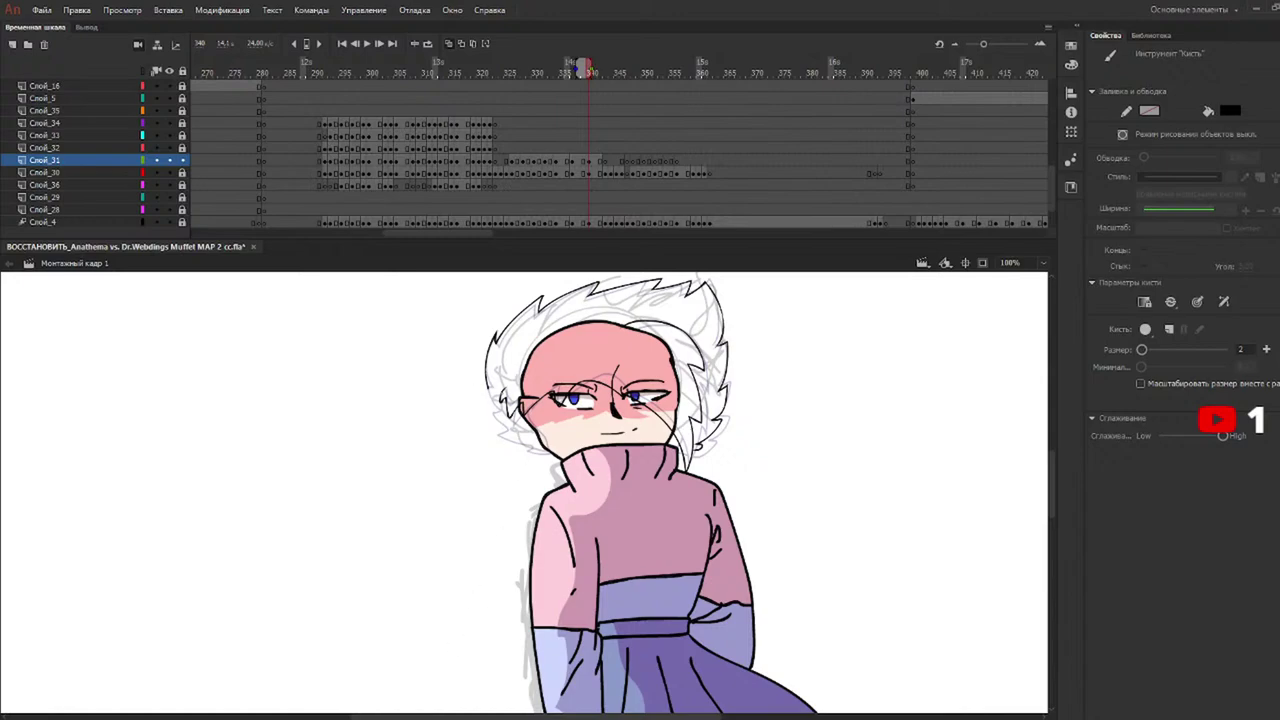
mouse_move(484, 386)
mouse_down()
mouse_move(506, 440)
mouse_move(540, 447)
mouse_move(541, 434)
mouse_up()
Ink the fringe and the spiky outer hair contour on frame 348 at 200% zoom, undoing unsatisfactory strokes.
drag(612, 72, 629, 70)
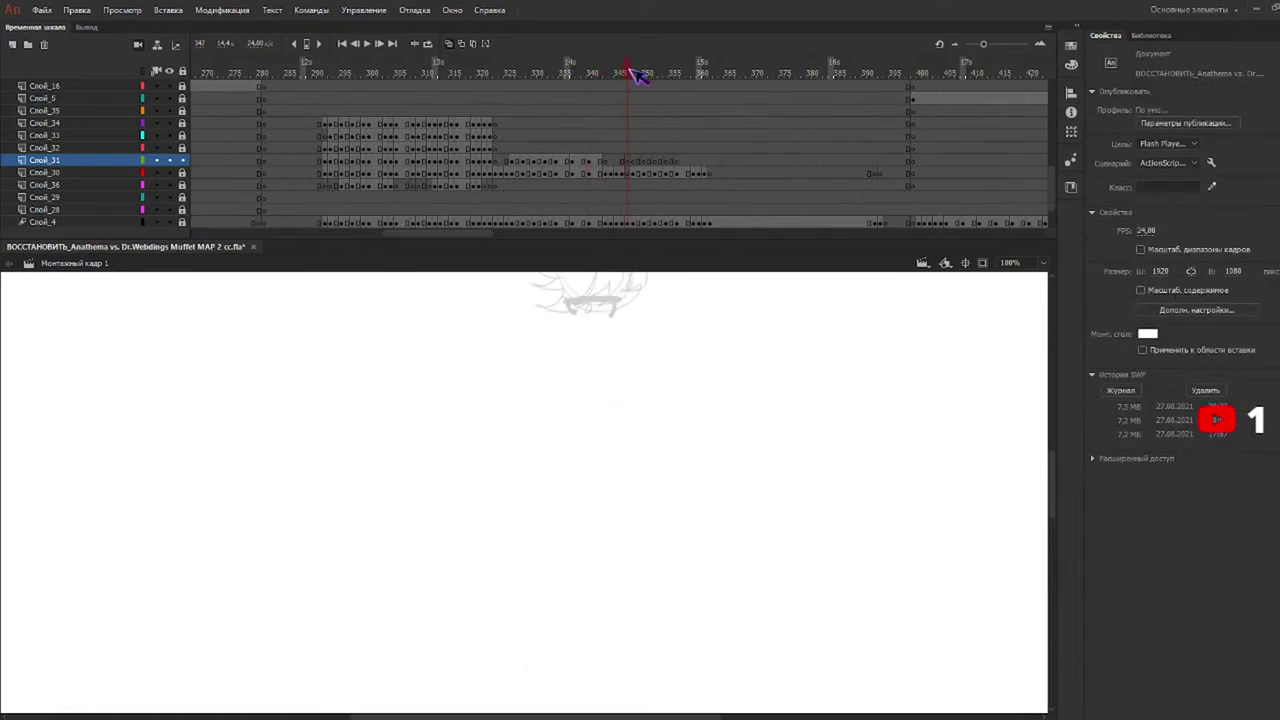
click(636, 72)
drag(1051, 466, 1053, 433)
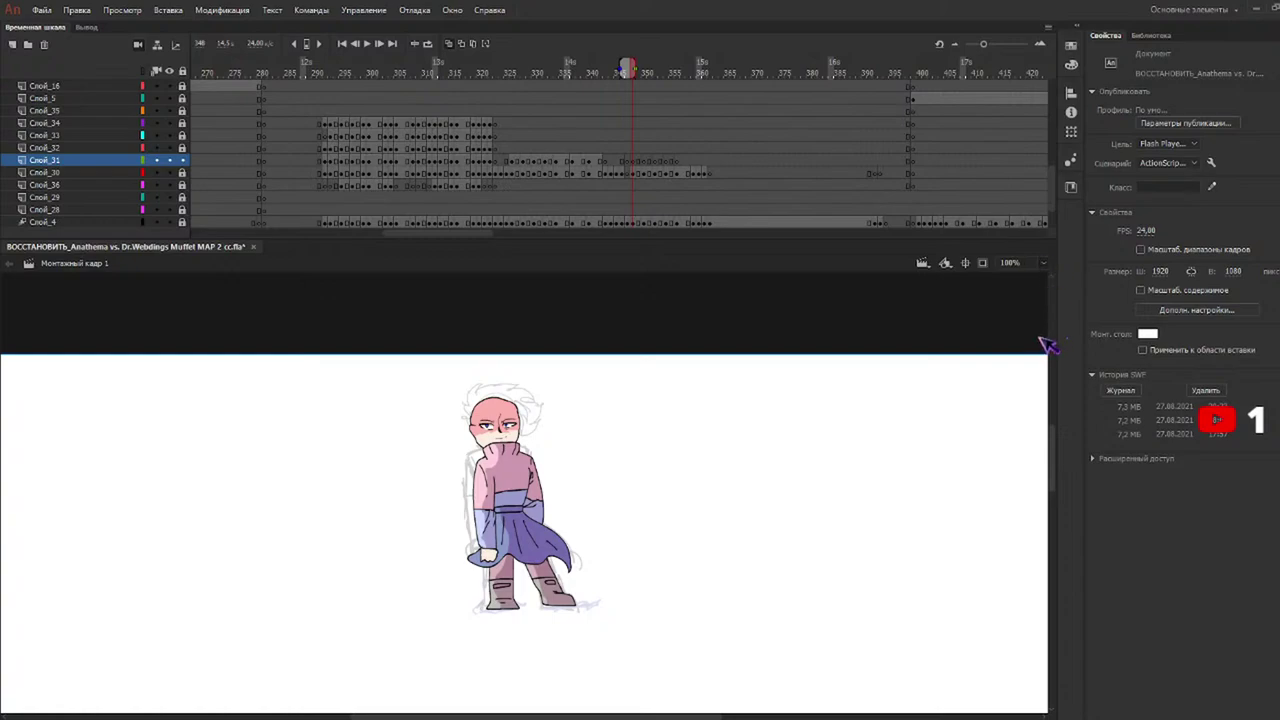
key(ctrl+equal)
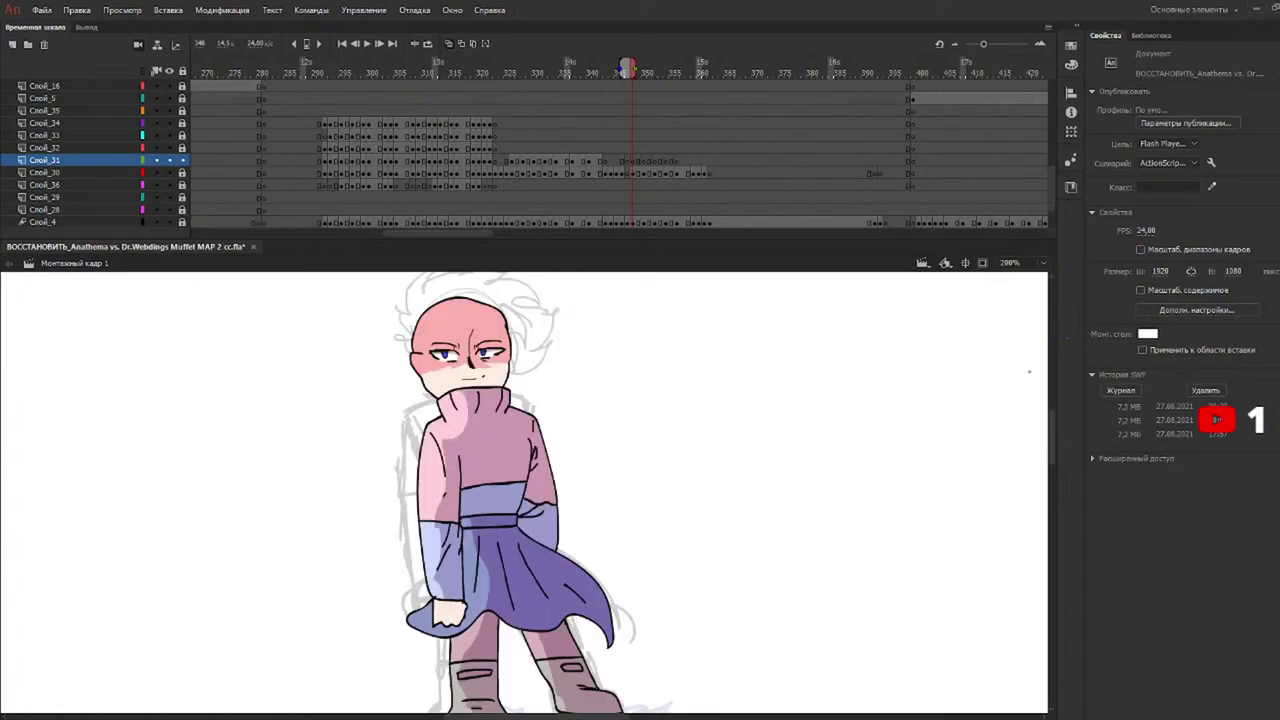
scroll(1060, 455, up, 2)
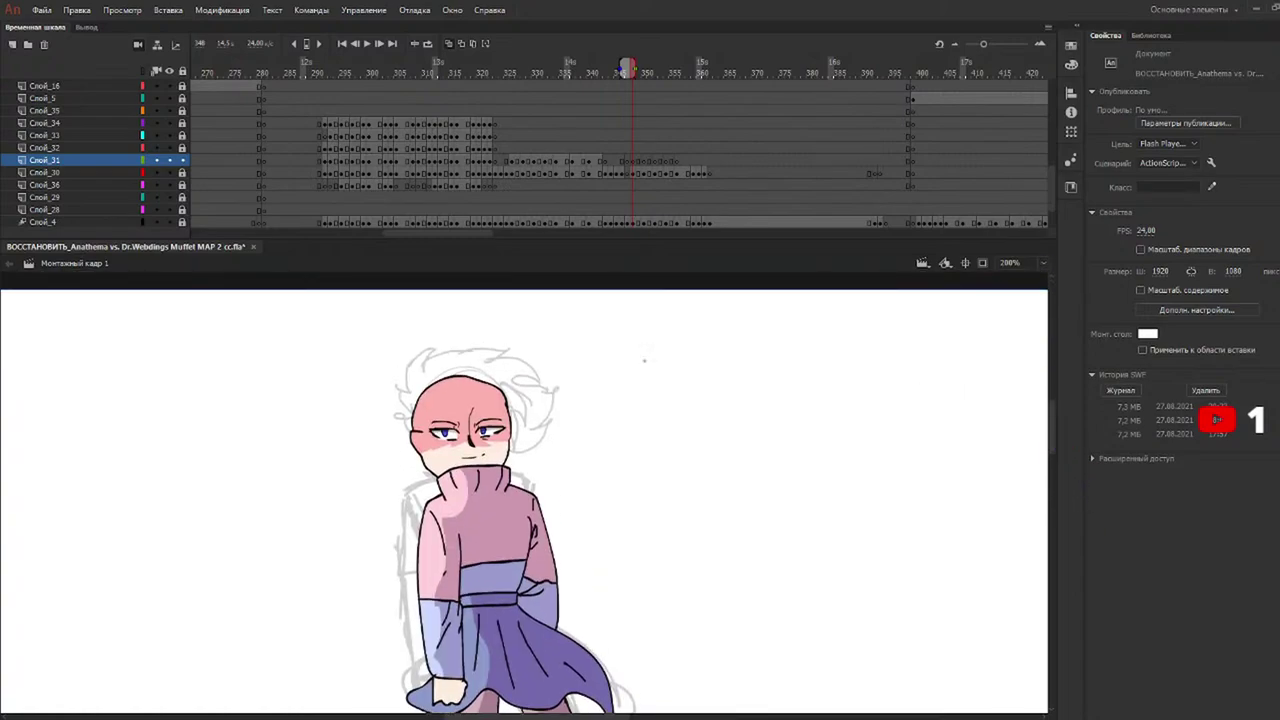
mouse_move(464, 410)
mouse_down()
mouse_move(508, 425)
mouse_move(519, 446)
mouse_up()
mouse_move(516, 418)
mouse_down()
mouse_move(520, 445)
mouse_move(516, 394)
mouse_move(490, 380)
mouse_move(530, 406)
mouse_move(514, 400)
mouse_up()
key(ctrl+z)
key(ctrl+z)
key(ctrl+z)
key(ctrl+z)
key(ctrl+z)
drag(514, 400, 523, 437)
mouse_move(523, 437)
mouse_down()
mouse_move(455, 413)
mouse_move(418, 440)
mouse_move(397, 395)
mouse_move(426, 361)
mouse_move(502, 349)
mouse_move(534, 362)
mouse_move(548, 388)
mouse_move(528, 446)
mouse_up()
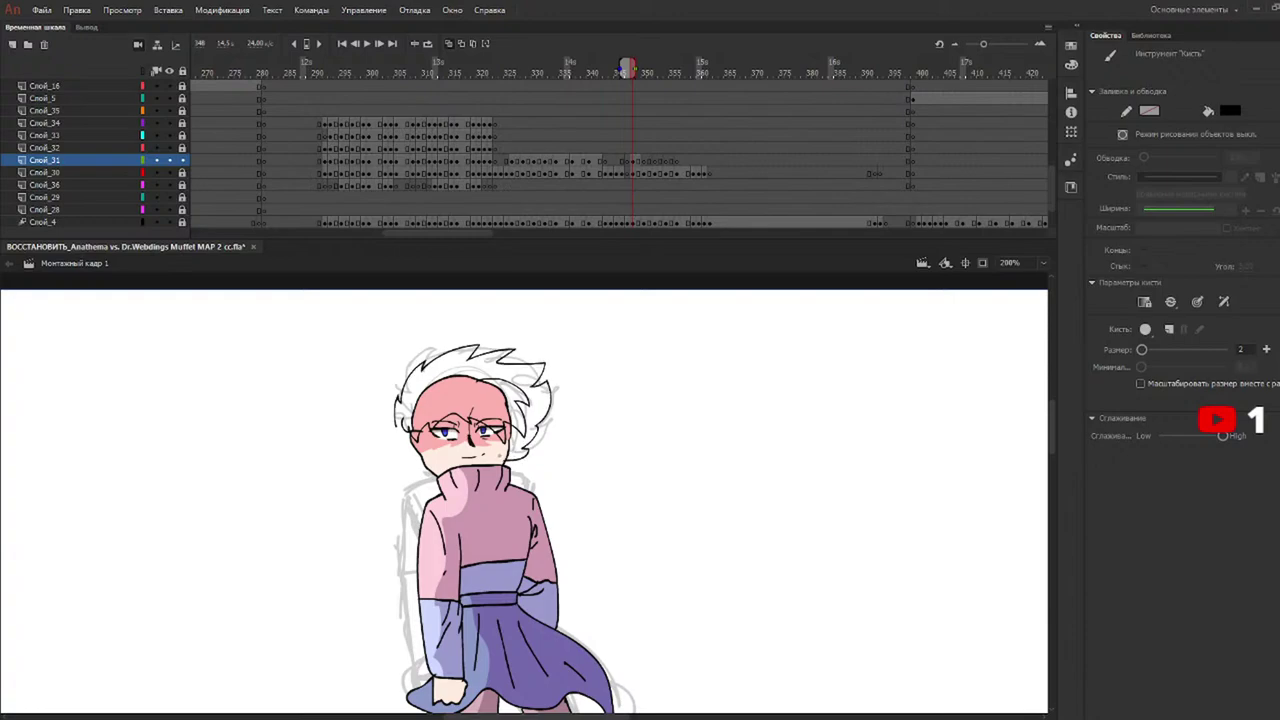
Ink the lower left hair strands beside the cheek on frame 348, undoing and redrawing the unsatisfactory stroke.
key(e)
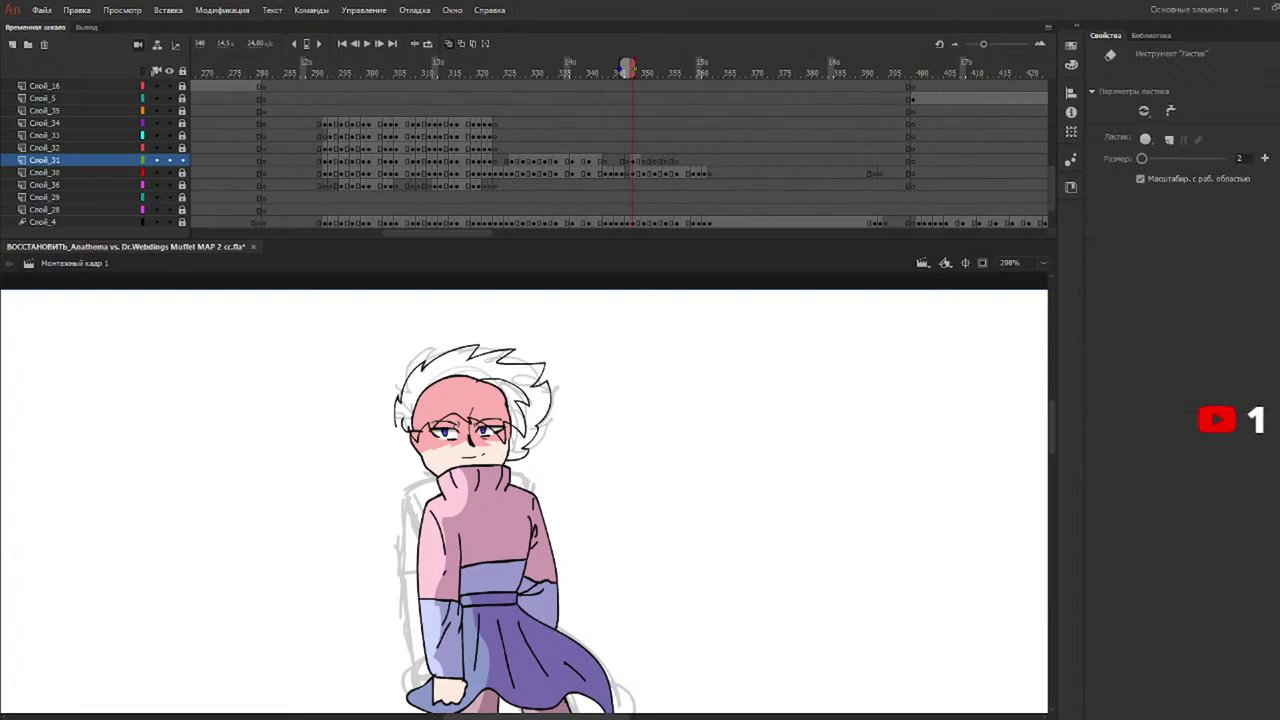
key(b)
drag(393, 424, 420, 466)
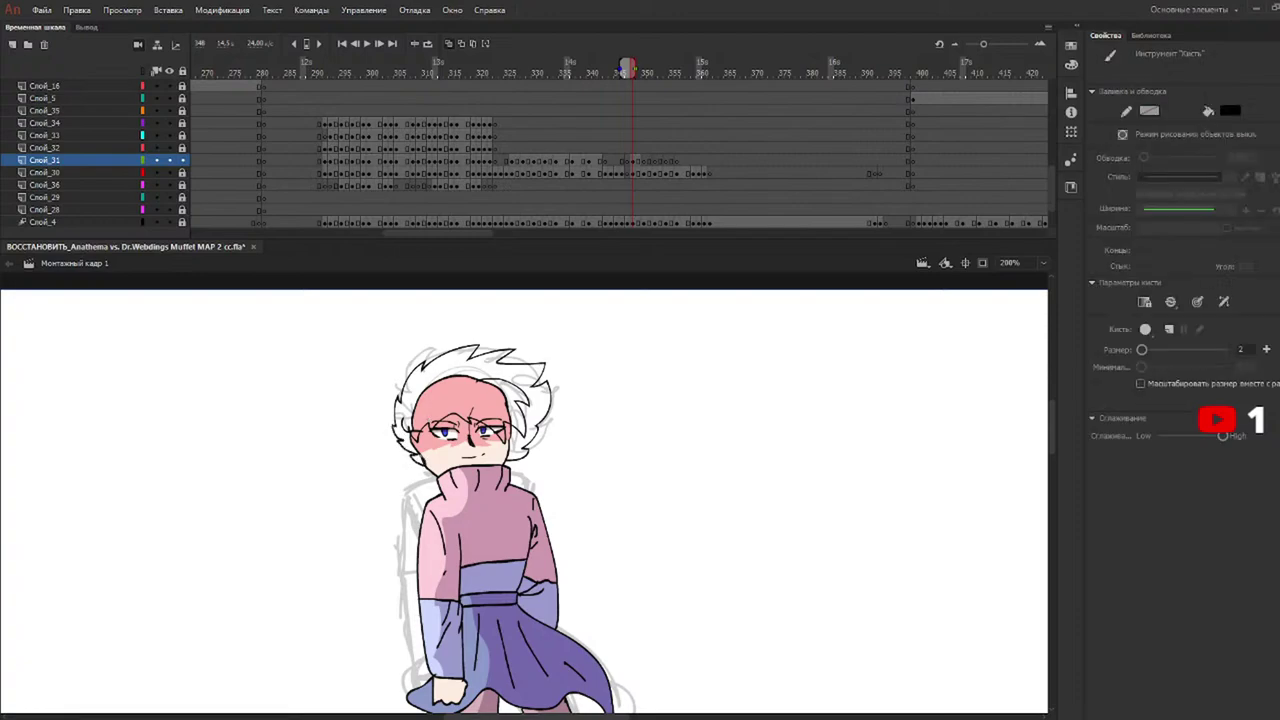
key(ctrl+z)
key(v)
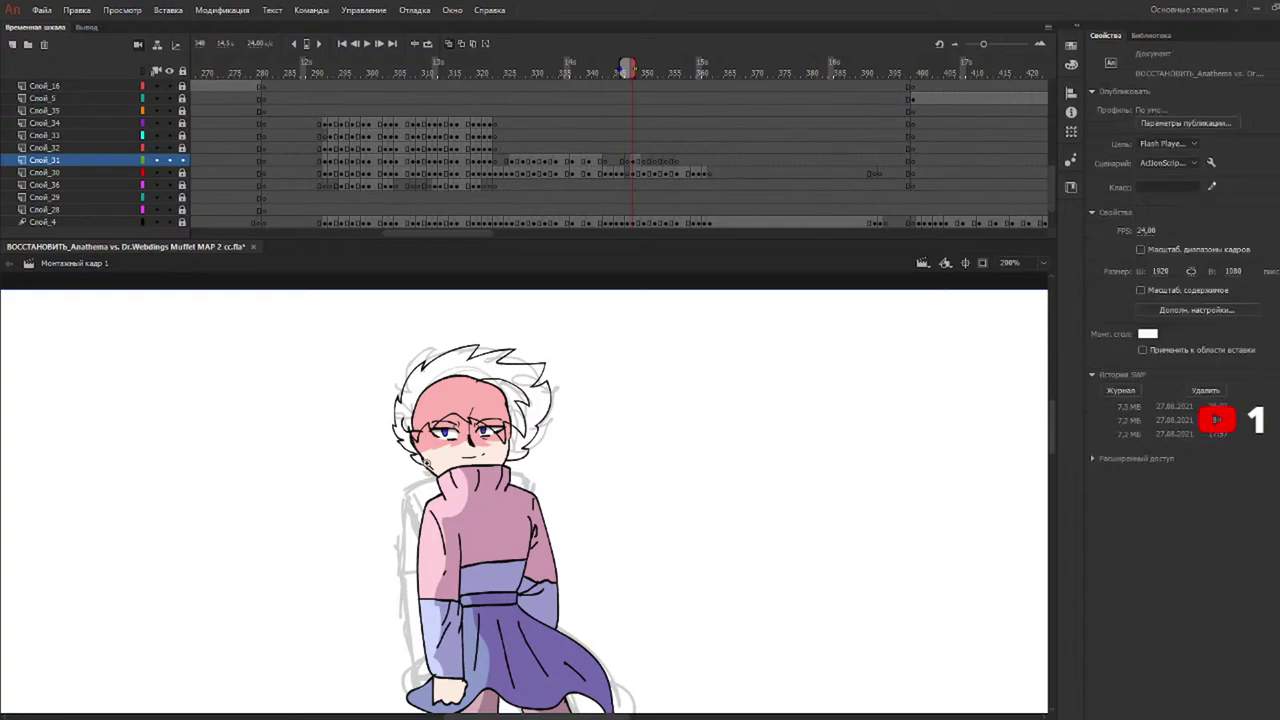
key(b)
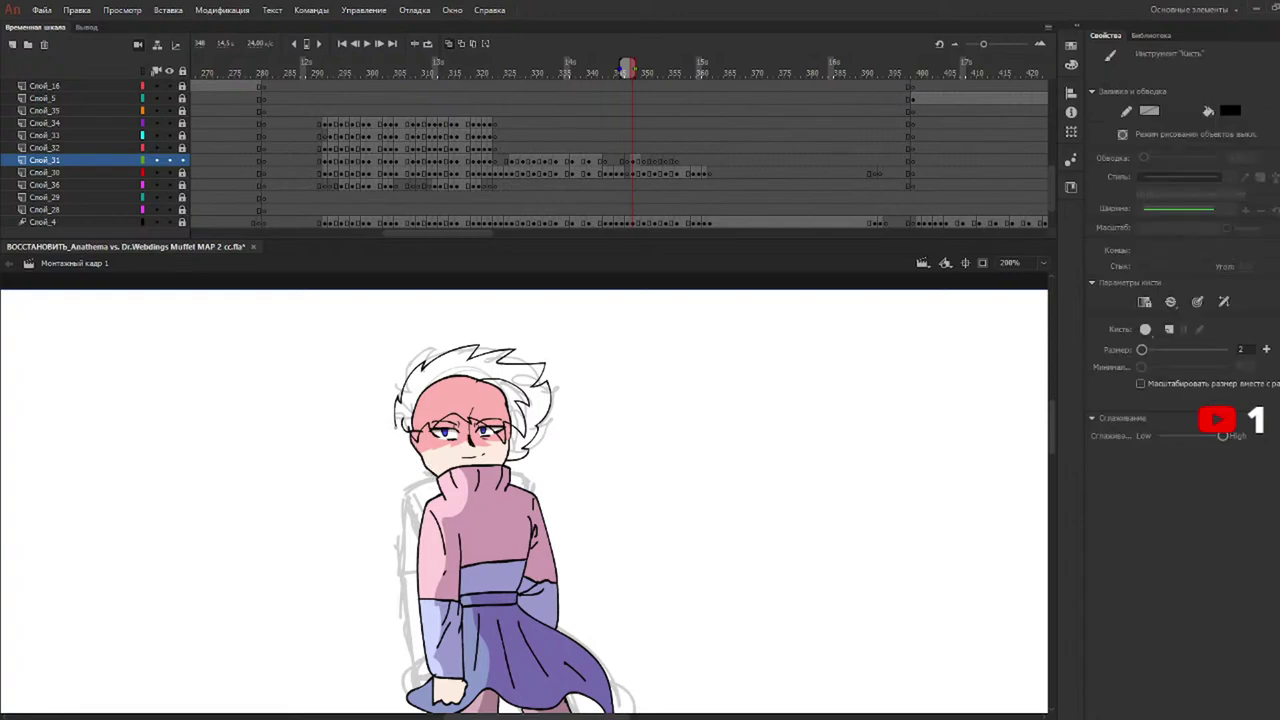
drag(394, 427, 423, 465)
Ink the fringe, side strands and spiky outer hair contour on frame 350, undoing an unsatisfactory stroke.
click(642, 73)
mouse_move(400, 418)
mouse_down()
mouse_move(404, 434)
mouse_move(460, 418)
mouse_move(502, 444)
mouse_move(522, 414)
mouse_move(492, 386)
mouse_move(464, 390)
mouse_up()
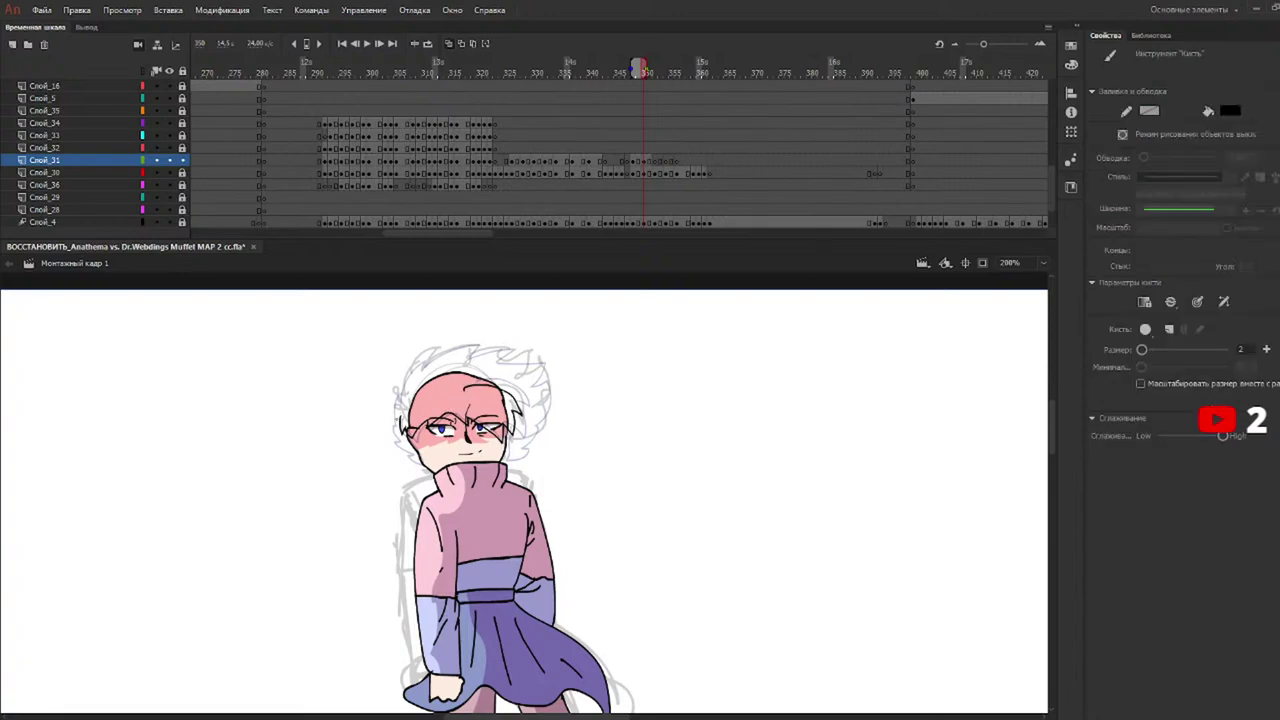
mouse_move(394, 424)
mouse_down()
mouse_move(400, 386)
mouse_move(430, 354)
mouse_move(466, 338)
mouse_move(498, 345)
mouse_move(540, 364)
mouse_move(532, 424)
mouse_move(506, 455)
mouse_up()
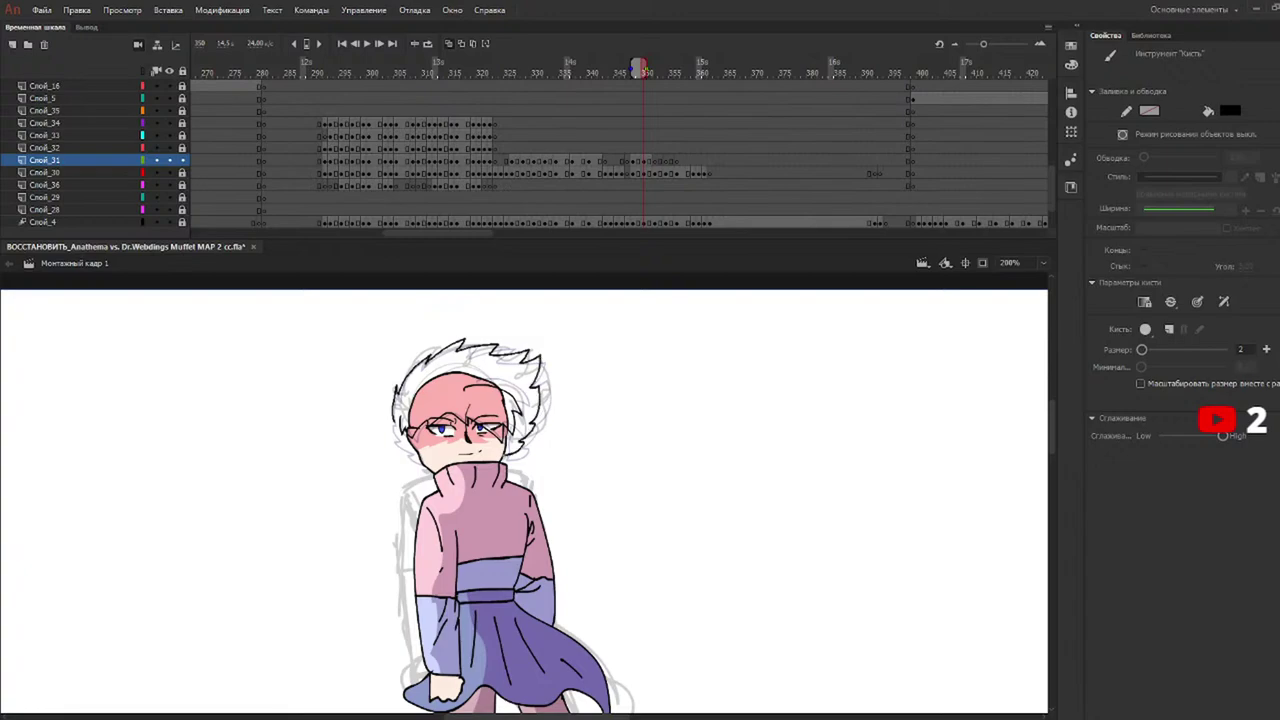
key(ctrl+z)
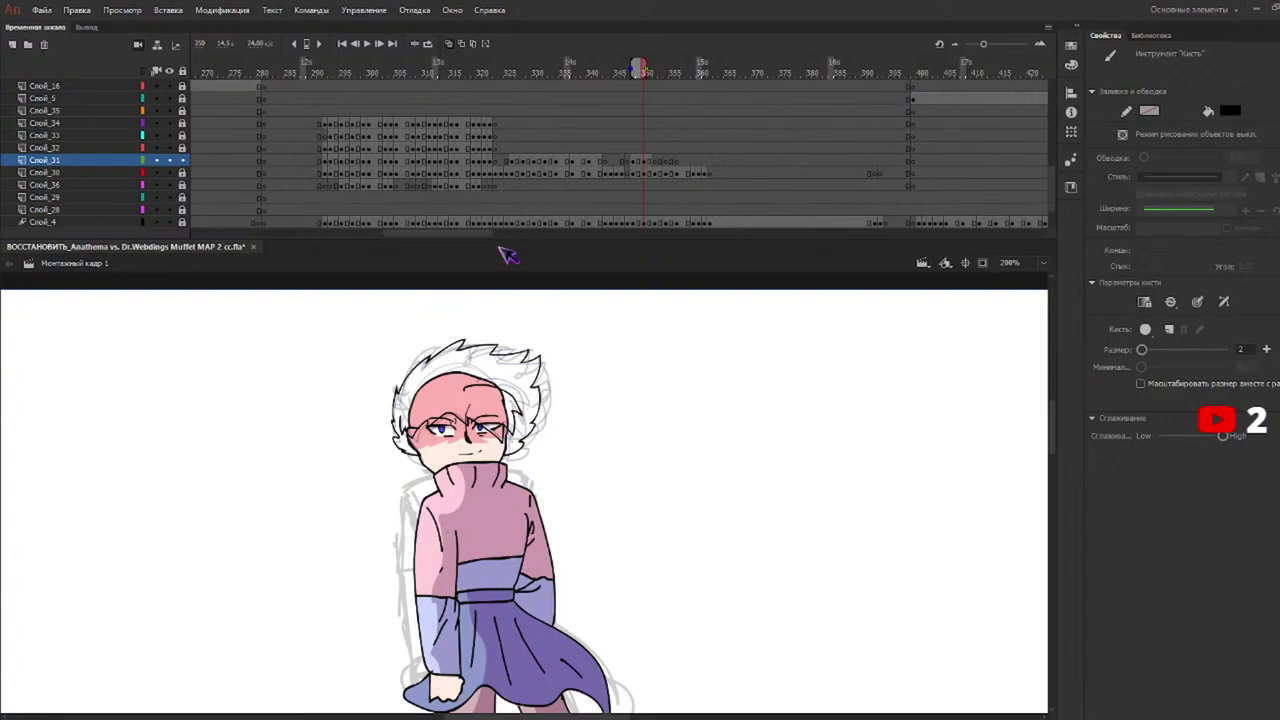
key(v)
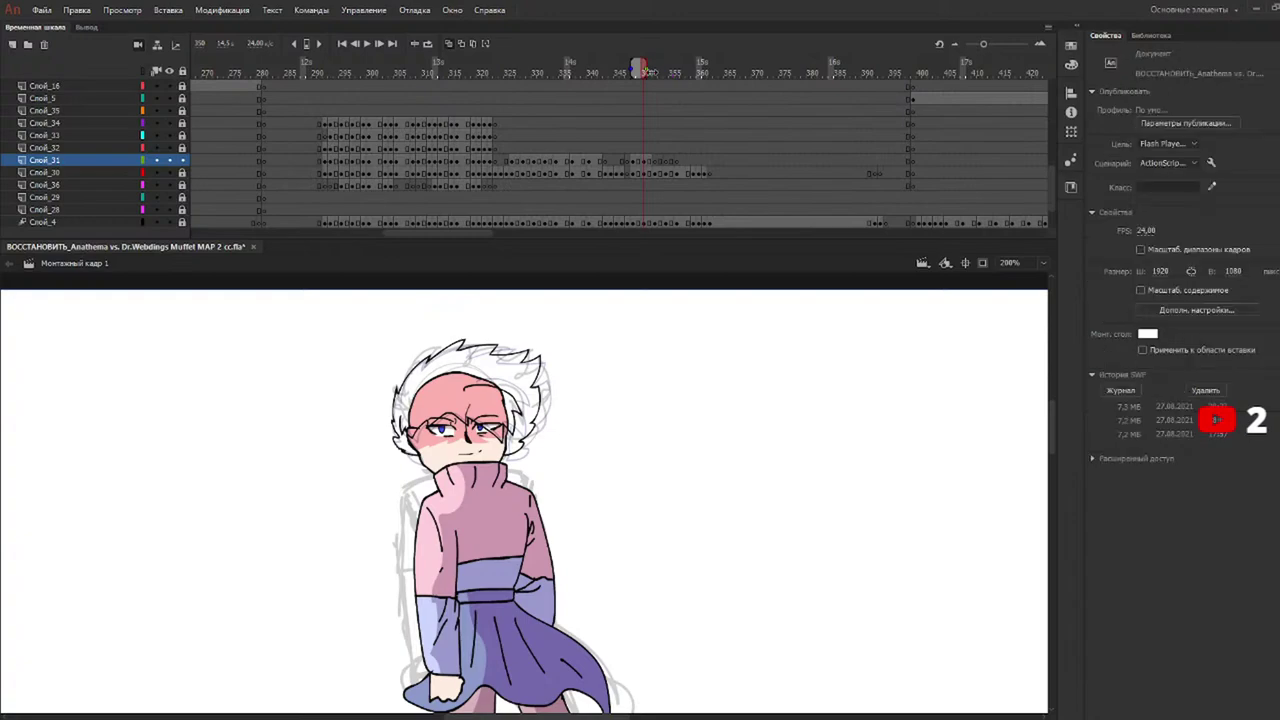
Ink the fringe, side strands and spiky outer hair contour on frame 352, undoing unsatisfactory strokes.
click(656, 72)
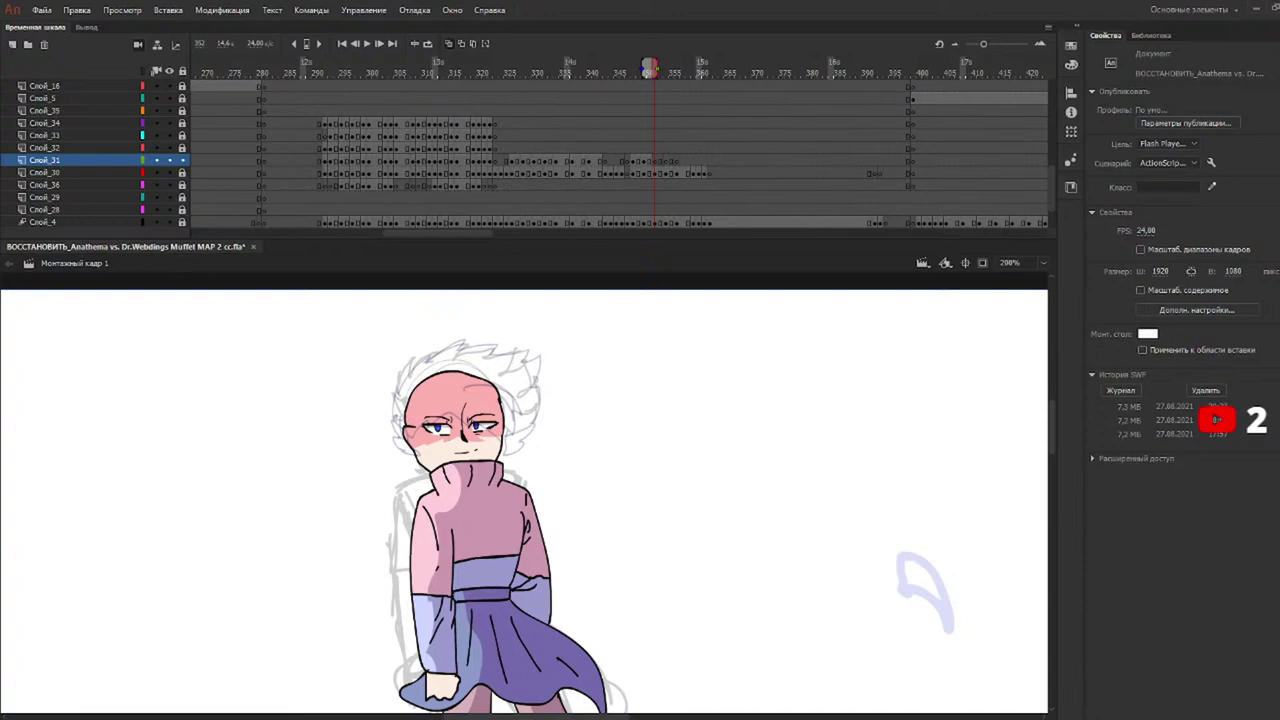
key(b)
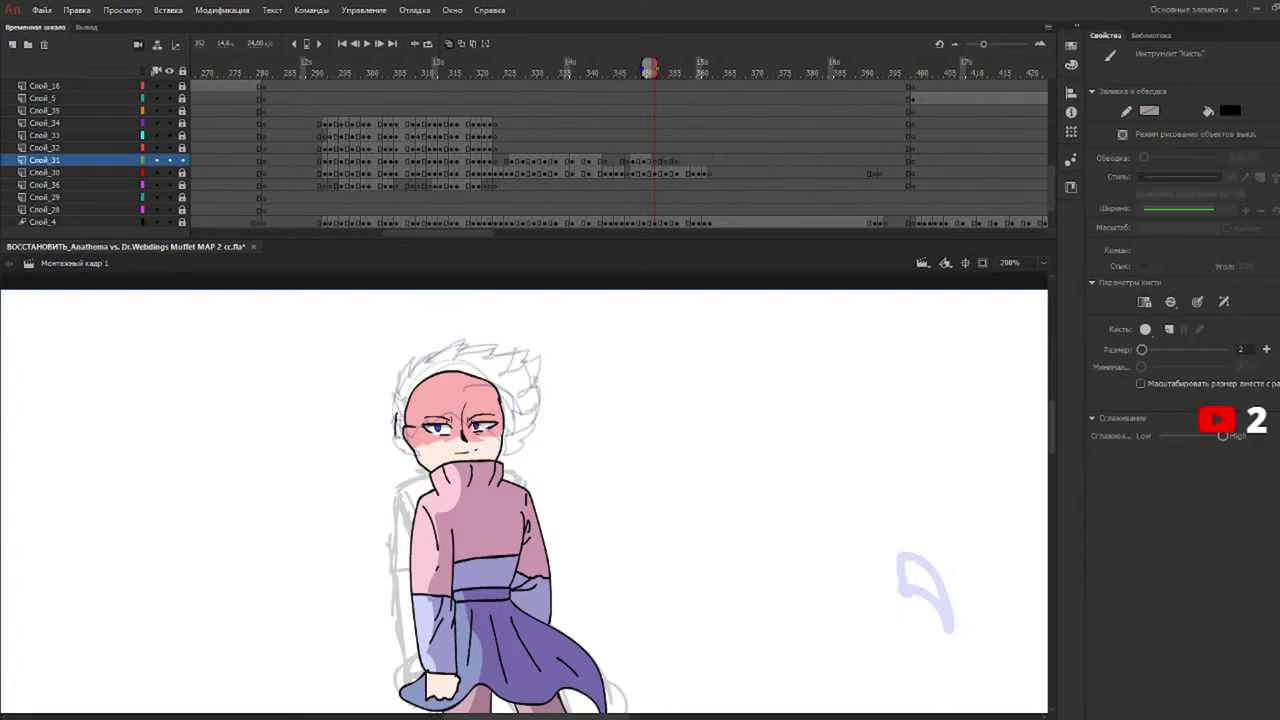
mouse_move(402, 438)
mouse_down()
mouse_move(424, 418)
mouse_move(466, 431)
mouse_move(512, 414)
mouse_move(468, 381)
mouse_move(458, 390)
mouse_up()
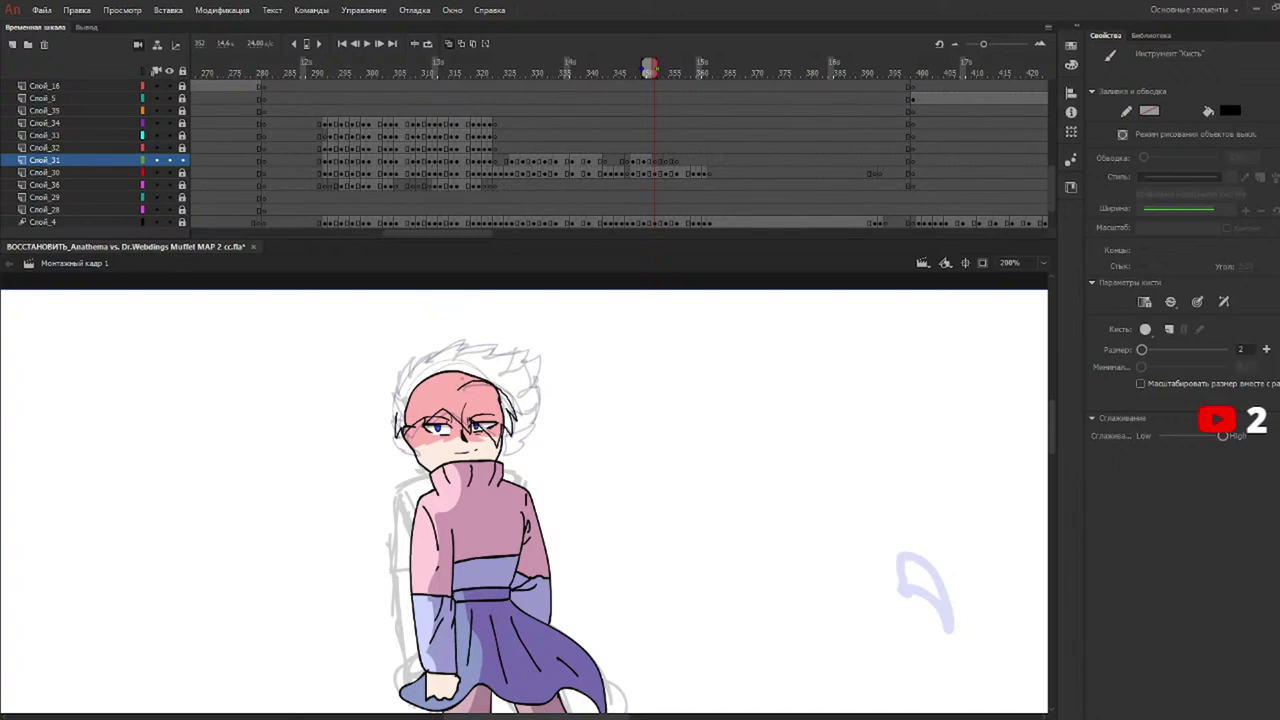
mouse_move(394, 426)
mouse_down()
mouse_move(408, 368)
mouse_move(466, 338)
mouse_move(534, 370)
mouse_move(510, 446)
mouse_up()
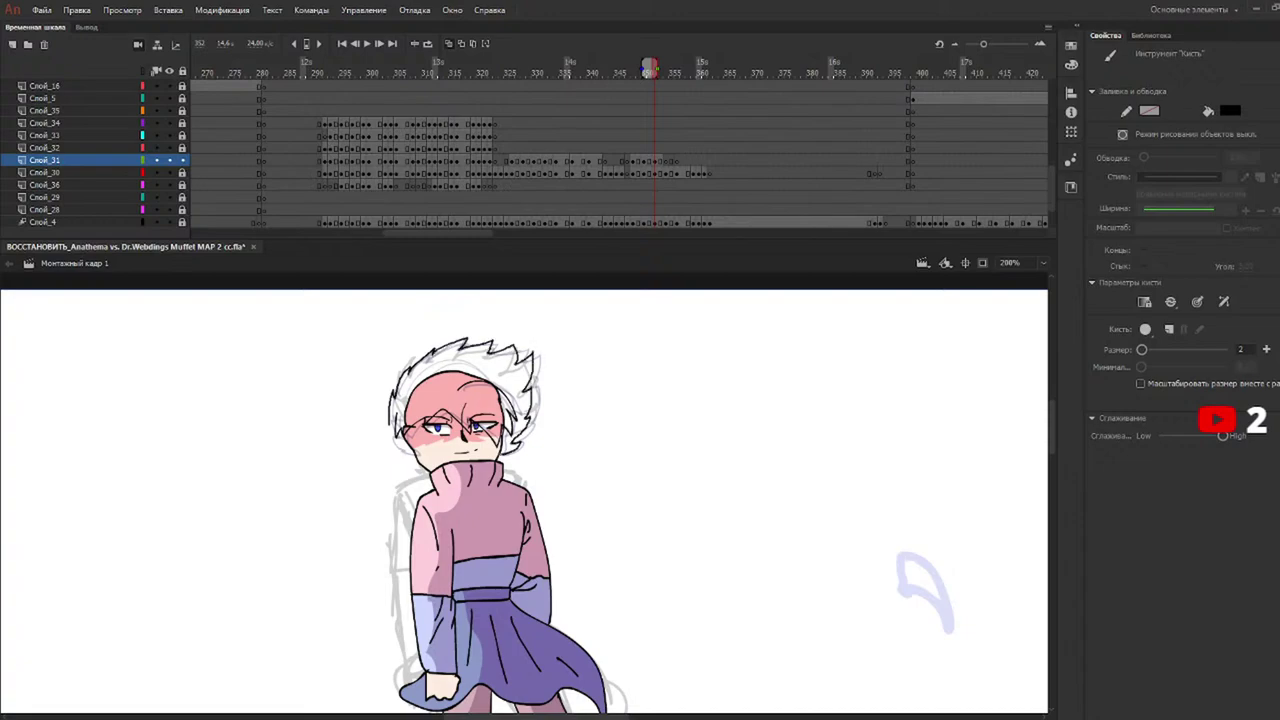
key(ctrl+z)
drag(391, 420, 386, 441)
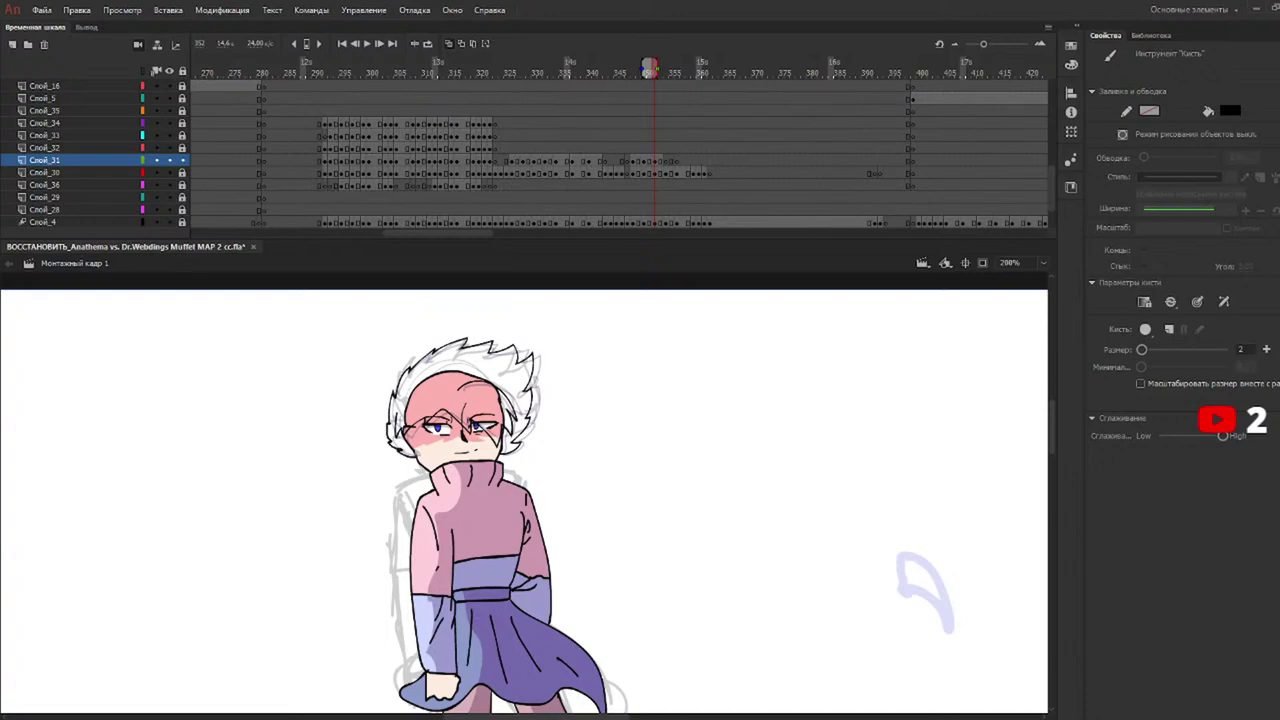
key(ctrl+z)
Ink the fringe, side strands and spiky outer hair contour on frame 354 of Слой_31.
click(670, 73)
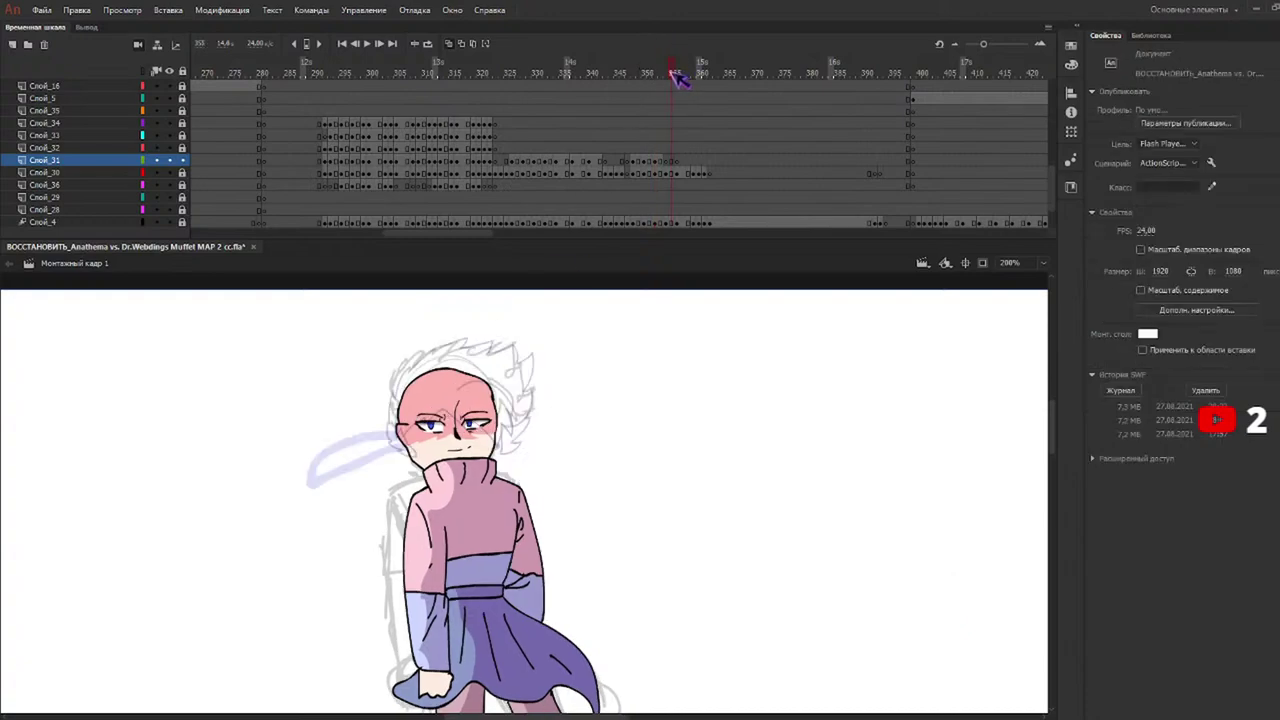
mouse_move(671, 74)
mouse_down()
mouse_move(698, 74)
mouse_move(664, 72)
mouse_up()
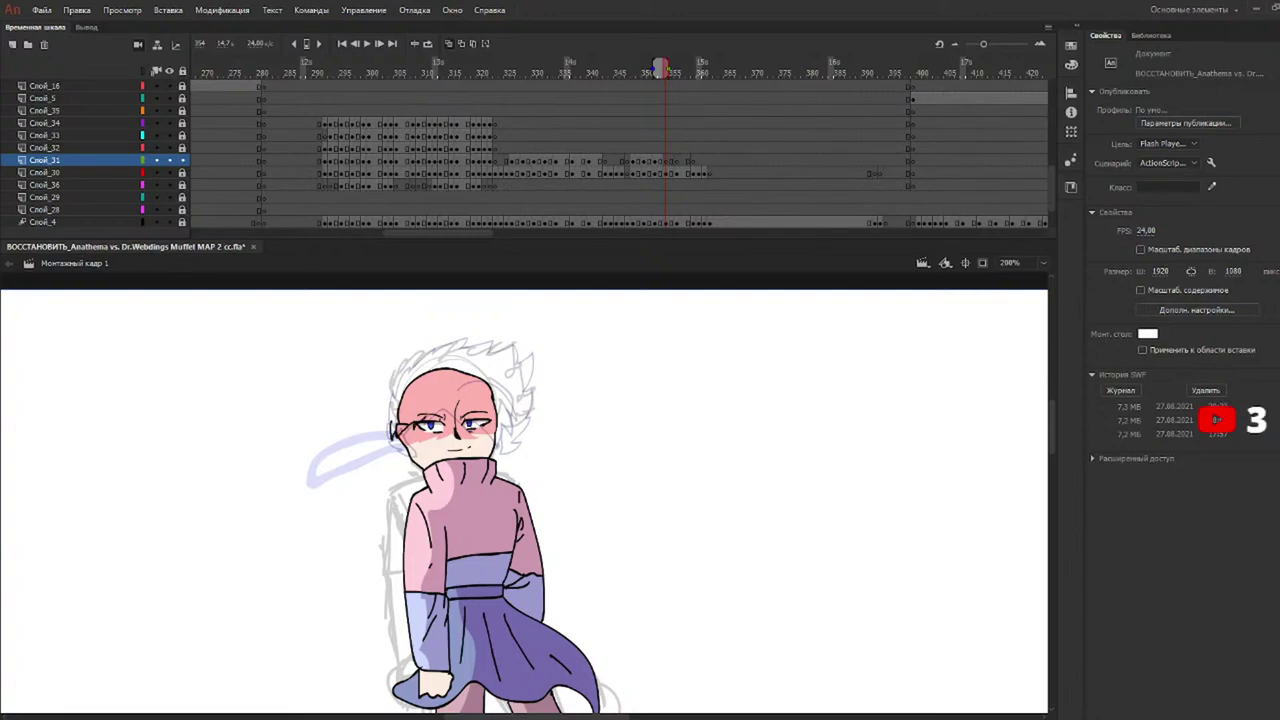
drag(443, 410, 458, 430)
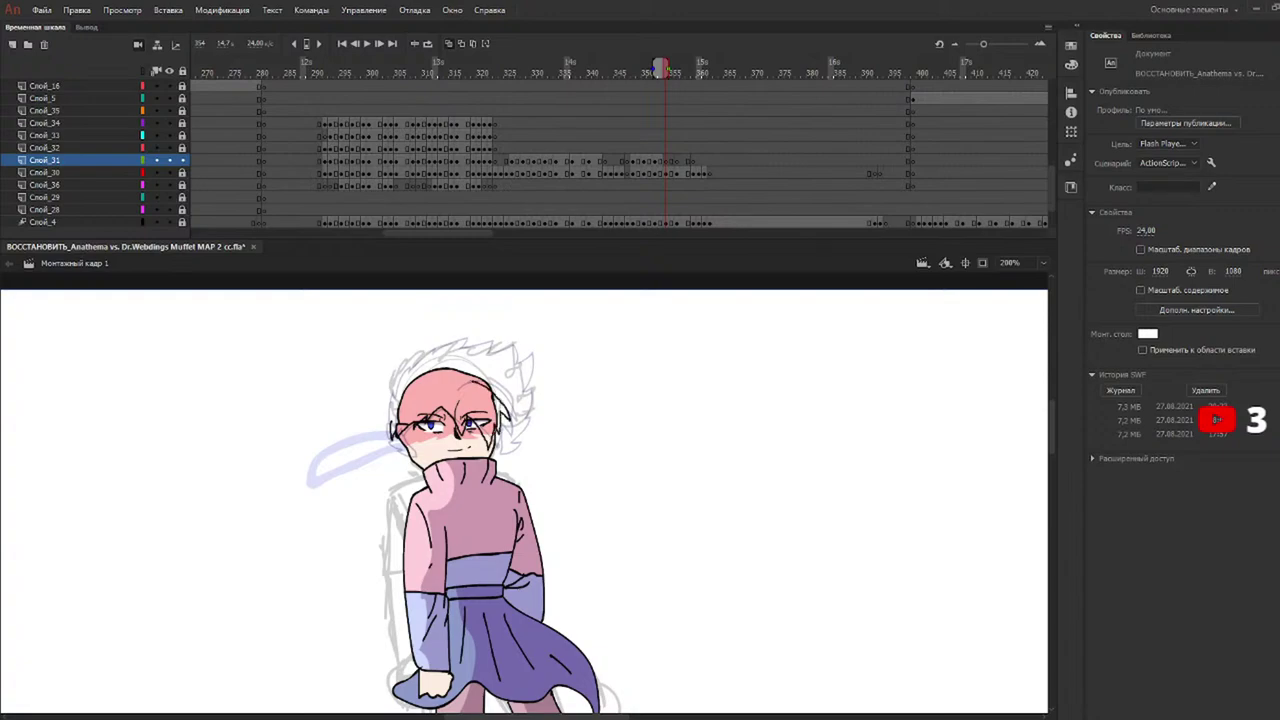
key(y)
mouse_move(386, 426)
mouse_down()
mouse_move(388, 386)
mouse_move(462, 338)
mouse_move(510, 348)
mouse_move(523, 380)
mouse_move(501, 447)
mouse_up()
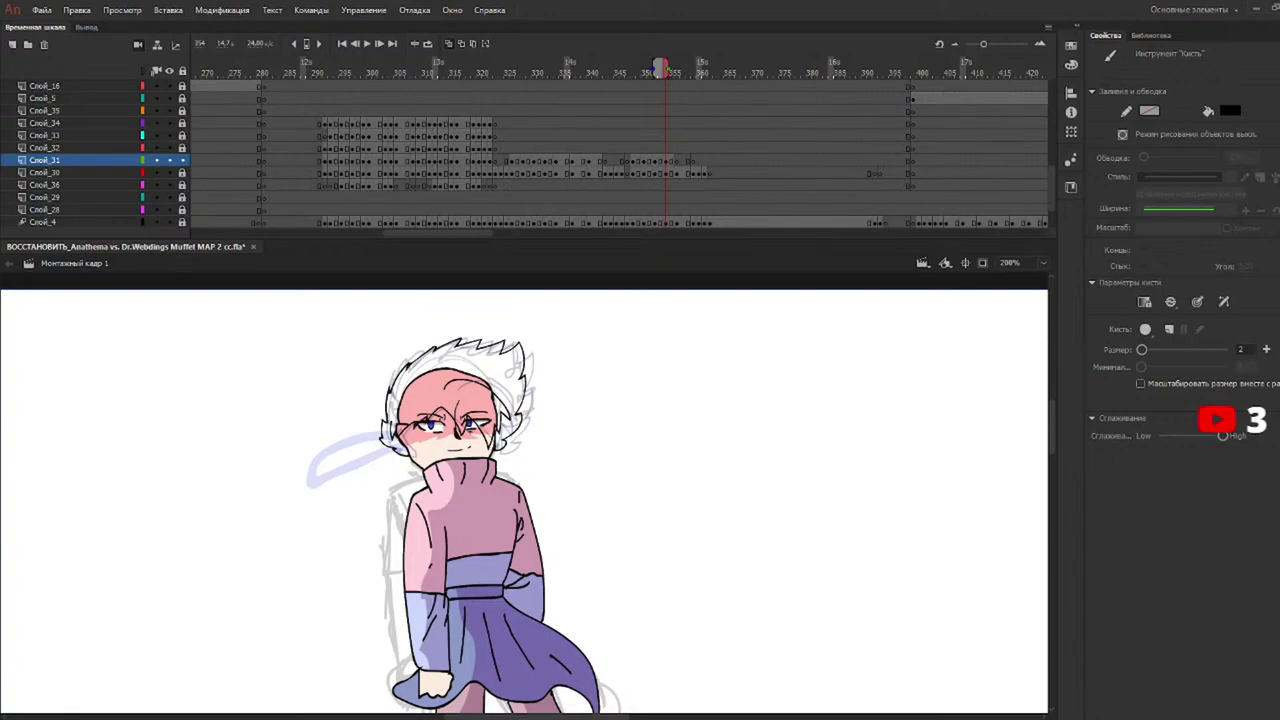
Ink the fringe, side strands and spiky outer hair contour on frame 356, undoing unsatisfactory strokes.
click(678, 70)
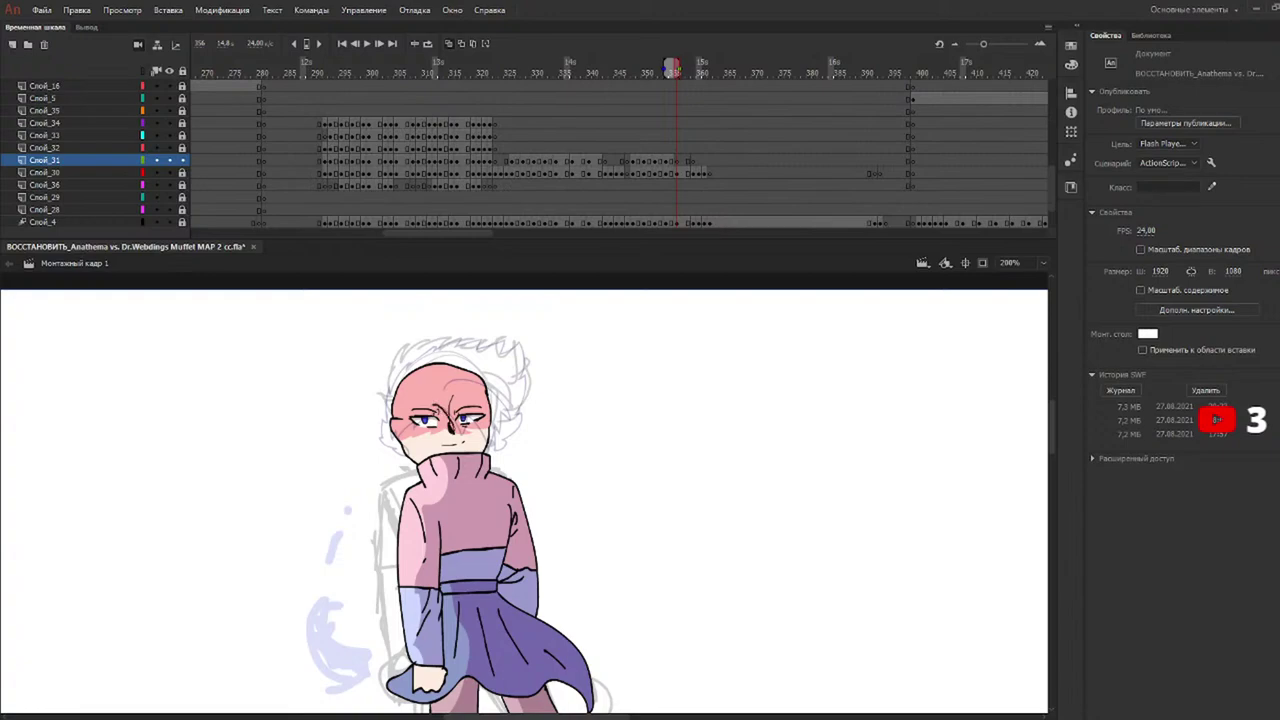
mouse_move(462, 418)
mouse_down()
mouse_move(486, 454)
mouse_move(494, 397)
mouse_up()
key(b)
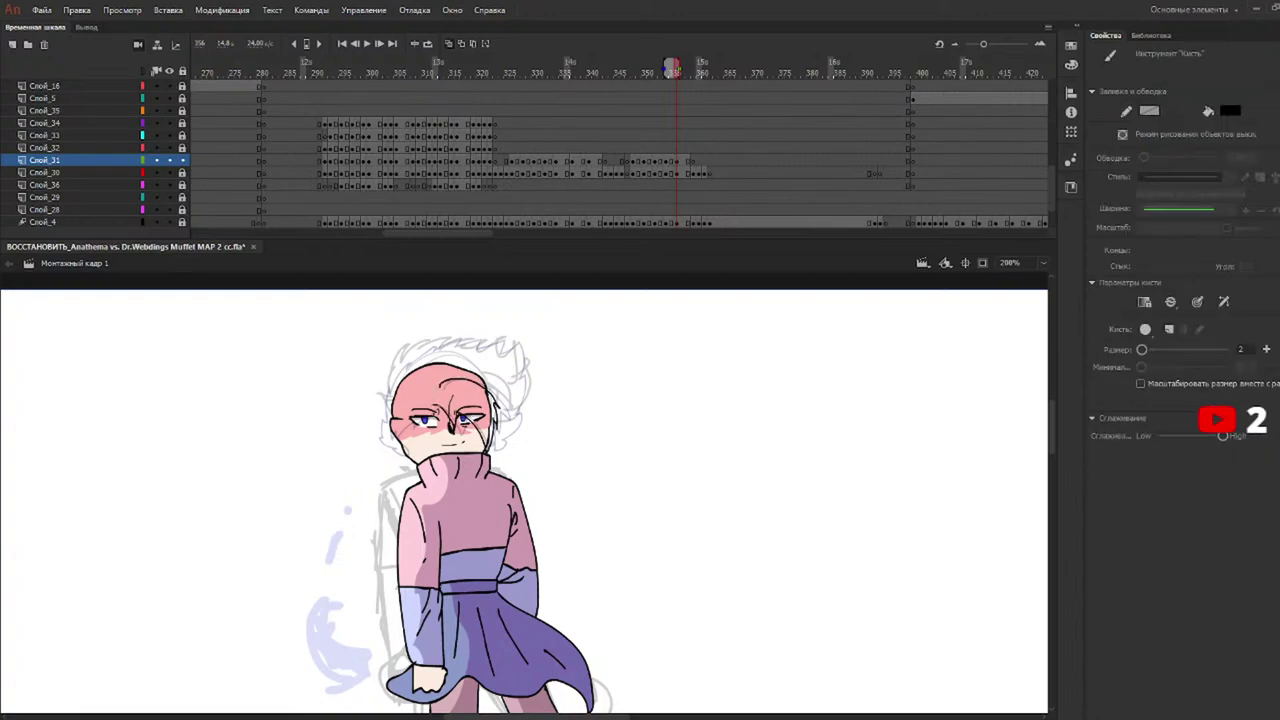
mouse_move(431, 406)
mouse_down()
mouse_move(389, 435)
mouse_move(383, 380)
mouse_move(410, 354)
mouse_move(470, 336)
mouse_move(514, 364)
mouse_move(510, 430)
mouse_up()
key(ctrl+z)
key(ctrl+z)
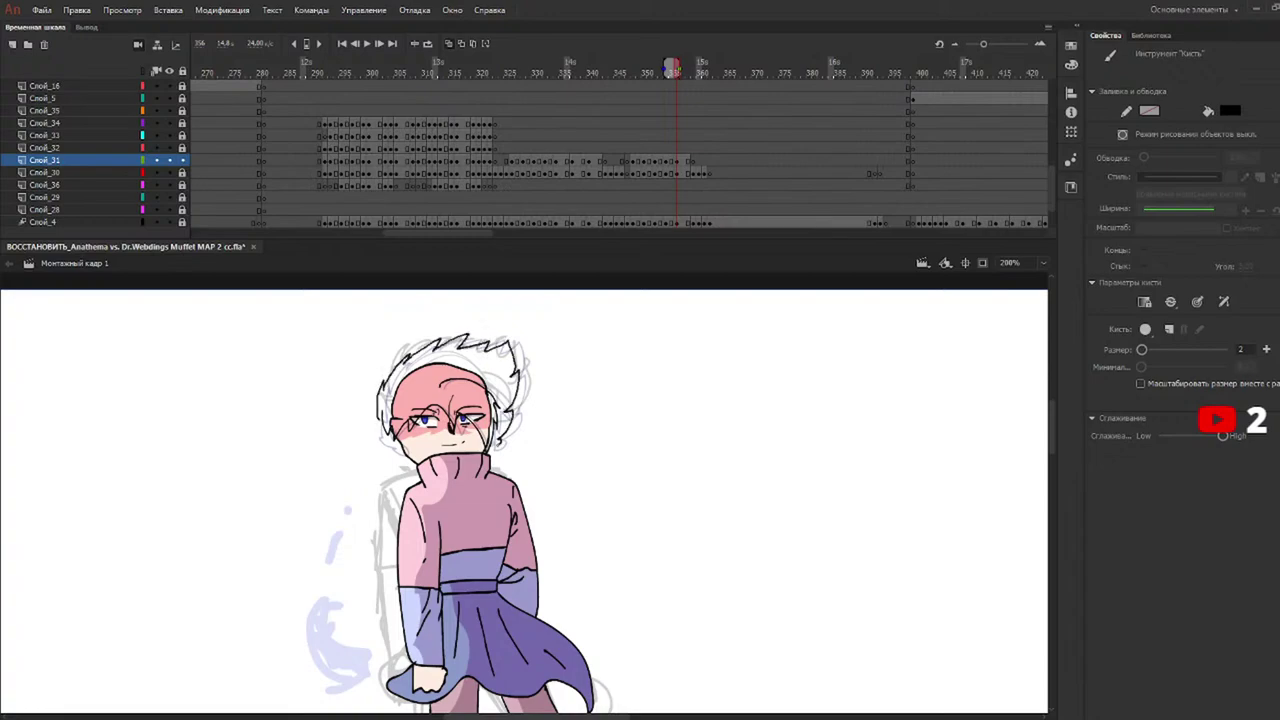
key(ctrl+z)
drag(377, 417, 385, 440)
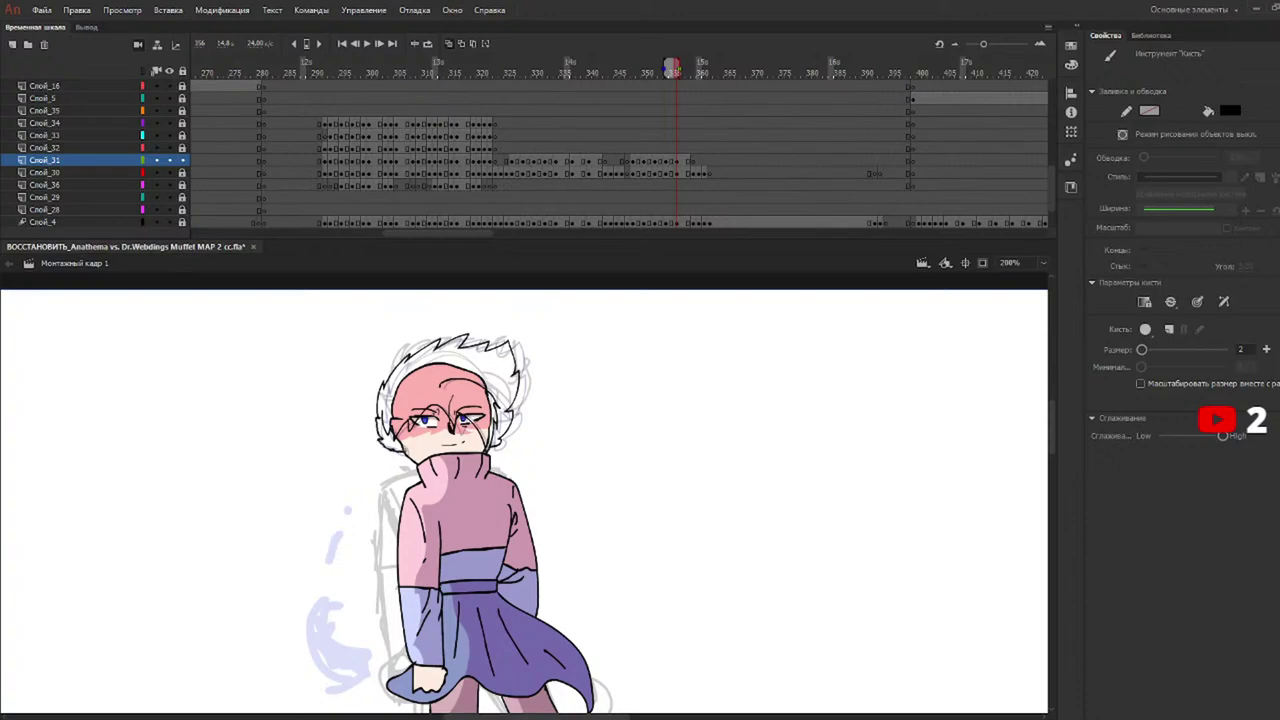
key(ctrl+z)
Fill the inked hair on frame 326 of Слой_31 with the black-to-blue gradient.
drag(700, 68, 476, 80)
key(Return)
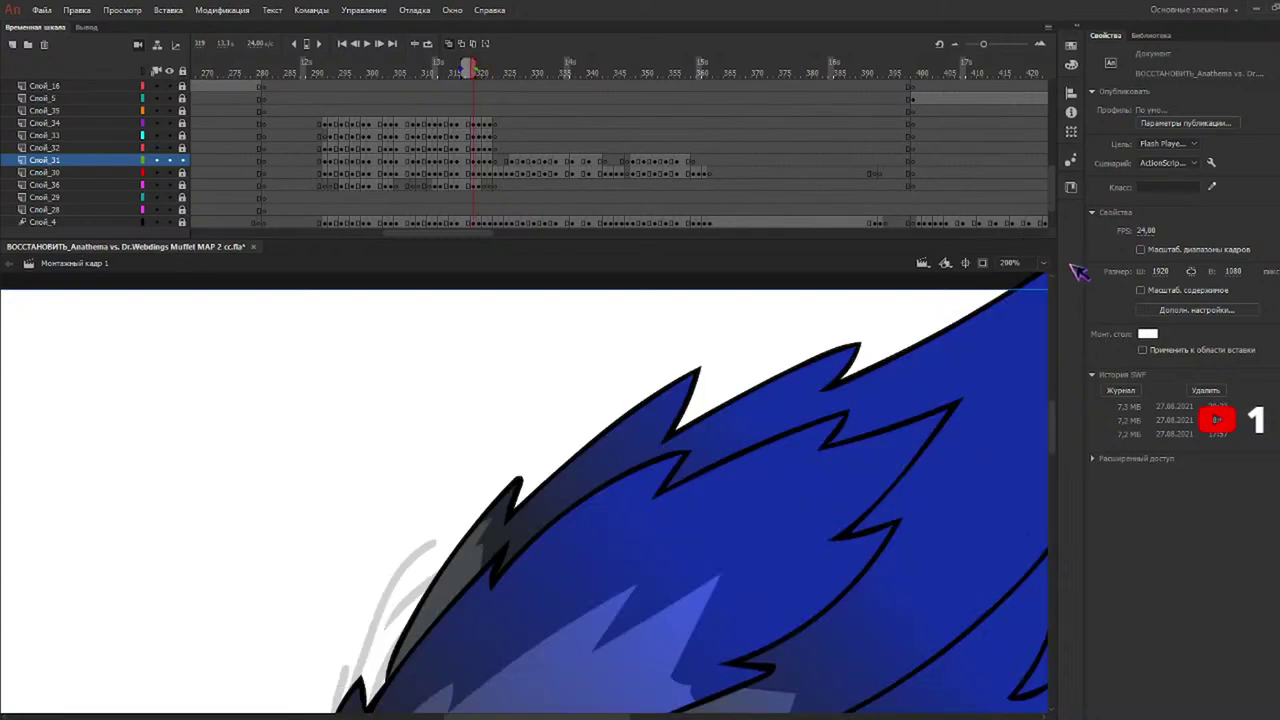
key(ctrl+minus)
key(ctrl+minus)
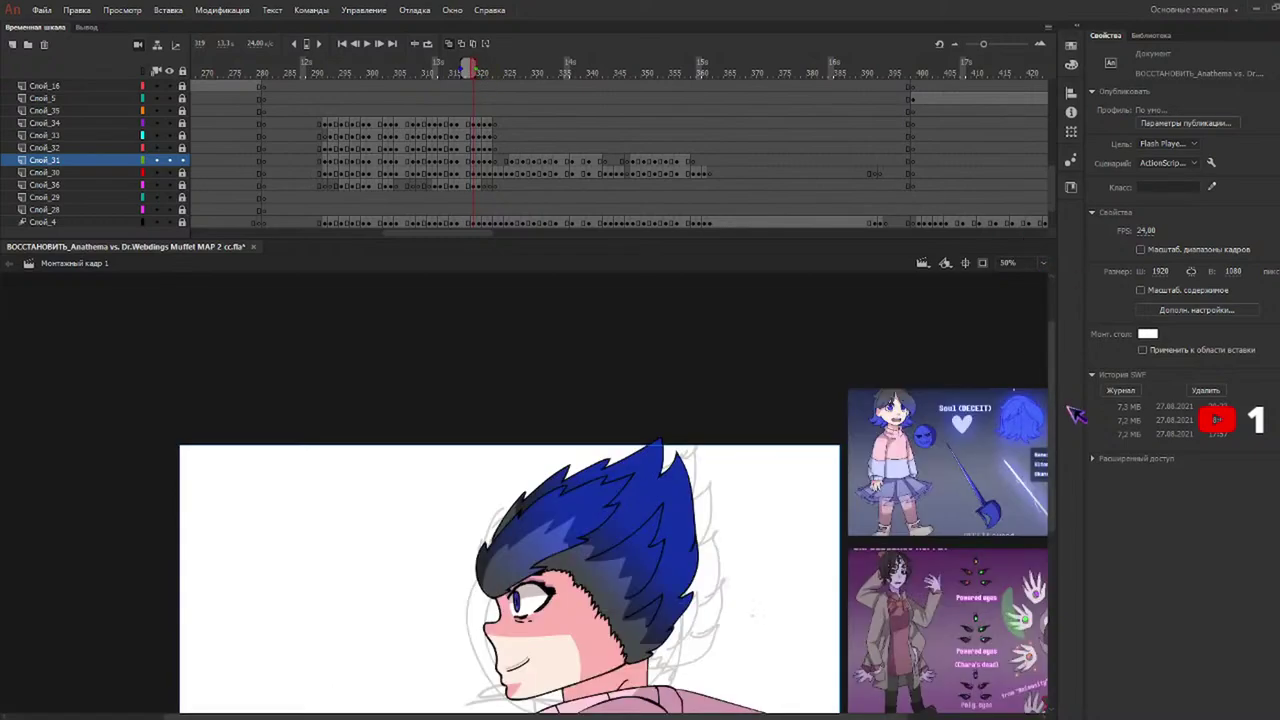
scroll(1052, 412, down, 3)
click(505, 77)
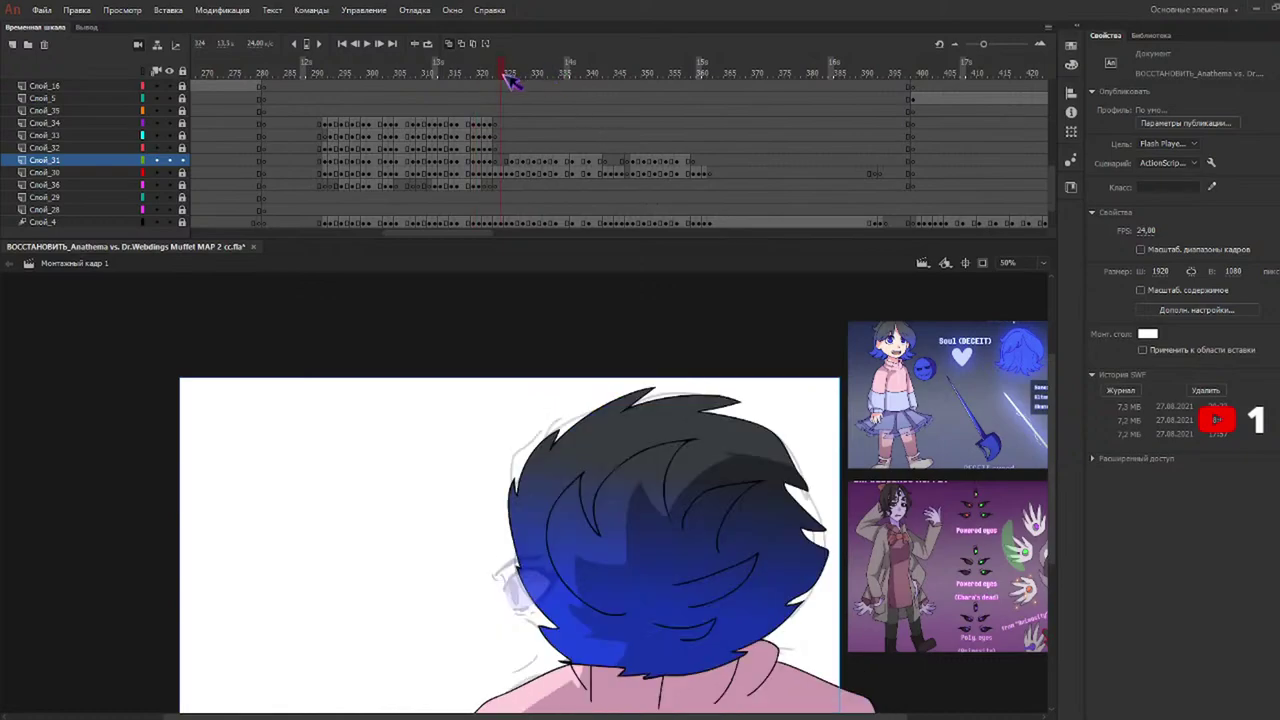
drag(506, 78, 516, 80)
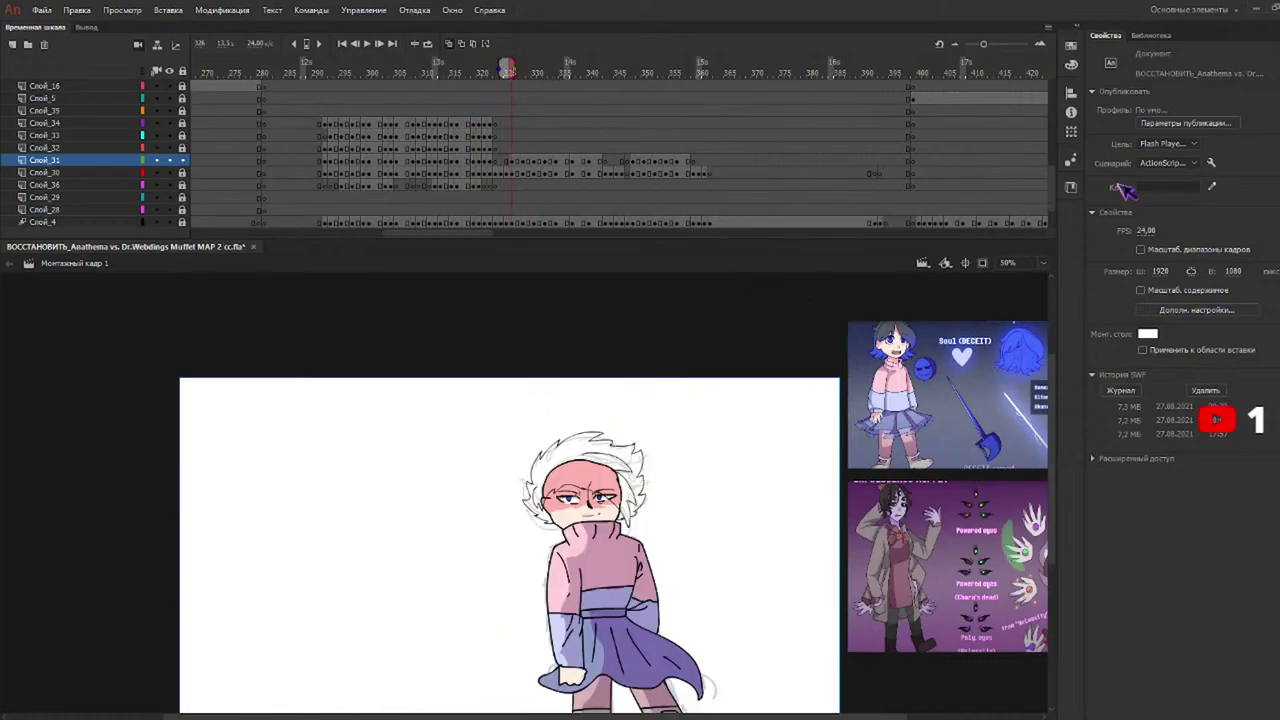
key(b)
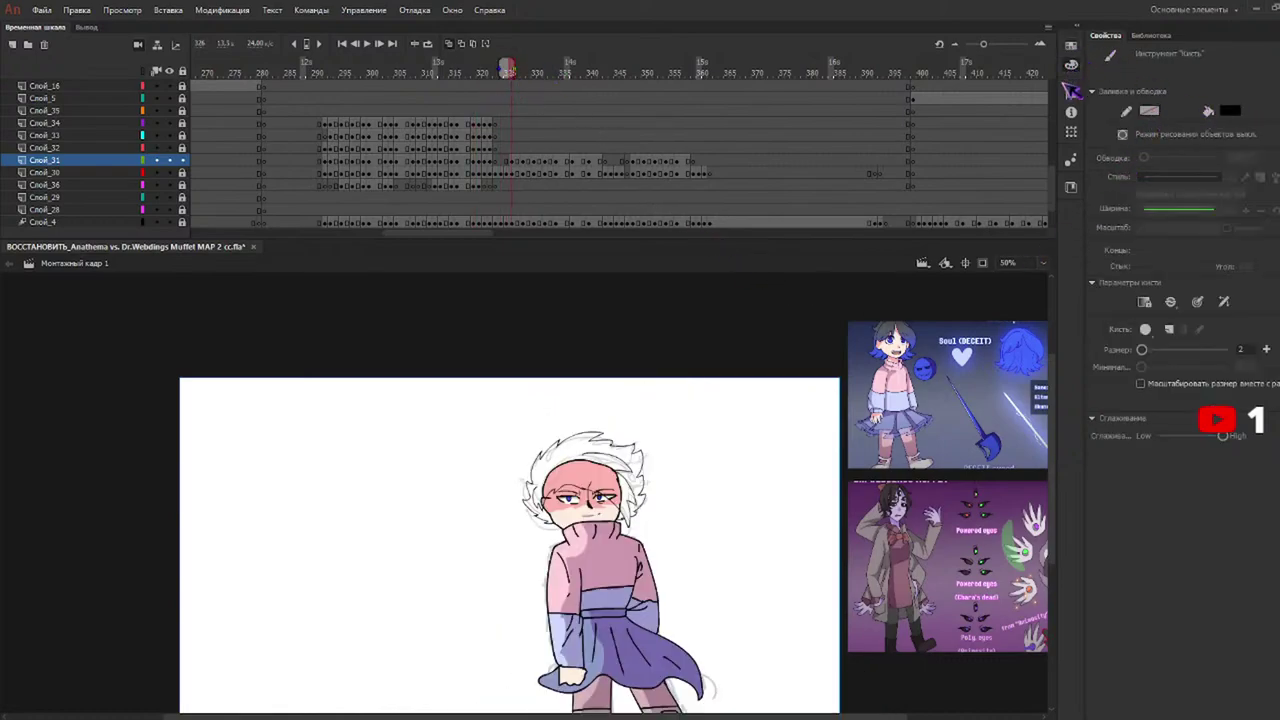
click(938, 105)
click(741, 343)
key(k)
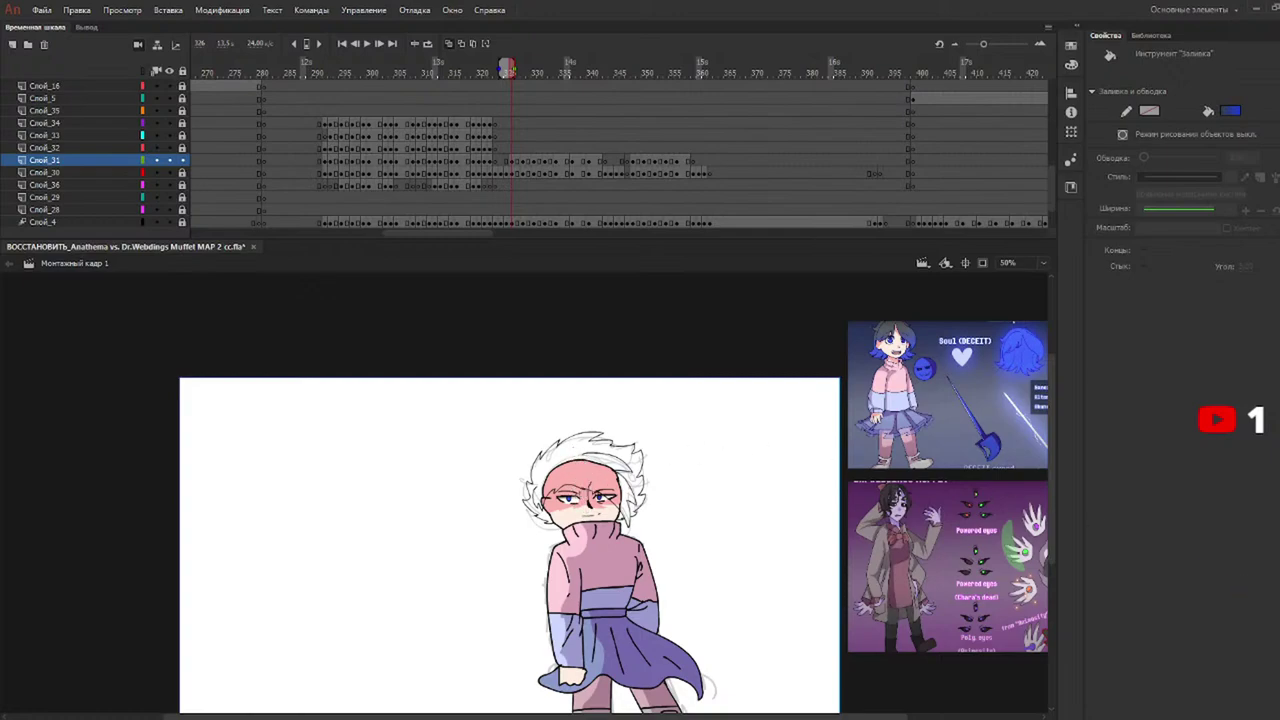
click(586, 467)
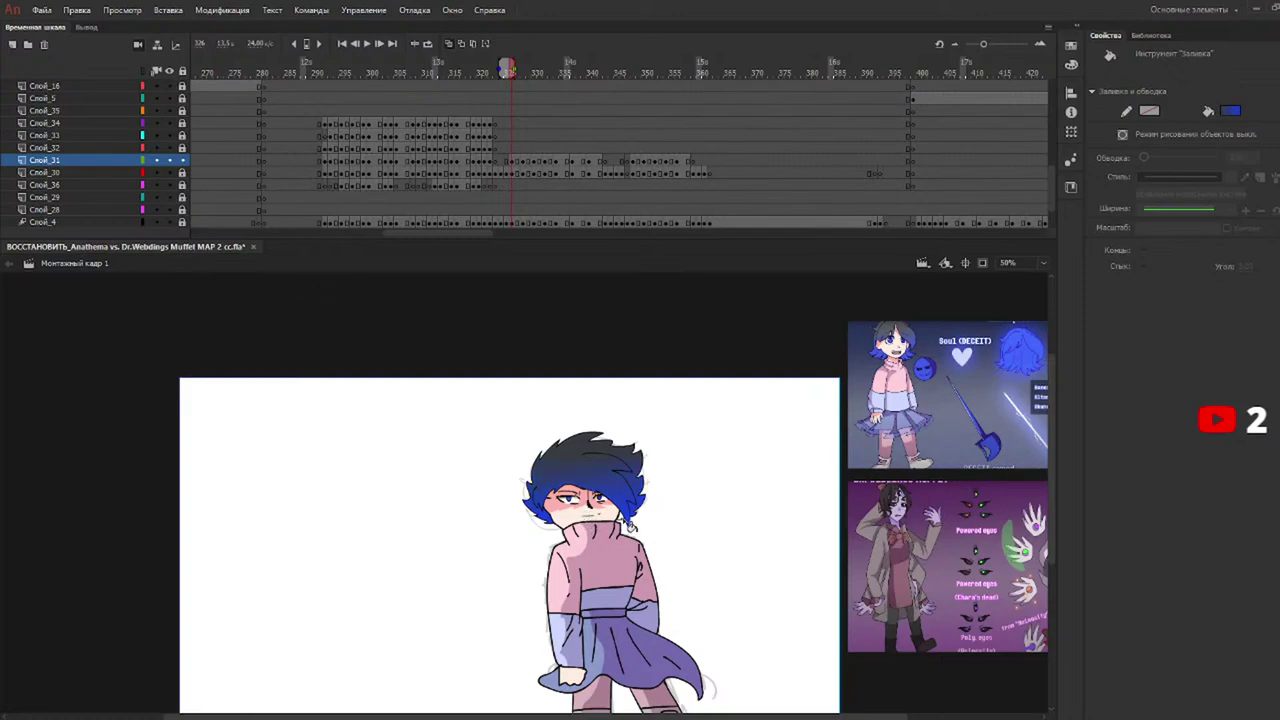
Fill the hair on frames 328 and 330 with the same black-to-blue gradient.
drag(530, 74, 519, 74)
click(526, 76)
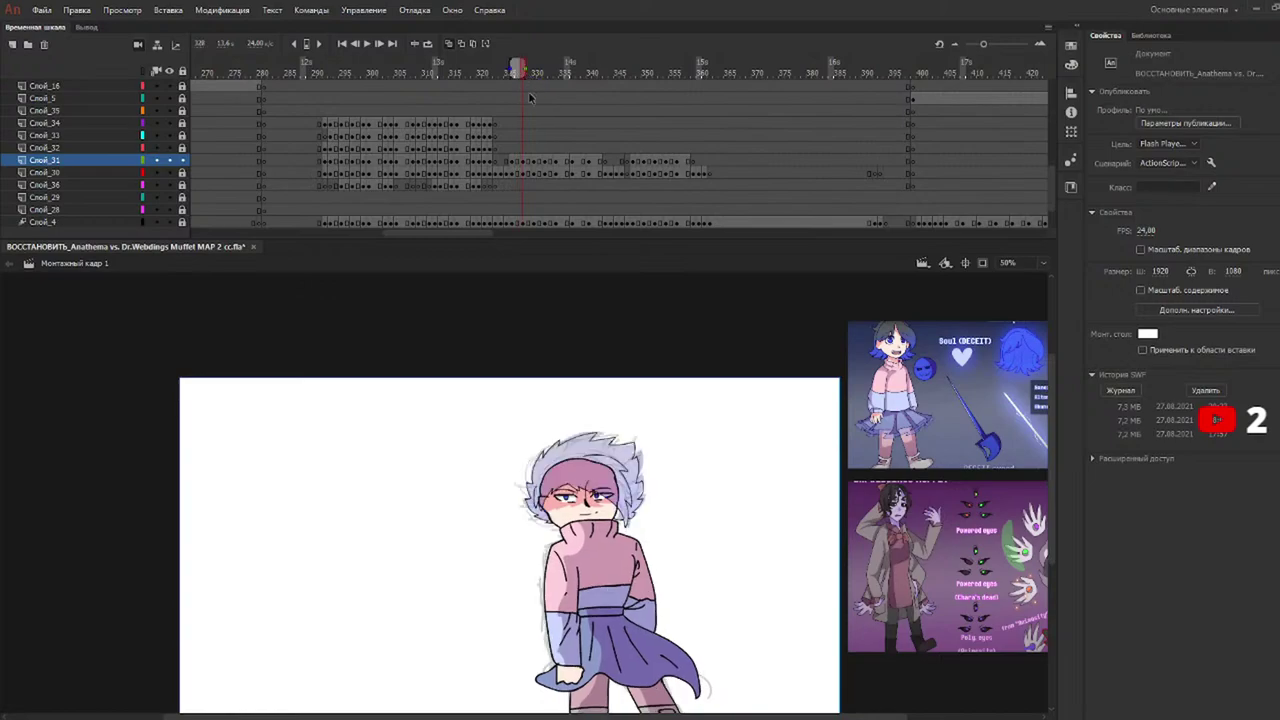
click(580, 463)
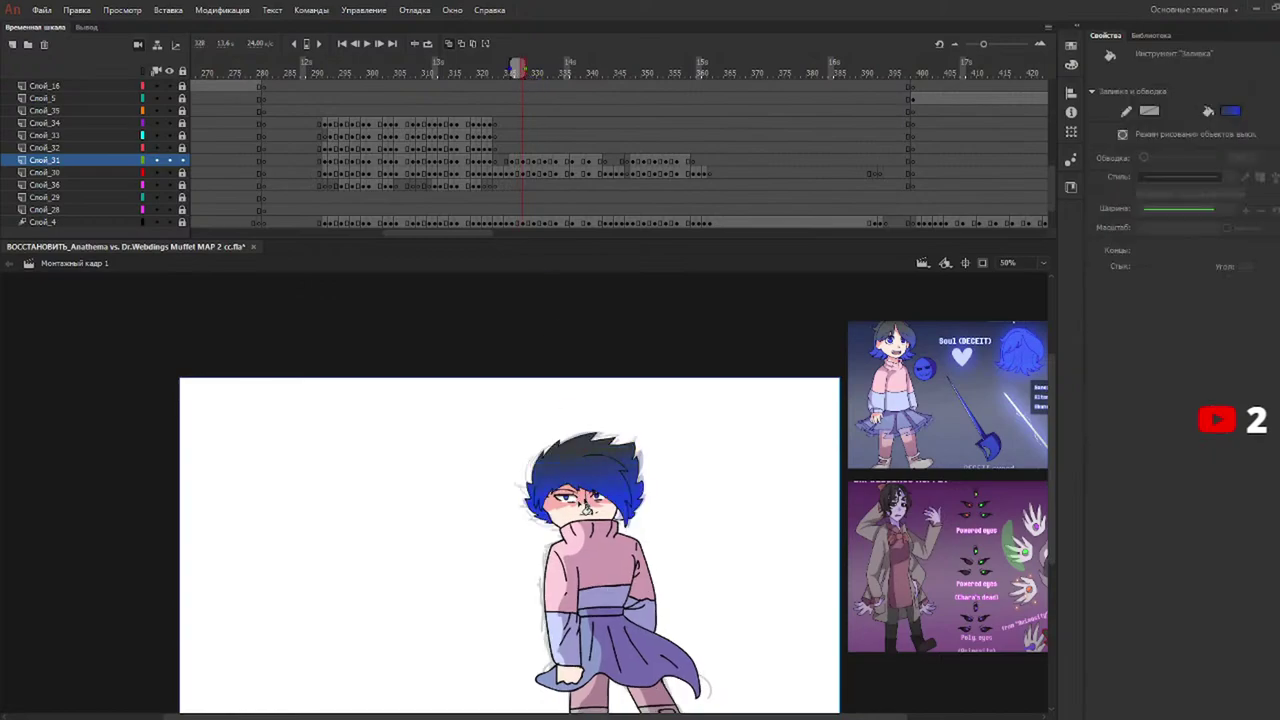
click(531, 72)
key(k)
click(577, 455)
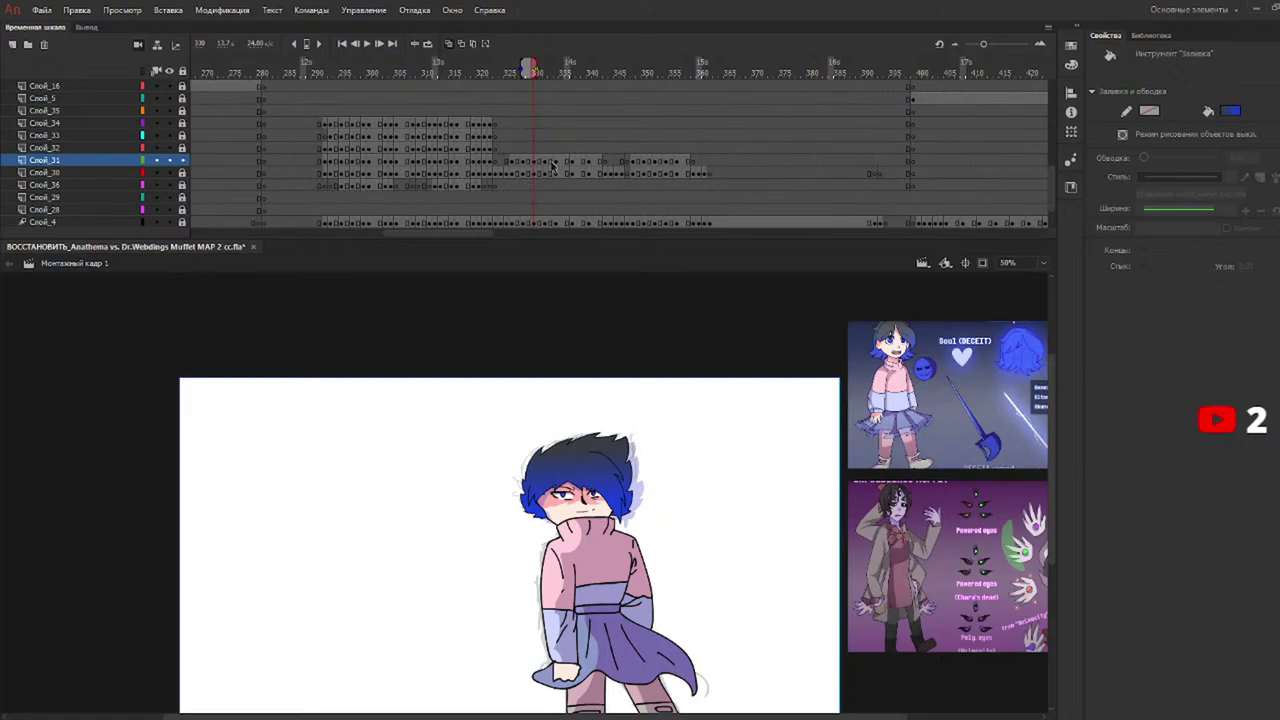
Fill the hair on frames 332 and 334 with the black-to-blue gradient, covering the fringe and outer strands.
click(540, 70)
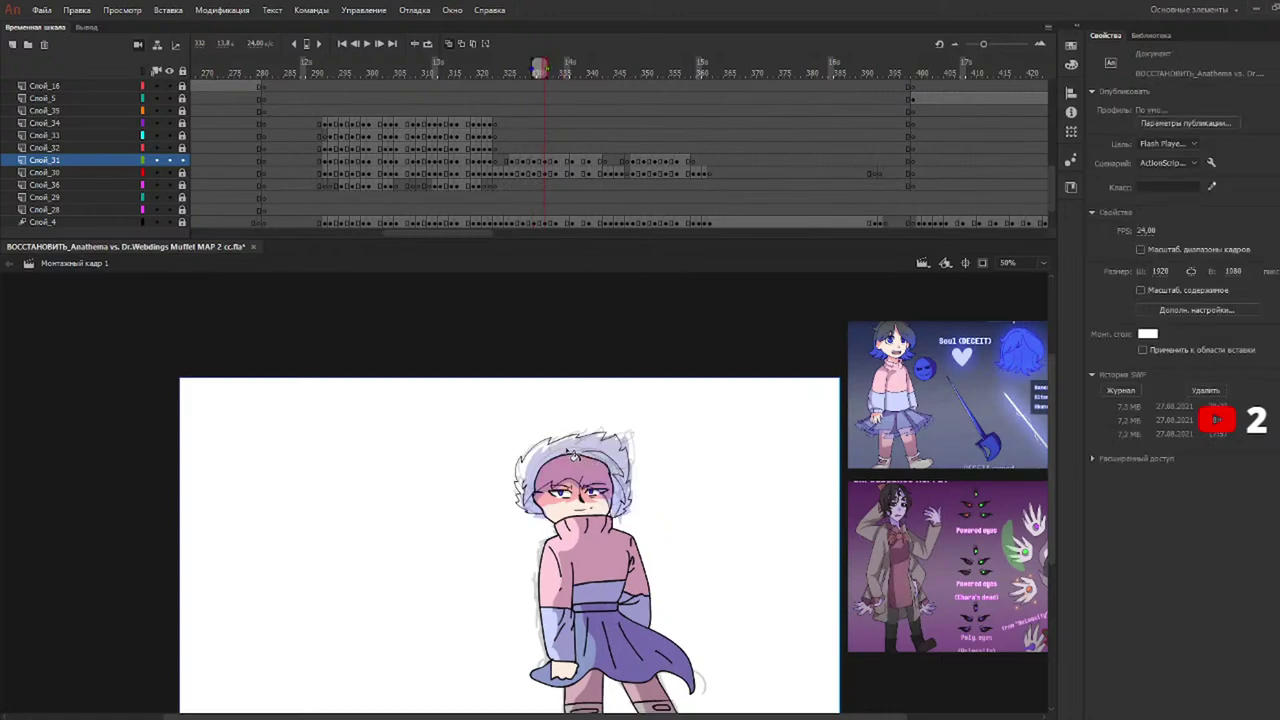
key(k)
click(574, 452)
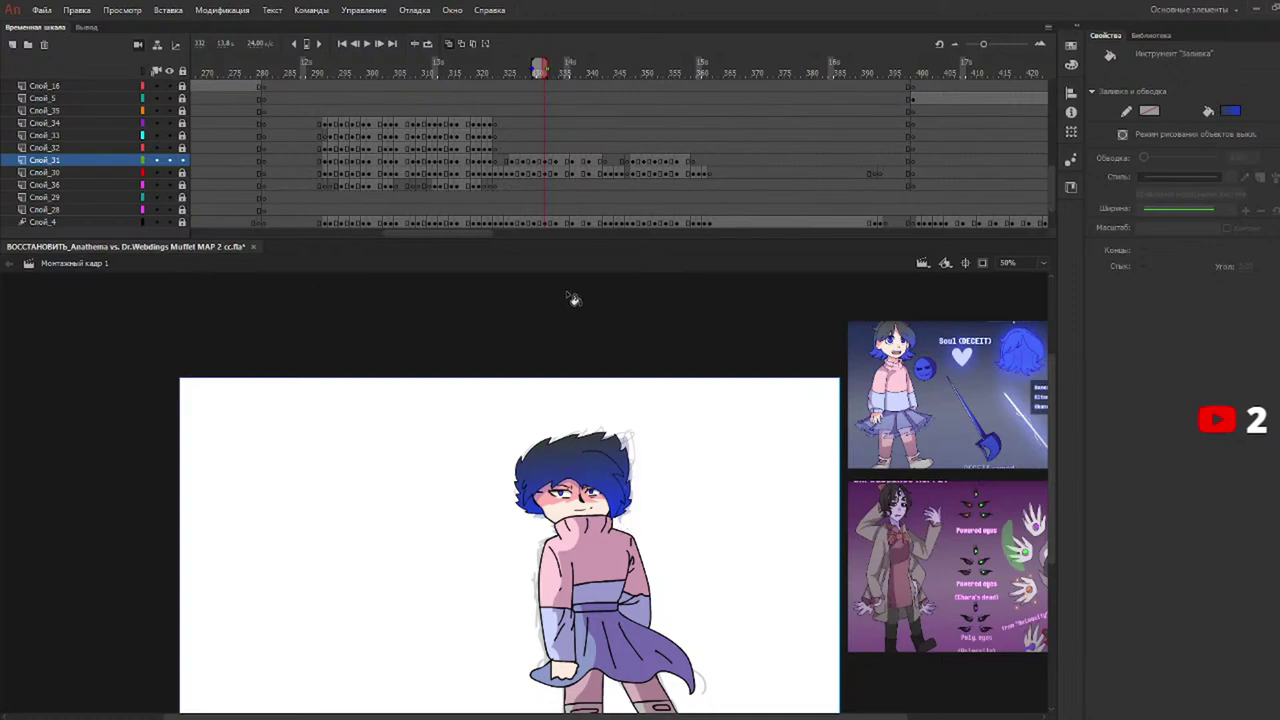
key(v)
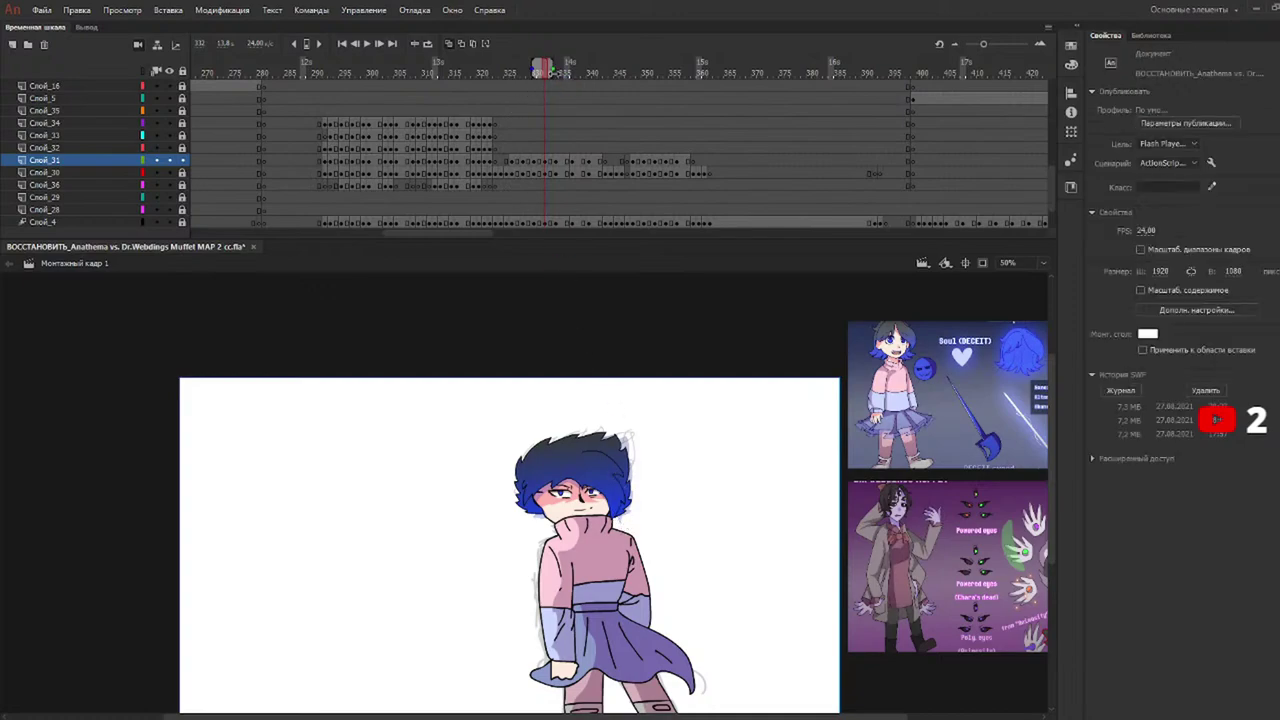
click(557, 73)
key(k)
click(564, 462)
drag(564, 462, 566, 528)
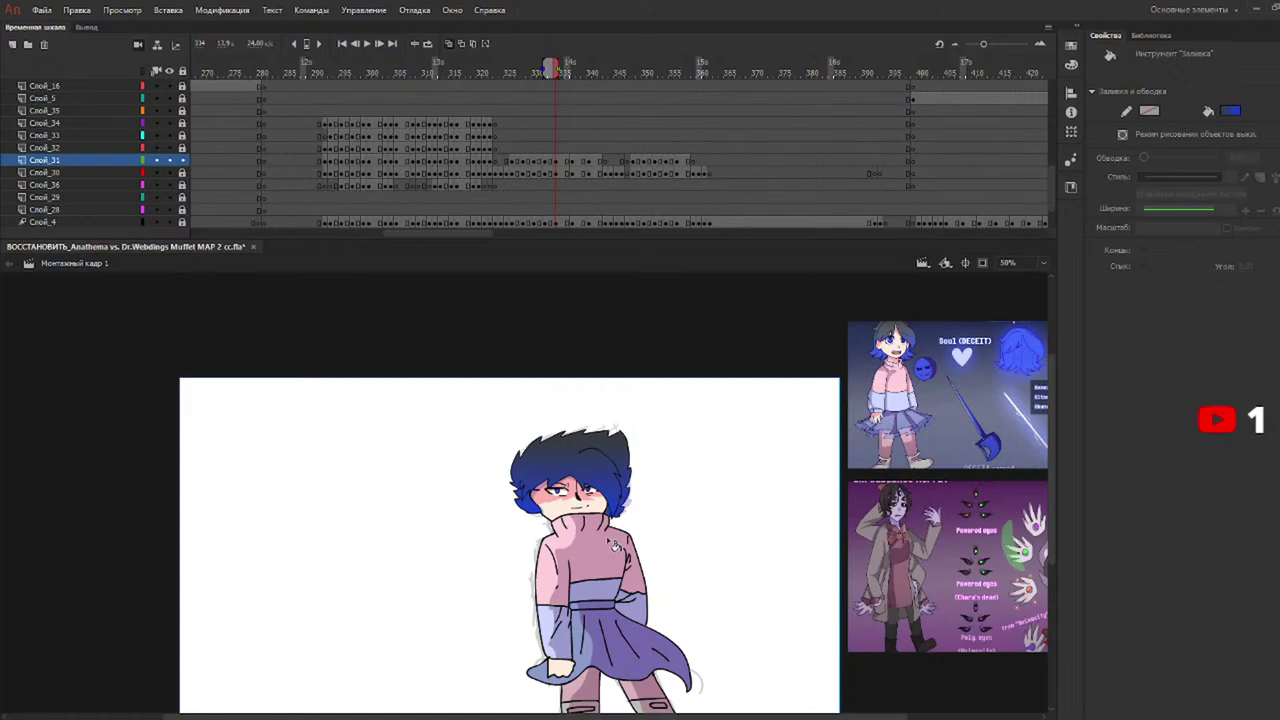
Fill the hair on frames 337 and 340 with the black-to-blue gradient.
key(v)
mouse_move(548, 72)
mouse_down()
mouse_move(526, 72)
mouse_move(572, 79)
mouse_up()
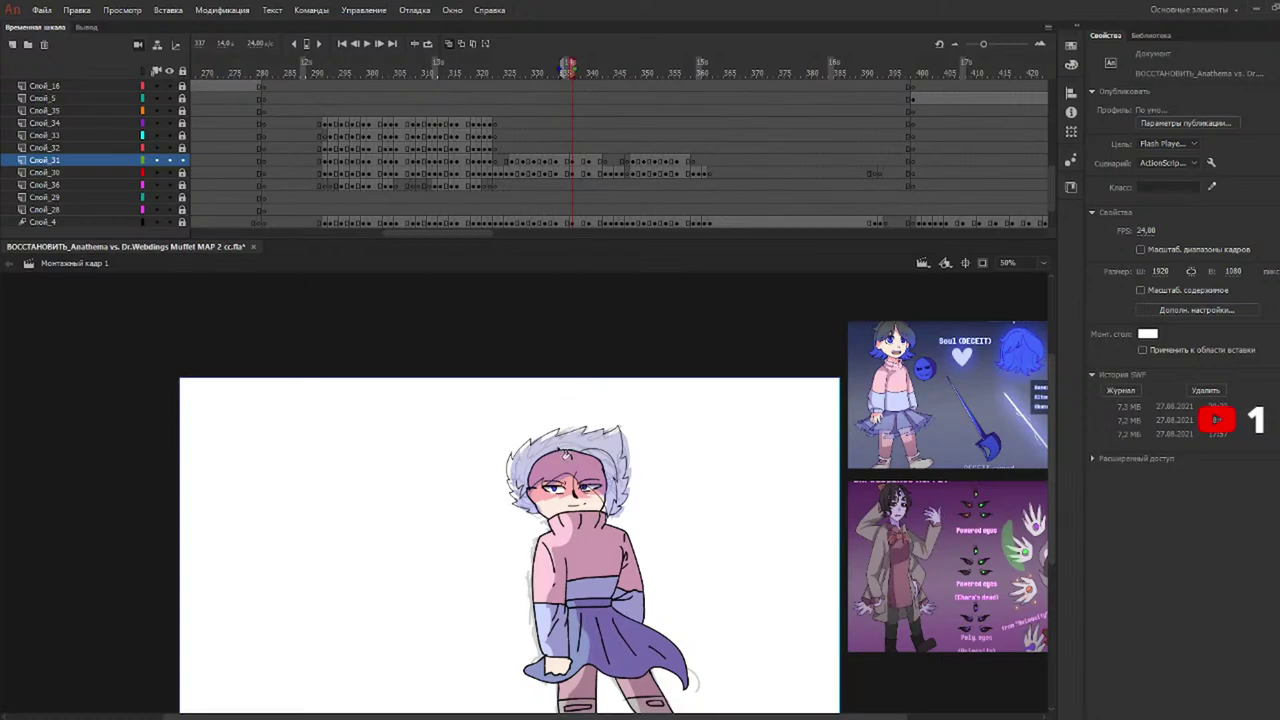
key(k)
click(566, 451)
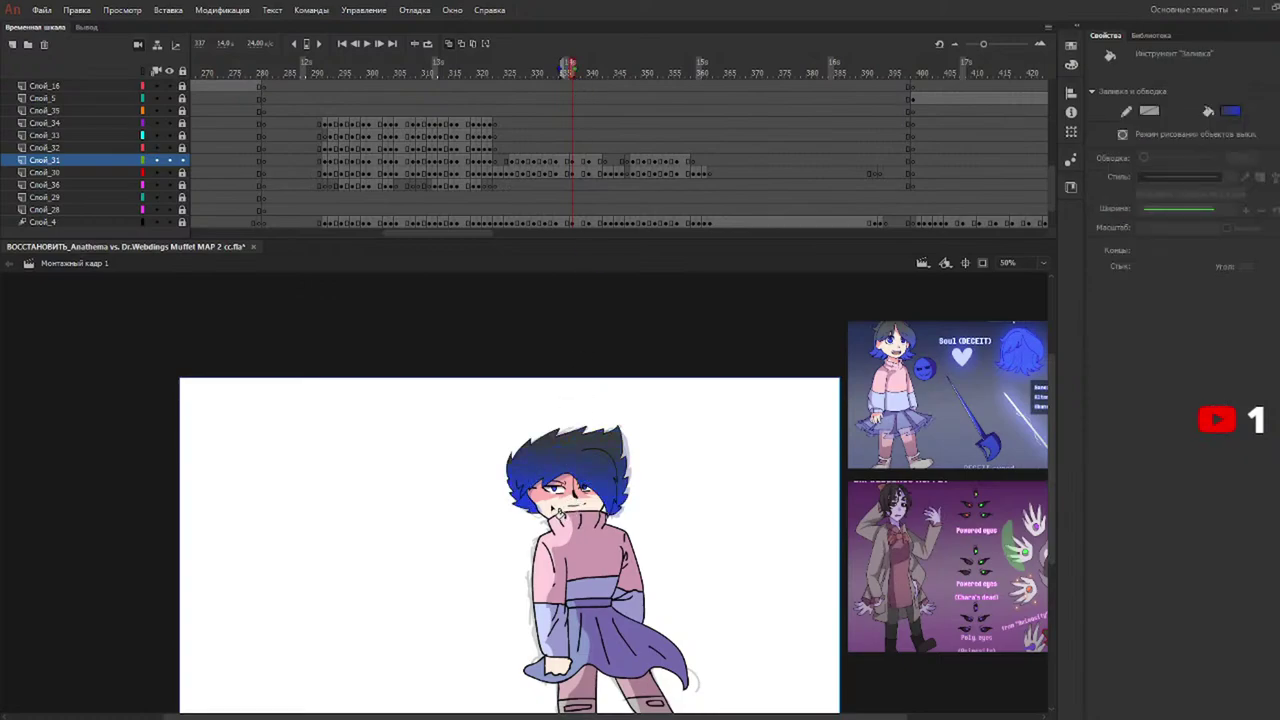
click(586, 70)
key(k)
click(568, 446)
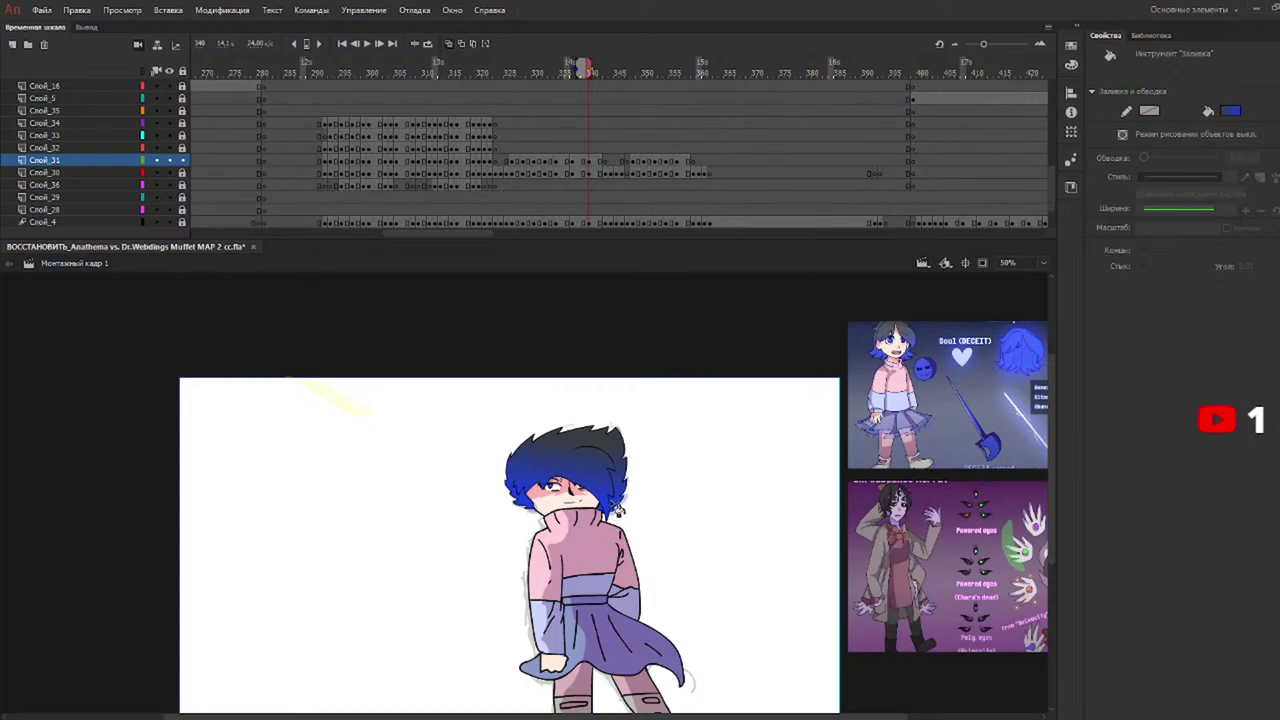
Fill the small figure's hair on frame 348 with the black-to-blue gradient, undoing a misplaced fill.
click(630, 72)
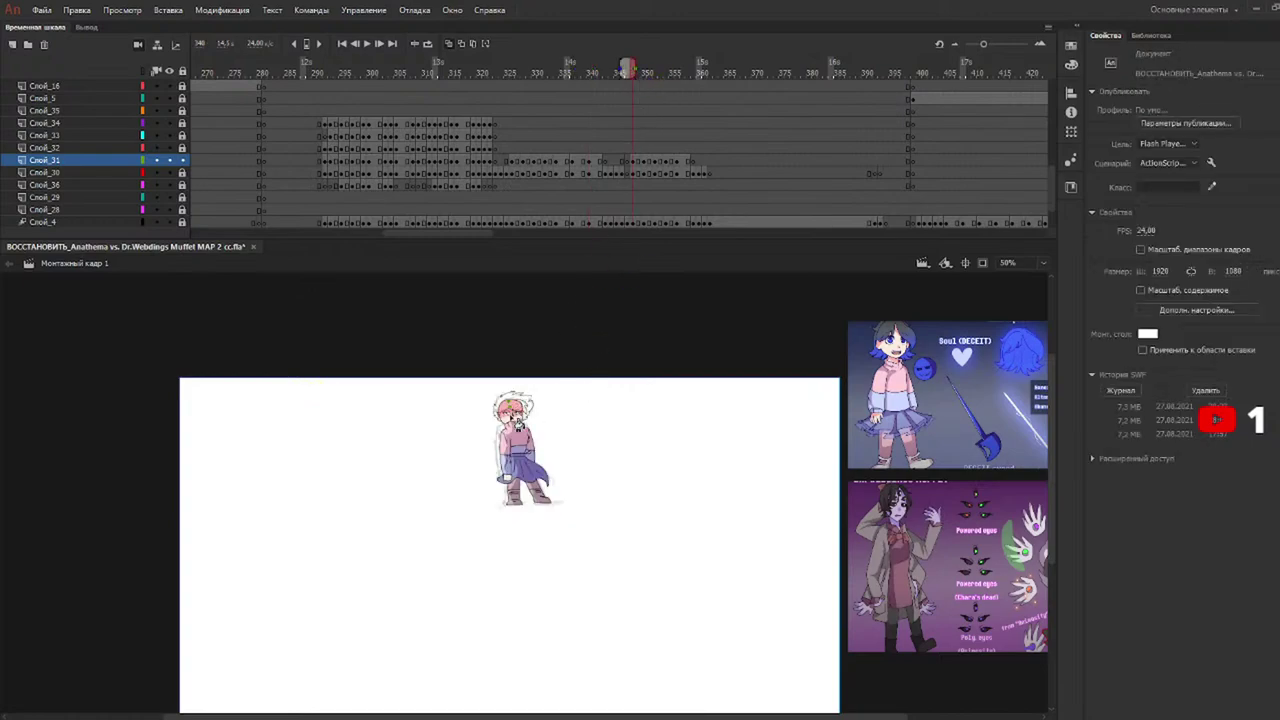
click(521, 427)
key(ctrl+z)
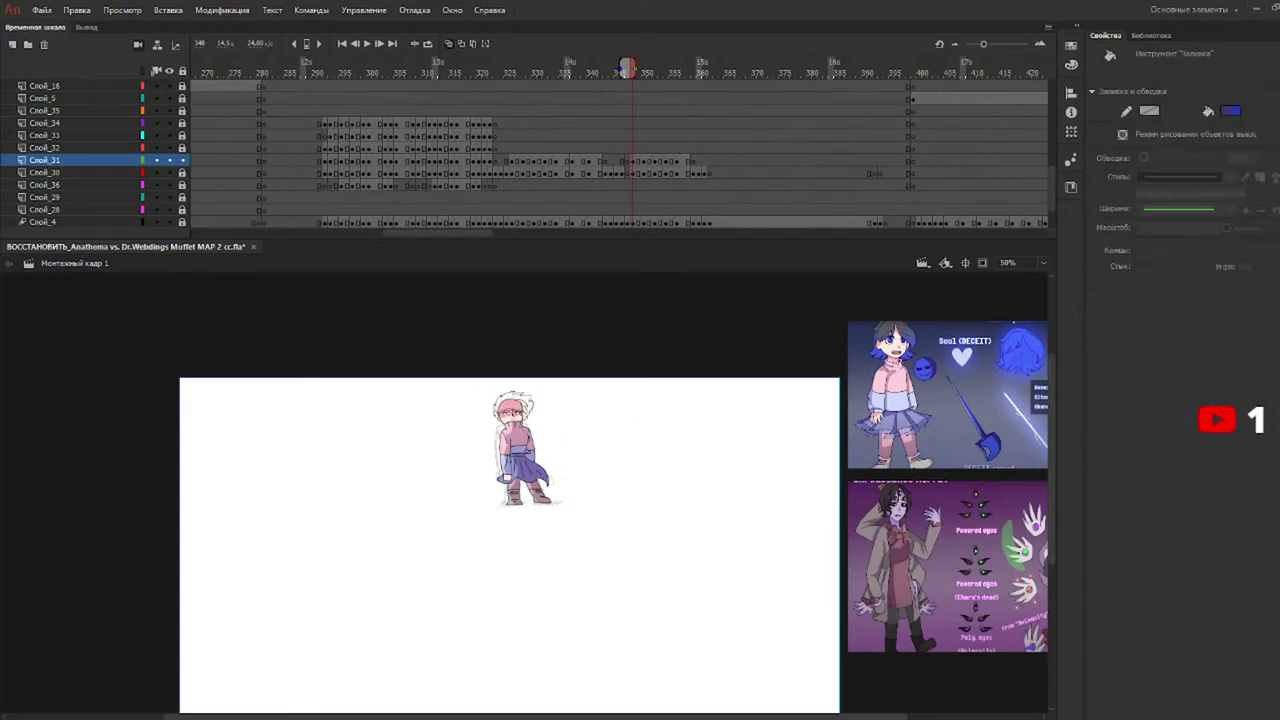
click(516, 405)
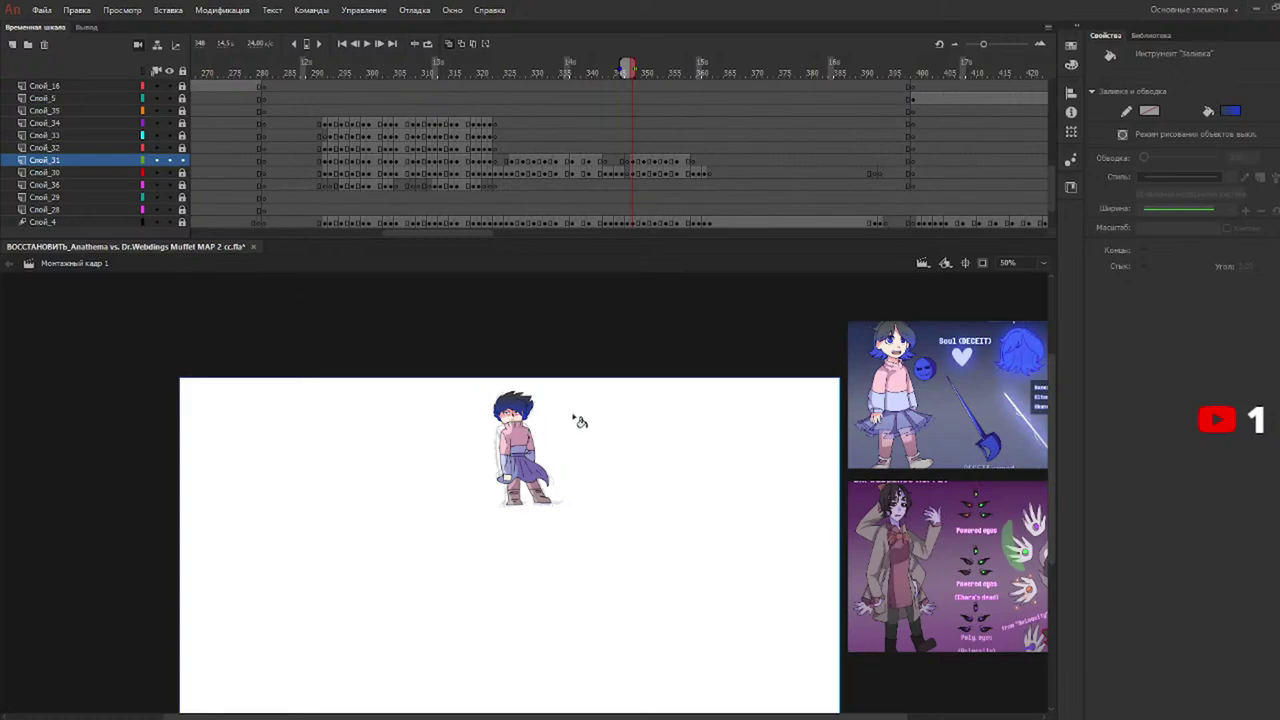
Fill the fringe, outer hair and side strands on frames 350 and 352 with the black-to-blue gradient at 200% zoom.
key(ctrl+equal)
key(ctrl+equal)
drag(1063, 480, 994, 394)
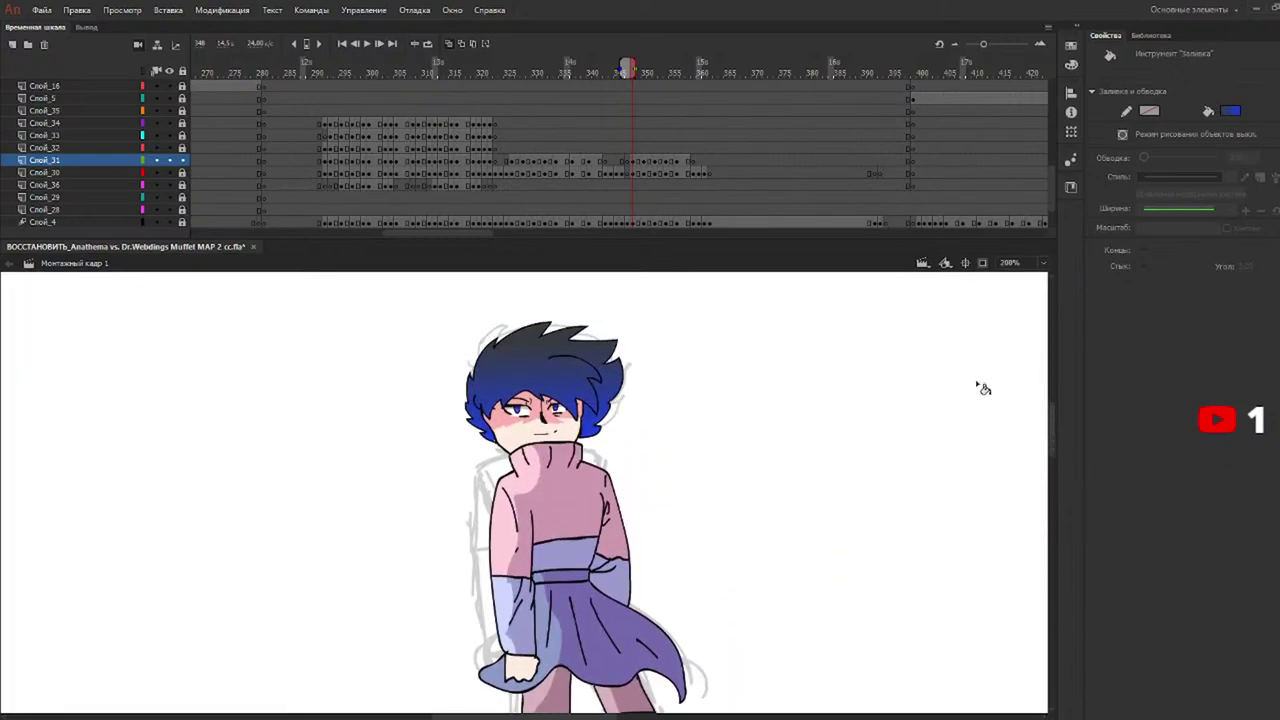
click(645, 73)
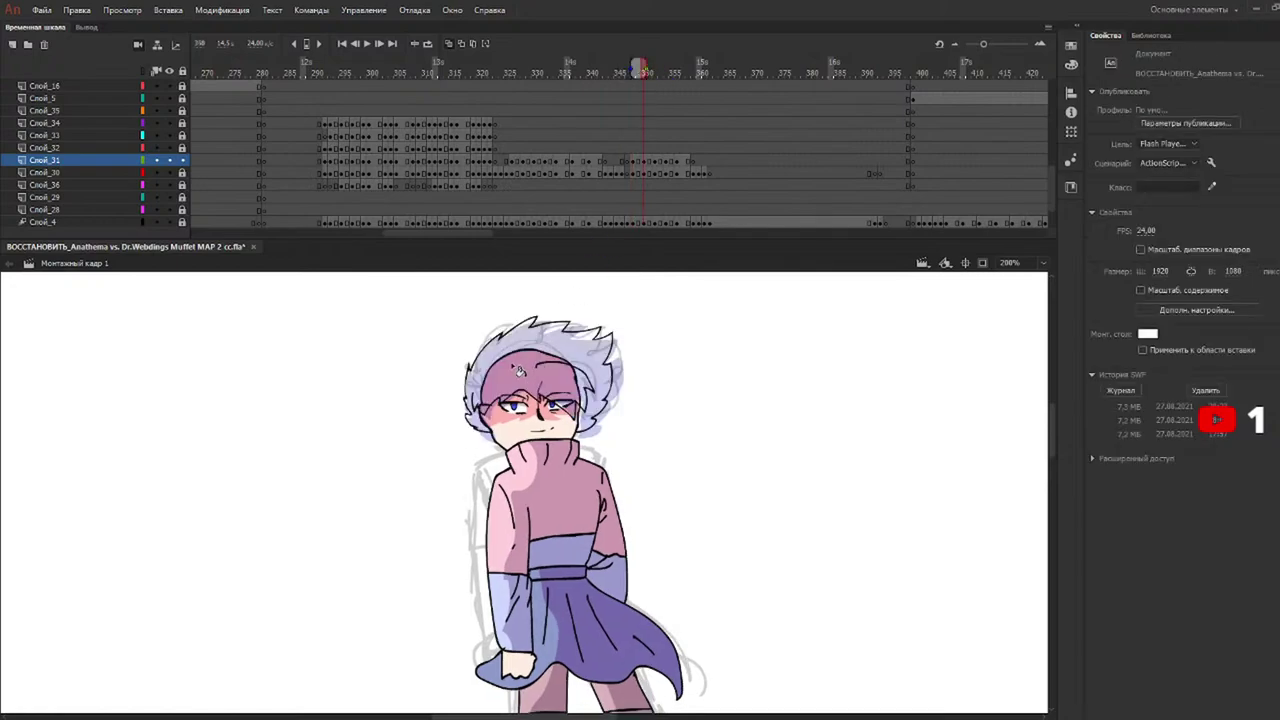
drag(530, 354, 528, 398)
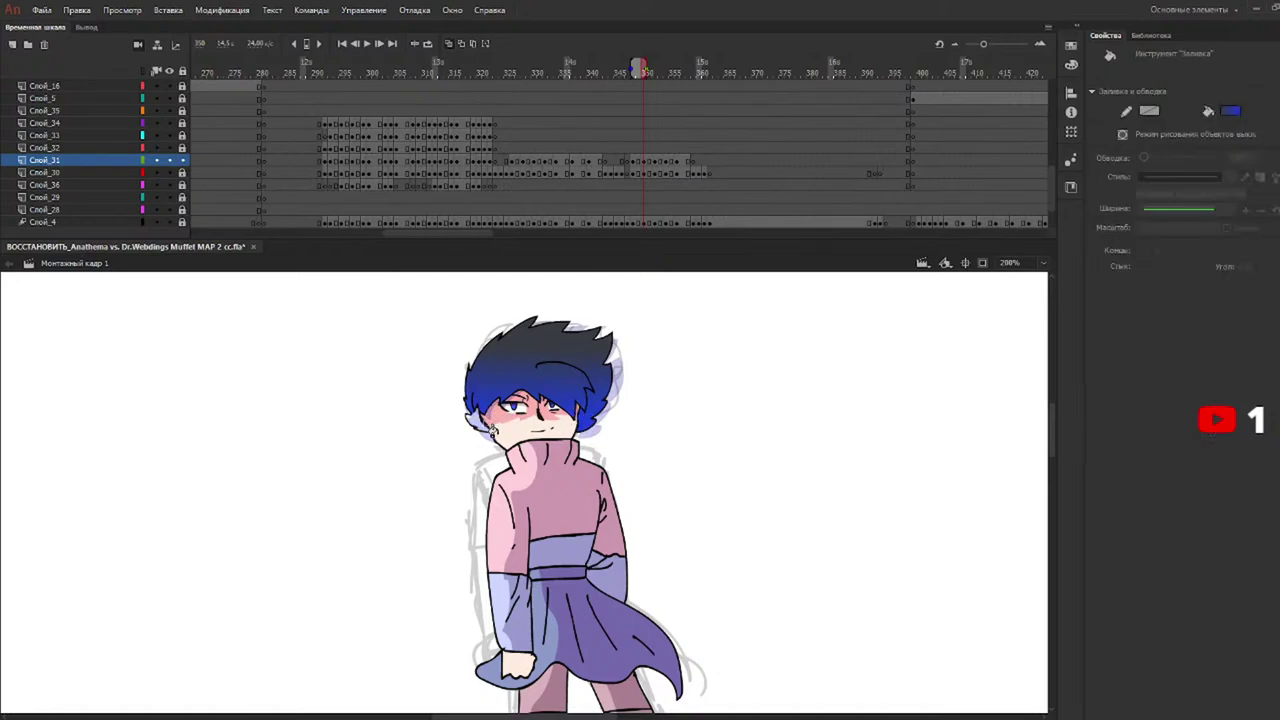
click(648, 71)
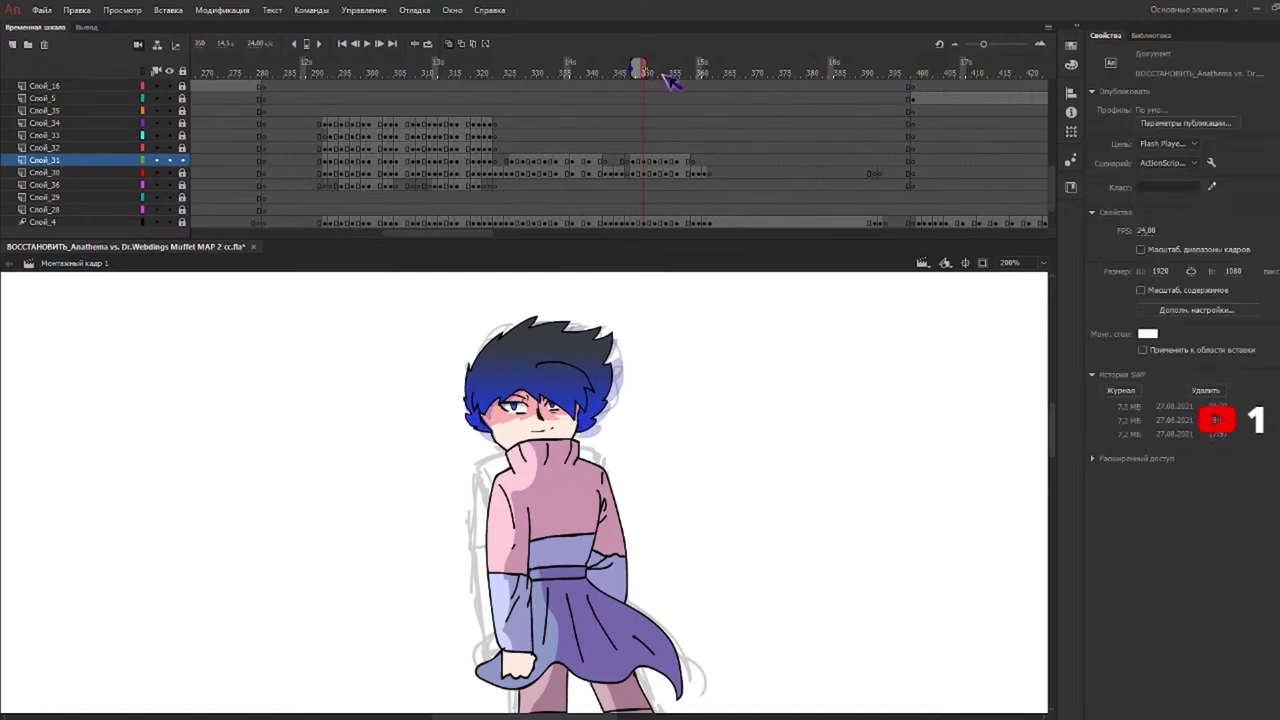
click(657, 72)
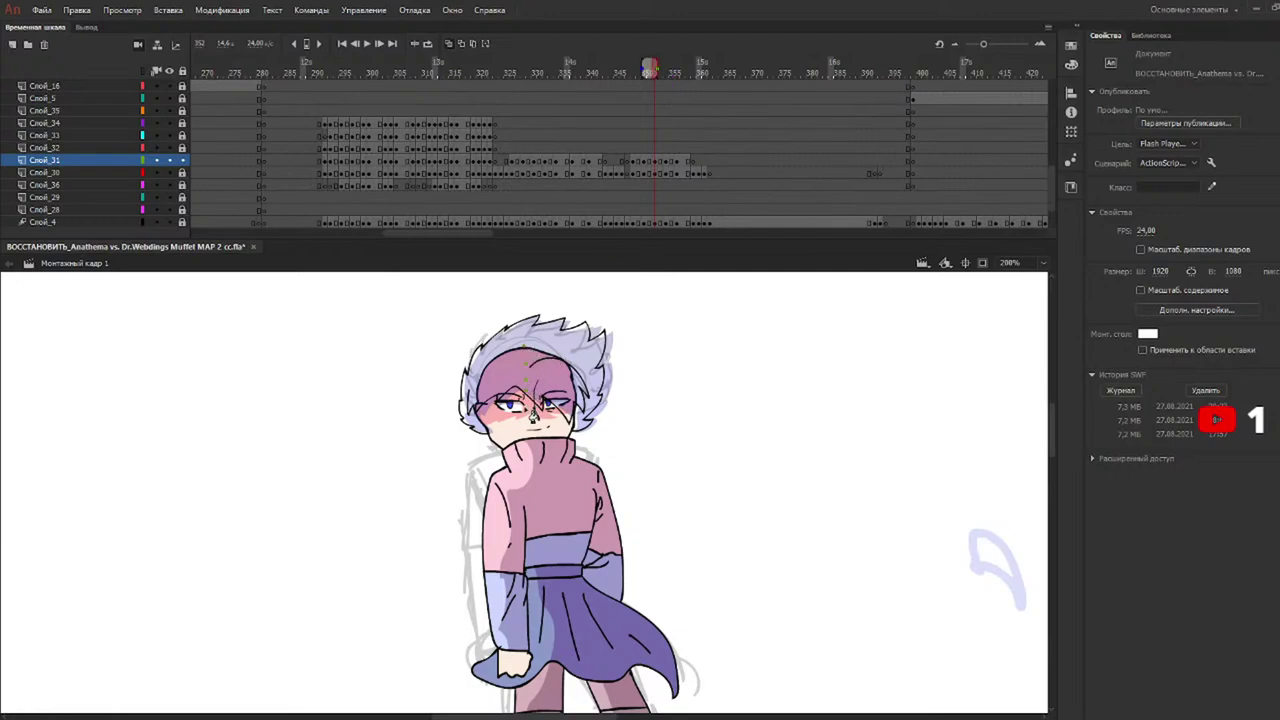
click(570, 406)
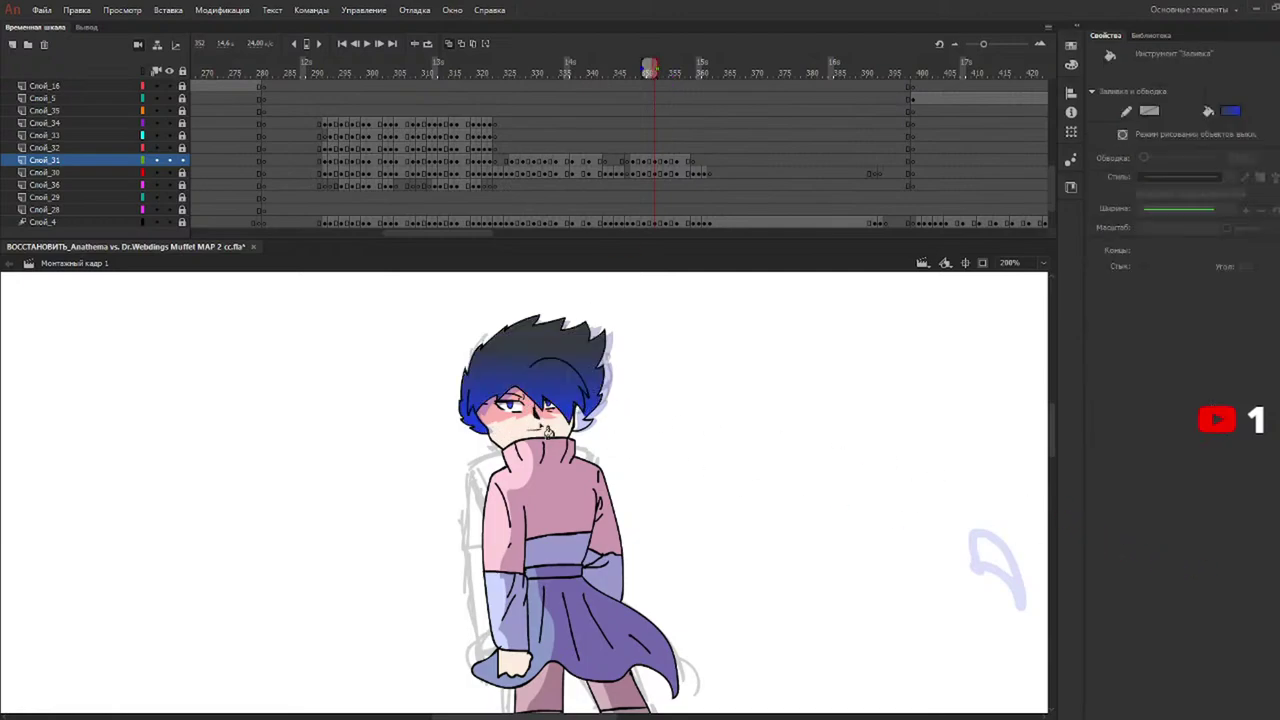
click(586, 428)
Fill the fringe, outer hair and side strands on frames 354 and 357 with the black-to-blue gradient.
click(645, 68)
drag(650, 75, 674, 74)
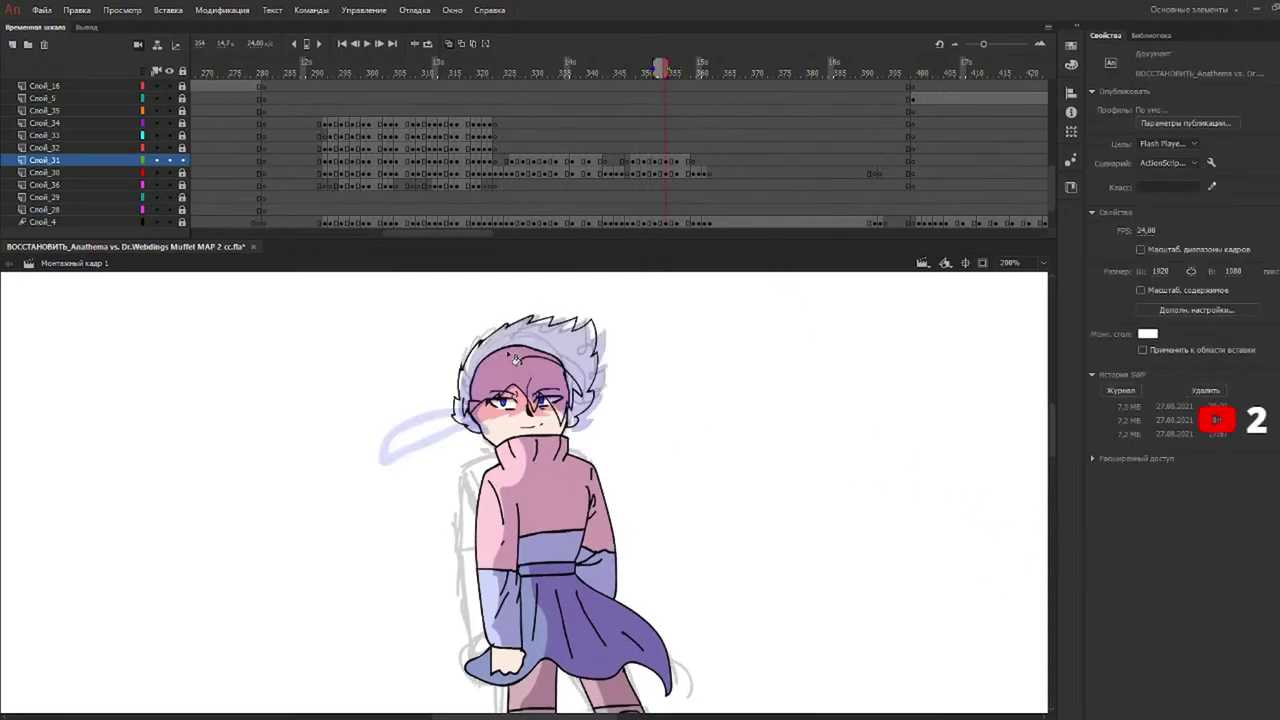
click(523, 350)
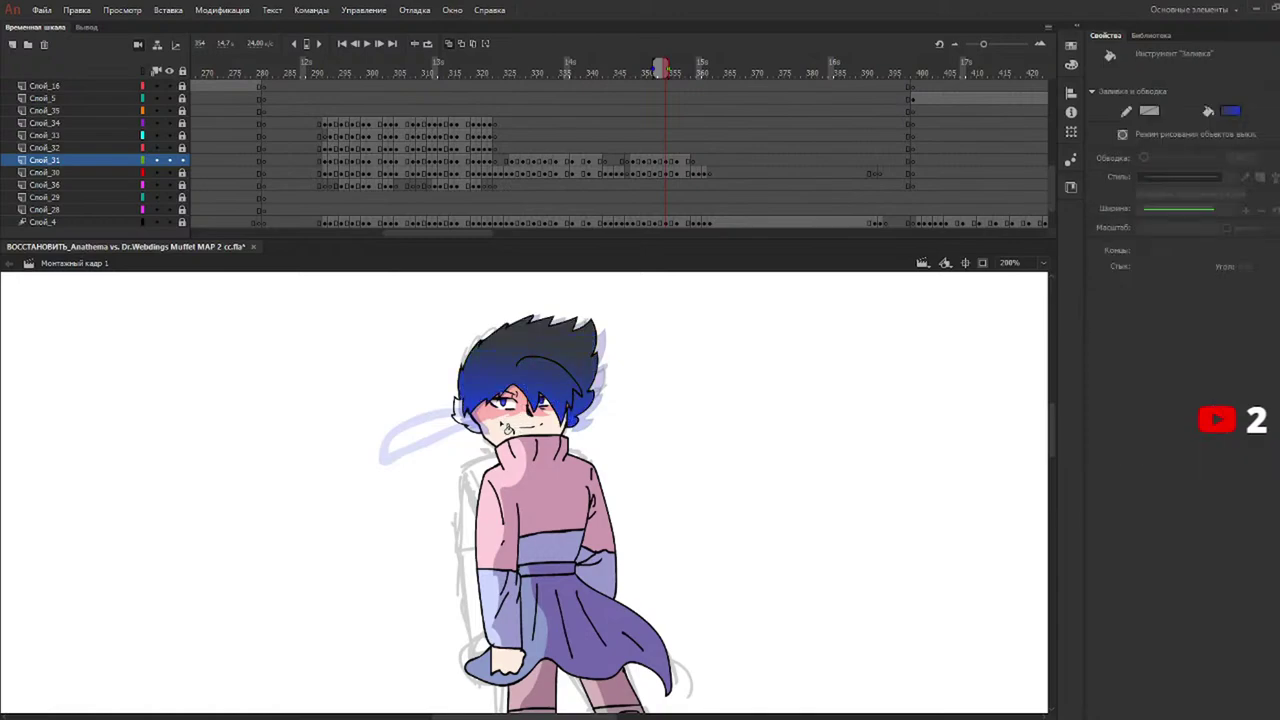
click(459, 414)
click(469, 426)
key(i)
key(k)
click(677, 70)
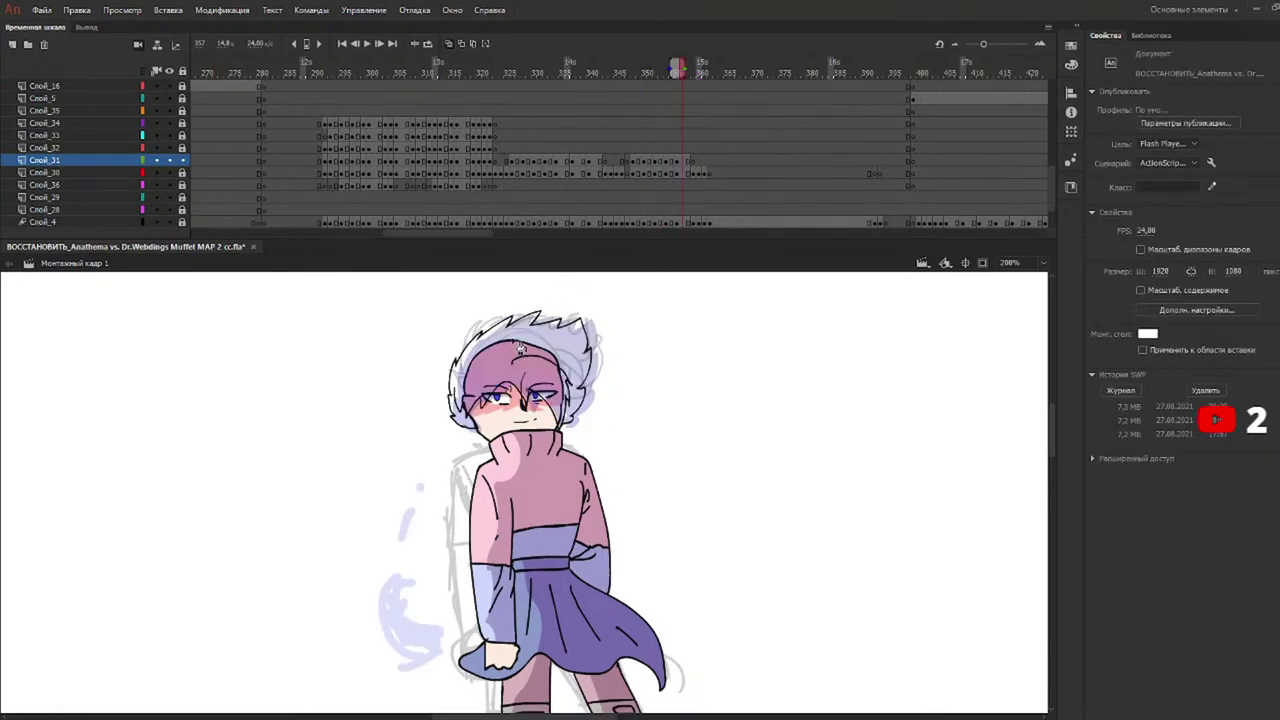
click(520, 410)
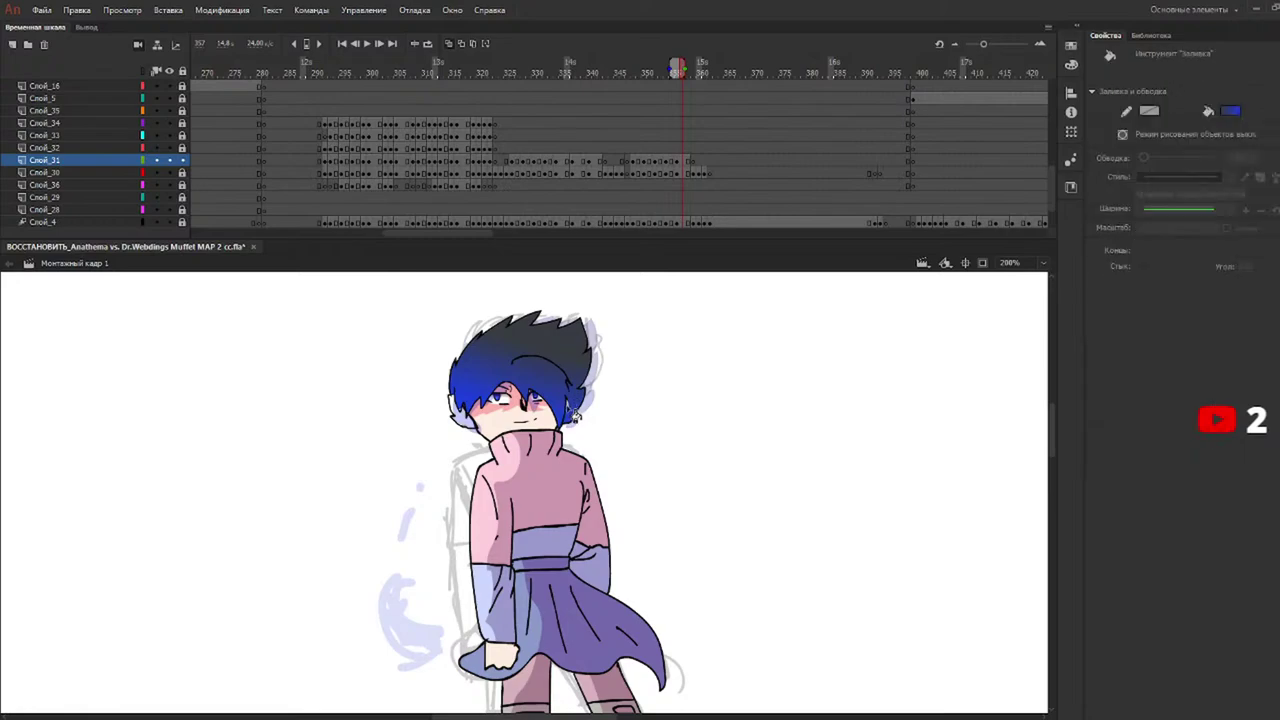
click(470, 422)
Play back the filled hair animation from frame 325 at 100% zoom to check the colouring.
click(649, 70)
mouse_move(652, 76)
mouse_down()
mouse_move(491, 77)
mouse_move(534, 78)
mouse_move(506, 75)
mouse_up()
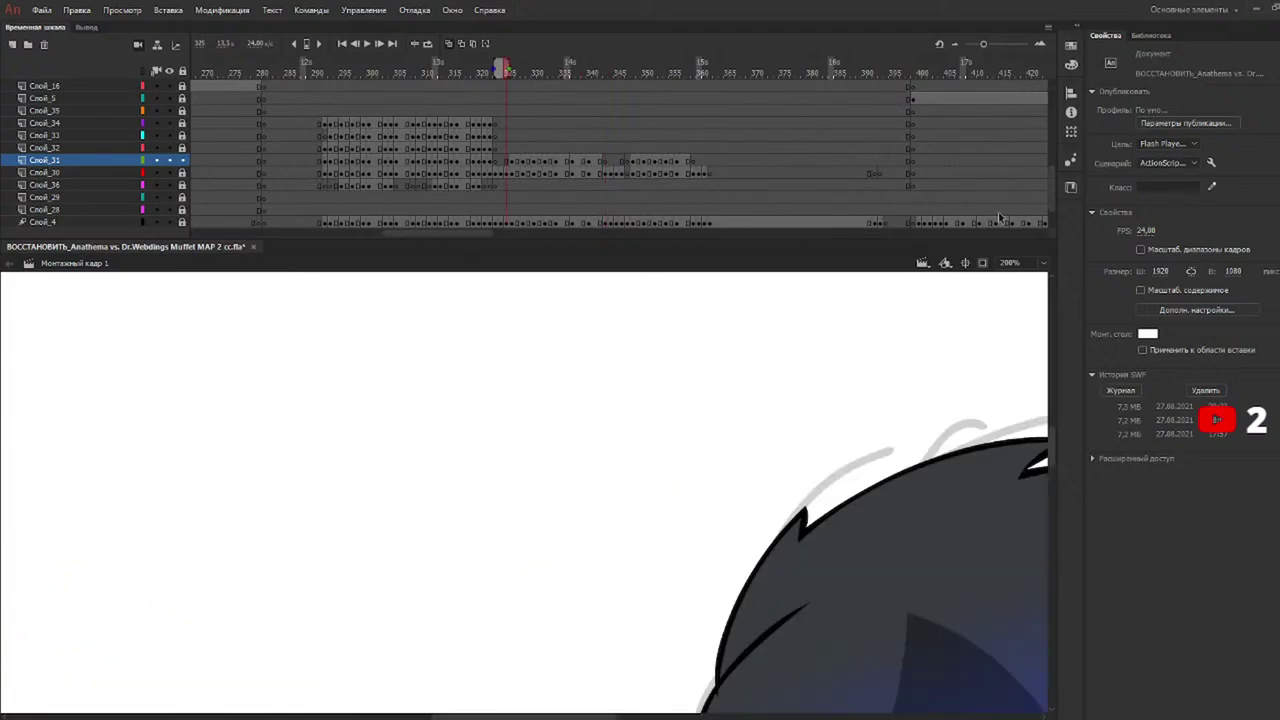
key(ctrl+minus)
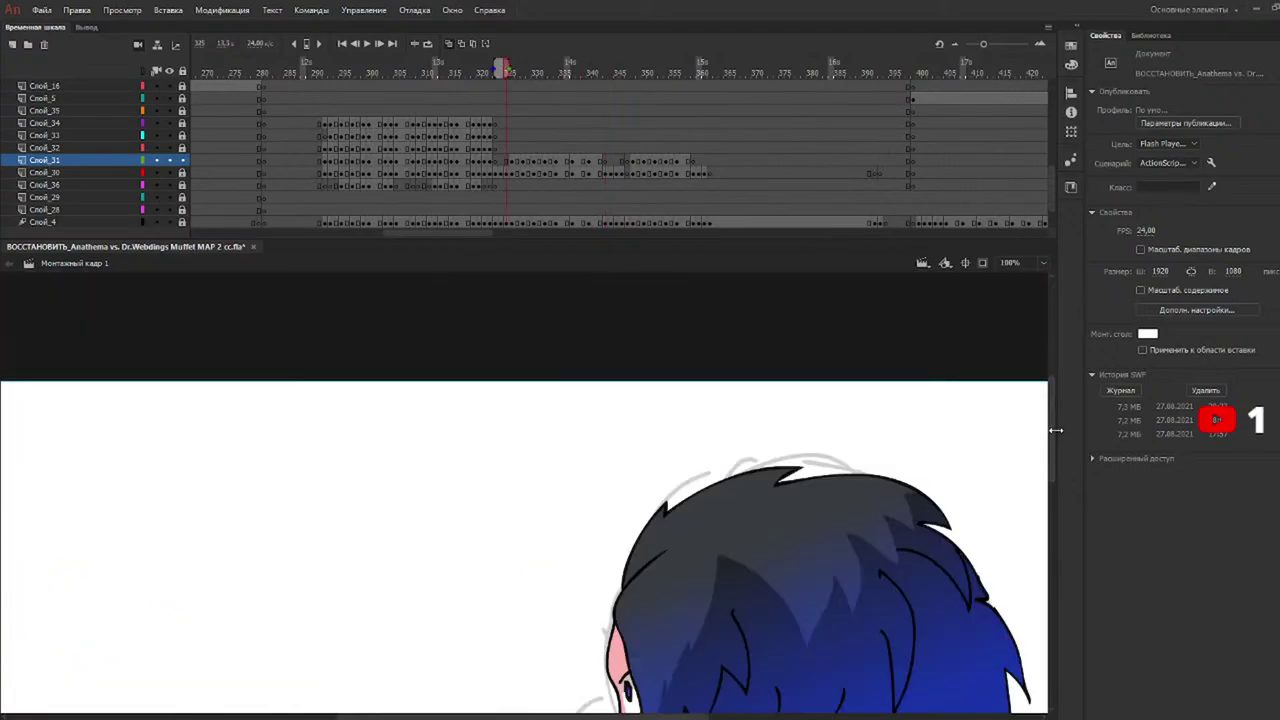
drag(1054, 448, 1049, 505)
key(Return)
key(Return)
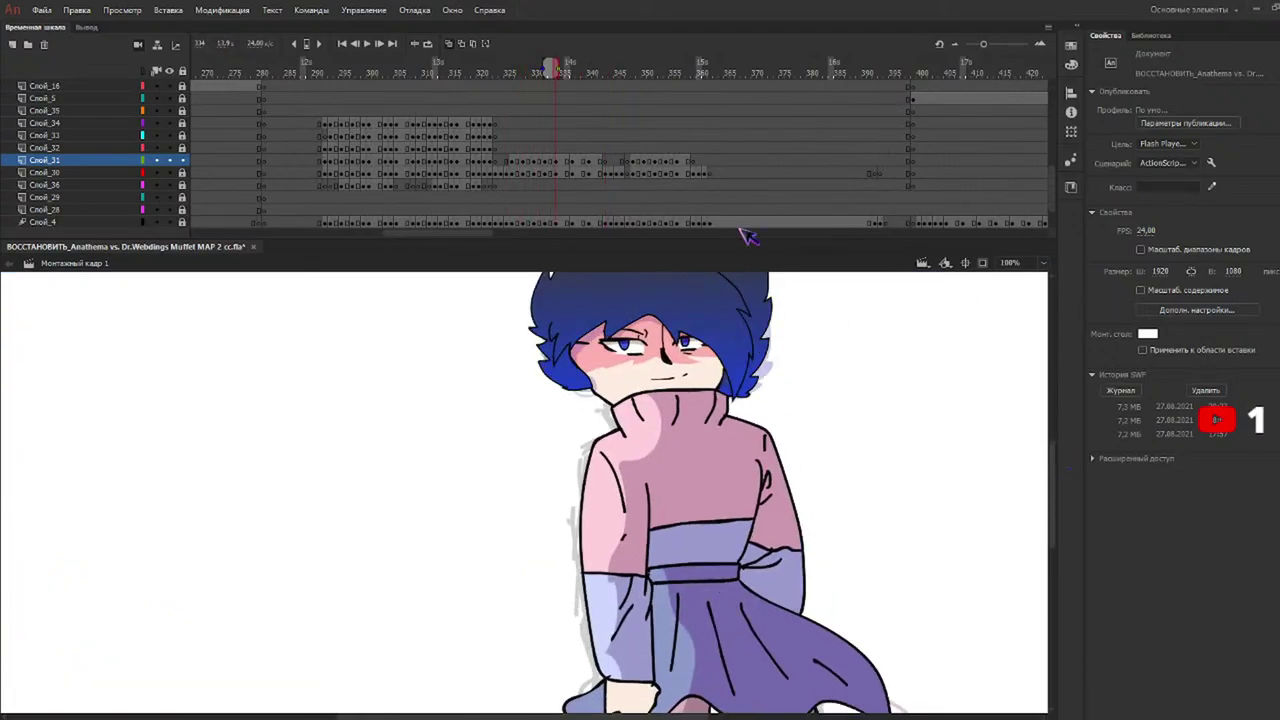
Draw a thin red zigzag shadow boundary across the hair on frames 326 and 328 with the Paint Brush.
click(508, 72)
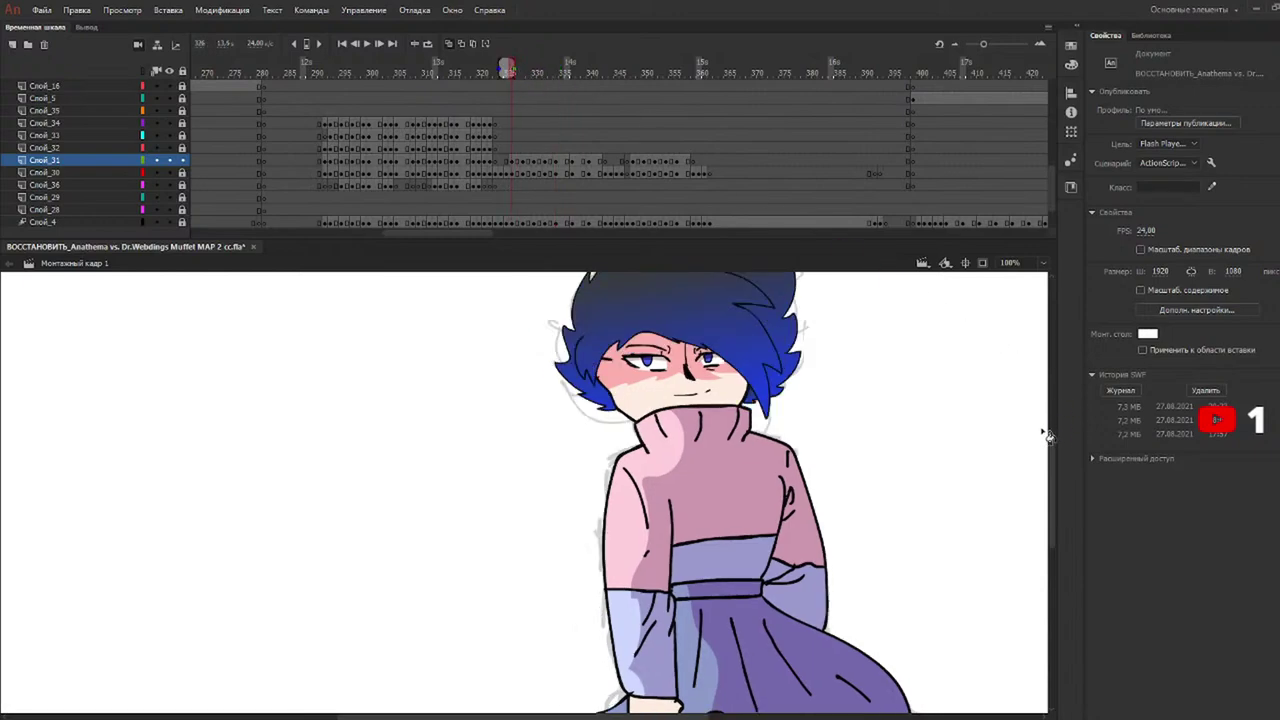
scroll(1062, 455, up, 3)
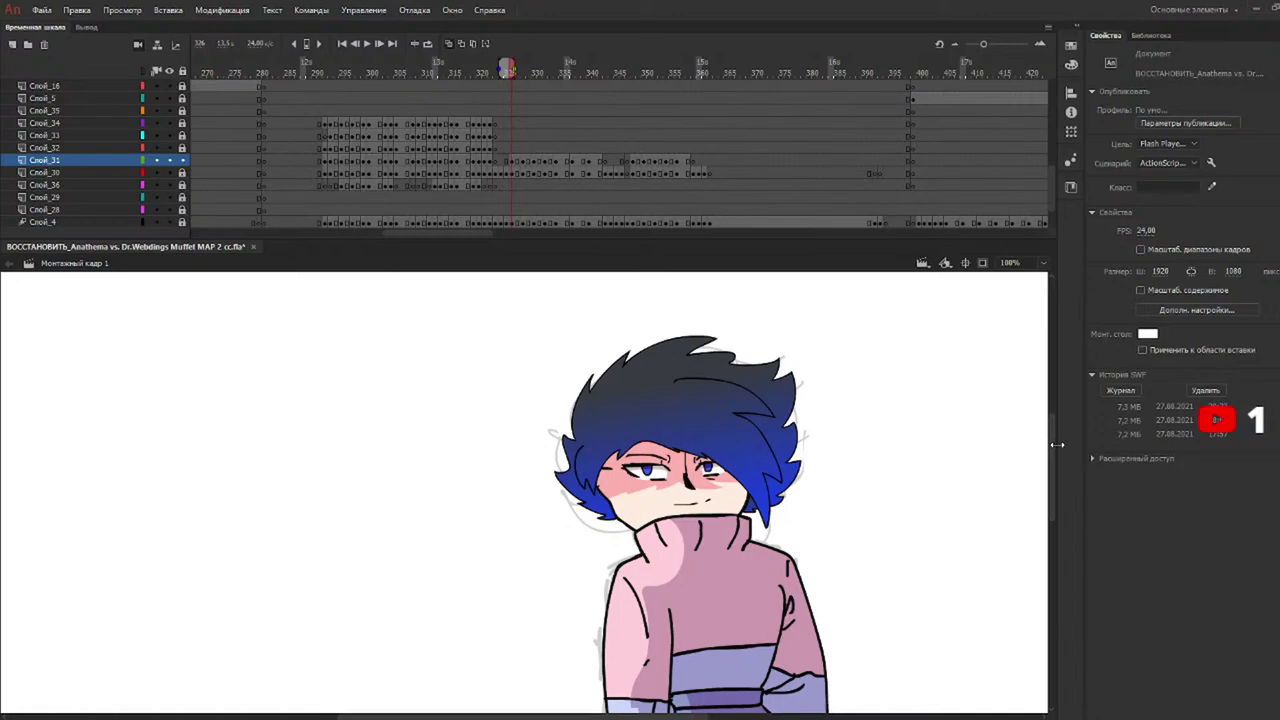
key(y)
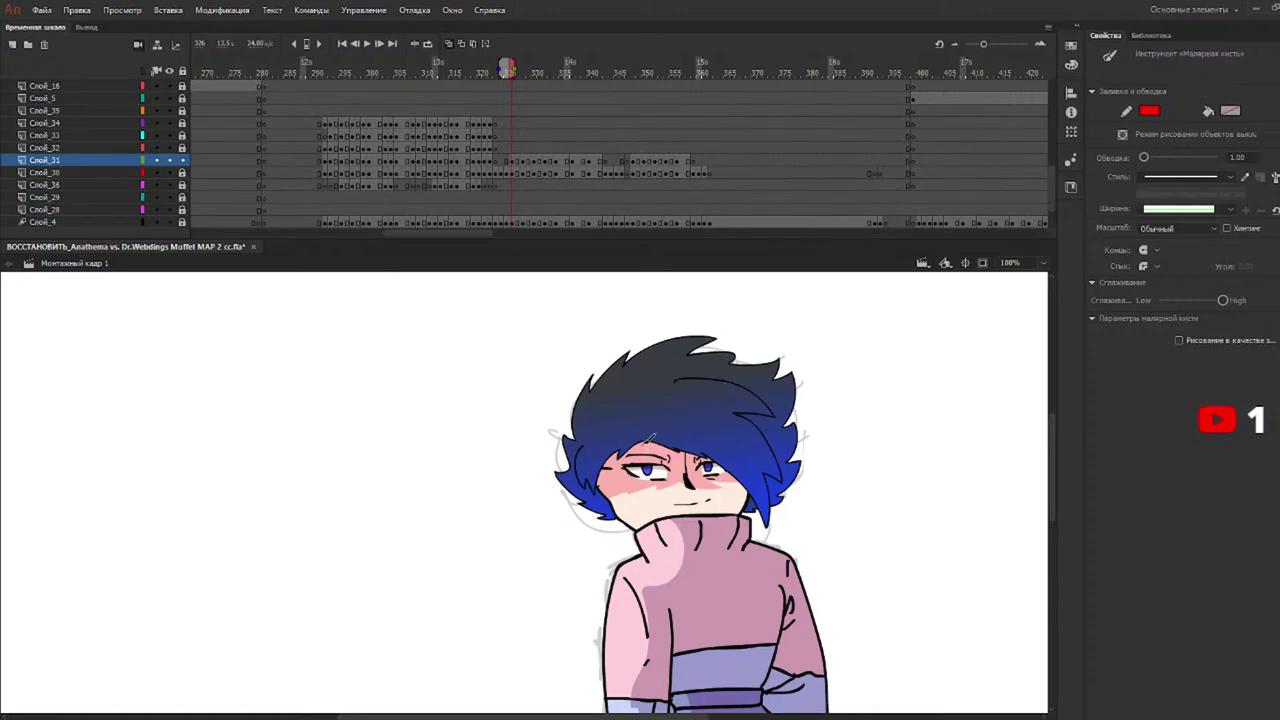
drag(705, 362, 752, 343)
click(524, 73)
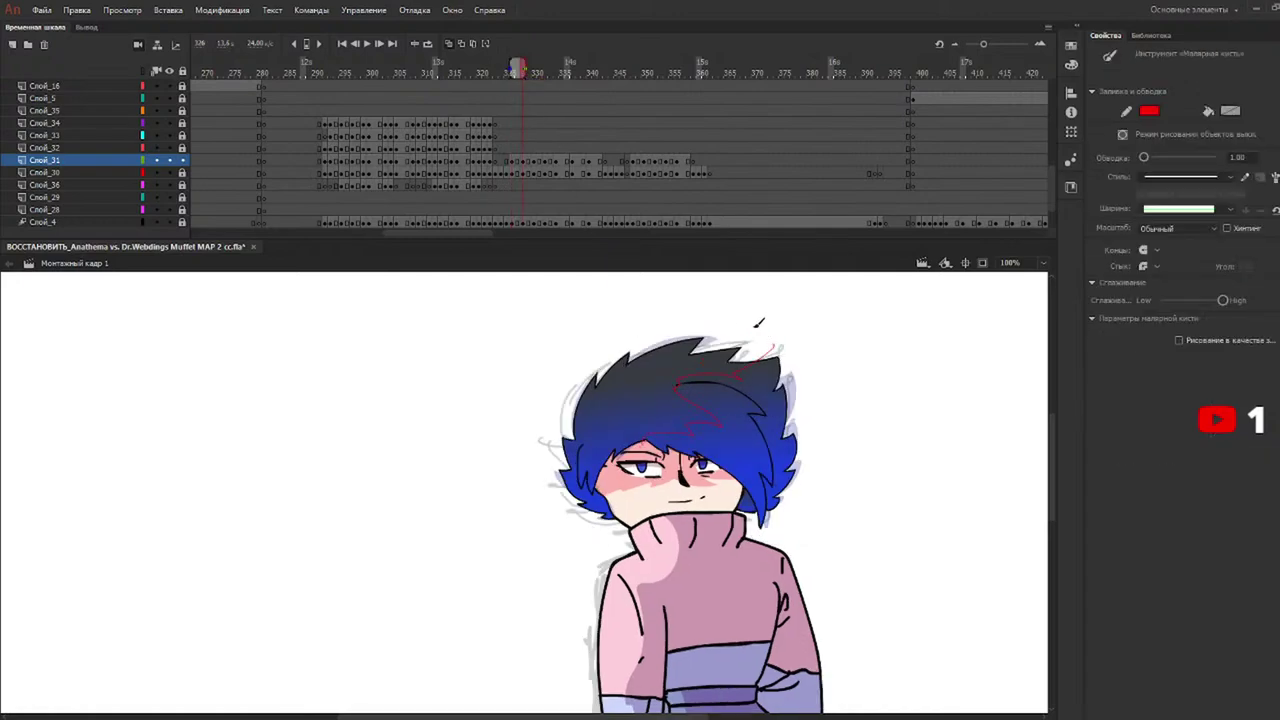
Draw the red zigzag shadow boundary from fringe to crown on frames 330 and 332.
click(533, 73)
mouse_move(646, 435)
mouse_down()
mouse_move(697, 431)
mouse_move(709, 398)
mouse_move(692, 377)
mouse_move(729, 374)
mouse_move(780, 333)
mouse_up()
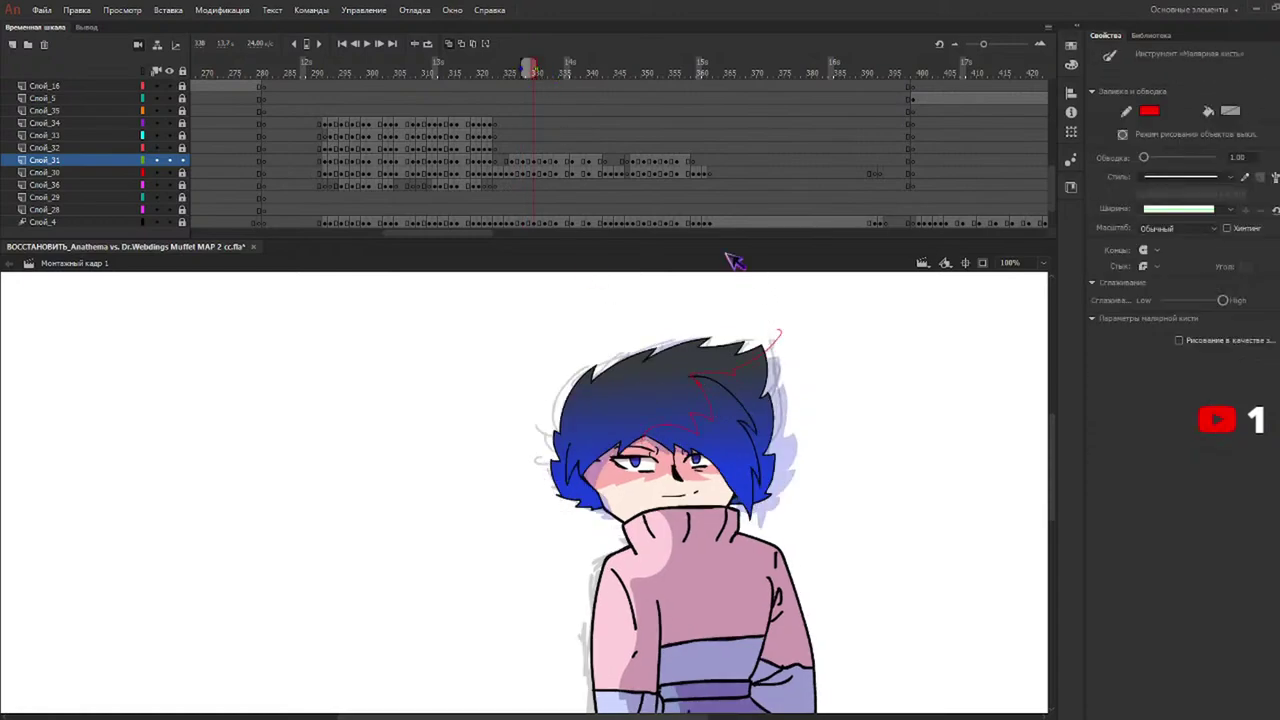
click(549, 70)
drag(689, 420, 763, 325)
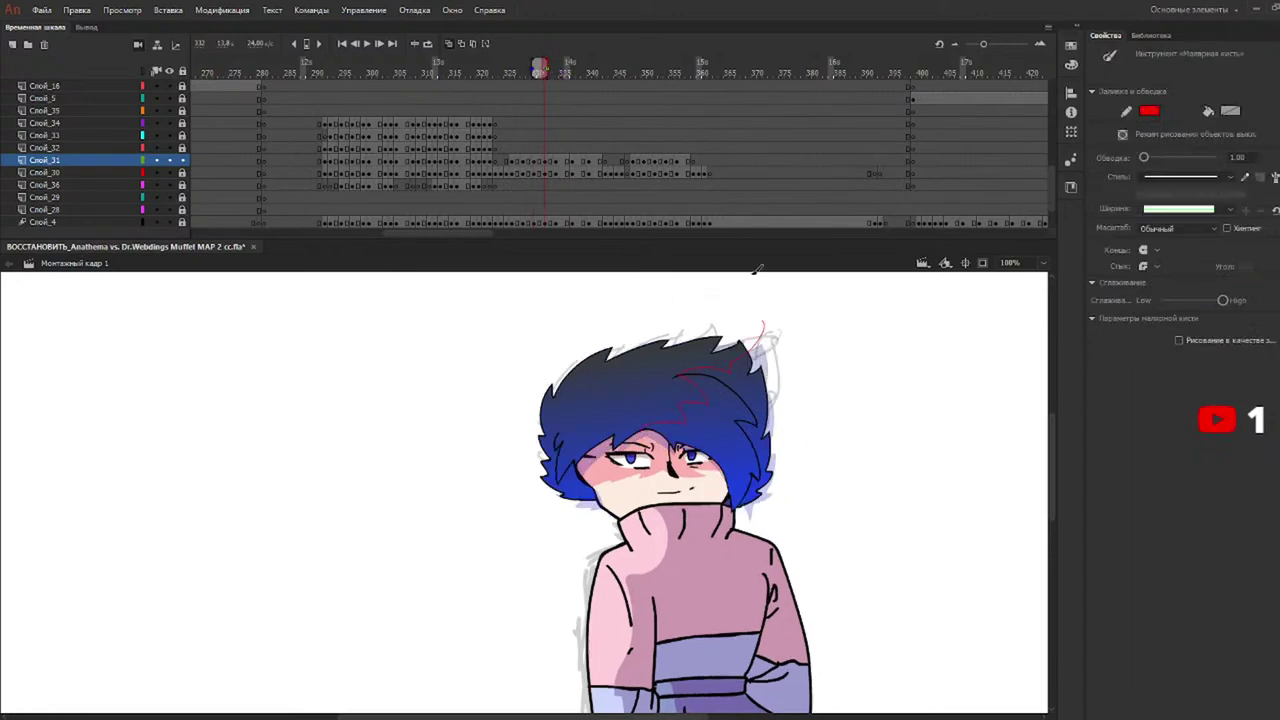
Draw the red zigzag shadow boundary across the hair on the three drawings from frame 334 to 340.
click(558, 70)
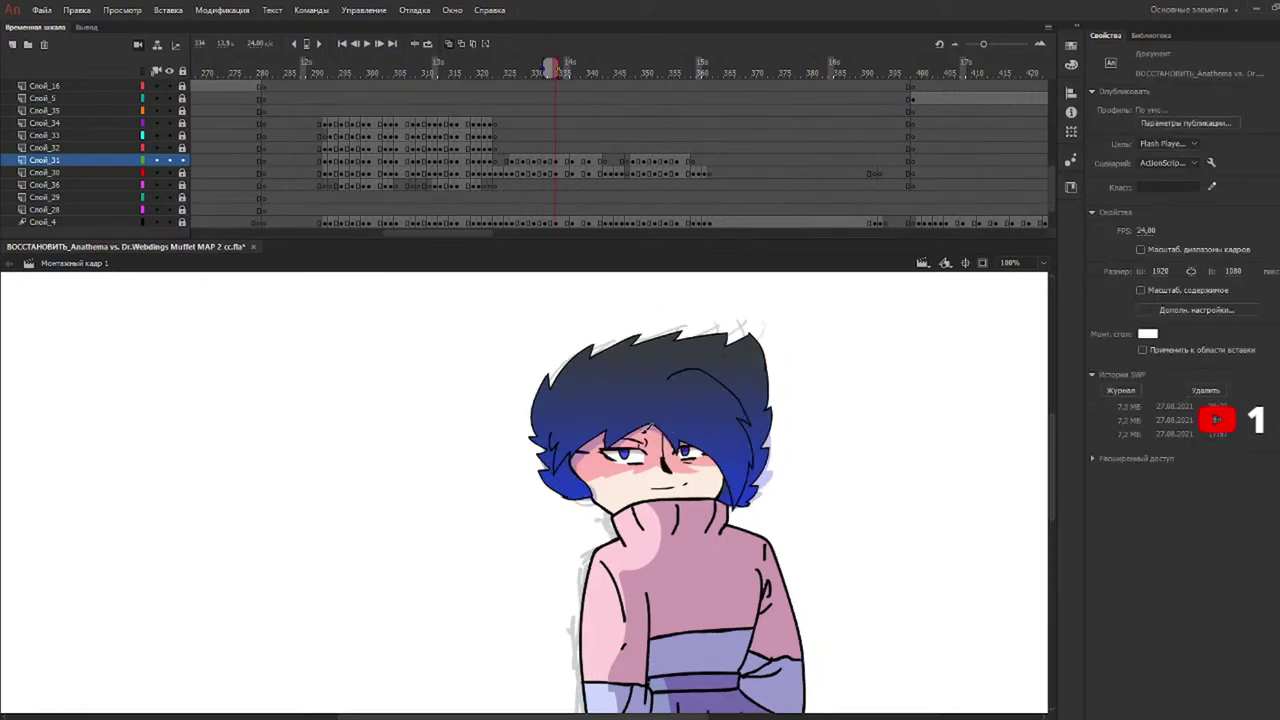
drag(672, 374, 760, 318)
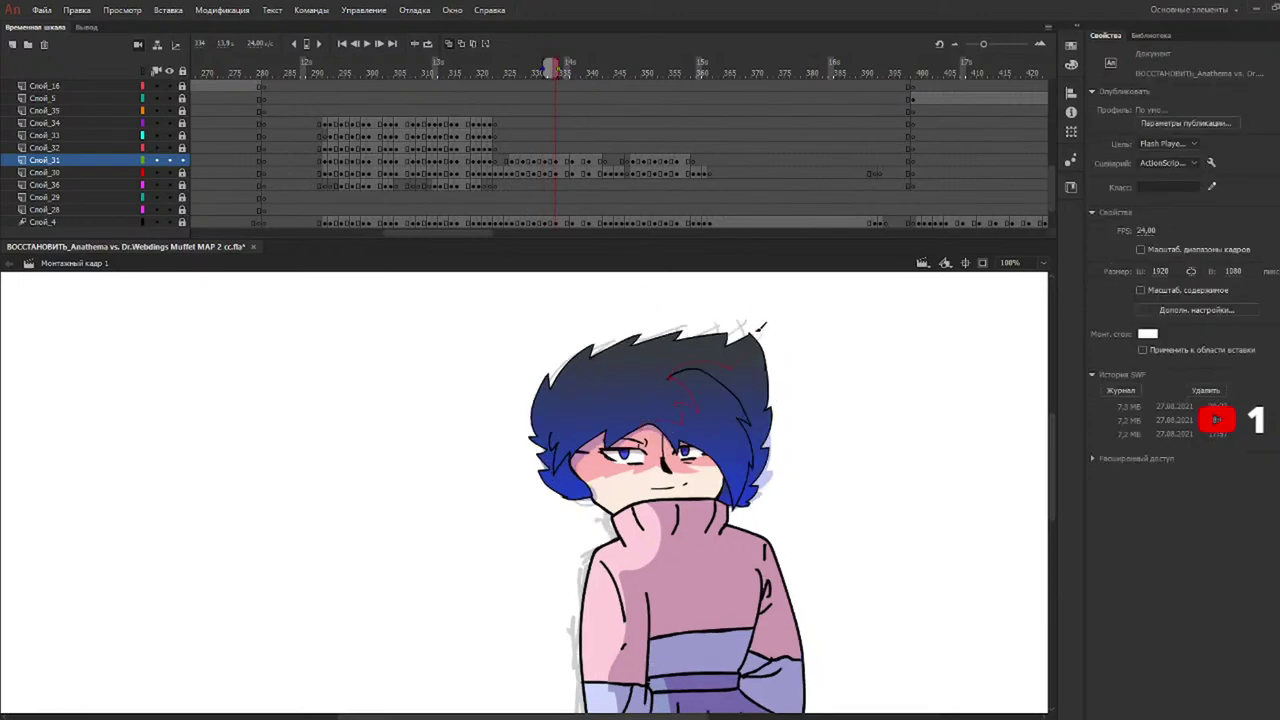
click(570, 68)
mouse_move(687, 416)
mouse_down()
mouse_move(677, 372)
mouse_move(725, 358)
mouse_move(762, 310)
mouse_up()
click(587, 68)
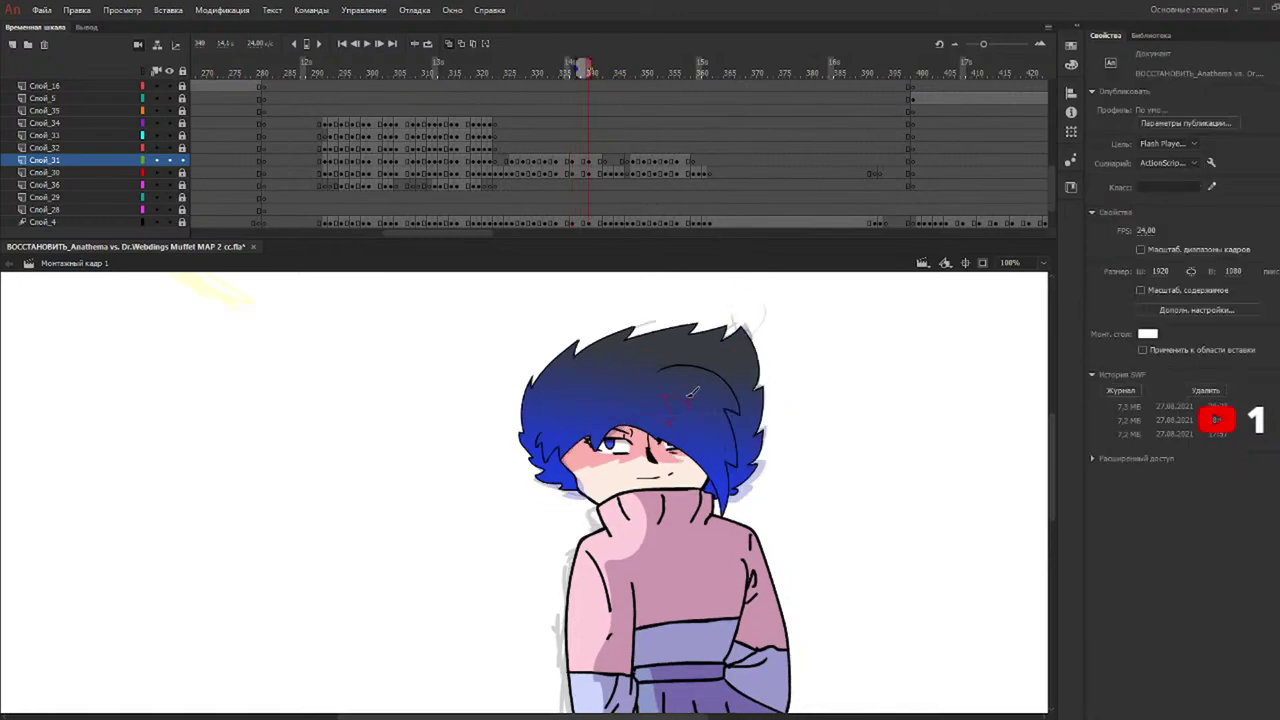
mouse_move(664, 369)
mouse_down()
mouse_move(698, 351)
mouse_move(731, 349)
mouse_move(728, 360)
mouse_move(746, 282)
mouse_up()
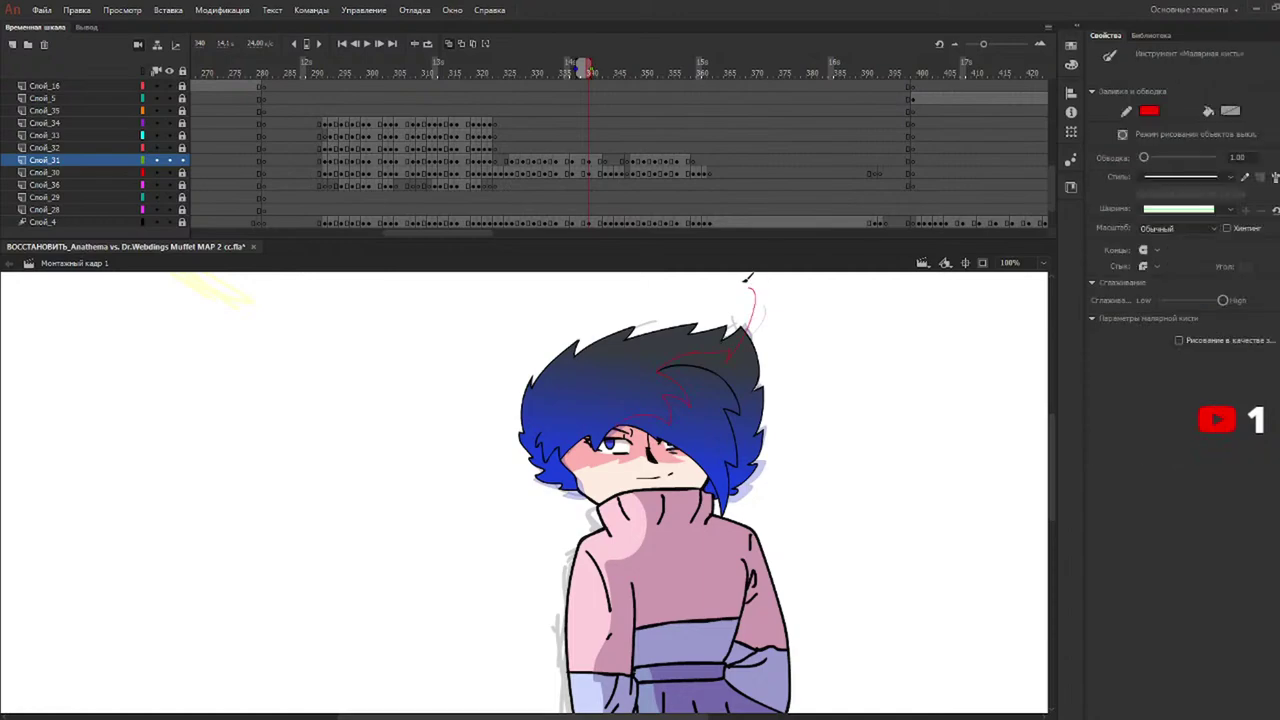
Draw the red shadow boundary across the small figure's hair on frames 348, 350 and 352.
click(627, 68)
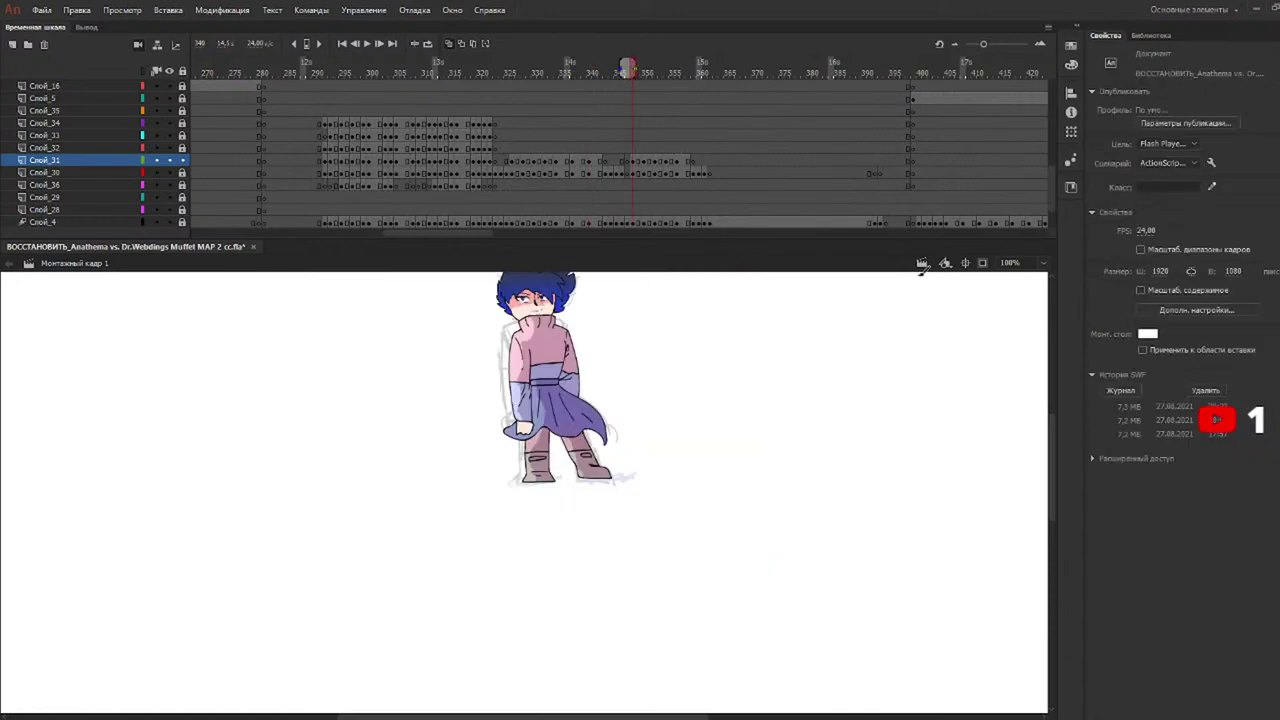
drag(1053, 433, 1051, 416)
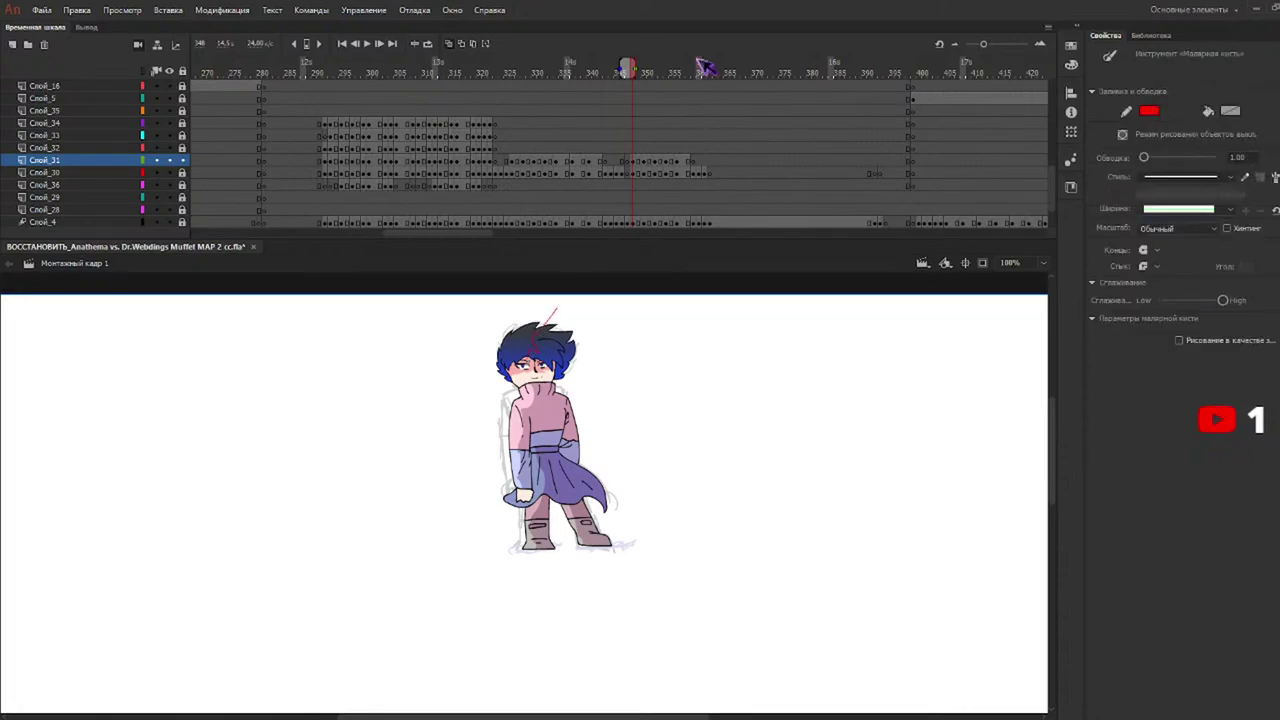
click(645, 70)
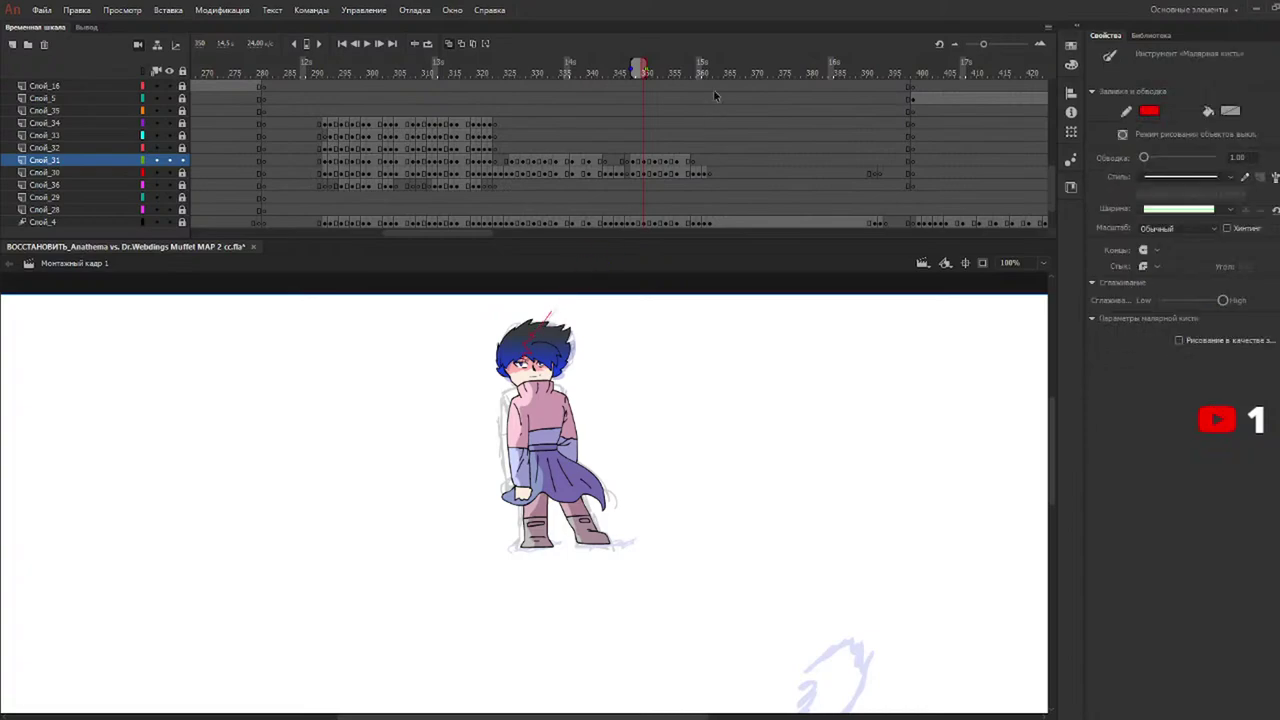
drag(666, 71, 658, 73)
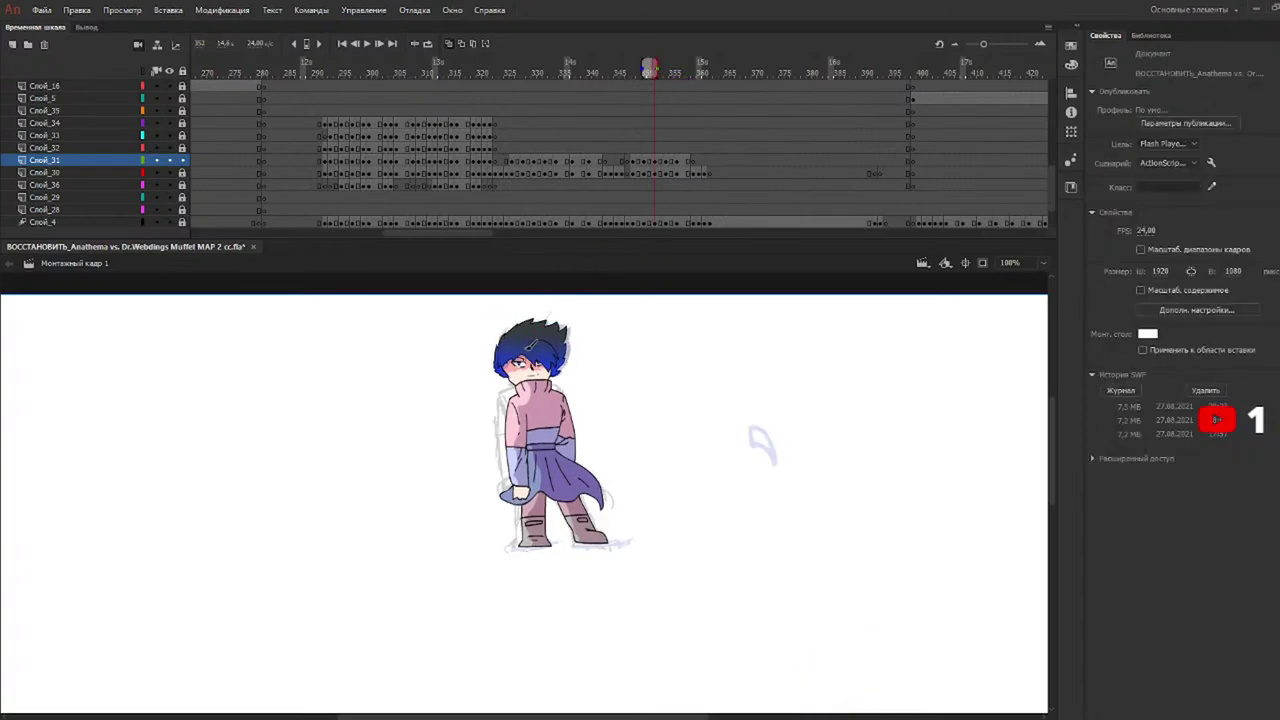
drag(524, 352, 534, 342)
Draw the red shadow boundary across the small figure's hair on frames 354 and 356.
drag(686, 72, 660, 71)
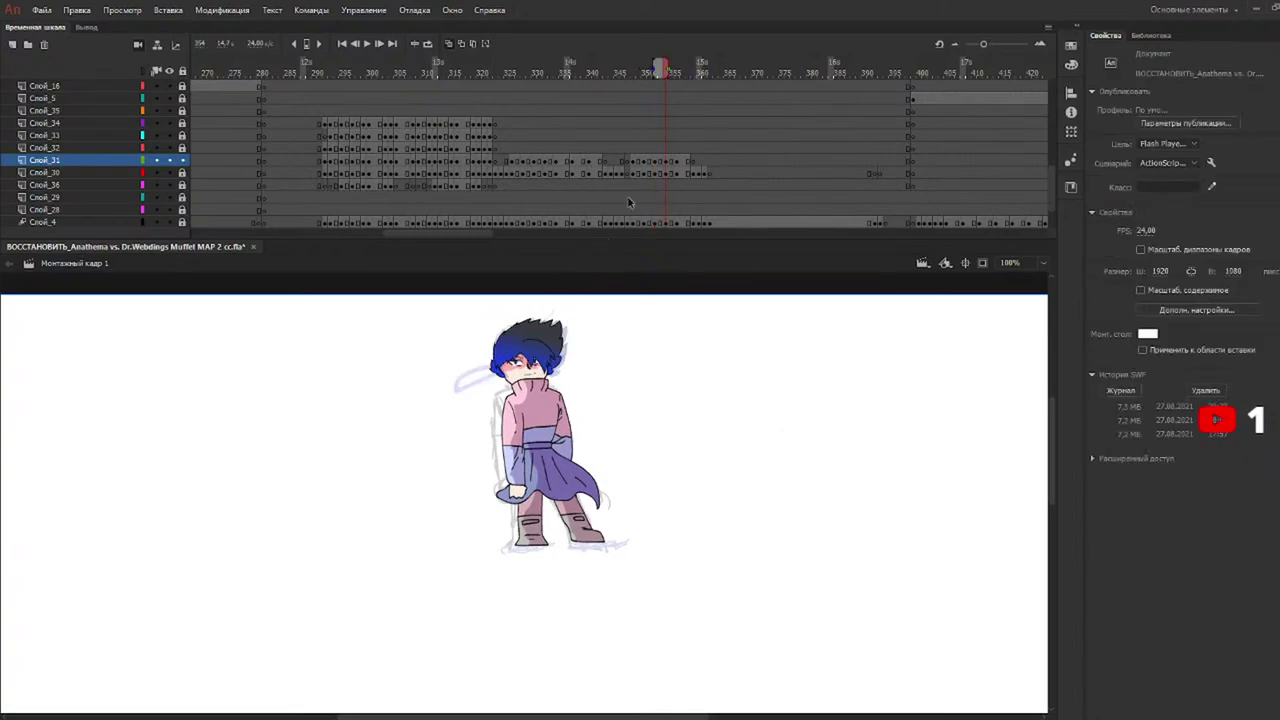
drag(523, 347, 545, 309)
click(675, 72)
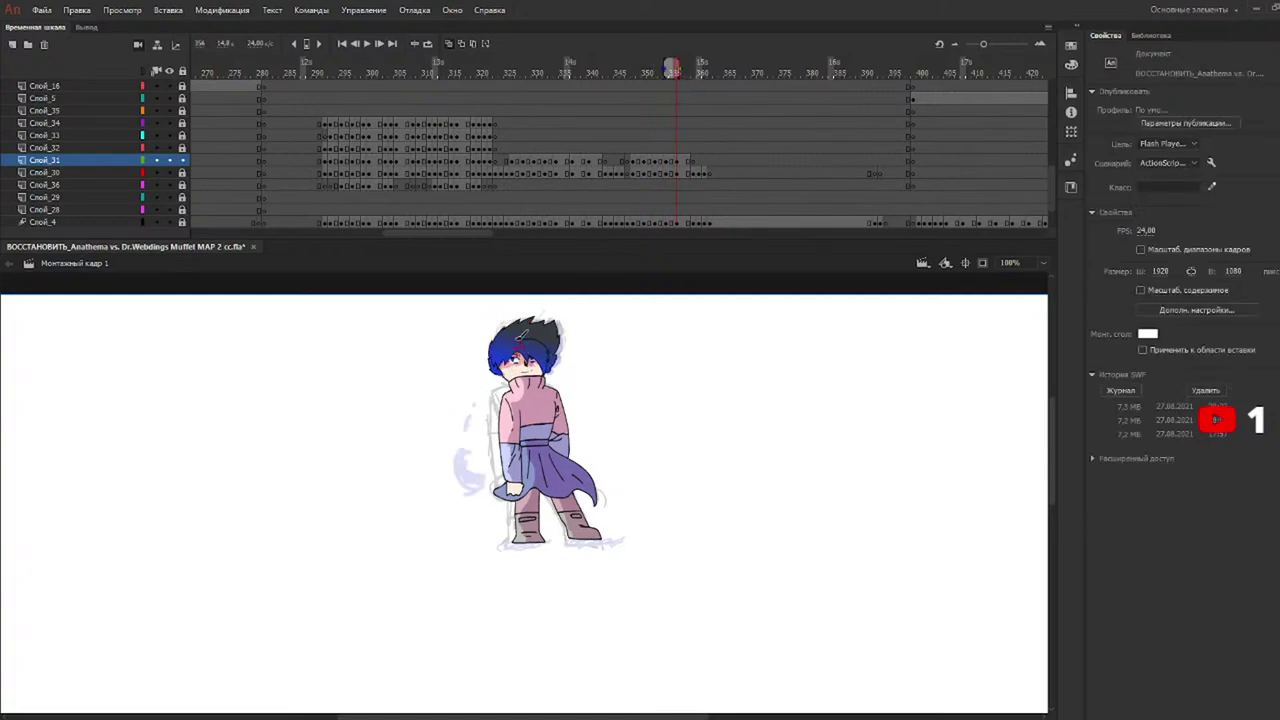
drag(540, 320, 534, 297)
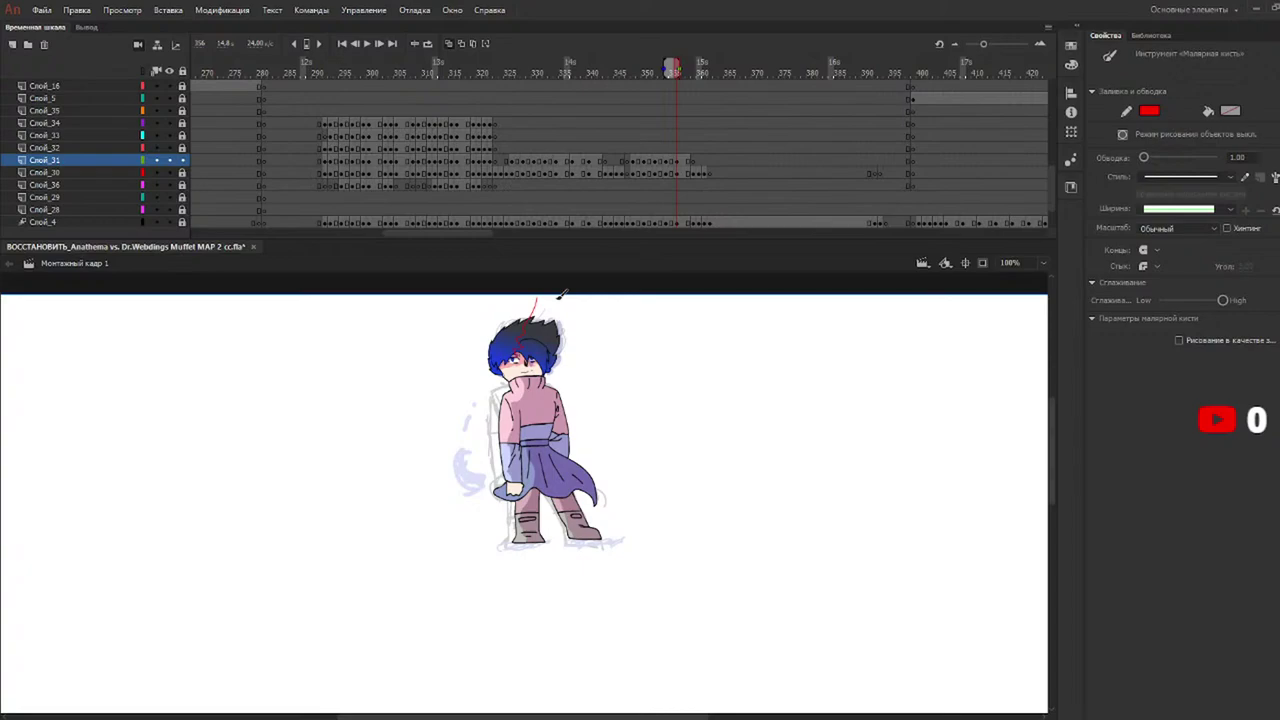
Fill the shaded side of the hair beyond the red line on frame 326 with a darker black-to-blue gradient, undoing the trial fills.
click(508, 70)
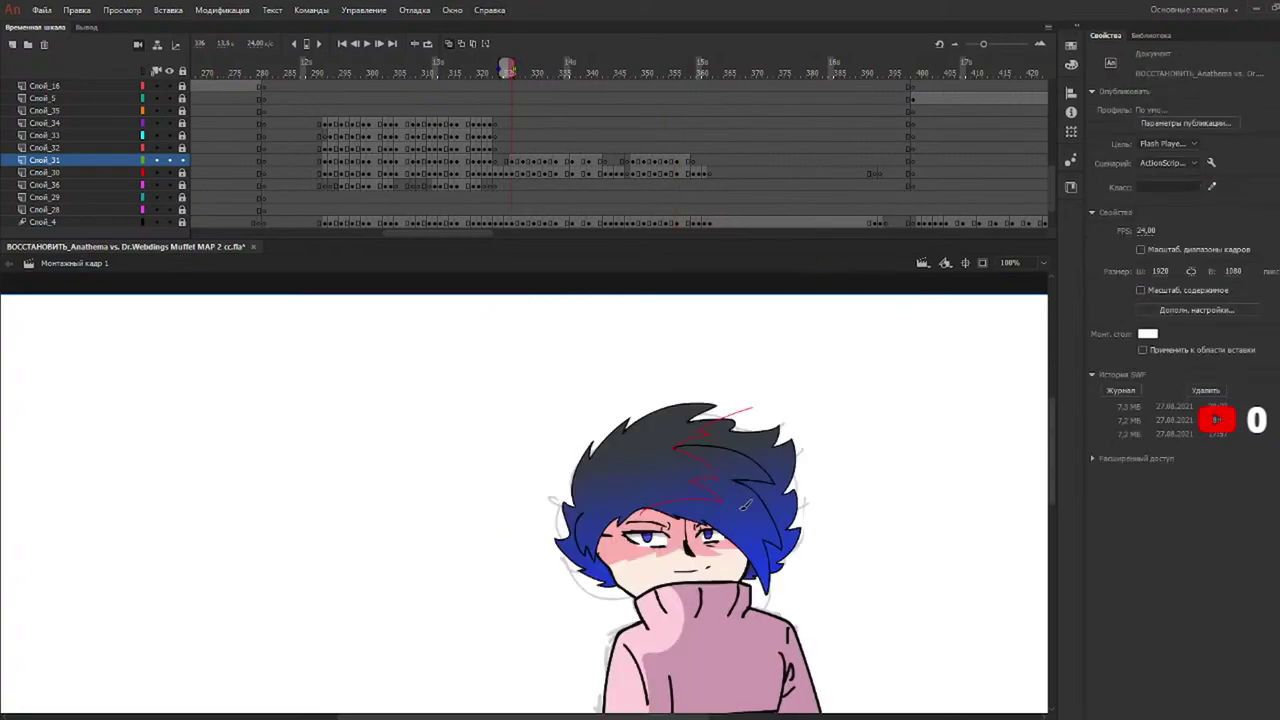
key(k)
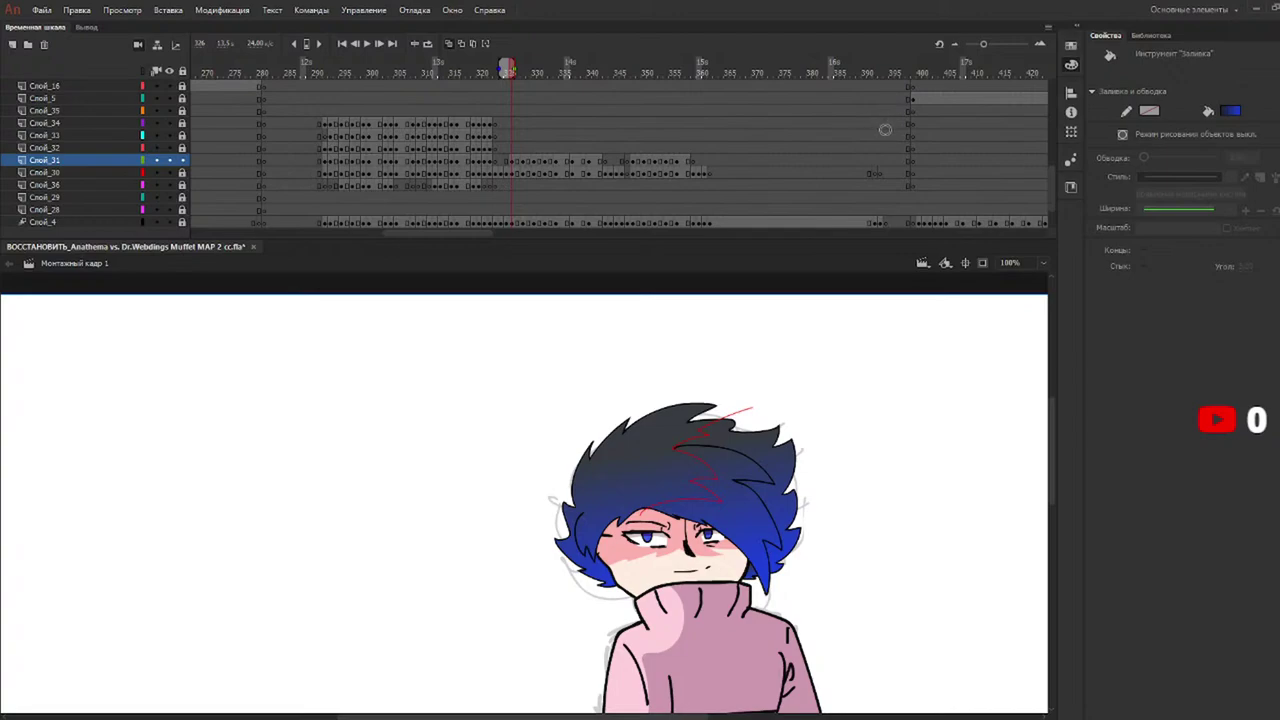
click(746, 530)
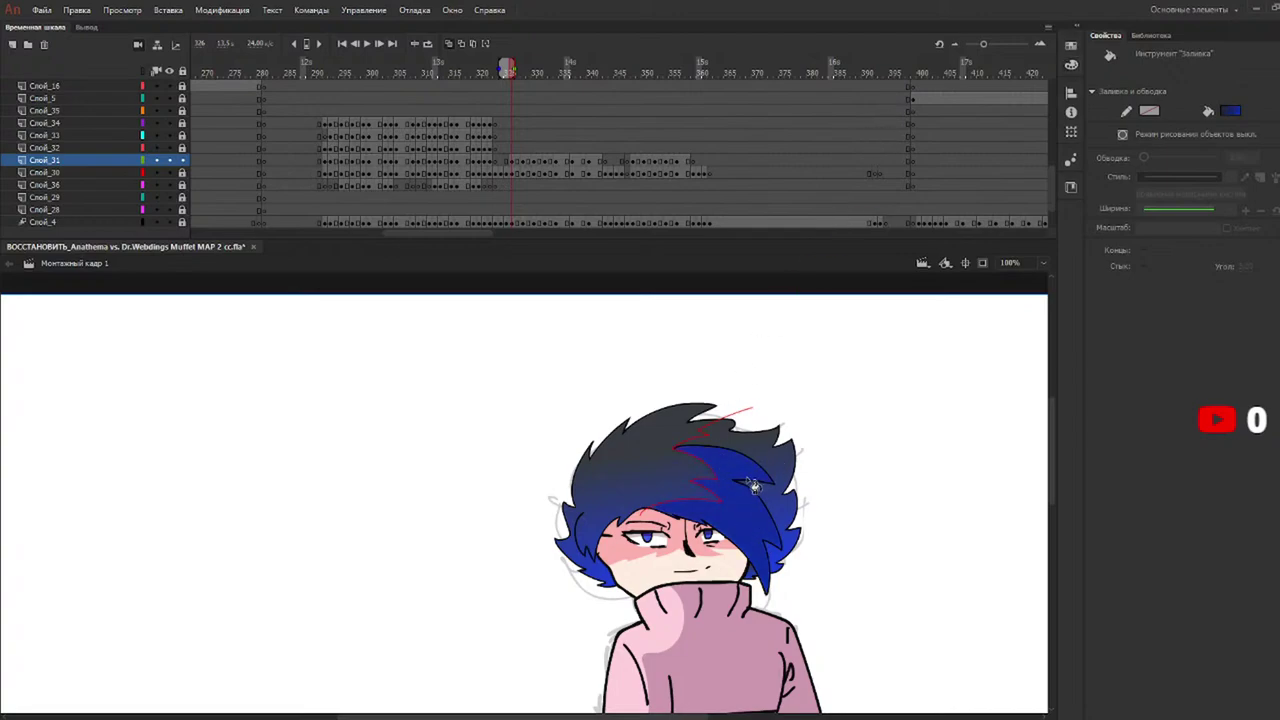
key(ctrl+z)
click(733, 488)
key(ctrl+z)
click(738, 518)
key(ctrl+z)
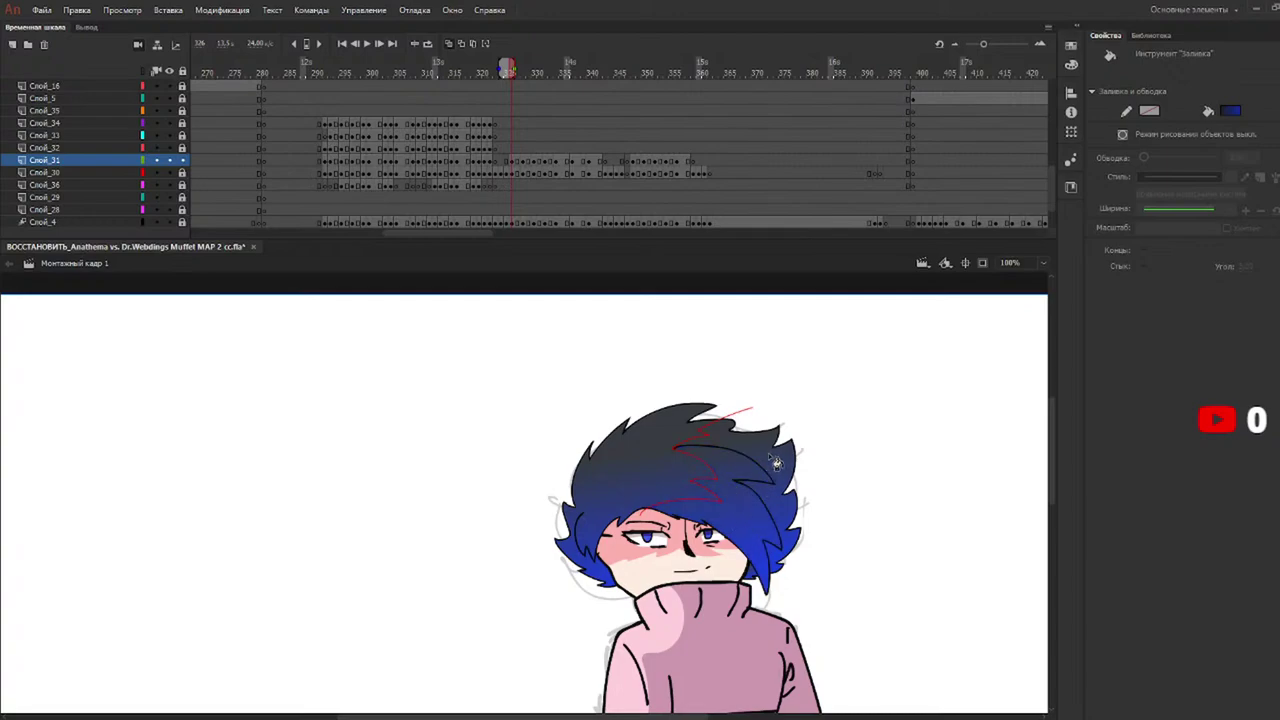
click(776, 463)
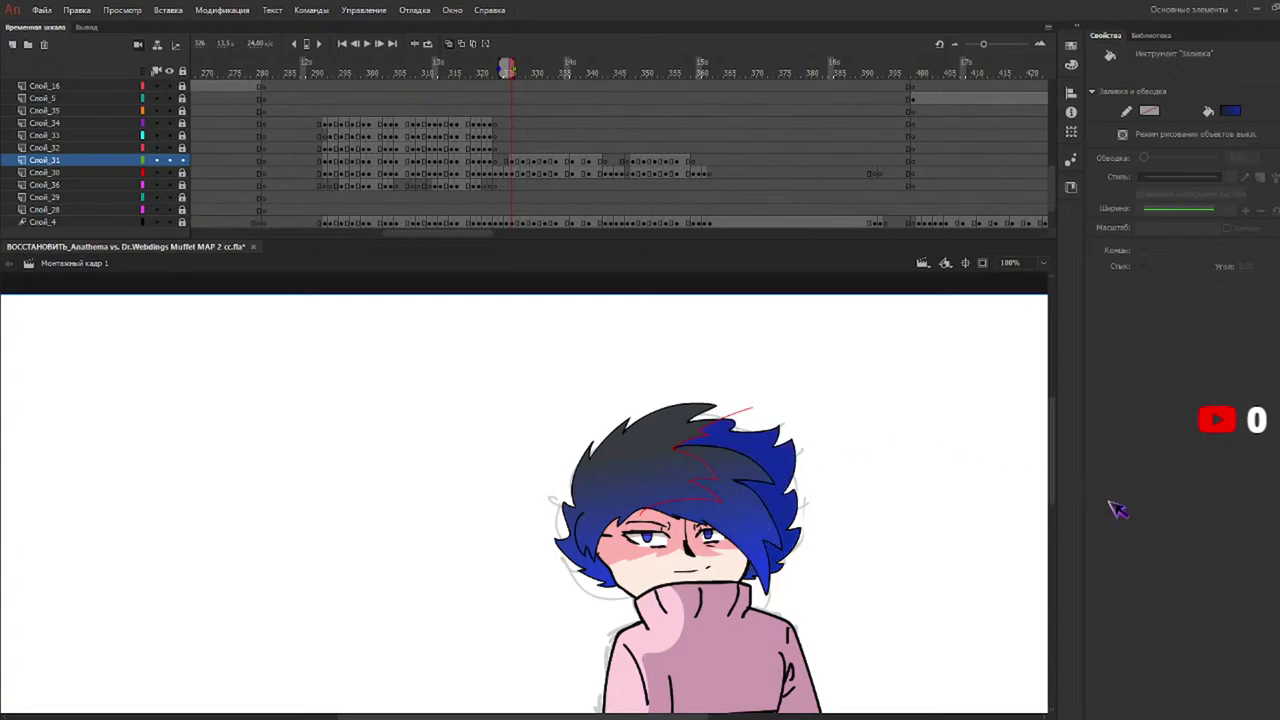
key(ctrl+z)
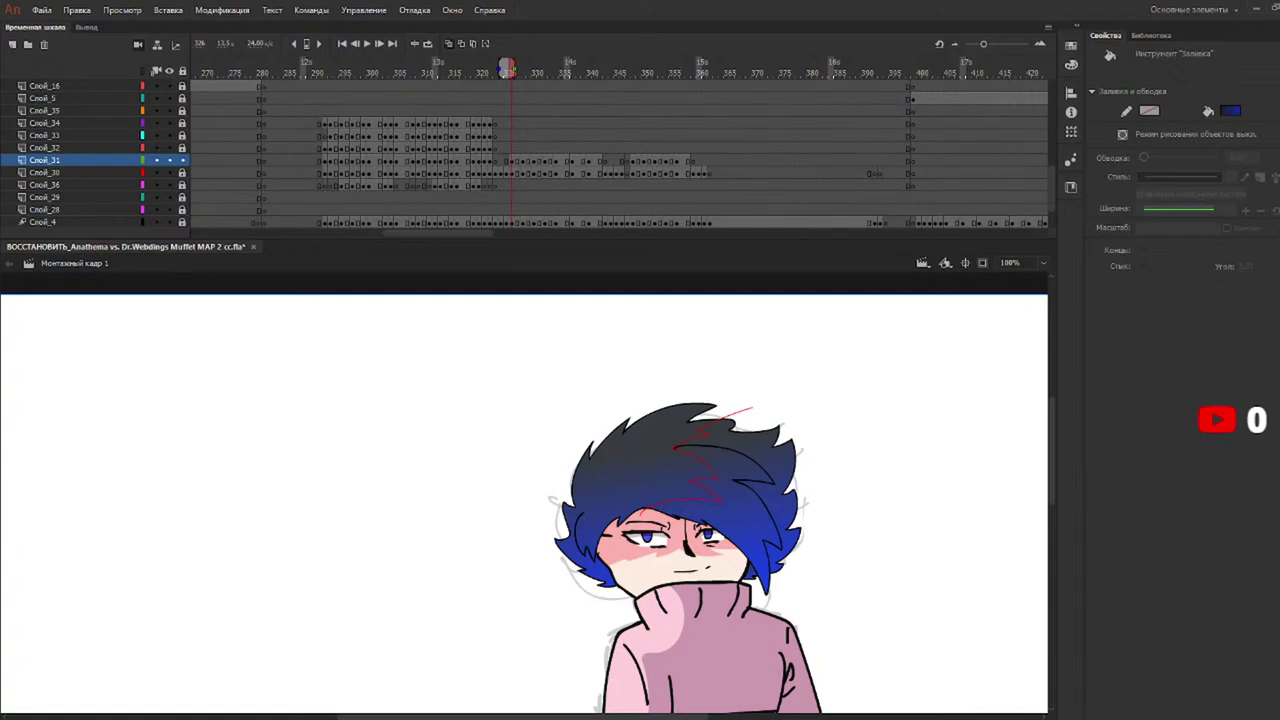
click(751, 513)
click(792, 490)
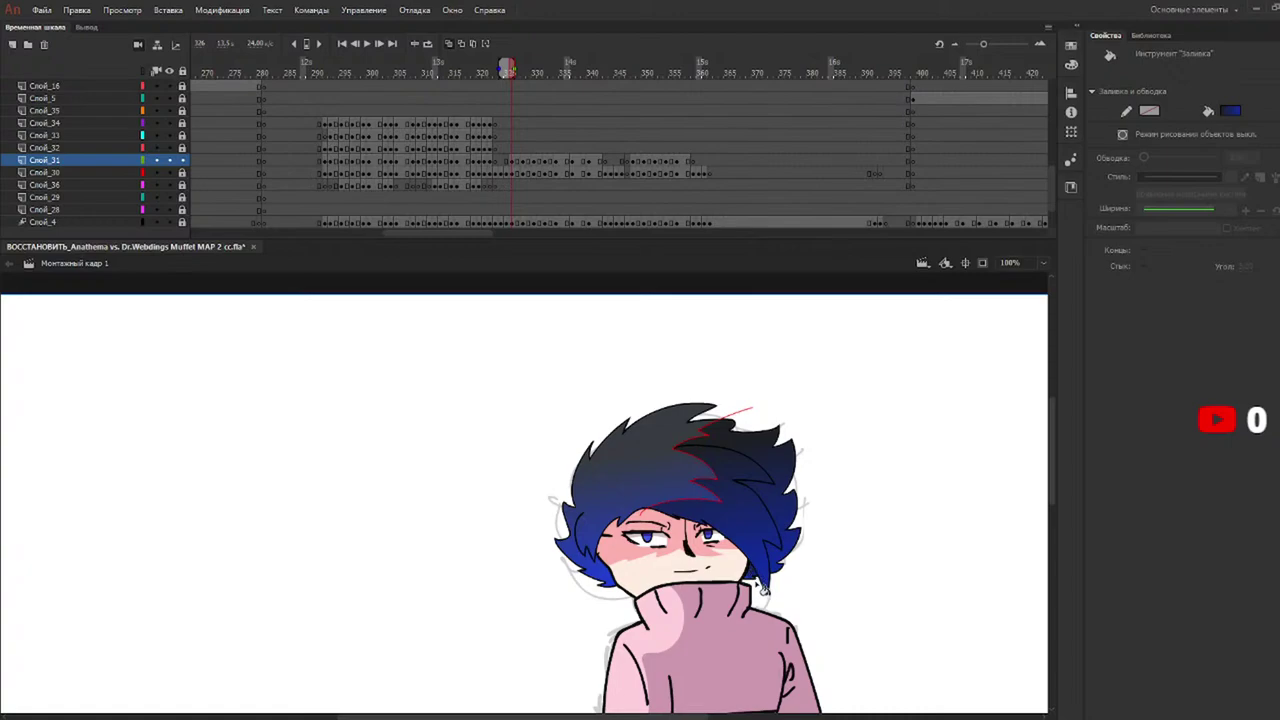
Fill the shaded fringe and outer hair beyond the red line on frame 328 with the darker black-to-blue gradient.
click(519, 70)
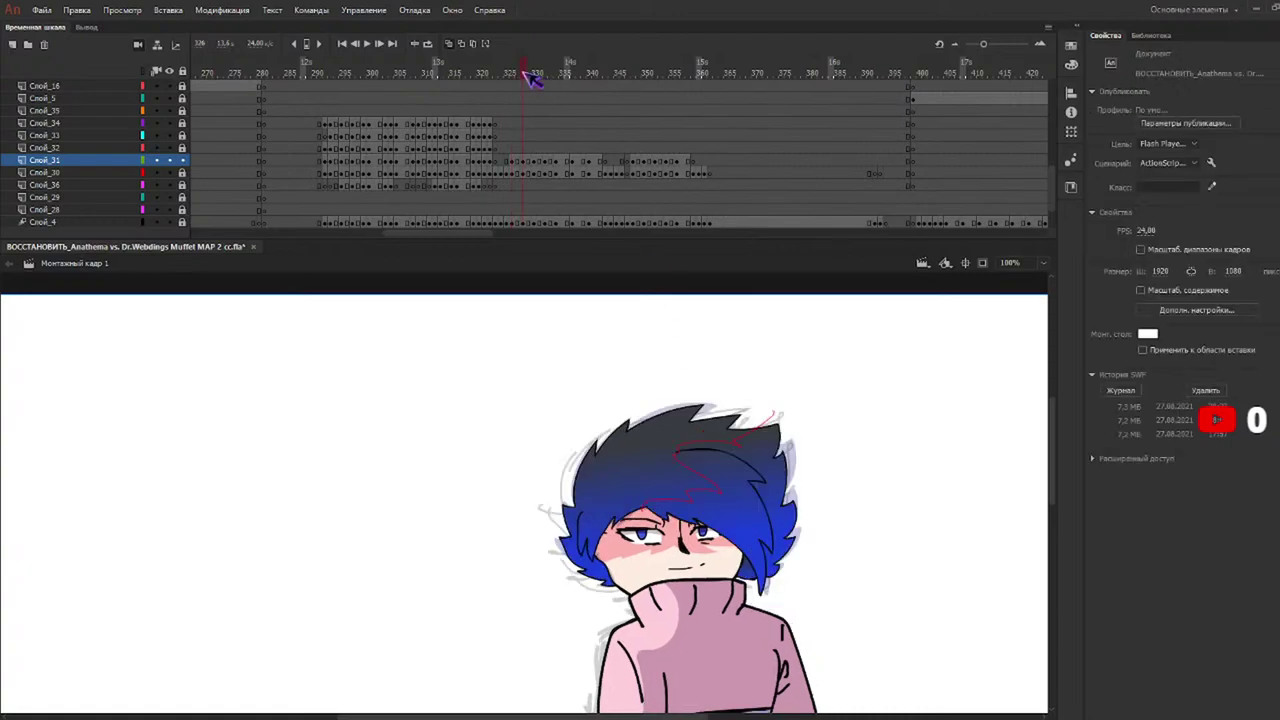
click(750, 512)
click(775, 462)
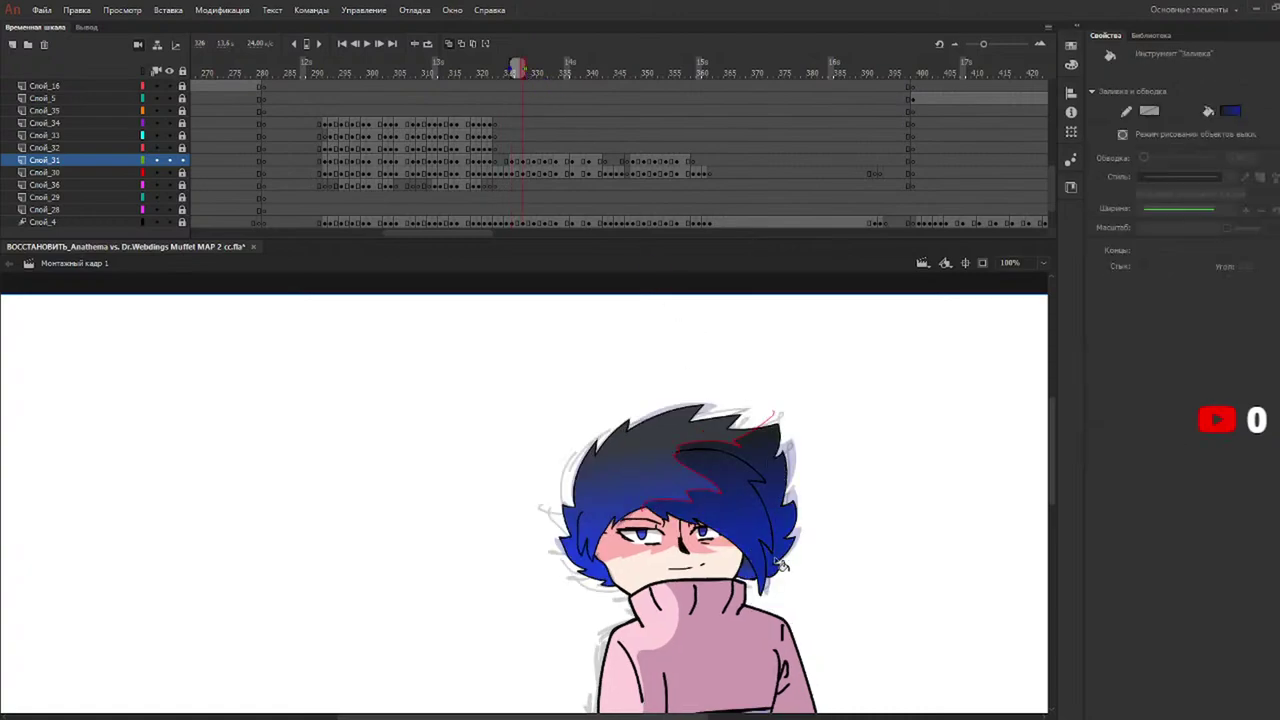
Fill the shaded part of the close-up character's hair, beyond the red dividing line, with the darker blue gradient on frames 330 and 332.
click(537, 74)
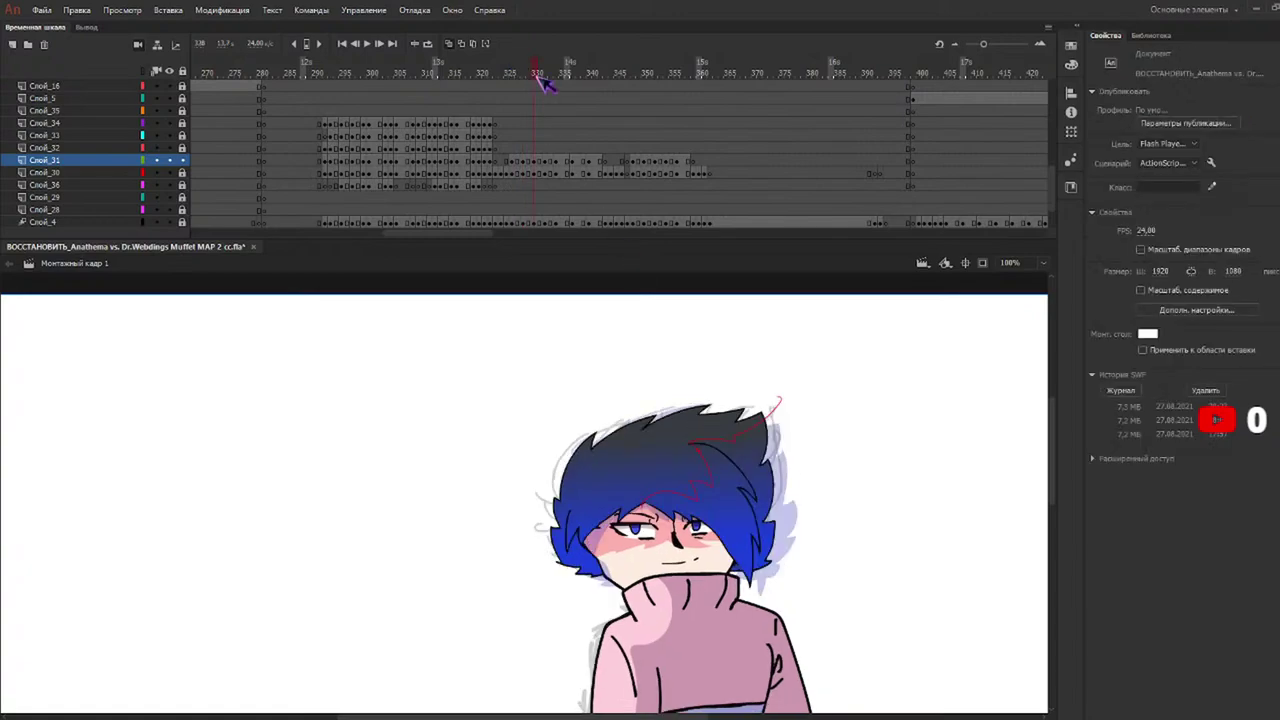
click(745, 447)
click(718, 499)
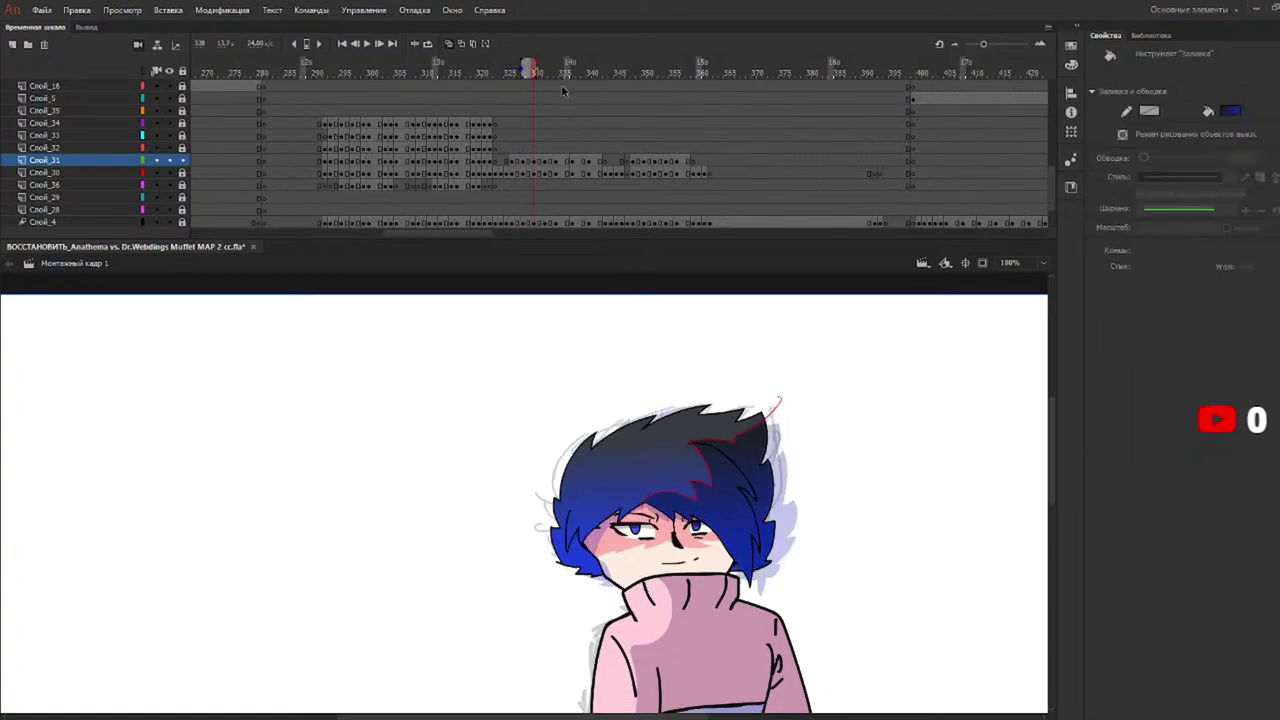
click(550, 73)
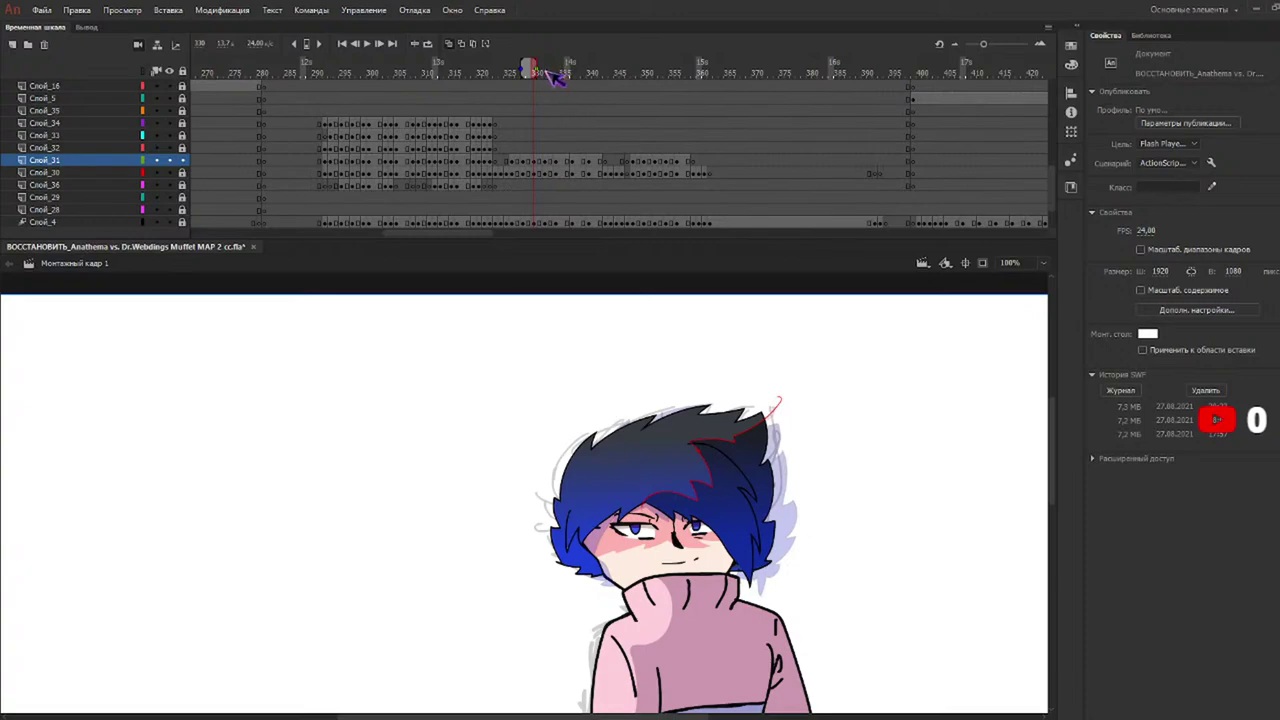
click(541, 72)
click(712, 496)
click(754, 461)
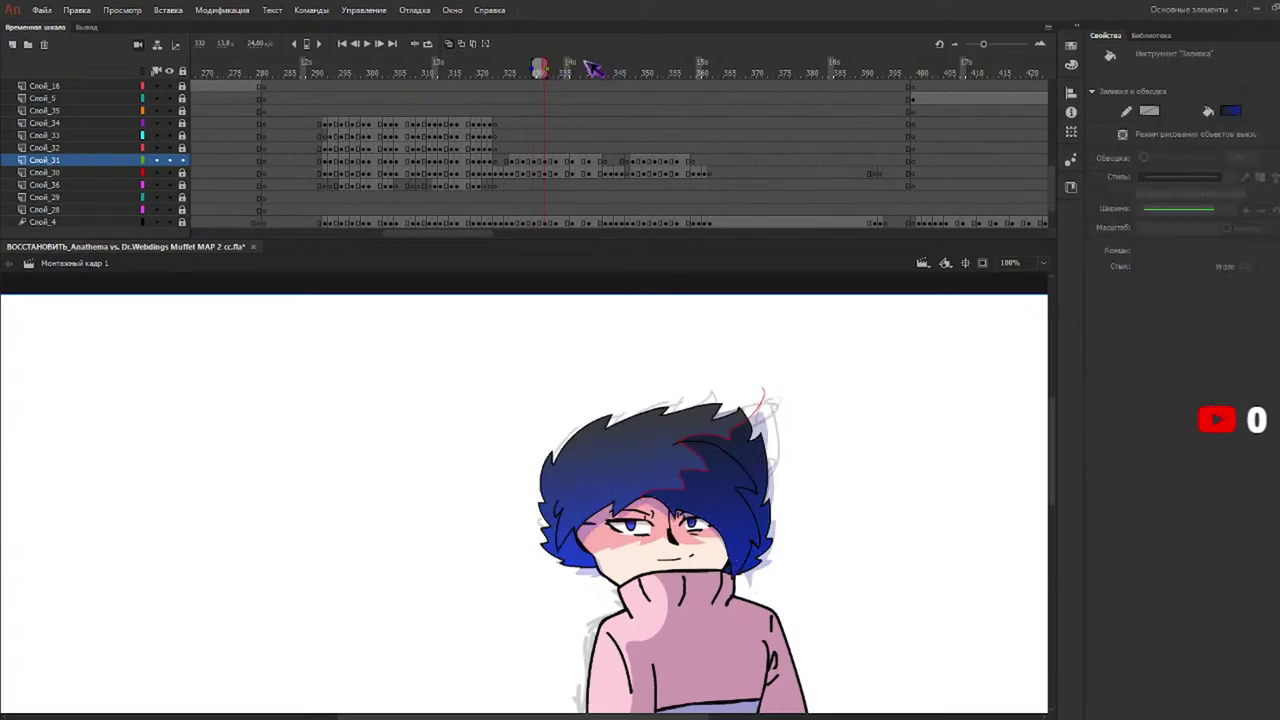
Fill the hair sections on the shaded side of the red line with the darker gradient on frames 334 and 337.
click(556, 73)
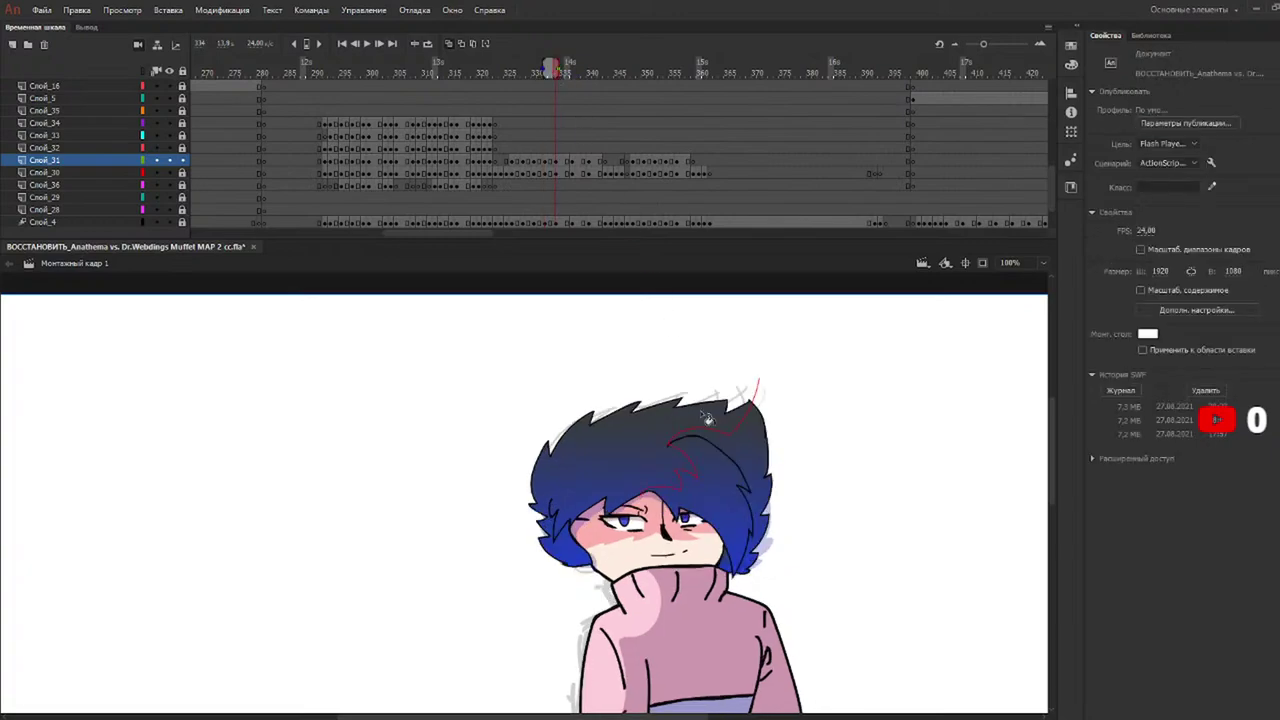
click(748, 458)
click(752, 452)
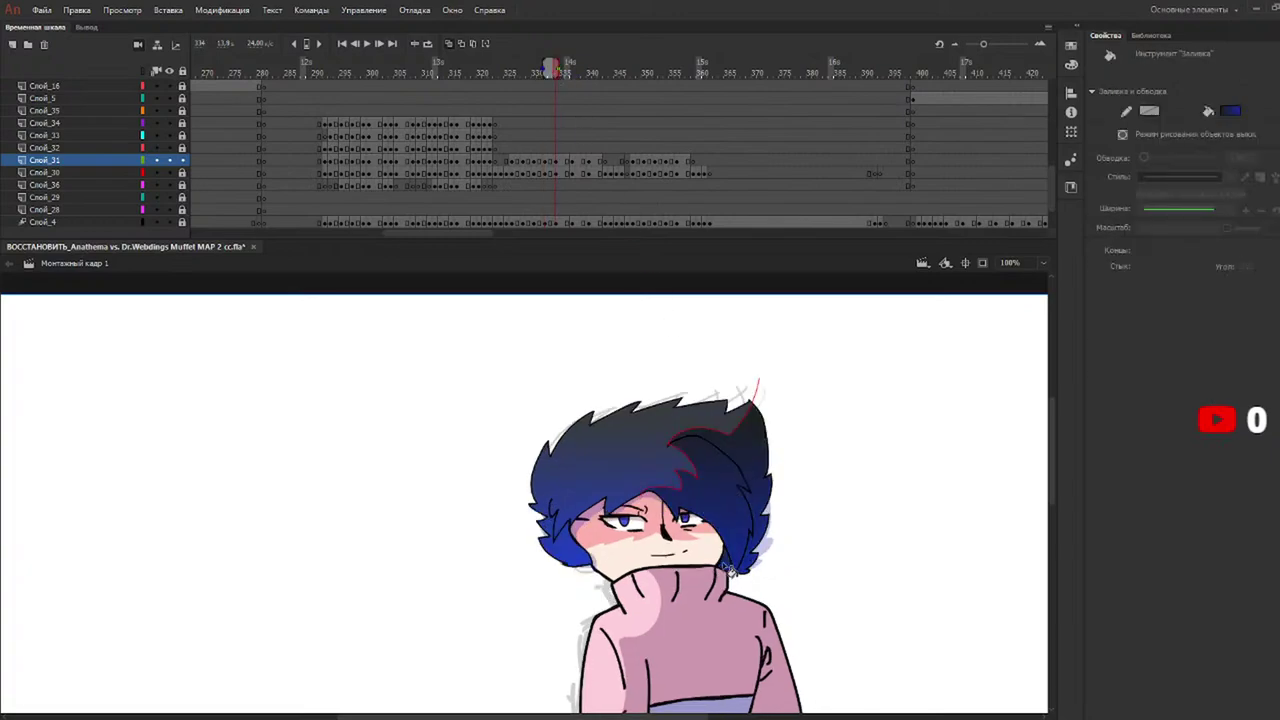
click(568, 72)
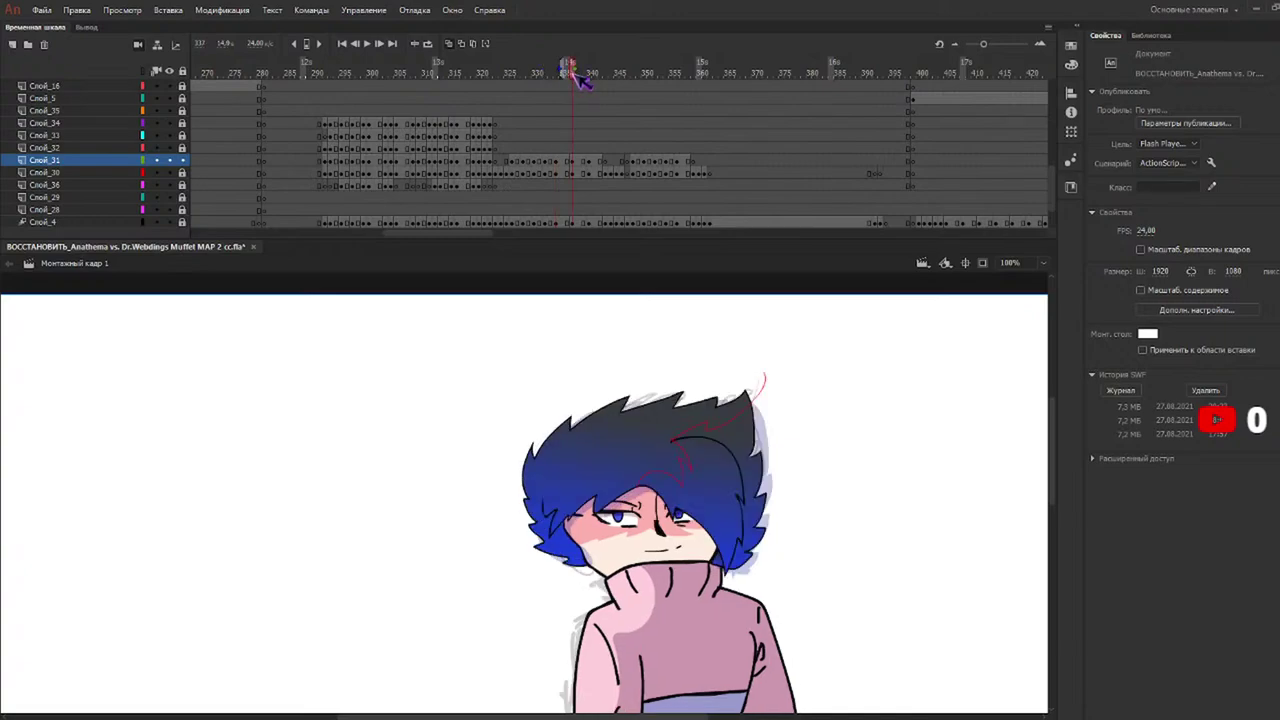
click(745, 501)
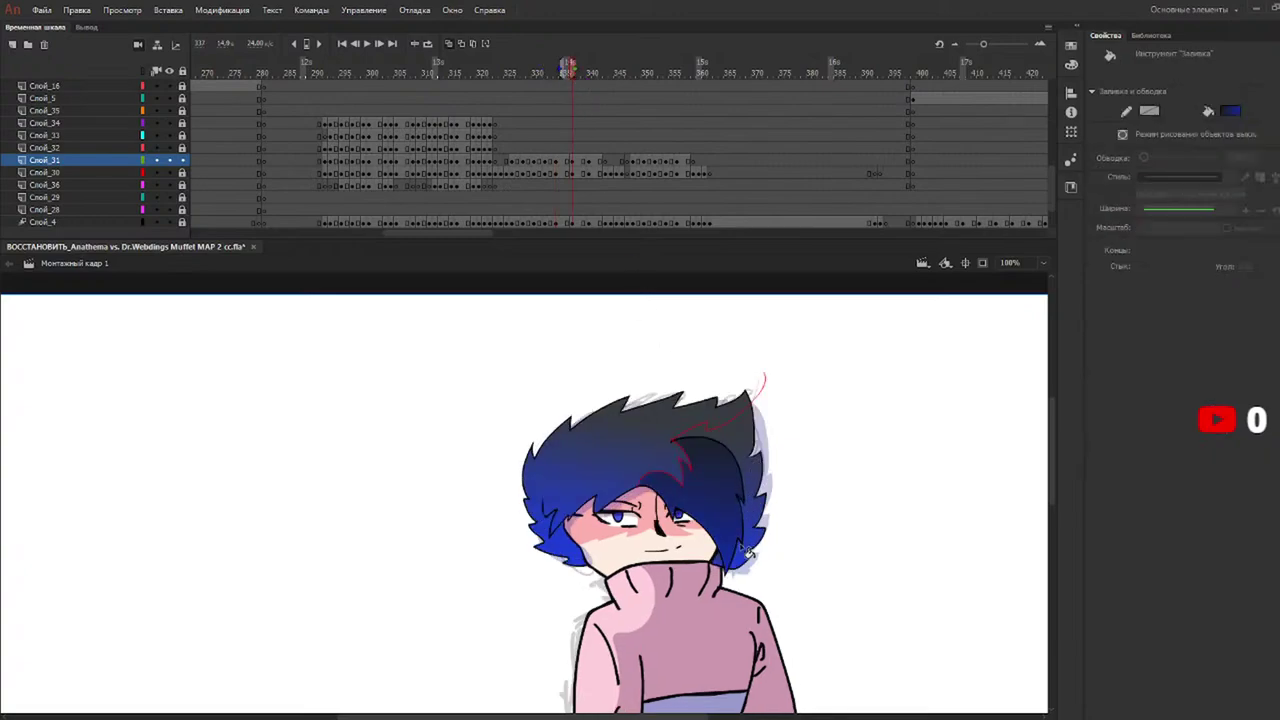
click(748, 550)
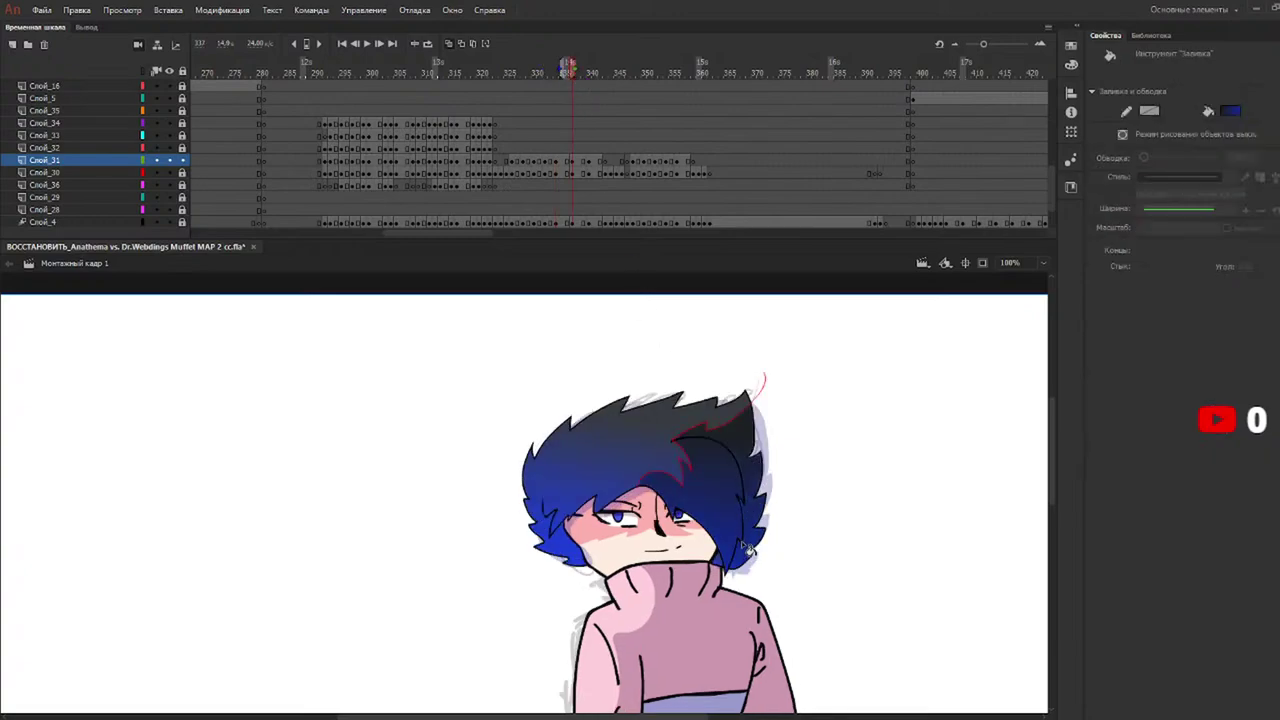
Fill the shaded hair sections with the darker blue gradient on frame 340, including the fringe and the back strands.
click(589, 72)
click(749, 447)
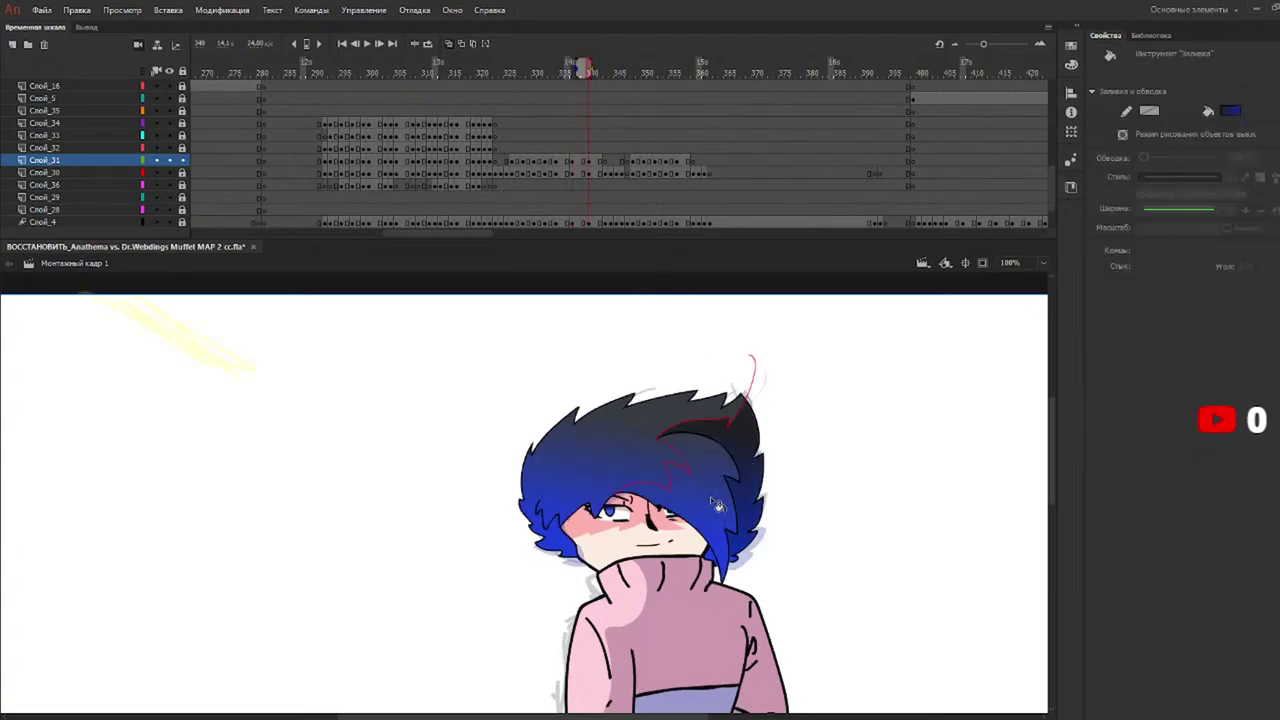
click(703, 525)
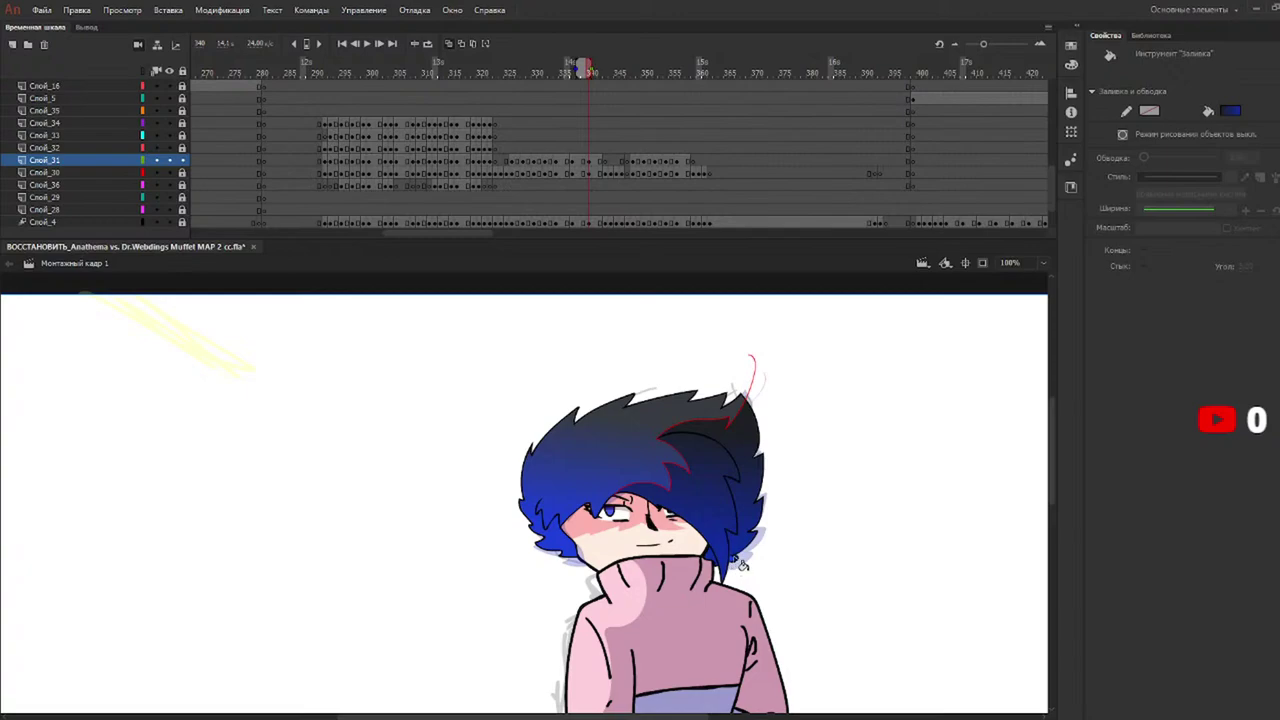
Fill the shaded side of the small full-body character's hair with the darker blue gradient on frames 349 and 351.
click(636, 72)
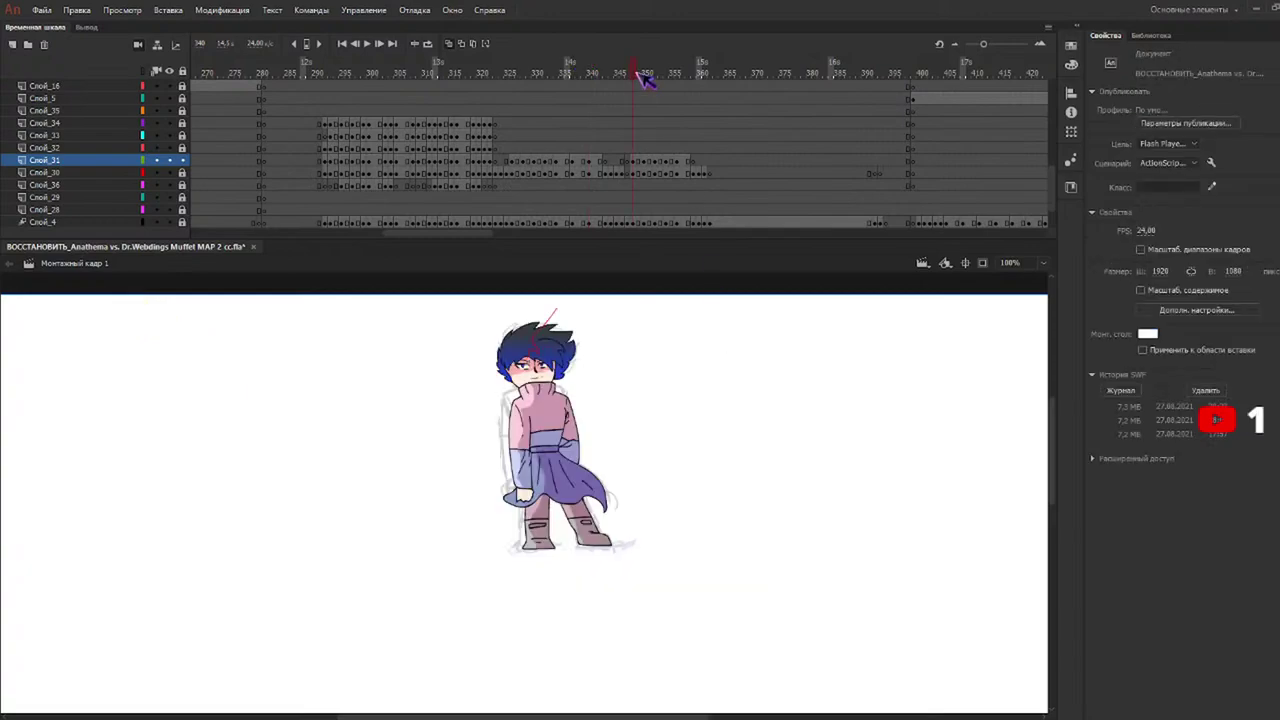
click(553, 358)
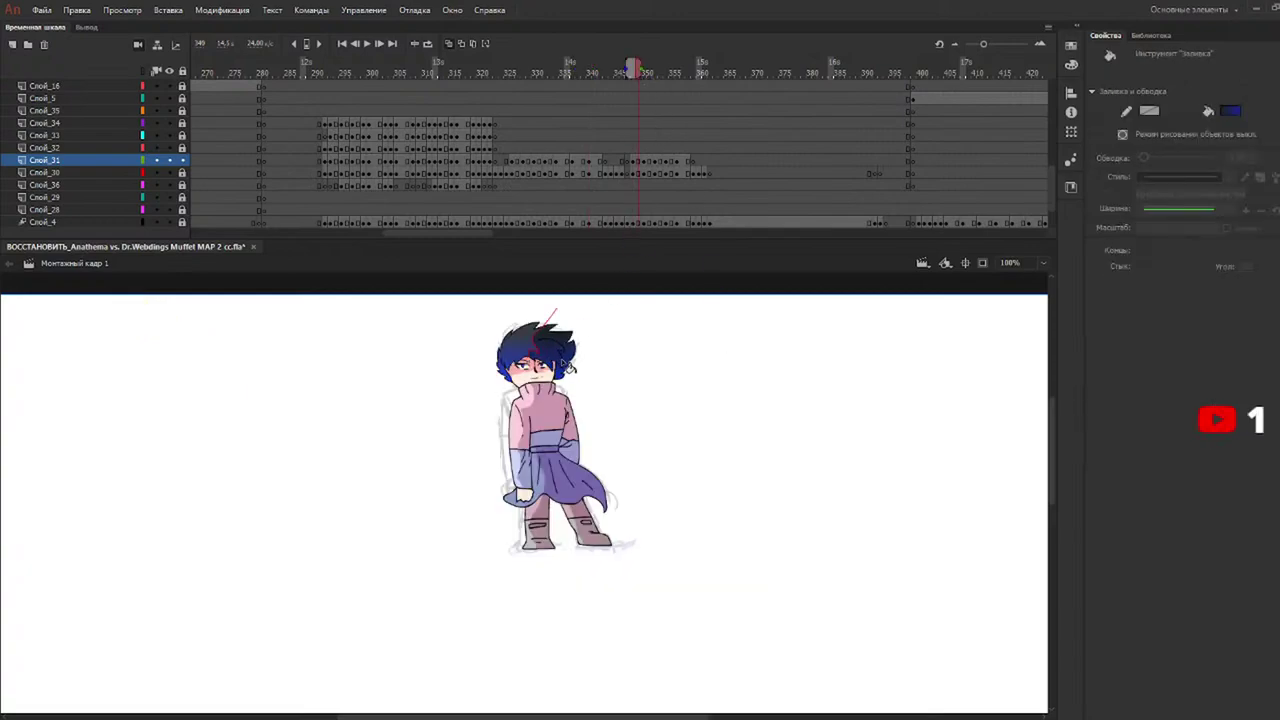
click(653, 72)
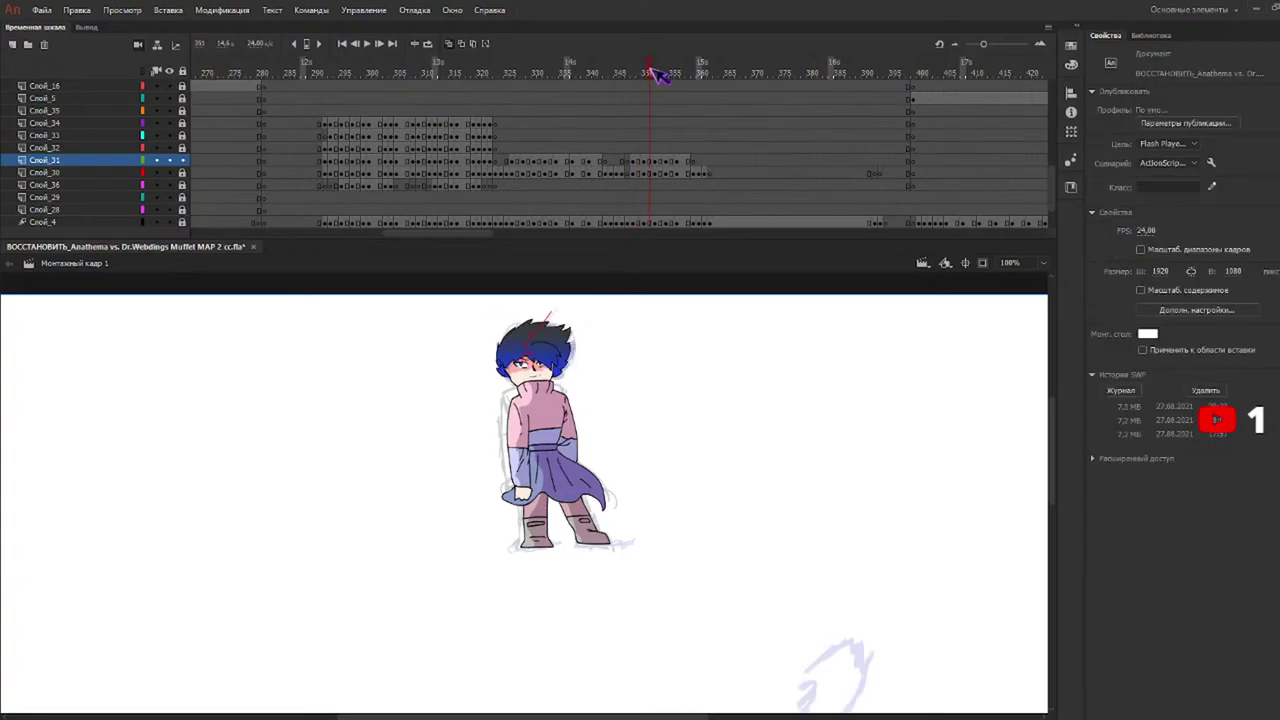
click(548, 350)
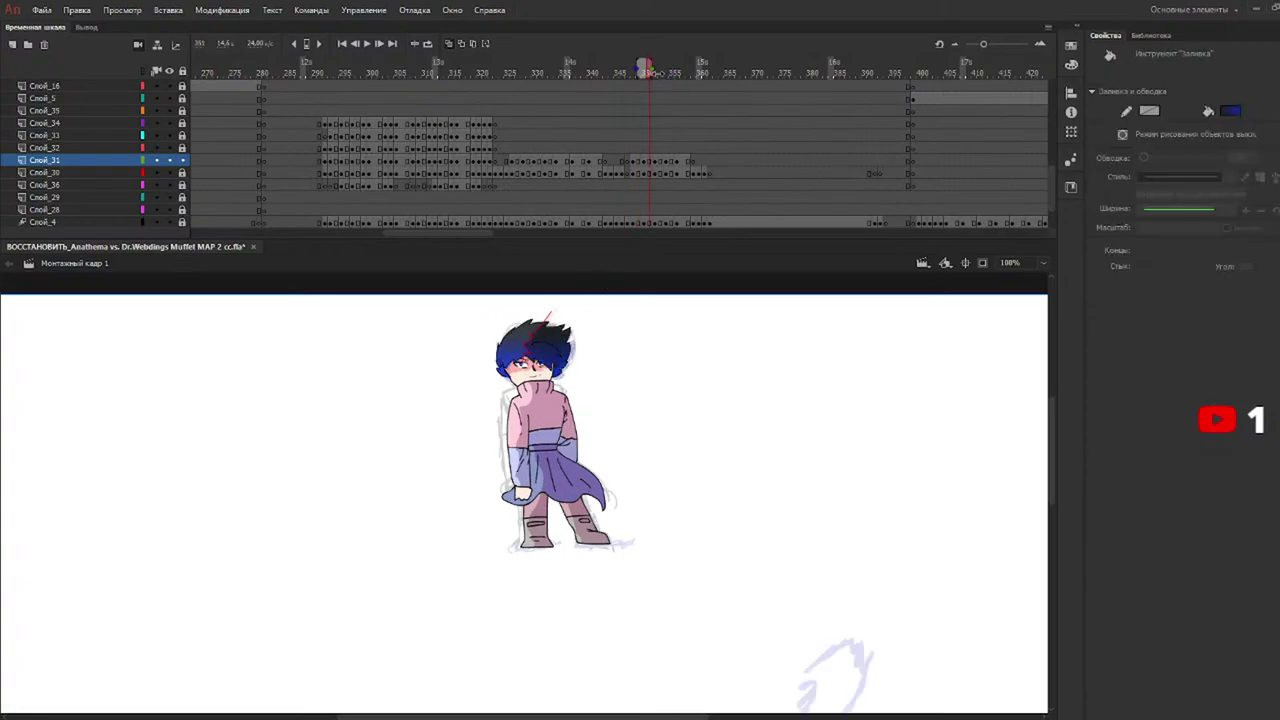
Apply the darker hair shadow fill to the small full-body character on frames 353, 356 and 355.
click(658, 72)
click(577, 300)
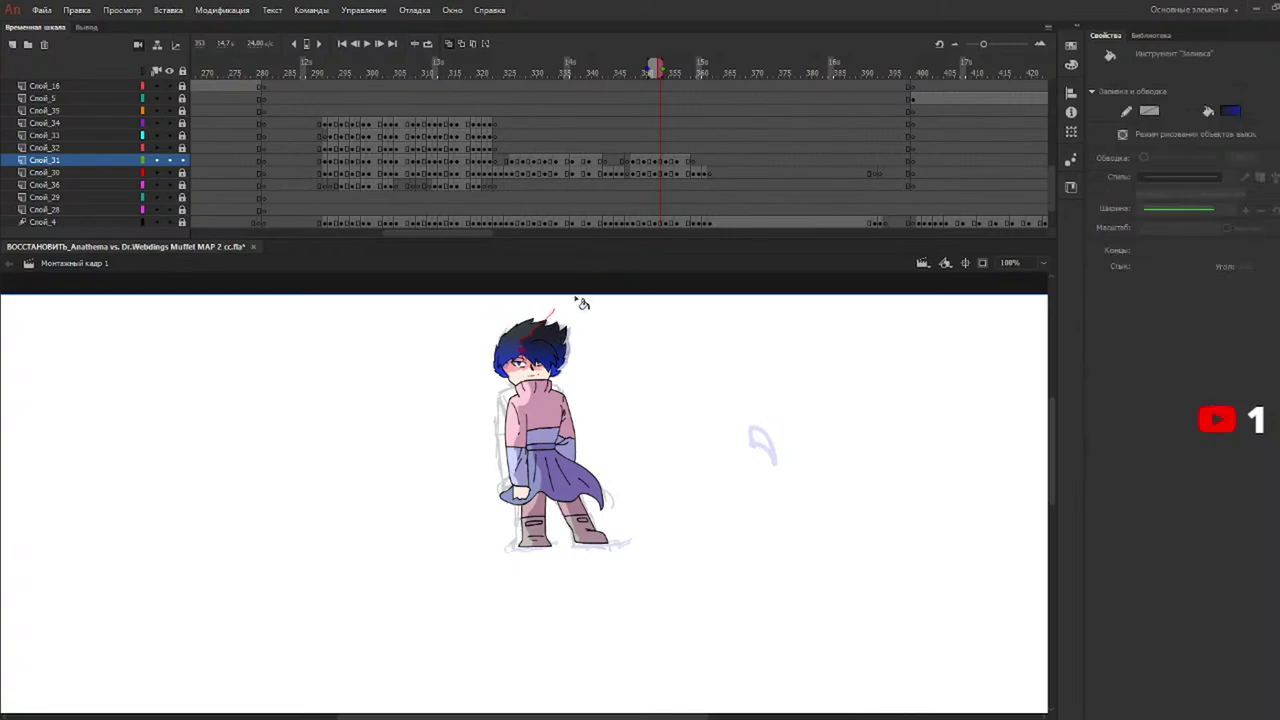
click(675, 72)
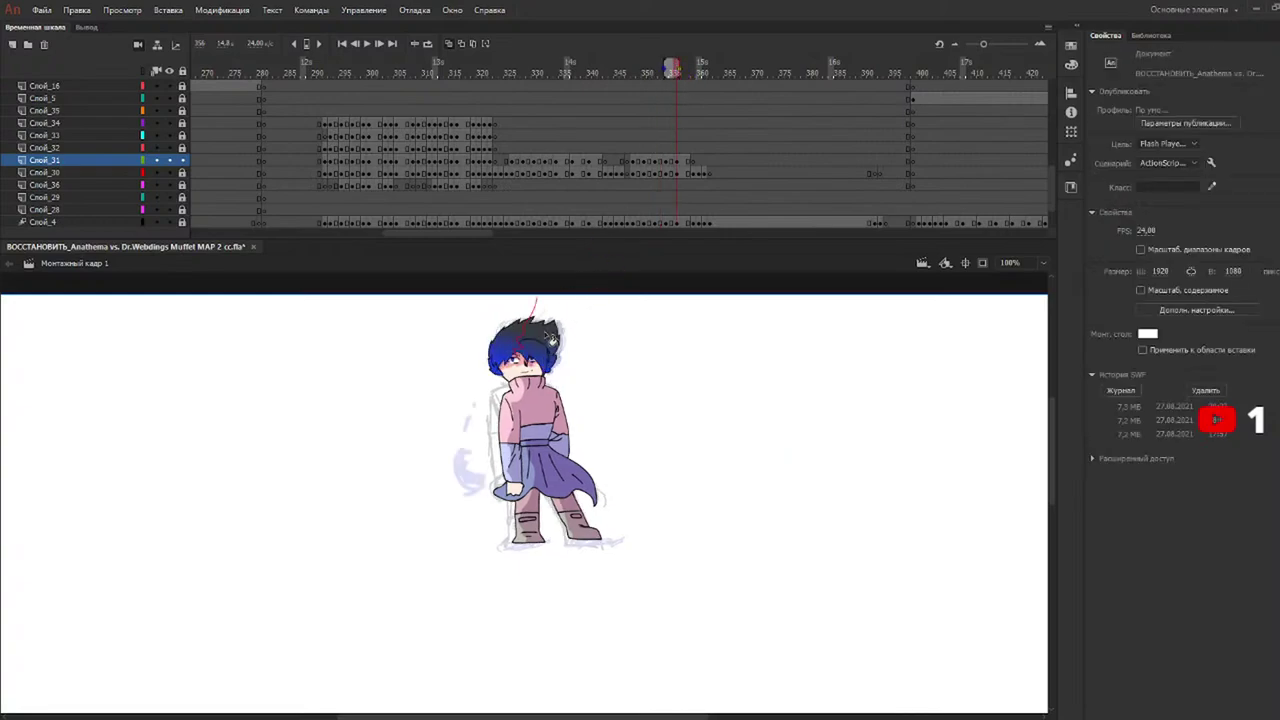
click(548, 358)
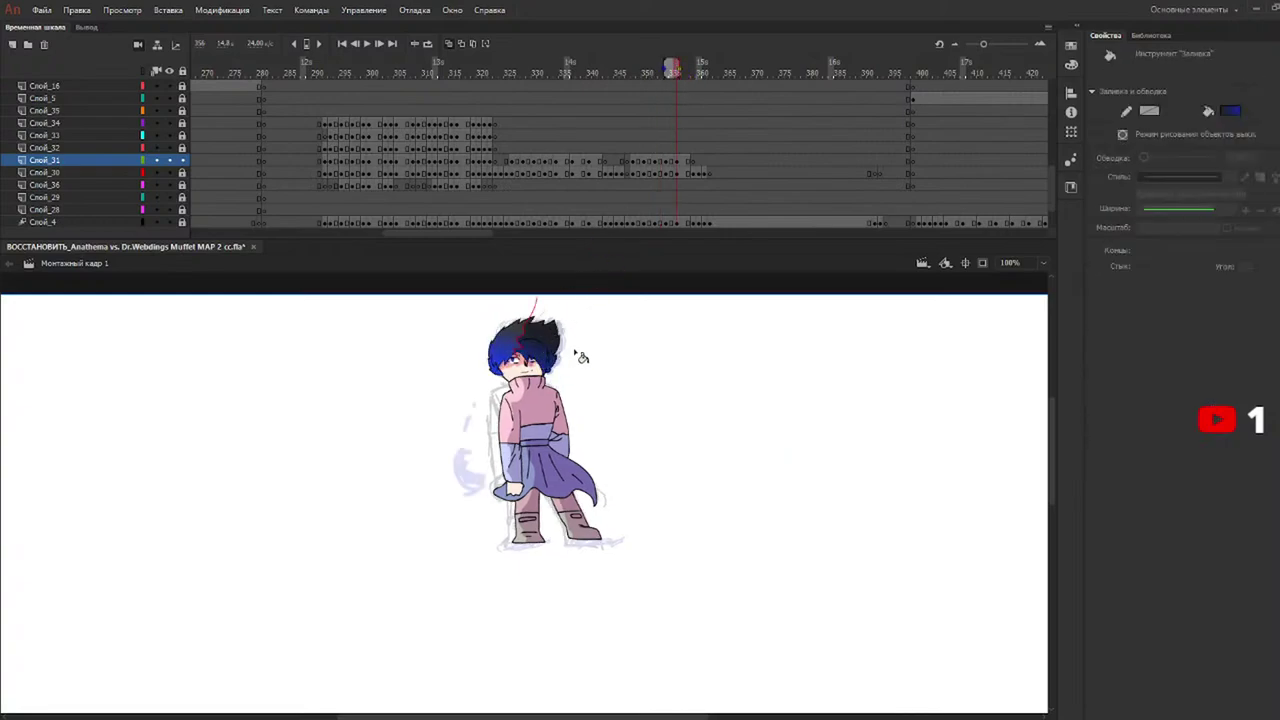
click(666, 70)
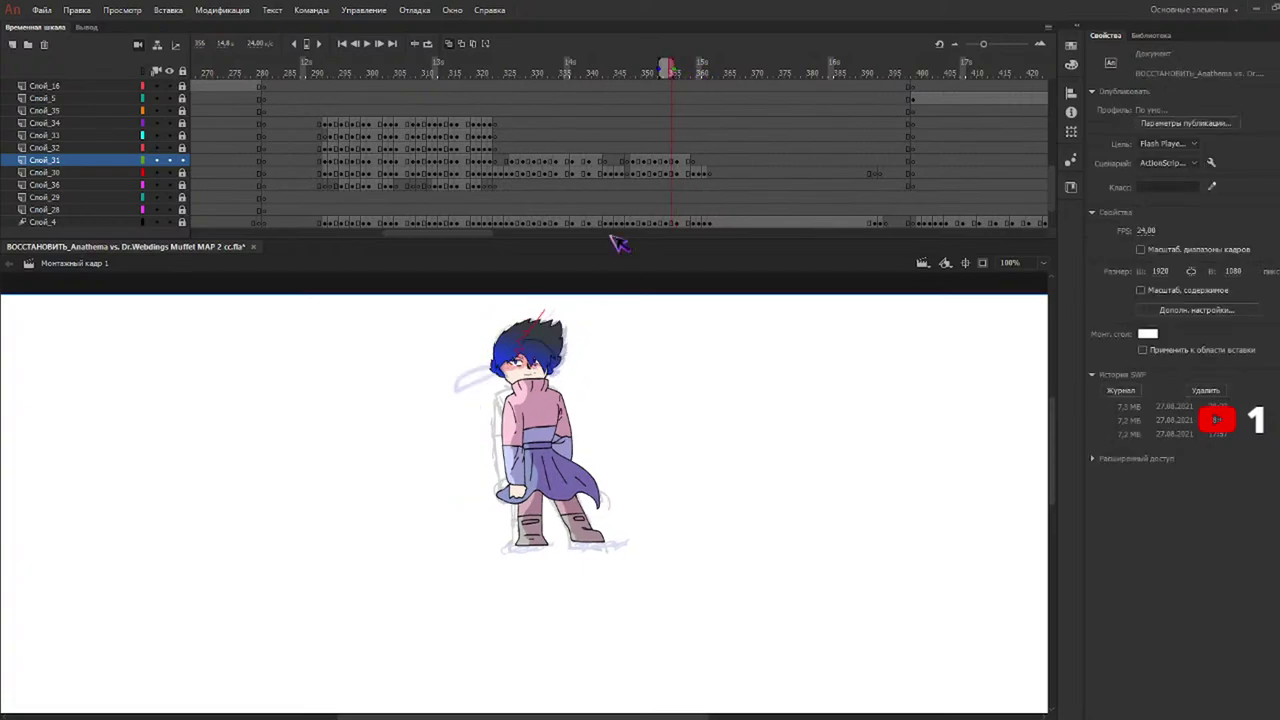
click(556, 343)
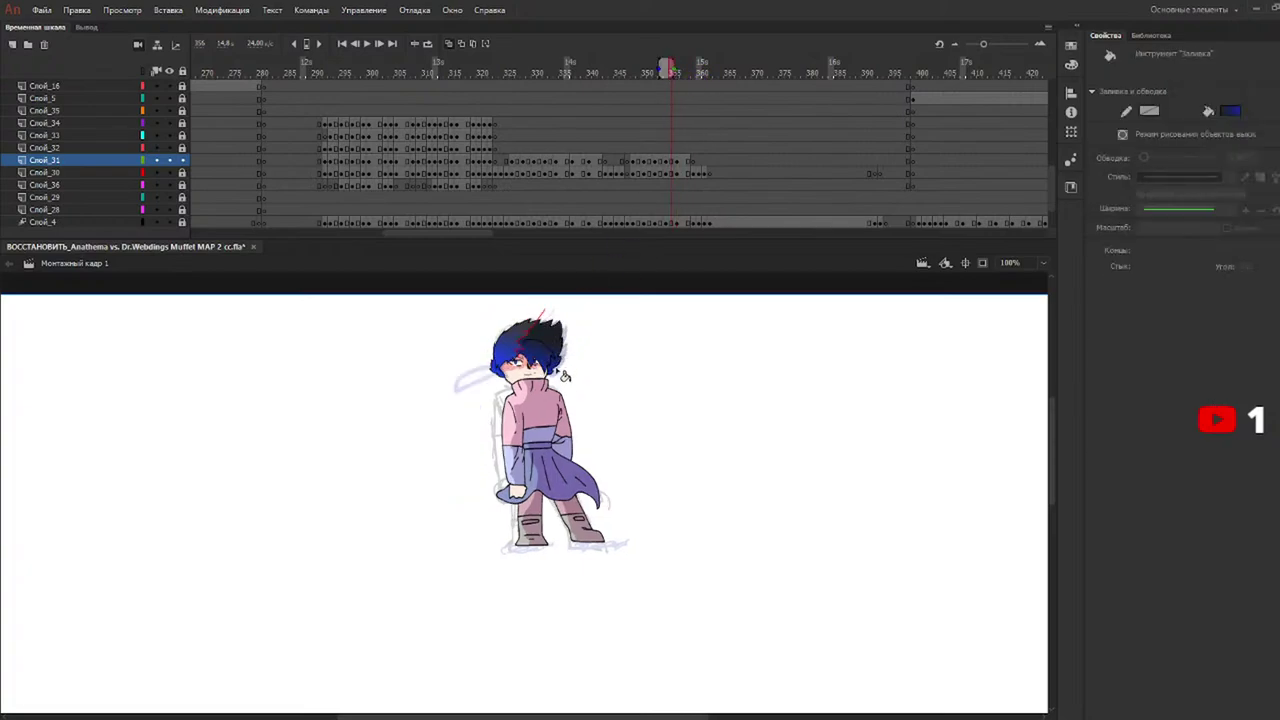
Remove the red dividing stroke from the close-up hair fill on layer Слой_31 at frames 326, 329, 330 and 332.
click(513, 163)
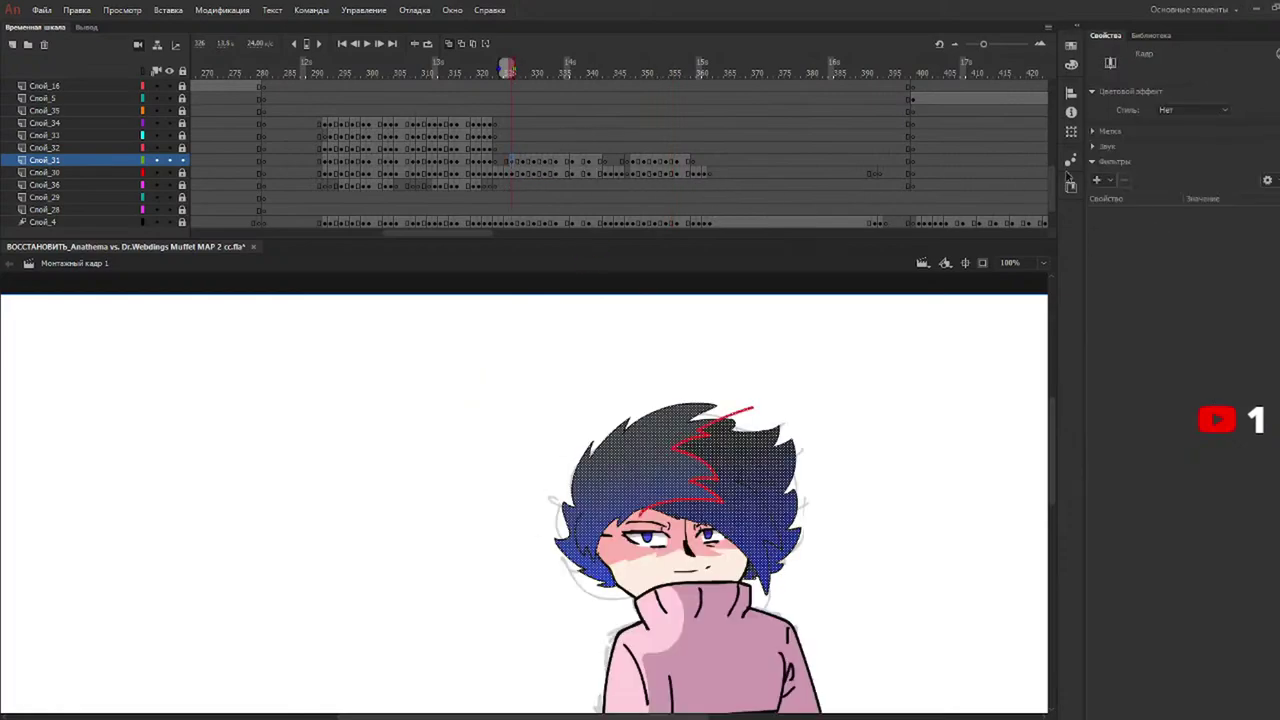
key(v)
click(1150, 172)
click(1123, 186)
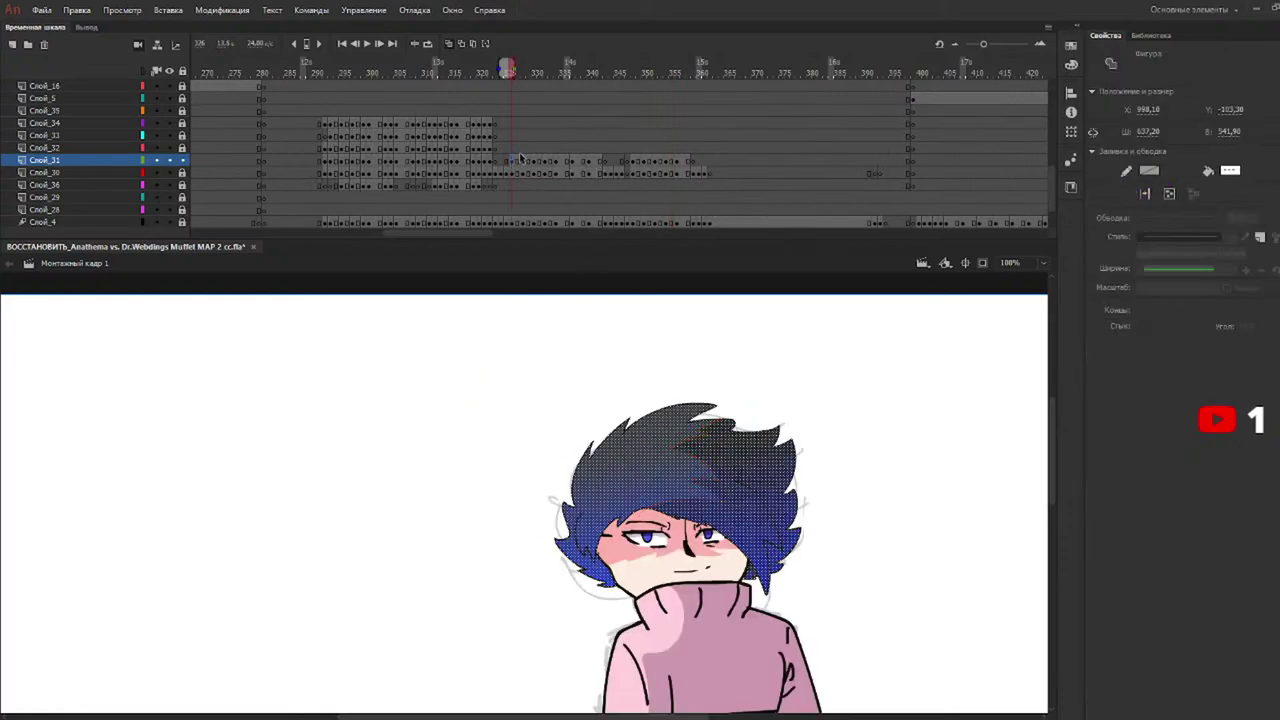
click(527, 162)
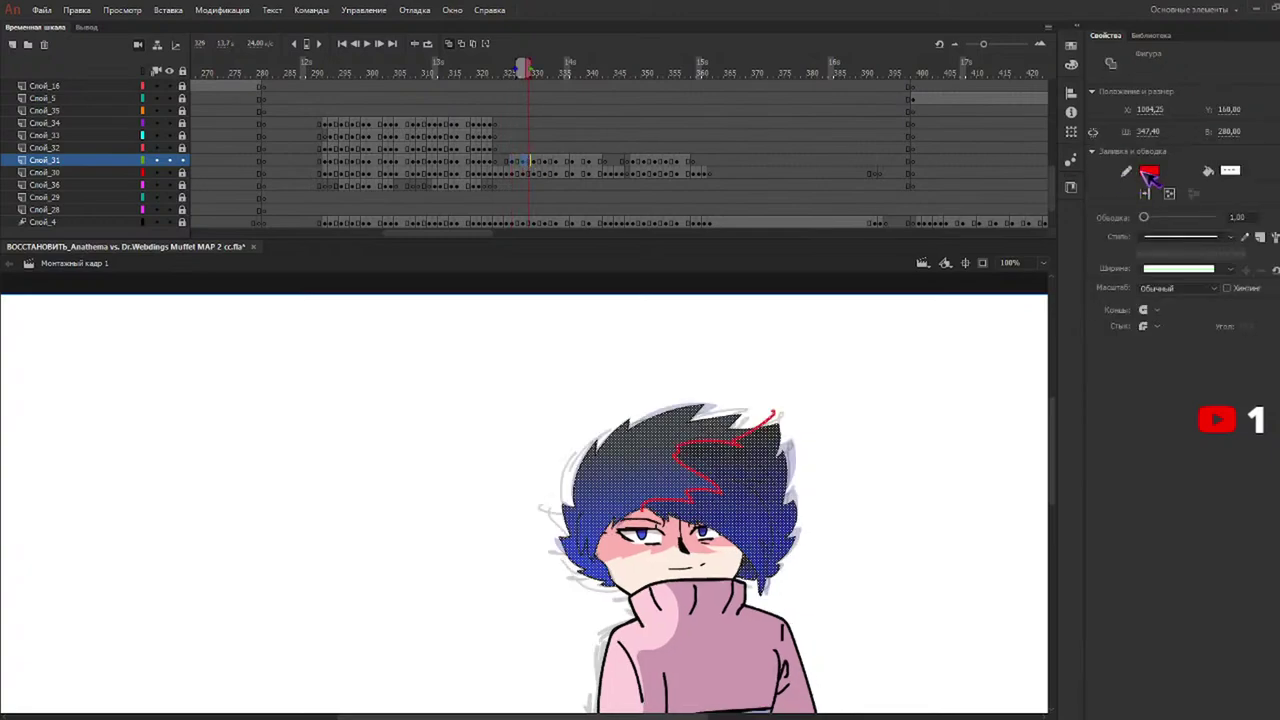
click(1145, 193)
click(533, 162)
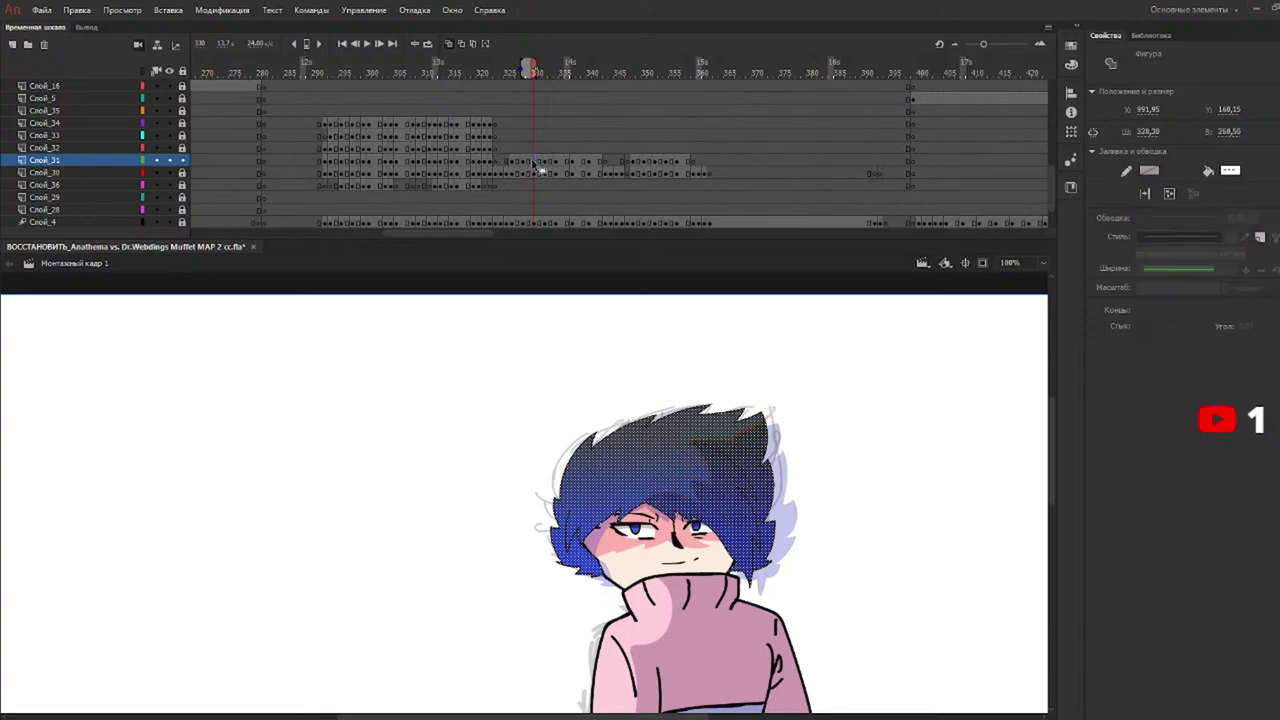
click(545, 162)
click(1141, 172)
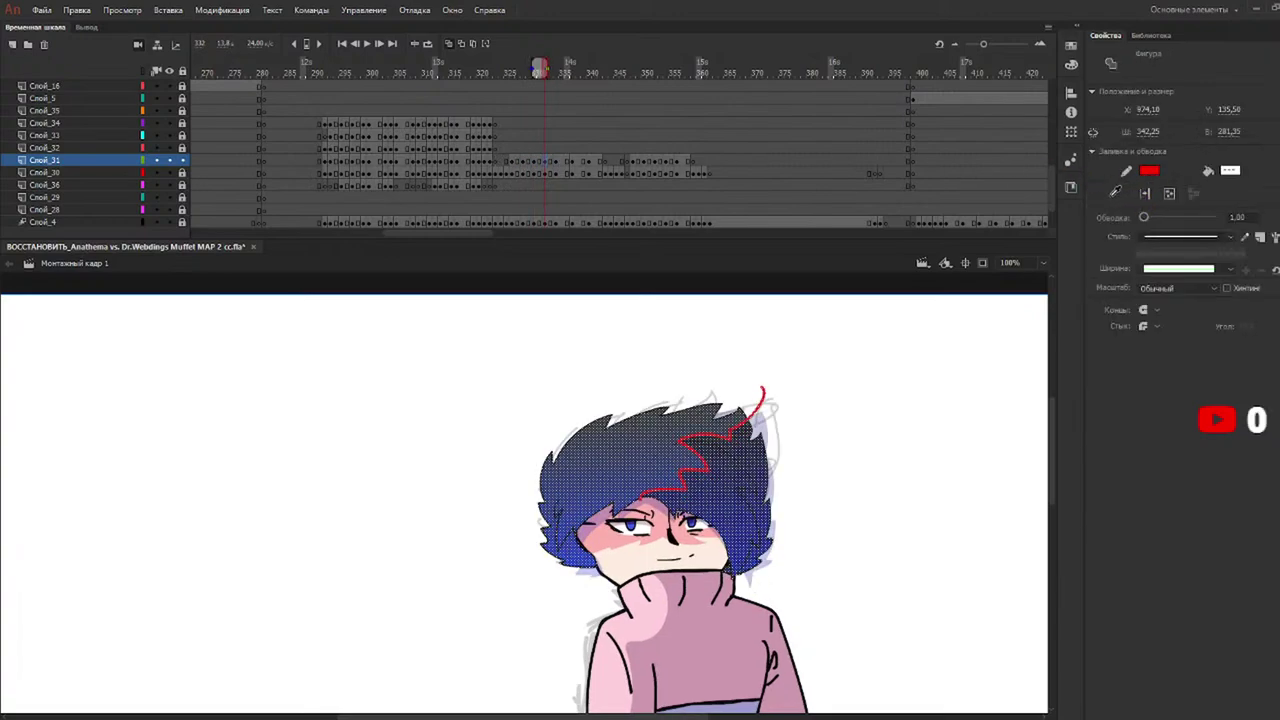
click(1120, 178)
Remove the red dividing stroke from the close-up hair drawings on frames 334, 337 and 340 of the same layer.
click(557, 162)
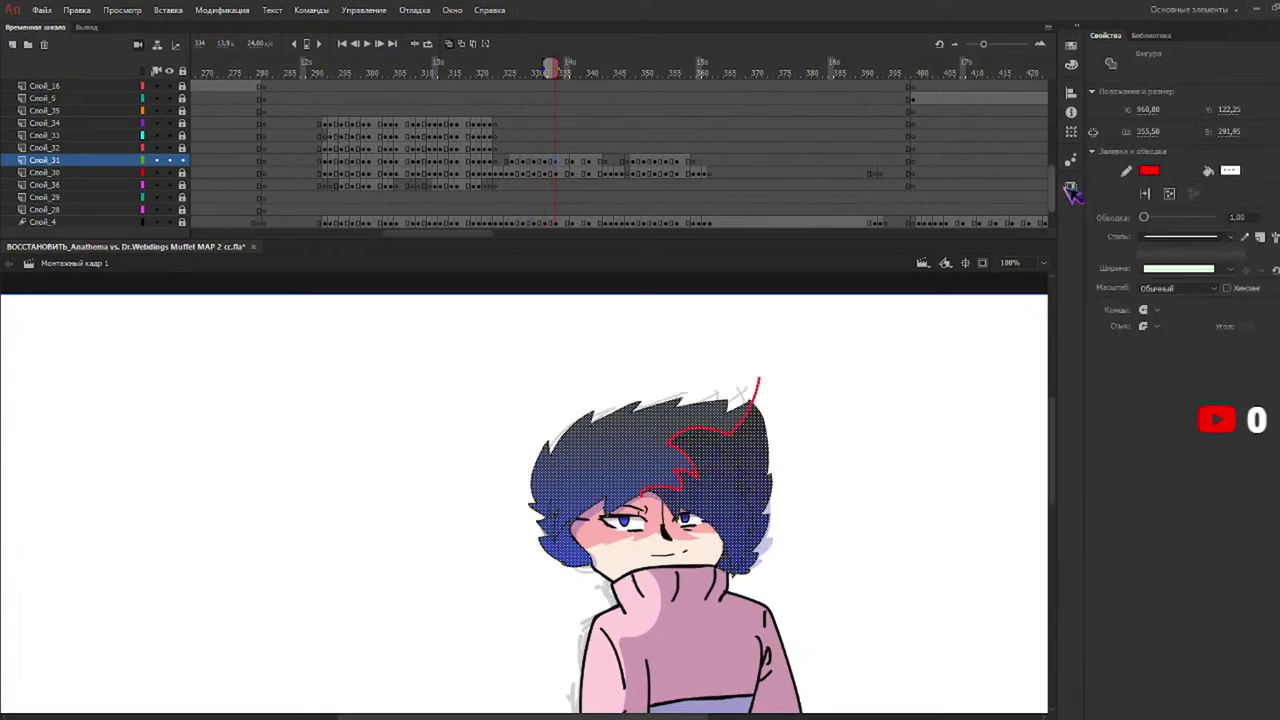
key(Delete)
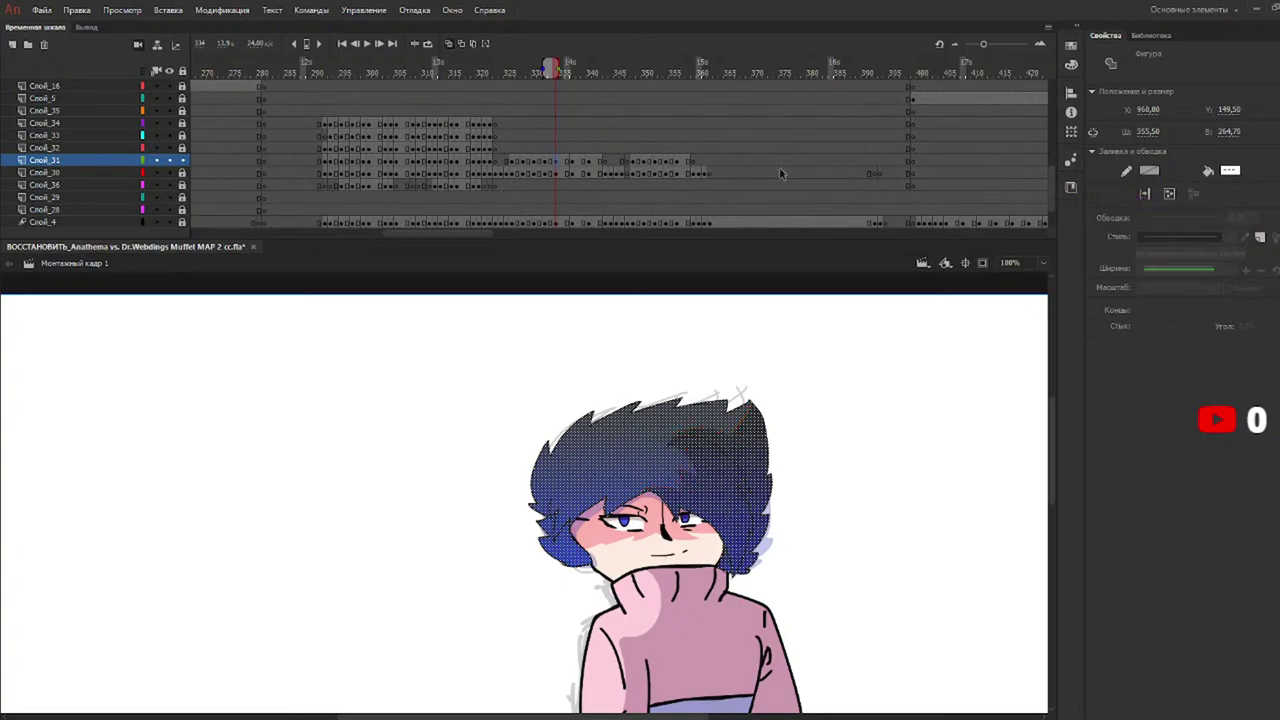
click(571, 161)
key(Delete)
click(589, 161)
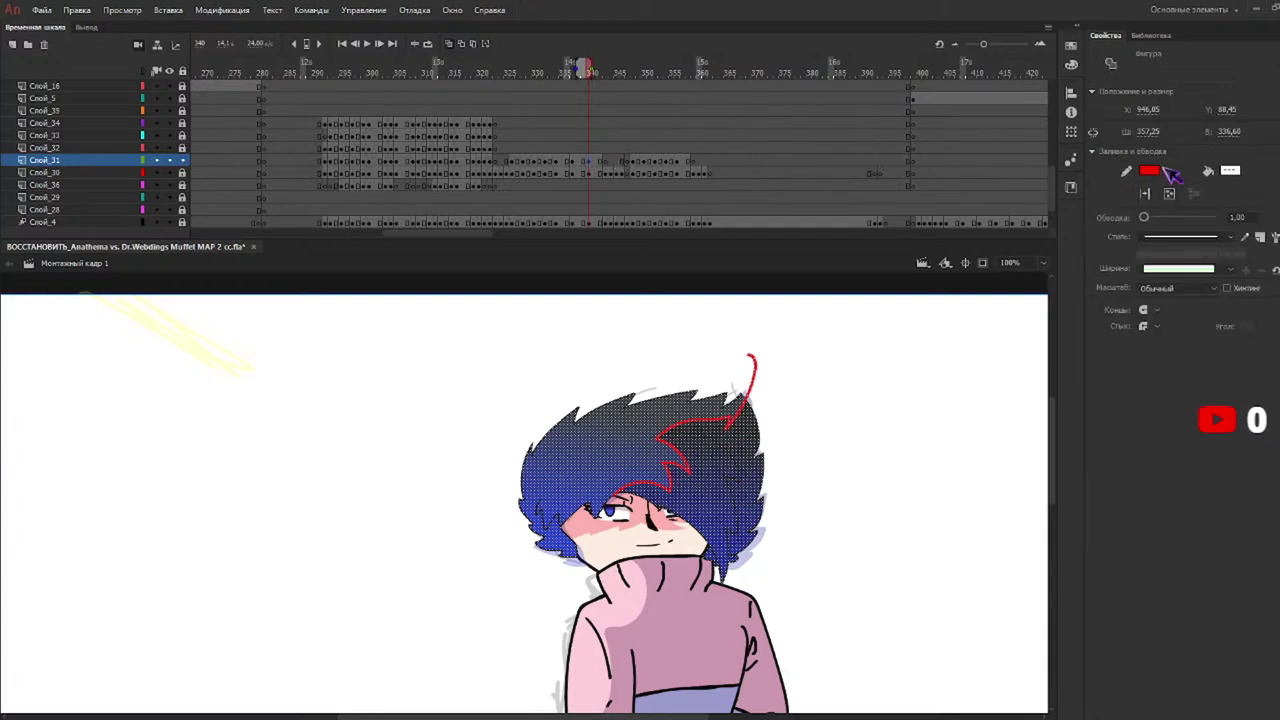
key(Delete)
Remove the red dividing stroke from the small full-body character's hair on frames 348, 350 and 352.
click(633, 161)
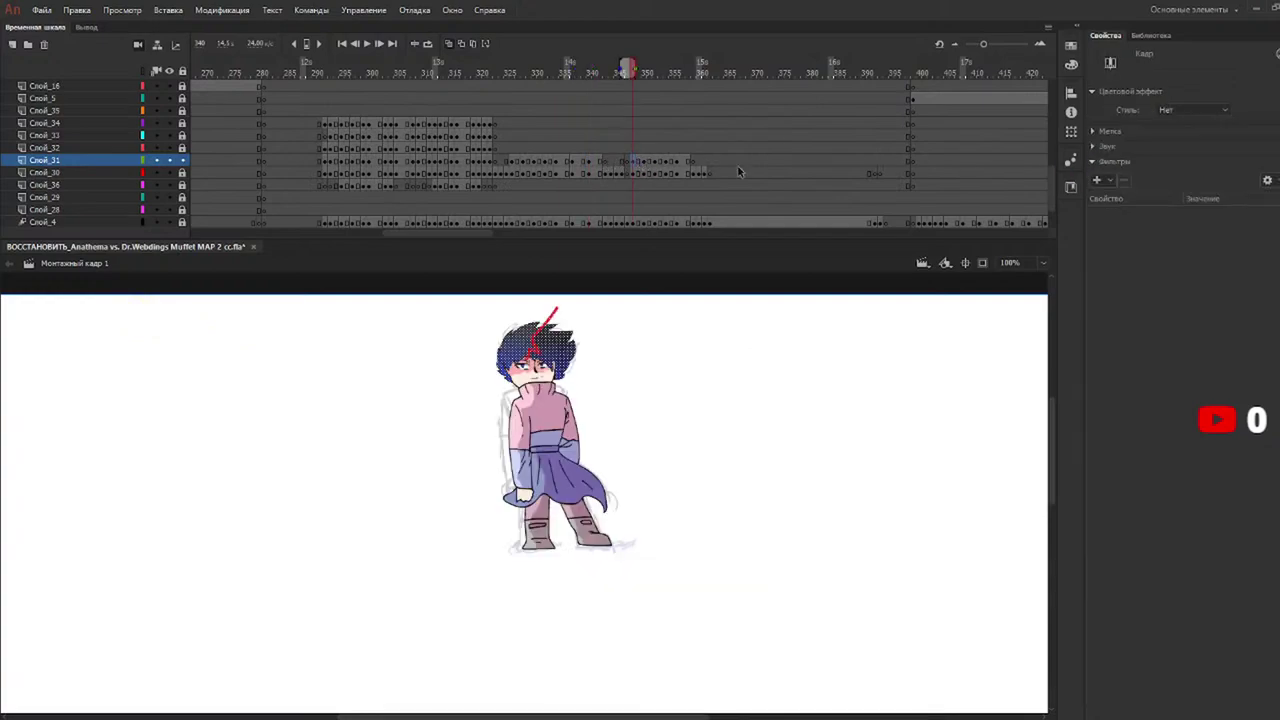
key(Delete)
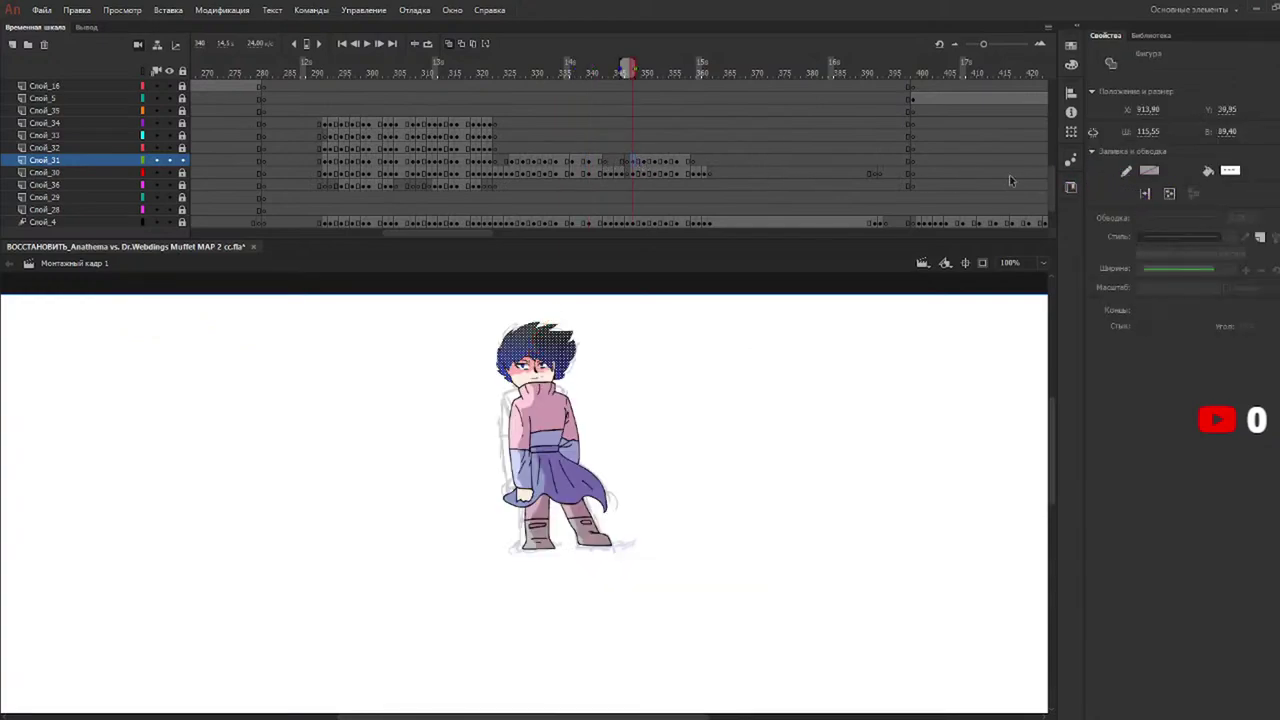
click(645, 162)
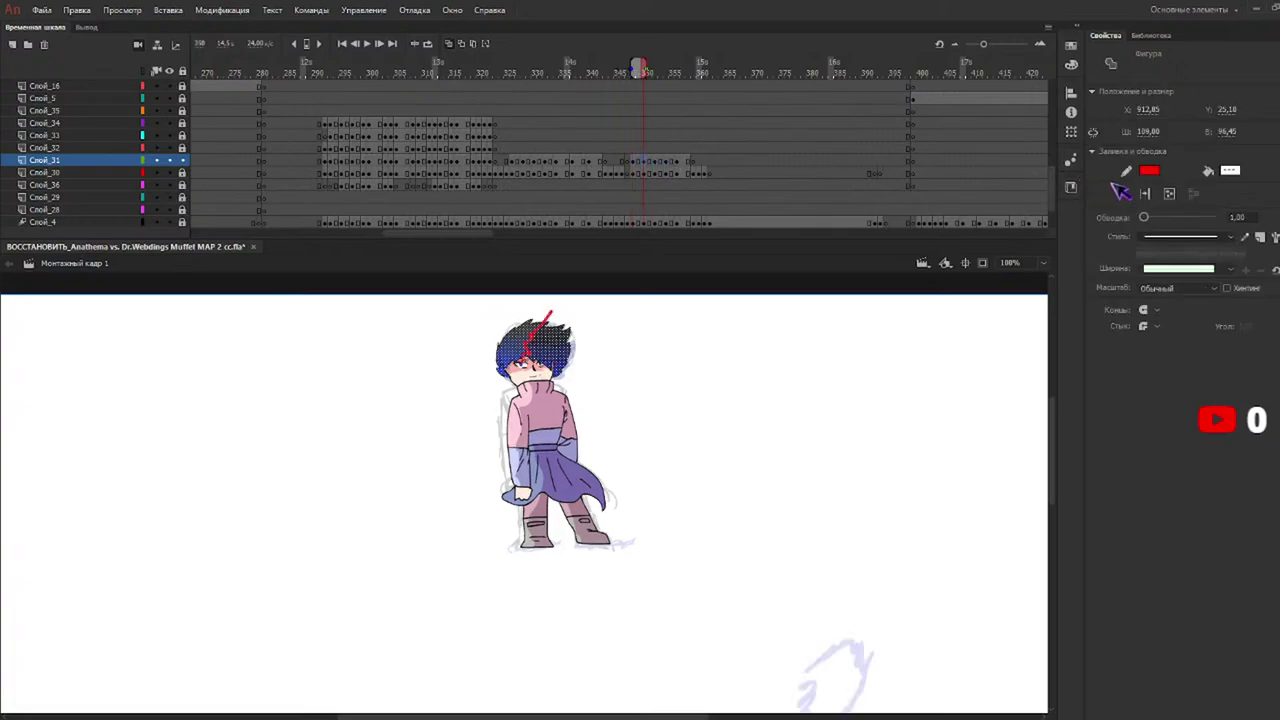
key(Delete)
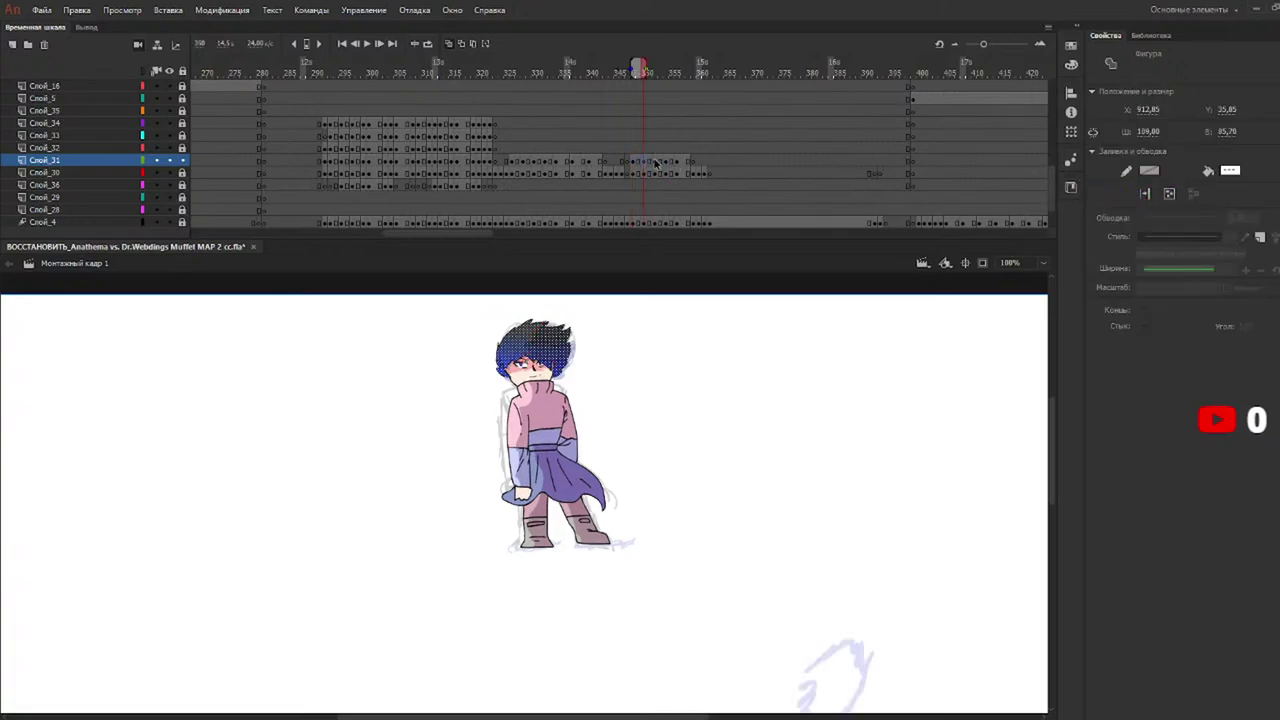
click(655, 162)
key(Delete)
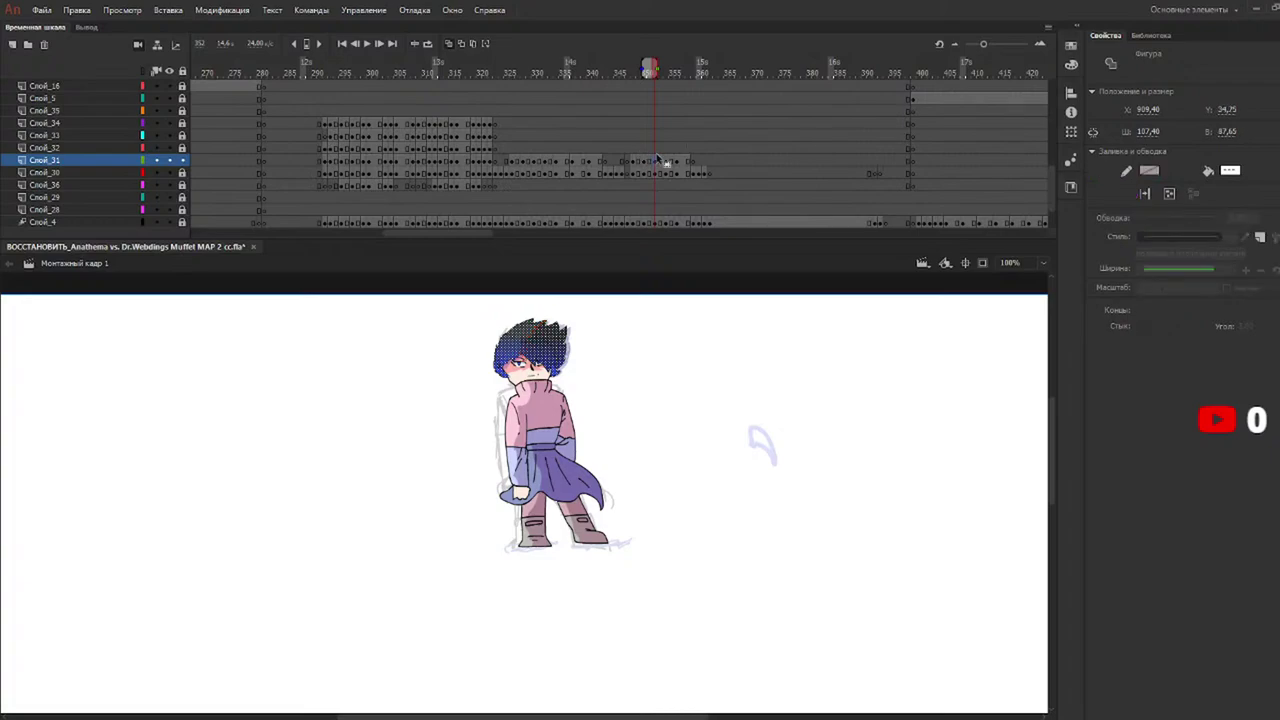
Remove the red dividing stroke from the last two small-character hair drawings, up to frame 356, and return the playhead to frame 323.
click(667, 162)
key(Delete)
click(679, 163)
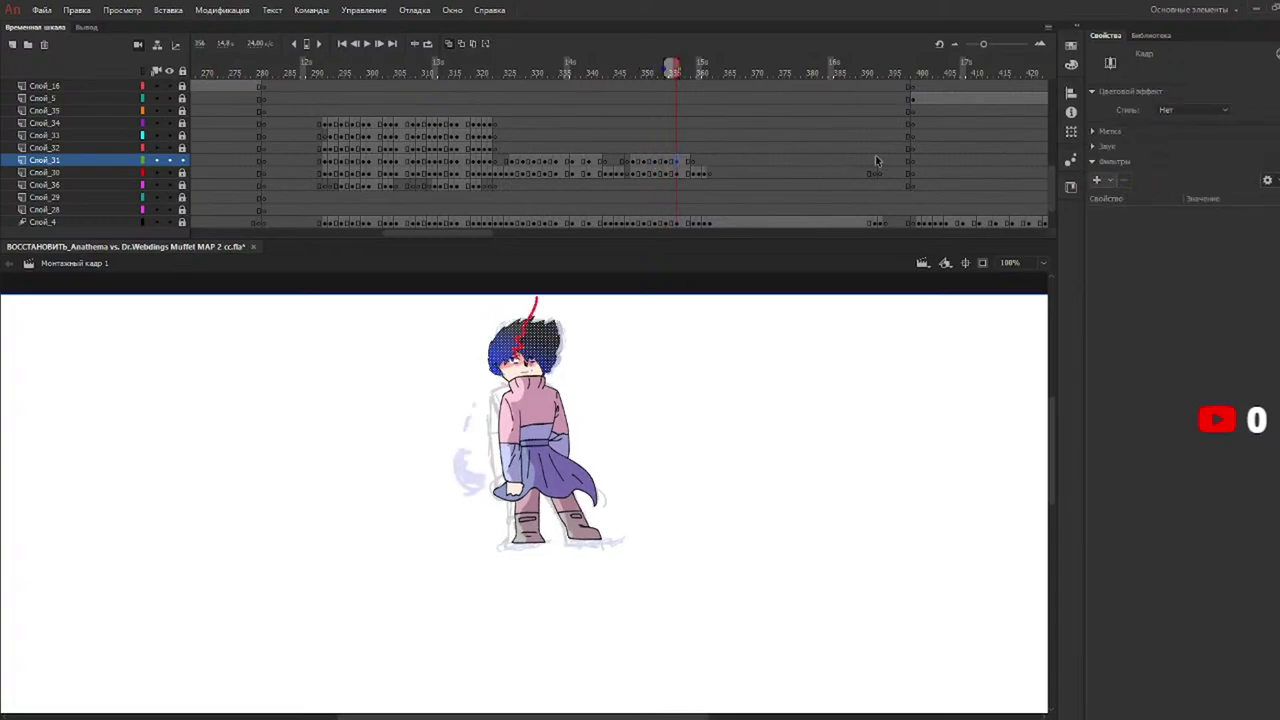
key(Delete)
mouse_move(540, 70)
mouse_down()
mouse_move(515, 70)
mouse_move(692, 72)
mouse_move(494, 67)
mouse_up()
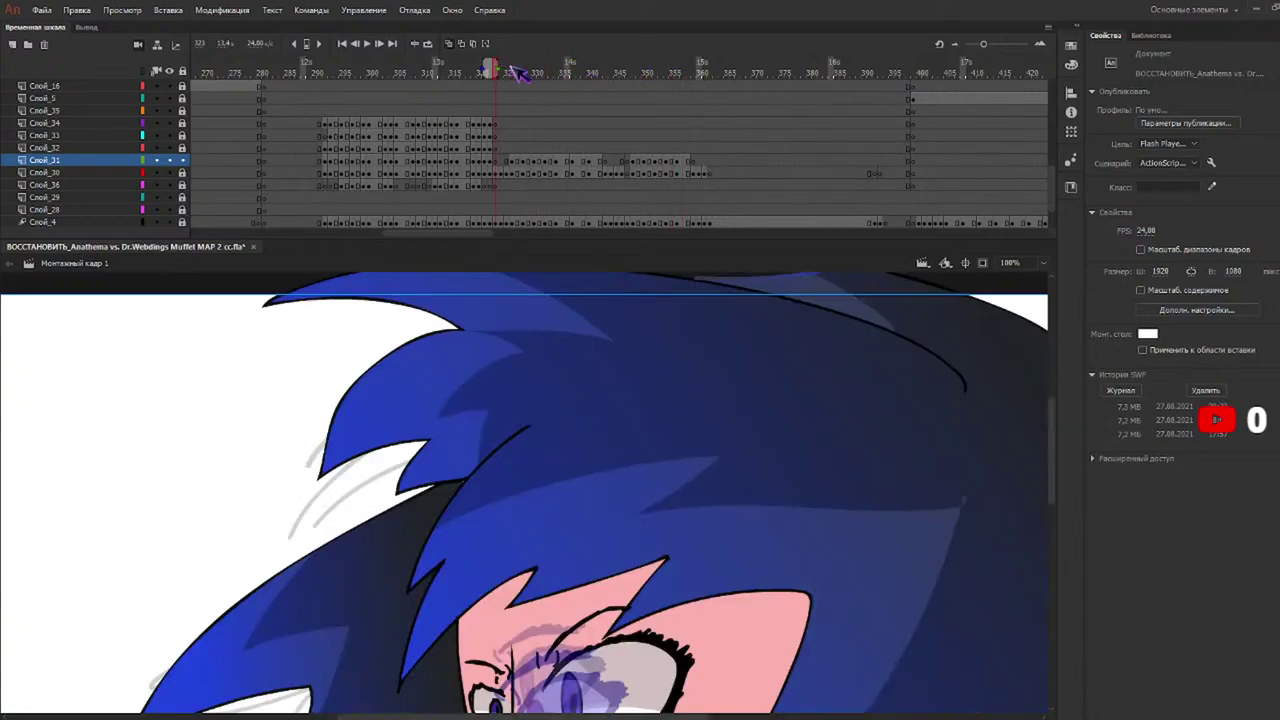
Play back the shaded hair animation from frame 290 with the whole stage in view.
key(Return)
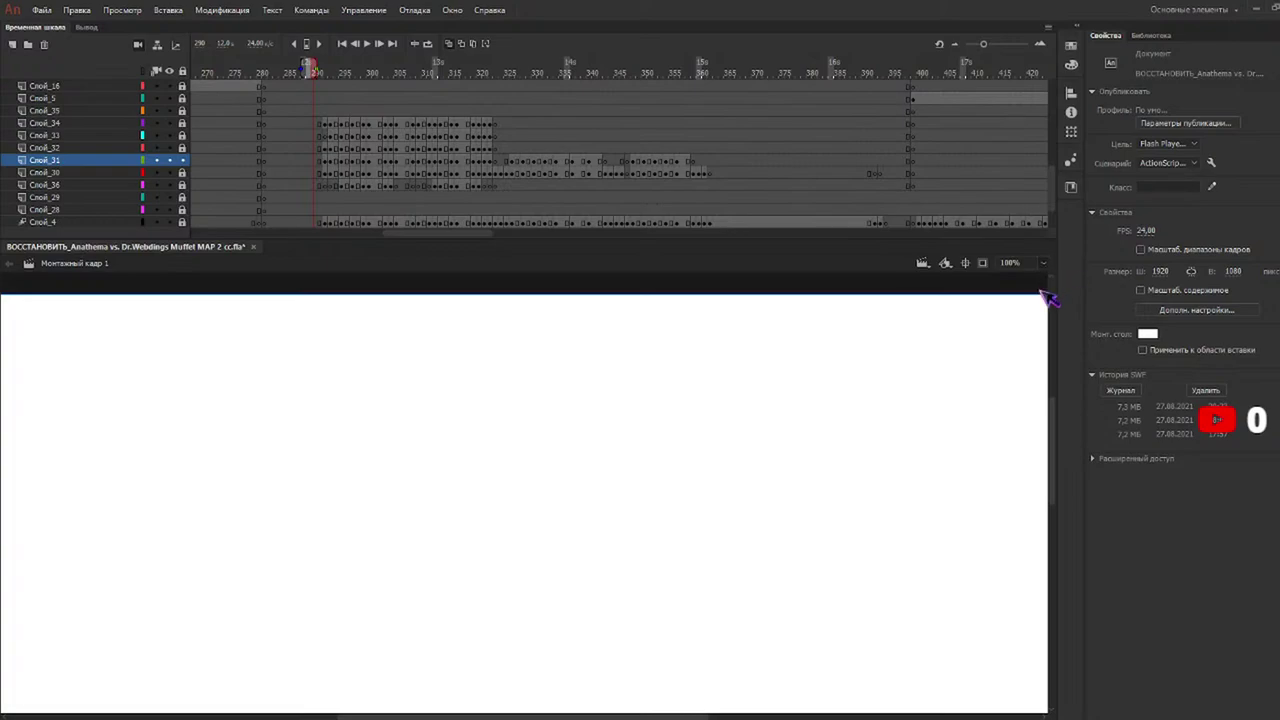
key(ctrl+minus)
scroll(1049, 430, down, 3)
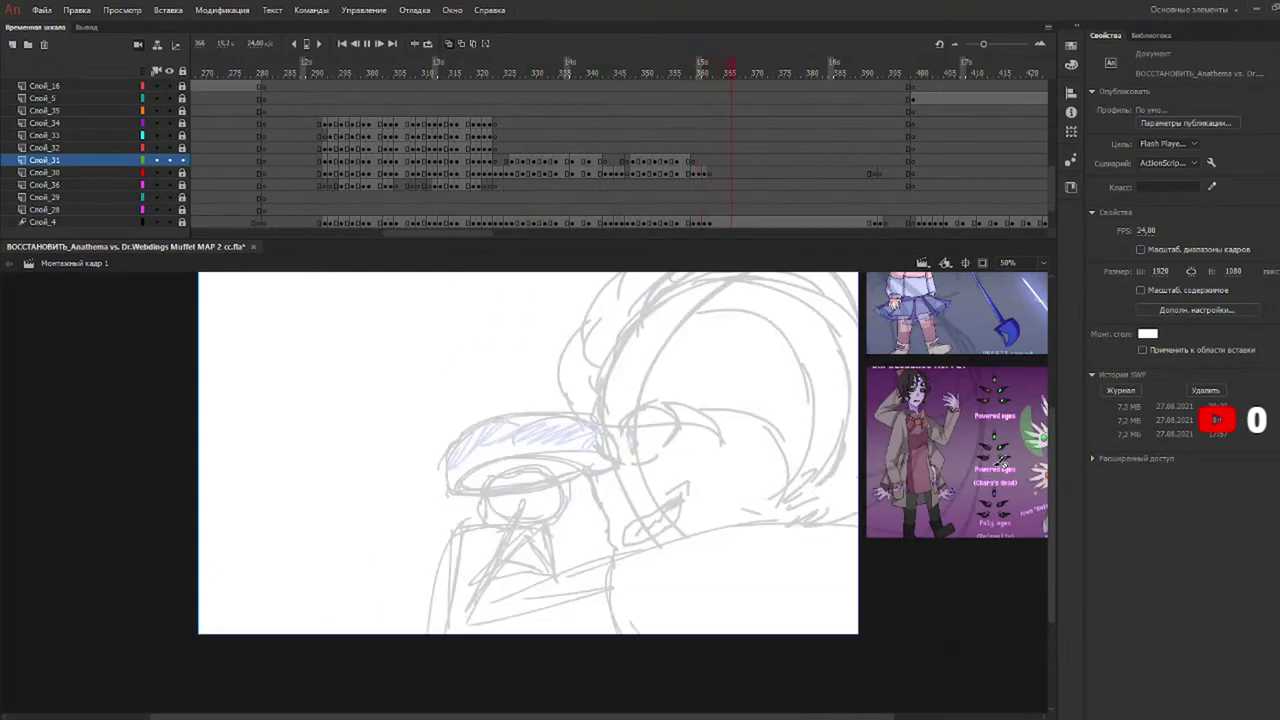
Unlock layer Слой_30 and copy the small full-body character's artwork at frame 348.
click(630, 70)
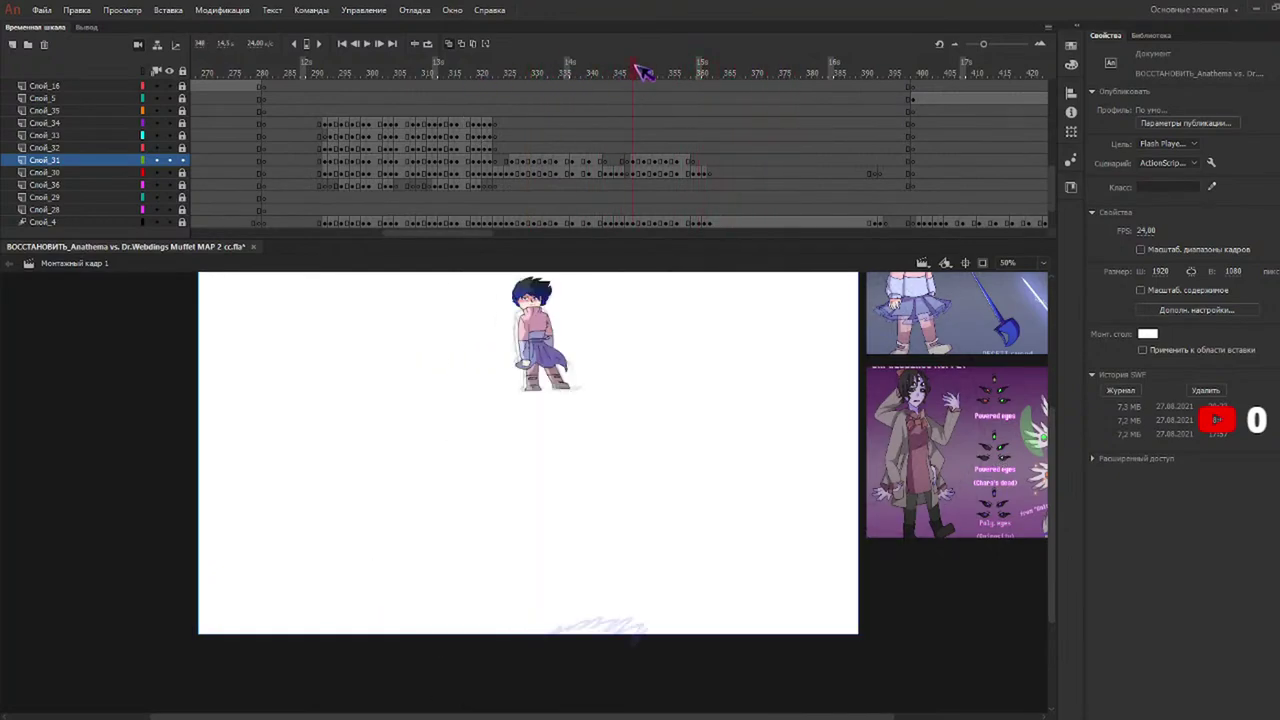
scroll(1057, 437, up, 3)
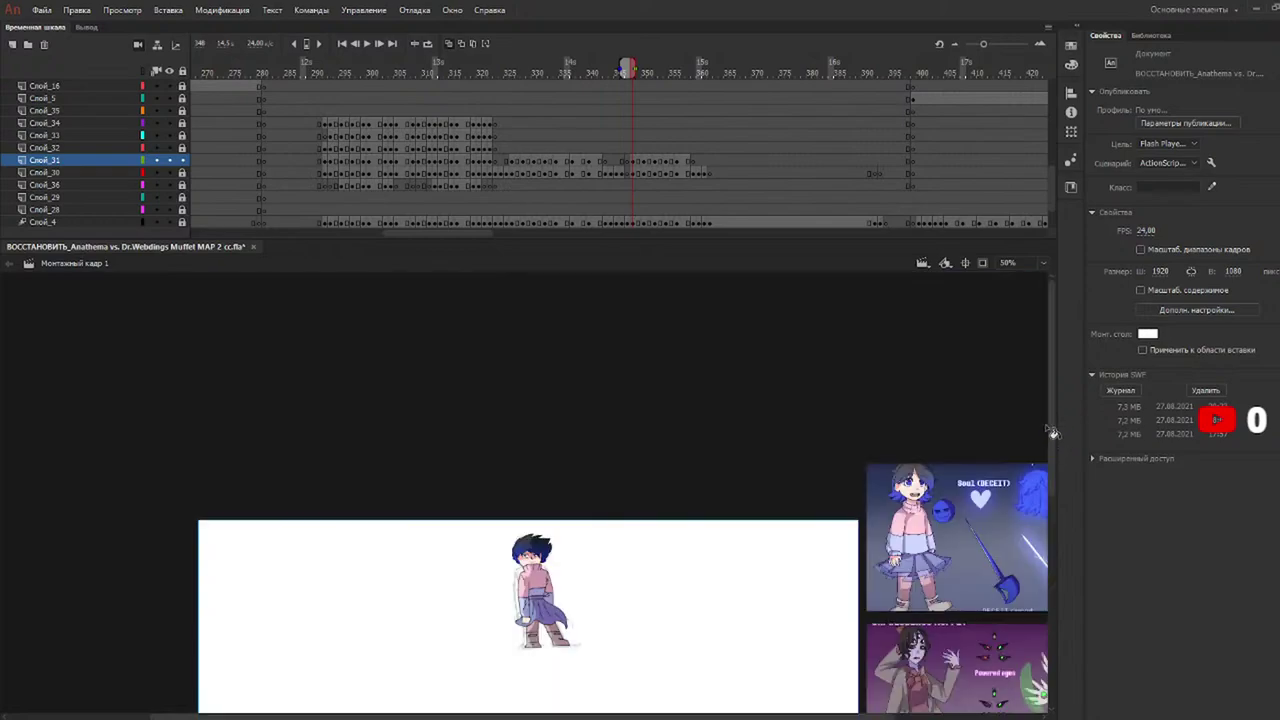
scroll(1060, 428, down, 2)
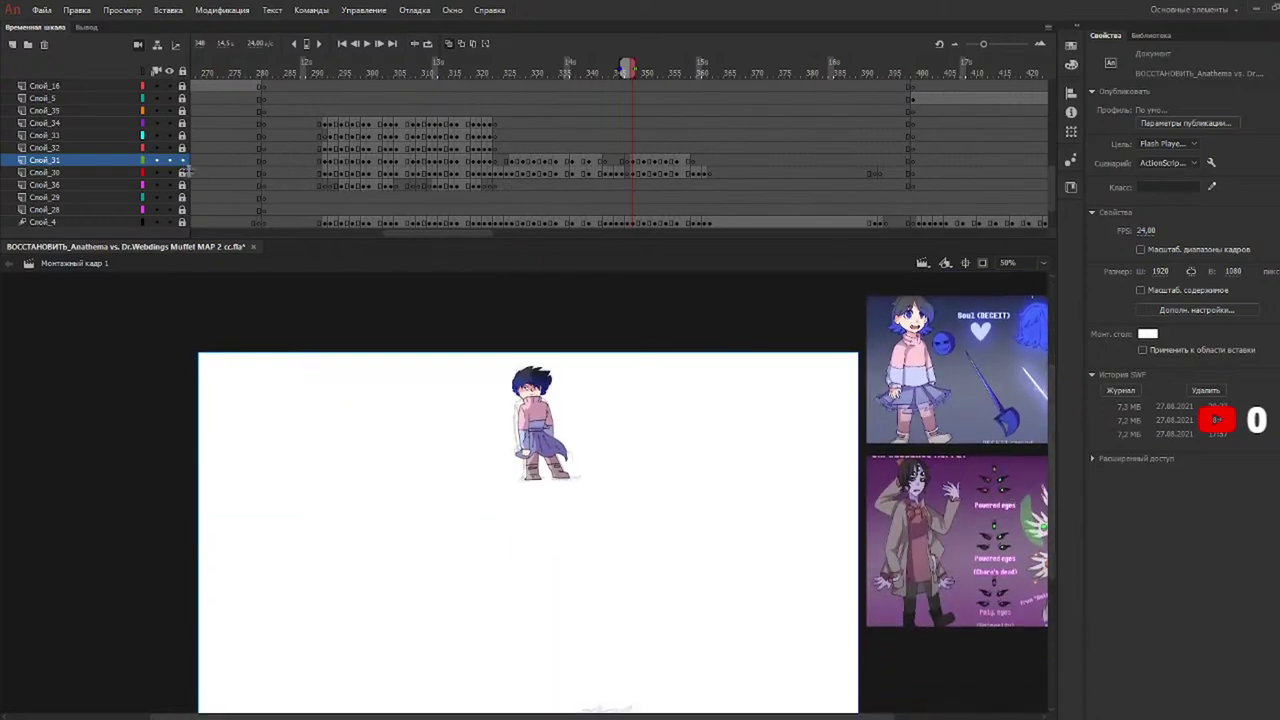
click(182, 172)
drag(627, 317, 456, 583)
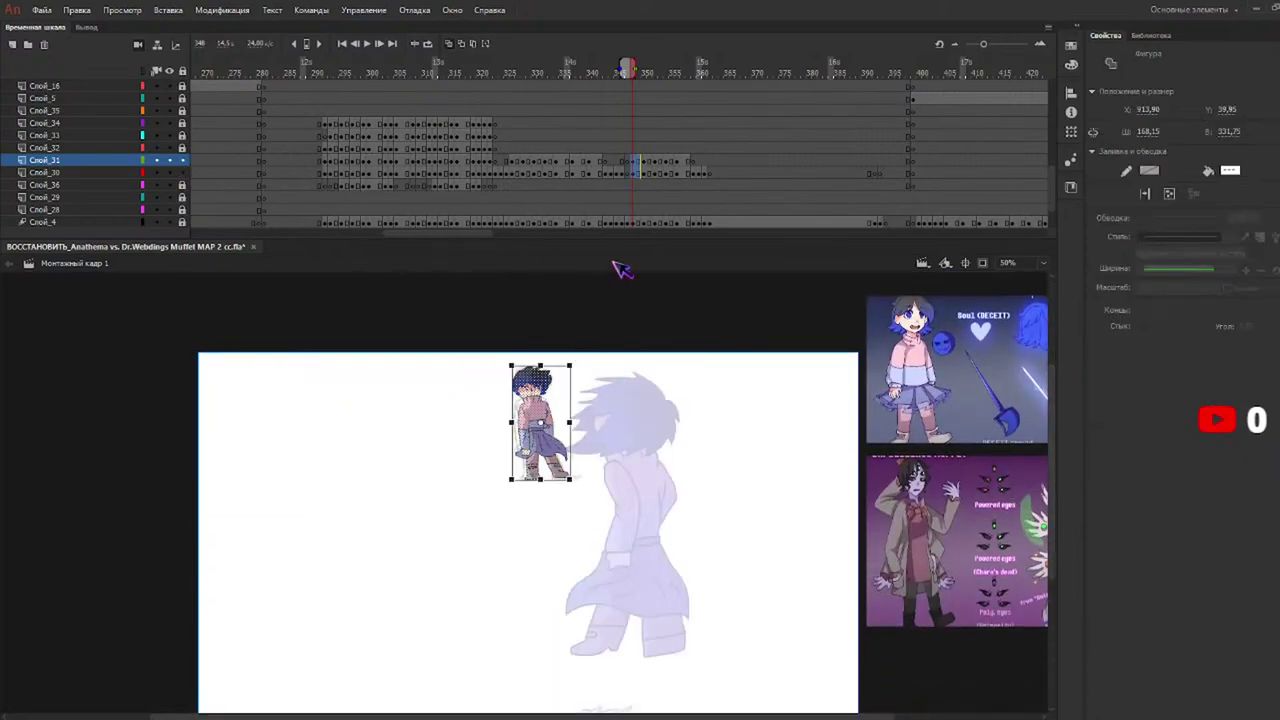
Paste the character in place at frame 347, enlarge it to about 476 px tall over the sketch, and lock layers Слой_30 and Слой_31.
click(630, 174)
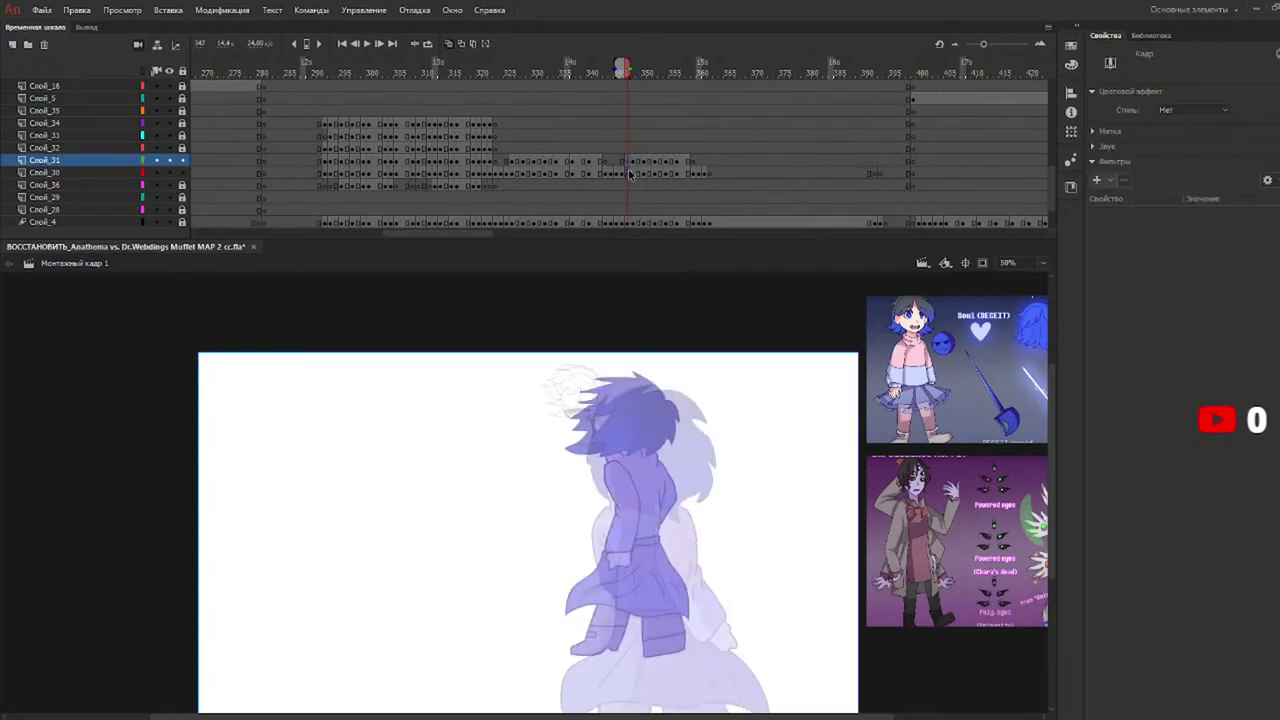
key(ctrl+shift+v)
drag(531, 500, 591, 443)
drag(617, 381, 634, 356)
drag(581, 390, 587, 397)
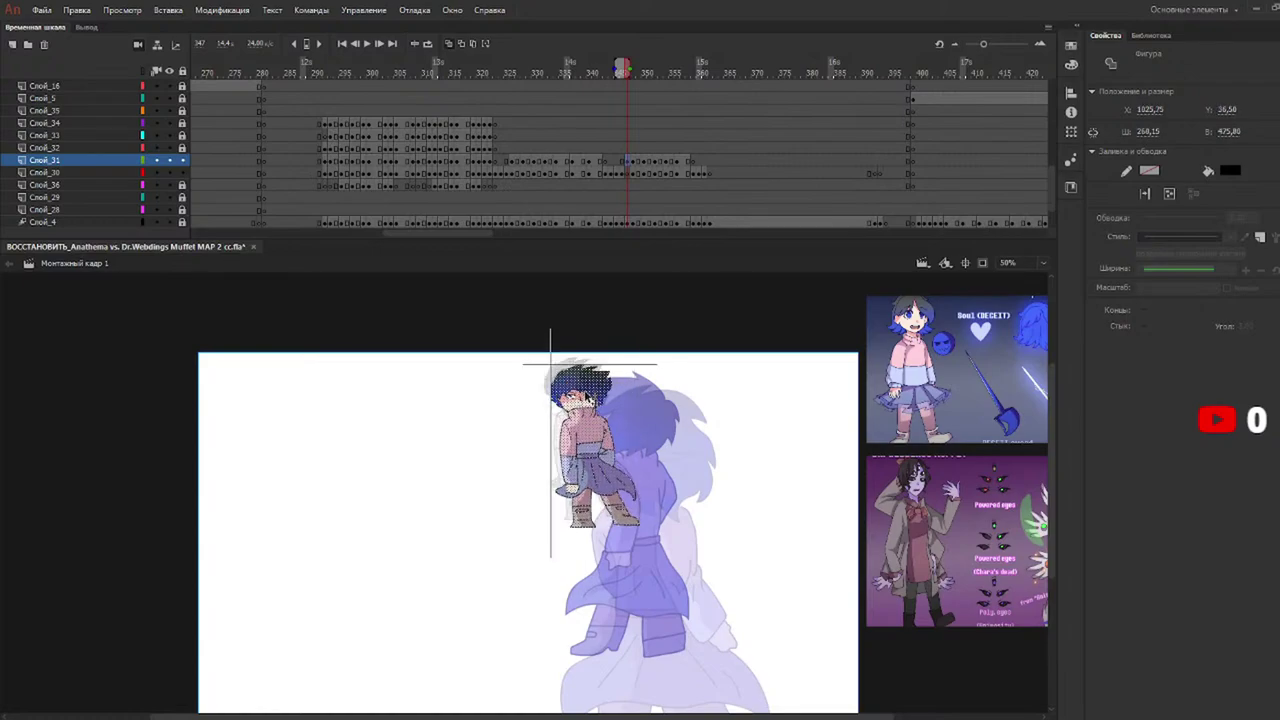
click(182, 172)
click(182, 160)
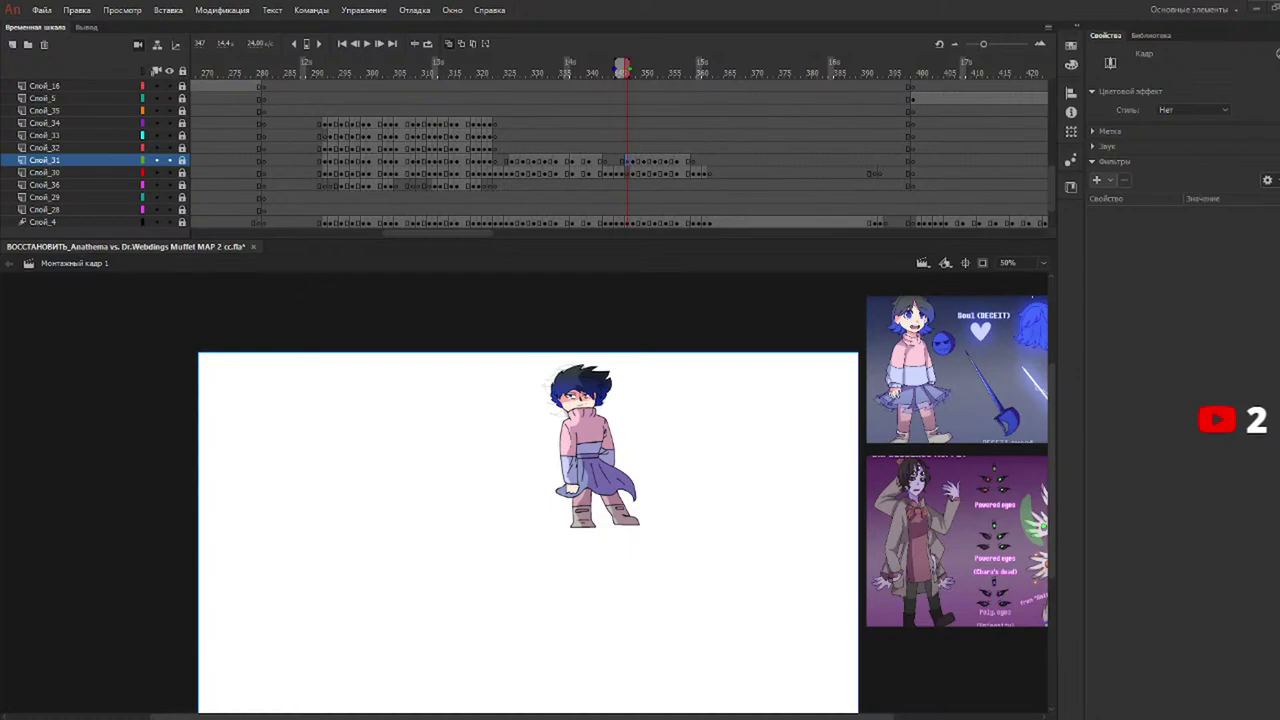
Replay the animation from around frame 290 through the small-character frames to check the added drawing.
drag(620, 66, 326, 58)
key(Return)
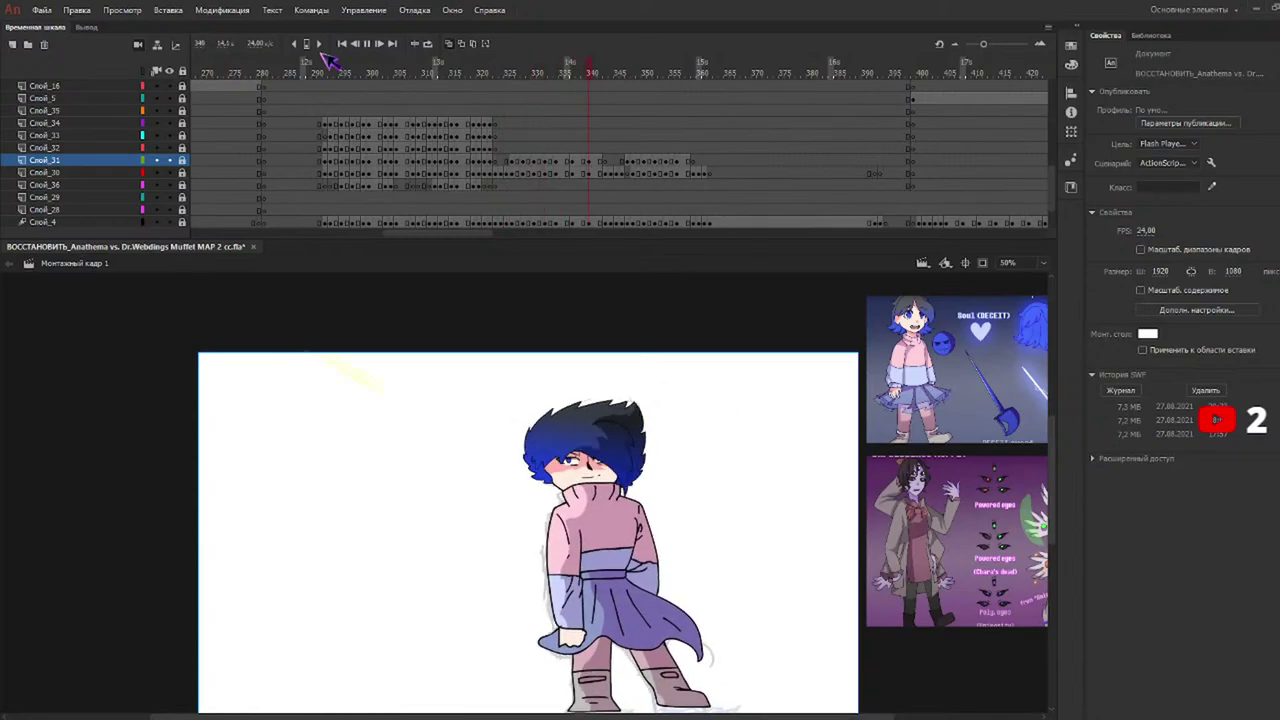
drag(465, 74, 306, 74)
key(Return)
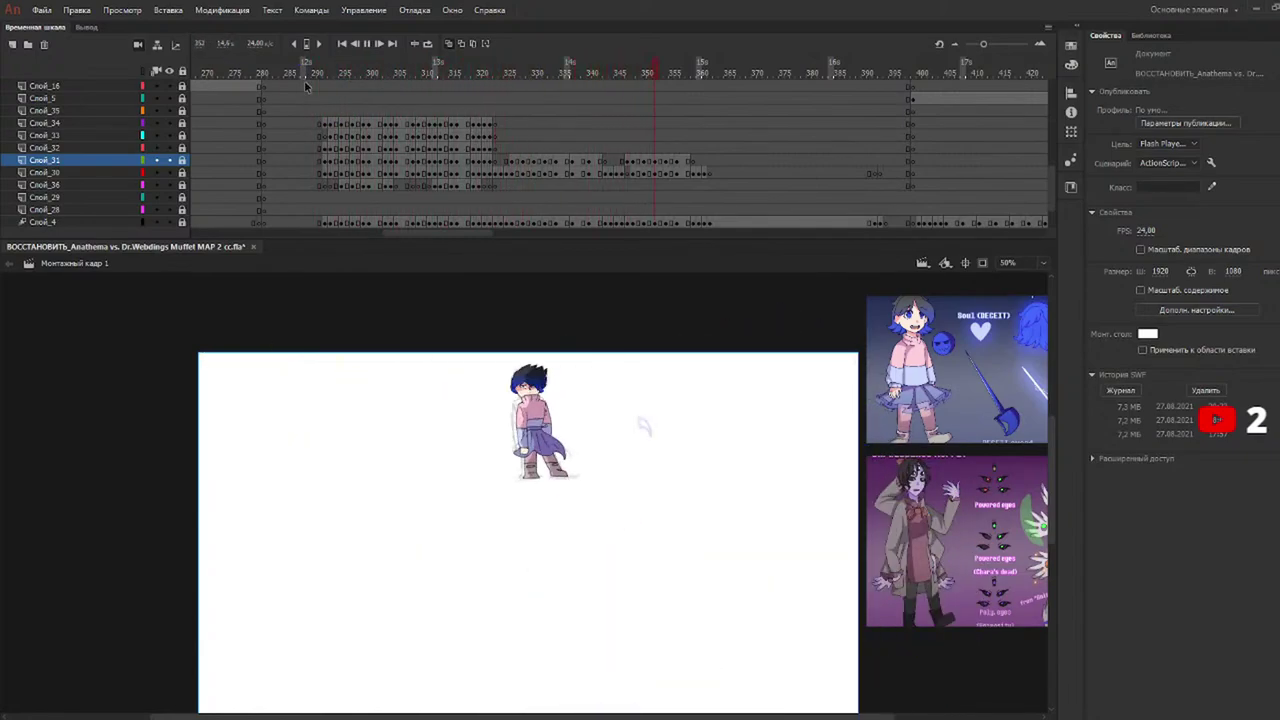
key(Return)
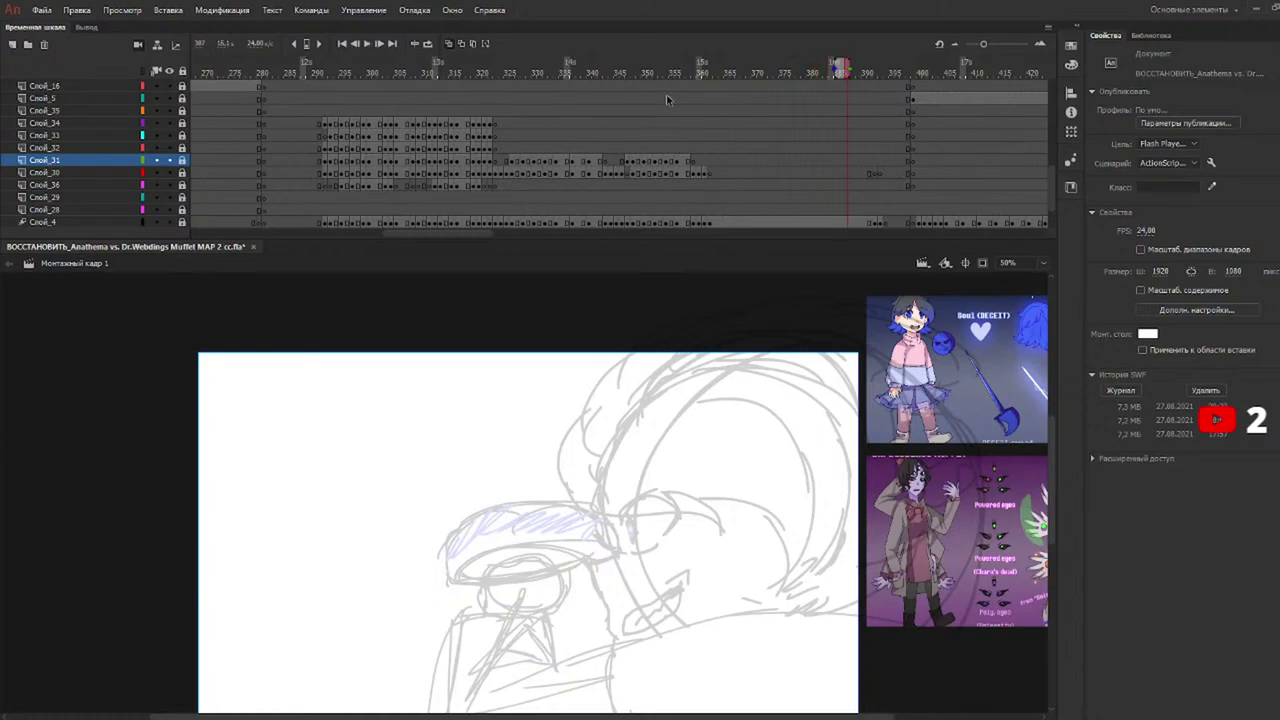
Unlock layer Слой_36 and insert blank keyframes at frame 362 on it and Слой_31, with the Brush tool ready.
click(716, 72)
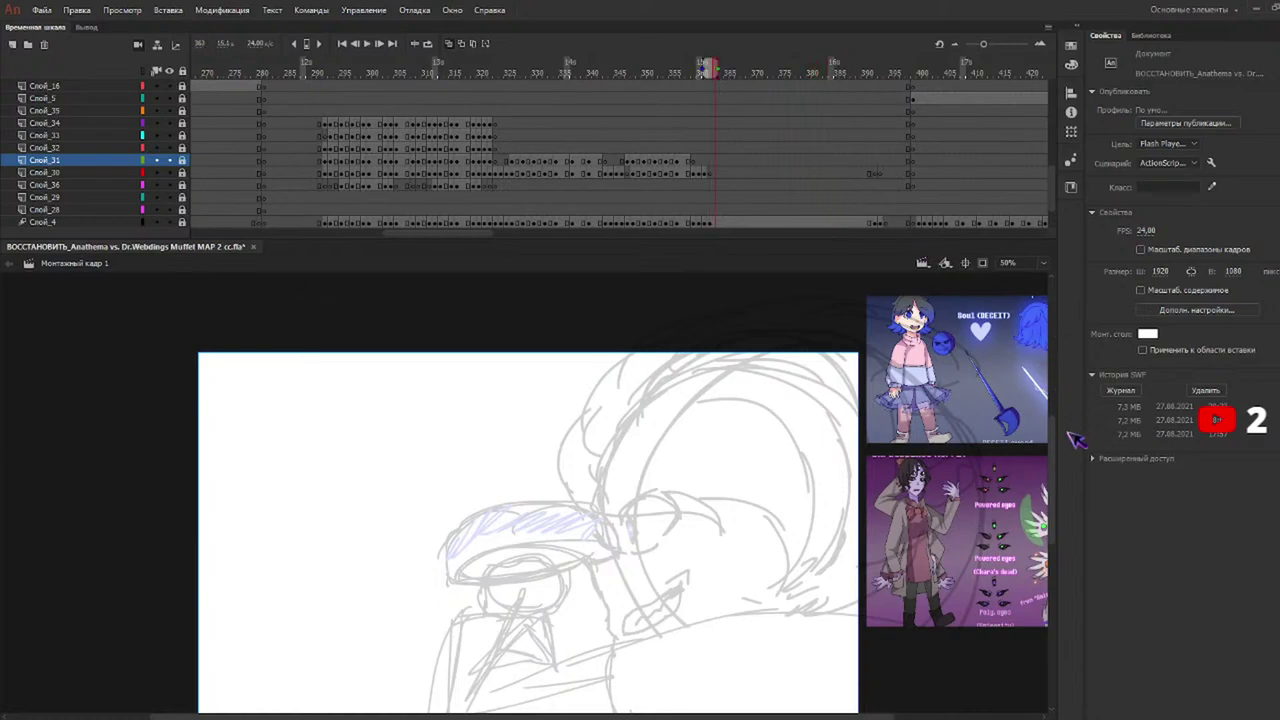
scroll(1057, 443, down, 3)
scroll(1065, 468, up, 2)
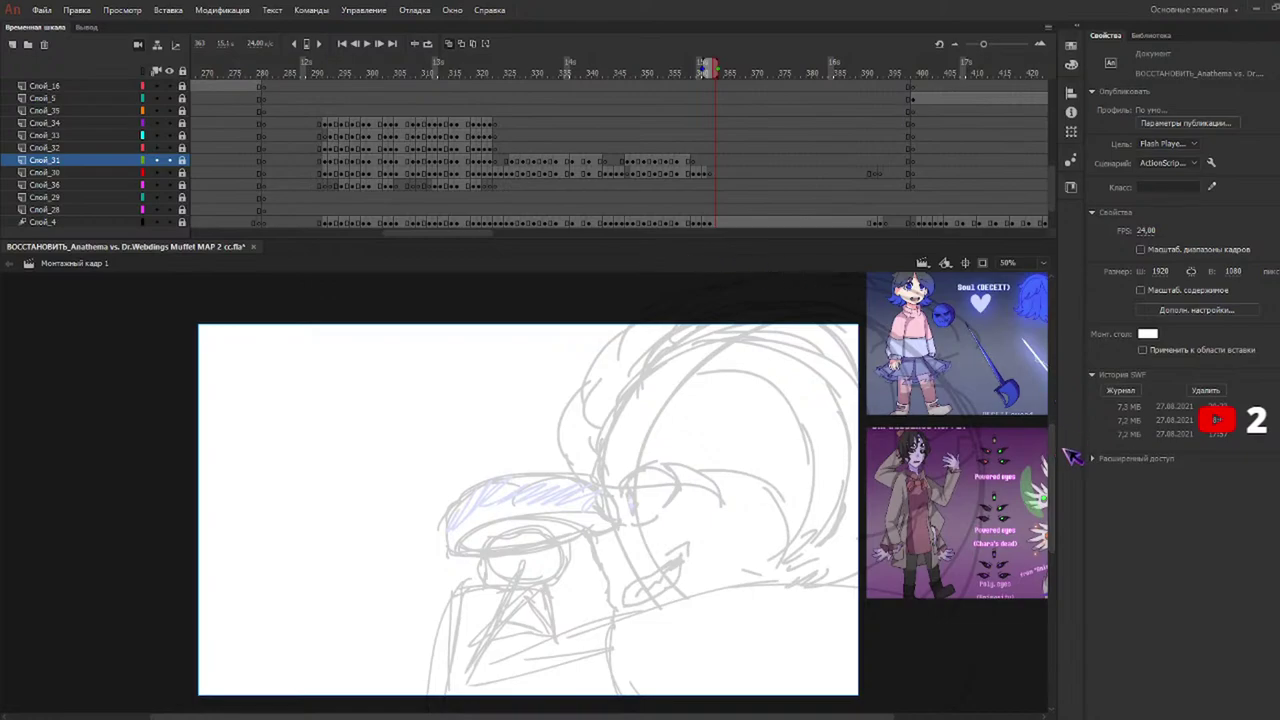
key(b)
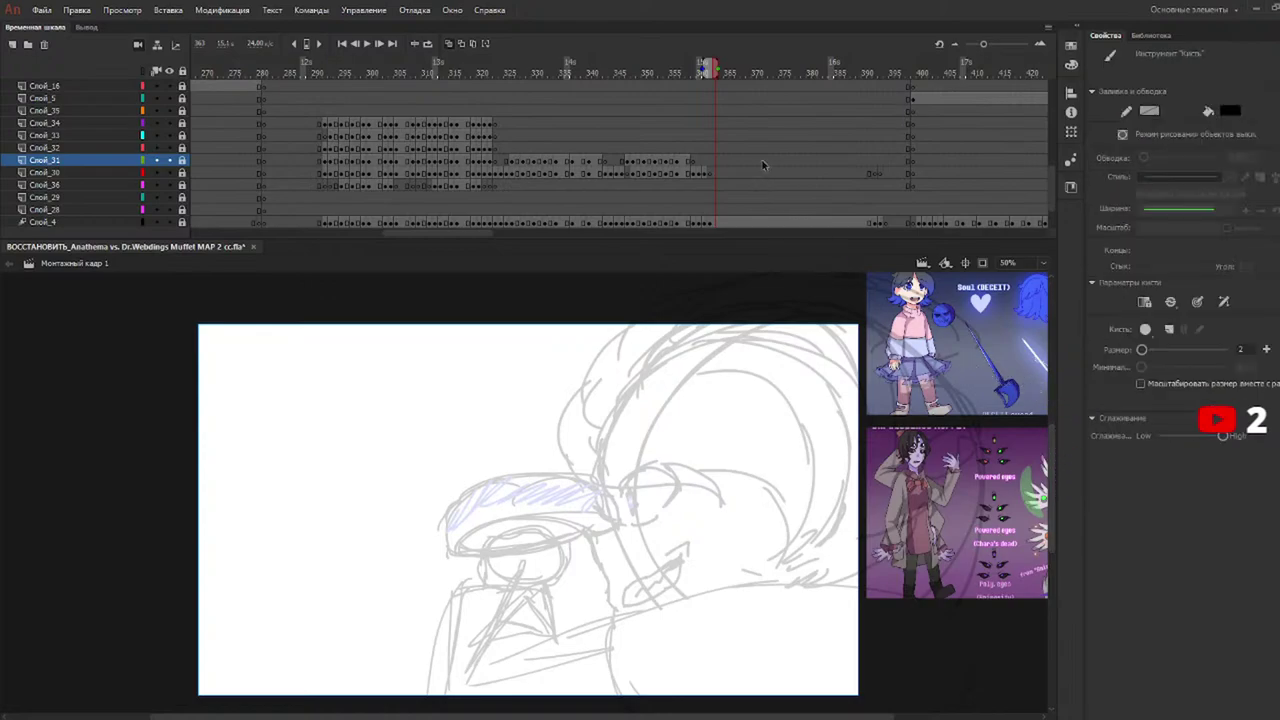
click(182, 186)
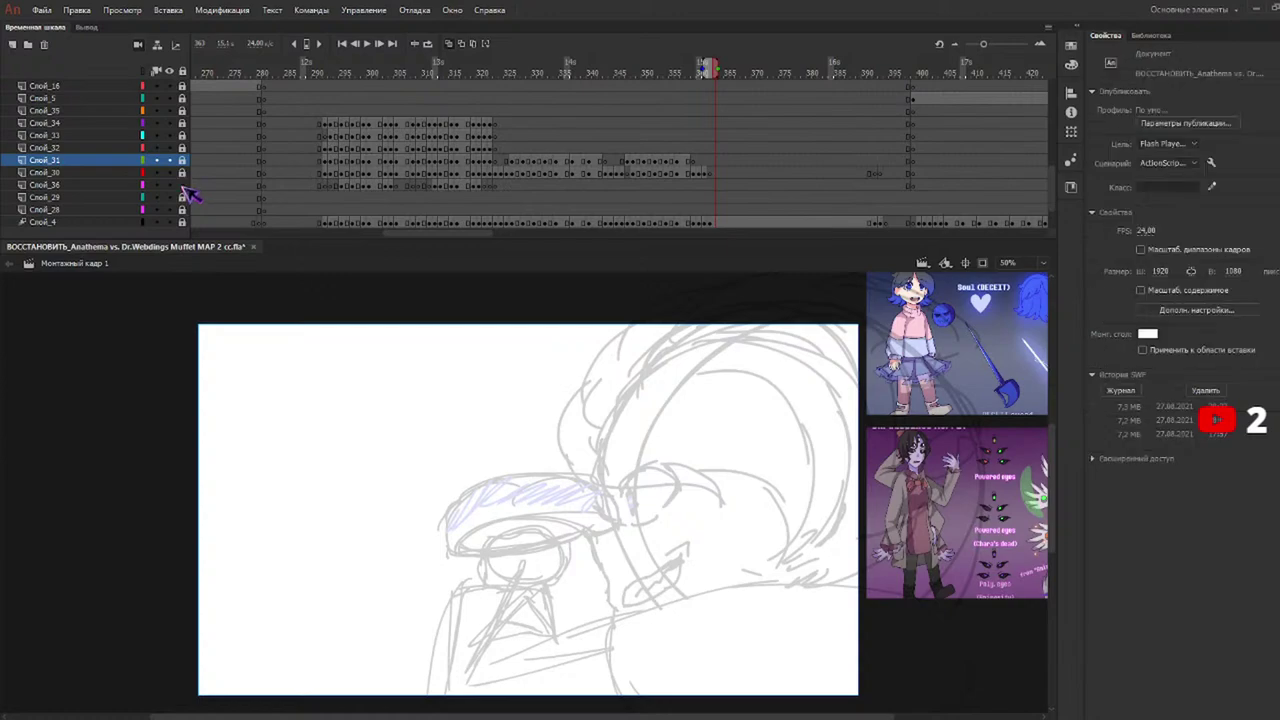
drag(709, 184, 711, 161)
click(712, 186)
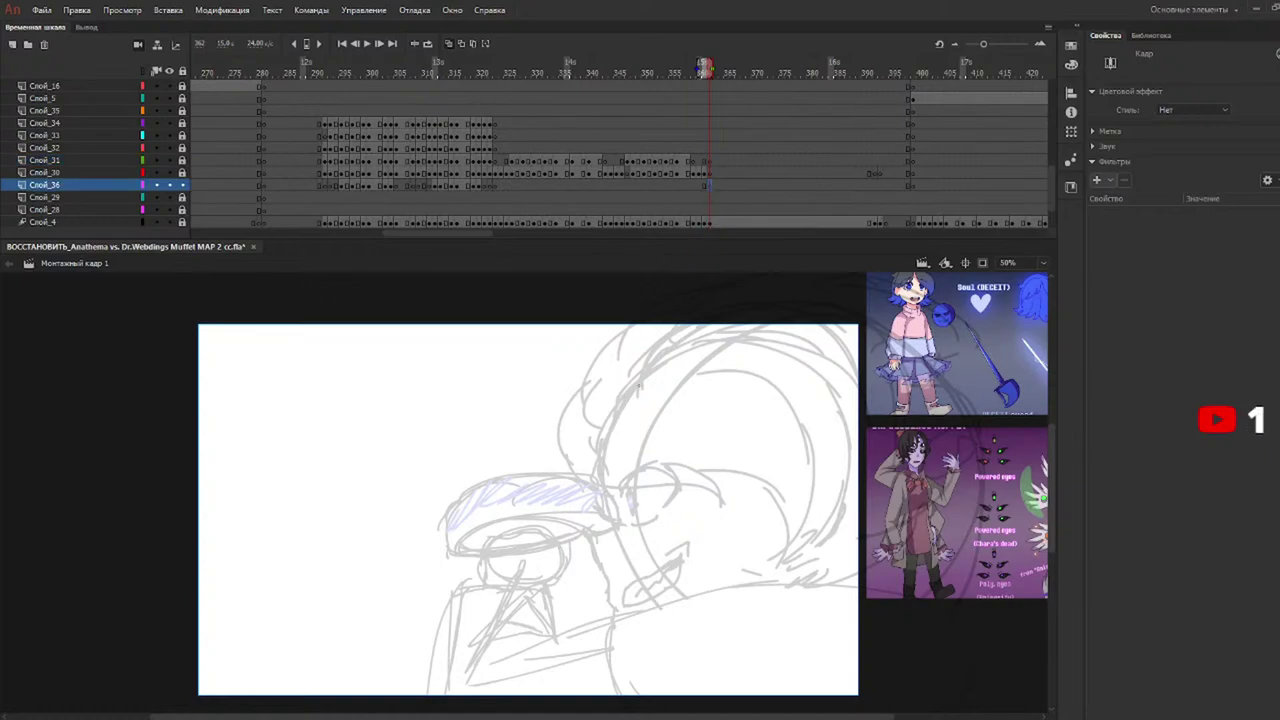
Ink the face profile and the long shoulder curve over the rough sketch on Слой_36 with the size 2 black brush.
drag(655, 368, 603, 470)
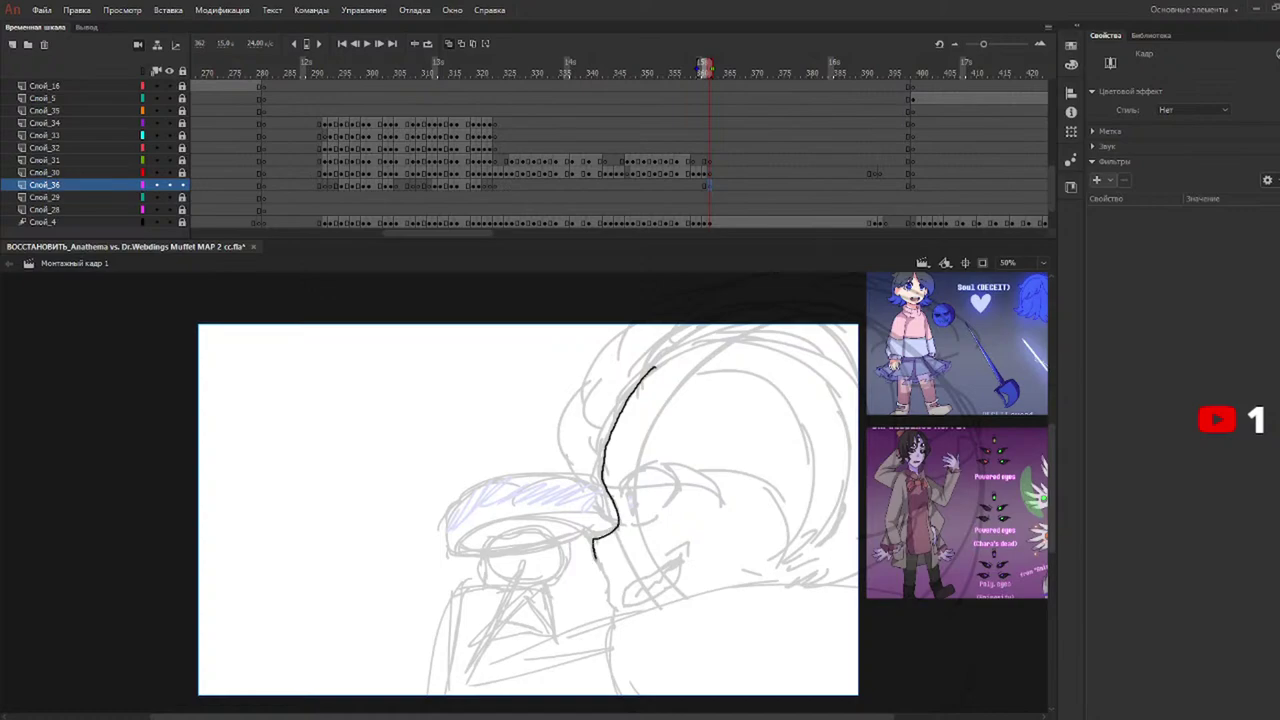
drag(616, 616, 615, 623)
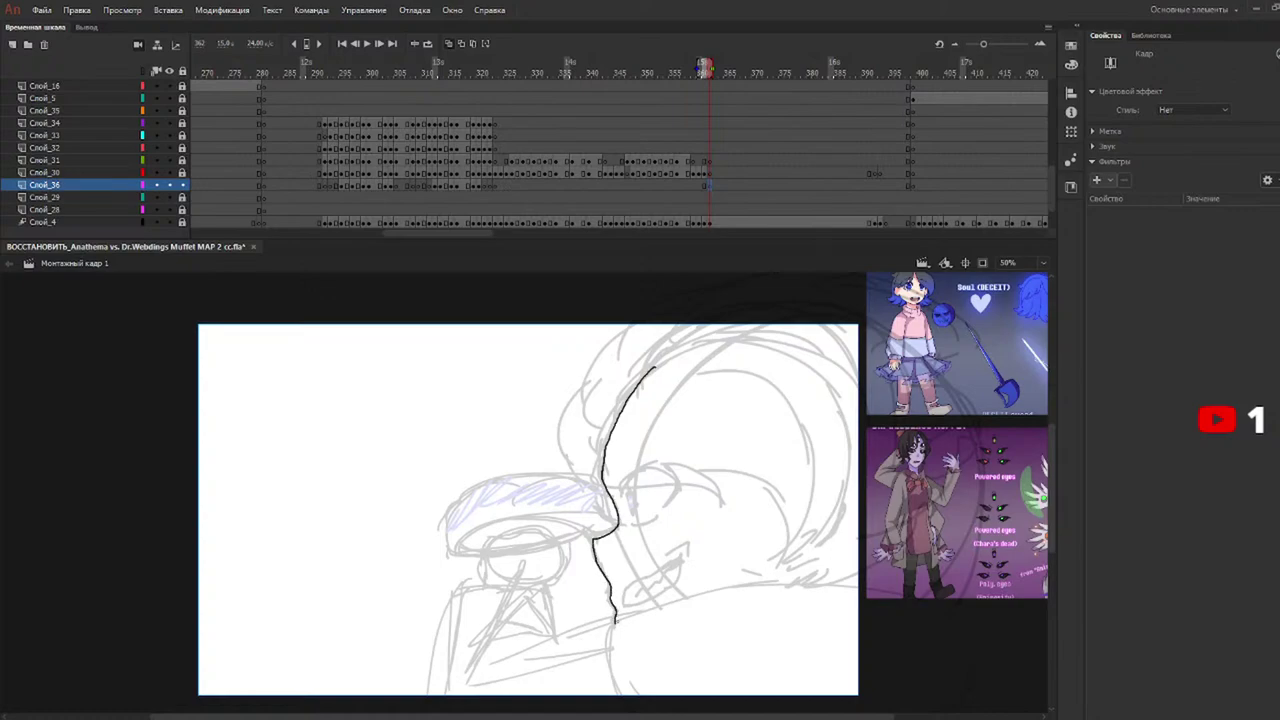
mouse_move(900, 595)
mouse_down()
mouse_move(770, 590)
mouse_move(532, 660)
mouse_move(900, 578)
mouse_up()
key(ctrl+z)
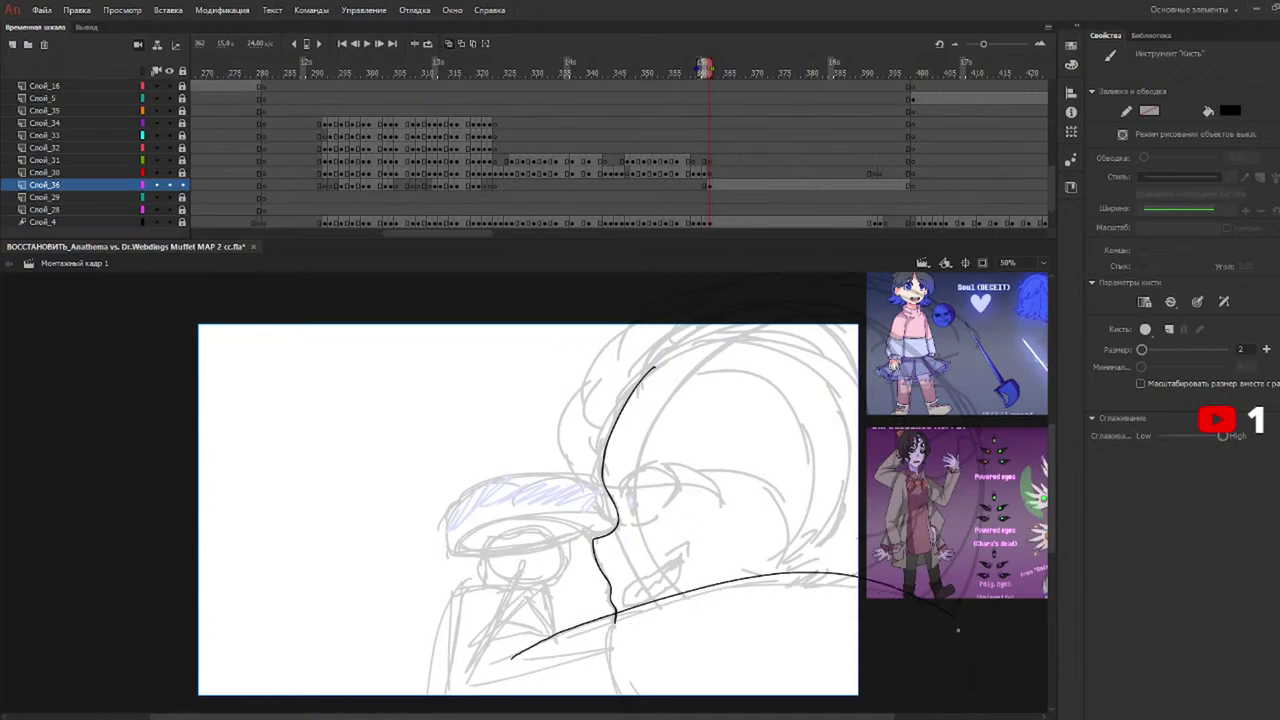
key(ctrl+z)
mouse_move(524, 652)
mouse_down()
mouse_move(573, 626)
mouse_move(928, 625)
mouse_up()
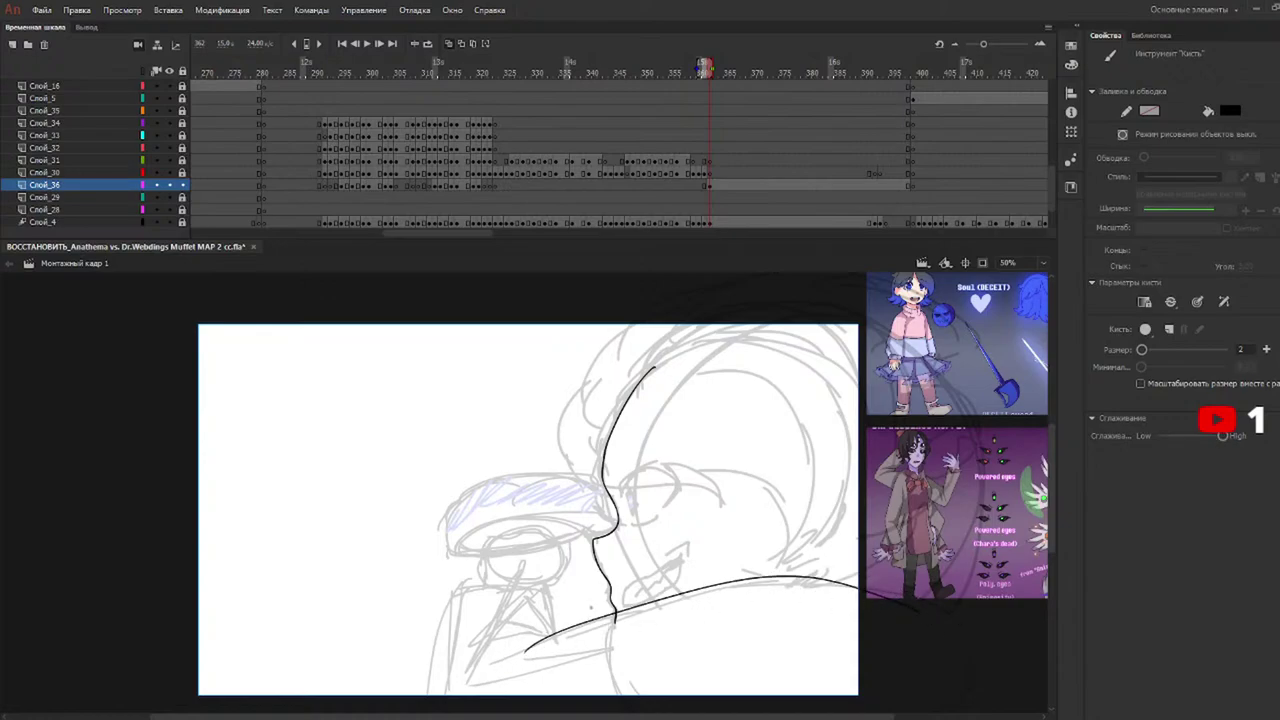
Ink the raised sleeve and close the body outline beyond the stage edge, trimming stray line ends with the Eraser set to size 12.
mouse_move(491, 636)
mouse_down()
mouse_move(555, 631)
mouse_move(542, 585)
mouse_move(455, 591)
mouse_move(428, 696)
mouse_up()
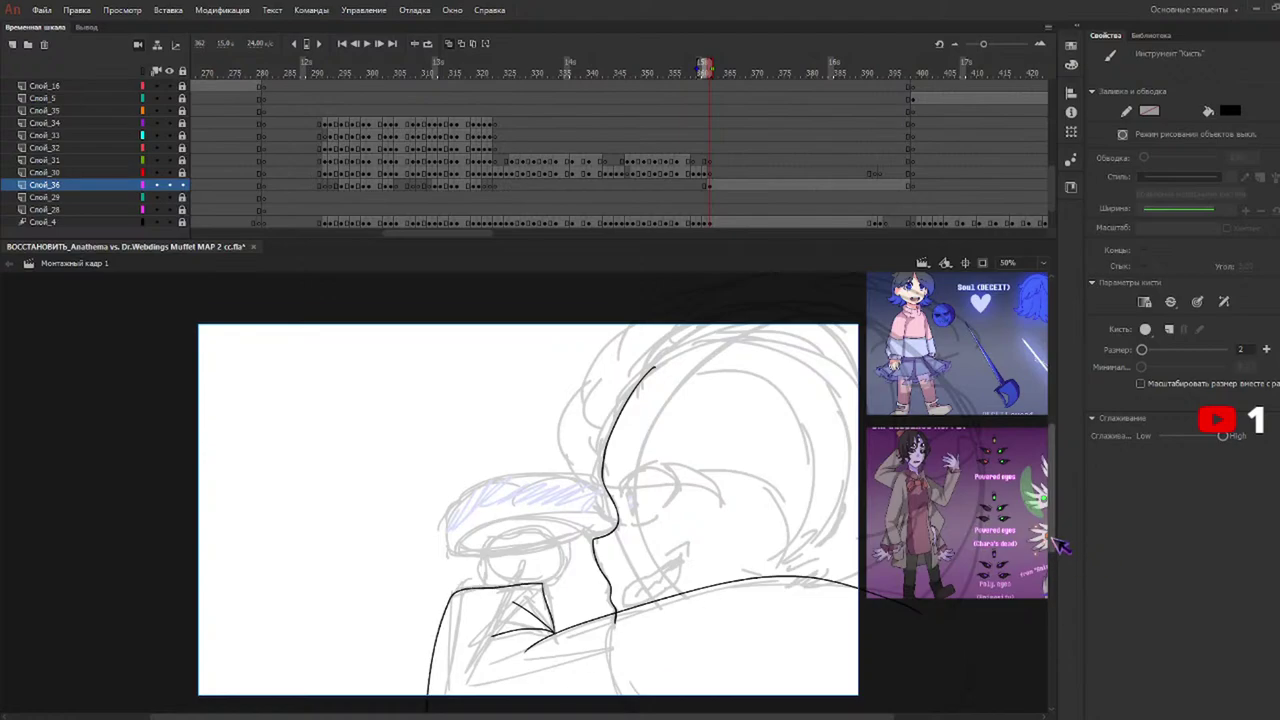
scroll(1058, 548, down, 3)
mouse_move(556, 528)
mouse_down()
mouse_move(542, 479)
mouse_move(468, 476)
mouse_move(487, 684)
mouse_move(477, 640)
mouse_move(434, 633)
mouse_move(850, 640)
mouse_move(940, 544)
mouse_up()
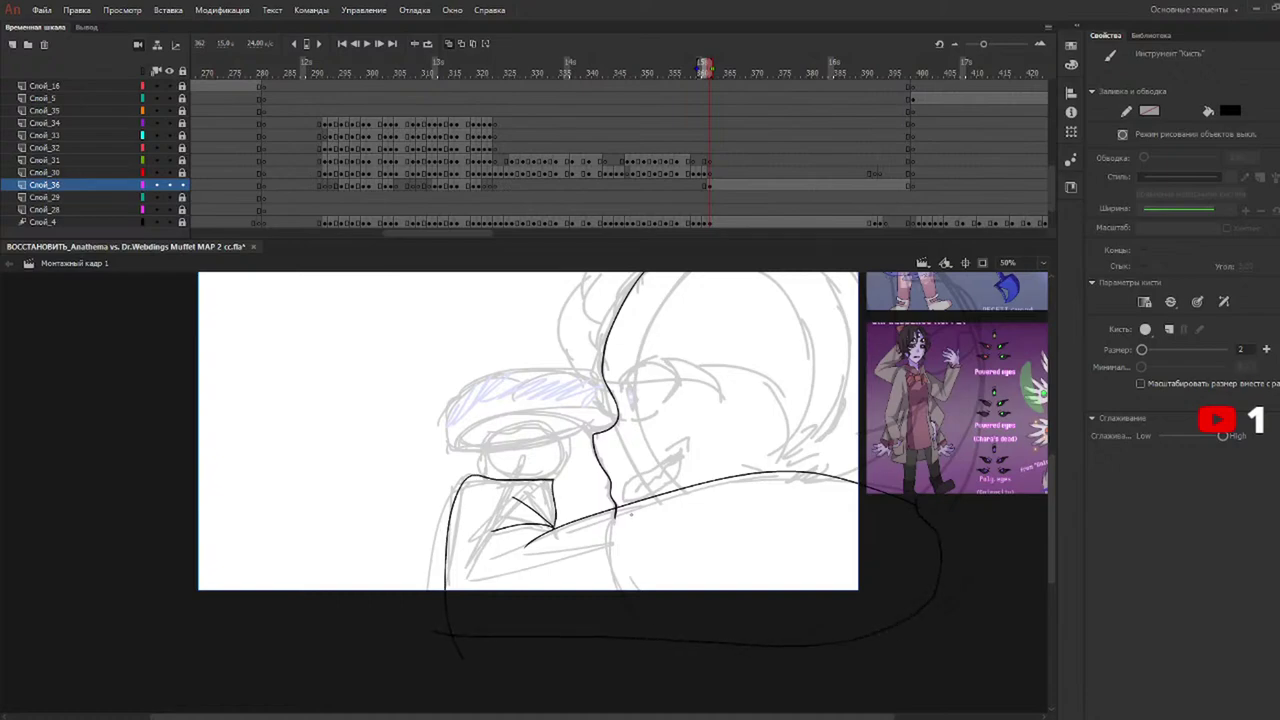
key(e)
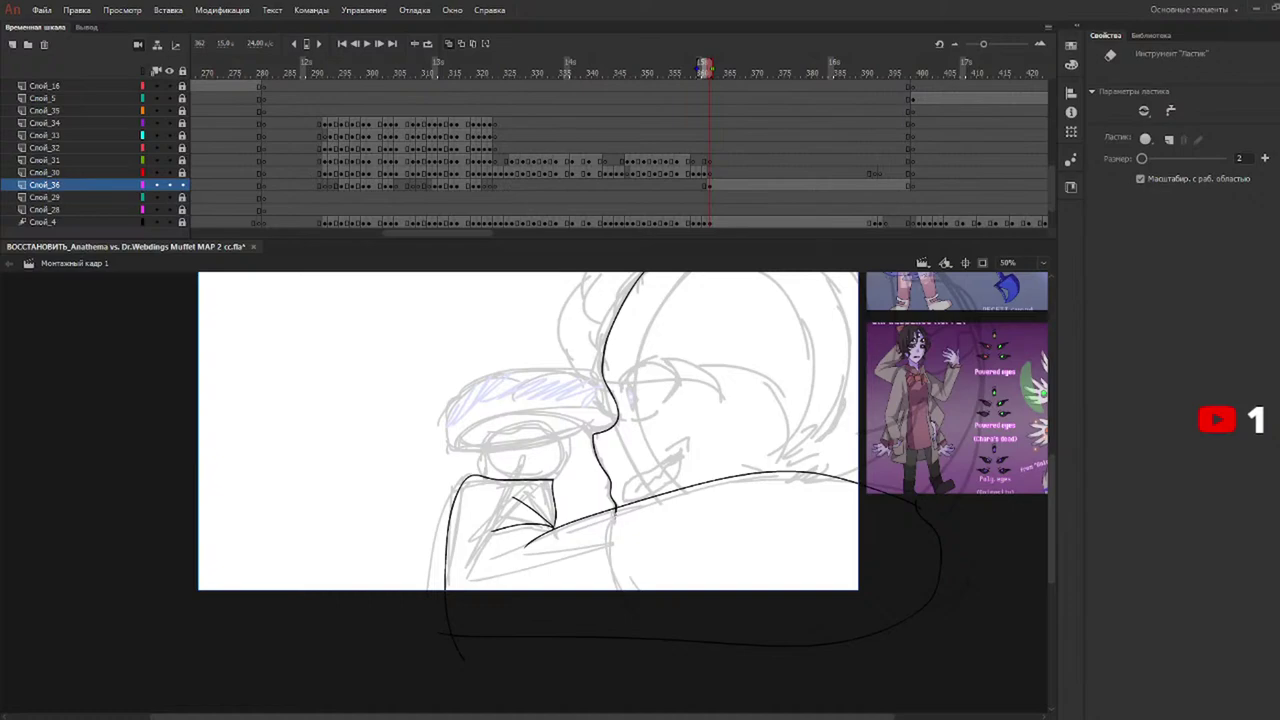
drag(1141, 158, 1147, 159)
Ink the sleeve folds, the clenched hand and the torso line running down from the neck with the brush.
key(b)
drag(528, 532, 466, 556)
drag(468, 497, 520, 512)
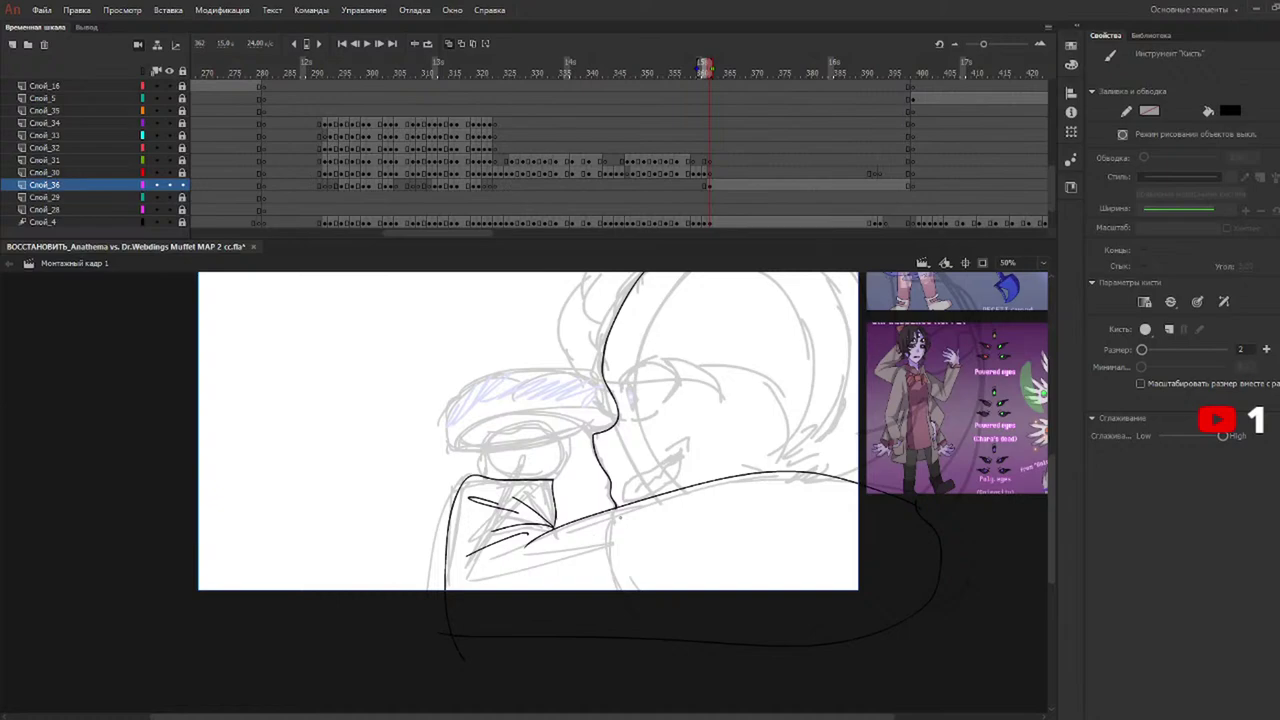
mouse_move(614, 508)
mouse_down()
mouse_move(588, 606)
mouse_move(591, 670)
mouse_up()
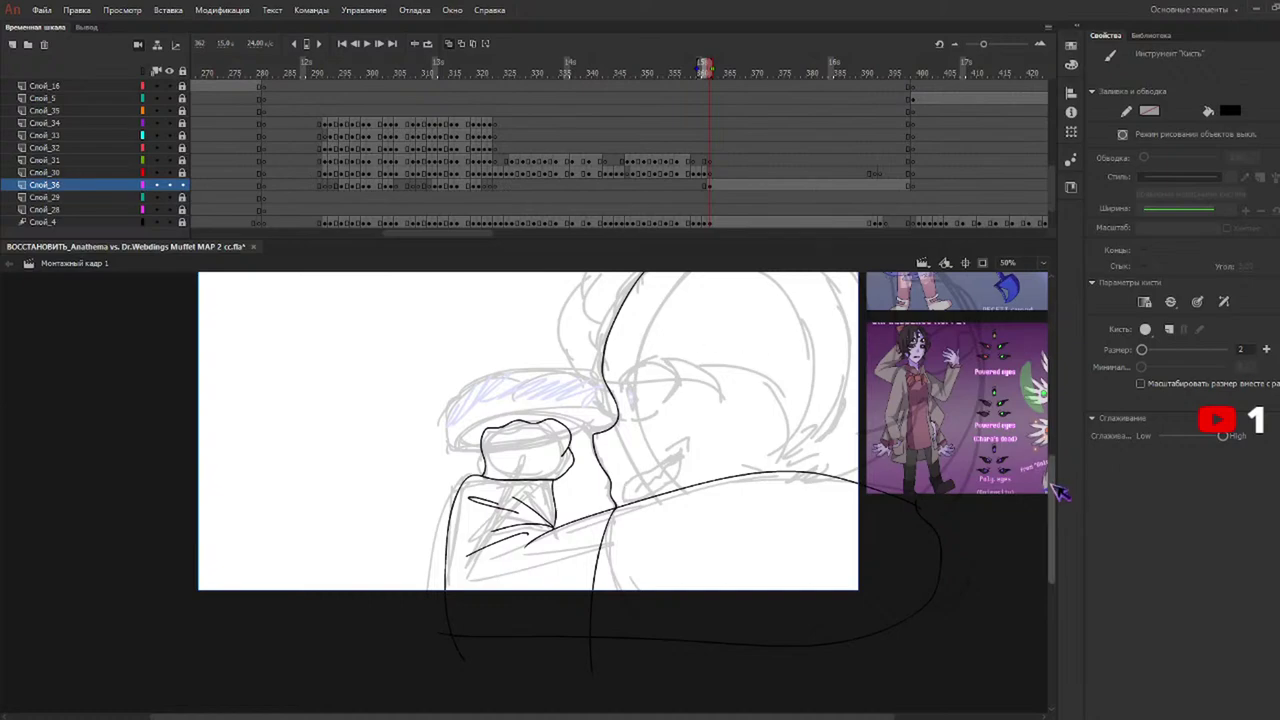
scroll(1056, 484, up, 3)
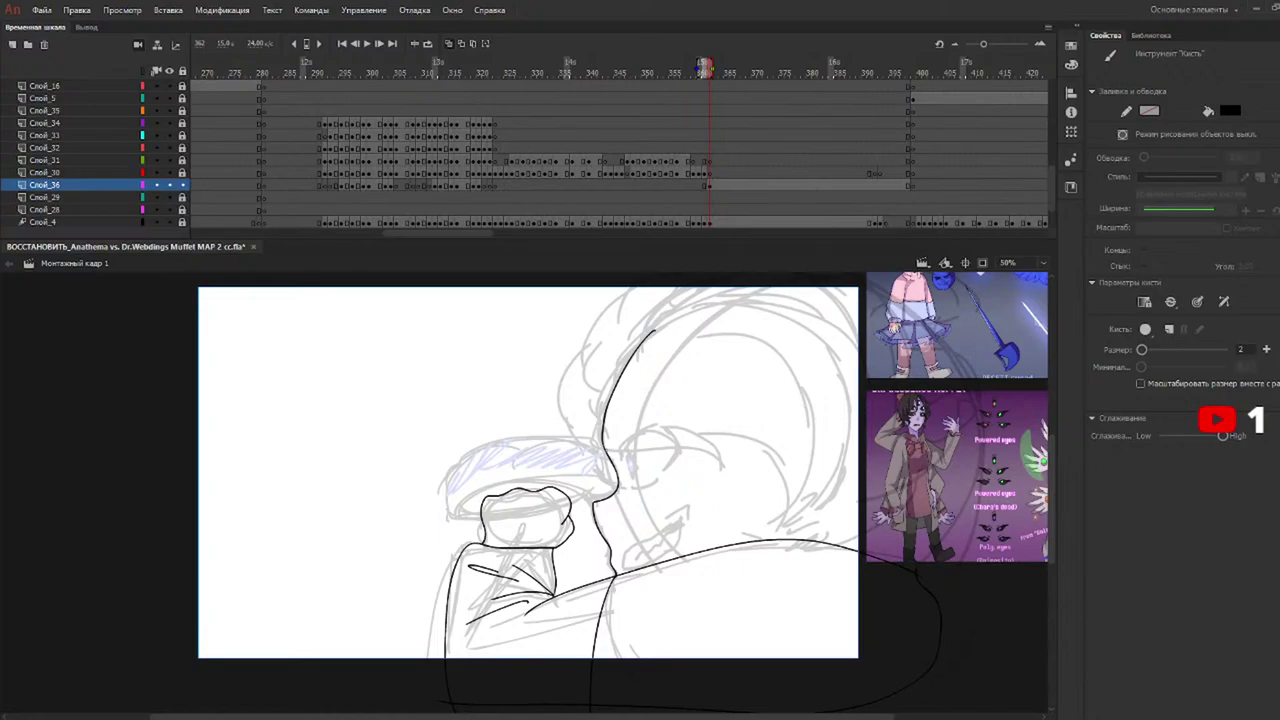
mouse_move(590, 446)
mouse_down()
mouse_move(716, 466)
mouse_move(697, 425)
mouse_move(778, 523)
mouse_move(856, 448)
mouse_move(856, 492)
mouse_up()
drag(816, 378, 857, 480)
key(ctrl+z)
key(ctrl+z)
key(ctrl+z)
key(ctrl+z)
key(ctrl+z)
key(ctrl+z)
key(ctrl+z)
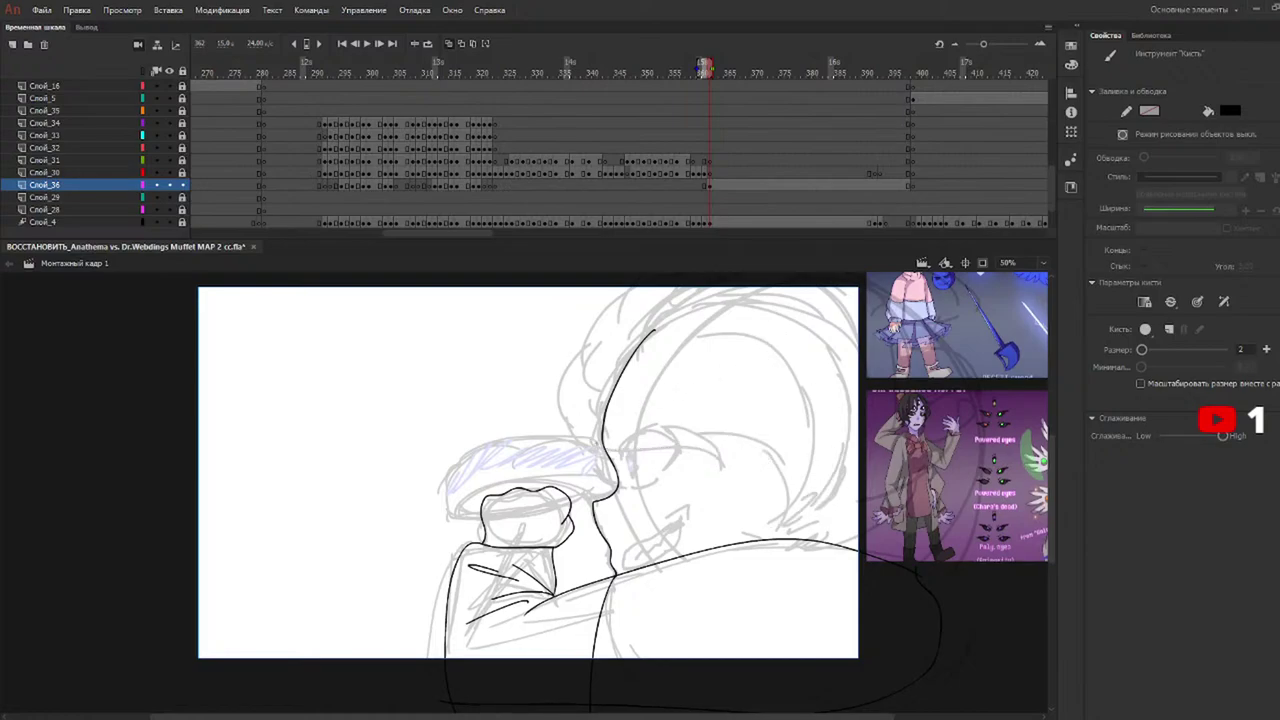
Ink the fringe across the face and the hair locks beside the cheek and behind the head.
mouse_move(591, 443)
mouse_down()
mouse_move(715, 453)
mouse_move(727, 467)
mouse_move(684, 413)
mouse_move(779, 515)
mouse_move(769, 525)
mouse_move(816, 505)
mouse_move(817, 538)
mouse_up()
mouse_move(817, 538)
mouse_down()
mouse_move(854, 498)
mouse_move(832, 389)
mouse_up()
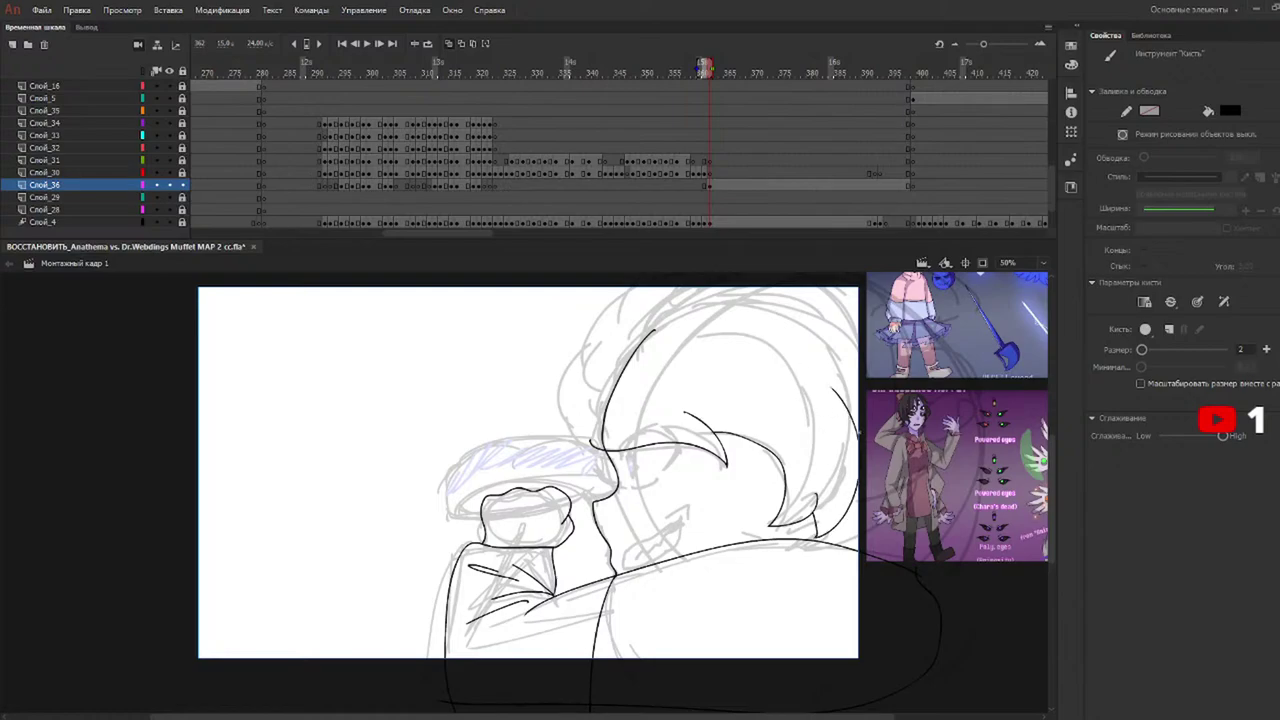
drag(822, 334, 860, 360)
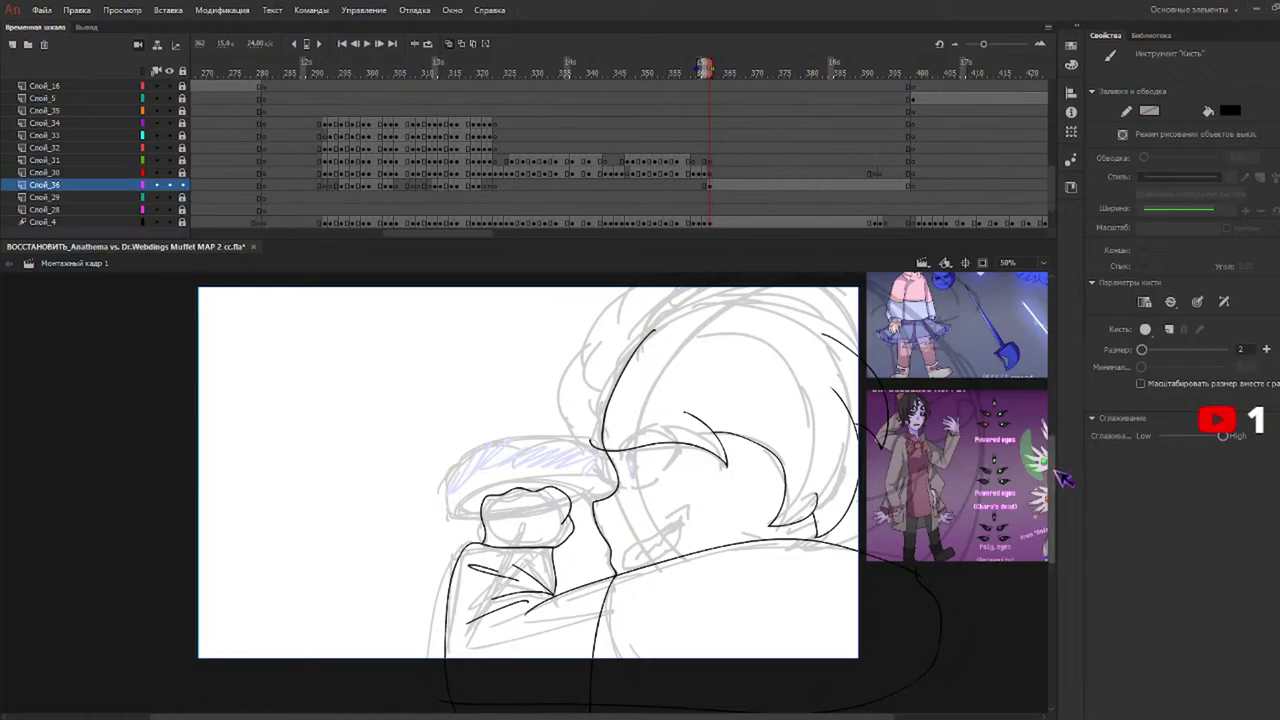
Ink the spiky outer hair silhouette from the forehead around the head to the back of the shoulder, extending past the stage edge.
scroll(1060, 468, up, 1)
scroll(1060, 468, up, 1)
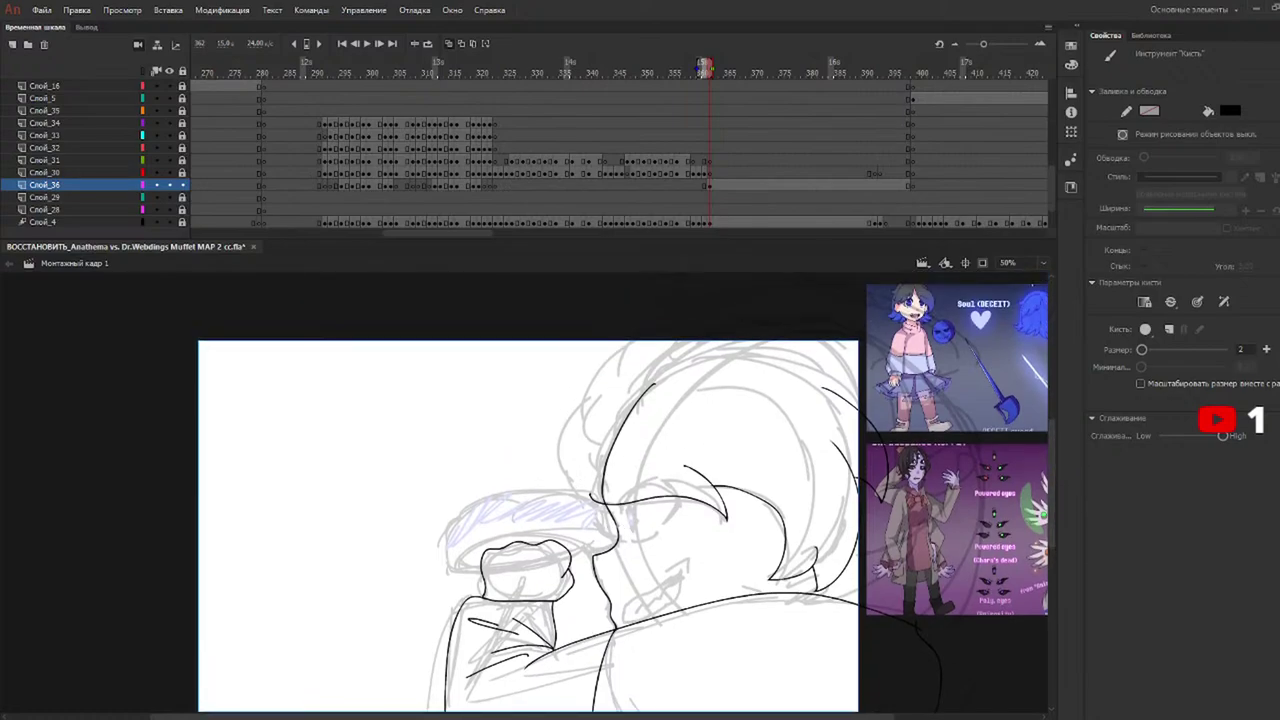
mouse_move(617, 528)
mouse_down()
mouse_move(561, 429)
mouse_move(566, 441)
mouse_move(636, 334)
mouse_move(720, 302)
mouse_move(807, 293)
mouse_move(794, 305)
mouse_move(963, 341)
mouse_move(1013, 403)
mouse_move(971, 511)
mouse_move(918, 620)
mouse_up()
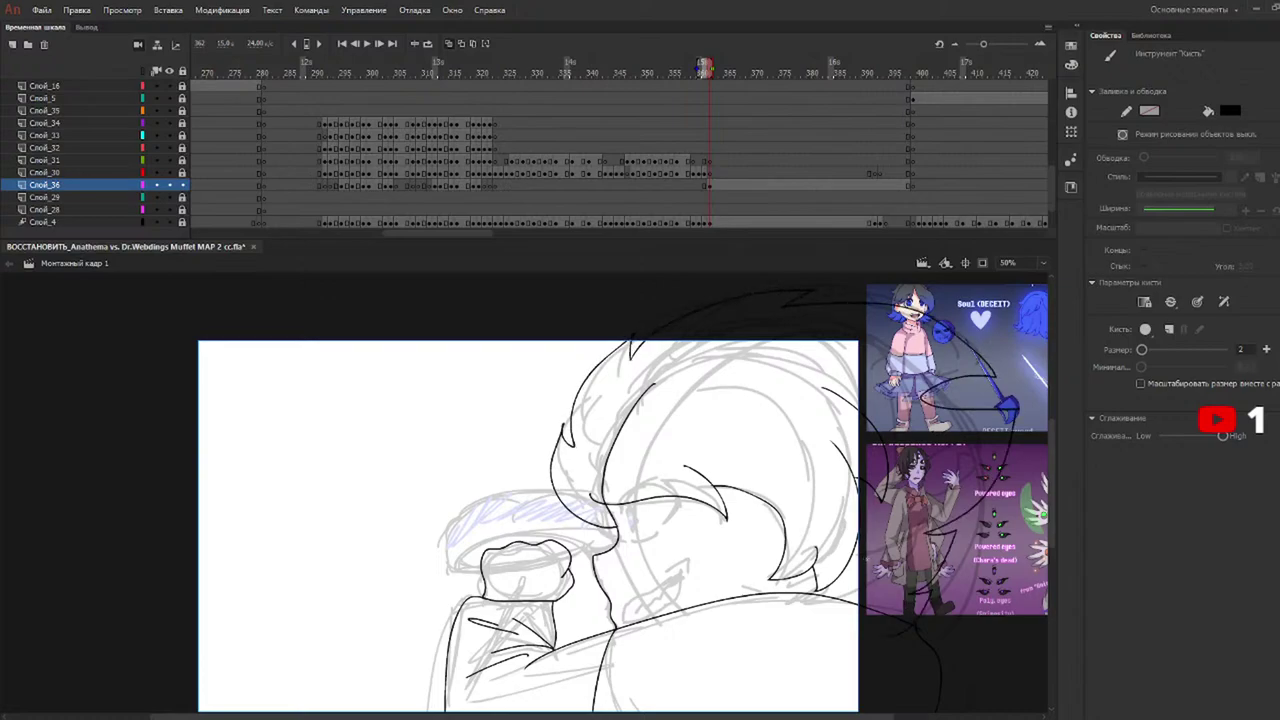
key(ctrl+z)
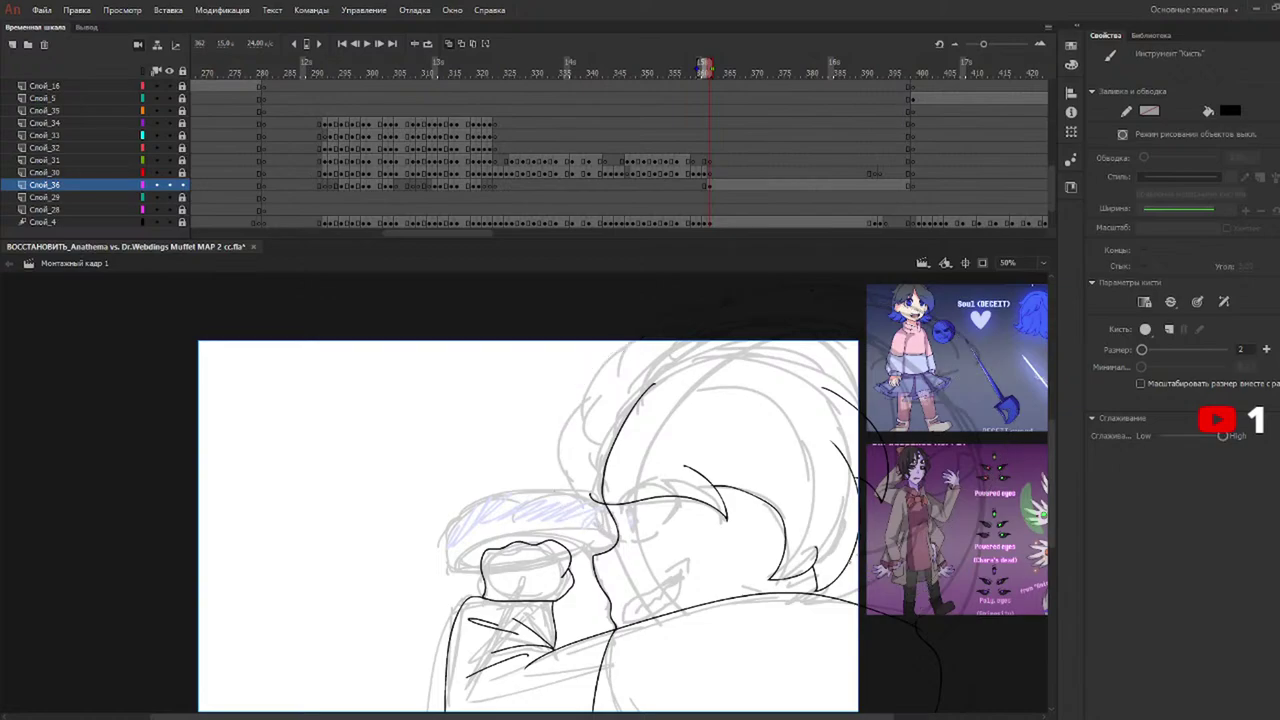
mouse_move(617, 532)
mouse_down()
mouse_move(547, 437)
mouse_move(577, 433)
mouse_move(650, 351)
mouse_move(845, 311)
mouse_move(992, 352)
mouse_move(918, 606)
mouse_up()
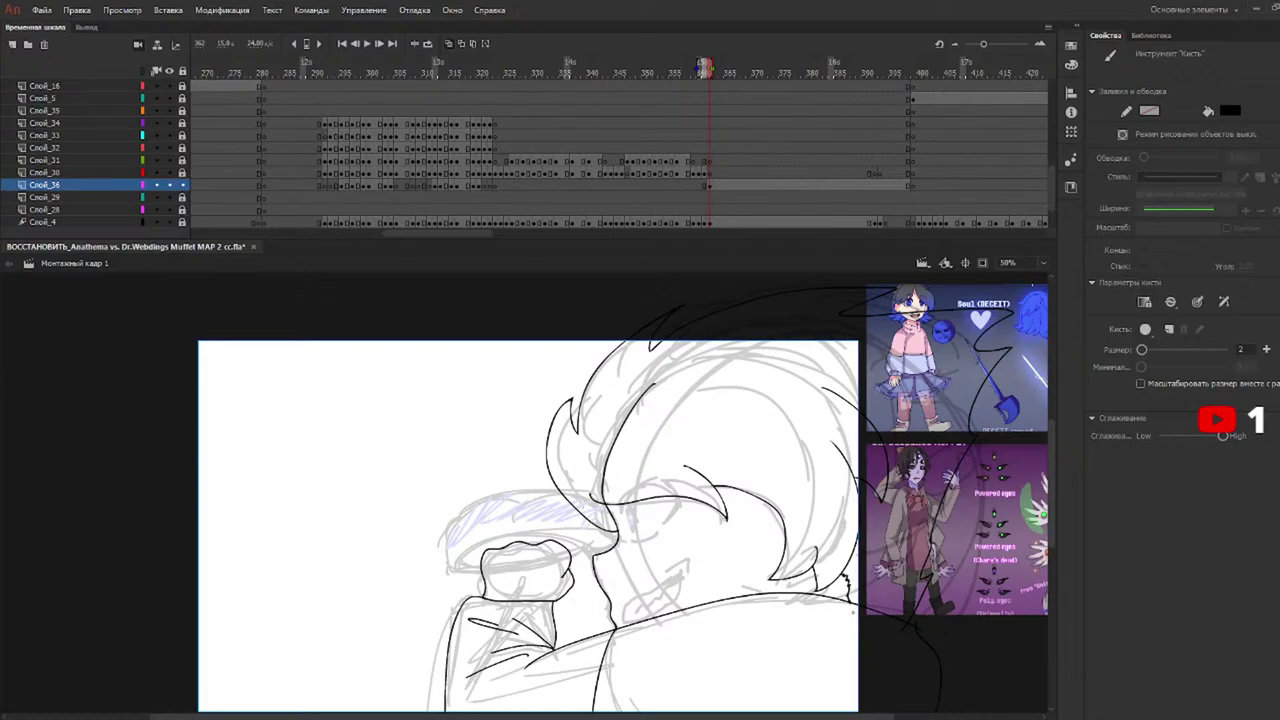
key(e)
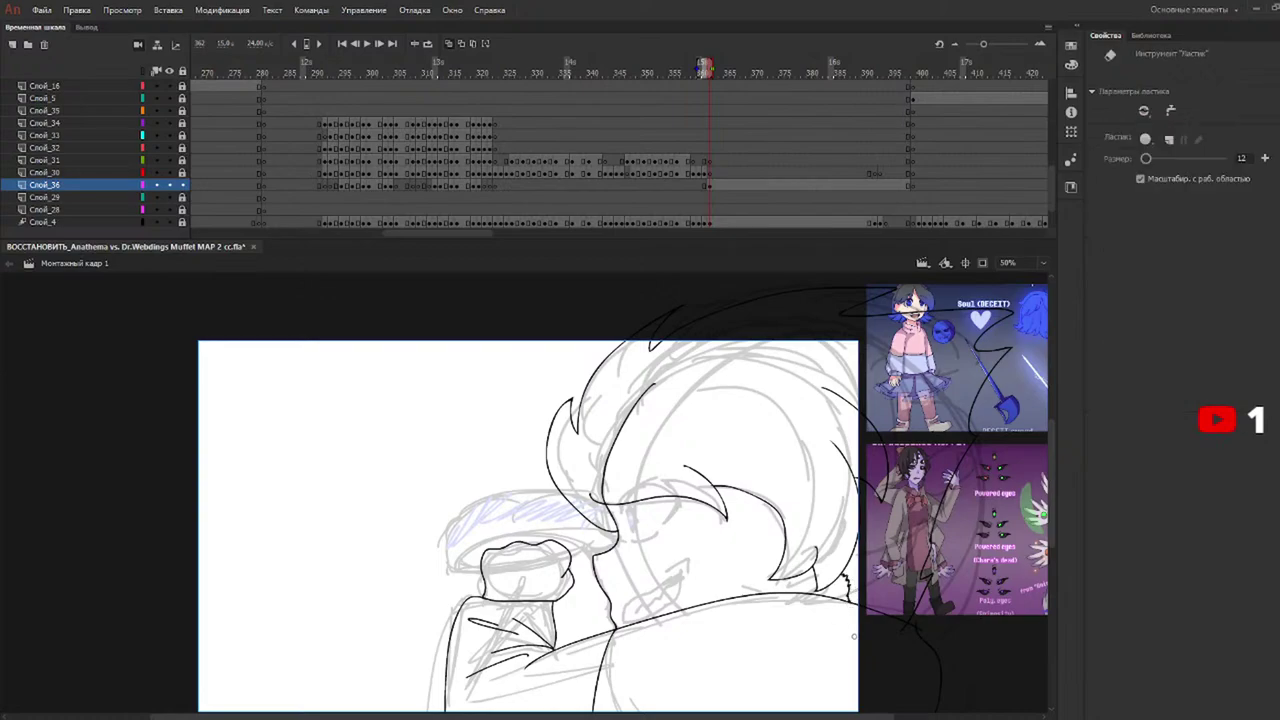
Insert a blank keyframe at frame 392 on layer Слой_36 to end the close-up drawing, and return to frame 362.
scroll(1058, 528, down, 2)
key(b)
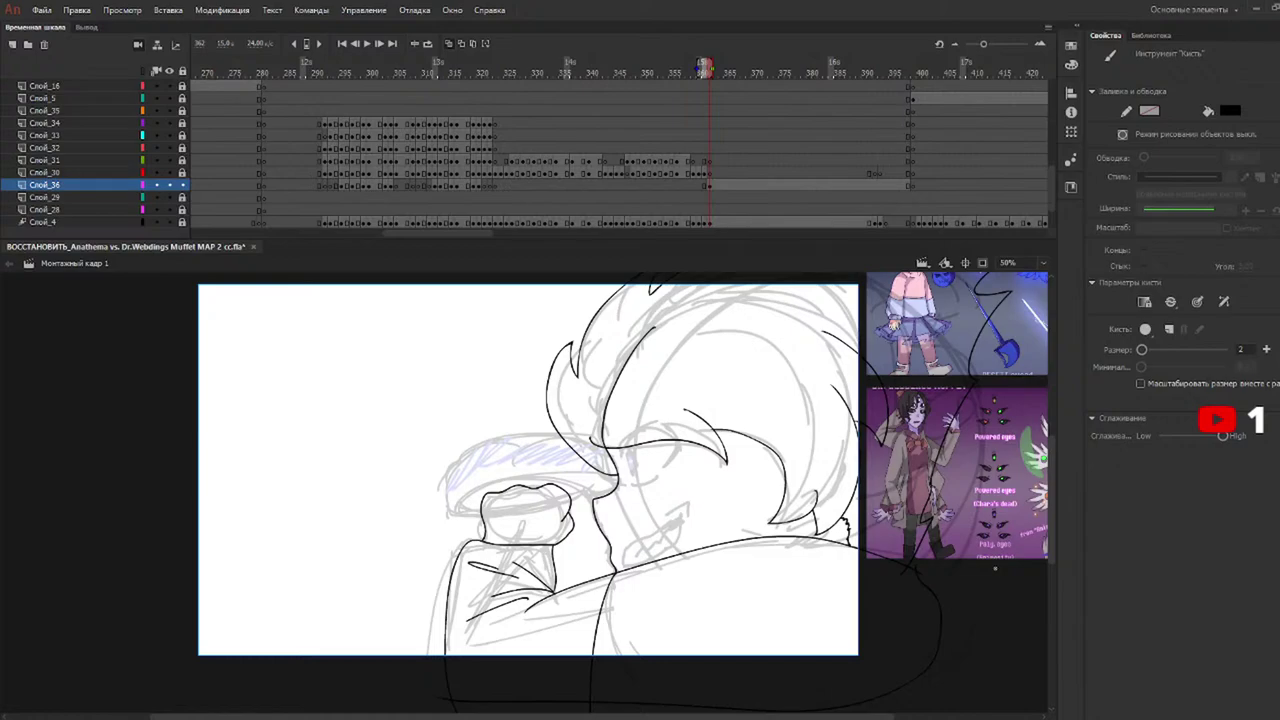
click(877, 68)
click(882, 68)
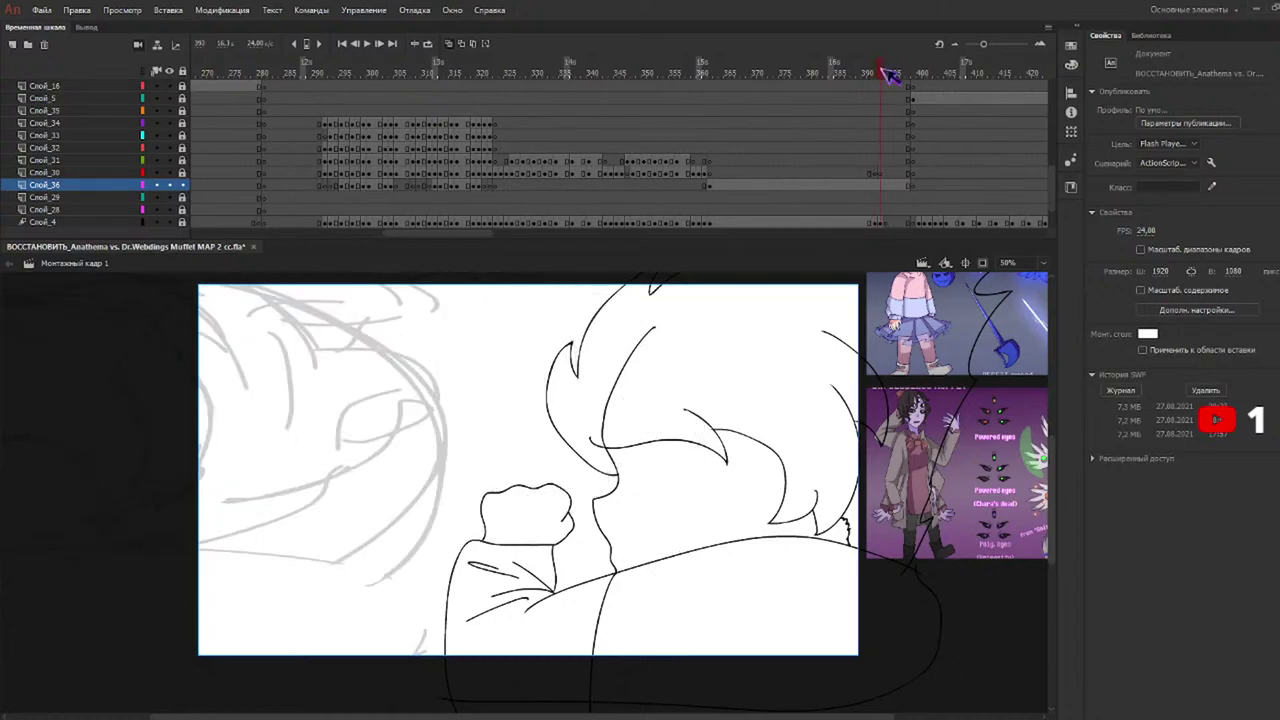
click(876, 69)
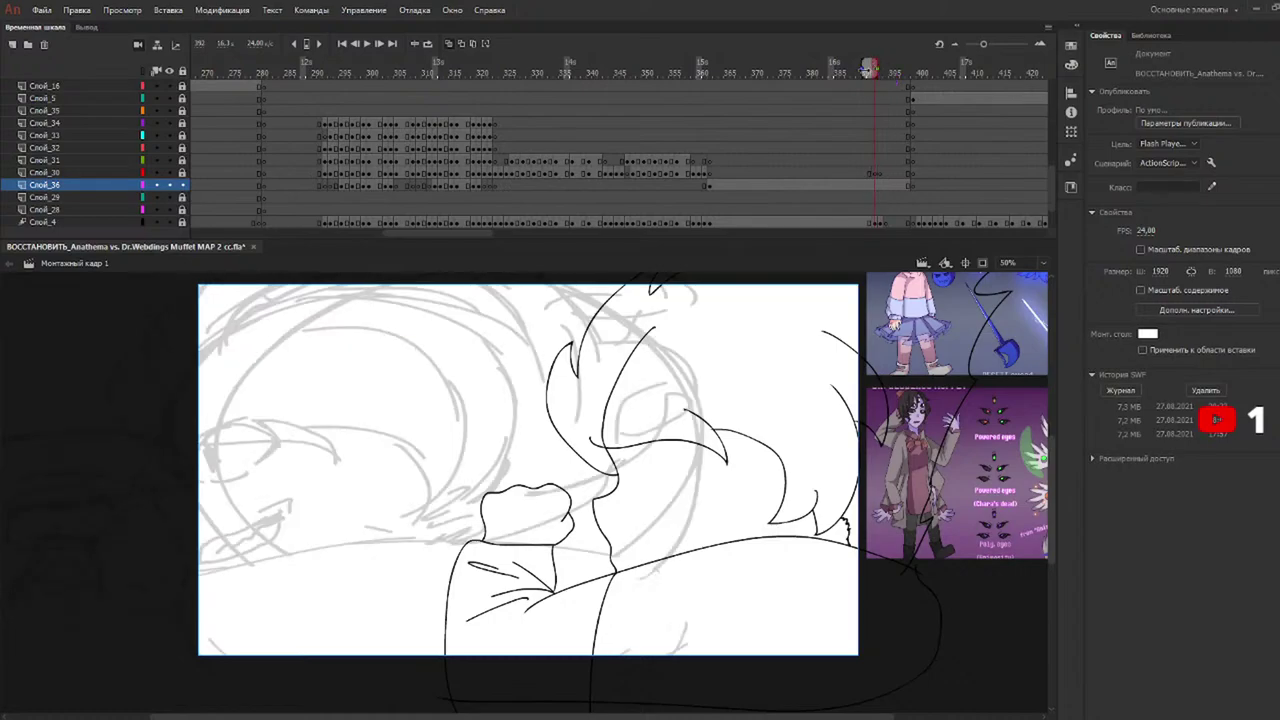
key(F7)
click(708, 68)
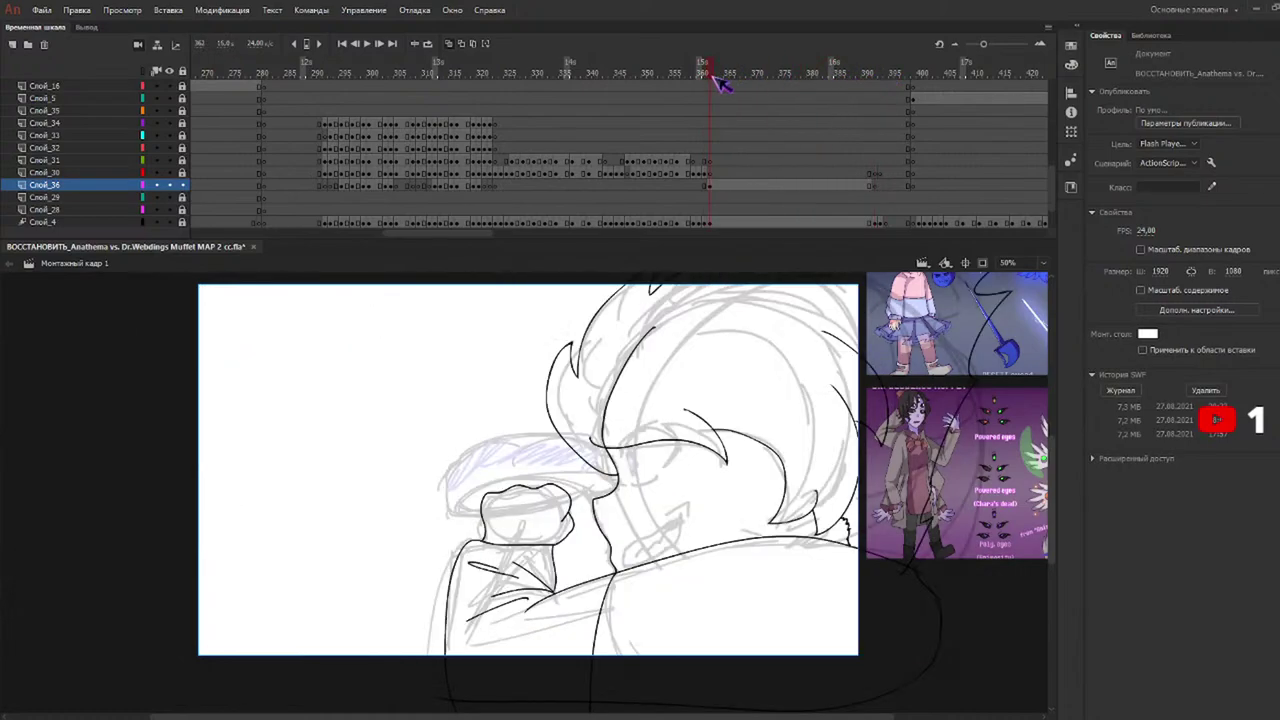
Sample the skin colour from the blue character's reference and fill the close-up's face and clenched hand at frame 362.
click(676, 68)
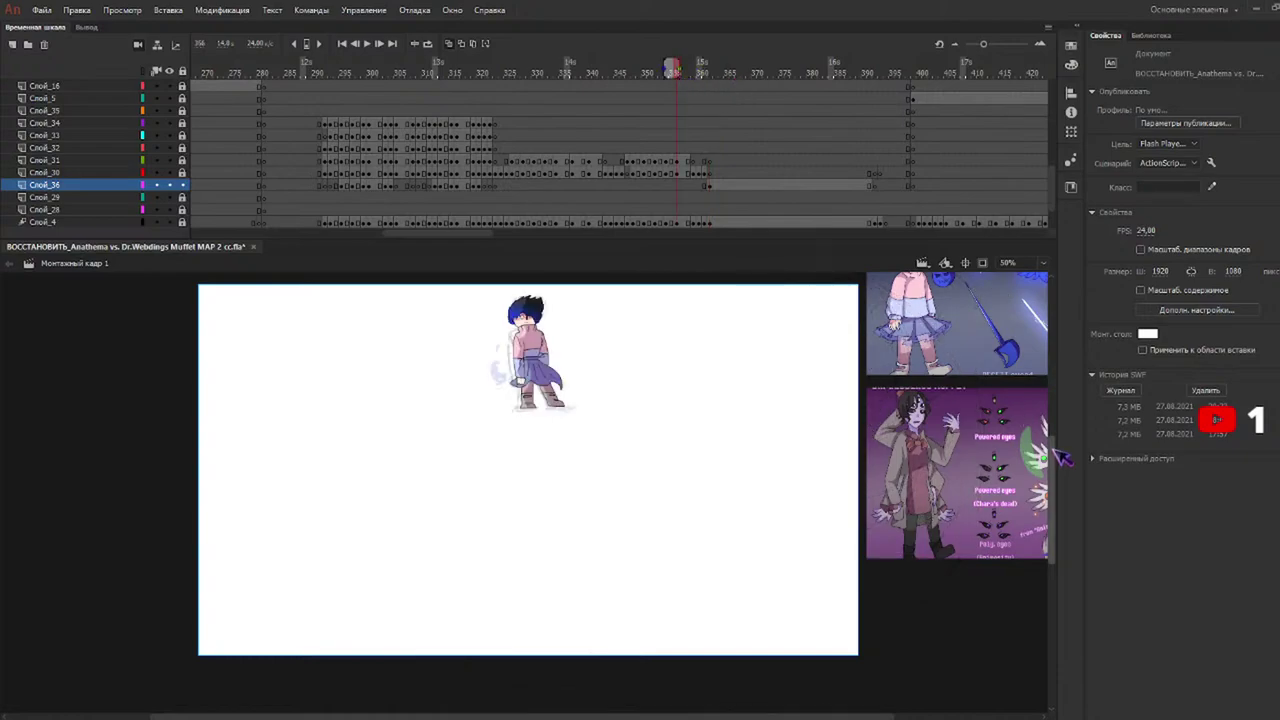
scroll(1056, 440, up, 3)
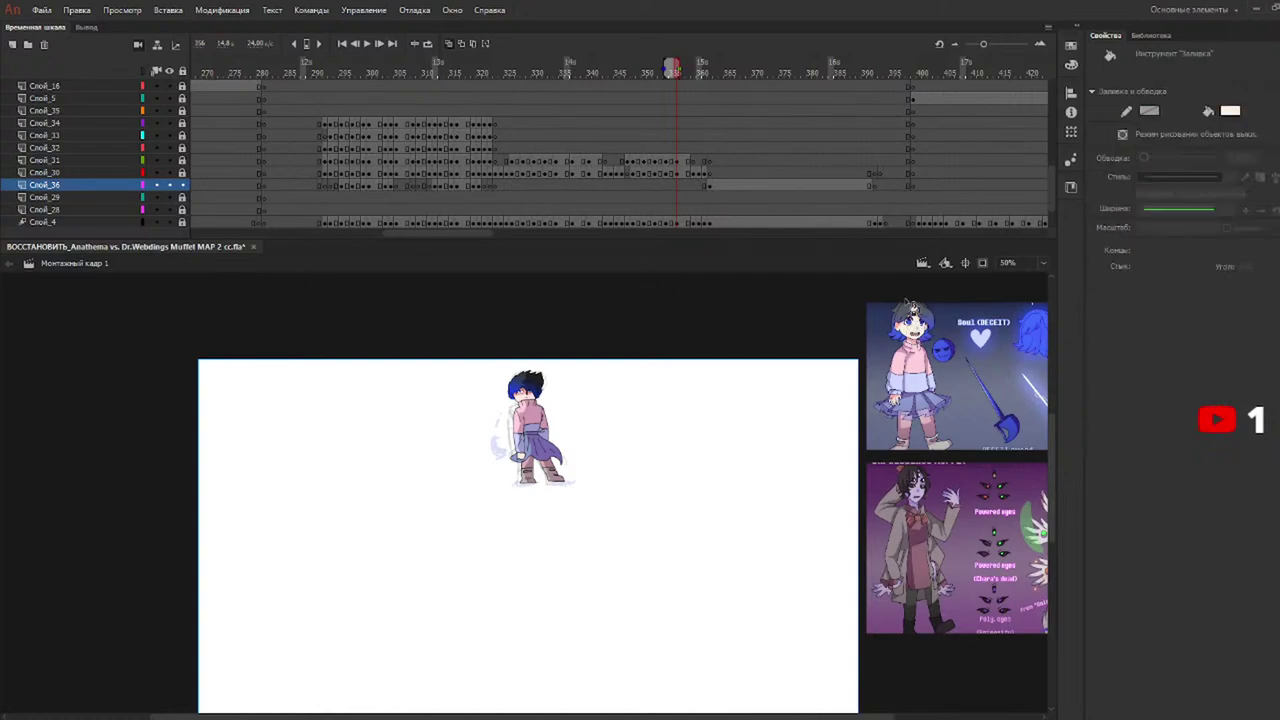
click(710, 70)
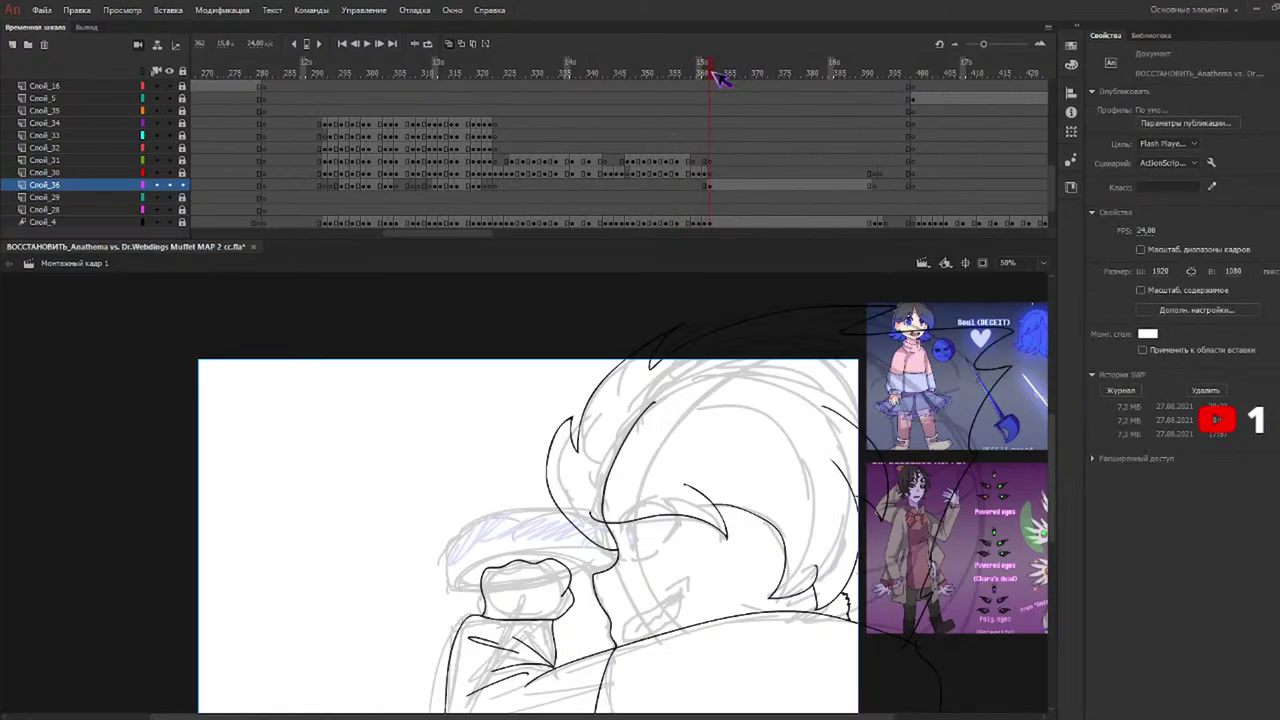
key(k)
click(690, 556)
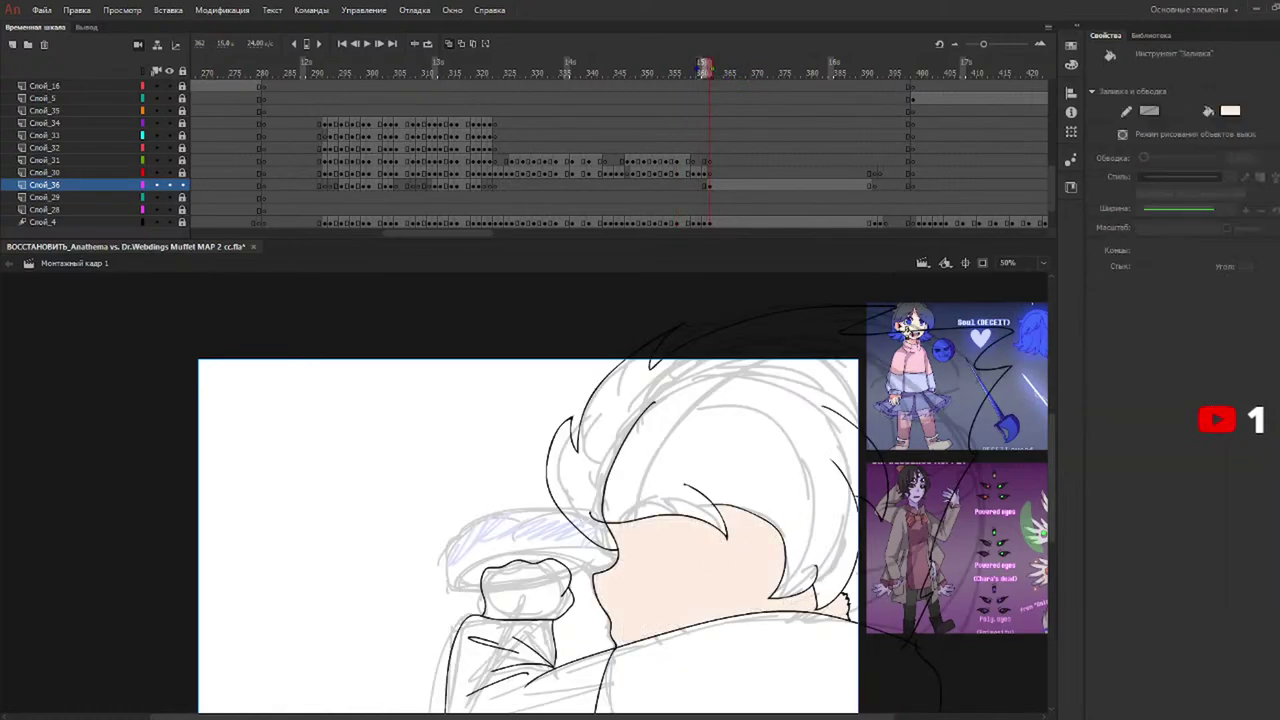
click(524, 610)
scroll(1058, 452, down, 2)
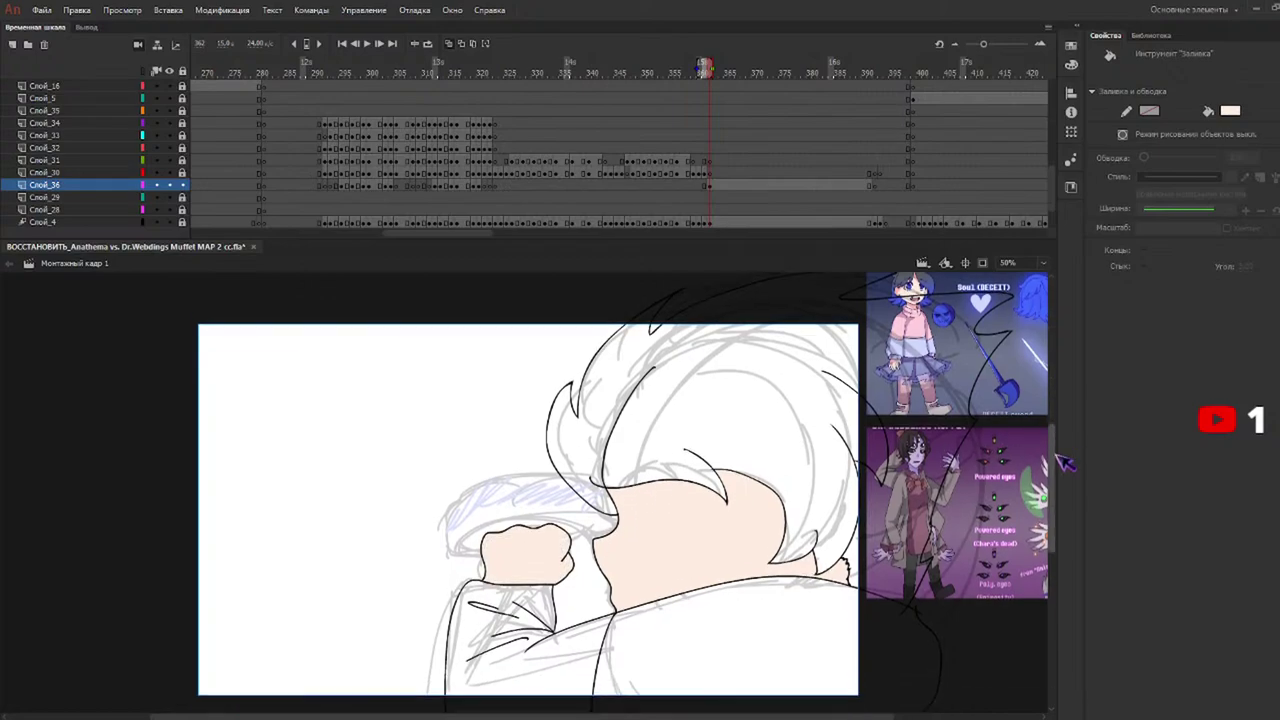
Fill the torso with the reference sweater's pink and the raised sleeve with its light blue.
key(i)
click(928, 314)
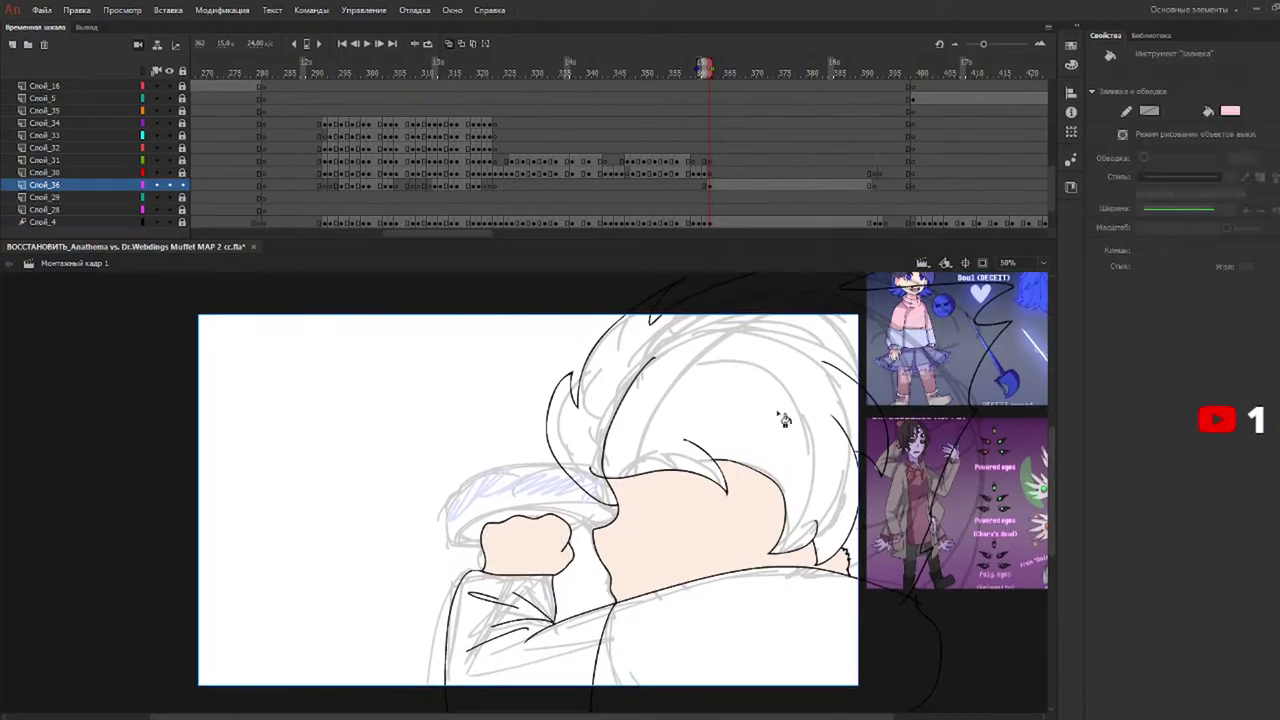
click(660, 678)
key(i)
click(929, 338)
click(561, 654)
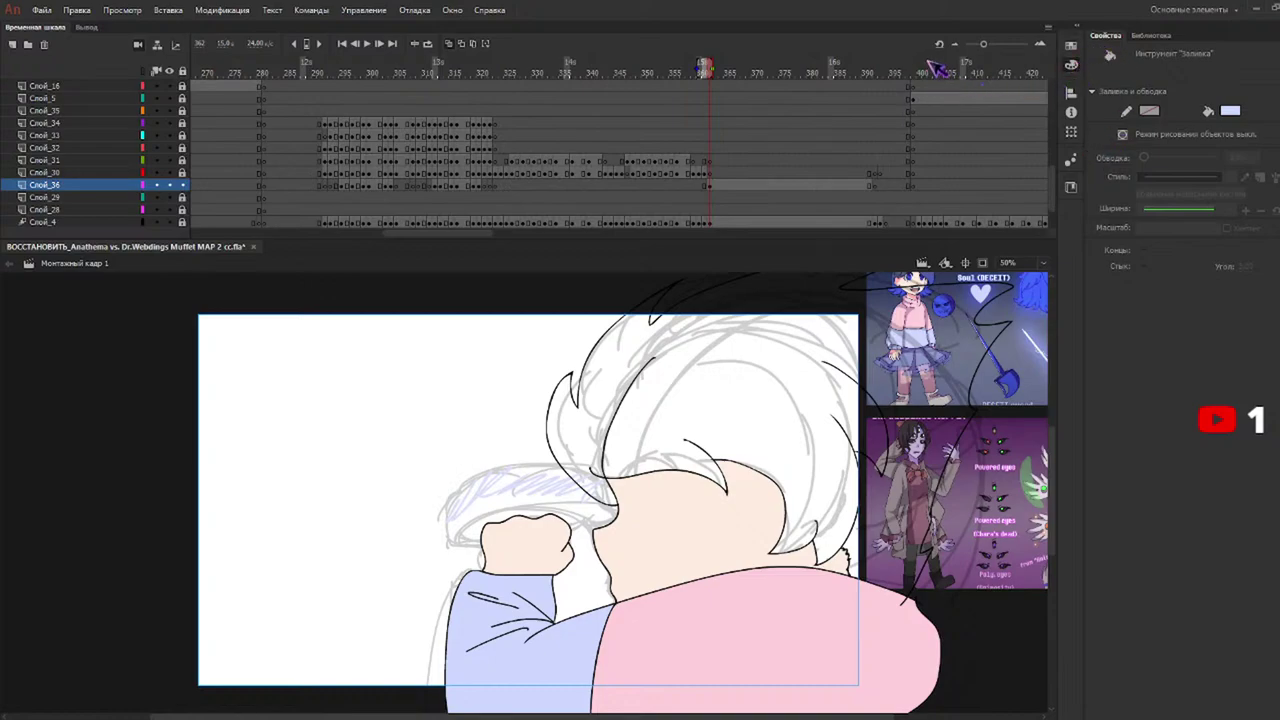
Fill the hair with the dark-grey-to-blue gradient, stretched so grey covers the crown and blue reaches the fringe and tips.
click(935, 106)
click(792, 448)
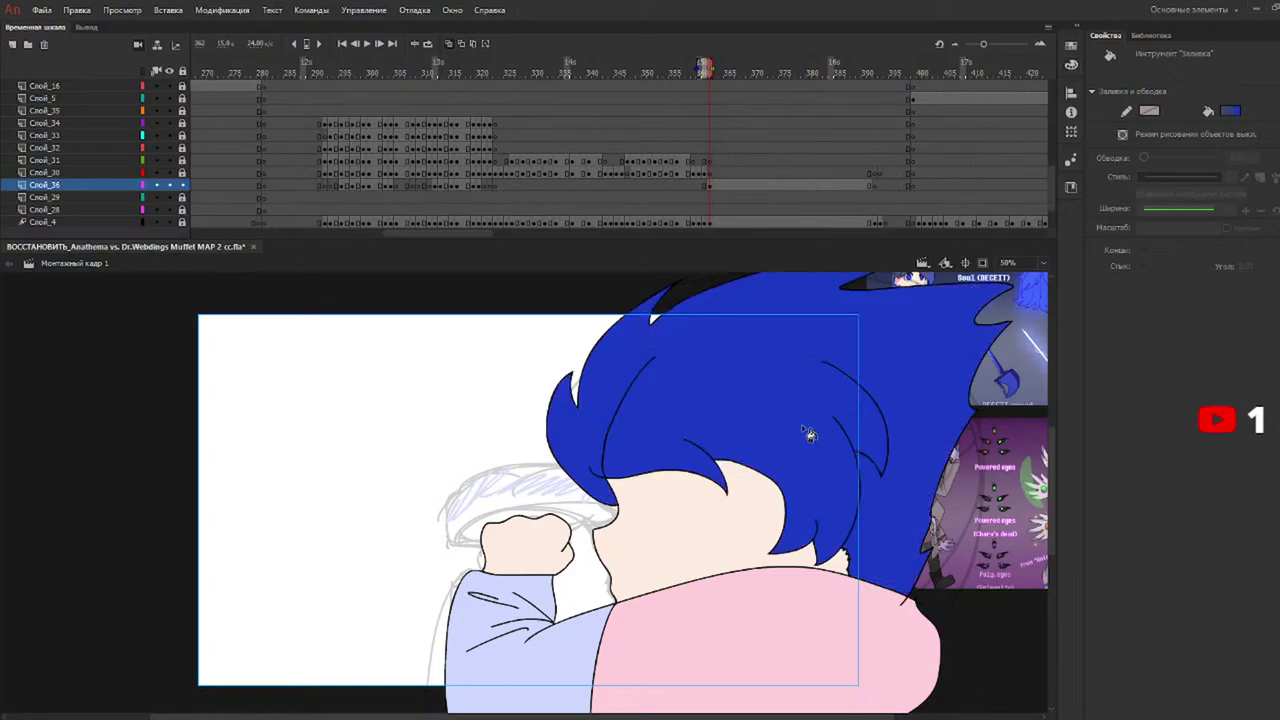
key(ctrl+z)
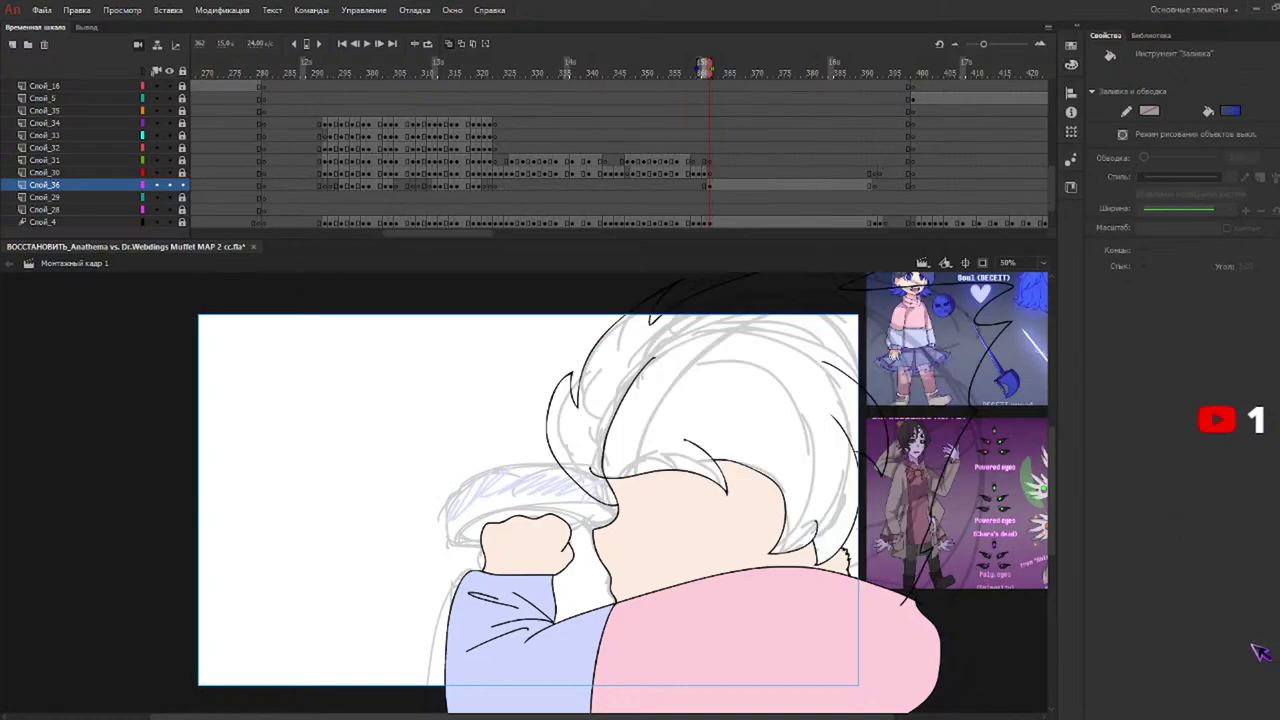
key(e)
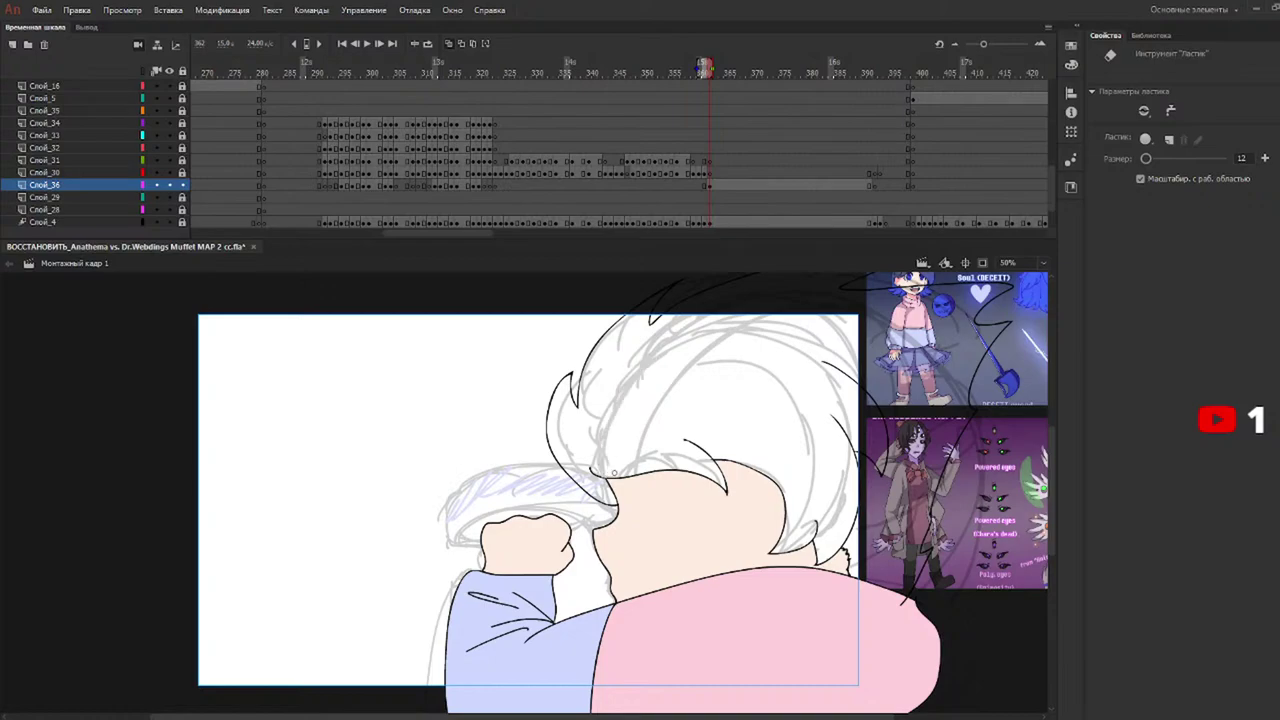
key(k)
click(700, 352)
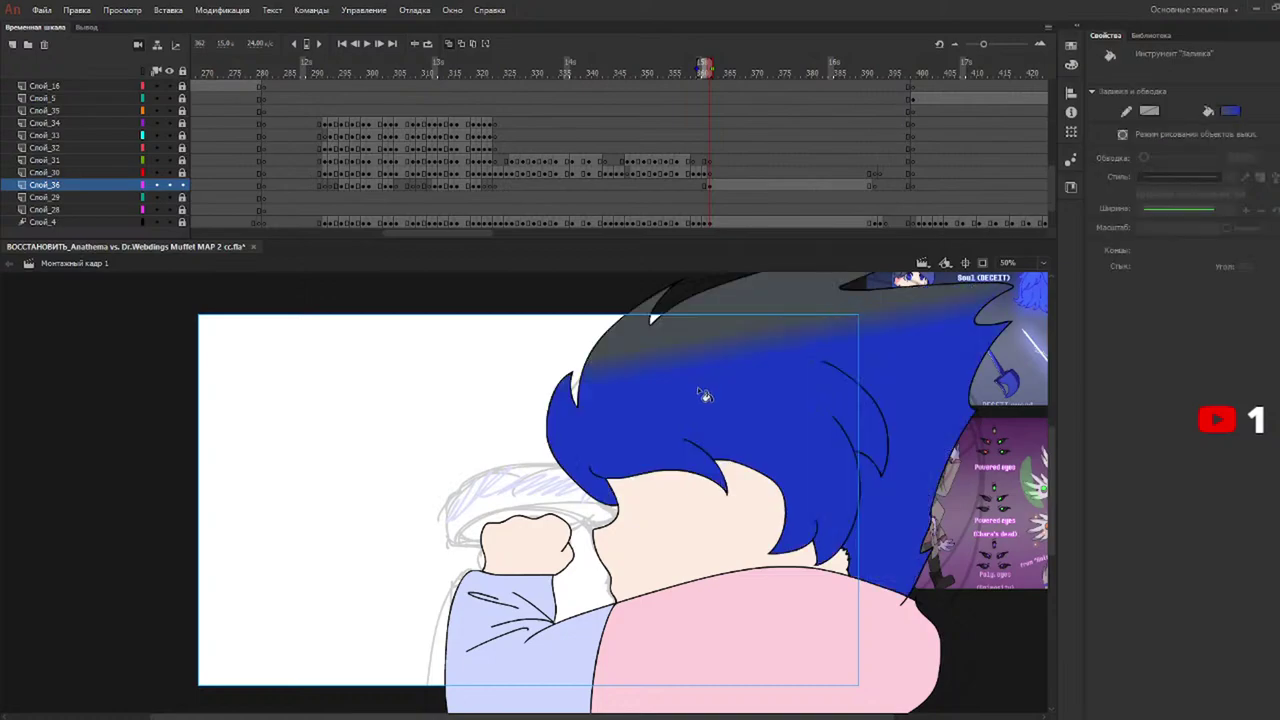
click(594, 474)
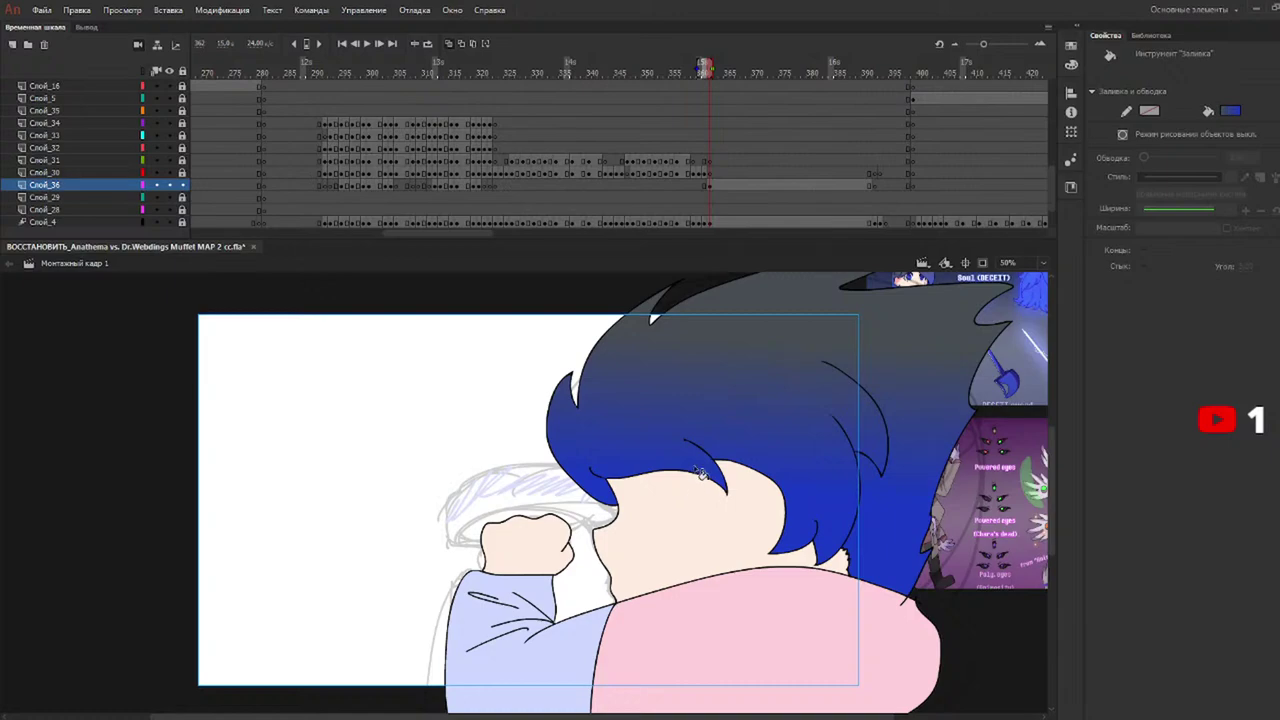
Draw red shadow boundary lines, 1.00 stroke, across the face, sleeve, torso, hand and hair with the Paint Brush.
click(683, 66)
drag(683, 66, 709, 68)
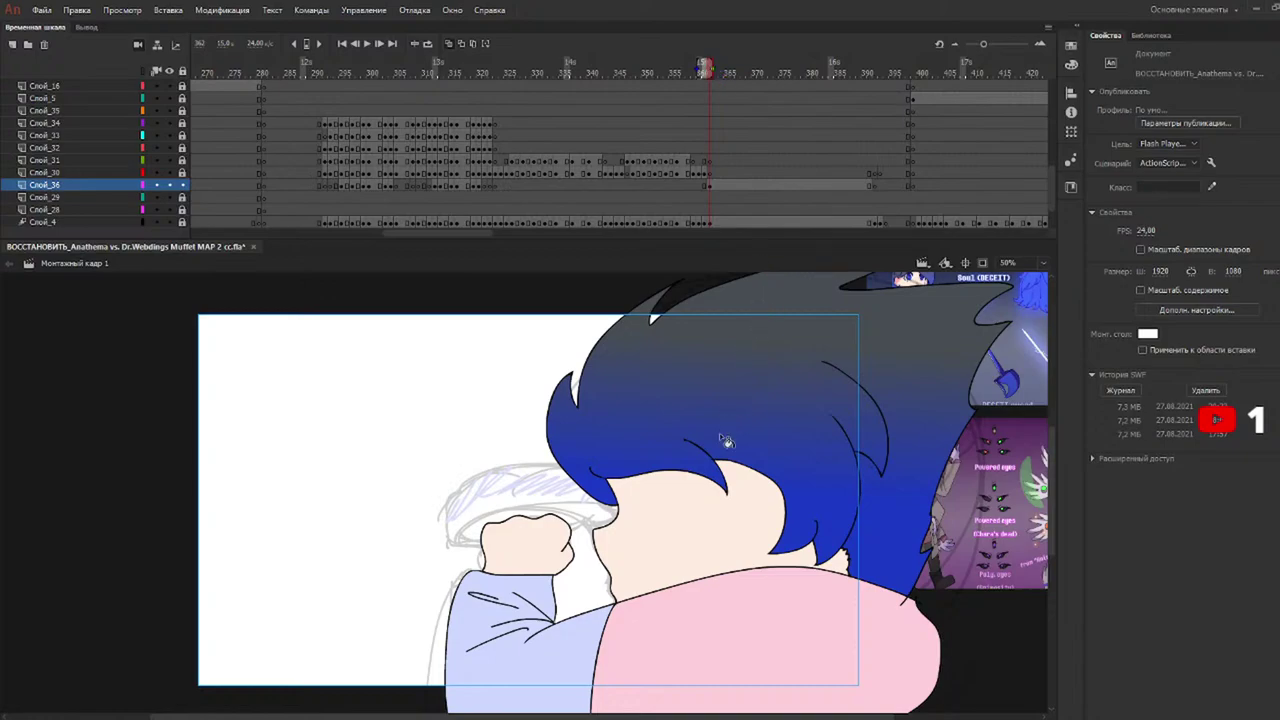
key(b)
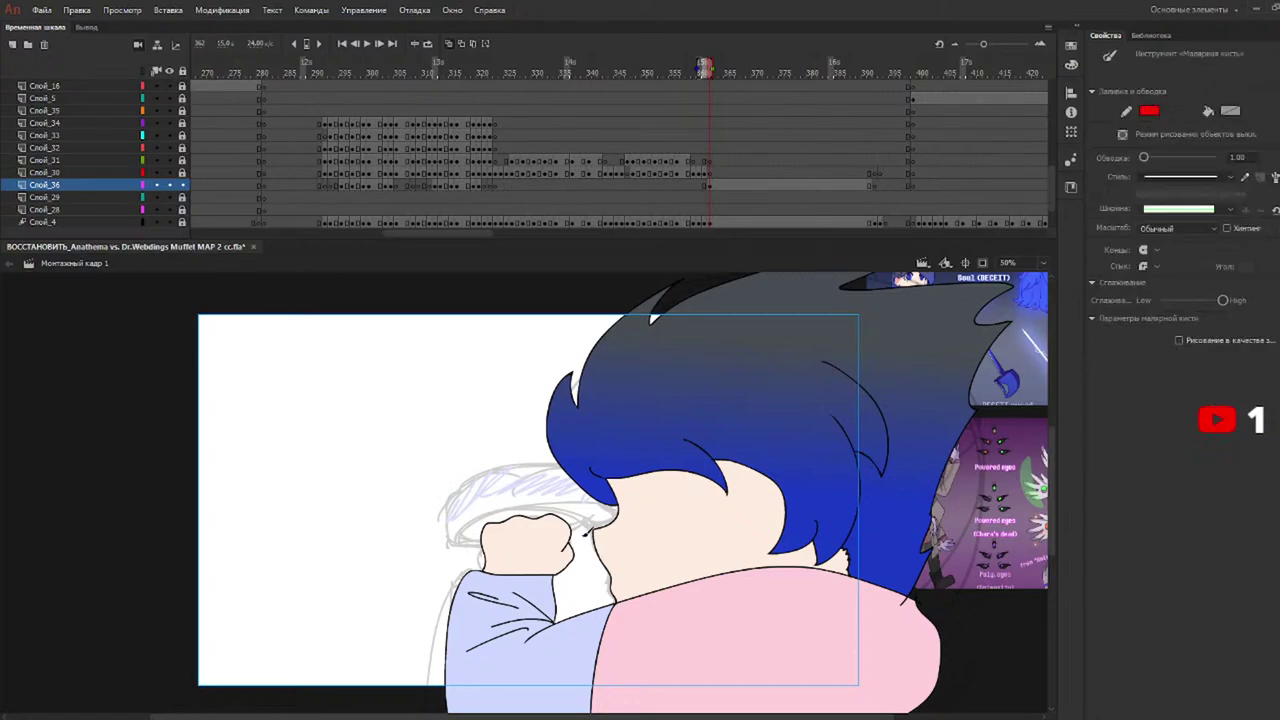
mouse_move(706, 518)
mouse_down()
mouse_move(719, 554)
mouse_move(744, 546)
mouse_move(721, 565)
mouse_move(586, 598)
mouse_move(472, 593)
mouse_move(484, 591)
mouse_move(471, 596)
mouse_move(488, 620)
mouse_move(469, 650)
mouse_move(498, 645)
mouse_move(508, 658)
mouse_move(684, 621)
mouse_move(742, 700)
mouse_up()
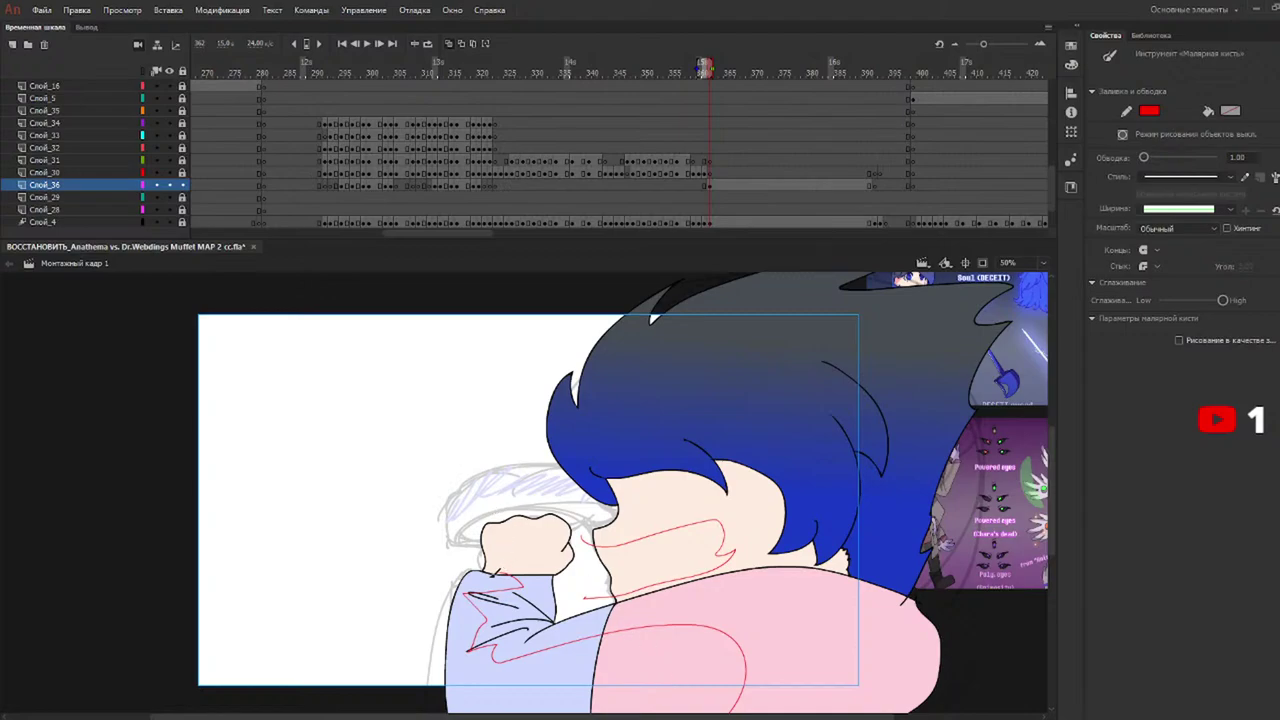
mouse_move(479, 560)
mouse_down()
mouse_move(541, 540)
mouse_move(470, 505)
mouse_up()
drag(838, 348, 866, 280)
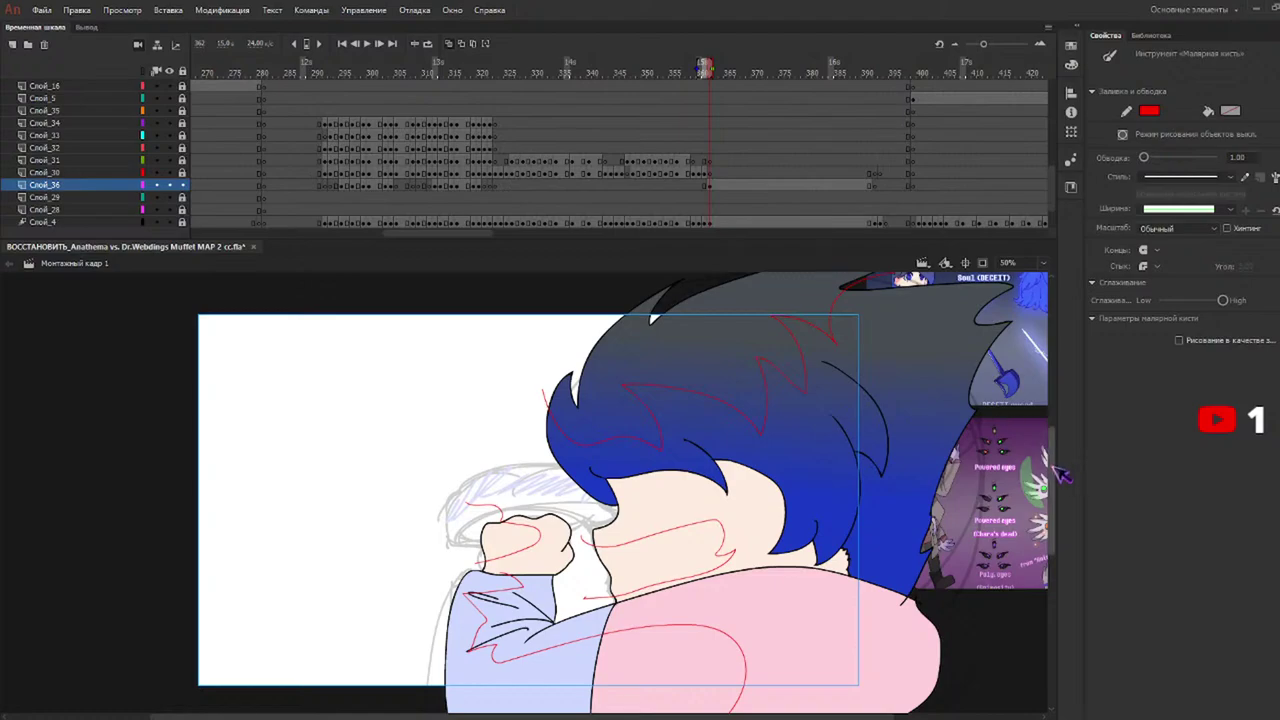
Fill the shadow areas of the face and the clenched hand with the salmon-pink skin shadow colour.
scroll(1045, 430, up, 2)
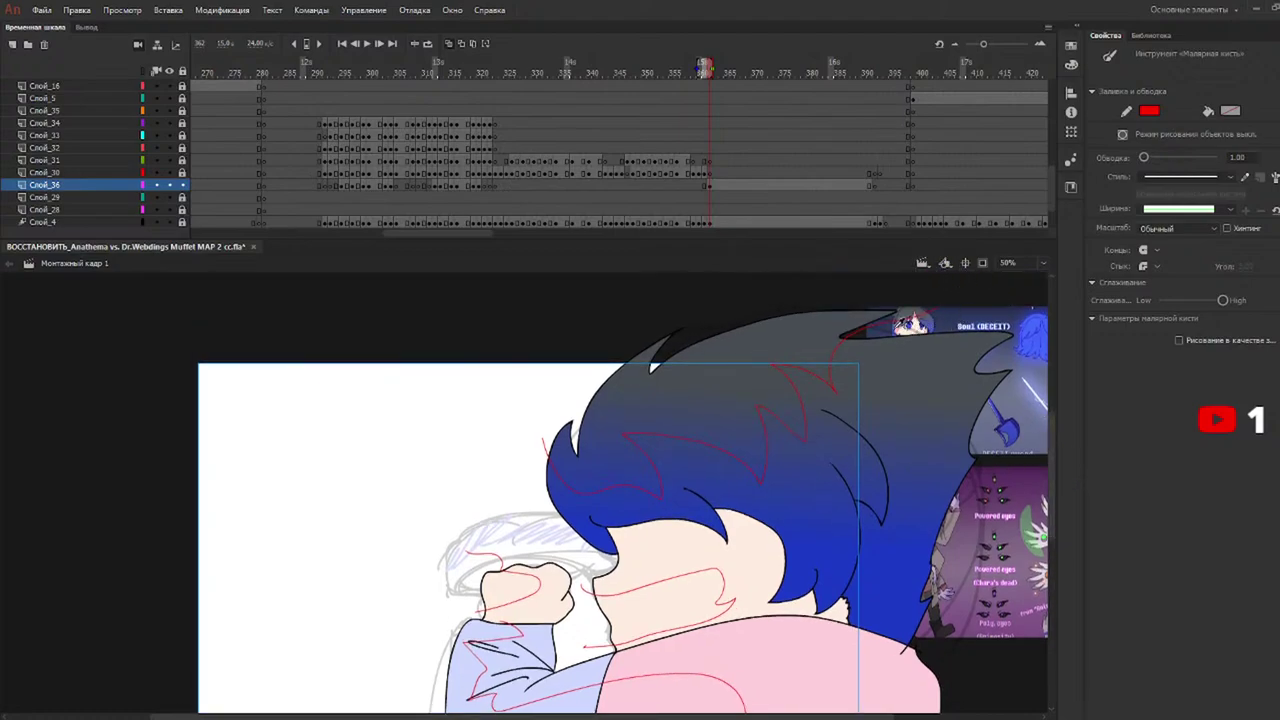
key(v)
key(k)
click(713, 552)
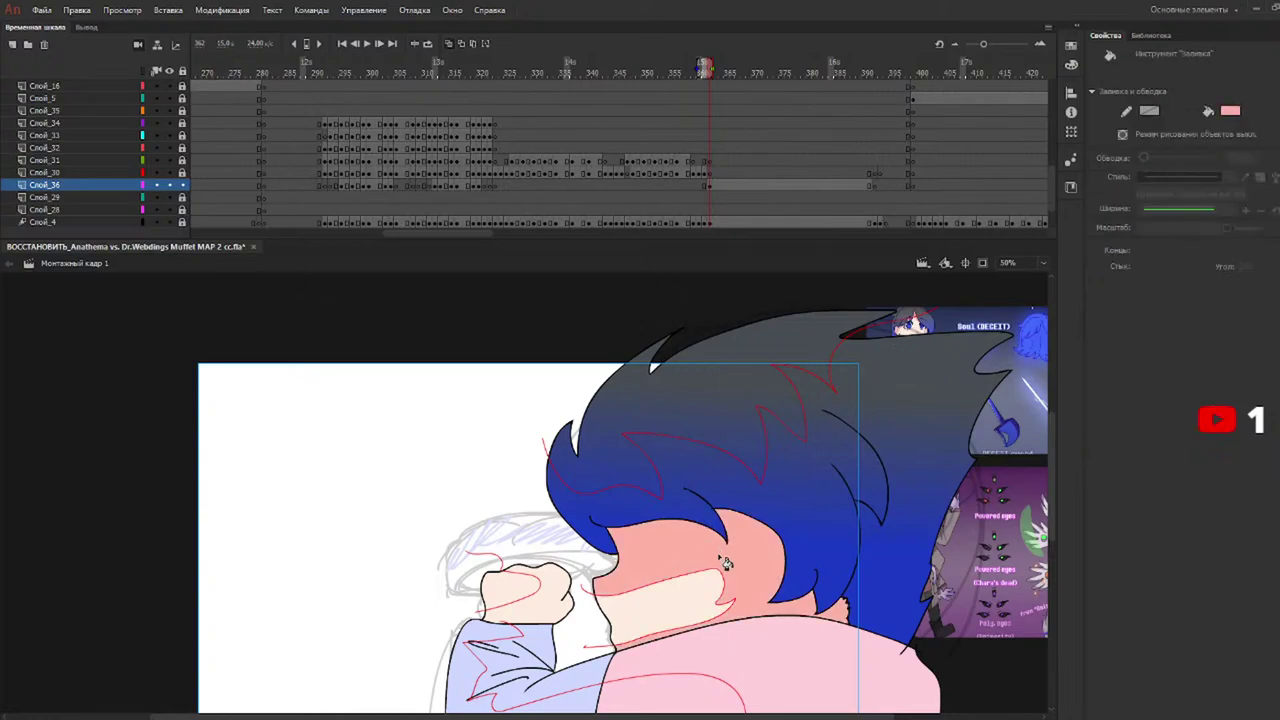
click(566, 605)
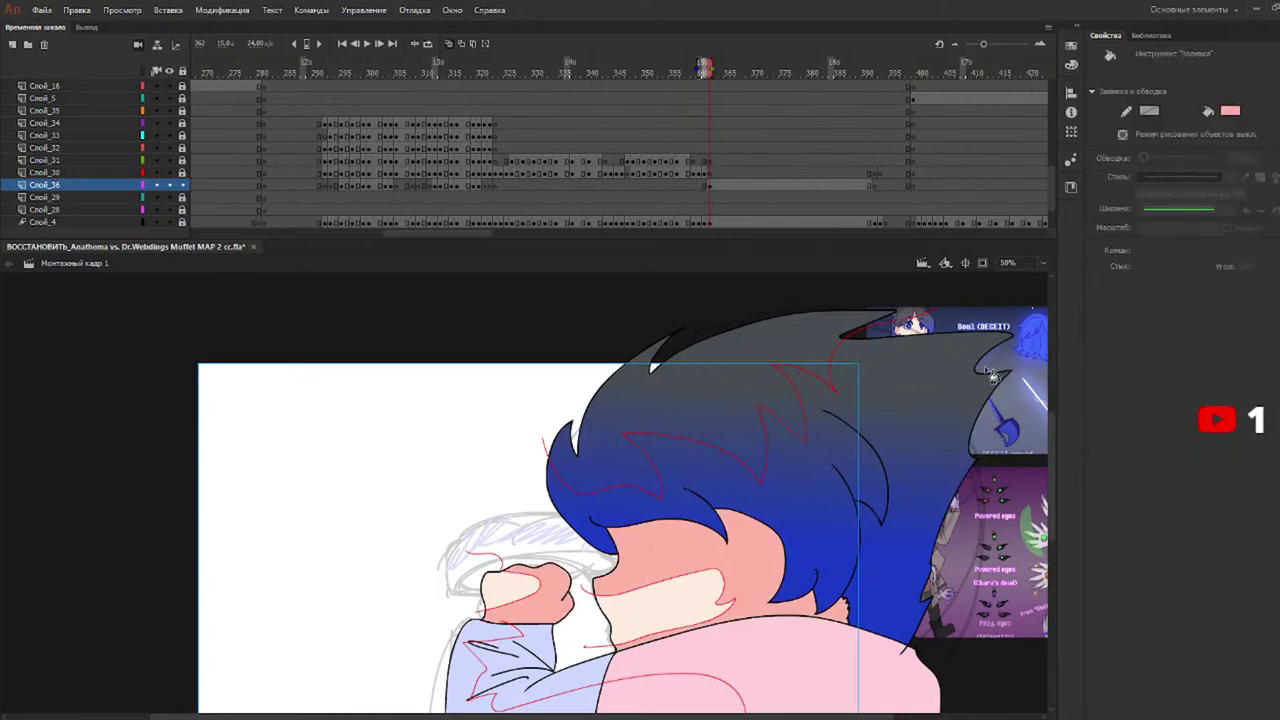
Fill the torso's shadow with the reference's darker pink and the sleeve's shadow with its violet-blue.
click(890, 70)
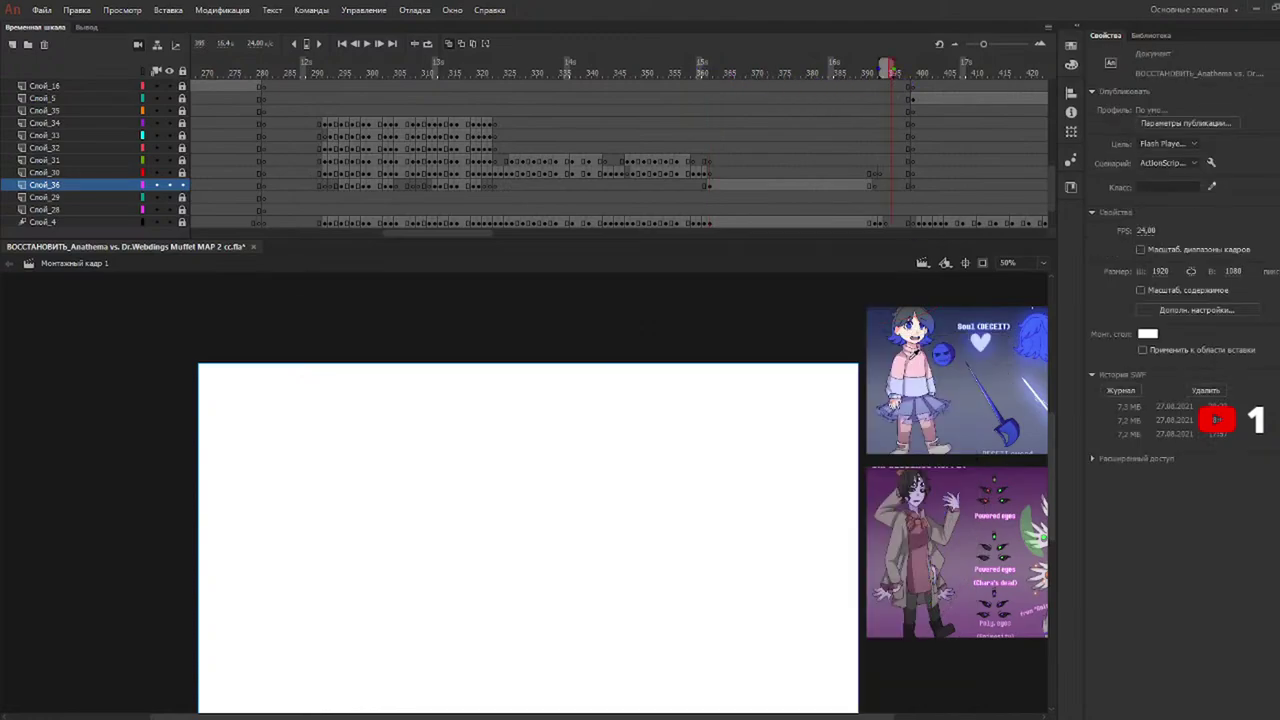
key(k)
click(772, 70)
click(762, 648)
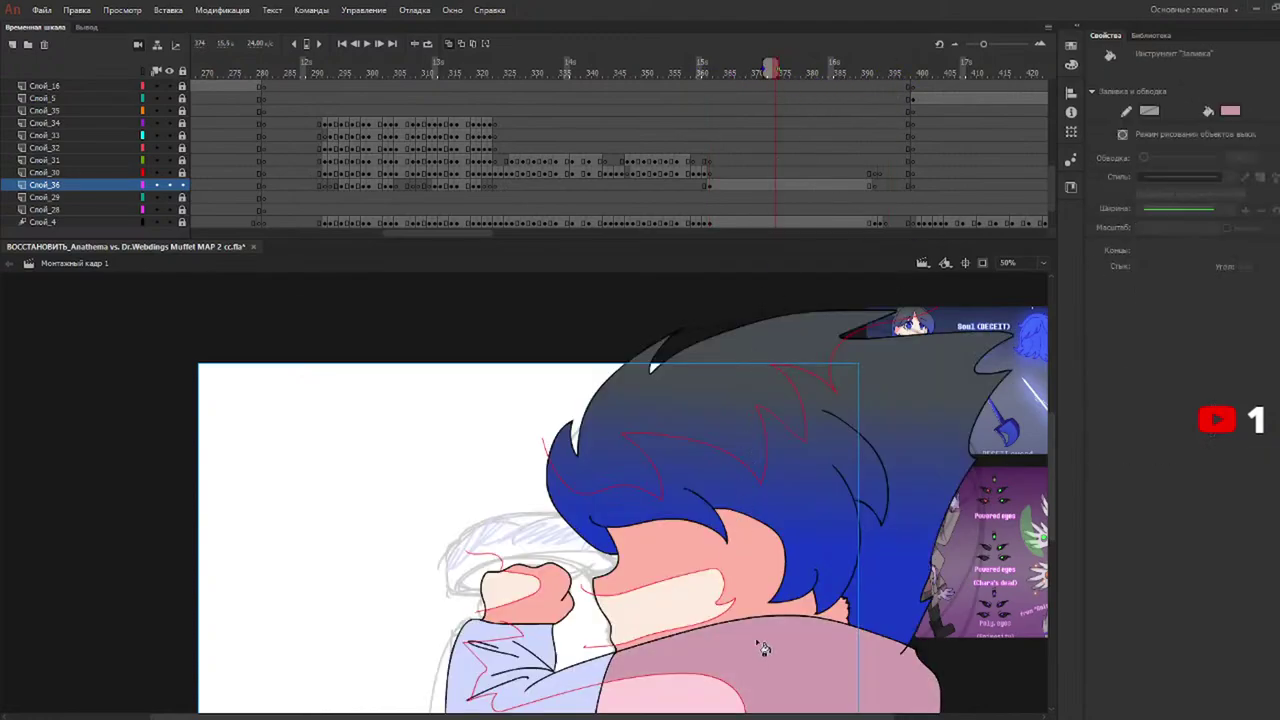
click(880, 70)
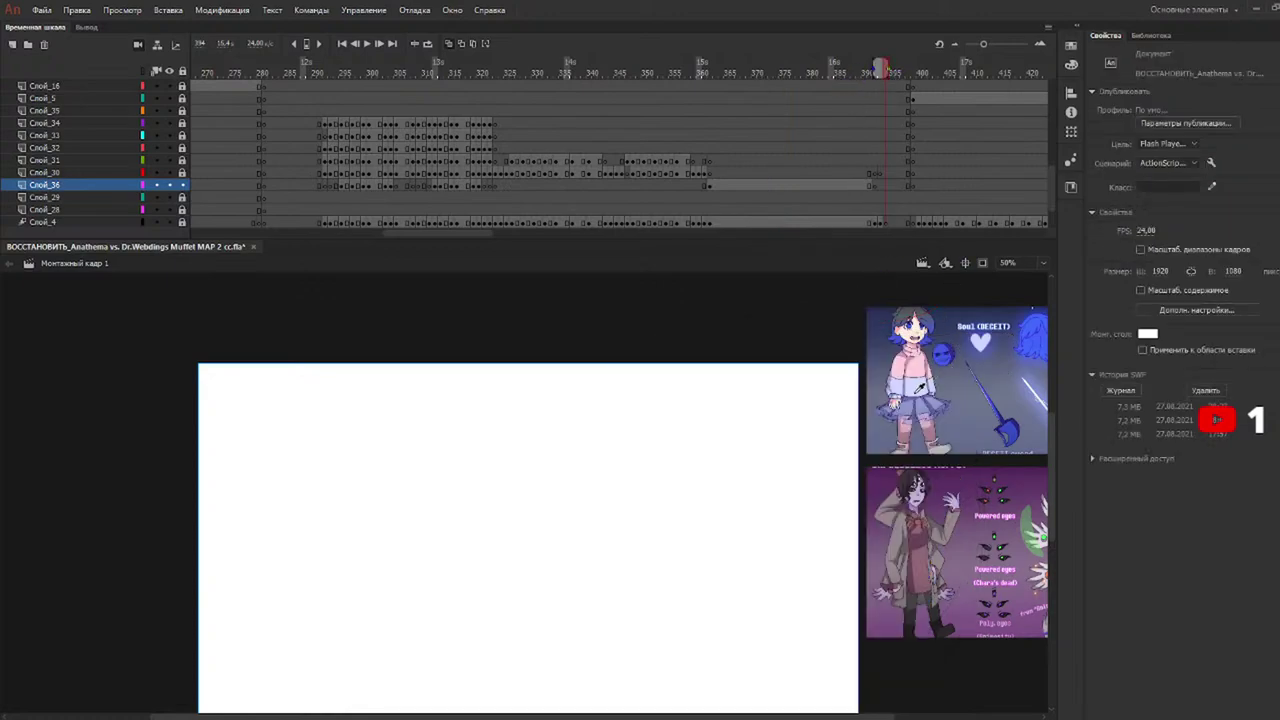
click(814, 70)
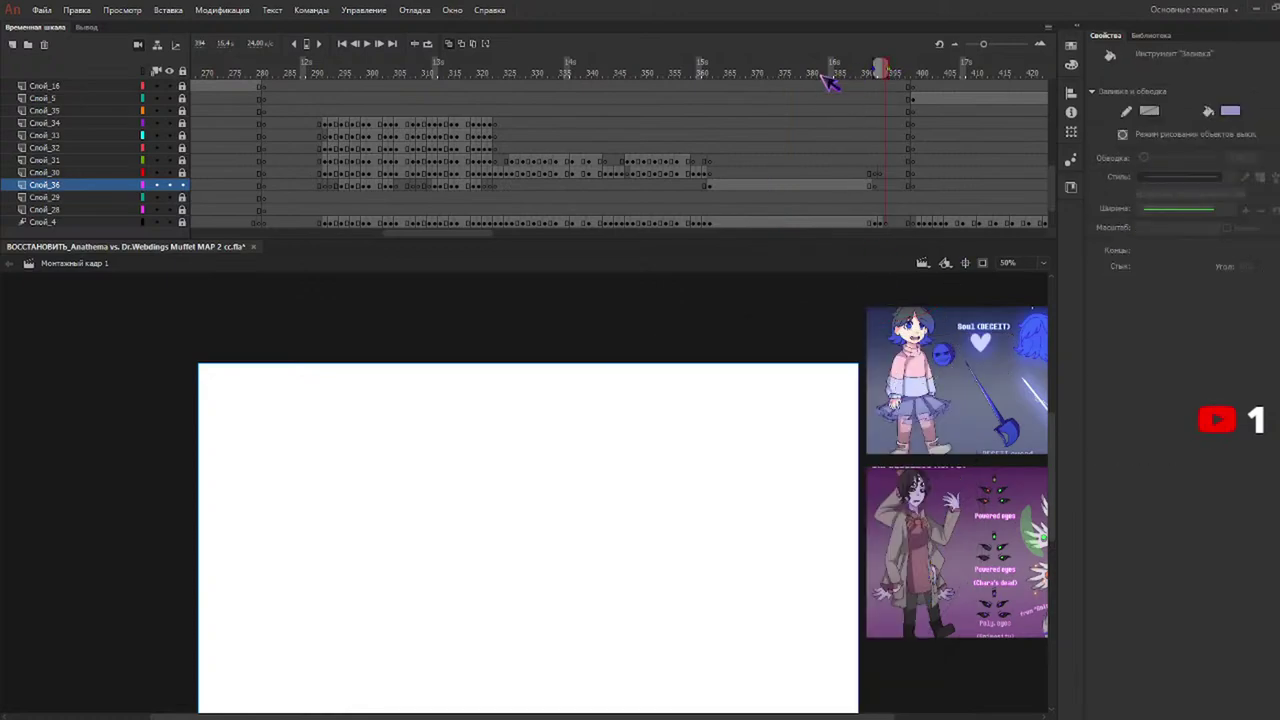
click(570, 685)
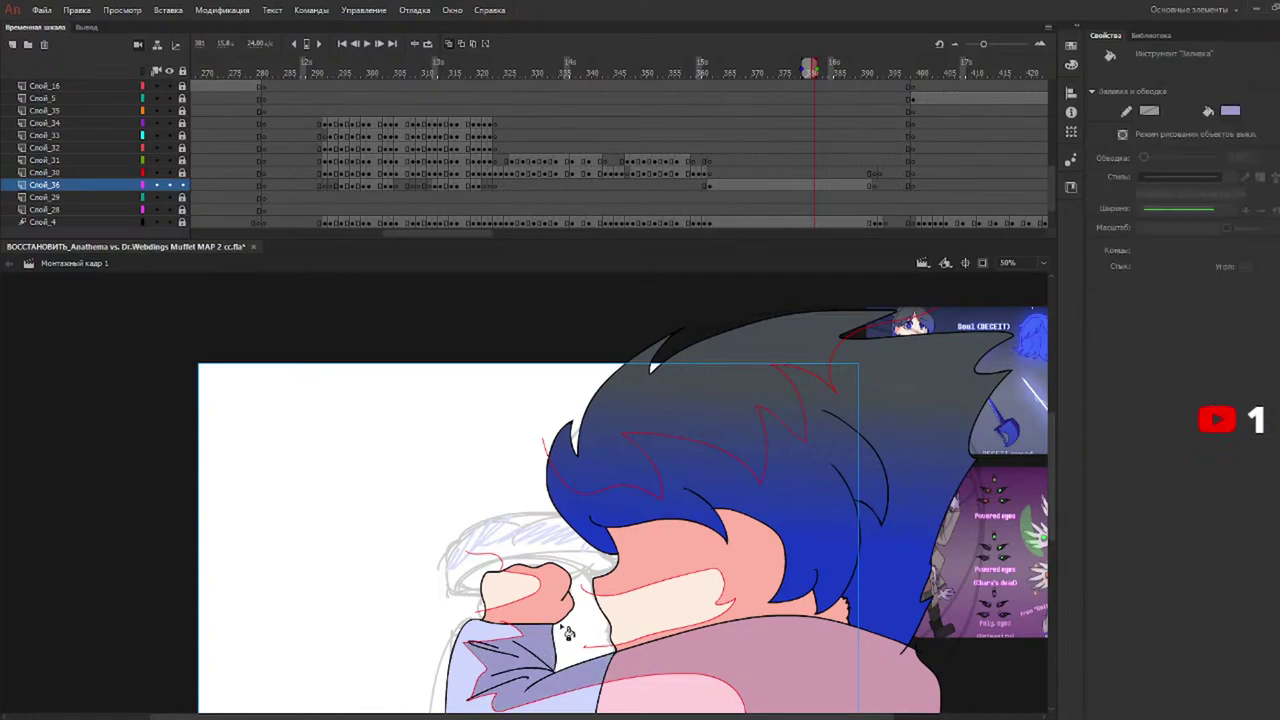
Fill the hair's shadow area with the darker grey-to-blue gradient, replacing the flat dark blue attempt with a smooth vertical blend.
scroll(1060, 480, down, 1)
scroll(1060, 480, down, 3)
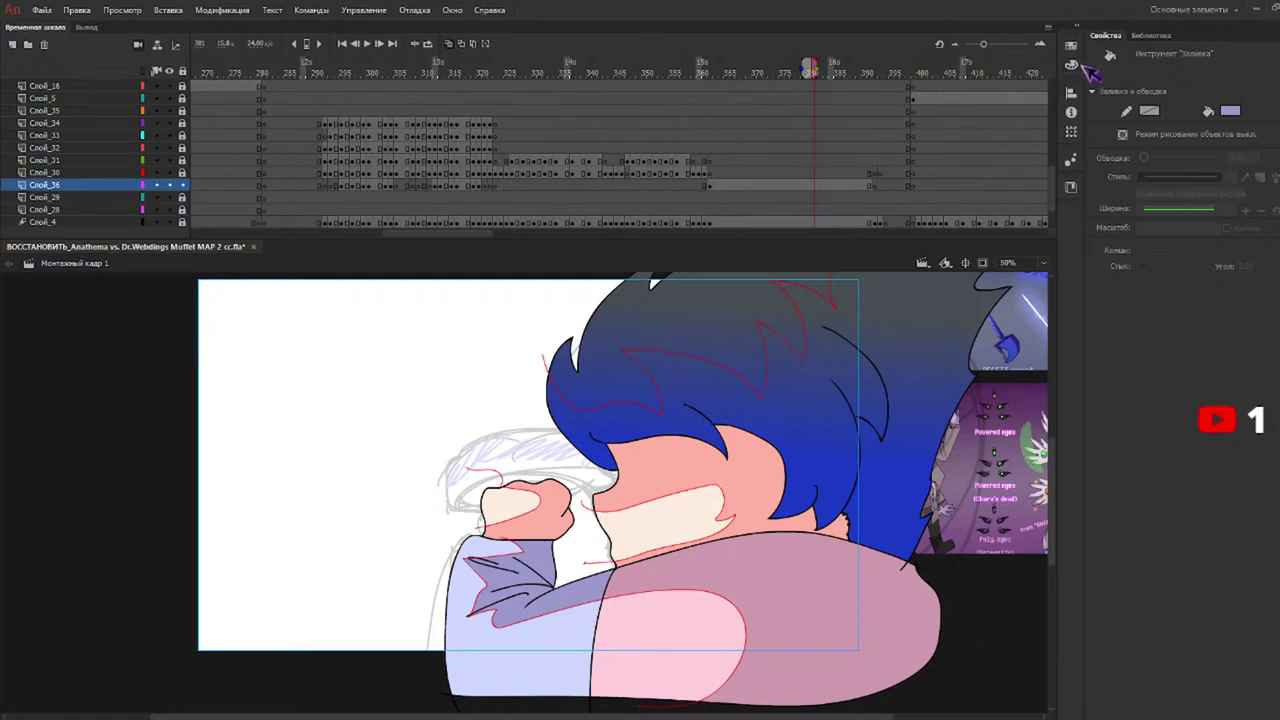
click(907, 124)
click(812, 437)
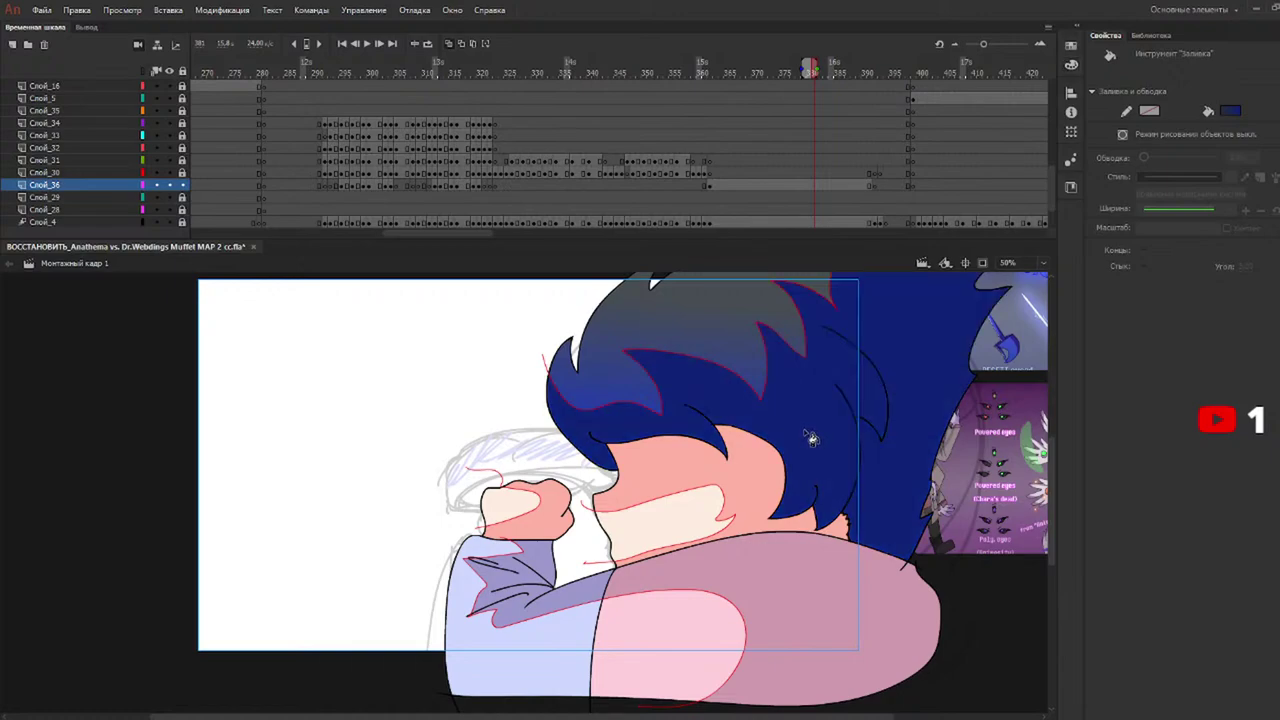
key(ctrl+z)
key(ctrl+z)
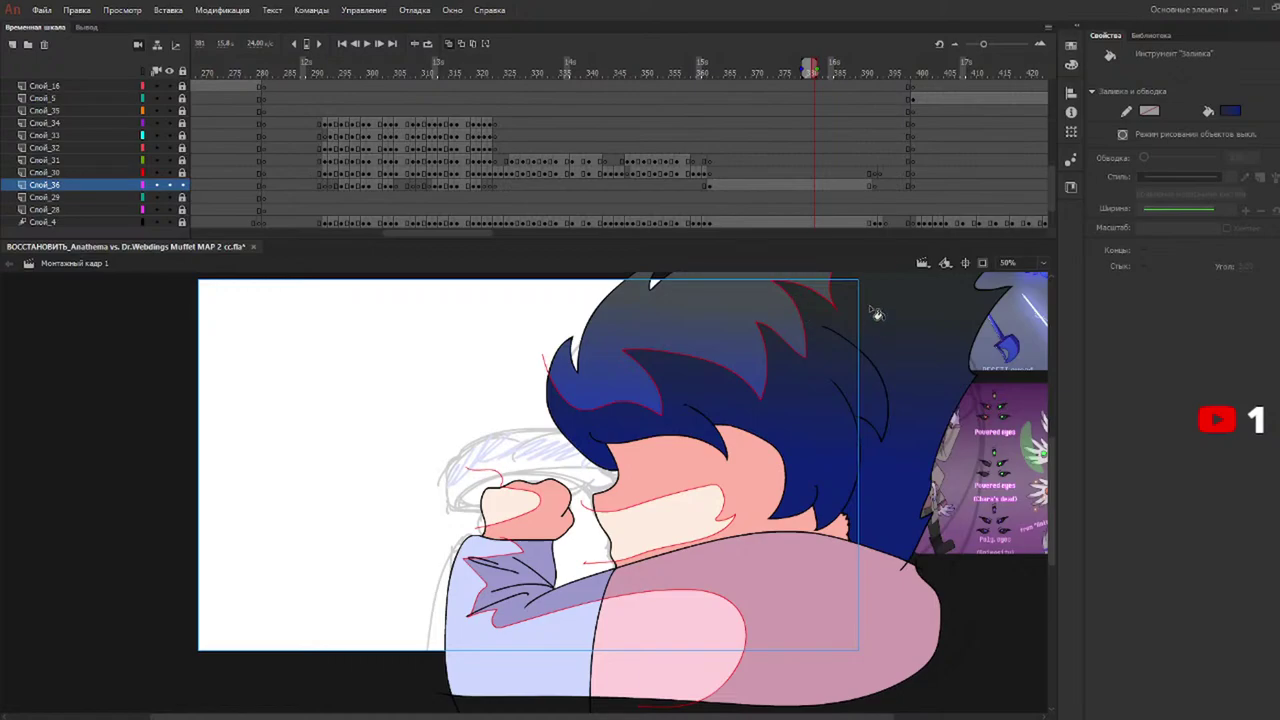
Select the close-up artwork at frame 362 on layer Слой_36 and remove all its red shadow boundary lines.
click(708, 186)
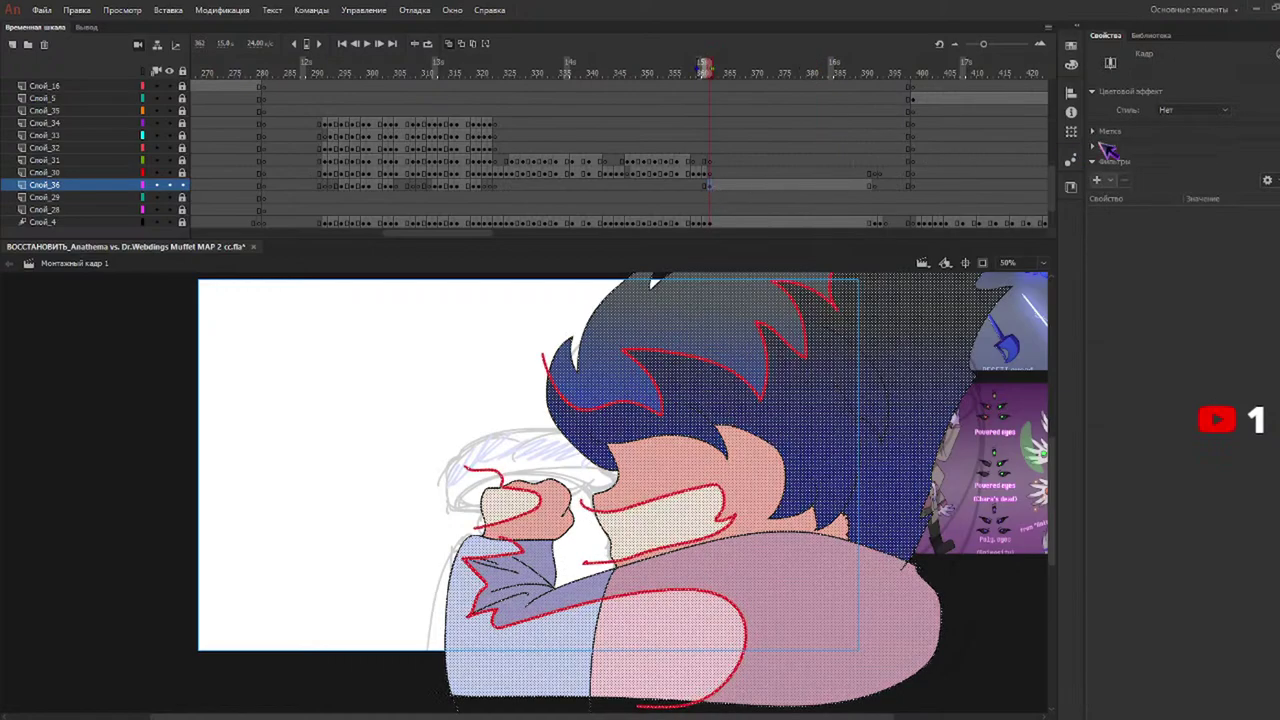
click(1154, 171)
click(1118, 199)
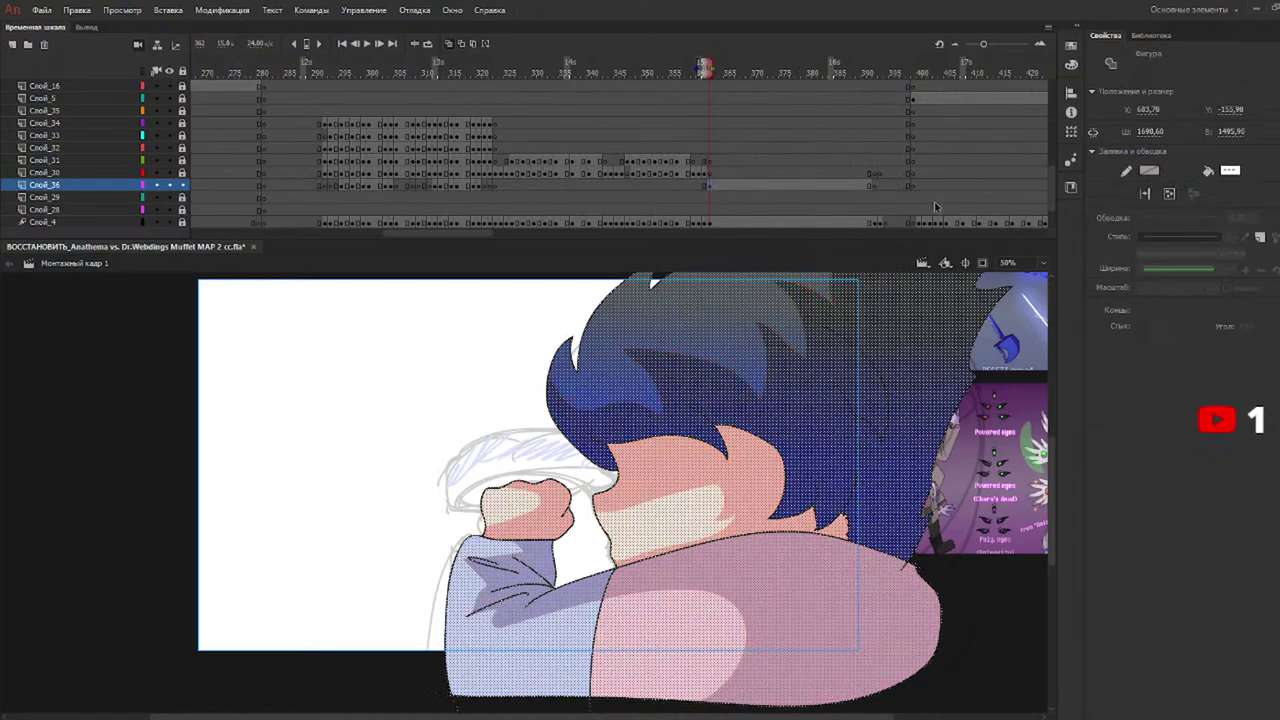
click(715, 70)
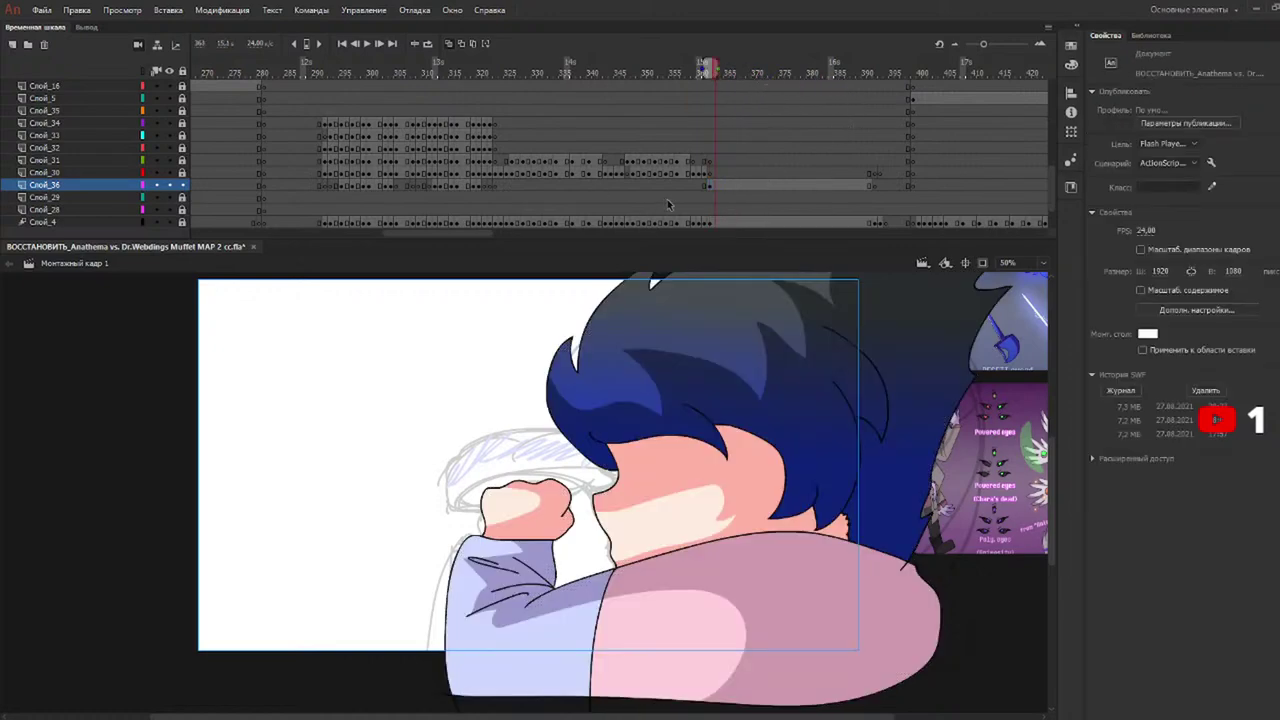
click(869, 187)
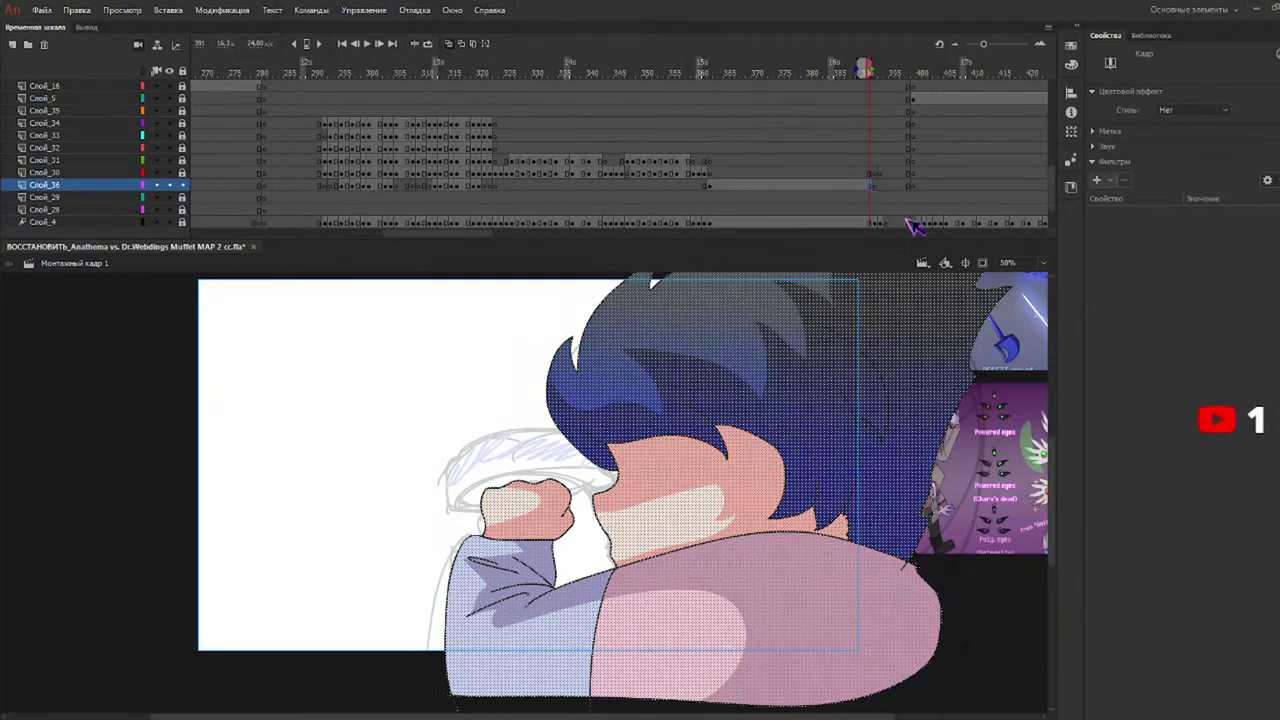
Try a classic tween on layer Слой_36 from frame 362 to 391 and check the frames up to 395.
key(F4)
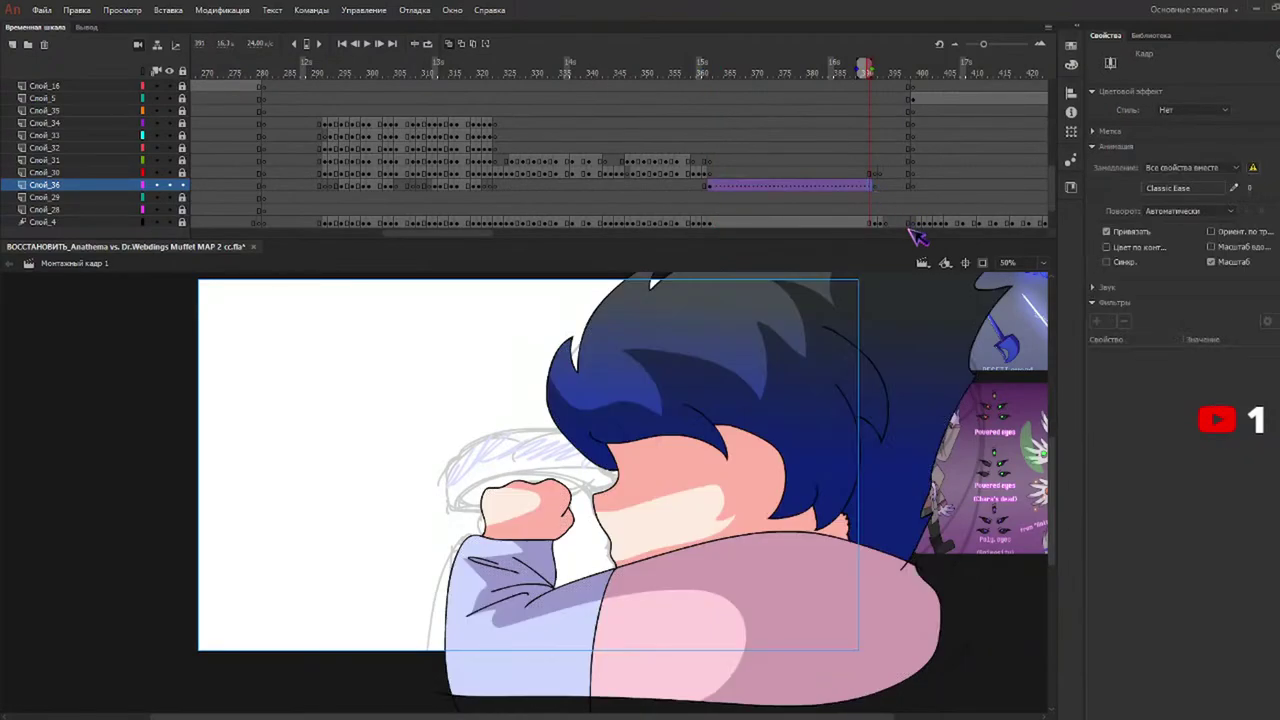
click(868, 187)
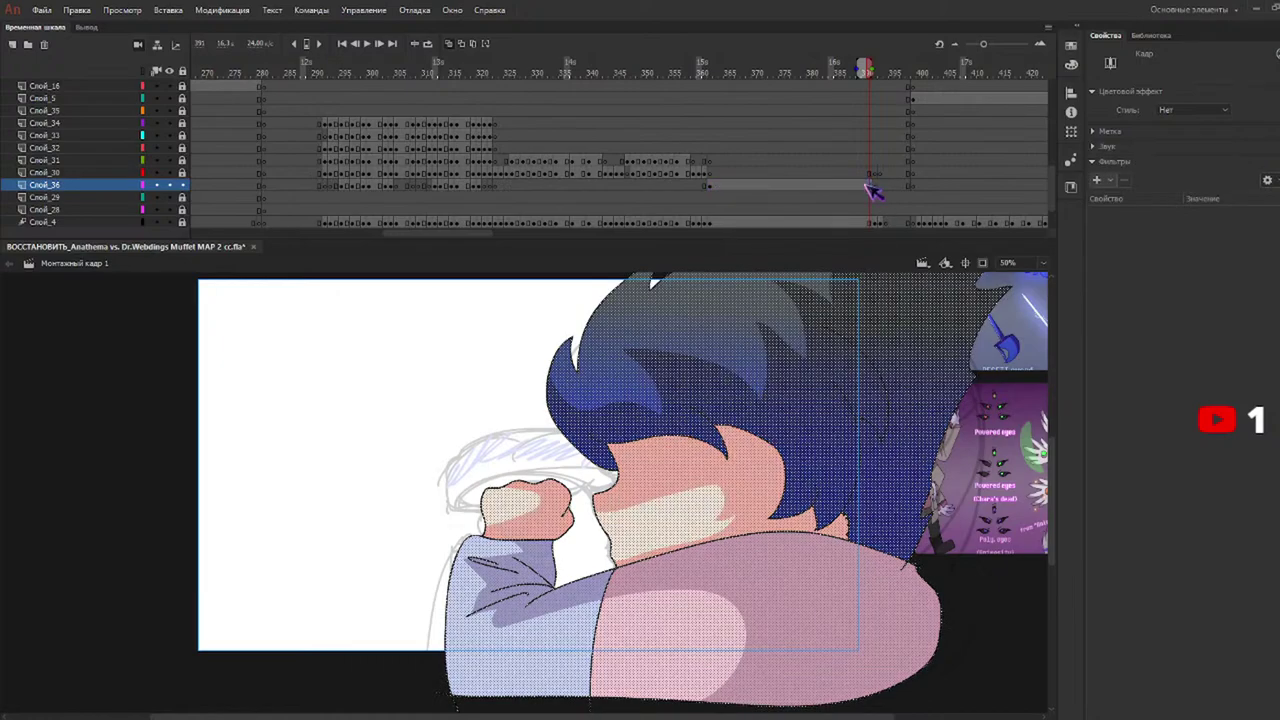
drag(712, 185, 869, 188)
drag(872, 67, 891, 72)
click(870, 187)
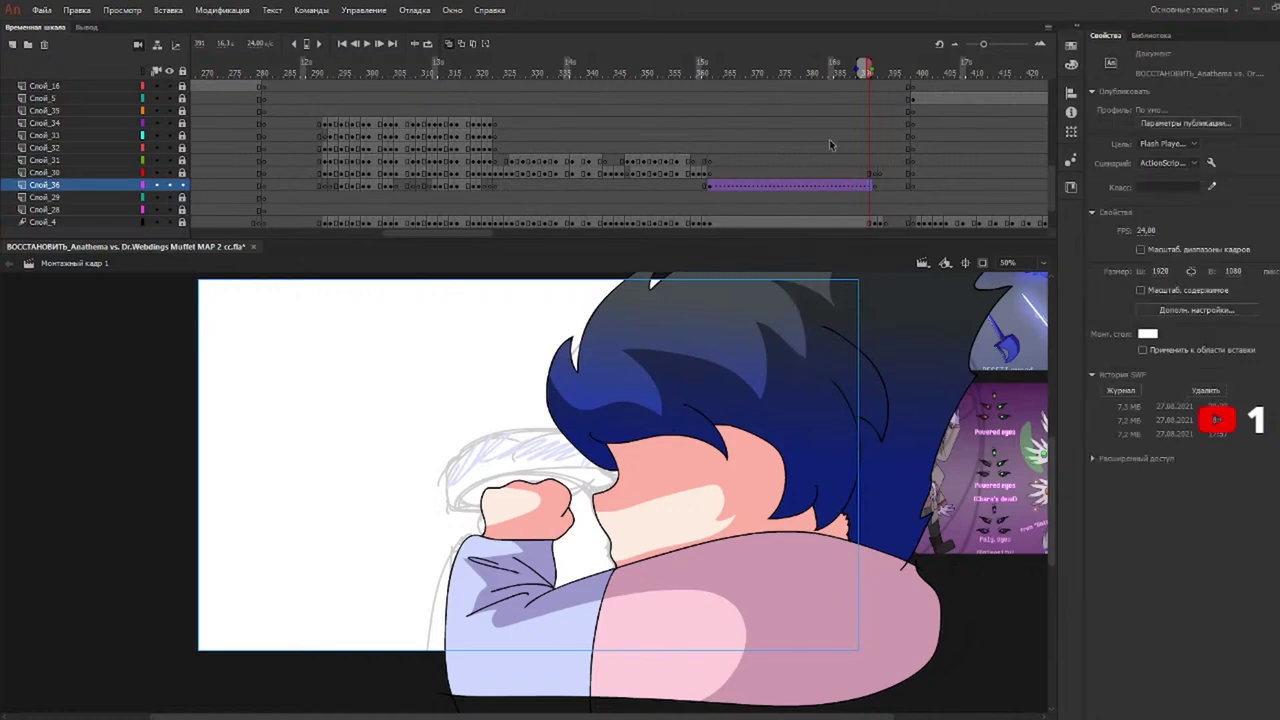
key(period)
key(period)
key(period)
key(period)
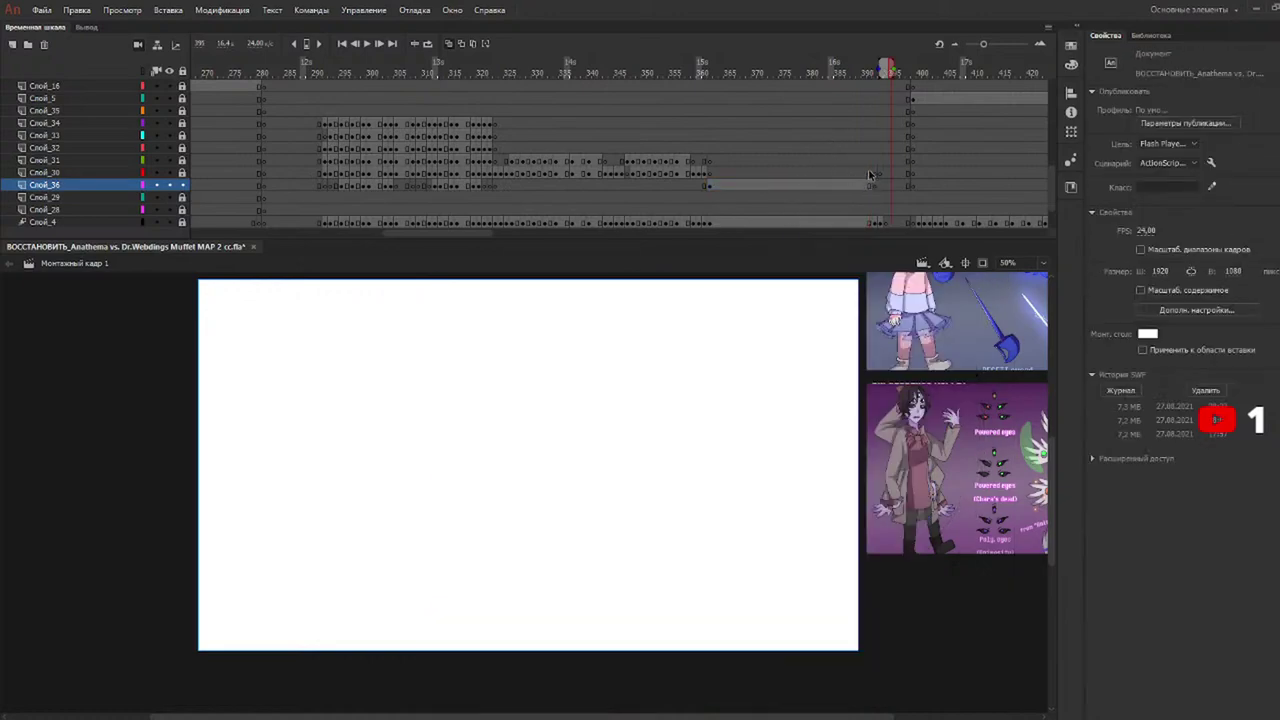
Try the classic tween on Слой_36 again with an end keyframe at frame 391, and check inside the artwork's symbol.
click(867, 73)
click(871, 187)
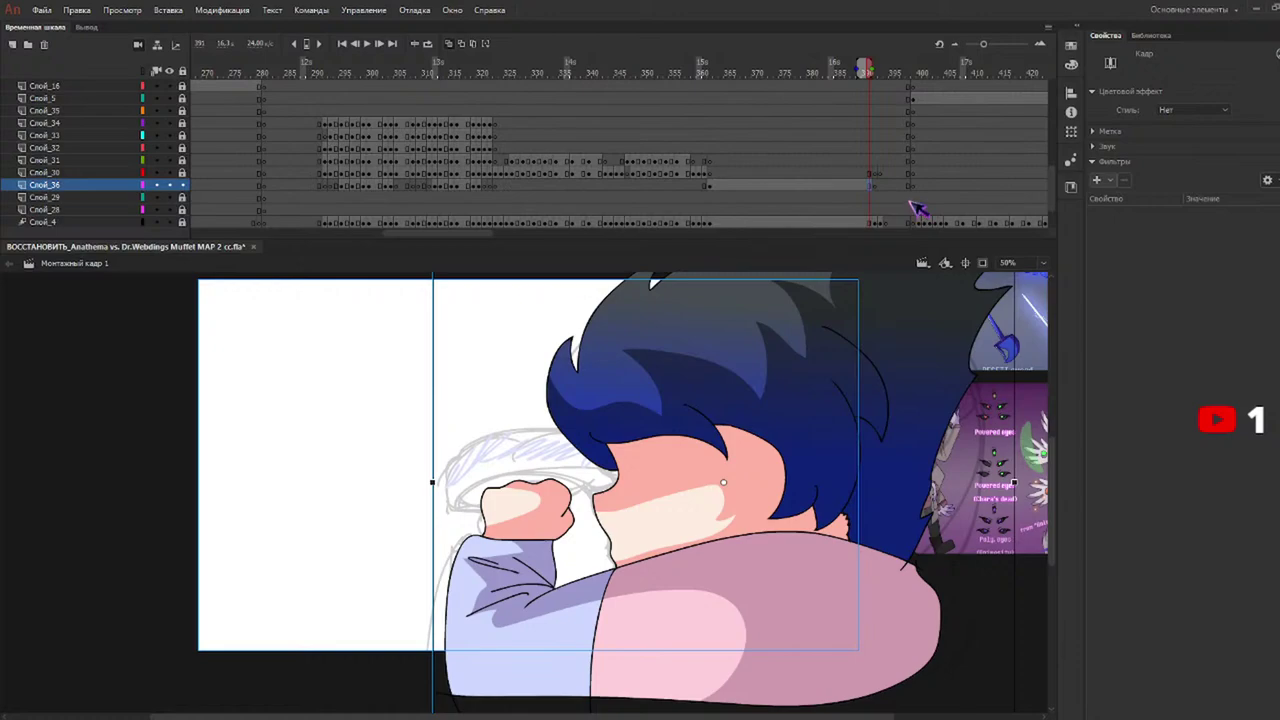
mouse_move(838, 70)
mouse_down()
mouse_move(882, 72)
mouse_move(866, 70)
mouse_up()
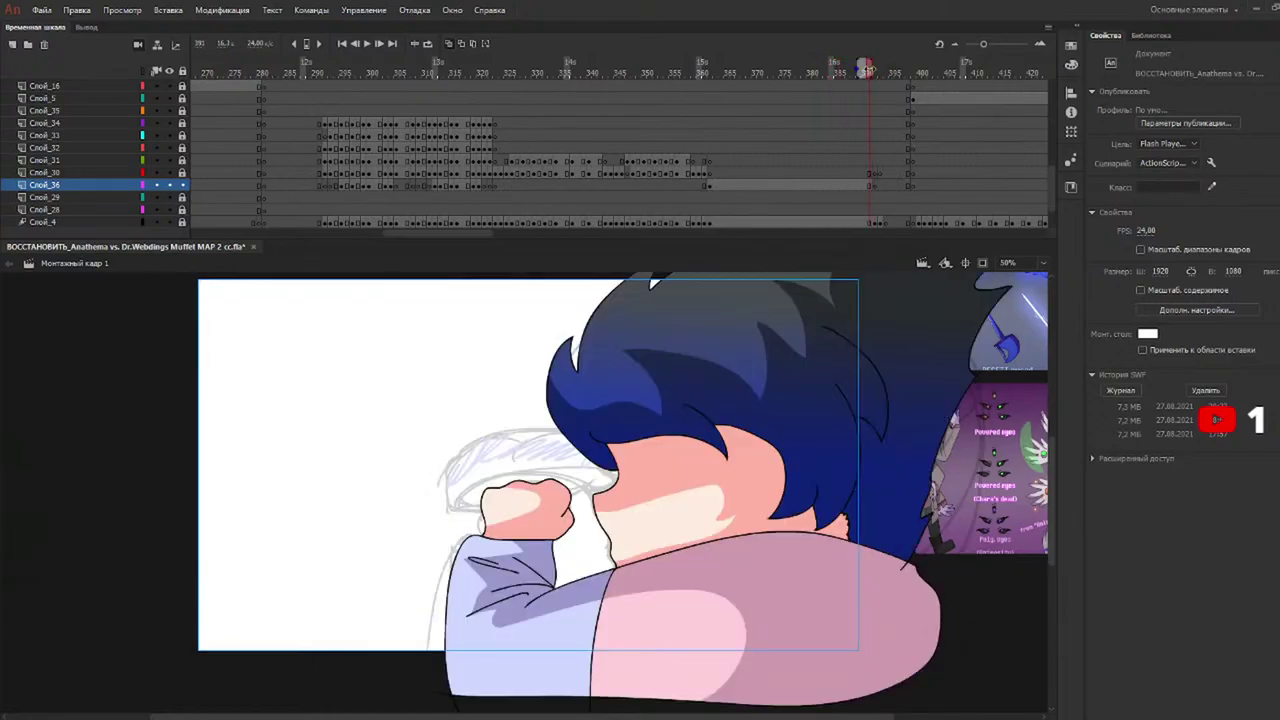
click(868, 186)
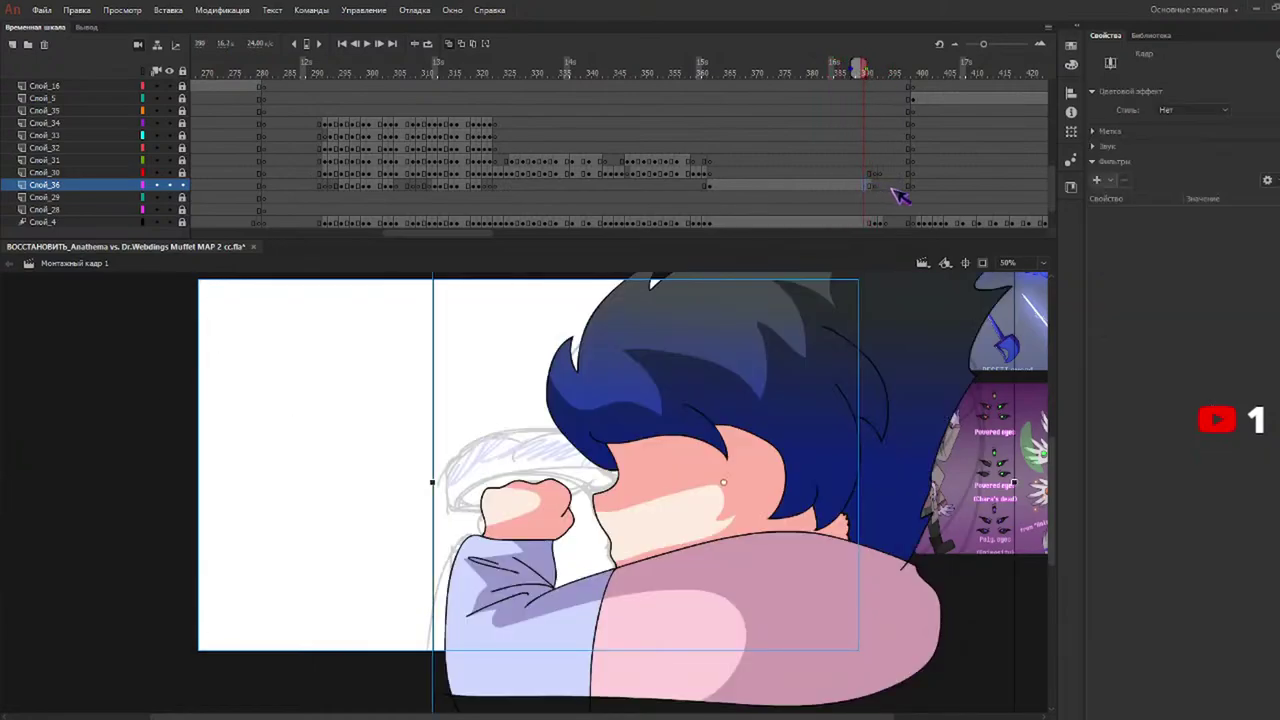
click(901, 224)
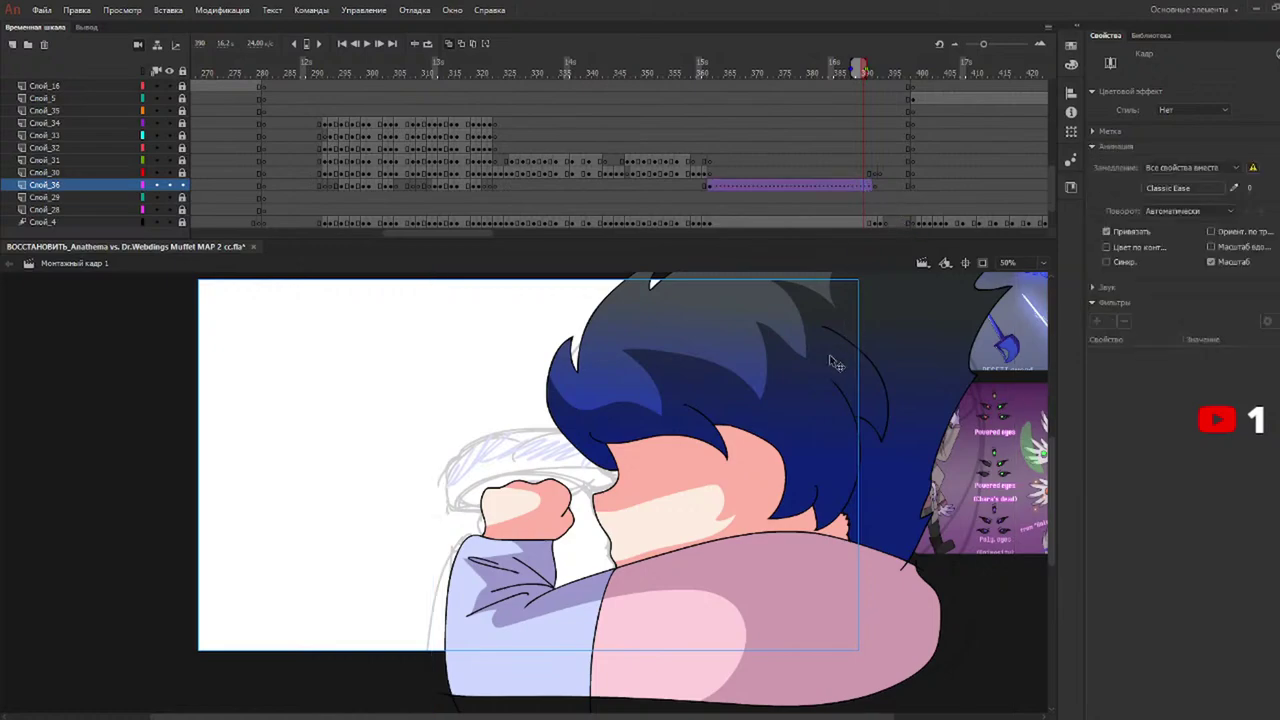
click(871, 188)
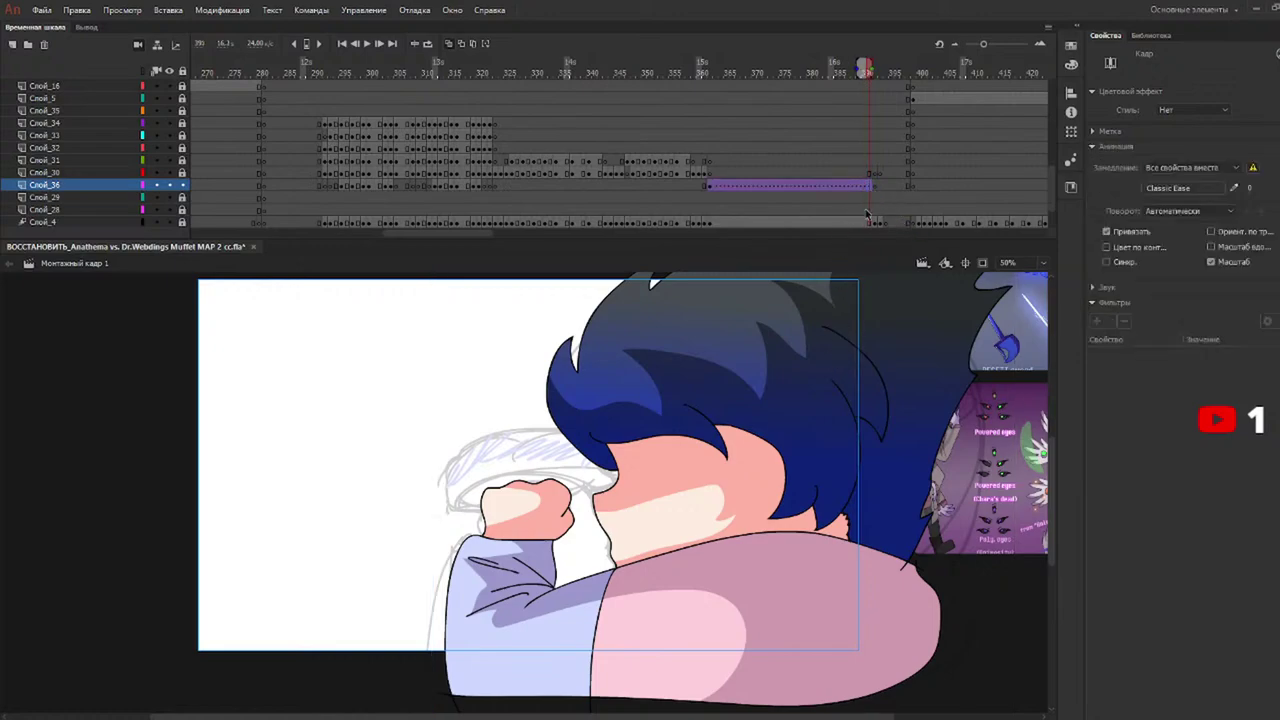
click(783, 407)
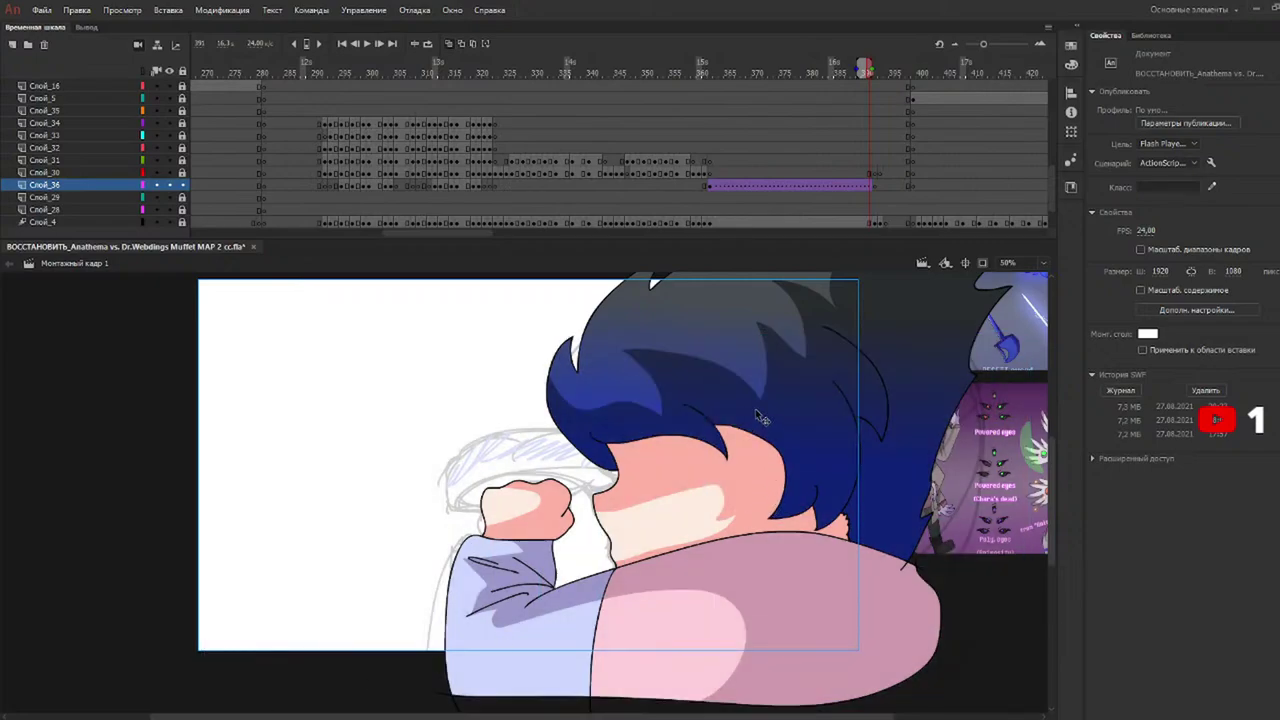
double_click(760, 418)
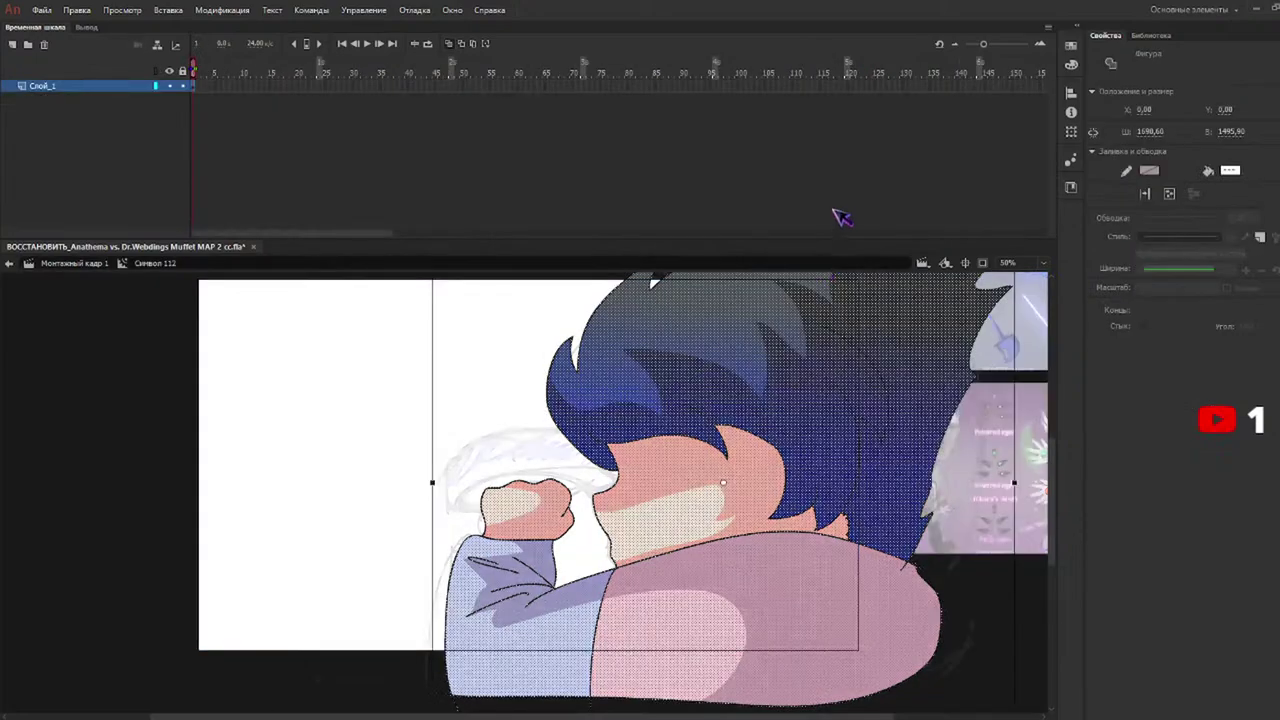
click(10, 264)
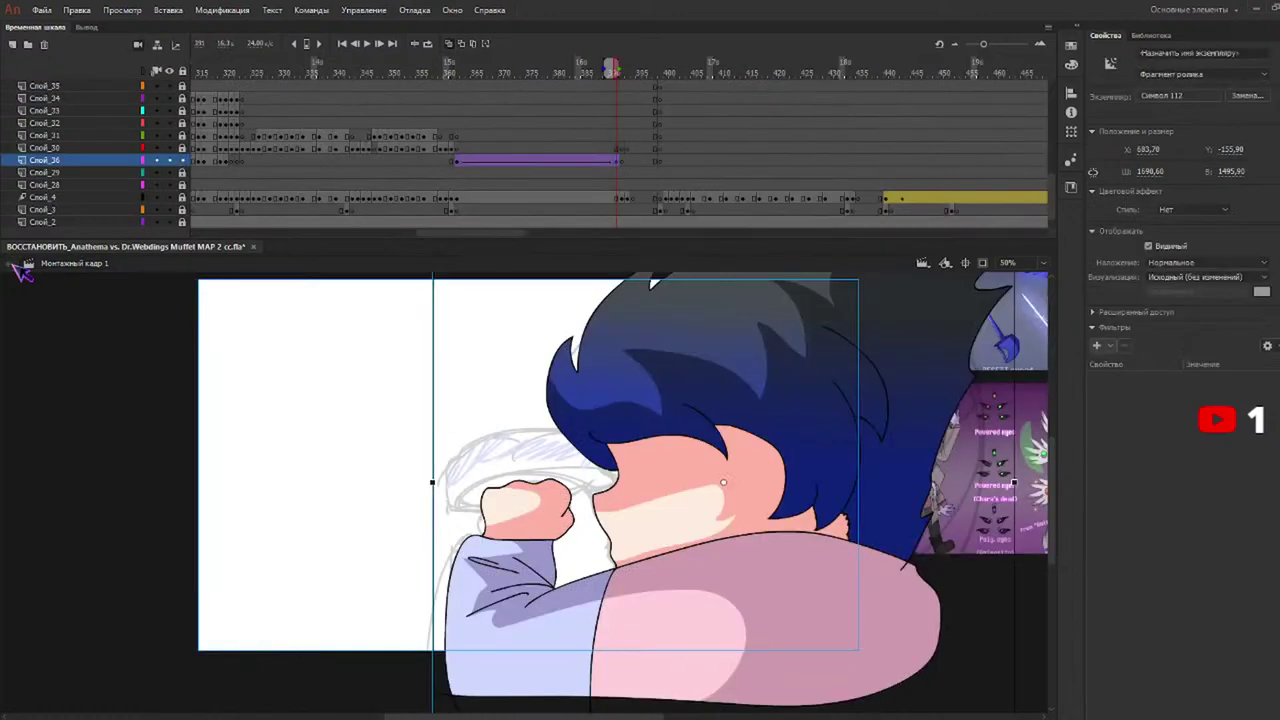
Try shifting the close-up artwork slightly to the left at the frame 391 keyframe, and undo the move.
click(616, 164)
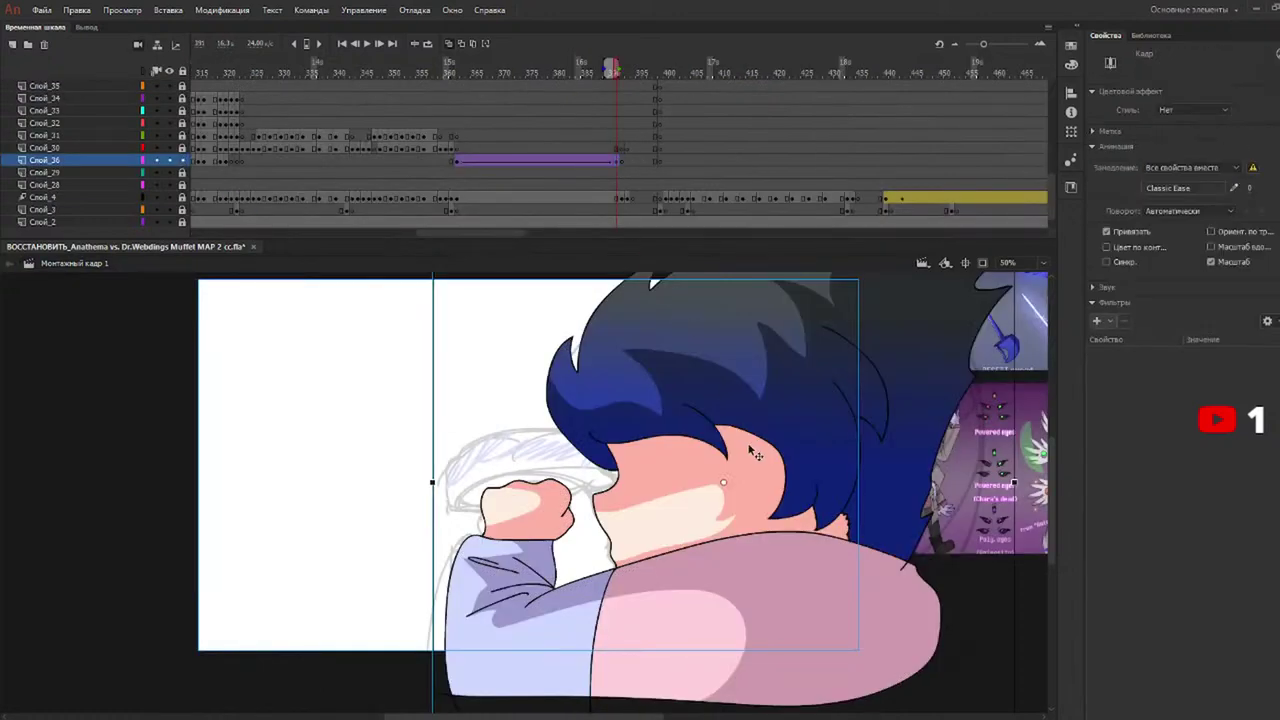
drag(752, 426, 733, 428)
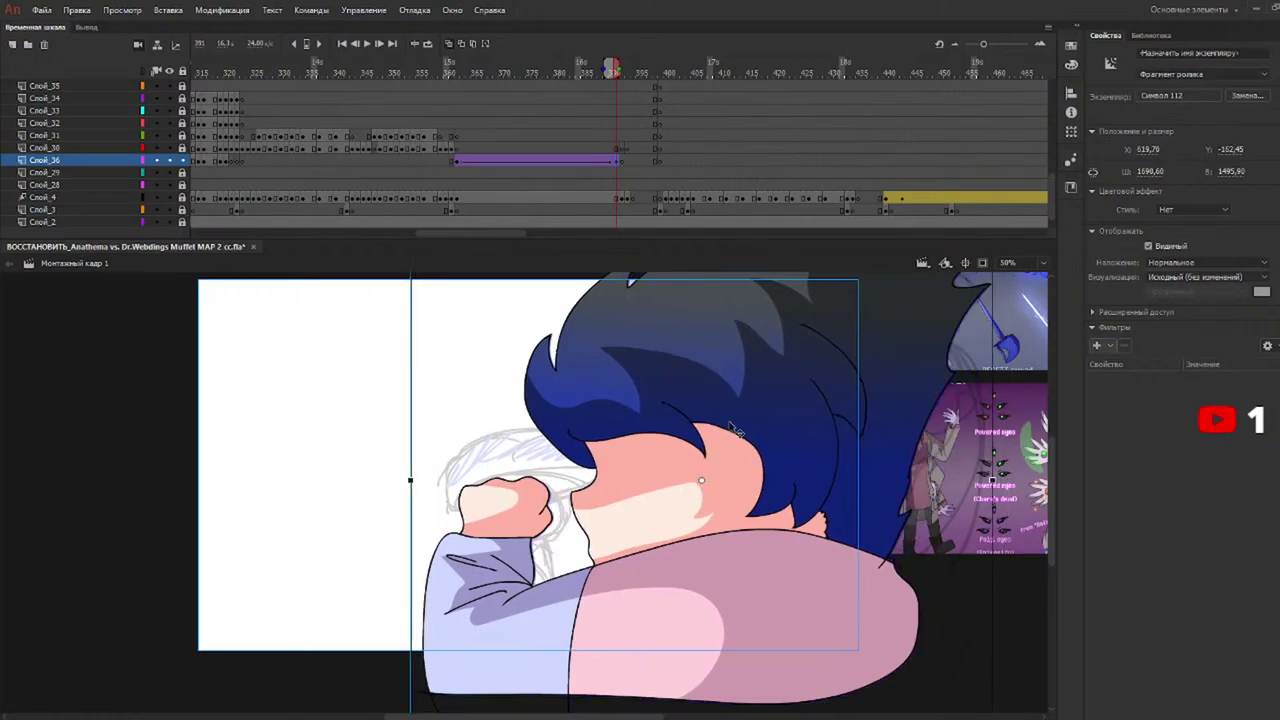
key(ctrl+z)
key(ctrl+z)
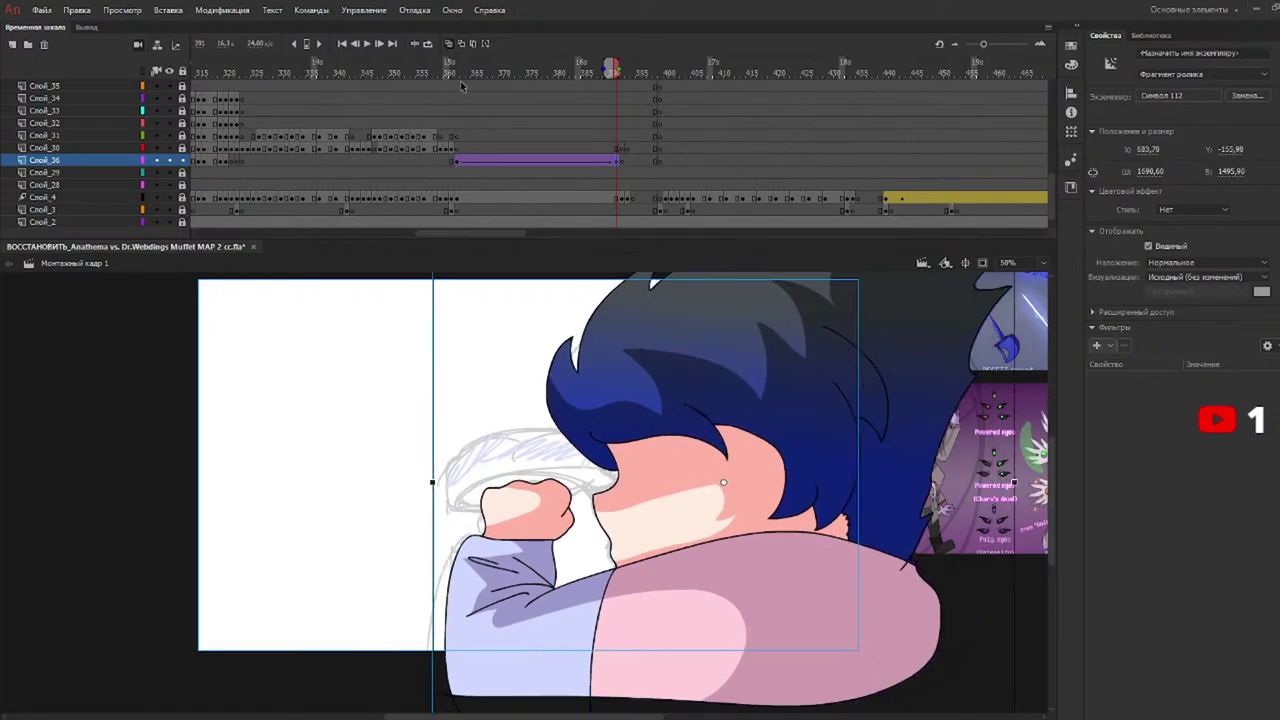
Try starting the curved band's outline around the clenched hand with the blue size 2 brush, undoing the tween and unwanted strokes.
click(458, 70)
click(454, 70)
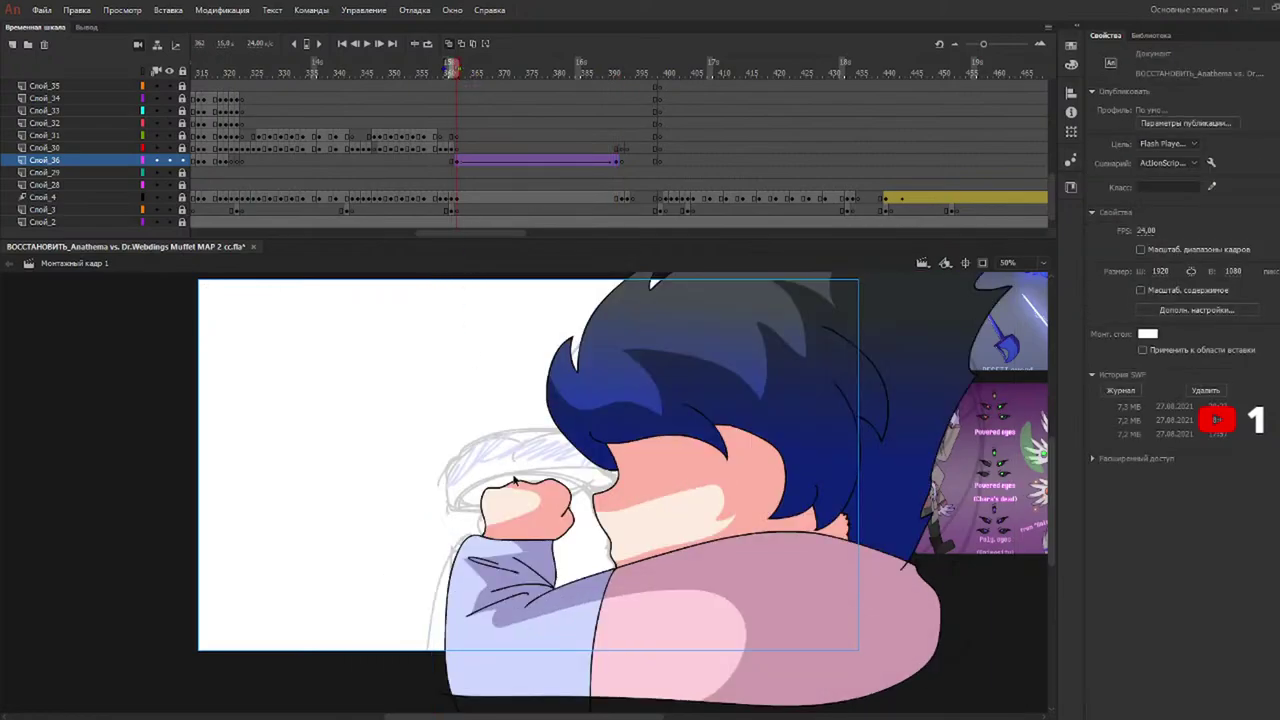
key(b)
key(k)
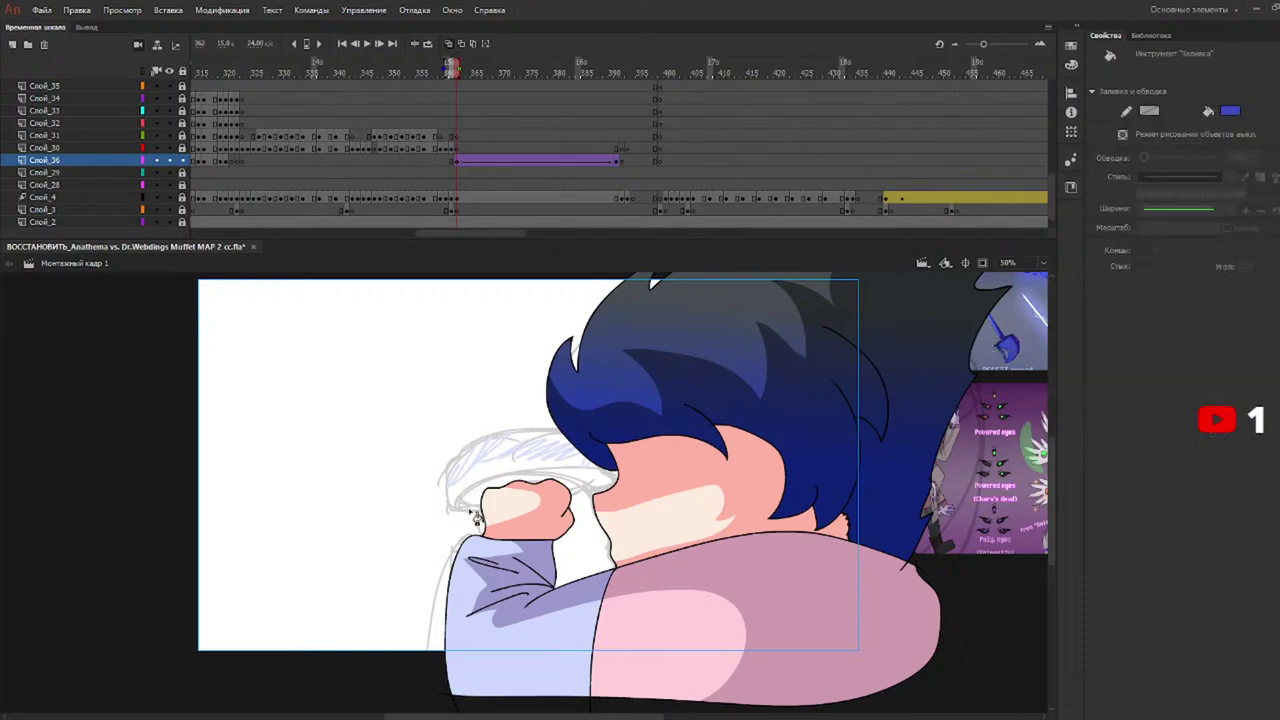
key(b)
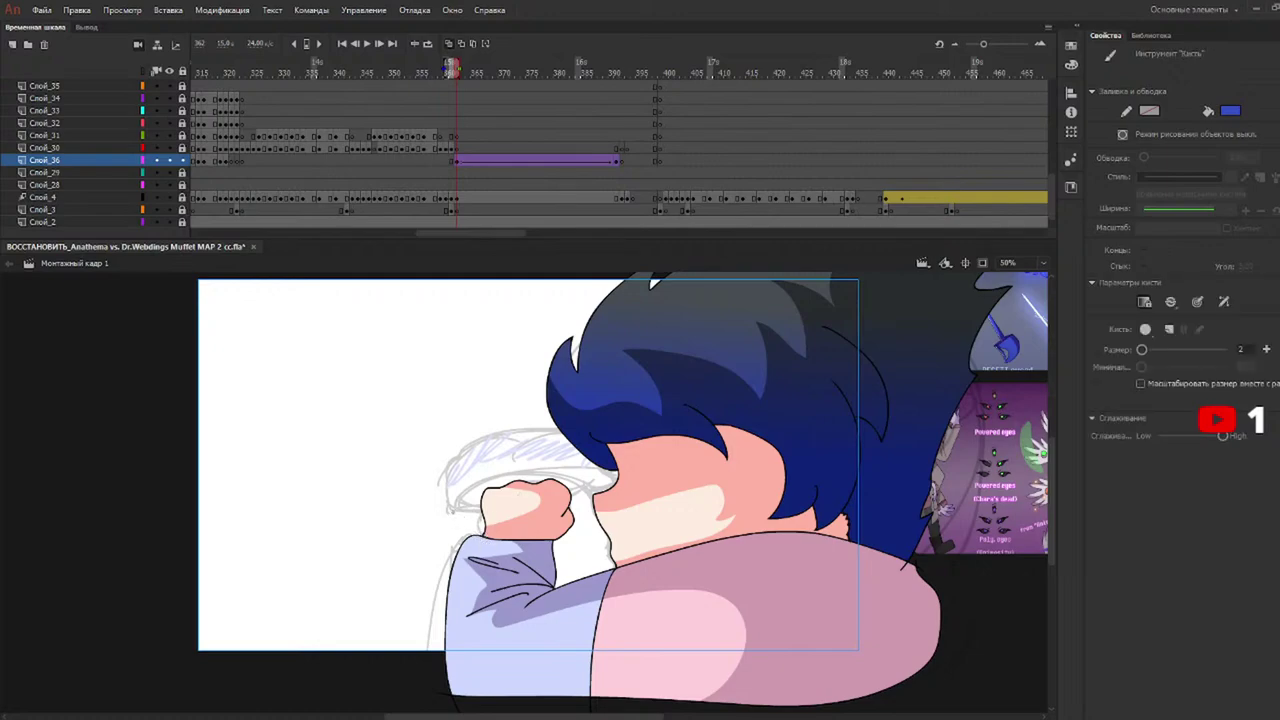
drag(464, 512, 568, 510)
key(ctrl+z)
key(ctrl+z)
key(ctrl+z)
key(ctrl+z)
key(ctrl+z)
key(ctrl+z)
key(ctrl+z)
key(comma)
key(period)
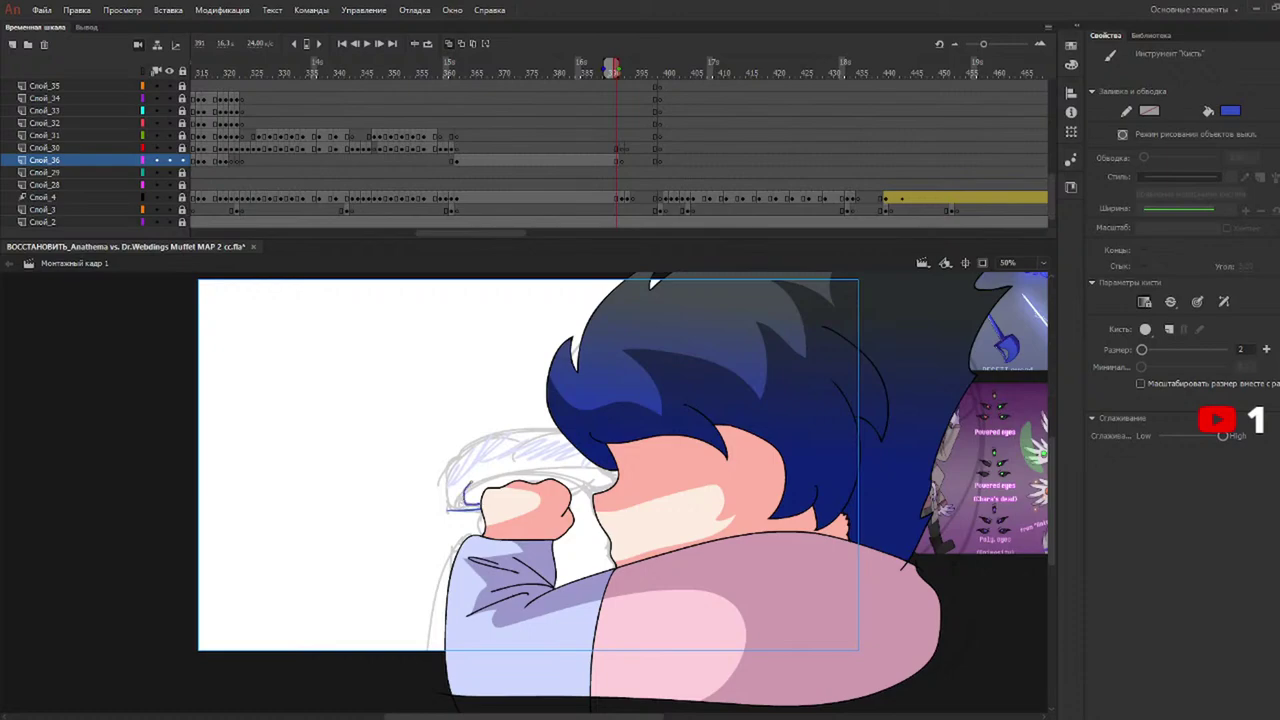
Try tracing the sketched band's inner arc, lower edge and outer curve in blue at frame 391, undoing poor strokes.
key(ctrl+z)
key(ctrl+z)
key(ctrl+z)
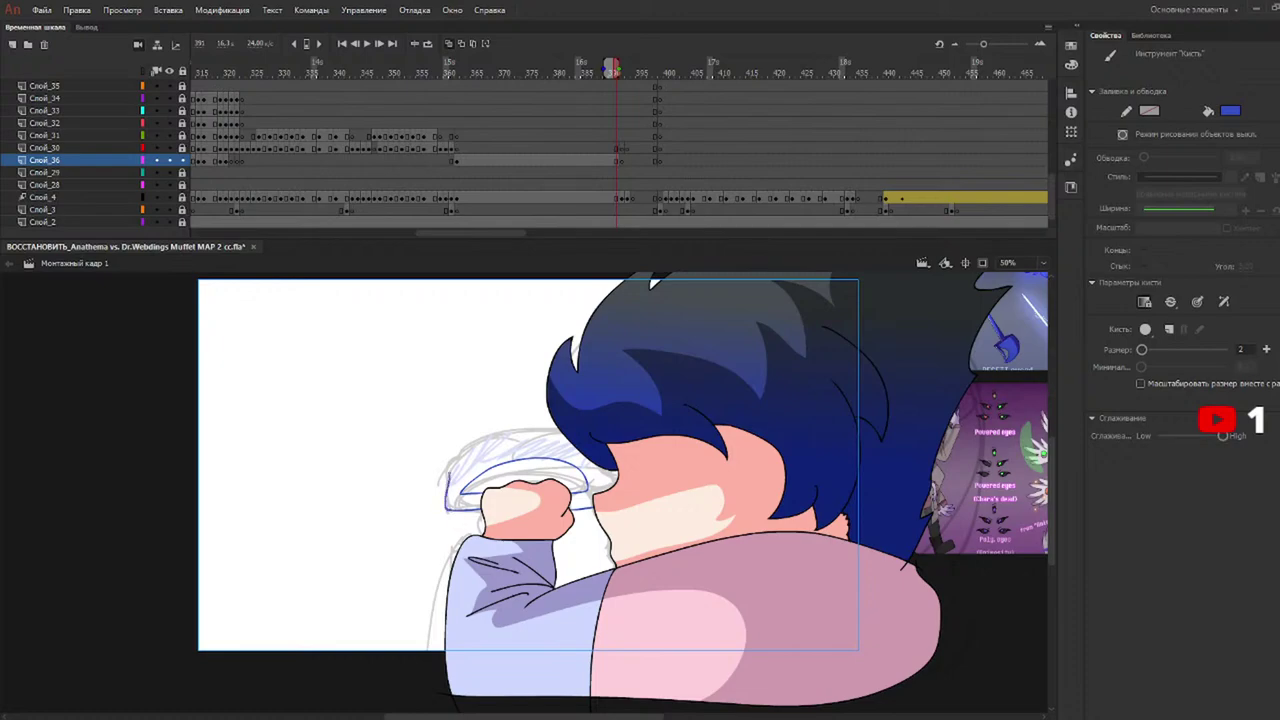
key(ctrl+z)
mouse_move(446, 480)
mouse_down()
mouse_move(469, 446)
mouse_move(538, 421)
mouse_up()
key(k)
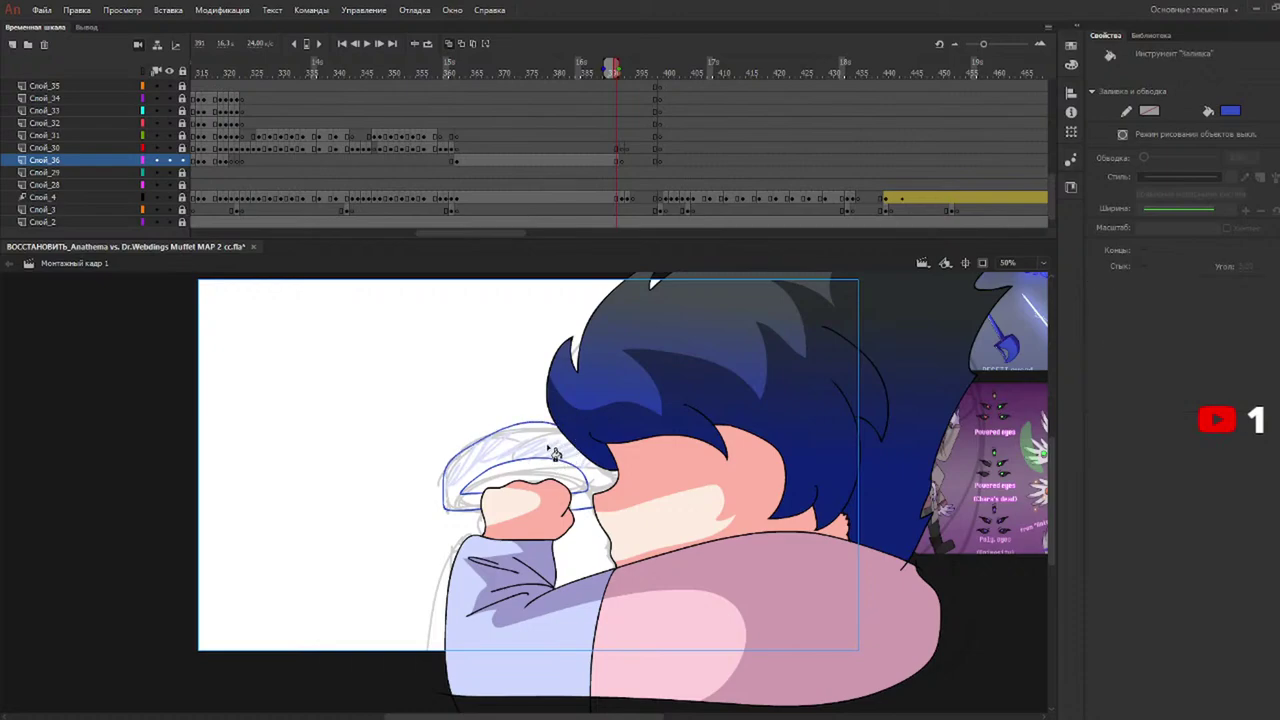
Try selecting the artwork with its blue band outline, and undo back to before the outline strokes.
key(v)
drag(473, 401, 555, 608)
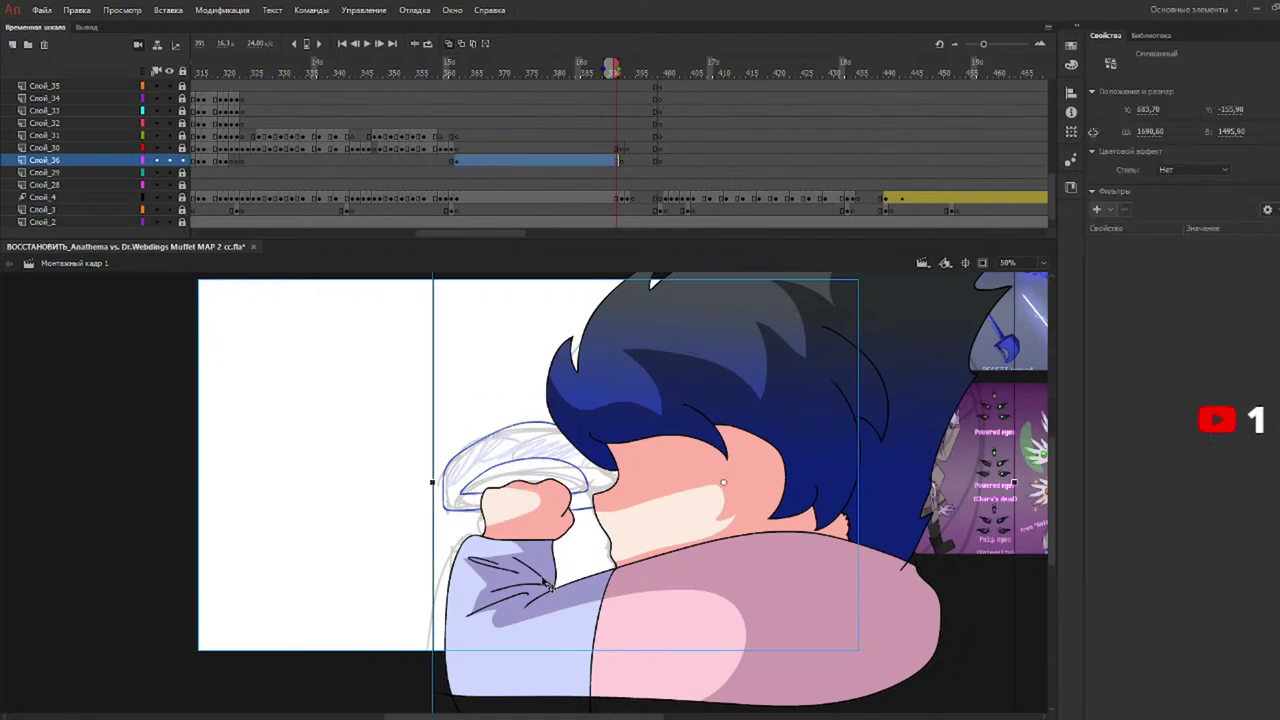
click(382, 465)
key(k)
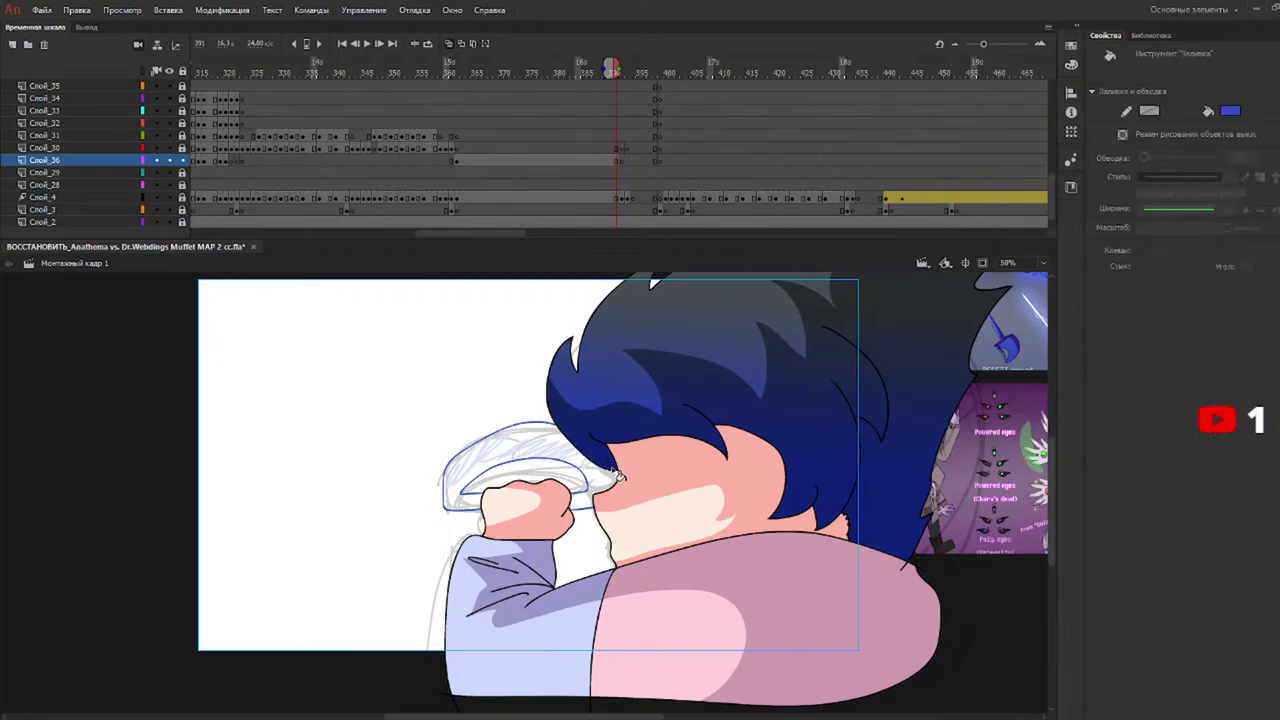
key(ctrl+a)
key(ctrl+z)
key(ctrl+z)
key(ctrl+z)
key(ctrl+z)
key(ctrl+z)
key(ctrl+z)
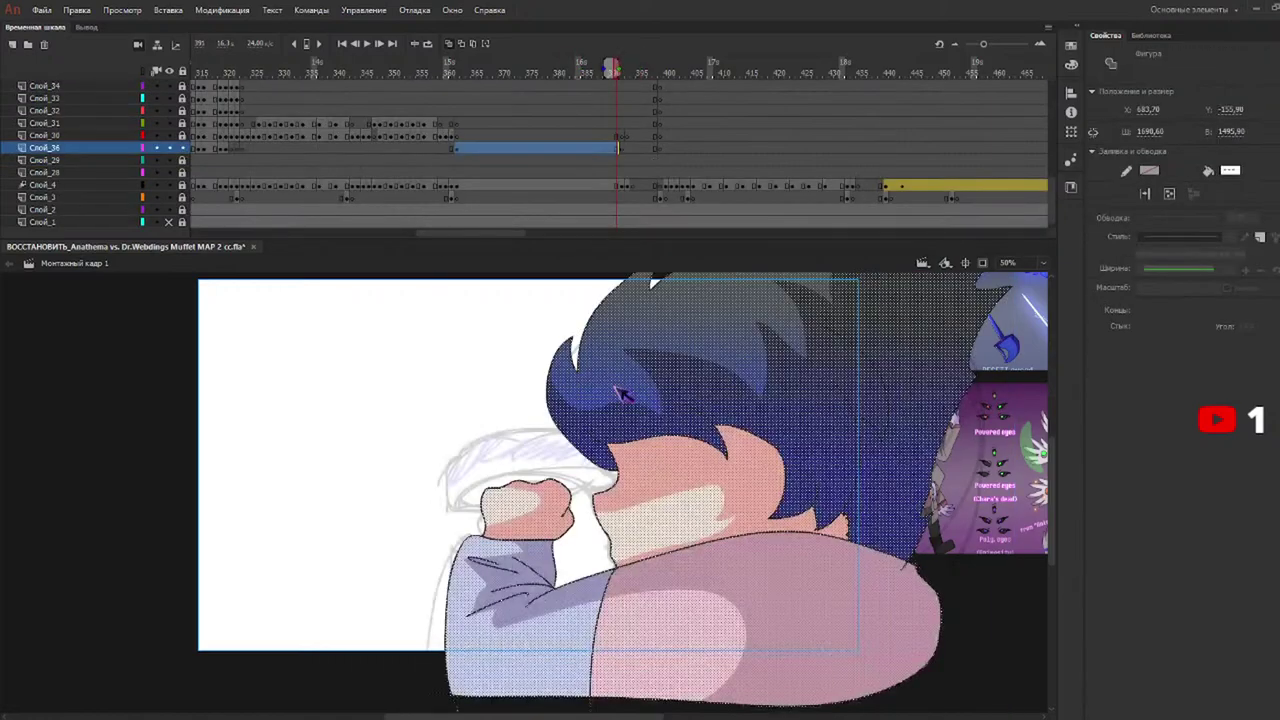
Undo the stray blue face fill and outline the sketched band above the clenched hand in blue with brush size 2.
click(695, 537)
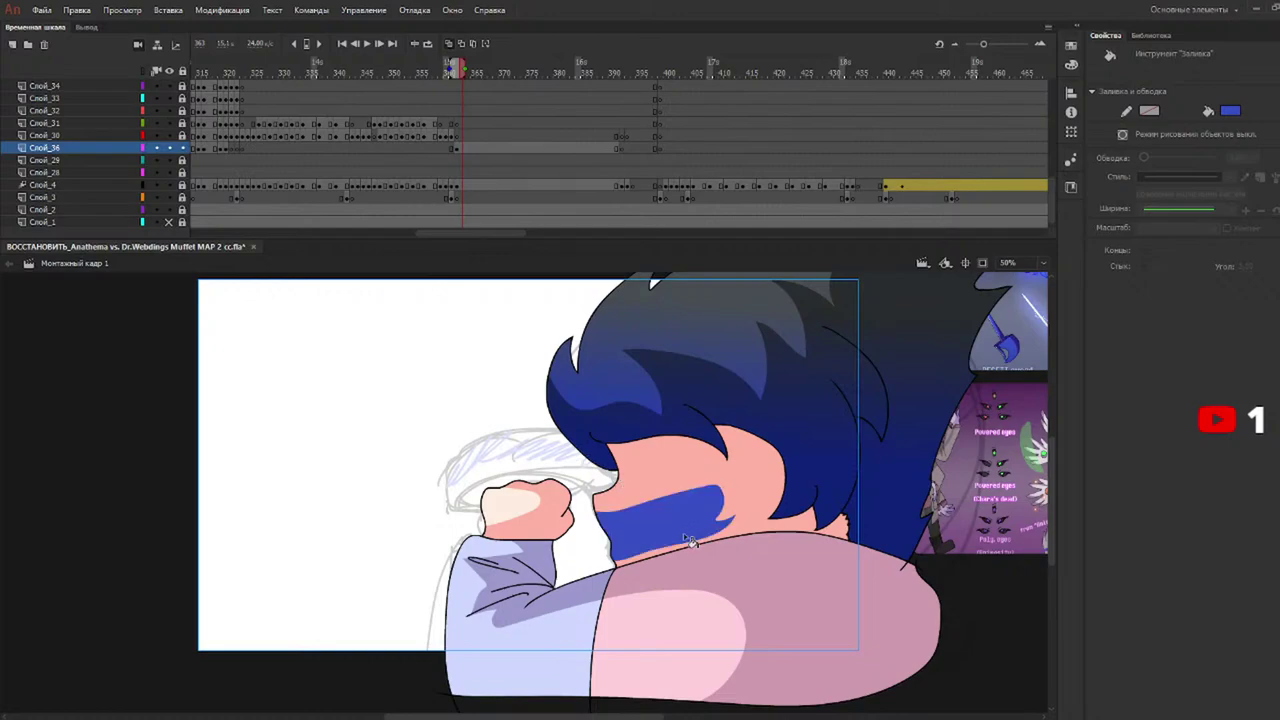
key(ctrl+z)
key(b)
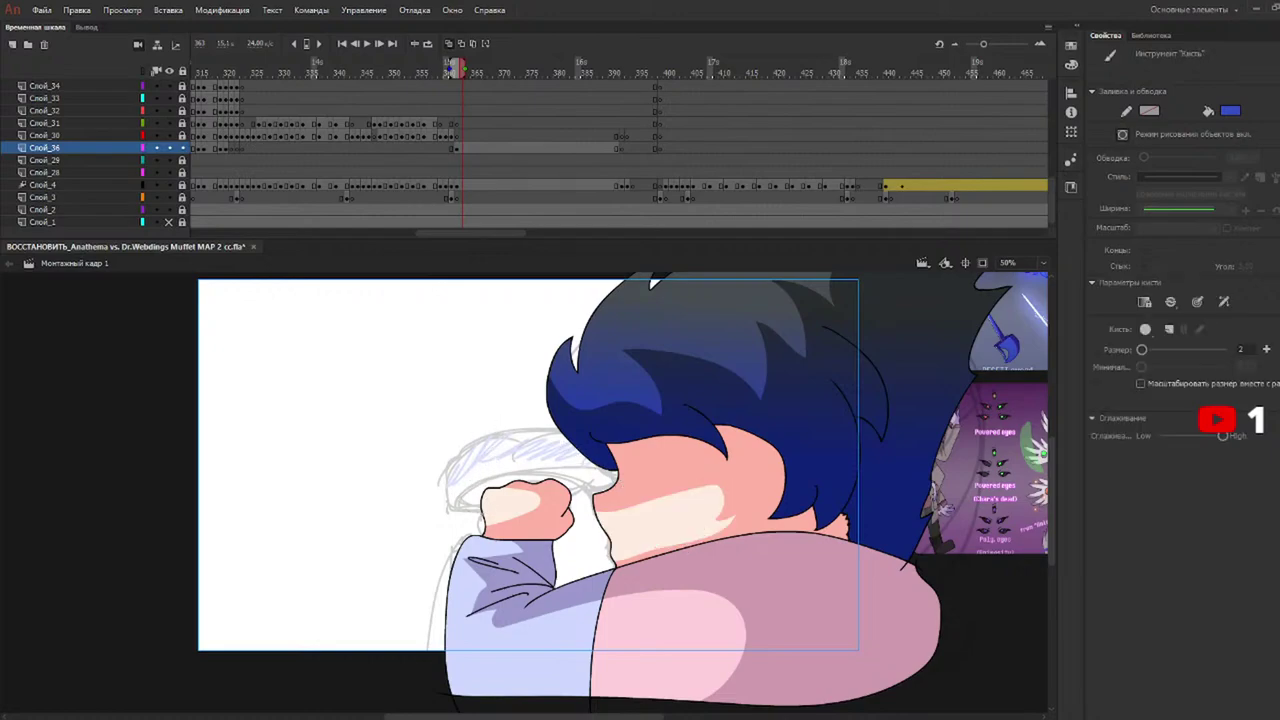
mouse_move(445, 490)
mouse_down()
mouse_move(448, 458)
mouse_move(527, 425)
mouse_up()
mouse_move(467, 497)
mouse_down()
mouse_move(494, 462)
mouse_move(557, 456)
mouse_up()
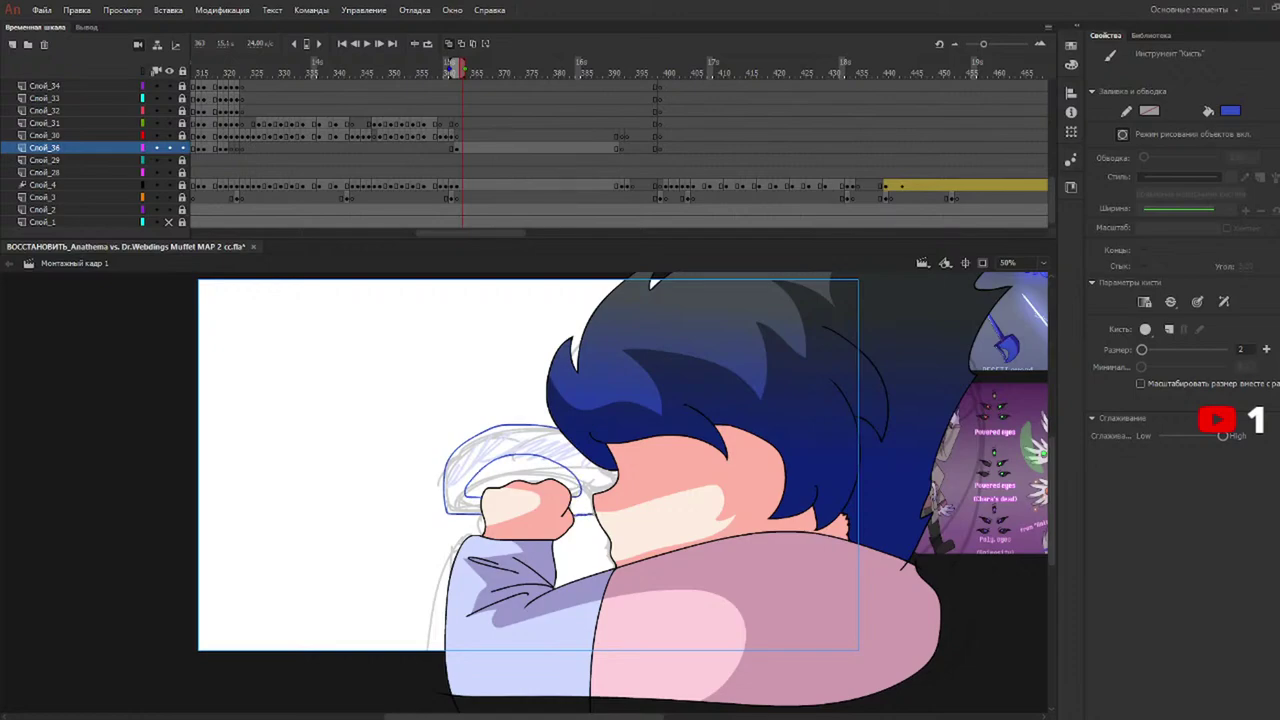
Break apart the band's drawn outline objects on Слой_36 and fill the band with the same blue.
key(k)
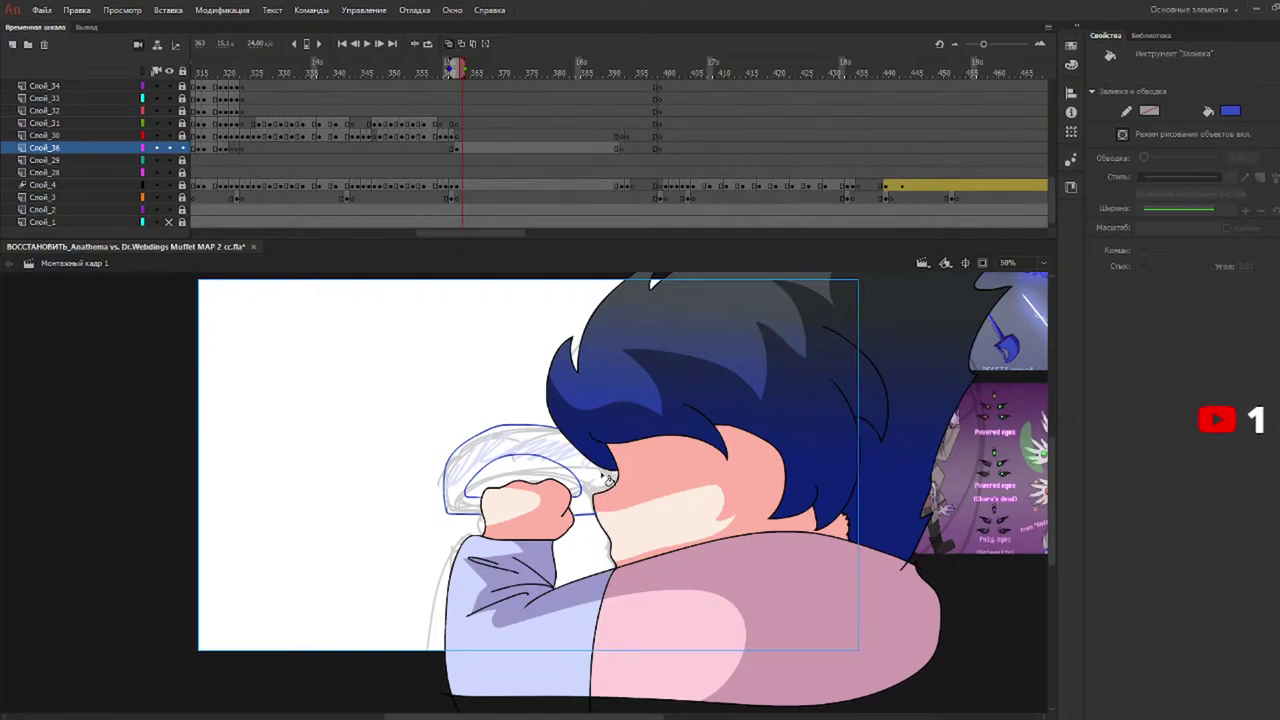
key(v)
drag(393, 313, 505, 399)
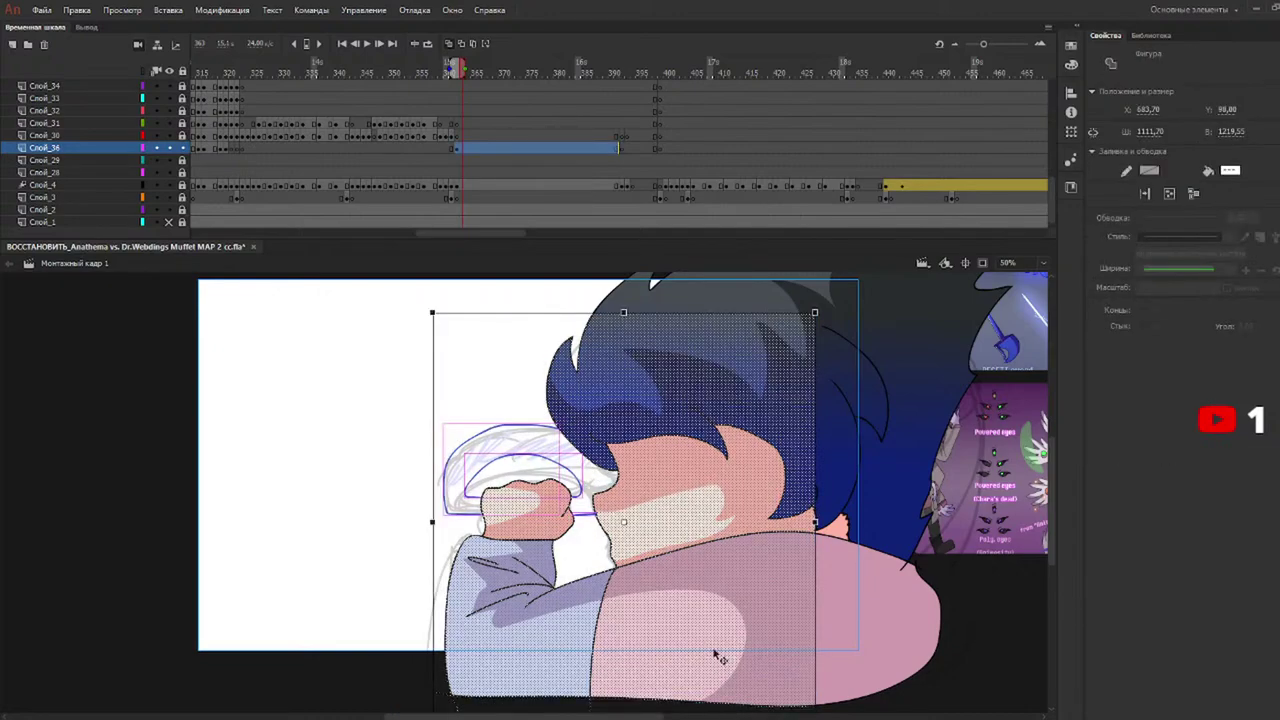
click(1195, 194)
key(v)
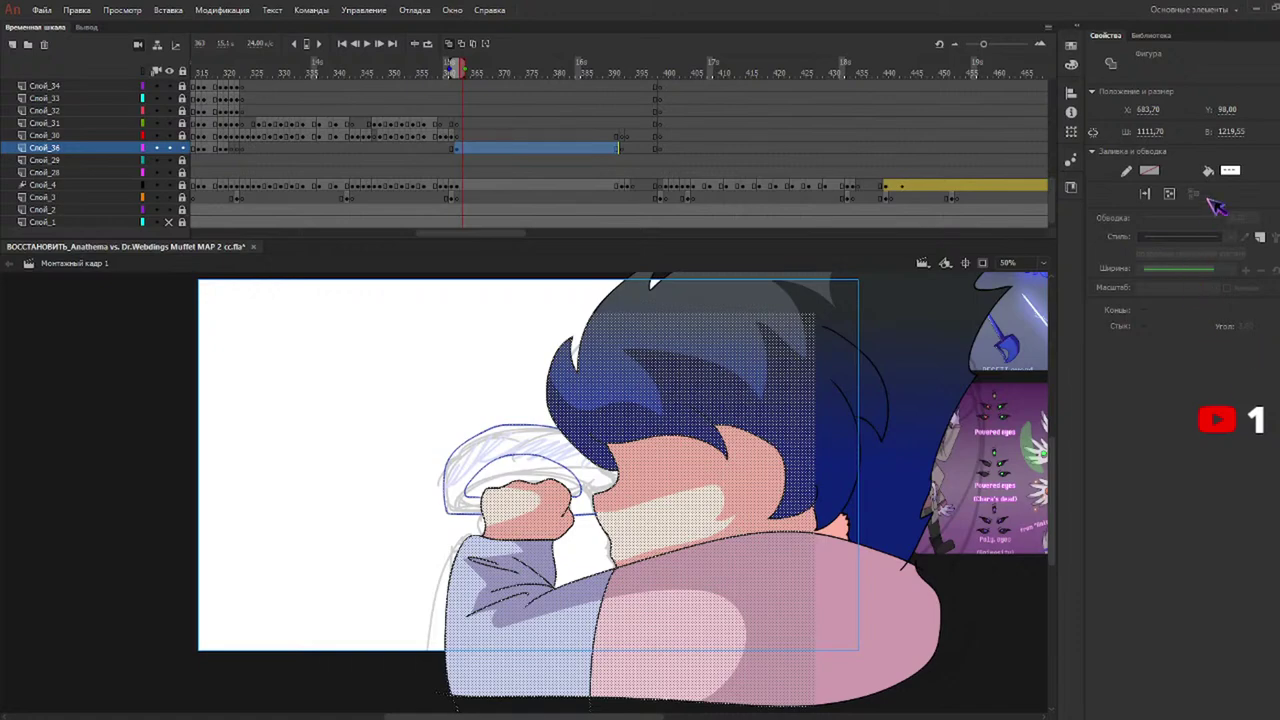
click(556, 70)
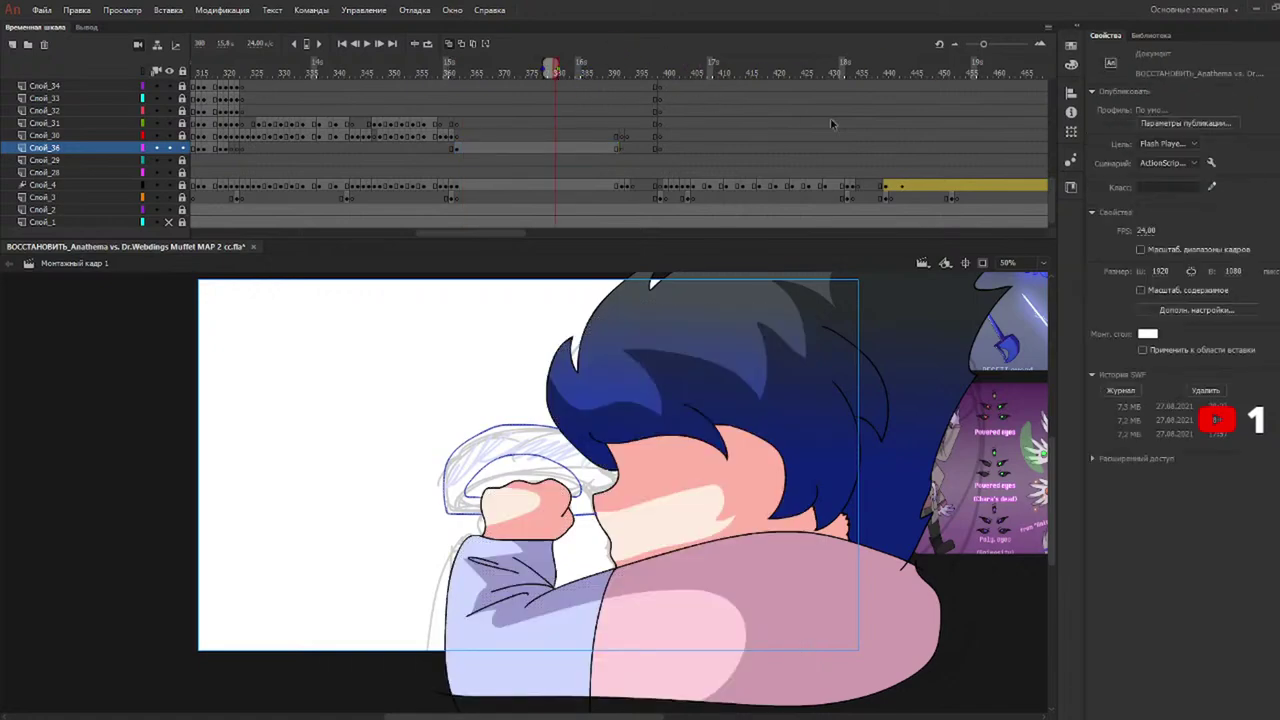
click(471, 72)
key(k)
click(573, 478)
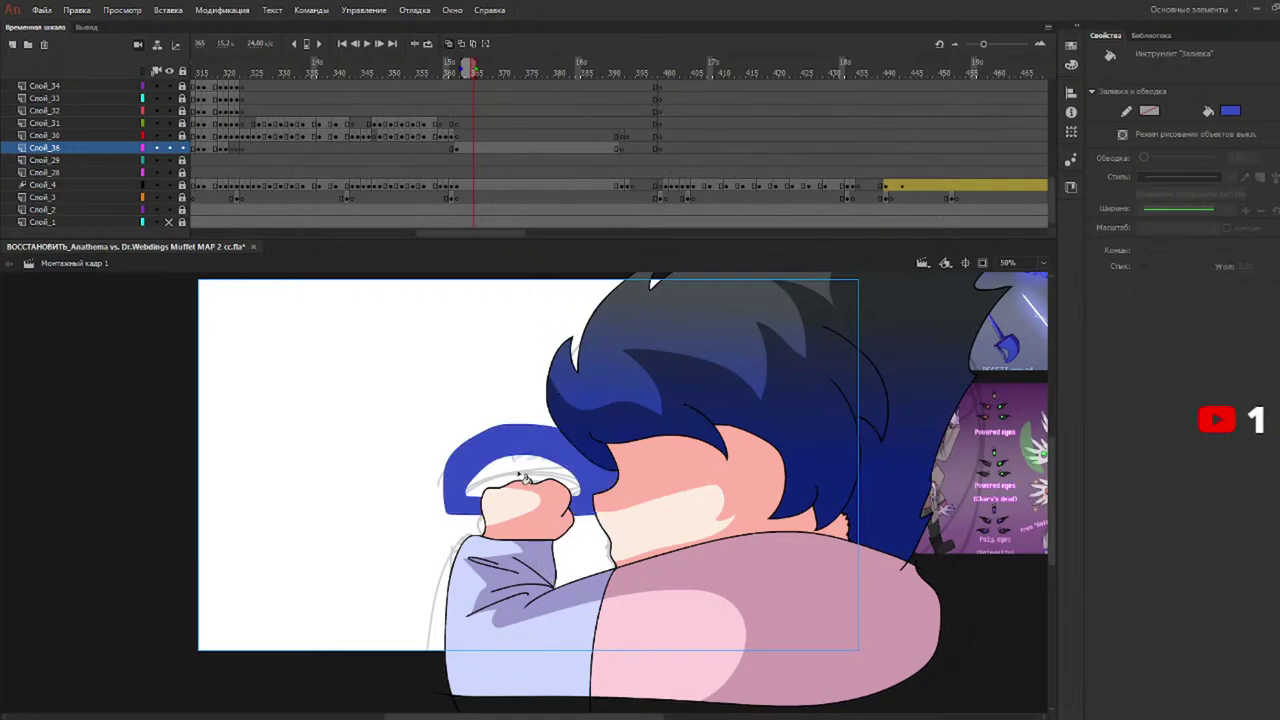
Create a classic tween on layer Слой_36 between frames 362 and 391.
click(456, 148)
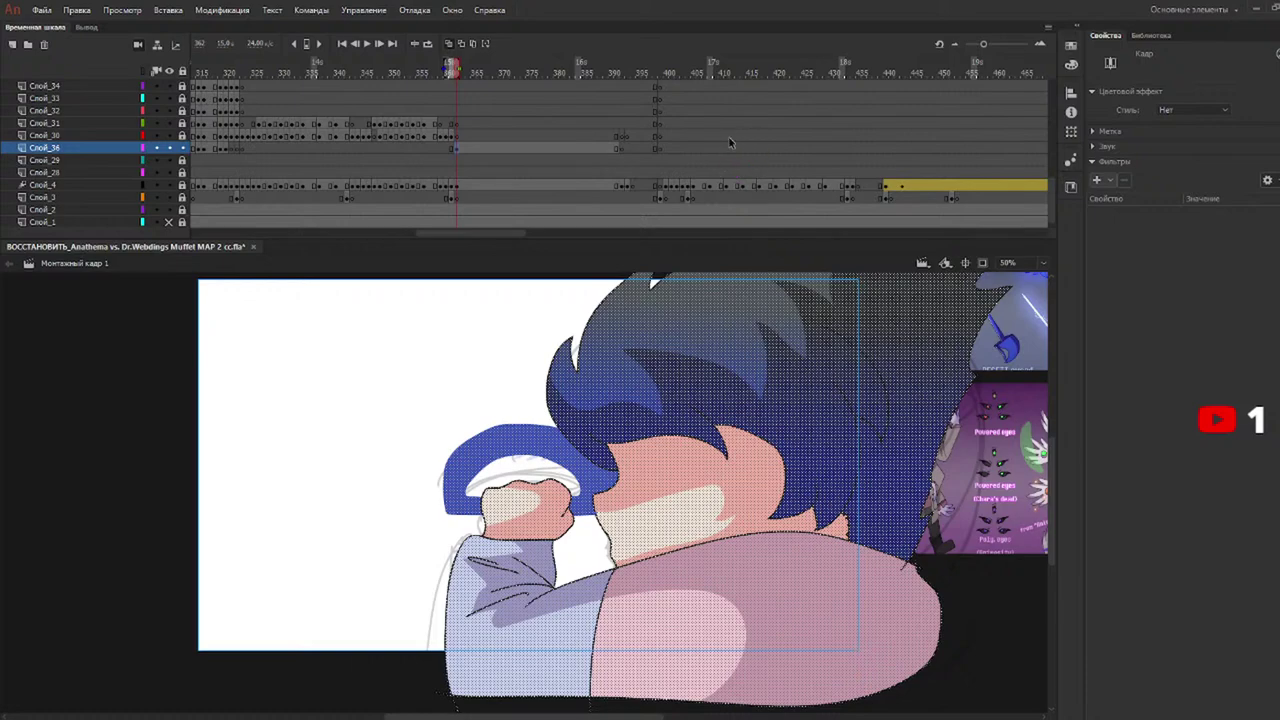
click(618, 150)
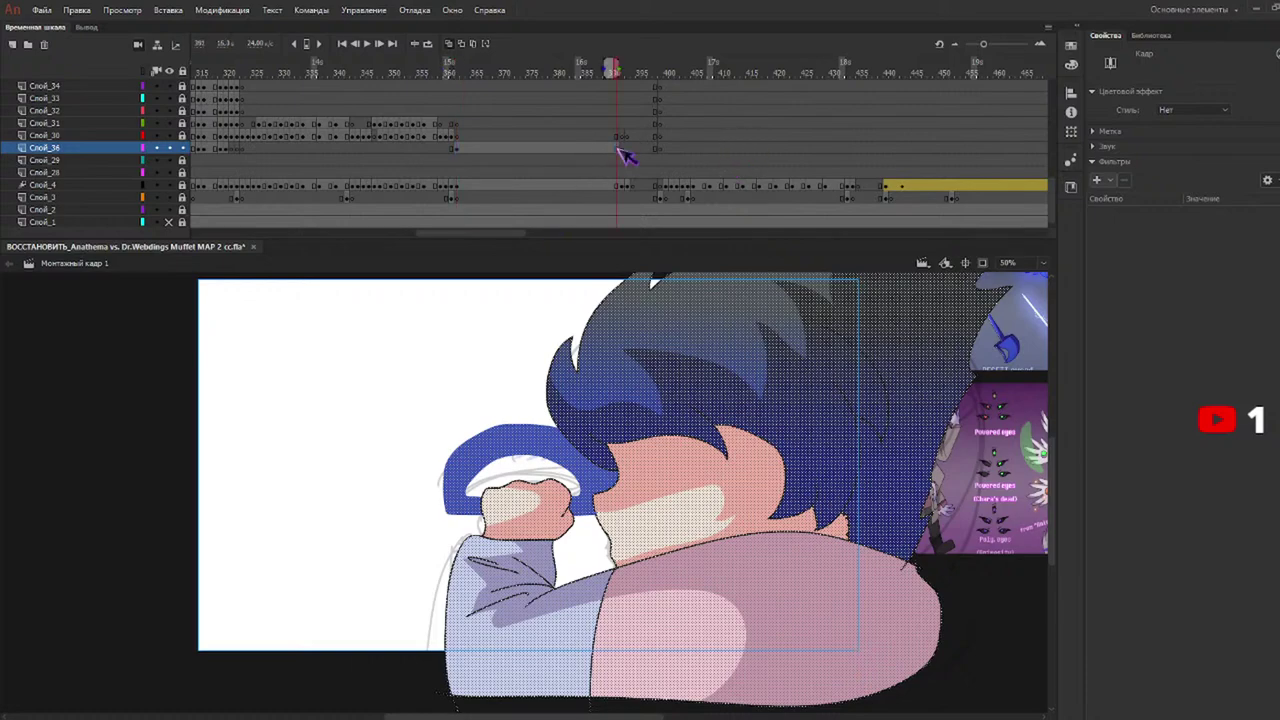
click(652, 195)
click(617, 150)
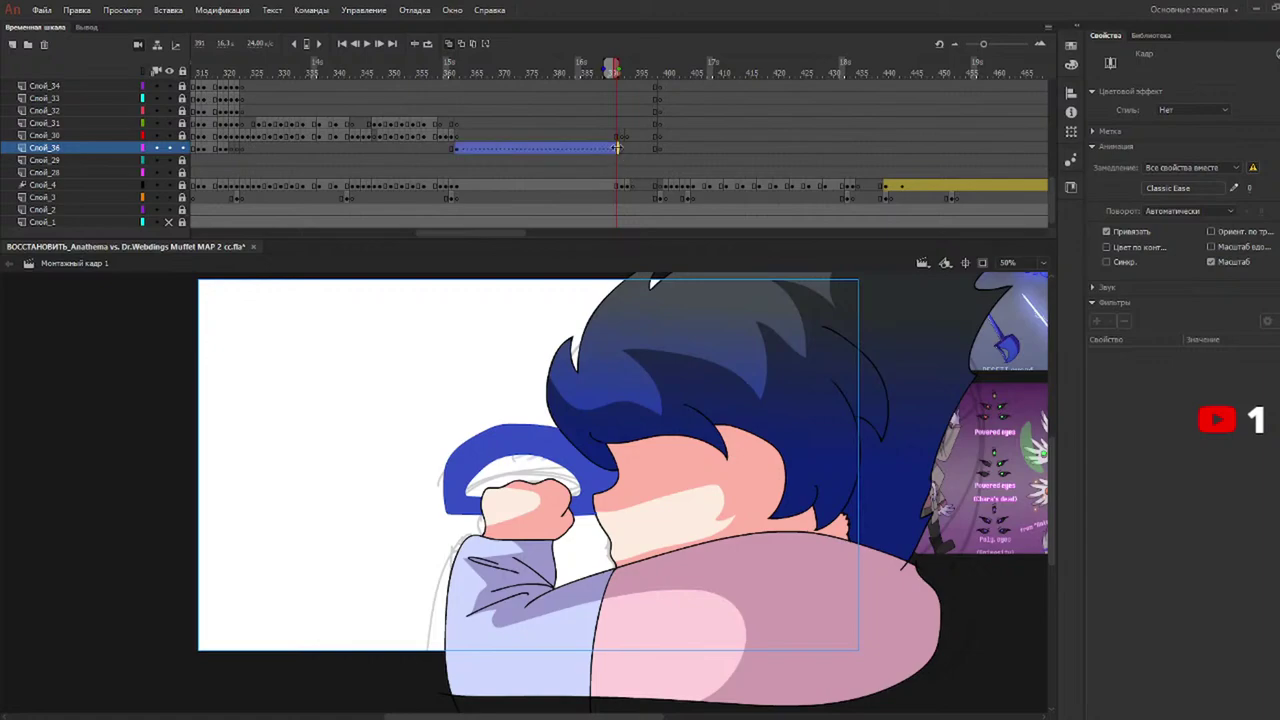
Shift the close-up graphic at frame 391 of layer Слой_36 horizontally left to about X 1481.
click(614, 150)
click(615, 150)
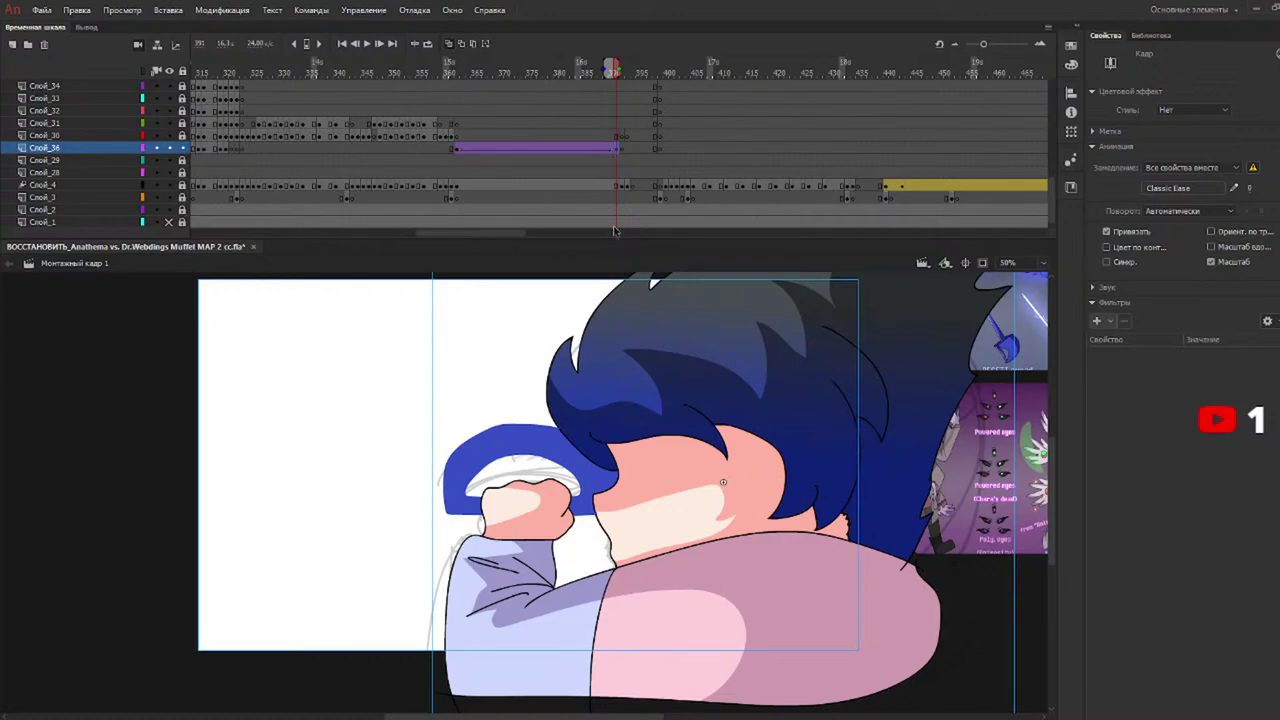
click(676, 449)
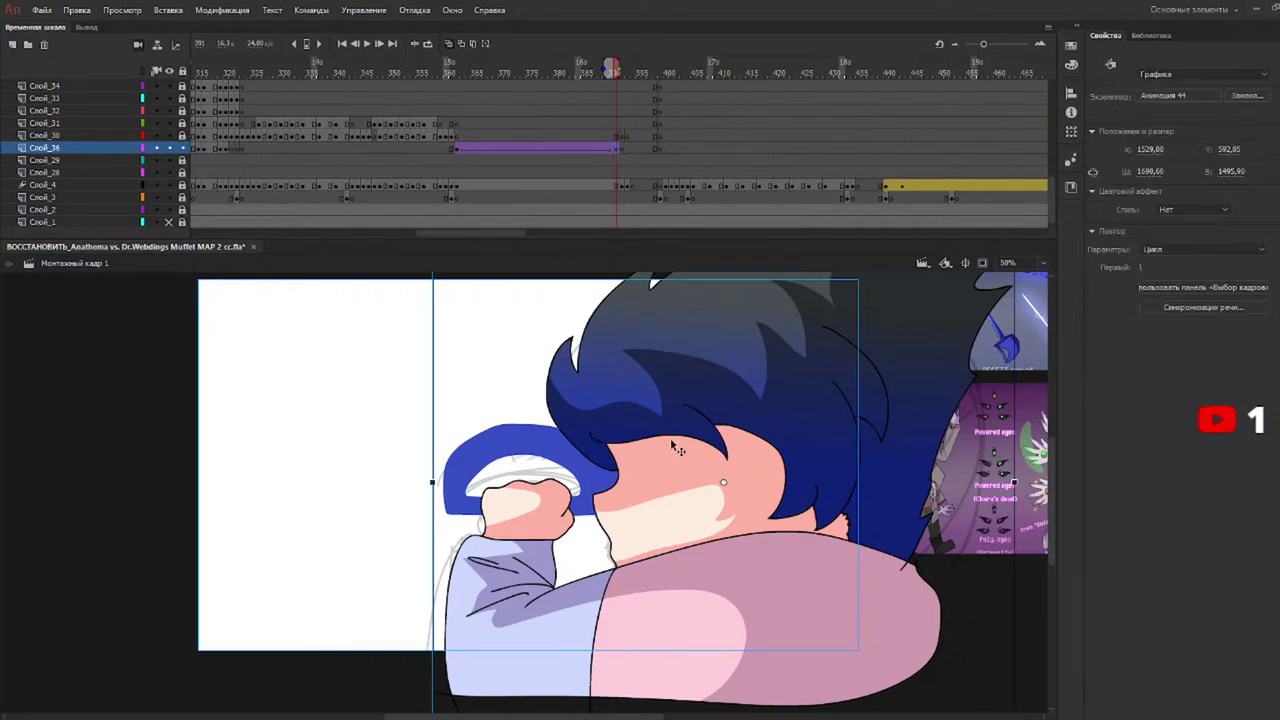
drag(671, 442, 671, 438)
key(Left)
key(Left)
key(Left)
key(Left)
key(Left)
key(Left)
key(Left)
key(Left)
key(Left)
key(Left)
key(Left)
key(Left)
key(Left)
key(Left)
key(Left)
key(Left)
key(Left)
key(Left)
key(Left)
key(Left)
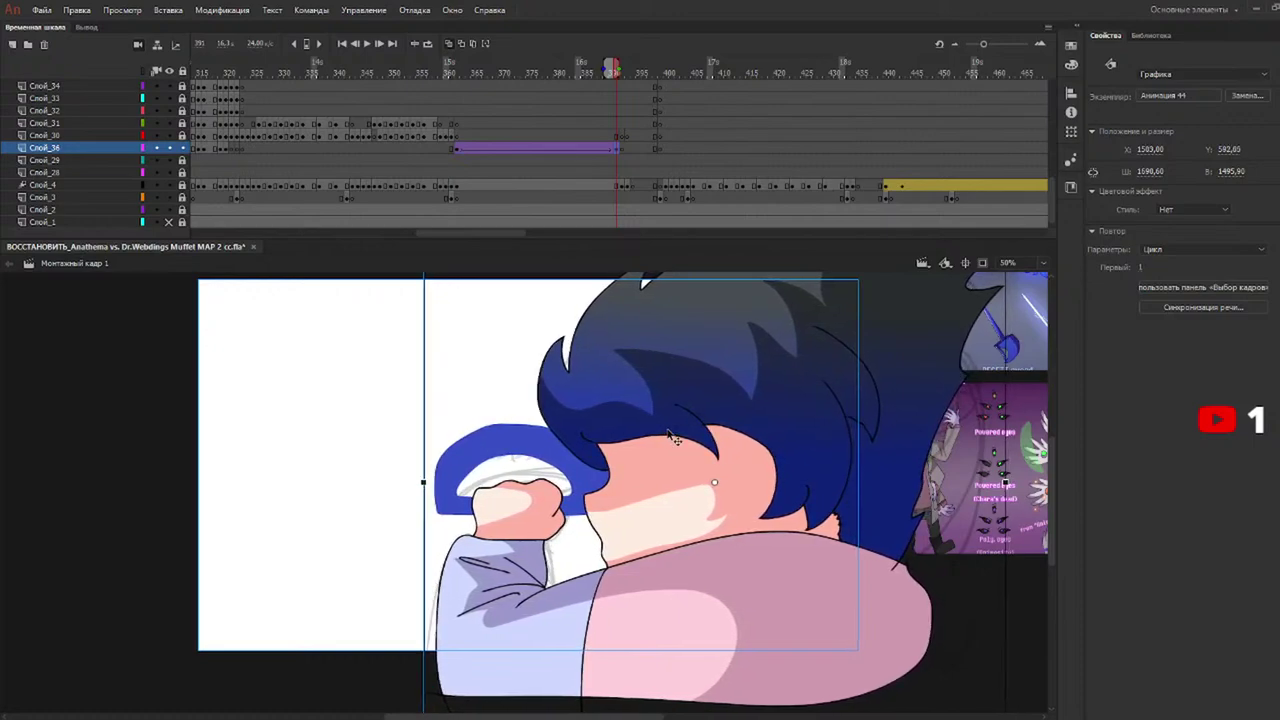
key(Left)
key(Left)
key(Left)
key(Left)
key(Left)
key(Left)
key(Left)
key(Left)
key(Left)
key(Left)
key(Left)
key(Left)
key(Left)
key(Left)
key(Left)
key(Left)
key(Left)
key(Left)
key(Left)
key(Left)
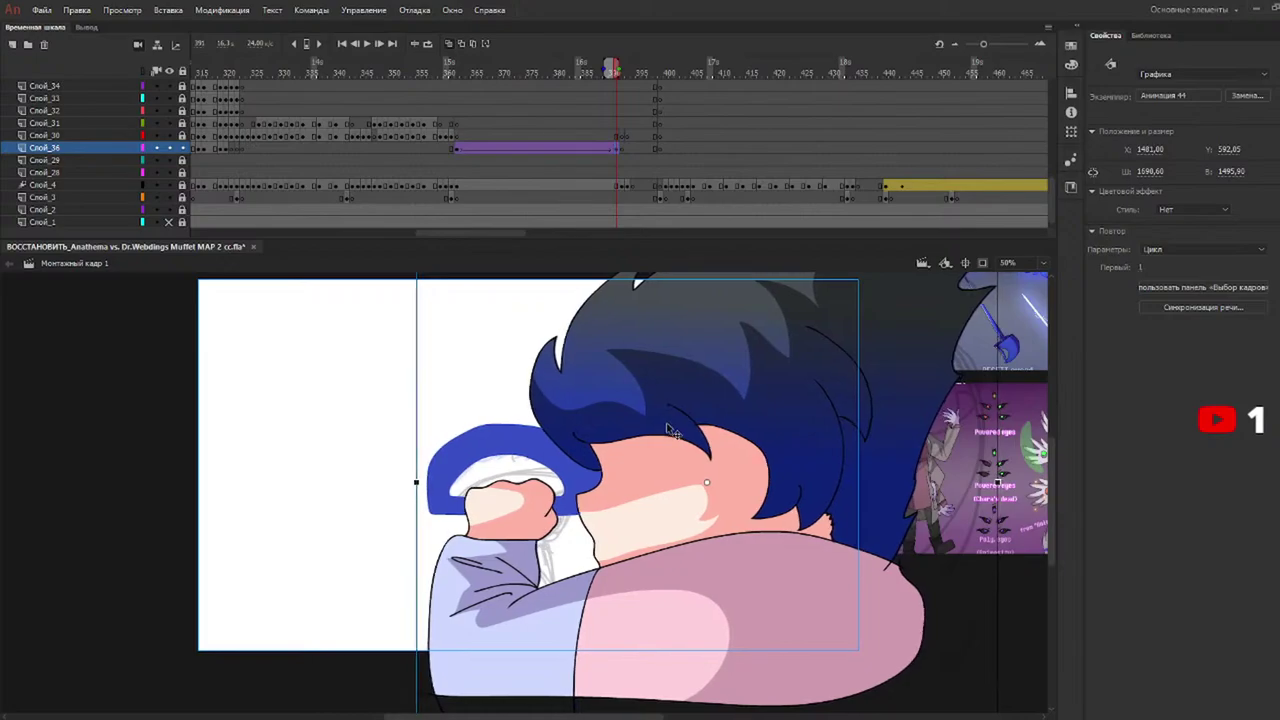
key(Left)
key(Left)
Play back the tween on Слой_36 to check the drift, and return the playhead to frame 362.
drag(500, 68, 384, 89)
key(Return)
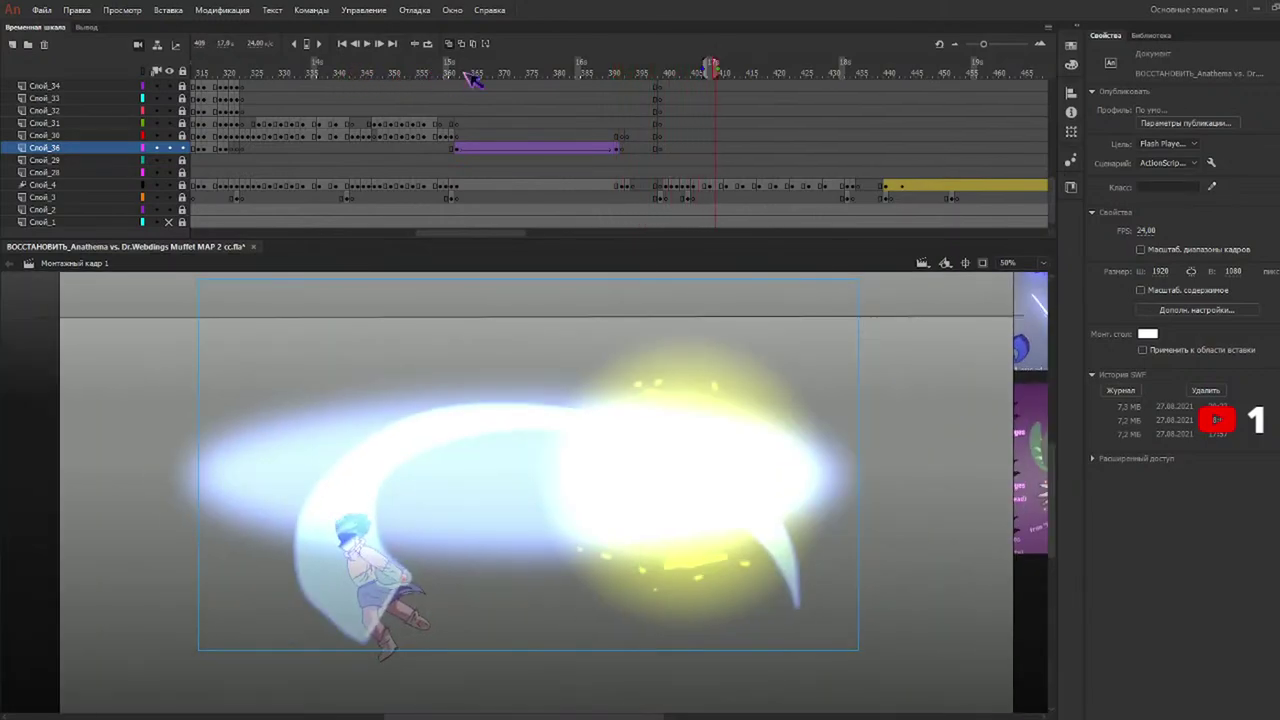
drag(464, 73, 424, 69)
key(Return)
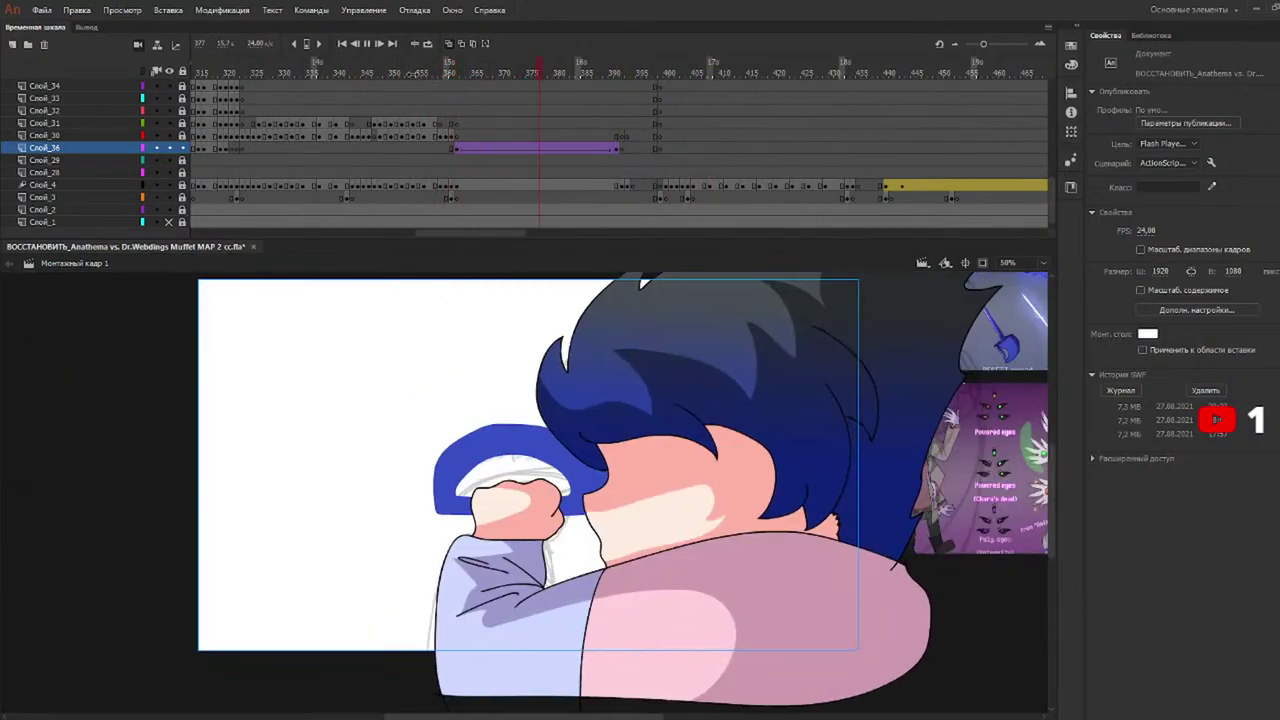
click(449, 72)
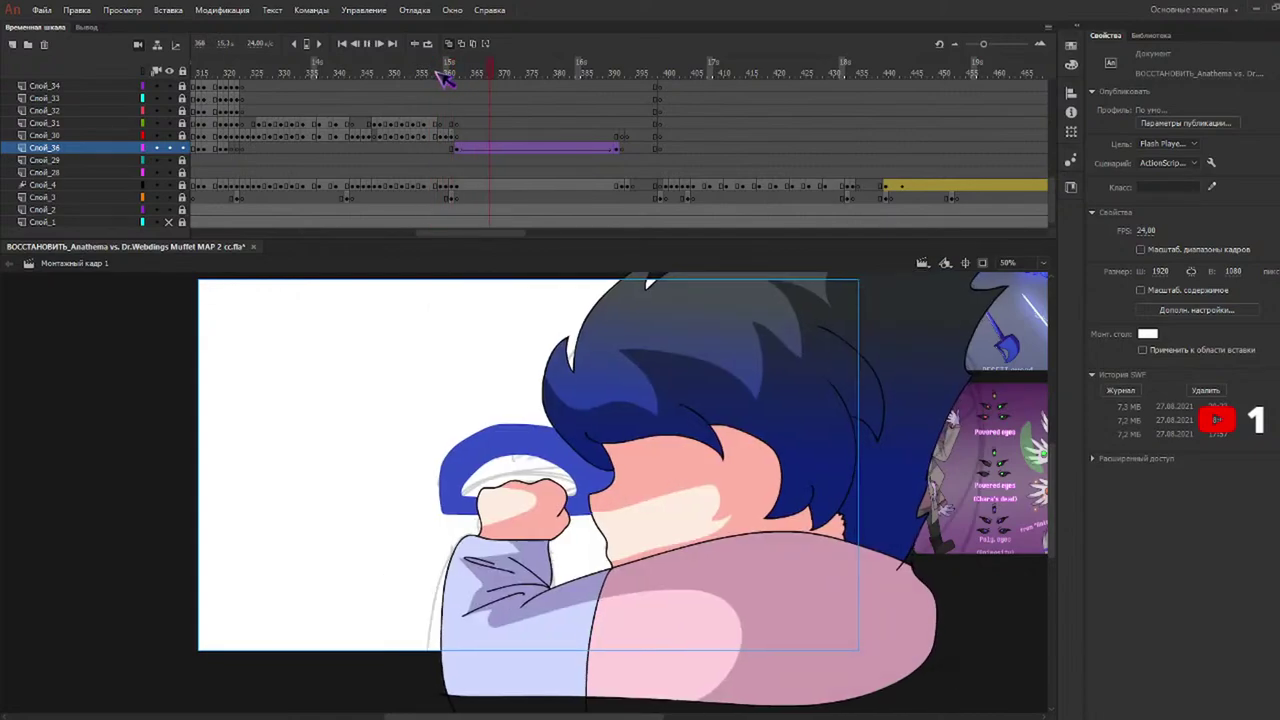
click(452, 72)
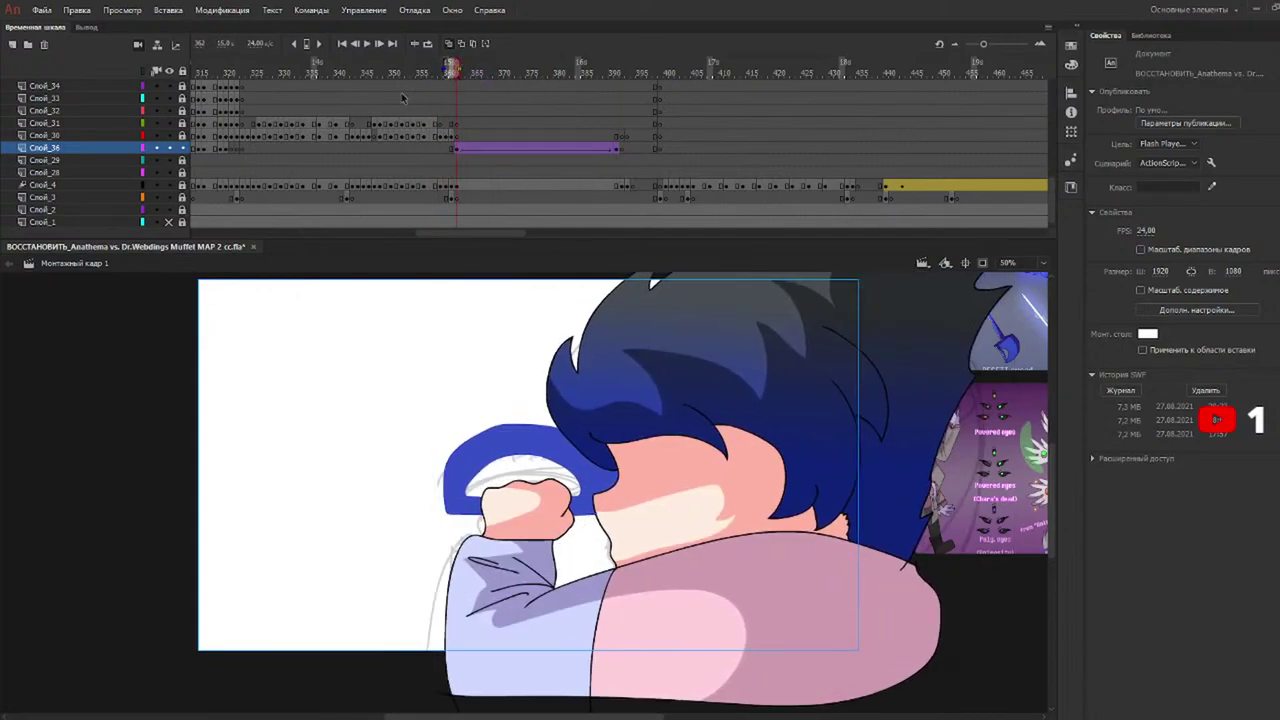
Hide and lock Слой_36, unlock Слой_30 at frame 362, and turn off onion skinning.
click(169, 147)
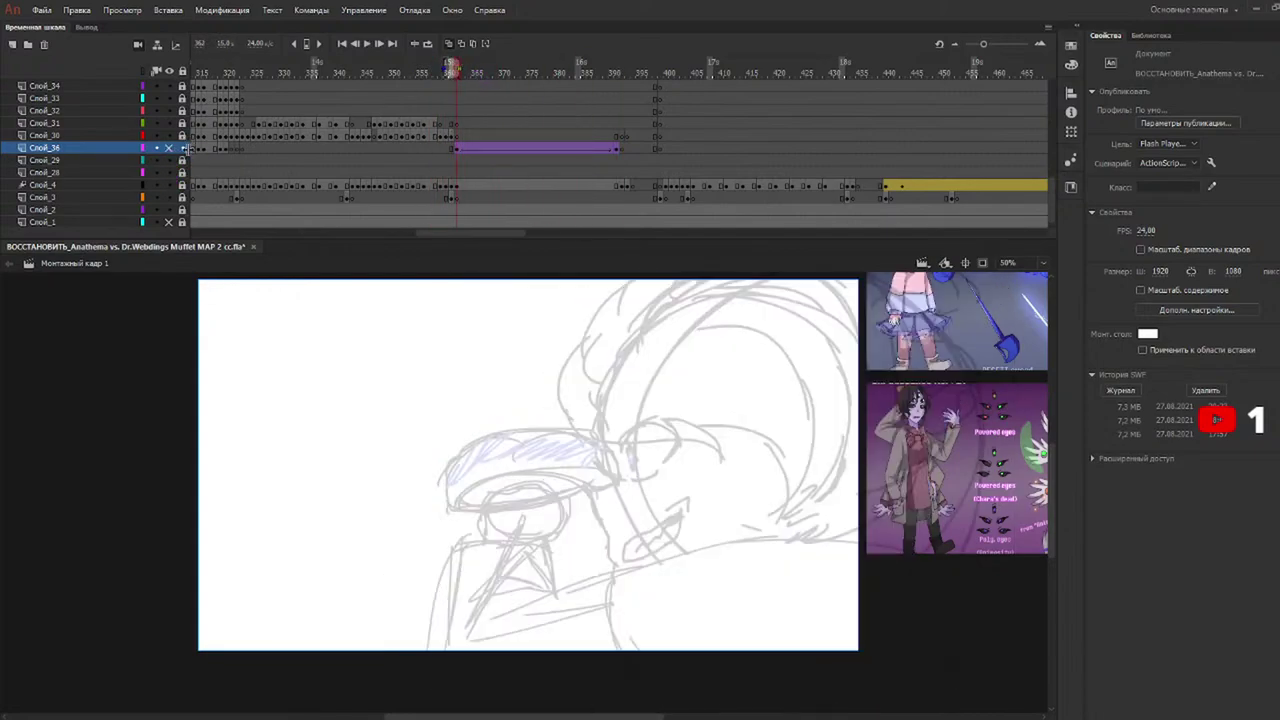
click(182, 147)
click(182, 135)
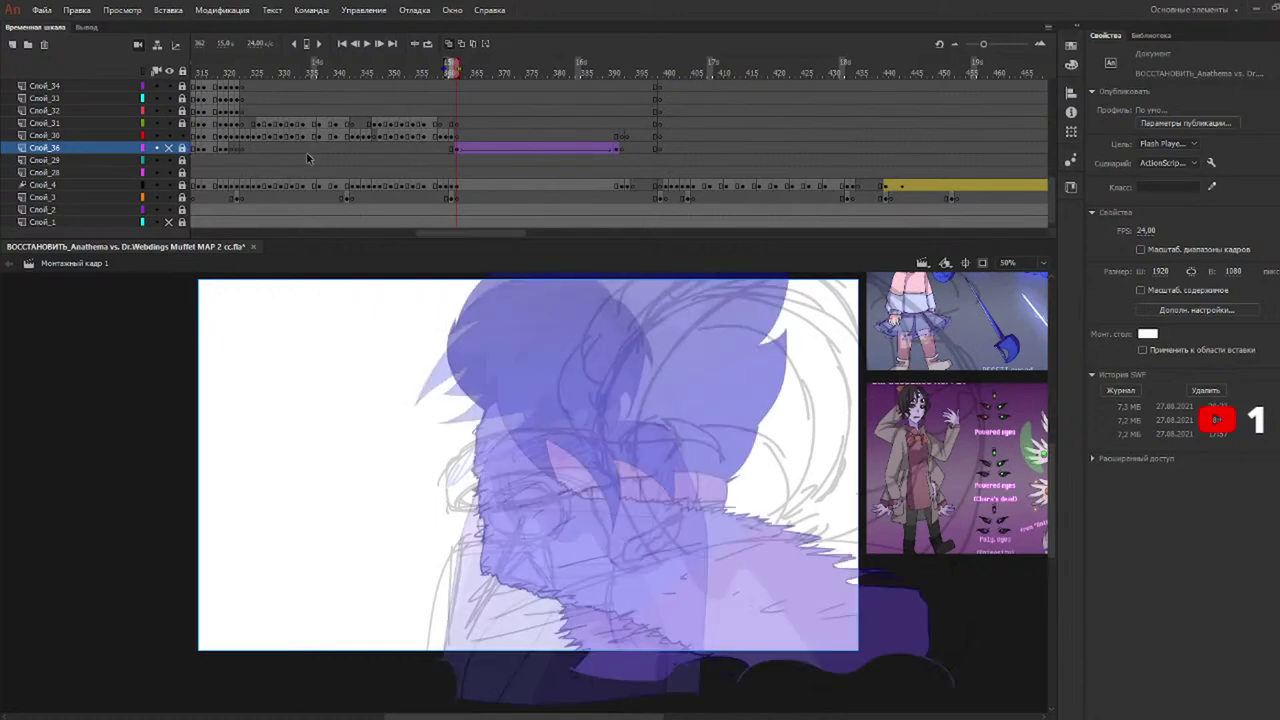
click(458, 136)
click(449, 44)
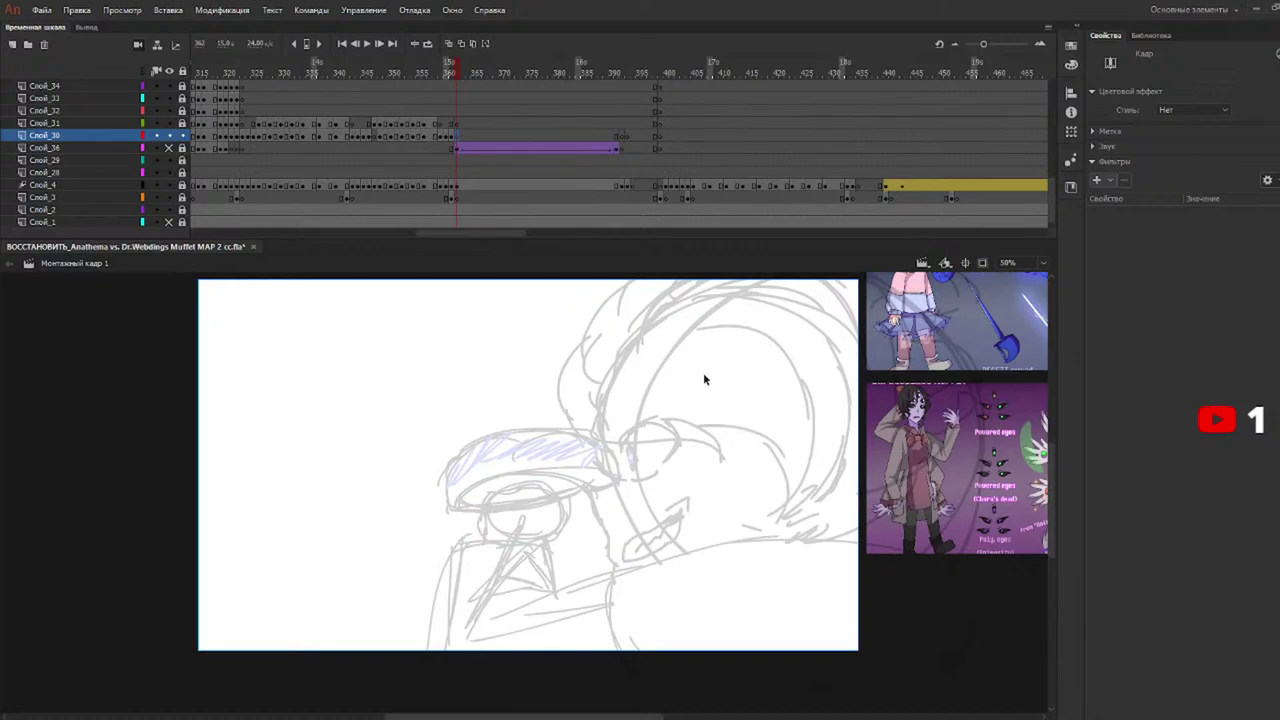
Ink the eye outline and its lower lid over the face sketch in black with brush size 2.
key(b)
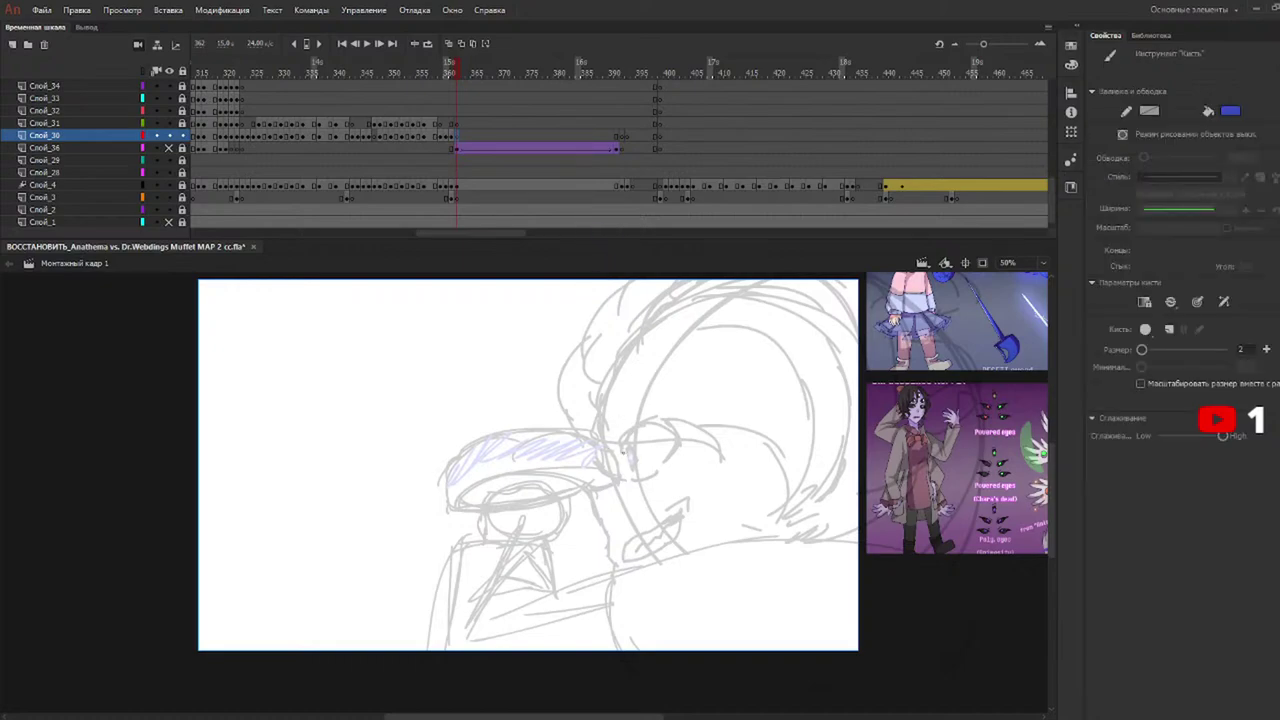
click(1232, 109)
click(1020, 145)
mouse_move(622, 451)
mouse_down()
mouse_move(640, 420)
mouse_move(678, 436)
mouse_move(672, 452)
mouse_move(645, 421)
mouse_move(676, 440)
mouse_up()
key(ctrl+z)
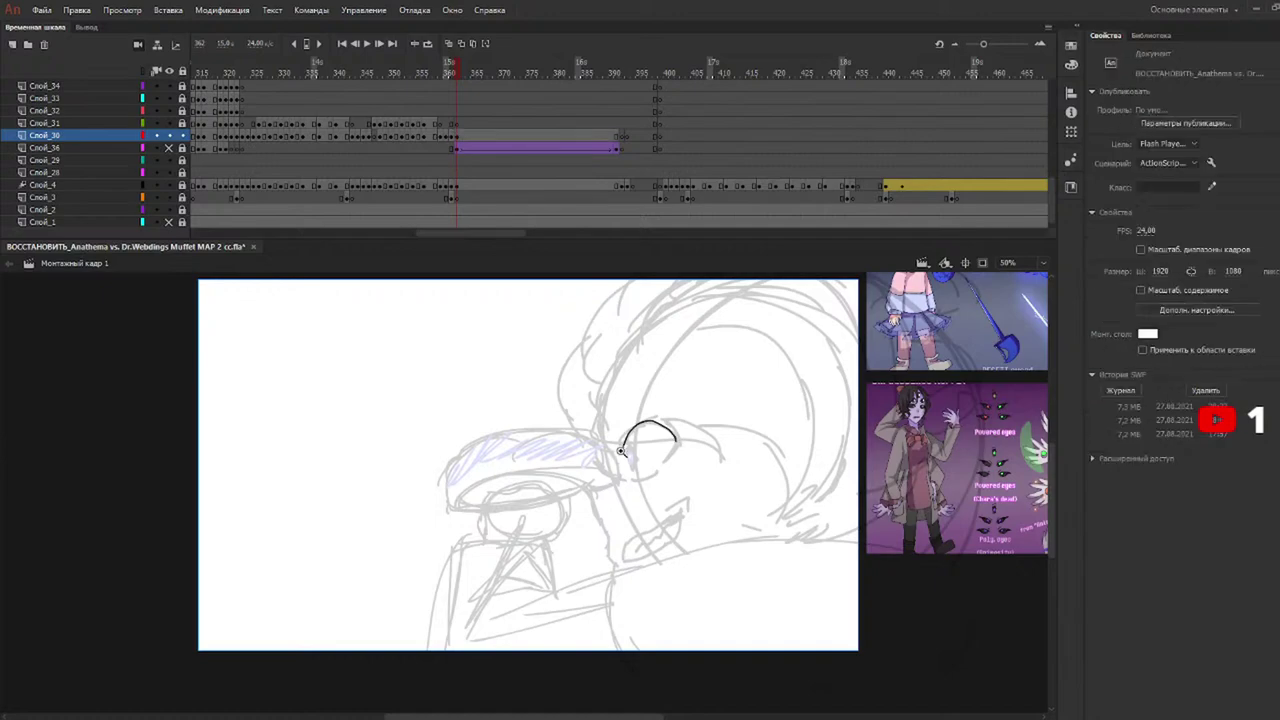
key(ctrl+z)
mouse_move(622, 452)
mouse_down()
mouse_move(630, 430)
mouse_move(676, 440)
mouse_move(663, 463)
mouse_up()
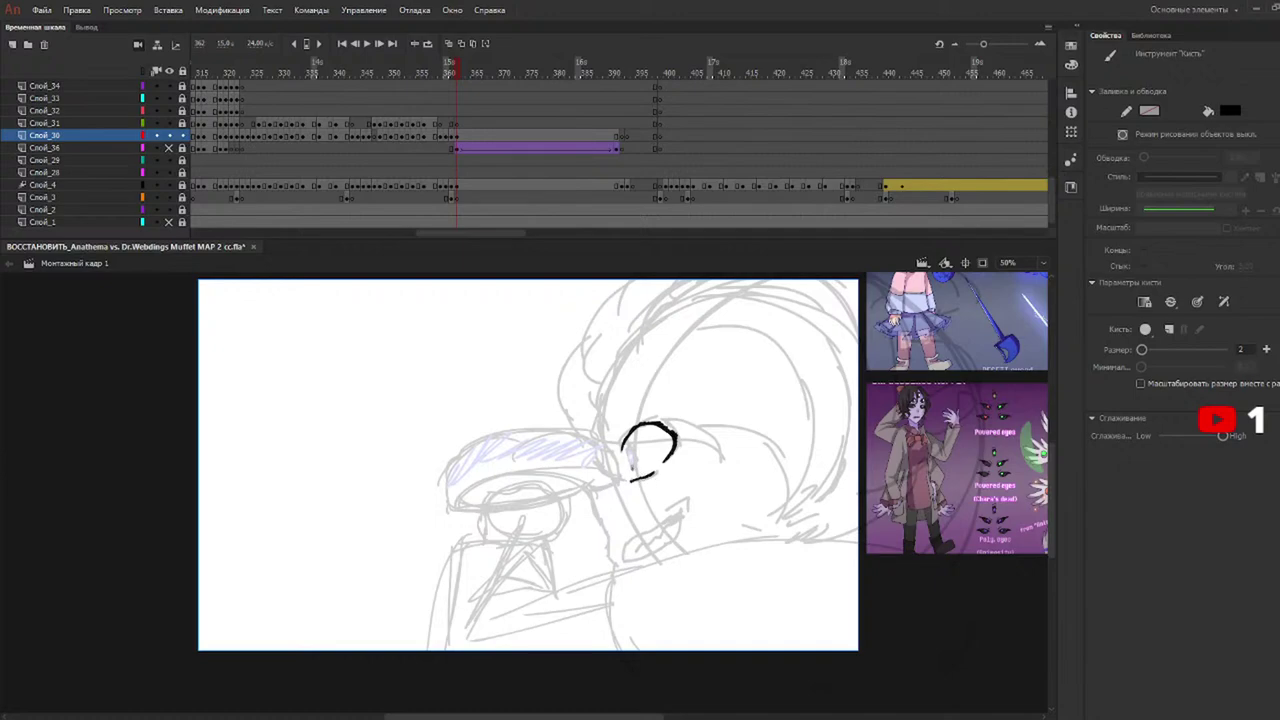
key(ctrl+z)
drag(634, 482, 668, 474)
Ink the grinning mouth outline, its teeth line and the corner crease over the sketch in black.
drag(625, 543, 676, 518)
key(ctrl+z)
drag(624, 541, 668, 518)
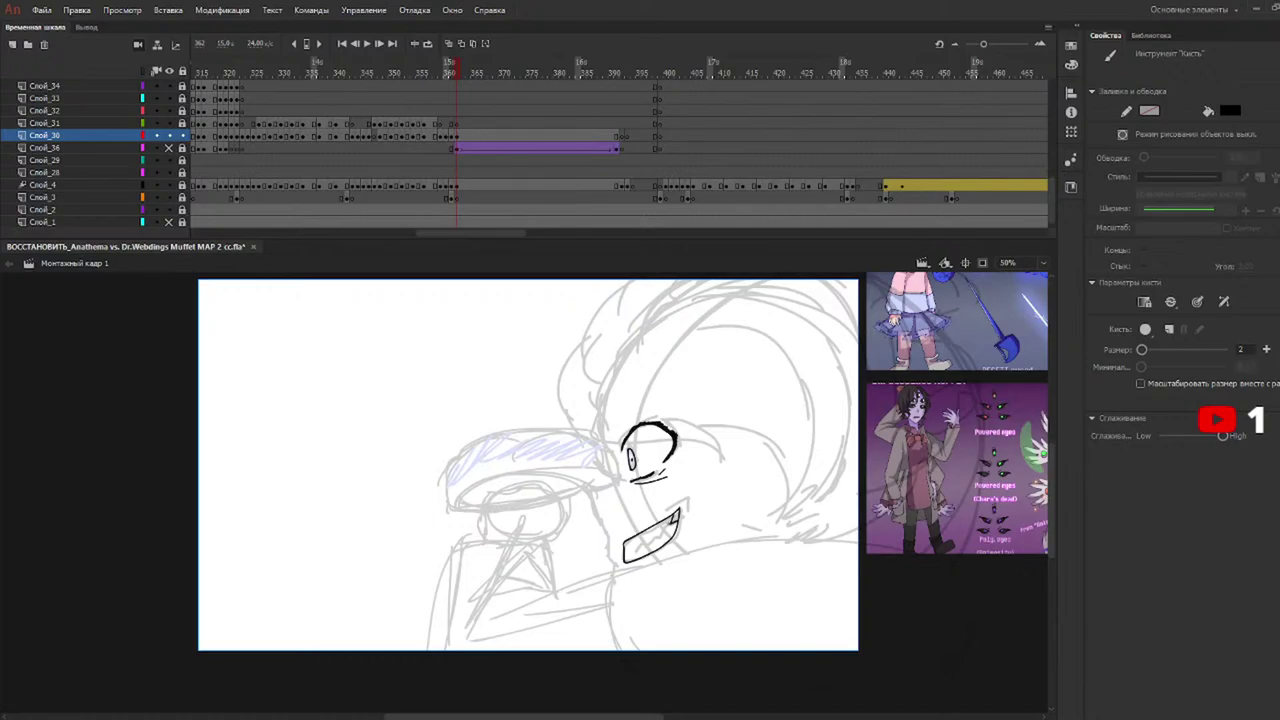
drag(652, 536, 648, 541)
key(ctrl+z)
drag(667, 510, 686, 500)
Draw red paint-brush guide lines closing the eye's open edge and marking shadow boundaries across the eye and mouth.
key(j)
key(y)
drag(640, 482, 623, 437)
key(ctrl+z)
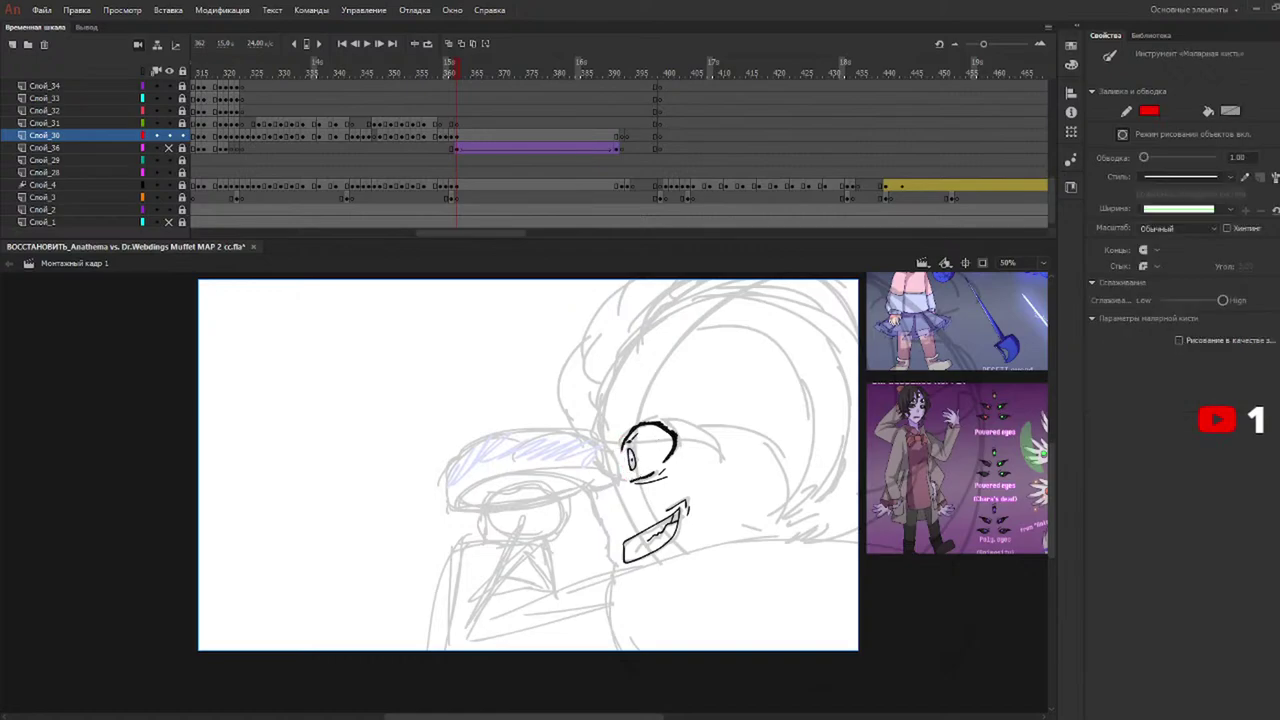
drag(648, 480, 623, 447)
drag(618, 468, 712, 443)
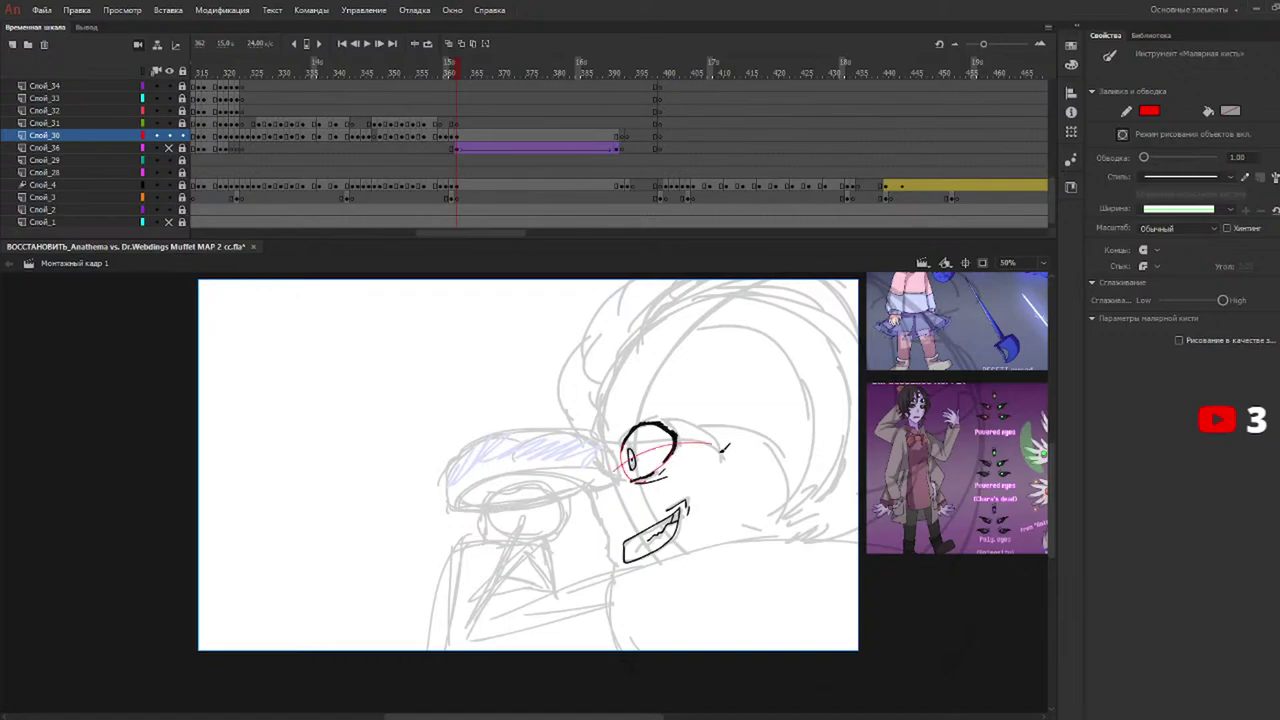
mouse_move(616, 556)
mouse_down()
mouse_move(678, 534)
mouse_move(688, 514)
mouse_up()
Break apart the red guide line objects in the eye and mouth drawing on Слой_30.
scroll(1057, 486, up, 3)
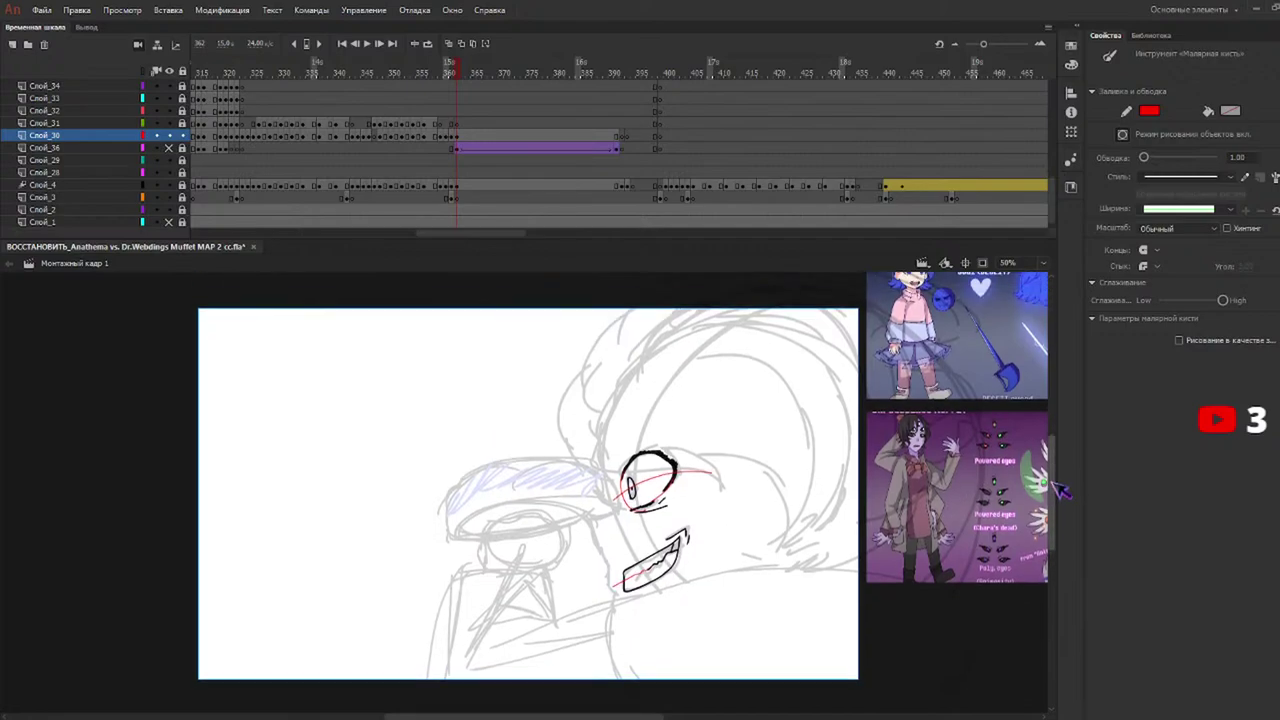
key(k)
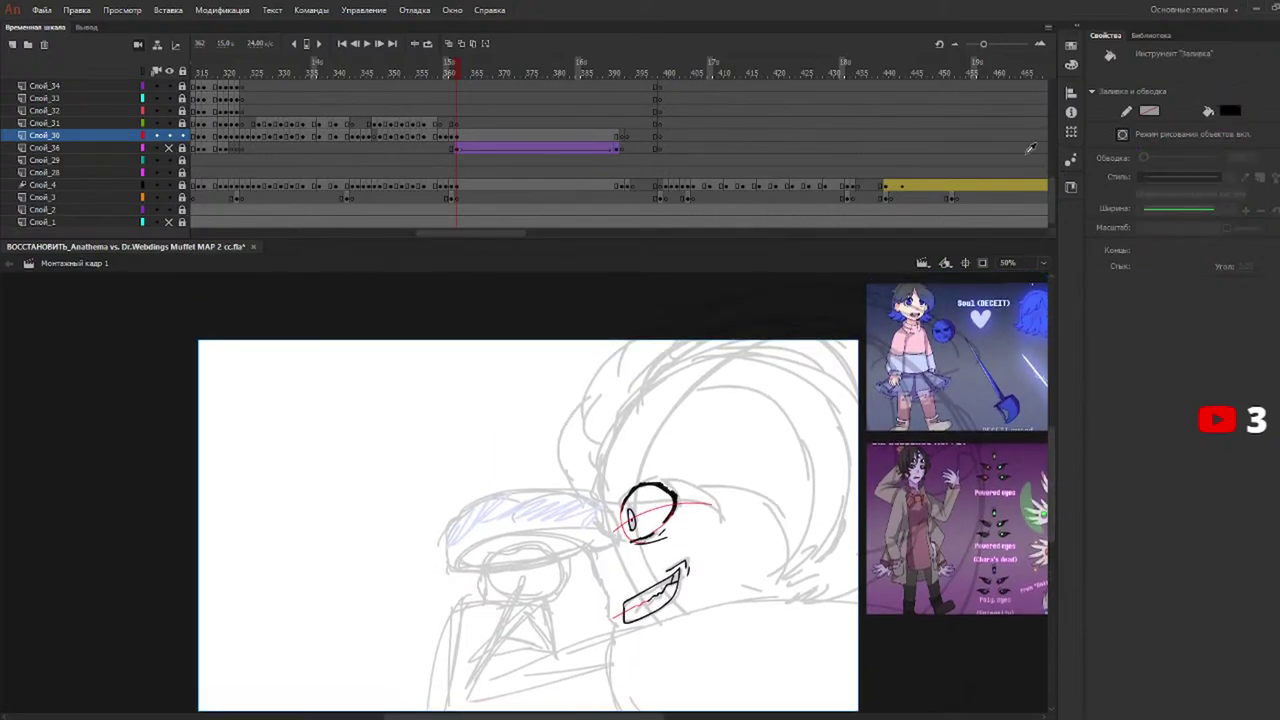
click(1121, 135)
key(v)
drag(776, 408, 490, 712)
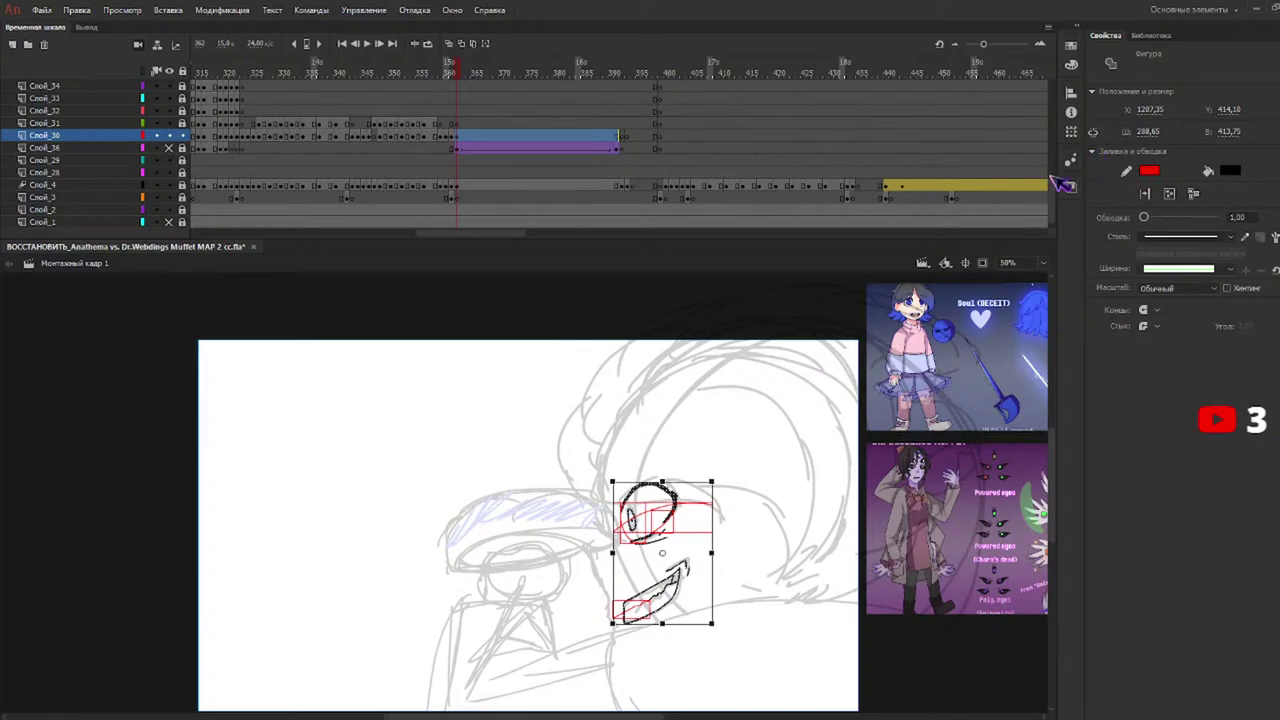
click(1194, 194)
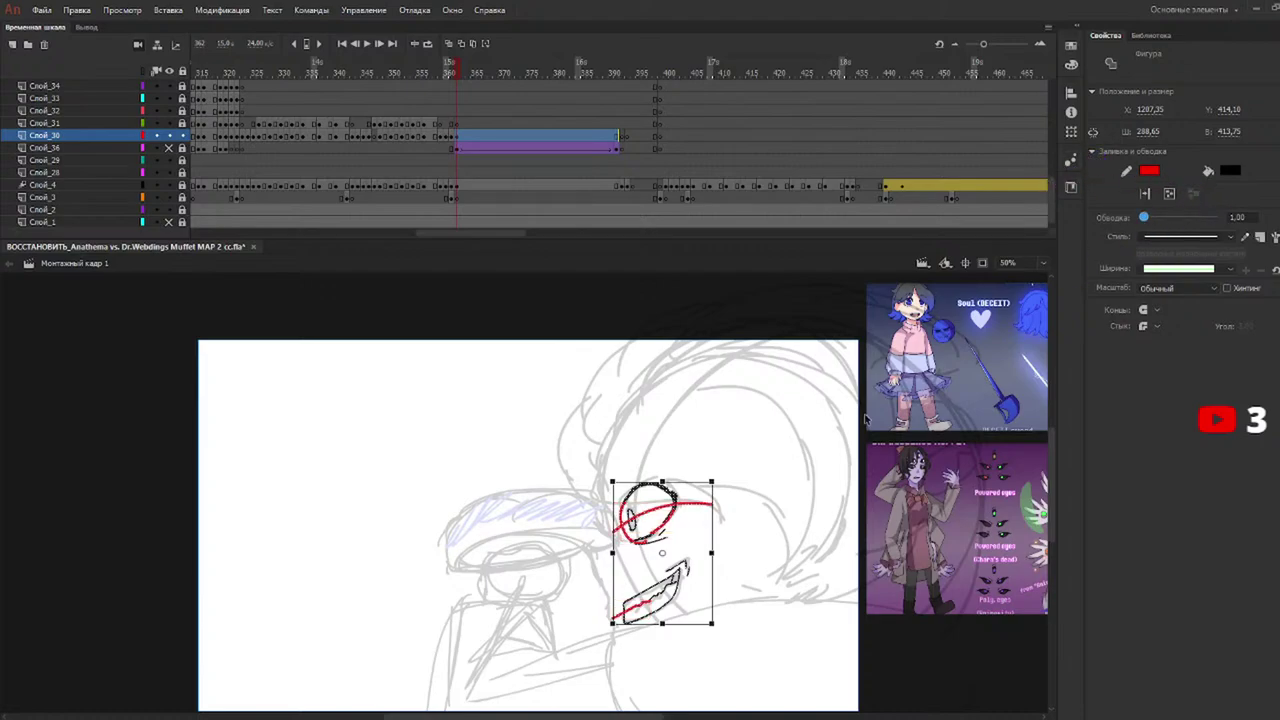
click(832, 300)
Fill the lit parts of the eye and teeth with white and their upper shadow areas with greyish pink.
key(k)
click(656, 526)
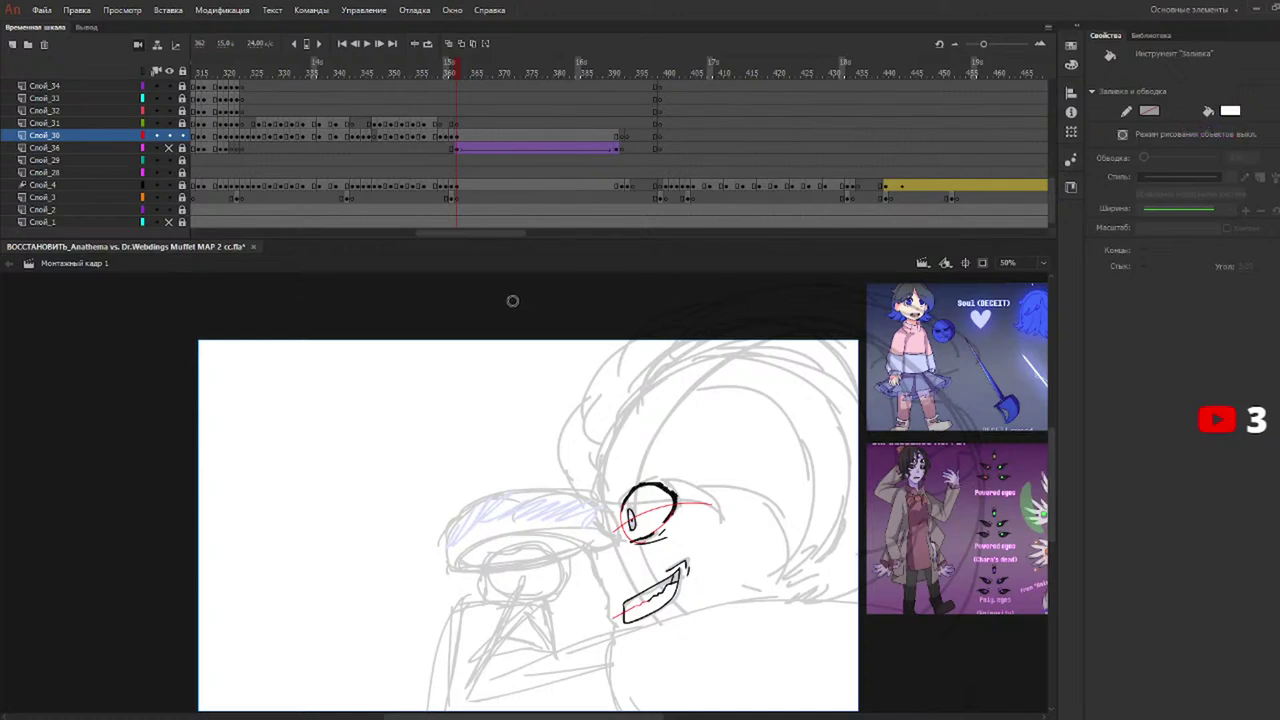
click(658, 503)
click(648, 604)
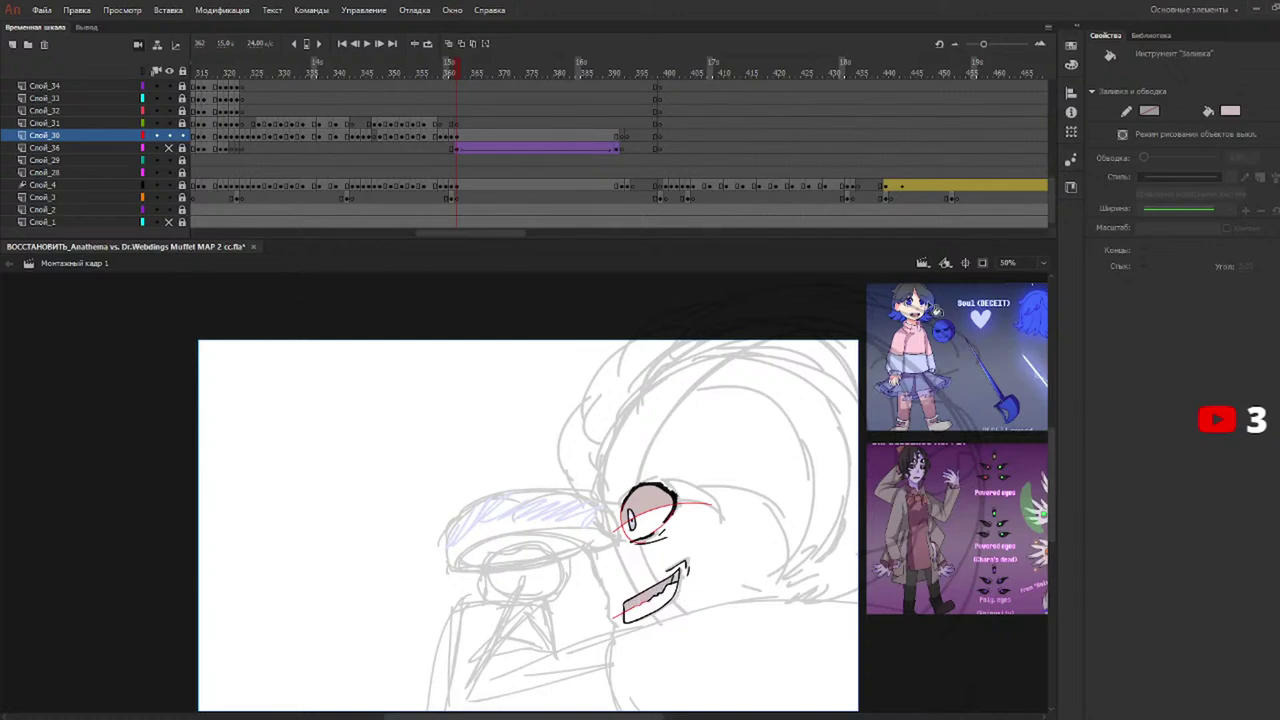
Colour the iris with blue and darker blue tones sampled from the blue-haired character reference.
key(i)
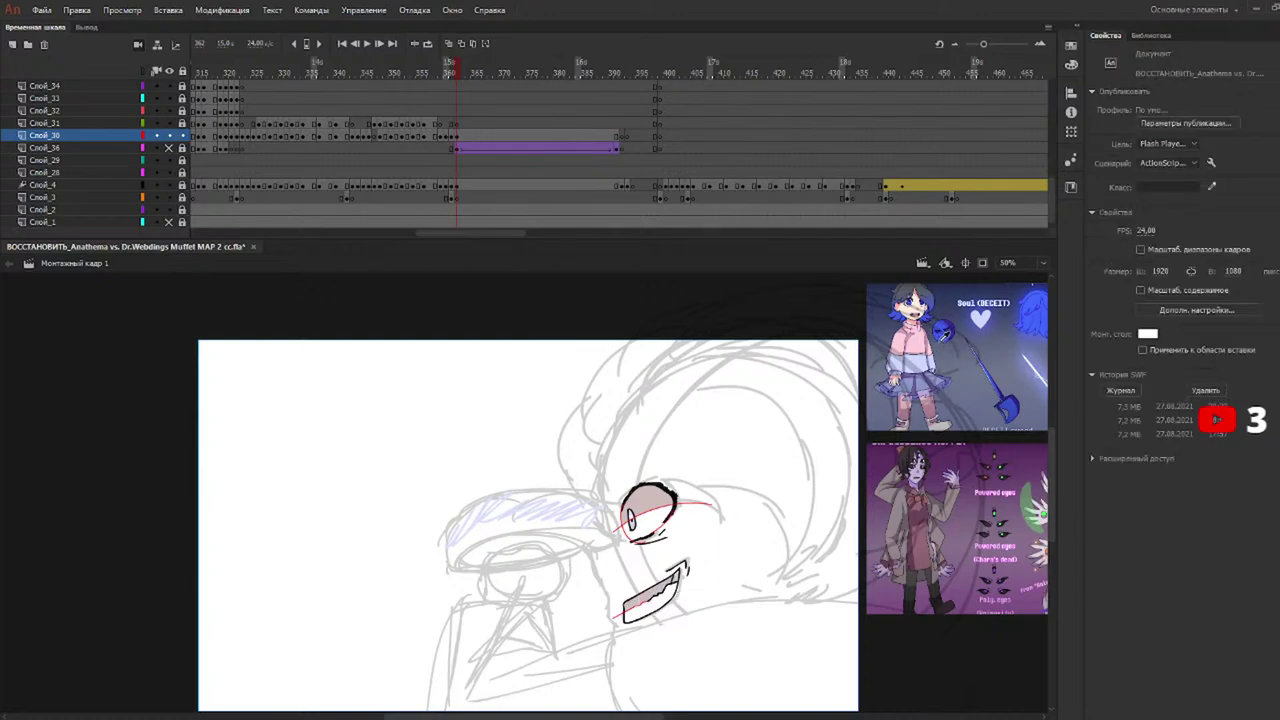
click(940, 335)
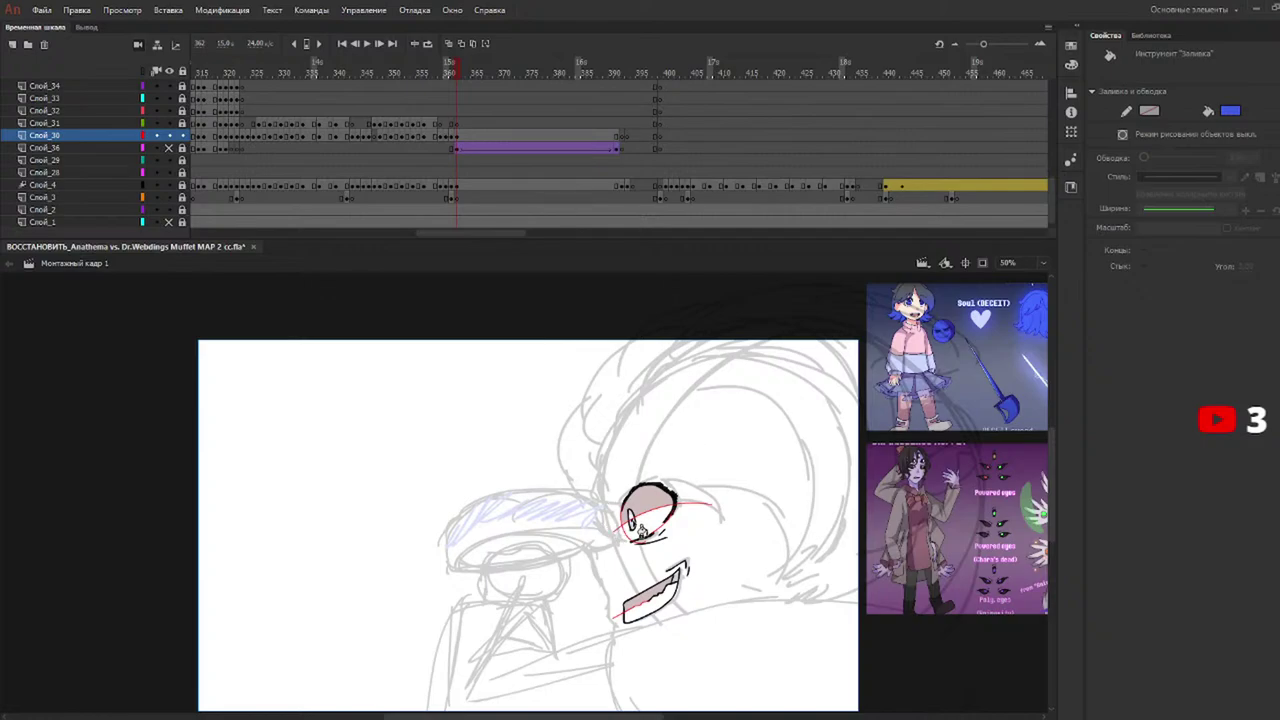
click(632, 521)
key(v)
click(960, 326)
Choose a dark colour and fill the corner of the open mouth with it.
key(b)
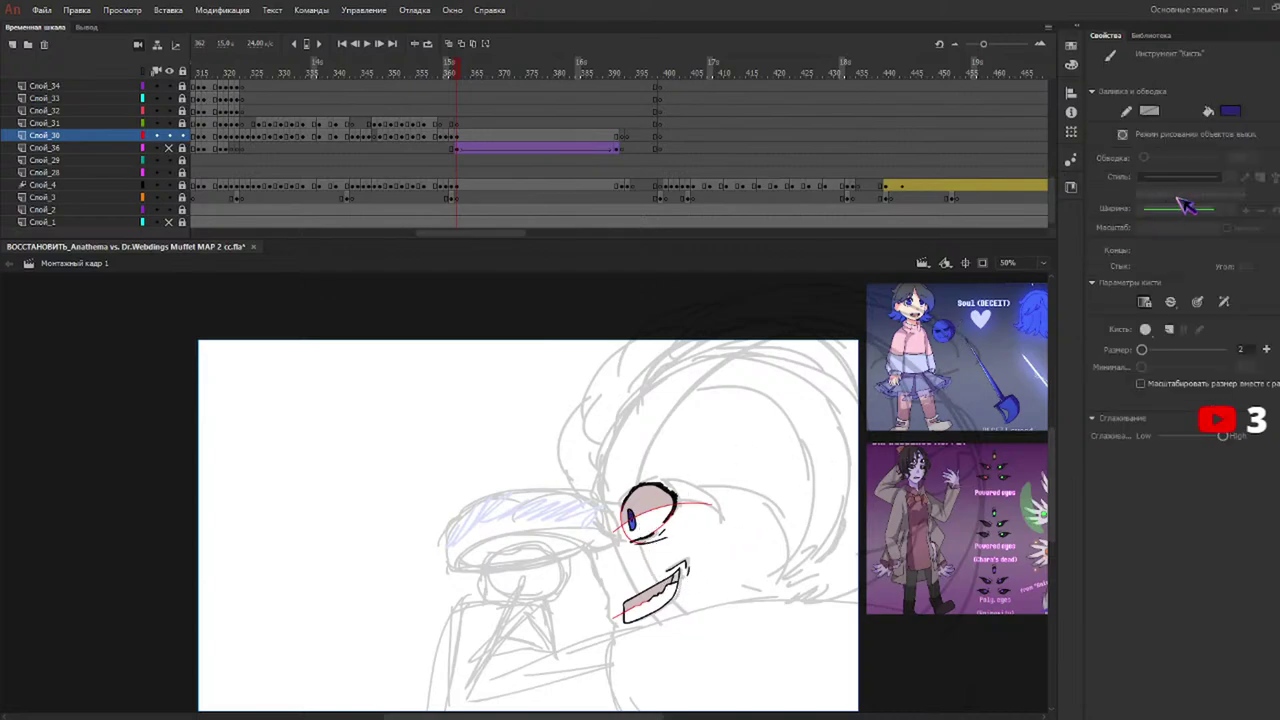
click(1234, 110)
click(1155, 200)
click(1230, 110)
Remove the red guide strokes from the whole eye and mouth drawing.
key(v)
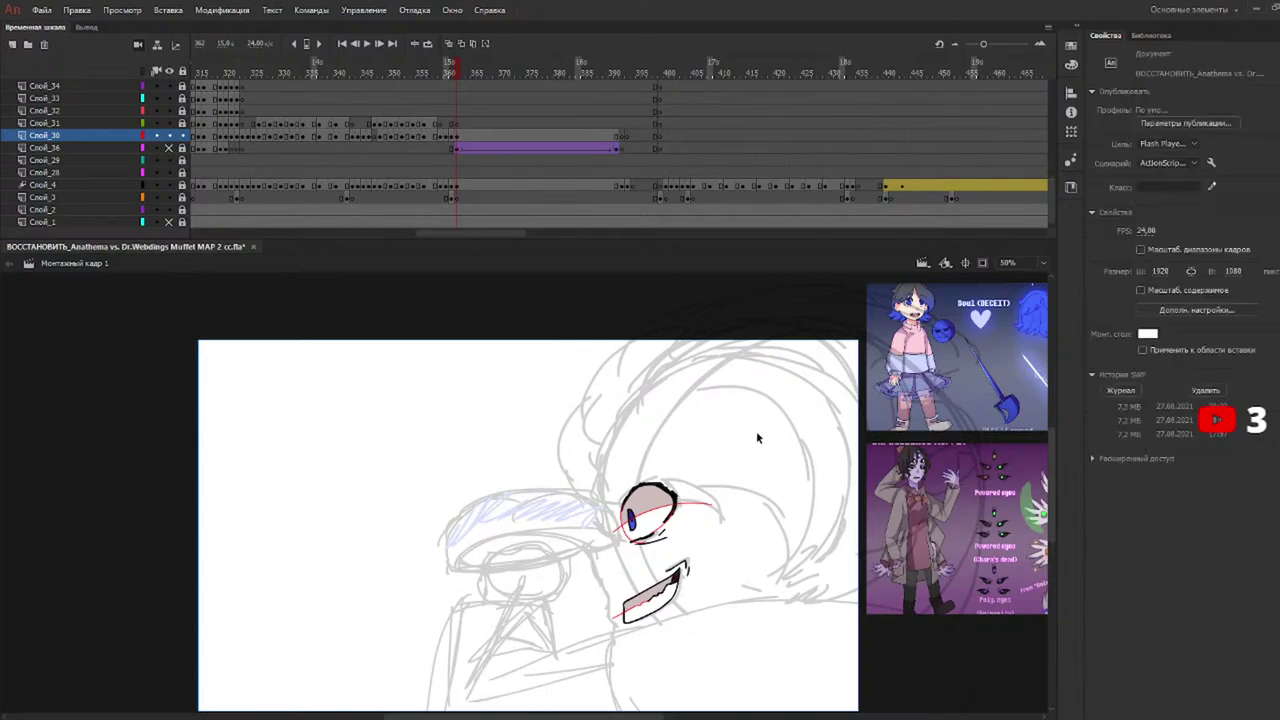
drag(757, 433, 572, 684)
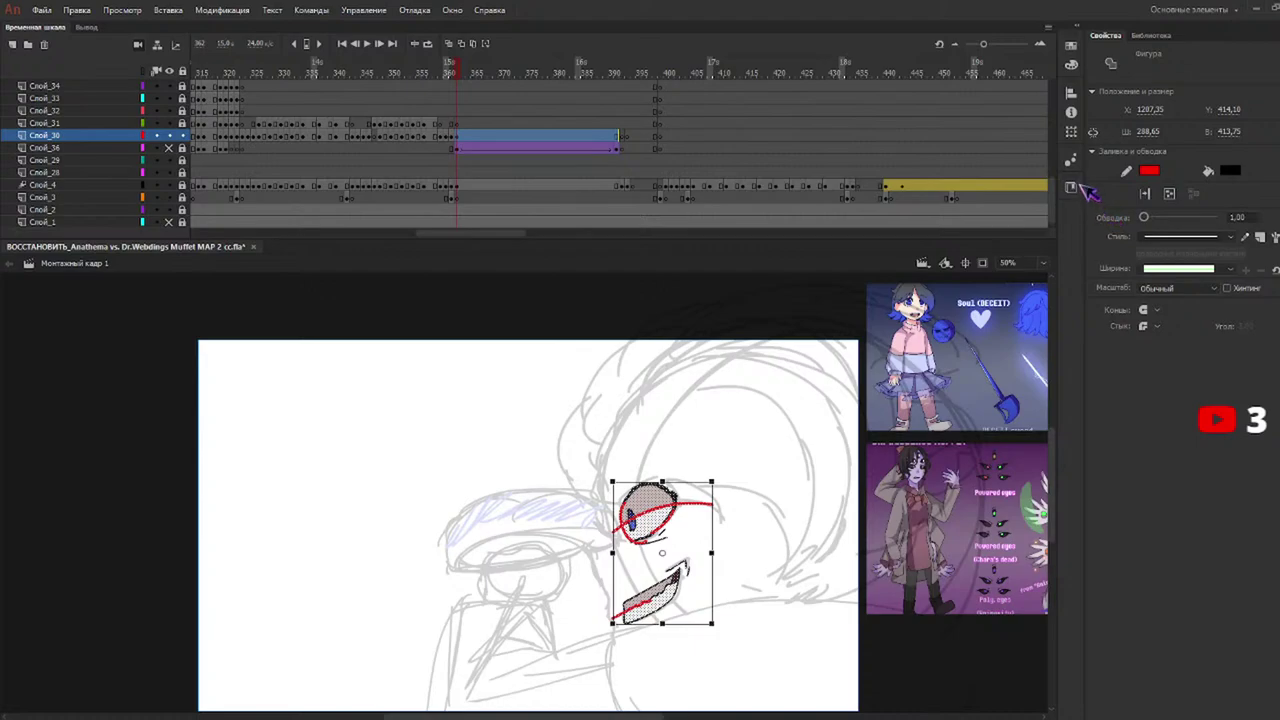
click(1144, 193)
click(1124, 189)
click(720, 466)
Move the eye drawing from Слой_30 to Слой_31 at frame 362 and align it with the sketched eye.
drag(703, 455, 604, 549)
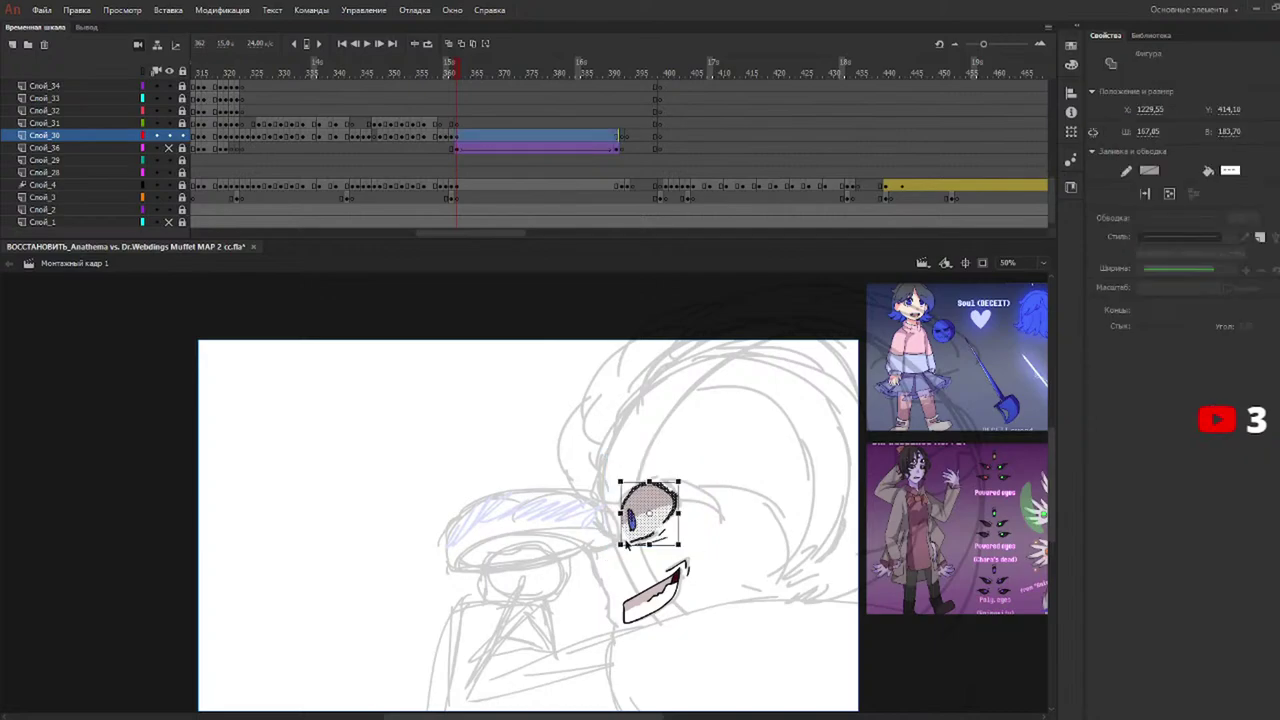
key(Delete)
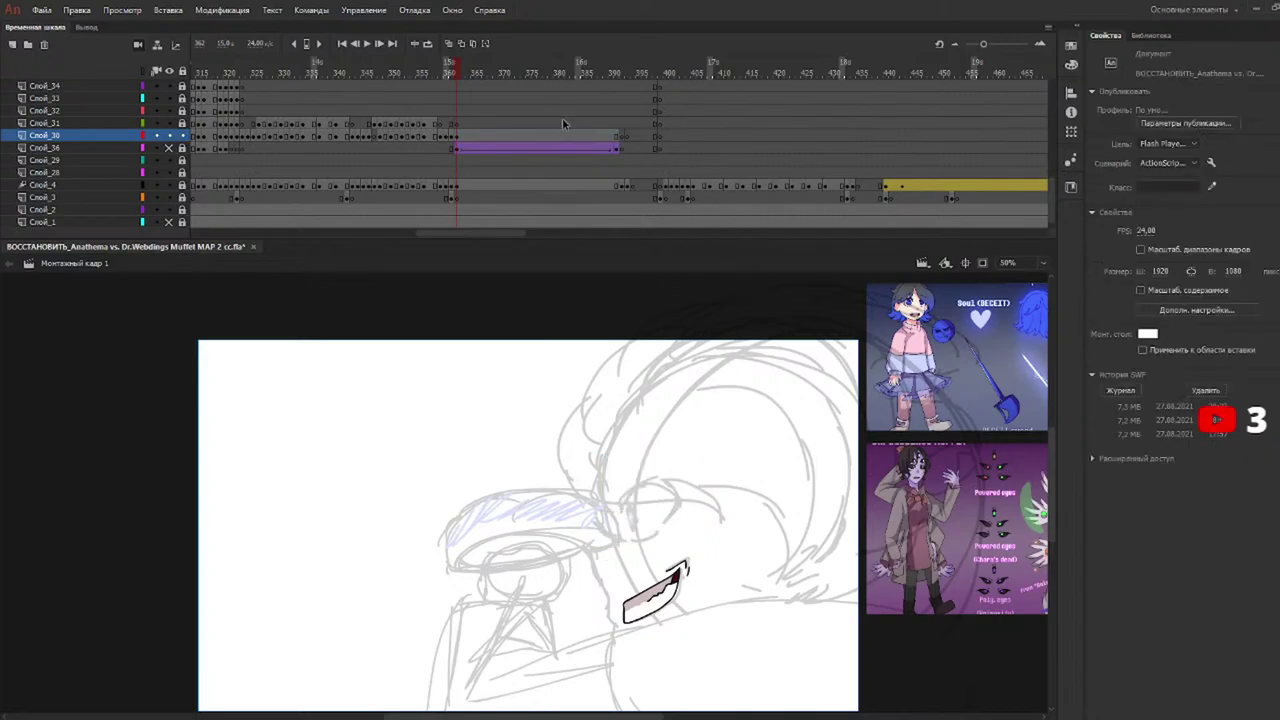
click(182, 135)
click(617, 124)
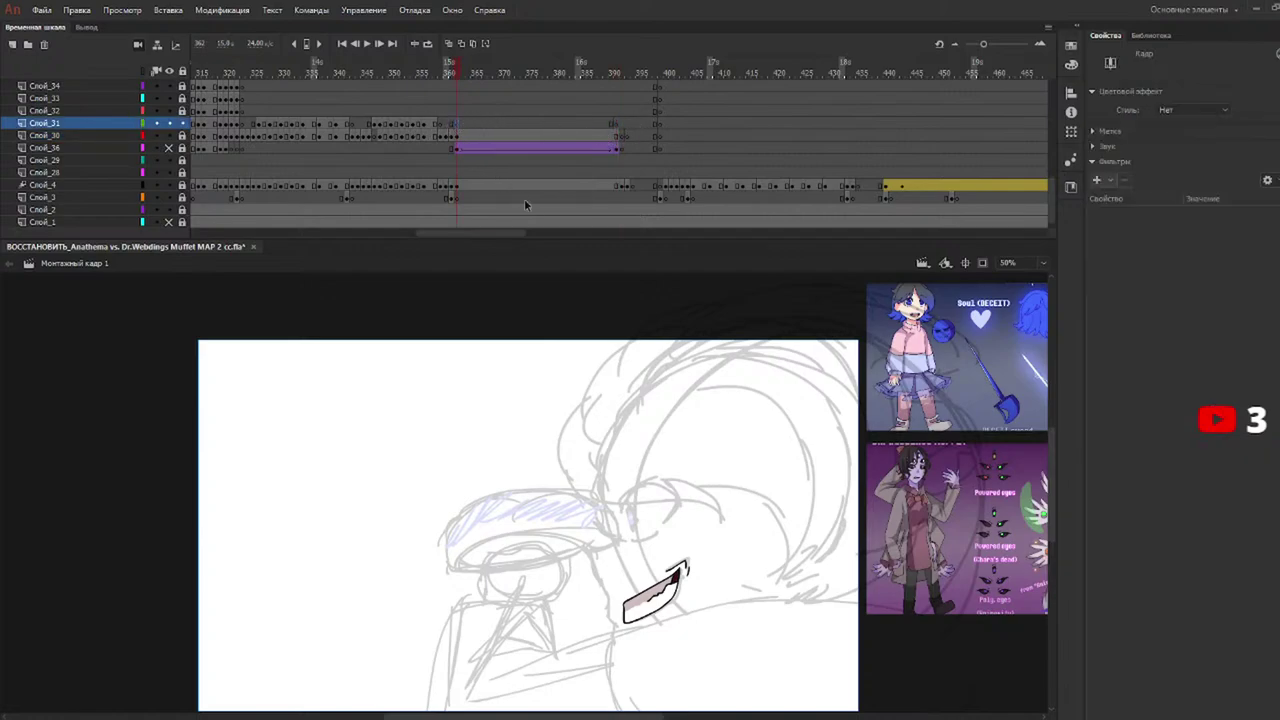
key(ctrl+v)
drag(541, 488, 667, 495)
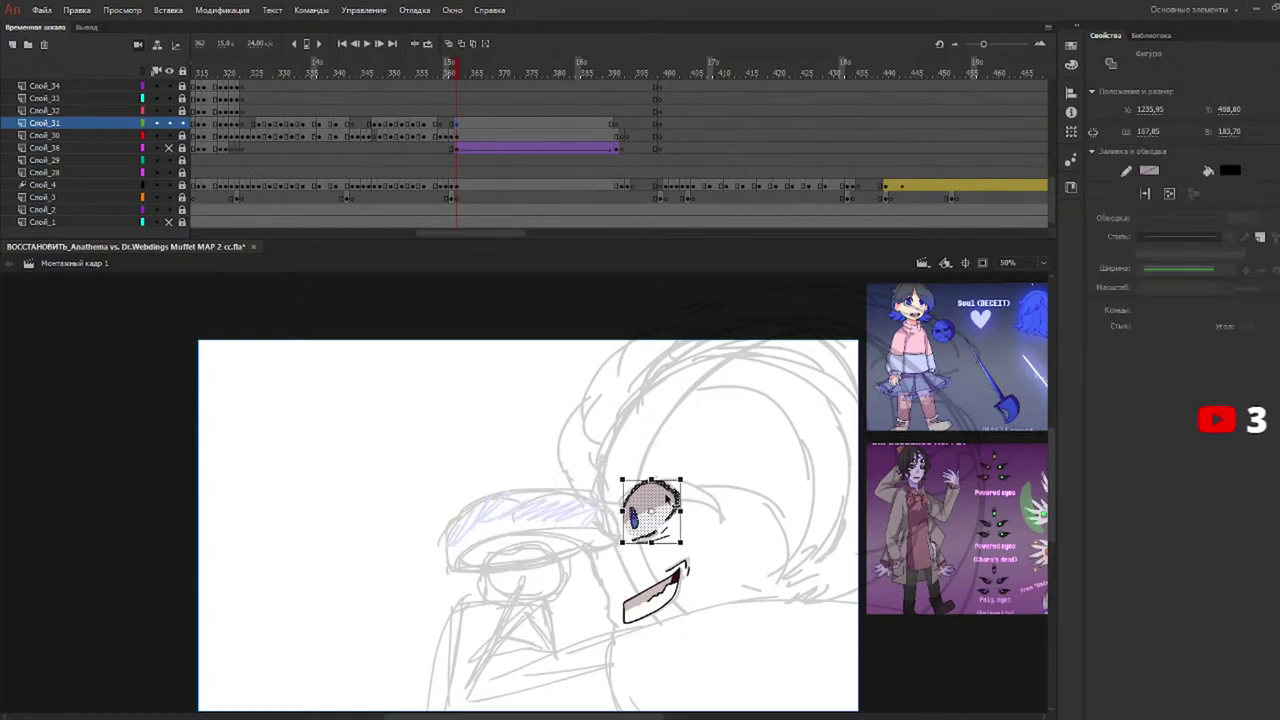
click(716, 427)
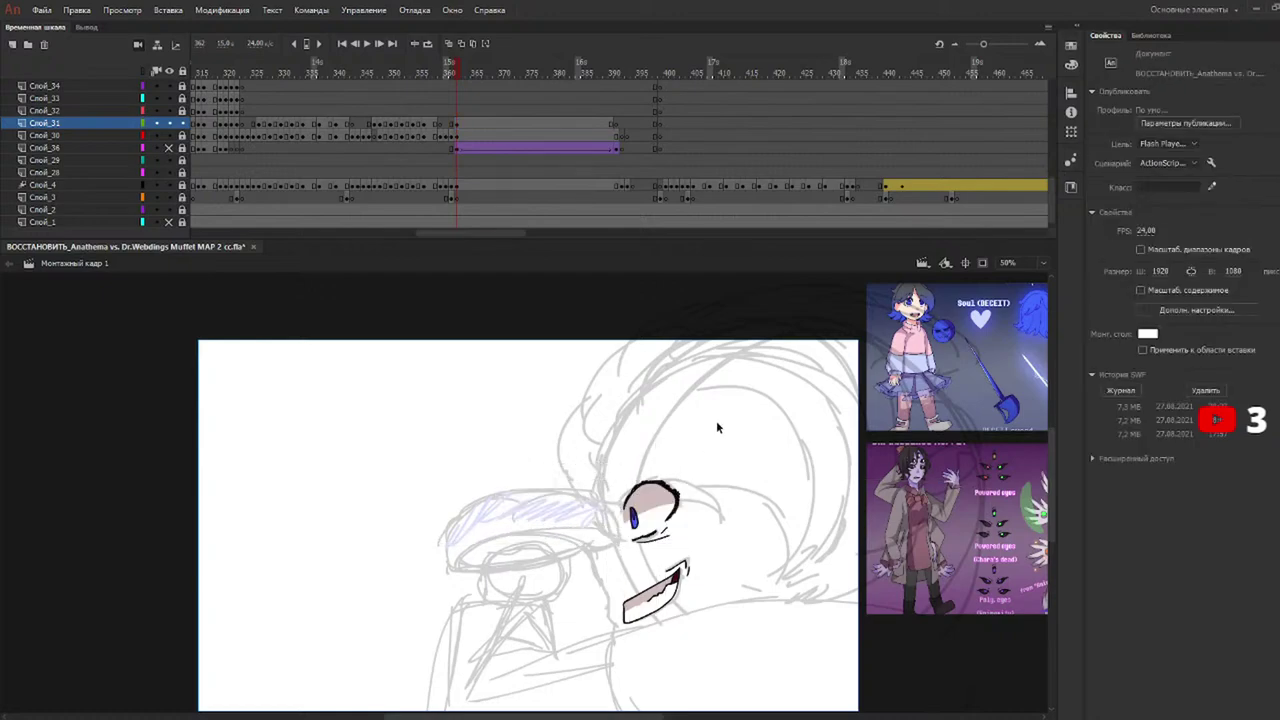
Try to end the eye drawing's hold on Слой_31 around frame 391 by clearing the frames up to 397.
click(612, 124)
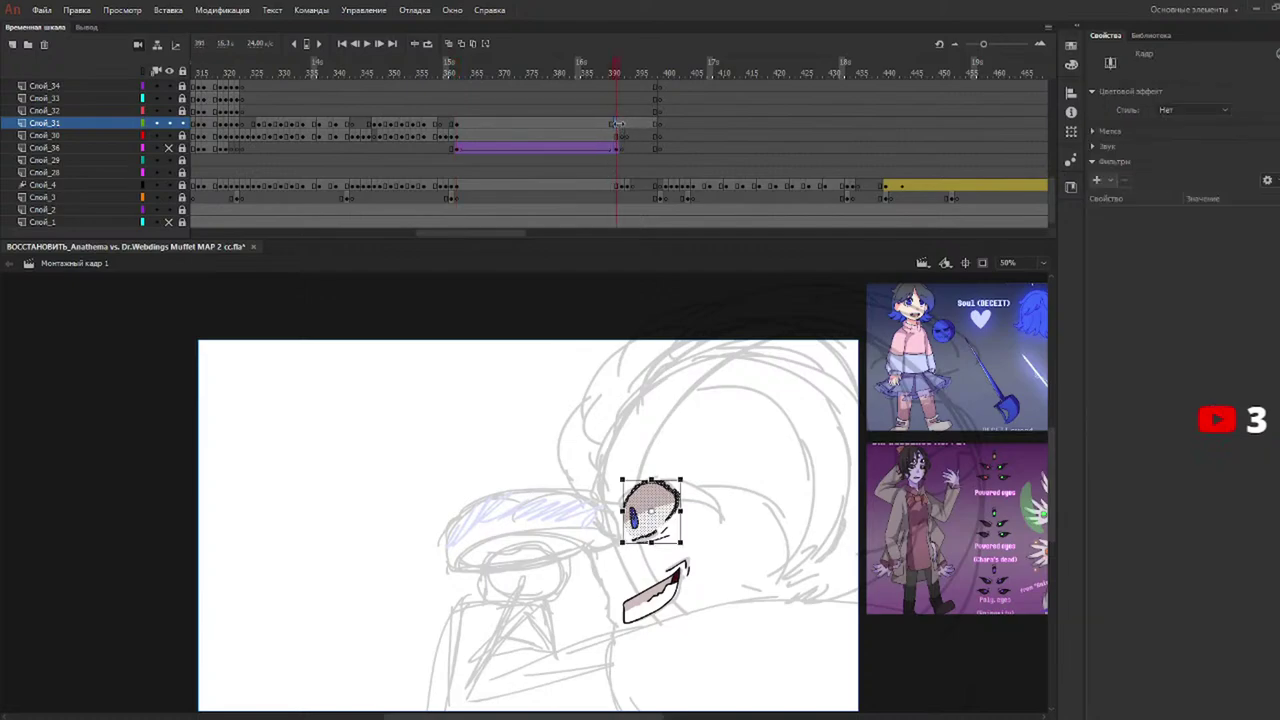
key(Delete)
click(612, 124)
click(620, 125)
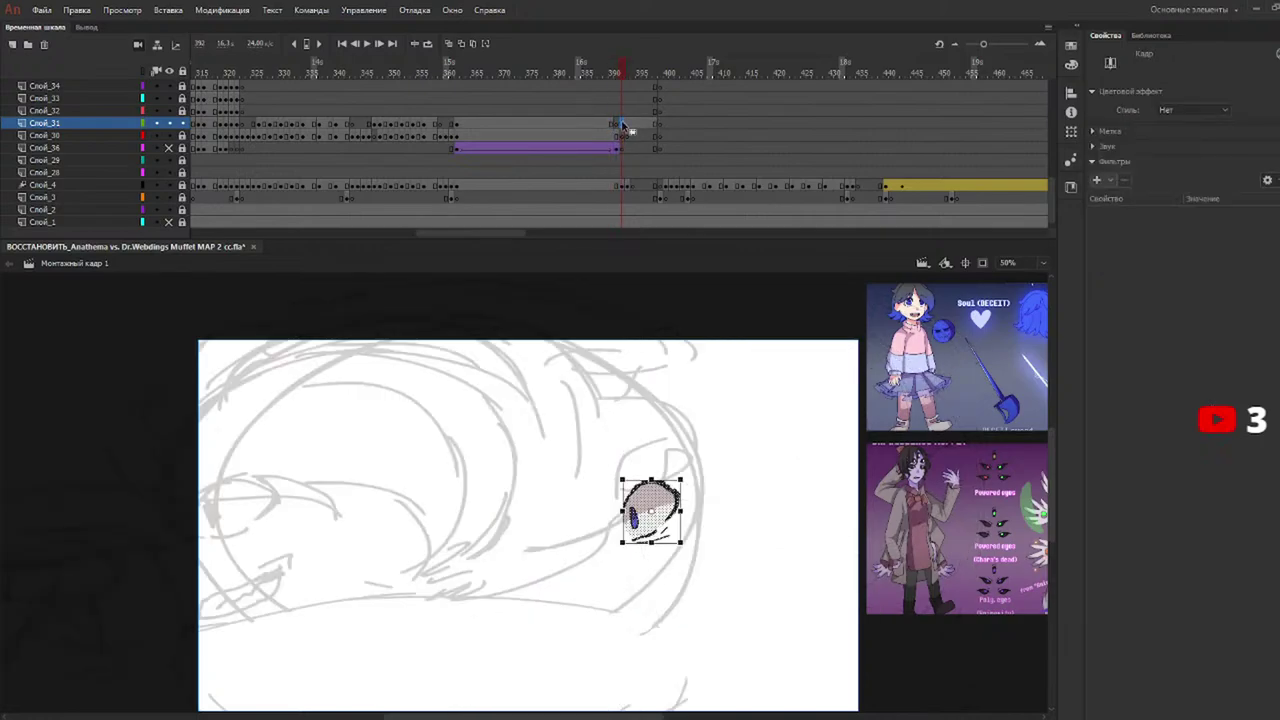
drag(622, 125, 656, 127)
key(Delete)
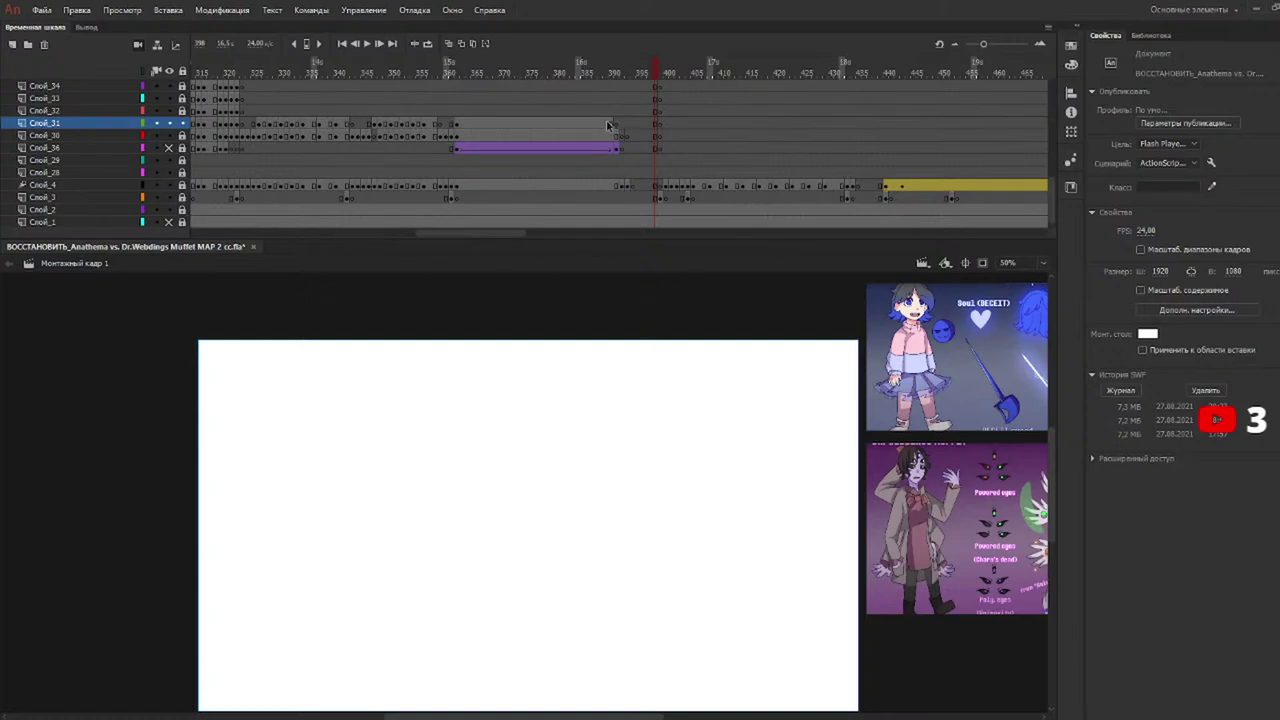
Try to redo the eye's frame span from frame 362 on Слой_31, and undo the frame changes.
click(610, 126)
drag(615, 126, 458, 126)
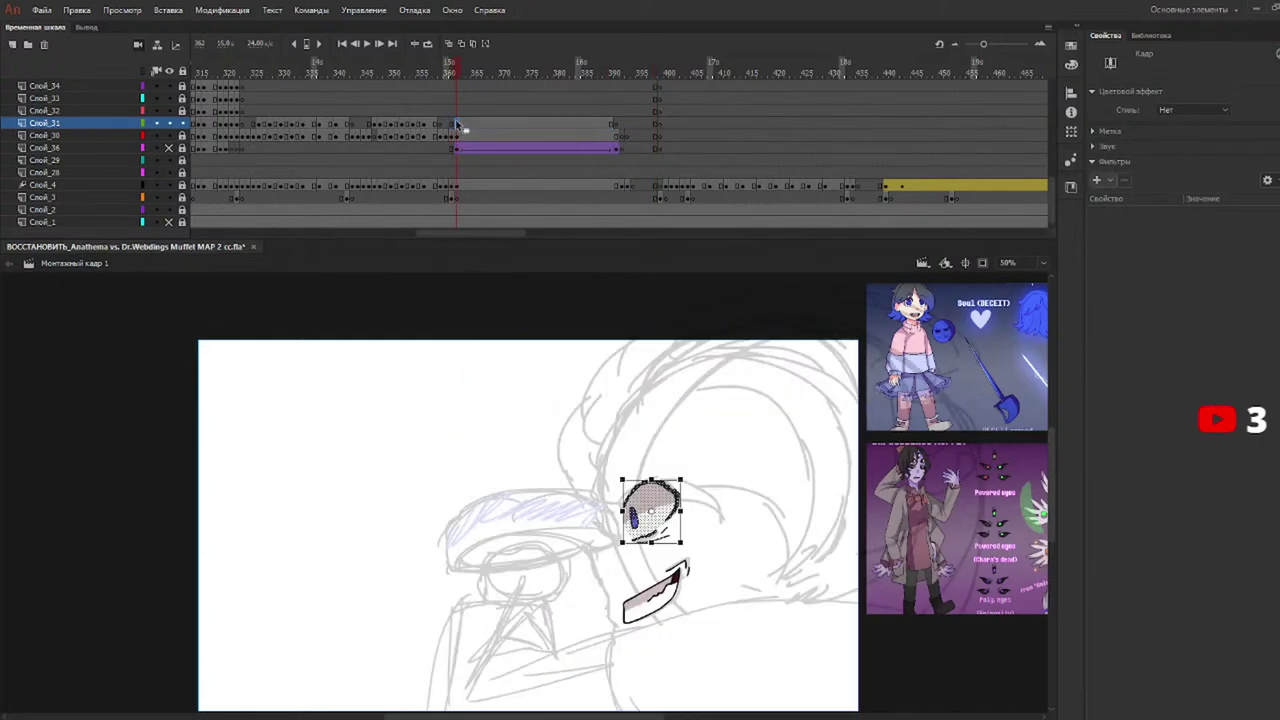
click(617, 126)
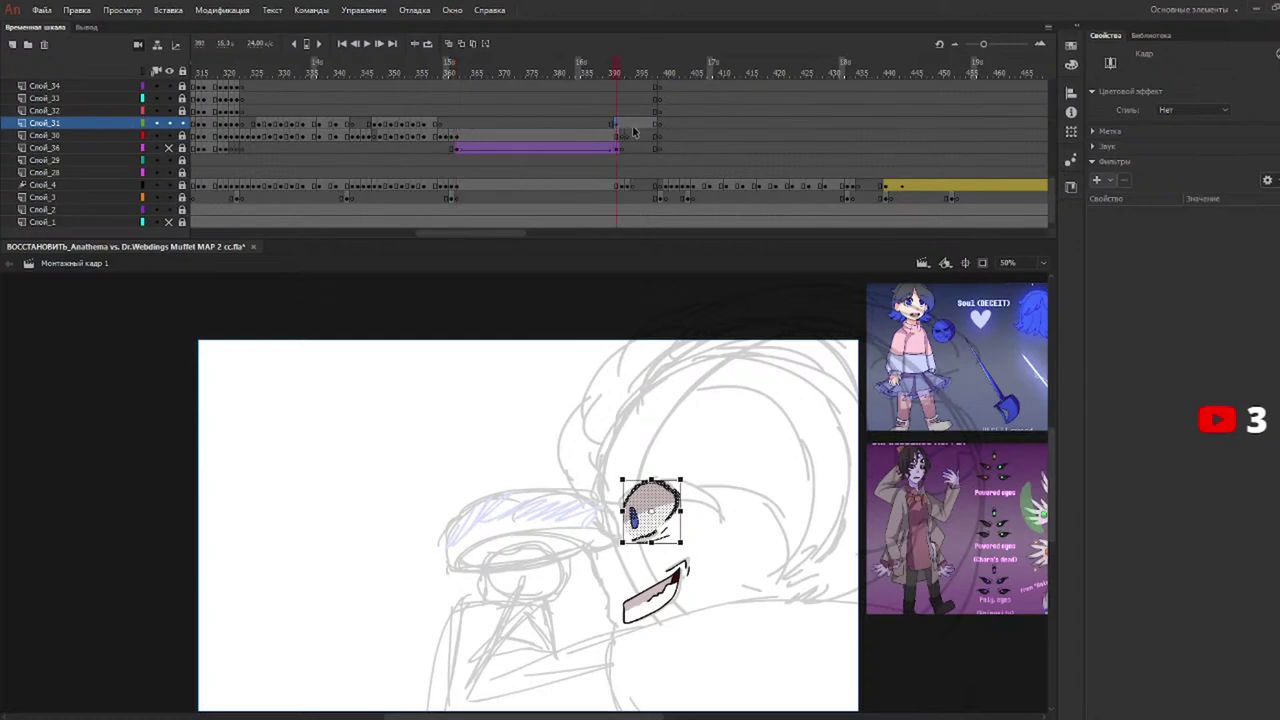
click(461, 123)
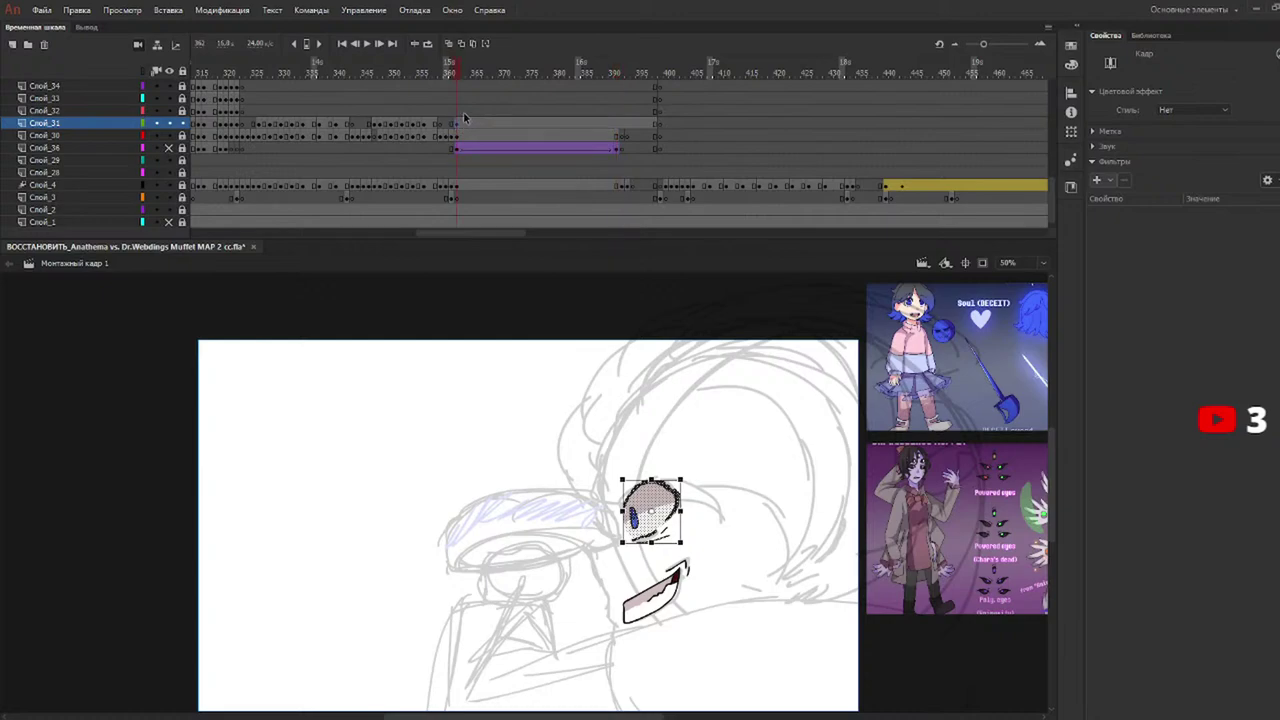
drag(622, 124, 655, 123)
key(Delete)
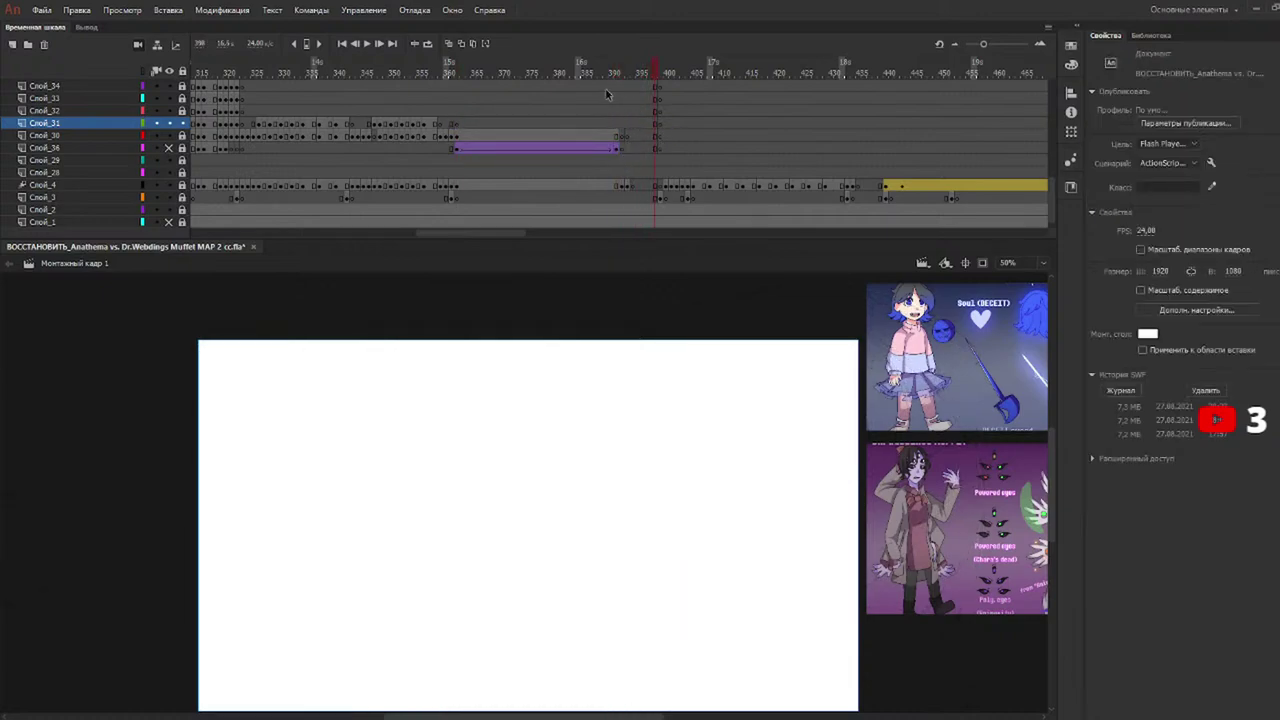
key(ctrl+z)
click(620, 127)
key(ctrl+z)
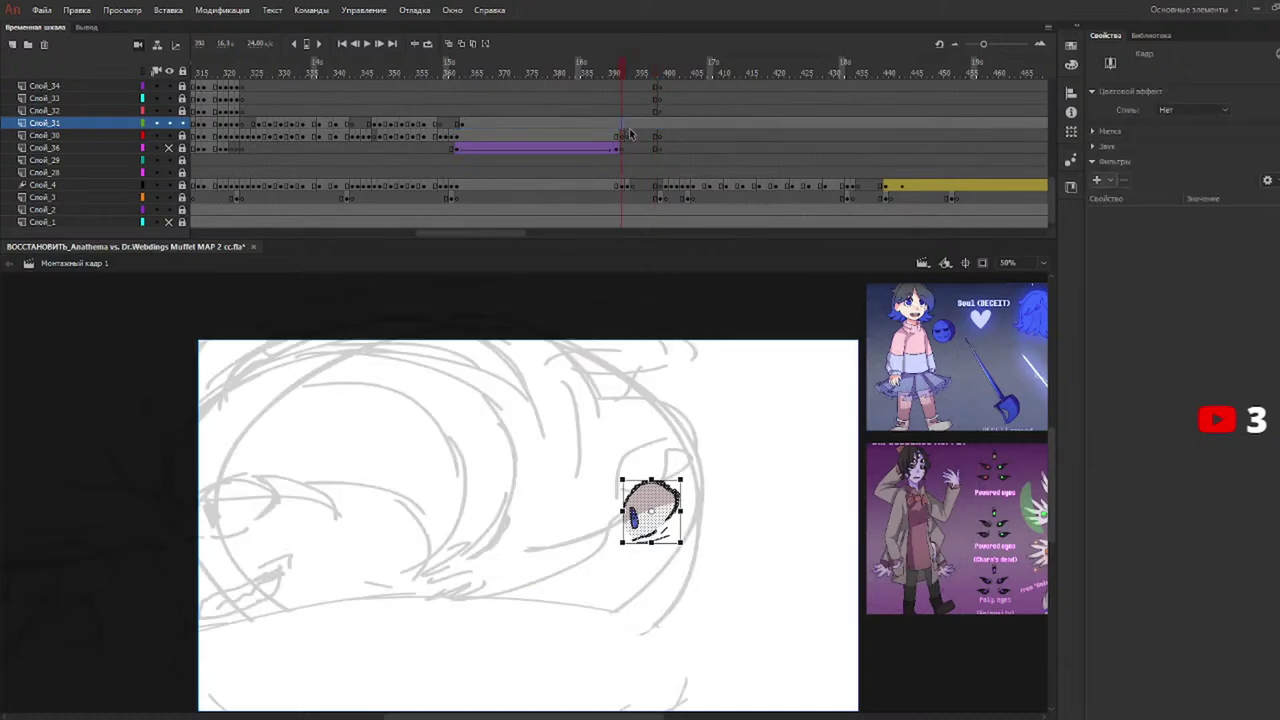
drag(627, 127, 630, 131)
key(ctrl+z)
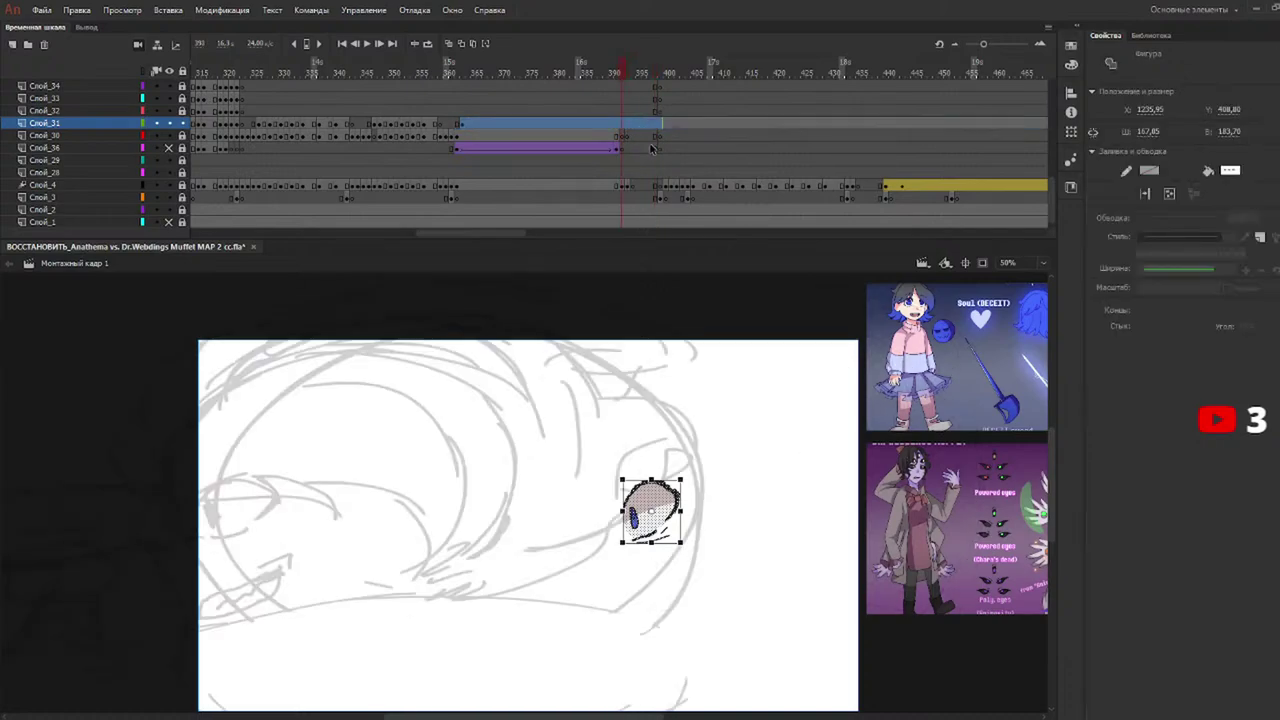
key(ctrl+z)
Clear the Слой_31 frames from 392 to 397 so the eye ends at frame 391, and lock the layer.
click(628, 68)
mouse_move(633, 72)
mouse_down()
mouse_move(625, 99)
mouse_move(661, 126)
mouse_up()
key(Delete)
click(456, 72)
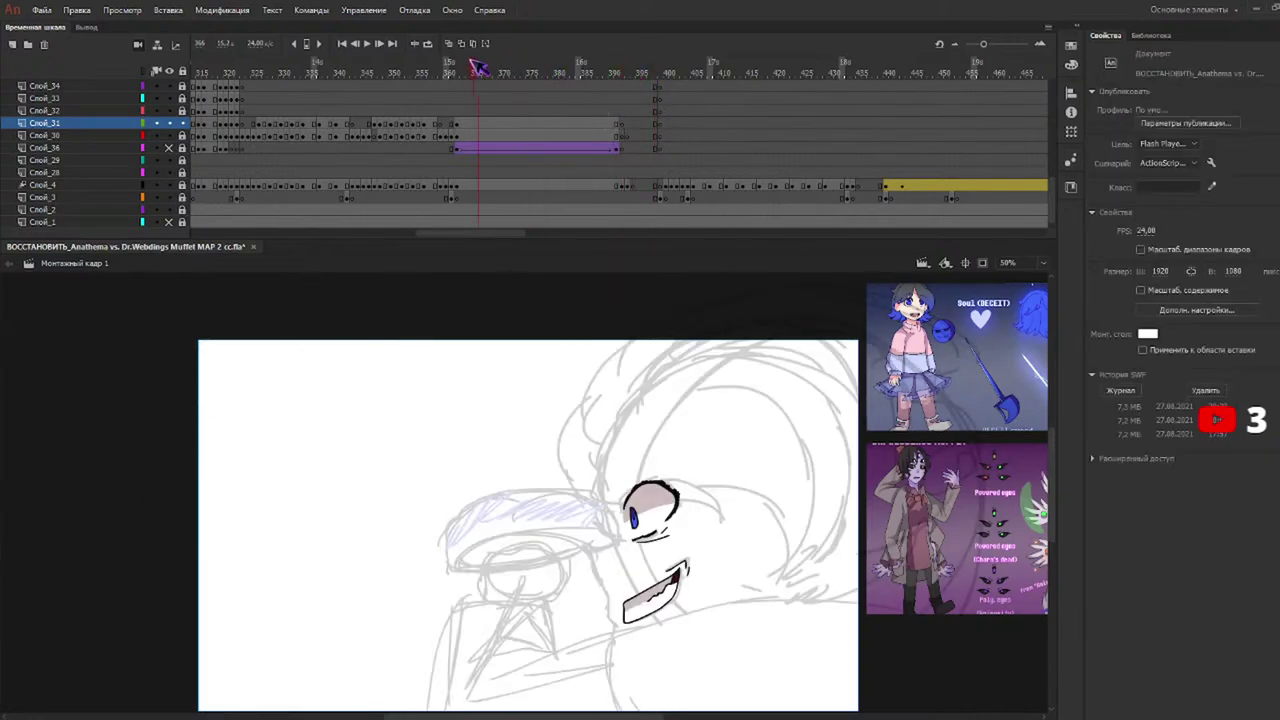
click(182, 123)
Add a keyframe at frame 391 on Слой_30 and create a classic tween for the mouth from frame 362.
click(617, 135)
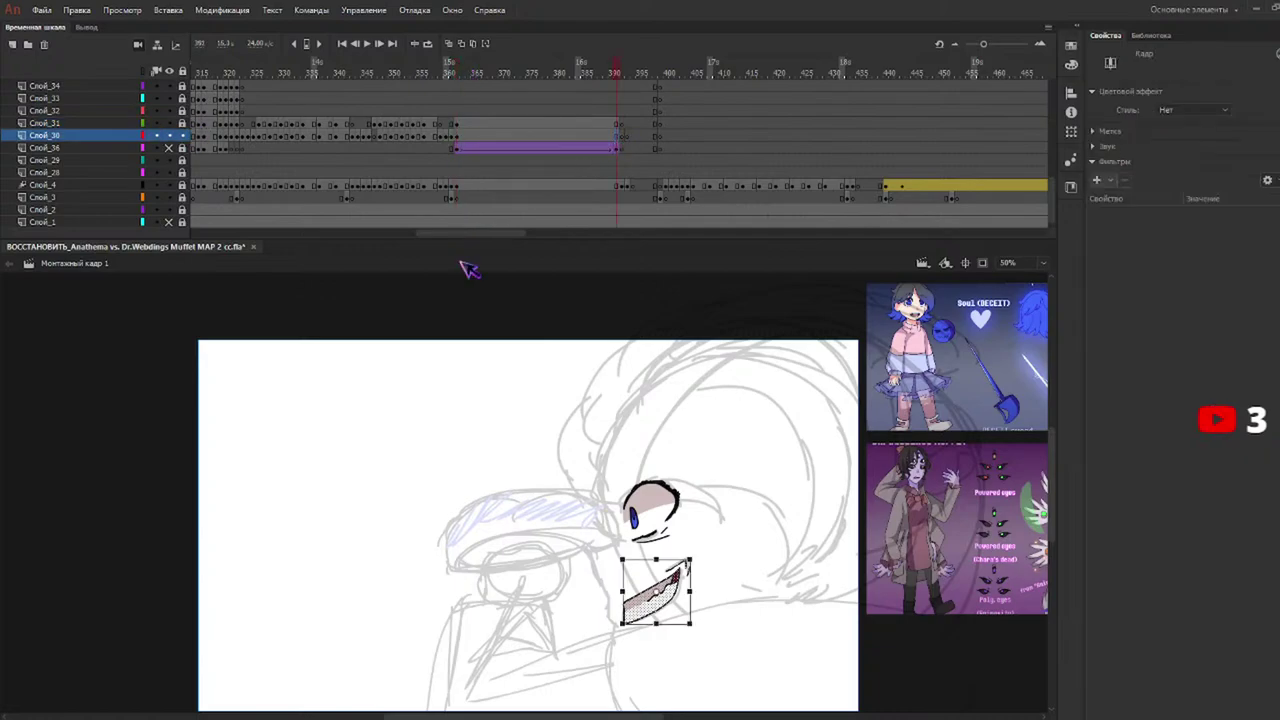
right_click(562, 139)
click(633, 188)
click(617, 140)
click(655, 597)
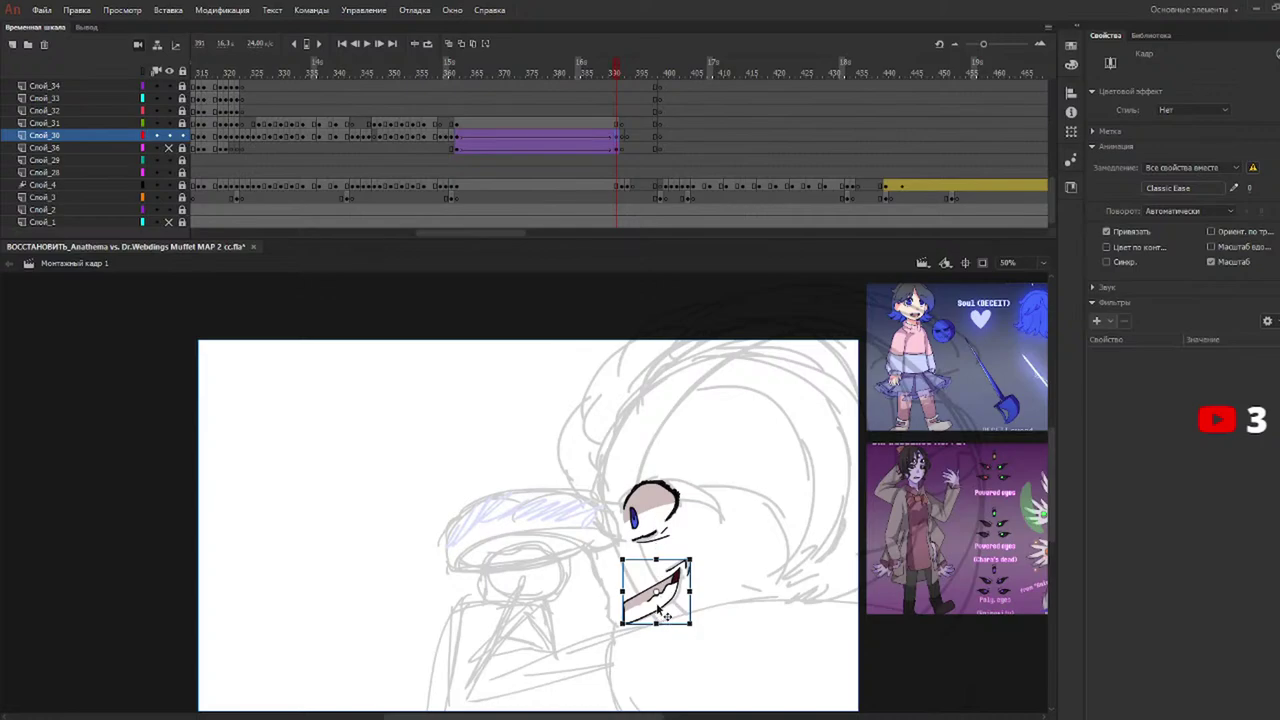
Show the coloured character on Слой_36, and shift and rotate the mouth at frame 391 to fit the face.
click(169, 147)
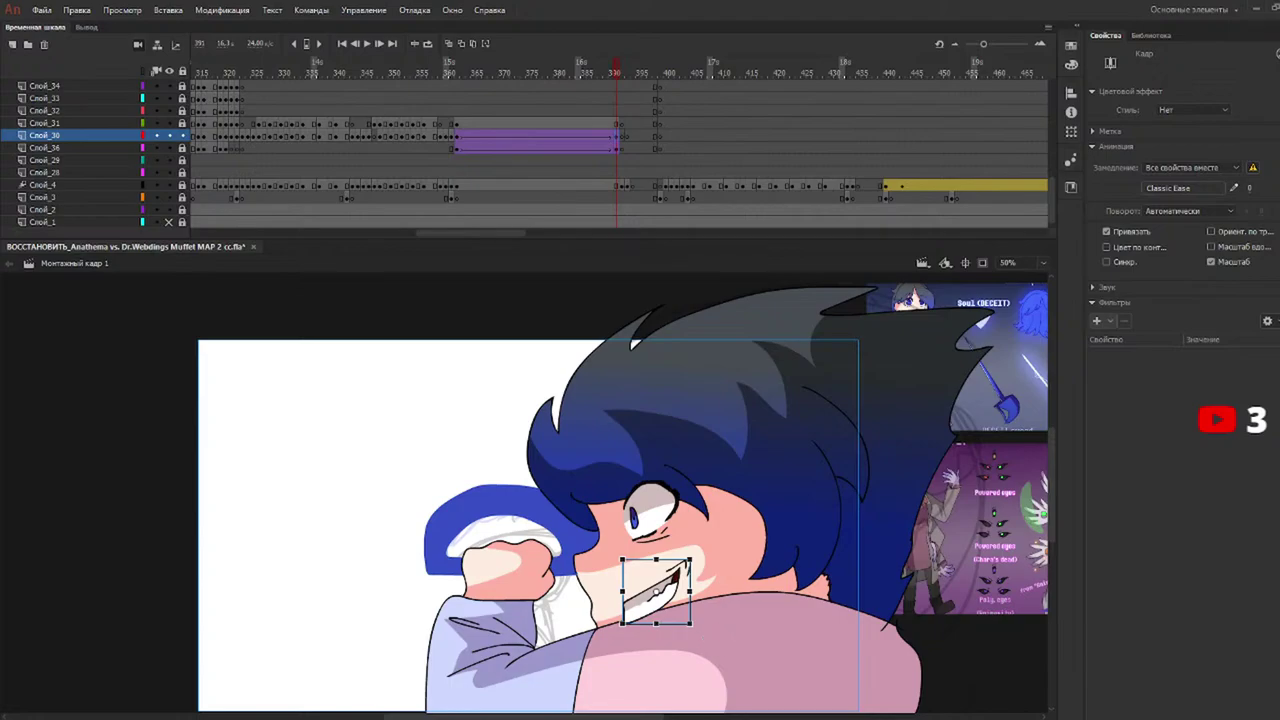
drag(644, 620, 630, 607)
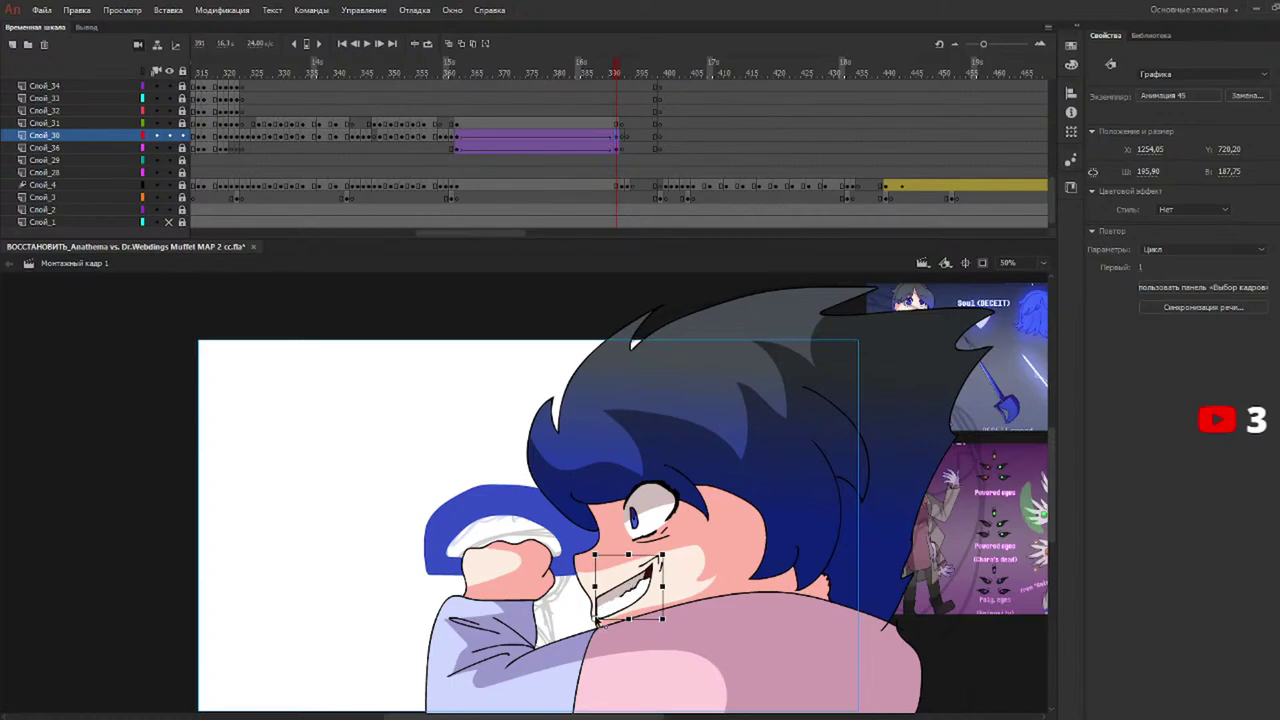
drag(669, 569, 623, 547)
Move the mouth at frame 362 slightly up and left to fit the coloured face.
drag(500, 73, 458, 88)
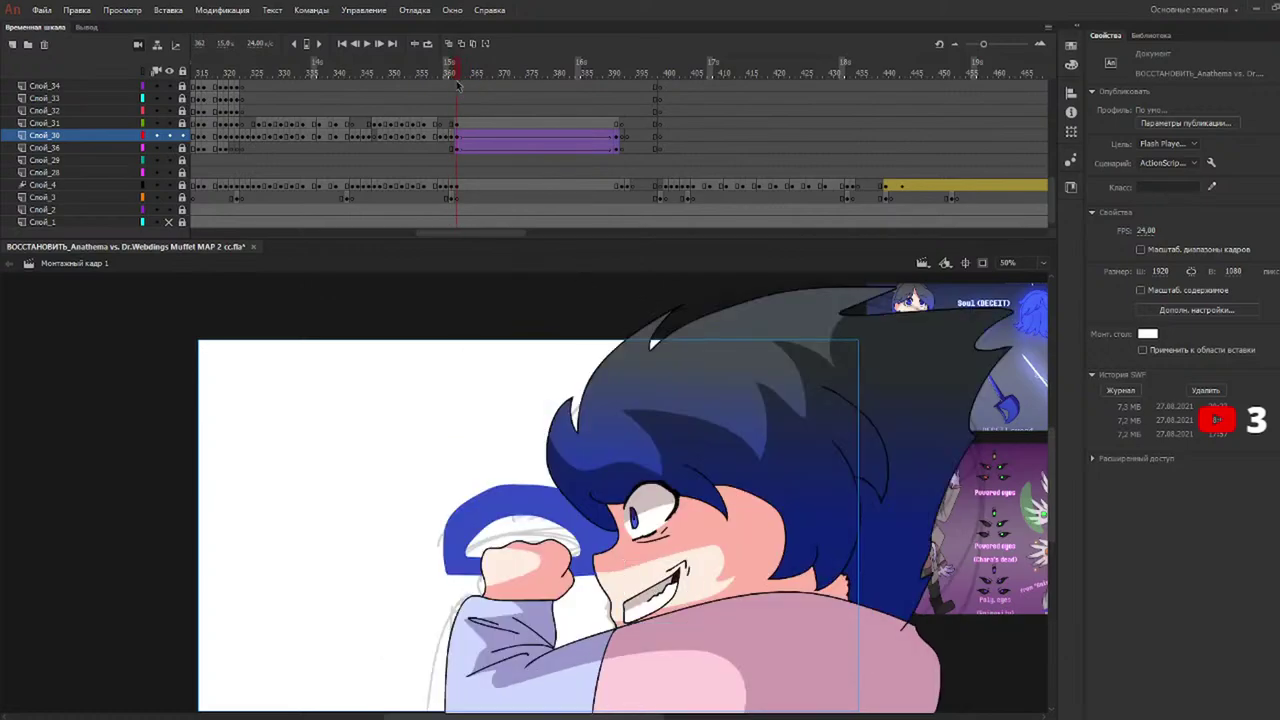
click(673, 598)
drag(674, 604, 667, 598)
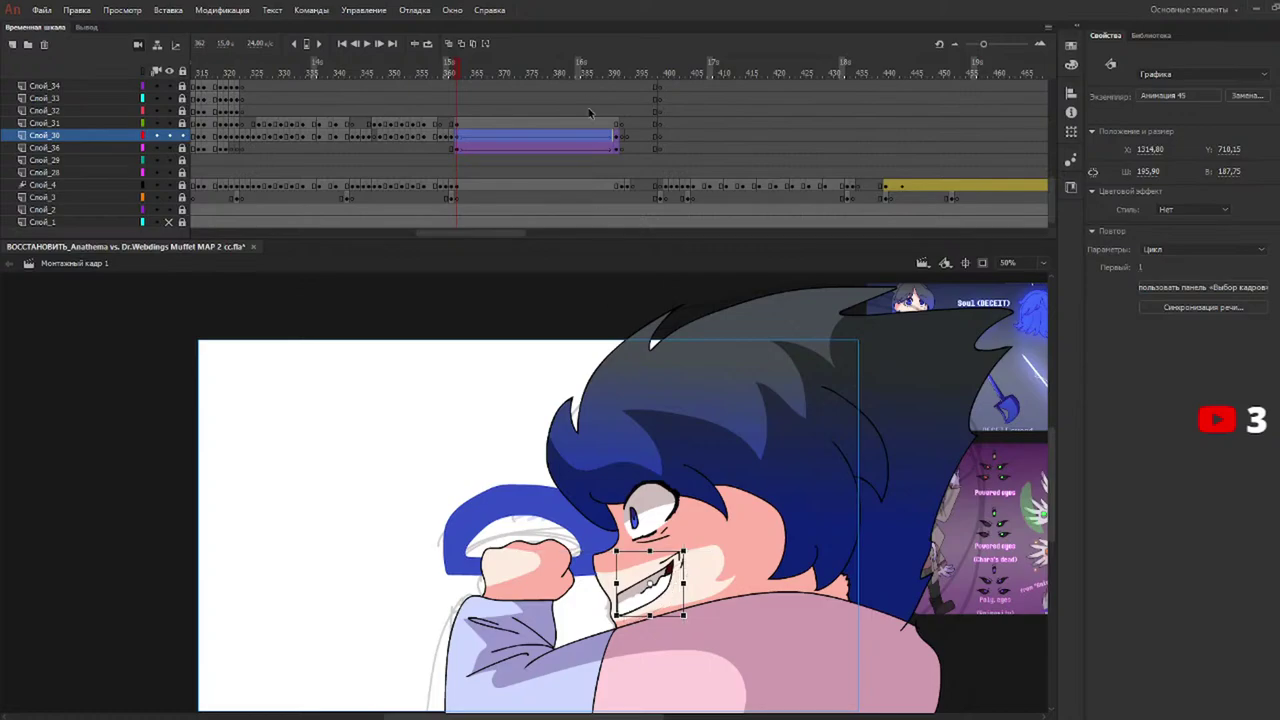
Check the mouth's movement up to frame 391 and undo its placement at both ends of the tween.
drag(588, 80, 613, 74)
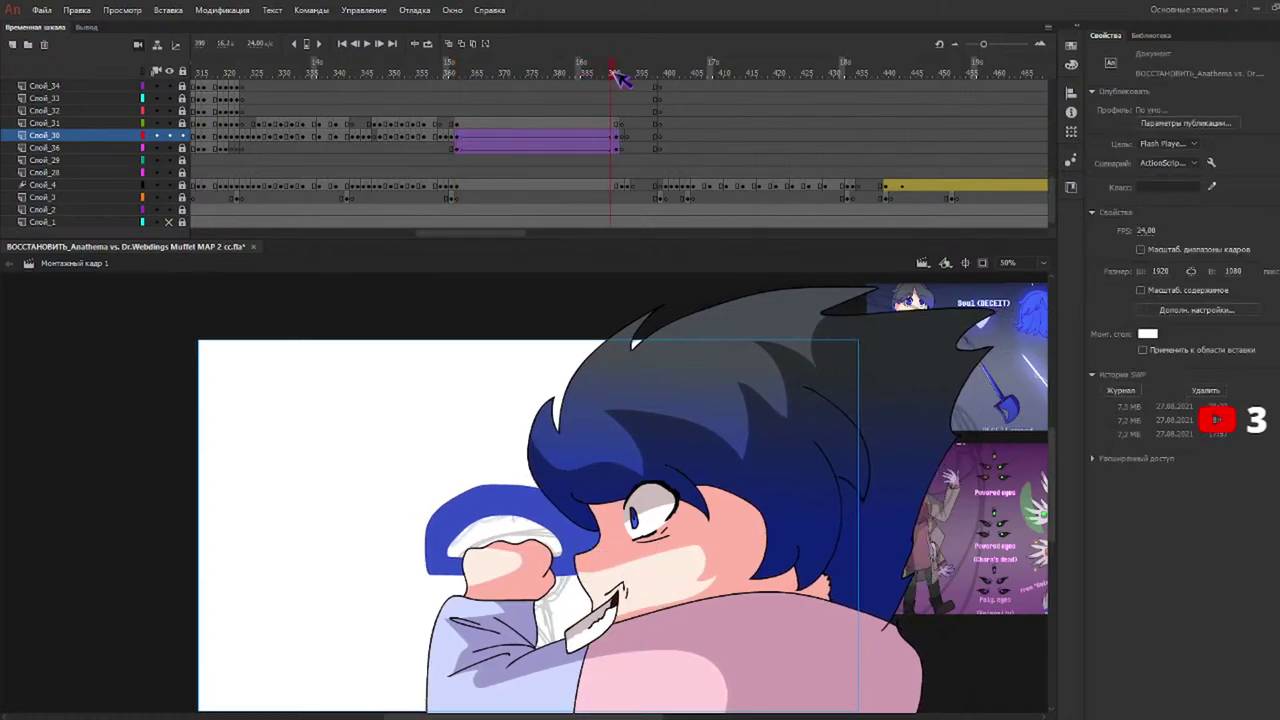
mouse_move(619, 78)
mouse_down()
mouse_move(463, 82)
mouse_move(632, 80)
mouse_move(620, 82)
mouse_up()
click(616, 137)
double_click(611, 135)
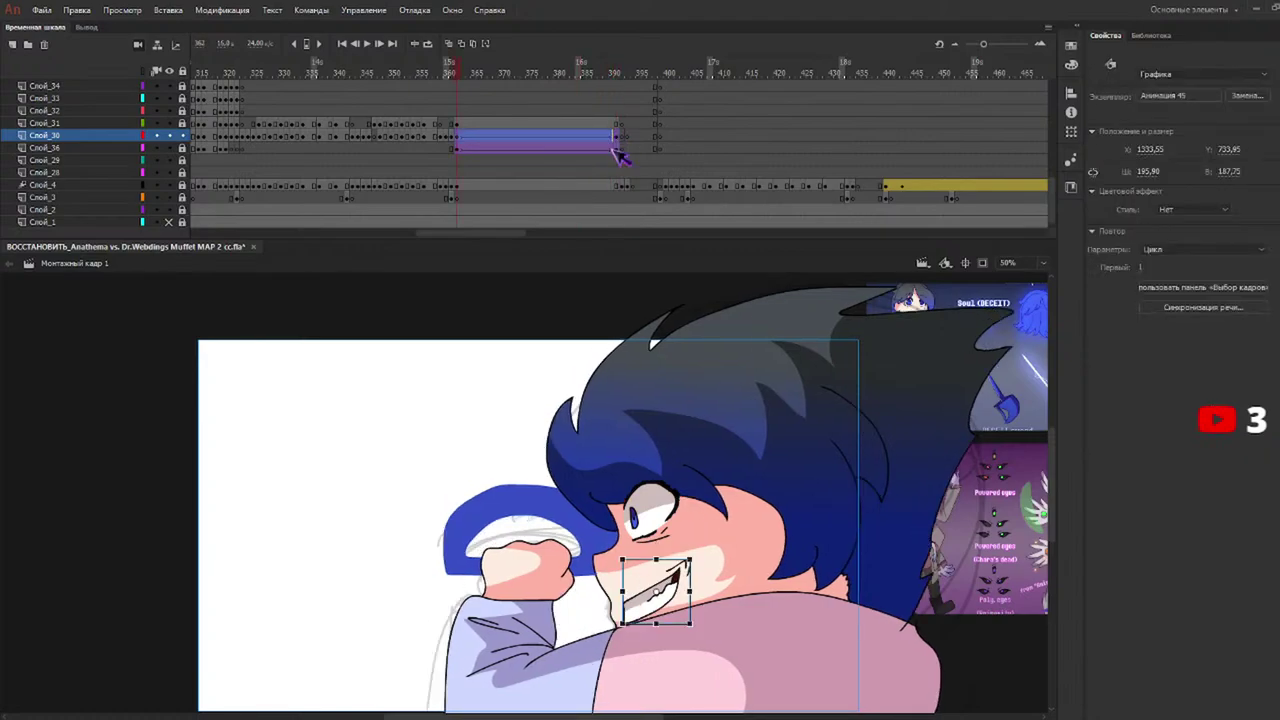
key(Return)
click(616, 150)
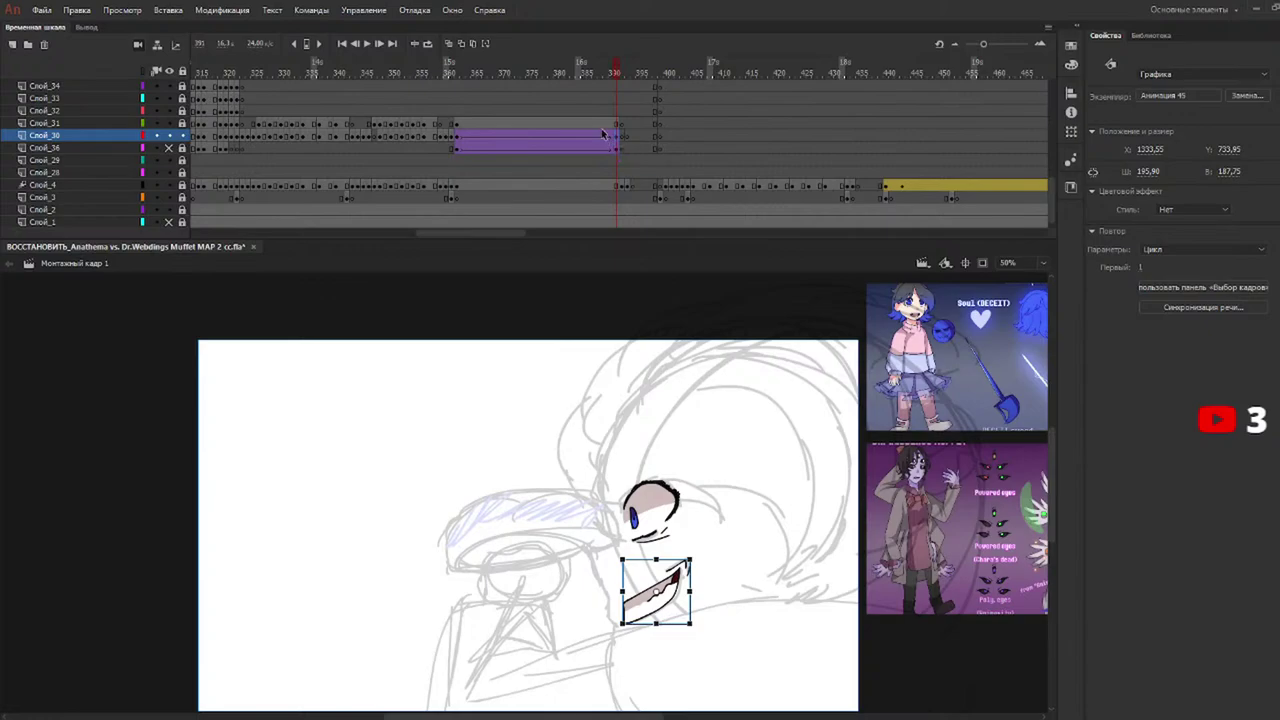
click(573, 72)
drag(572, 70, 618, 80)
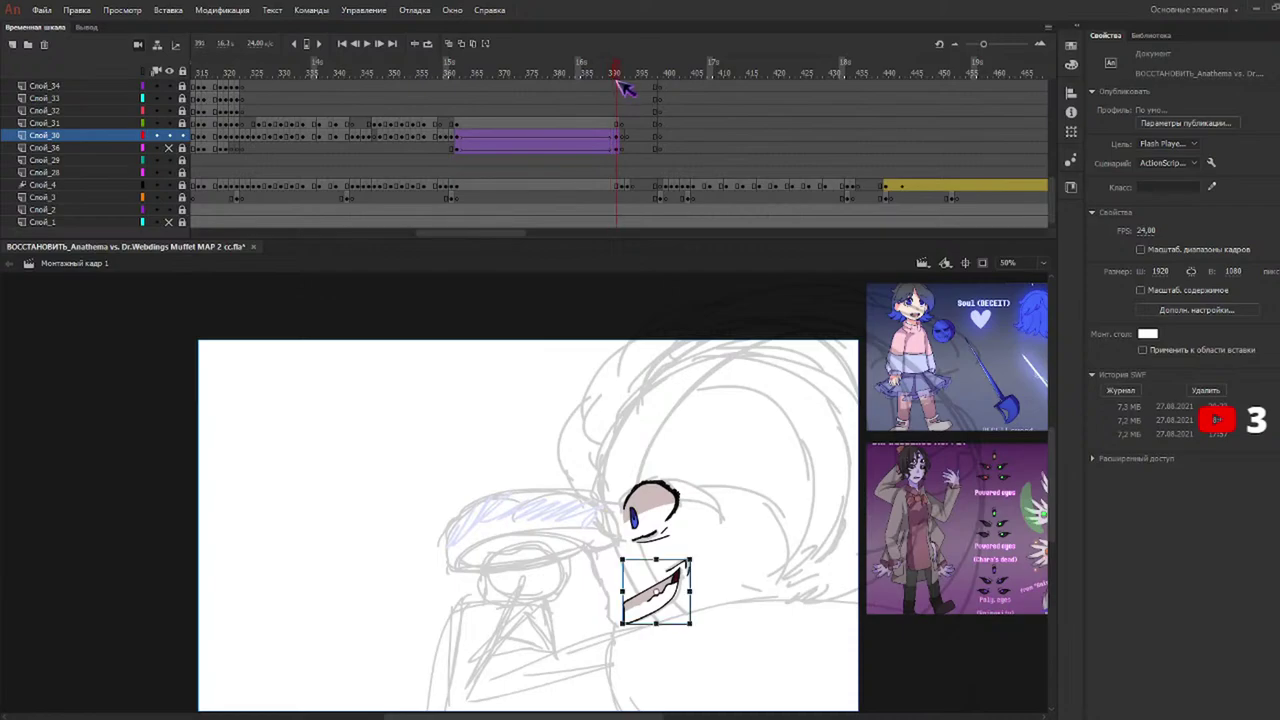
click(805, 653)
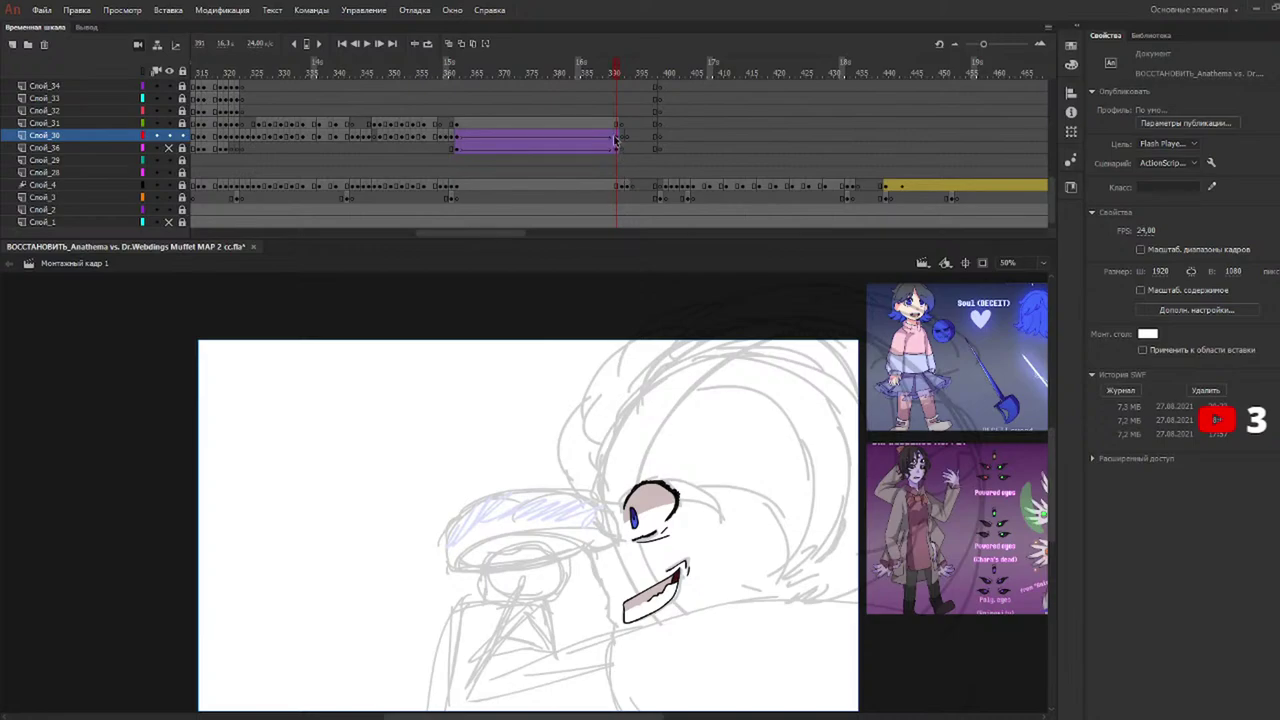
Show Слой_36 again and nudge the mouth up and left on the character's face at frame 362.
click(169, 147)
drag(565, 80, 462, 82)
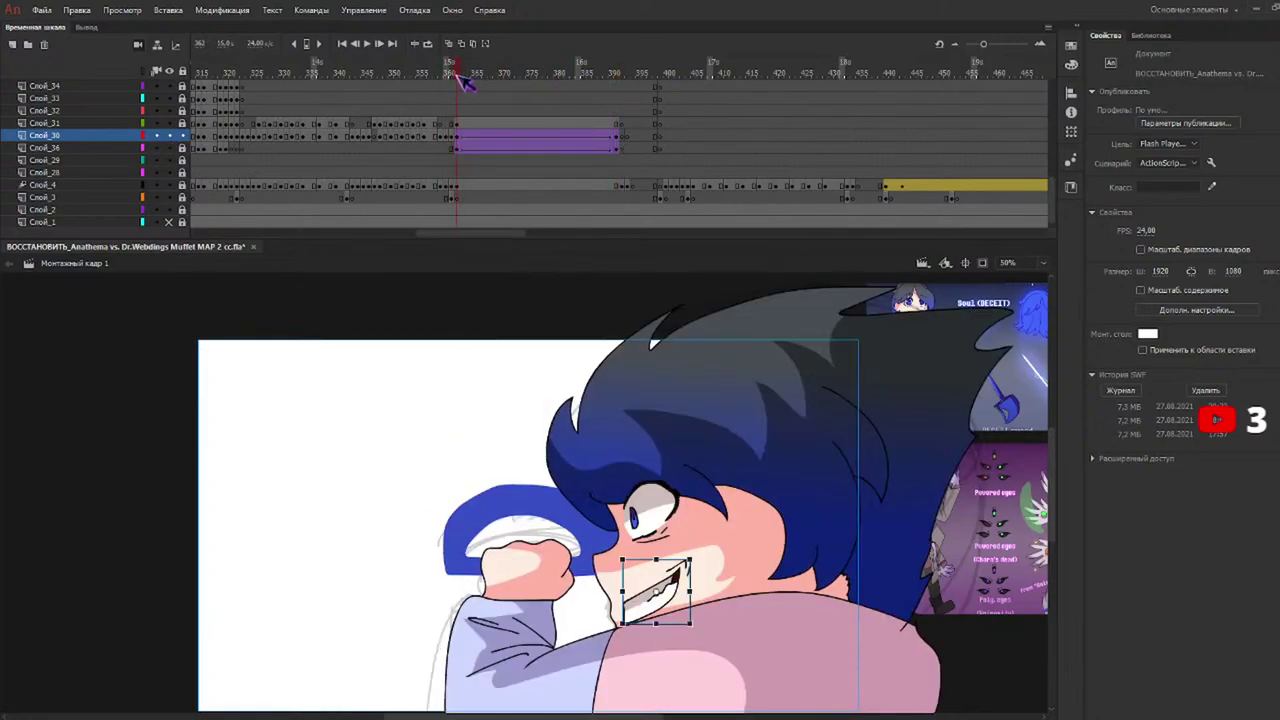
click(622, 381)
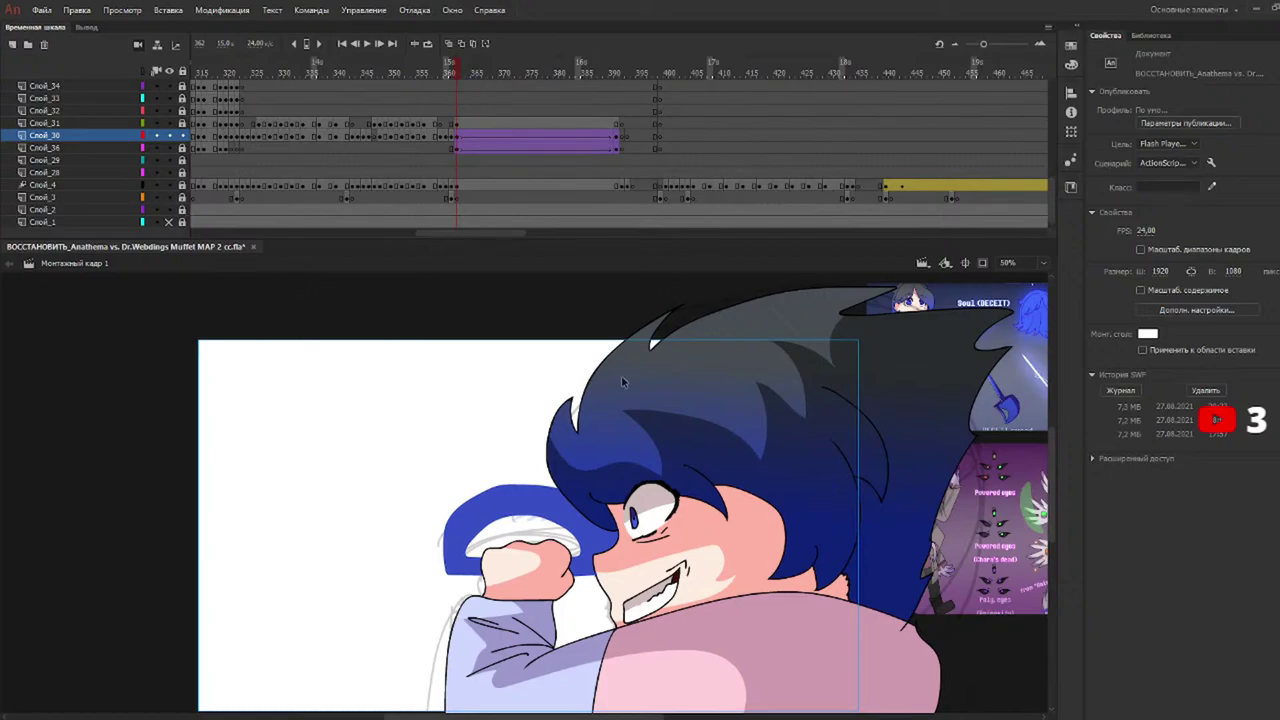
click(656, 604)
drag(656, 604, 651, 599)
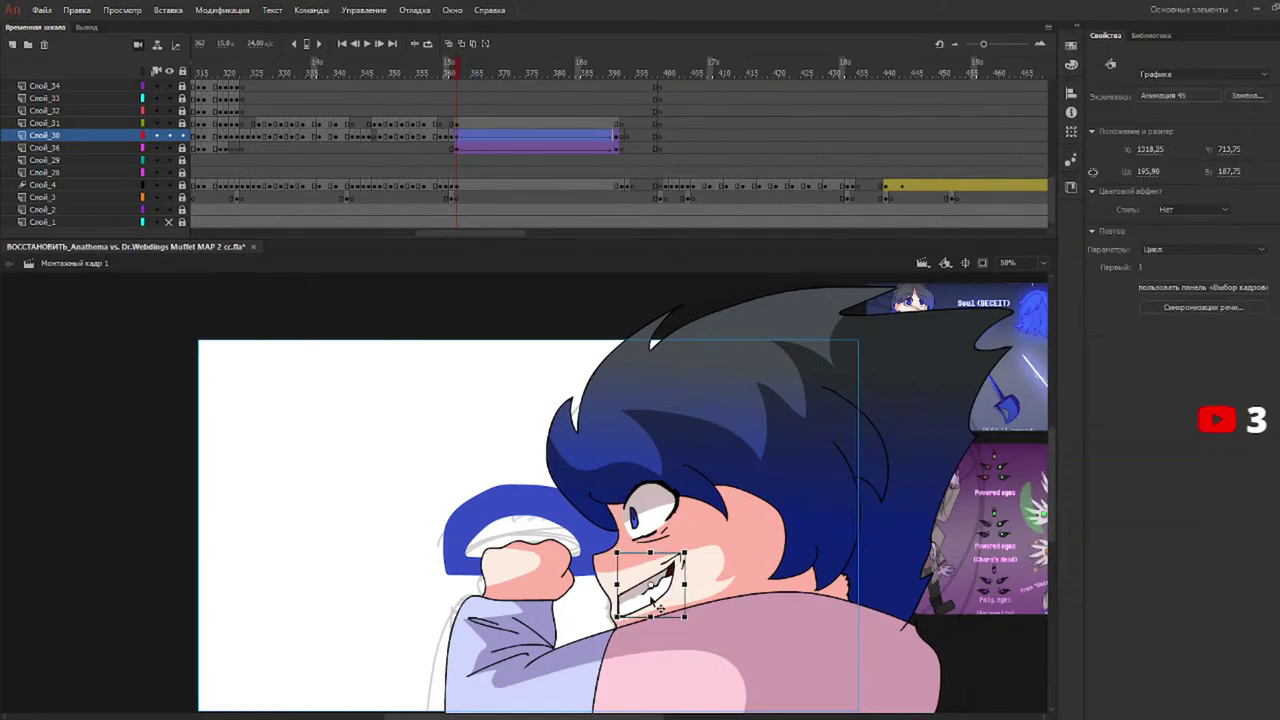
Move the mouth at frame 391 left onto the shifted face and adjust its shape with Free Transform.
mouse_move(556, 68)
mouse_down()
mouse_move(628, 76)
mouse_move(620, 84)
mouse_up()
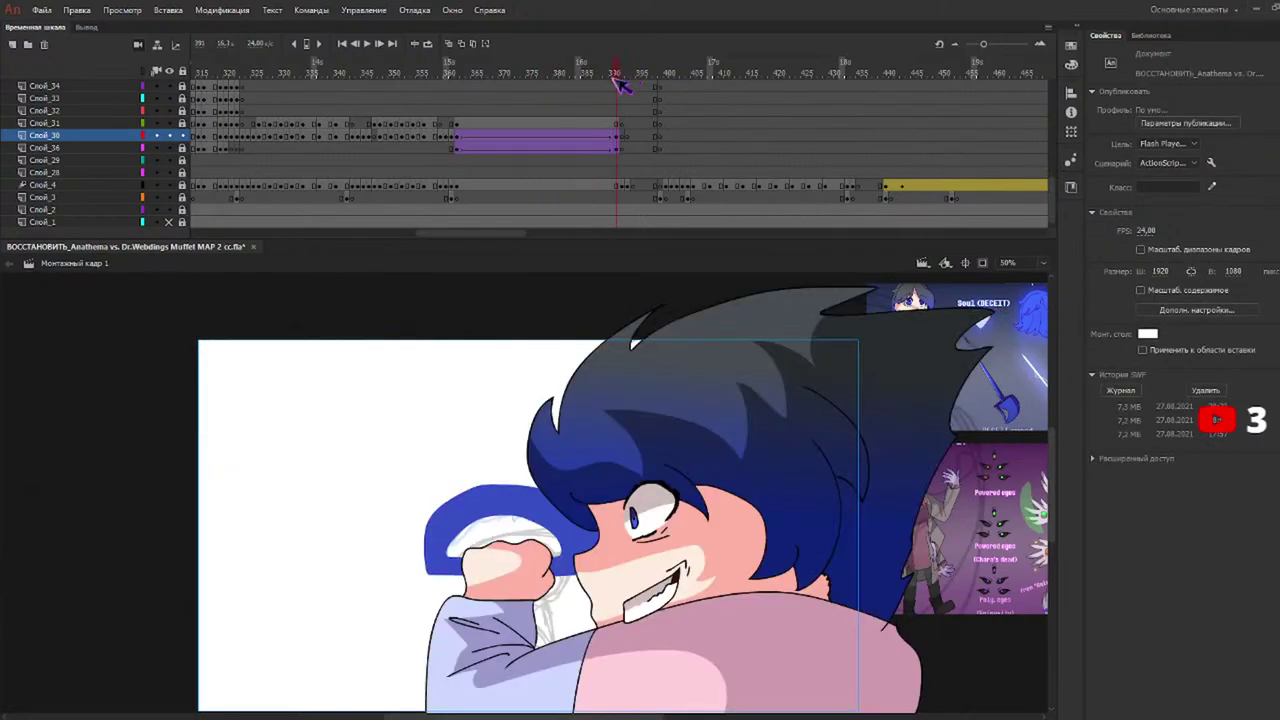
click(618, 144)
drag(656, 615, 599, 613)
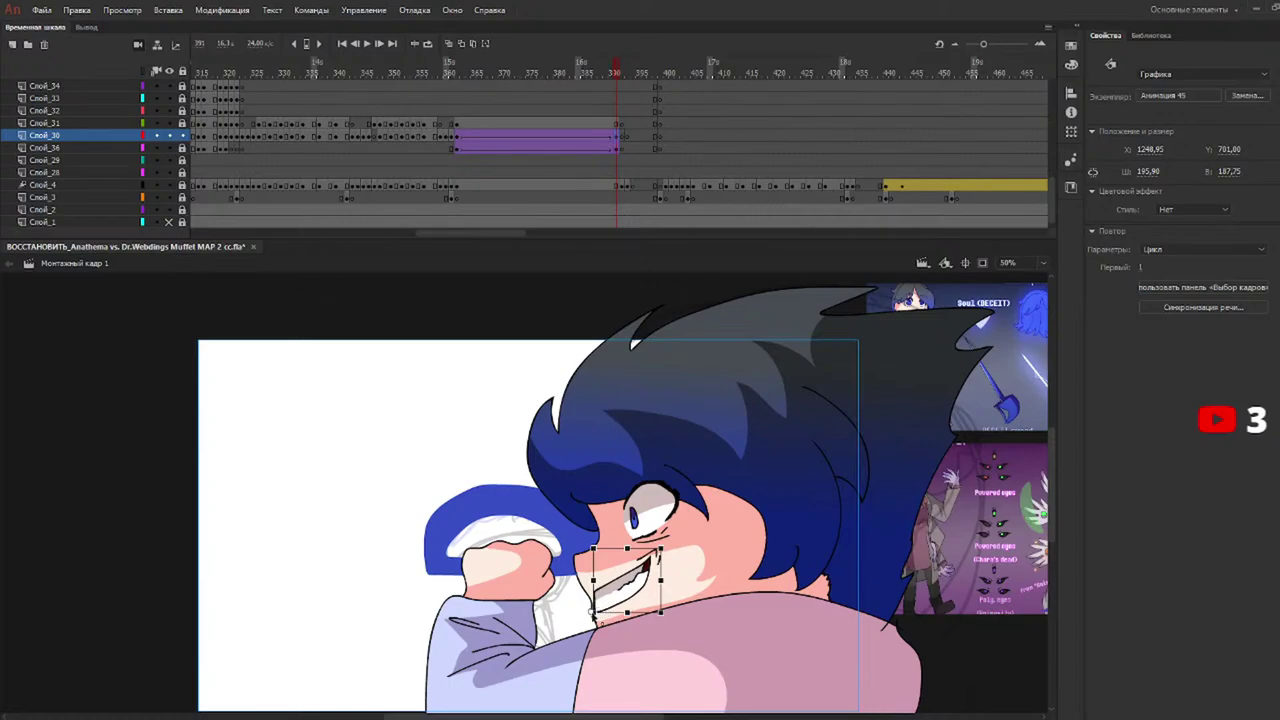
drag(672, 563, 666, 572)
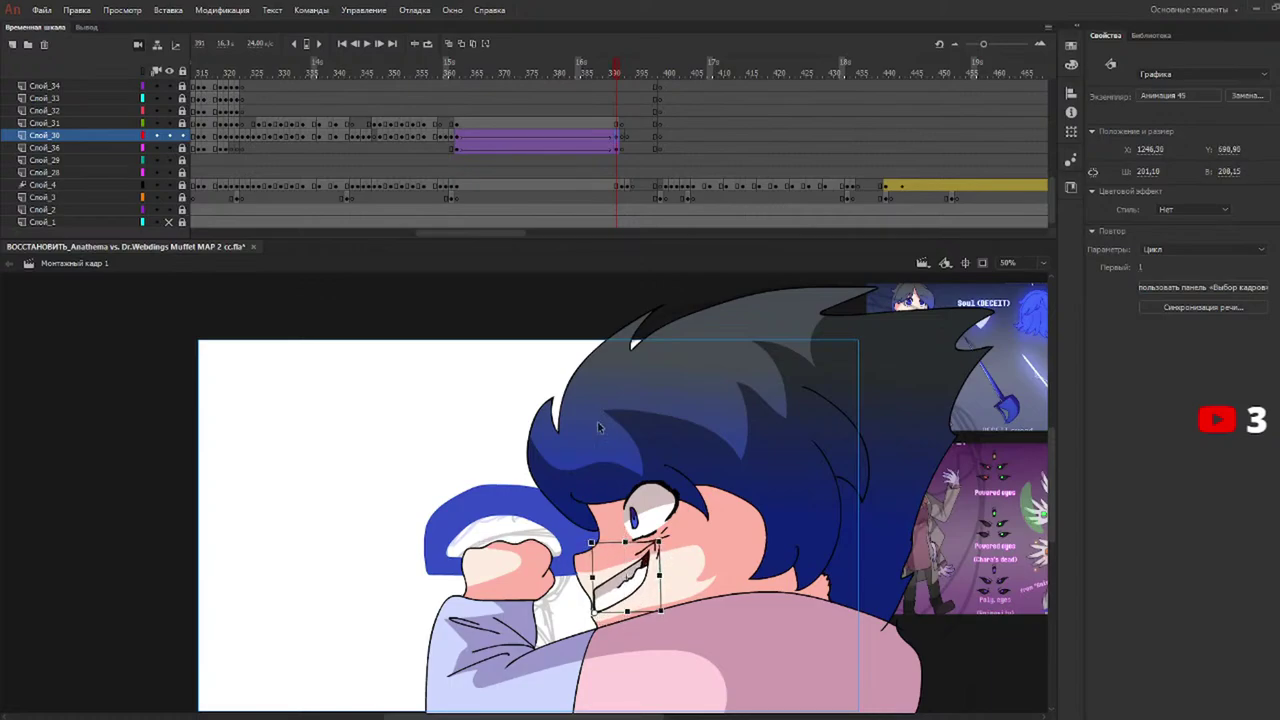
Review the mouth's motion, and undo its placements and the classic tween on Слой_30.
click(485, 74)
drag(485, 76, 538, 80)
key(ctrl+z)
key(ctrl+z)
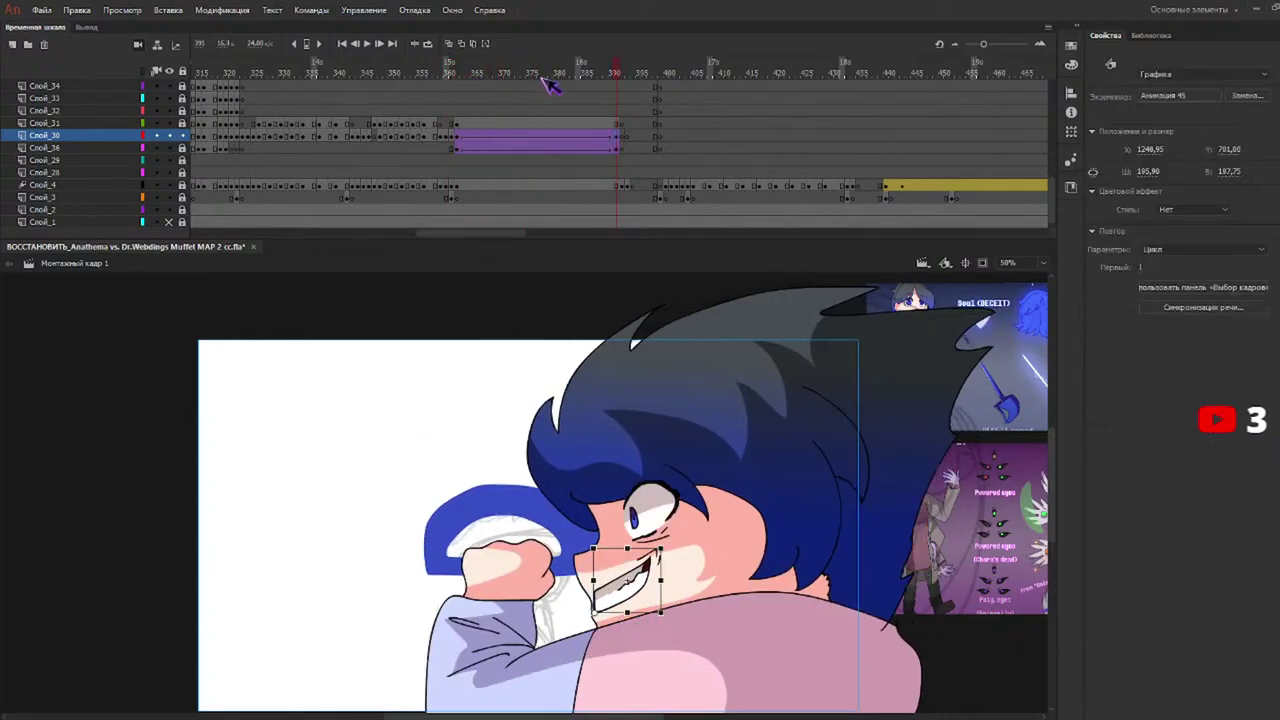
key(ctrl+z)
key(ctrl+z)
key(ctrl+z)
key(ctrl+z)
key(ctrl+z)
key(ctrl+z)
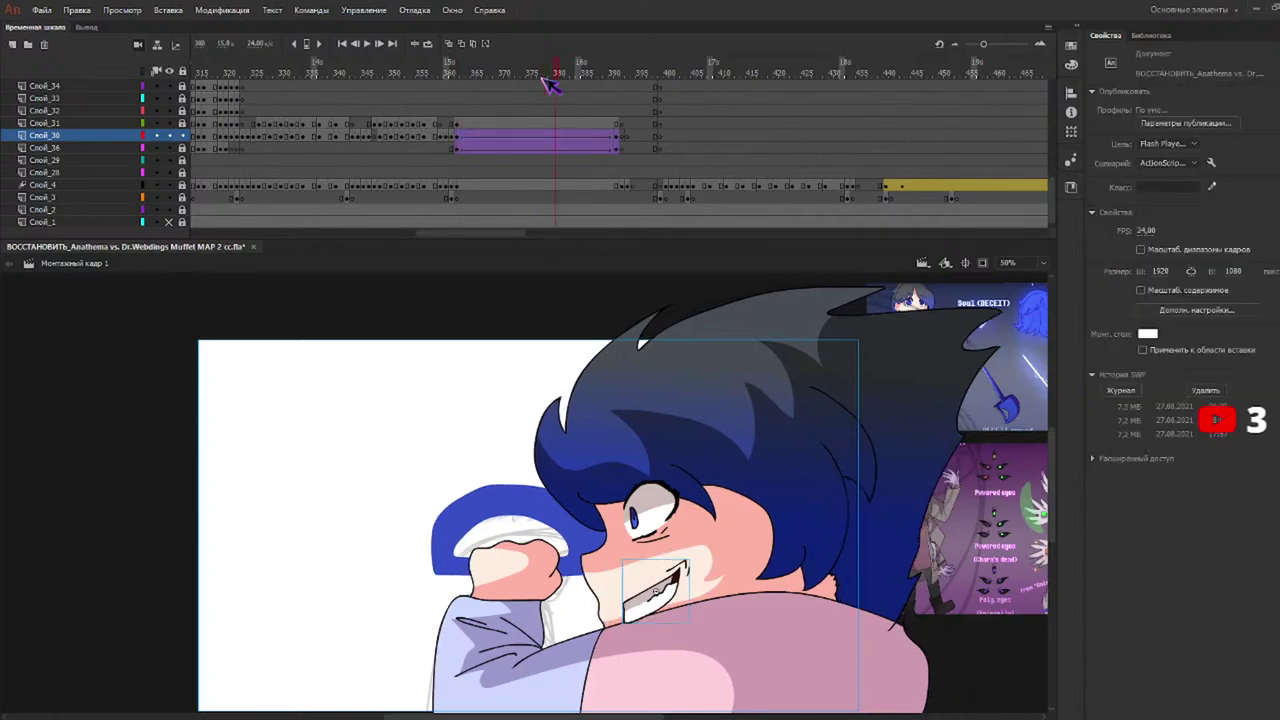
key(ctrl+z)
key(ctrl+z)
key(ctrl+z)
key(ctrl+z)
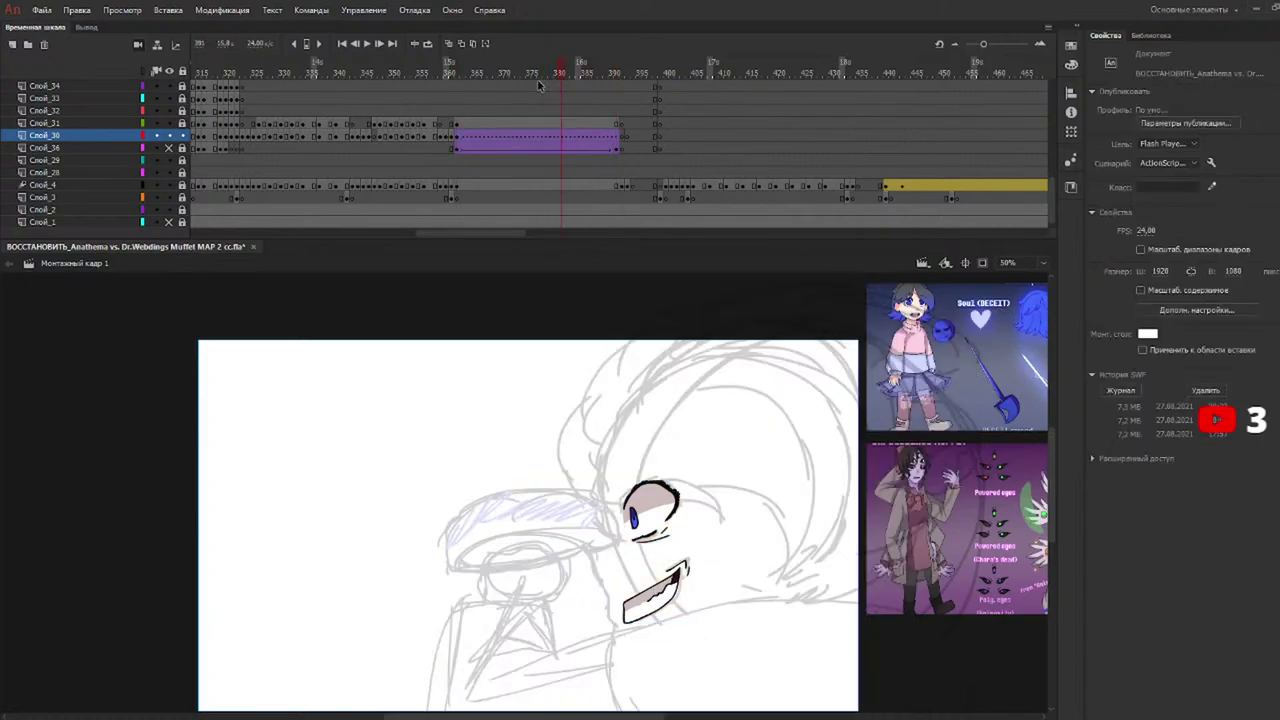
key(ctrl+z)
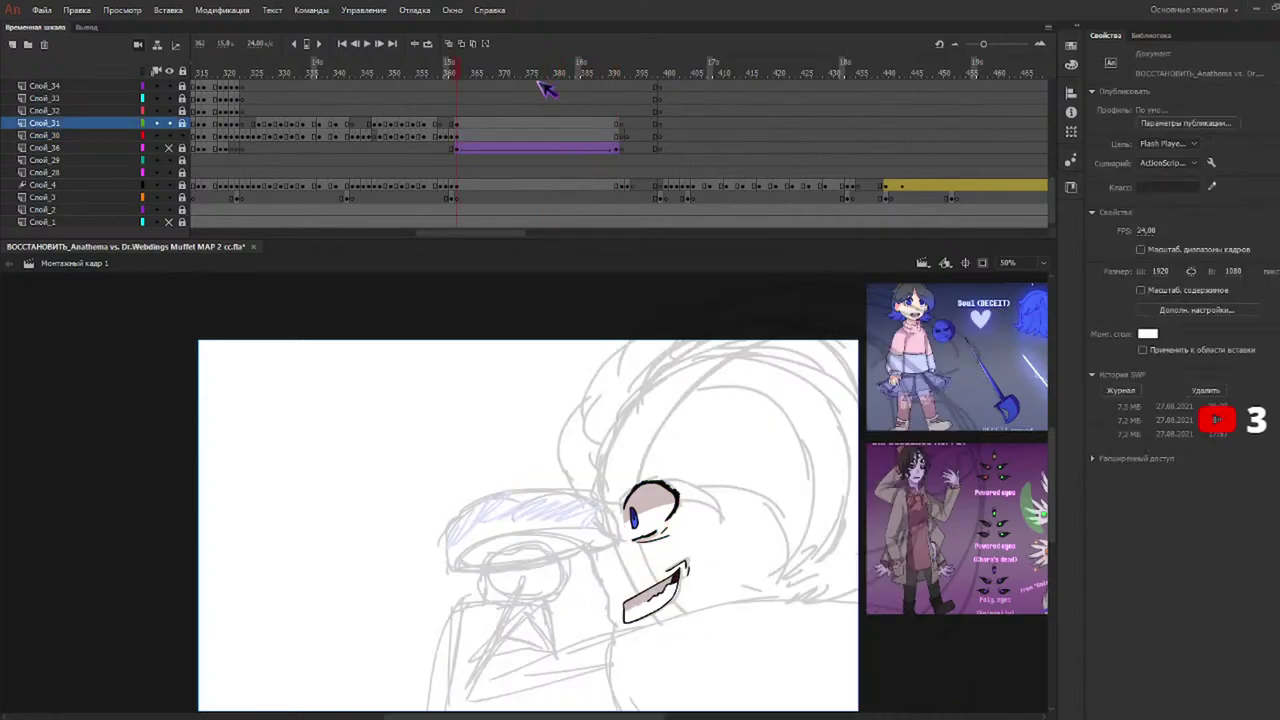
Show Слой_36 and move the mouth on Слой_30 at frame 362 slightly up and left to fit the face.
click(169, 147)
click(128, 136)
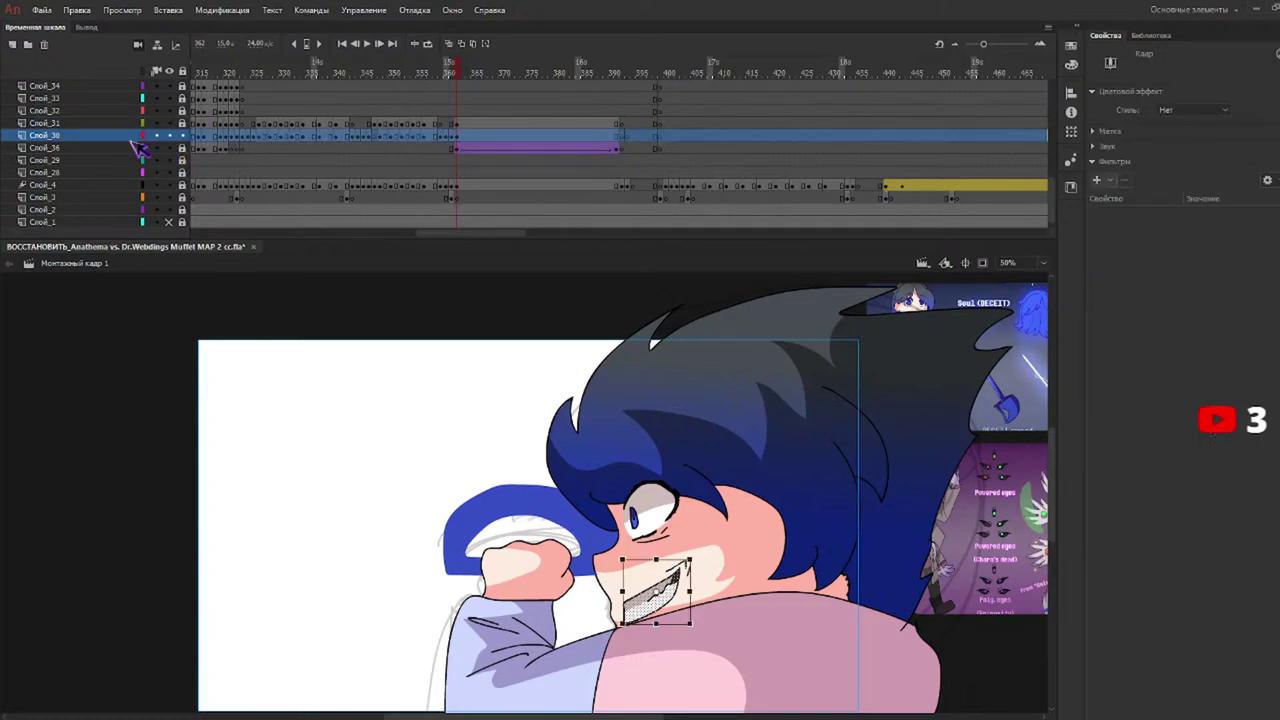
click(642, 607)
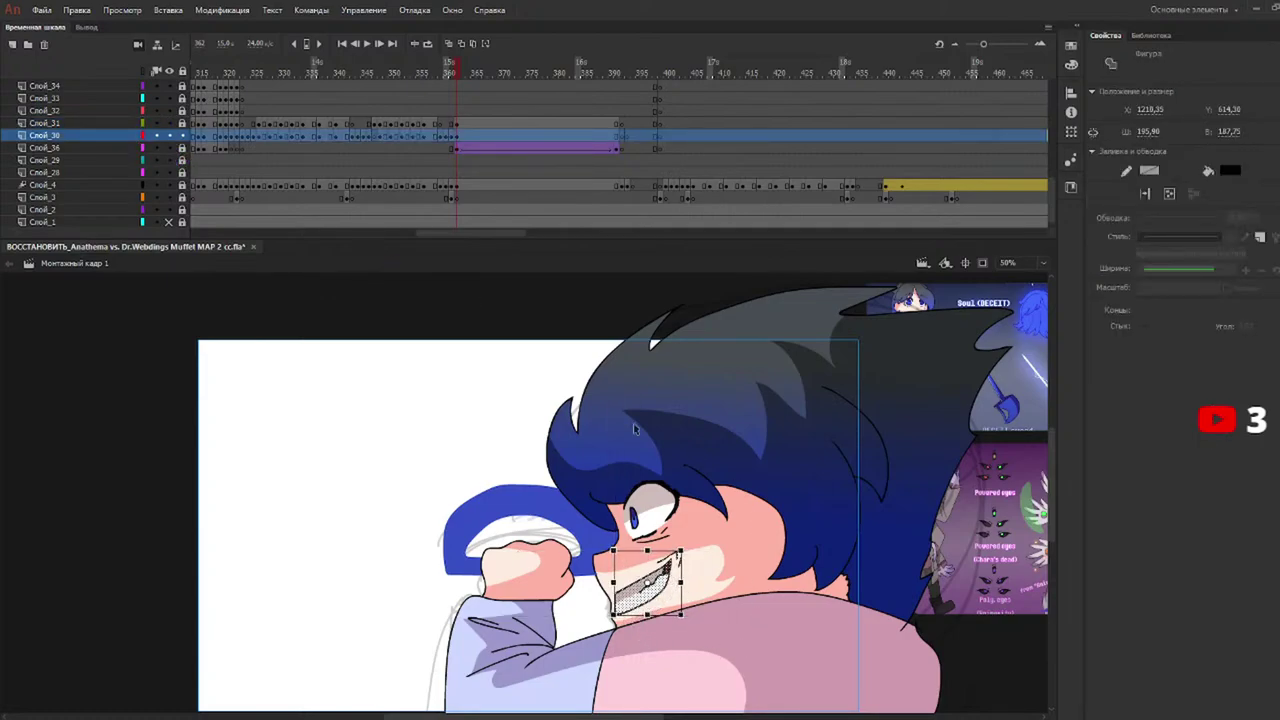
Create a classic tween for the mouth on Слой_30 across frames 362 to 391.
click(607, 72)
click(617, 140)
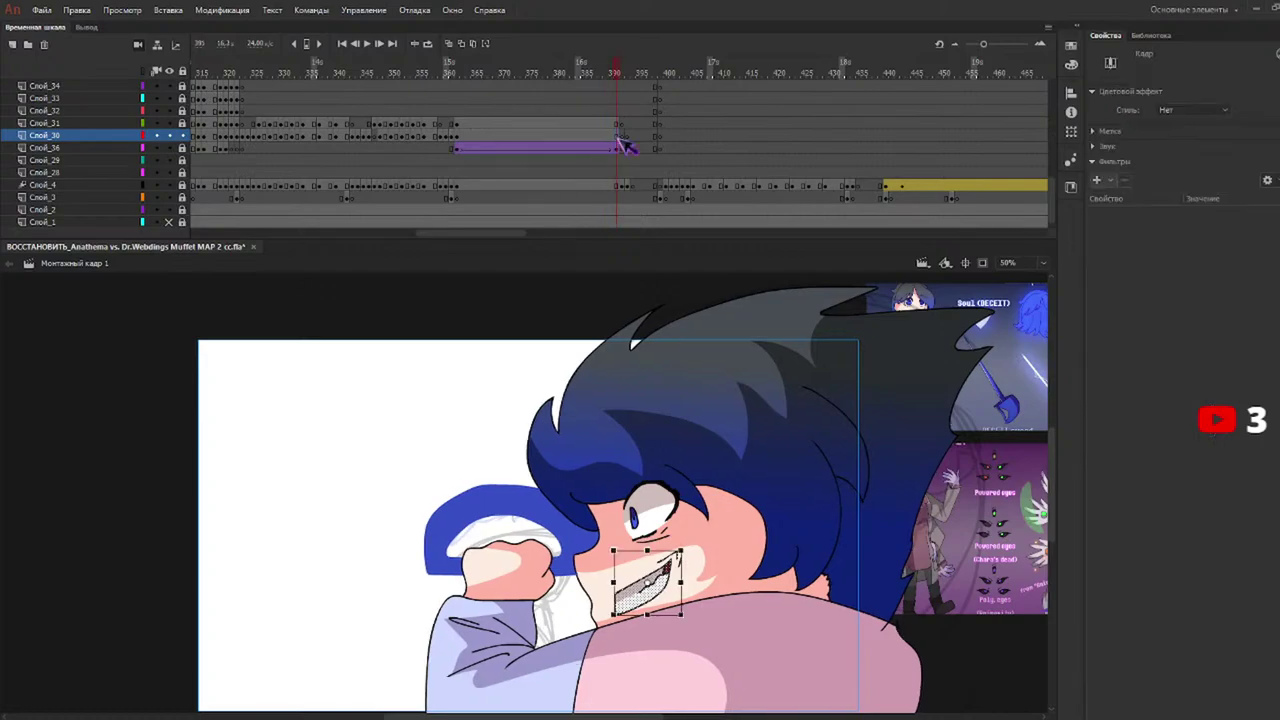
click(675, 181)
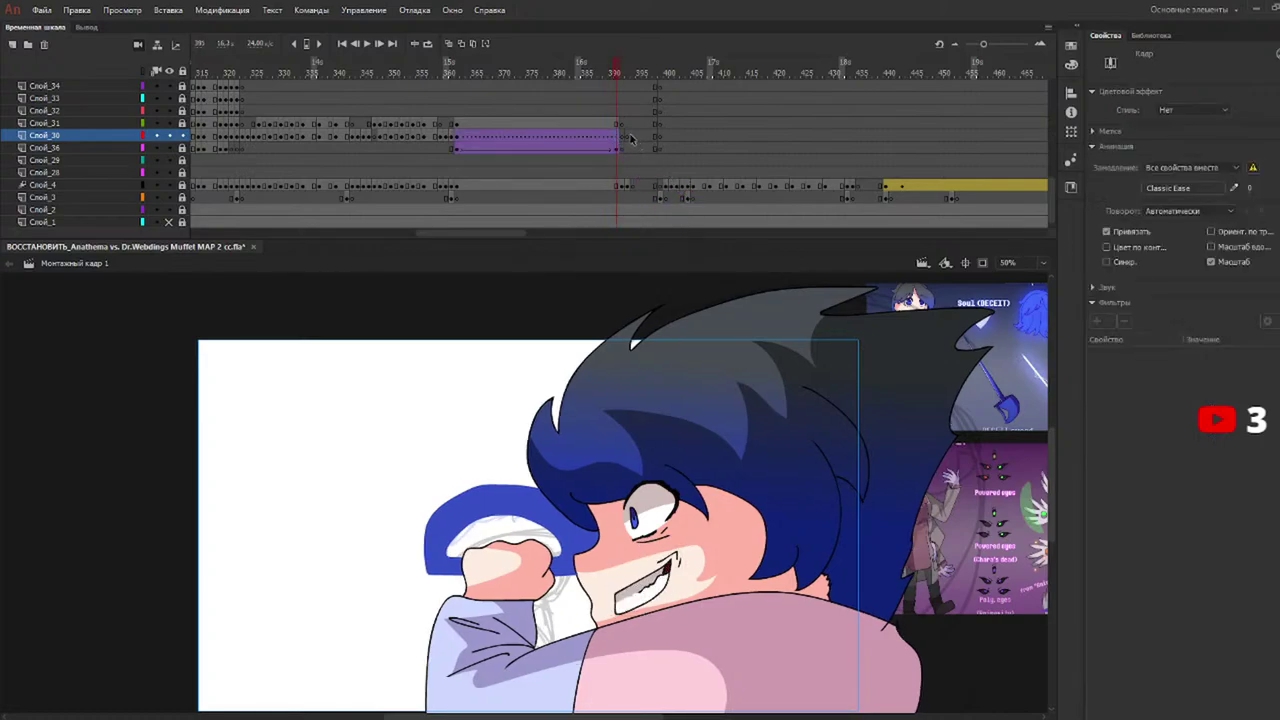
Move the grinning mouth at frame 391 left onto the shifted face and skew its cheek side slightly upward.
click(641, 601)
mouse_move(640, 598)
mouse_down()
mouse_move(622, 606)
mouse_move(627, 588)
mouse_up()
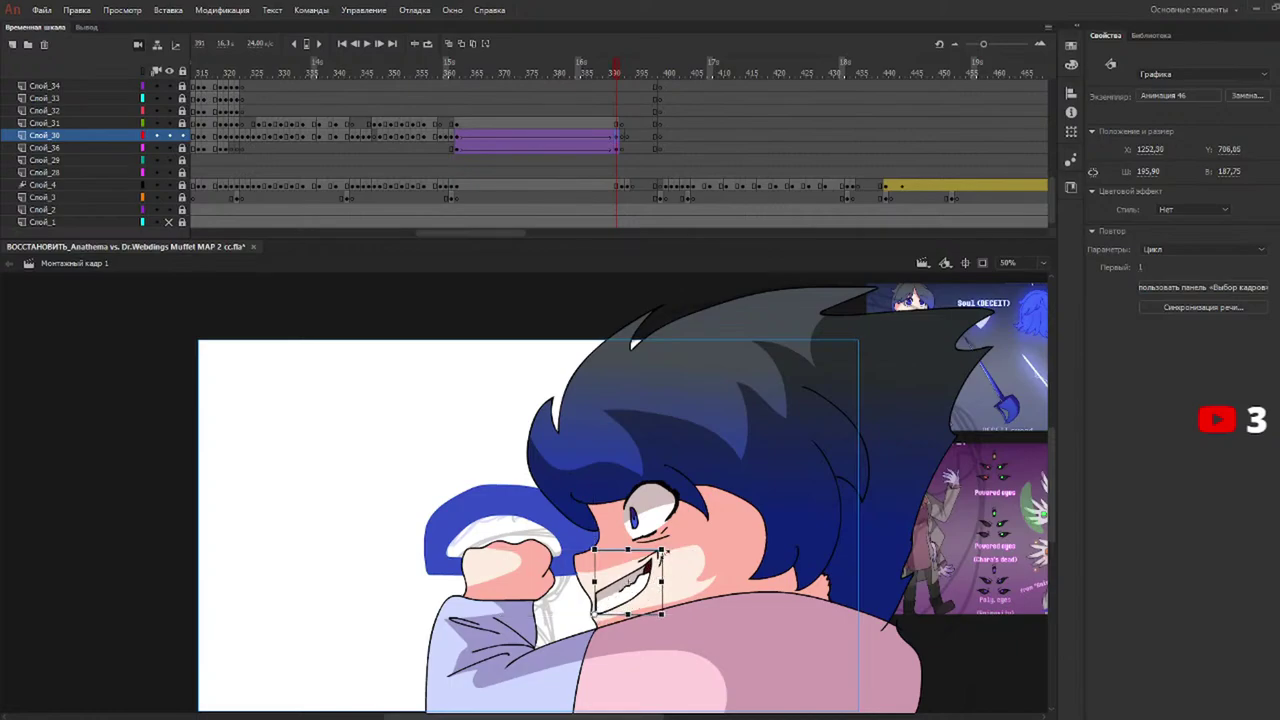
drag(663, 551, 660, 545)
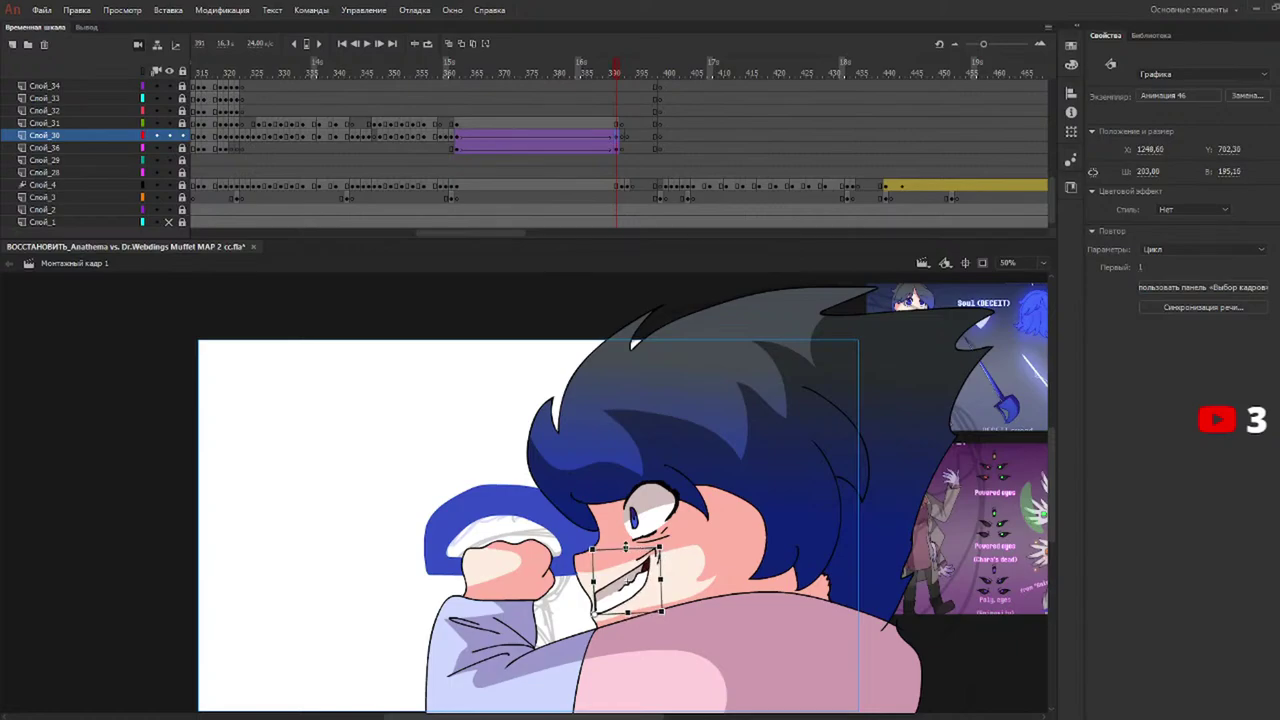
Check the mouth's motion up to frame 390 and move the mouth at frame 390 up and right onto the face.
click(538, 73)
mouse_move(538, 75)
mouse_down()
mouse_move(475, 85)
mouse_move(617, 86)
mouse_move(579, 86)
mouse_up()
click(208, 81)
mouse_move(1119, 556)
mouse_down()
mouse_move(755, 355)
mouse_move(543, 164)
mouse_move(556, 154)
mouse_up()
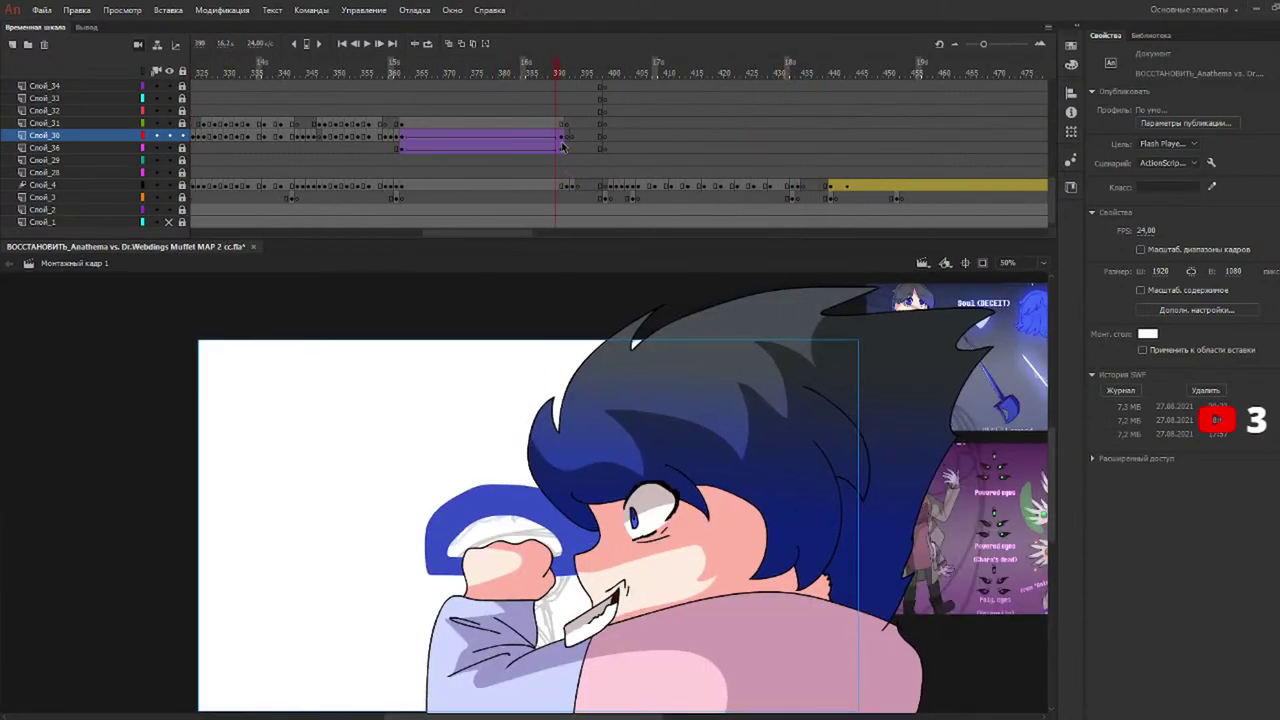
click(556, 142)
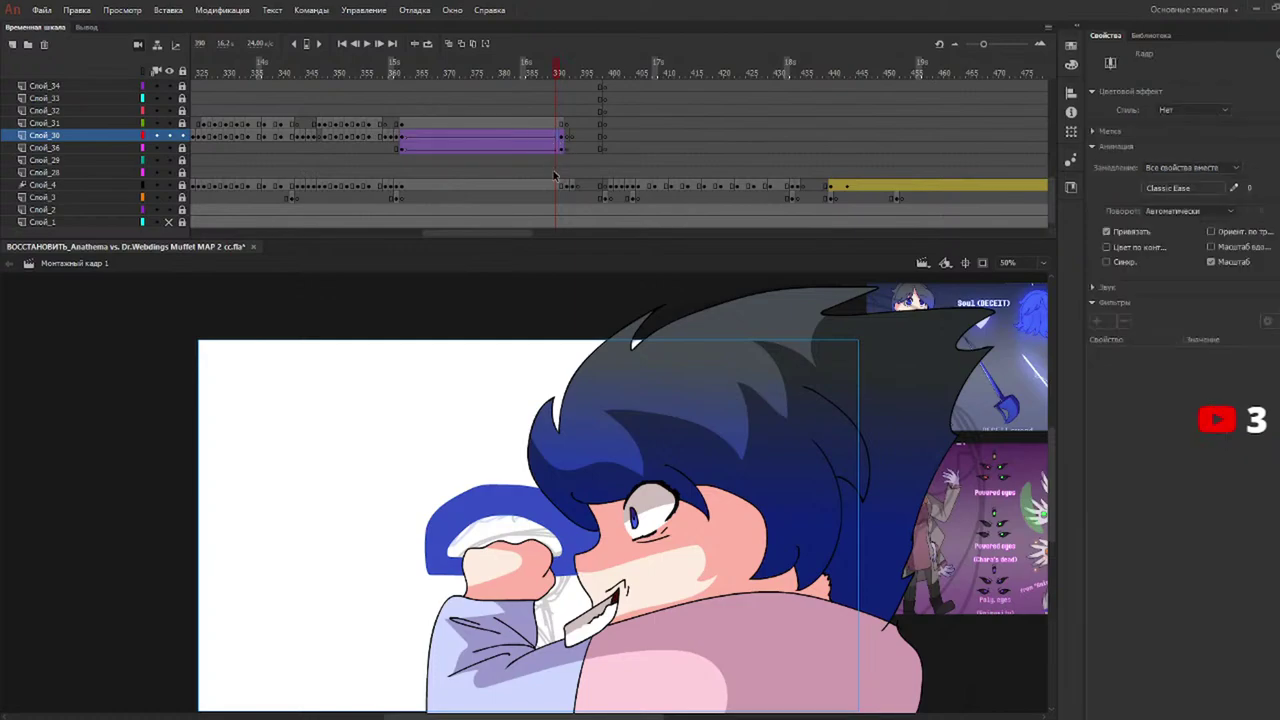
key(q)
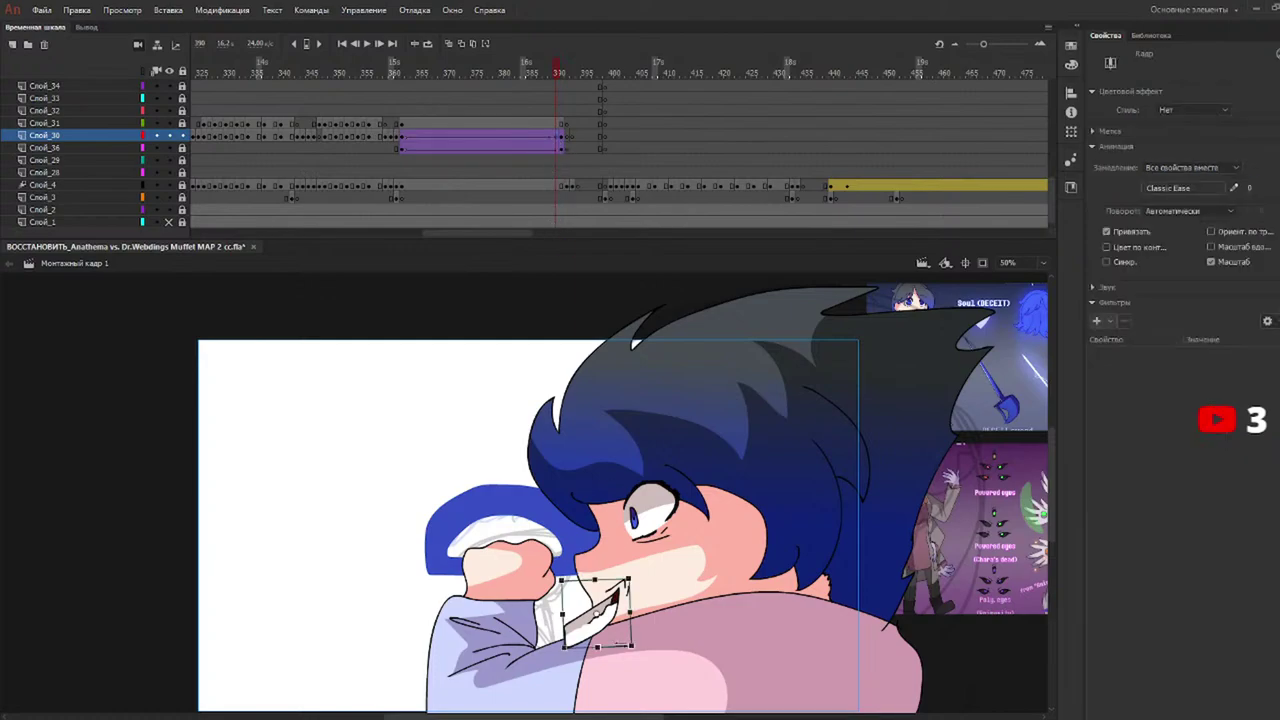
click(628, 563)
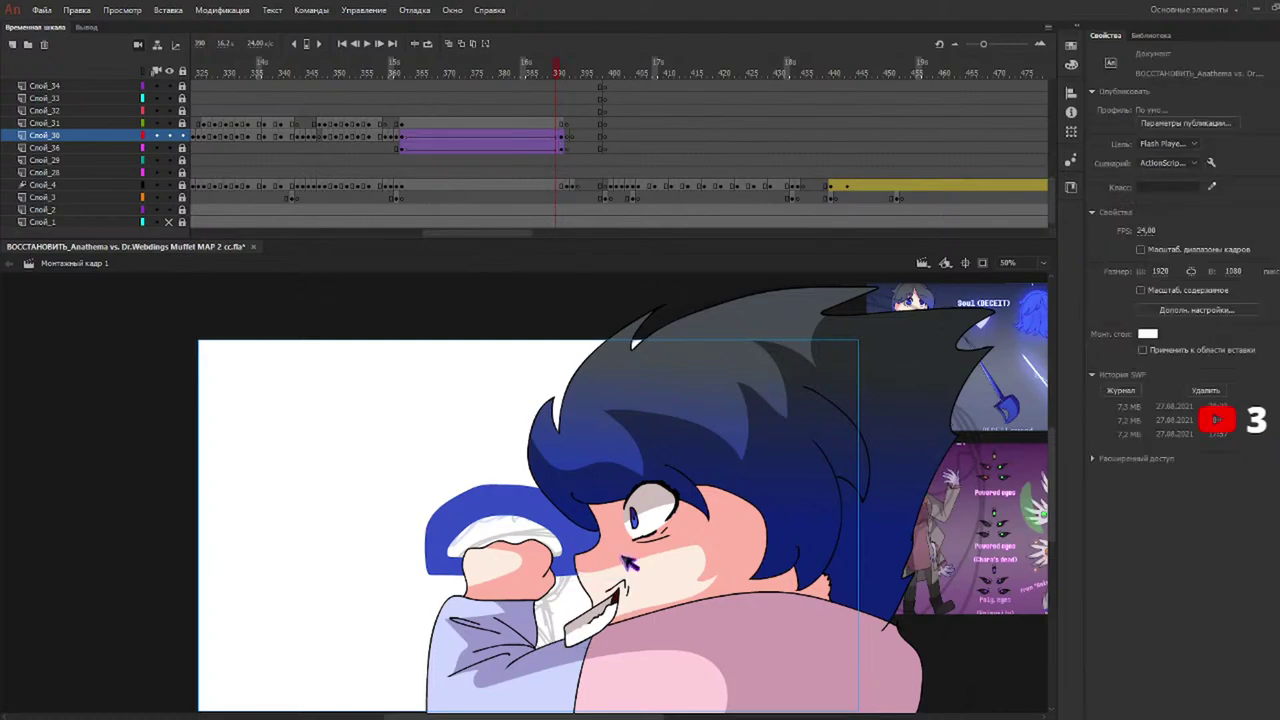
click(558, 135)
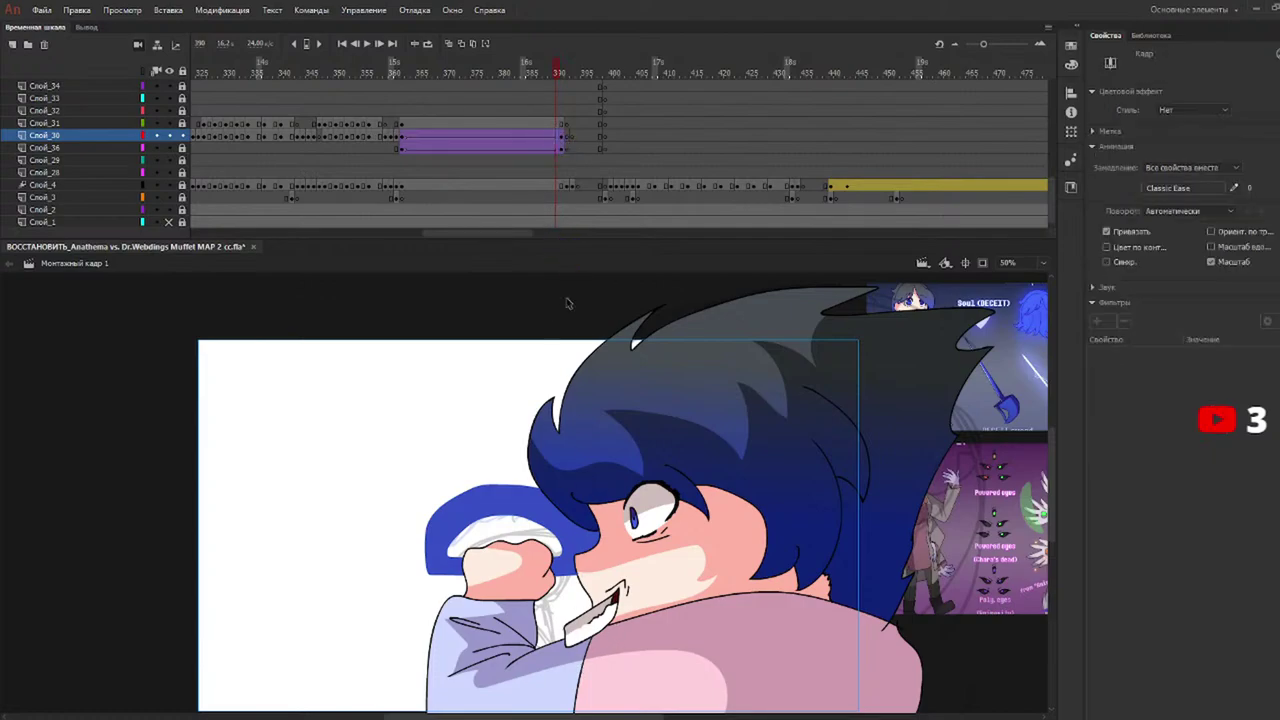
click(586, 637)
drag(590, 625, 629, 604)
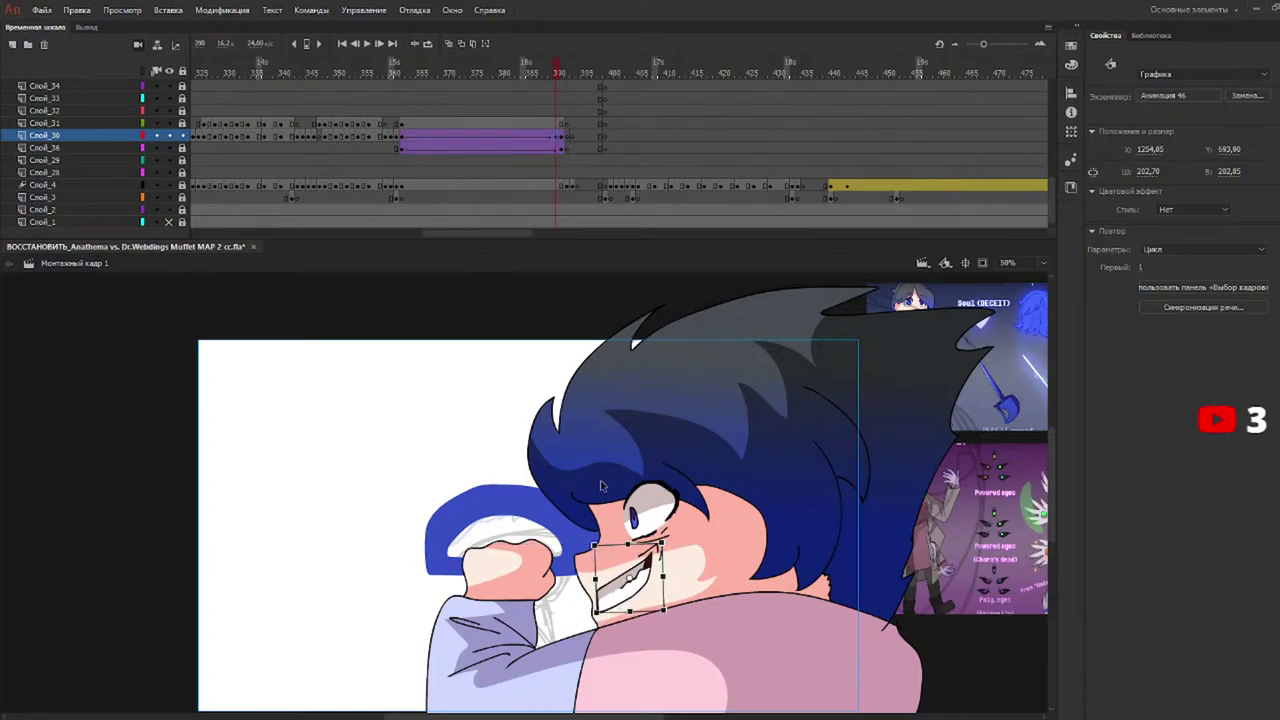
Examine the mouth's movement frame by frame along the tween leading to frame 391.
mouse_move(486, 76)
mouse_down()
mouse_move(405, 85)
mouse_move(580, 100)
mouse_move(558, 93)
mouse_up()
key(comma)
key(comma)
key(comma)
key(comma)
key(comma)
key(comma)
key(comma)
key(comma)
key(comma)
key(comma)
key(comma)
key(comma)
key(comma)
key(comma)
click(561, 95)
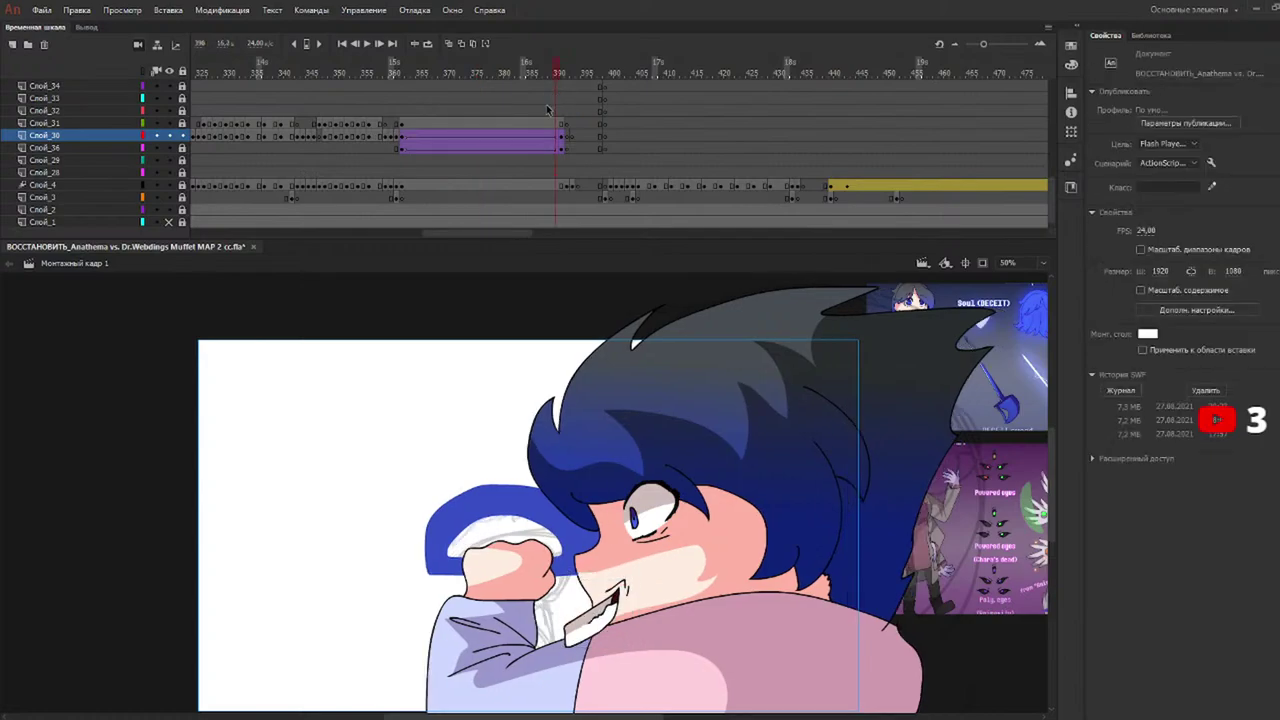
Undo the mouth's latest placements and reshaping at frames 390 and 391.
key(ctrl+z)
key(ctrl+z)
key(ctrl+z)
key(ctrl+z)
key(ctrl+z)
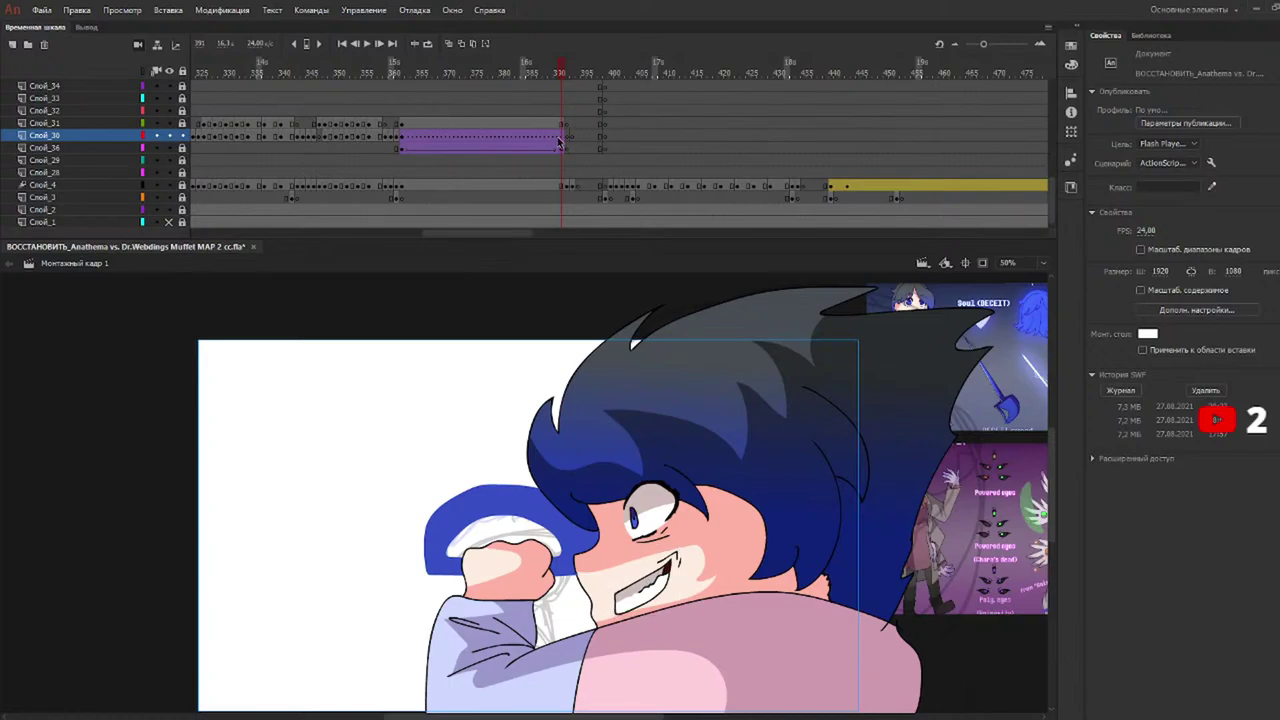
Inspect the contents of the mouth symbol at frame 391 and return to the main scene.
click(558, 143)
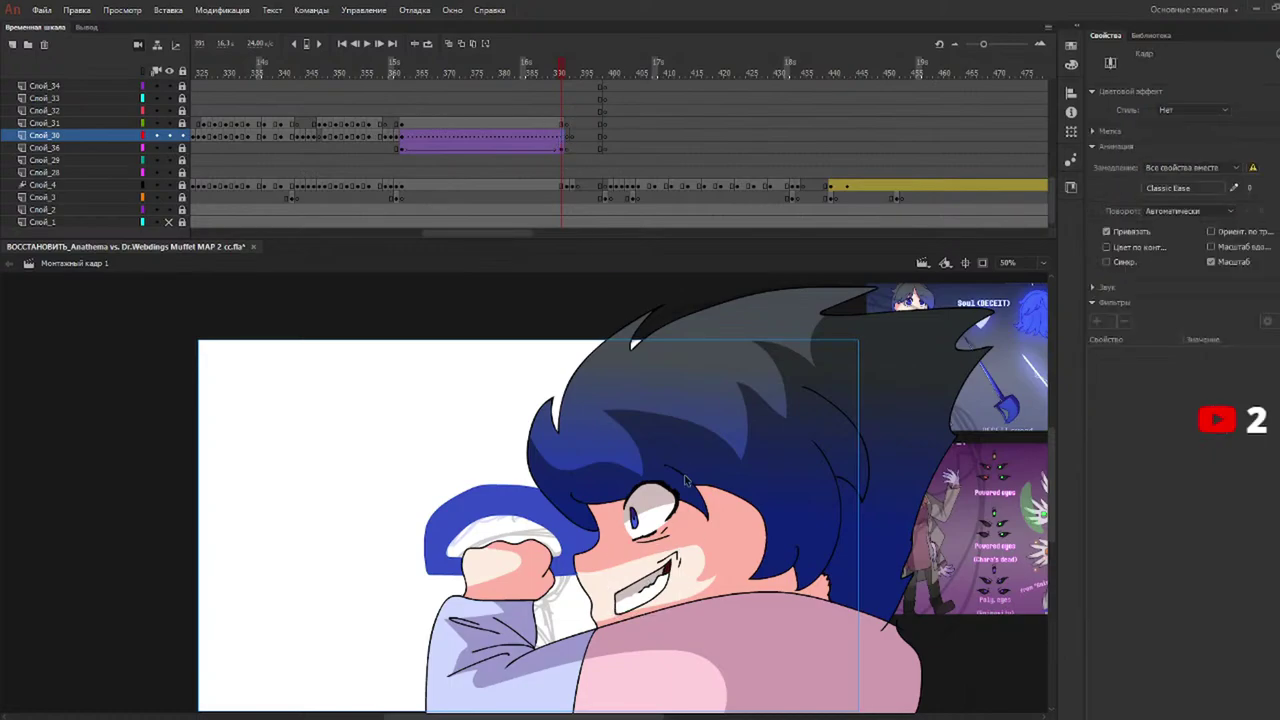
click(652, 600)
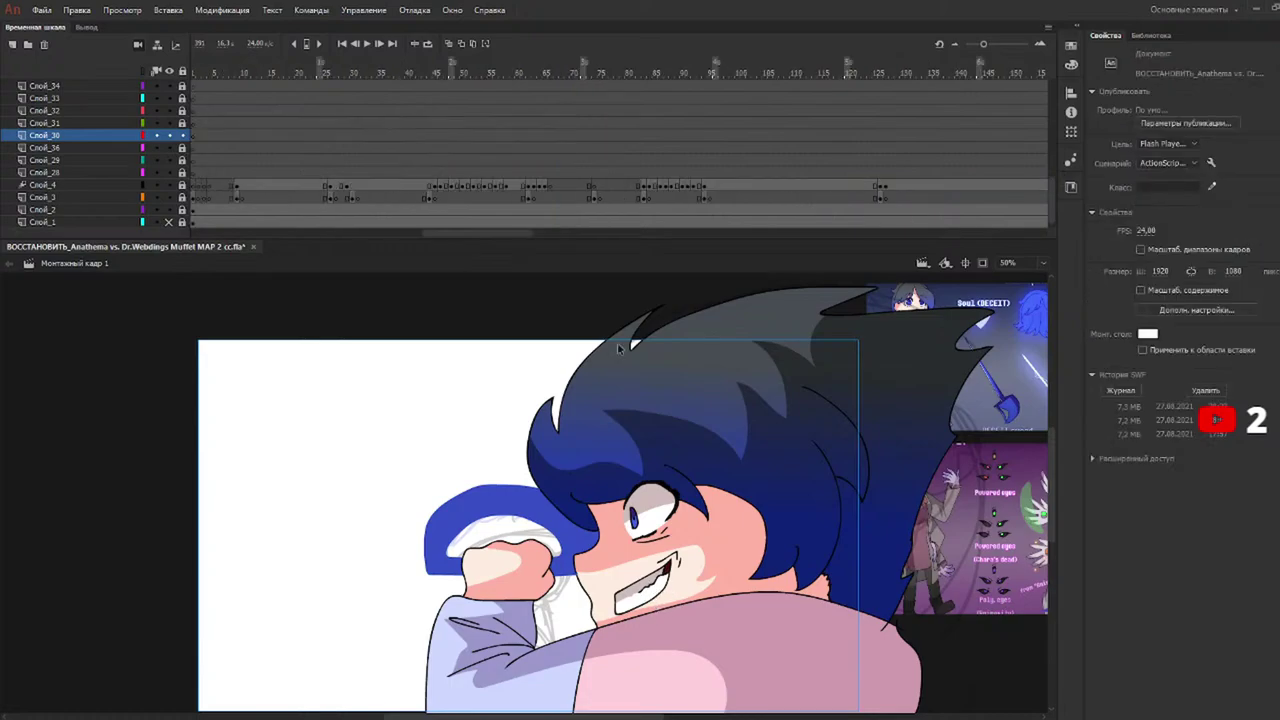
double_click(652, 588)
click(9, 263)
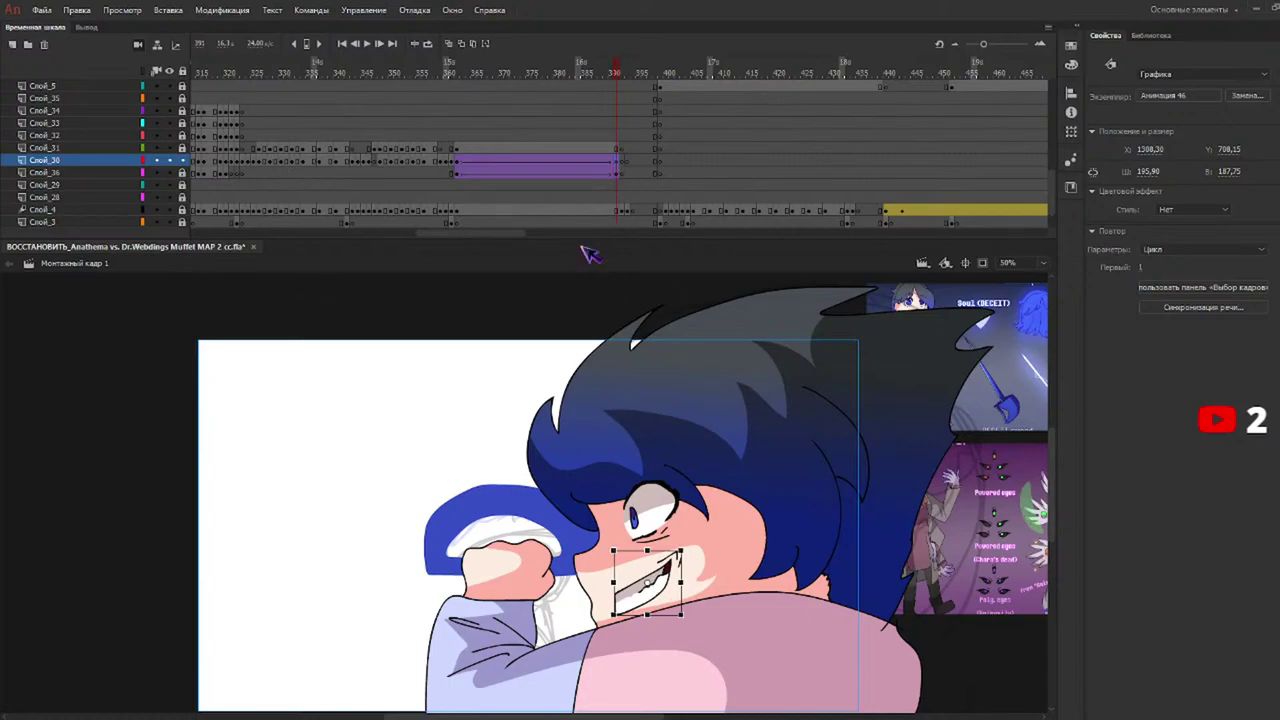
Try nudging the mouth slightly up at frame 362, and inspect its symbol at frame 390.
click(459, 166)
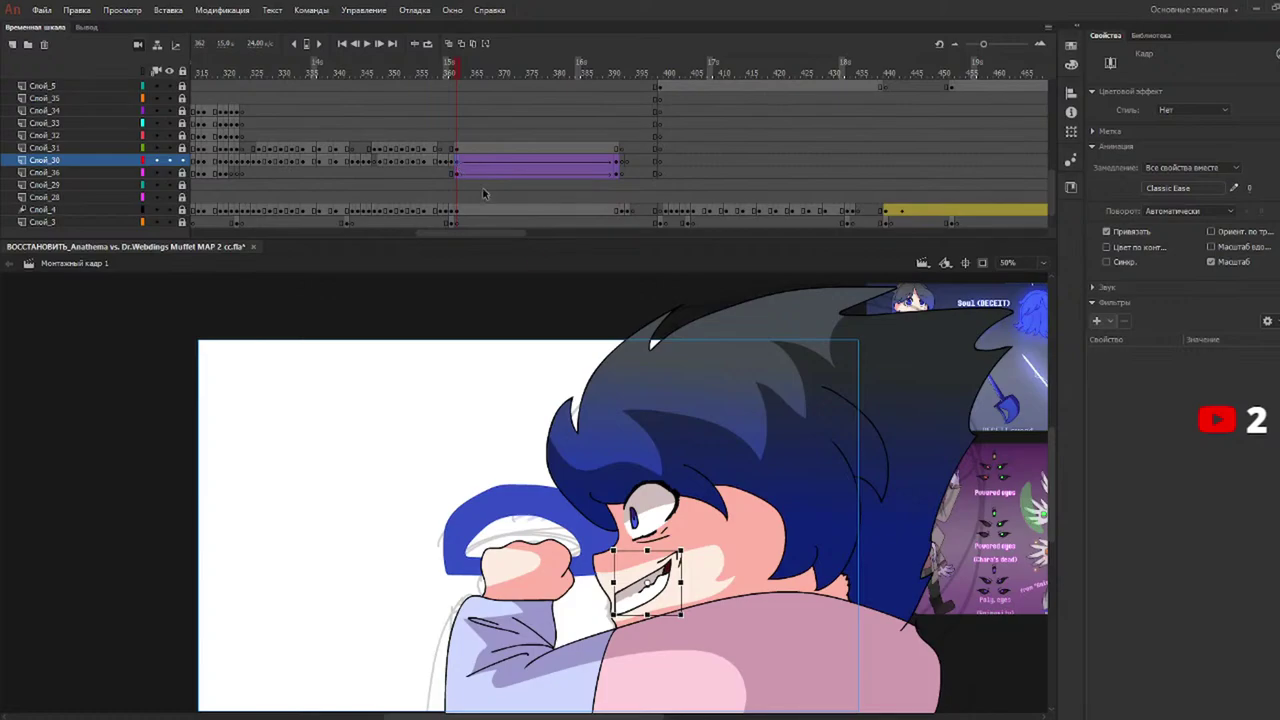
click(651, 603)
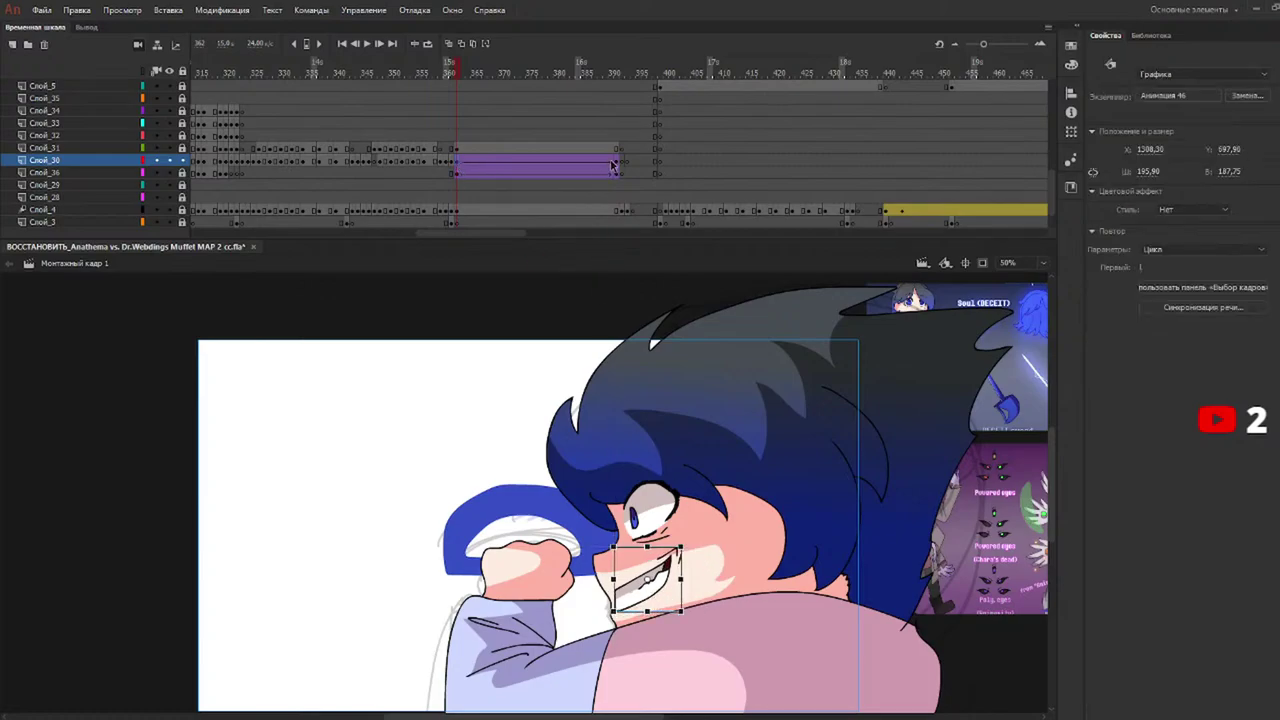
click(613, 165)
click(644, 601)
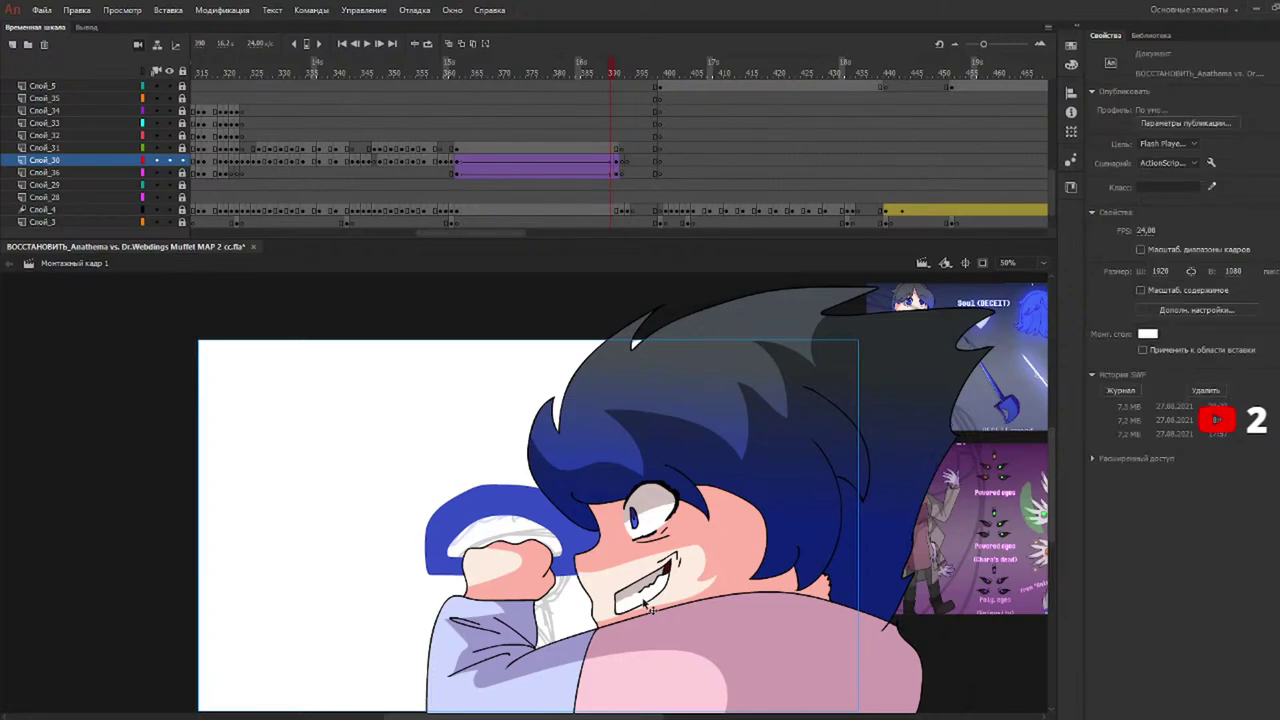
double_click(645, 602)
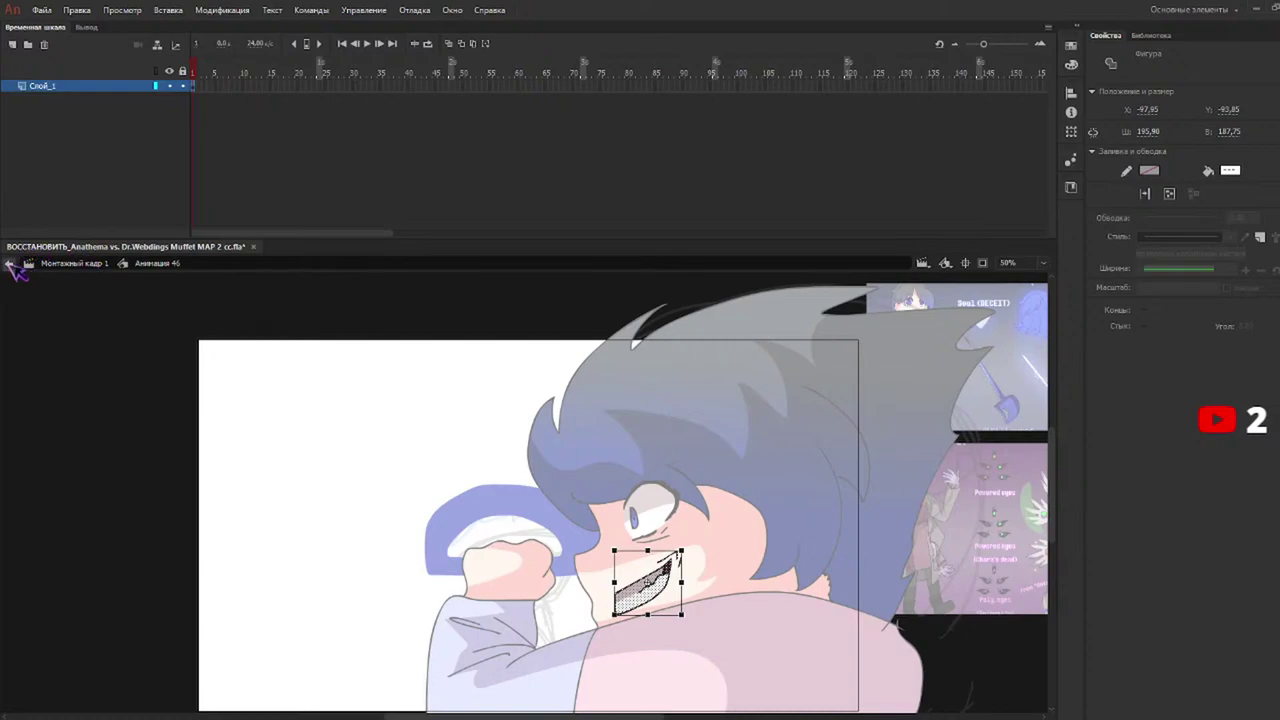
click(10, 264)
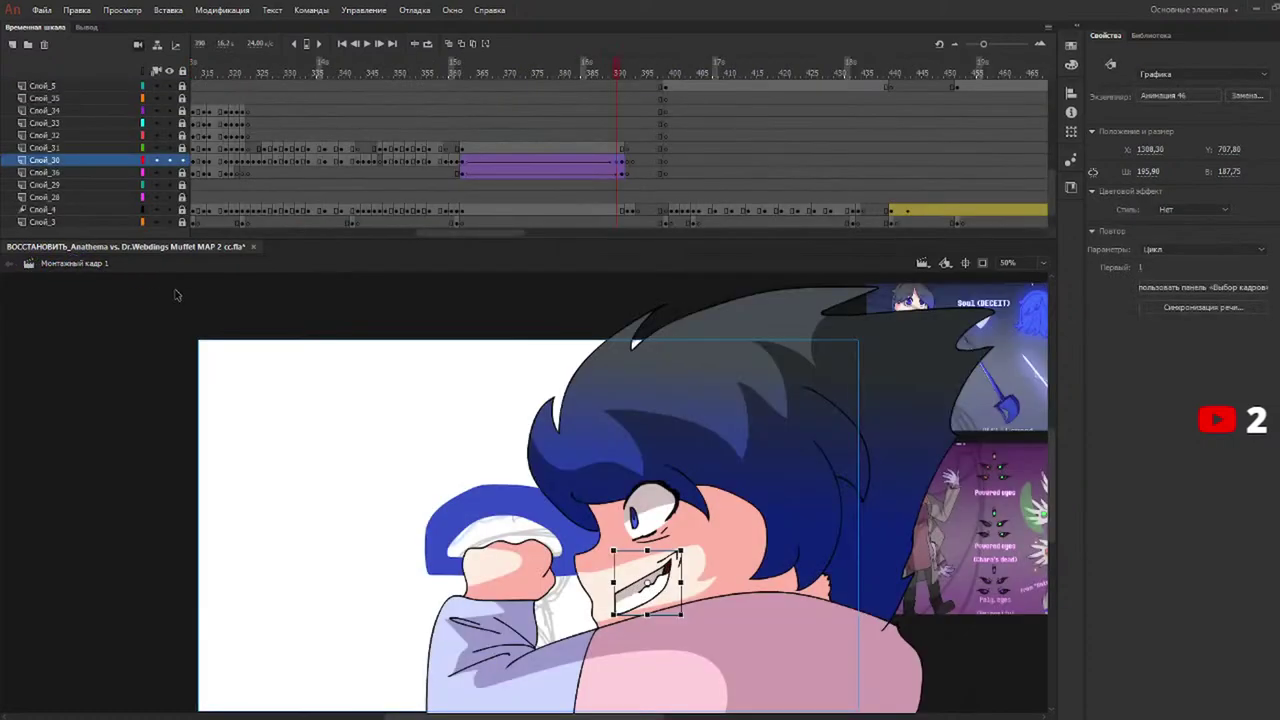
double_click(640, 600)
key(ctrl+e)
click(514, 70)
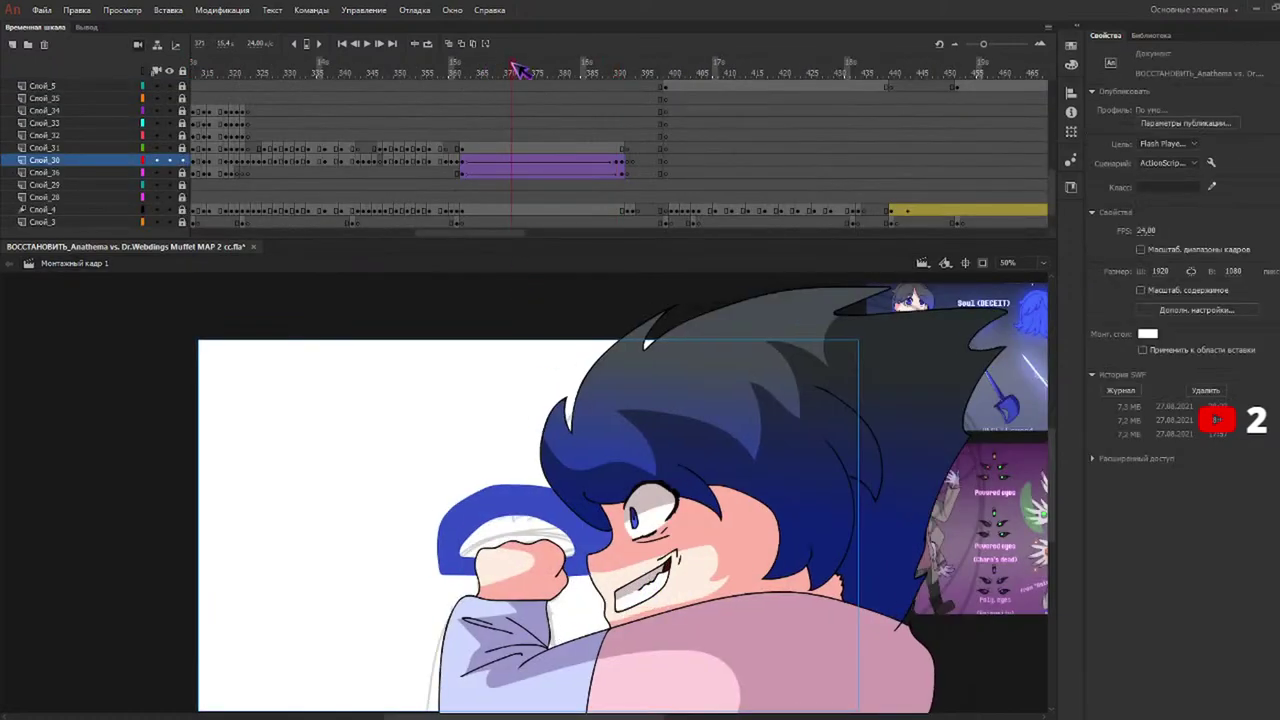
Undo the mouth changes at frames 362 and 390 and return from the mouth symbol to the main scene.
key(ctrl+z)
key(ctrl+z)
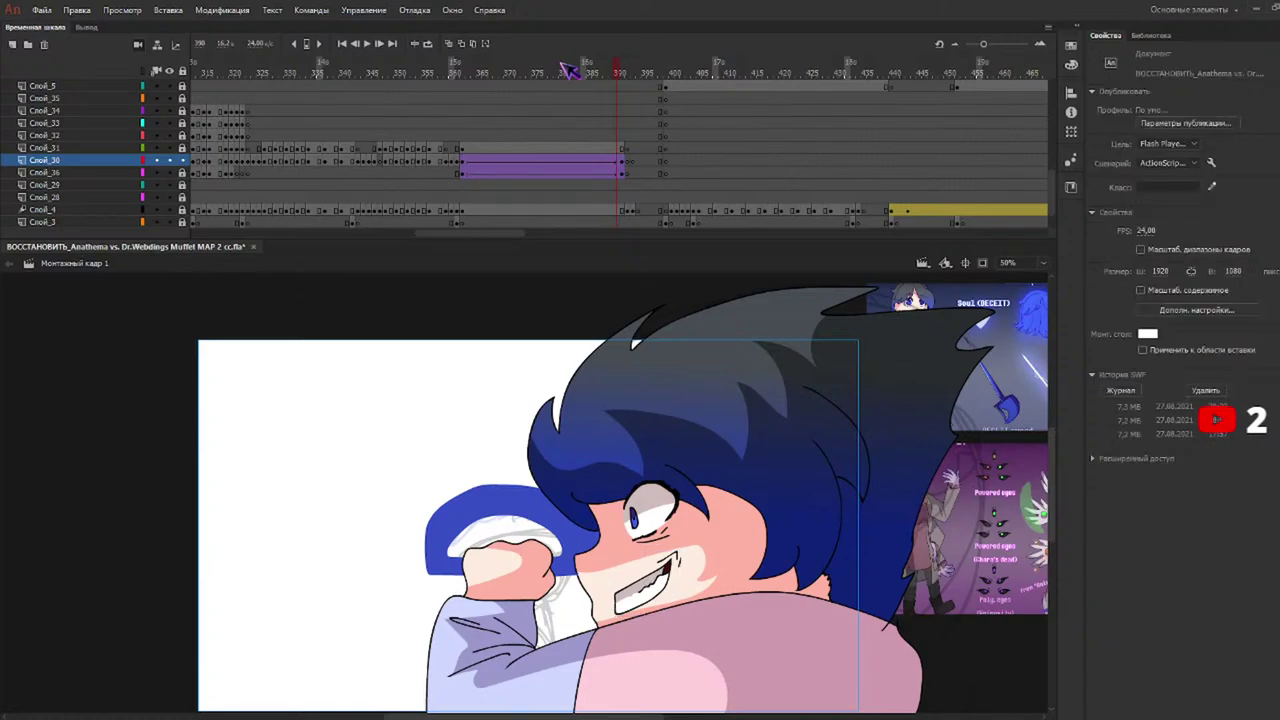
key(ctrl+z)
key(ctrl+z)
key(ctrl+z)
key(ctrl+z)
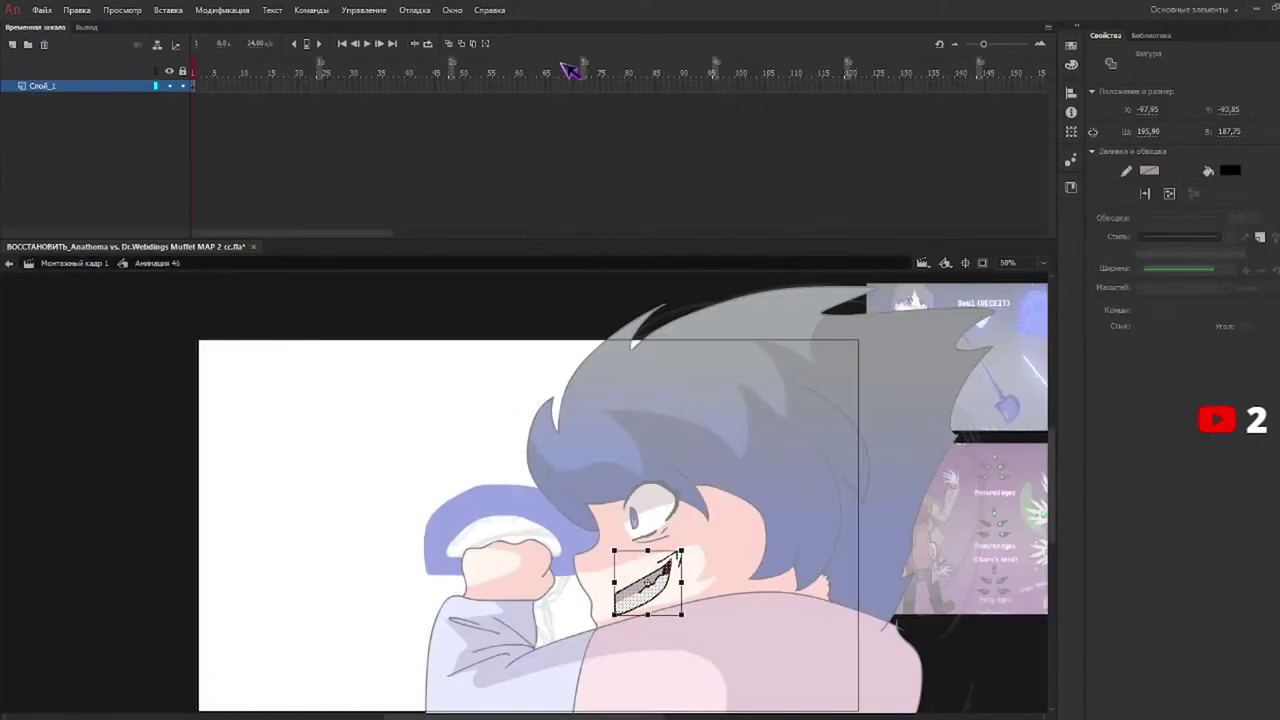
key(ctrl+e)
key(ctrl+shift+a)
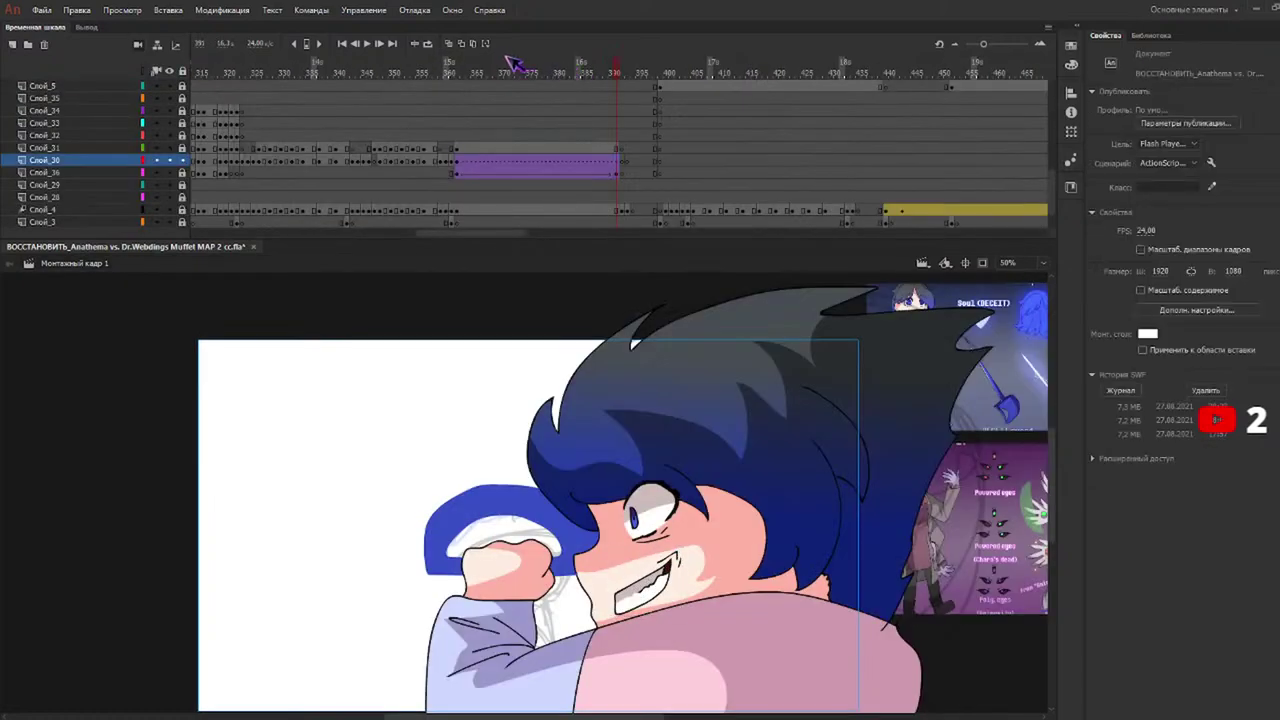
Nudge the mouth on Слой_30 slightly up at frame 362, and at frame 391 move it left onto the face and skew its cheek side upward.
click(455, 170)
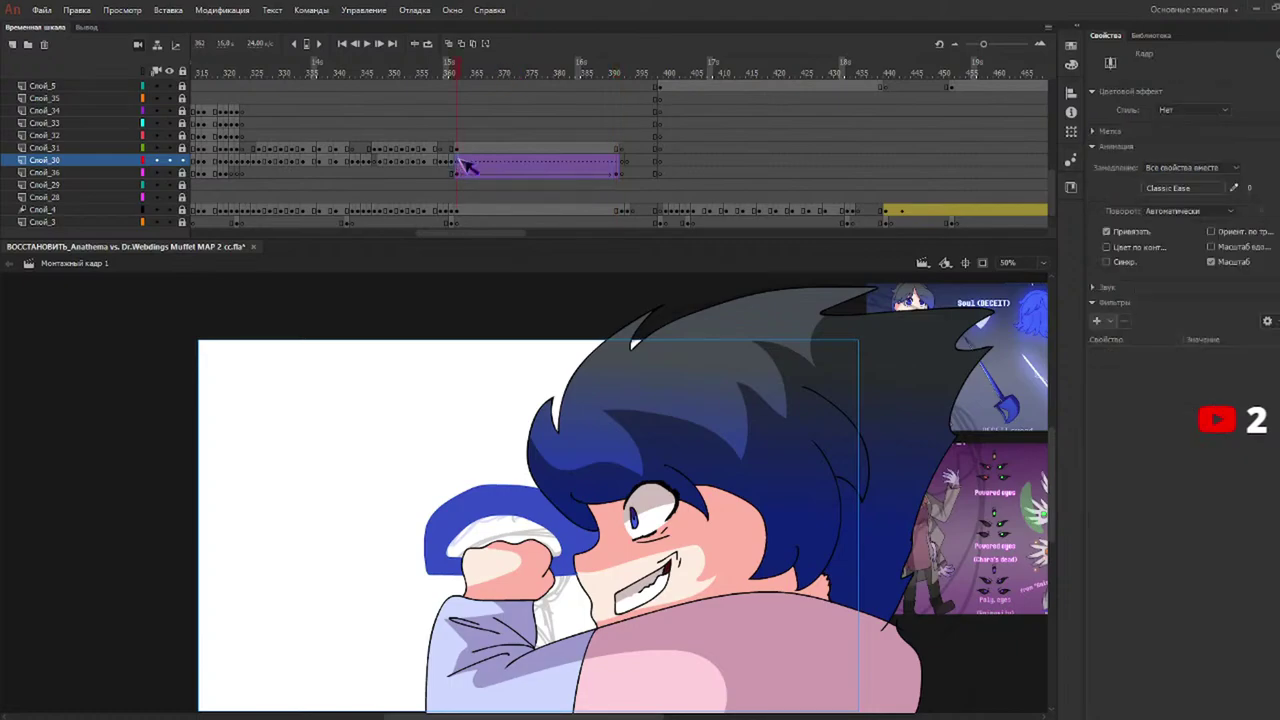
click(640, 605)
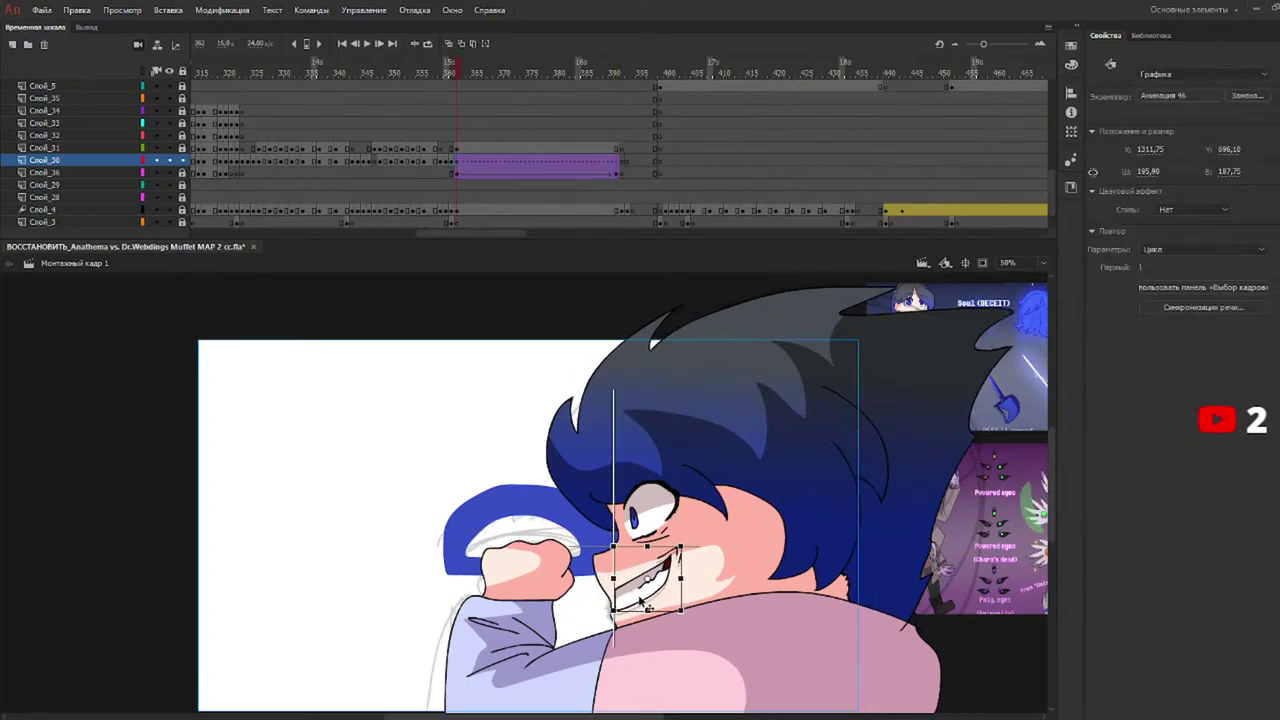
drag(555, 68, 614, 73)
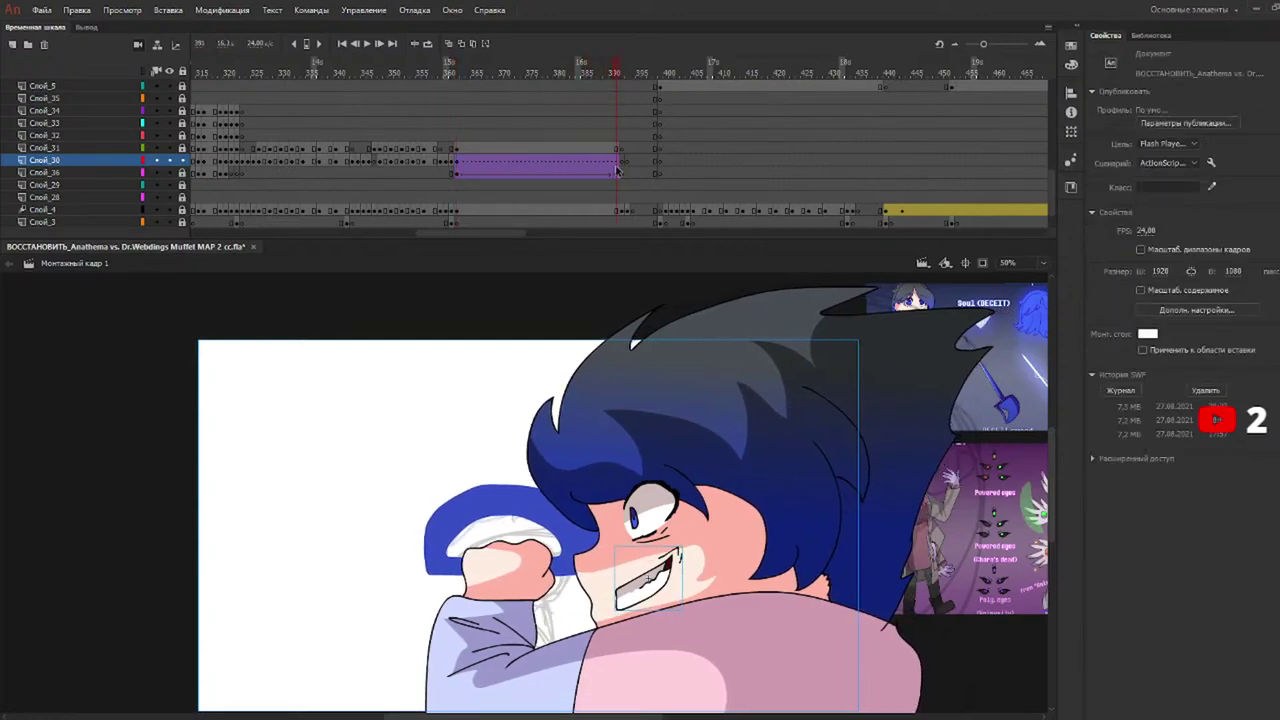
click(616, 165)
click(641, 596)
drag(637, 597, 617, 598)
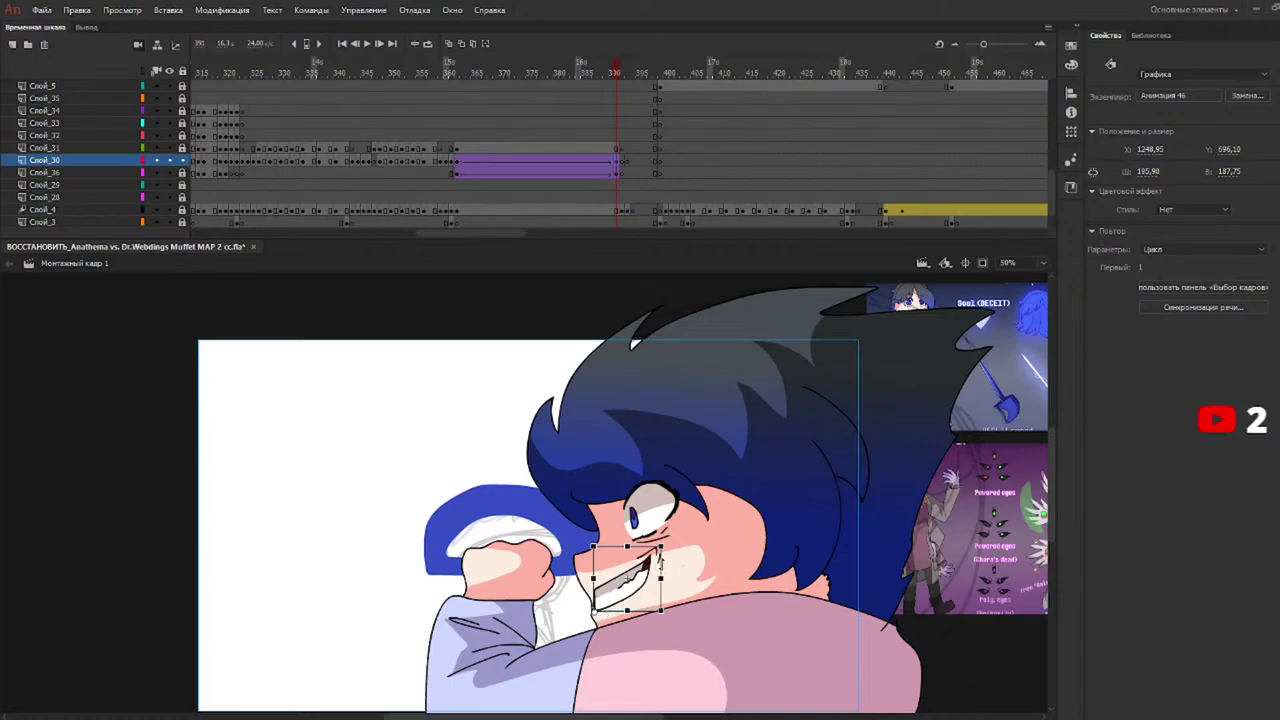
drag(661, 562, 662, 558)
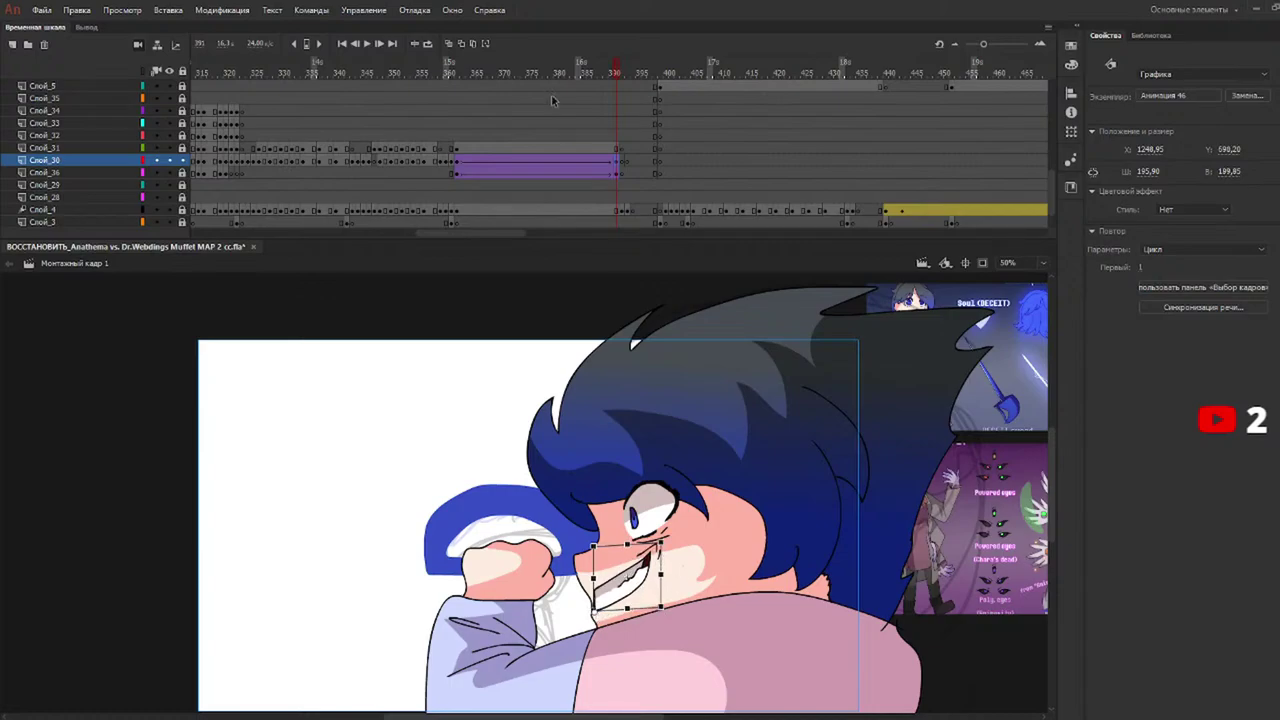
drag(543, 74, 483, 88)
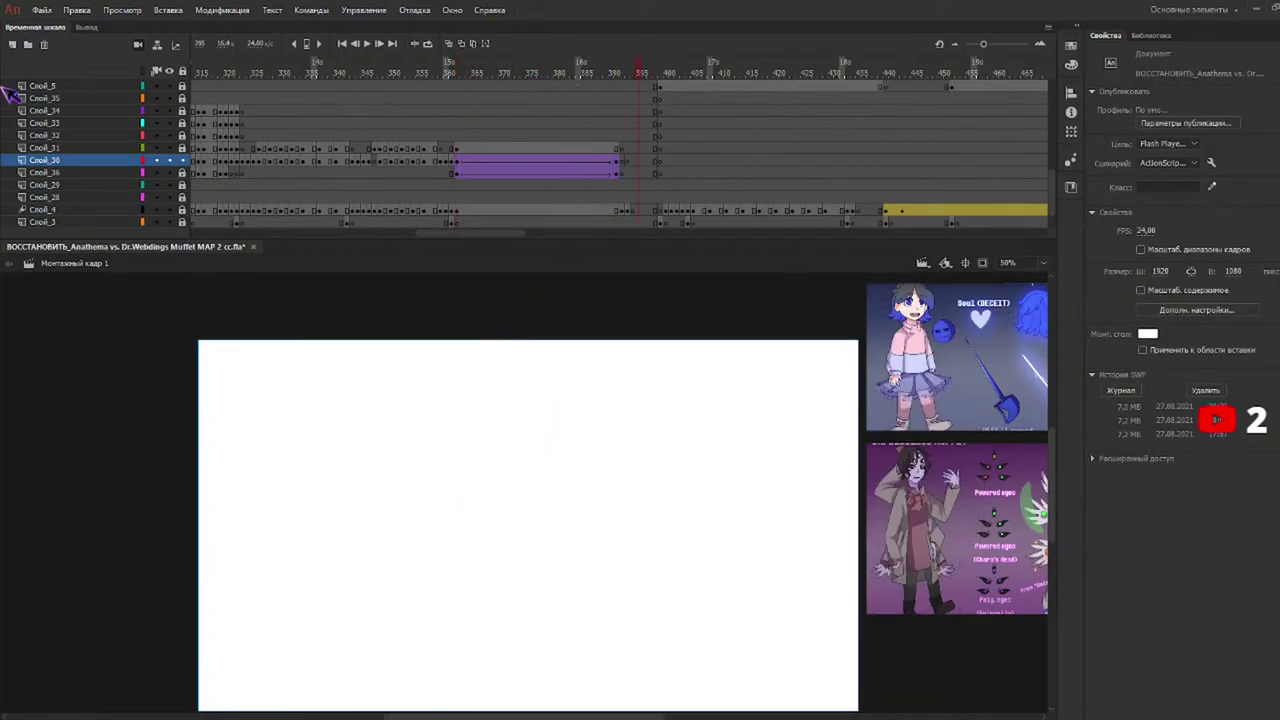
drag(8, 95, 558, 182)
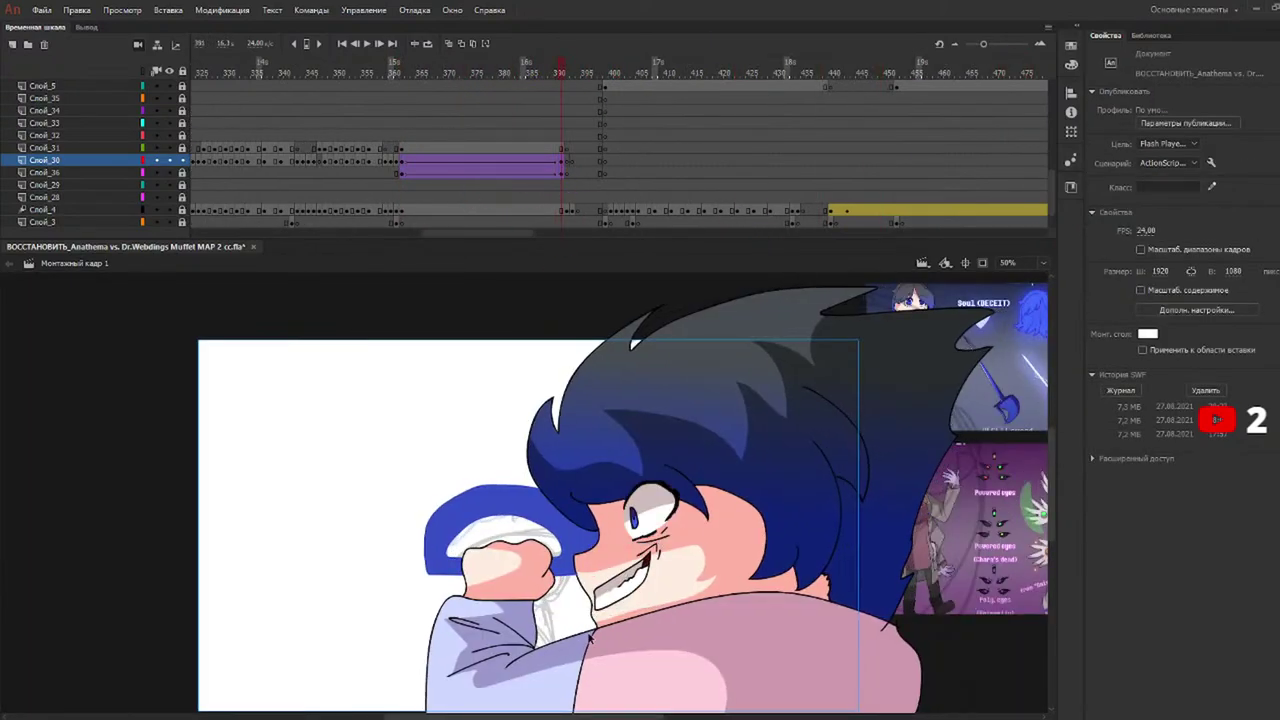
Insert a keyframe for the mouth on Слой_30 at frame 390.
click(560, 171)
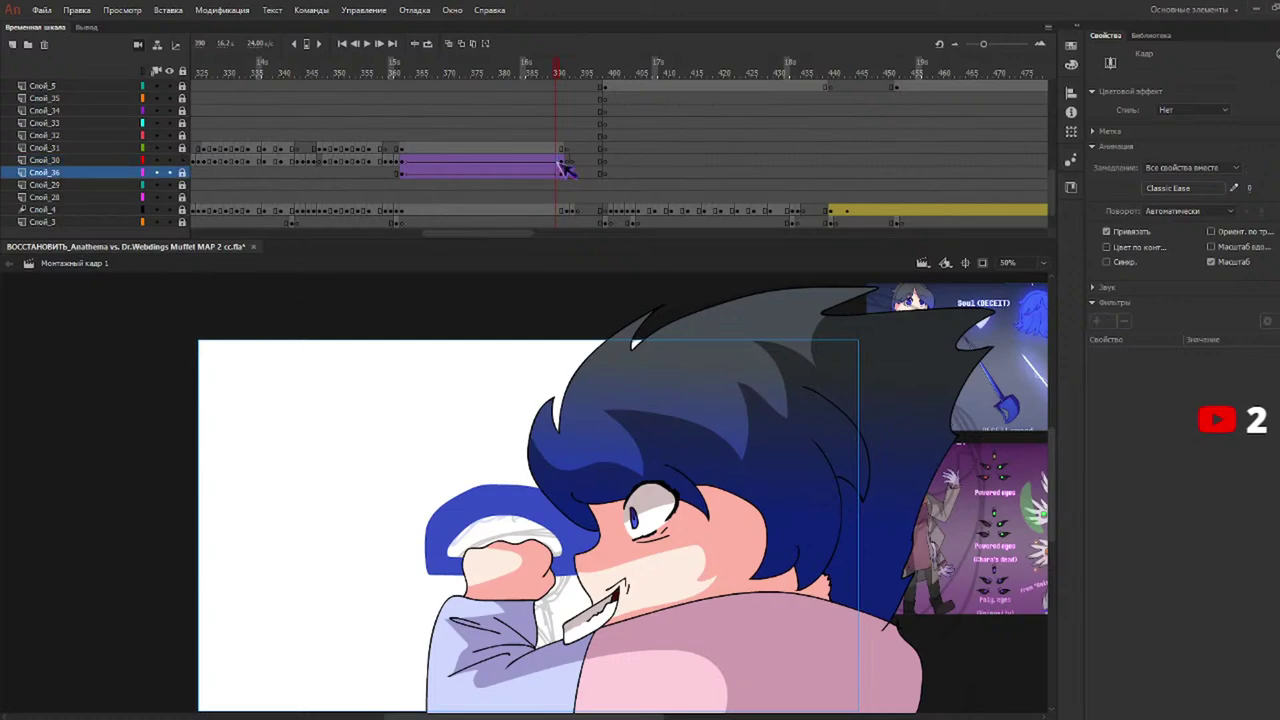
click(560, 161)
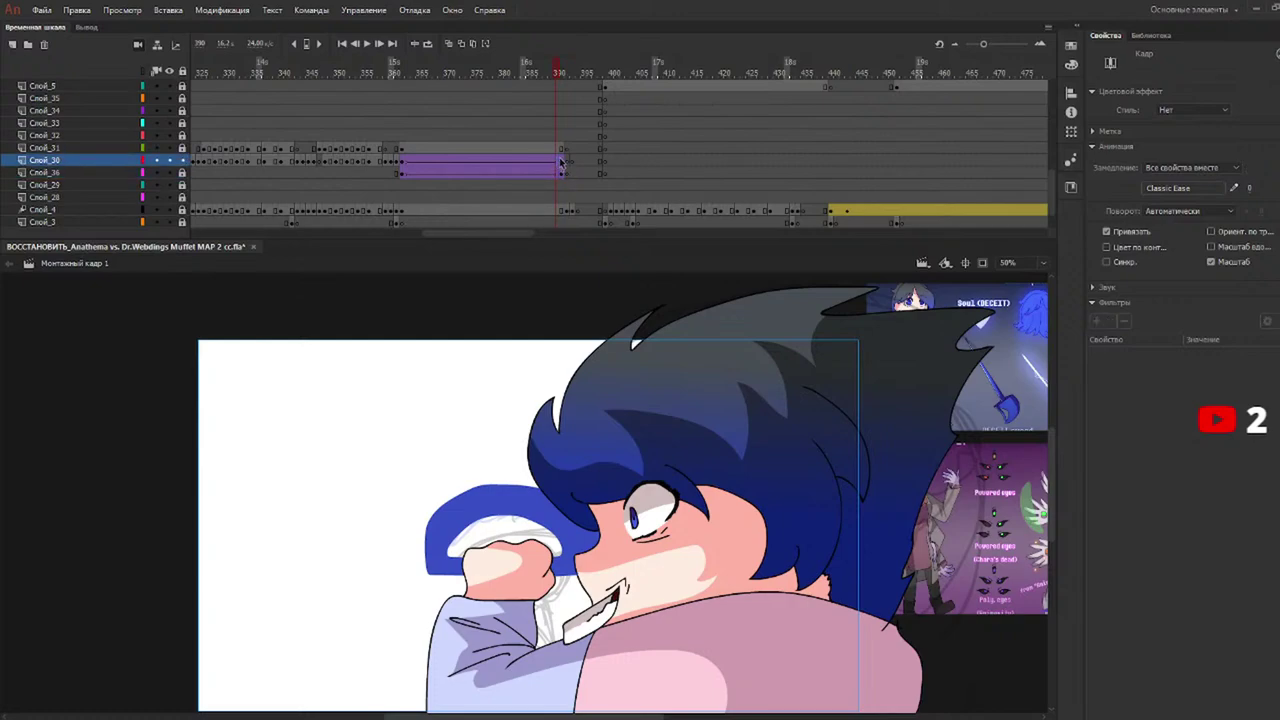
click(562, 161)
click(555, 164)
key(F6)
click(564, 164)
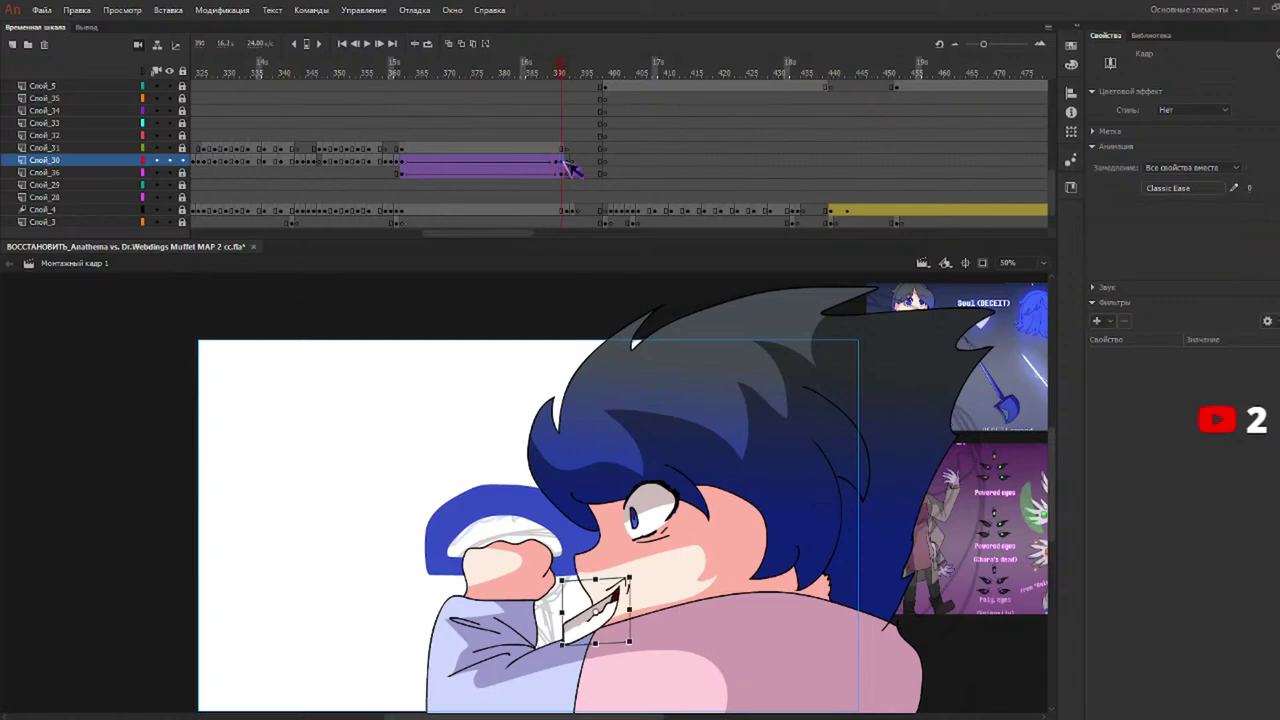
click(557, 171)
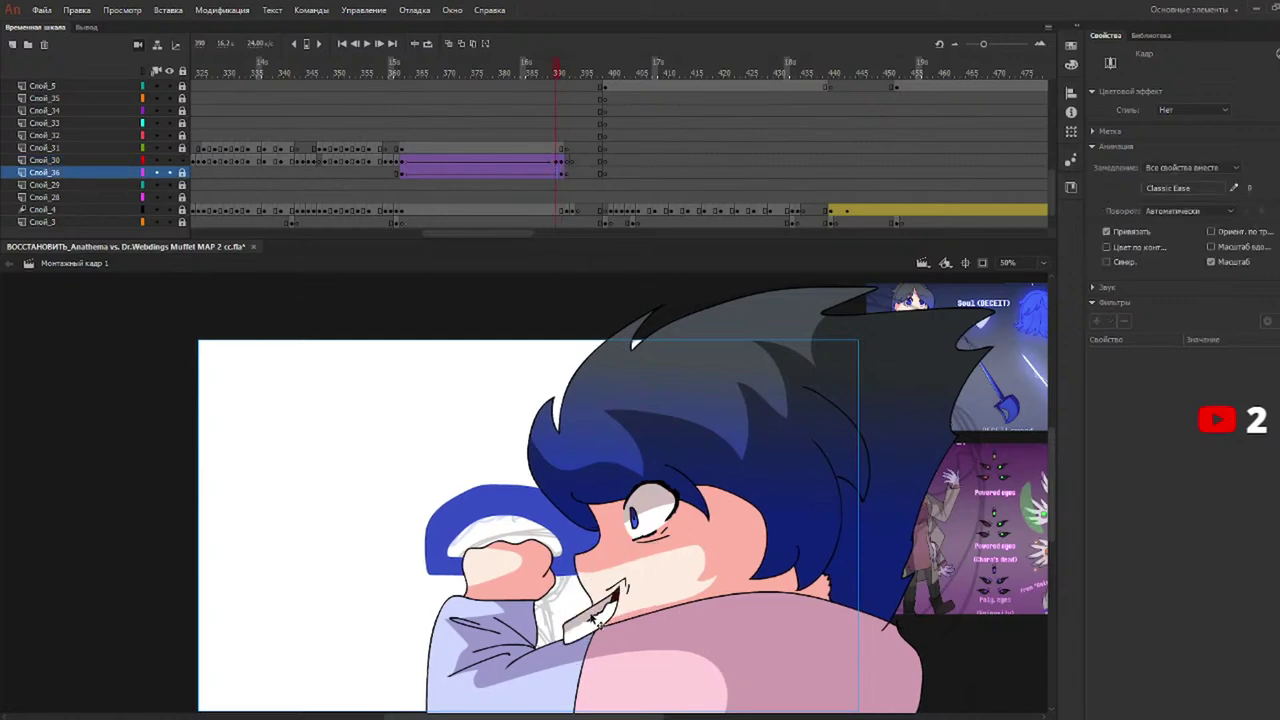
Turn on onion skinning and move the mouth at frame 390 up and right to align with its outline at frame 391.
click(449, 44)
drag(561, 69, 550, 67)
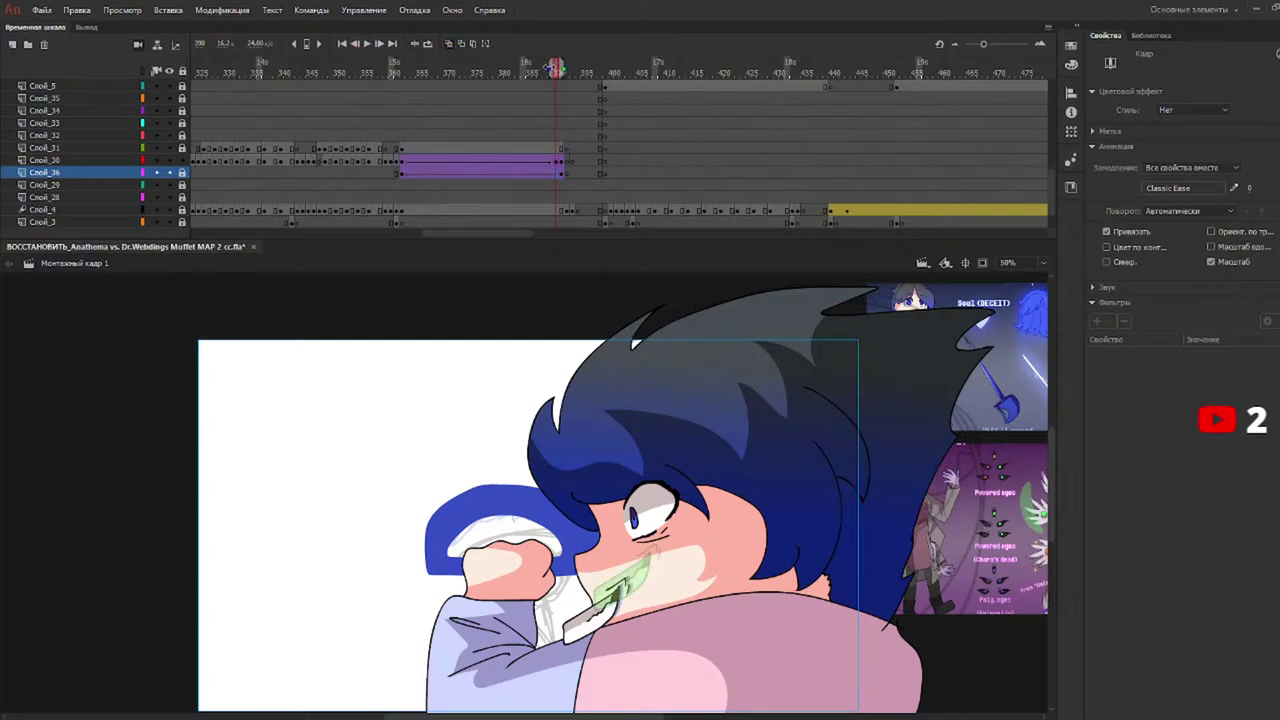
click(587, 632)
drag(588, 629, 617, 586)
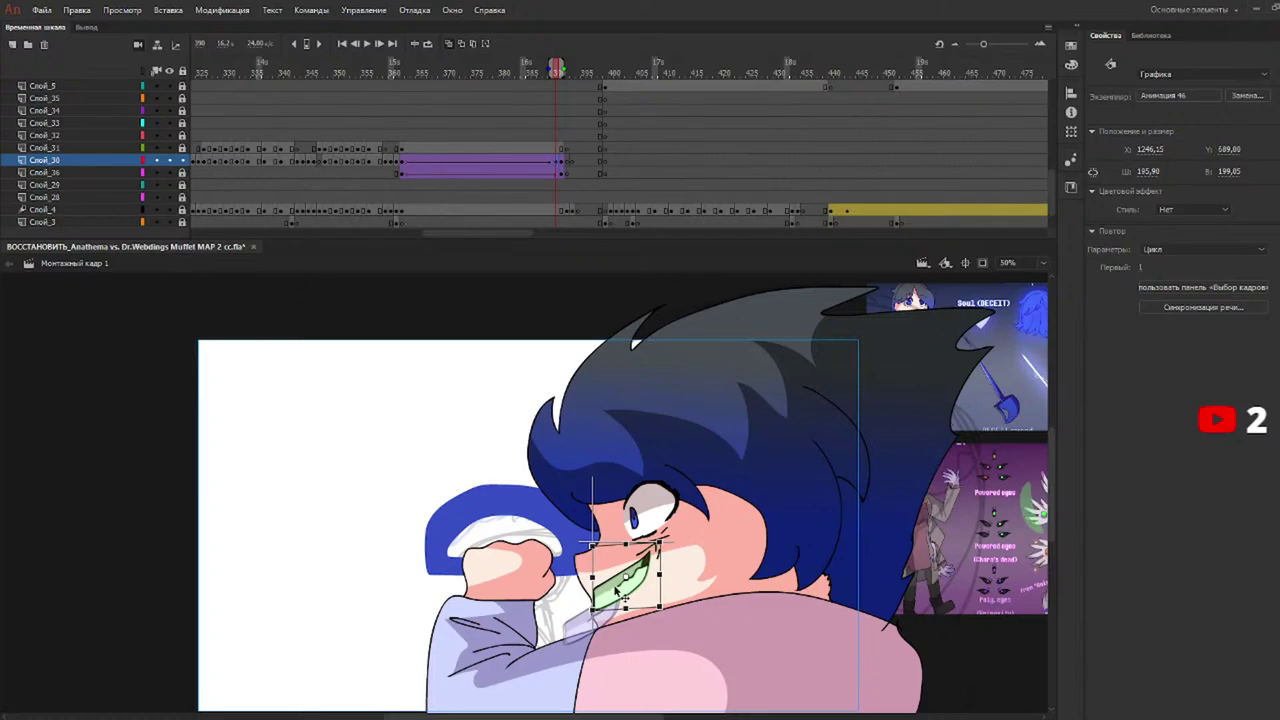
Play back the close-up and shift the mouth on Слой_30 slightly right at frame 390.
drag(519, 72, 462, 73)
key(Return)
key(Return)
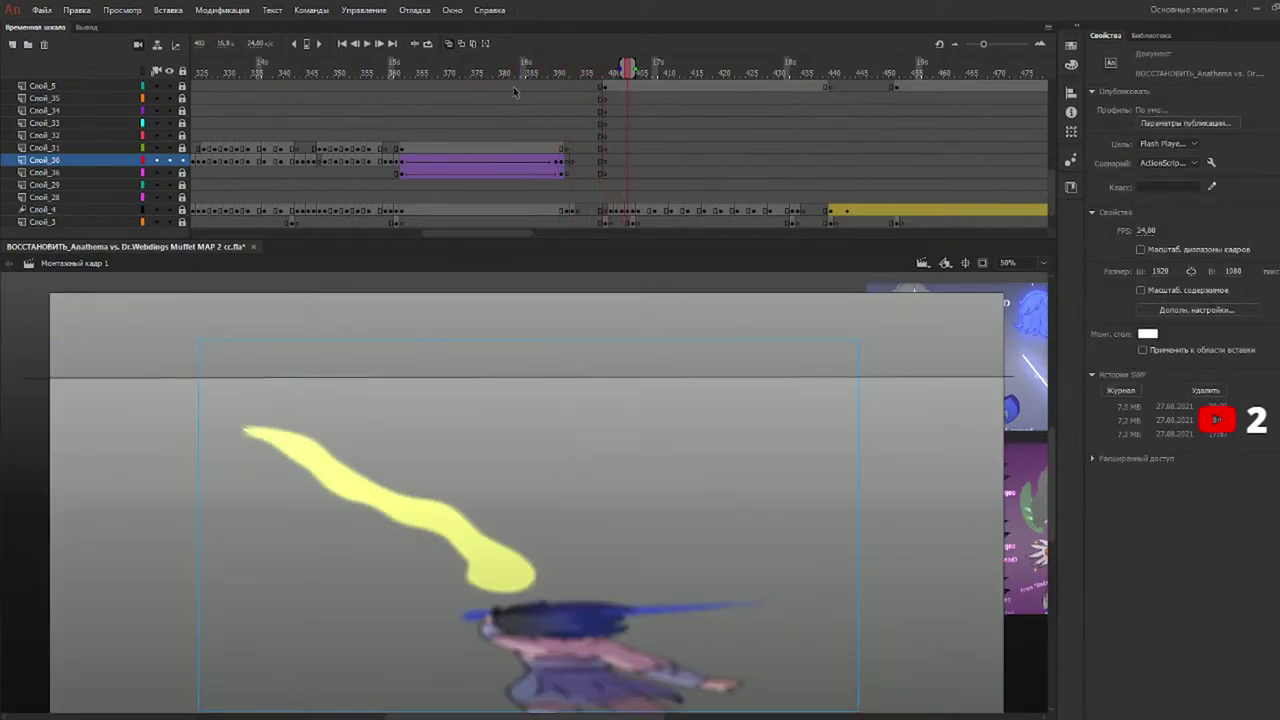
drag(565, 80, 557, 77)
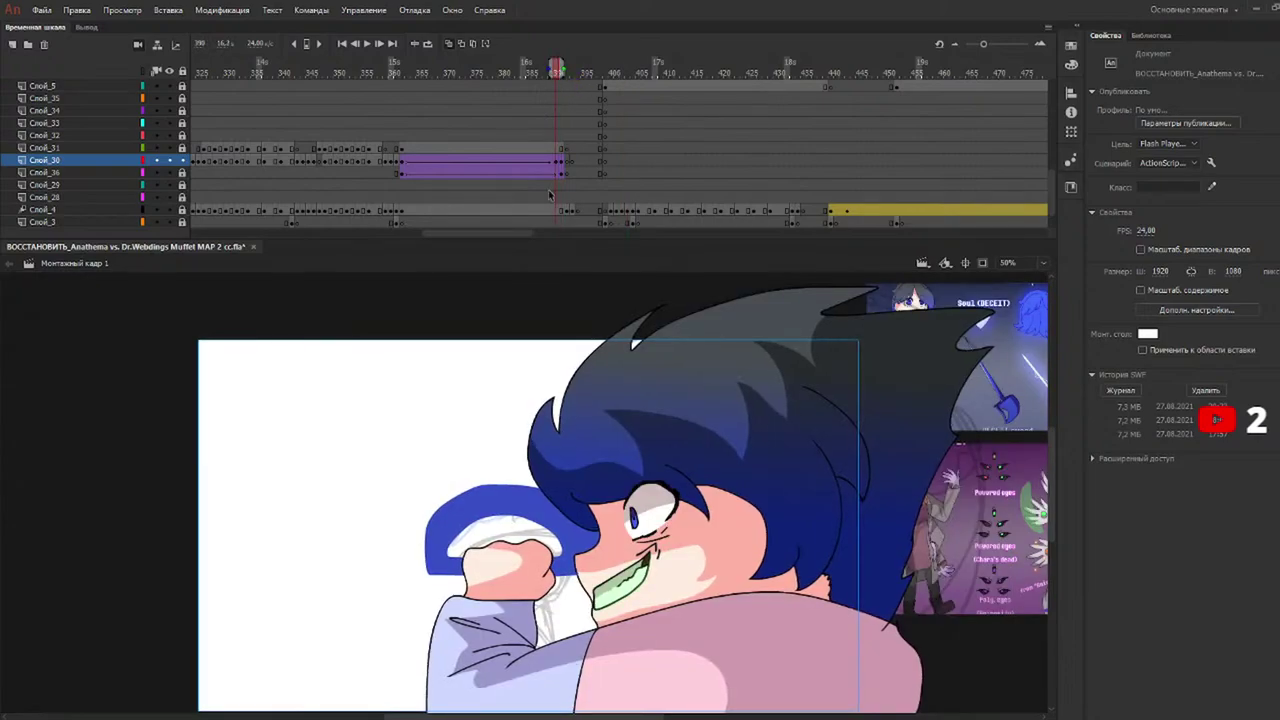
click(614, 593)
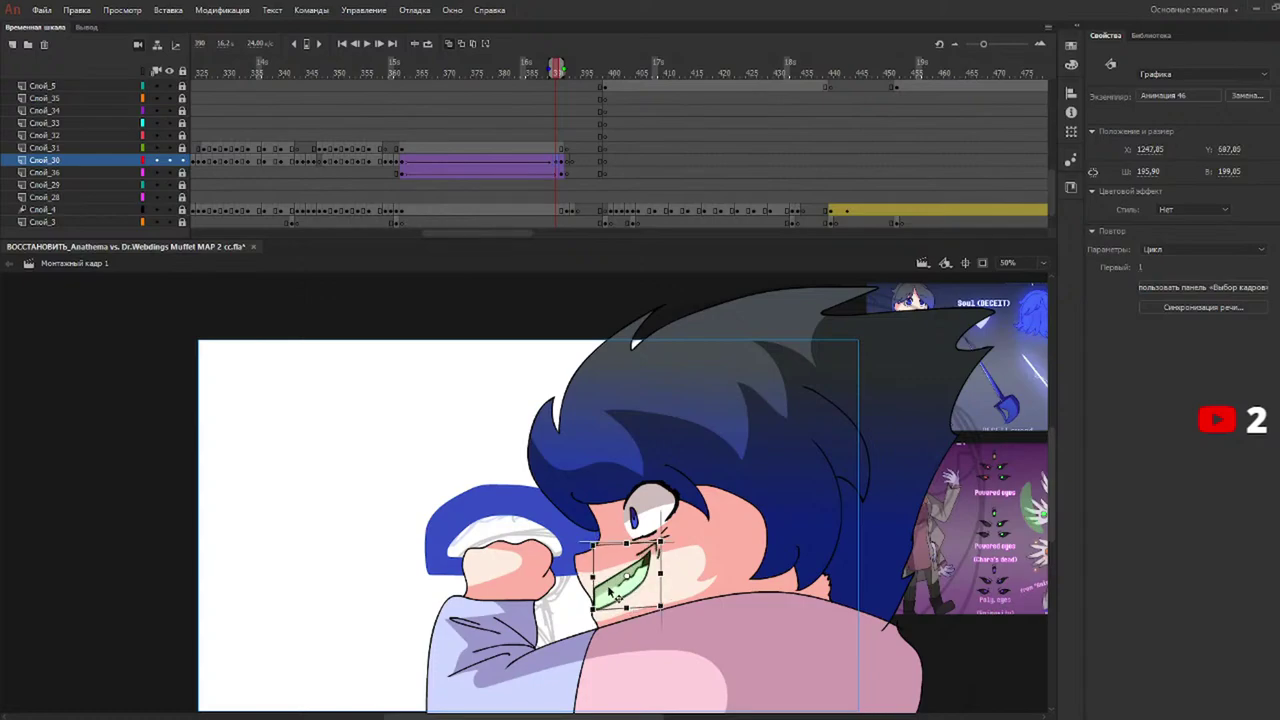
drag(611, 592, 611, 593)
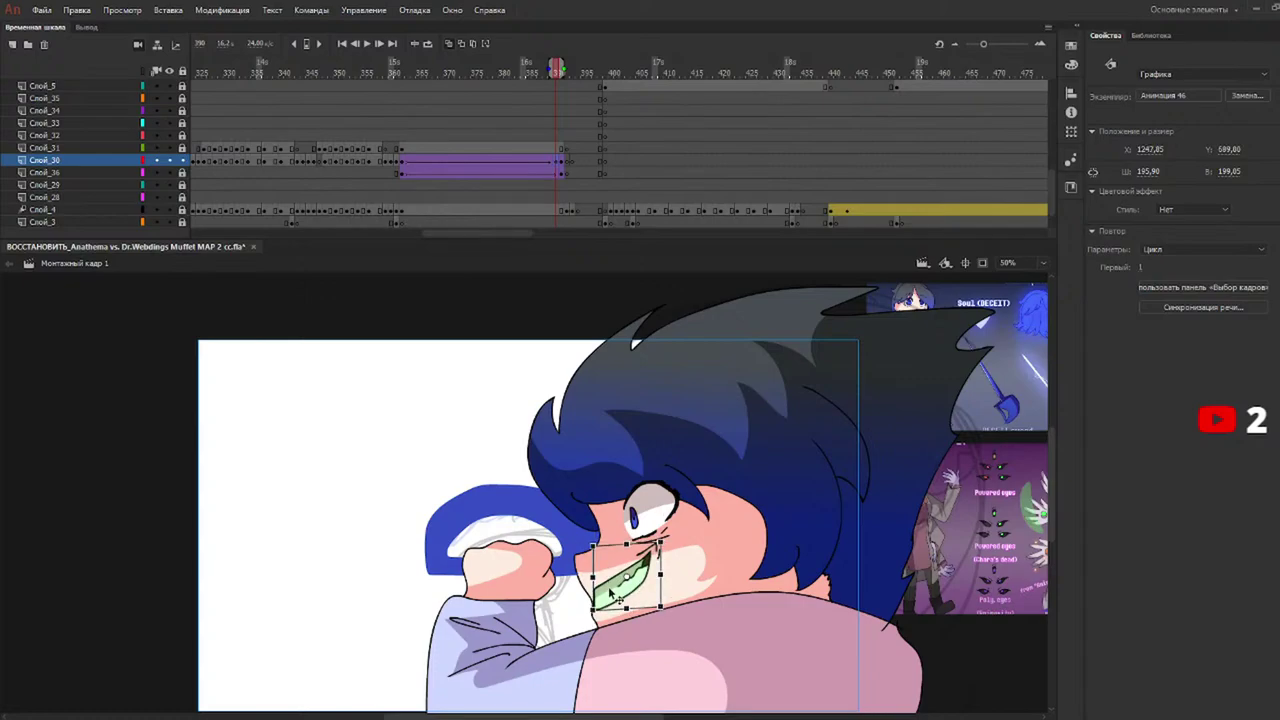
Replay the close-up, nudge the mouth on Слой_30 slightly down and right at frame 390, and check the motion again.
drag(505, 73, 407, 95)
key(Return)
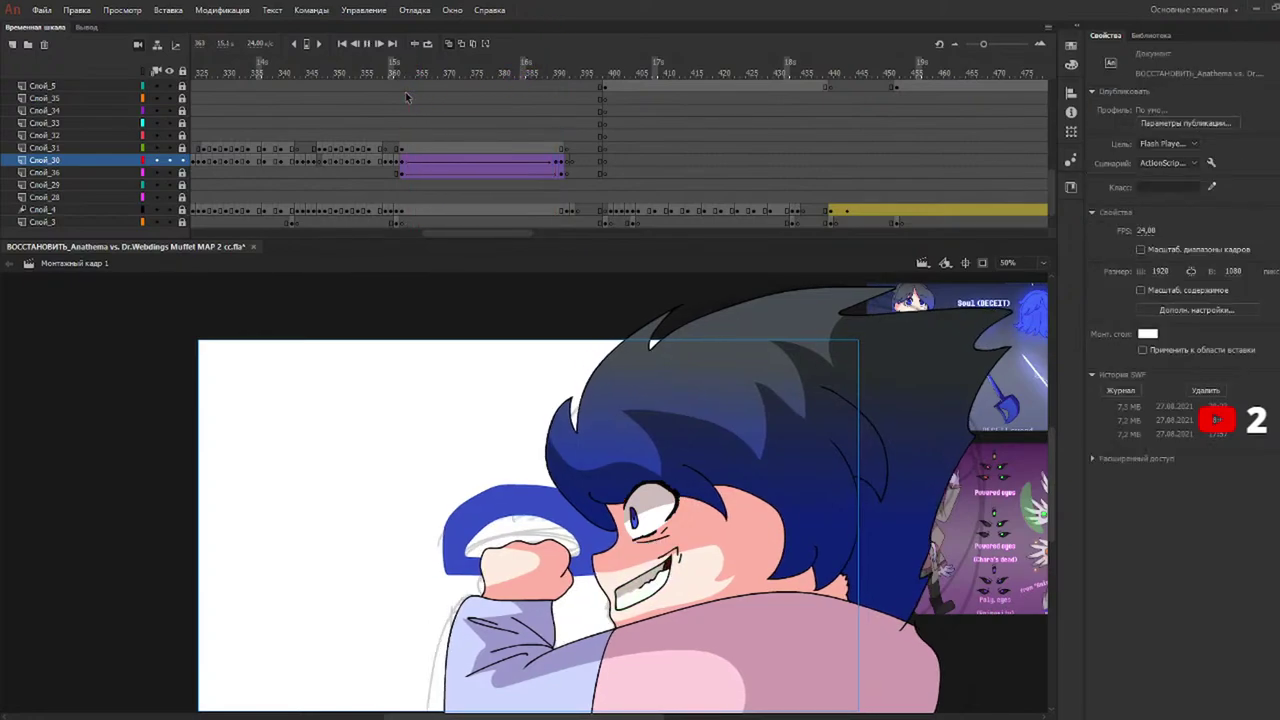
drag(525, 72, 557, 68)
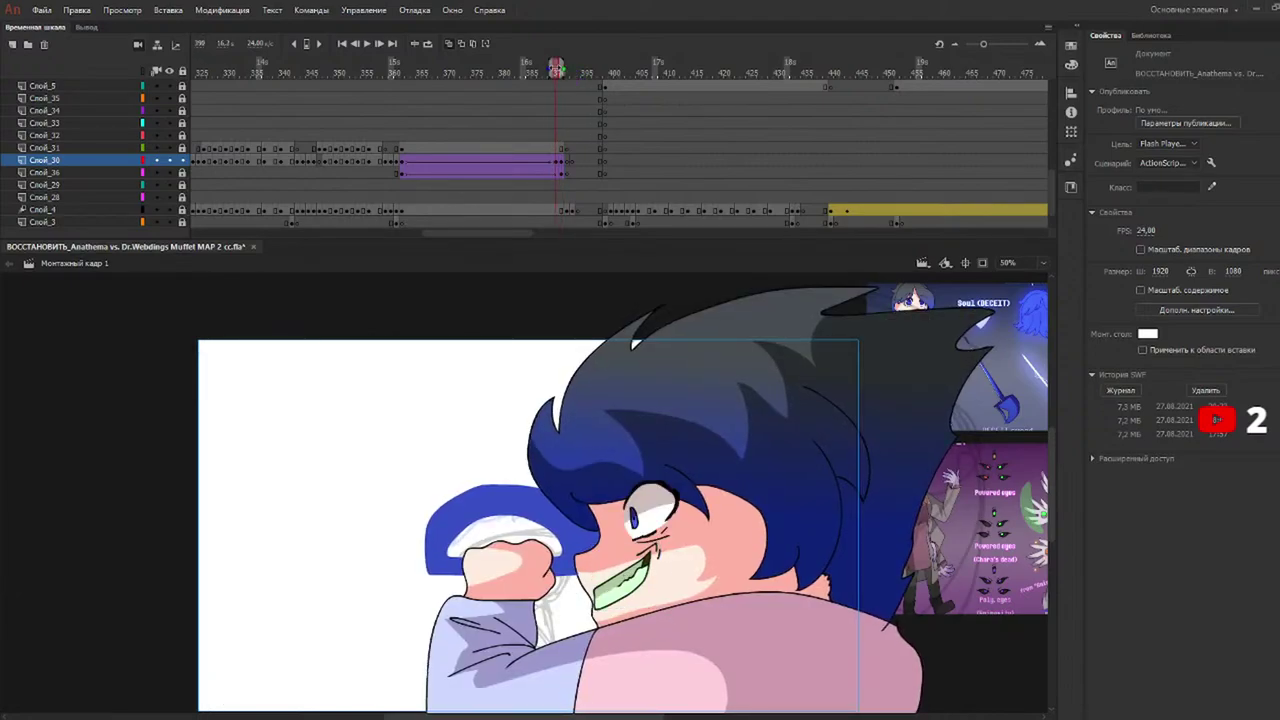
click(634, 597)
key(Down)
key(Right)
mouse_move(497, 76)
mouse_down()
mouse_move(569, 79)
mouse_move(334, 103)
mouse_move(410, 104)
mouse_up()
key(Return)
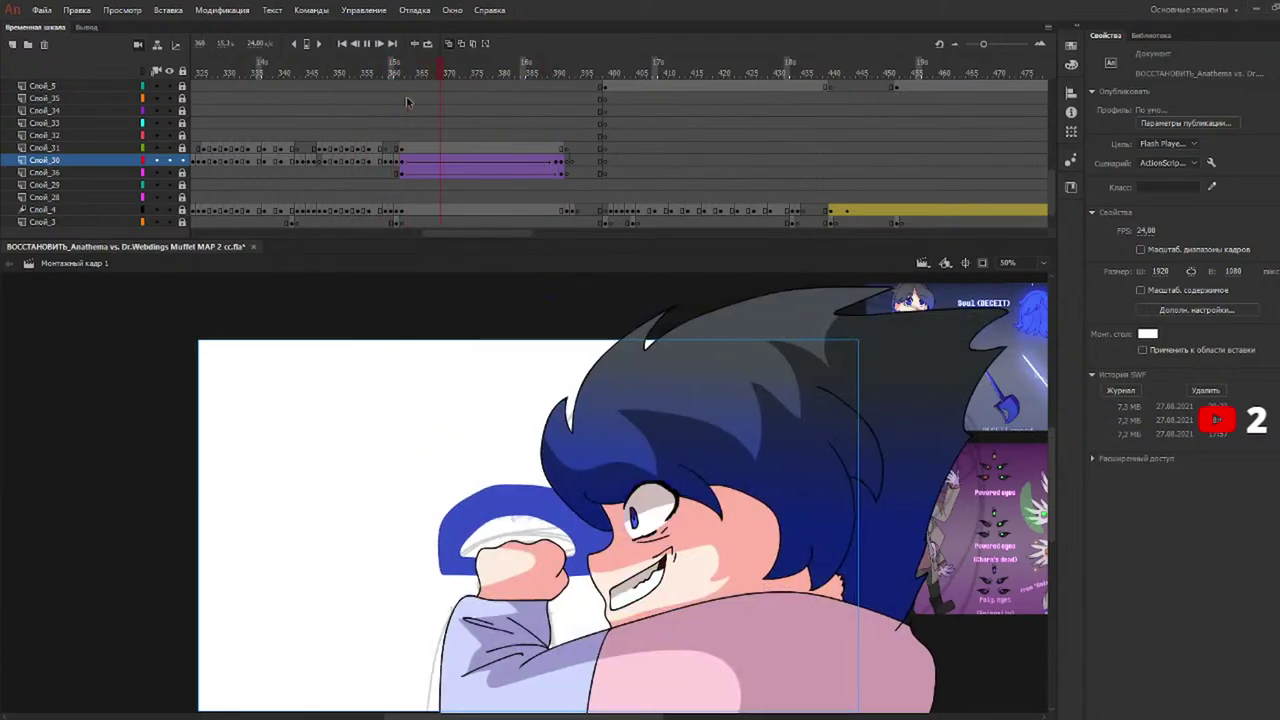
key(Return)
drag(420, 75, 402, 86)
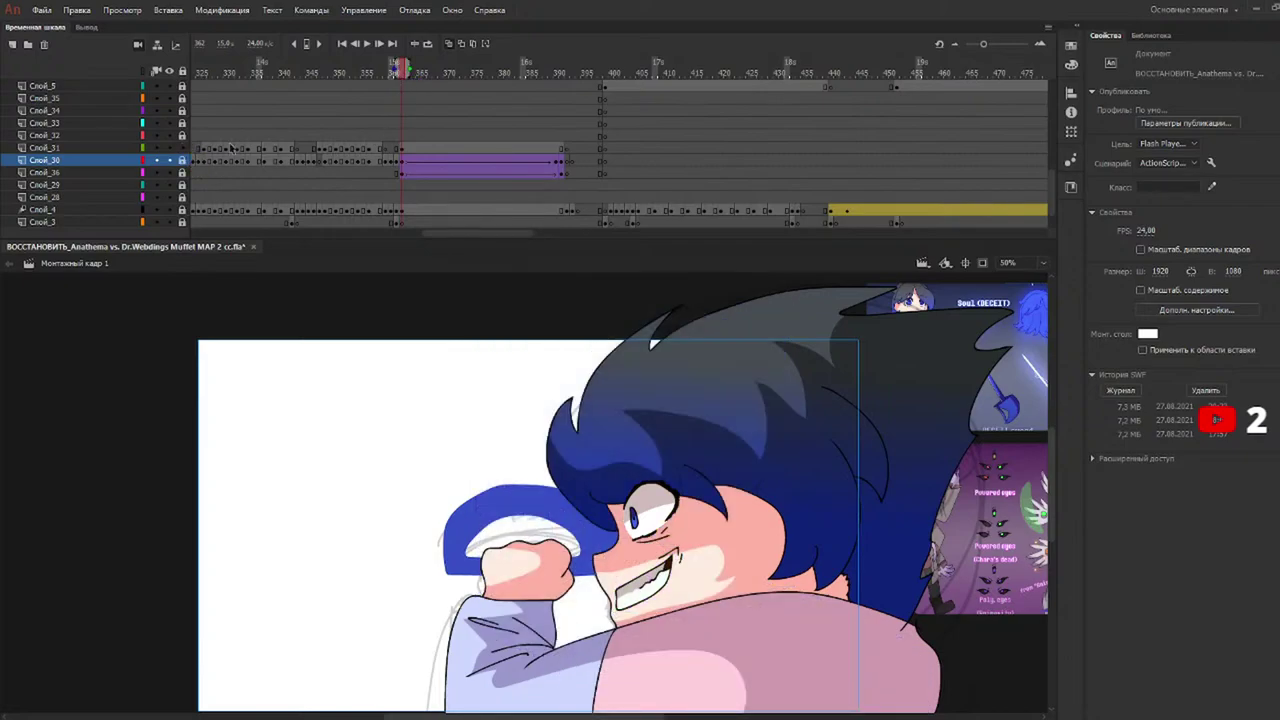
Create a classic tween for the eye on Слой_31 between frames 362 and 391.
click(562, 150)
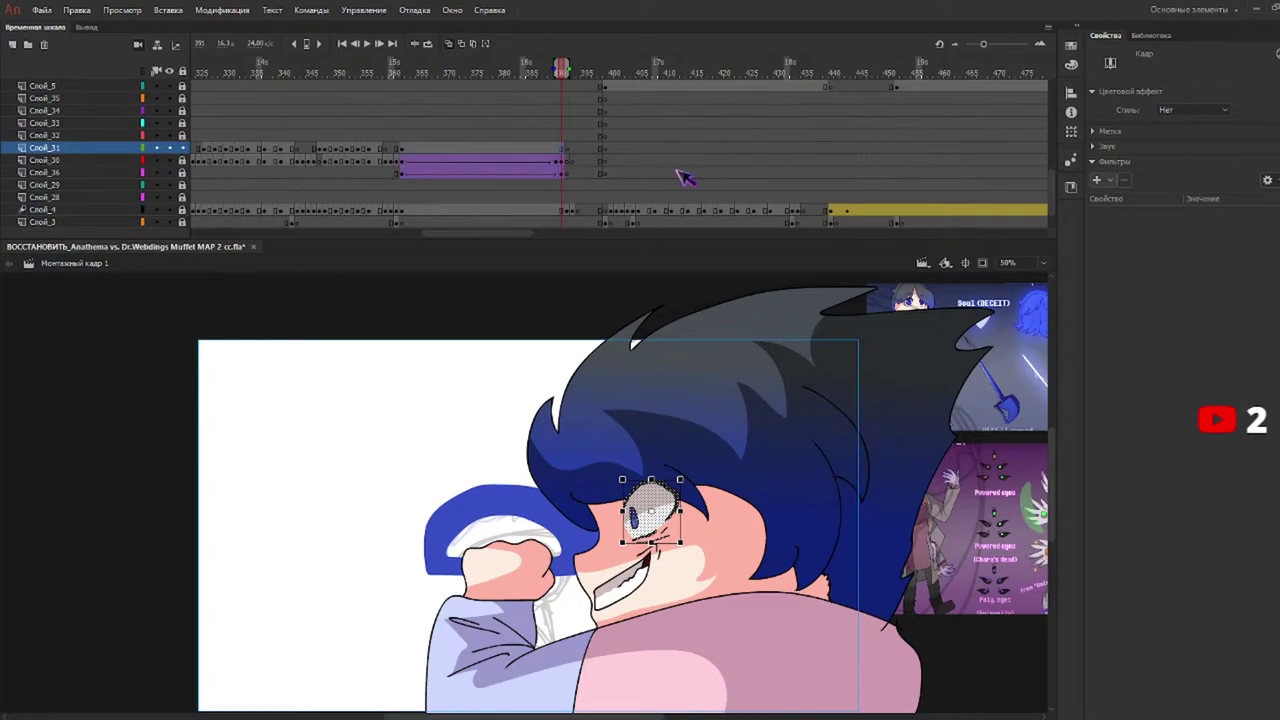
click(564, 150)
click(573, 138)
click(562, 148)
click(595, 189)
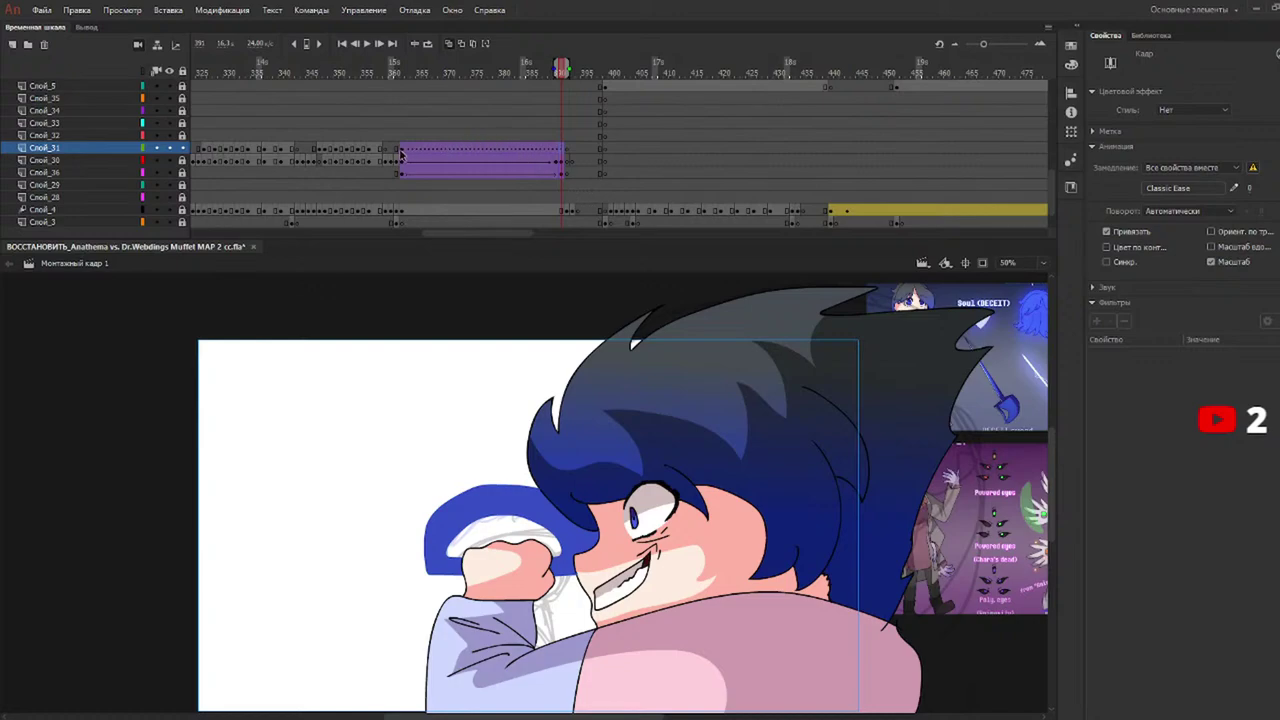
click(400, 155)
click(560, 152)
At frame 391, move the eye on Слой_31 left to follow the face and stretch it slightly taller.
click(656, 517)
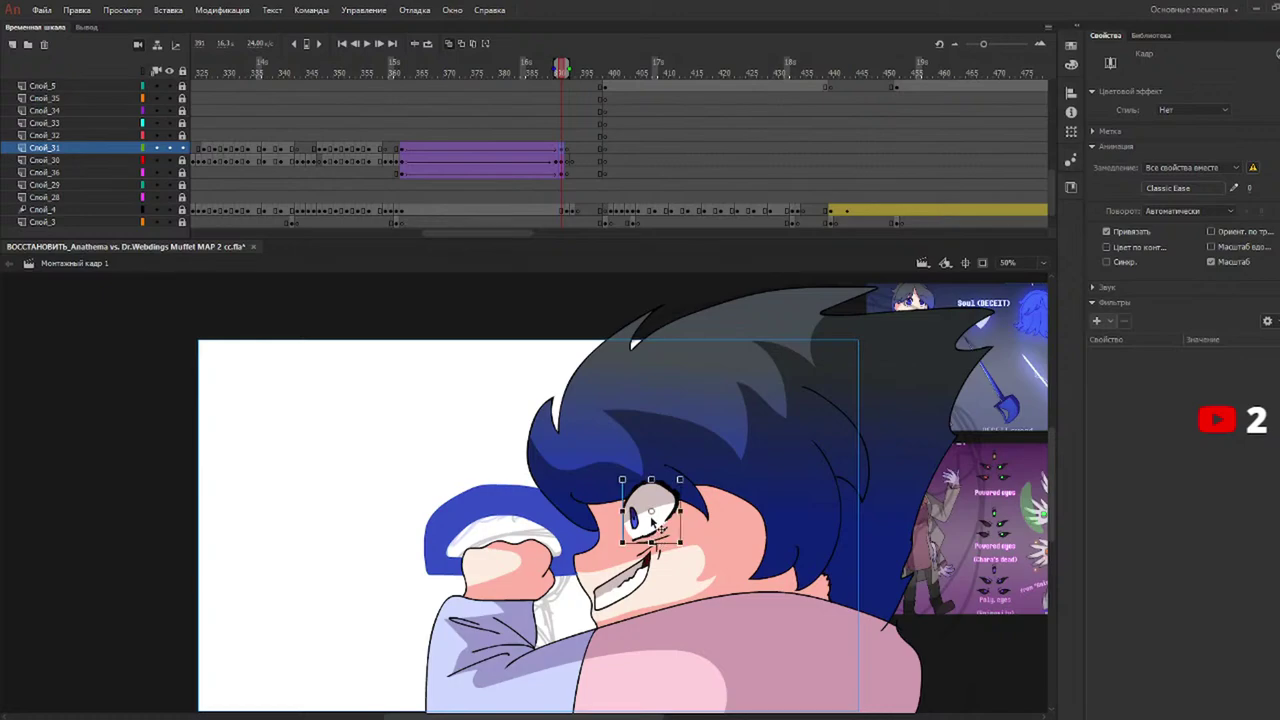
drag(654, 519, 628, 542)
drag(628, 480, 628, 473)
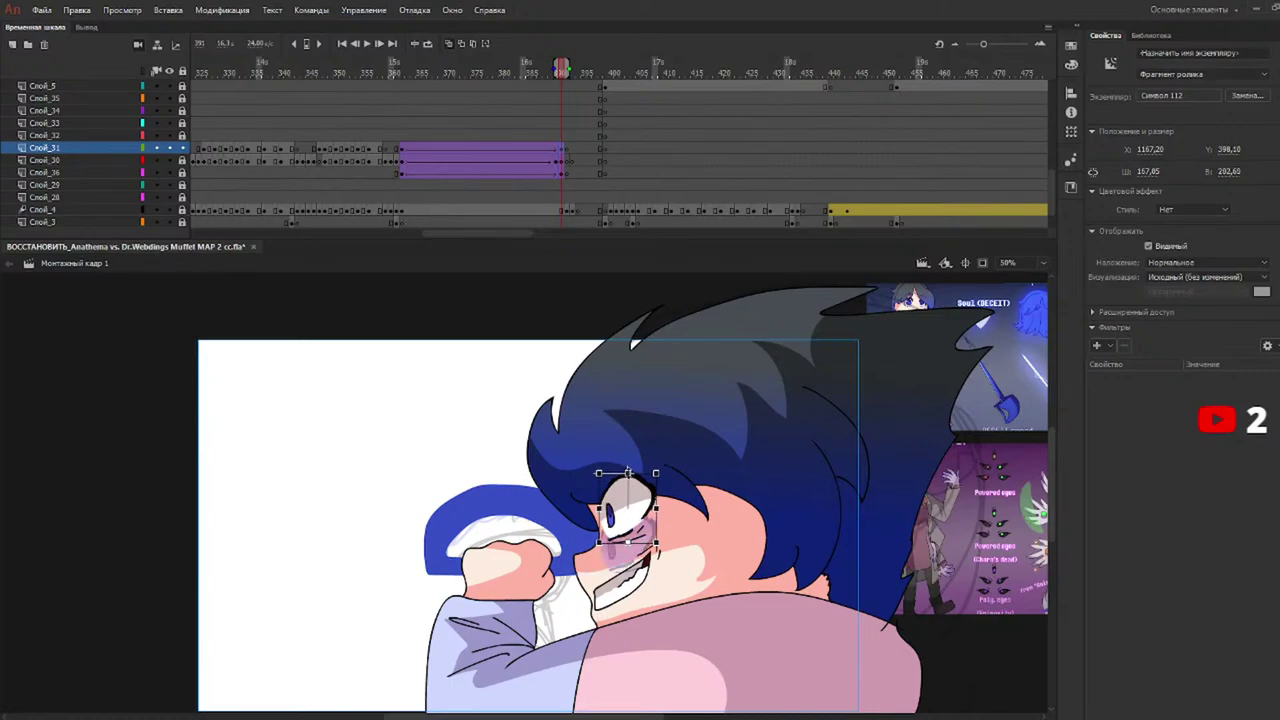
Insert a keyframe for the eye on Слой_31 at frame 390 and move the eye up onto its frame 391 outline.
mouse_move(556, 70)
mouse_down()
mouse_move(409, 78)
mouse_move(562, 91)
mouse_move(547, 101)
mouse_up()
click(557, 152)
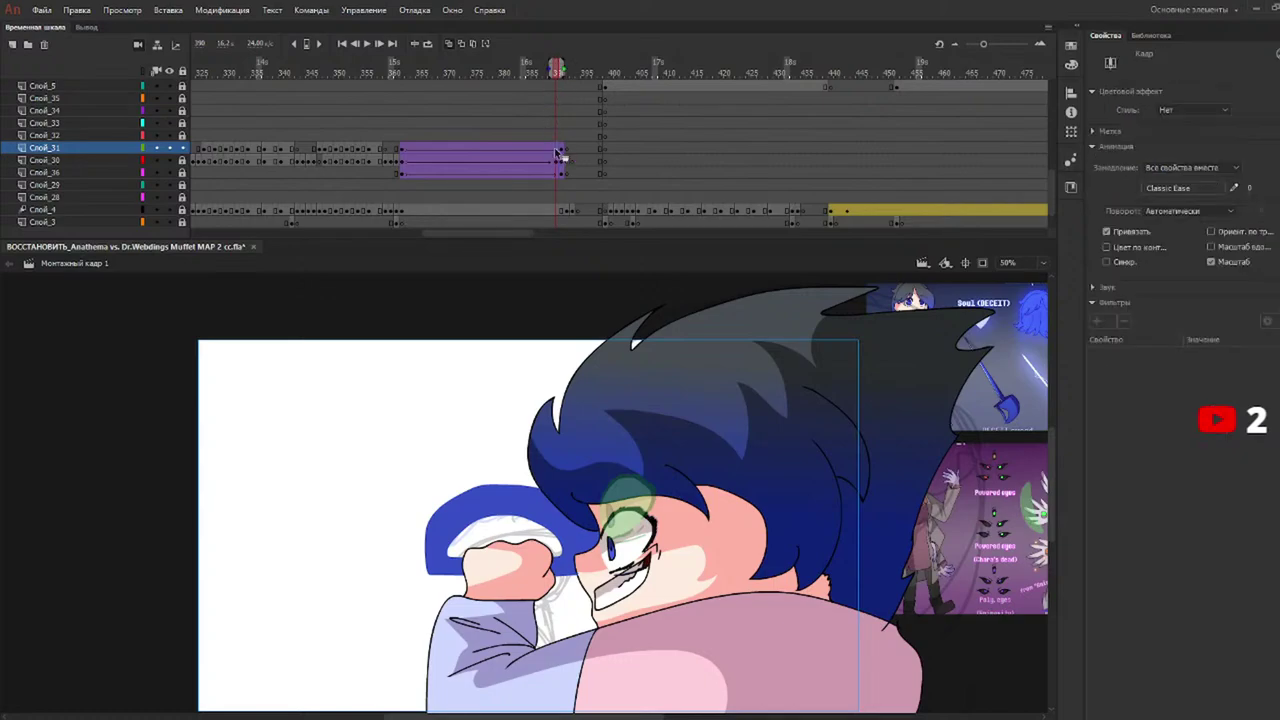
click(638, 538)
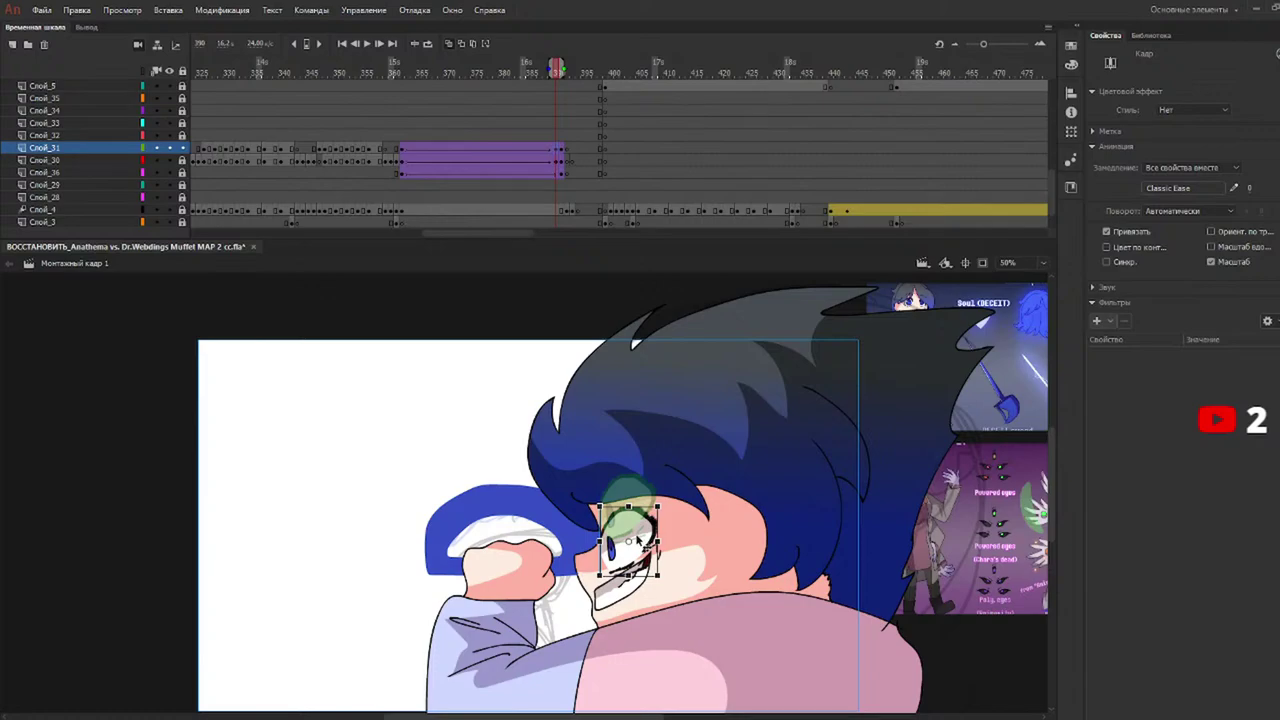
drag(638, 538, 637, 504)
key(Down)
key(Down)
key(Up)
key(Up)
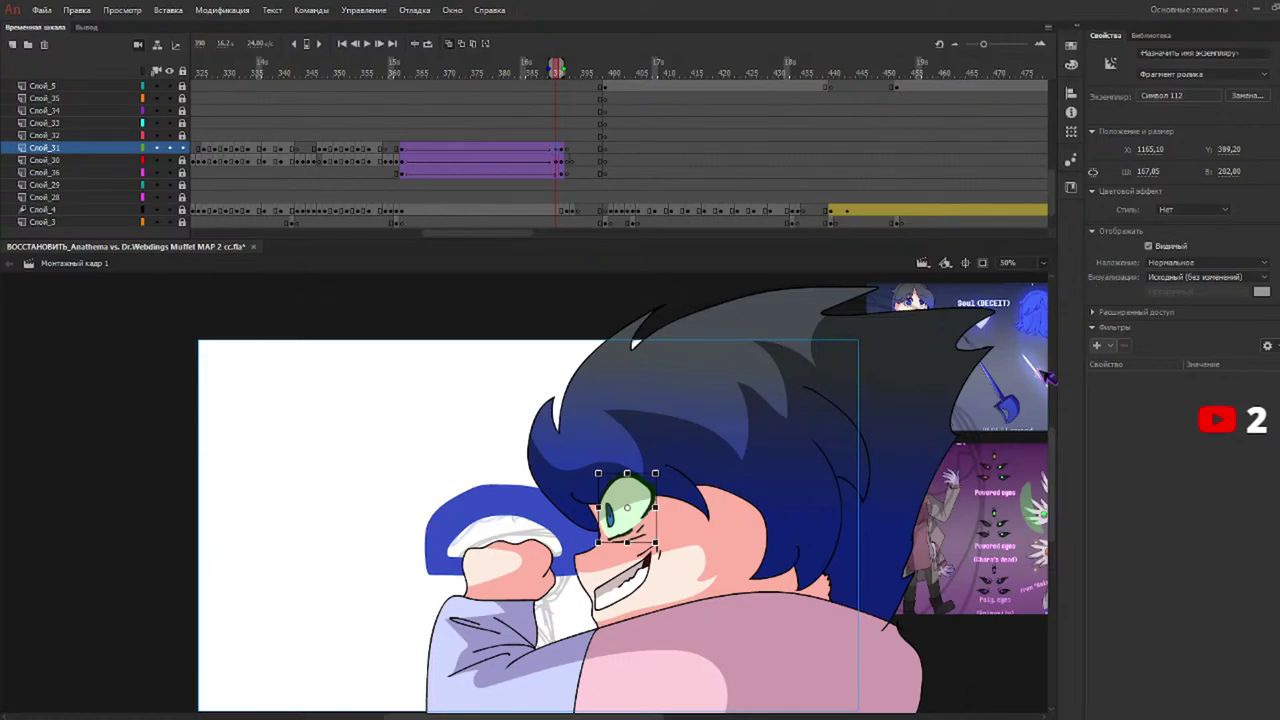
Fine-tune the eye at frame 390 with small nudges down and right to match its onion-skin outline.
key(ctrl+equal)
key(ctrl+equal)
key(Down)
key(Down)
key(Down)
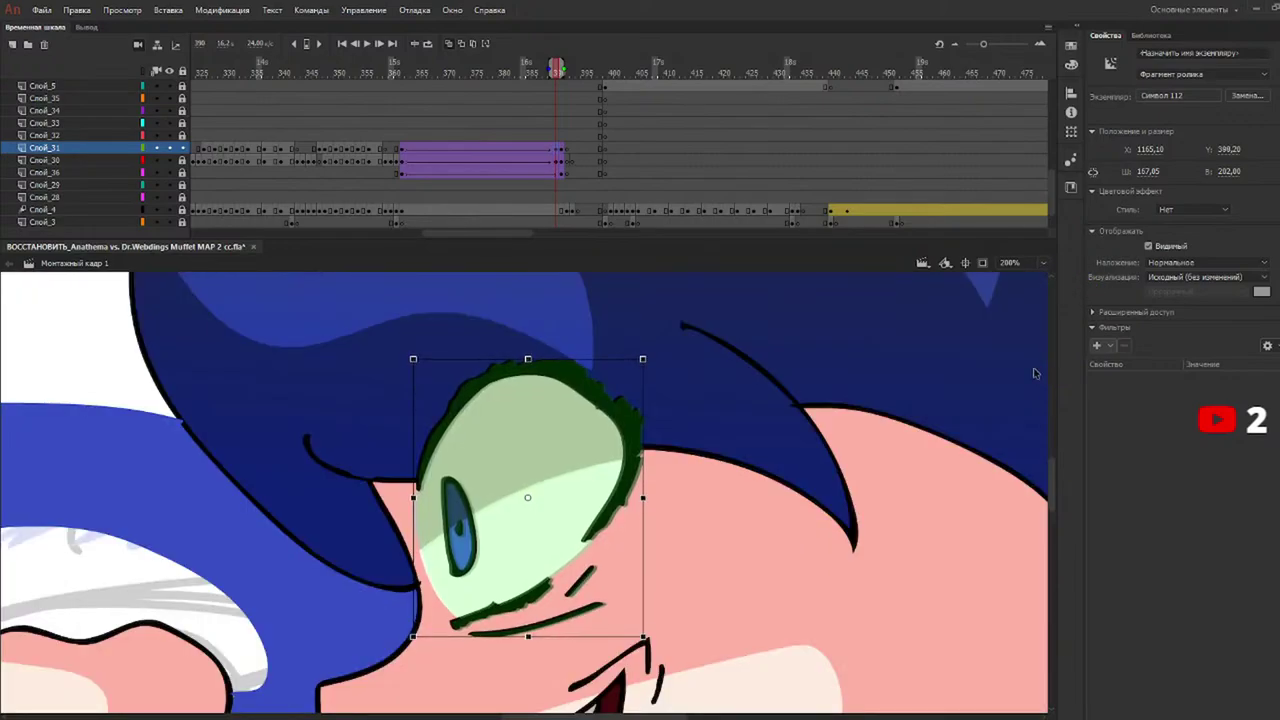
key(Right)
key(Right)
key(Right)
key(Right)
Play back the close-up and the shots leading into it to check the eye and mouth motion.
drag(556, 70, 380, 89)
key(Return)
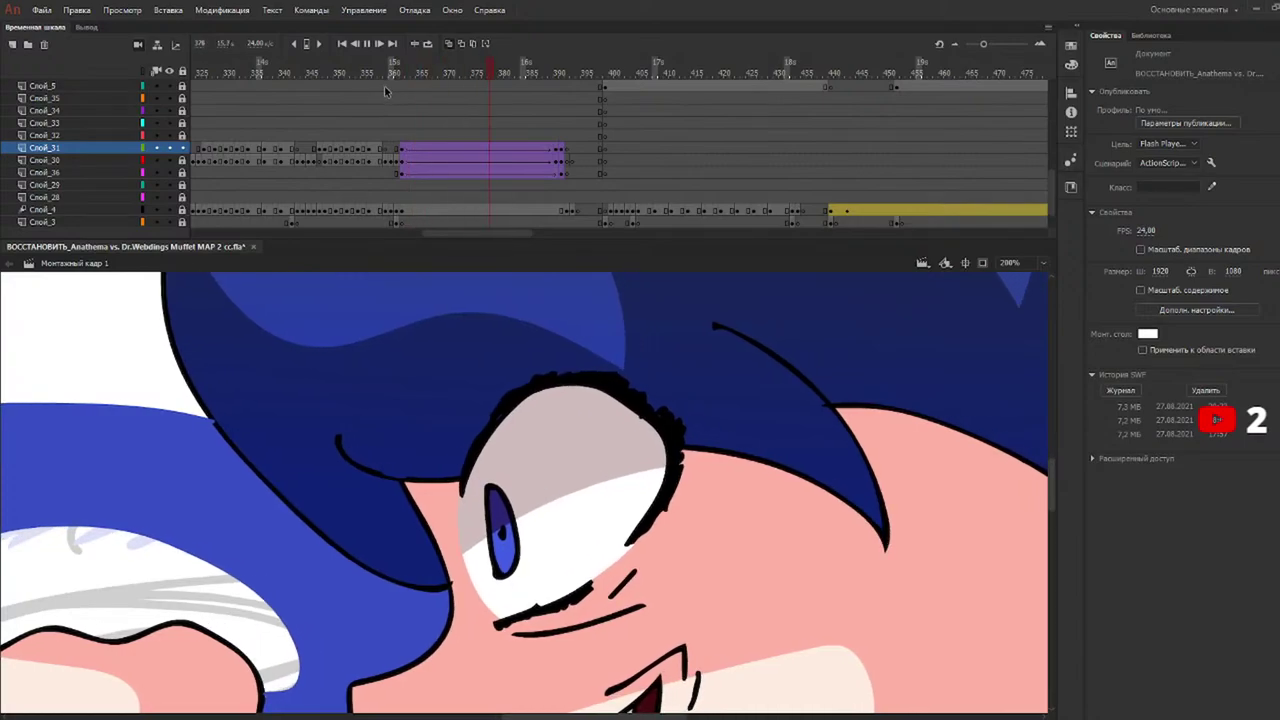
key(Return)
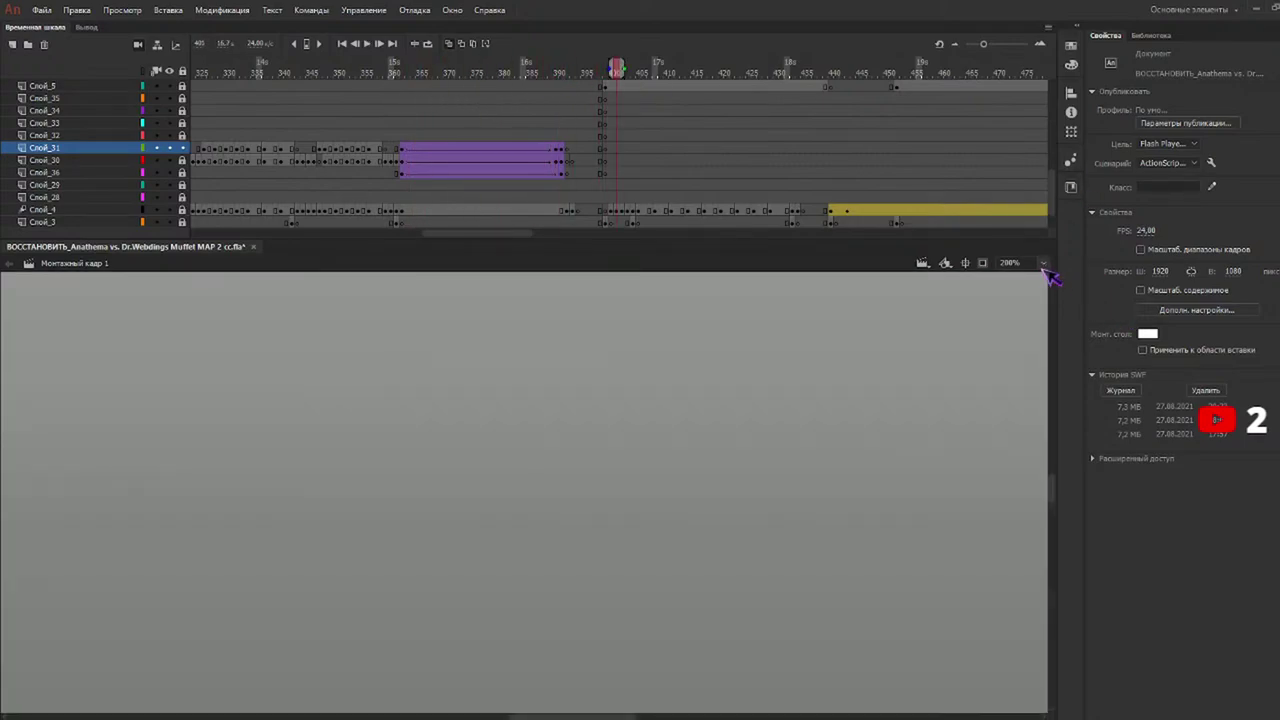
key(ctrl+minus)
key(ctrl+minus)
drag(558, 76, 122, 98)
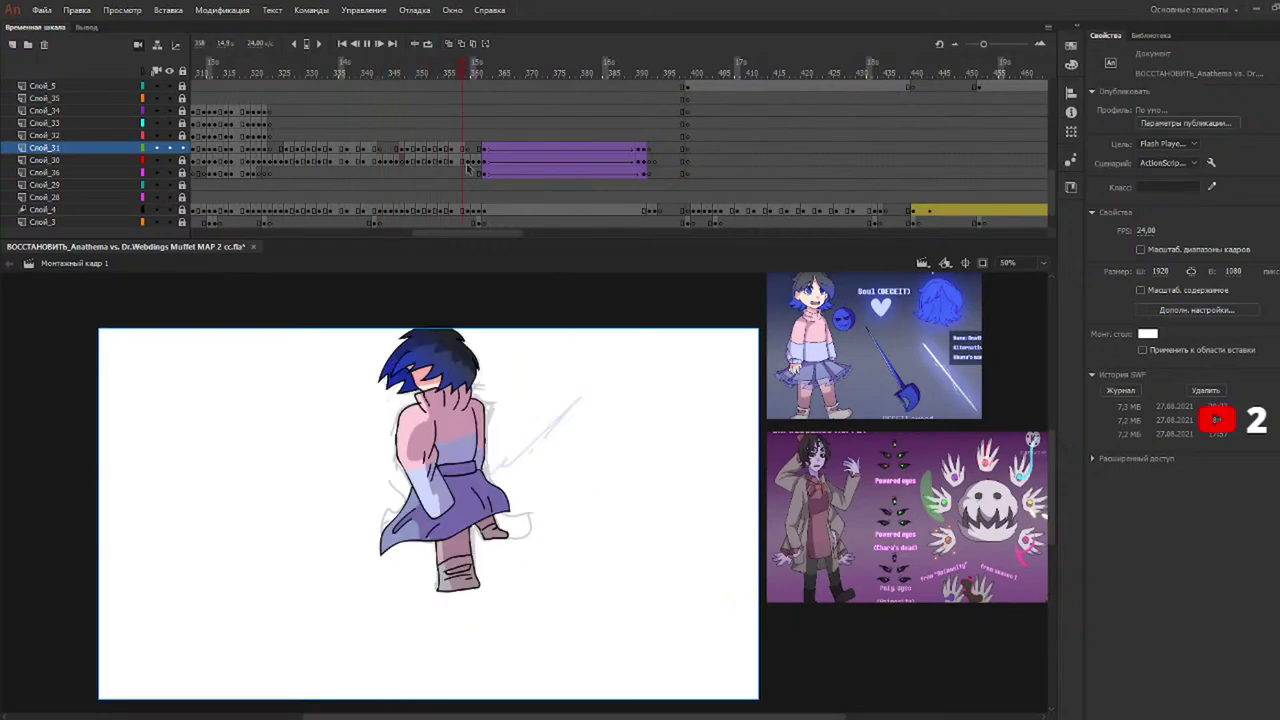
key(Return)
drag(459, 73, 374, 70)
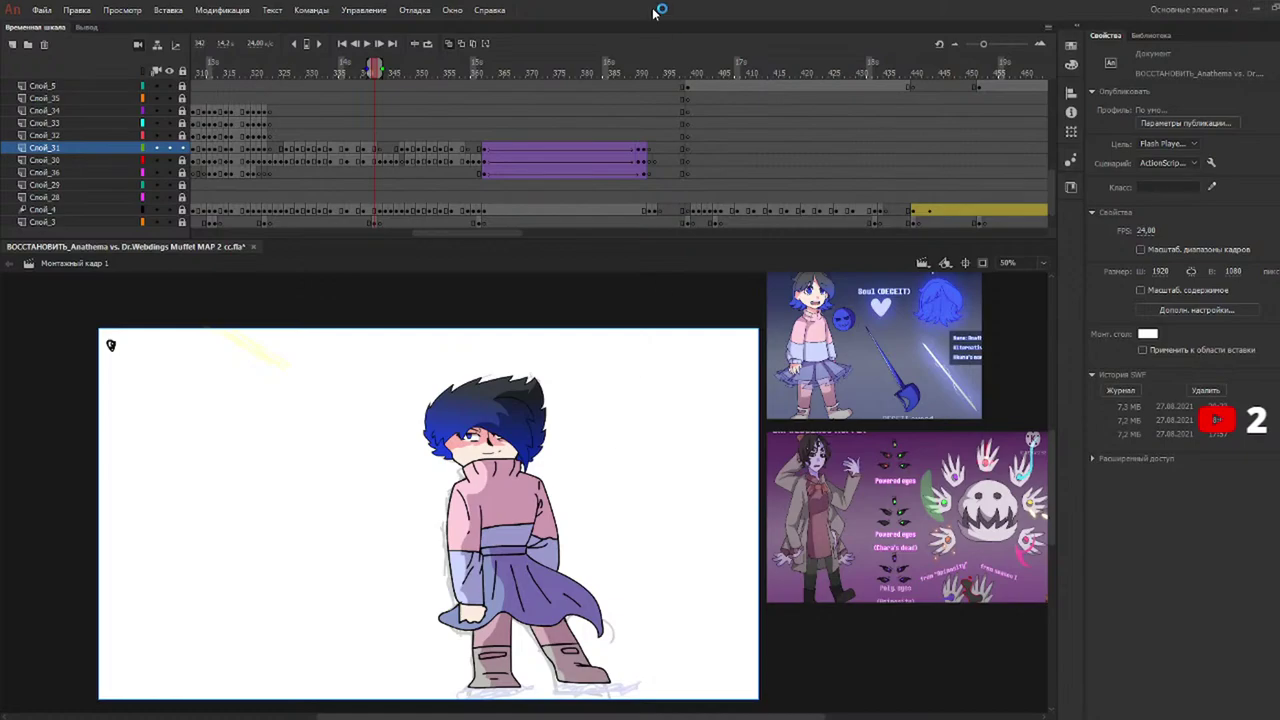
click(470, 72)
key(Return)
click(251, 72)
key(Return)
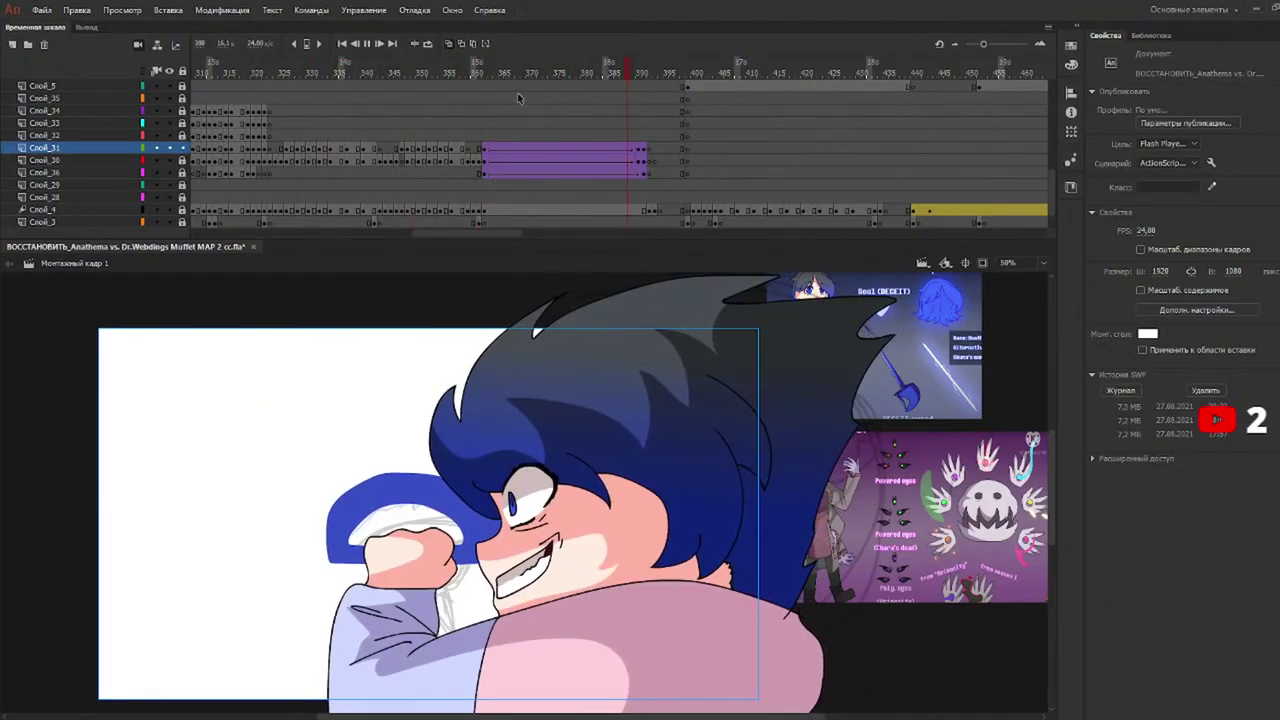
Unlock Слой_33 and insert blank keyframes between frames 348 and 361, matching the drawing changes of the character layers.
drag(476, 72, 412, 68)
click(424, 72)
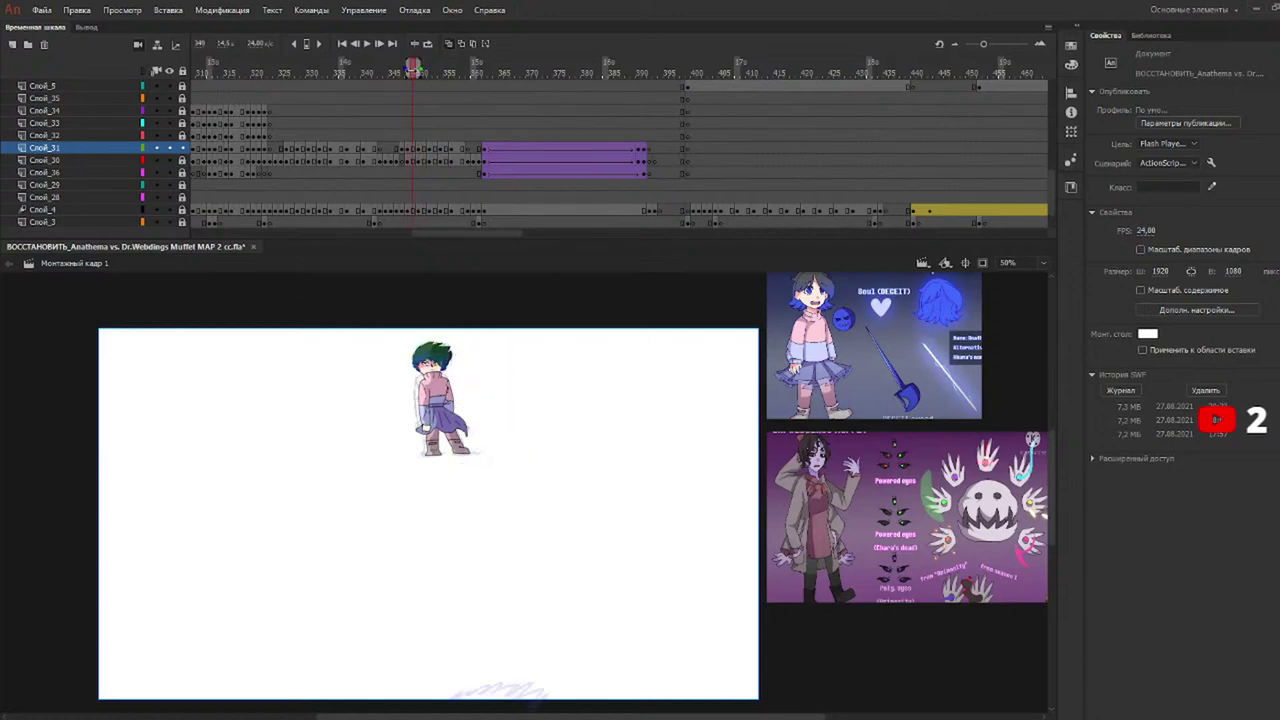
click(408, 135)
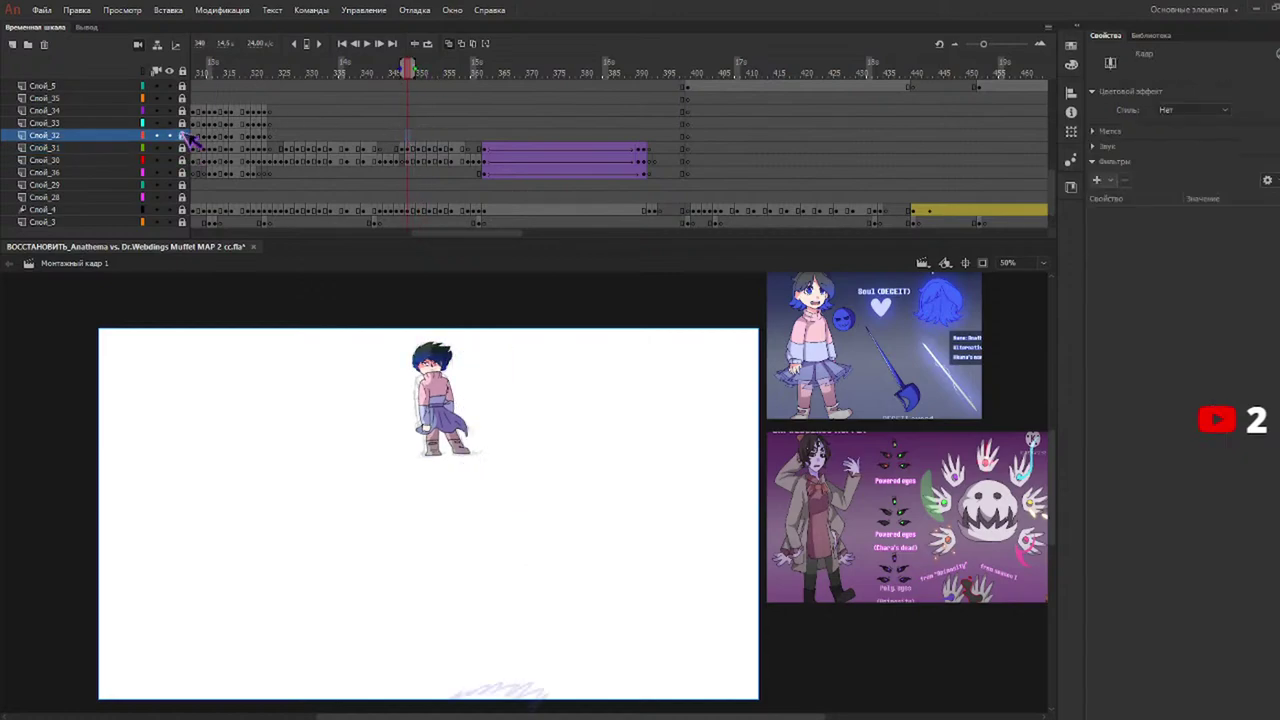
click(408, 124)
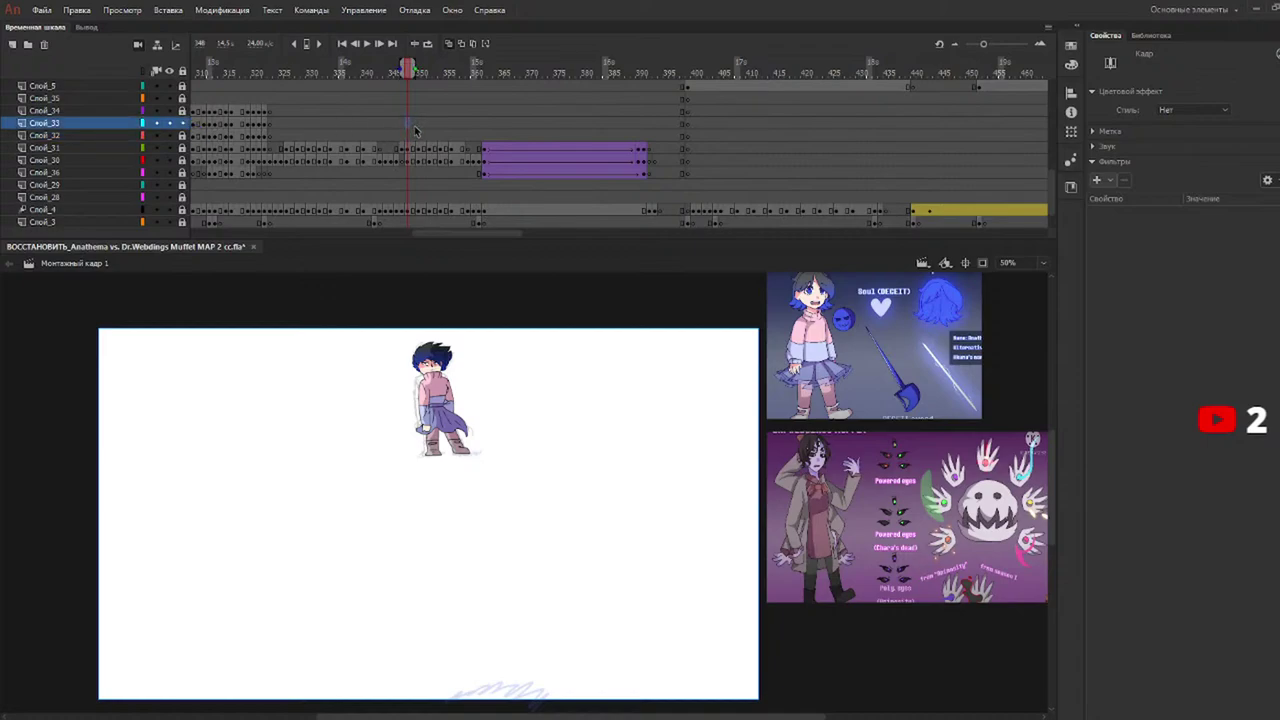
click(419, 125)
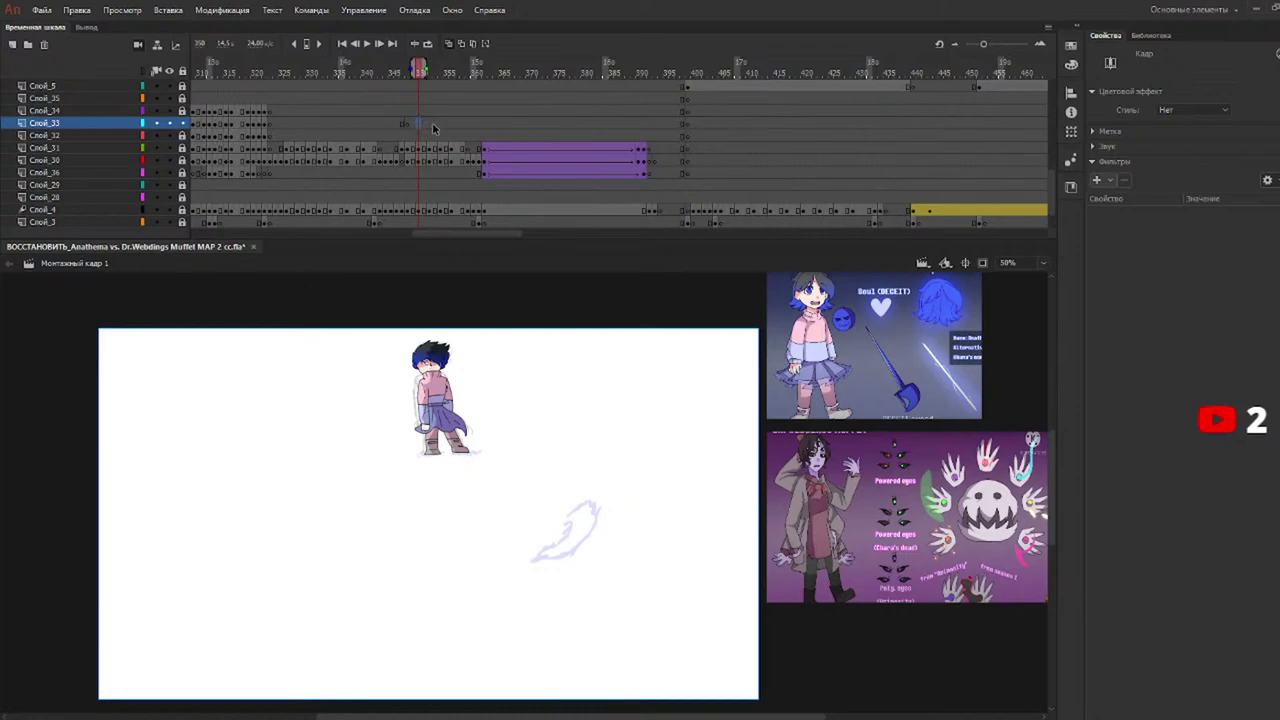
click(430, 125)
click(438, 126)
click(455, 127)
click(467, 124)
click(470, 125)
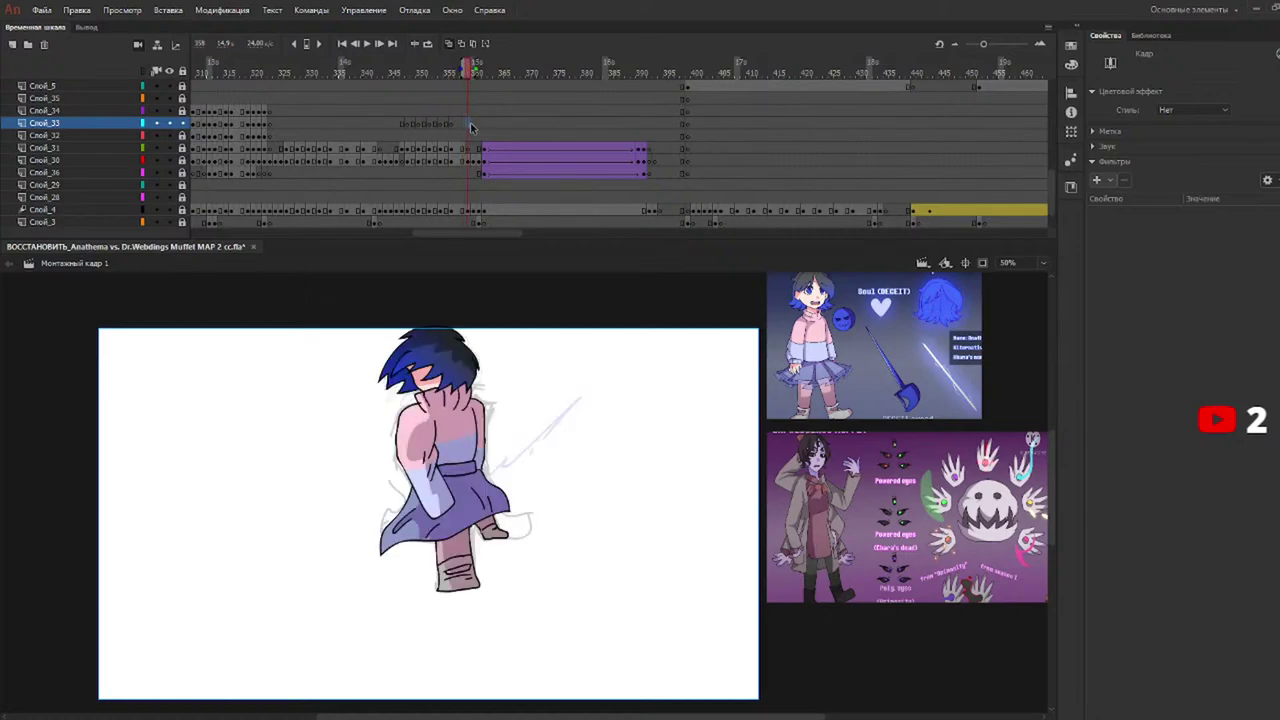
click(477, 124)
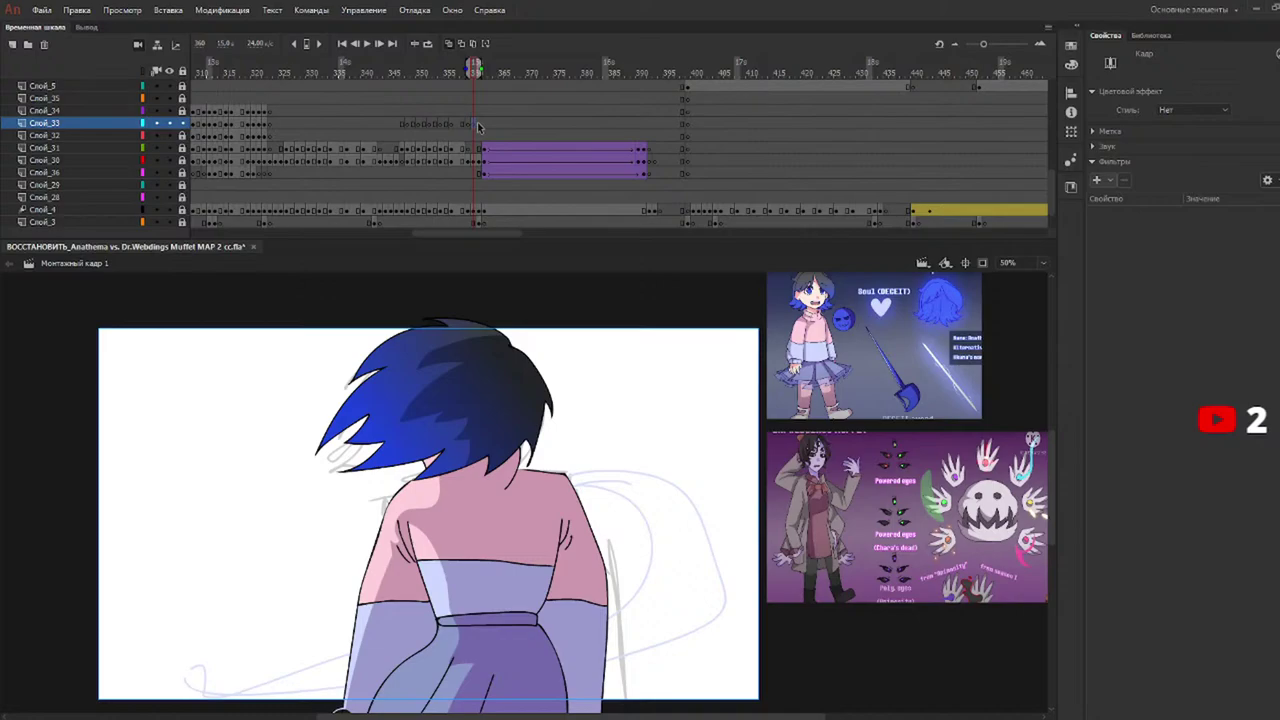
click(480, 127)
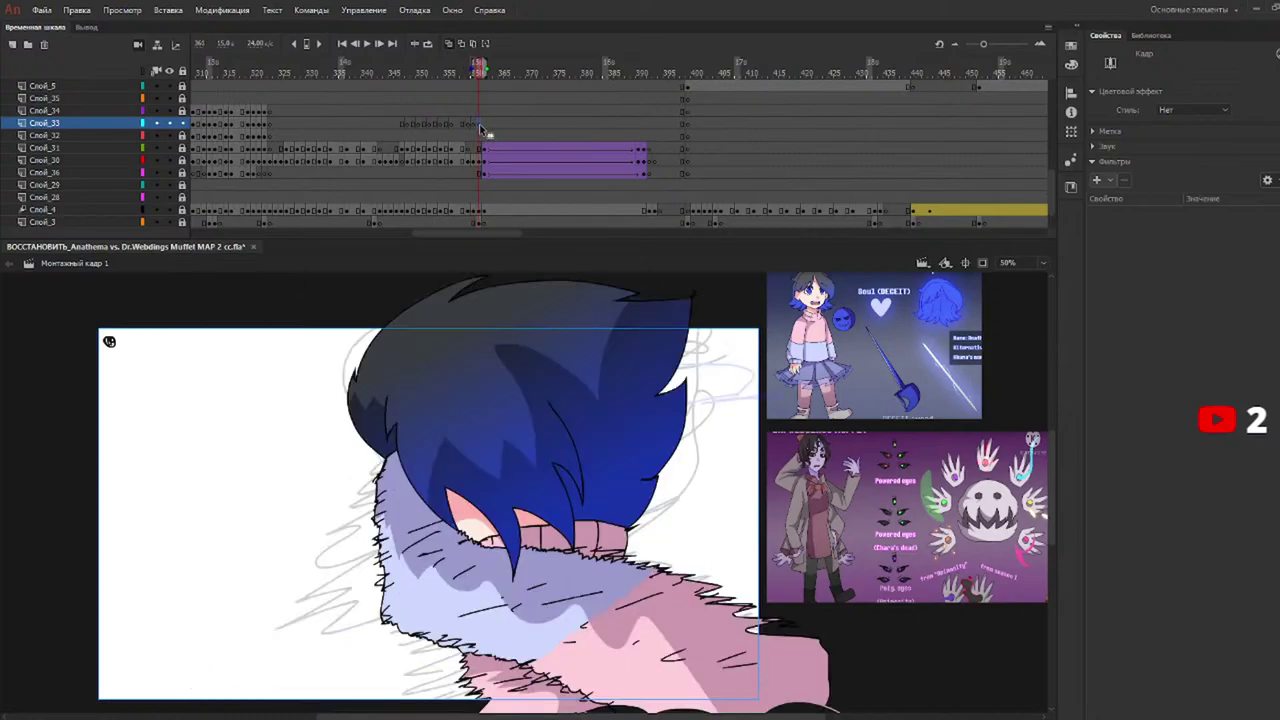
Sample the reference sheet's blue and outline the jagged sketch at the canvas's lower edge on Слой_33, frame 348, with a size 2 brush.
click(409, 73)
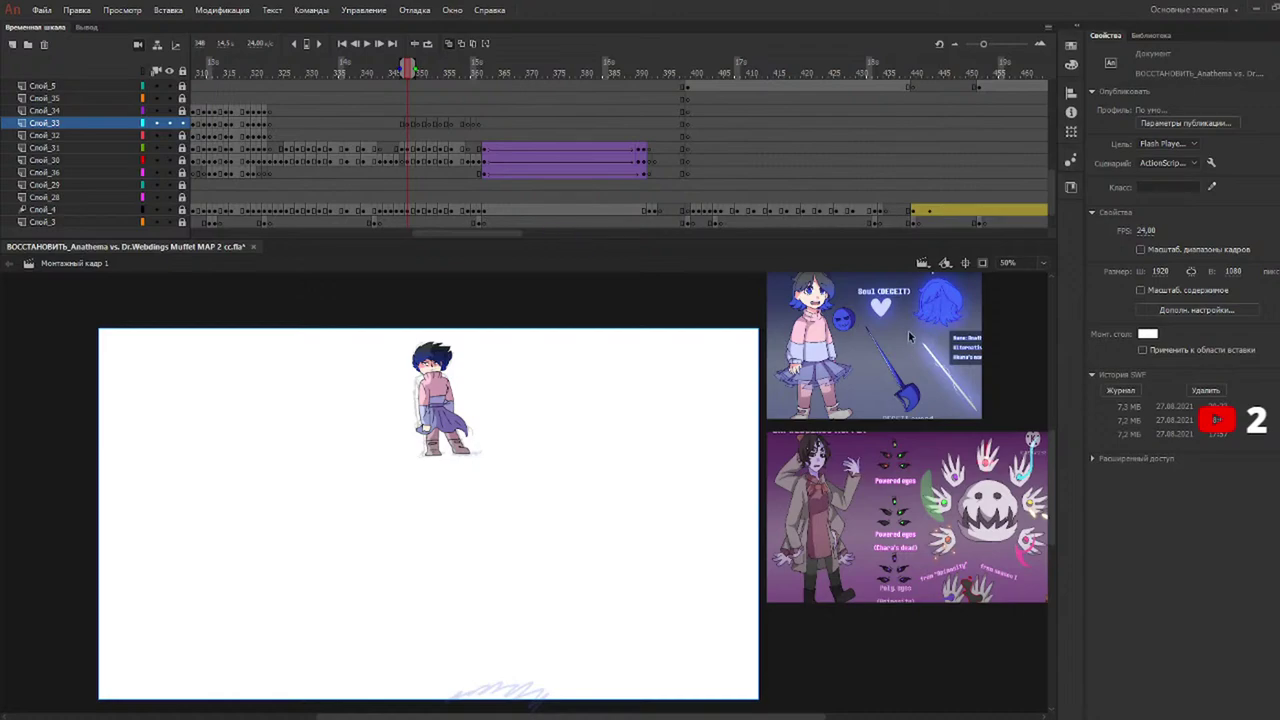
click(842, 322)
drag(1051, 446, 1060, 487)
key(b)
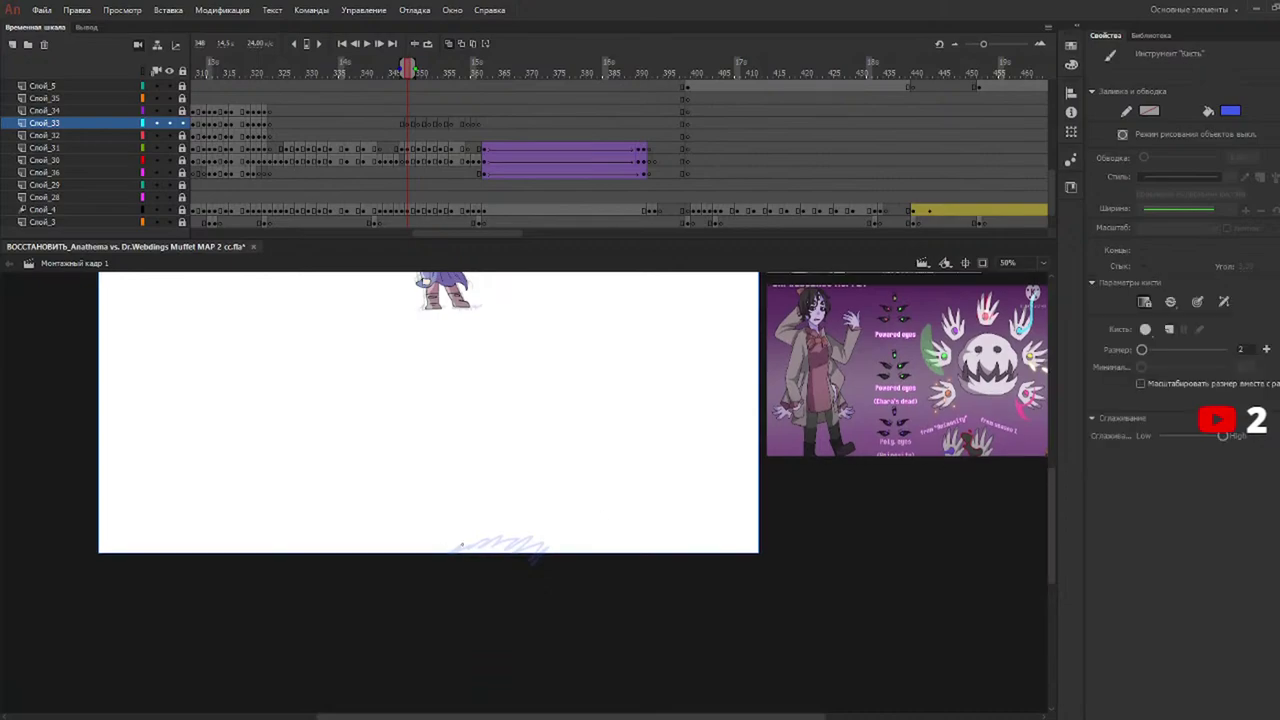
mouse_move(432, 564)
mouse_down()
mouse_move(466, 540)
mouse_move(553, 534)
mouse_move(516, 582)
mouse_move(428, 563)
mouse_up()
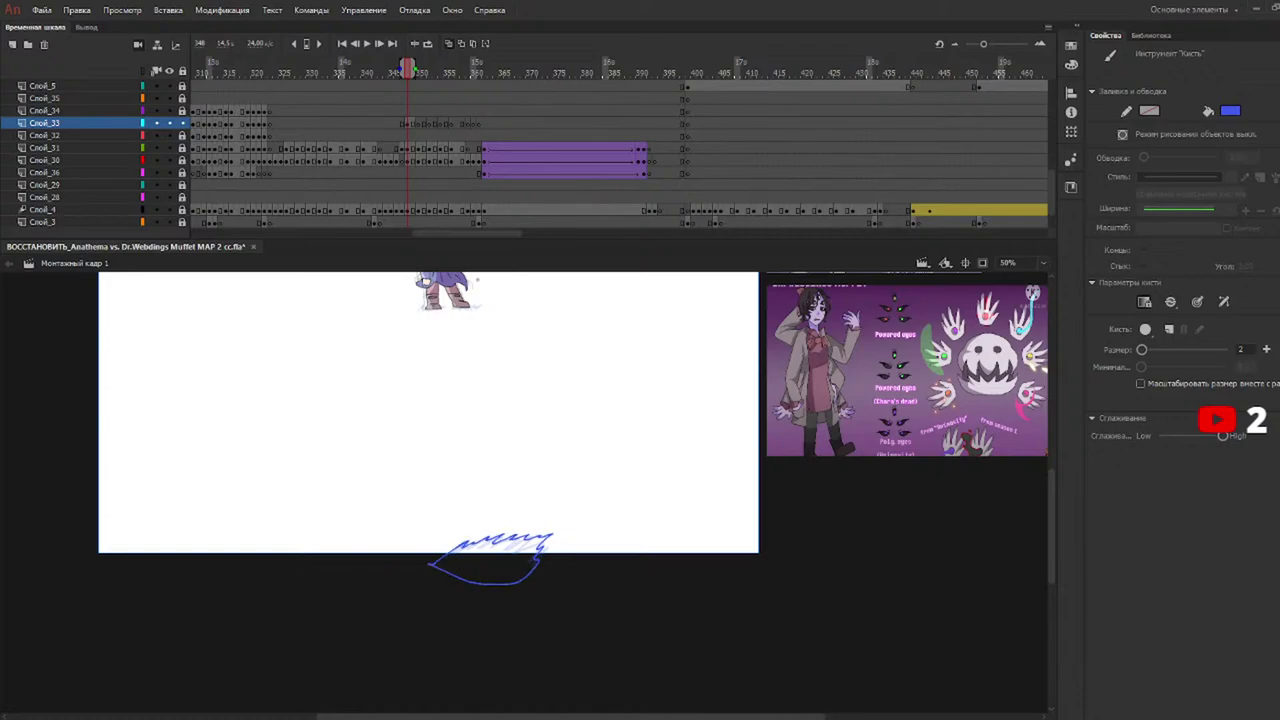
Outline the curved blue shape at frame 350 and the small one beside the character at frame 352 on Слой_33.
drag(436, 72, 419, 73)
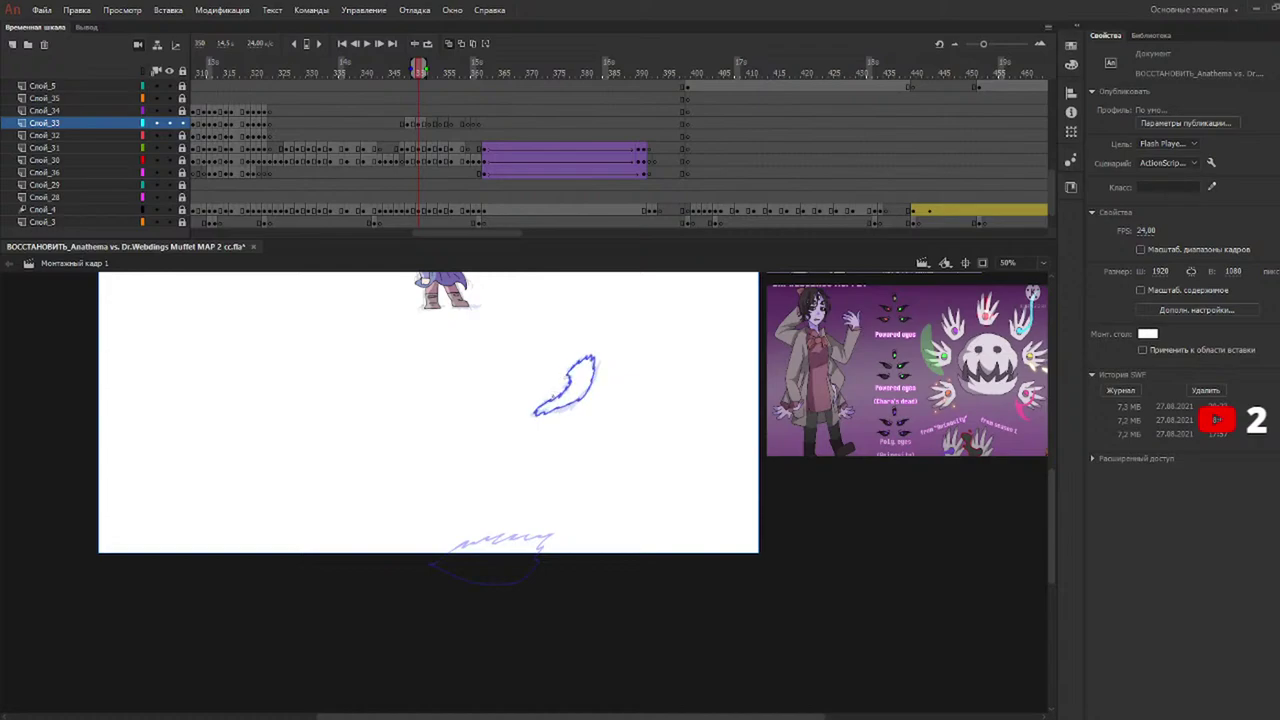
key(b)
drag(438, 70, 431, 77)
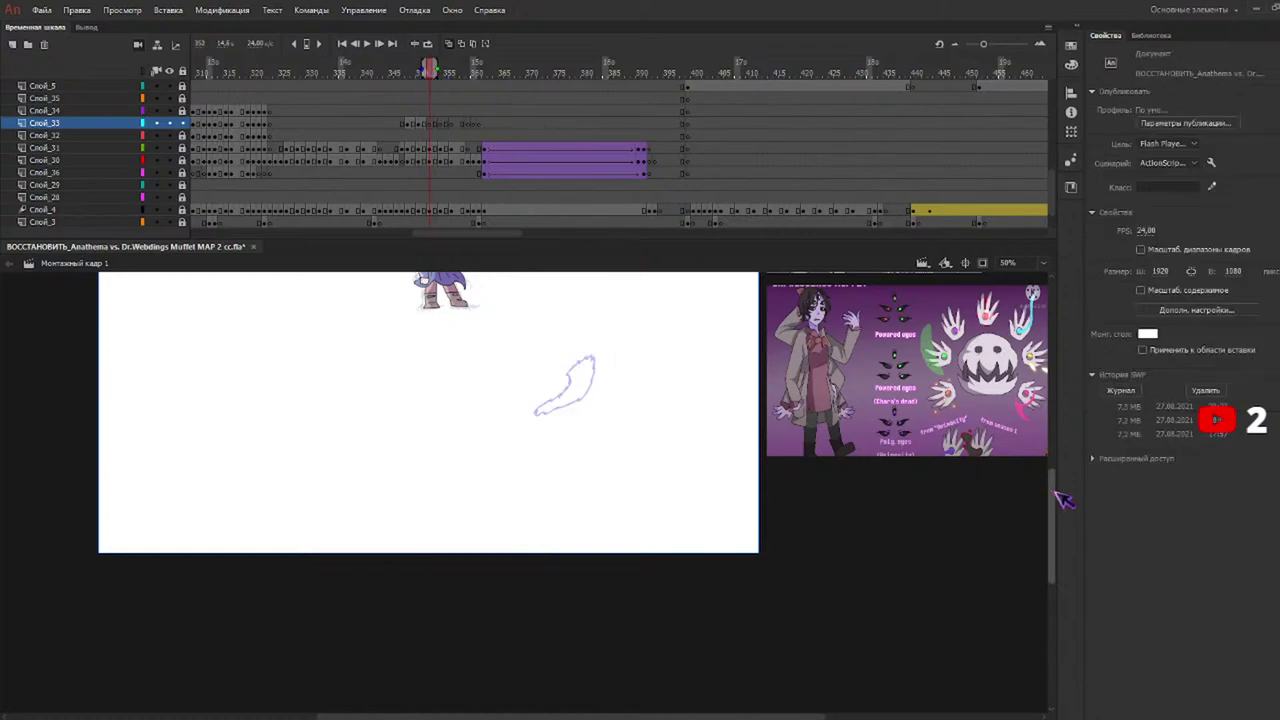
drag(1053, 499, 1053, 471)
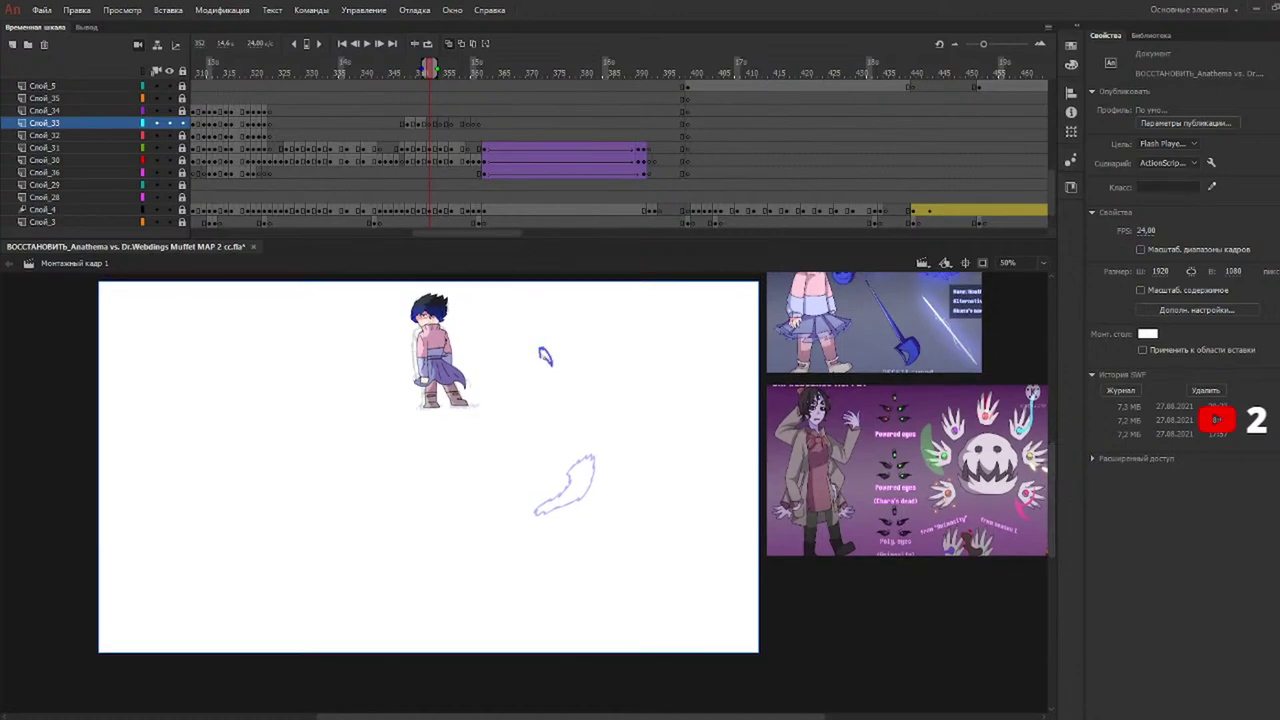
Outline the blue shape passing the character's head on Слой_33 at frame 354.
click(437, 70)
click(453, 74)
click(442, 73)
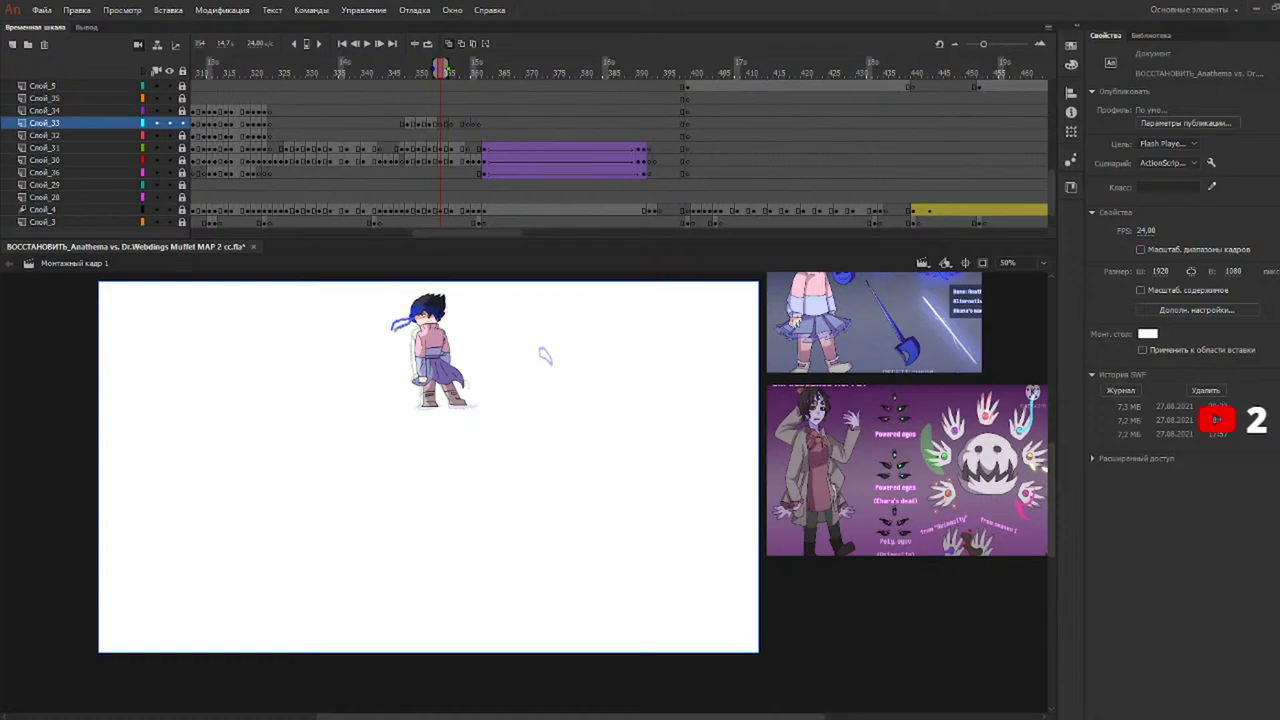
Outline the small blue shape beside the hand at frame 356 and the jagged bolt across the character at frame 359 on Слой_33.
drag(452, 70, 452, 72)
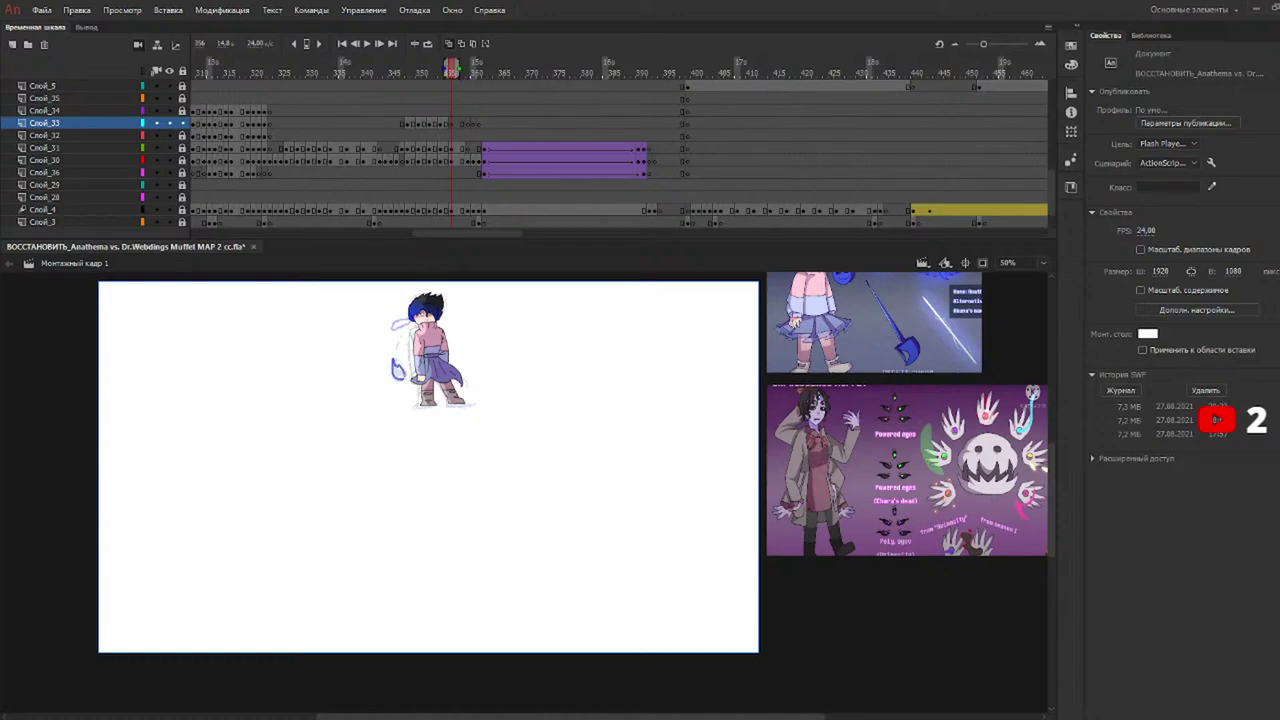
click(470, 76)
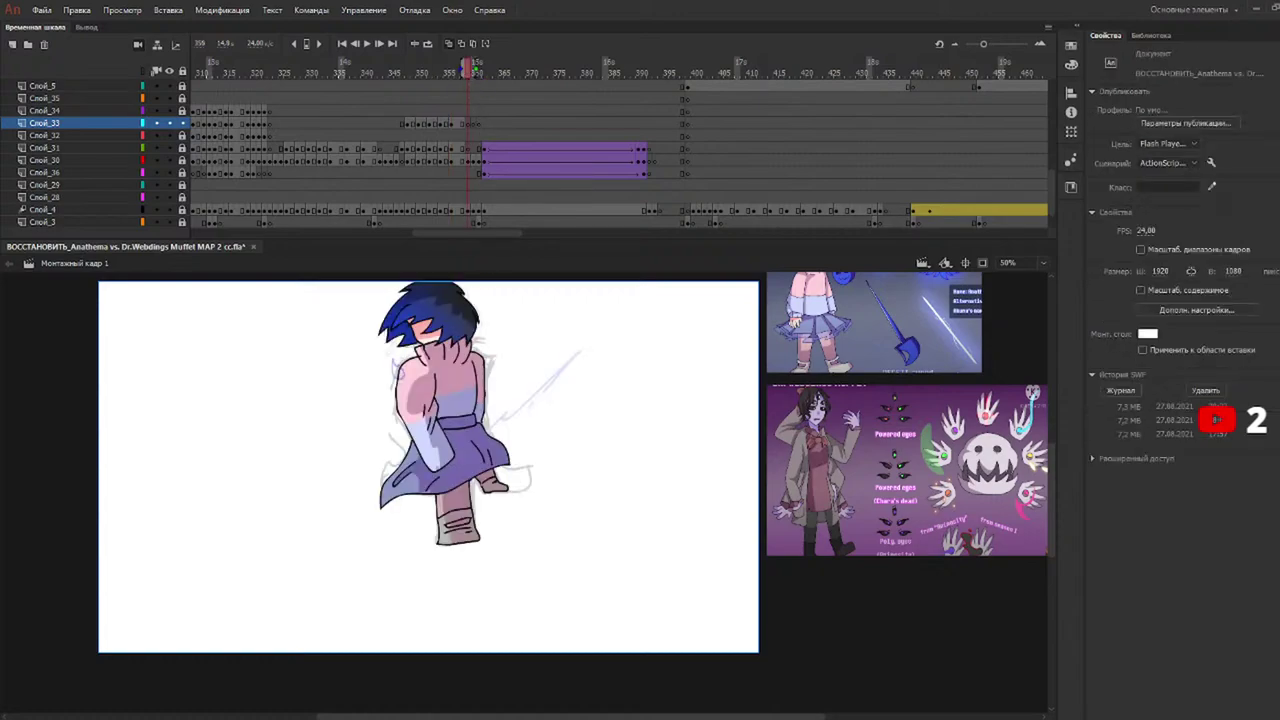
mouse_move(480, 428)
mouse_down()
mouse_move(572, 349)
mouse_move(489, 428)
mouse_up()
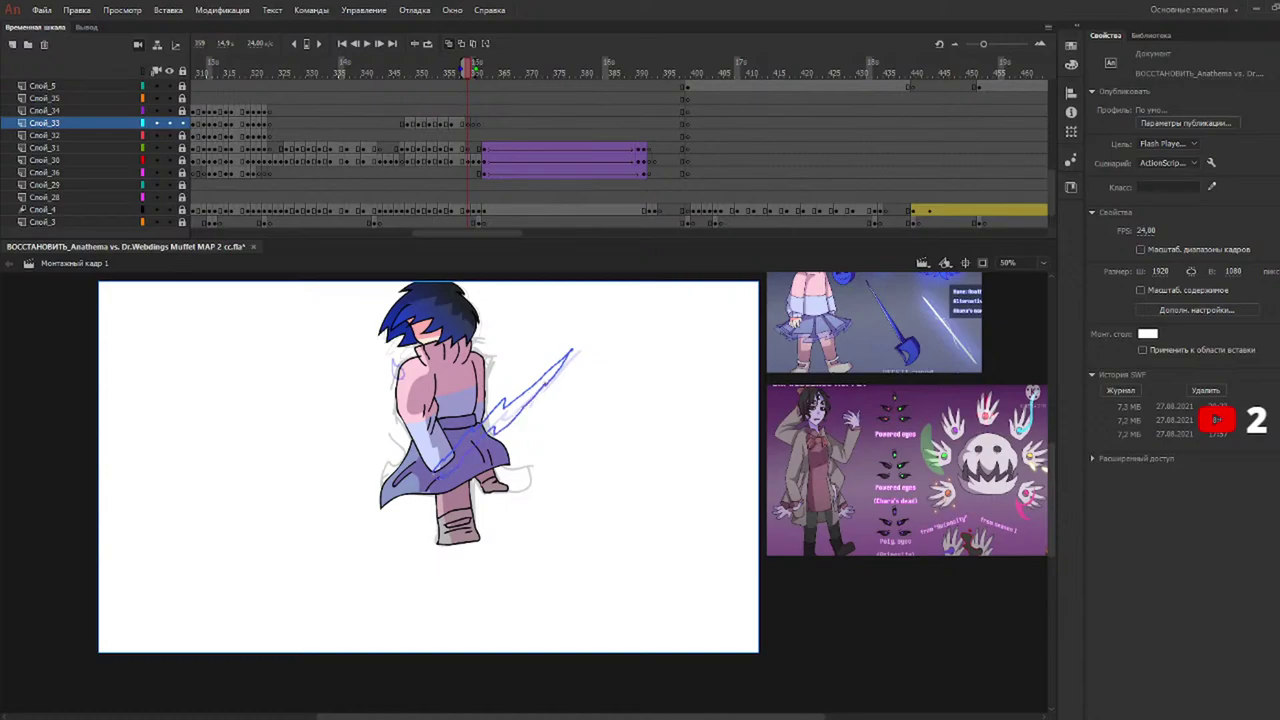
Outline the large curved blue trail sweeping behind the character on Слой_33 at frame 360.
click(479, 74)
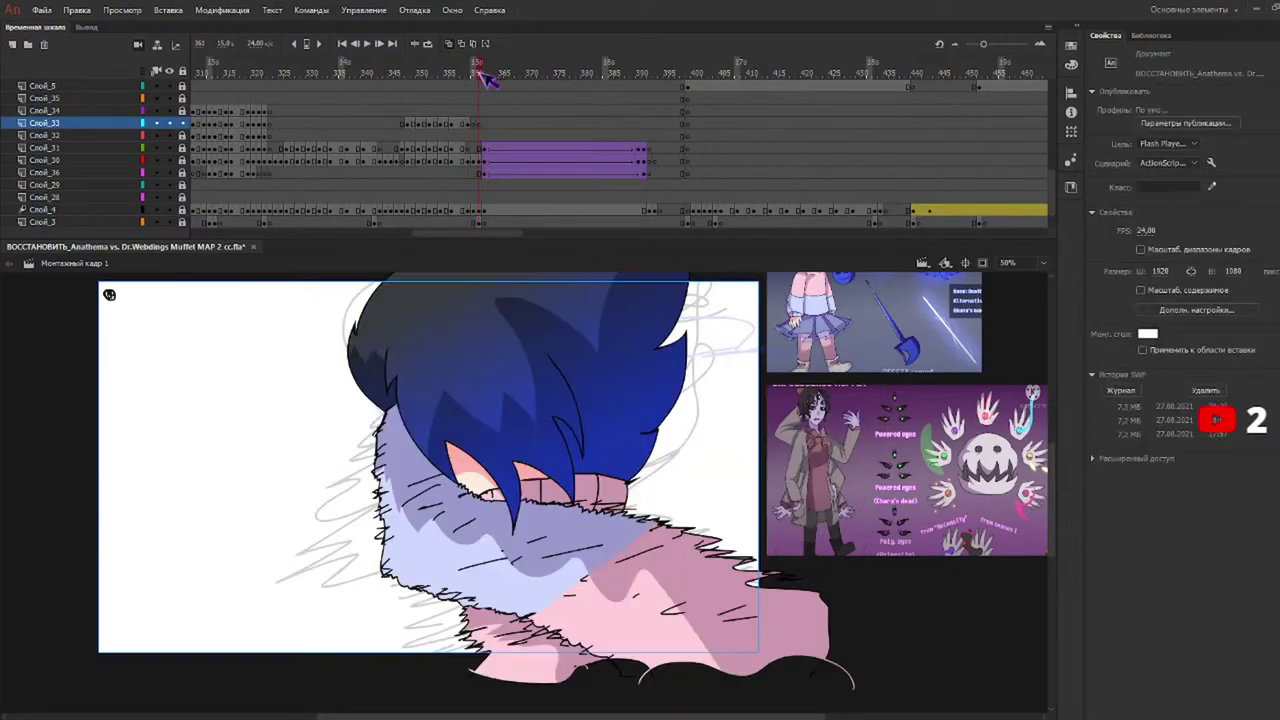
drag(485, 78, 475, 70)
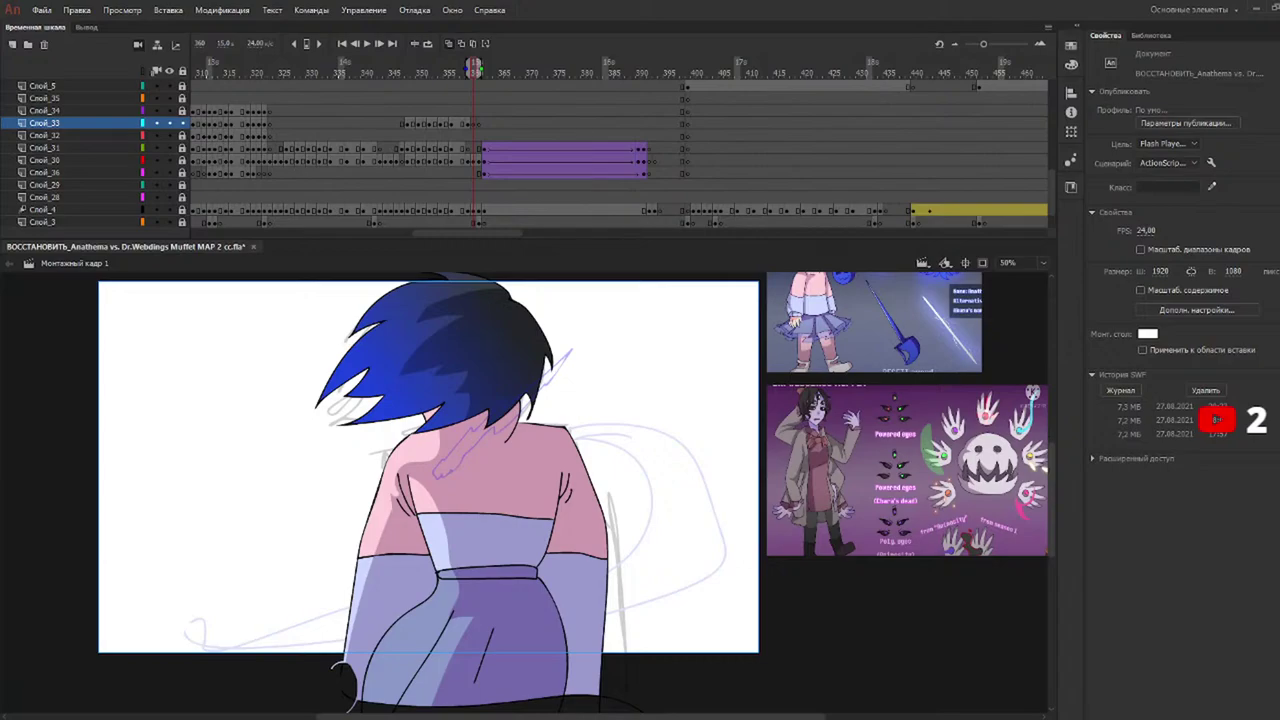
drag(572, 438, 590, 598)
mouse_move(280, 712)
mouse_down()
mouse_move(424, 662)
mouse_move(640, 620)
mouse_move(658, 412)
mouse_move(569, 408)
mouse_up()
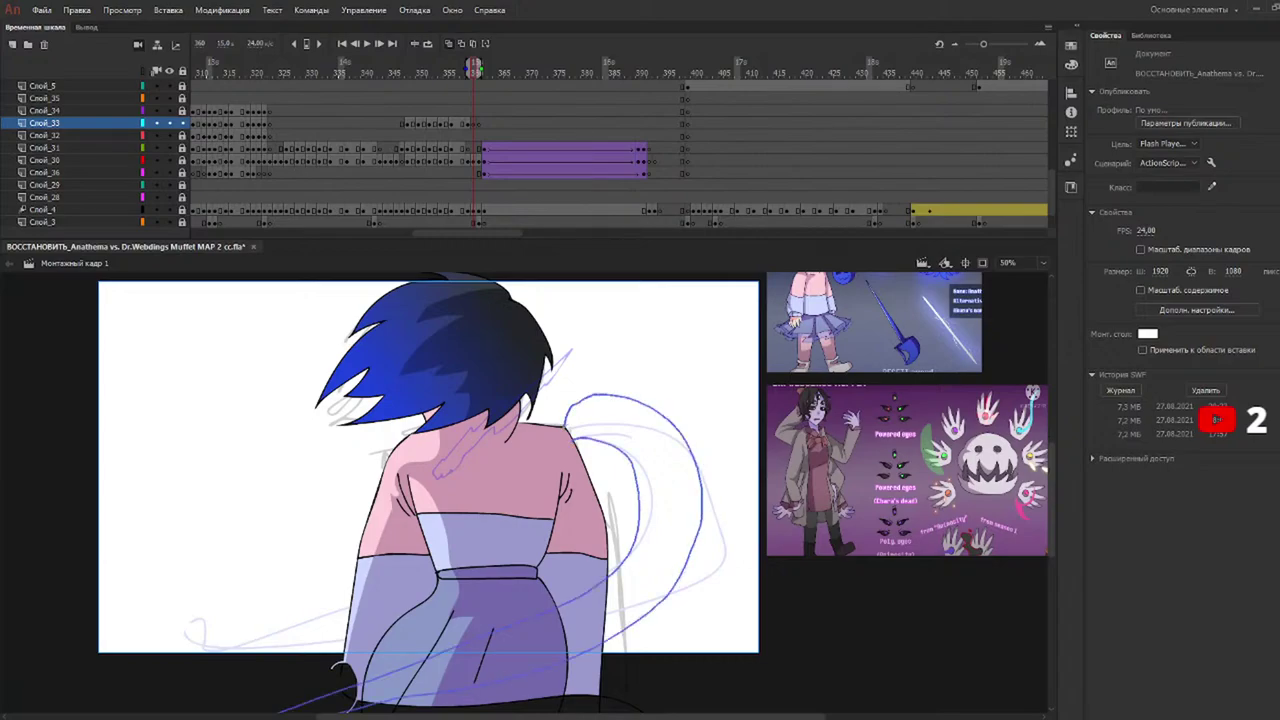
key(b)
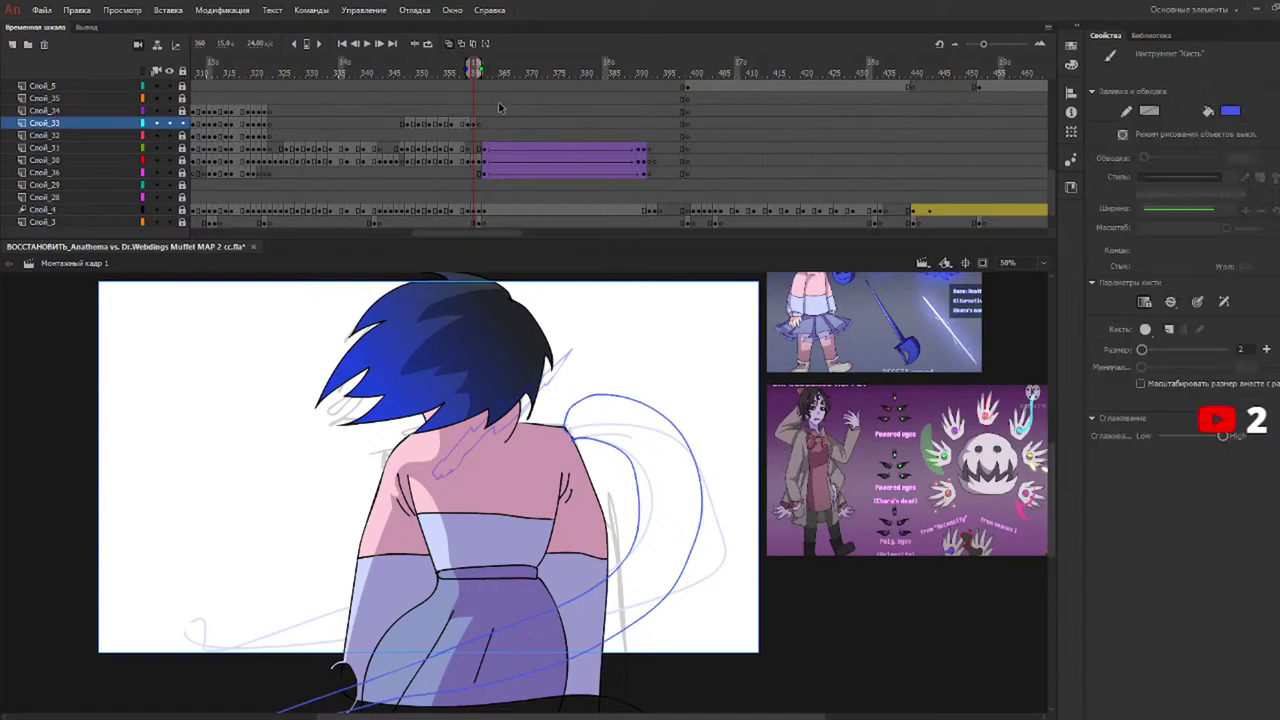
drag(483, 72, 481, 70)
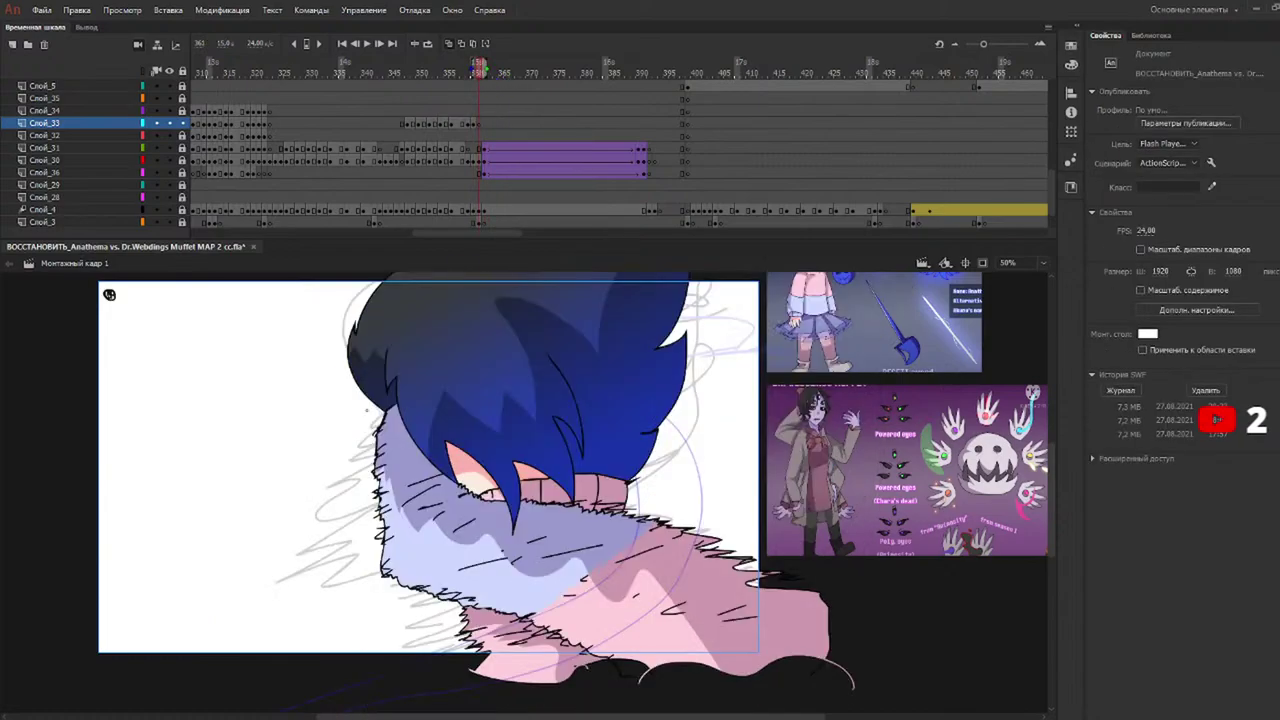
mouse_move(385, 412)
mouse_down()
mouse_move(298, 570)
mouse_move(376, 586)
mouse_move(492, 684)
mouse_move(506, 616)
mouse_move(406, 548)
mouse_move(386, 478)
mouse_move(388, 410)
mouse_up()
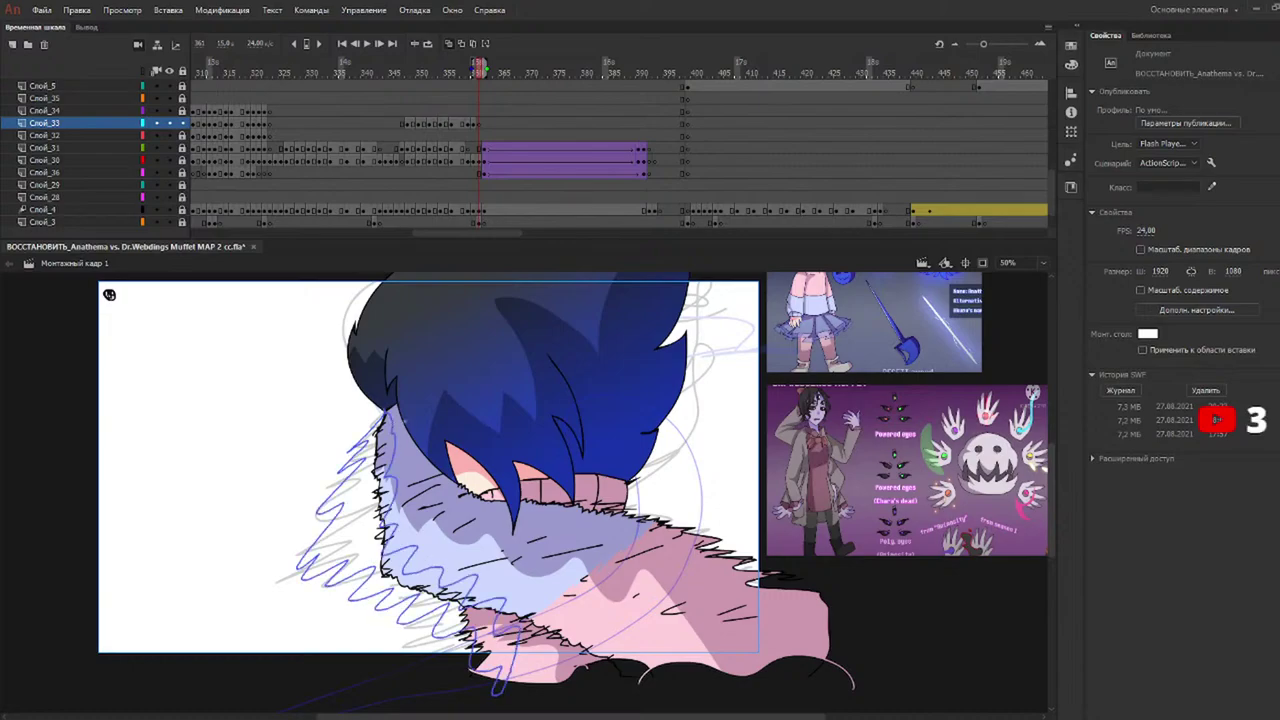
key(b)
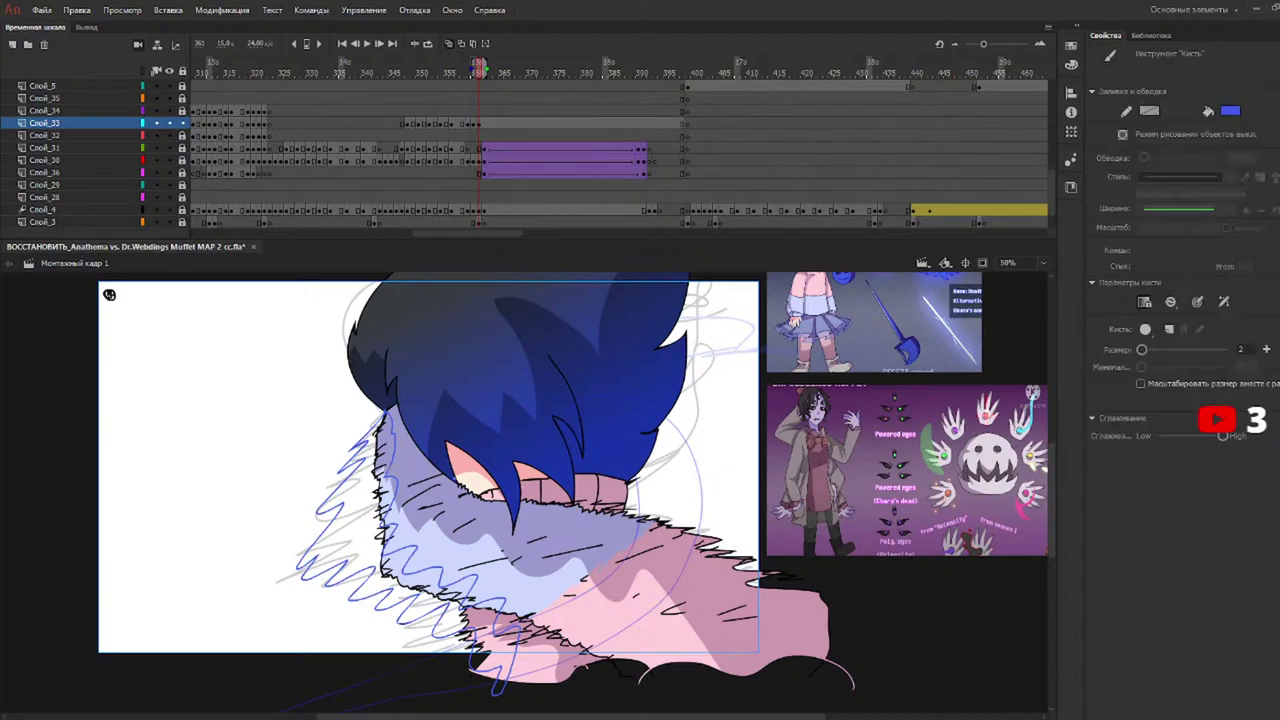
key(ctrl+z)
mouse_move(634, 481)
mouse_down()
mouse_move(280, 712)
mouse_move(412, 706)
mouse_move(668, 497)
mouse_move(673, 458)
mouse_up()
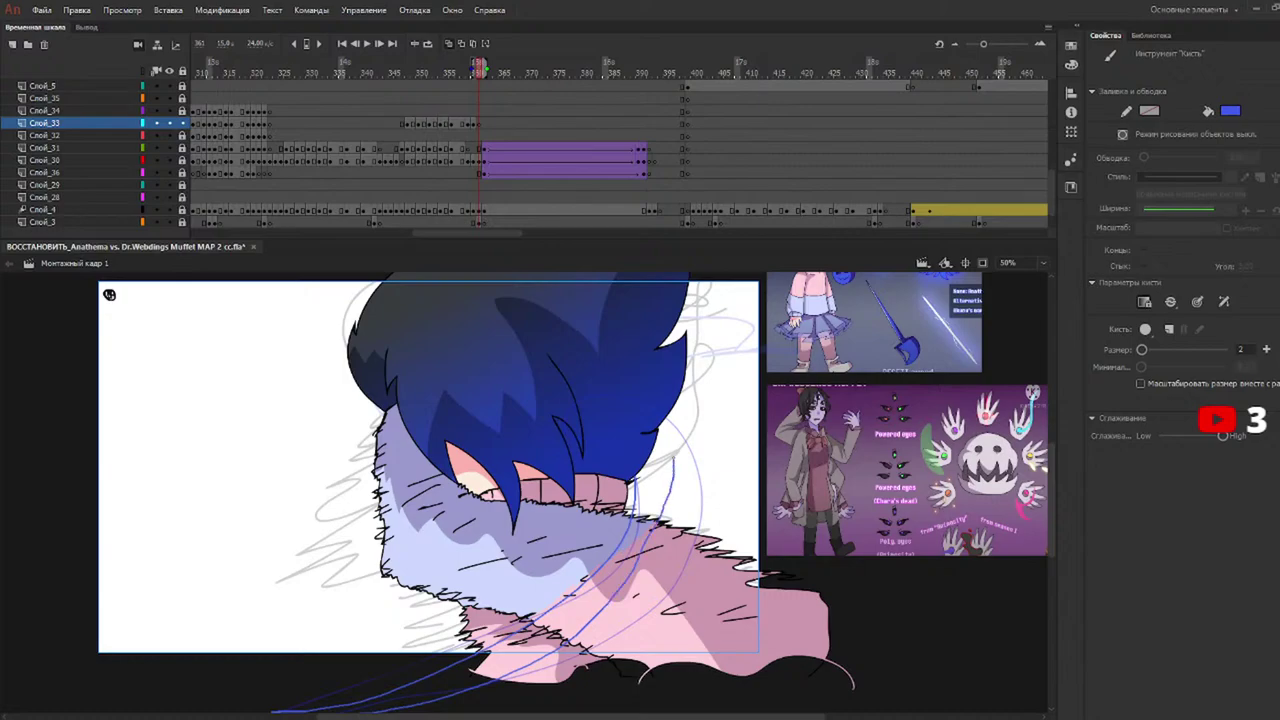
key(ctrl+z)
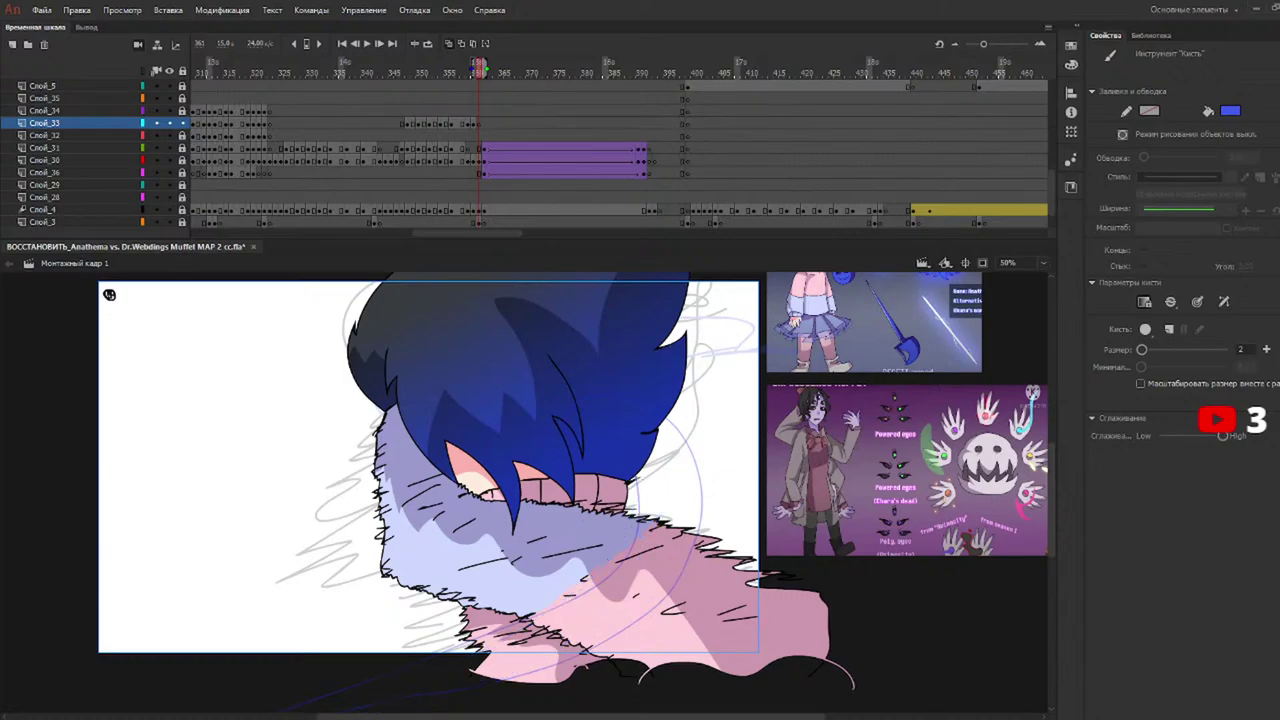
Outline the tapering curved trail below the hair on Слой_33 at frame 361 and fill it with the same blue.
mouse_move(636, 481)
mouse_down()
mouse_move(322, 697)
mouse_move(358, 712)
mouse_move(628, 632)
mouse_move(702, 506)
mouse_move(670, 418)
mouse_up()
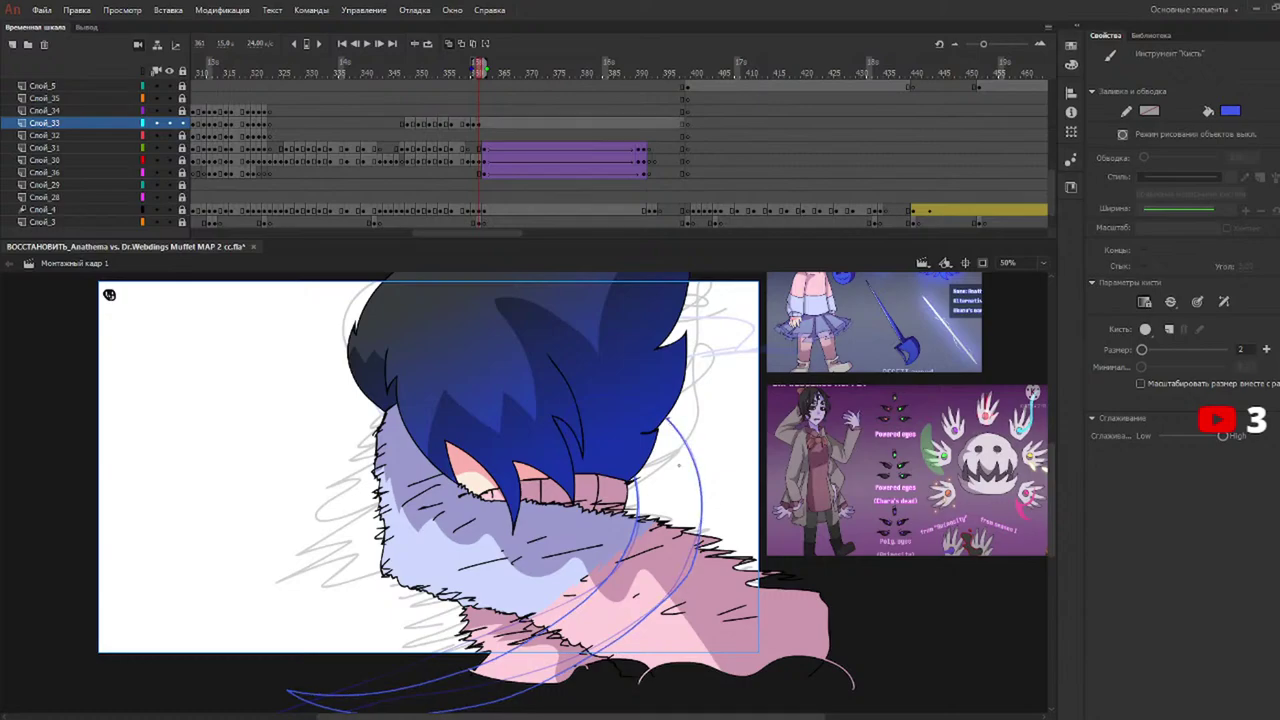
key(e)
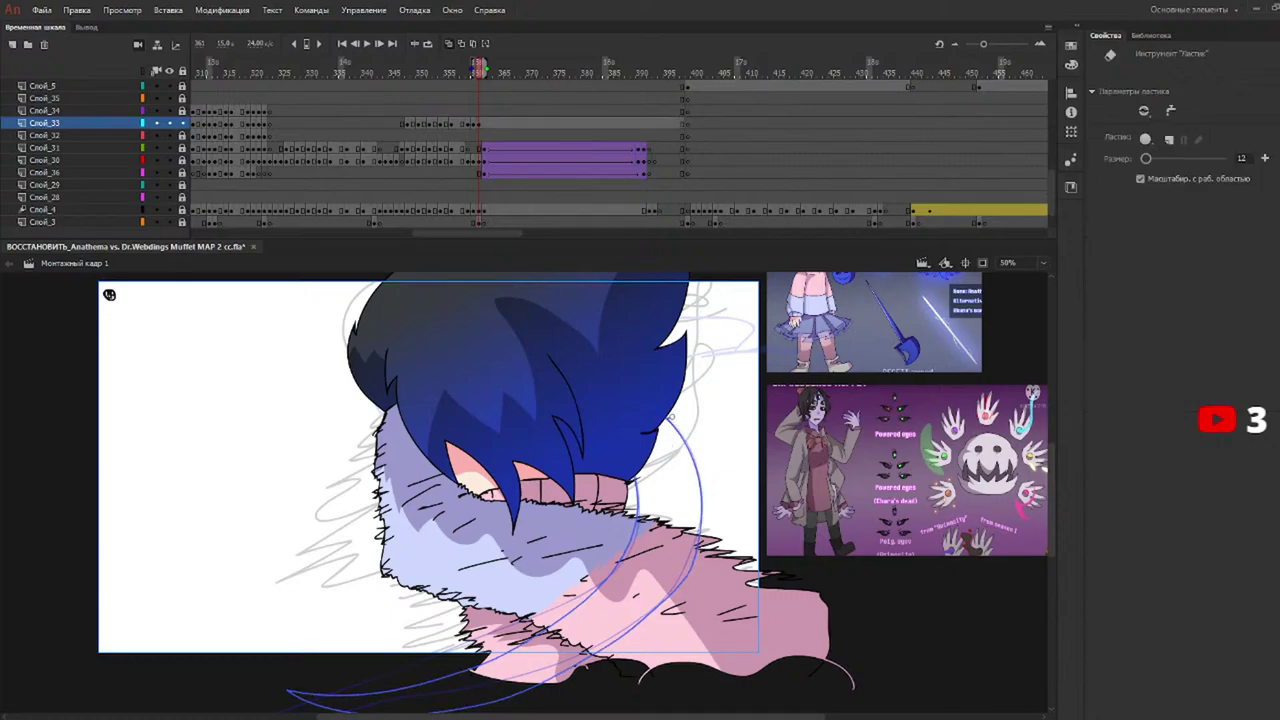
key(b)
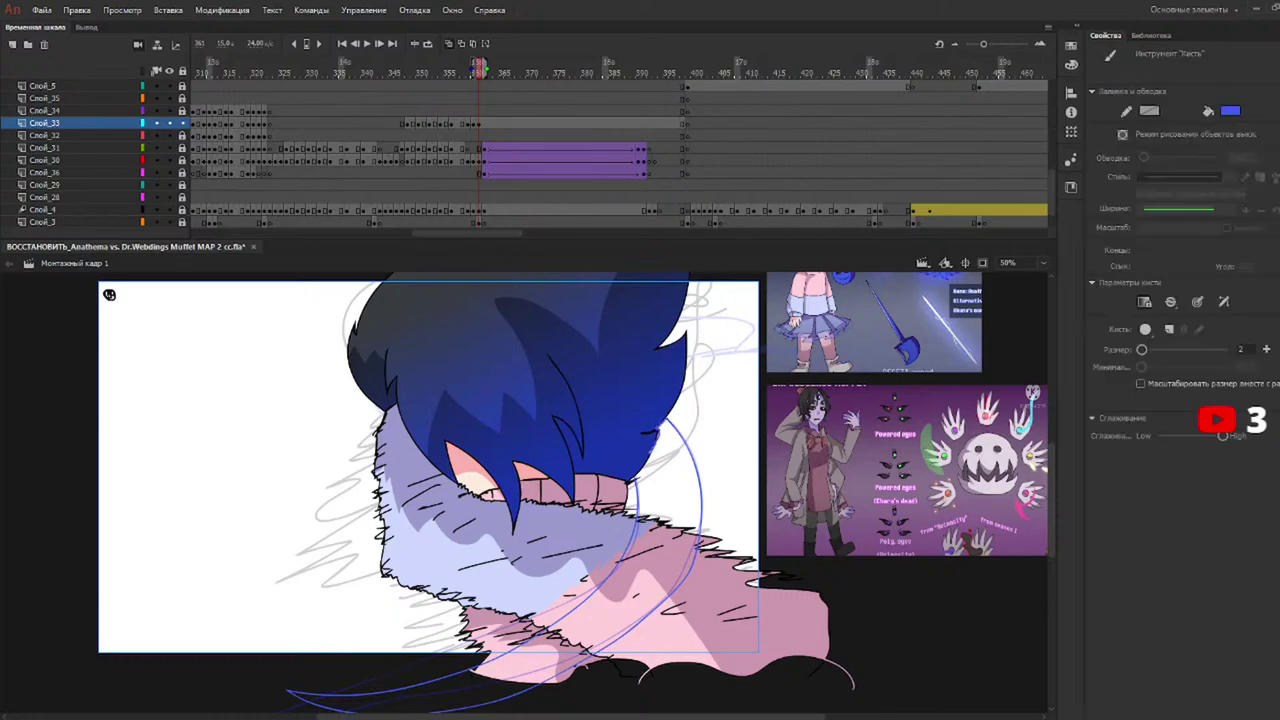
key(k)
click(680, 480)
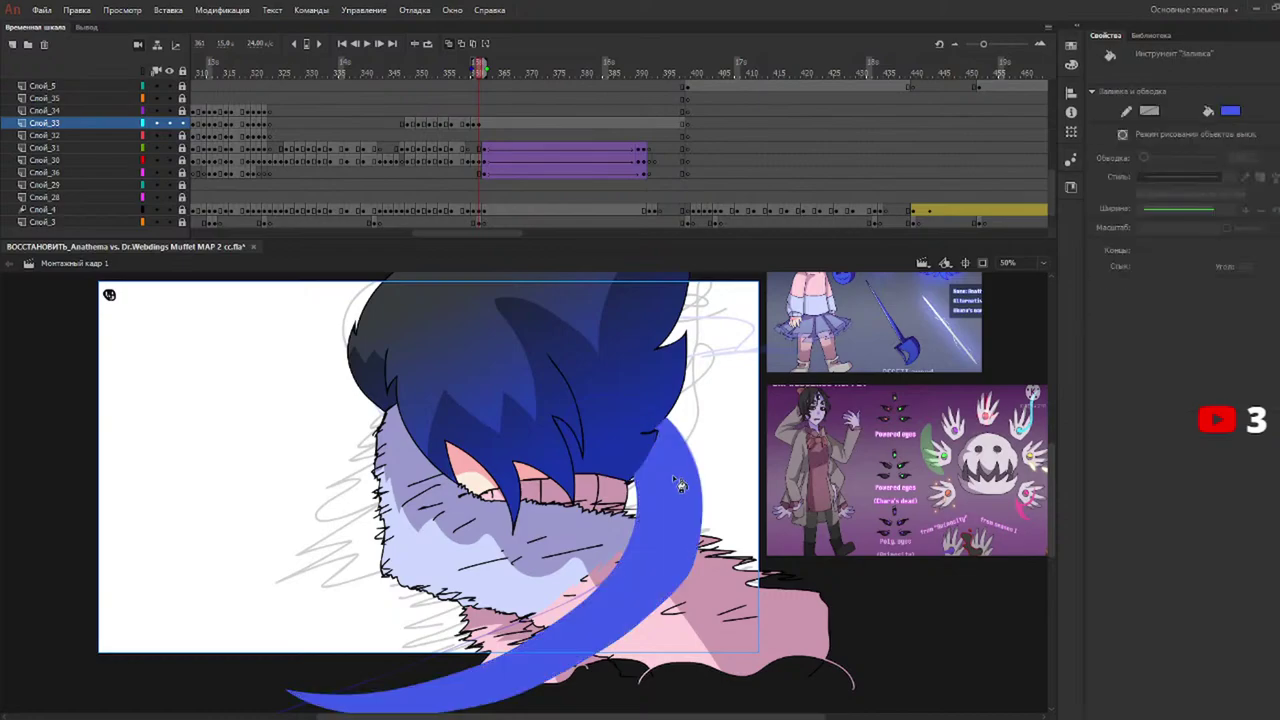
Fill the jagged outline at frame 349 and the curved outline at frame 350 on Слой_33 with blue.
click(472, 72)
click(404, 72)
drag(404, 85, 413, 87)
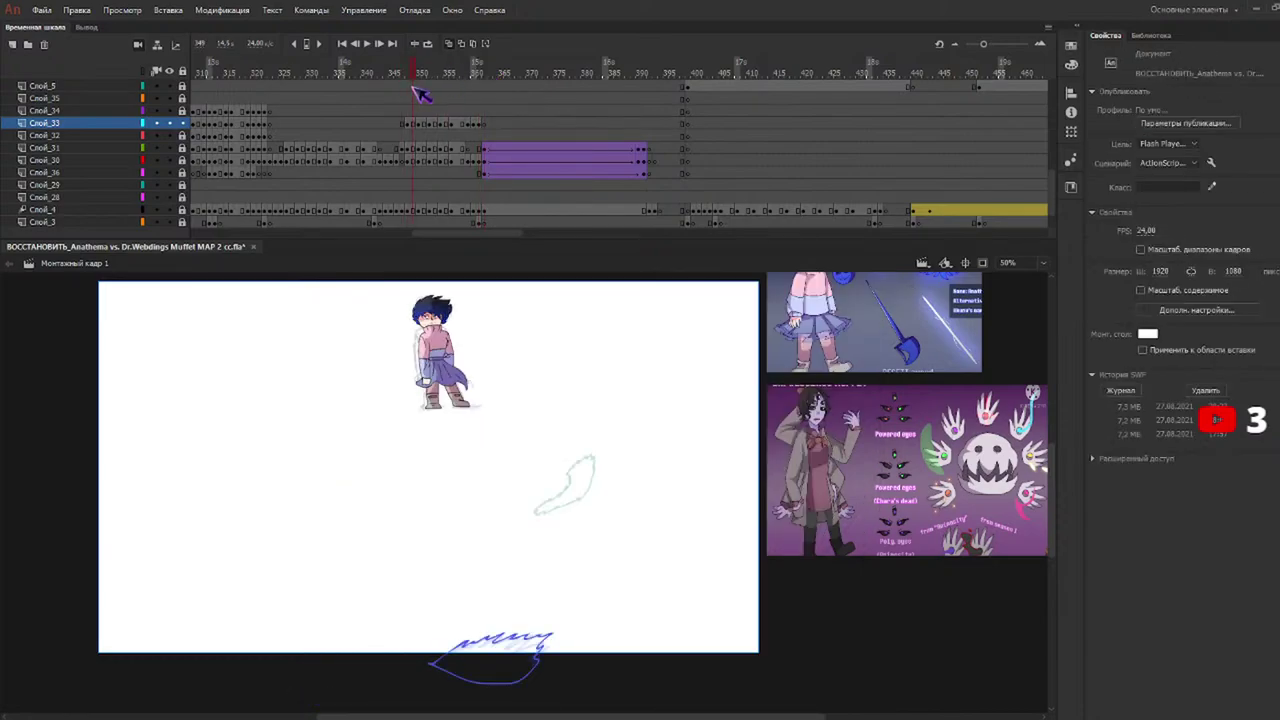
click(508, 670)
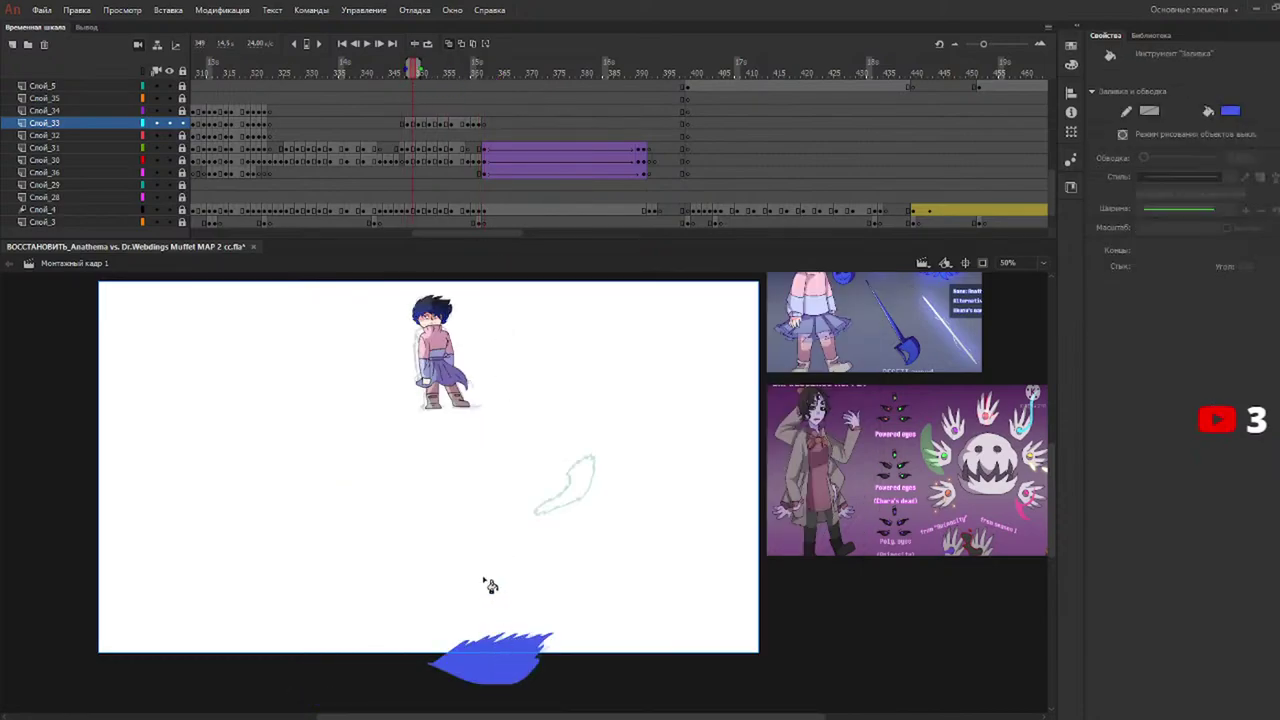
click(420, 72)
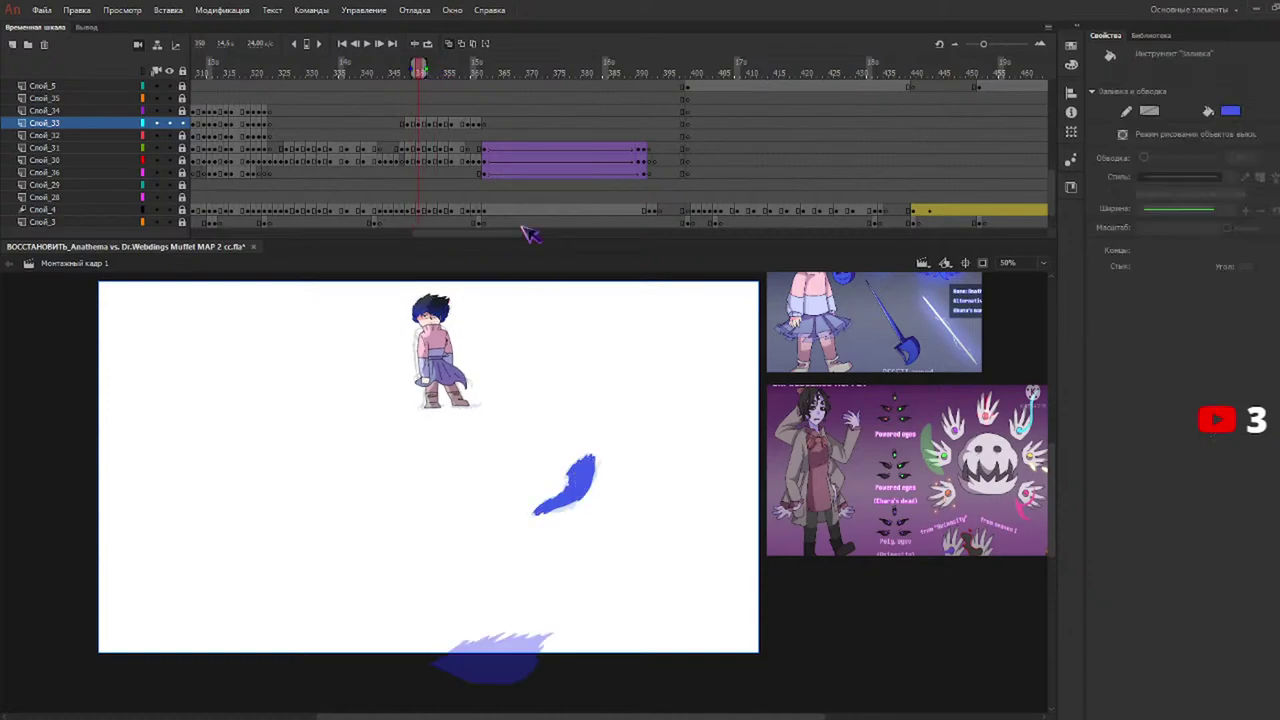
Fill the small shape at frame 353 and the one by the character's head at frame 354 with blue.
click(435, 70)
click(546, 354)
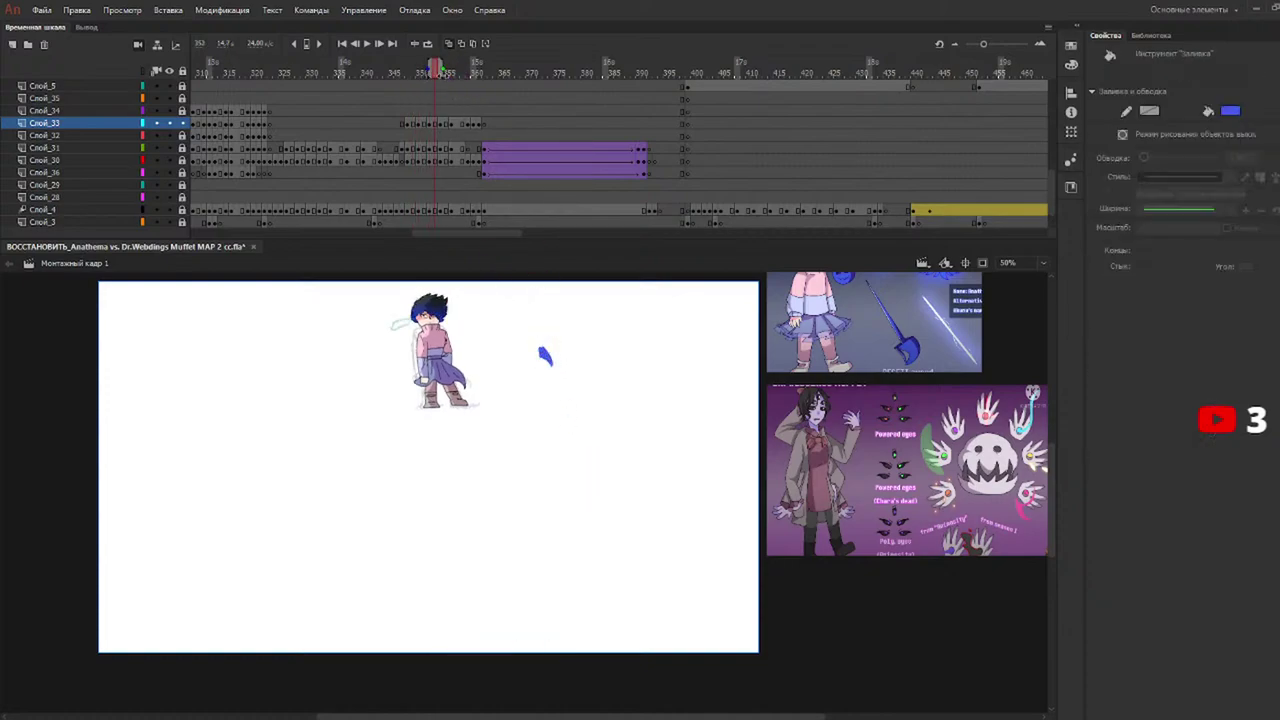
mouse_move(436, 70)
mouse_down()
mouse_move(457, 73)
mouse_move(441, 73)
mouse_up()
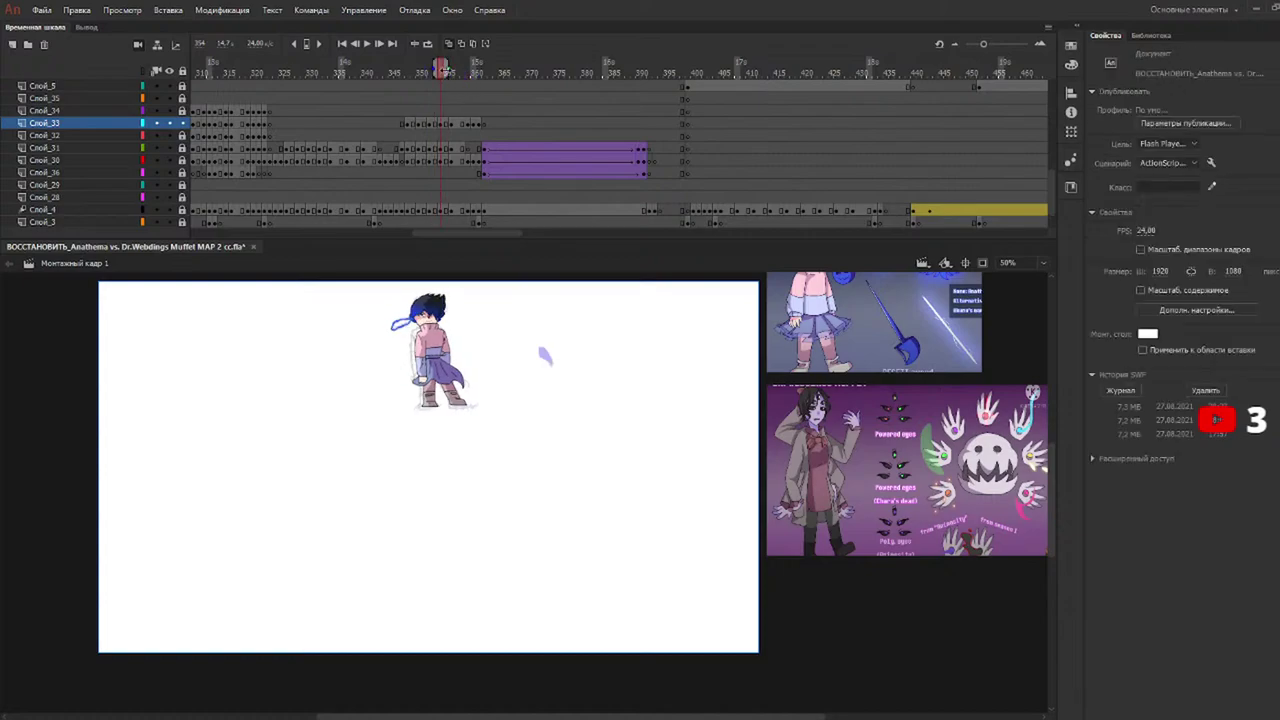
click(410, 336)
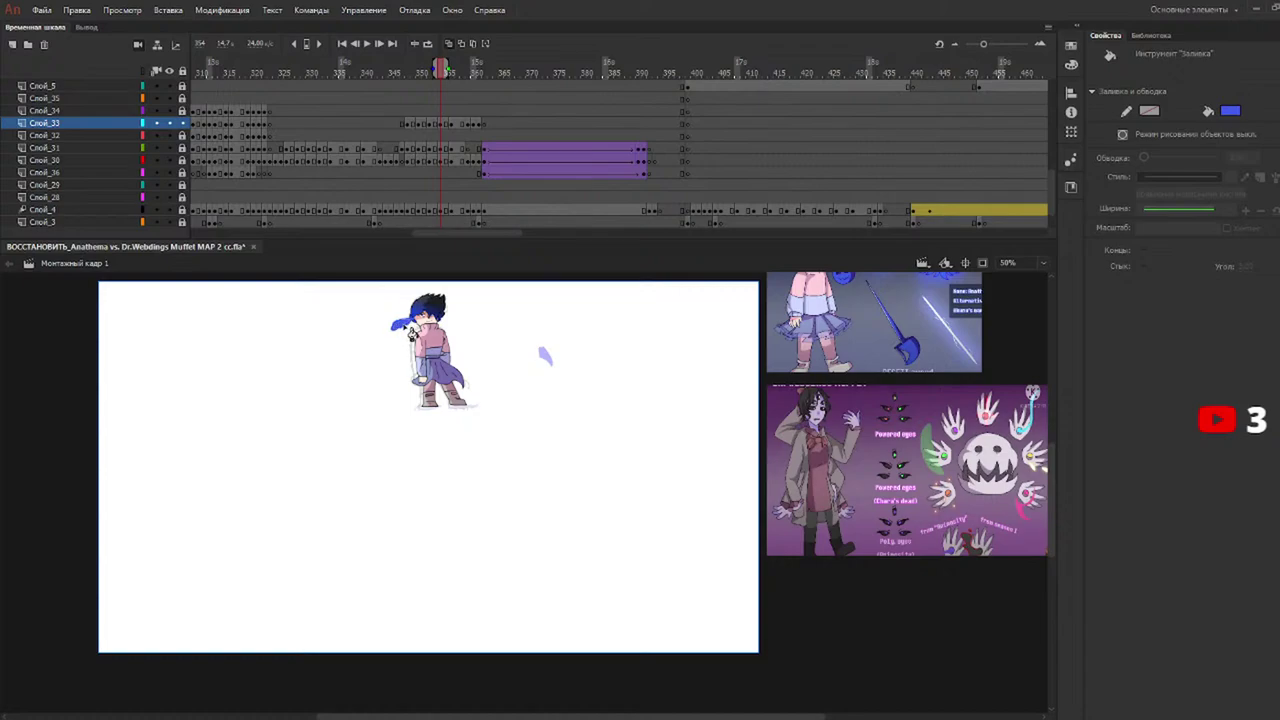
Fill the small shape beside the hand at frame 357 and the jagged bolt at frame 359 with blue.
click(454, 73)
click(458, 73)
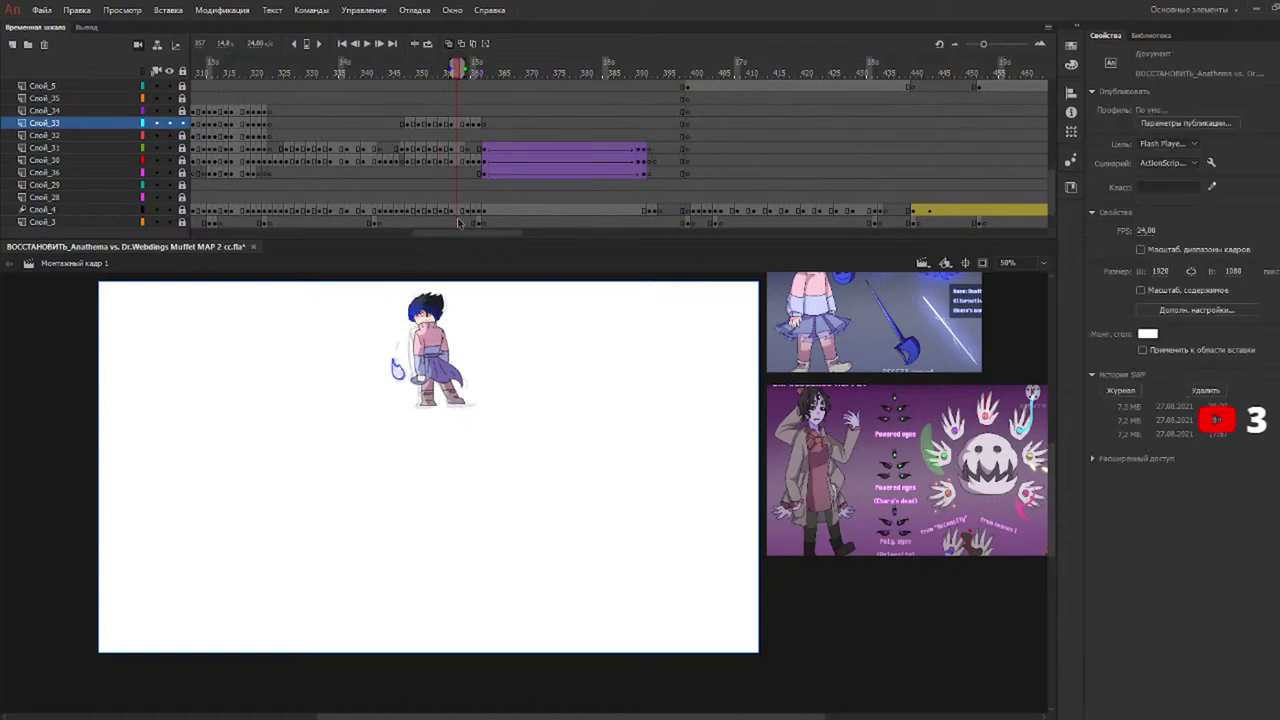
click(476, 74)
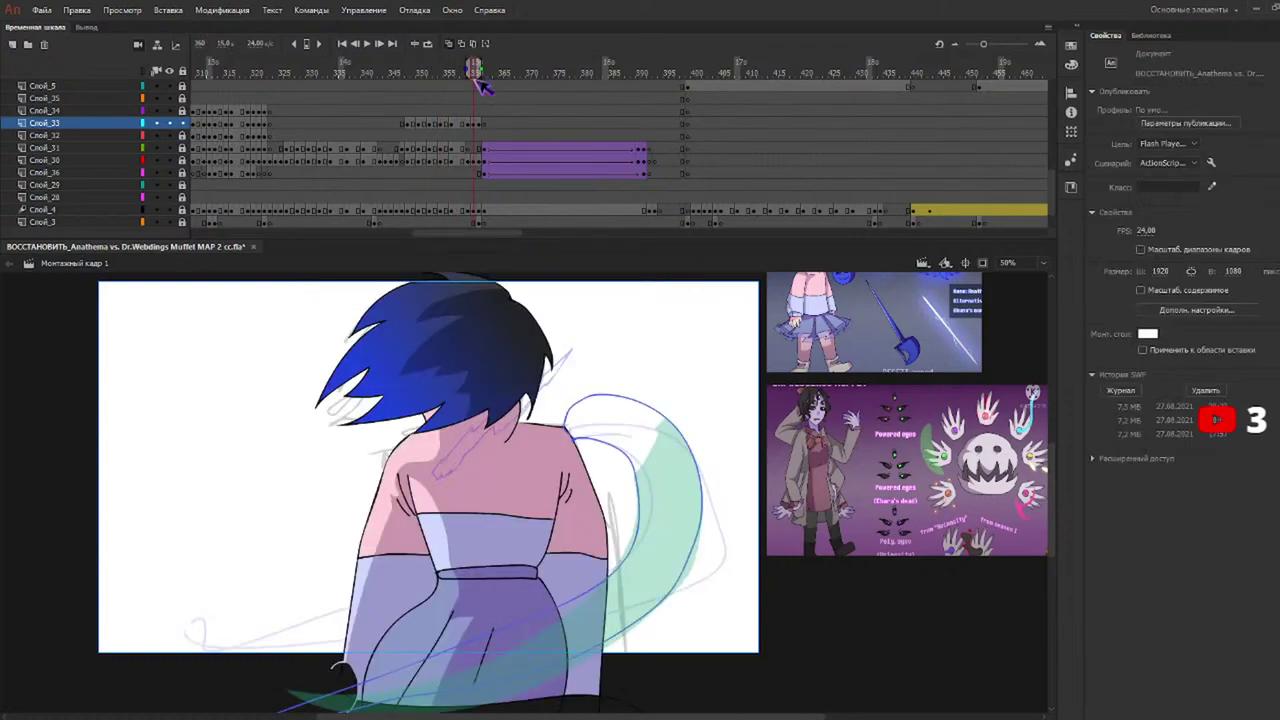
key(.)
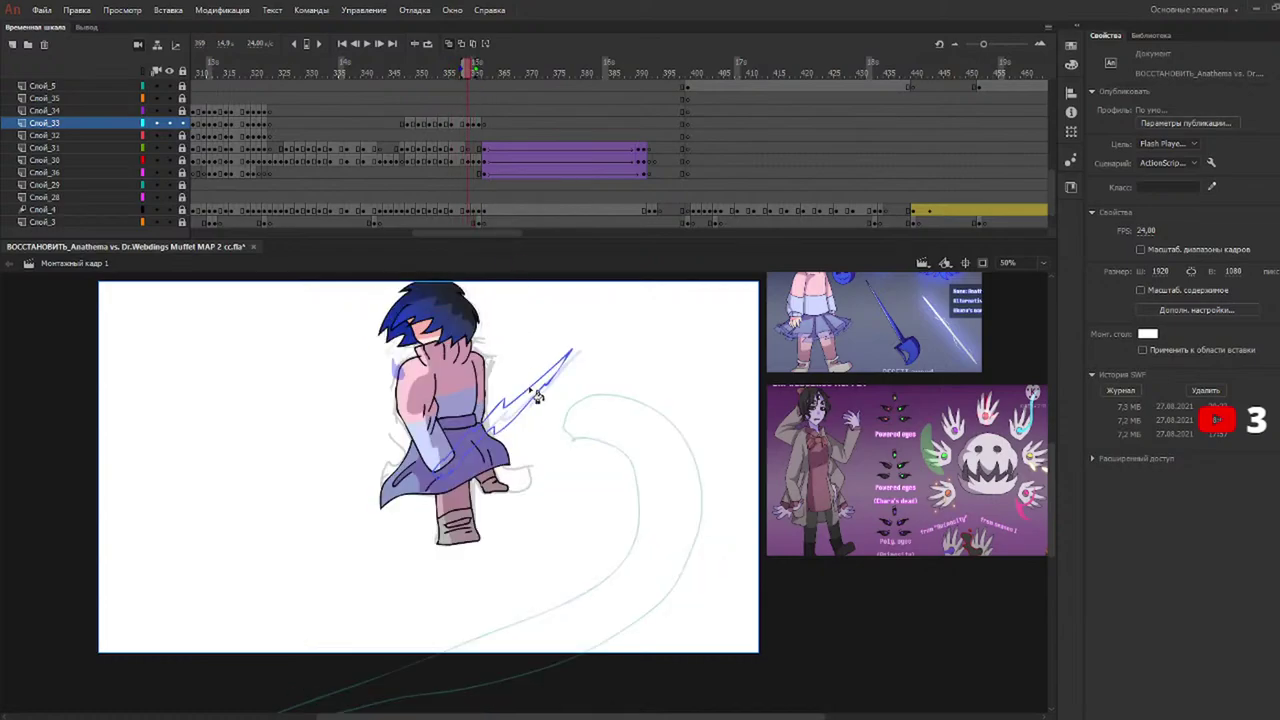
key(.)
key(.)
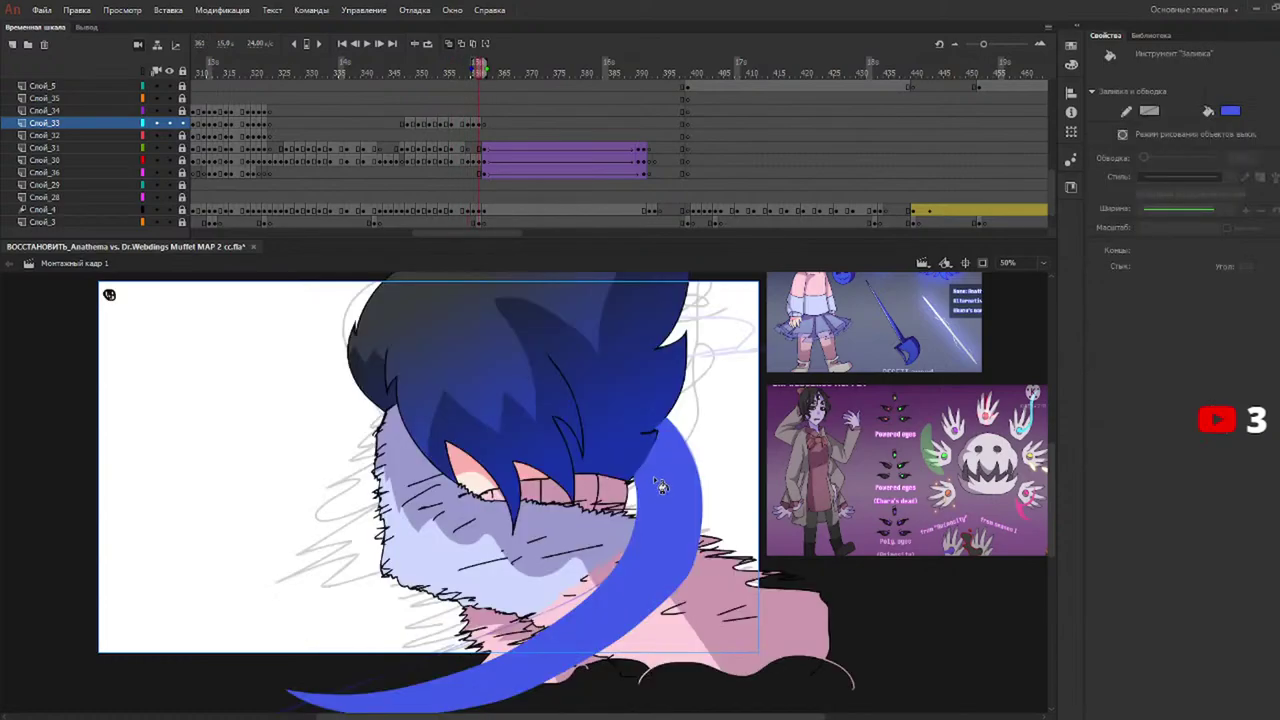
Fill the outlined curved trail on Слой_33 at frame 360 with the same blue.
click(482, 123)
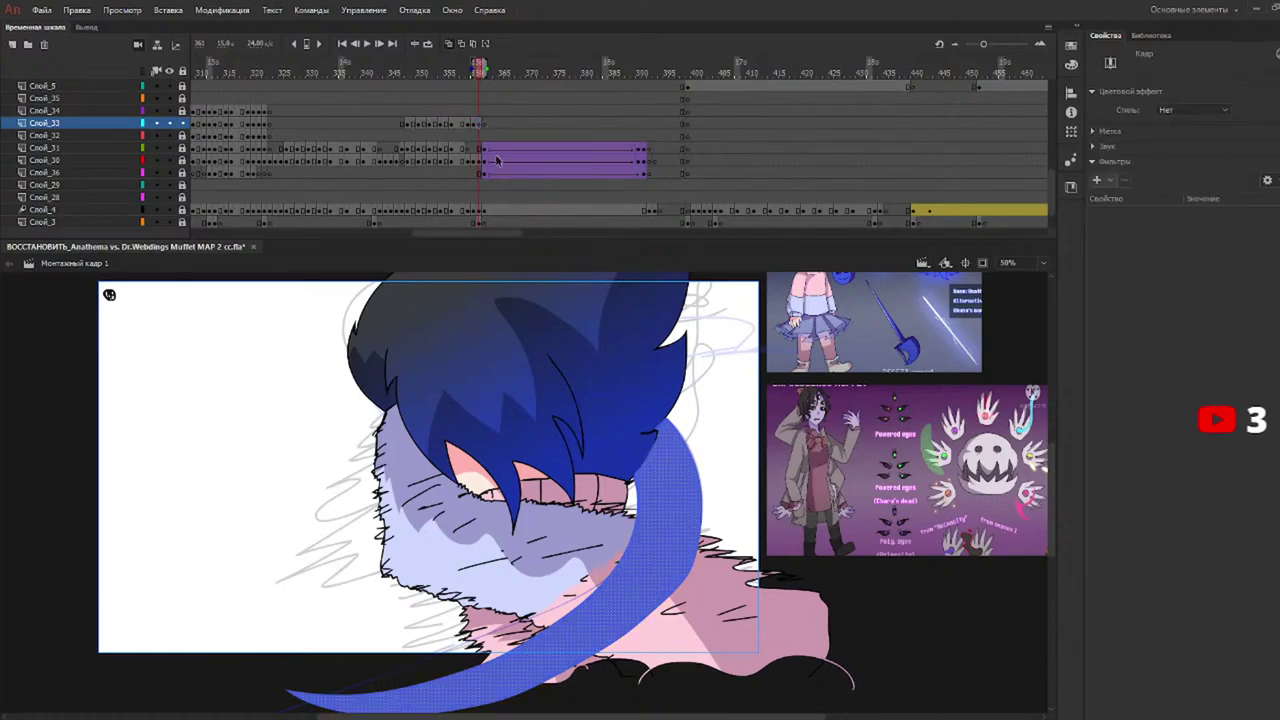
click(475, 124)
click(645, 447)
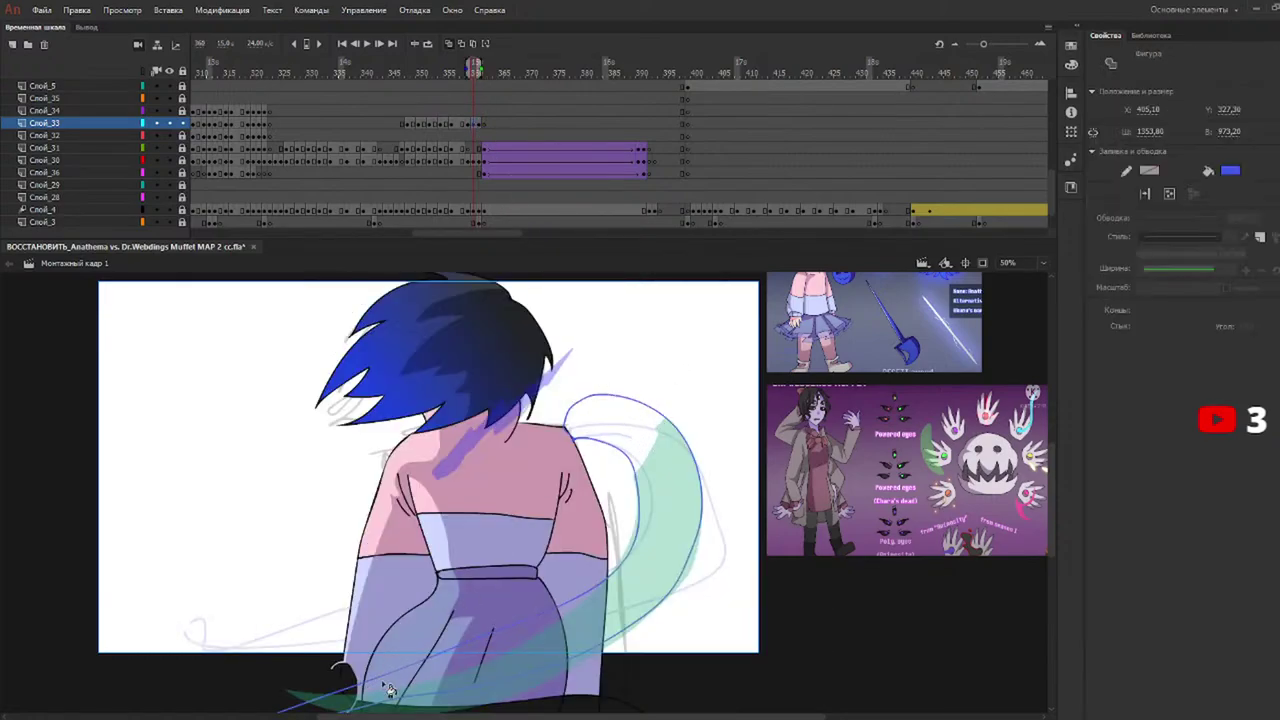
key(b)
key(k)
click(462, 672)
Play back and scrub through the animation between about frames 288 and 405 to check the filled blue effect against the character's motion.
key(Return)
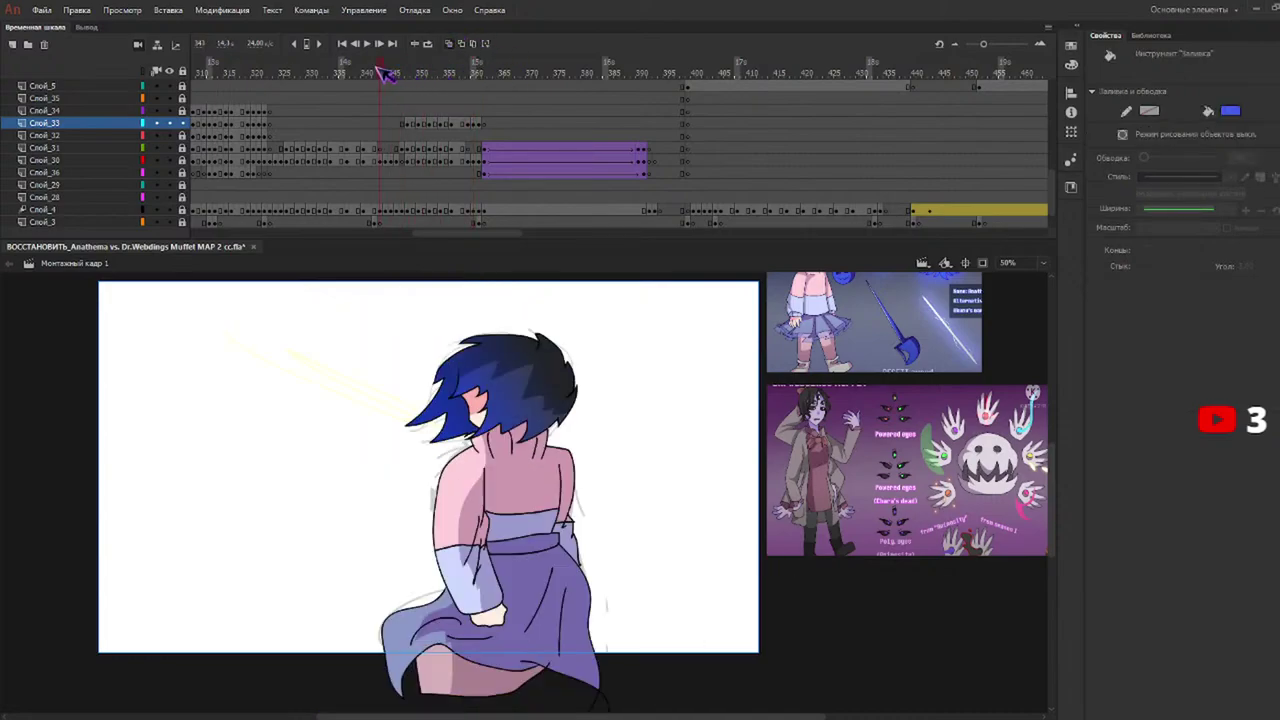
key(Return)
click(390, 72)
key(Return)
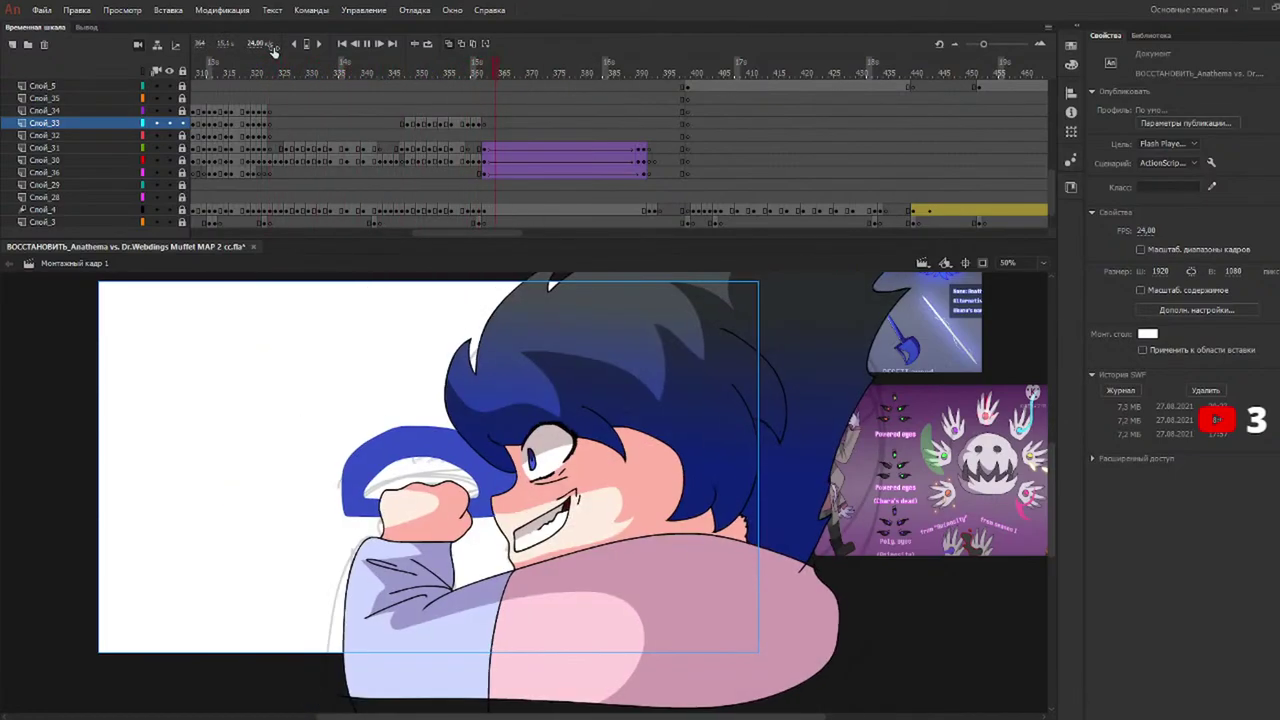
key(Return)
click(452, 73)
key(Return)
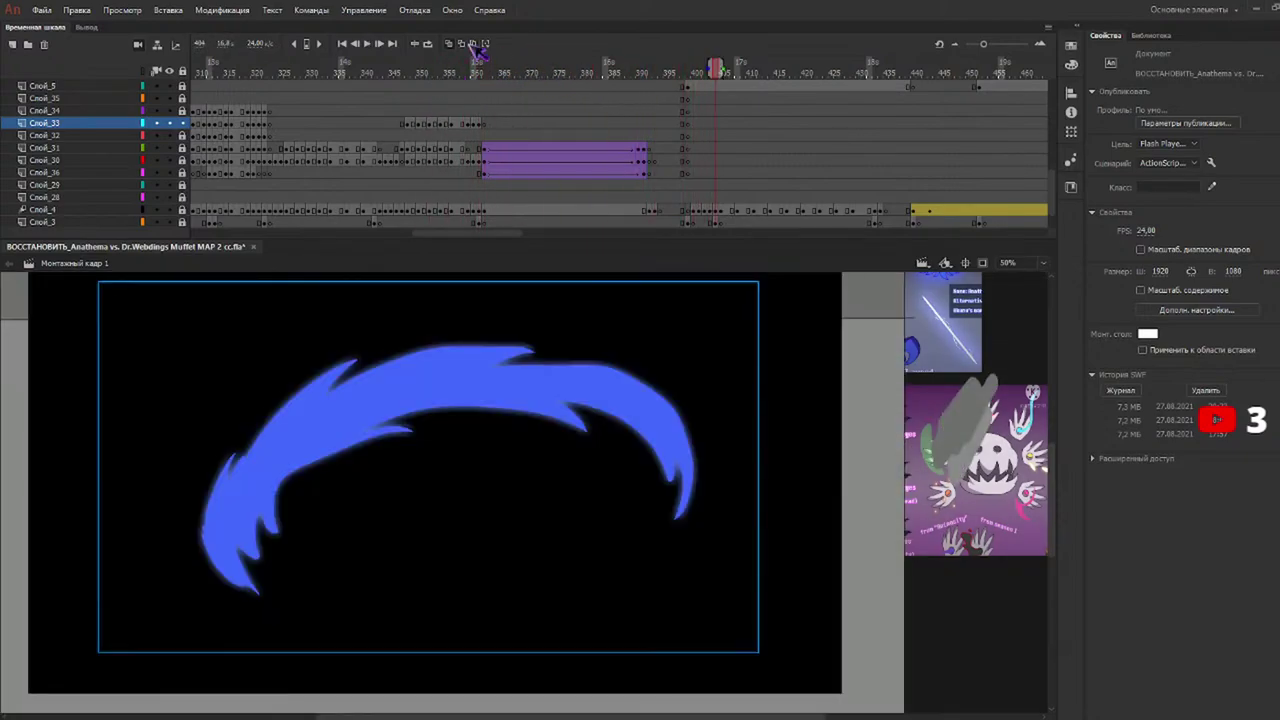
drag(446, 69, 244, 63)
key(Return)
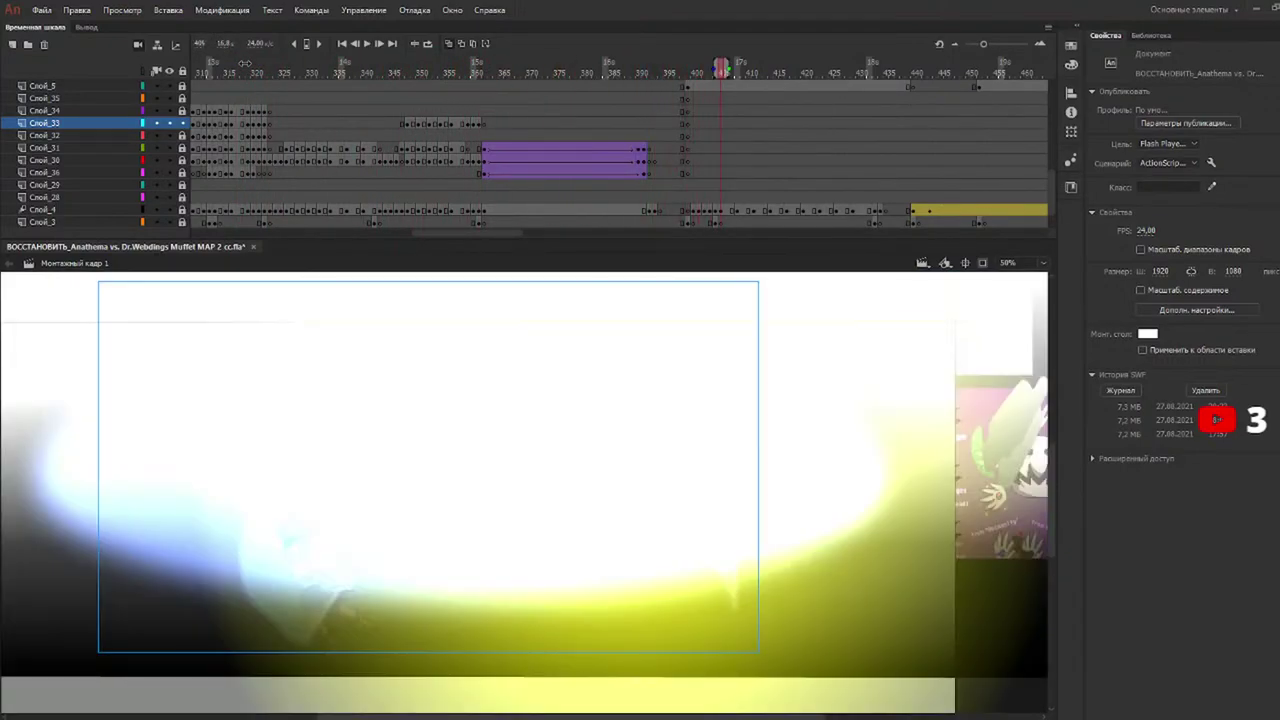
click(345, 68)
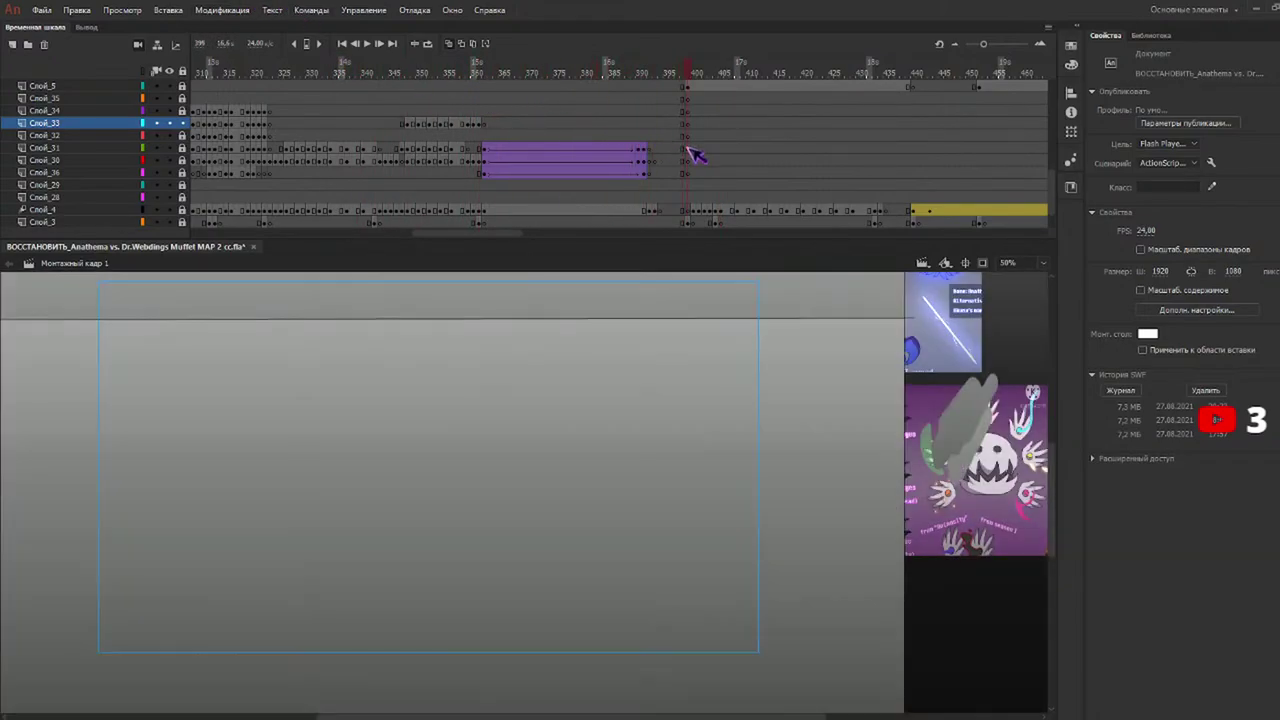
click(305, 68)
mouse_move(291, 93)
mouse_down()
mouse_move(112, 106)
mouse_move(300, 115)
mouse_up()
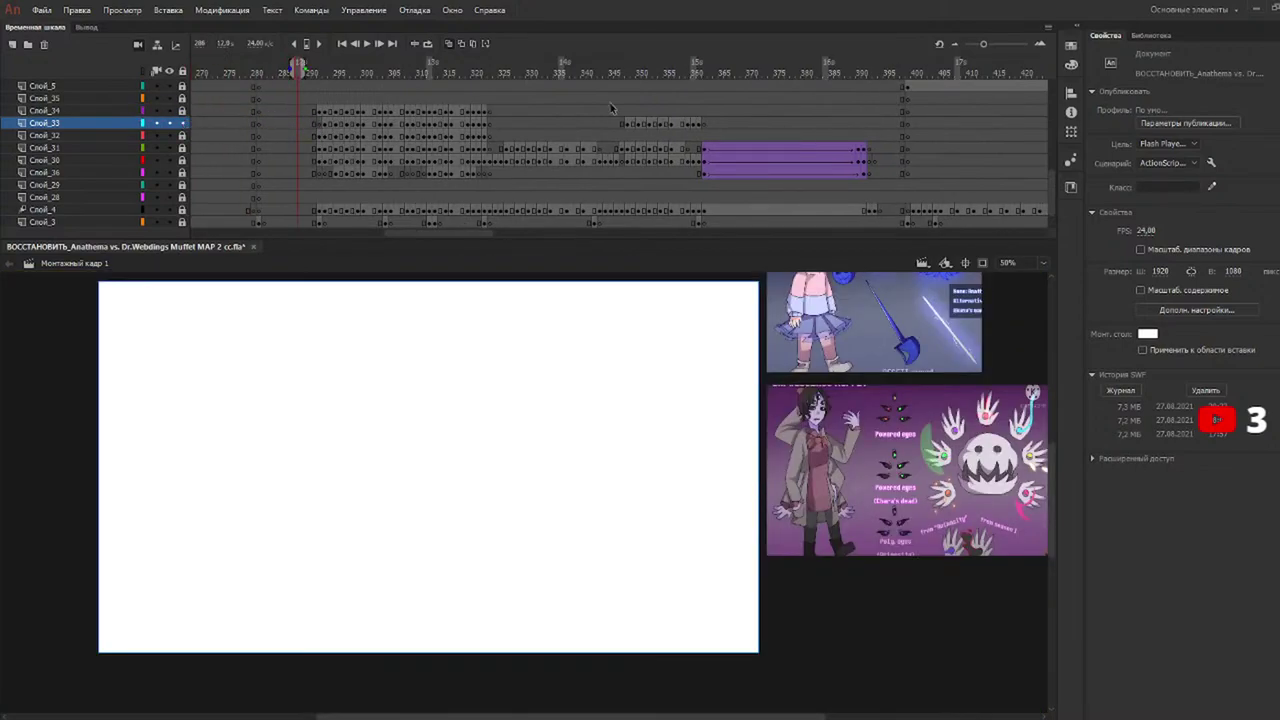
mouse_move(632, 71)
mouse_down()
mouse_move(500, 57)
mouse_move(513, 57)
mouse_up()
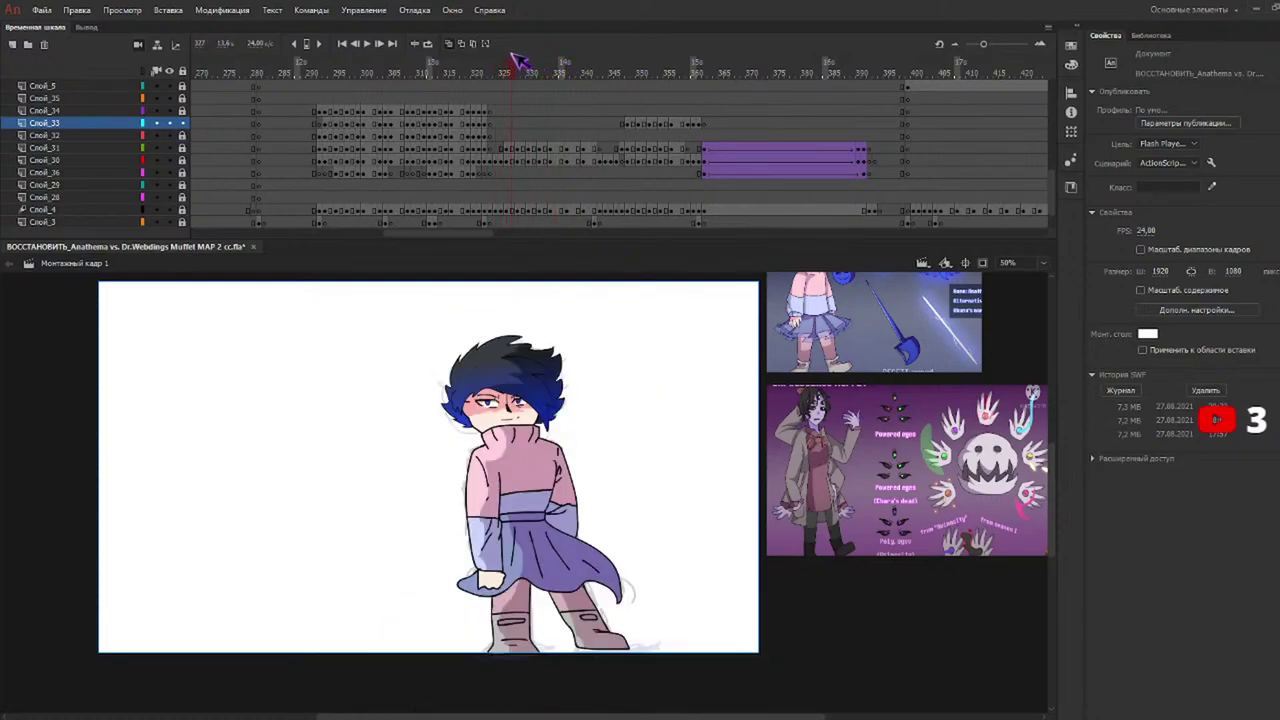
Insert blank keyframes on Слой_32 at about every second frame from 326 to 342.
click(507, 136)
drag(518, 140, 595, 141)
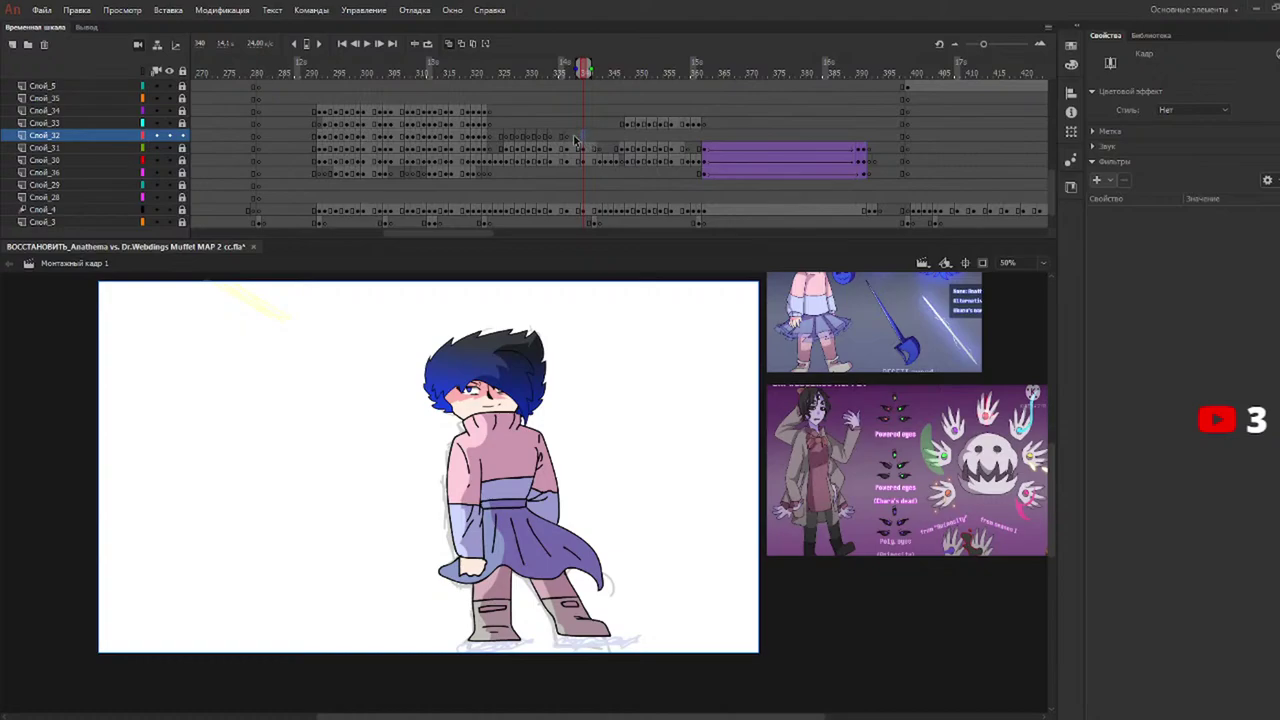
click(565, 143)
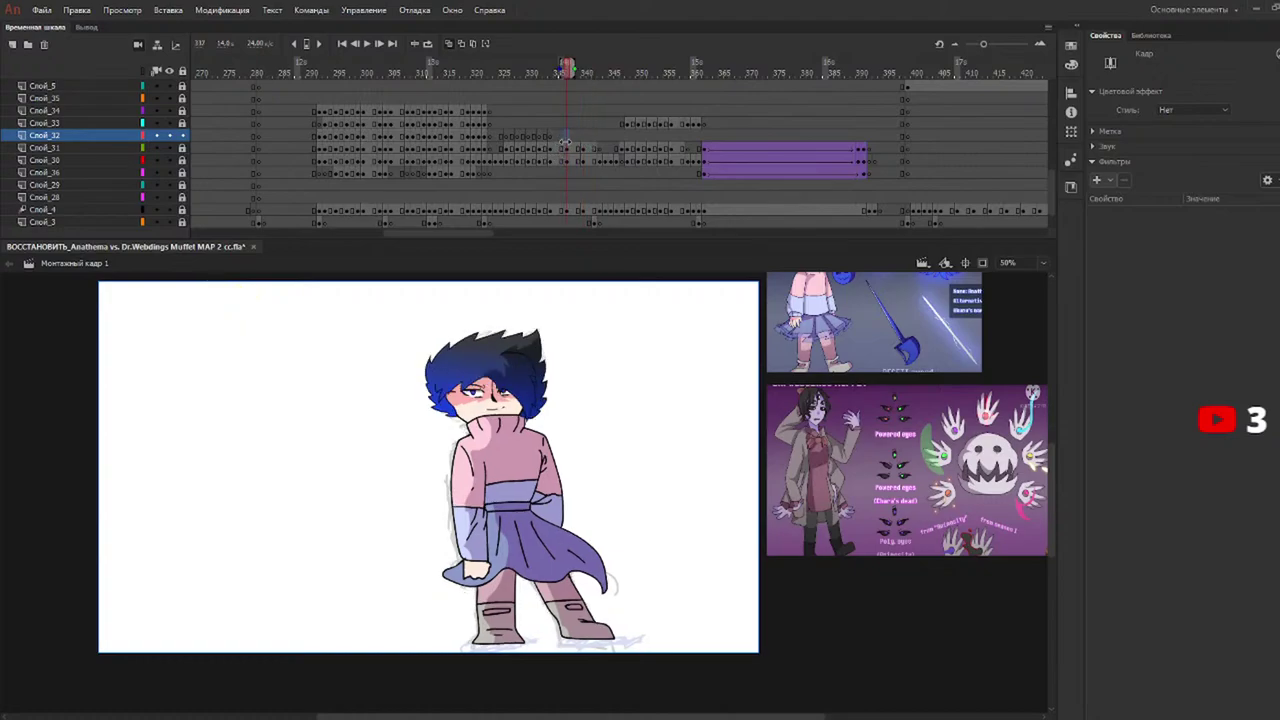
click(562, 140)
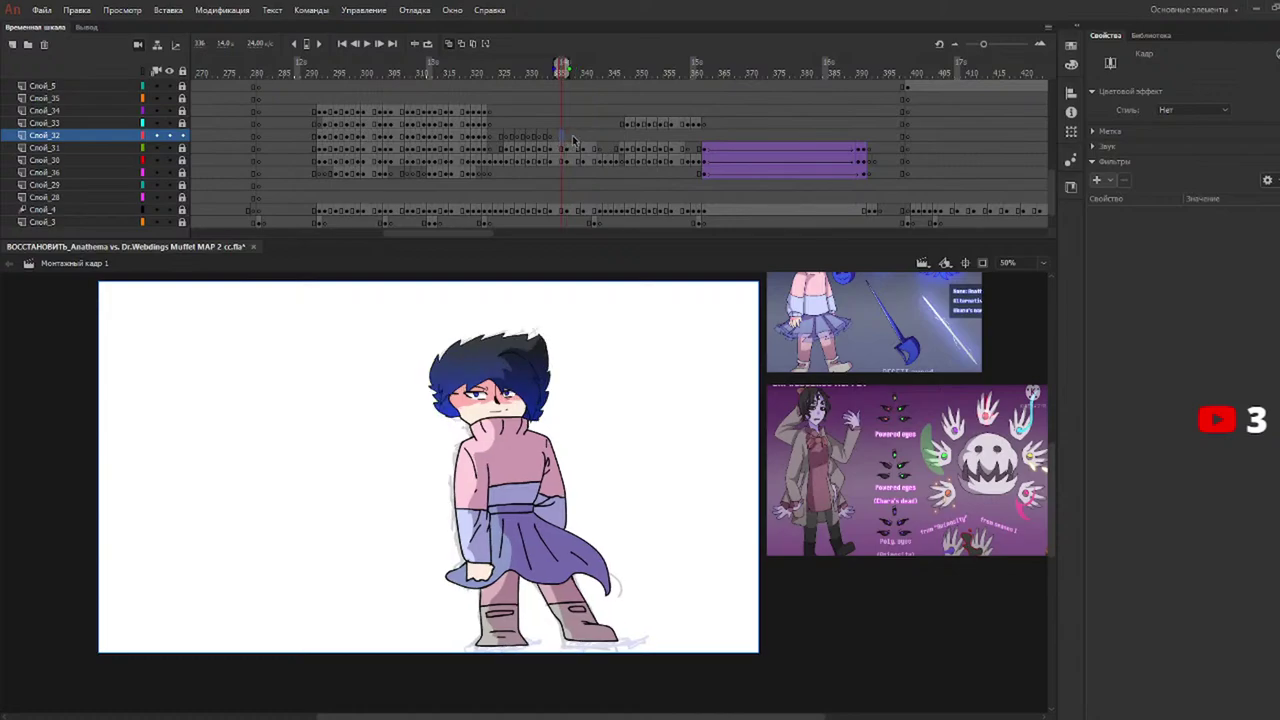
click(585, 141)
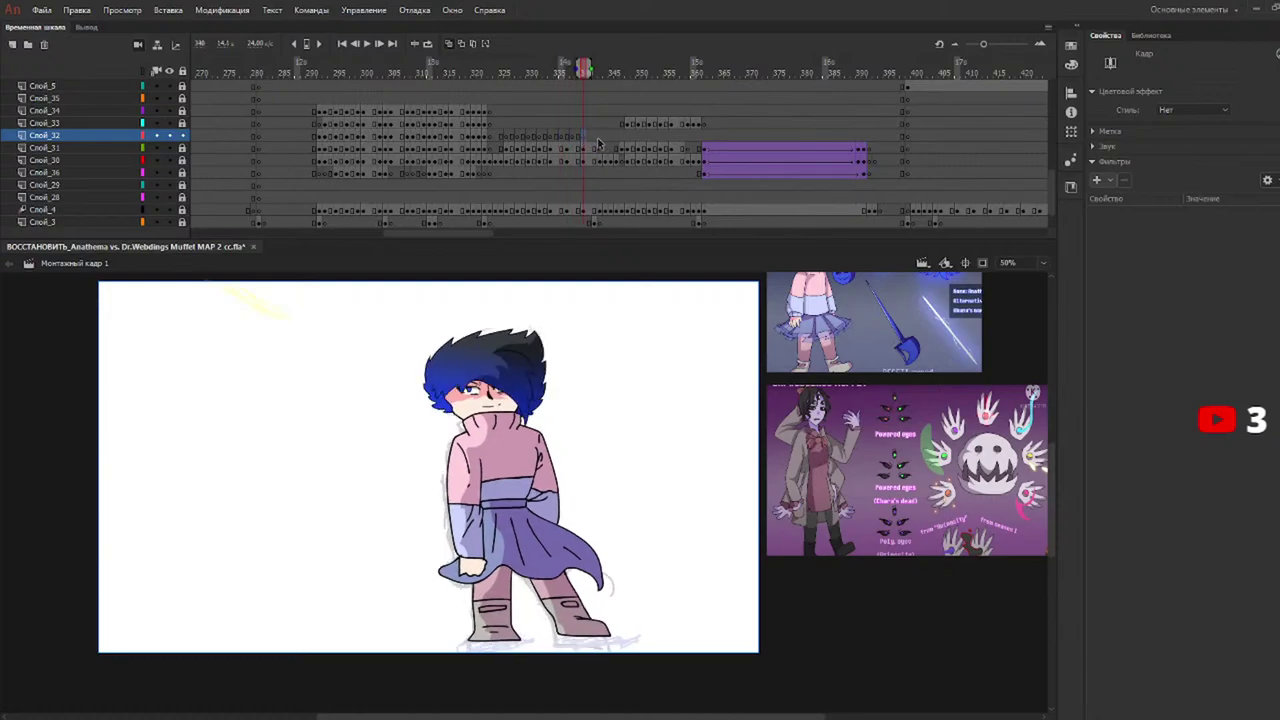
click(595, 140)
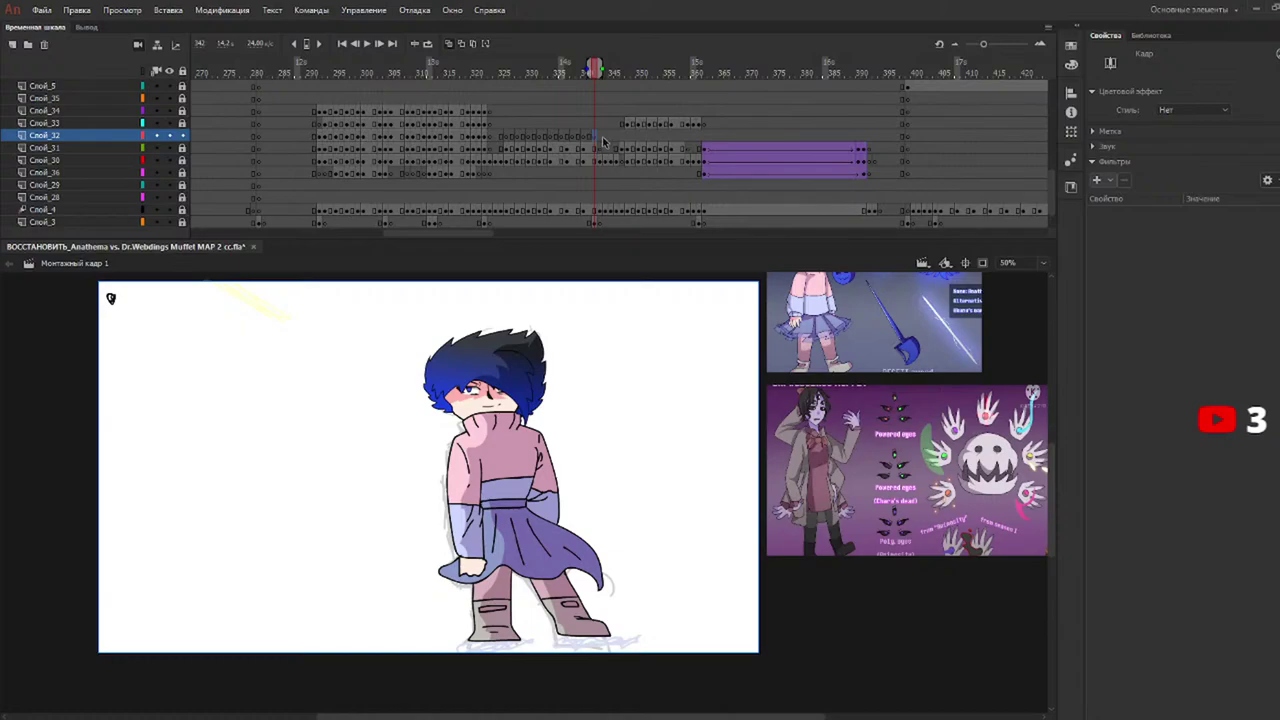
click(603, 143)
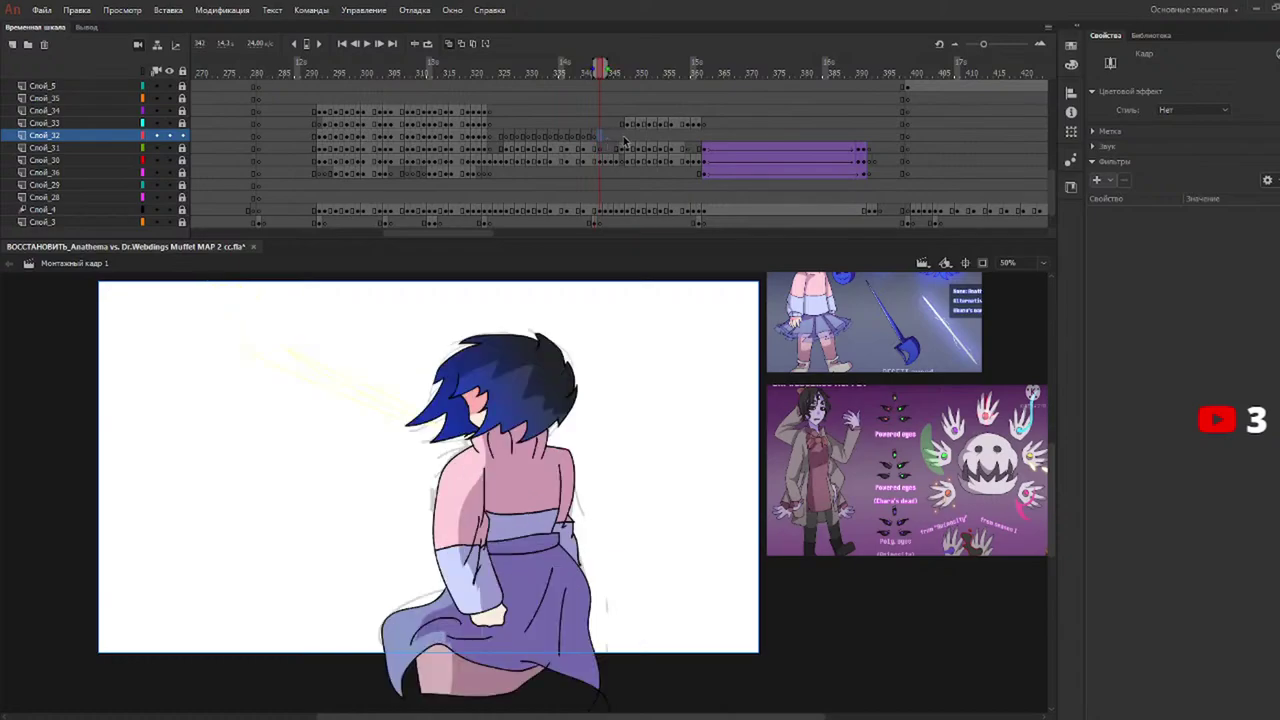
Insert the blank keyframes on Слой_32 between frames 343 and 348, matching the character's quick turn.
click(624, 141)
click(600, 143)
click(618, 140)
click(602, 140)
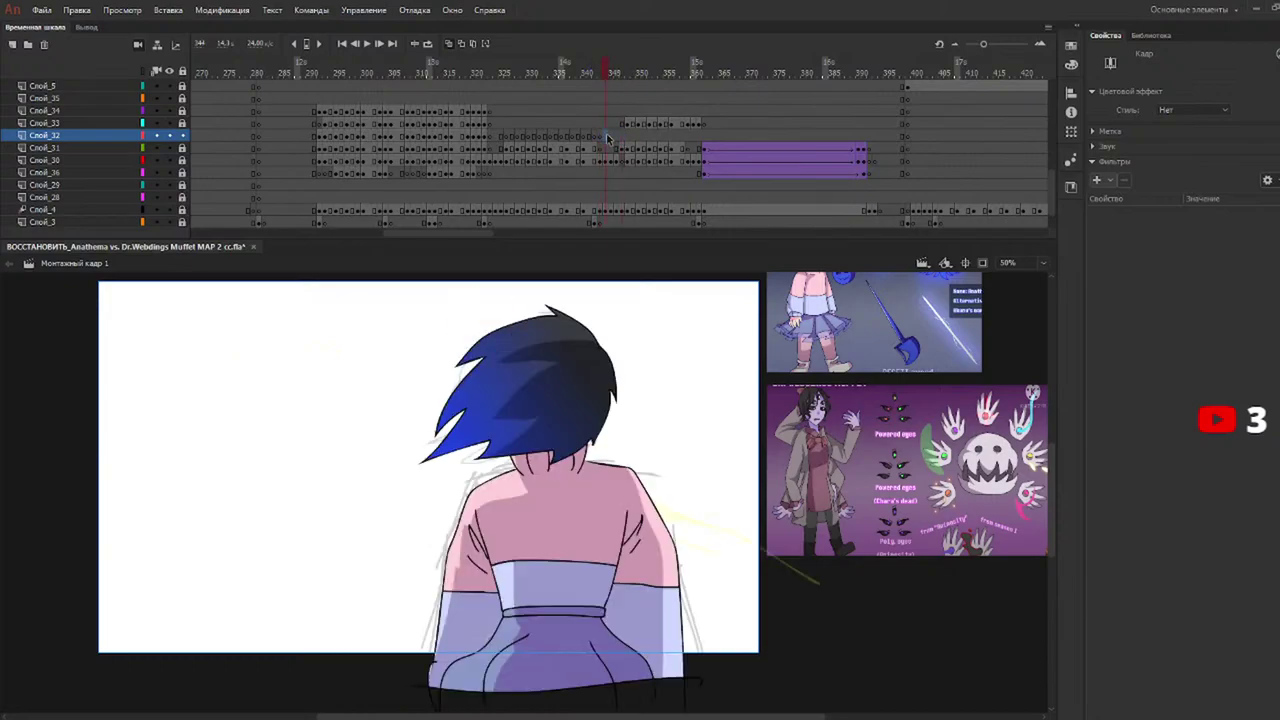
click(617, 140)
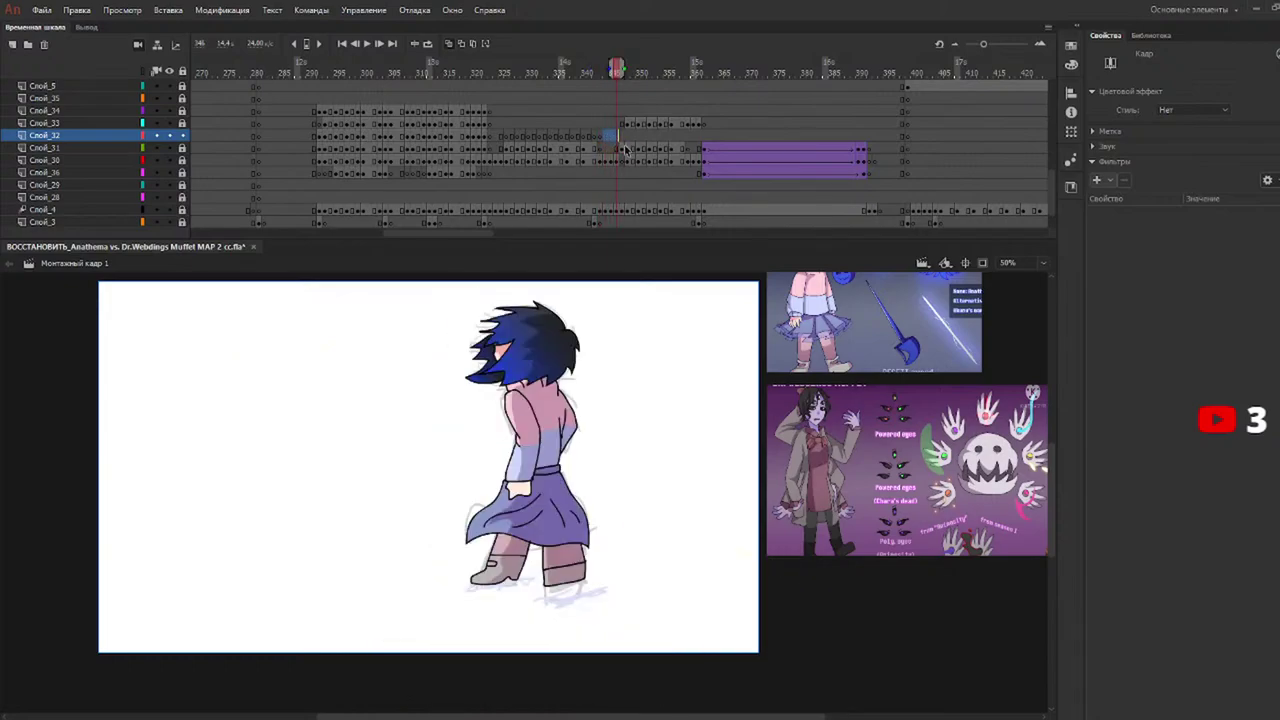
click(624, 141)
click(619, 142)
click(622, 140)
click(630, 141)
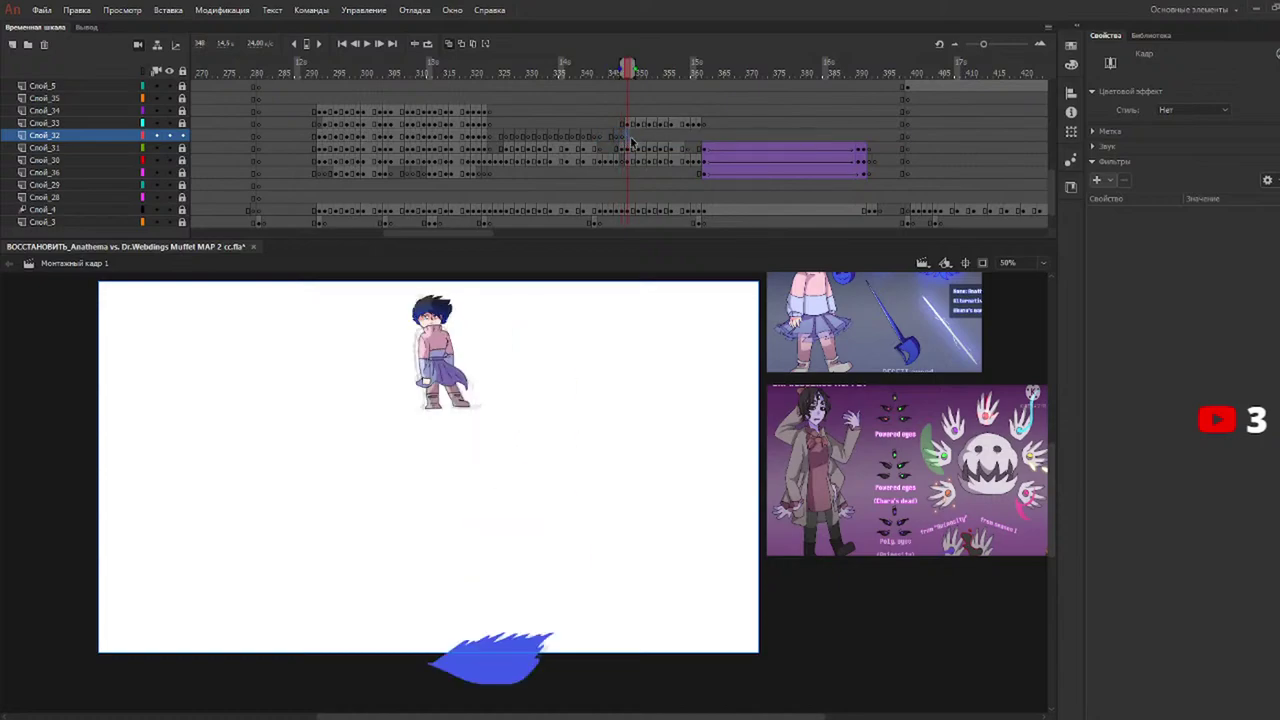
Insert blank keyframes on Слой_32 from frame 350 to about frame 360, mostly every second frame.
click(639, 140)
key(F7)
click(650, 140)
key(F7)
click(661, 140)
key(F7)
click(674, 140)
click(686, 140)
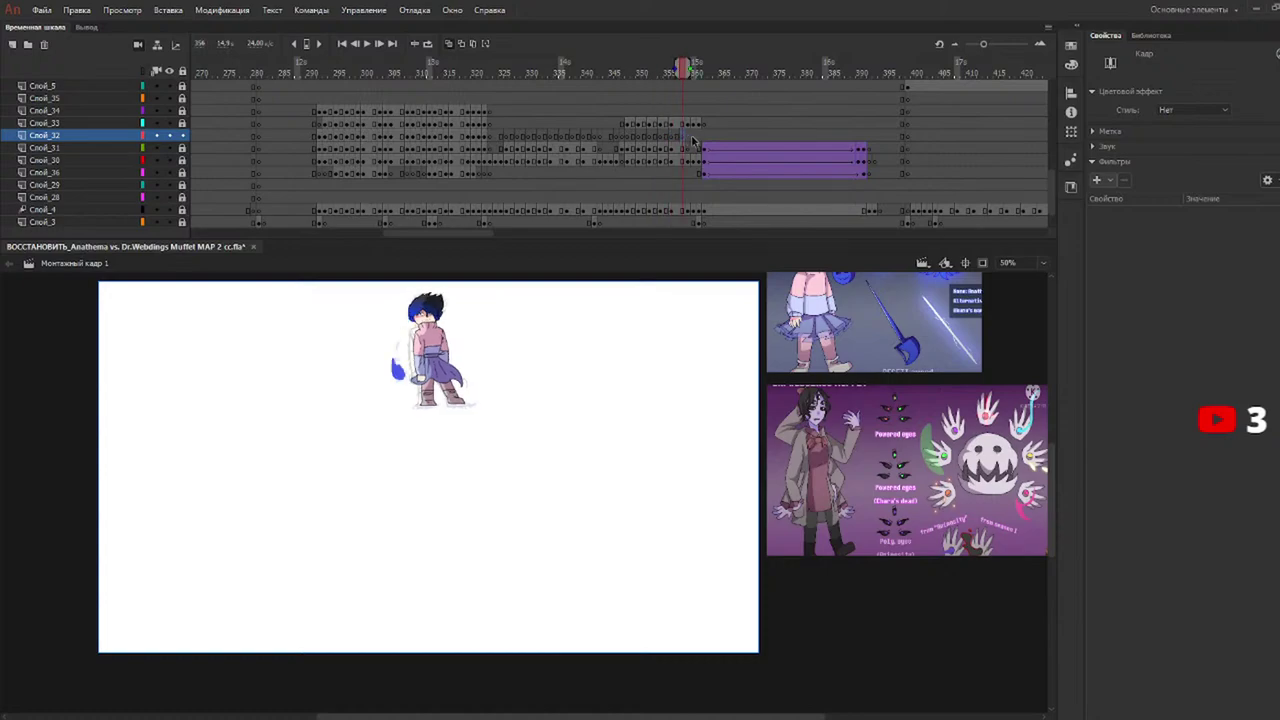
click(690, 137)
click(698, 141)
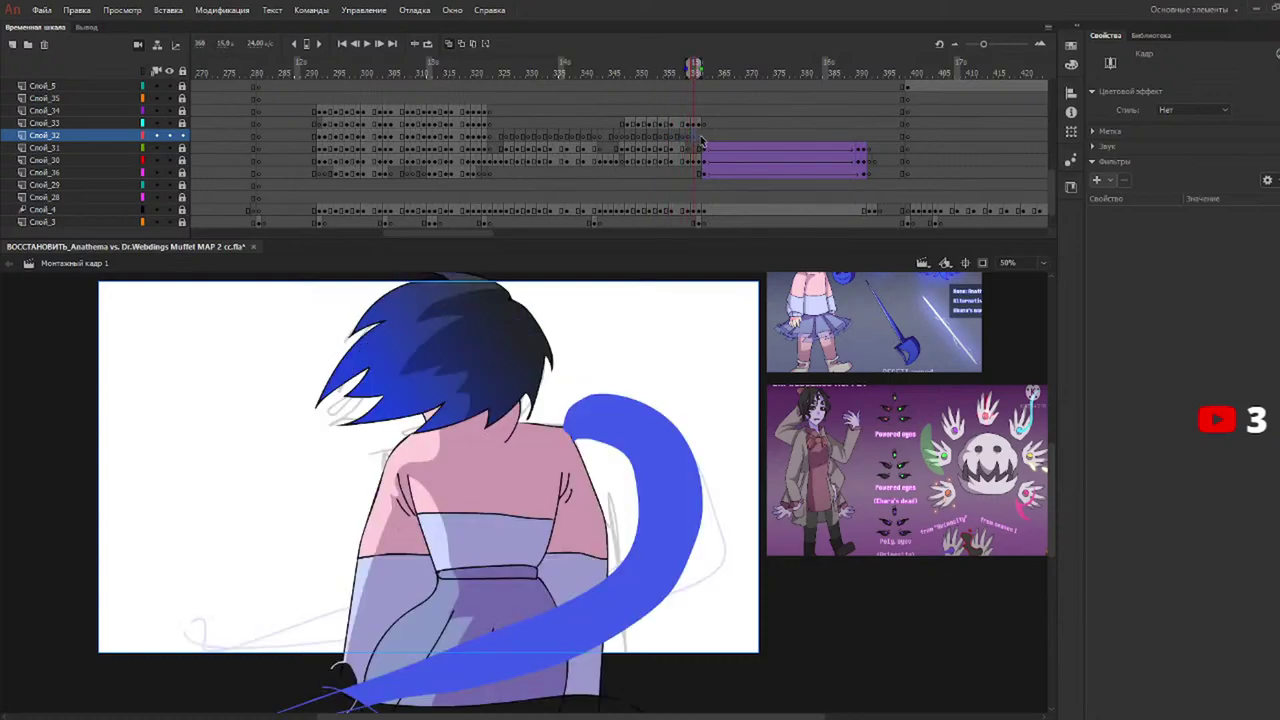
Draw thin blue brush outlines around the soles of both boots at frame 326 on Слой_32.
click(508, 64)
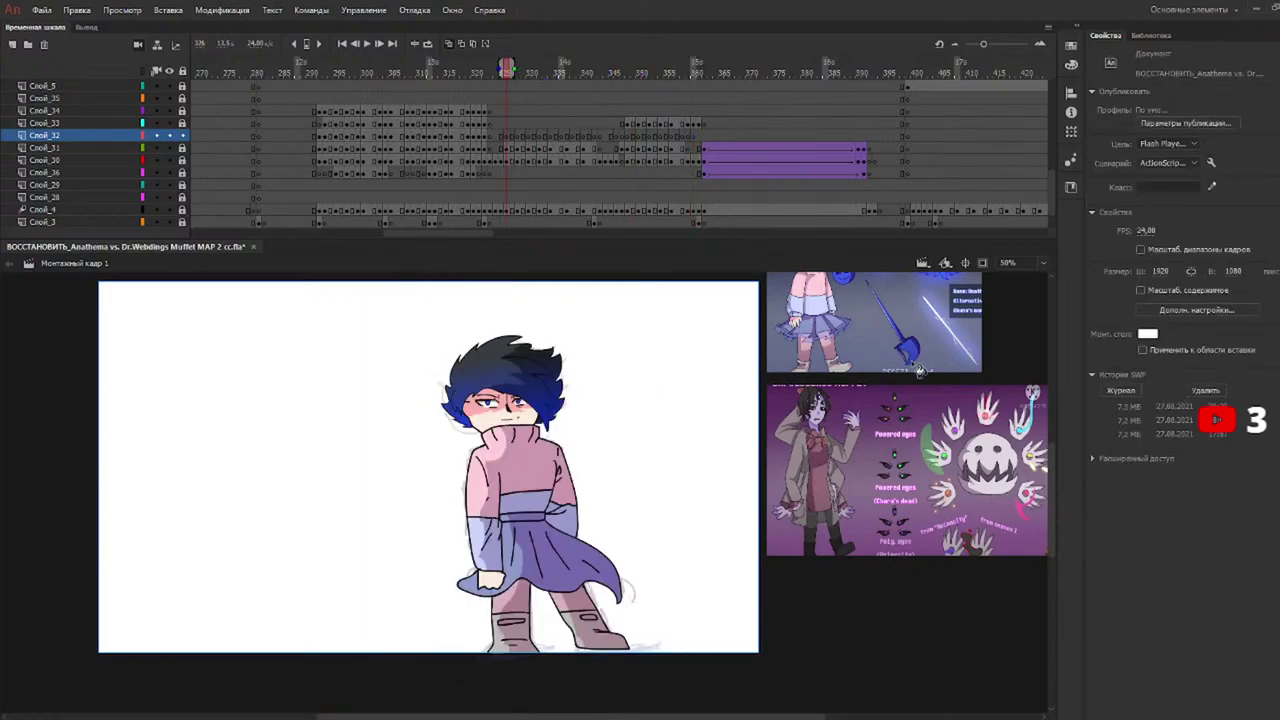
key(k)
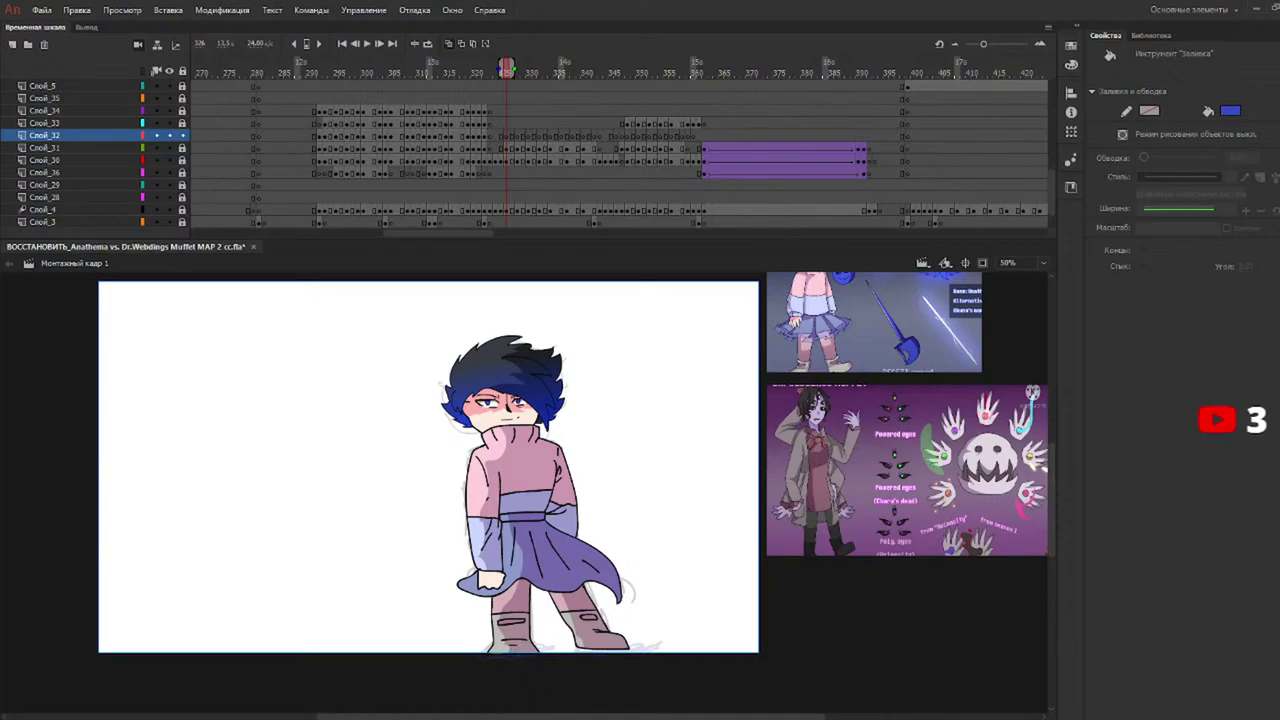
key(b)
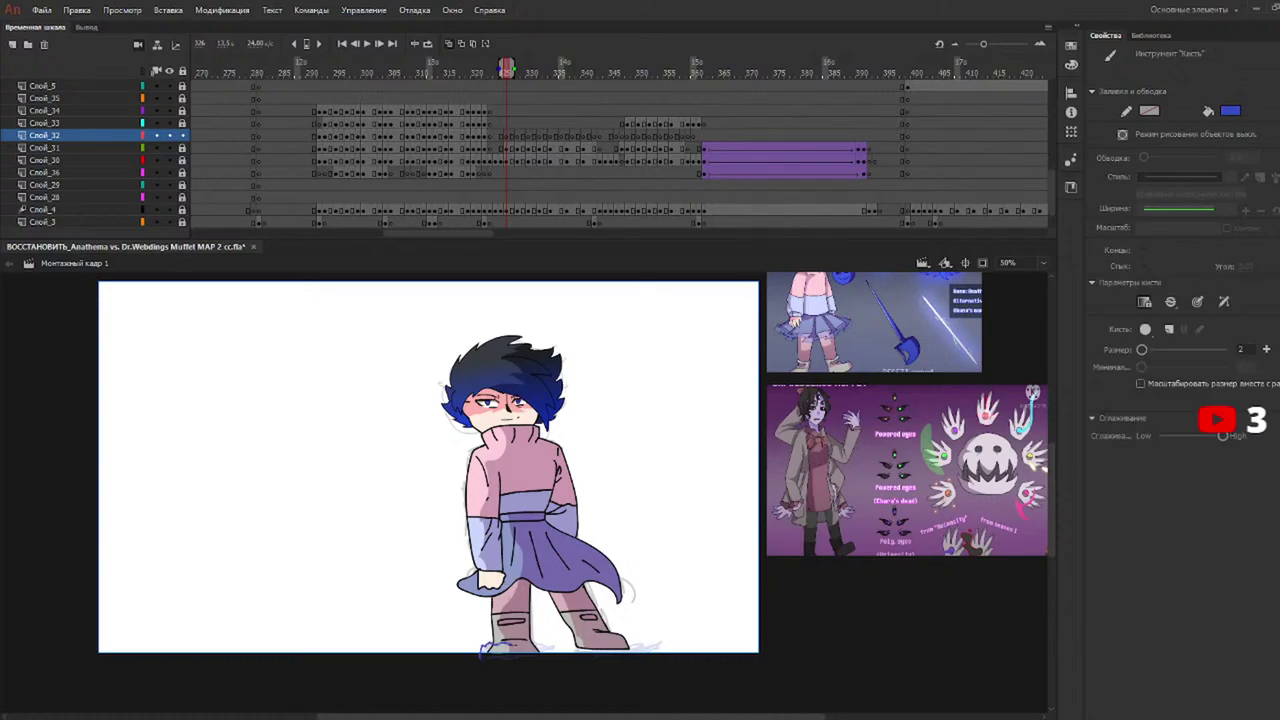
drag(486, 660, 480, 654)
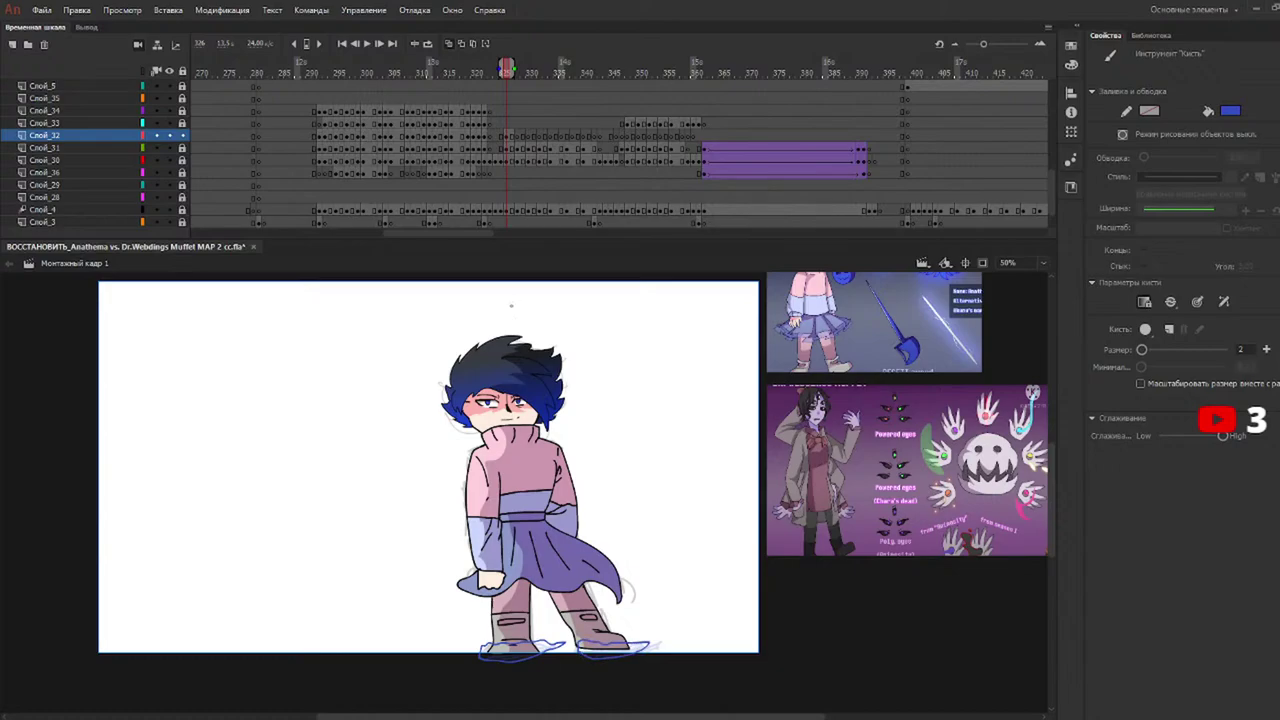
Outline the flat shapes around both boots in blue at frames 328 and 330 with the brush.
drag(520, 74, 522, 78)
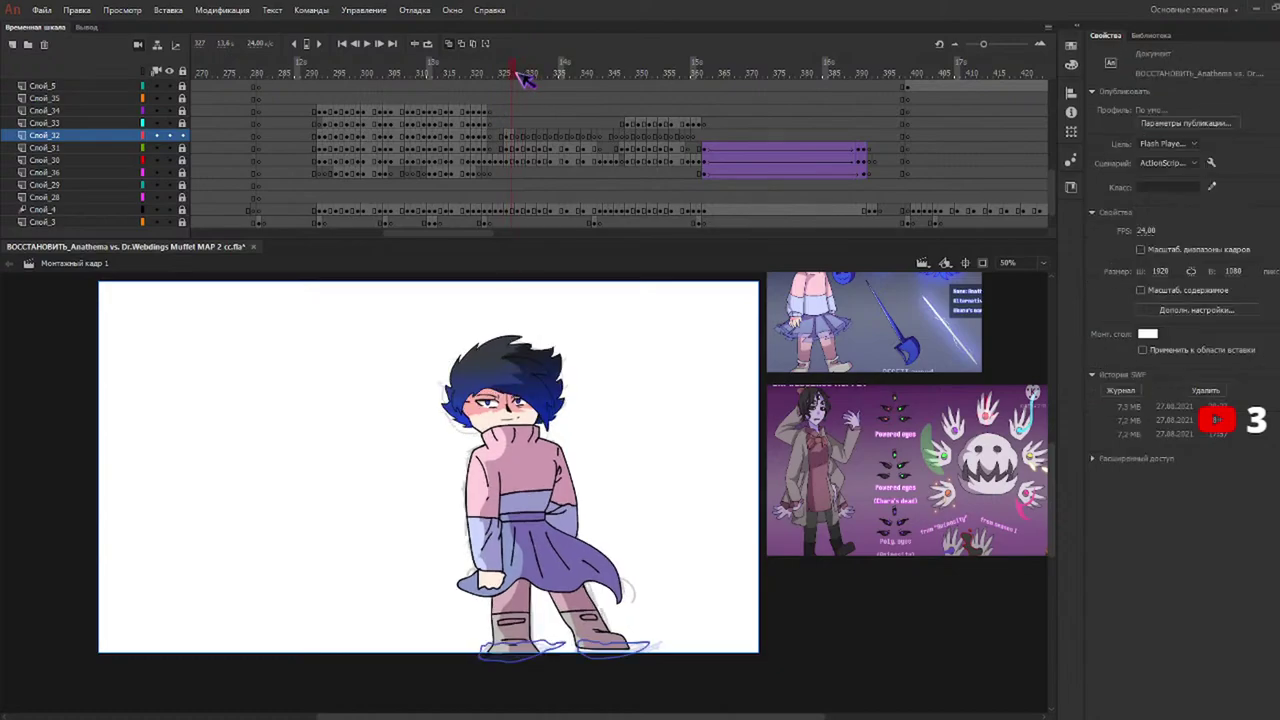
click(519, 73)
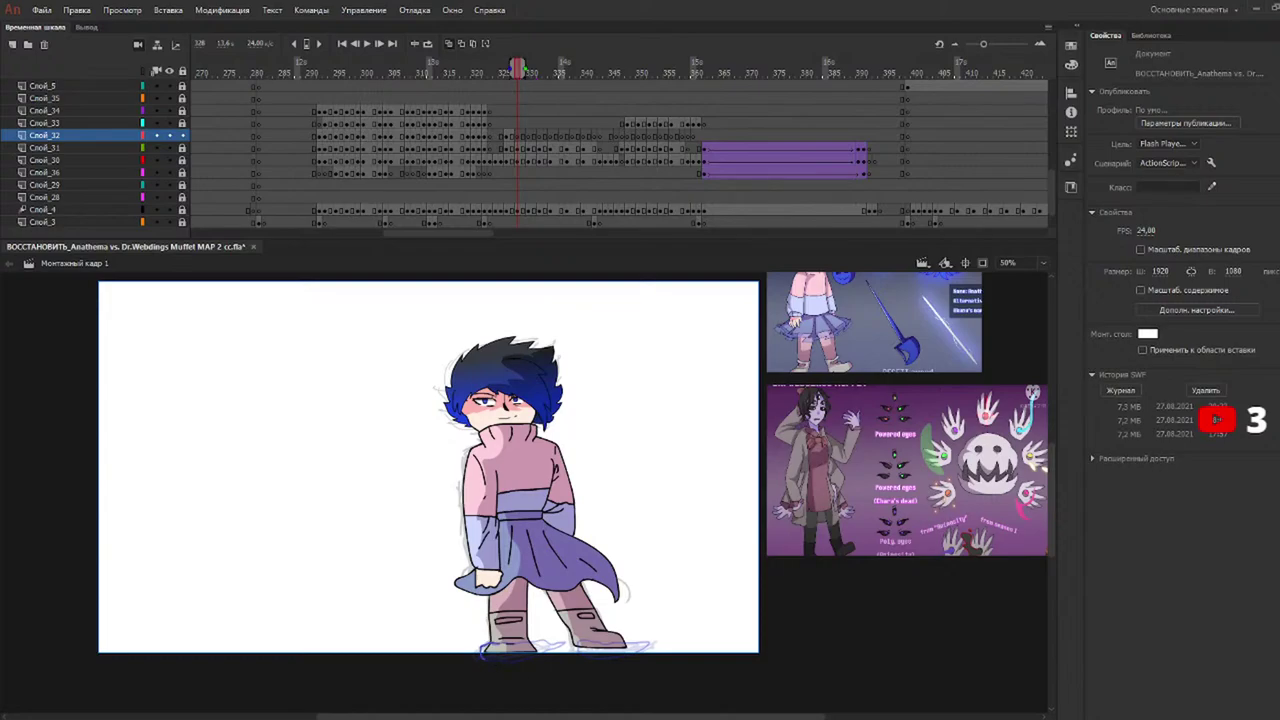
mouse_move(549, 641)
mouse_down()
mouse_move(522, 659)
mouse_move(481, 651)
mouse_up()
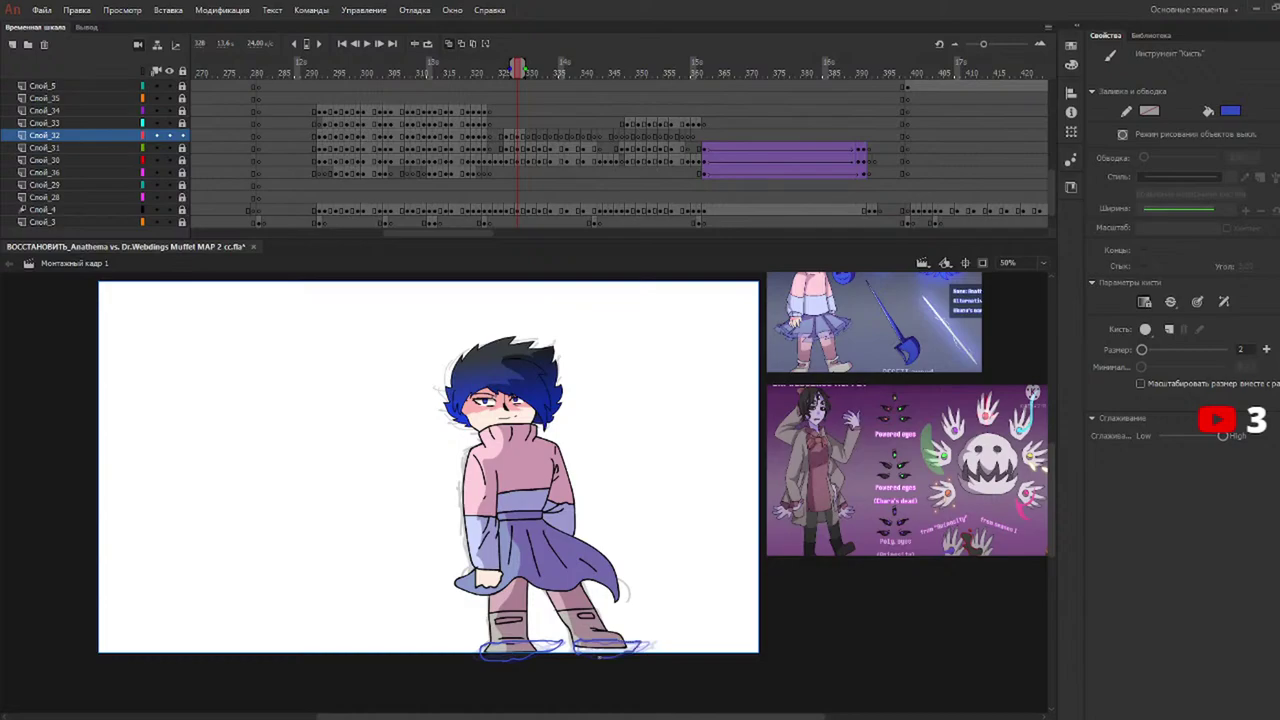
click(529, 73)
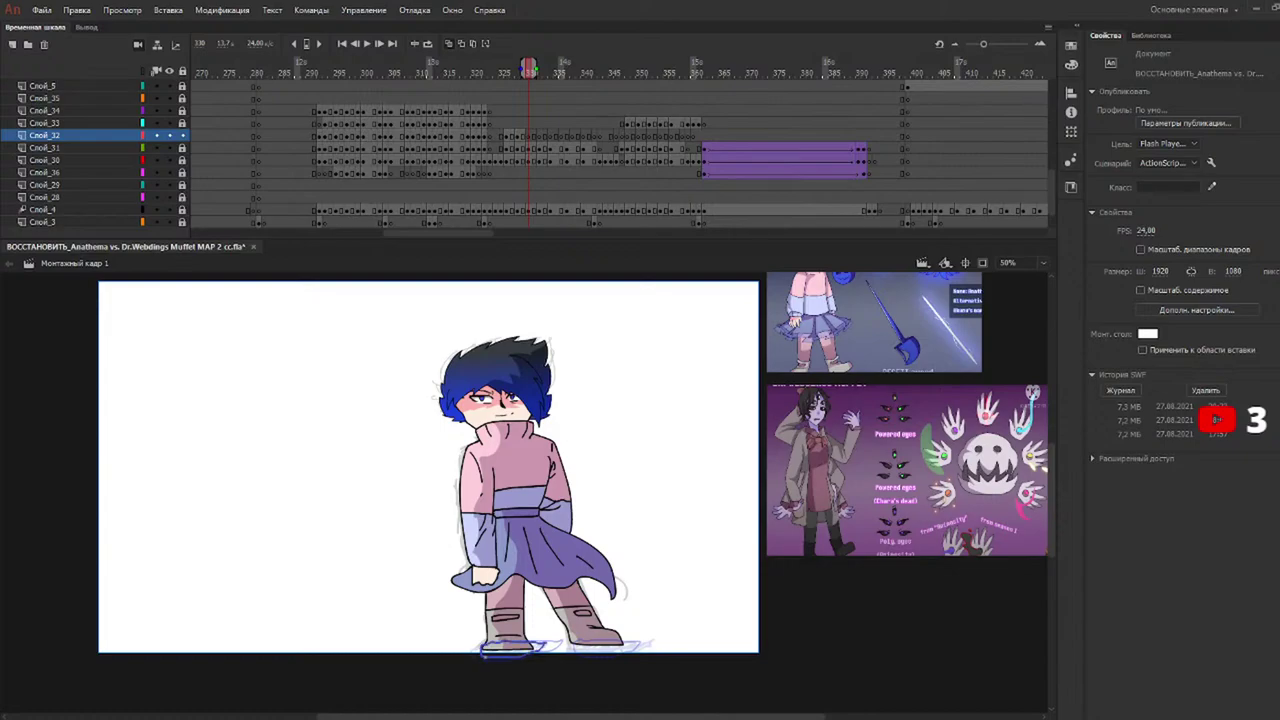
key(b)
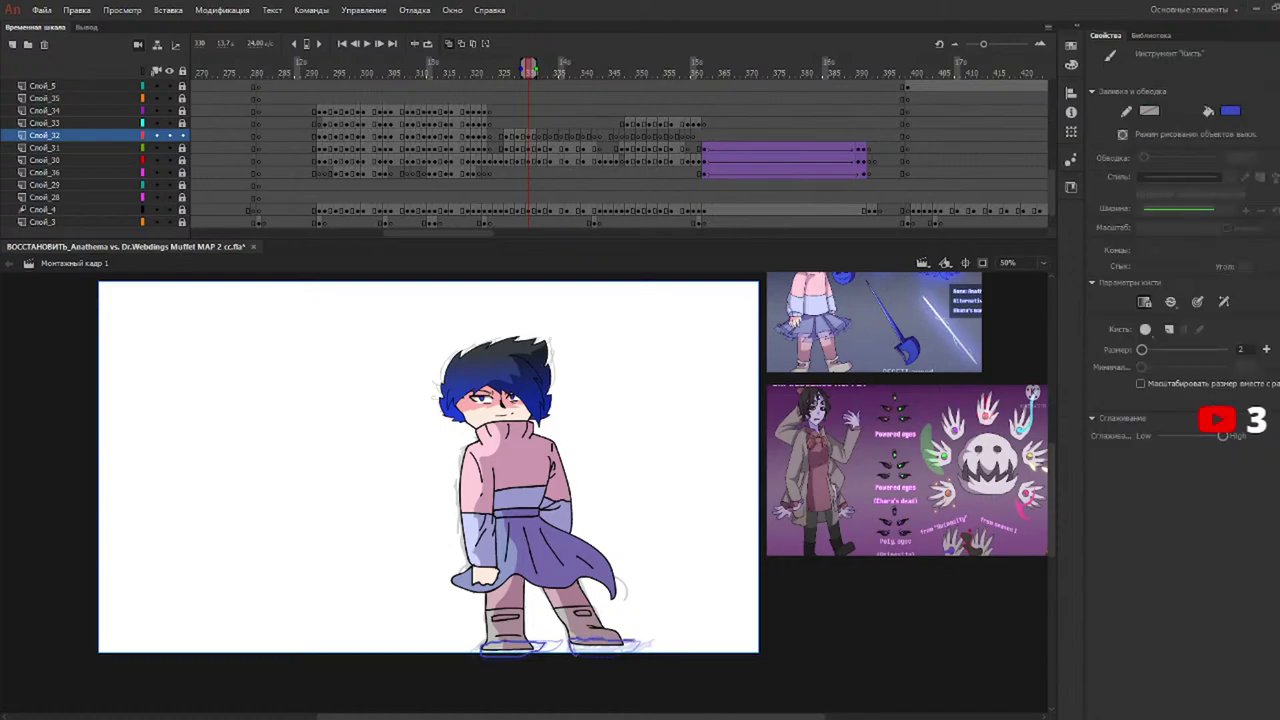
Draw the blue outlines under both boots at frames 332 and 334, following the sketch on the ground.
click(535, 76)
click(540, 78)
drag(538, 78, 534, 80)
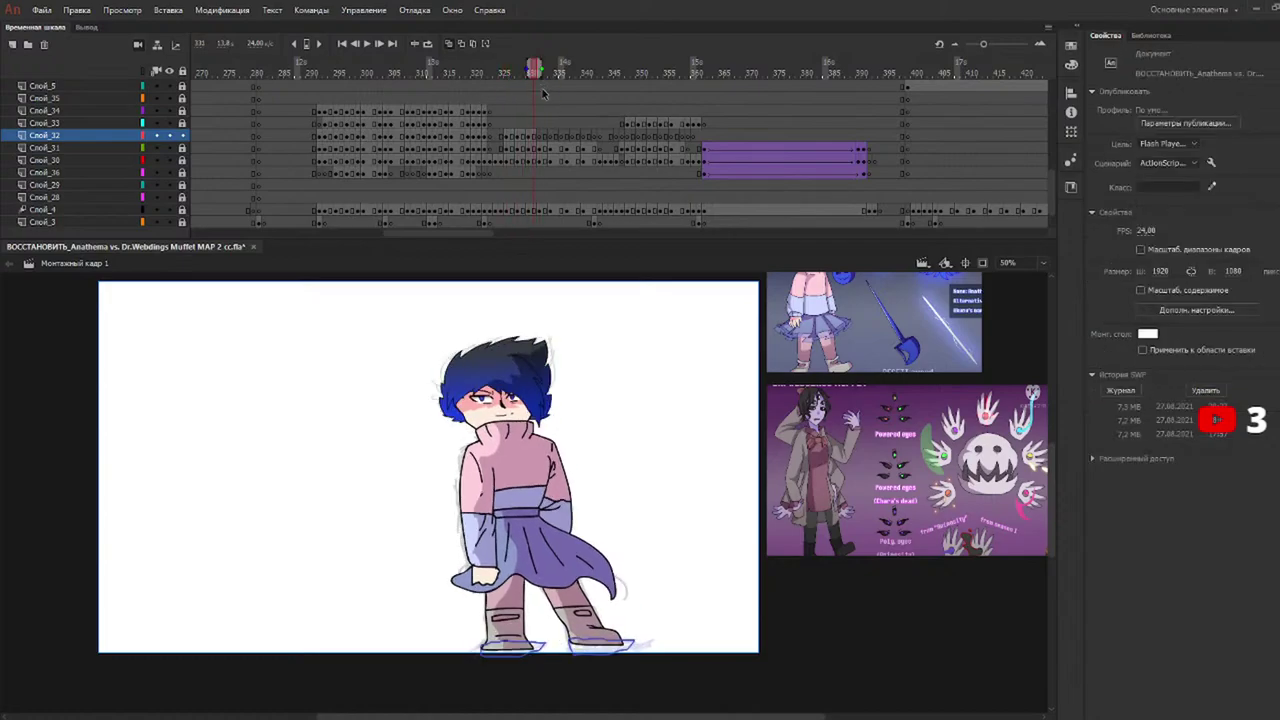
key(period)
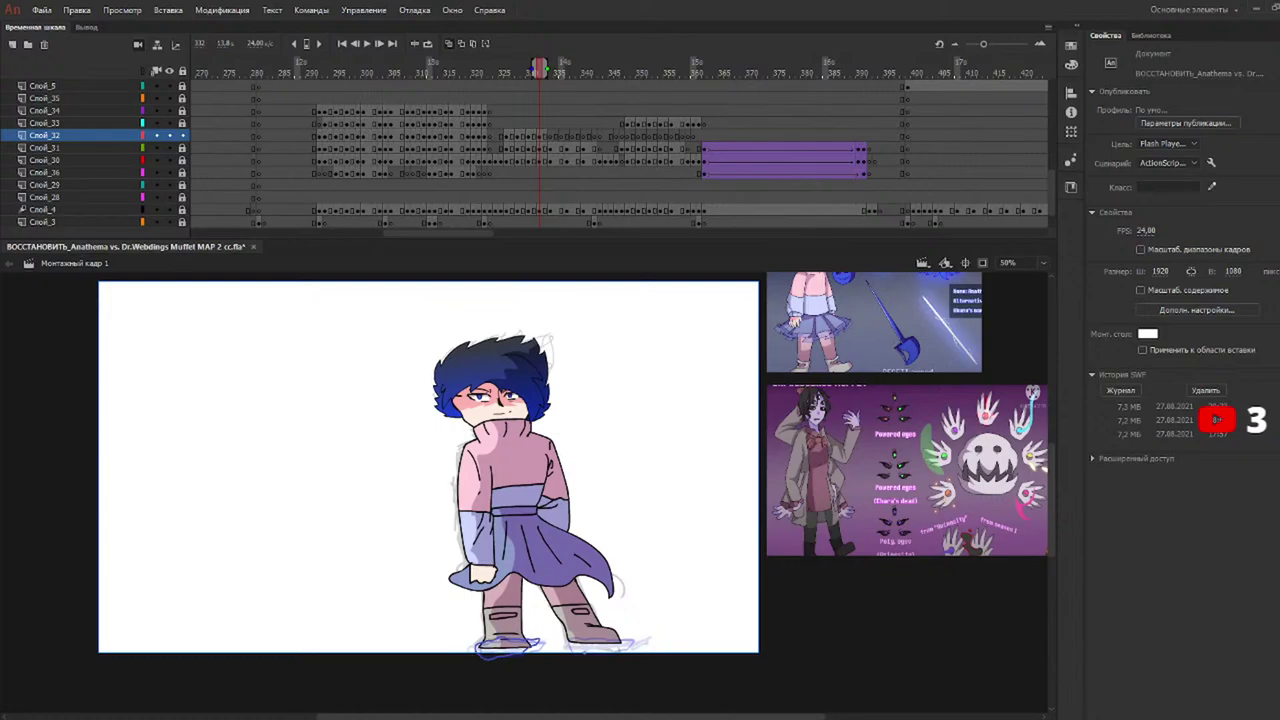
key(b)
drag(632, 640, 594, 653)
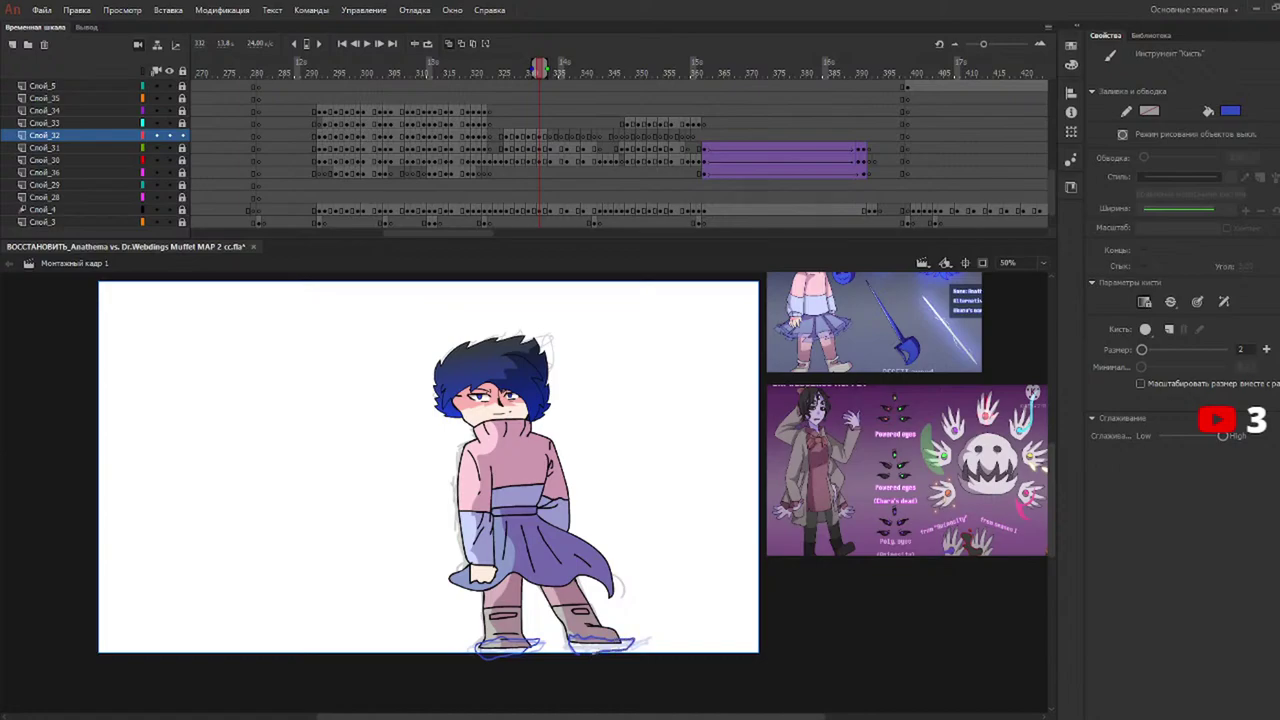
click(551, 72)
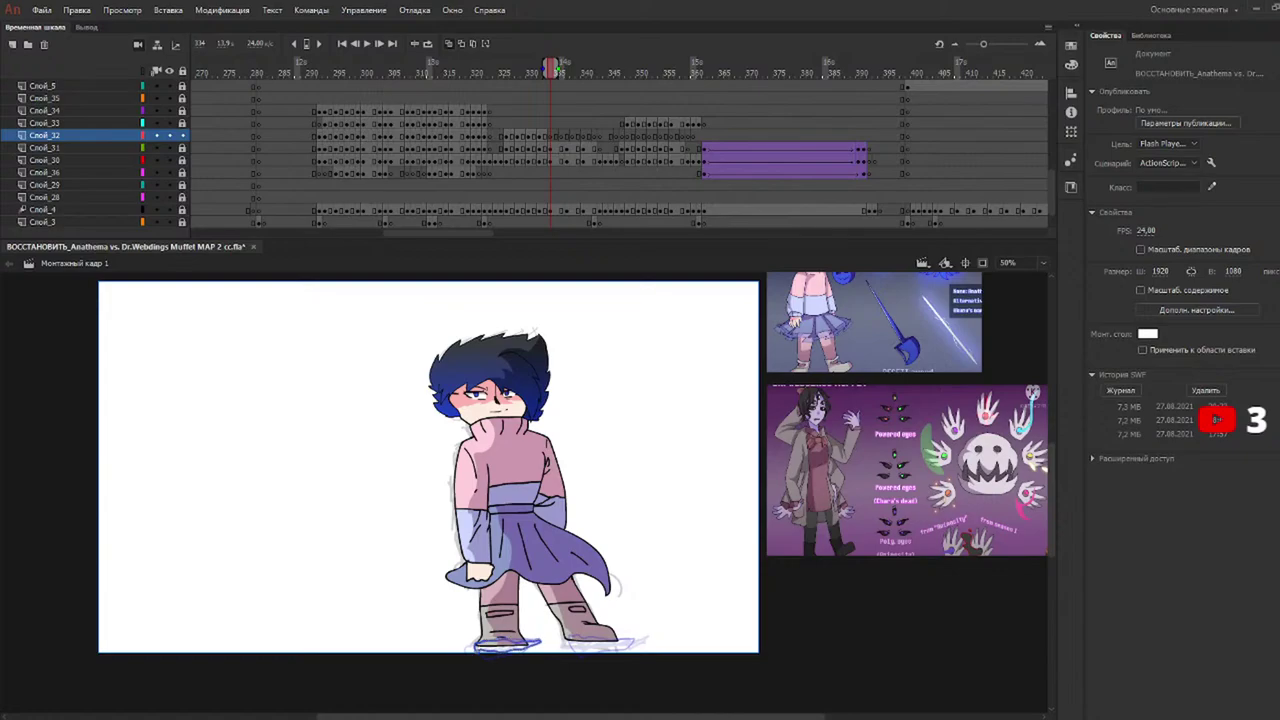
key(b)
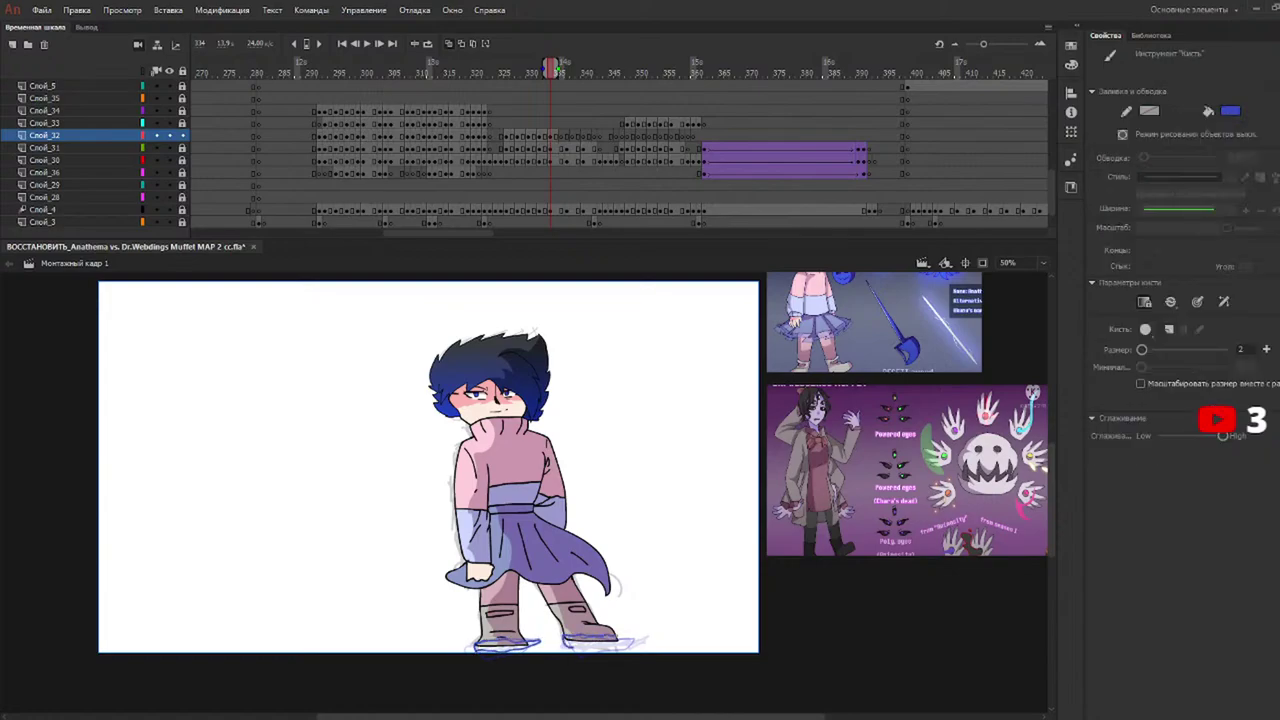
Brush the blue outlines around the soles of both boots at frame 336.
click(561, 74)
click(562, 74)
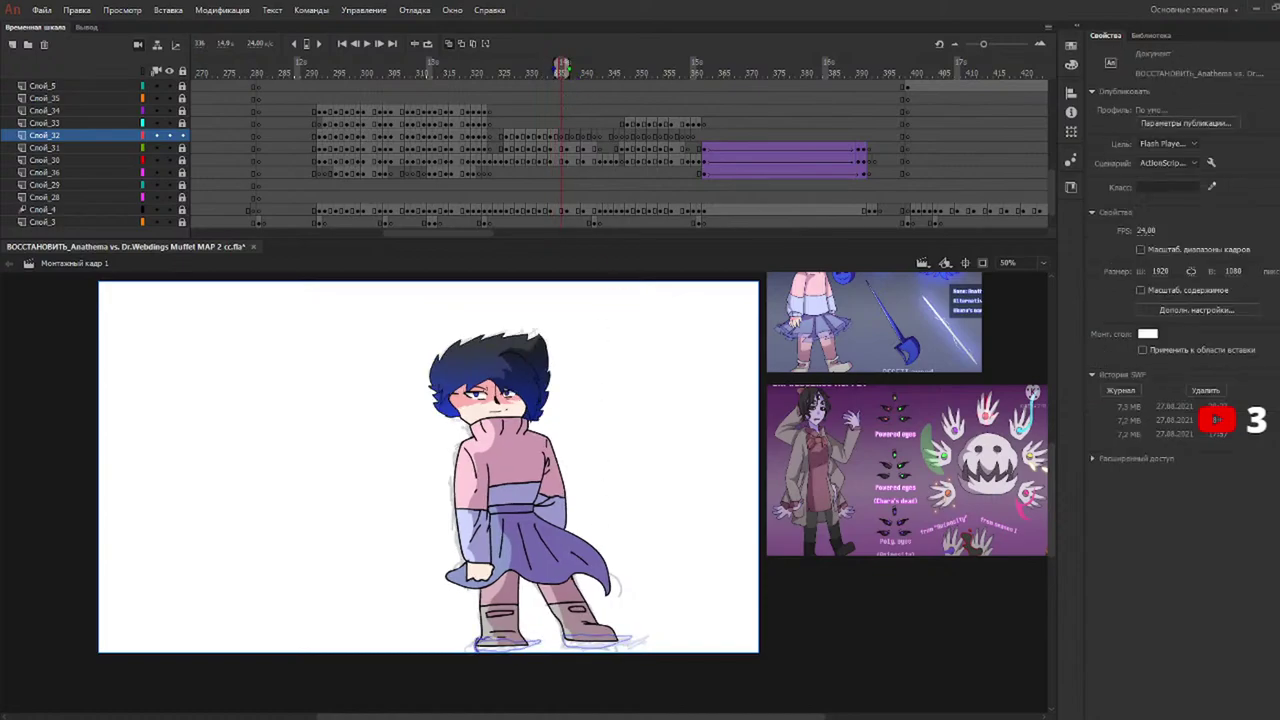
drag(528, 641, 500, 649)
key(b)
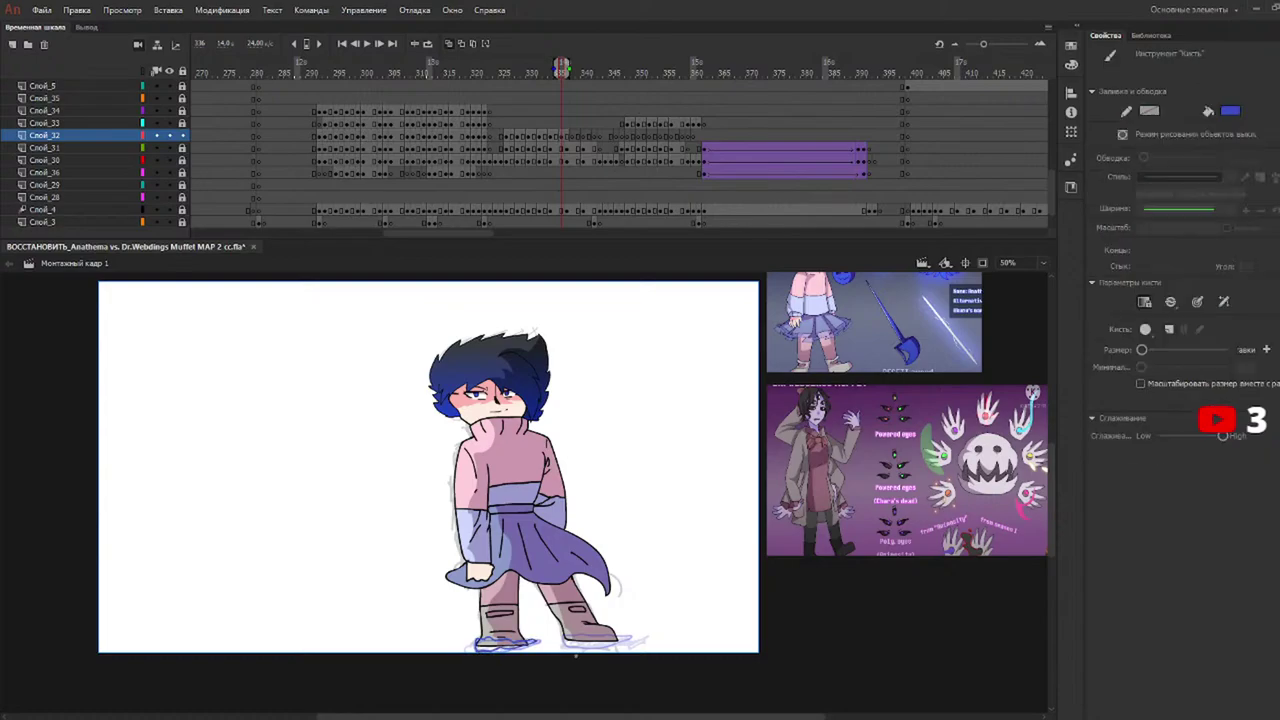
drag(624, 637, 573, 648)
Draw the blue ground outlines beneath both boots at frames 338 and 340 on Слой_32.
click(572, 70)
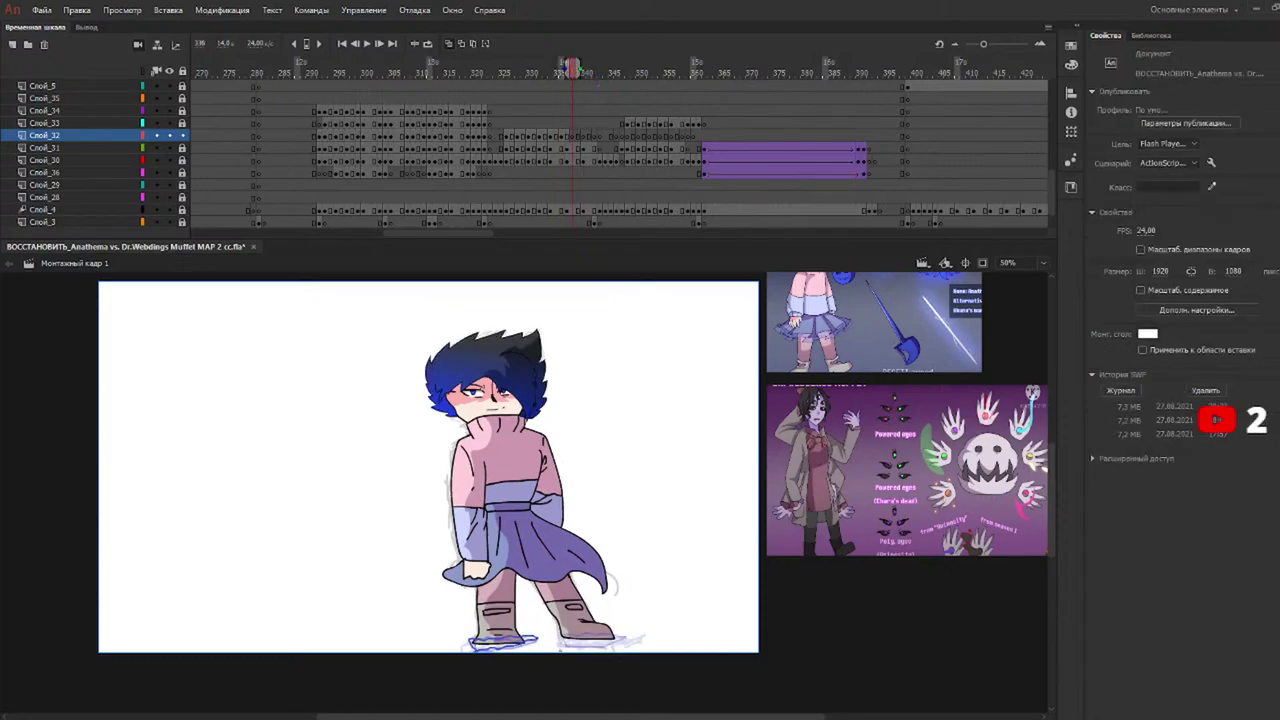
key(b)
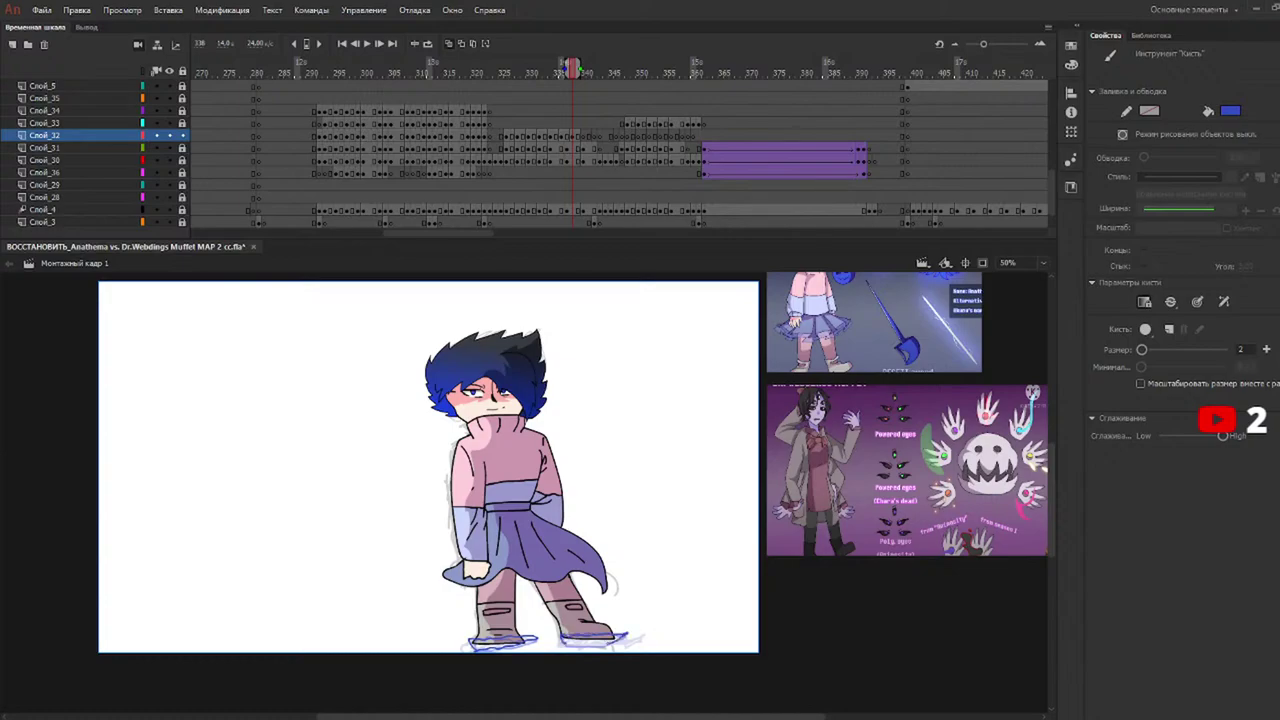
key(v)
click(585, 70)
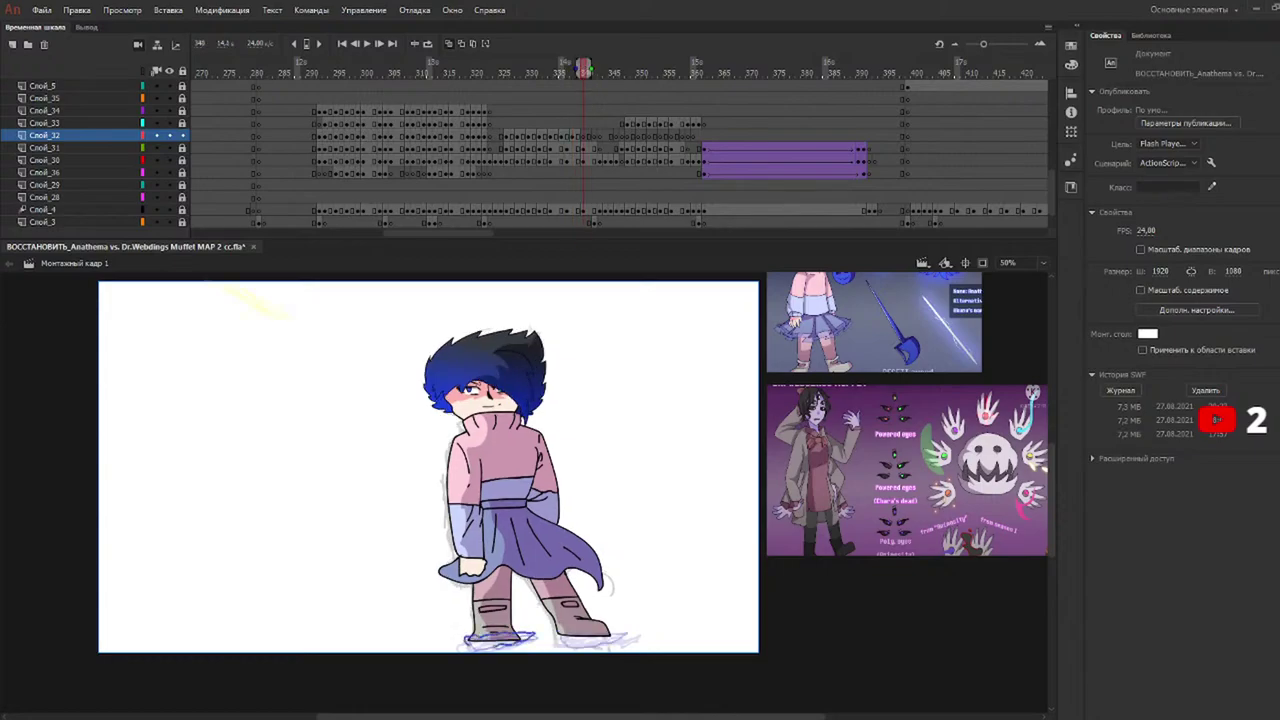
key(b)
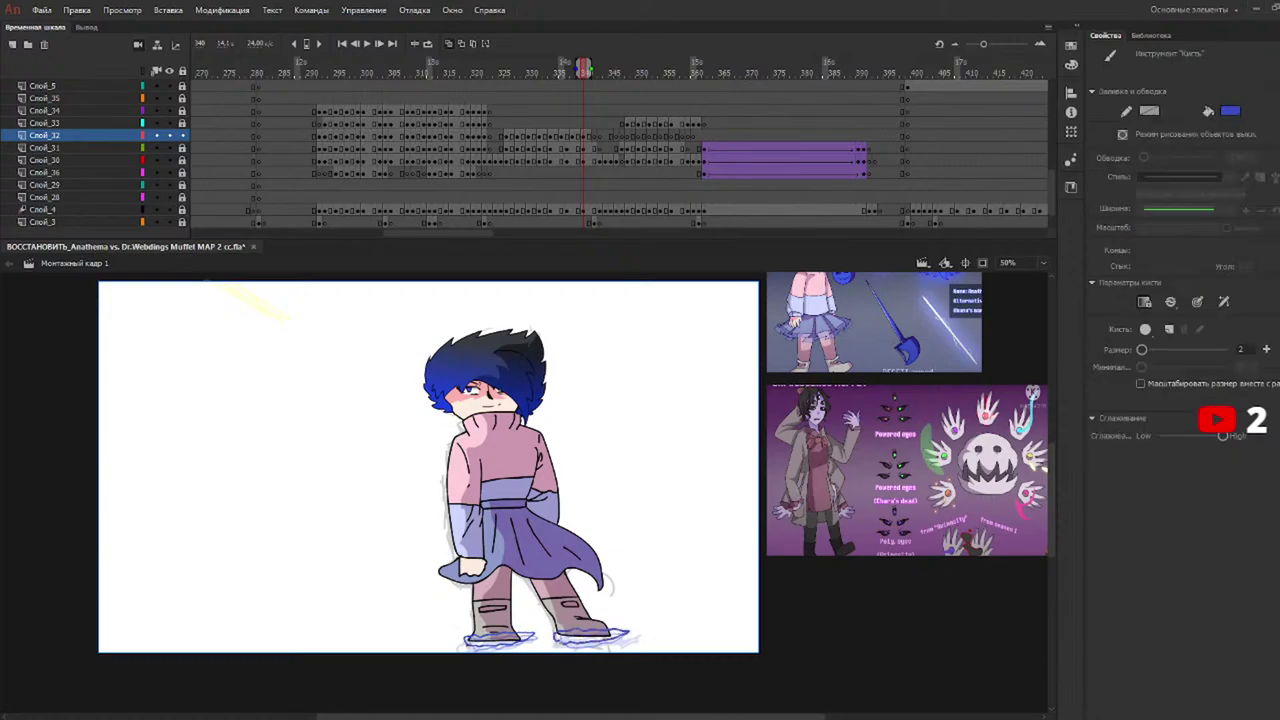
Outline the shapes under both boots in blue at frame 342.
click(596, 70)
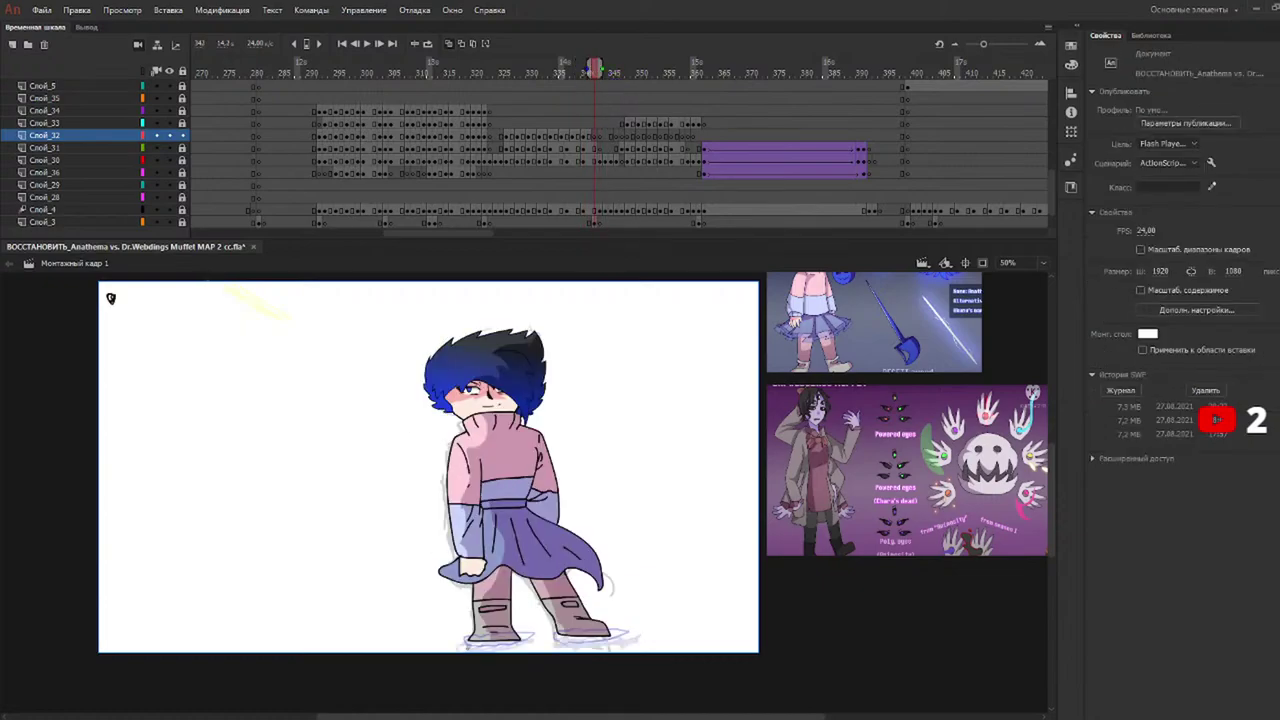
mouse_move(480, 636)
mouse_down()
mouse_move(533, 638)
mouse_move(465, 639)
mouse_up()
mouse_move(556, 630)
mouse_down()
mouse_move(628, 634)
mouse_move(558, 640)
mouse_up()
Draw blue outlines under both boots of the turned character at frame 346 and advance to frame 347.
mouse_move(616, 72)
mouse_down()
mouse_move(598, 72)
mouse_move(616, 72)
mouse_up()
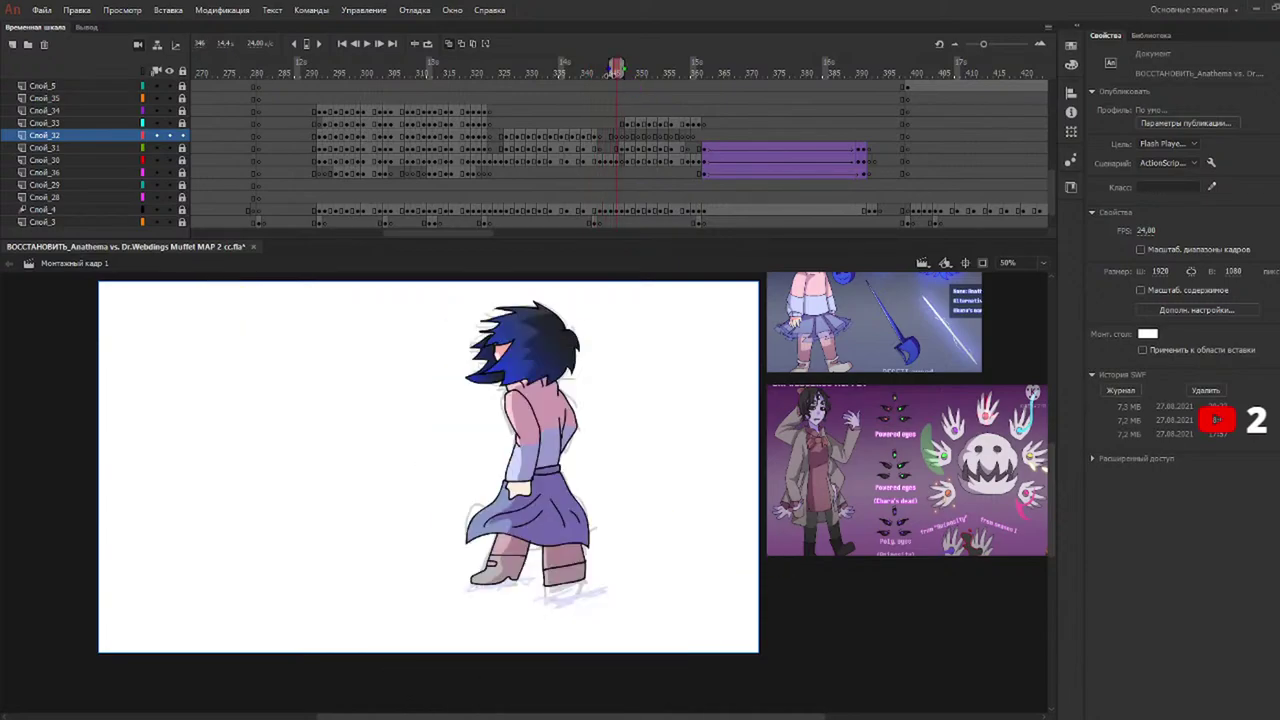
mouse_move(473, 582)
mouse_down()
mouse_move(514, 577)
mouse_move(485, 585)
mouse_up()
key(b)
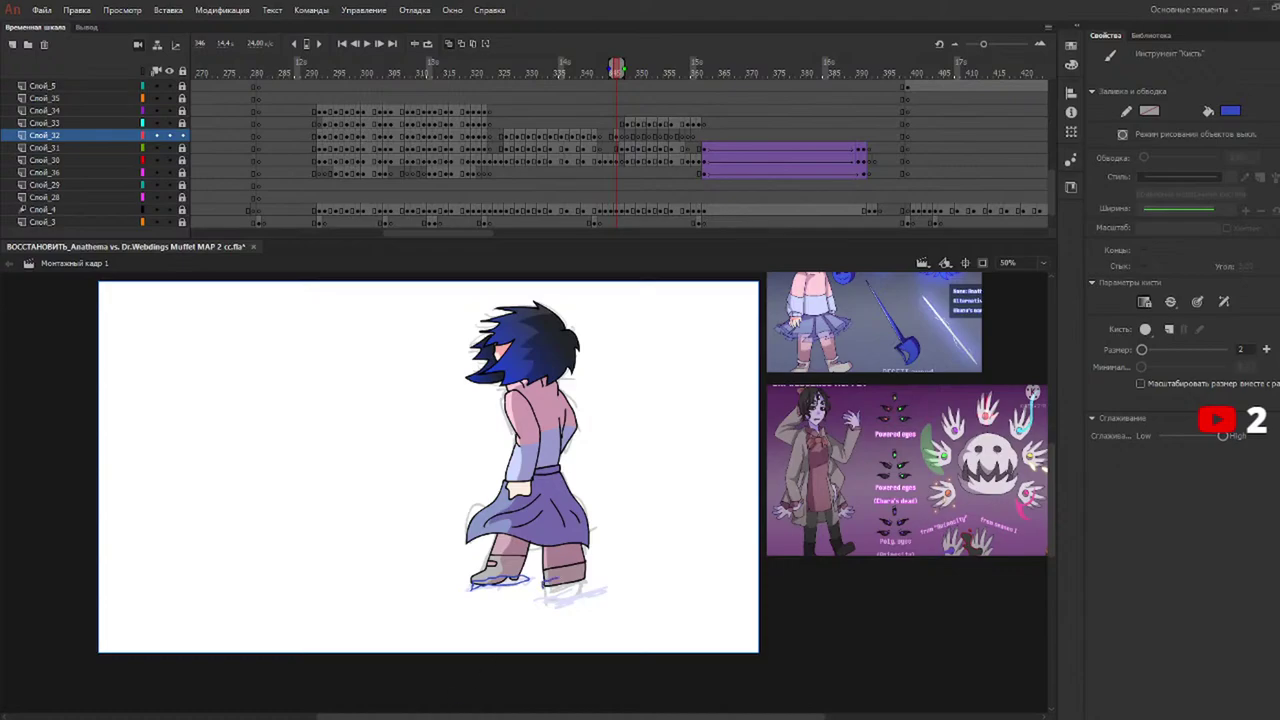
drag(592, 574, 552, 590)
key(.)
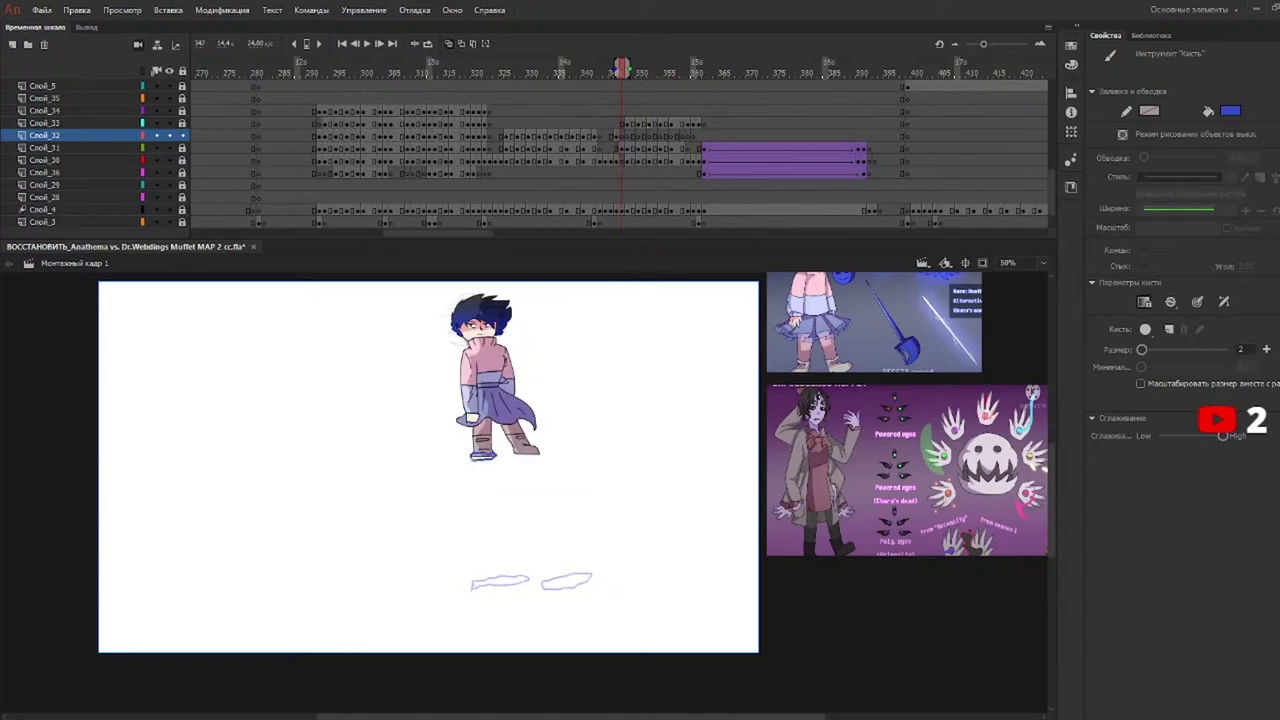
Brush the blue outlines under the character's boots at frames 347, 348 and 350 on Слой_32.
drag(476, 459, 494, 455)
key(.)
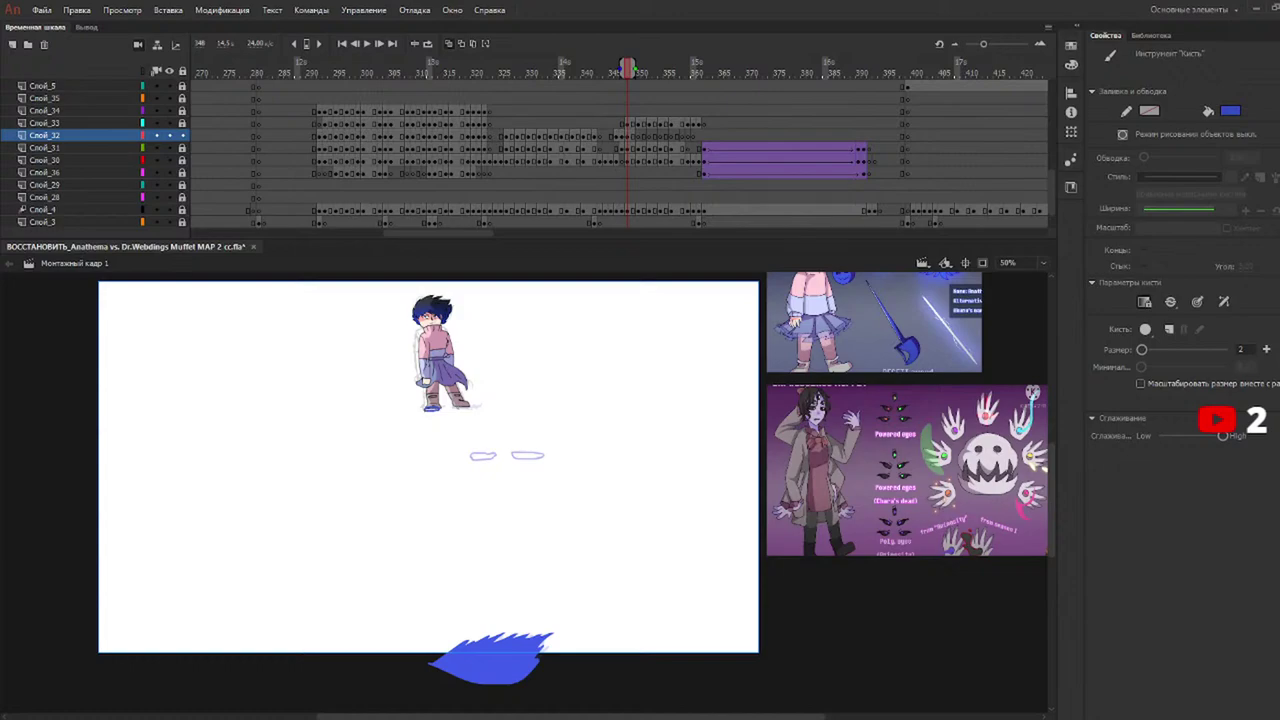
click(639, 72)
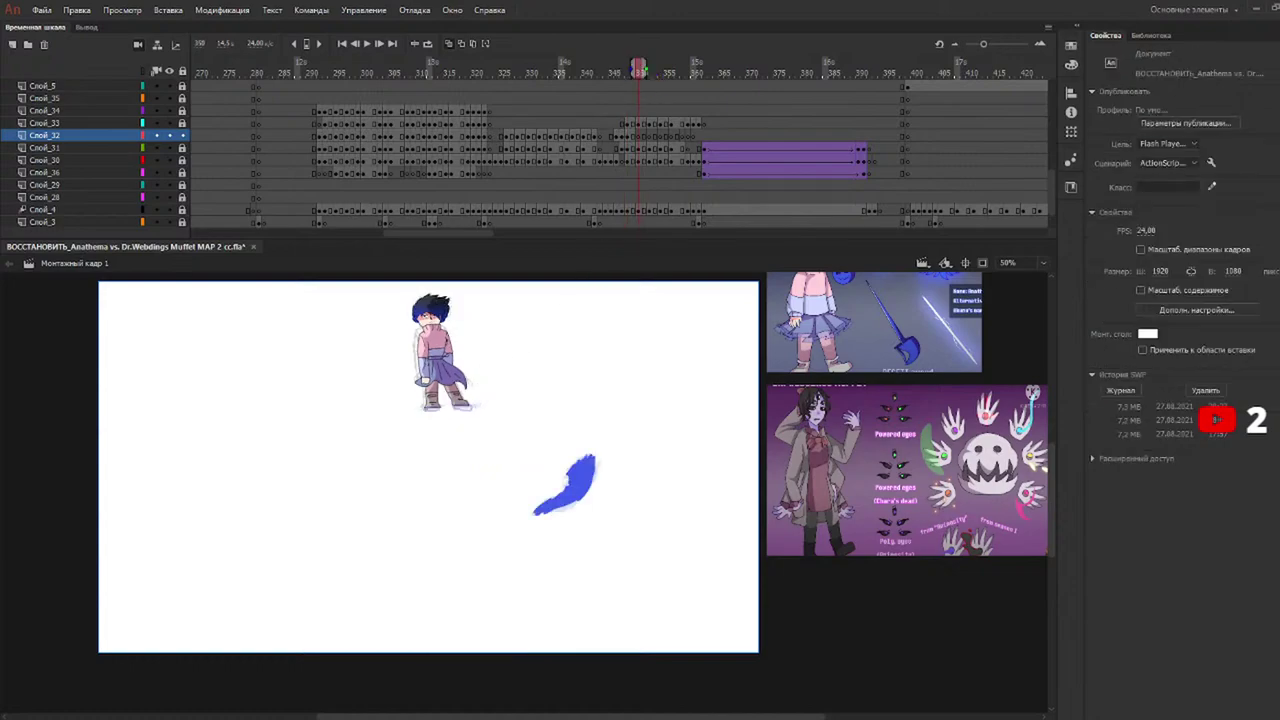
key(b)
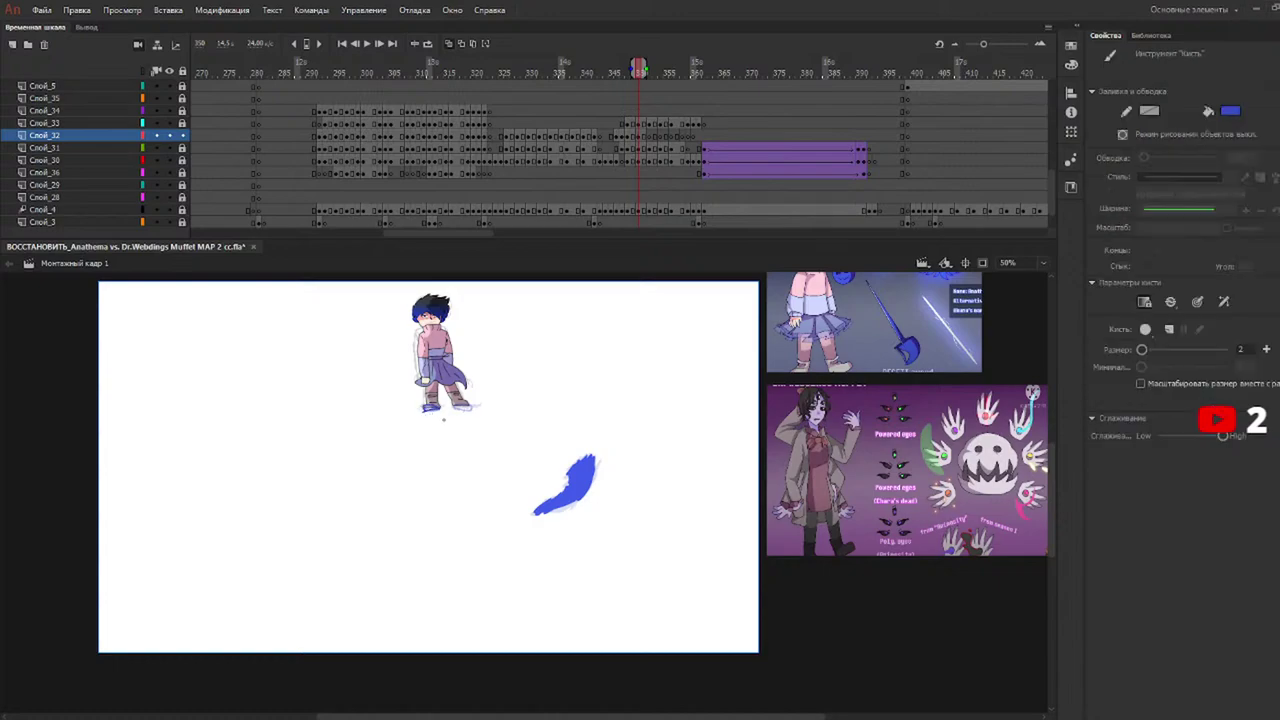
key(s)
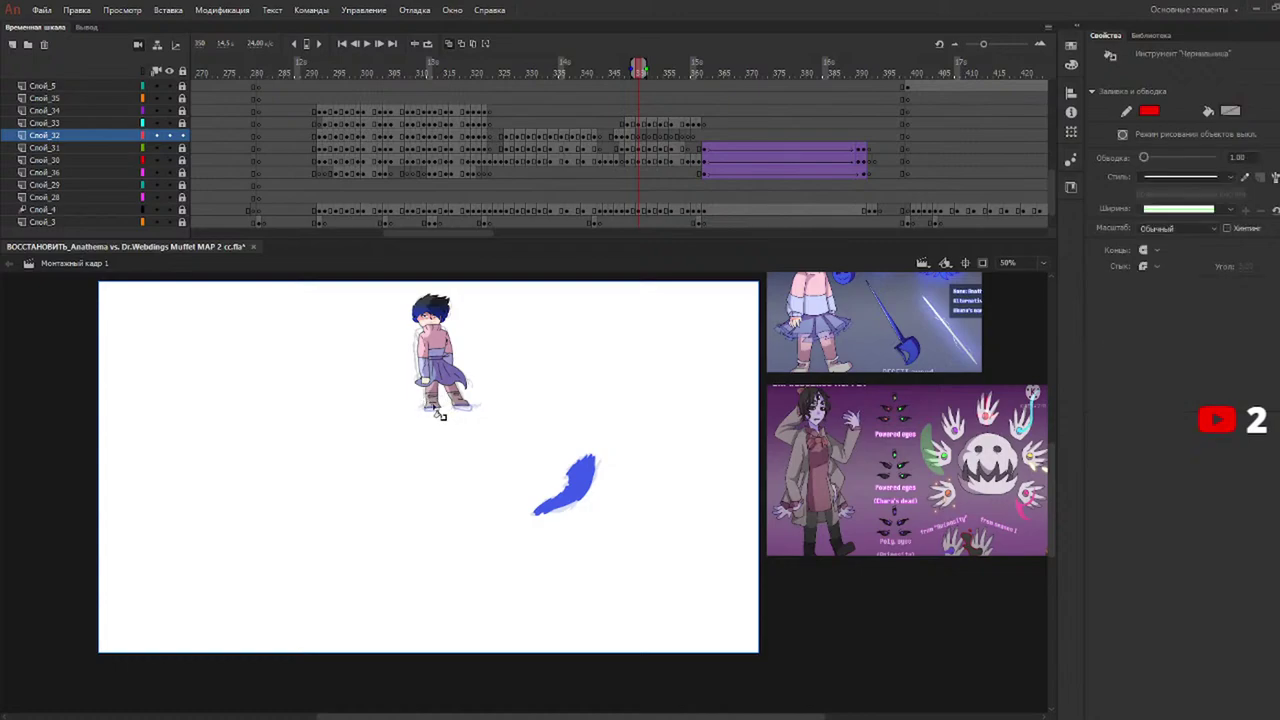
key(b)
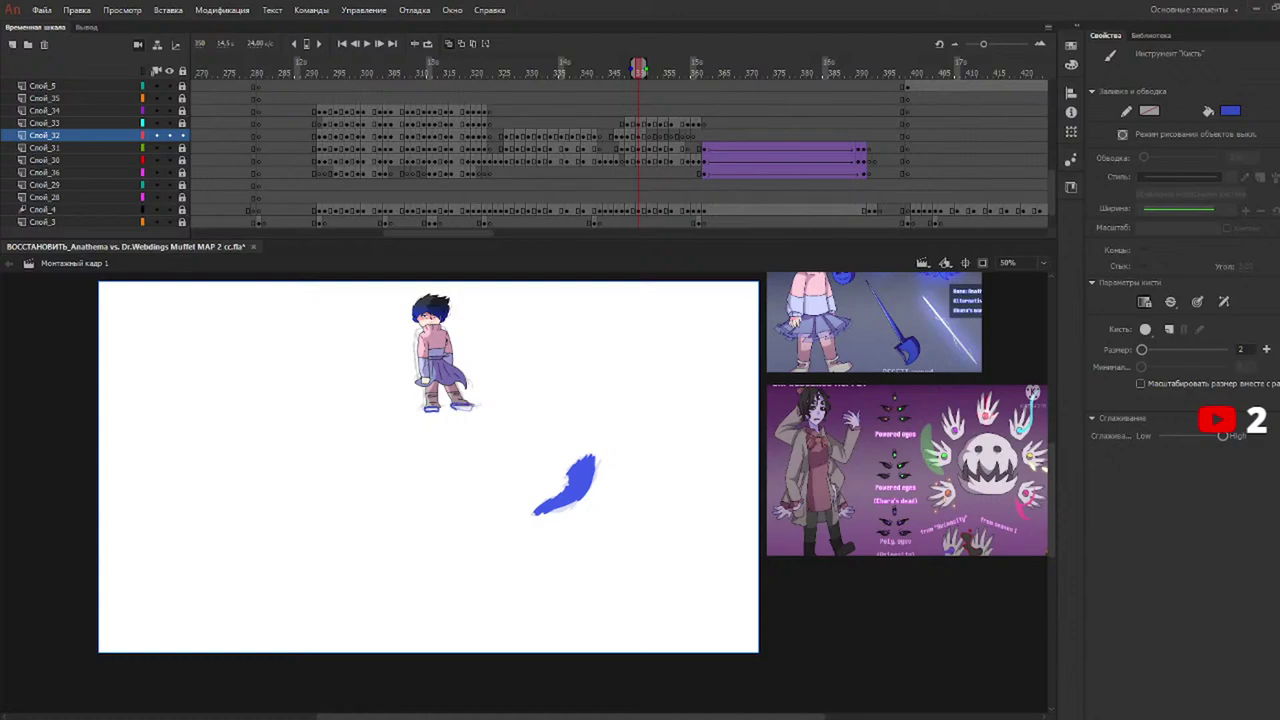
Draw the blue ground outlines under both boots of the small distant character at frames 352 and 354.
click(650, 70)
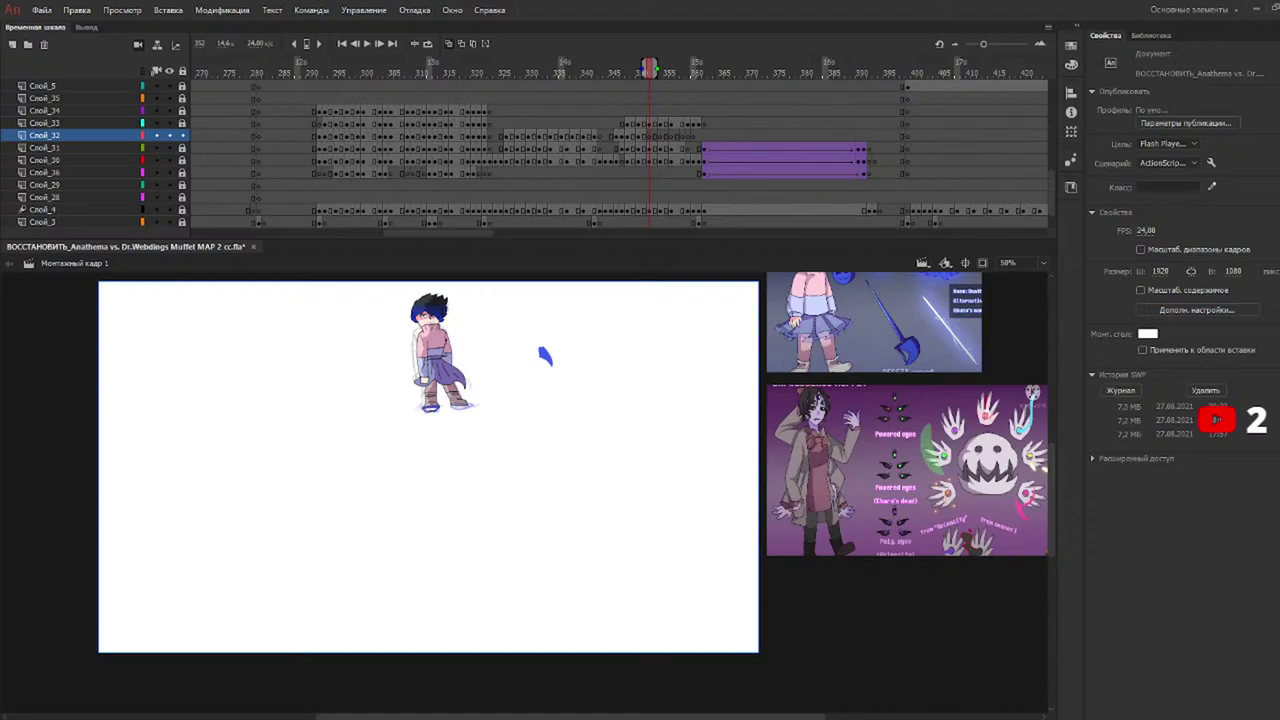
key(b)
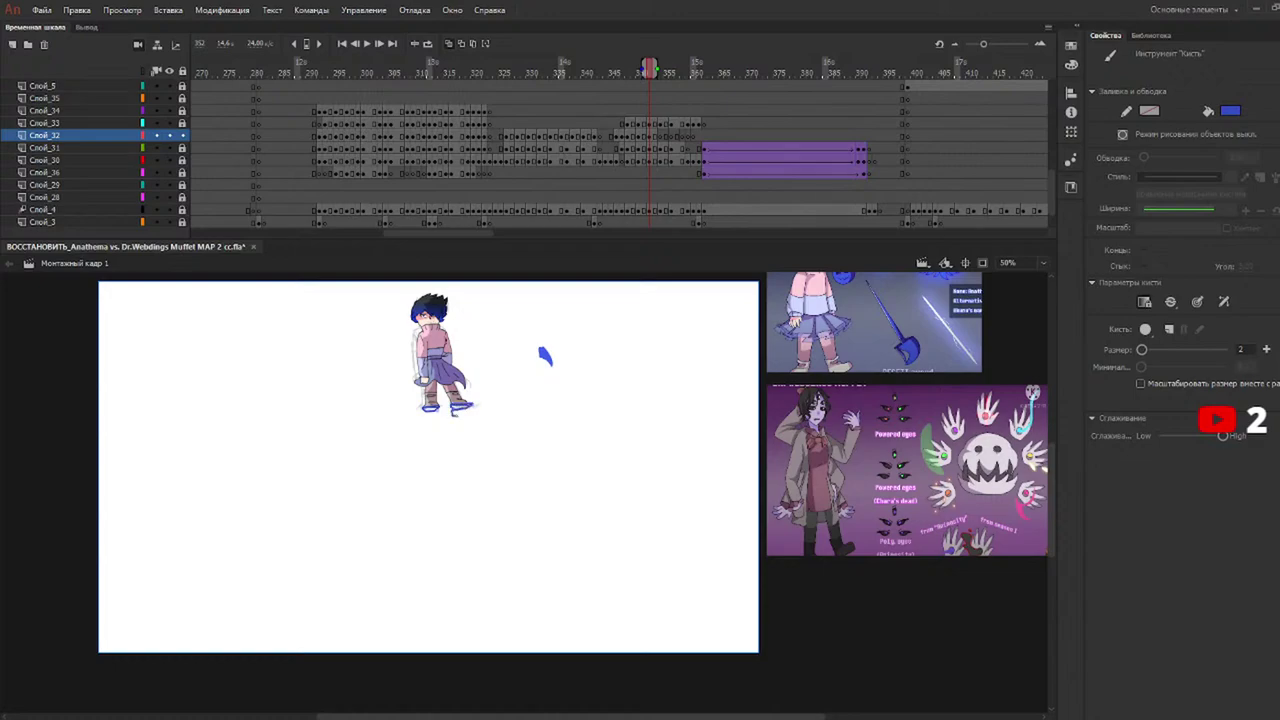
key(ctrl+z)
click(660, 68)
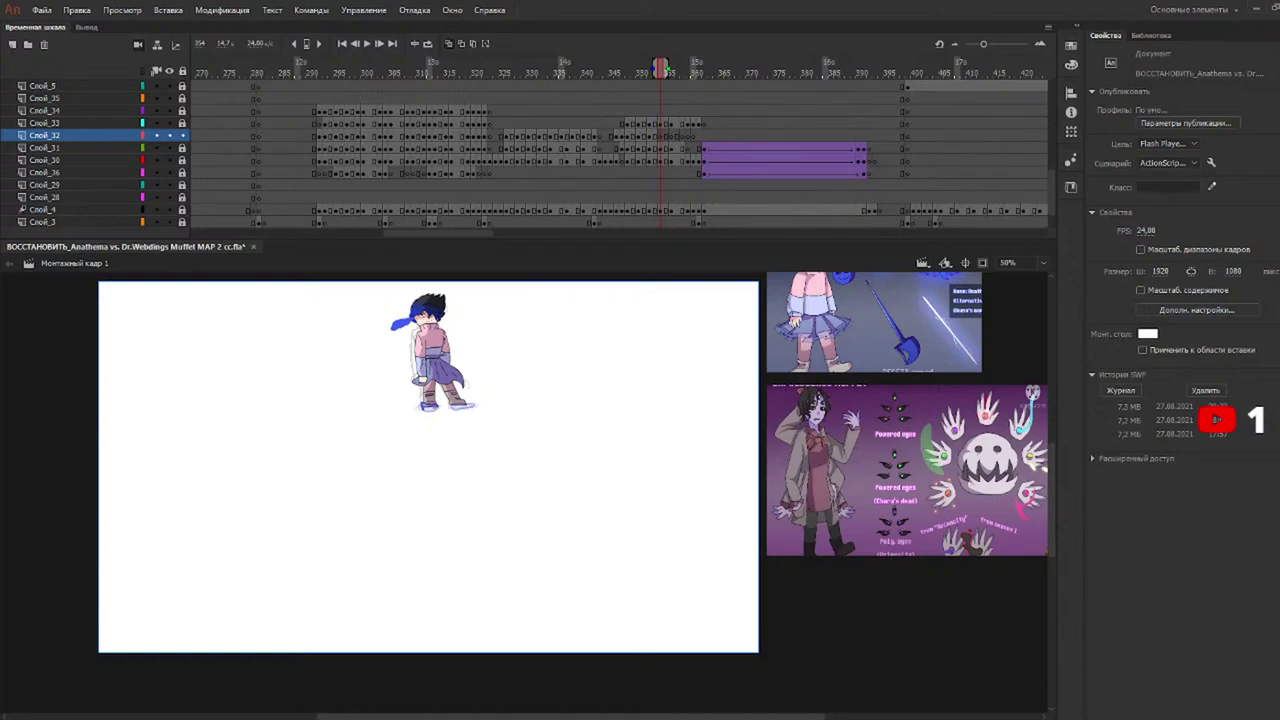
key(b)
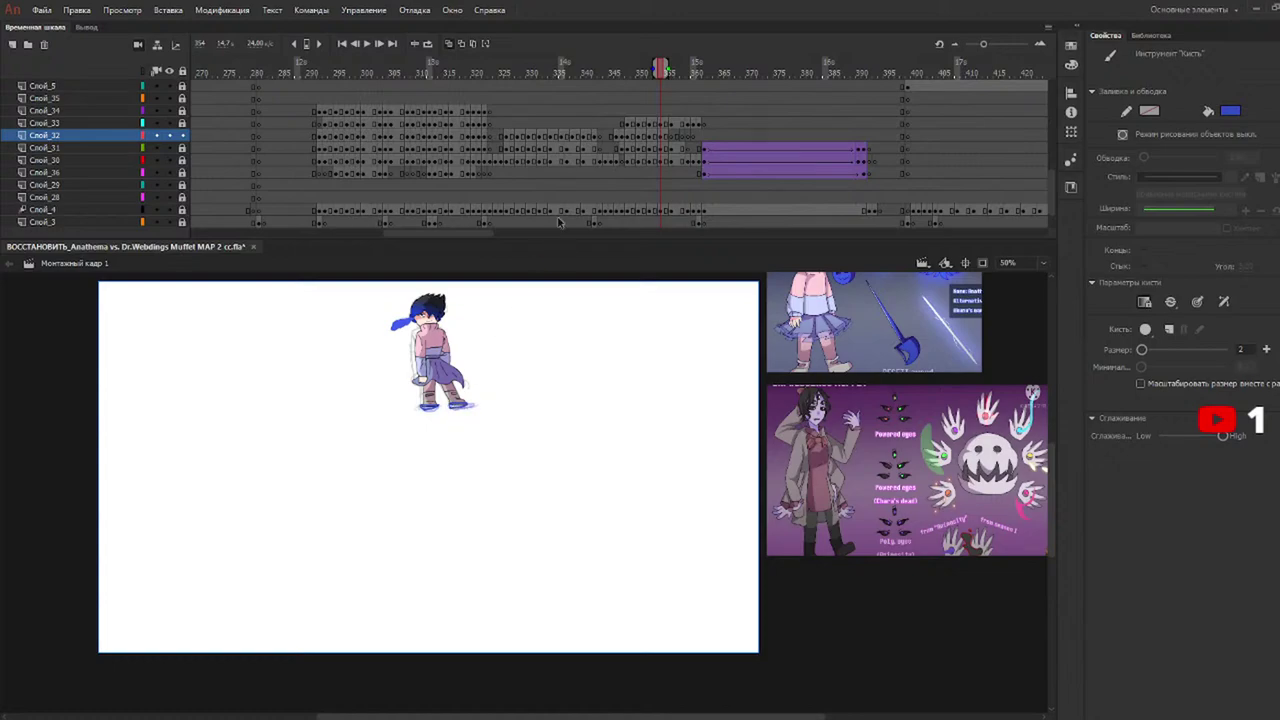
Brush the blue outlines beneath both boots of the distant character at frames 356 and 358.
click(674, 69)
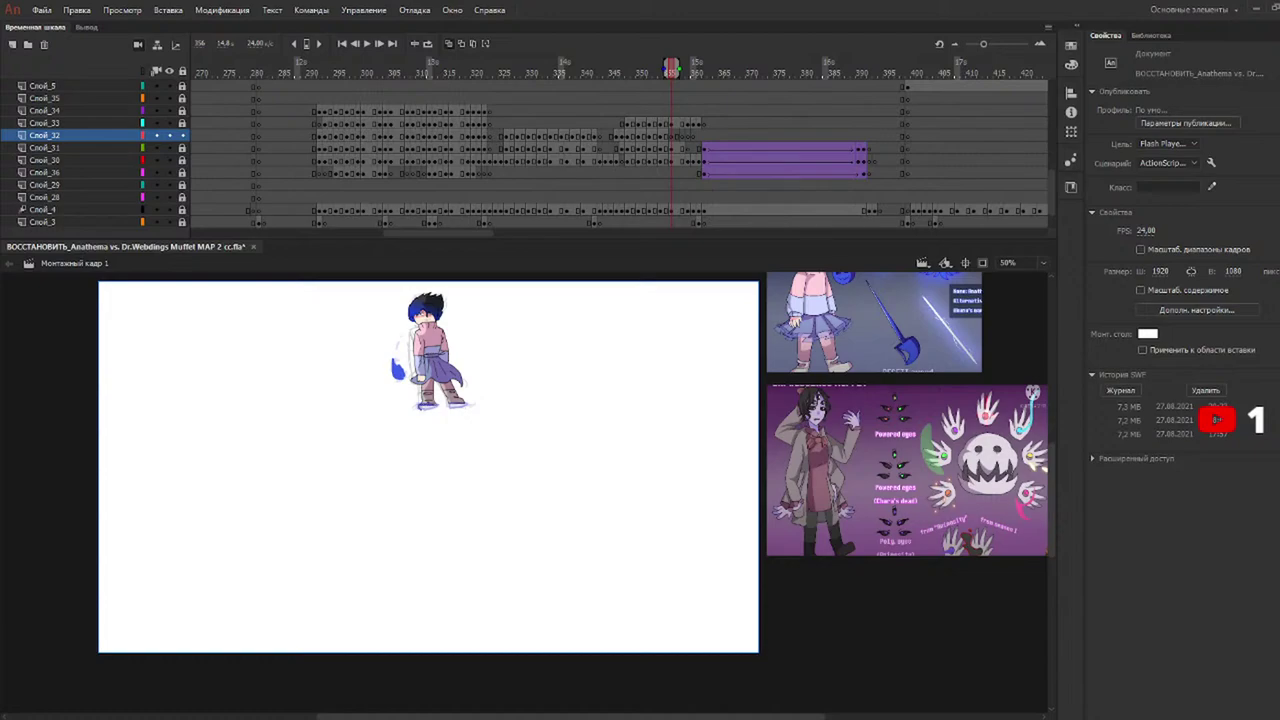
key(b)
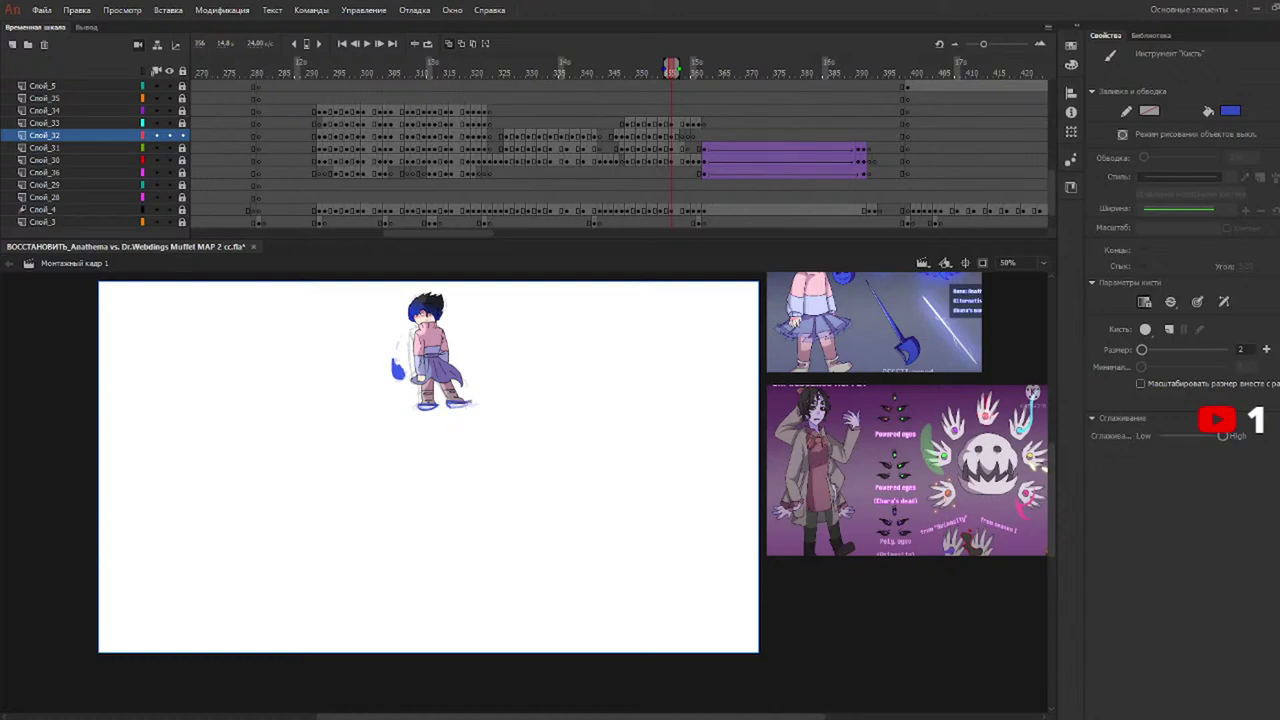
key(ctrl+z)
drag(686, 72, 692, 78)
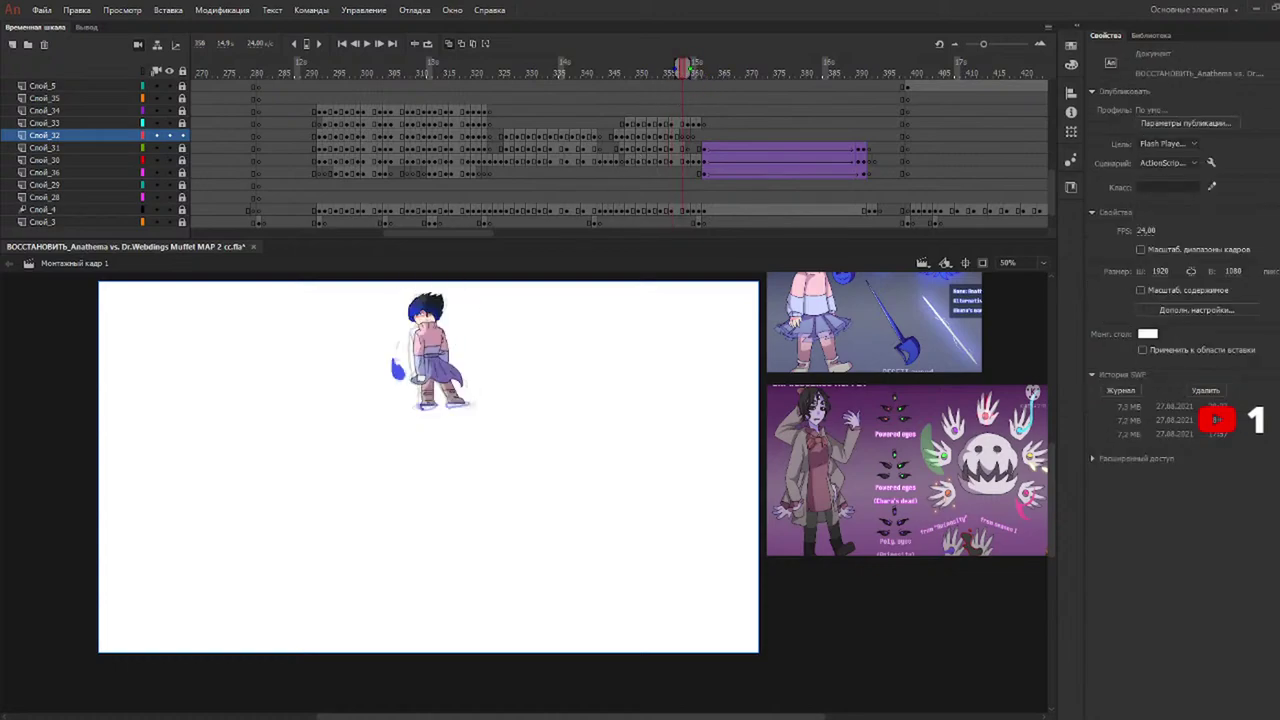
key(b)
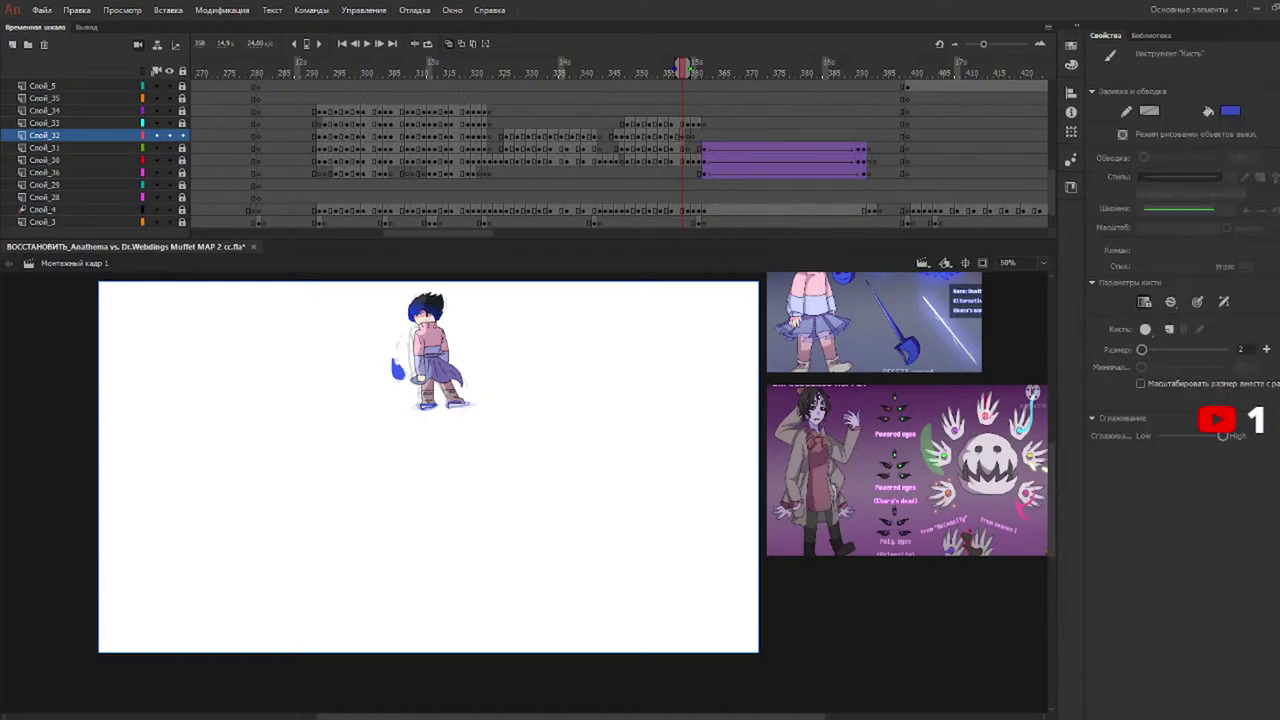
Outline the soles of both boots in blue on the closer character at frame 359 and advance one frame.
key(.)
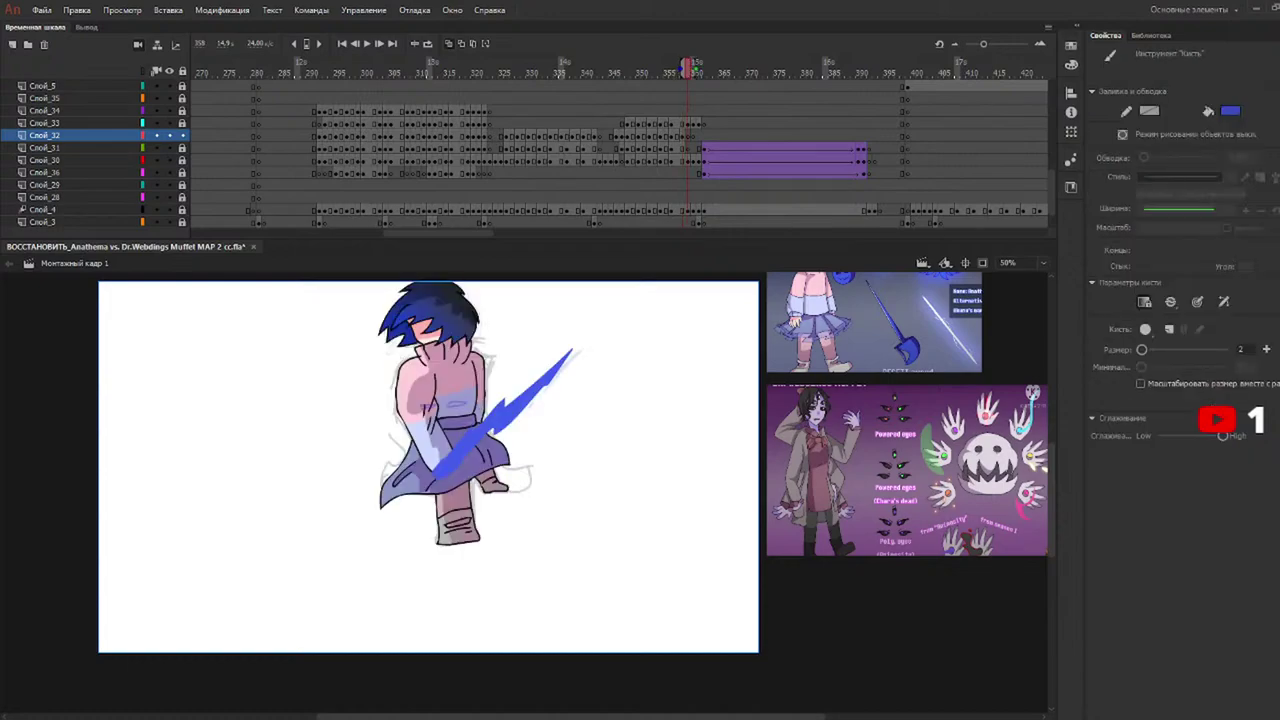
mouse_move(436, 541)
mouse_down()
mouse_move(491, 541)
mouse_move(446, 551)
mouse_up()
drag(493, 489, 514, 495)
key(.)
Fill the outlined shapes under both boots with solid blue at frame 326 of Слой_32.
drag(630, 72, 514, 114)
key(k)
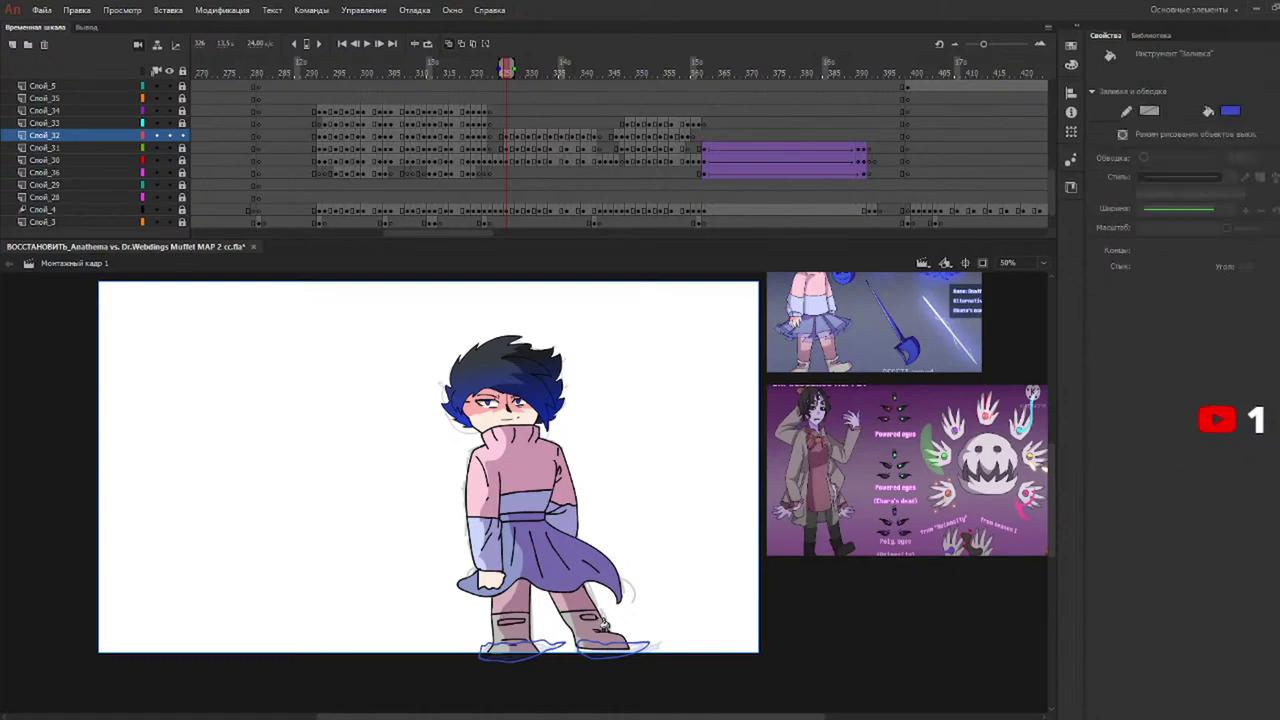
click(610, 652)
click(514, 652)
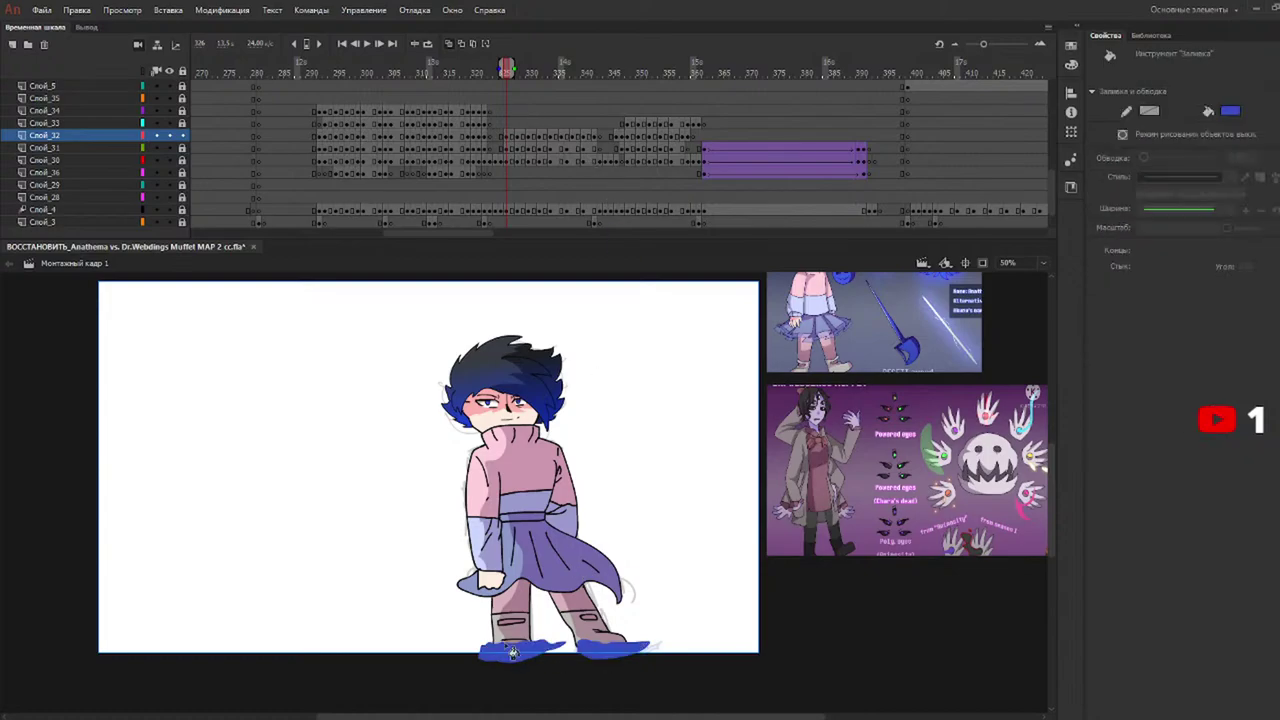
Fill both boot outlines with blue at frame 328 and go to frame 330.
click(517, 70)
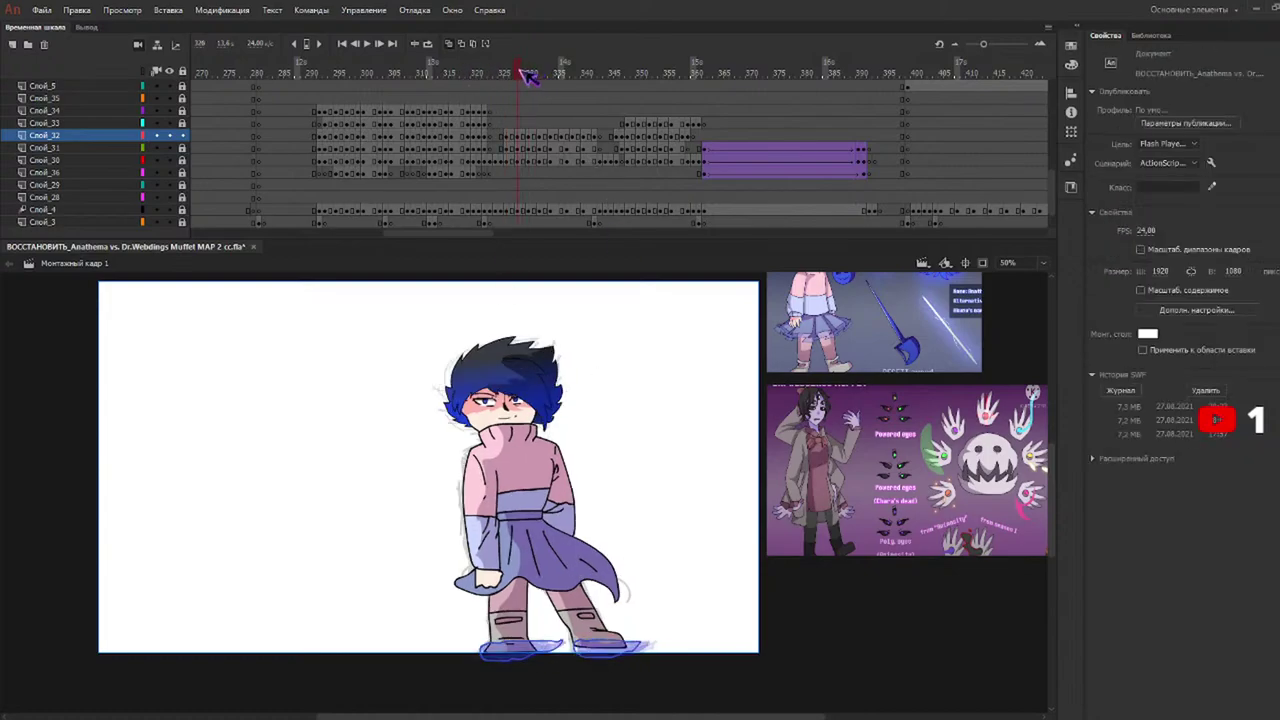
click(602, 652)
click(516, 650)
click(534, 70)
click(528, 70)
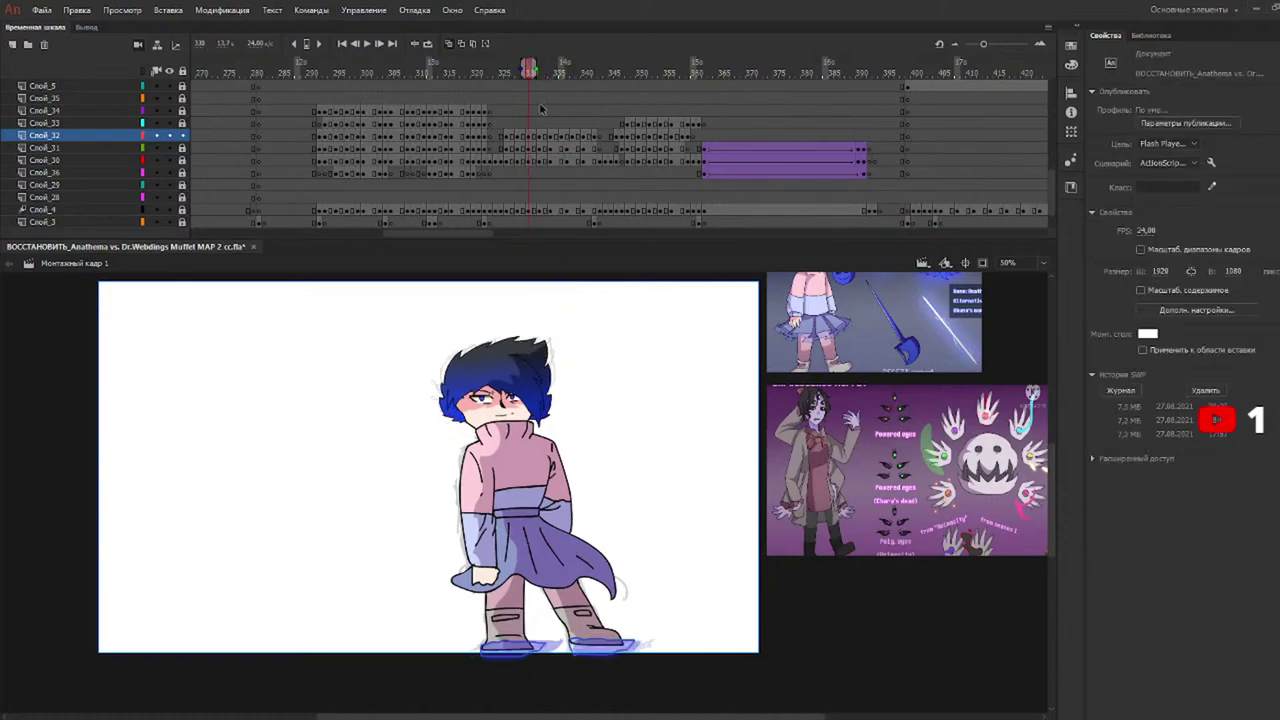
Fill both shoe soles of the standing character with blue on frames 330 and 332.
click(598, 650)
click(516, 650)
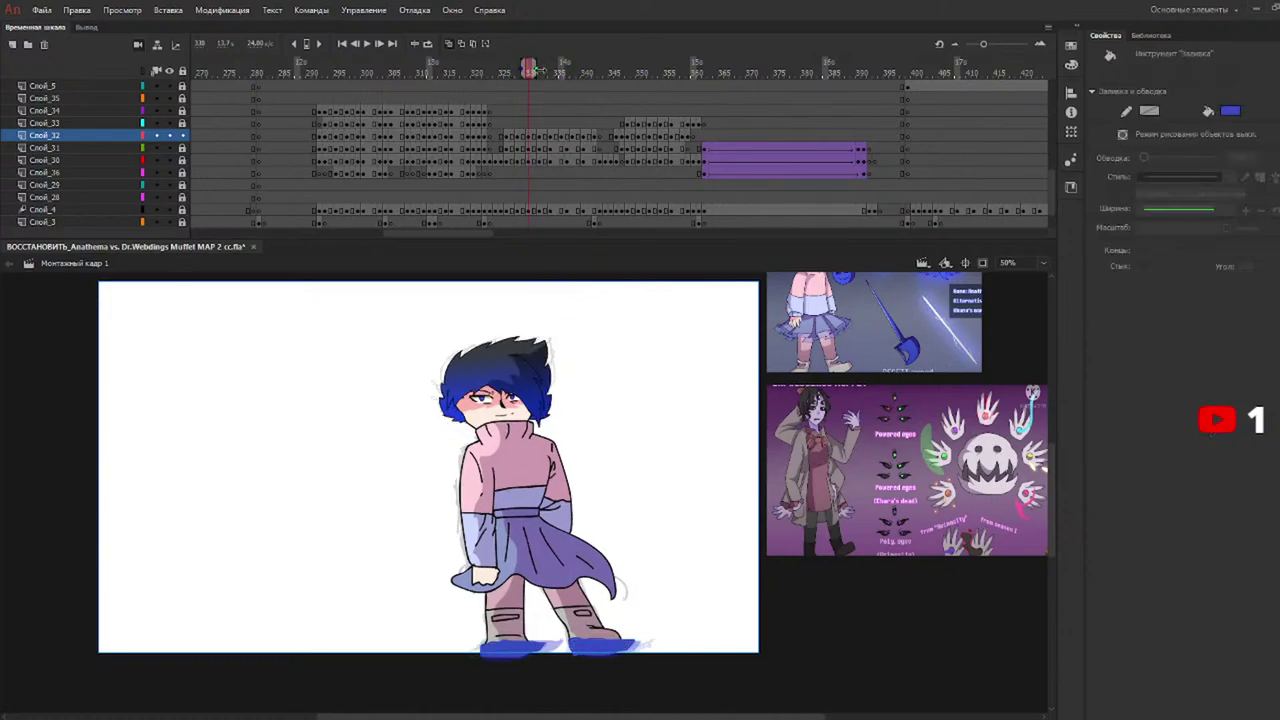
click(538, 71)
click(598, 652)
click(512, 648)
Fill both outlined shoe soles with the same blue on frames 334 and 336.
click(568, 71)
click(552, 71)
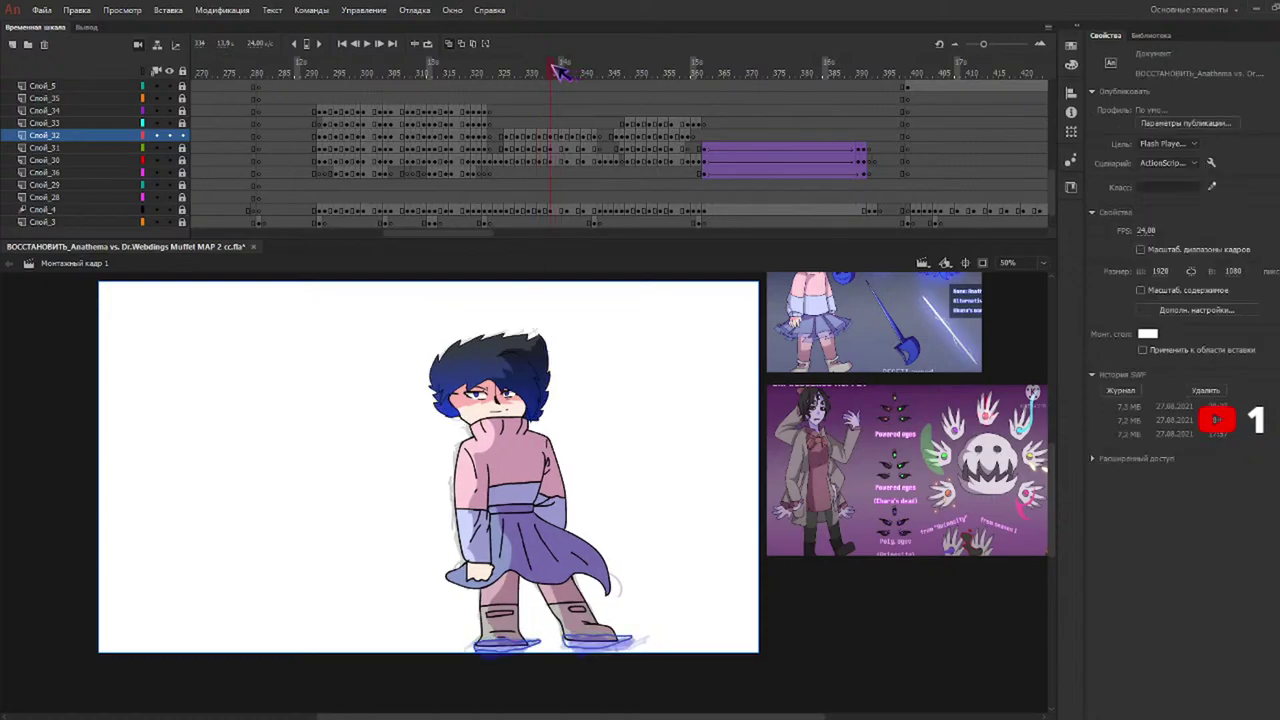
click(596, 646)
click(512, 650)
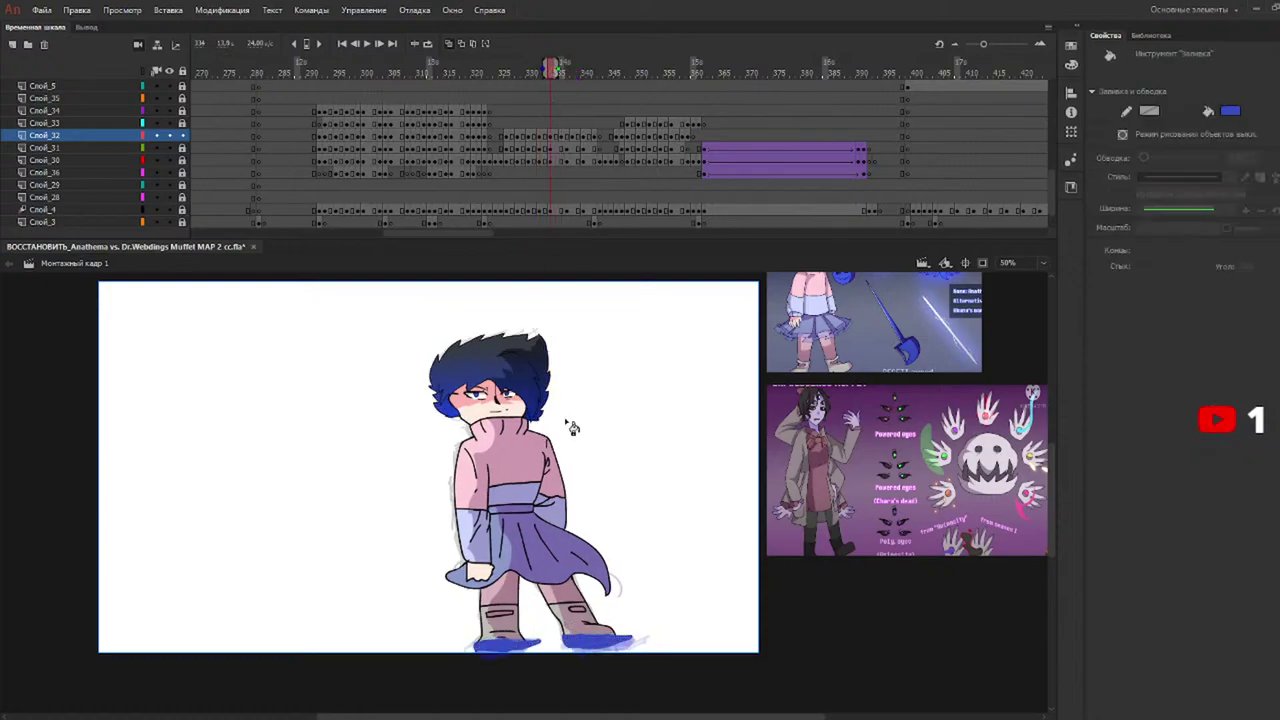
click(562, 71)
click(596, 652)
click(512, 648)
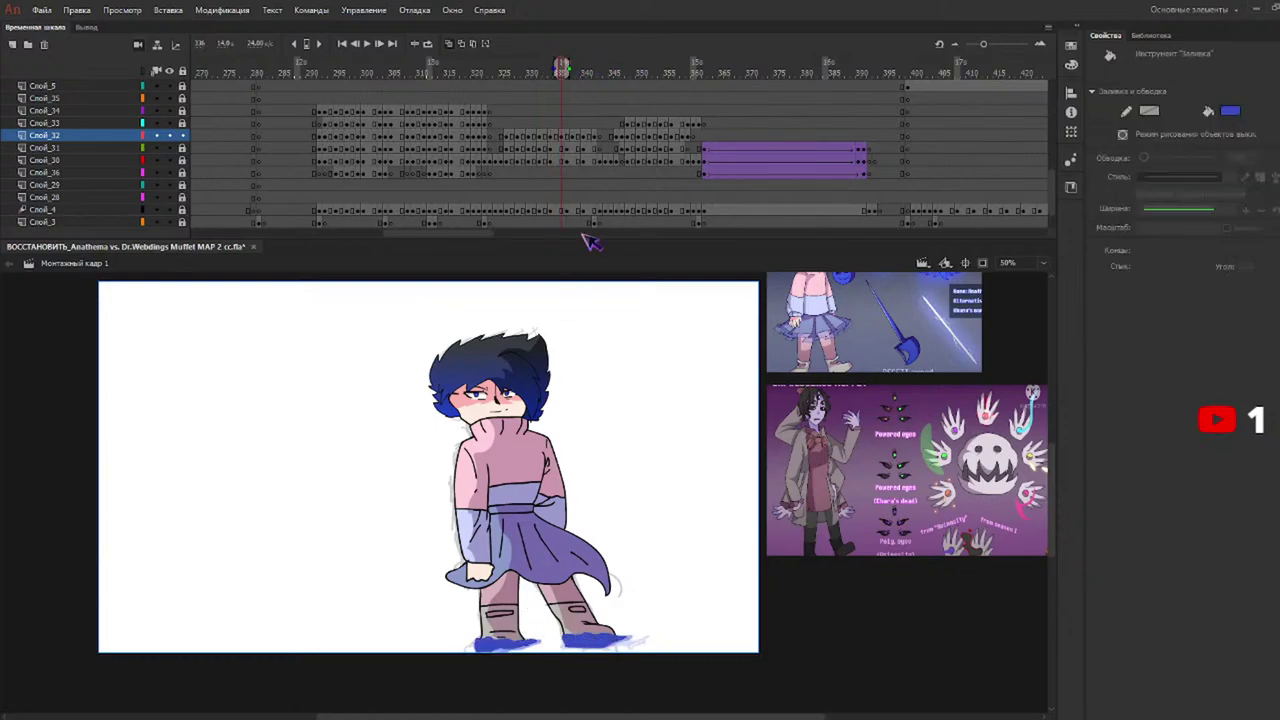
Fill the character's two shoe soles with blue on frames 338 and 340.
click(576, 72)
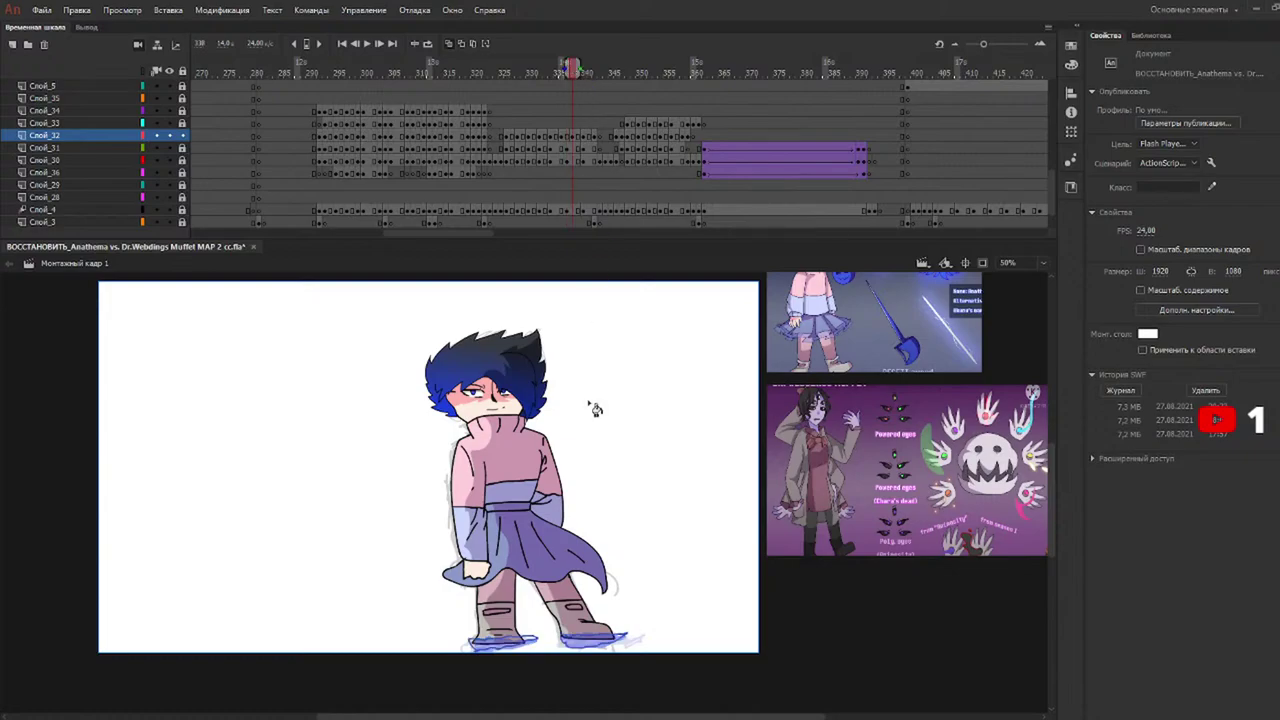
click(592, 650)
click(512, 645)
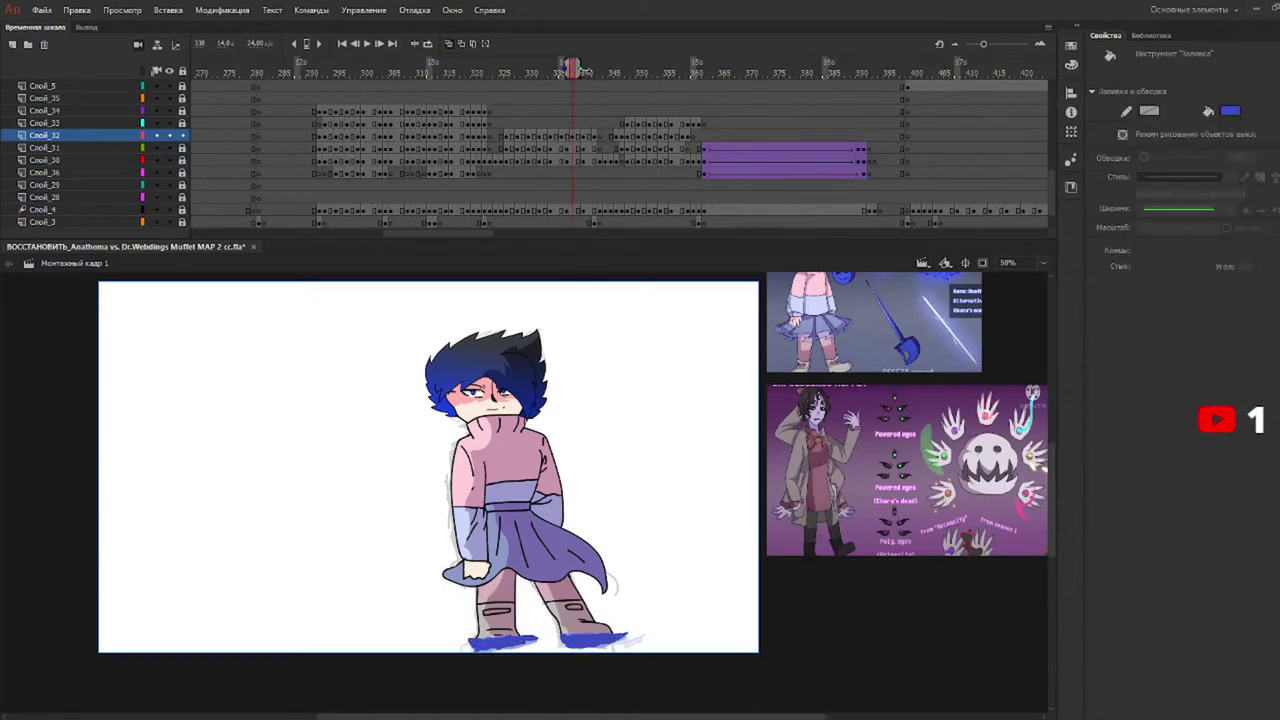
click(590, 73)
click(584, 72)
click(580, 642)
click(515, 642)
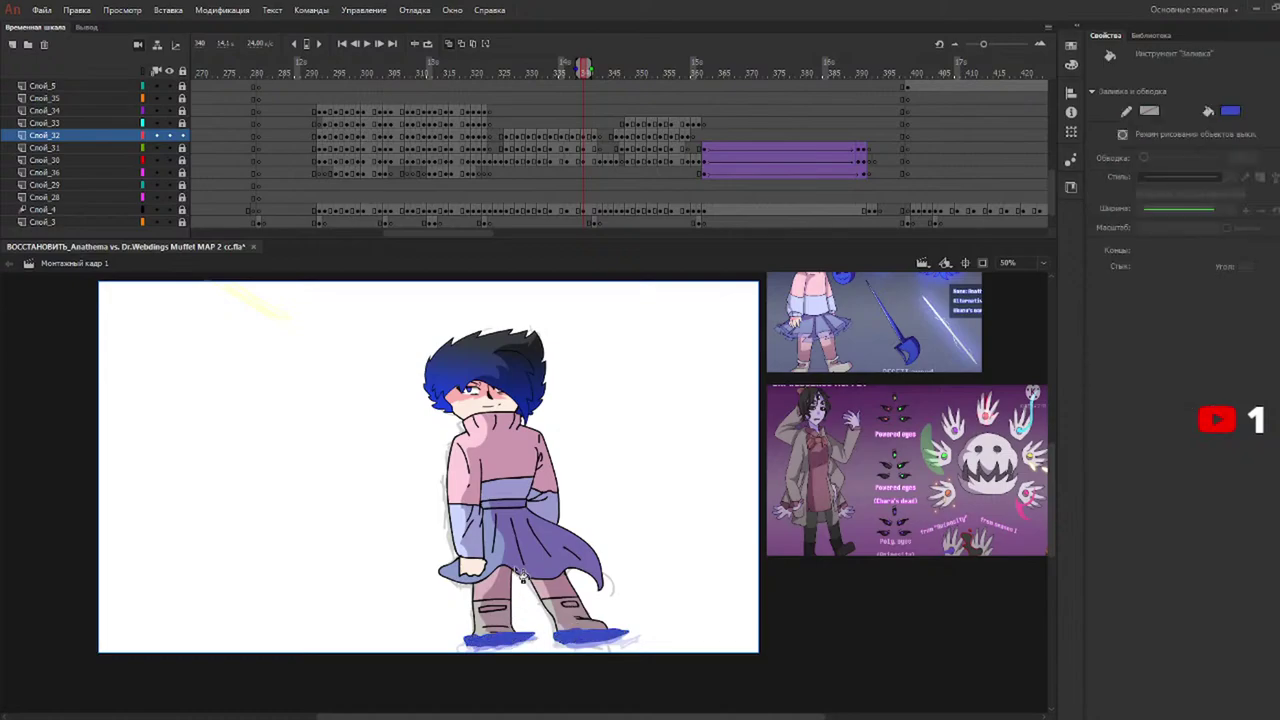
Fill both shoe soles with blue using the Paint Bucket on frame 342.
click(595, 72)
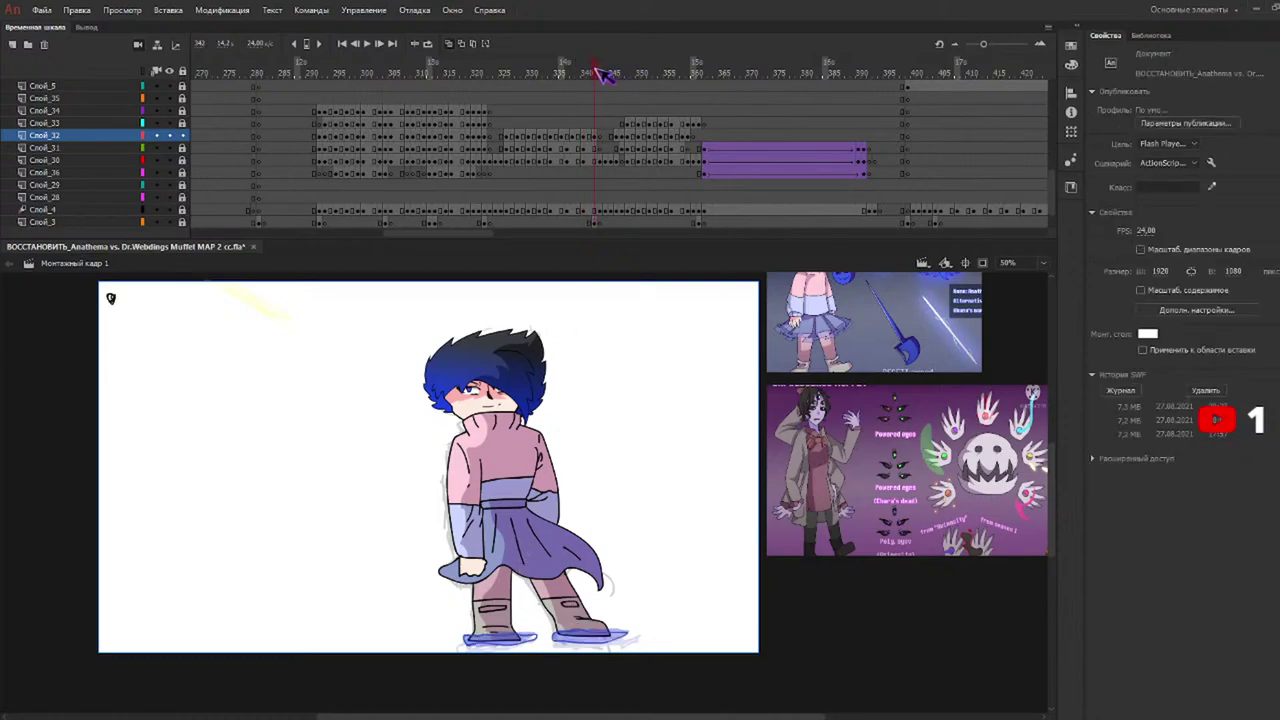
key(k)
click(592, 642)
click(520, 642)
Fill both soles of the side-view walking character with blue on frame 346 and the two small sole outlines on frame 347.
click(617, 70)
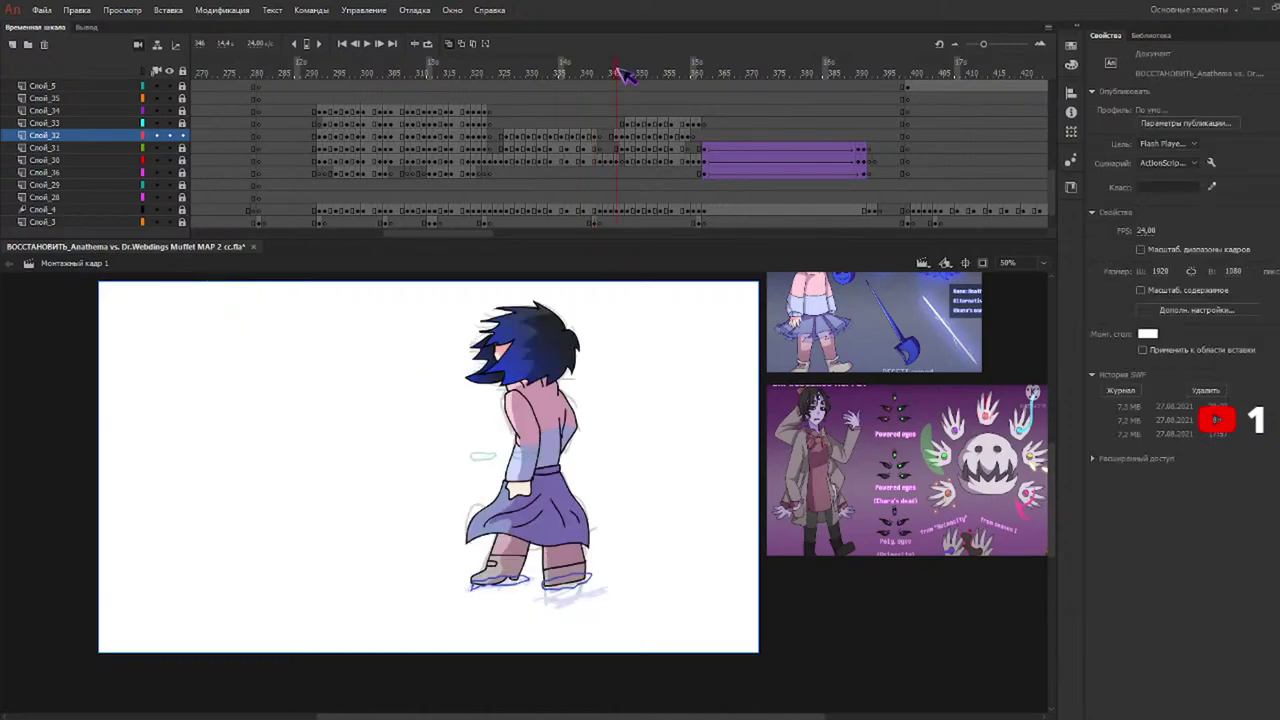
key(k)
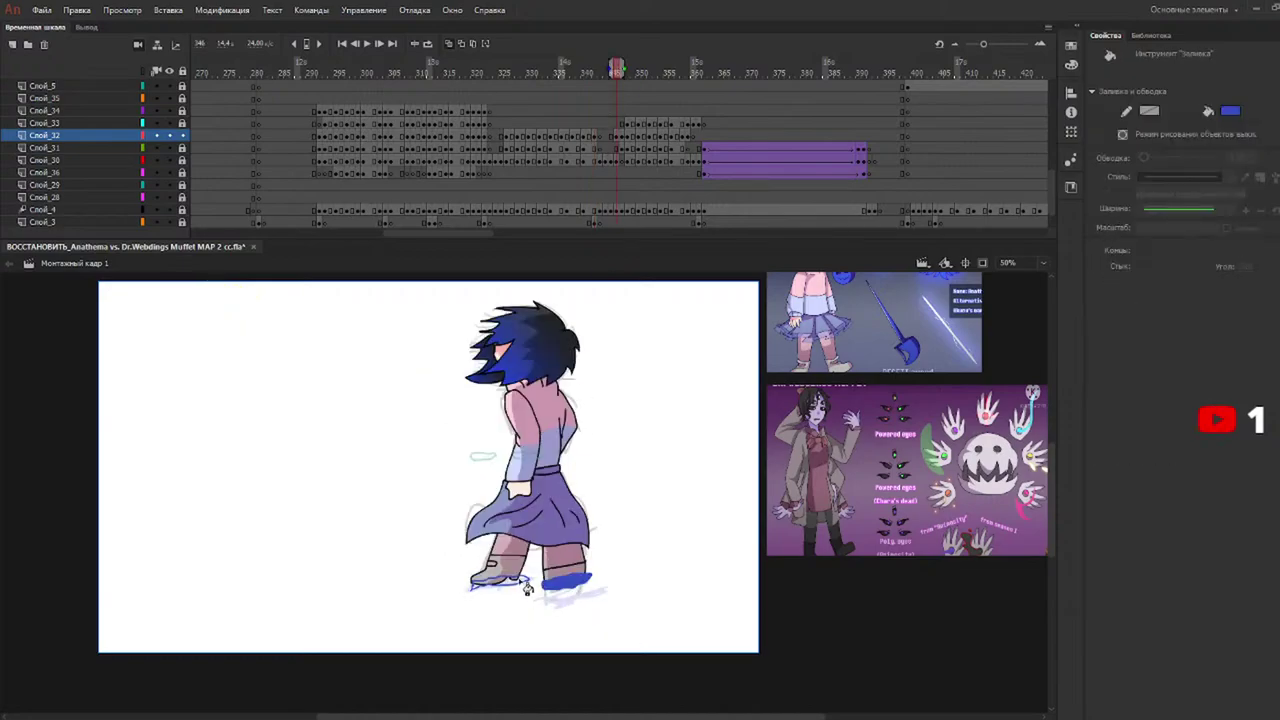
key(period)
click(534, 461)
click(488, 457)
click(624, 66)
drag(627, 70, 617, 68)
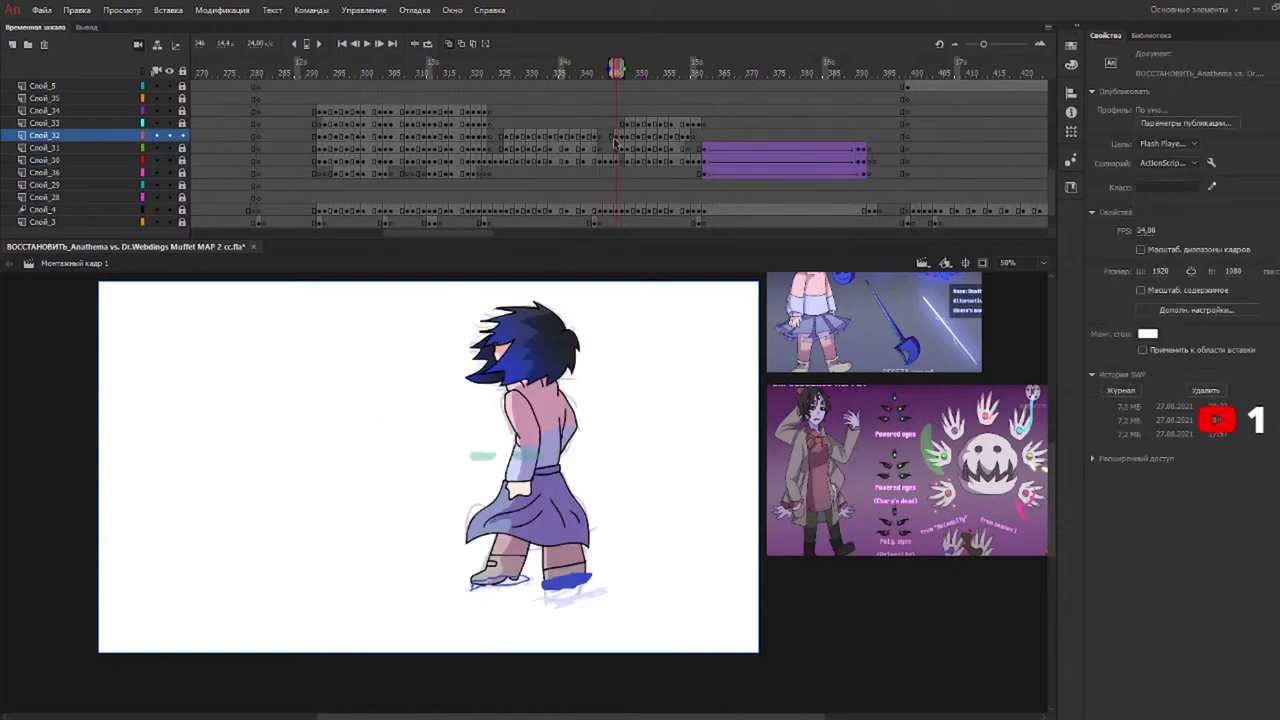
click(494, 588)
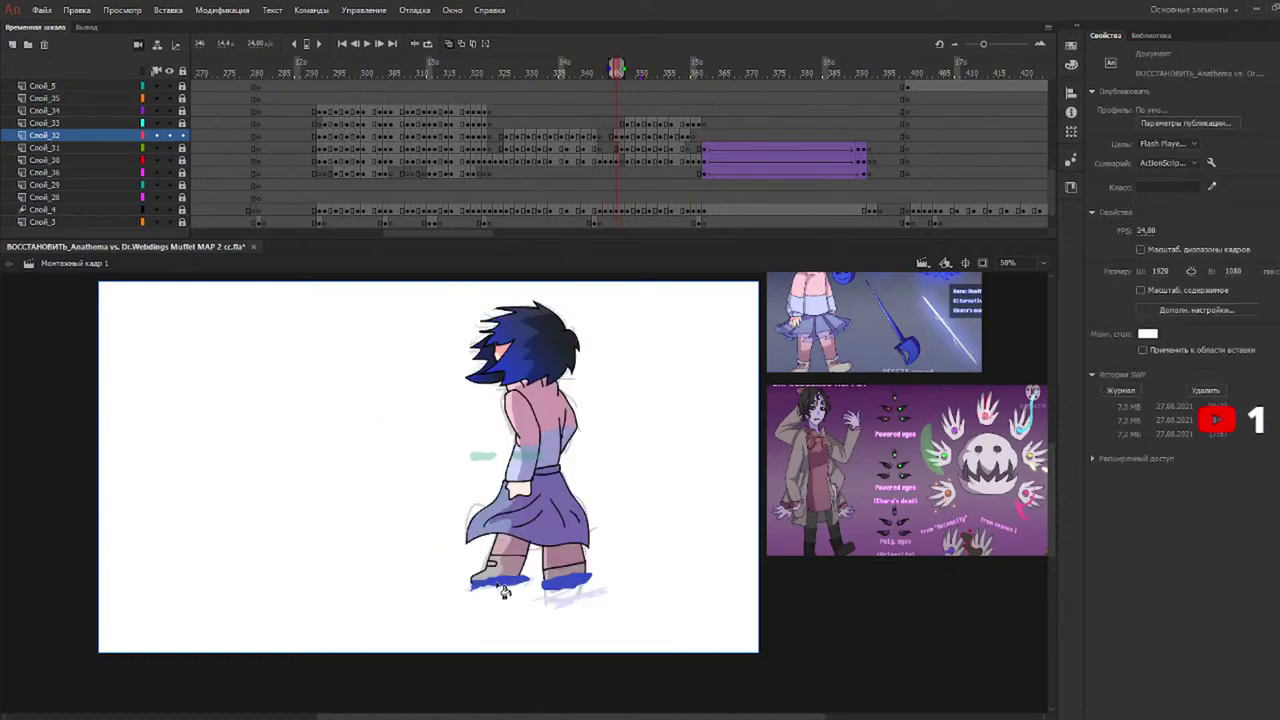
Fill both shoe soles of the small distant character with blue on frames 348 and 350.
click(627, 68)
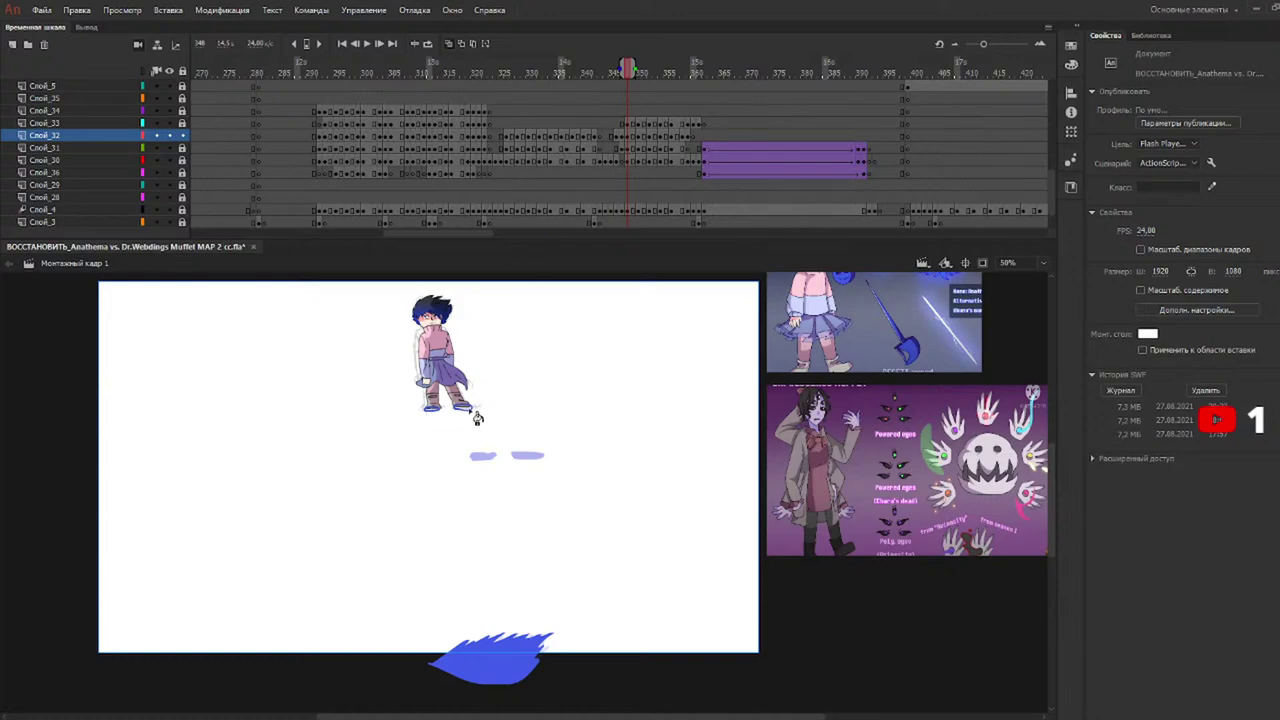
key(k)
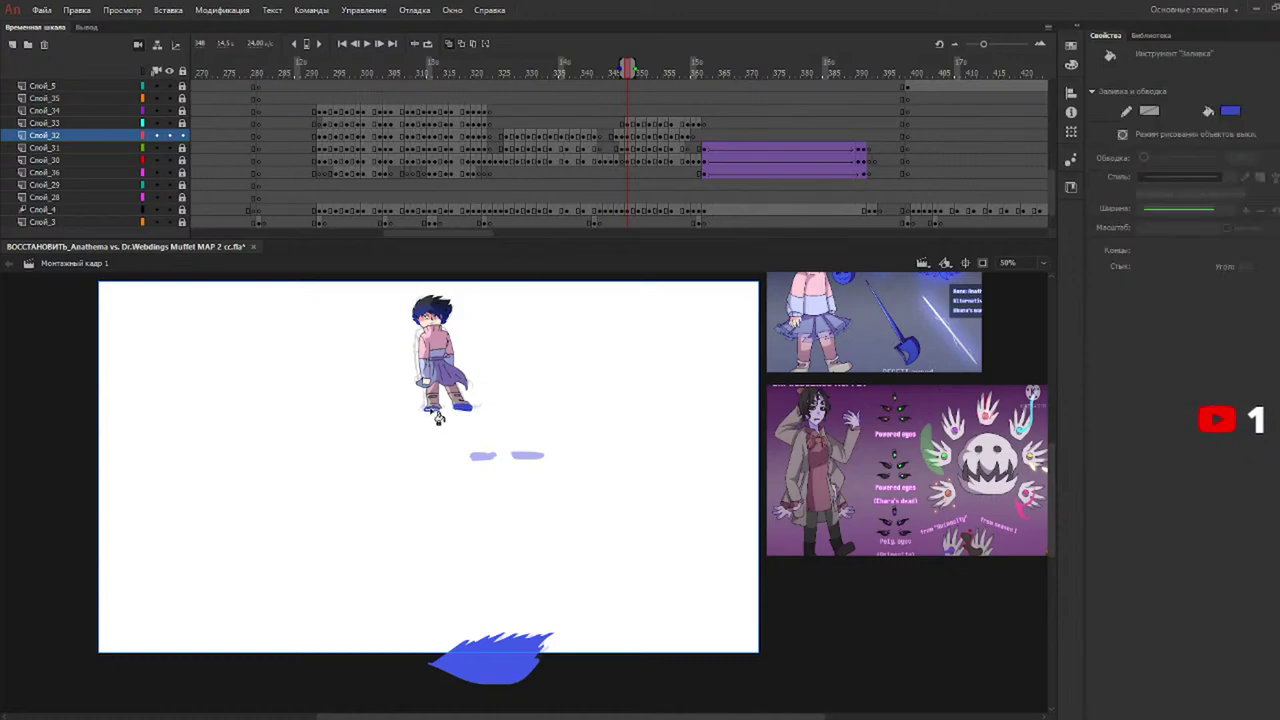
click(638, 68)
key(k)
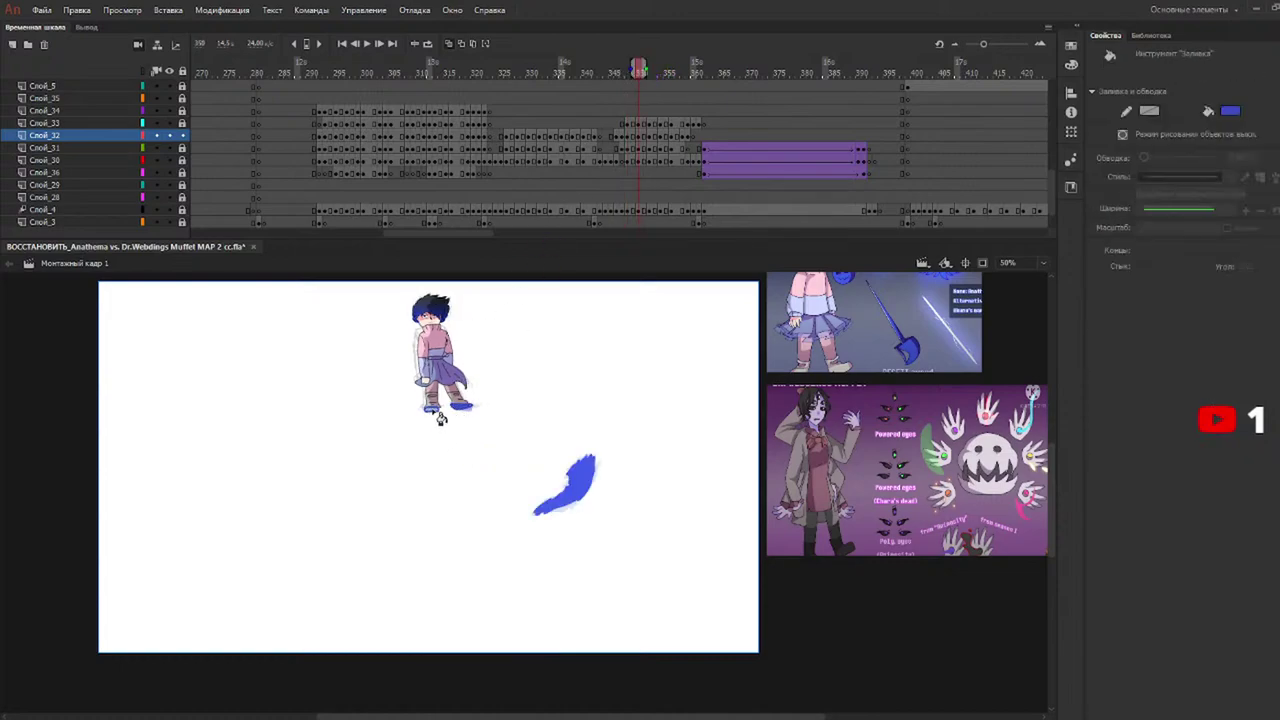
Fill the small character's two shoe soles with blue on frames 352, 354 and 356.
click(655, 68)
drag(656, 74, 649, 74)
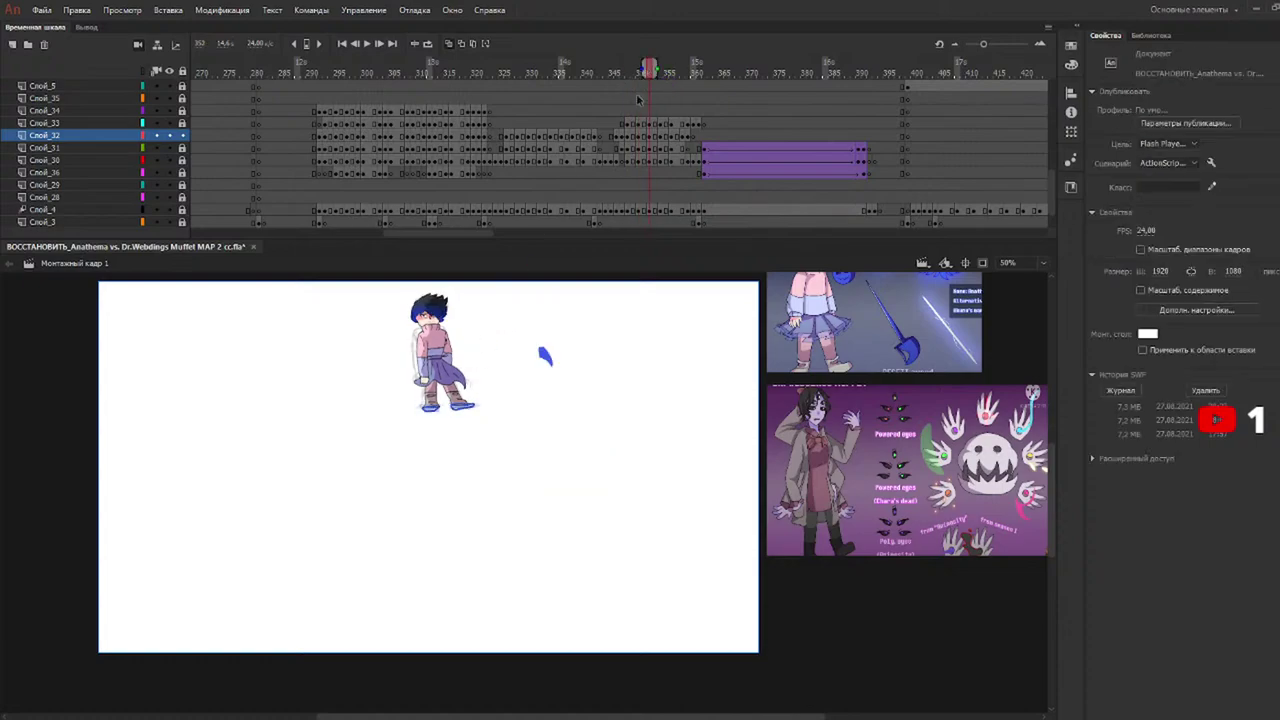
click(457, 408)
click(435, 408)
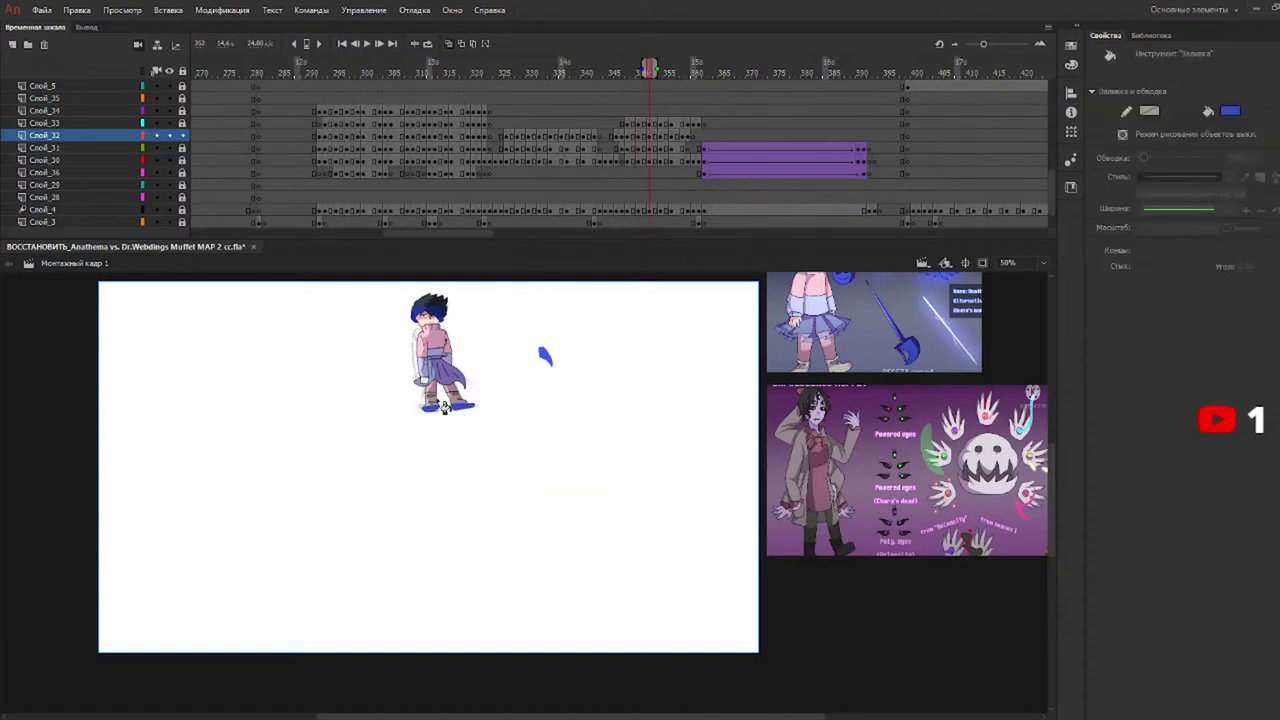
click(660, 68)
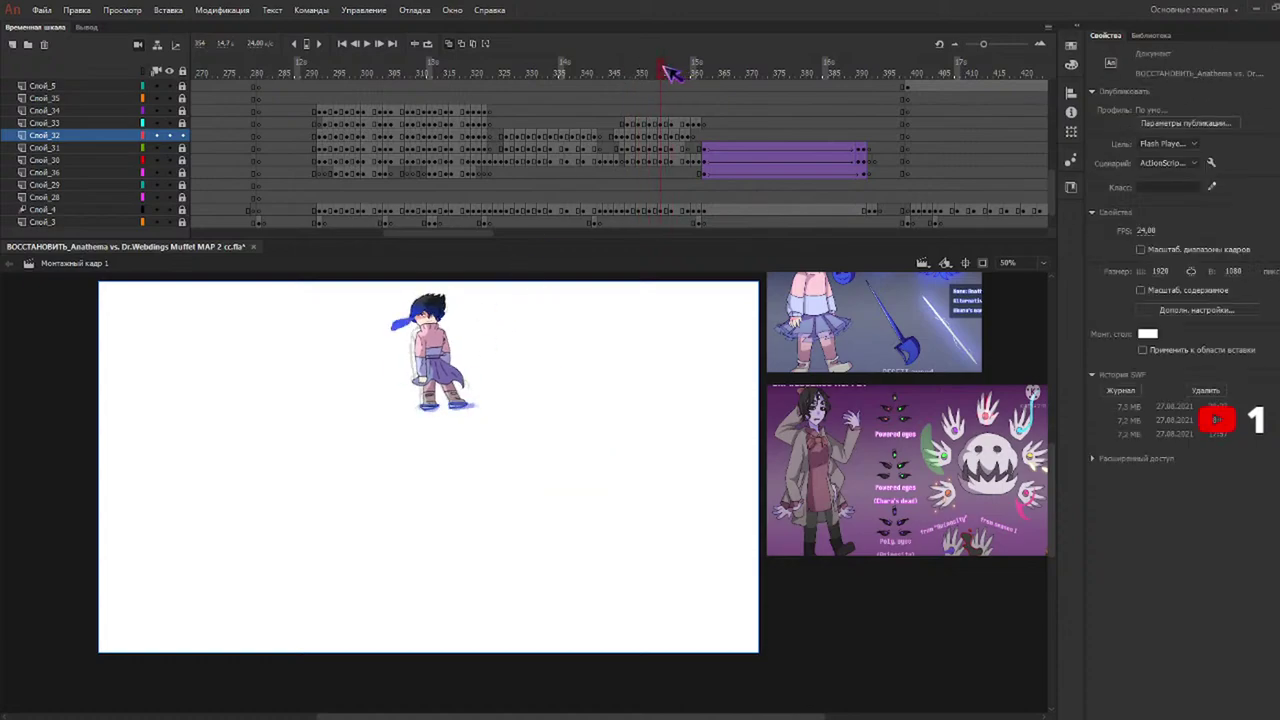
click(445, 418)
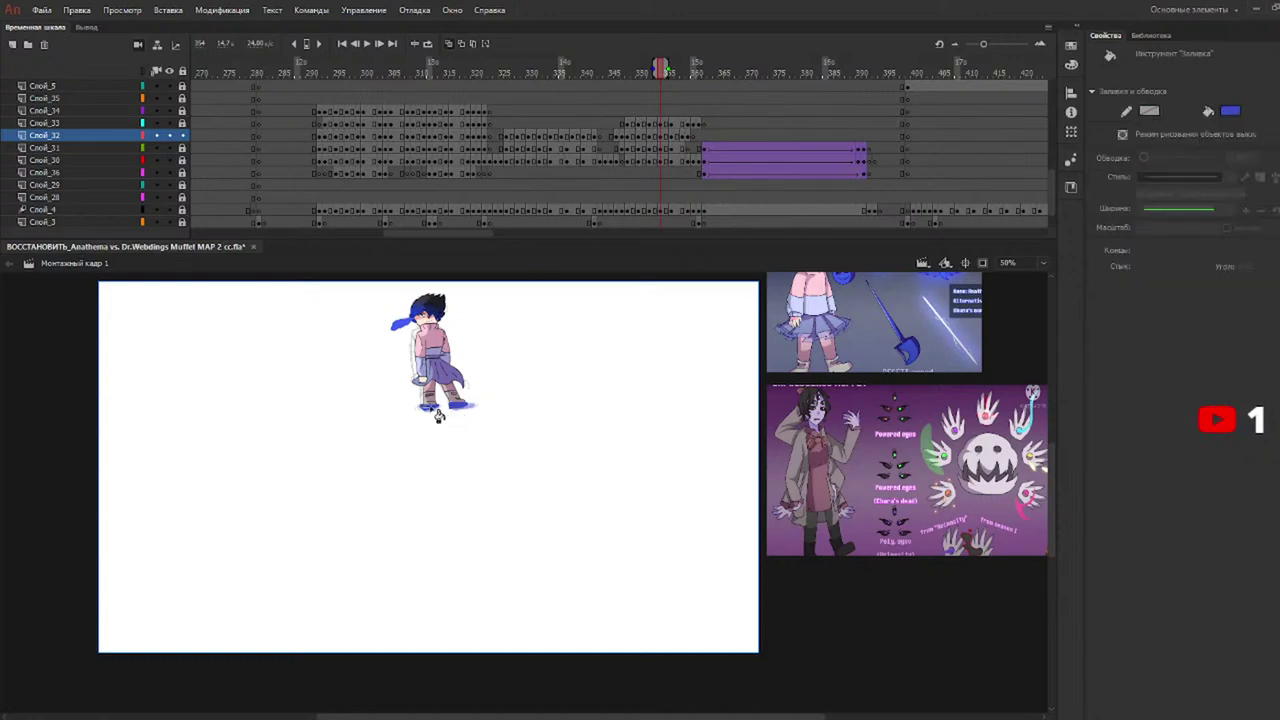
click(671, 69)
click(460, 415)
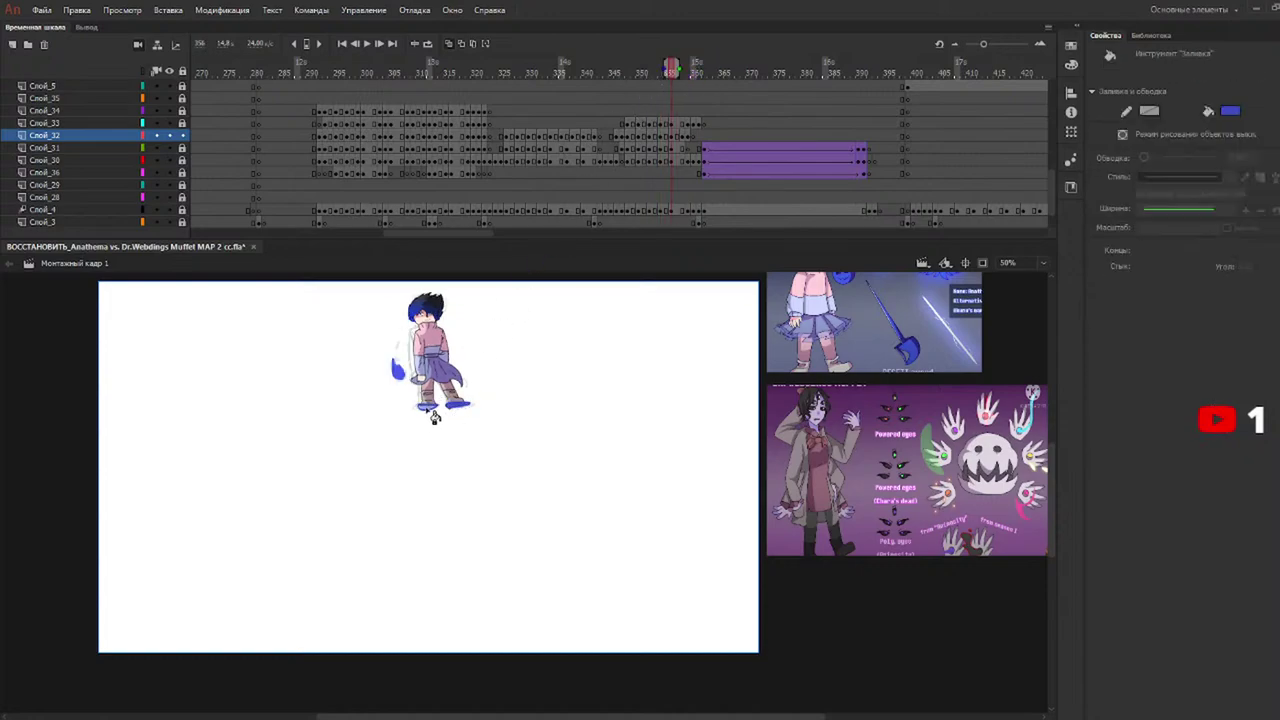
Fill both soles with blue on the small character at frame 358 and on the large sword-holding character at frame 359.
click(697, 70)
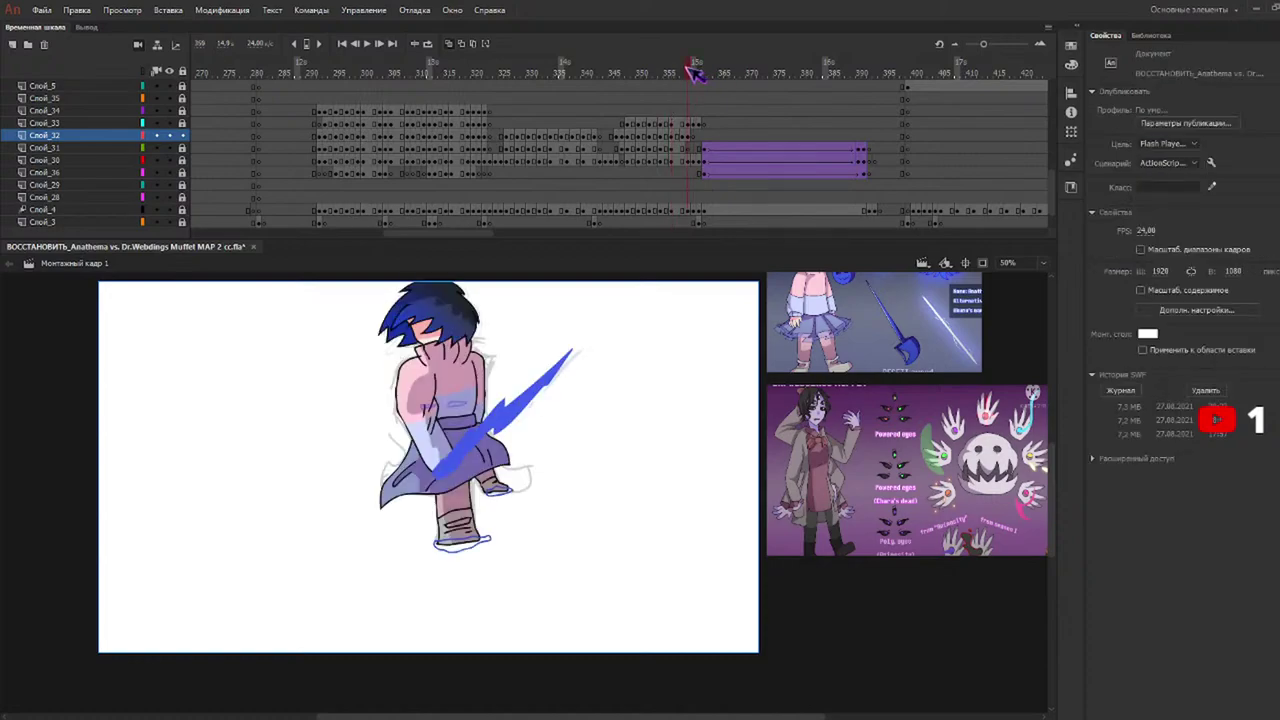
click(684, 70)
click(458, 414)
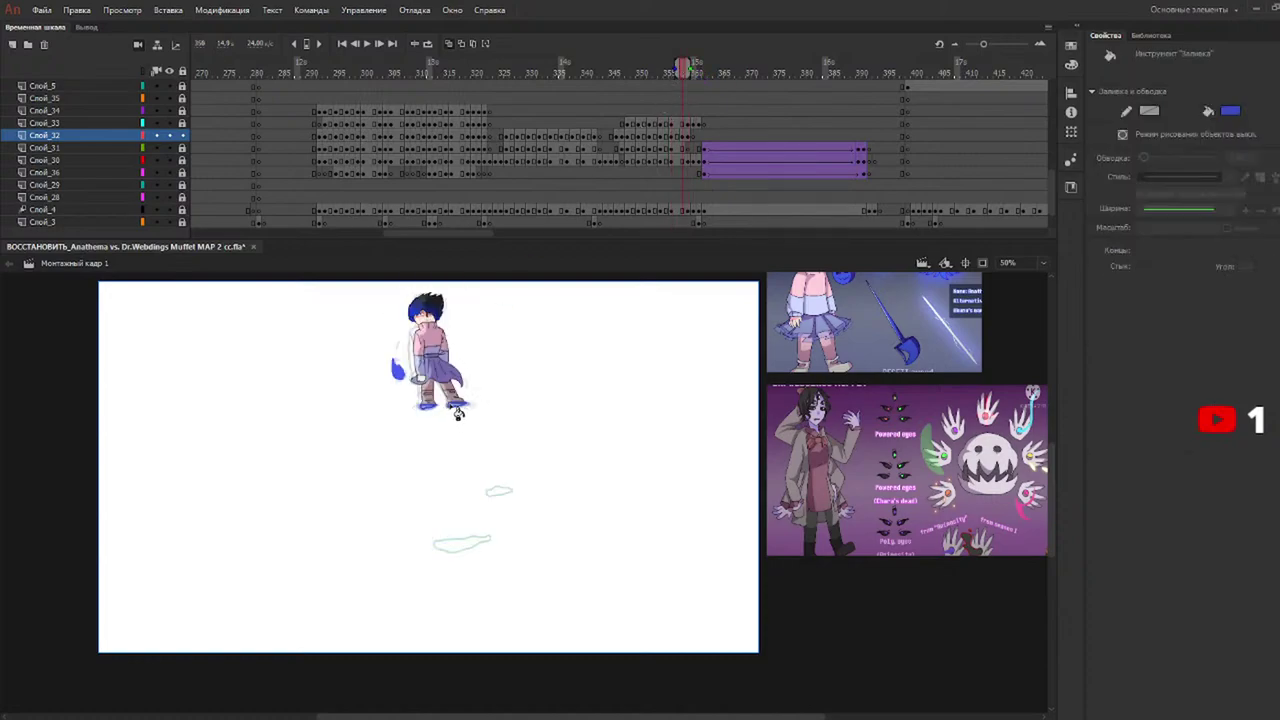
click(456, 406)
click(430, 408)
click(692, 68)
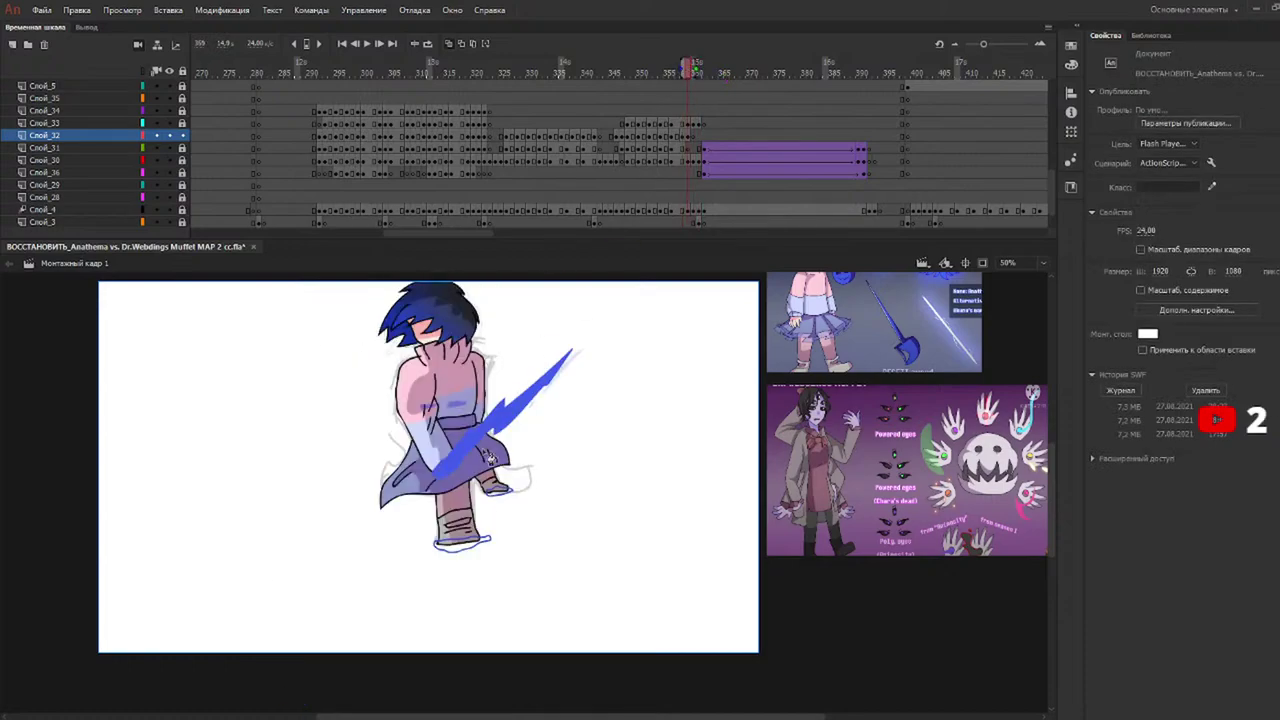
click(504, 500)
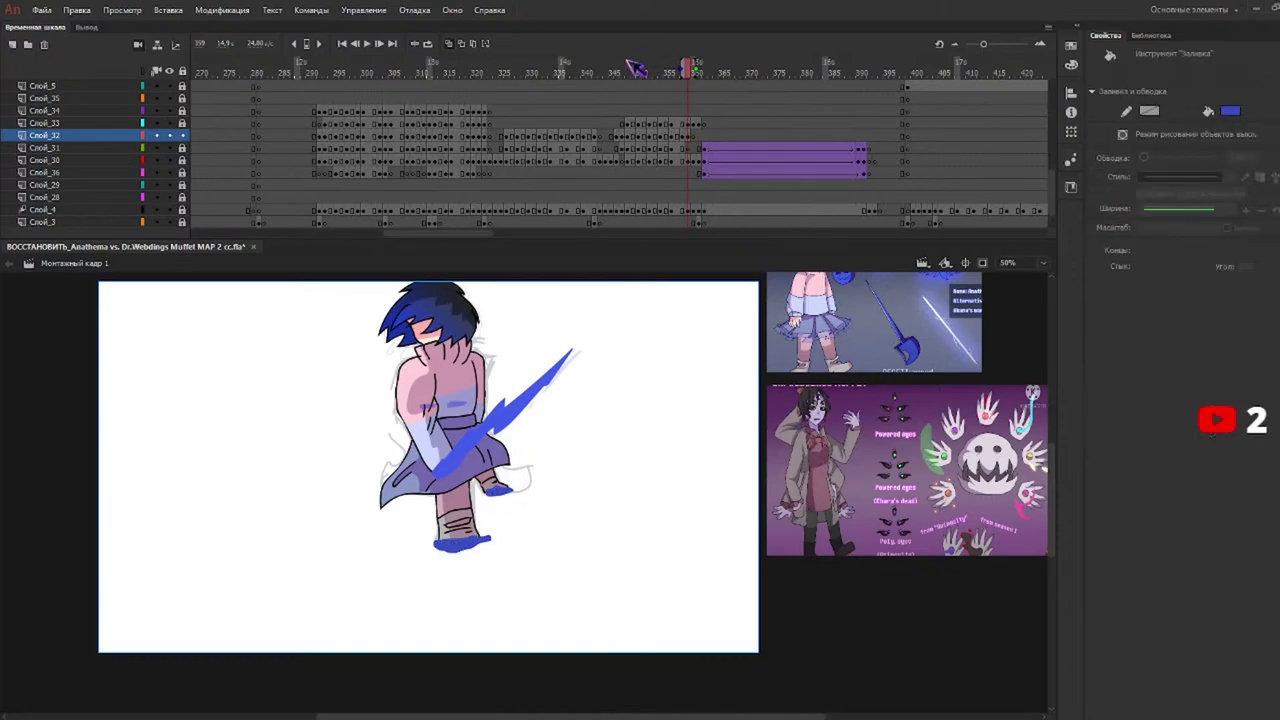
Play back the scene to review the coloured soles, then replay it from frame 346.
click(494, 74)
key(Return)
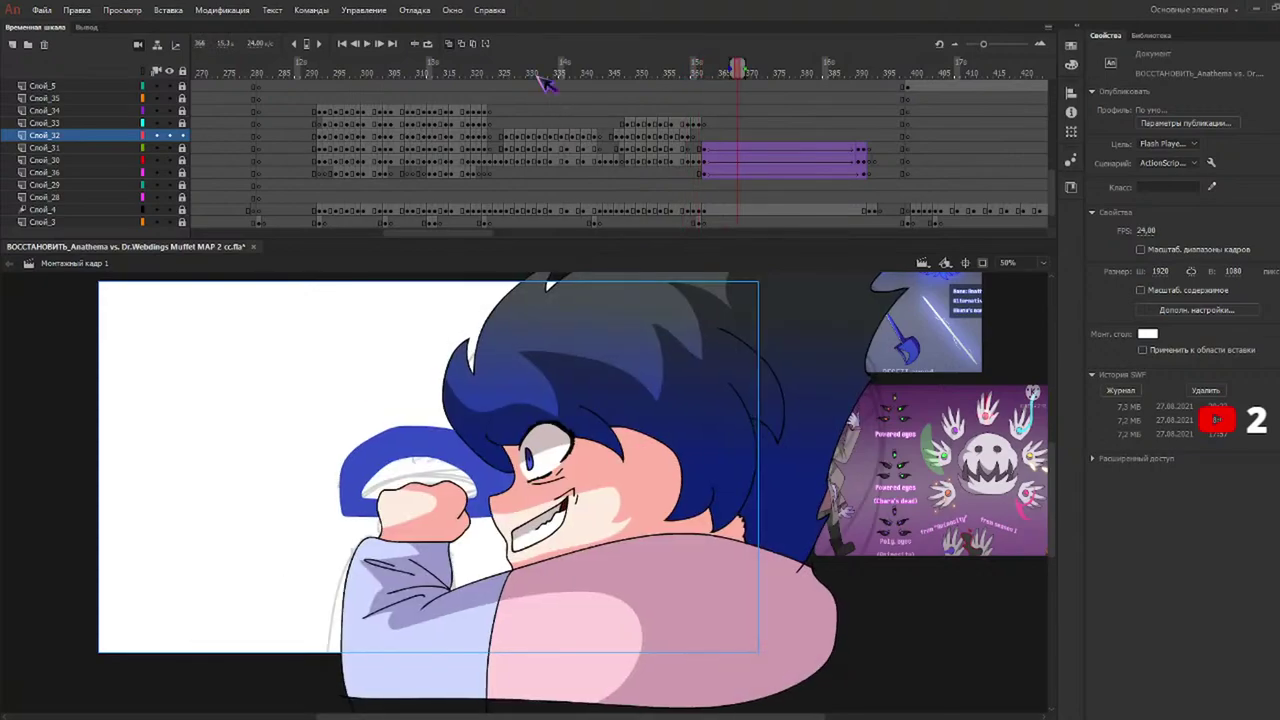
drag(536, 72, 481, 56)
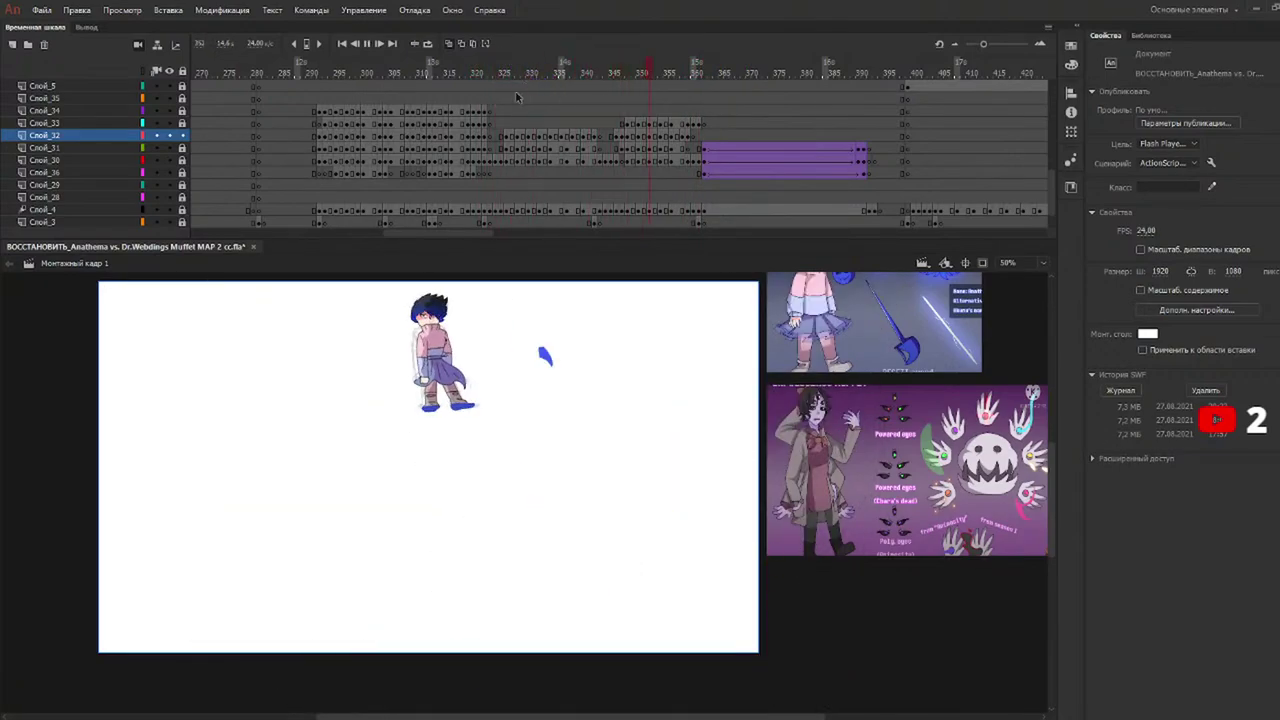
click(617, 66)
key(Return)
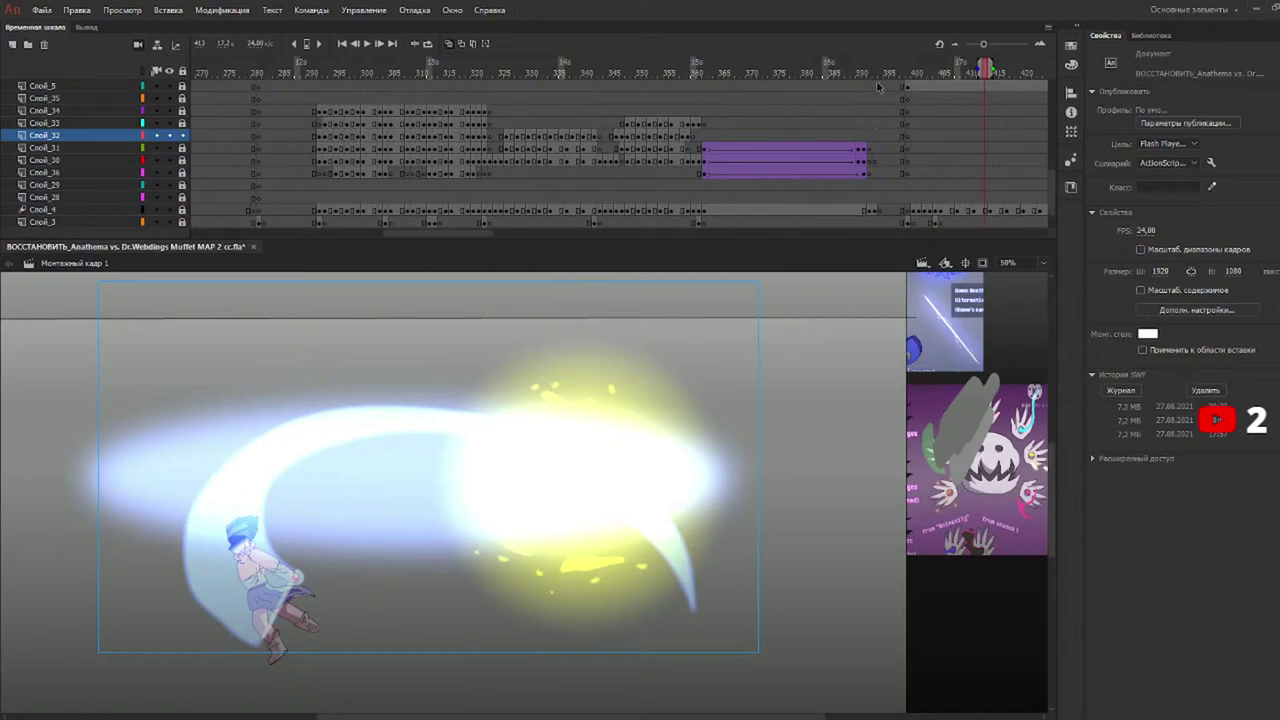
Unlock layer Слой_36 and select its frame 392, comparing it with the neighbouring frame.
click(878, 88)
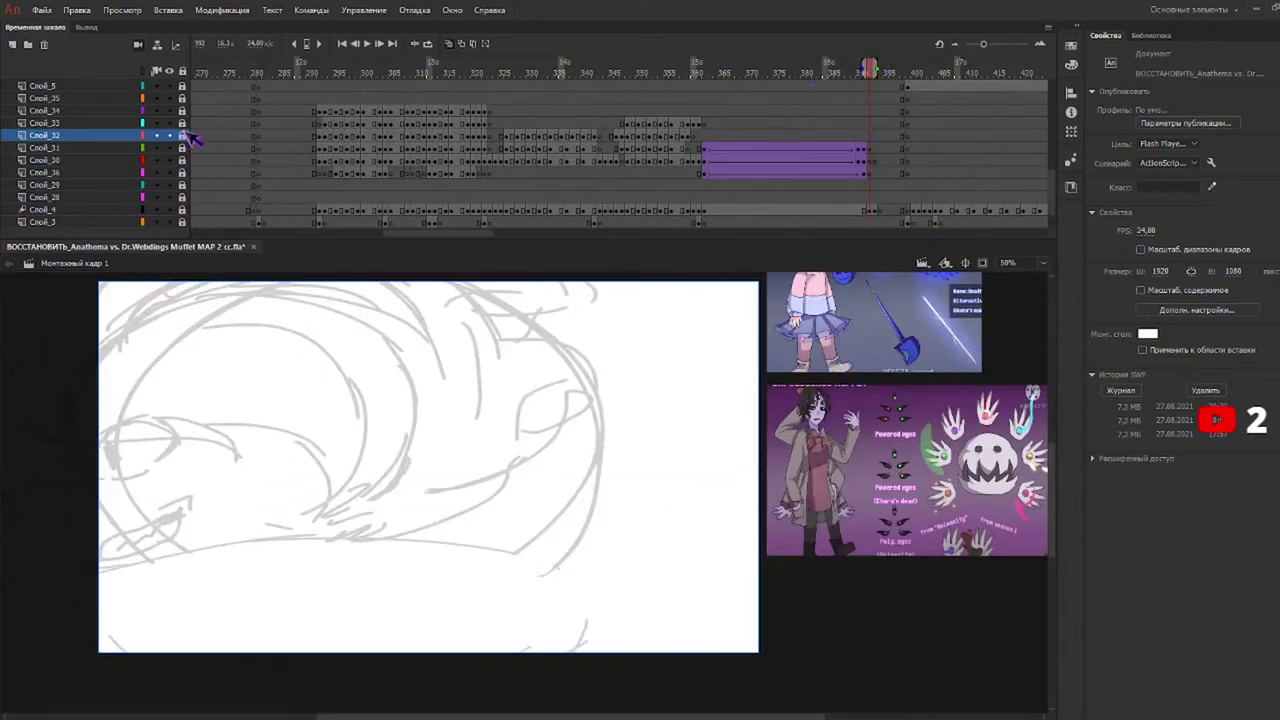
click(183, 173)
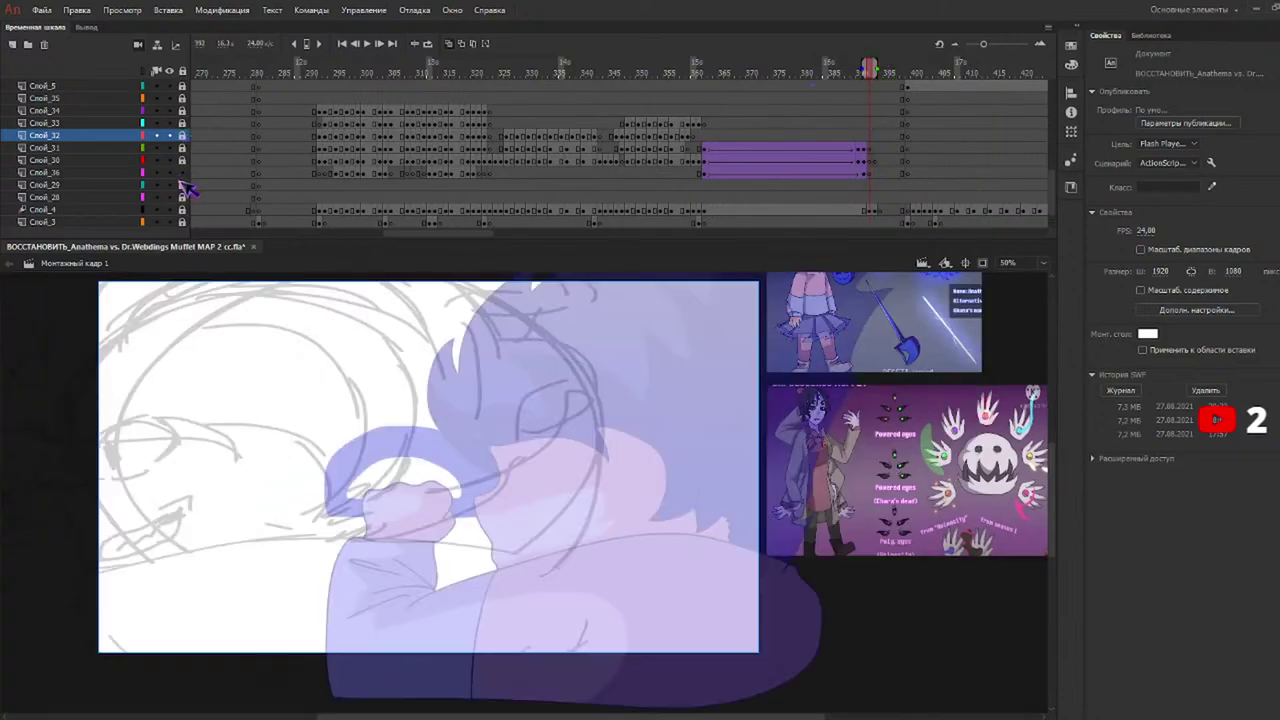
click(872, 176)
key(period)
key(comma)
key(period)
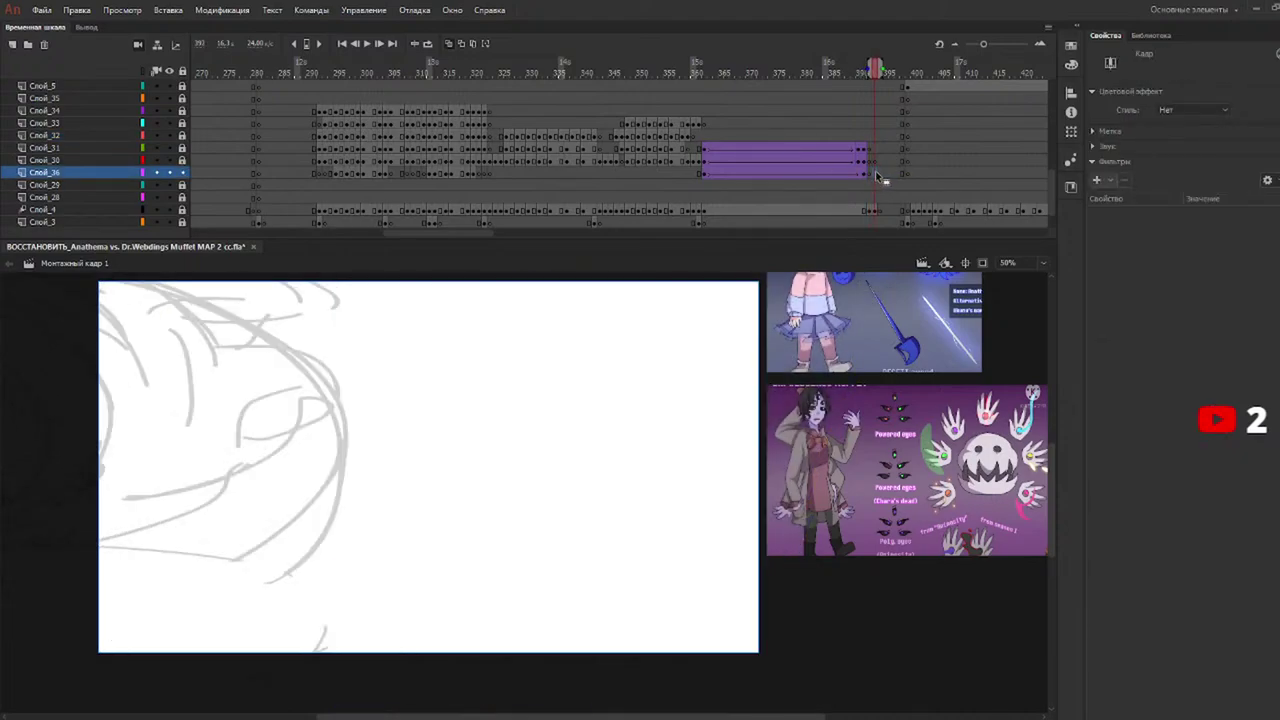
click(867, 181)
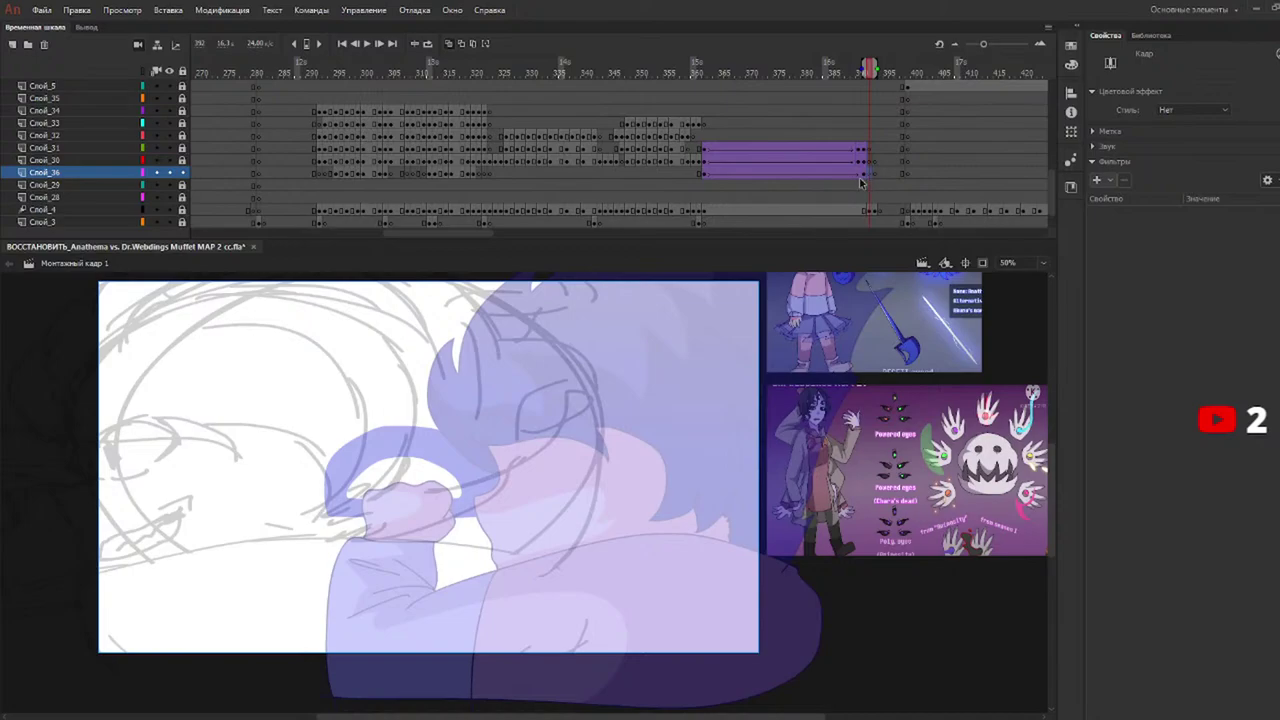
Draw jagged black motion-smear outlines for the close-up's hair and clothing on frame 392 with the size 2 Brush and onion skin off.
key(b)
click(447, 44)
click(1233, 113)
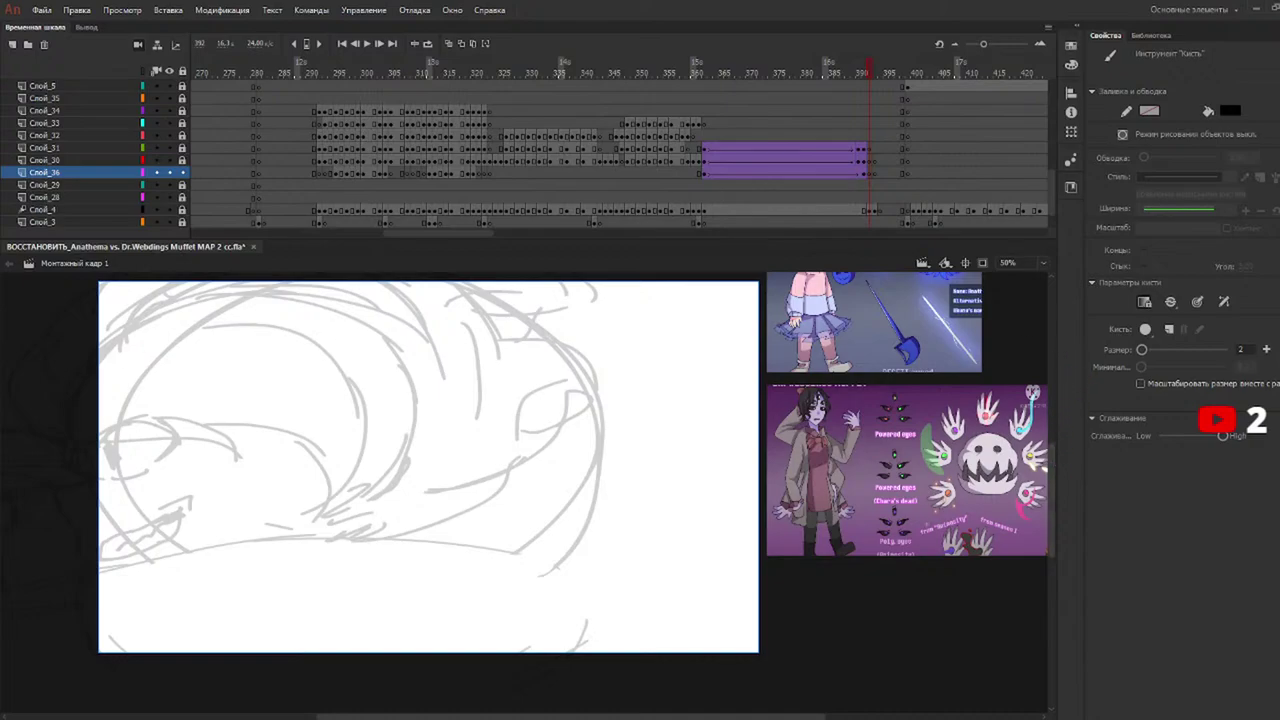
drag(572, 716, 524, 716)
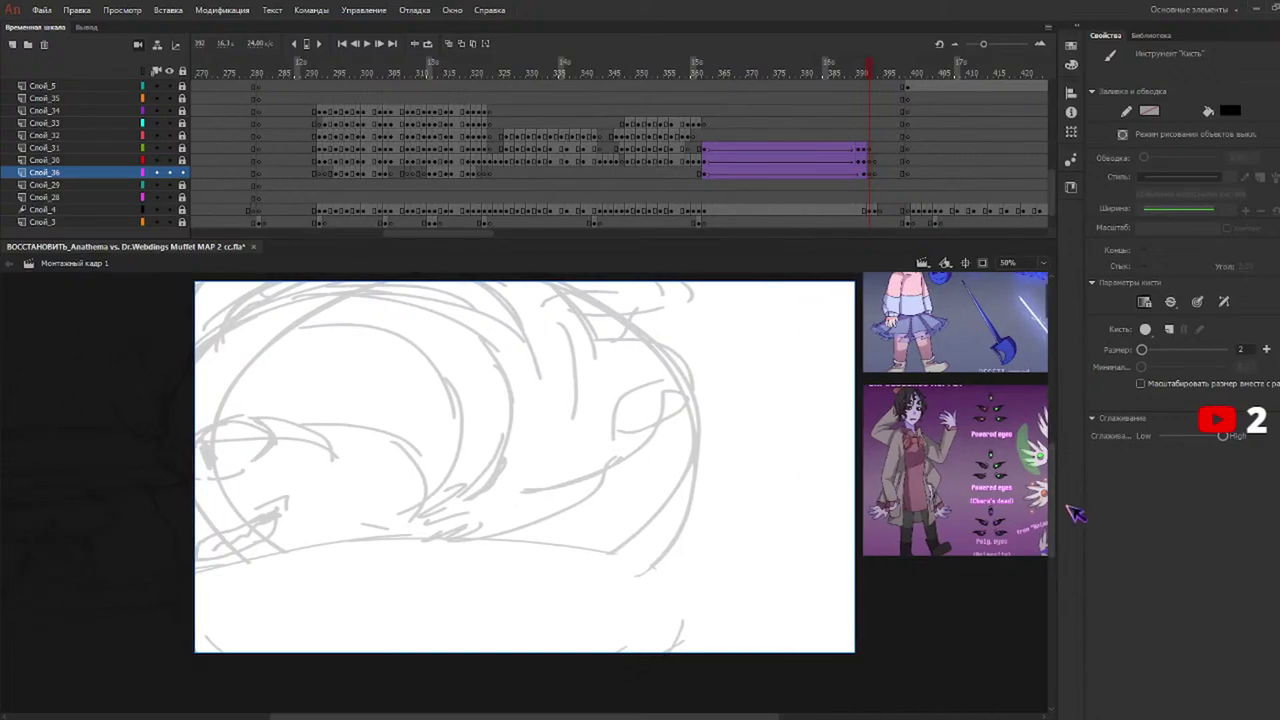
scroll(1058, 505, up, 2)
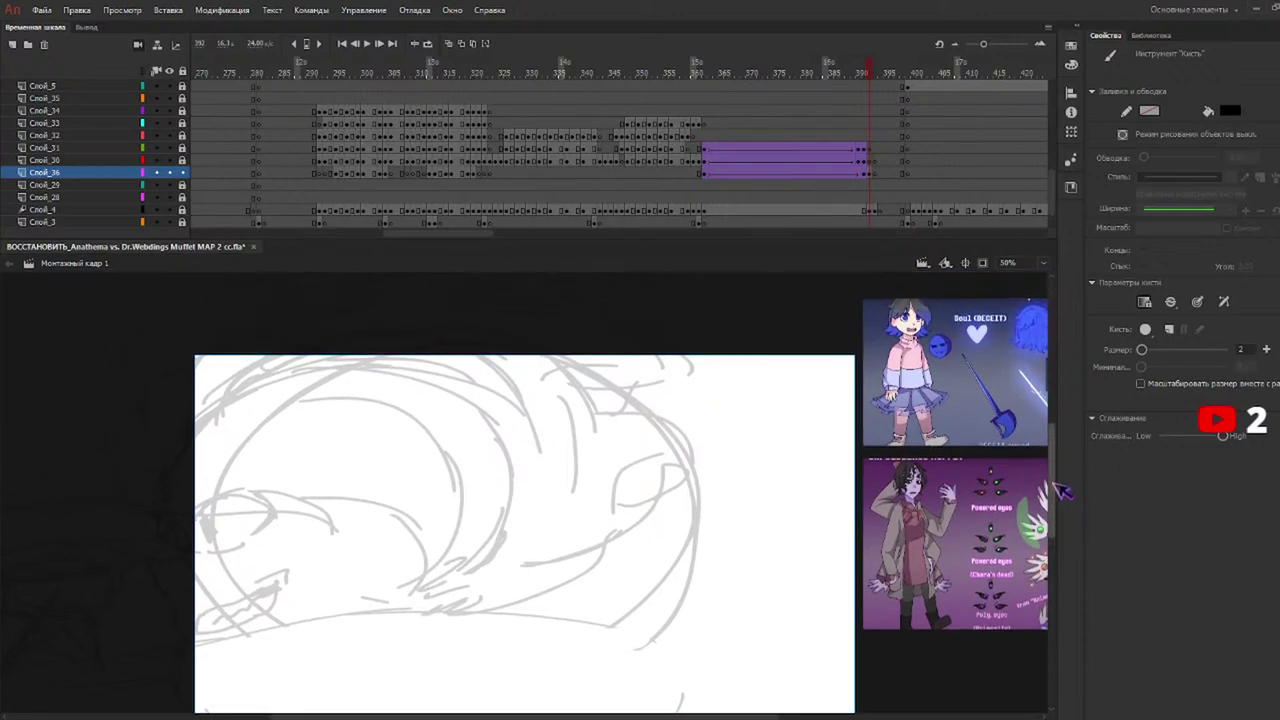
mouse_move(340, 315)
mouse_down()
mouse_move(584, 370)
mouse_move(782, 372)
mouse_move(661, 407)
mouse_move(785, 438)
mouse_move(612, 510)
mouse_move(600, 547)
mouse_move(469, 580)
mouse_move(60, 640)
mouse_up()
scroll(1062, 568, down, 4)
scroll(1062, 568, down, 1)
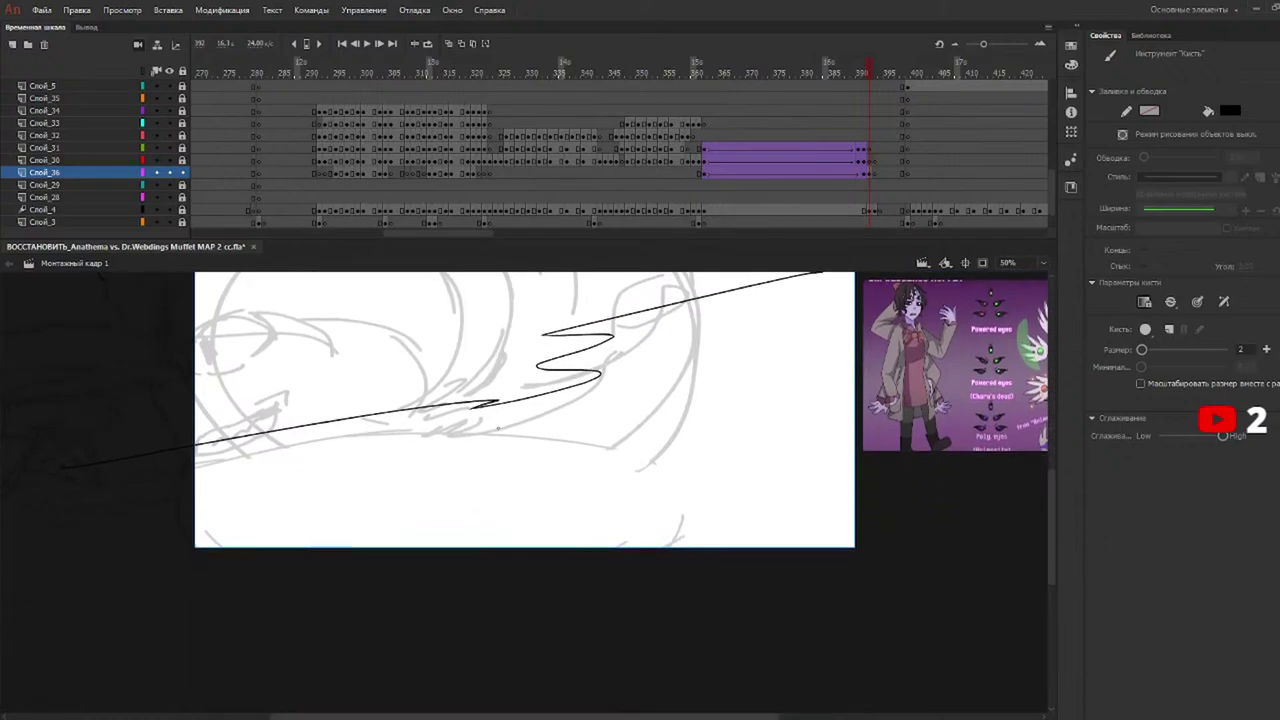
mouse_move(600, 409)
mouse_down()
mouse_move(594, 484)
mouse_move(613, 552)
mouse_move(351, 655)
mouse_up()
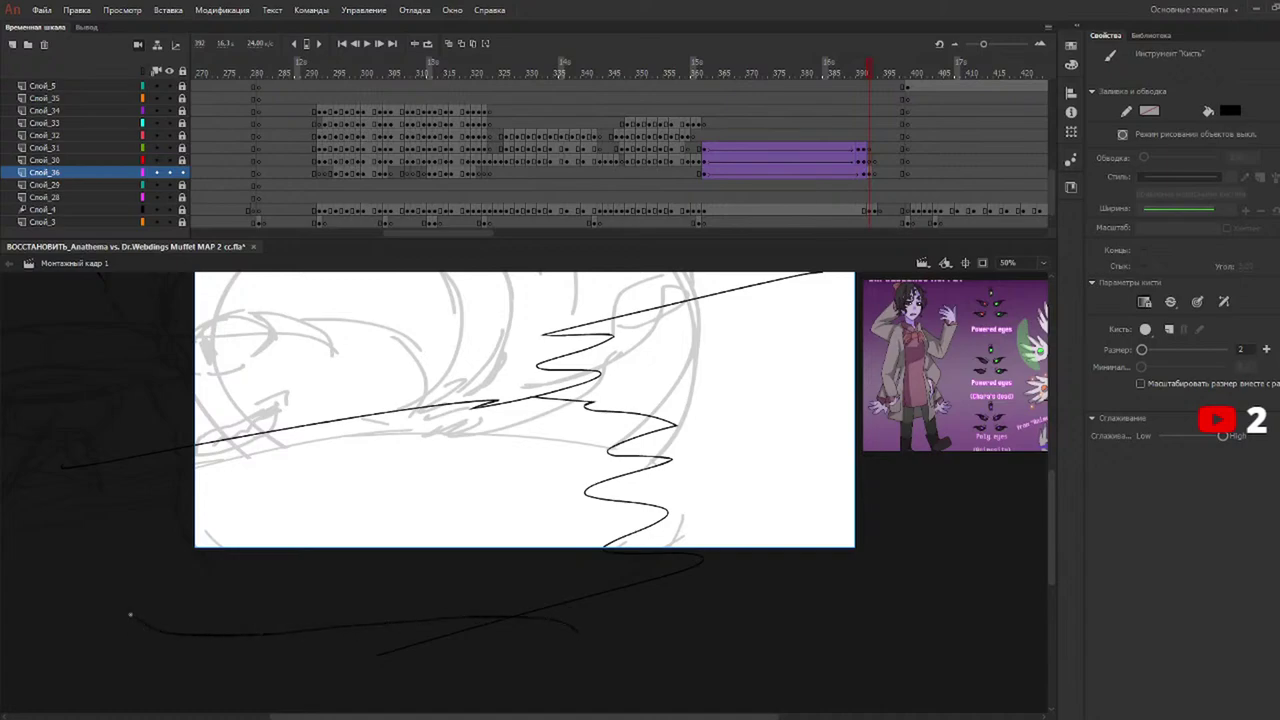
scroll(1057, 514, up, 4)
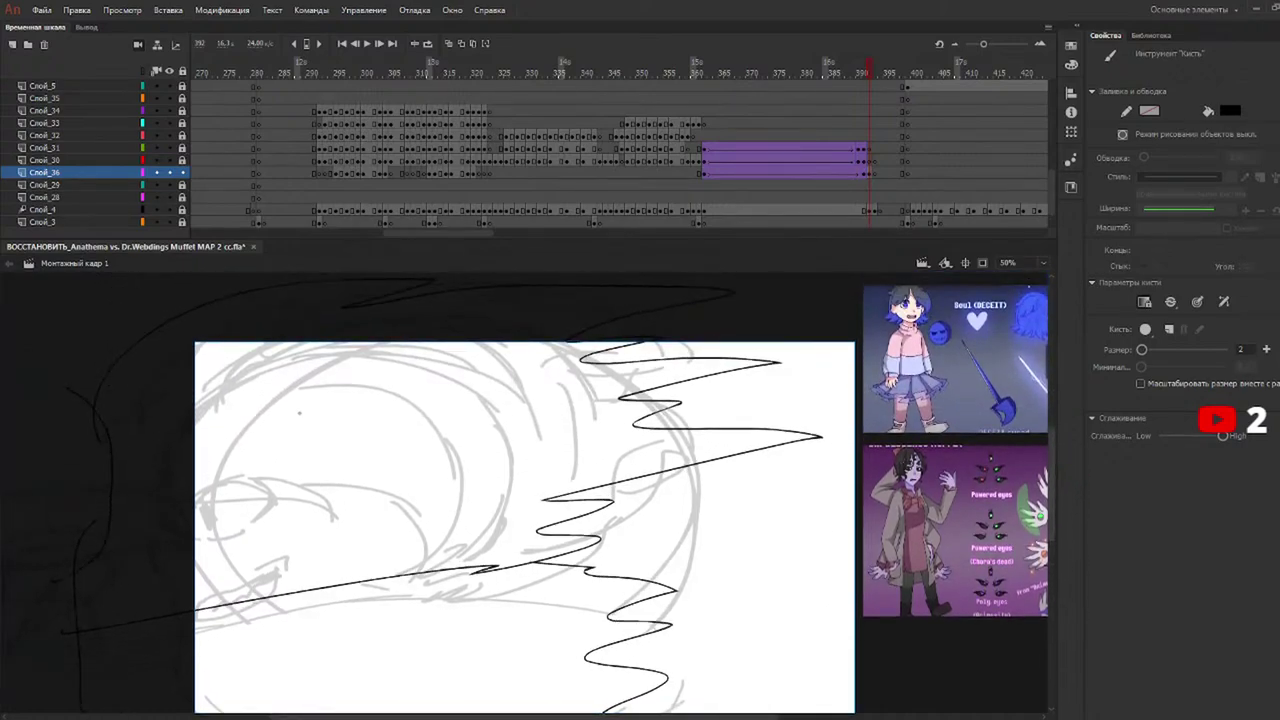
Fill the upper jagged shape with a dark grey-to-blue gradient, redoing the fill so grey covers its left end and blue its spikes.
key(k)
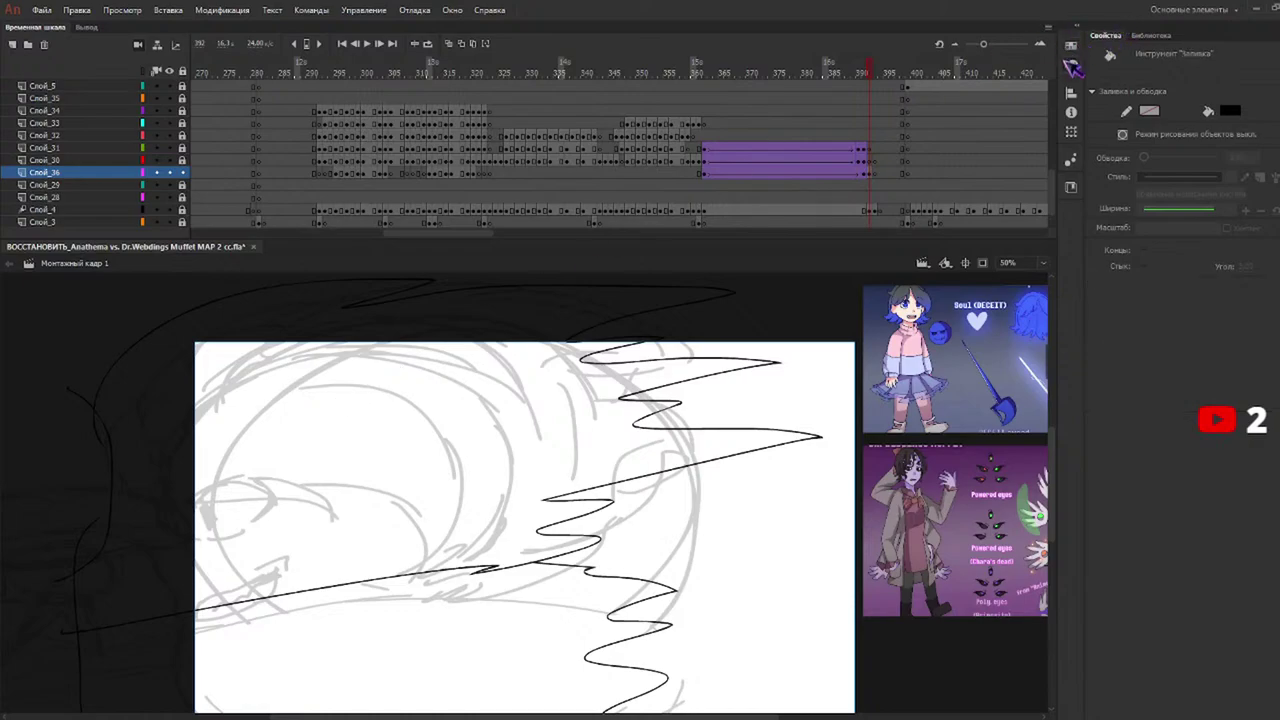
click(927, 107)
click(388, 438)
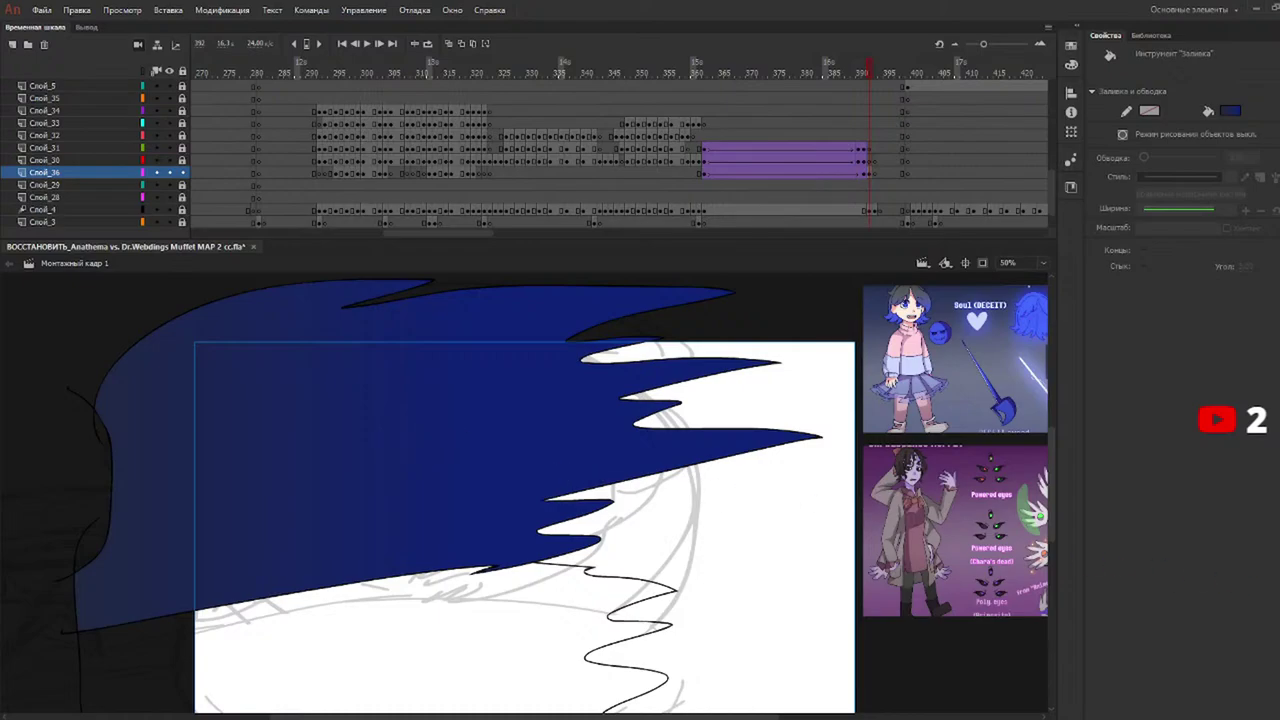
key(ctrl+z)
click(452, 490)
key(ctrl+z)
drag(156, 502, 298, 470)
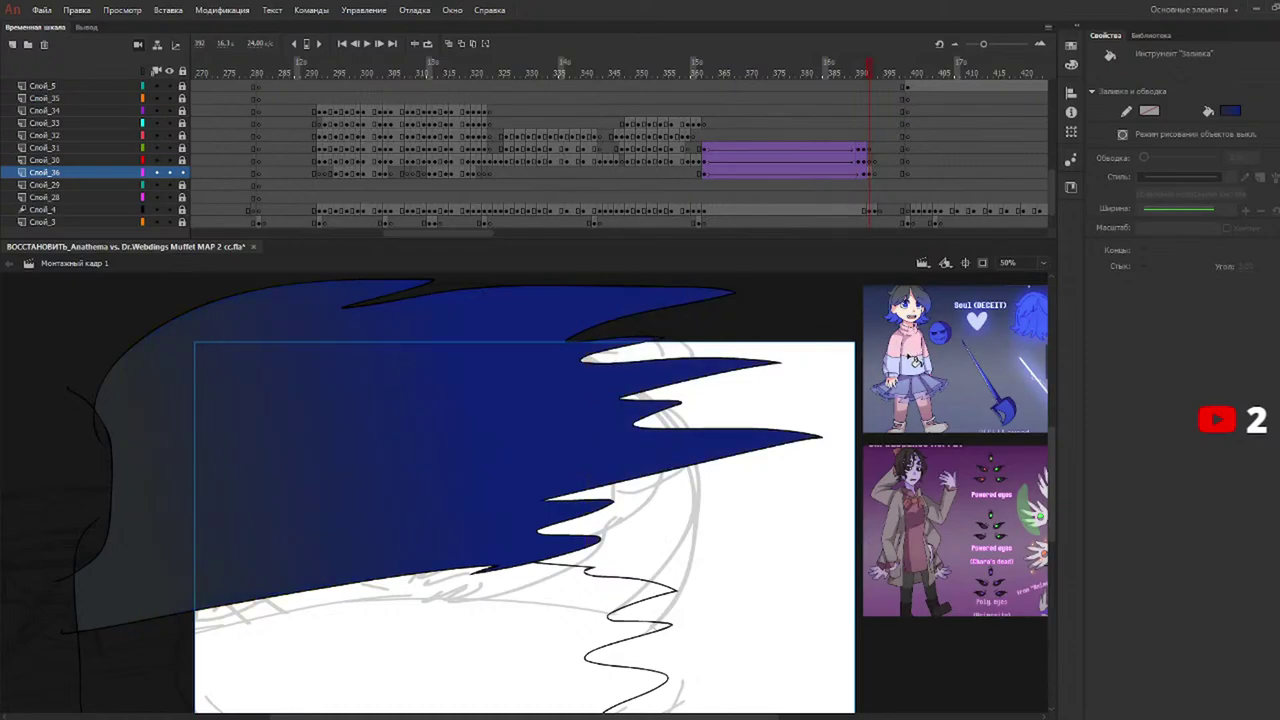
Sample the pink from the reference character's sweater and fill the lower jagged shape with it.
key(i)
click(911, 343)
click(514, 630)
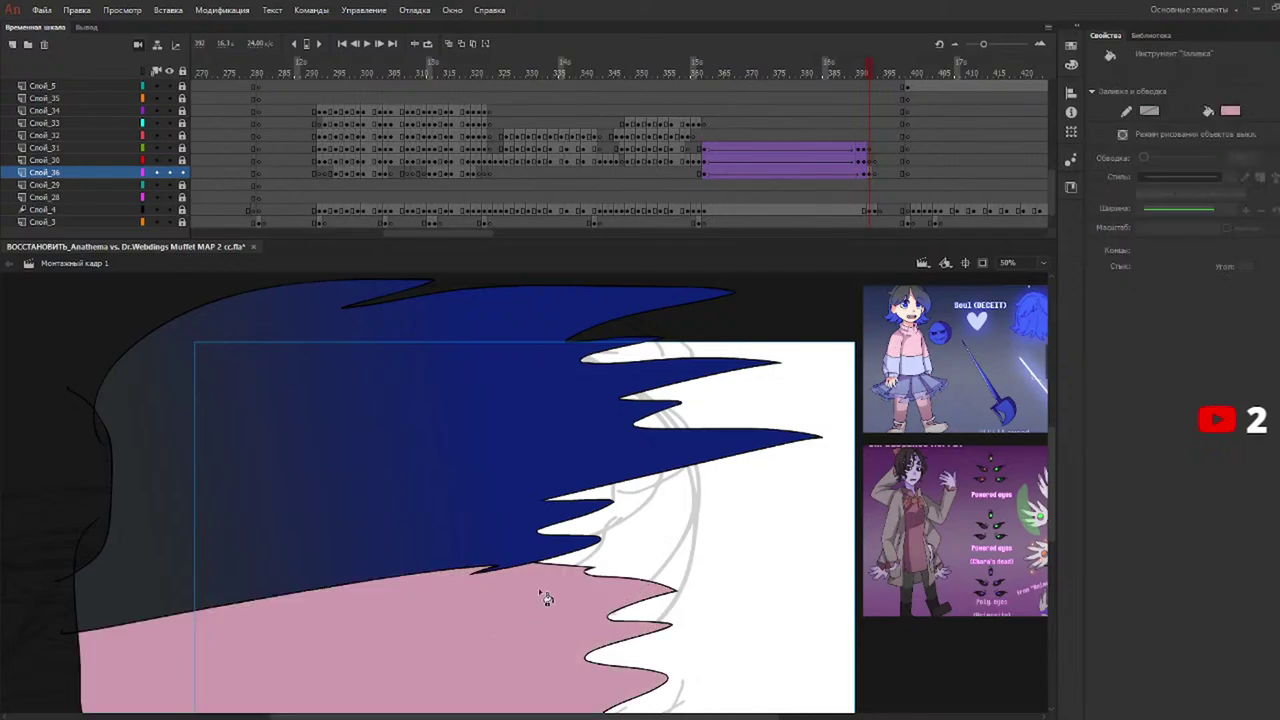
Convert the smear artwork on frame 392 of Слой_36 into a movie clip symbol and apply a 7 px Blur filter.
key(v)
click(868, 175)
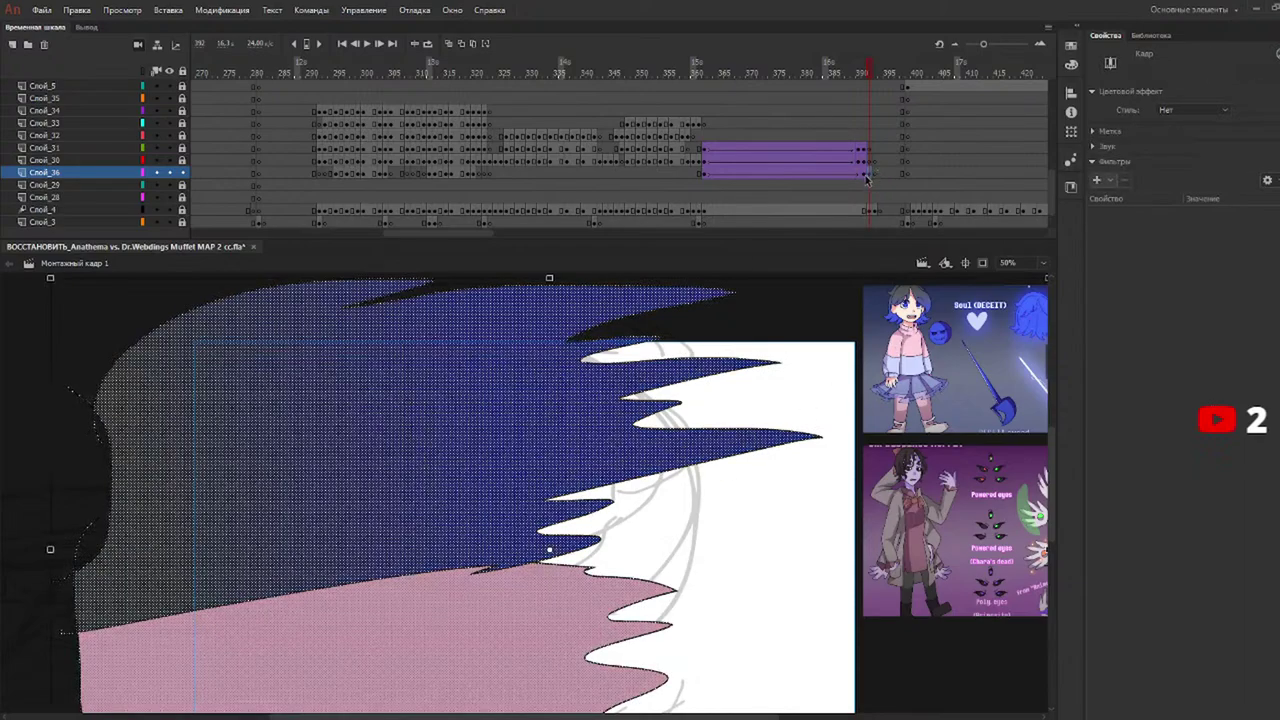
key(F8)
click(741, 164)
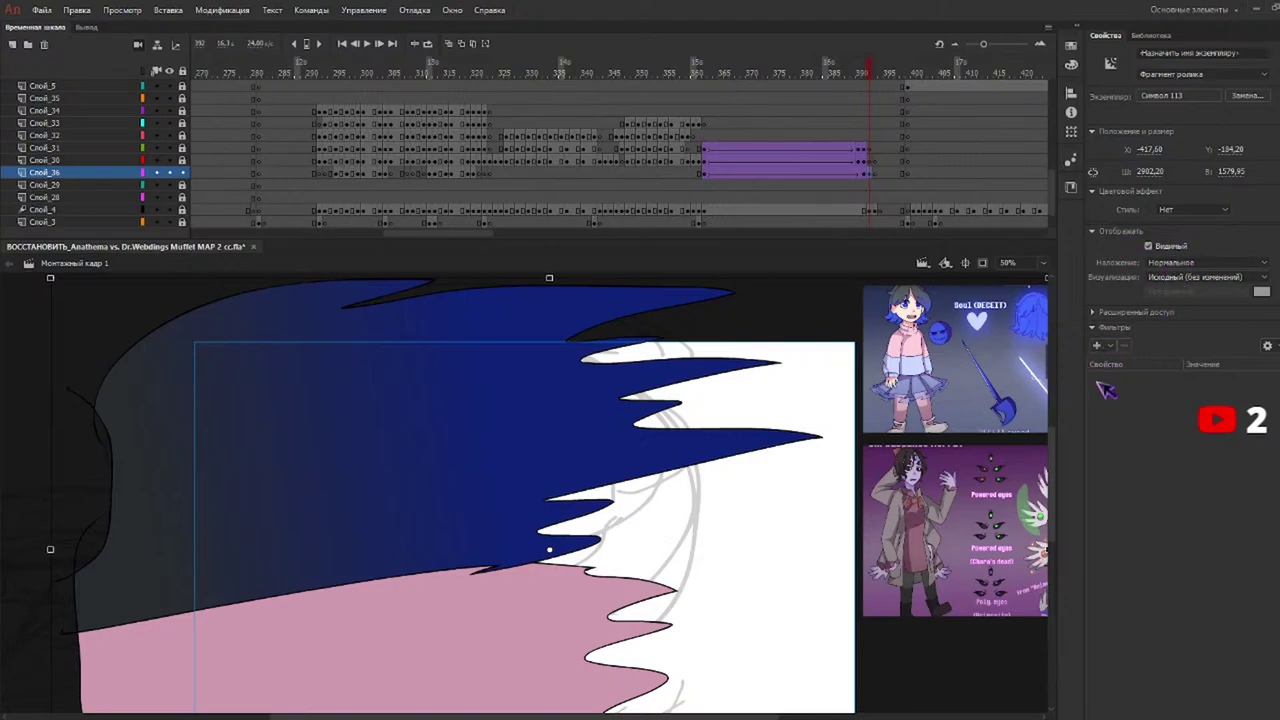
click(1142, 382)
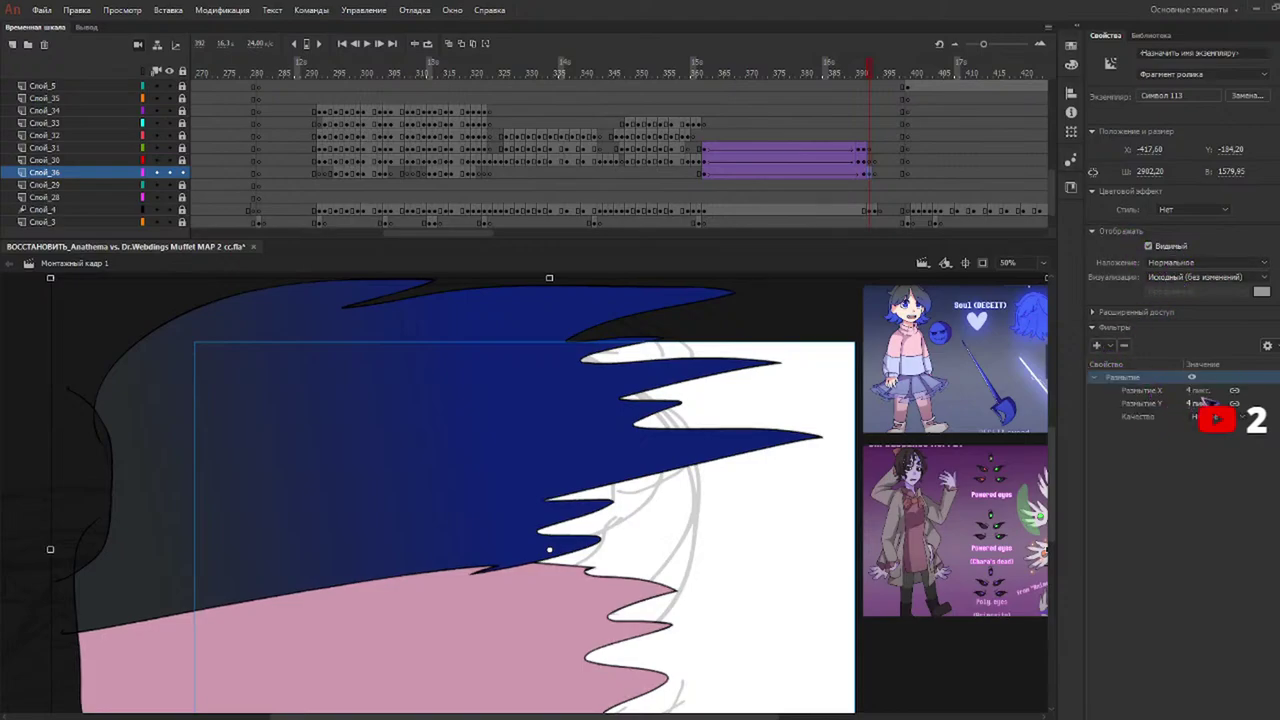
click(1203, 391)
drag(1199, 388, 1201, 388)
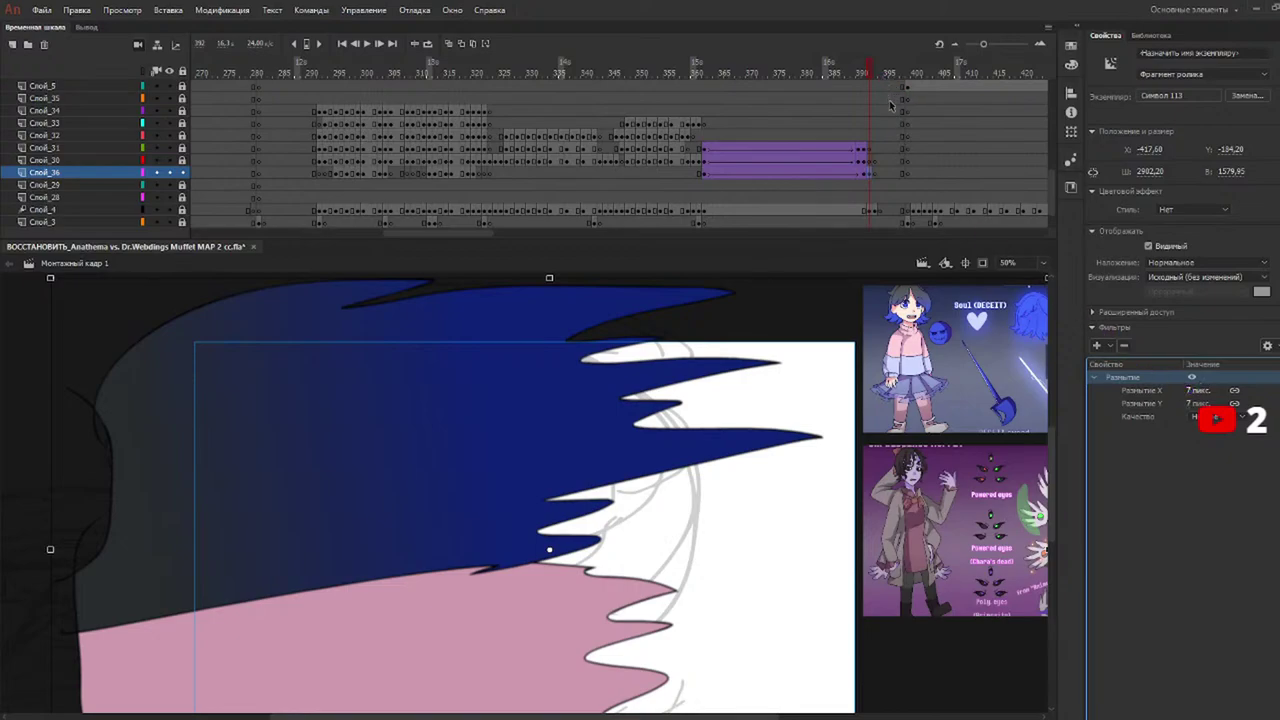
Paste the blurred smear symbol into frame 393 of Слой_36 and shift it left to match that frame's sketch.
key(period)
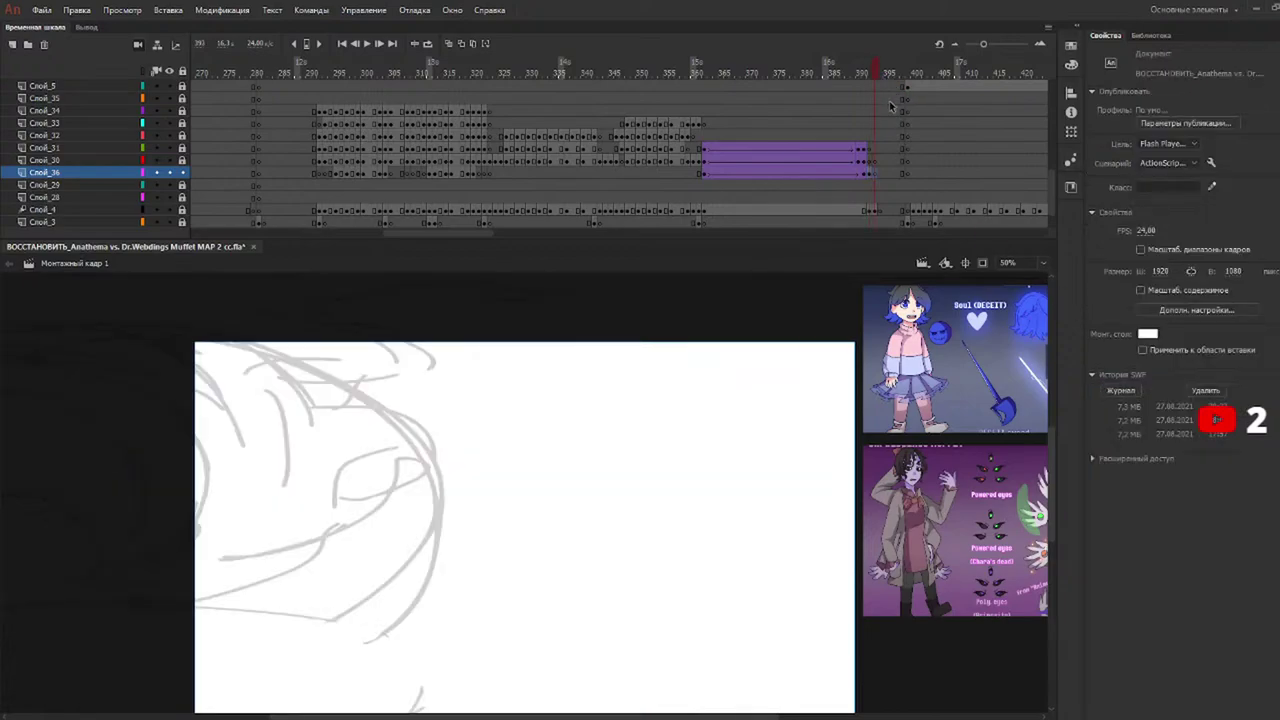
click(871, 175)
click(877, 176)
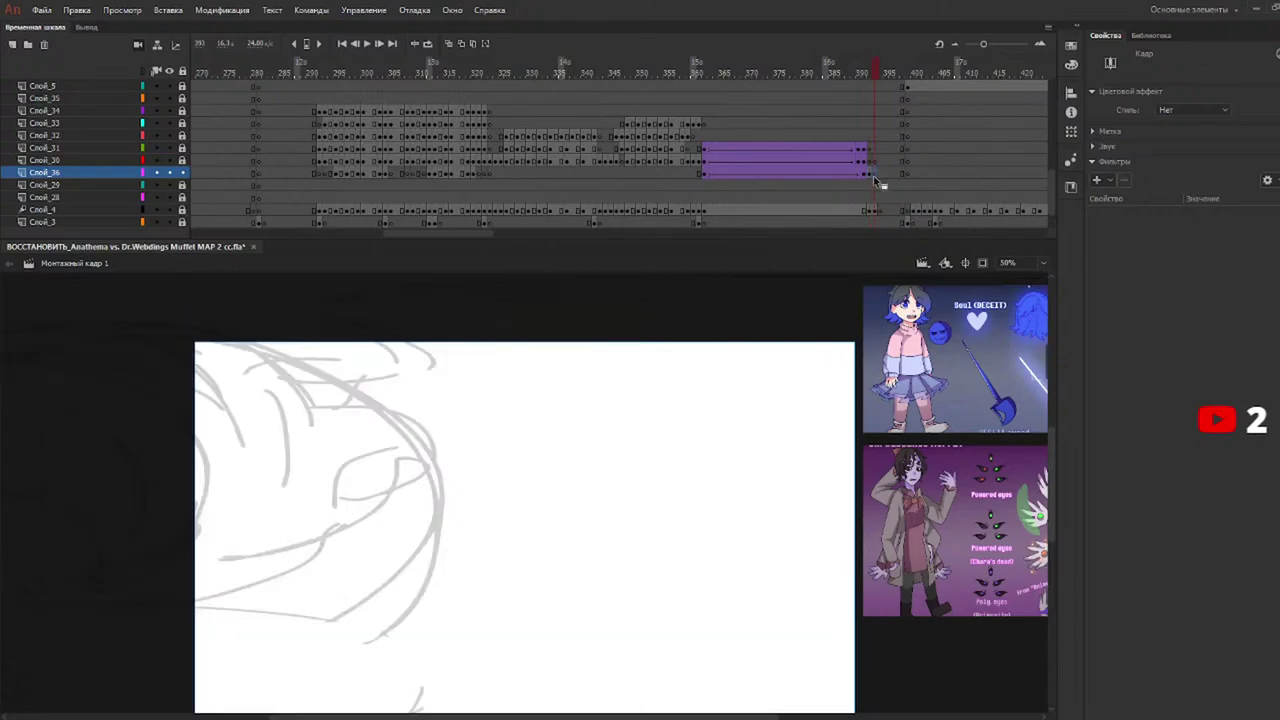
key(ctrl+v)
drag(609, 447, 176, 404)
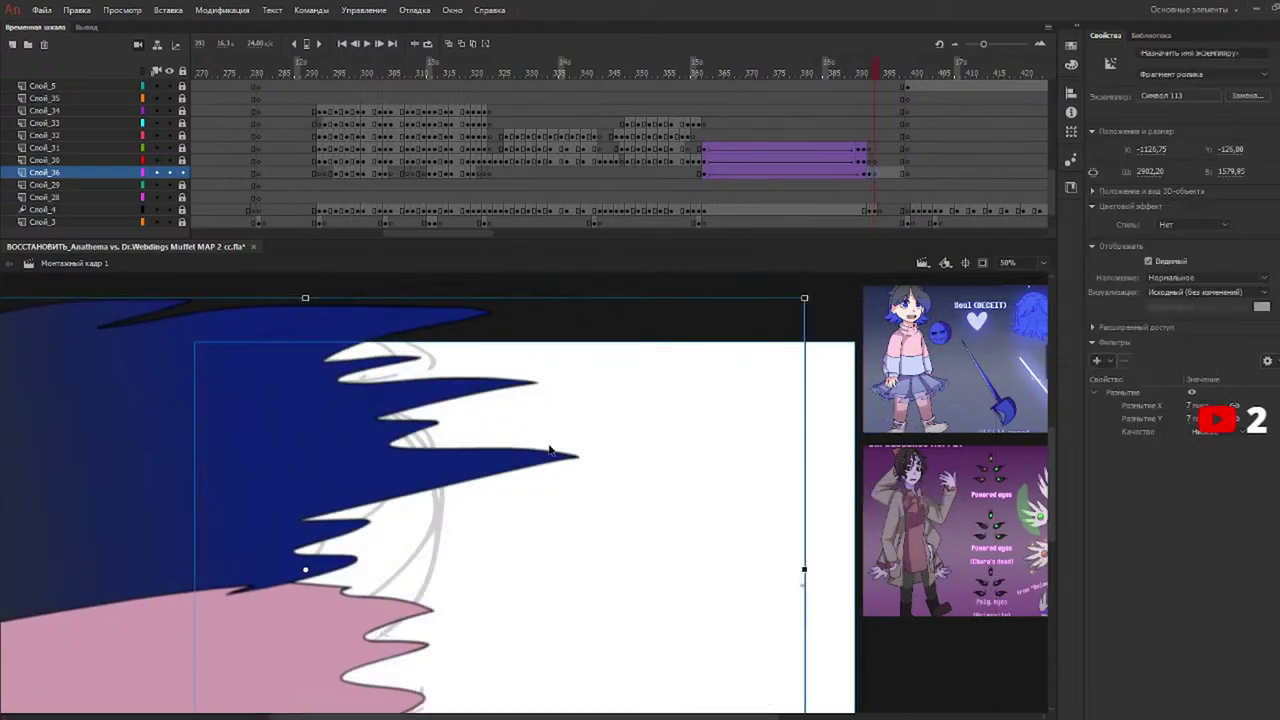
Stretch the smear symbol on frame 393 horizontally, move it further left and increase its blur.
drag(806, 570, 1078, 570)
drag(357, 460, 214, 465)
drag(1189, 406, 1191, 386)
Scrub and play back the scene to review the new smear frames, replaying from frame 288 and from around frame 361.
drag(787, 71, 882, 80)
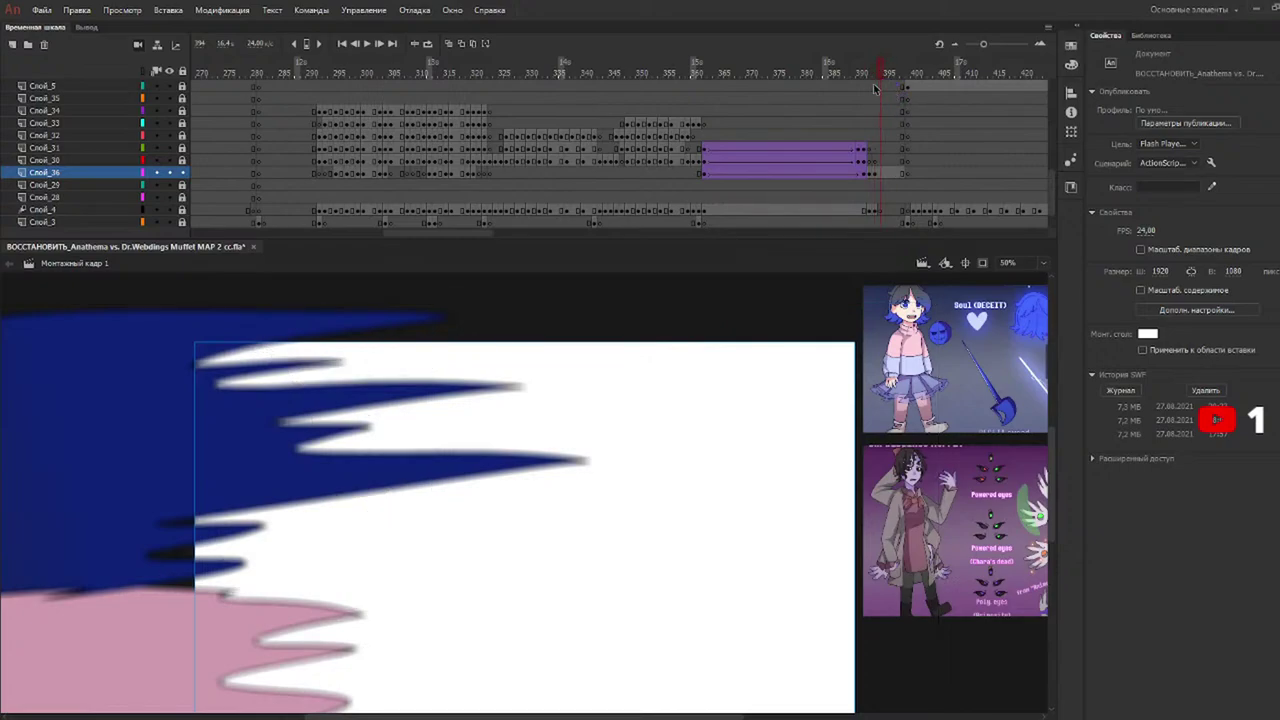
drag(873, 74, 680, 54)
key(Return)
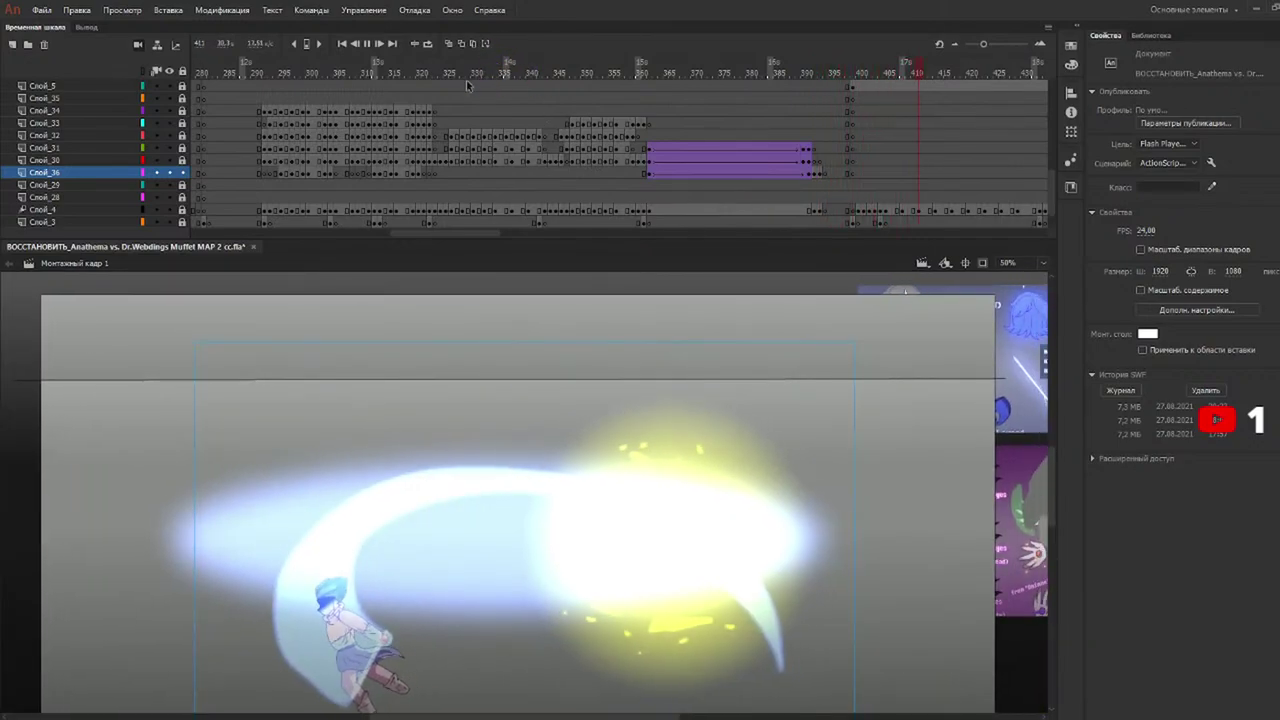
click(242, 70)
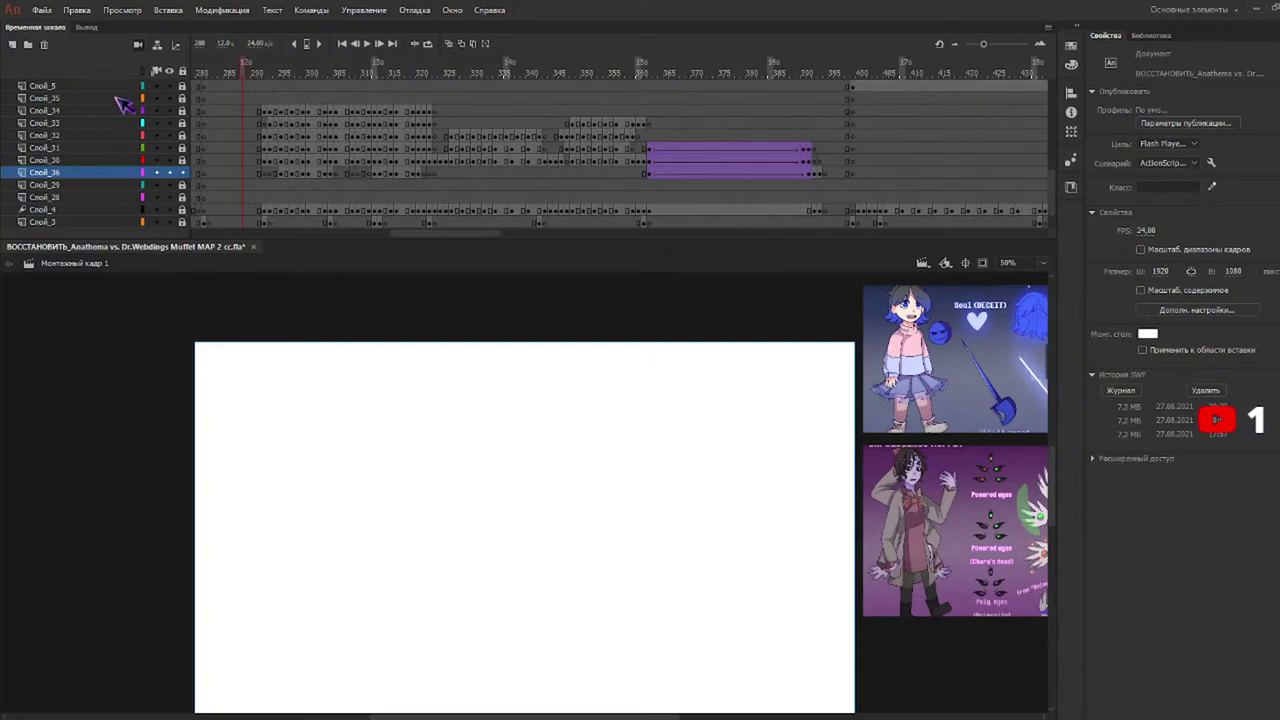
key(Return)
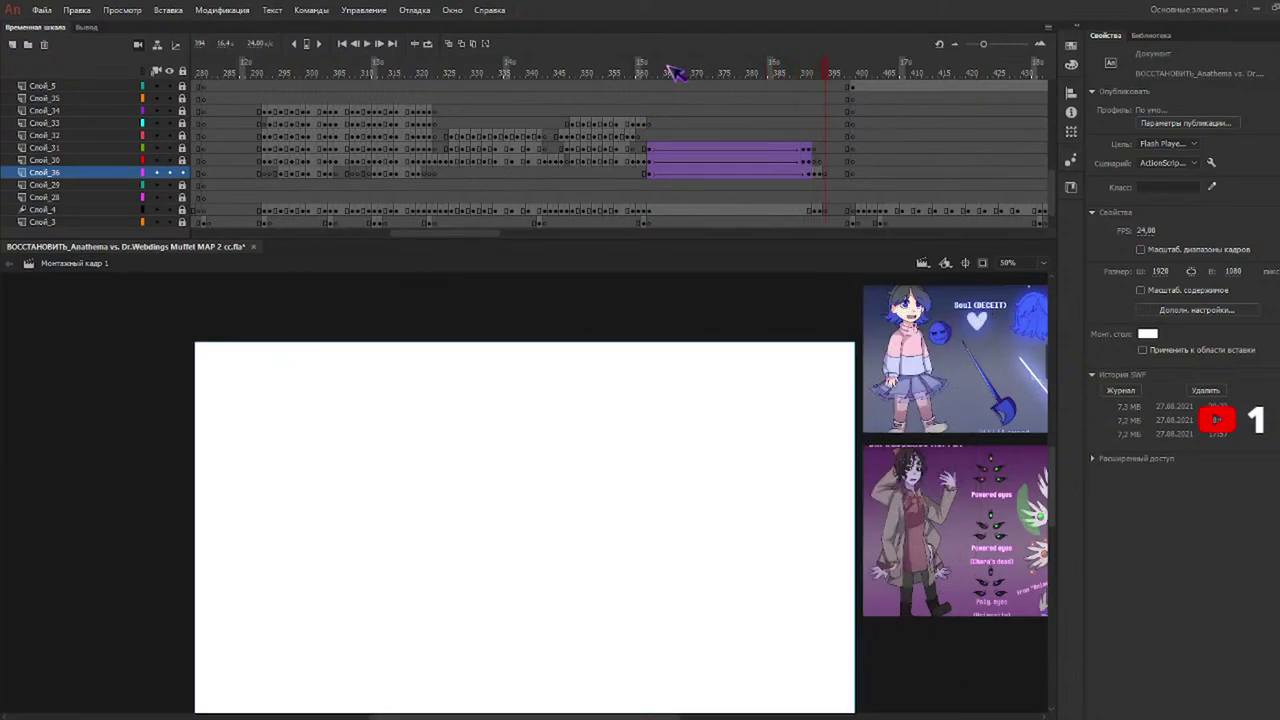
drag(672, 72, 645, 77)
key(Return)
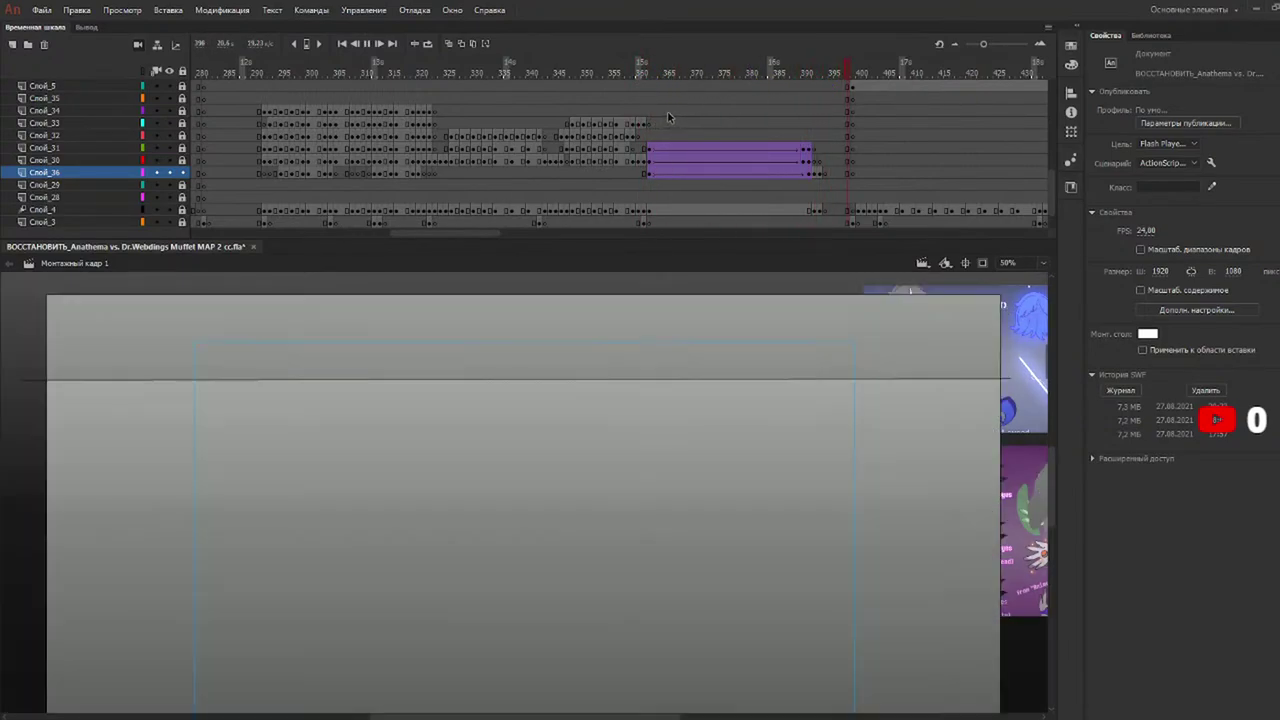
Scrub the earlier lit shot around frames 234 to 242 and inspect layers Слой_2 and Слой_4 for its shading artwork, unlocking Слой_2.
drag(671, 76, 510, 131)
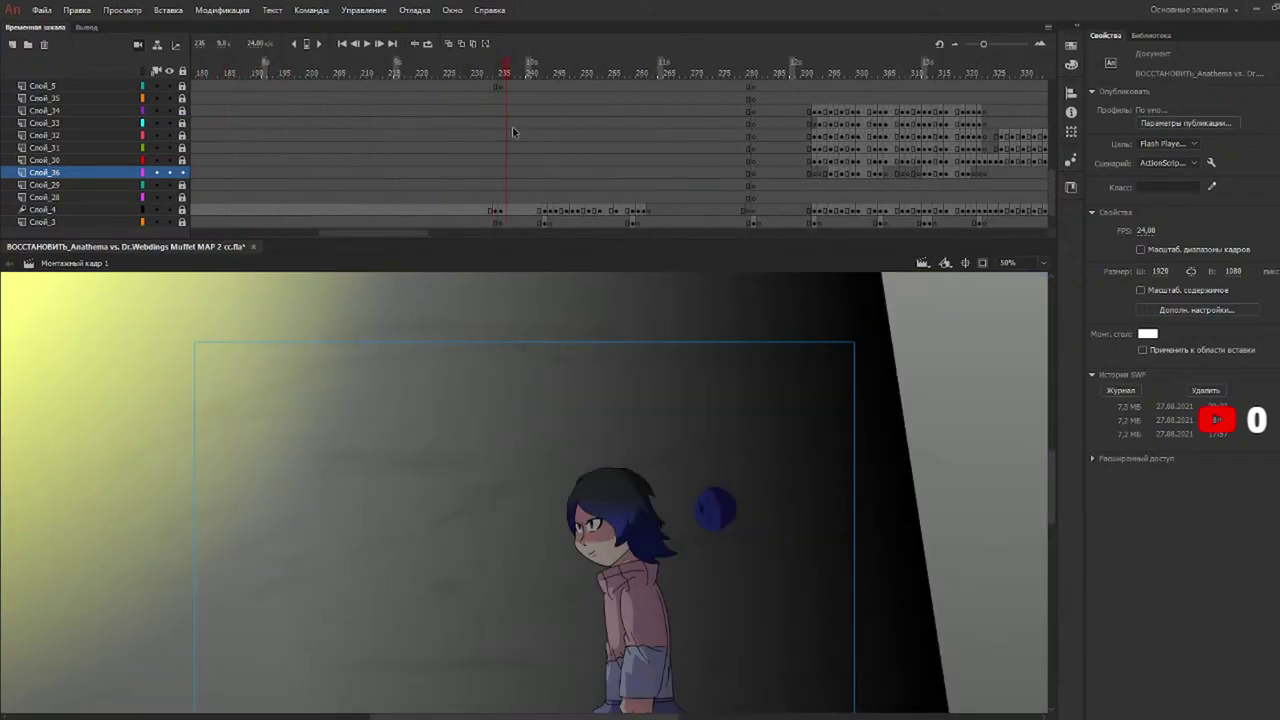
scroll(1045, 200, down, 1)
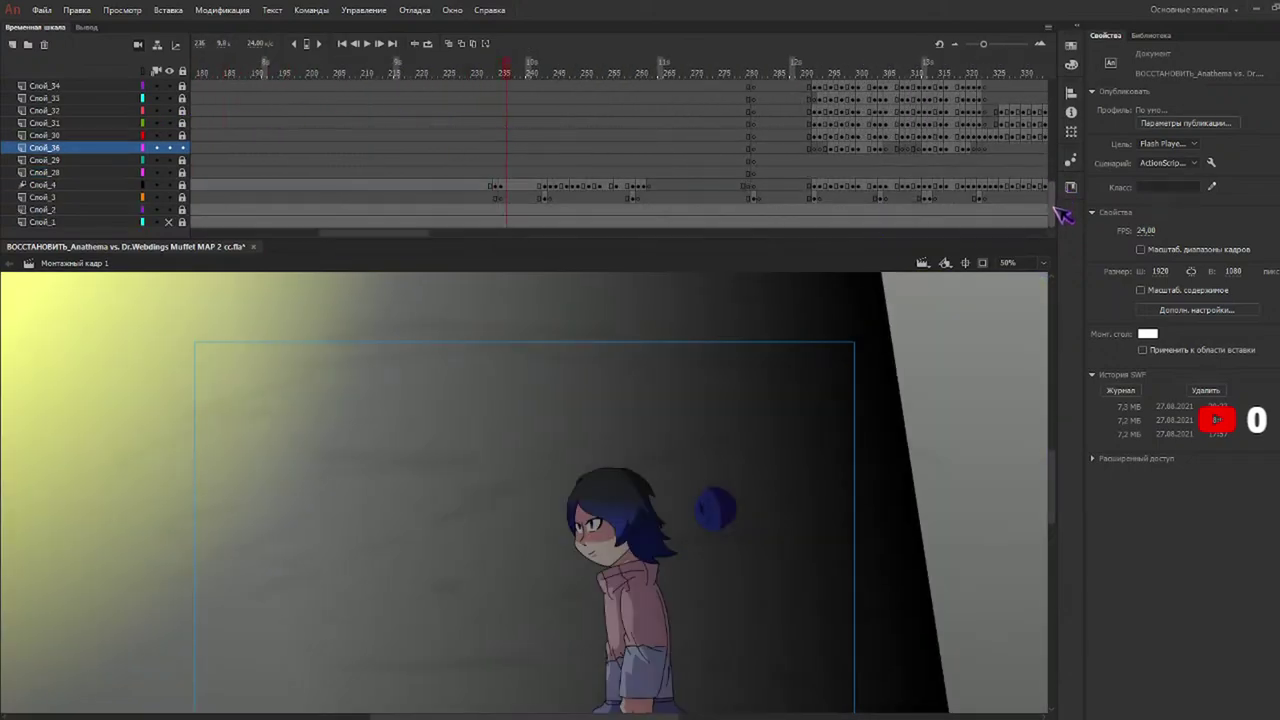
drag(533, 66, 657, 90)
drag(660, 92, 506, 109)
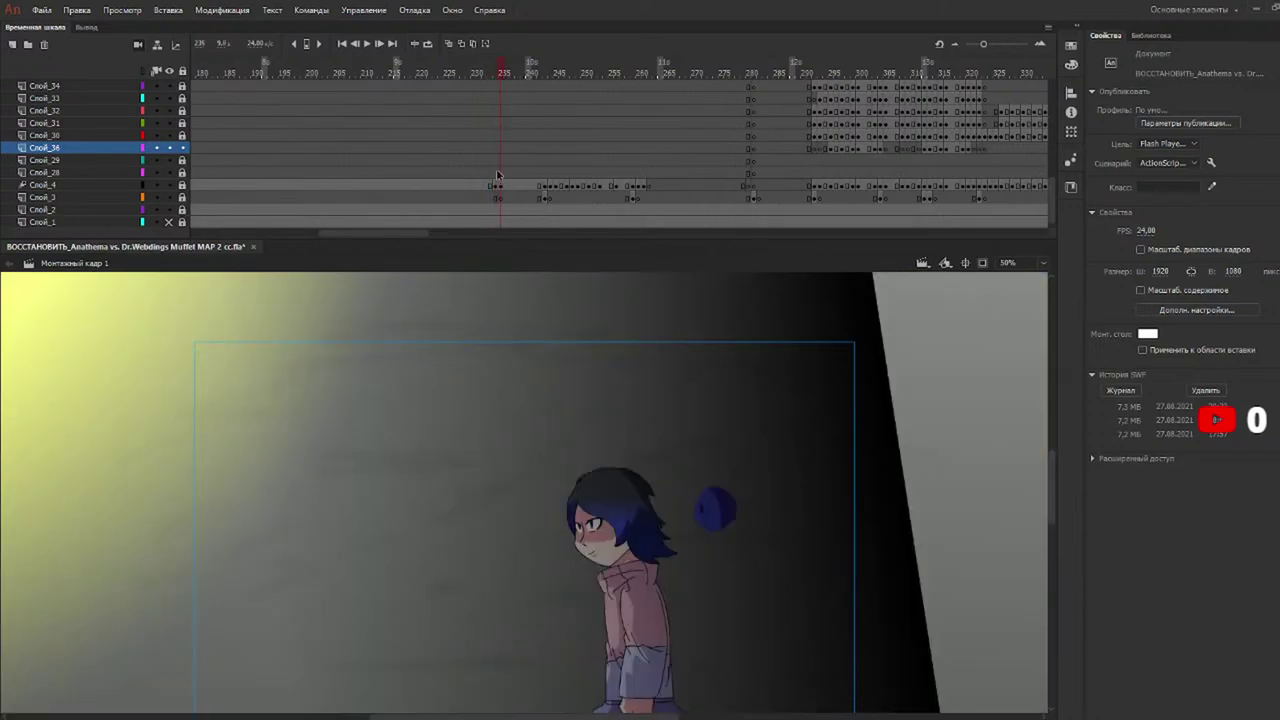
click(494, 212)
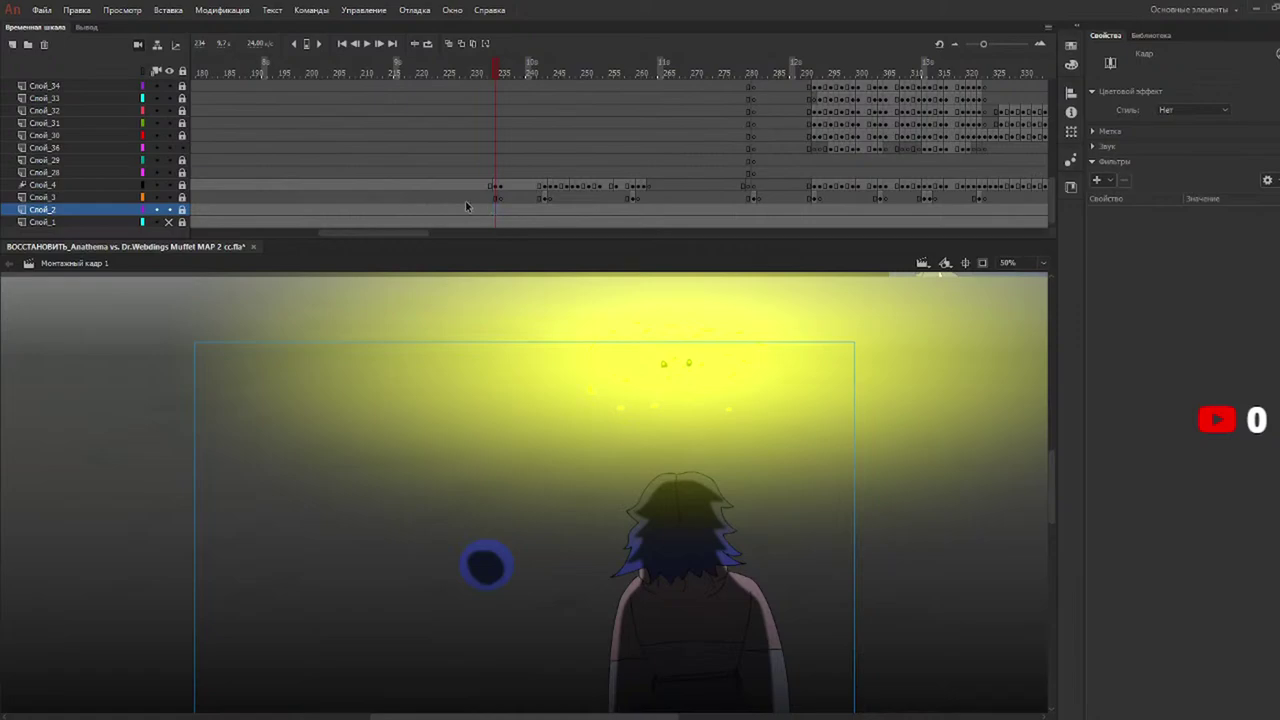
click(297, 210)
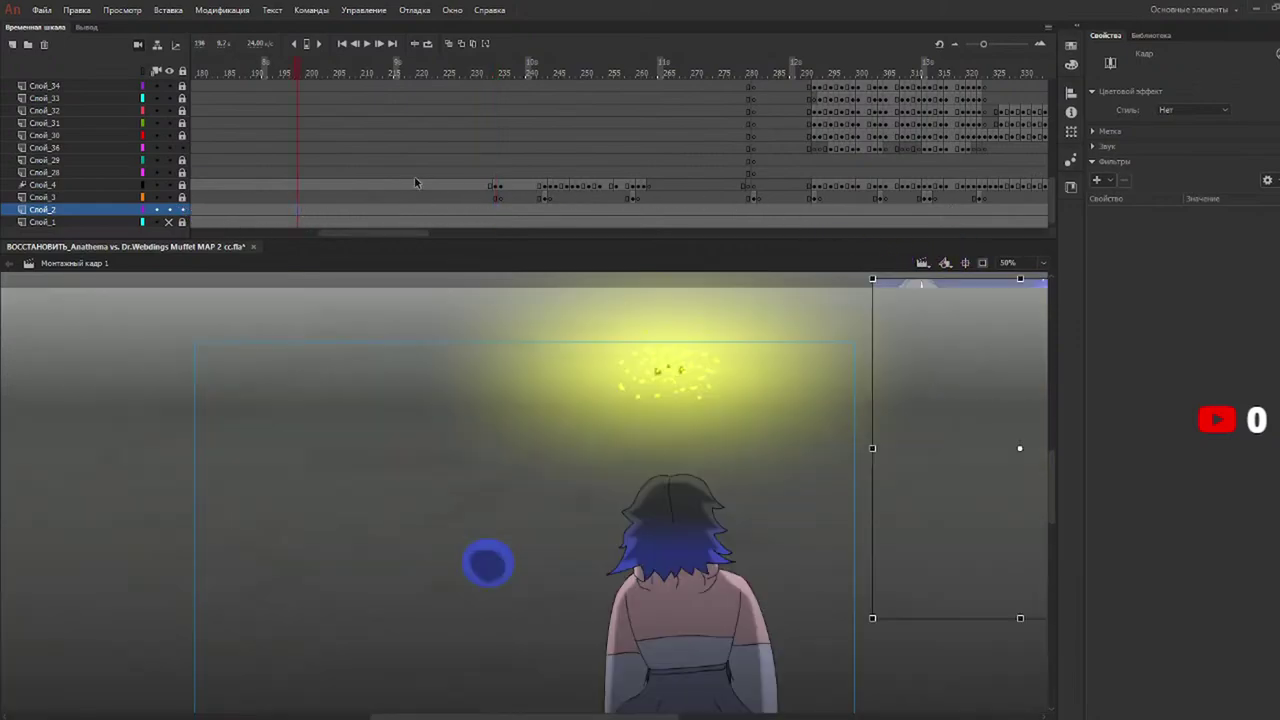
click(446, 187)
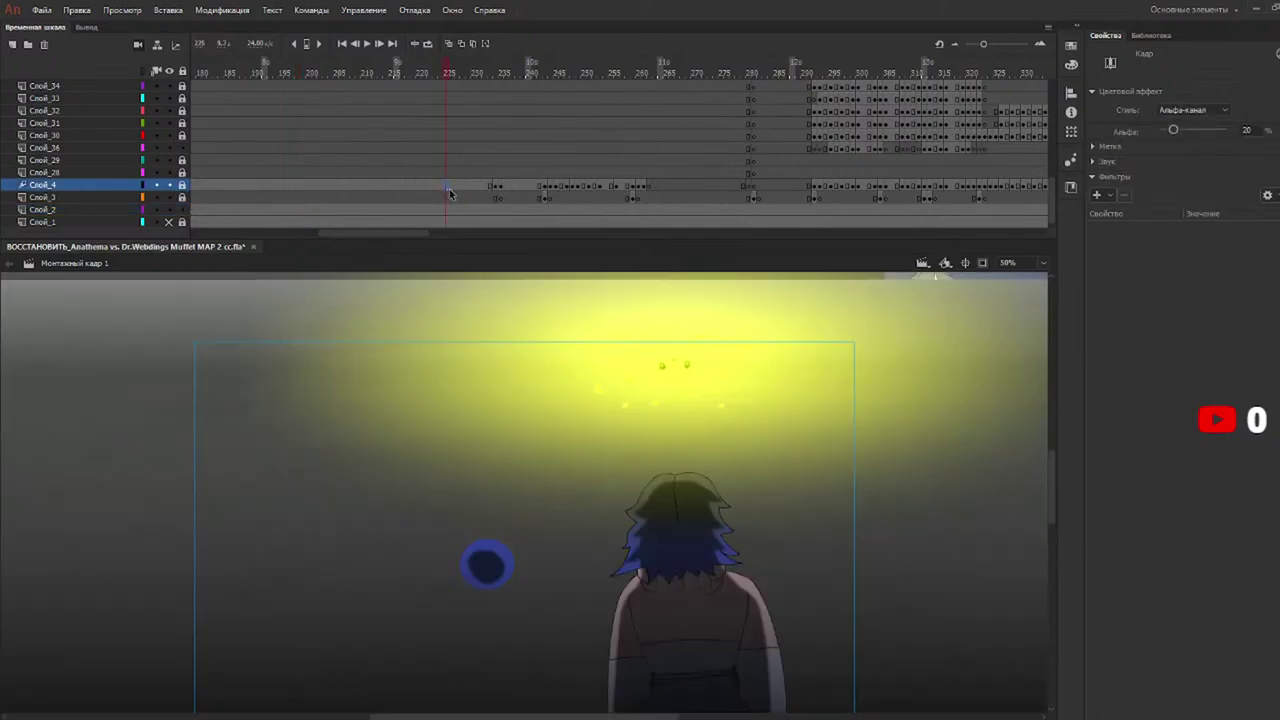
click(539, 72)
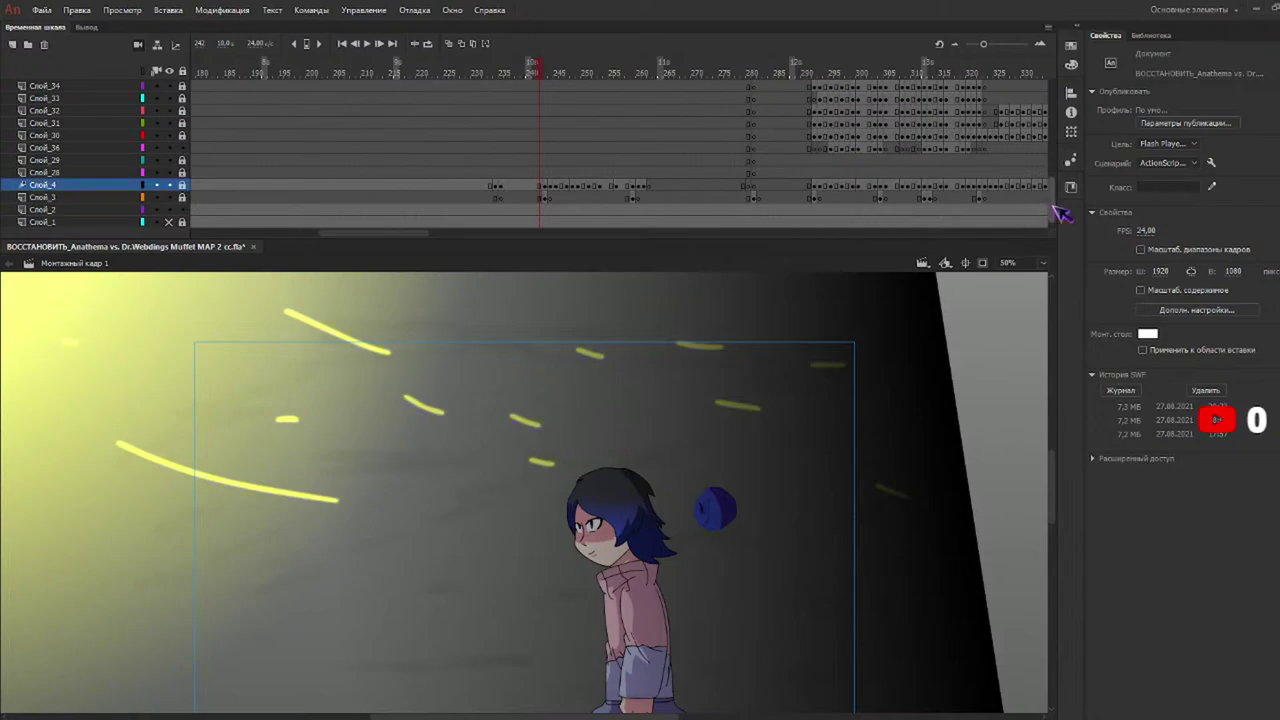
scroll(1055, 190, up, 2)
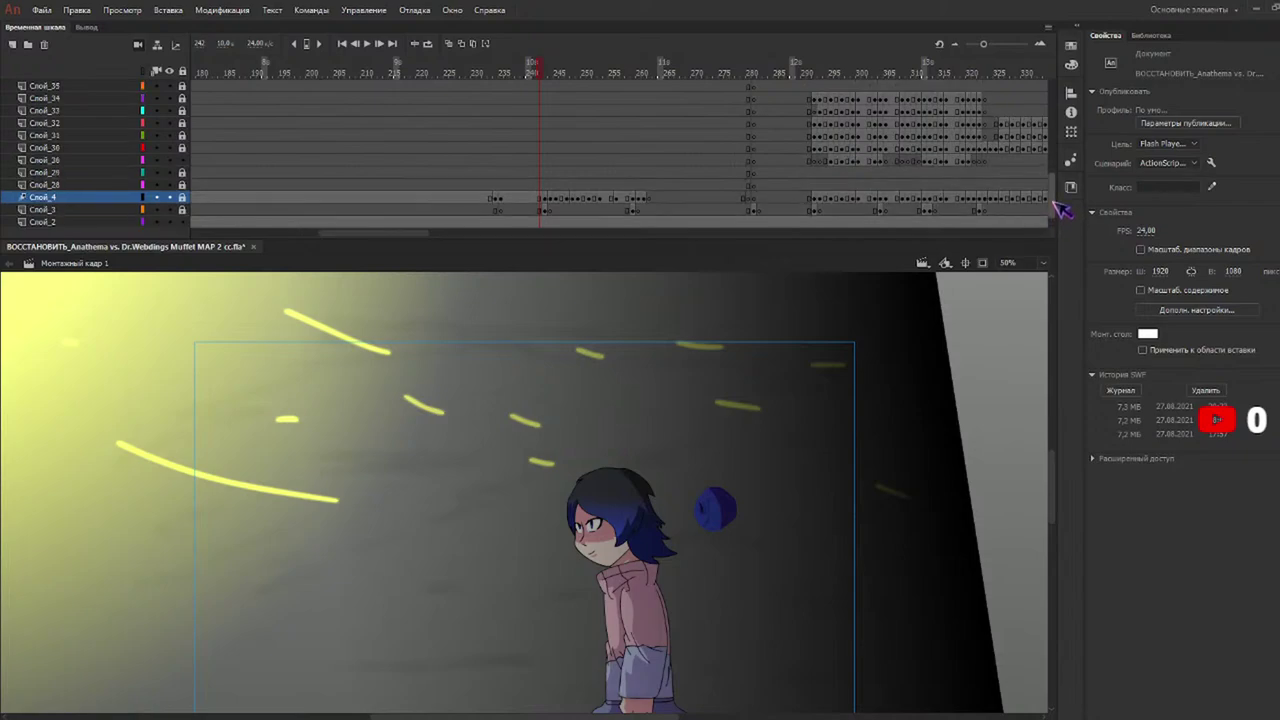
scroll(1064, 196, up, 3)
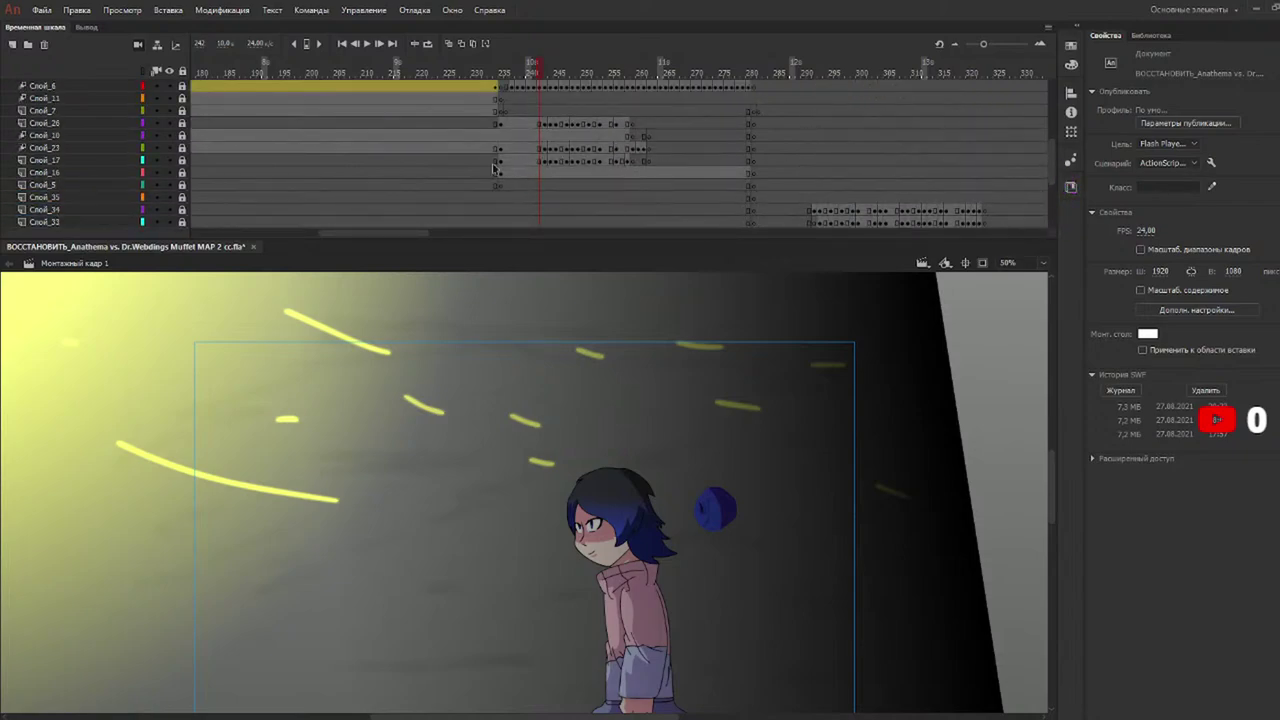
Unlock layers Слой_17 and Слой_16, toggle Слой_17's visibility to check it, and select the artwork on frame 247 of Слой_16.
click(182, 160)
click(555, 175)
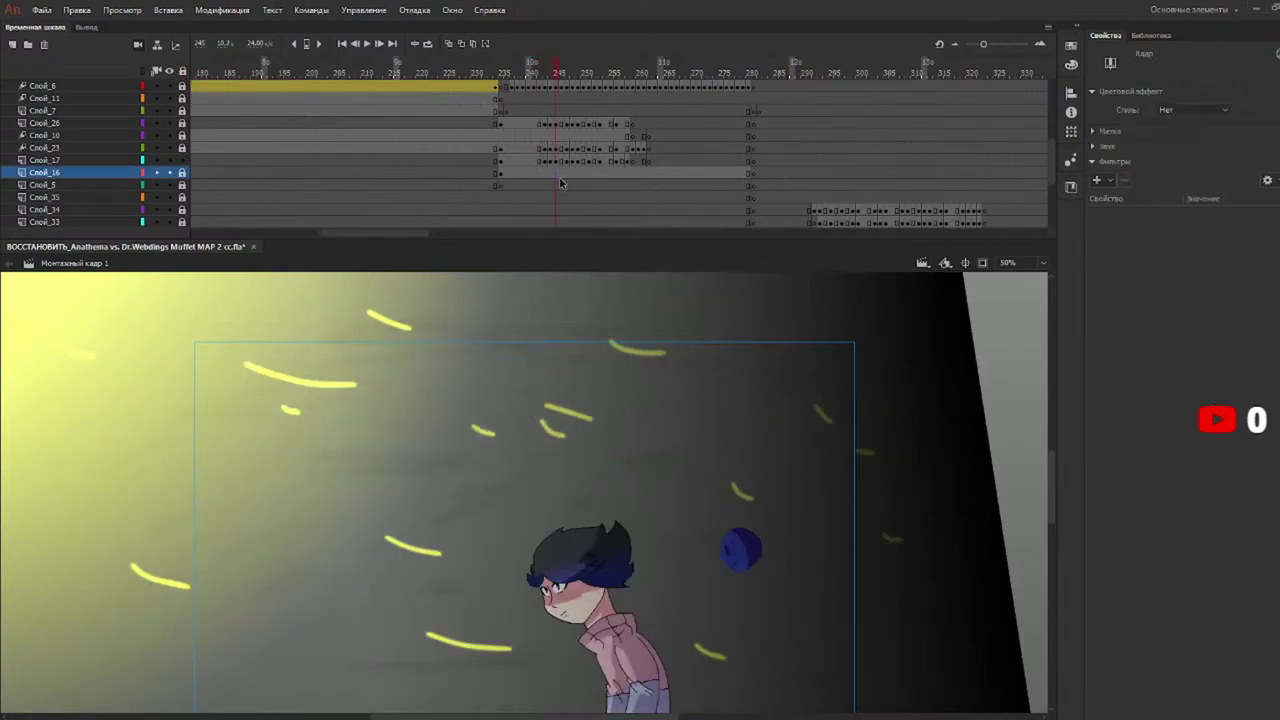
click(172, 160)
click(172, 160)
click(182, 171)
click(567, 180)
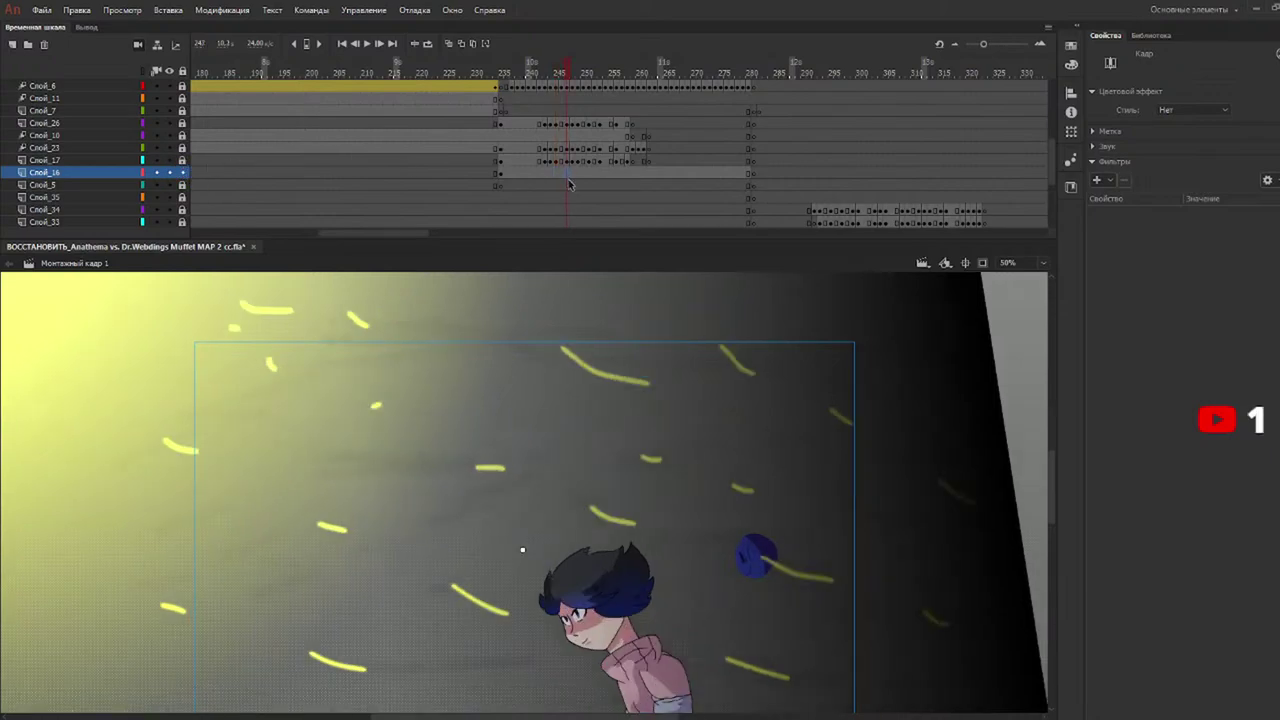
Go to frame 281 and examine which layers are free there and where the character frames begin around frames 291–292.
drag(408, 236, 457, 234)
click(386, 68)
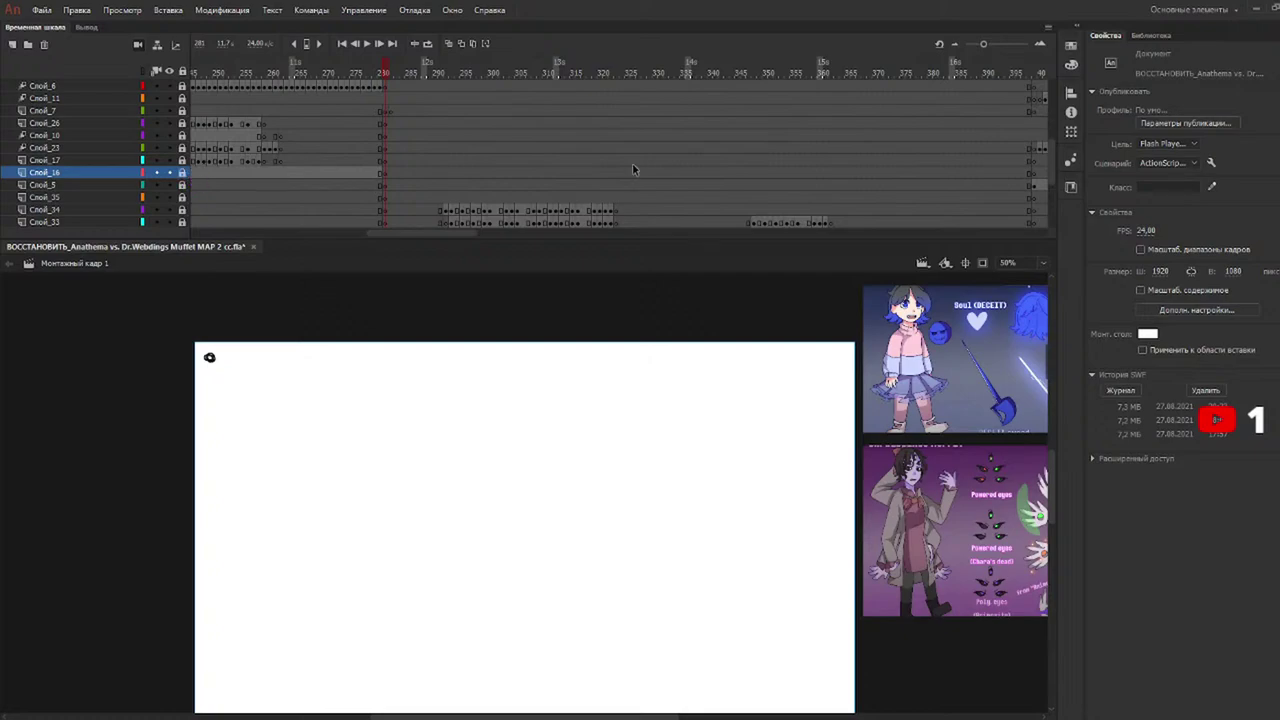
double_click(1051, 182)
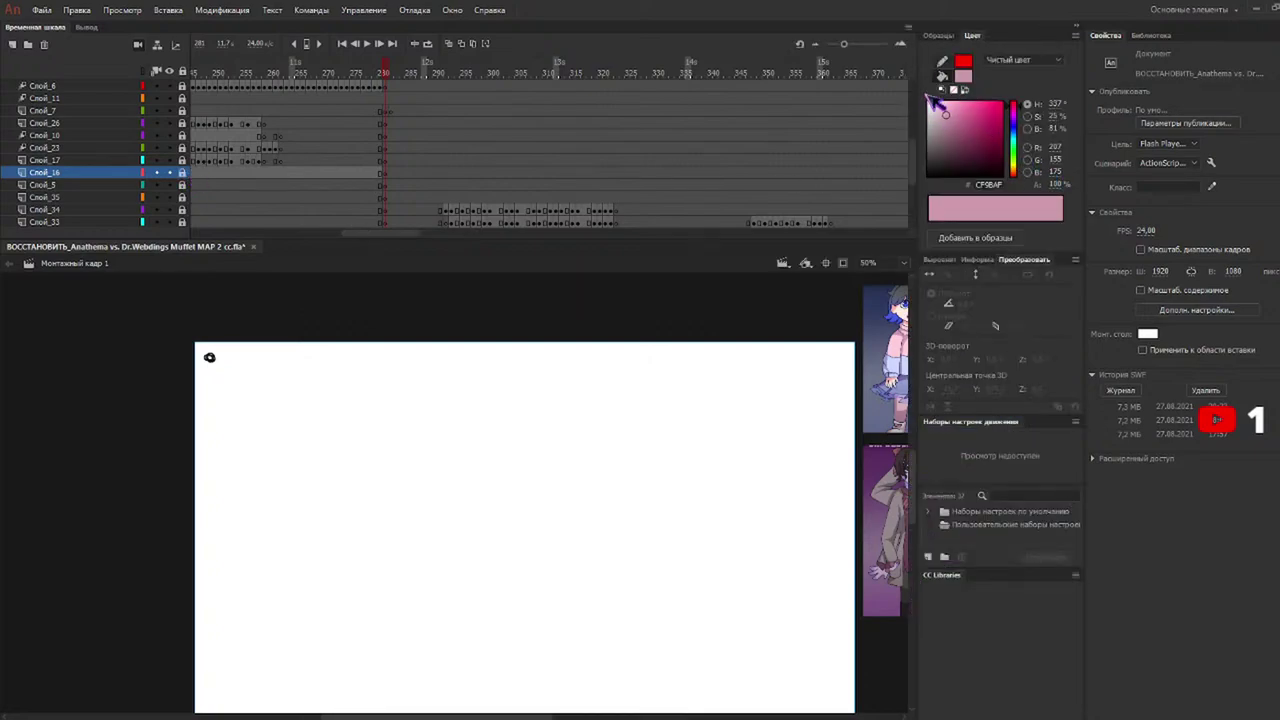
click(1077, 29)
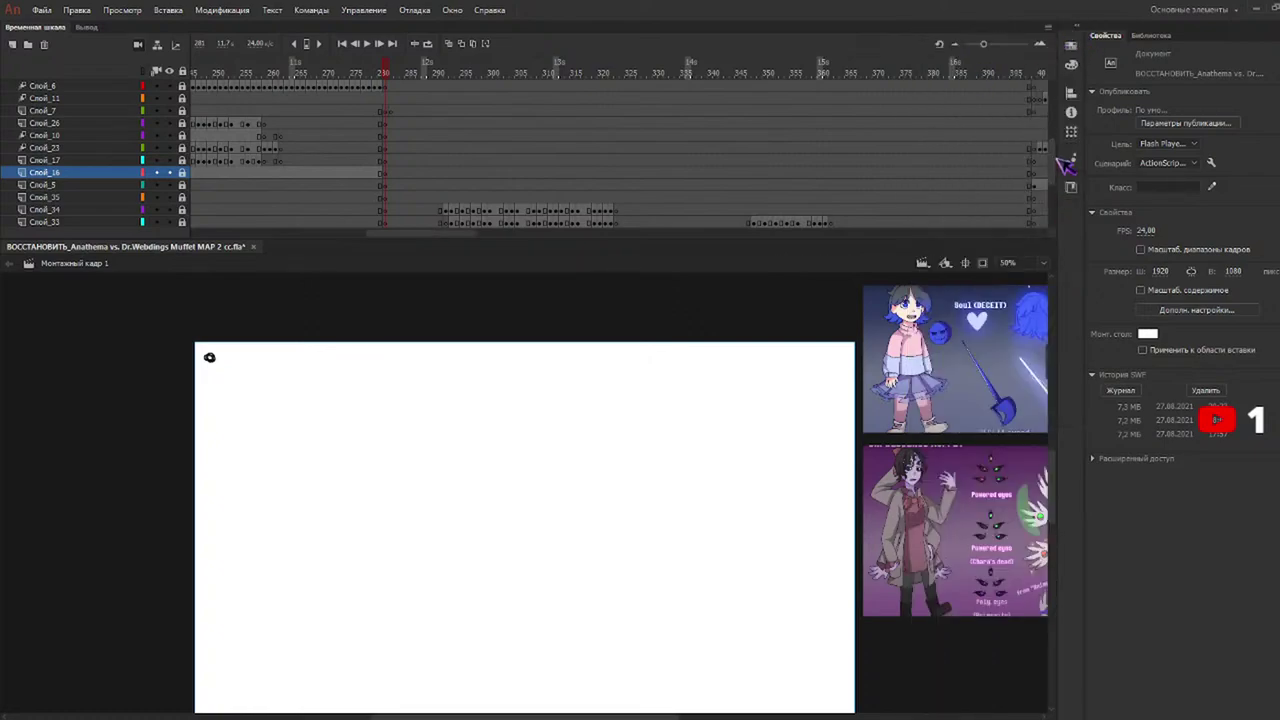
scroll(1045, 175, down, 3)
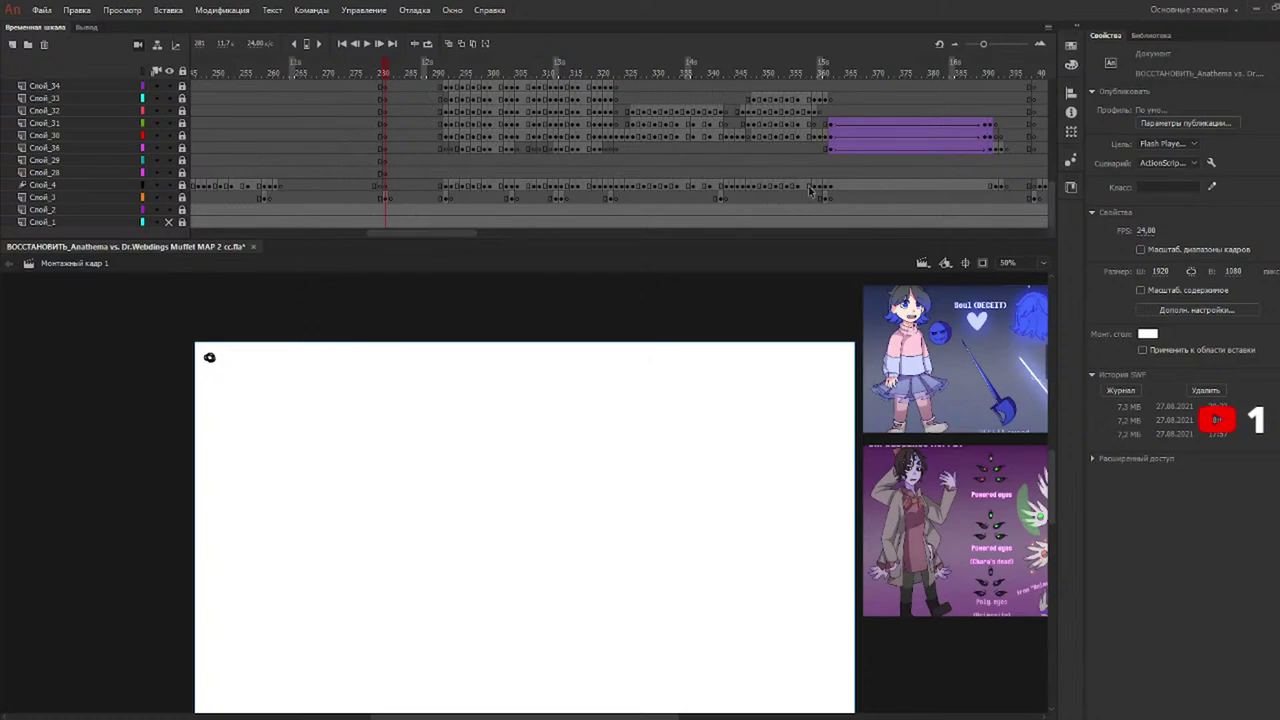
click(448, 70)
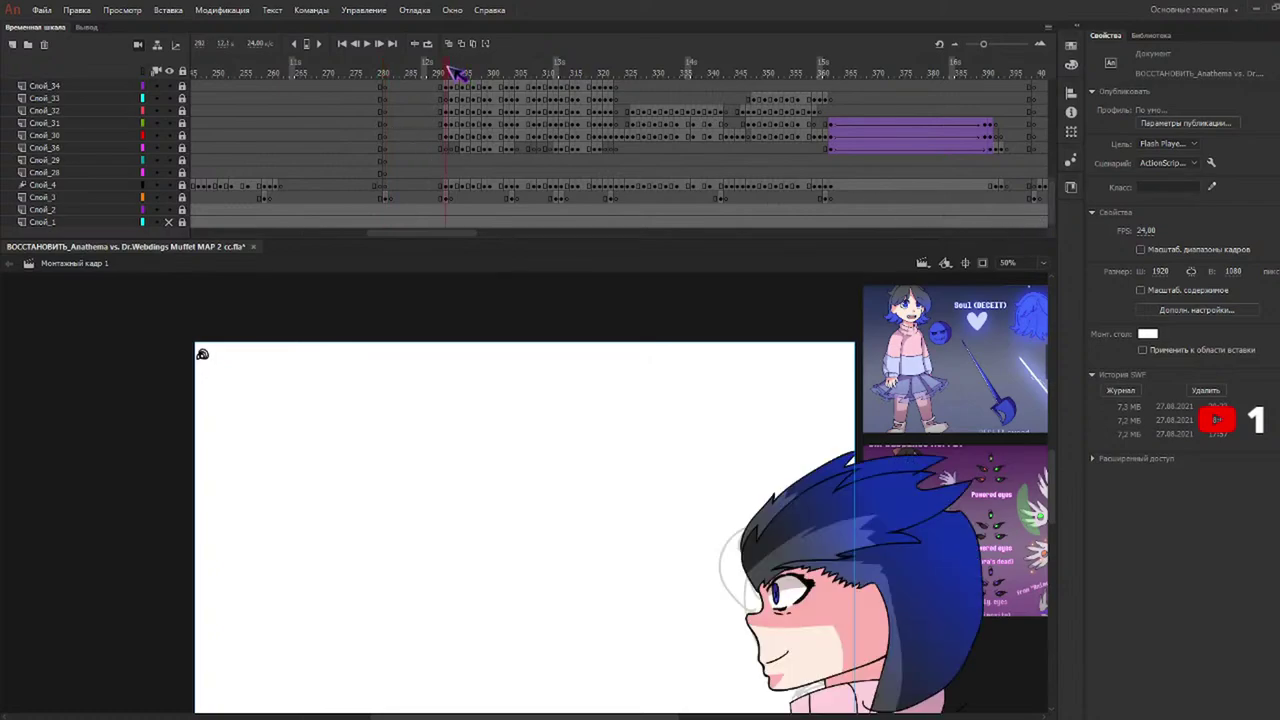
key(comma)
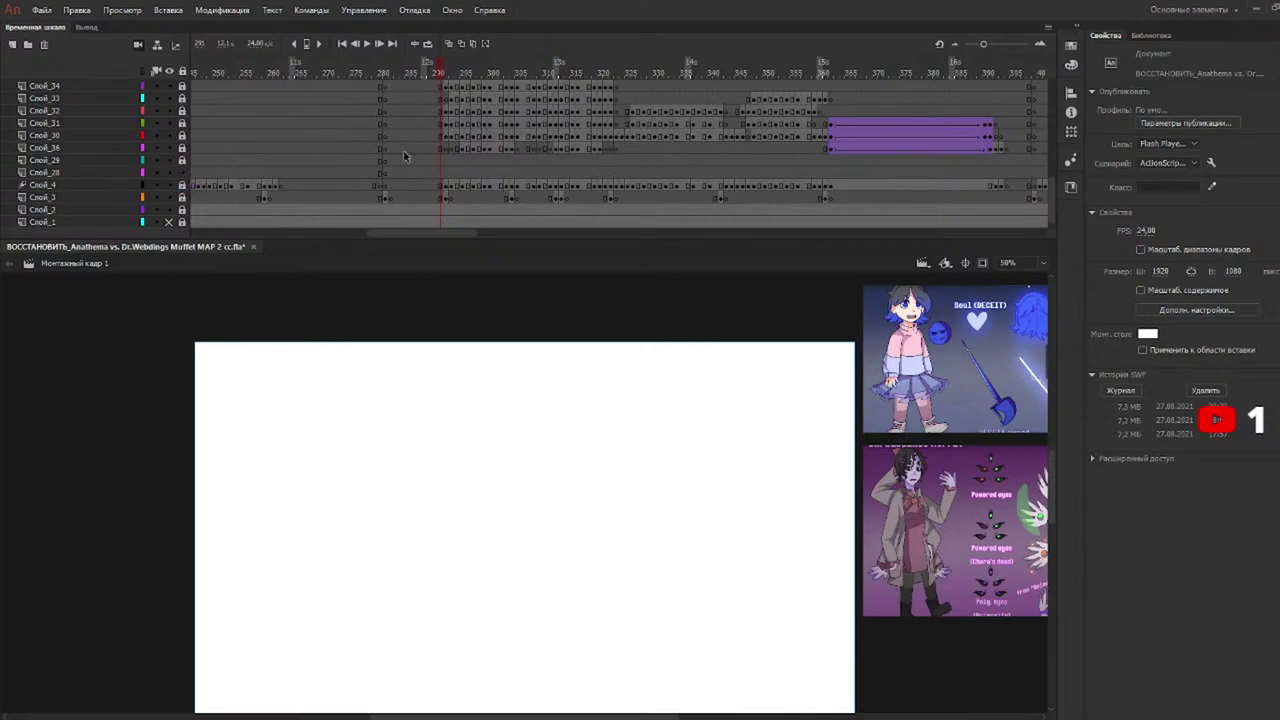
Unlock layer Слой_28, paste the copied grey gradient background onto its frame 281 and centre it over the stage.
click(447, 174)
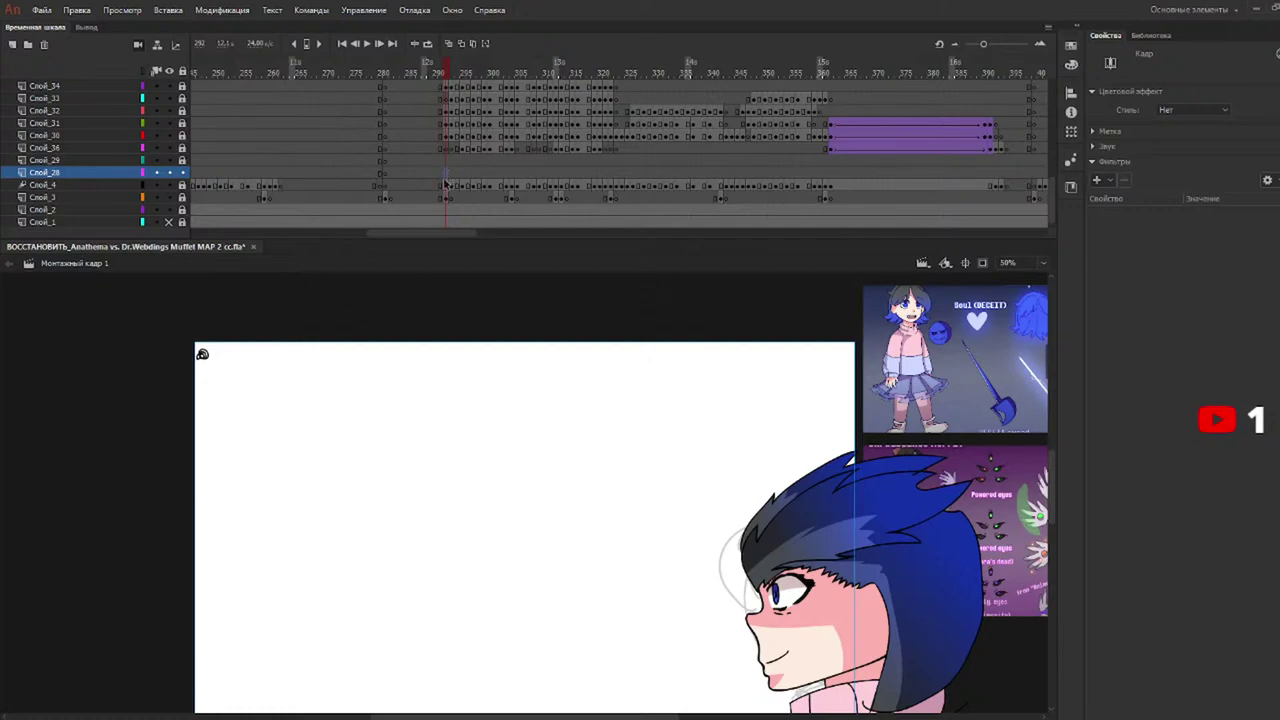
click(386, 173)
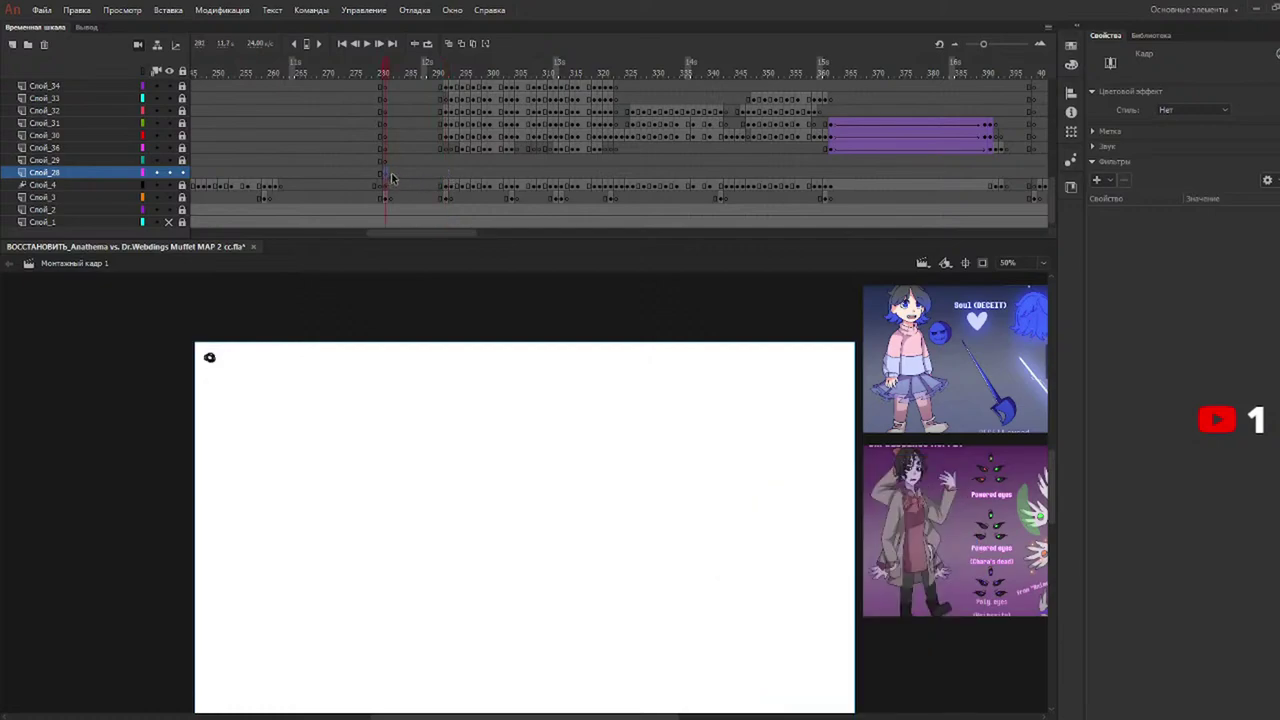
click(396, 179)
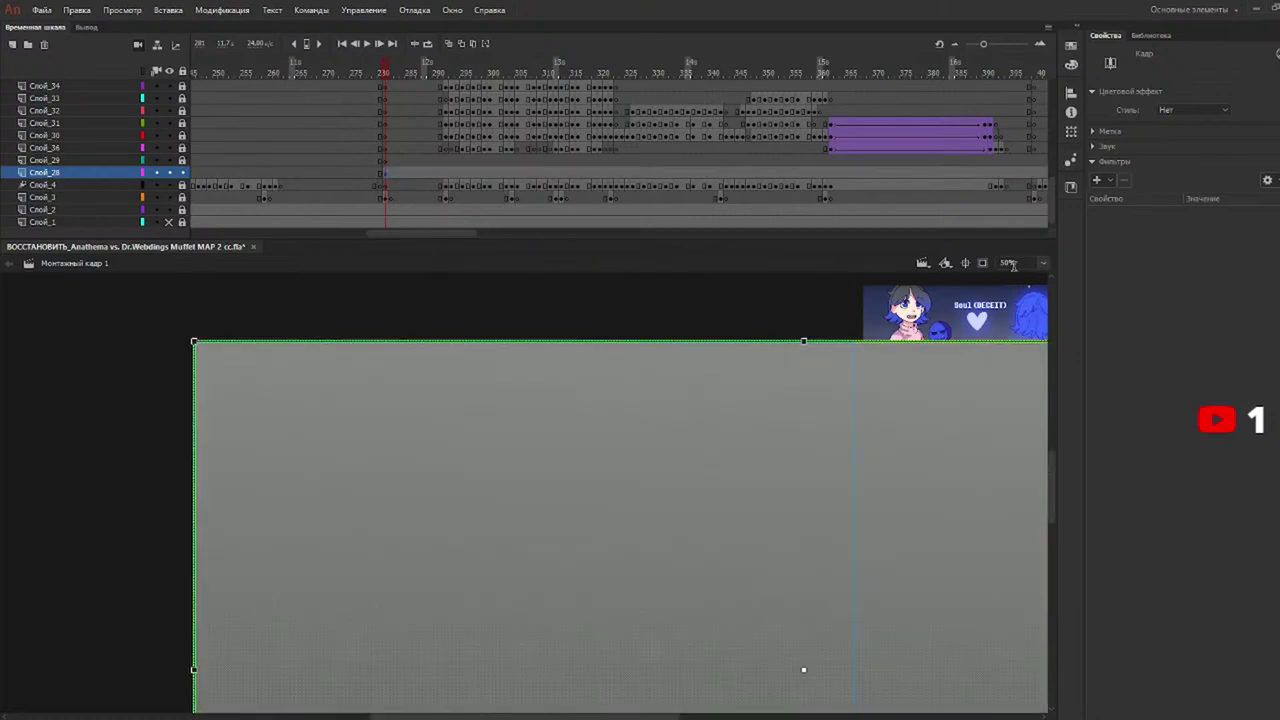
key(ctrl+minus)
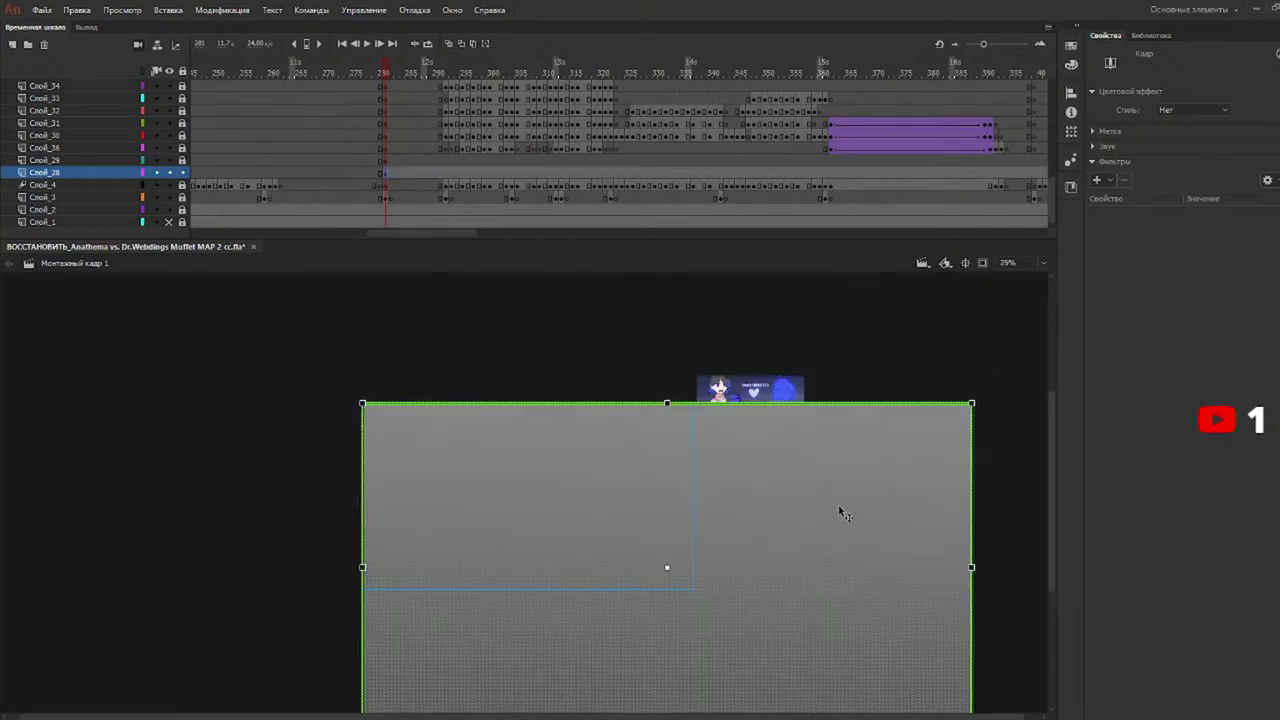
drag(838, 505, 731, 472)
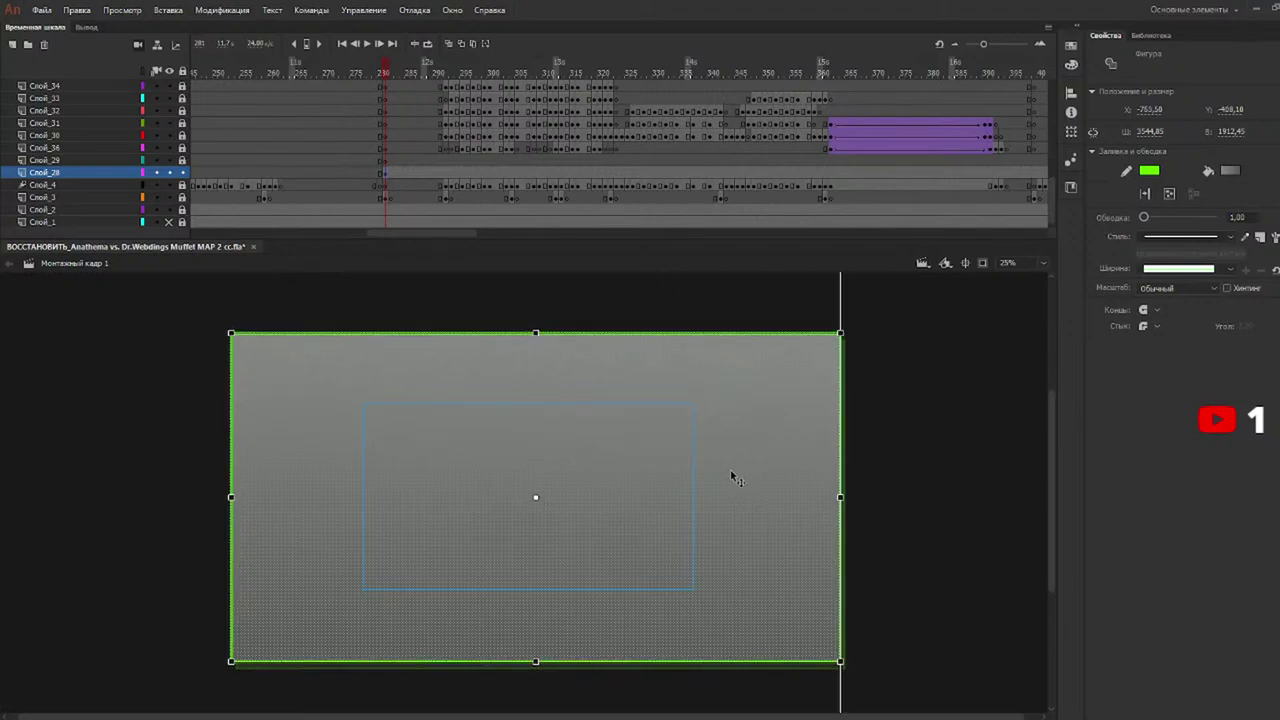
click(934, 434)
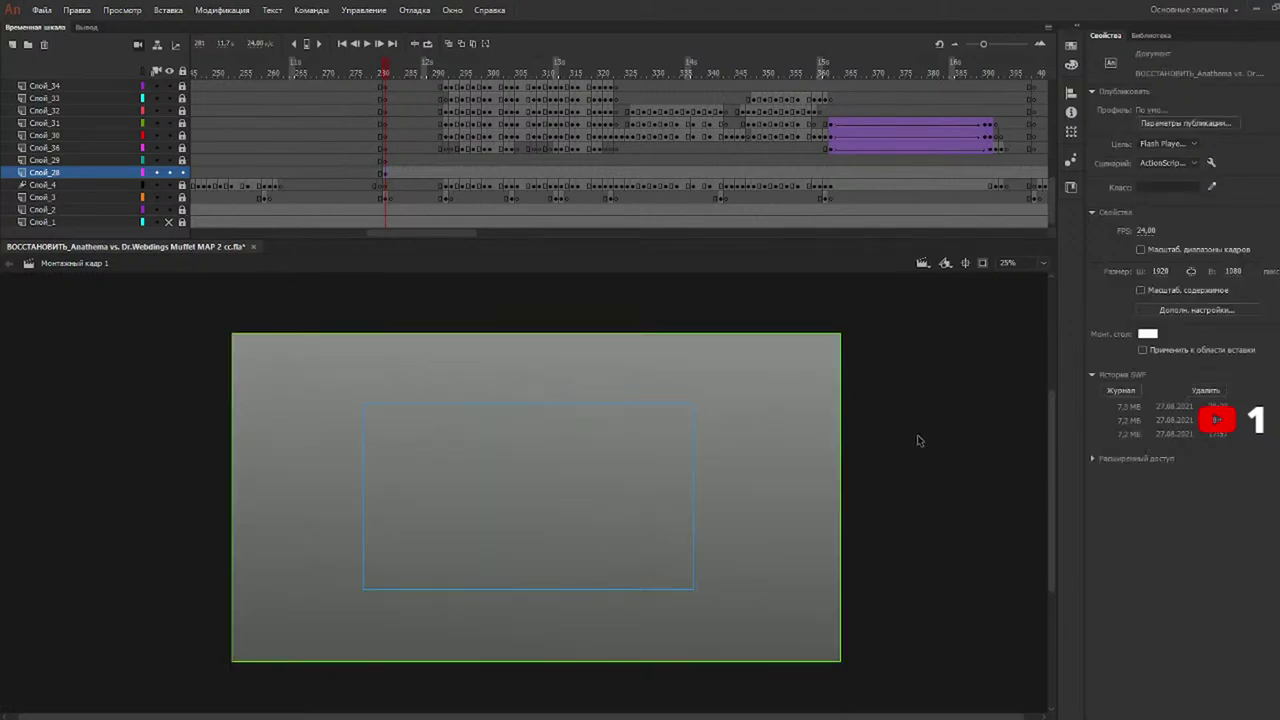
Set the Brush tool to a dark fill at size 1, trying a stroke on the background and undoing it.
key(n)
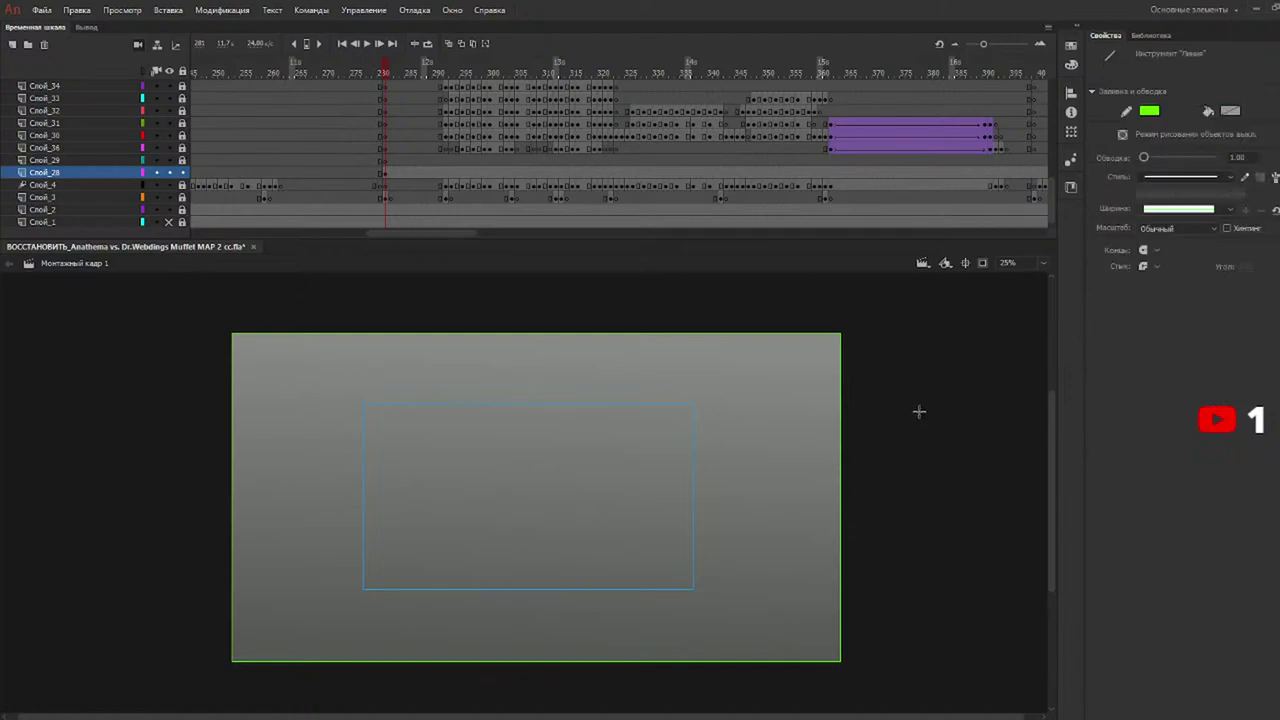
key(b)
click(1229, 110)
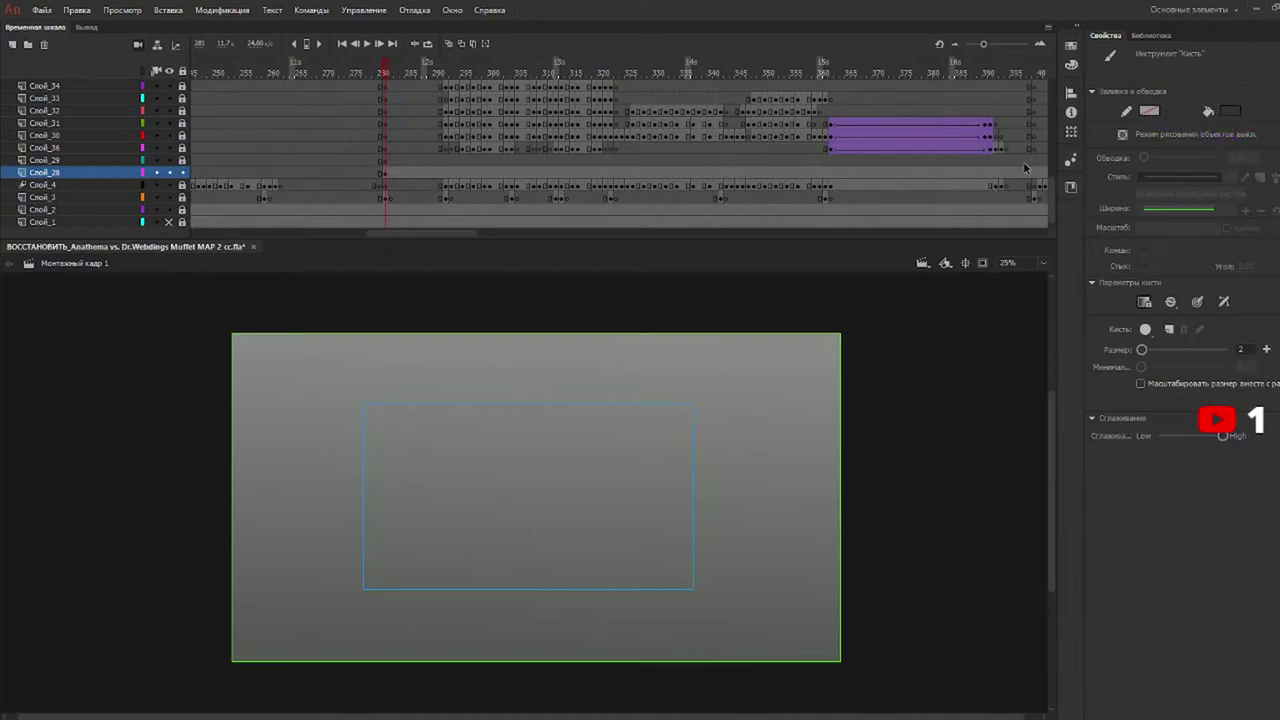
drag(1141, 349, 1109, 347)
drag(299, 437, 390, 441)
key(z)
key(ctrl+z)
key(b)
Brush thin, dark, roughly horizontal streaks across the whole grey background, letting some run past its left and right edges.
mouse_move(440, 353)
mouse_down()
mouse_move(266, 382)
mouse_move(800, 352)
mouse_up()
drag(570, 370, 720, 361)
drag(526, 376, 624, 373)
mouse_move(766, 382)
mouse_down()
mouse_move(508, 388)
mouse_move(722, 384)
mouse_up()
drag(490, 384, 232, 423)
drag(212, 428, 718, 437)
drag(628, 430, 324, 447)
drag(916, 450, 474, 470)
mouse_move(644, 445)
mouse_down()
mouse_move(190, 516)
mouse_move(502, 490)
mouse_up()
drag(594, 493, 288, 526)
drag(768, 512, 840, 516)
drag(862, 505, 532, 506)
drag(668, 499, 250, 569)
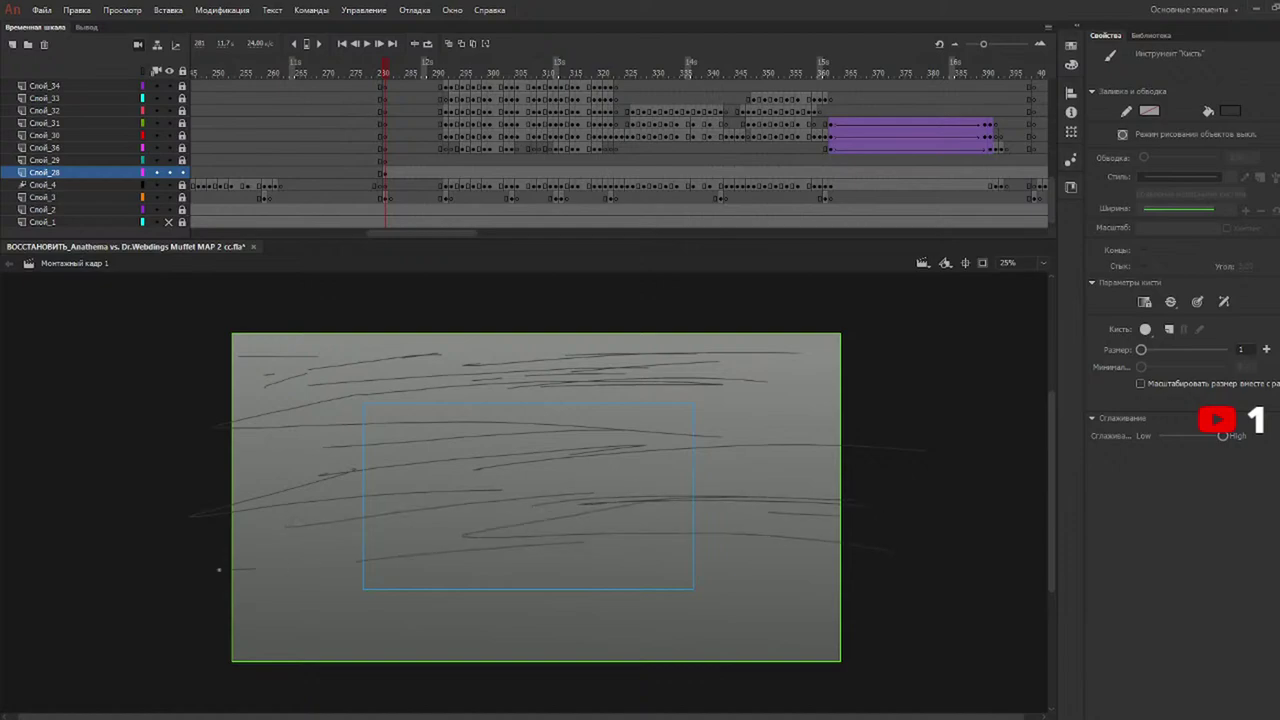
mouse_move(441, 577)
mouse_down()
mouse_move(790, 582)
mouse_move(310, 615)
mouse_up()
drag(484, 630, 320, 645)
drag(680, 612, 824, 615)
mouse_move(474, 565)
mouse_down()
mouse_move(248, 553)
mouse_move(820, 404)
mouse_move(296, 362)
mouse_move(261, 437)
mouse_move(200, 496)
mouse_up()
Select the background rectangle together with all its streaks and convert them into a movie clip symbol.
key(v)
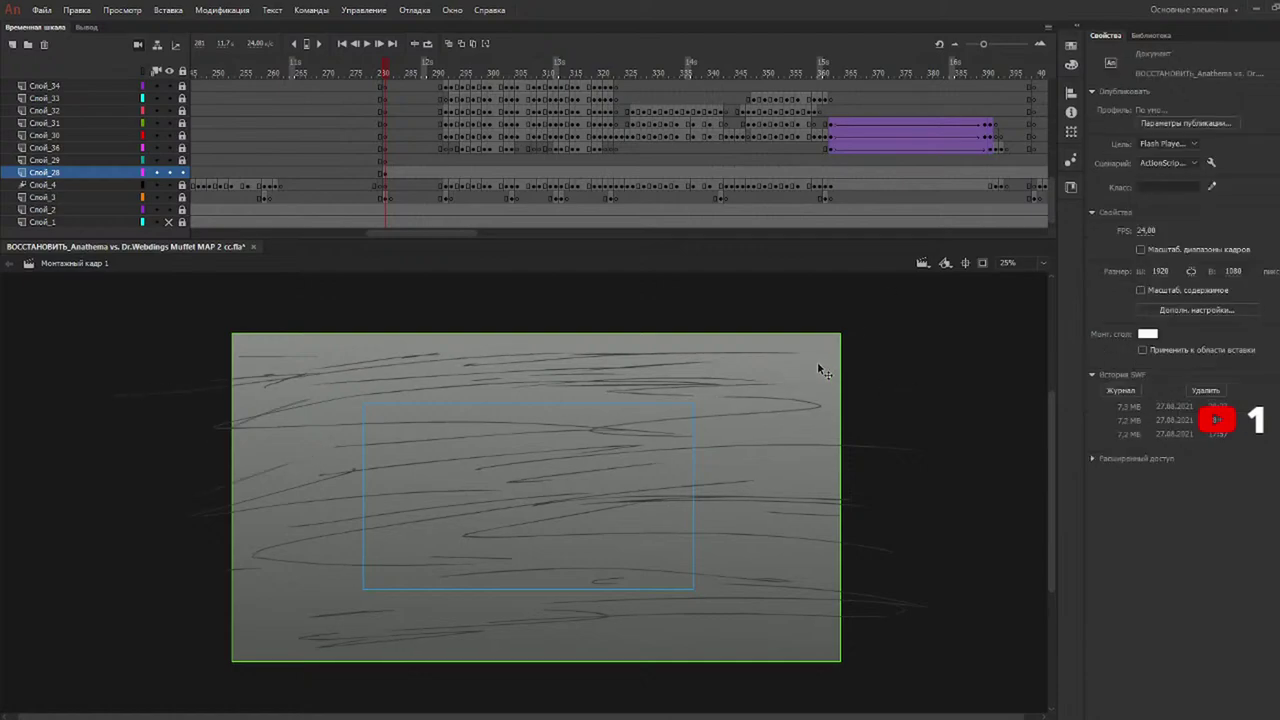
click(822, 362)
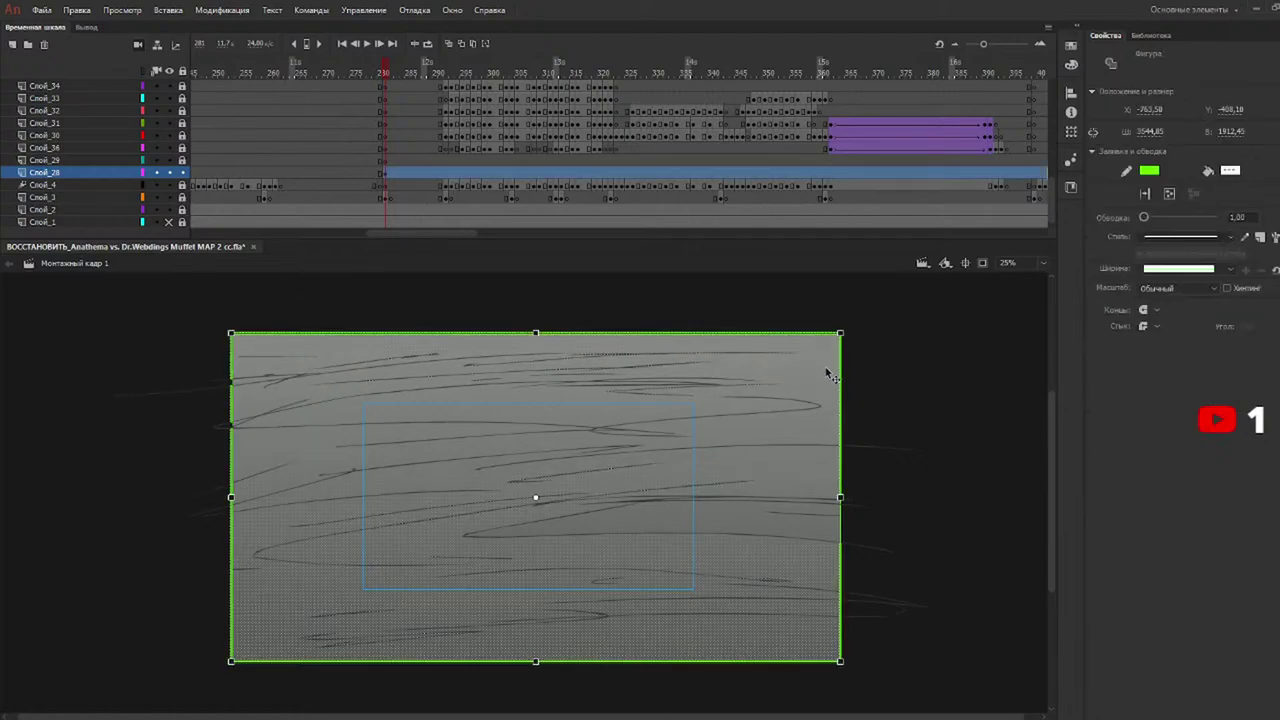
mouse_move(980, 320)
mouse_down()
mouse_move(871, 386)
mouse_move(86, 634)
mouse_move(10, 712)
mouse_up()
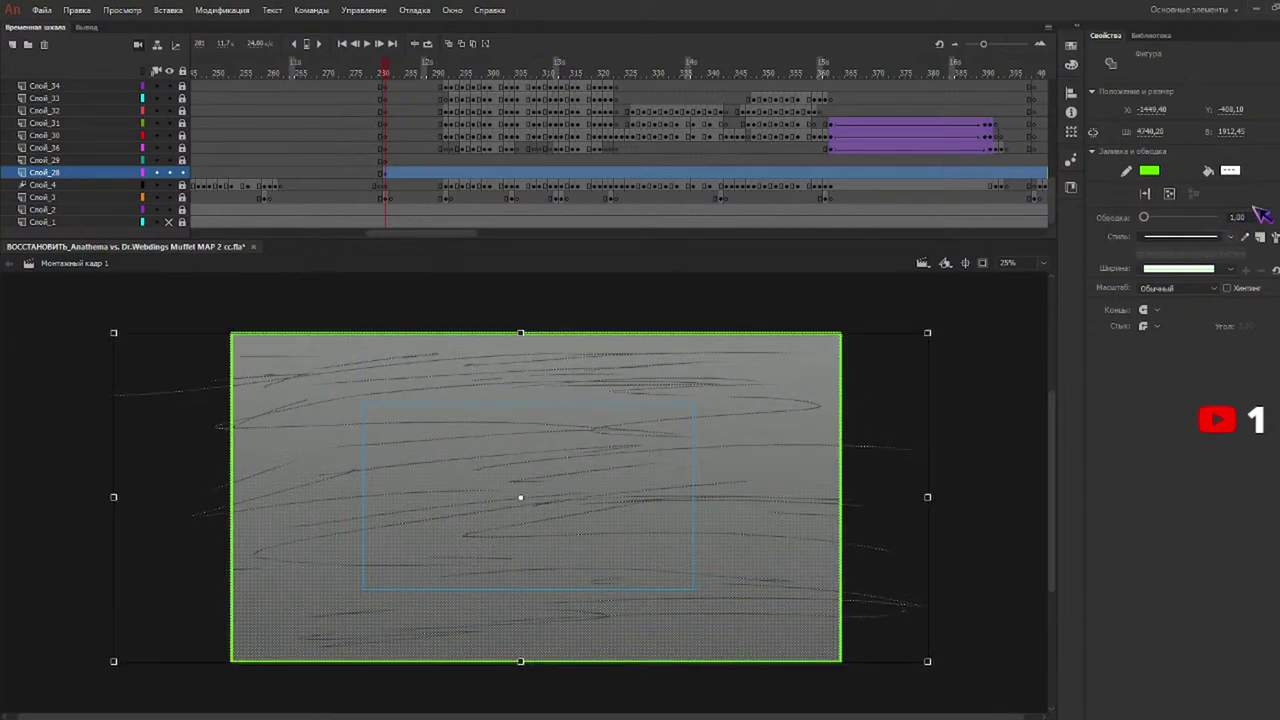
key(a)
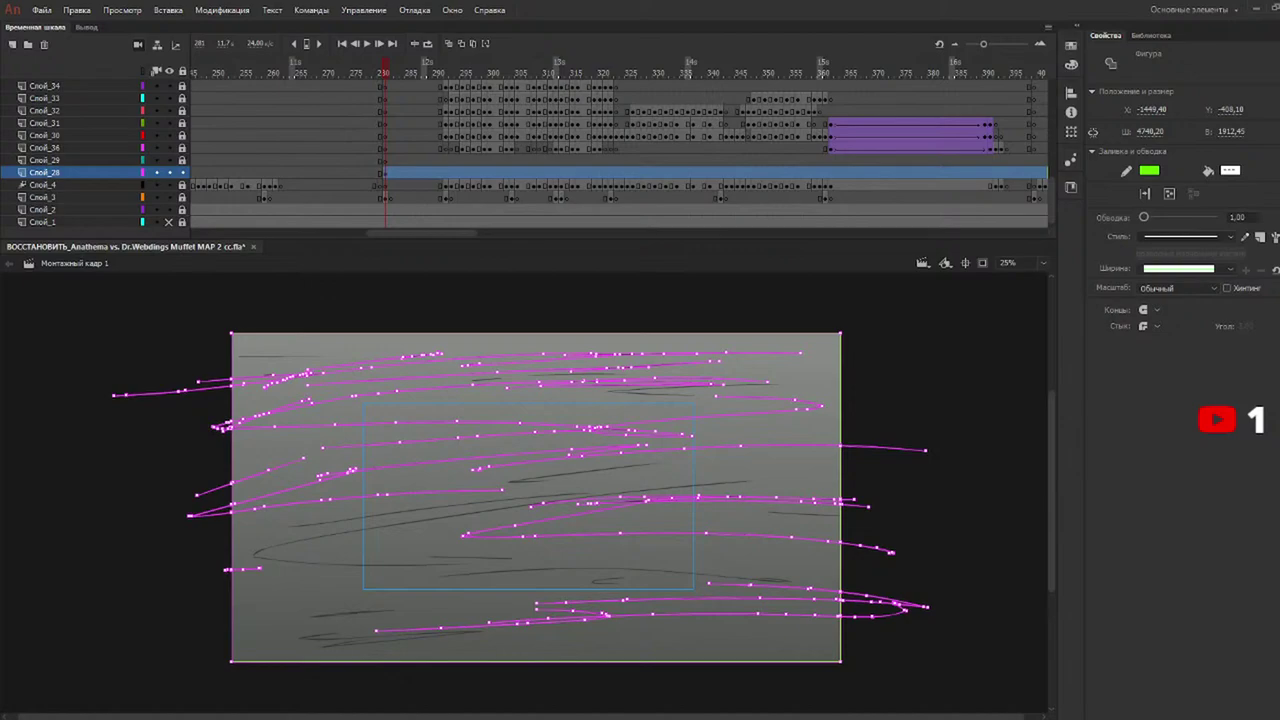
key(v)
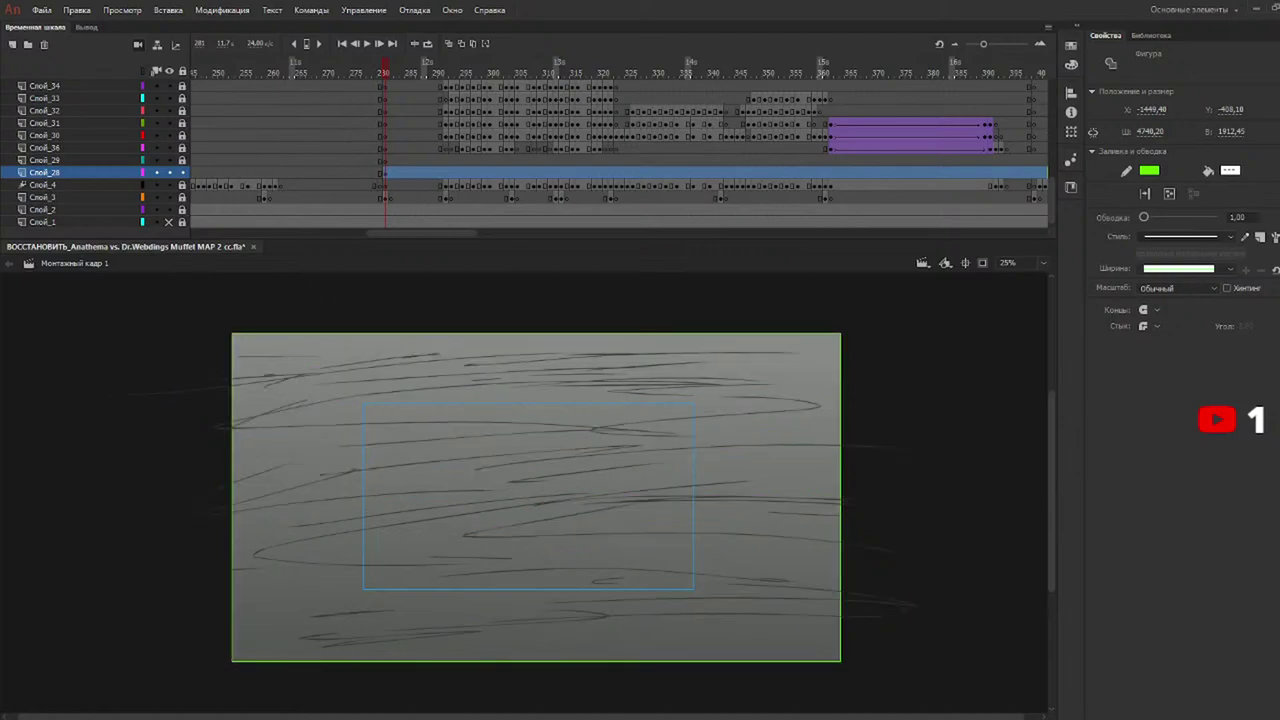
key(q)
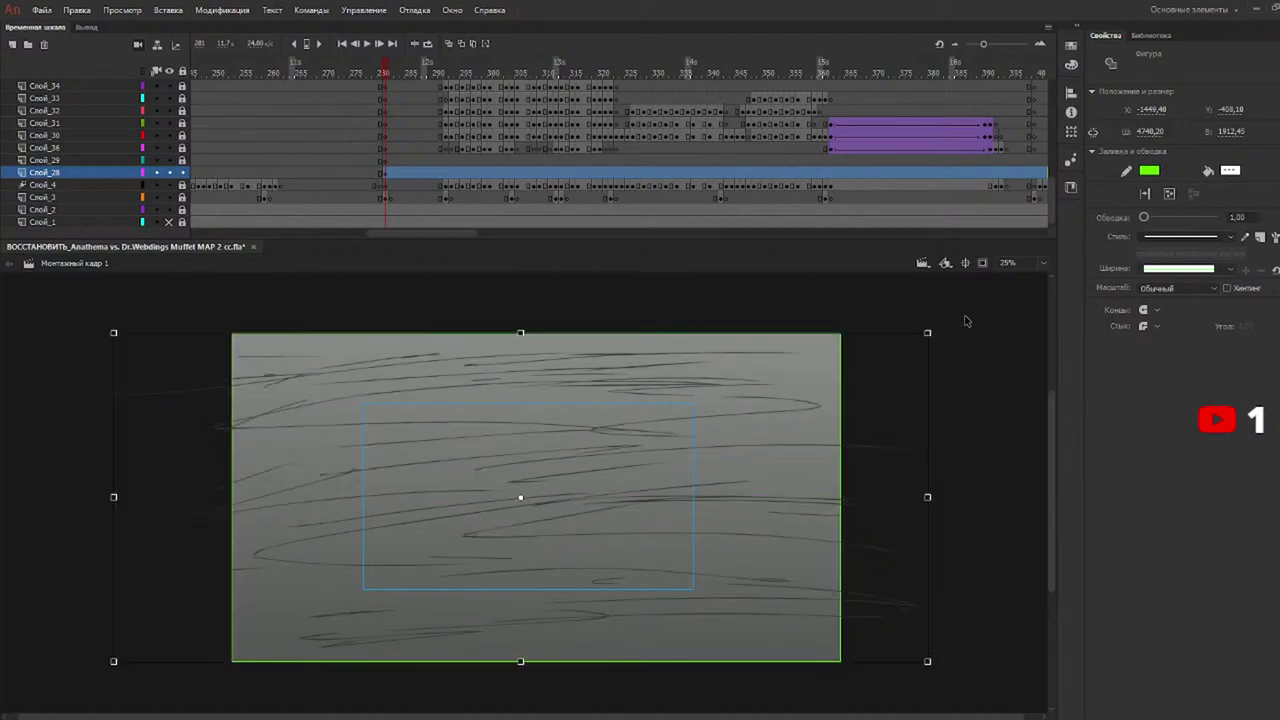
mouse_move(811, 409)
mouse_down()
mouse_move(823, 405)
mouse_move(809, 407)
mouse_move(819, 417)
mouse_up()
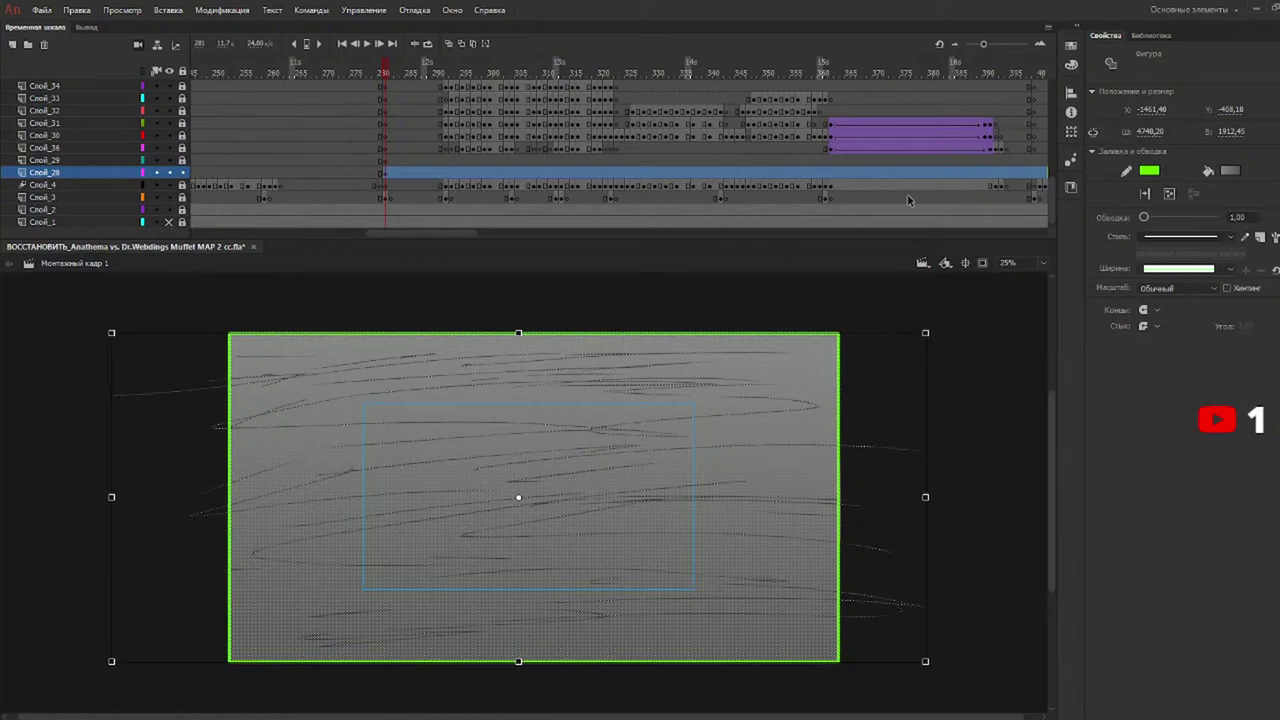
click(722, 175)
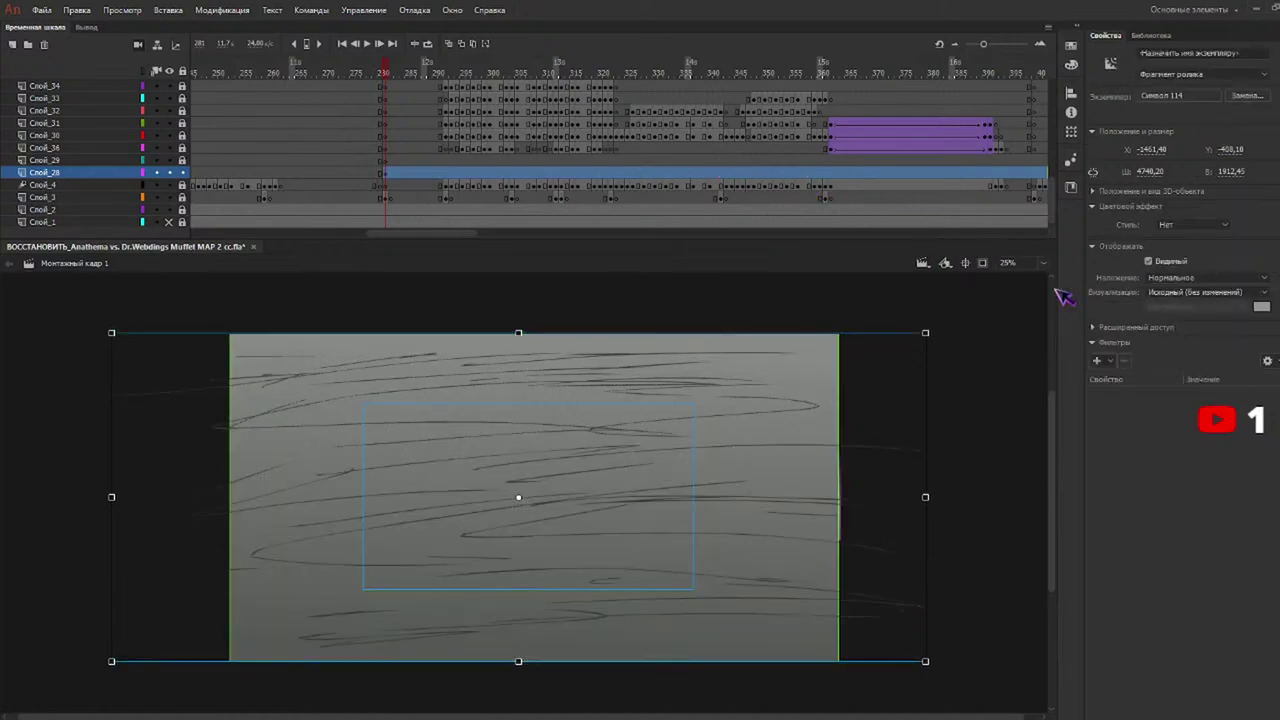
Add a 13 px Blur filter to the streaked background symbol and stretch it horizontally to about 9333 px wide.
click(1099, 359)
click(1143, 398)
drag(1190, 405, 1198, 403)
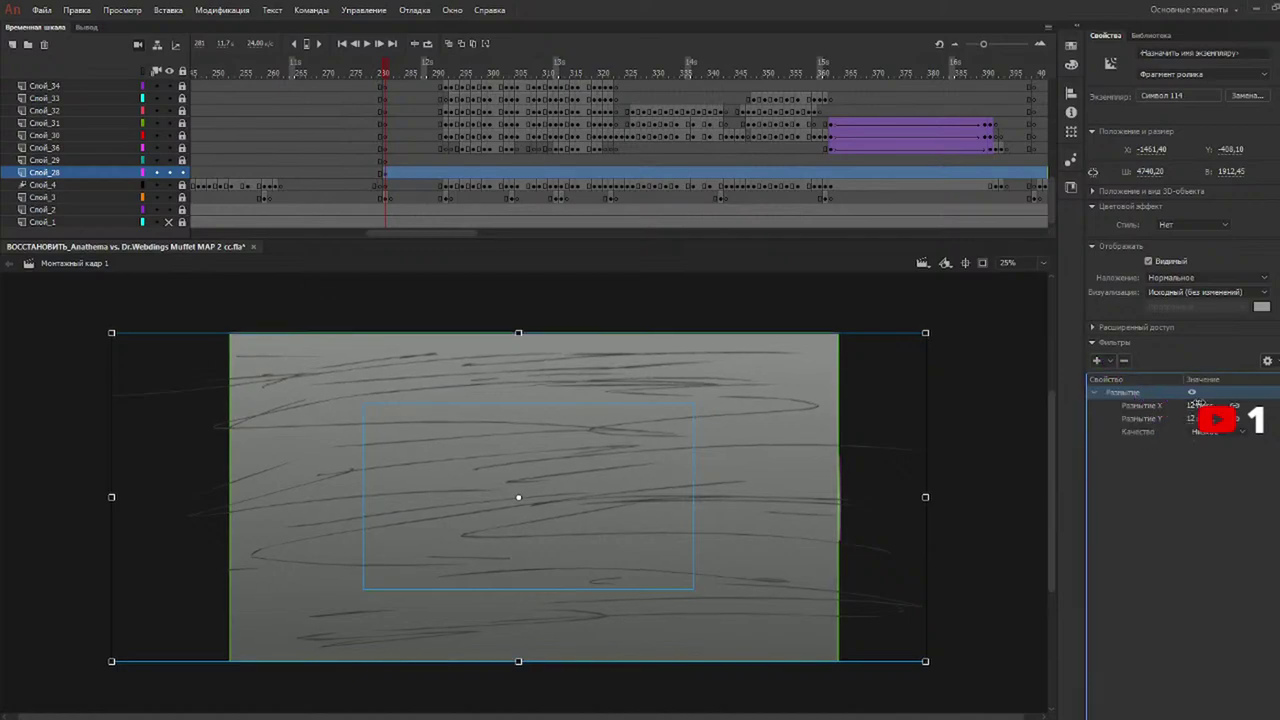
drag(1199, 399, 1200, 399)
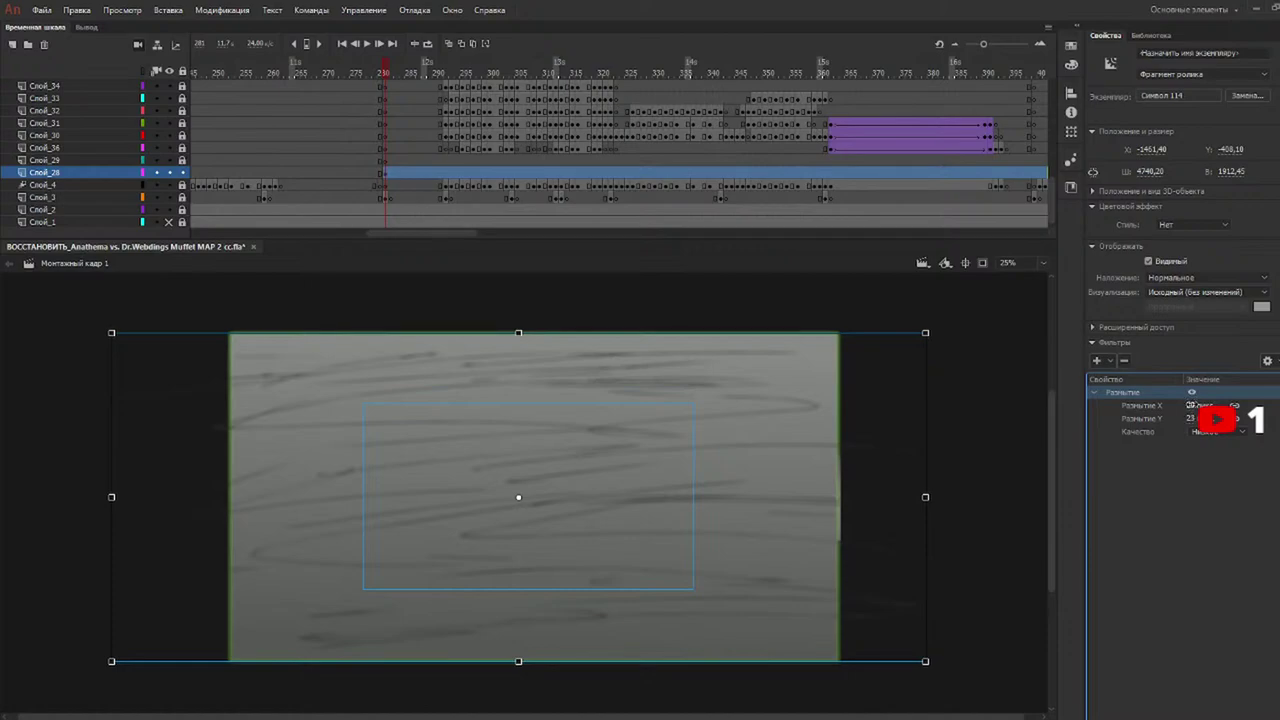
drag(1190, 405, 1196, 410)
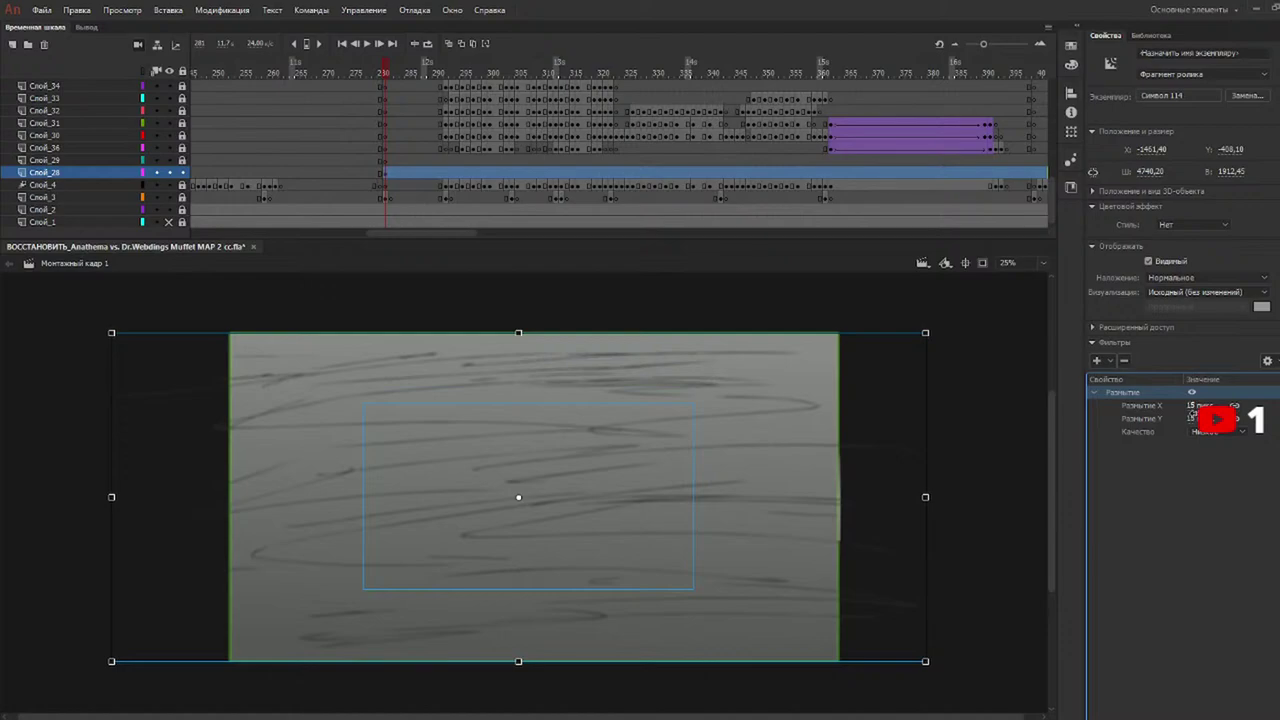
drag(925, 496, 1052, 497)
mouse_move(649, 492)
mouse_down()
mouse_move(1048, 490)
mouse_move(1033, 482)
mouse_up()
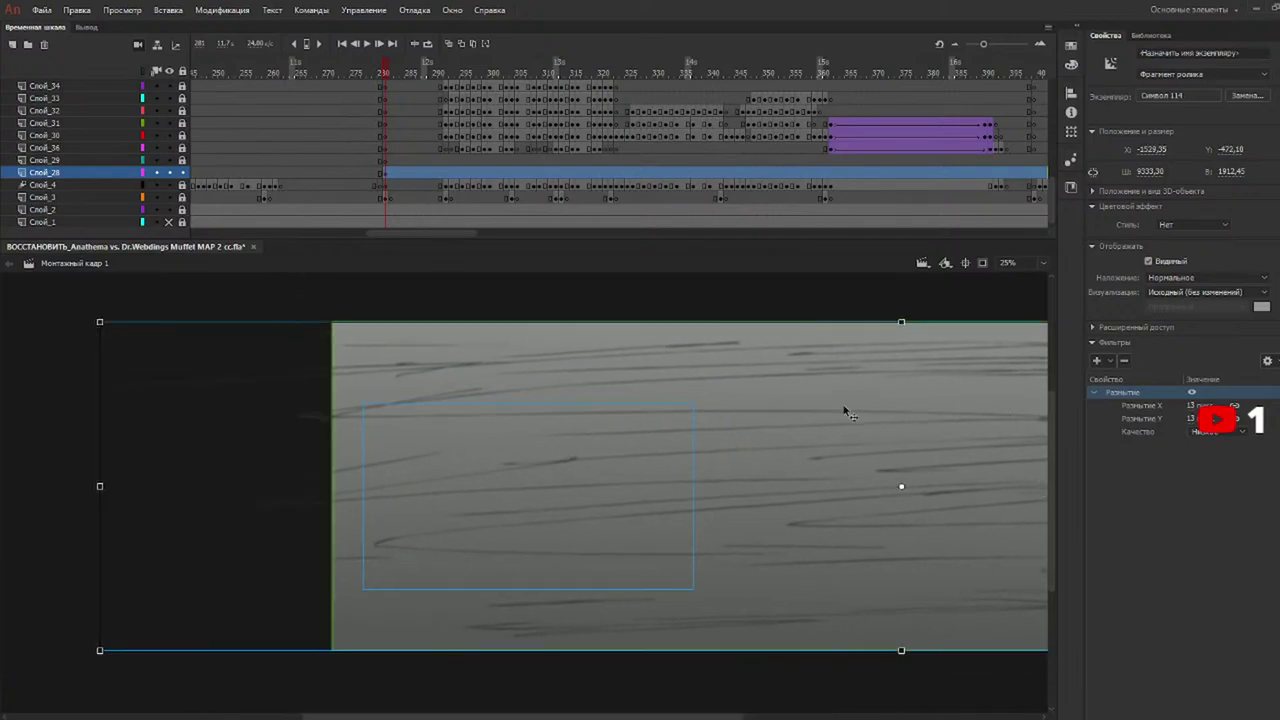
Keyframe the streaked background on frames 282 to 284 of Слой_28, shifting it further left on 282 and 283 and lower on 284.
click(391, 72)
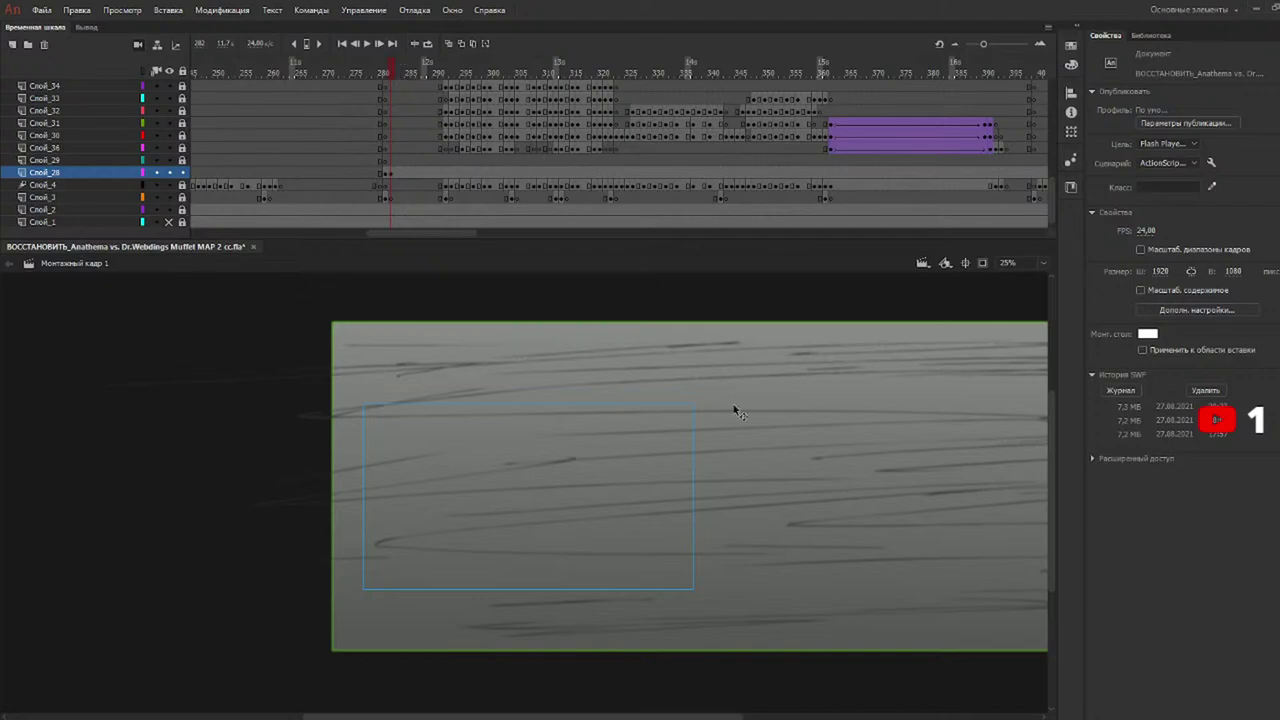
click(824, 427)
drag(824, 427, 473, 434)
click(404, 71)
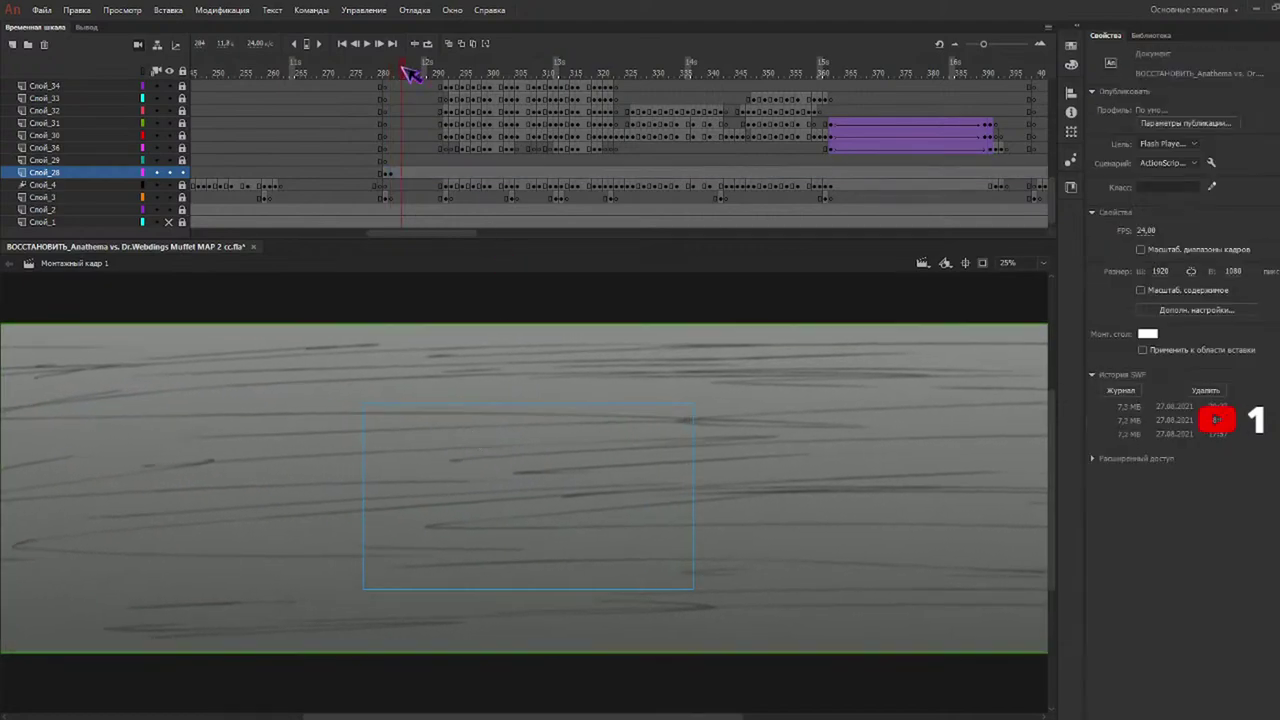
mouse_move(758, 435)
mouse_down()
mouse_move(621, 430)
mouse_move(630, 416)
mouse_up()
click(406, 66)
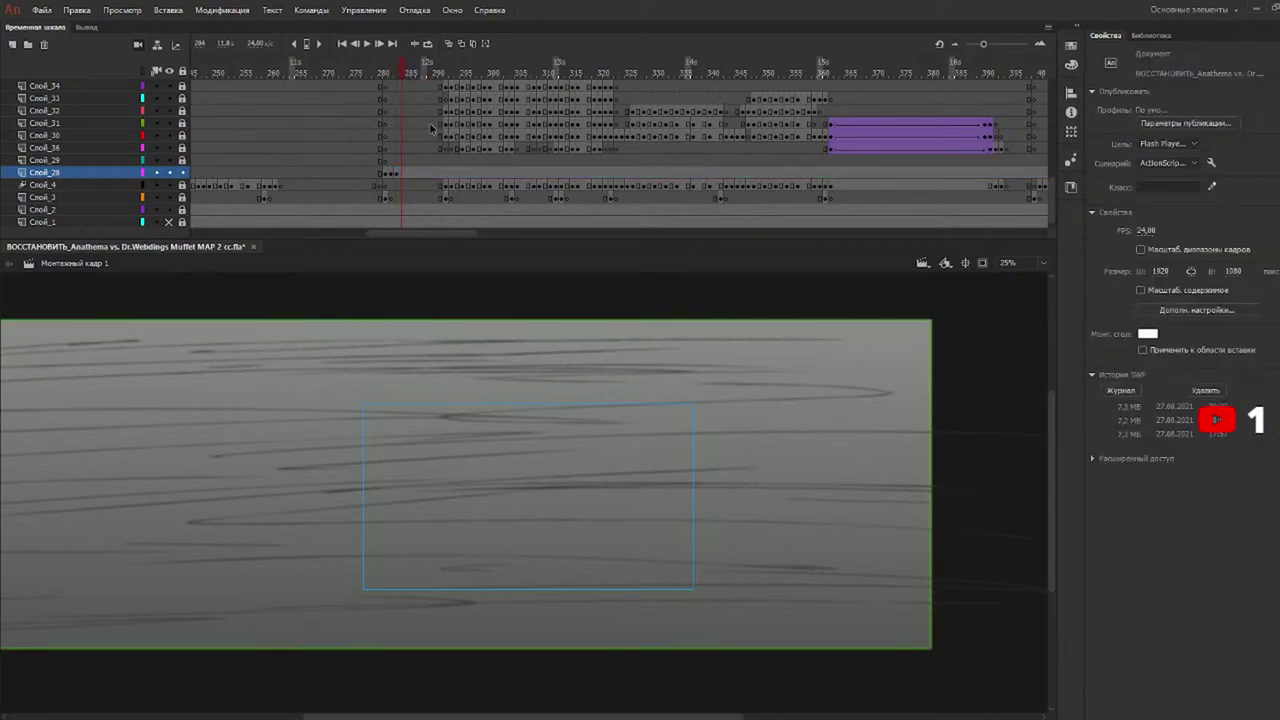
drag(790, 495, 641, 526)
End the streaked background with a blank keyframe on frame 285 of Слой_28 and check its placement on frame 284.
mouse_move(406, 72)
mouse_down()
mouse_move(386, 70)
mouse_move(410, 74)
mouse_up()
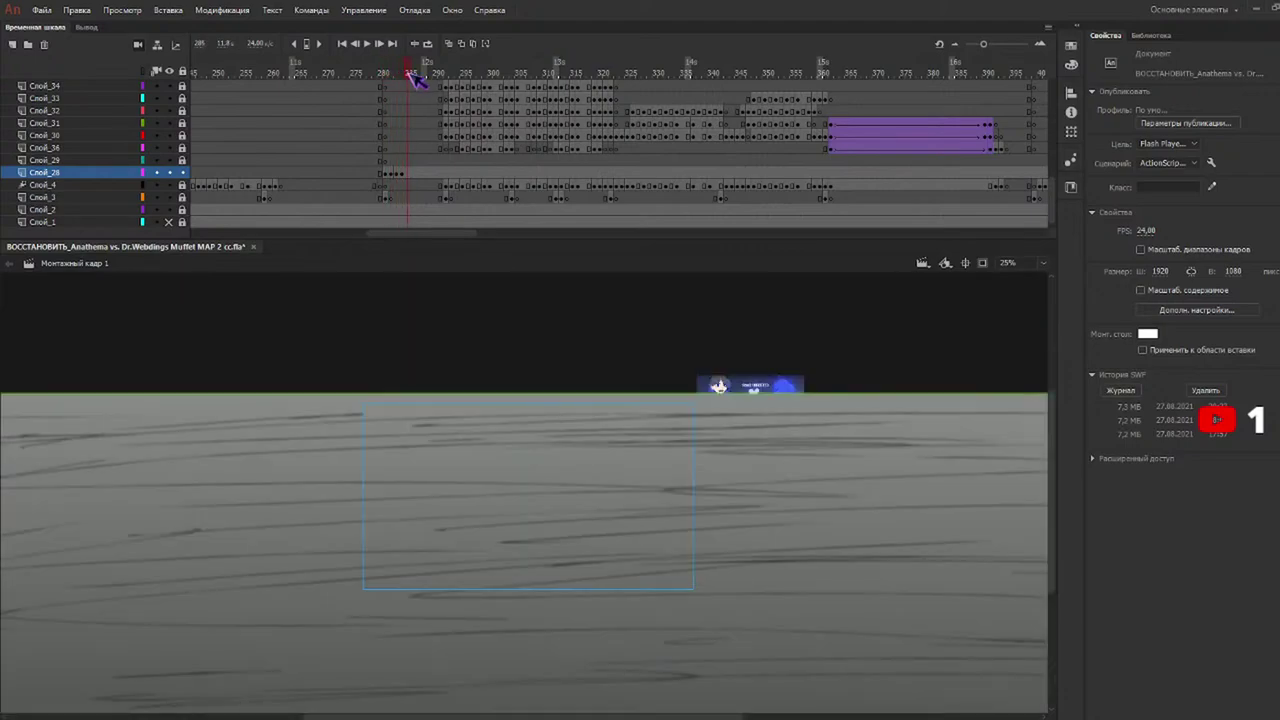
key(F7)
click(400, 176)
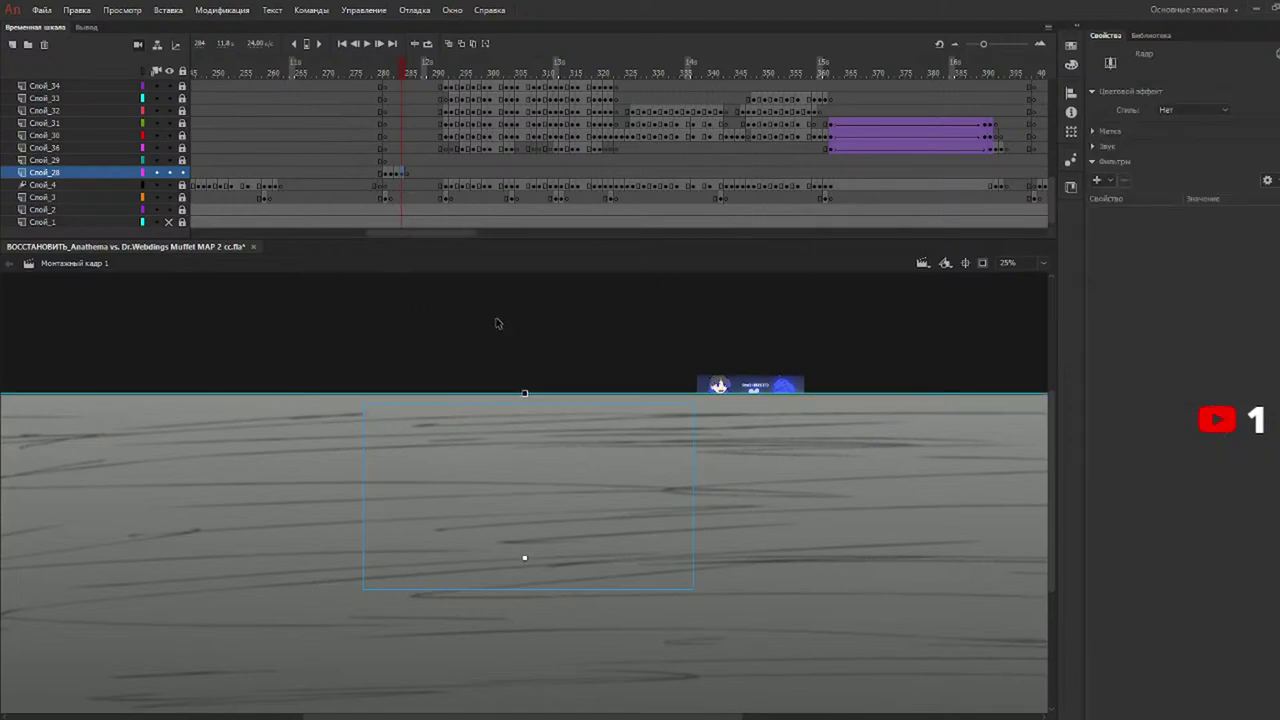
key(ctrl+1)
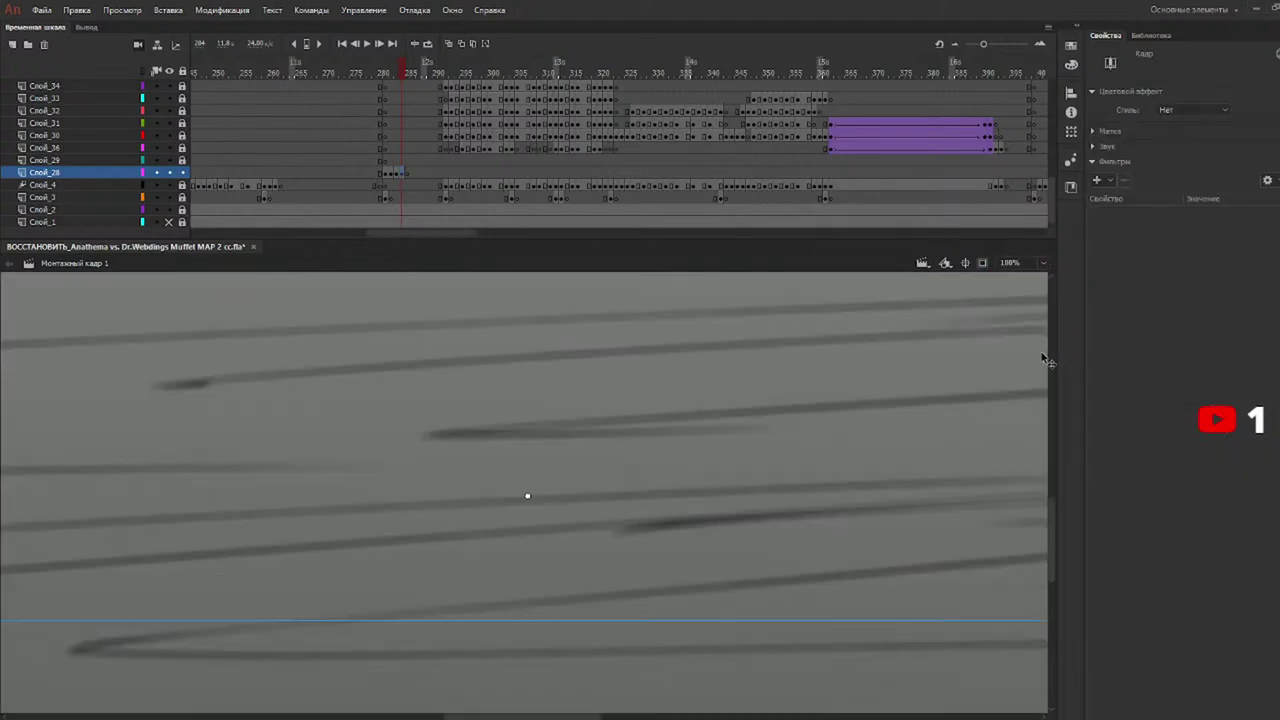
key(ctrl+minus)
key(ctrl+minus)
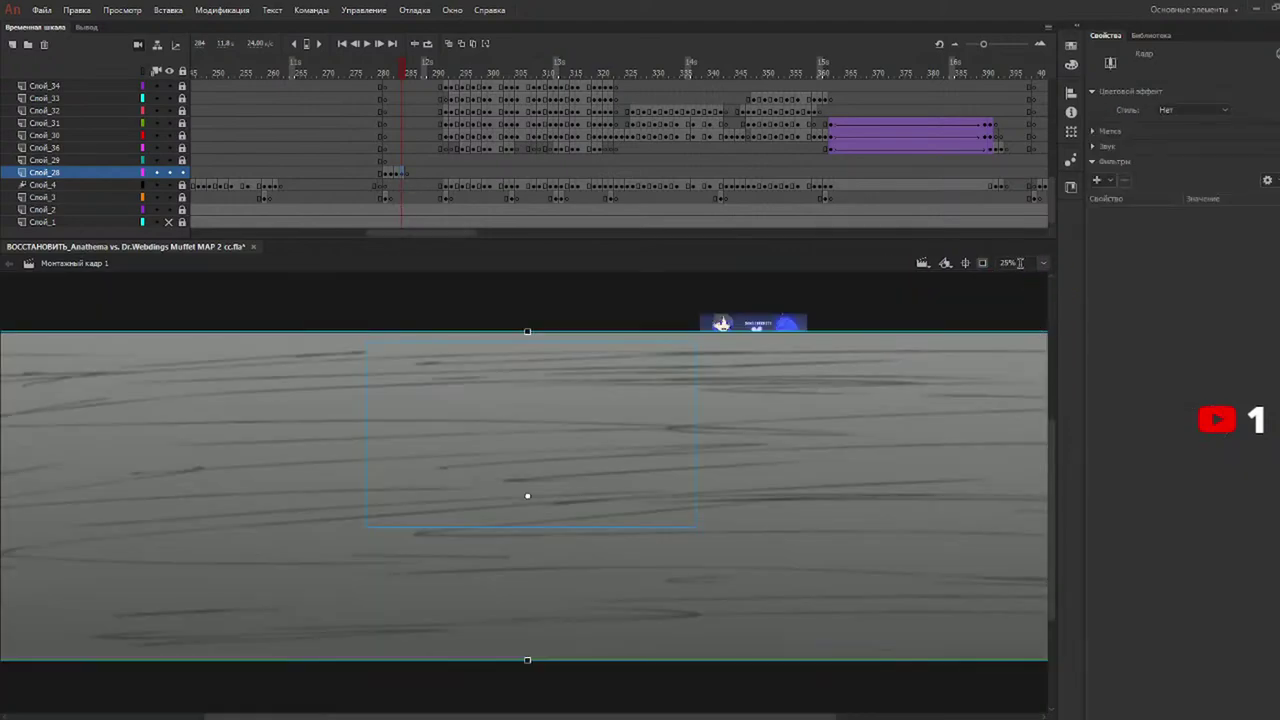
click(355, 298)
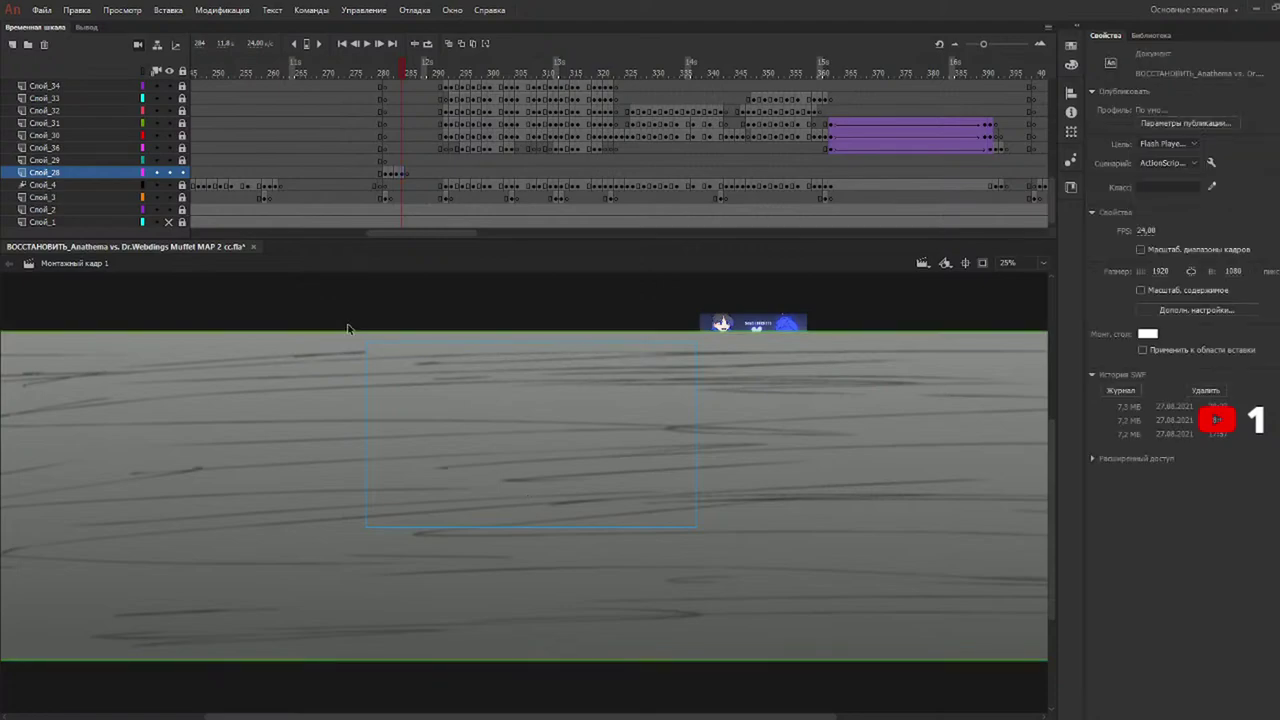
Fill frames 285 to 361 of Слой_28 with individual blank keyframes.
click(1025, 263)
text(10)
key(Return)
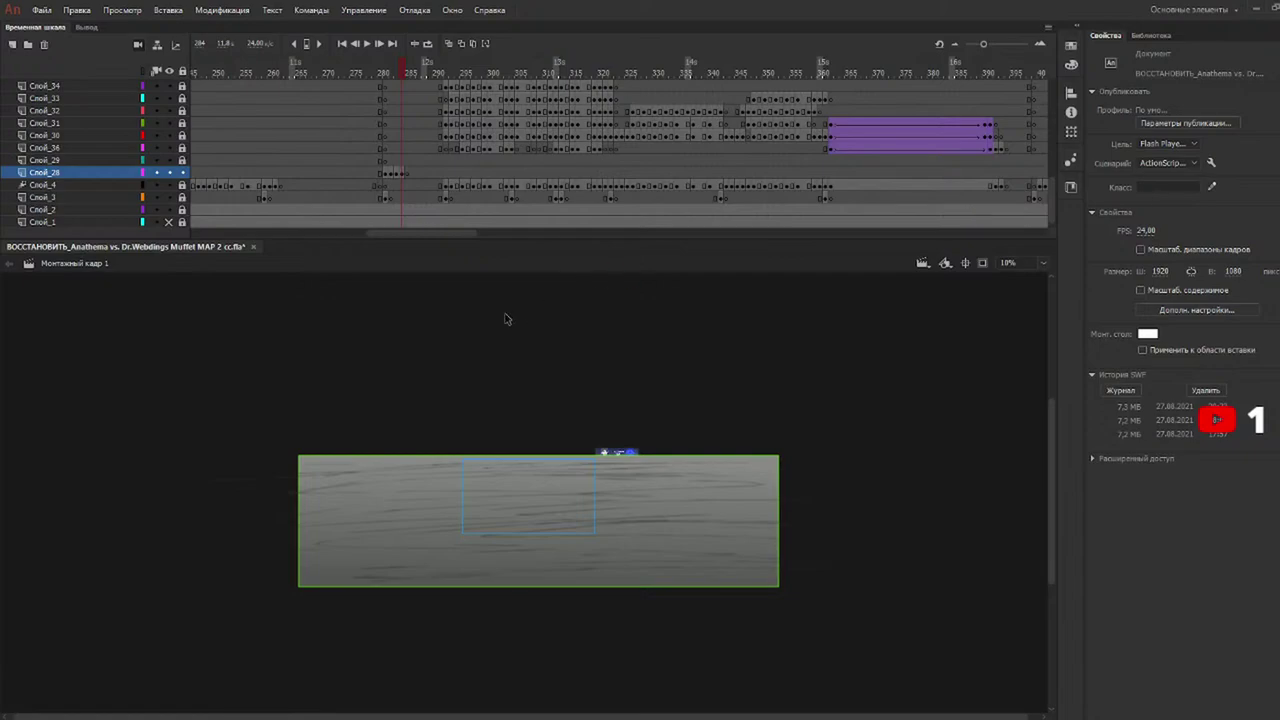
drag(455, 448, 137, 702)
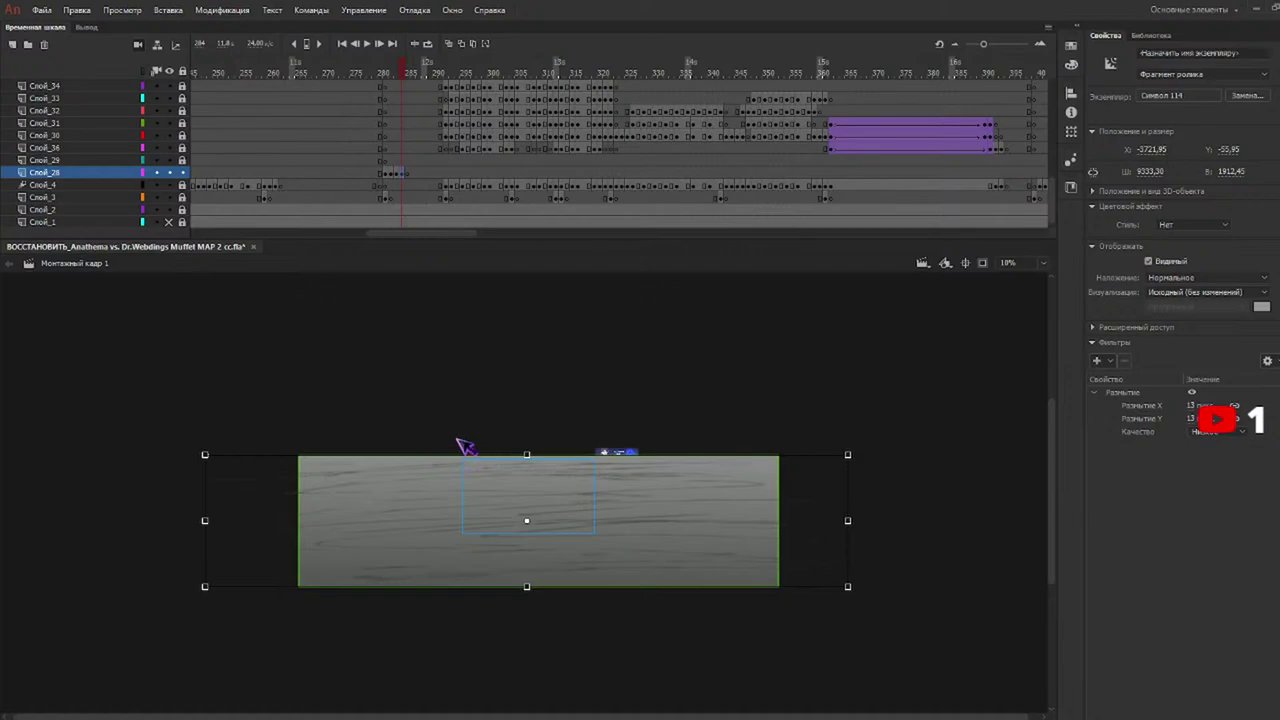
click(405, 174)
click(454, 170)
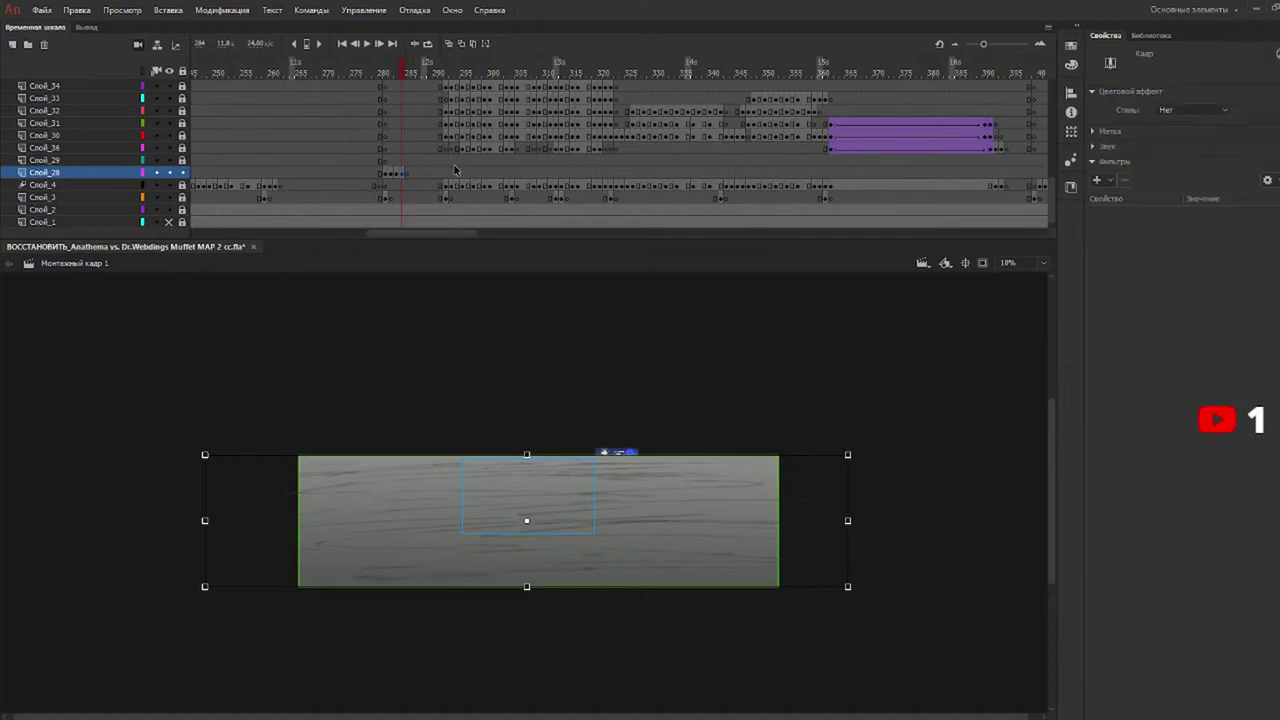
click(826, 66)
click(829, 176)
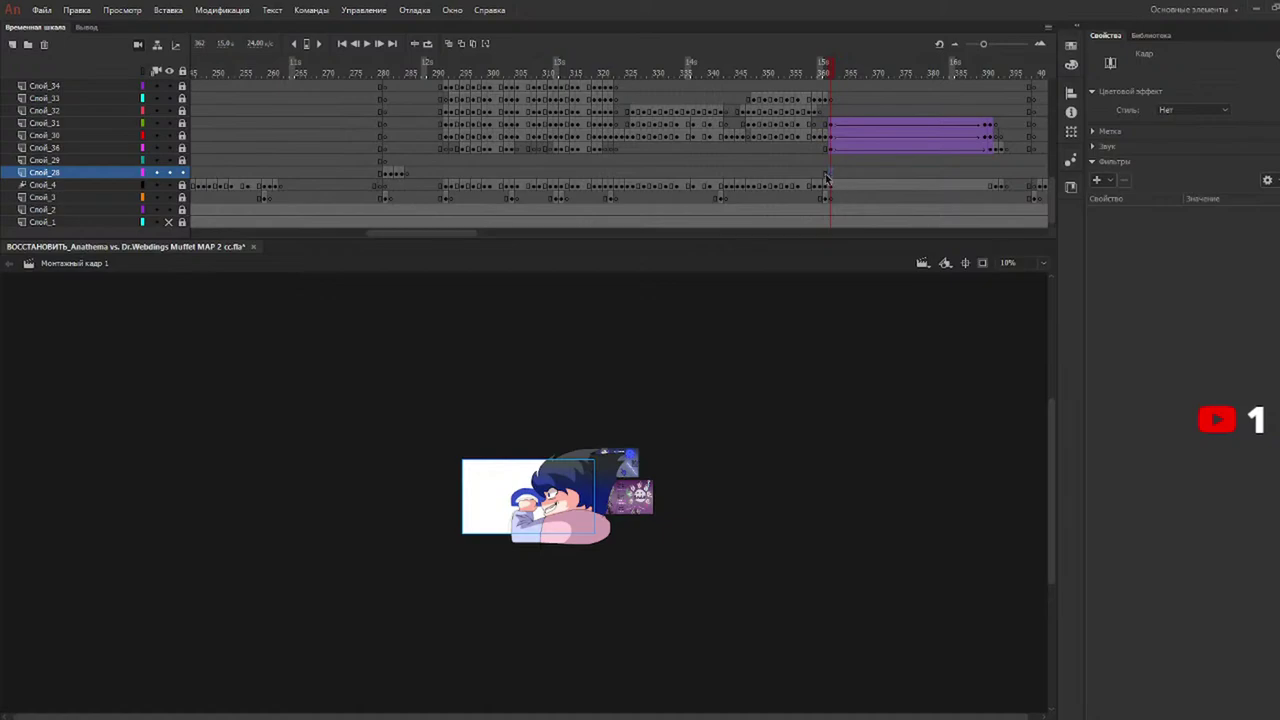
click(826, 181)
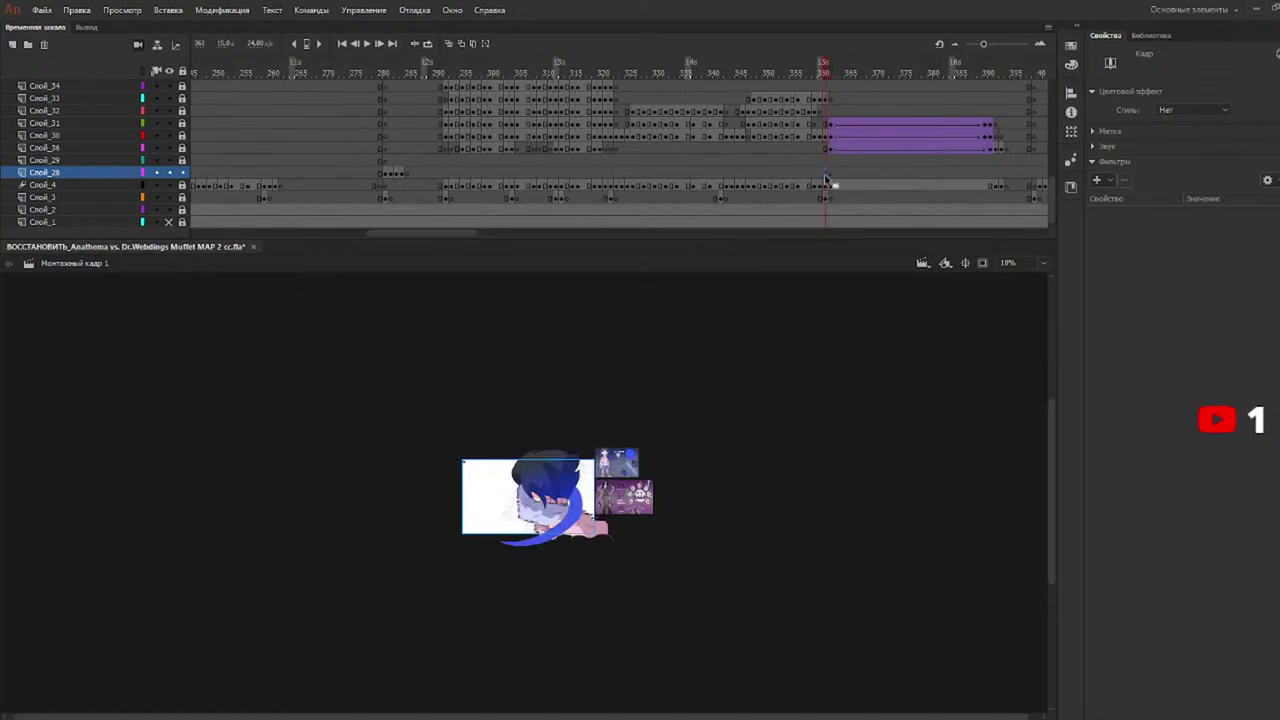
click(408, 174)
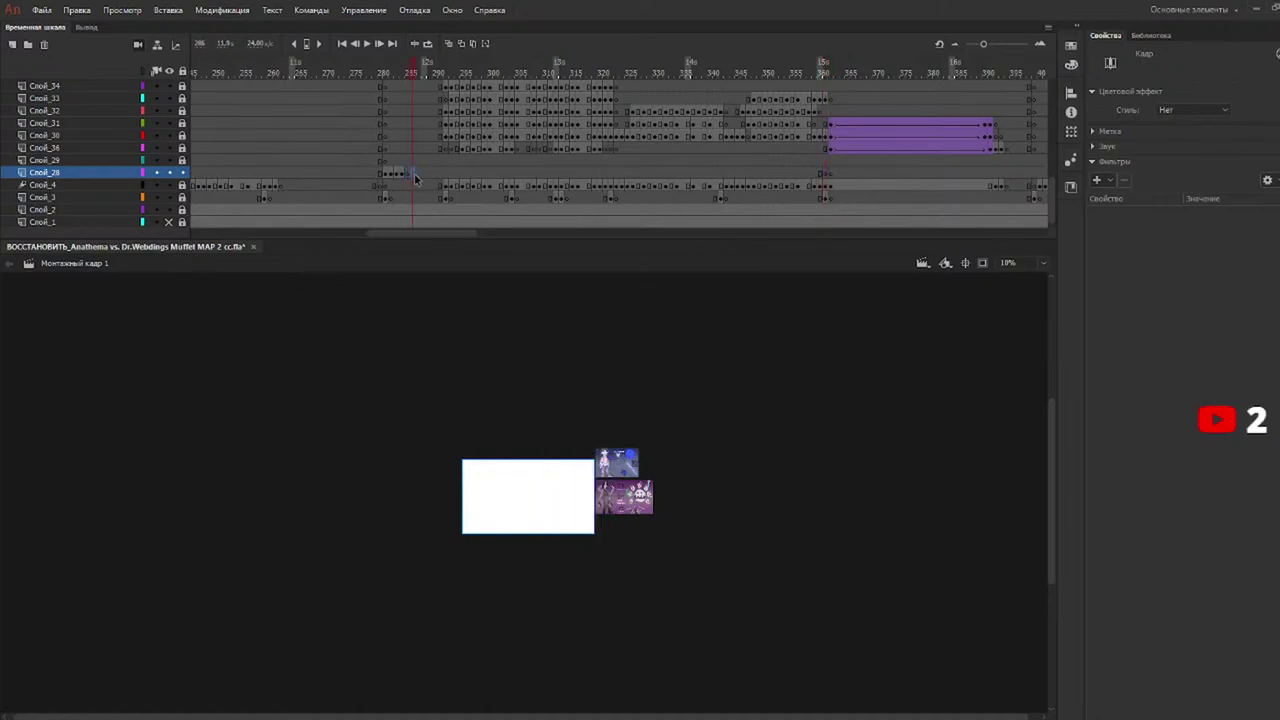
click(421, 175)
double_click(431, 172)
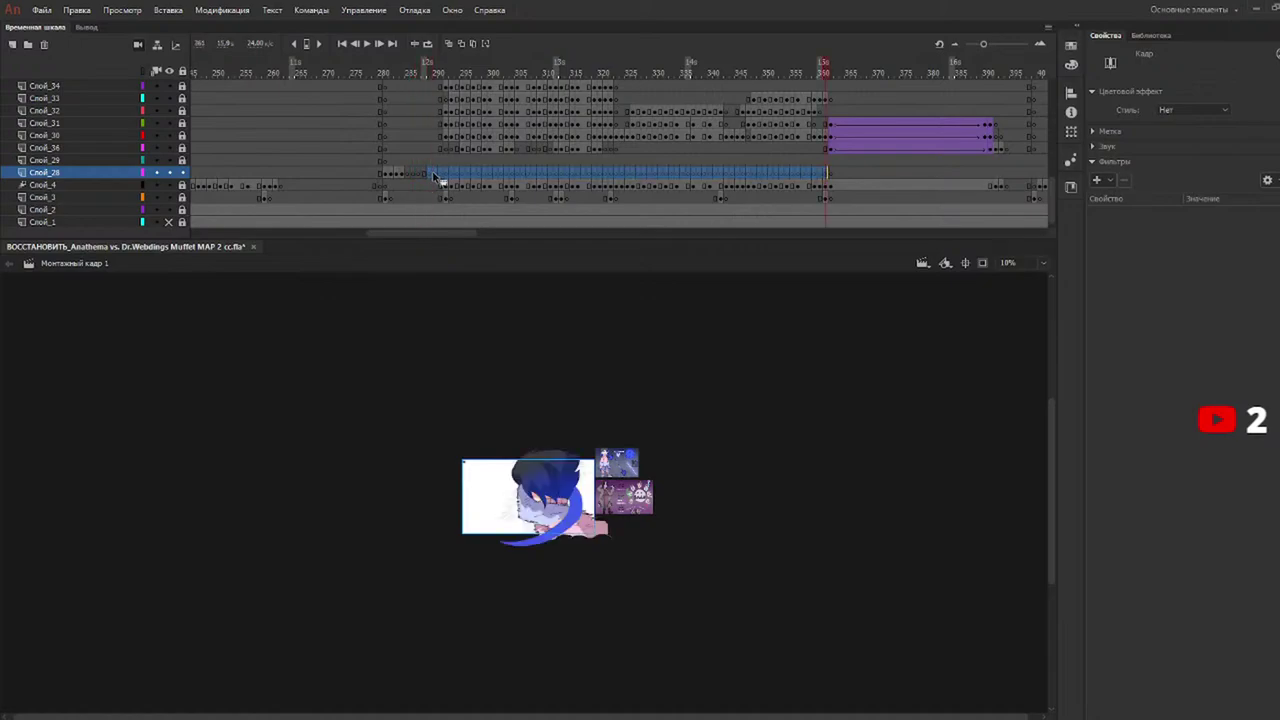
drag(476, 68, 425, 76)
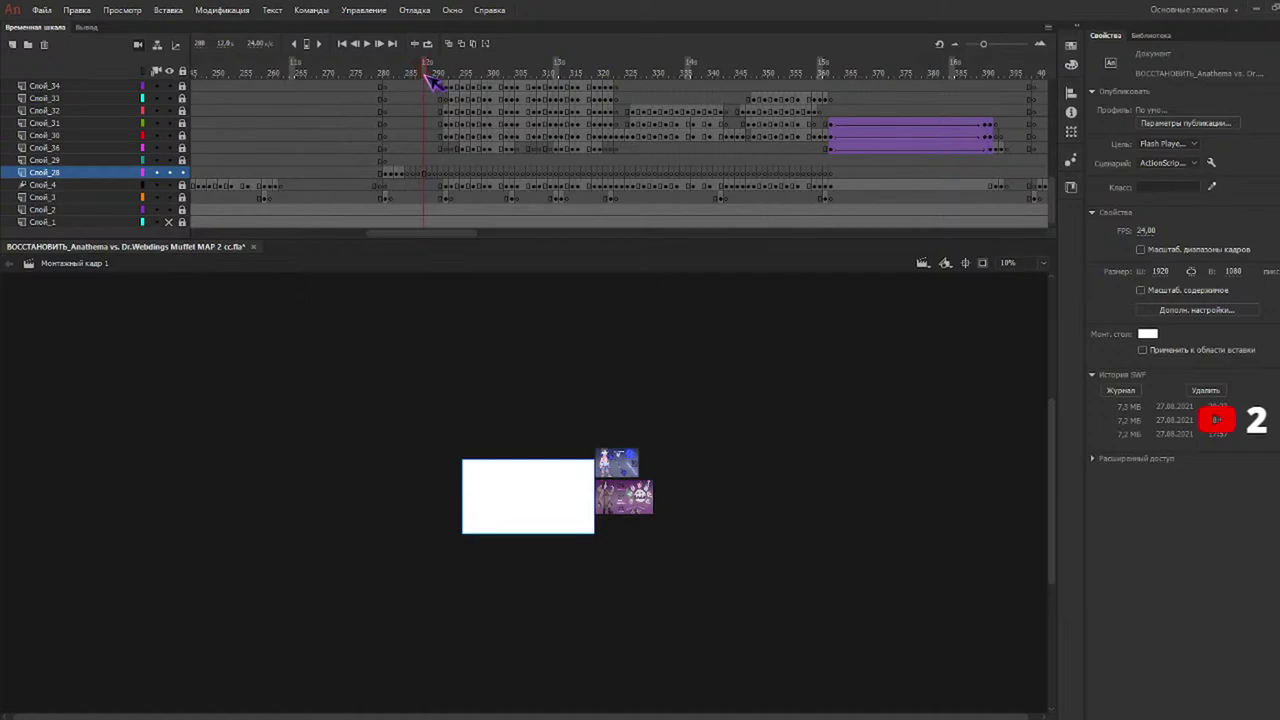
Copy the four background keyframes on frames 281 to 284 of Слой_28 and repeat them through frame 292.
click(400, 75)
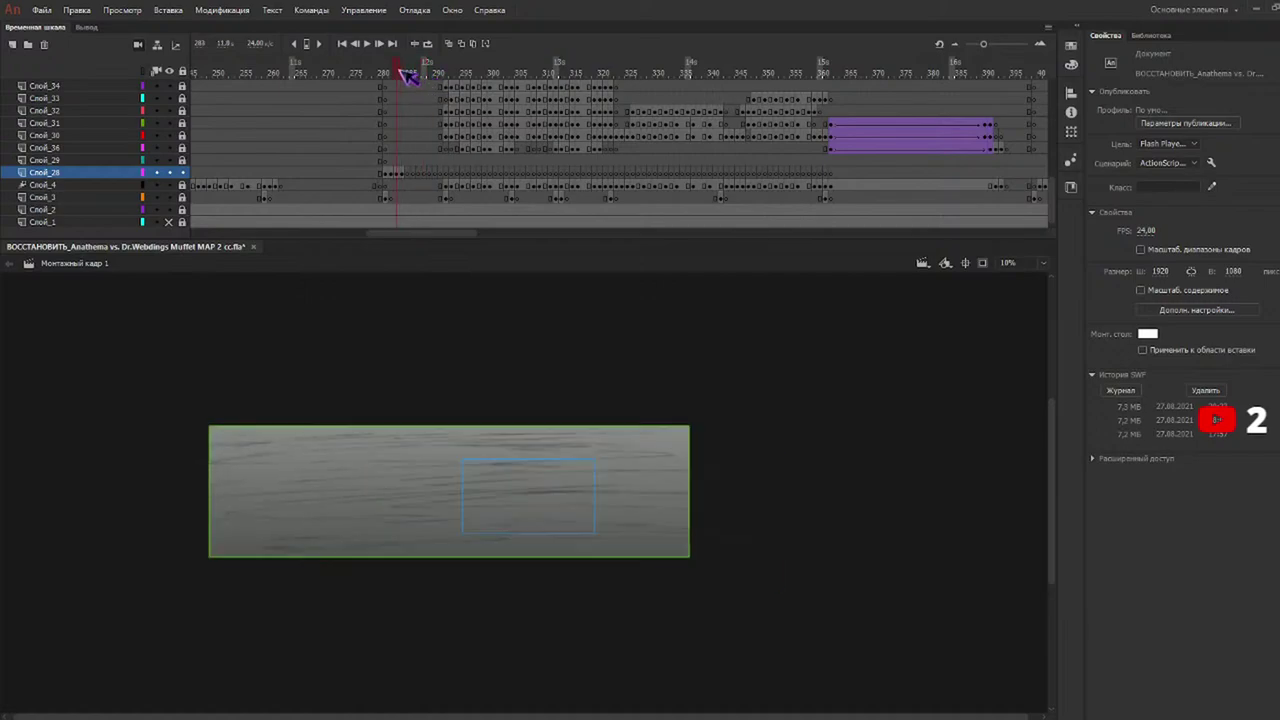
click(397, 174)
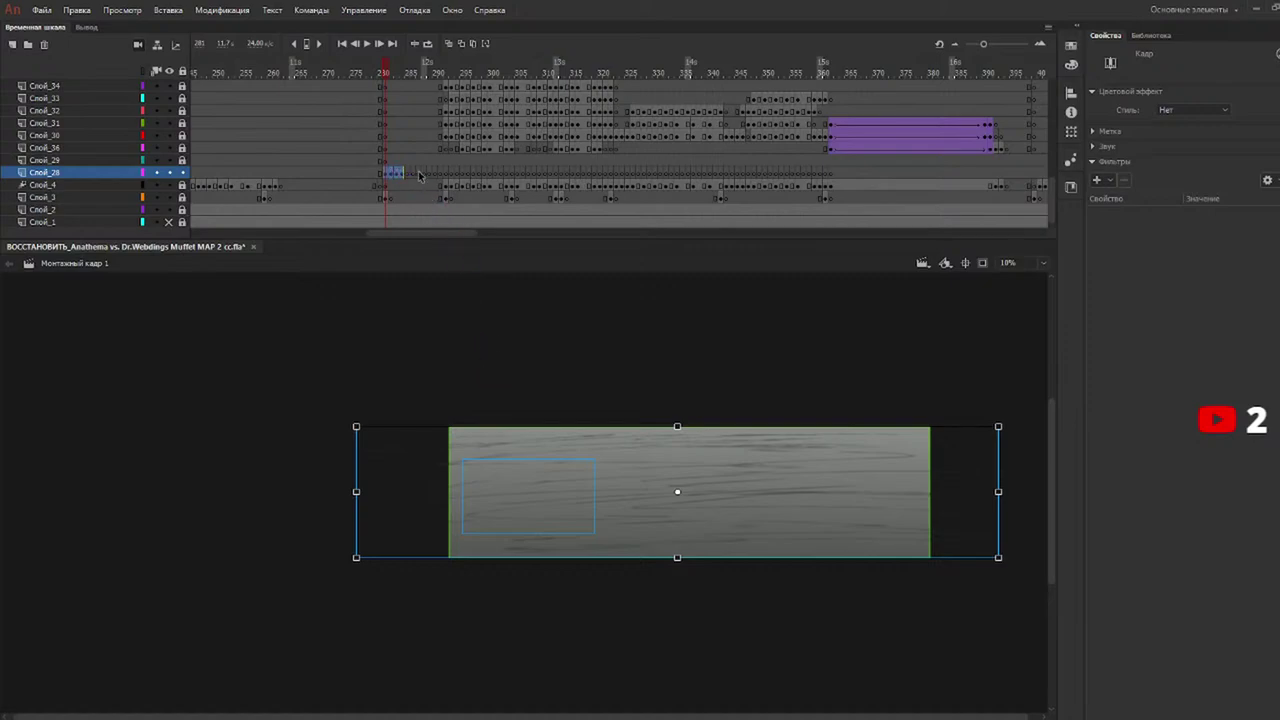
key(ctrl+alt+v)
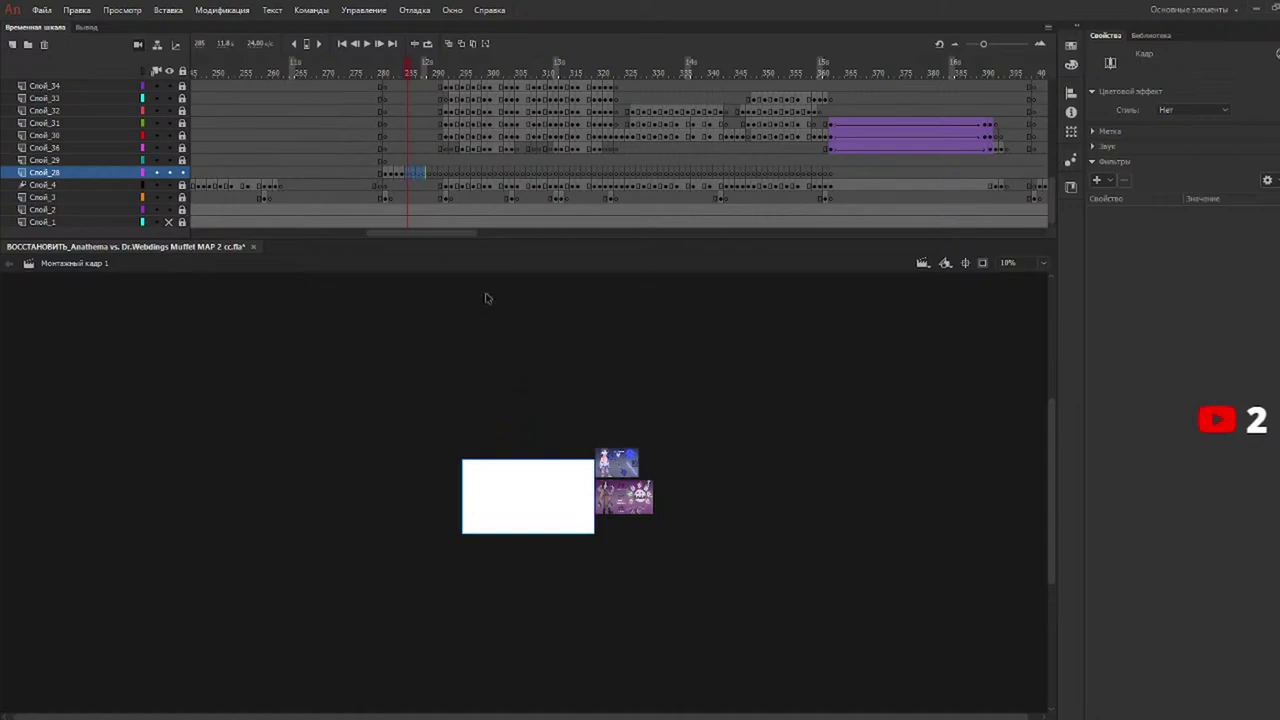
click(434, 176)
drag(392, 176, 443, 181)
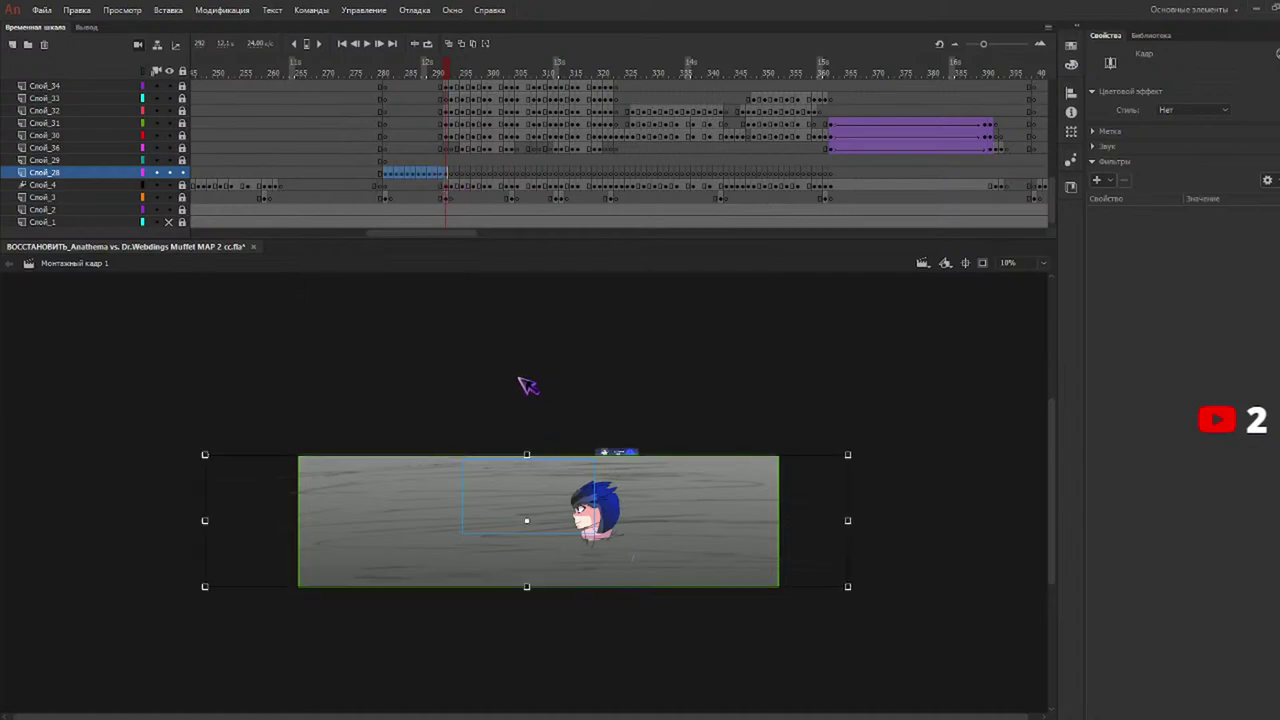
Paste the twelve-frame background cycle from frames 281 to 292 repeatedly along Слой_28, from frame 293 through frame 364.
click(451, 174)
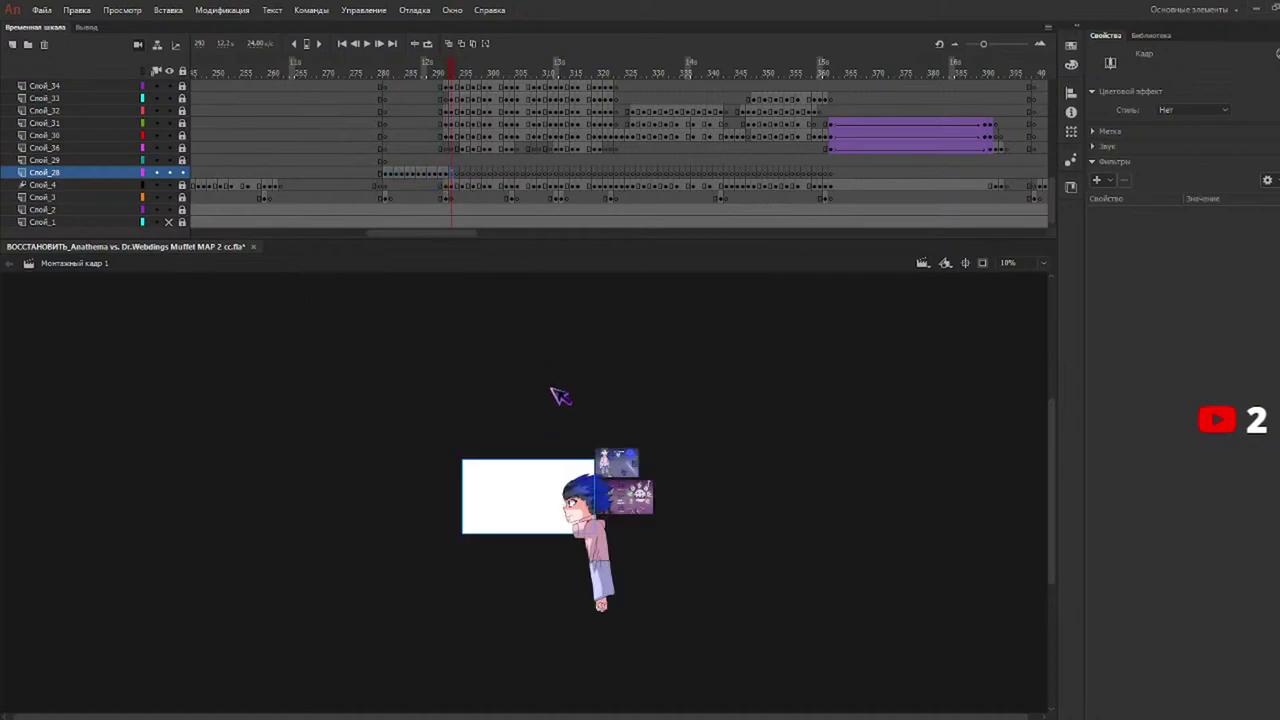
key(ctrl+alt+v)
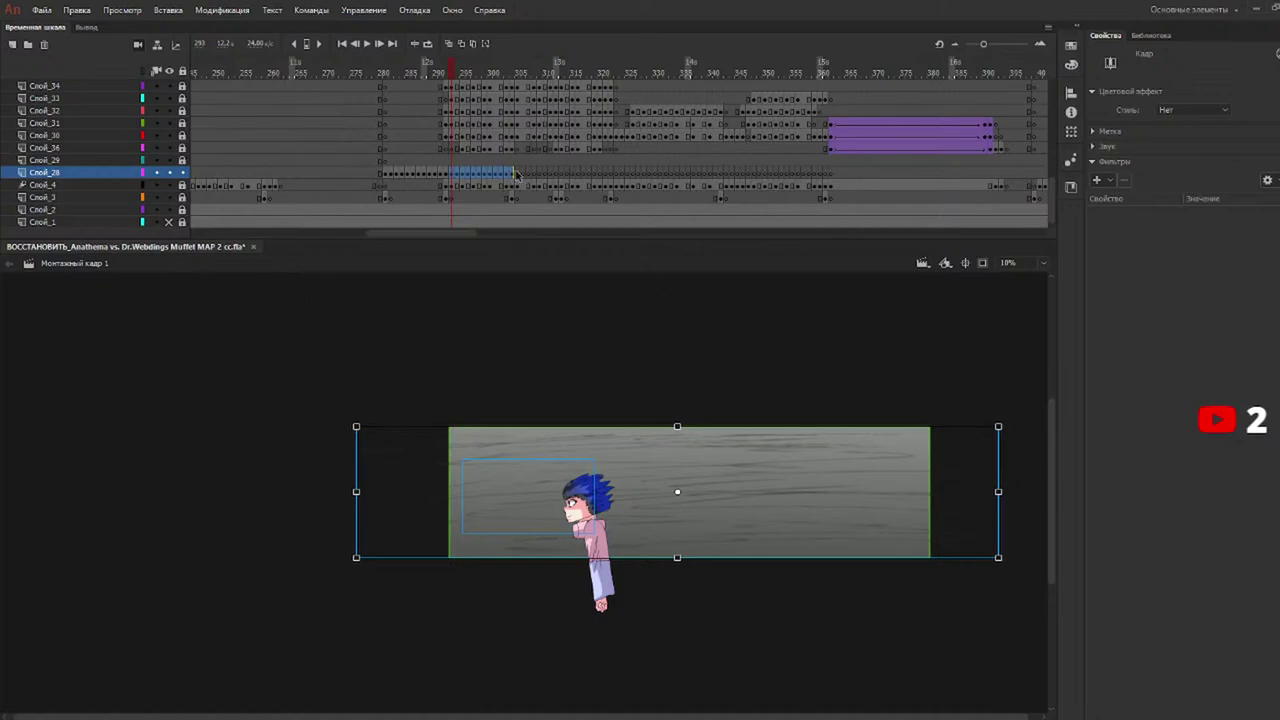
drag(517, 175, 590, 171)
click(585, 176)
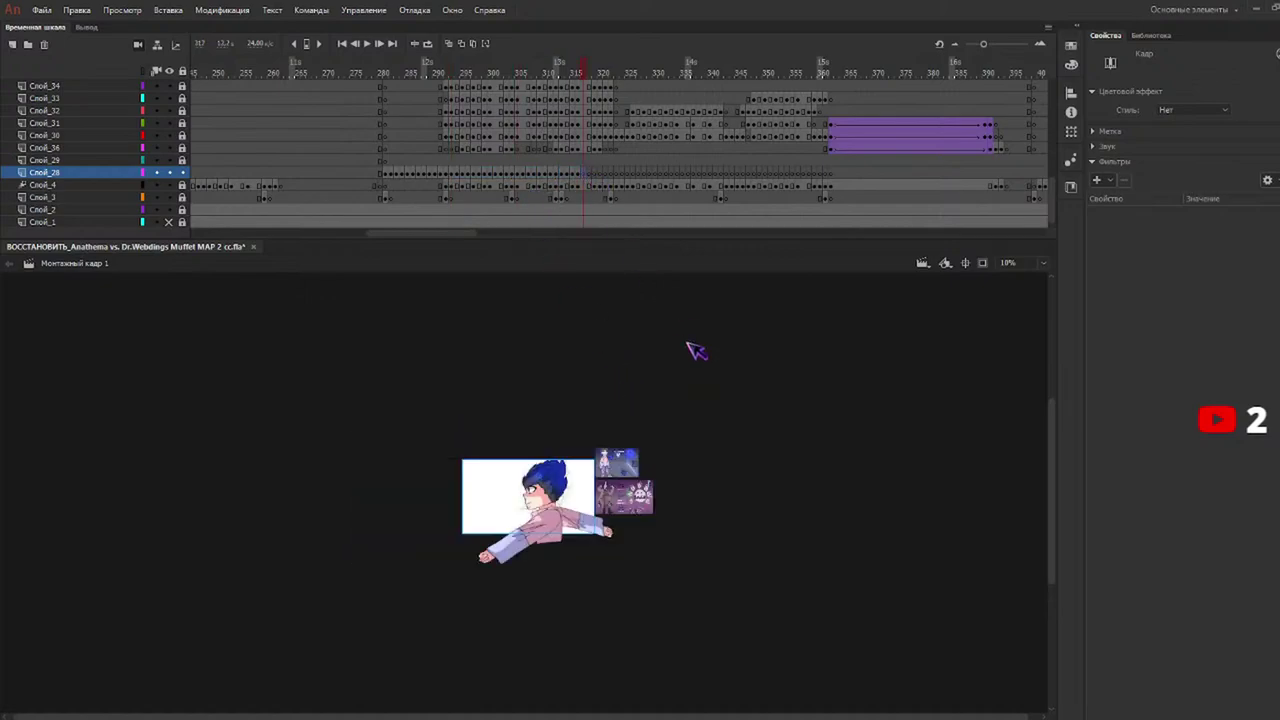
key(ctrl+alt+v)
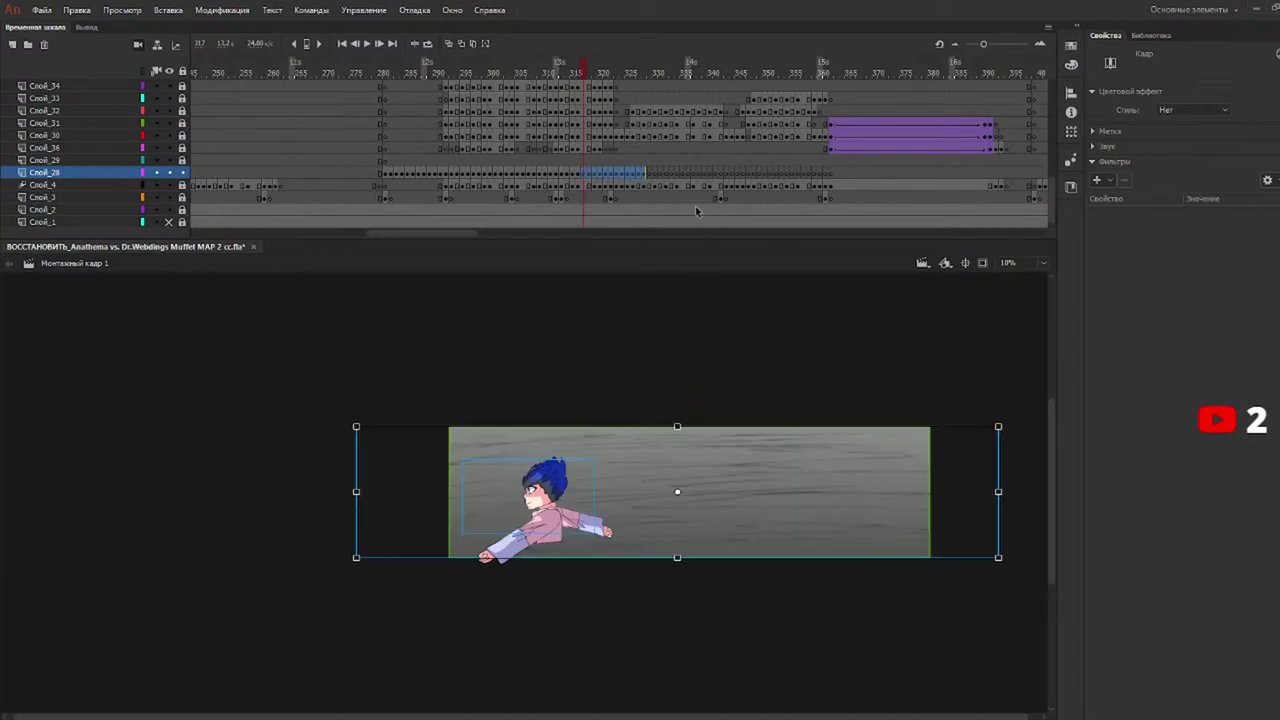
click(648, 175)
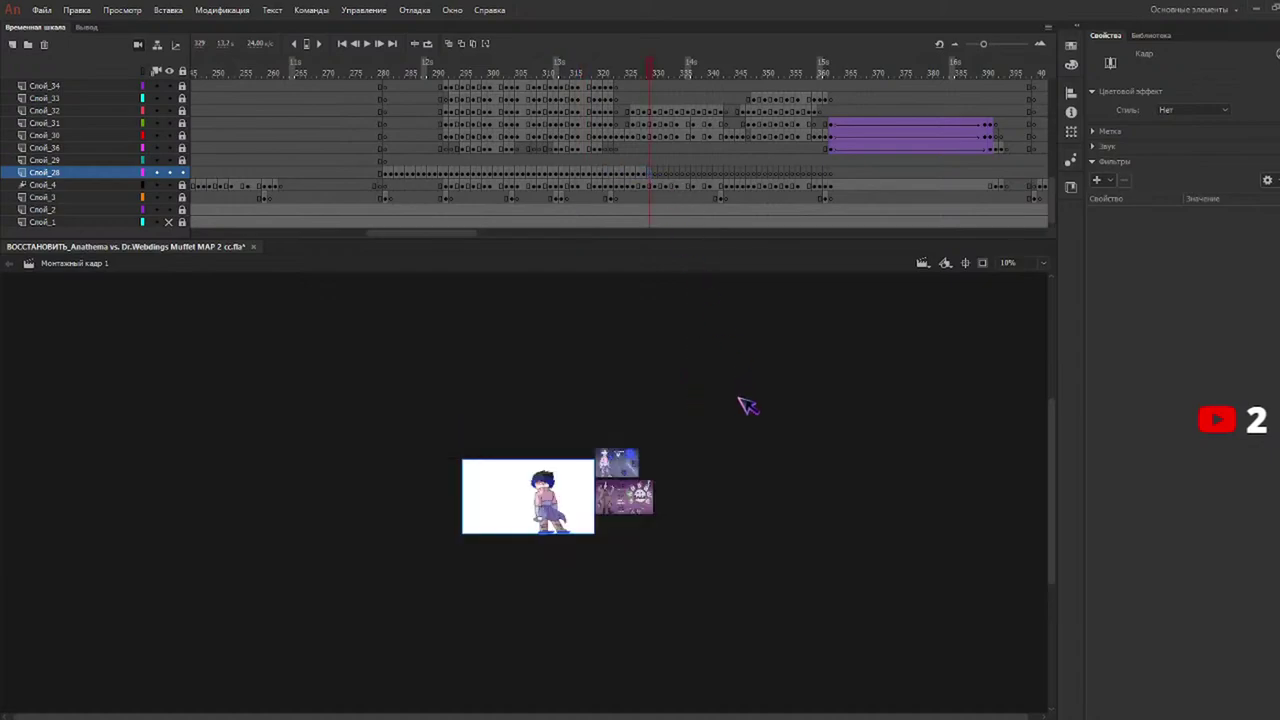
key(ctrl+alt+v)
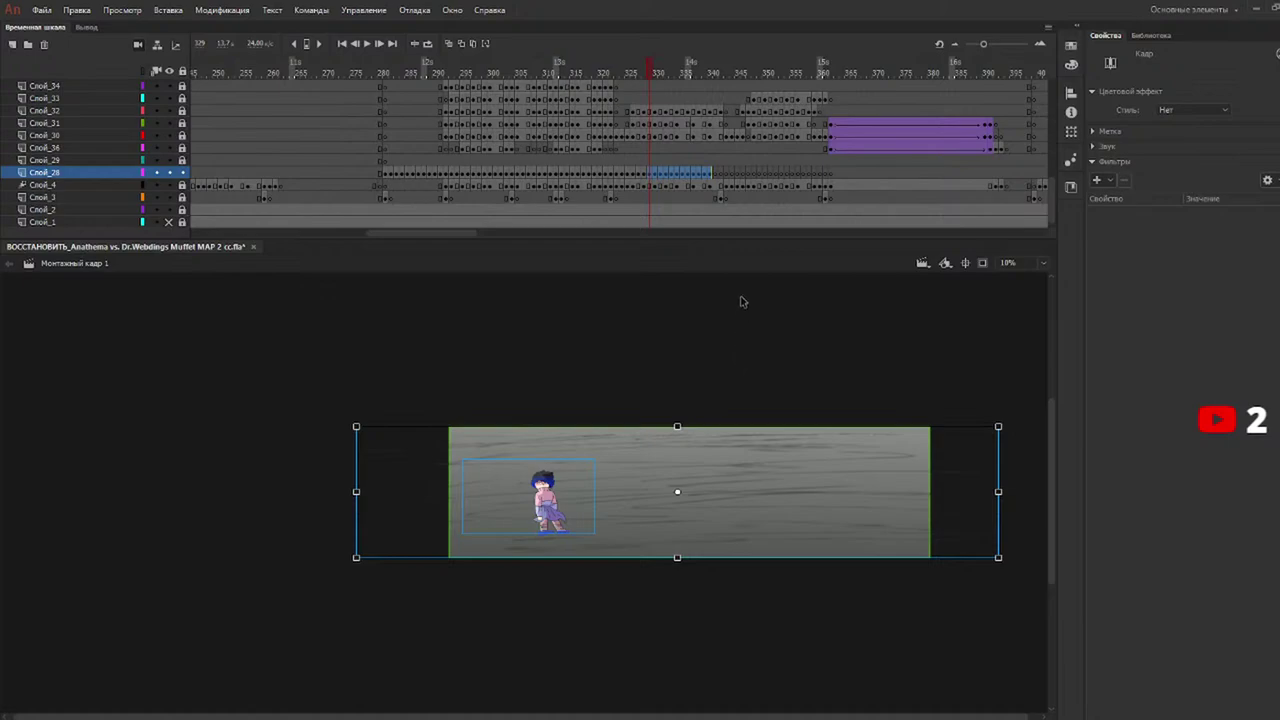
click(713, 175)
key(ctrl+alt+v)
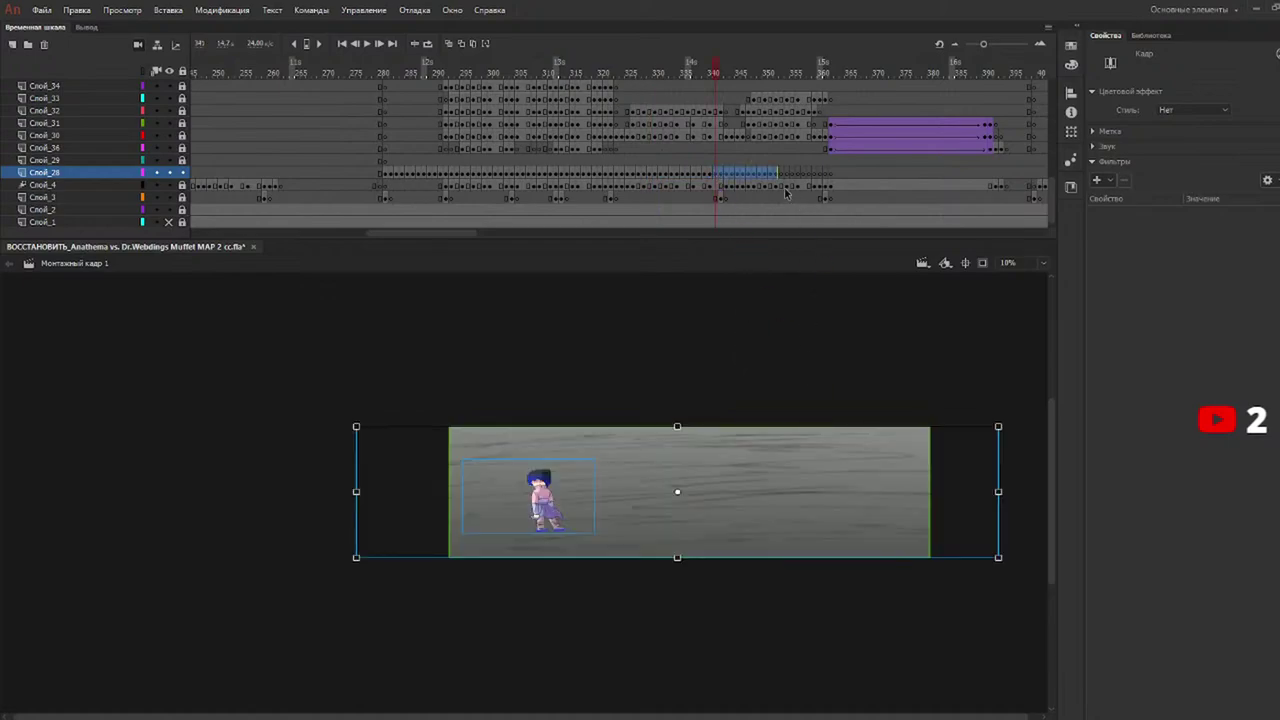
click(783, 177)
key(ctrl+alt+v)
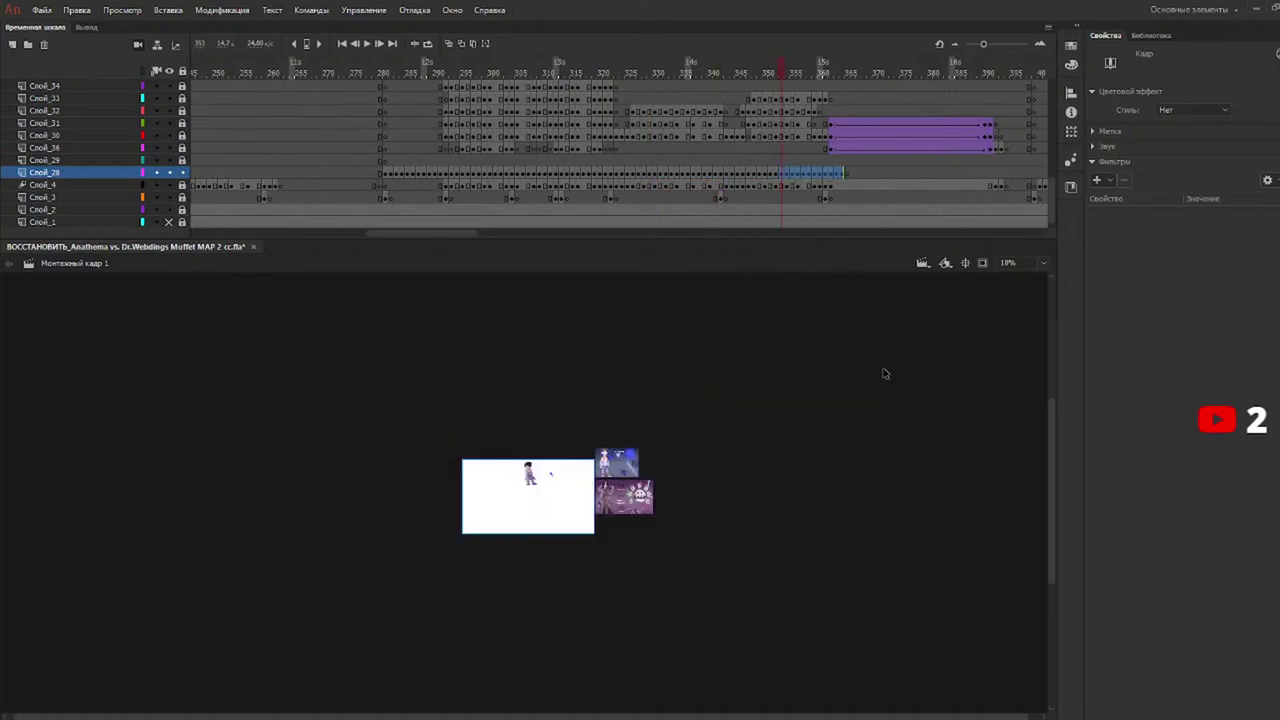
Clear the surplus streaked background from the frames of Слой_28 after frame 361.
click(848, 173)
drag(842, 174, 832, 174)
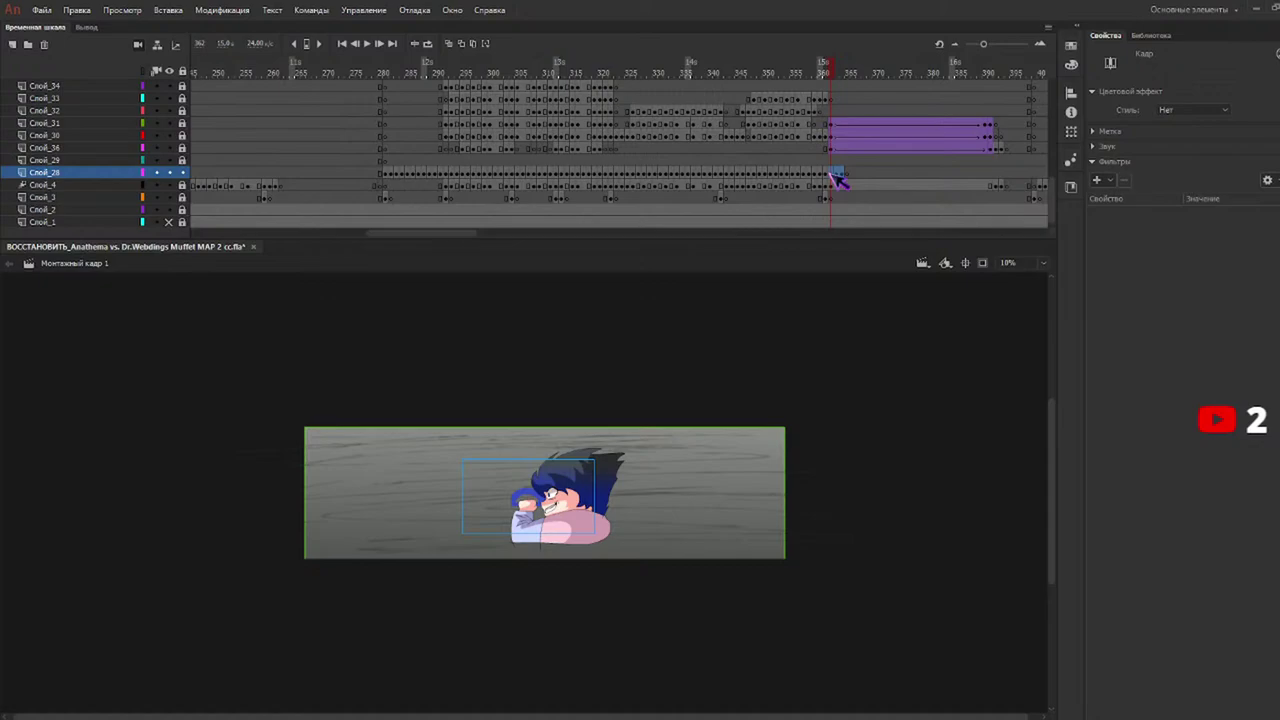
drag(832, 175, 828, 175)
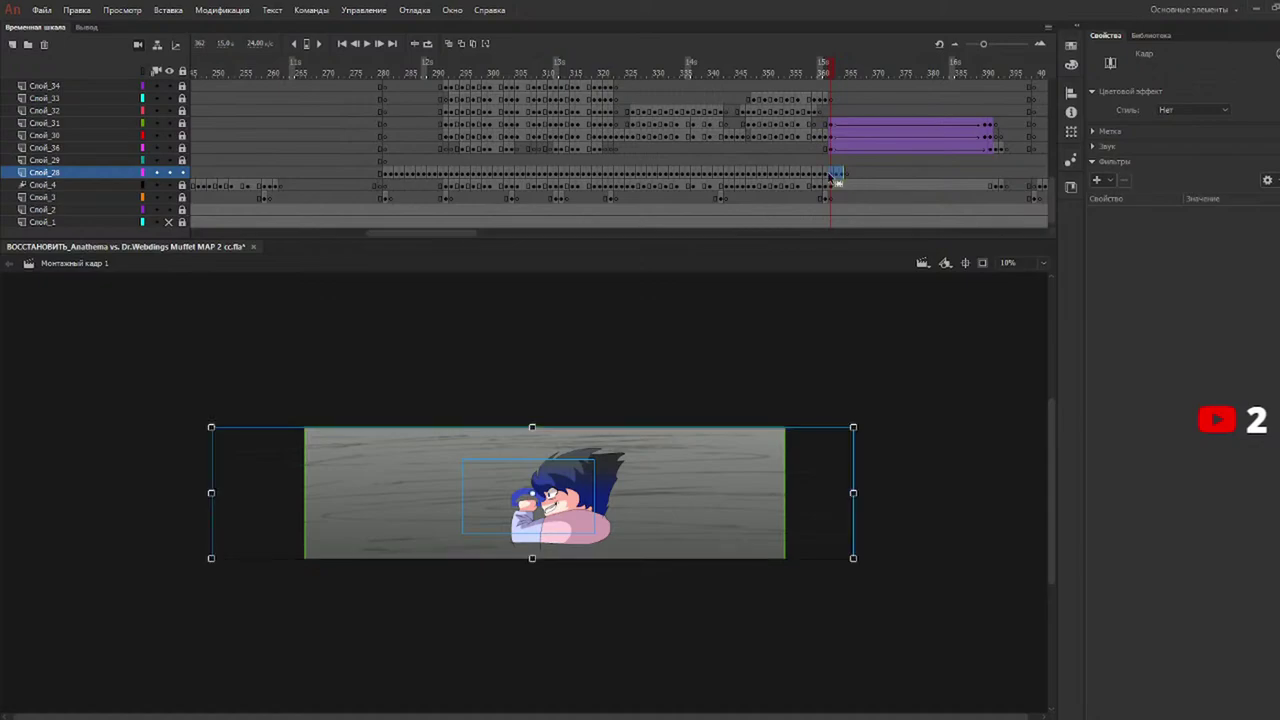
key(Delete)
click(837, 174)
key(Delete)
click(842, 174)
key(Delete)
Paste the streaked background in place on frame 362, enlarge it to about 11500 by 3790 px and position it behind the characters.
click(826, 174)
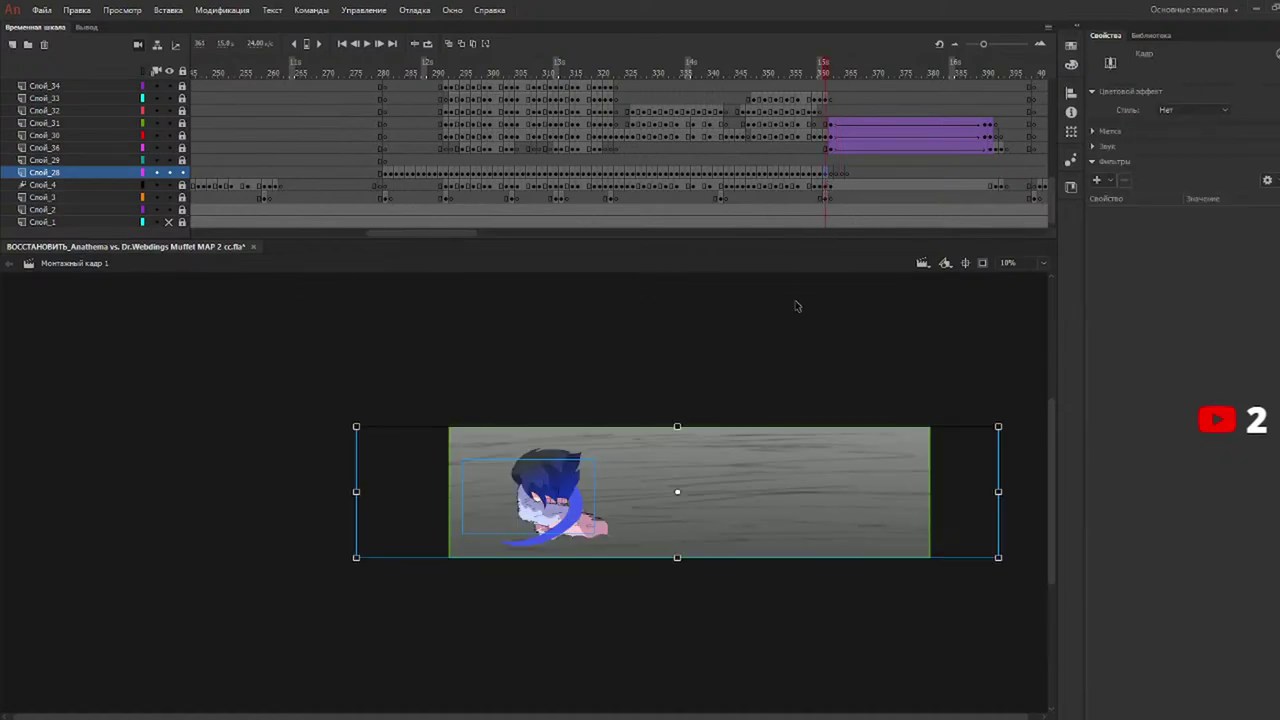
click(832, 176)
key(ctrl+shift+v)
drag(761, 500, 626, 495)
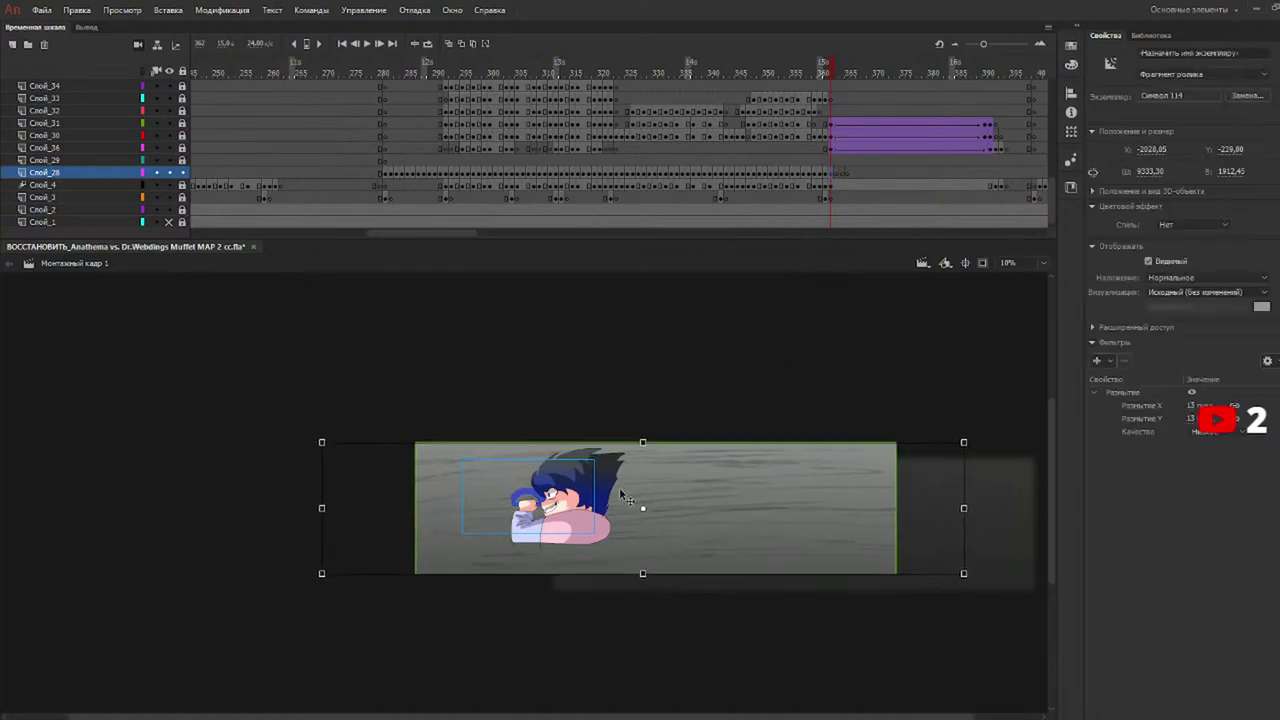
drag(643, 437, 643, 430)
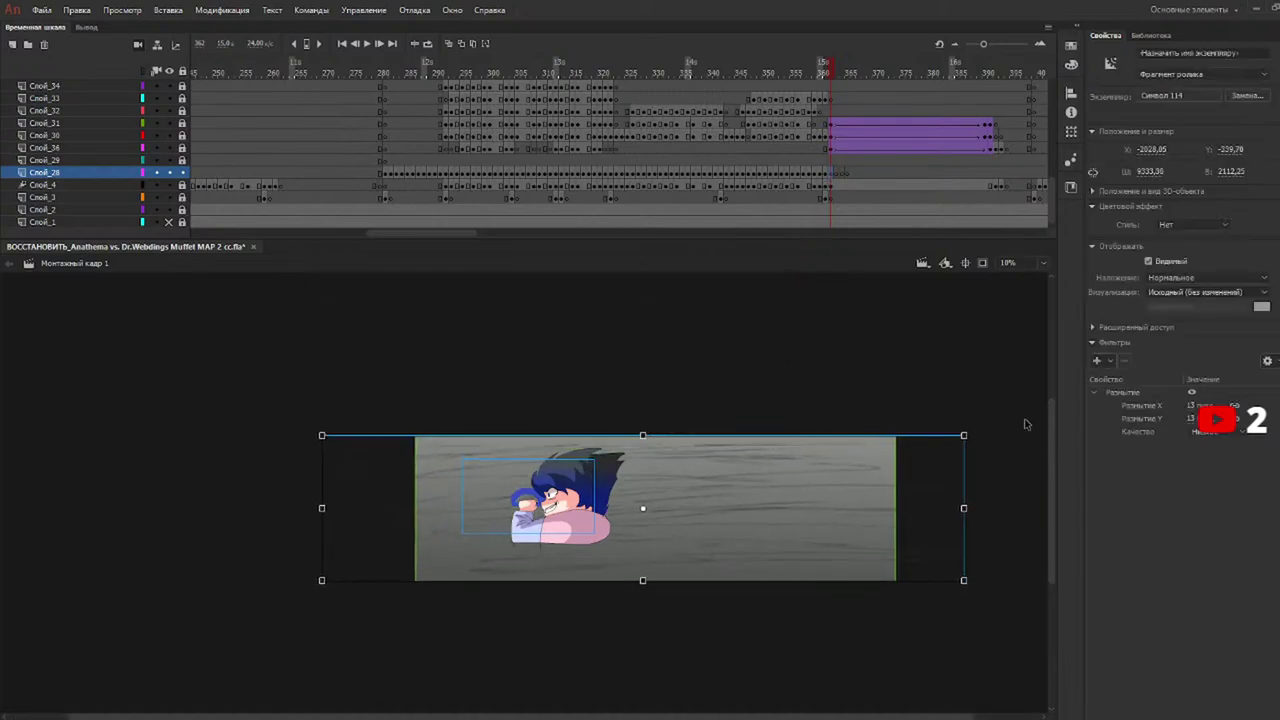
drag(963, 434, 1040, 377)
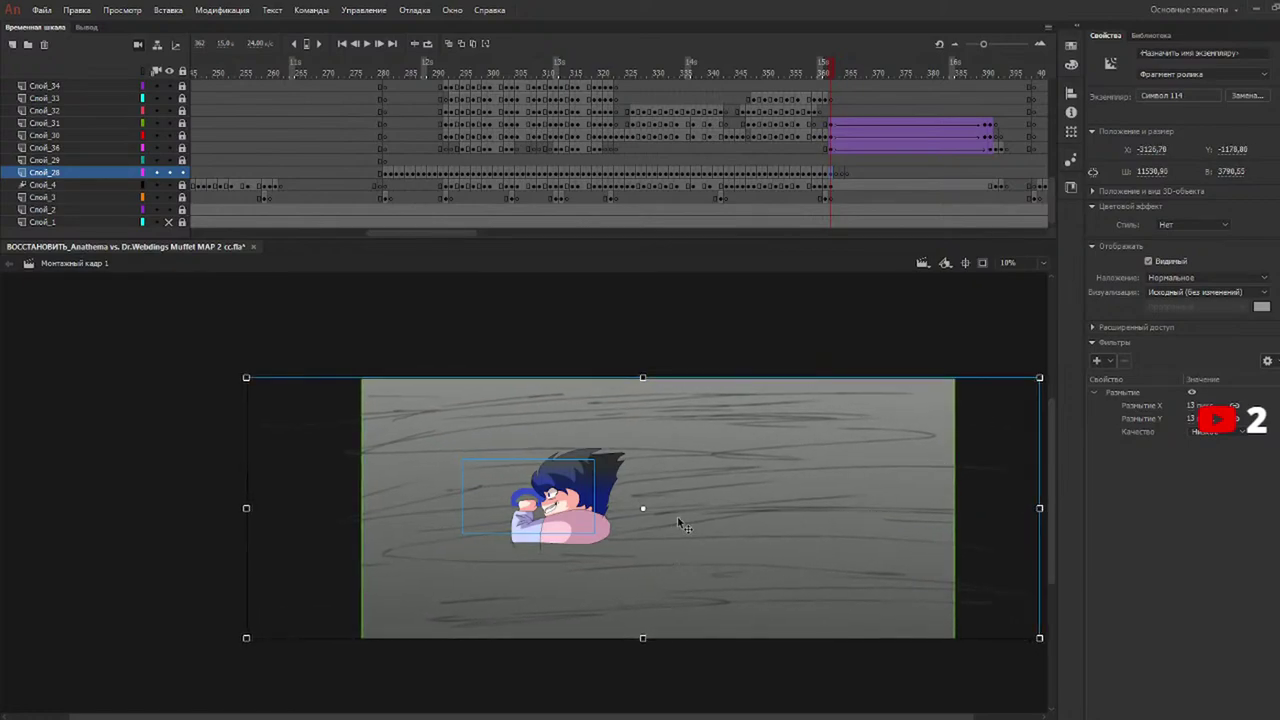
drag(677, 516, 683, 515)
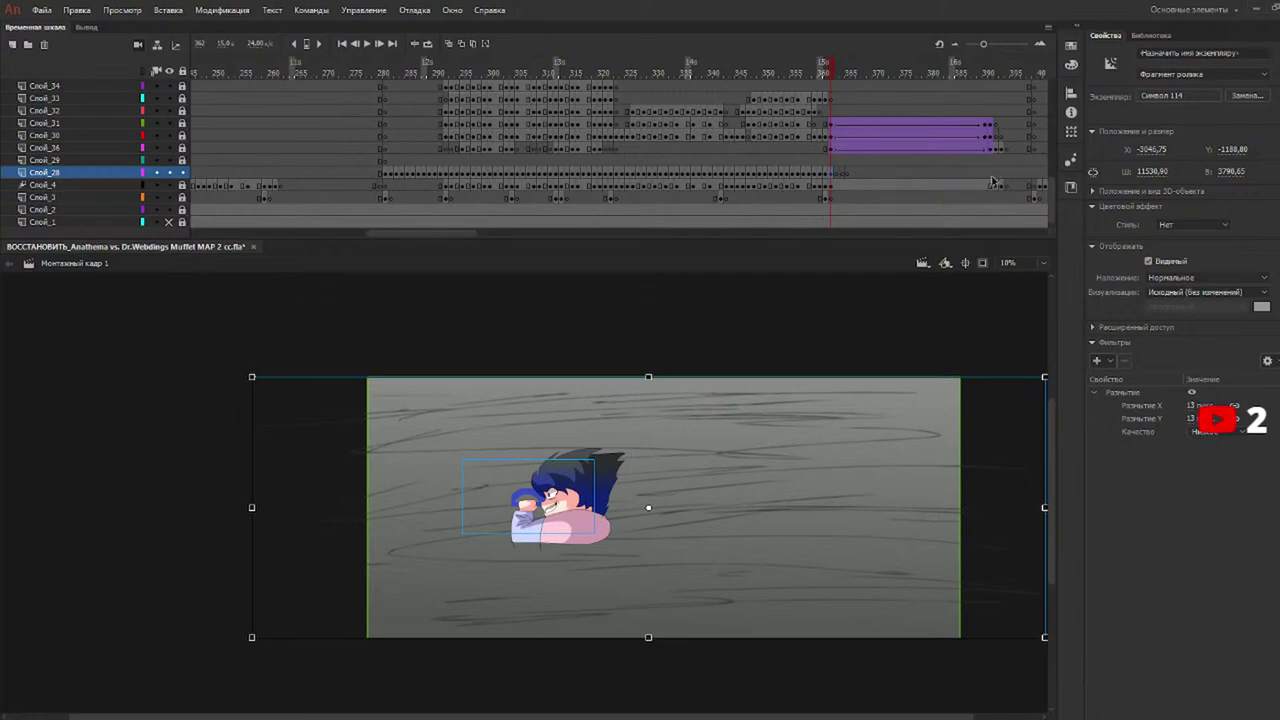
Hold the enlarged background on Слой_28 from frame 362 by removing the leftover blank keyframes, and end it with a blank keyframe on frame 399.
click(838, 176)
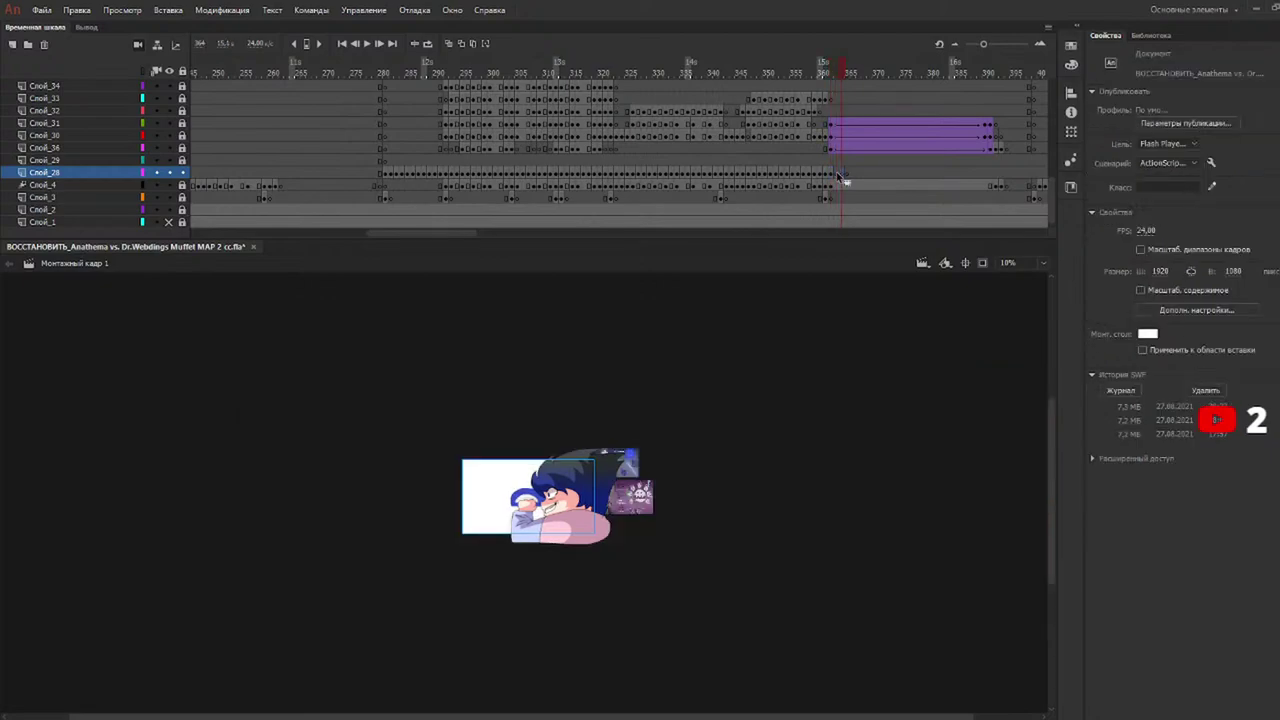
click(832, 175)
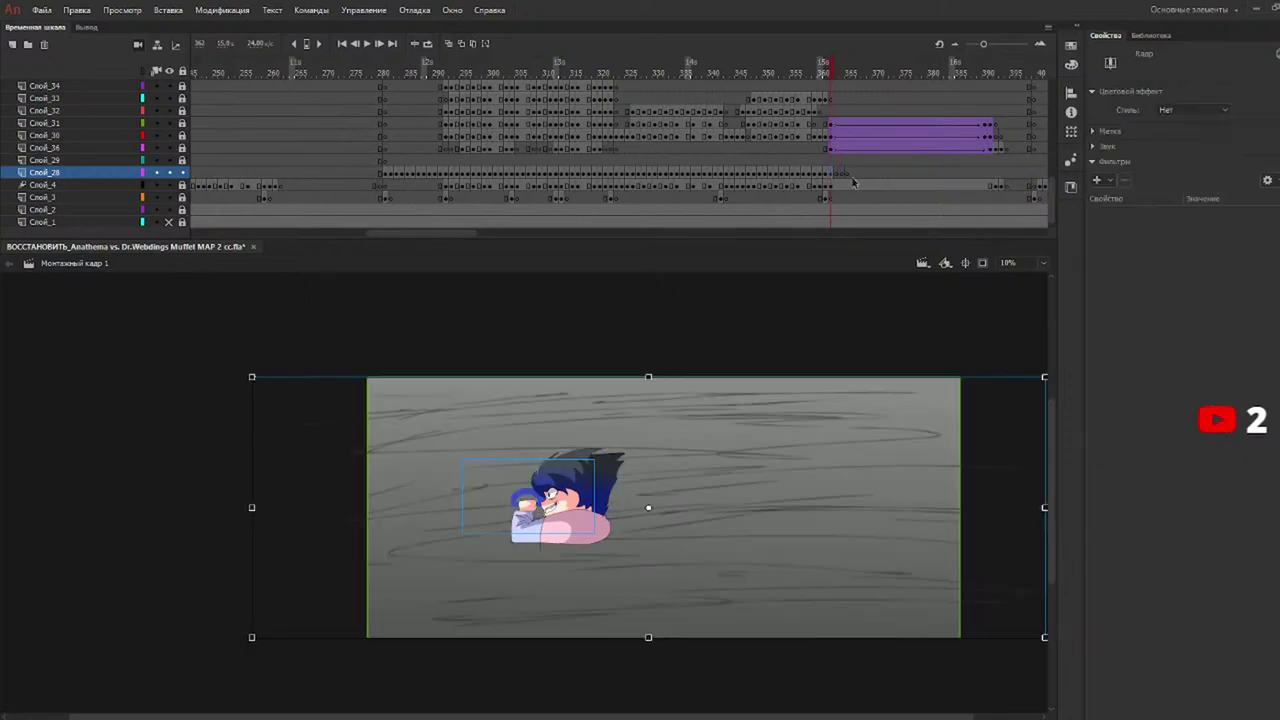
click(996, 178)
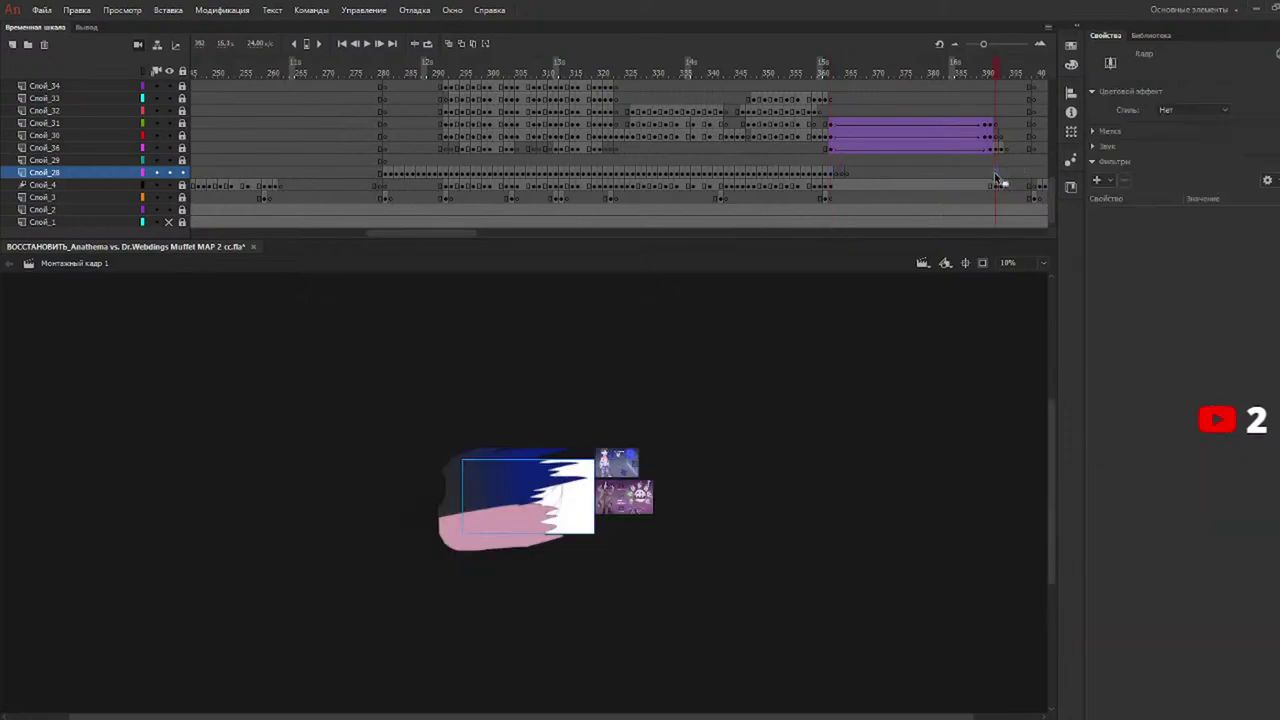
click(1034, 176)
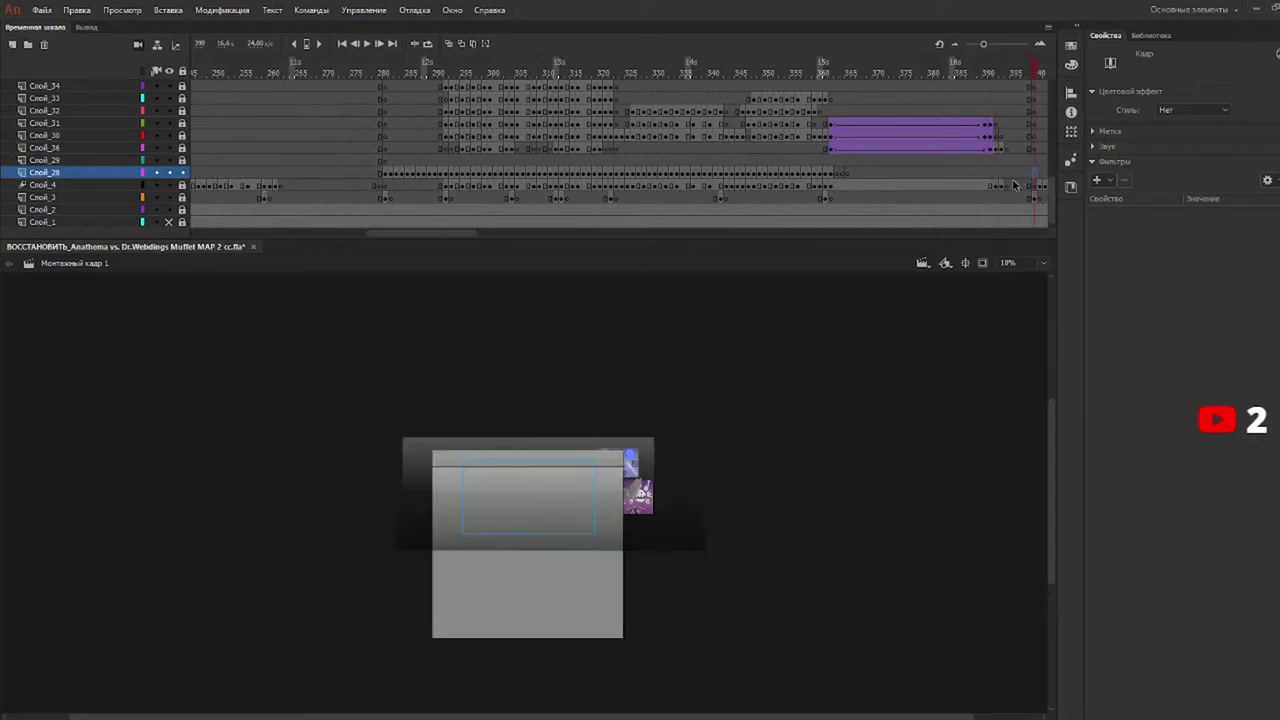
click(831, 176)
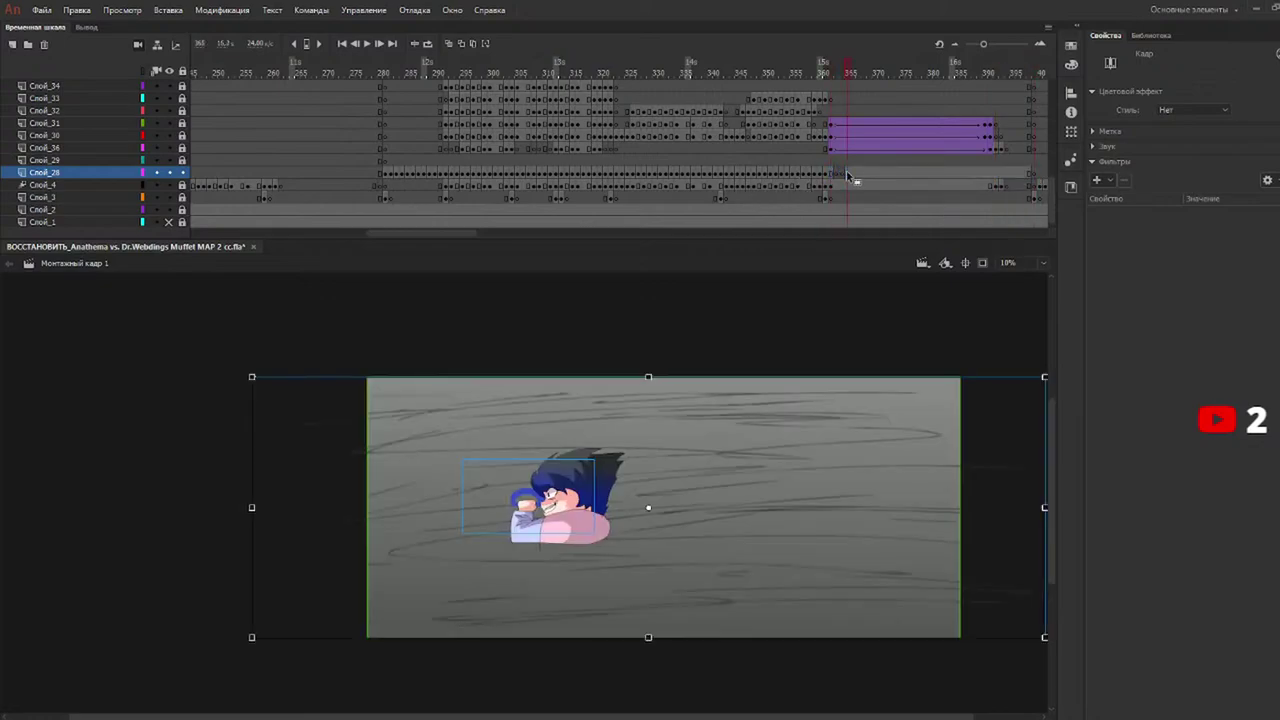
click(841, 176)
click(831, 176)
Play the animation from frame 281 to review the looping background motion, and inspect the stage at 100%.
drag(848, 76, 385, 110)
key(Return)
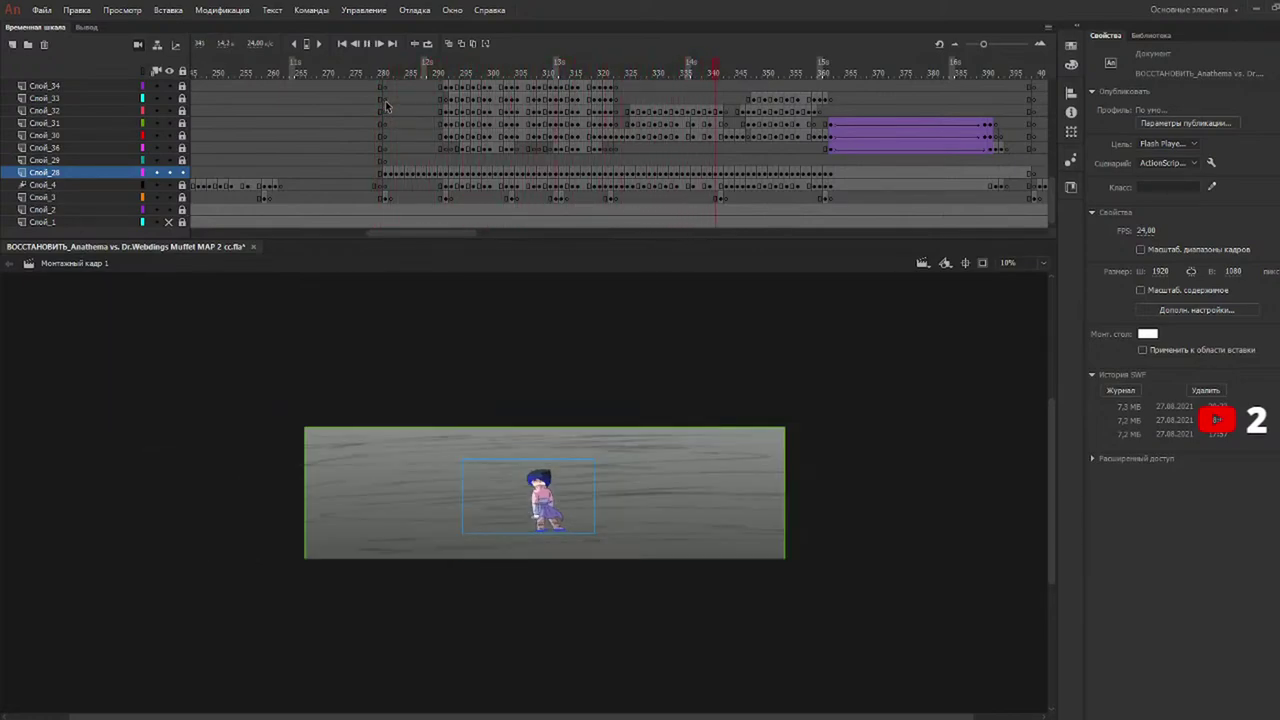
key(Return)
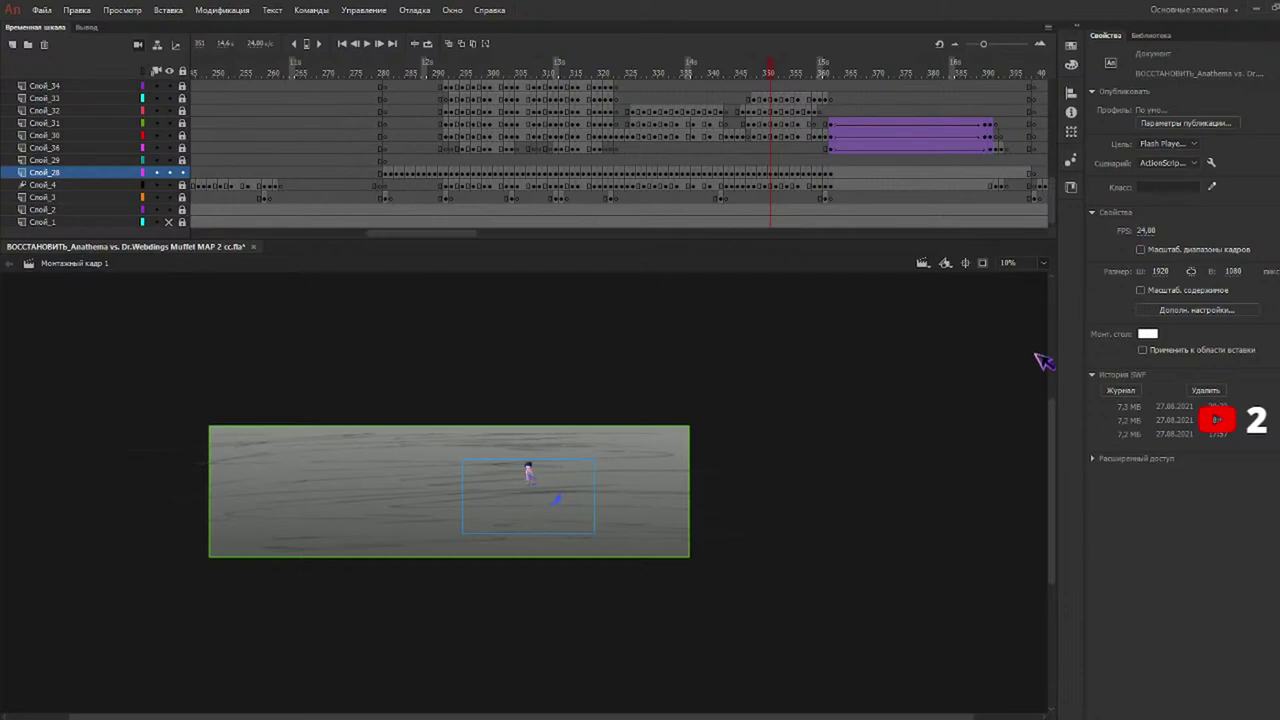
key(ctrl+1)
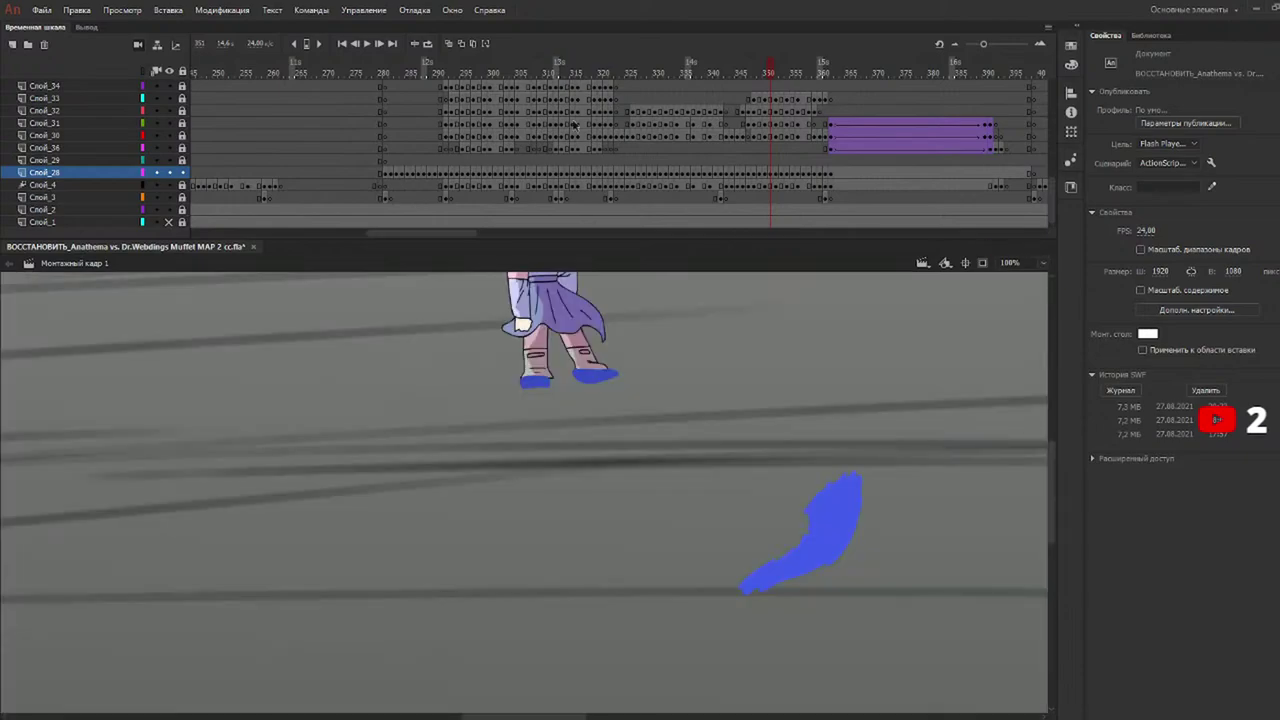
Play the animation from frame 281 to review the background motion with the whole stage in view.
click(396, 76)
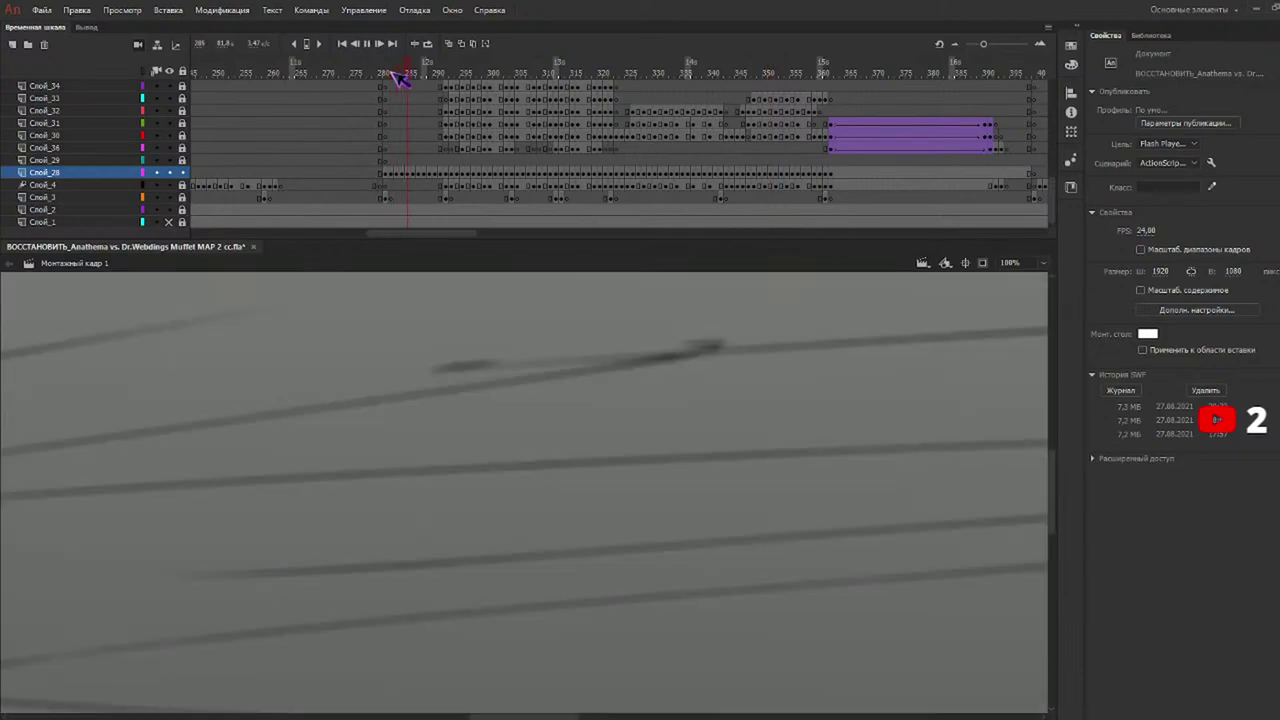
key(Return)
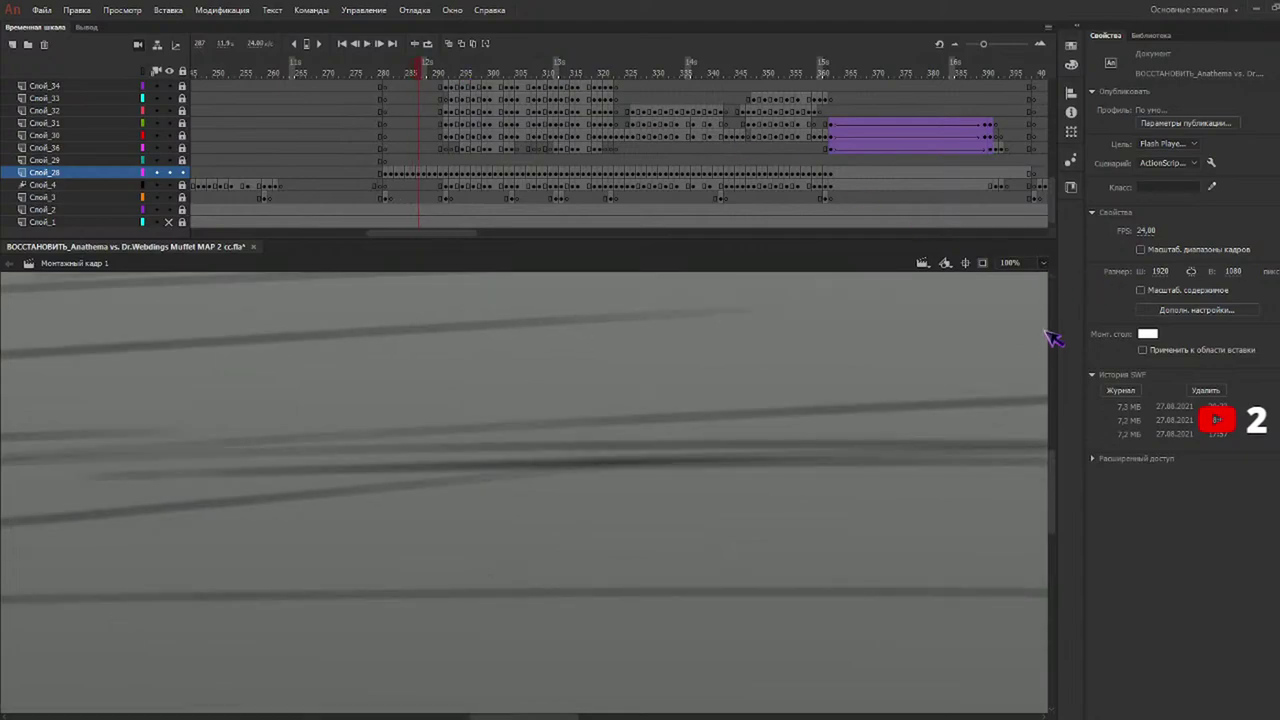
key(ctrl+minus)
click(392, 76)
key(Return)
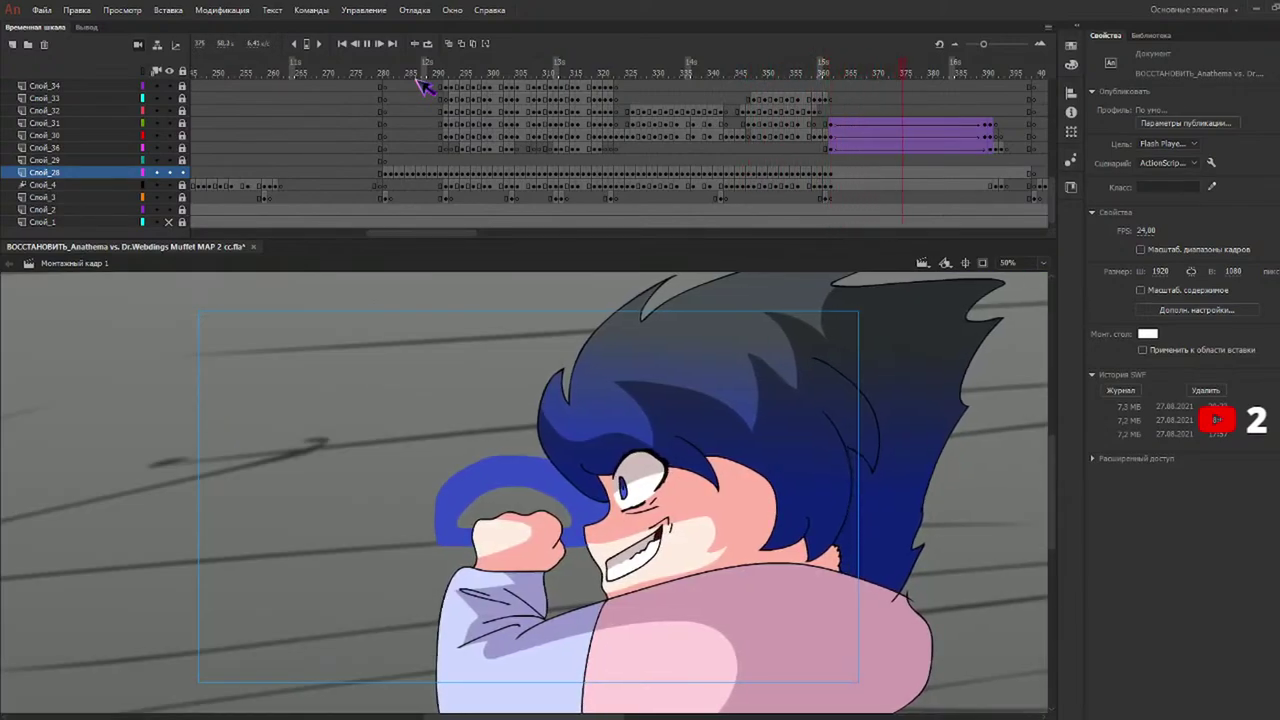
mouse_move(410, 72)
mouse_down()
mouse_move(380, 74)
mouse_move(393, 72)
mouse_up()
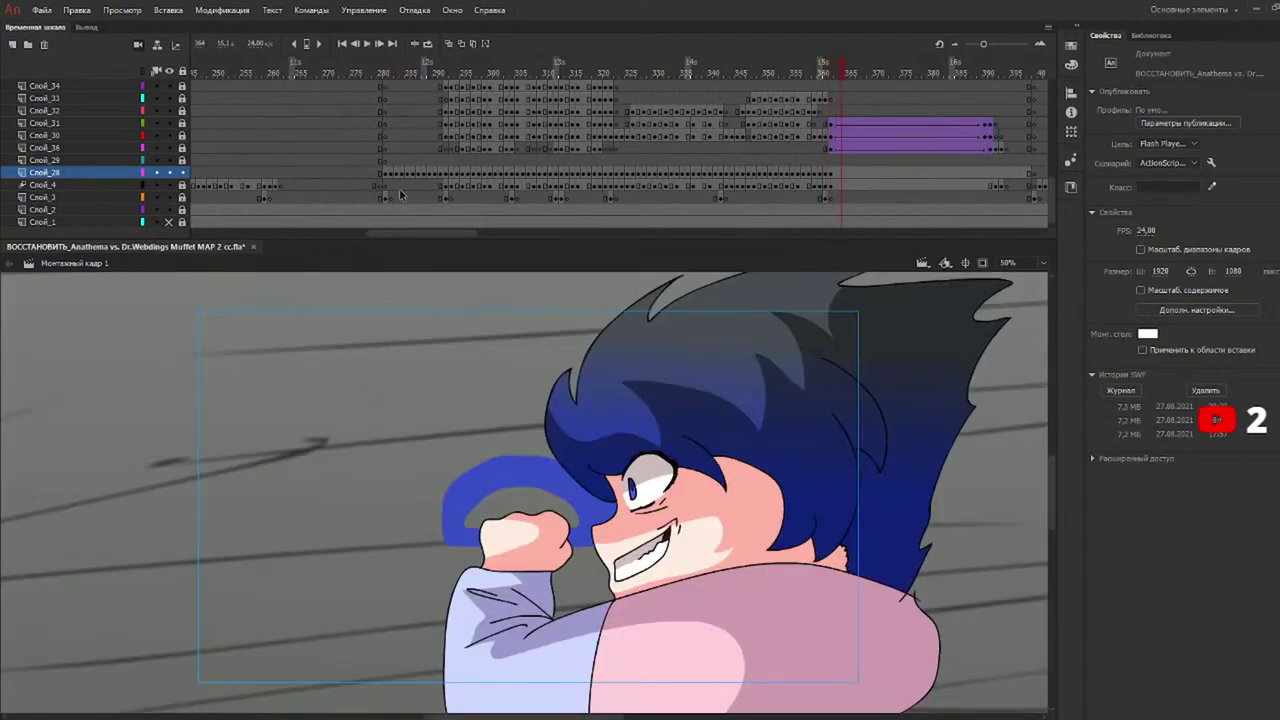
Select all frames of Слой_28 and set their blur filter to 25 px in both directions.
click(387, 176)
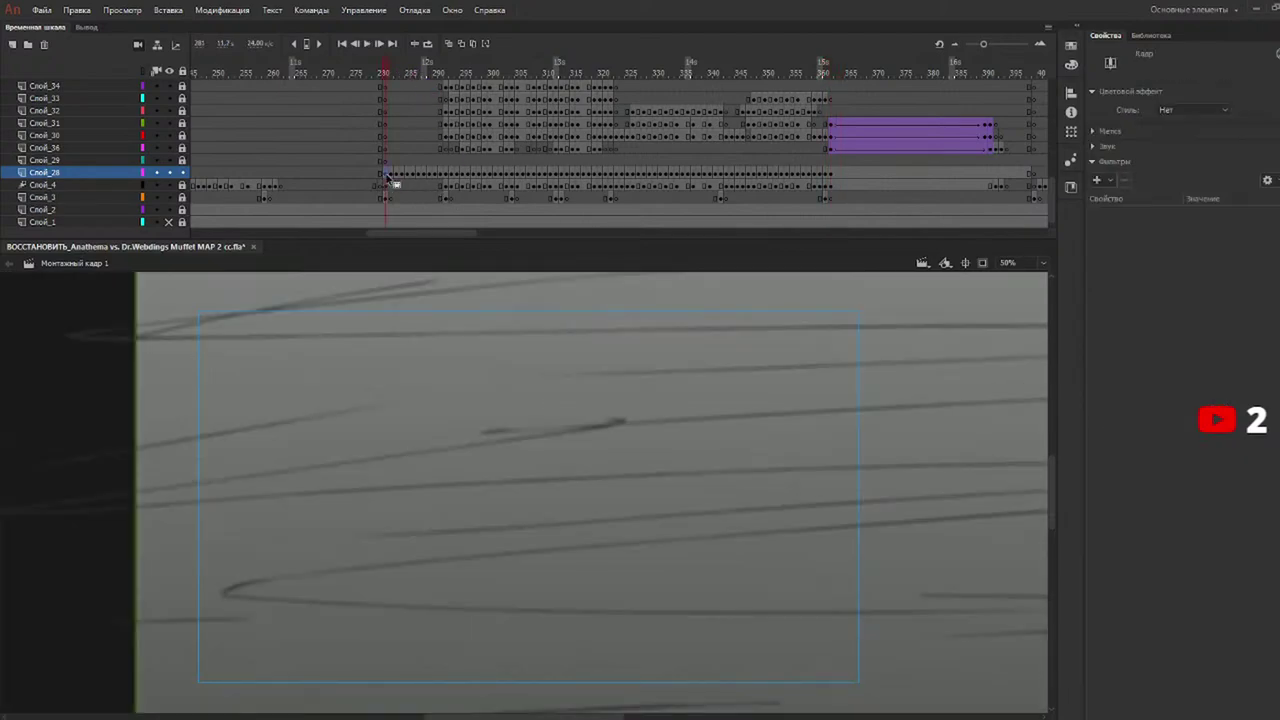
click(129, 175)
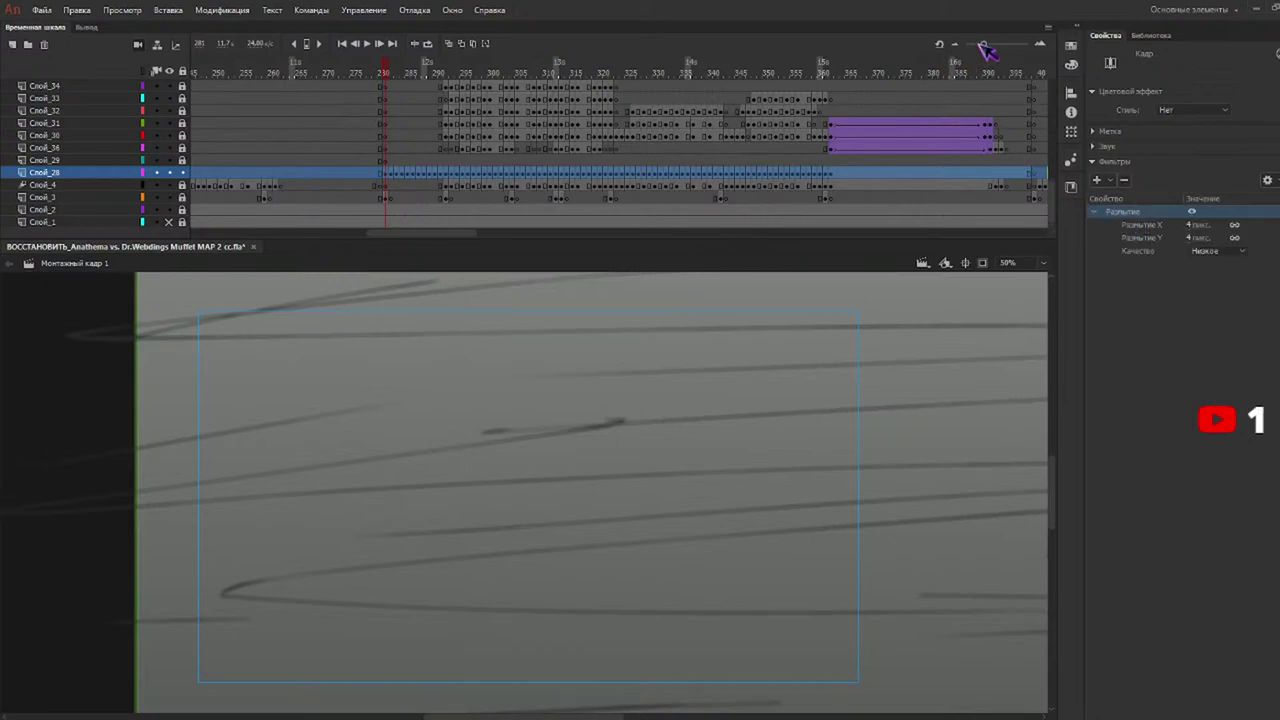
mouse_move(451, 234)
mouse_down()
mouse_move(206, 234)
mouse_move(594, 234)
mouse_move(452, 235)
mouse_up()
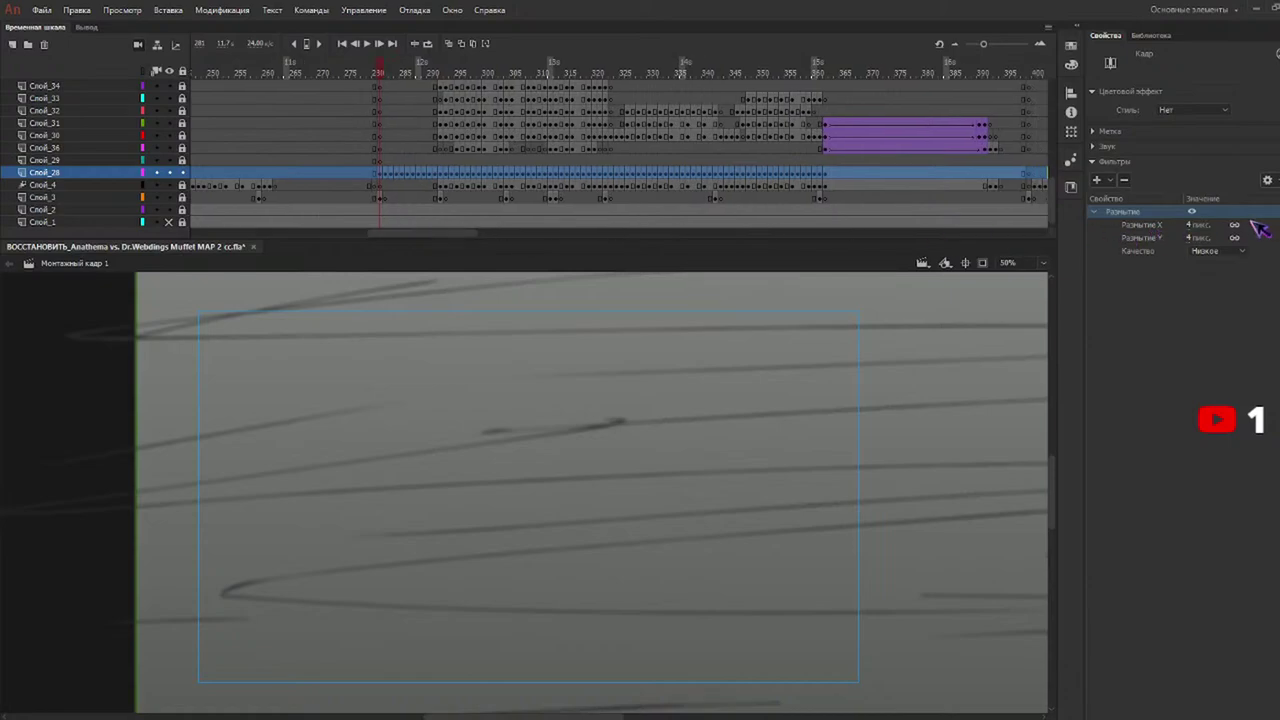
drag(1212, 232, 1204, 224)
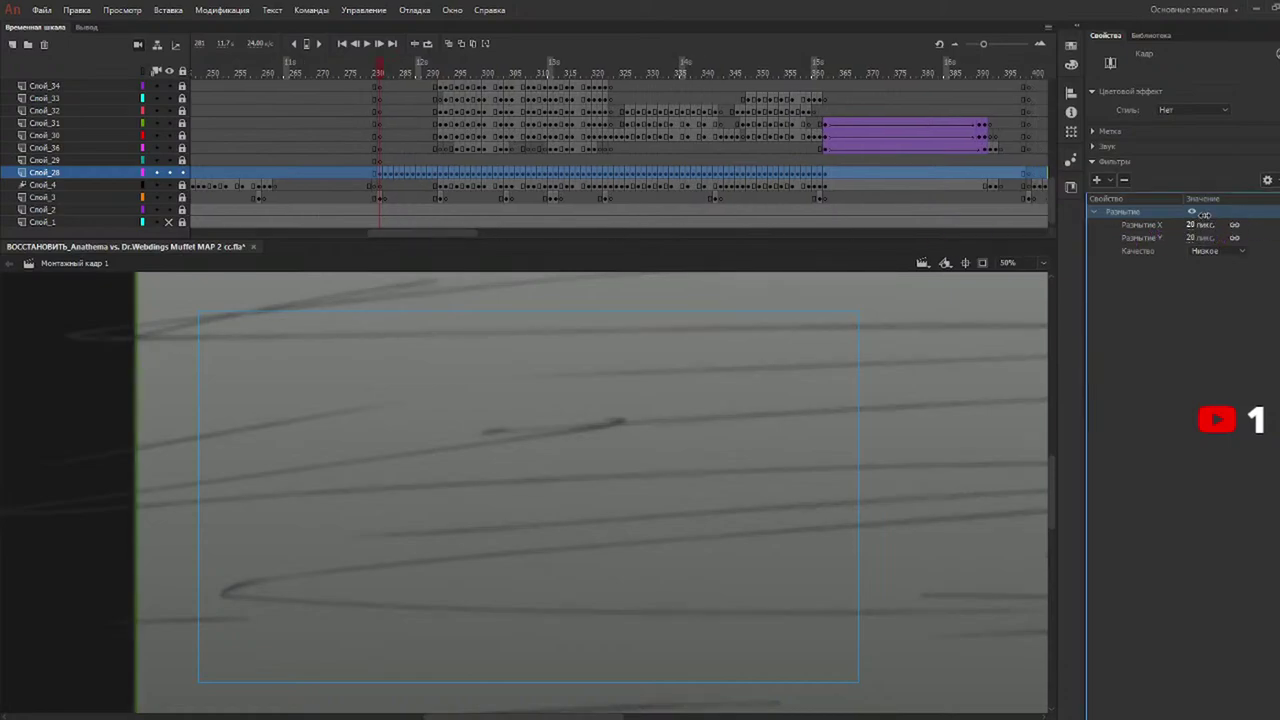
Play back the blurred background, including the close-up from frame 362 up to about frame 391.
key(Return)
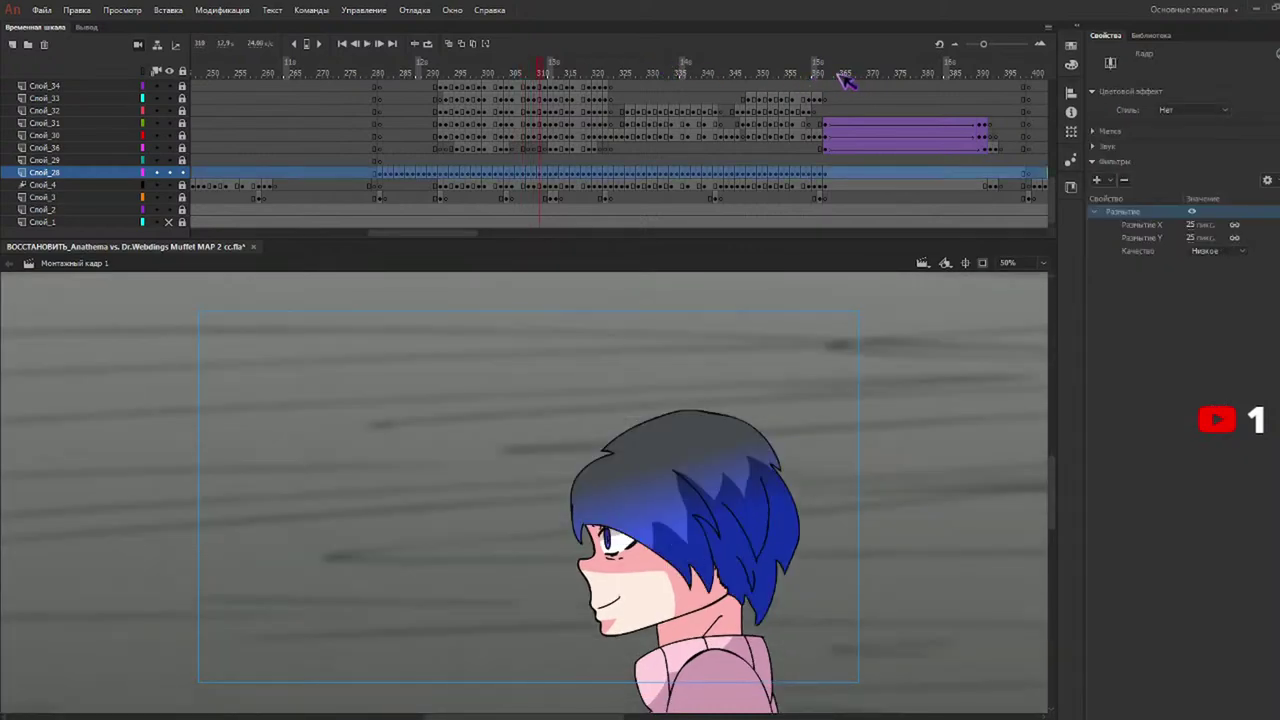
click(827, 74)
key(Return)
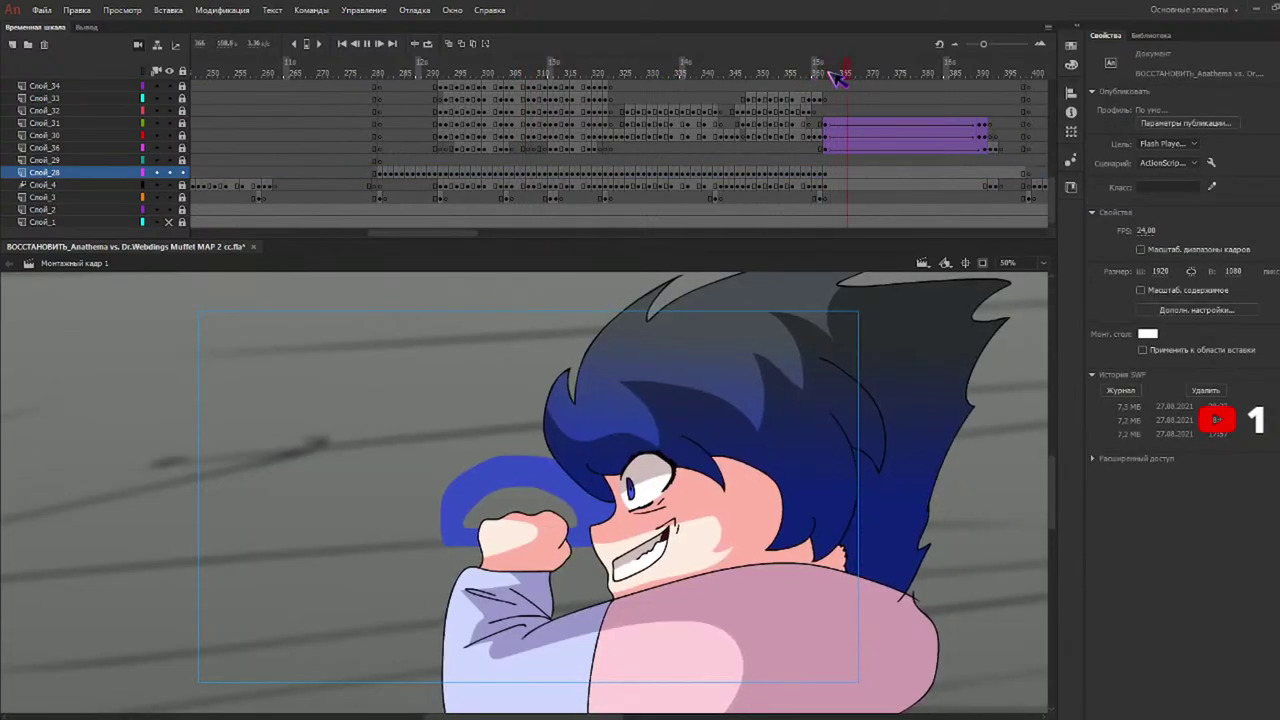
drag(993, 74, 993, 185)
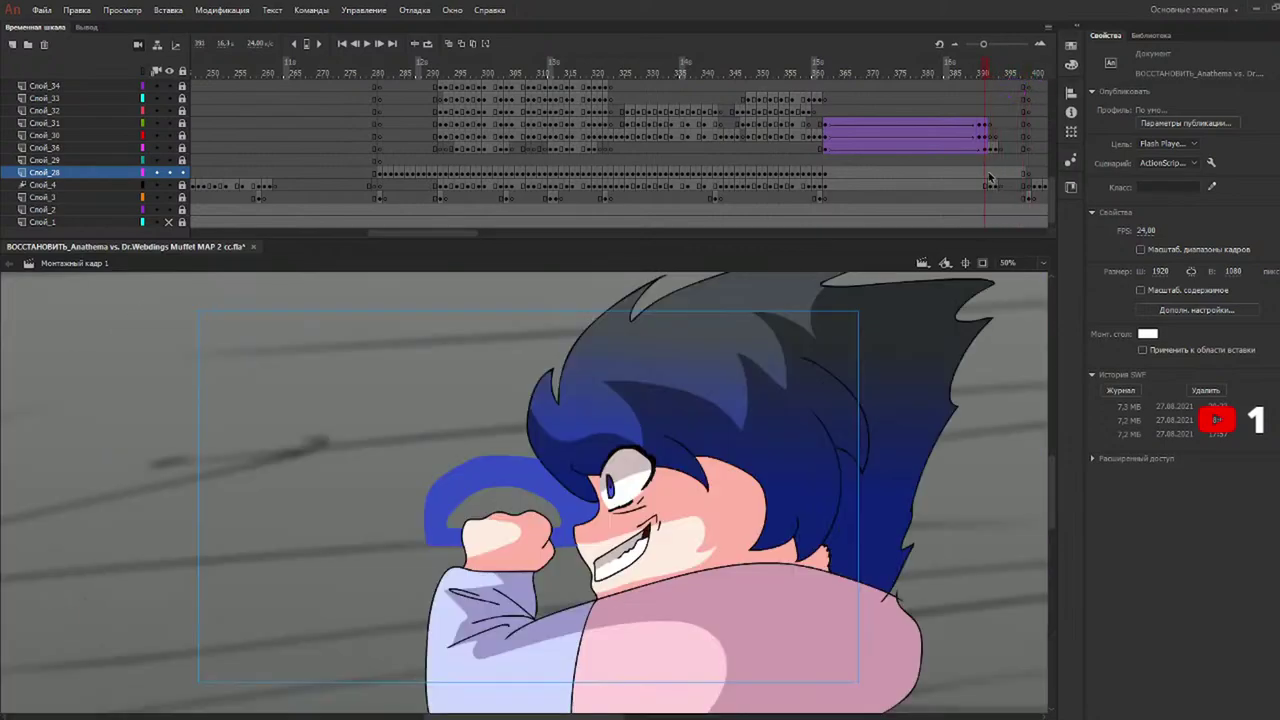
Add keyframes on frames 392 to 398 of Слой_28 and shift the enlarged background progressively to the right, ending at X -2290.65.
click(990, 176)
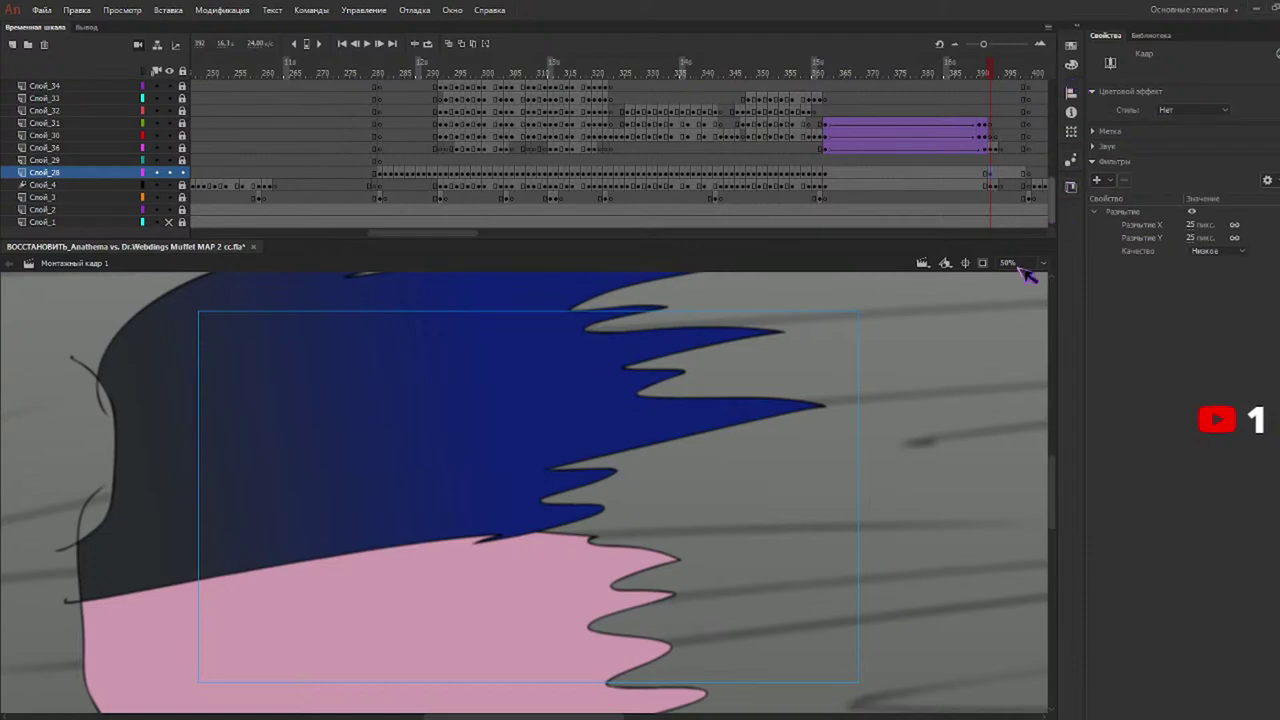
key(ctrl+minus)
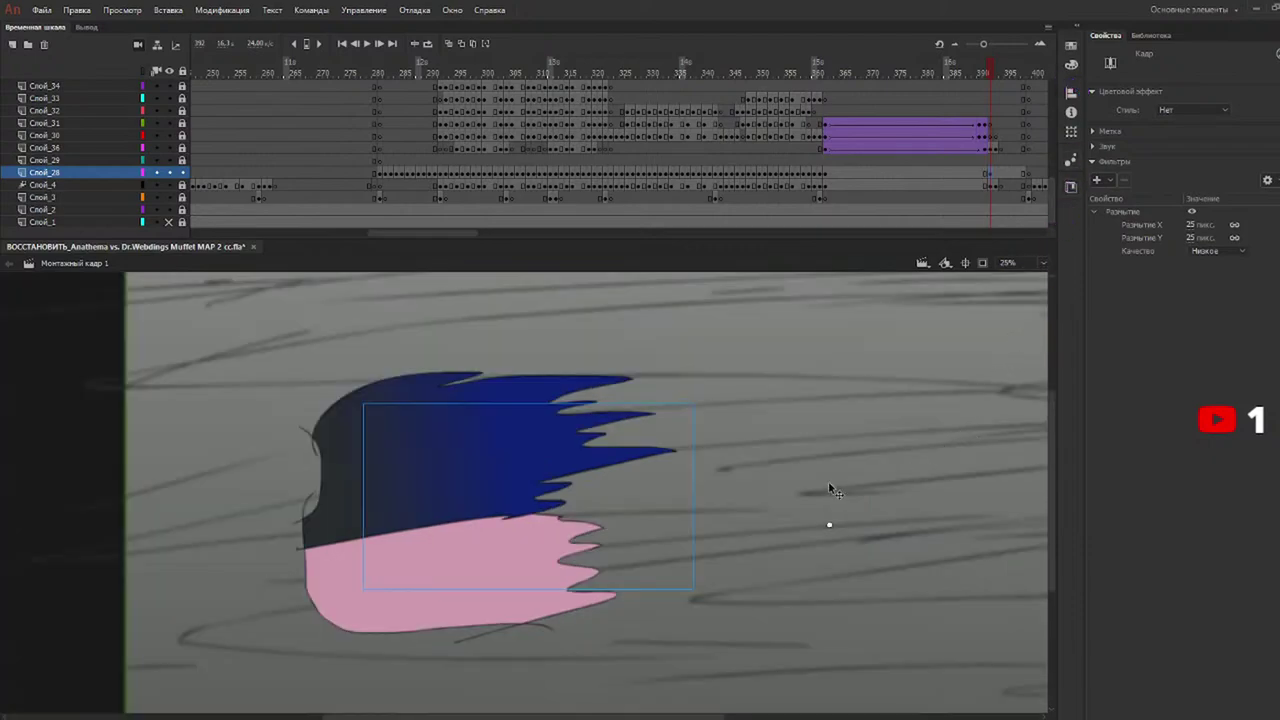
drag(828, 481, 882, 483)
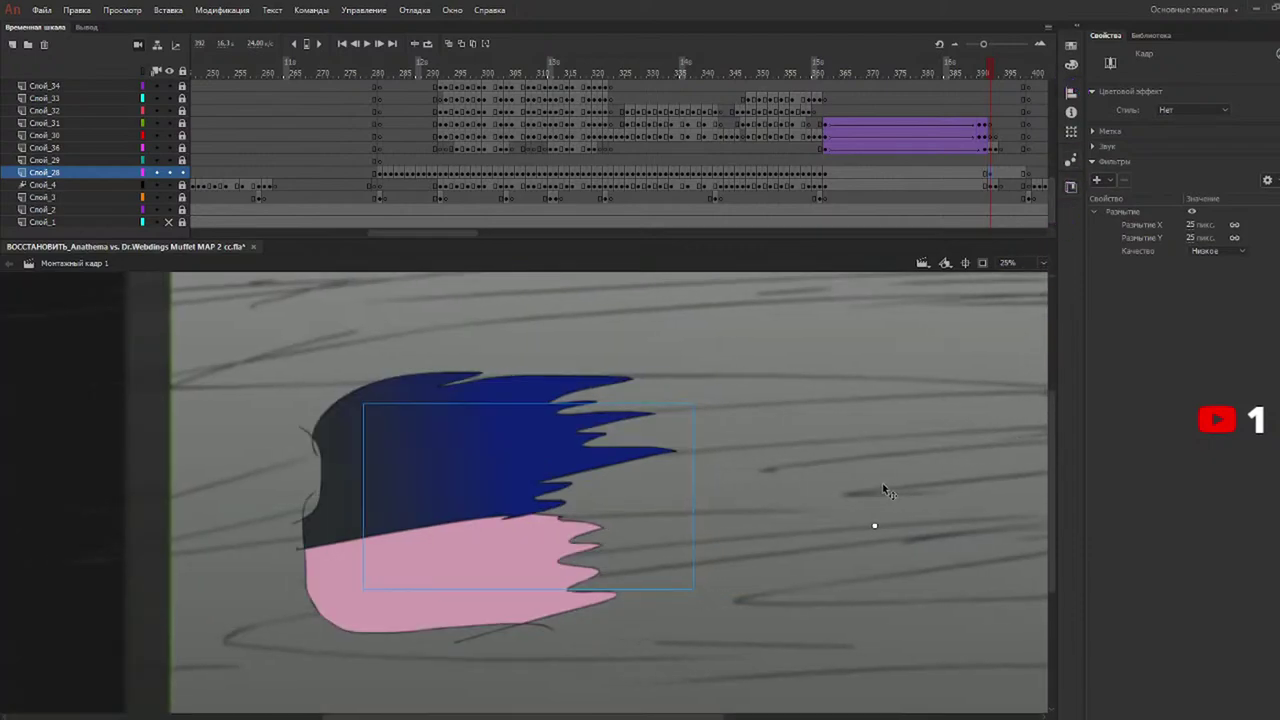
drag(796, 477, 818, 462)
key(F6)
key(.)
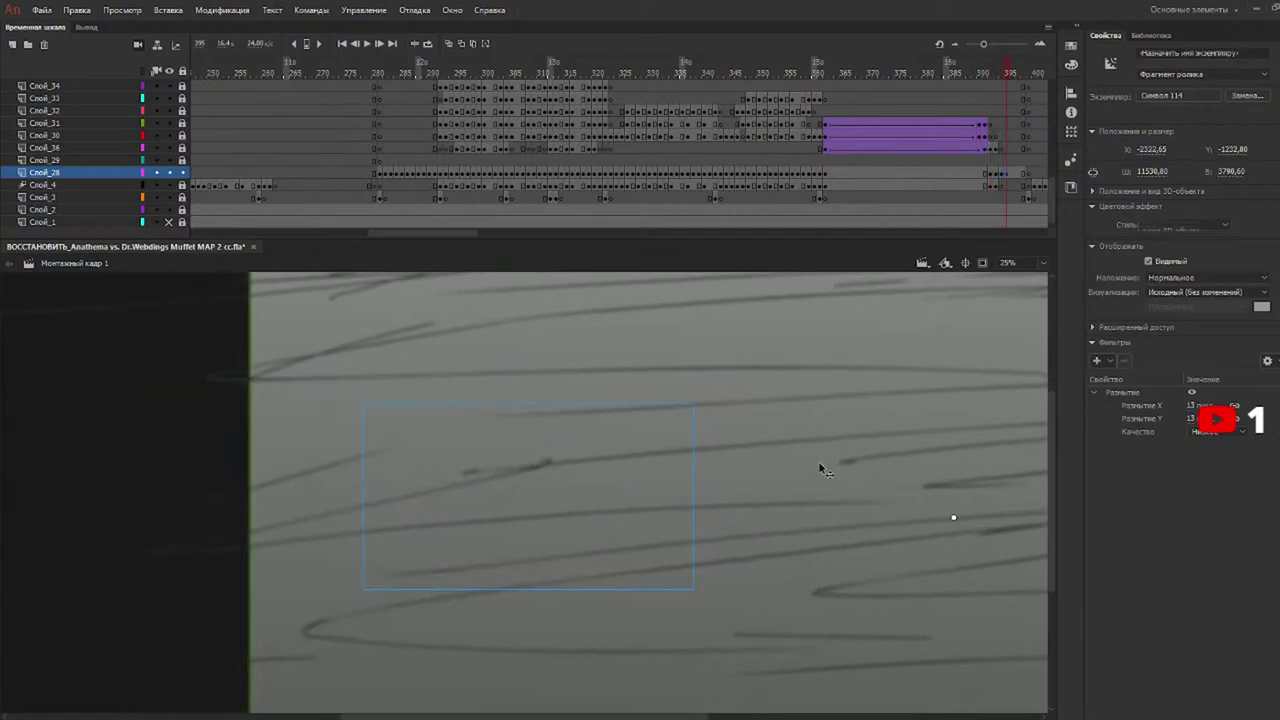
key(Right)
key(Right)
key(Right)
key(F6)
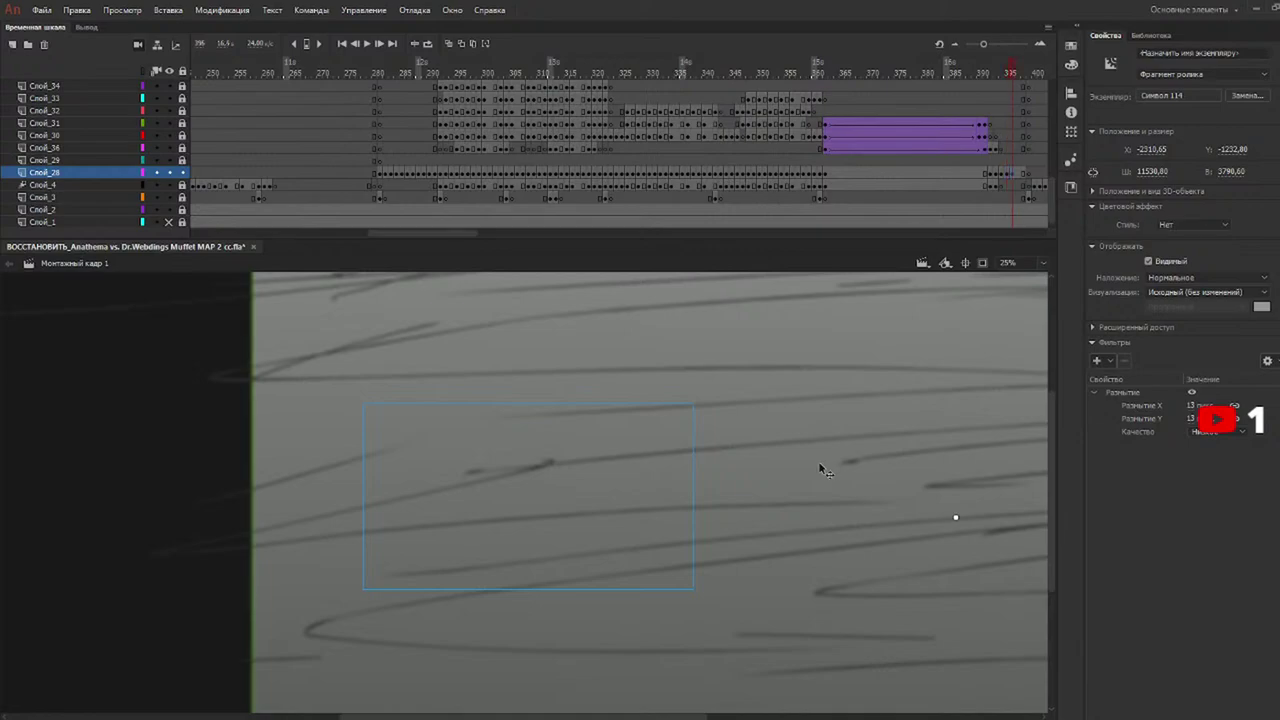
drag(819, 461, 821, 461)
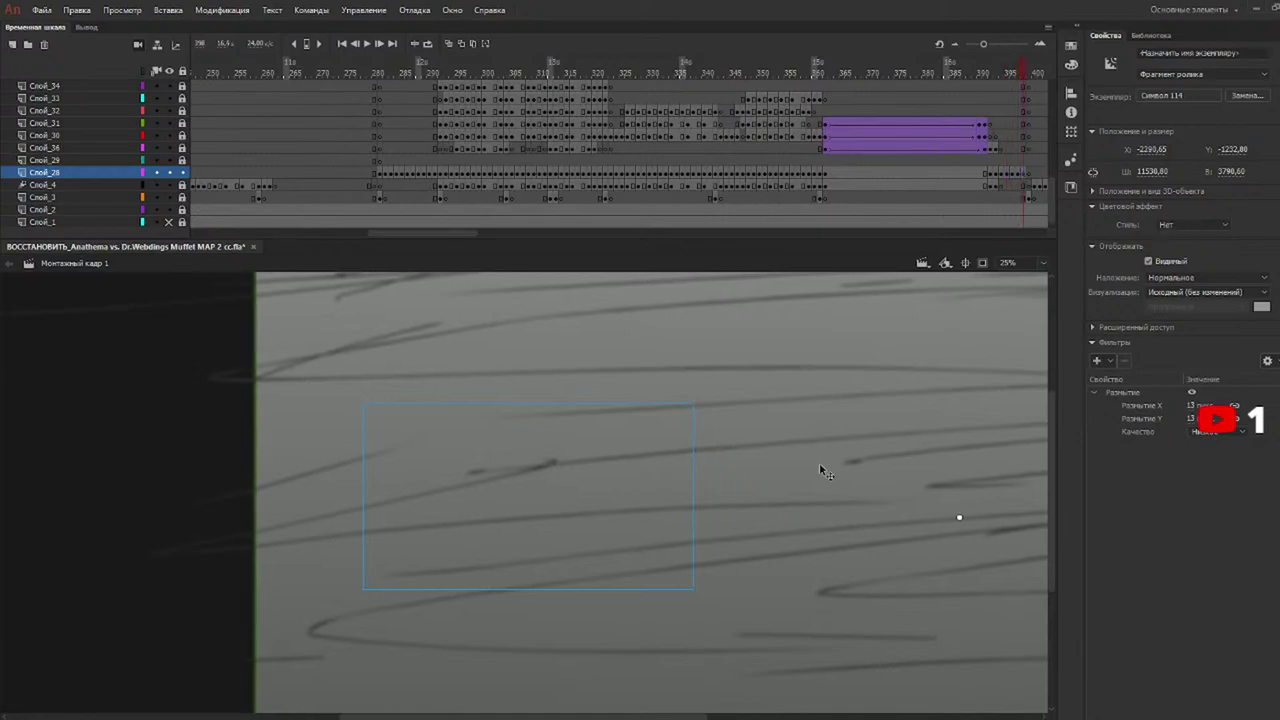
Play the scene again to review the background movement behind the character through the close-up.
click(815, 74)
key(Return)
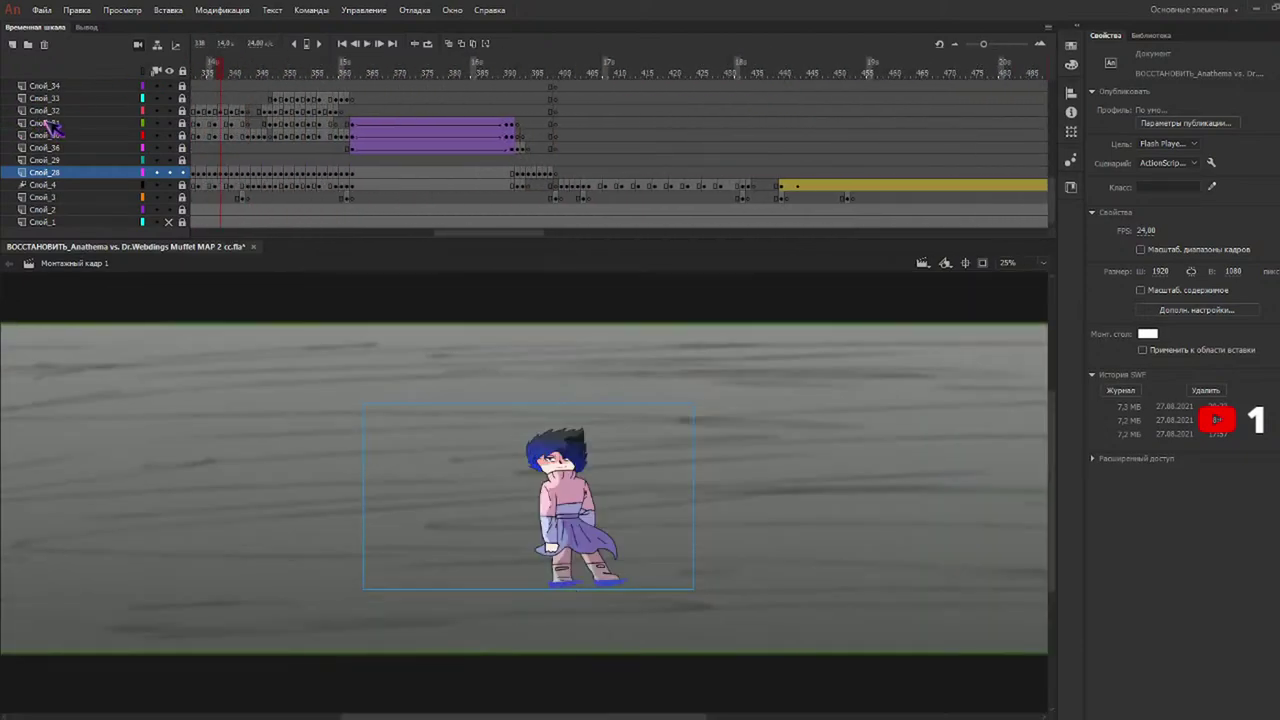
drag(45, 121, 259, 114)
key(Return)
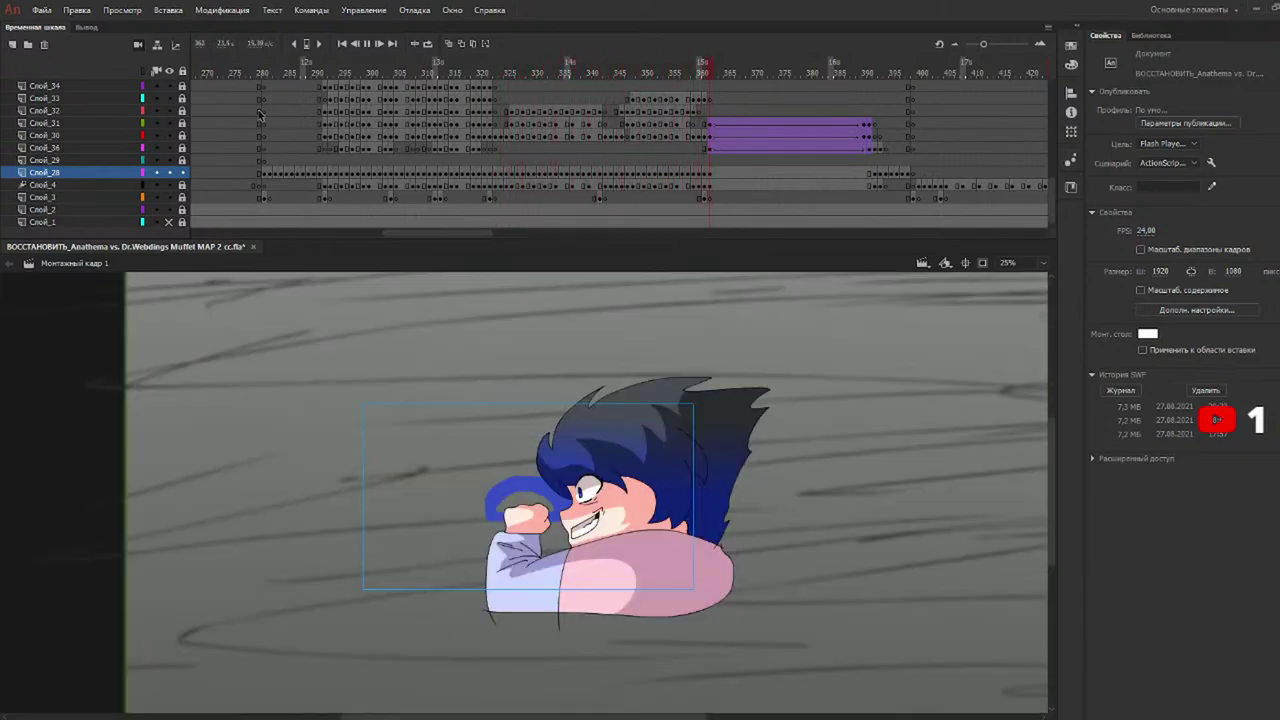
Add a blank keyframe on frame 292 of the empty layer Слой_35, where the character first appears.
click(310, 72)
drag(314, 71, 328, 72)
scroll(343, 133, up, 2)
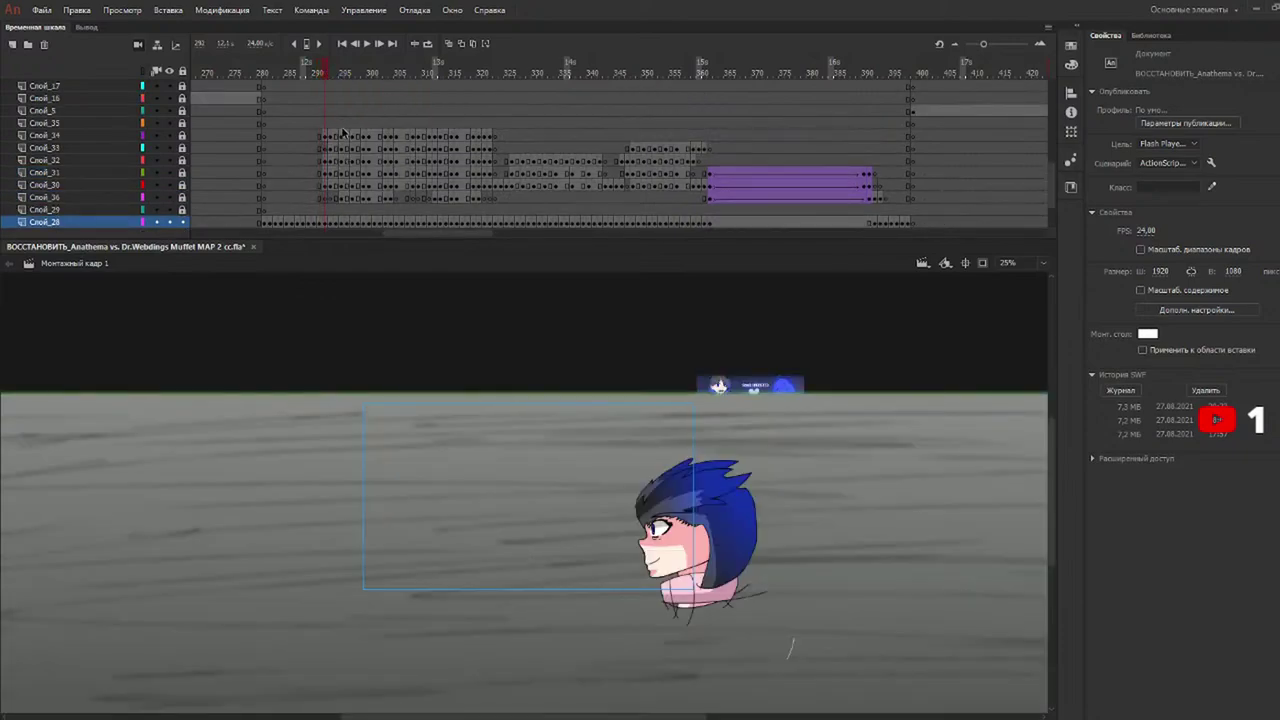
scroll(343, 133, up, 2)
click(127, 150)
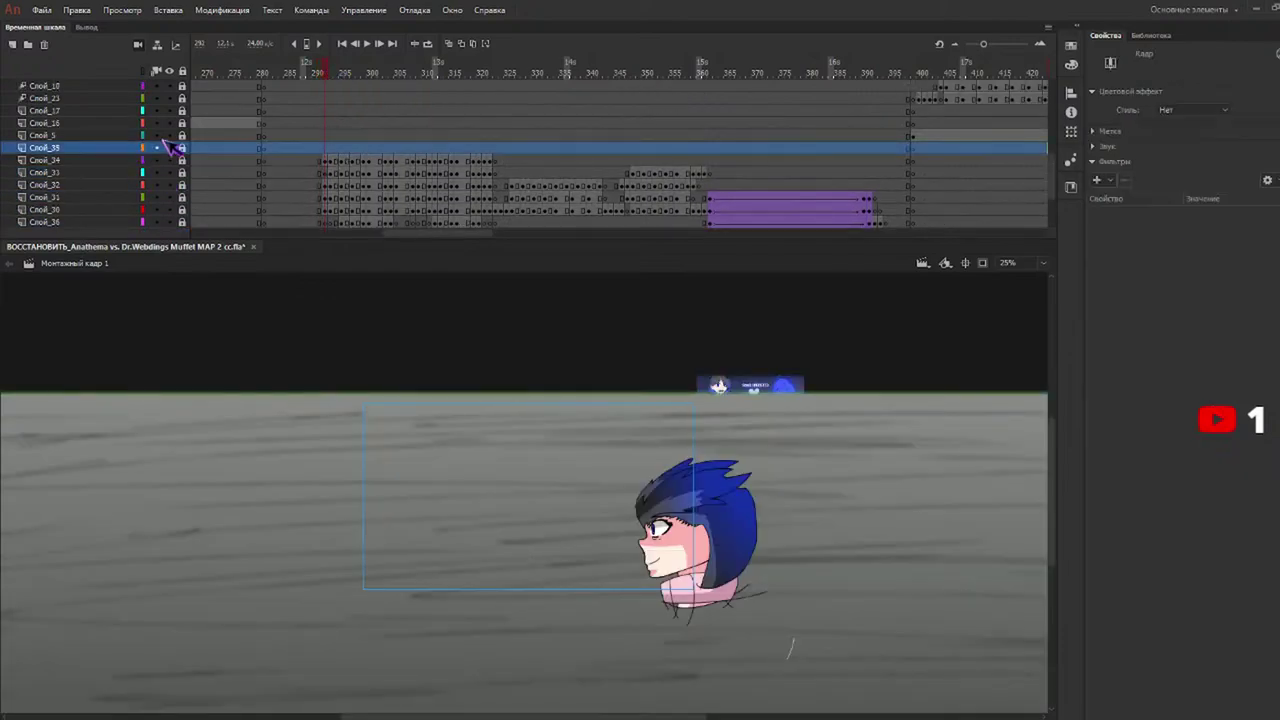
click(323, 149)
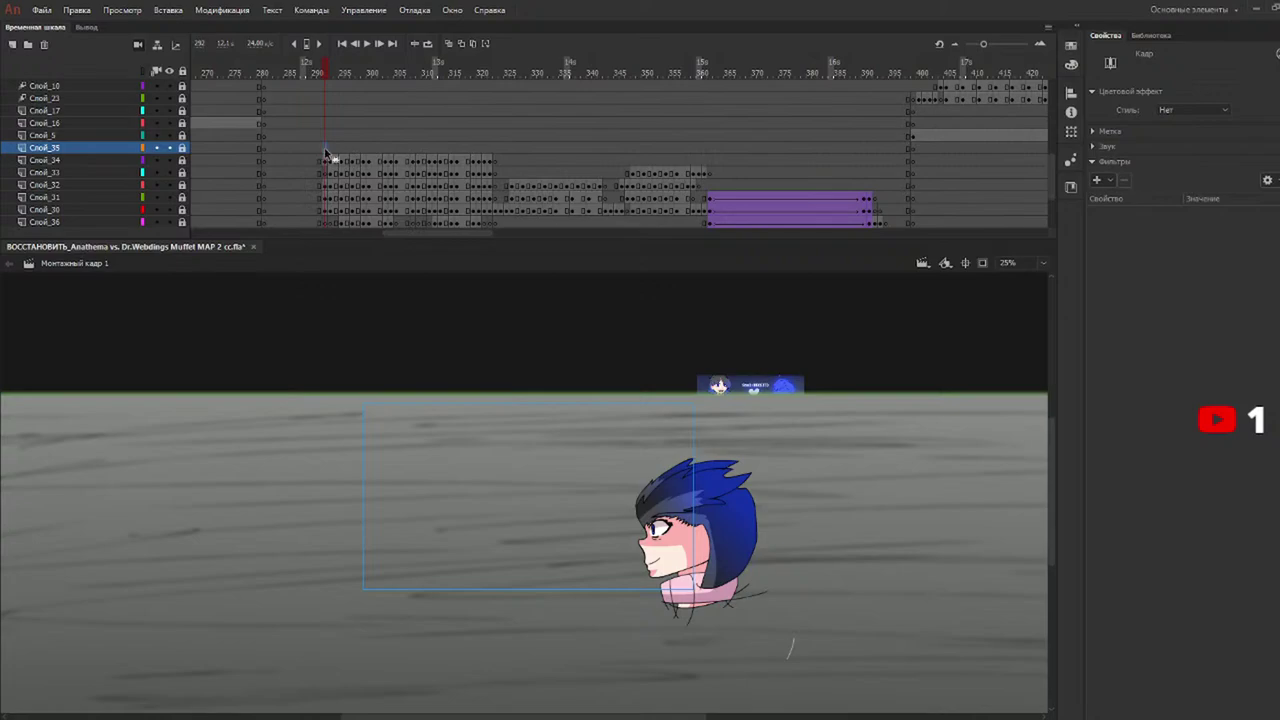
scroll(326, 162, down, 3)
scroll(204, 176, up, 1)
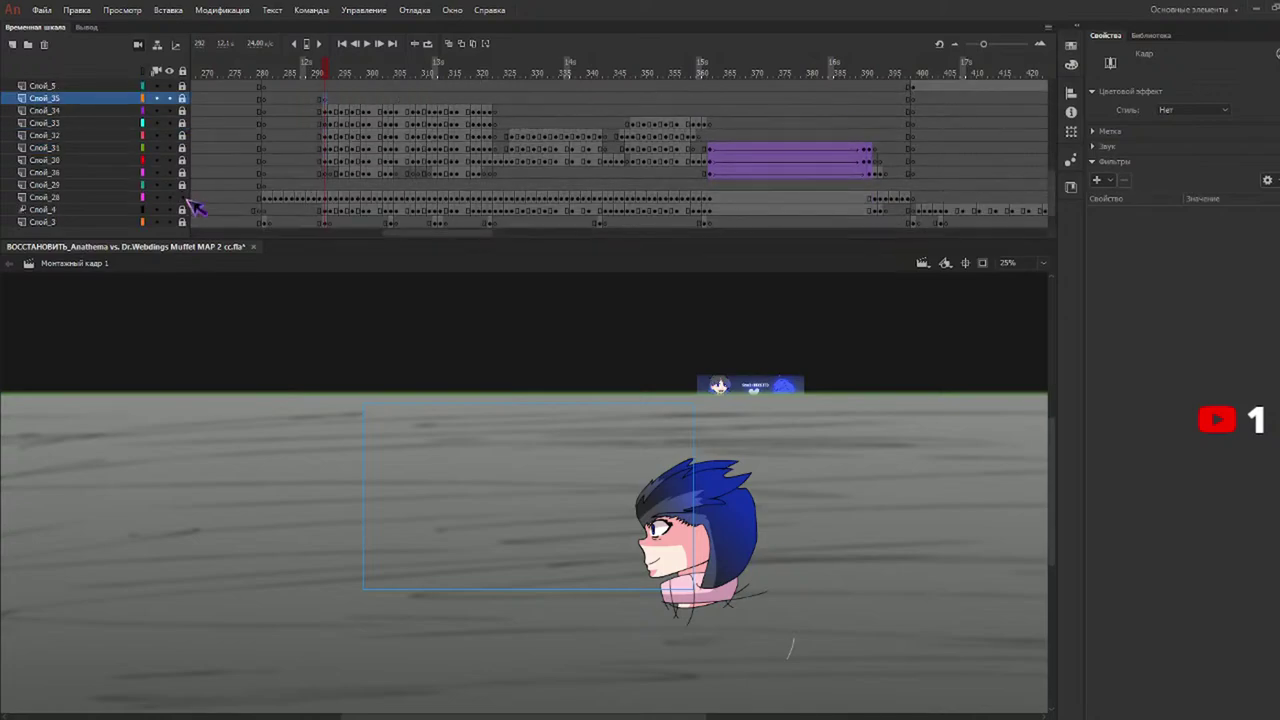
Hide all layers except the one holding the rough pencil sketch of the scene.
click(169, 71)
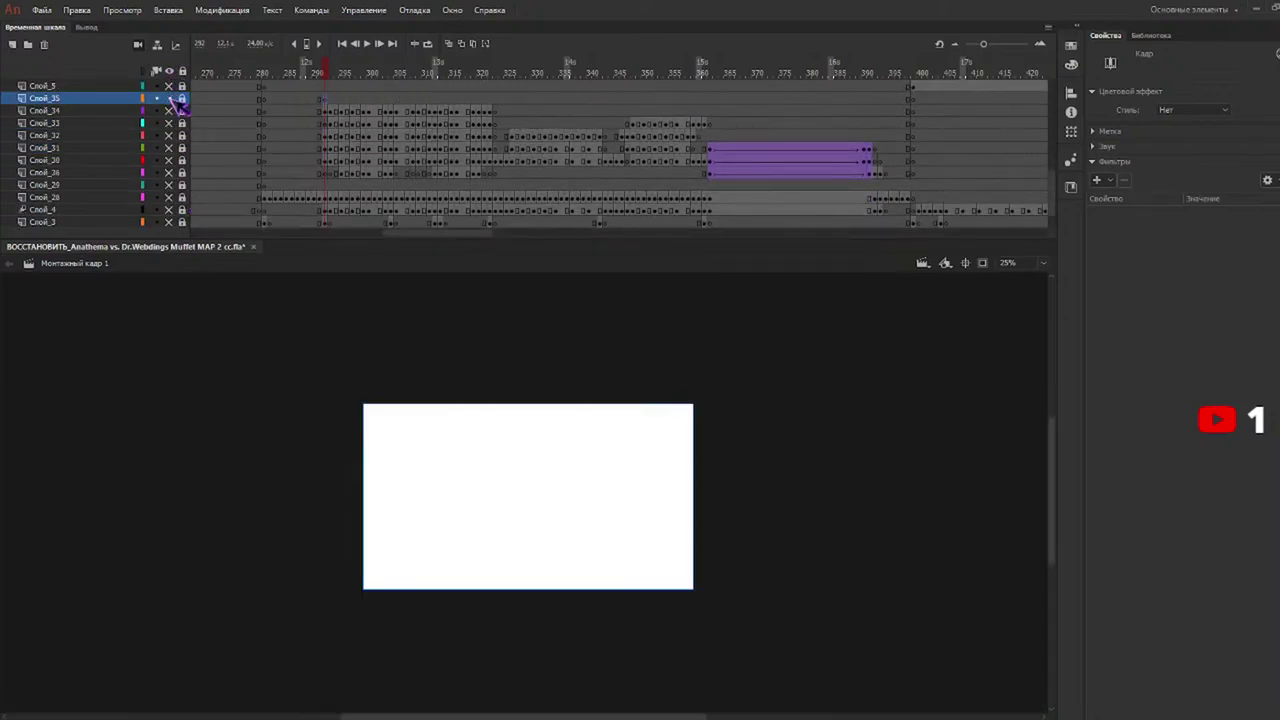
scroll(178, 142, down, 1)
click(169, 185)
scroll(320, 163, up, 3)
Insert blank keyframes on frames 313 to 318 of Слой_35, matching the yellow streak in the rough sketch.
drag(350, 75, 446, 80)
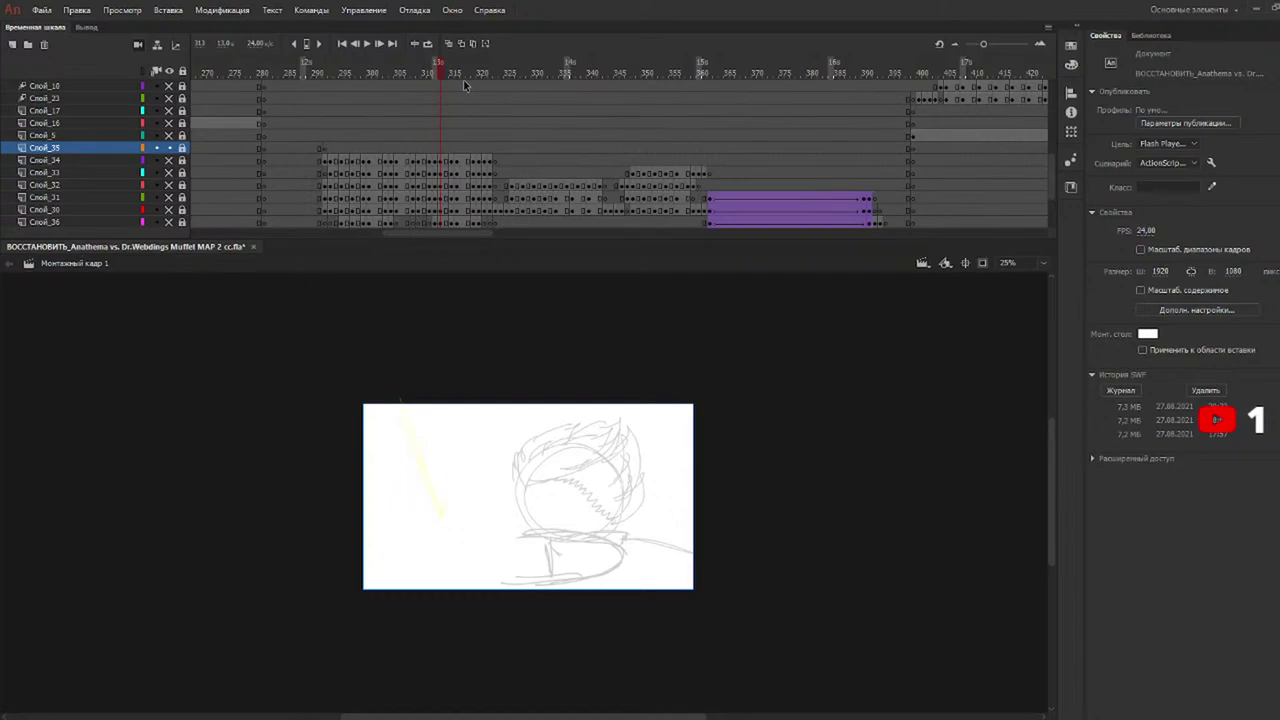
key(F7)
key(F7)
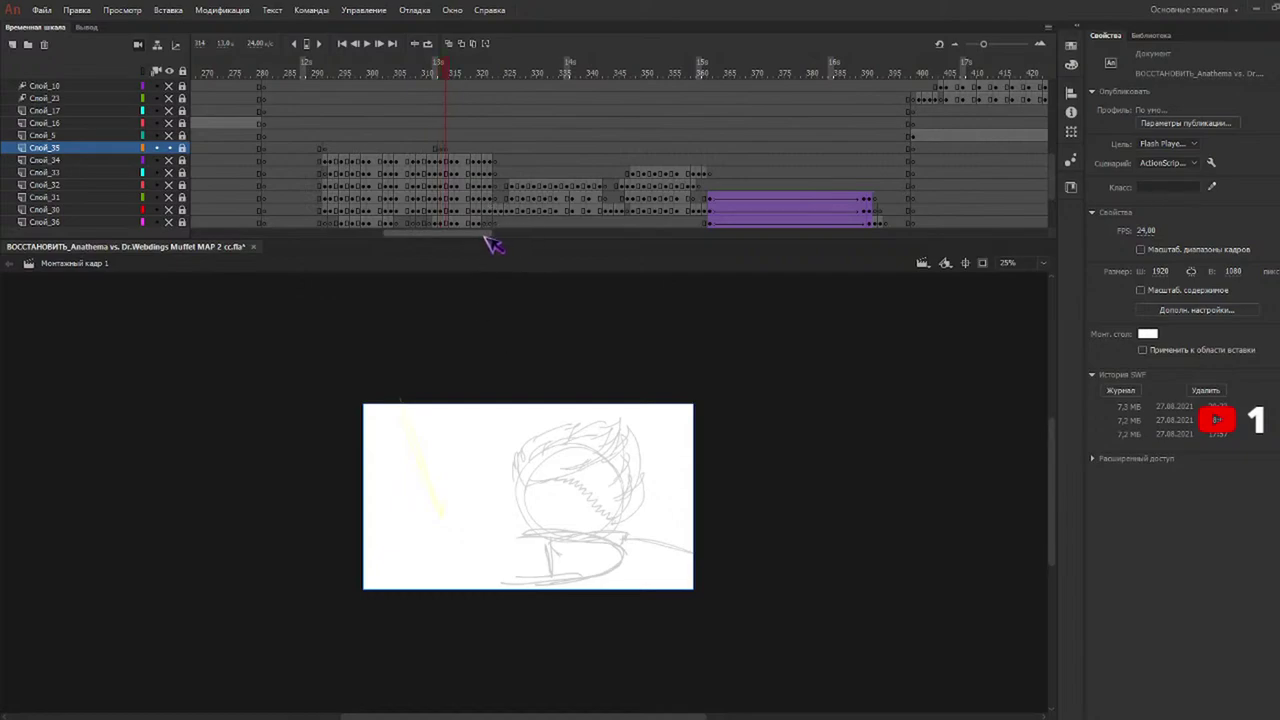
key(.)
key(.)
key(.)
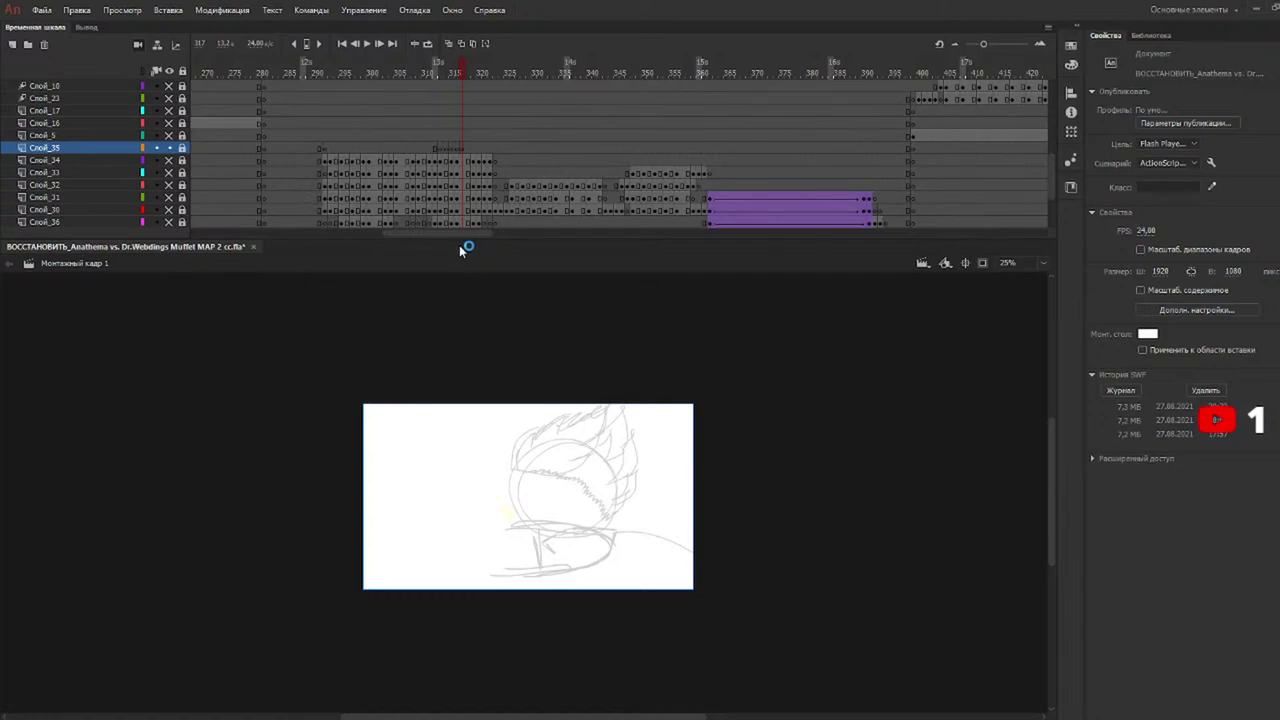
key(.)
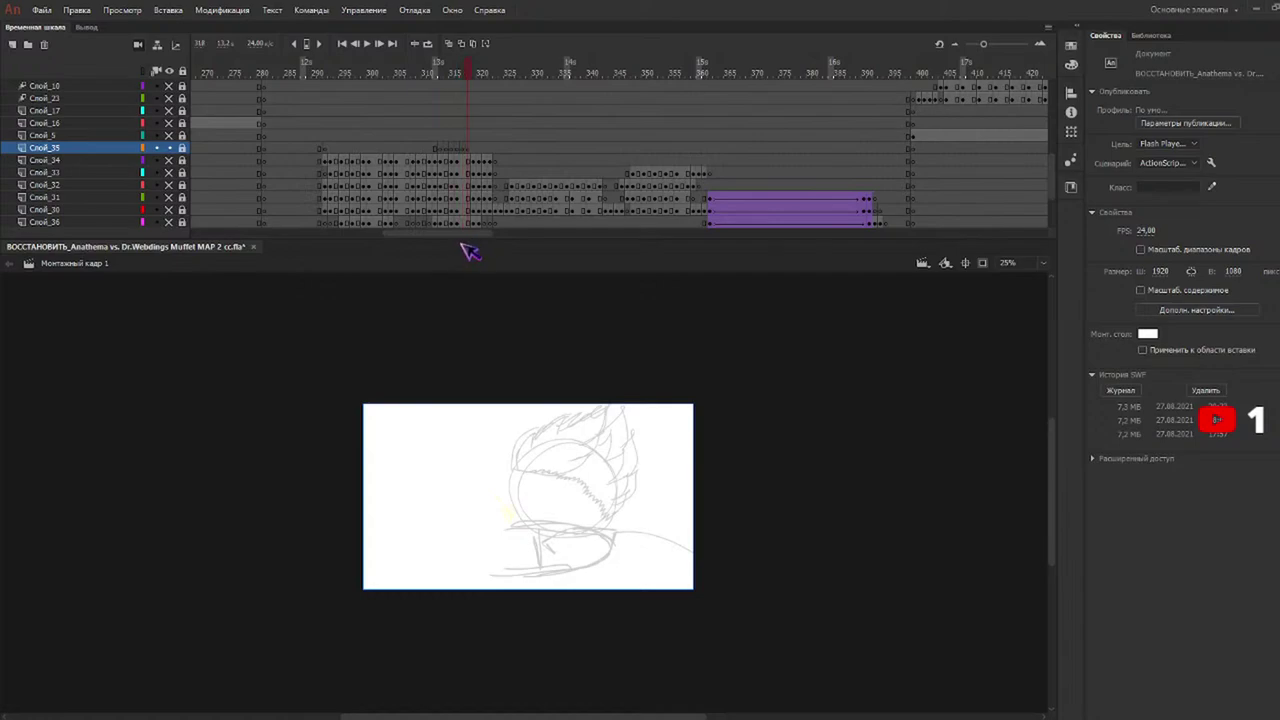
Unlock Слой_35 and trace the sketched streak on frame 313 with the yellow size 1 brush.
click(443, 66)
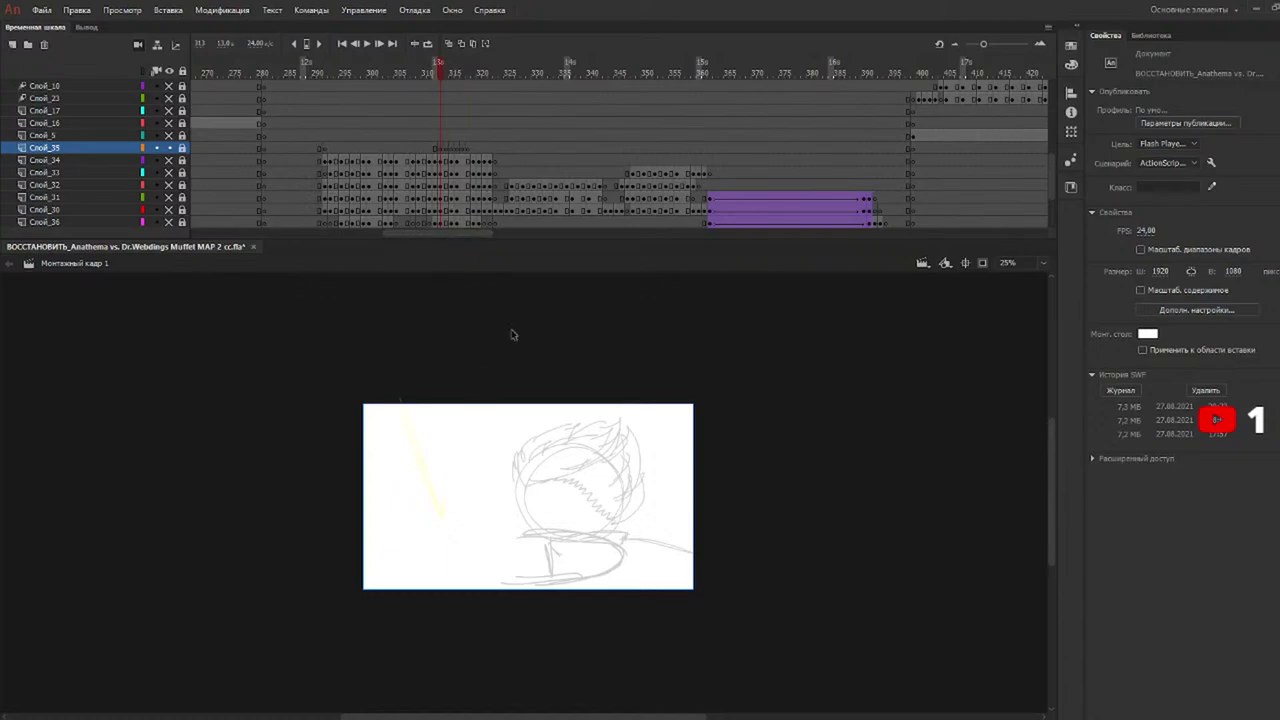
key(b)
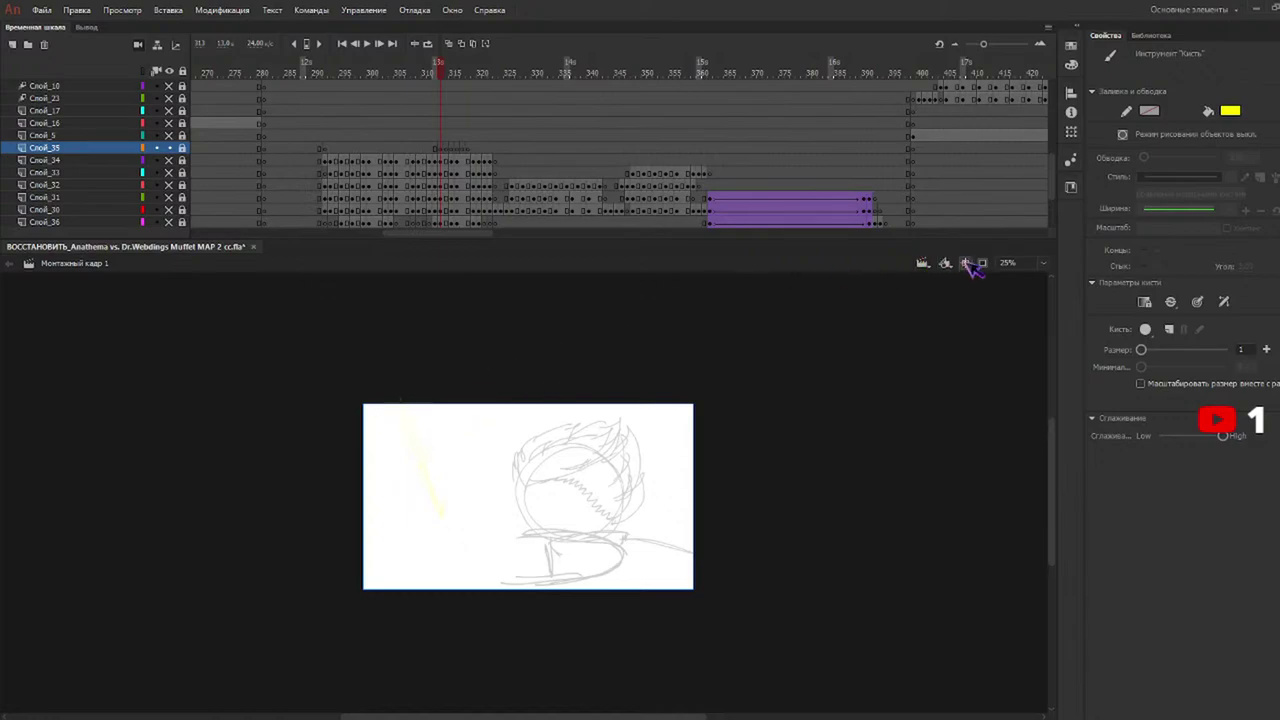
click(182, 147)
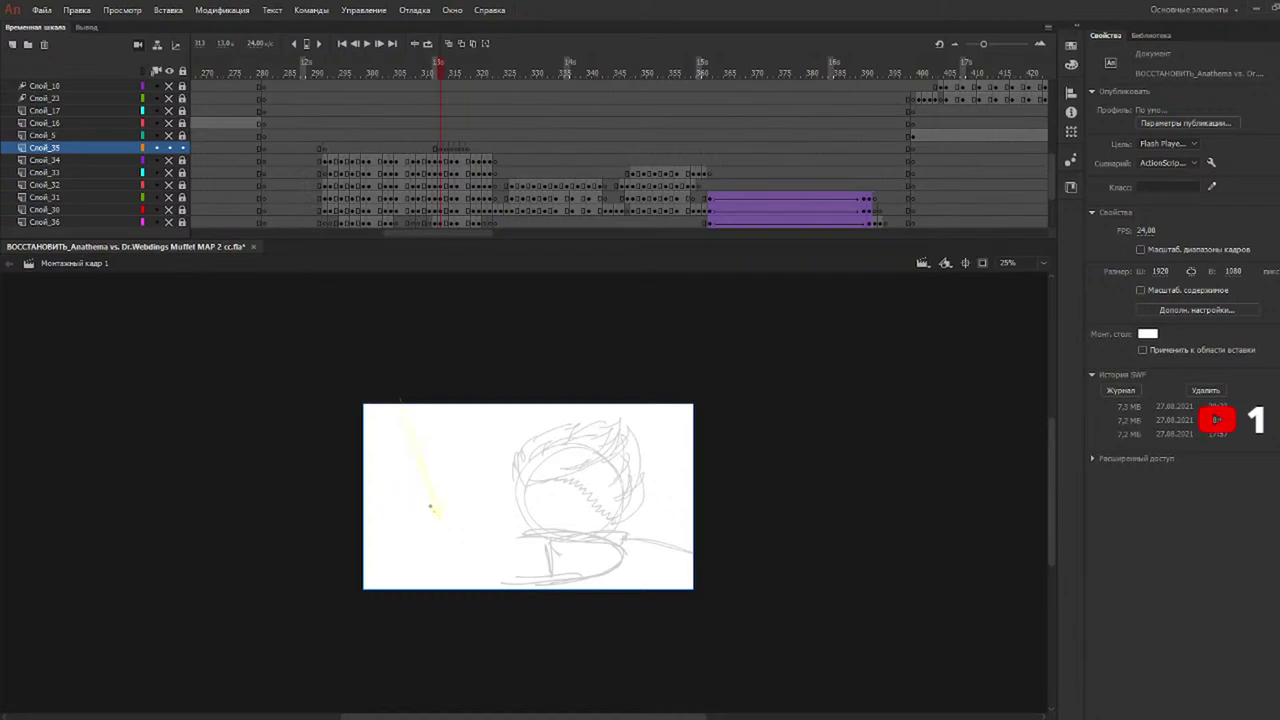
drag(383, 376, 381, 380)
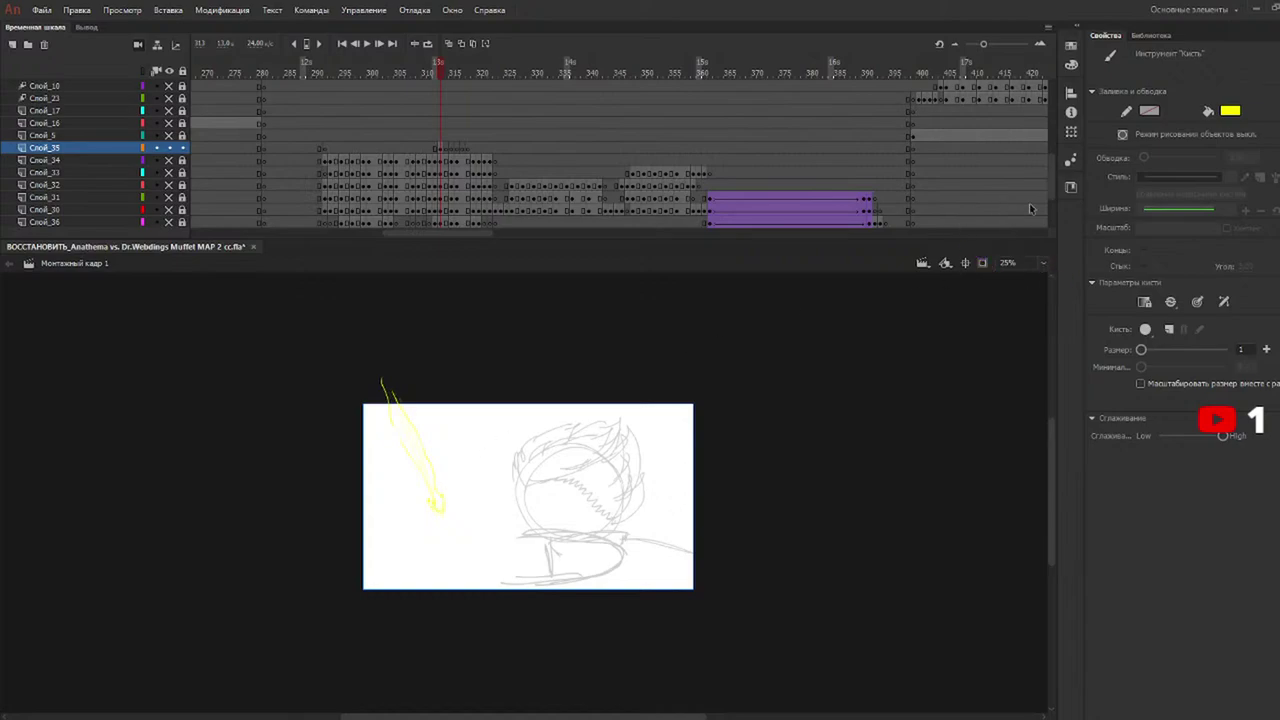
Show background layer Слой_28 and redraw the streak as closed yellow outlines on frames 313 and 314 of Слой_35.
scroll(1057, 186, down, 3)
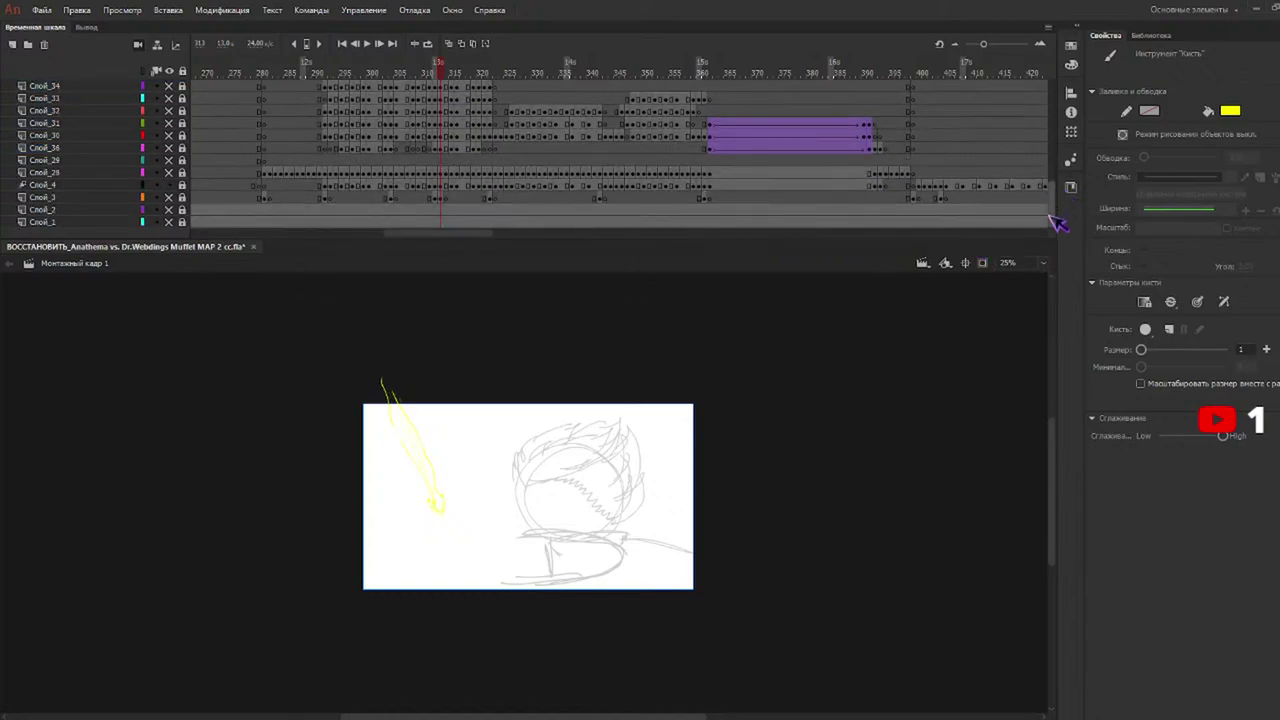
click(169, 173)
key(ctrl+z)
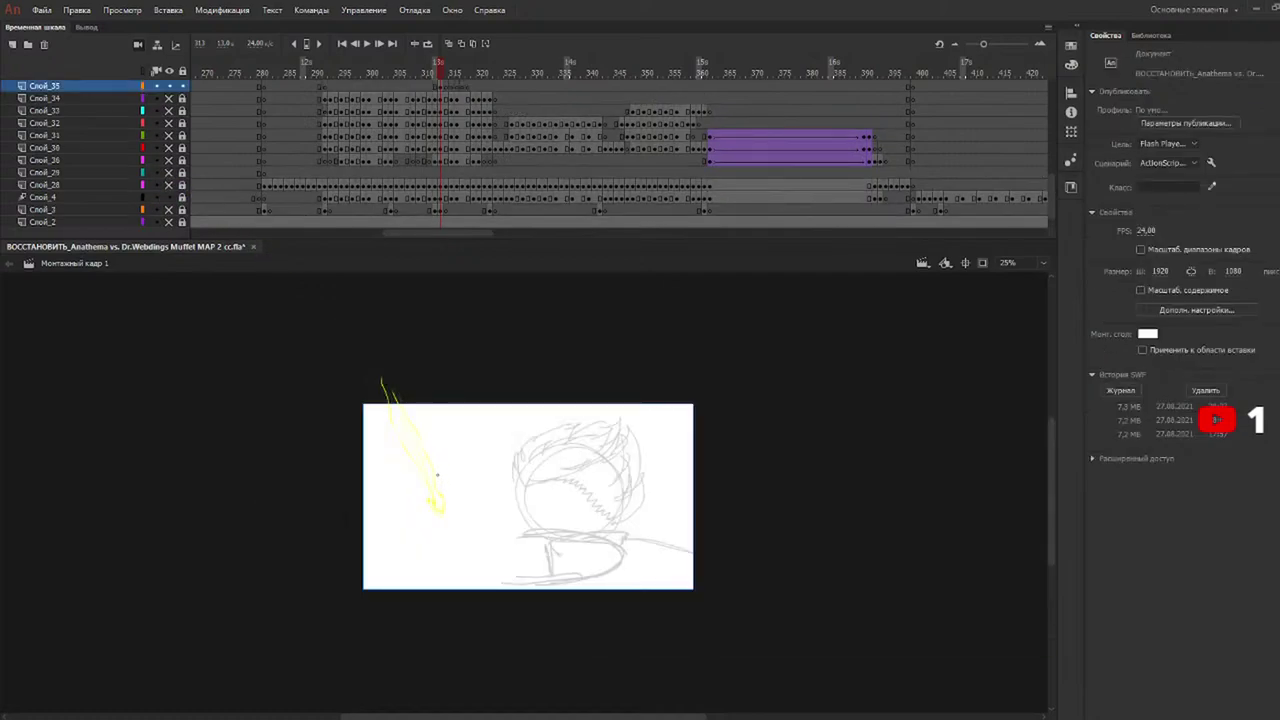
key(ctrl+z)
click(170, 185)
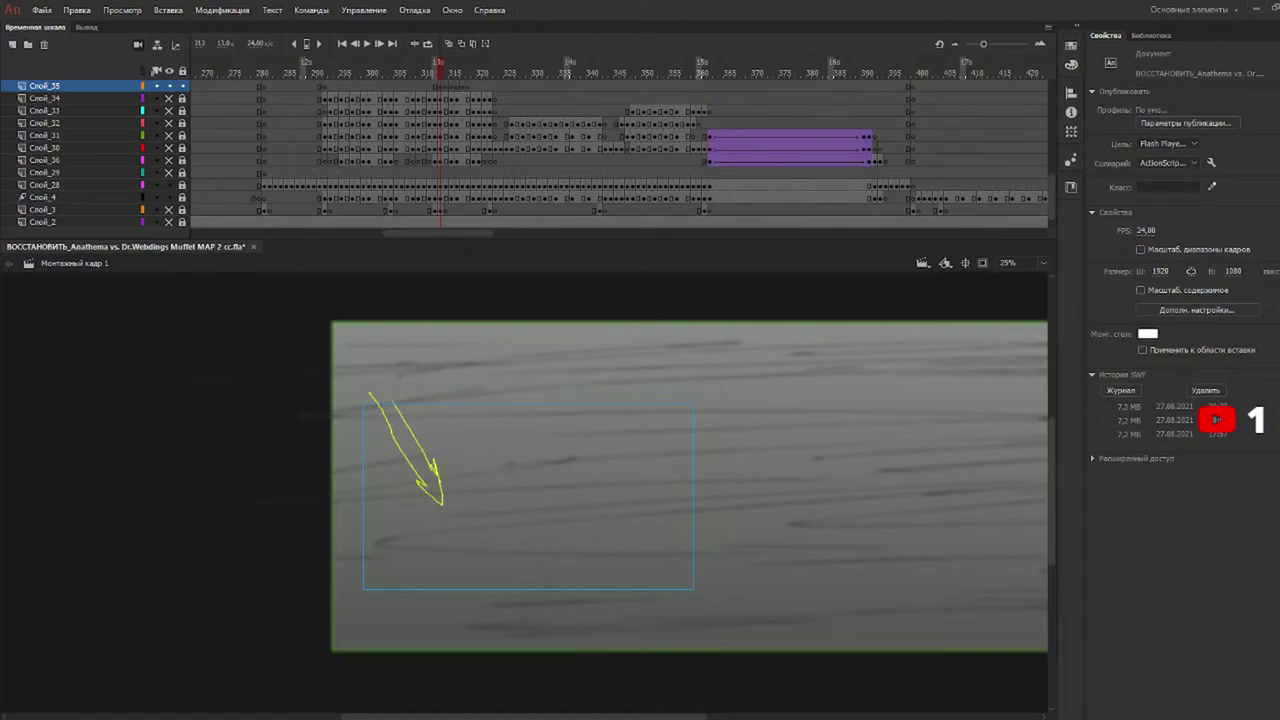
key(b)
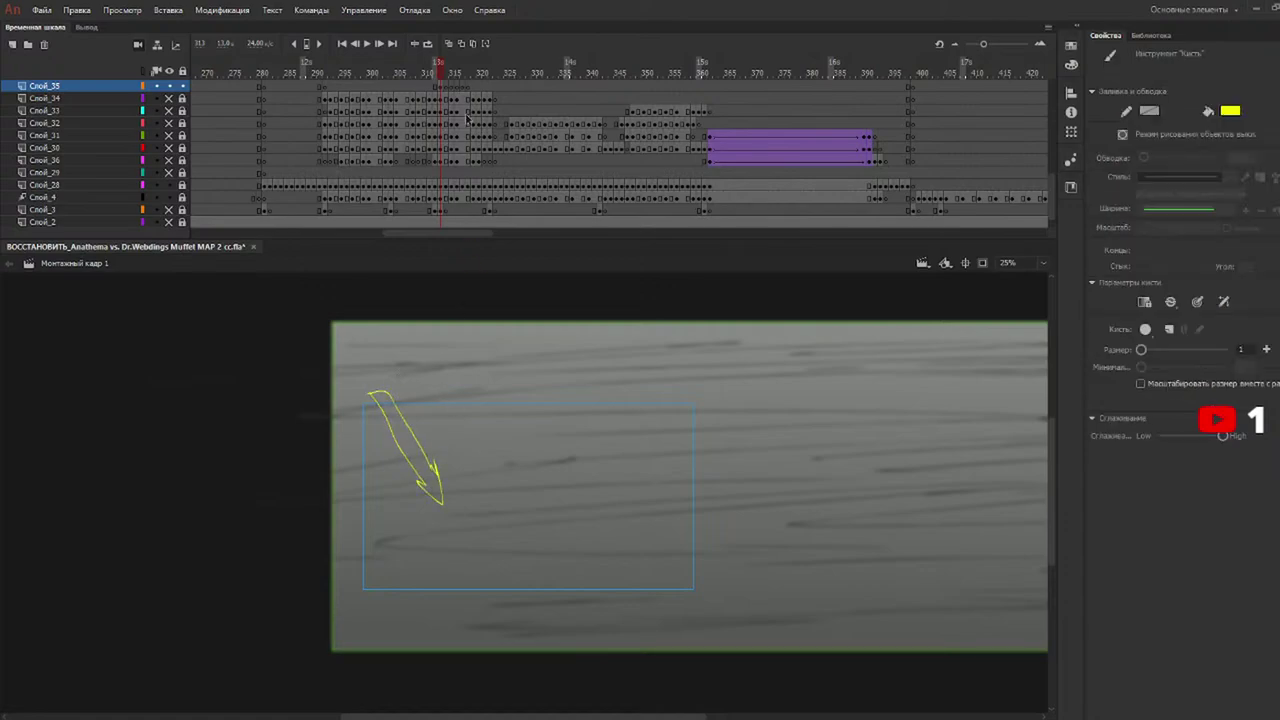
key(.)
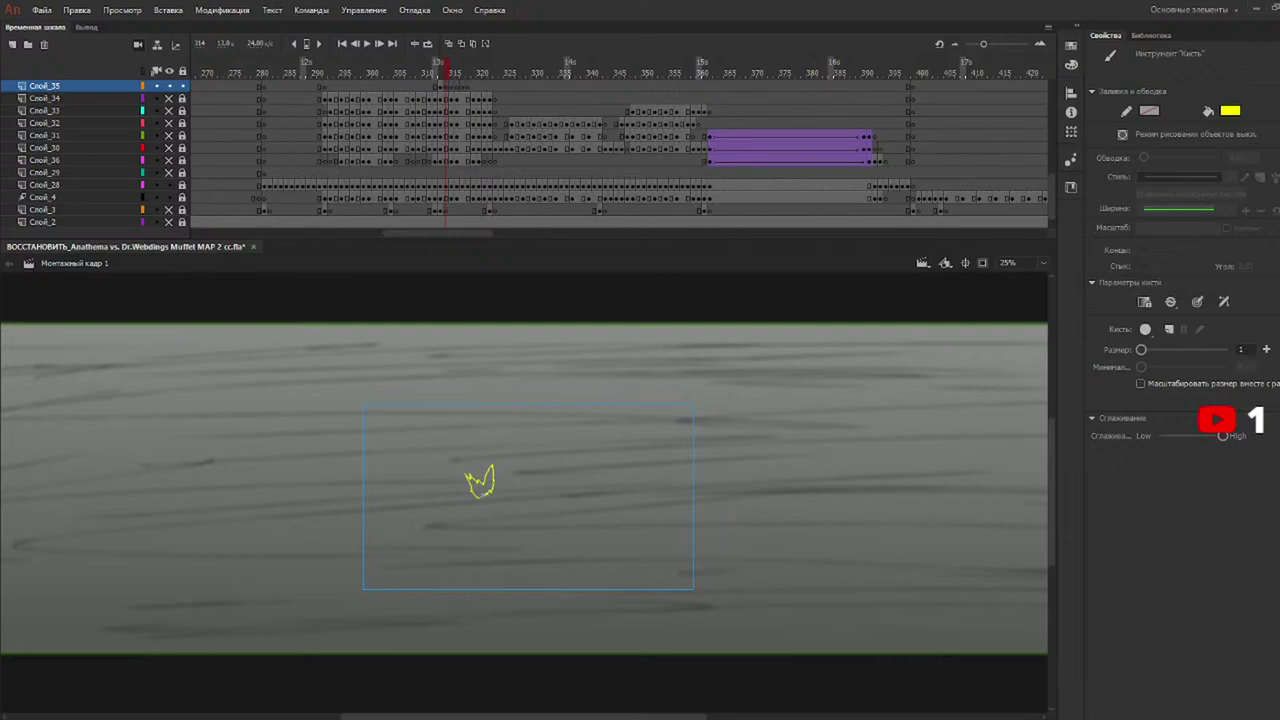
key(.)
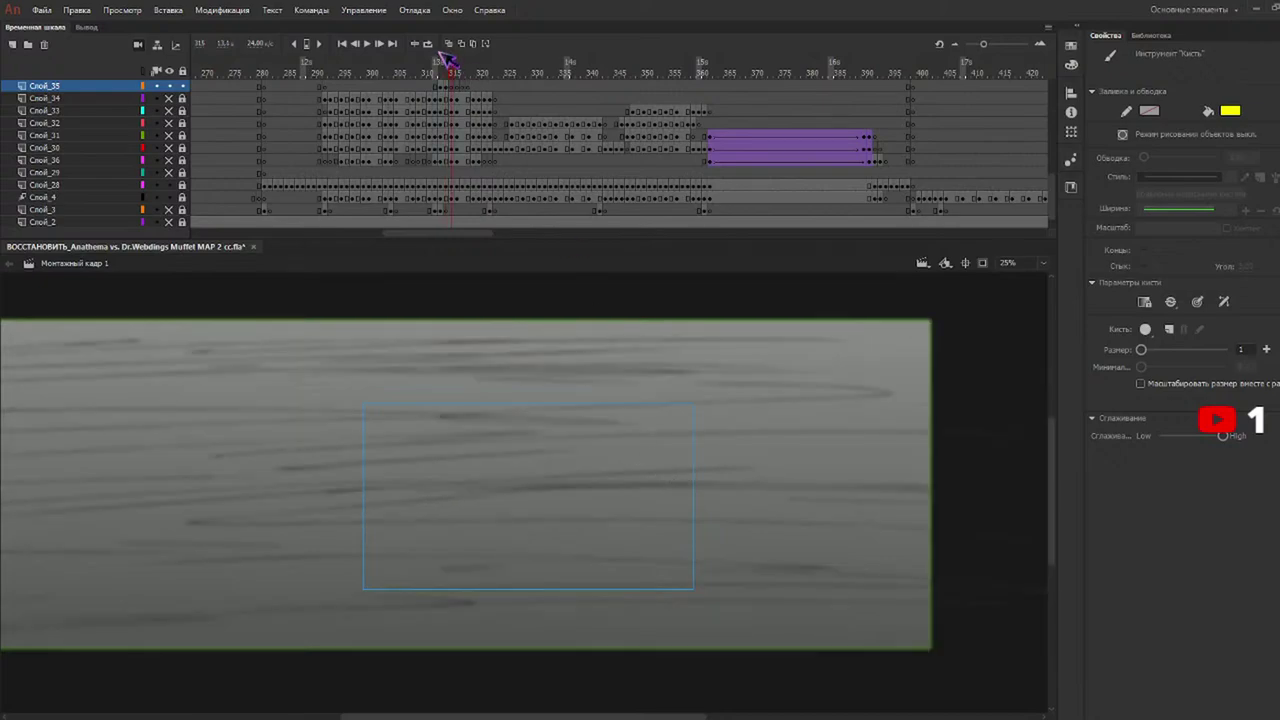
Fill the streak outlines on frames 313 and 314 of Слой_35 with solid yellow.
click(440, 86)
key(k)
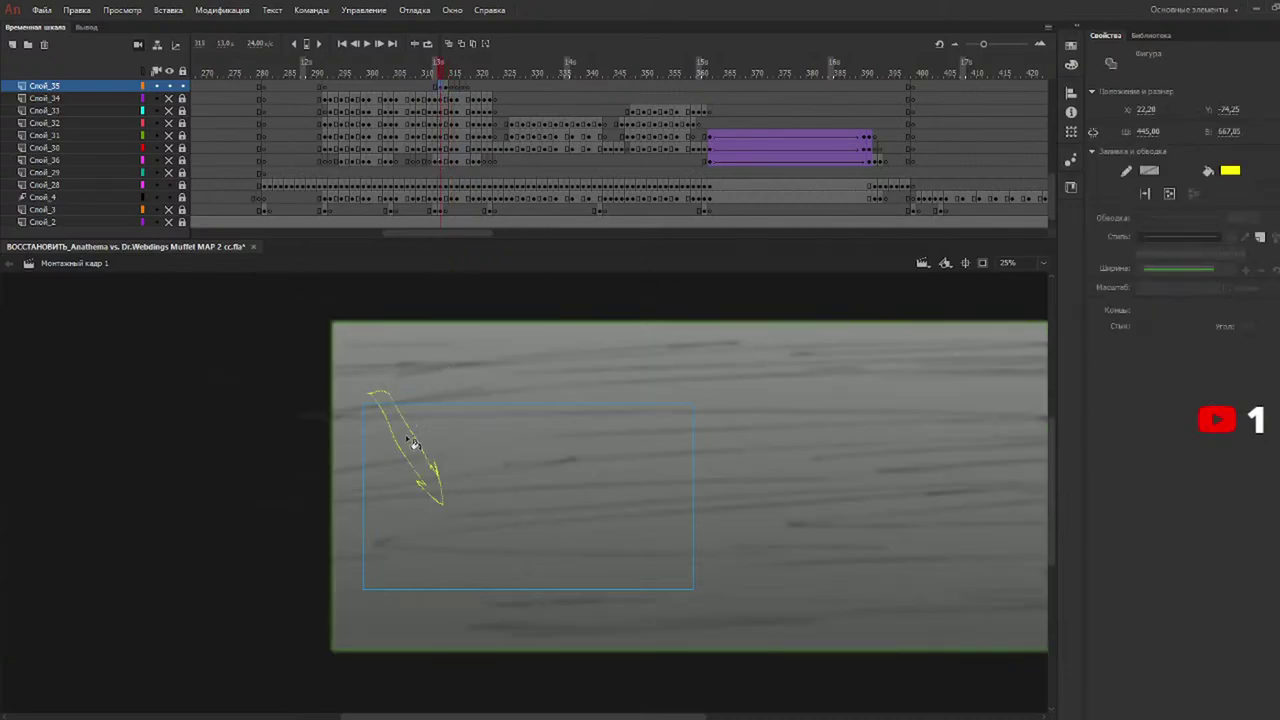
click(447, 62)
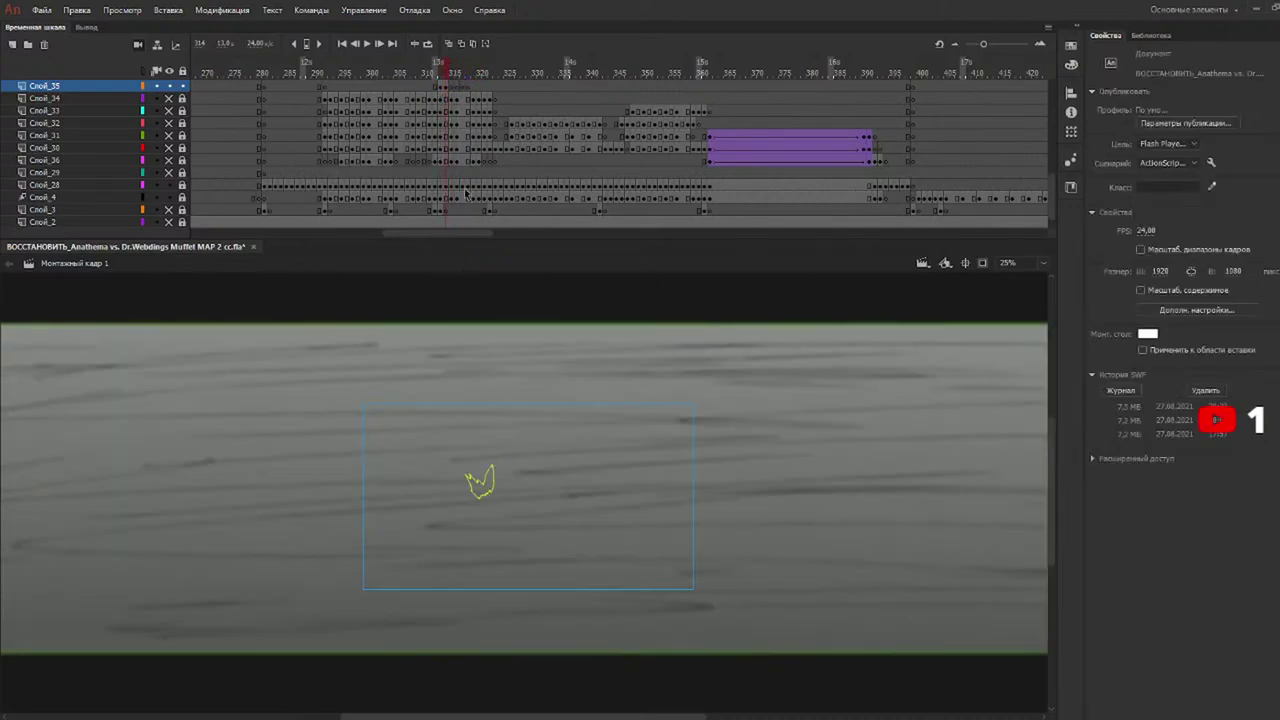
key(k)
click(489, 498)
key(ctrl+z)
Draw a small closed shape across the stage's right edge on frame 315 of Слой_35 and fill it dark grey.
click(454, 91)
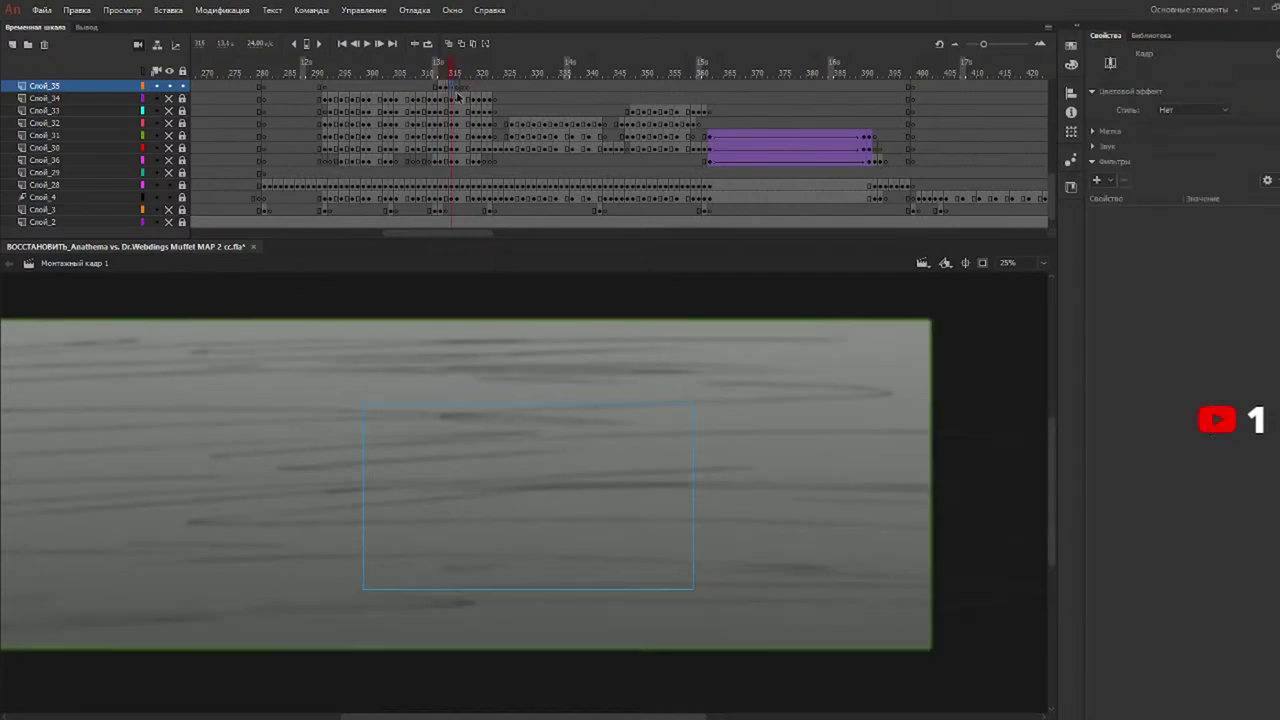
key(b)
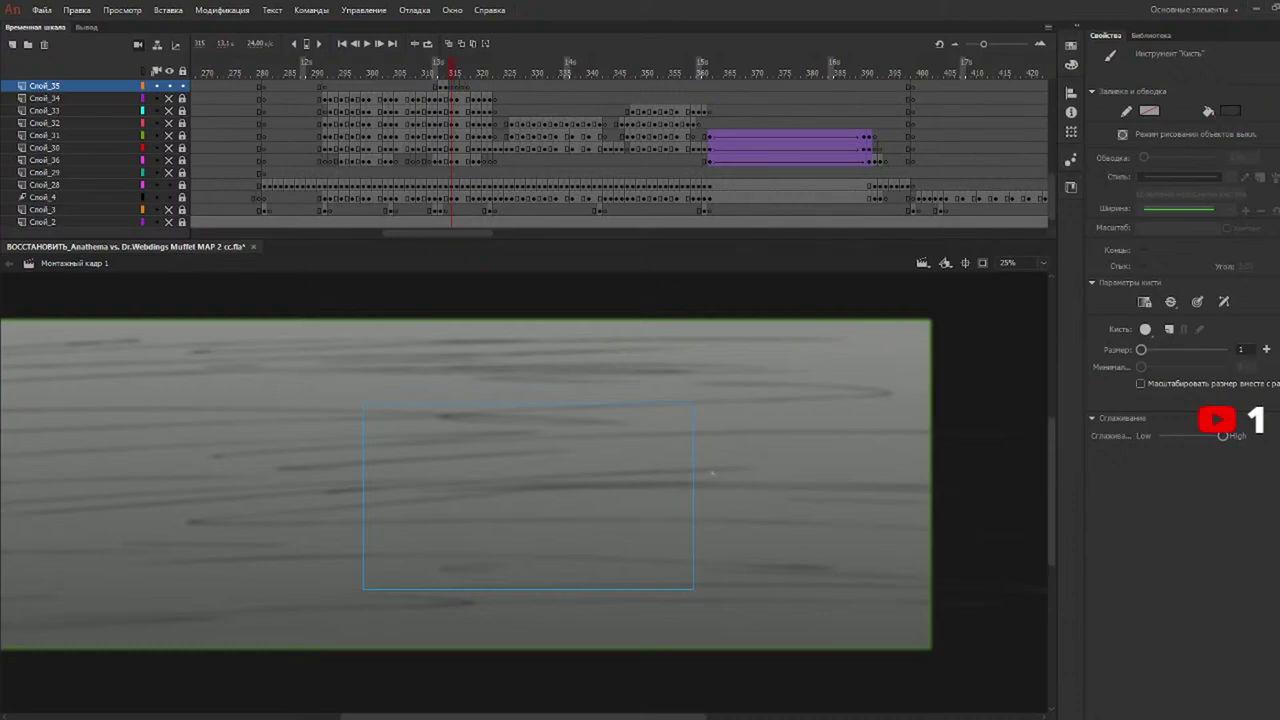
key(k)
click(690, 460)
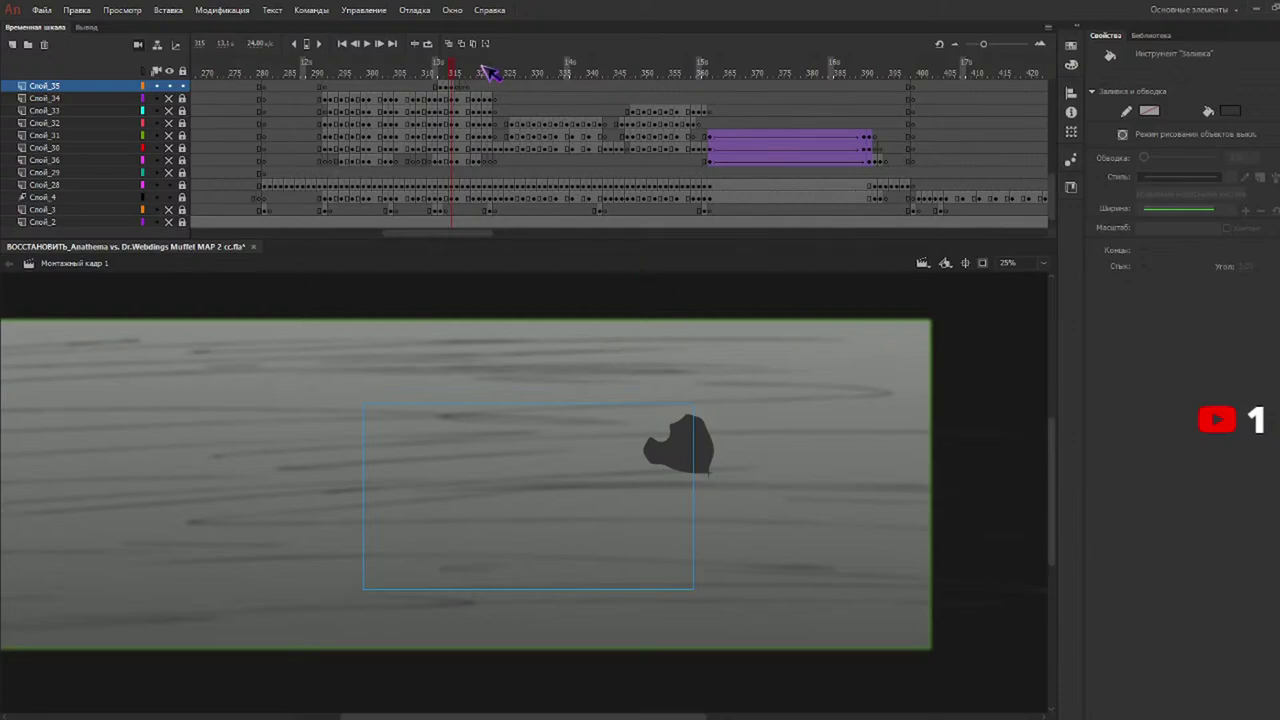
Hide Слой_28 and insert blank keyframes on Слой_35 from frame 341, where the rough sketch's second yellow streak begins.
click(169, 185)
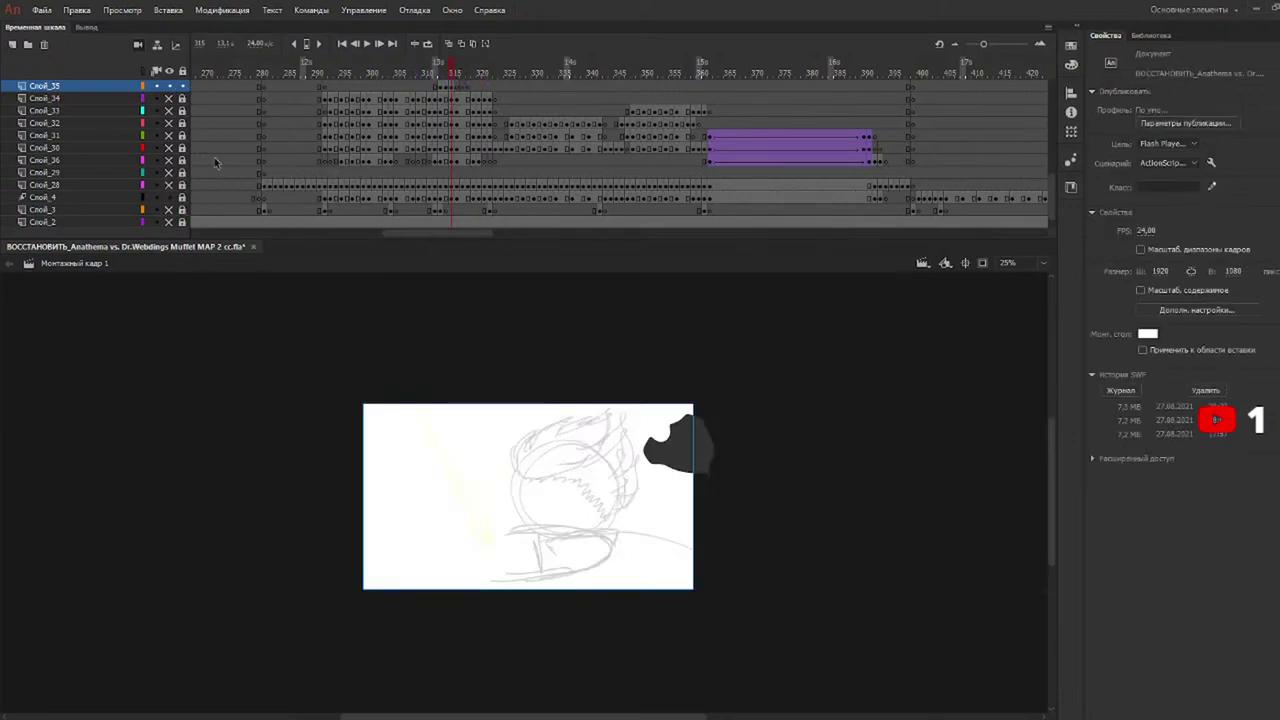
mouse_move(491, 77)
mouse_down()
mouse_move(535, 75)
mouse_move(598, 100)
mouse_up()
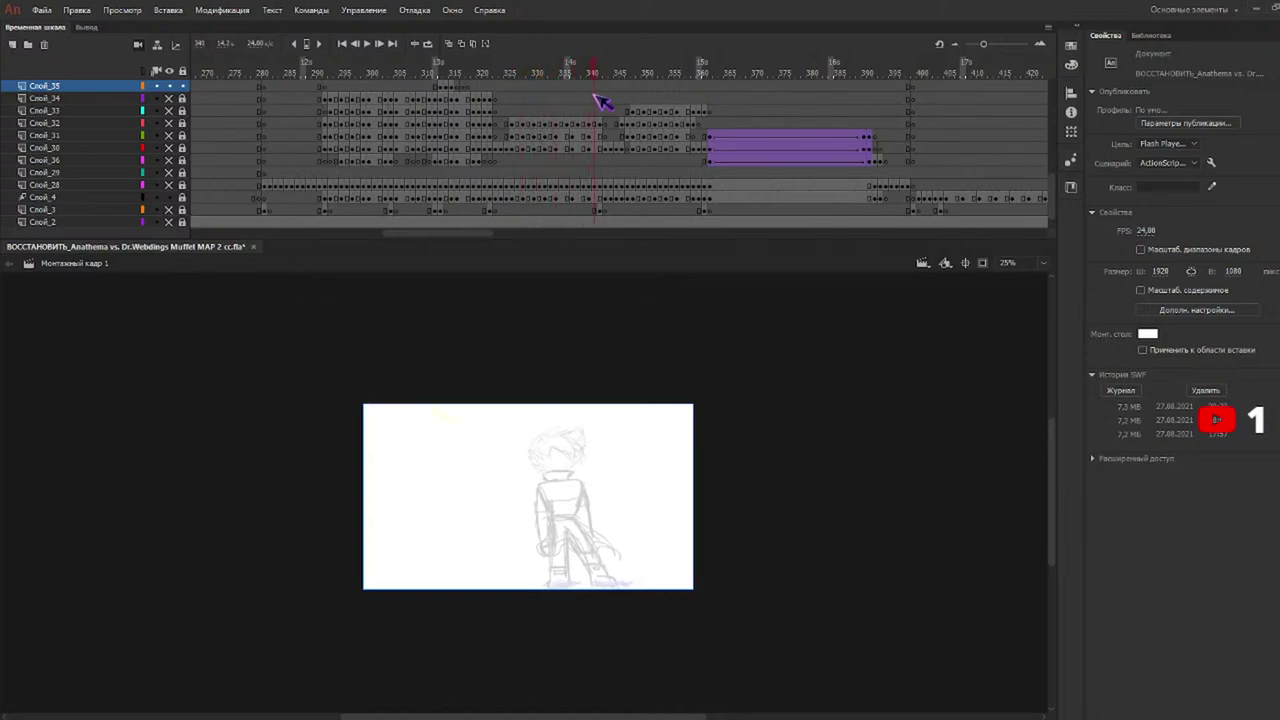
click(604, 88)
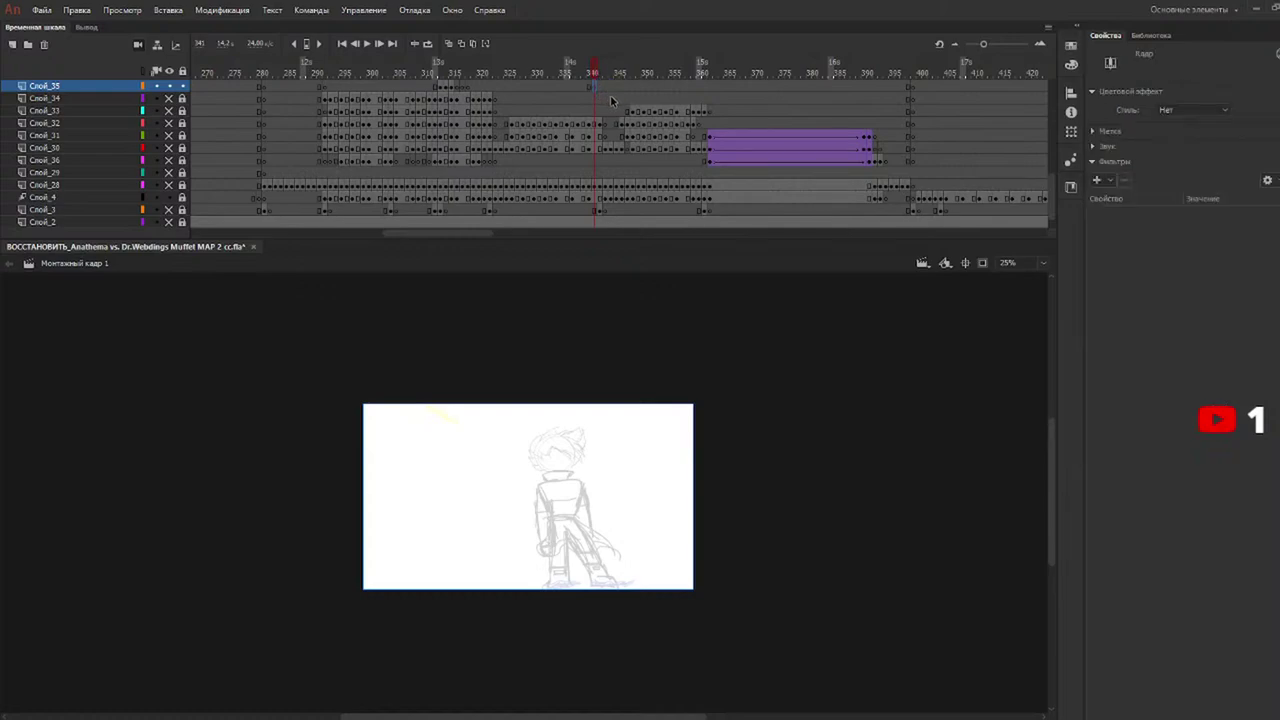
mouse_move(608, 78)
mouse_down()
mouse_move(626, 78)
mouse_move(599, 72)
mouse_up()
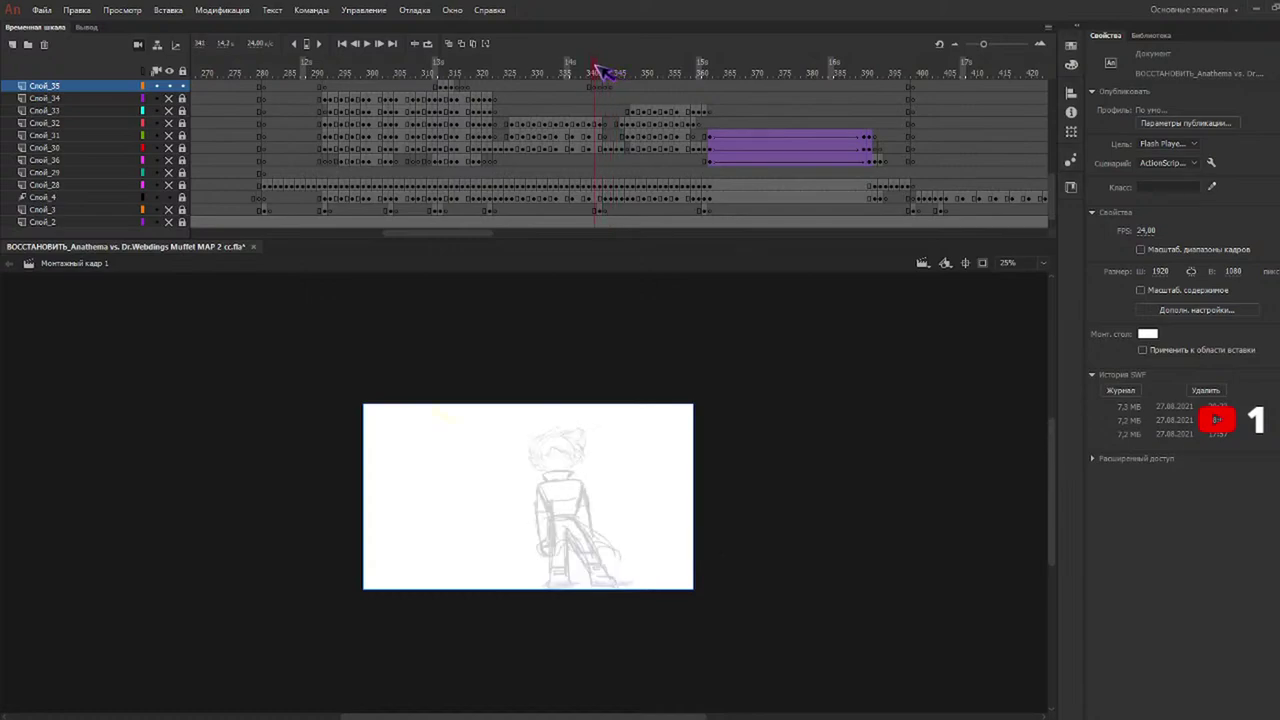
Outline the second streak in yellow on frames 341 to 343 of Слой_35, showing Слой_28 again from frame 342.
key(b)
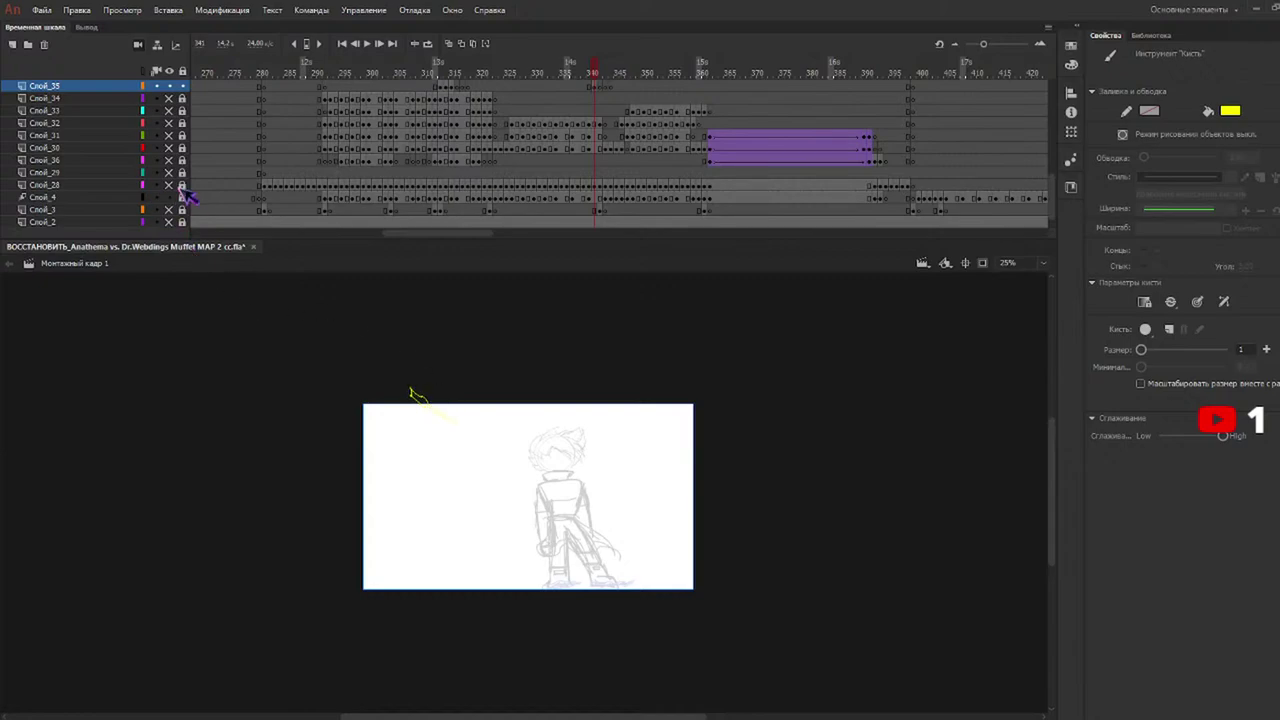
click(600, 68)
click(172, 186)
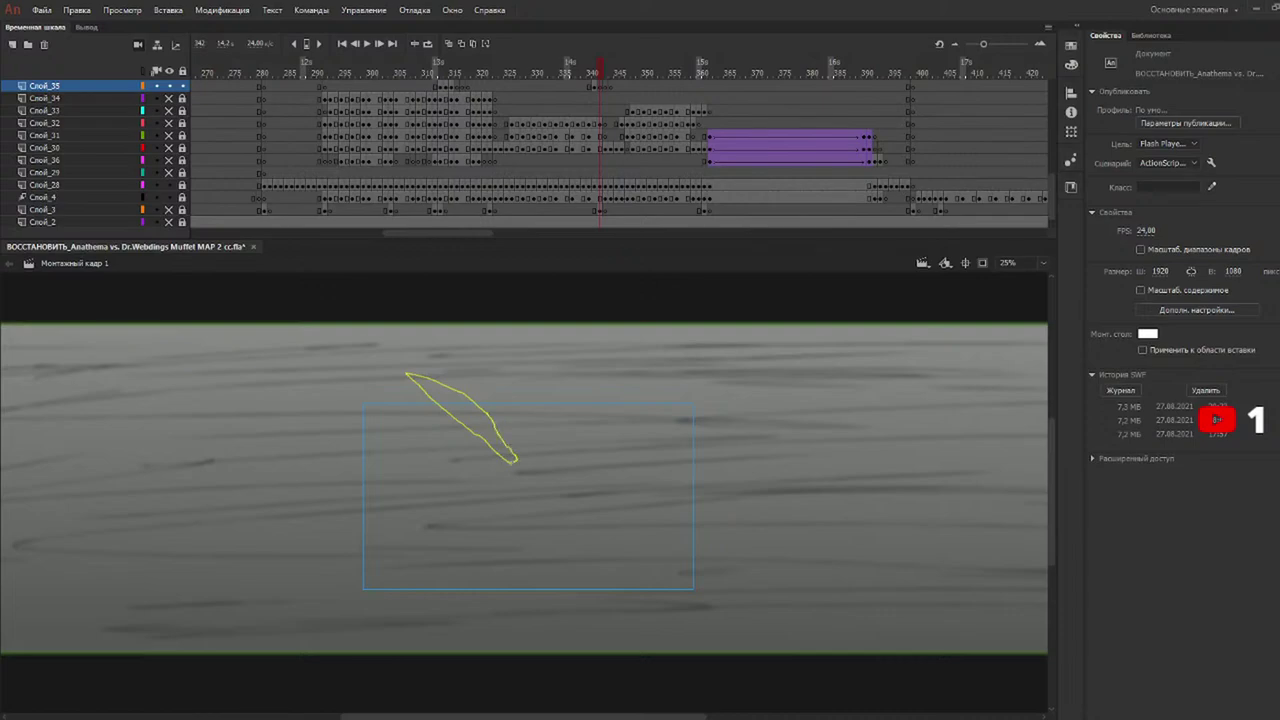
click(607, 73)
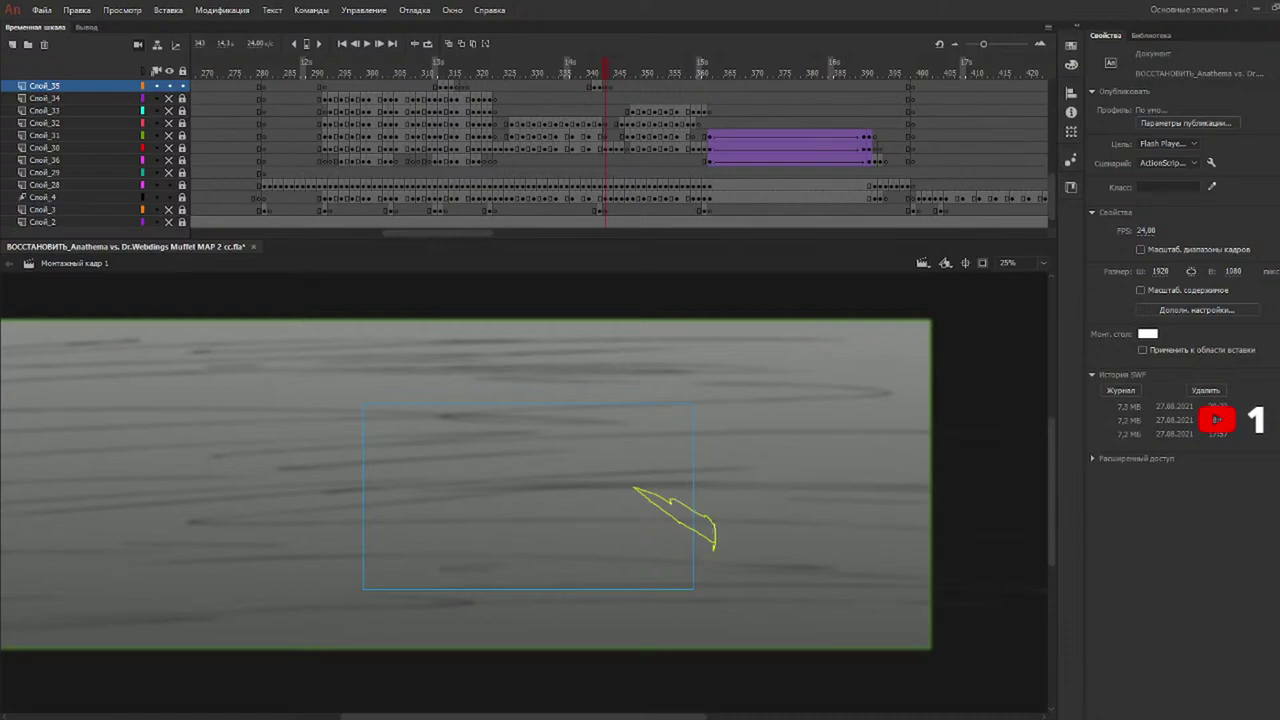
click(613, 74)
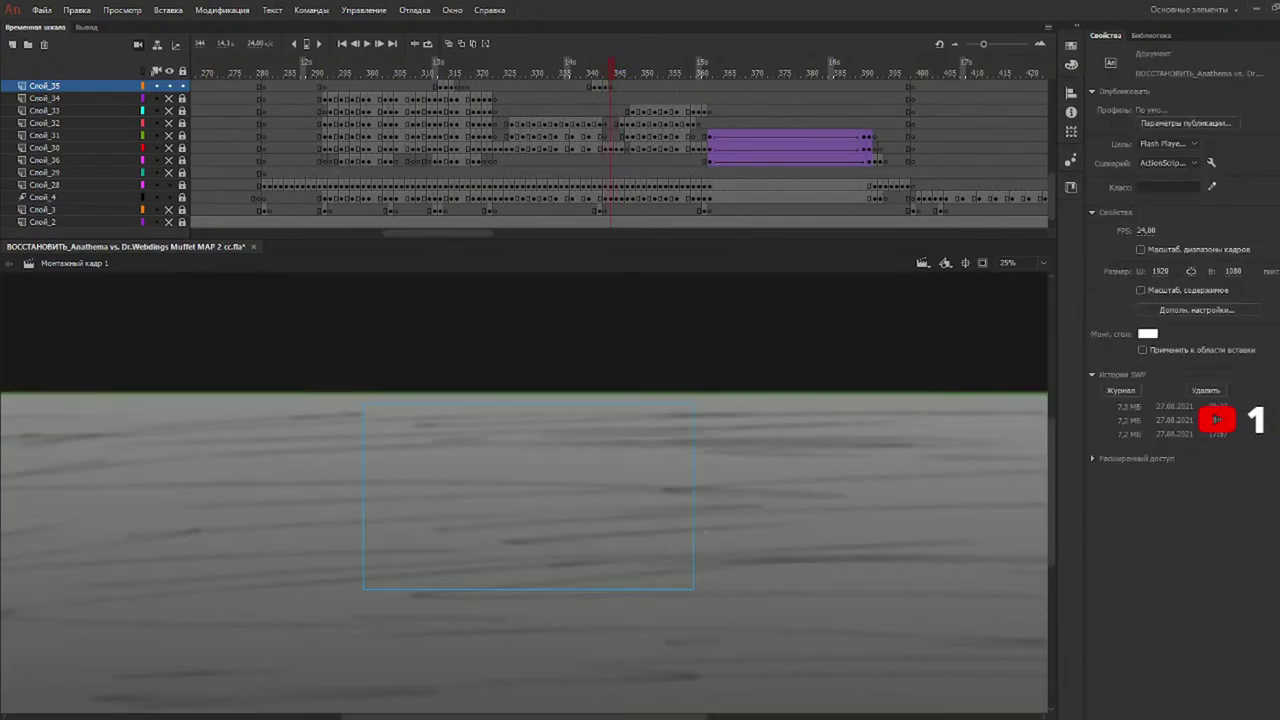
Fill the second streak's outlines on frames 341, 342 and 343 with solid yellow using the Paint Bucket.
click(596, 88)
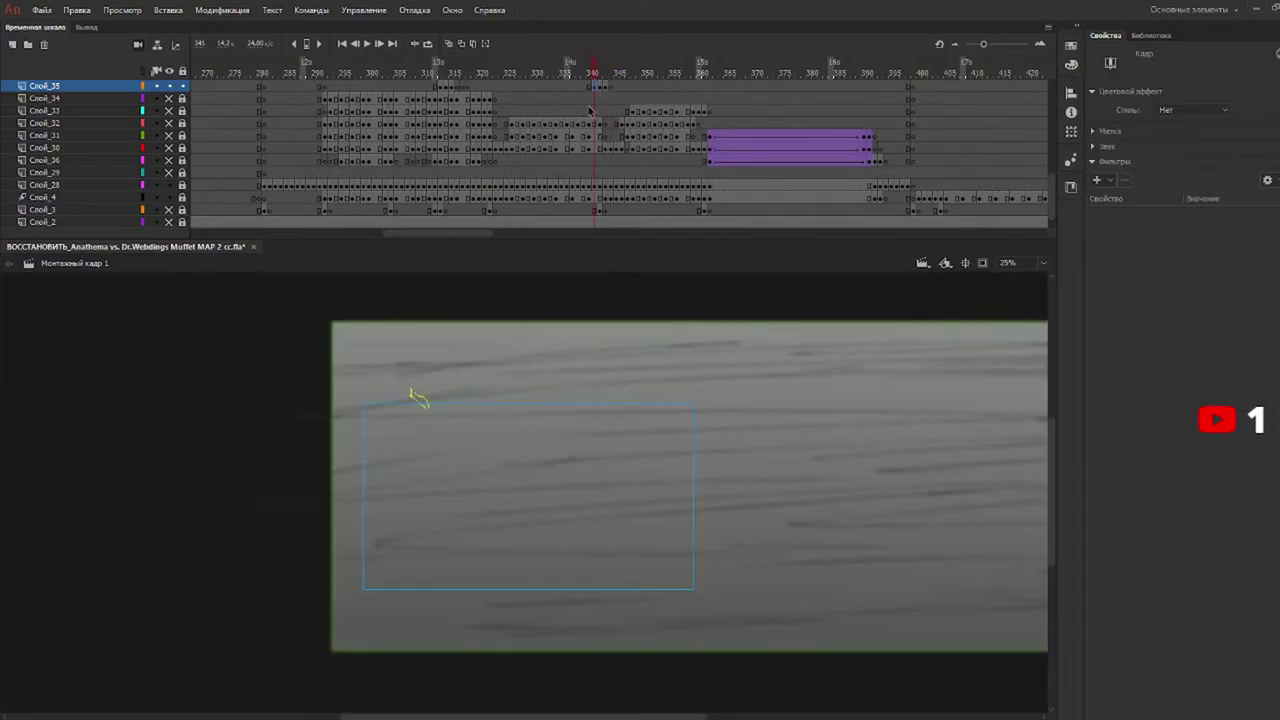
click(422, 400)
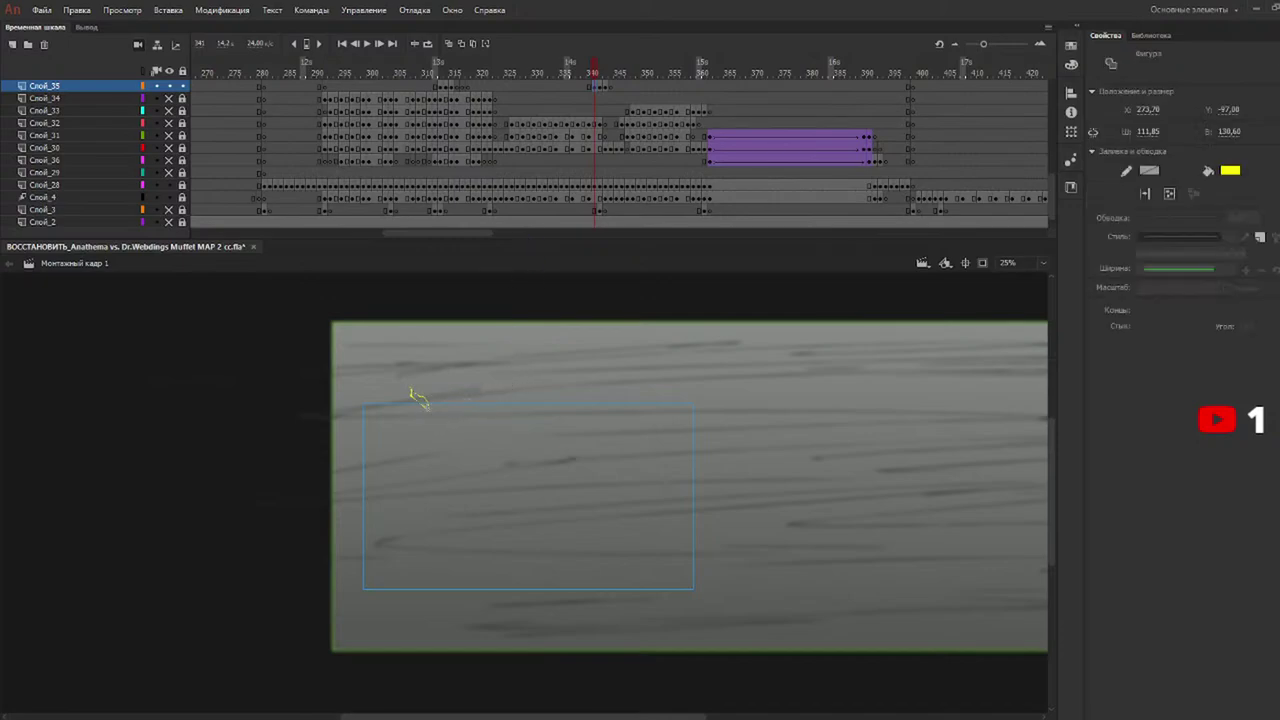
key(b)
key(k)
click(426, 406)
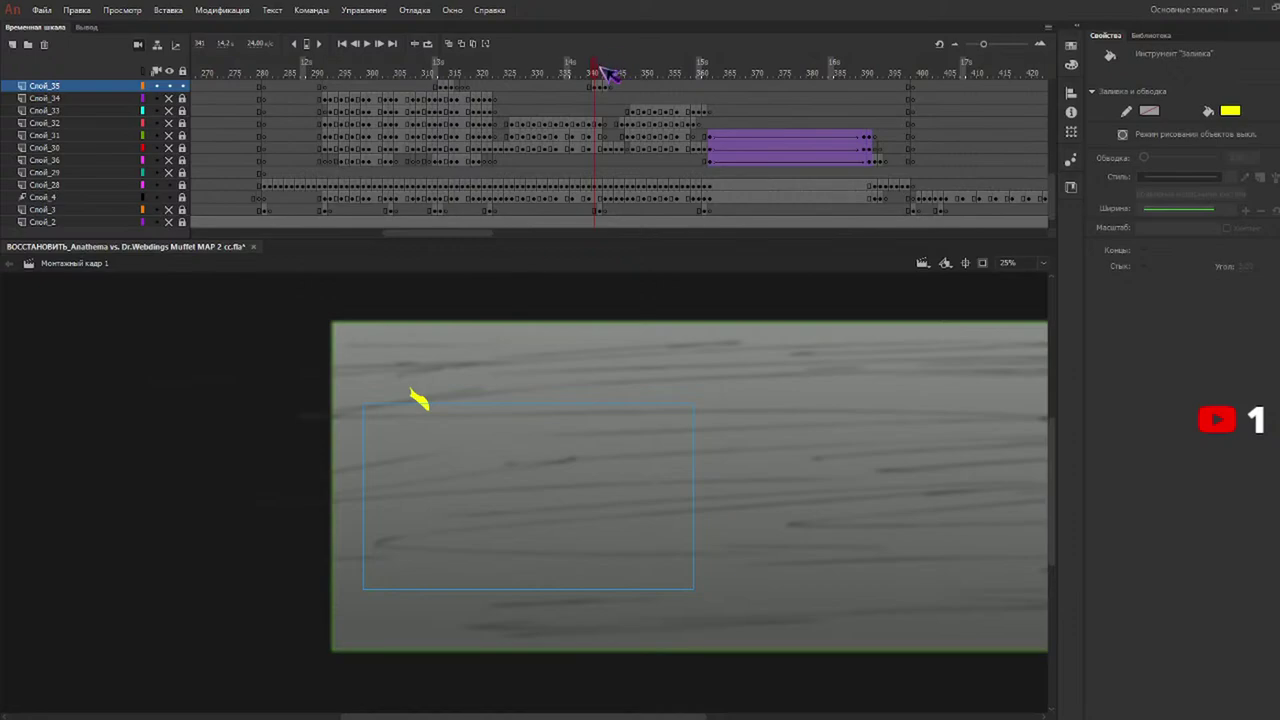
key(period)
click(495, 443)
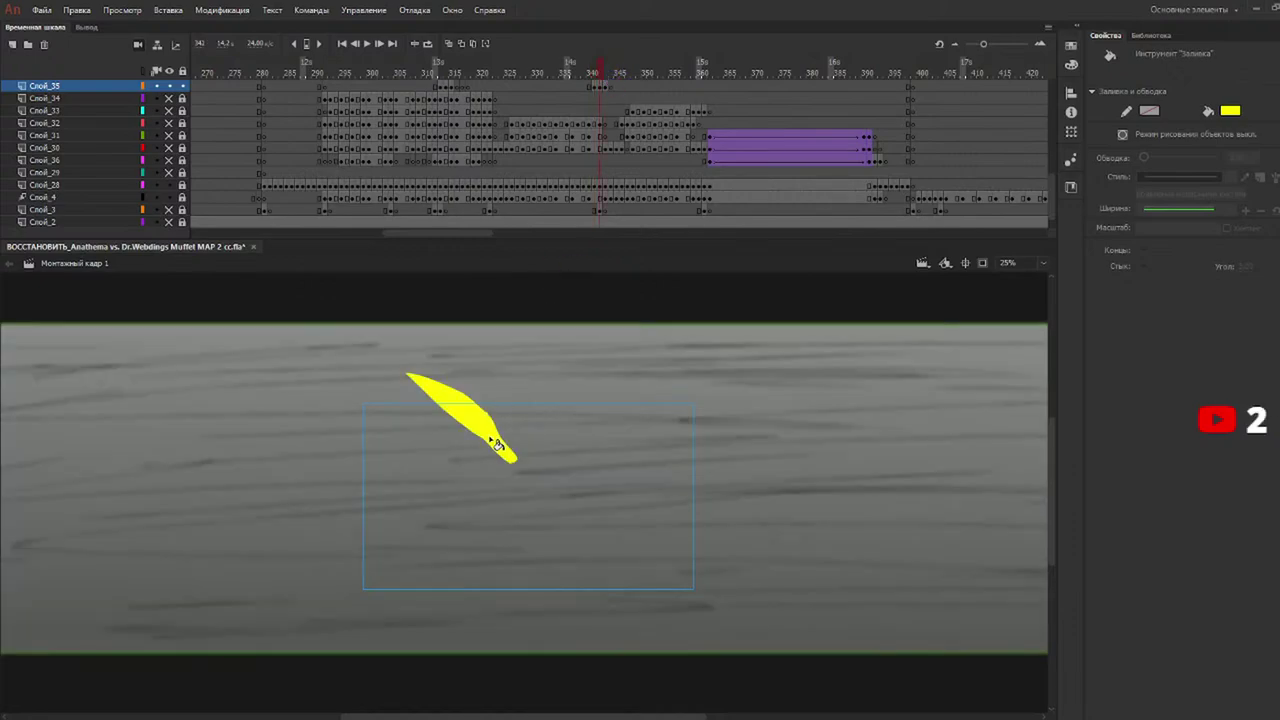
key(period)
click(697, 526)
Play back the animation across both streak sections to check the filled yellow shapes over the moving background.
drag(594, 74, 405, 75)
key(Return)
key(Return)
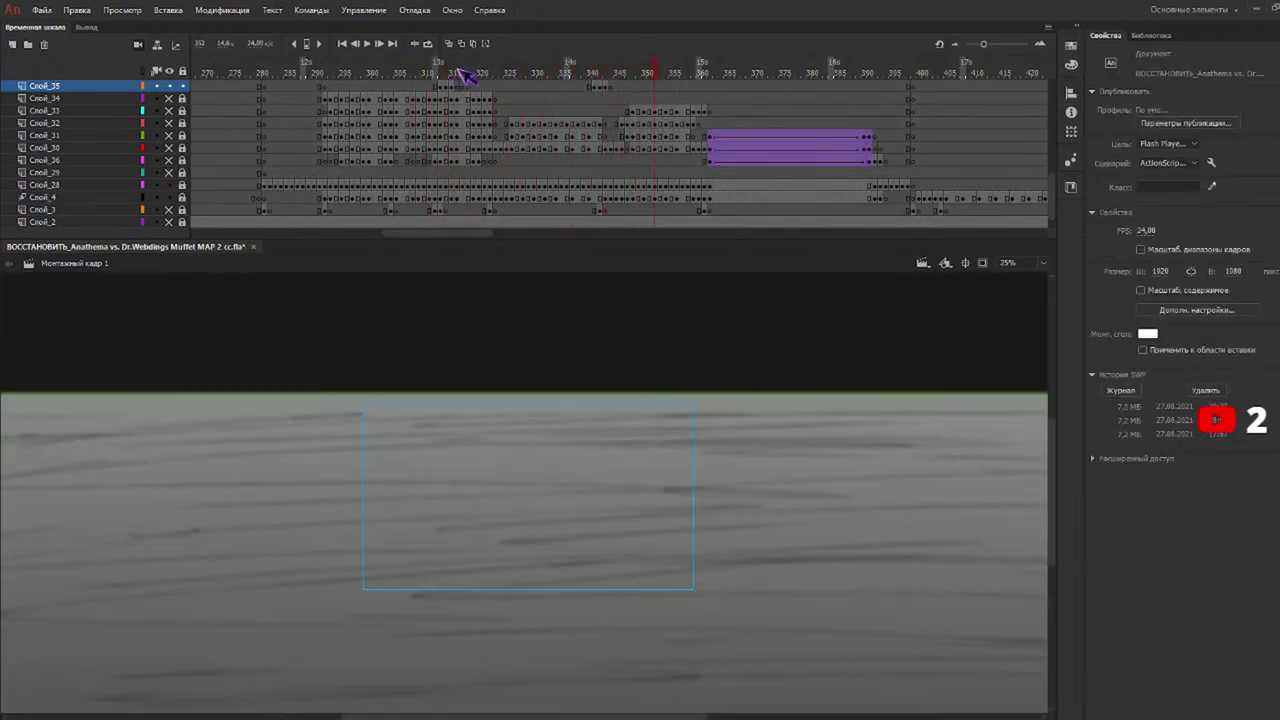
Convert the yellow streak on frame 313 to a movie clip symbol and set its blend mode to Сложение.
click(441, 74)
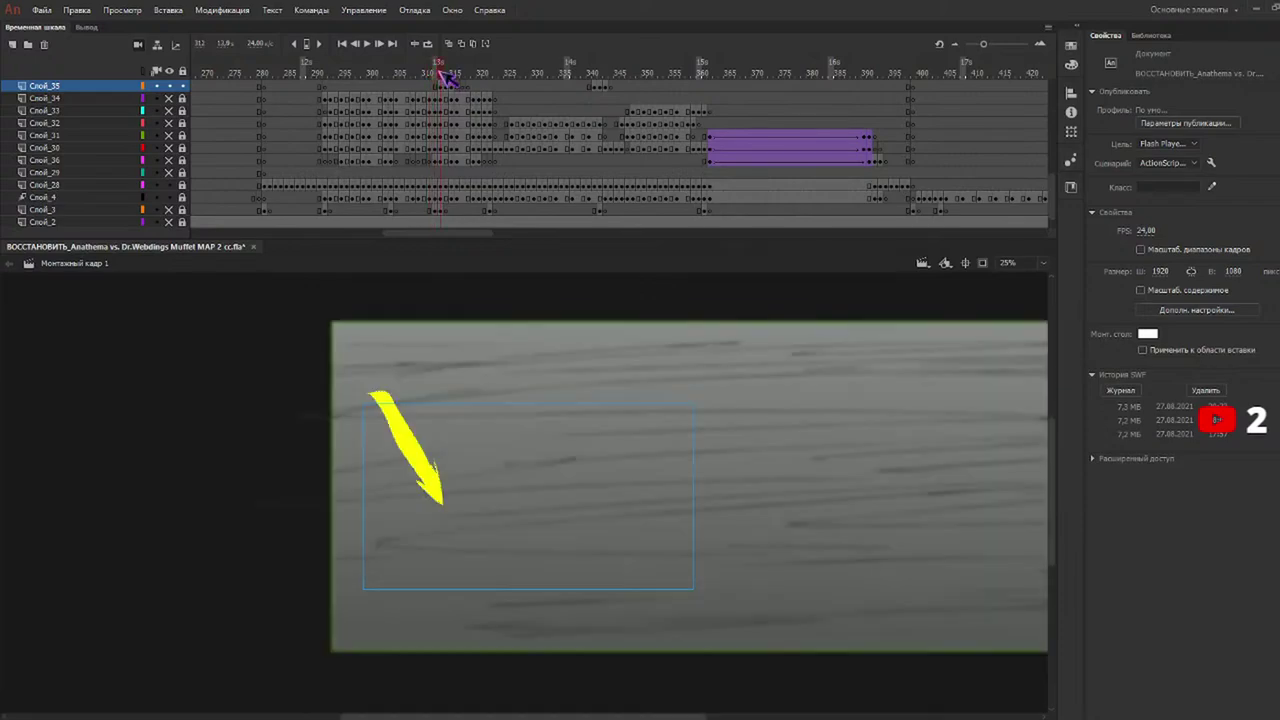
click(410, 452)
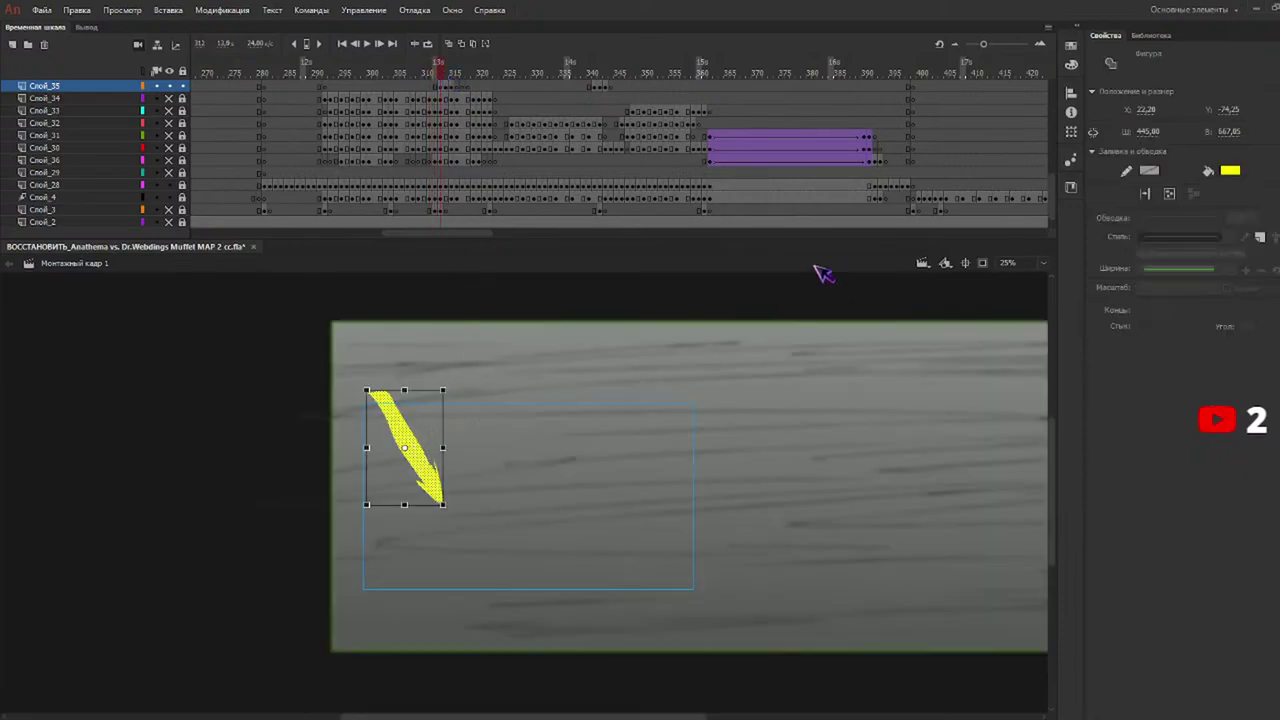
key(F8)
key(Return)
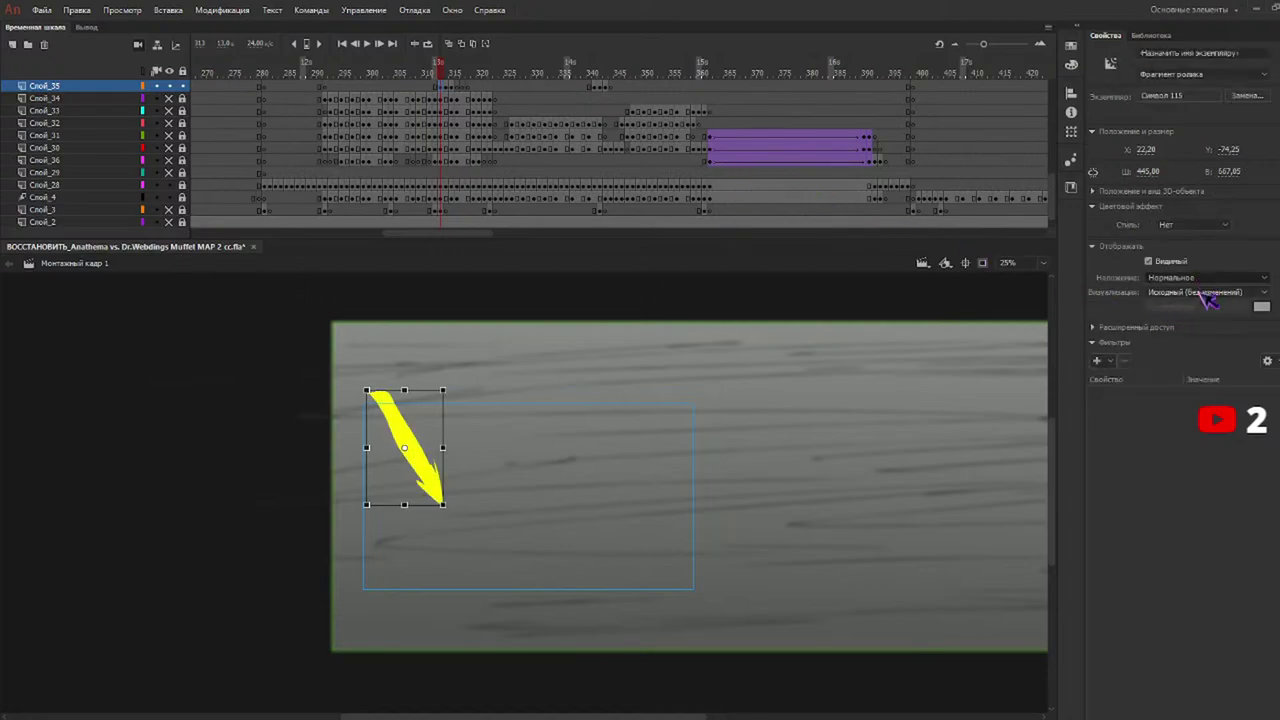
click(1222, 438)
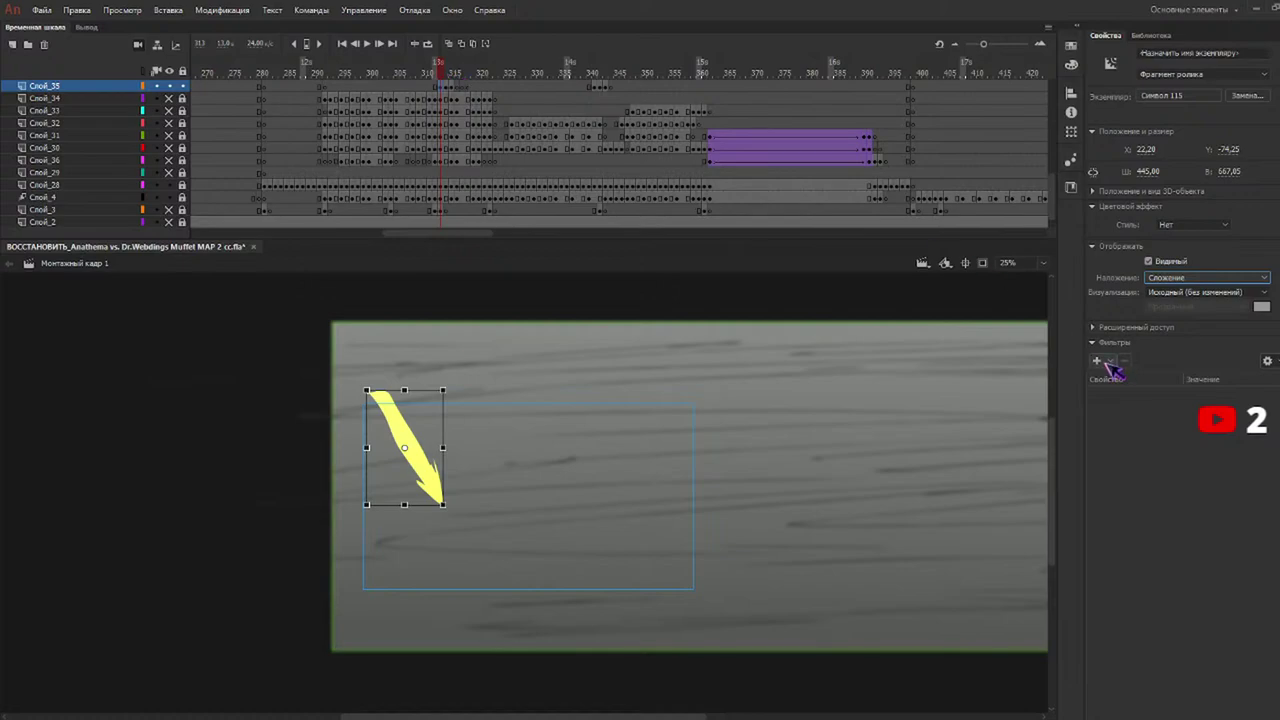
Add a yellow Свечение filter with a blur of 14 to the streak on frame 313.
click(1136, 410)
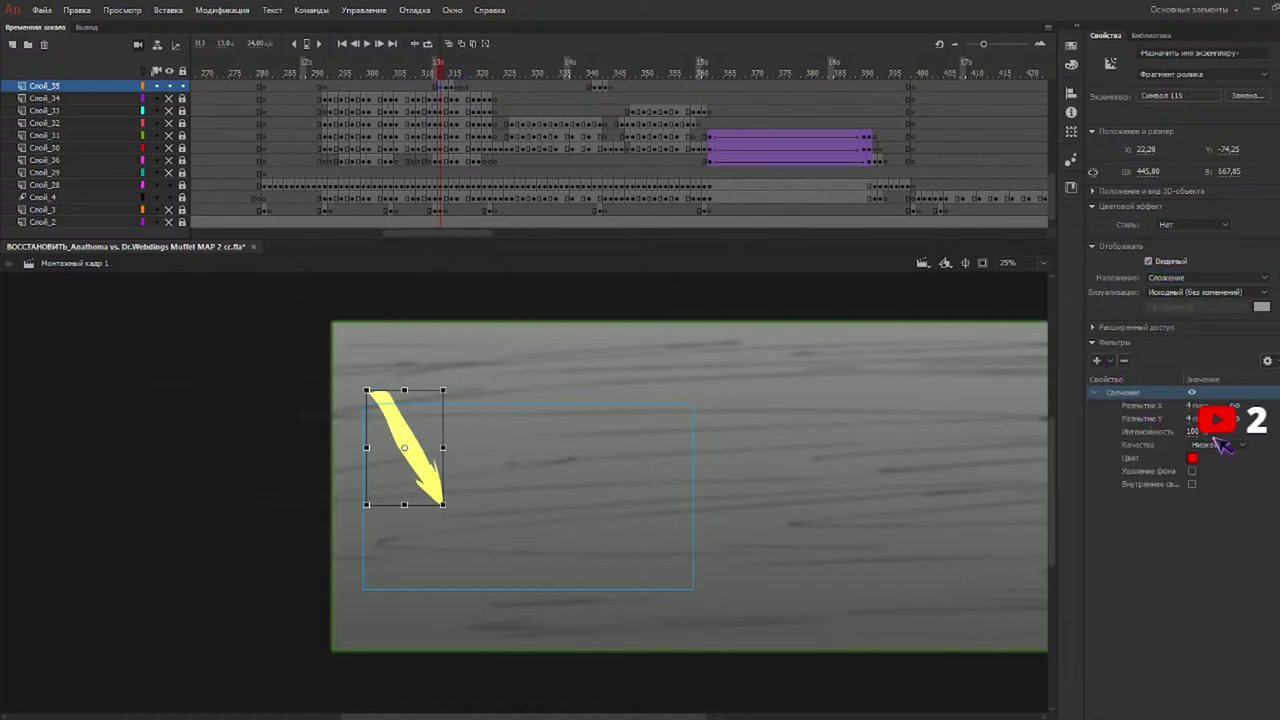
click(1170, 554)
click(1197, 405)
drag(1196, 405, 1203, 401)
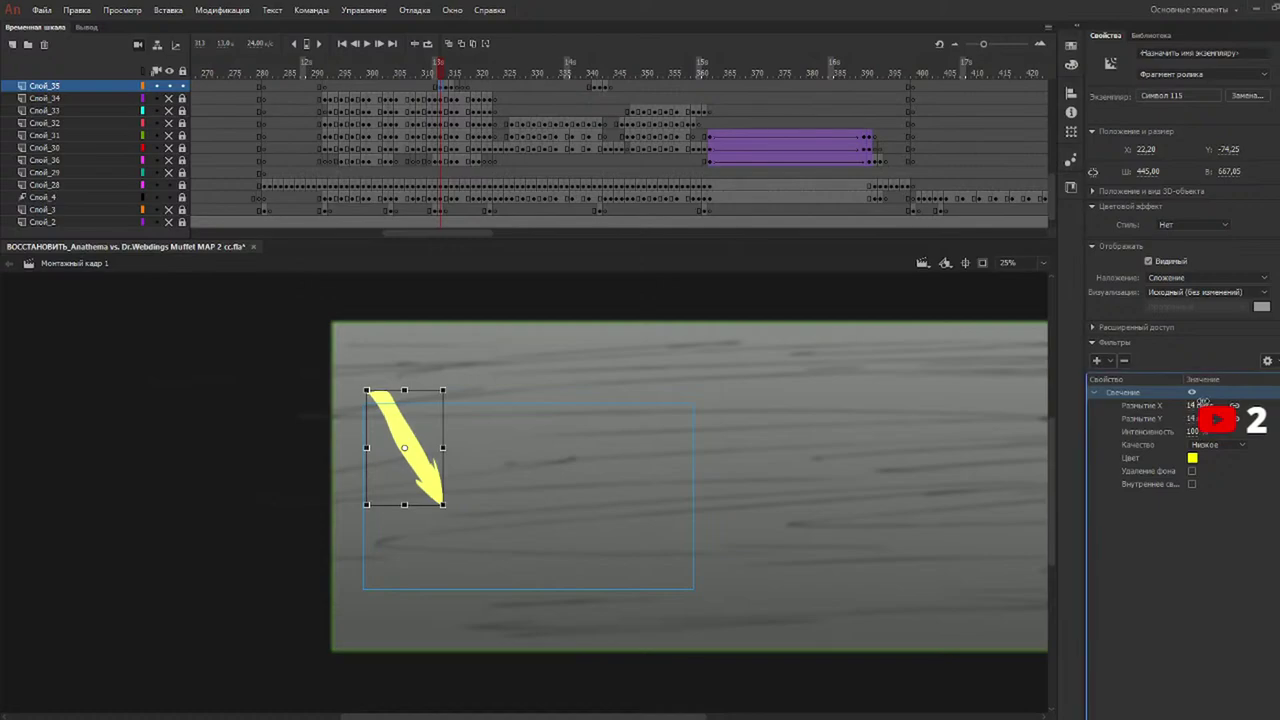
Give the yellow shape on frame 314 a yellow Свечение filter with blur 16 and the same blend mode as frame 313's streak.
click(447, 87)
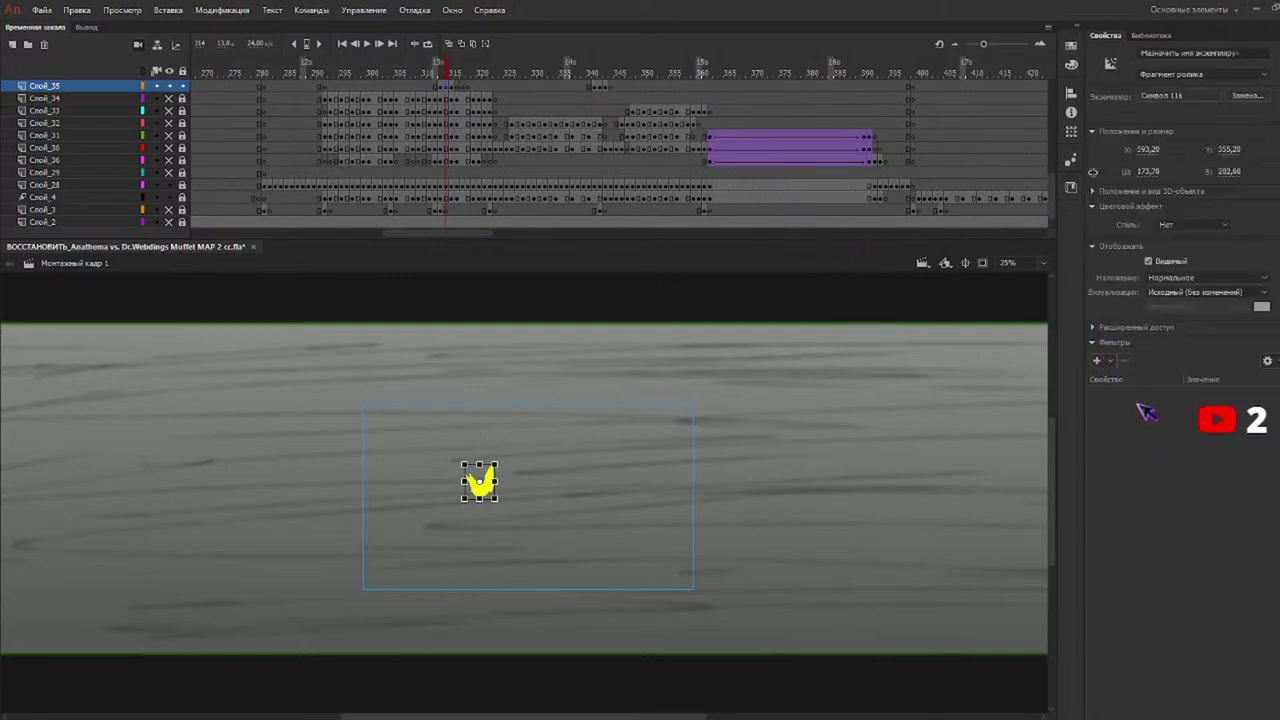
click(1174, 554)
drag(1192, 405, 1203, 399)
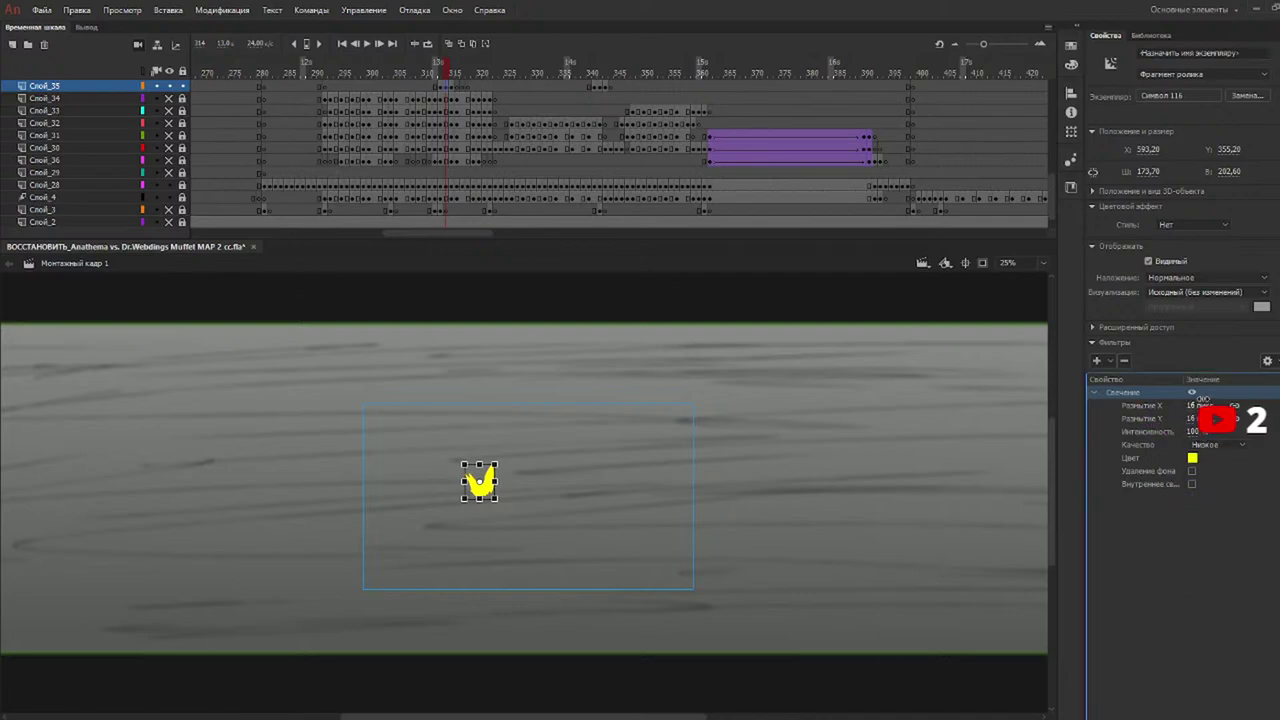
click(1220, 278)
click(1208, 434)
Convert the small yellow streak on frame 341 to a movie clip symbol.
drag(460, 76, 600, 76)
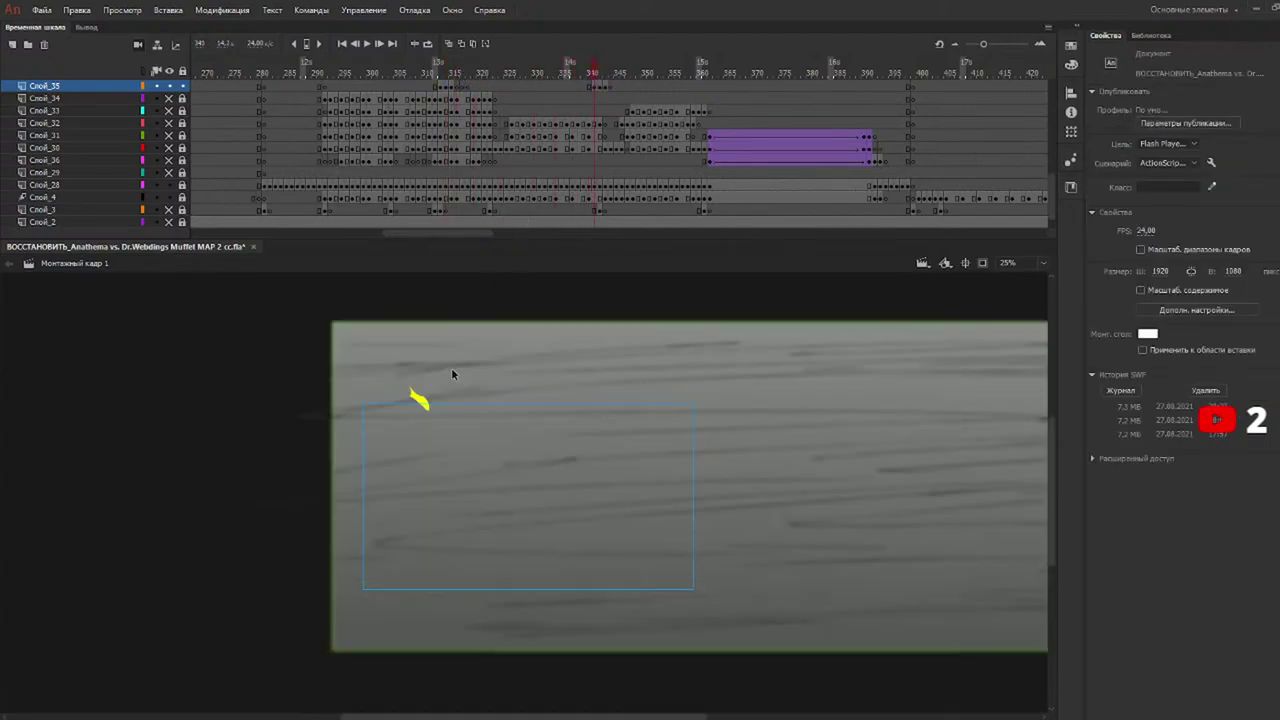
click(420, 399)
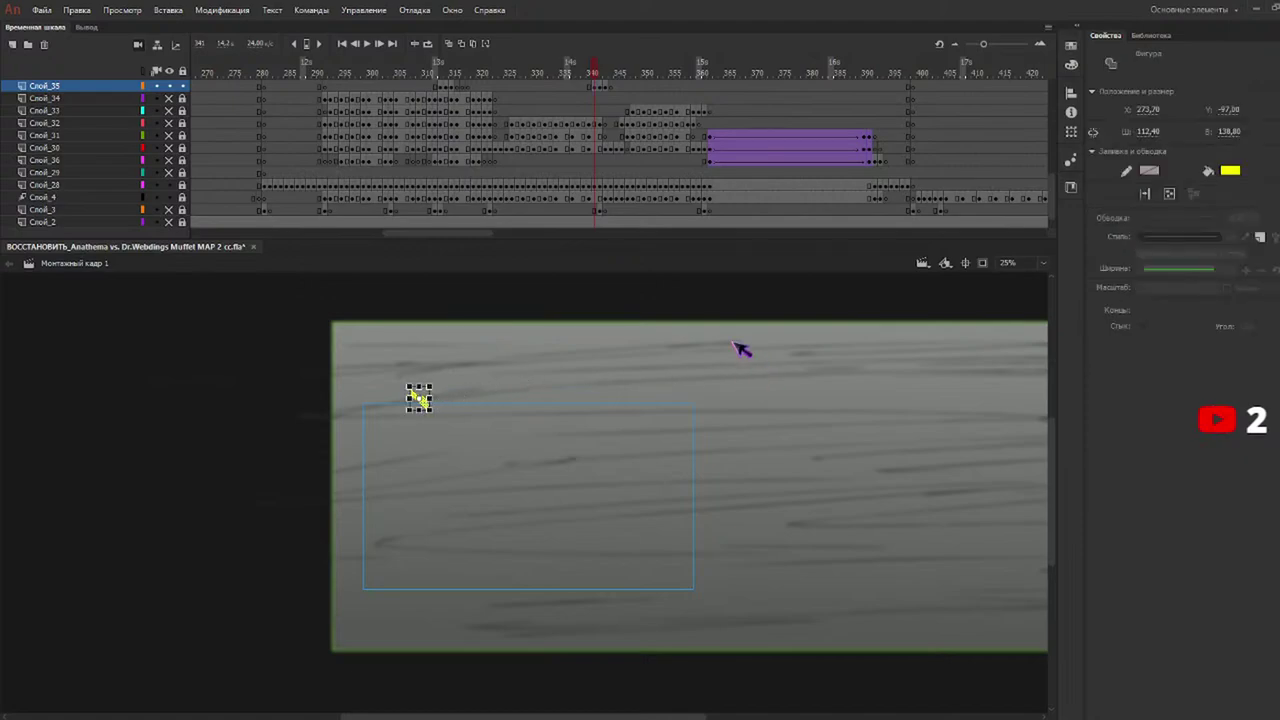
key(F8)
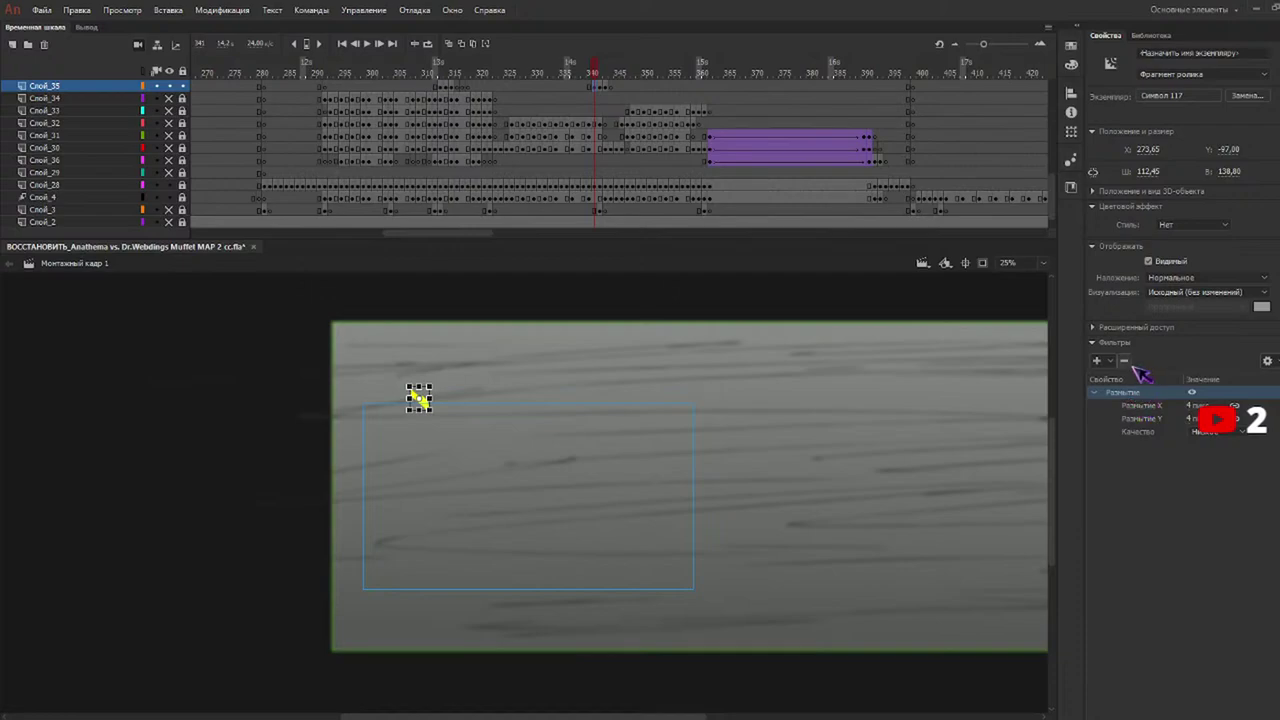
Give the small streak on frame 341 a yellow Свечение filter with blur 16 instead of Размытие, and set its blending to Сложение.
click(1133, 403)
click(1192, 459)
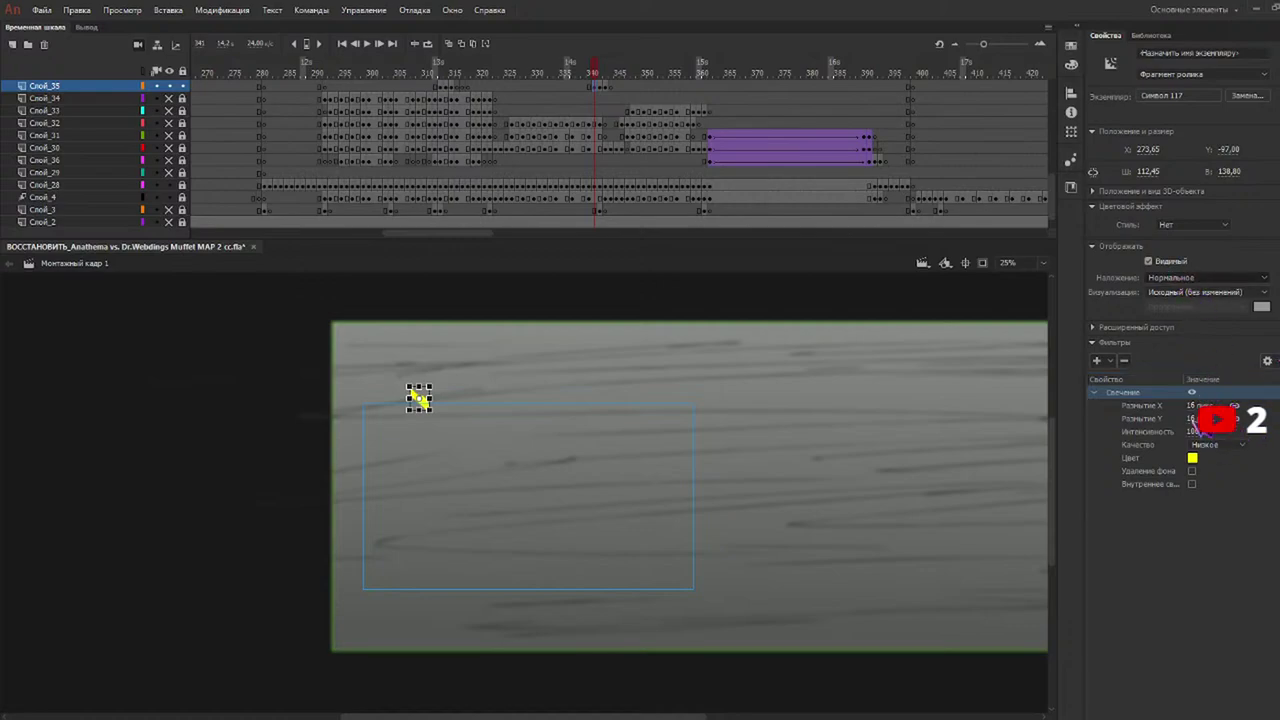
click(1190, 431)
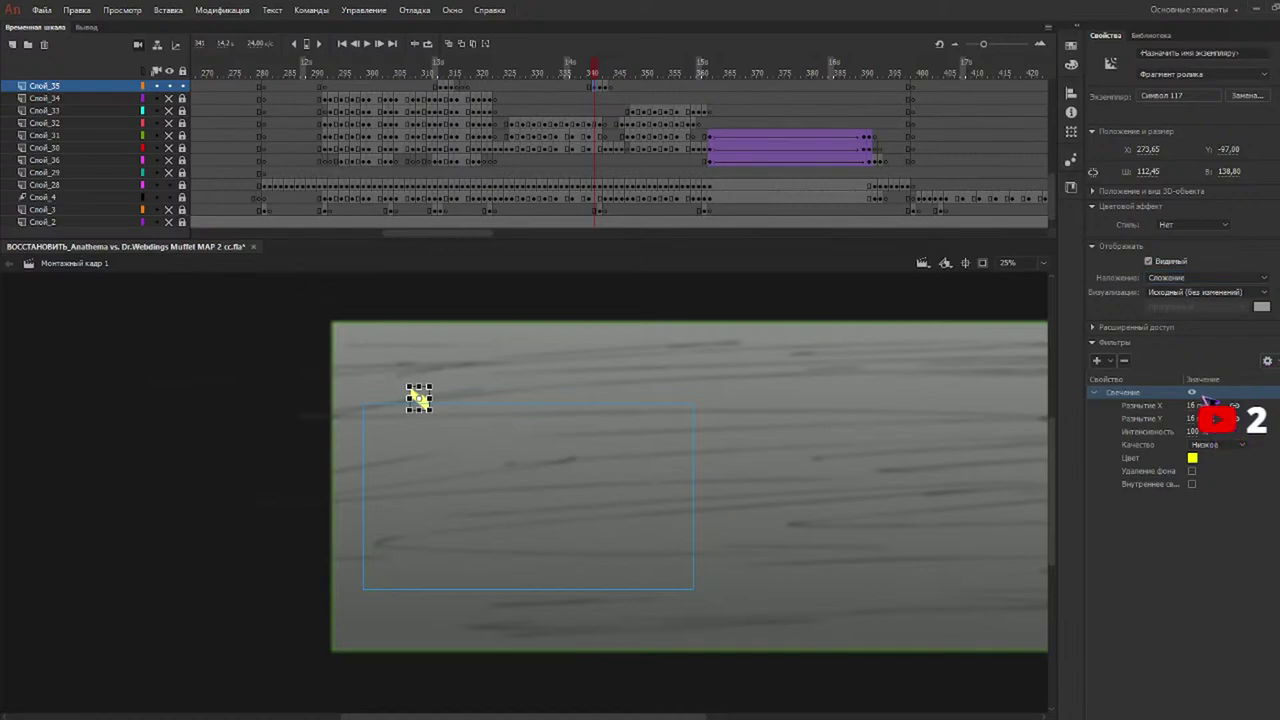
Convert the yellow streak on frame 342 to a movie clip with a yellow Свечение filter, blur 16, and Сложение blending.
click(600, 88)
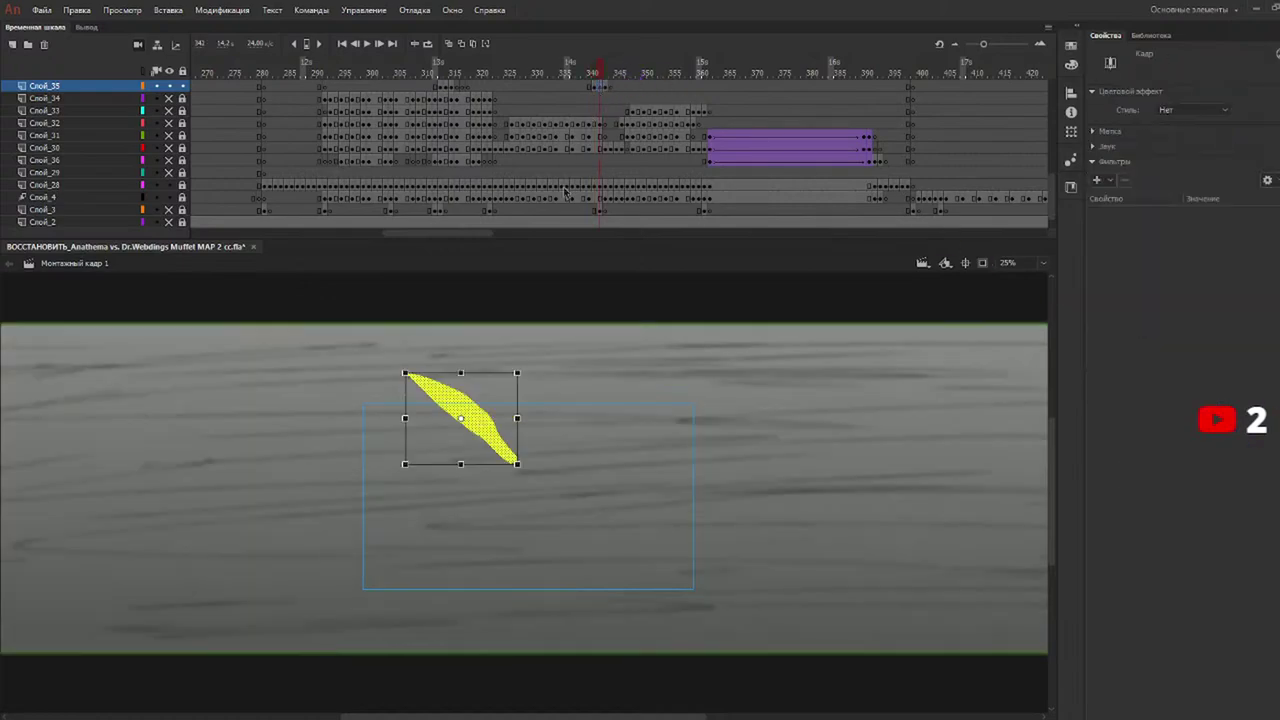
key(F8)
key(Return)
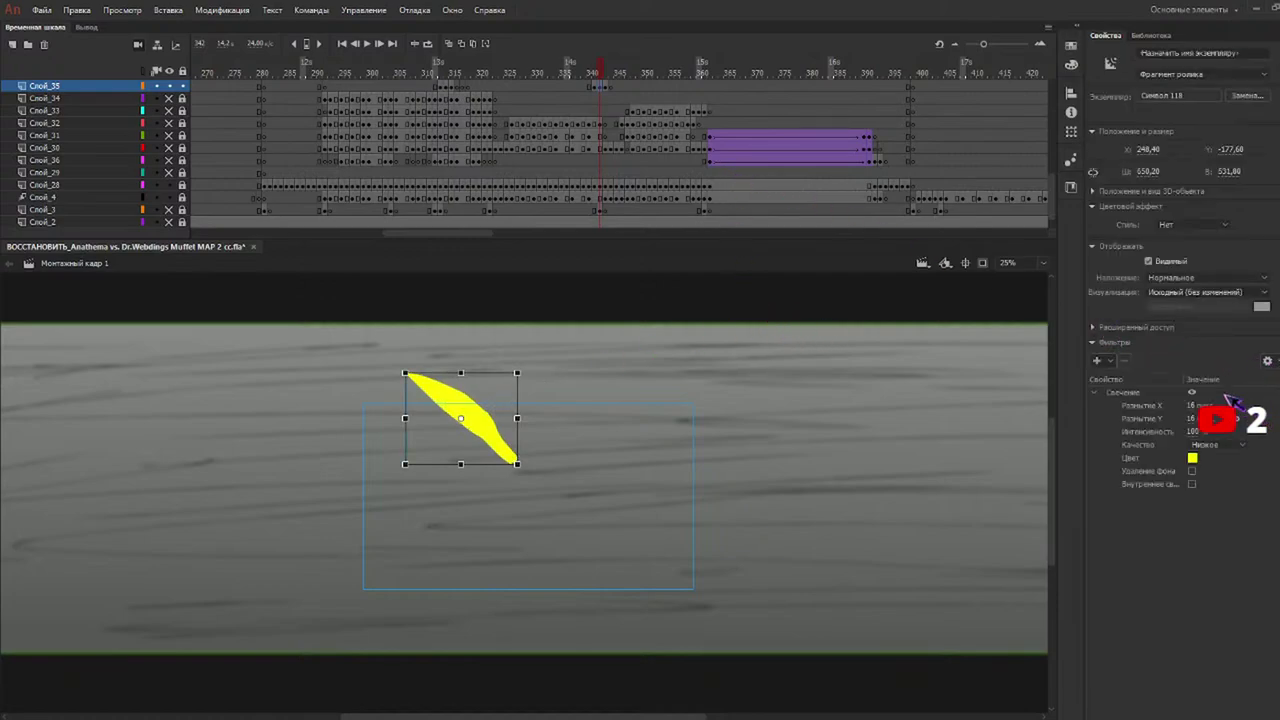
click(1203, 434)
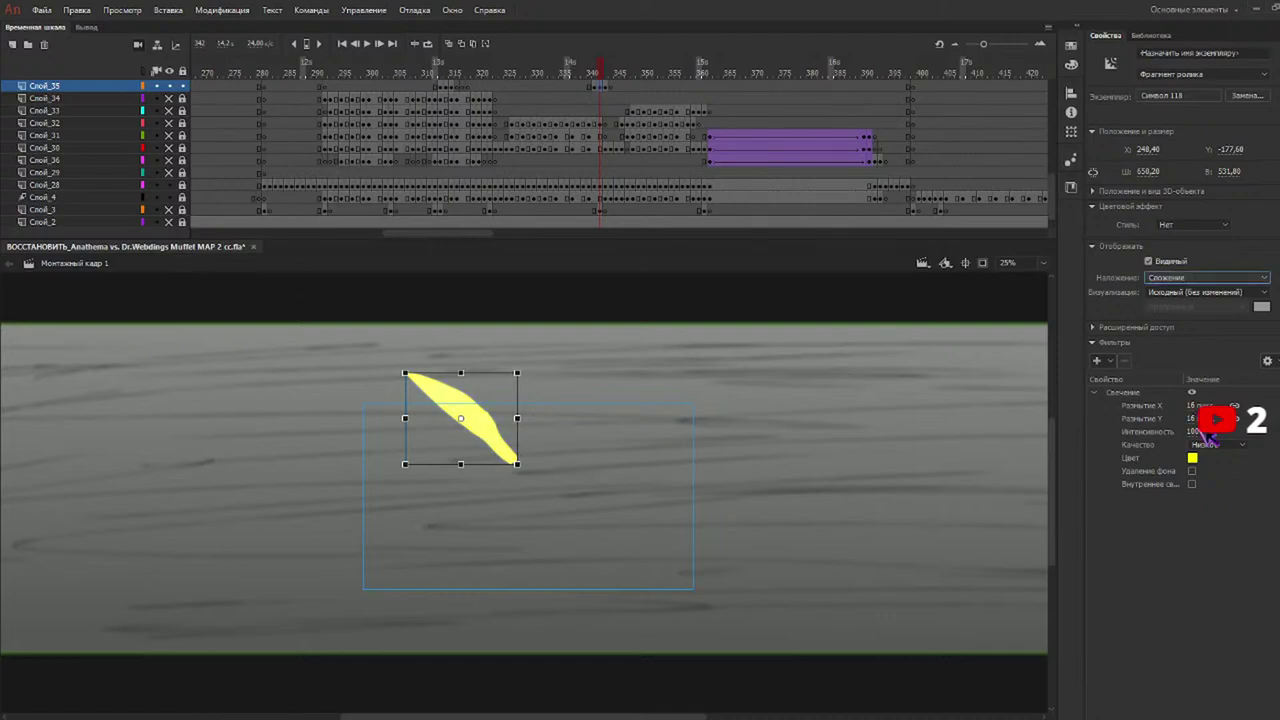
Convert the yellow streak on frame 343 to a movie clip with the same yellow Свечение filter and Сложение blending.
click(605, 87)
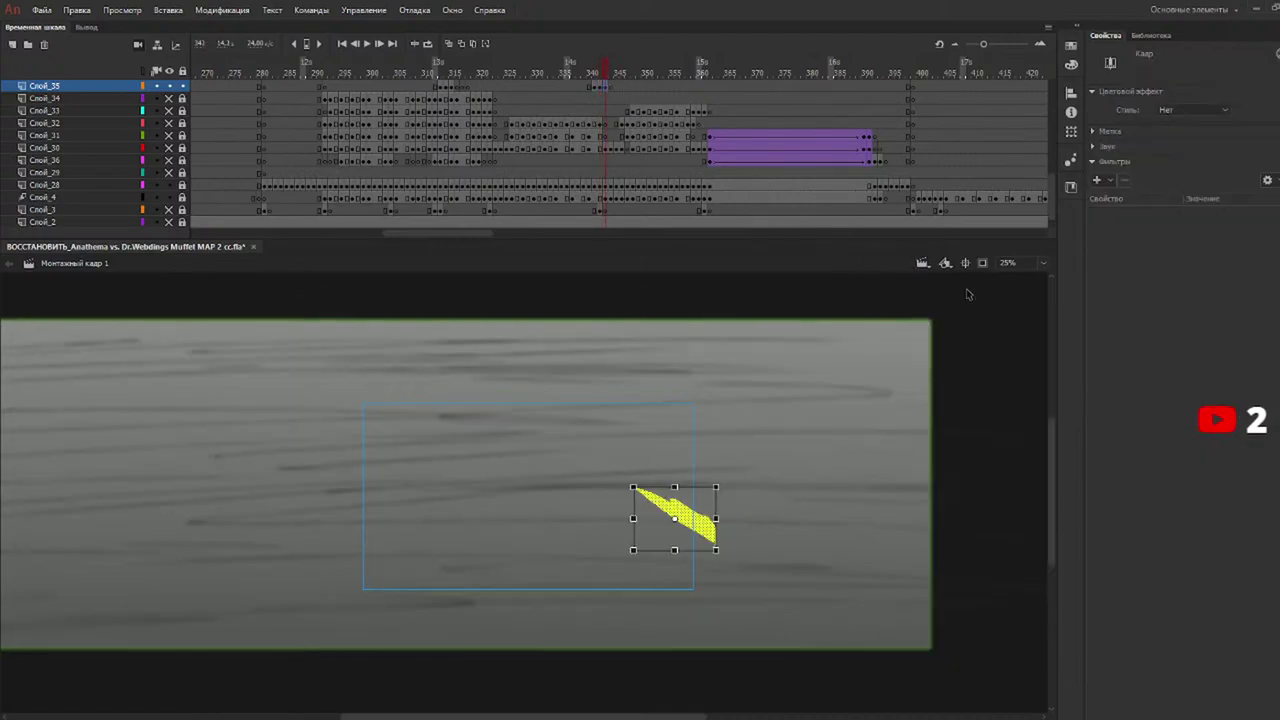
key(F8)
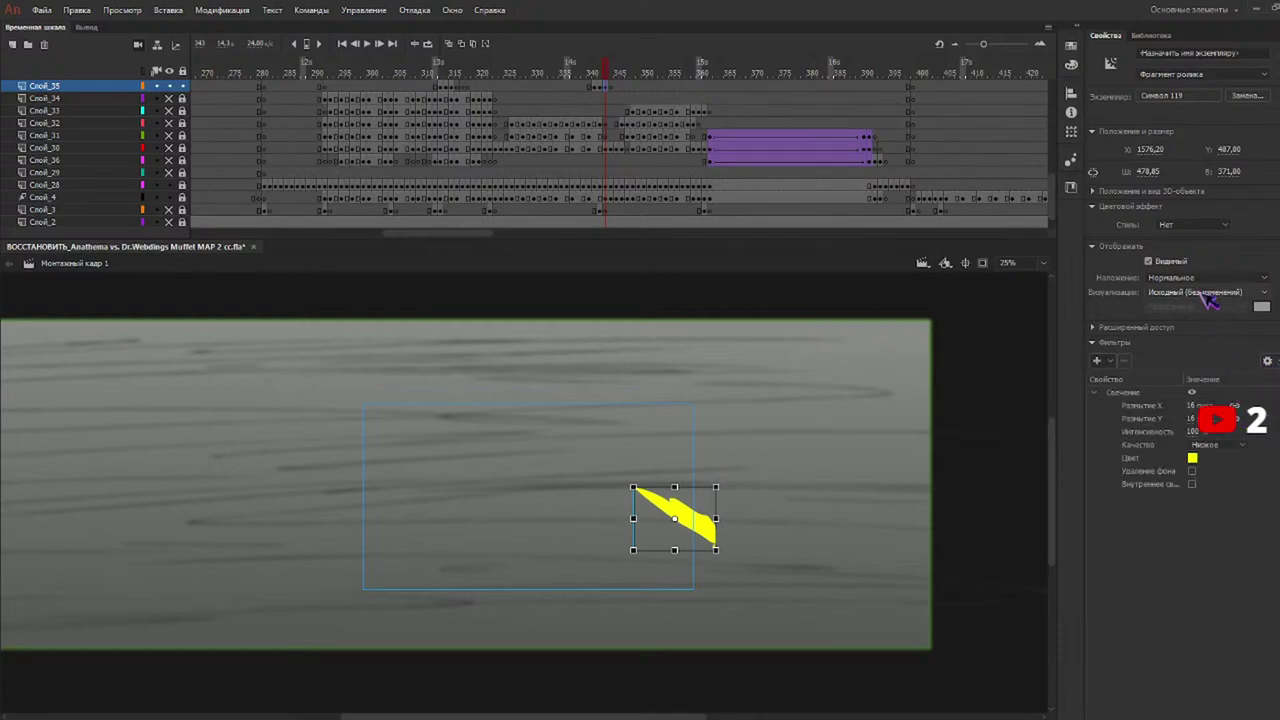
click(1219, 431)
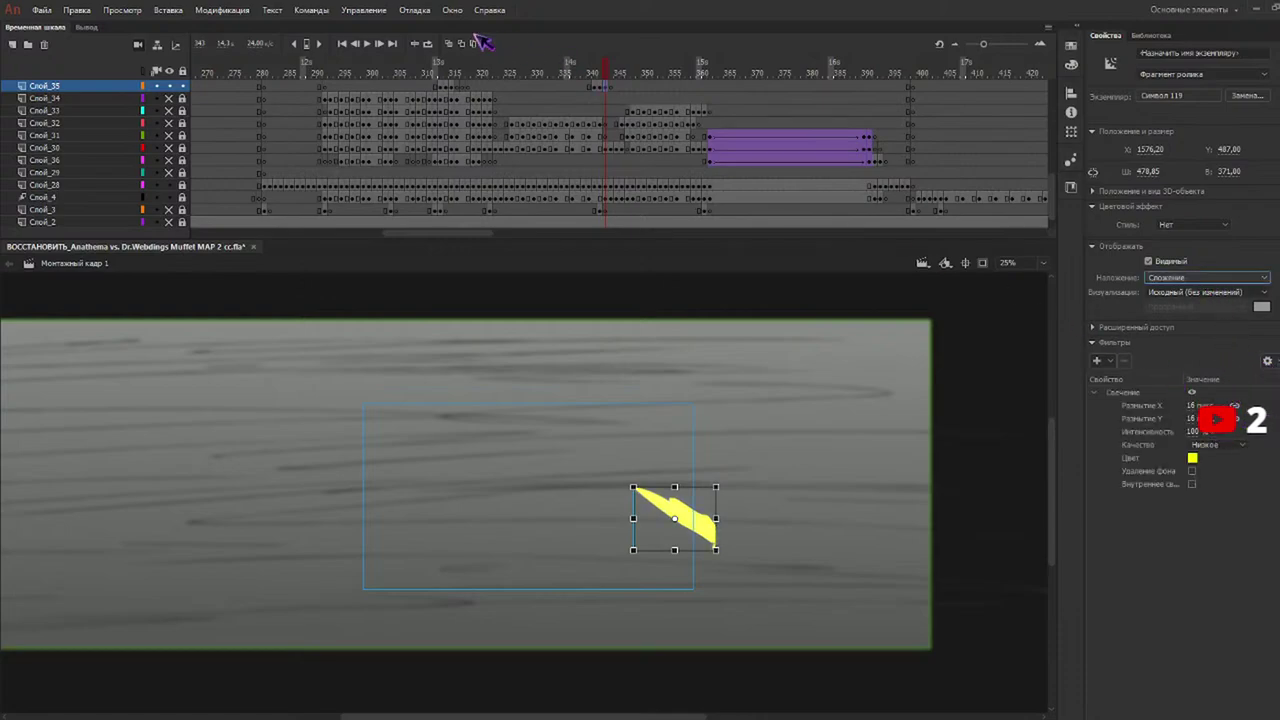
Play back the streaks, and give the dark shape on frame 315 of Слой_35 a Размытие filter of 13 pixels.
click(424, 71)
key(Return)
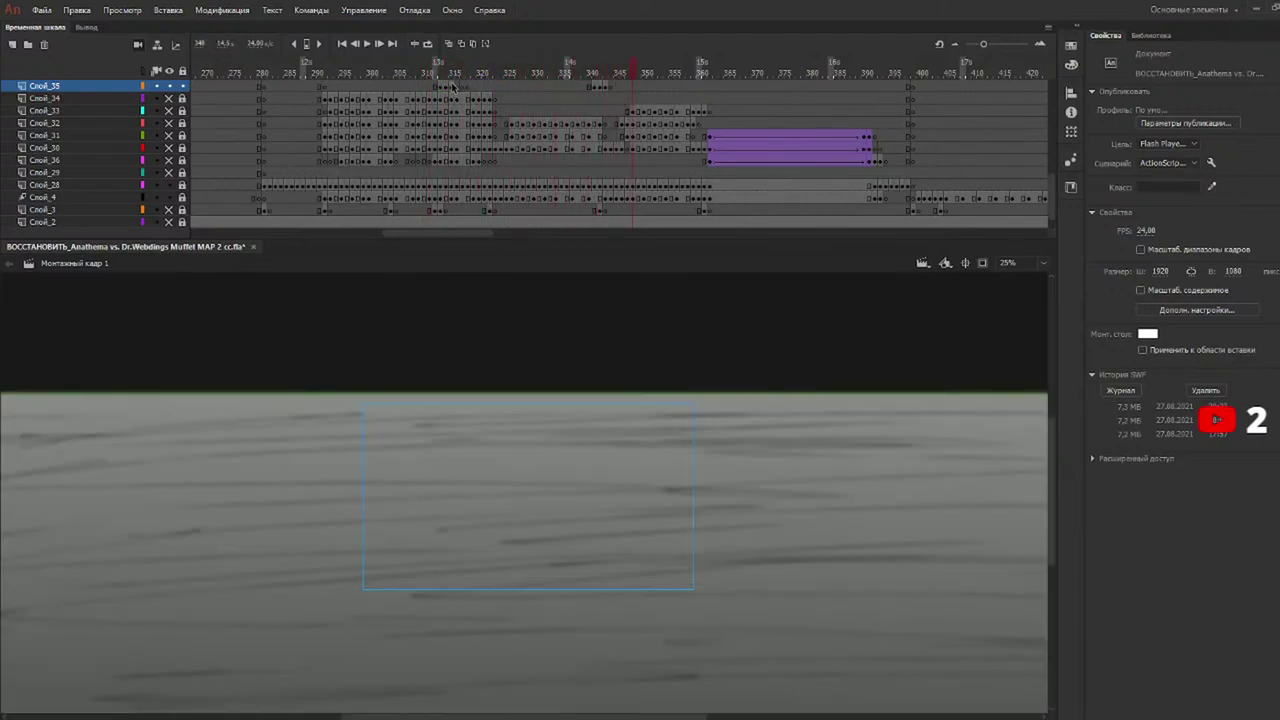
click(450, 85)
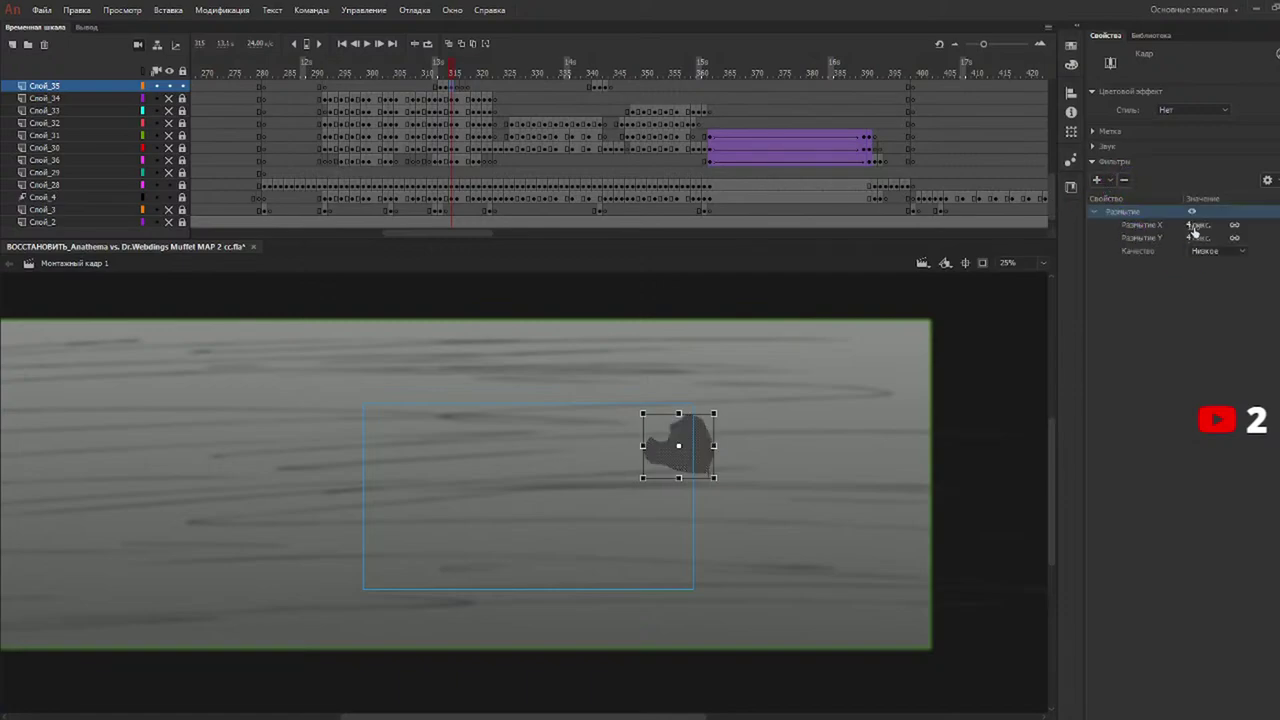
drag(1194, 225, 1200, 225)
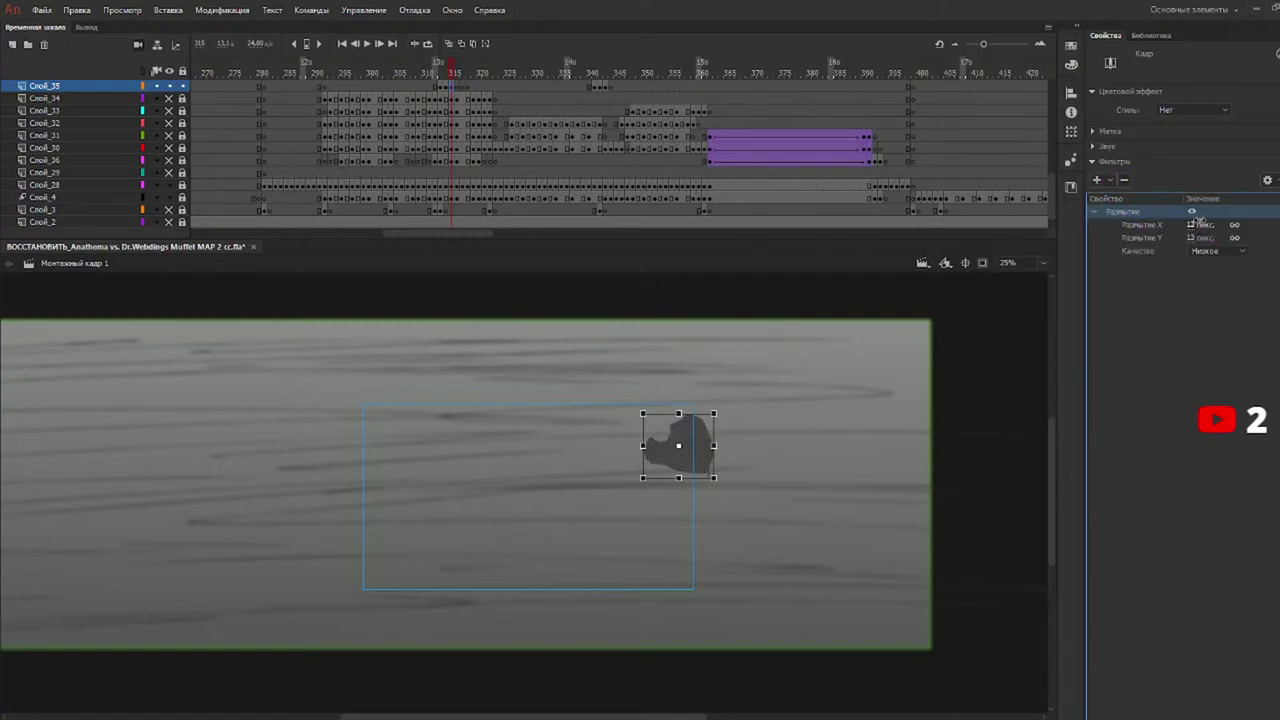
Make all layers visible and play the full animation from about frame 287.
drag(411, 72, 298, 72)
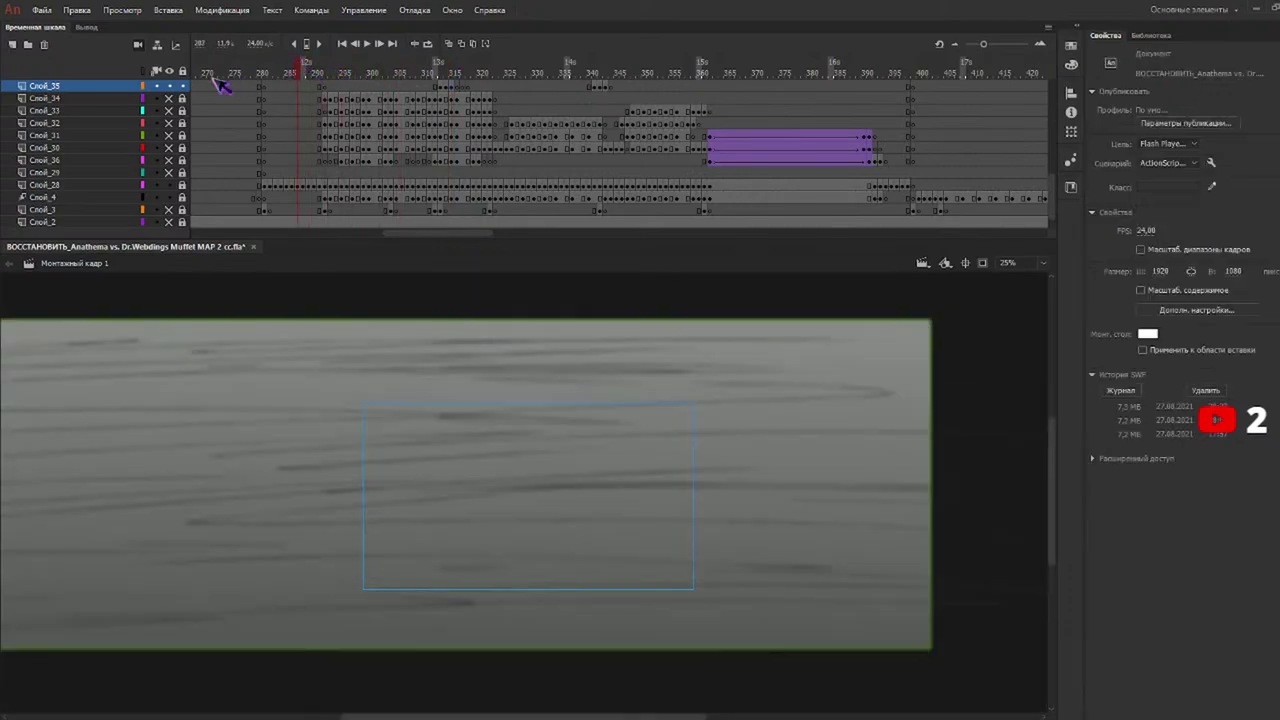
click(171, 80)
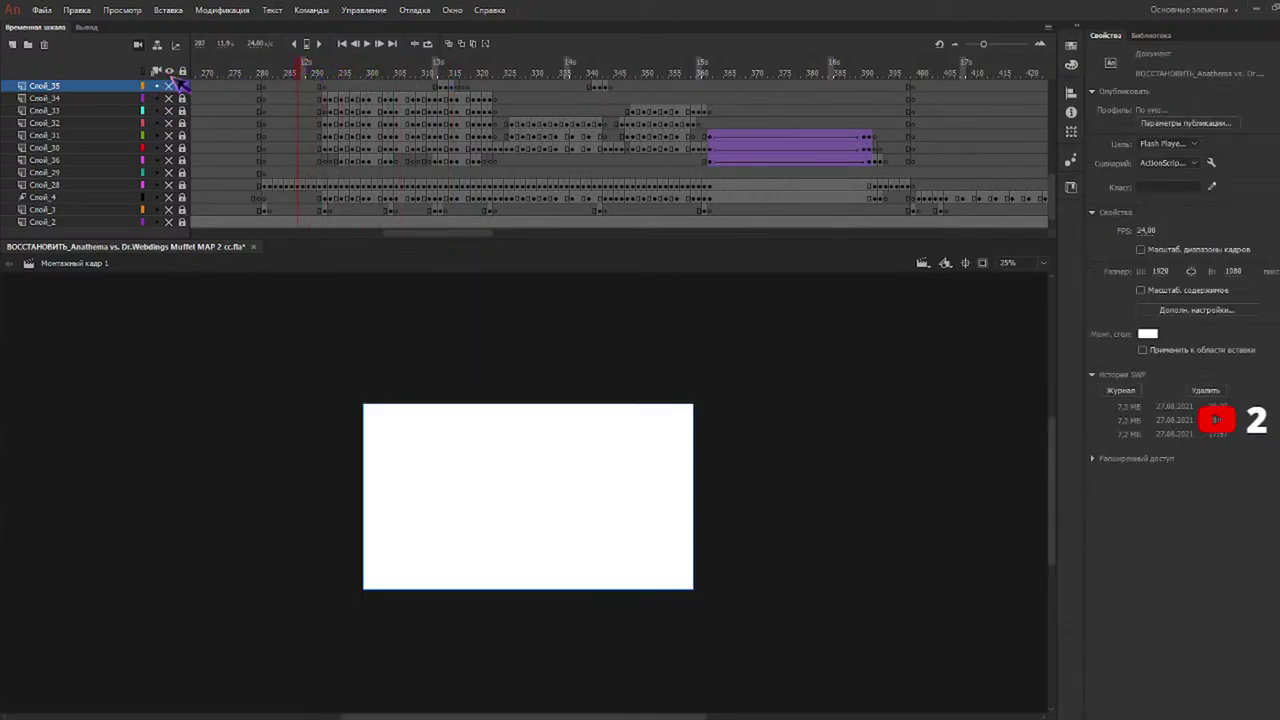
click(169, 71)
key(Return)
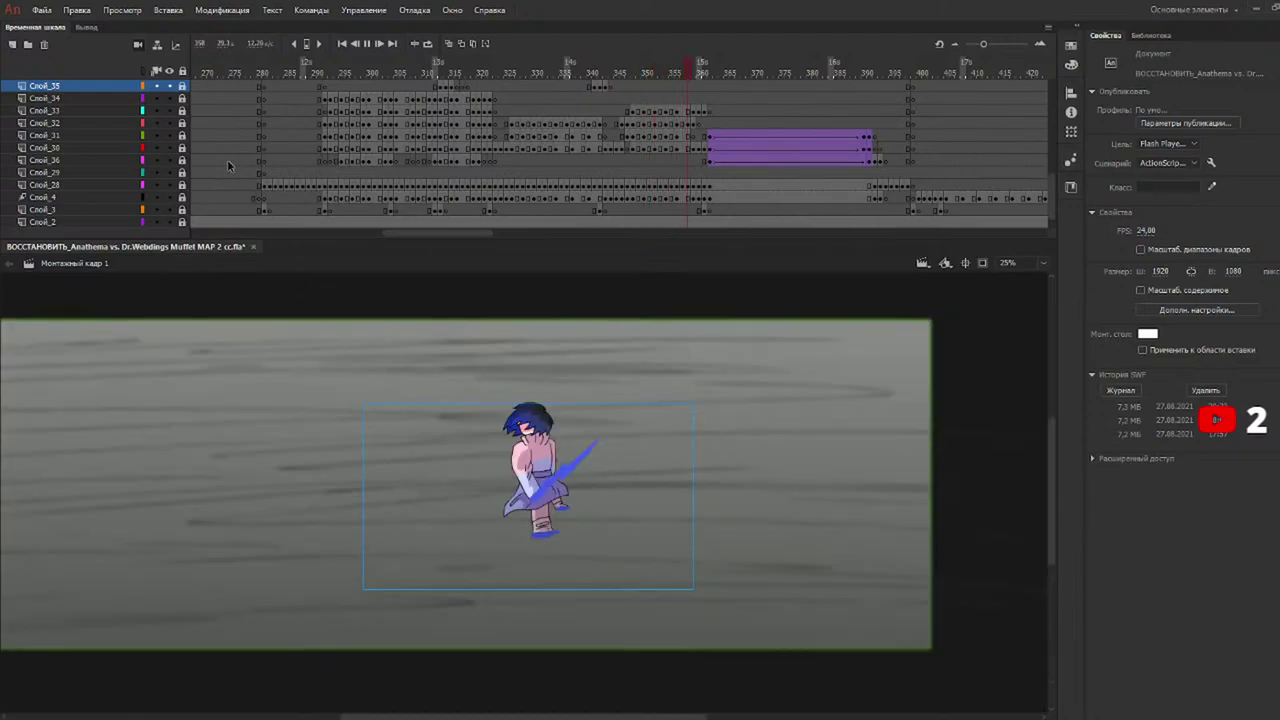
Stop playback, check the yellow streak beside the character on frame 343, and replay the animation from there.
key(Return)
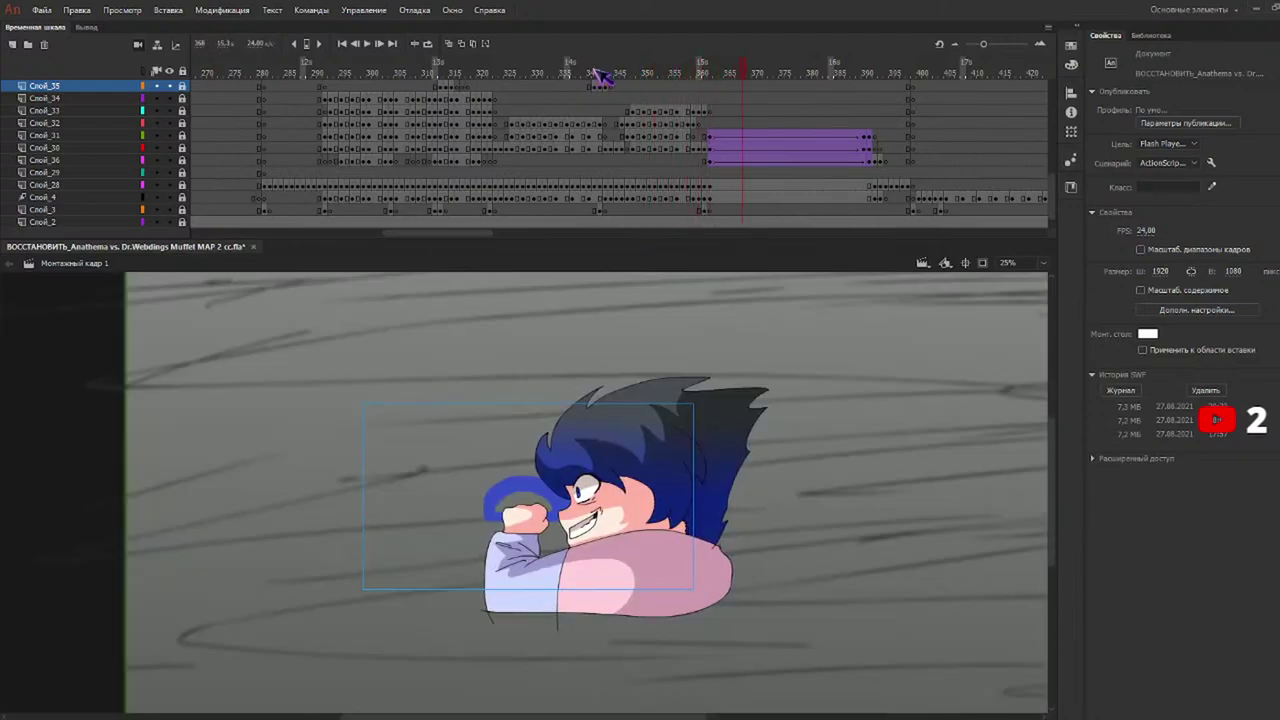
click(598, 72)
drag(602, 72, 607, 72)
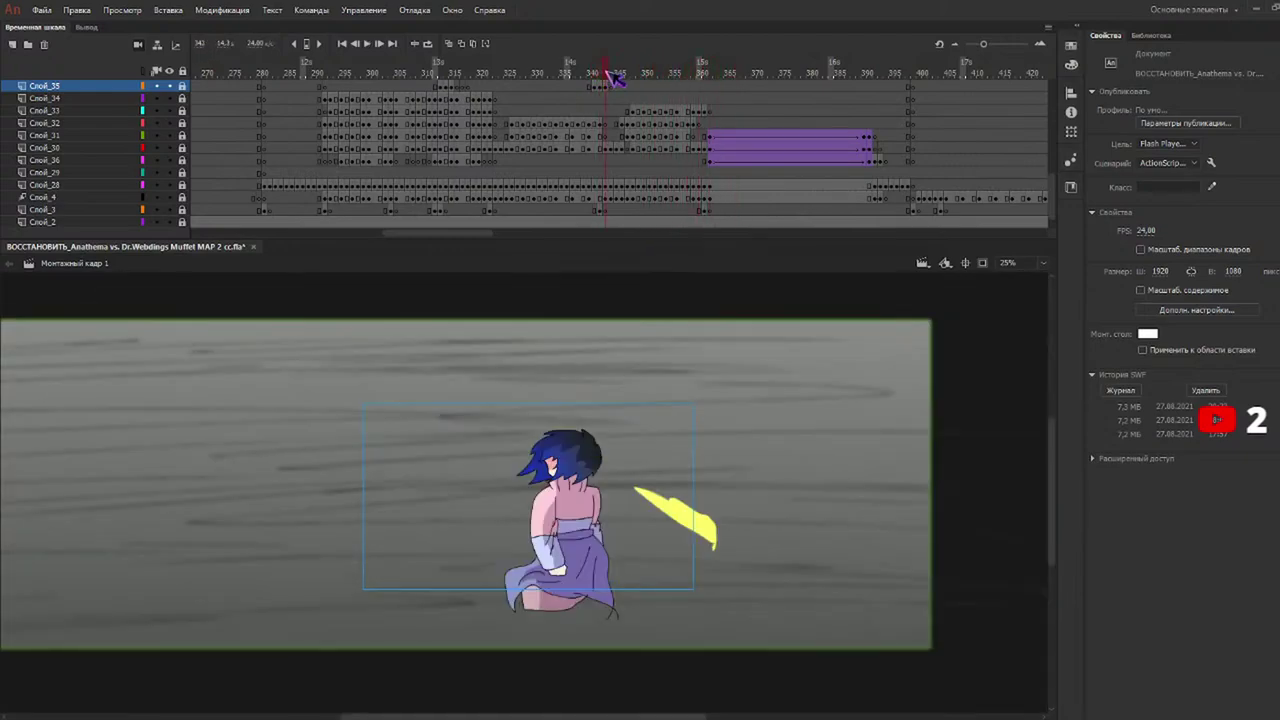
key(Return)
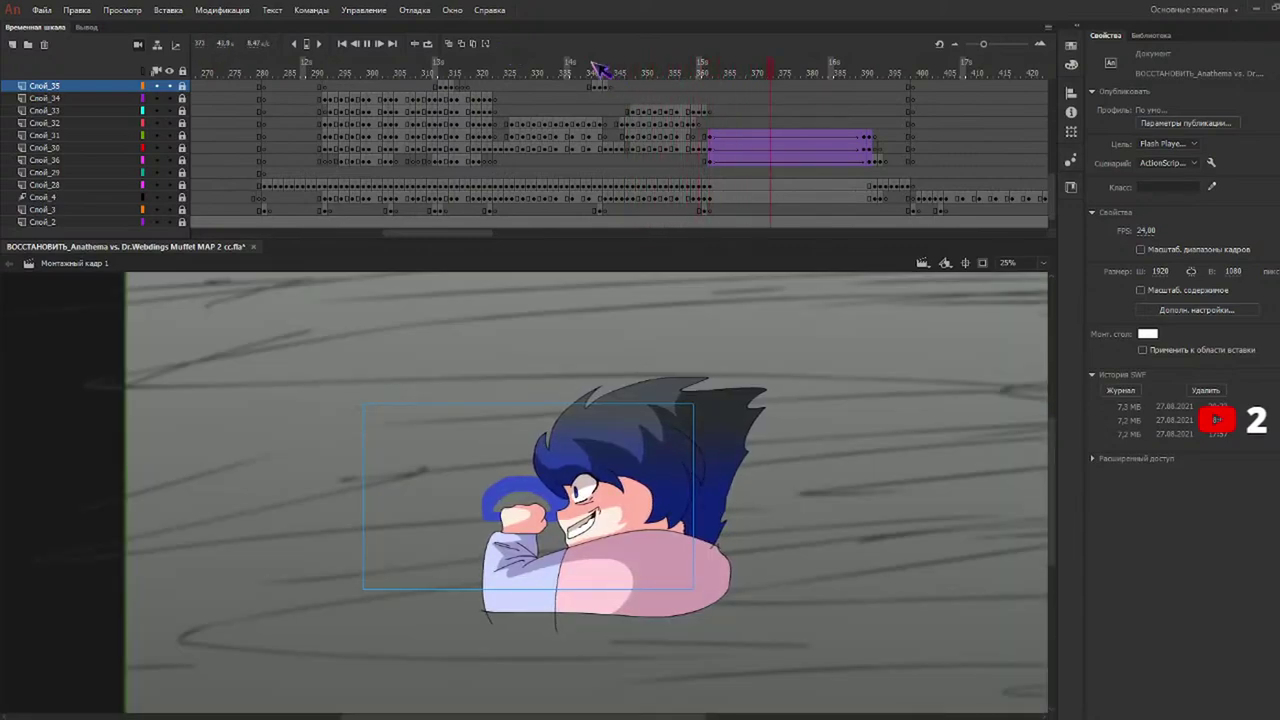
Unlock Слой_20 and copy its wide gradient overlay from the beginning of the timeline.
click(374, 70)
click(264, 66)
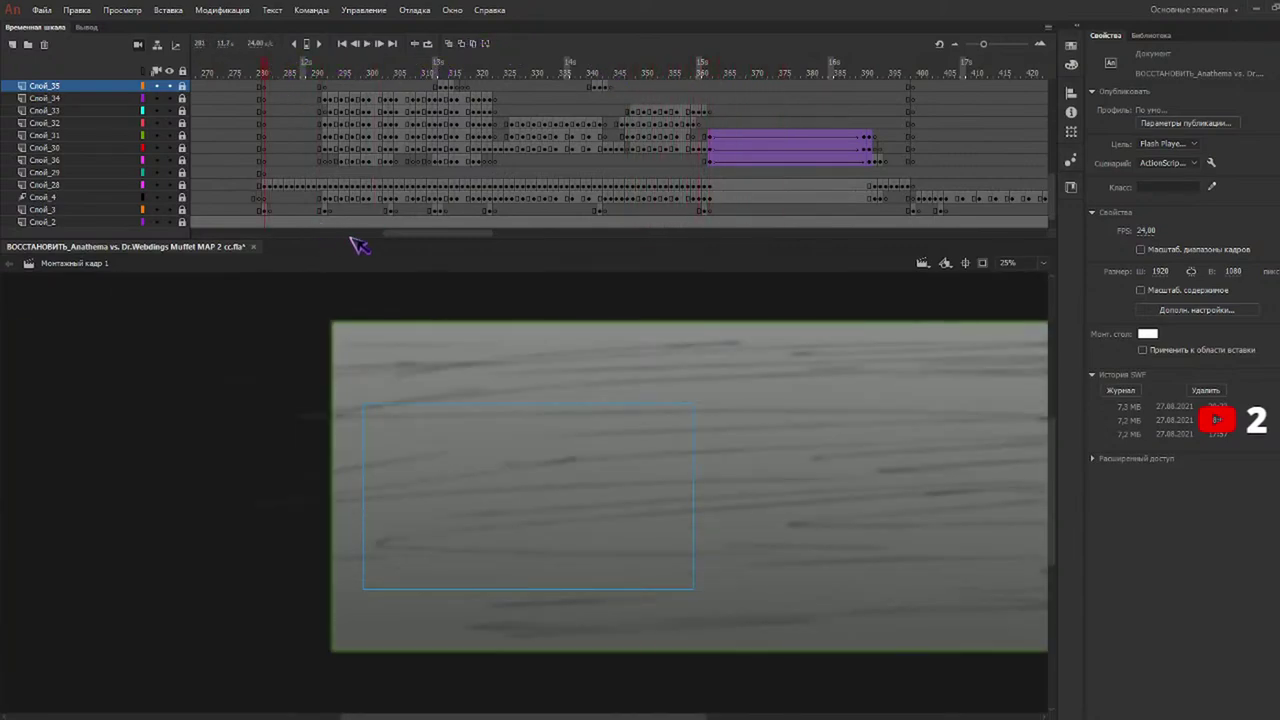
drag(423, 240, 229, 233)
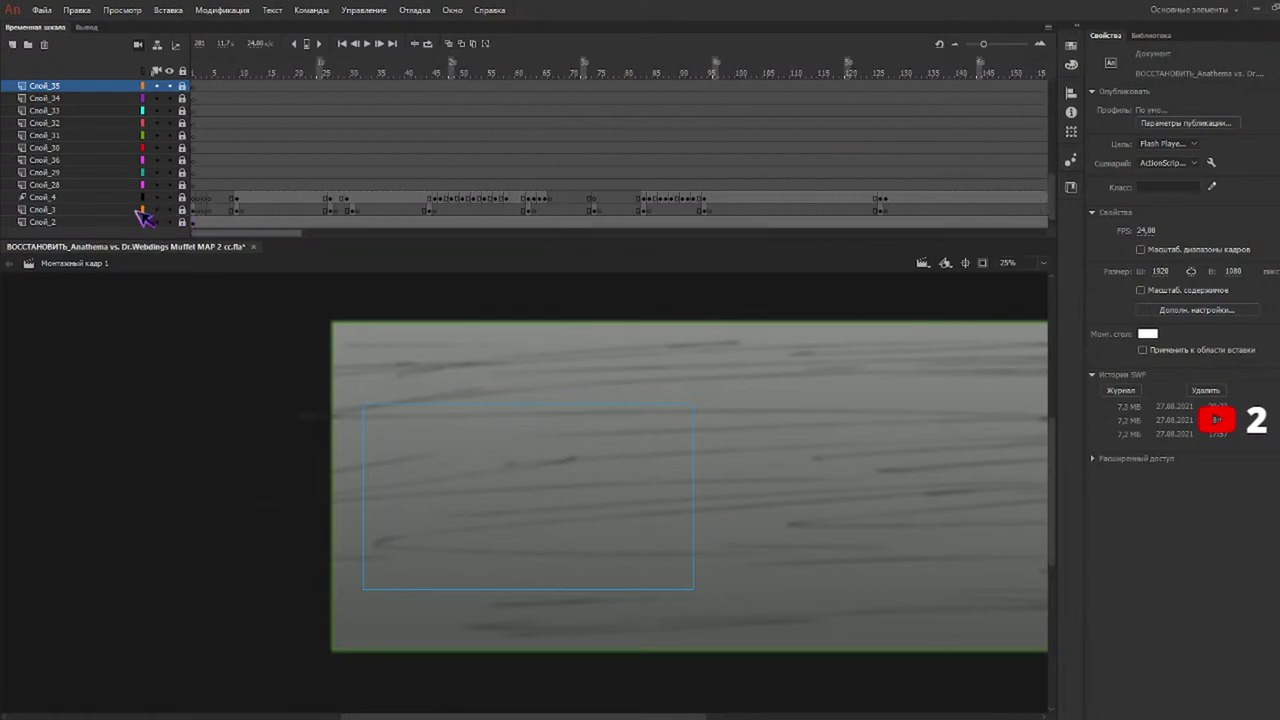
click(193, 70)
drag(1054, 213, 1060, 116)
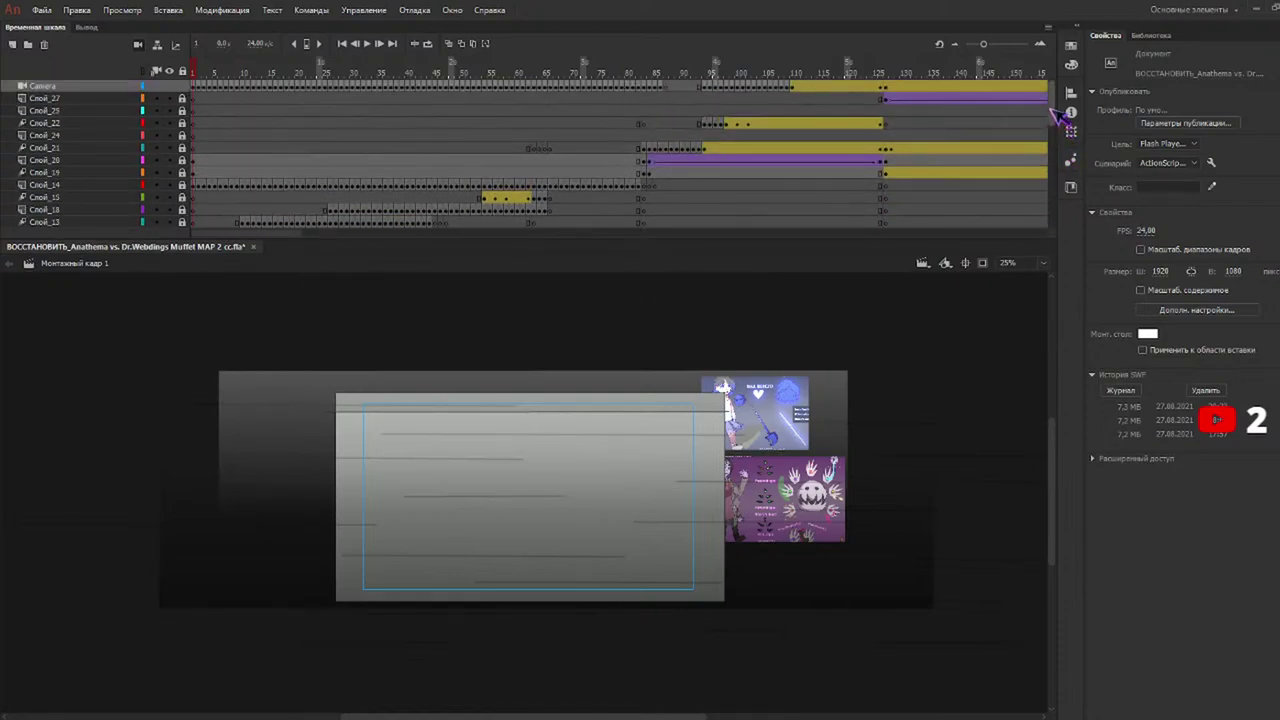
click(183, 72)
click(183, 71)
click(221, 163)
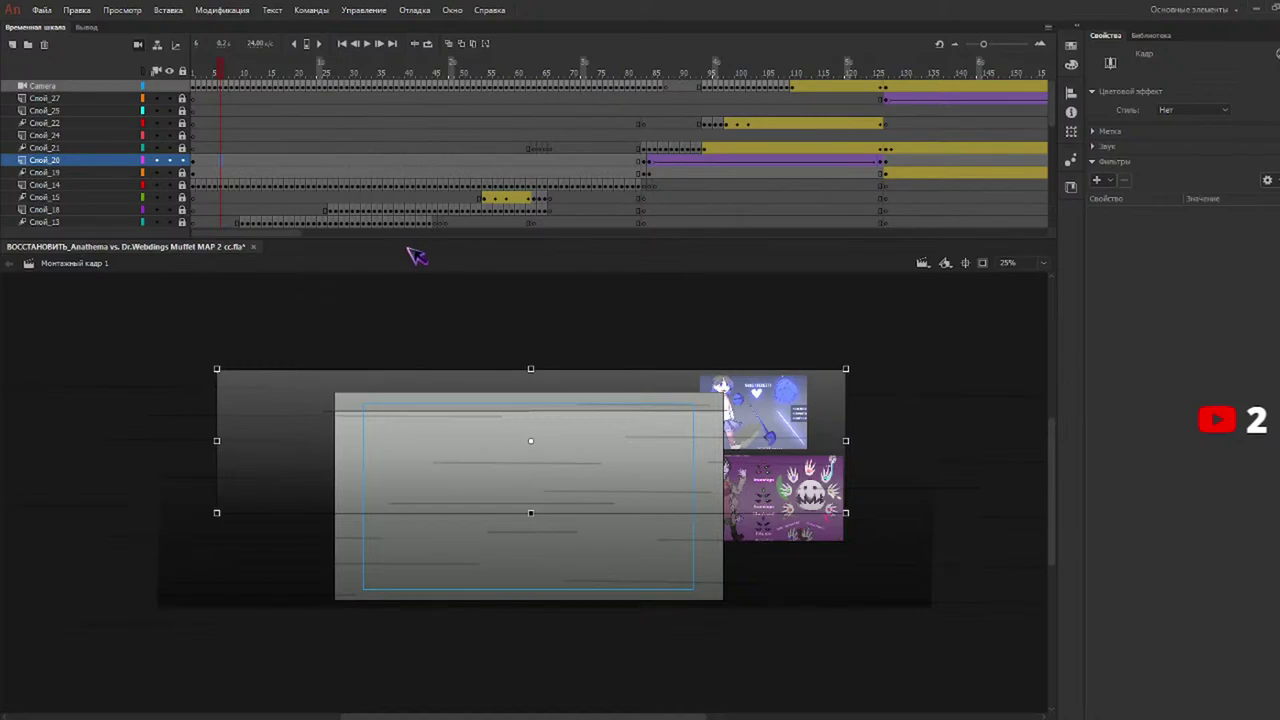
Return to frame 281 and add four new layers directly above Слой_35.
drag(286, 234, 443, 243)
click(420, 73)
drag(425, 72, 590, 70)
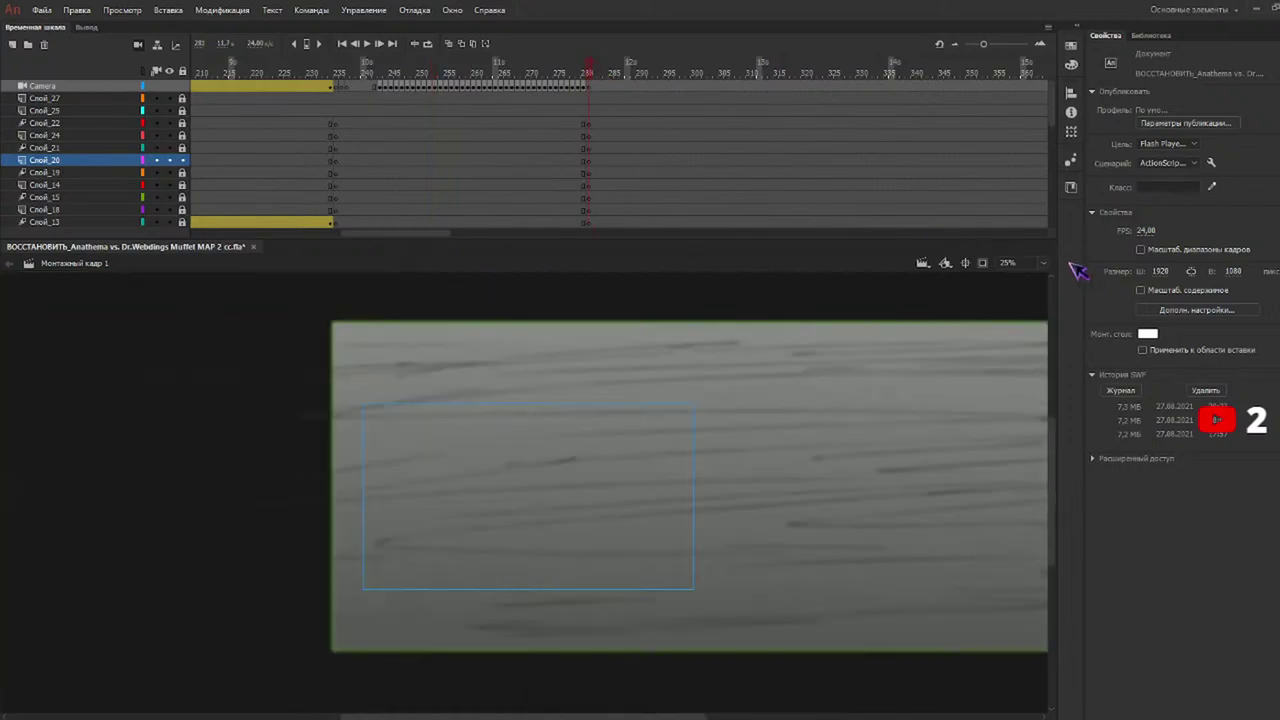
drag(1053, 117, 1053, 191)
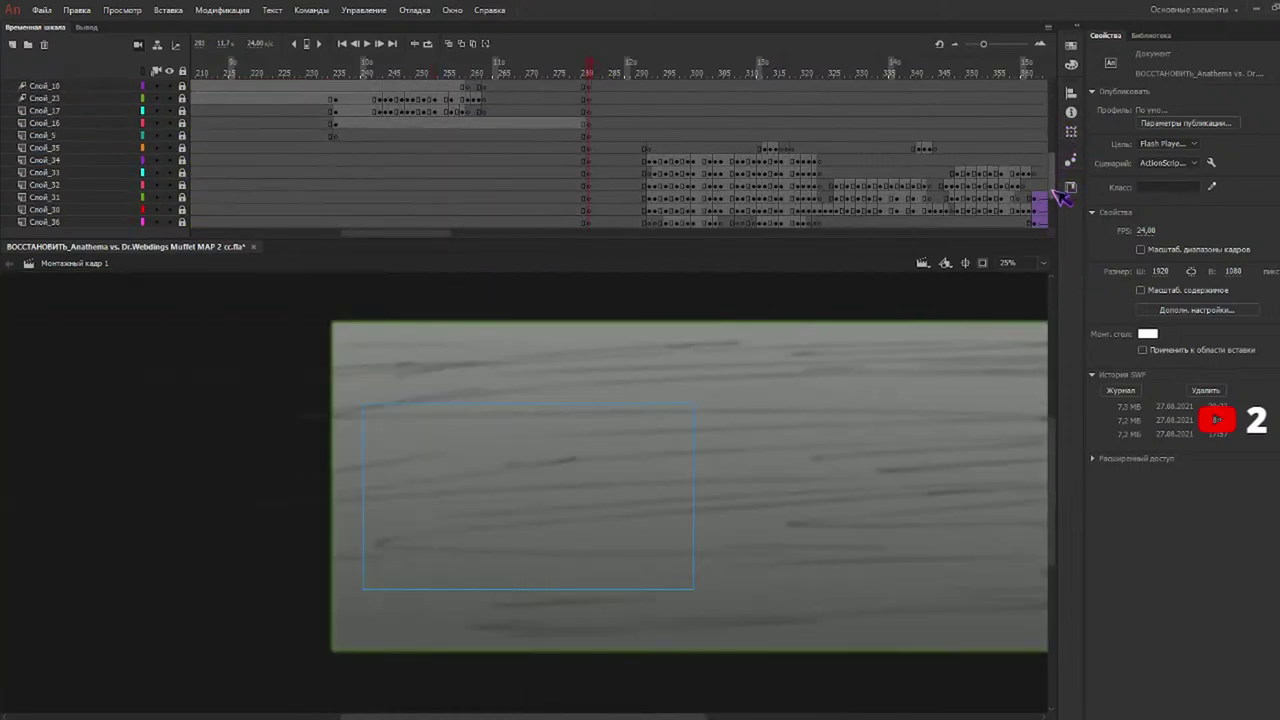
click(88, 147)
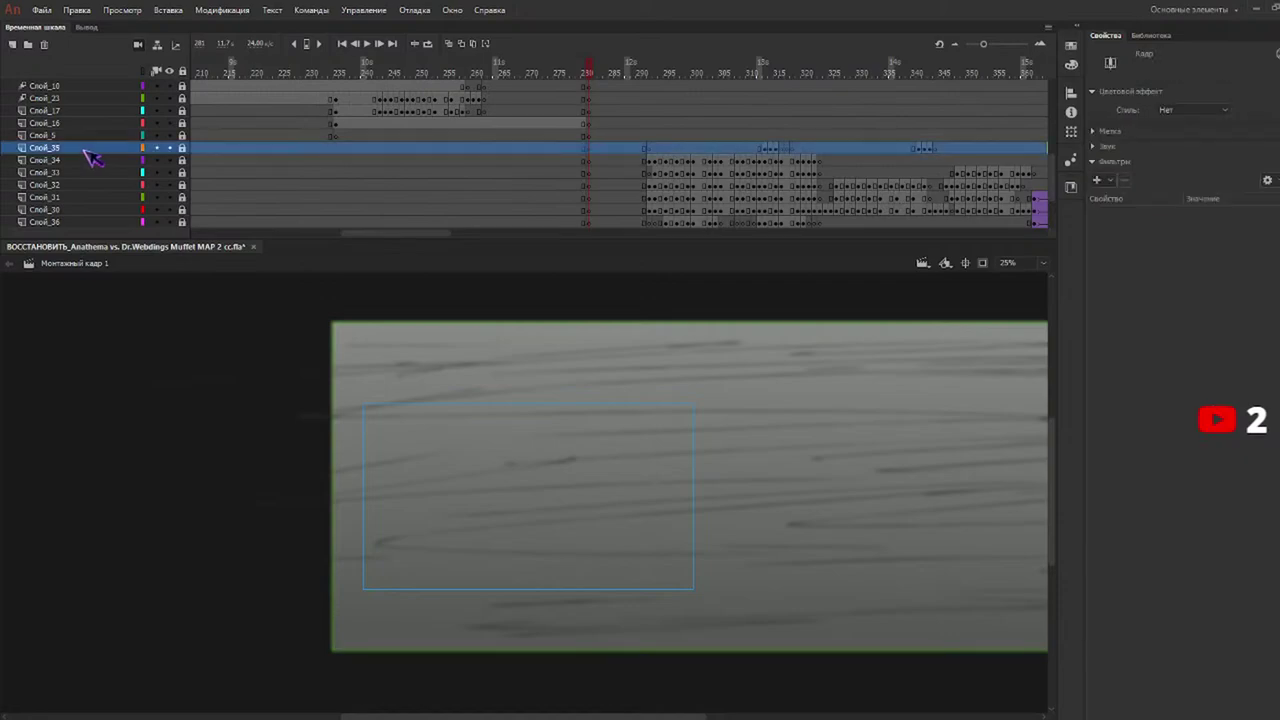
click(20, 46)
click(14, 44)
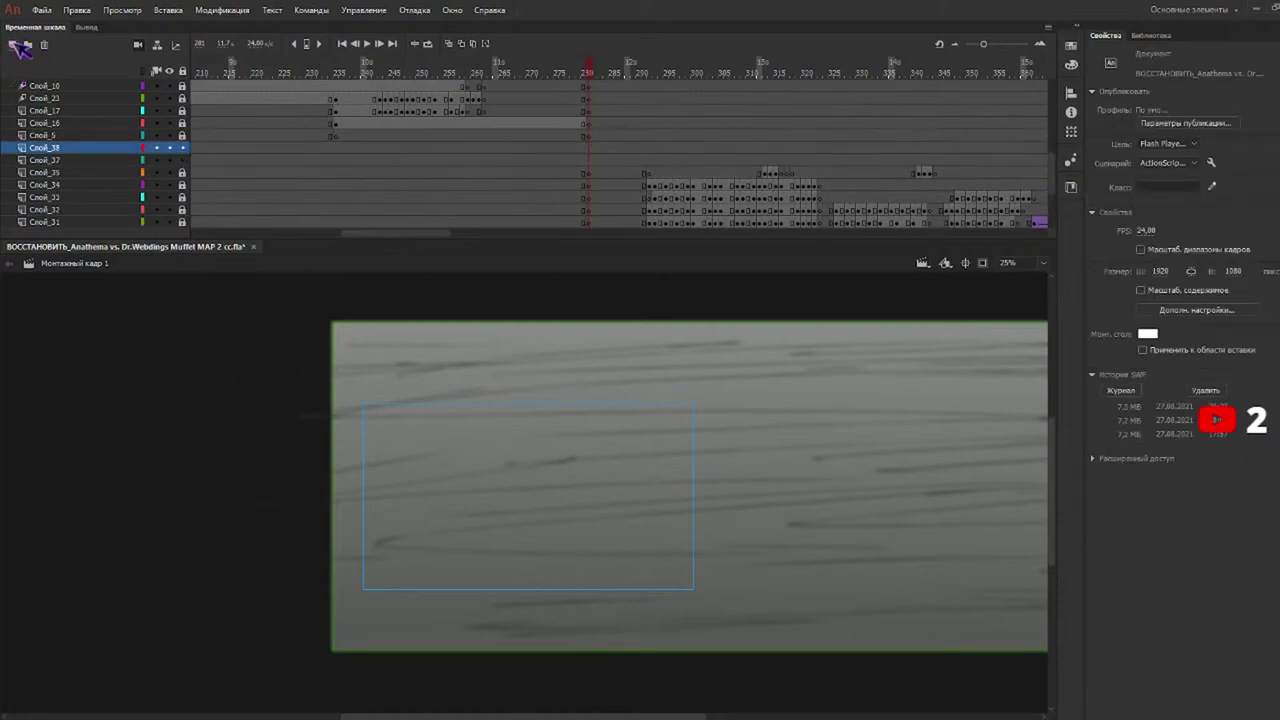
click(14, 44)
click(14, 44)
Insert blank keyframes at frames 281 and 399 on the four new layers, Слой_37 to Слой_40.
drag(591, 189, 600, 154)
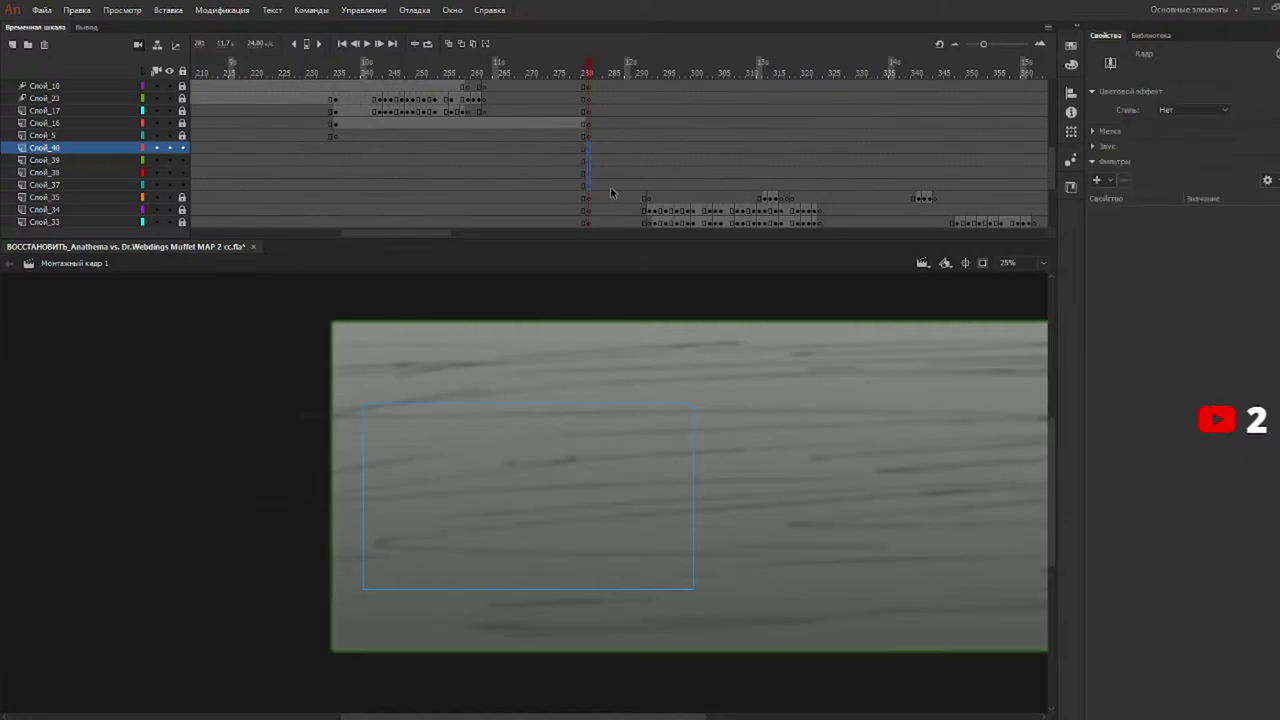
drag(449, 240, 499, 236)
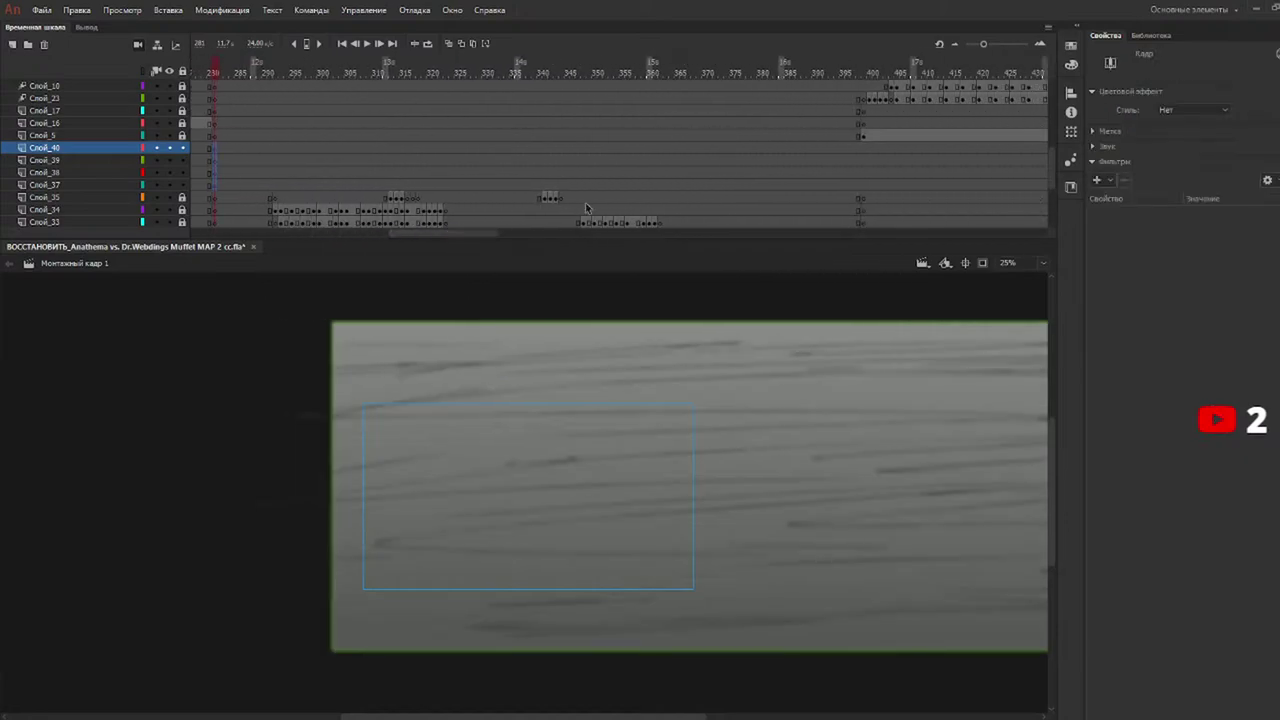
drag(863, 191, 868, 150)
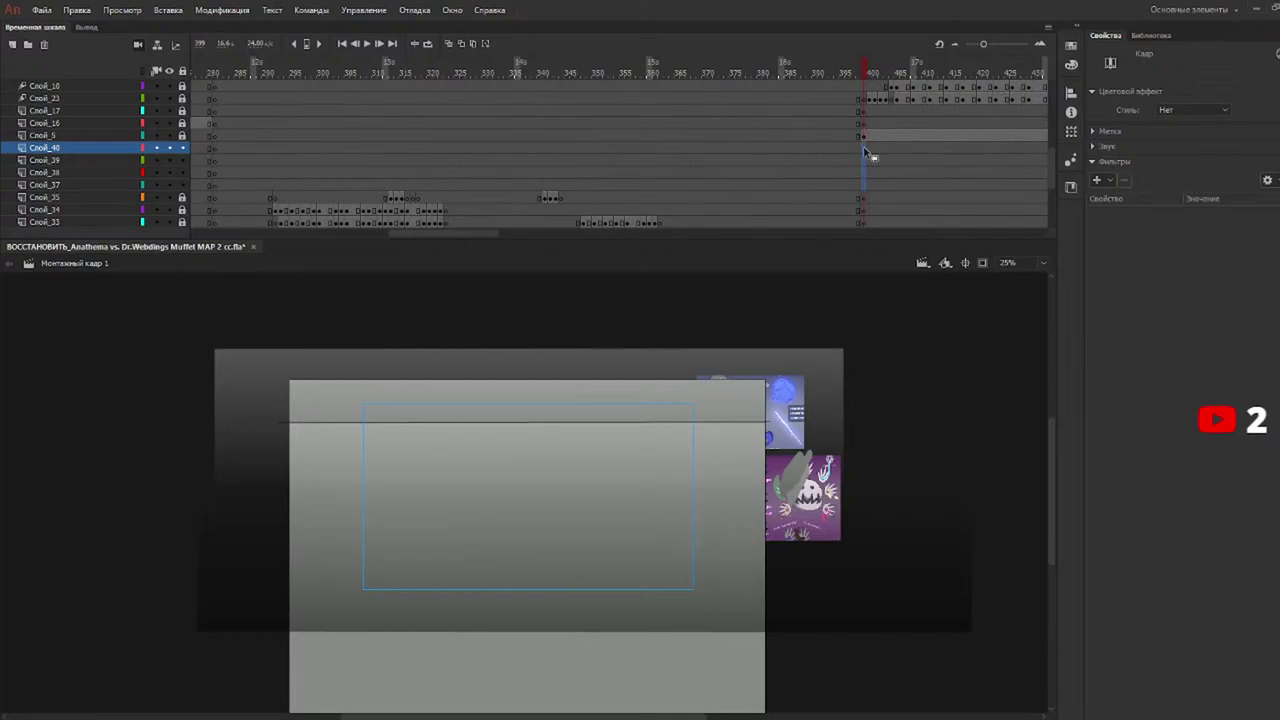
Paste the gradient overlay onto Слой_39 at frame 281 and move it to about X -960, Y -430.
click(213, 161)
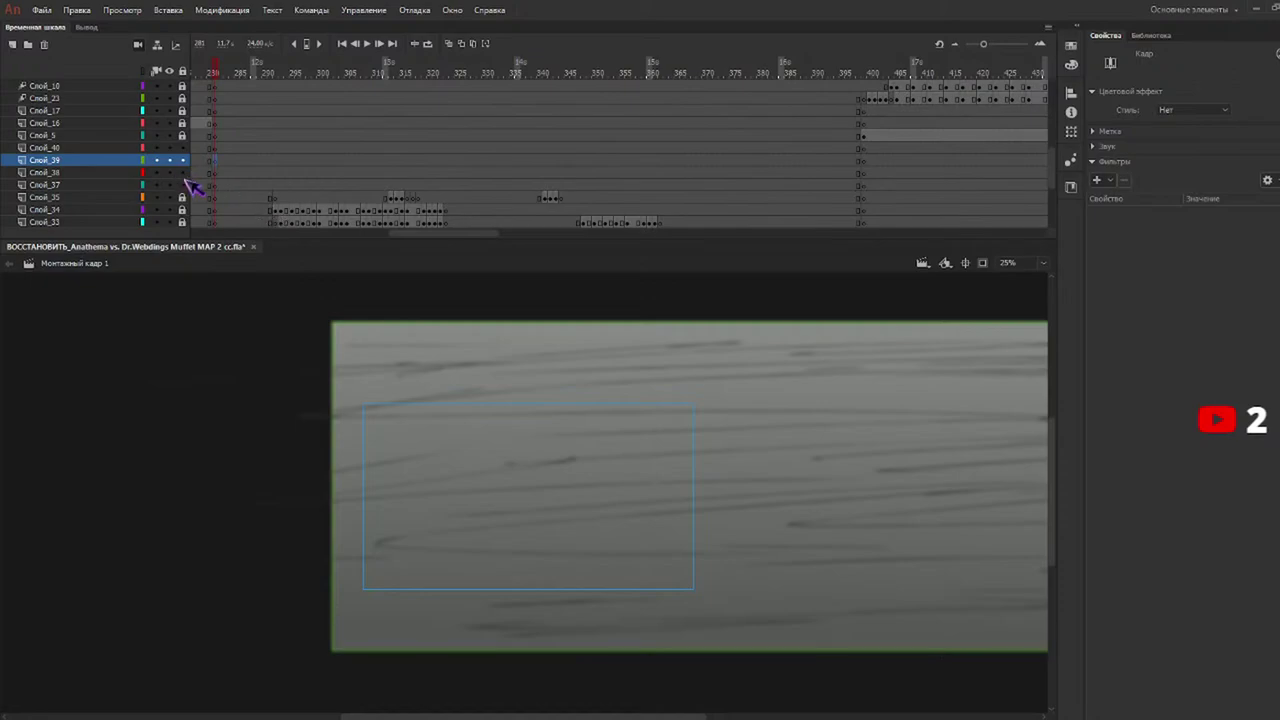
click(580, 466)
drag(580, 466, 485, 401)
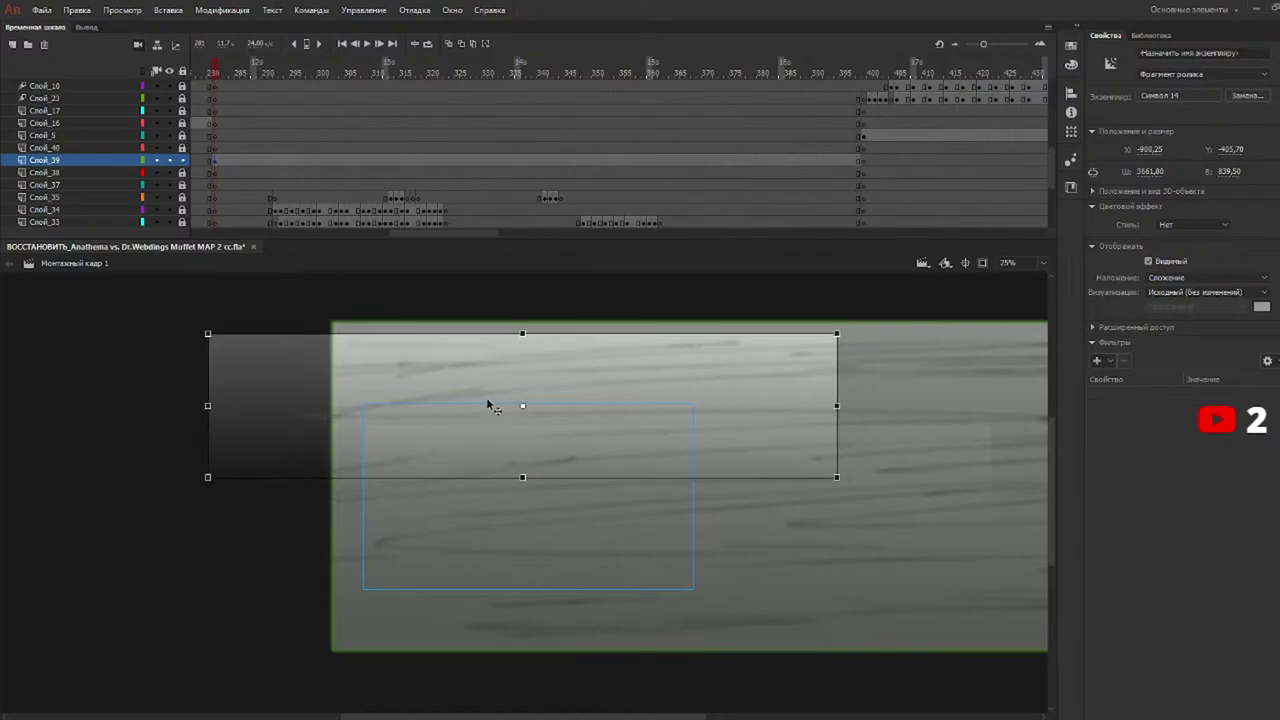
click(600, 307)
click(604, 406)
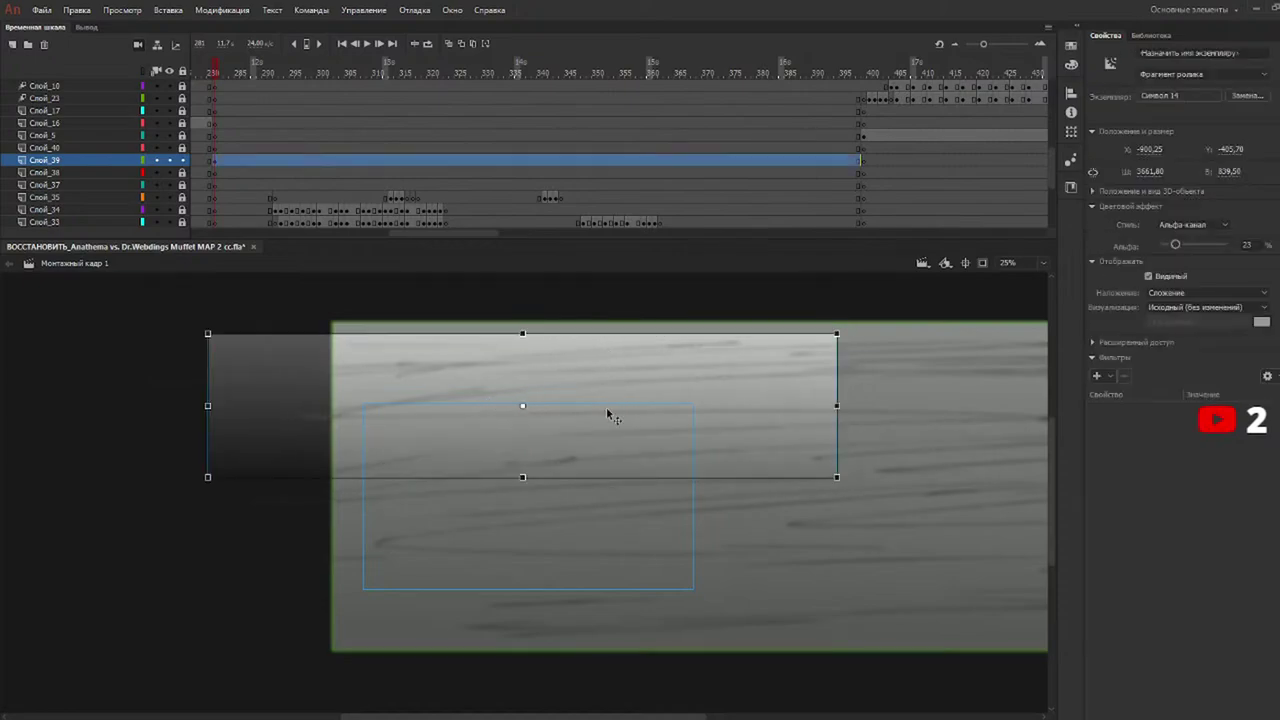
click(608, 314)
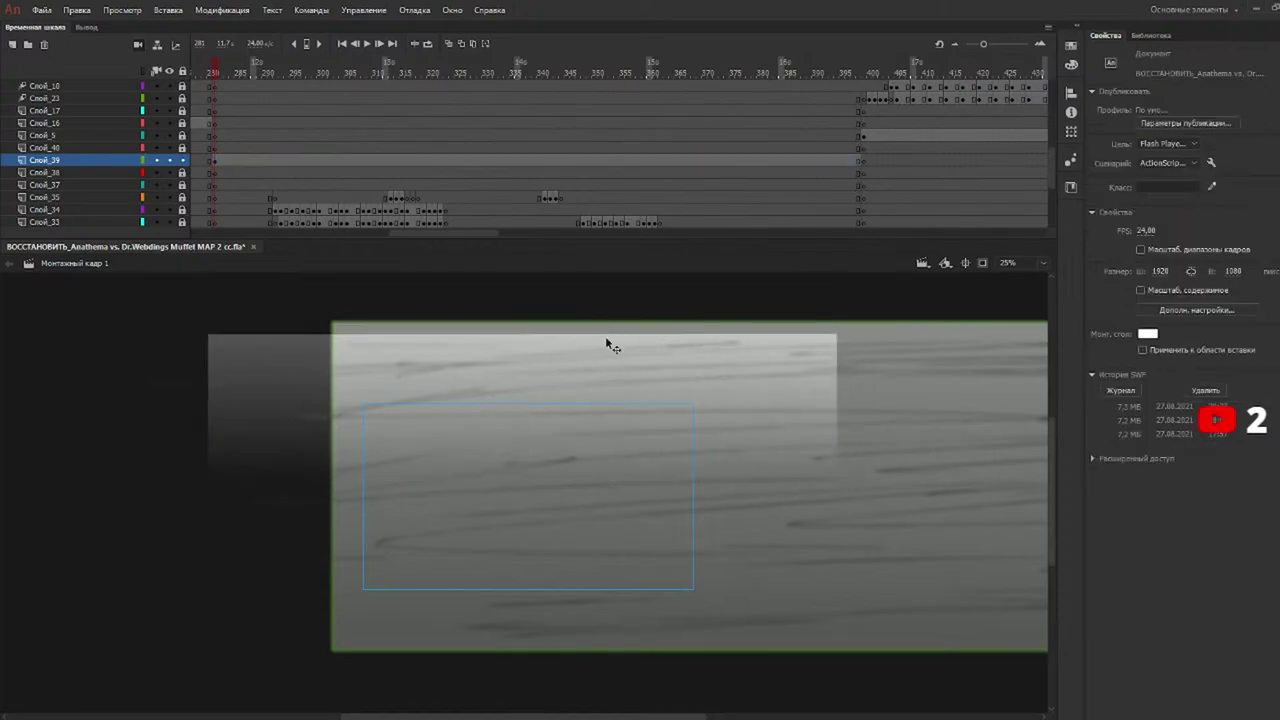
drag(607, 373, 599, 370)
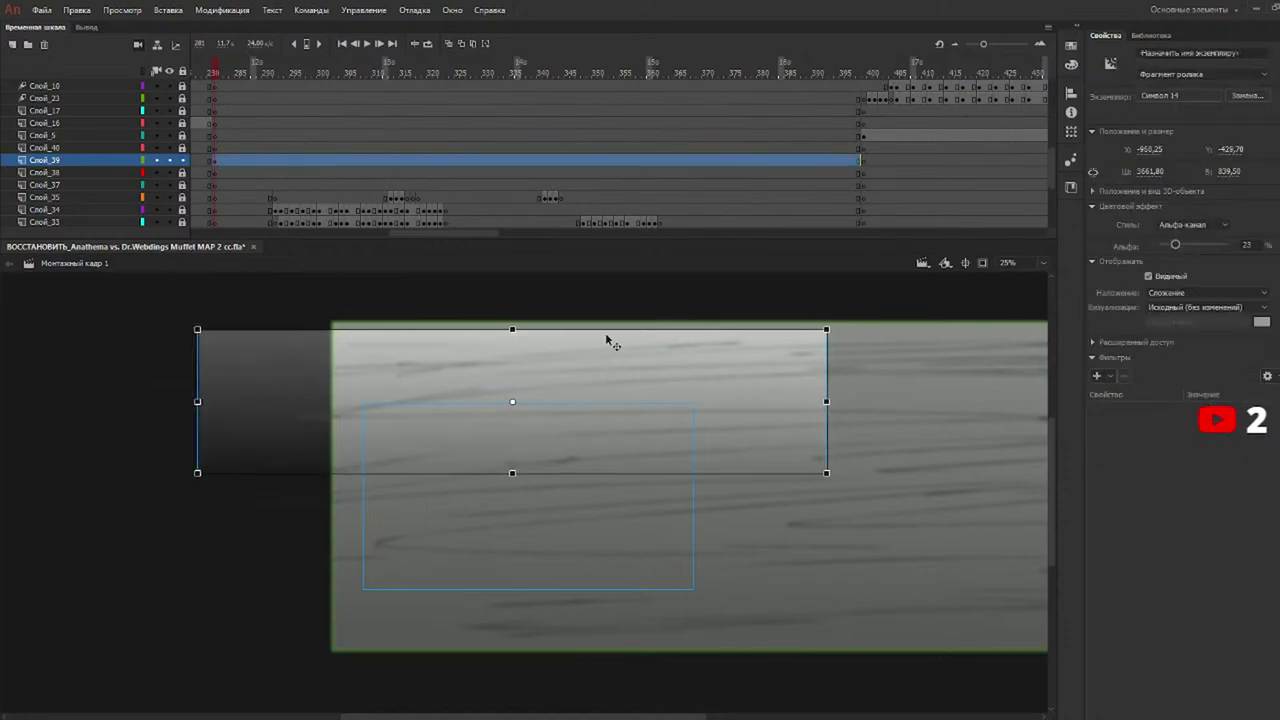
click(575, 289)
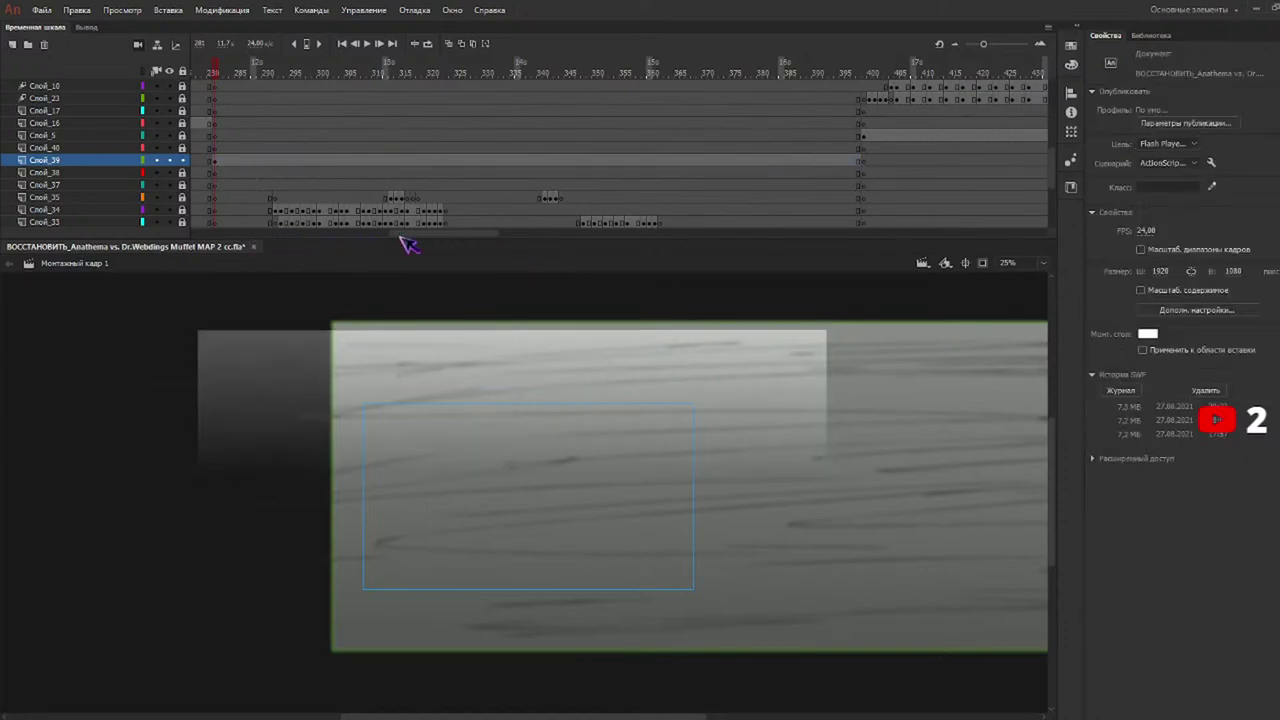
Look through the library symbols for the gradient that fades to black.
click(1151, 35)
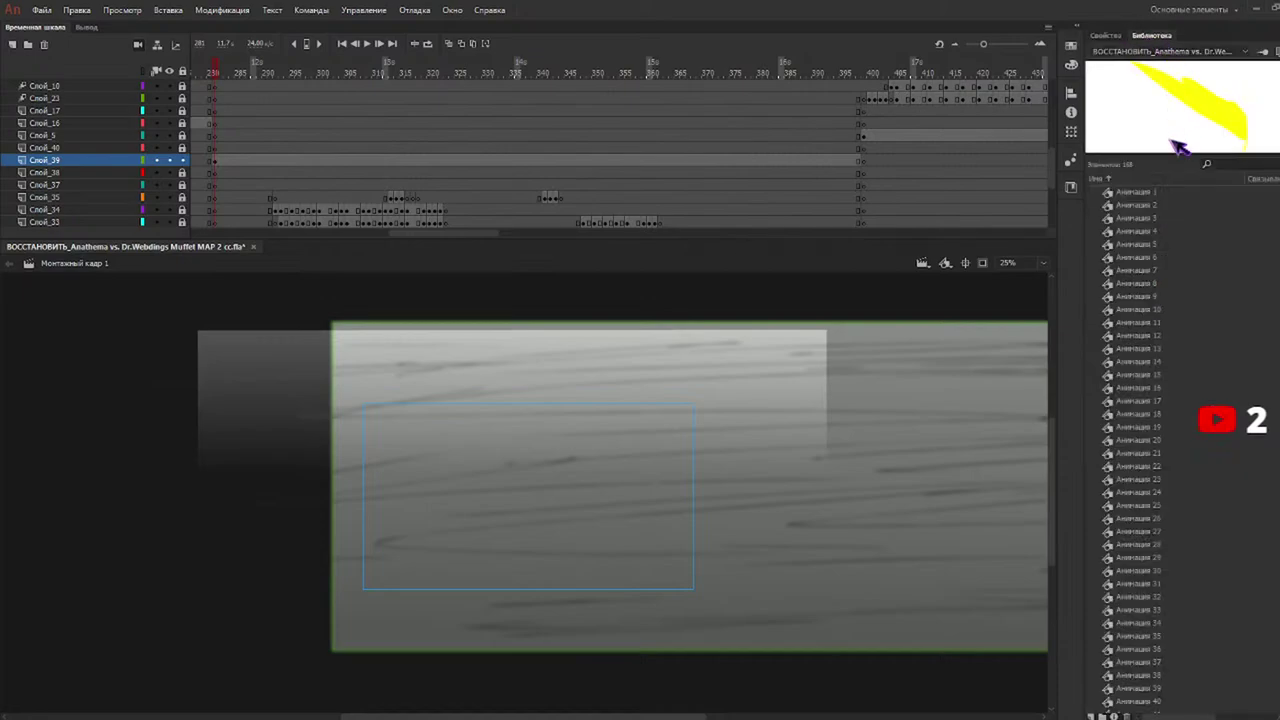
scroll(1266, 420, down, 14)
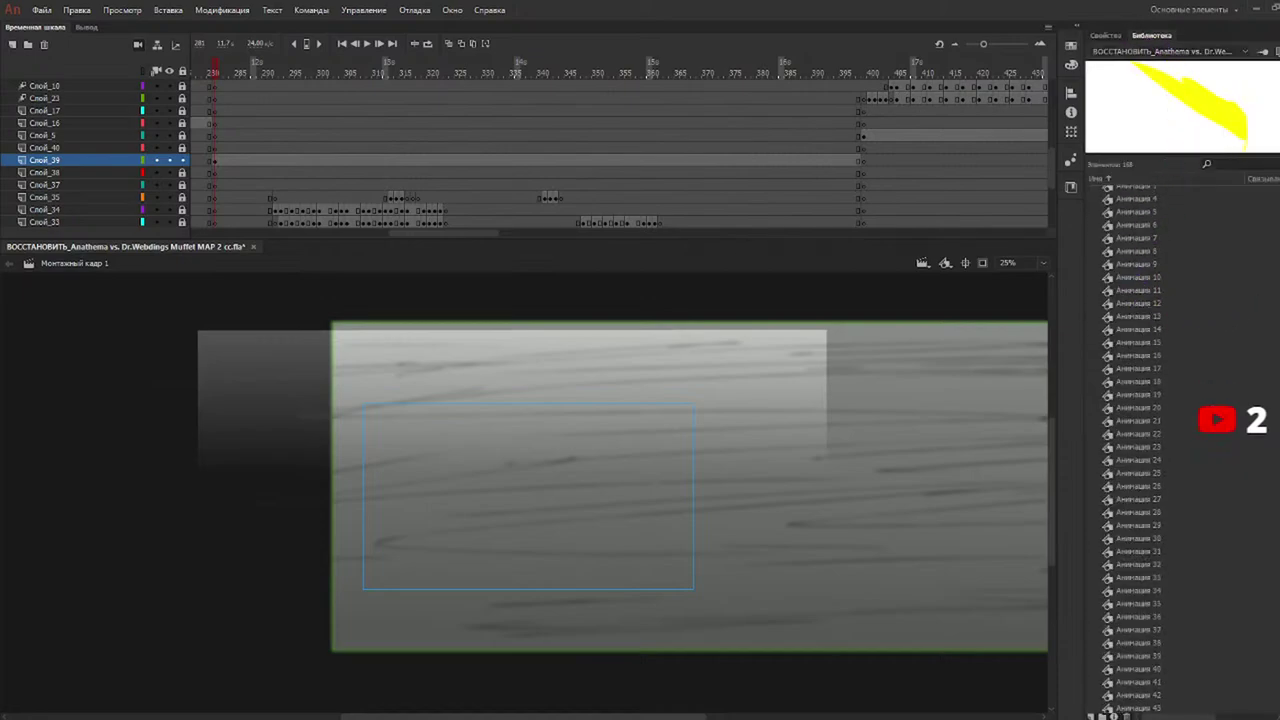
scroll(1266, 420, down, 3)
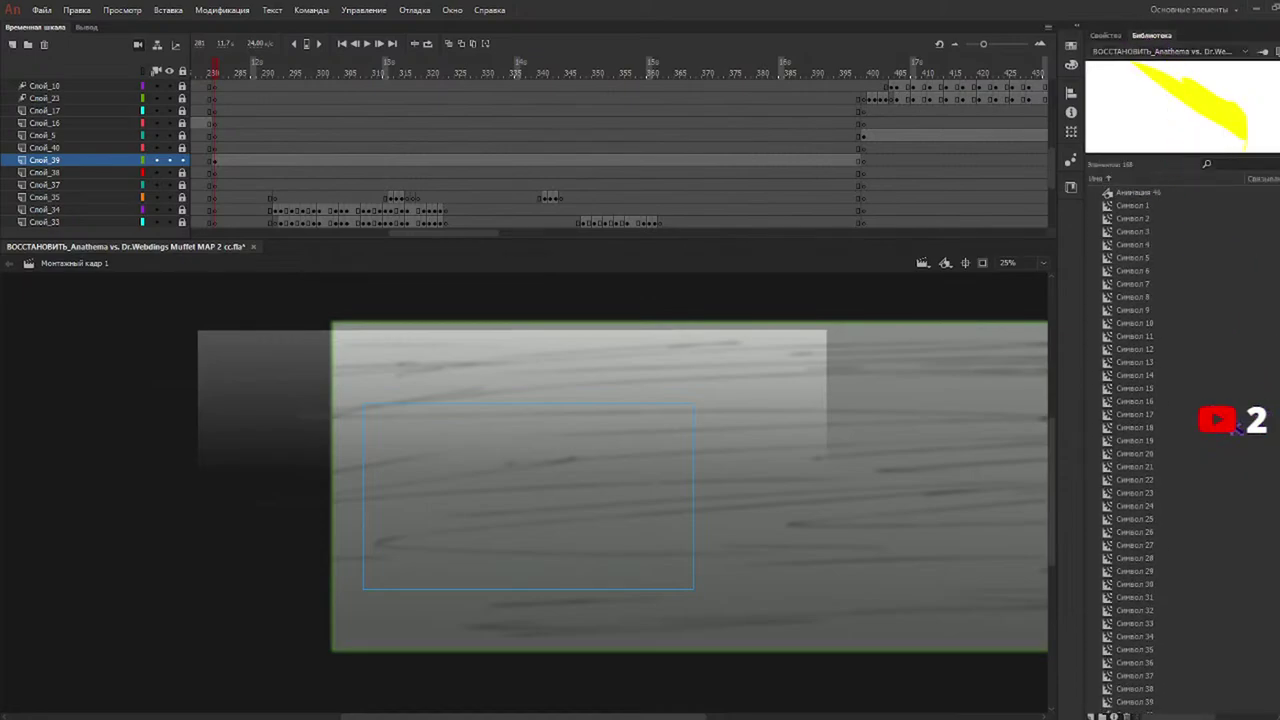
click(1152, 430)
click(1158, 414)
click(1156, 401)
click(1152, 388)
click(1150, 375)
click(1146, 362)
click(1146, 349)
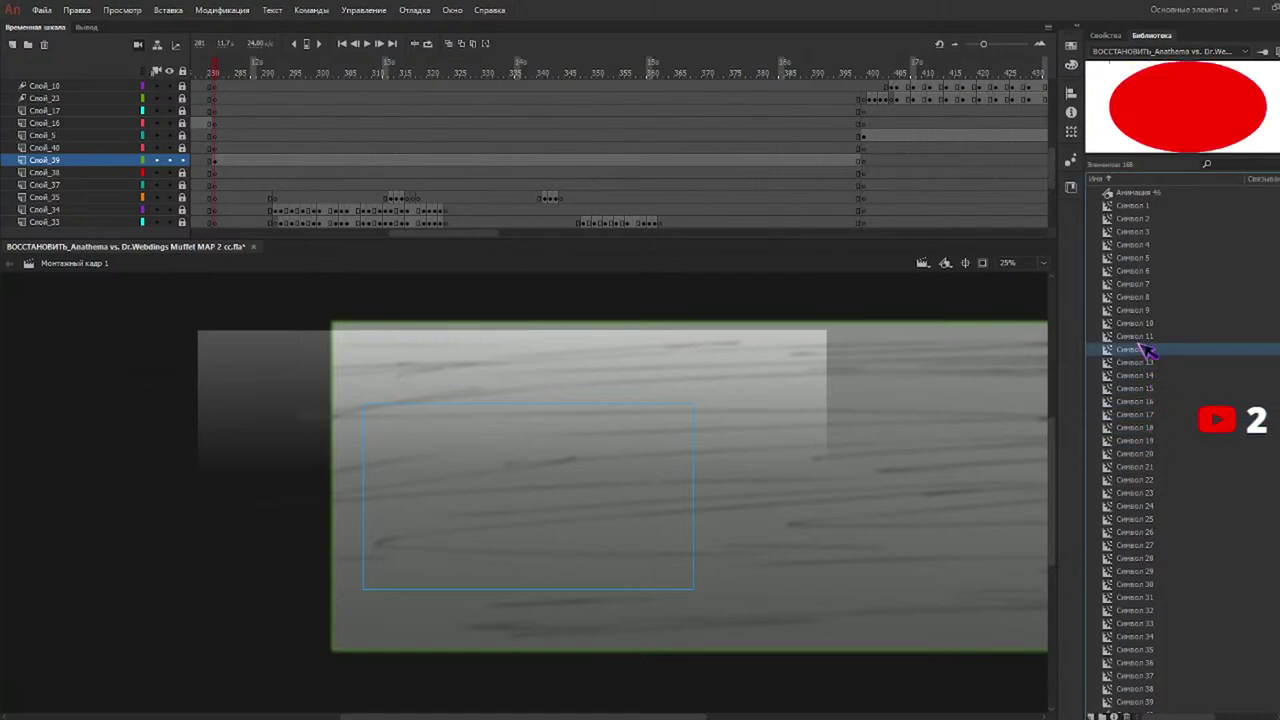
click(1150, 364)
double_click(1150, 364)
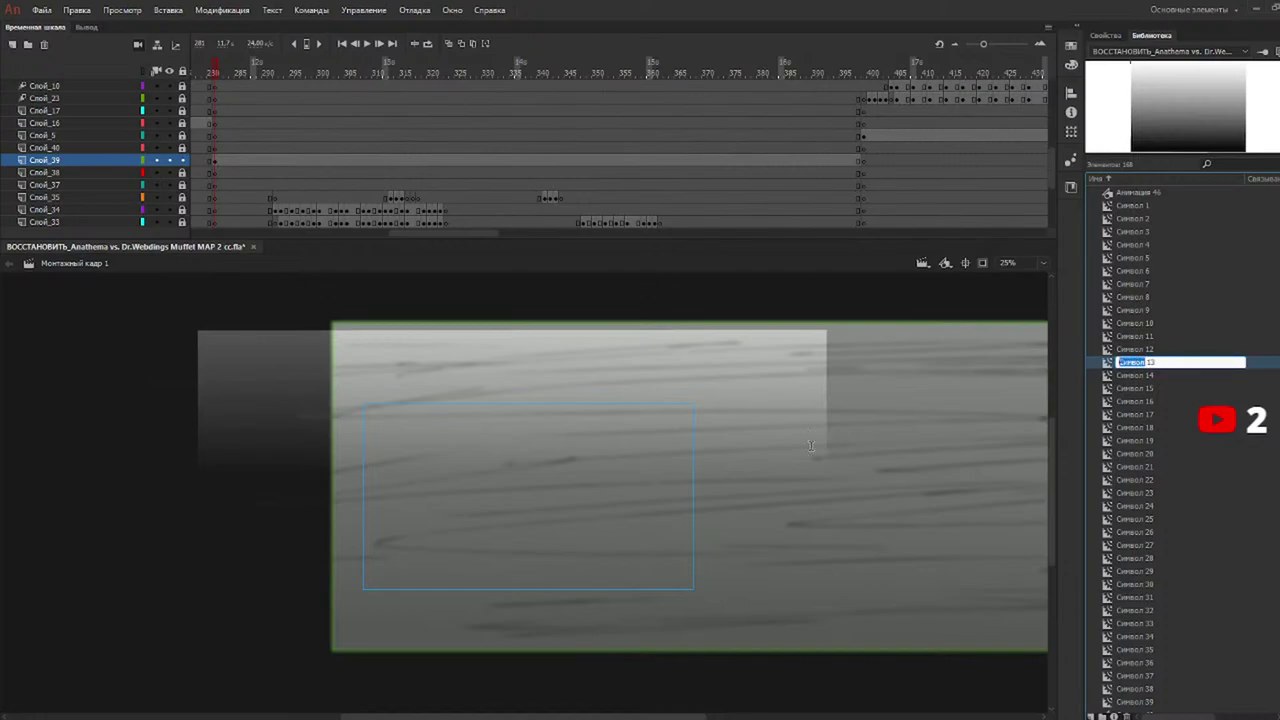
click(1178, 390)
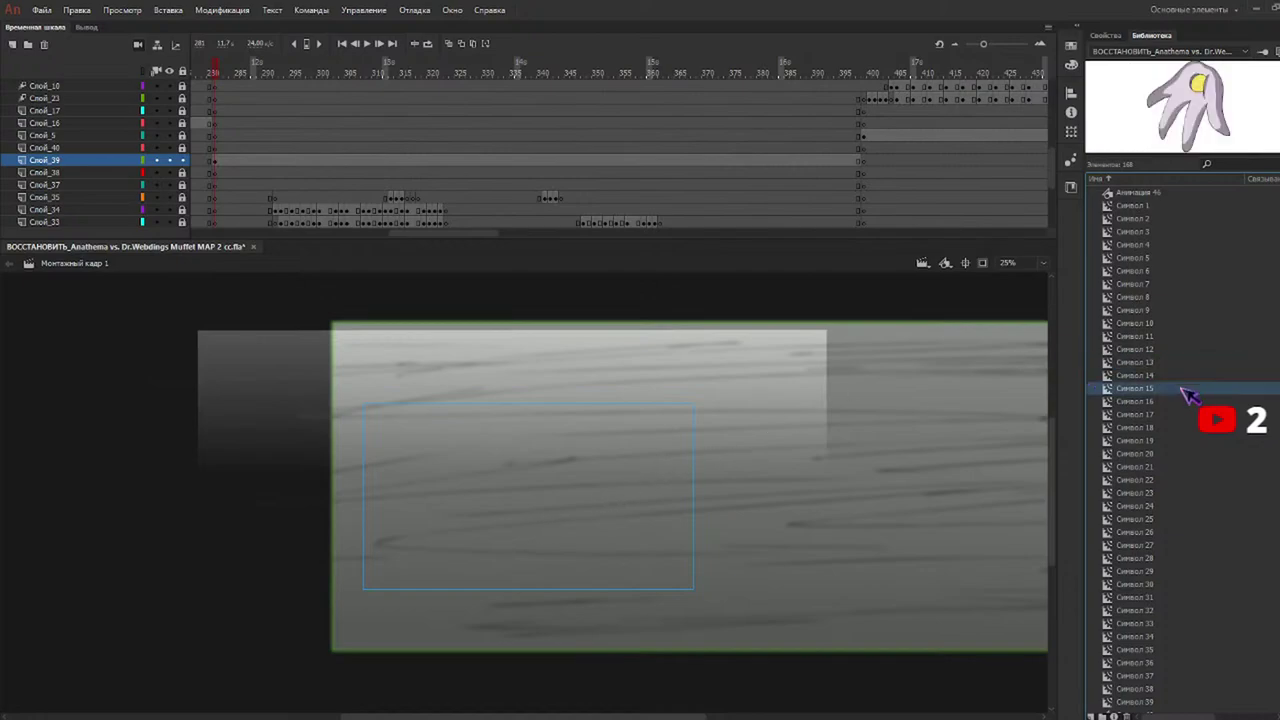
Place the black gradient Символ 13 on Слой_39 at frame 281 and stretch it to about 4527 by 1262 px across the lower camera area.
click(1162, 364)
drag(540, 545, 621, 521)
drag(537, 286, 537, 480)
drag(551, 532, 544, 452)
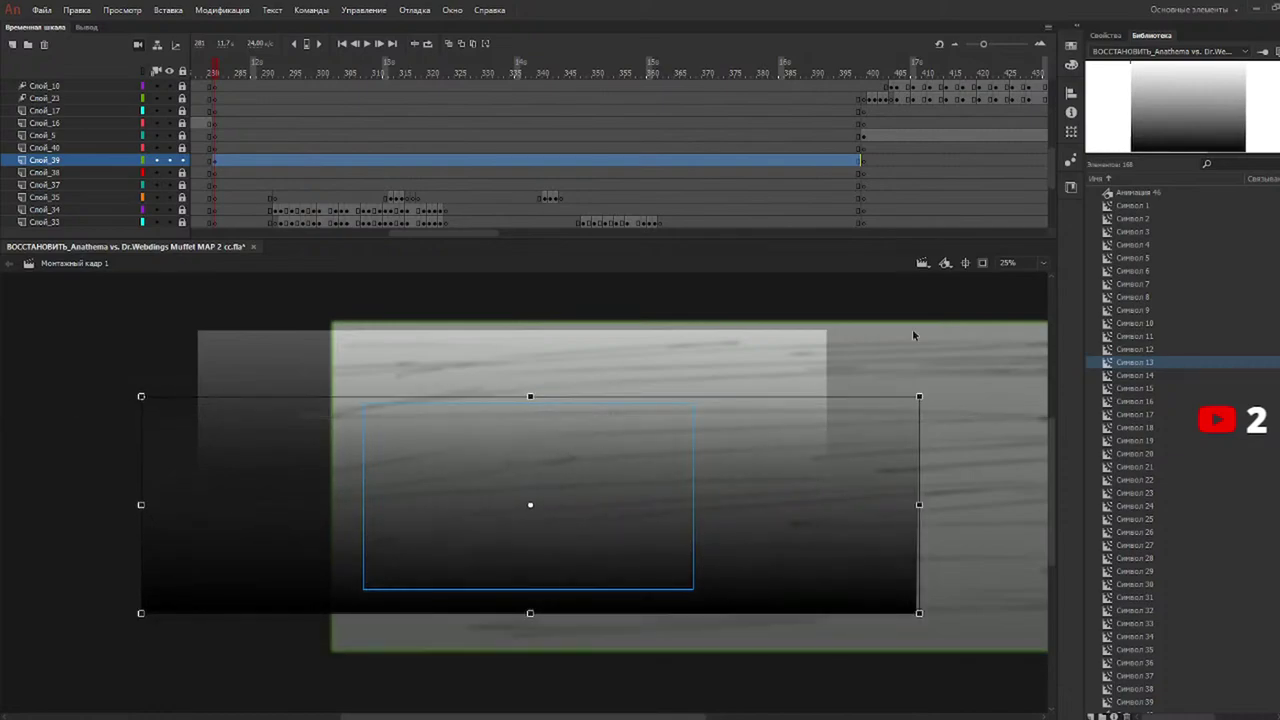
Give the black gradient an alpha of 24% and the blend mode Замена темным.
click(1105, 36)
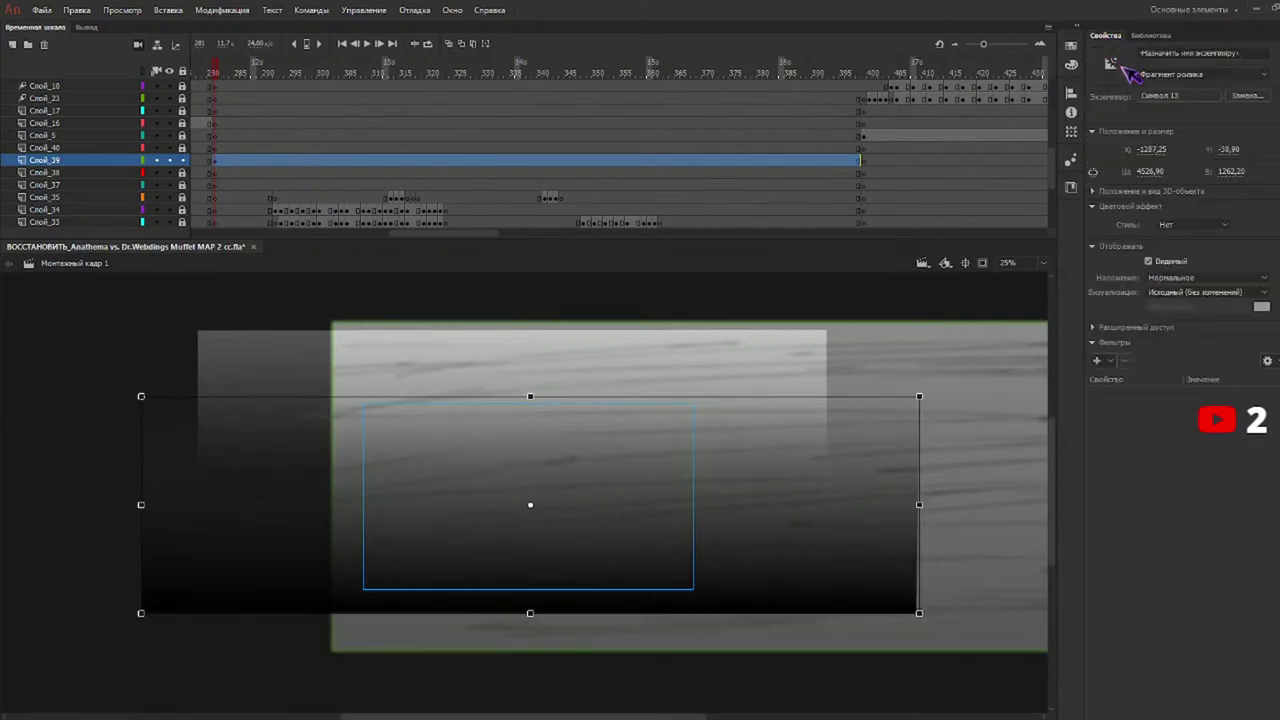
click(1185, 225)
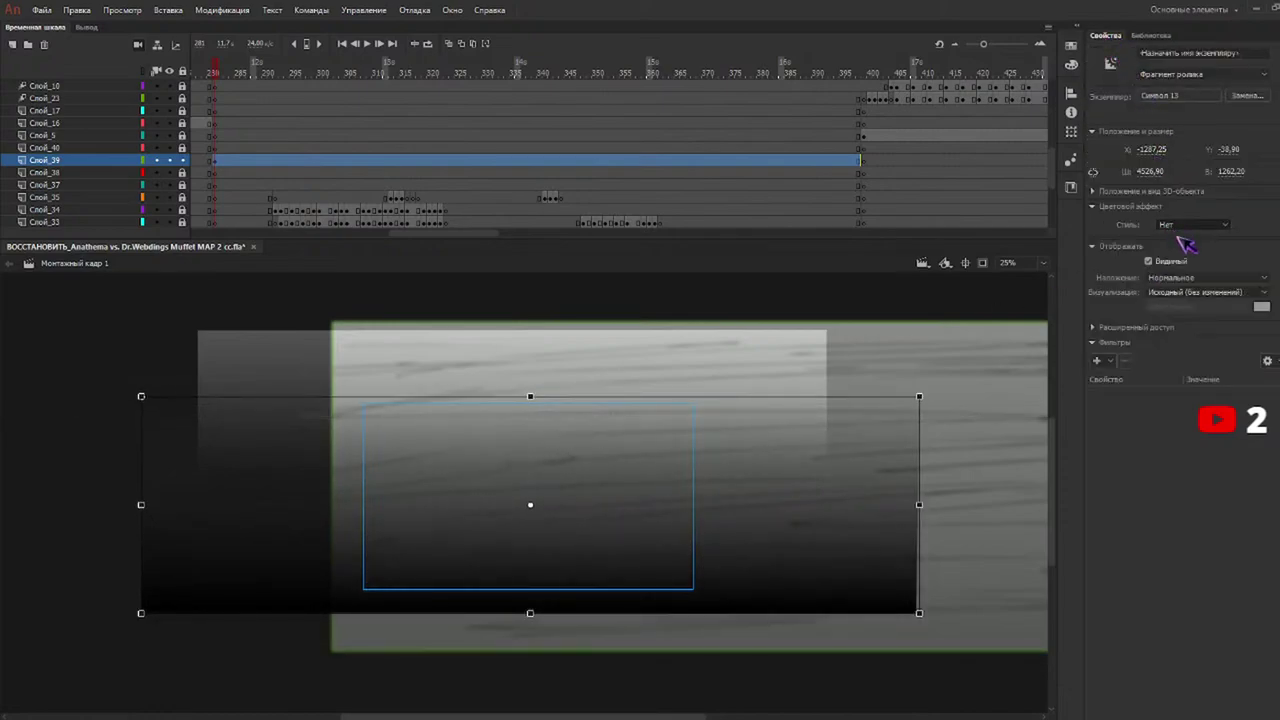
click(1212, 314)
drag(1175, 244, 1176, 244)
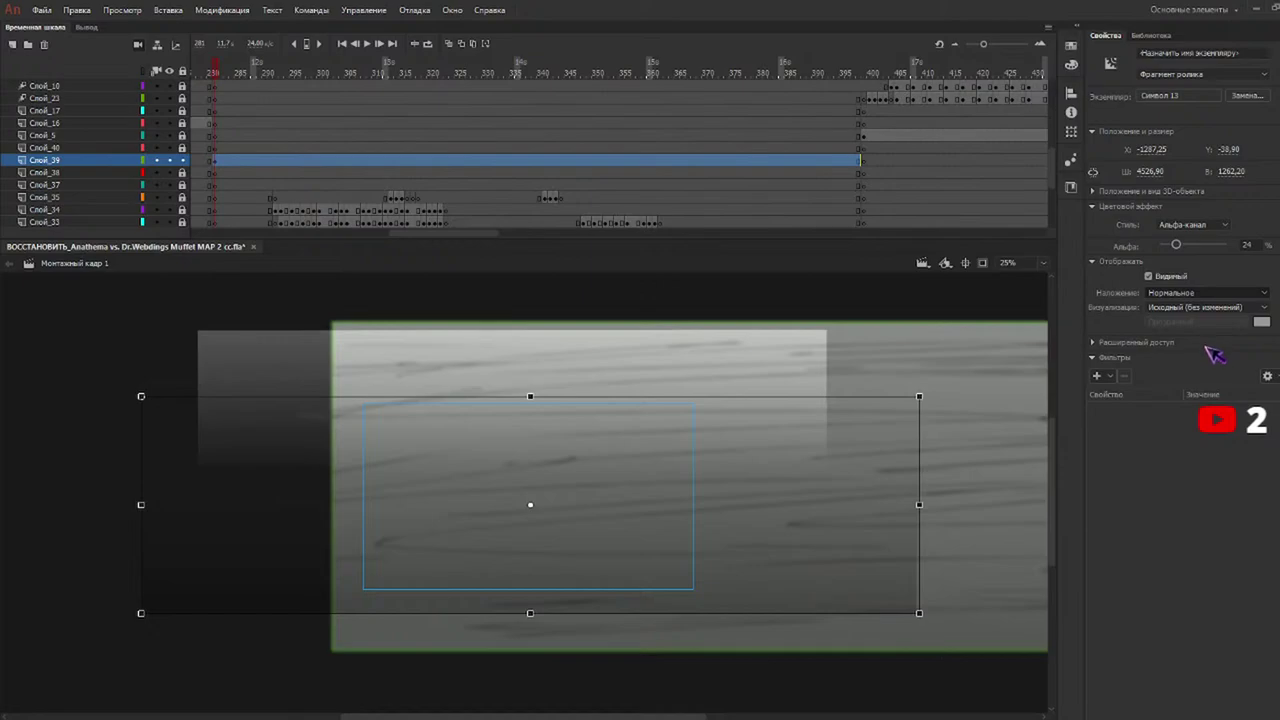
click(1206, 348)
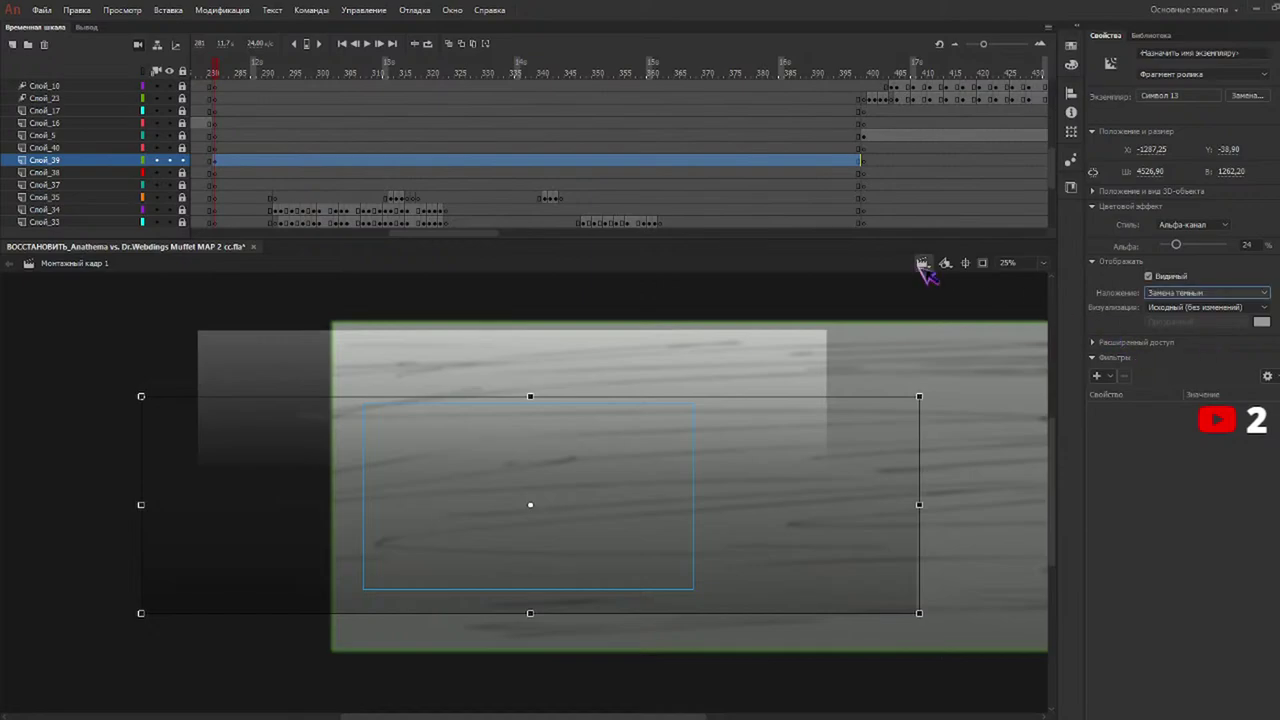
Scrub and play the animation from around frame 279 past frame 399 to review the gradient overlays.
click(224, 69)
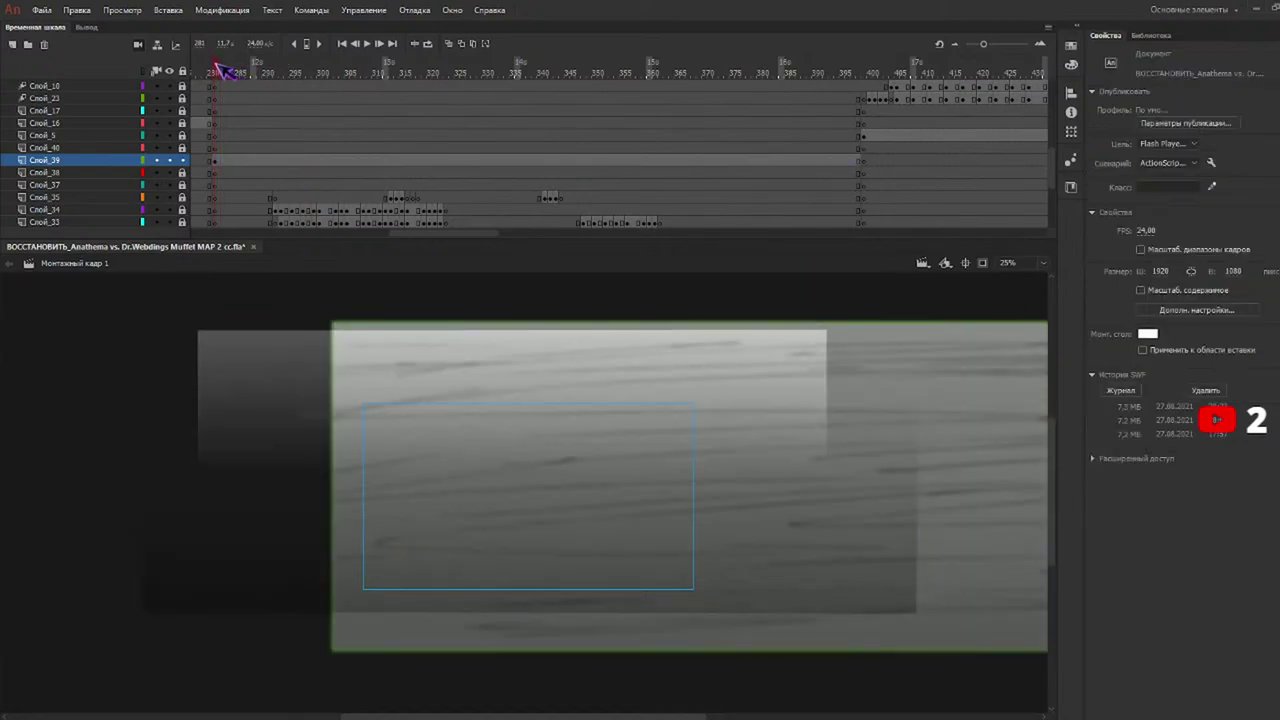
drag(218, 66, 250, 80)
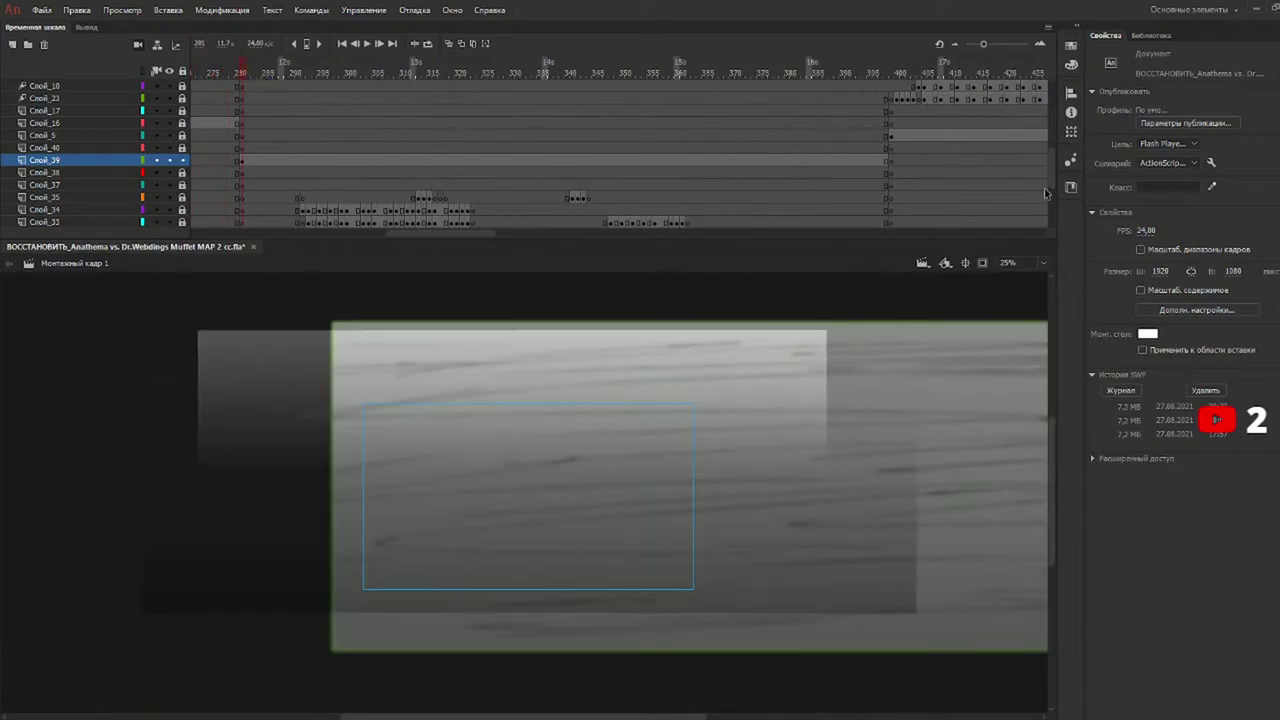
mouse_move(1050, 175)
mouse_down()
mouse_move(1052, 120)
mouse_move(1061, 160)
mouse_up()
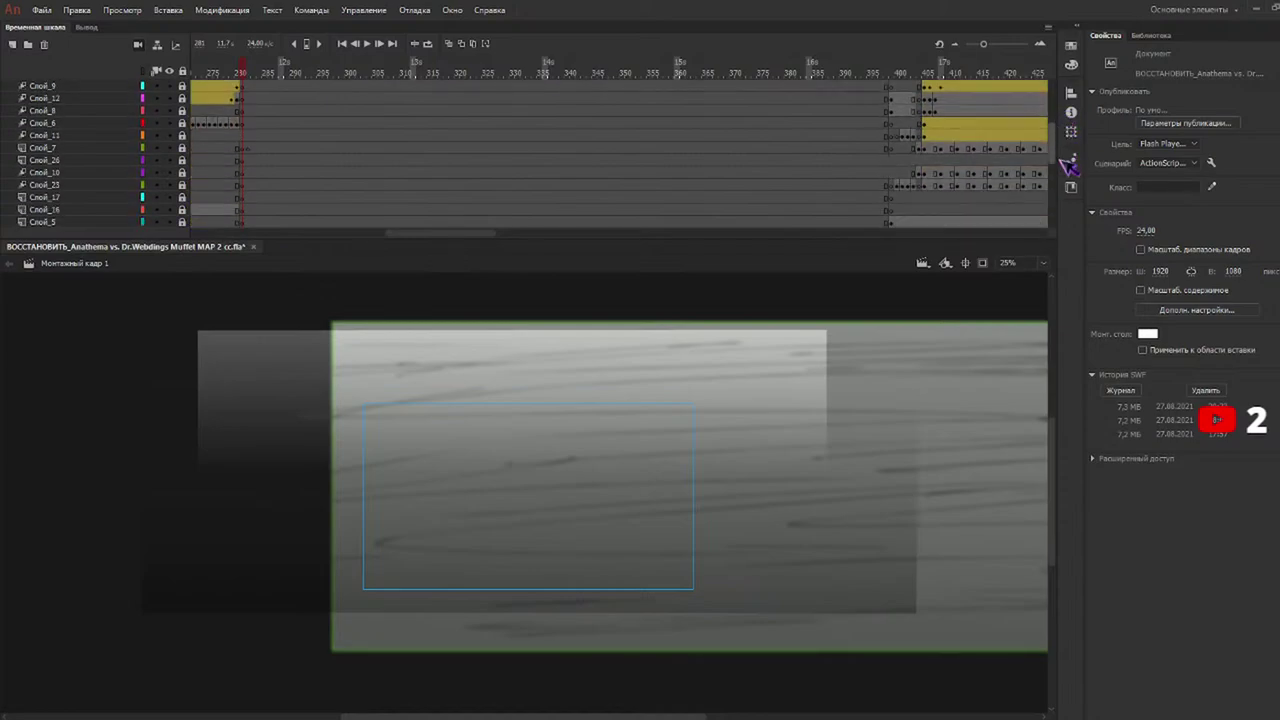
scroll(1060, 170, down, 5)
scroll(1066, 188, up, 1)
drag(314, 72, 748, 143)
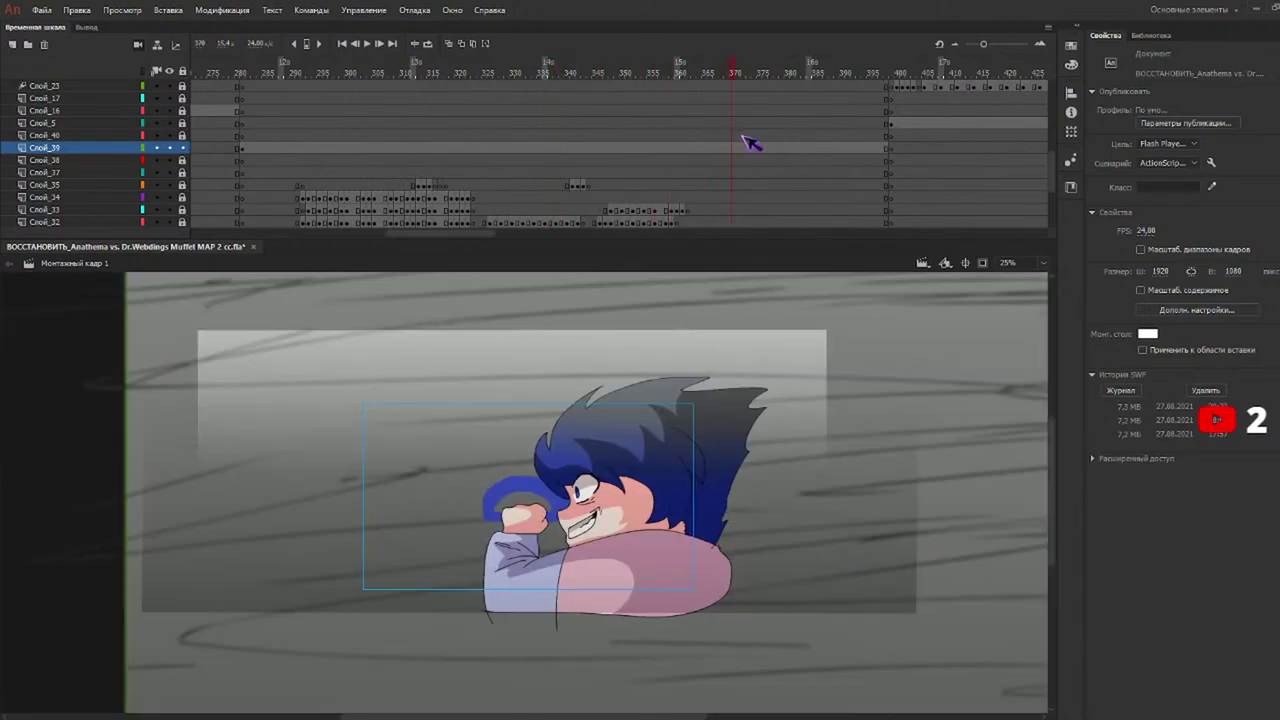
mouse_move(838, 148)
mouse_down()
mouse_move(909, 157)
mouse_move(846, 150)
mouse_up()
drag(534, 104, 239, 84)
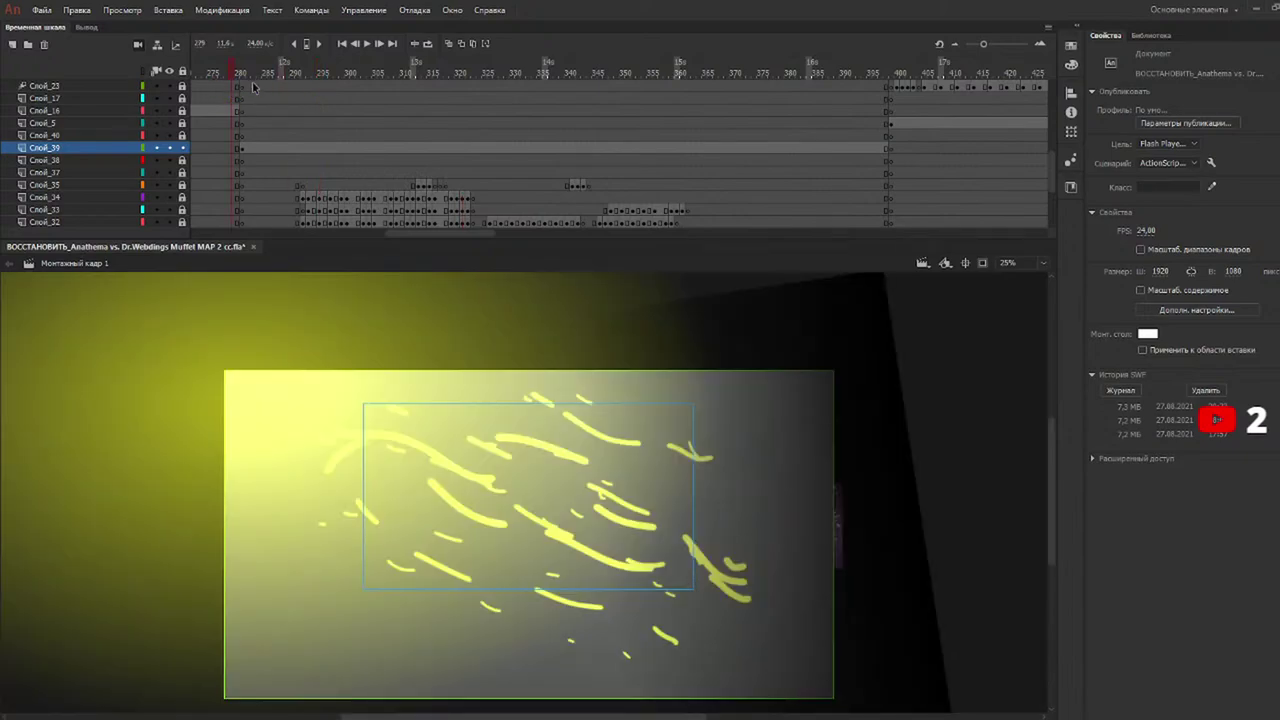
key(Return)
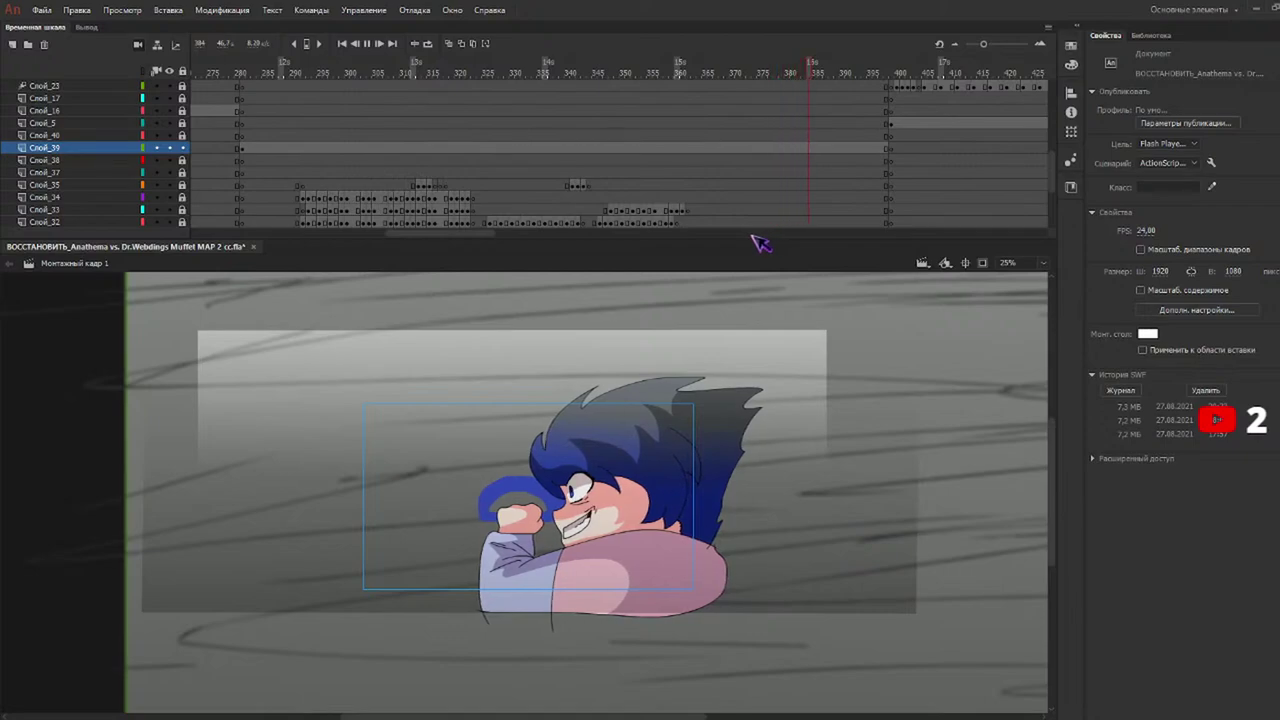
click(457, 80)
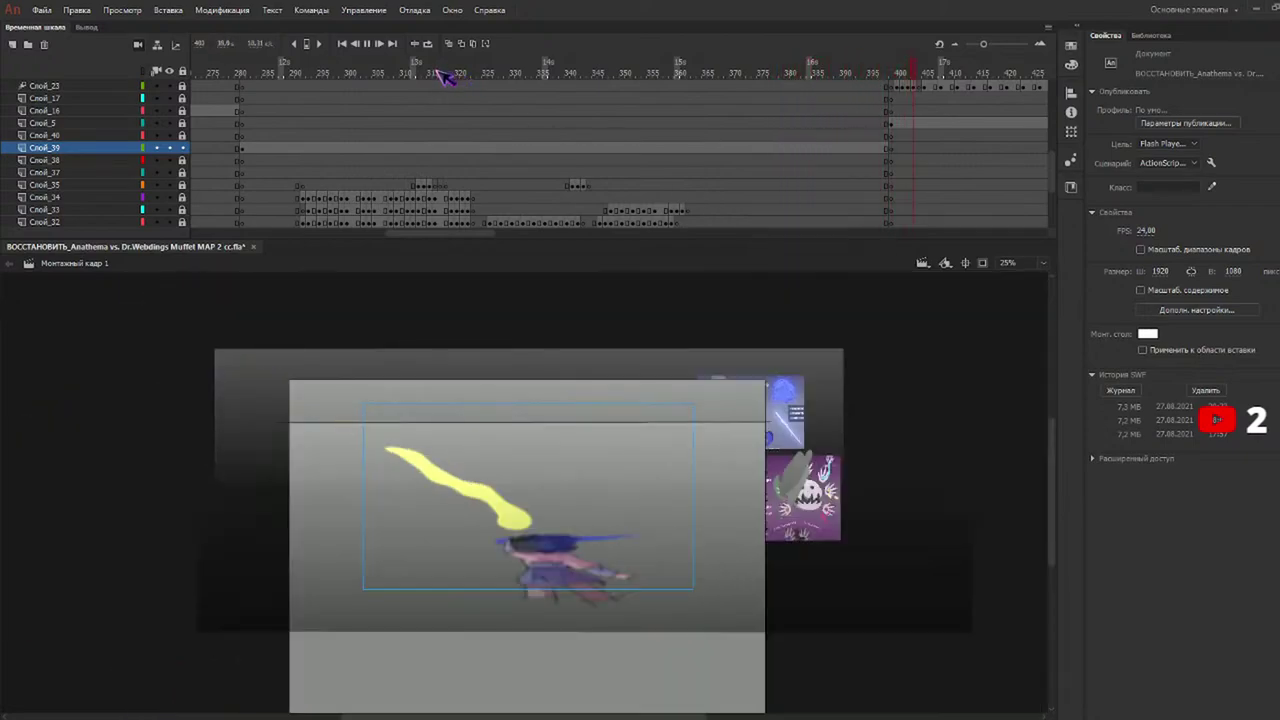
click(250, 74)
drag(247, 68, 428, 98)
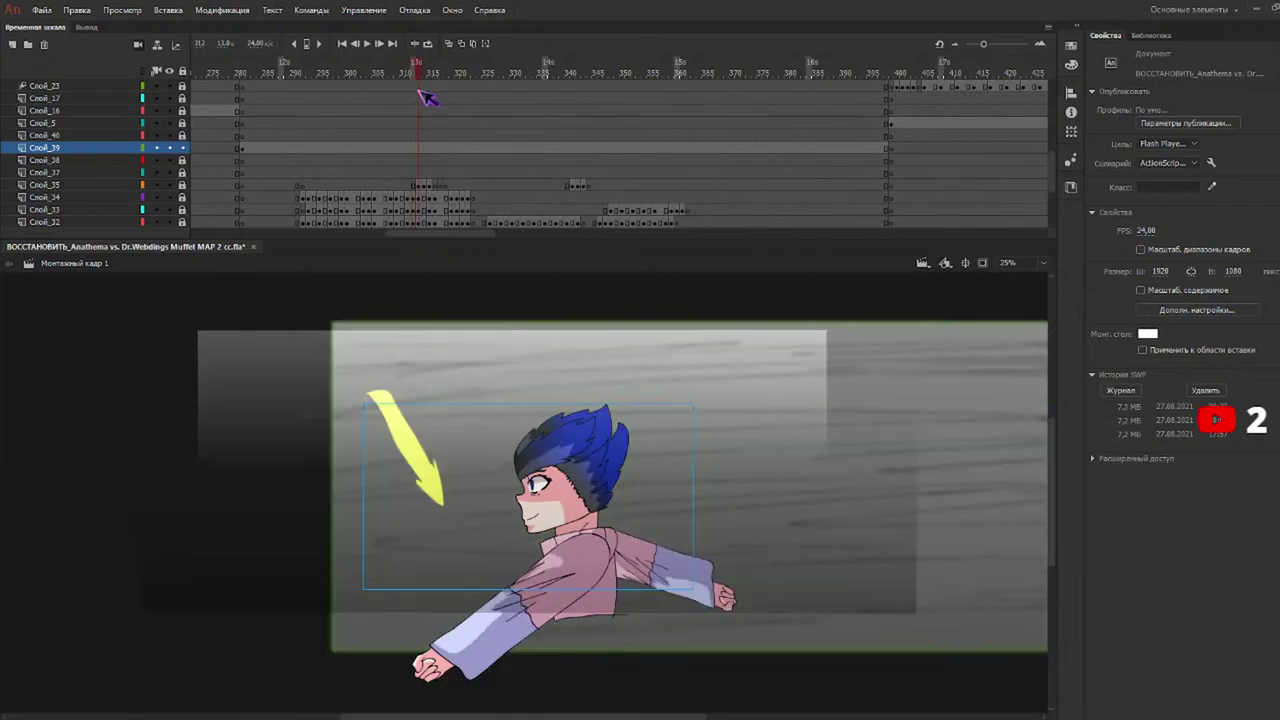
Lock Слой_39 and insert blank keyframes on Слой_40 at frames 313 to 315 and 341 to 343.
click(182, 147)
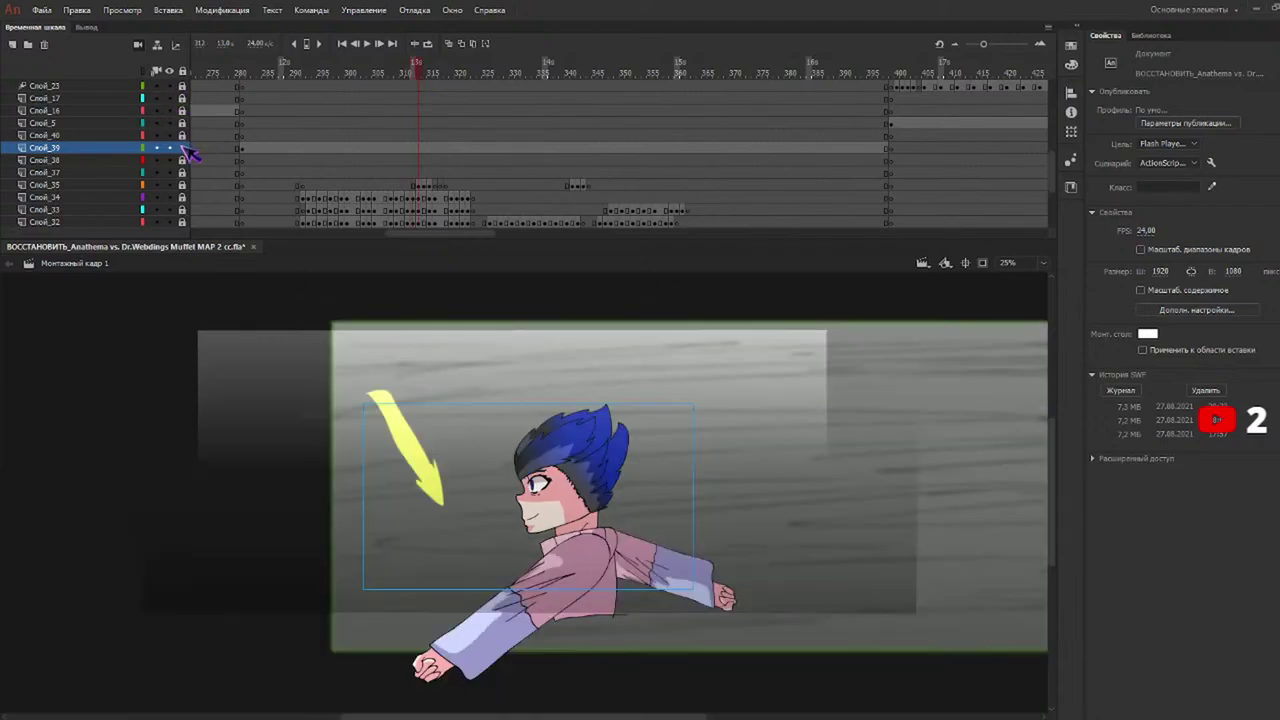
click(420, 136)
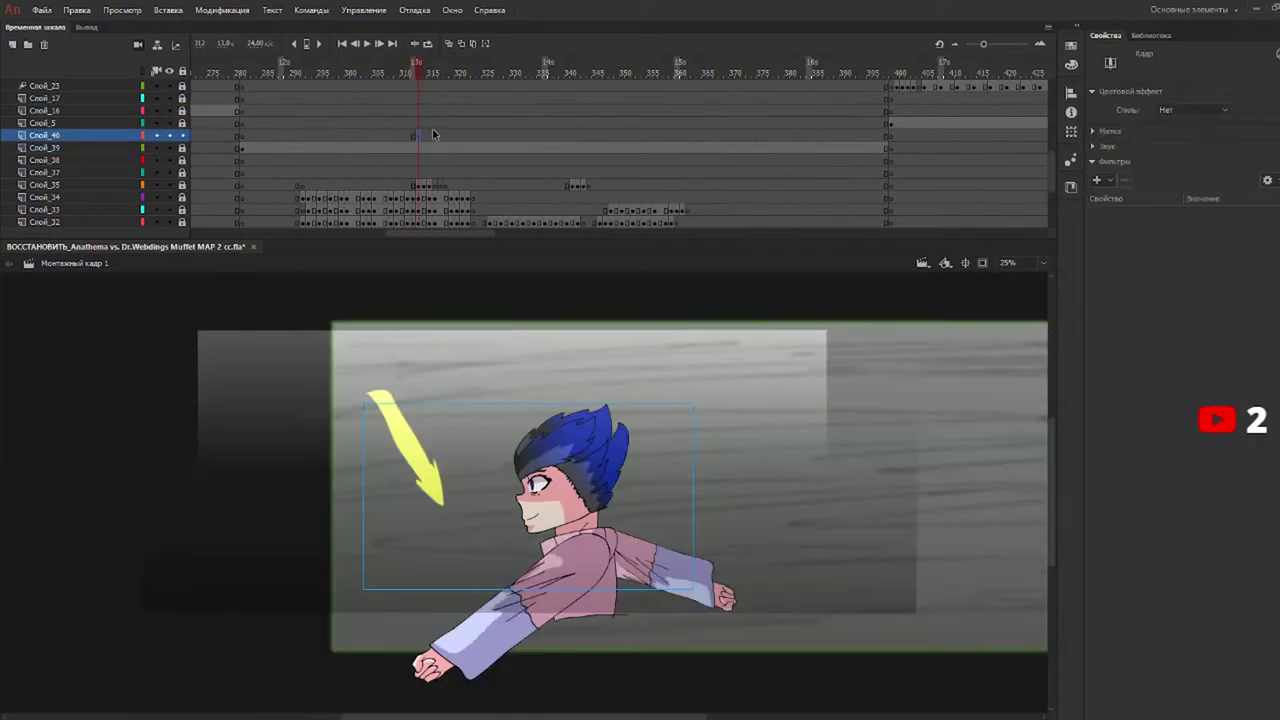
click(427, 135)
click(573, 73)
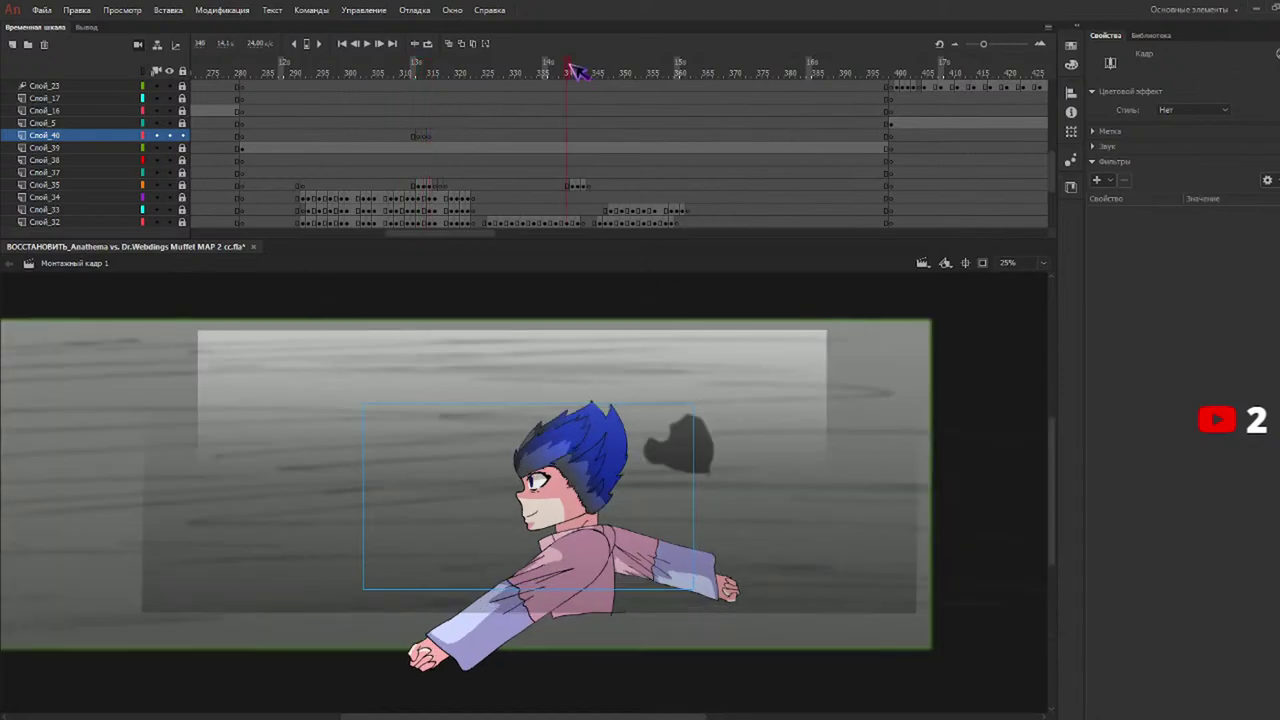
click(584, 73)
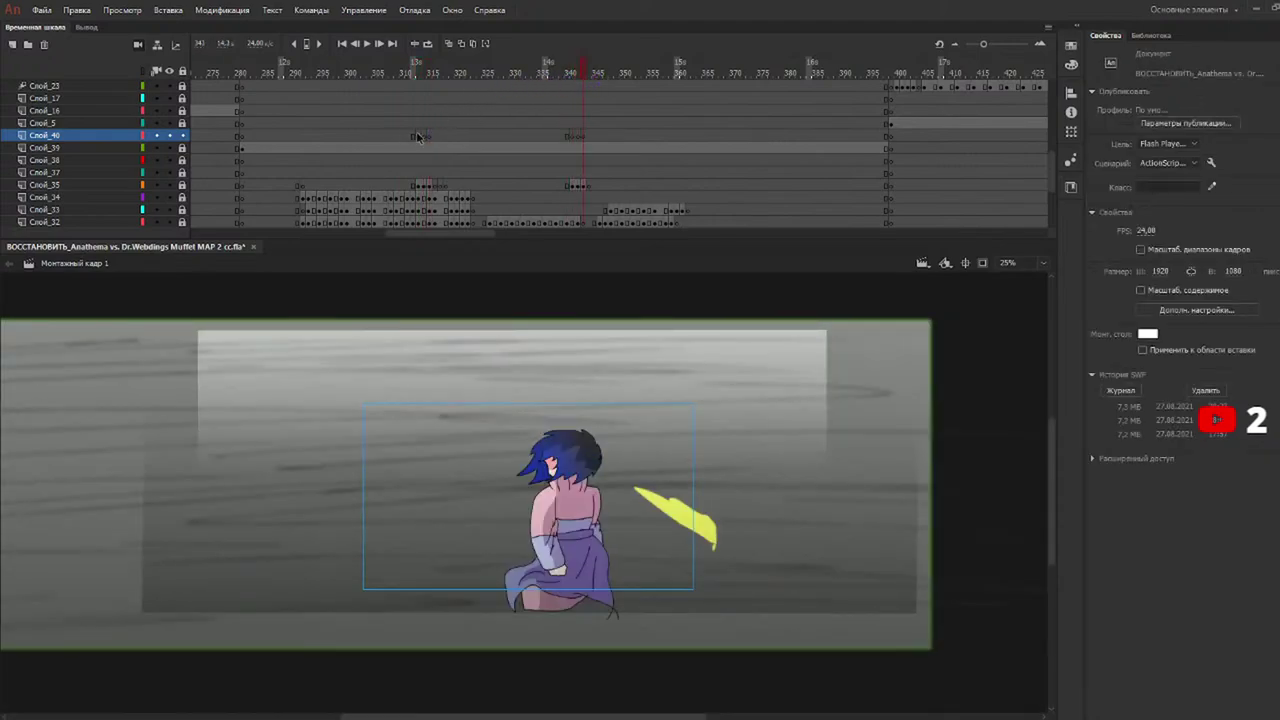
Find the yellow glow Символ 20 in the library and place it over the yellow streak on Слой_40 at frame 313.
click(419, 136)
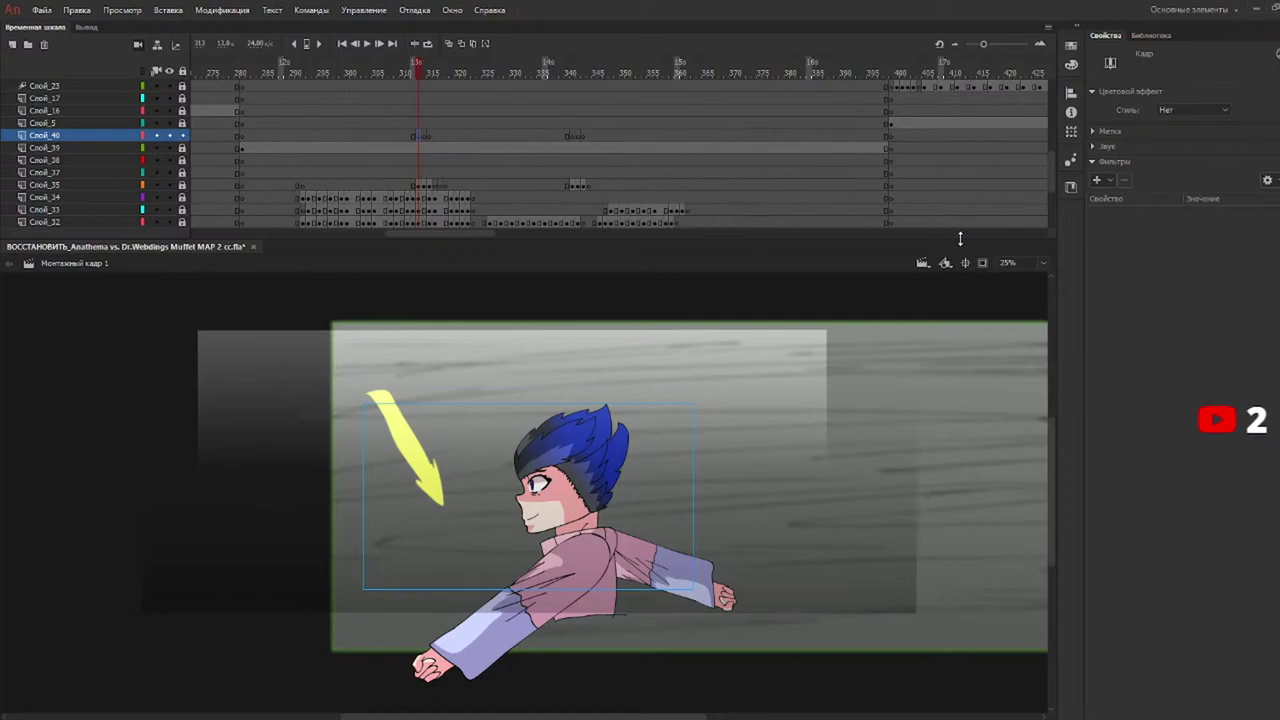
click(1172, 38)
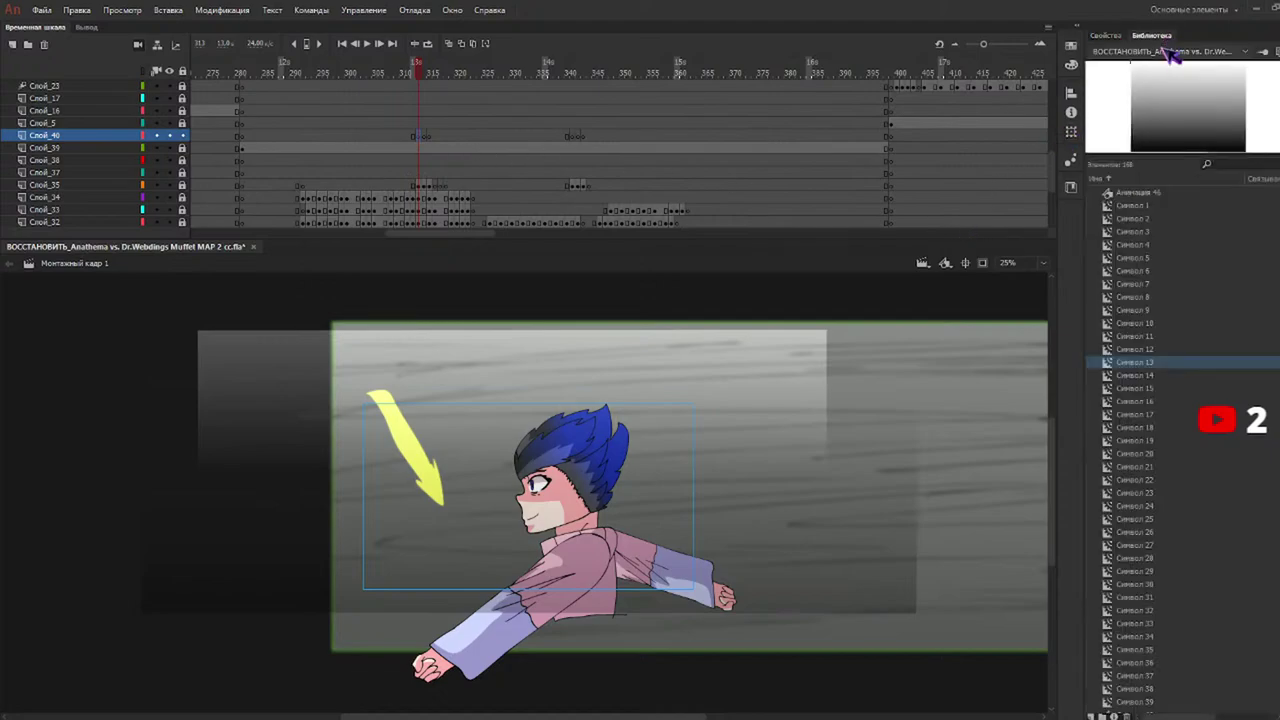
click(1174, 376)
click(1167, 389)
click(1163, 415)
click(1160, 429)
click(1158, 441)
click(1165, 455)
double_click(1150, 454)
click(1222, 528)
click(1170, 453)
drag(440, 420, 432, 456)
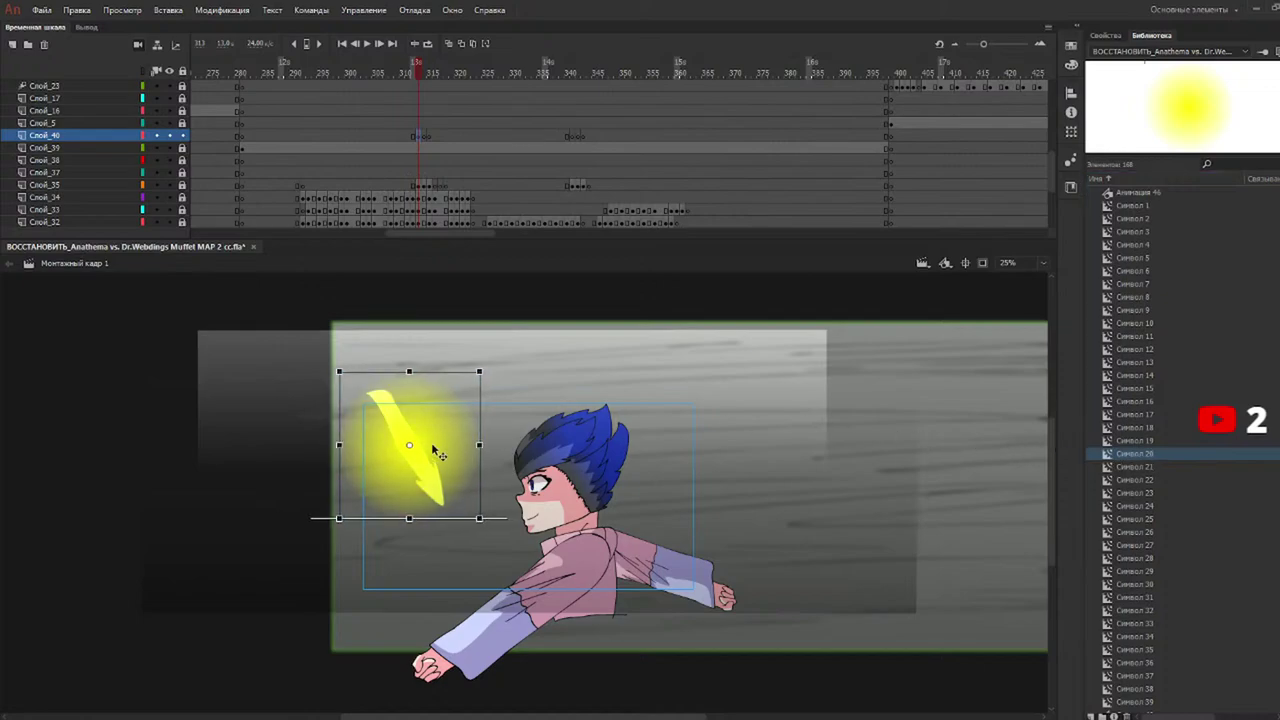
Add a Размытие filter to the yellow glow with 49 px blur on both axes and Высокое quality.
click(1106, 35)
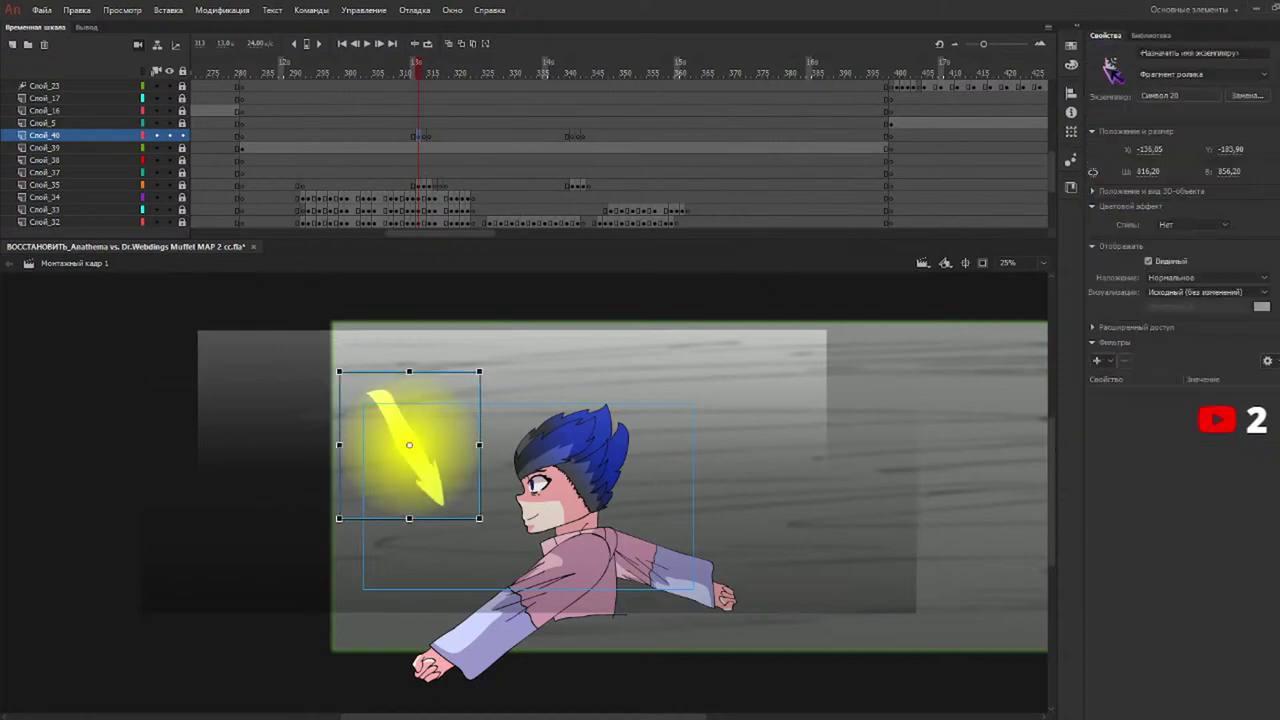
click(1139, 398)
drag(1190, 406, 1200, 376)
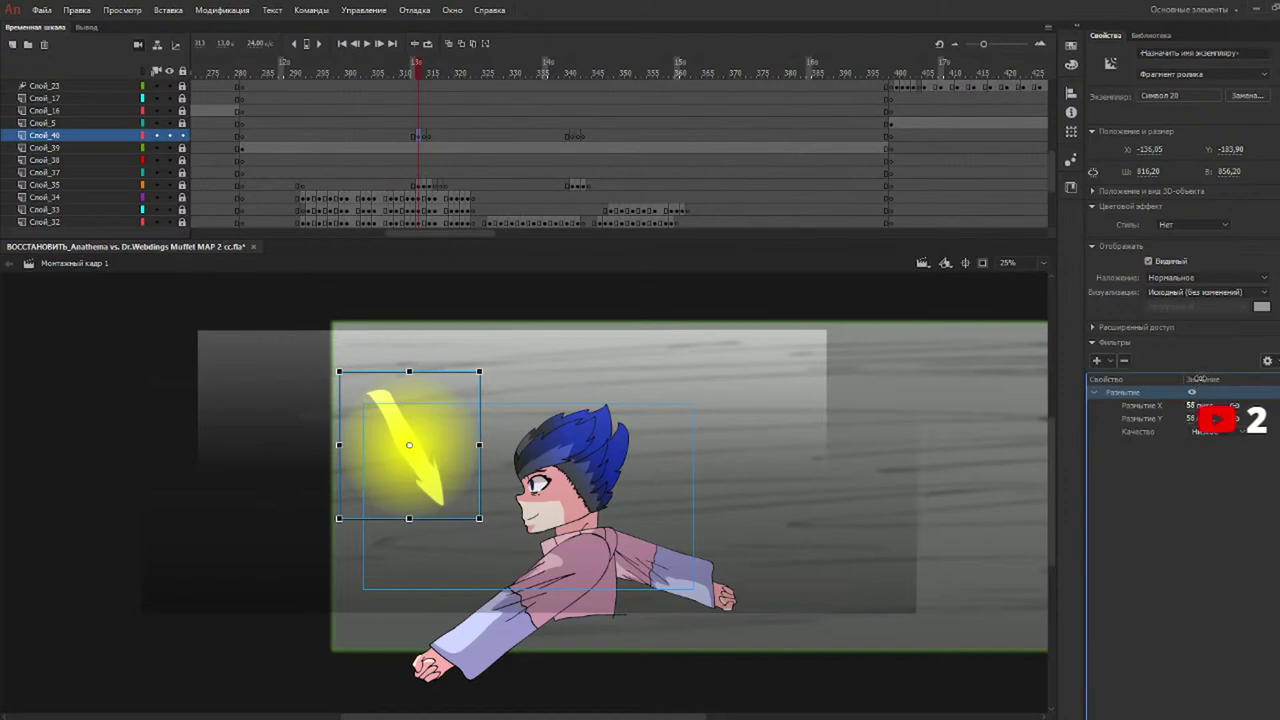
click(1215, 432)
click(1223, 470)
drag(1198, 407, 1195, 389)
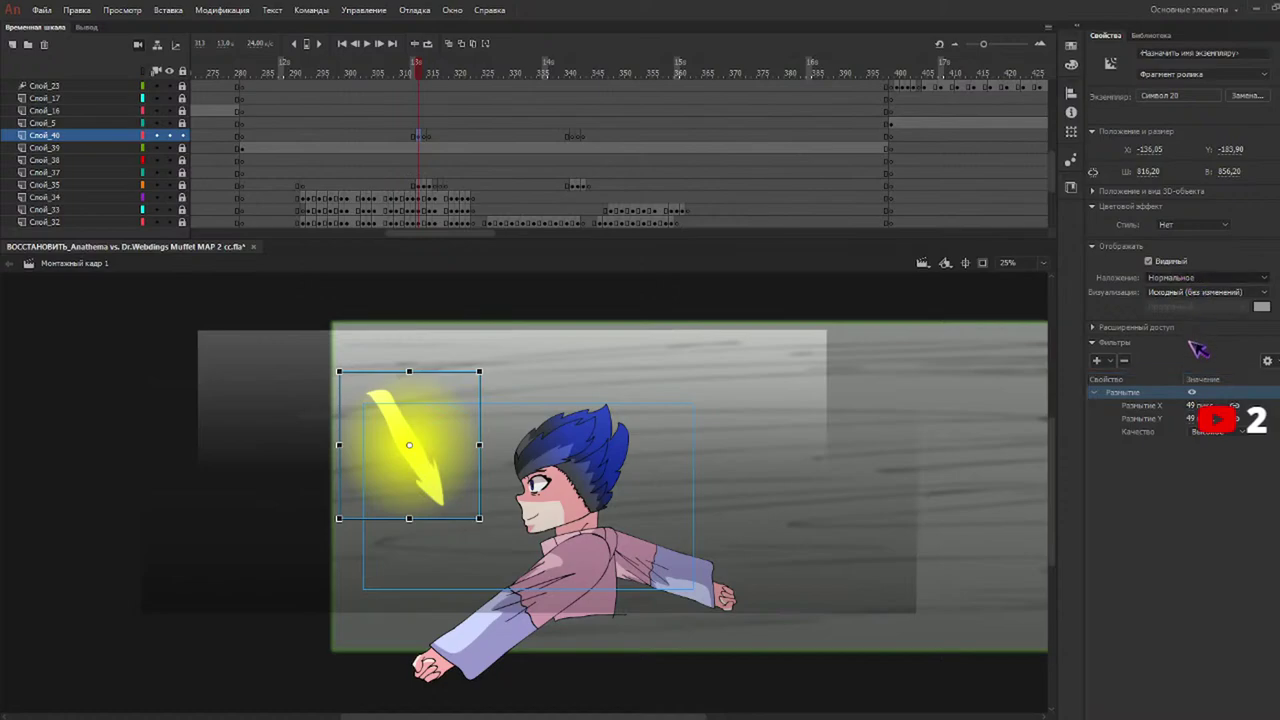
Set the glow's blend mode to Сложение and its alpha to 66%.
click(1208, 437)
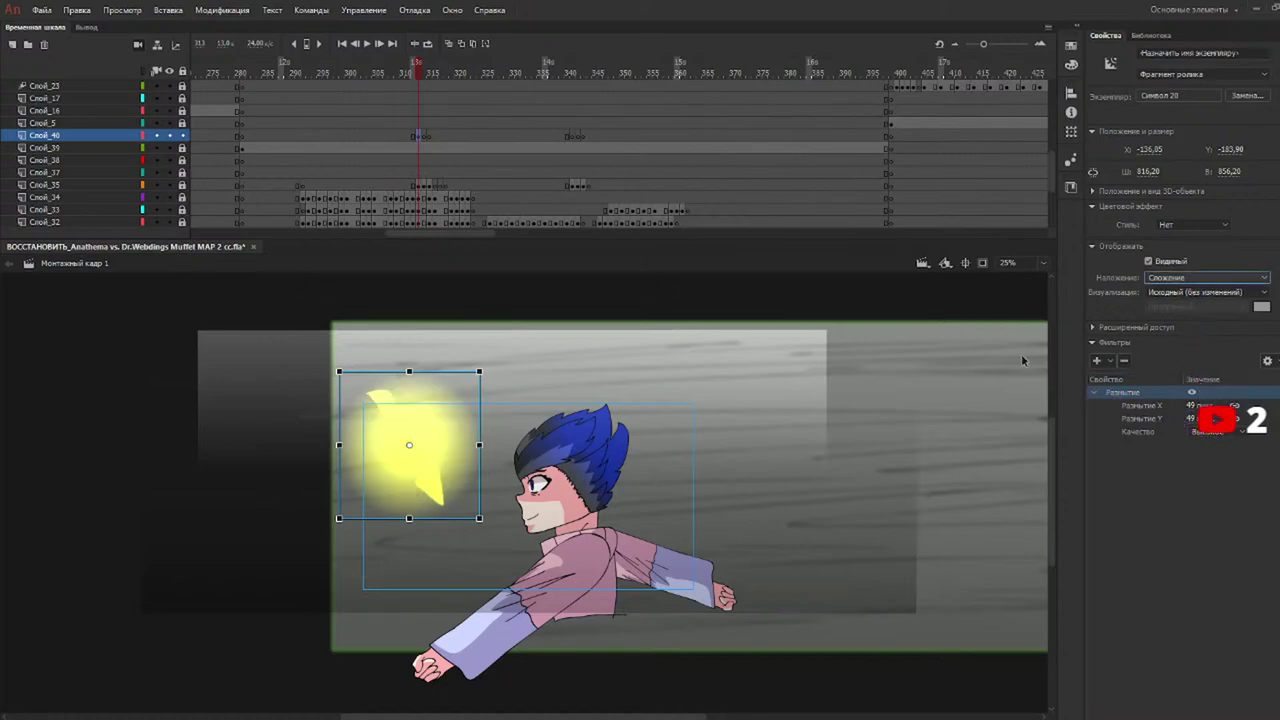
click(1195, 302)
drag(1175, 245, 1205, 246)
Paste the glow at frame 314, moved to about X 298, Y 32, and at frame 315 over the dark shape behind the head.
click(427, 70)
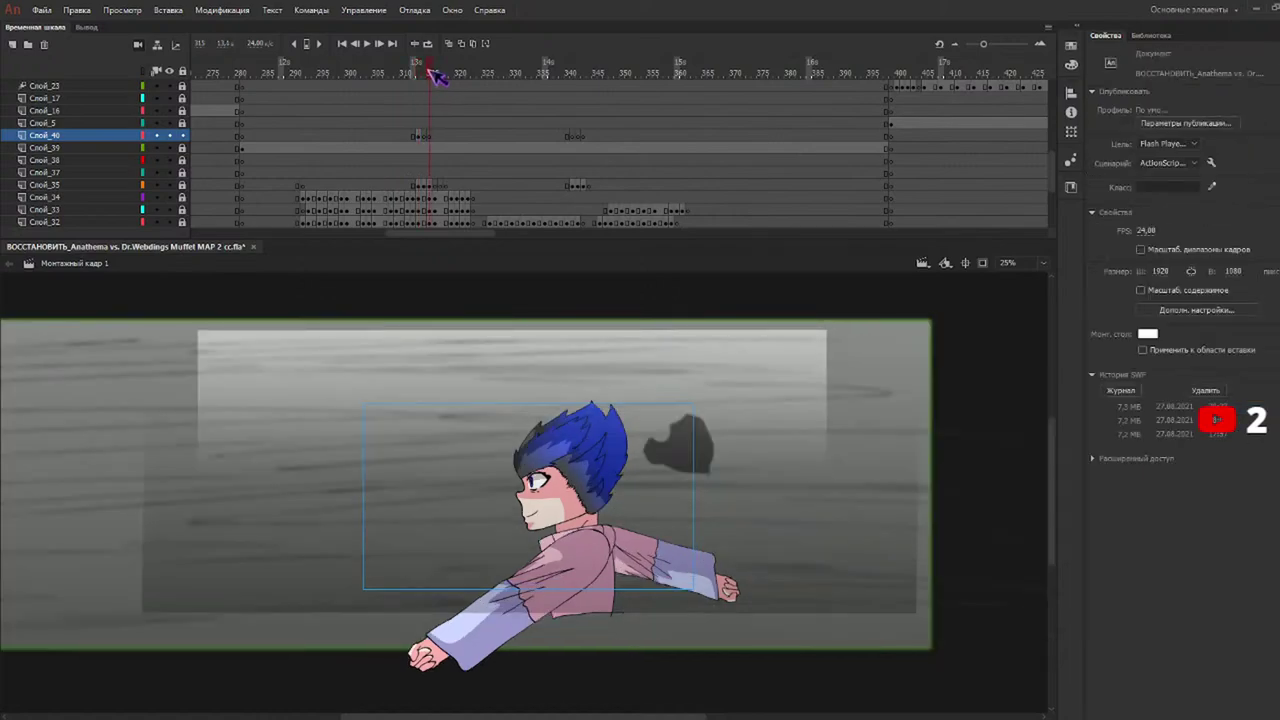
drag(540, 500, 495, 486)
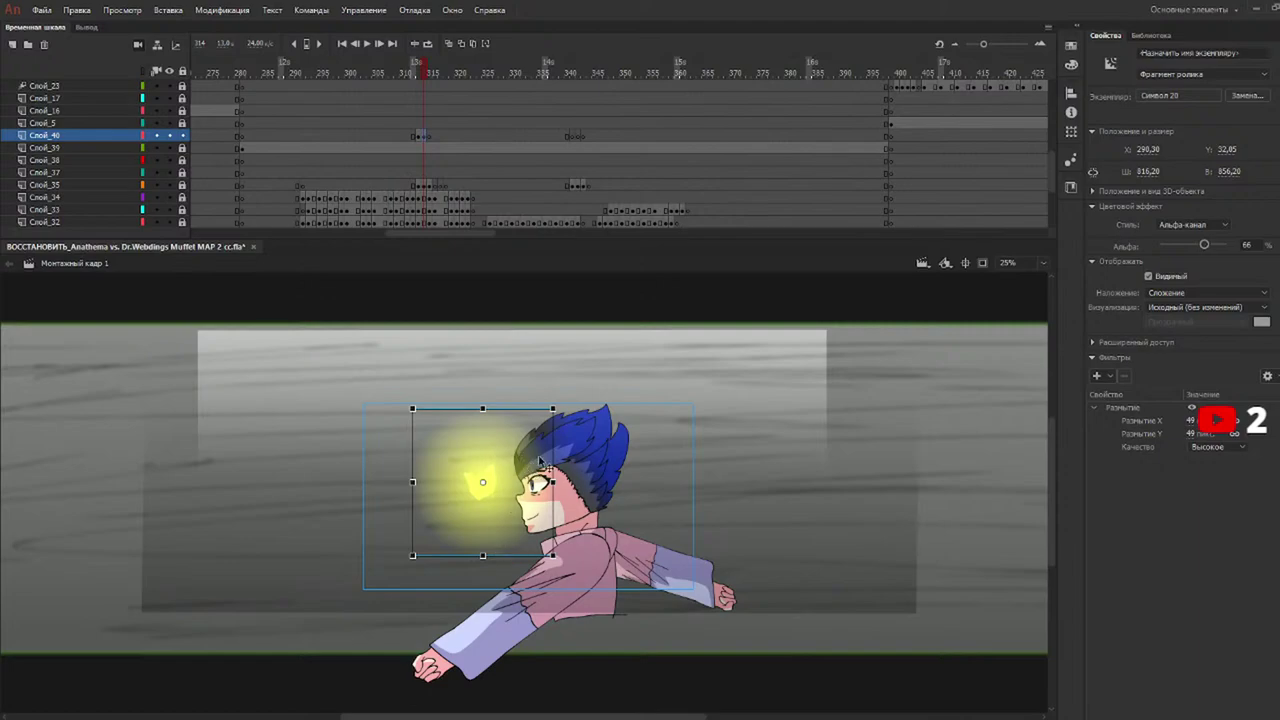
click(435, 70)
click(429, 70)
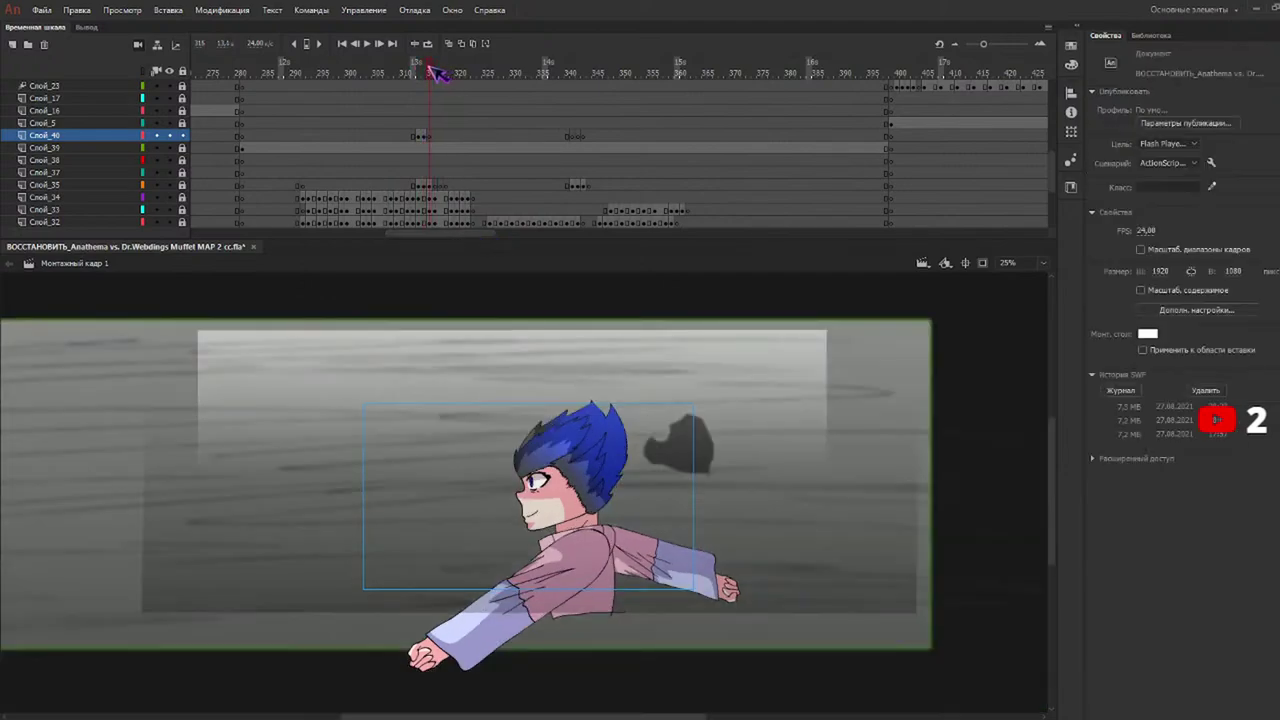
key(ctrl+v)
drag(519, 508, 720, 469)
End the first glow with a blank keyframe at frame 316 on Слой_40, and go to the small yellow streak at frame 341.
drag(576, 71, 434, 73)
key(F7)
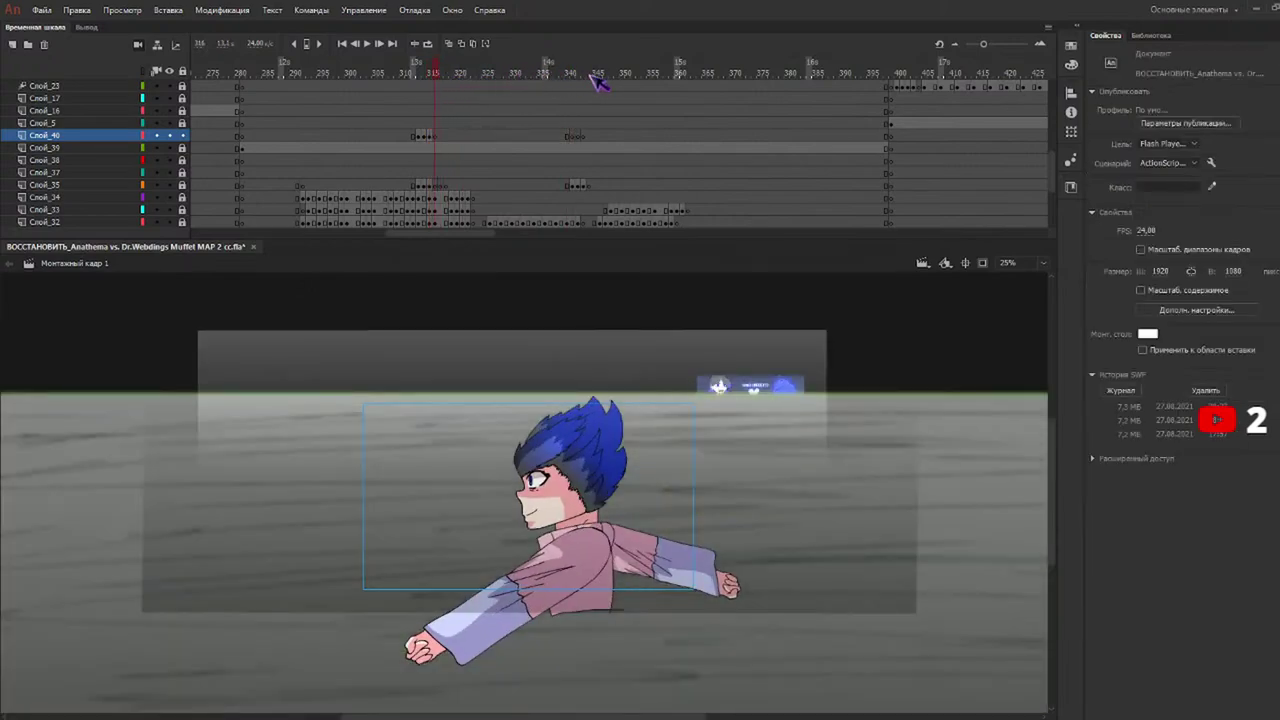
drag(600, 76, 572, 72)
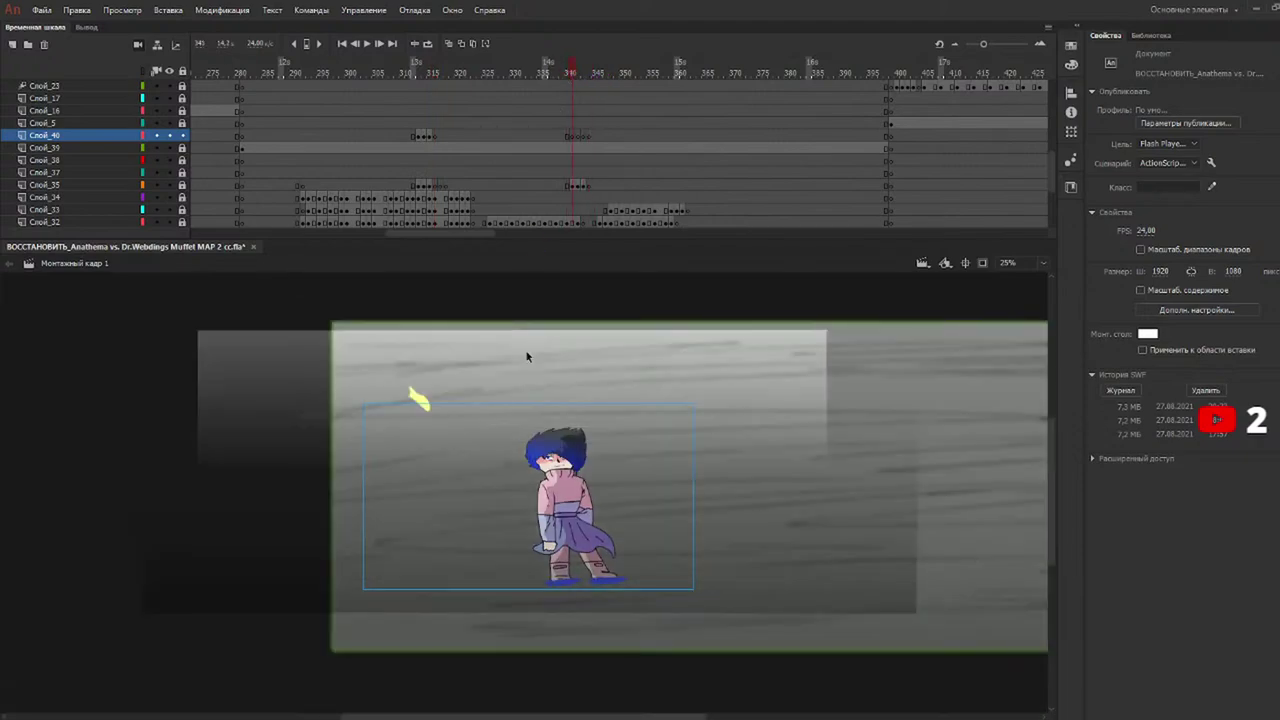
Paste the yellow glow on Слой_40 at frames 341, 342 and 343, placing each copy over that frame's flying yellow streak.
key(ctrl+v)
drag(572, 495, 455, 395)
drag(493, 327, 457, 363)
drag(600, 72, 578, 74)
mouse_move(530, 474)
mouse_down()
mouse_move(487, 410)
mouse_move(535, 359)
mouse_up()
drag(512, 419, 506, 408)
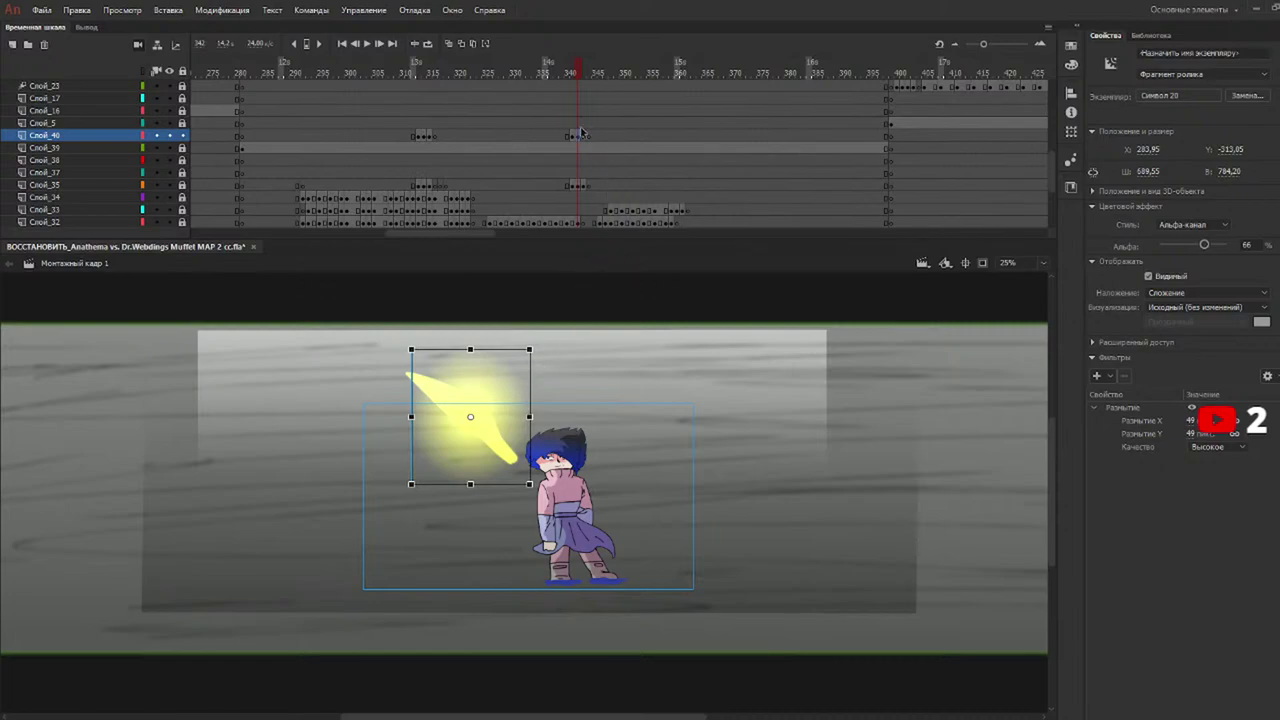
click(583, 73)
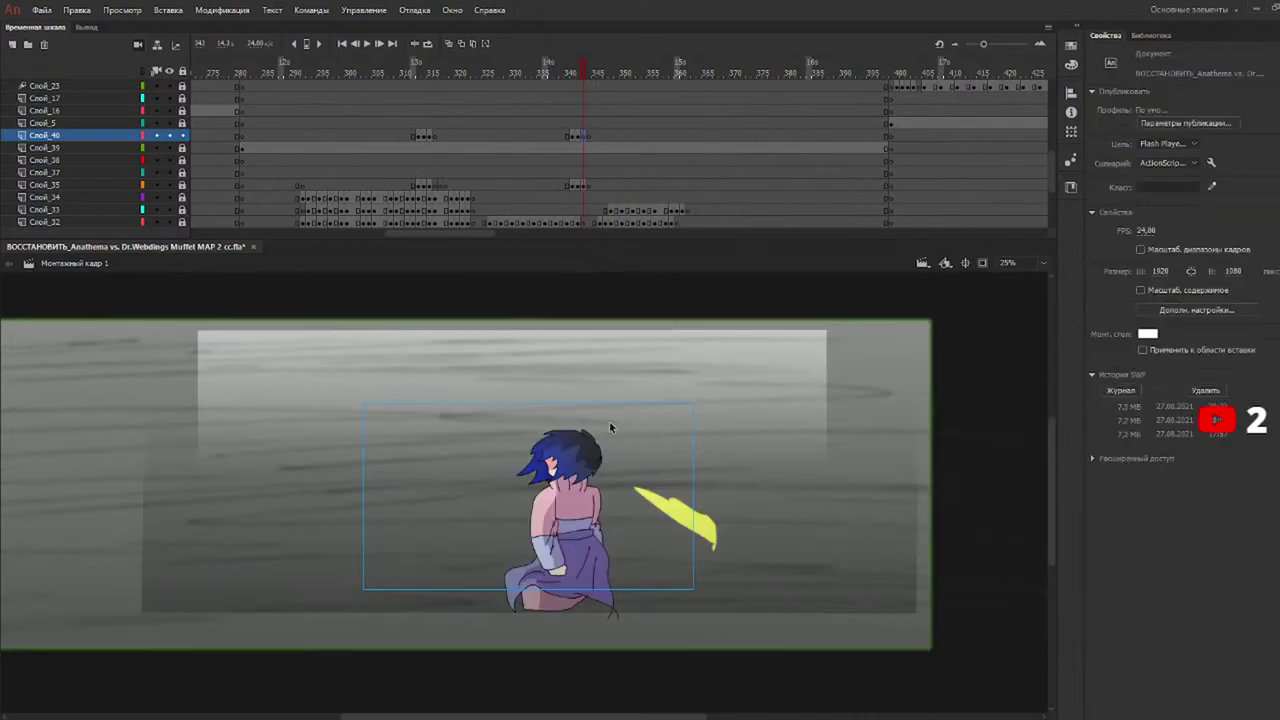
click(486, 457)
drag(486, 457, 711, 496)
Play back the shot twice, from frame 304 and from its beginning, to check the glows around the flying streaks.
drag(526, 75, 376, 58)
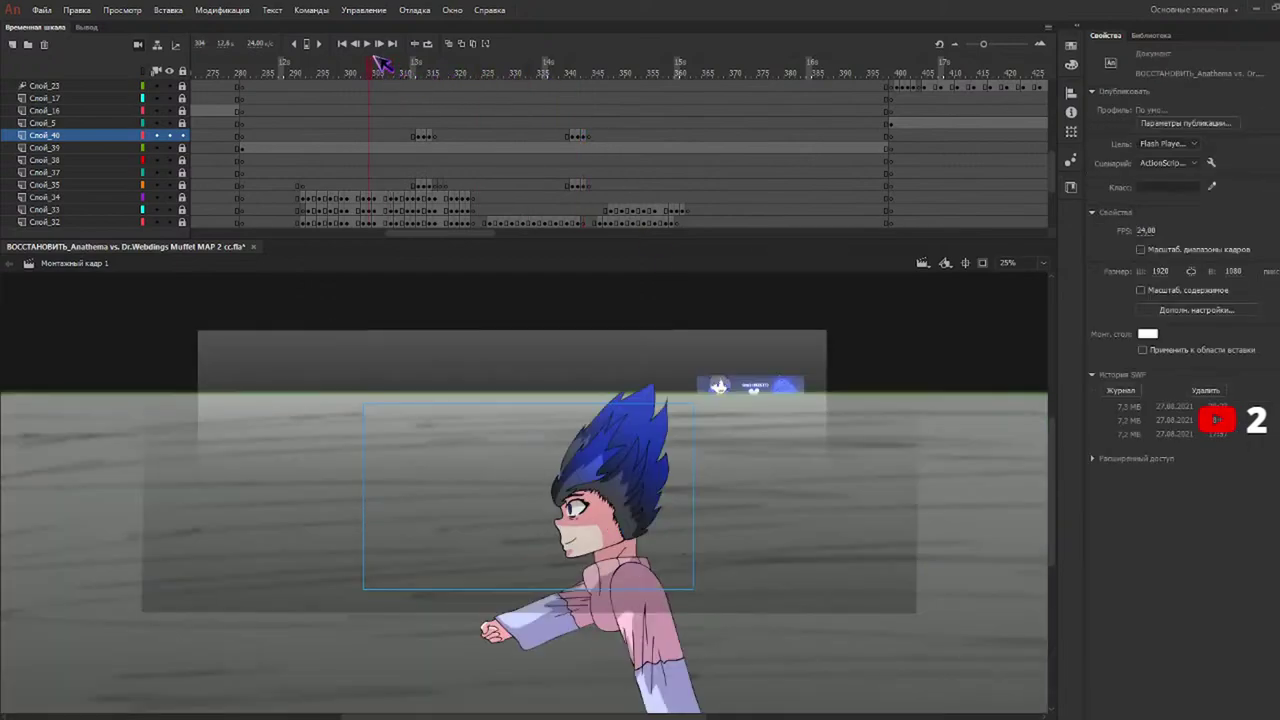
key(Return)
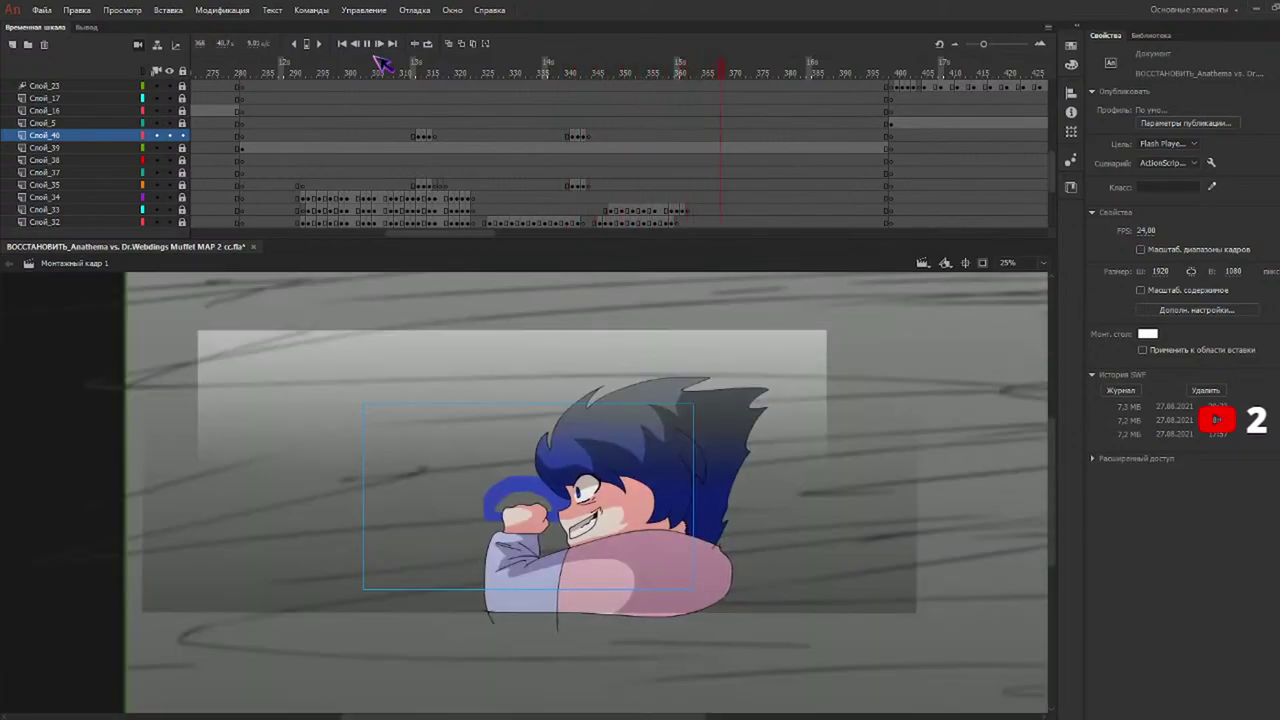
drag(436, 64, 245, 94)
key(Return)
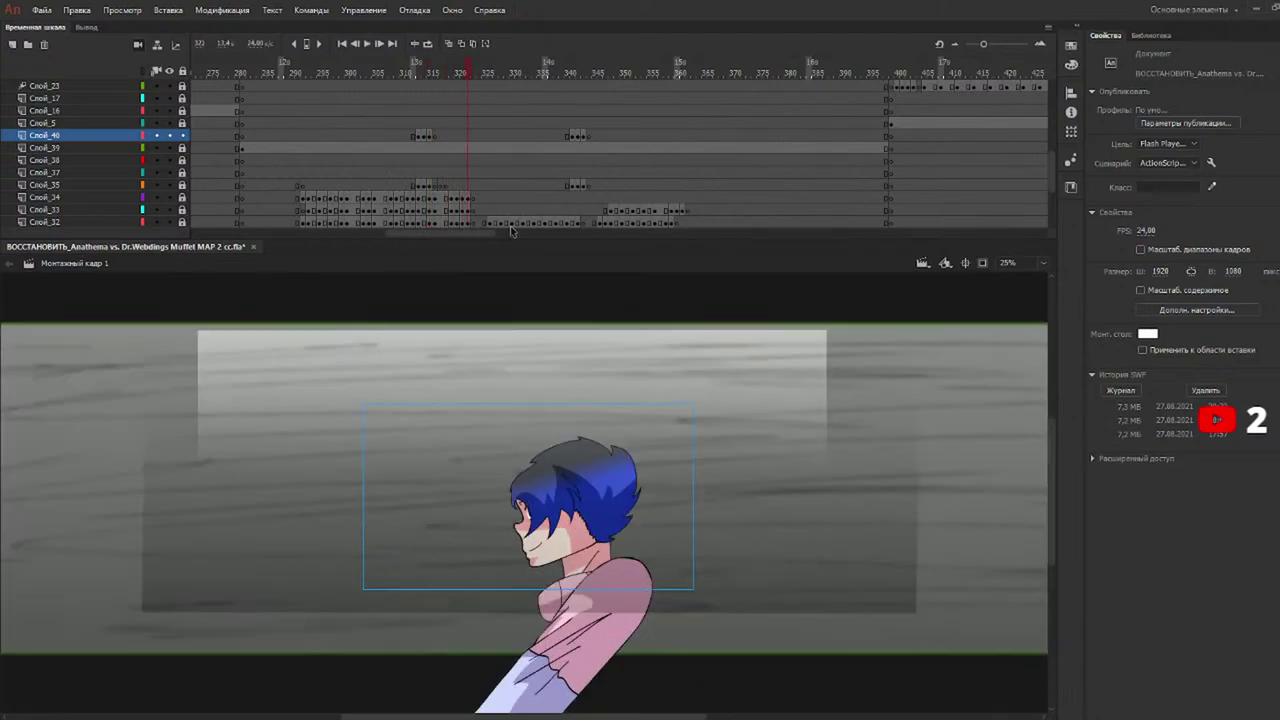
Hide the streaked background layer Слой_28 along with Слой_4 and Слой_1, leaving the character over plain white.
drag(1058, 186, 1058, 222)
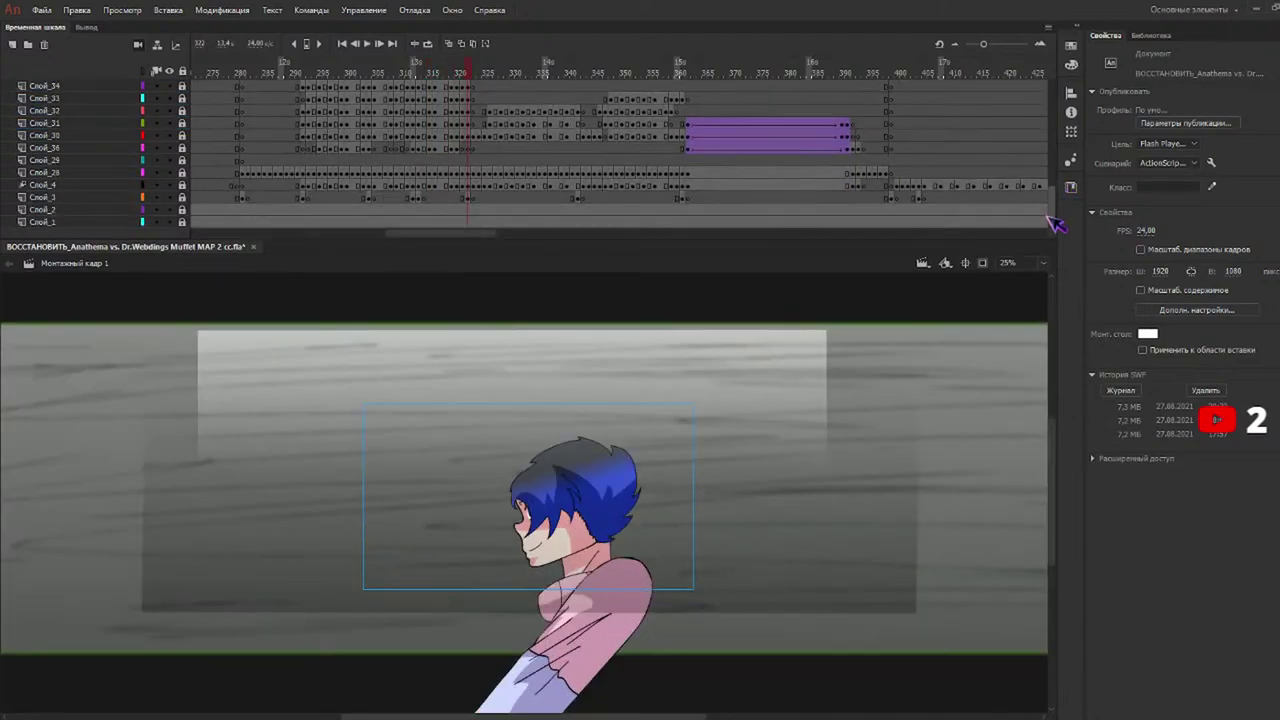
click(168, 172)
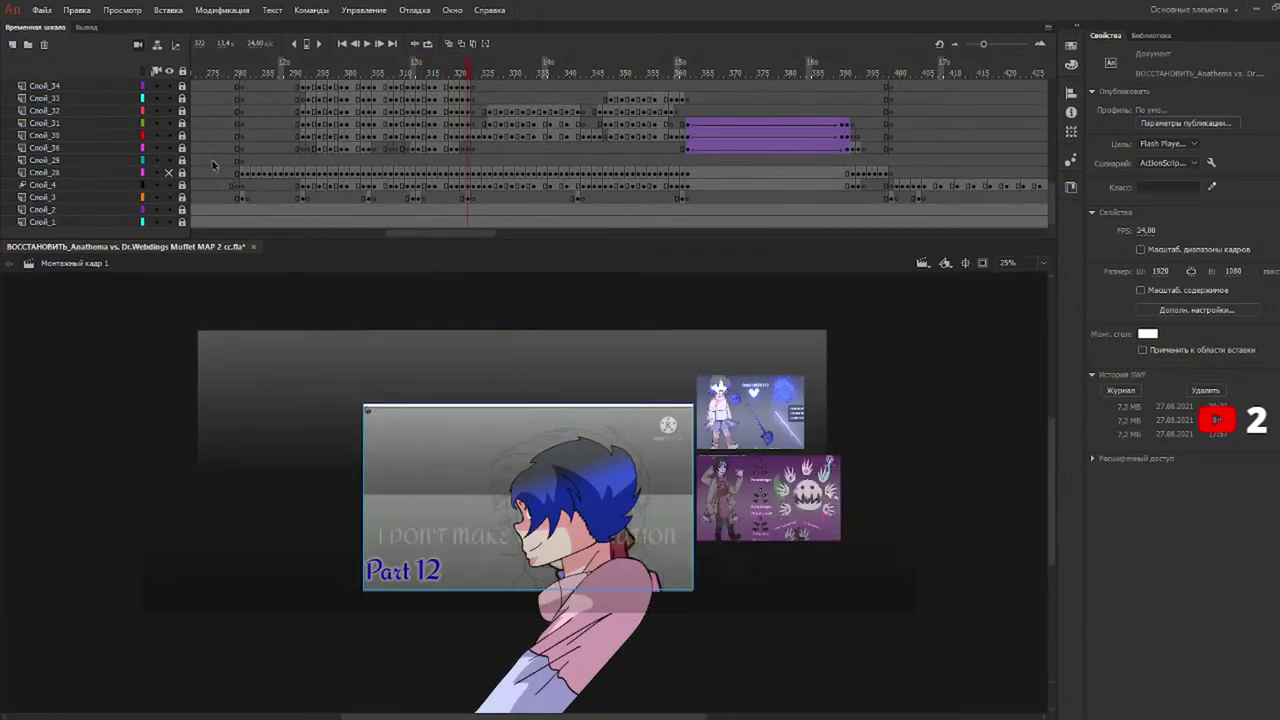
click(169, 209)
click(169, 209)
click(169, 221)
click(168, 222)
click(168, 185)
click(168, 185)
click(168, 222)
click(168, 209)
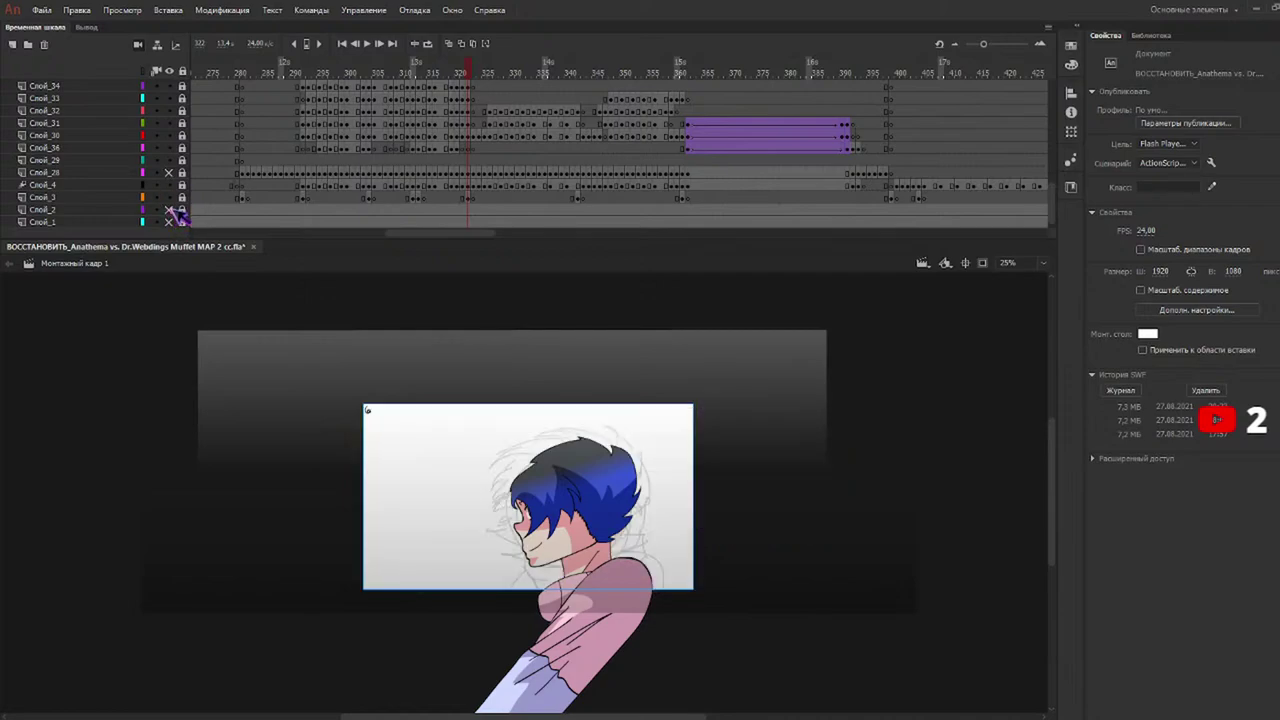
click(168, 209)
click(168, 185)
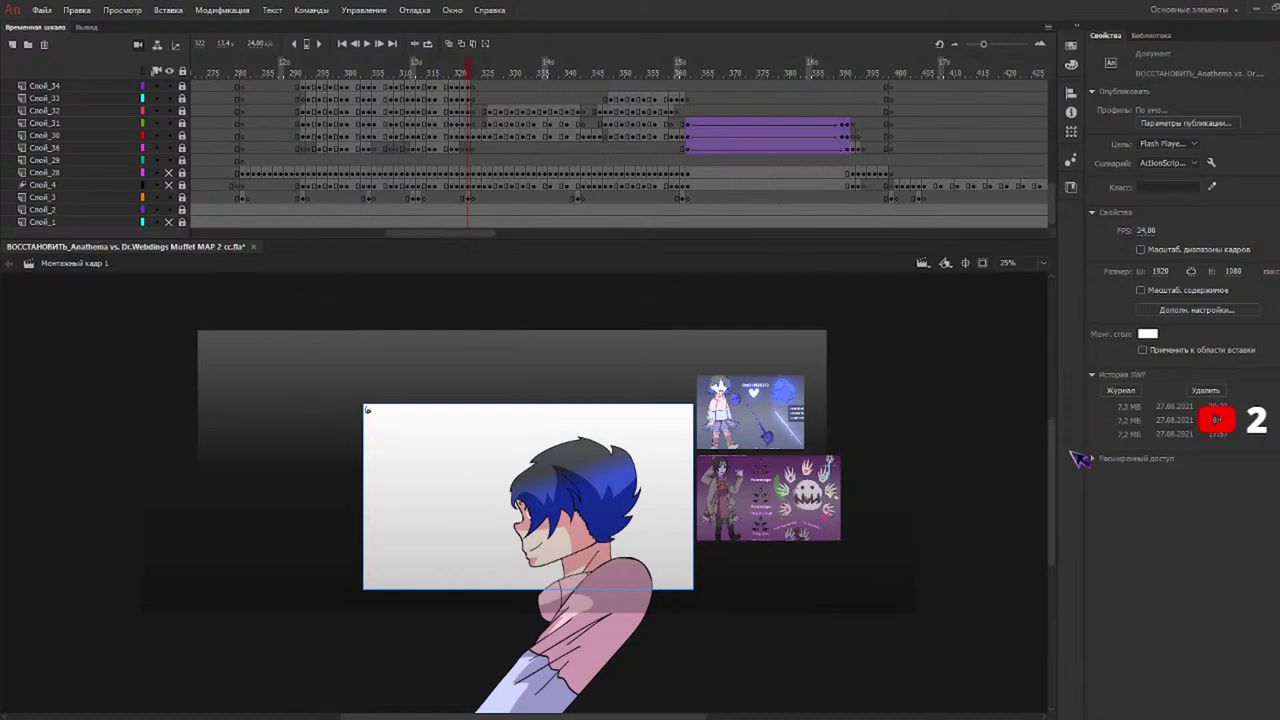
Add a Camera keyframe at frame 292 and shift the camera to about X -2, Y 8.
scroll(1055, 446, up, 3)
drag(1057, 411, 1040, 565)
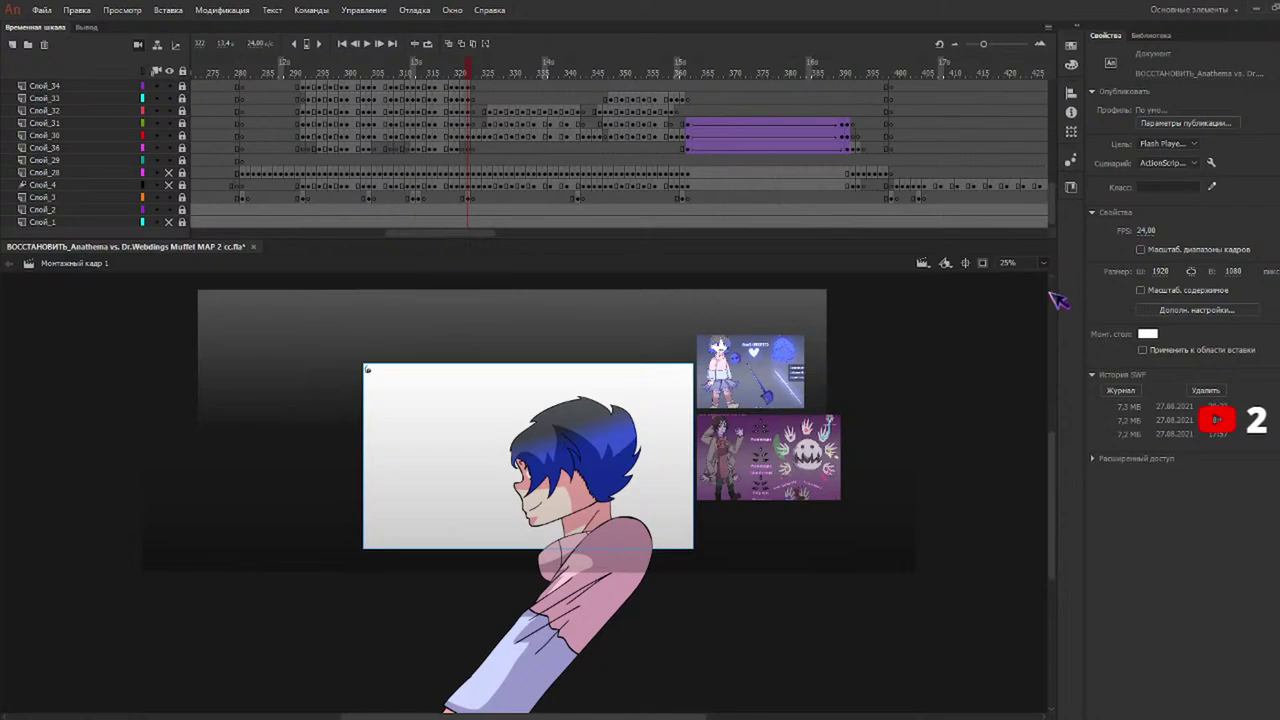
key(ctrl+equal)
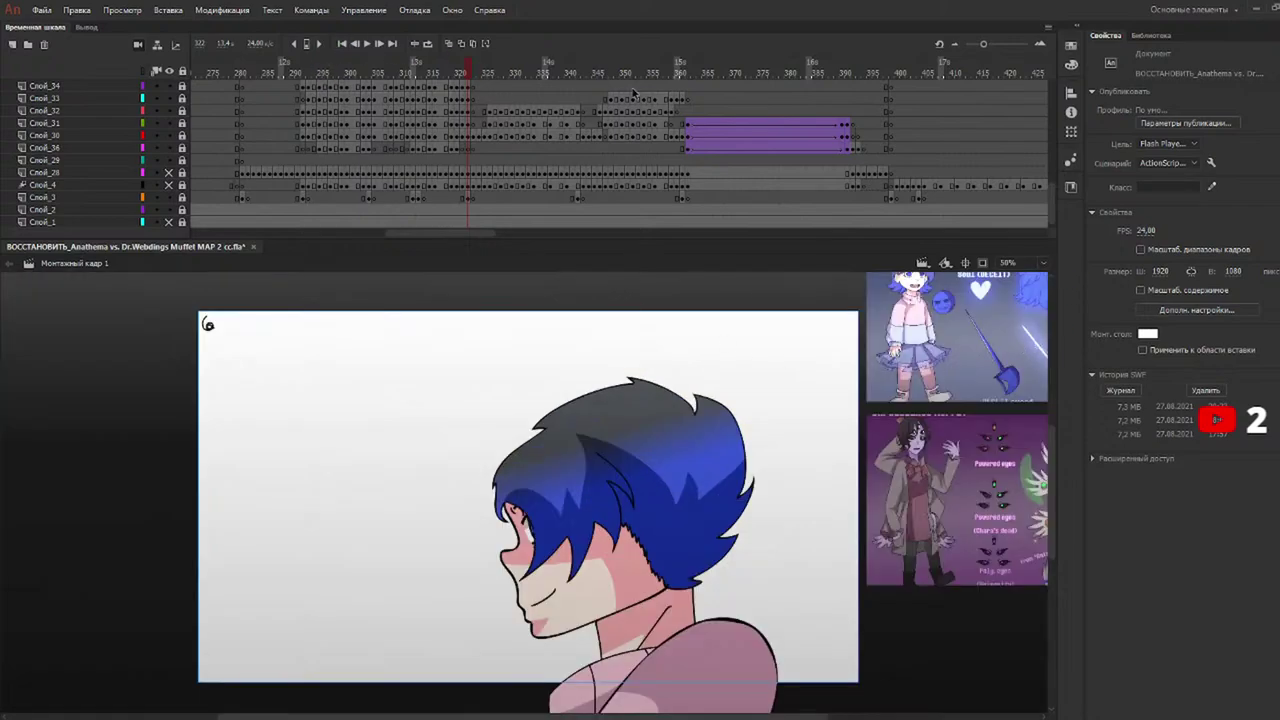
drag(1052, 206, 1073, 92)
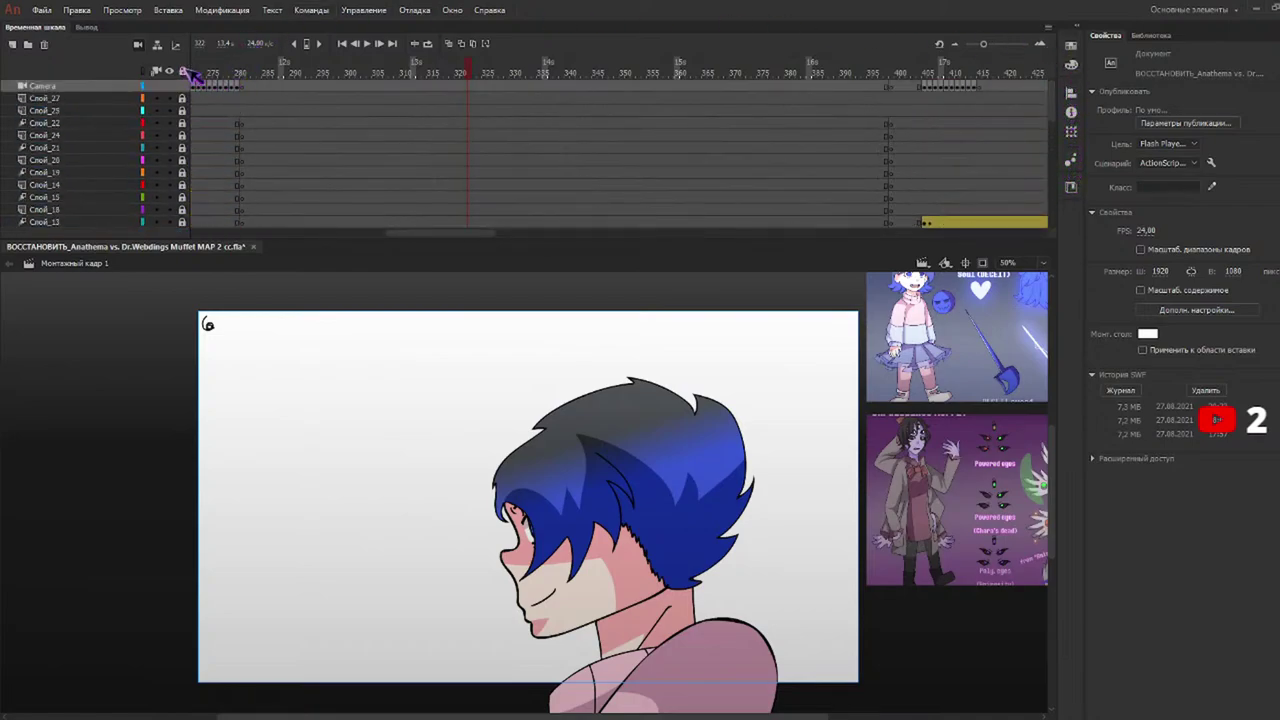
drag(466, 70, 310, 60)
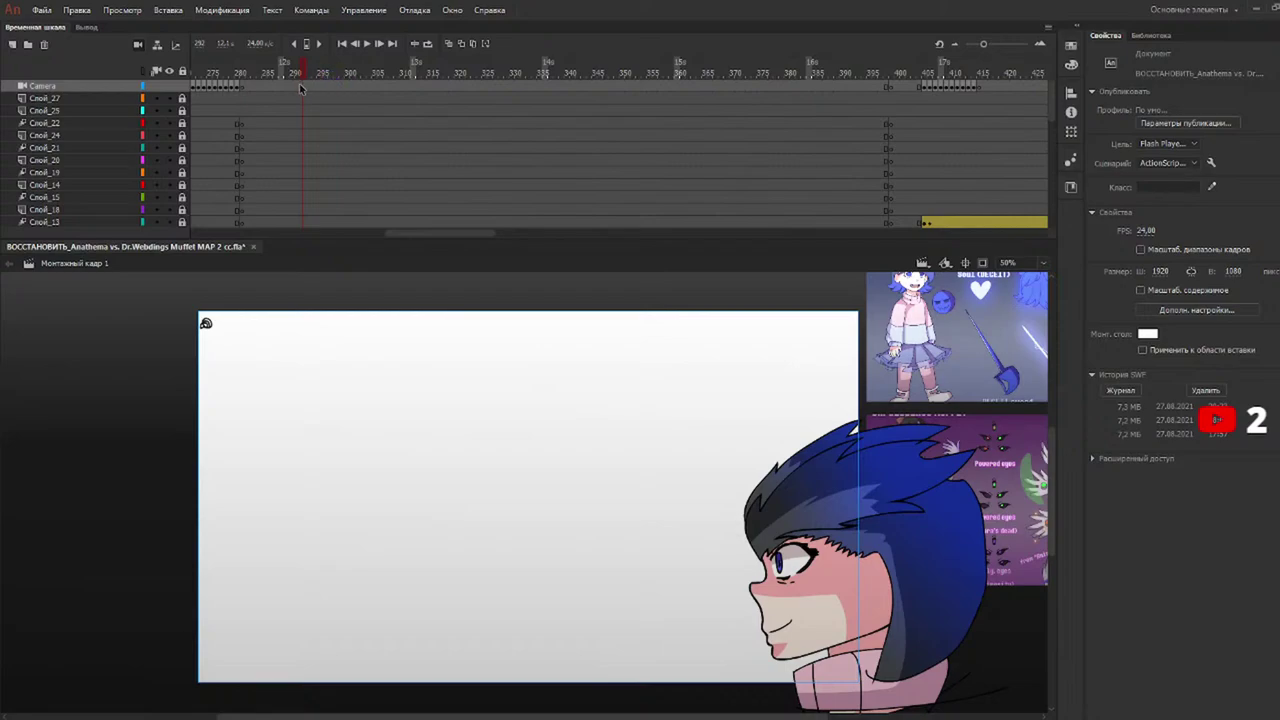
click(299, 87)
click(306, 84)
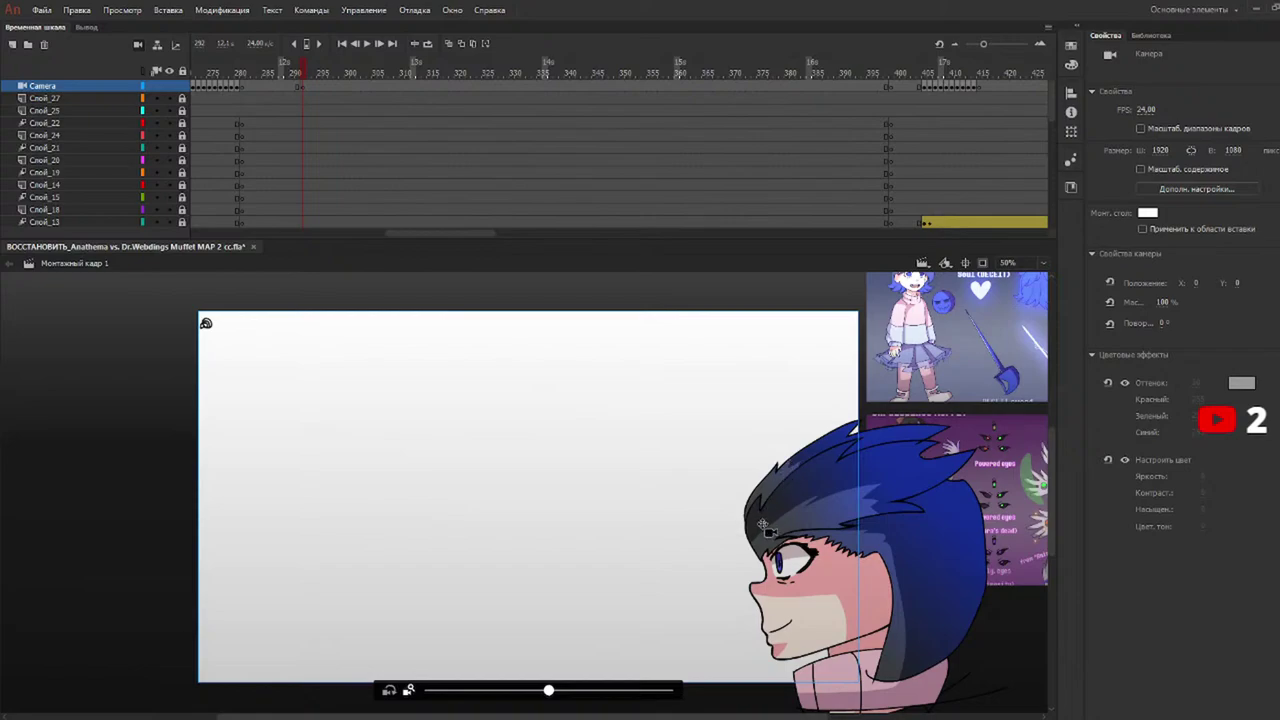
drag(763, 524, 762, 527)
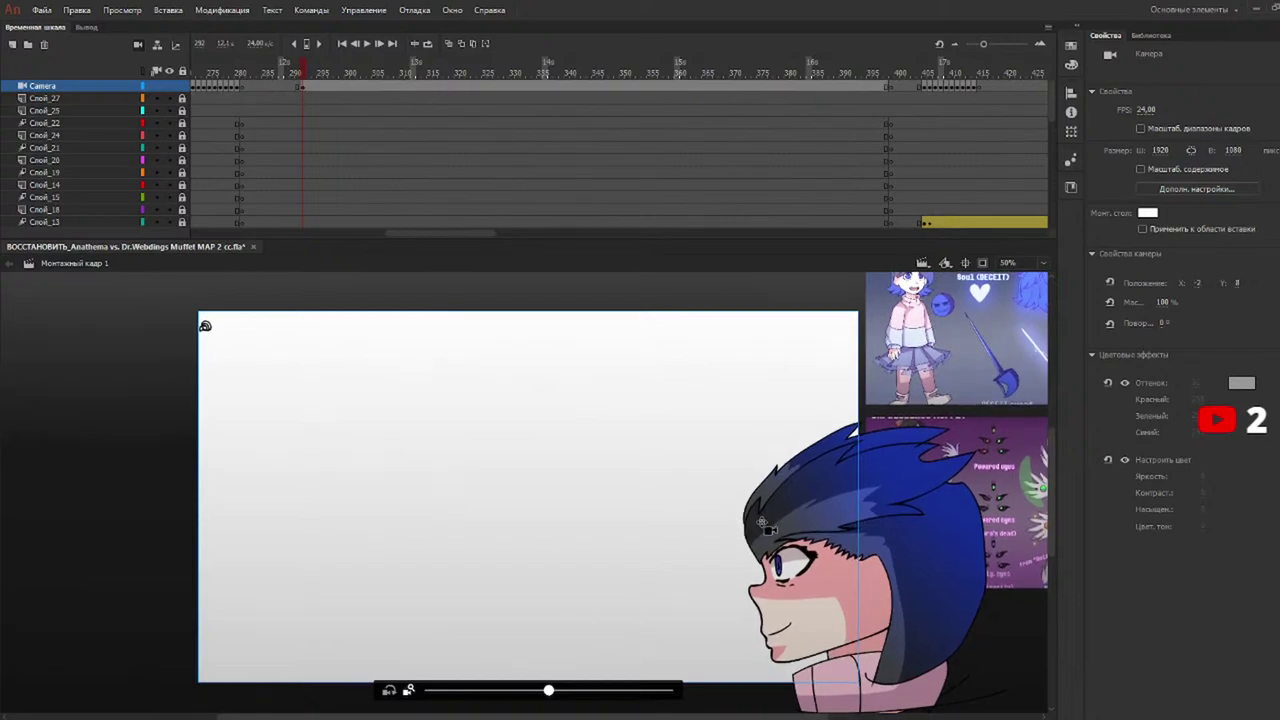
key(F7)
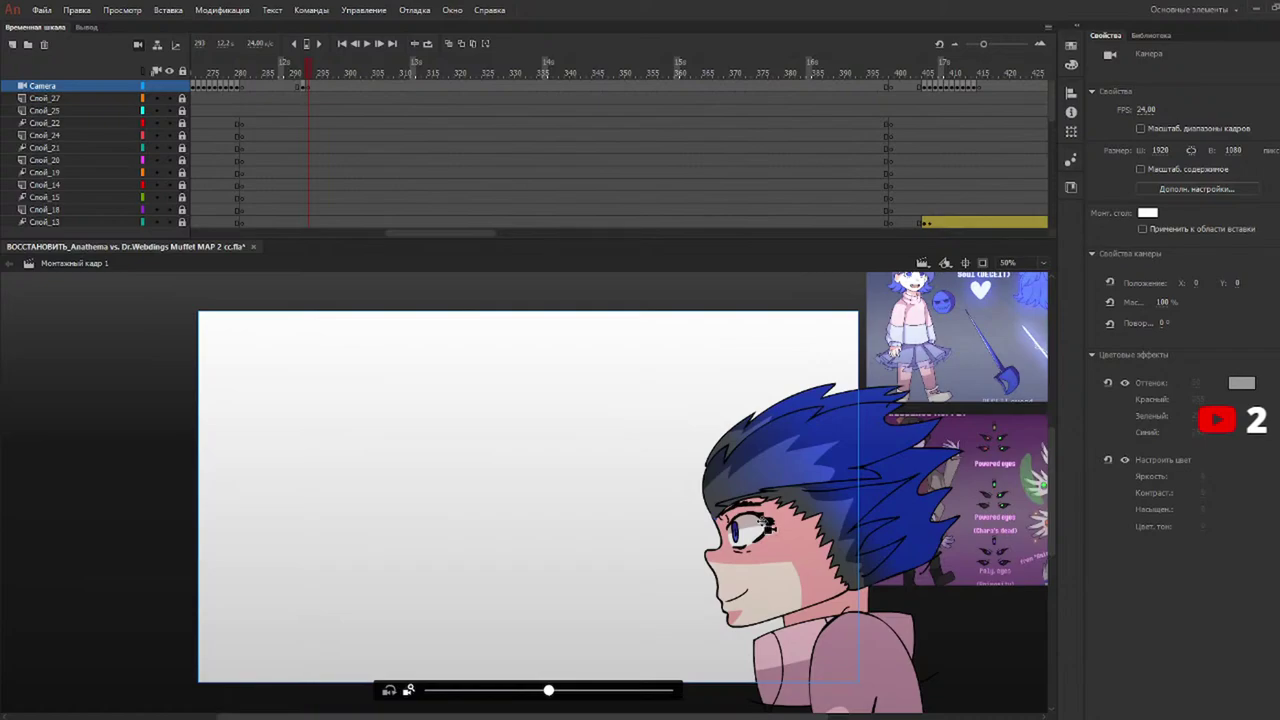
key(period)
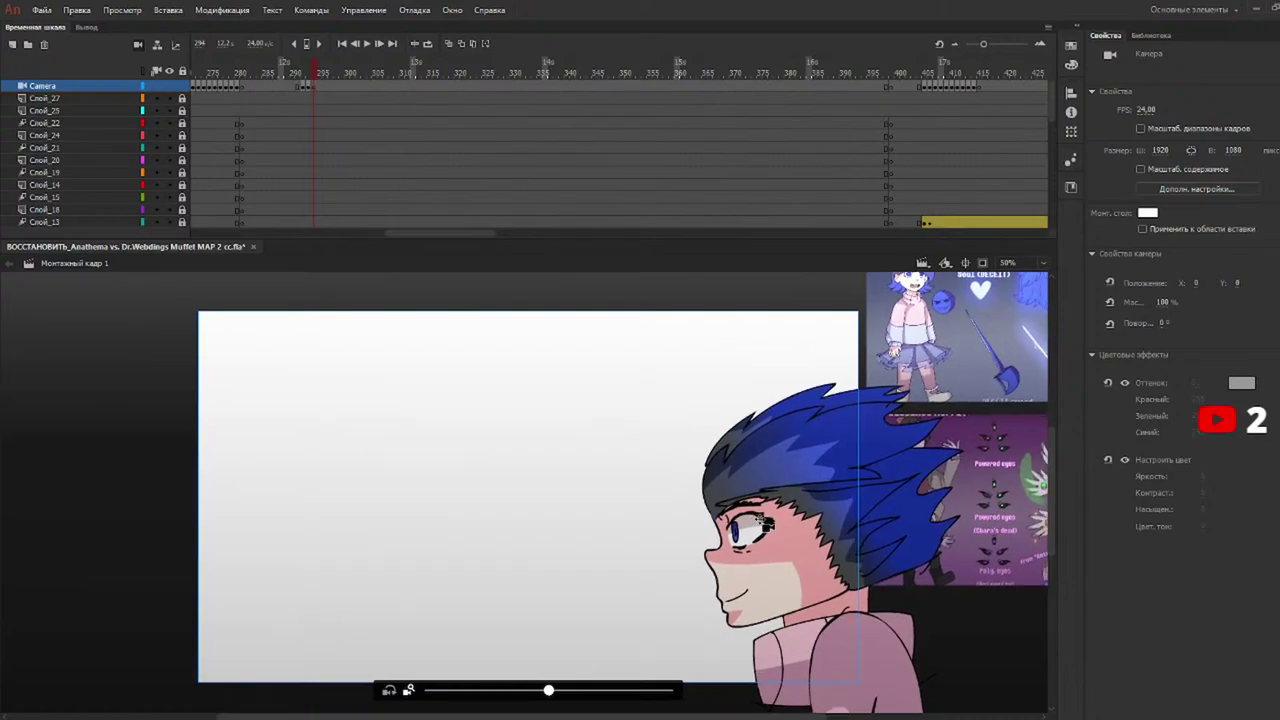
key(period)
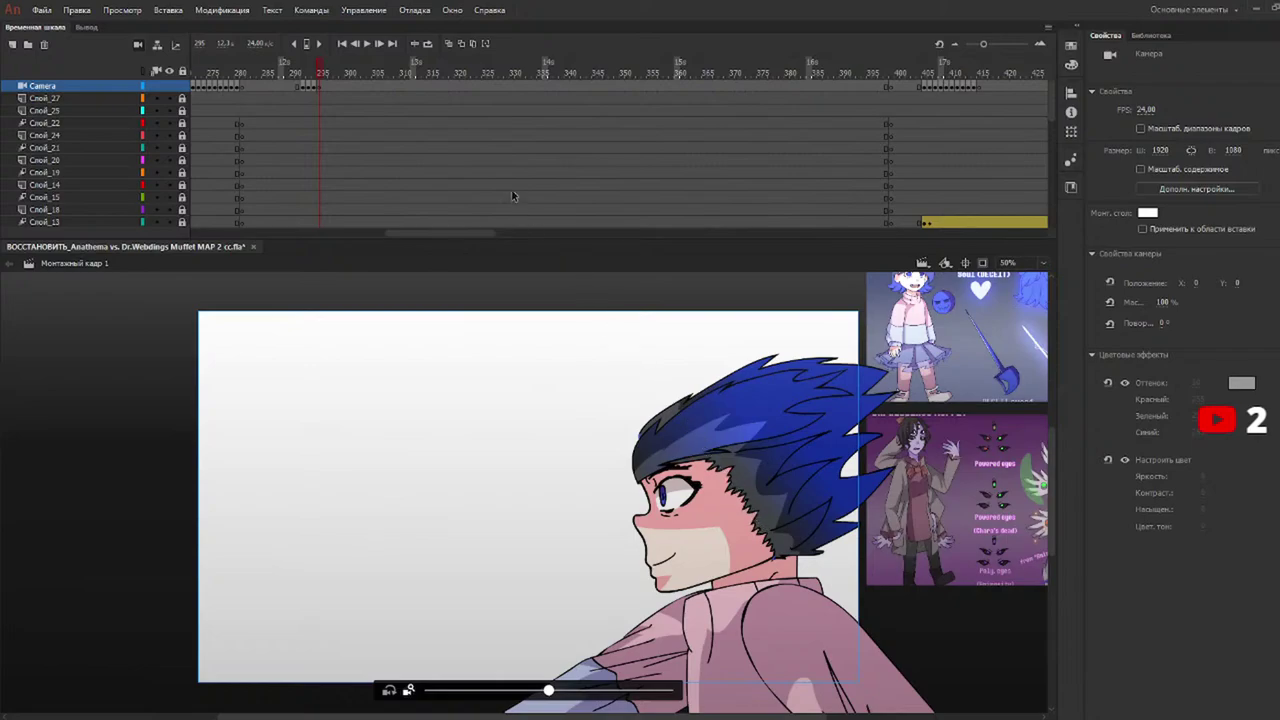
key(comma)
key(comma)
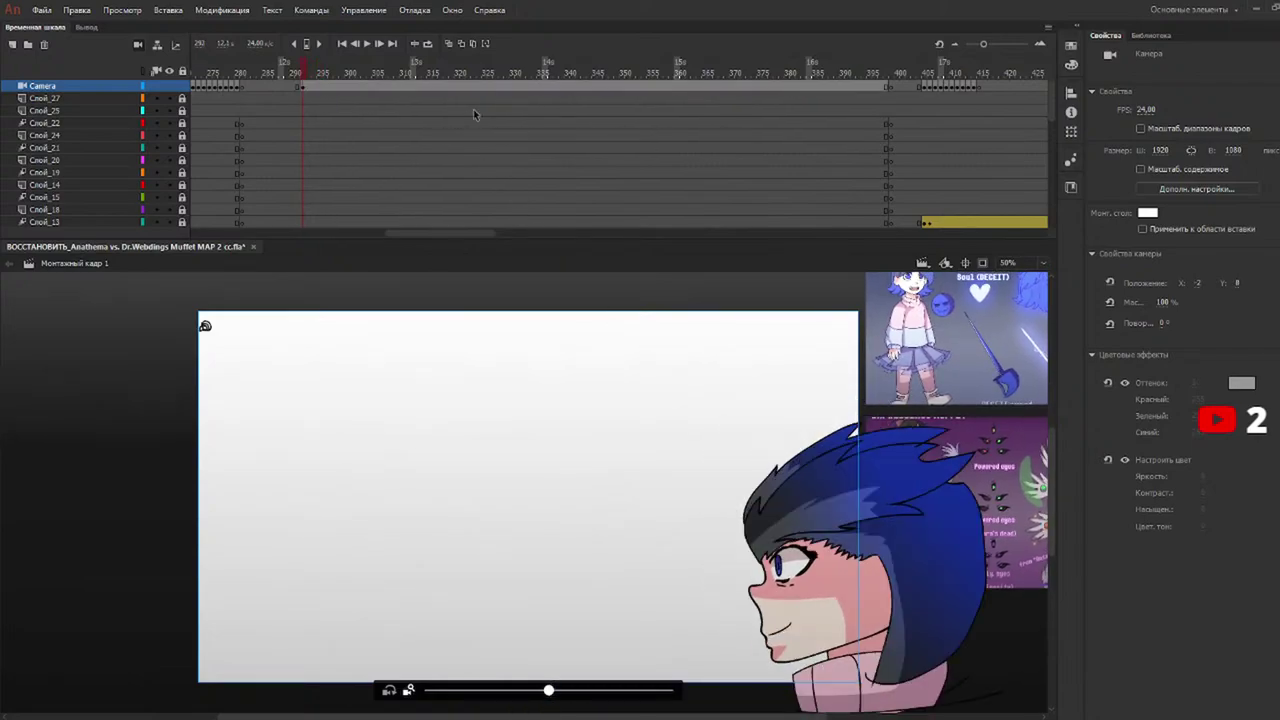
Add a Camera keyframe at frame 362 and return to frame 292.
click(808, 66)
drag(815, 68, 688, 84)
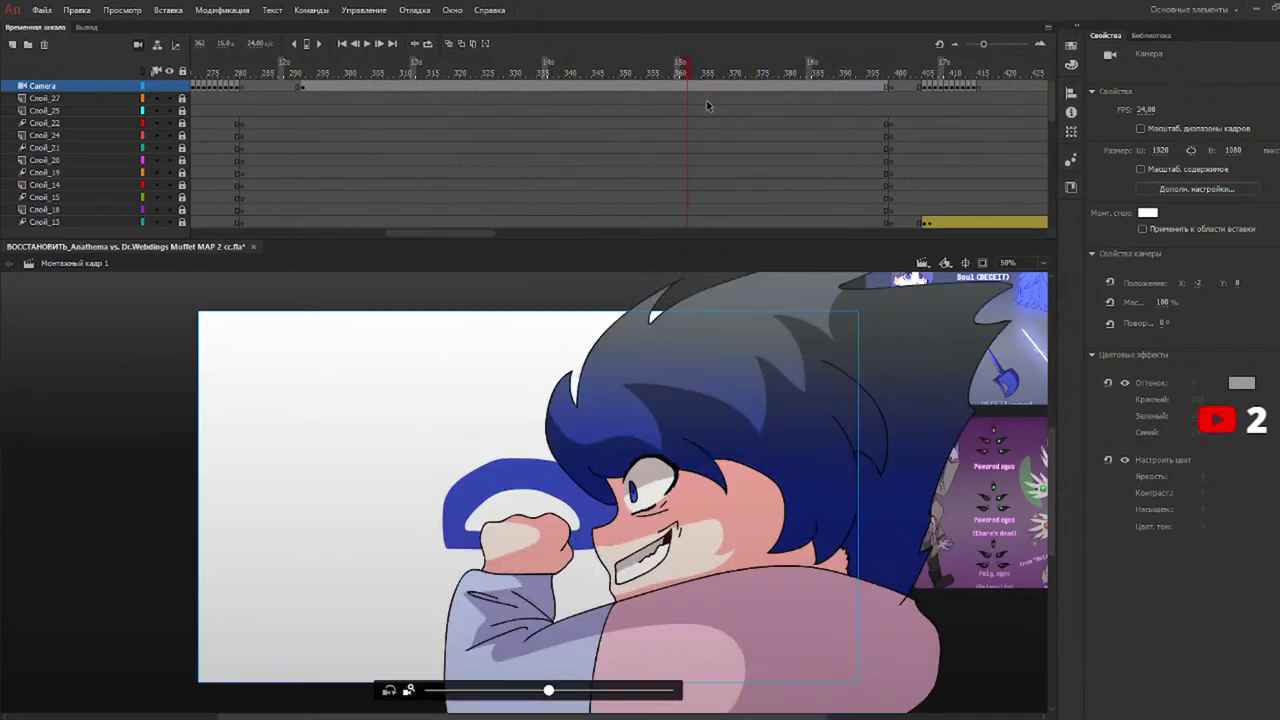
drag(309, 68, 305, 68)
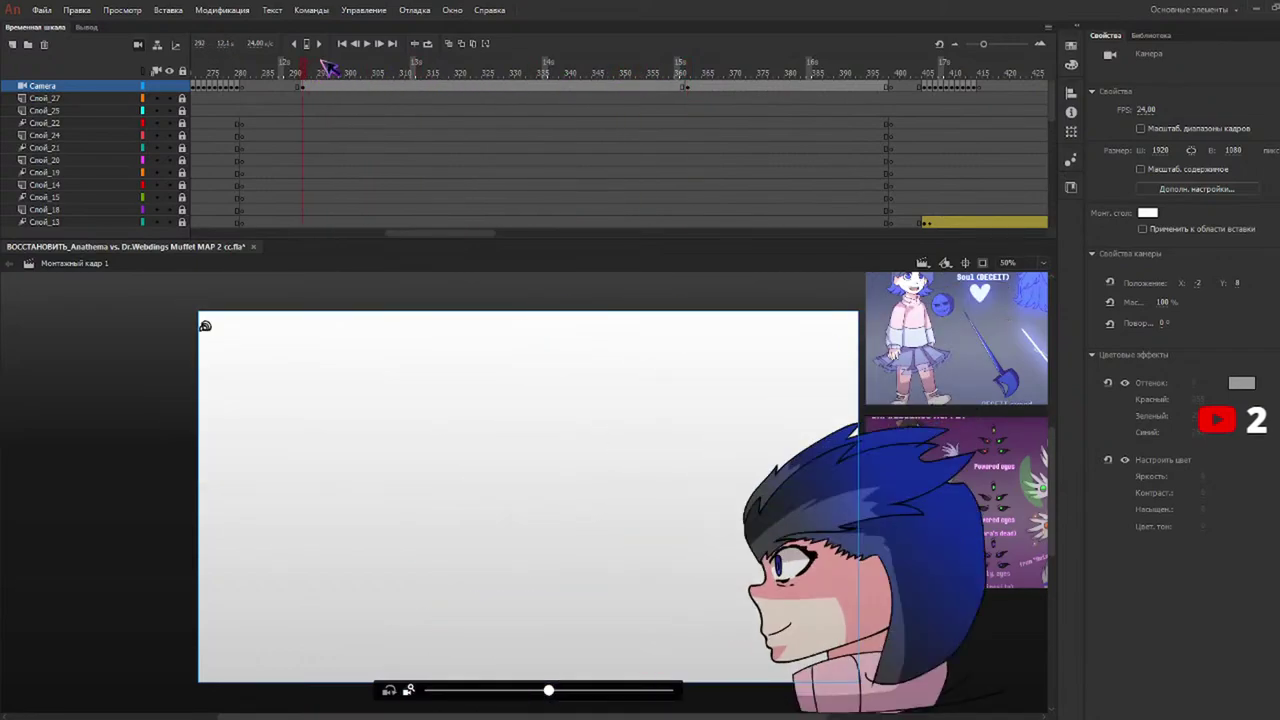
Keyframe the Camera frame by frame from 293 to 299, shifting it gradually to about X 80, Y 74.
key(F6)
drag(762, 467, 756, 459)
key(period)
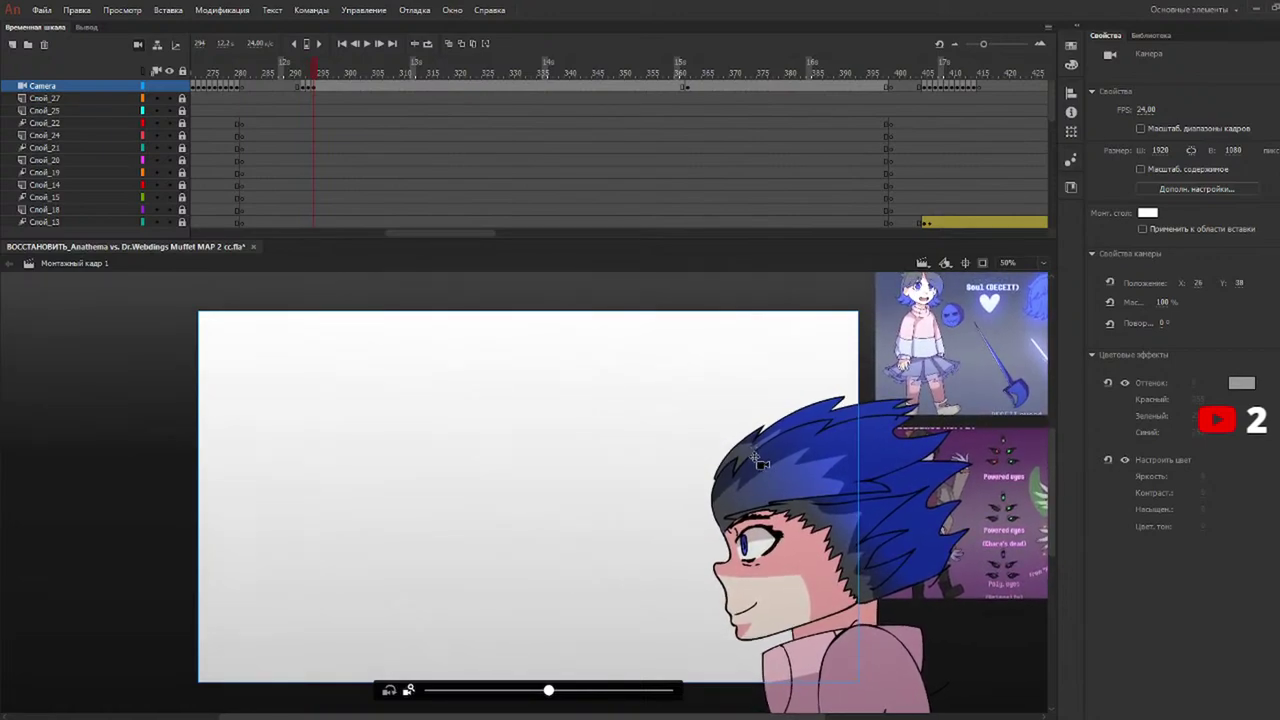
drag(752, 456, 742, 455)
key(period)
key(period)
key(period)
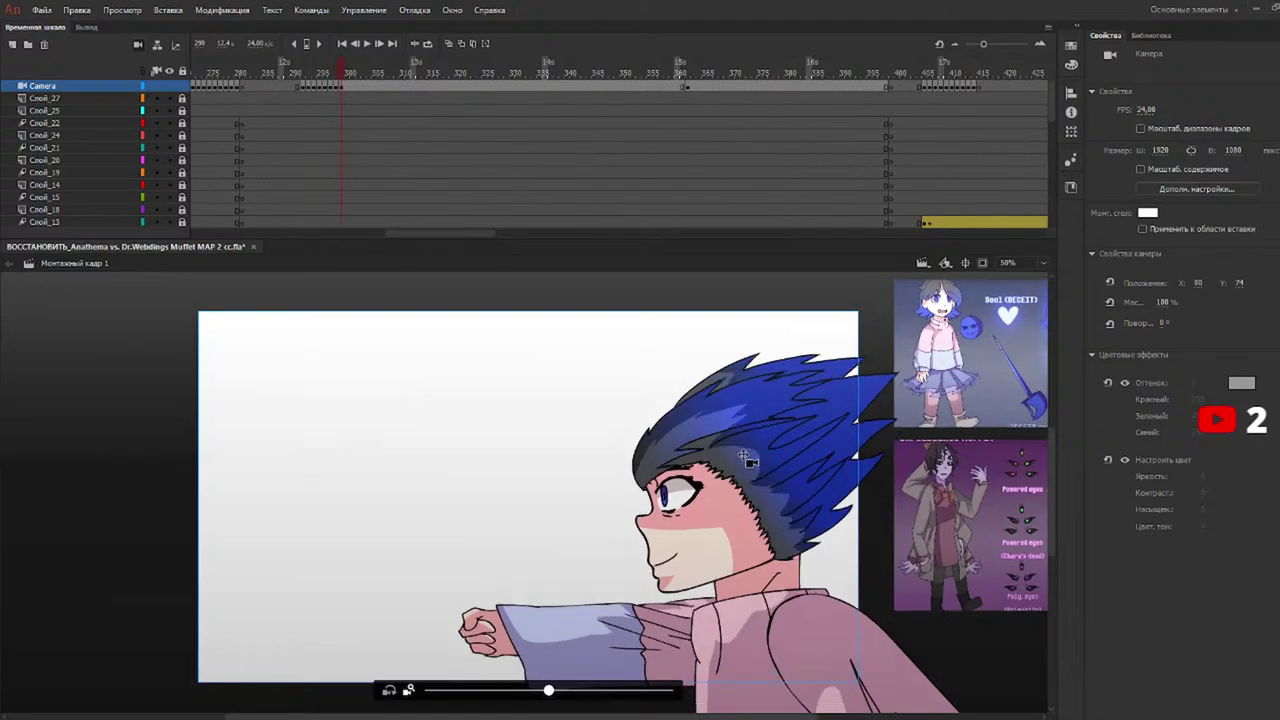
Continue the camera drift with a keyframe on each frame from 300 to 303, ending at about X 104, Y 100.
key(period)
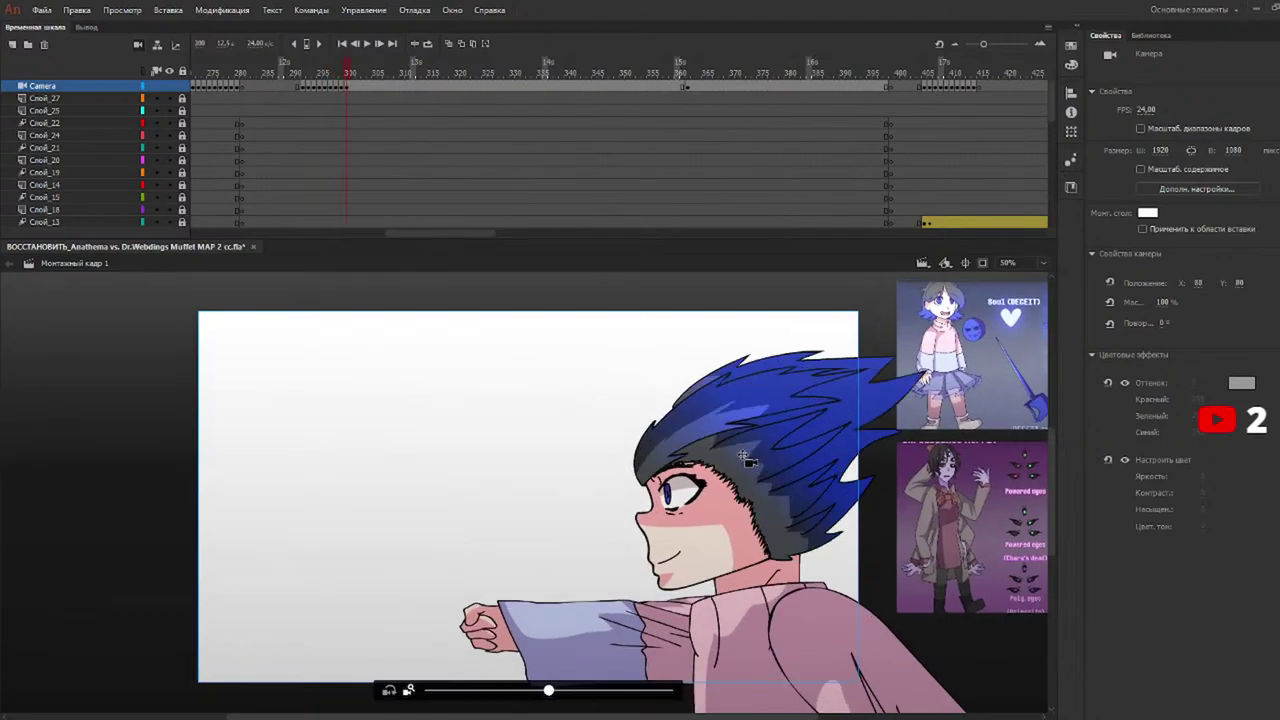
key(period)
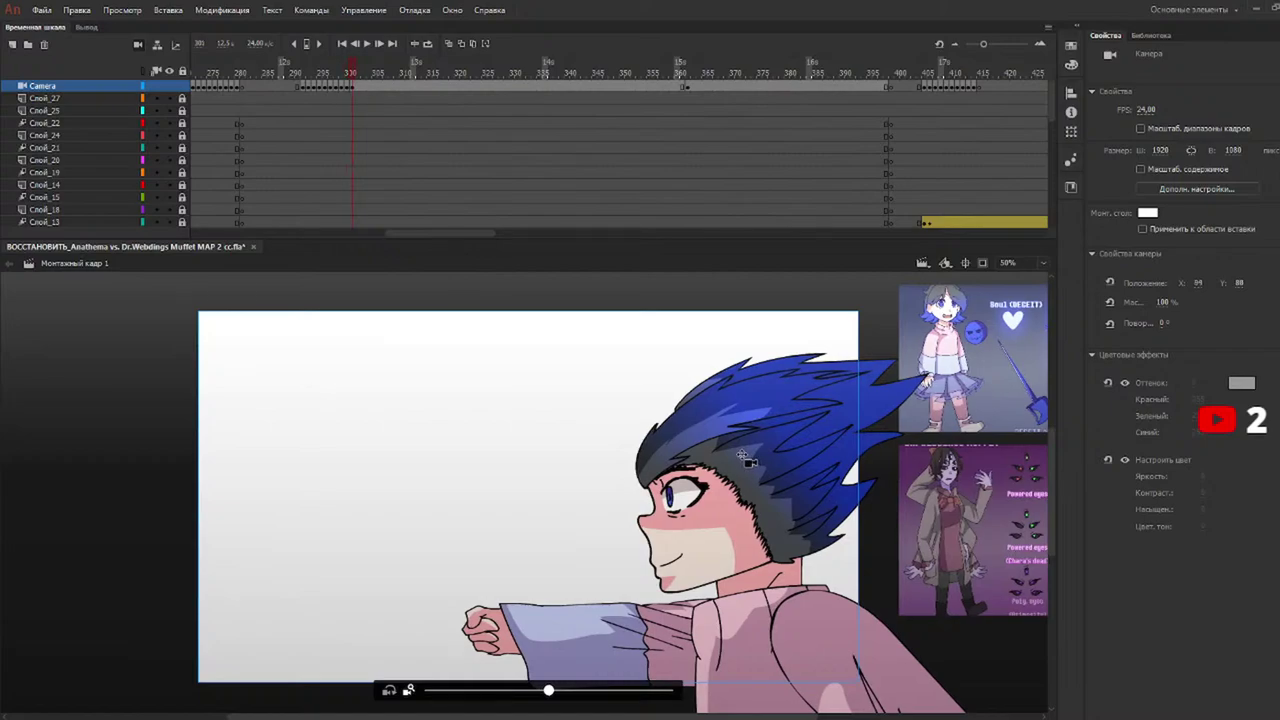
key(period)
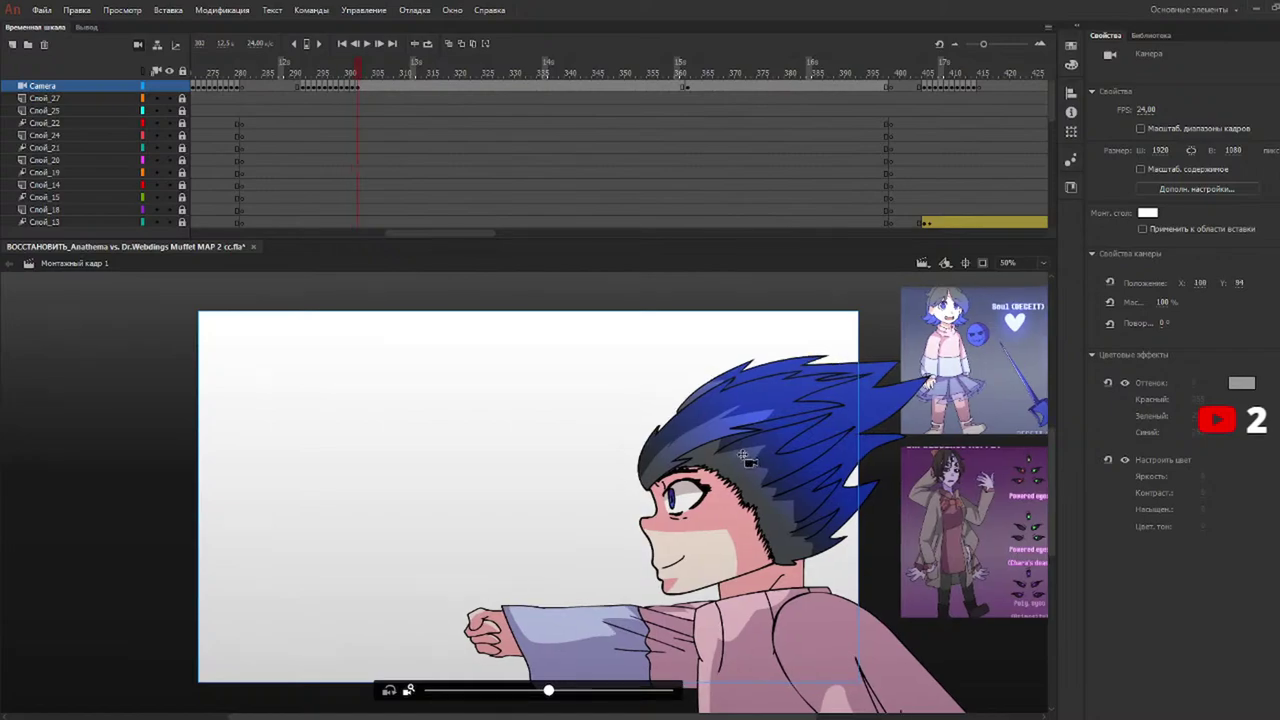
drag(743, 455, 742, 454)
key(period)
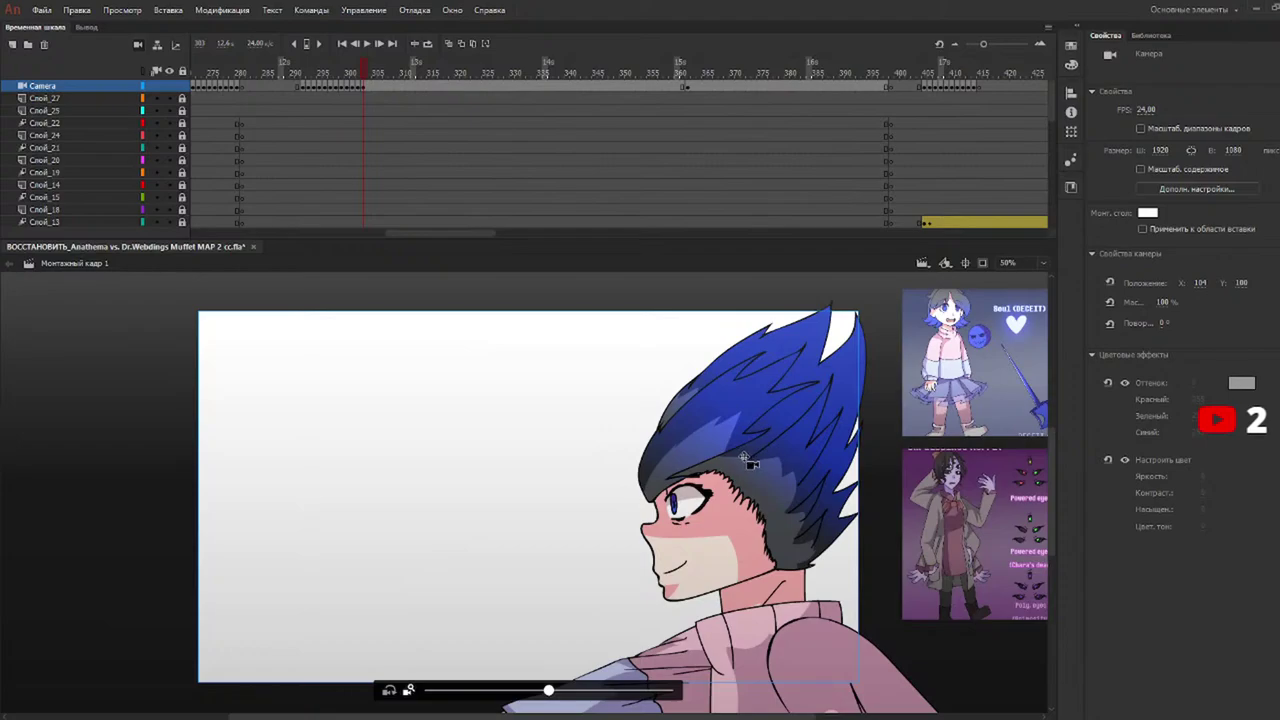
Keyframe the Camera on frames 304 to 310, reversing its vertical shift to about Y -30 at frame 310.
key(period)
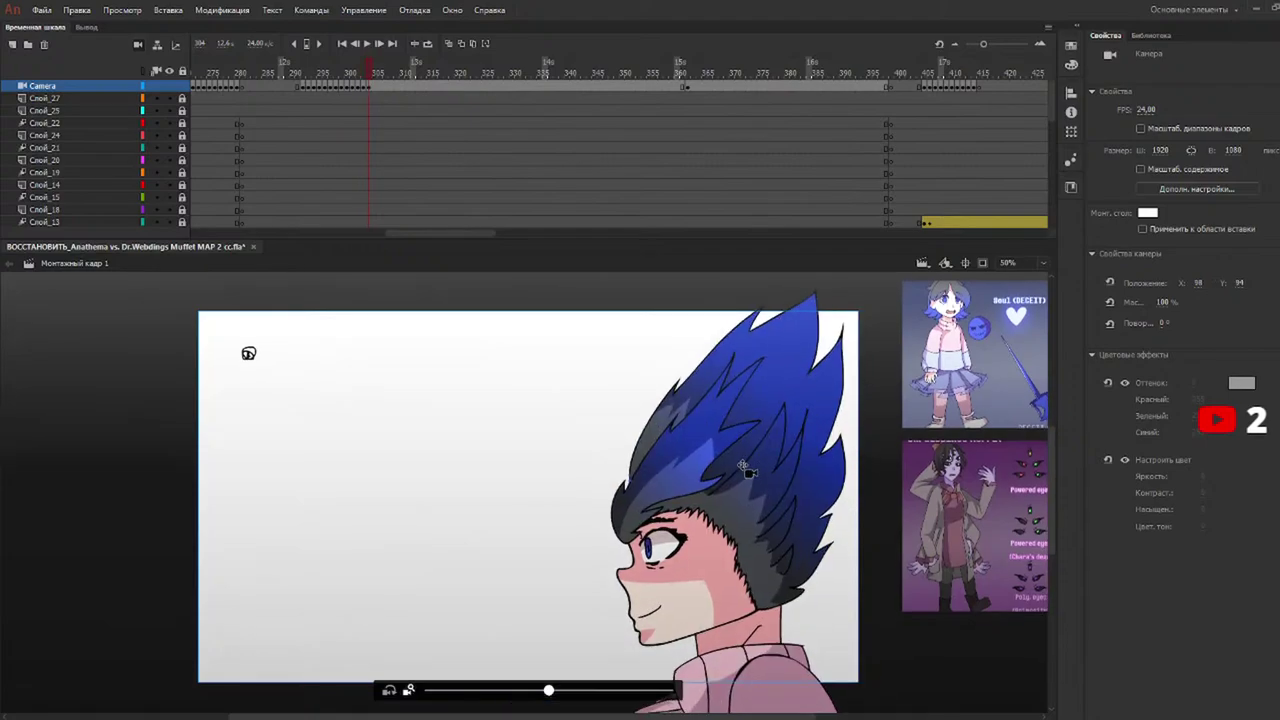
key(period)
key(period)
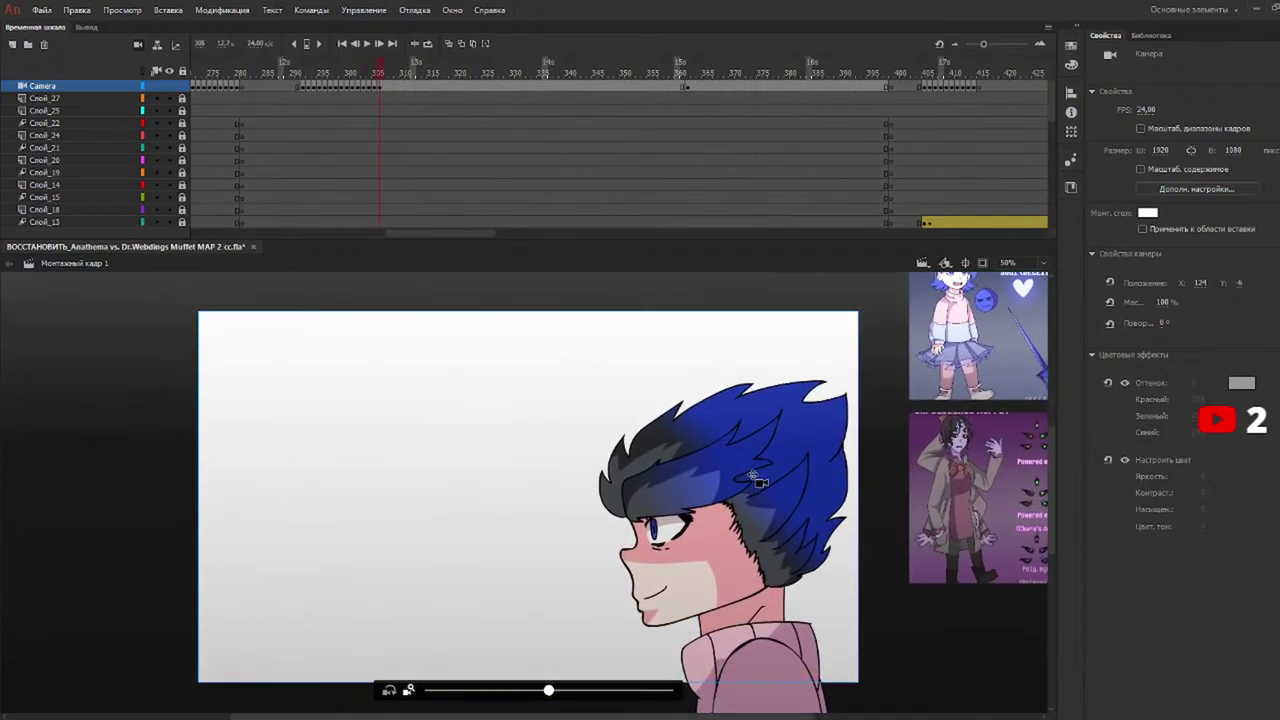
key(period)
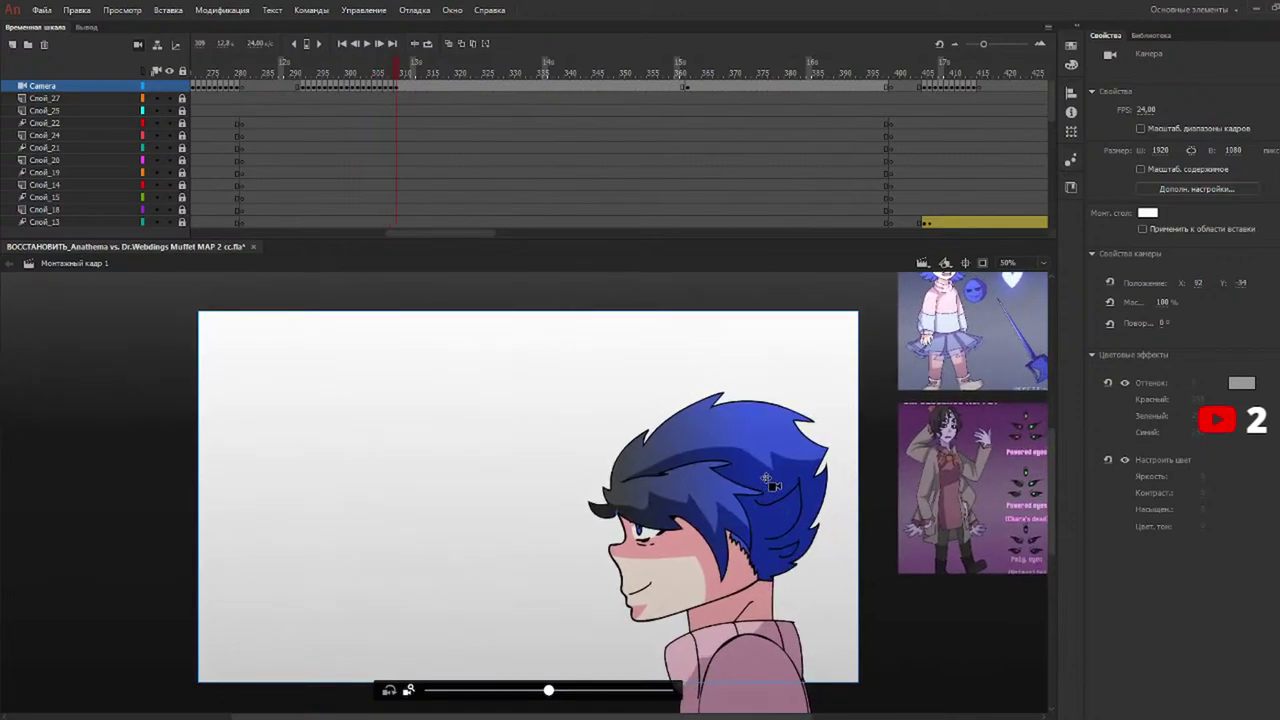
key(period)
key(period)
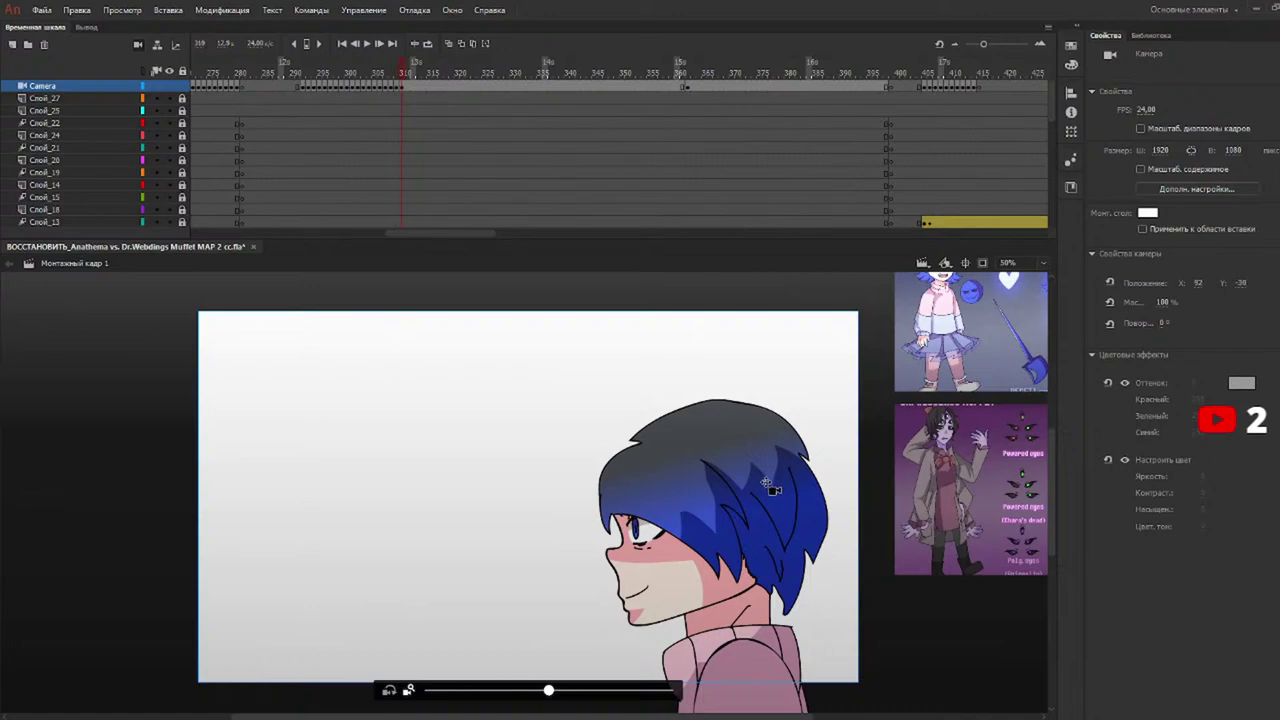
Keyframe the Camera on frames 311 to 315, moving it from about X 76, Y -24 to about Y 44.
key(period)
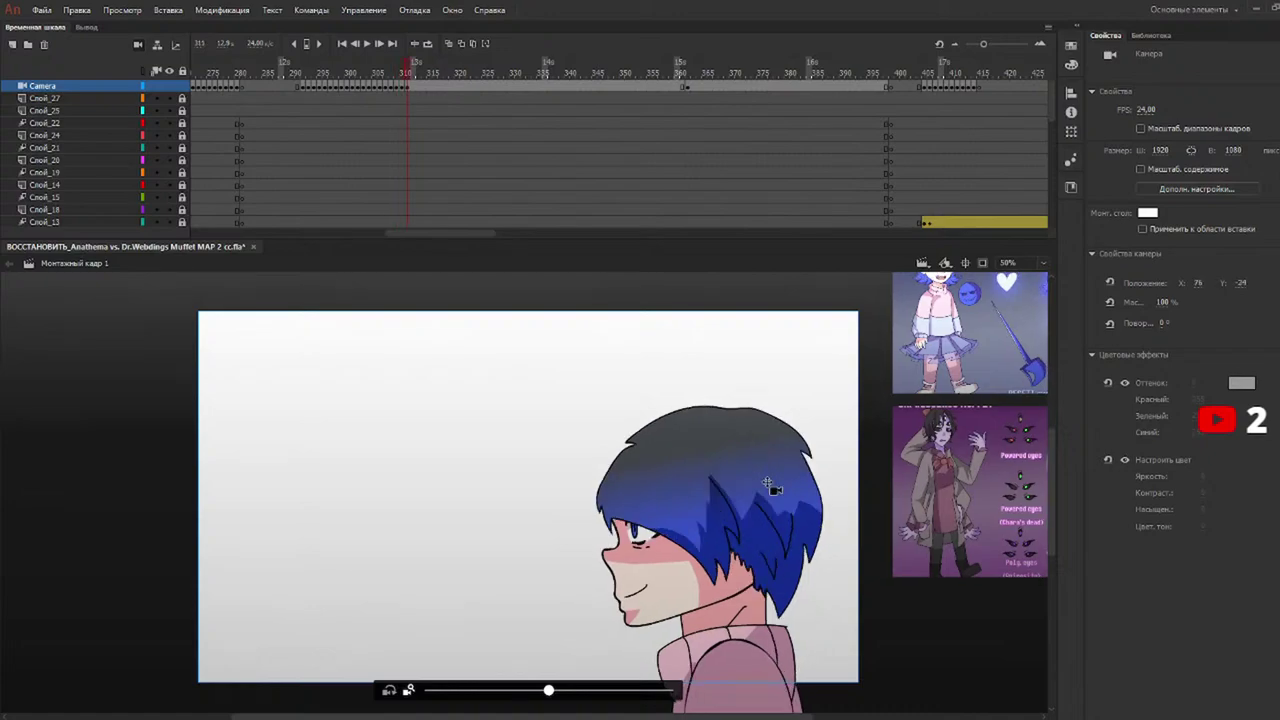
key(period)
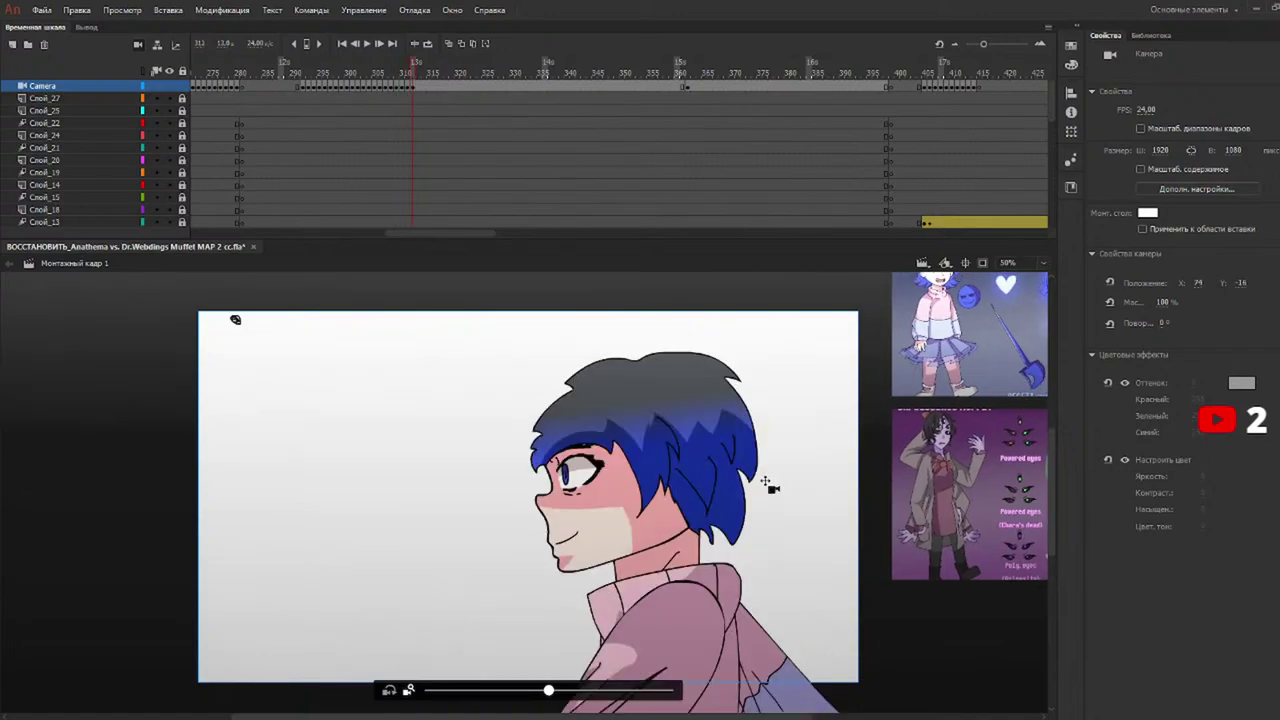
key(period)
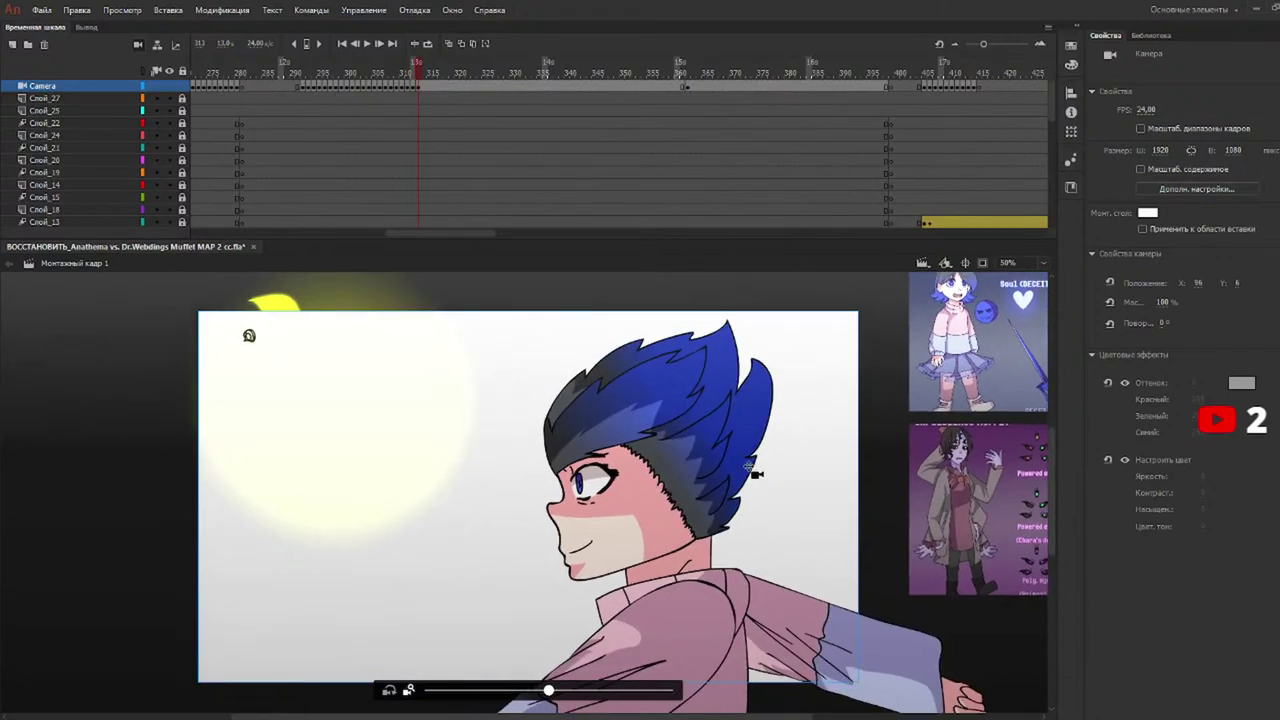
key(period)
key(period)
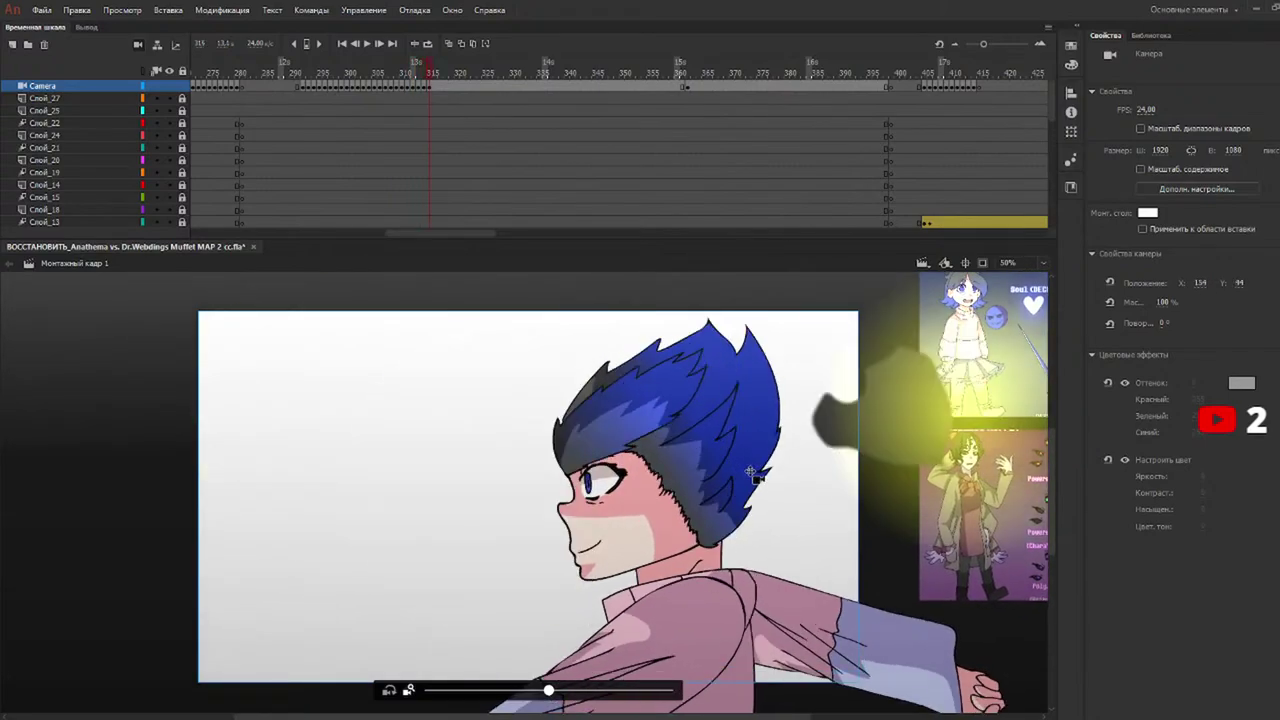
Keyframe the Camera on frames 316 to 320, continuing its drift to about X 192, Y 62.
key(period)
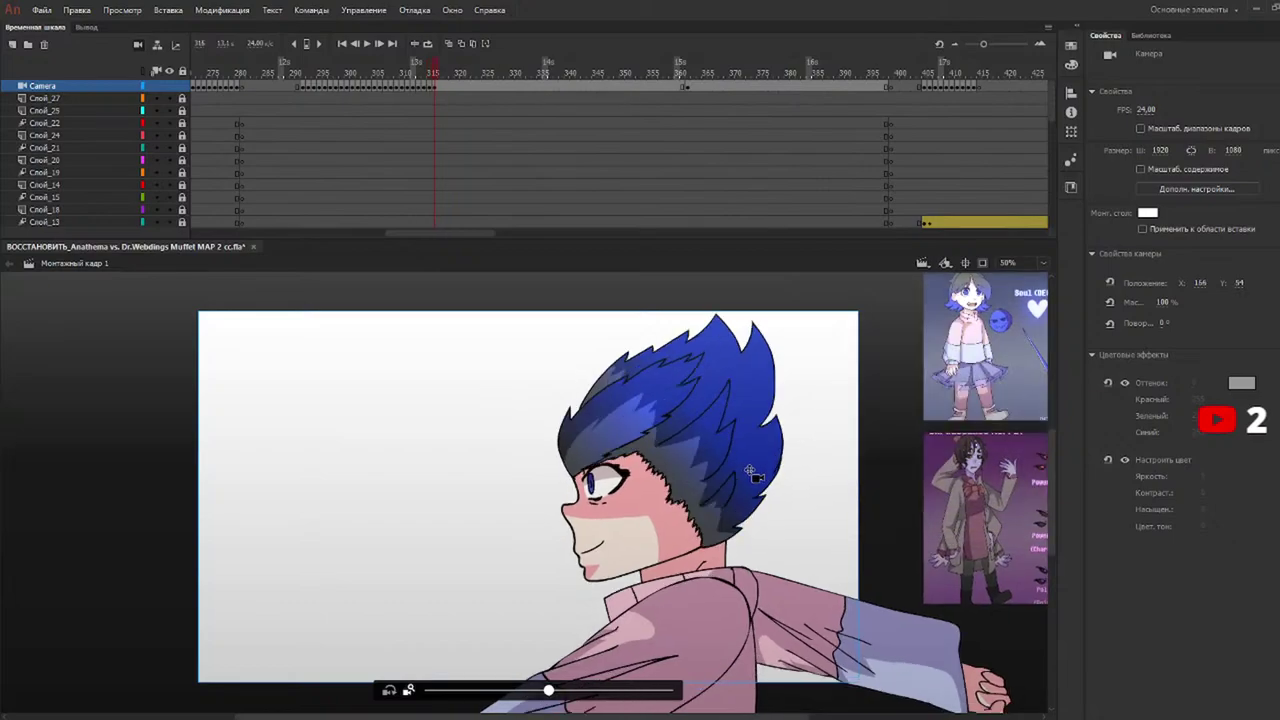
key(period)
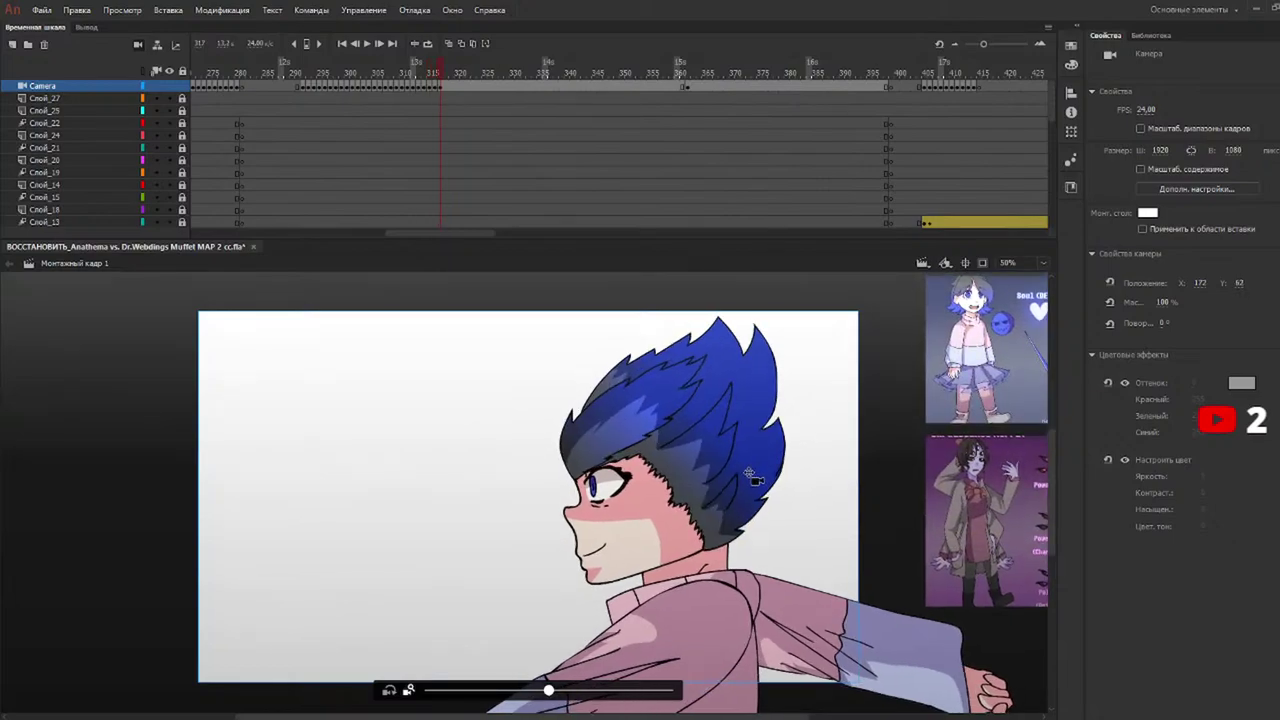
key(period)
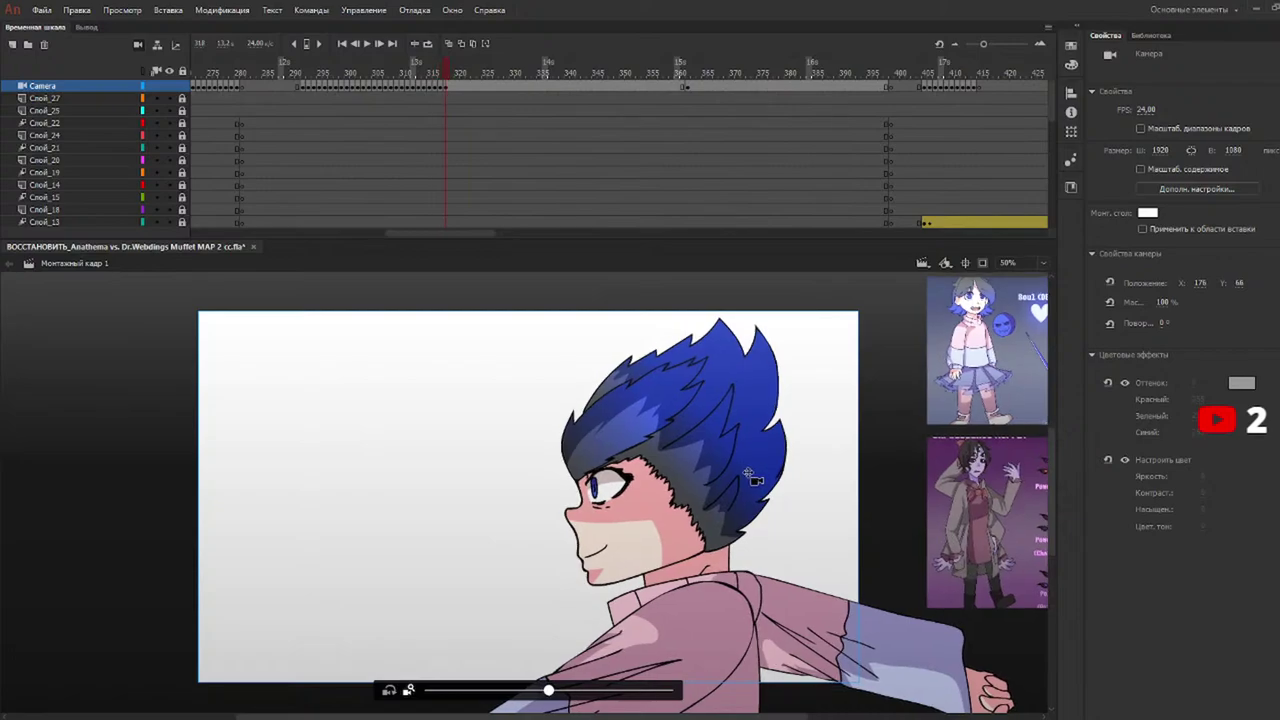
key(period)
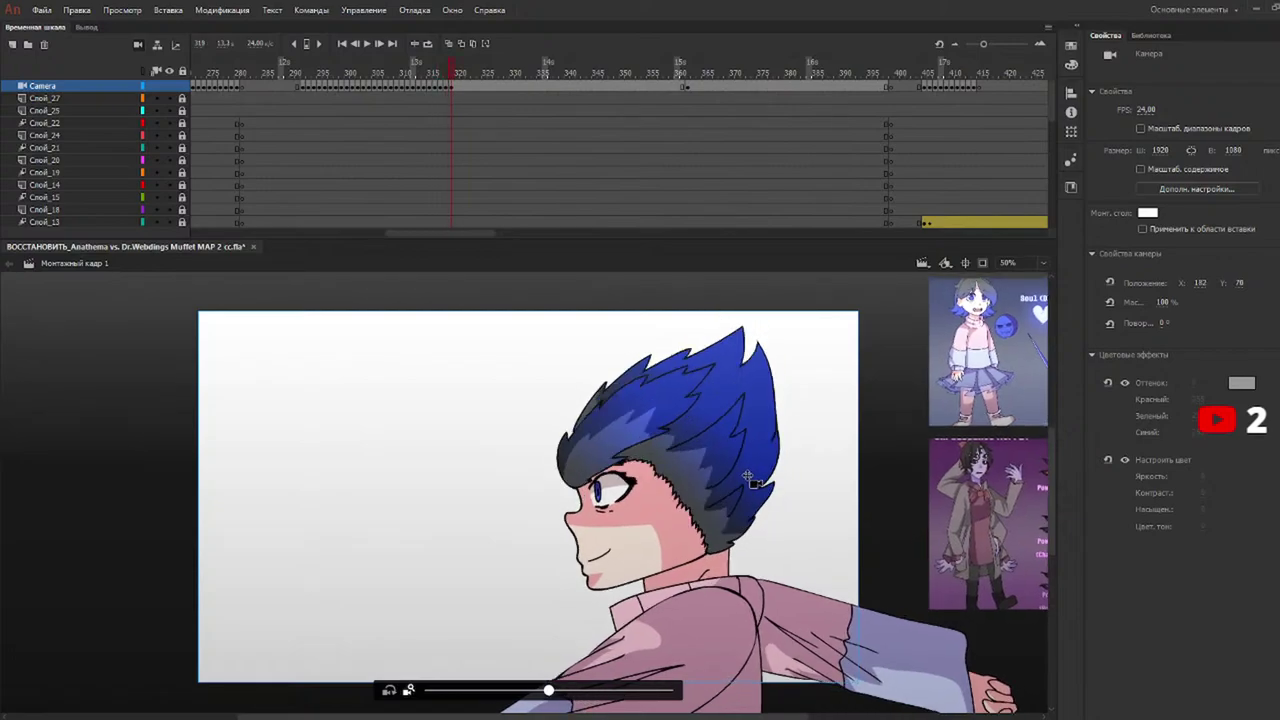
key(period)
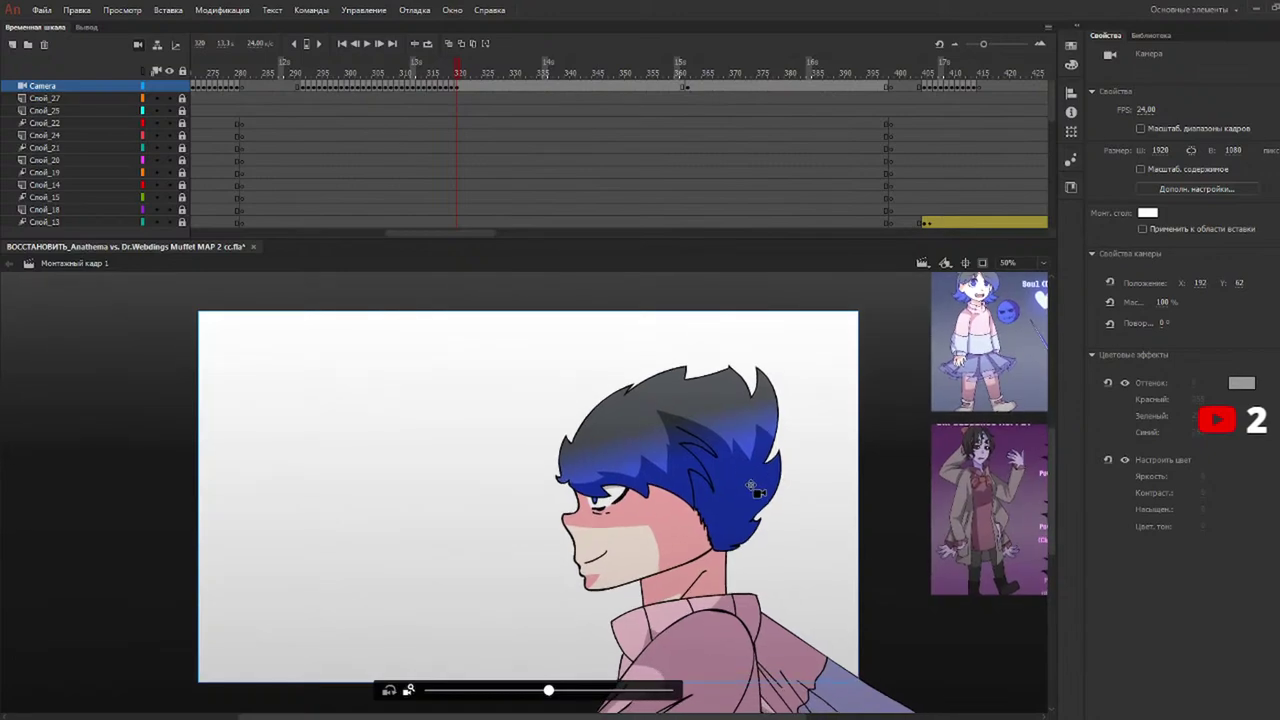
Keyframe the Camera frame by frame from 321 to 327, swinging it through about X 86, Y -68 to about X 78, Y -22.
key(period)
key(period)
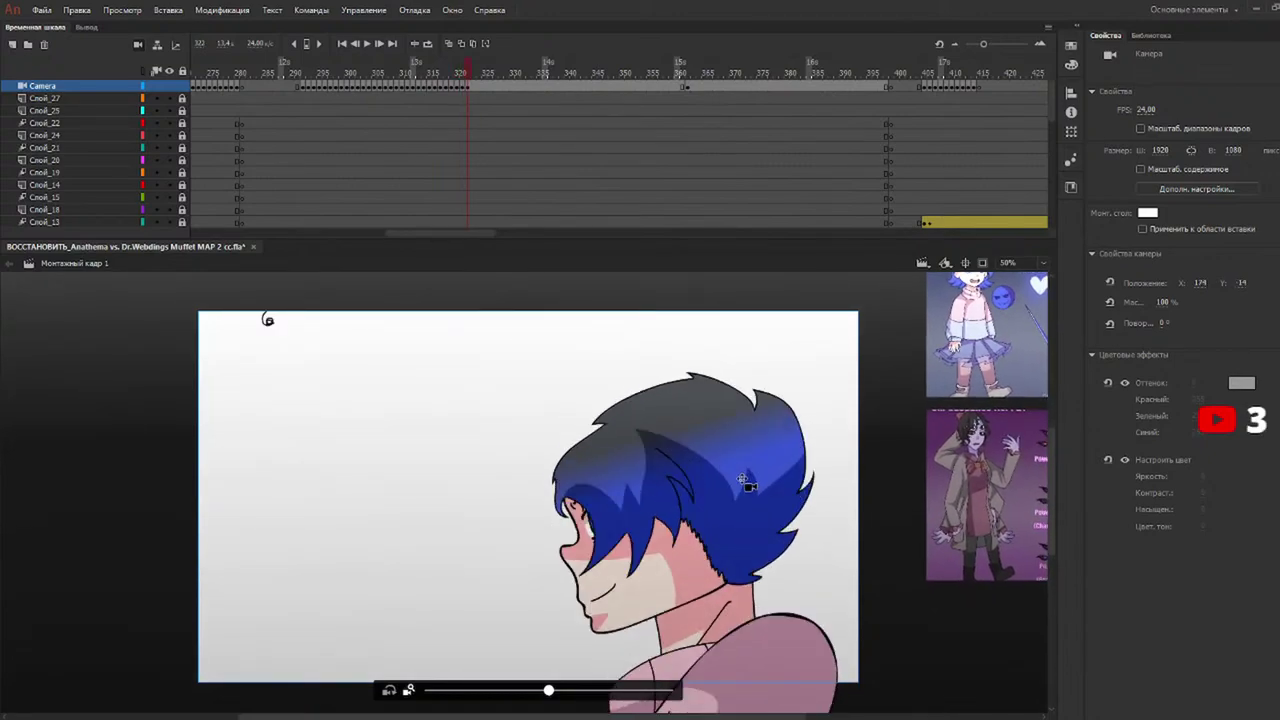
key(period)
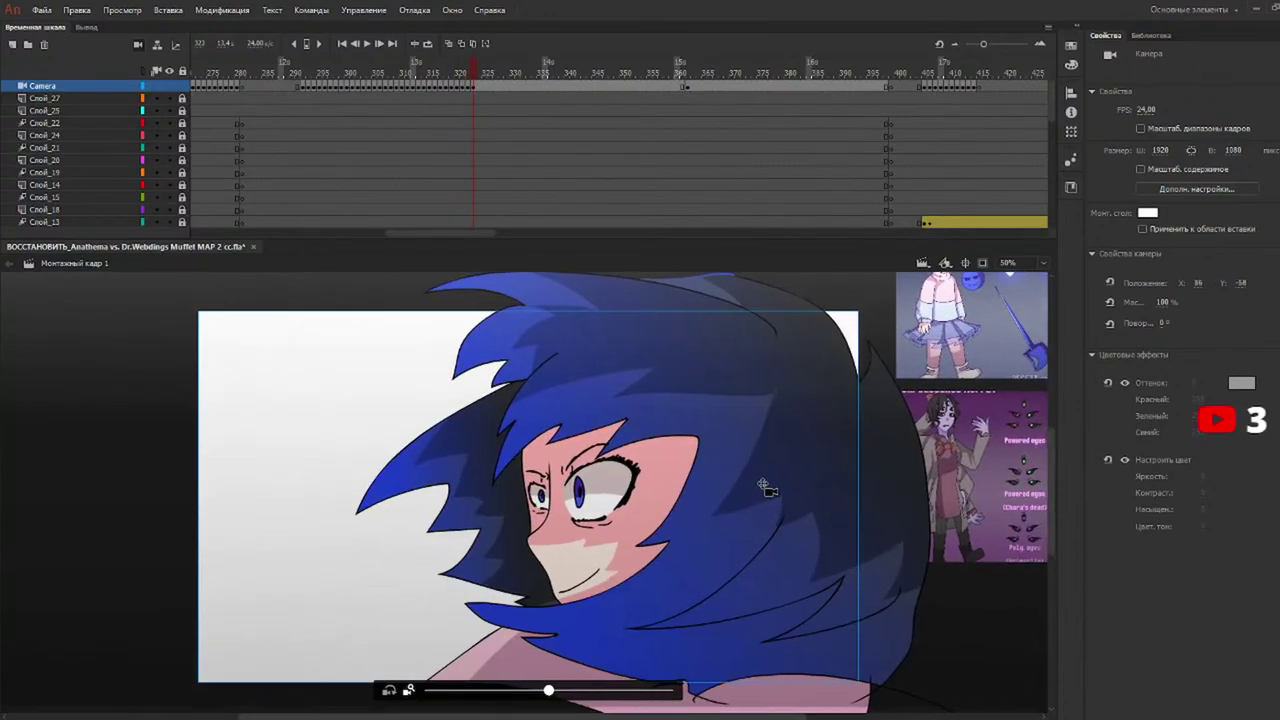
key(period)
key(period)
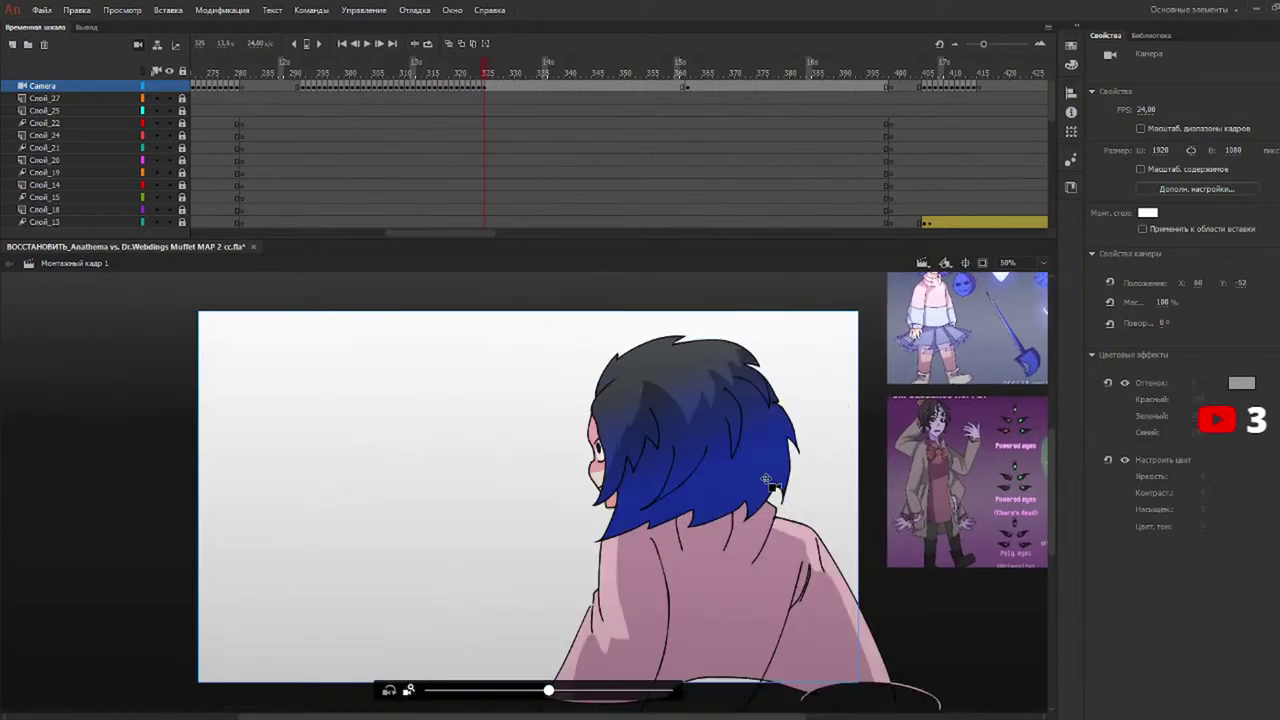
key(period)
key(period)
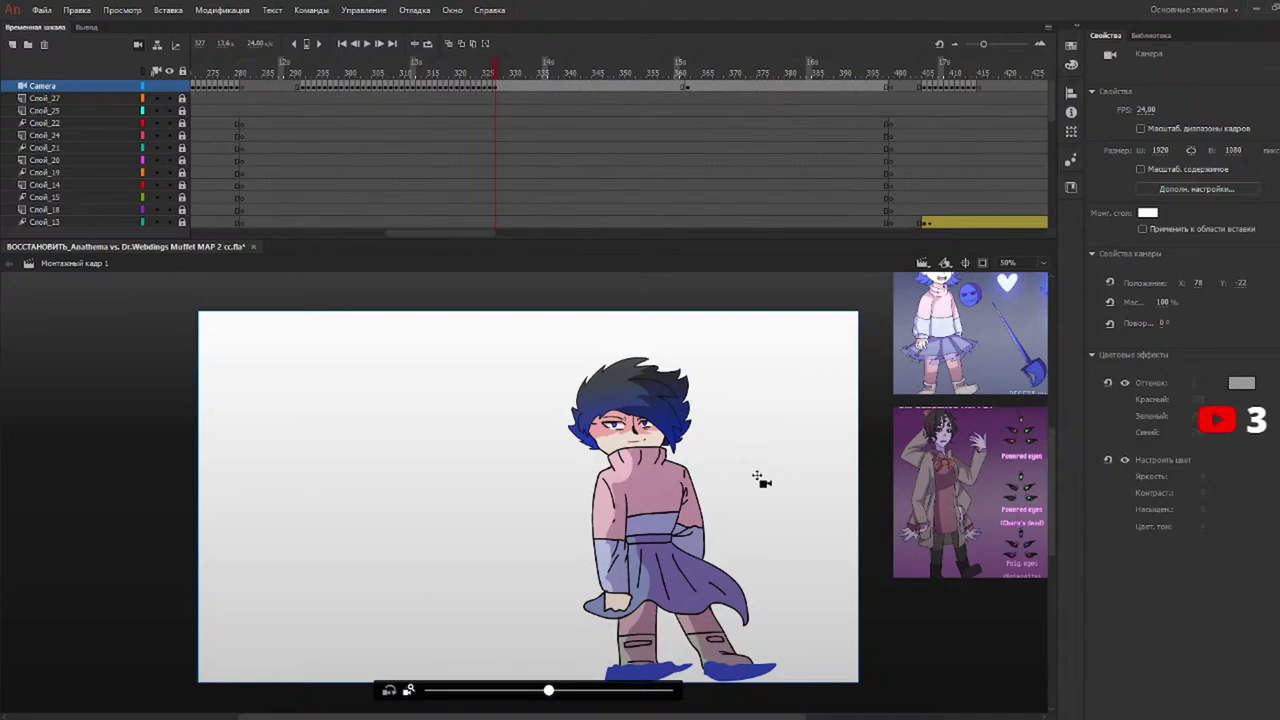
Keyframe the Camera on frames 328 to 334, shifting it gradually to about X 120, Y -6.
key(period)
drag(747, 473, 751, 475)
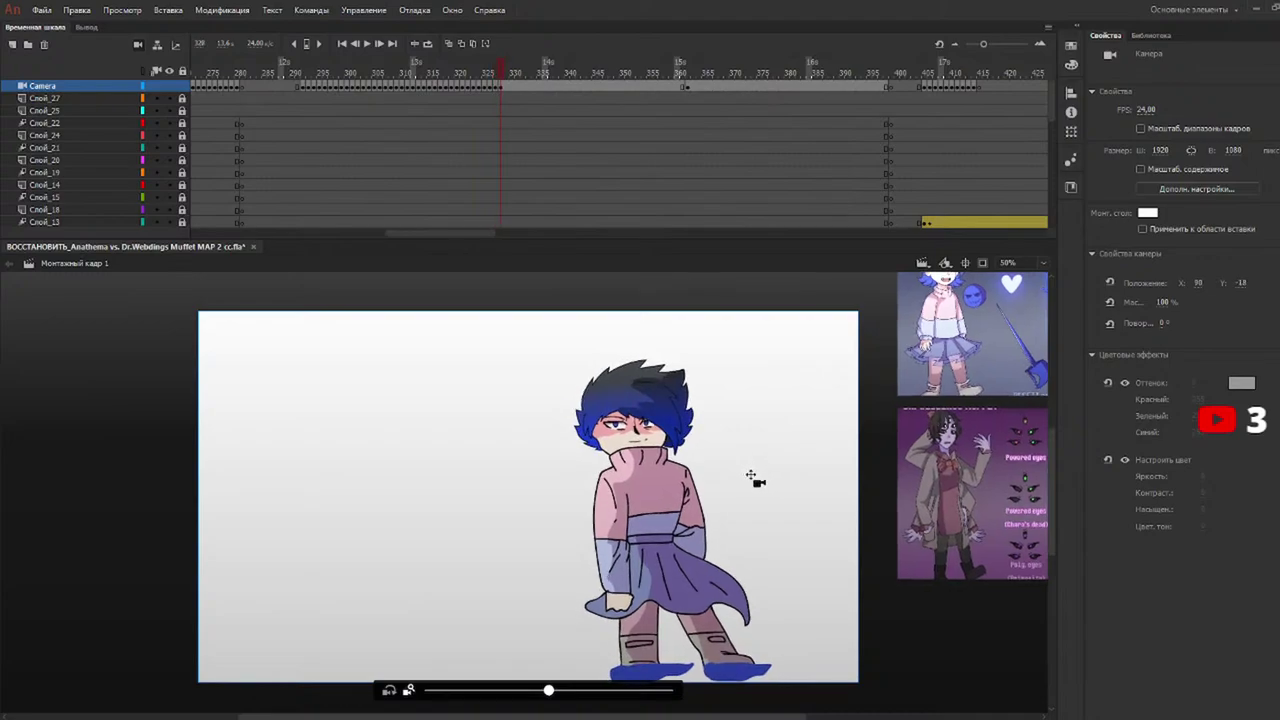
key(period)
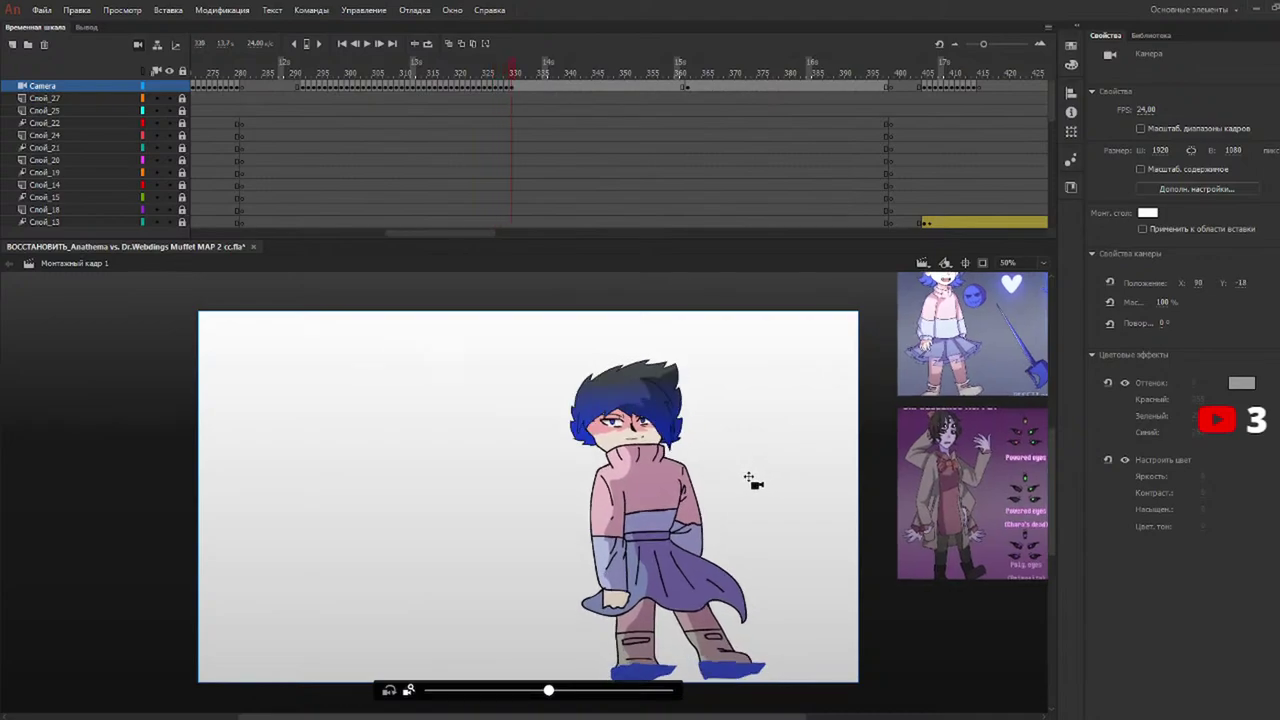
key(period)
key(period)
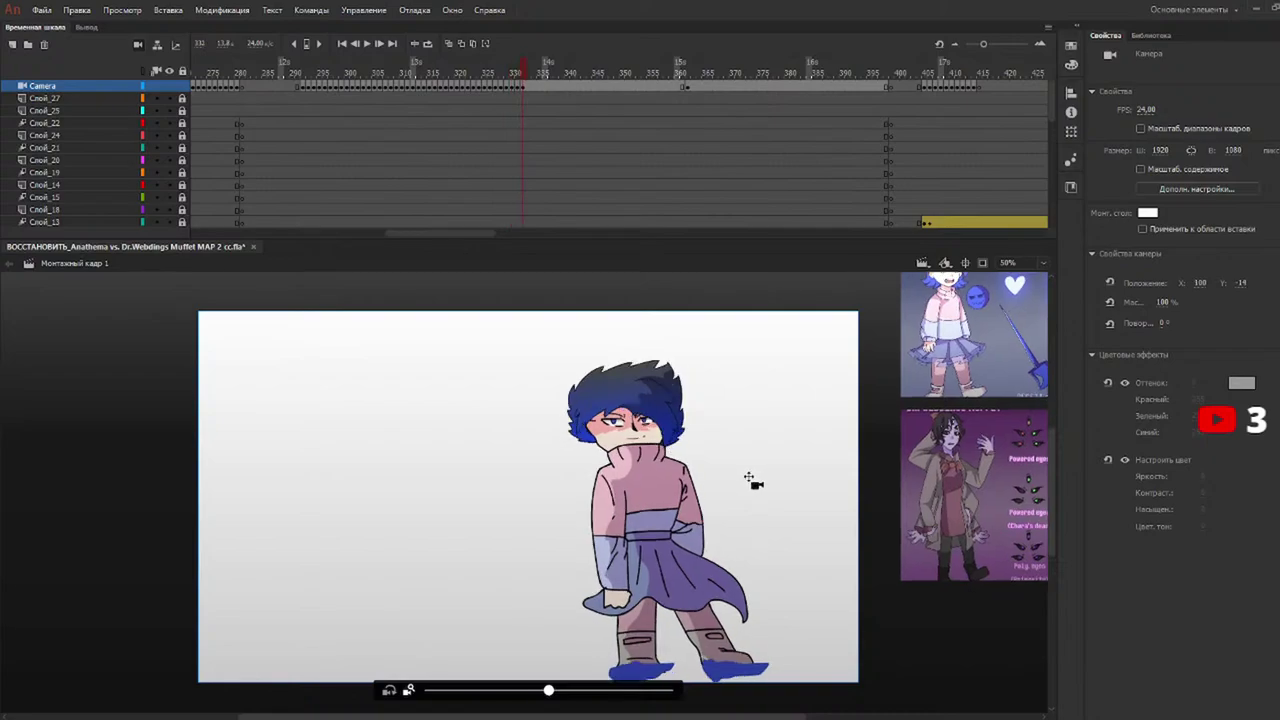
key(period)
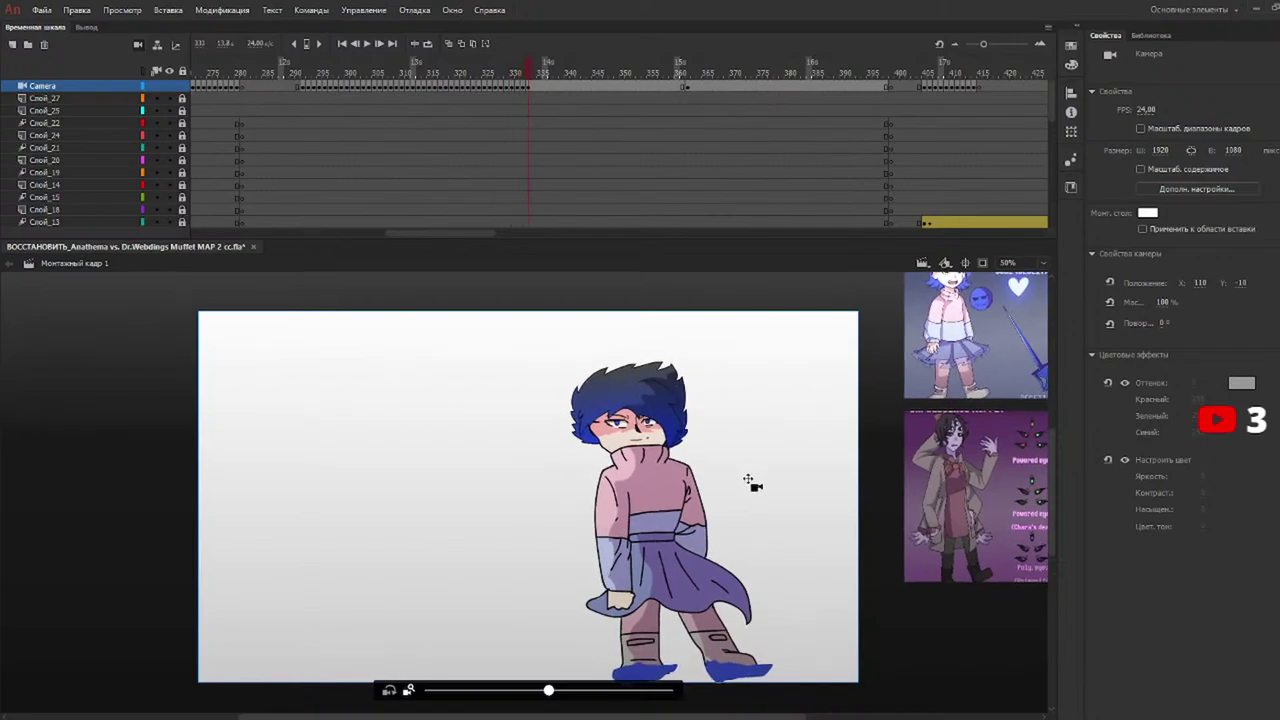
key(period)
drag(744, 477, 745, 479)
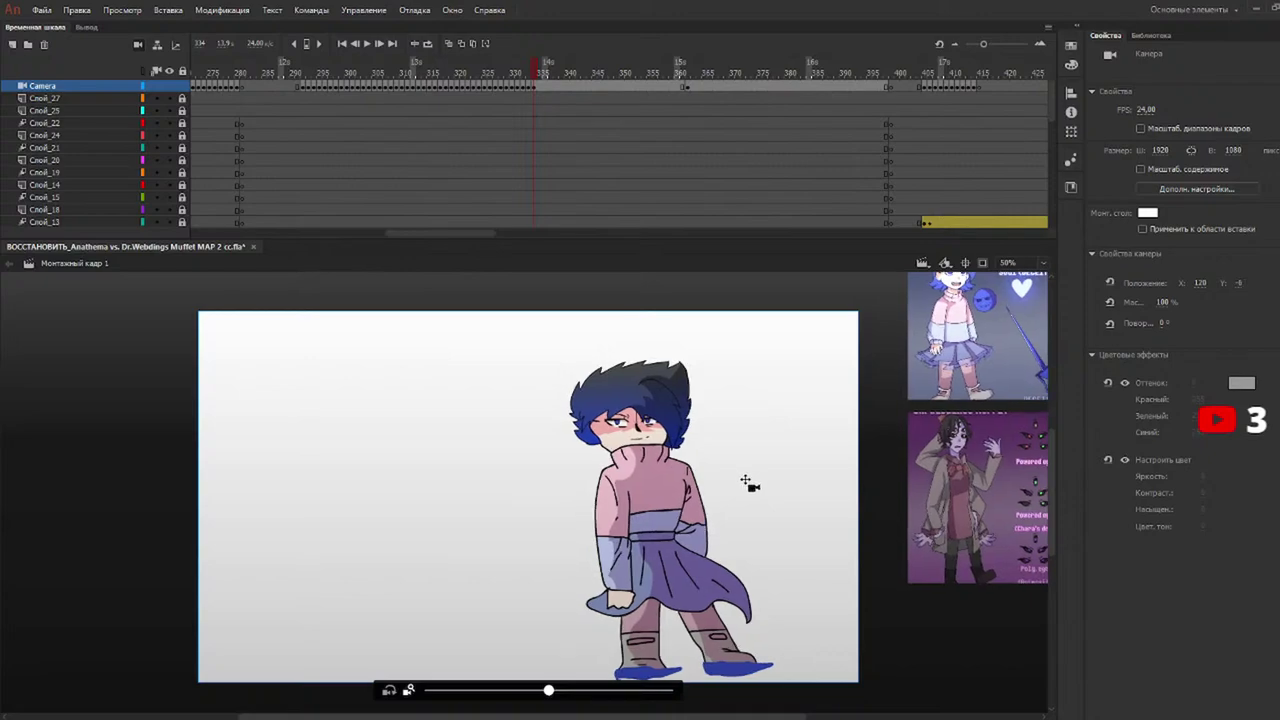
Continue the slow Camera drift with keyframes on frames 335 to 343, ending at about X 144, Y 8.
key(period)
key(period)
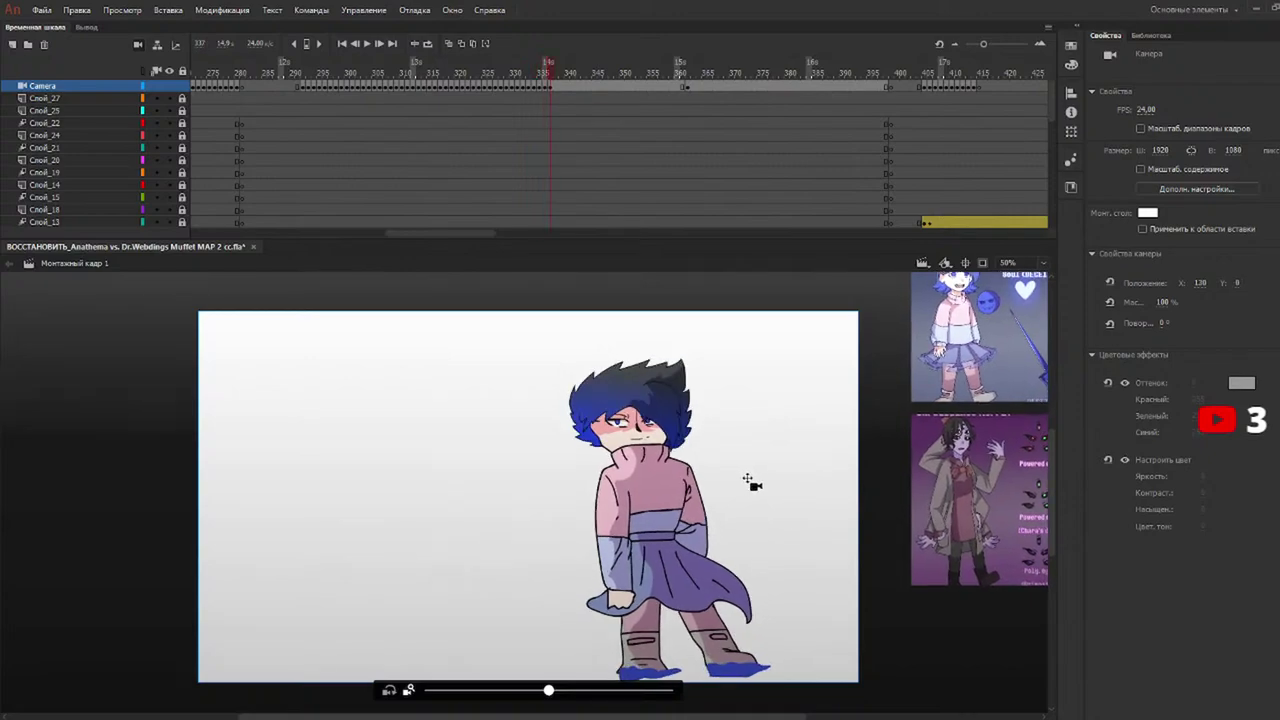
key(period)
key(period)
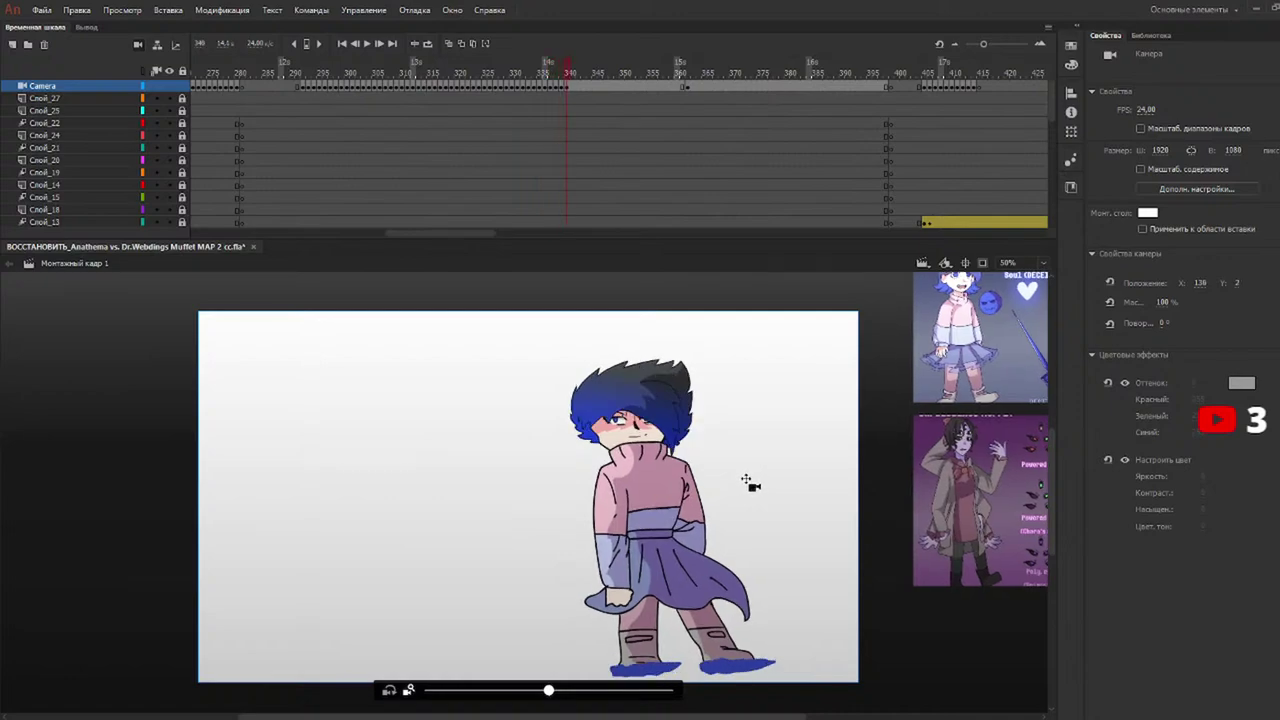
key(period)
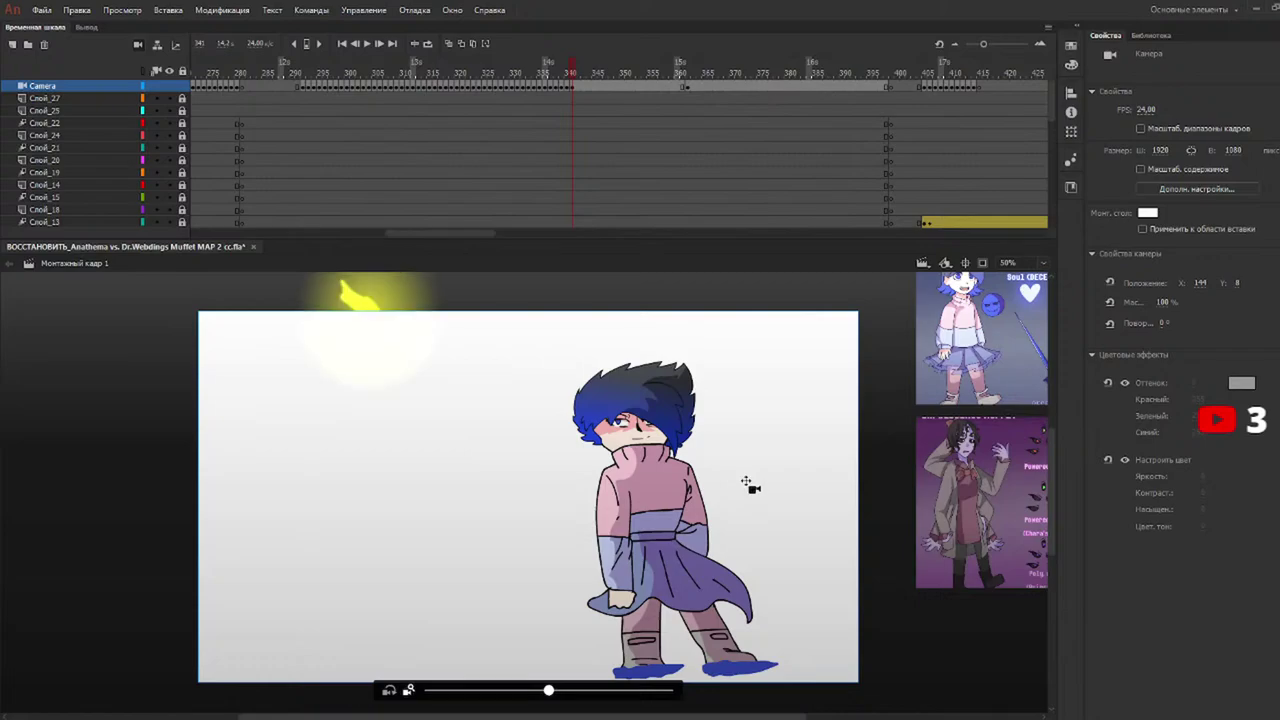
key(period)
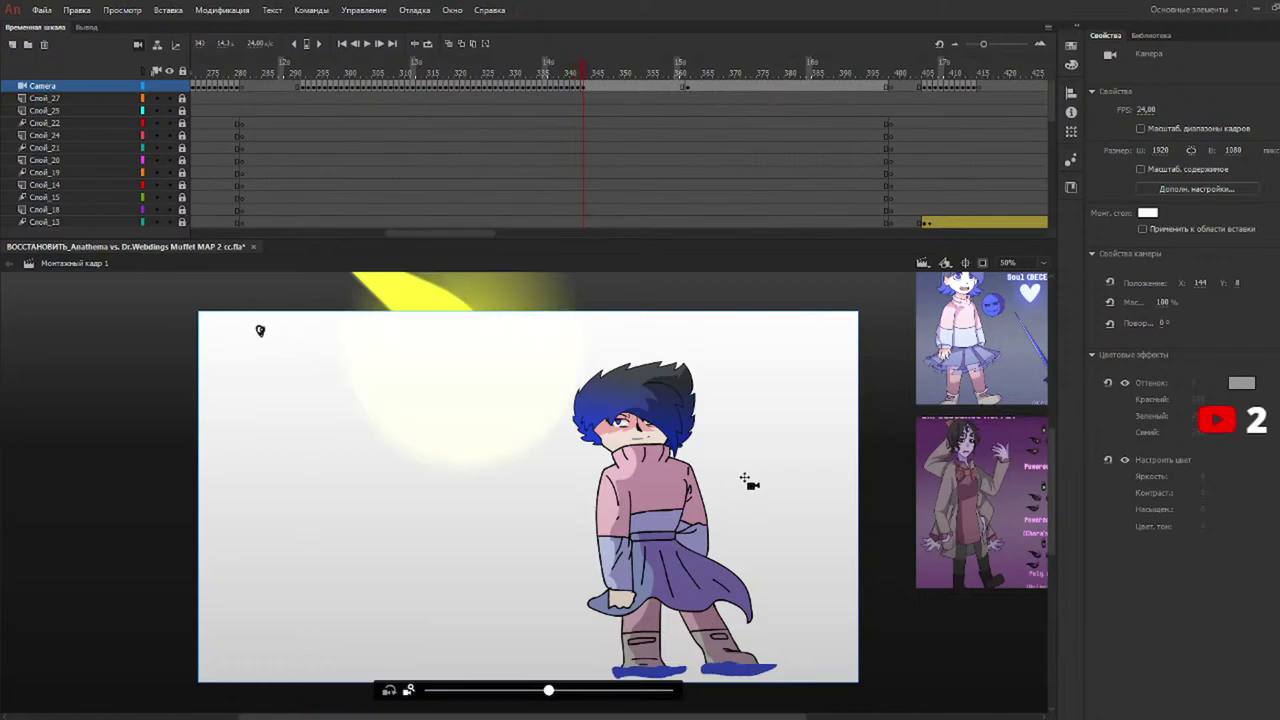
Keyframe the Camera on frames 344 to 347, dipping it to about Y -16 and ending at about X 128, Y 4.
key(period)
key(period)
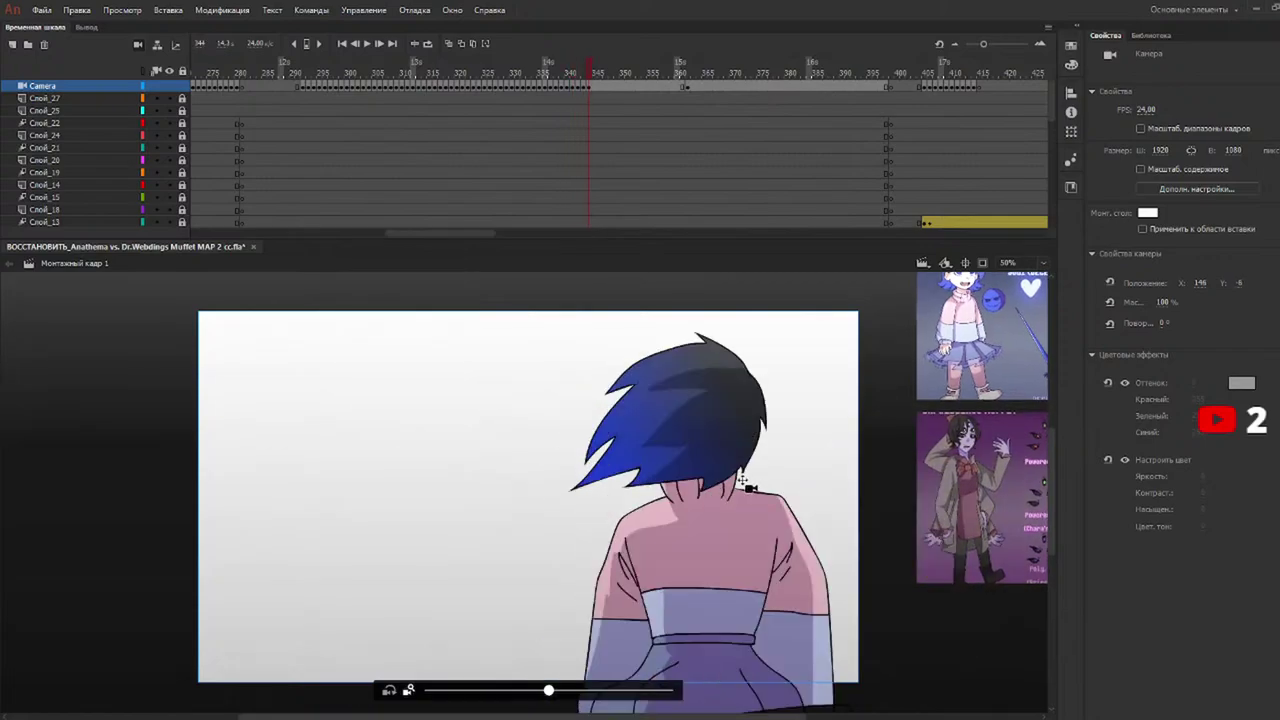
key(period)
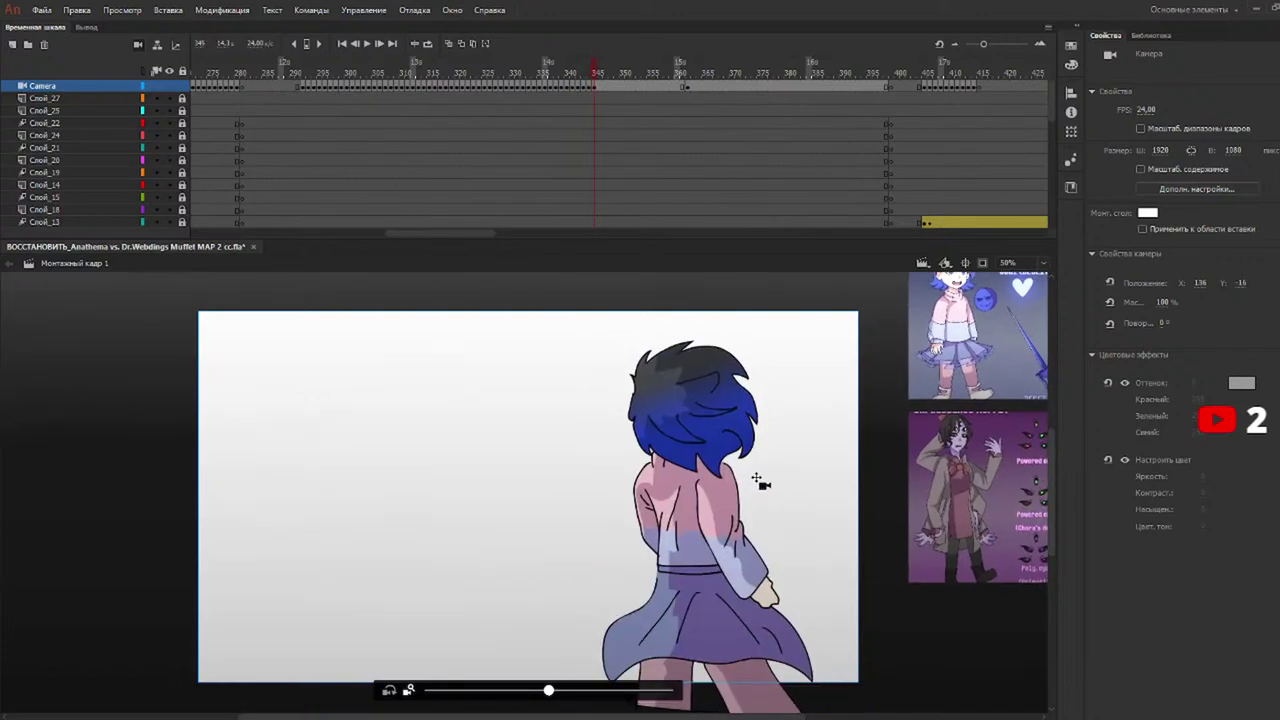
key(period)
key(period)
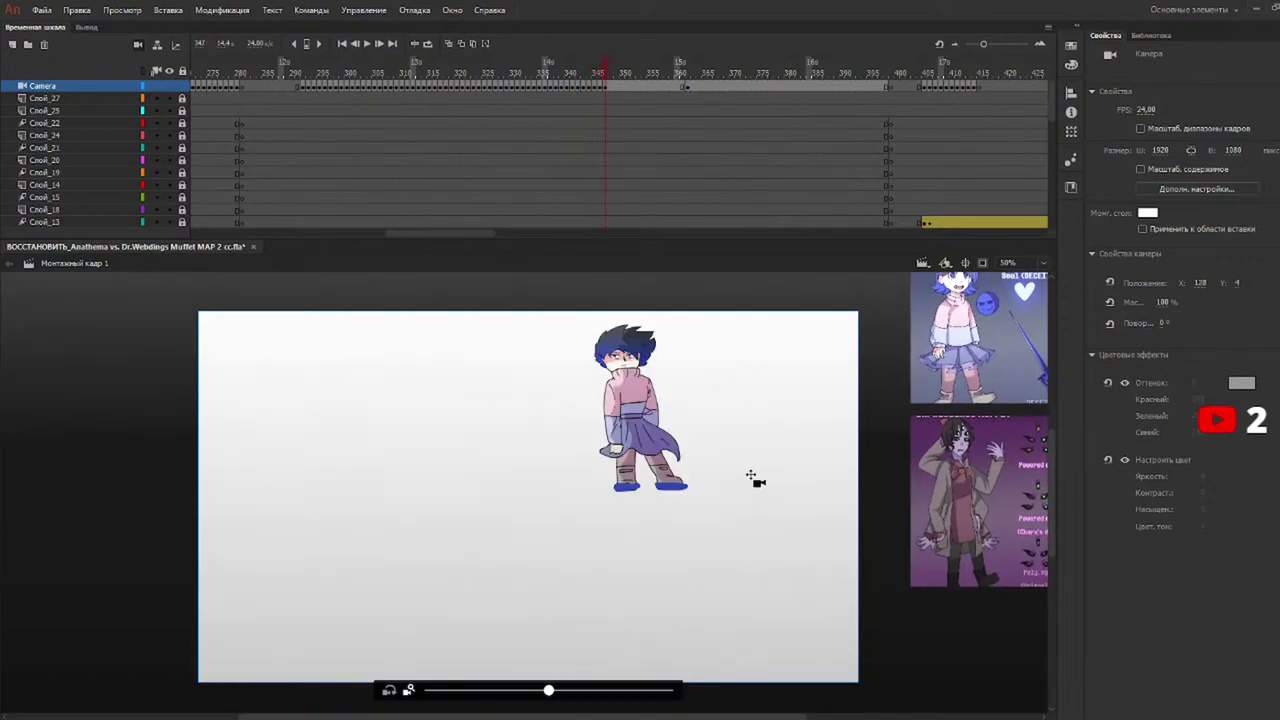
Keyframe the Camera frame by frame from 348 to 354, moving it gradually to about X 156, Y 32.
drag(749, 474, 743, 471)
key(period)
key(period)
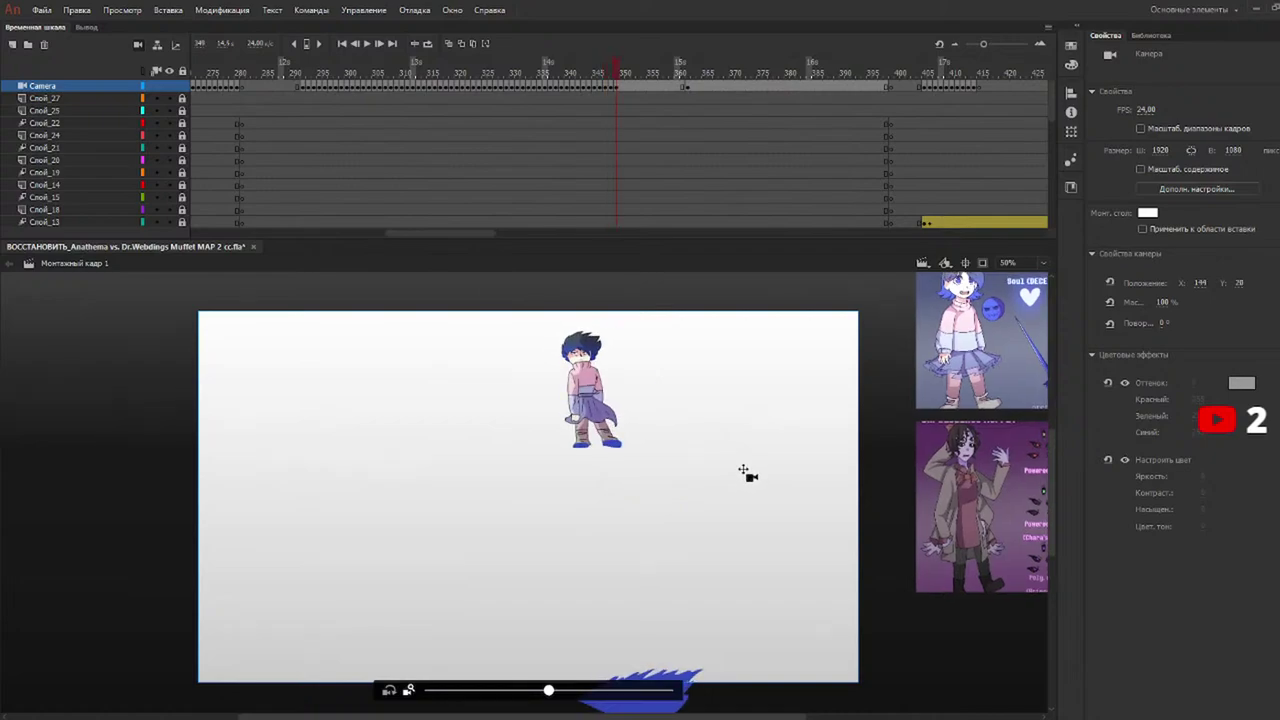
drag(740, 468, 739, 469)
key(period)
key(period)
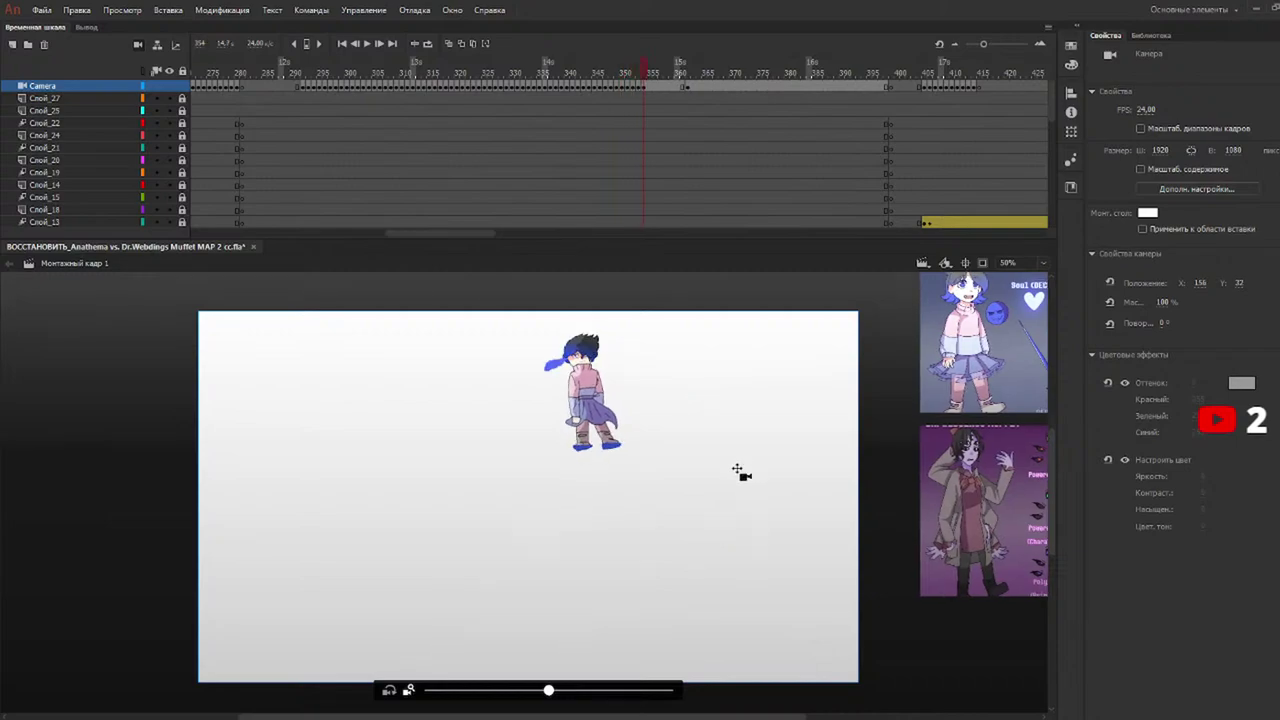
Keyframe the Camera on frames 355 to 361, drifting to about X 182, Y 32, and shifting it to about X 152, Y -10 on frame 361.
drag(733, 471, 731, 470)
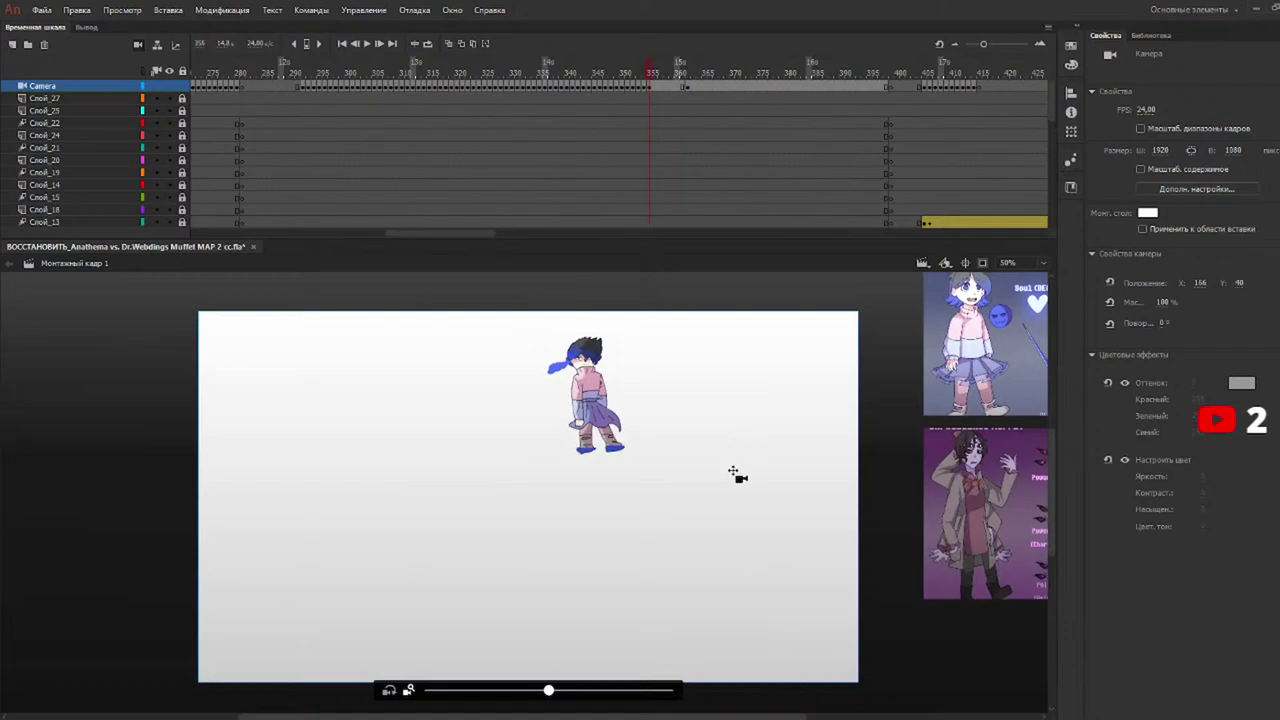
key(period)
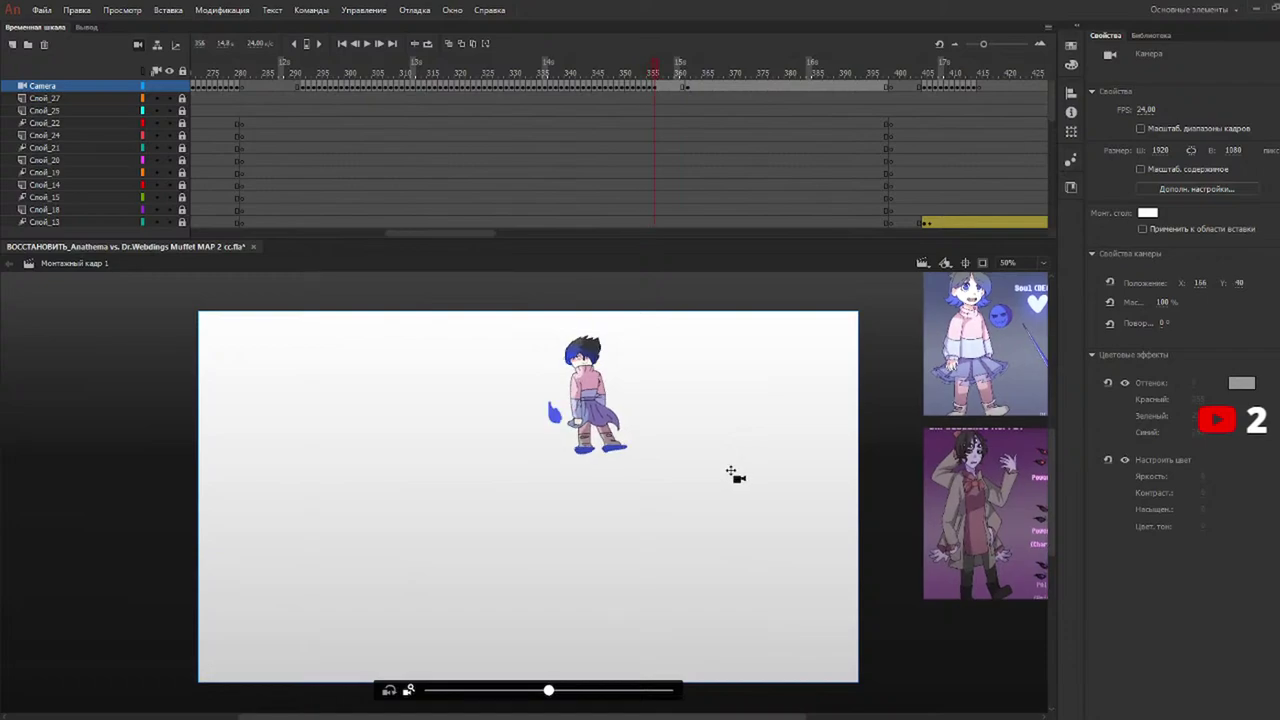
drag(731, 471, 731, 472)
key(period)
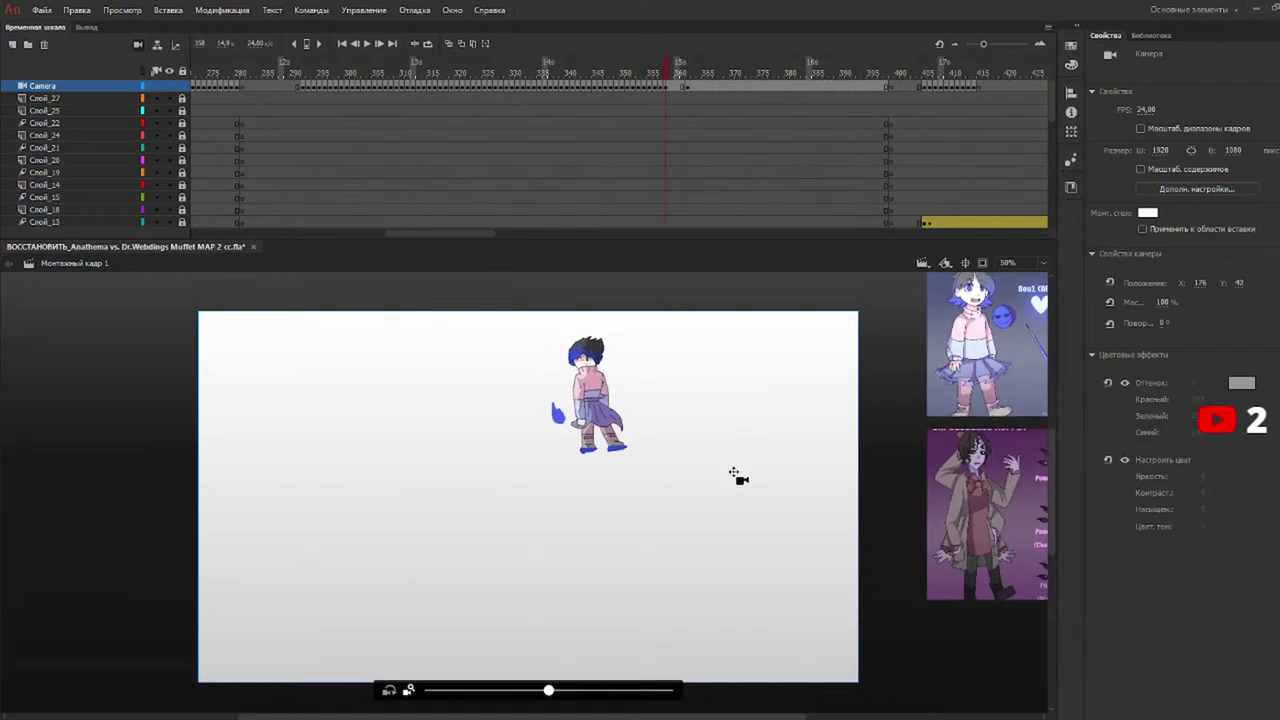
key(period)
key(period)
key(period)
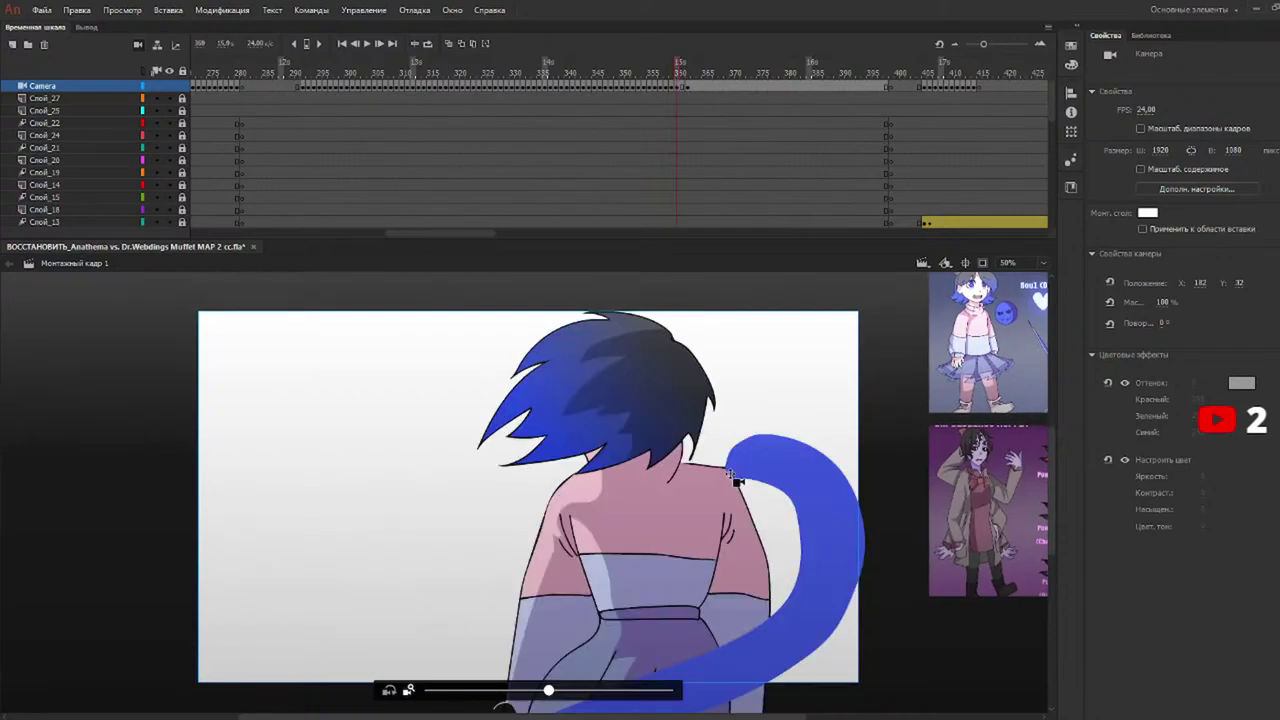
drag(740, 484, 730, 472)
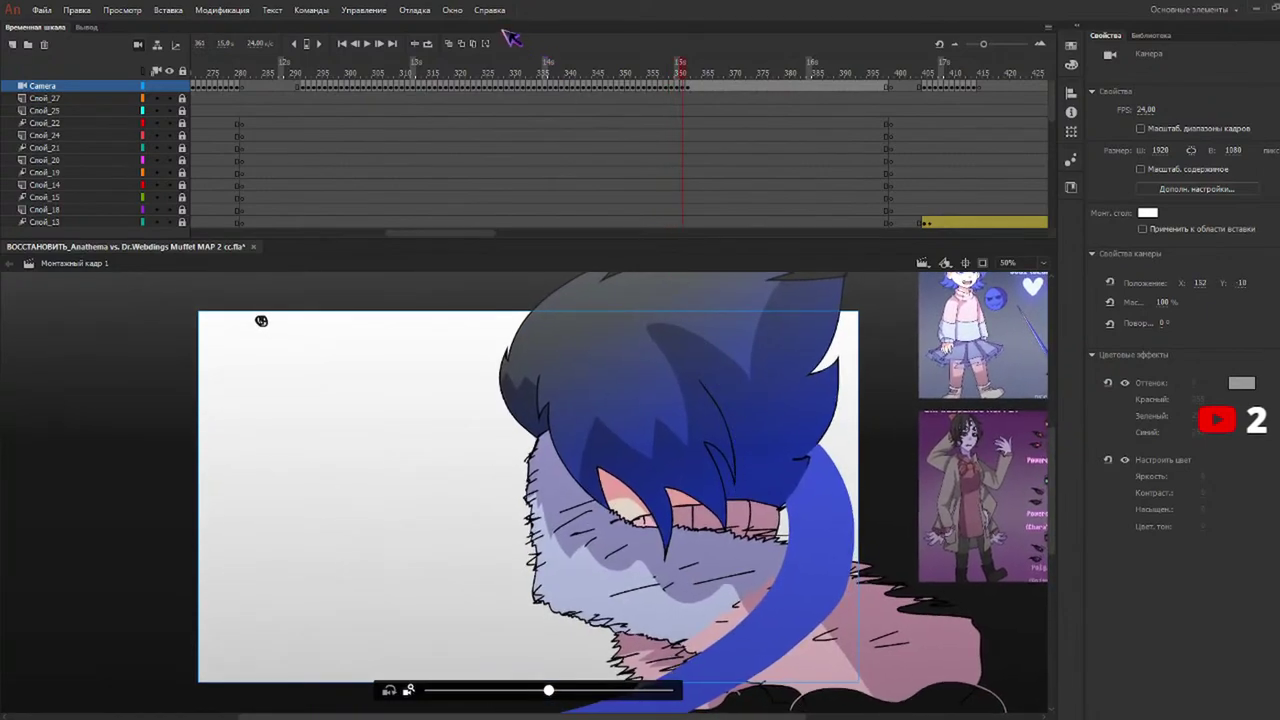
Play back the animation from around frames 271 and 326 to check the camera shake.
drag(680, 62, 172, 88)
key(Return)
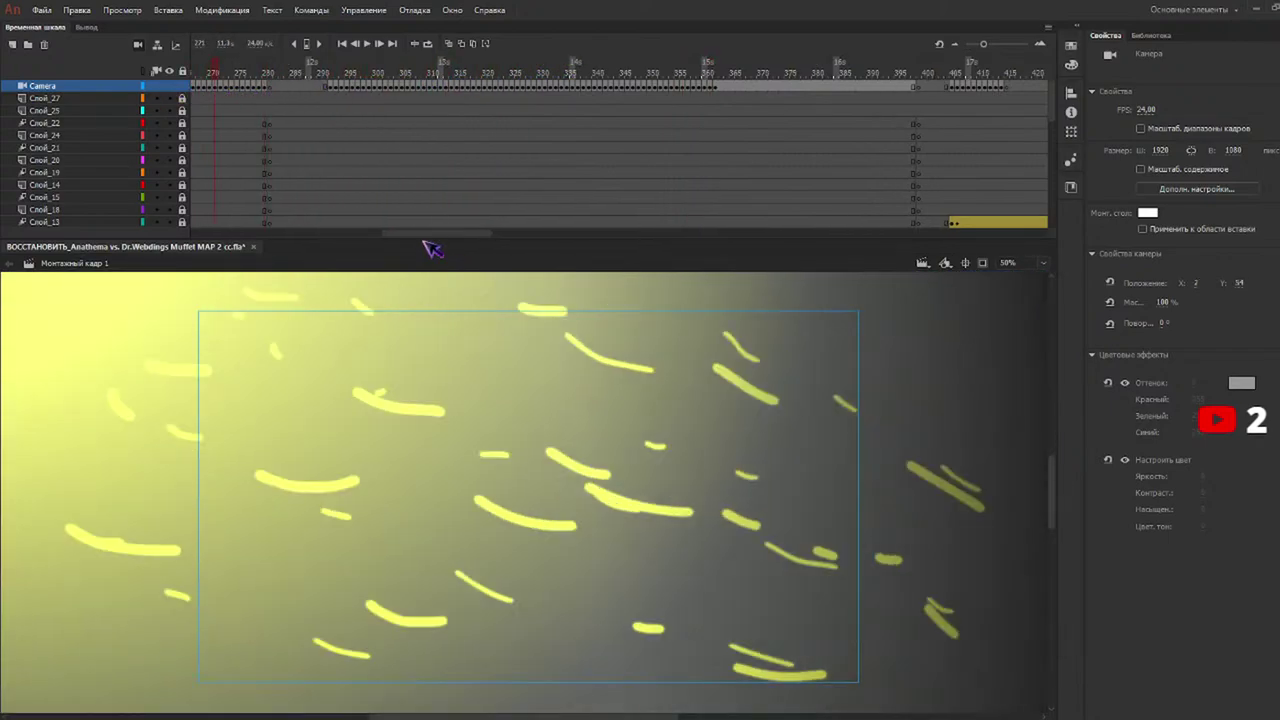
key(Return)
click(266, 72)
key(Return)
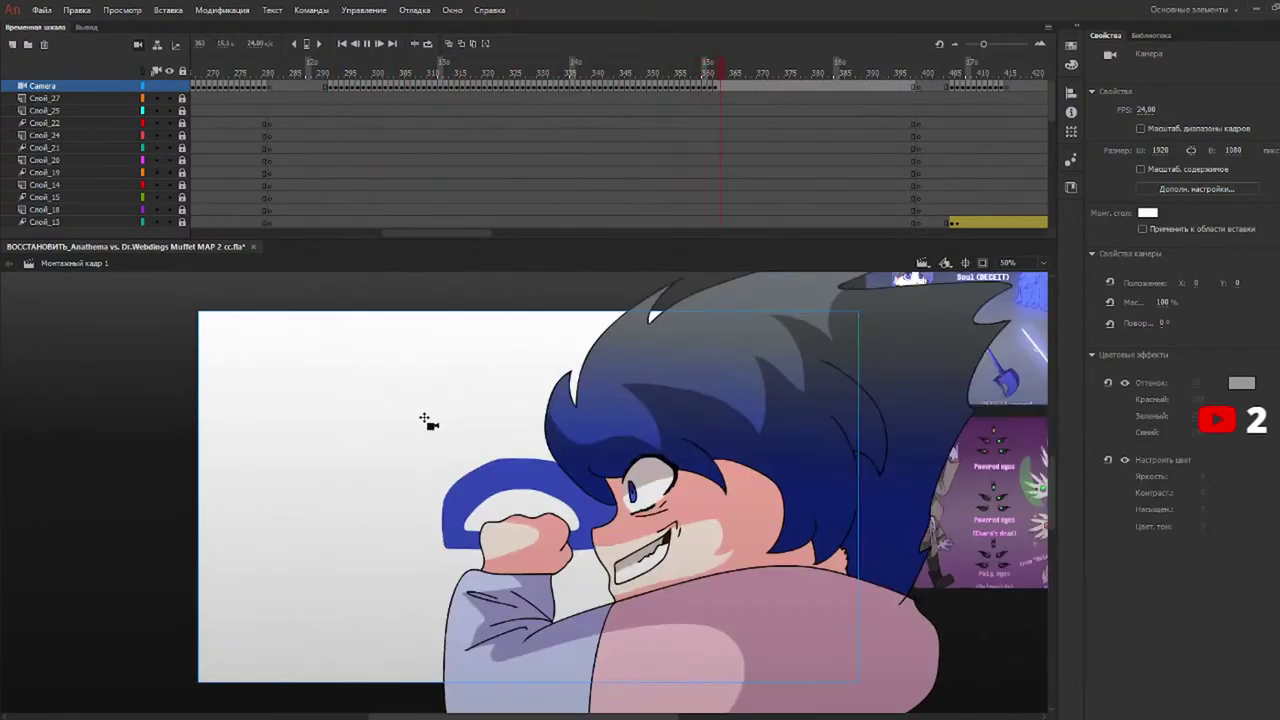
click(527, 74)
key(Return)
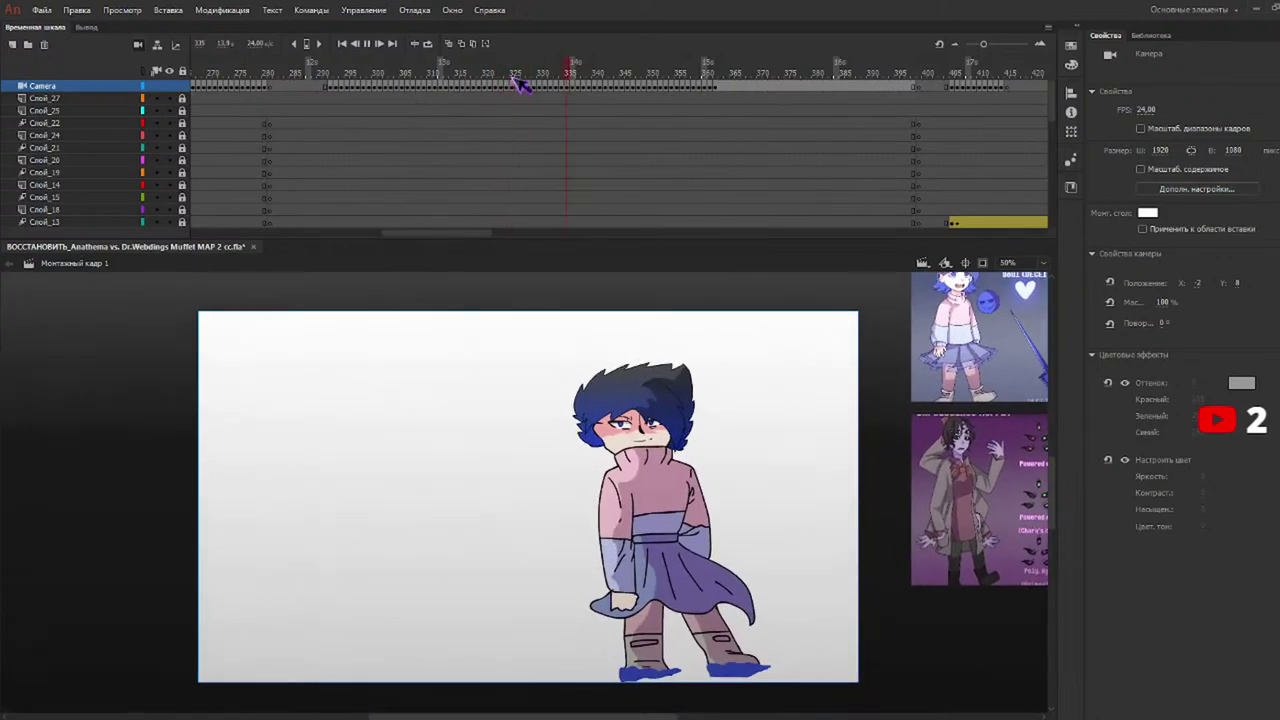
drag(518, 75, 575, 93)
key(F5)
key(ctrl+z)
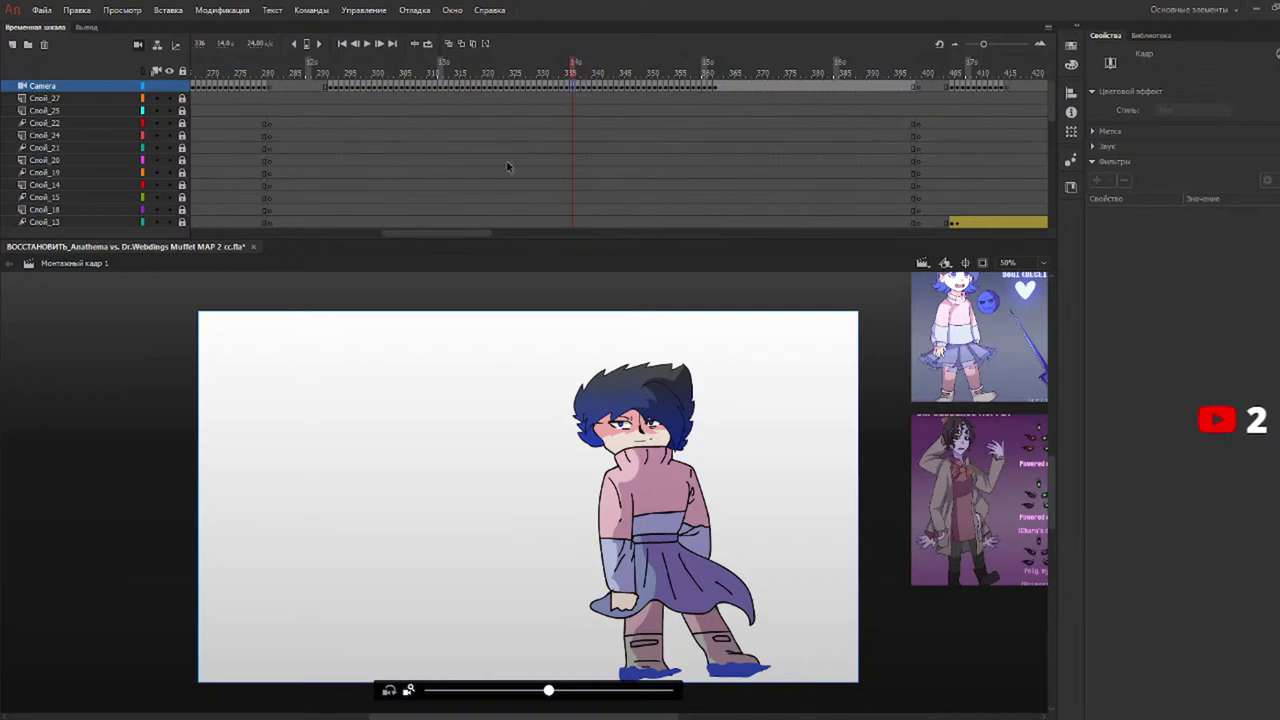
Clear the Camera keyframes from about frame 326 to 342 without changing the layer's length, and return the playhead to frame 326.
drag(548, 78, 620, 93)
click(518, 87)
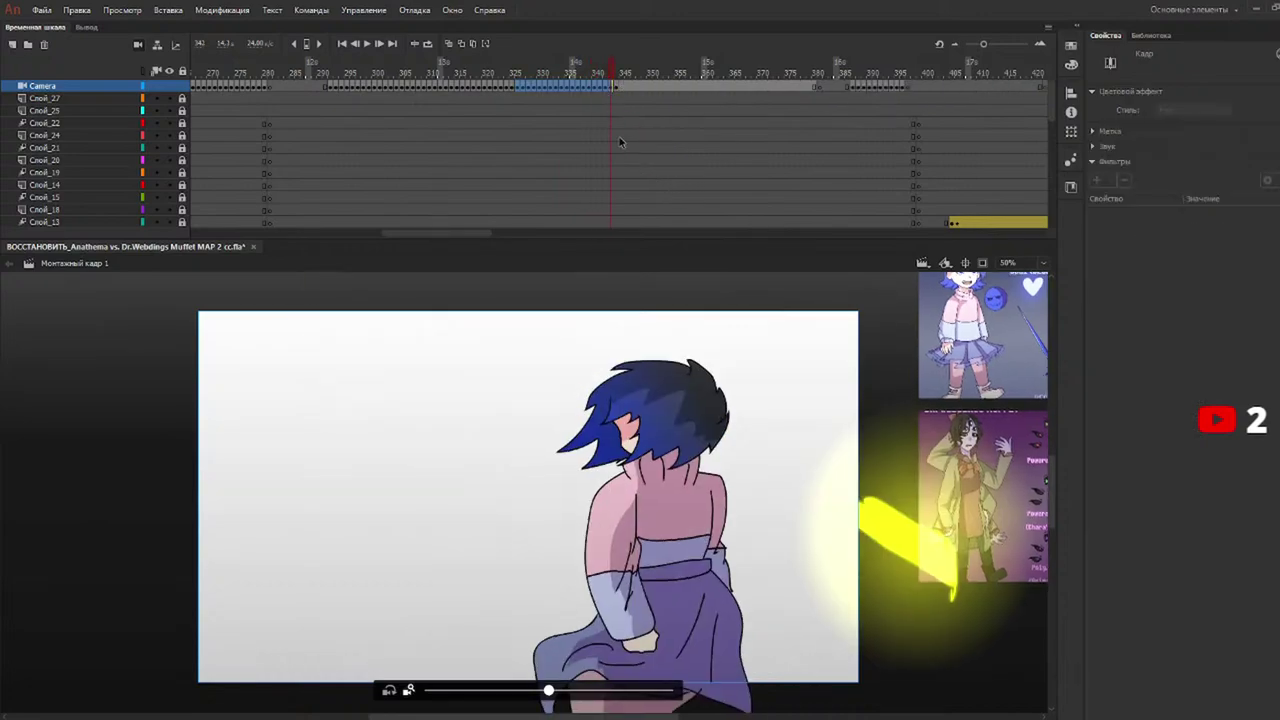
key(F5)
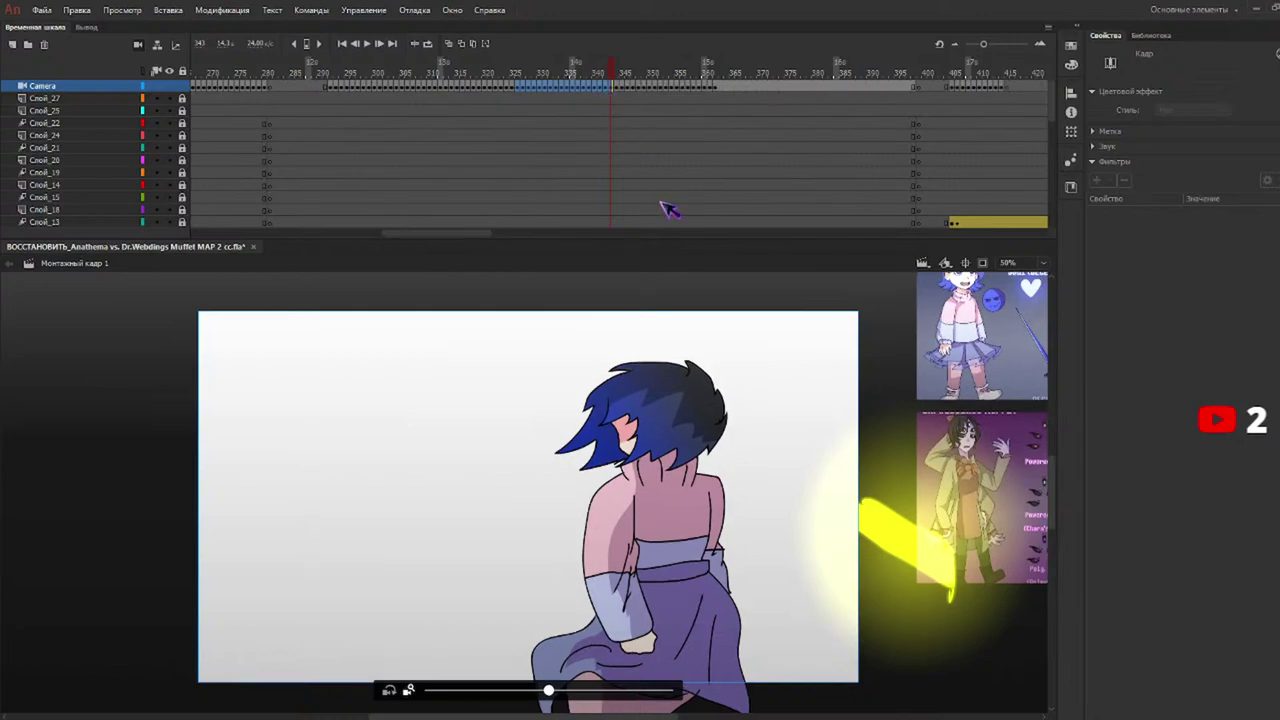
click(519, 74)
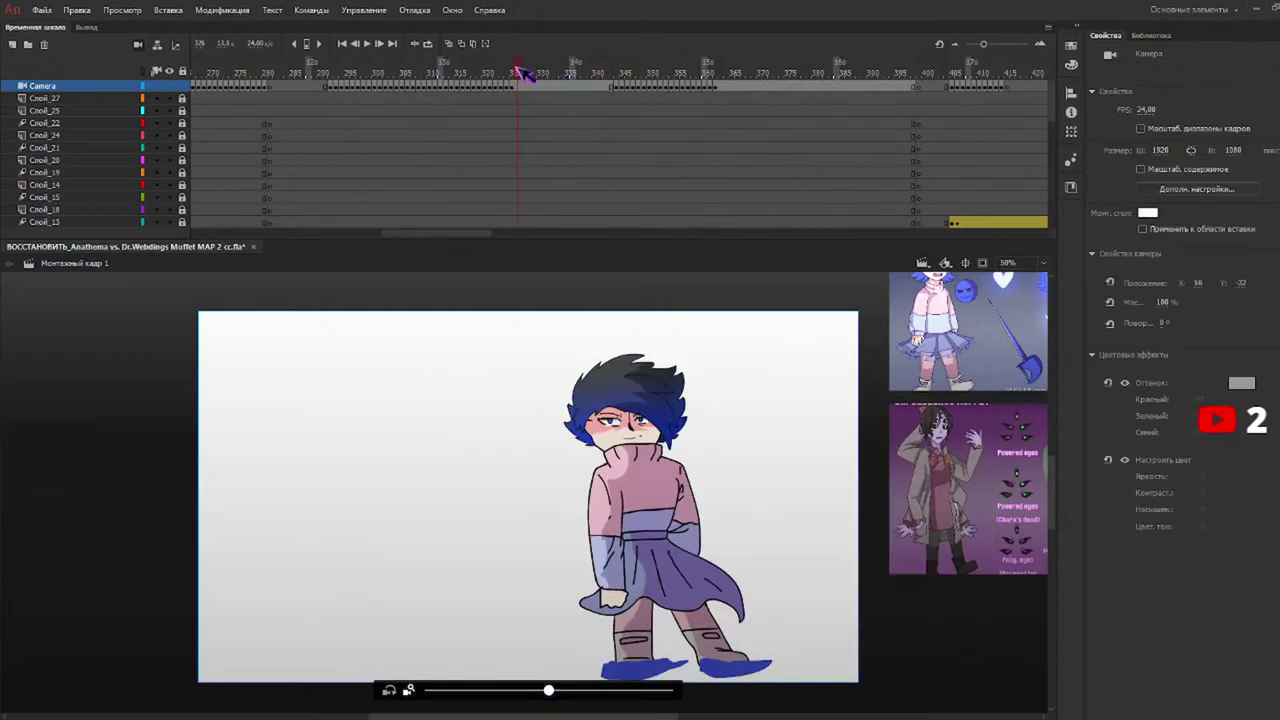
Keyframe the Camera frame by frame from 326 to 342, shifting it through about X 78, Y -26 on frame 328.
drag(509, 75, 517, 75)
drag(666, 469, 659, 465)
key(F6)
key(F6)
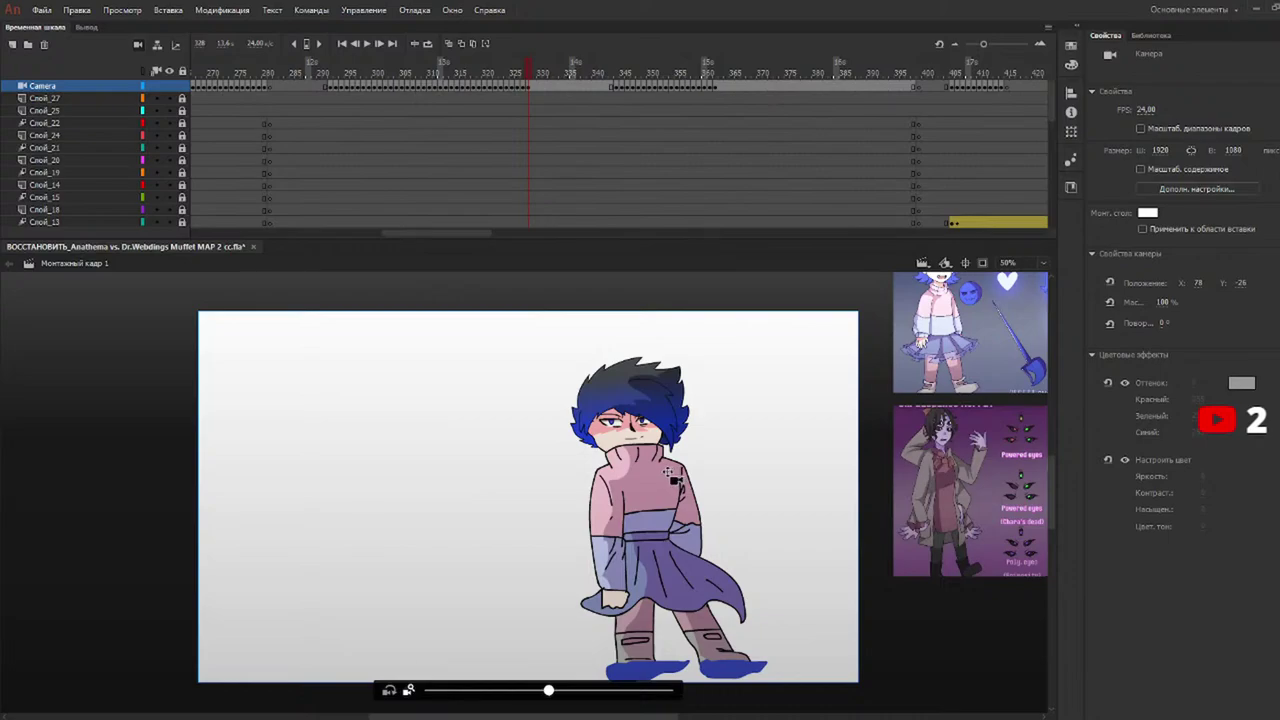
key(period)
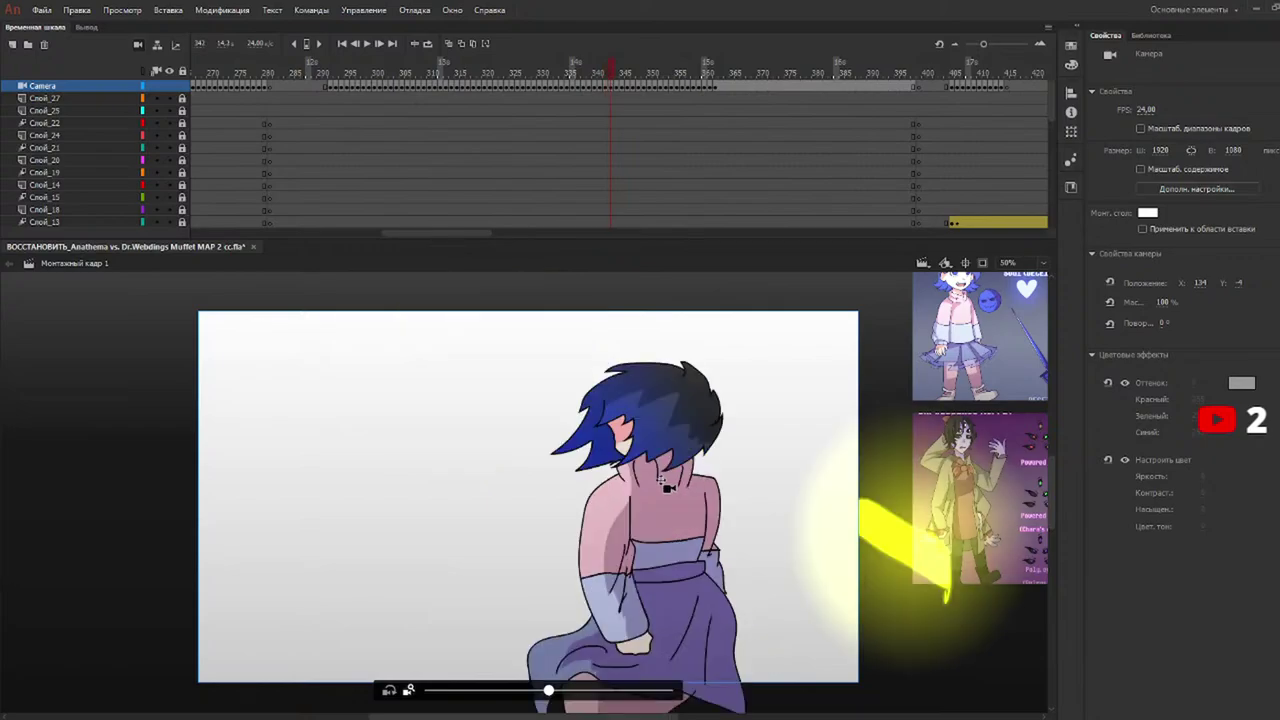
Play back the animation from around frame 285 to check the rebuilt camera shake.
drag(497, 70, 305, 62)
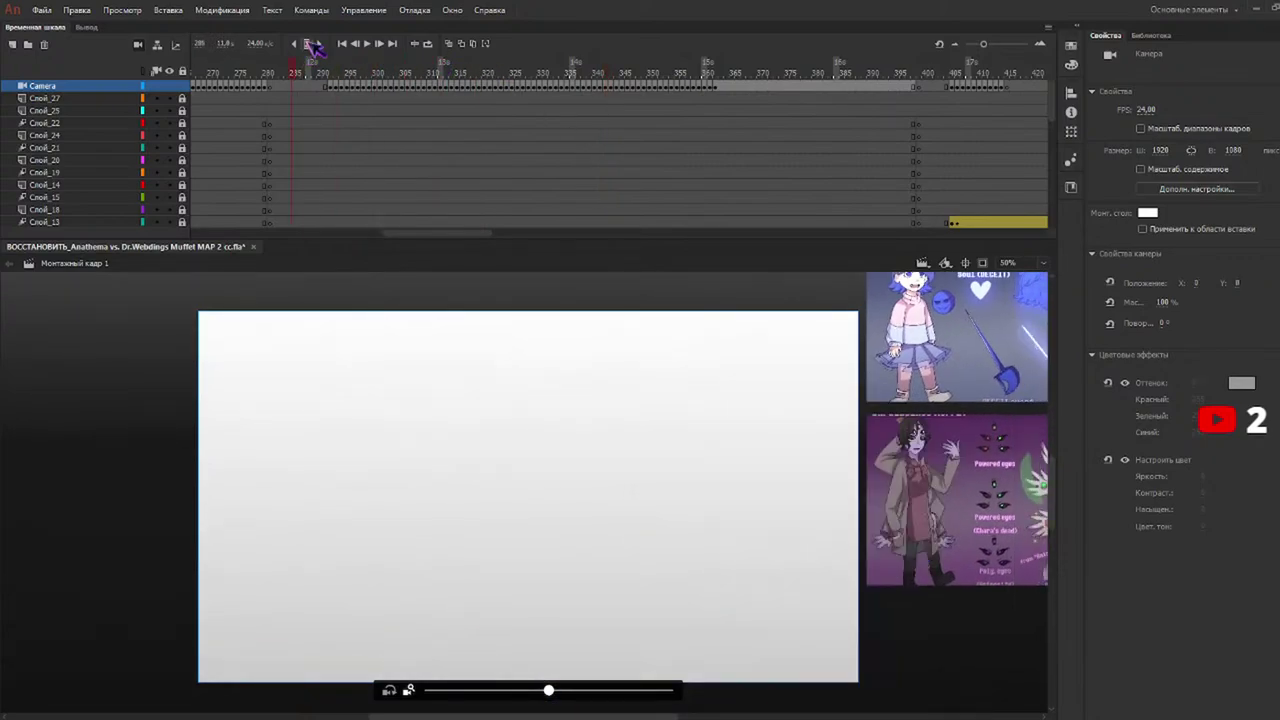
key(Return)
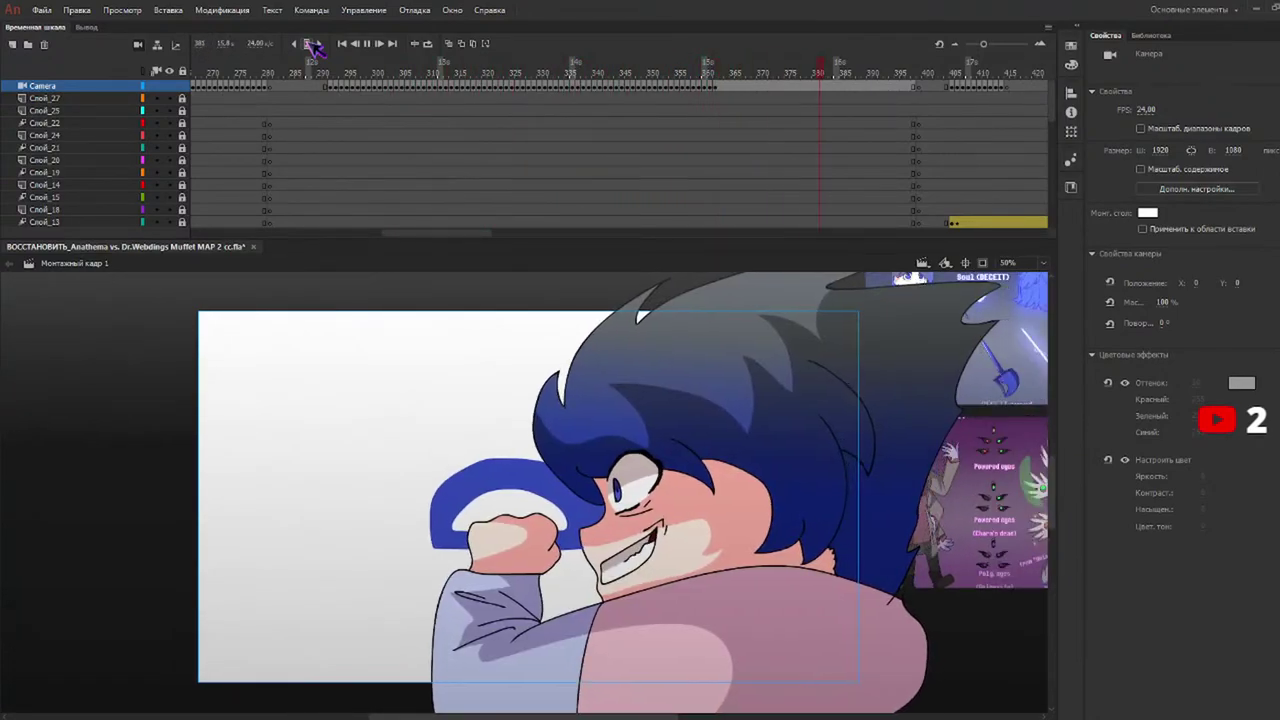
key(Return)
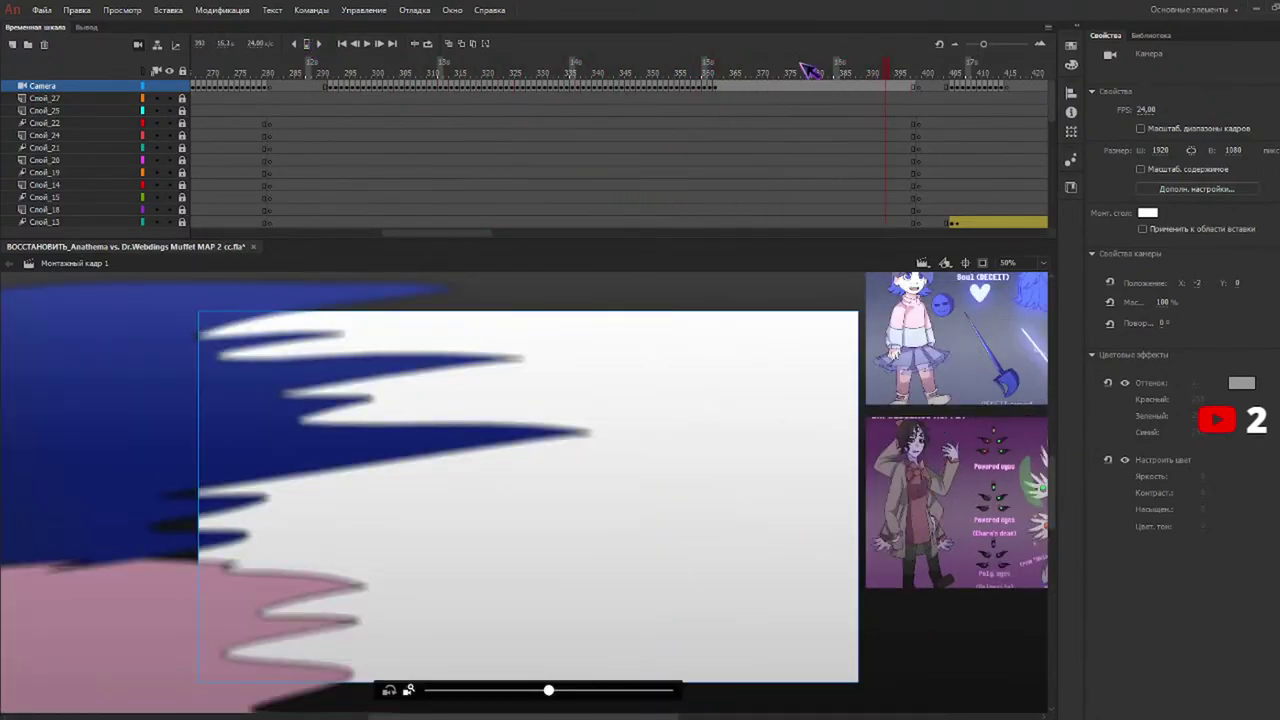
Try to apply a classic tween to the Camera span starting at frame 399, and undo the attempt.
click(718, 70)
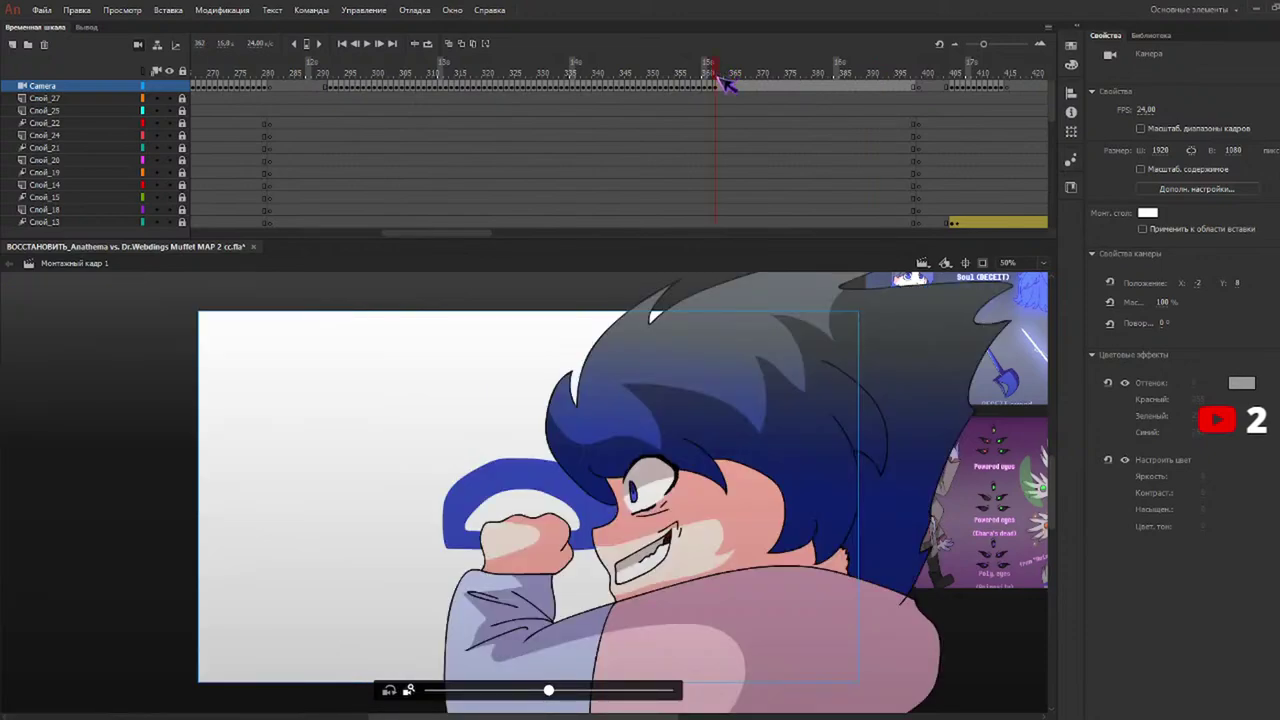
click(913, 87)
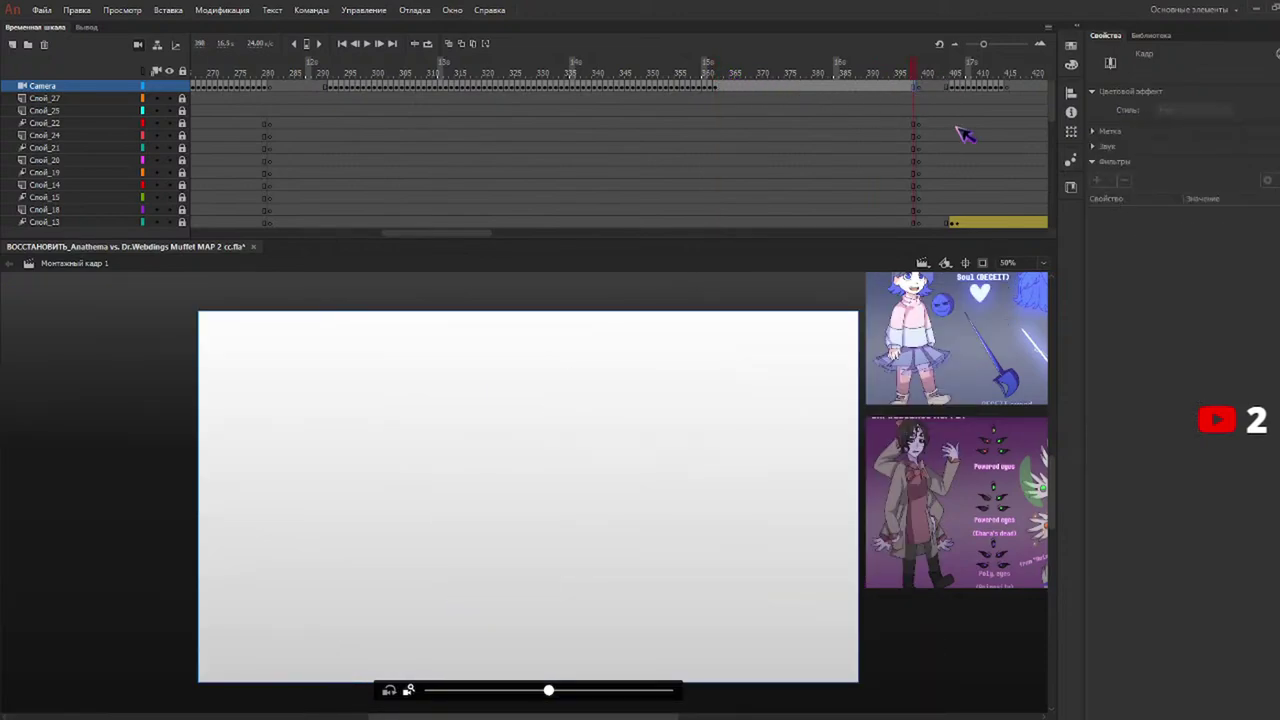
click(921, 73)
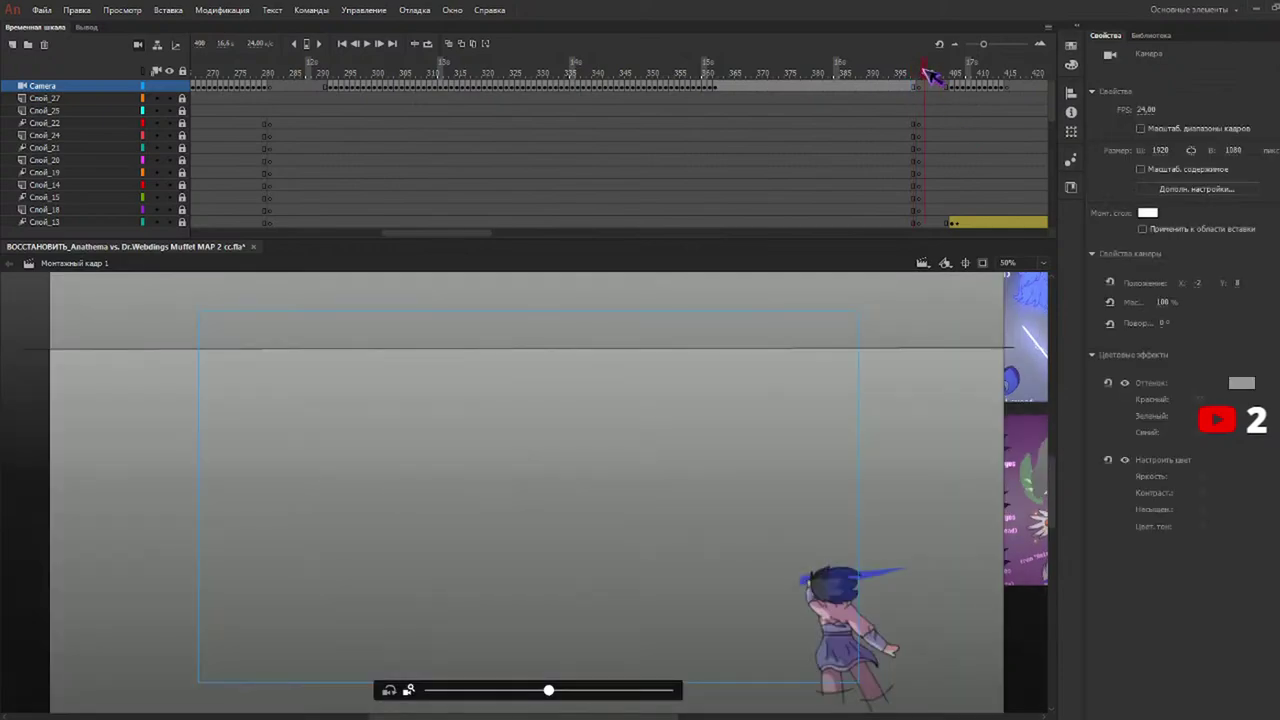
click(920, 88)
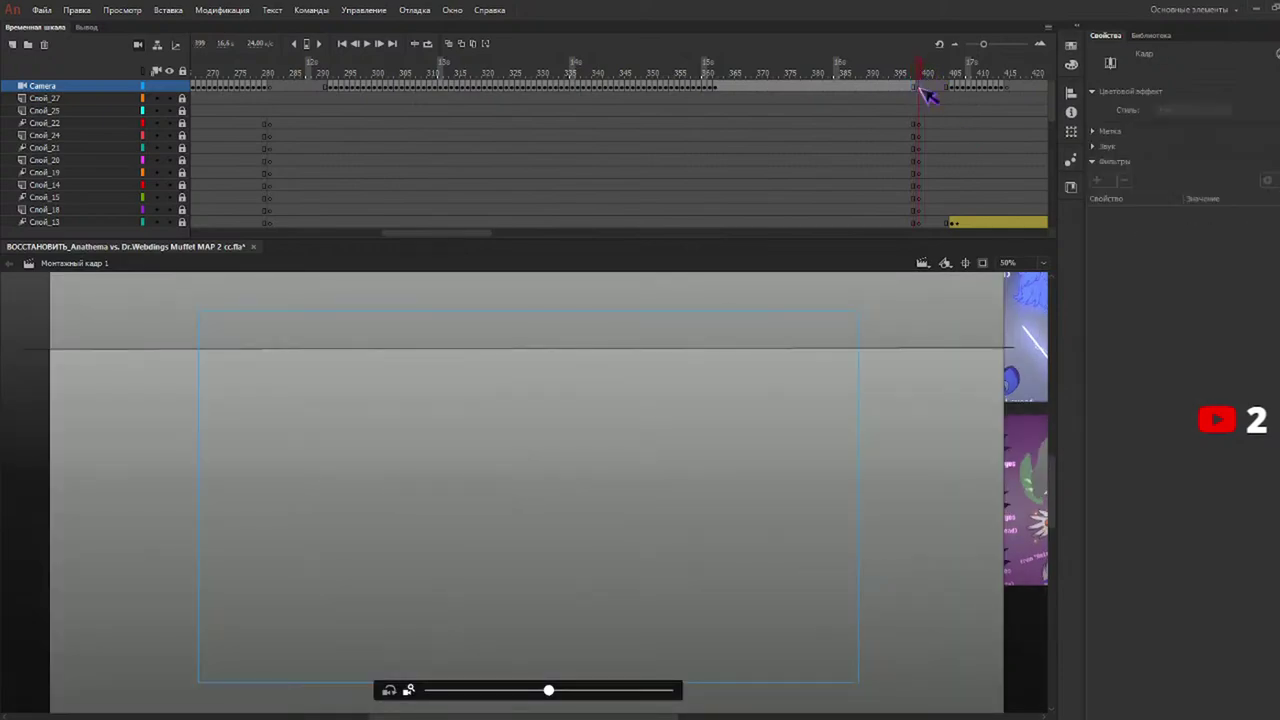
click(954, 129)
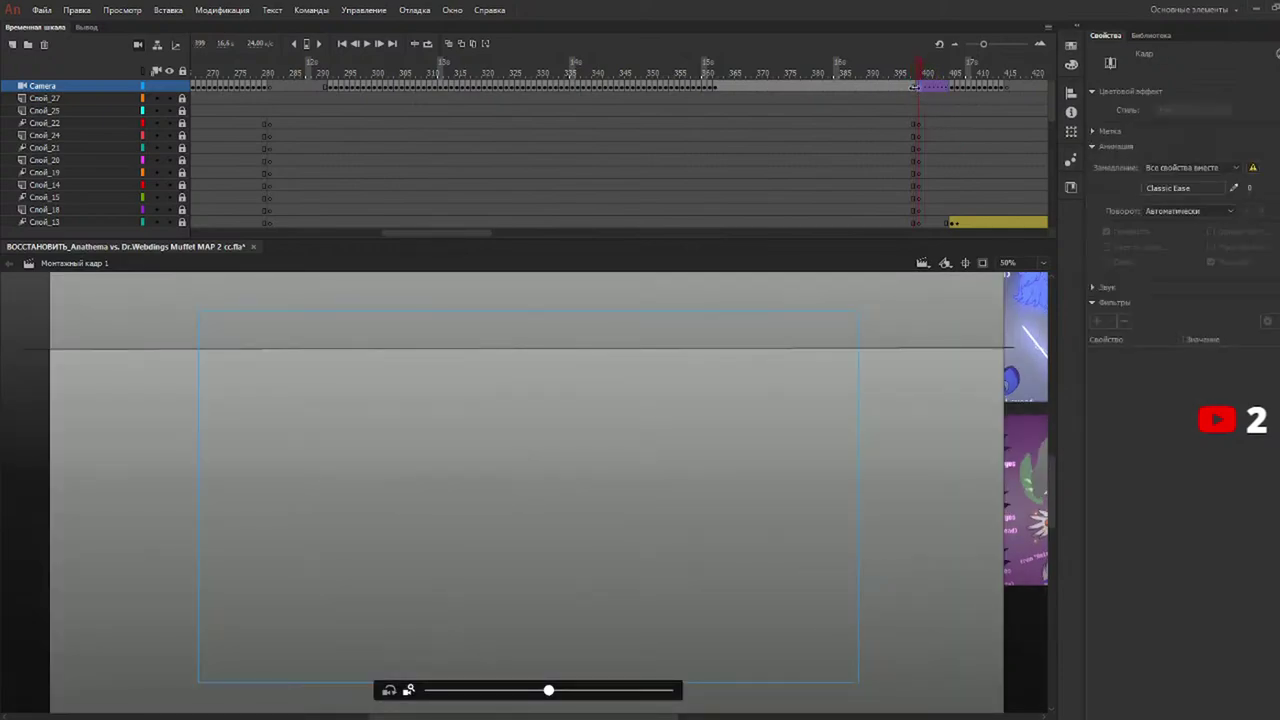
click(914, 88)
click(923, 88)
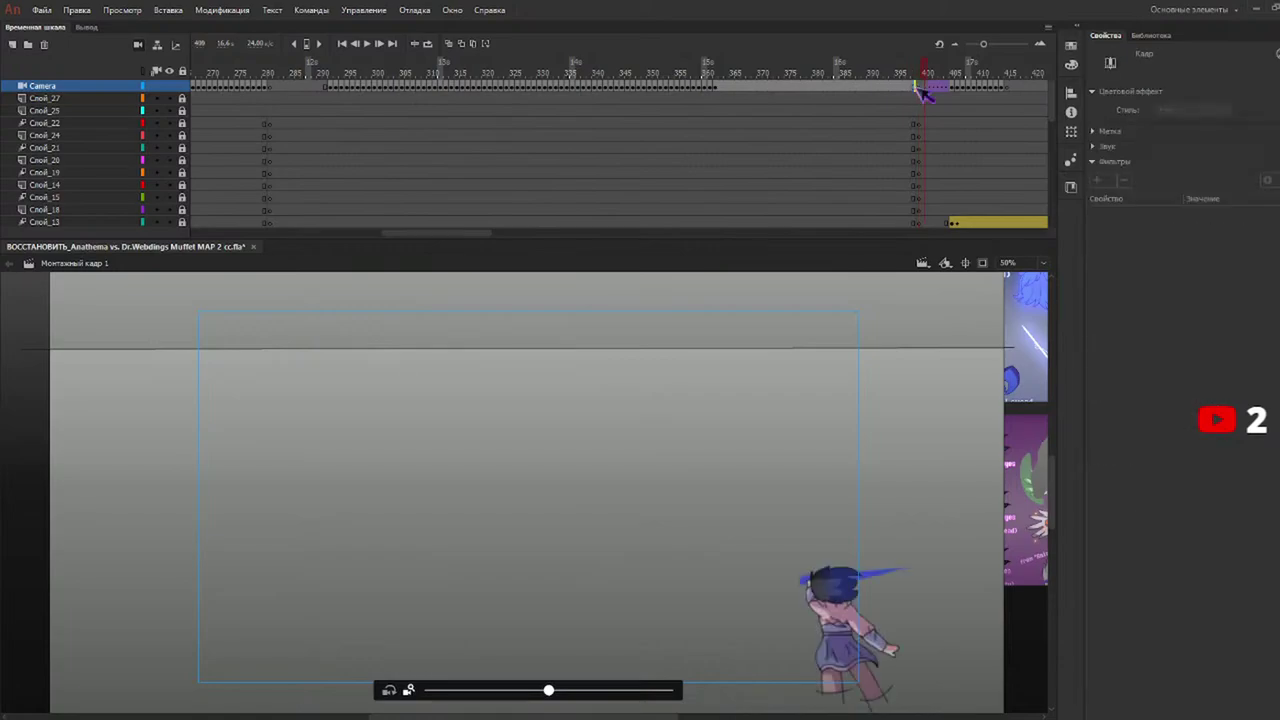
key(ctrl+z)
key(ctrl+z)
Apply a classic tween to the Camera span from frame 362 to frame 398.
click(937, 72)
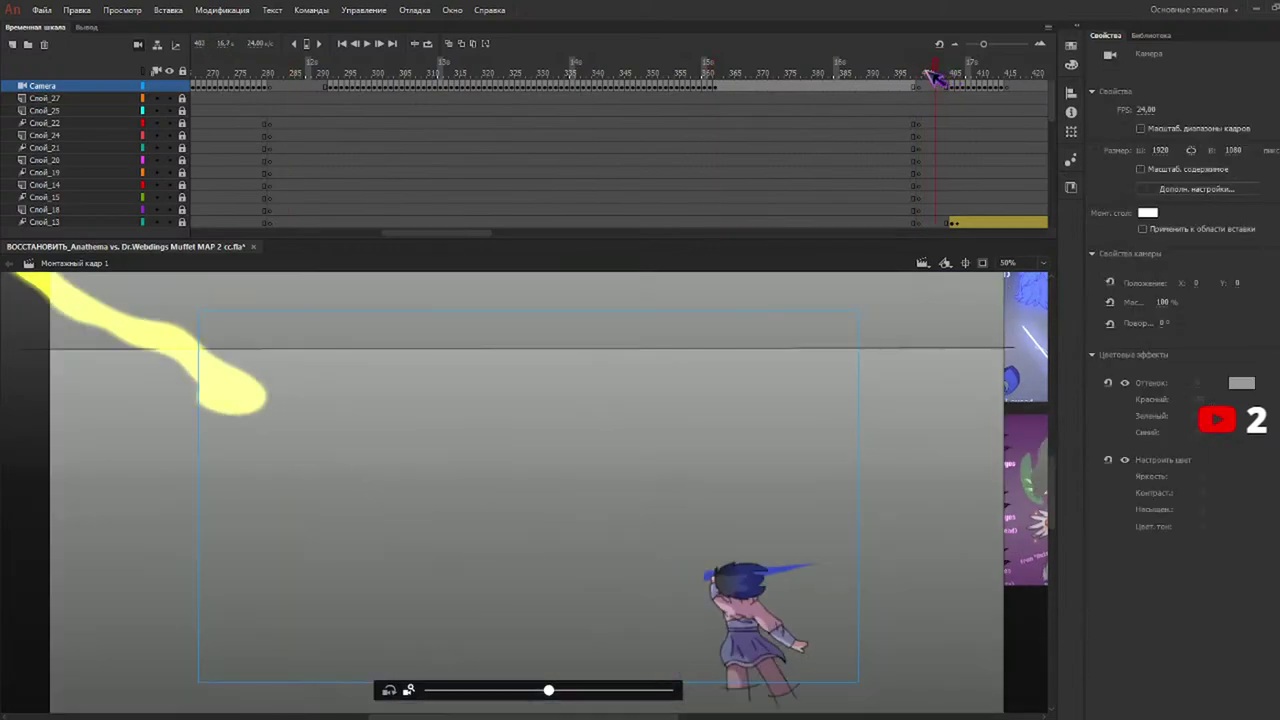
drag(940, 78, 915, 78)
click(914, 87)
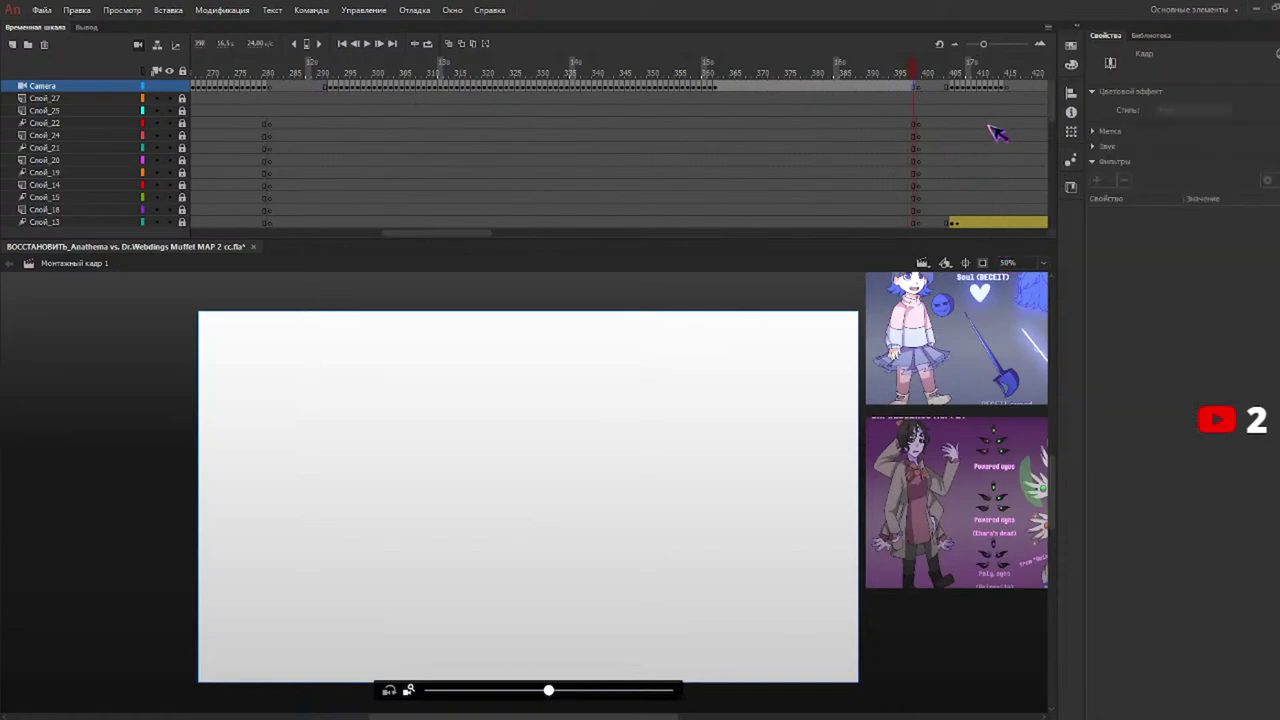
click(910, 86)
mouse_move(909, 73)
mouse_down()
mouse_move(694, 73)
mouse_move(916, 81)
mouse_up()
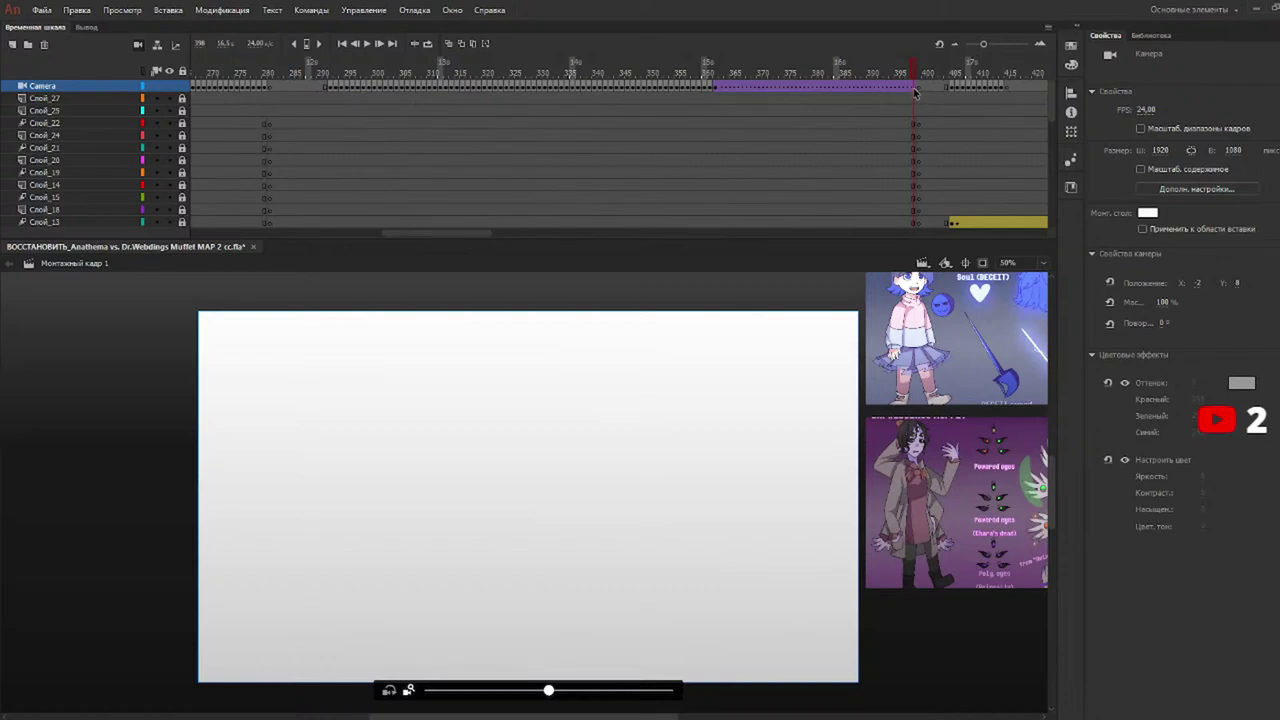
Keyframe the Camera on frame 398 at the end of the tween and move it to about X -38, Y 6.
click(914, 89)
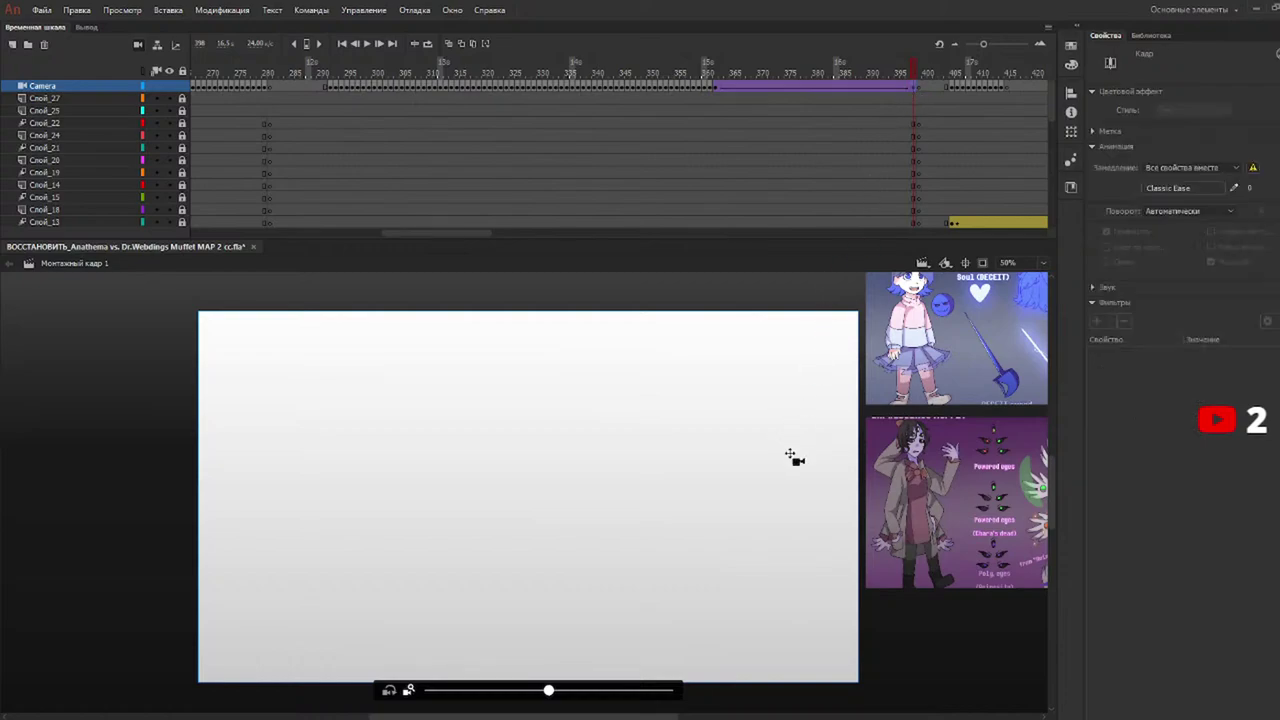
drag(791, 457, 816, 392)
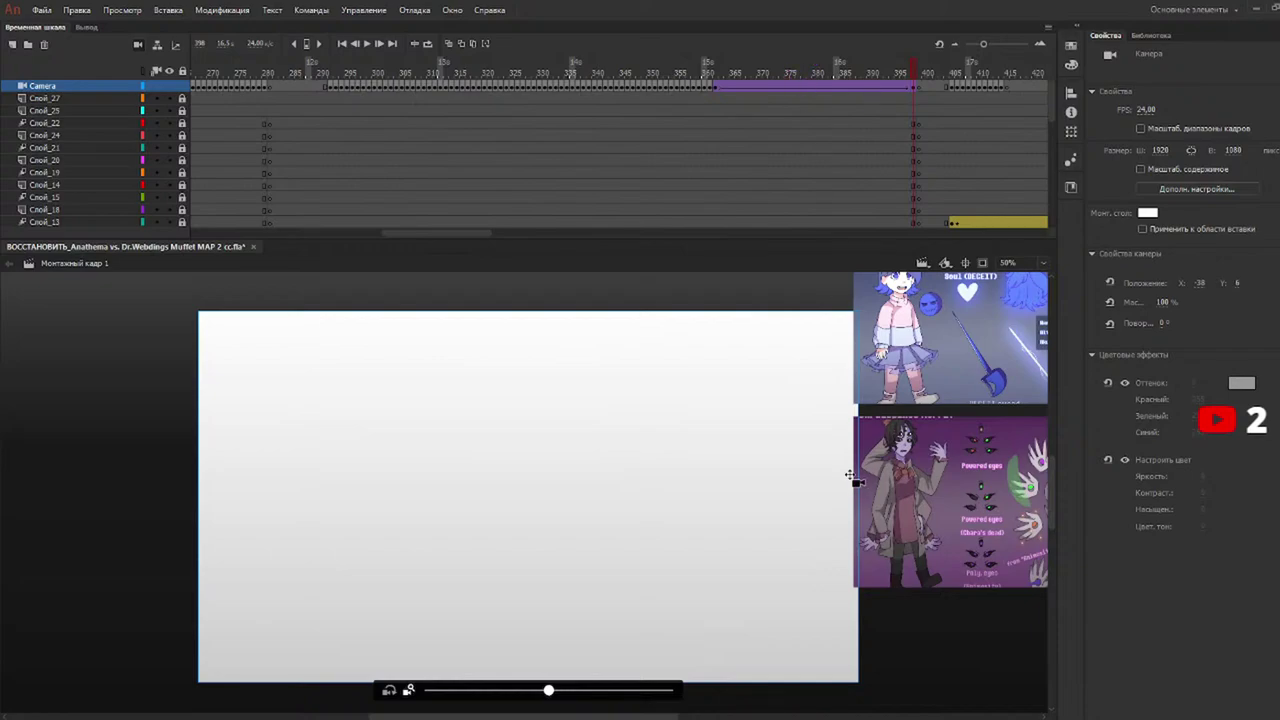
drag(846, 476, 842, 474)
Play back the animation from around frames 356, 287 and 388 to check the tweened camera move.
drag(766, 85, 686, 92)
key(Return)
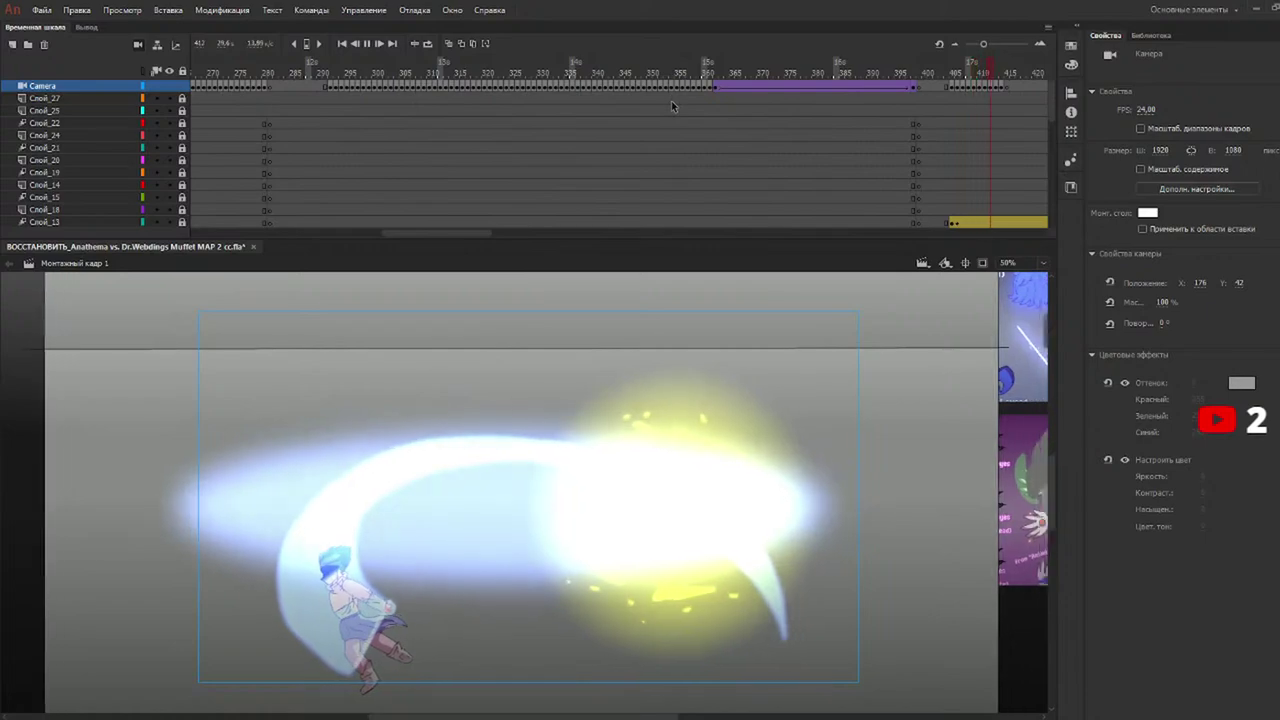
drag(632, 66, 304, 80)
key(Return)
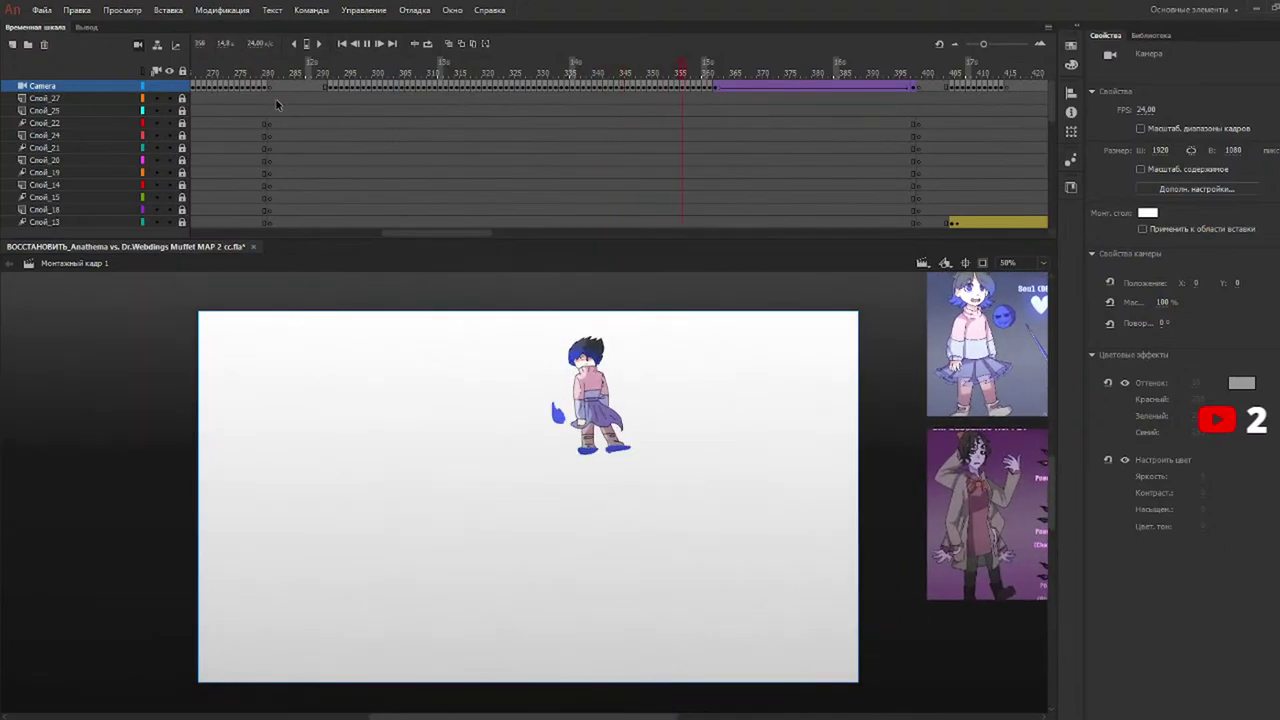
key(Return)
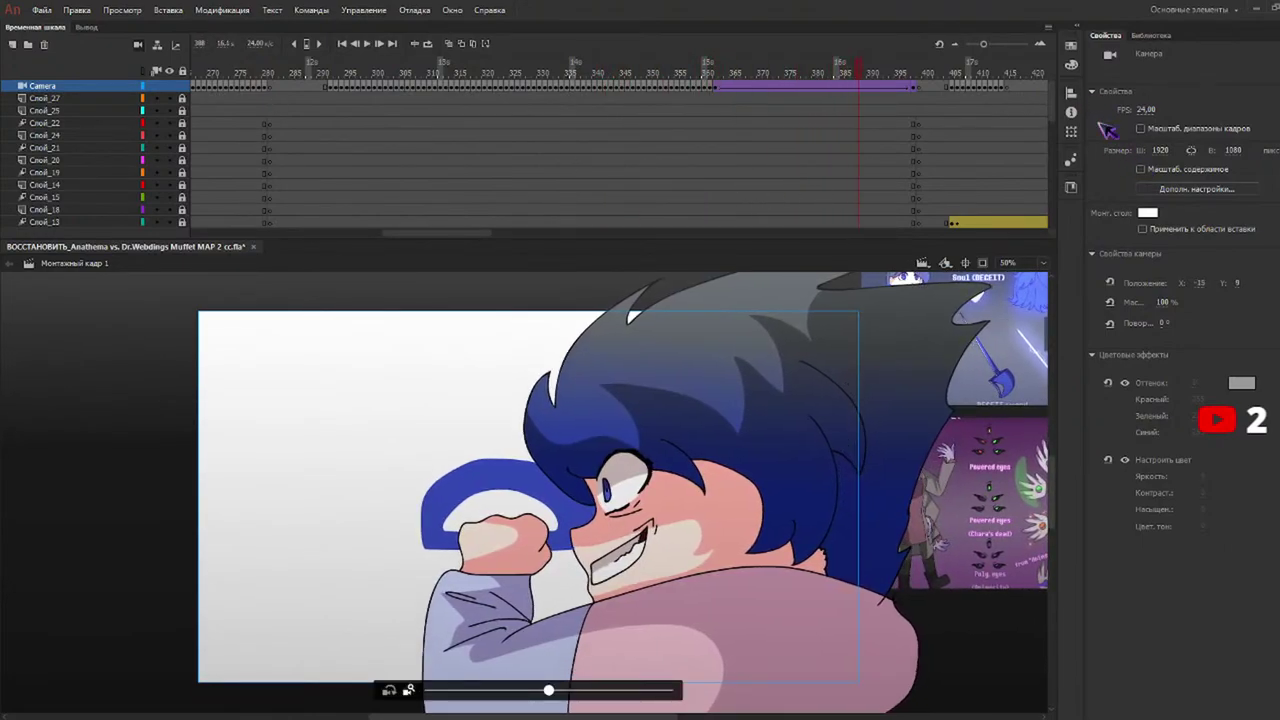
key(ctrl+minus)
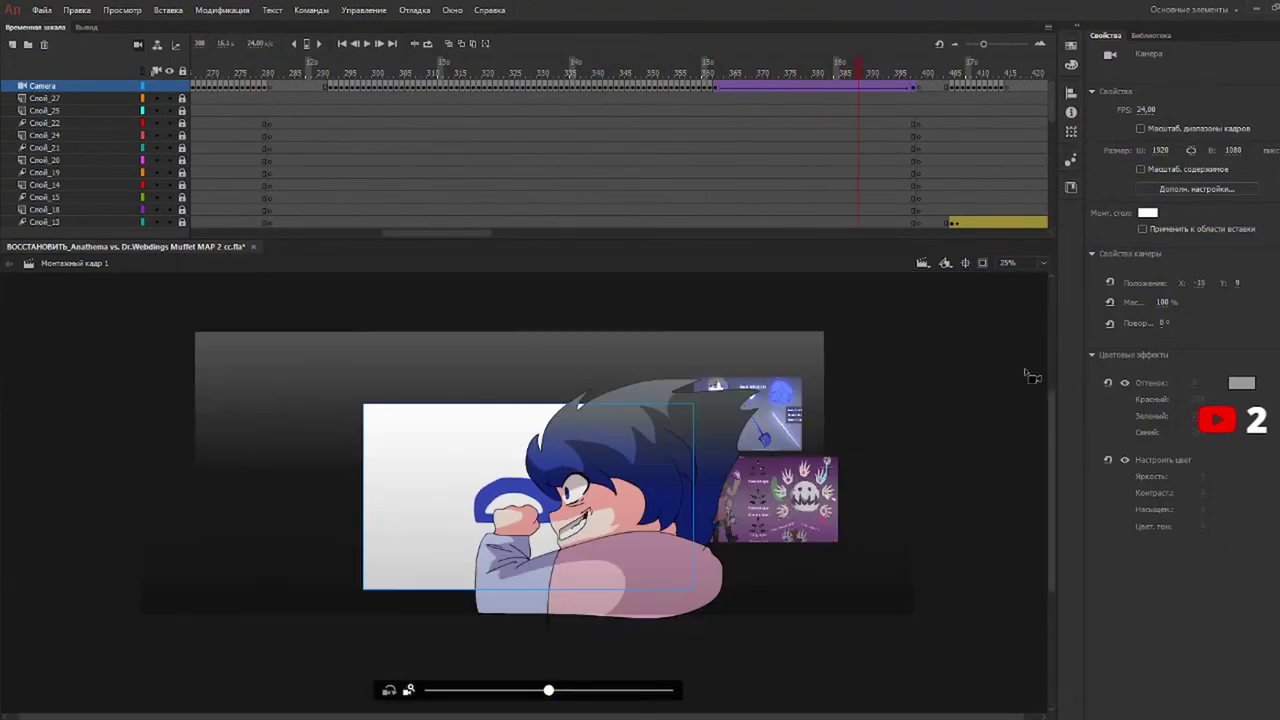
drag(905, 68, 862, 80)
key(Return)
Show the hidden lower layers Слой_28 and Слой_4 to bring back the streaked background.
scroll(191, 188, down, 3)
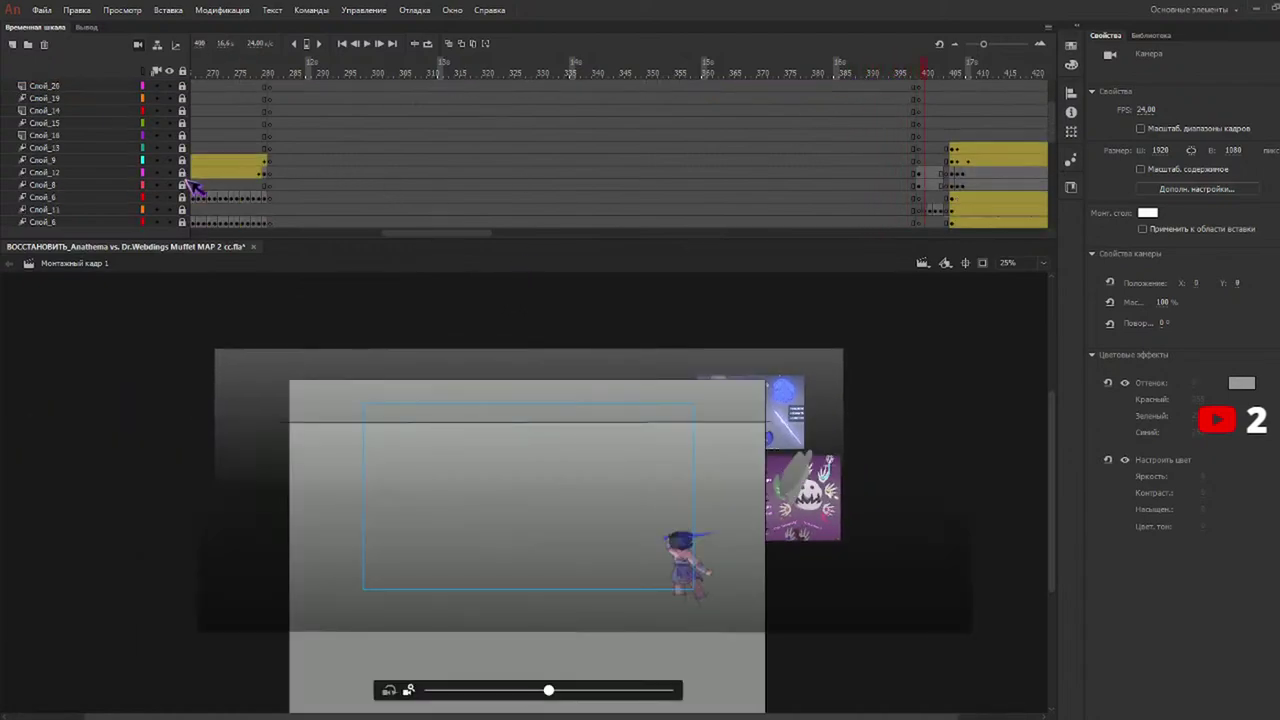
scroll(180, 177, down, 3)
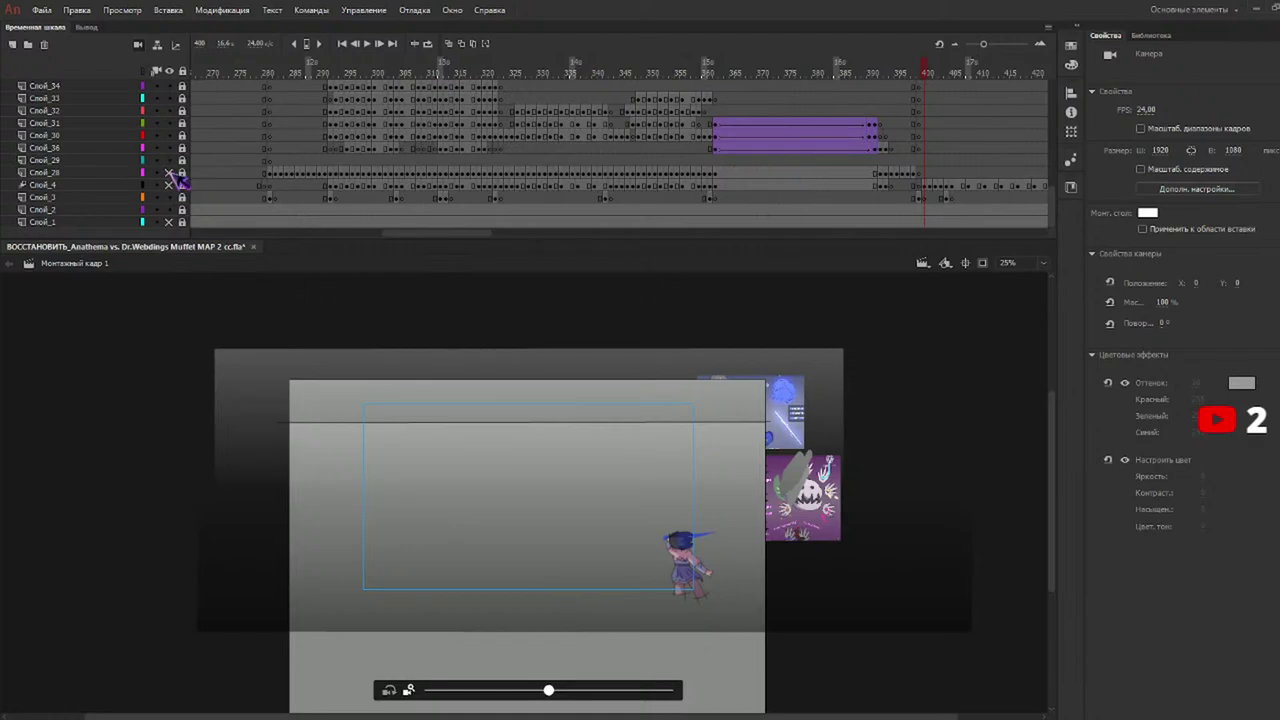
scroll(180, 178, up, 10)
Play back the animation from frame 287 with the streaked background shown.
click(305, 72)
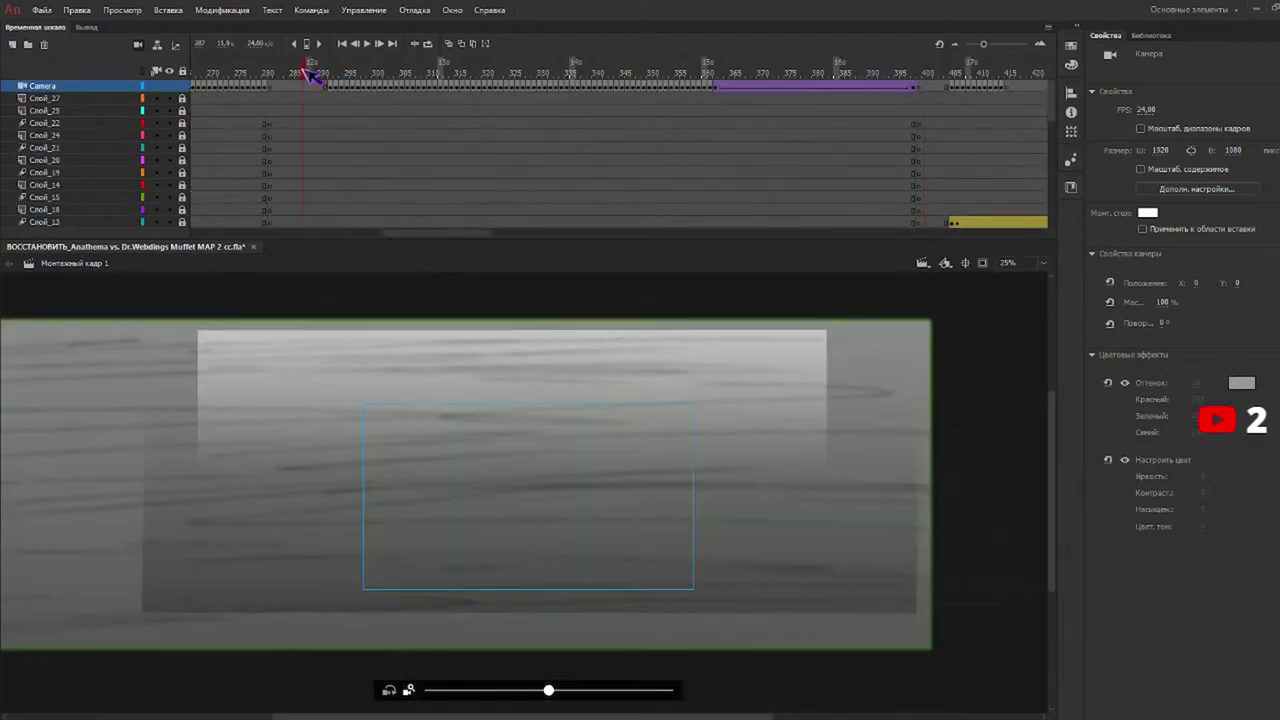
key(Return)
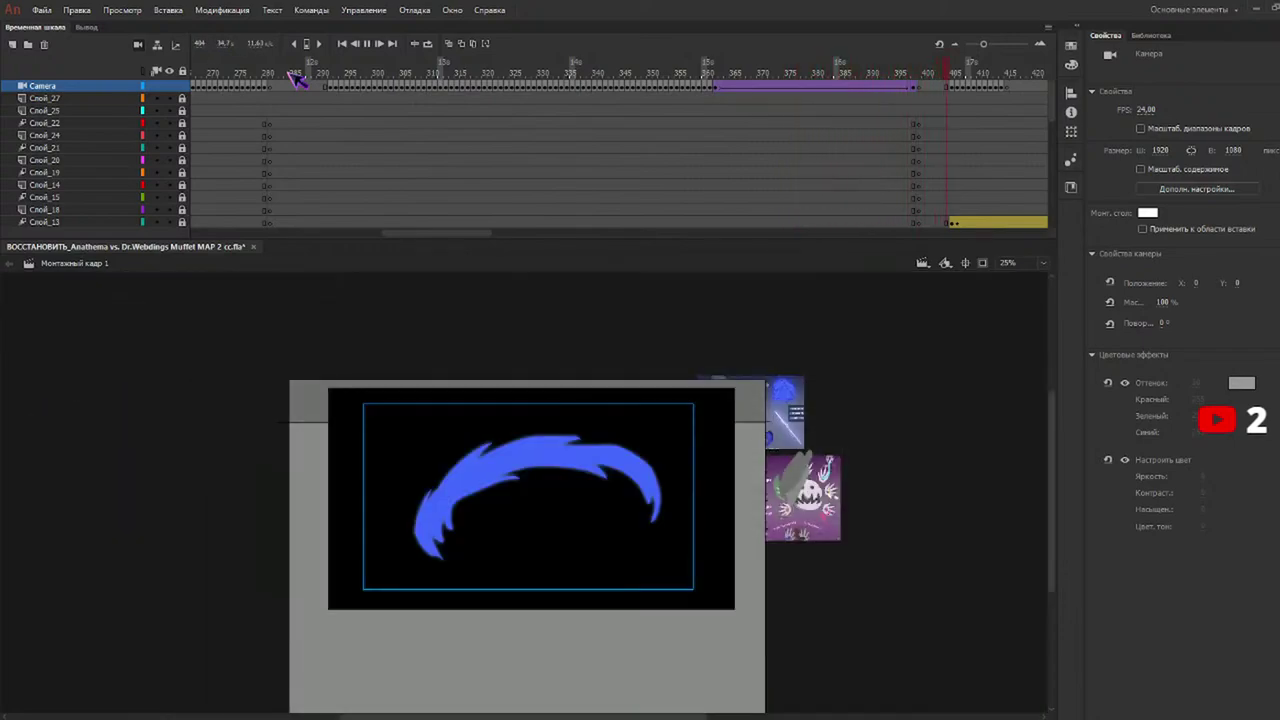
key(Return)
Play back the whole animation from its first frame to past frame 200.
drag(264, 76, 22, 84)
drag(434, 234, 116, 190)
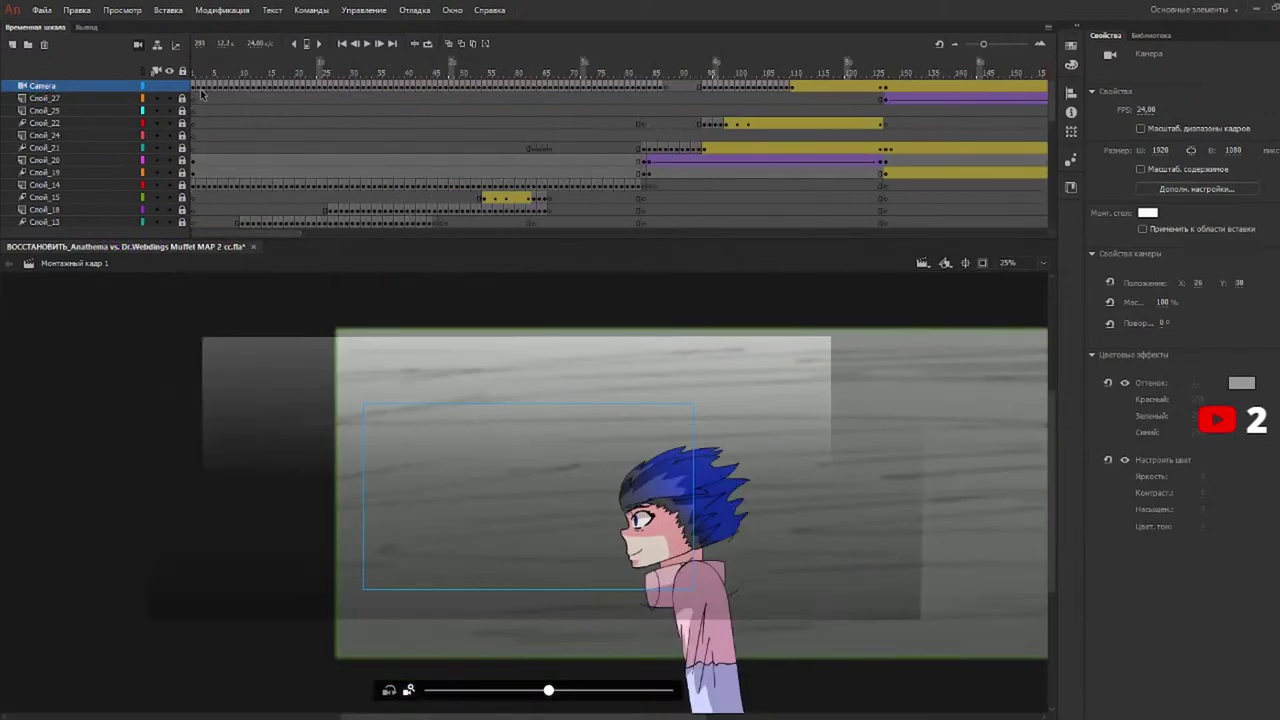
drag(206, 70, 100, 84)
key(Return)
key(Return)
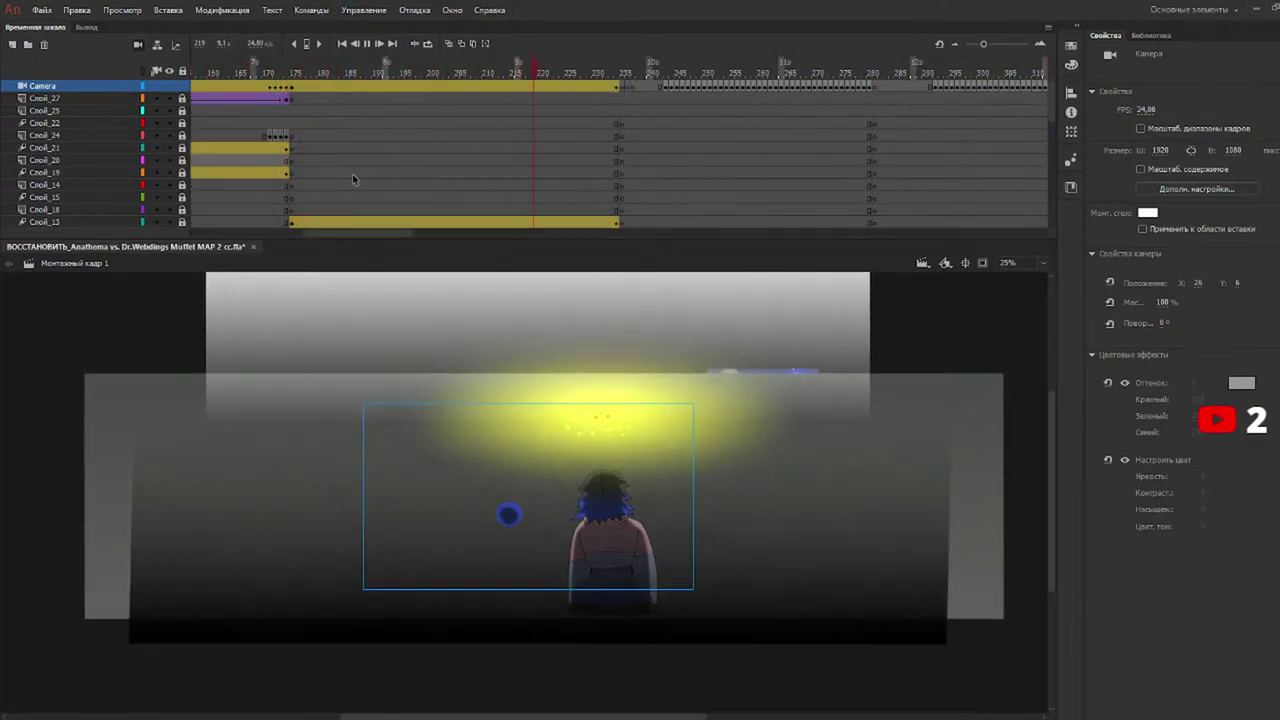
Clear the run of Camera keyframes from about frame 242 to frame 280.
scroll(352, 158, down, 3)
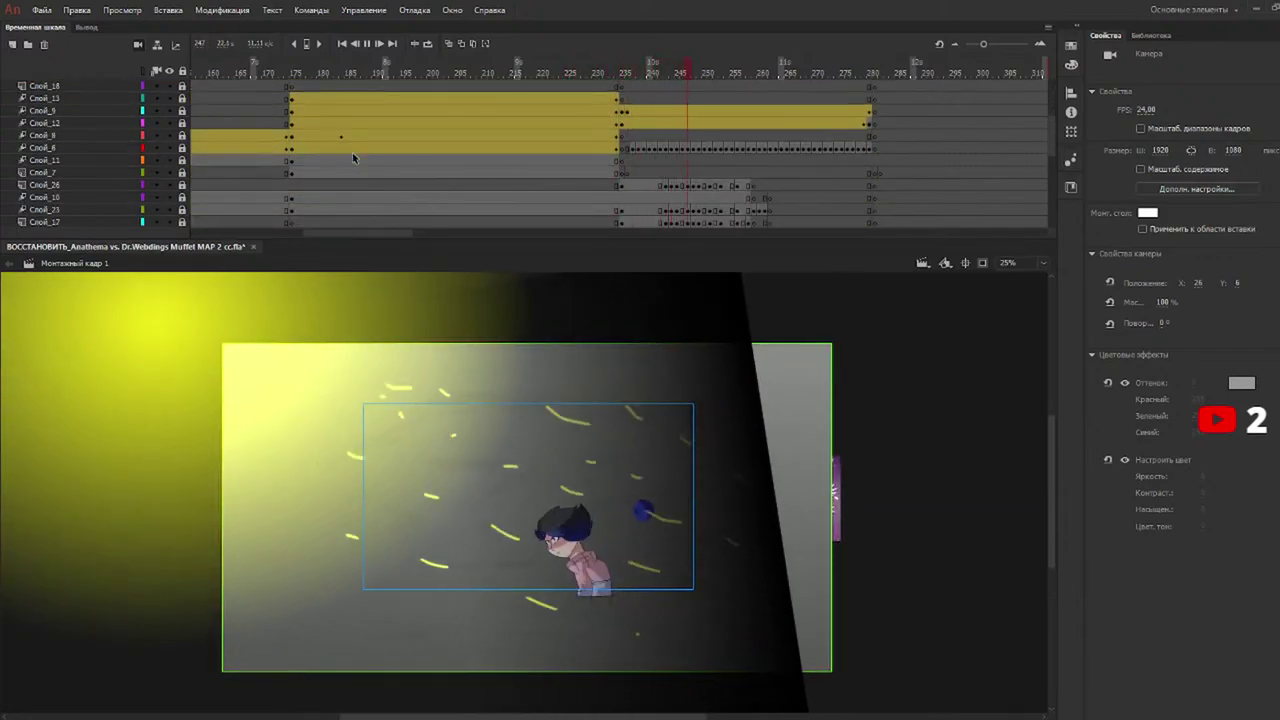
key(c)
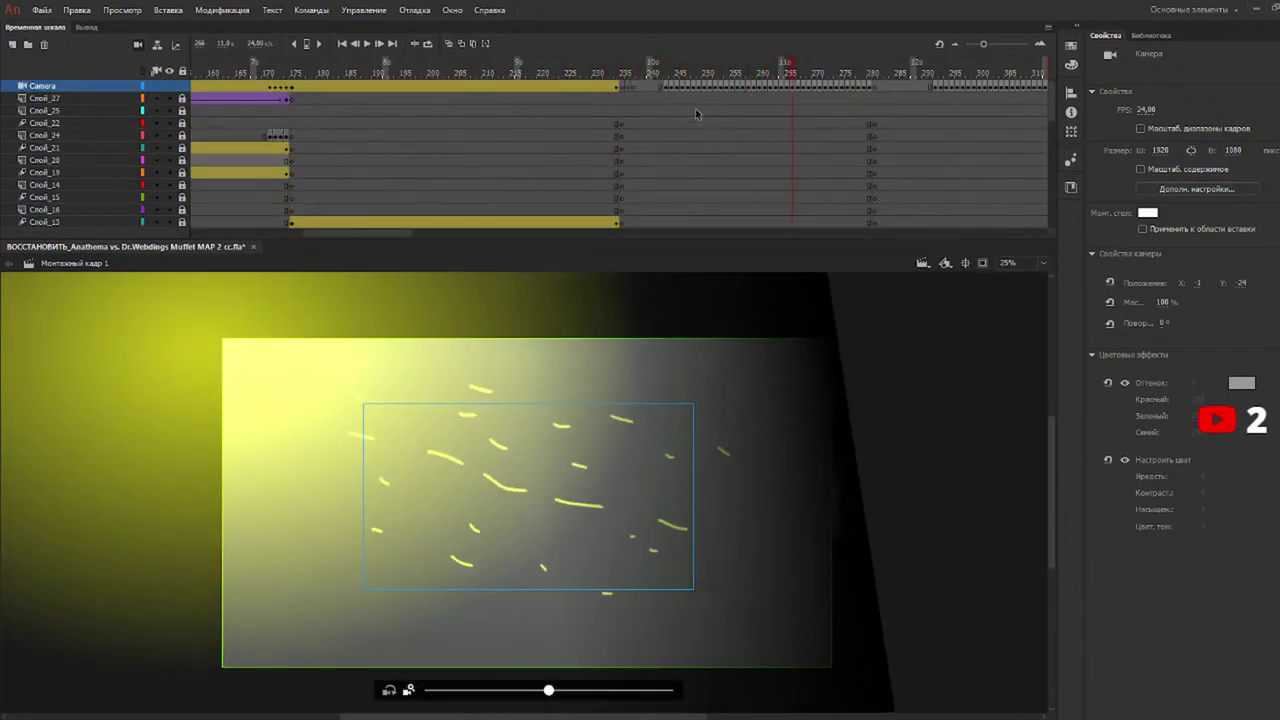
drag(666, 90, 866, 90)
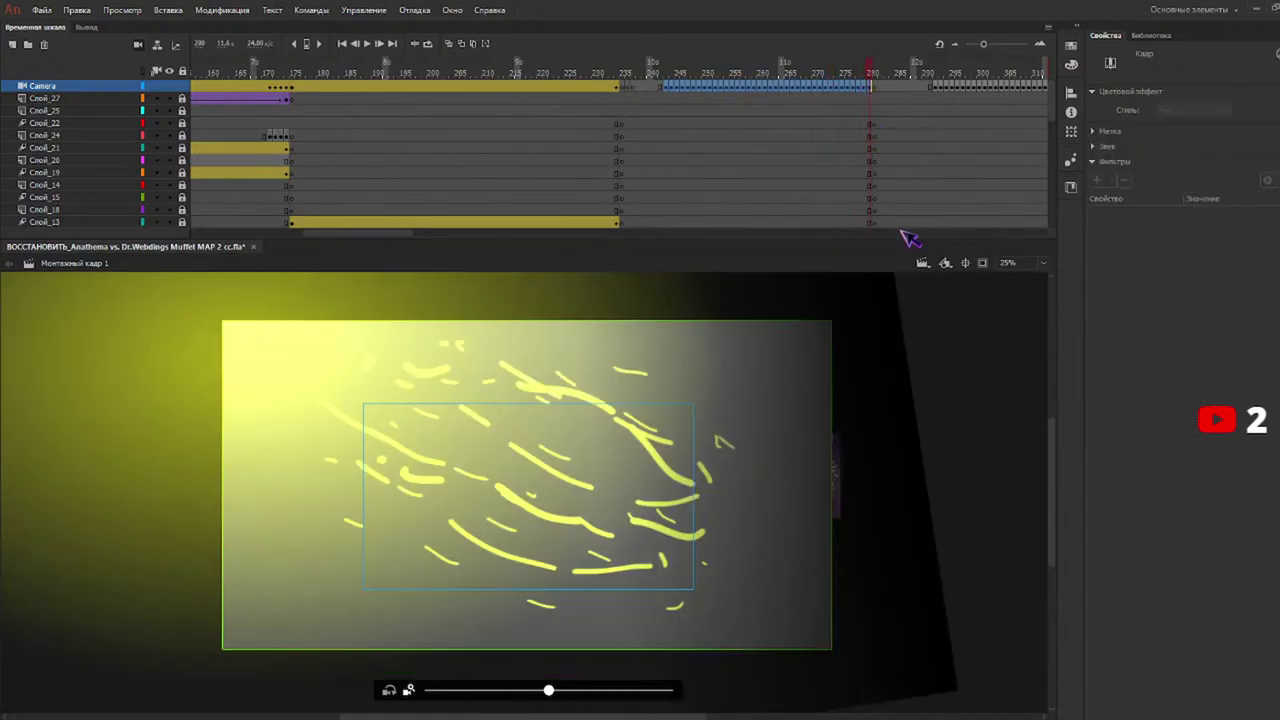
key(shift+F6)
Clear the Camera keyframes from about frame 405 to 414 and from frame 452 to about frame 505.
drag(706, 70, 856, 80)
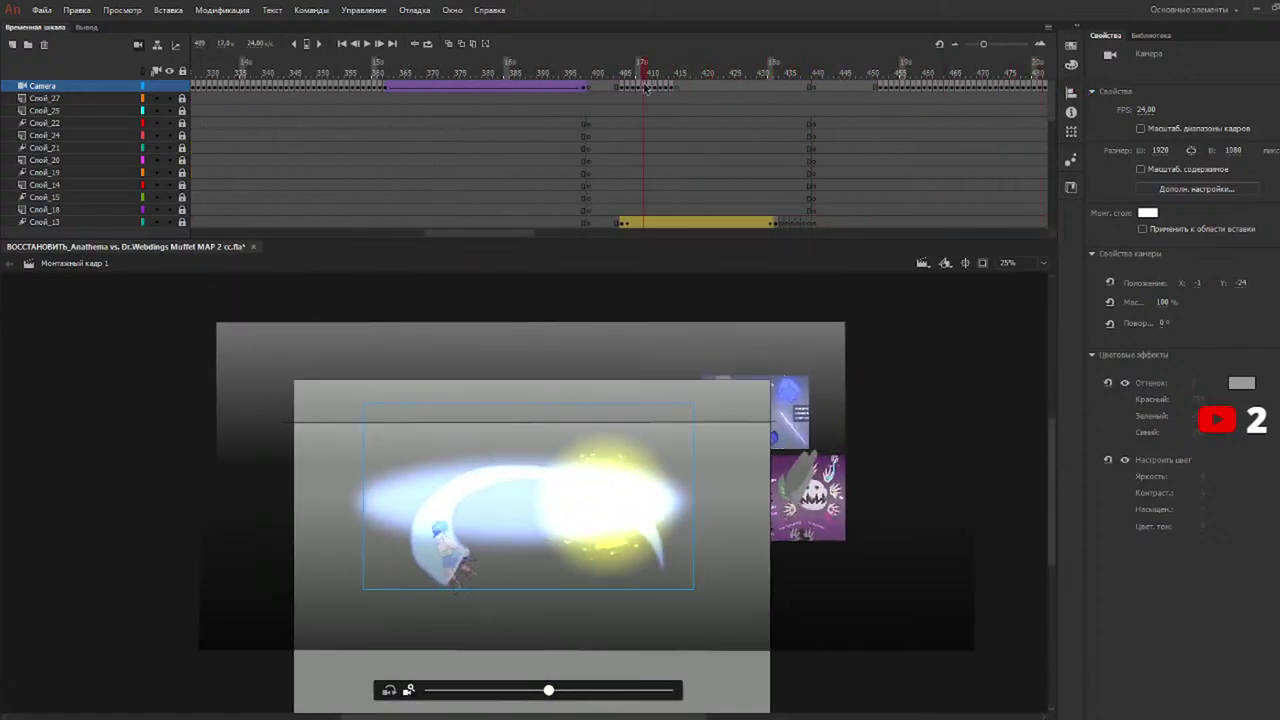
drag(620, 88, 670, 90)
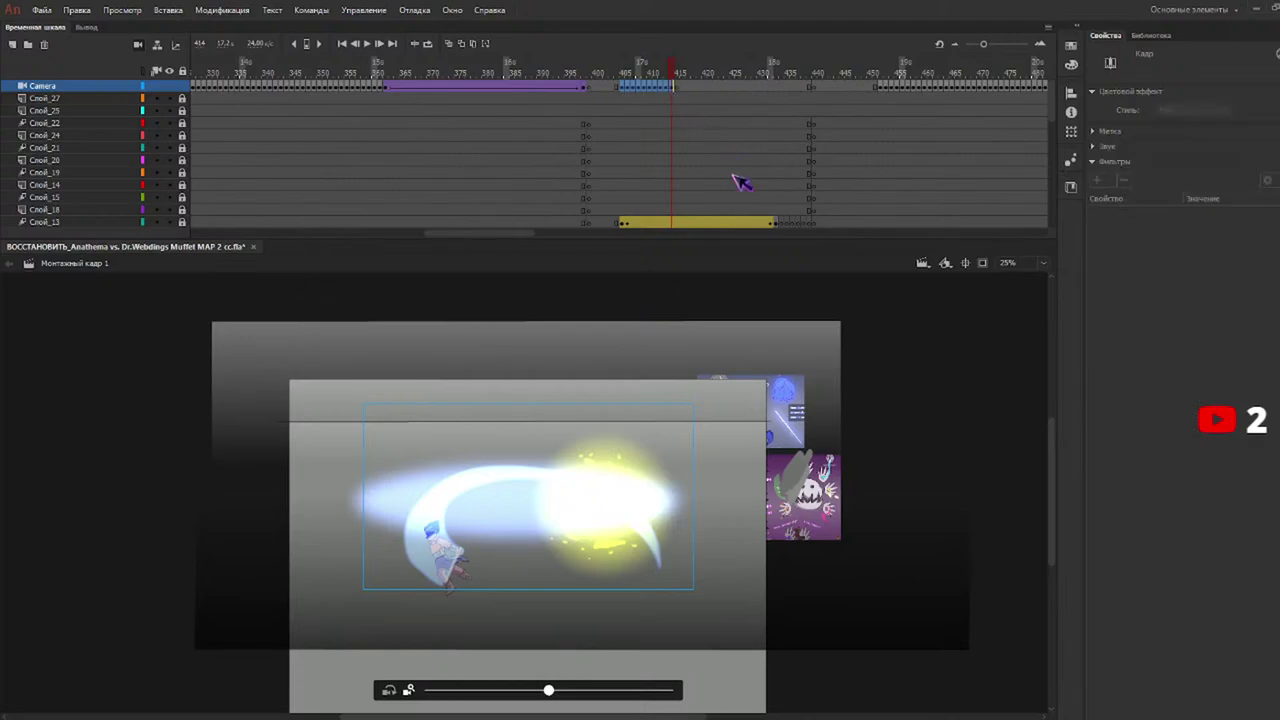
drag(745, 75, 1037, 80)
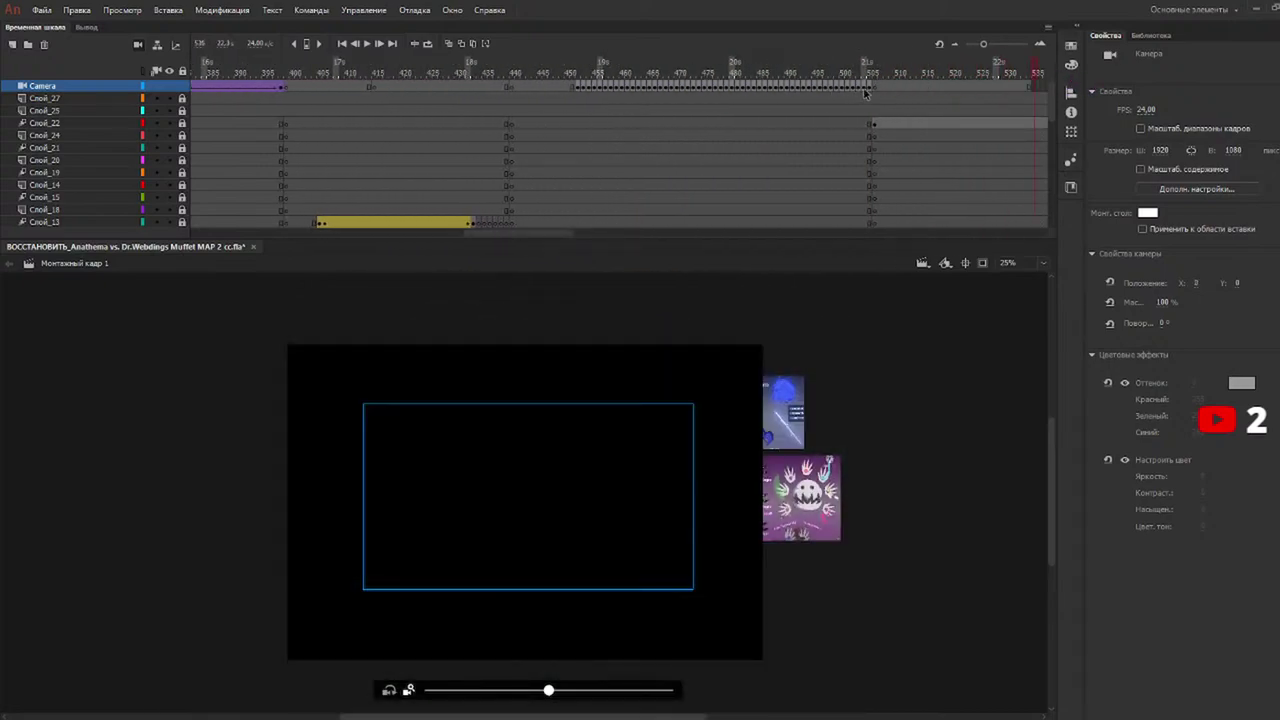
drag(871, 87, 578, 89)
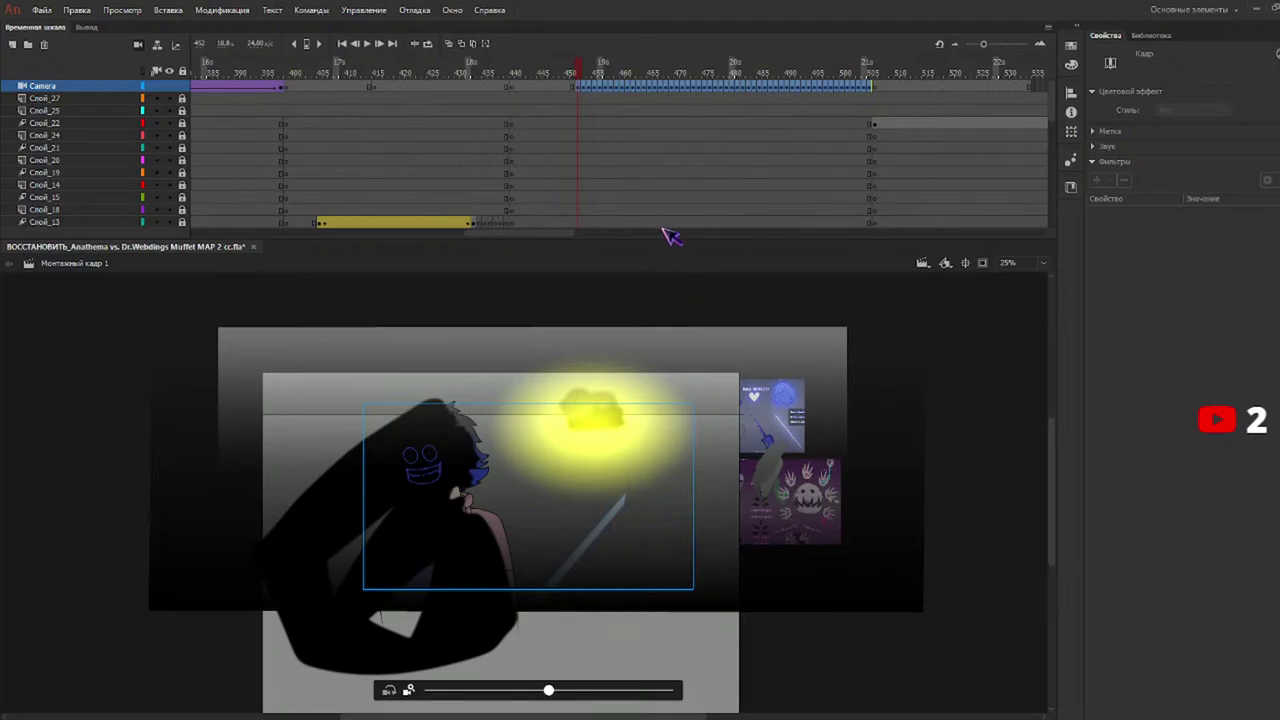
key(shift+F6)
Delete the yellow glow and its motion tween on Слой_13 from frame 175 up to frame 235.
drag(617, 68, 366, 117)
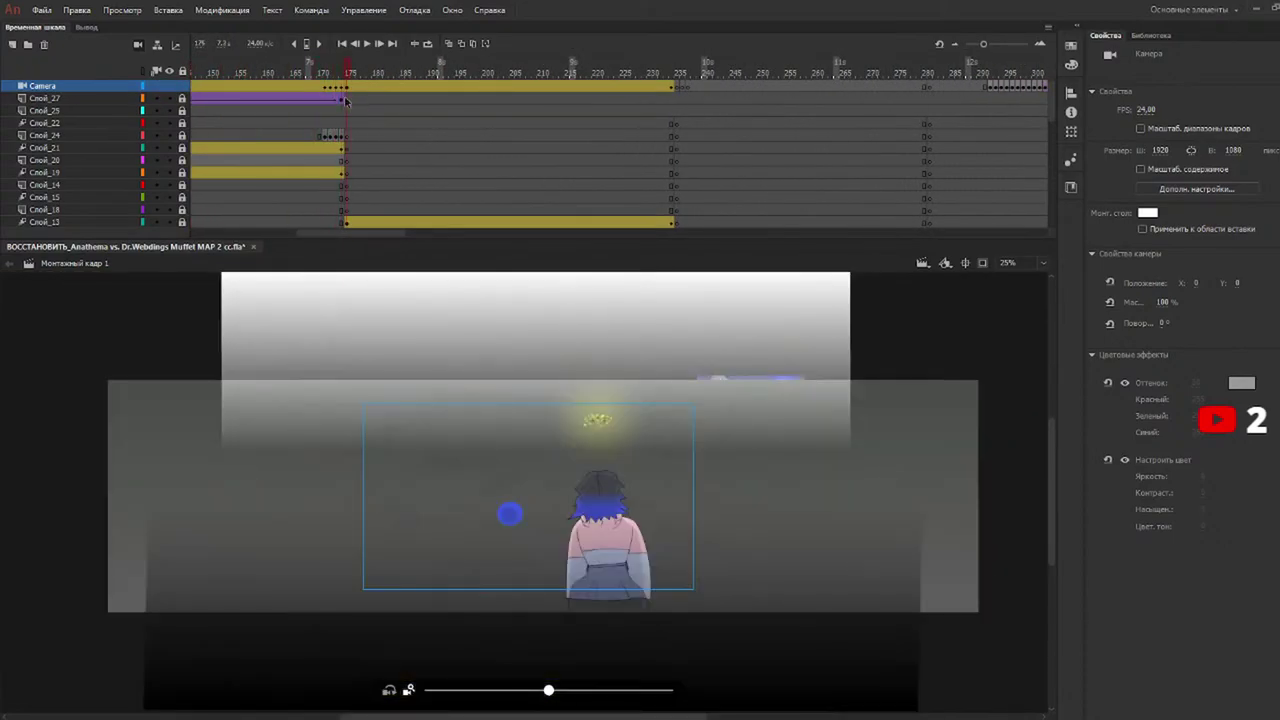
scroll(366, 117, down, 5)
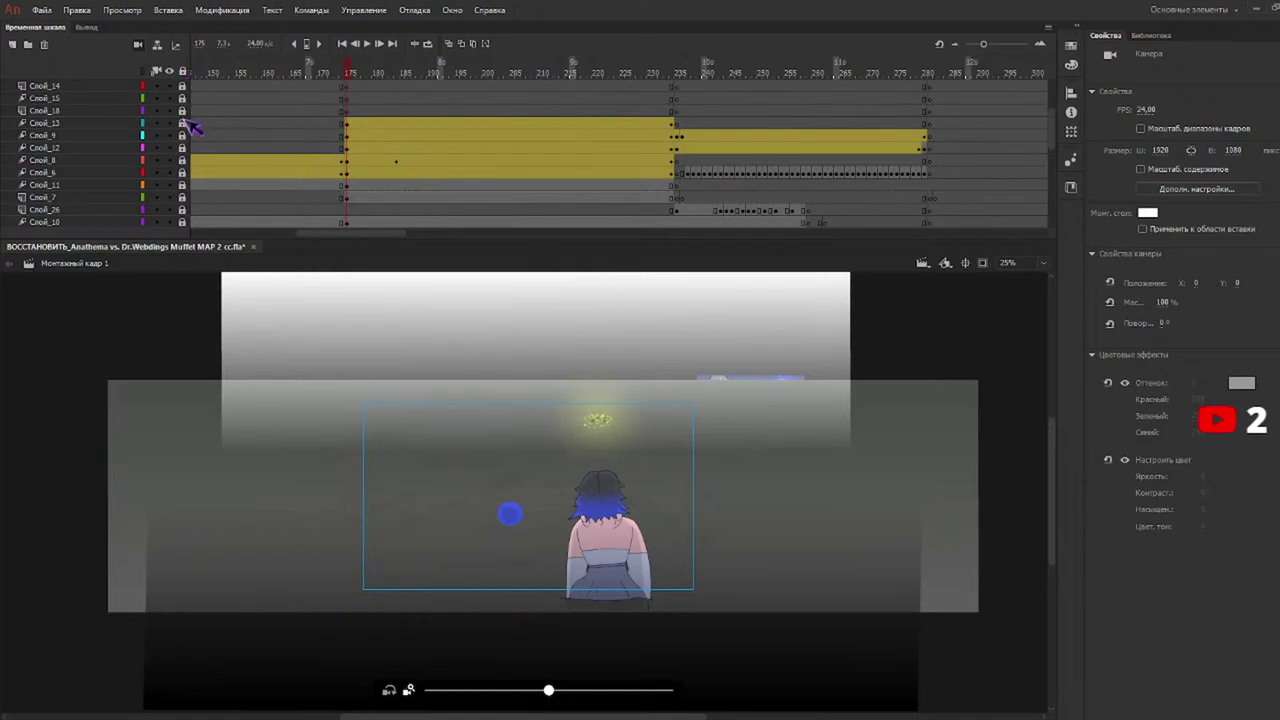
click(359, 127)
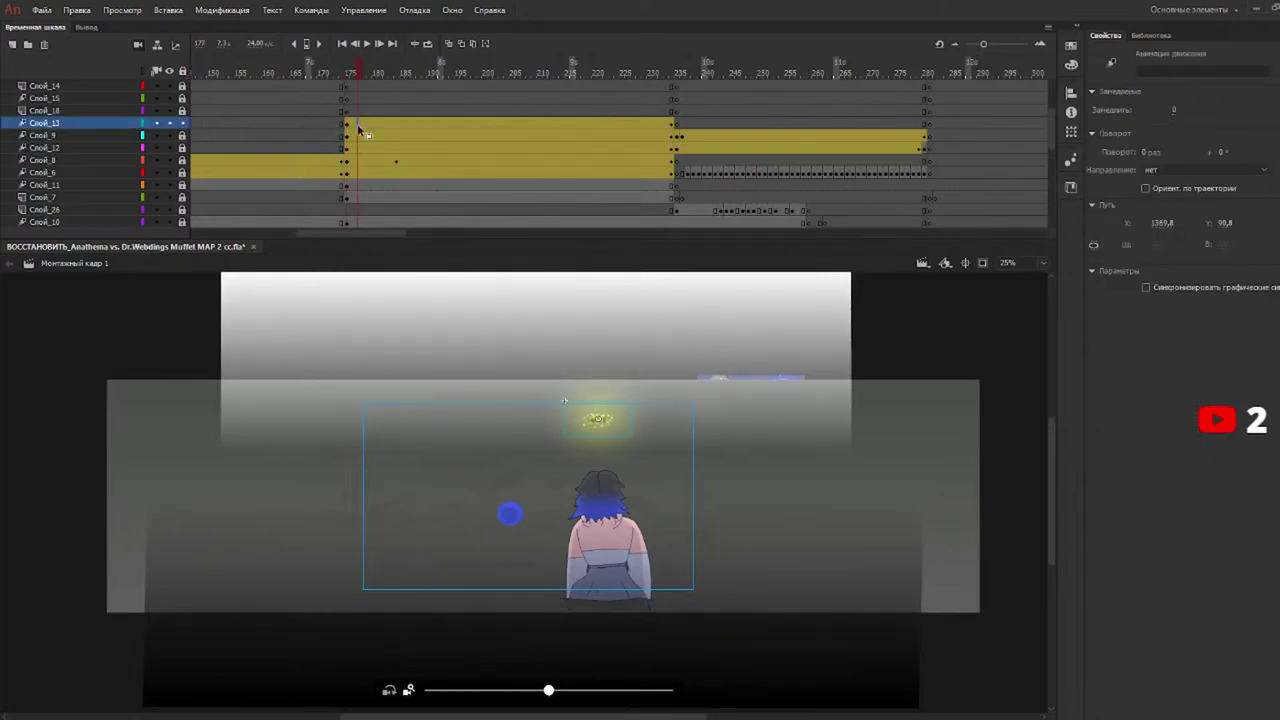
click(359, 131)
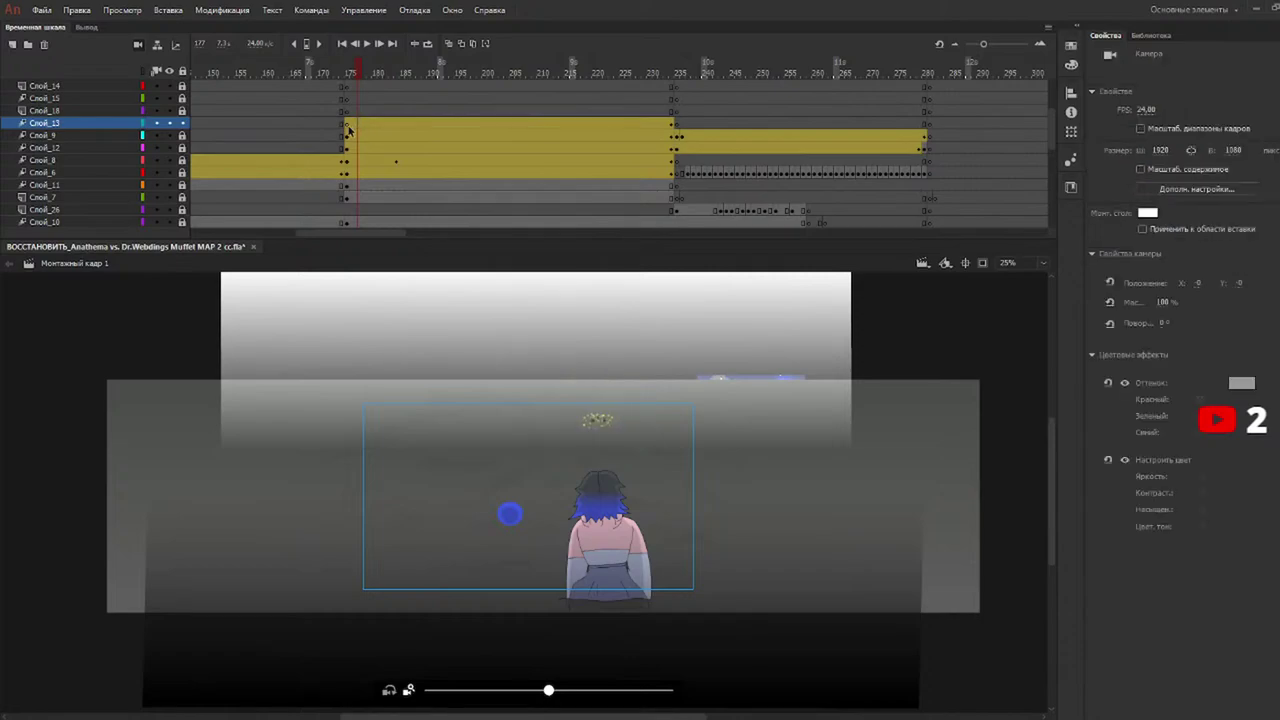
click(348, 128)
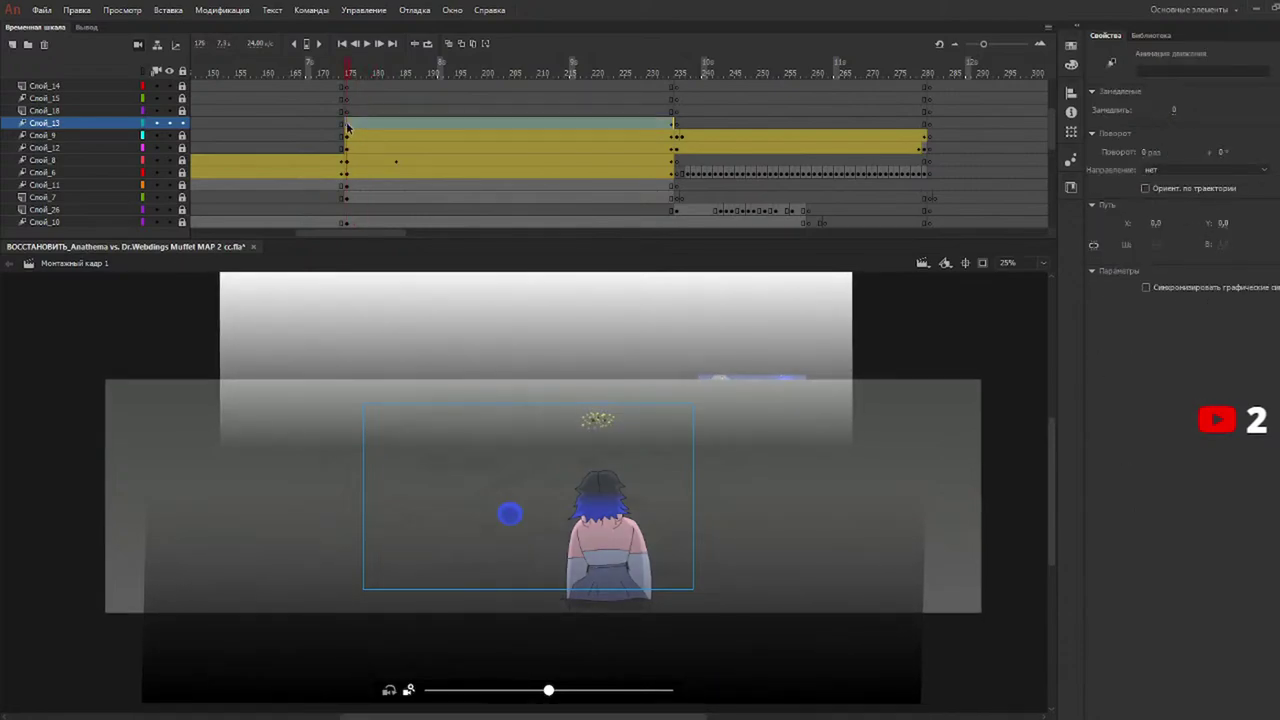
Check which artwork Слой_9 and Слой_12 hold around frame 175.
click(346, 135)
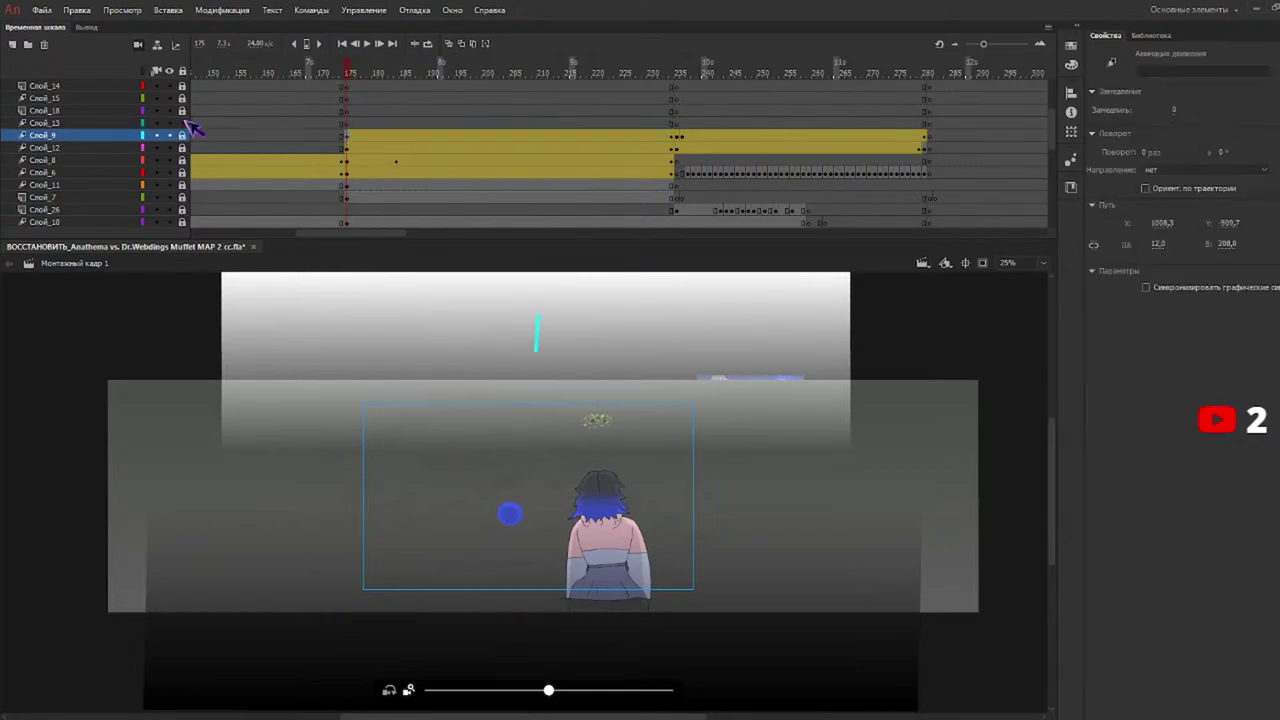
click(359, 142)
click(346, 148)
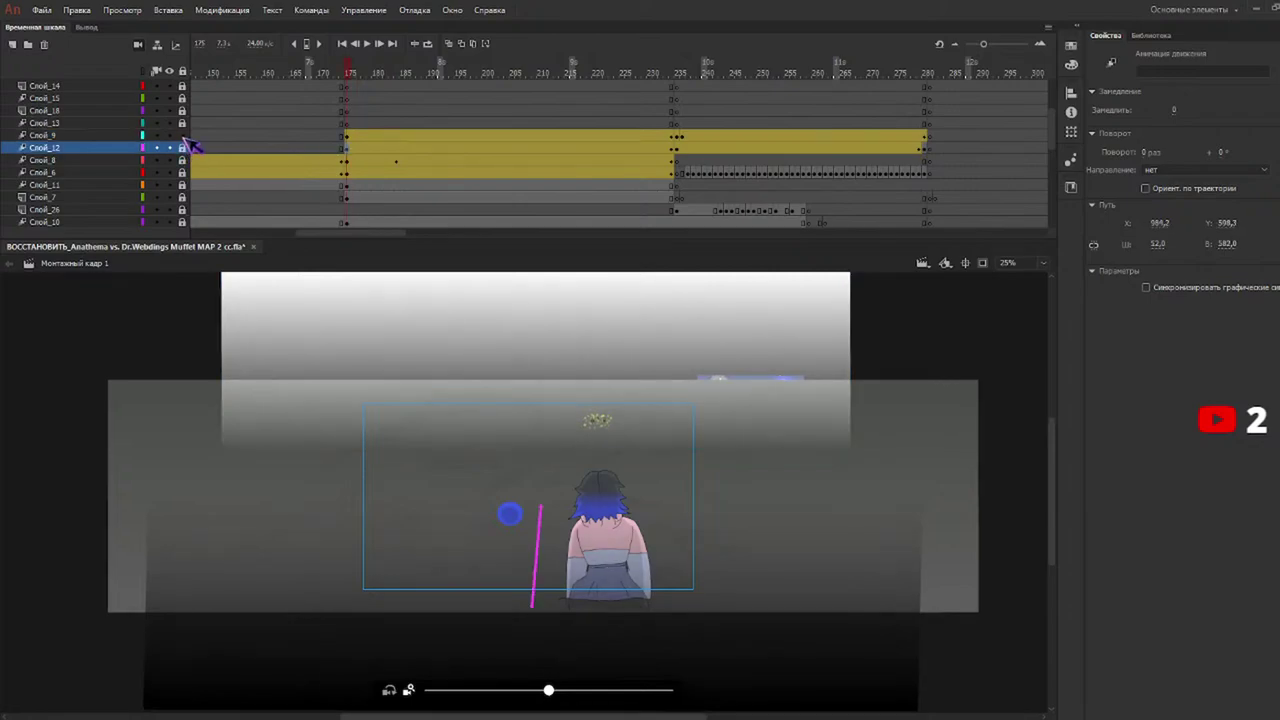
click(363, 148)
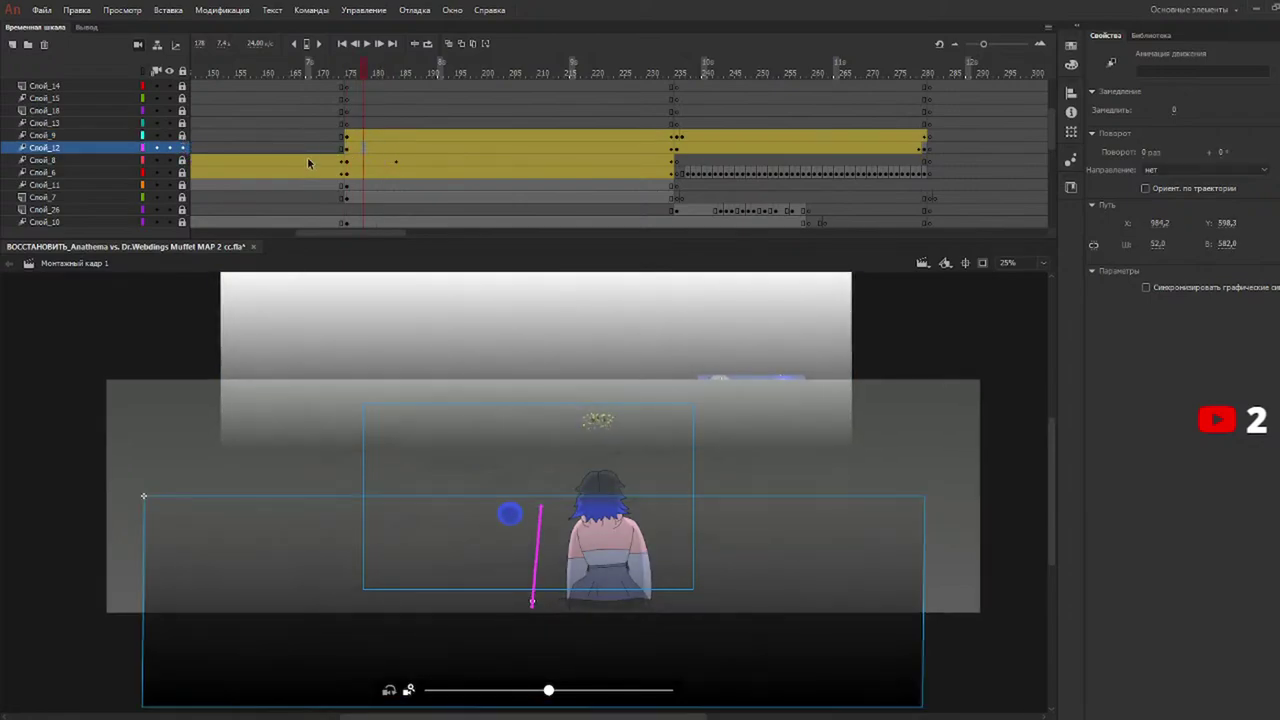
click(183, 147)
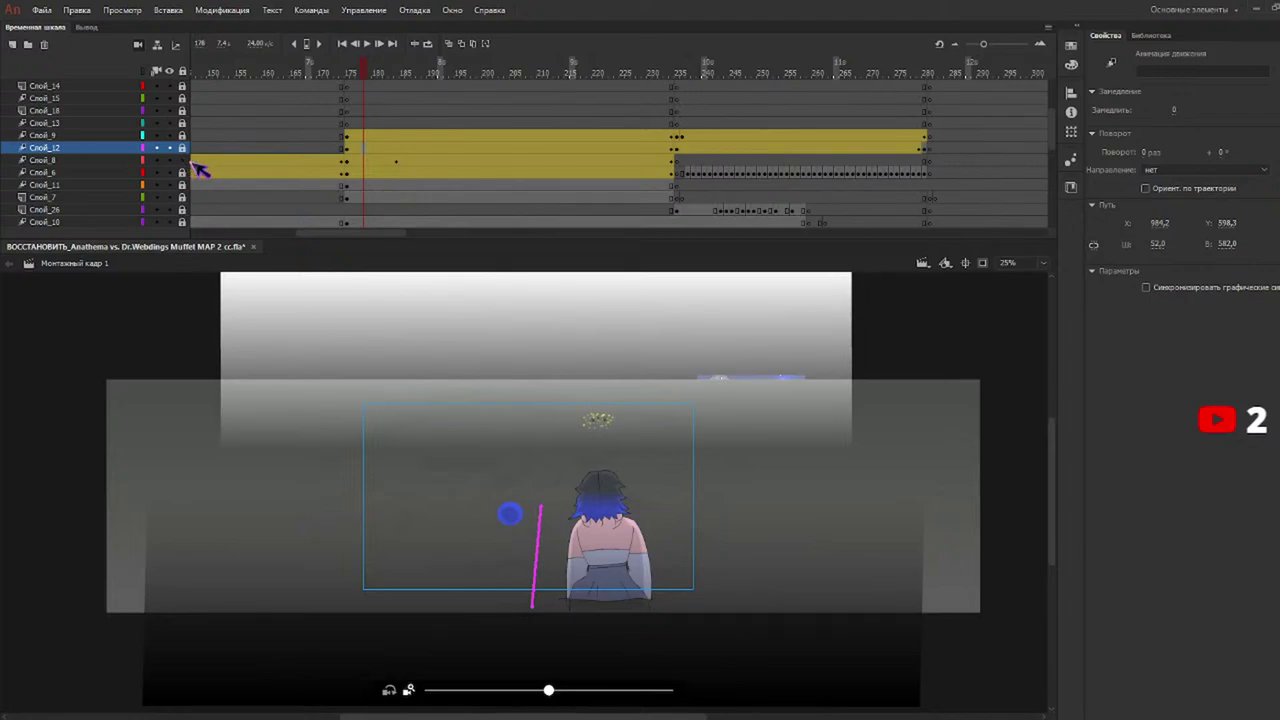
Check the filters of the yellow sparks on Слой_8, and delete the sparks and their tween from frame 175 up to frame 235.
click(364, 161)
drag(373, 163, 646, 168)
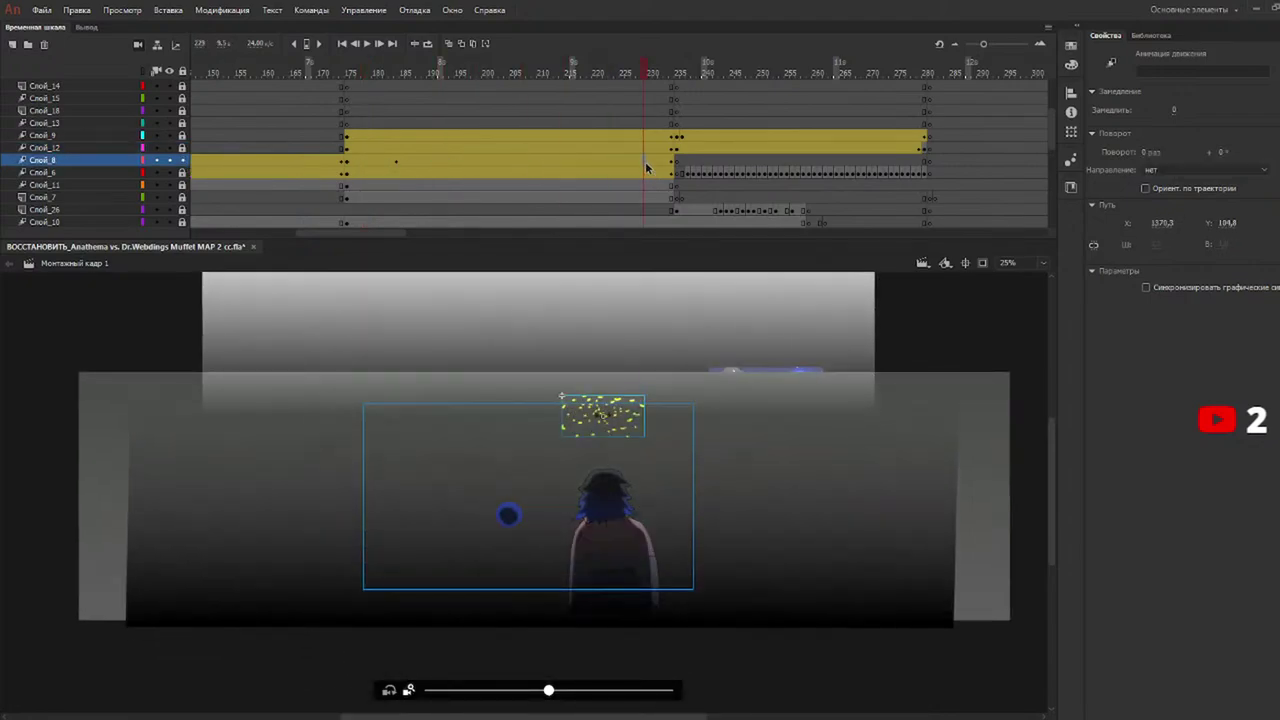
click(561, 396)
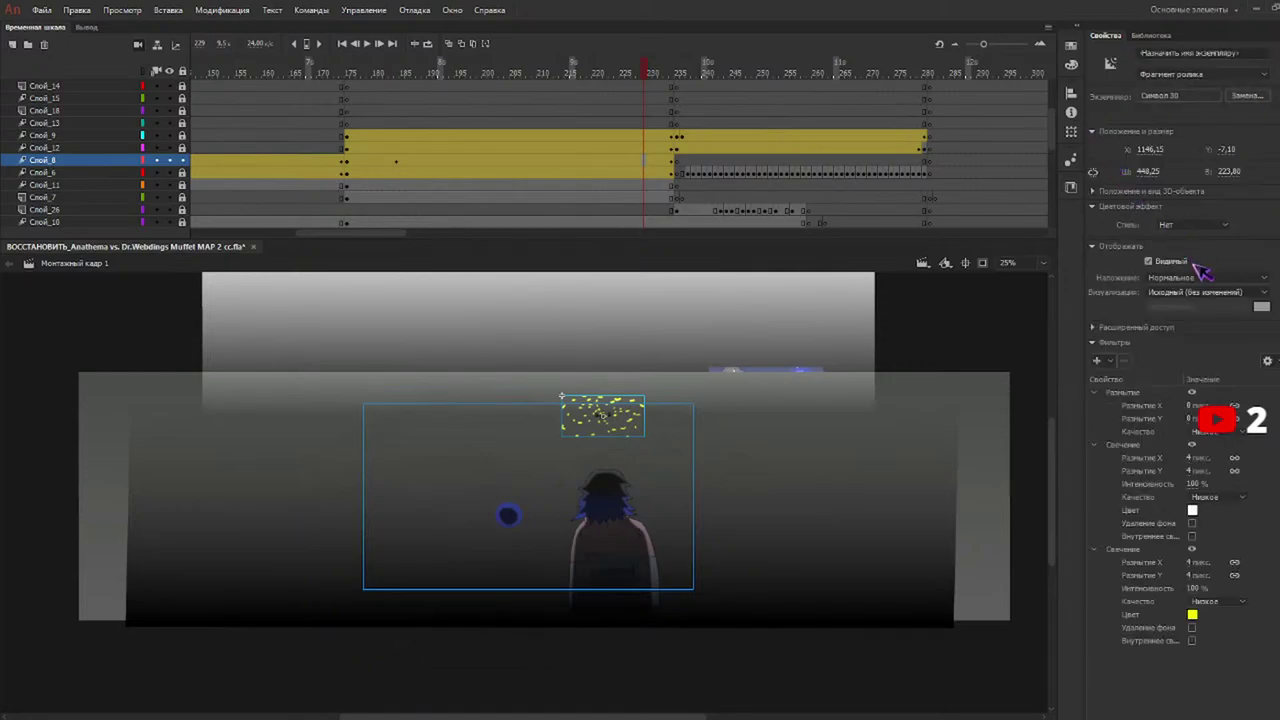
click(349, 149)
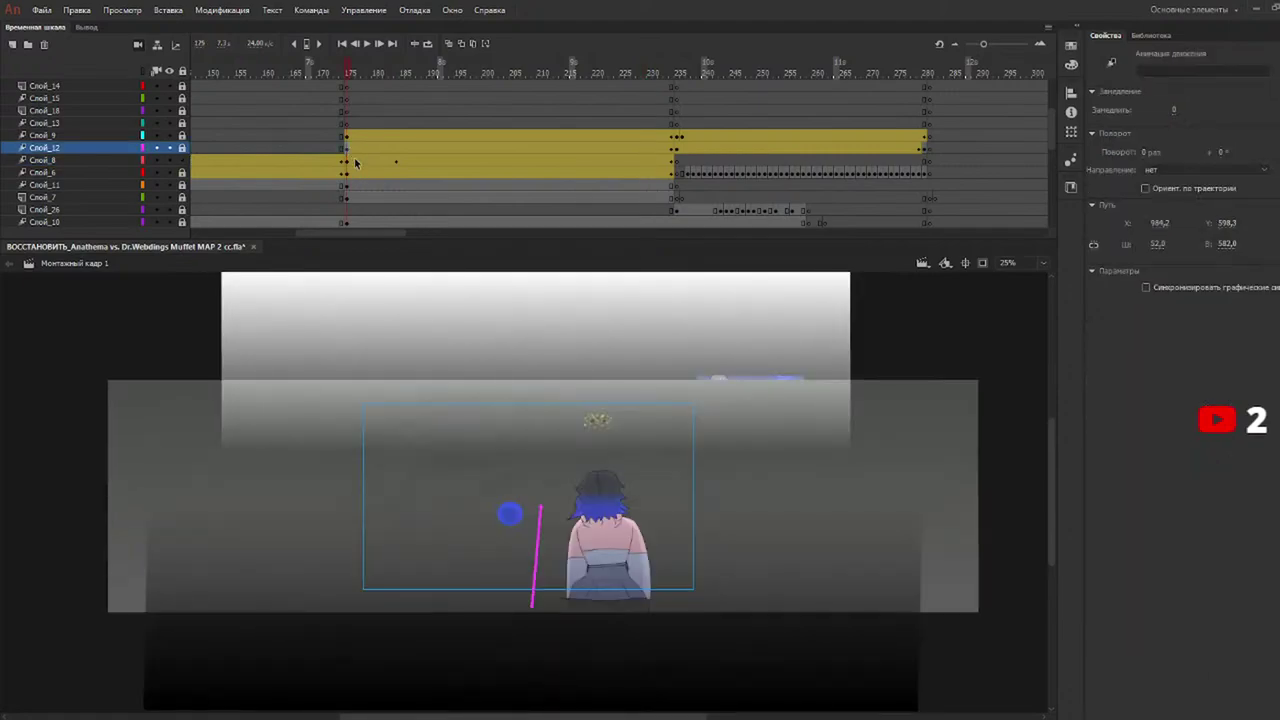
click(355, 162)
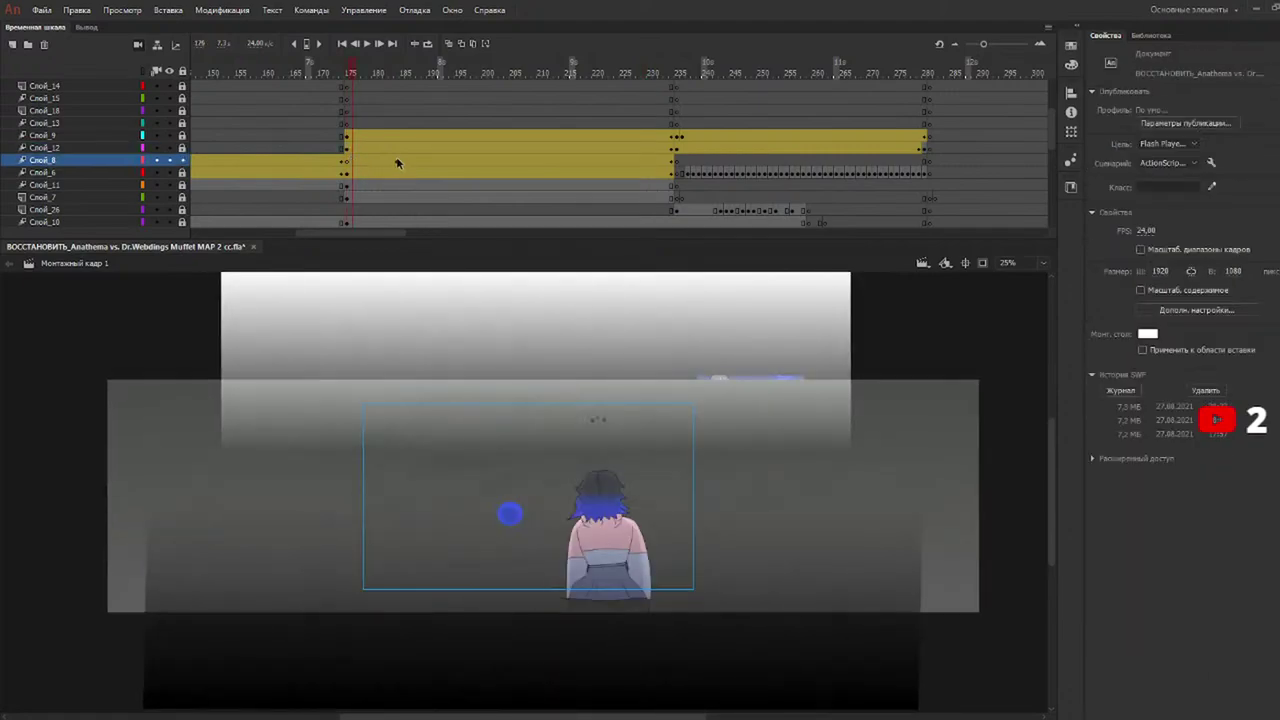
click(397, 160)
click(432, 165)
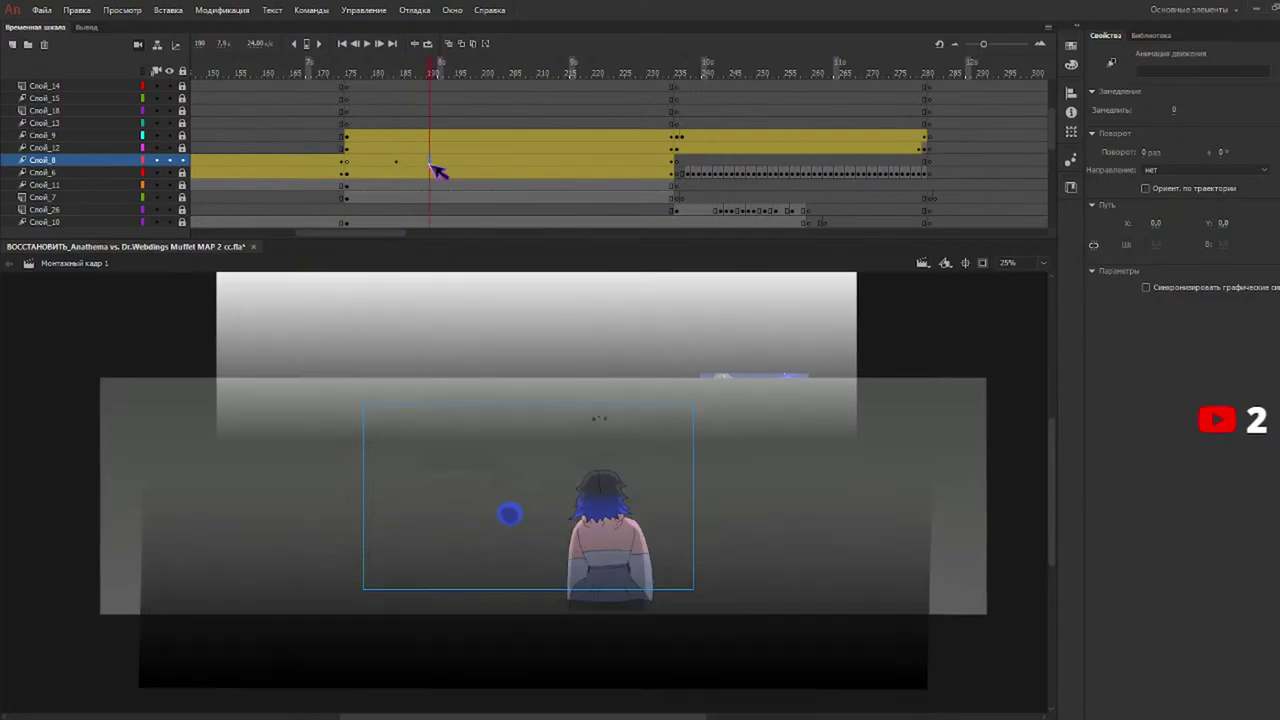
click(354, 165)
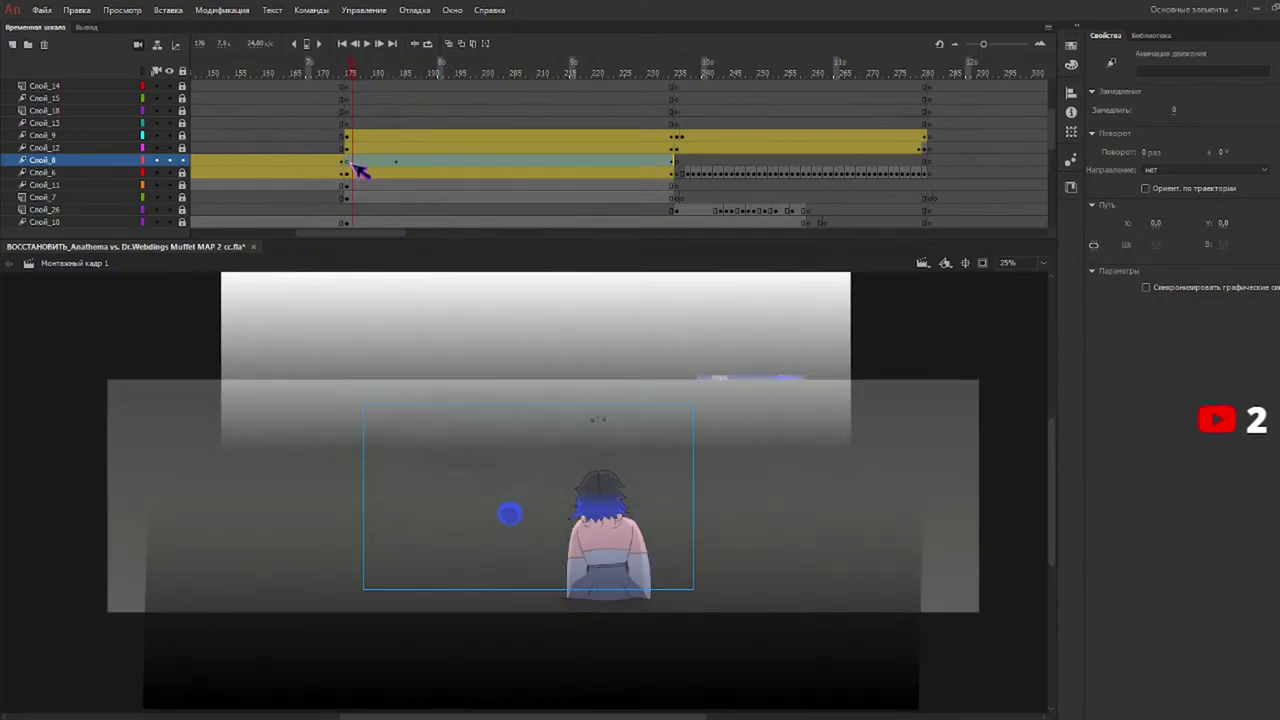
Examine the tweened artwork on Слой_6 between frames 176 and 209 and look through the neighbouring layers in the stack.
click(145, 174)
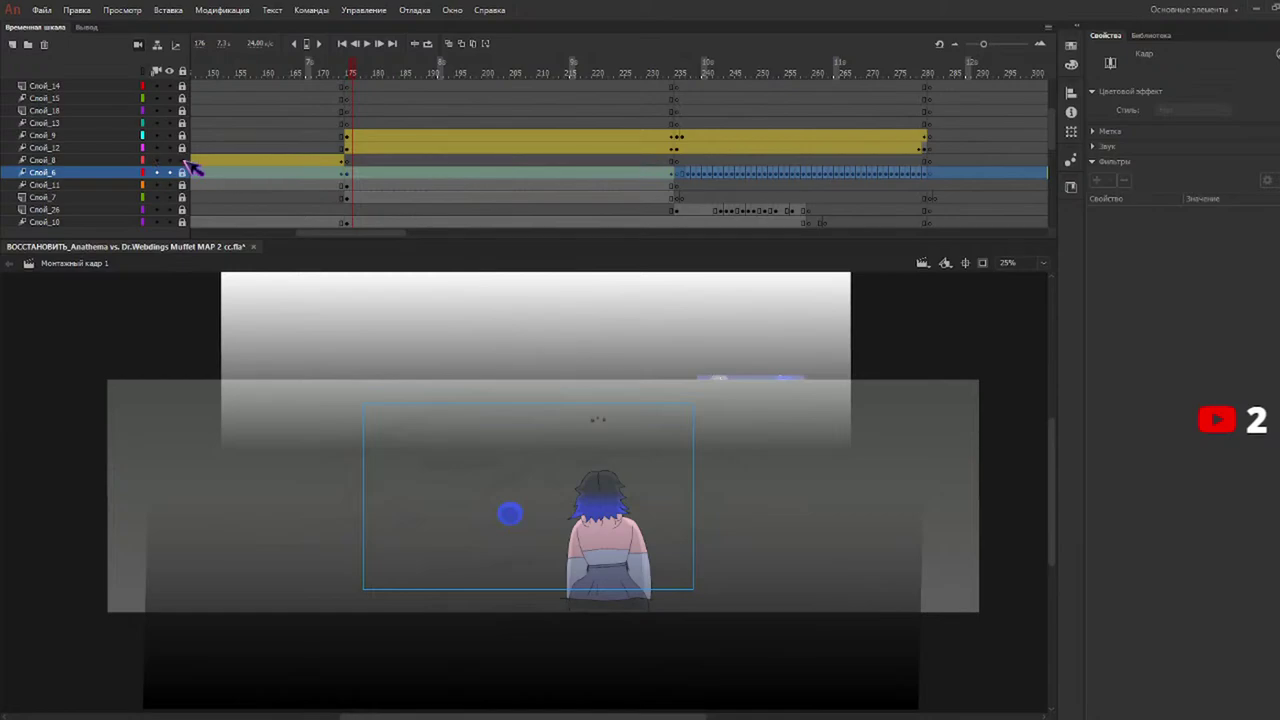
click(374, 174)
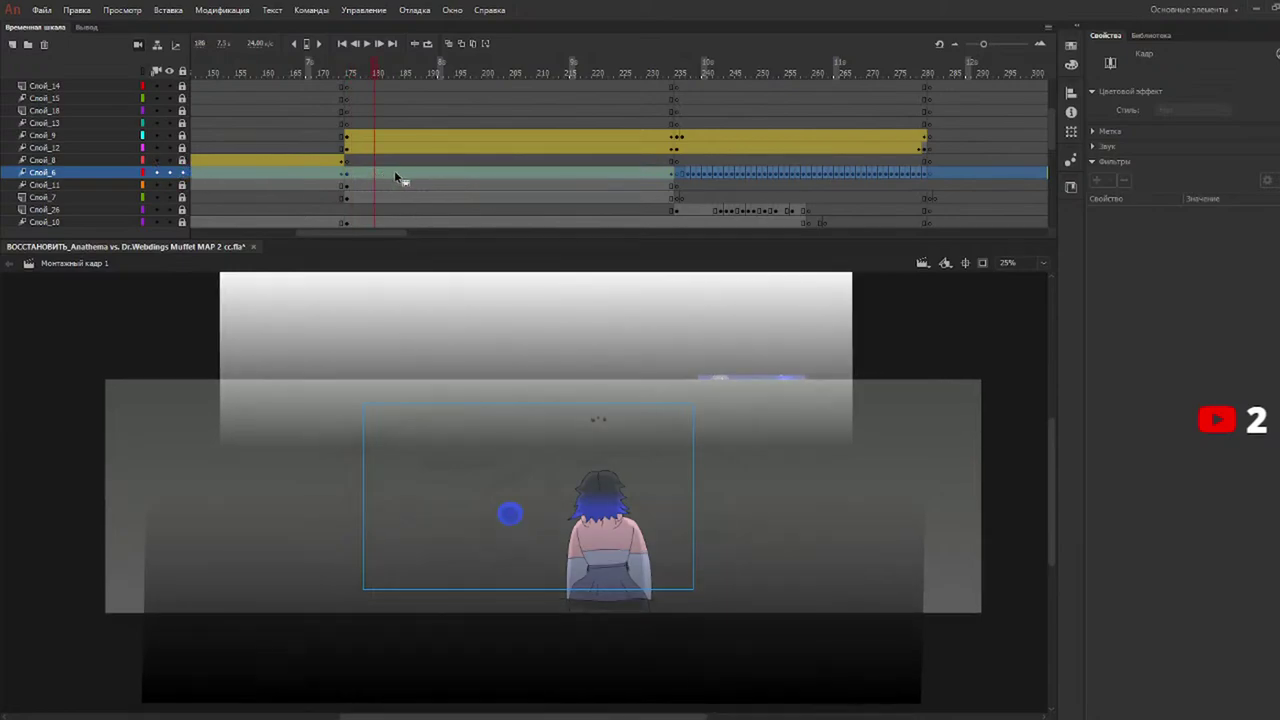
click(414, 164)
click(386, 175)
click(358, 175)
click(440, 176)
click(479, 176)
click(533, 176)
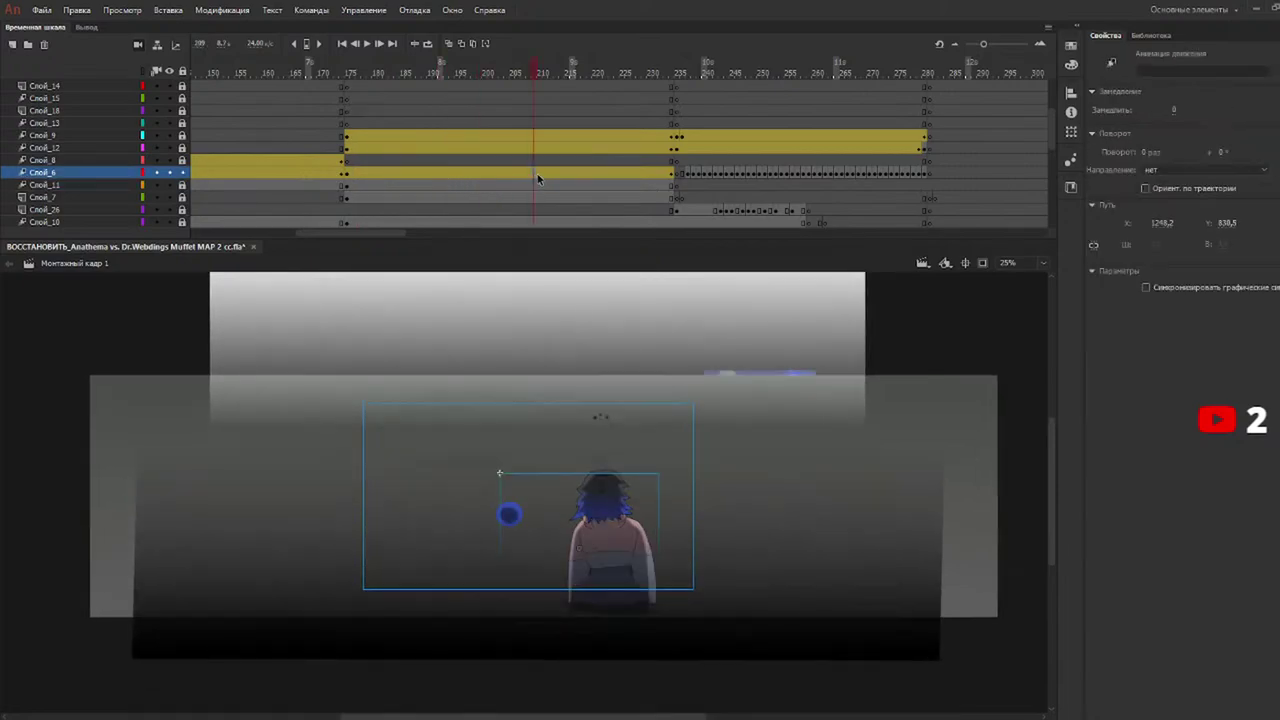
scroll(536, 174, up, 5)
scroll(438, 173, down, 3)
scroll(435, 172, up, 3)
scroll(435, 172, down, 3)
scroll(433, 172, down, 3)
scroll(433, 166, up, 8)
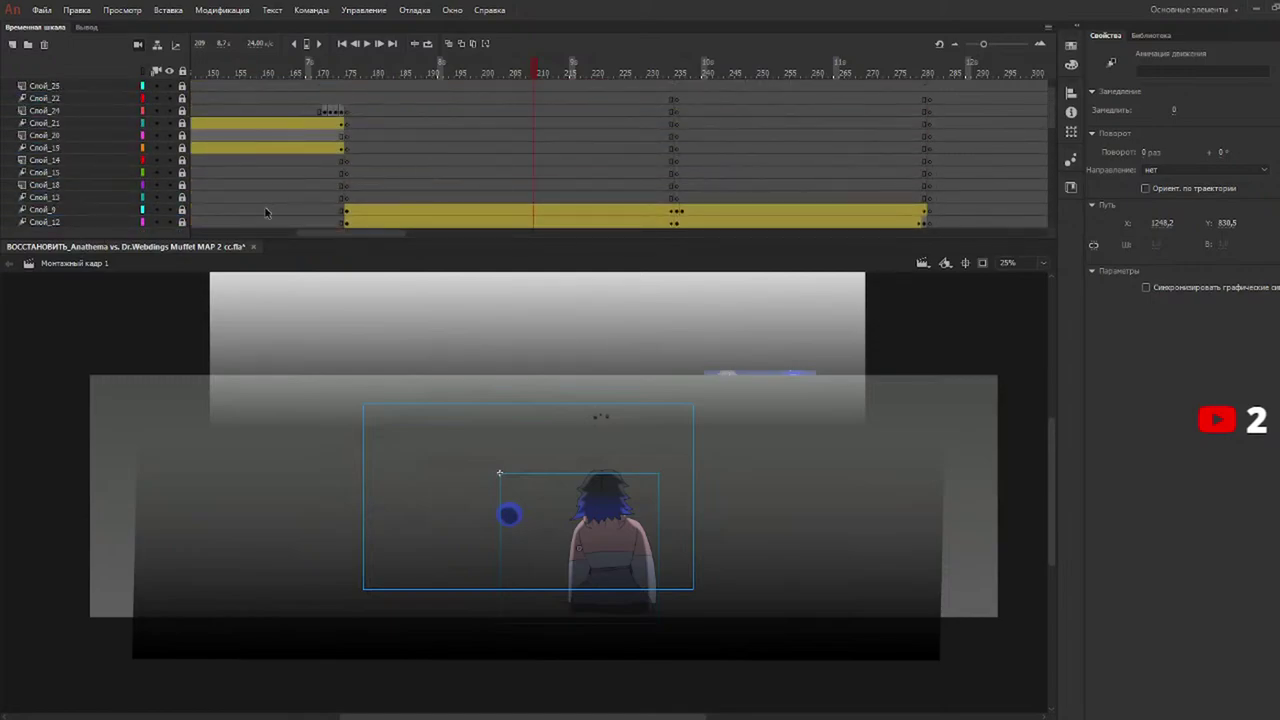
Add a new layer directly above Слой_8 and insert blank keyframes on it at frames 235 and 175.
click(97, 209)
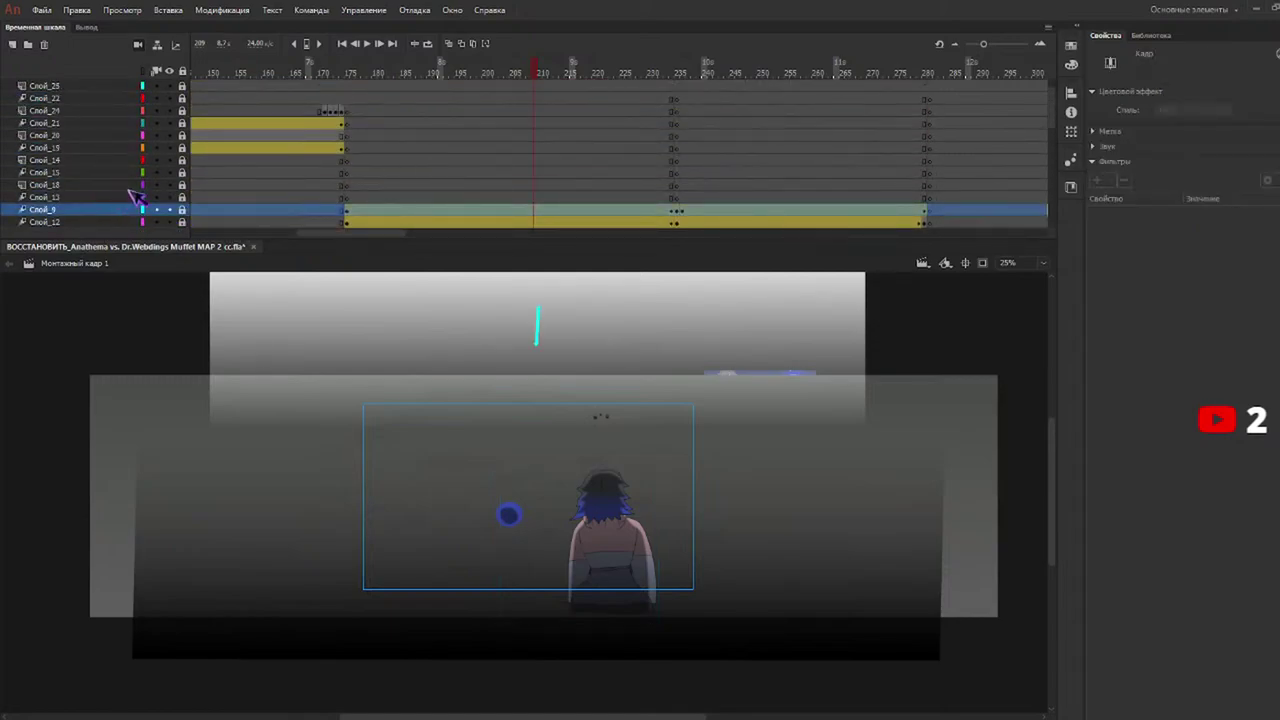
scroll(140, 200, down, 2)
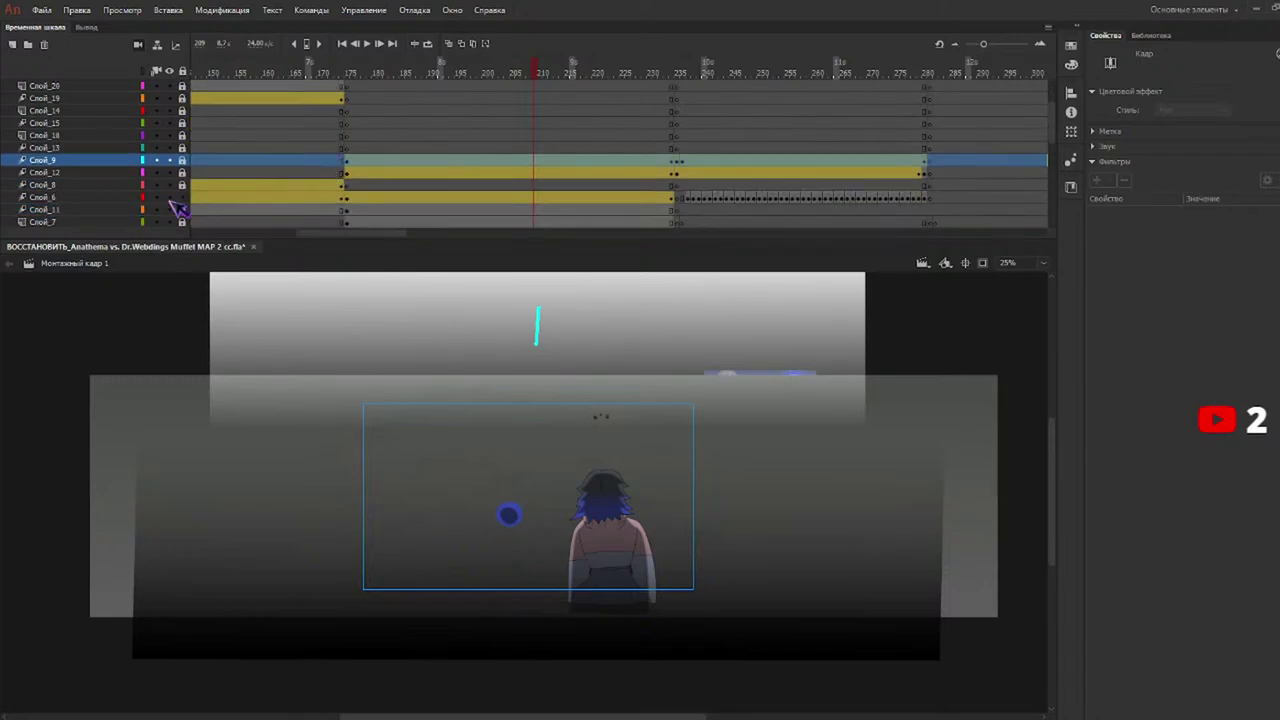
click(116, 186)
click(14, 46)
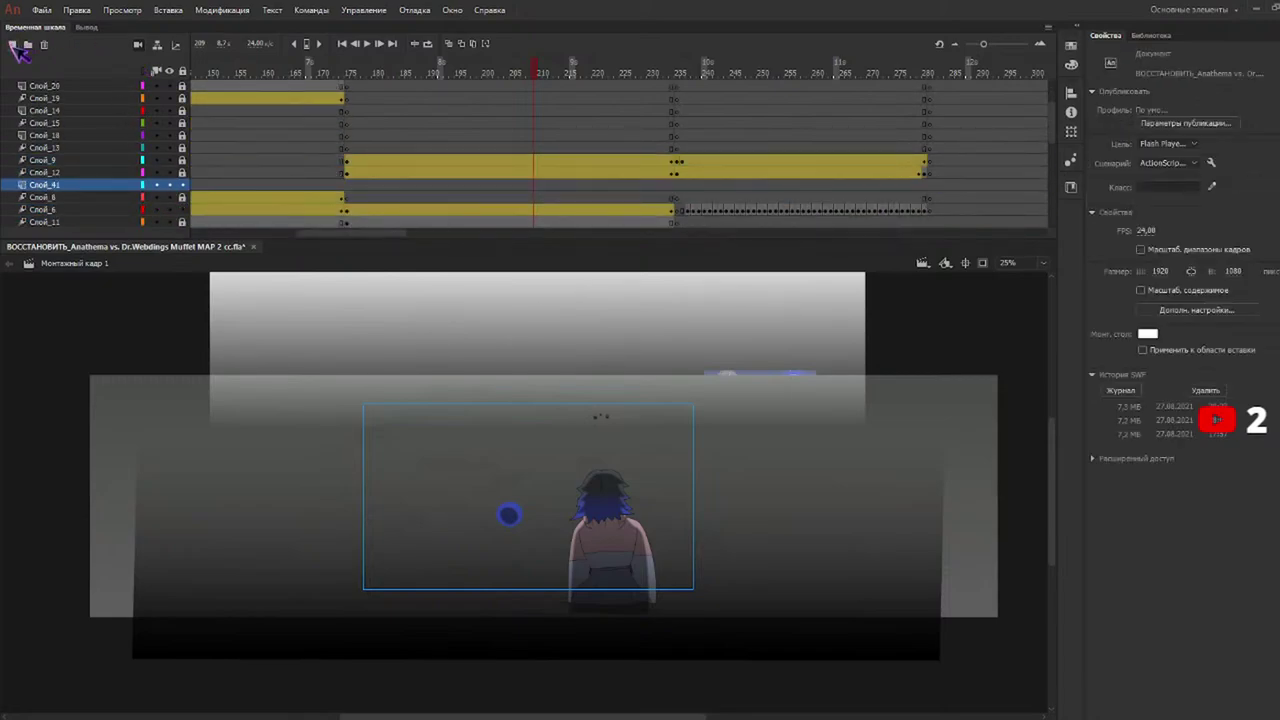
click(675, 186)
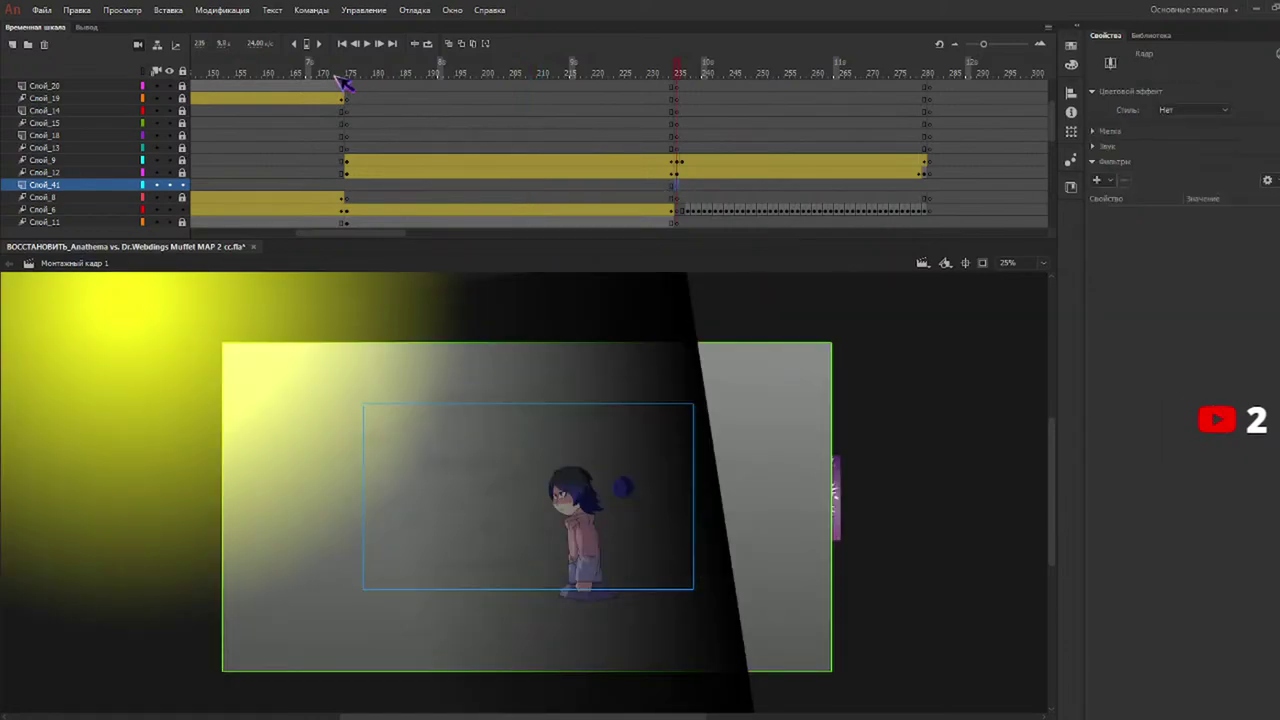
click(345, 76)
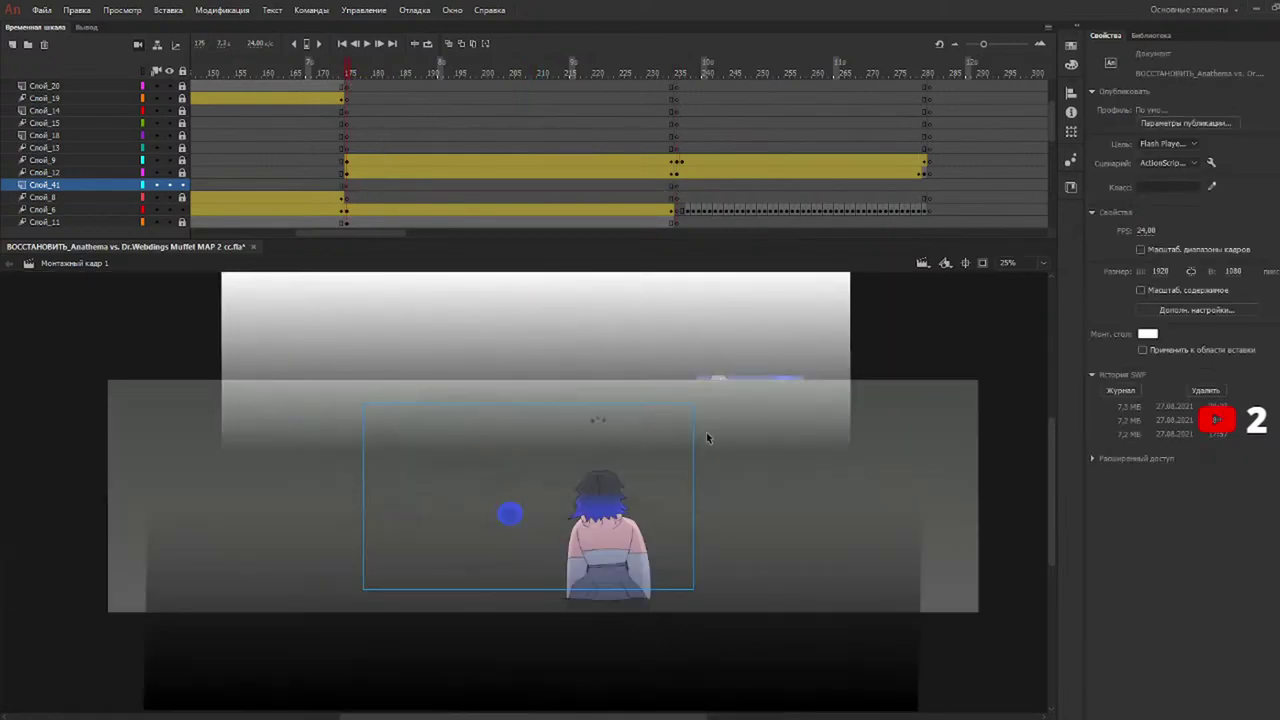
Paint small yellow sparks around the dark spots above the character's head at frame 175, covering about 132 by 71 px.
key(b)
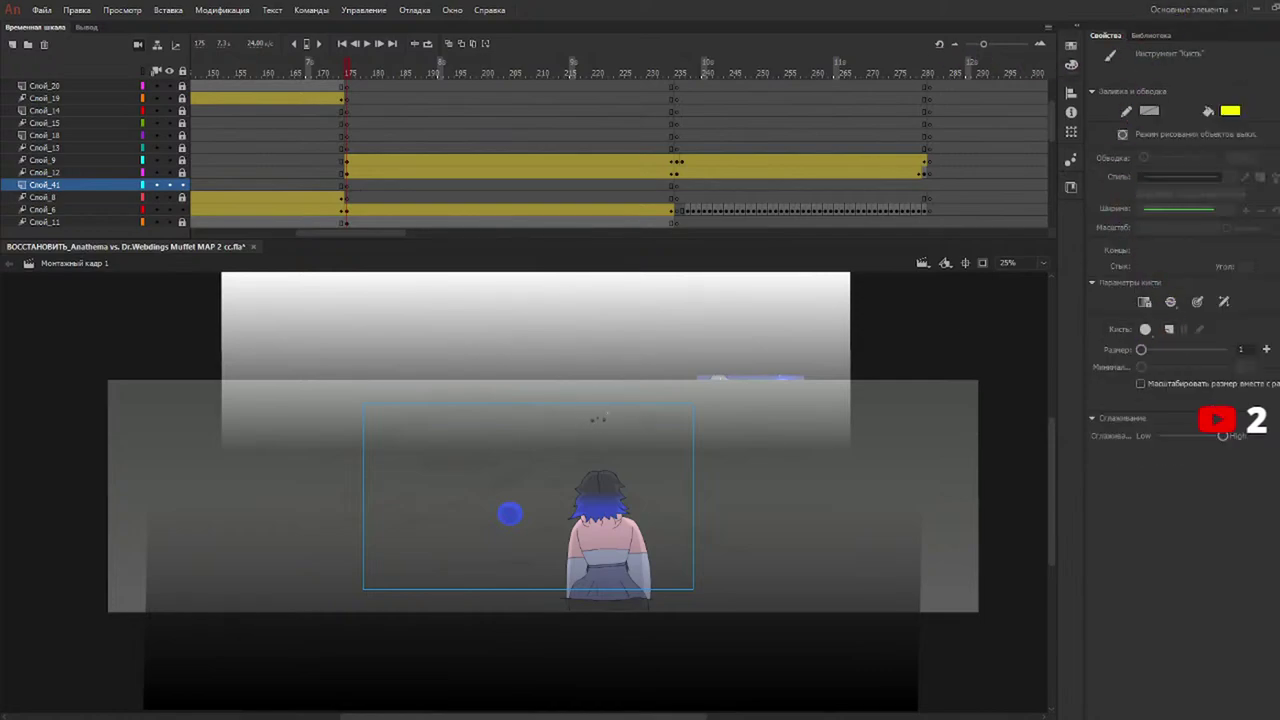
click(594, 420)
key(ctrl+1)
scroll(1058, 466, up, 5)
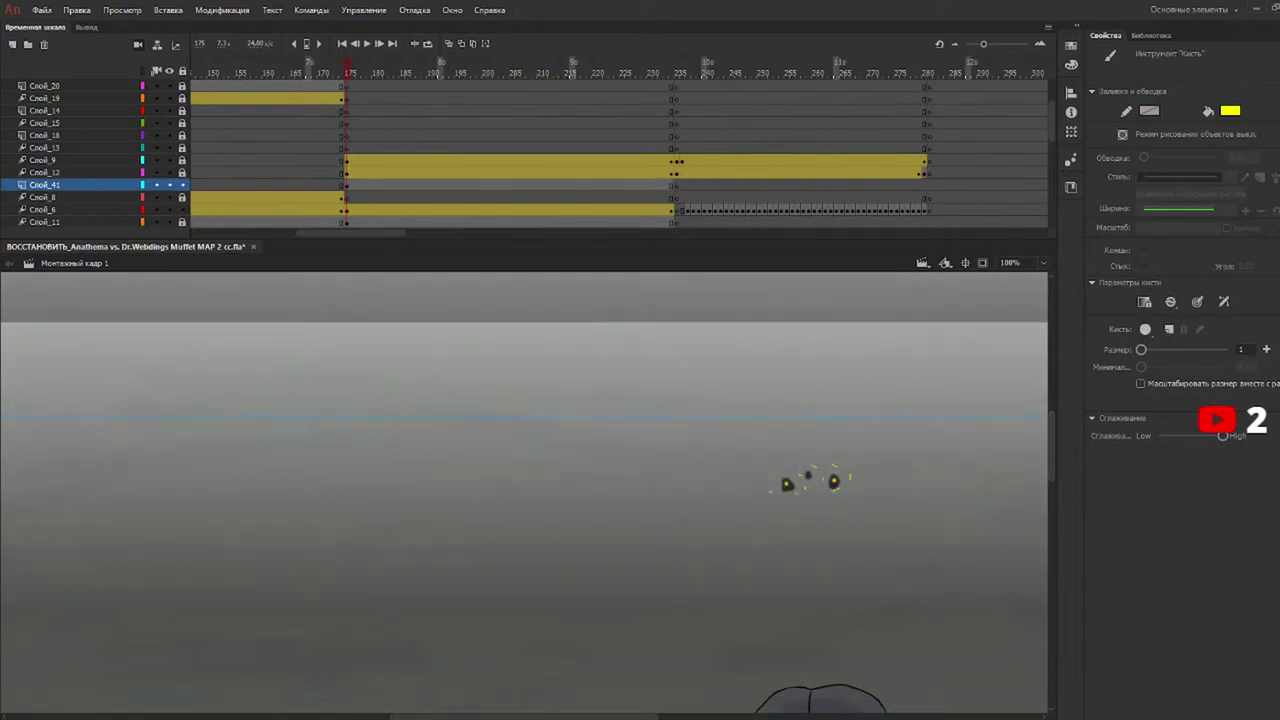
drag(1141, 350, 1148, 352)
Select all the painted sparks and convert them into a movie clip symbol.
key(q)
mouse_move(892, 444)
mouse_down()
mouse_move(771, 526)
mouse_move(758, 521)
mouse_up()
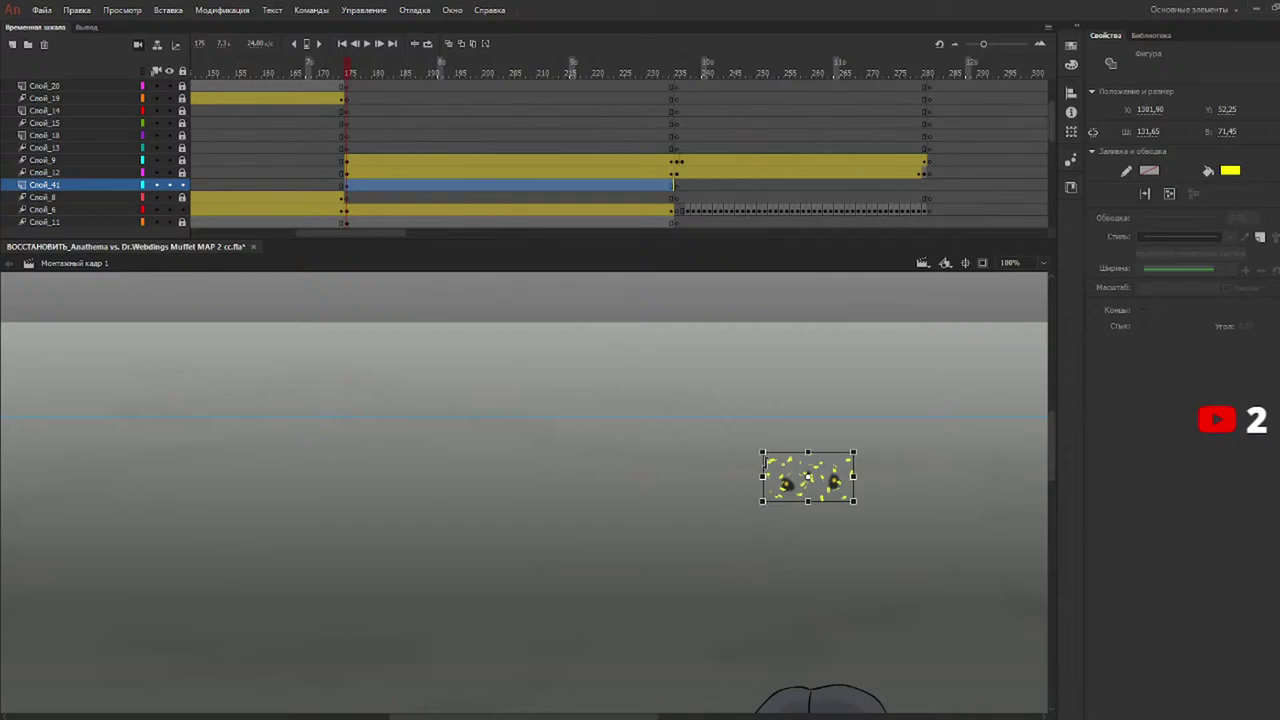
key(F8)
click(737, 176)
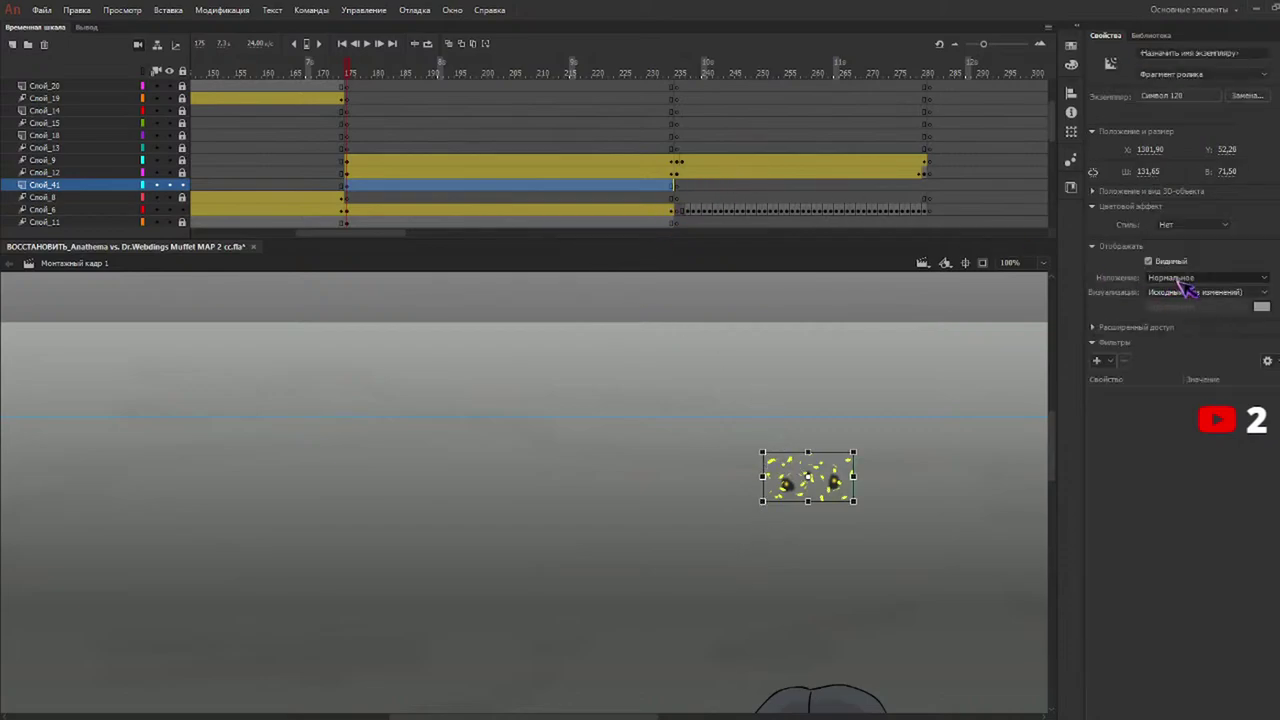
Set the spark symbol's blending to Сложение (Add) and give it a yellow Glow filter with 6 px blur.
click(1192, 431)
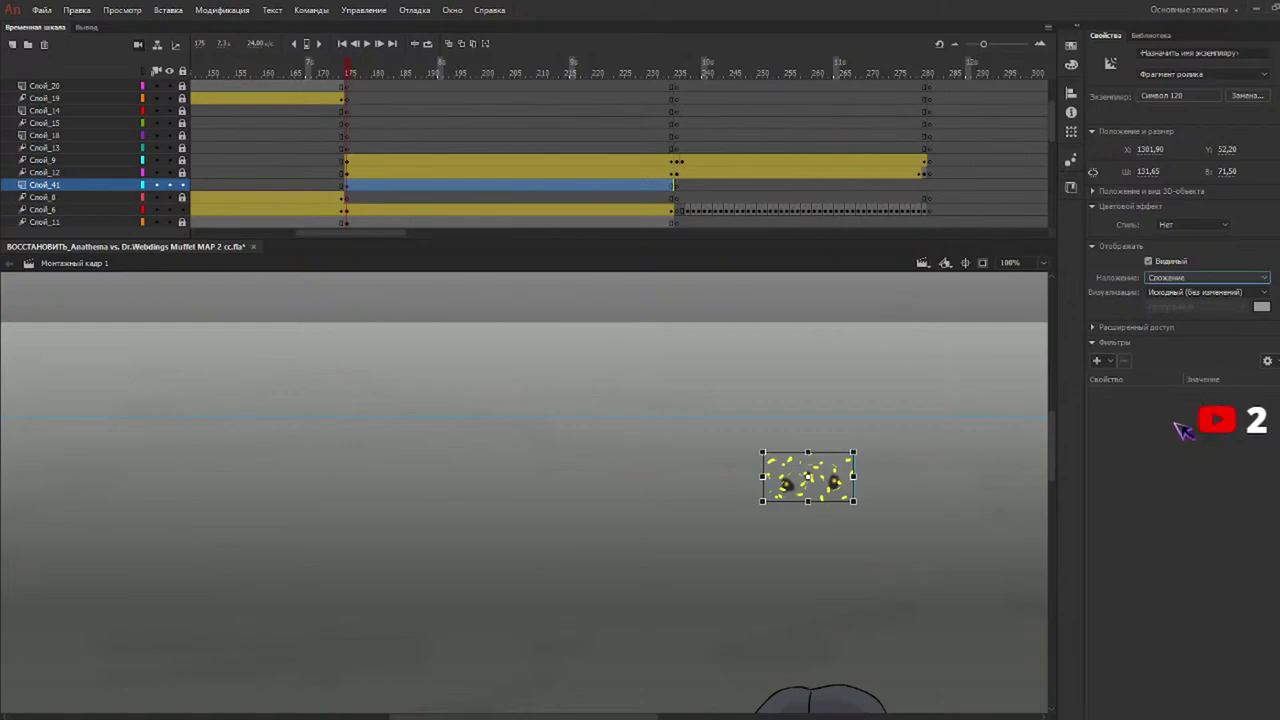
click(1098, 359)
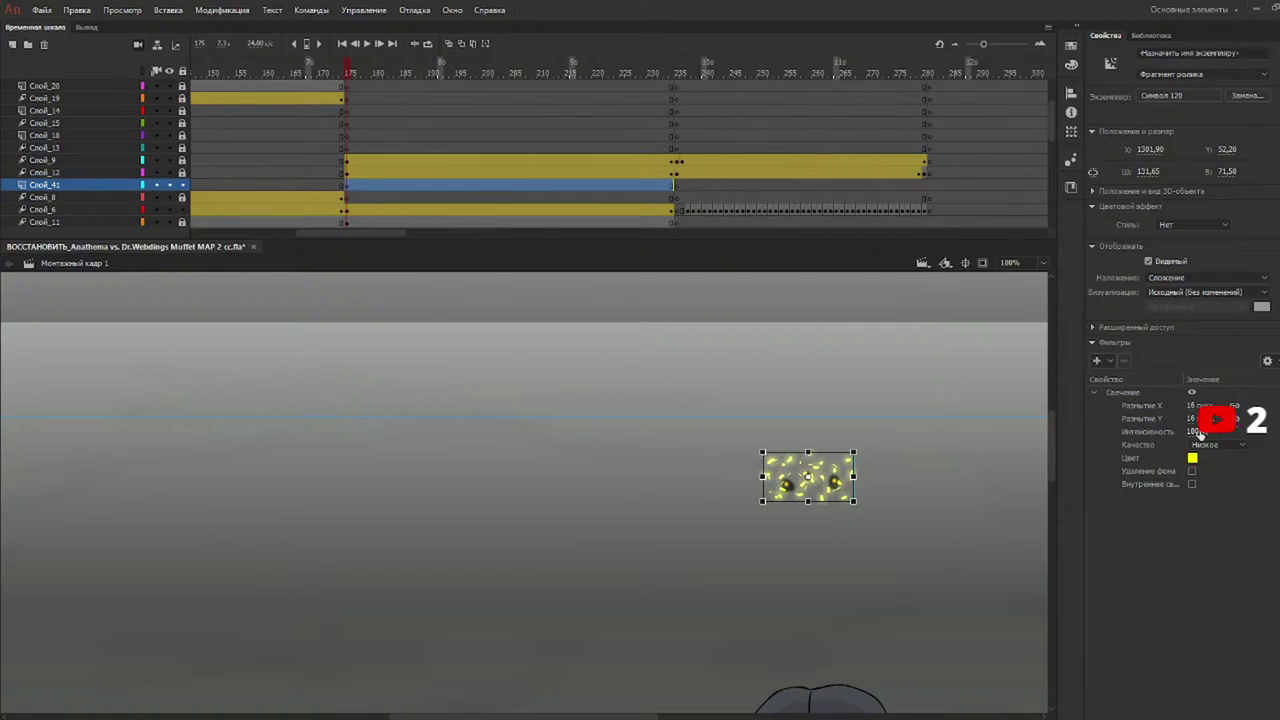
click(1203, 406)
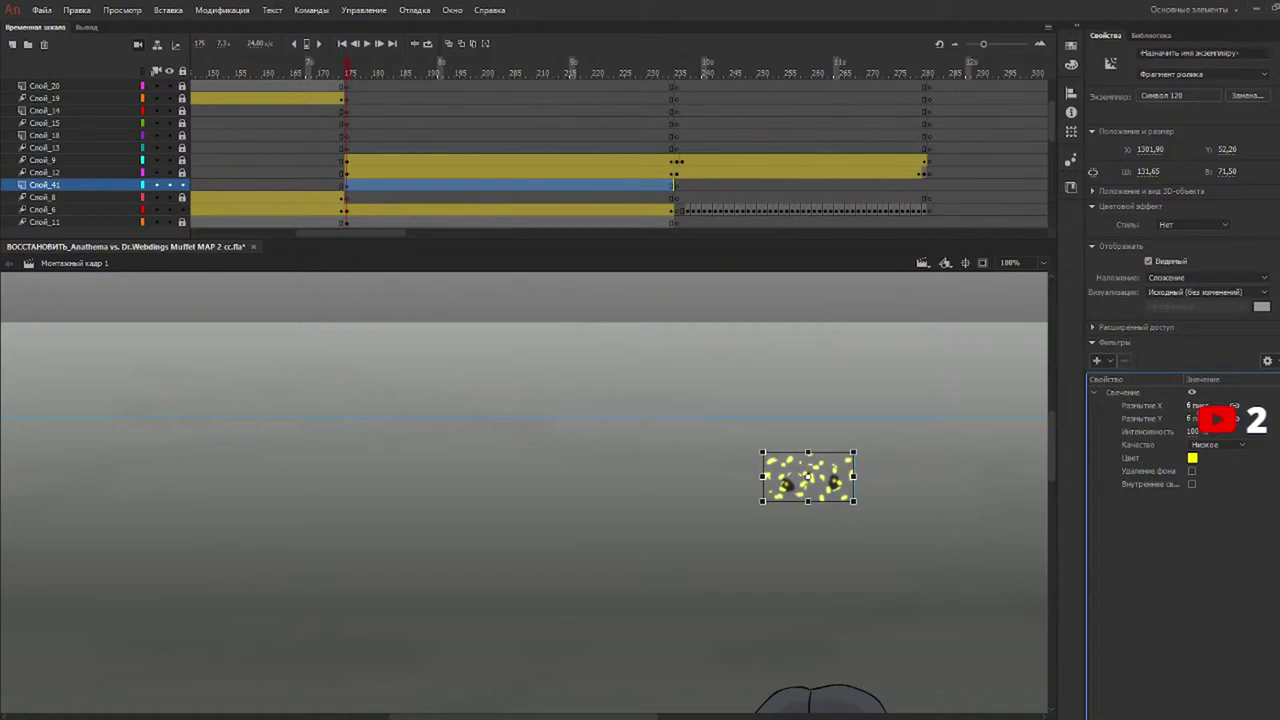
Keyframe Слой_41 at frame 234, classic-tween it from frame 175, and enlarge the sparks to more than twice their size at the end.
click(655, 73)
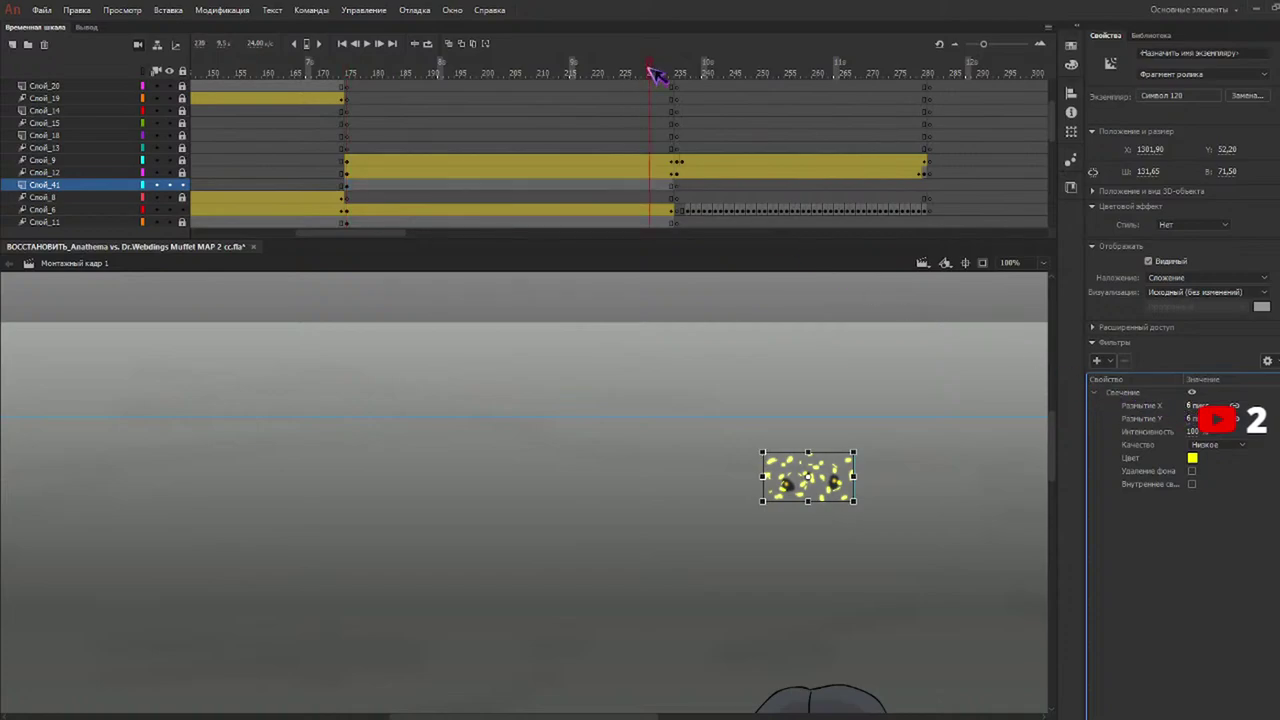
click(667, 74)
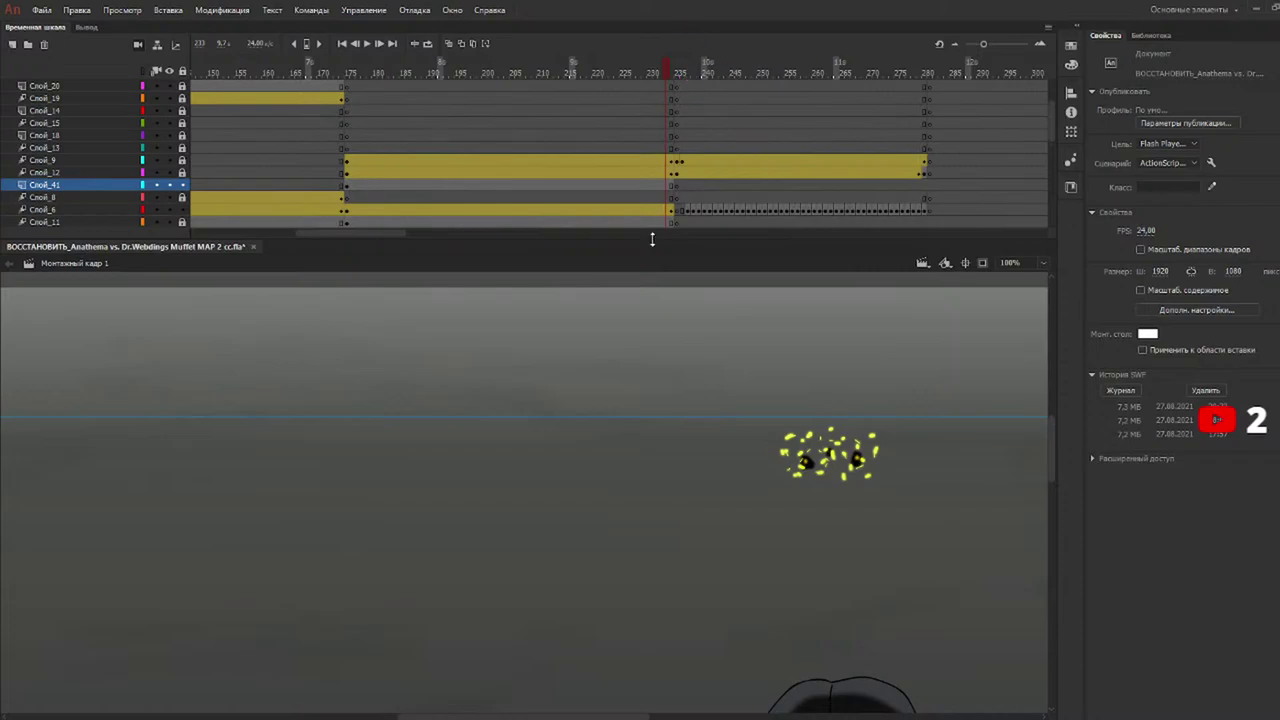
click(673, 188)
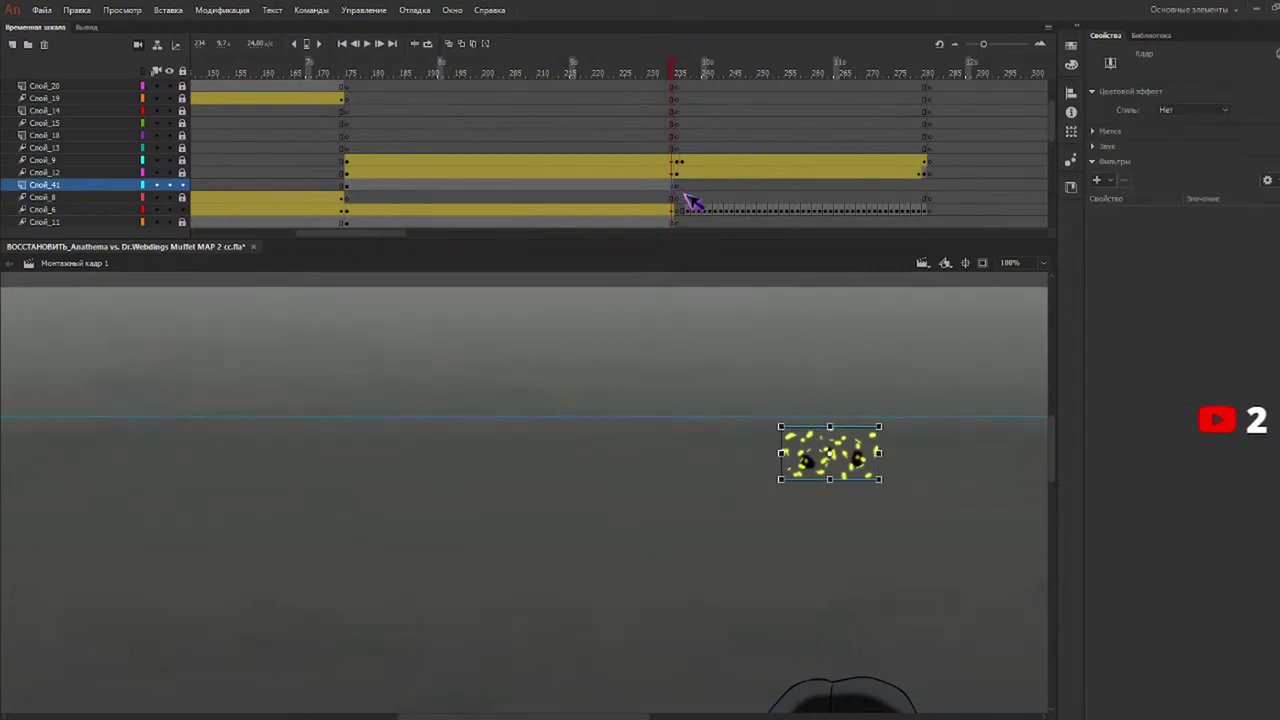
key(F3)
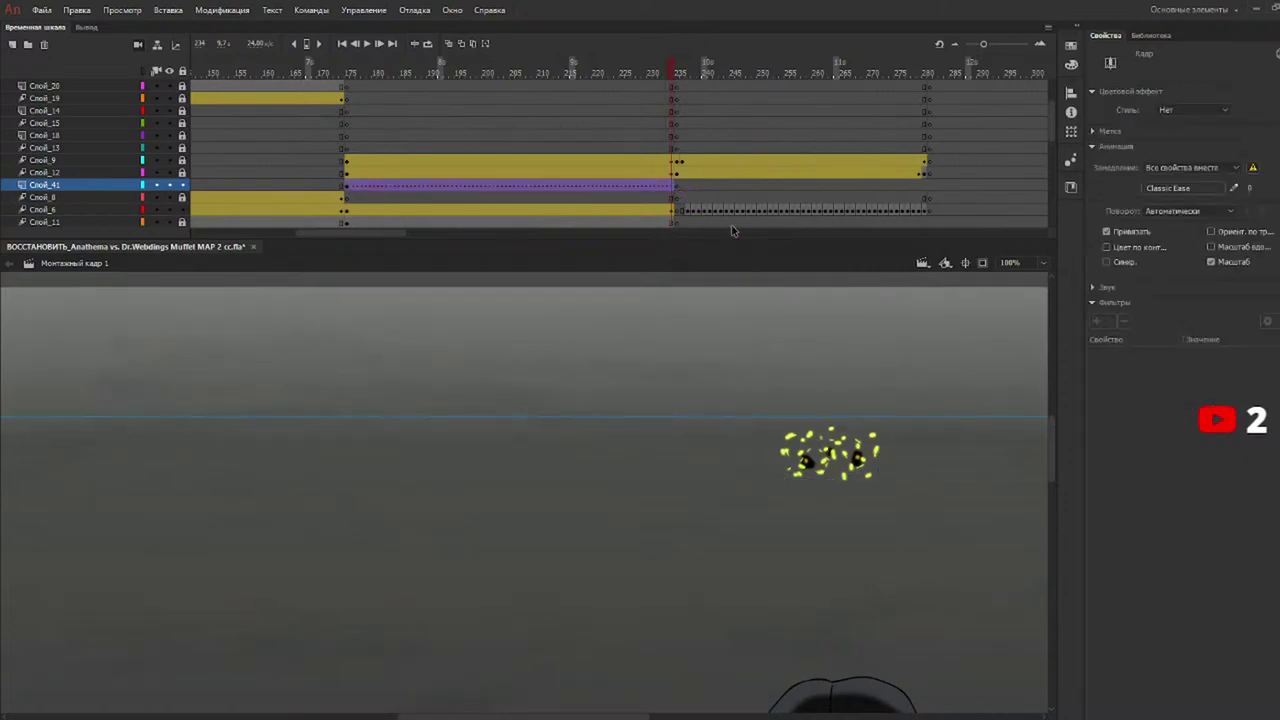
click(846, 472)
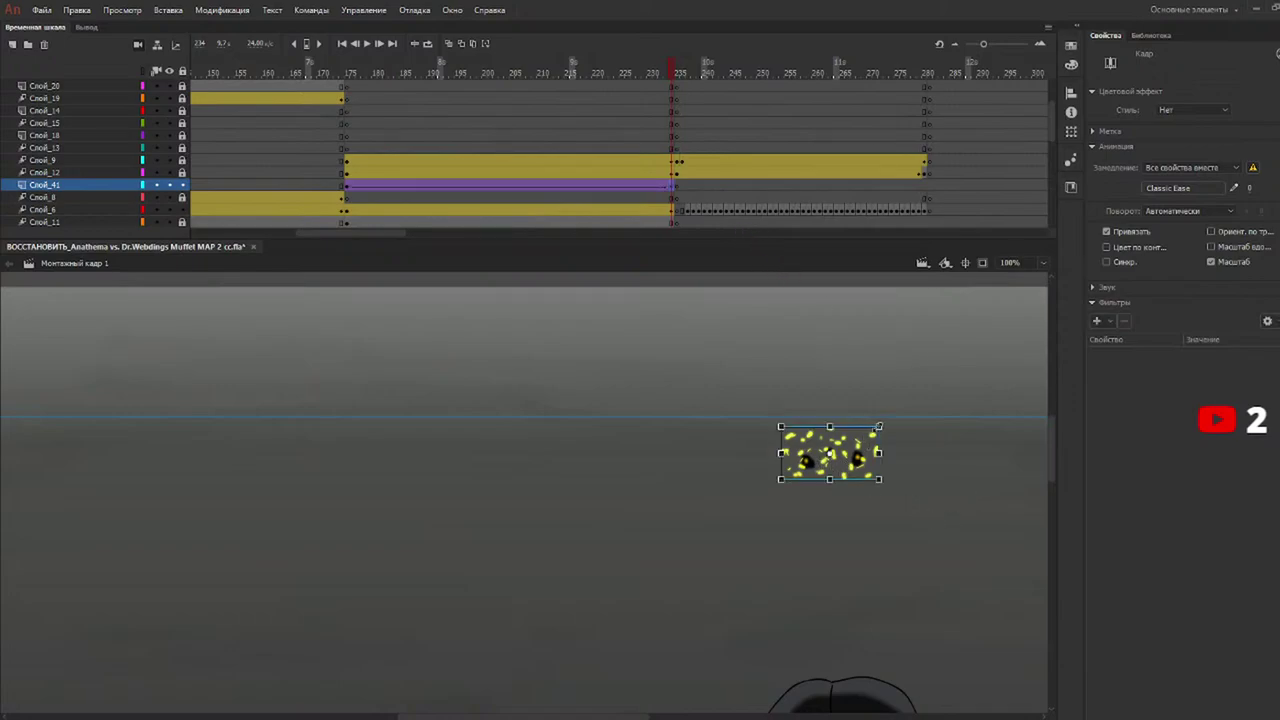
drag(878, 427, 957, 378)
drag(592, 78, 611, 102)
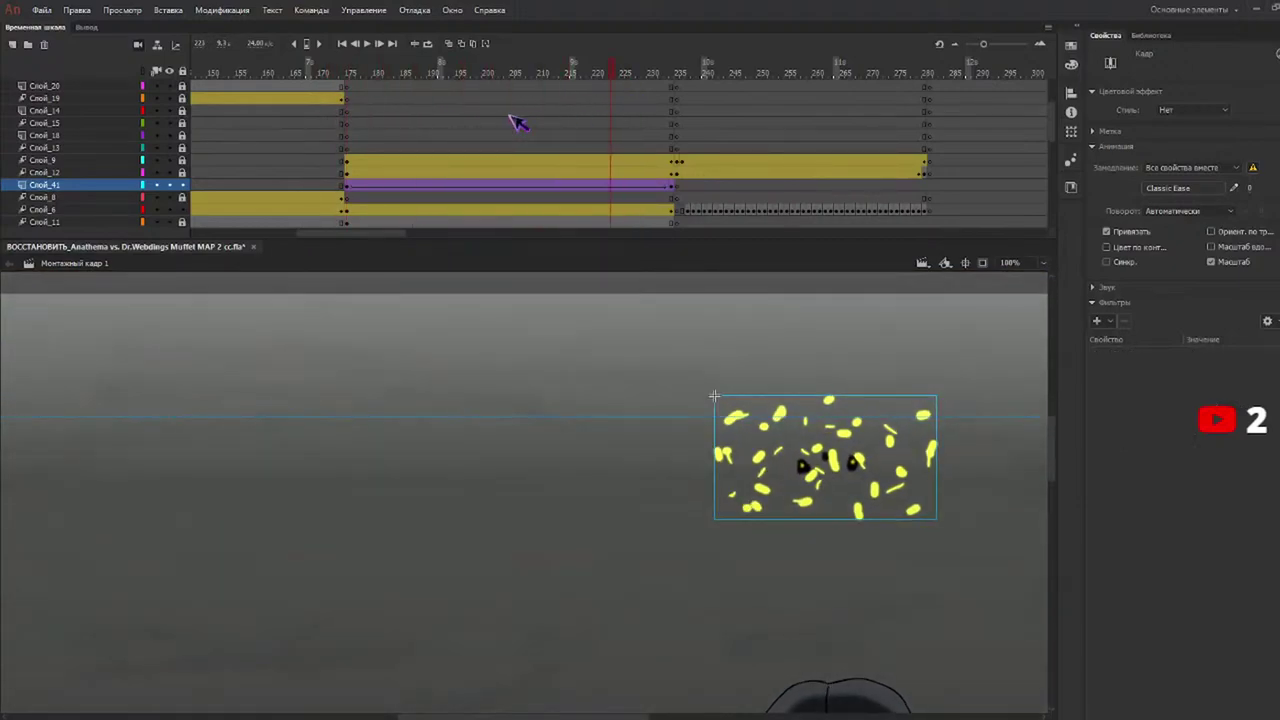
Play back the spark animation from frame 175 with the whole scene in view.
click(263, 140)
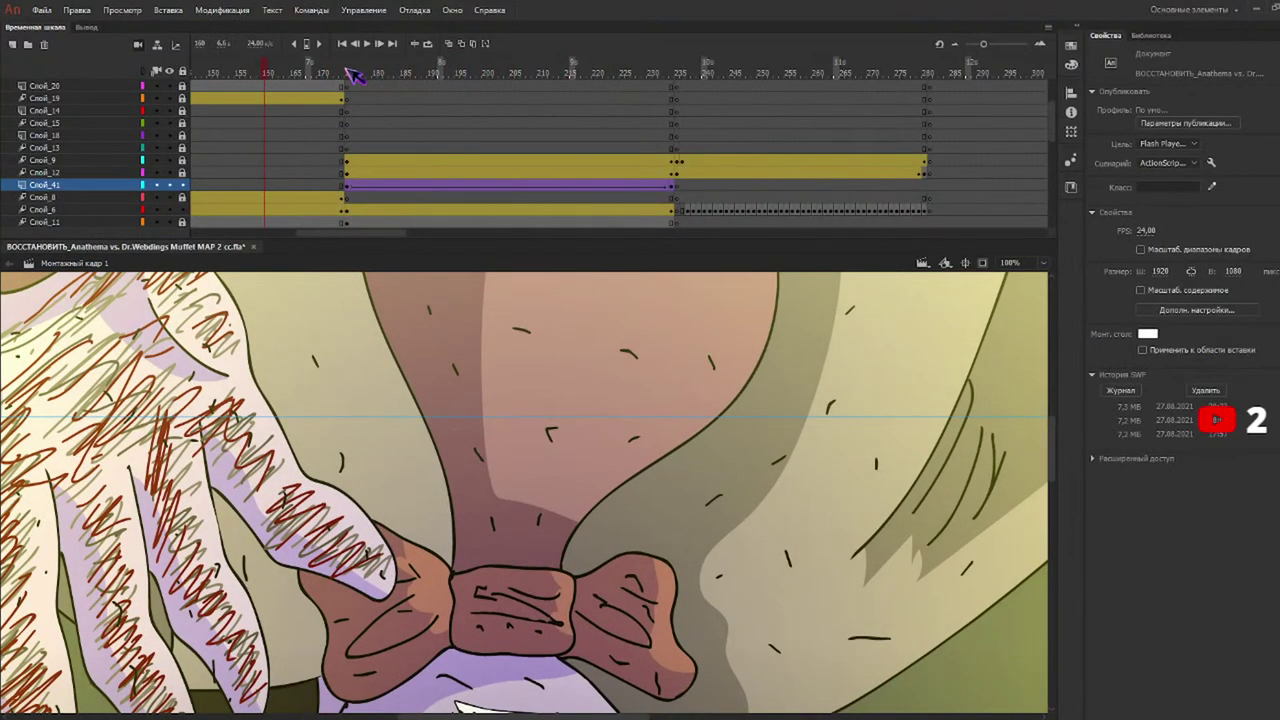
click(348, 72)
key(ctrl+minus)
key(ctrl+minus)
key(Return)
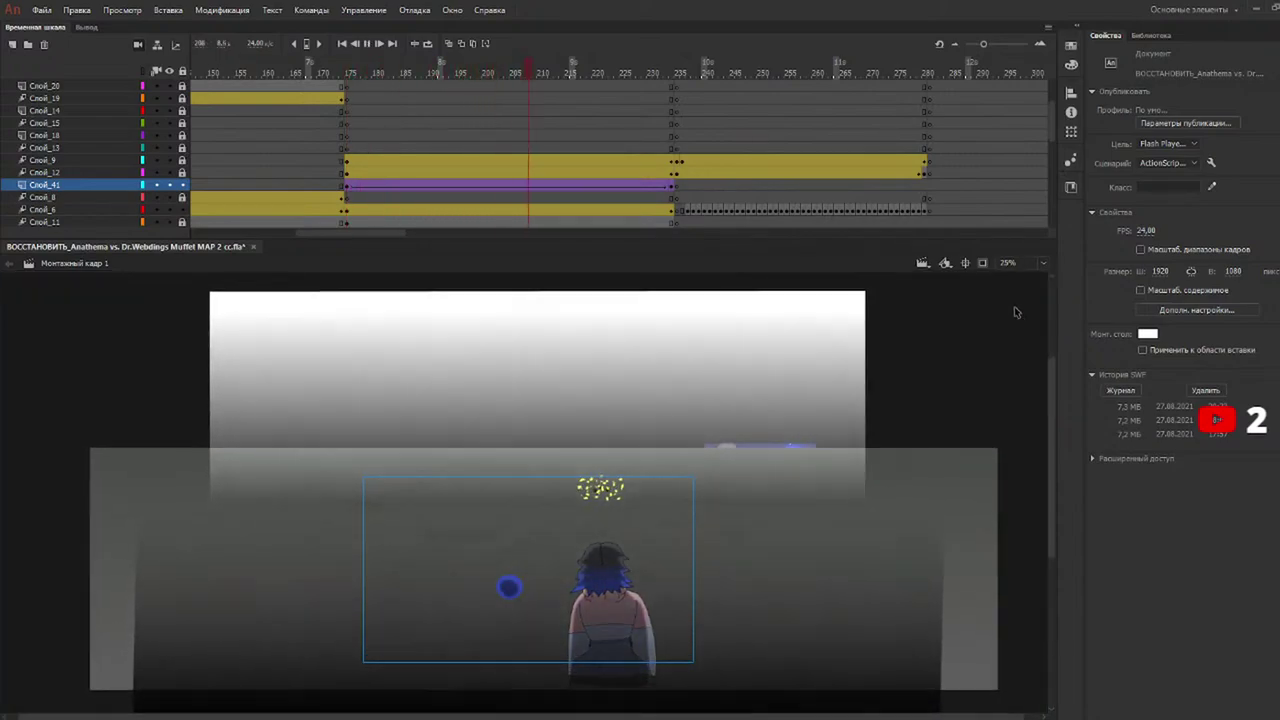
key(Return)
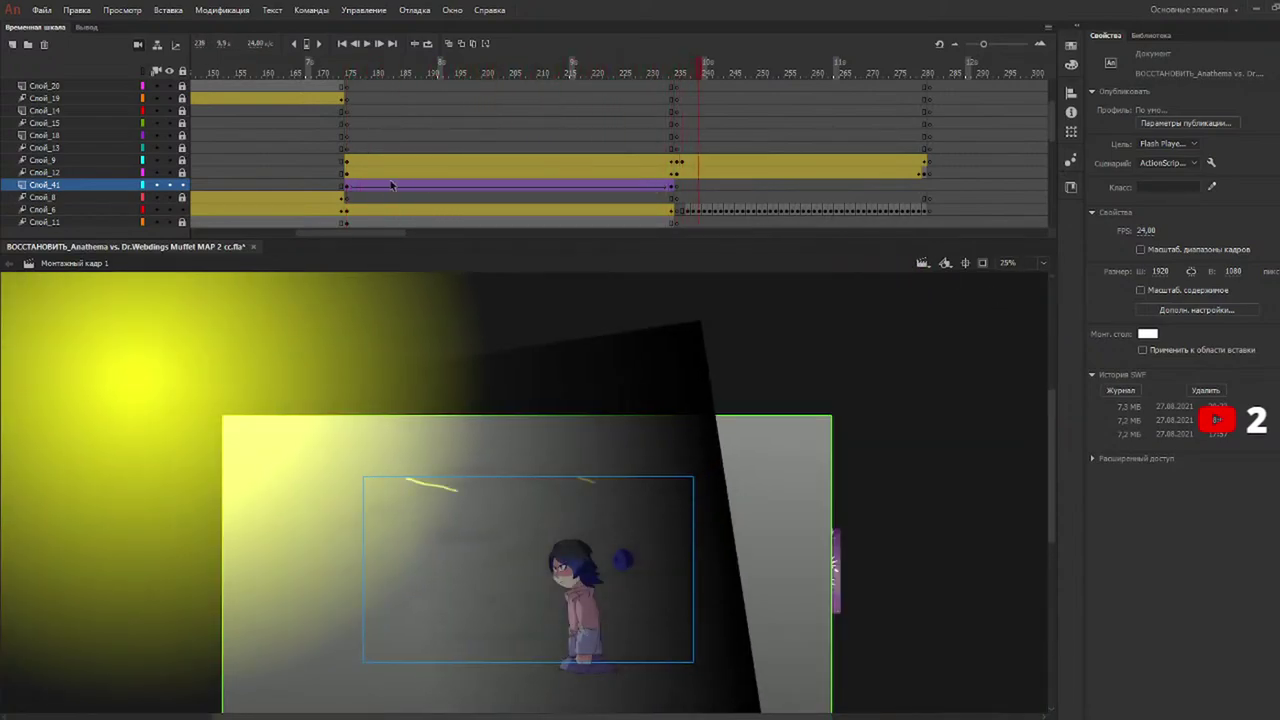
Add a new layer directly above Слой_9 and insert blank keyframes on it at frames 175 and 235.
scroll(387, 186, up, 1)
click(132, 185)
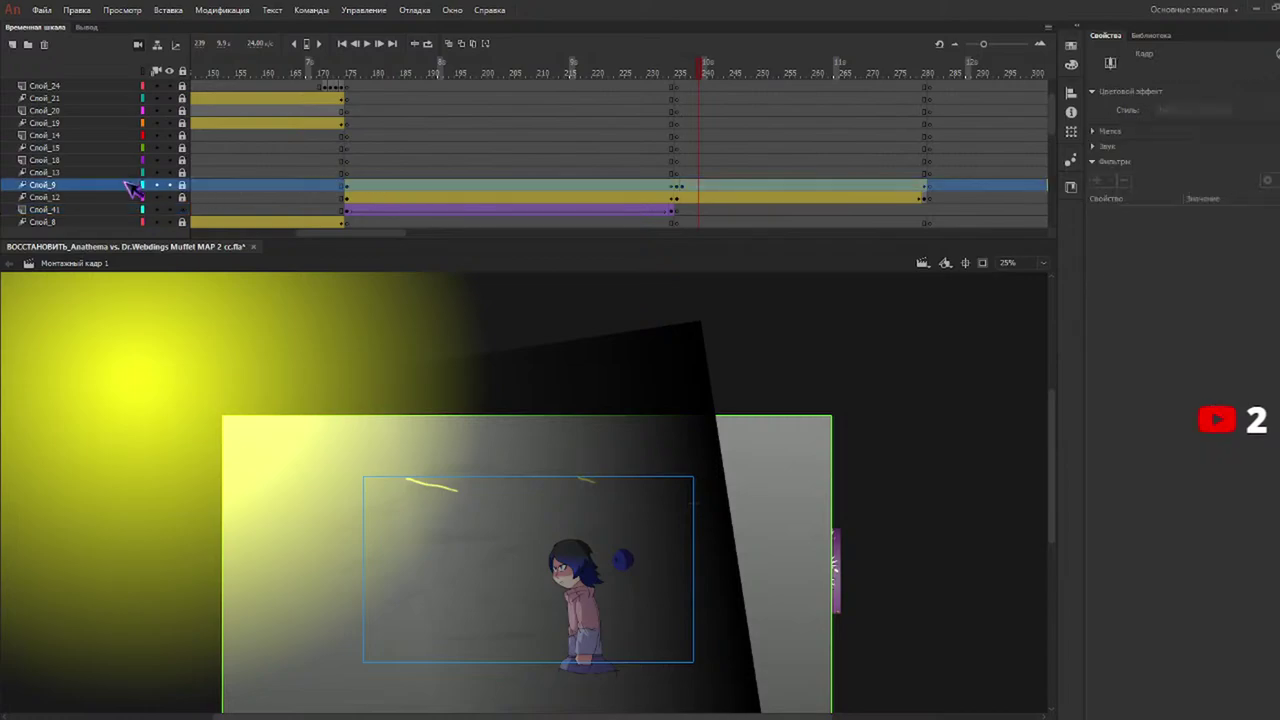
click(13, 45)
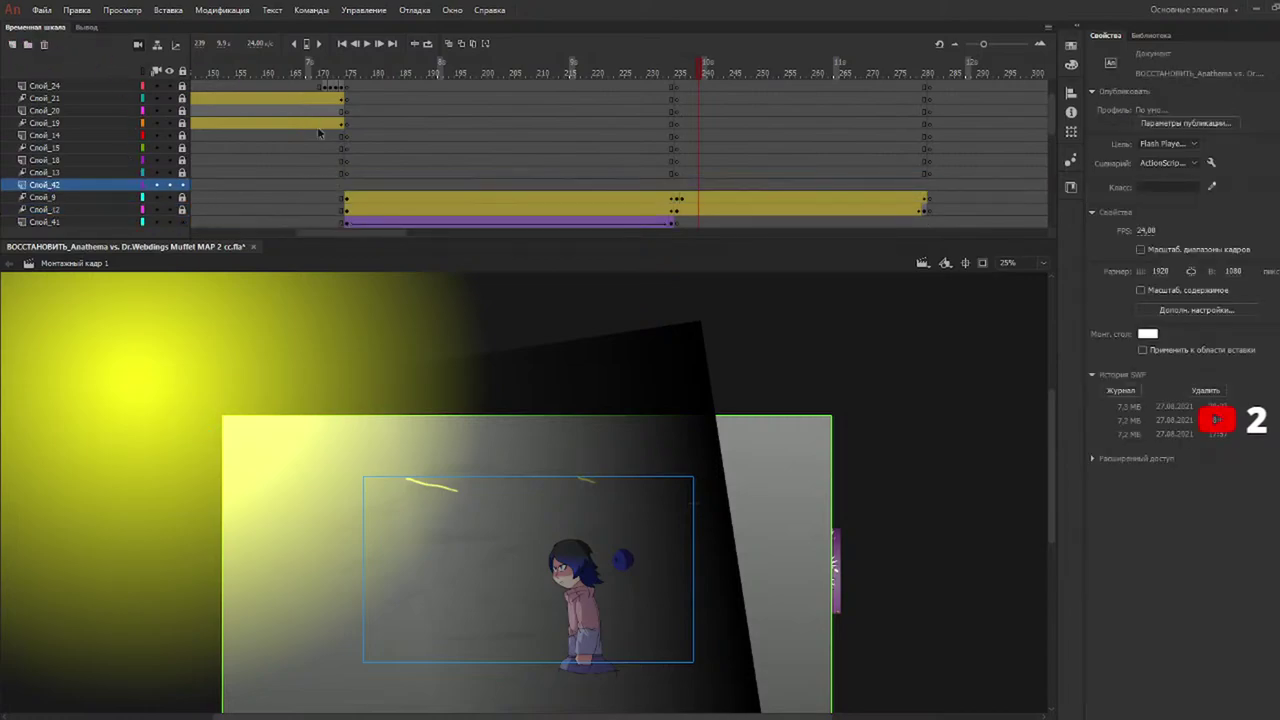
click(346, 186)
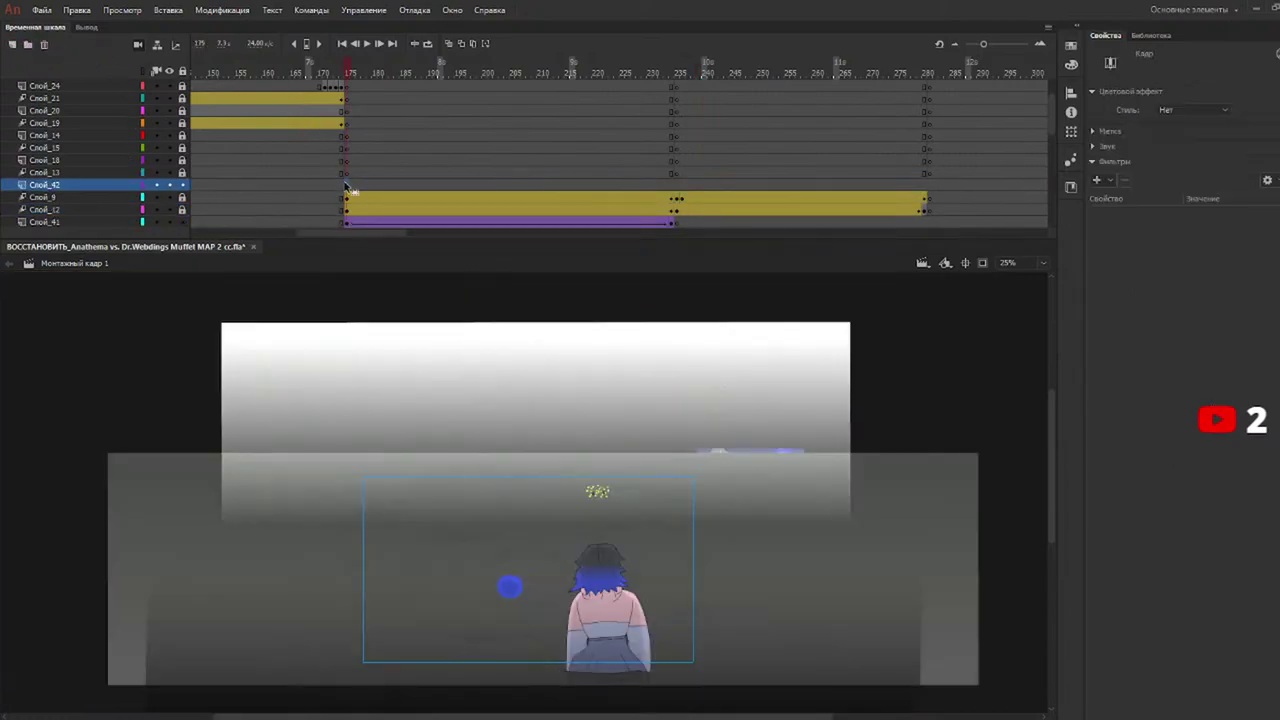
click(672, 186)
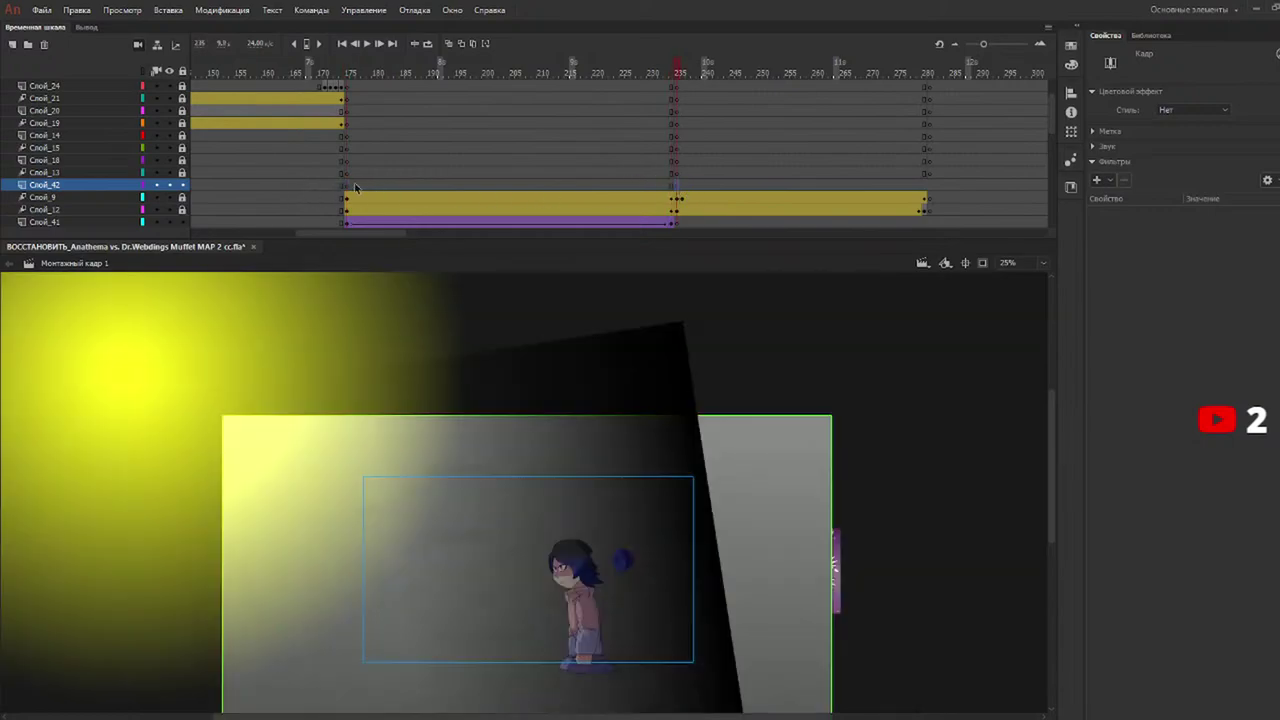
click(347, 187)
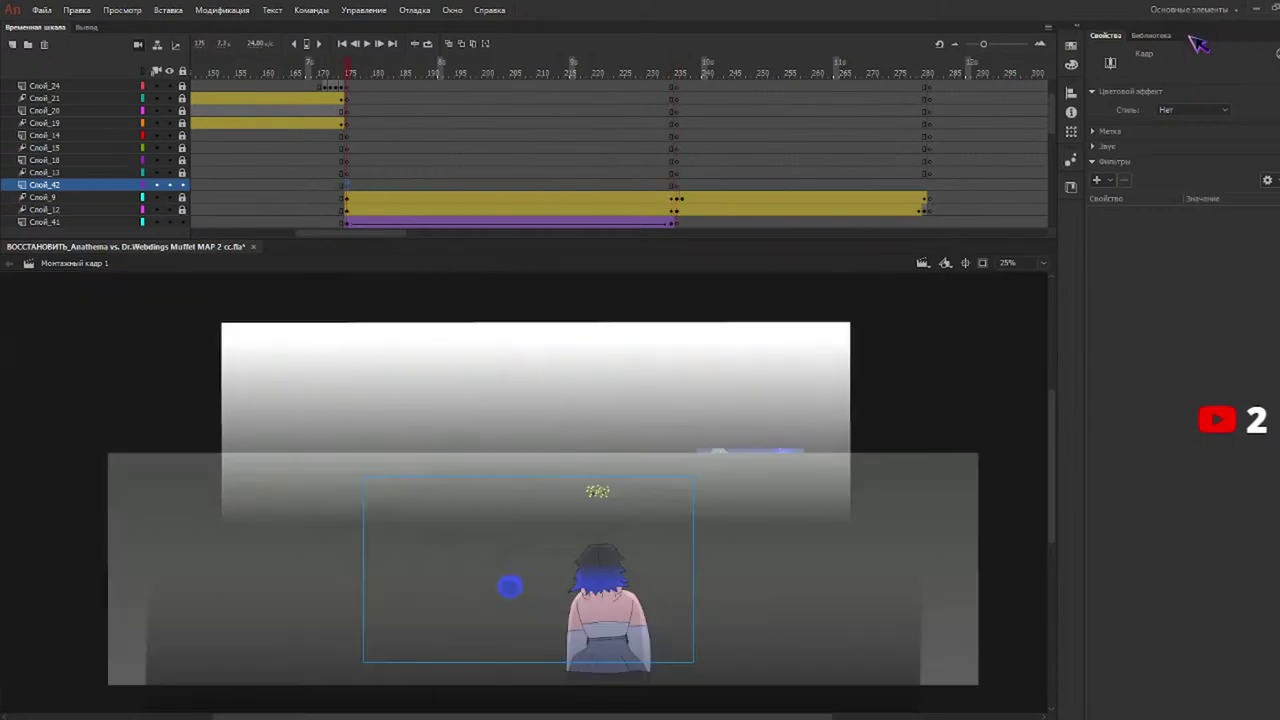
Place the yellow radial glow Символ 20 from the library at frame 175, shrunk to about 181 by 151 px and centred over the sparks.
click(1158, 36)
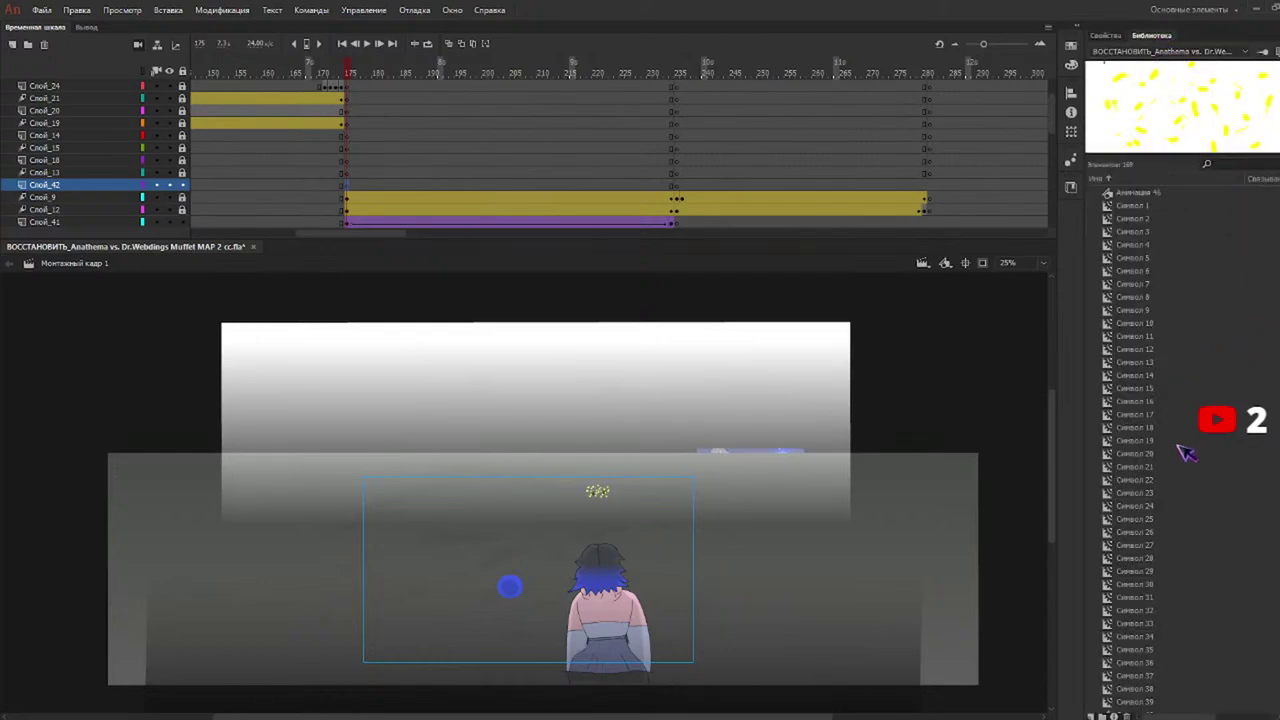
drag(1171, 454, 595, 491)
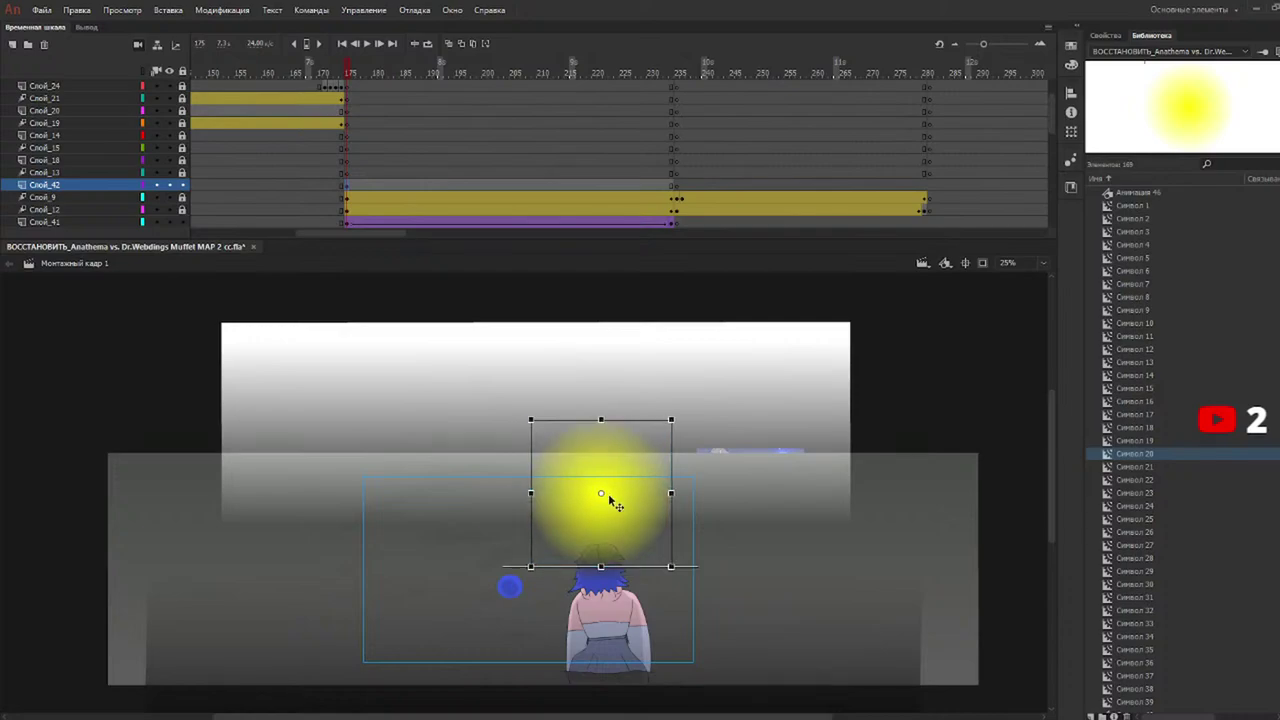
drag(666, 418, 604, 494)
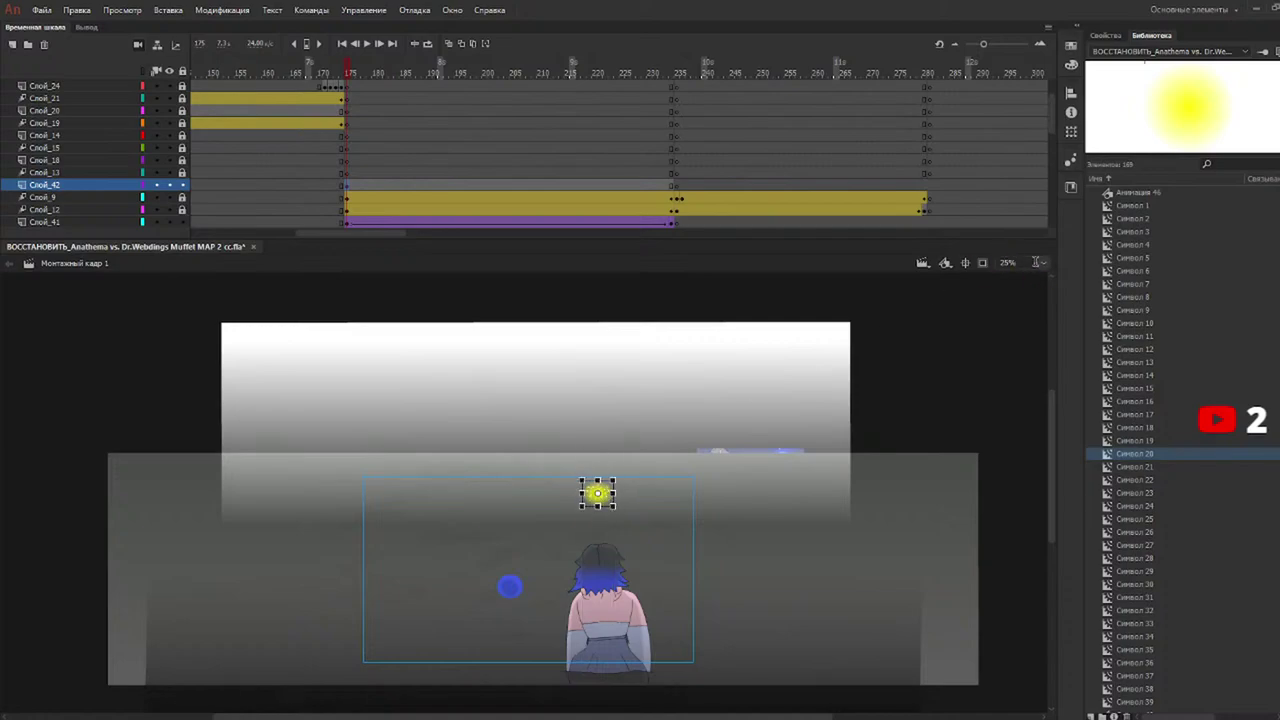
key(ctrl+1)
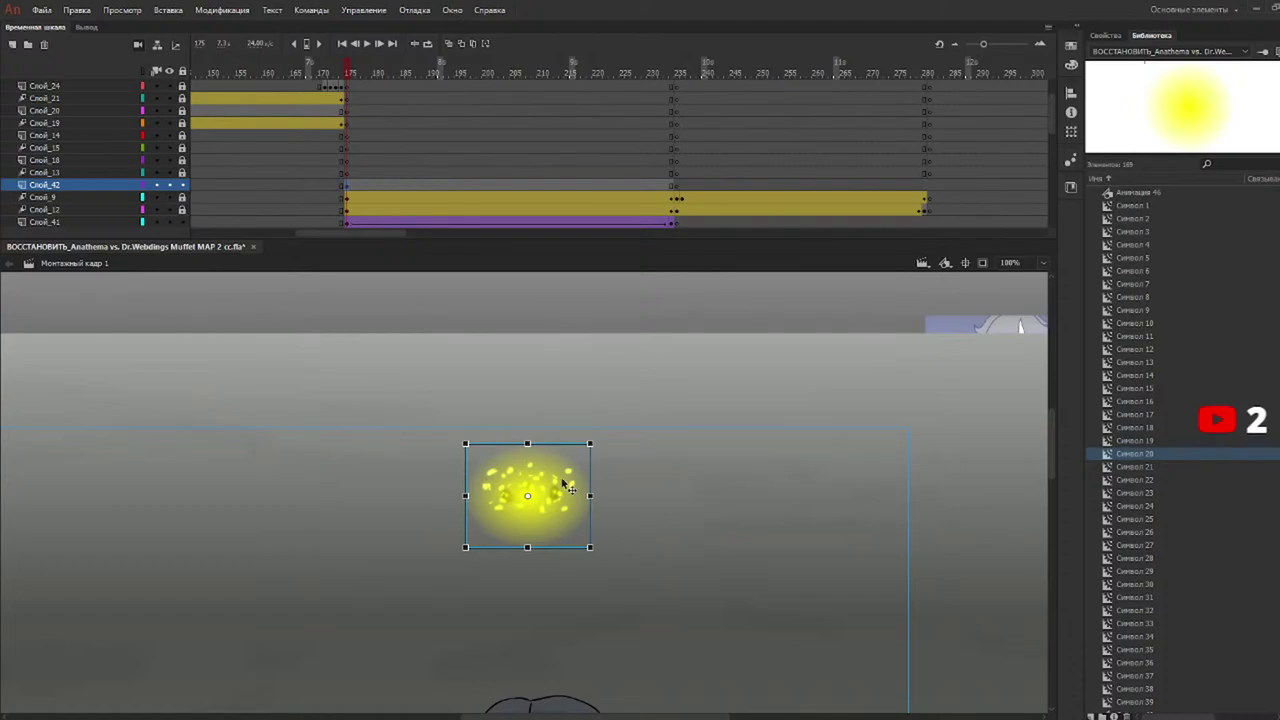
drag(567, 487, 567, 482)
Give the glow instance a high-quality Blur filter of 26 px and set its blending to Сложение (Add).
click(1106, 36)
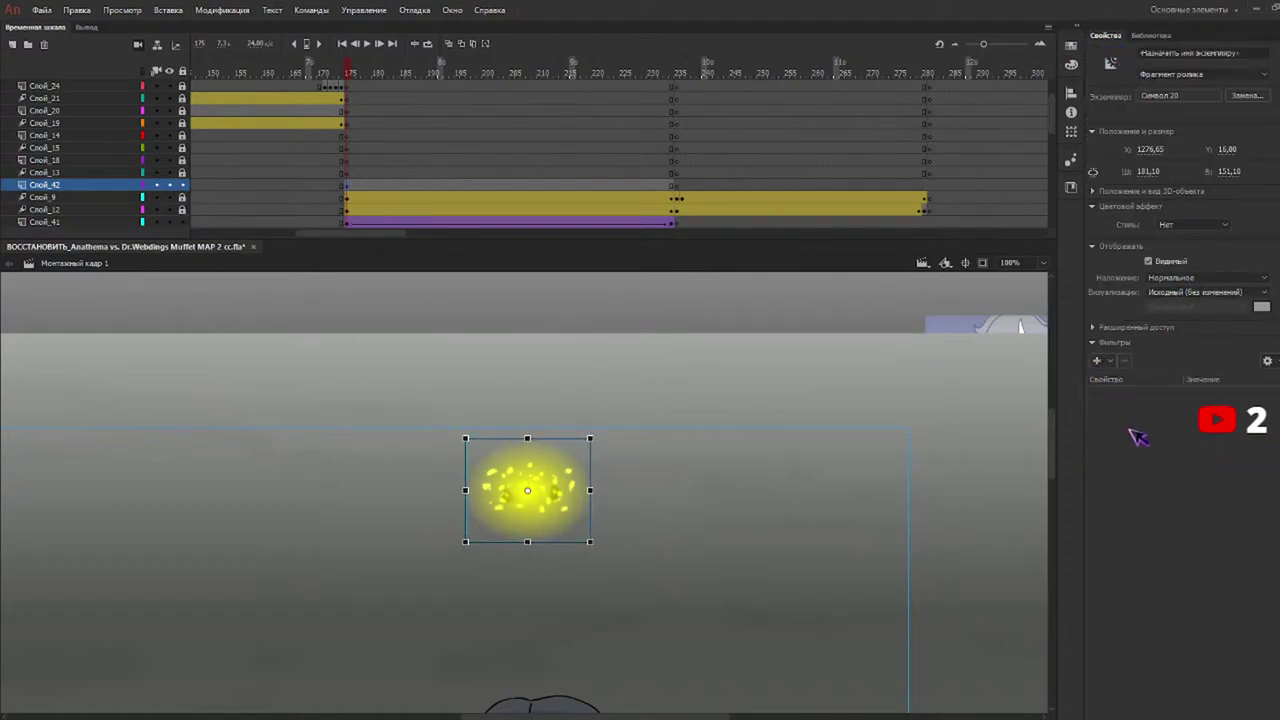
click(1140, 396)
click(1237, 431)
click(1228, 470)
drag(1192, 405, 1204, 397)
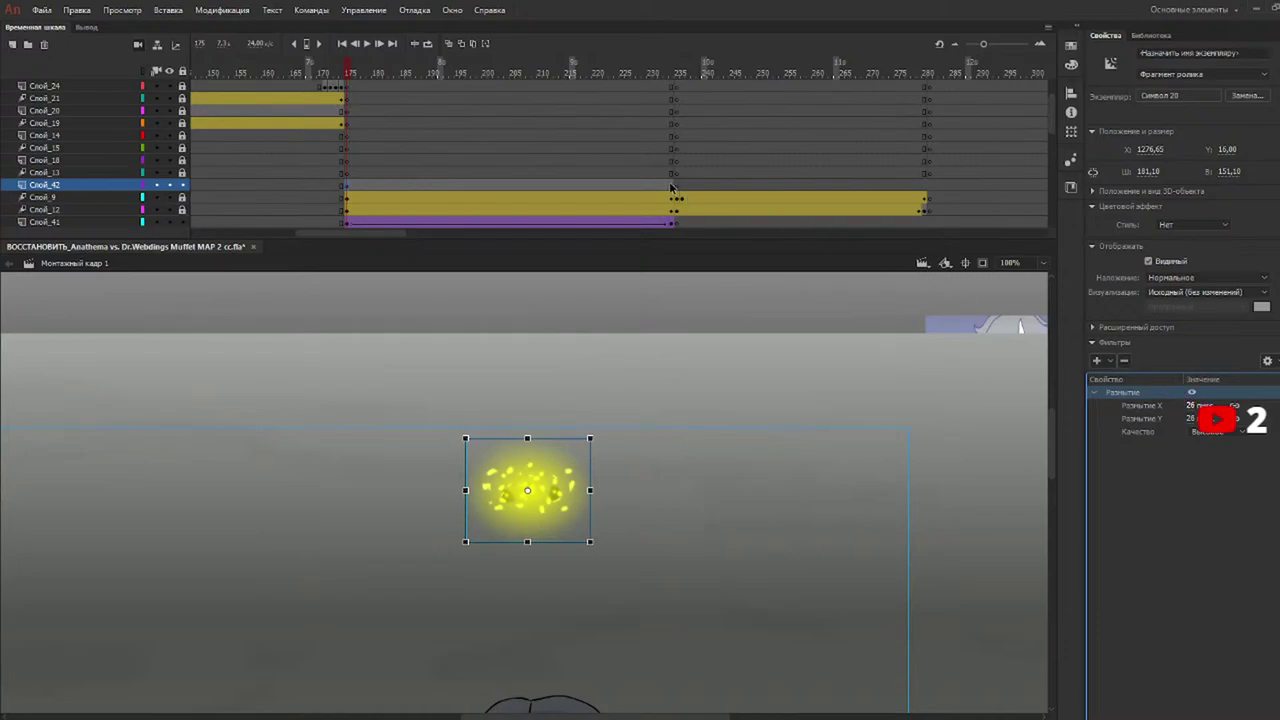
click(1216, 434)
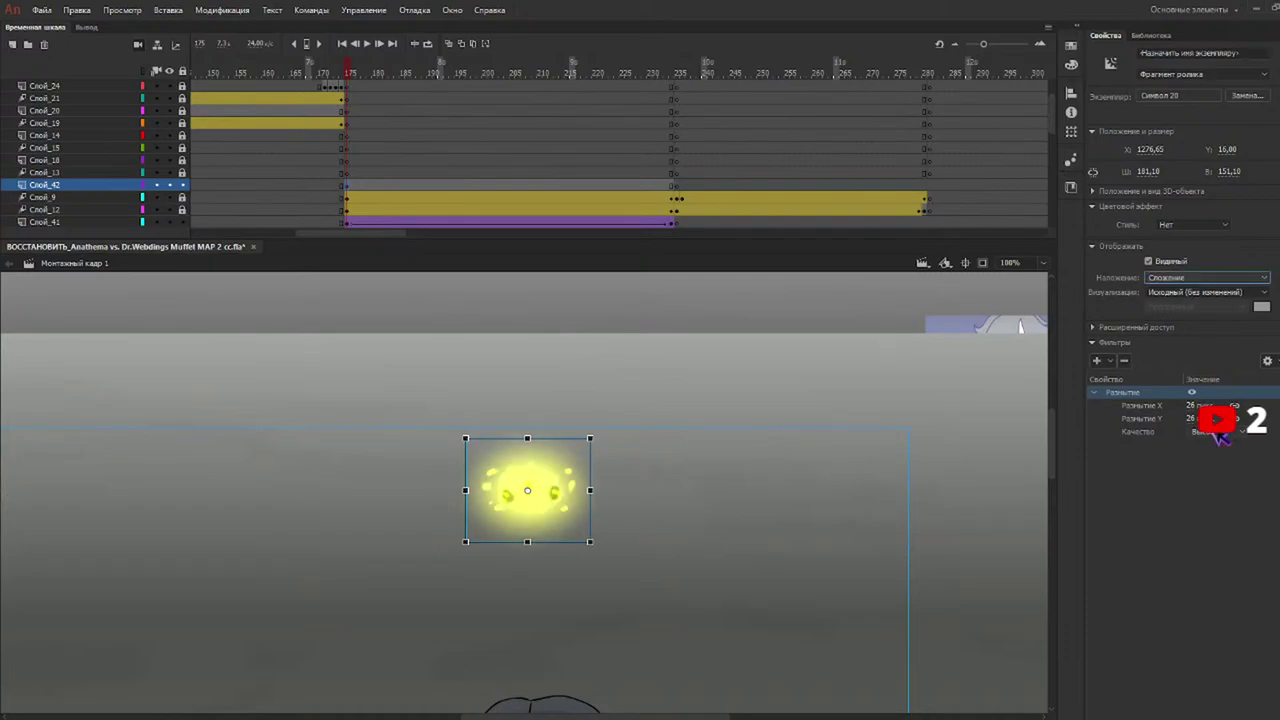
Keyframe Слой_42 at frame 234, classic-tween it from frame 175, and enlarge the glow at the end to about 984 by 584 px.
click(673, 187)
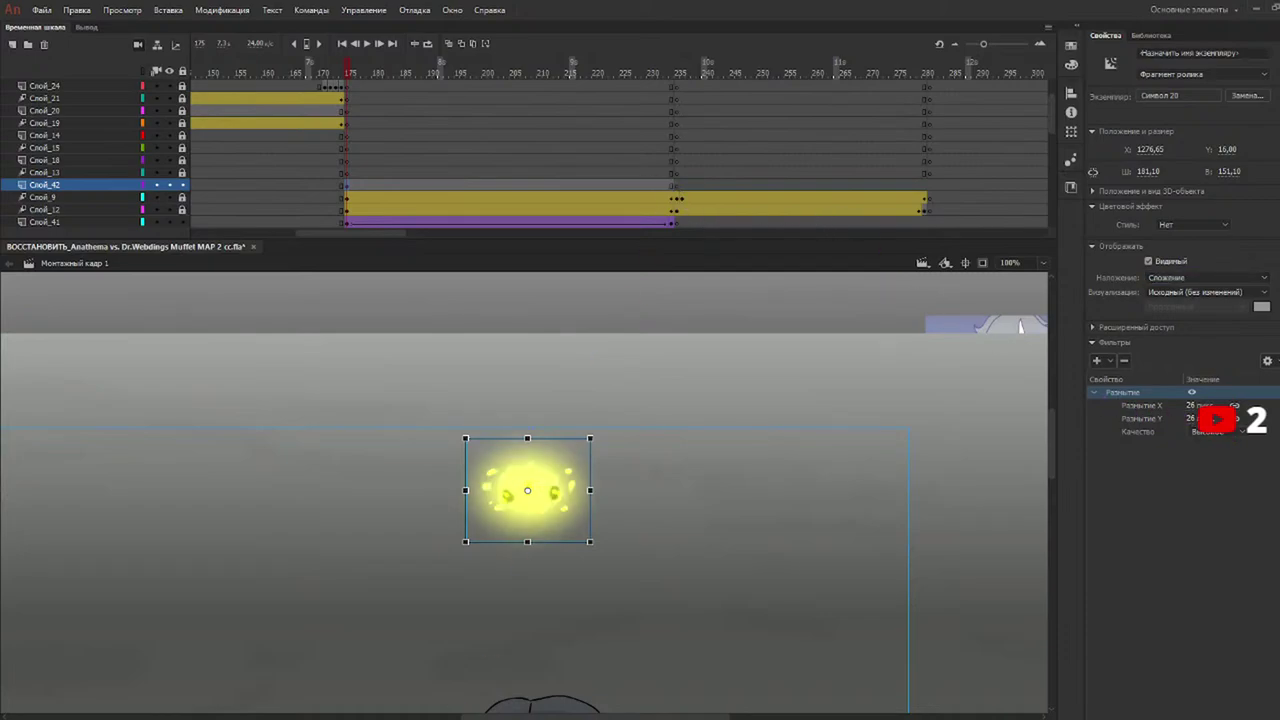
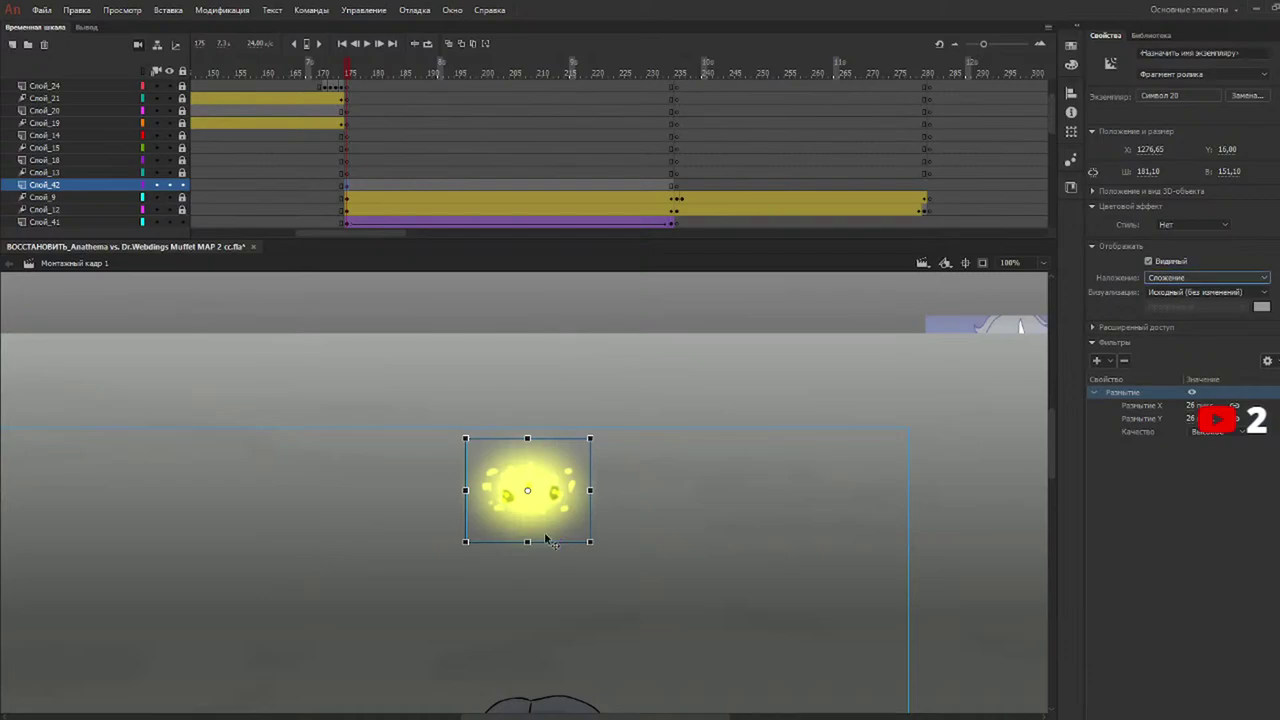
click(671, 190)
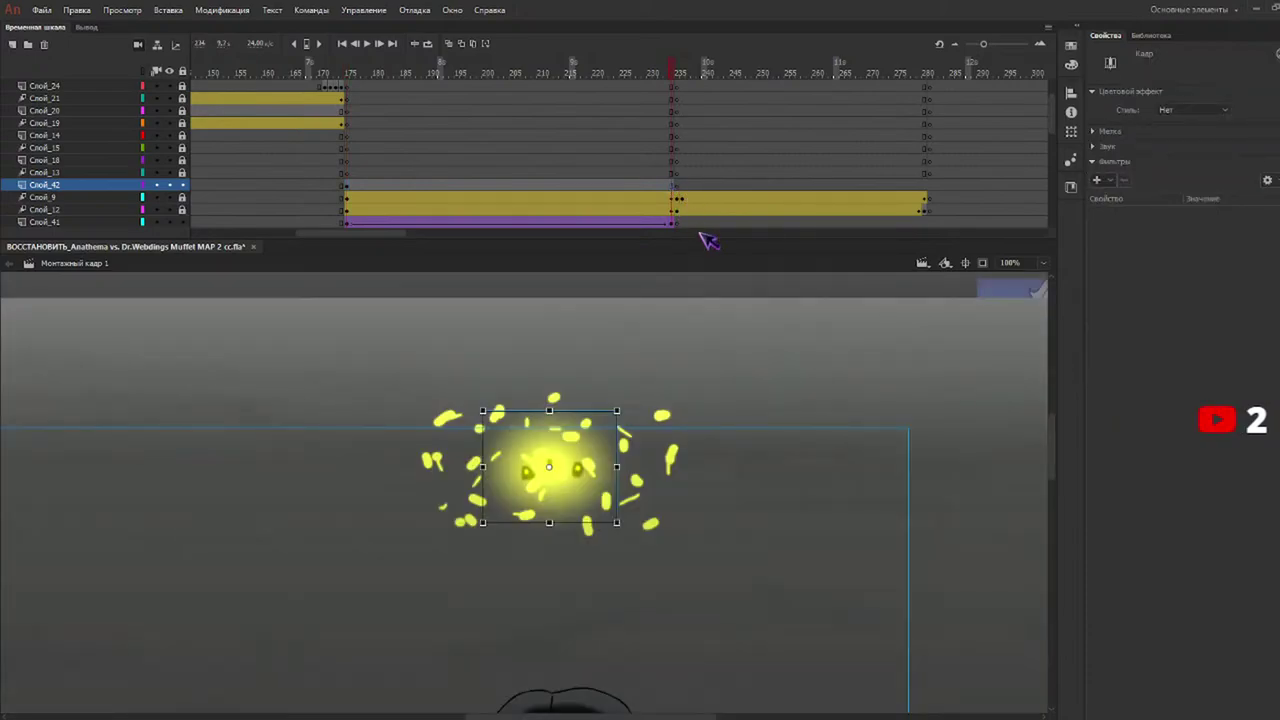
key(ctrl+alt+t)
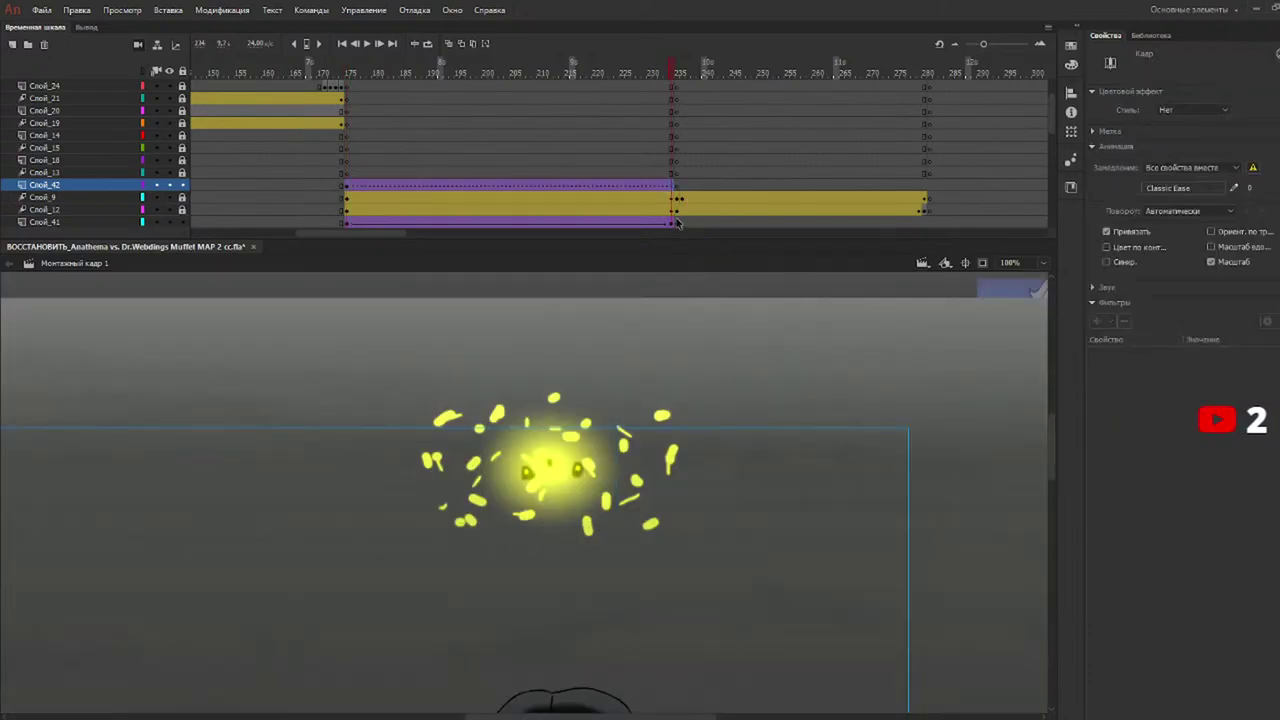
click(548, 482)
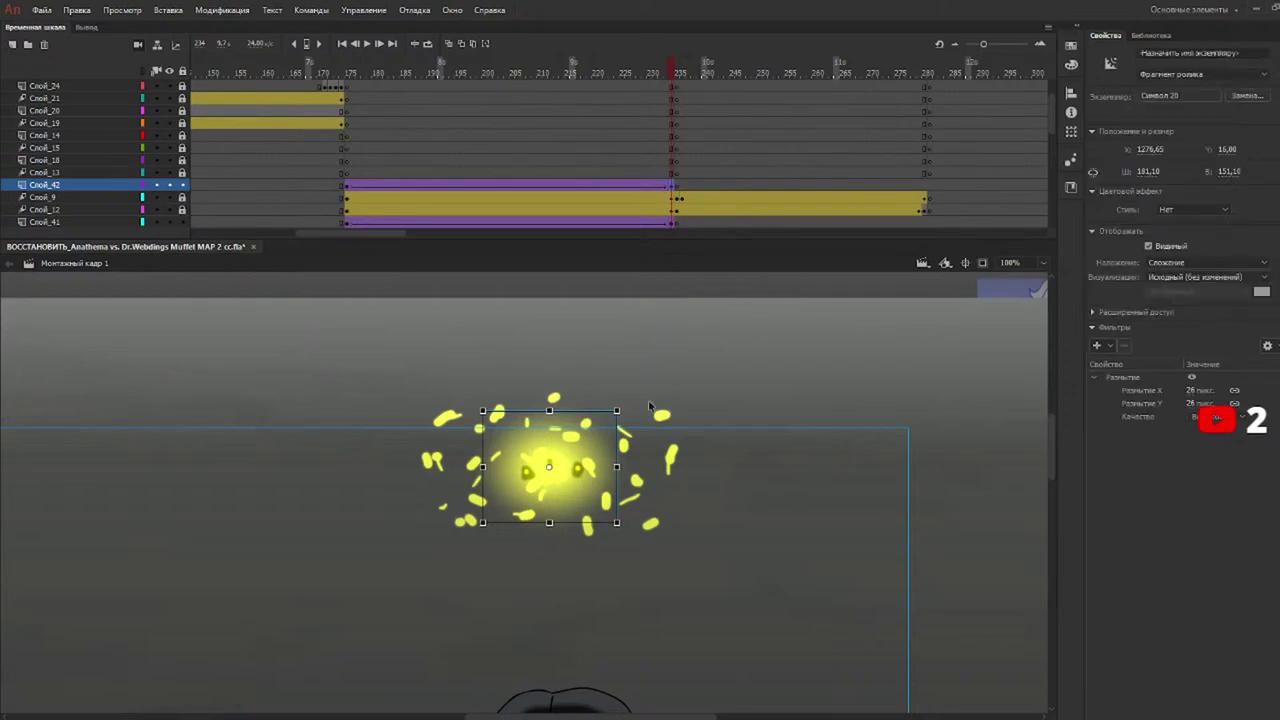
drag(618, 409, 913, 251)
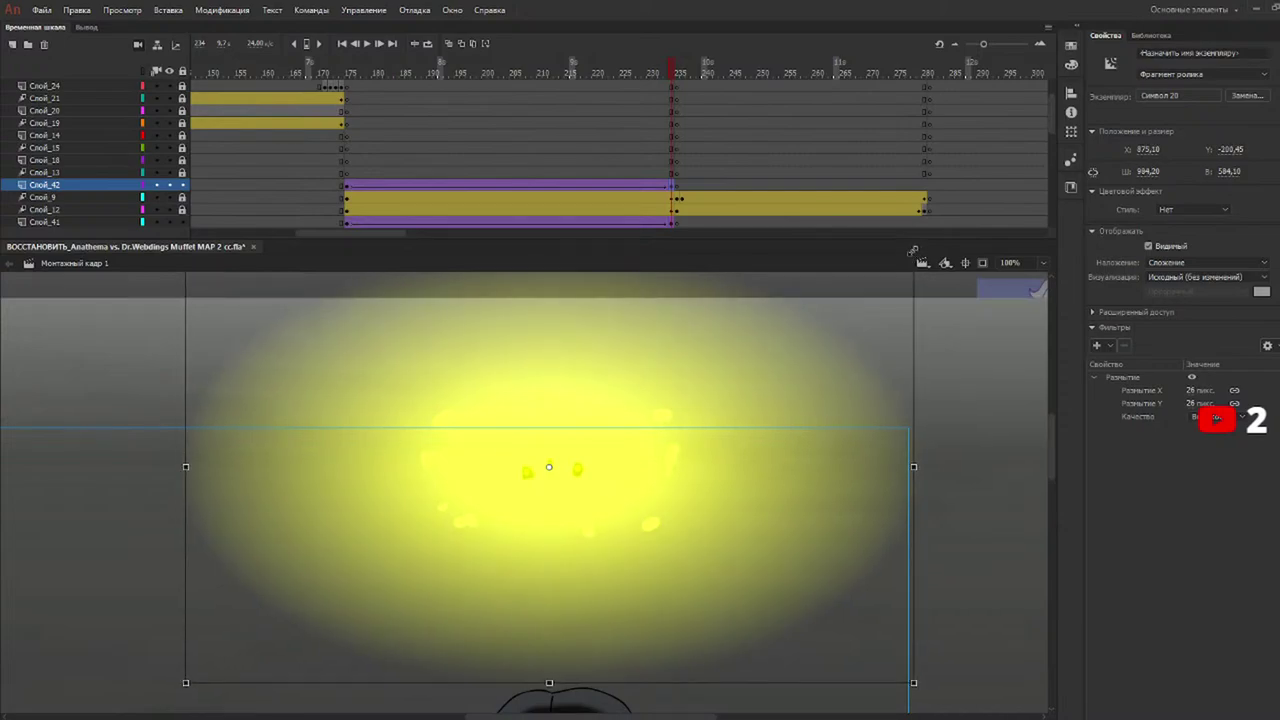
Apply an Alpha colour effect with reduced opacity to the glow at frame 175 and check the fade-in up to frame 234.
click(347, 189)
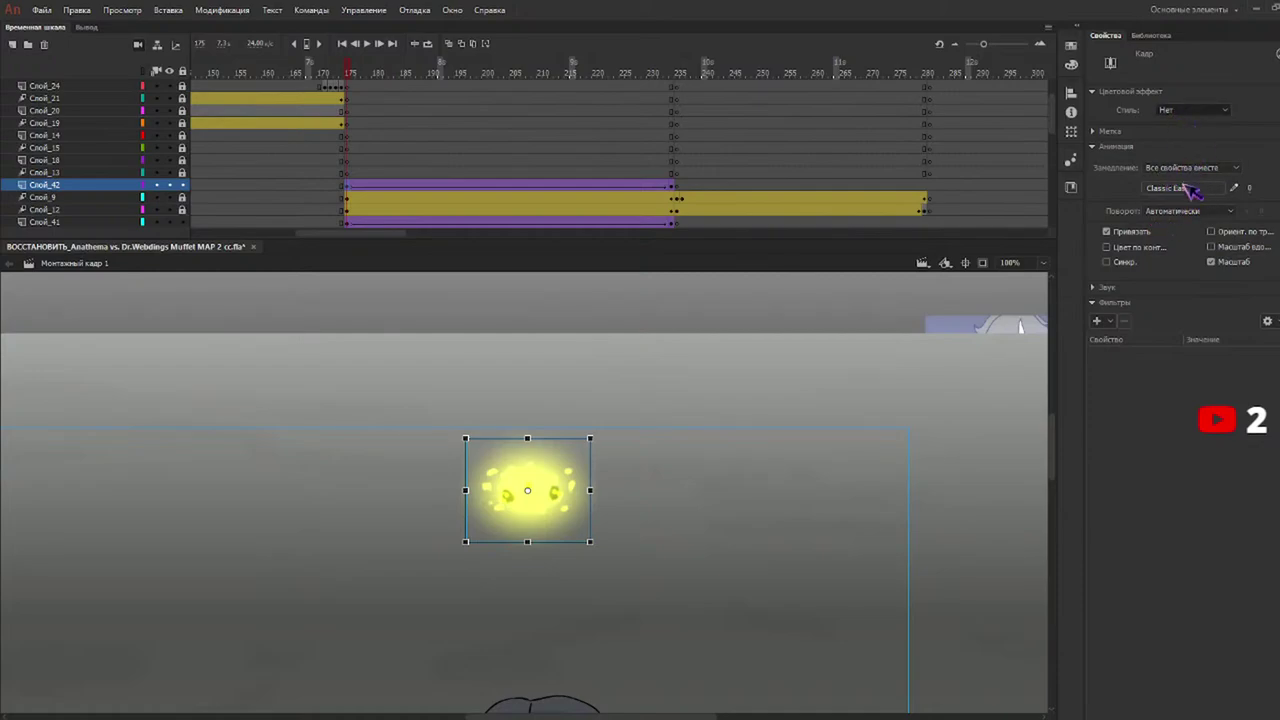
click(1199, 112)
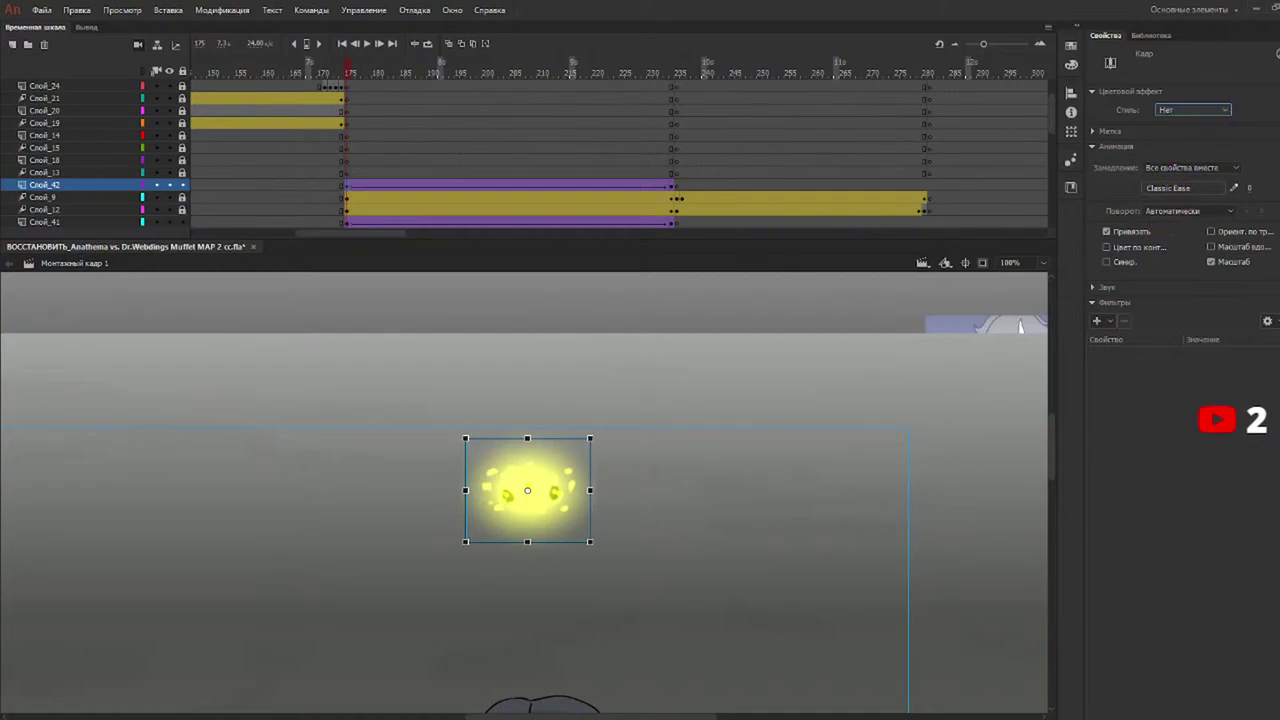
key(v)
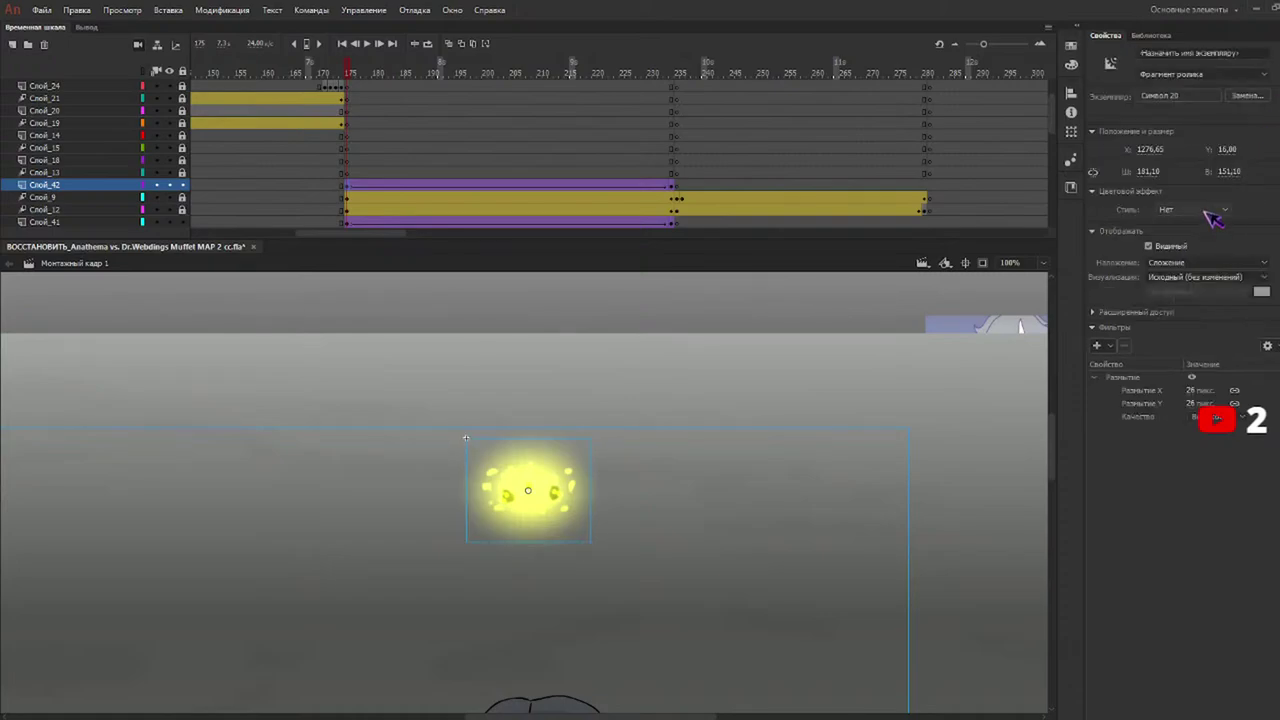
click(1194, 284)
drag(1205, 230, 1182, 232)
drag(430, 76, 650, 95)
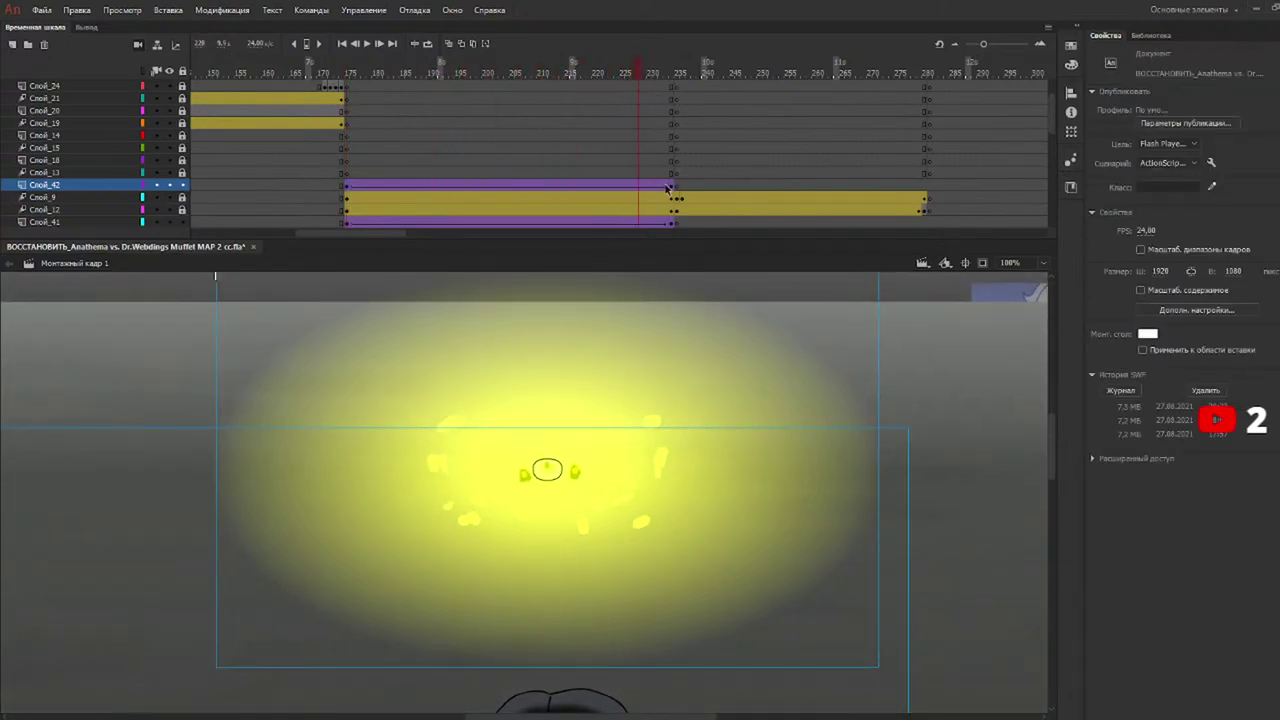
click(672, 188)
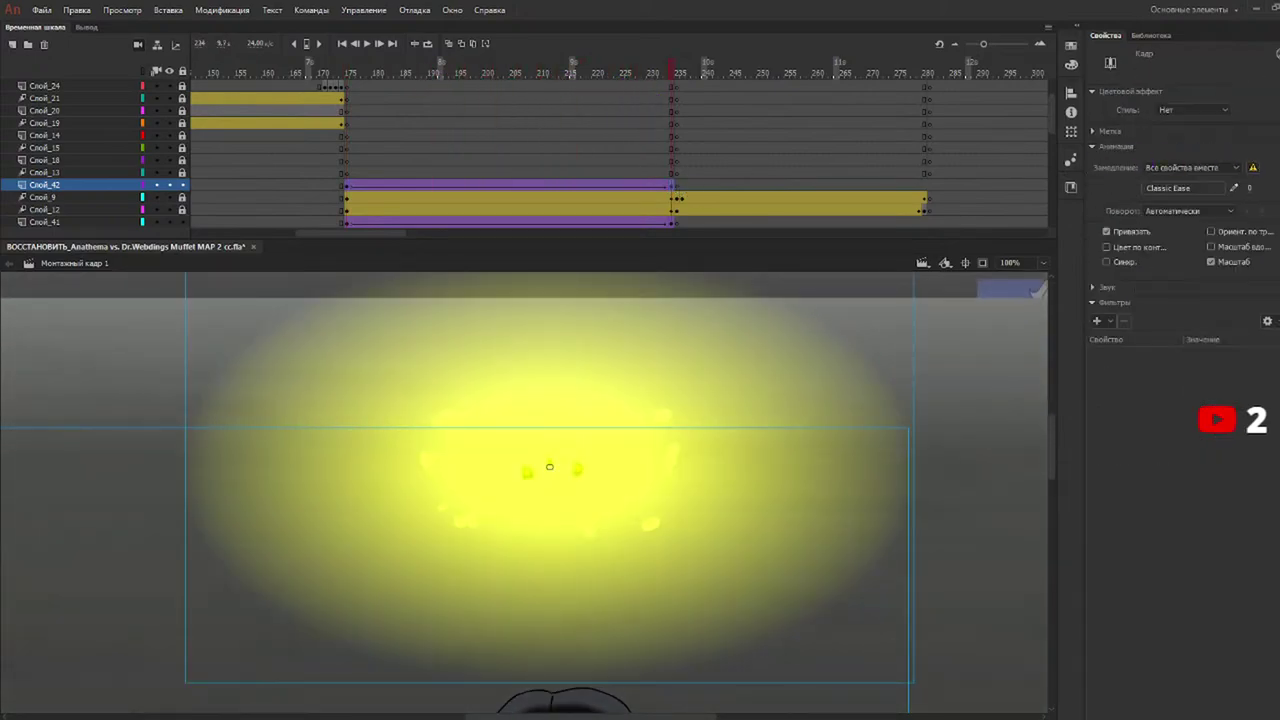
Play the animation up to frame 280 to examine the yellow light on both sides of the cut at frame 235.
click(549, 466)
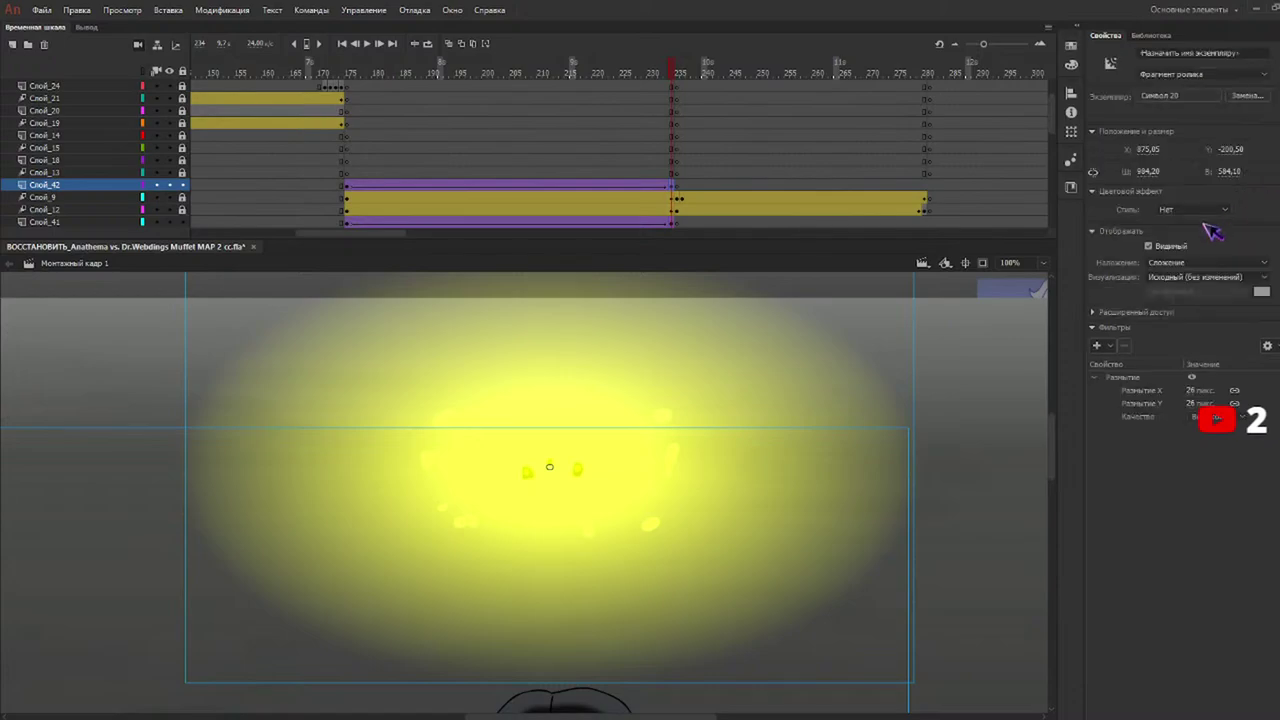
click(472, 74)
click(678, 76)
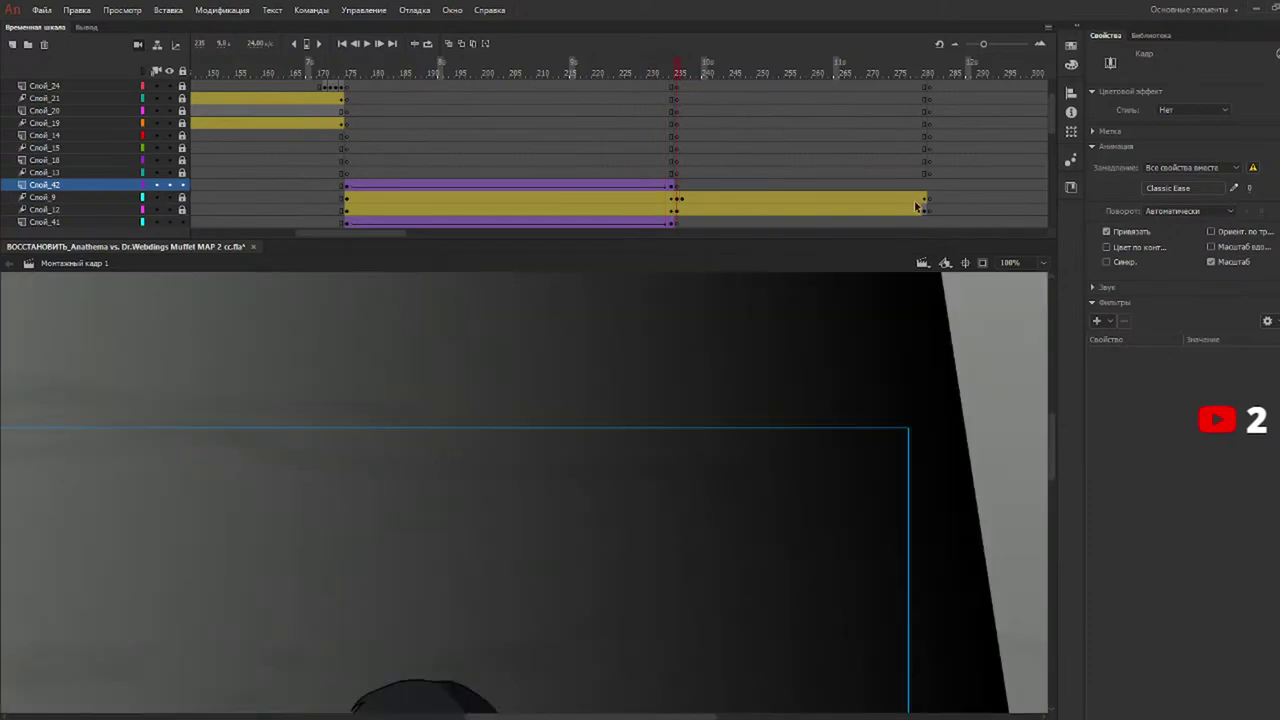
click(1047, 271)
click(1040, 322)
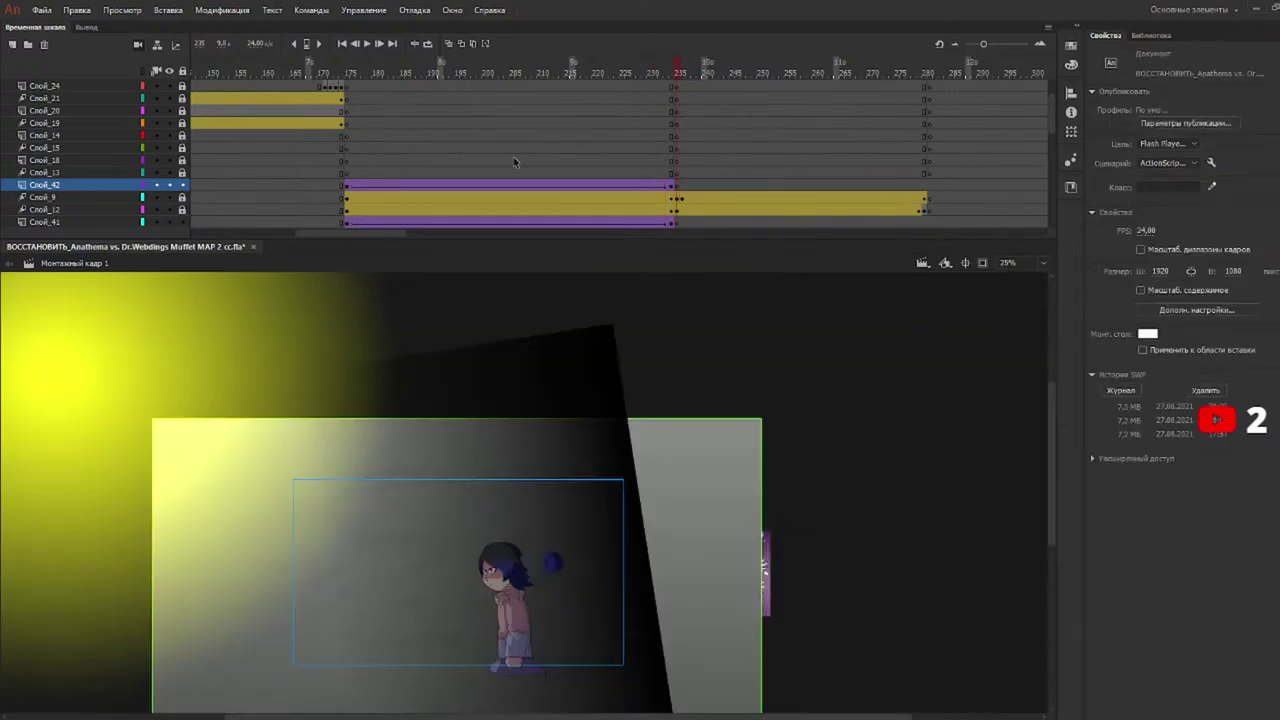
drag(495, 71, 367, 118)
key(Return)
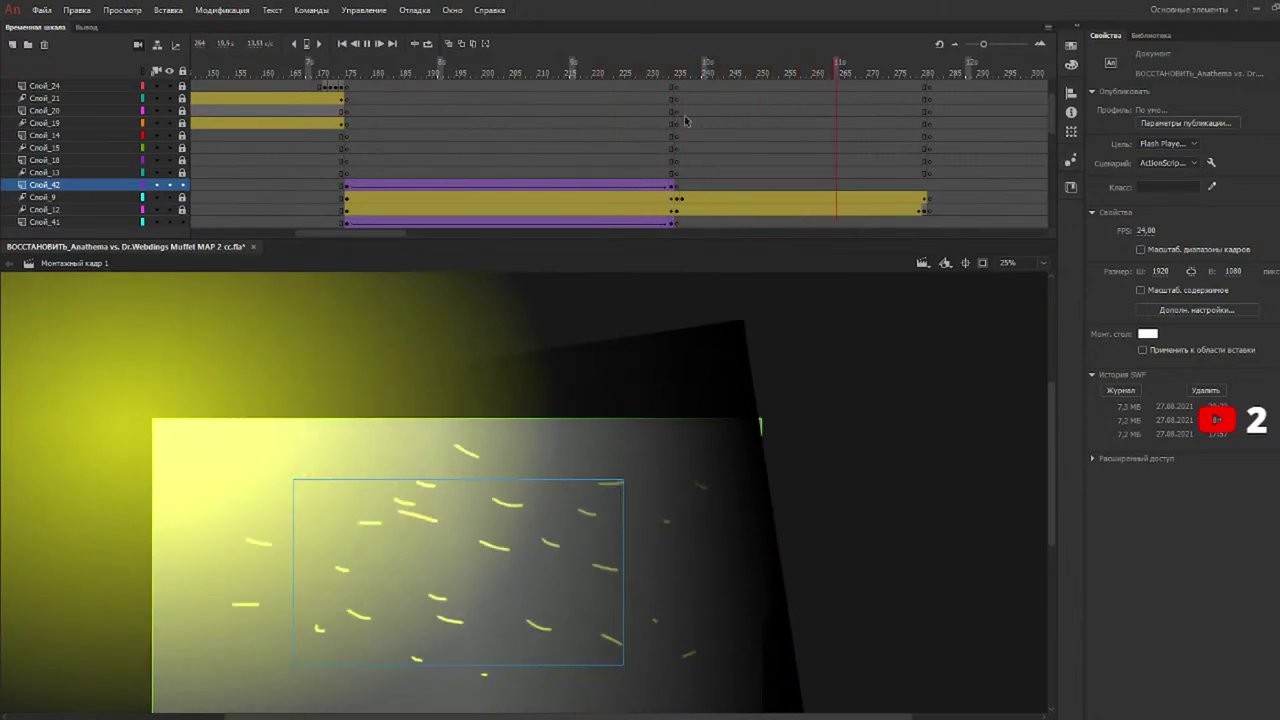
scroll(737, 147, down, 1)
scroll(735, 163, down, 1)
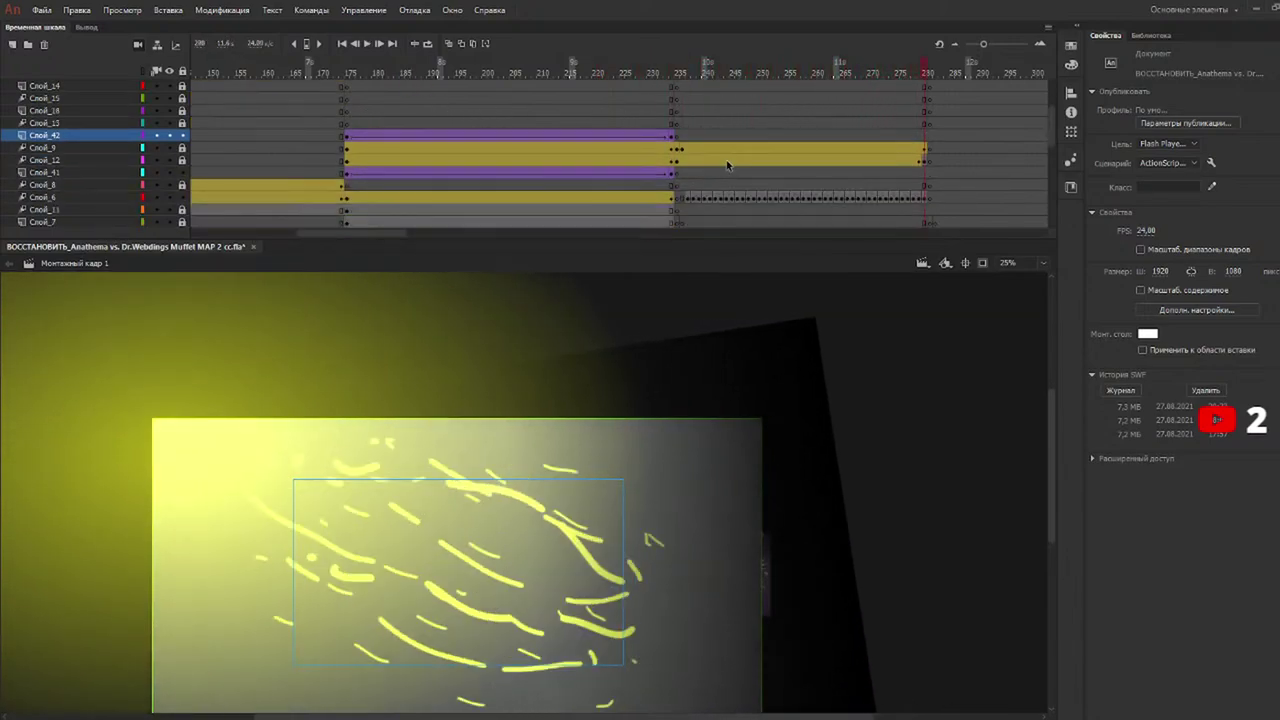
mouse_move(684, 72)
mouse_down()
mouse_move(694, 76)
mouse_move(682, 78)
mouse_up()
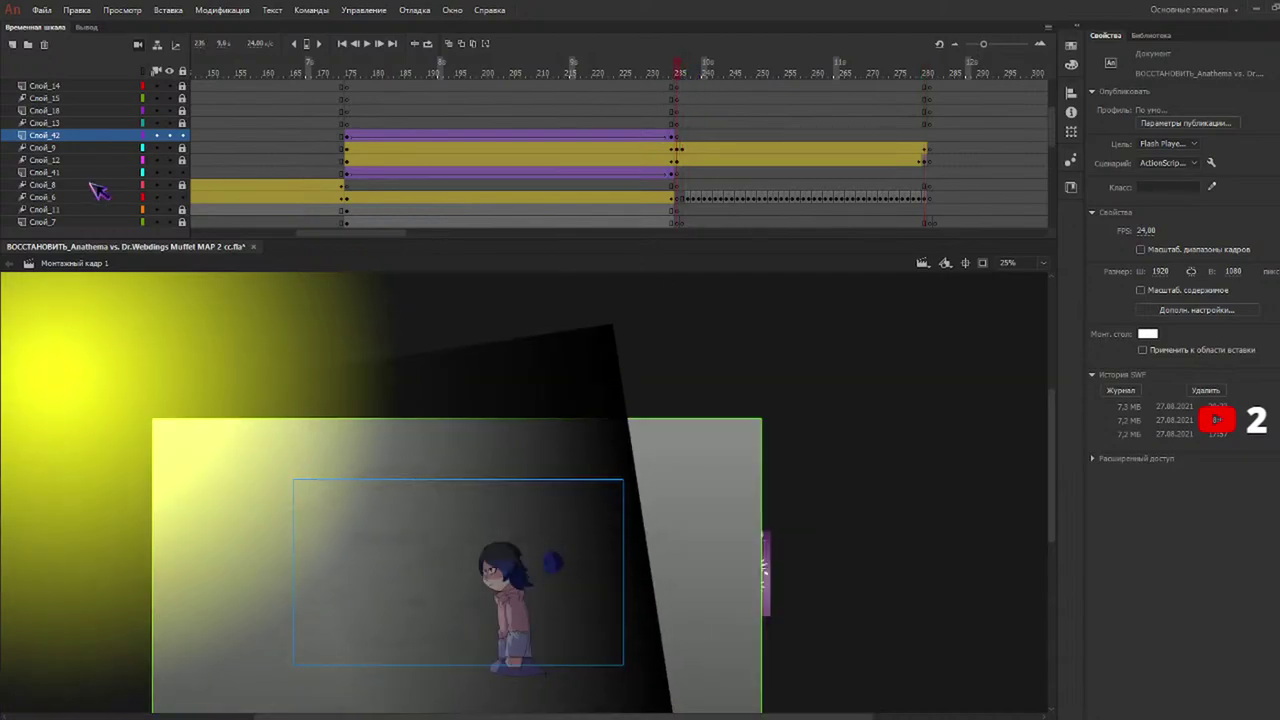
Lock Слой_42 and delete the old yellow glow from the Слой_9 tween that runs from frame 235 to 280.
click(182, 135)
click(182, 160)
click(683, 150)
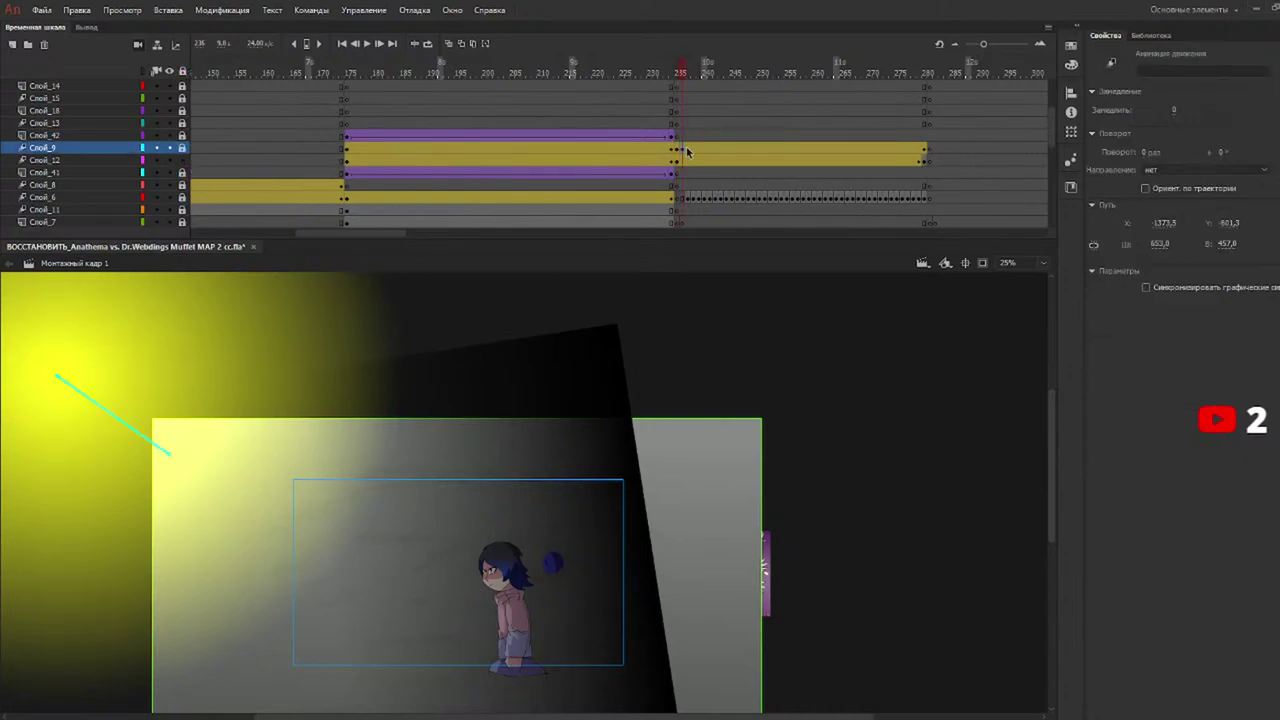
click(694, 152)
click(680, 148)
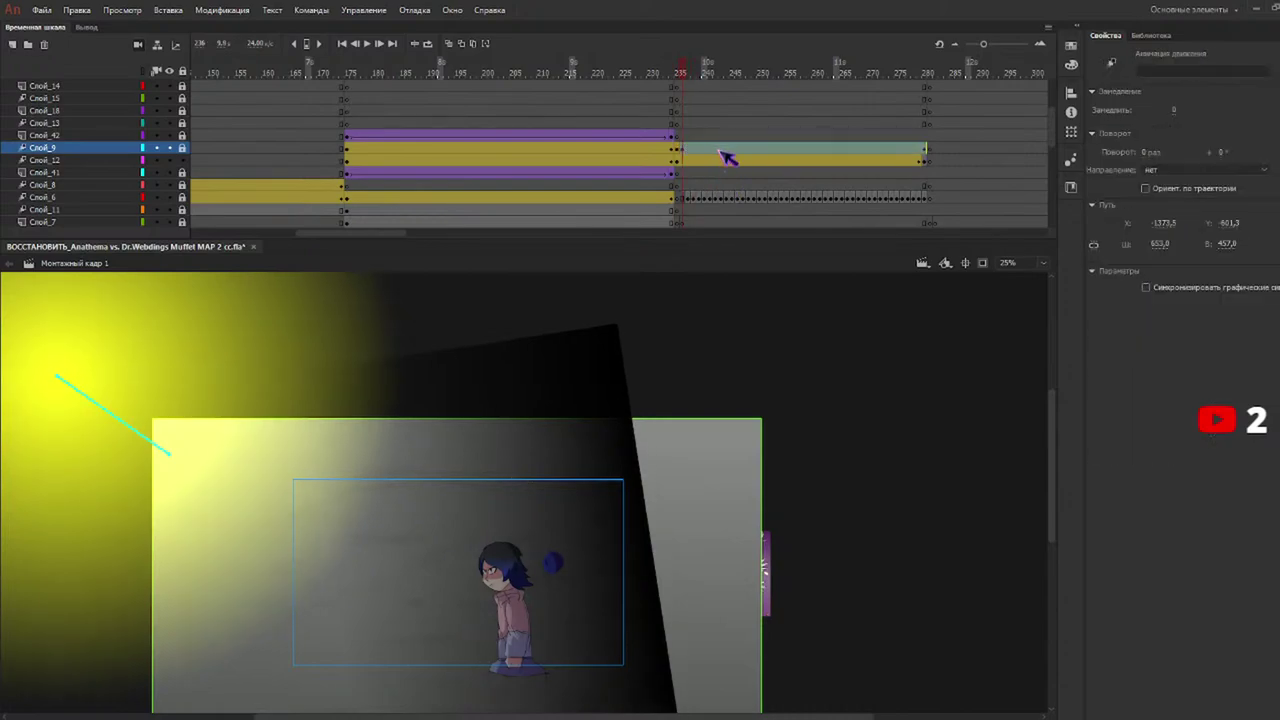
click(718, 148)
click(684, 150)
click(684, 150)
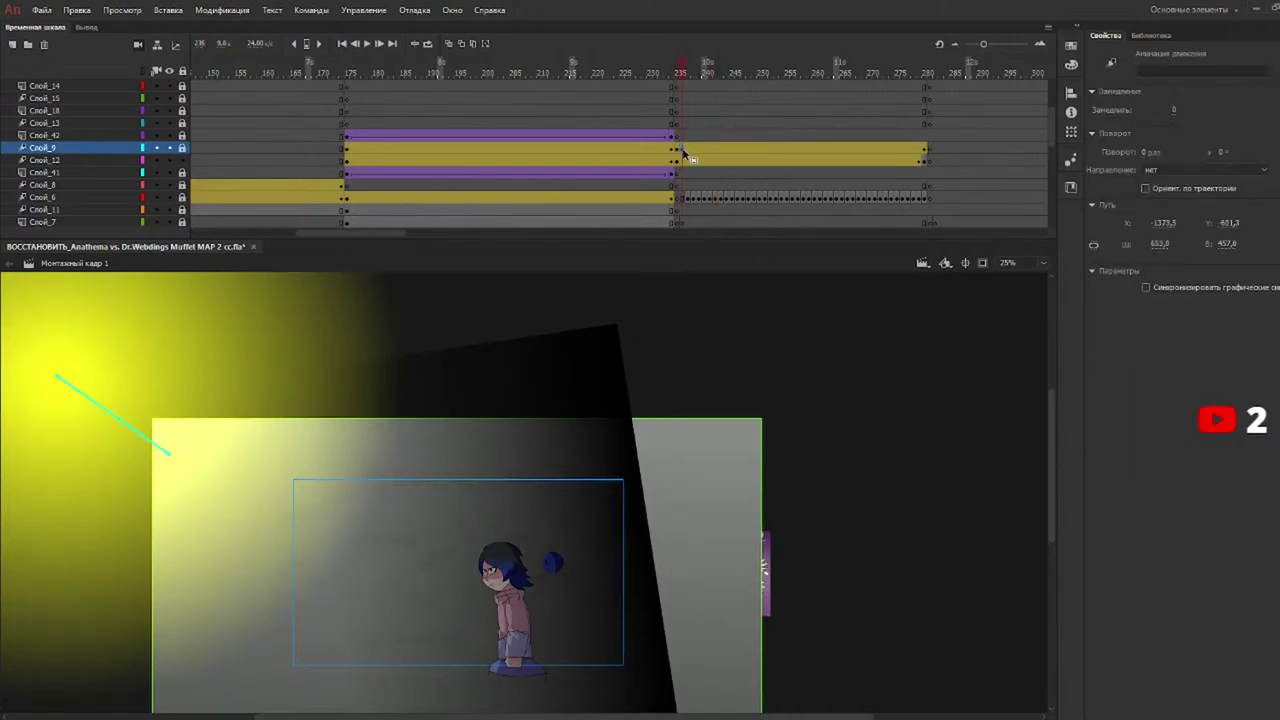
click(278, 369)
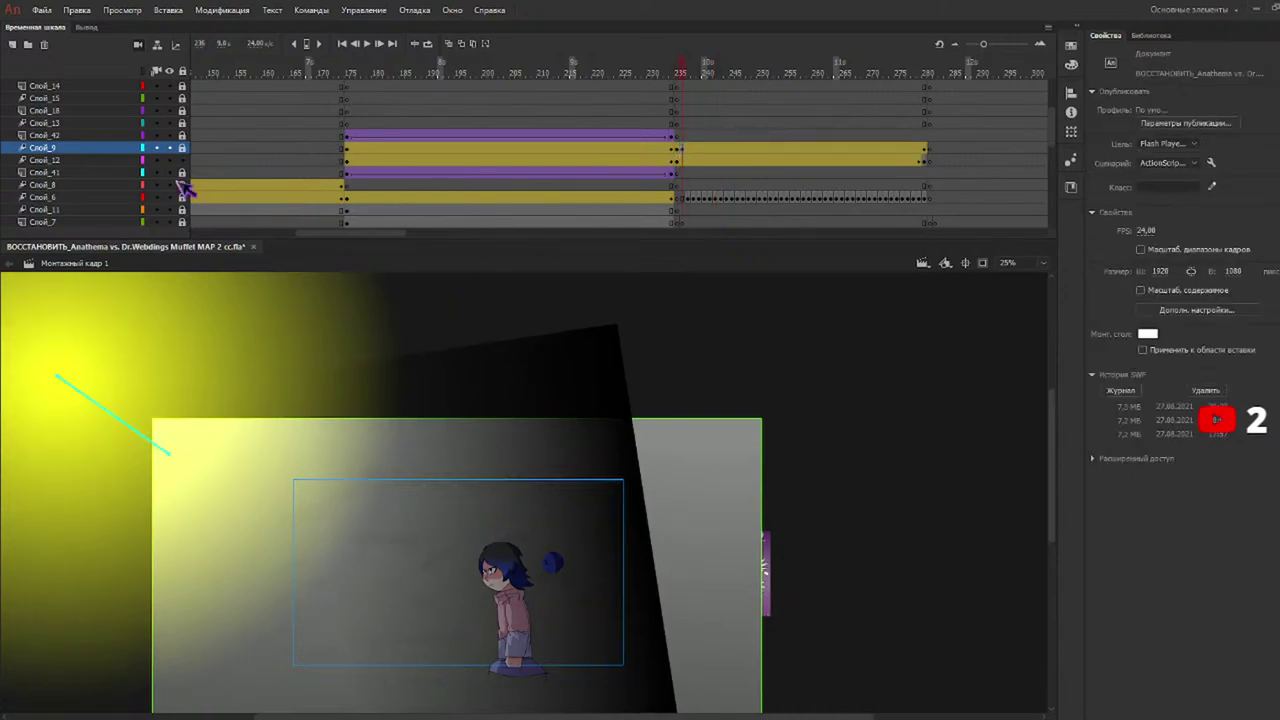
click(182, 147)
click(693, 148)
click(676, 149)
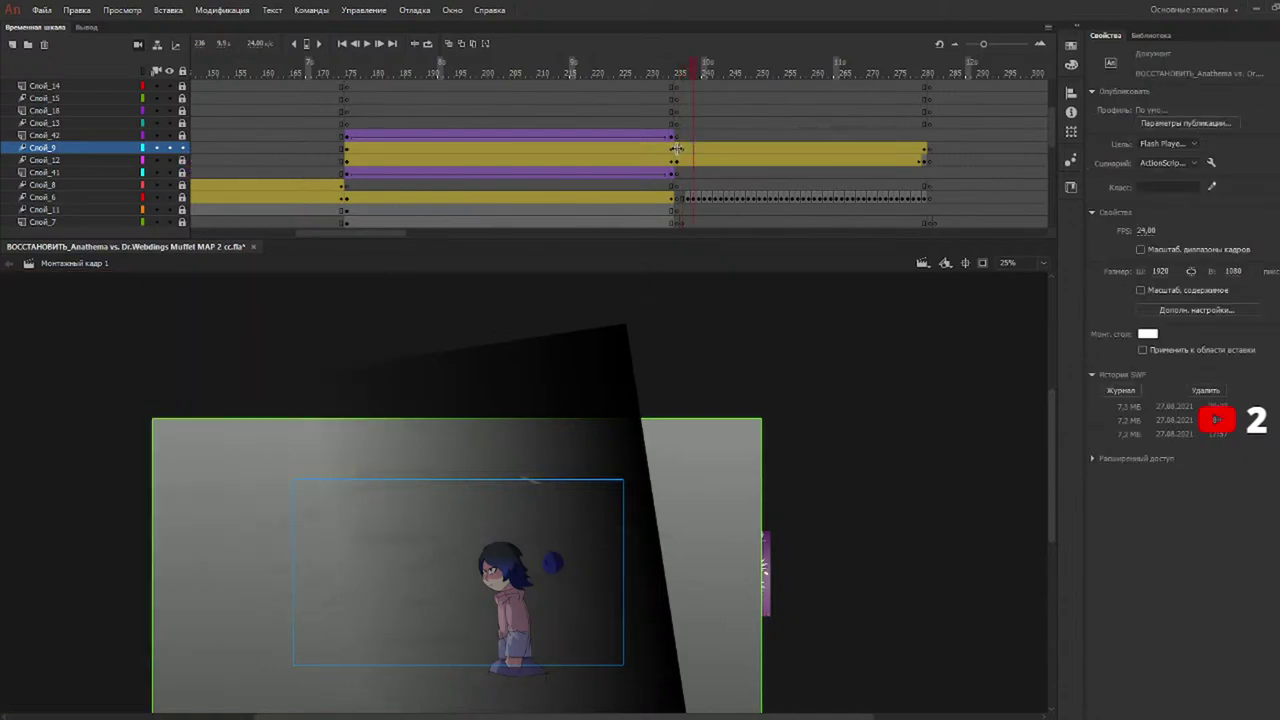
scroll(670, 165, up, 3)
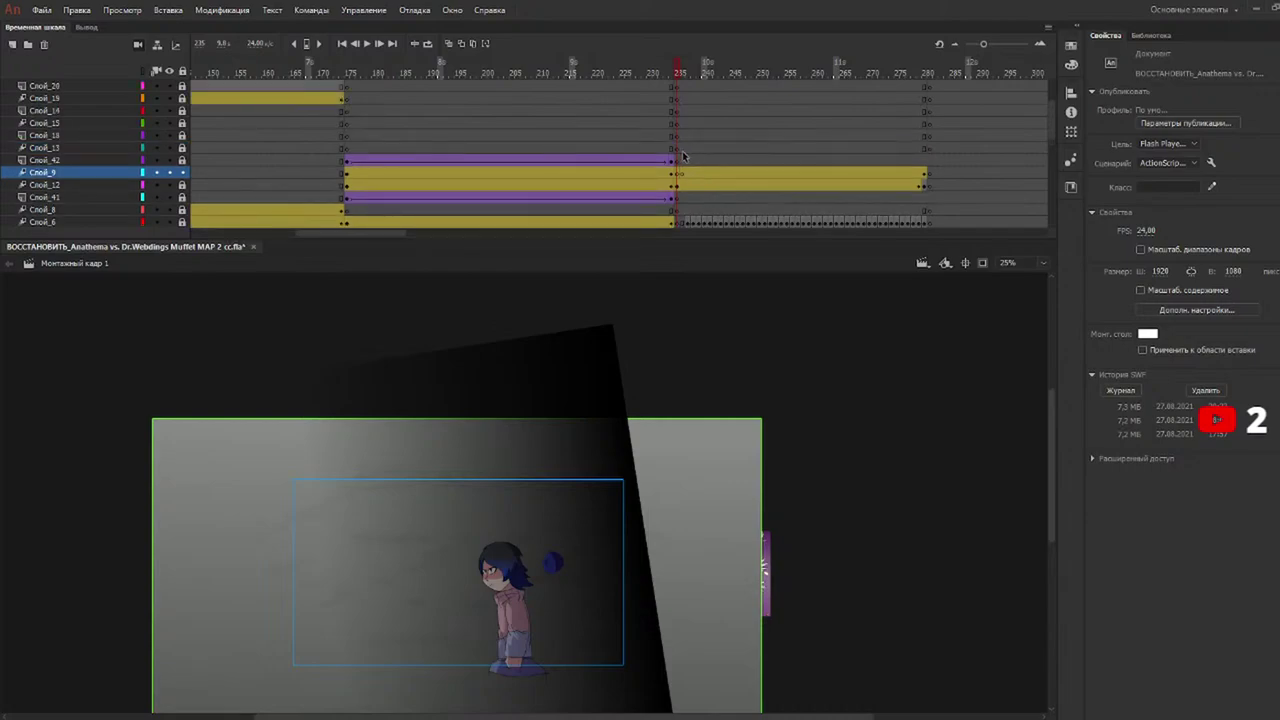
scroll(667, 180, up, 1)
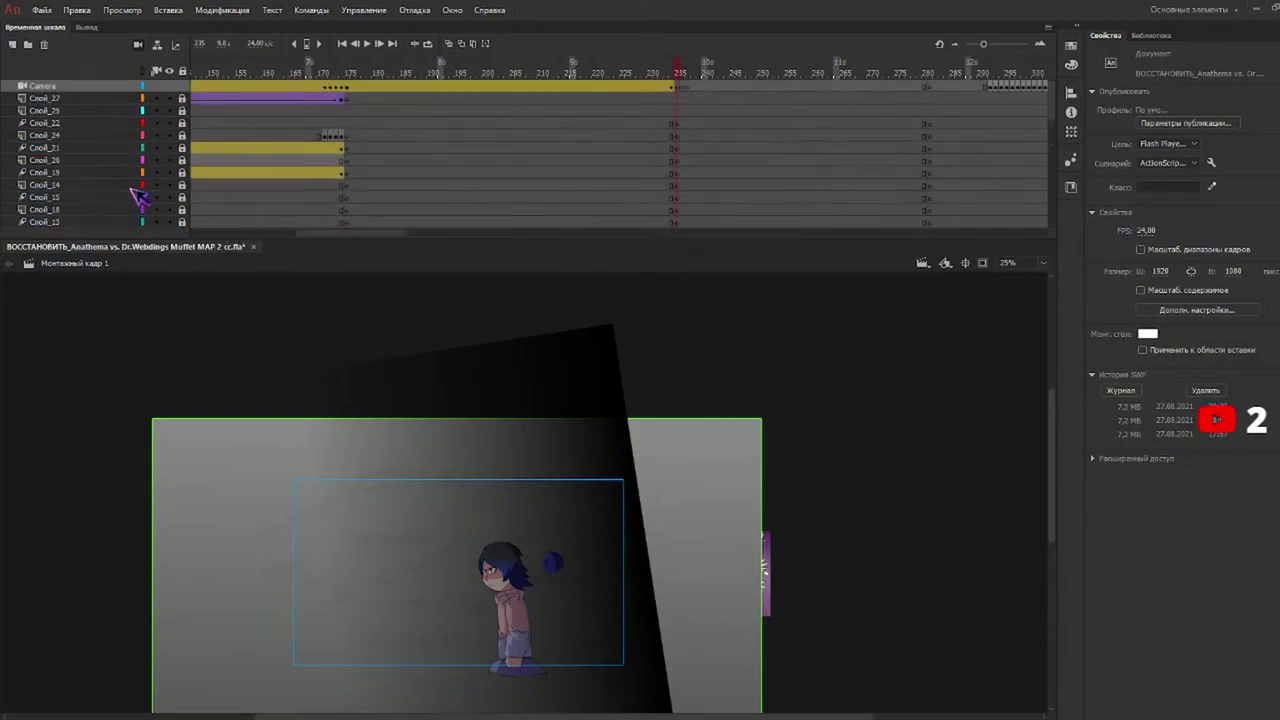
drag(331, 73, 382, 82)
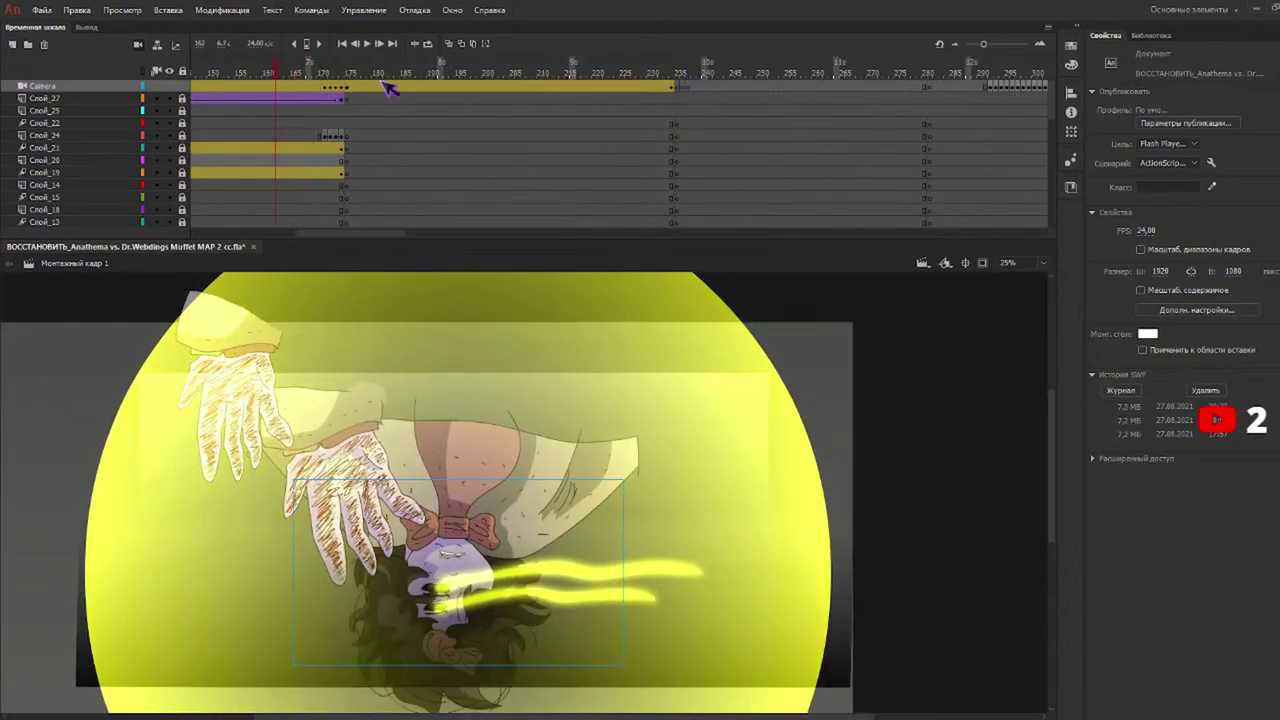
click(384, 86)
scroll(406, 151, down, 4)
scroll(406, 151, up, 1)
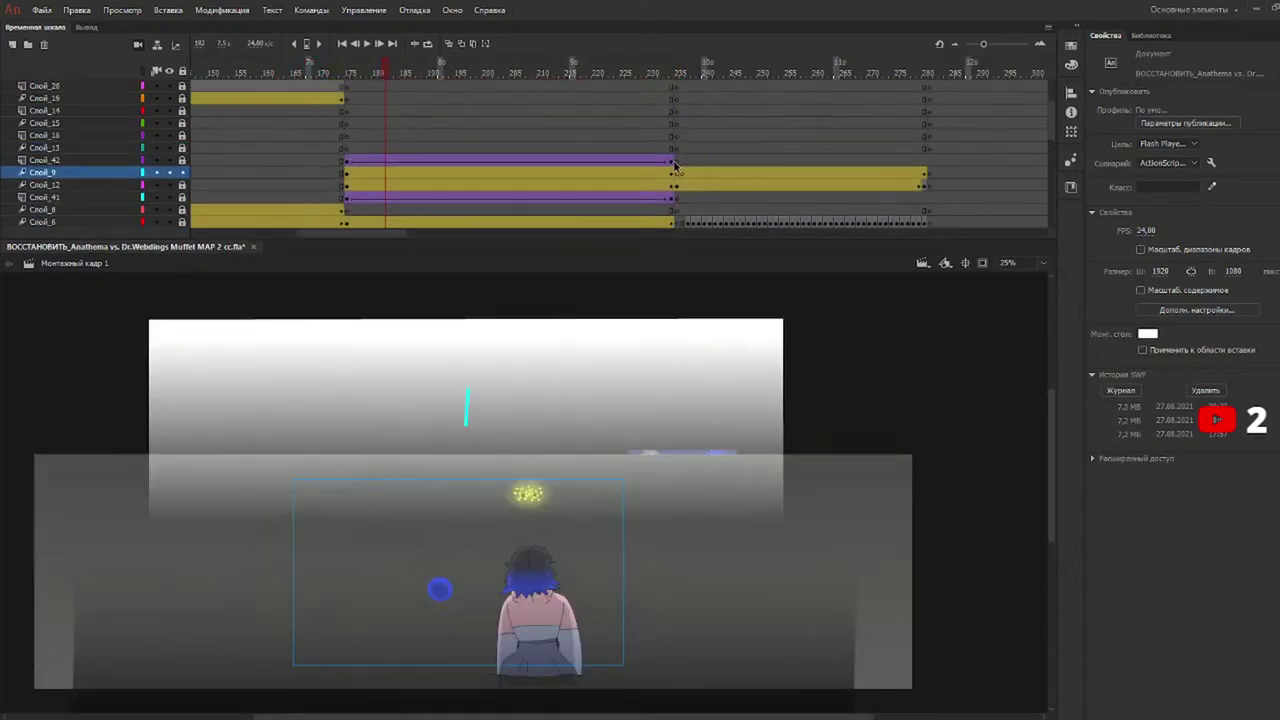
Unlock Слой_42 and place the yellow radial glow Символ 20 from the library on it at frame 235.
click(929, 162)
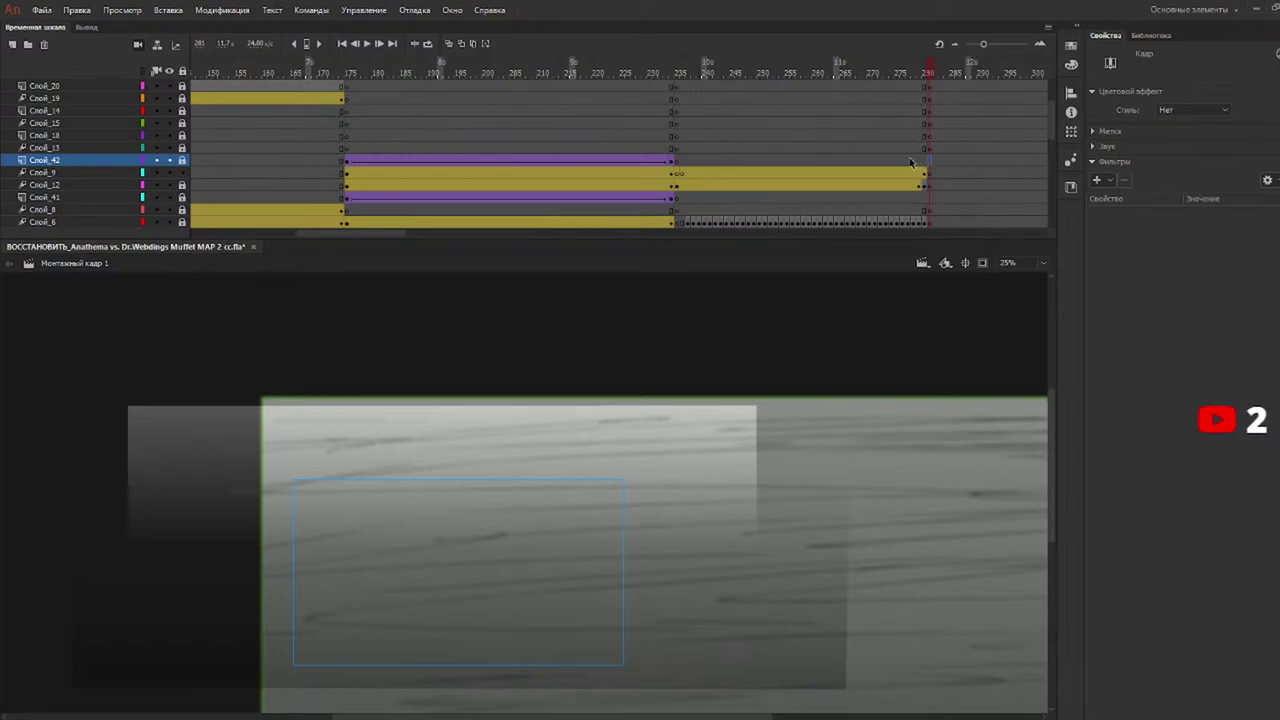
click(678, 76)
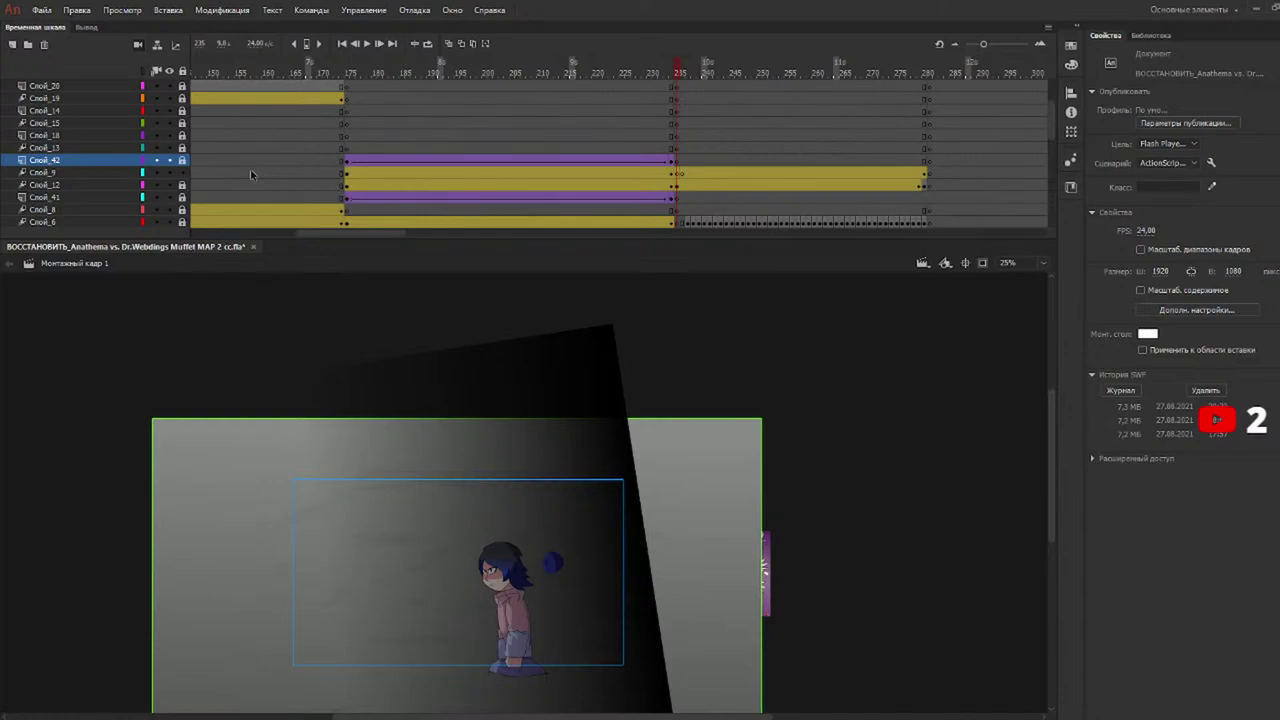
click(182, 160)
click(1151, 36)
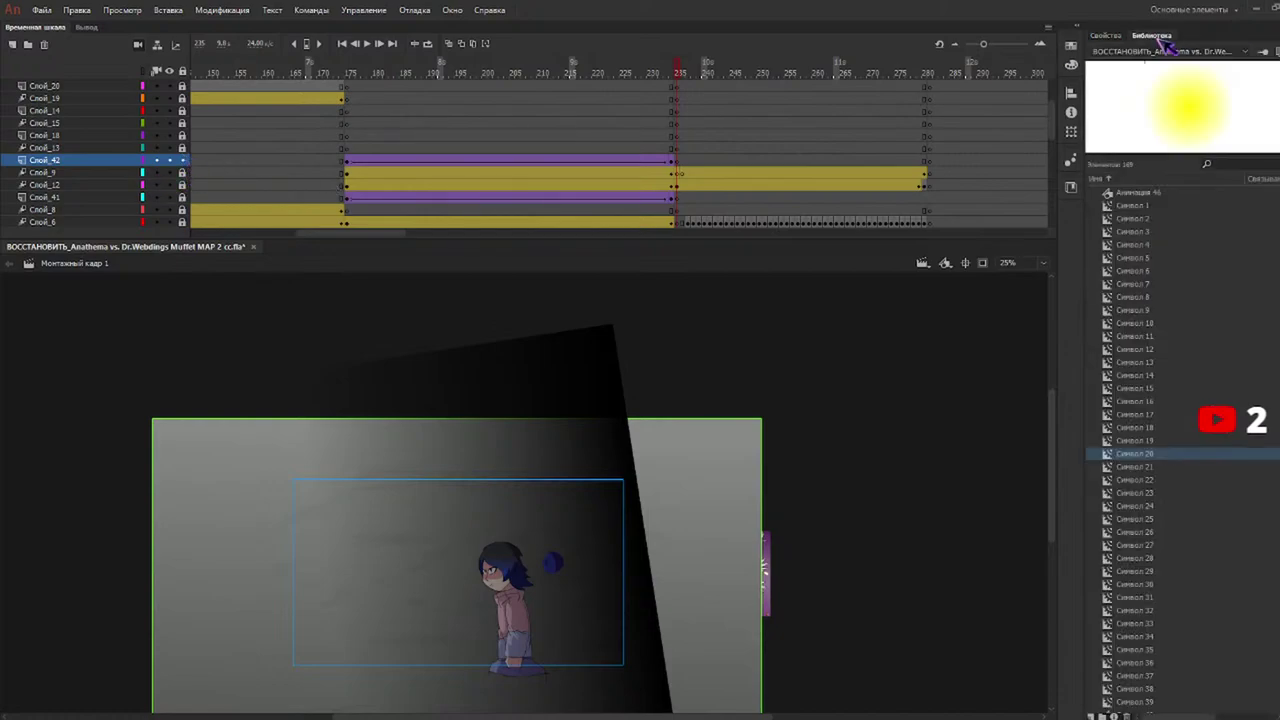
drag(1153, 462, 316, 514)
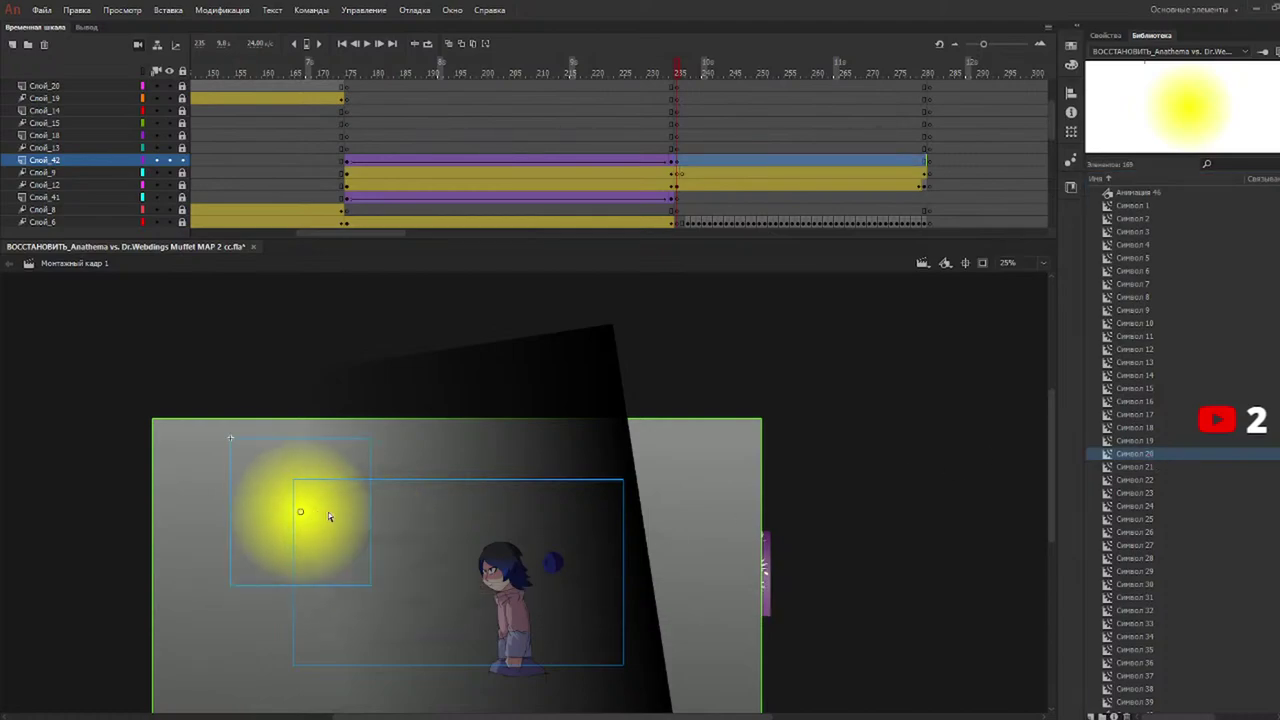
Enlarge the glow at frame 235 to about 3265 by 2753 px and set its blending to Сложение (Add).
drag(371, 438, 581, 275)
drag(405, 478, 370, 454)
click(1105, 37)
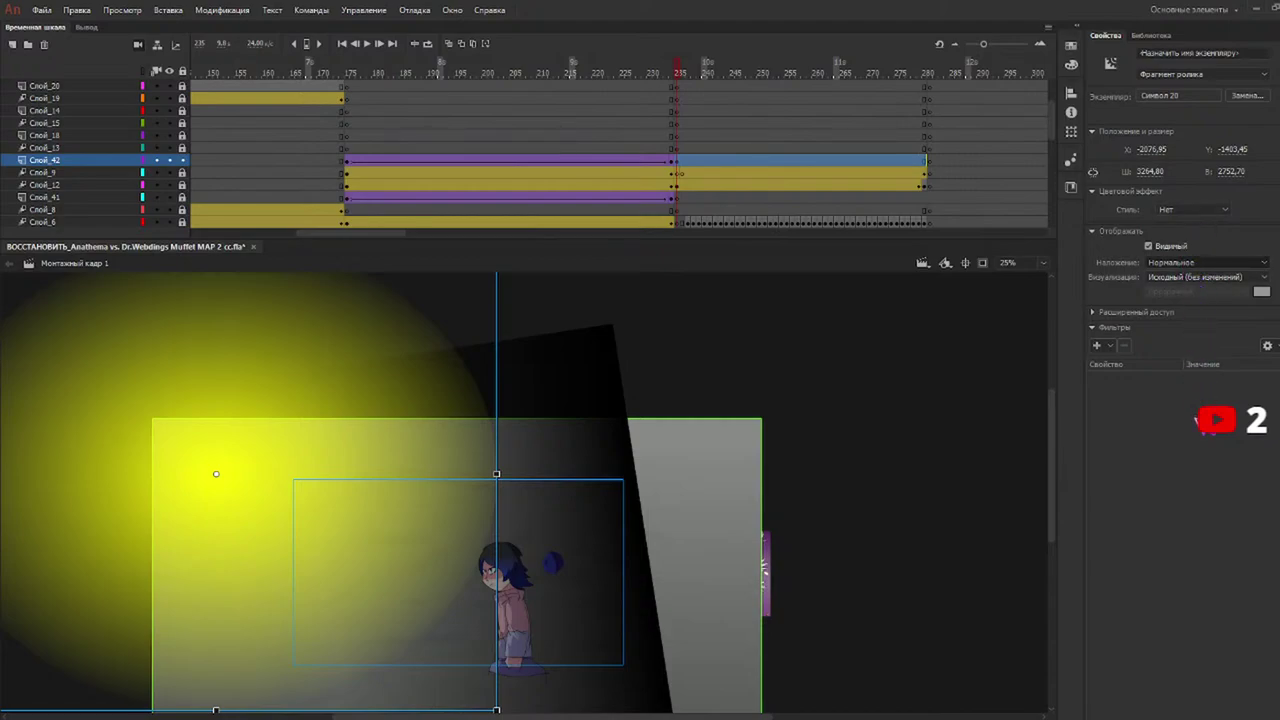
click(1196, 418)
click(1094, 329)
click(1100, 328)
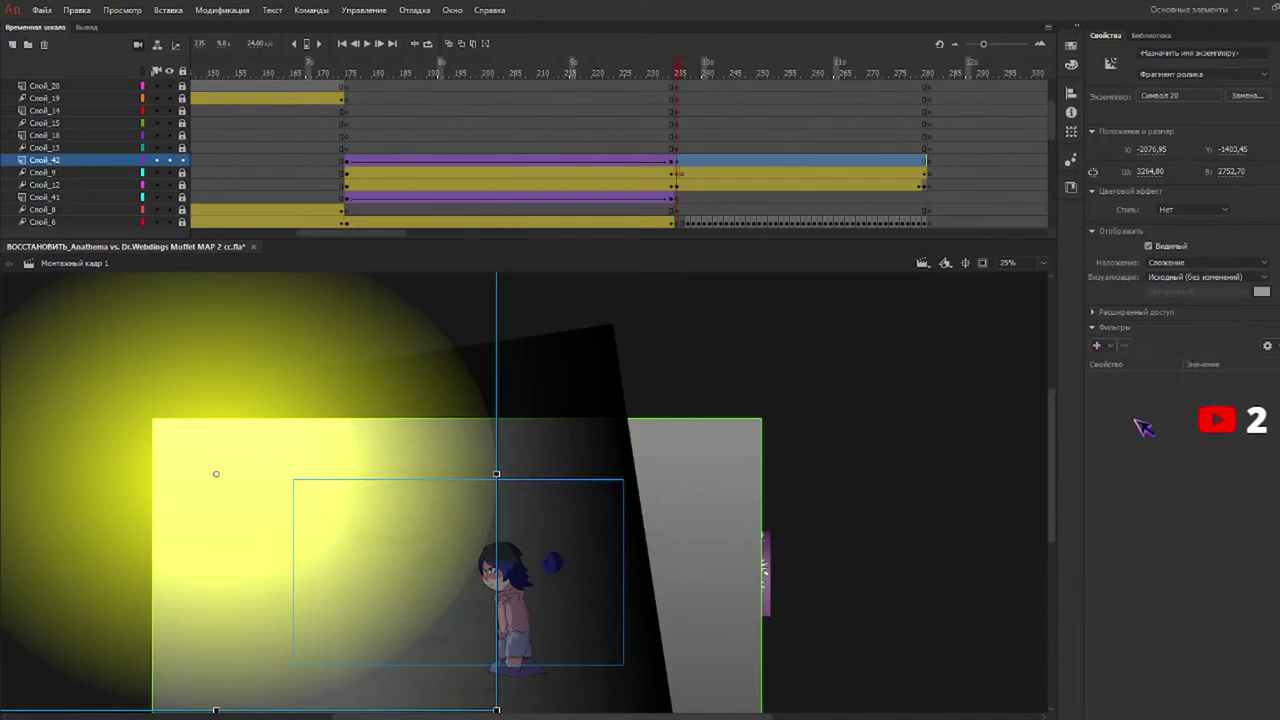
click(1130, 389)
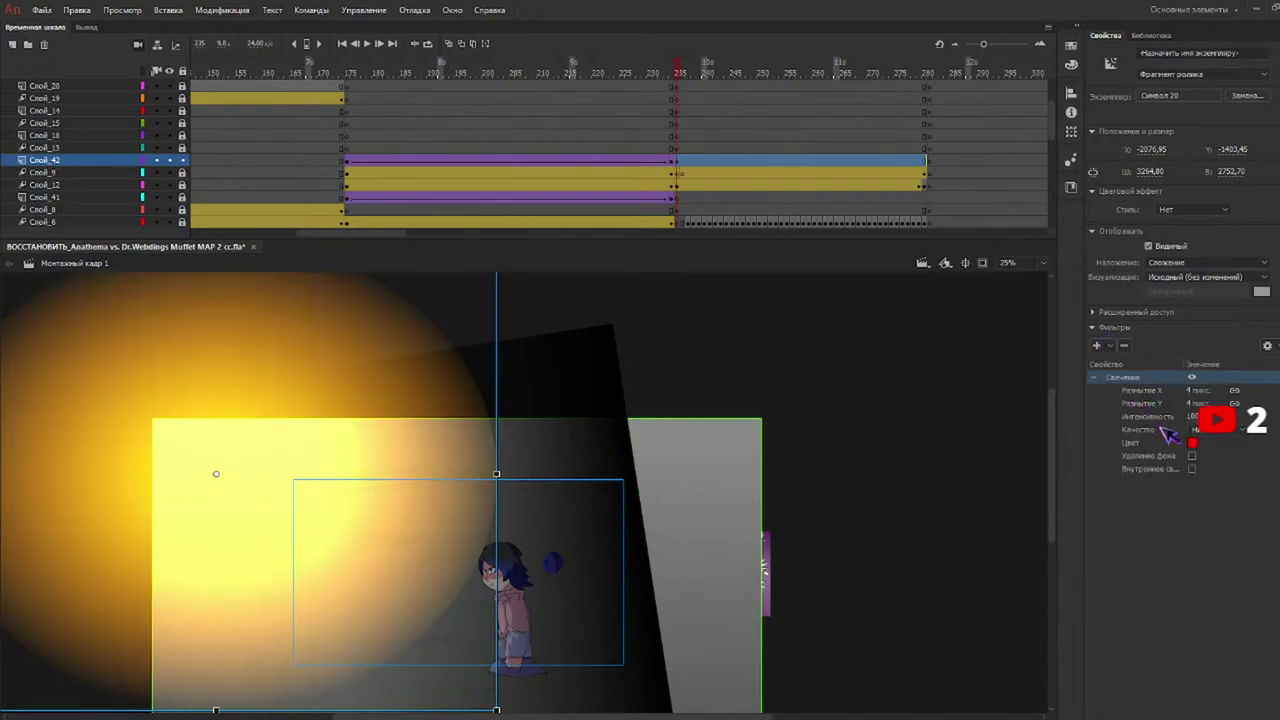
click(1124, 345)
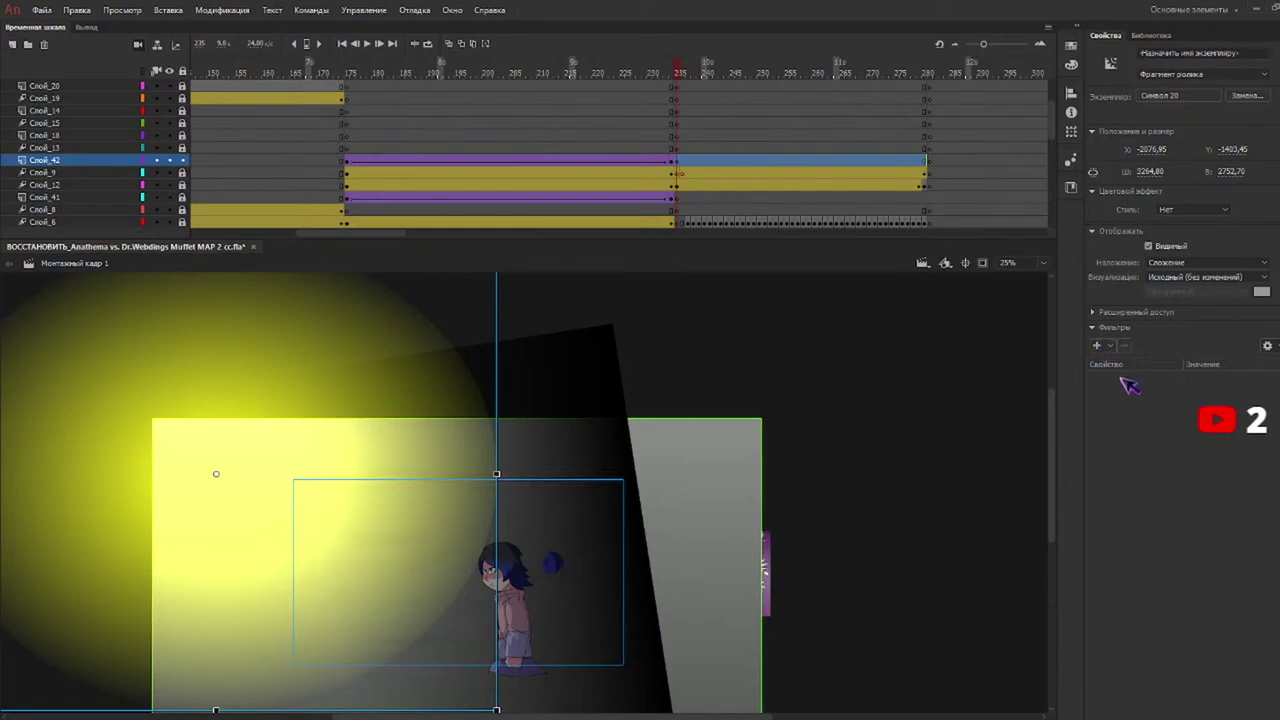
Give the large glow a high-quality Blur filter of 40 px and shift its centre beyond the upper-left corner of the backdrop.
click(1122, 379)
click(1215, 418)
click(1218, 420)
click(1229, 472)
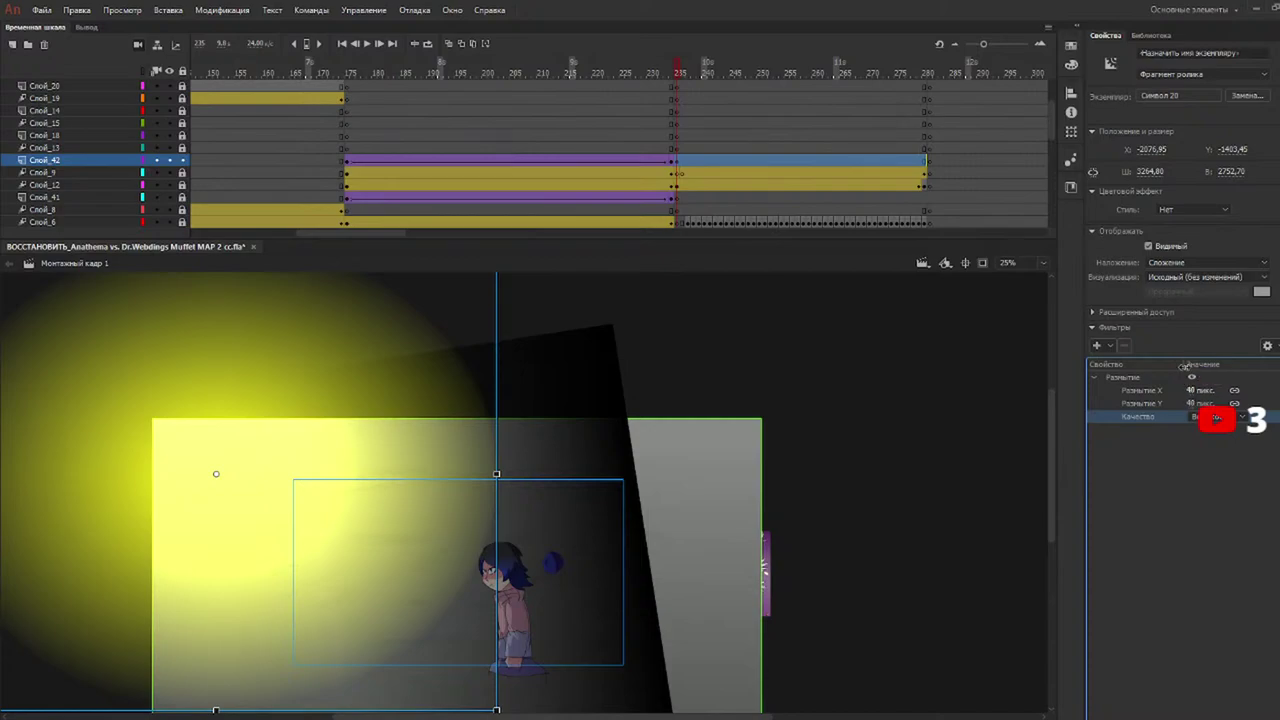
drag(340, 578, 269, 477)
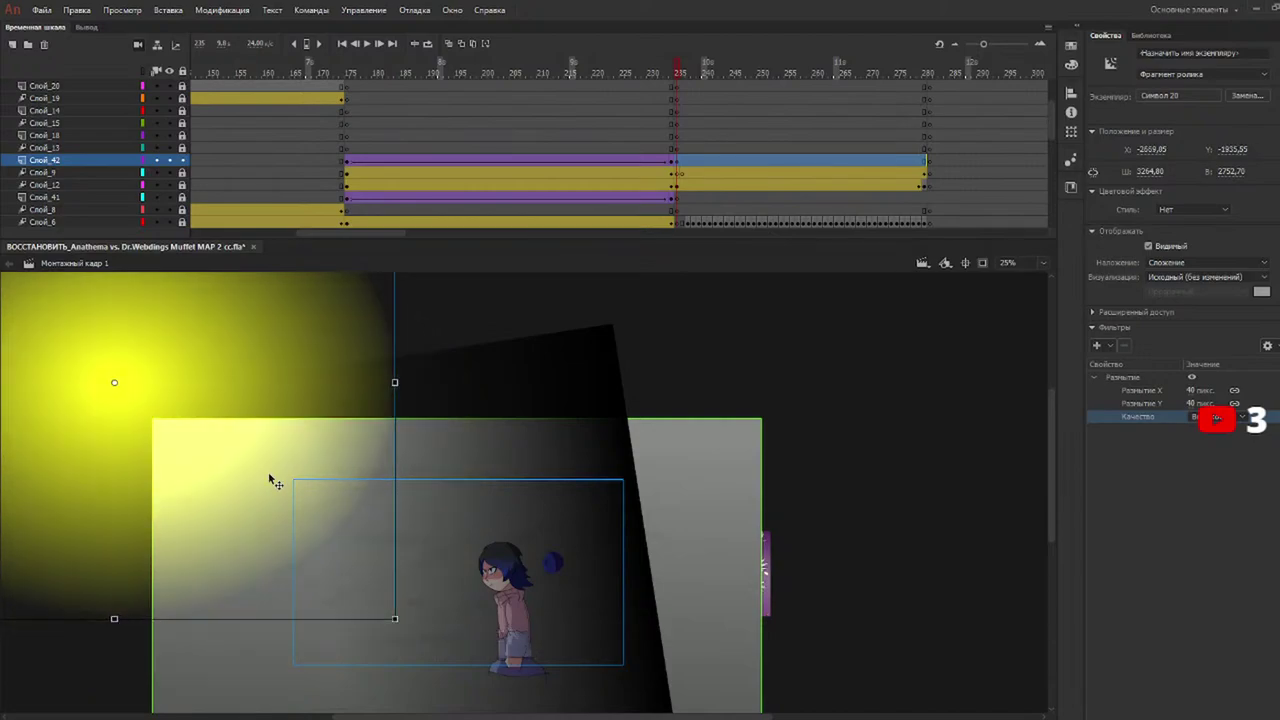
click(912, 75)
click(926, 162)
right_click(926, 162)
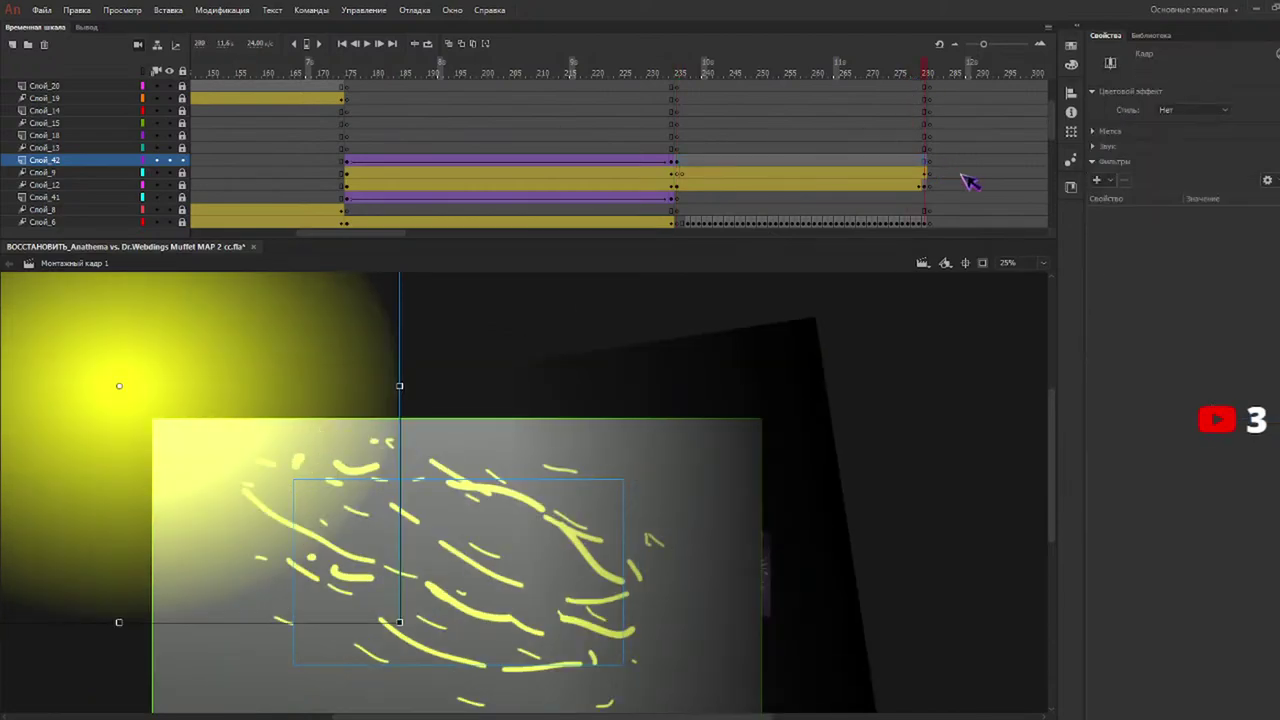
click(963, 174)
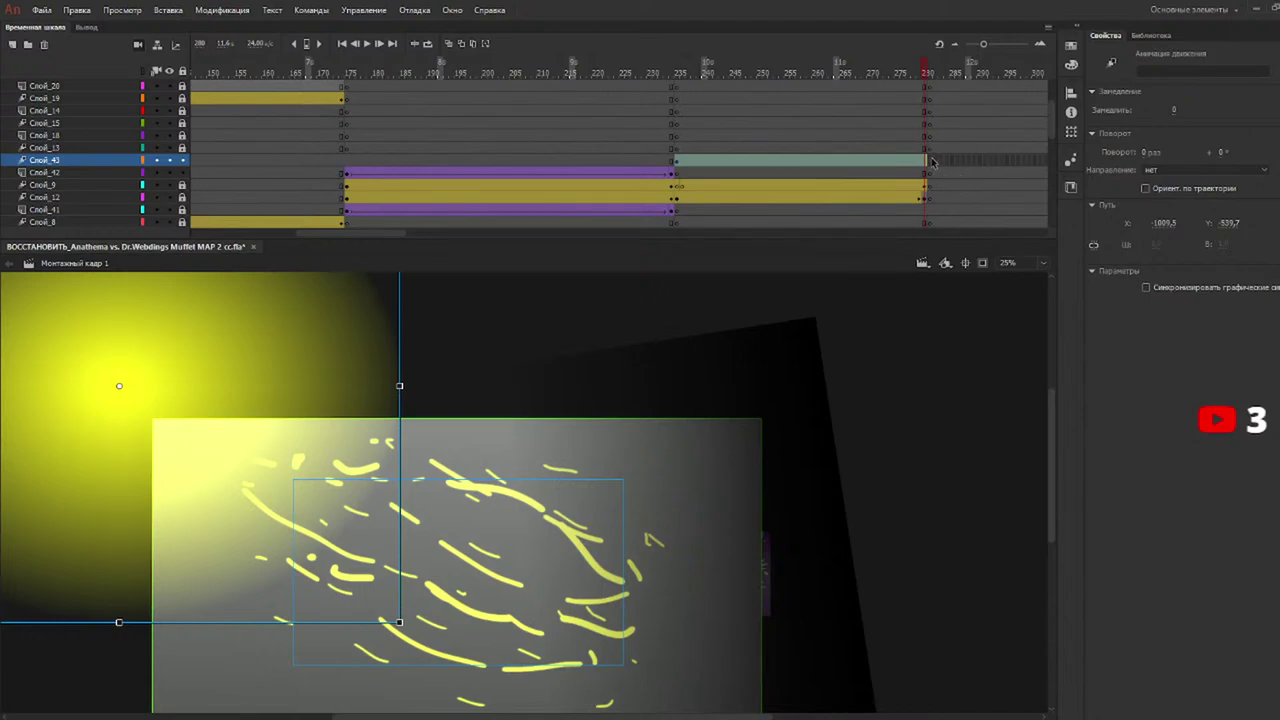
key(ctrl+z)
click(877, 72)
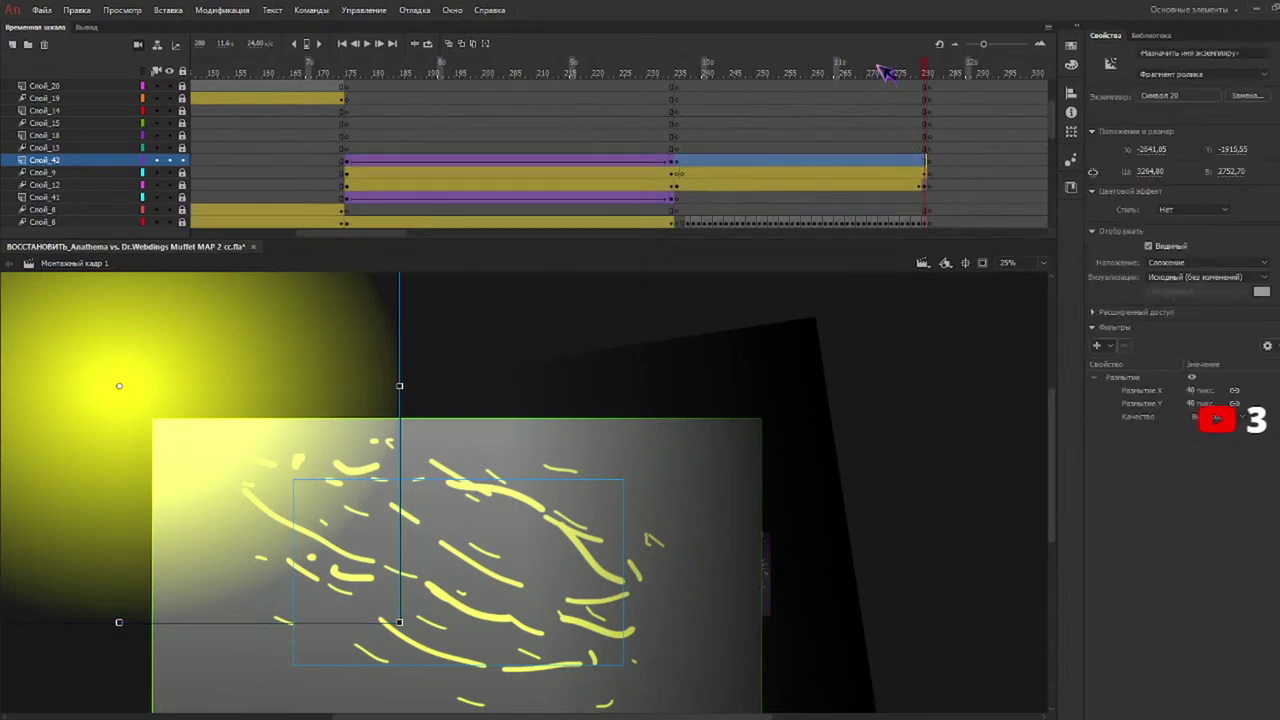
Classic-tween Слой_42 from frame 235 and move the glow at frame 280 down and right over the backdrop.
click(926, 160)
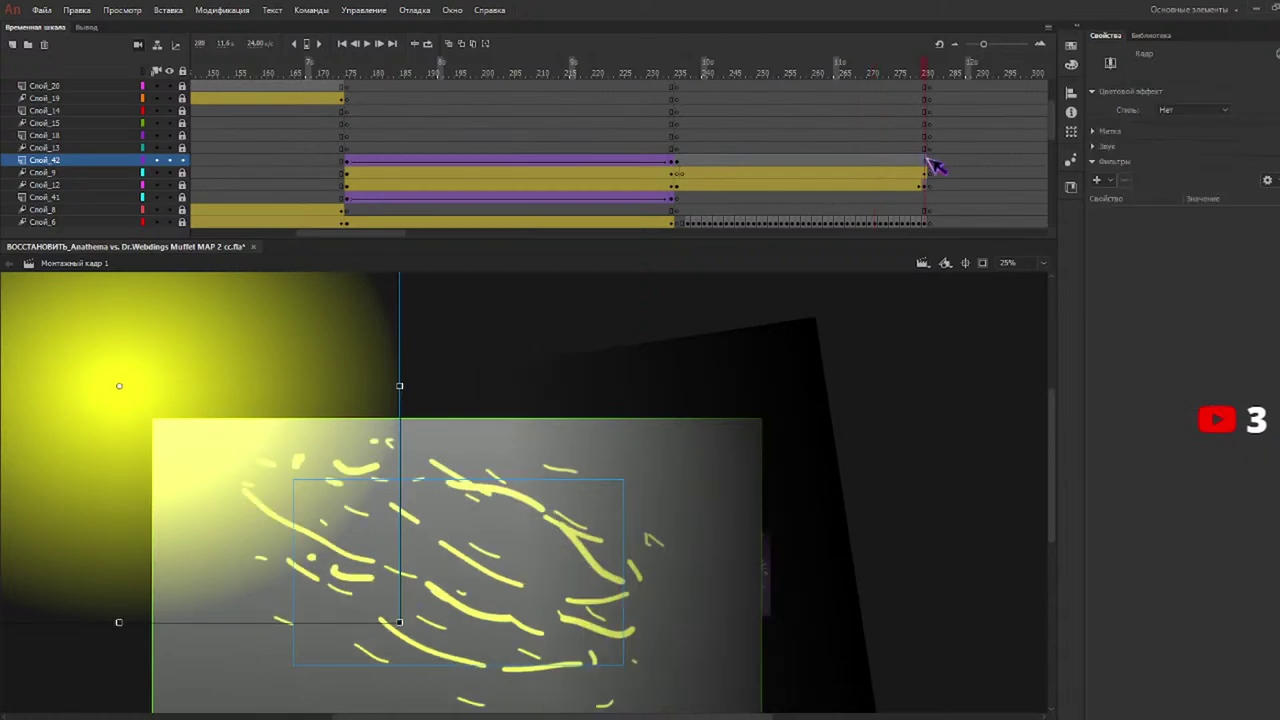
click(964, 195)
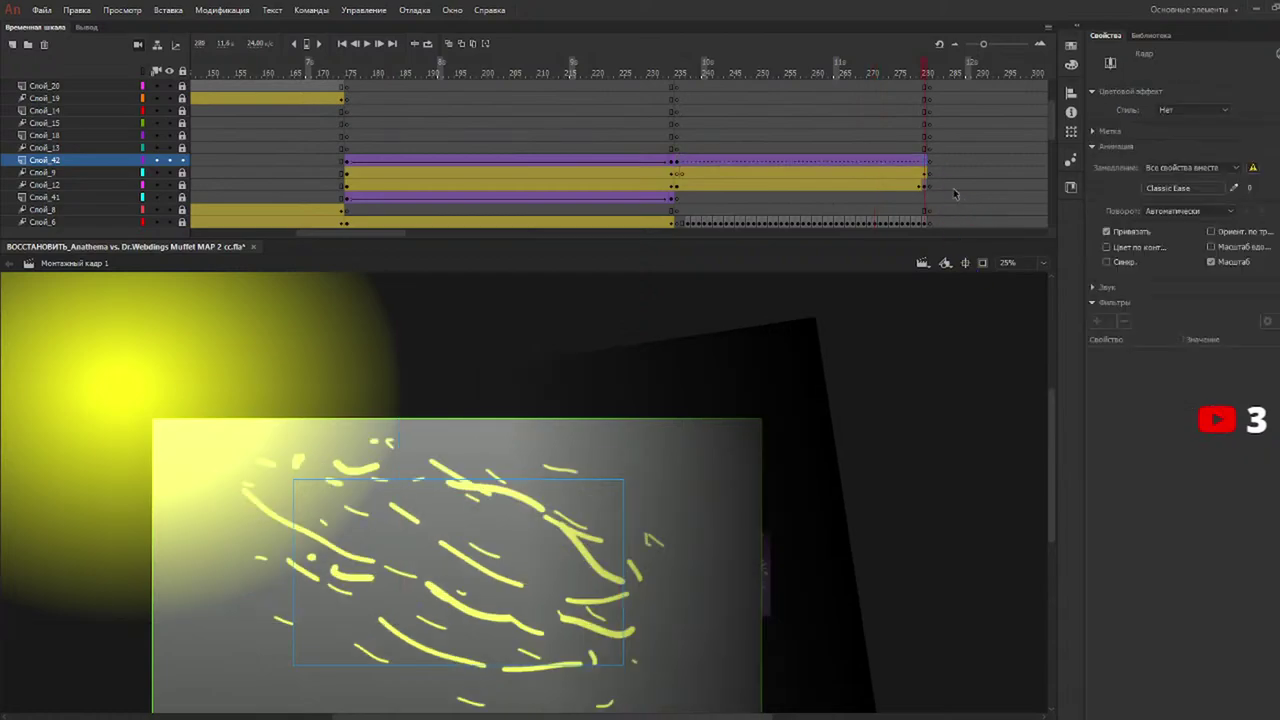
click(235, 446)
drag(237, 406, 393, 486)
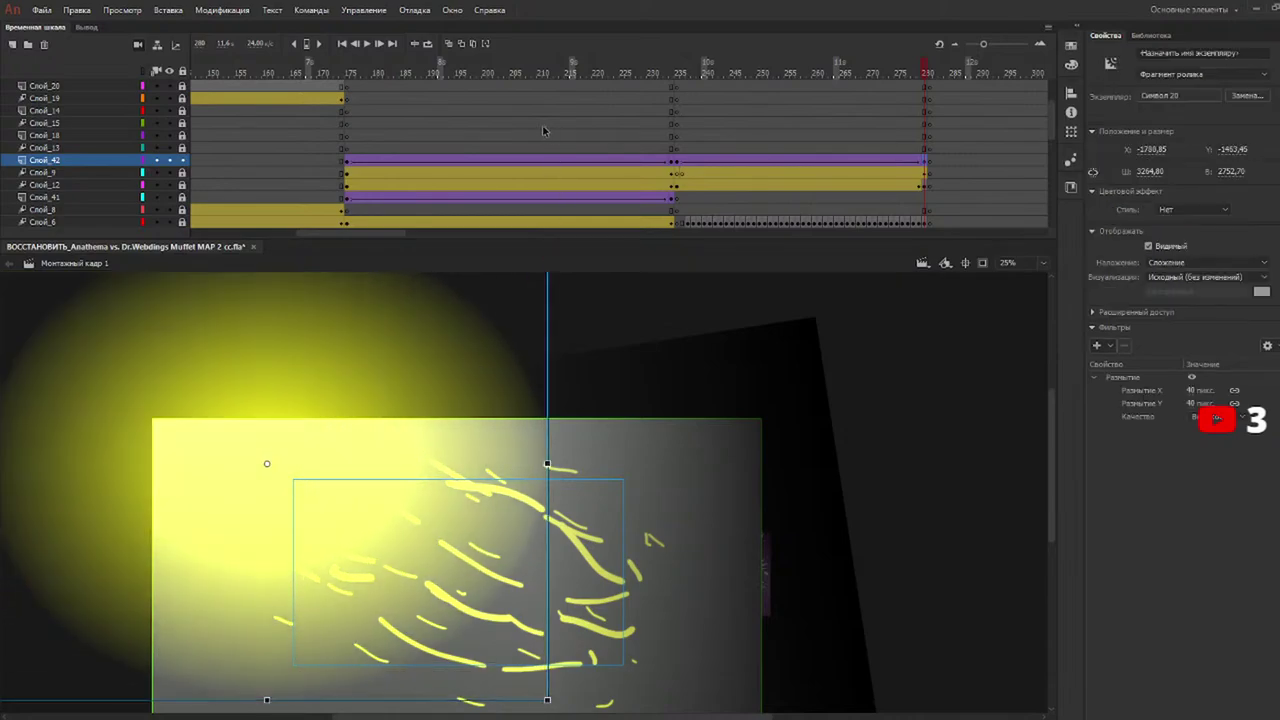
Play the animation from frame 235 onward to check the moving light and the following shot.
click(678, 72)
key(Return)
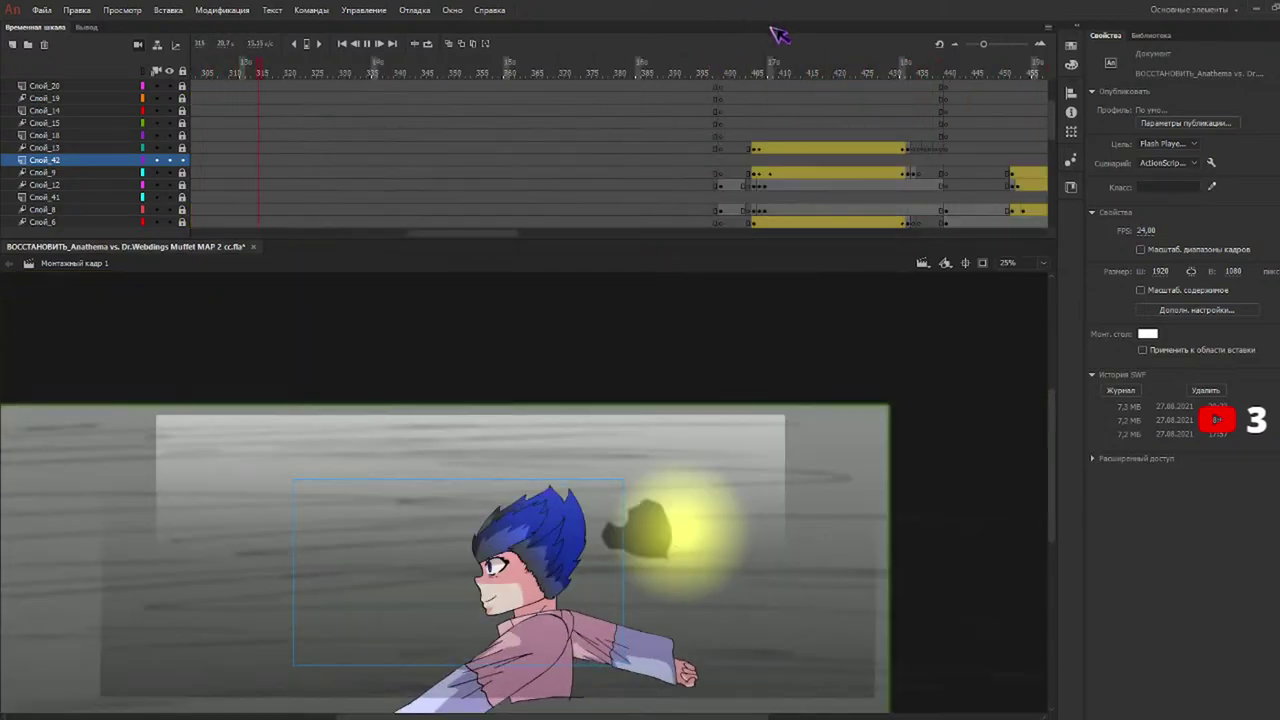
key(Return)
Go to the flash shot at frame 405 and delete the elongated bluish-white glow from the Слой_13 tween.
drag(716, 68, 570, 102)
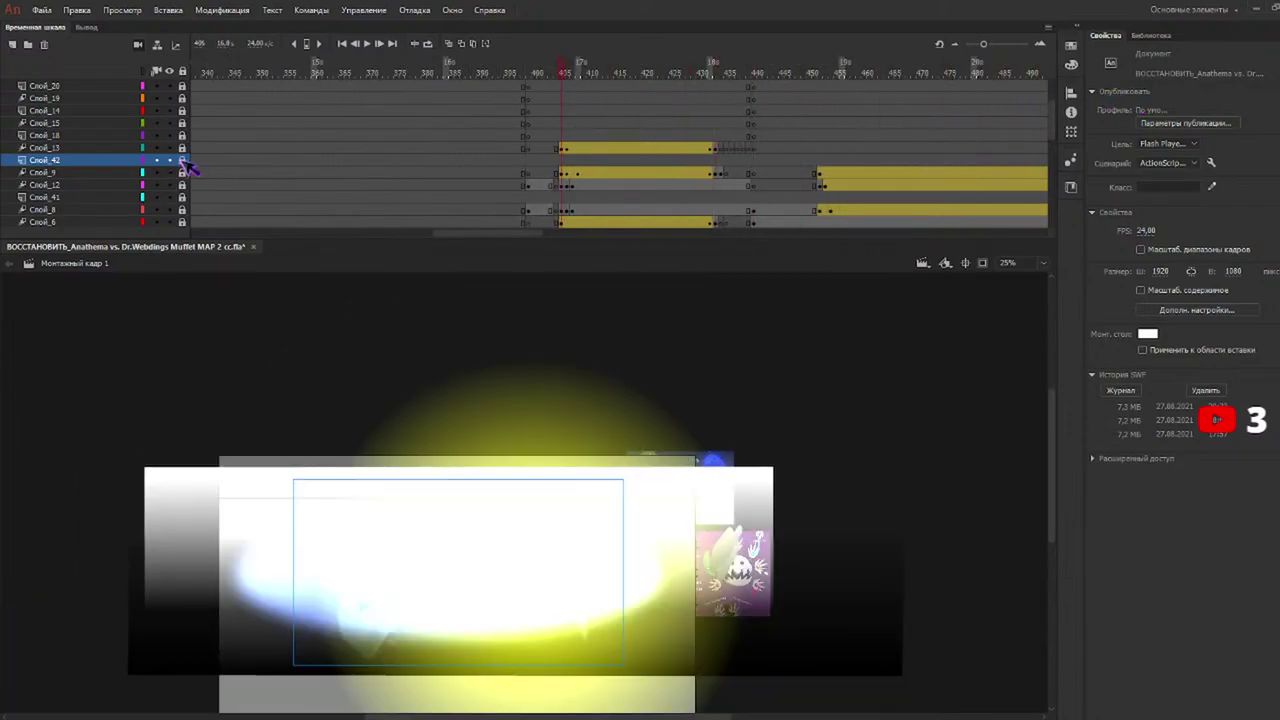
click(589, 150)
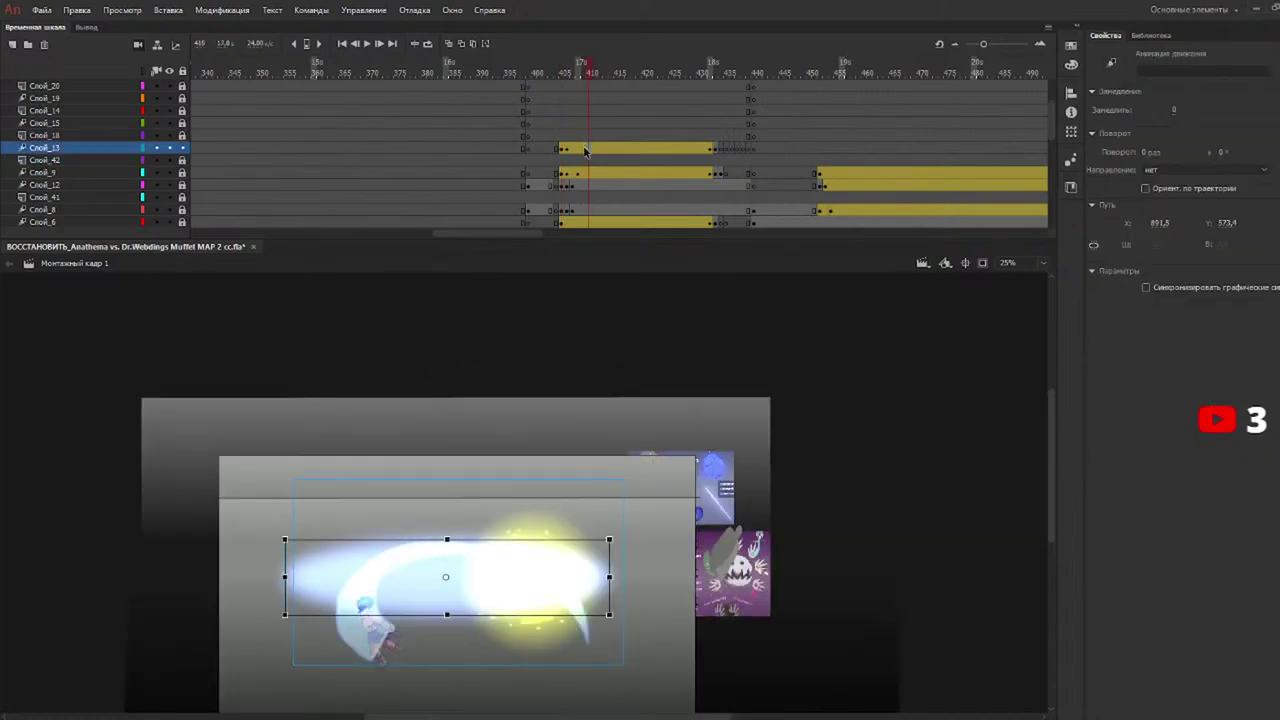
key(Delete)
click(572, 151)
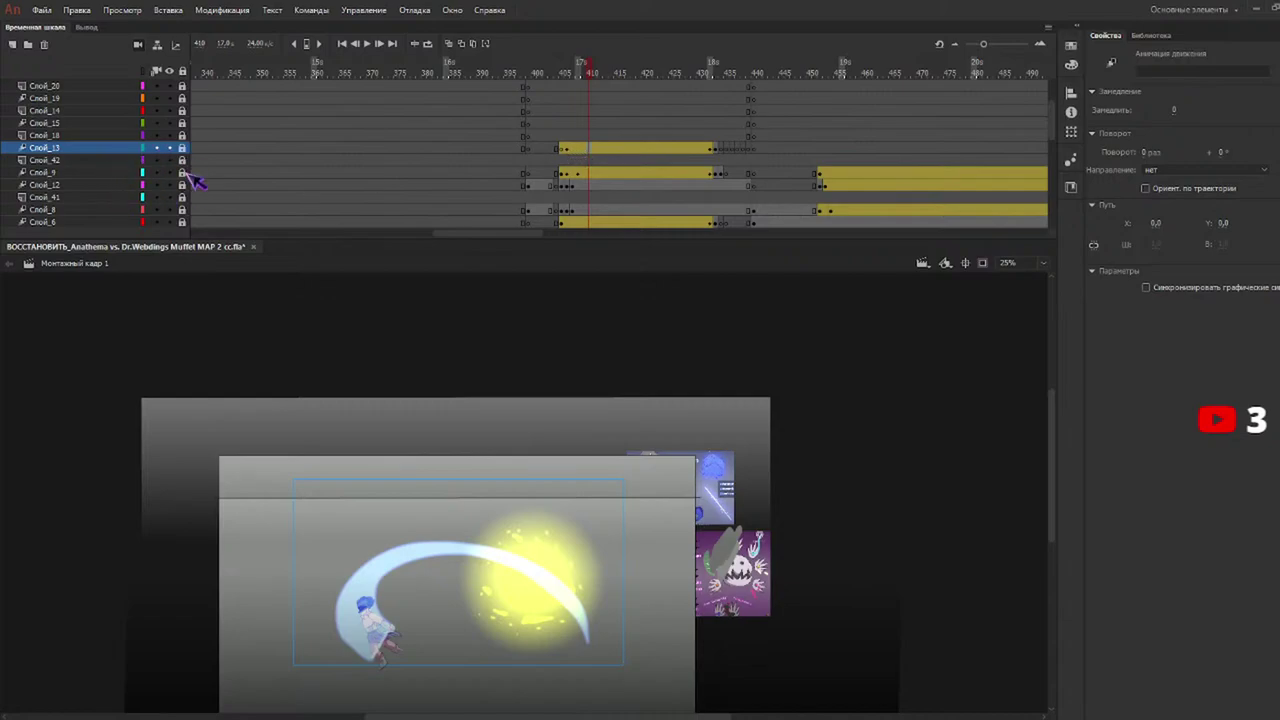
Delete the round yellow glow from the Слой_9 tween and the bluish-white crescent trail from the Слой_6 tween.
click(610, 174)
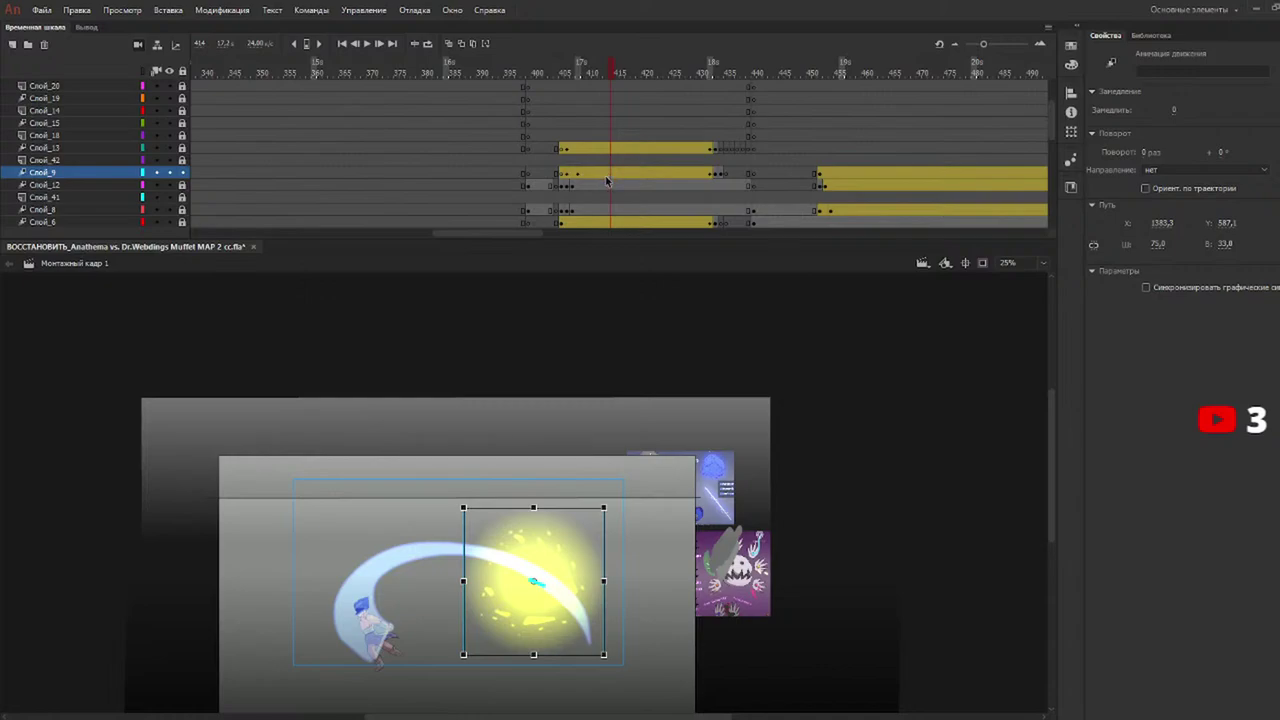
key(Delete)
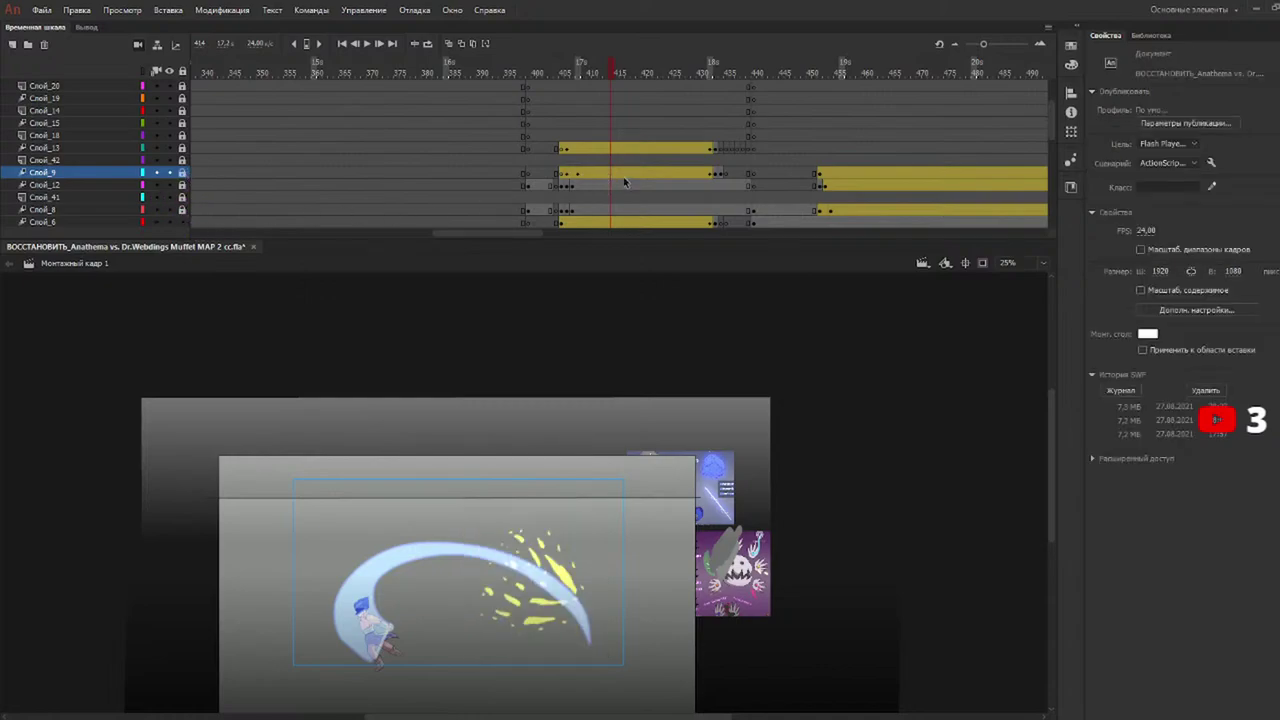
scroll(602, 182, down, 1)
click(583, 203)
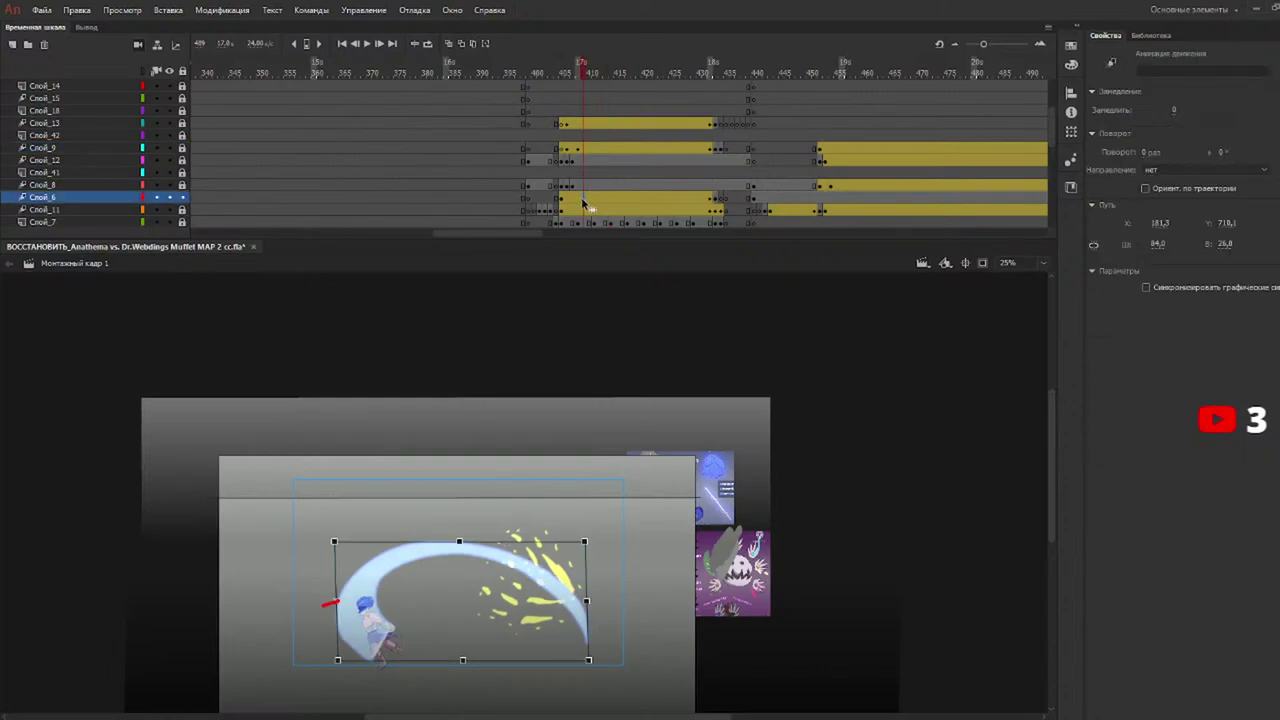
key(Delete)
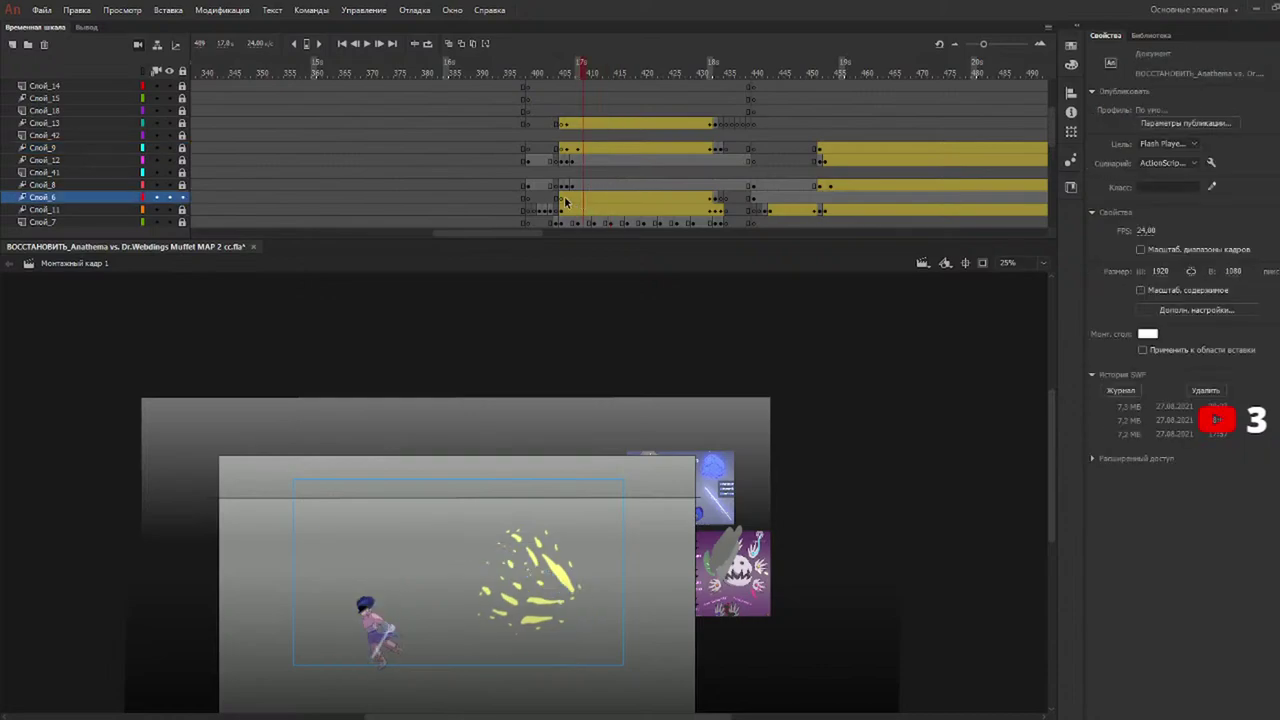
Add a new layer above Слой_6 with blank keyframes at frames 405 and 433, and return to frame 405.
click(12, 44)
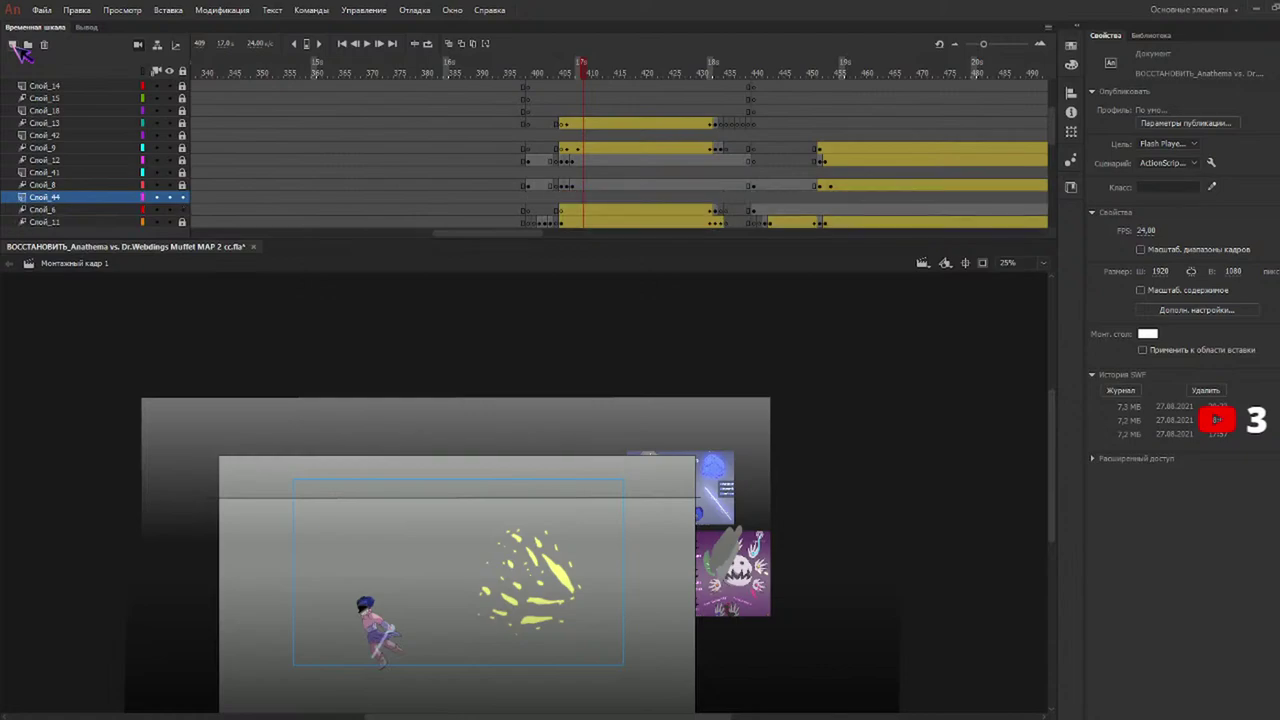
click(562, 204)
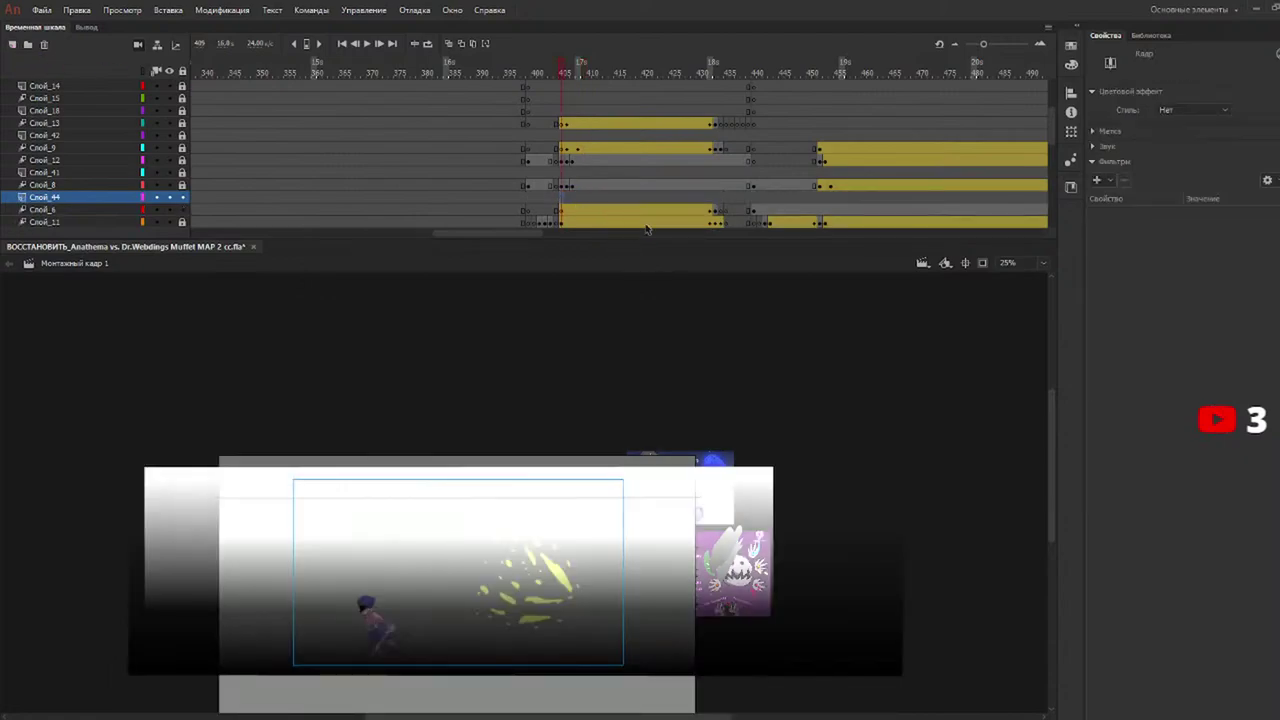
click(714, 197)
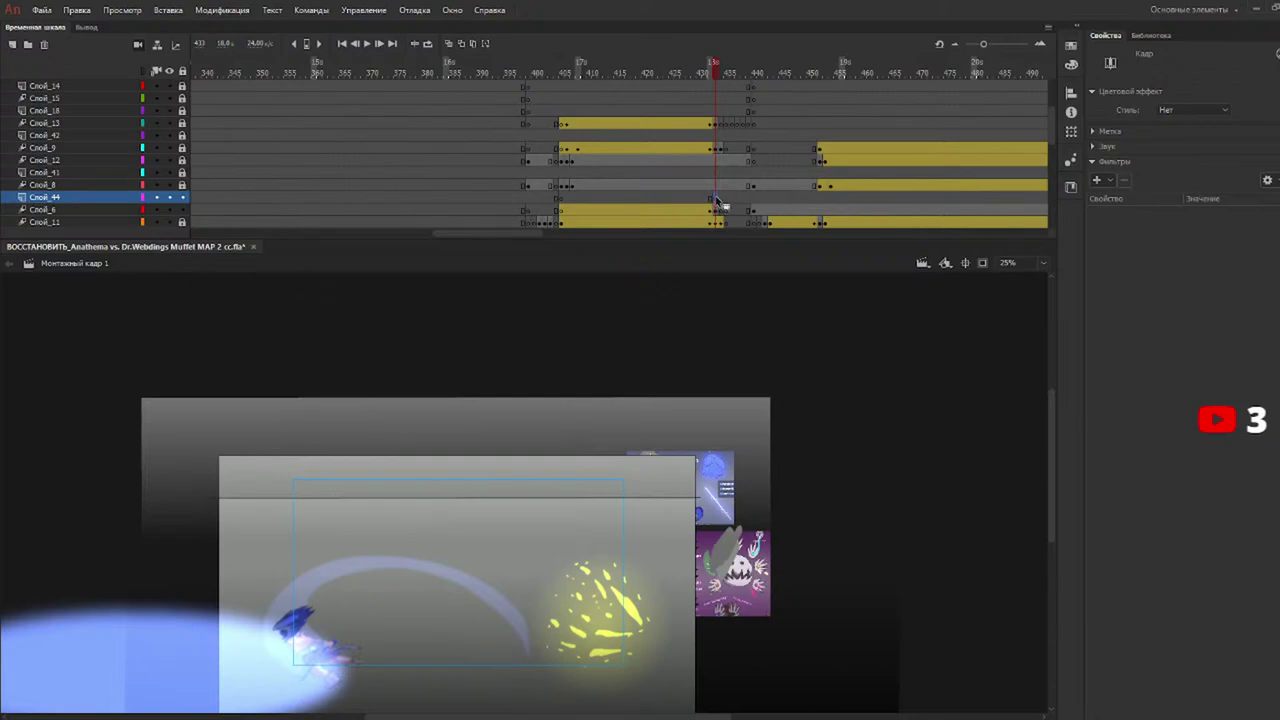
click(716, 211)
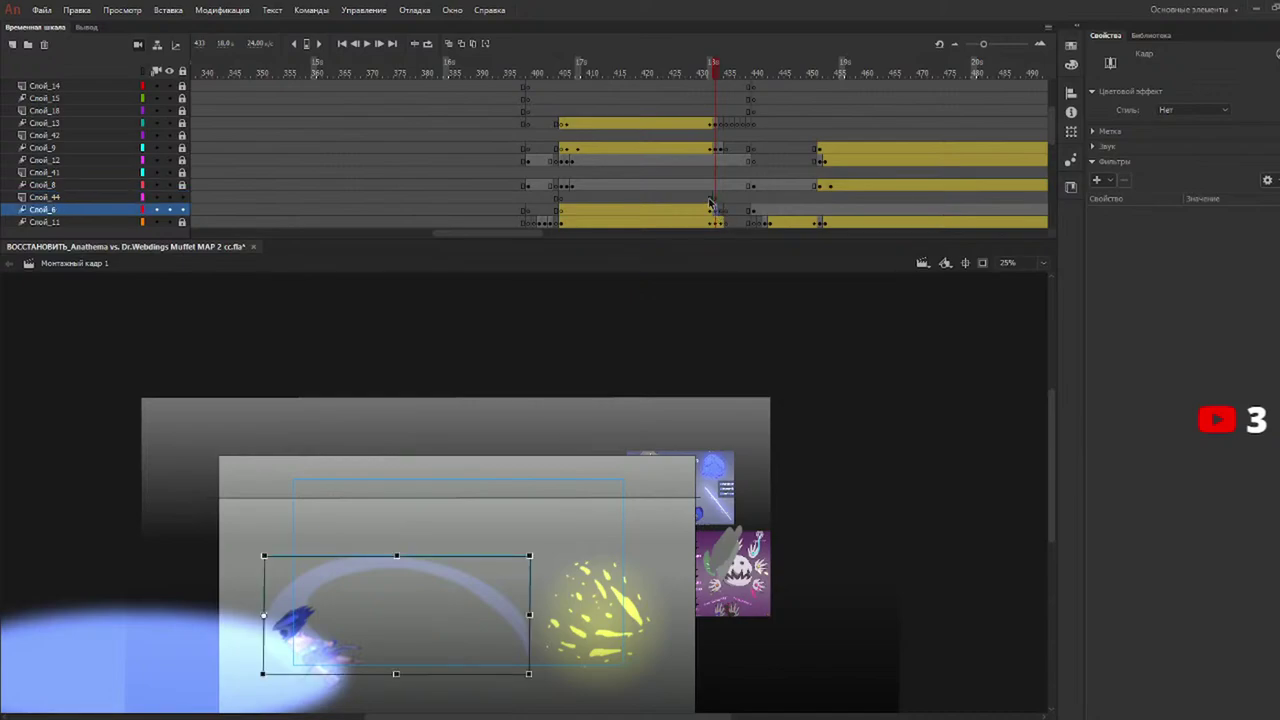
click(710, 199)
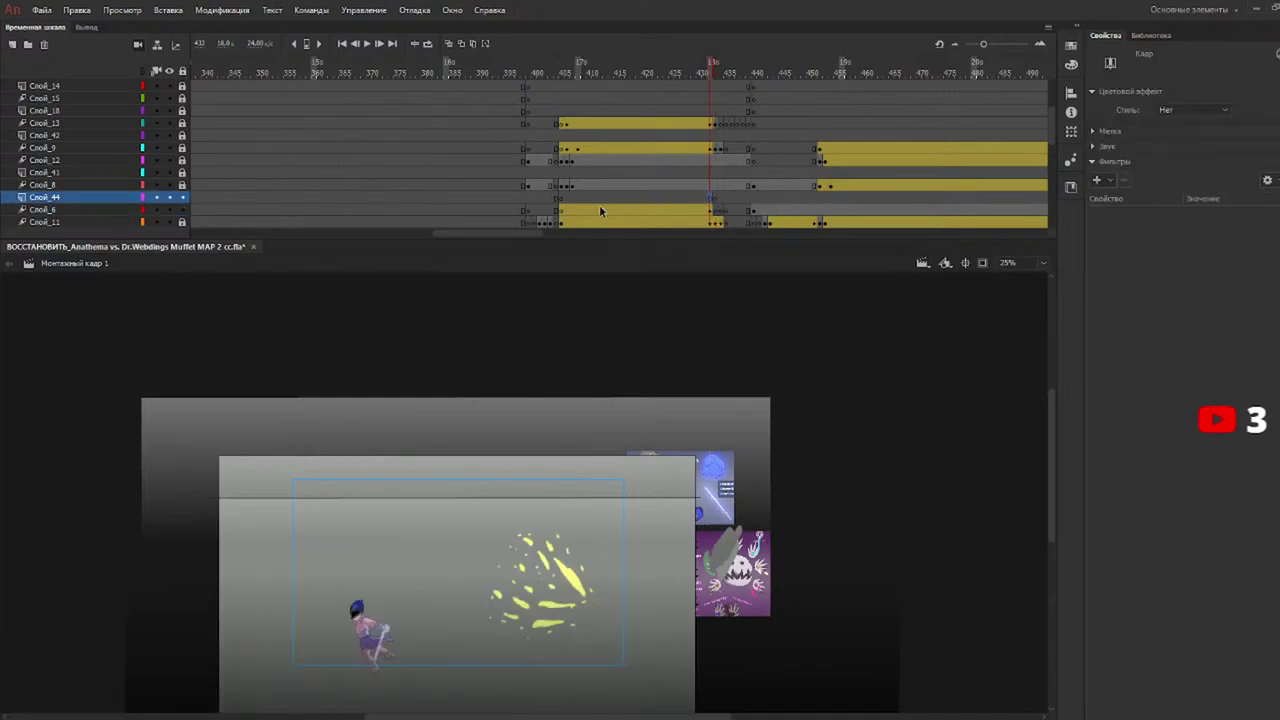
click(563, 198)
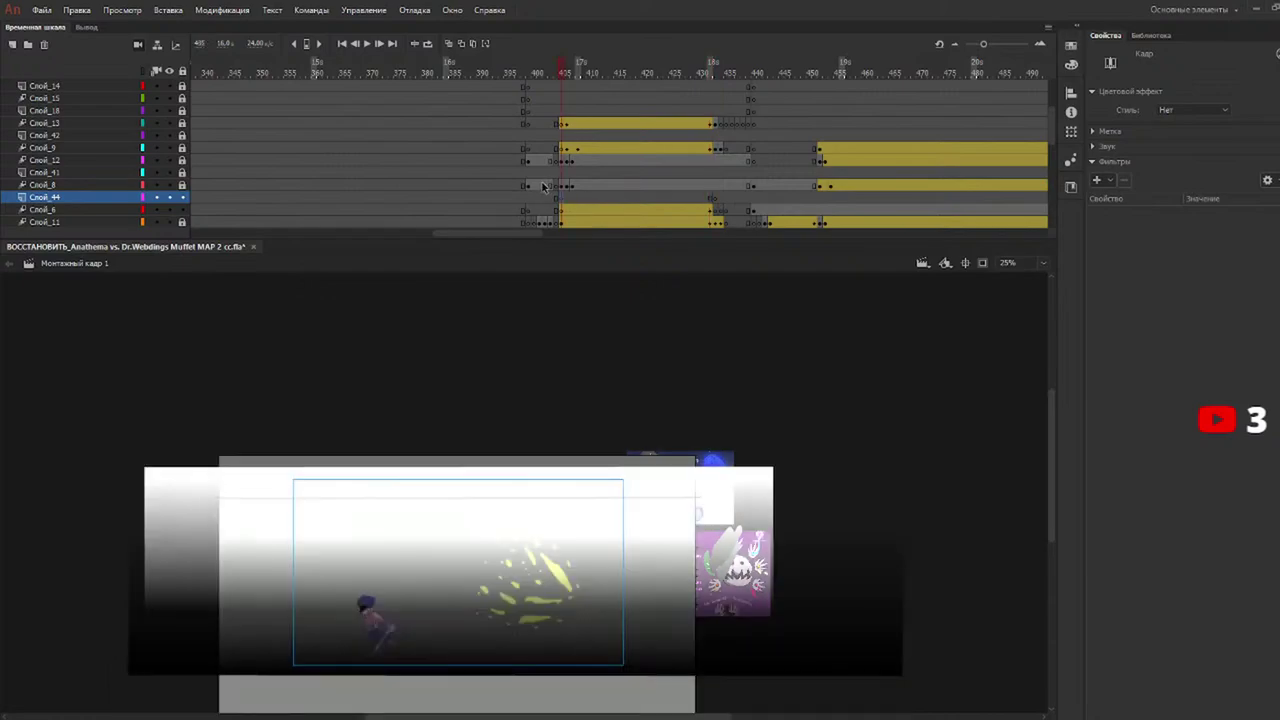
Replace the yellow fill colour with the blue sampled from the reference picture beside the stage.
key(b)
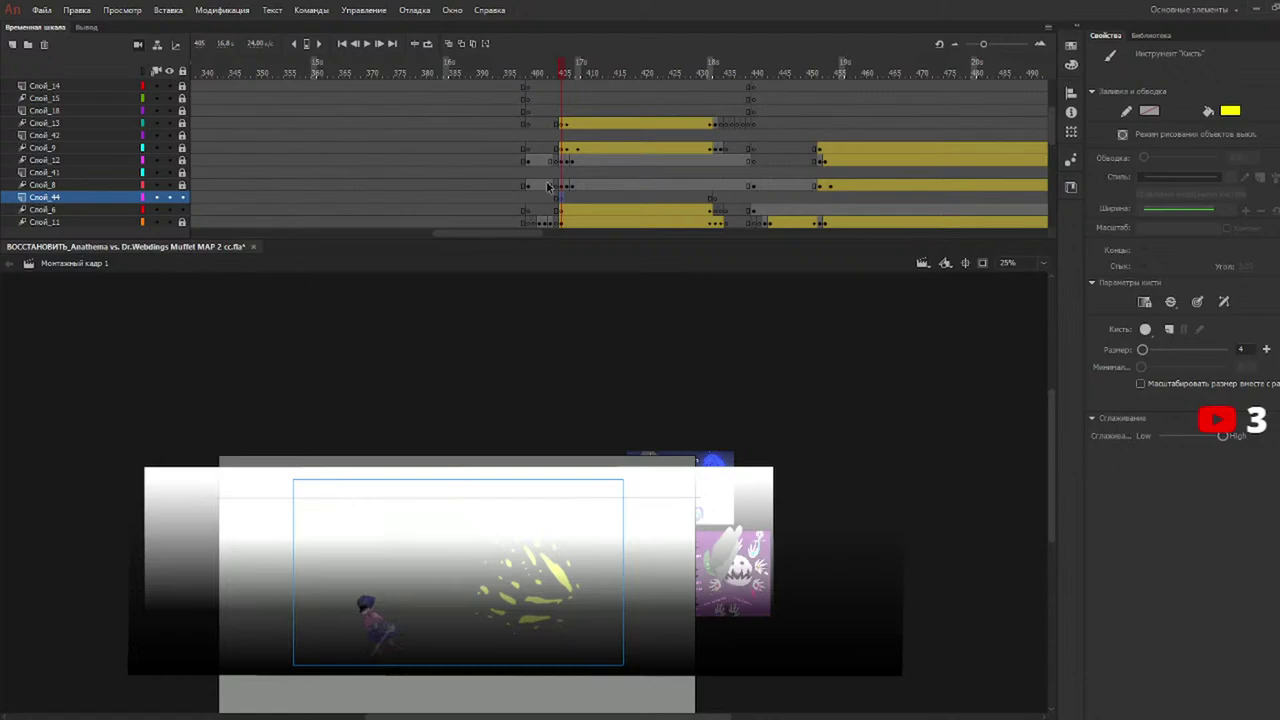
click(1232, 115)
mouse_move(346, 628)
mouse_down()
mouse_move(416, 547)
mouse_move(515, 597)
mouse_up()
key(ctrl+z)
key(i)
click(713, 461)
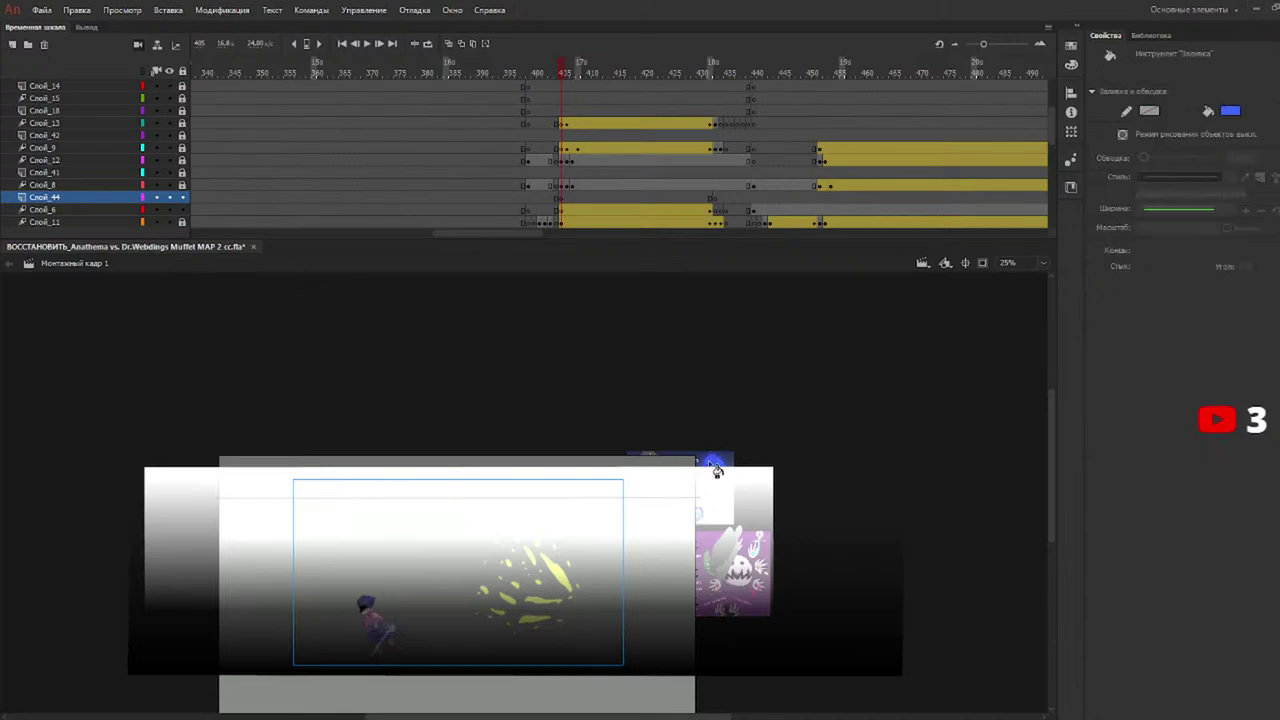
Brush a closed crescent outline sweeping from the character over to the yellow splashes and fill it with the same blue.
key(b)
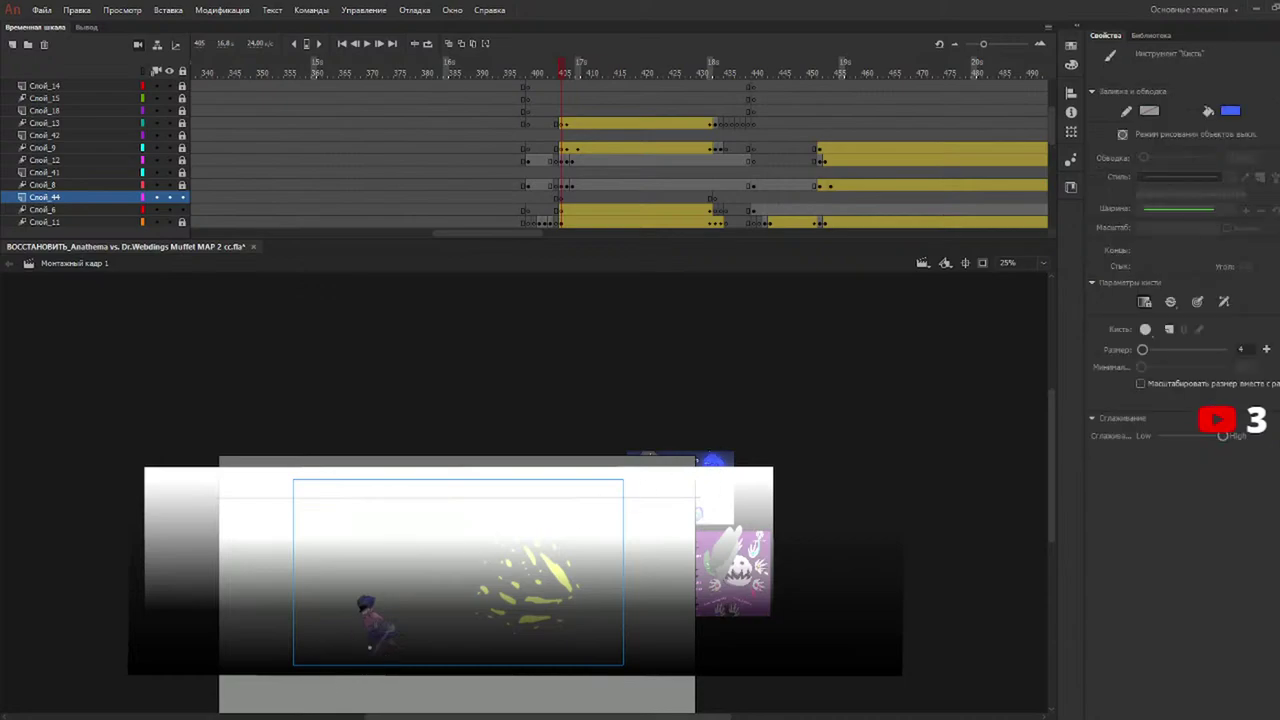
mouse_move(345, 645)
mouse_down()
mouse_move(358, 558)
mouse_move(515, 558)
mouse_up()
drag(538, 610, 538, 611)
key(ctrl+z)
mouse_move(358, 654)
mouse_down()
mouse_move(511, 555)
mouse_move(580, 633)
mouse_move(427, 577)
mouse_up()
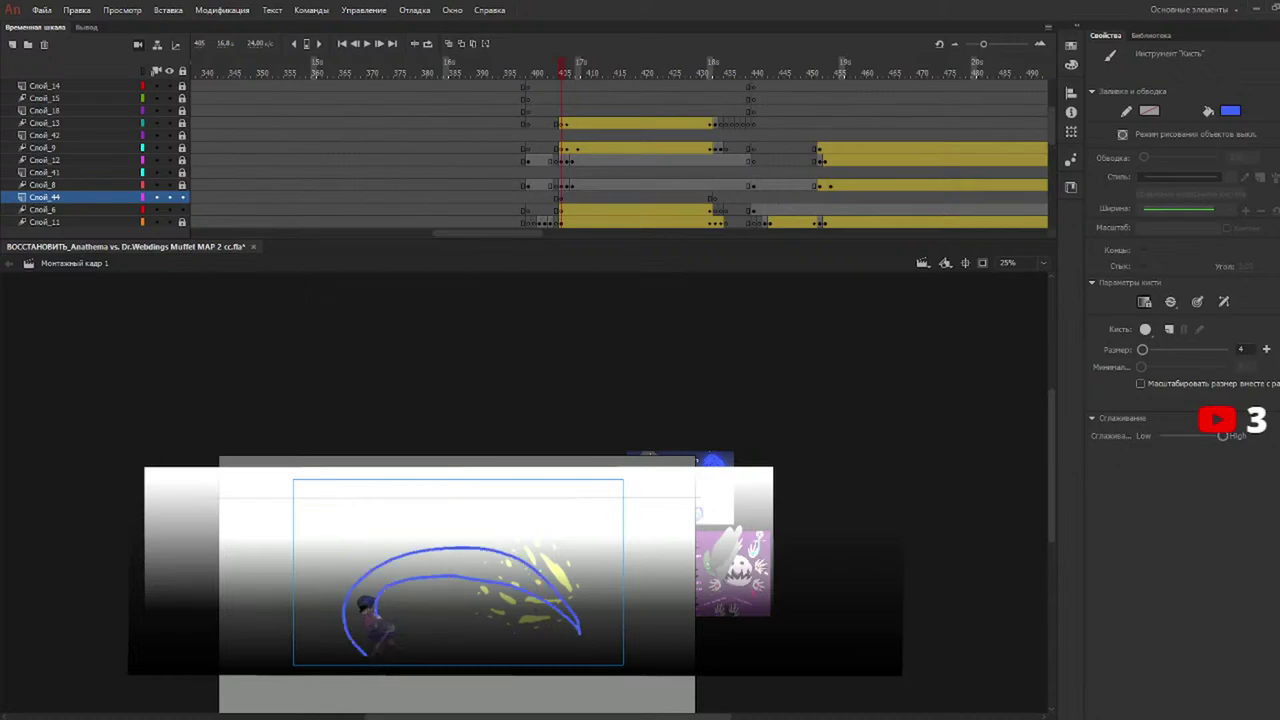
drag(368, 655, 368, 656)
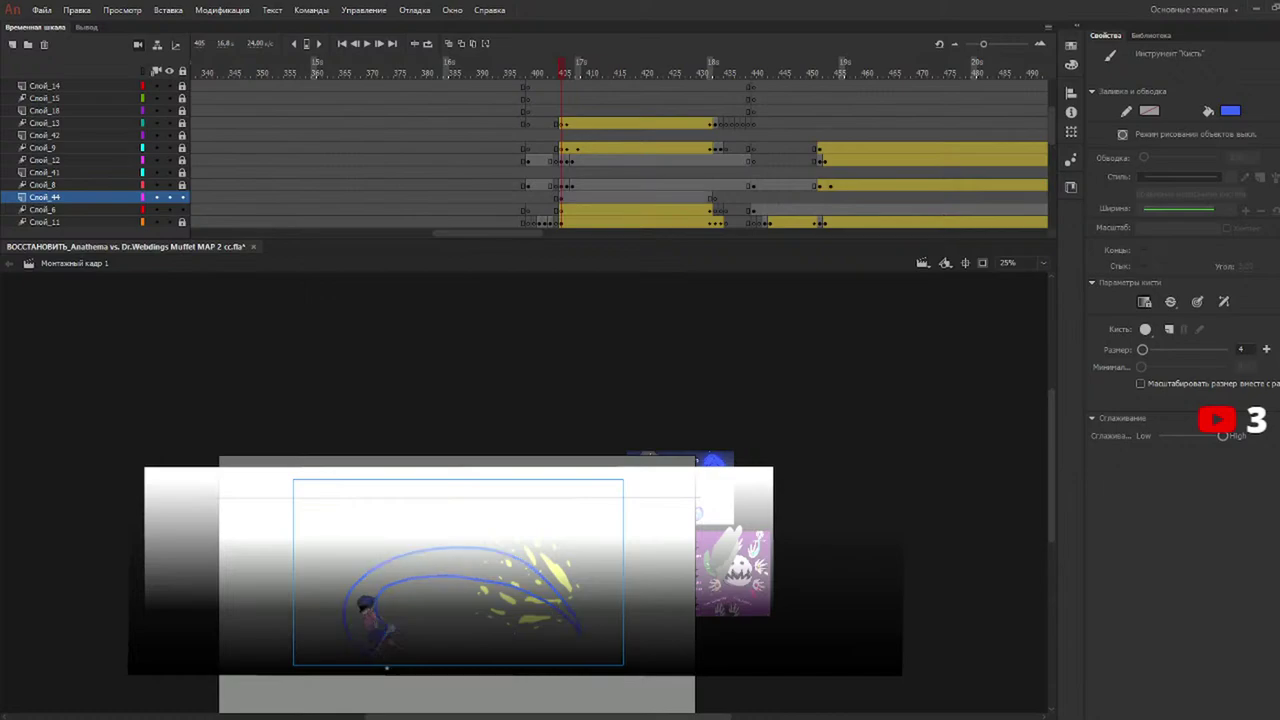
key(k)
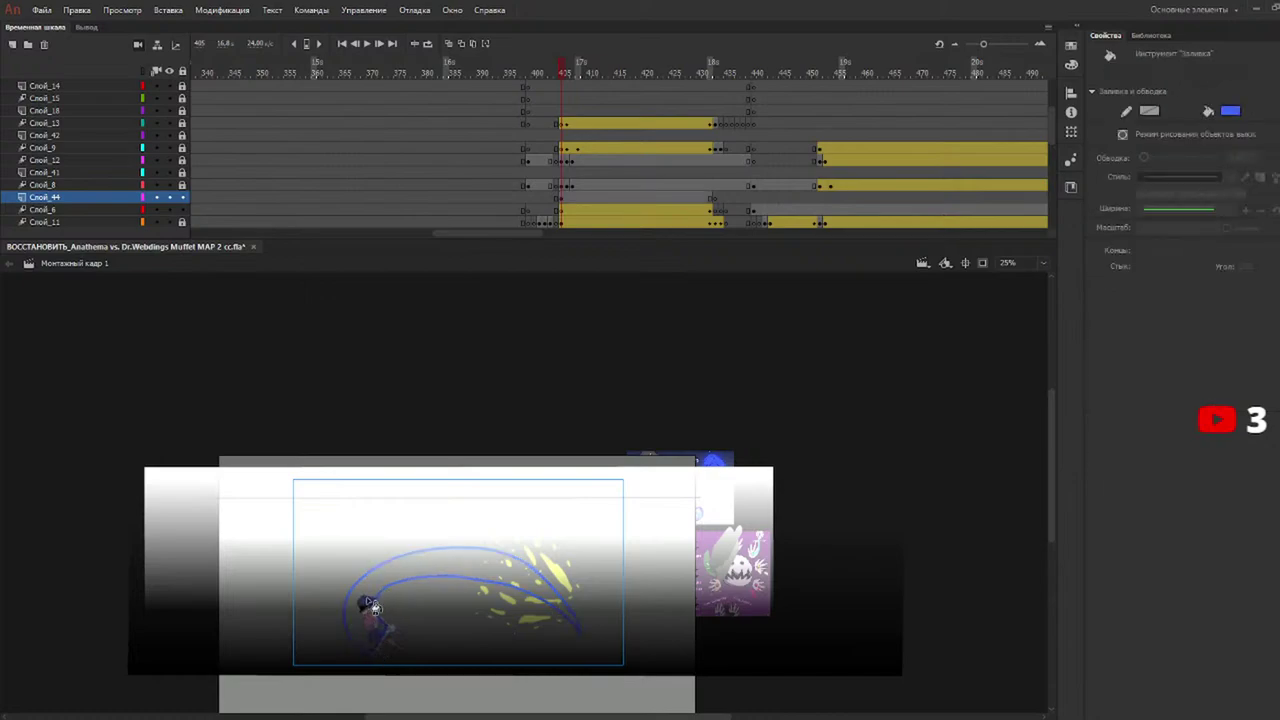
click(372, 607)
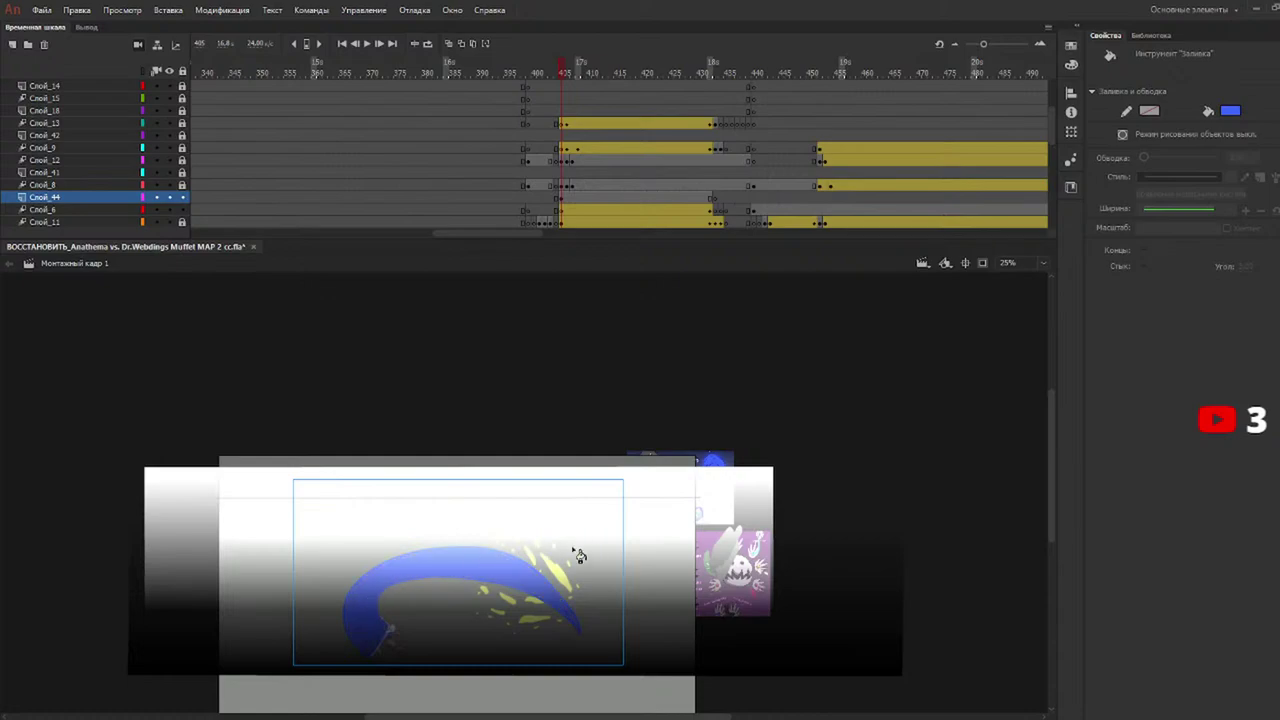
Convert the blue crescent to a movie clip symbol and set its blending mode to Сложение (Add).
key(v)
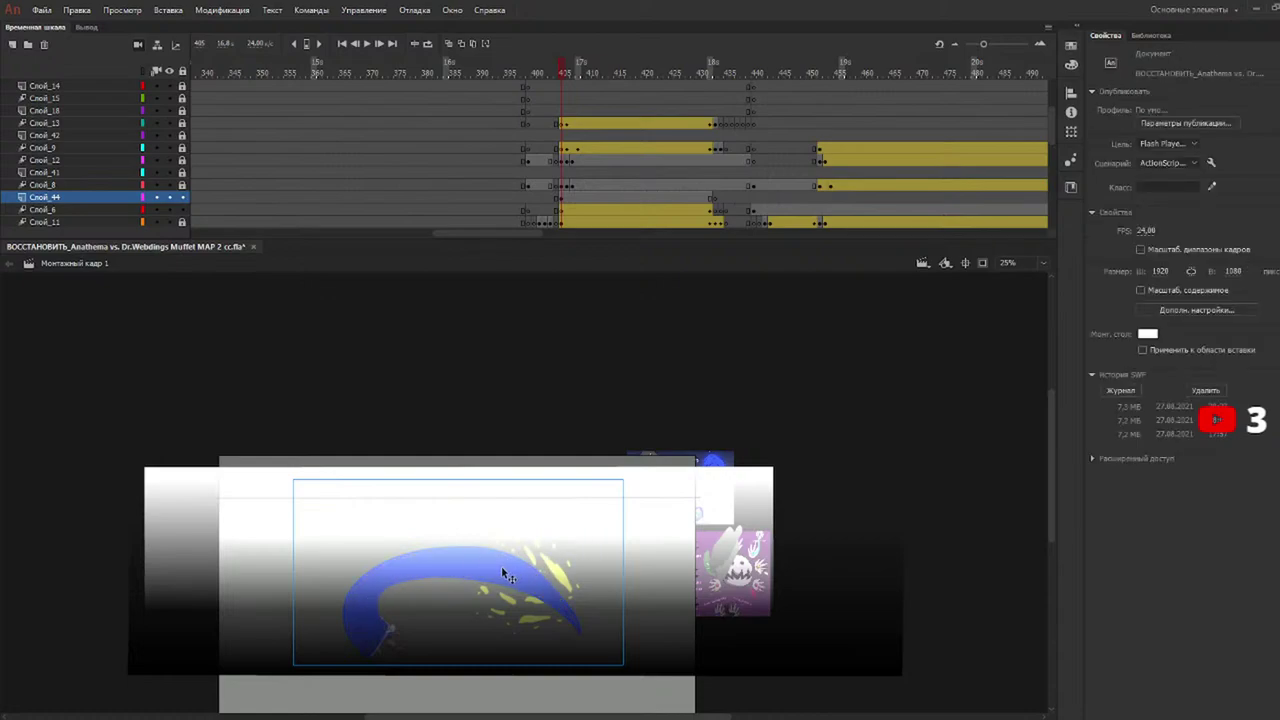
click(501, 566)
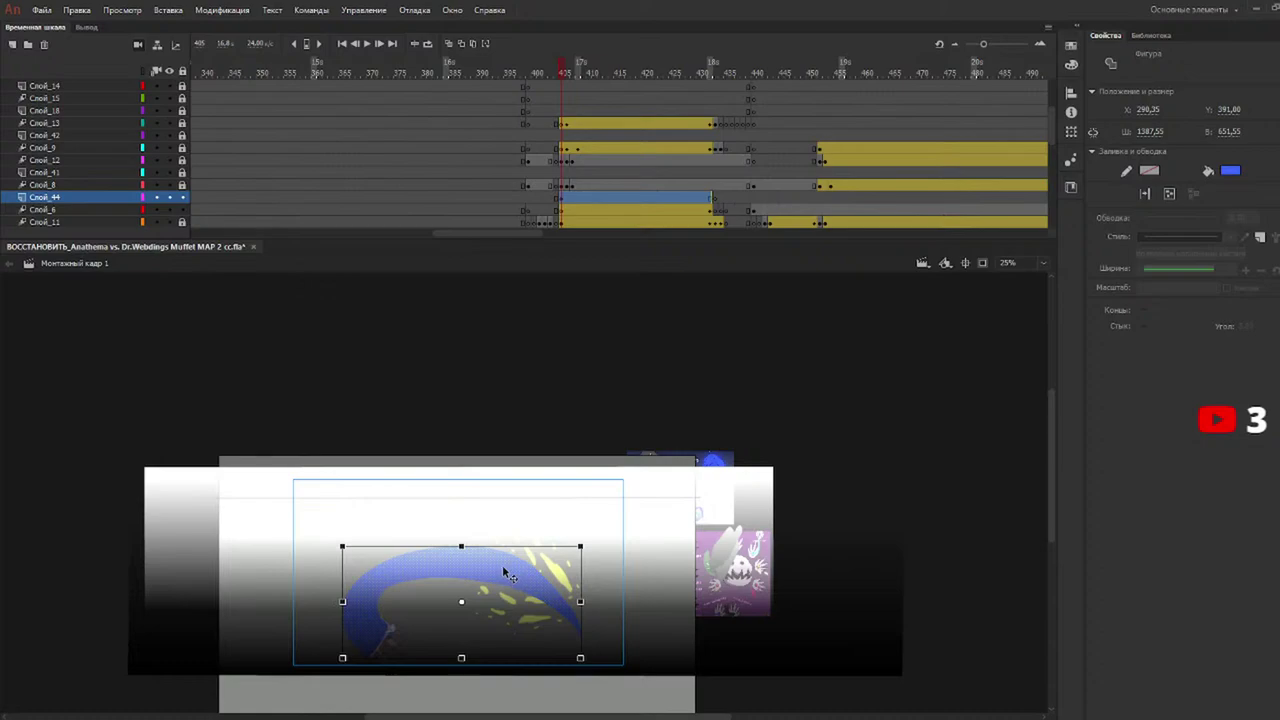
key(F8)
key(Return)
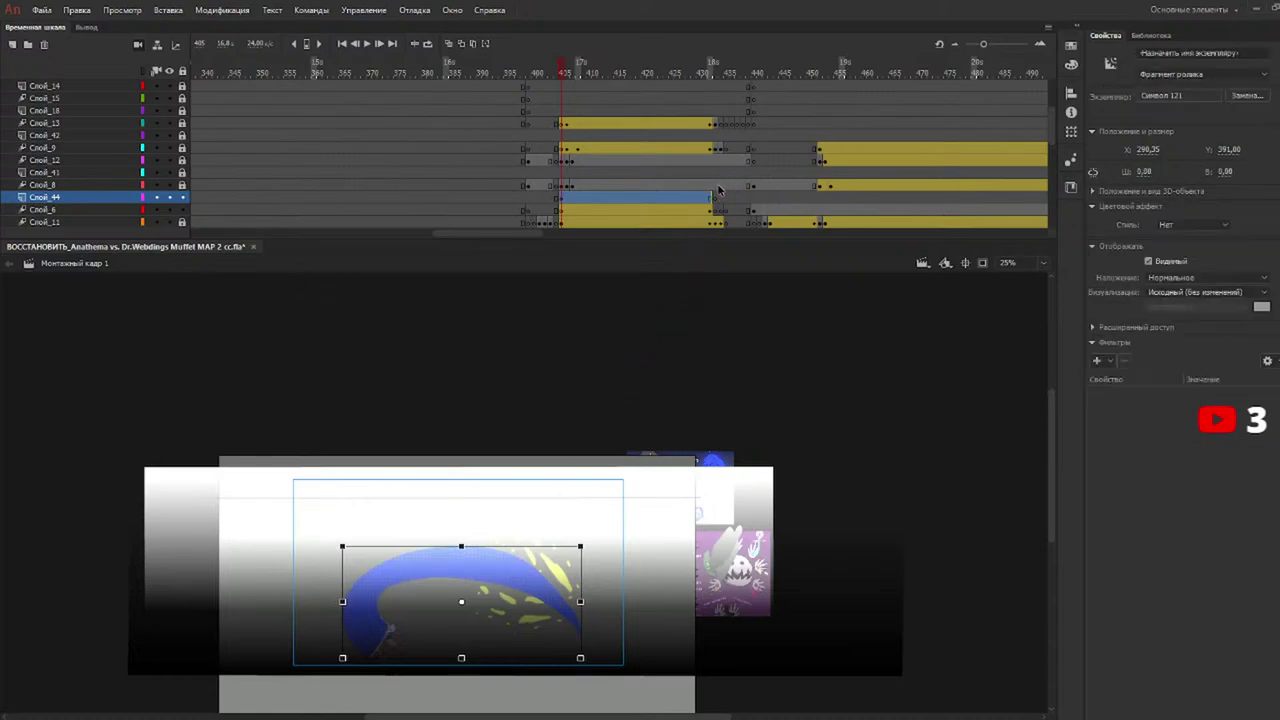
click(1190, 280)
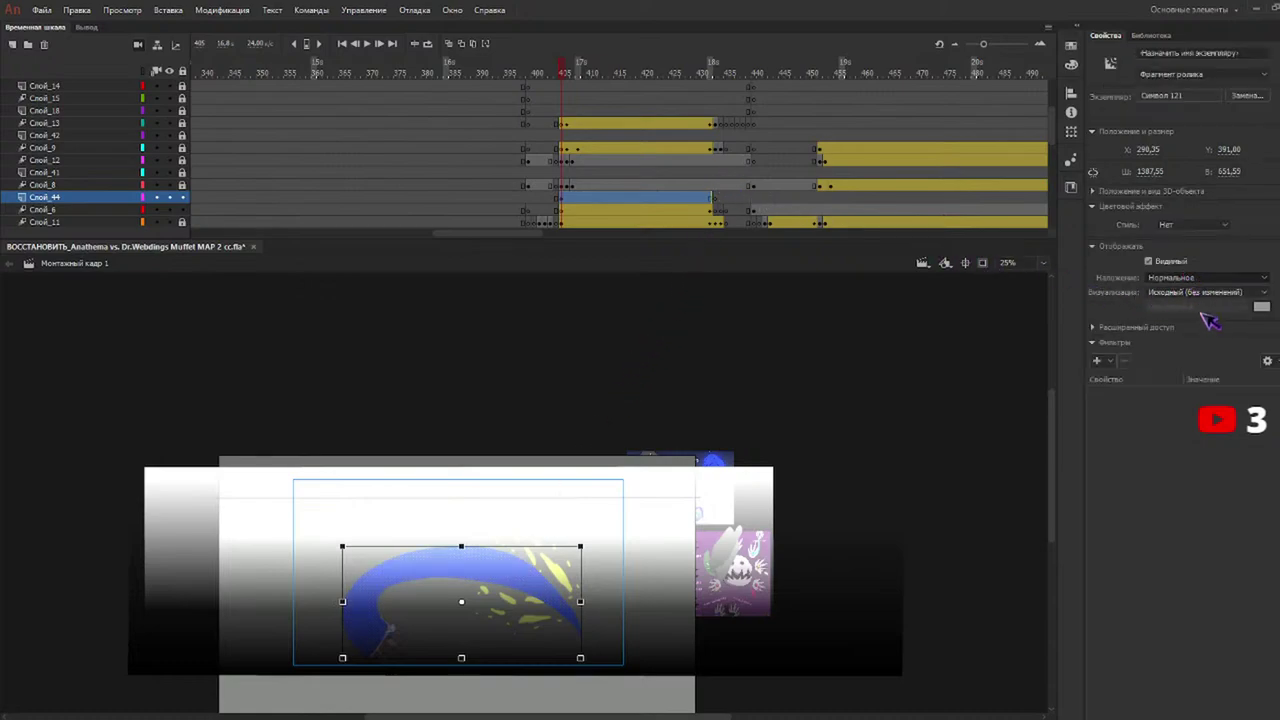
click(1200, 435)
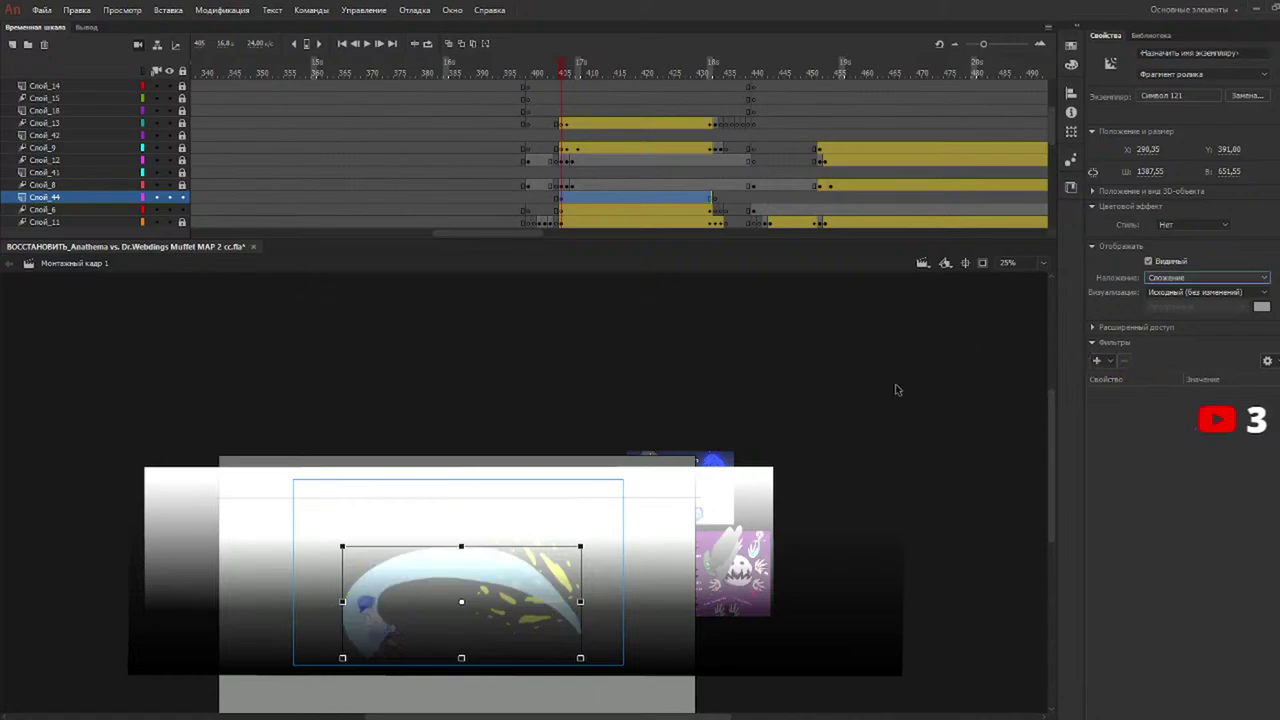
Classic-tween Слой_44 up to a keyframe at frame 432 and skew the crescent there so its upper edge leans left.
click(706, 160)
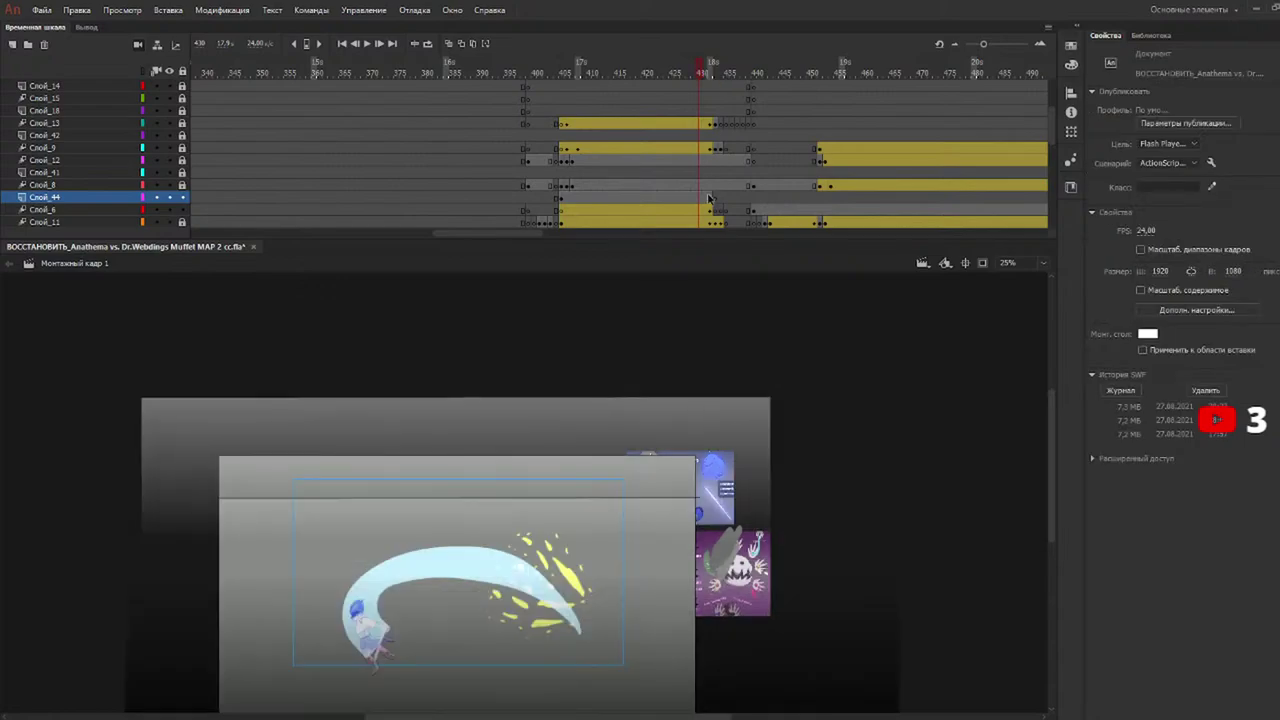
click(710, 198)
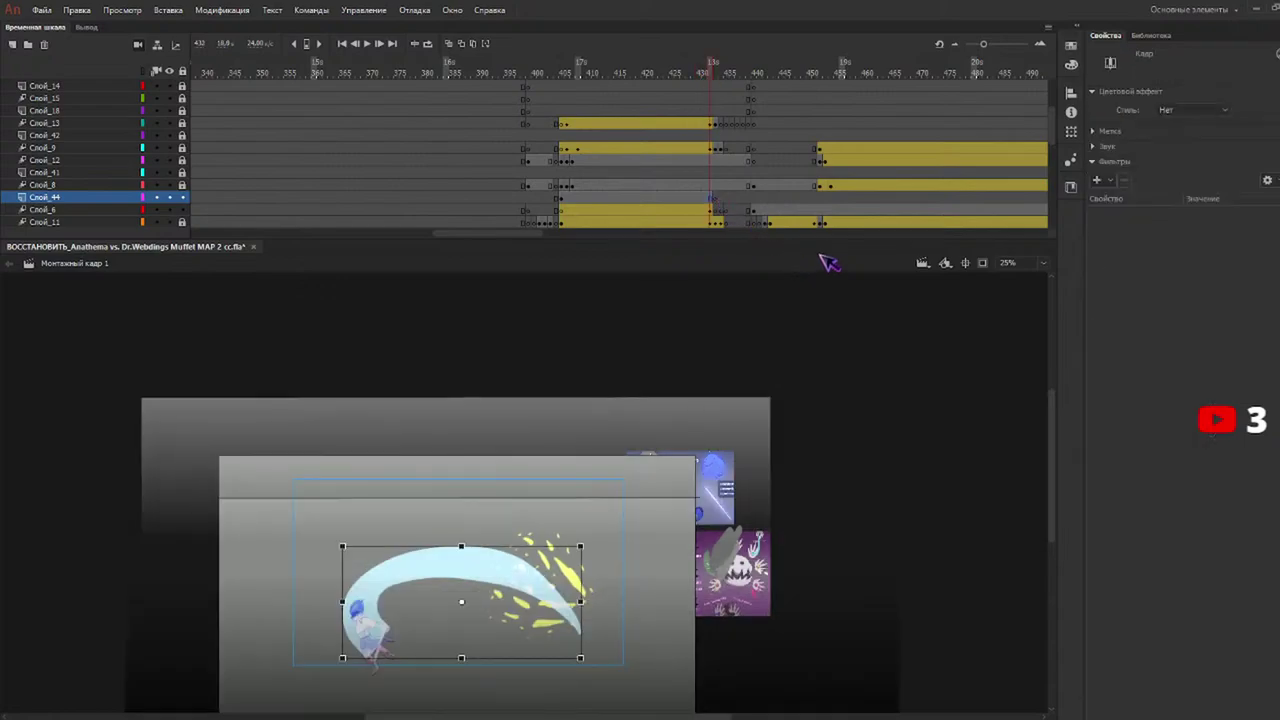
key(ctrl+alt+shift+c)
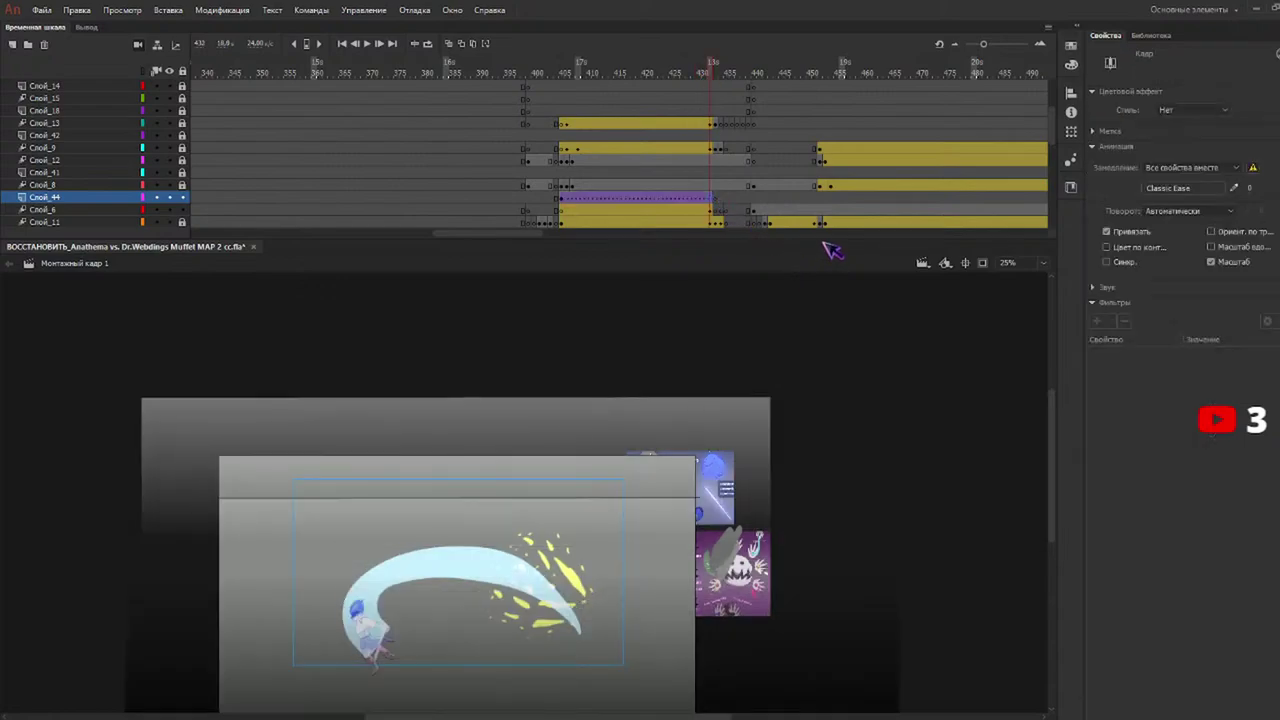
click(358, 655)
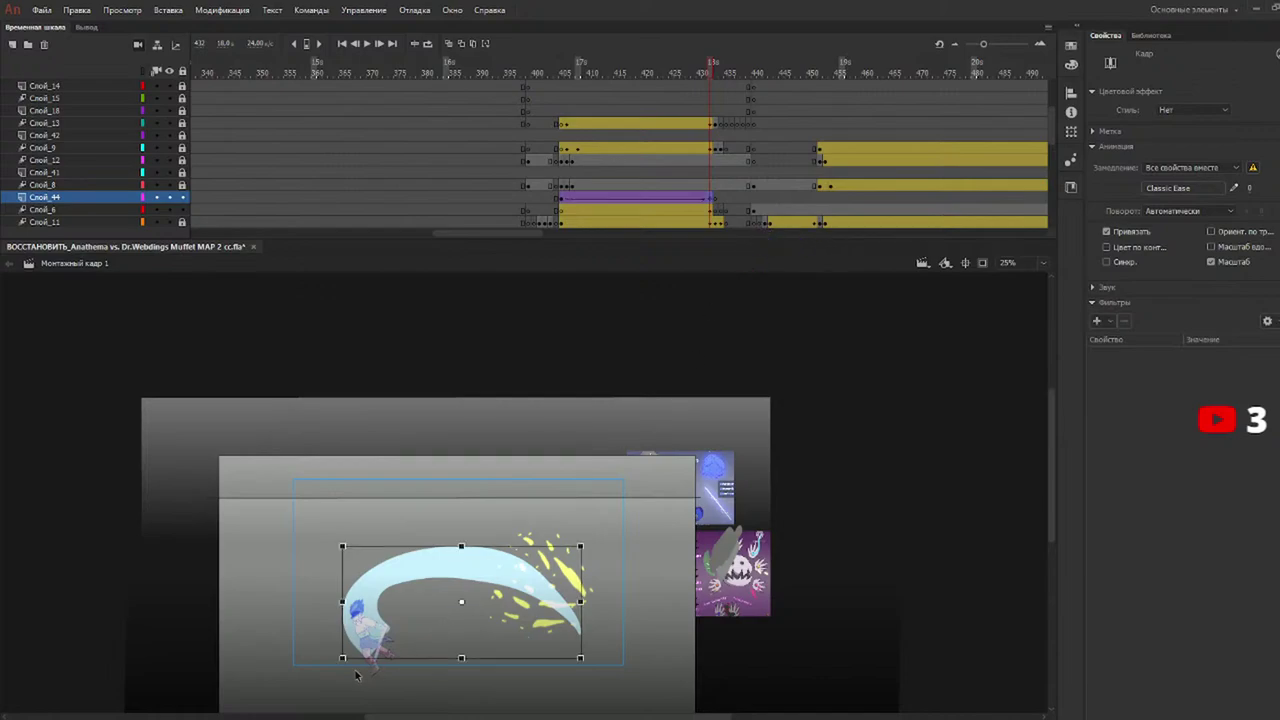
drag(417, 657, 378, 646)
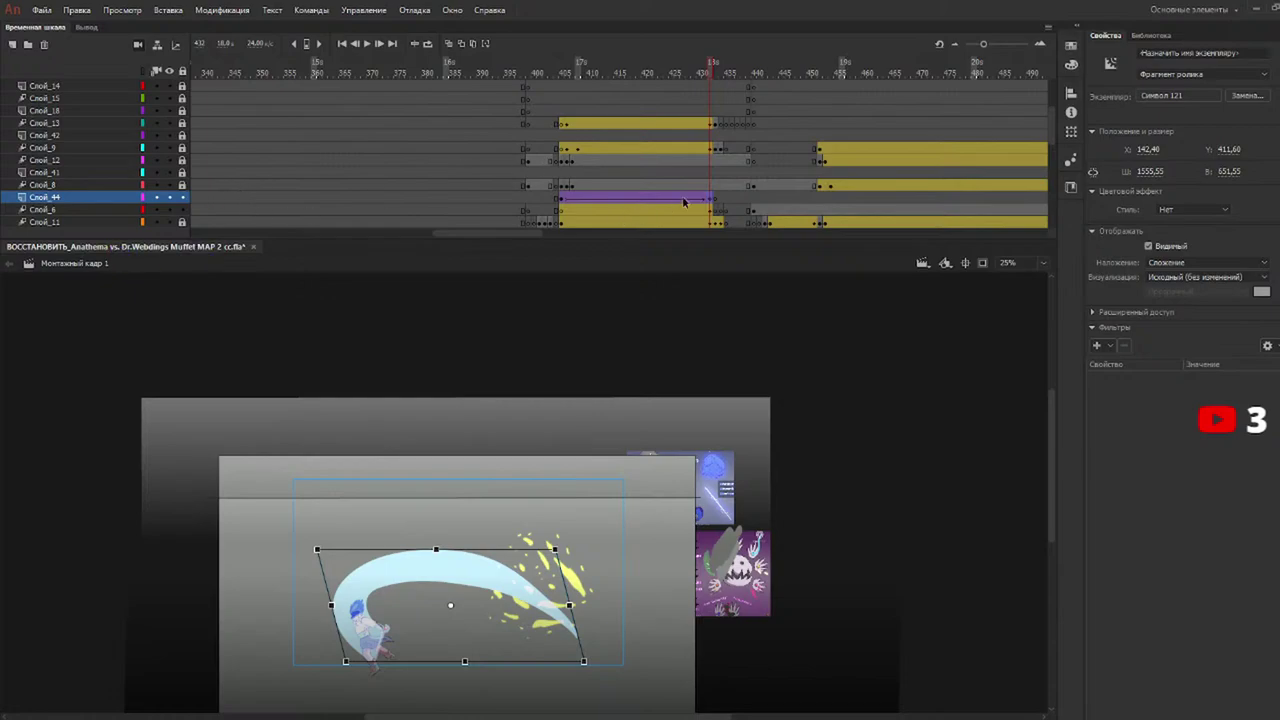
At frame 433, move the crescent to the backdrop's lower-left, change its colour effect style and play the shot from its start.
click(717, 204)
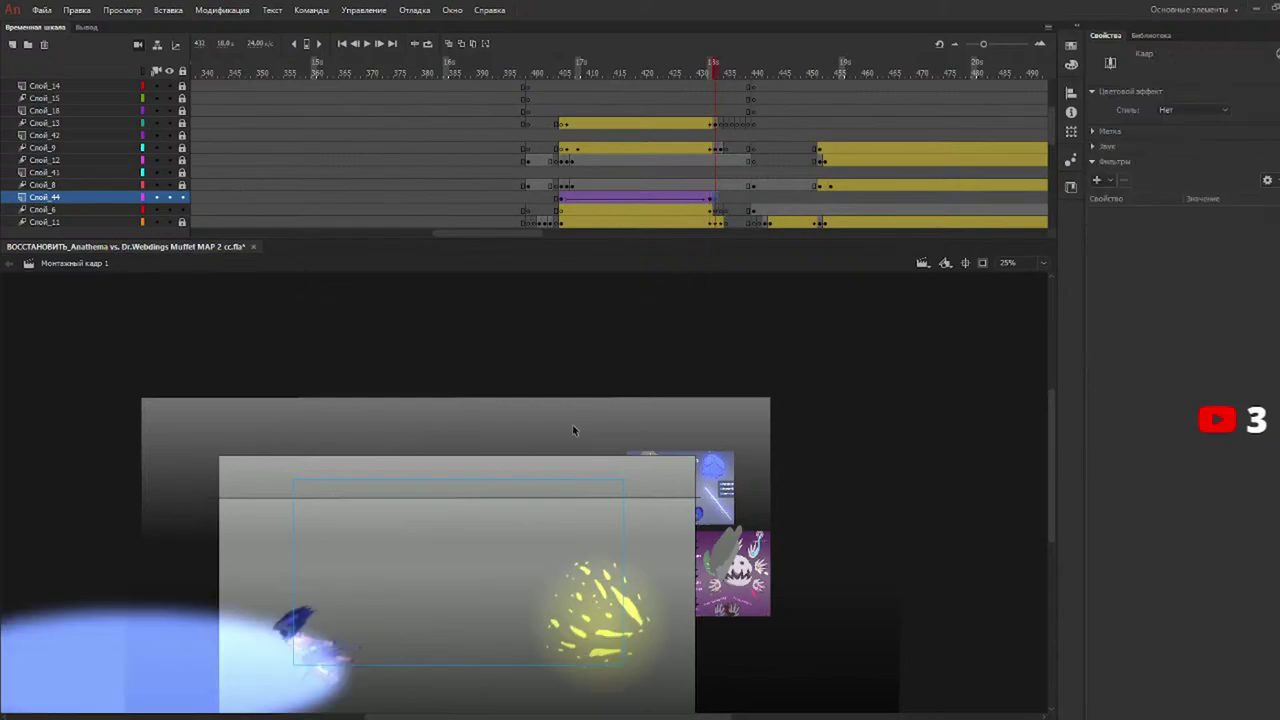
drag(480, 508, 205, 635)
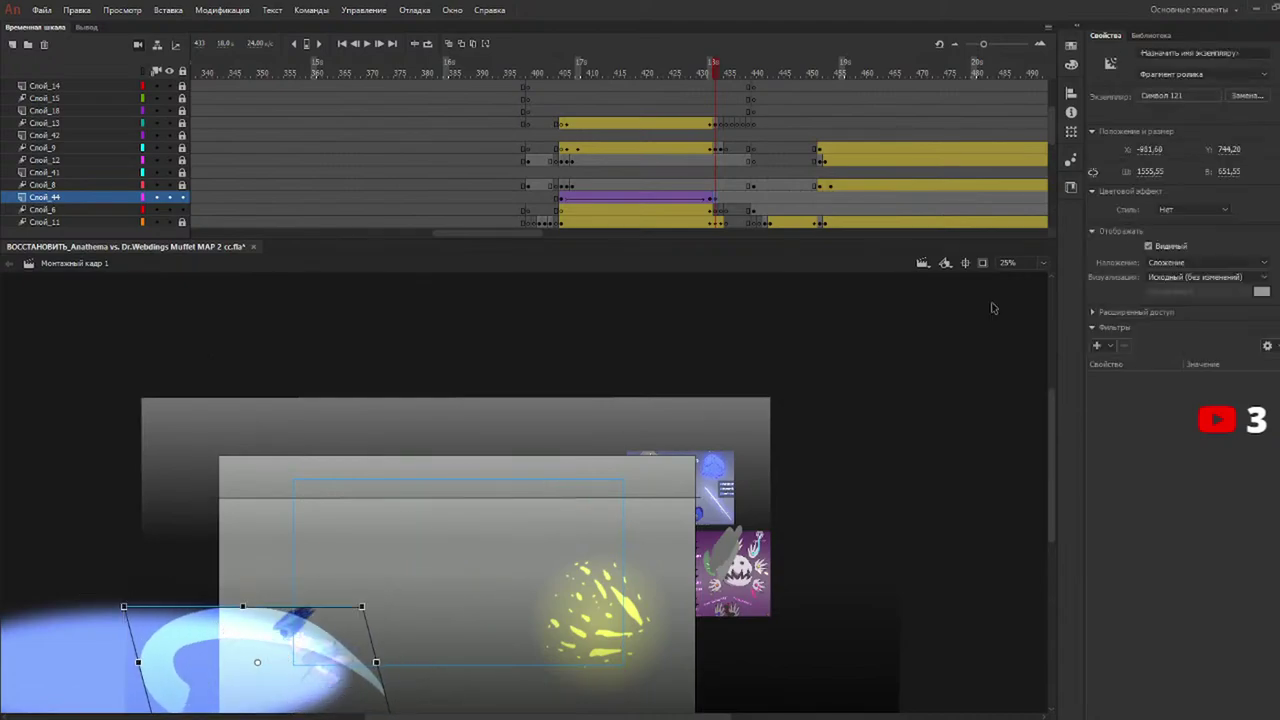
click(1195, 210)
click(1196, 287)
click(1180, 230)
drag(667, 74, 555, 85)
key(Return)
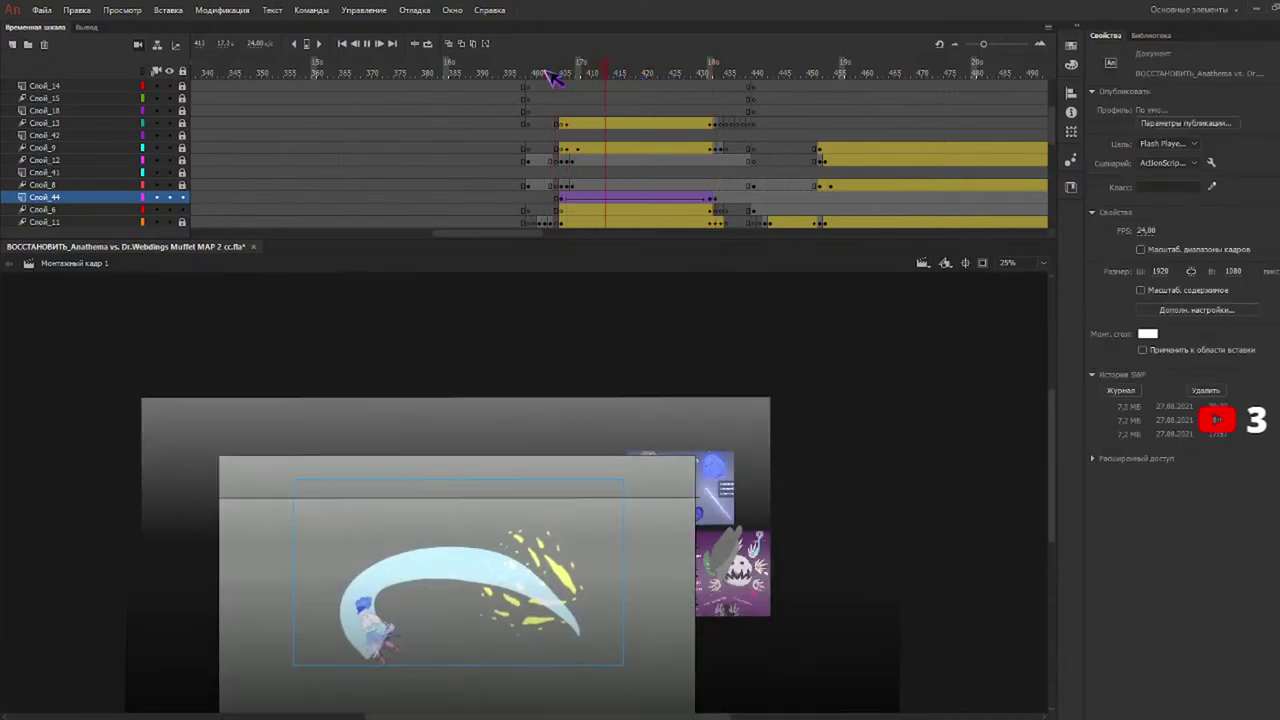
At frame 405, add a Свечение (Glow) filter to the crescent with a light-blue colour and 15-pixel horizontal and vertical blur.
click(561, 203)
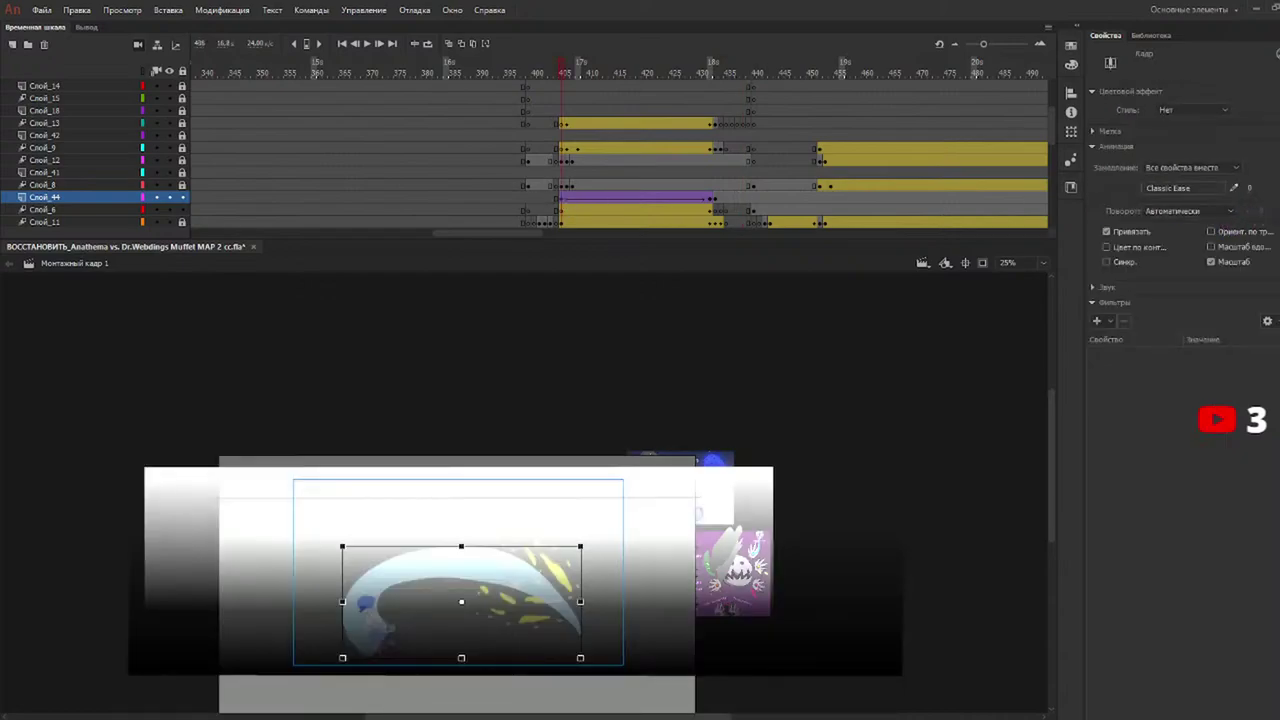
key(v)
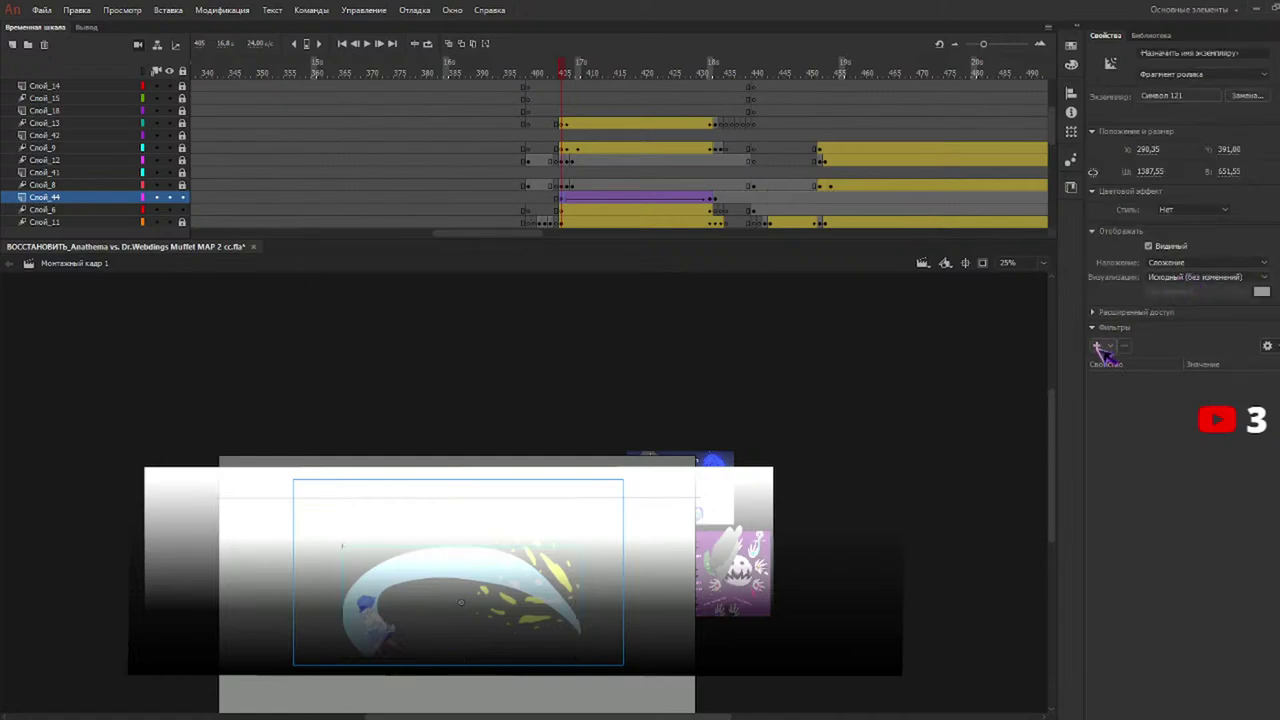
click(1147, 394)
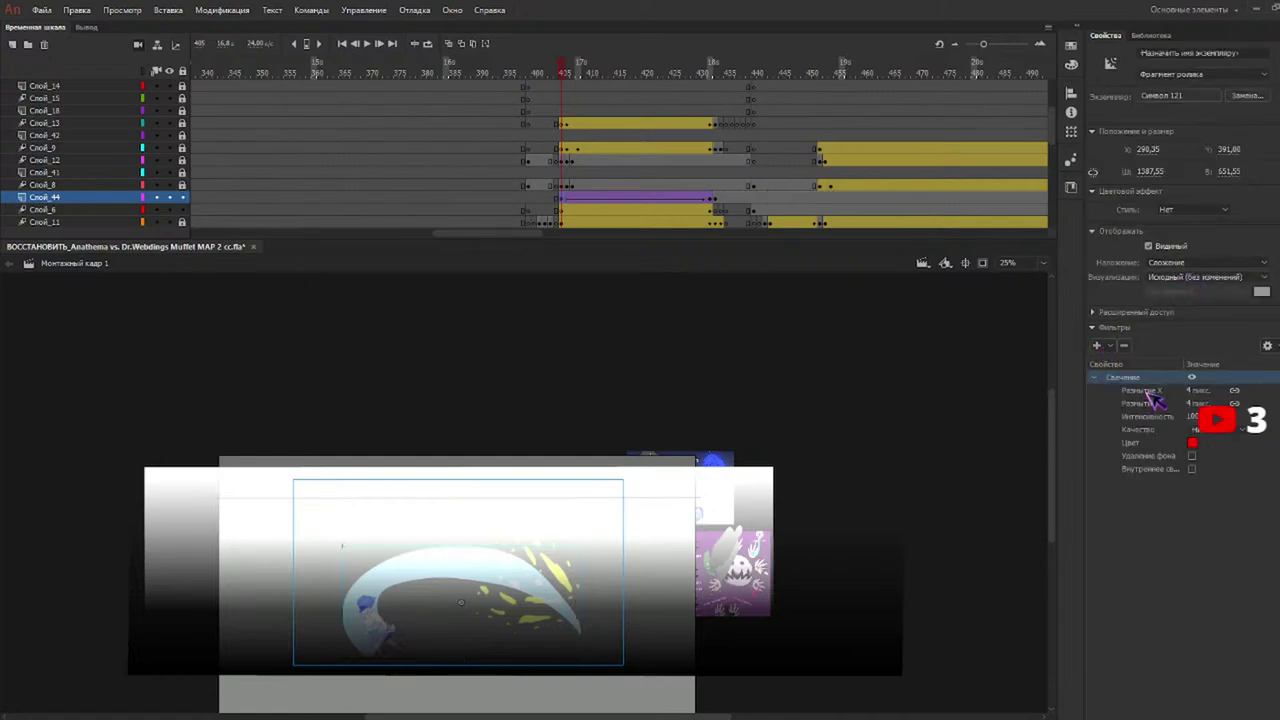
click(664, 75)
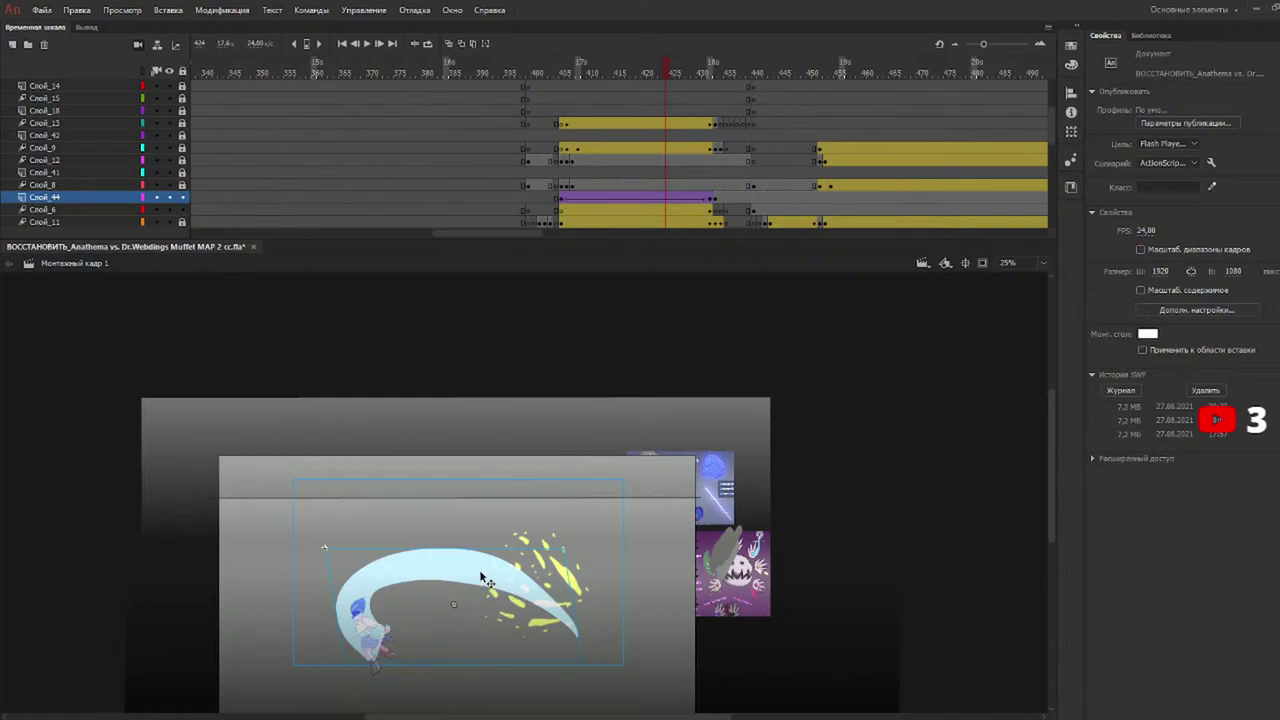
click(561, 200)
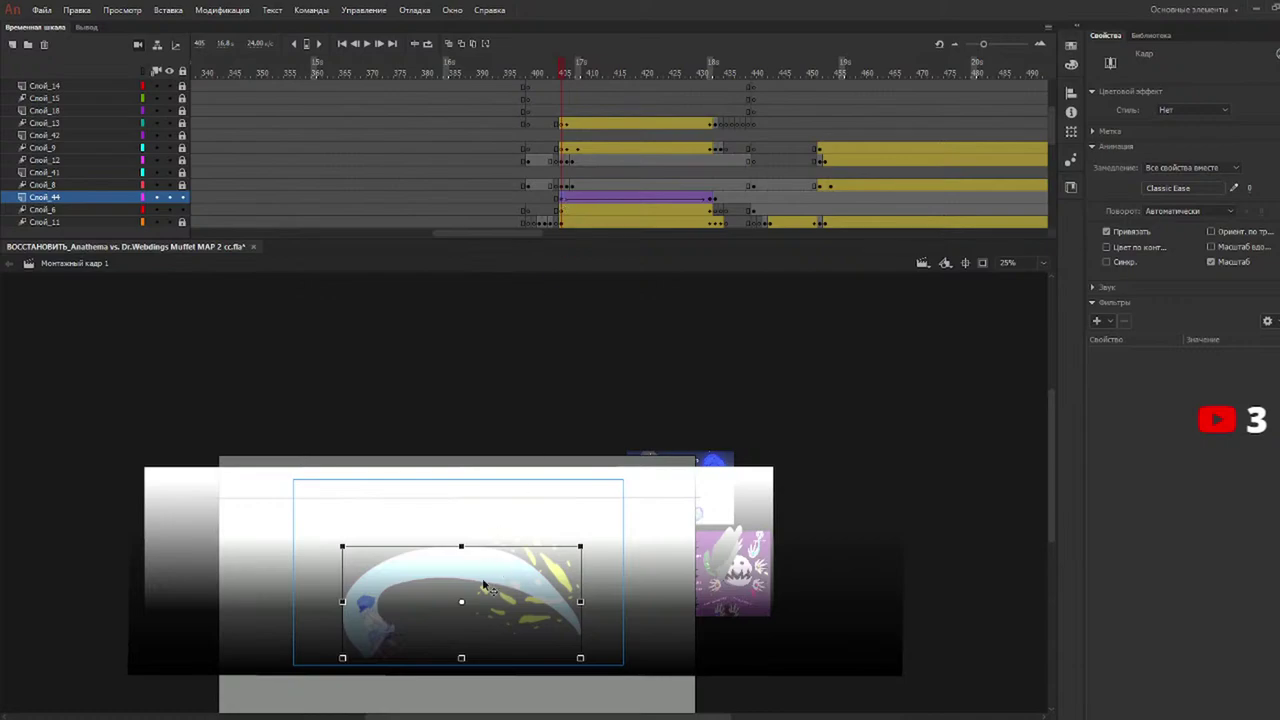
click(488, 578)
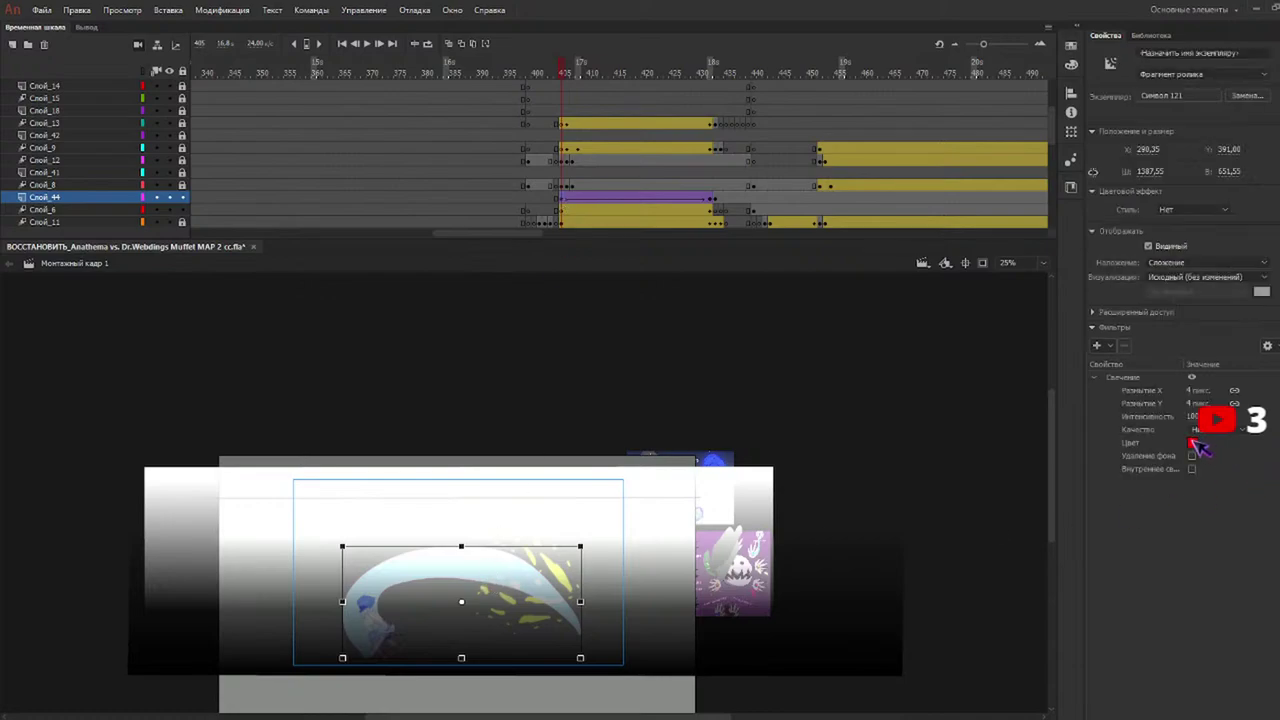
click(1126, 528)
click(1200, 390)
drag(1201, 385, 1205, 382)
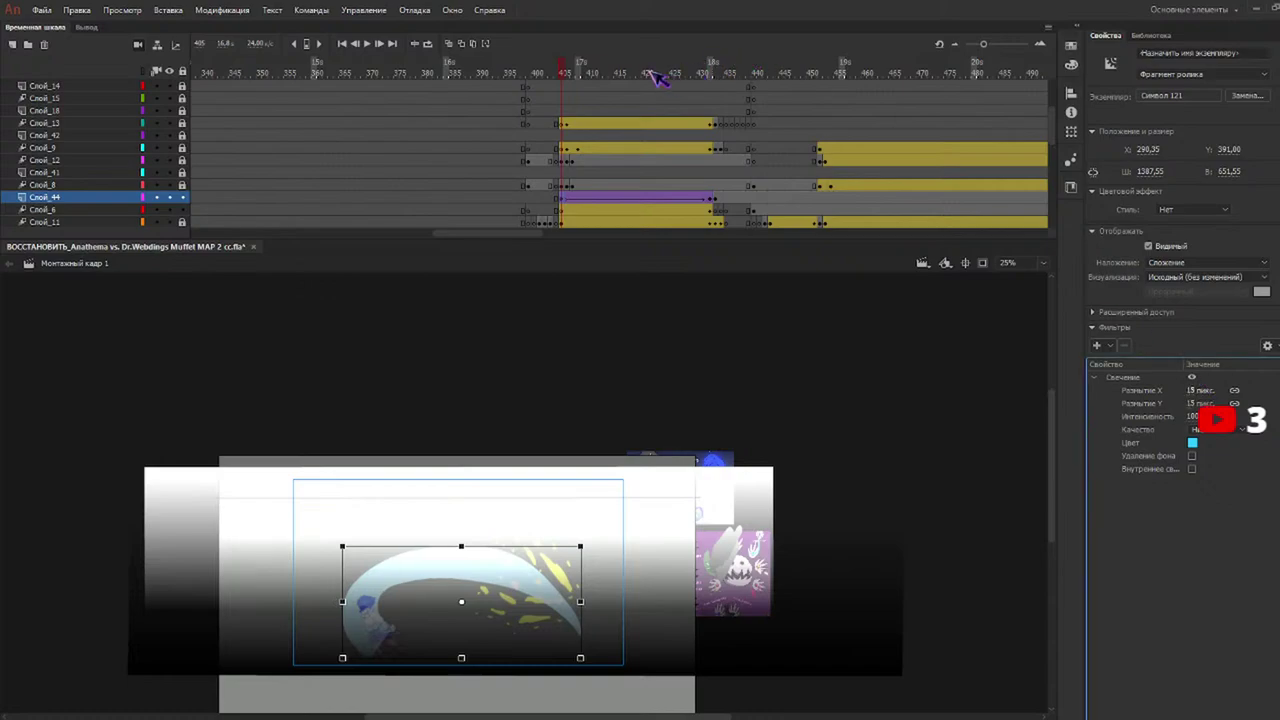
Raise the crescent's alpha at frame 432 to about 62% and play the shot from its start.
click(688, 75)
drag(690, 77, 709, 202)
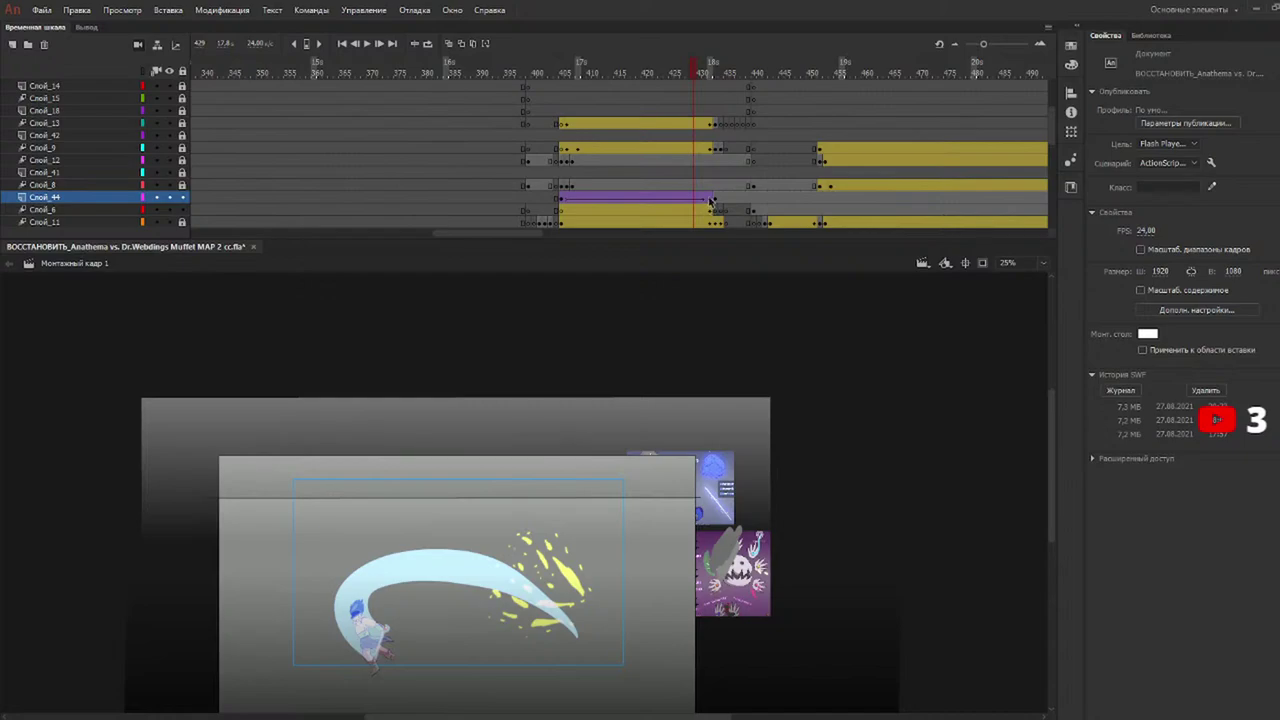
click(711, 201)
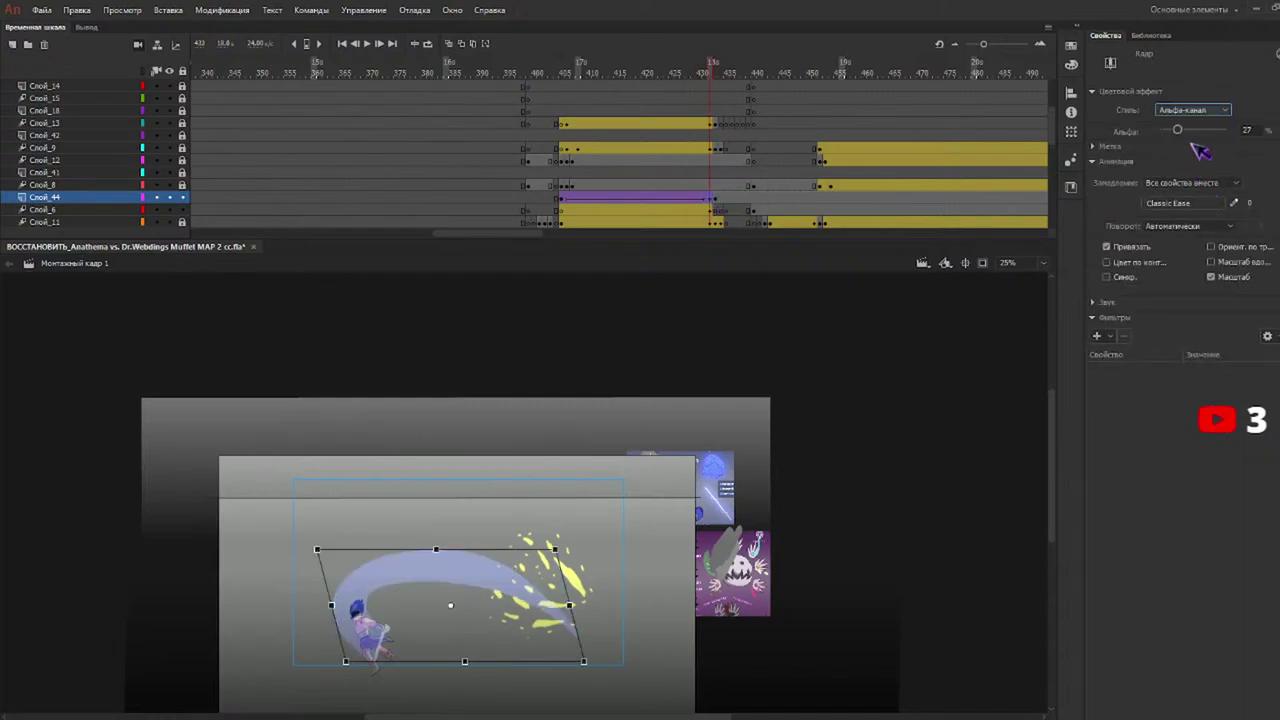
drag(1178, 130, 1210, 135)
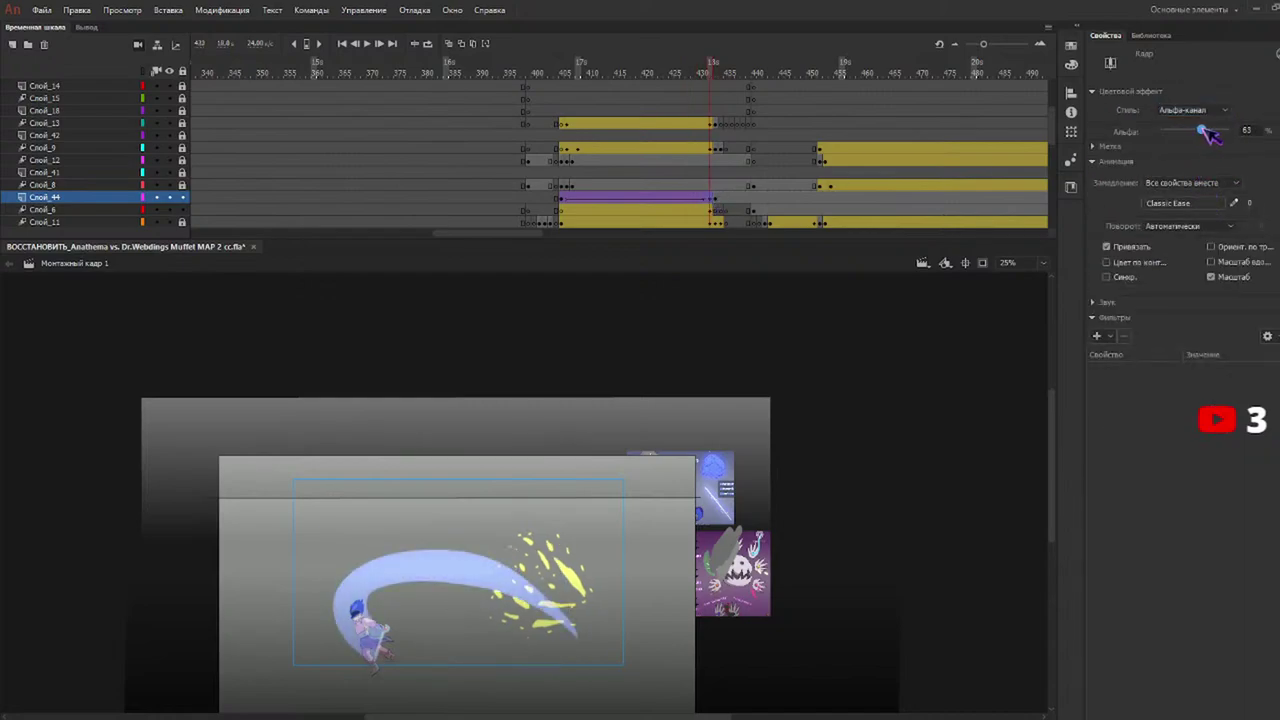
drag(585, 68, 559, 73)
key(Return)
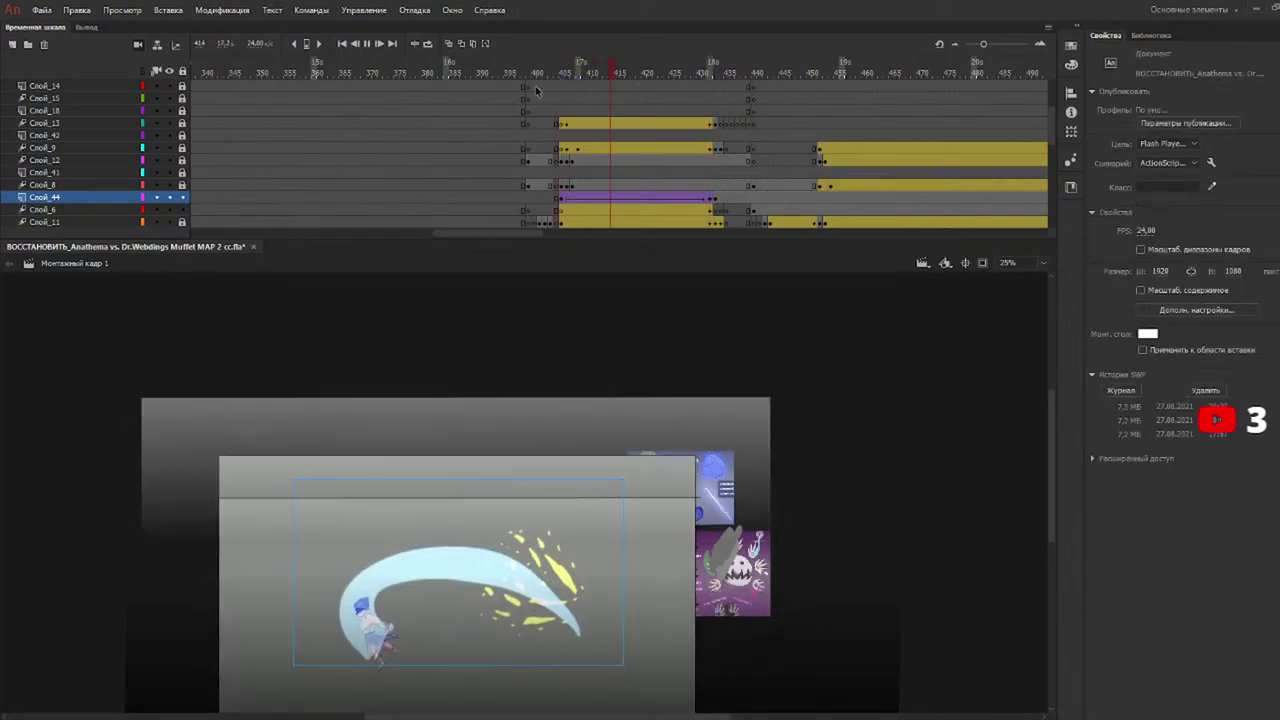
key(Return)
Examine the crescent's fade and exit around frames 431 to 433 by scrubbing and replaying the shot.
click(749, 79)
drag(757, 86, 712, 72)
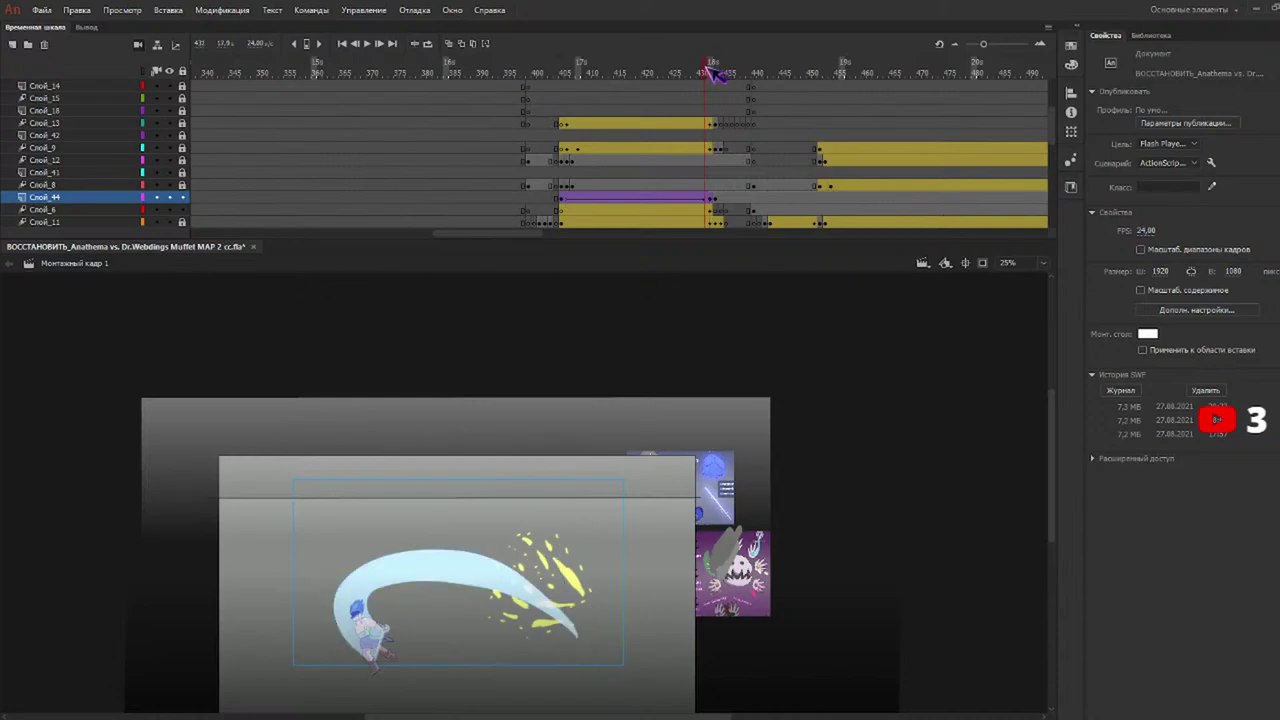
drag(640, 74, 712, 91)
click(712, 201)
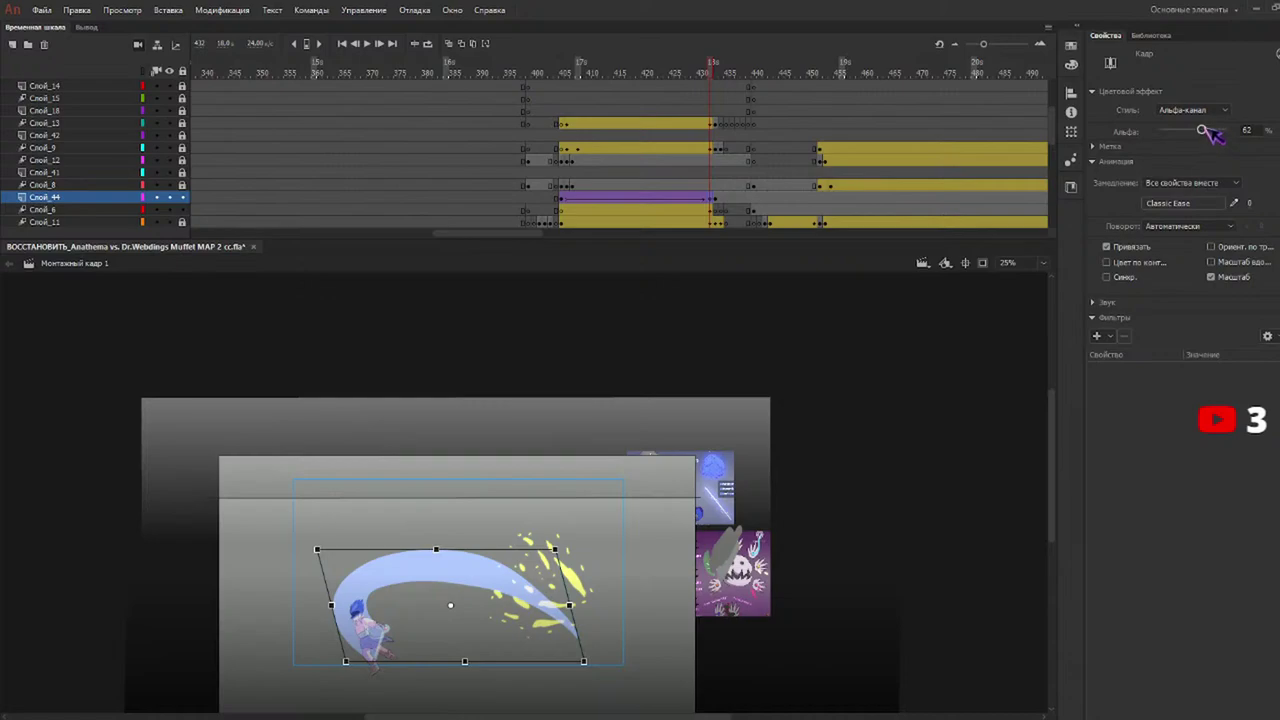
click(717, 197)
click(710, 199)
drag(581, 67, 549, 80)
key(Return)
key(Return)
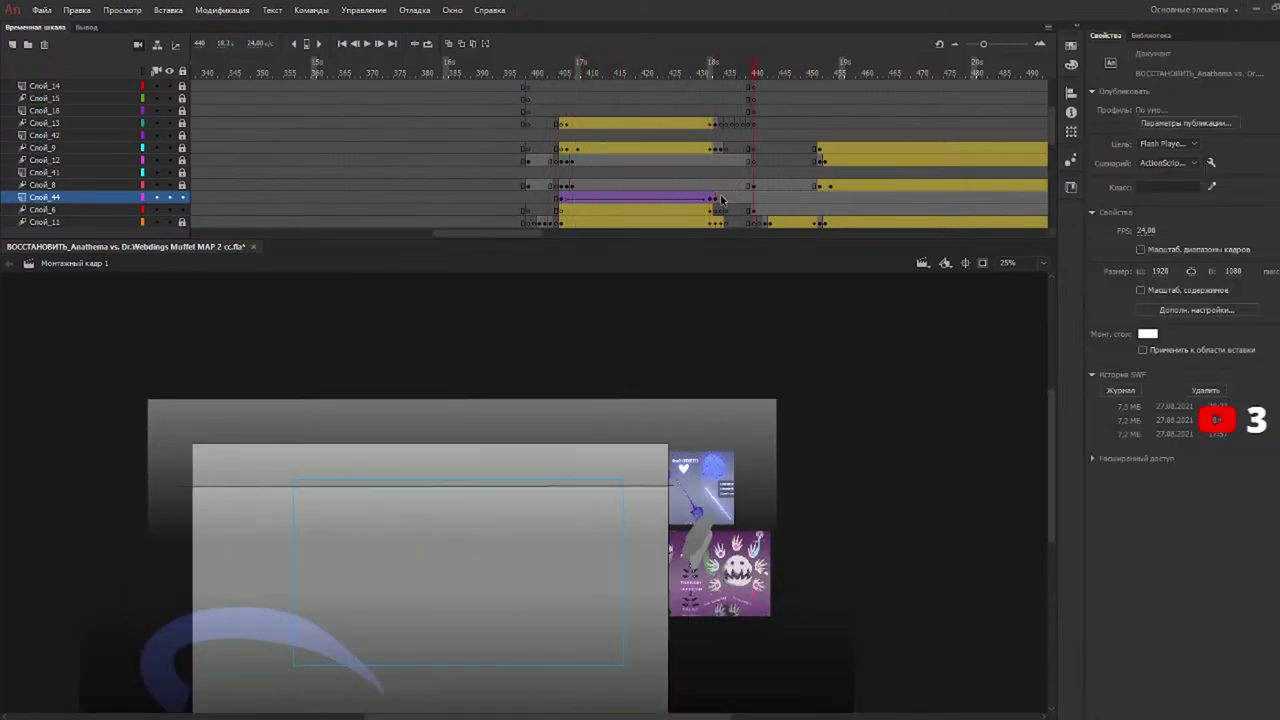
Insert a blank keyframe at frame 434 of Слой_44 to end the crescent, and lock all layers.
click(722, 199)
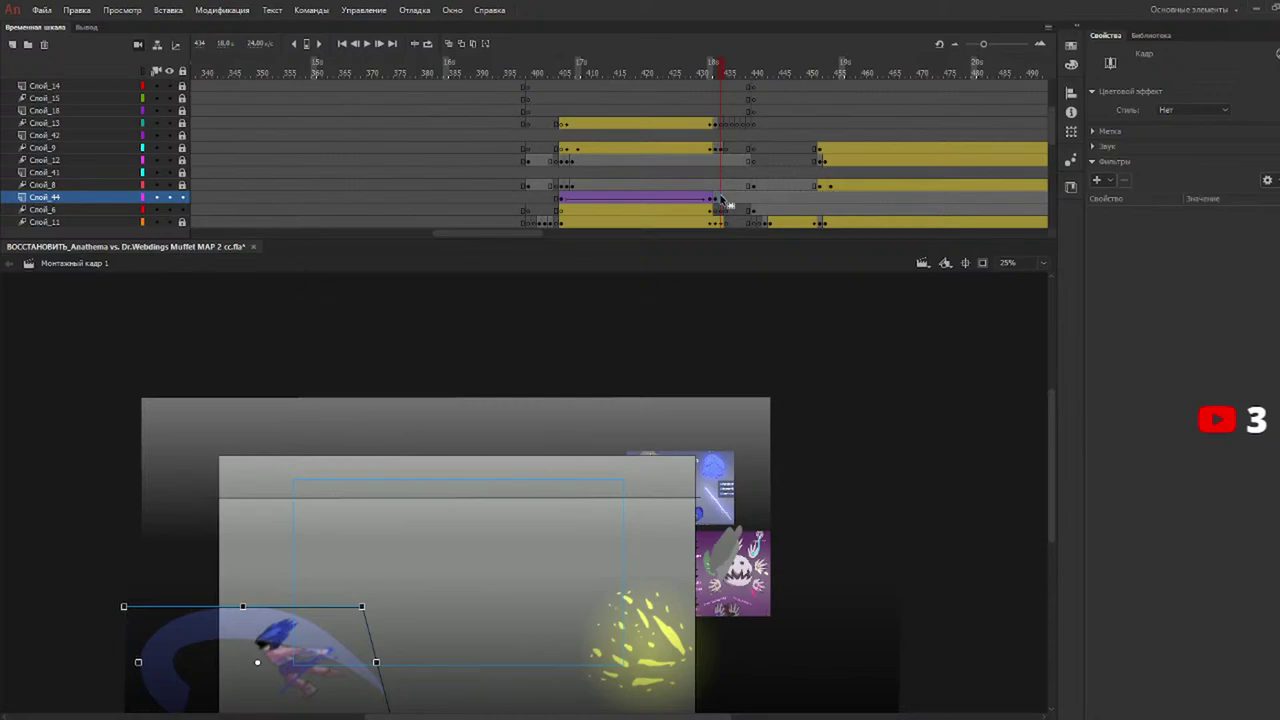
drag(684, 74, 567, 75)
click(183, 197)
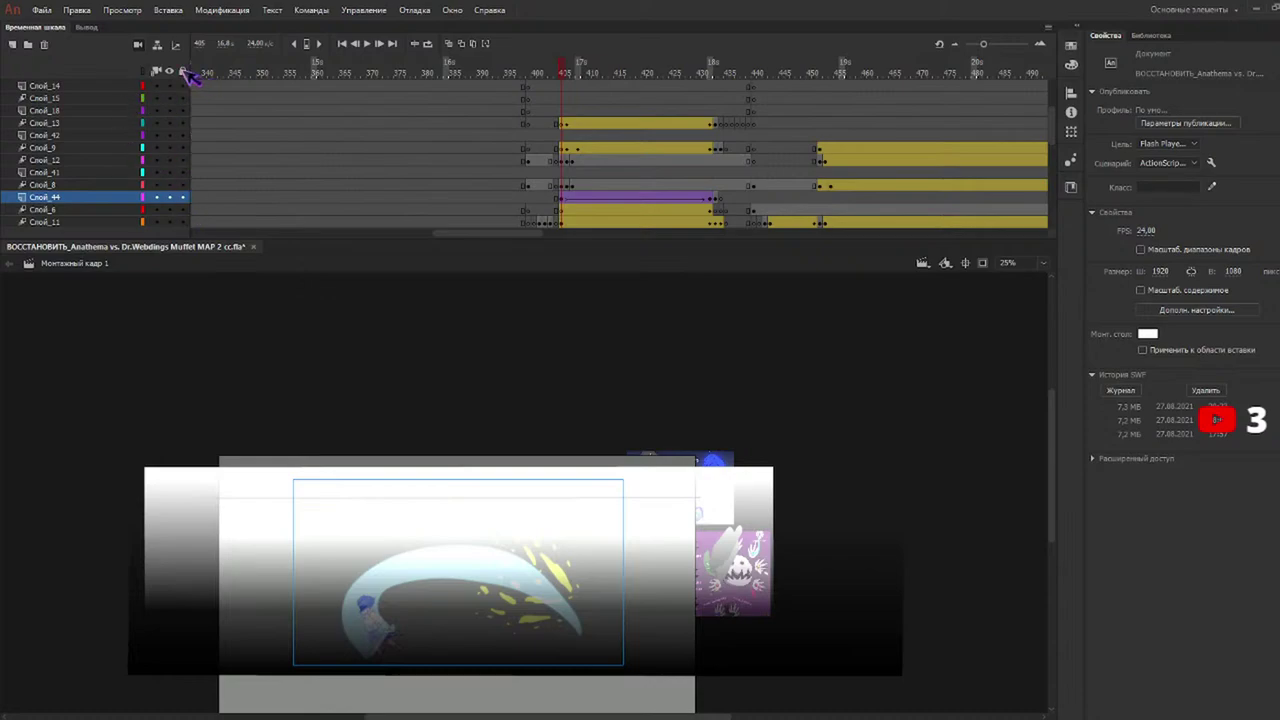
Create a new layer directly above Слой_9 and unlock only that layer.
click(114, 149)
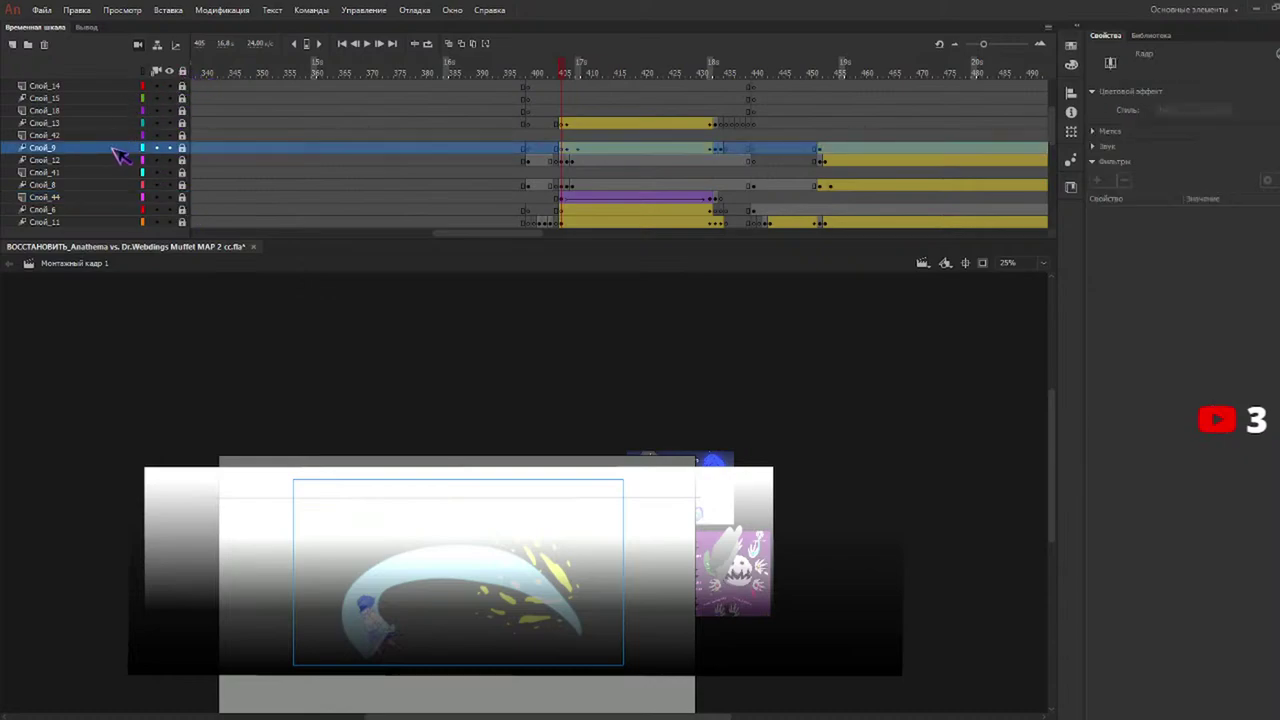
scroll(280, 150, up, 1)
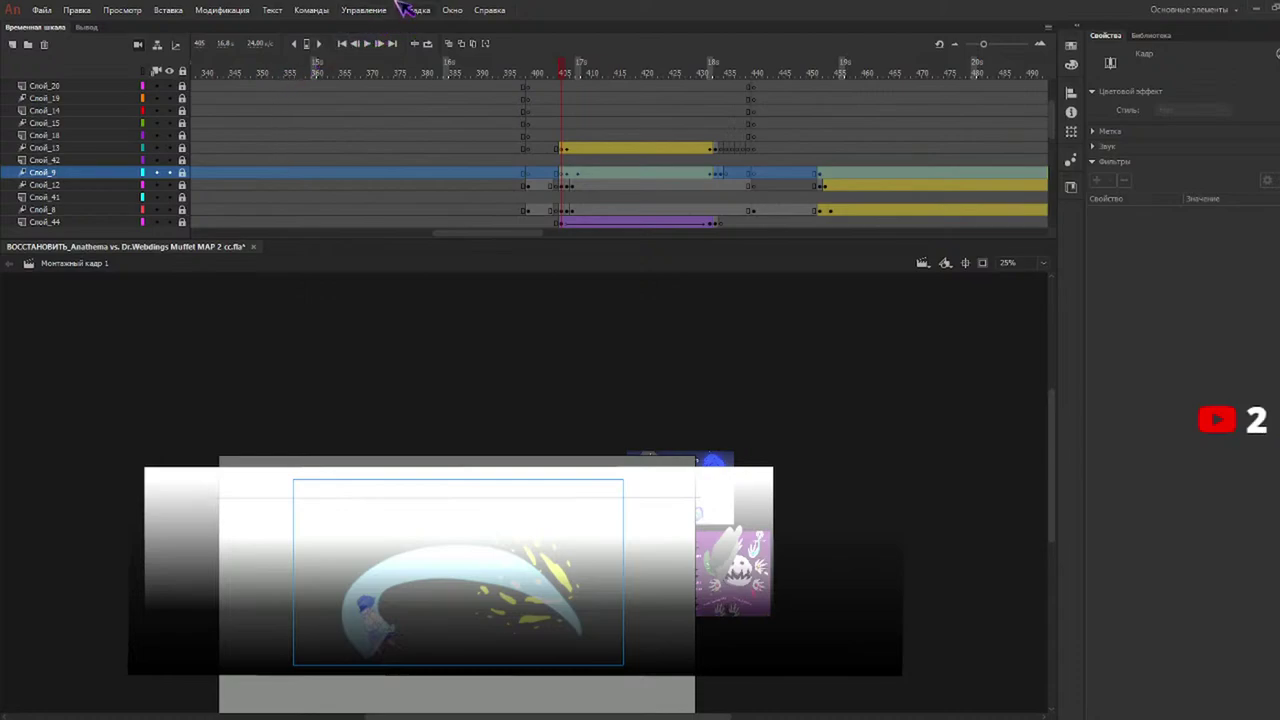
scroll(660, 182, up, 2)
scroll(657, 180, down, 3)
scroll(656, 178, up, 4)
scroll(652, 175, down, 2)
scroll(652, 177, down, 1)
click(13, 43)
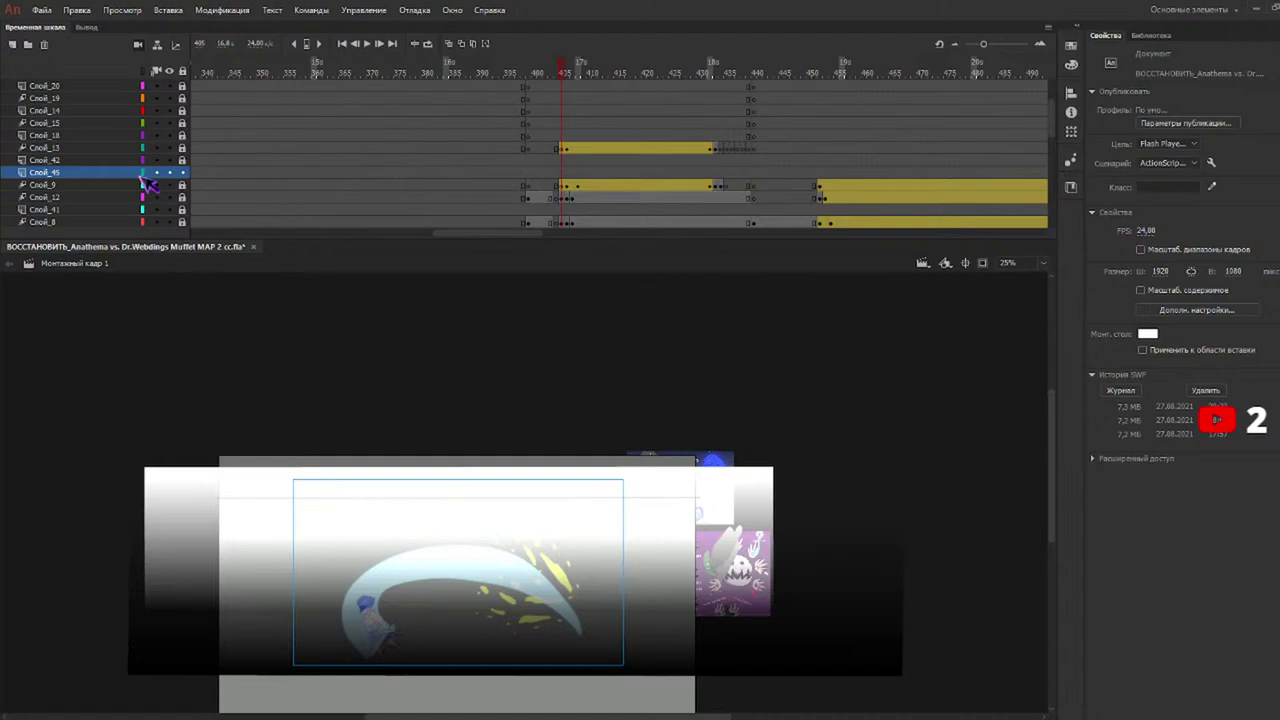
click(182, 172)
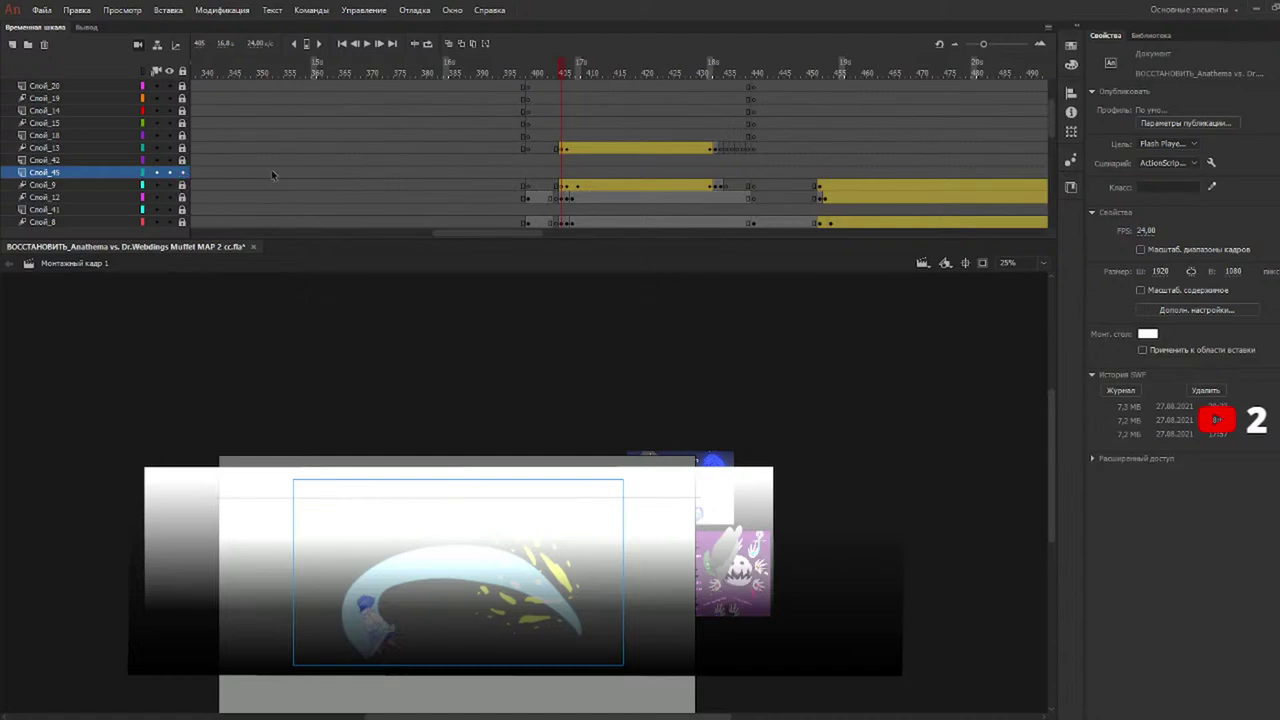
Insert blank keyframes on Слой_45 at frames 405, 433 and 434.
click(561, 176)
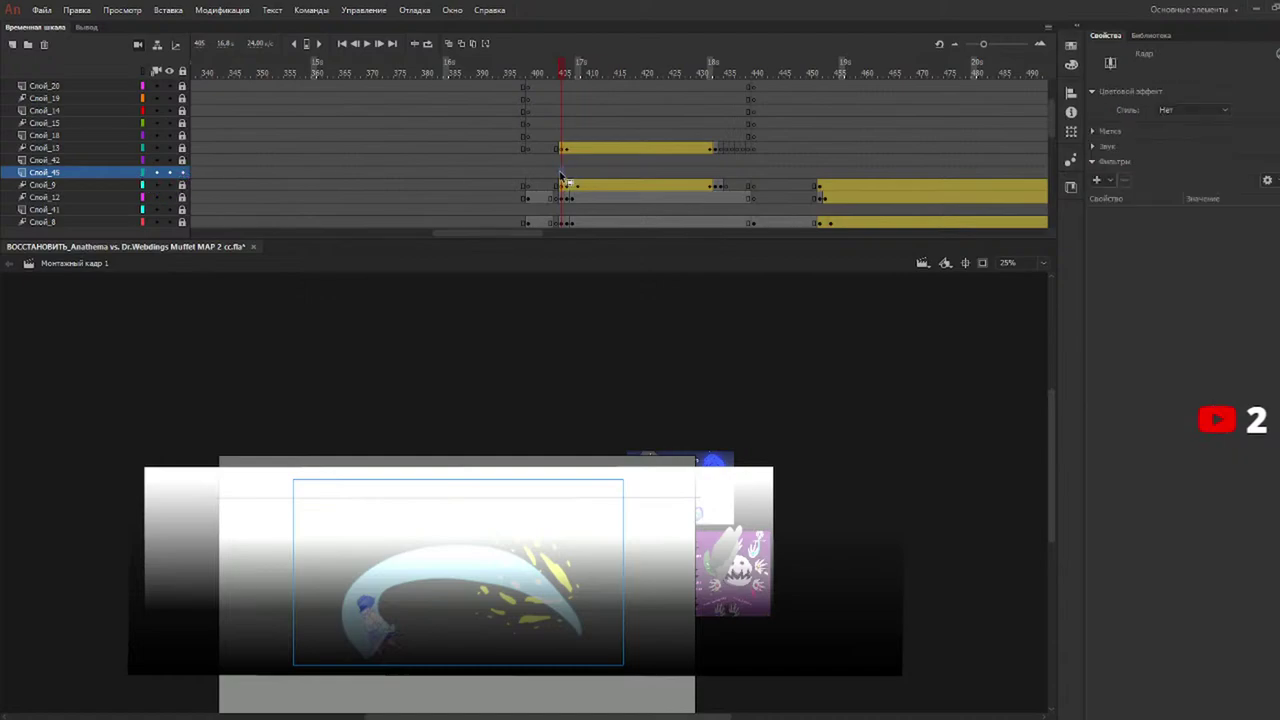
click(720, 178)
drag(725, 180, 718, 178)
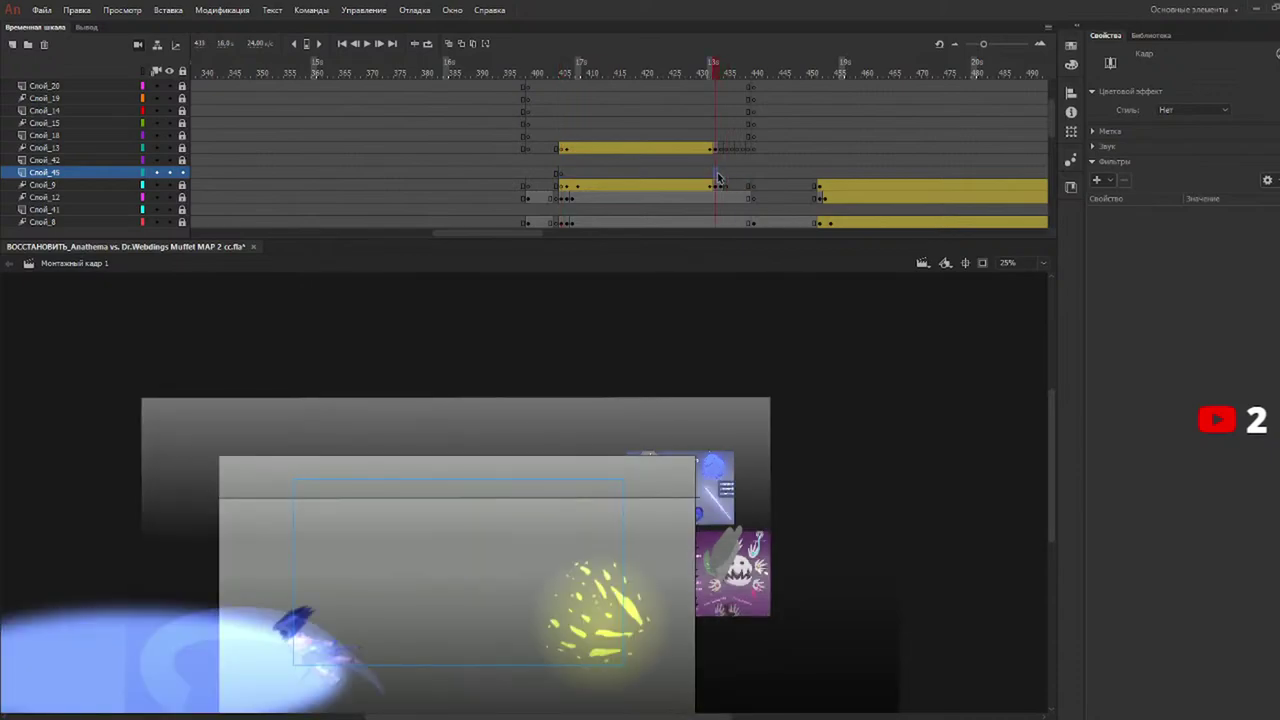
click(720, 188)
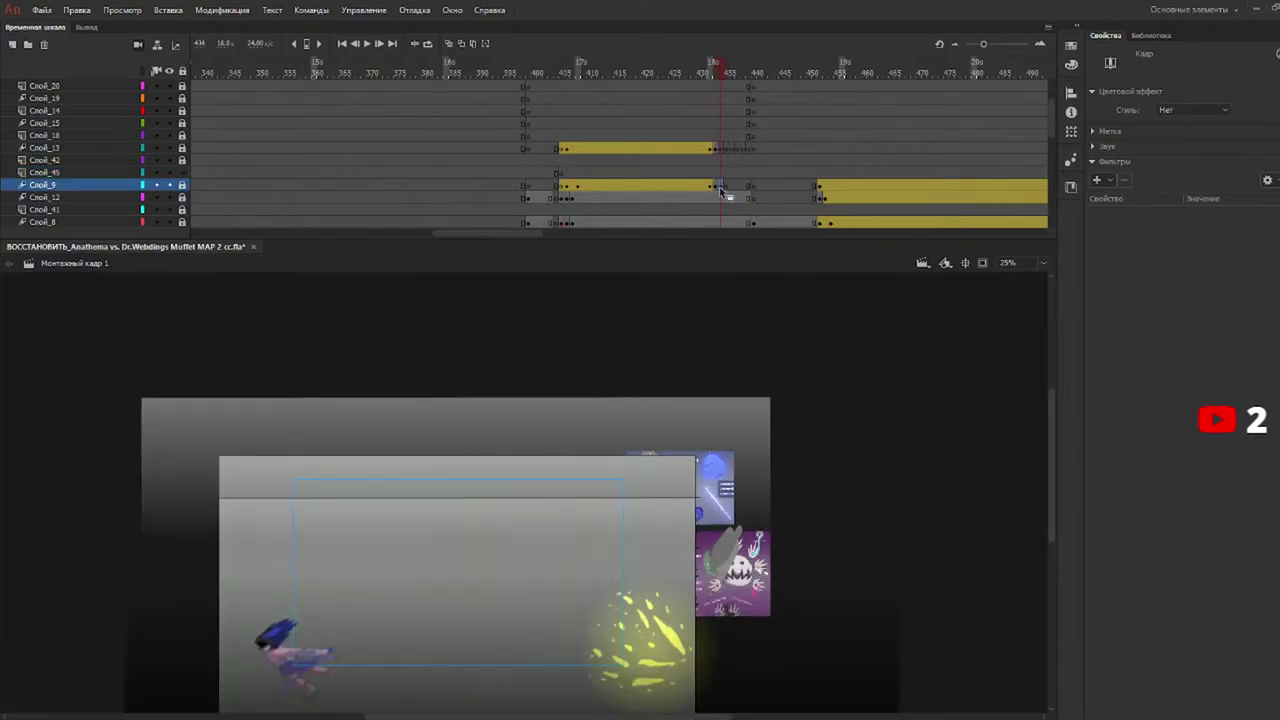
click(717, 188)
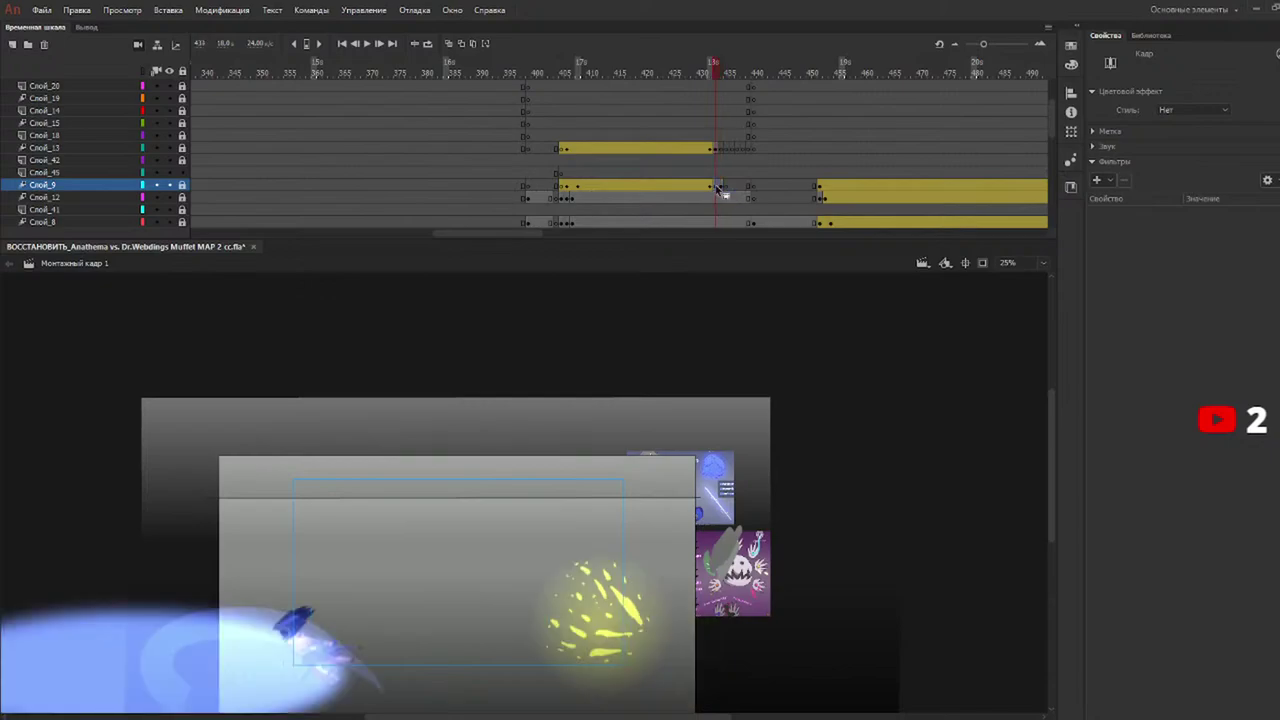
click(717, 173)
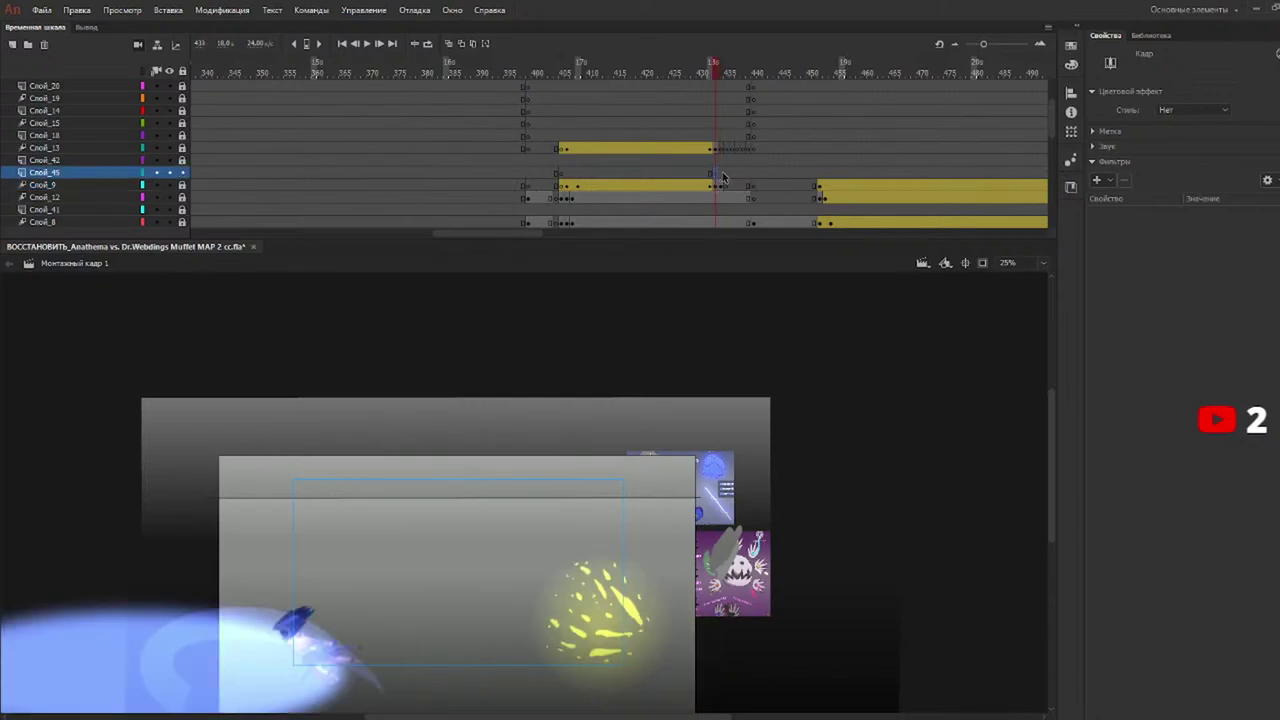
click(721, 177)
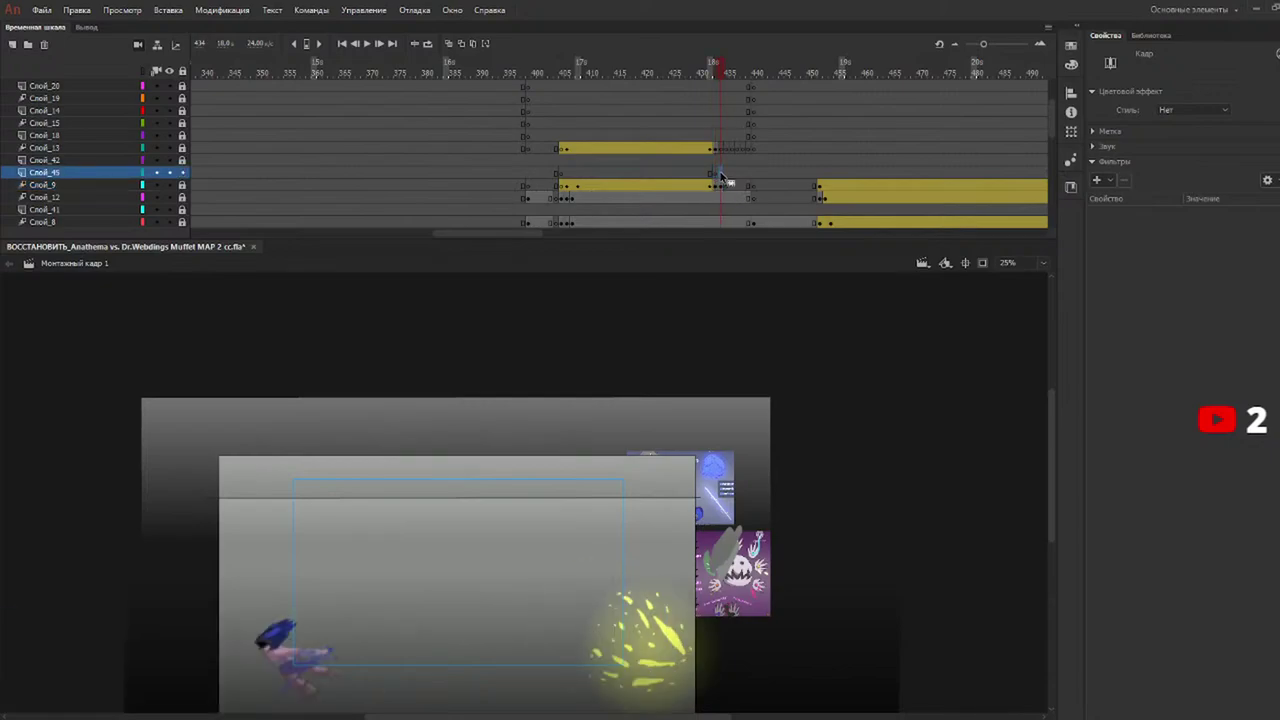
At frame 405 of Слой_45, place the yellow glow Символ 20 from the library over the yellow splashes.
click(563, 180)
click(1155, 37)
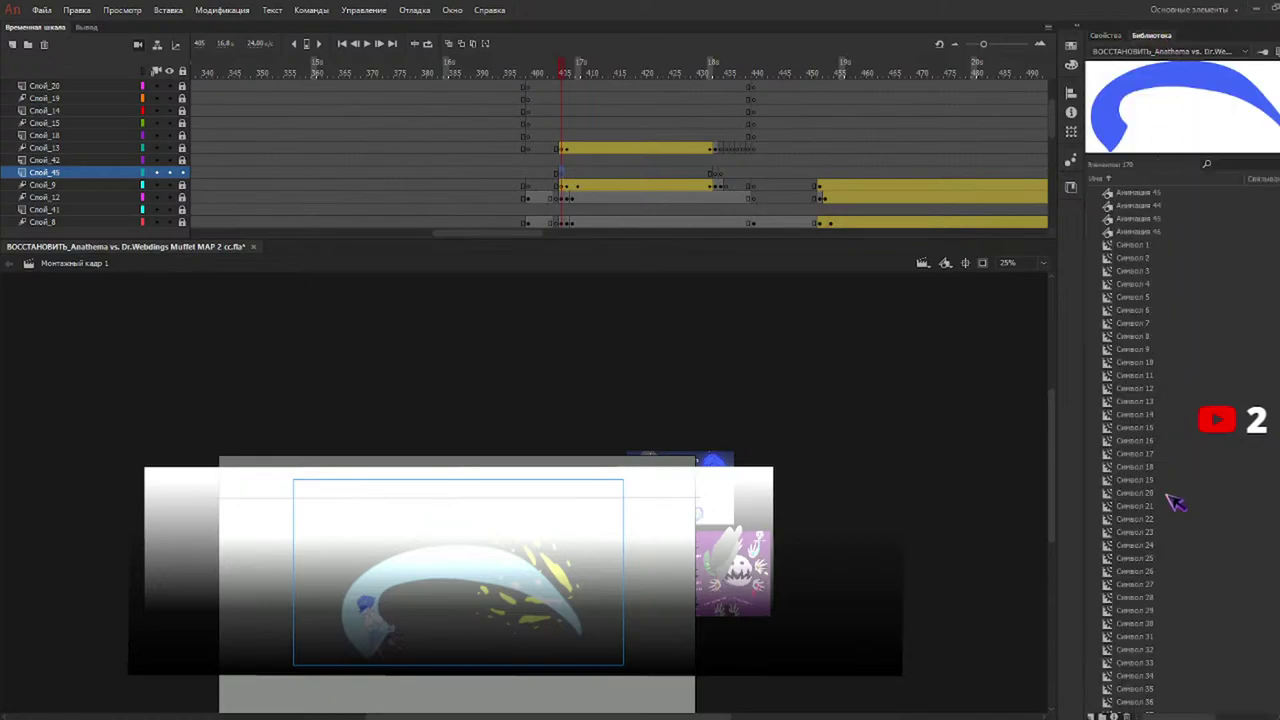
scroll(1157, 494, up, 3)
click(1158, 494)
drag(1158, 494, 520, 586)
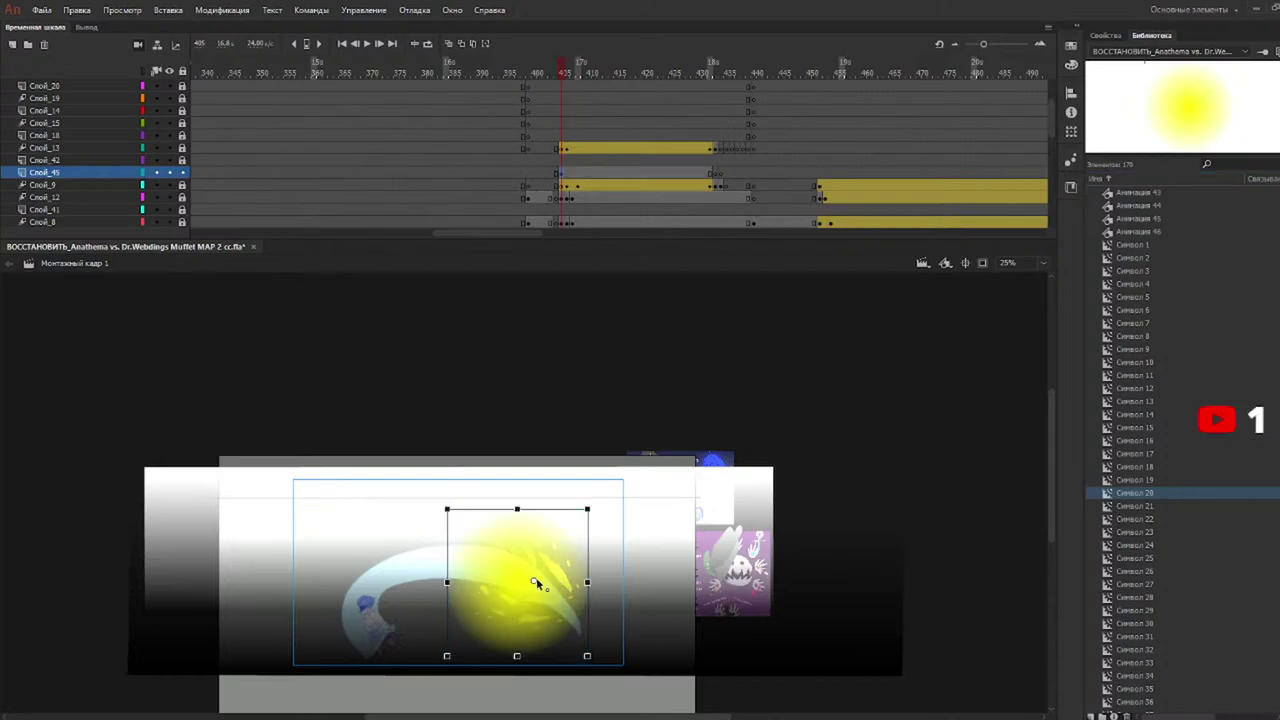
drag(543, 581, 560, 580)
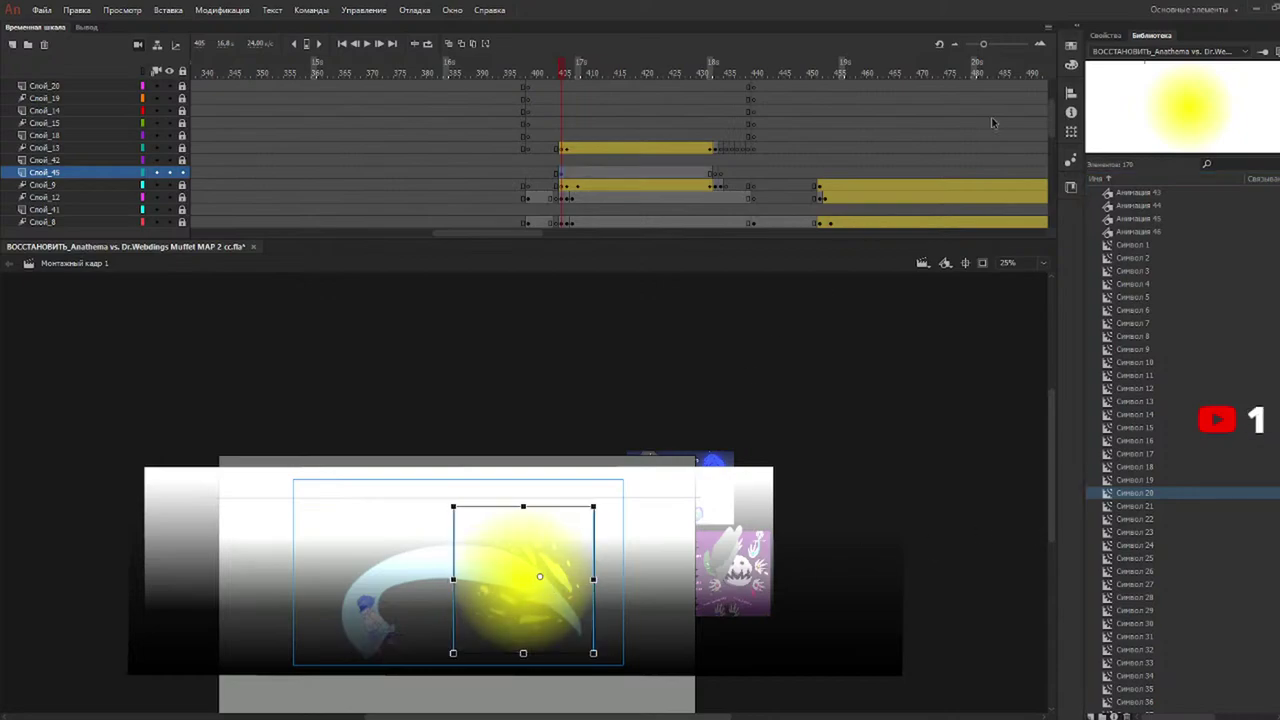
Set the yellow glow's blending to Сложение (Add) and add a high-quality Размытие (Blur) filter of 25 pixels.
click(1106, 35)
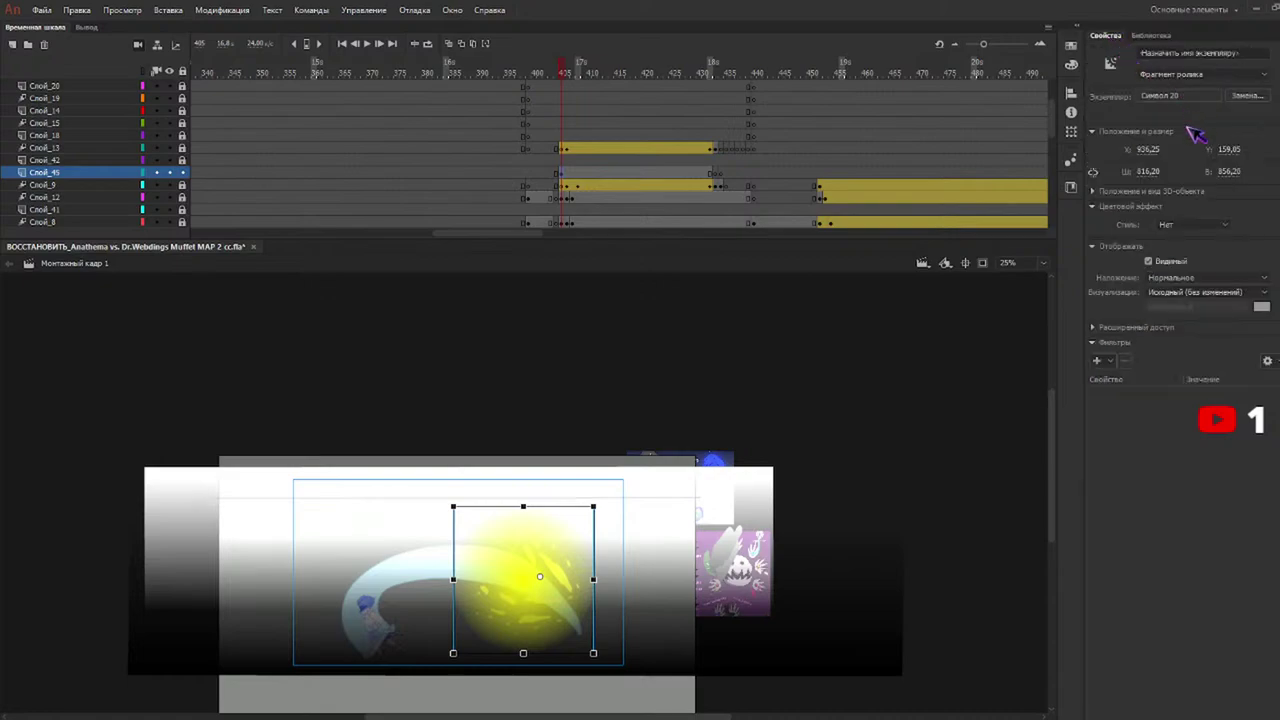
click(1226, 438)
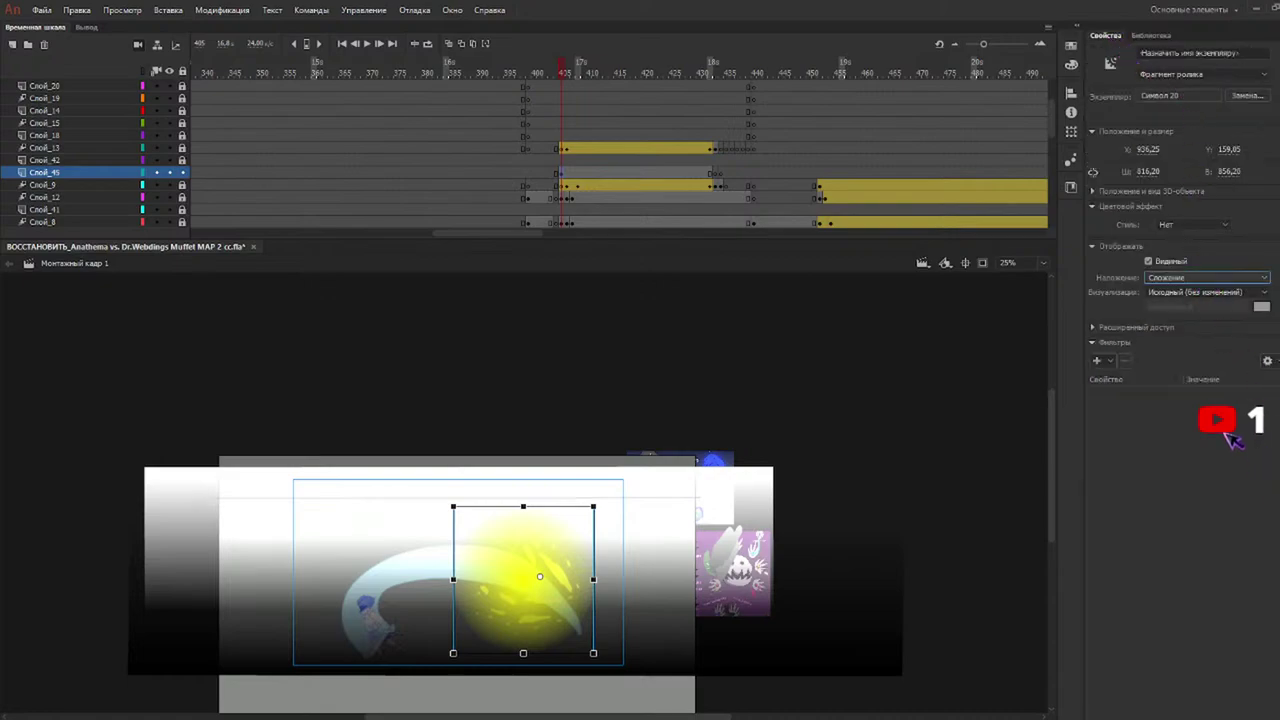
click(1097, 360)
click(1142, 407)
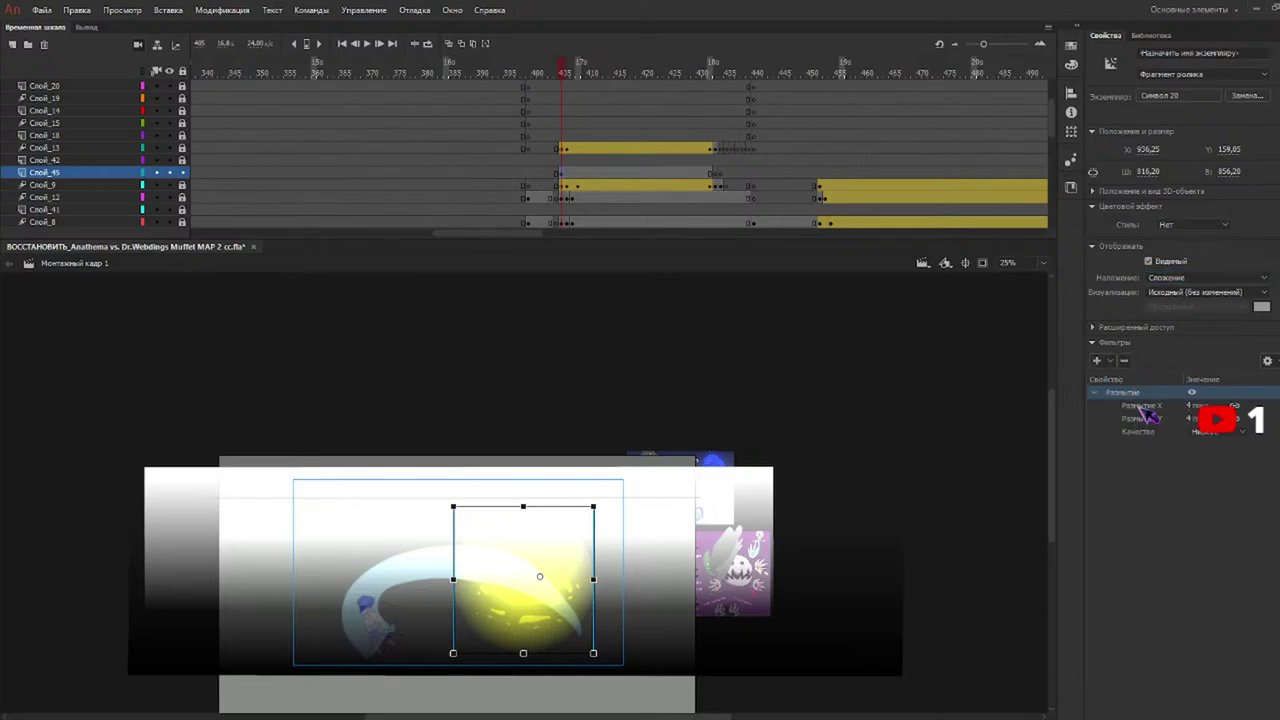
click(1212, 431)
click(1222, 484)
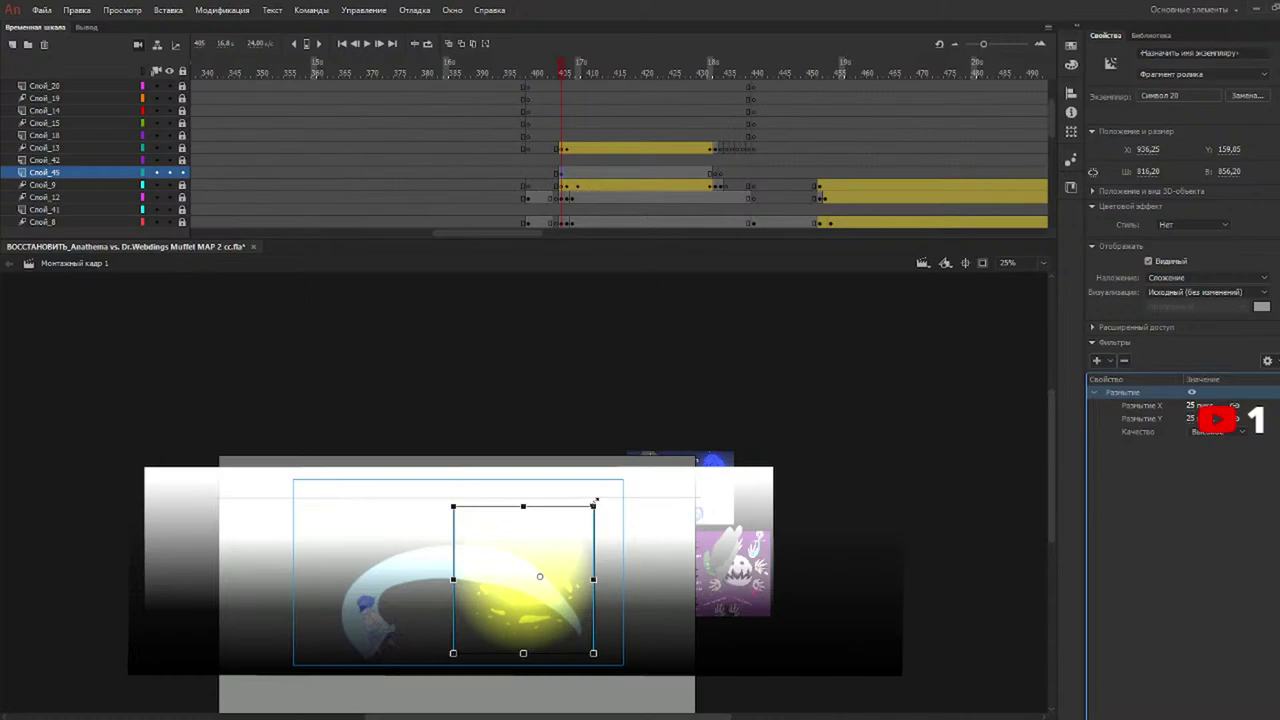
Create a motion tween for the yellow glow on Слой_45 from frame 405 to 432.
click(712, 174)
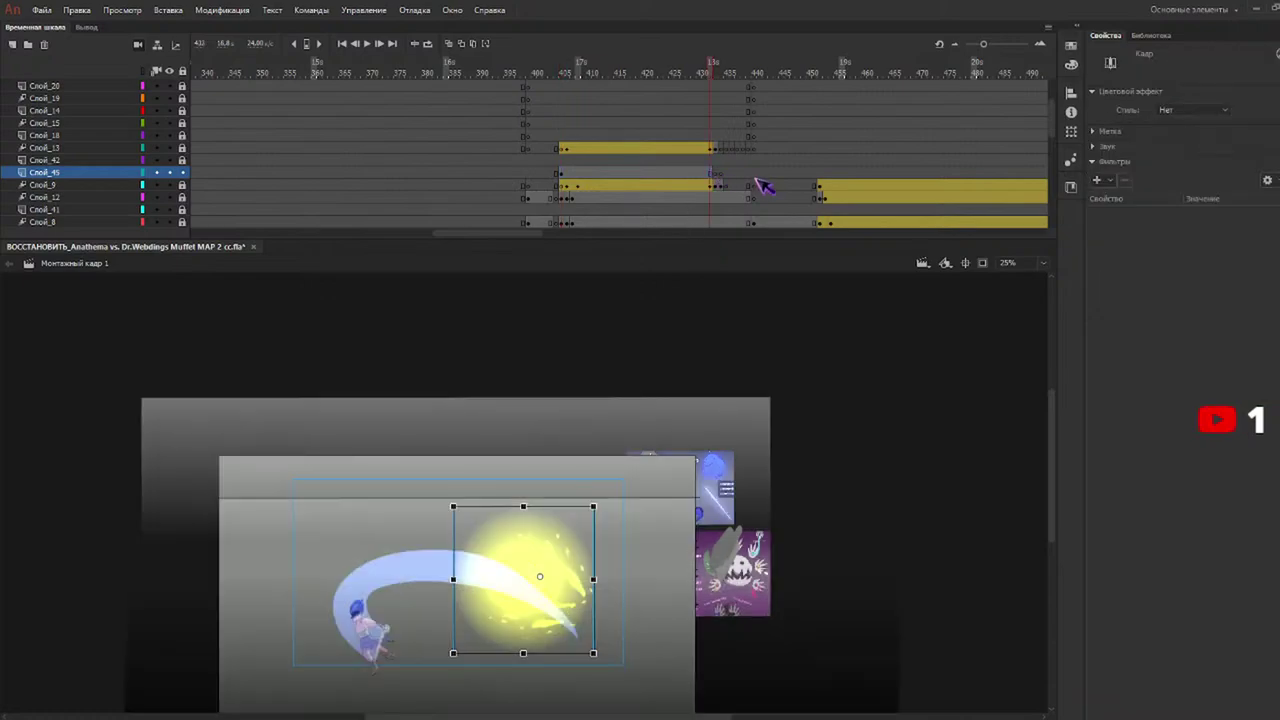
click(756, 181)
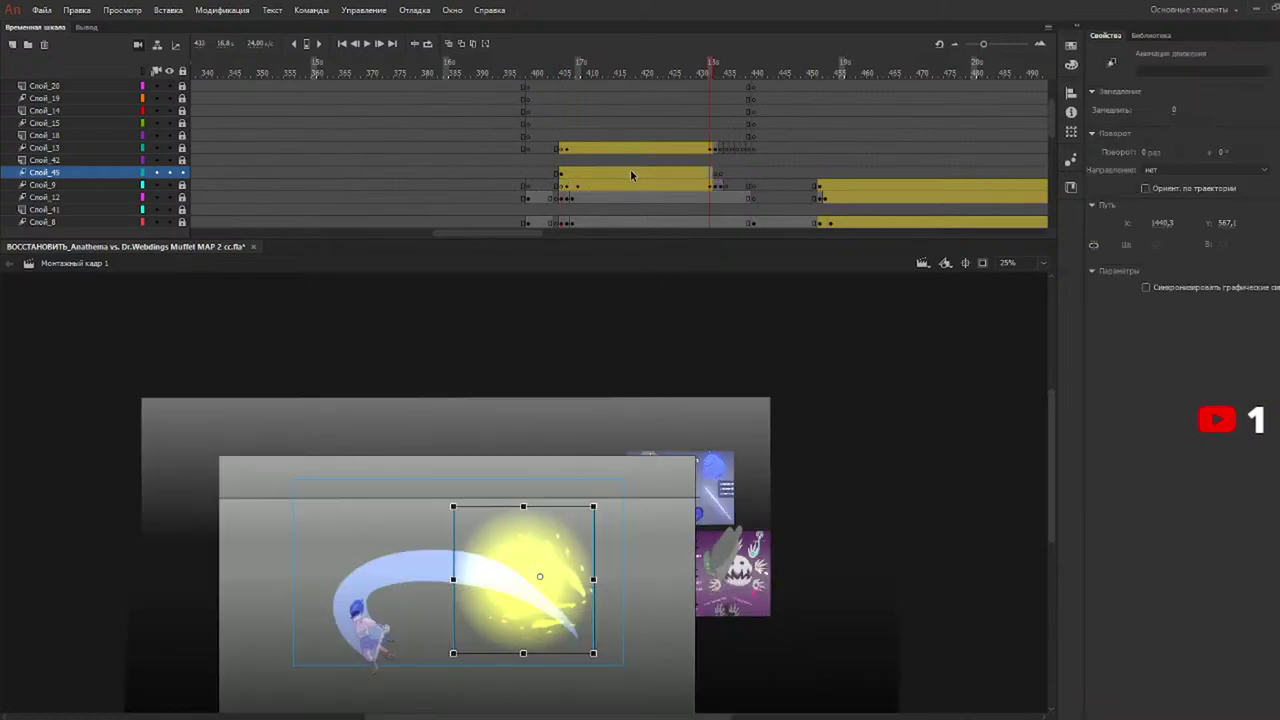
Replace the yellow glow's motion tween on Слой_45 with a classic tween.
click(700, 175)
click(719, 162)
right_click(712, 175)
click(755, 211)
click(587, 175)
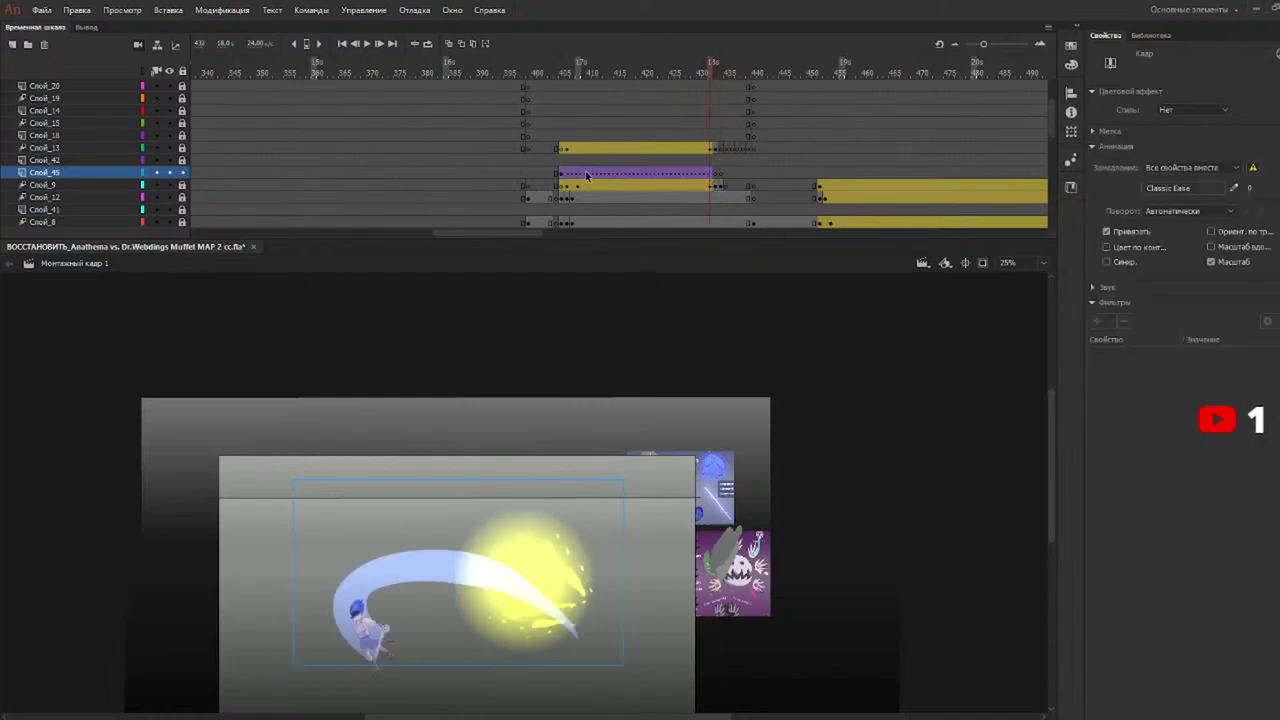
Enlarge the yellow glow to about 1925 × 1830 pixels at frame 405, and keyframe it at 406 over the splashes at about 847 × 814.
click(567, 176)
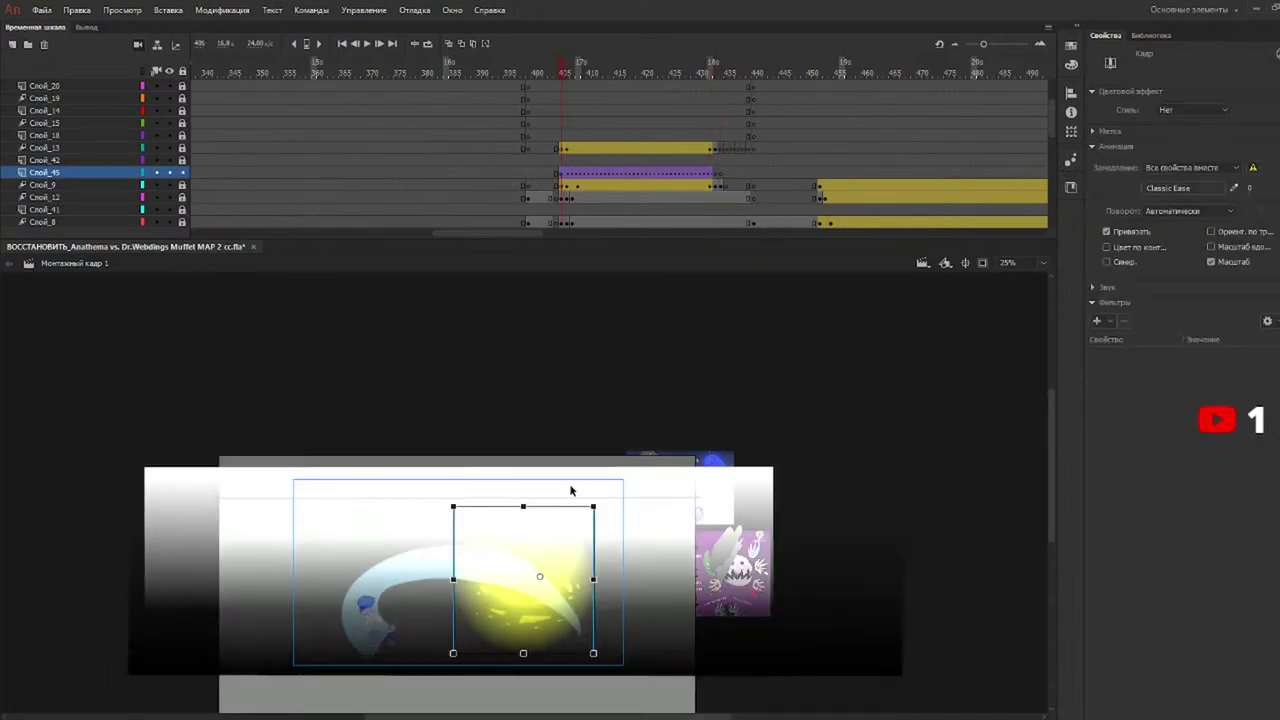
drag(593, 505, 666, 426)
click(568, 175)
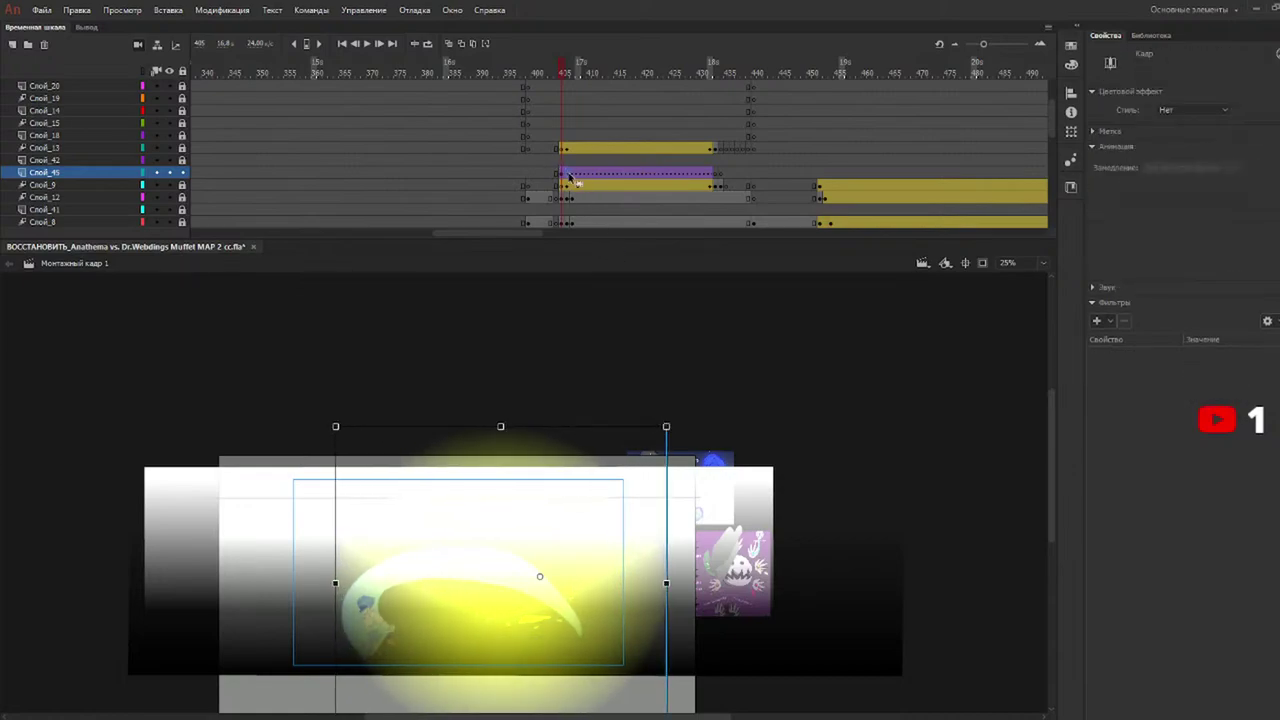
click(560, 588)
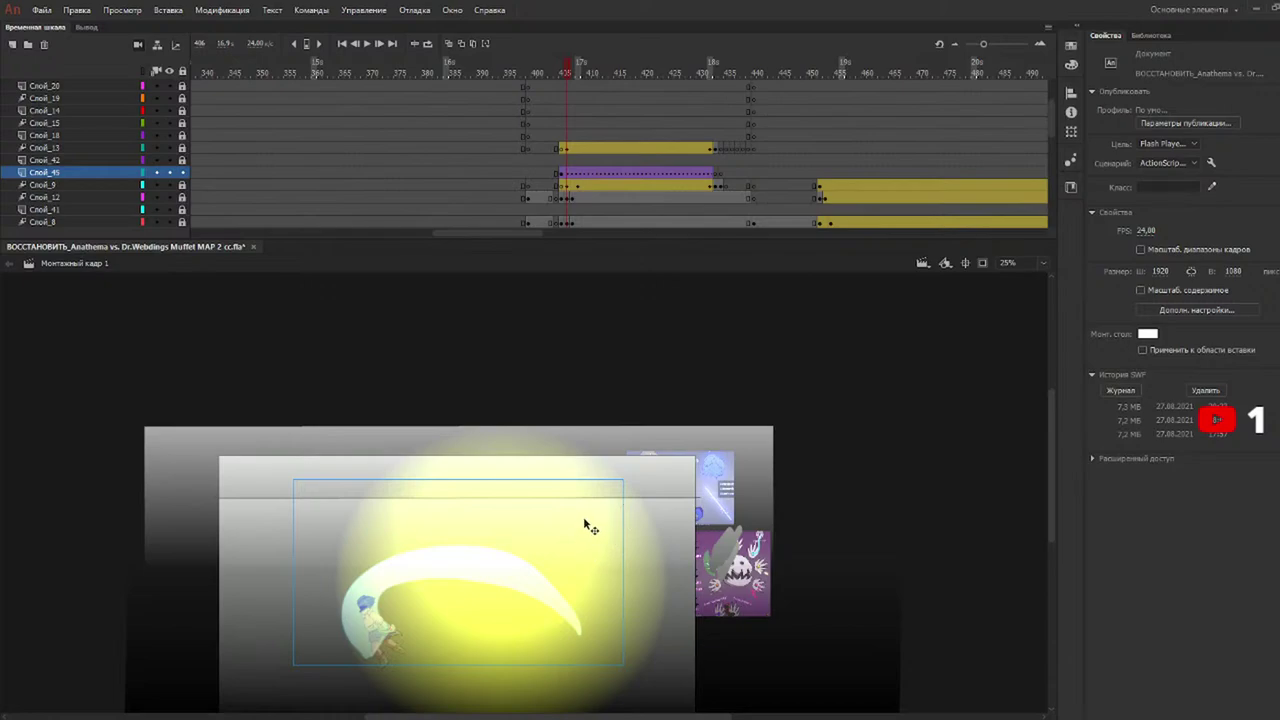
click(585, 529)
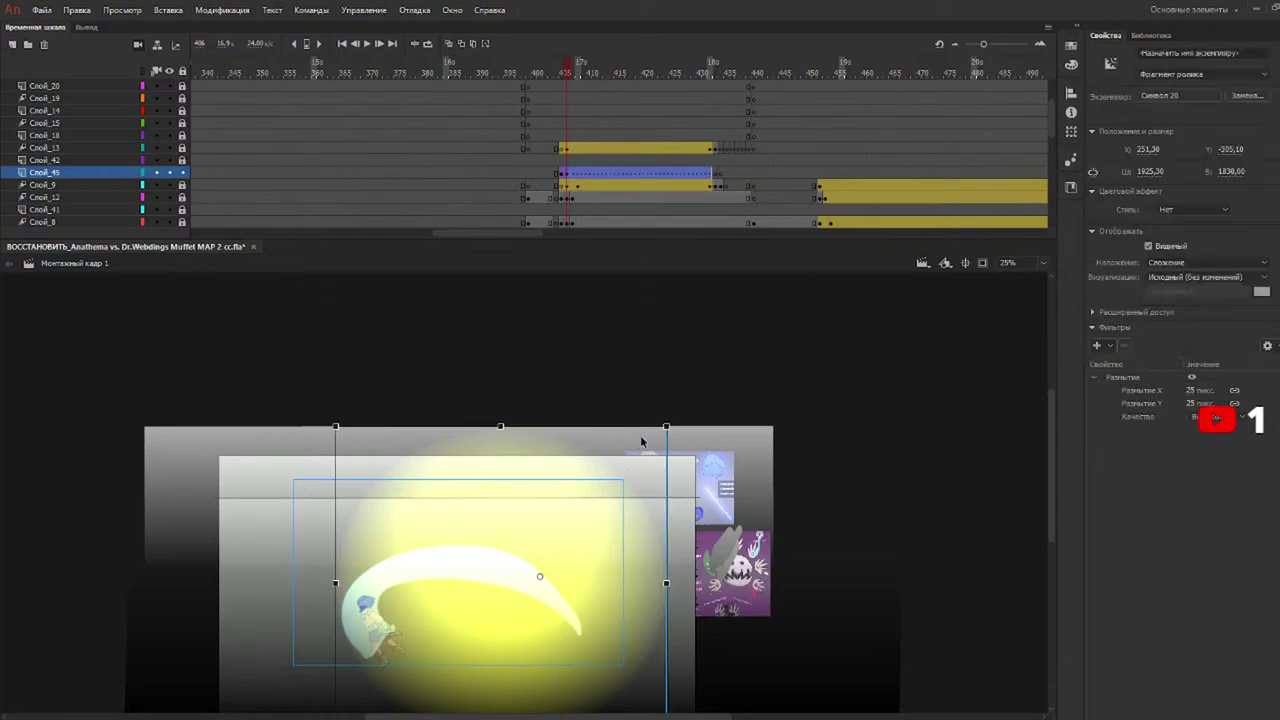
drag(666, 427, 591, 523)
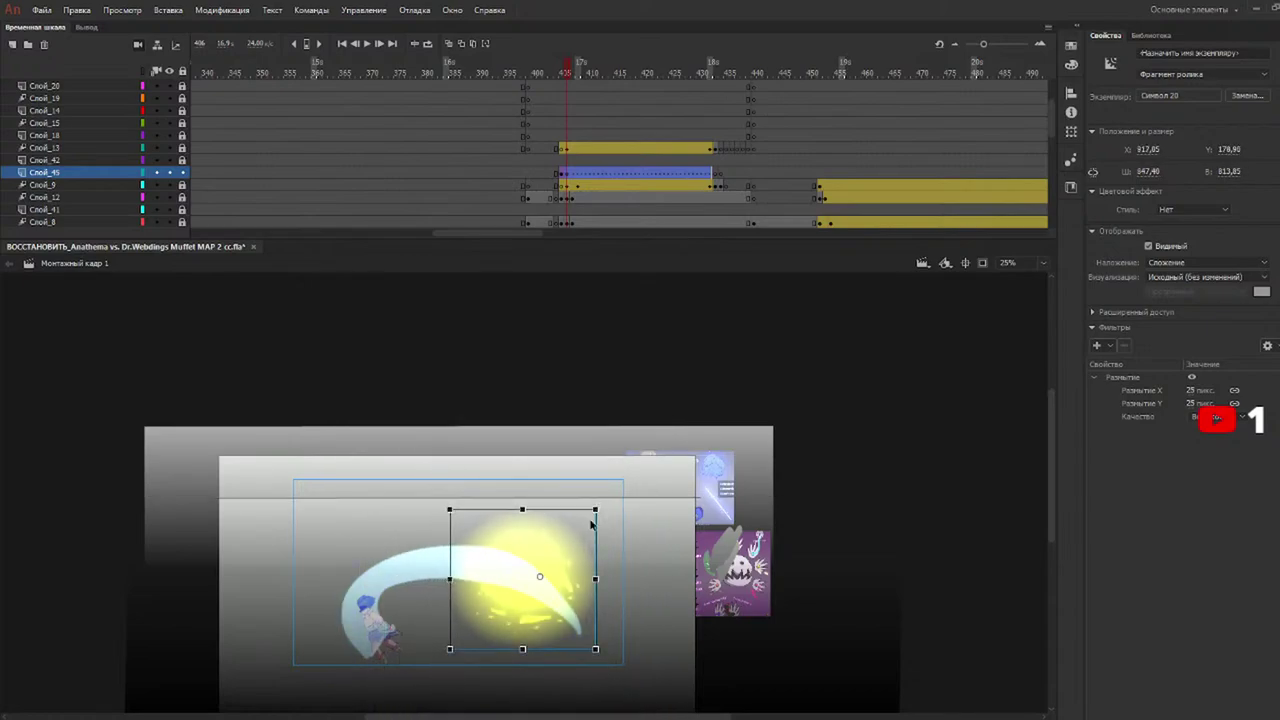
drag(538, 587, 542, 593)
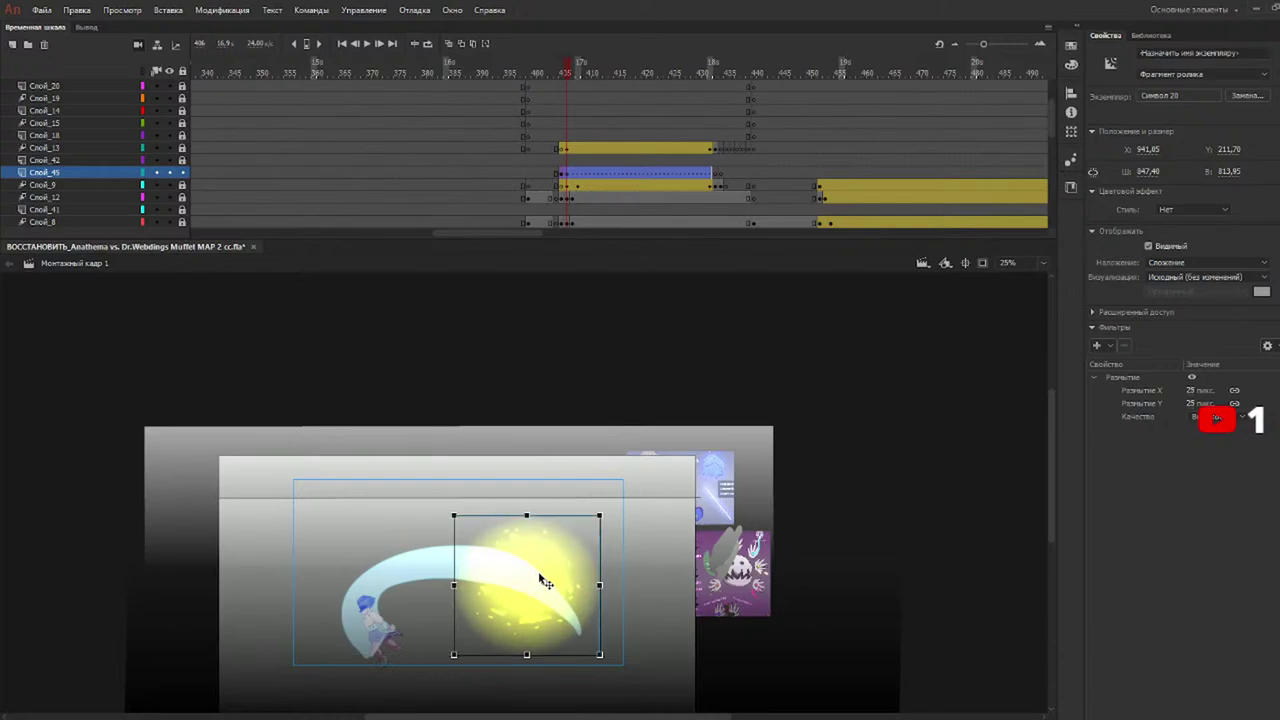
Set the yellow glow's colour effect at frame 406 to Альфа-канал (Alpha) at 75%.
click(1196, 209)
click(1195, 282)
drag(1201, 229, 1217, 239)
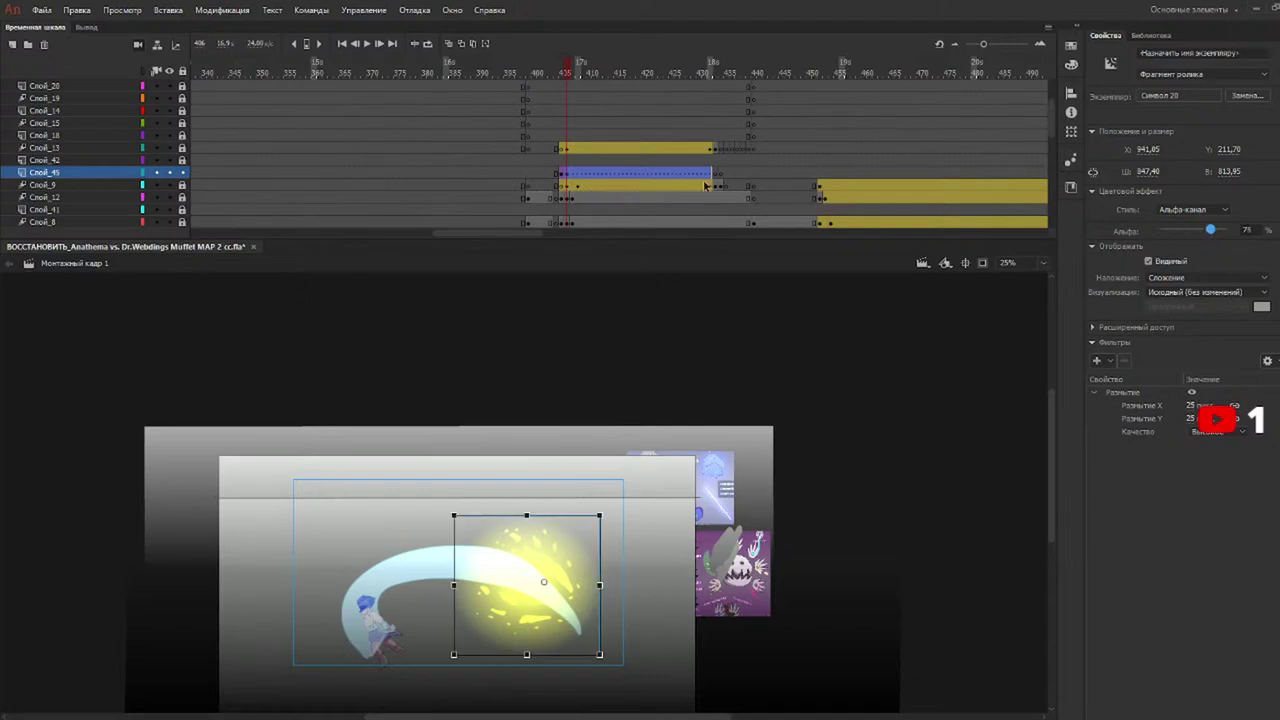
Add a keyframe at frame 432 of Слой_45 with the glow shrunk to about 701 × 695 pixels over the splashes and alpha at 48%.
click(714, 68)
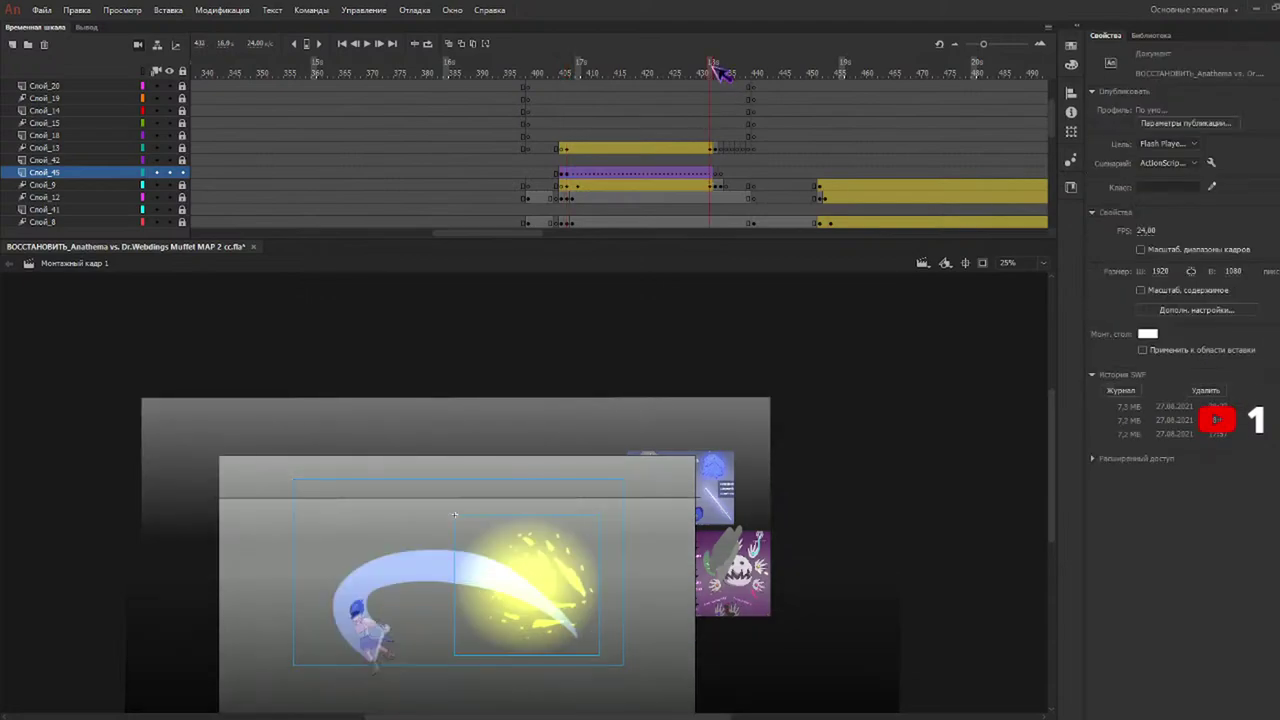
click(711, 174)
click(724, 173)
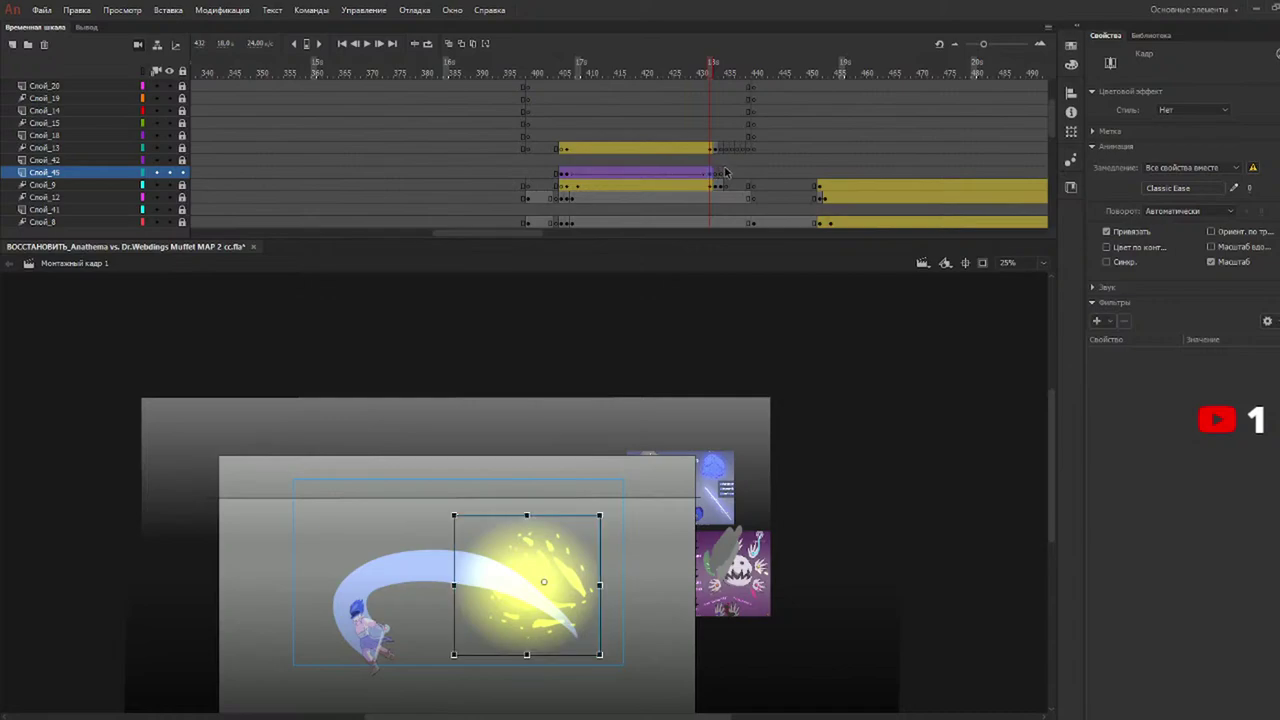
drag(600, 514, 593, 525)
drag(549, 565, 564, 571)
drag(1211, 229, 1191, 230)
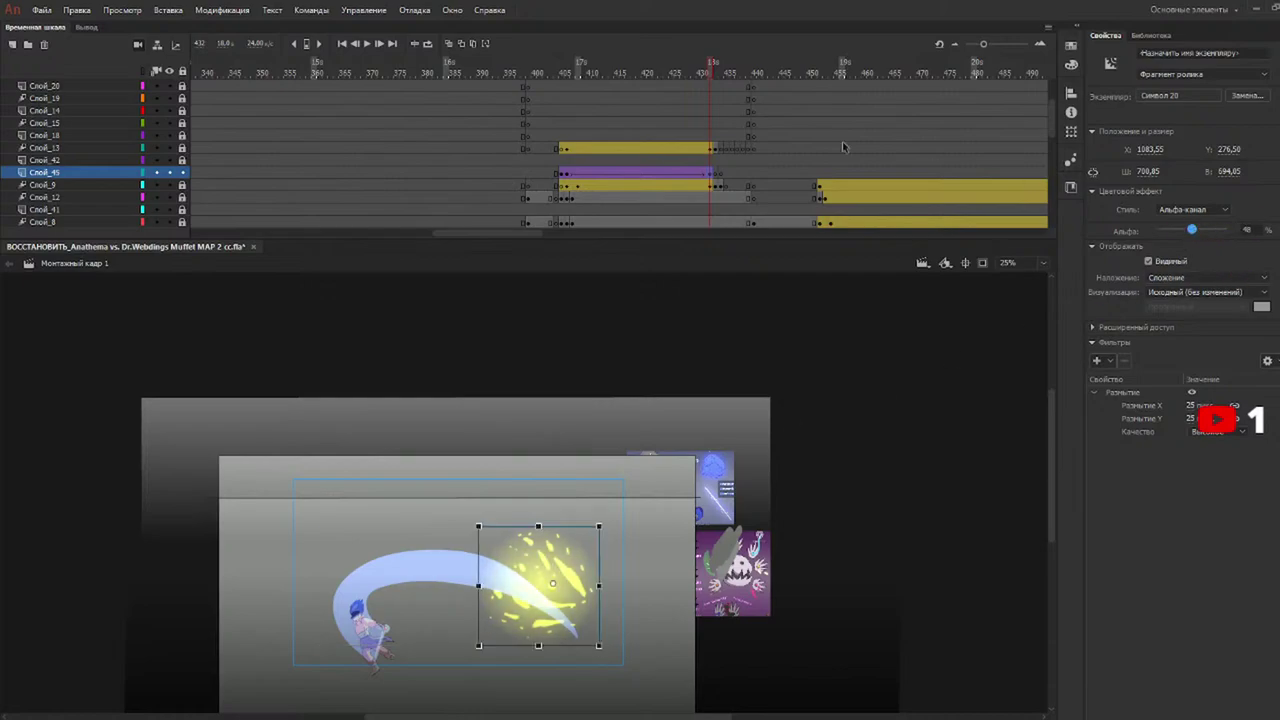
Play back the slash from about frame 405 to check the yellow glow's animation.
click(557, 72)
key(Return)
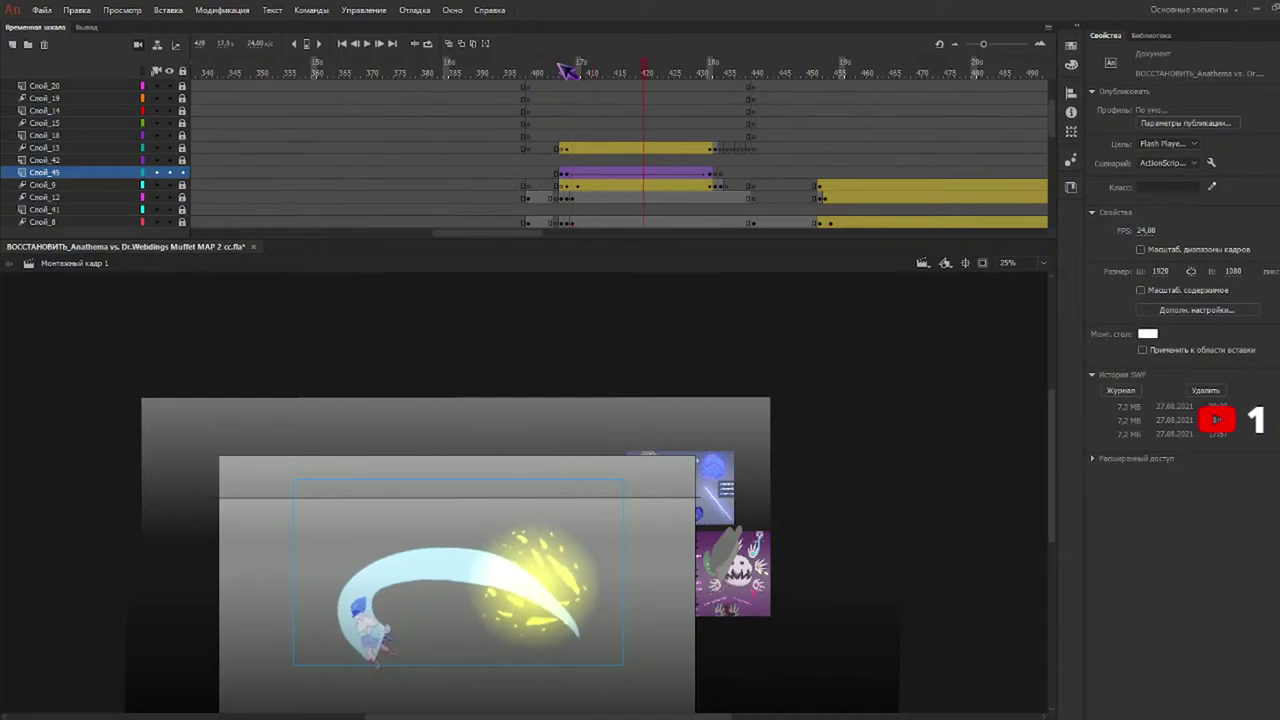
click(563, 72)
key(Return)
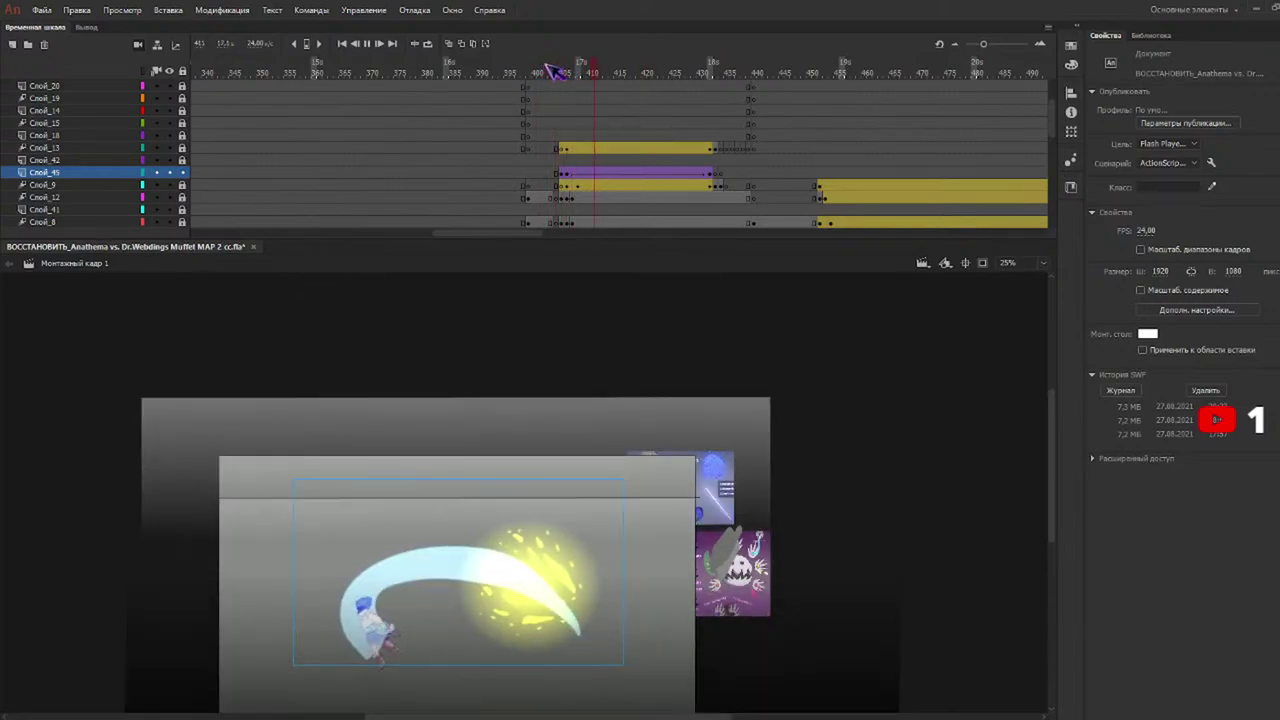
click(572, 72)
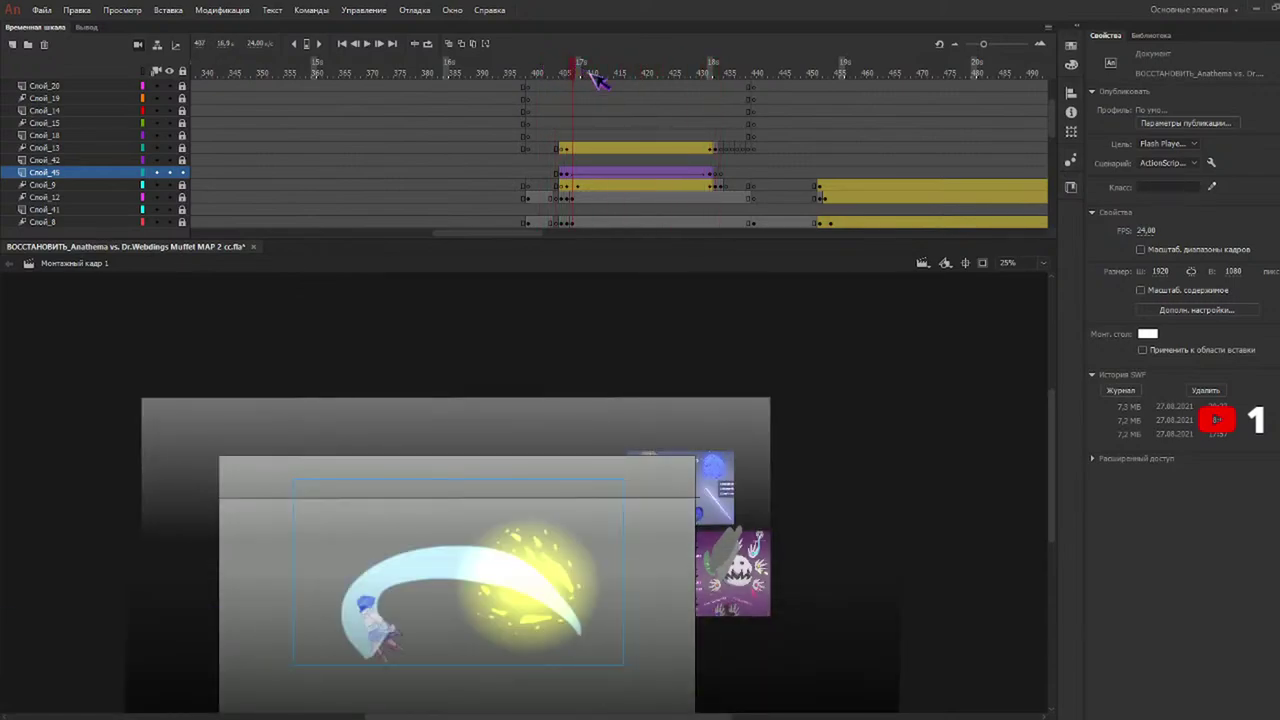
Copy the yellow glow into frames 433 and 434 of Слой_45 and move each copy over the splashes in that frame.
click(710, 175)
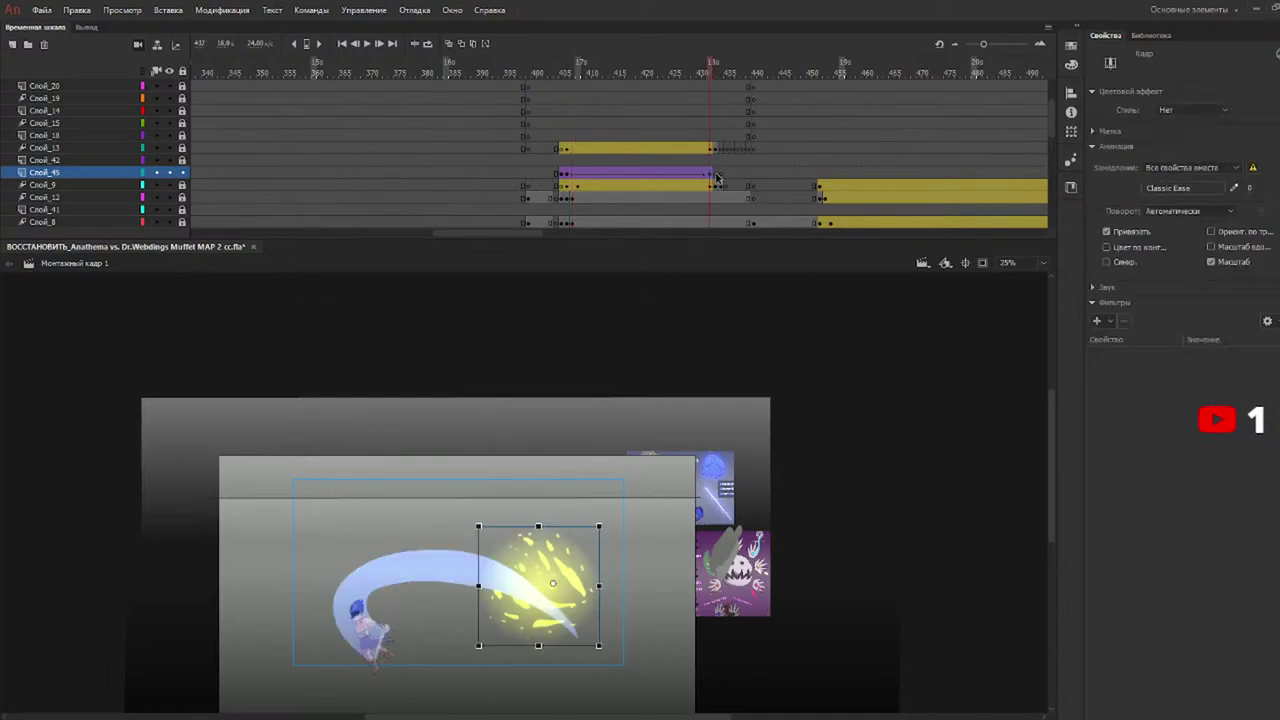
drag(732, 73, 717, 76)
key(ctrl+shift+v)
drag(545, 553, 620, 628)
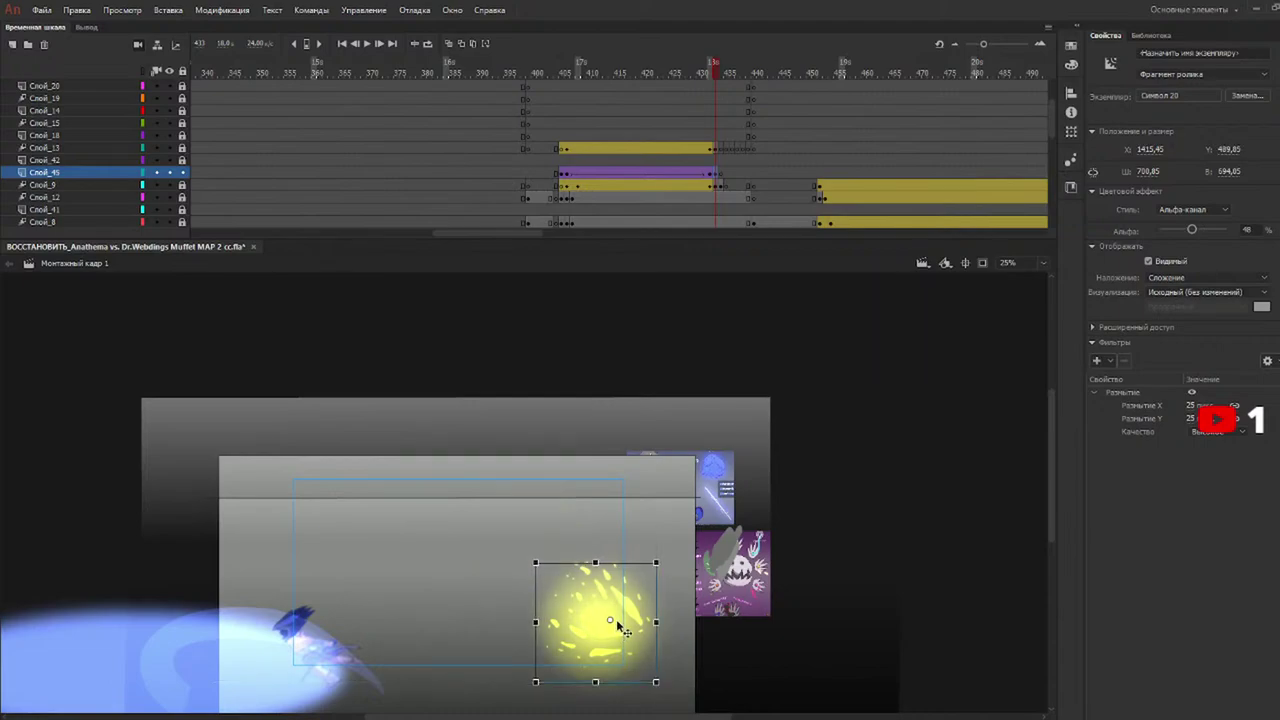
click(728, 70)
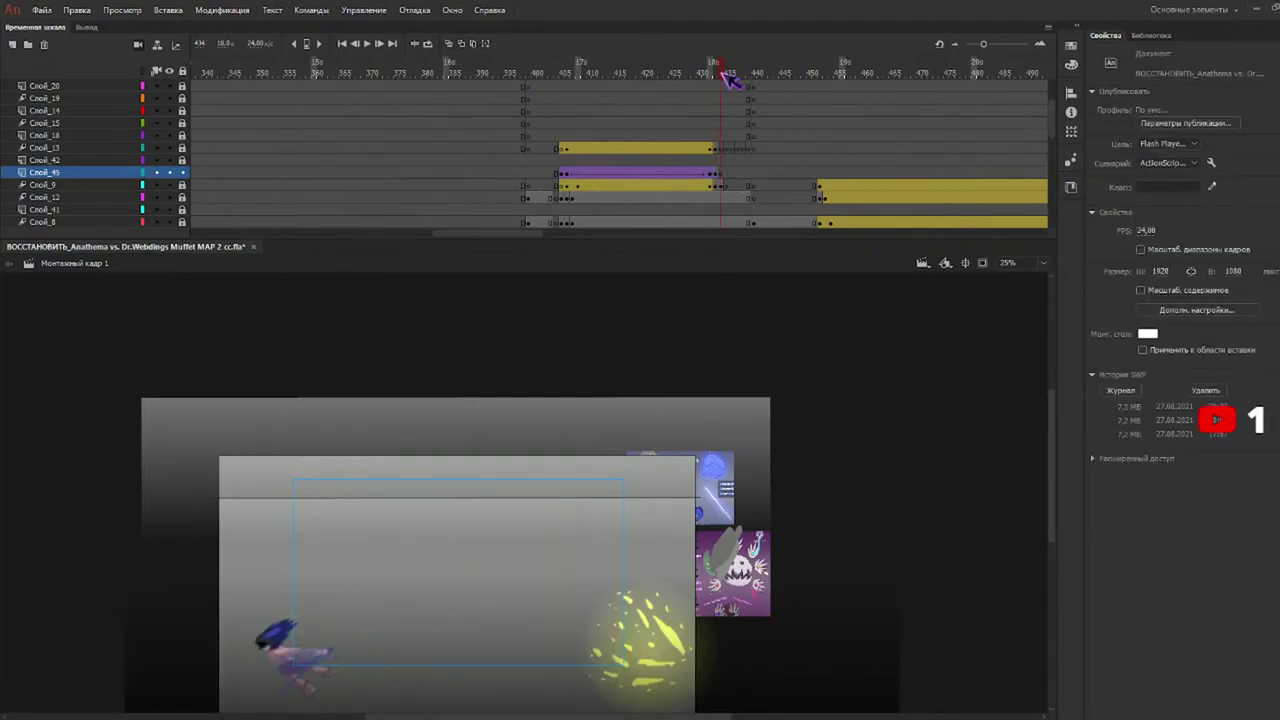
drag(525, 546, 649, 663)
click(194, 172)
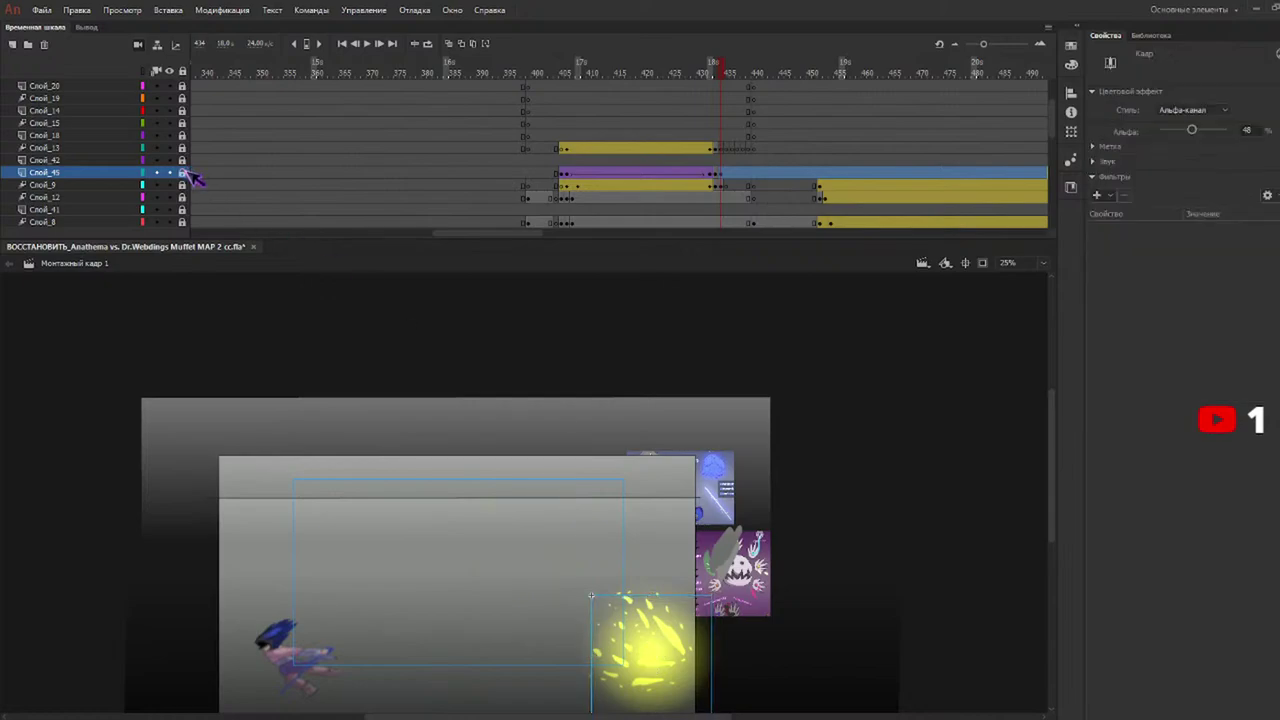
Delete the old light behind the splashes on Слой_9 at frames 434 and 433.
click(721, 187)
key(Delete)
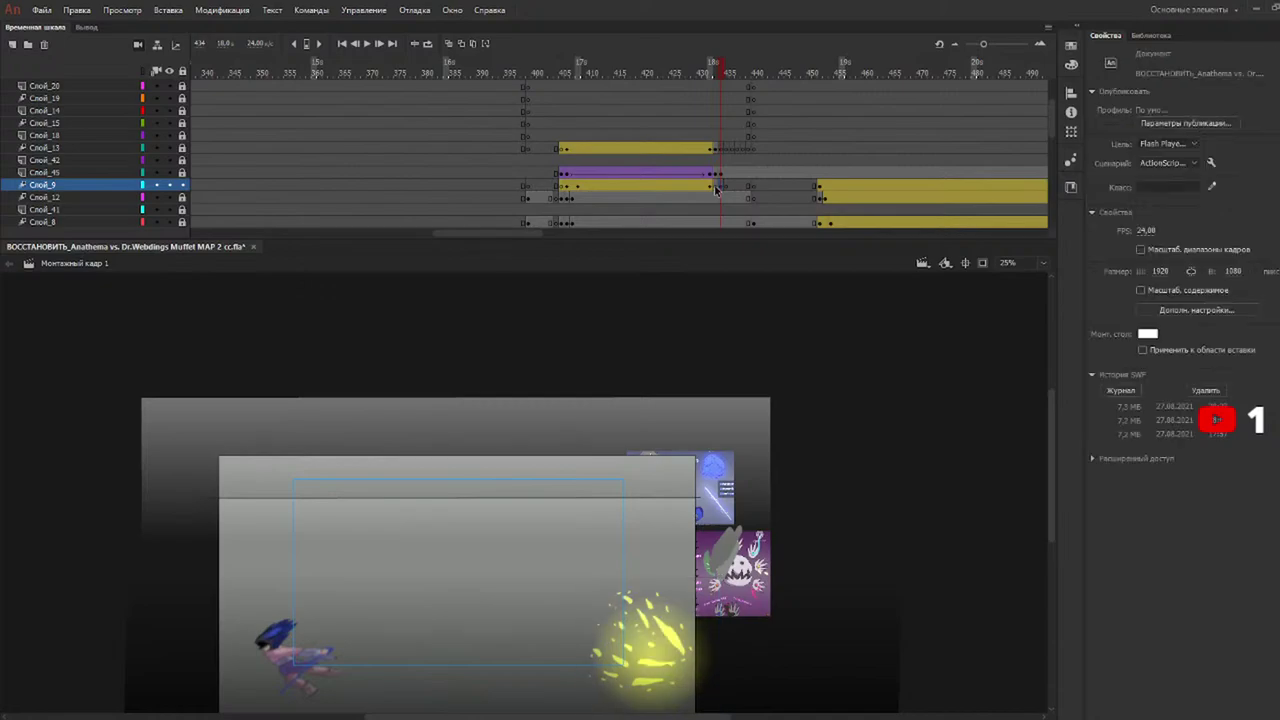
click(716, 188)
Insert a blank keyframe at frame 435 of Слой_45 to end the yellow glow with the splashes.
click(676, 70)
drag(676, 73, 736, 72)
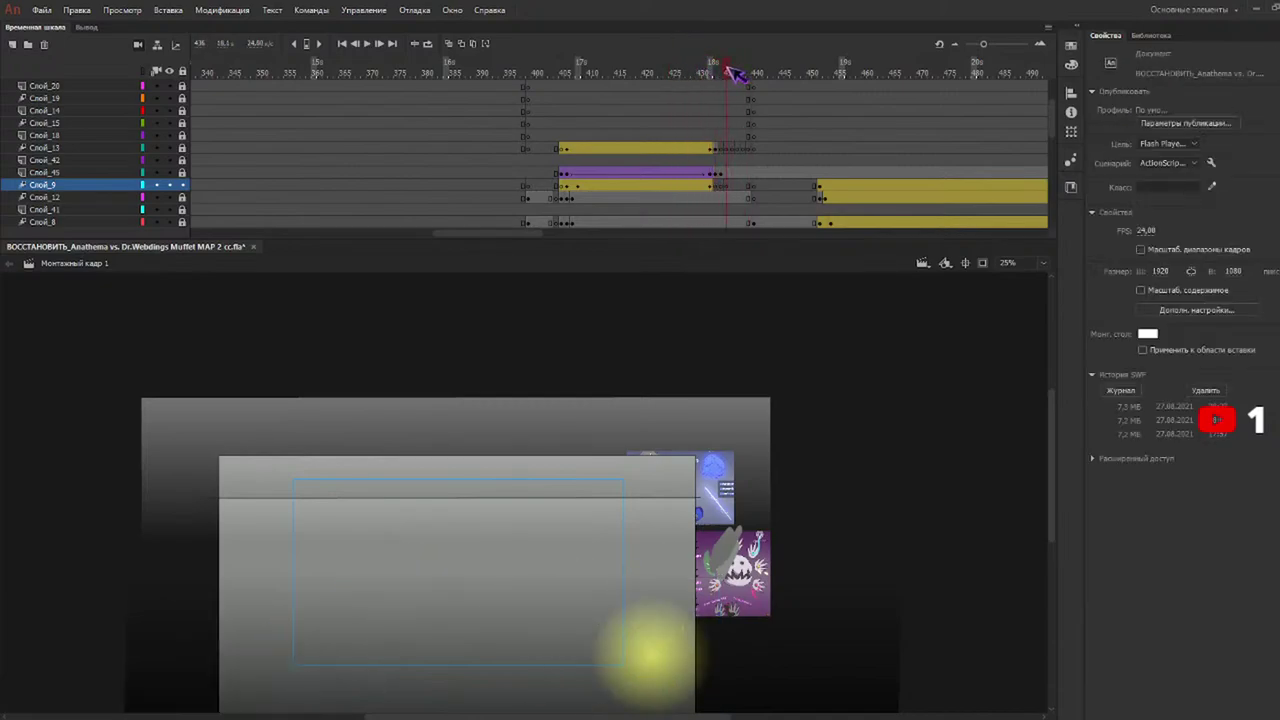
click(727, 174)
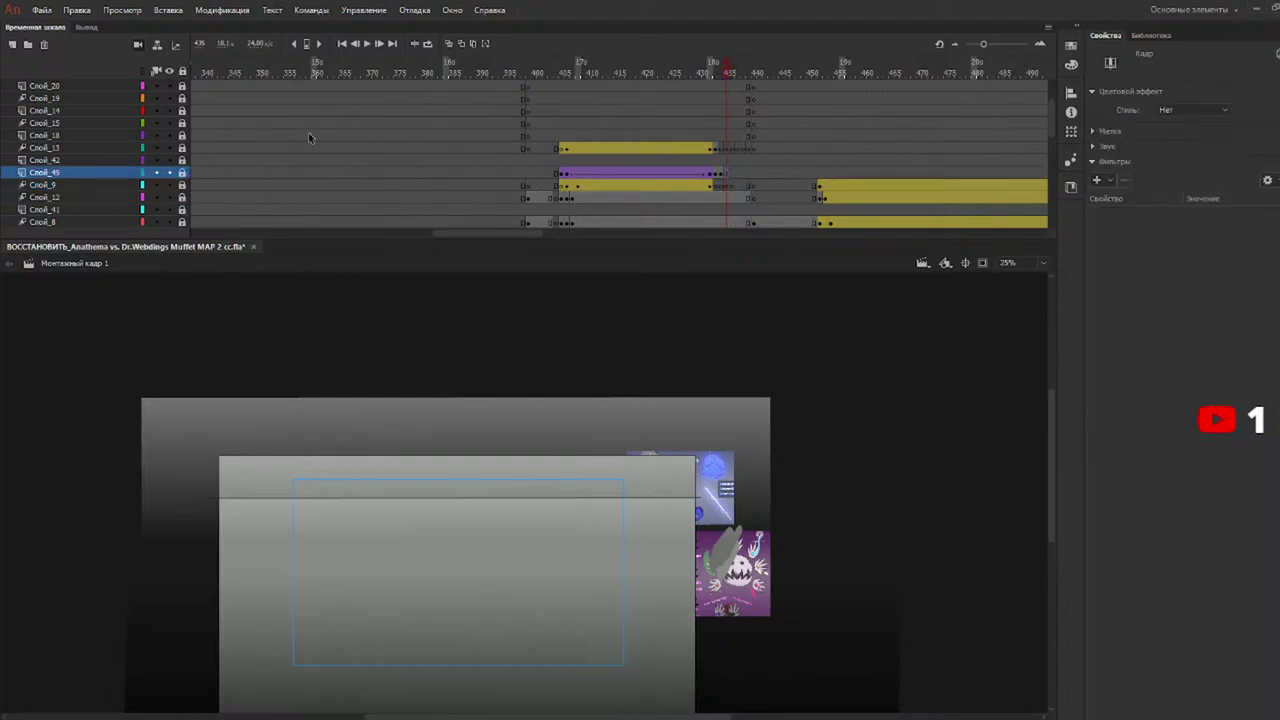
Play back the slash with its yellow glow and return to frame 404.
click(551, 63)
key(Return)
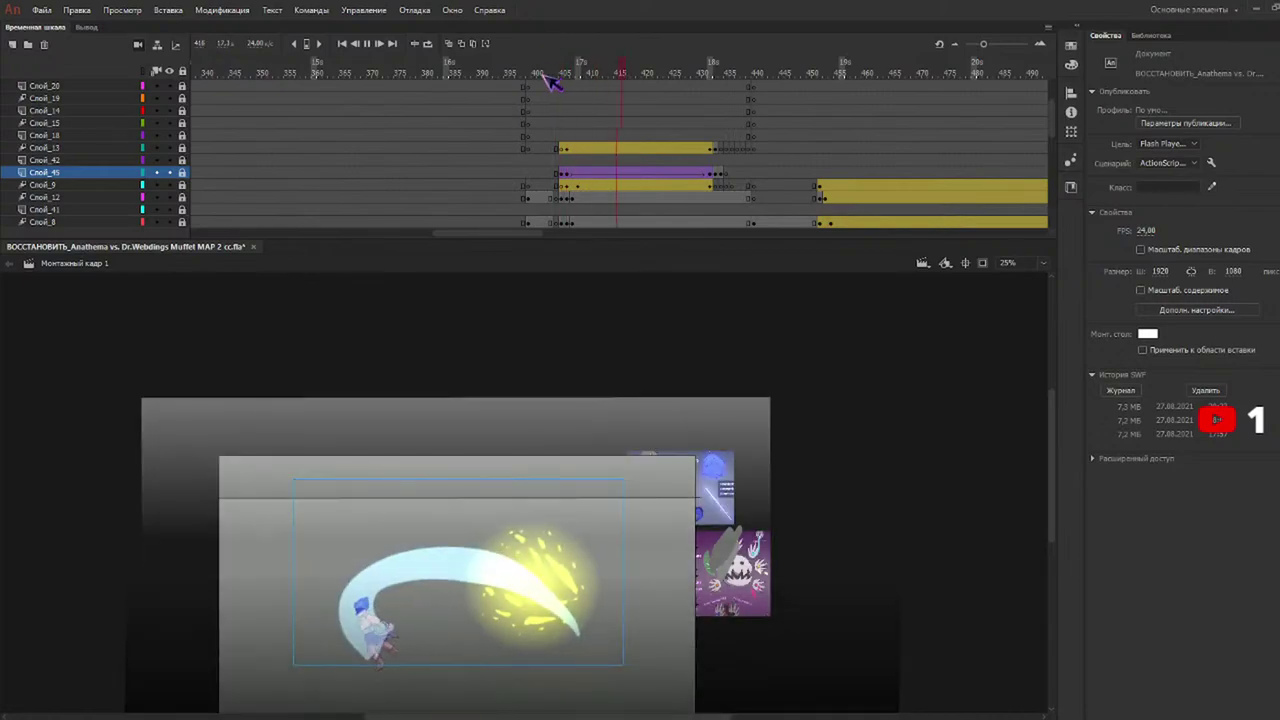
drag(532, 70, 557, 82)
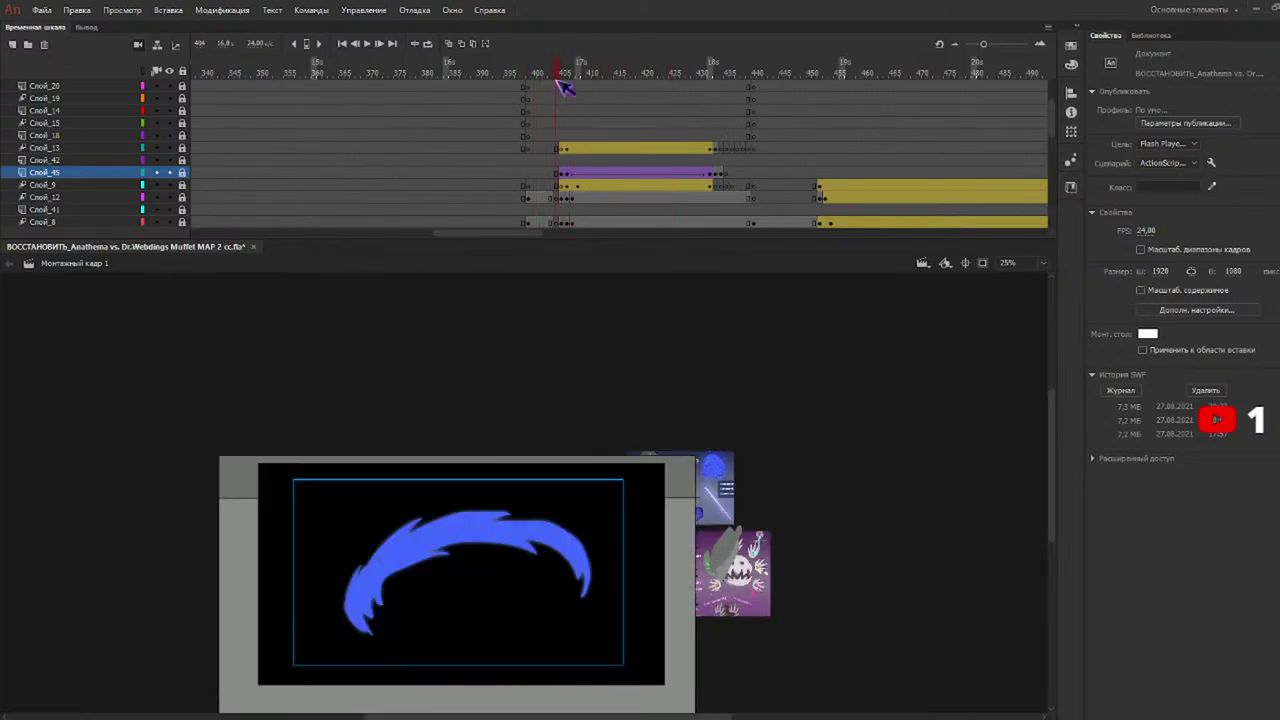
Create a new layer above Слой_13 and insert blank keyframes on it at frames 405 and 432.
click(100, 149)
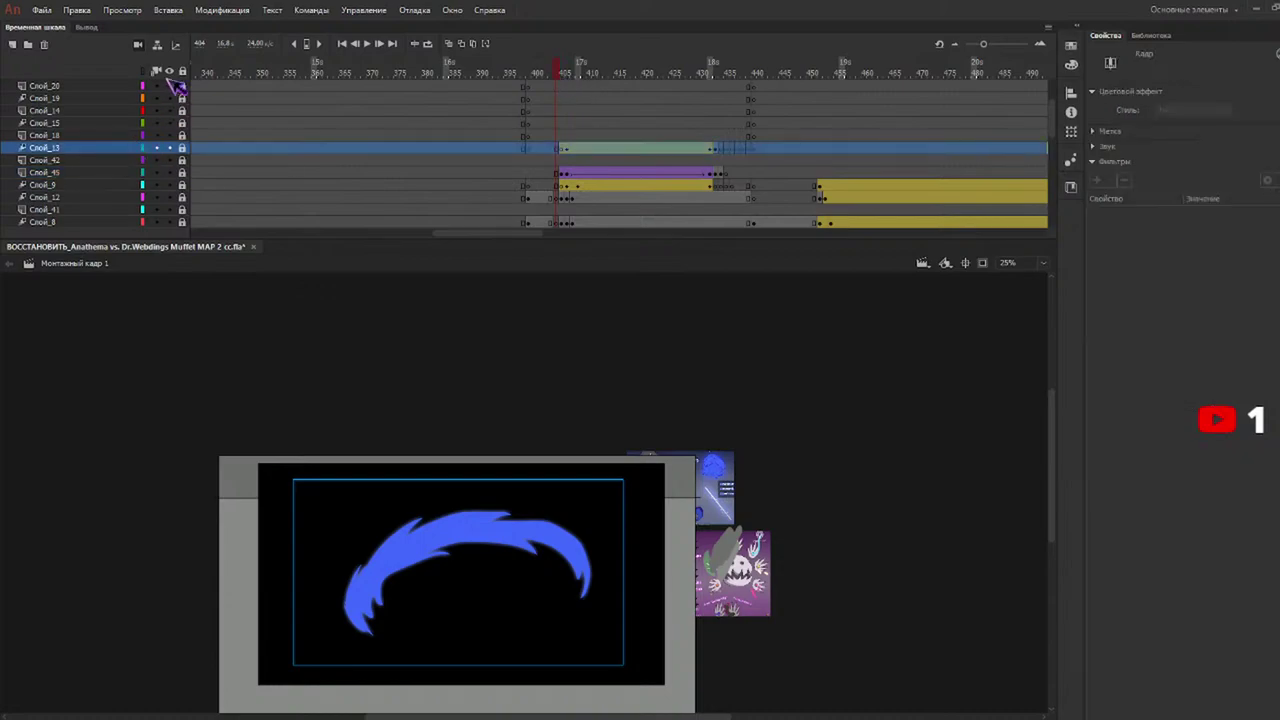
click(12, 44)
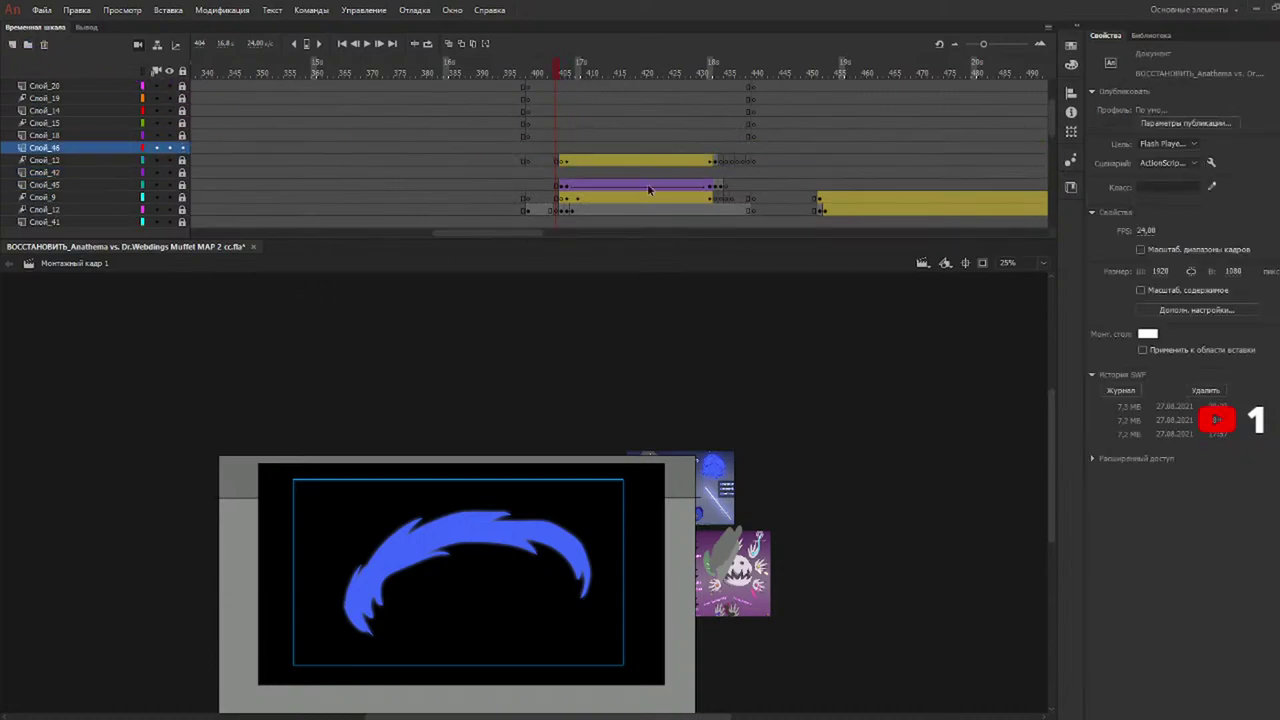
click(562, 151)
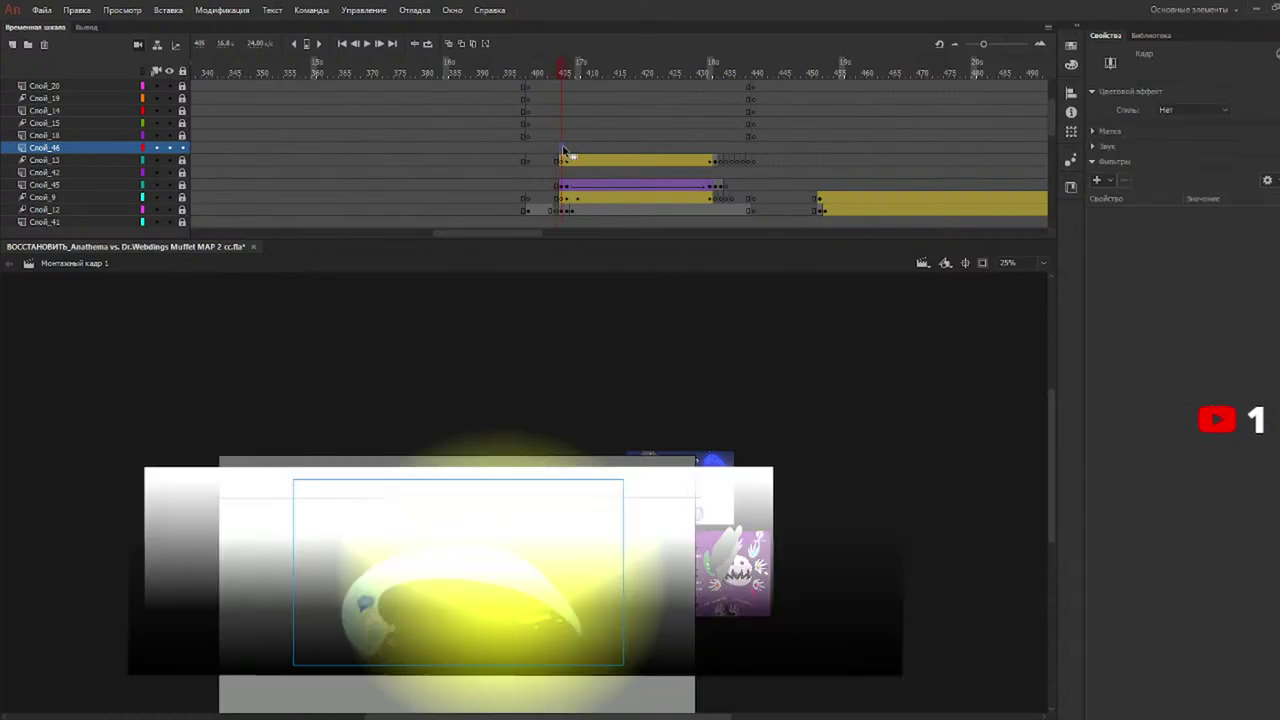
click(710, 150)
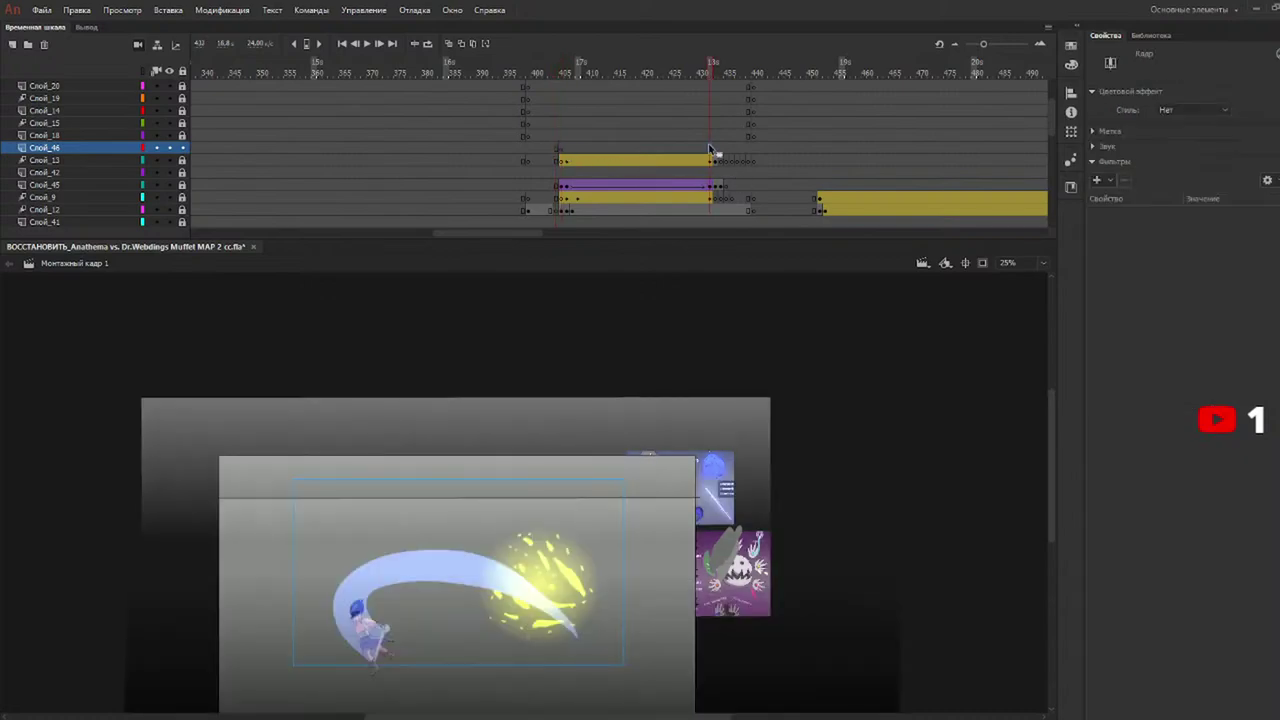
click(715, 158)
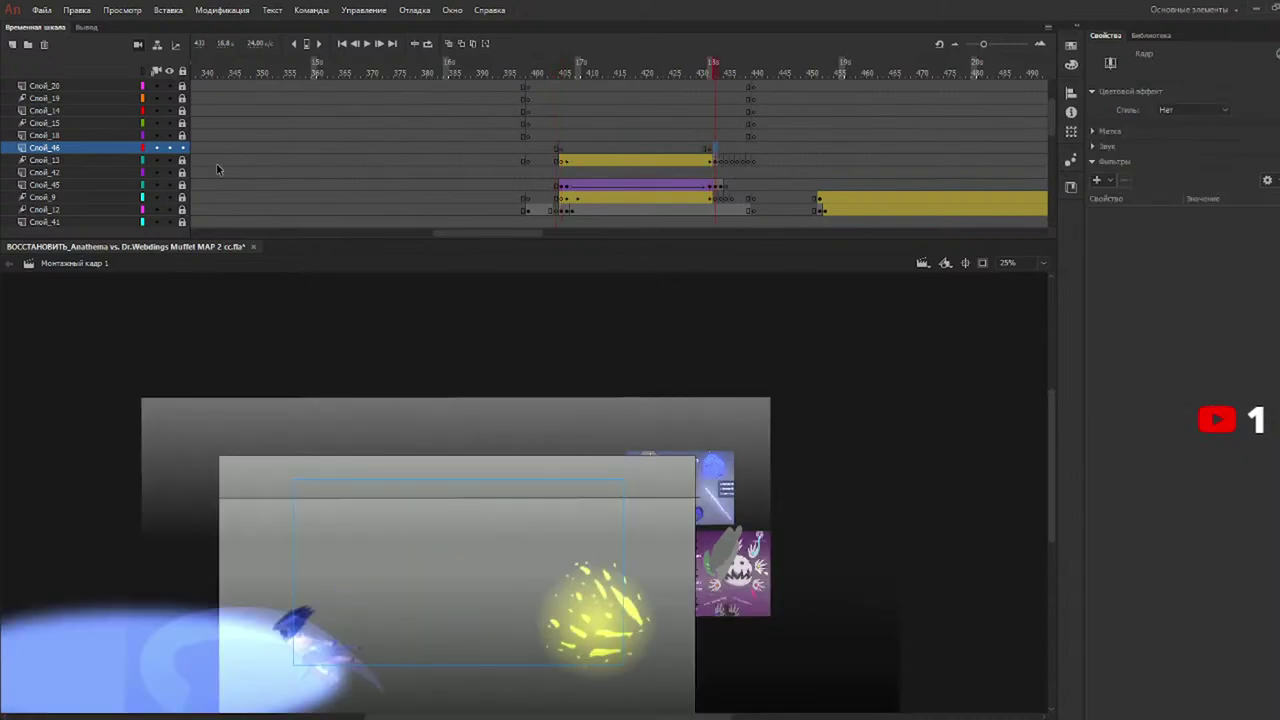
Delete the old blue light ellipse on Слой_13 at frame 433.
click(715, 160)
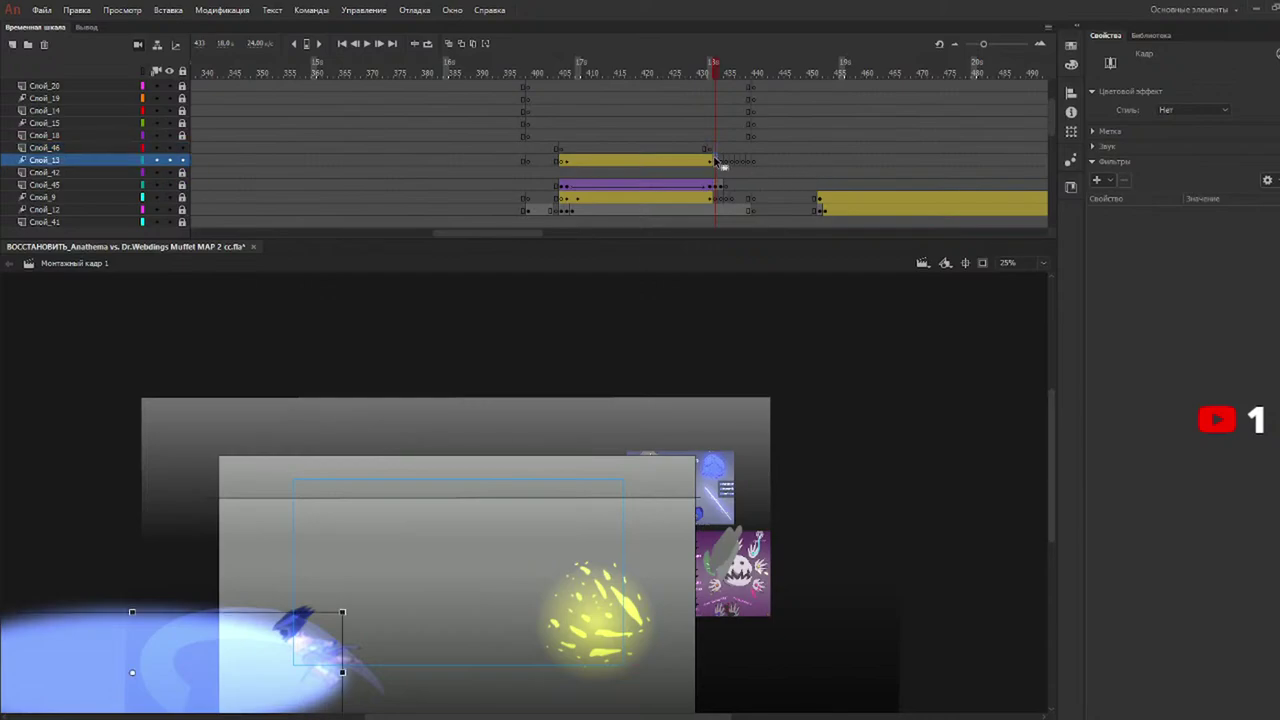
key(Delete)
Try to shift the whole blank frame span of Слой_46 so that it starts at frame 406.
click(714, 149)
drag(712, 146, 711, 150)
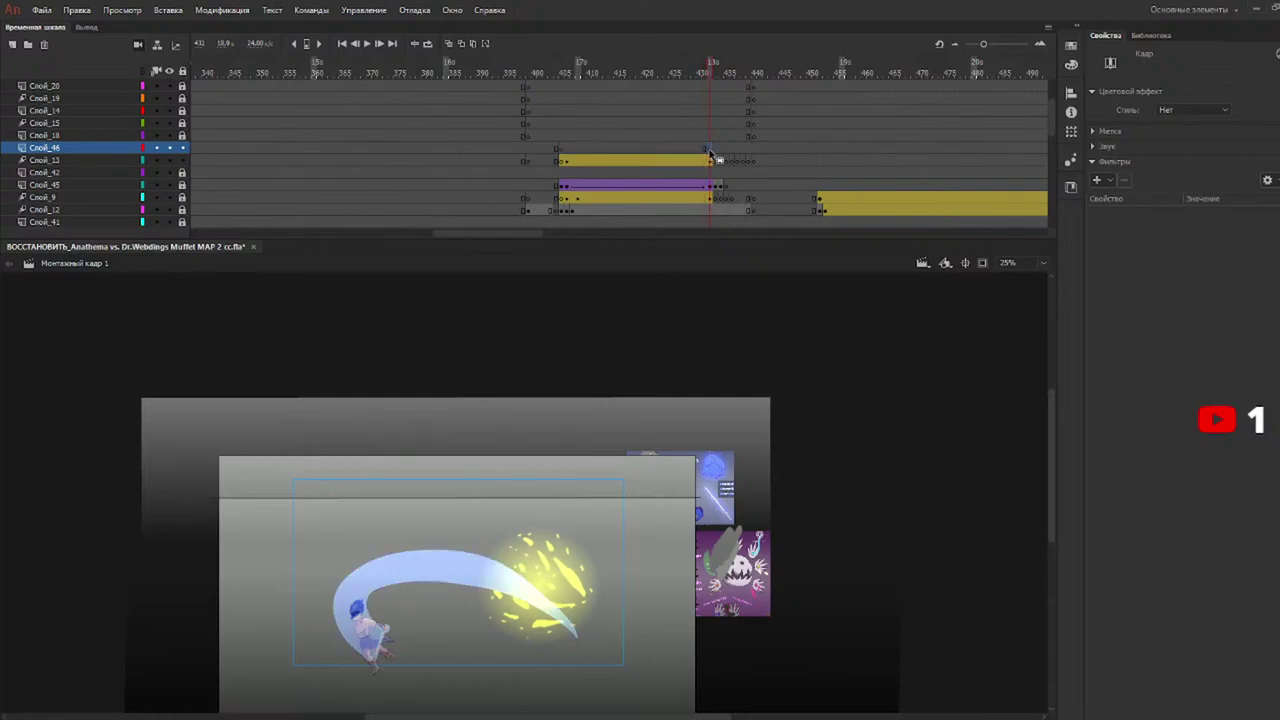
click(561, 151)
shift+click(562, 151)
drag(564, 151, 567, 150)
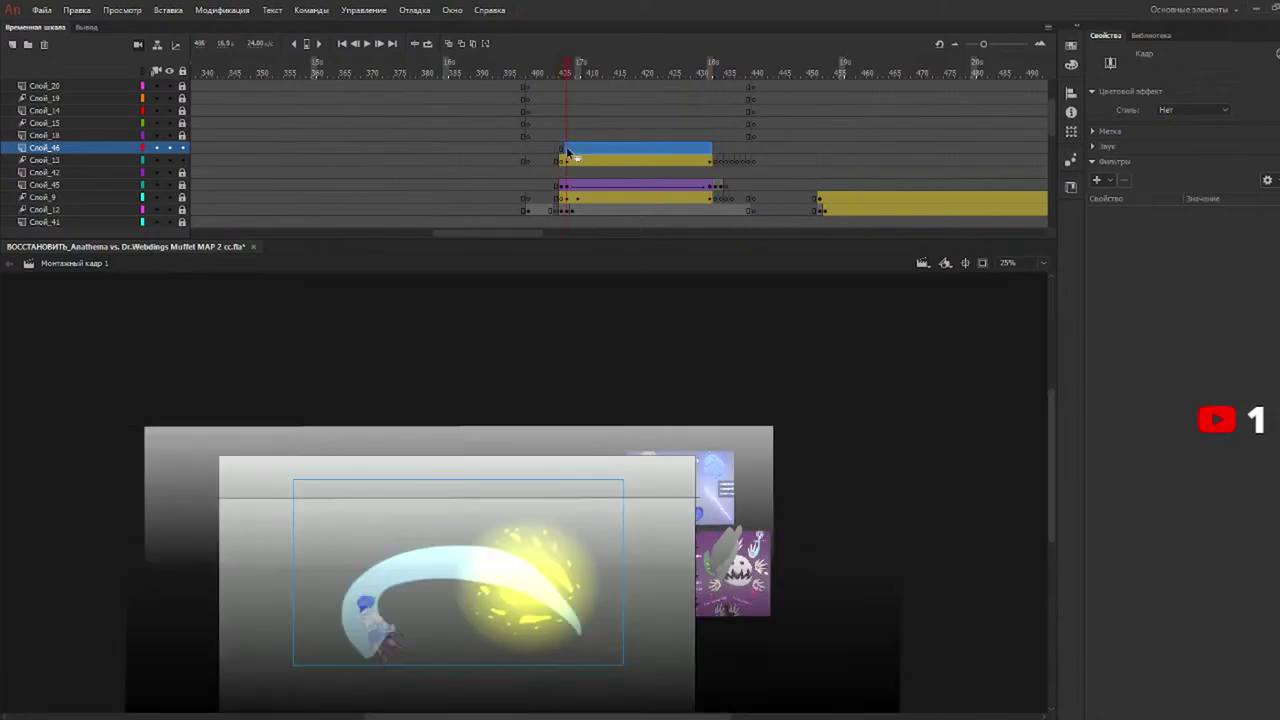
key(ctrl+z)
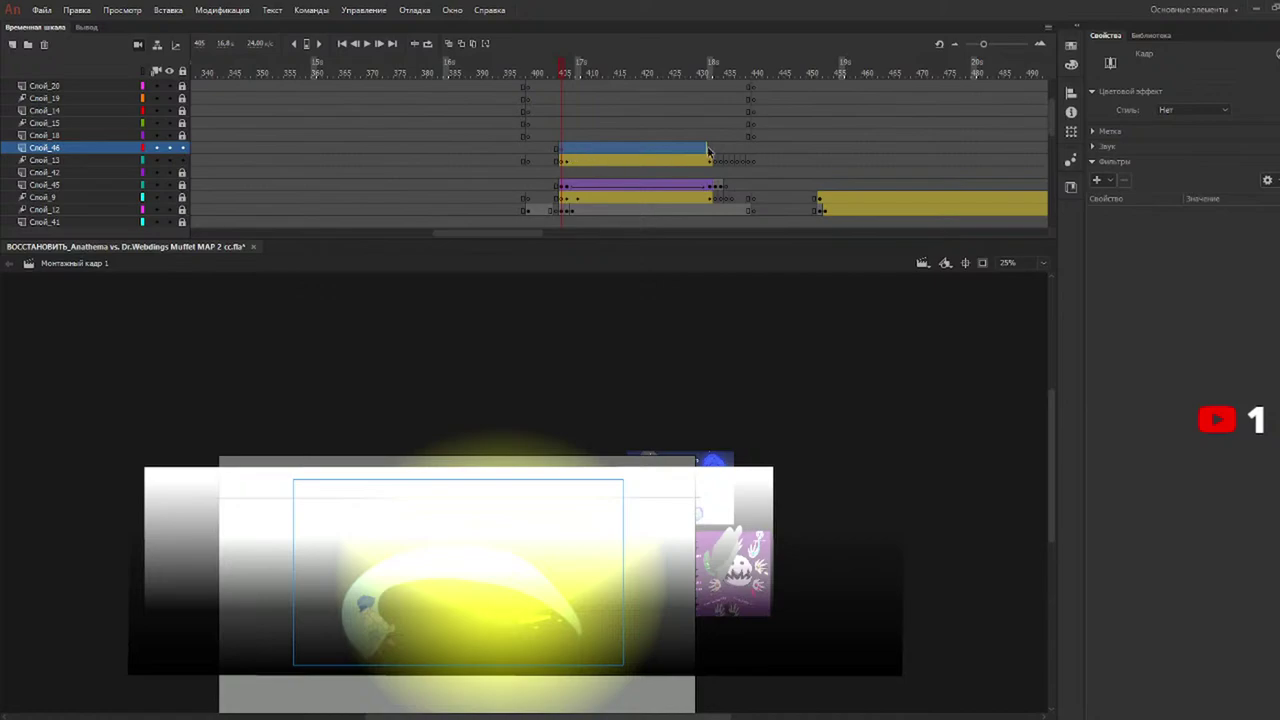
Adjust the blank keyframes on Слой_46 so the span starts at frame 406 and the closing keyframe sits at frame 433.
click(715, 151)
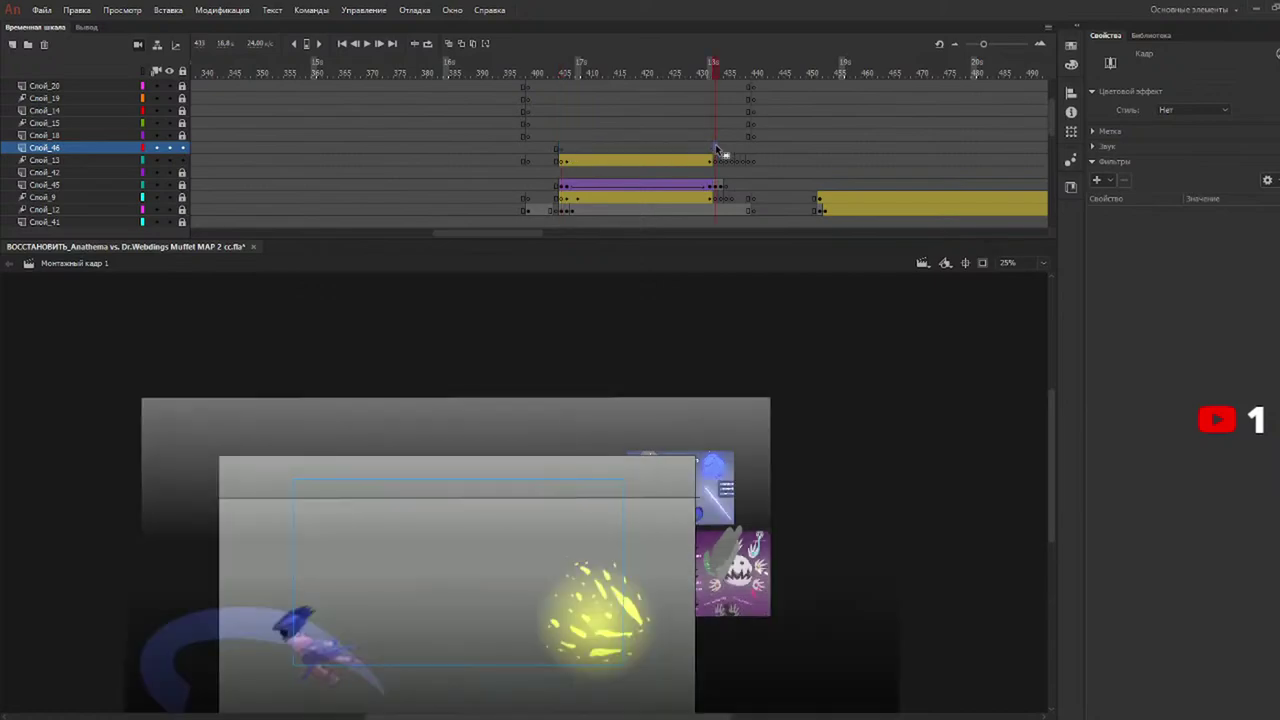
click(709, 74)
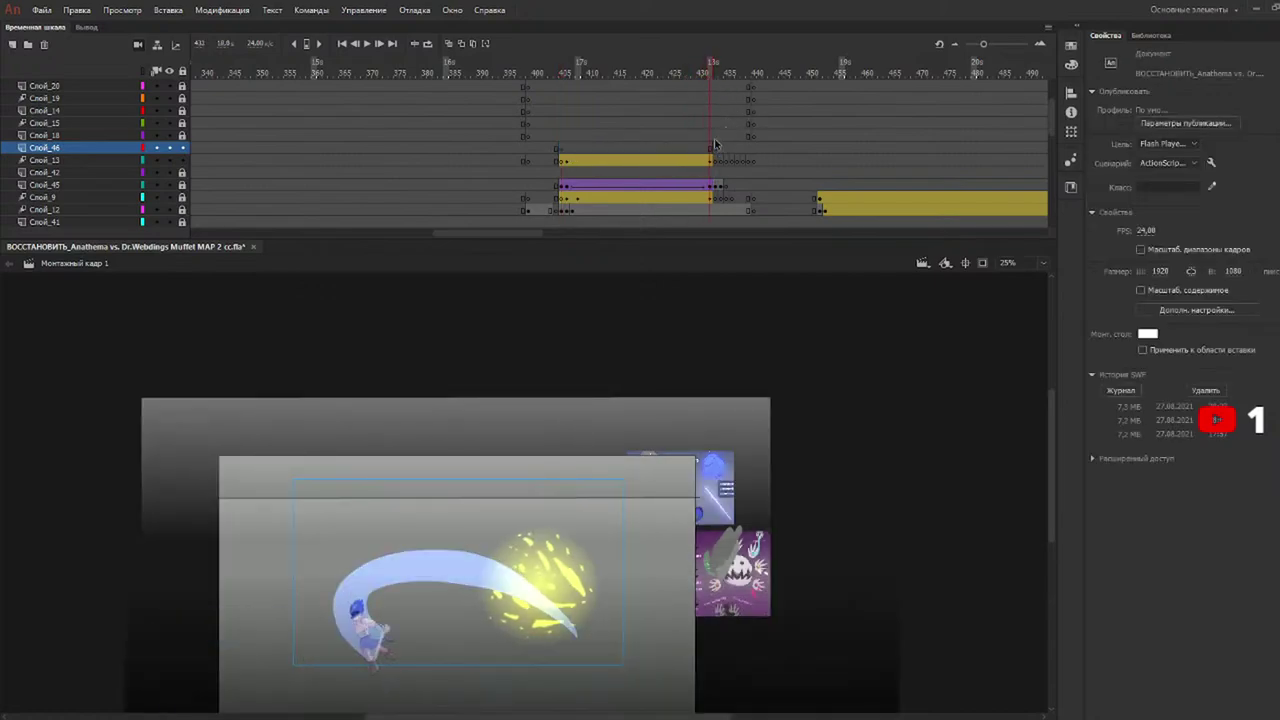
click(563, 152)
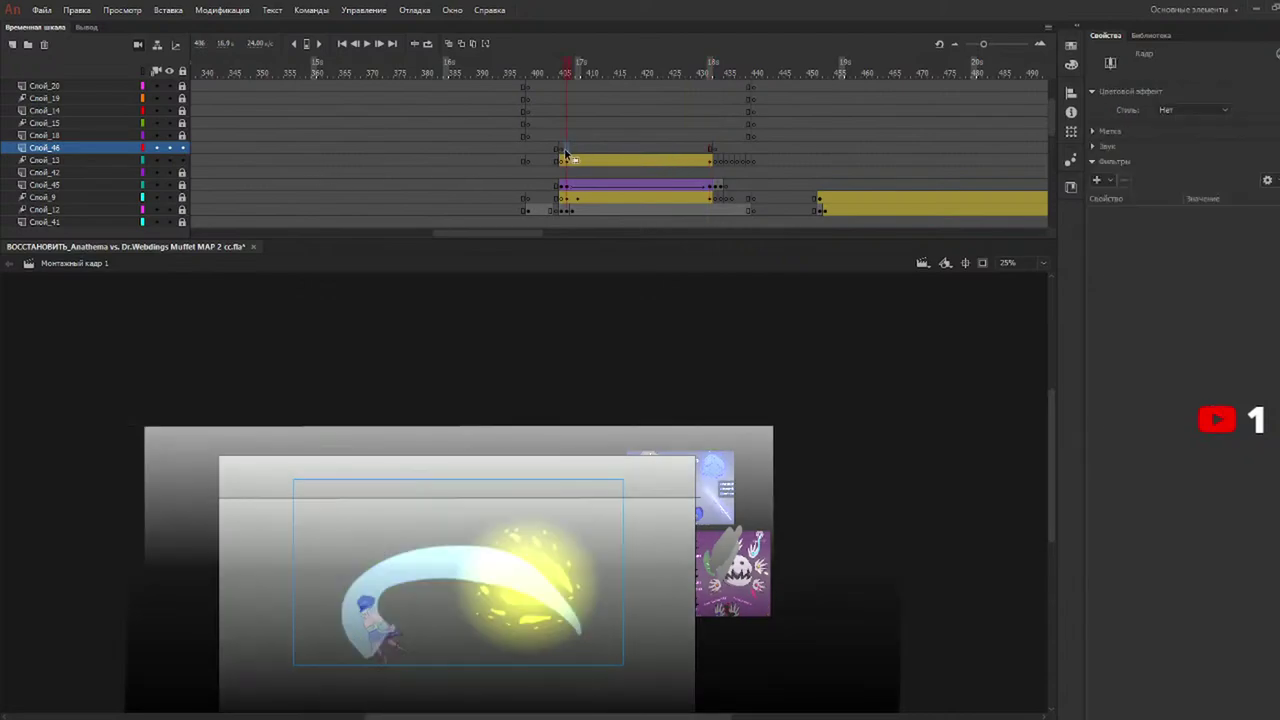
Look through the library's symbol previews for a blue slash shape to use as the glow on Слой_46.
click(1145, 36)
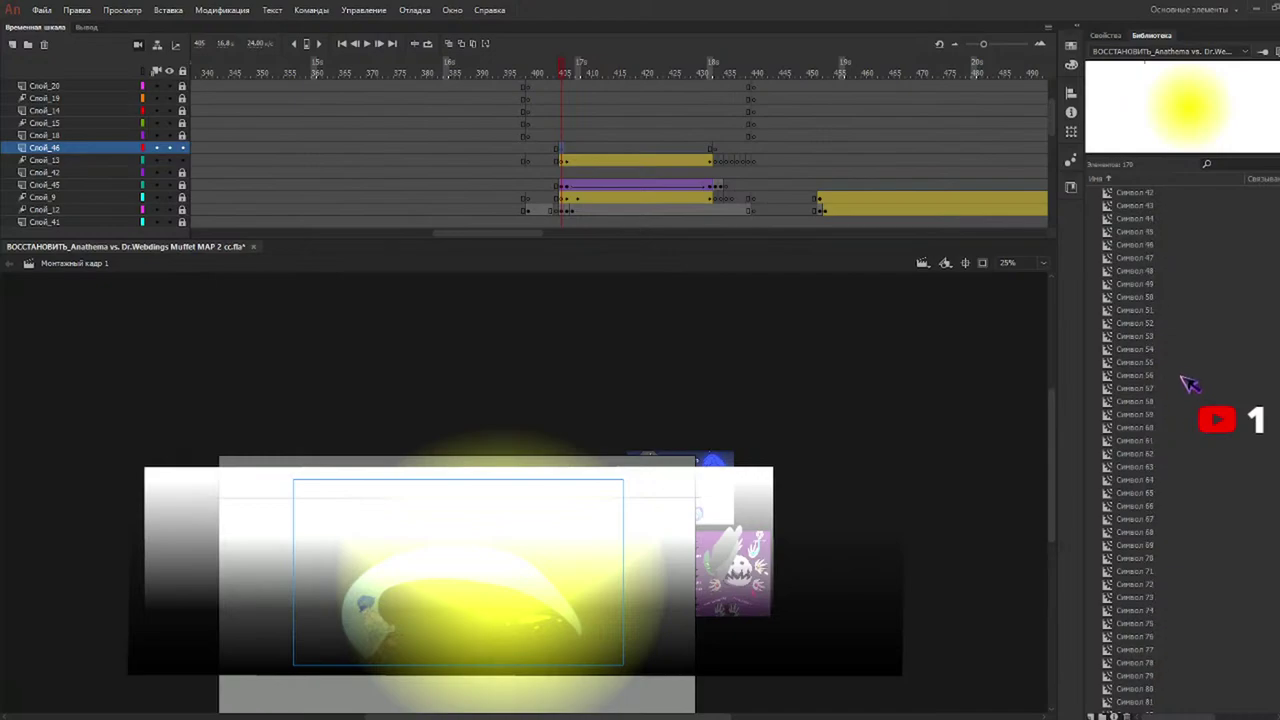
scroll(1171, 514, up, 6)
click(1157, 455)
click(1155, 430)
scroll(1157, 443, down, 4)
click(1157, 467)
click(1154, 440)
click(1158, 503)
click(1192, 545)
click(1193, 610)
click(1194, 646)
scroll(1180, 530, down, 7)
click(1160, 443)
click(1163, 507)
click(1166, 520)
click(1172, 533)
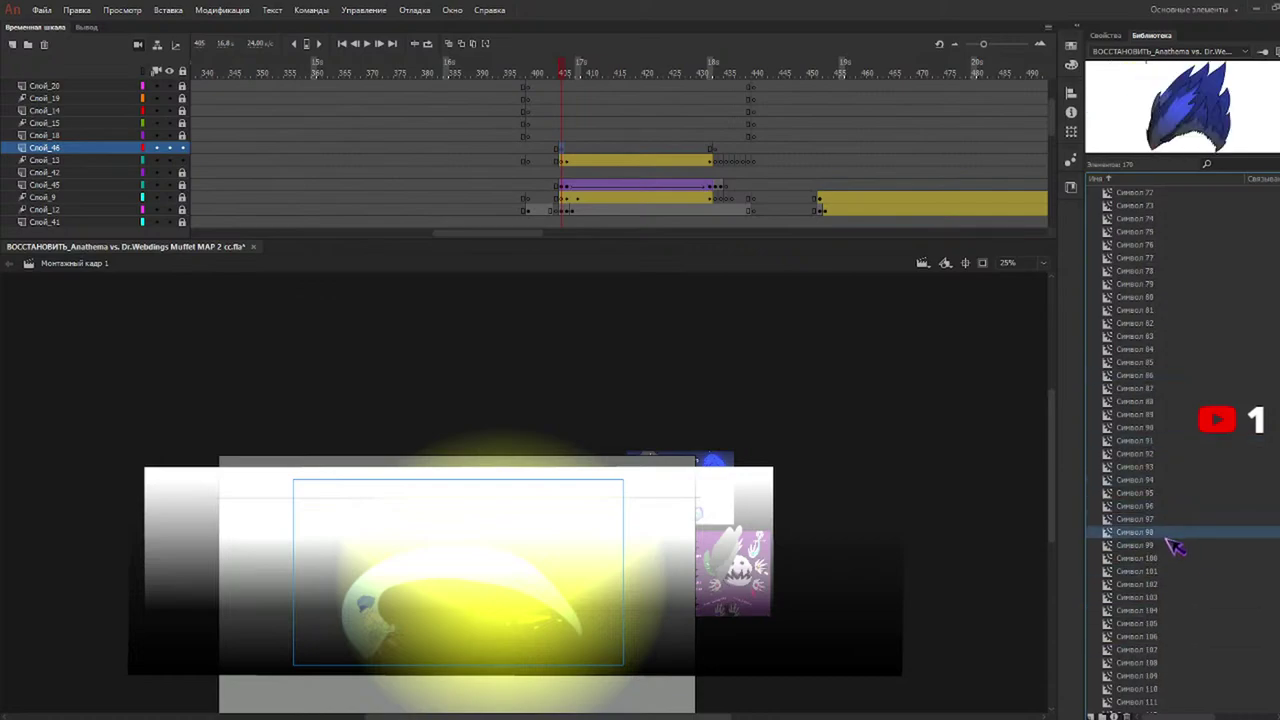
click(1173, 546)
click(1181, 559)
click(1190, 572)
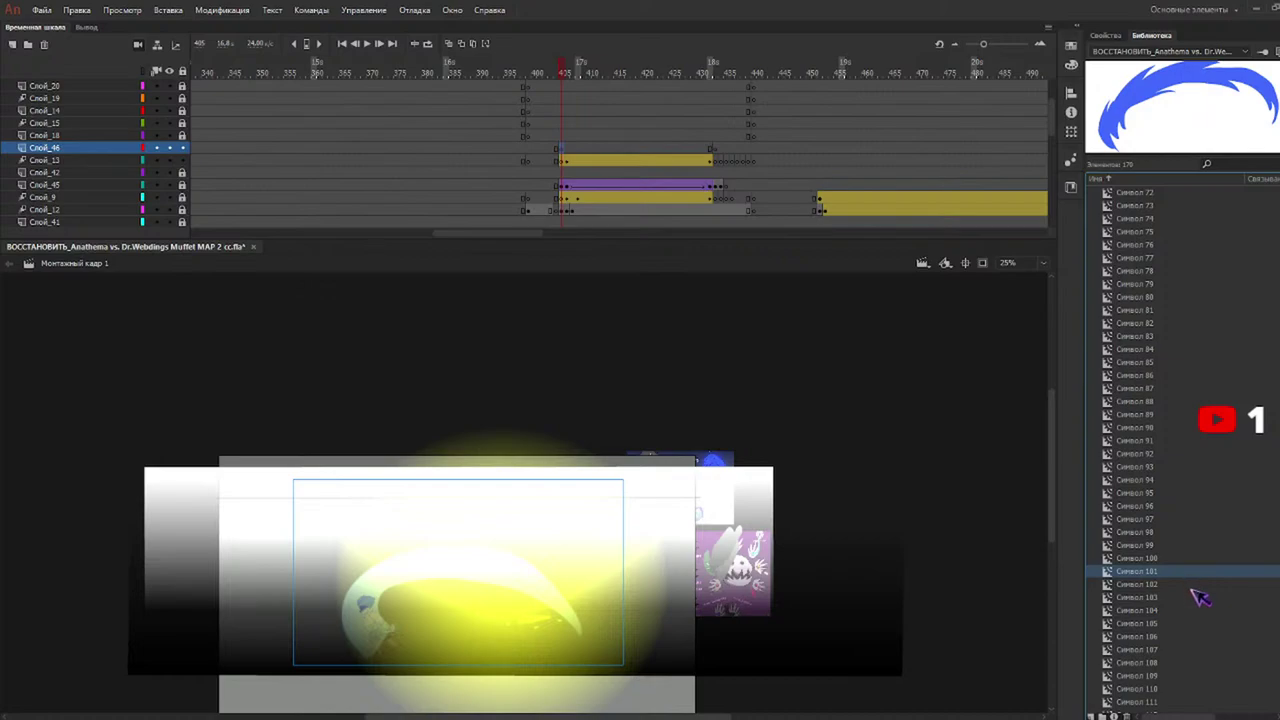
click(1191, 586)
click(1192, 598)
click(1191, 611)
click(1186, 586)
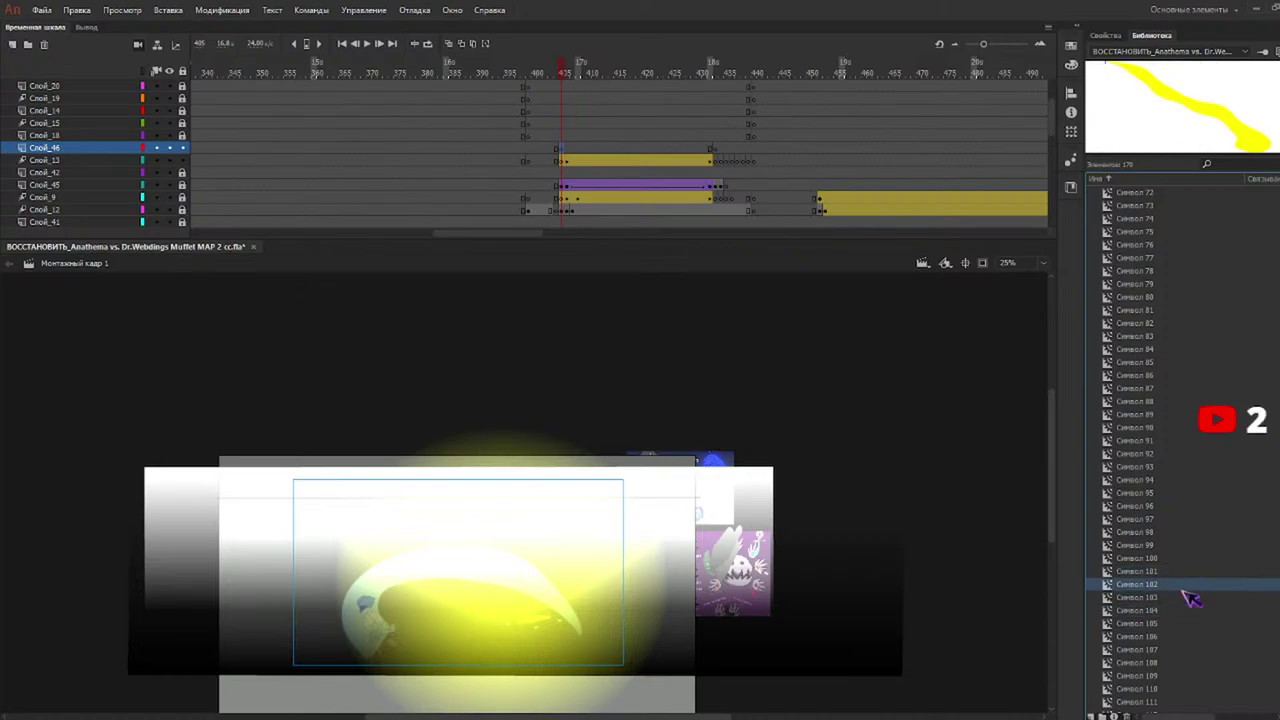
Place the blue slash Символ 101 on Слой_46 at frame 405, enlarge it to about 2079 × 1093, and tilt it over the old slash.
click(1175, 573)
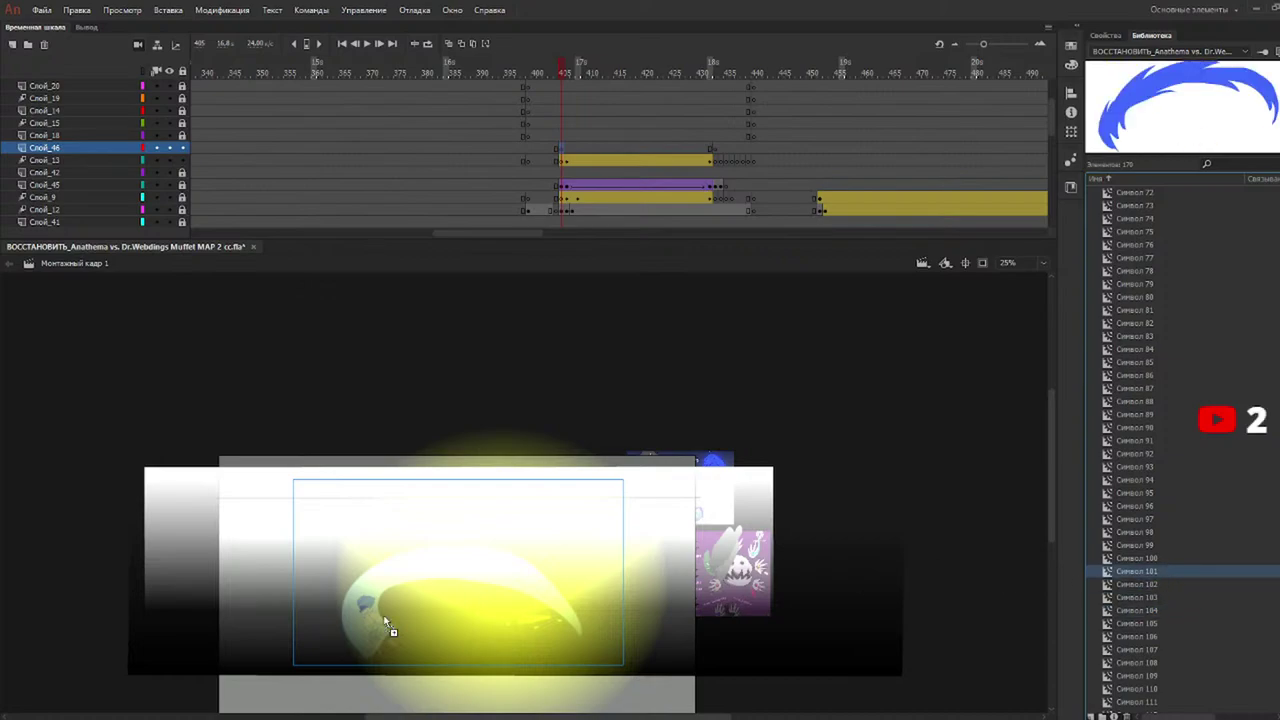
drag(381, 583, 504, 563)
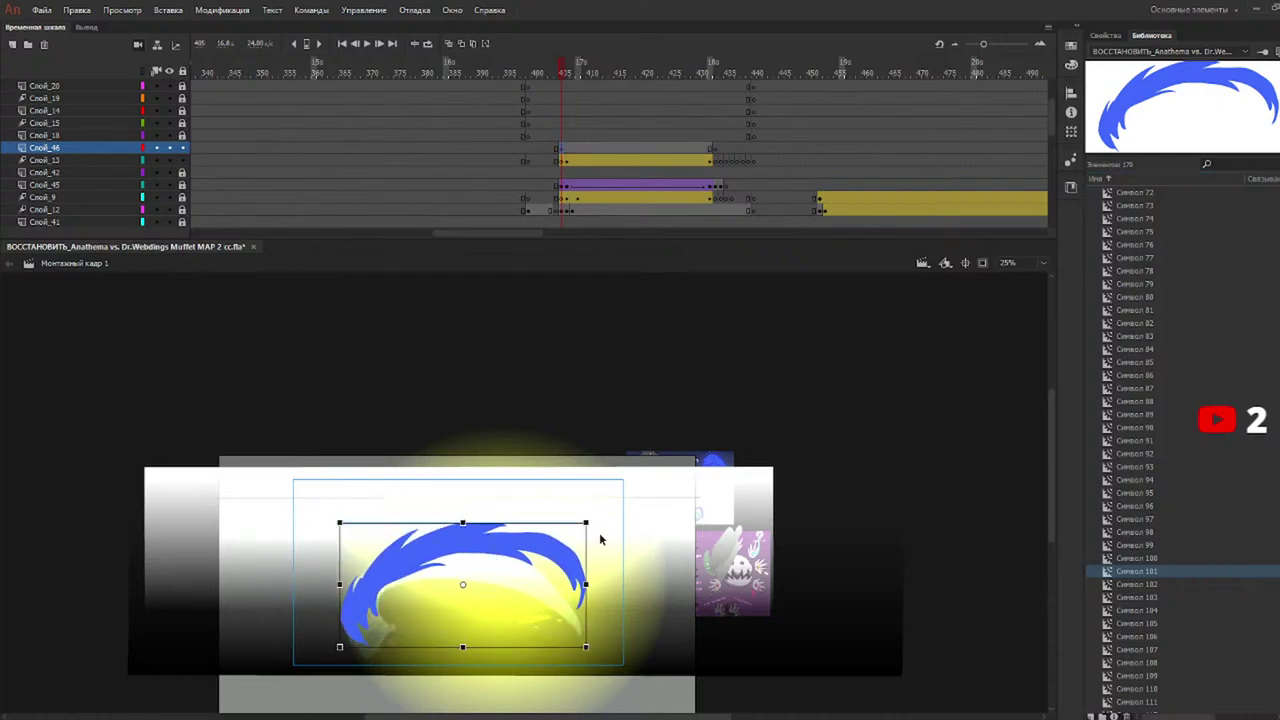
drag(597, 539, 632, 490)
drag(502, 530, 534, 500)
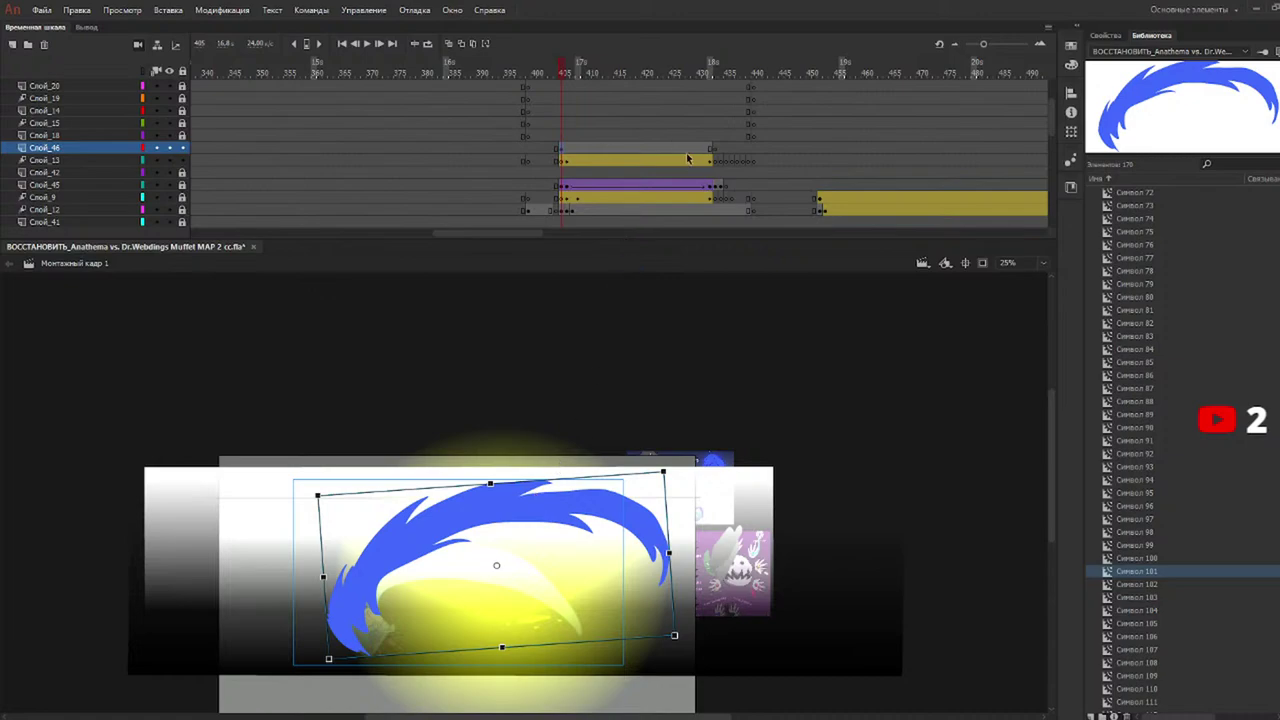
Set the blue slash instance's blending to Сложение and check the look at frame 432.
click(1117, 36)
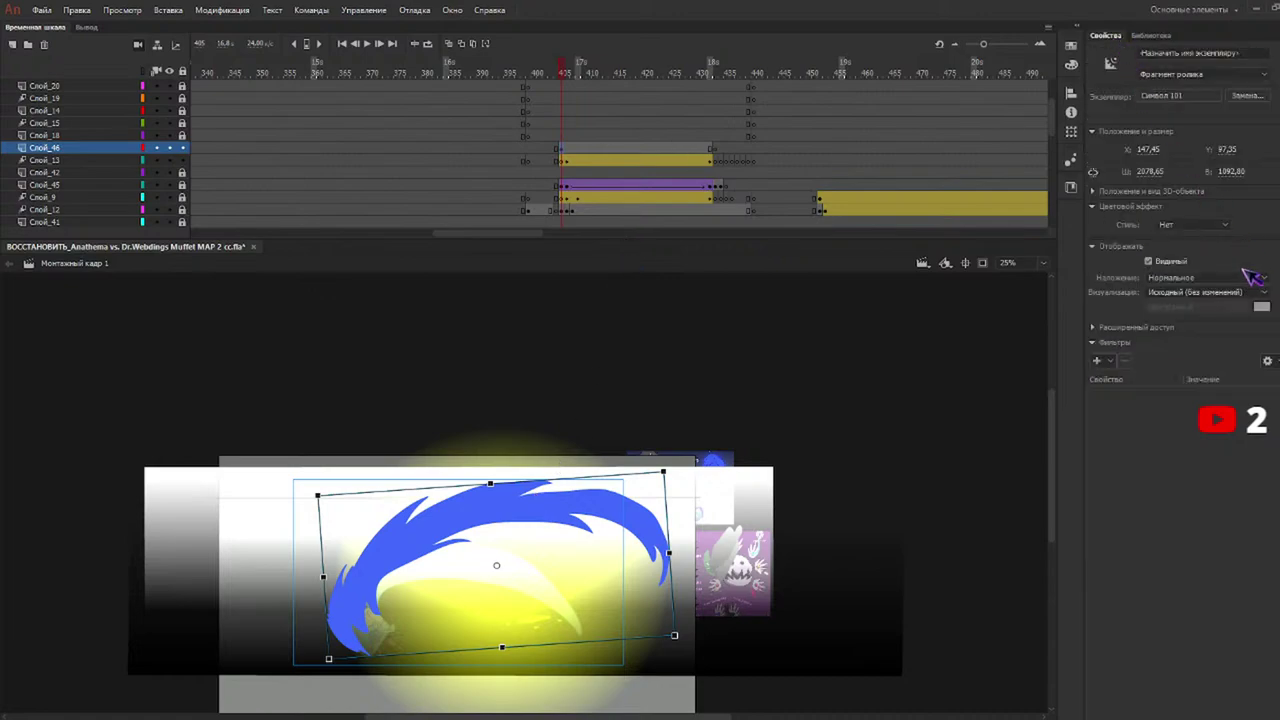
click(1219, 434)
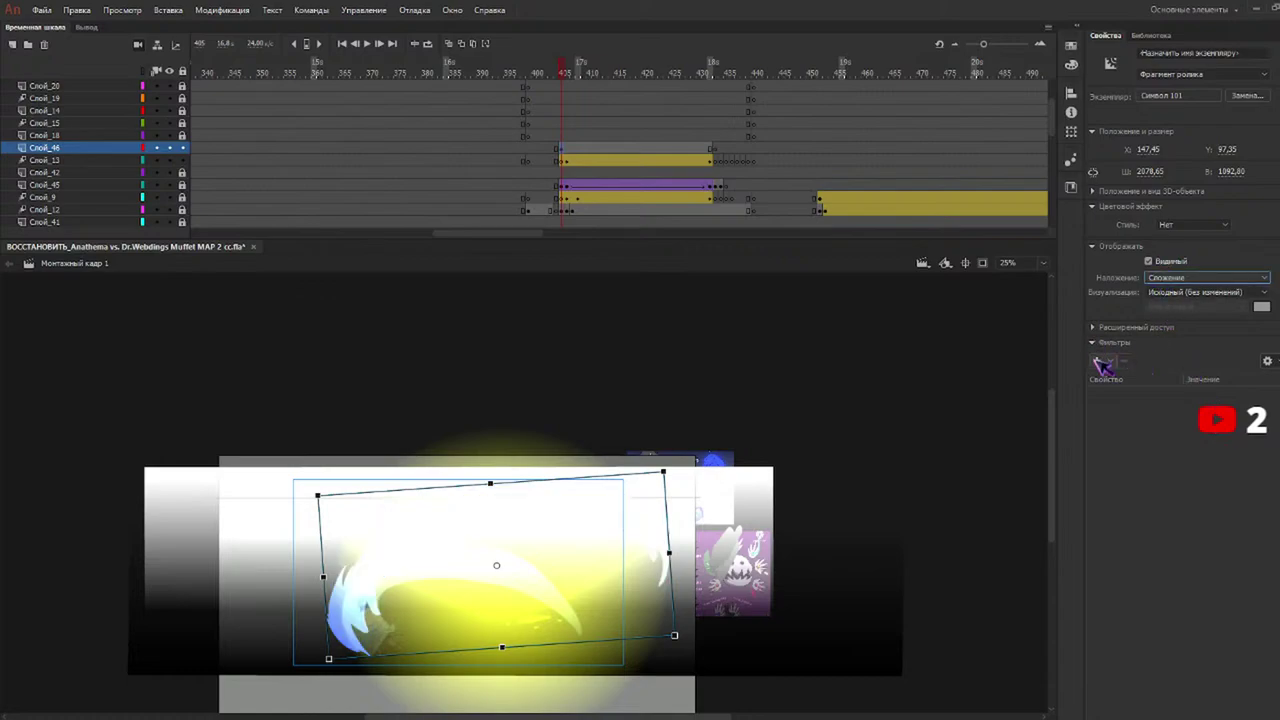
drag(686, 72, 718, 79)
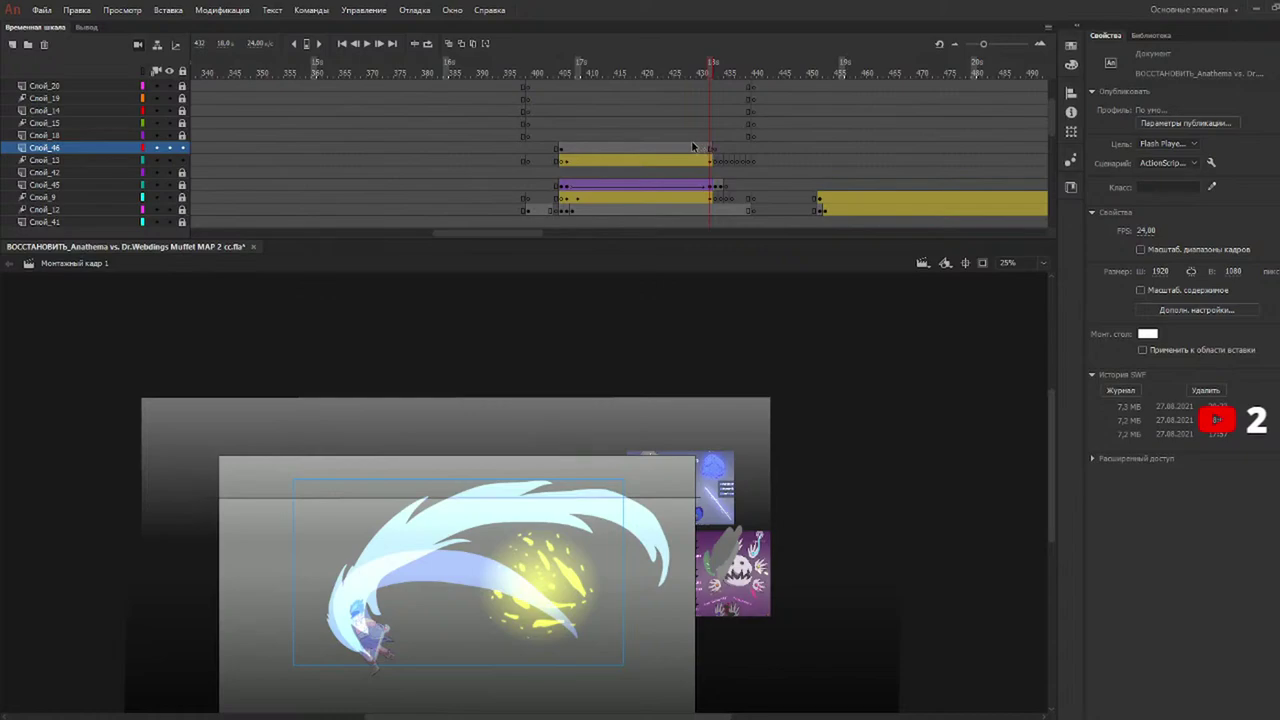
Add a high-quality Размытие filter of 13 px in X and Y to the blue slash at frame 405.
click(563, 152)
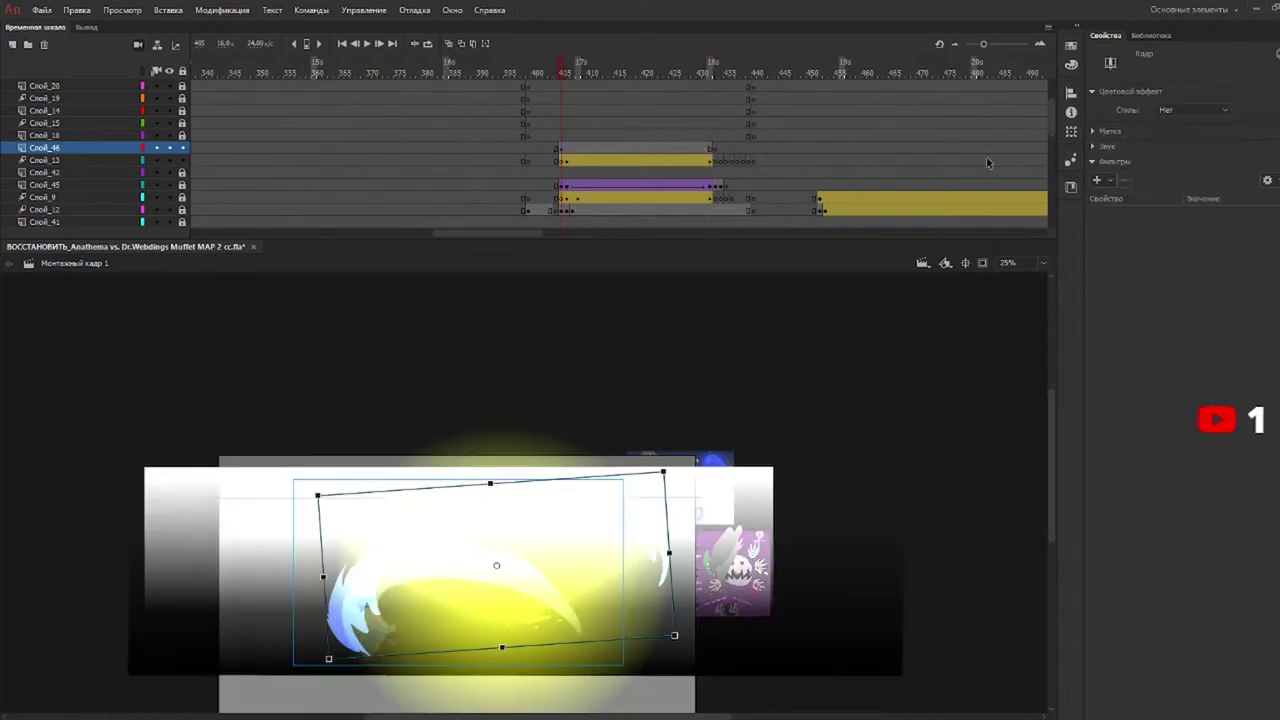
click(365, 586)
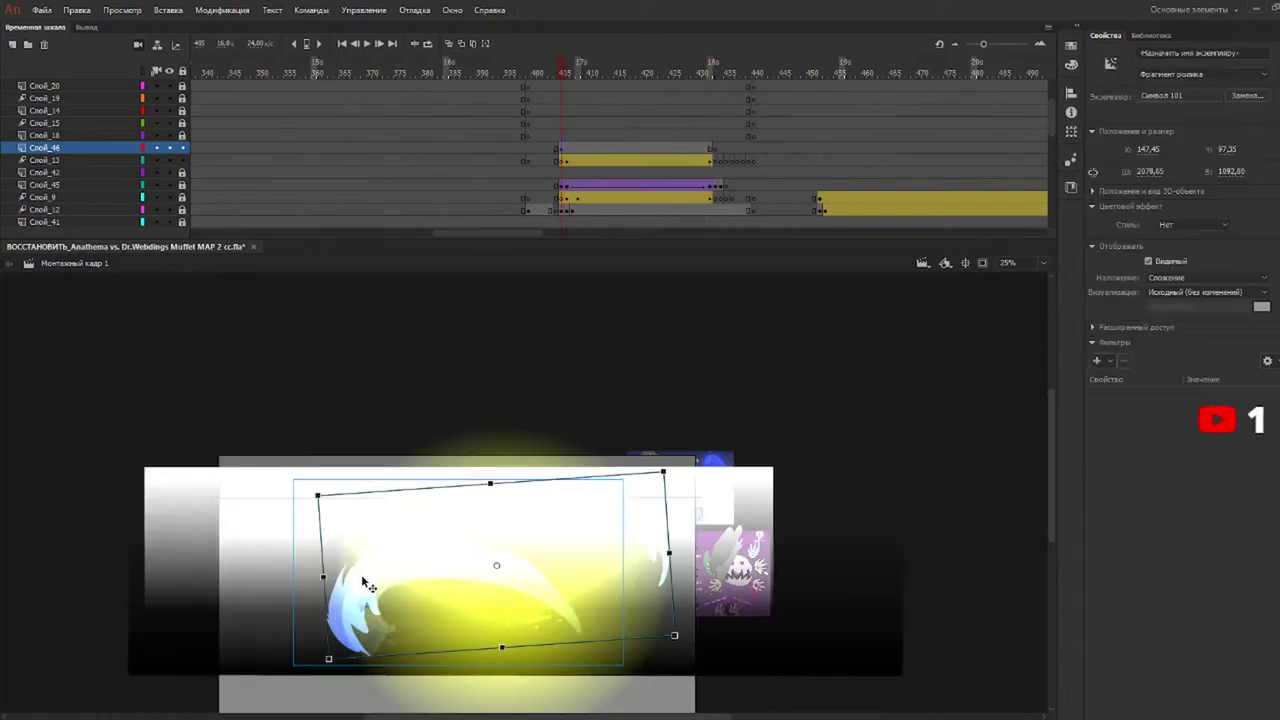
click(1134, 391)
click(1215, 435)
click(1220, 470)
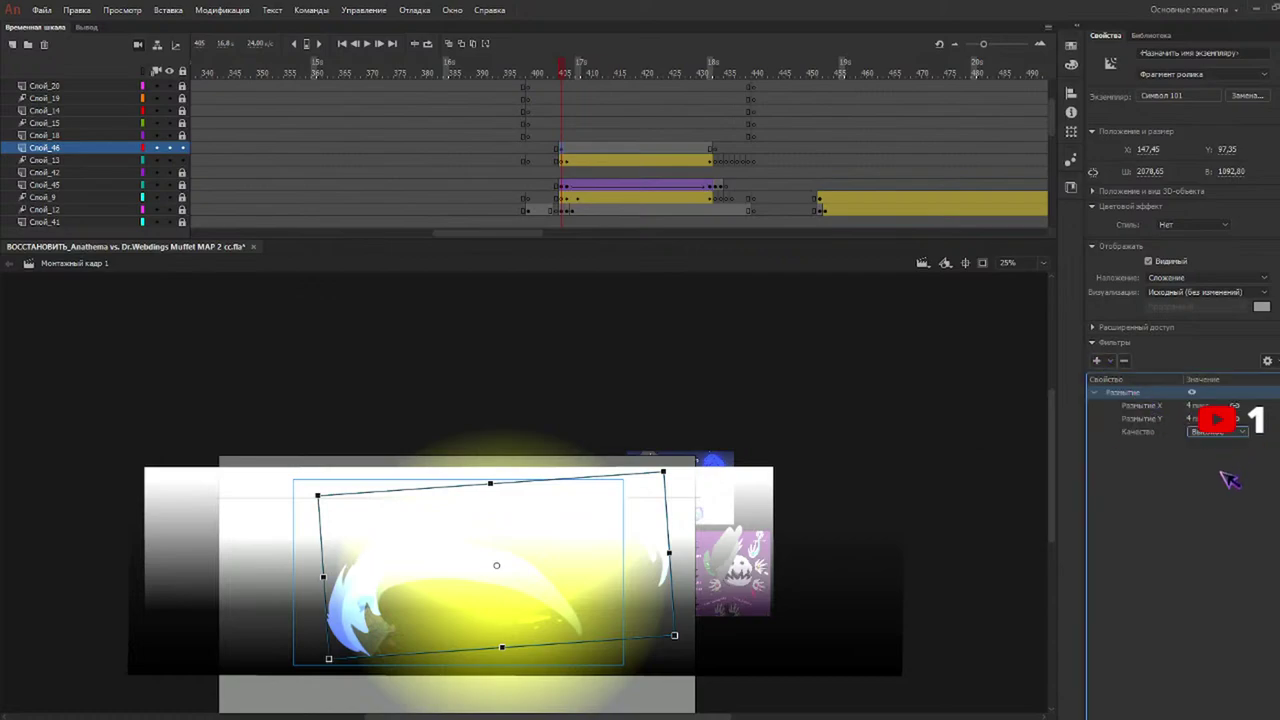
drag(1190, 405, 1199, 400)
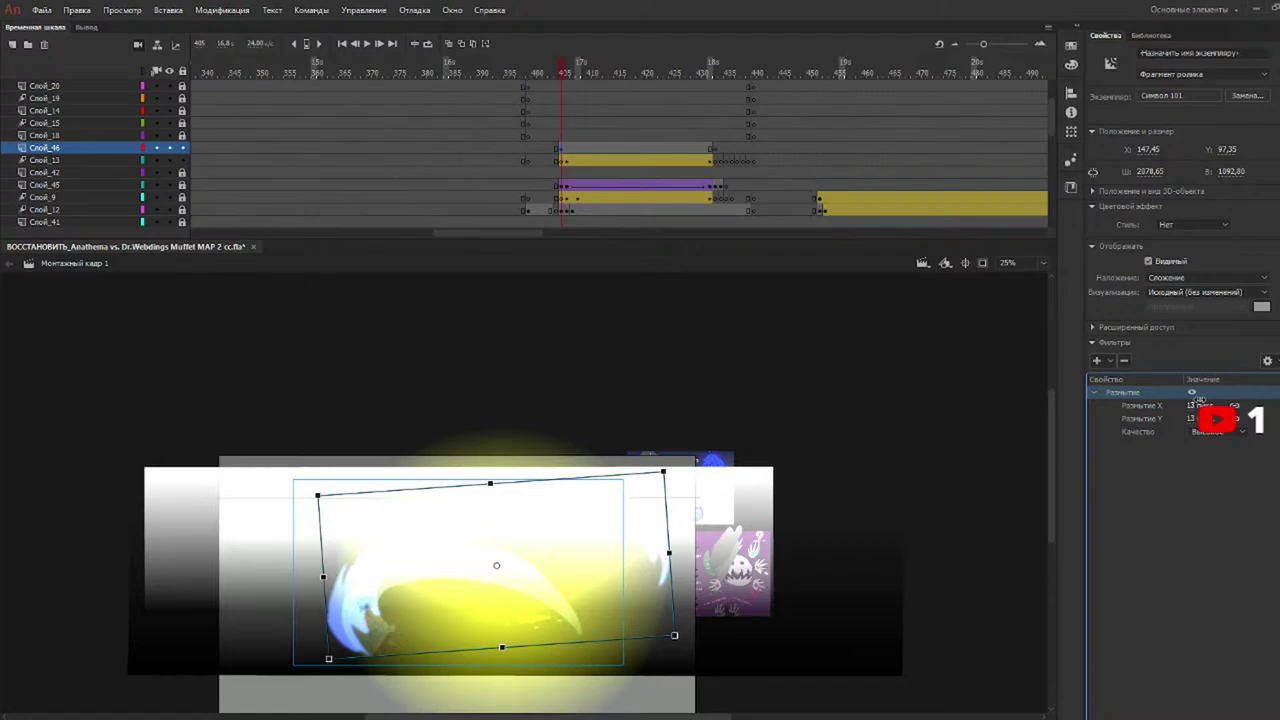
Create a classic tween on Слой_46 across the slash's frame span up to frame 432.
drag(688, 78, 707, 90)
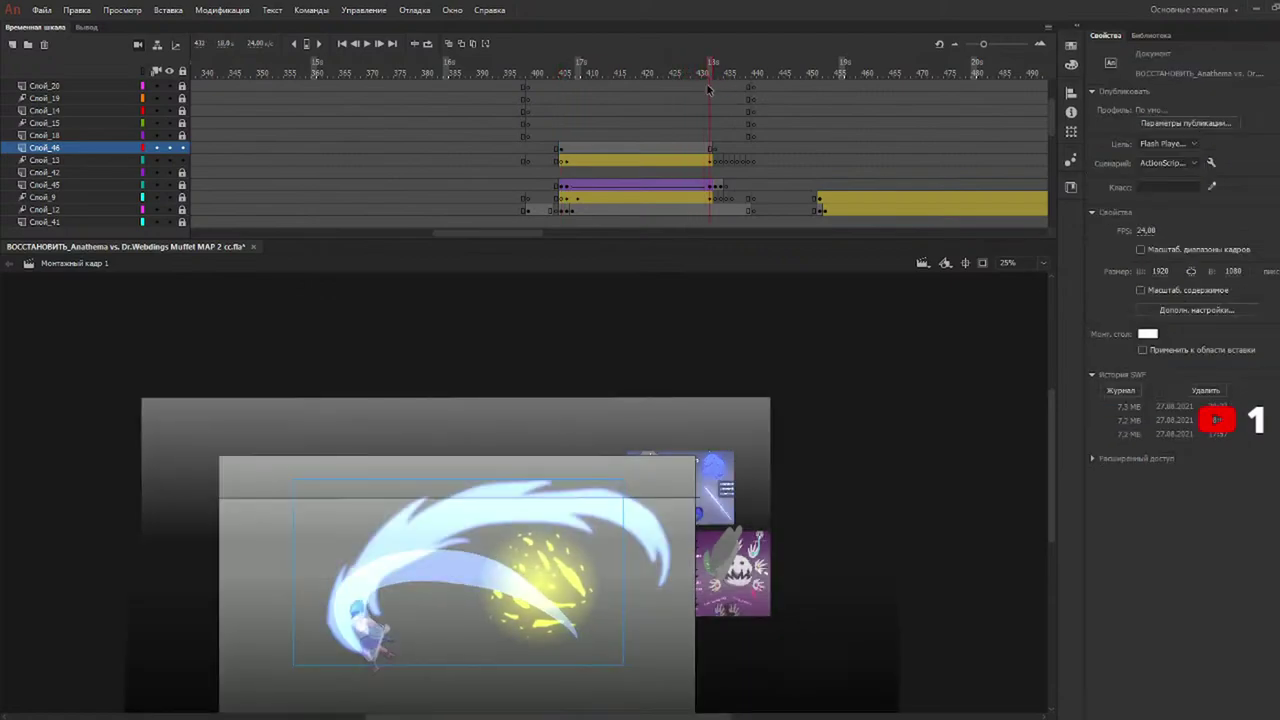
click(709, 148)
drag(682, 74, 711, 77)
right_click(709, 150)
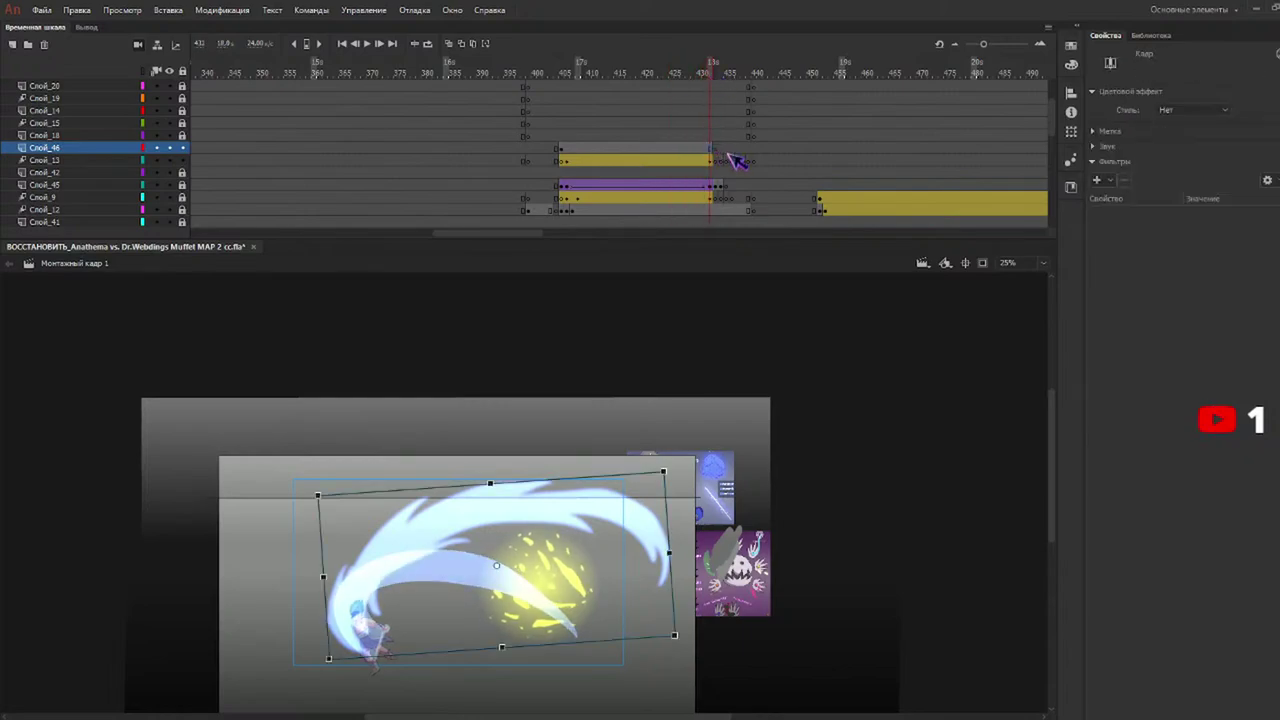
click(769, 191)
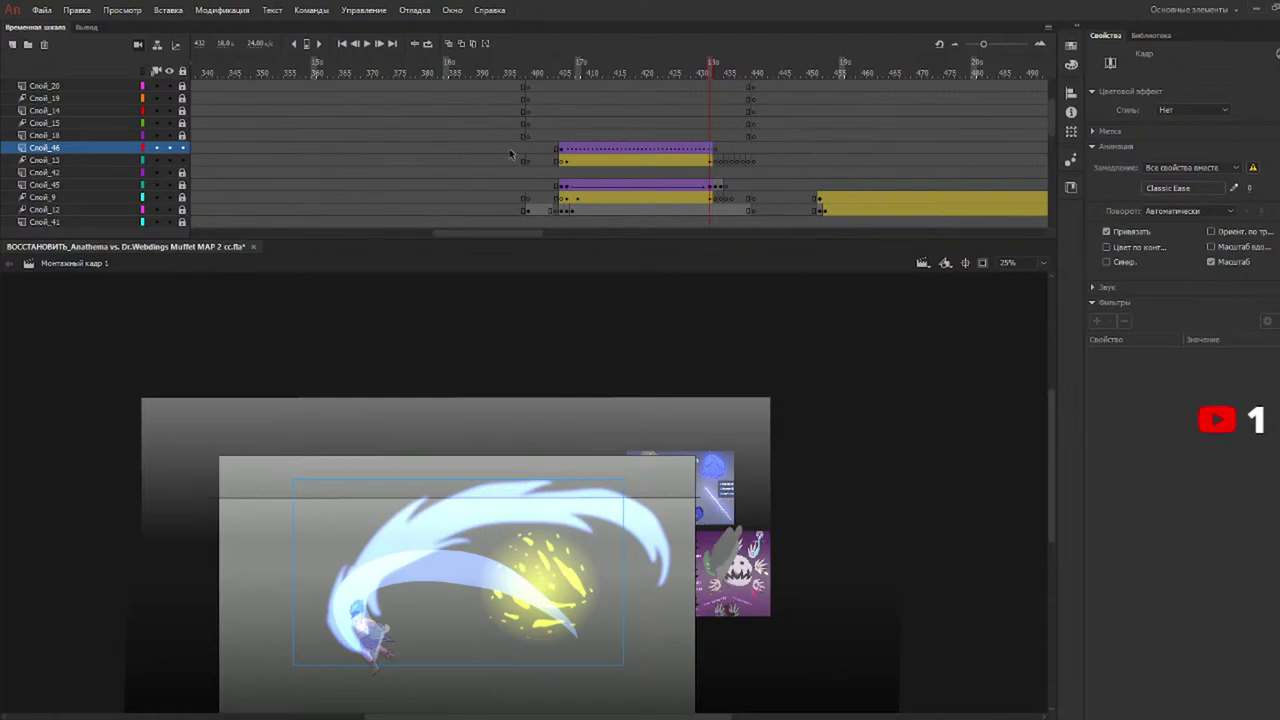
Stretch the blue slash at frame 405 upward and sideways to about 2353 × 1929.
click(562, 150)
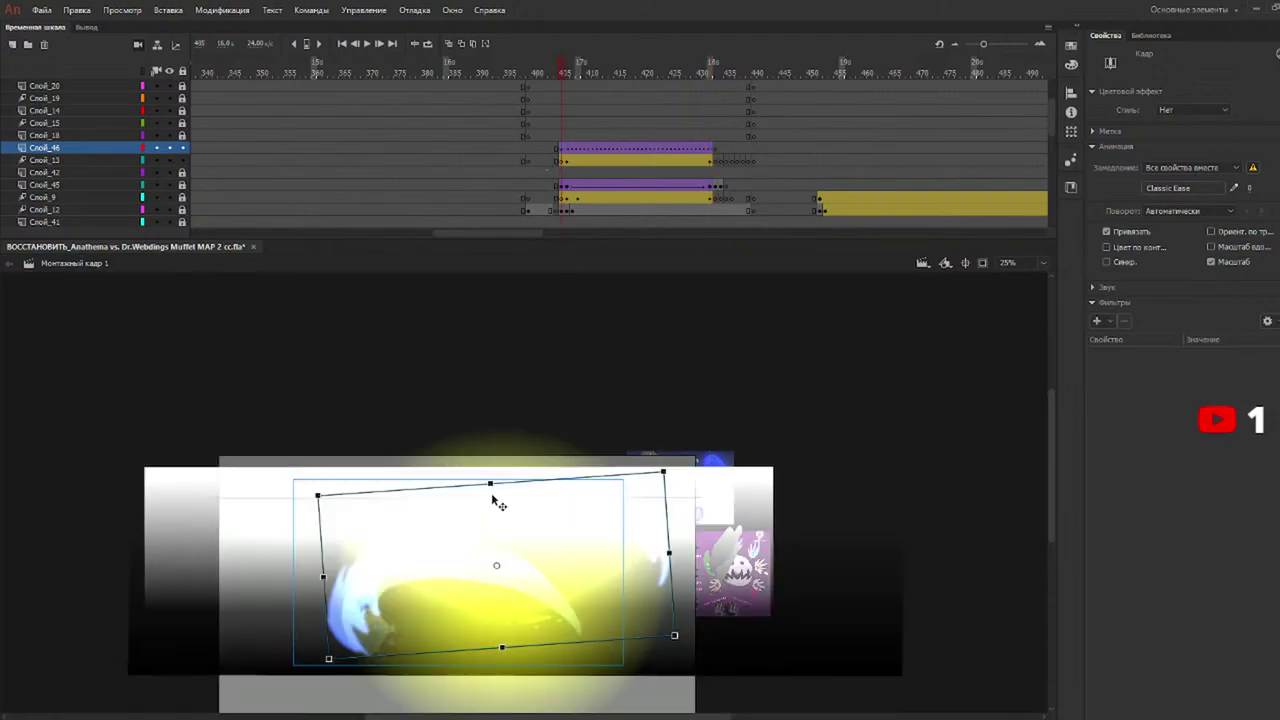
drag(491, 483, 470, 439)
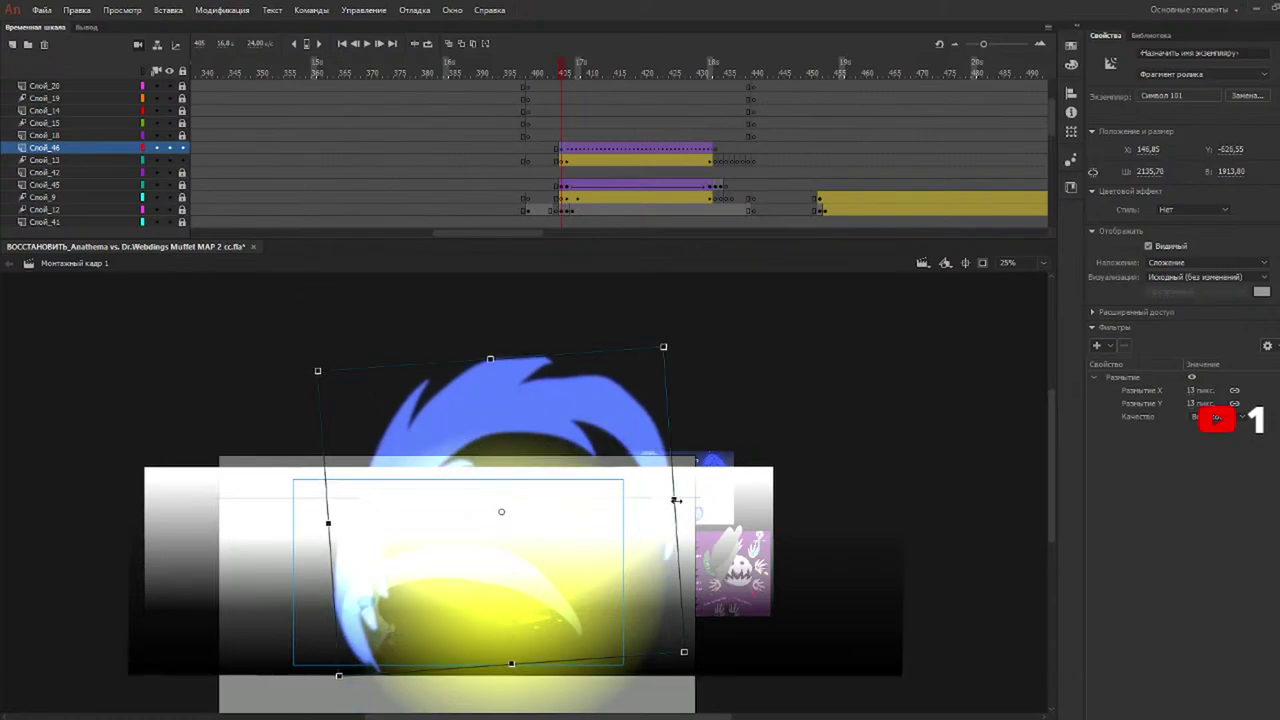
drag(674, 498, 710, 496)
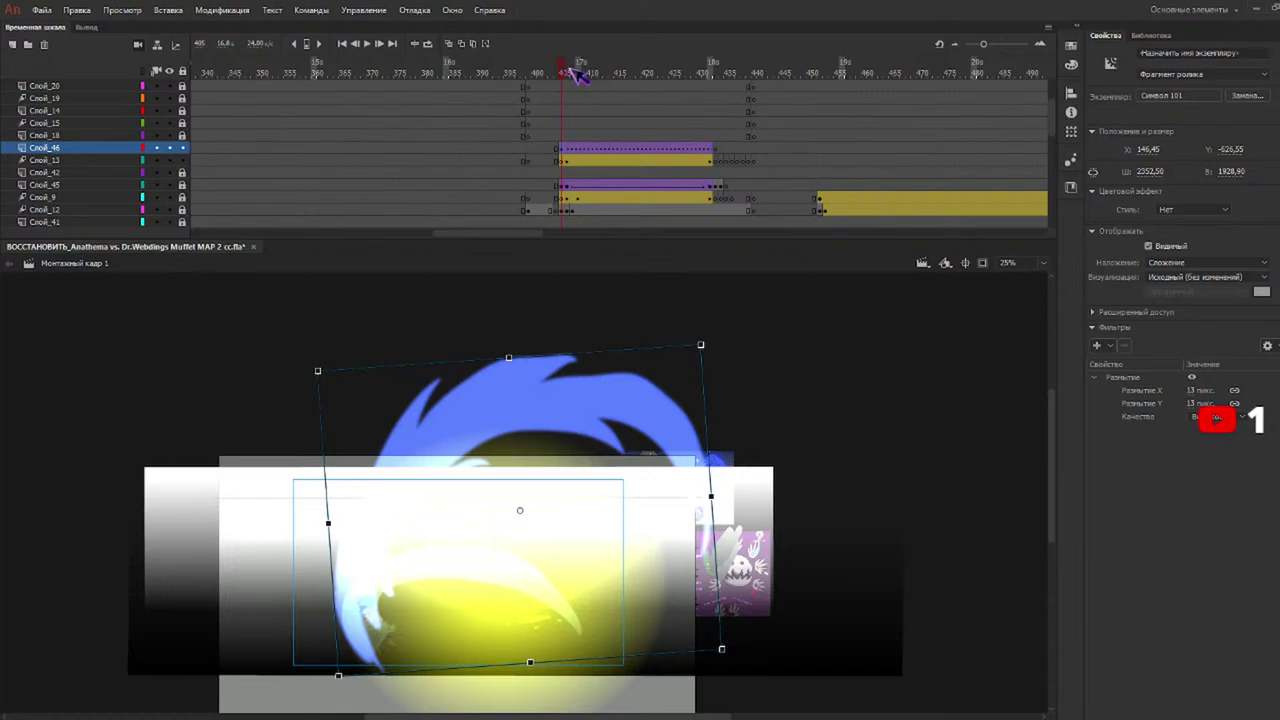
Keyframe the slash at frame 406, flatten it, move its pivot to the character, and rotate it down over the yellow splash, about 2476 × 1819.
click(573, 72)
click(478, 421)
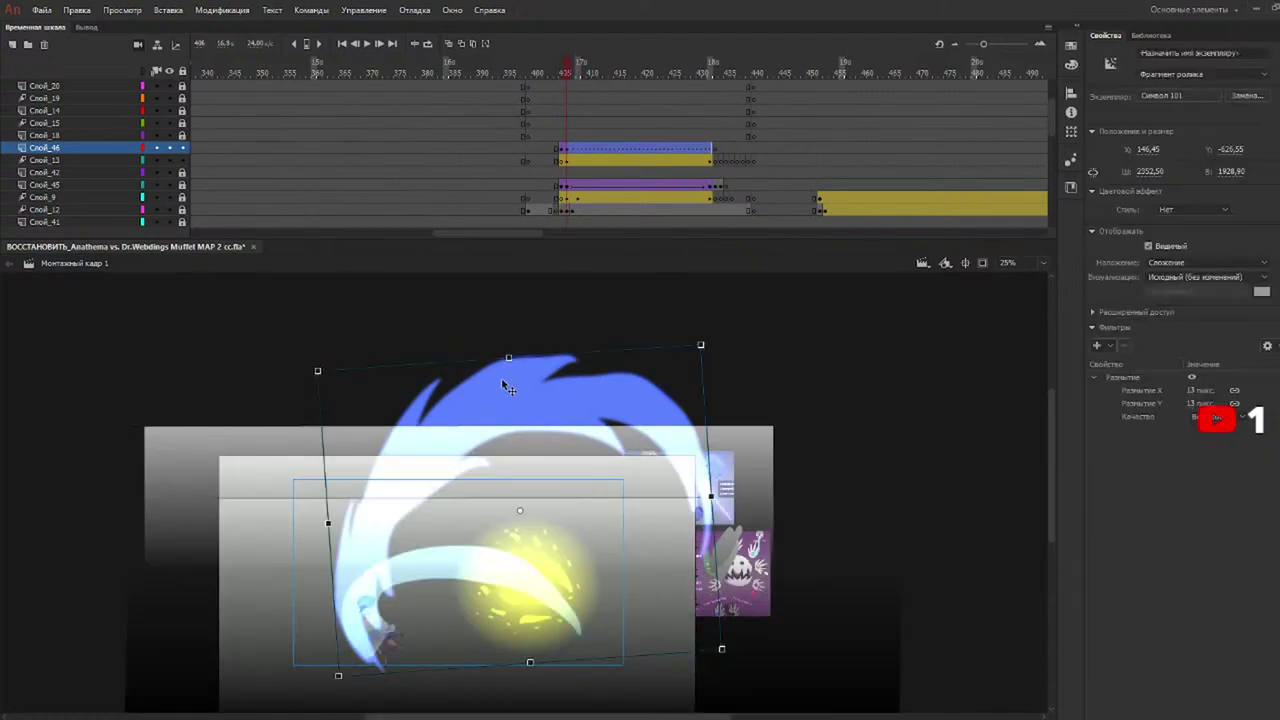
drag(510, 356, 520, 489)
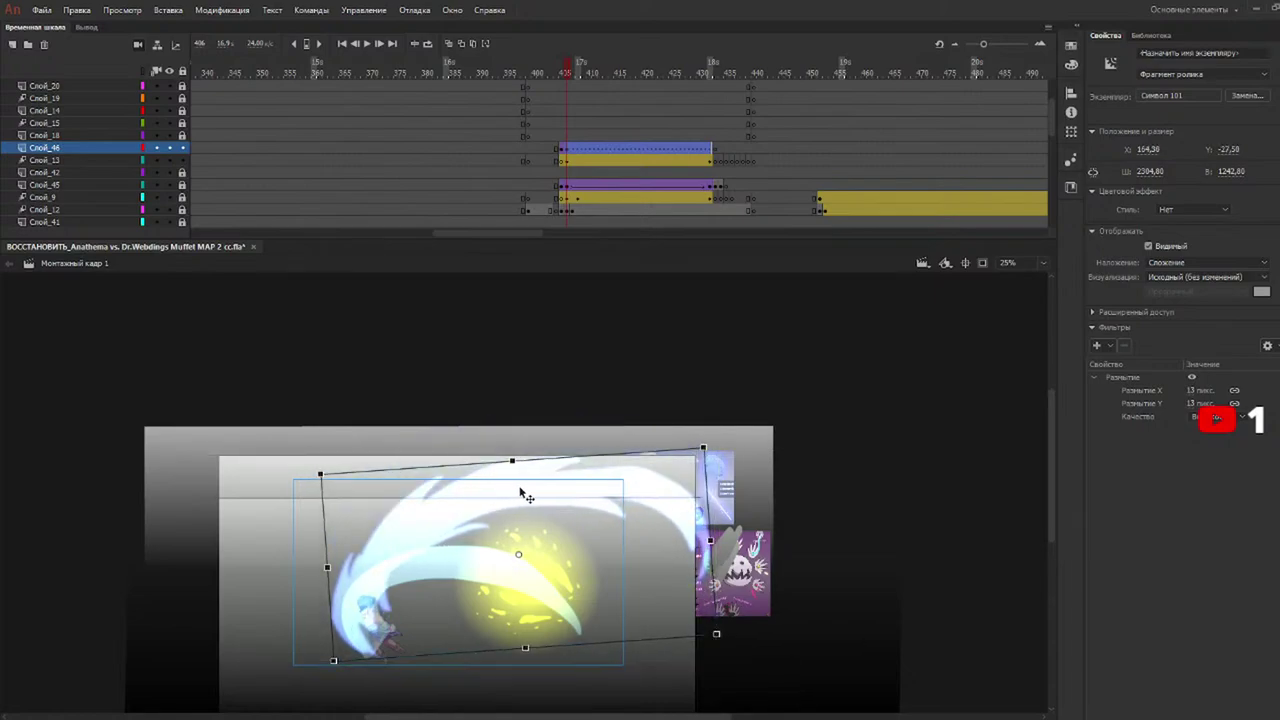
drag(710, 462, 728, 519)
drag(601, 506, 614, 566)
drag(537, 613, 373, 629)
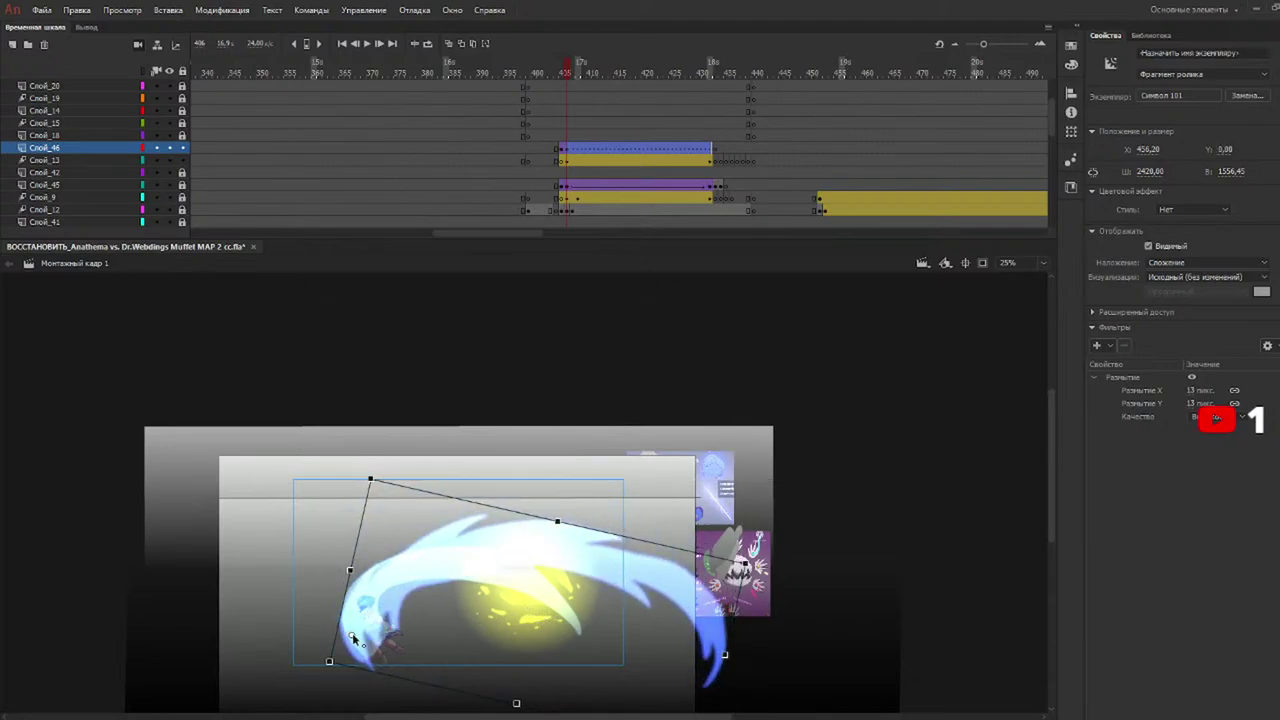
drag(745, 565, 751, 622)
scroll(797, 554, down, 3)
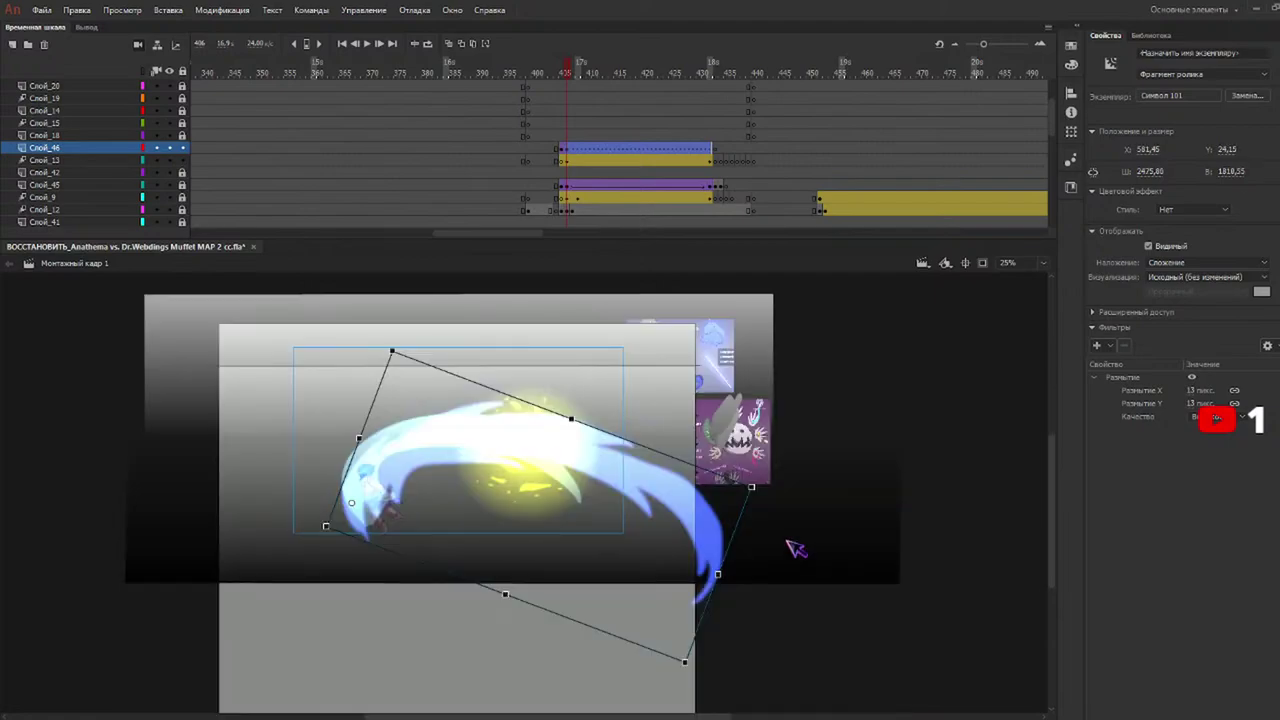
Add a keyframe at frame 432, stretch the slash outward to about 2869 × 1959, and fade it with a reduced Альфа-канал value.
click(711, 75)
key(F6)
click(387, 458)
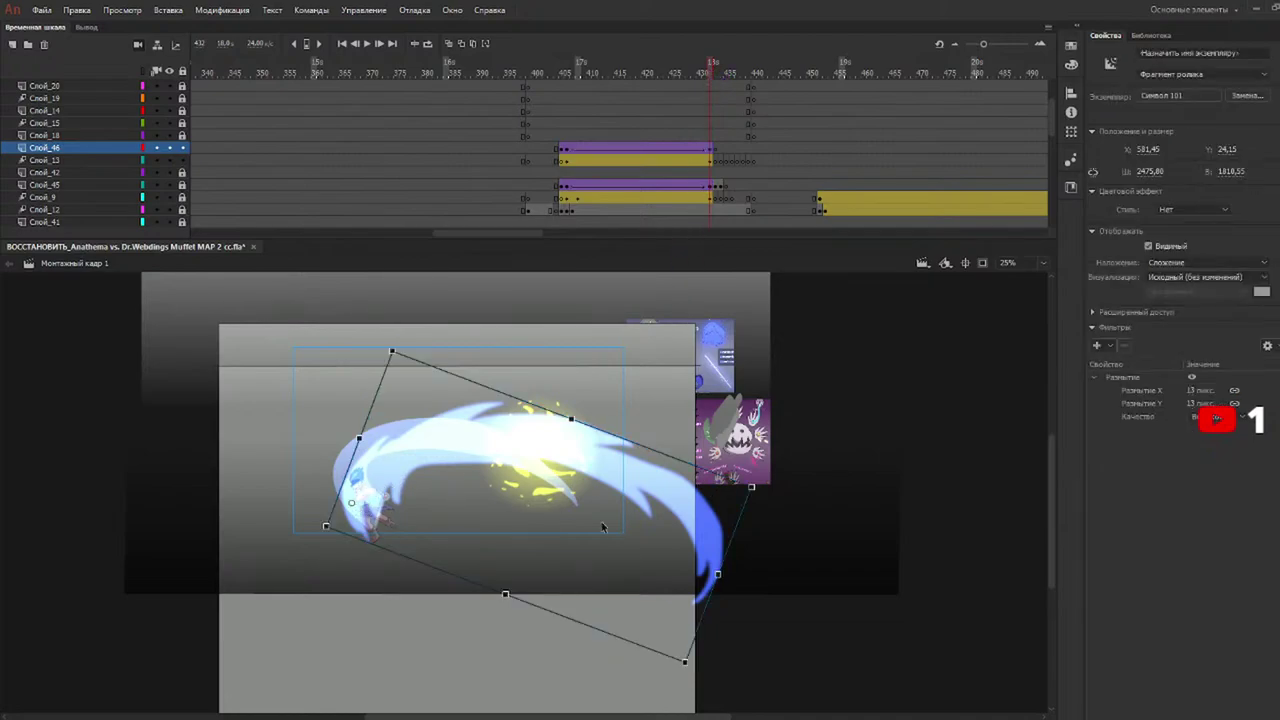
drag(716, 574, 787, 592)
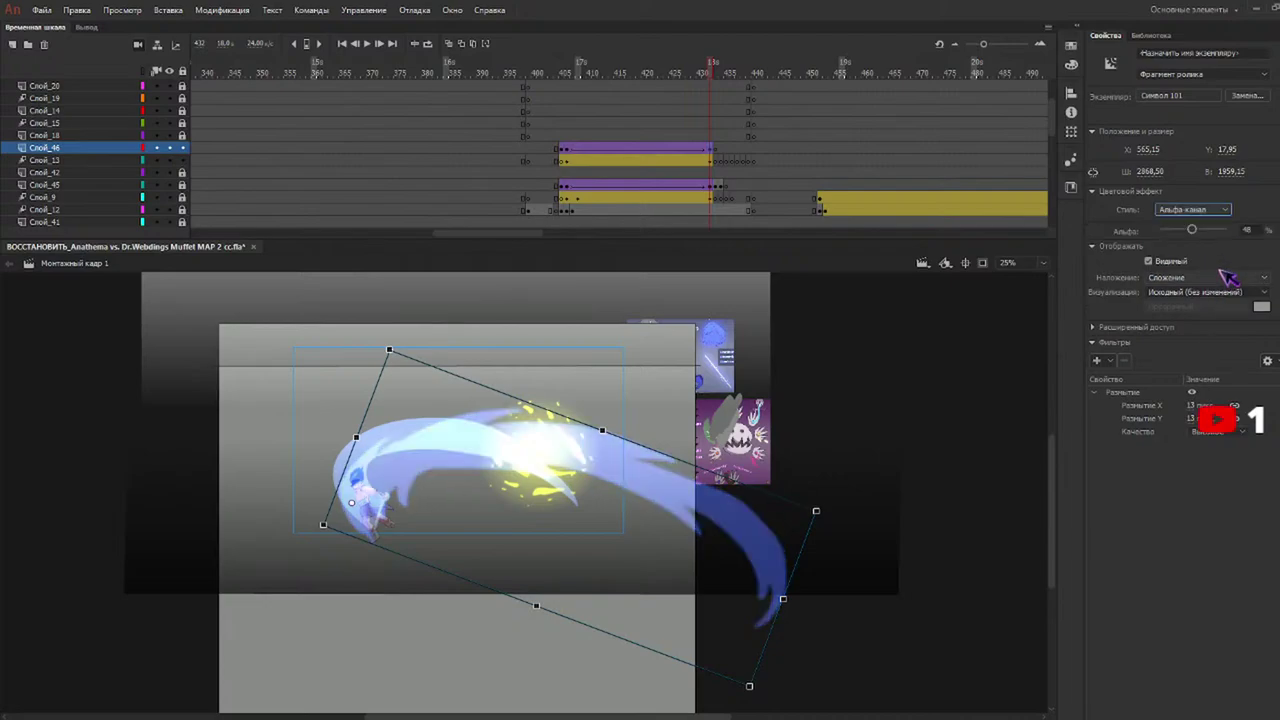
drag(1191, 229, 1186, 230)
Play back the slash animation from before frame 405 and inspect the frames around its end.
drag(628, 72, 536, 85)
key(Return)
key(Return)
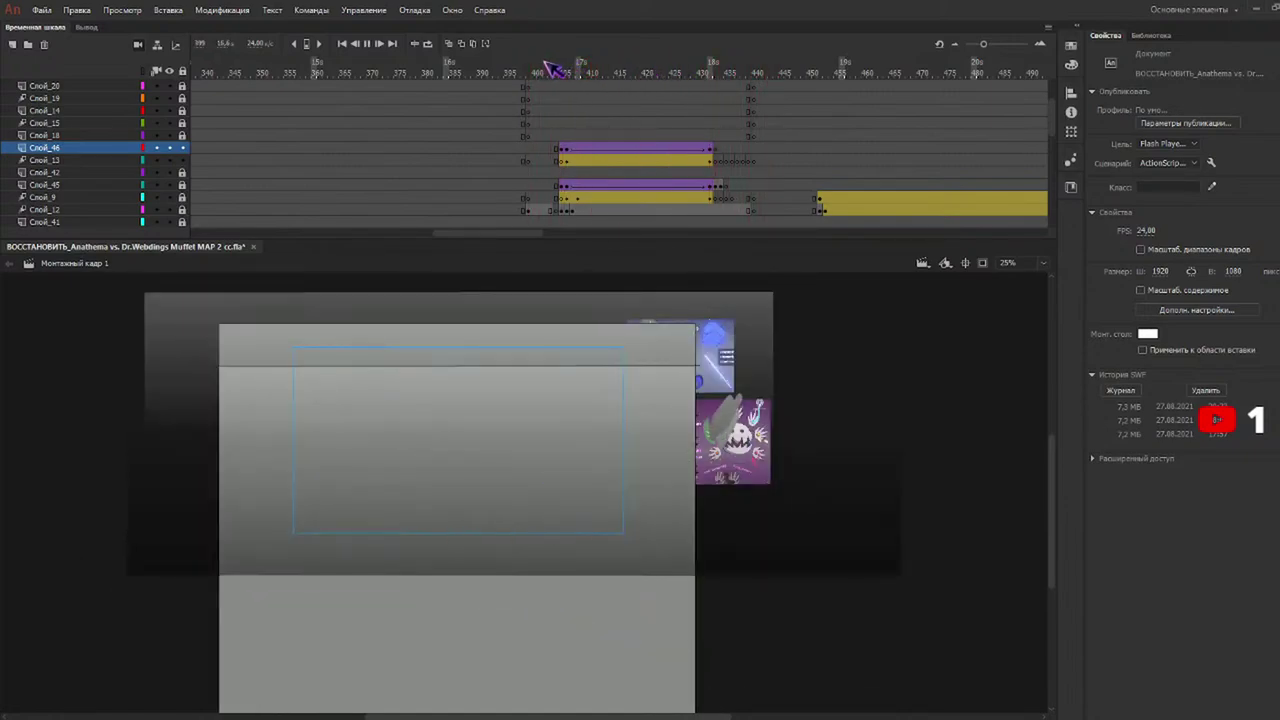
key(Return)
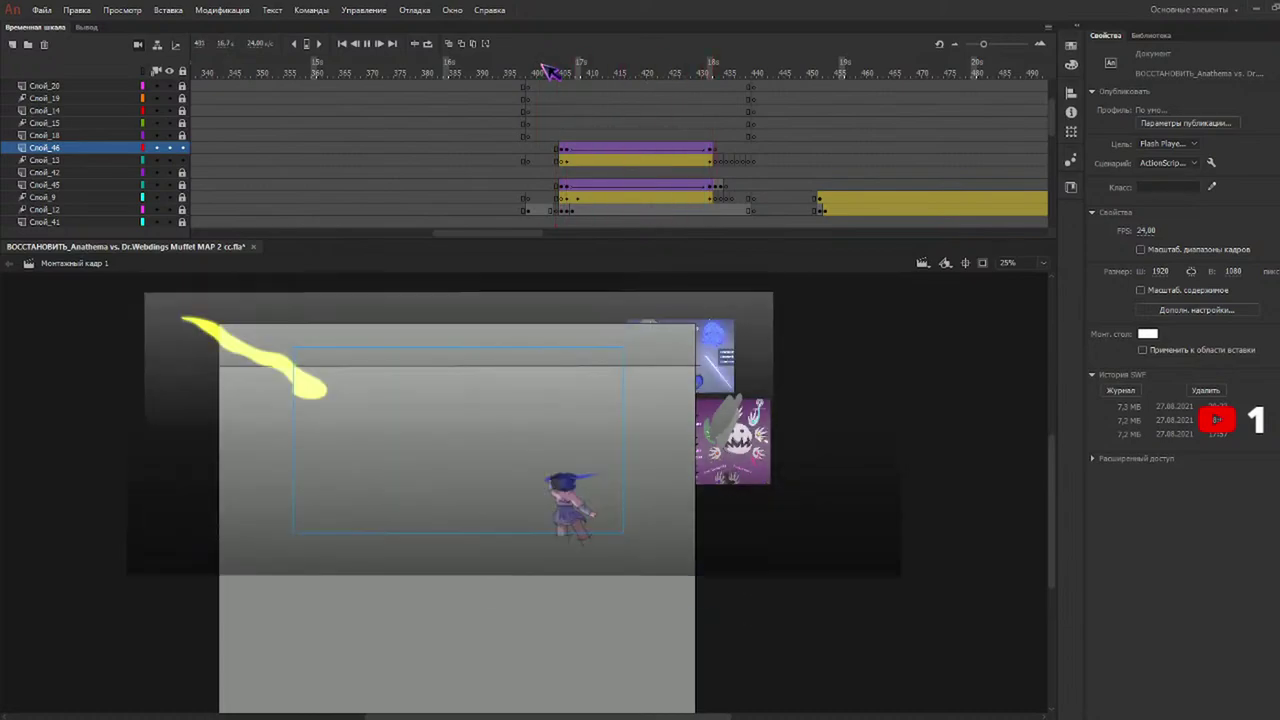
key(Return)
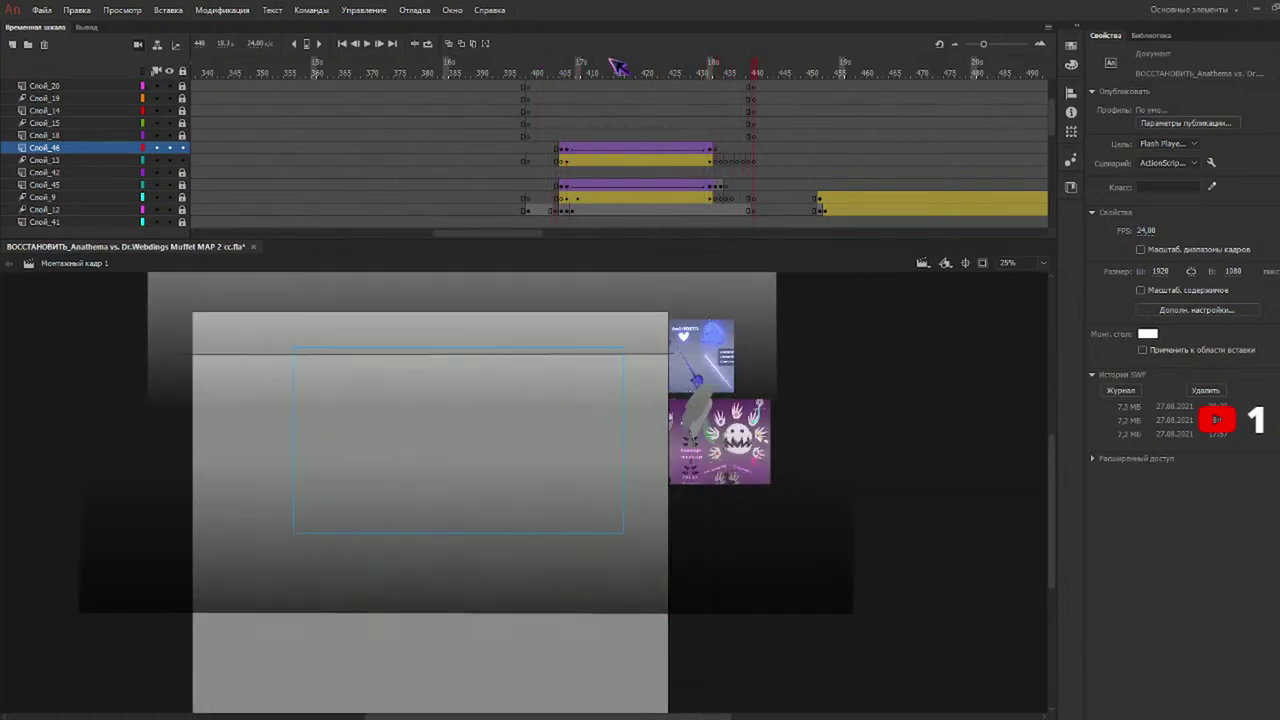
drag(709, 70, 716, 67)
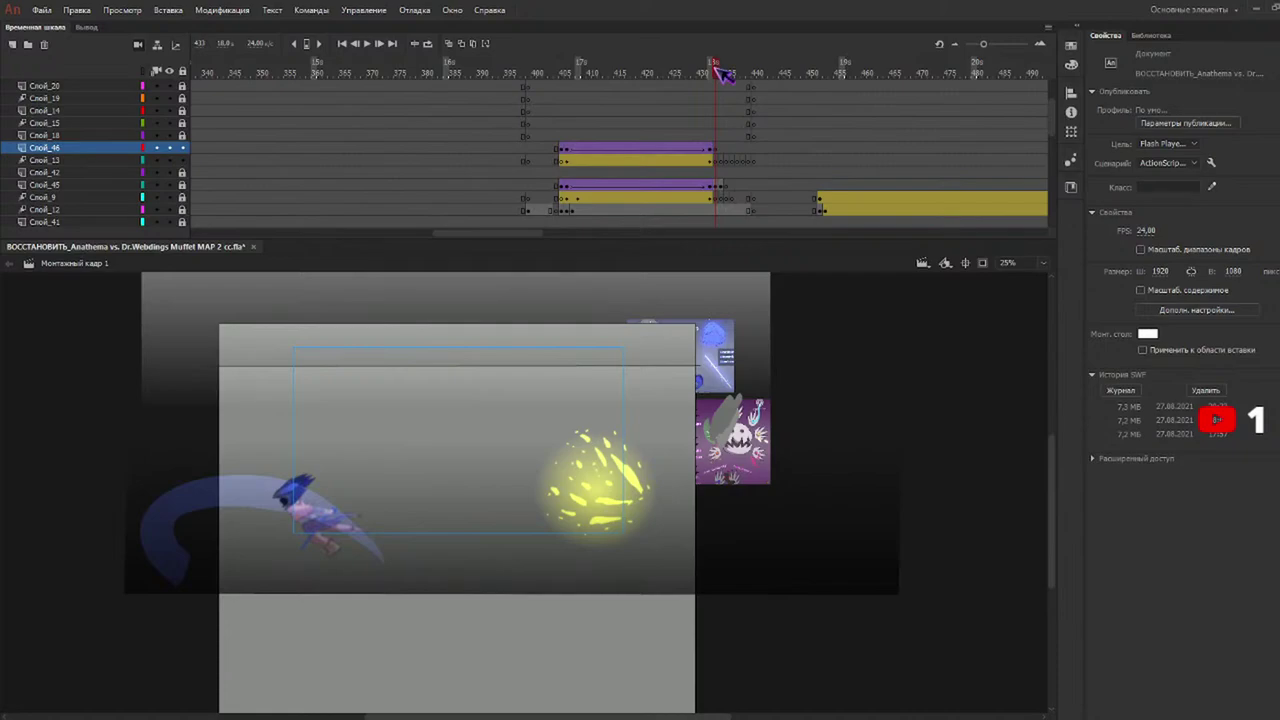
key(Return)
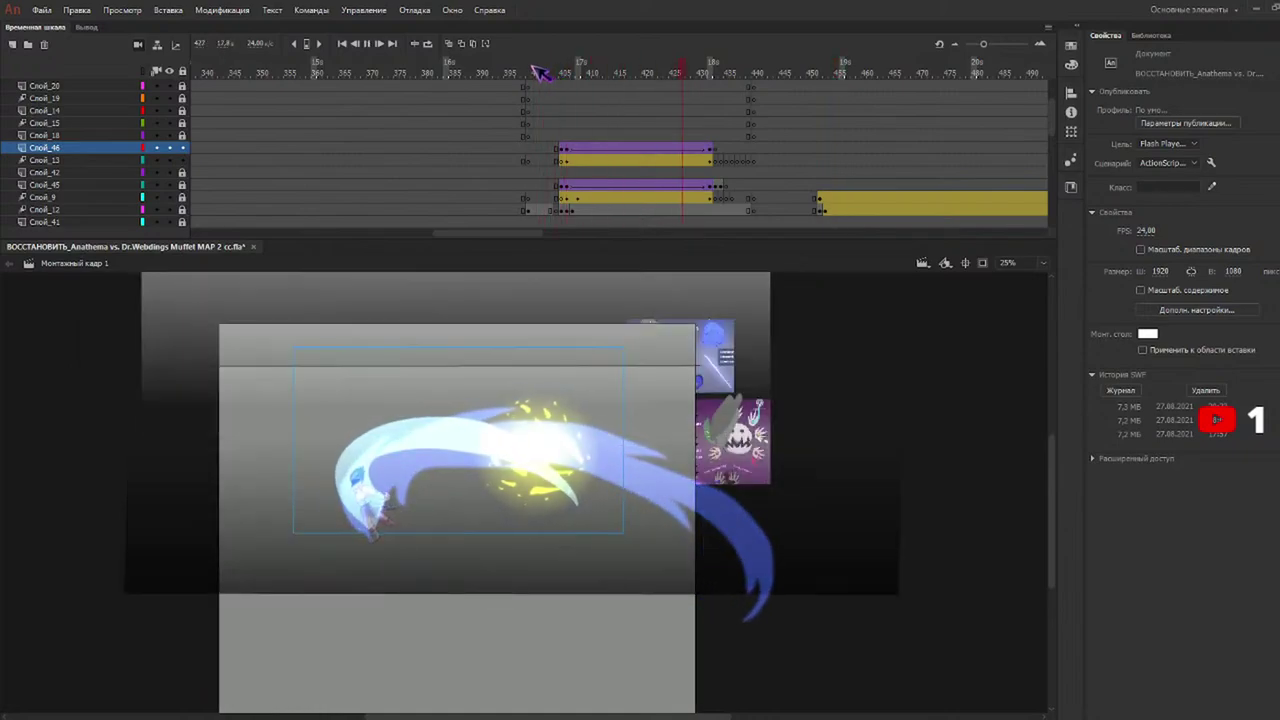
scroll(552, 95, up, 2)
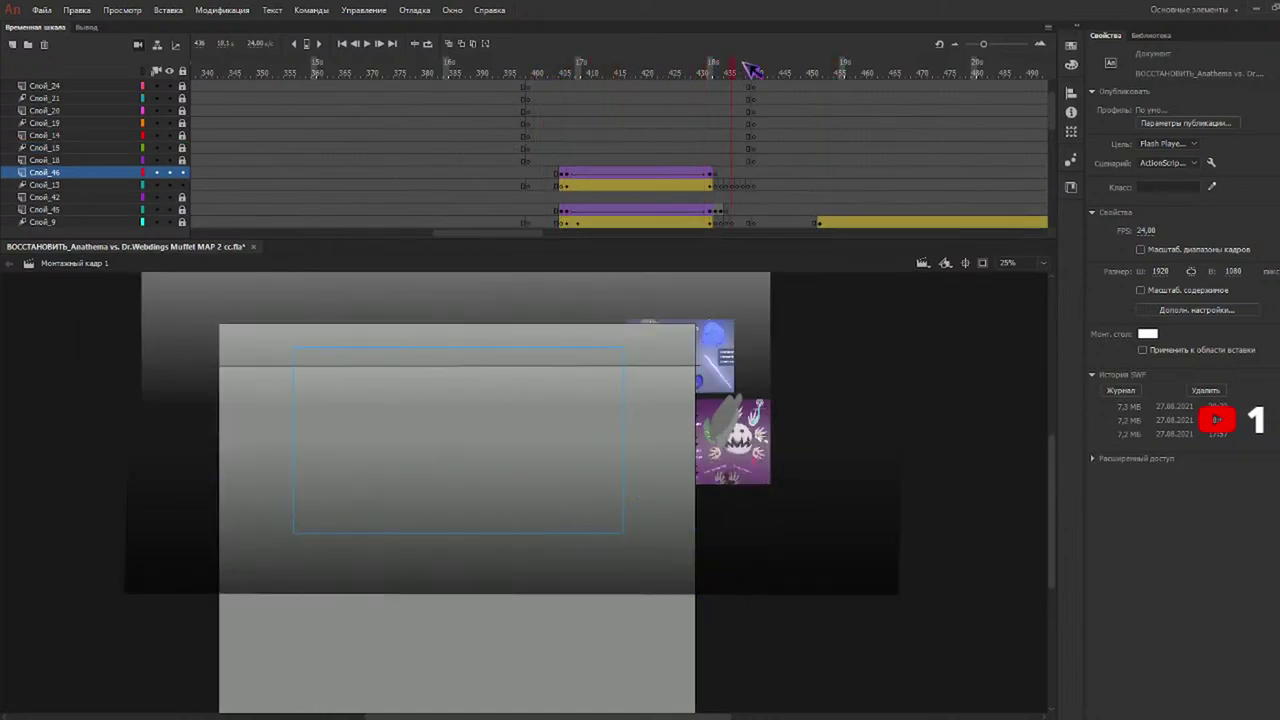
Go to frame 452 of the next scene and lock all layers.
mouse_move(808, 82)
mouse_down()
mouse_move(828, 84)
mouse_move(814, 68)
mouse_move(868, 77)
mouse_move(808, 68)
mouse_move(823, 68)
mouse_up()
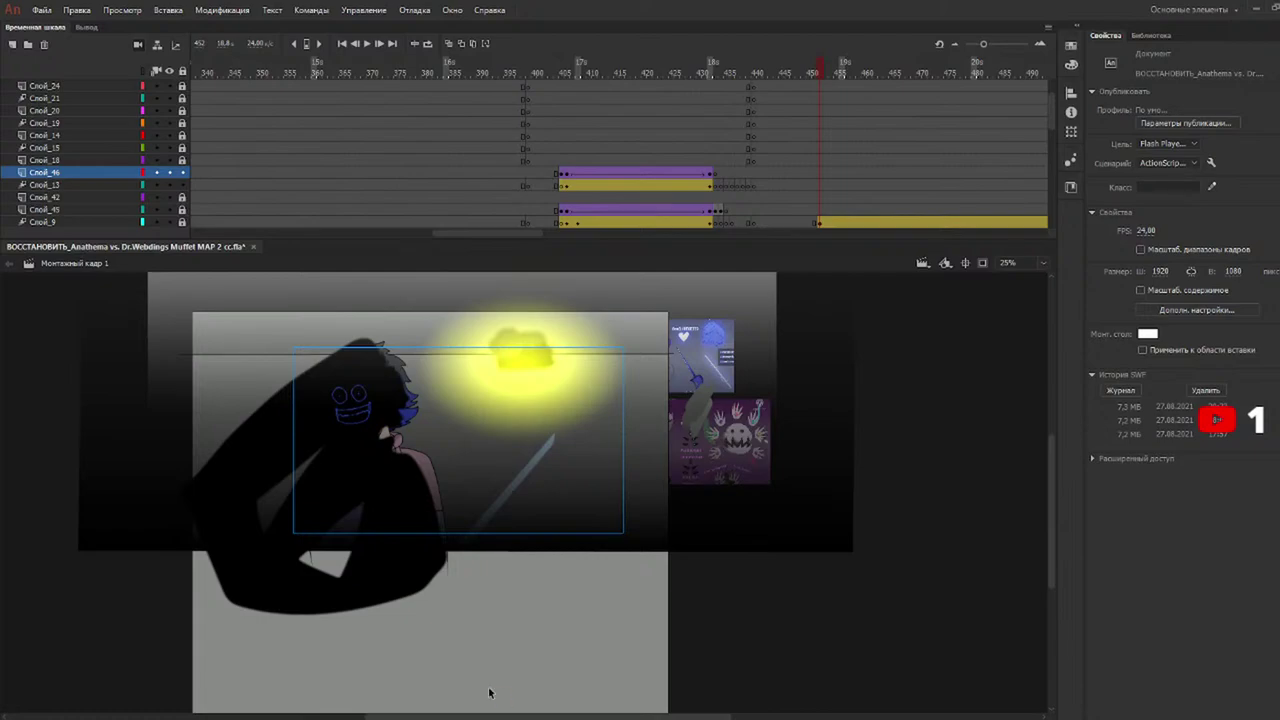
scroll(846, 151, down, 2)
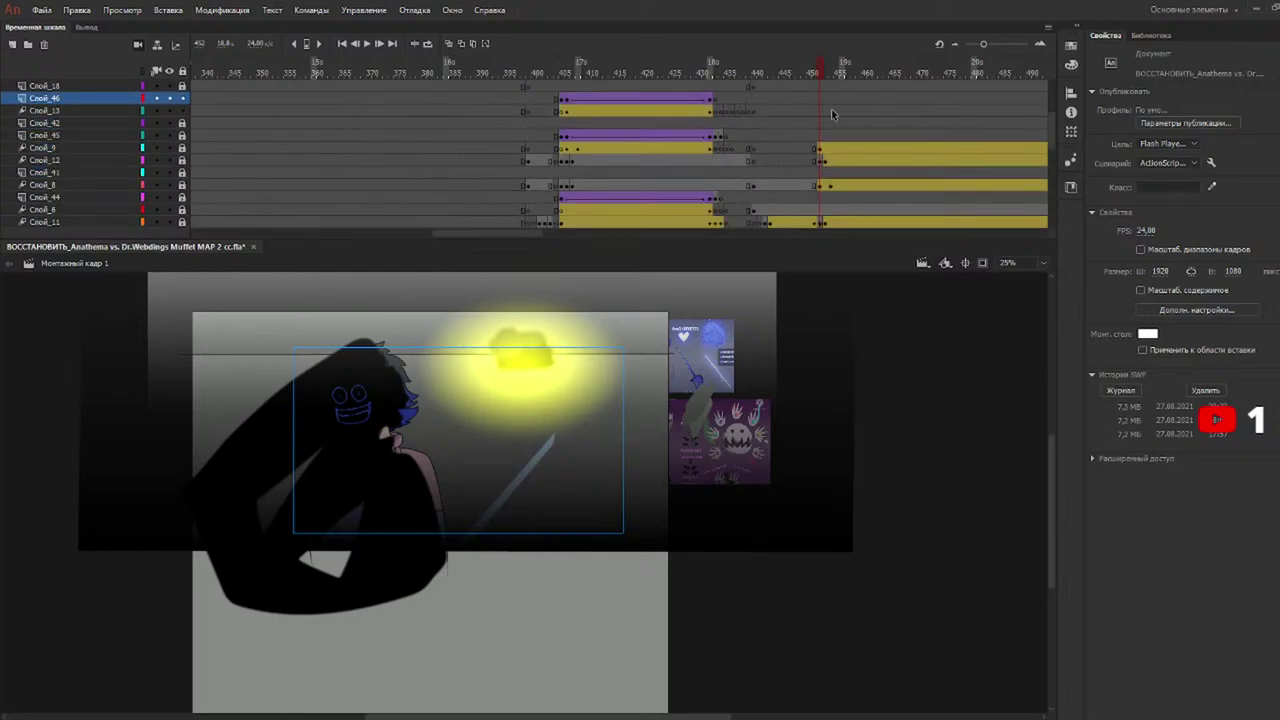
drag(839, 76, 822, 73)
click(182, 71)
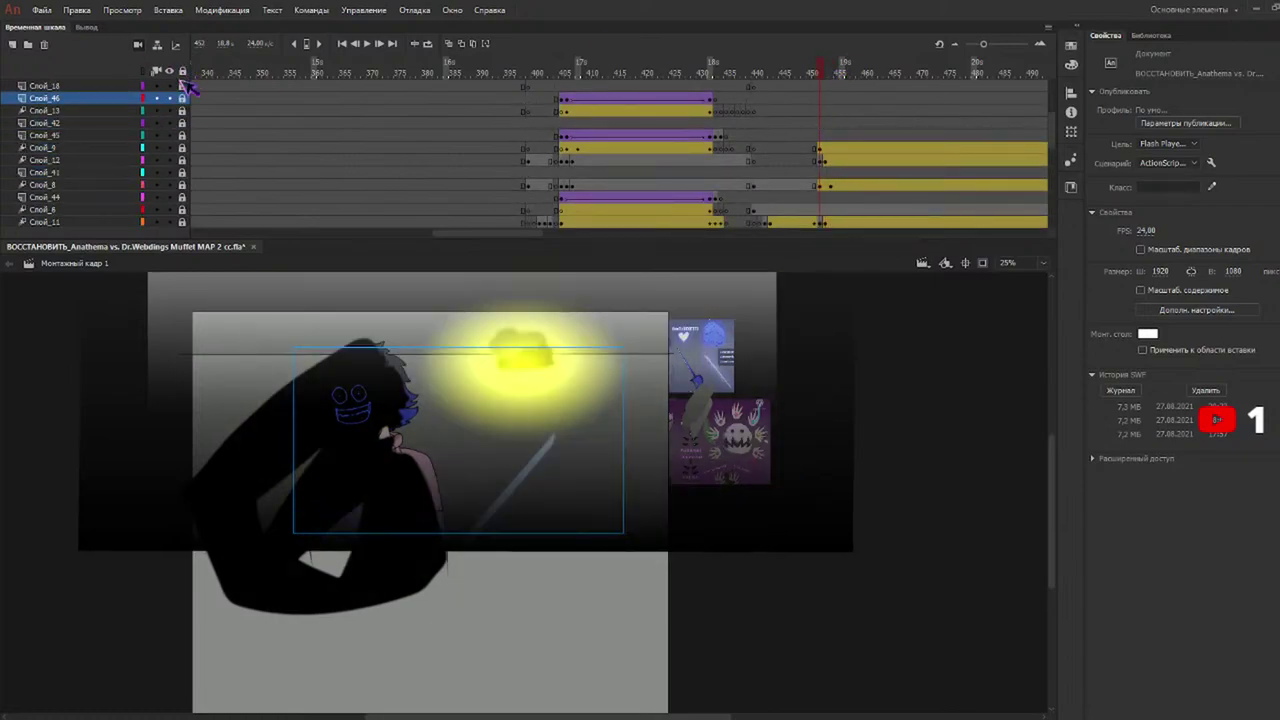
Check Слой_9, Слой_12 and neighbouring layers around frames 452 to 459 to identify which holds the old yellow glow.
click(132, 161)
click(140, 148)
click(182, 148)
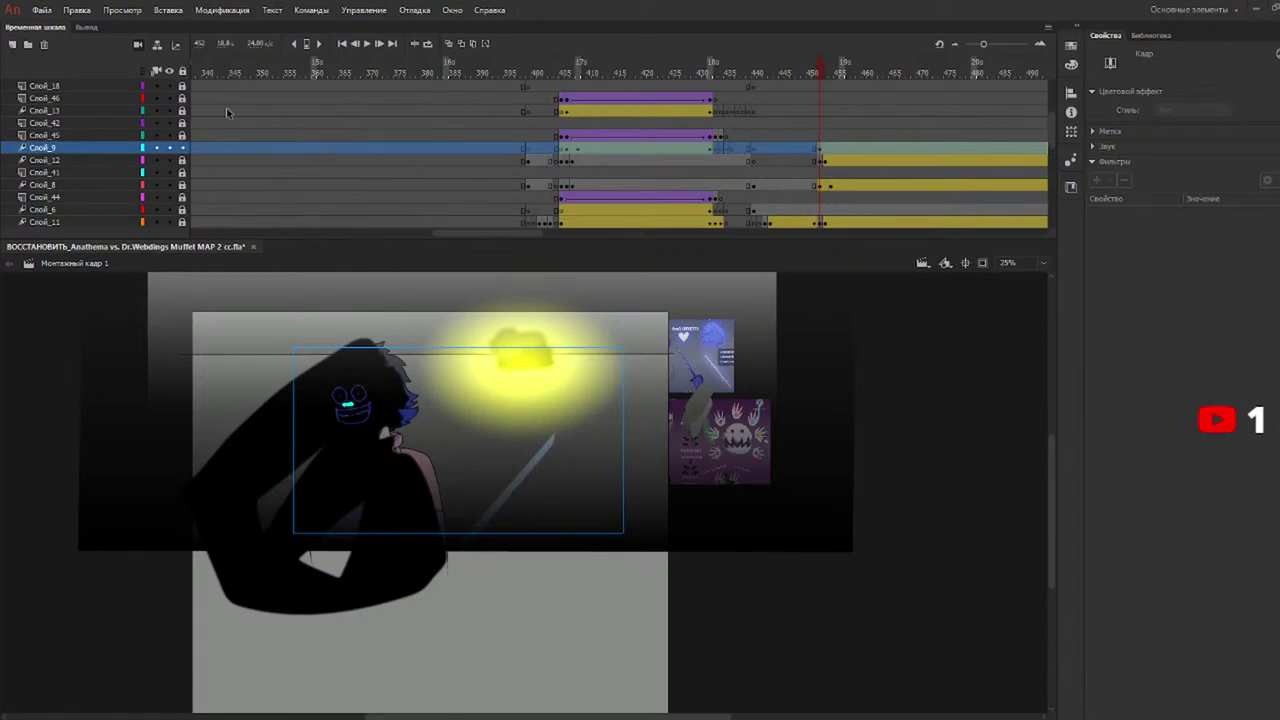
click(871, 148)
click(857, 111)
click(856, 148)
click(182, 148)
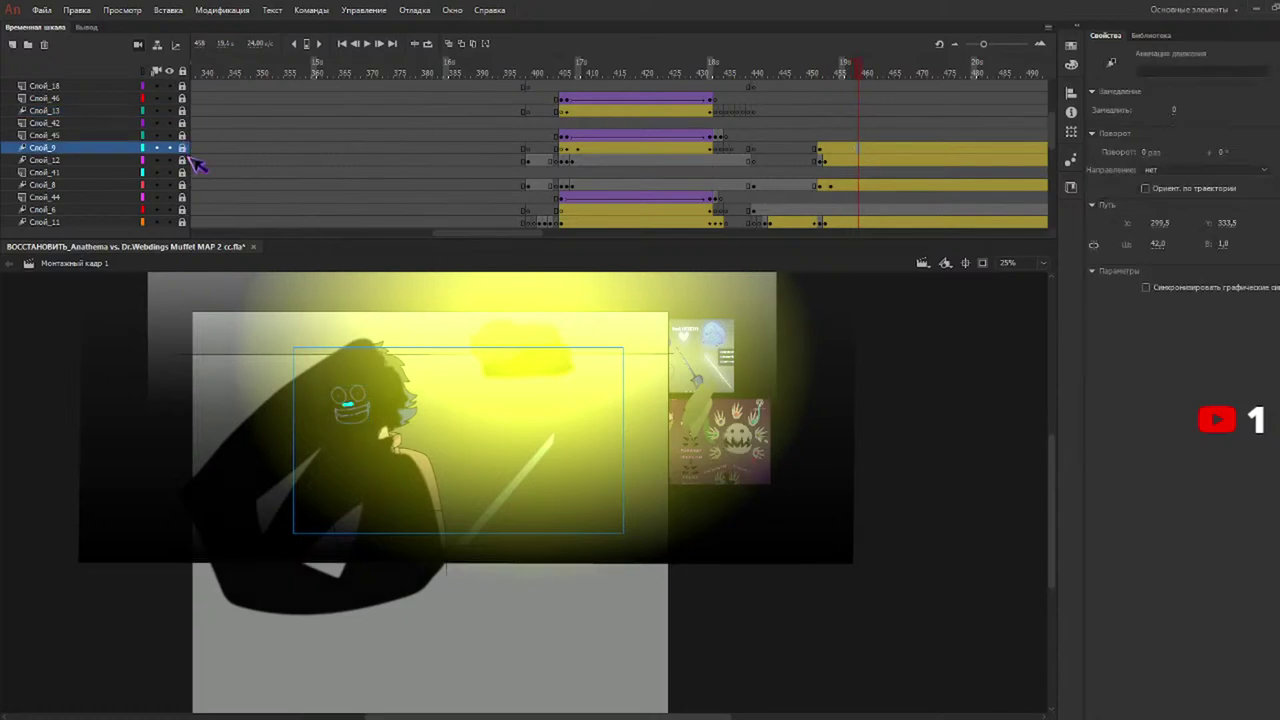
click(75, 160)
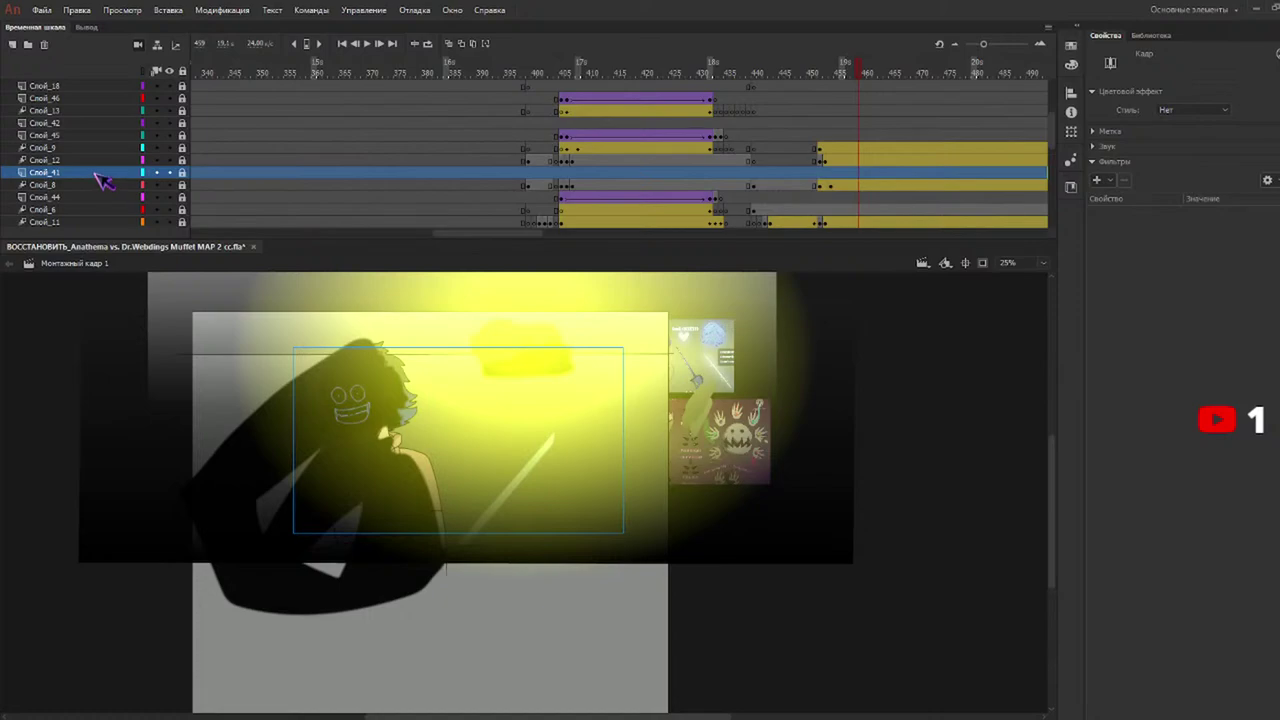
scroll(143, 162, up, 2)
scroll(140, 160, down, 3)
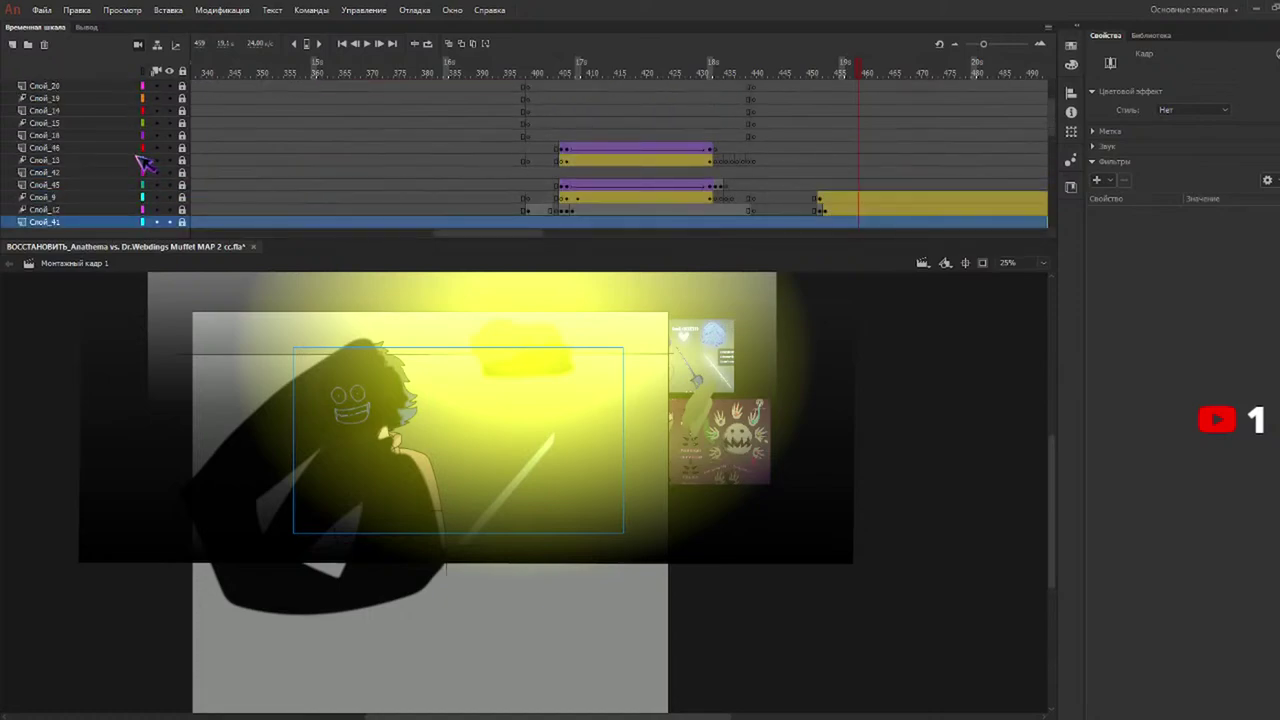
click(134, 137)
click(133, 148)
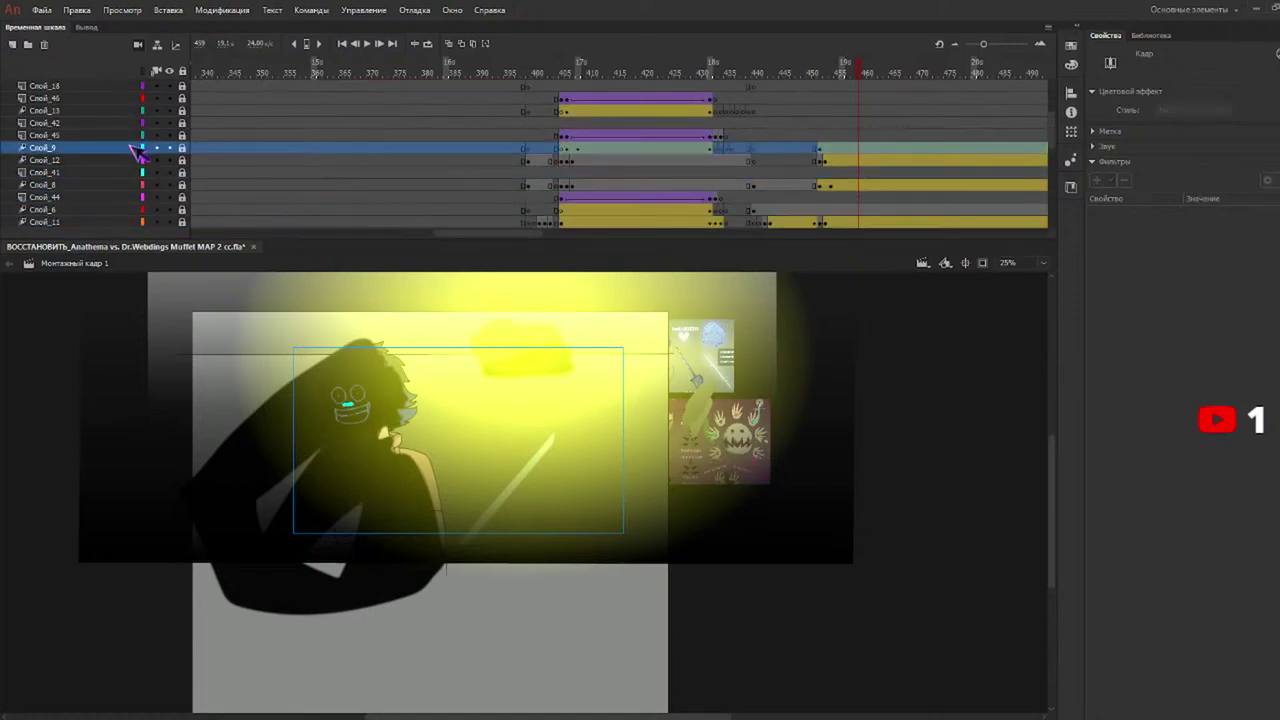
click(133, 160)
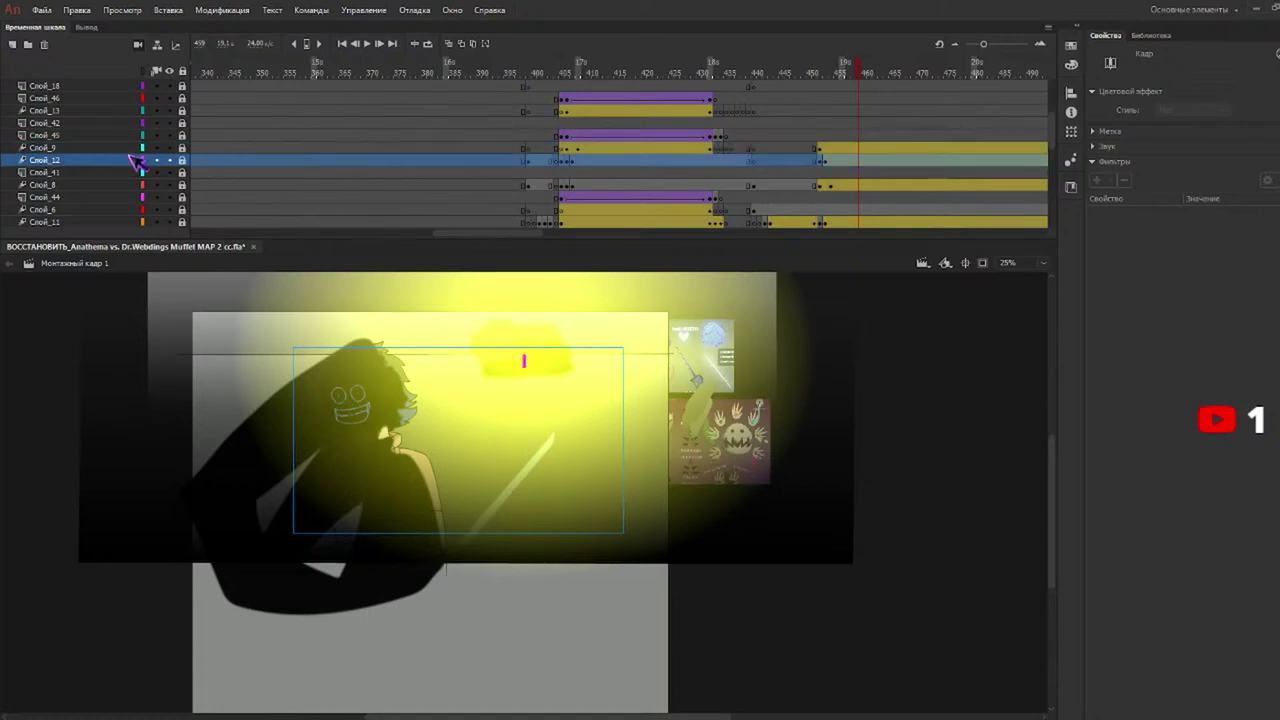
drag(834, 72, 820, 76)
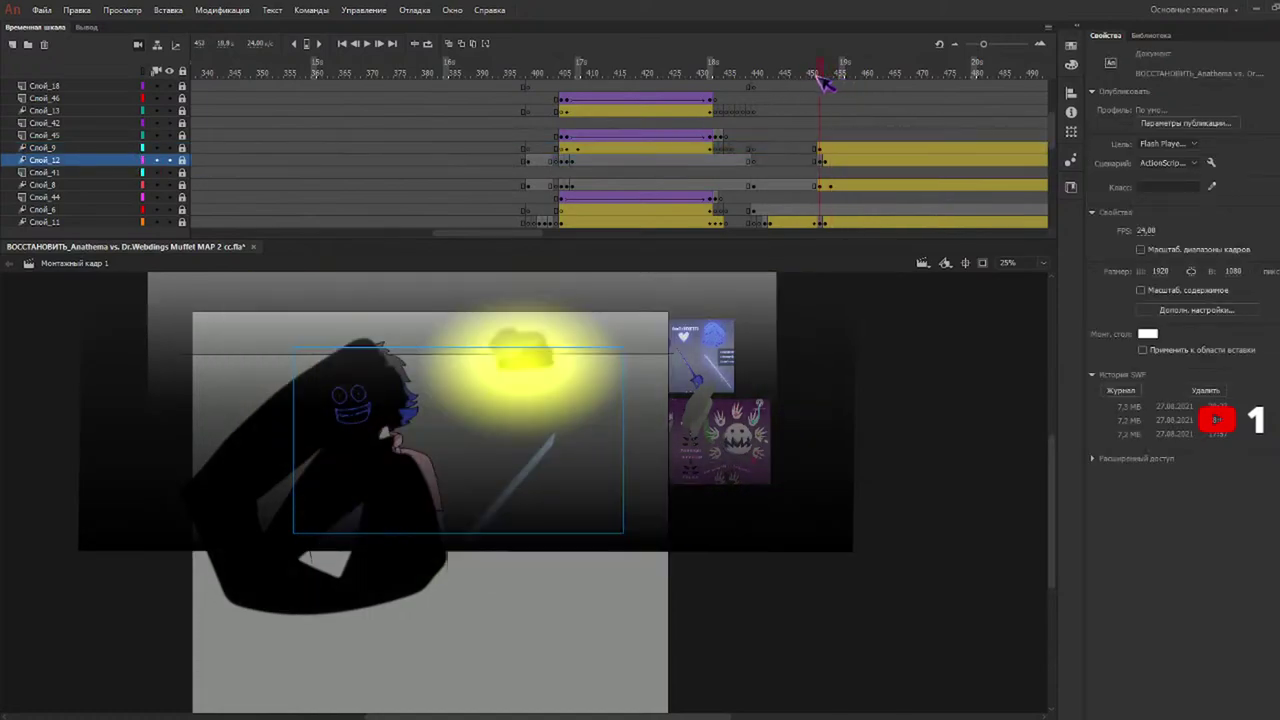
click(826, 75)
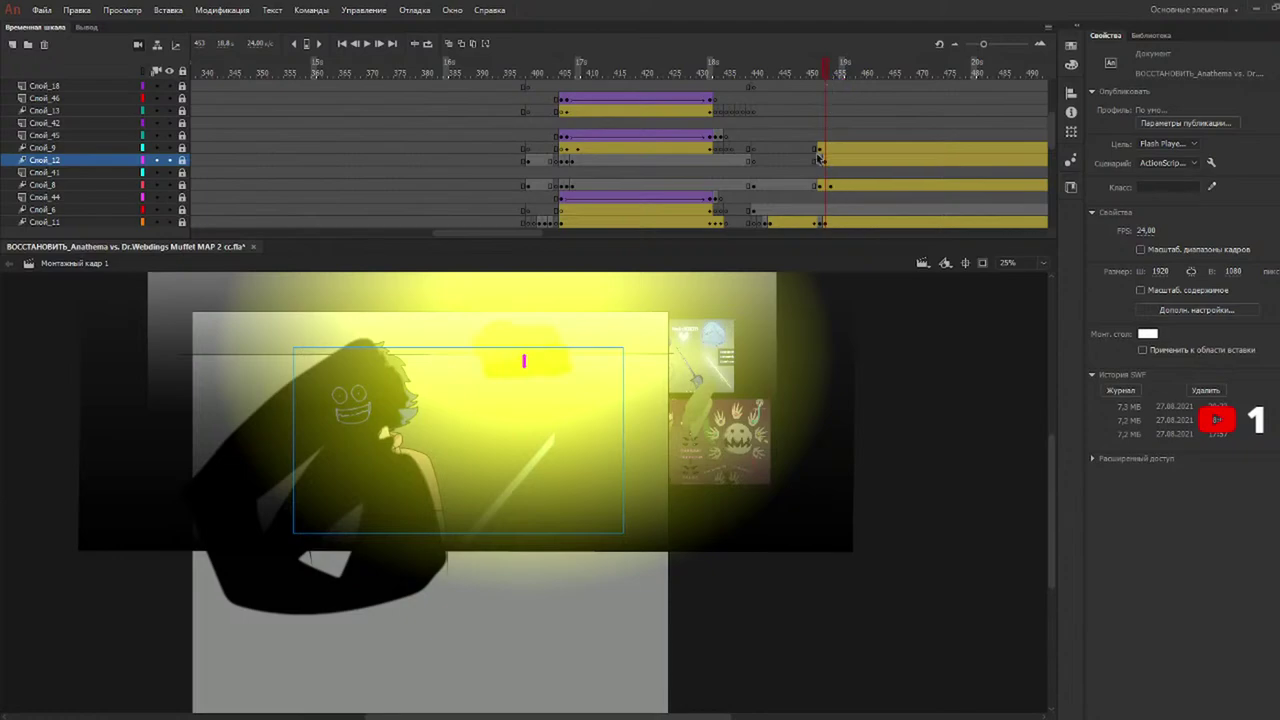
Unlock Слой_12 and delete its old yellow glow from the keyframes at frames 452 and 453.
click(183, 160)
click(820, 160)
key(Delete)
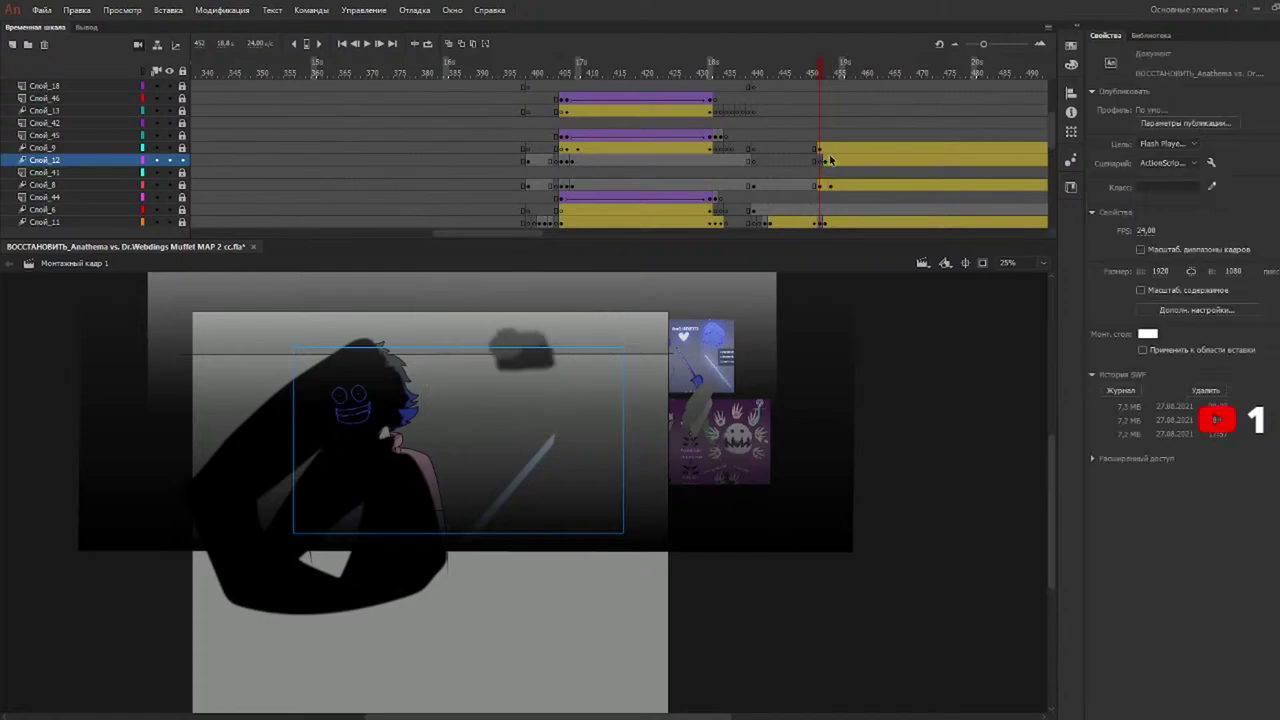
click(825, 160)
key(Delete)
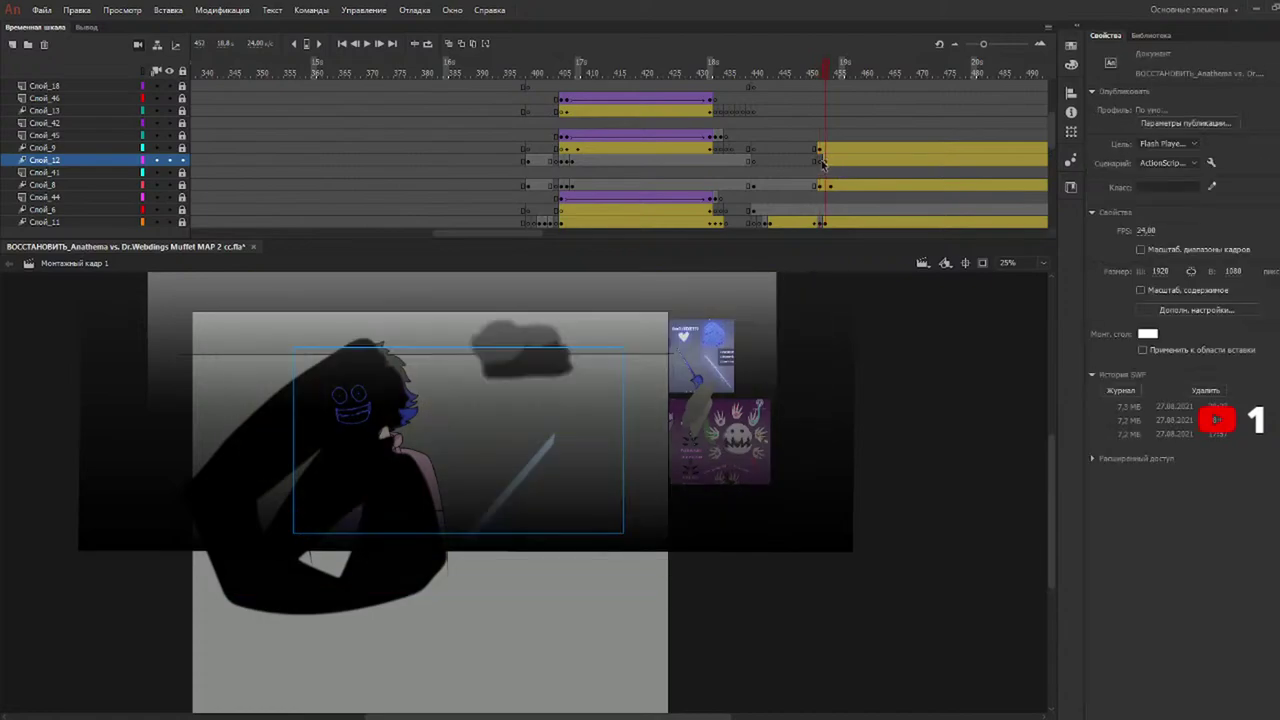
Add a new layer above Слой_12 and insert blank keyframes at frames 452 and 453 and at the tween's end.
click(13, 45)
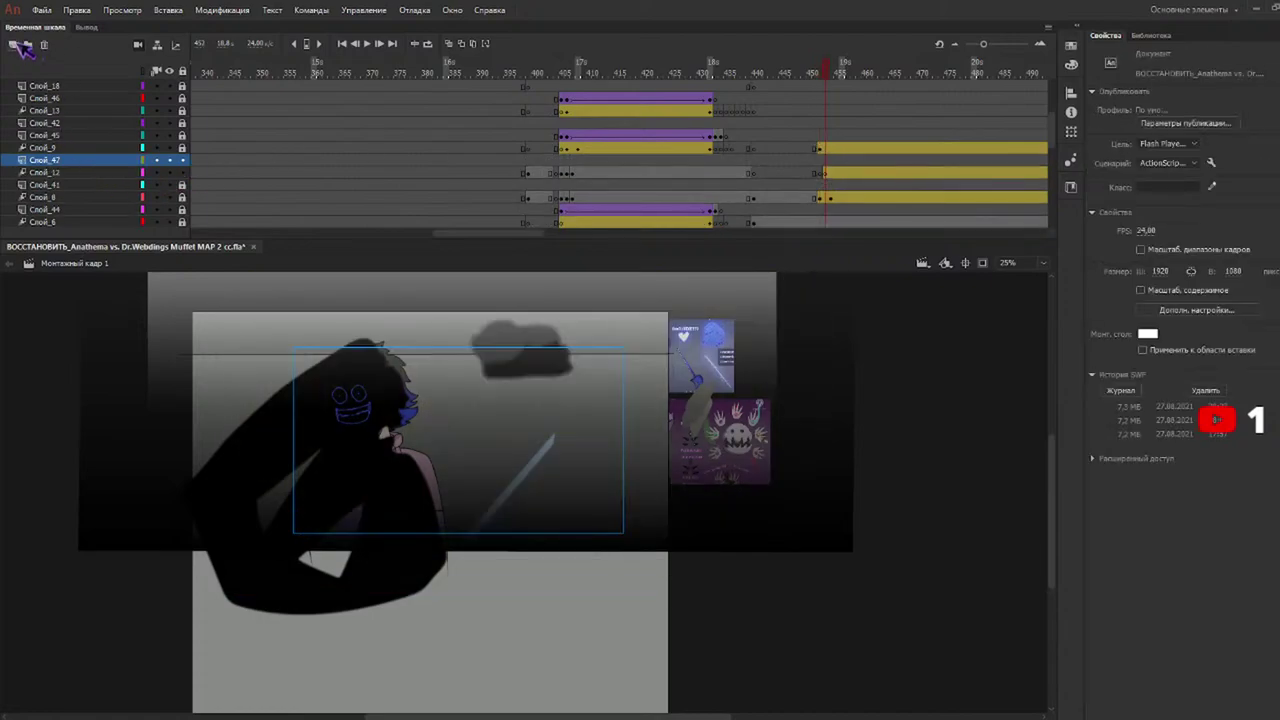
click(820, 161)
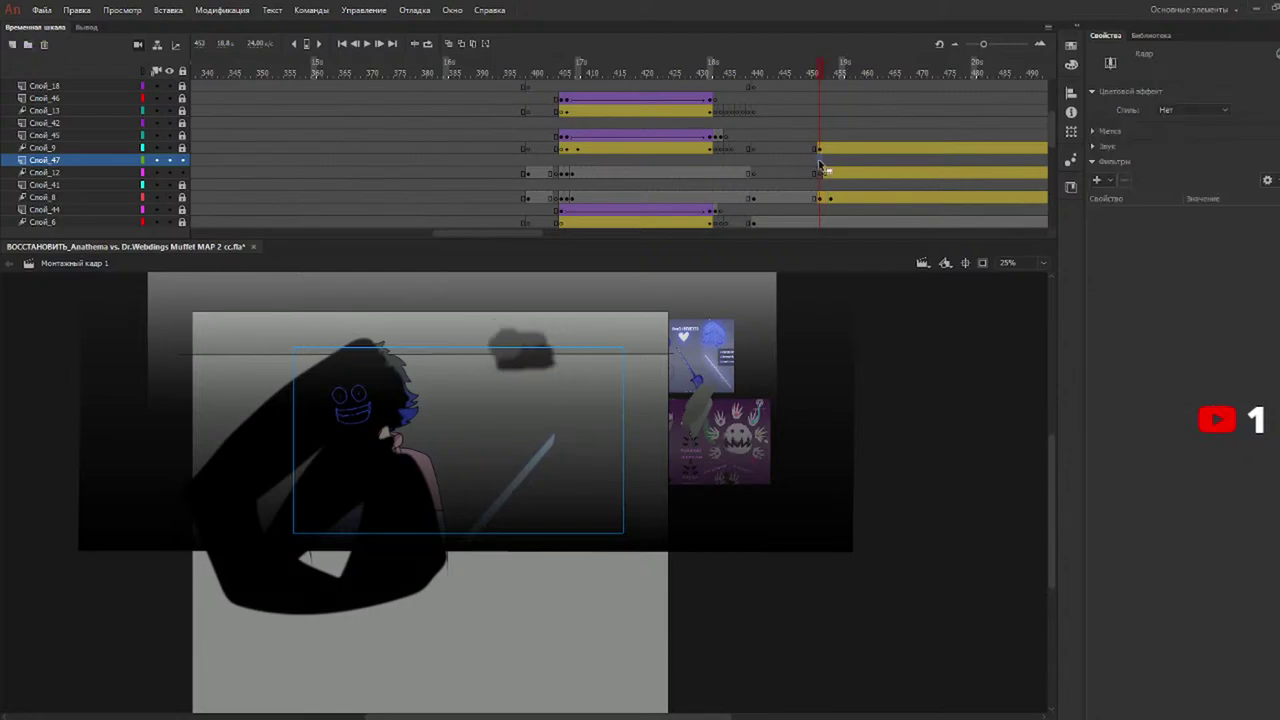
click(821, 166)
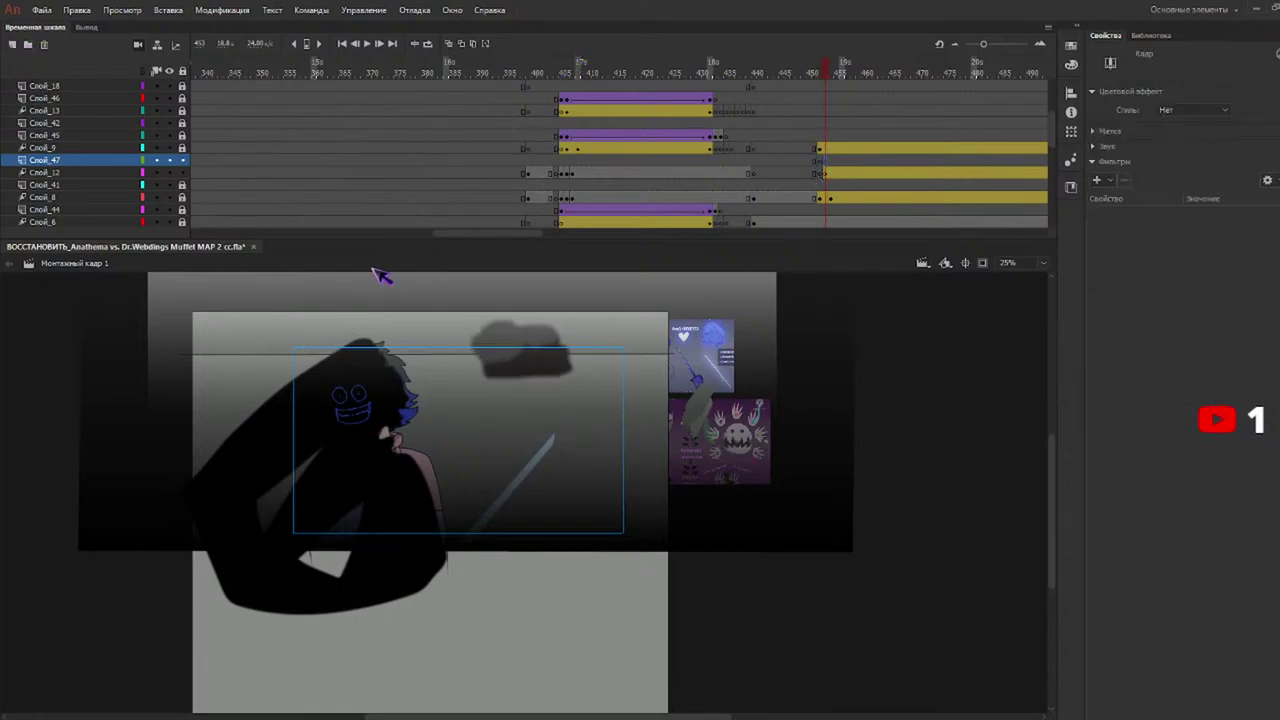
drag(494, 234, 558, 230)
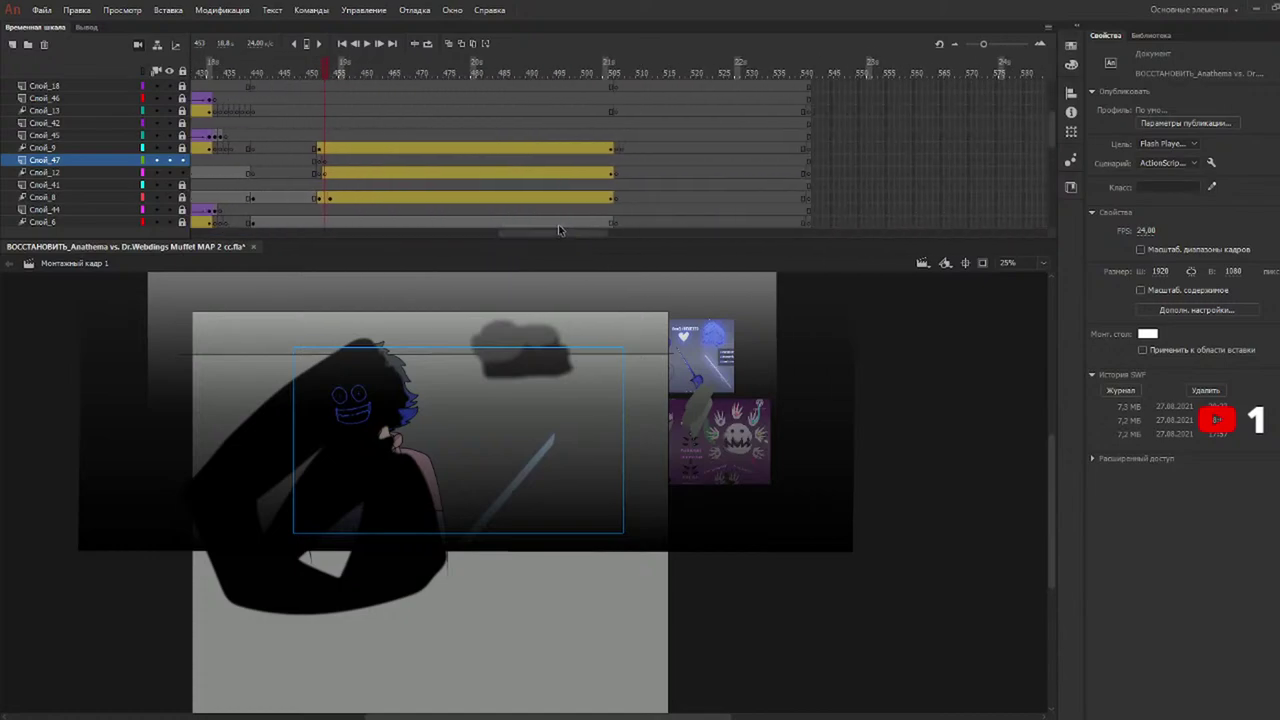
click(611, 162)
mouse_move(303, 73)
mouse_down()
mouse_move(243, 74)
mouse_move(336, 77)
mouse_move(325, 76)
mouse_up()
click(322, 161)
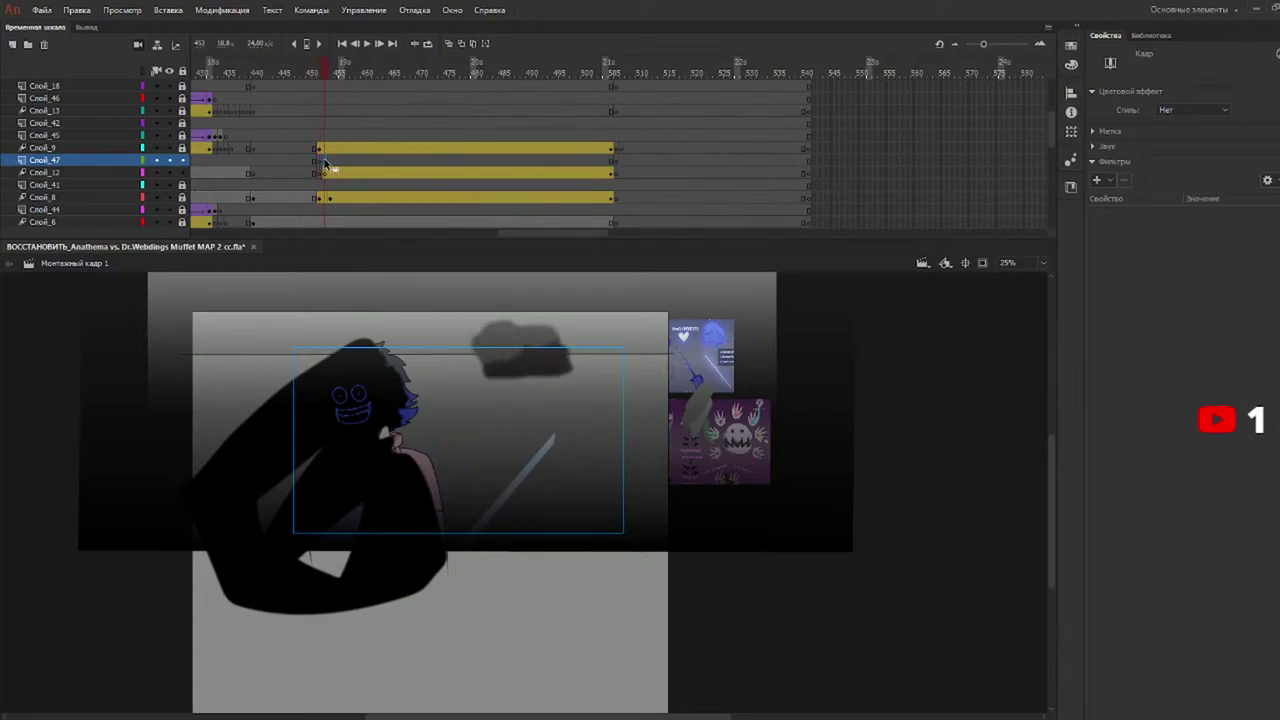
Examine the layer stack around frames 534 to 540, including the end of the Camera layer.
drag(614, 74, 806, 83)
scroll(816, 130, down, 2)
scroll(816, 127, down, 4)
scroll(829, 130, up, 8)
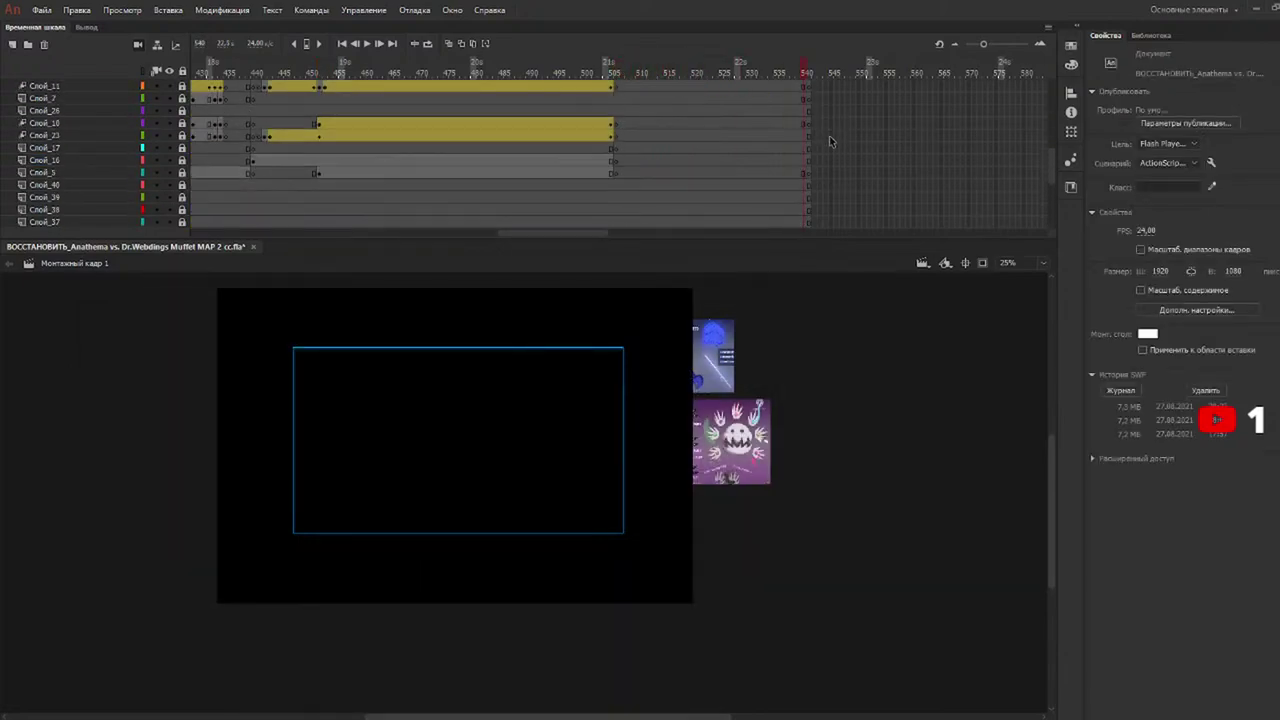
scroll(801, 127, down, 4)
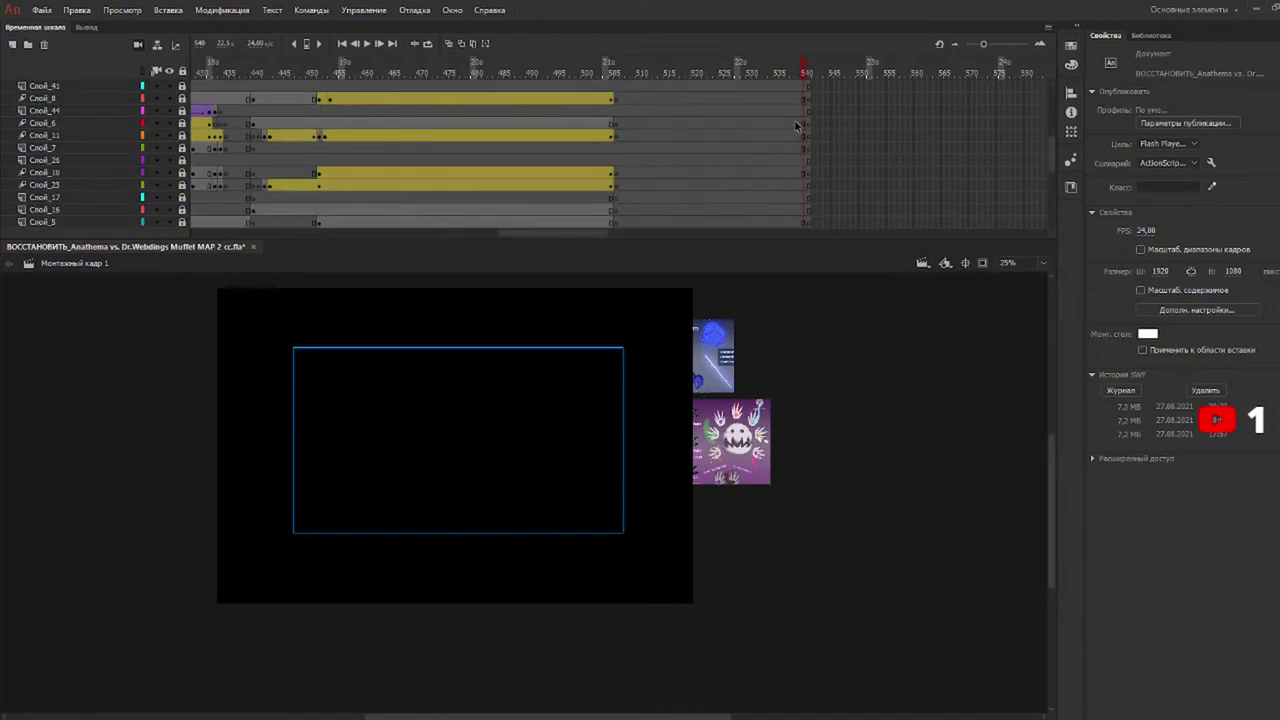
scroll(799, 125, up, 4)
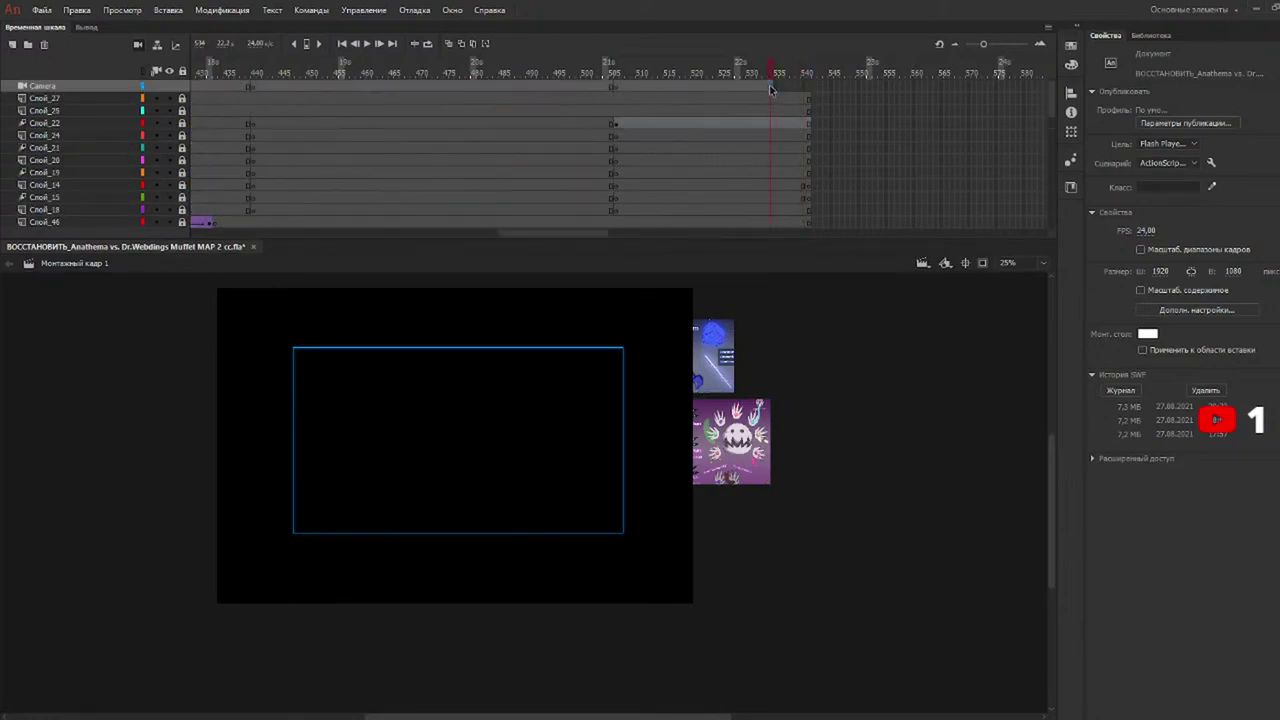
double_click(771, 88)
click(771, 88)
mouse_move(771, 88)
mouse_down()
mouse_move(808, 87)
mouse_move(768, 90)
mouse_up()
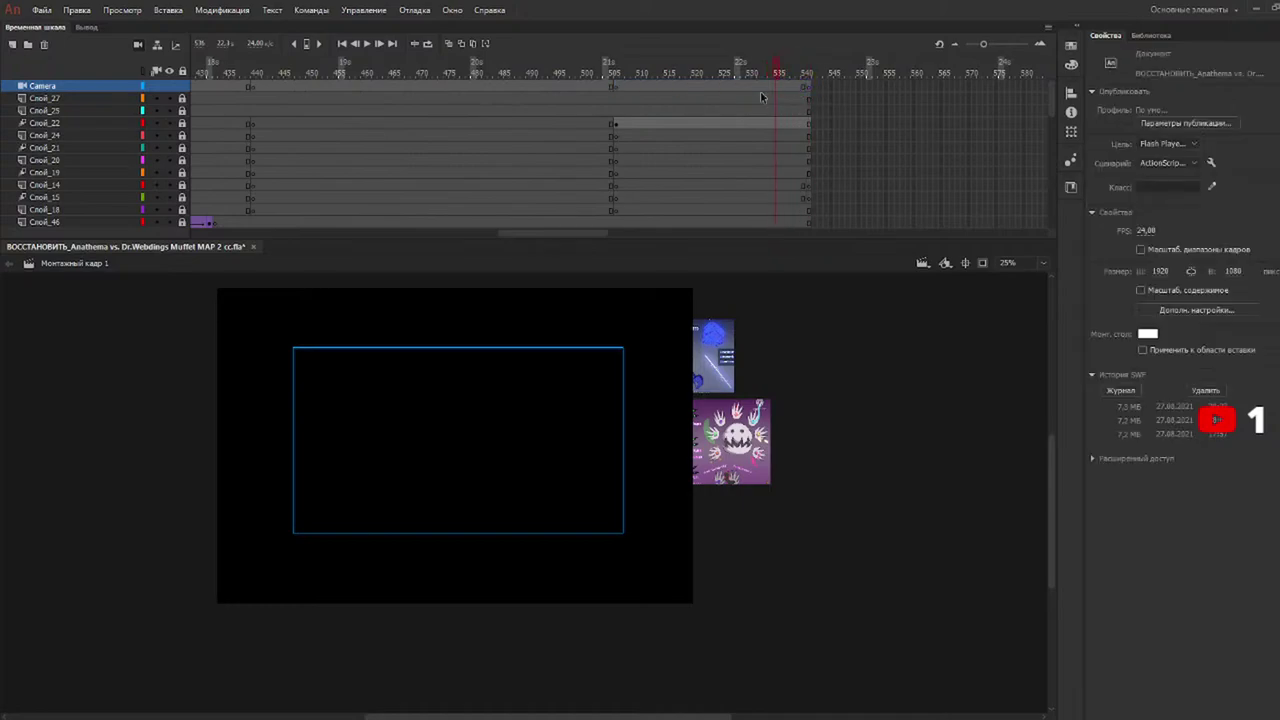
scroll(692, 131, down, 5)
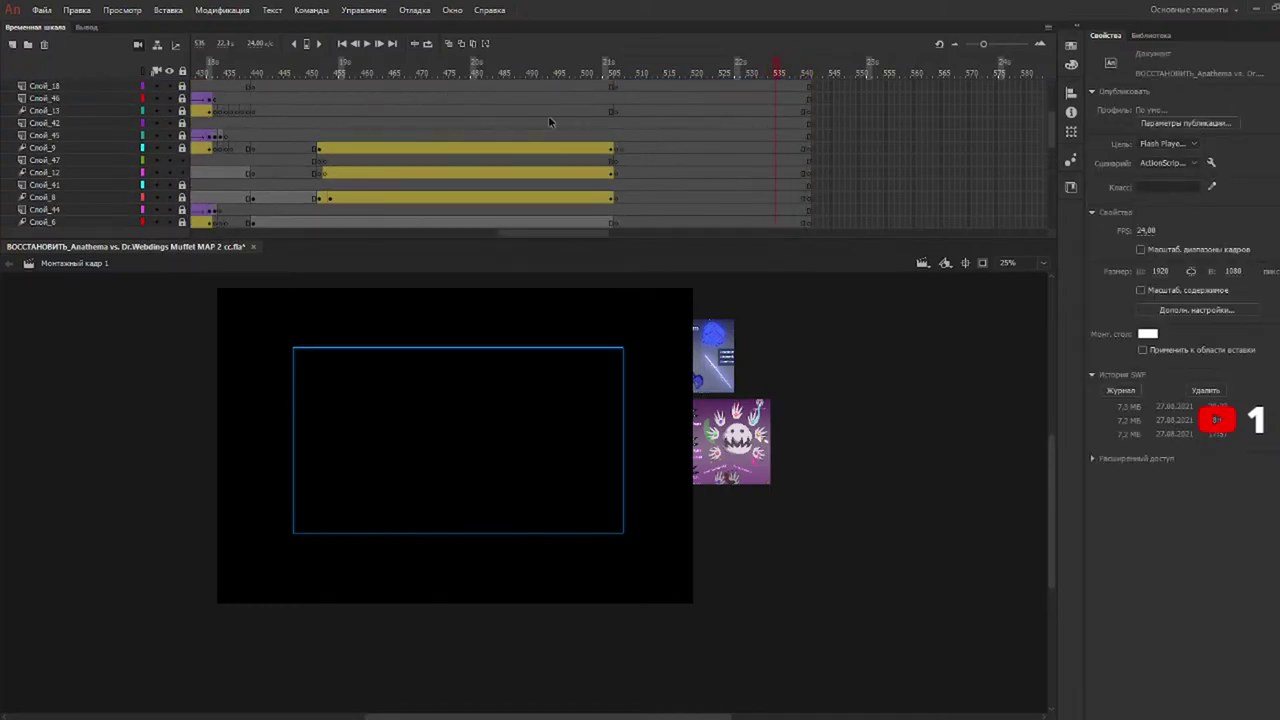
Lock Слой_12, place Символ 20 over the dark cloud on Слой_47 at frame 453, and enlarge it to about 2177 × 1584.
click(320, 73)
drag(324, 74, 334, 72)
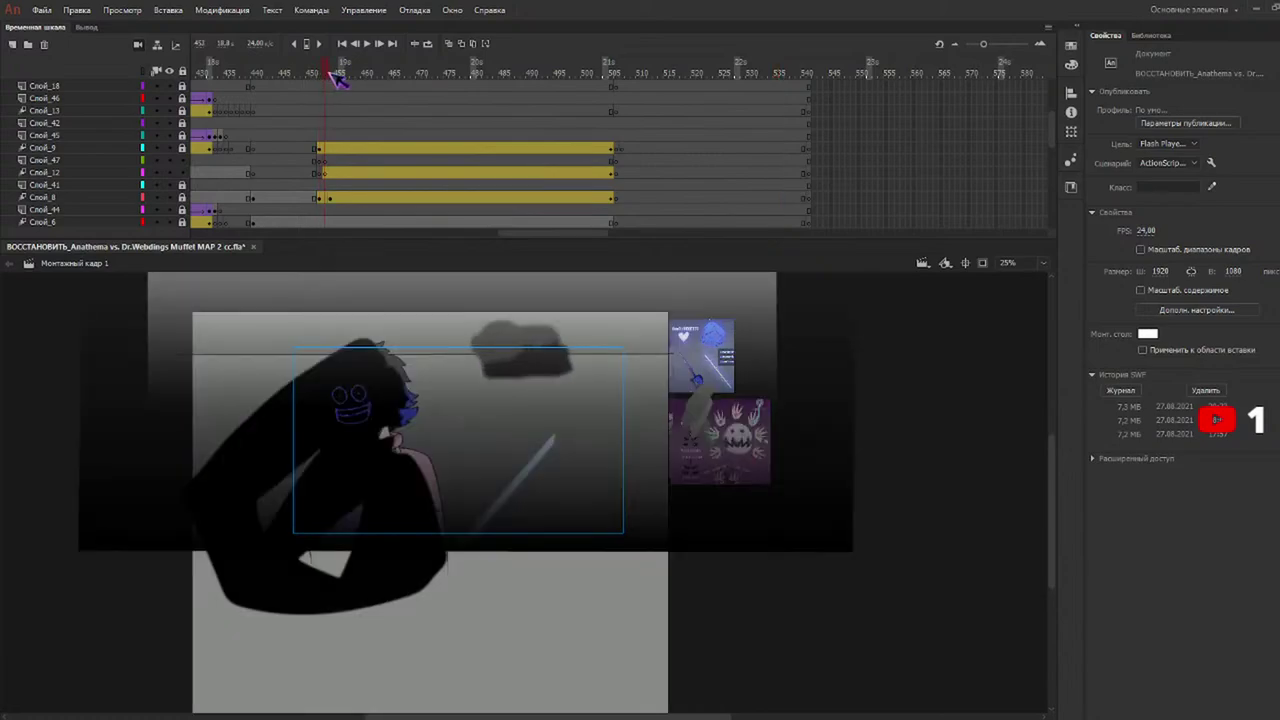
click(183, 172)
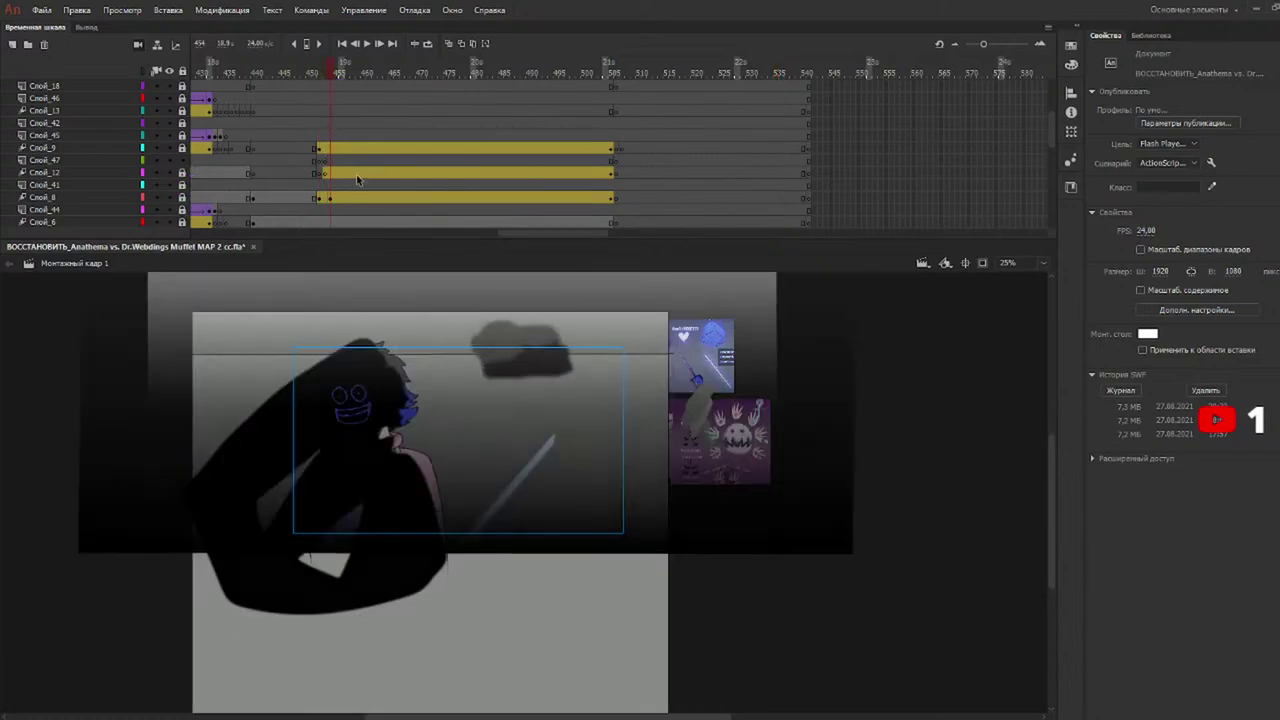
click(325, 161)
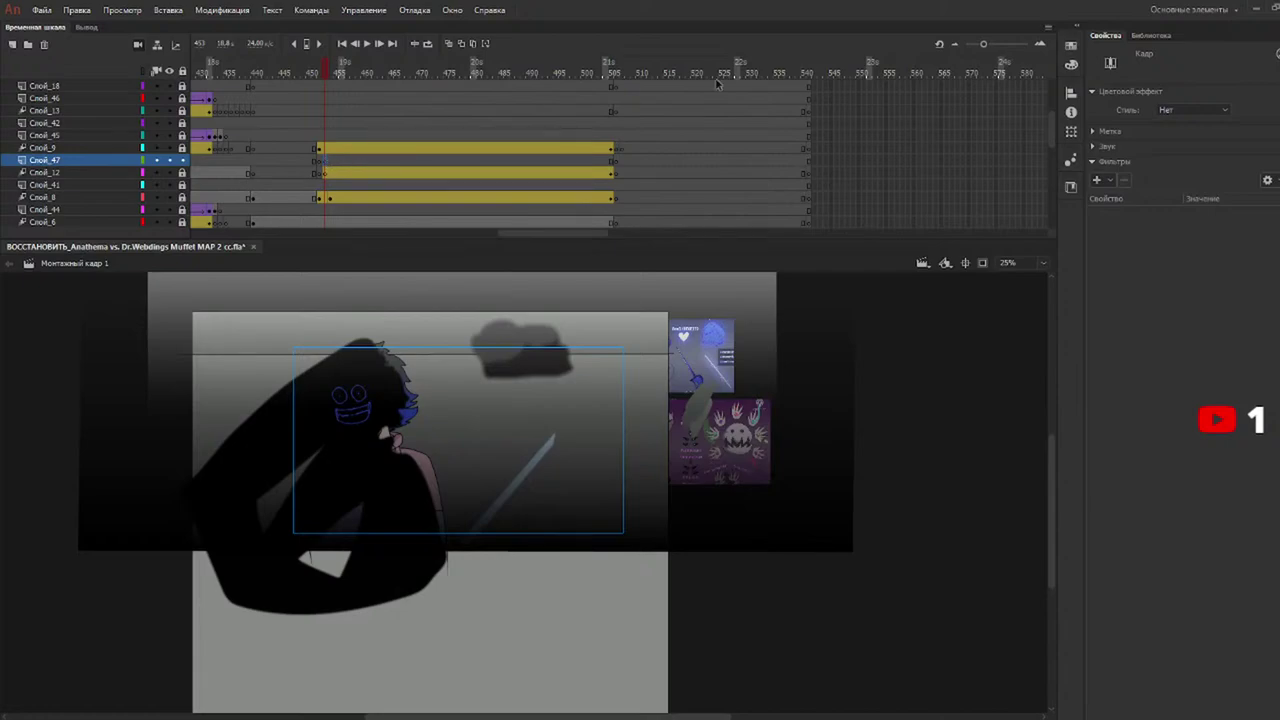
click(1151, 35)
scroll(1190, 295, up, 7)
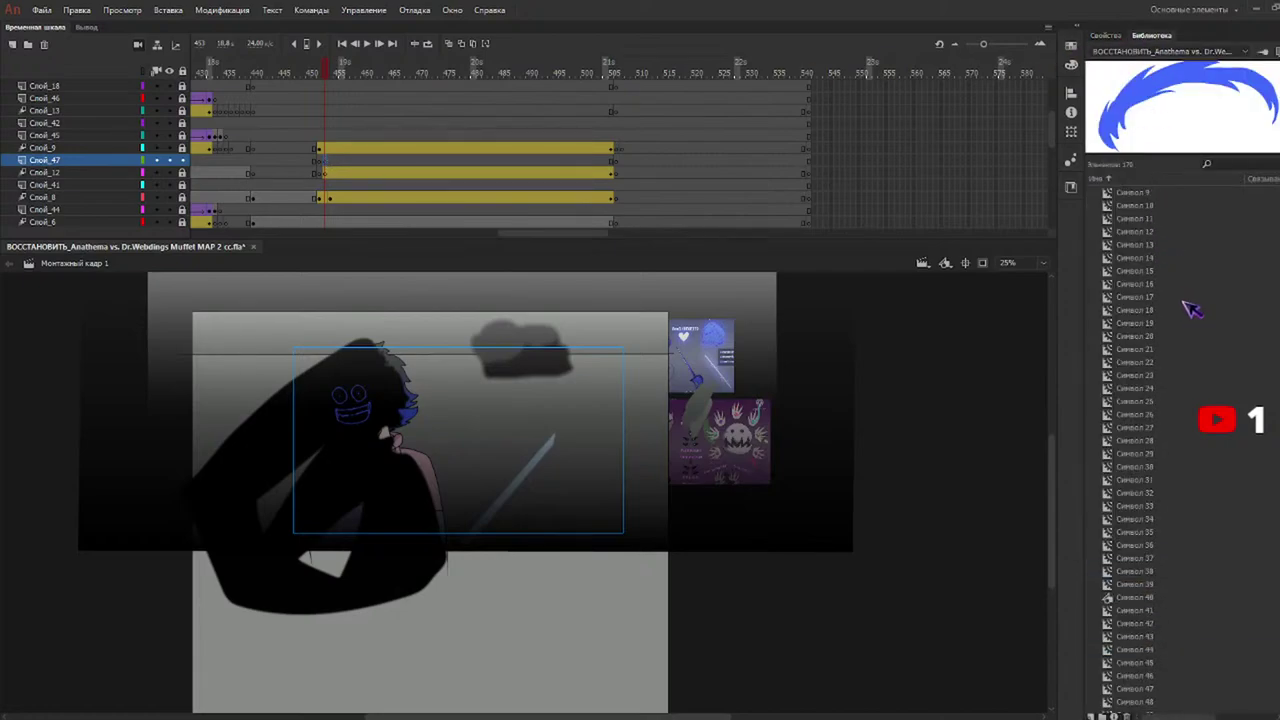
click(1140, 337)
drag(1160, 342, 524, 362)
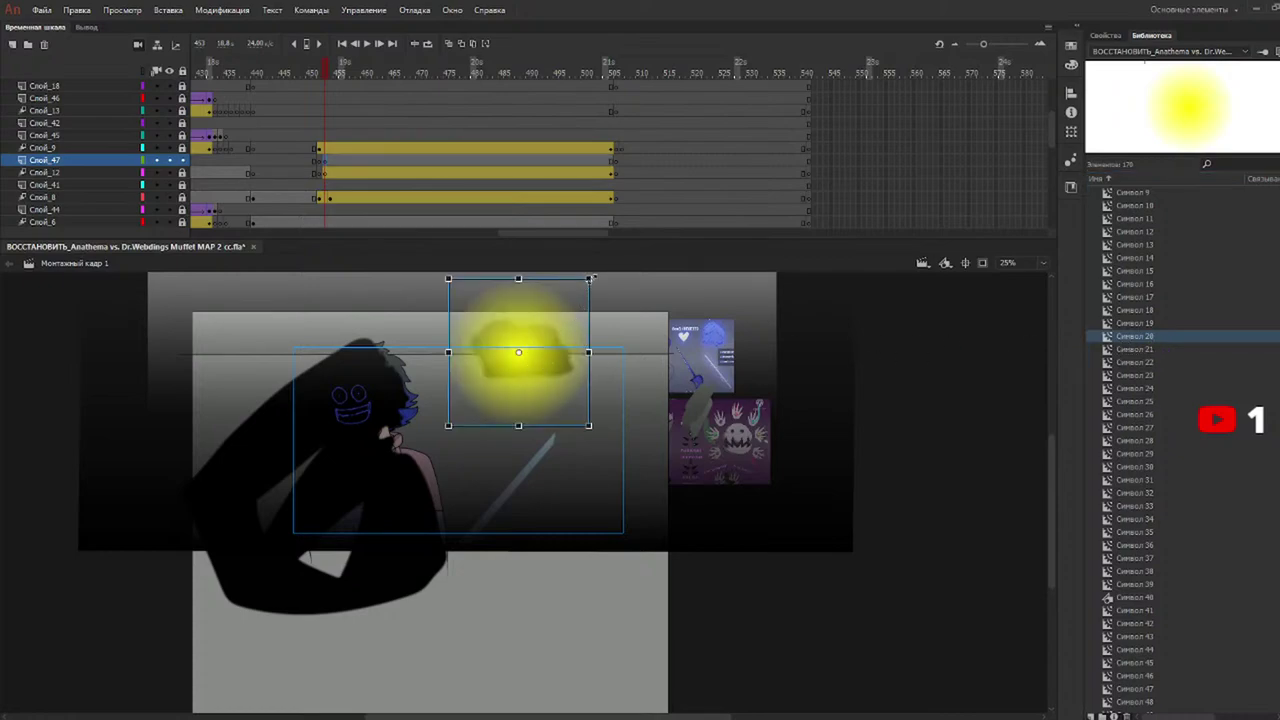
drag(592, 274, 706, 216)
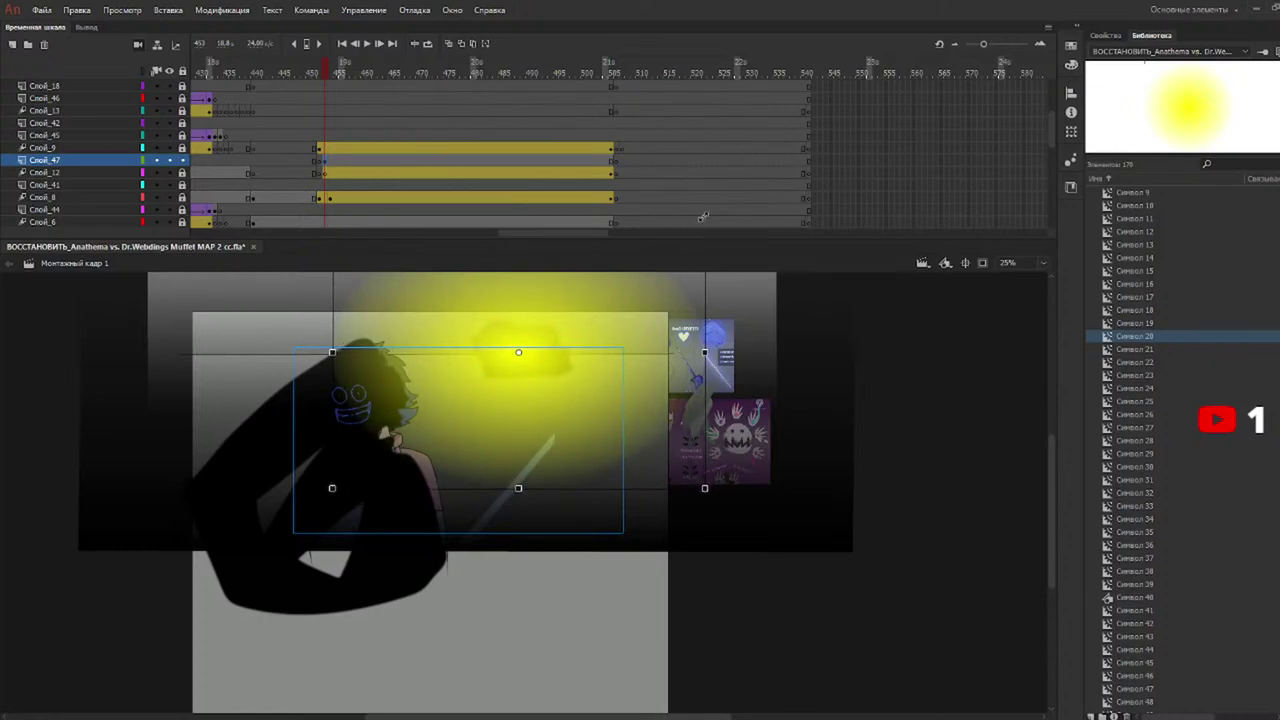
Give the yellow glow Сложение blending and a high-quality 59-pixel blur, and enlarge it to about 2857 × 1853.
click(1116, 37)
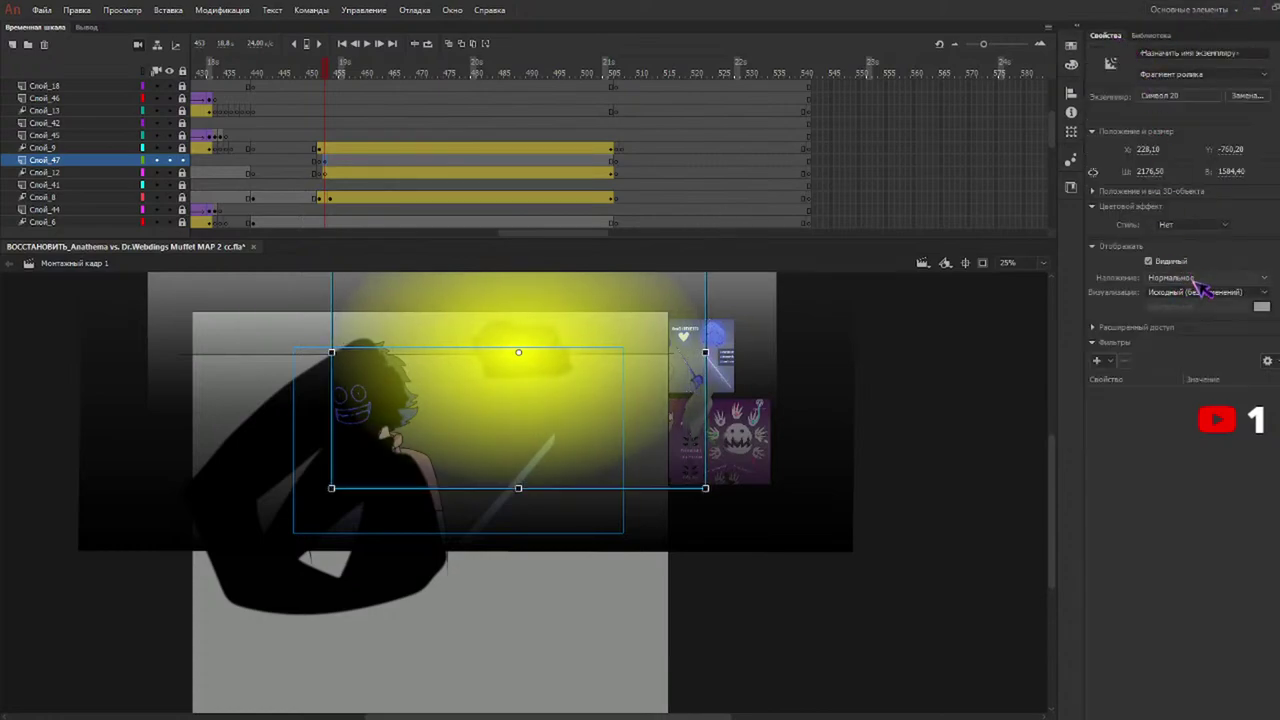
click(1213, 432)
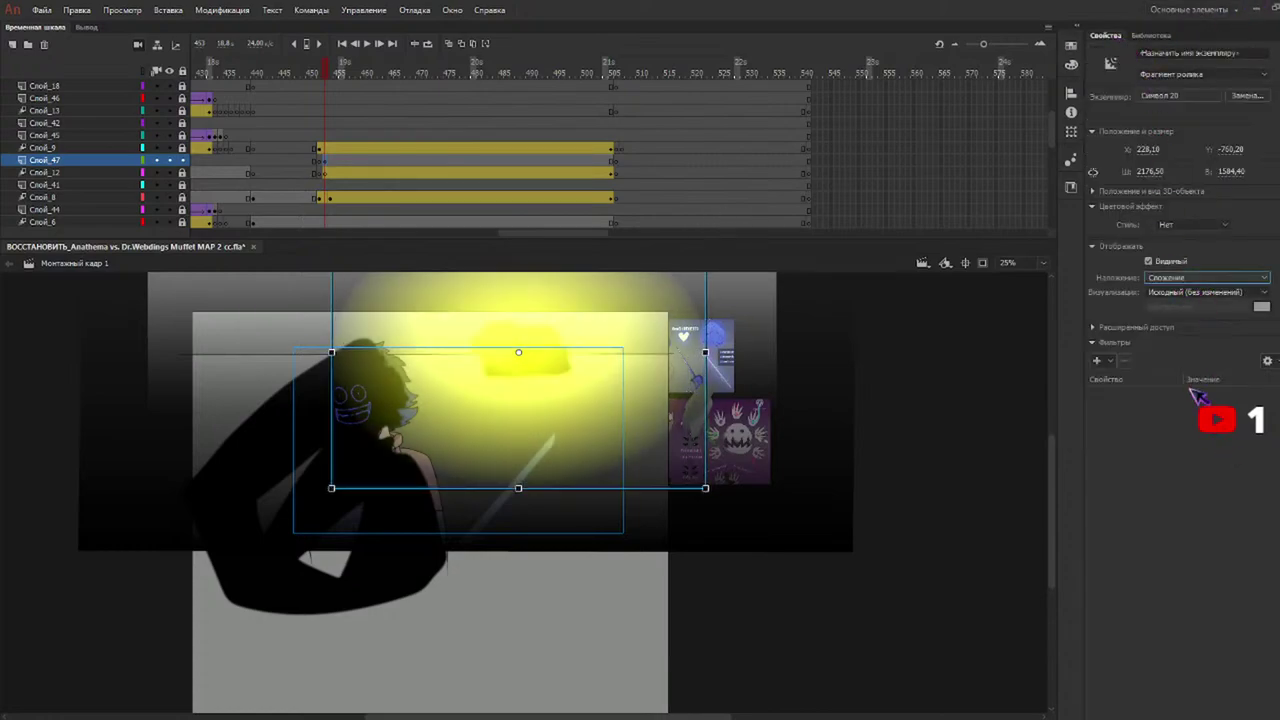
click(1137, 398)
click(1214, 434)
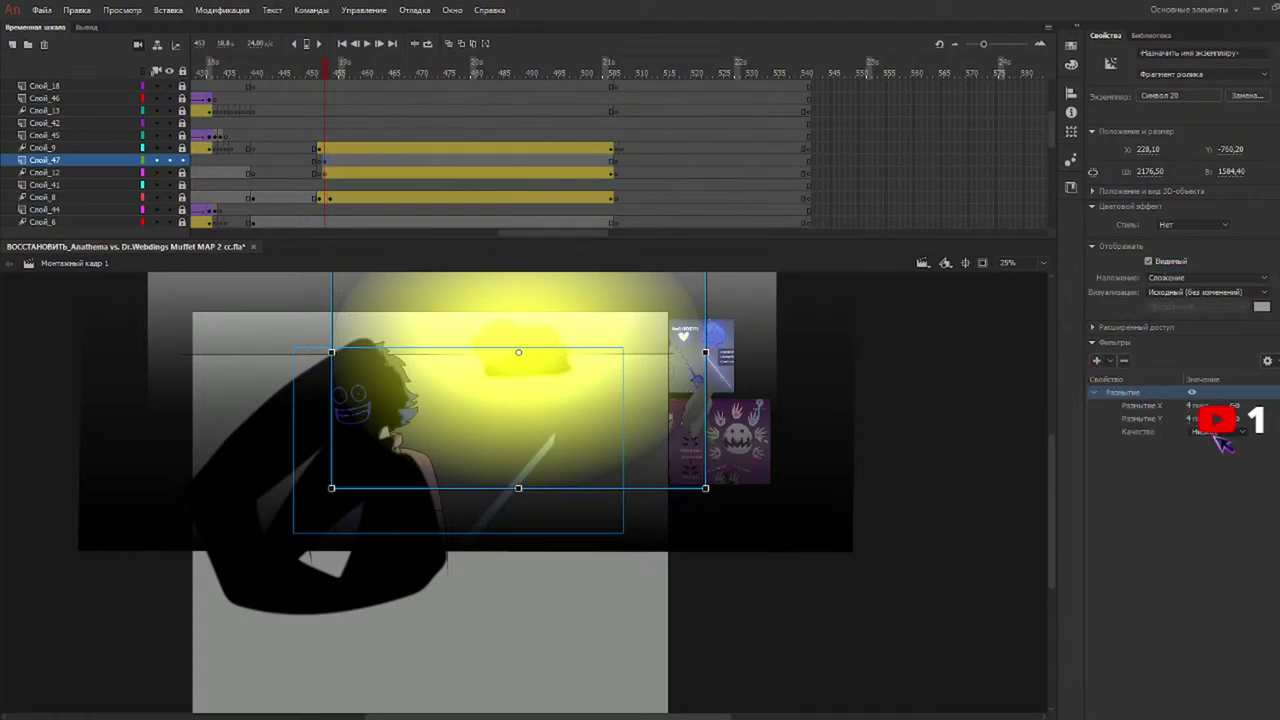
click(1219, 464)
drag(1195, 405, 1202, 387)
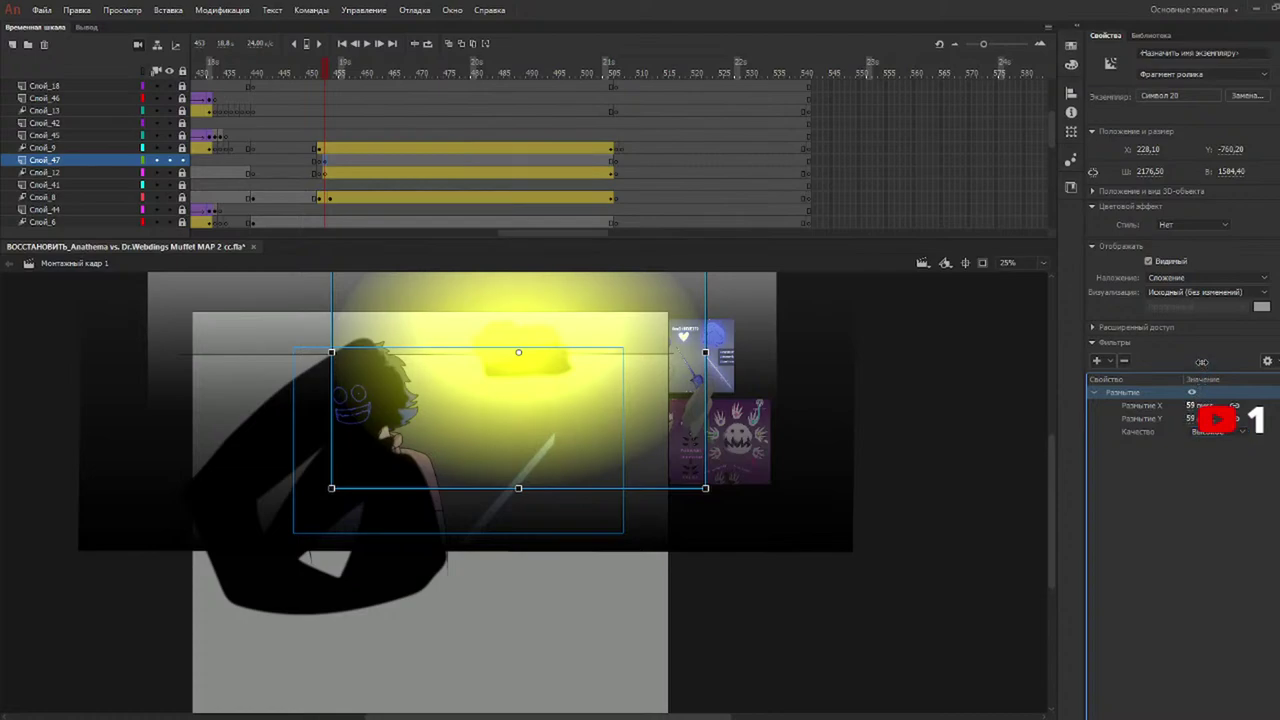
drag(708, 490, 776, 522)
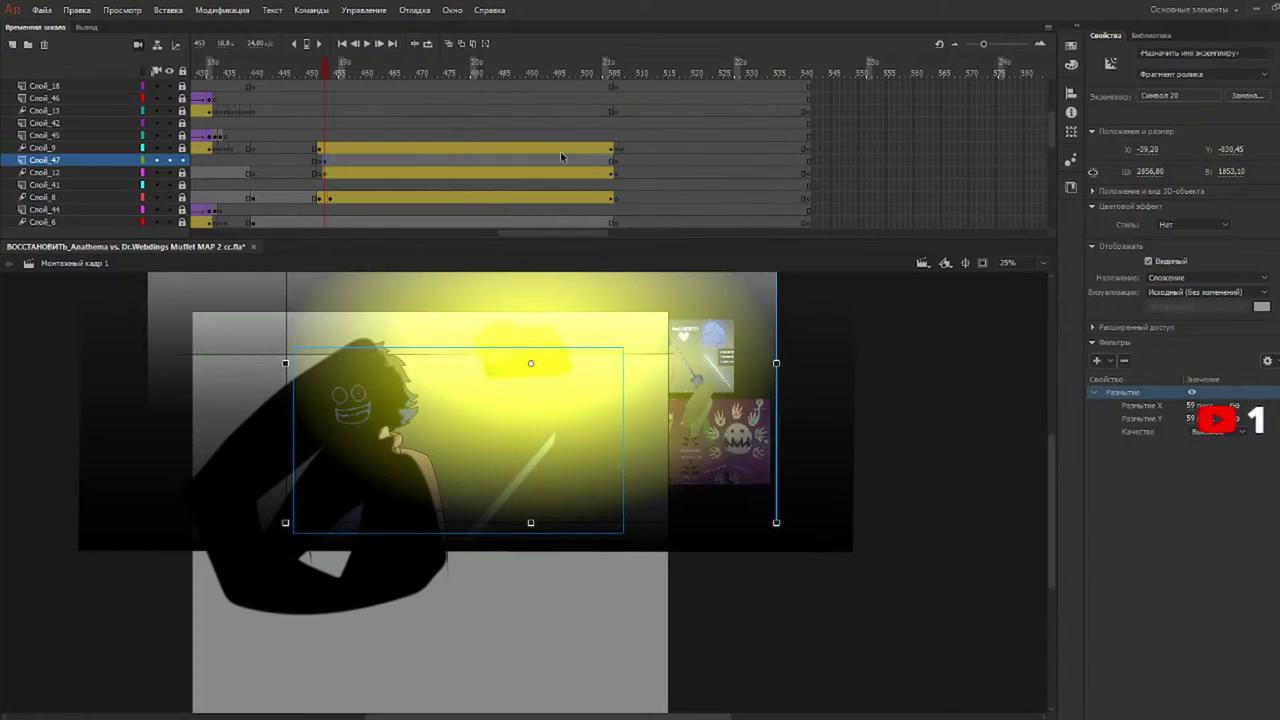
Add a keyframe for the glow at frame 505 of Слой_47 and create a classic tween from frame 453.
click(612, 161)
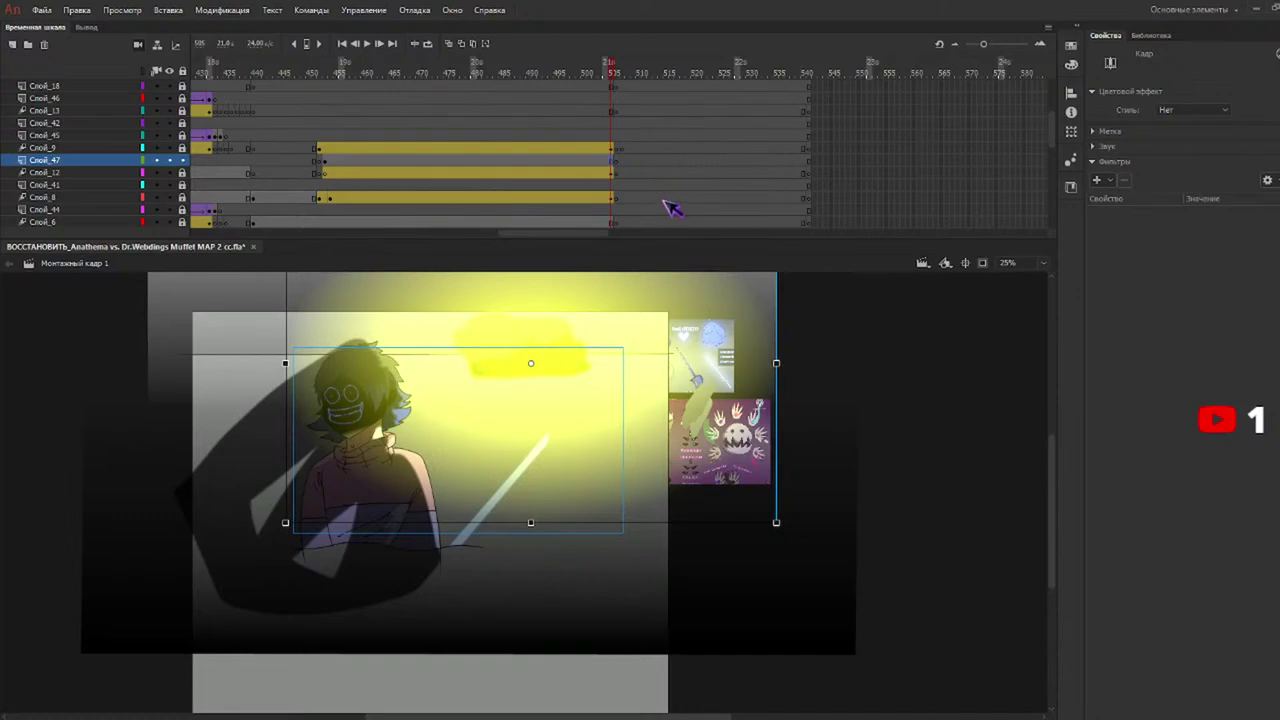
key(F4)
click(625, 396)
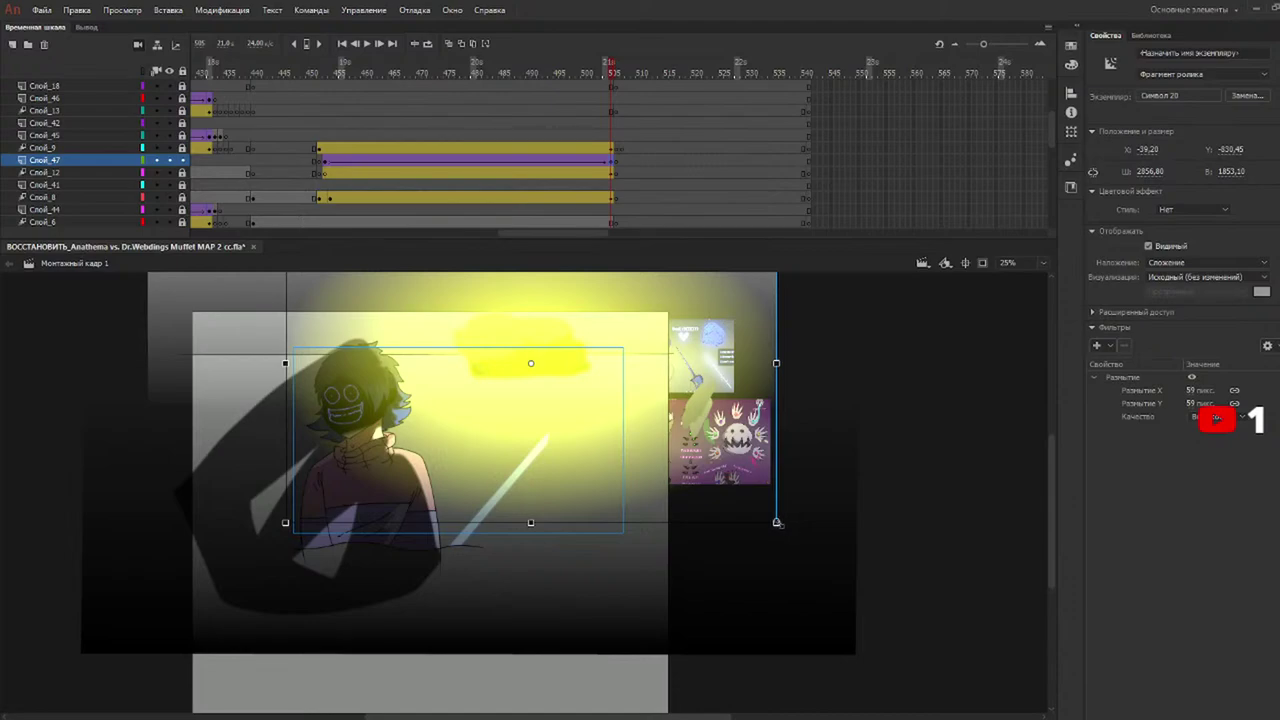
At frame 505, shrink the glow to about 2108 × 1262 and fade it to 72% Альфа-канал.
drag(777, 522, 712, 471)
click(1193, 207)
click(1212, 300)
drag(1203, 233, 1222, 231)
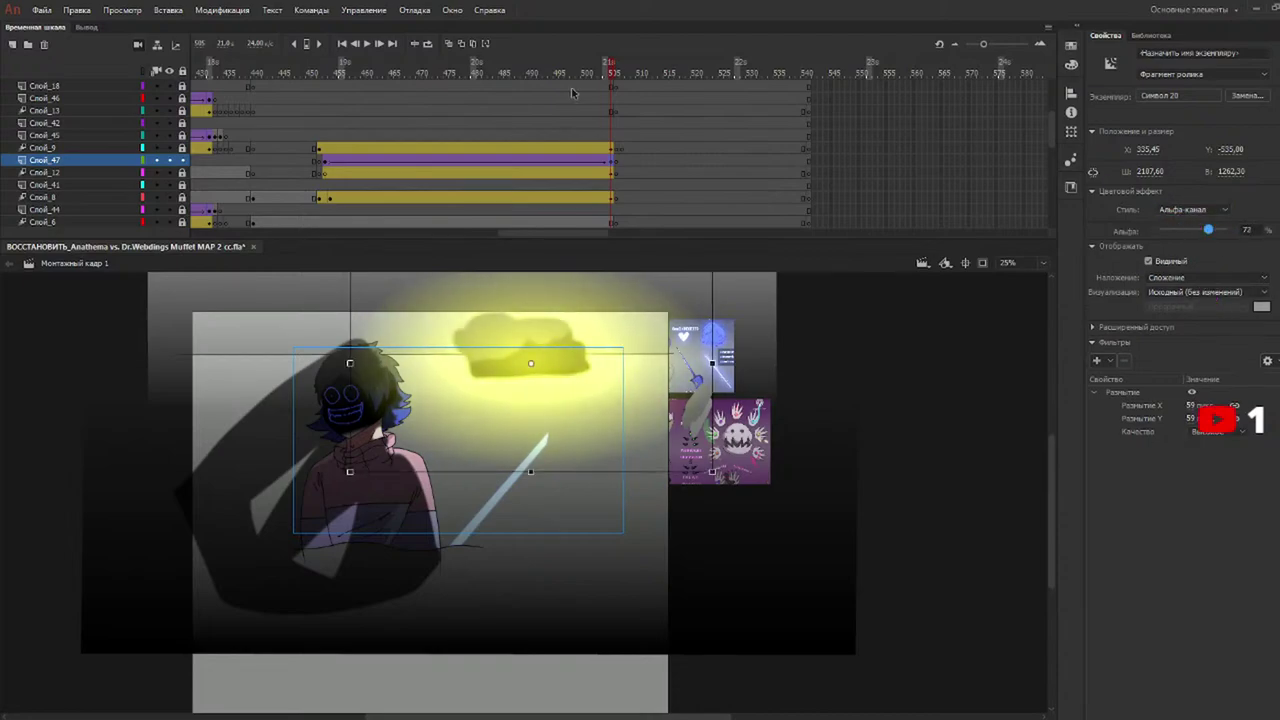
Play back the new glow animation from just before frame 452.
click(311, 74)
key(Return)
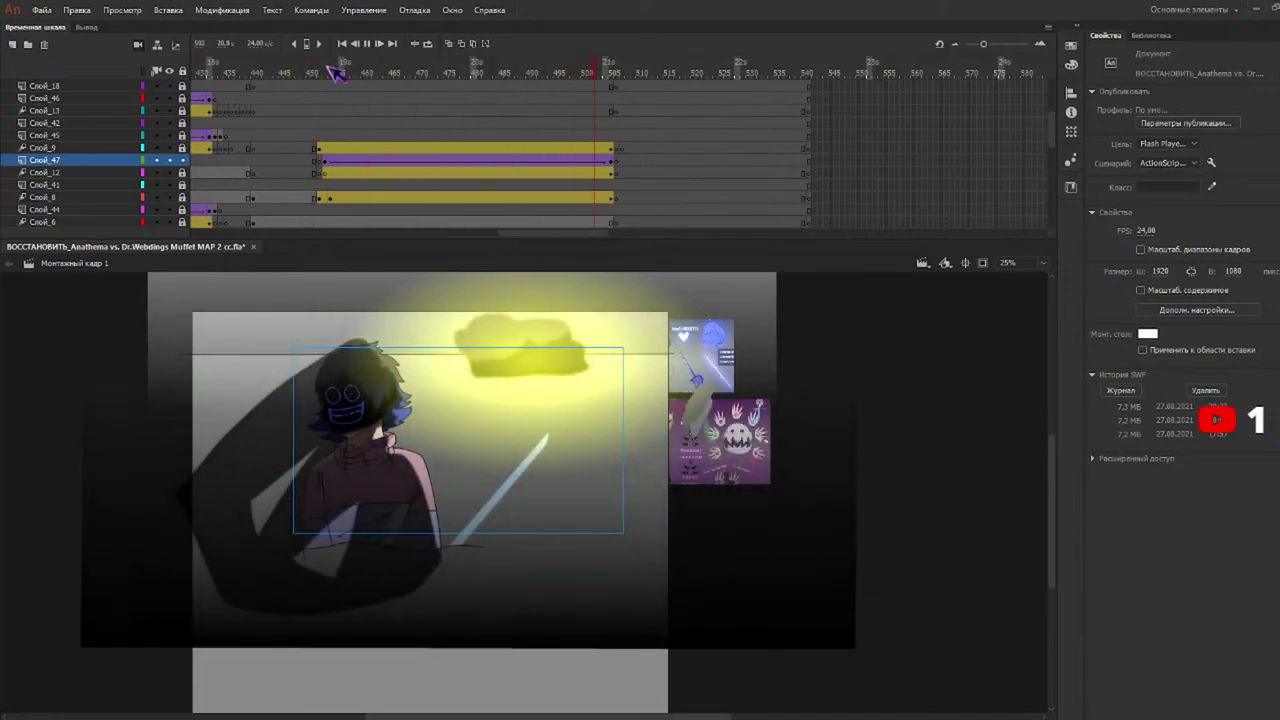
Check the yellow glow at its starting keyframe at frame 453 and replay its animation.
click(331, 72)
drag(328, 66, 326, 68)
click(477, 393)
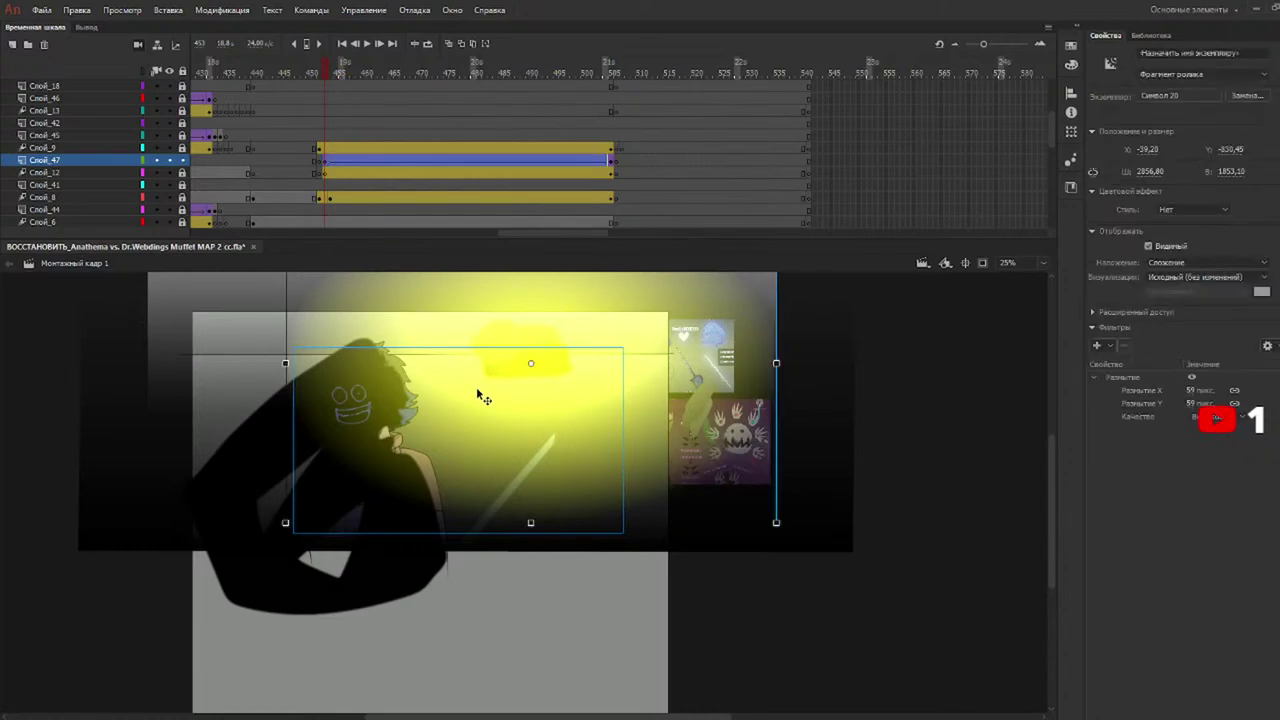
click(320, 160)
drag(782, 347, 609, 450)
drag(546, 373, 551, 346)
click(293, 70)
click(308, 45)
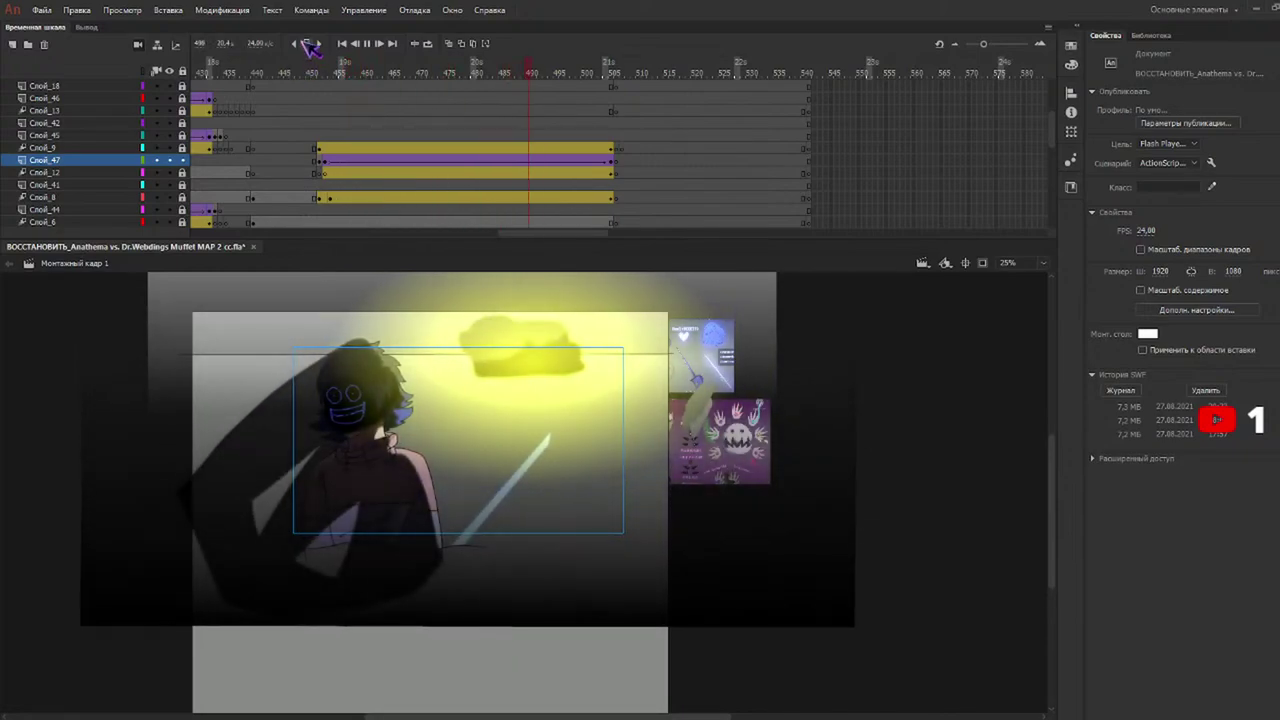
Center the scene in view and play it back from about frame 440 to review the glow's appearance and fade.
scroll(429, 165, up, 3)
scroll(384, 162, down, 5)
scroll(385, 163, up, 3)
scroll(385, 163, down, 1)
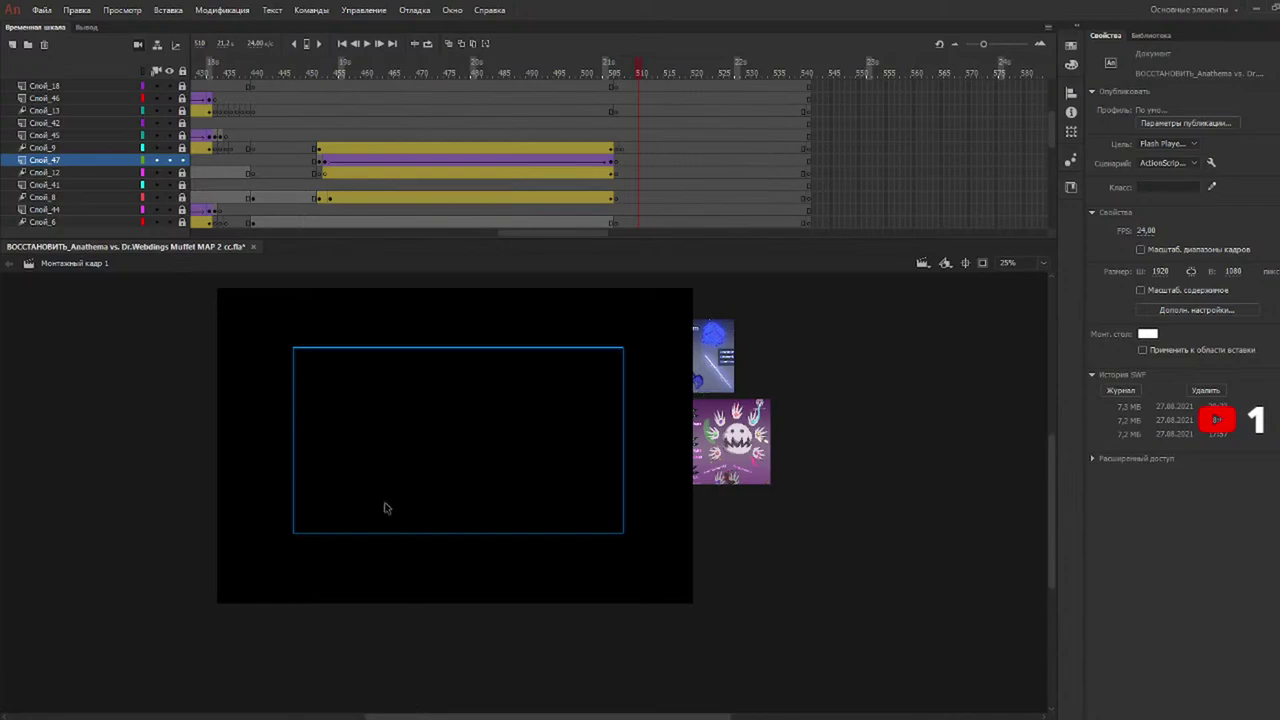
scroll(390, 470, up, 2)
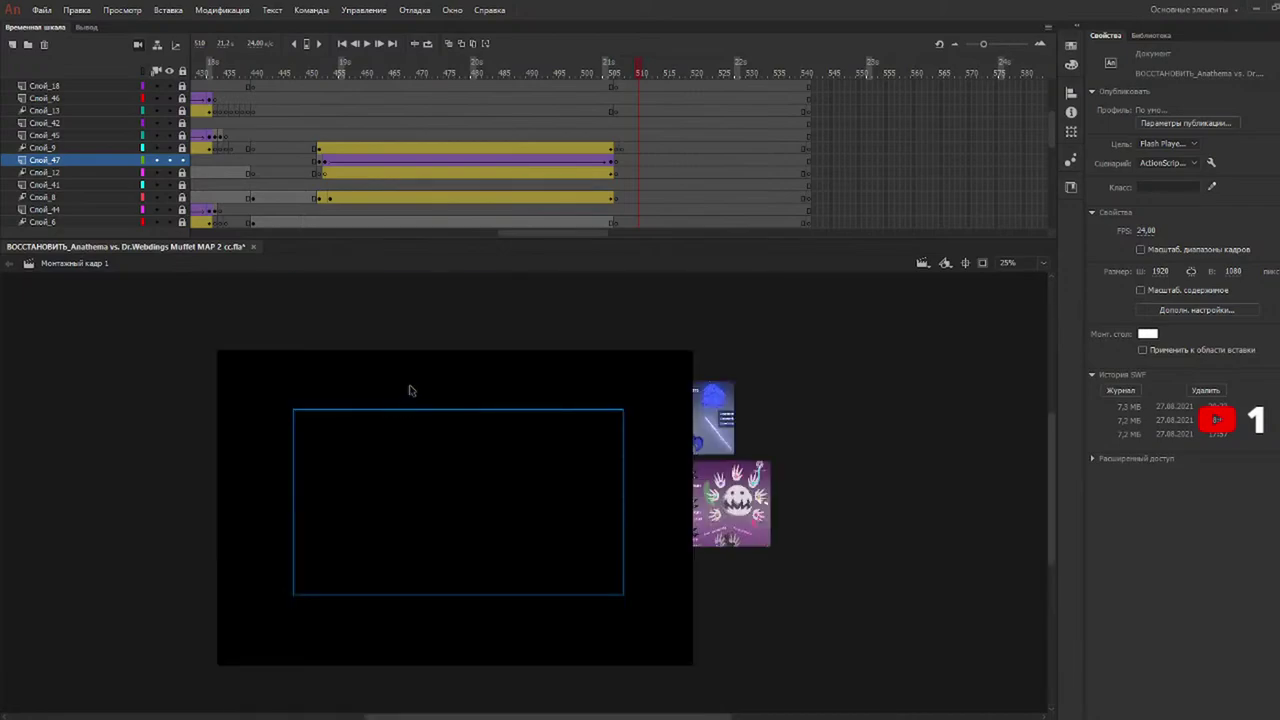
drag(328, 74, 327, 70)
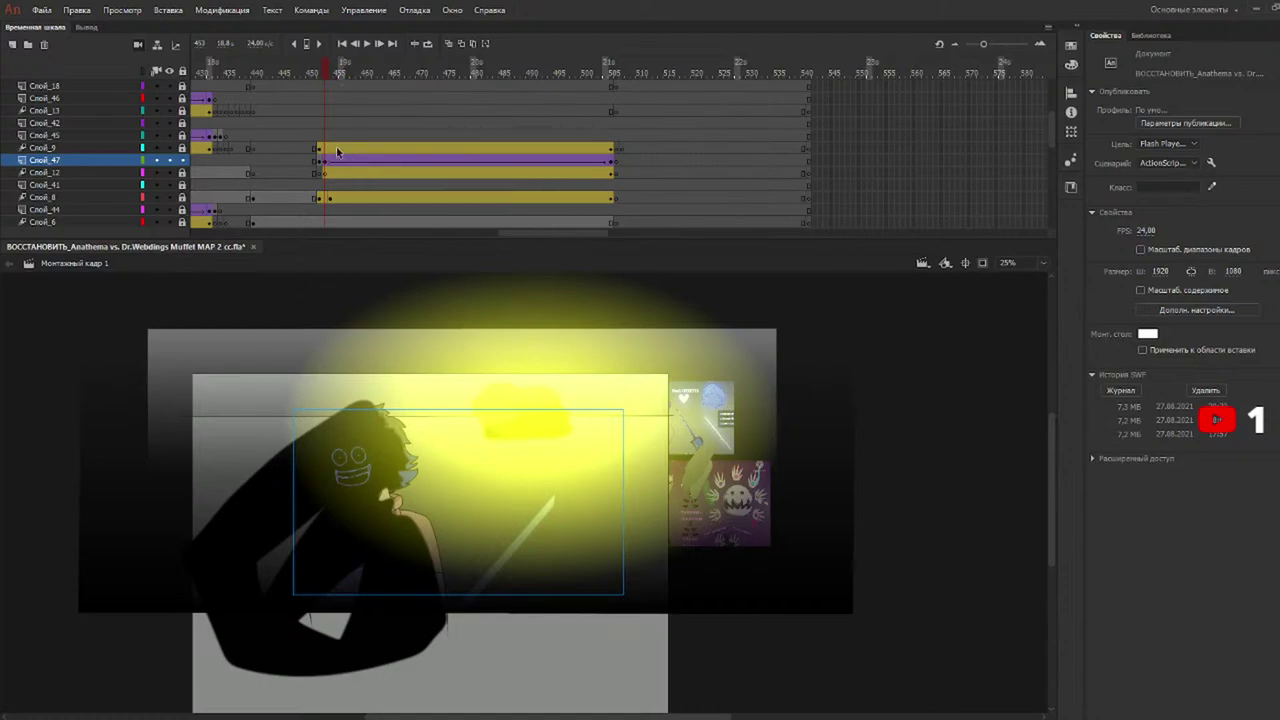
scroll(336, 152, up, 2)
drag(272, 72, 244, 73)
key(Return)
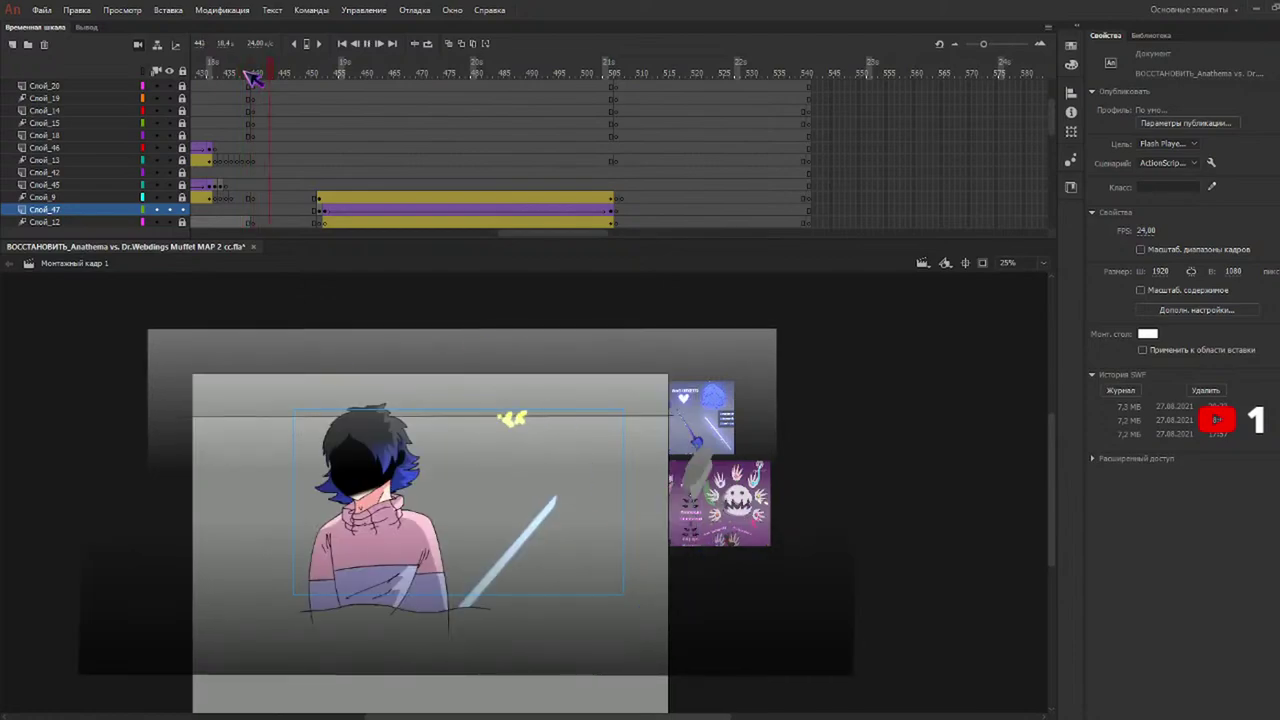
key(Return)
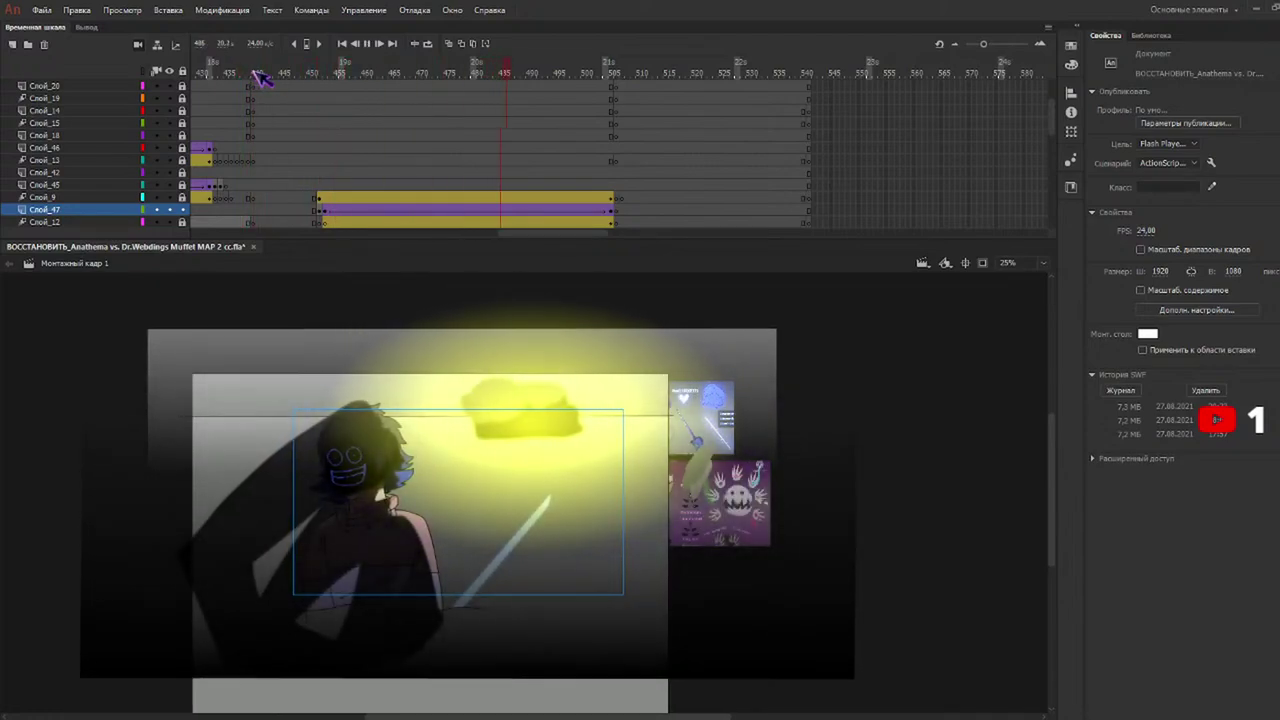
Go back to frame 244 on the Camera layer and activate the Camera tool.
drag(523, 234, 281, 233)
drag(350, 72, 983, 79)
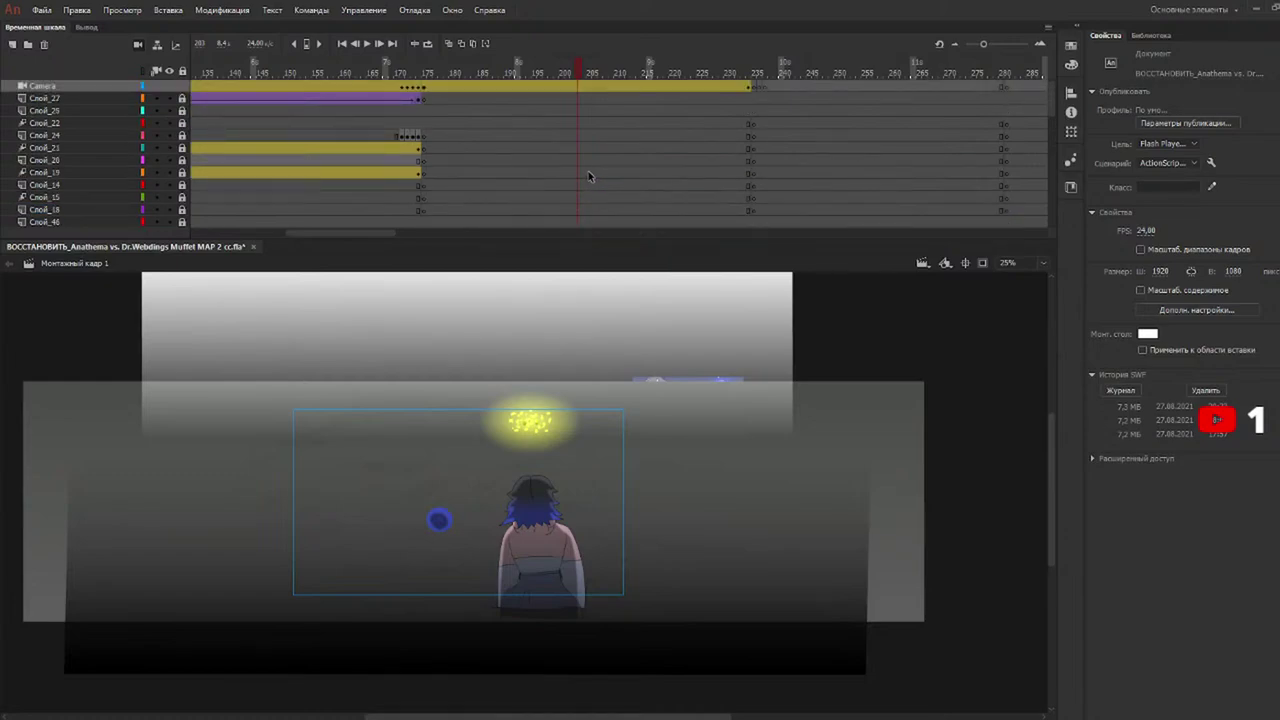
mouse_move(430, 78)
mouse_down()
mouse_move(413, 83)
mouse_move(383, 57)
mouse_move(423, 86)
mouse_move(469, 91)
mouse_move(806, 87)
mouse_up()
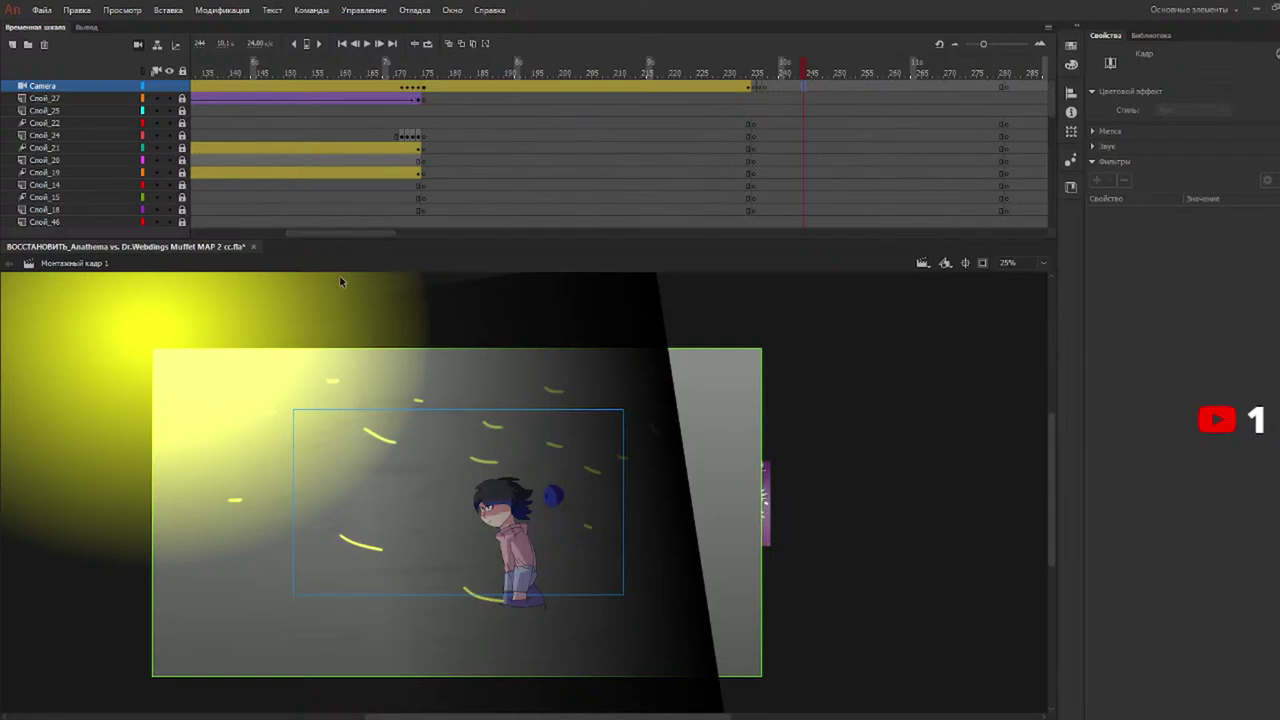
key(c)
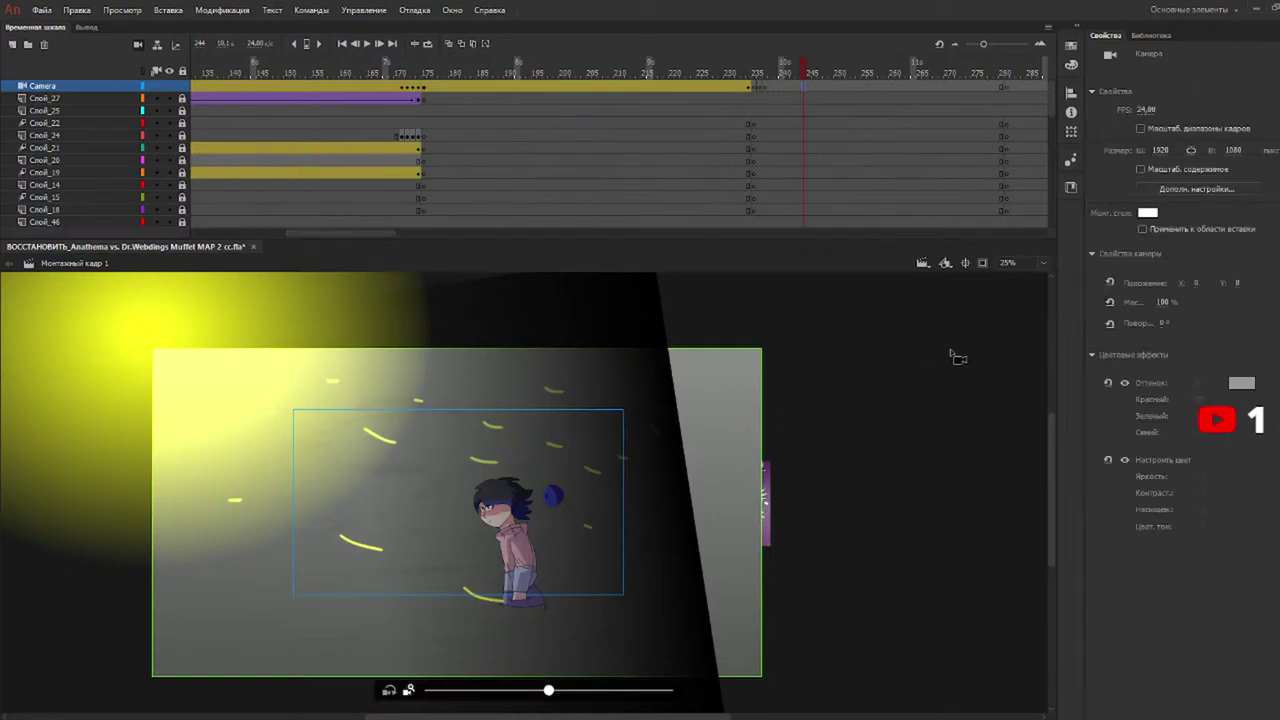
key(ctrl+equal)
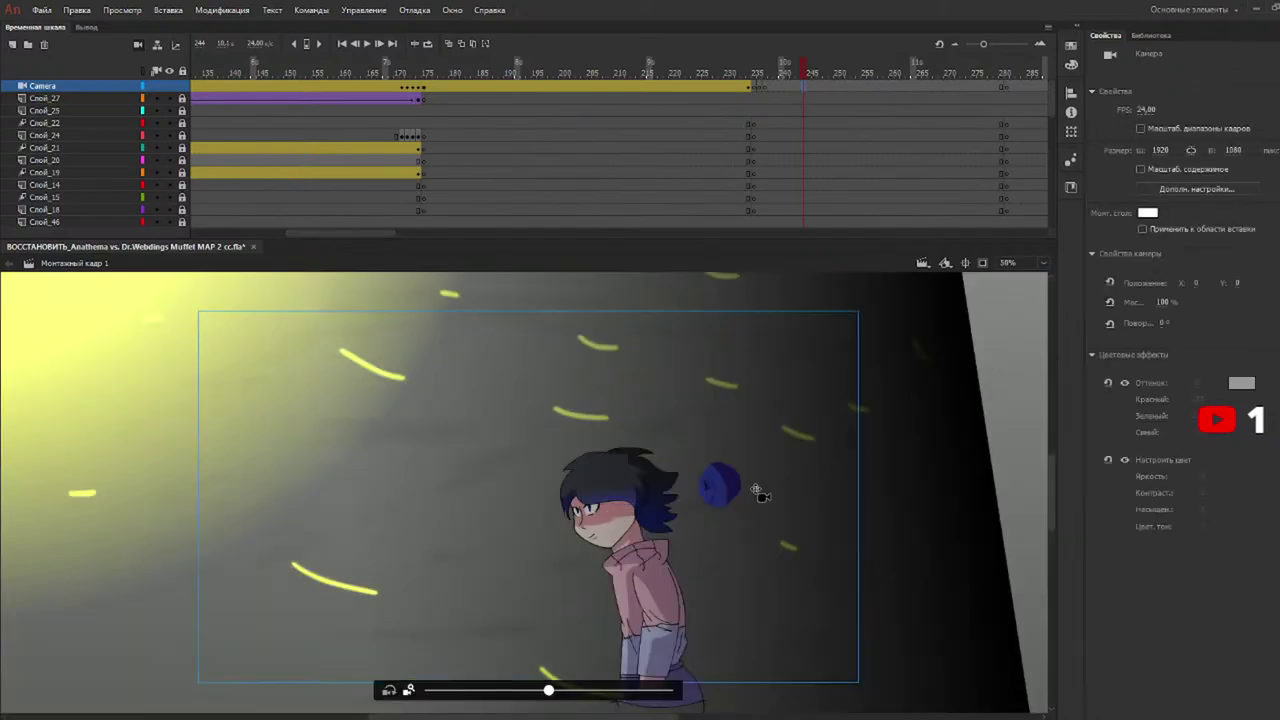
drag(686, 530, 683, 531)
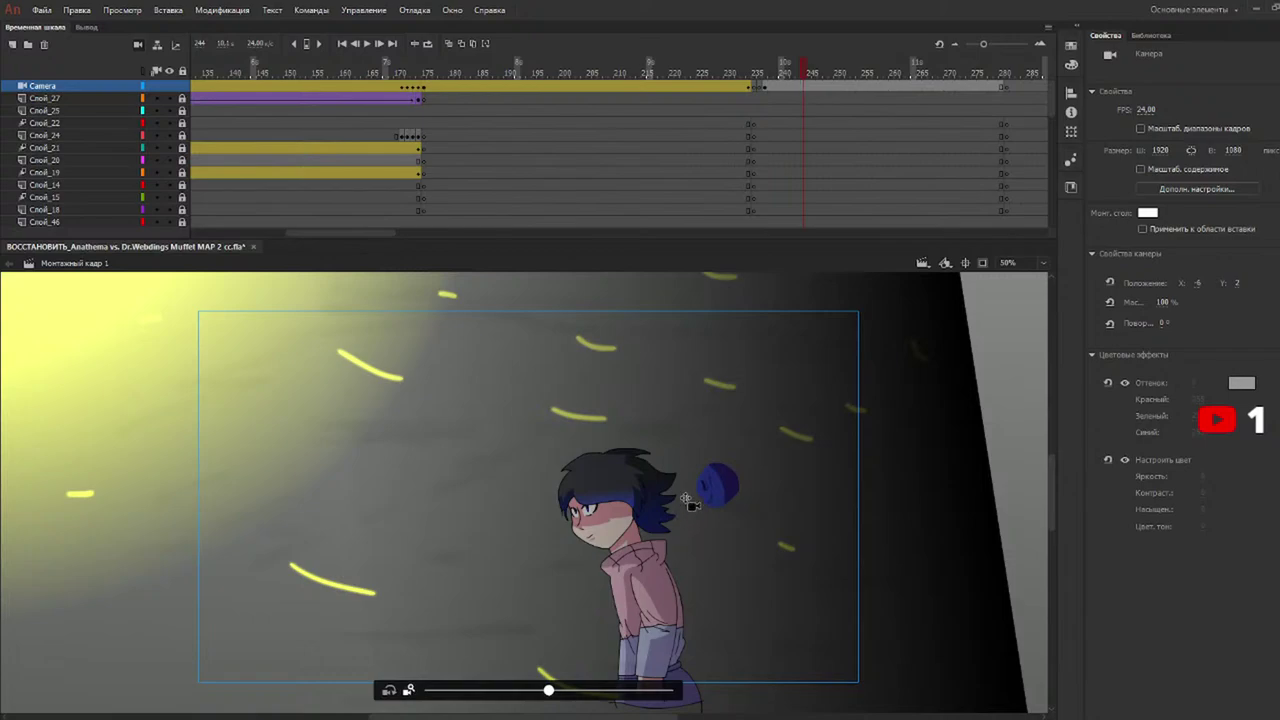
key(ctrl+z)
key(ctrl+z)
key(ctrl+z)
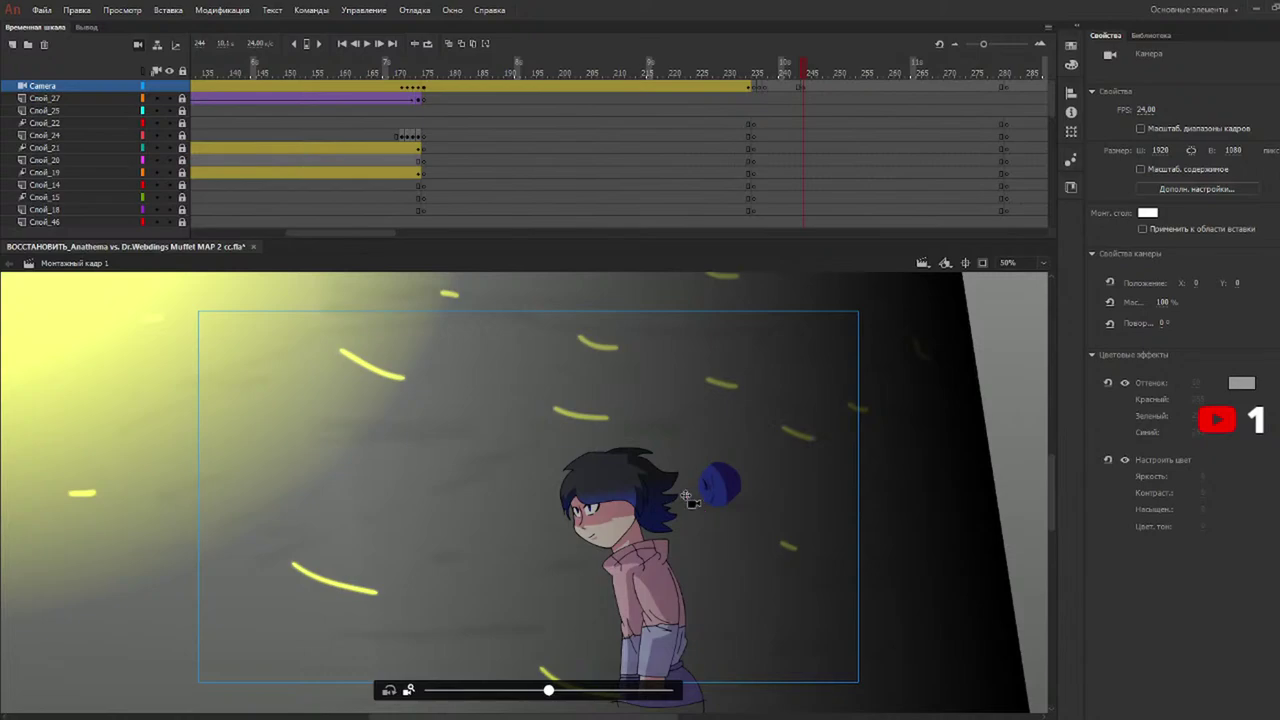
Create a camera shake by adding a keyframe on every frame from 244 to 257 and offsetting the camera slightly in each.
drag(686, 496, 691, 495)
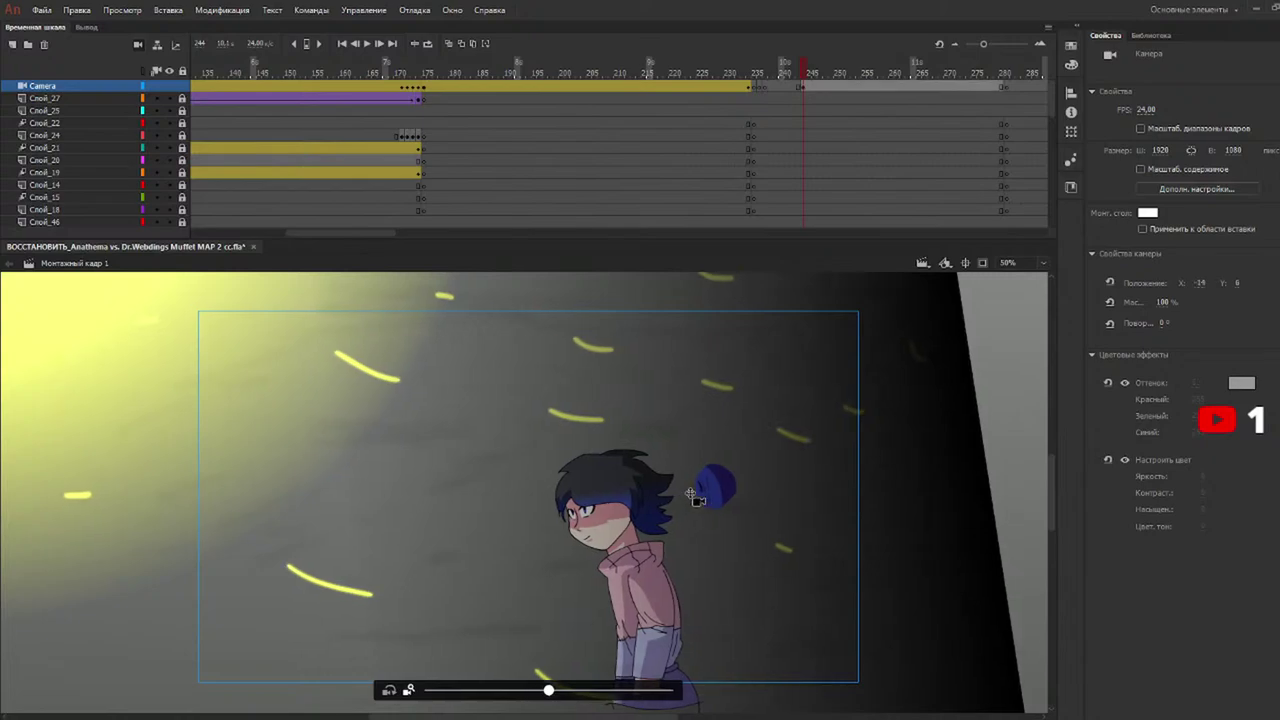
key(.)
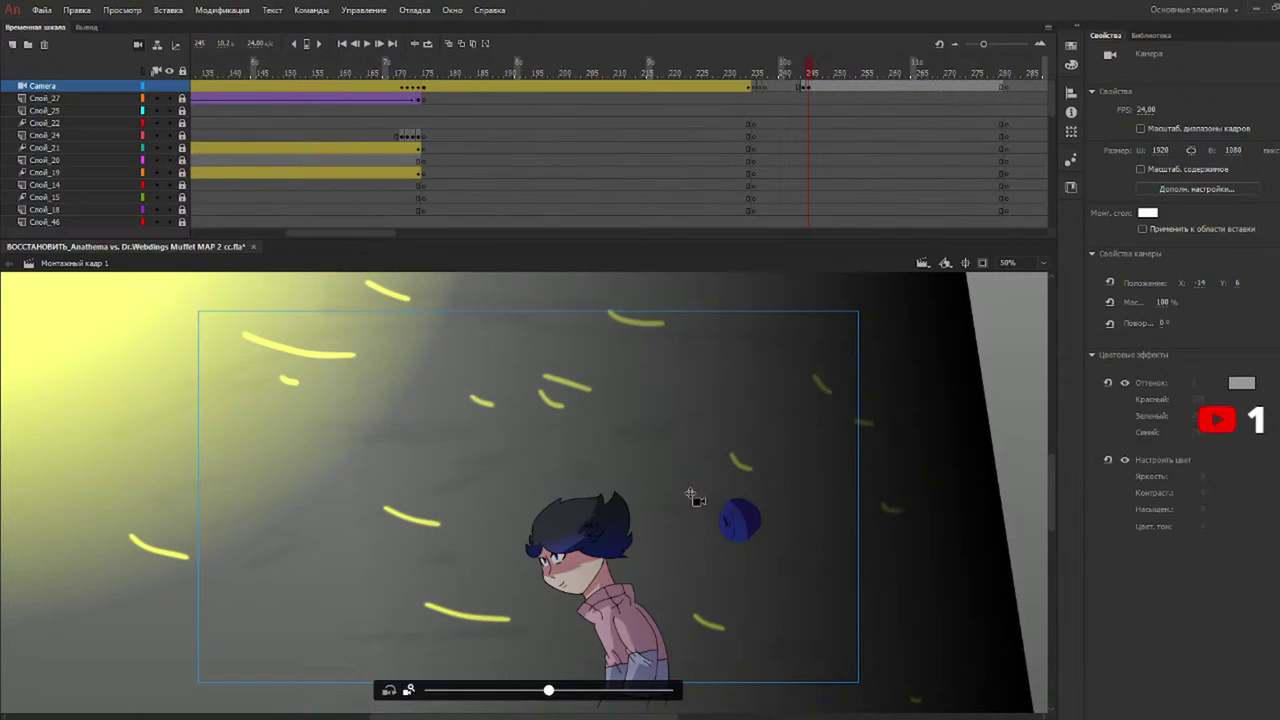
key(.)
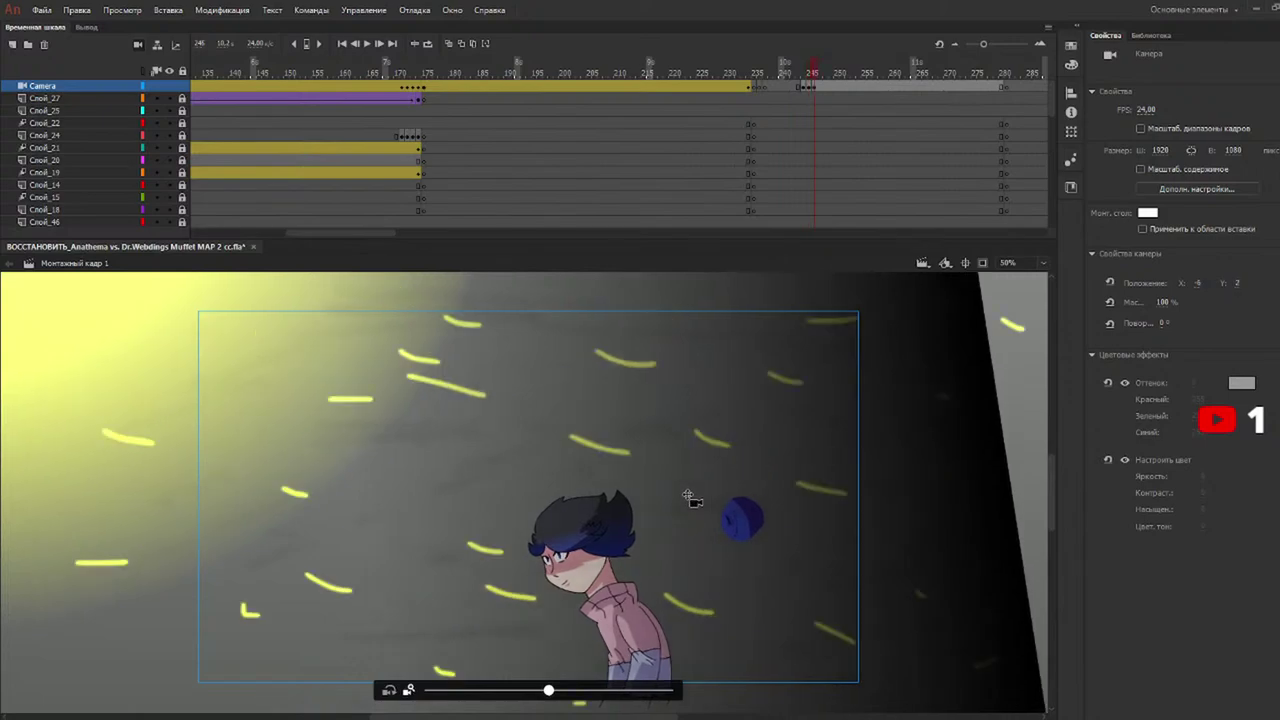
key(.)
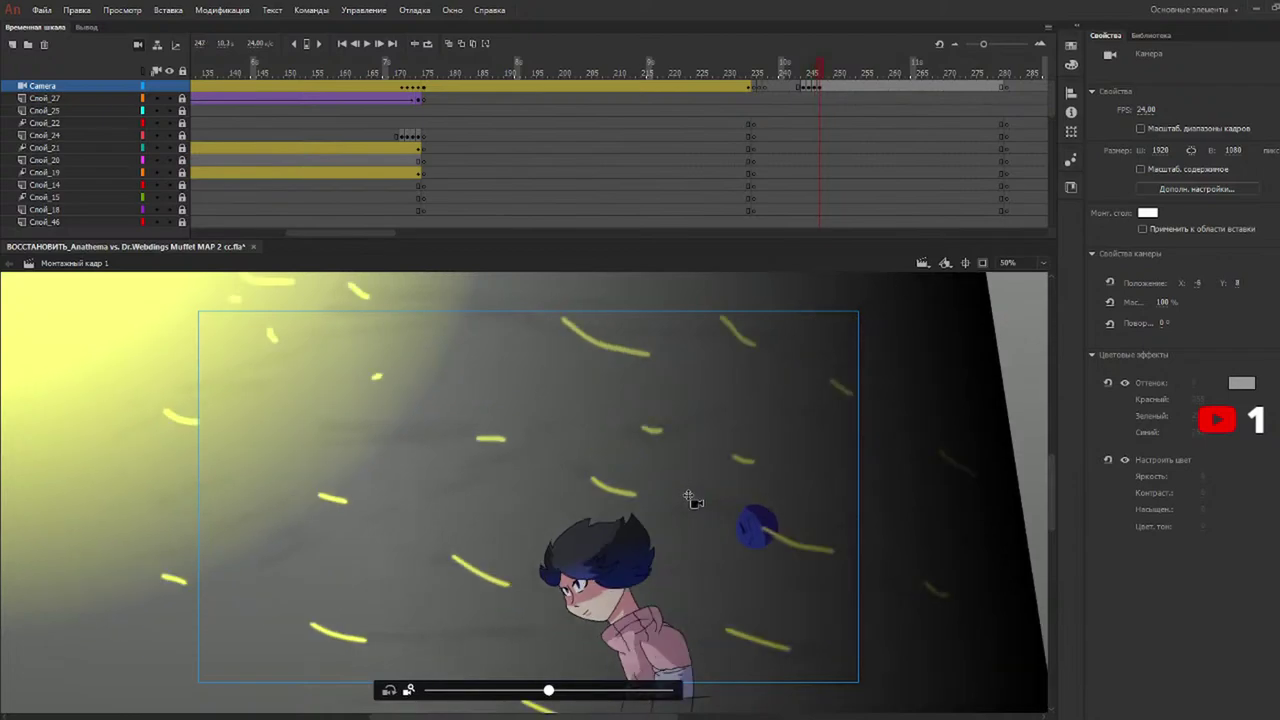
key(.)
key(.)
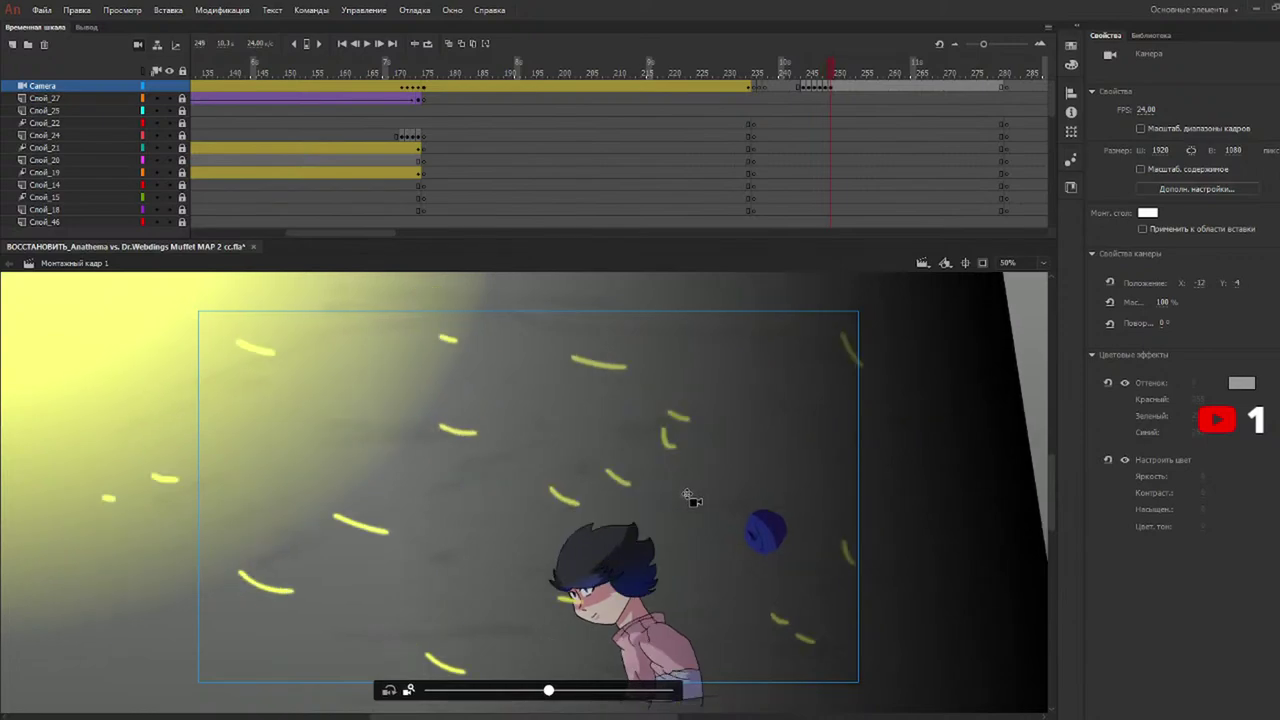
key(.)
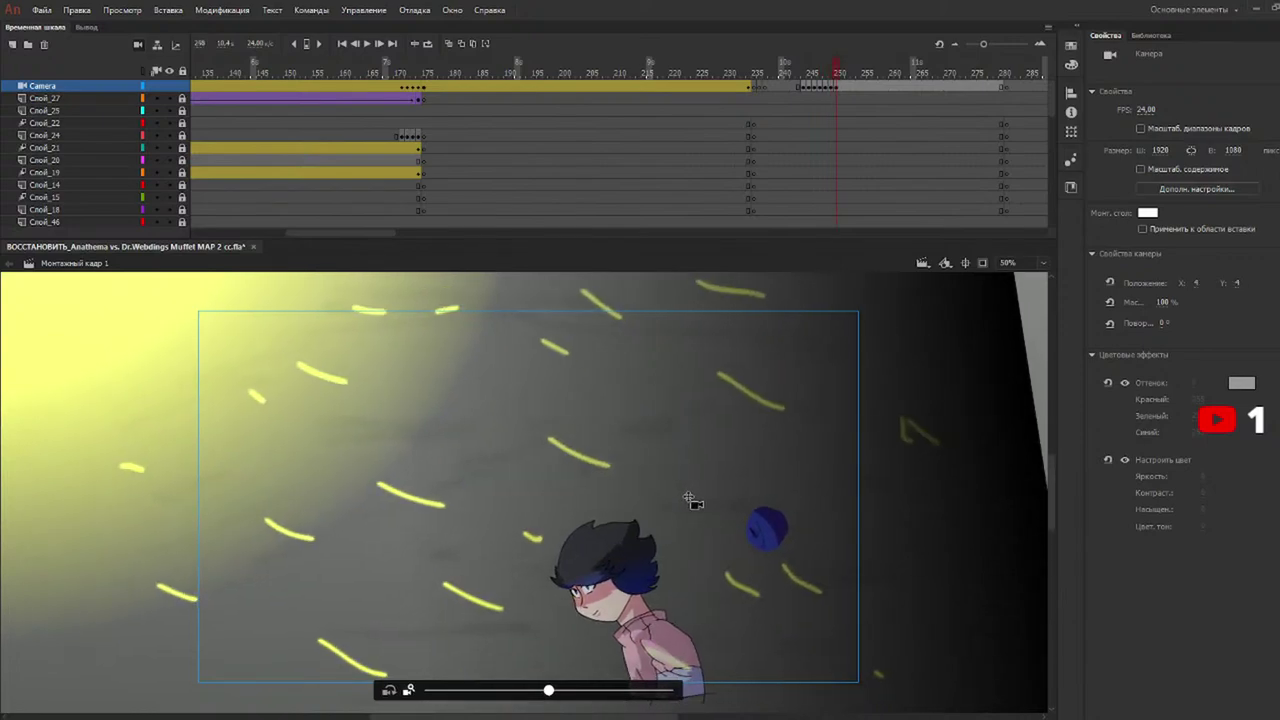
key(.)
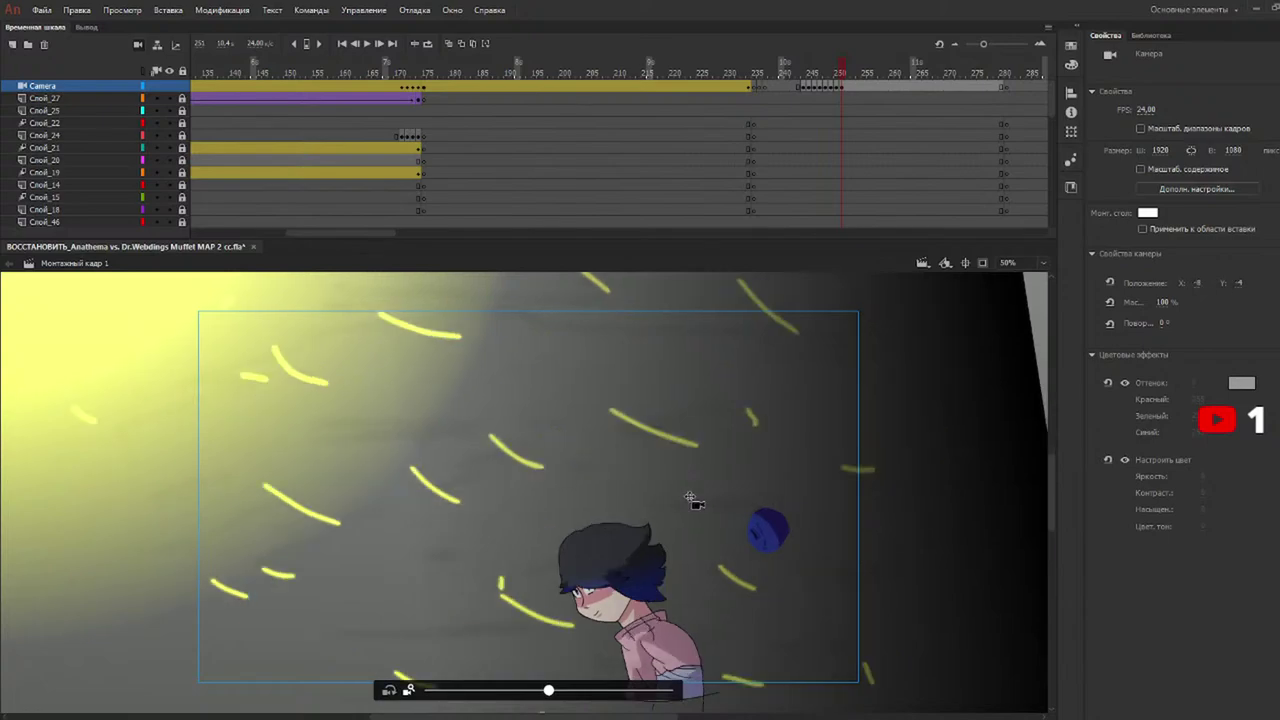
key(.)
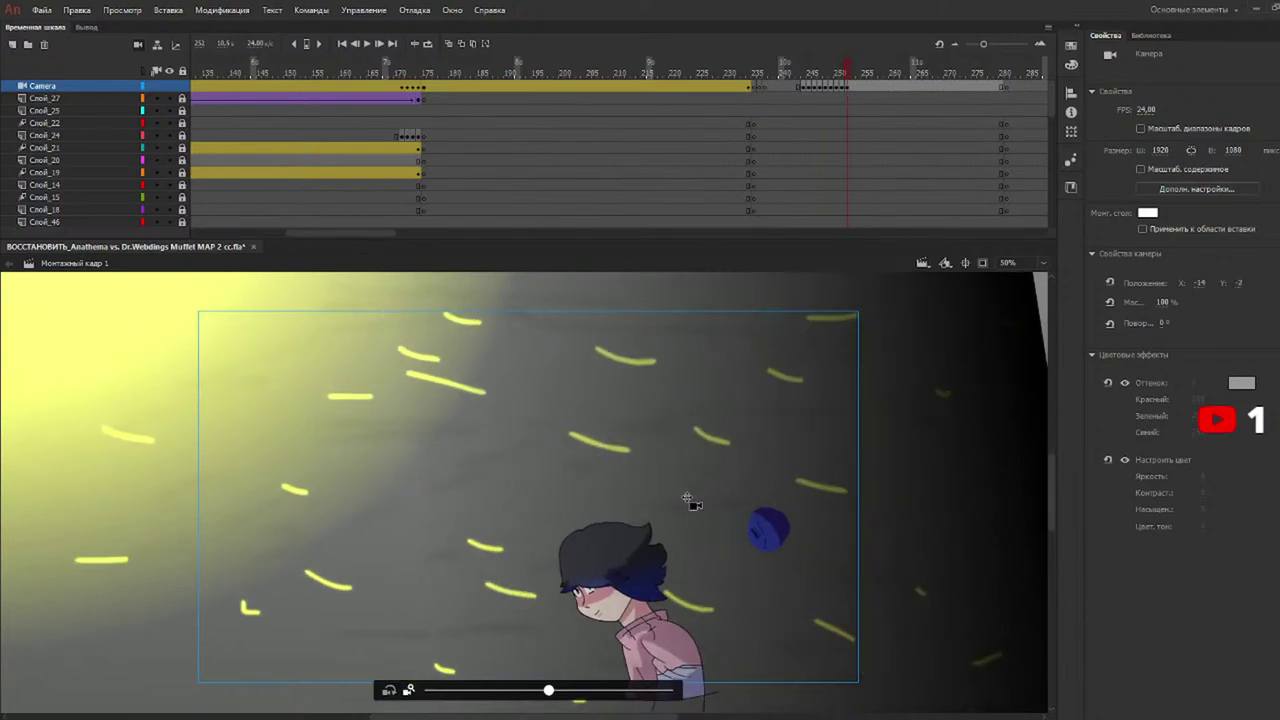
key(.)
key(.)
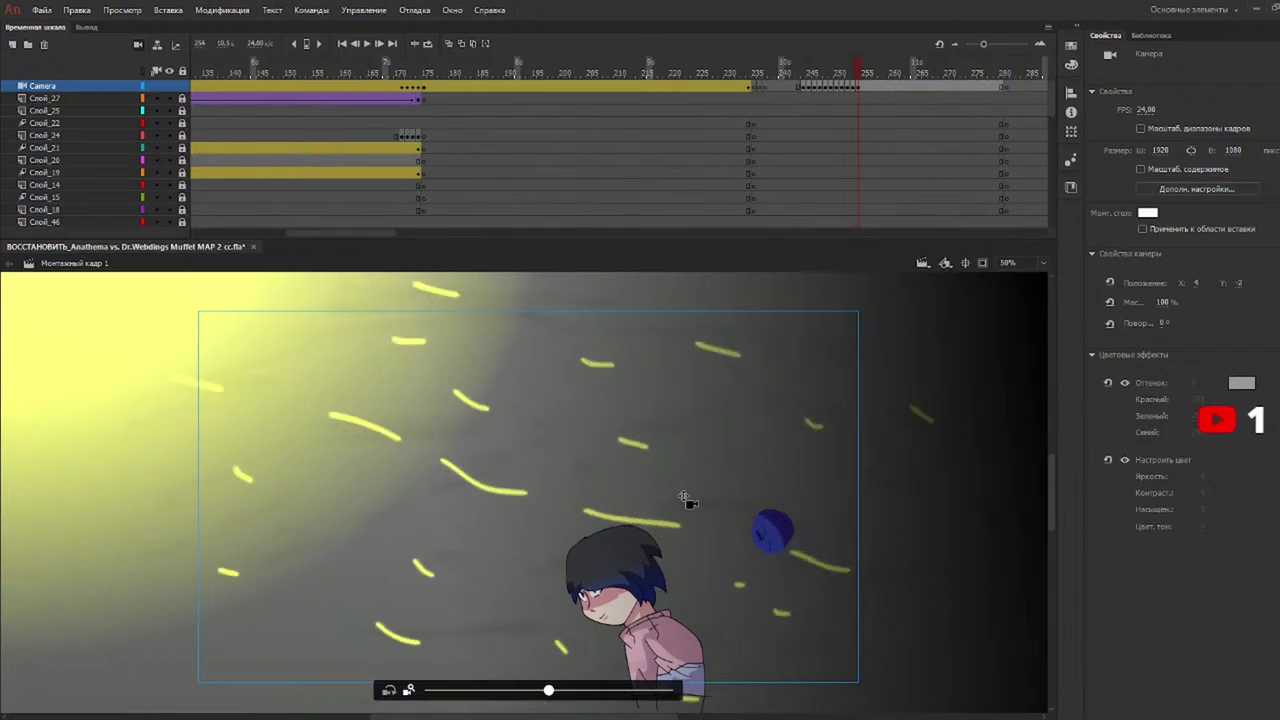
key(.)
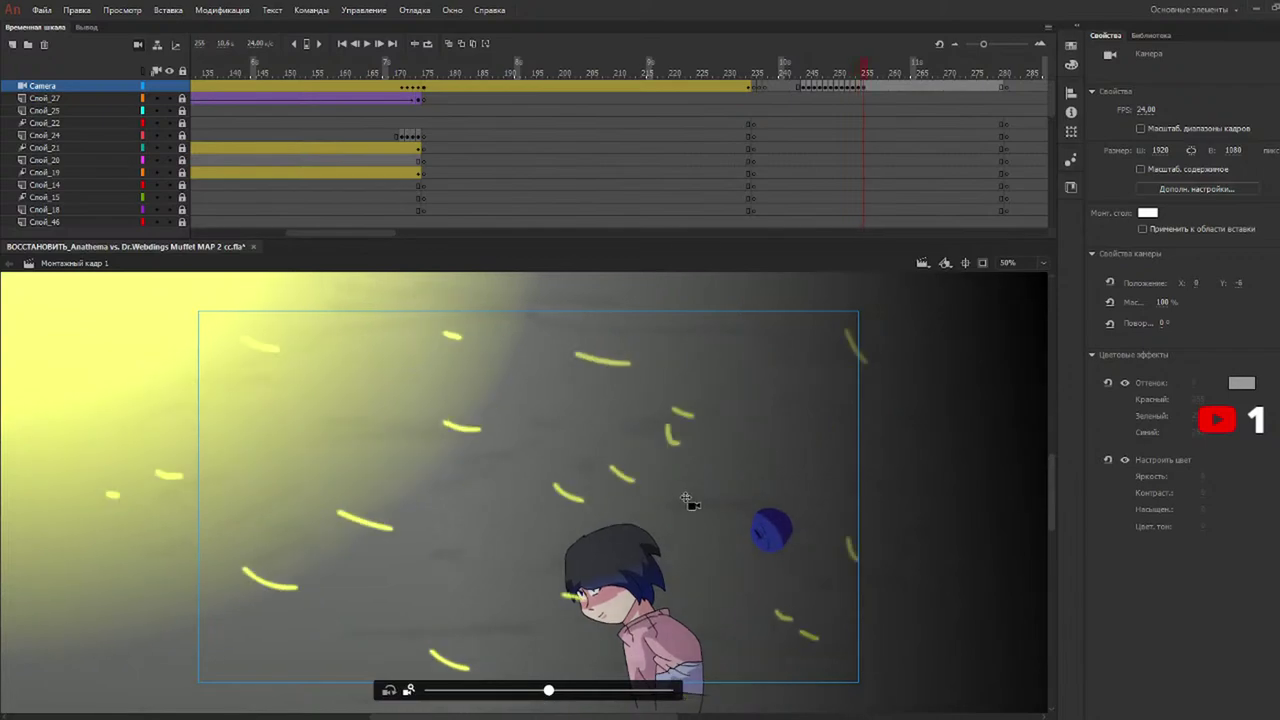
key(period)
key(period)
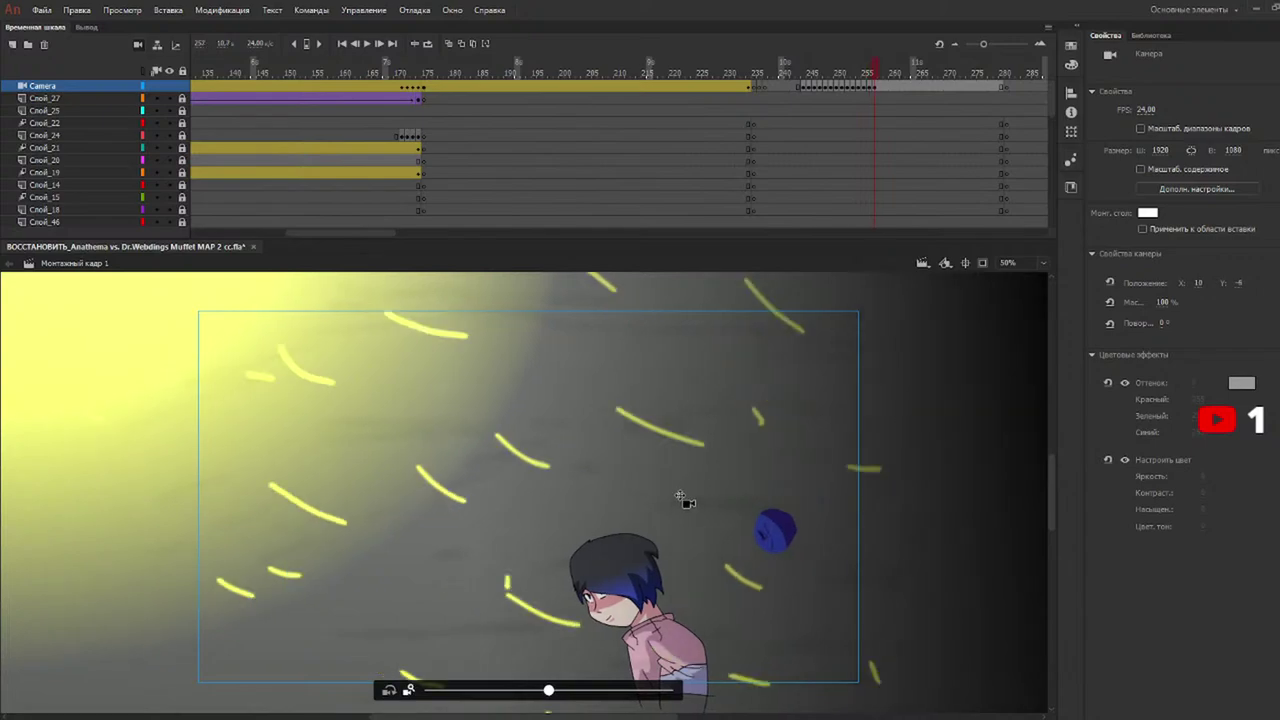
drag(680, 497, 684, 500)
Copy the camera shake keyframes from frames 244–257 and paste them repeatedly from frame 258 onward to cover the rest of the scene.
drag(873, 88, 807, 93)
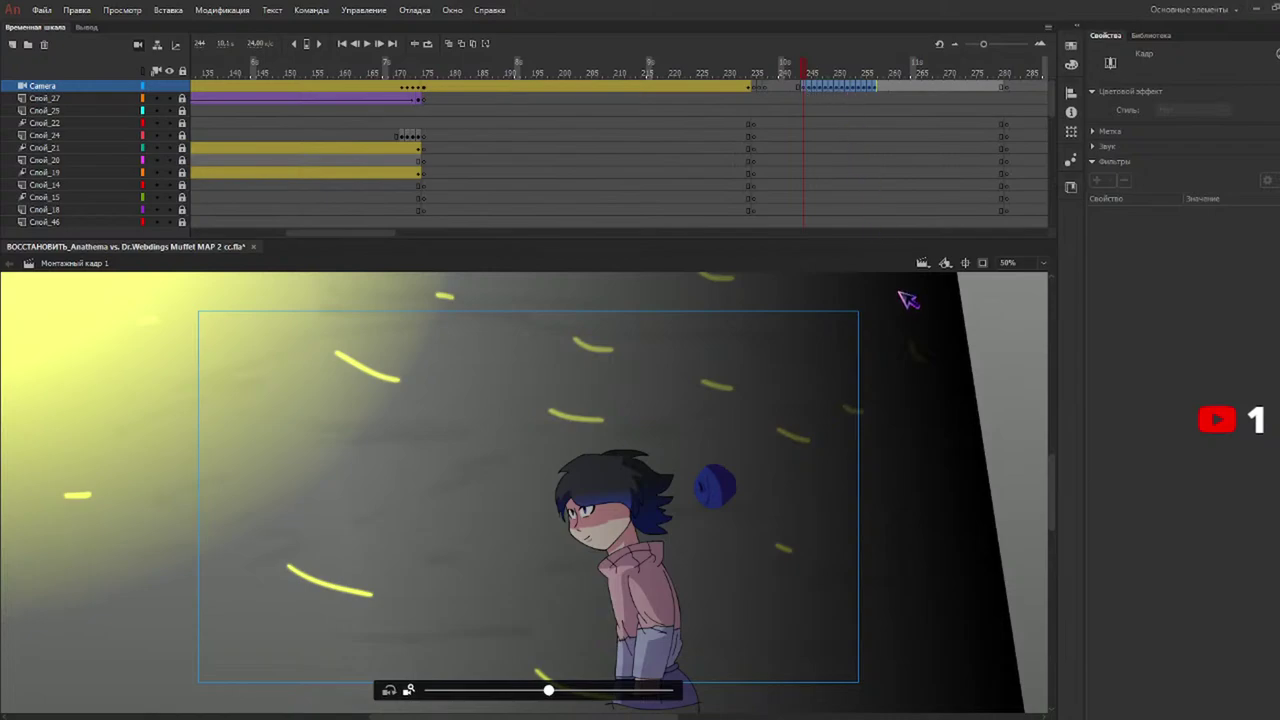
click(880, 89)
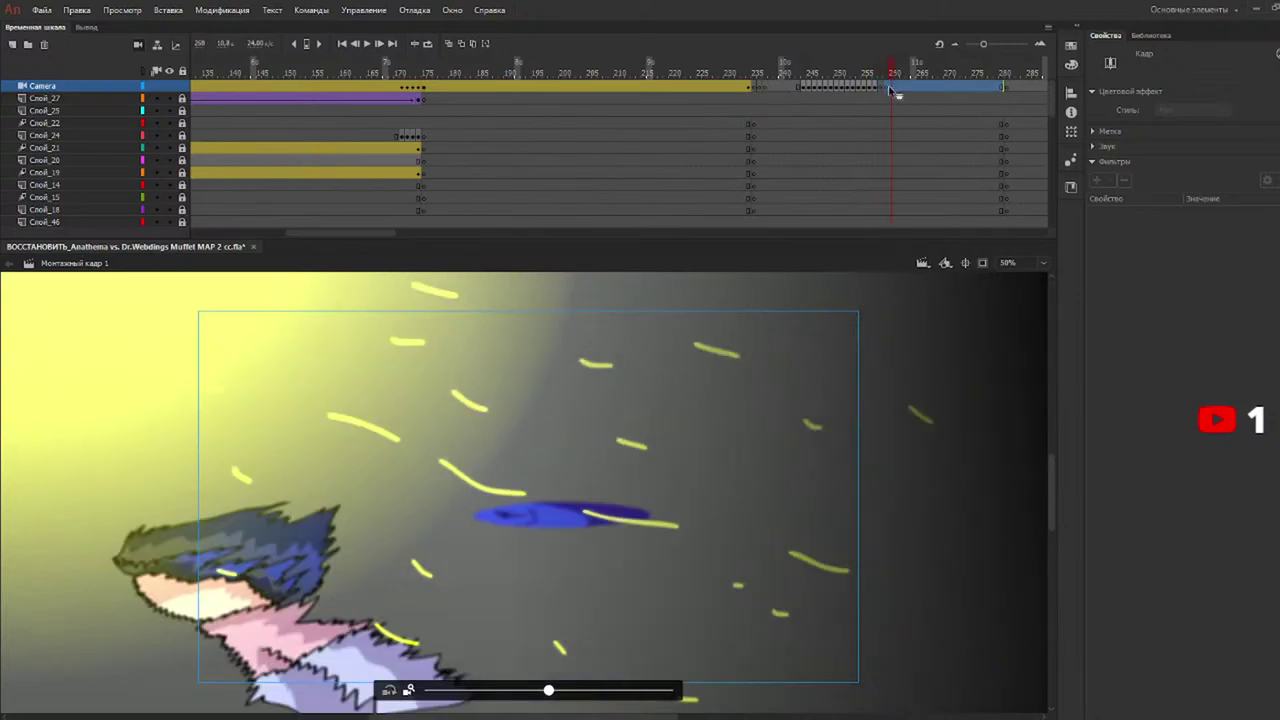
click(890, 88)
click(882, 86)
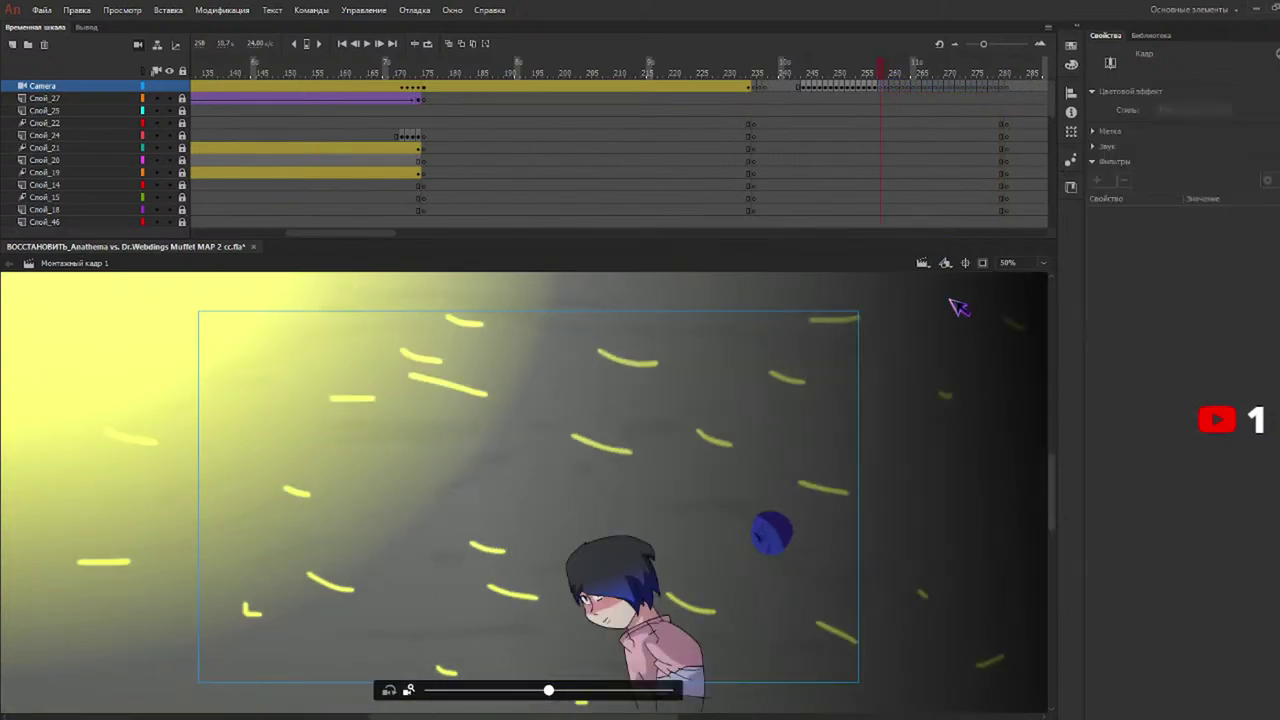
drag(882, 87, 1007, 88)
click(958, 88)
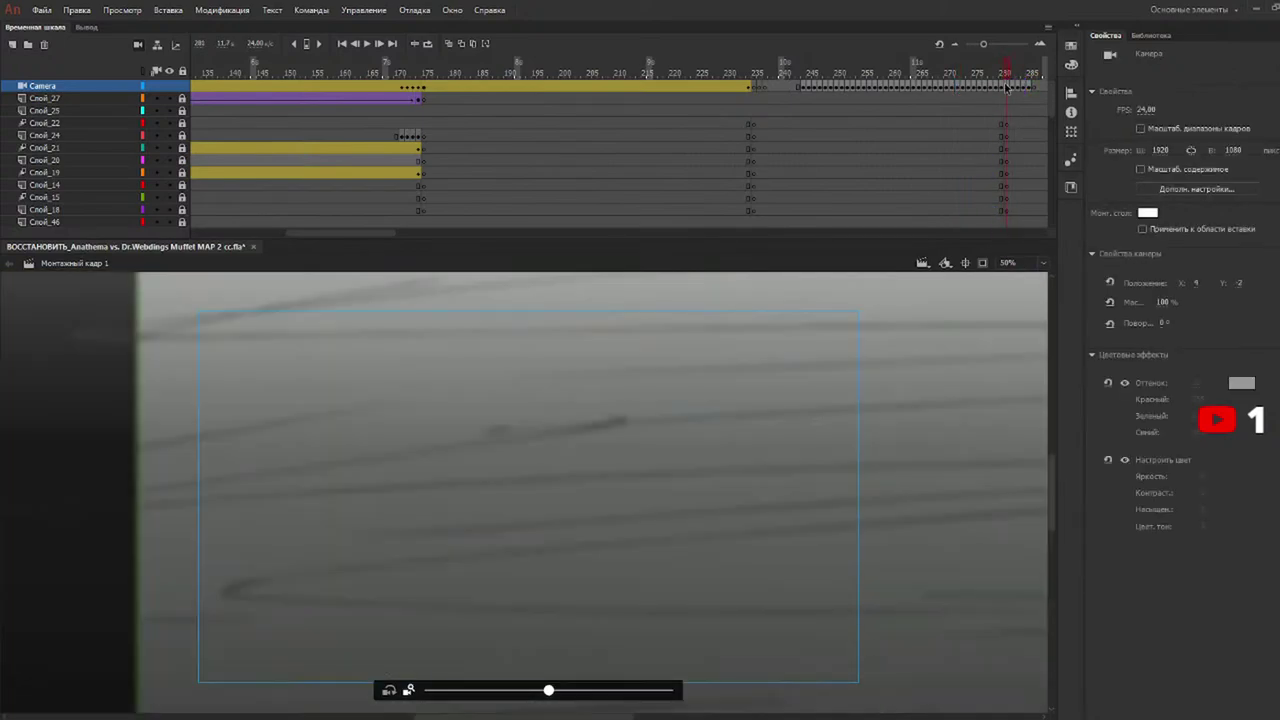
Clear the surplus shake keyframes from frame 281 to 285 on the Camera layer.
drag(363, 234, 412, 234)
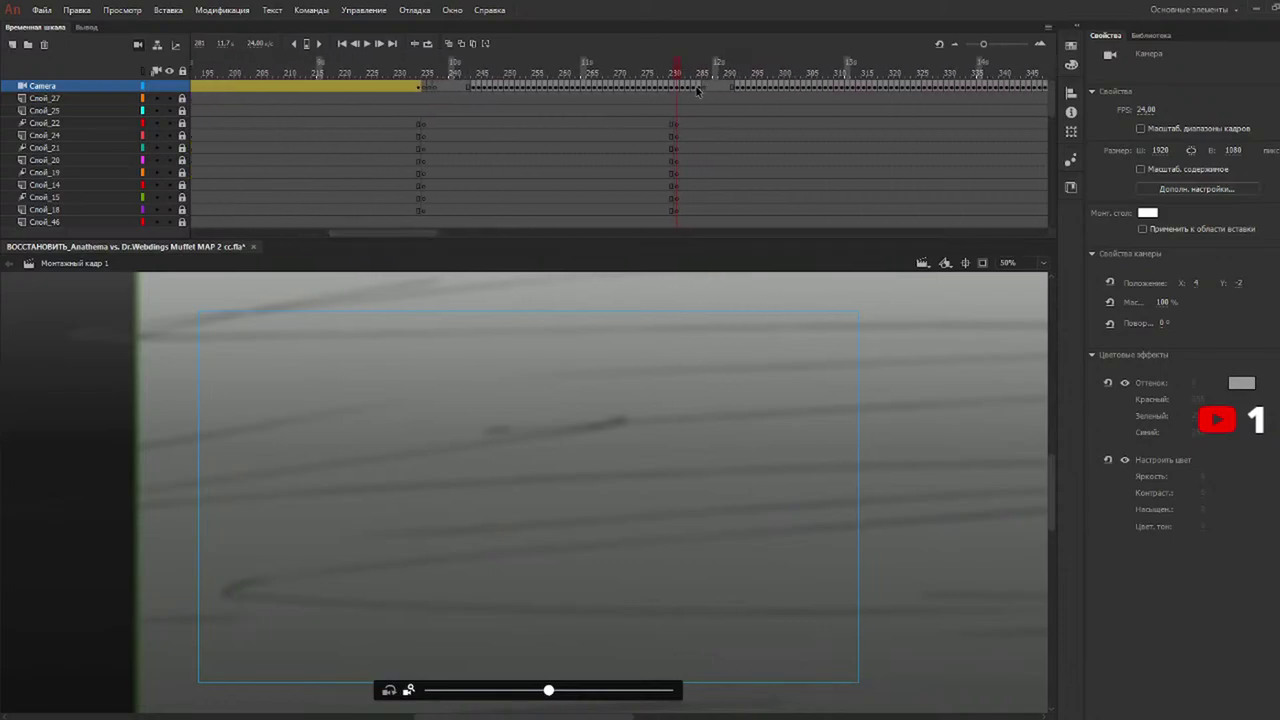
drag(694, 87, 676, 89)
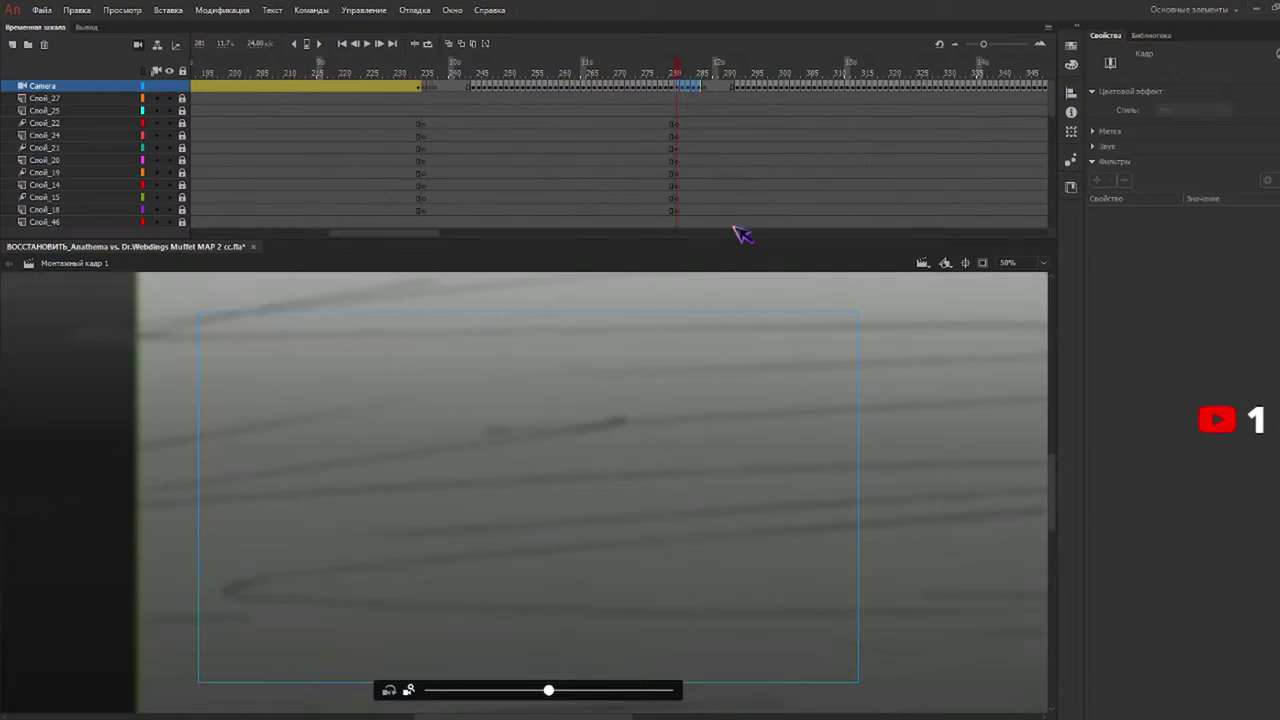
click(666, 73)
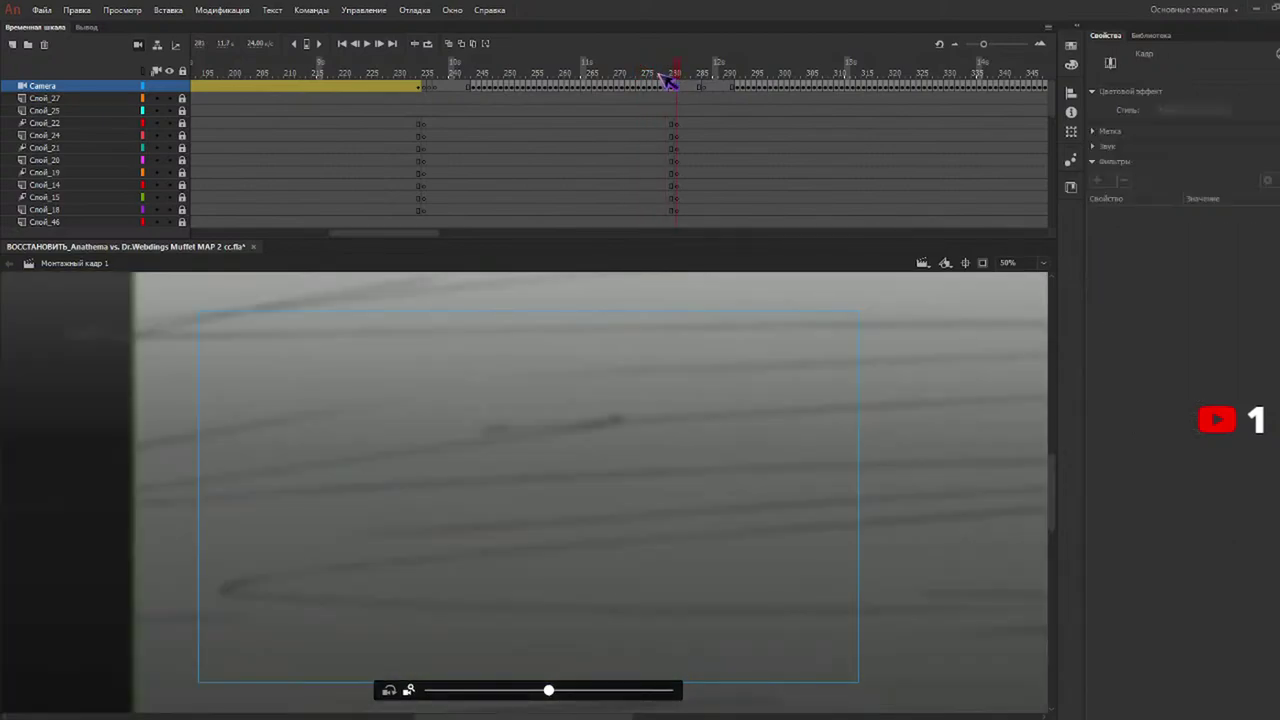
Play back the new camera shake from about frame 240 with the whole scene in view.
drag(669, 85, 428, 88)
key(Return)
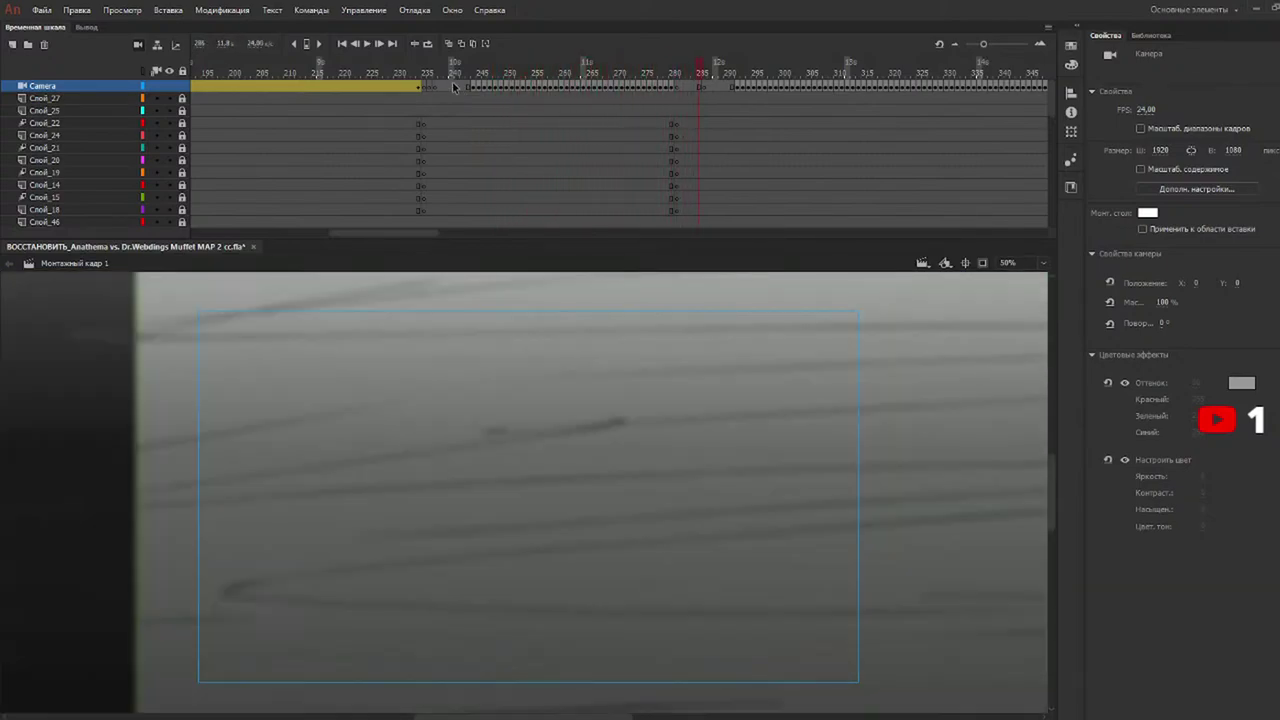
key(Return)
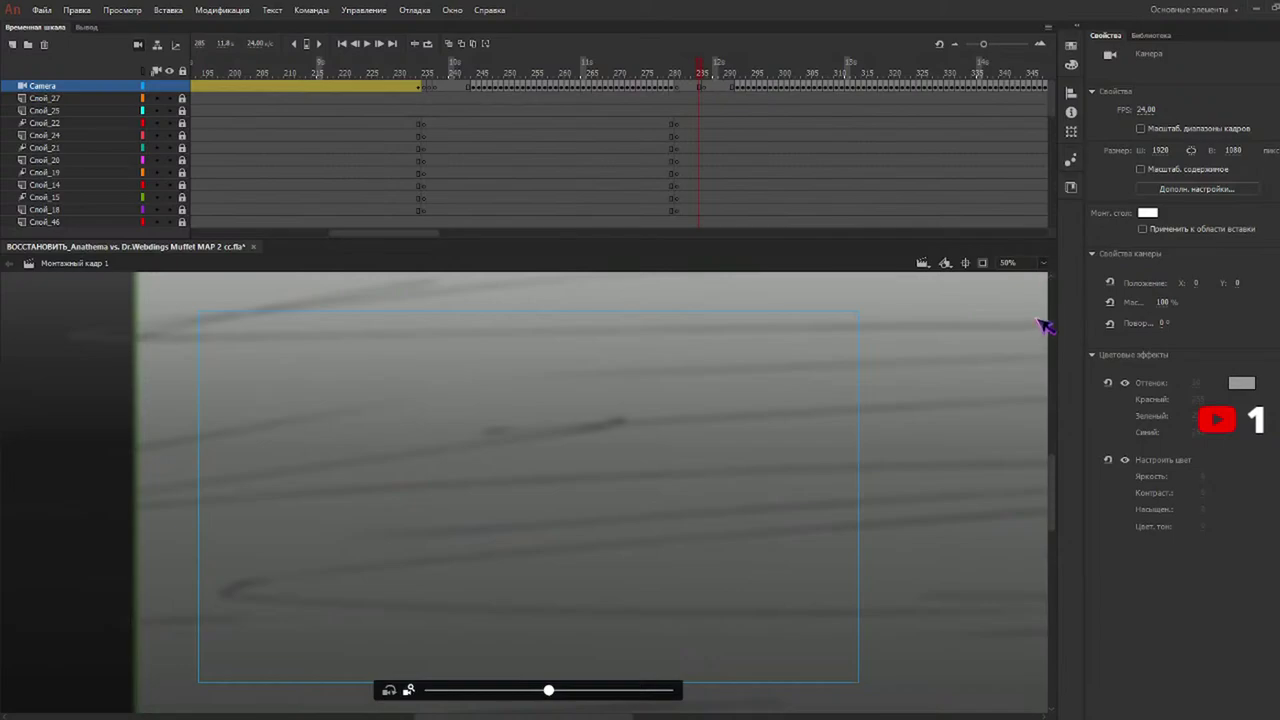
key(ctrl+minus)
click(455, 70)
key(Return)
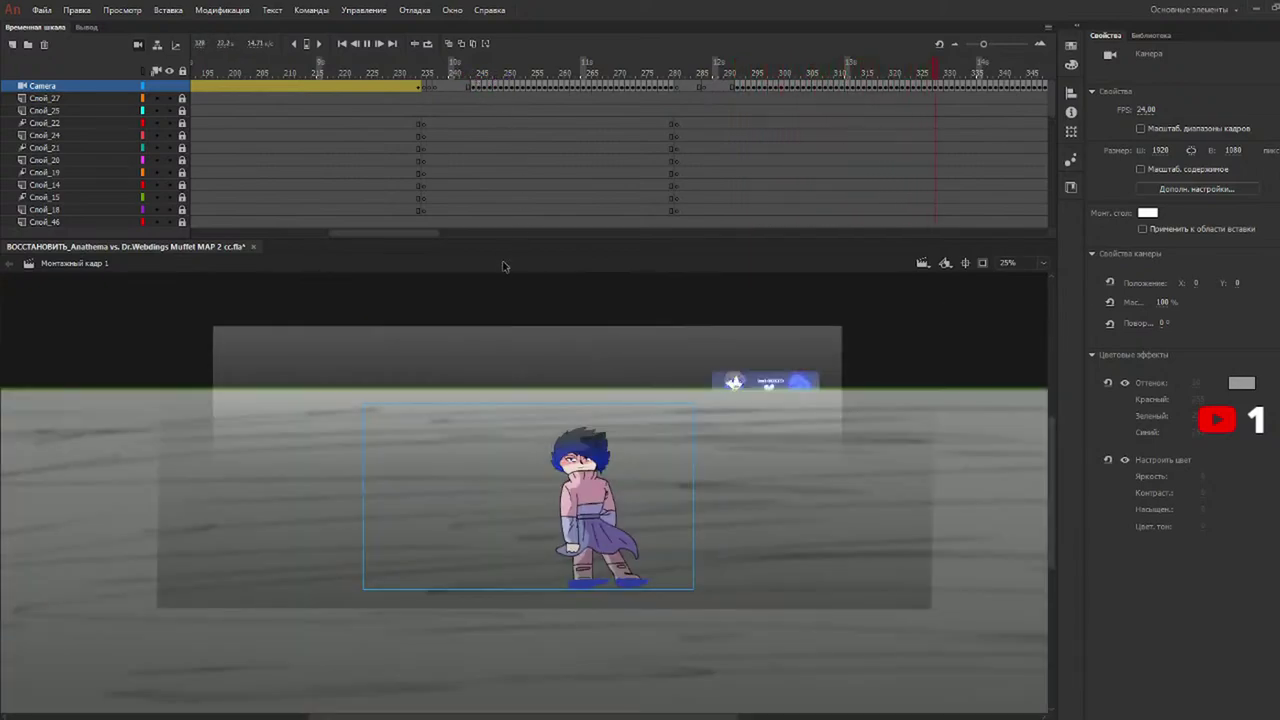
key(Return)
Add a short camera shake with a keyframe on each frame from 405 to 410, offsetting the camera slightly between frames.
drag(391, 234, 478, 234)
drag(484, 91, 717, 80)
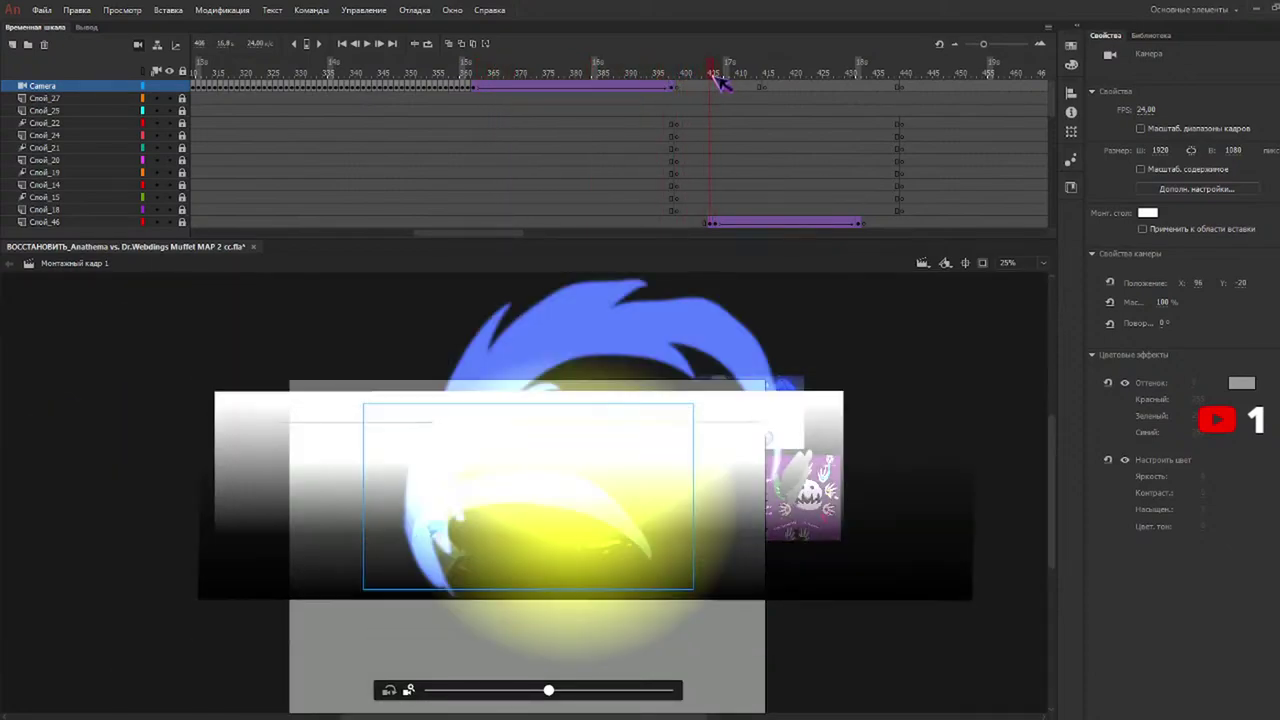
click(710, 89)
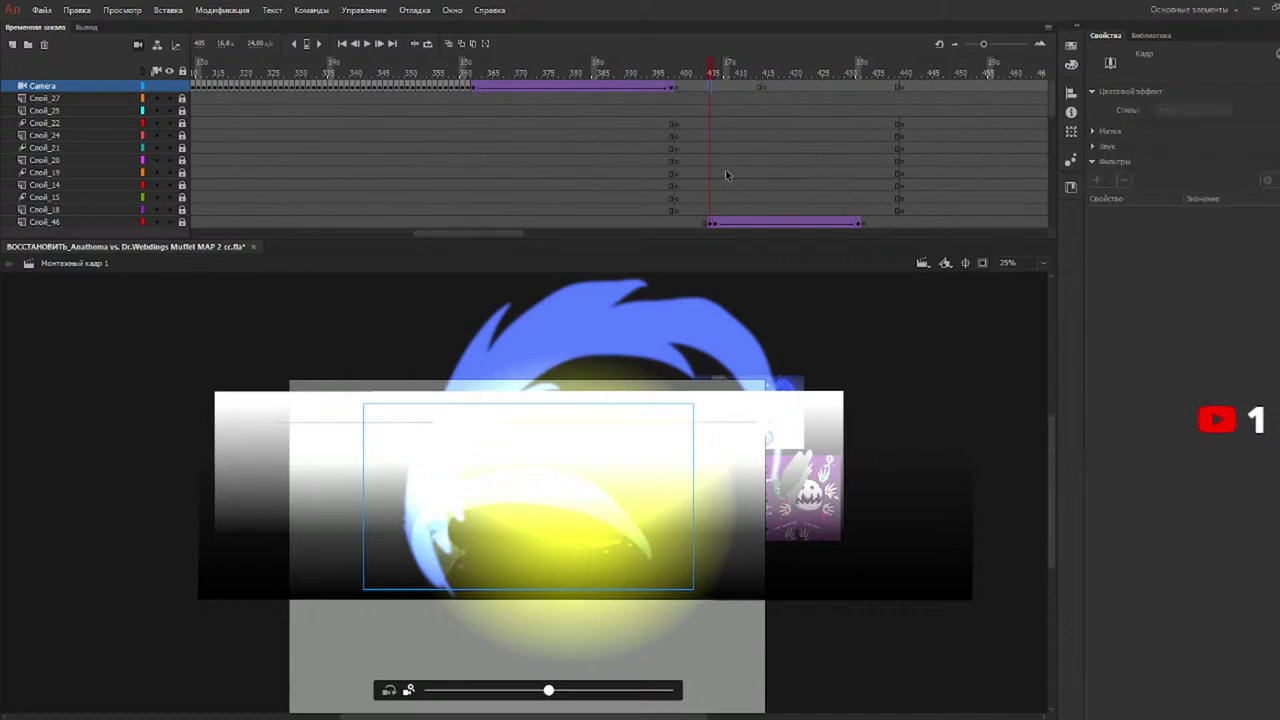
drag(591, 512, 590, 512)
key(F6)
key(period)
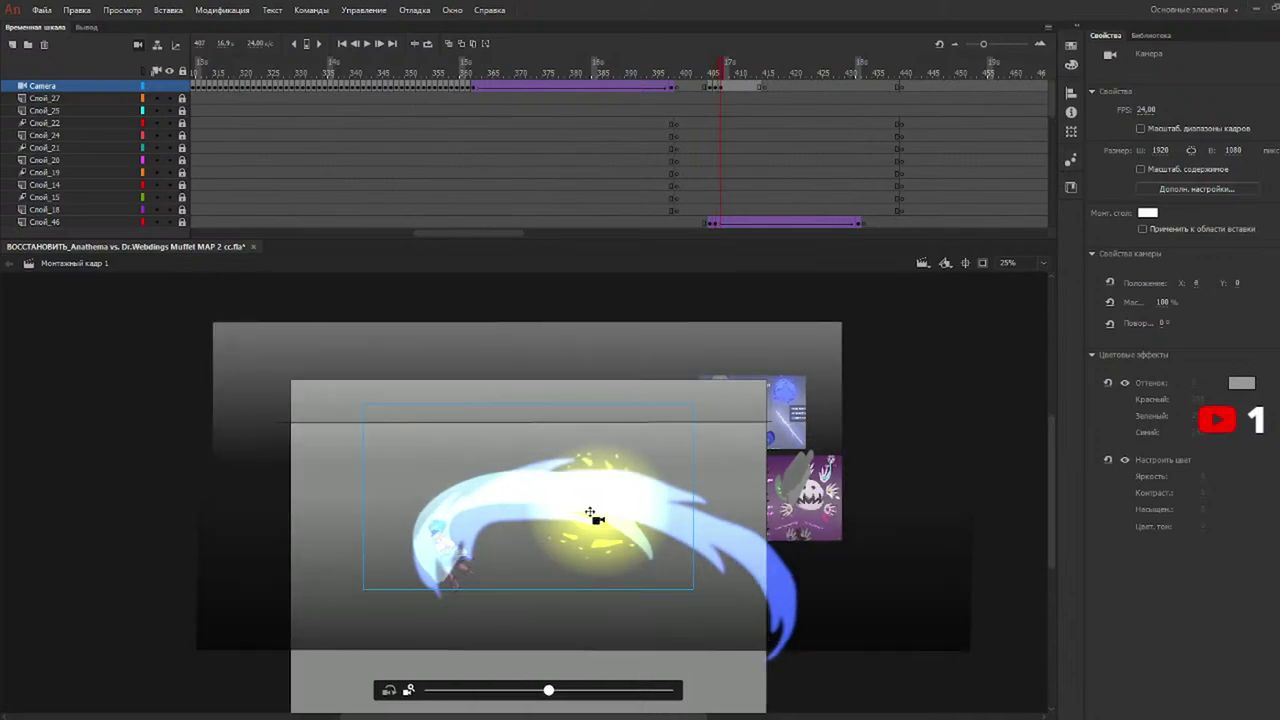
key(period)
drag(589, 512, 586, 514)
key(F6)
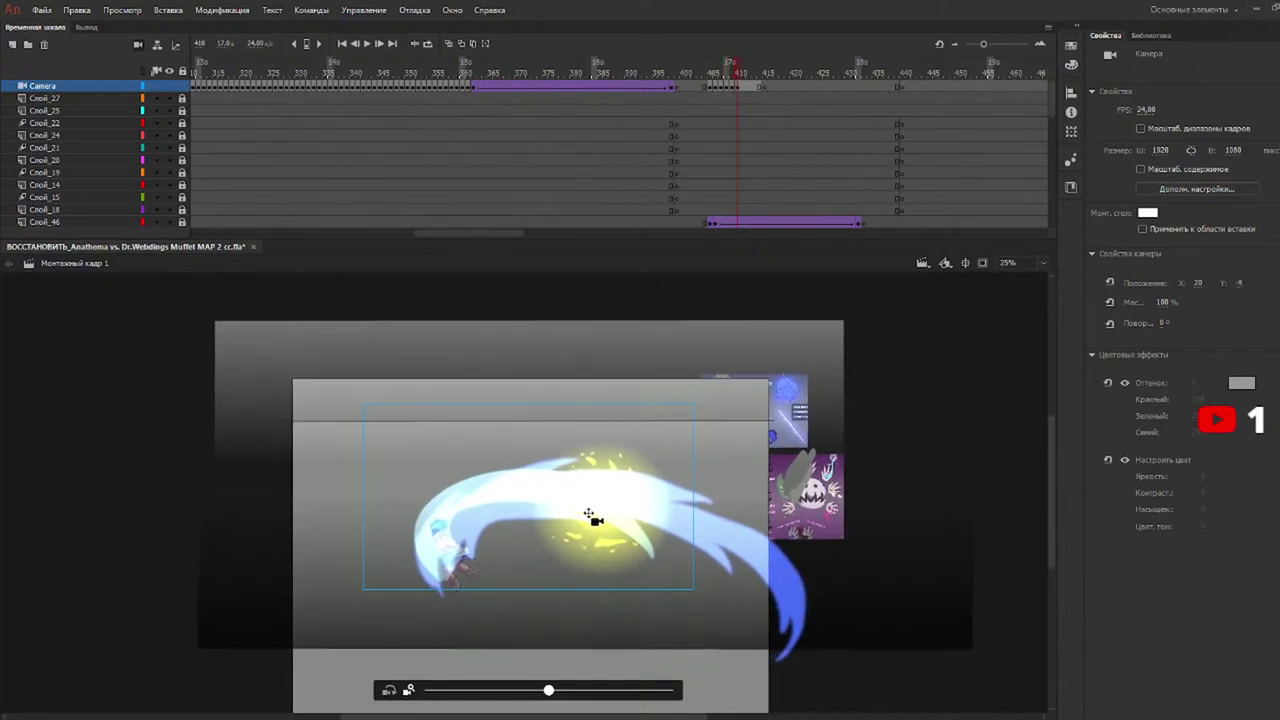
Play back the short camera shake repeatedly from about frame 400.
click(690, 74)
key(Return)
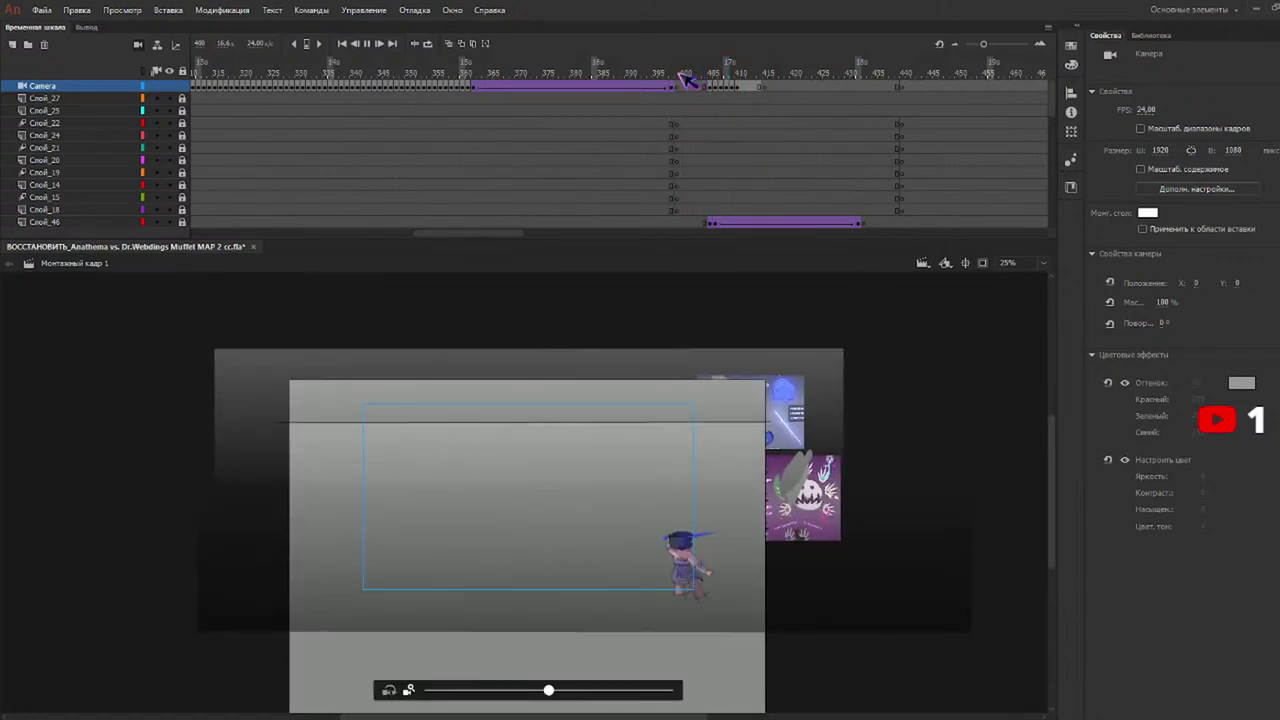
click(742, 87)
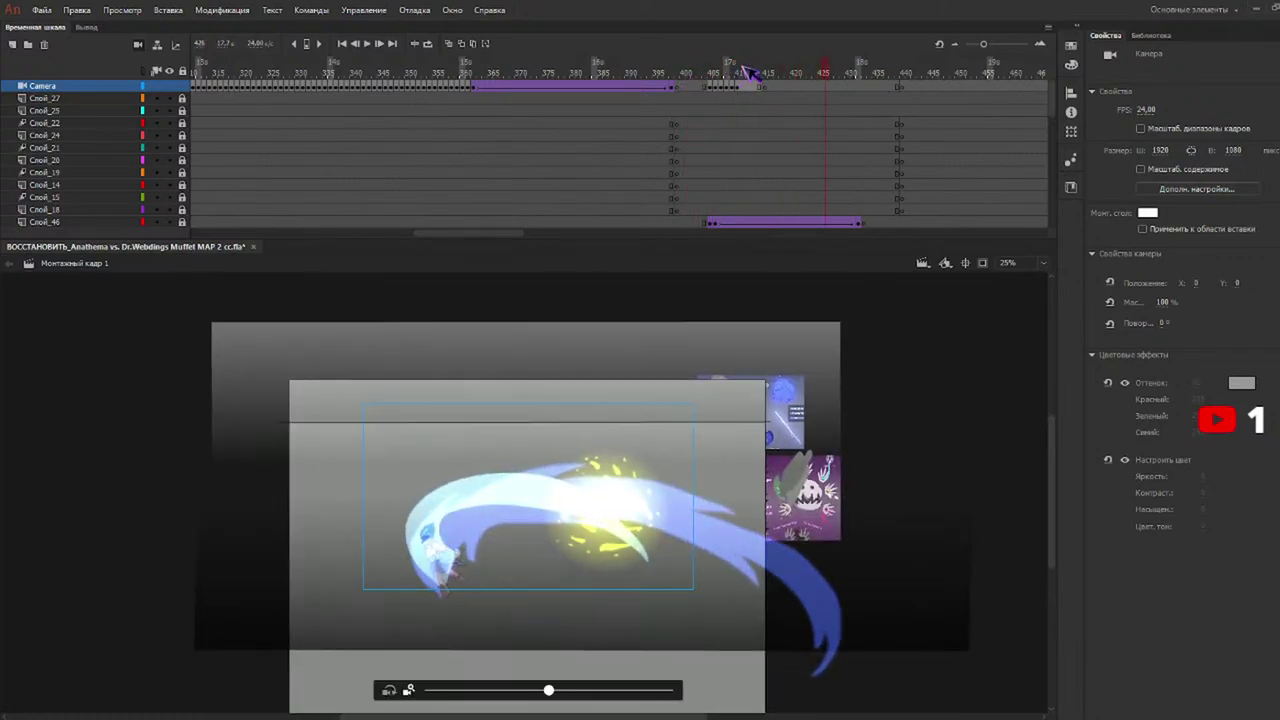
click(684, 78)
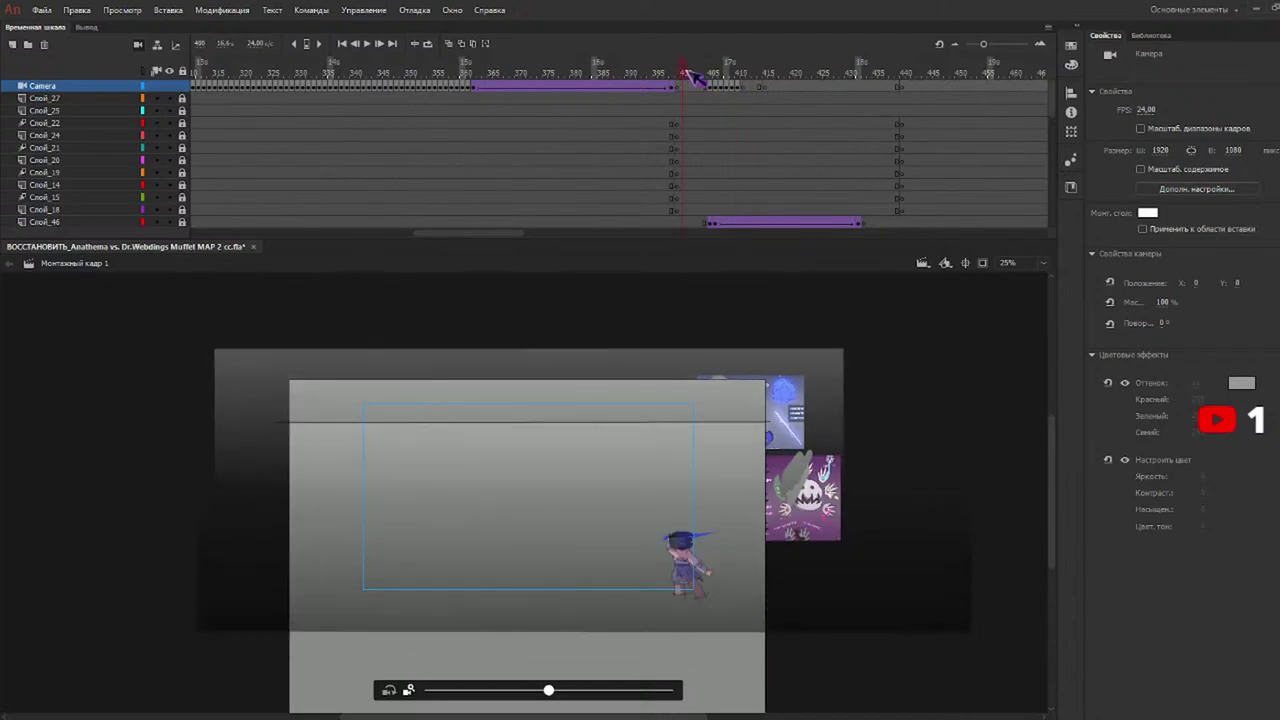
key(Return)
click(680, 74)
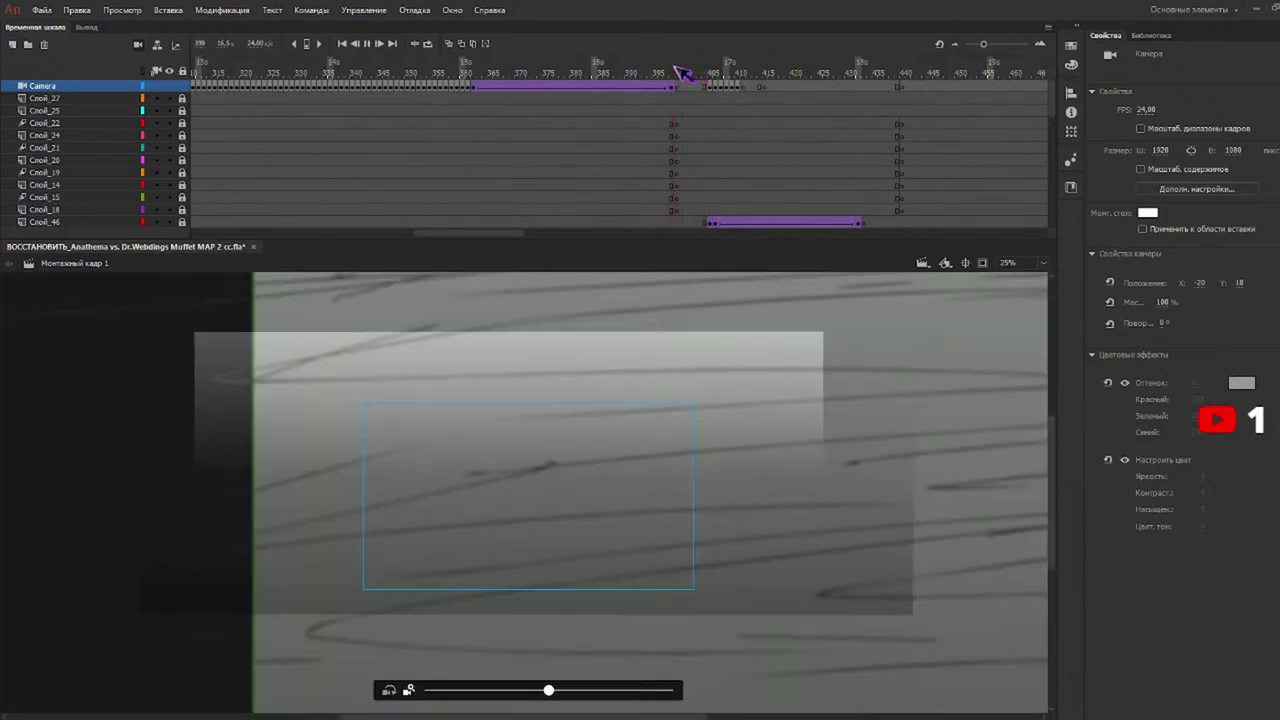
key(Return)
Strengthen the short shake by shifting the camera further on its keyframes from frame 405 to 407.
click(710, 87)
drag(550, 497, 541, 500)
click(715, 88)
drag(623, 472, 632, 467)
click(721, 89)
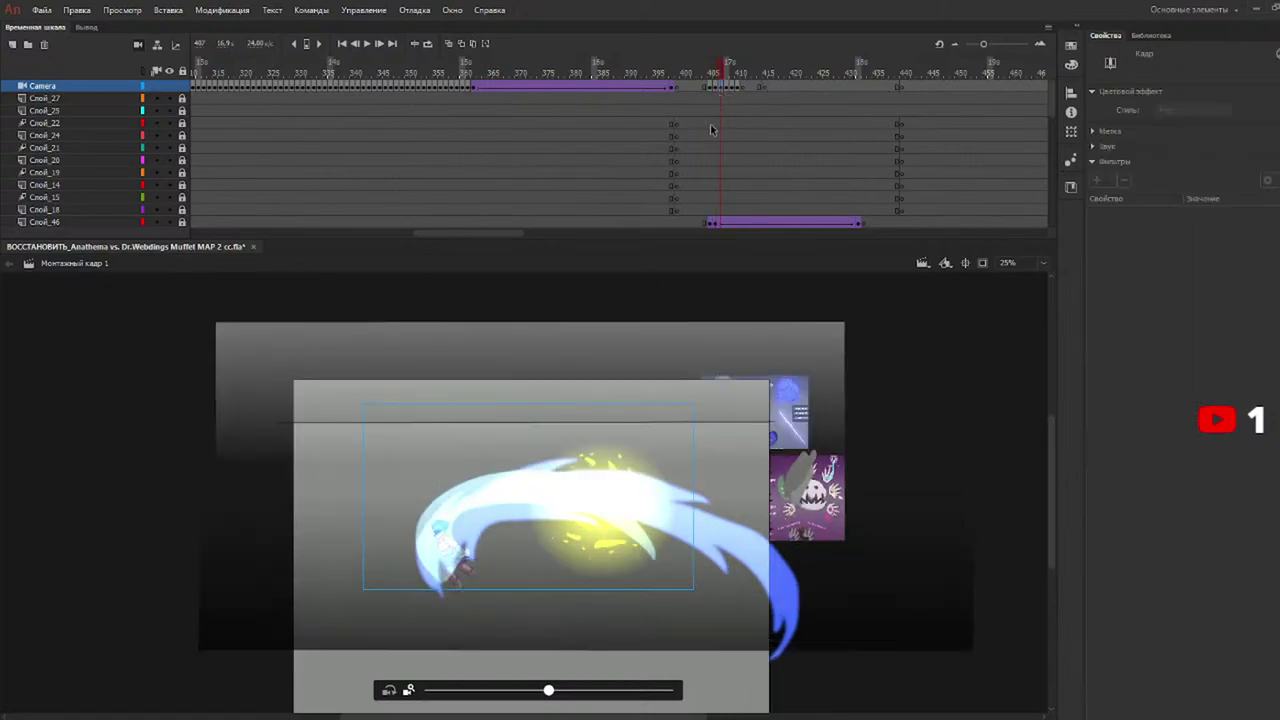
Replay the adjusted shake from about frame 400 to judge the stronger impact.
click(688, 70)
key(Return)
click(685, 69)
key(Return)
key(Return)
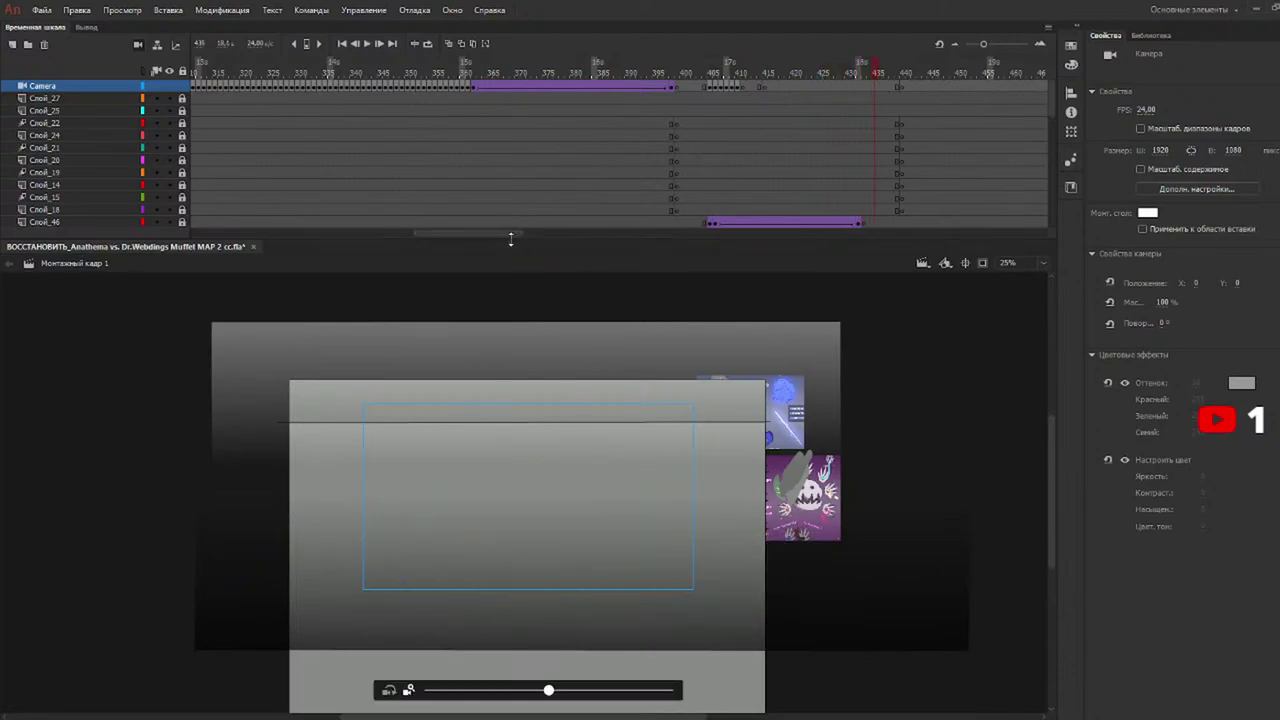
Insert a Camera keyframe at frame 453, where the yellow glow appears, and start a vertical shake with a slight camera offset.
click(525, 234)
drag(543, 234, 458, 237)
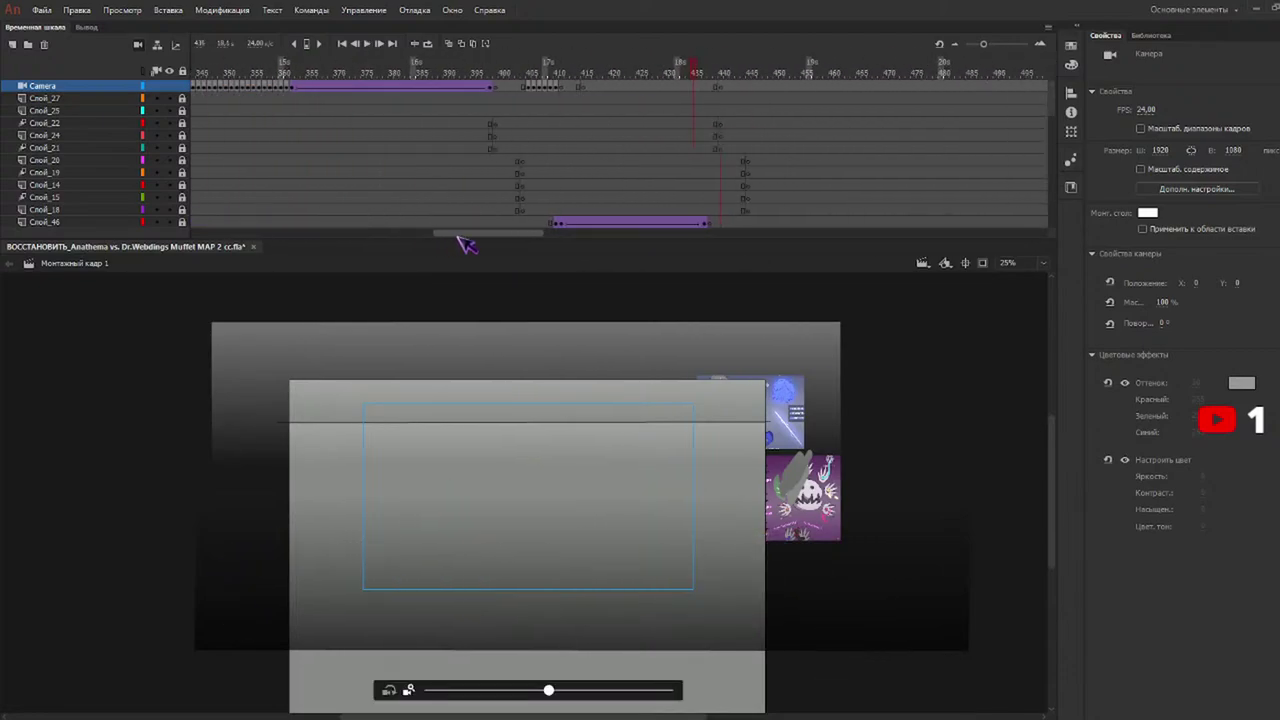
scroll(466, 244, right, 3)
scroll(550, 190, down, 5)
click(563, 73)
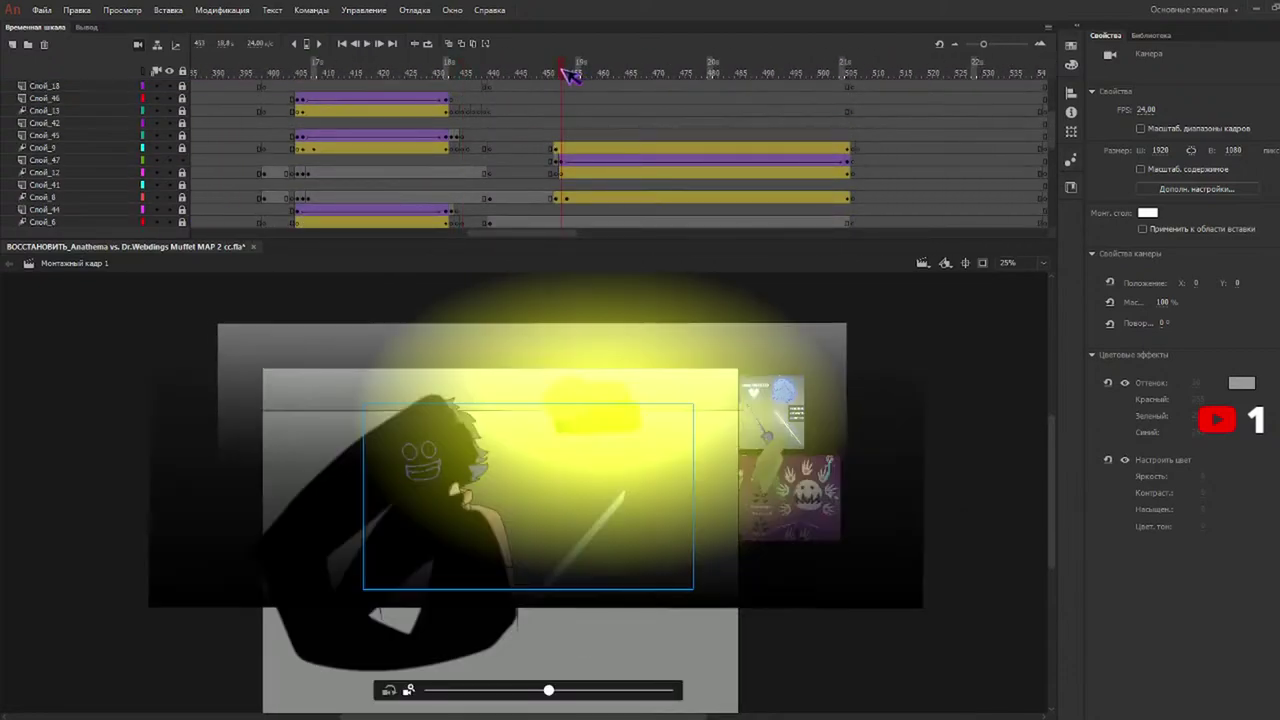
scroll(563, 108, up, 5)
click(562, 87)
key(F6)
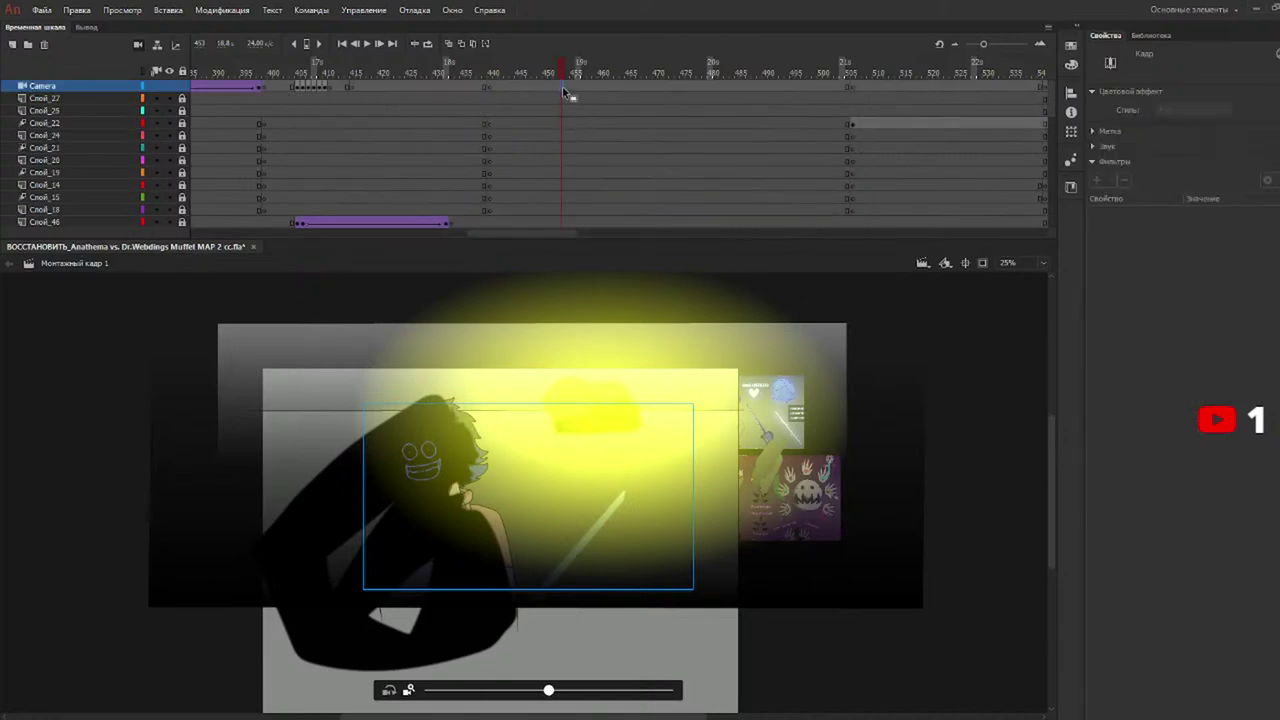
click(1045, 262)
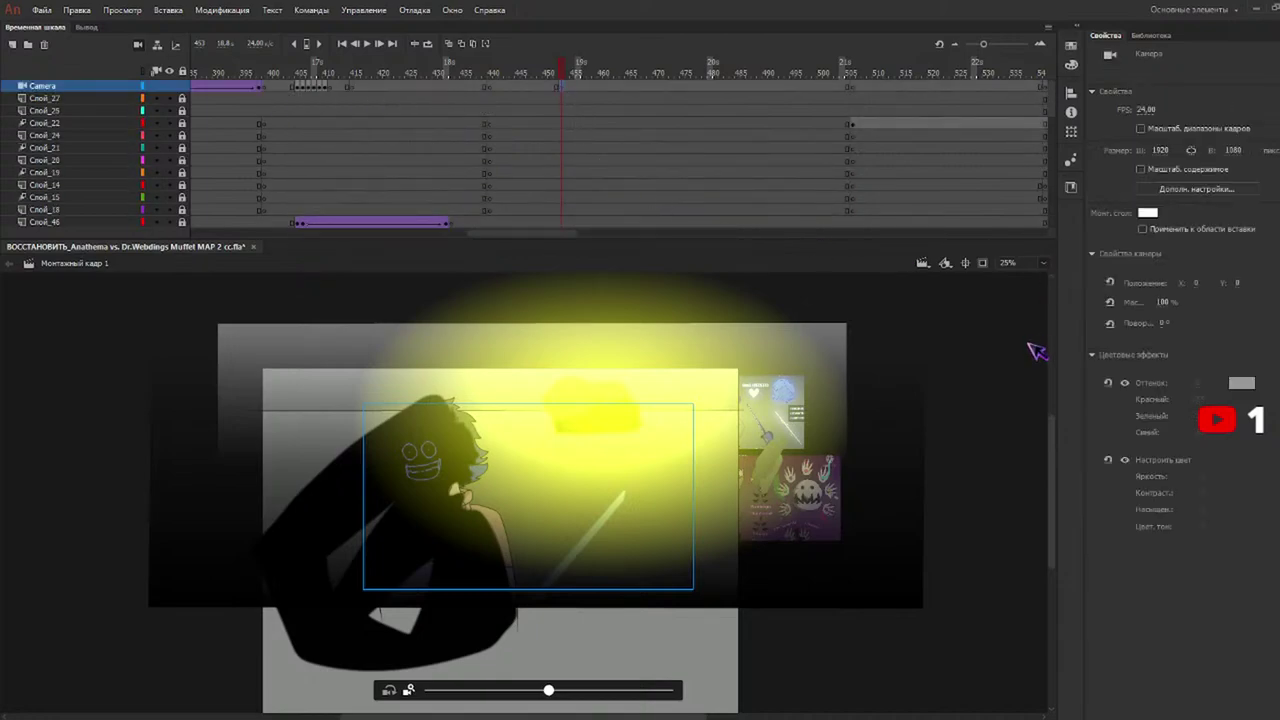
click(1033, 348)
drag(733, 498, 733, 486)
key(F7)
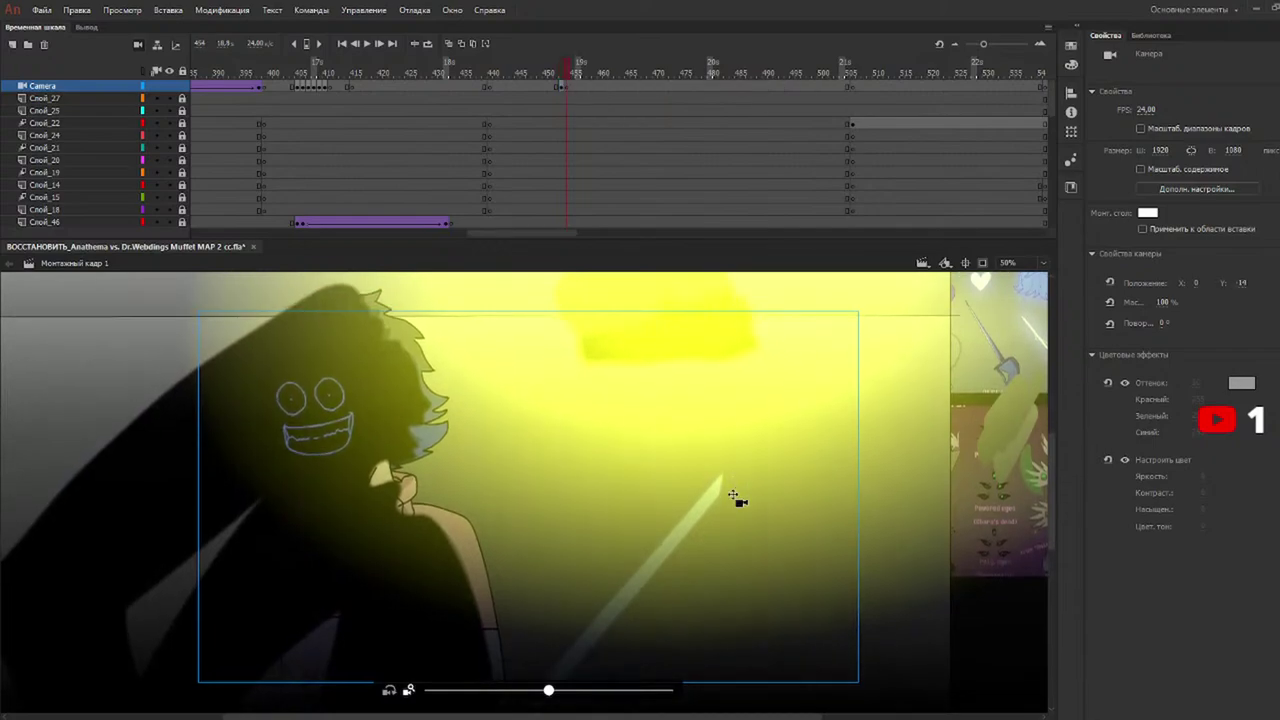
Continue the vertical camera shake to frame 468 with a keyframe on every frame, alternating small up and down offsets.
key(period)
key(period)
key(period)
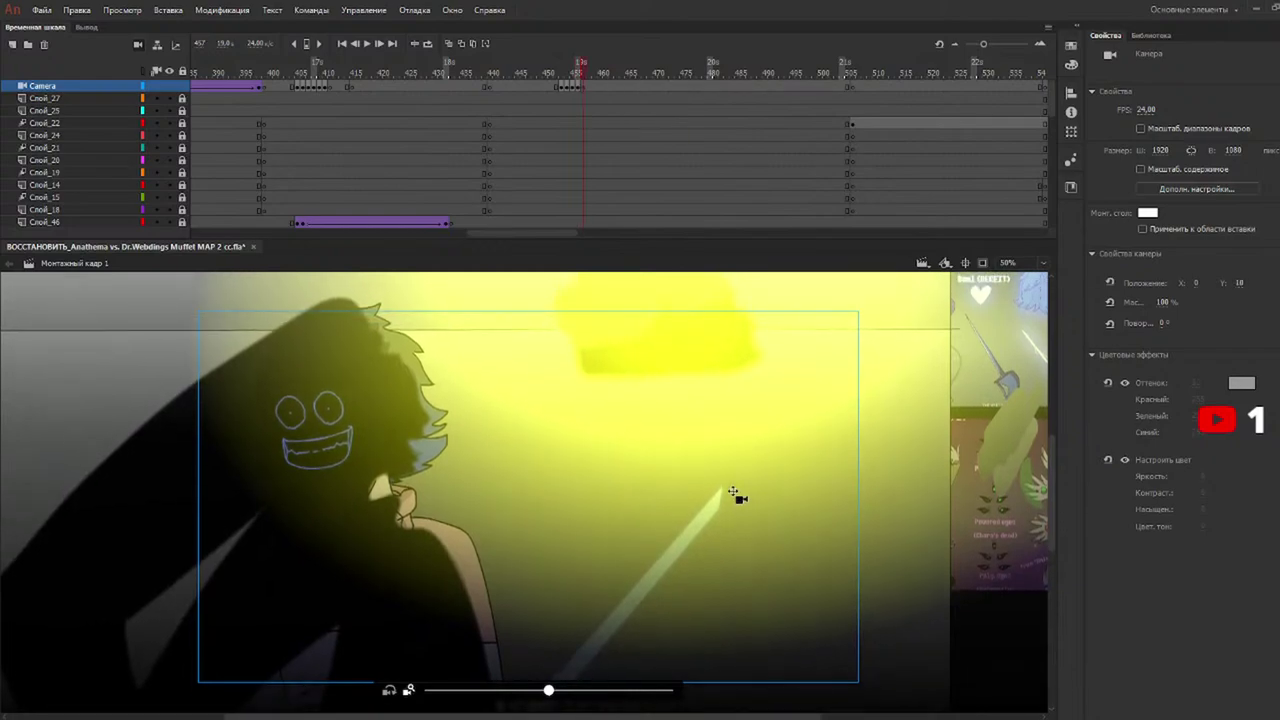
key(period)
key(period)
key(period)
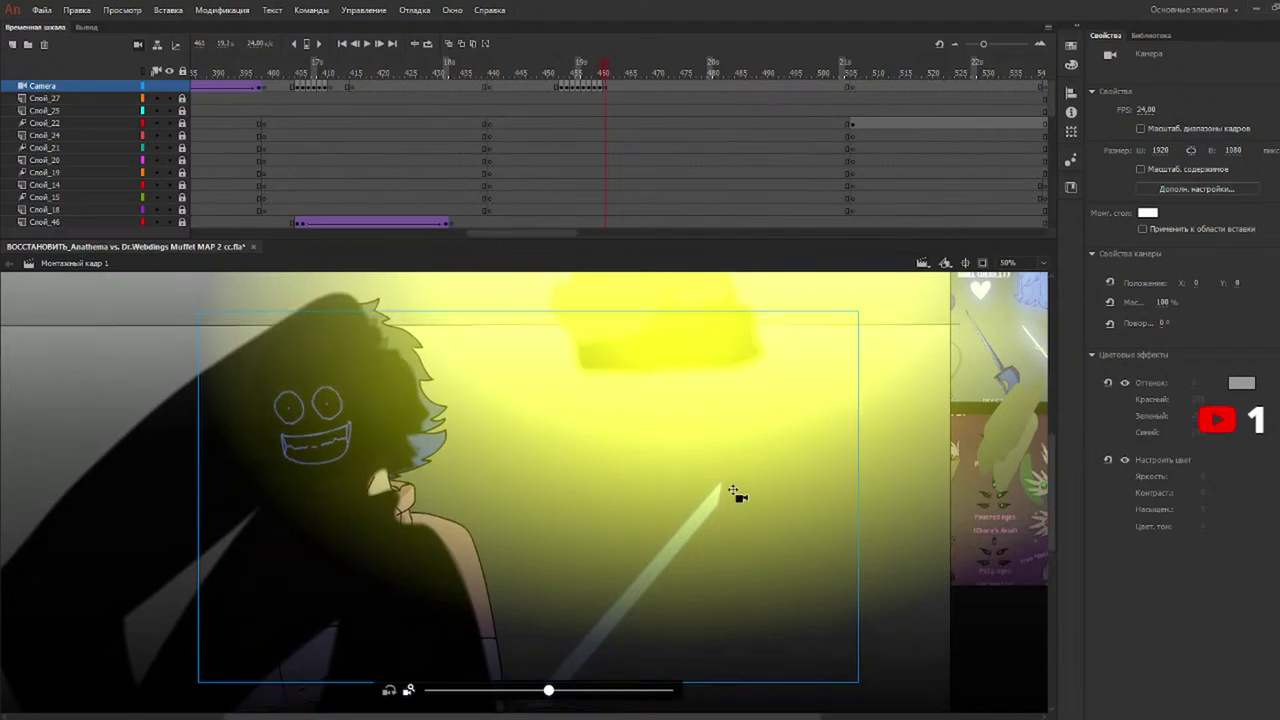
key(period)
key(period)
key(period)
key(period)
key(period)
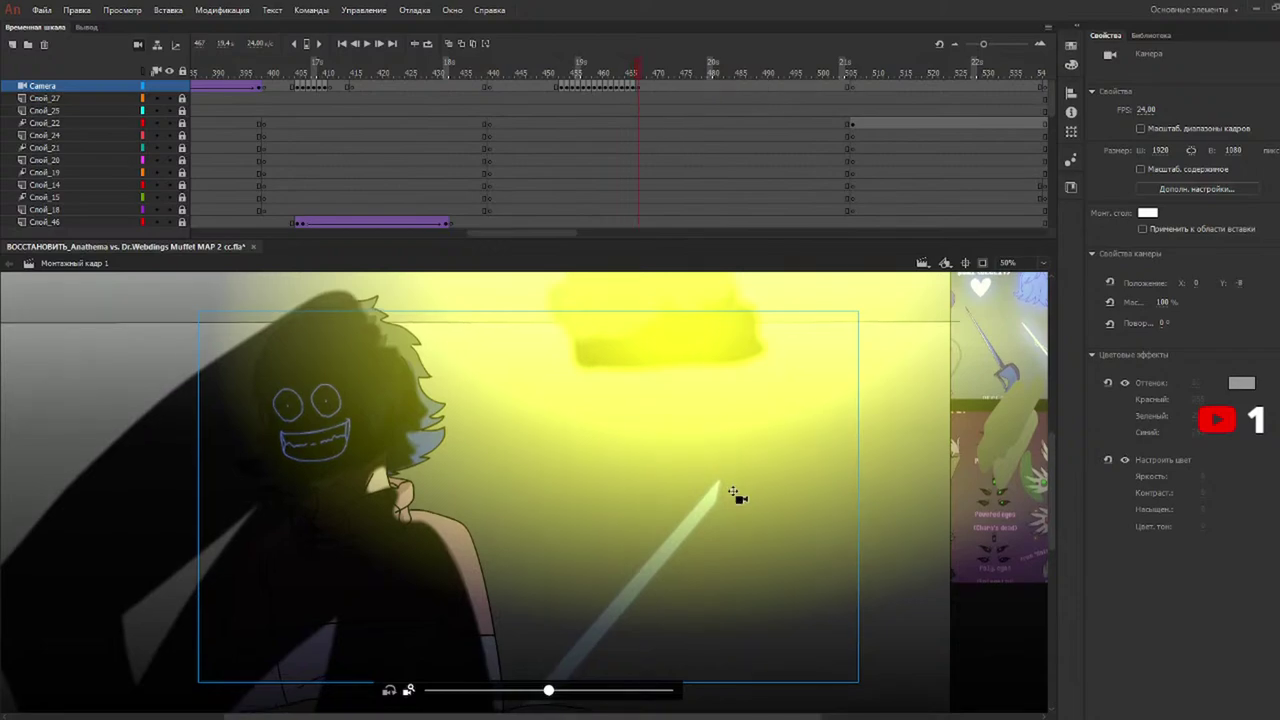
key(period)
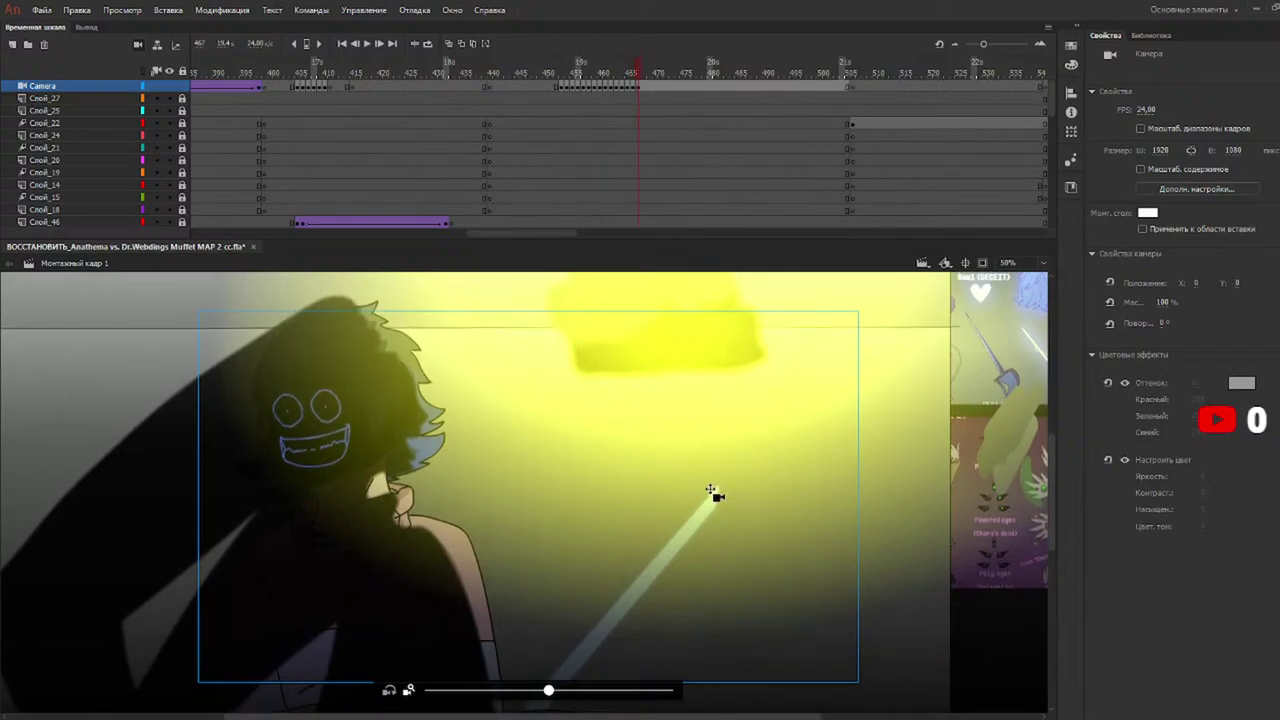
key(period)
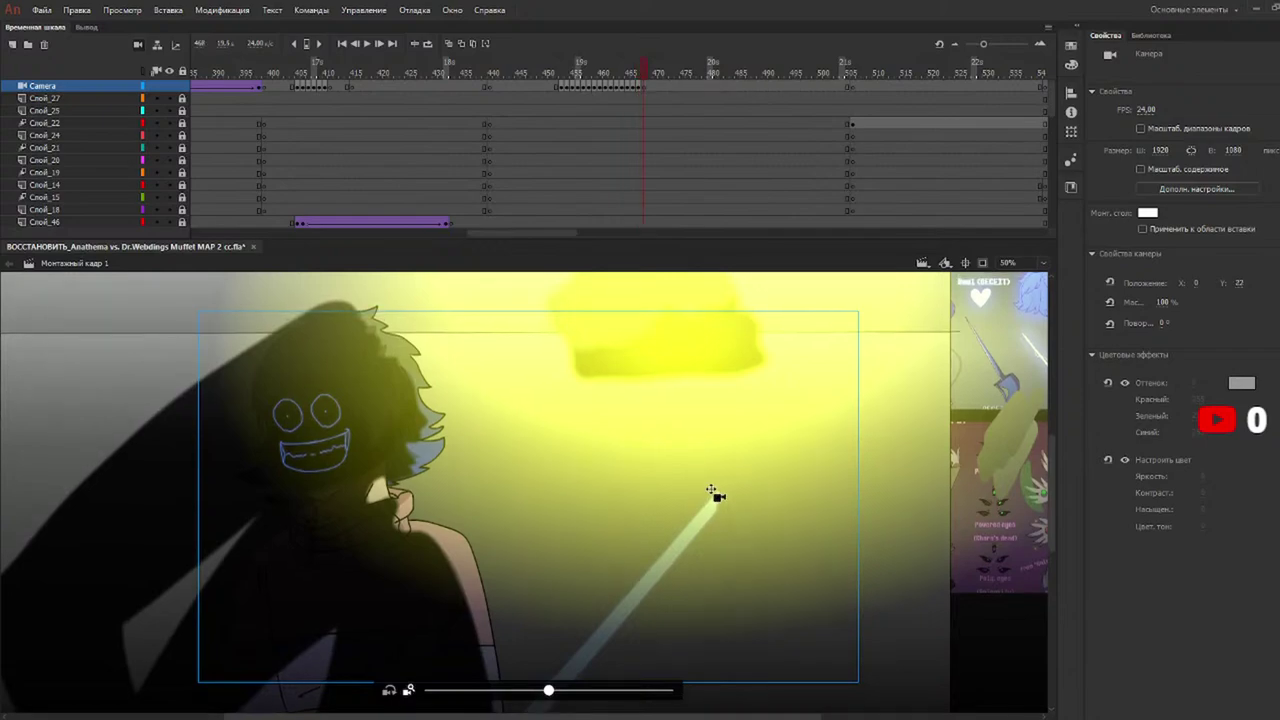
drag(708, 494, 710, 497)
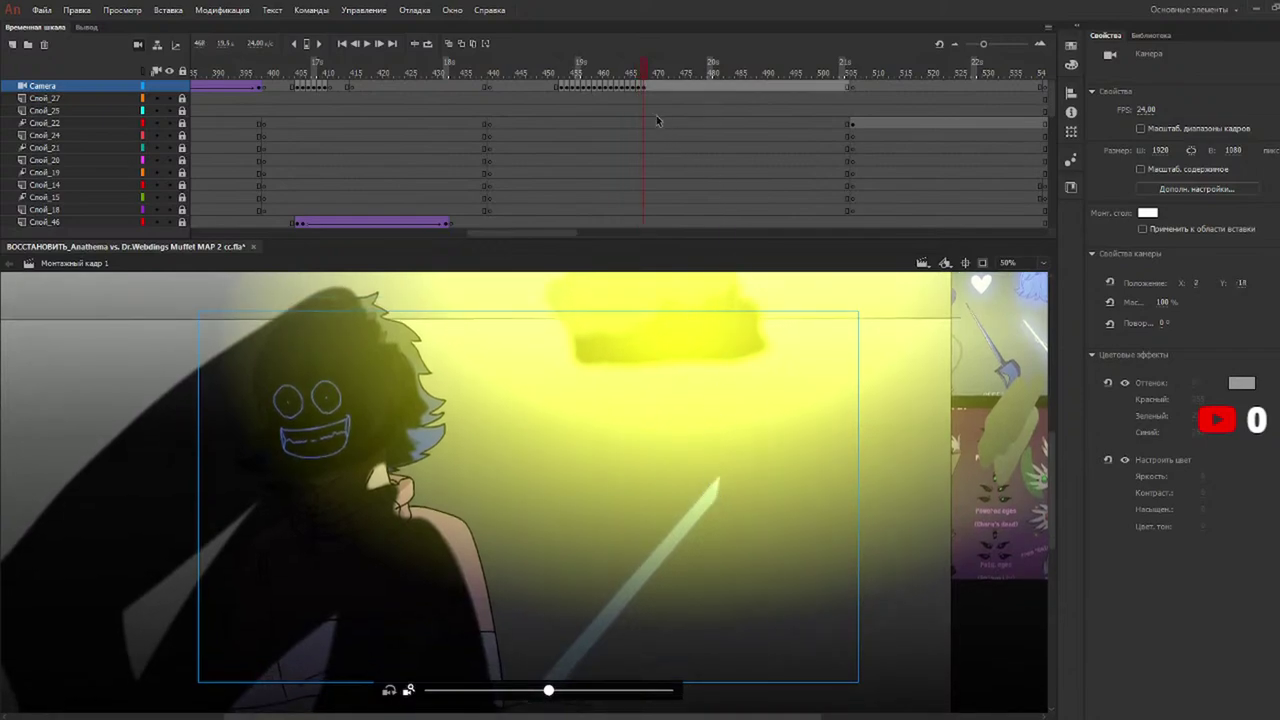
key(F7)
Copy the shake keyframes ending at frame 468, convert Camera frames 469–505 to keyframes and paste the shake over 469–484.
drag(643, 88, 608, 91)
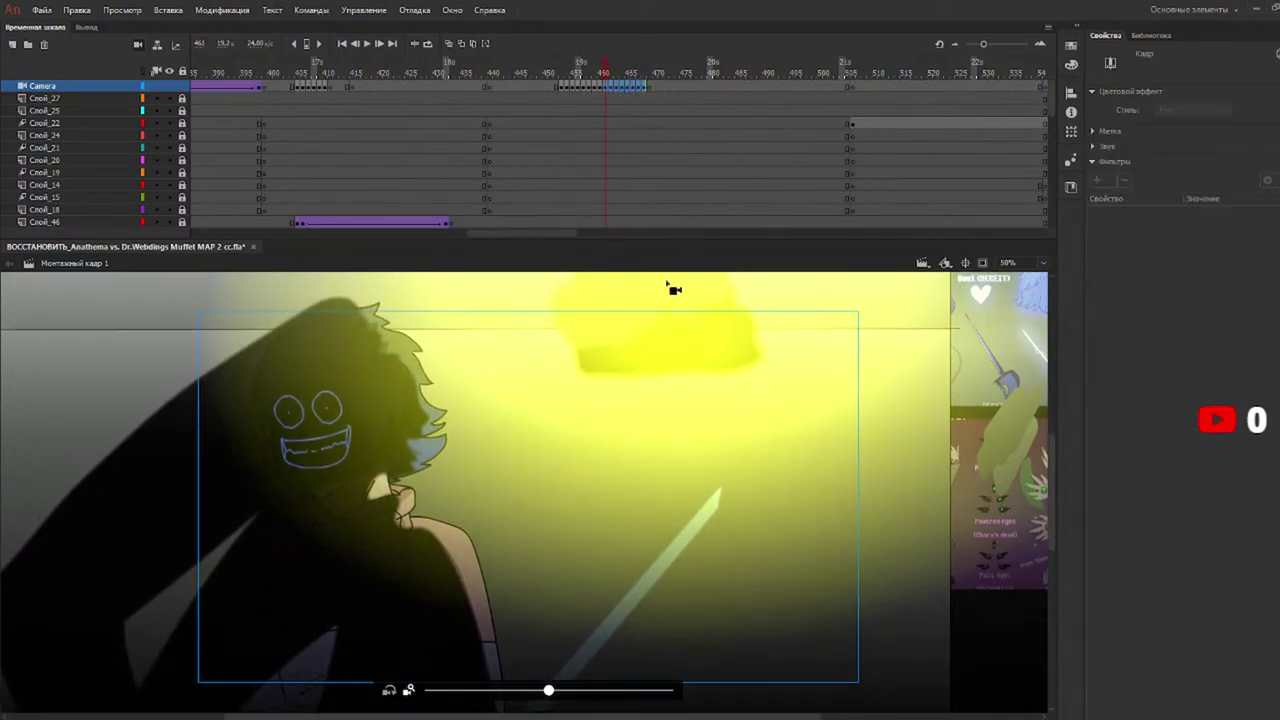
double_click(657, 89)
key(F6)
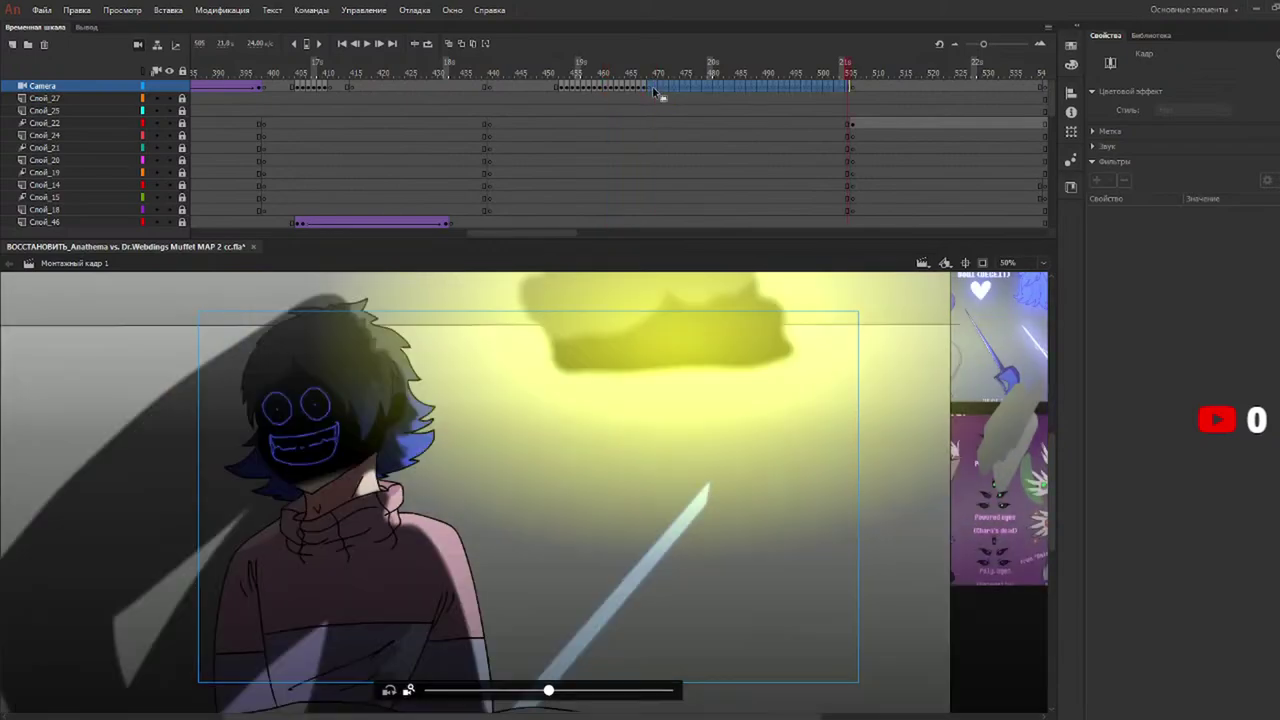
click(652, 88)
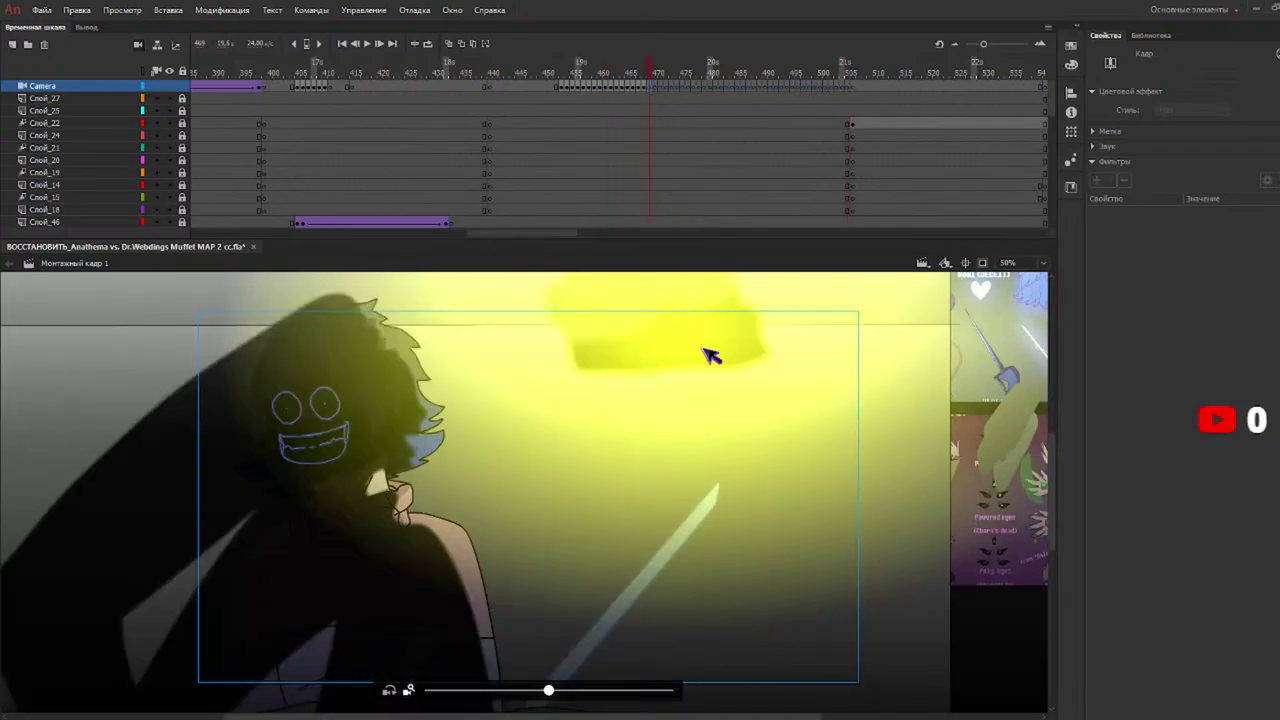
drag(652, 87, 733, 86)
key(ctrl+alt+v)
drag(636, 72, 545, 72)
key(Return)
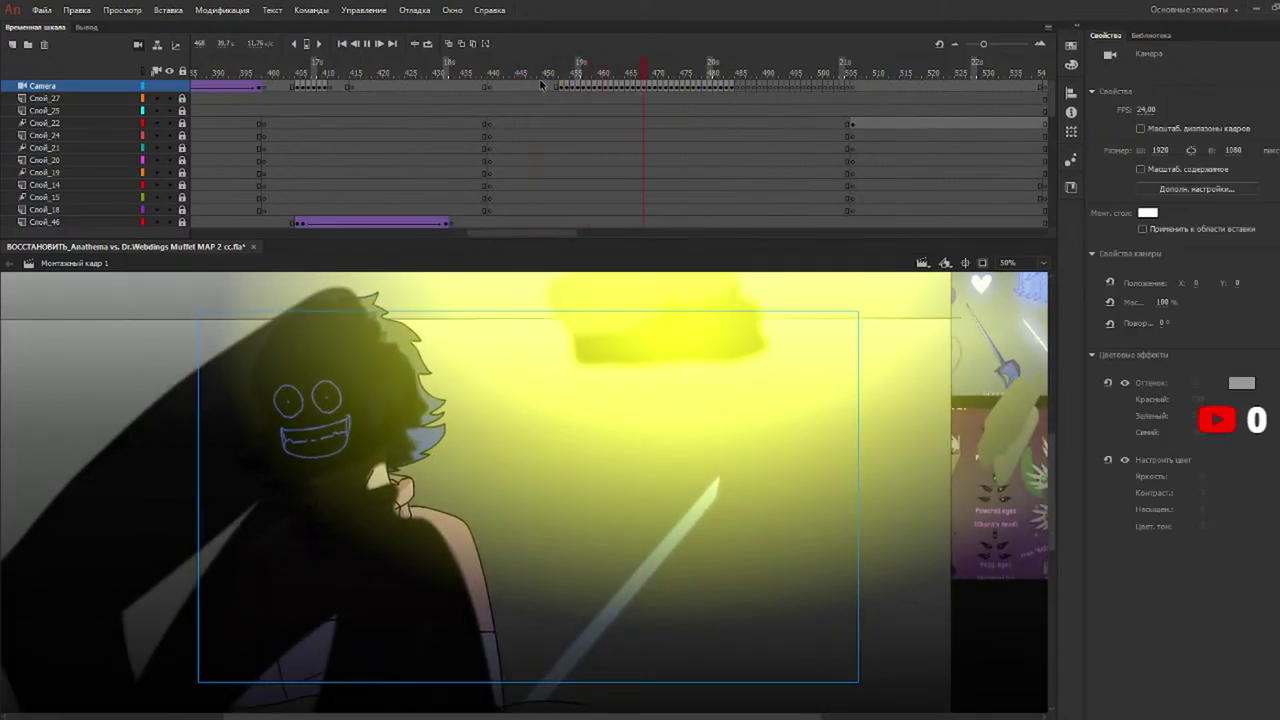
Create a weaker vertical shake on Camera frames 485–488, using a Y offset of 12 at frame 485.
click(735, 88)
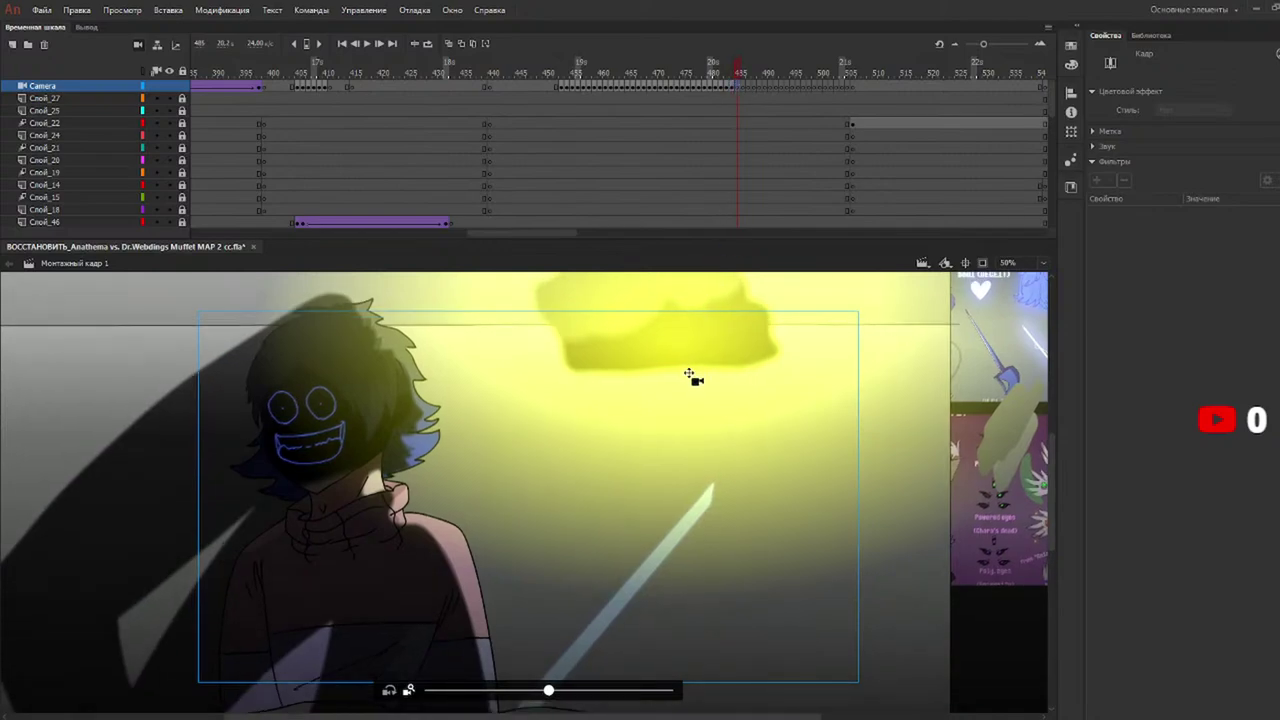
click(675, 420)
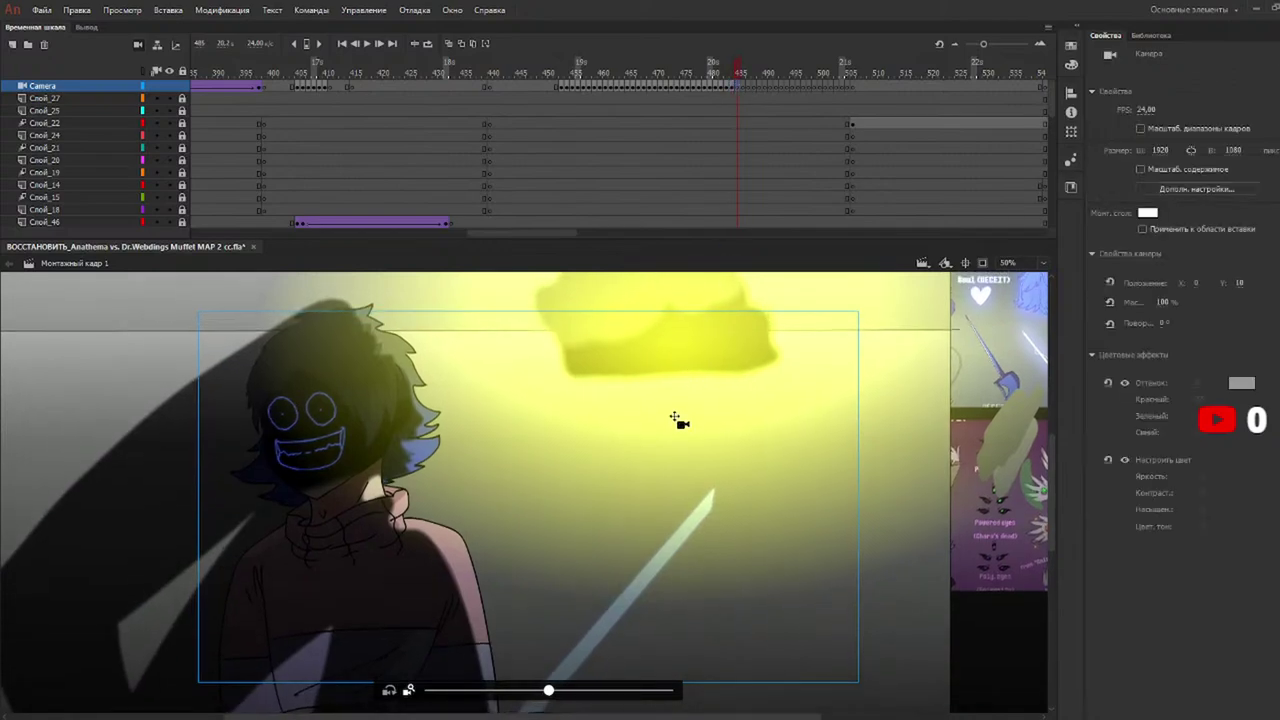
key(ctrl+z)
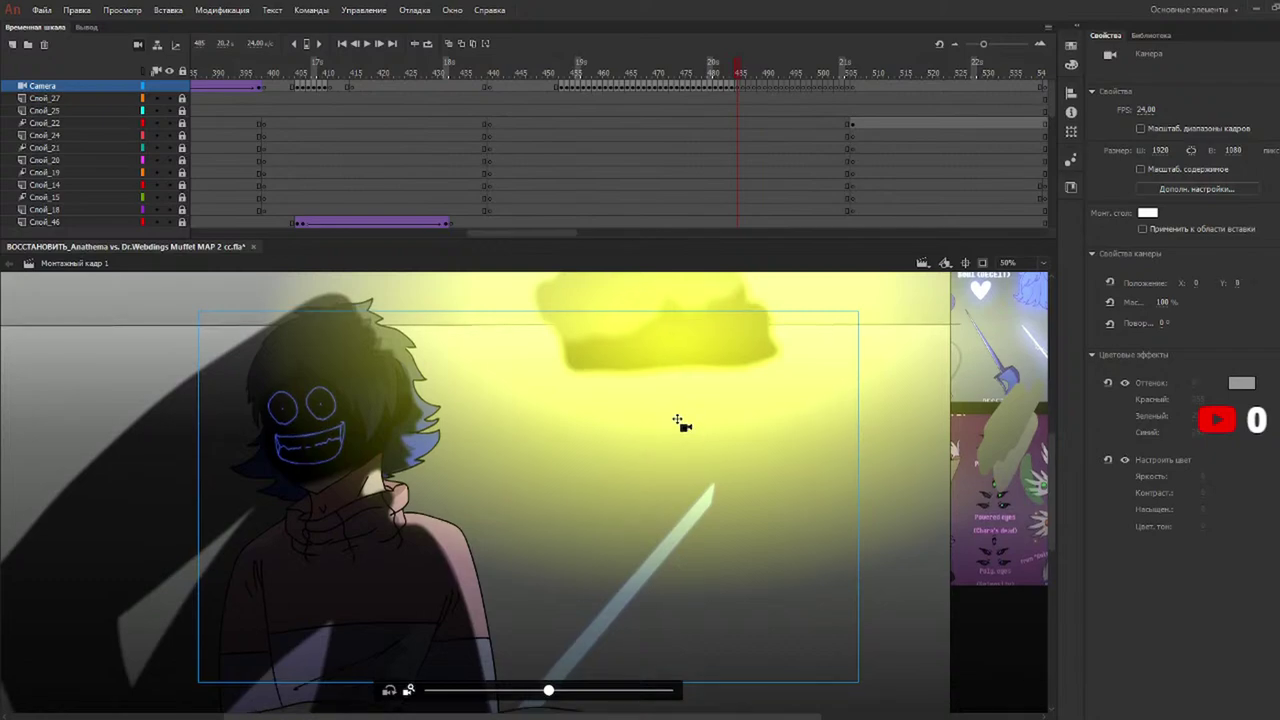
drag(677, 419, 677, 417)
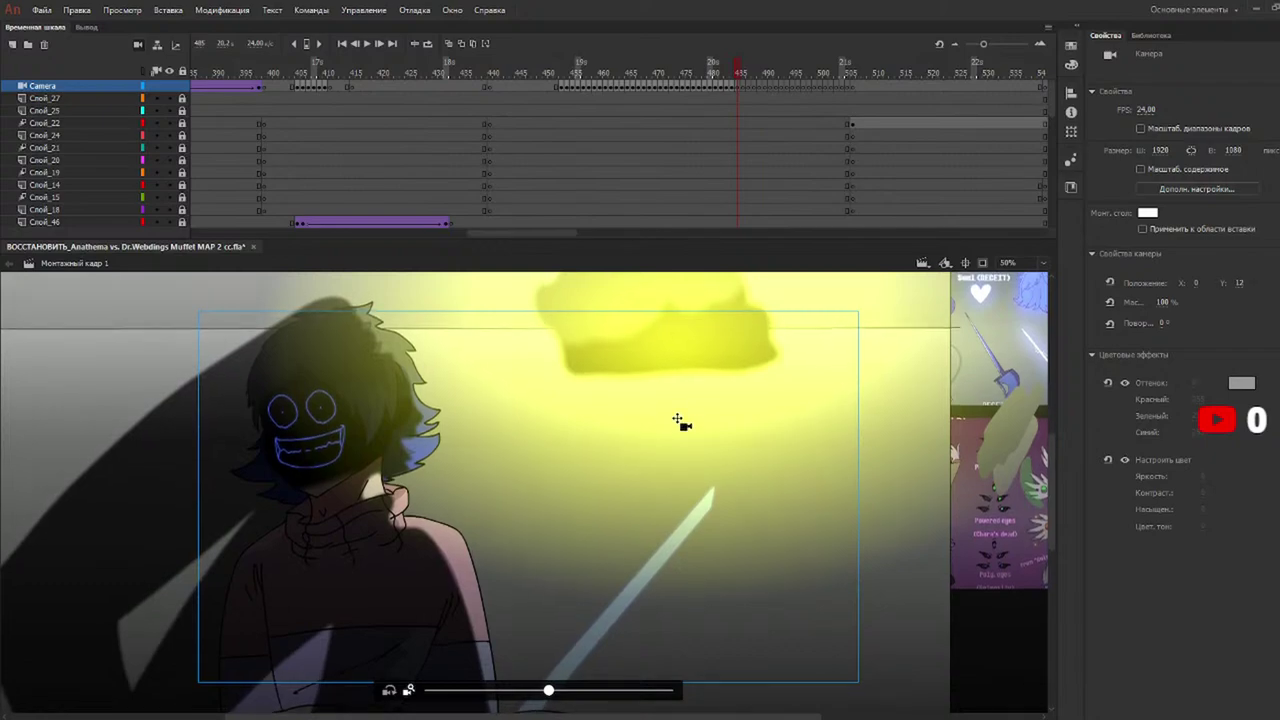
key(.)
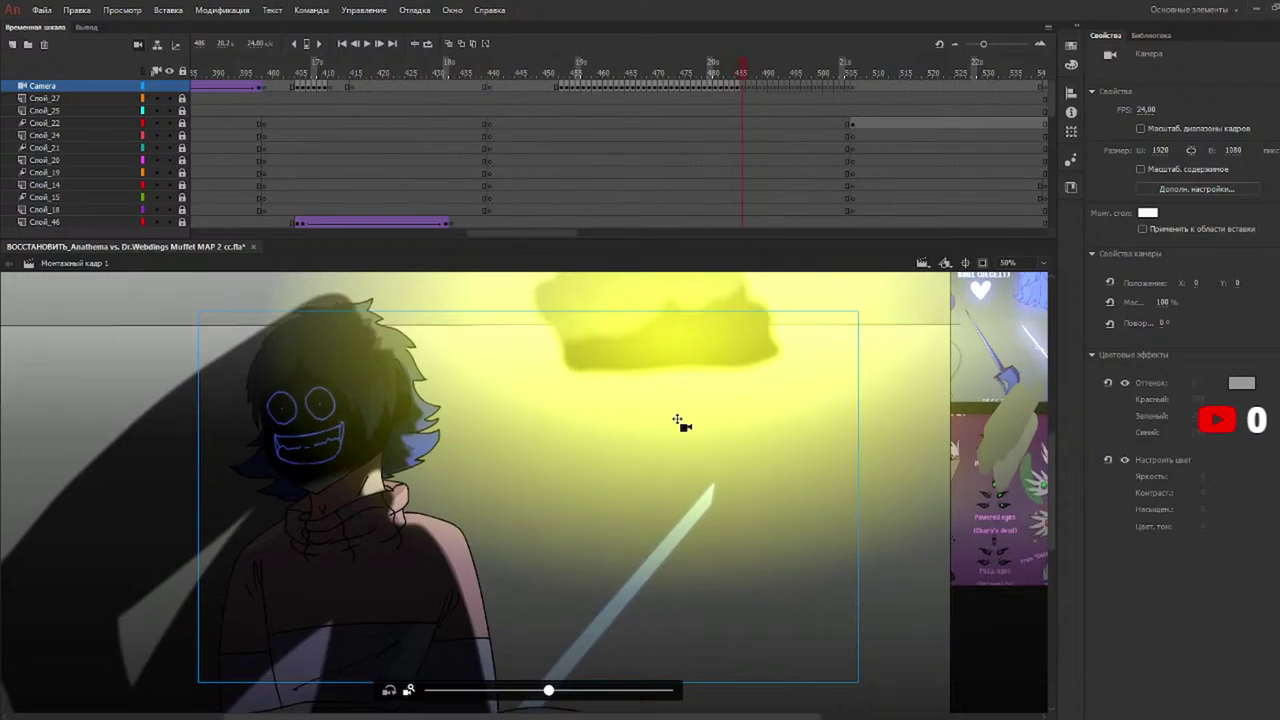
key(period)
key(period)
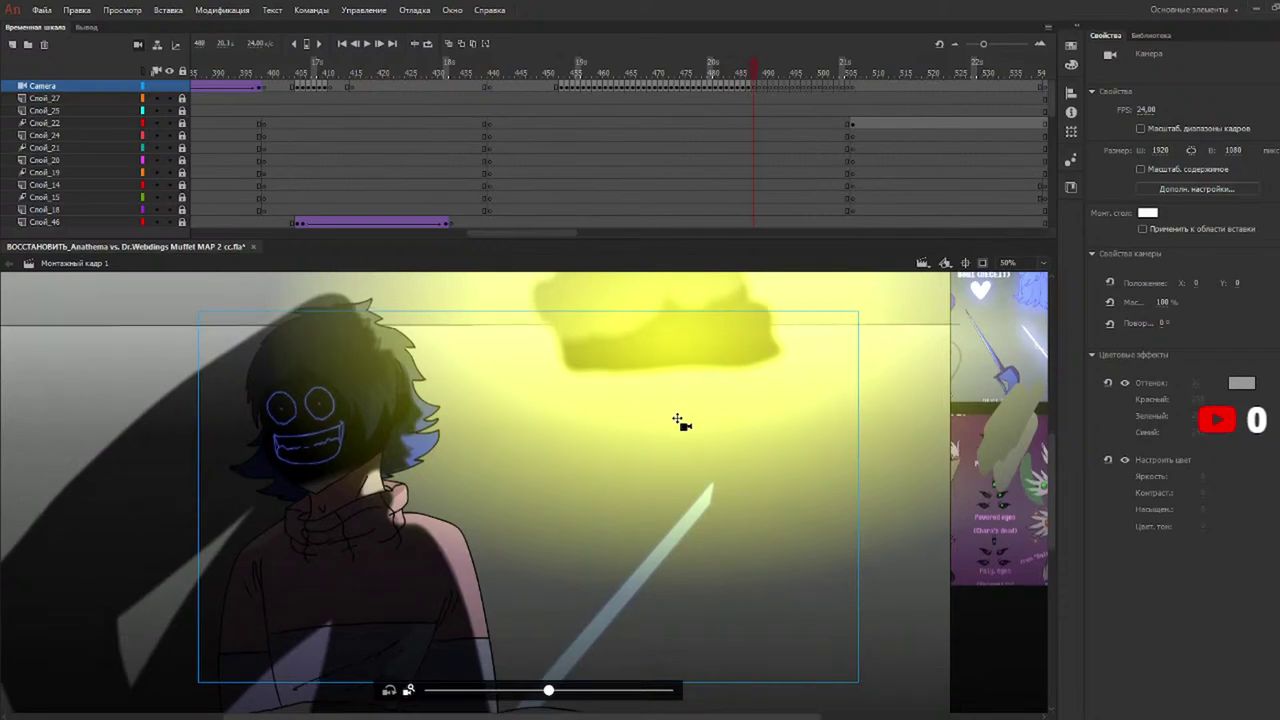
Copy the weaker shake on Camera frames 485–488 and paste it twice to cover frames 489–496.
click(741, 86)
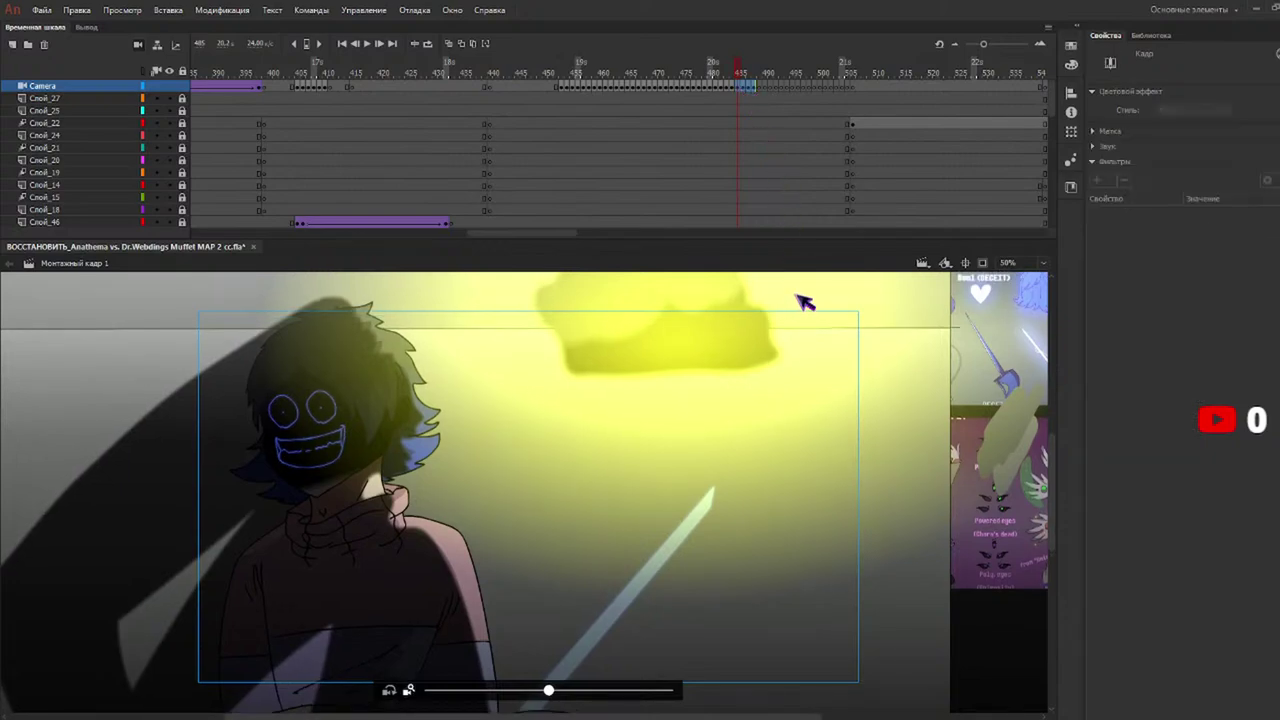
click(760, 86)
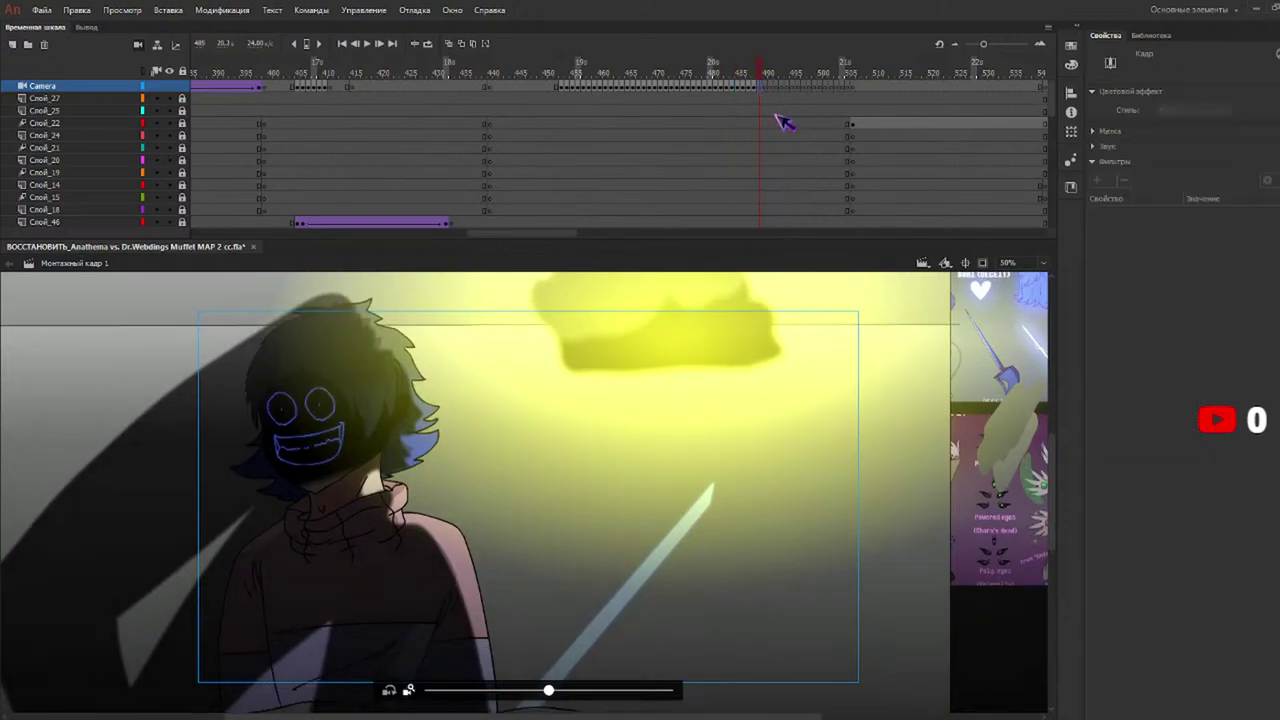
click(781, 86)
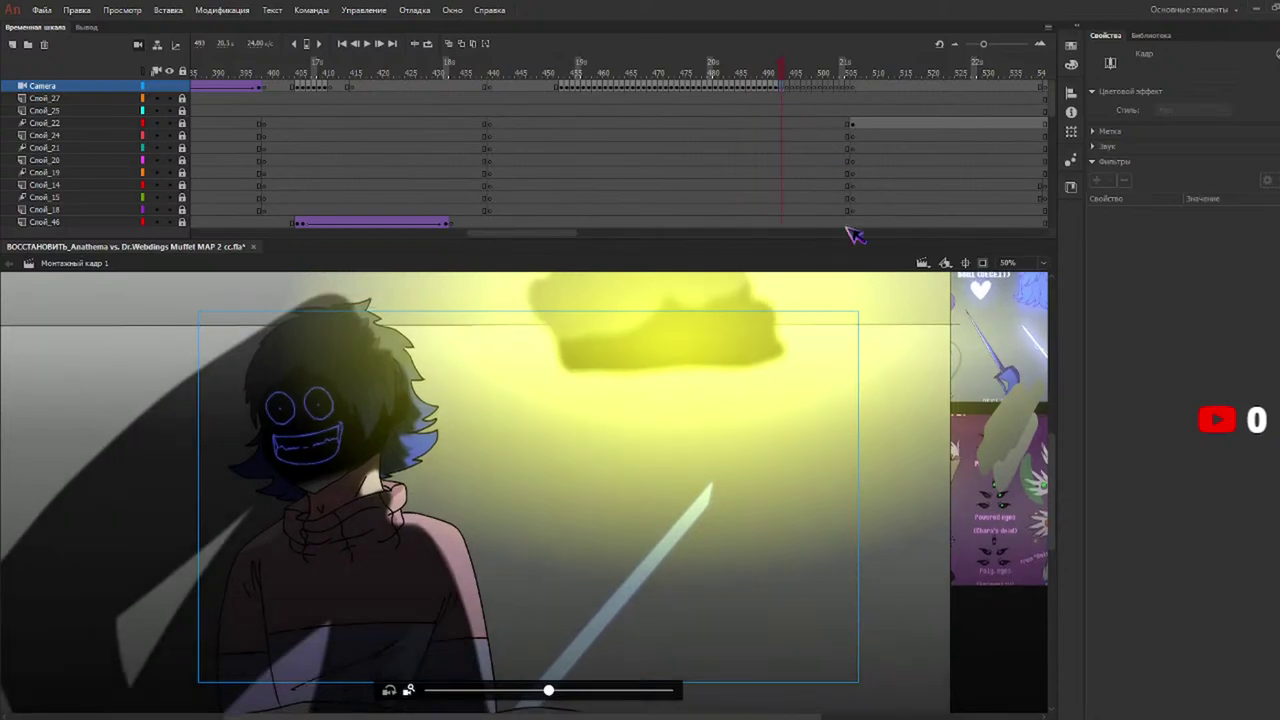
click(807, 86)
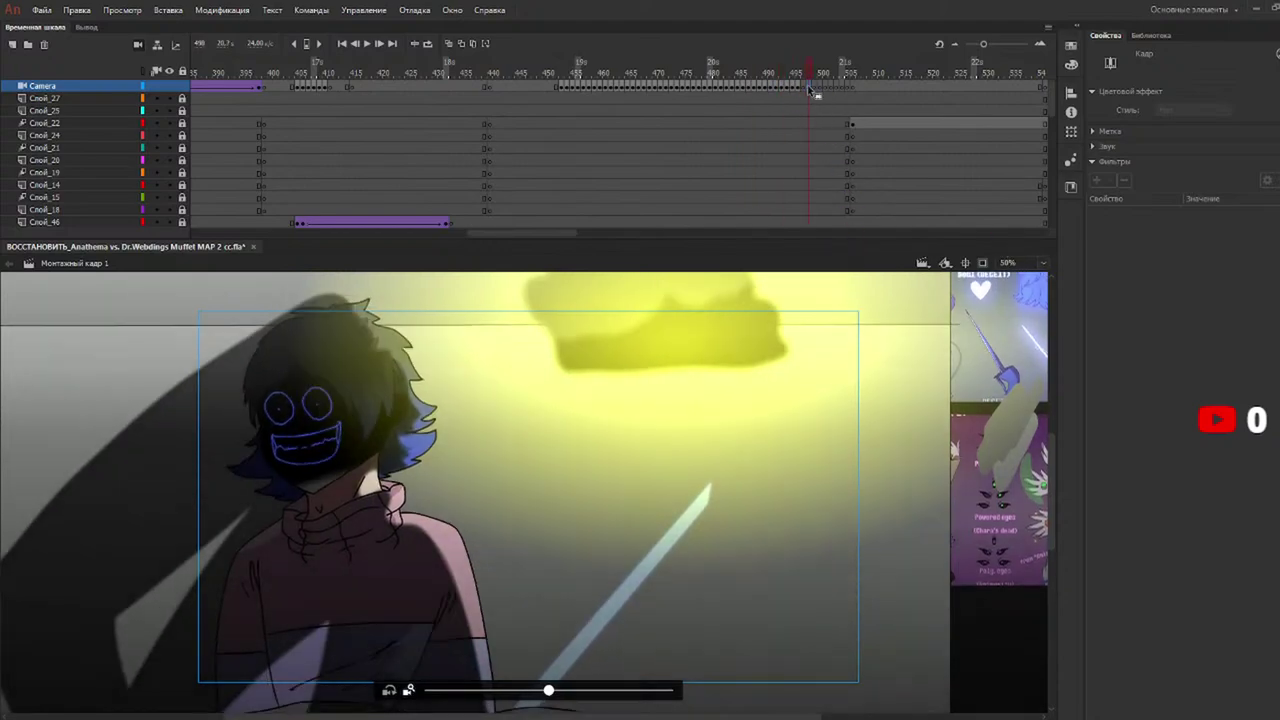
click(808, 87)
click(806, 88)
click(802, 95)
click(796, 89)
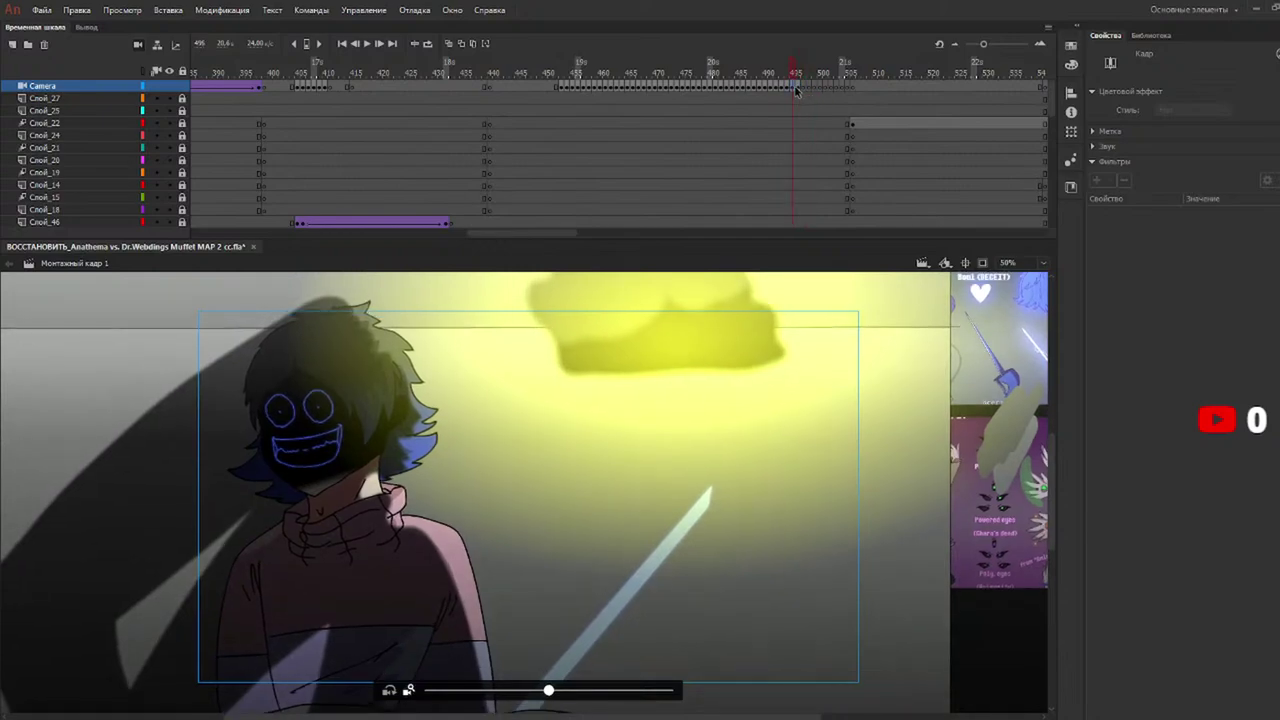
click(803, 88)
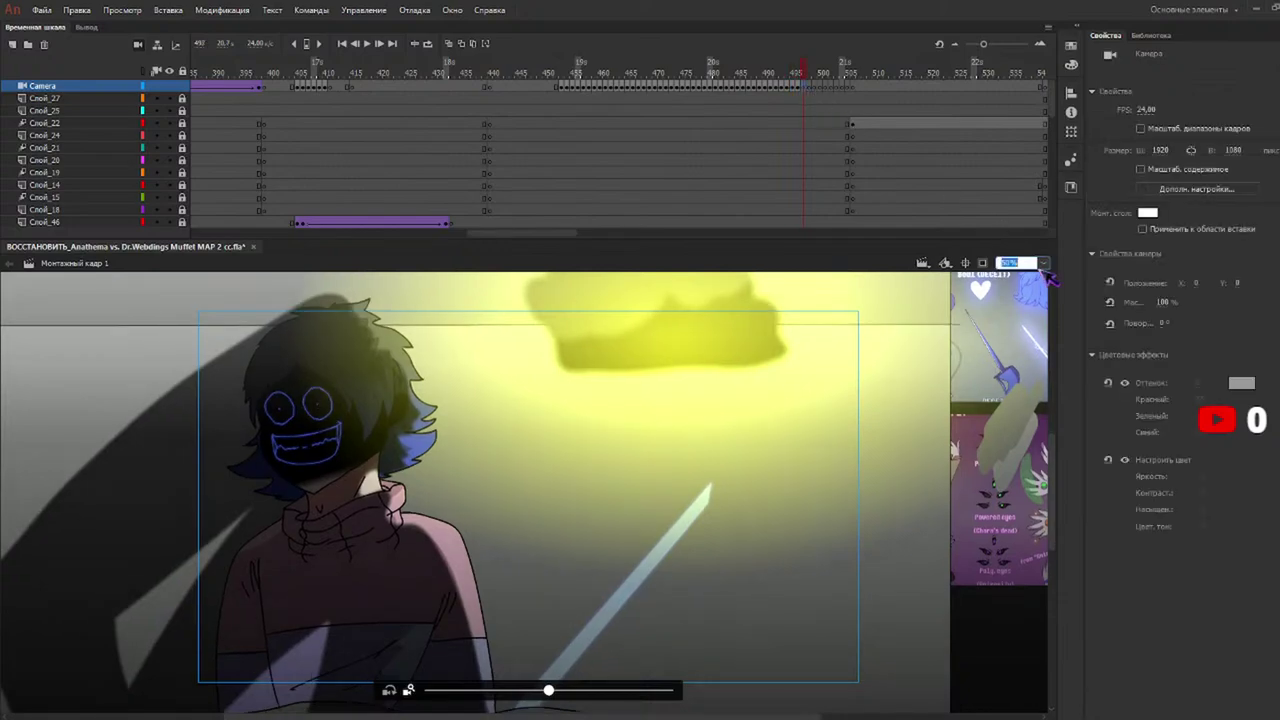
Add a fading vertical shake on Camera frames 497–505, frame by frame, using small alternating Y offsets such as -4 and 4.
key(ctrl+=)
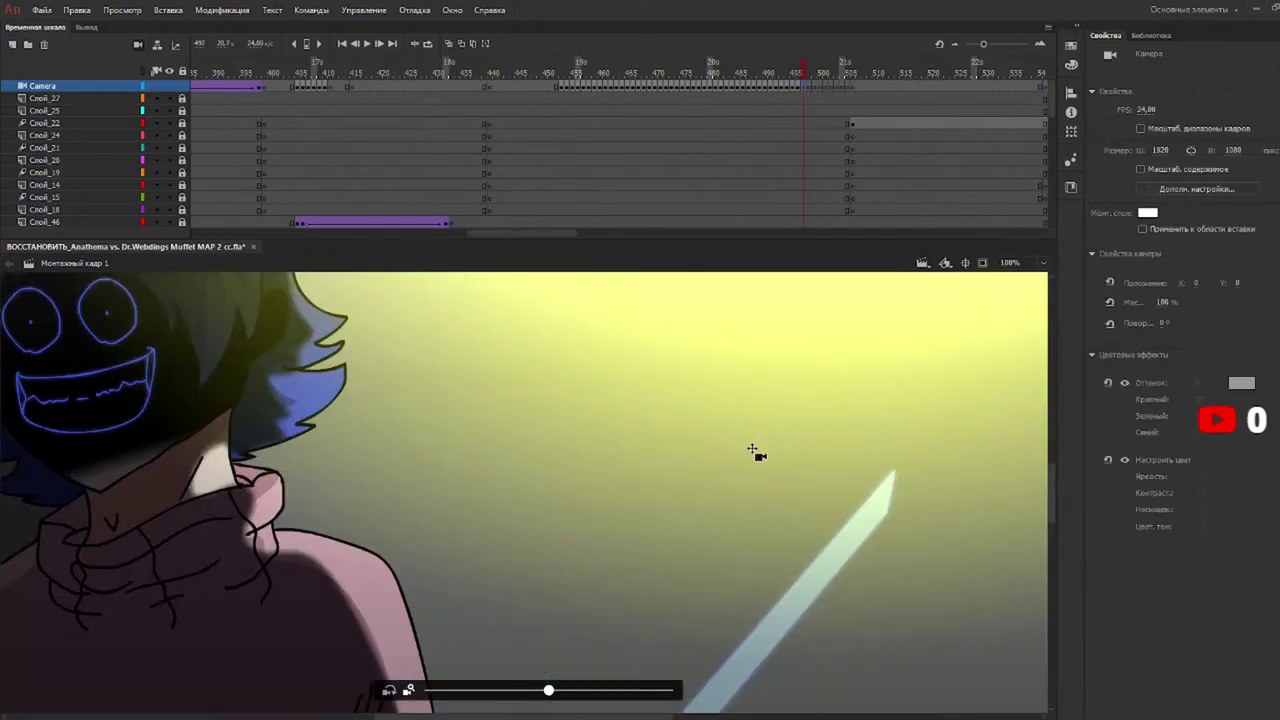
drag(751, 451, 751, 445)
key(period)
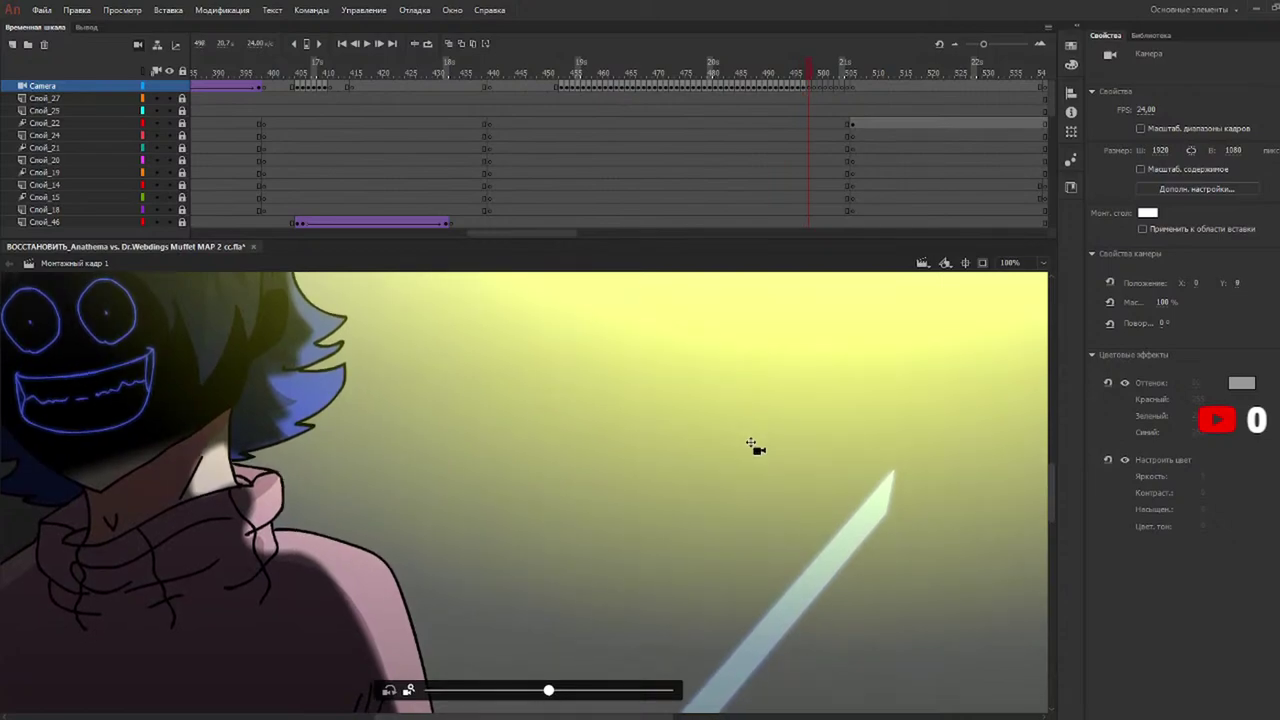
key(period)
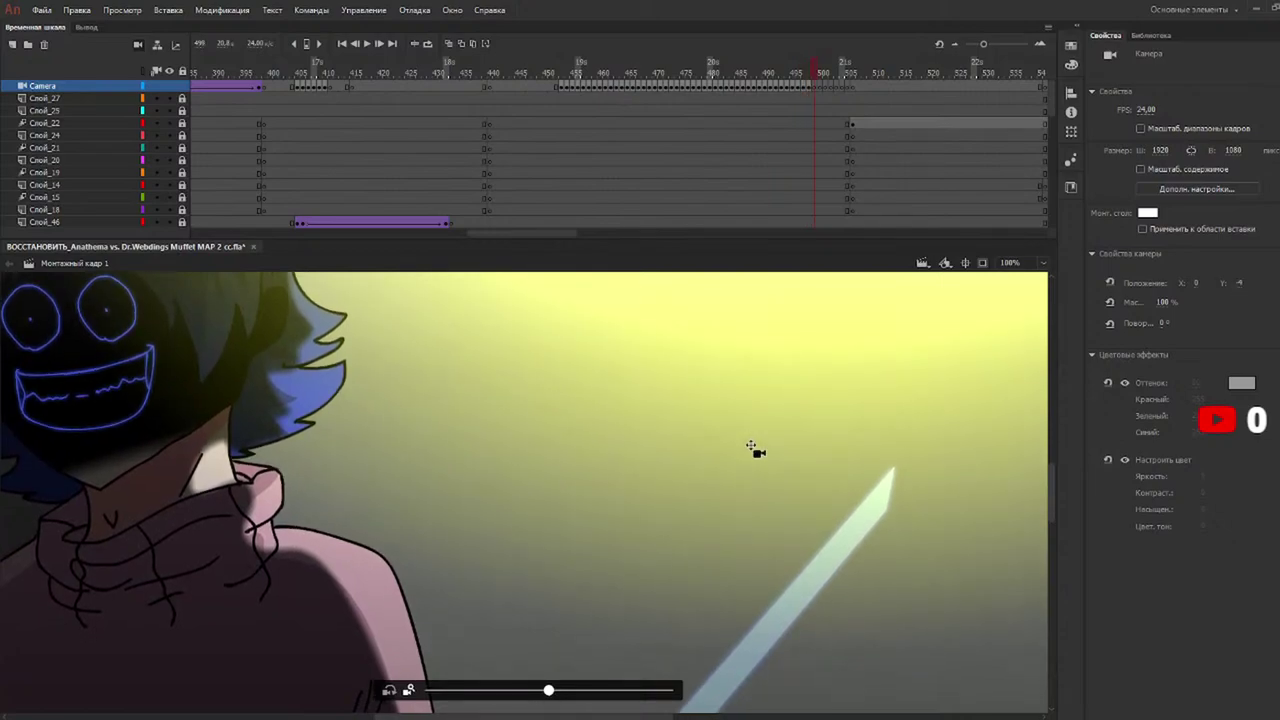
key(period)
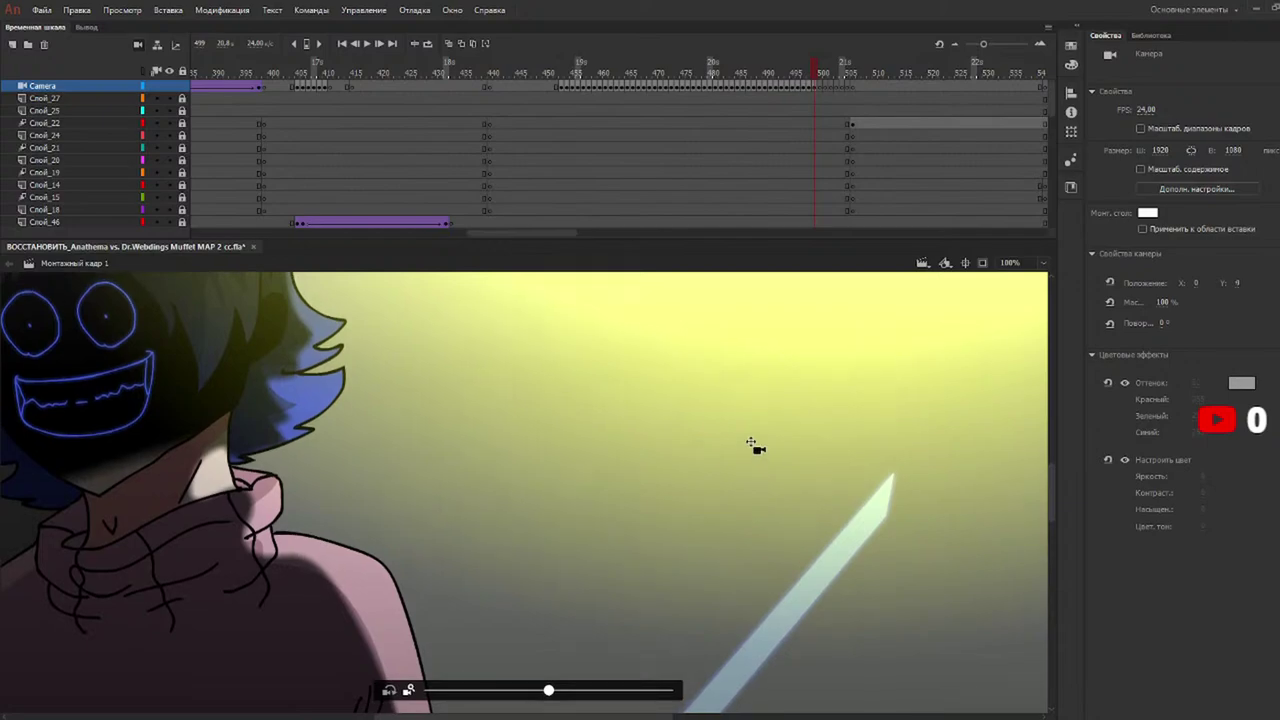
key(period)
key(period)
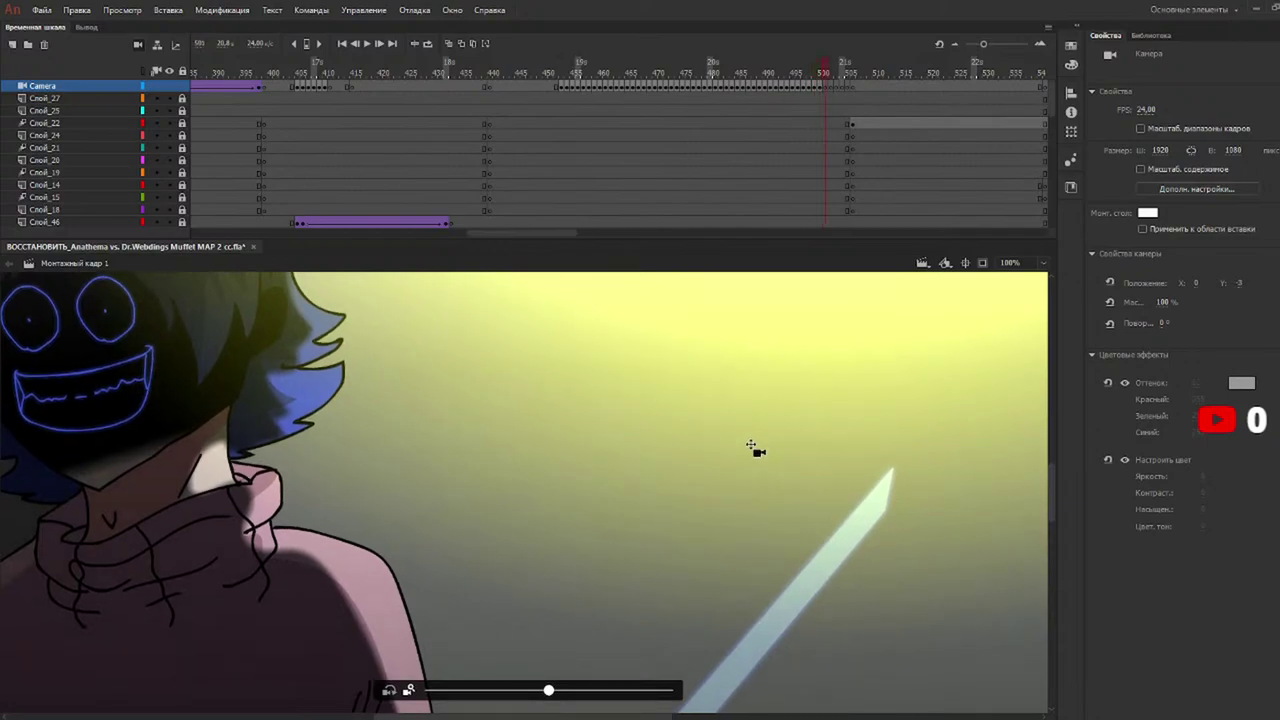
key(period)
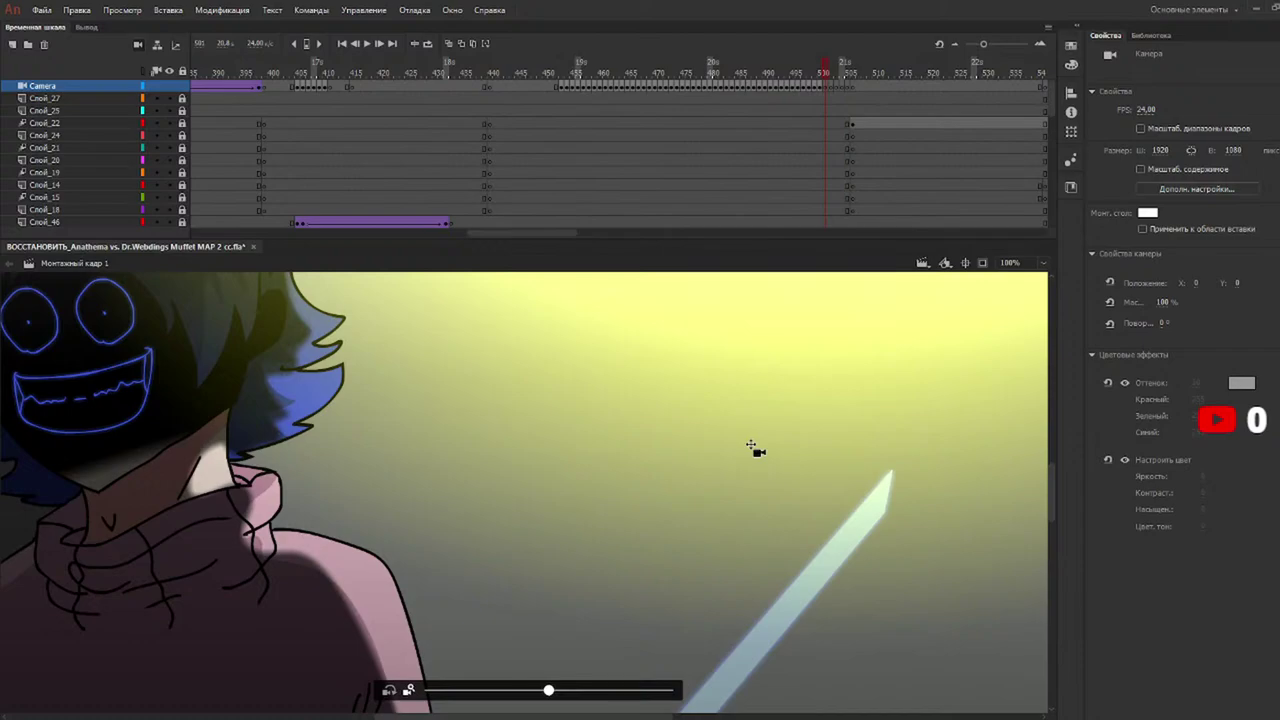
key(period)
key(period)
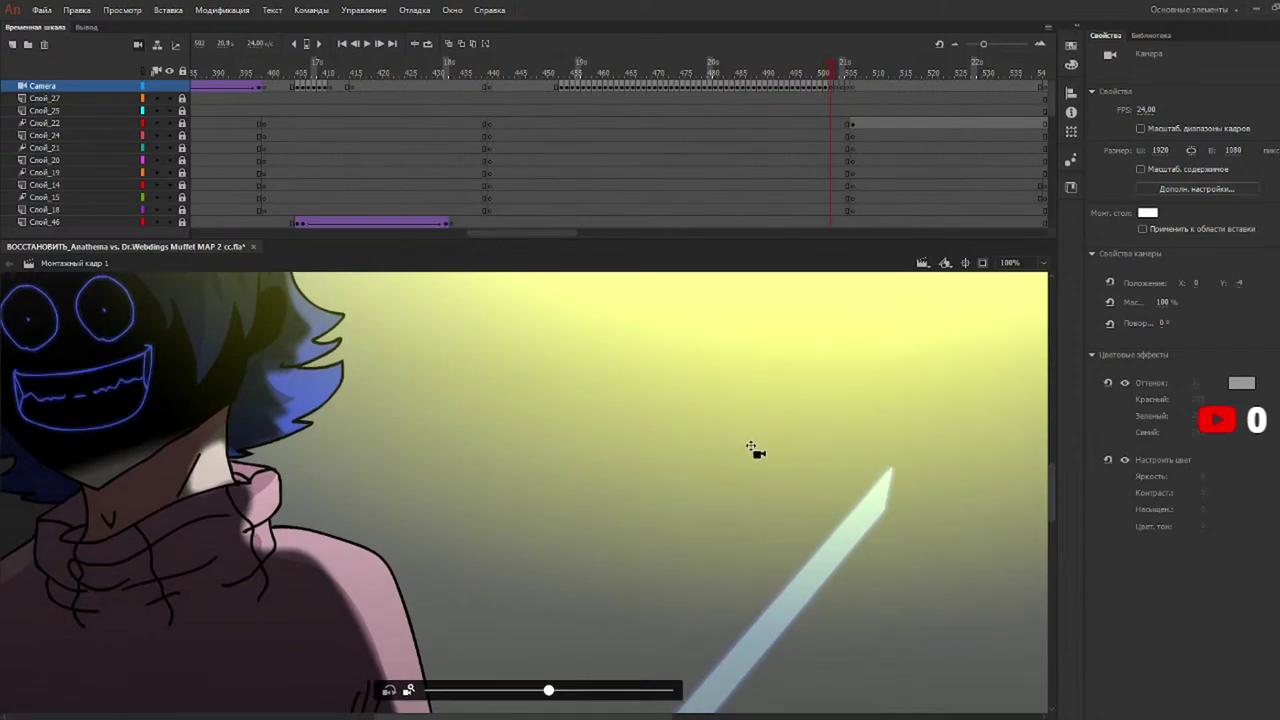
key(period)
key(period)
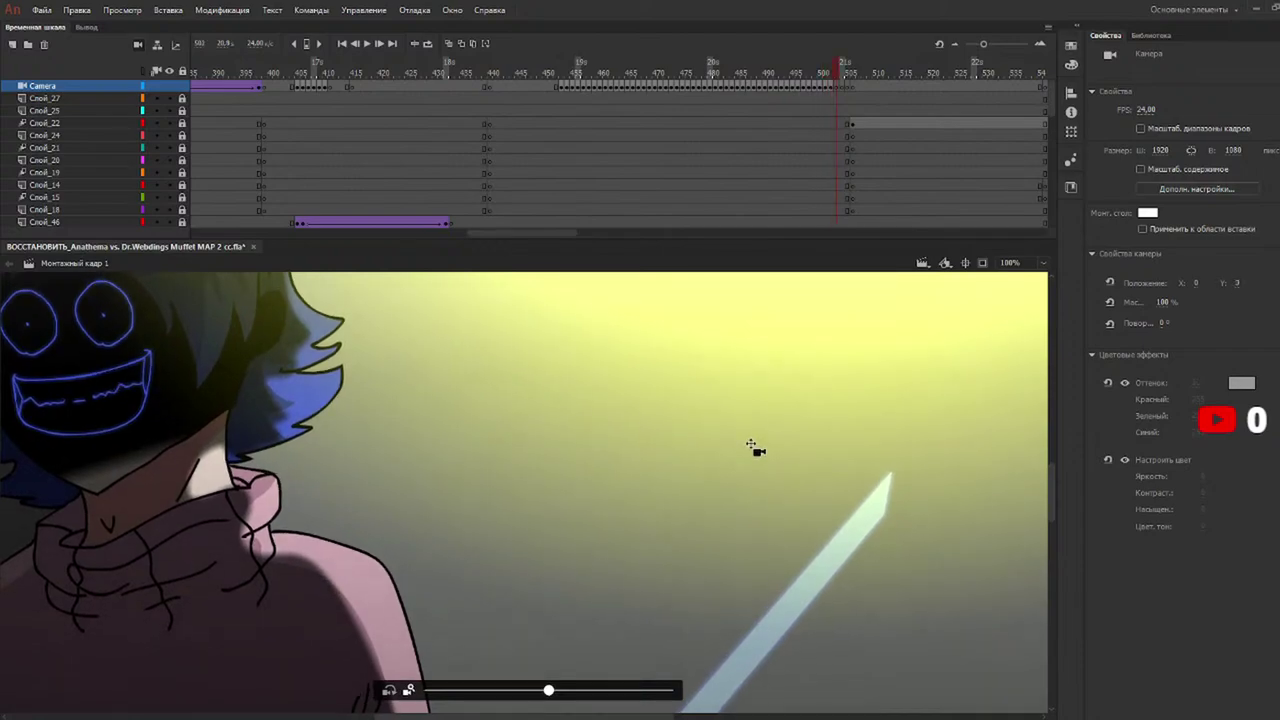
key(period)
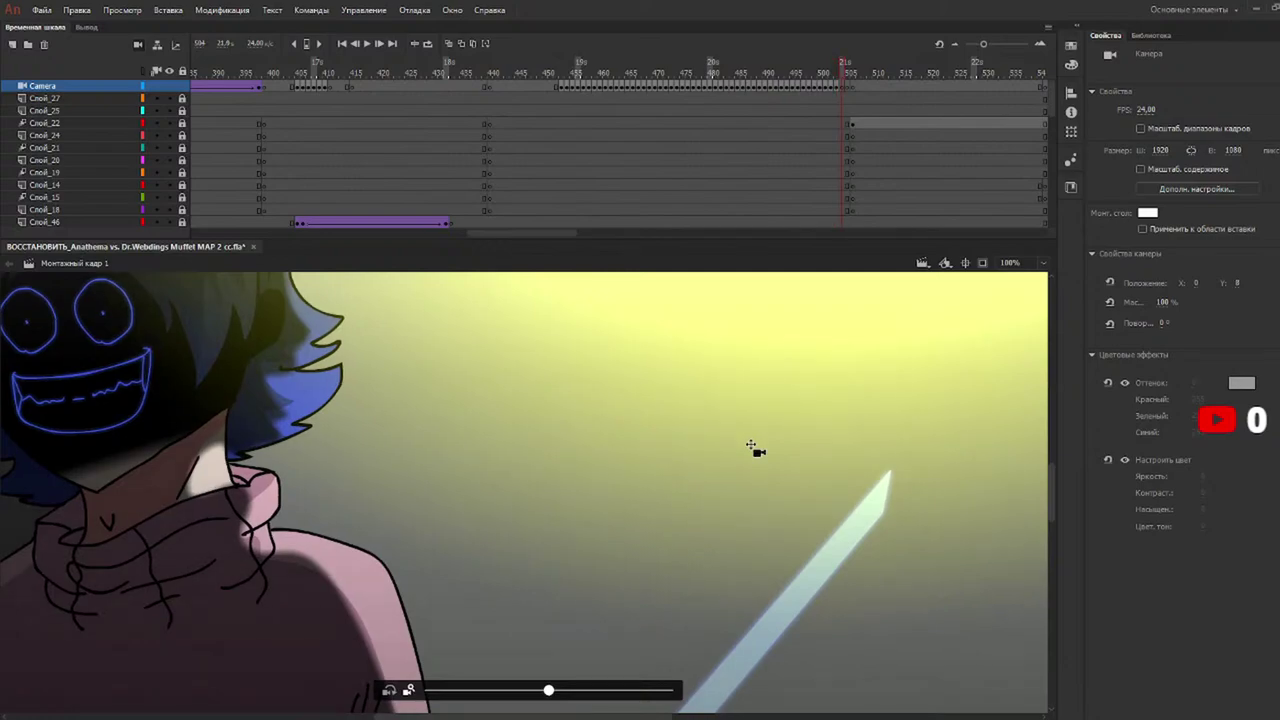
key(period)
key(period)
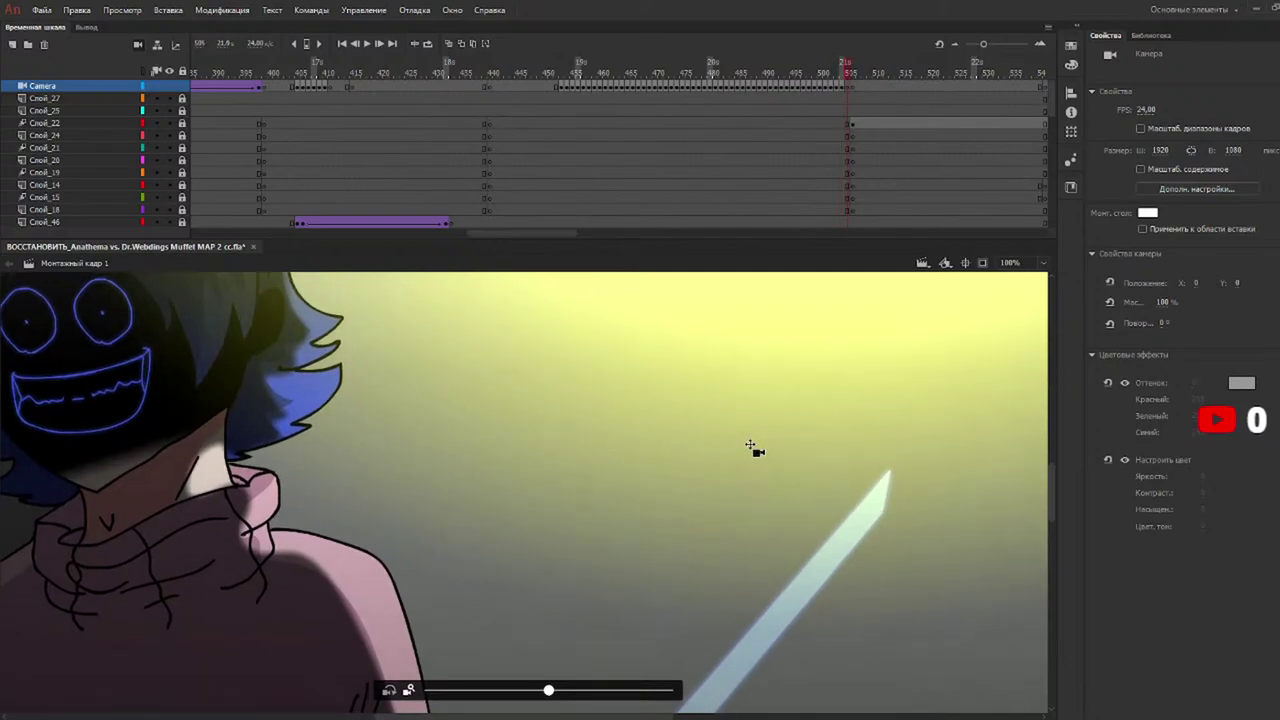
key(period)
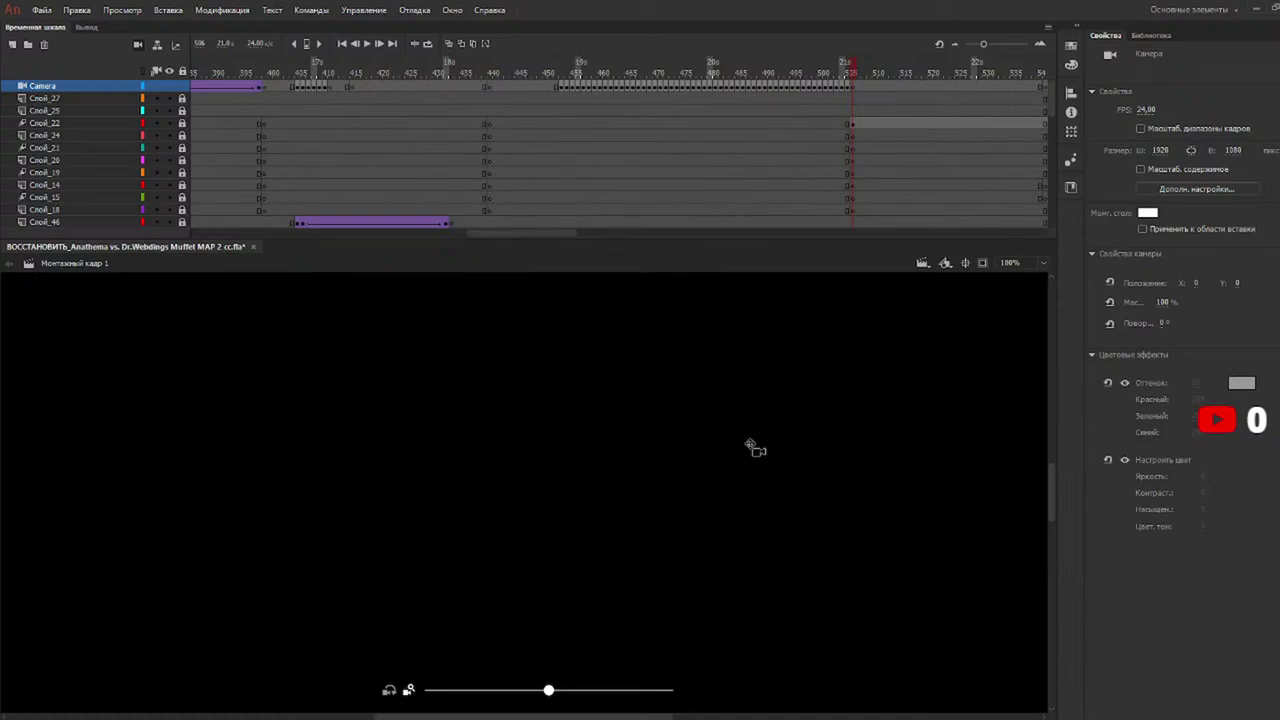
Set the stage zoom to 25% and play the shaking scene from about frame 448 to the end.
drag(710, 80, 537, 80)
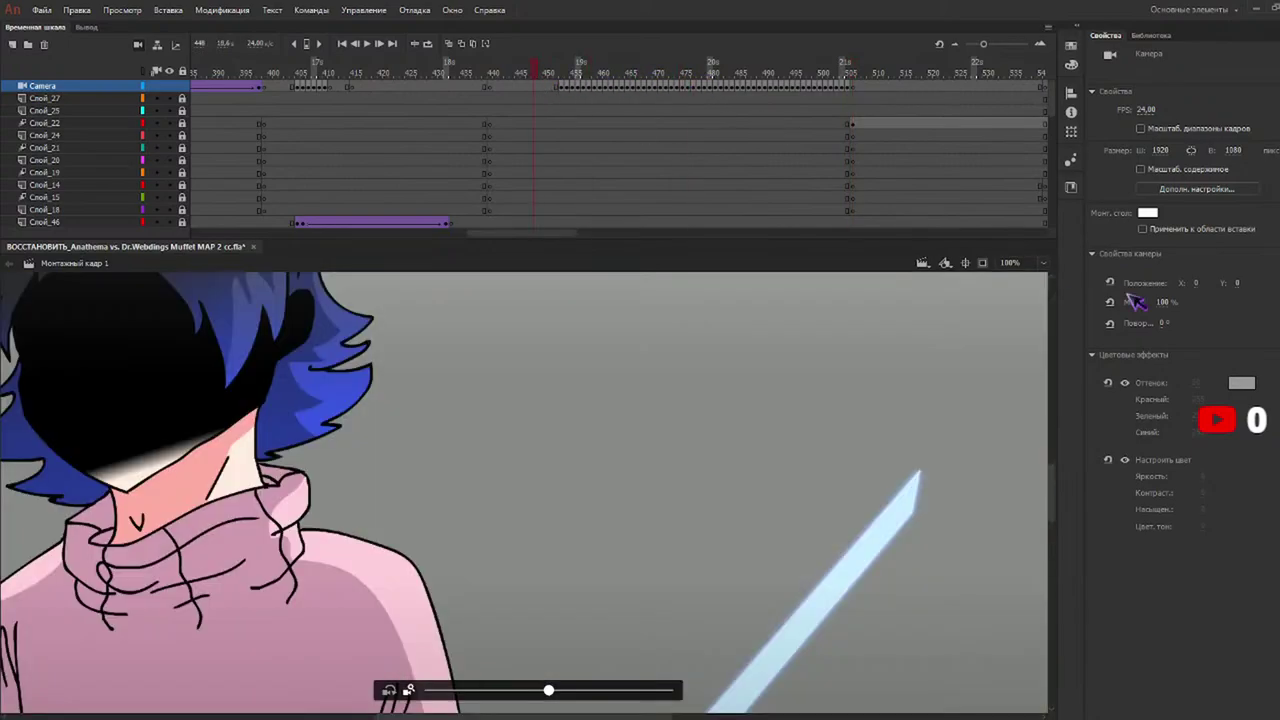
click(1044, 263)
click(1040, 324)
key(Return)
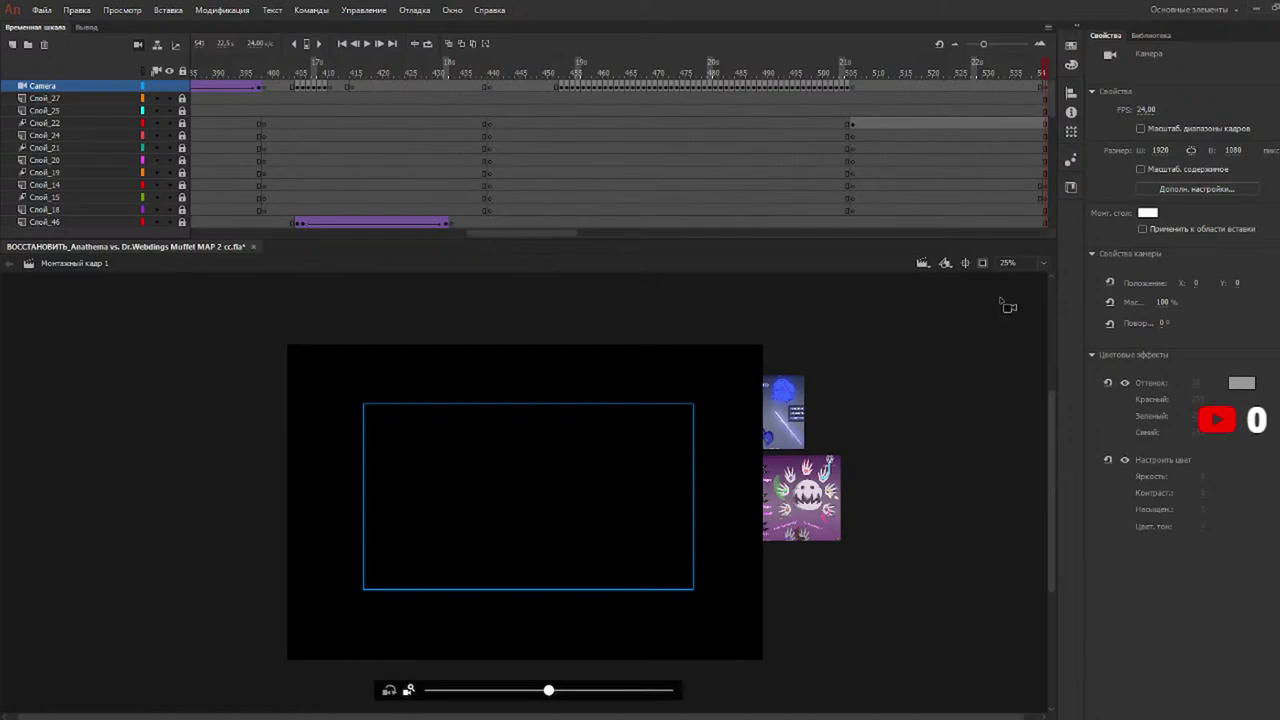
Play the whole animation from its beginning to review the lighting and camera shake.
drag(501, 233, 70, 267)
drag(225, 68, 130, 83)
key(Return)
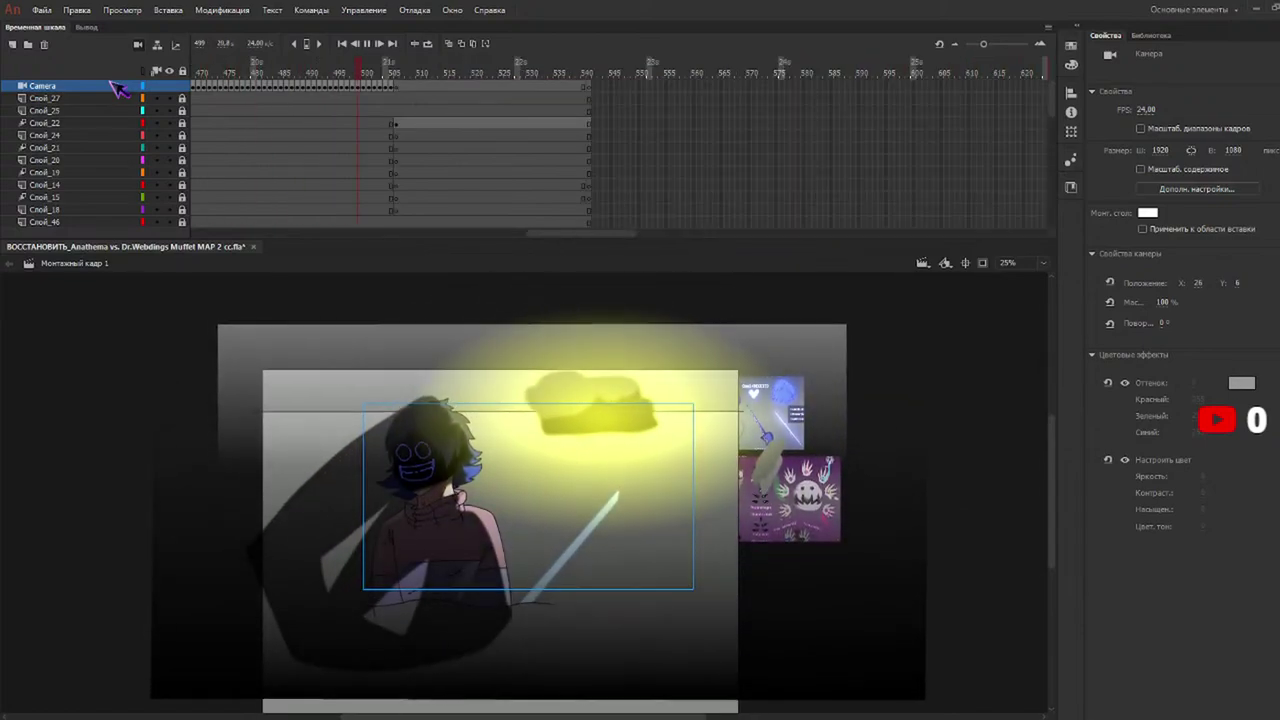
Stop playback and undo the split of the layers into separate prop and obj layers.
key(Return)
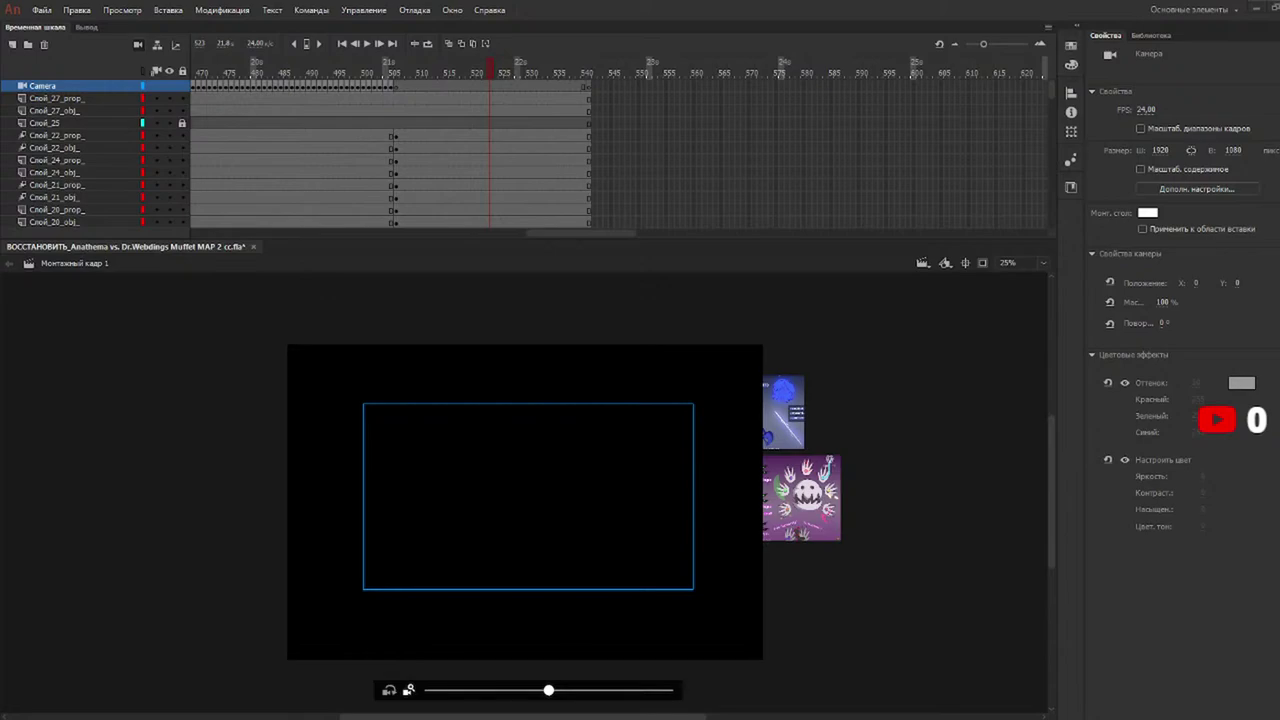
key(ctrl+z)
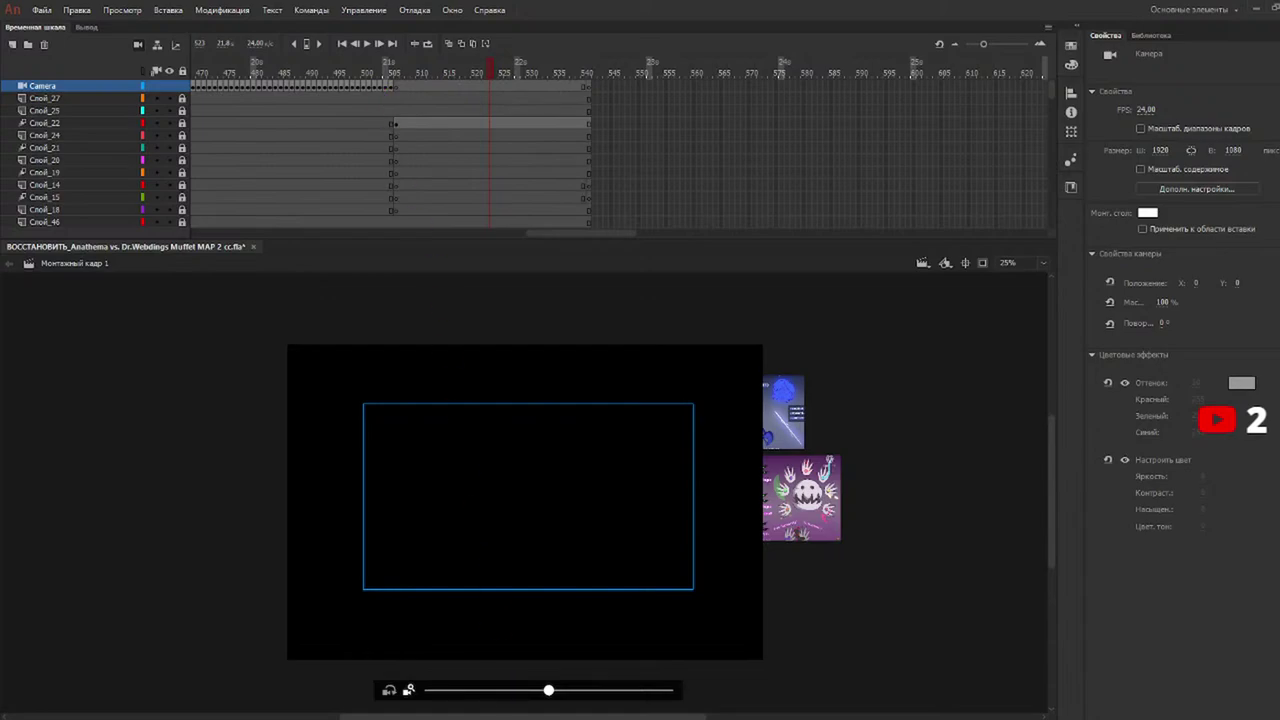
Check frame 504 of the yellow glow scene, then replay the animation from the opening frames.
click(386, 72)
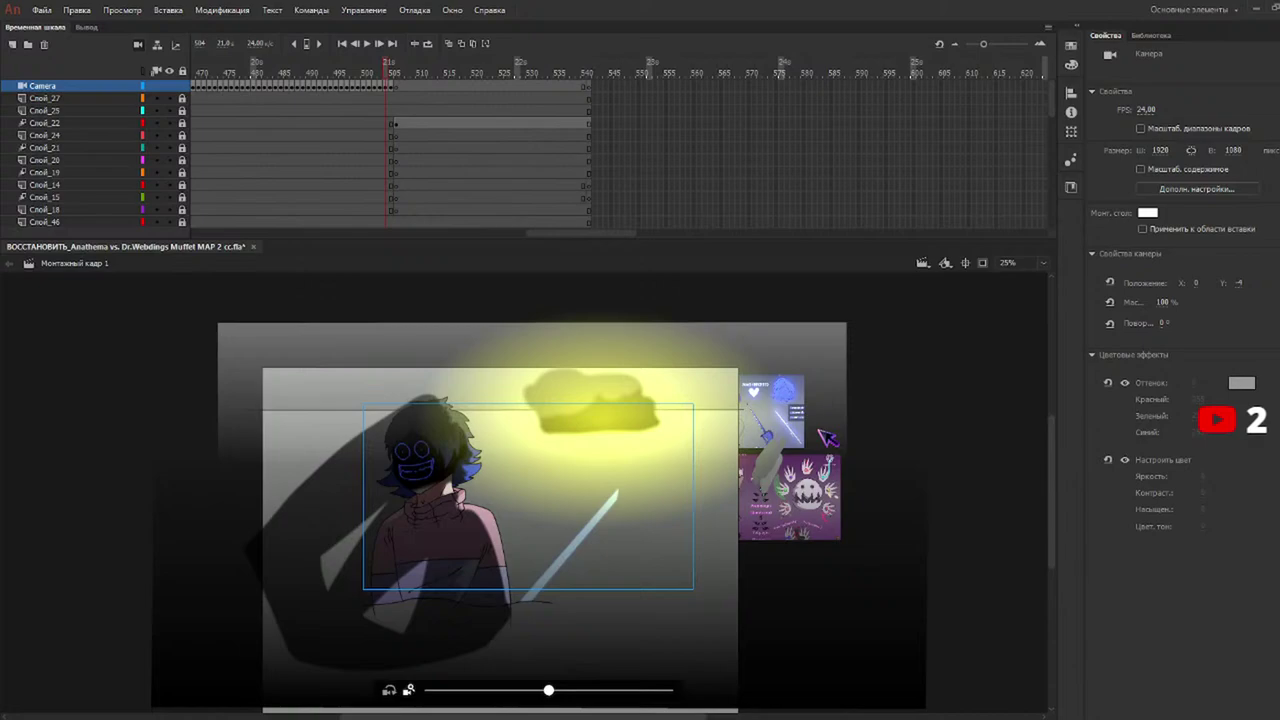
drag(590, 234, 250, 236)
click(265, 72)
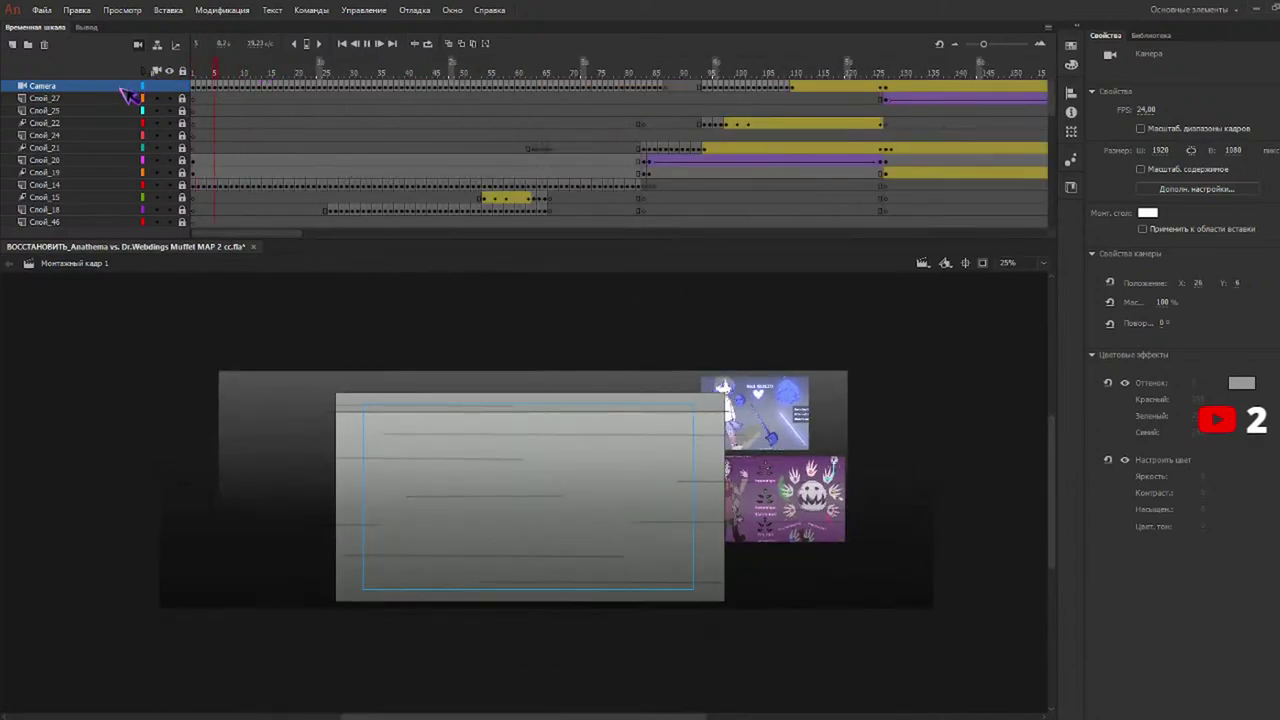
key(Return)
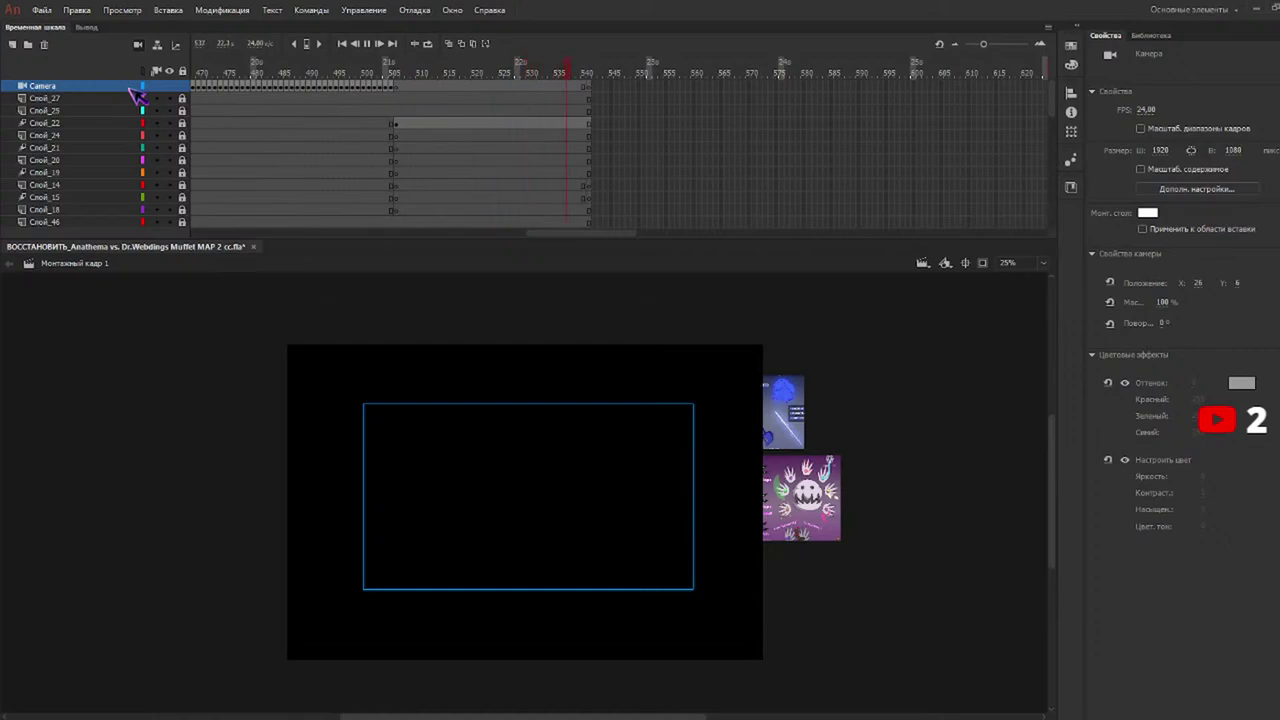
key(Return)
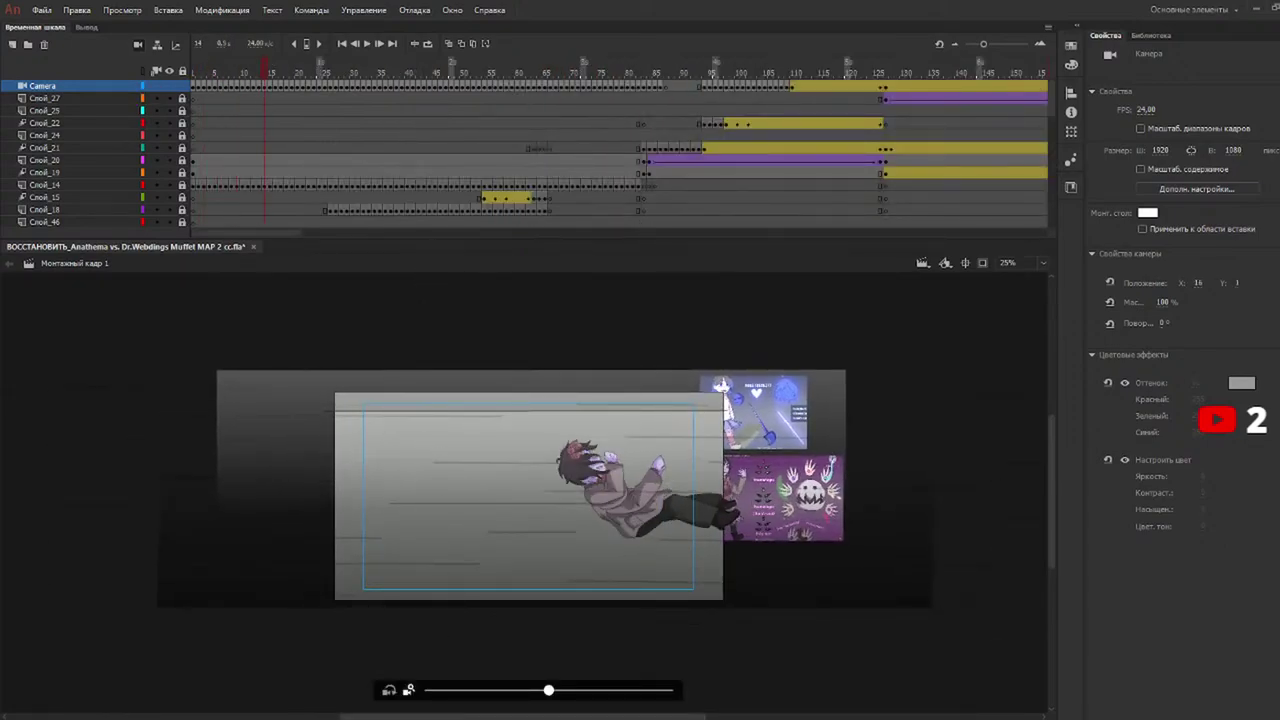